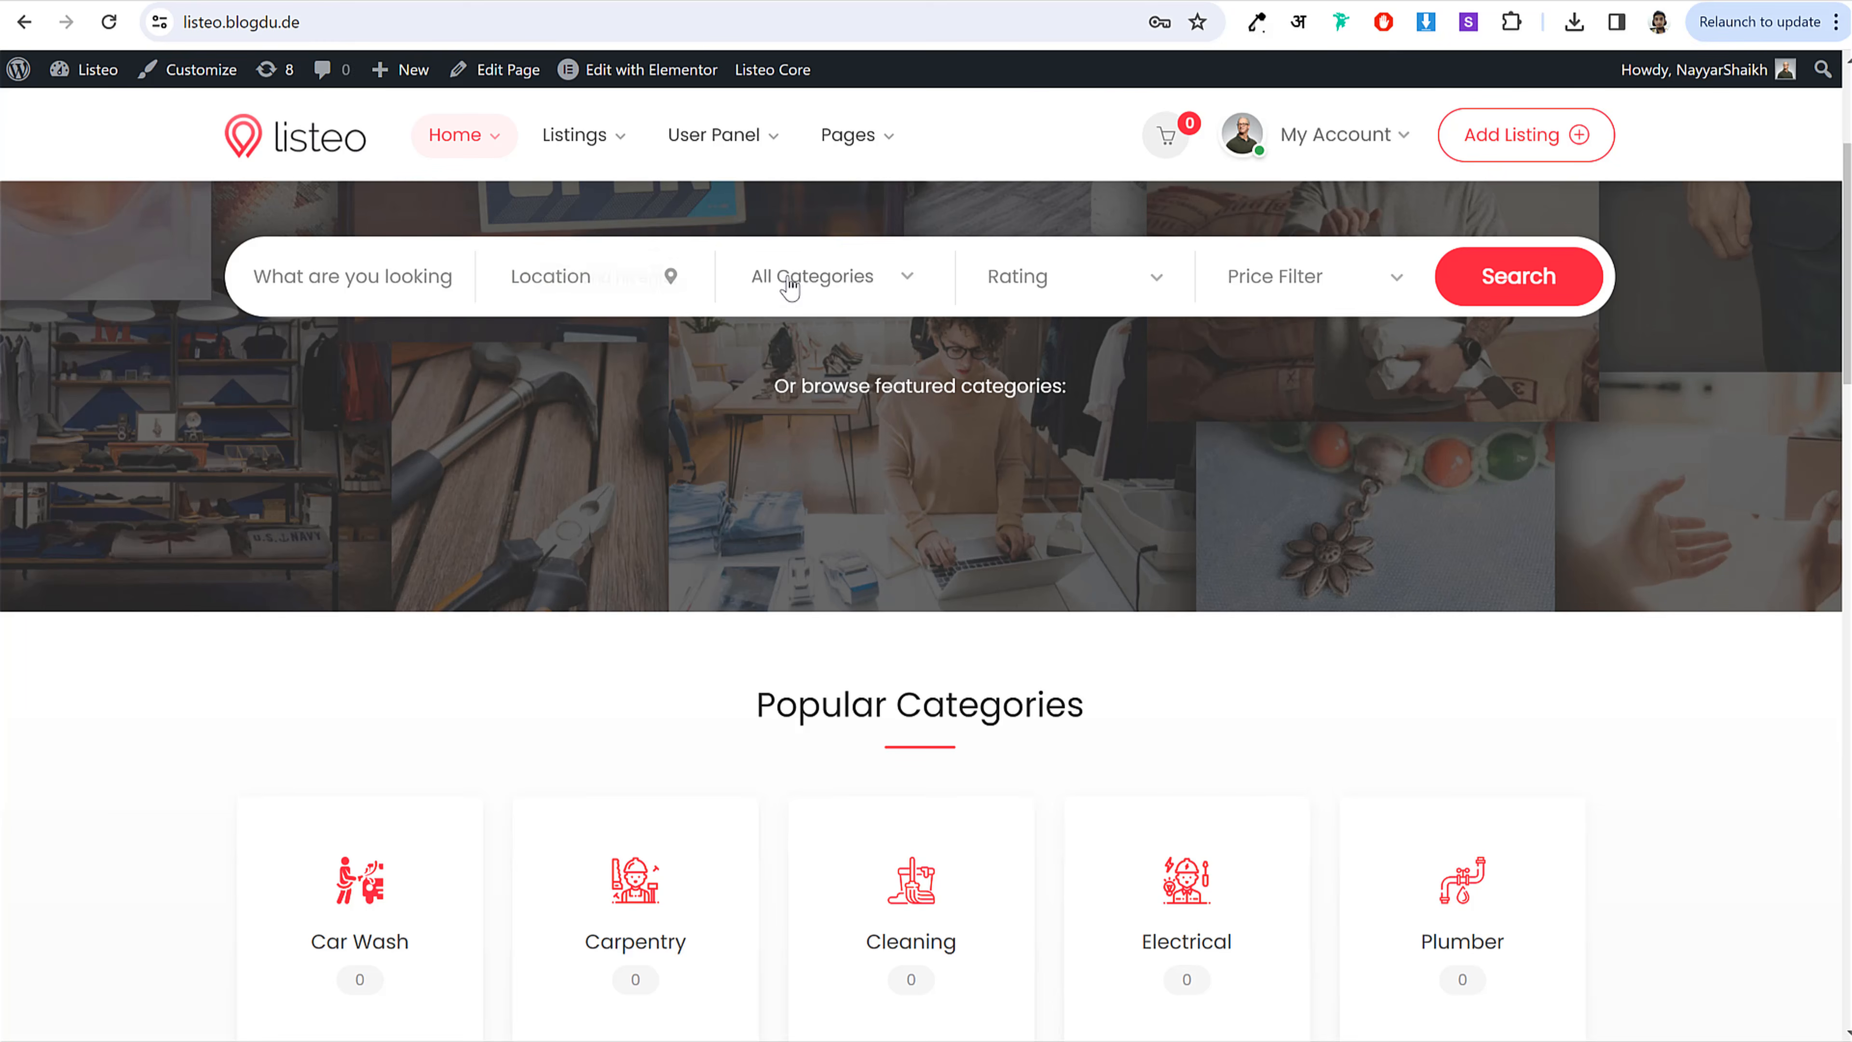
# Step: Enable the home search's price filter at $5–899, then scroll down to Featured Listings
pyautogui.click(789, 283)
pyautogui.click(1278, 296)
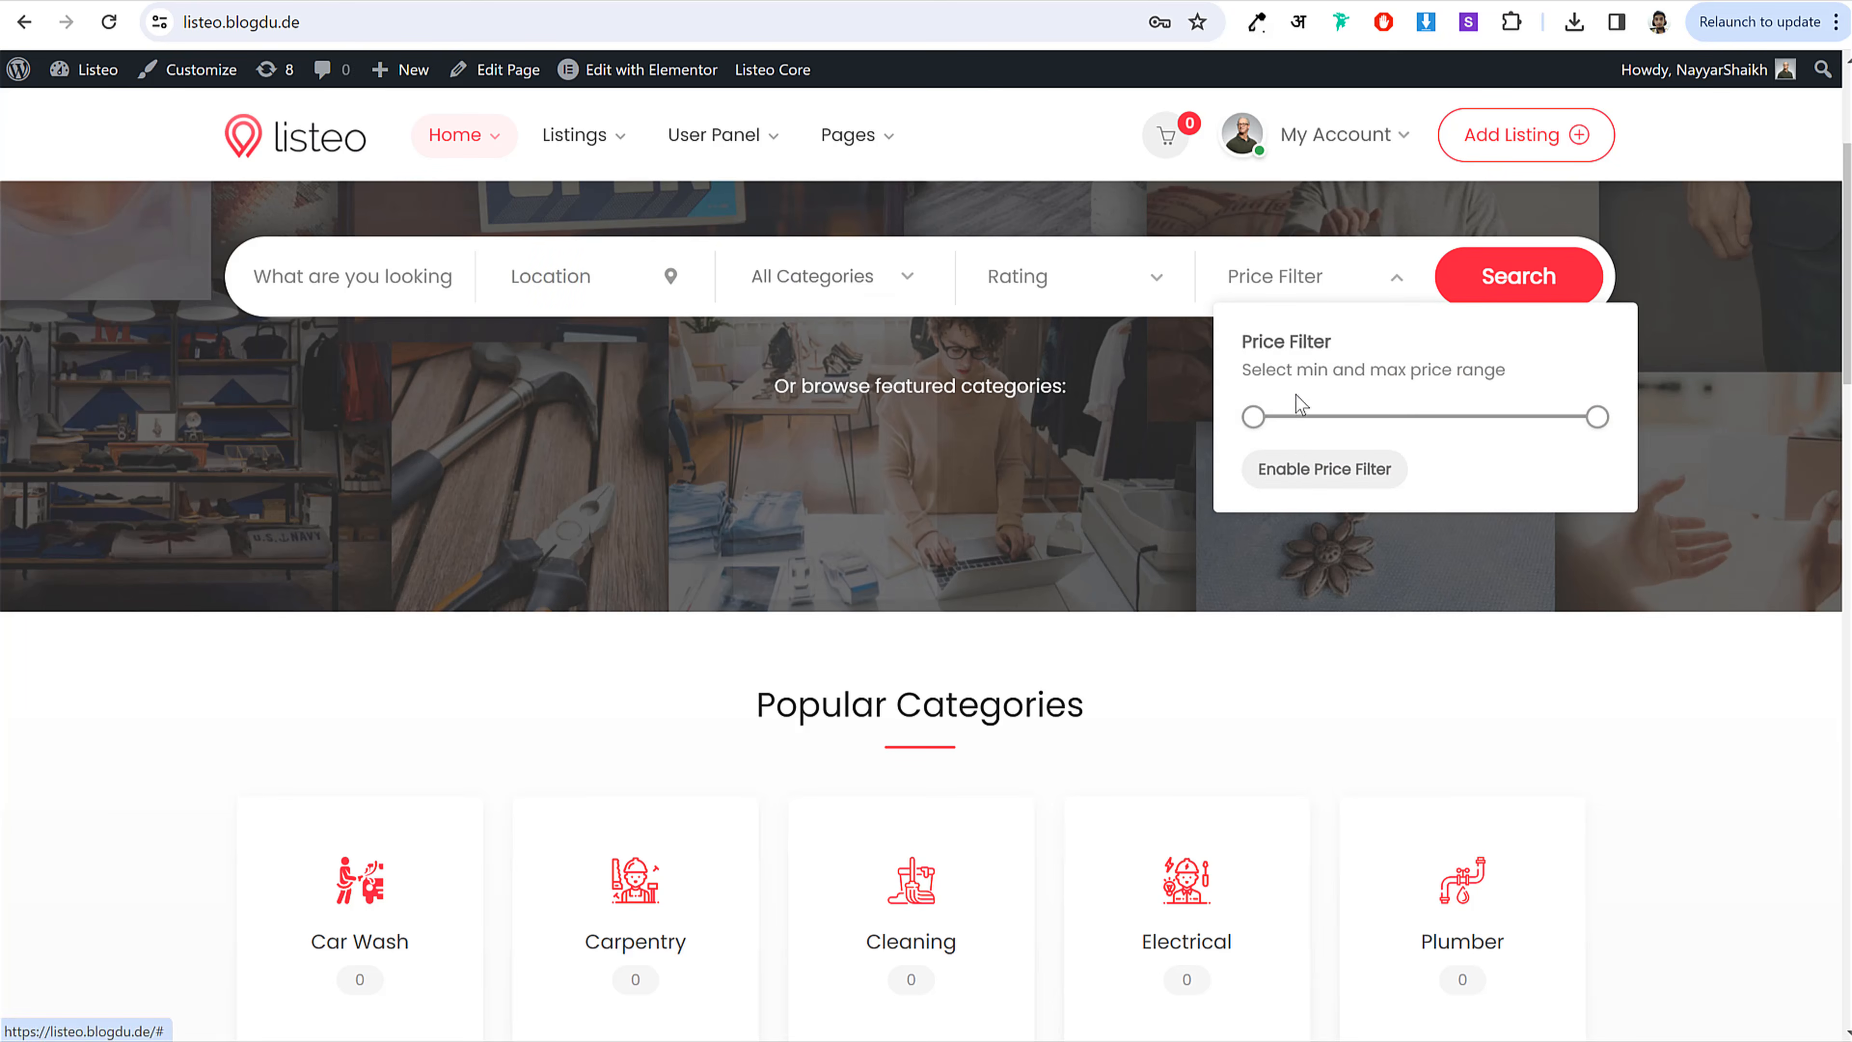
pyautogui.click(1290, 467)
pyautogui.moveTo(1349, 466); pyautogui.dragTo(1254, 458)
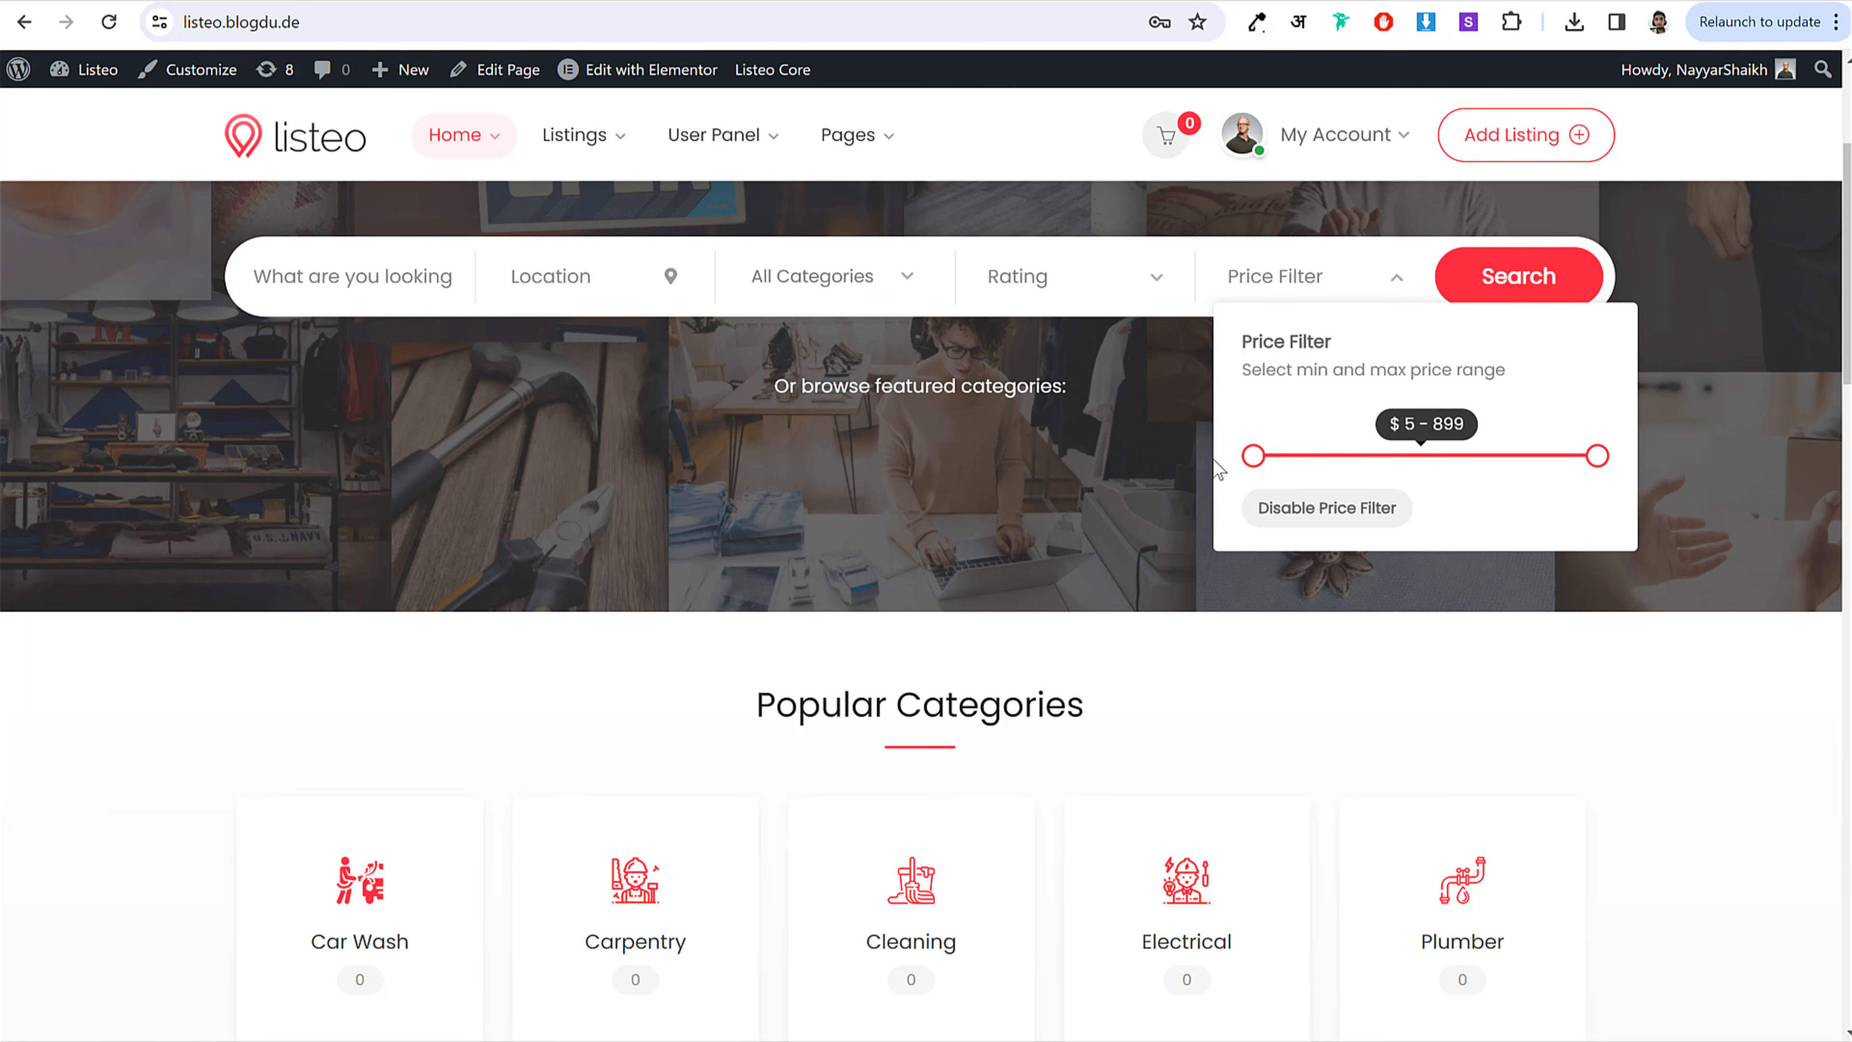
pyautogui.click(1726, 367)
pyautogui.moveTo(1848, 181); pyautogui.dragTo(1848, 284)
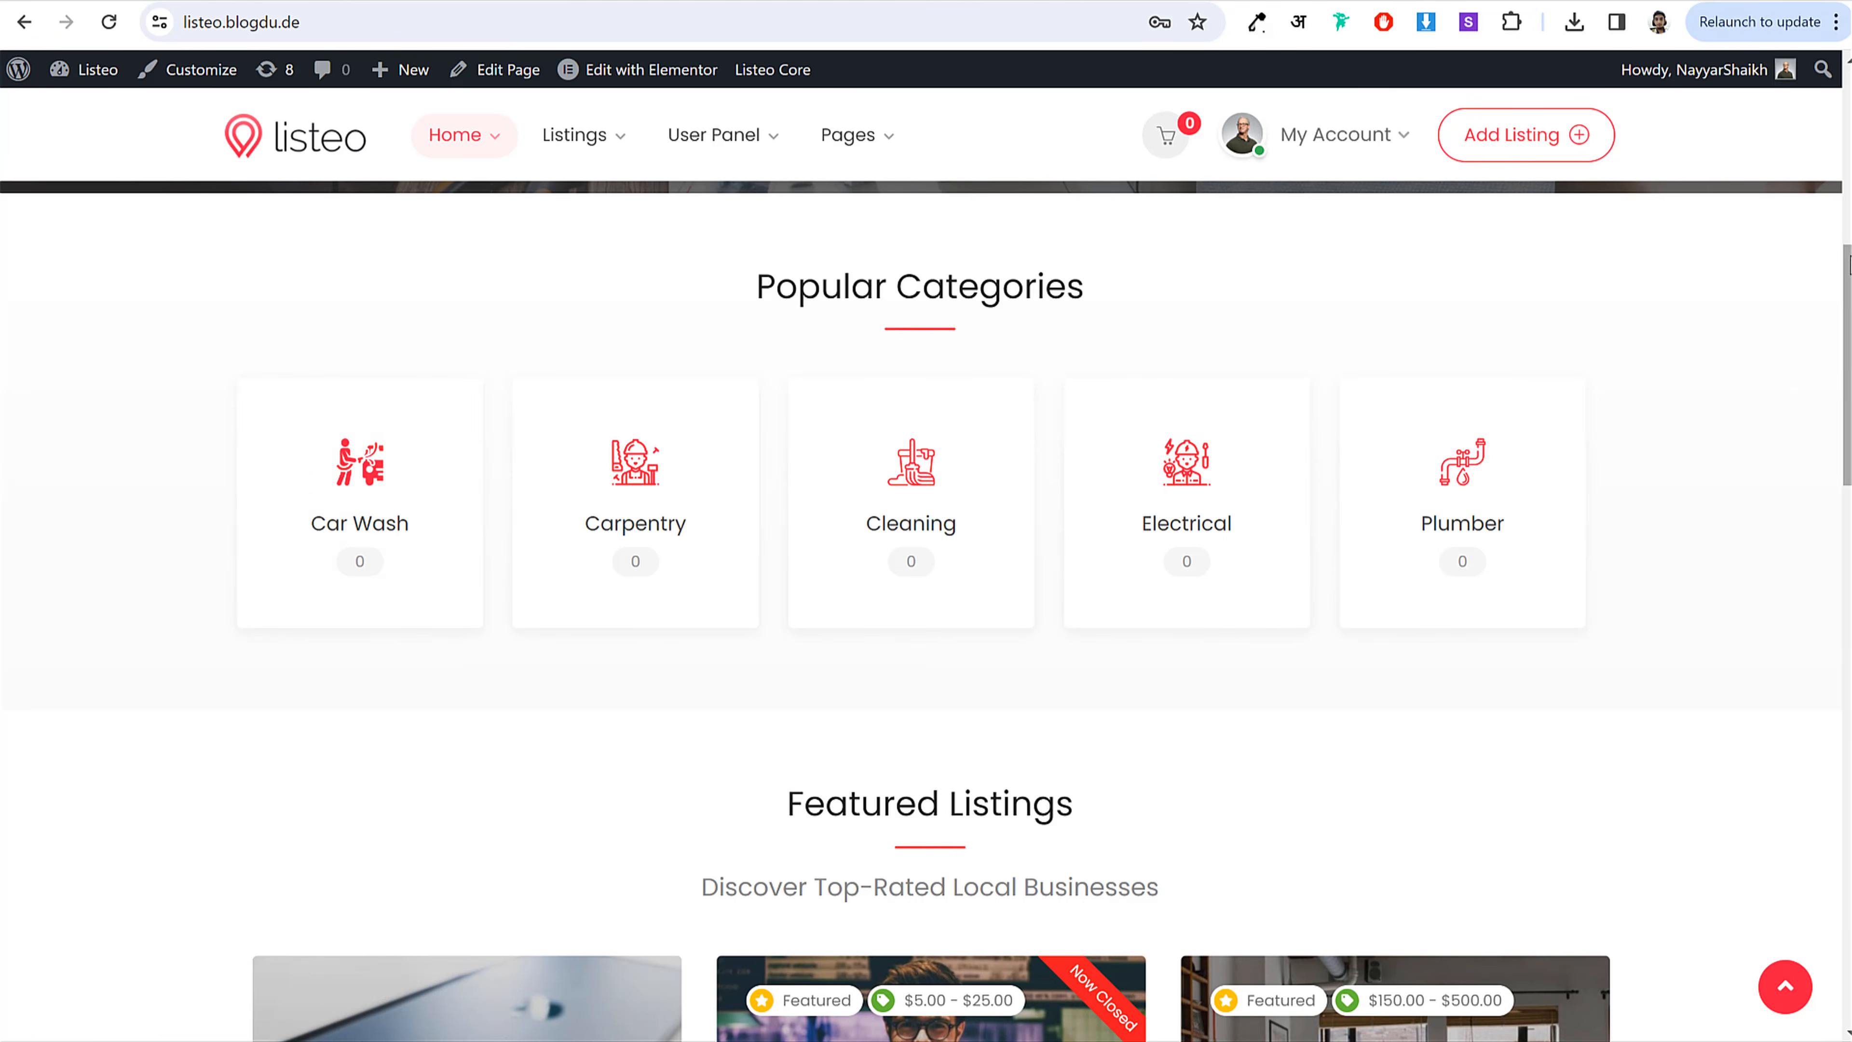
pyautogui.moveTo(1848, 364); pyautogui.dragTo(1848, 491)
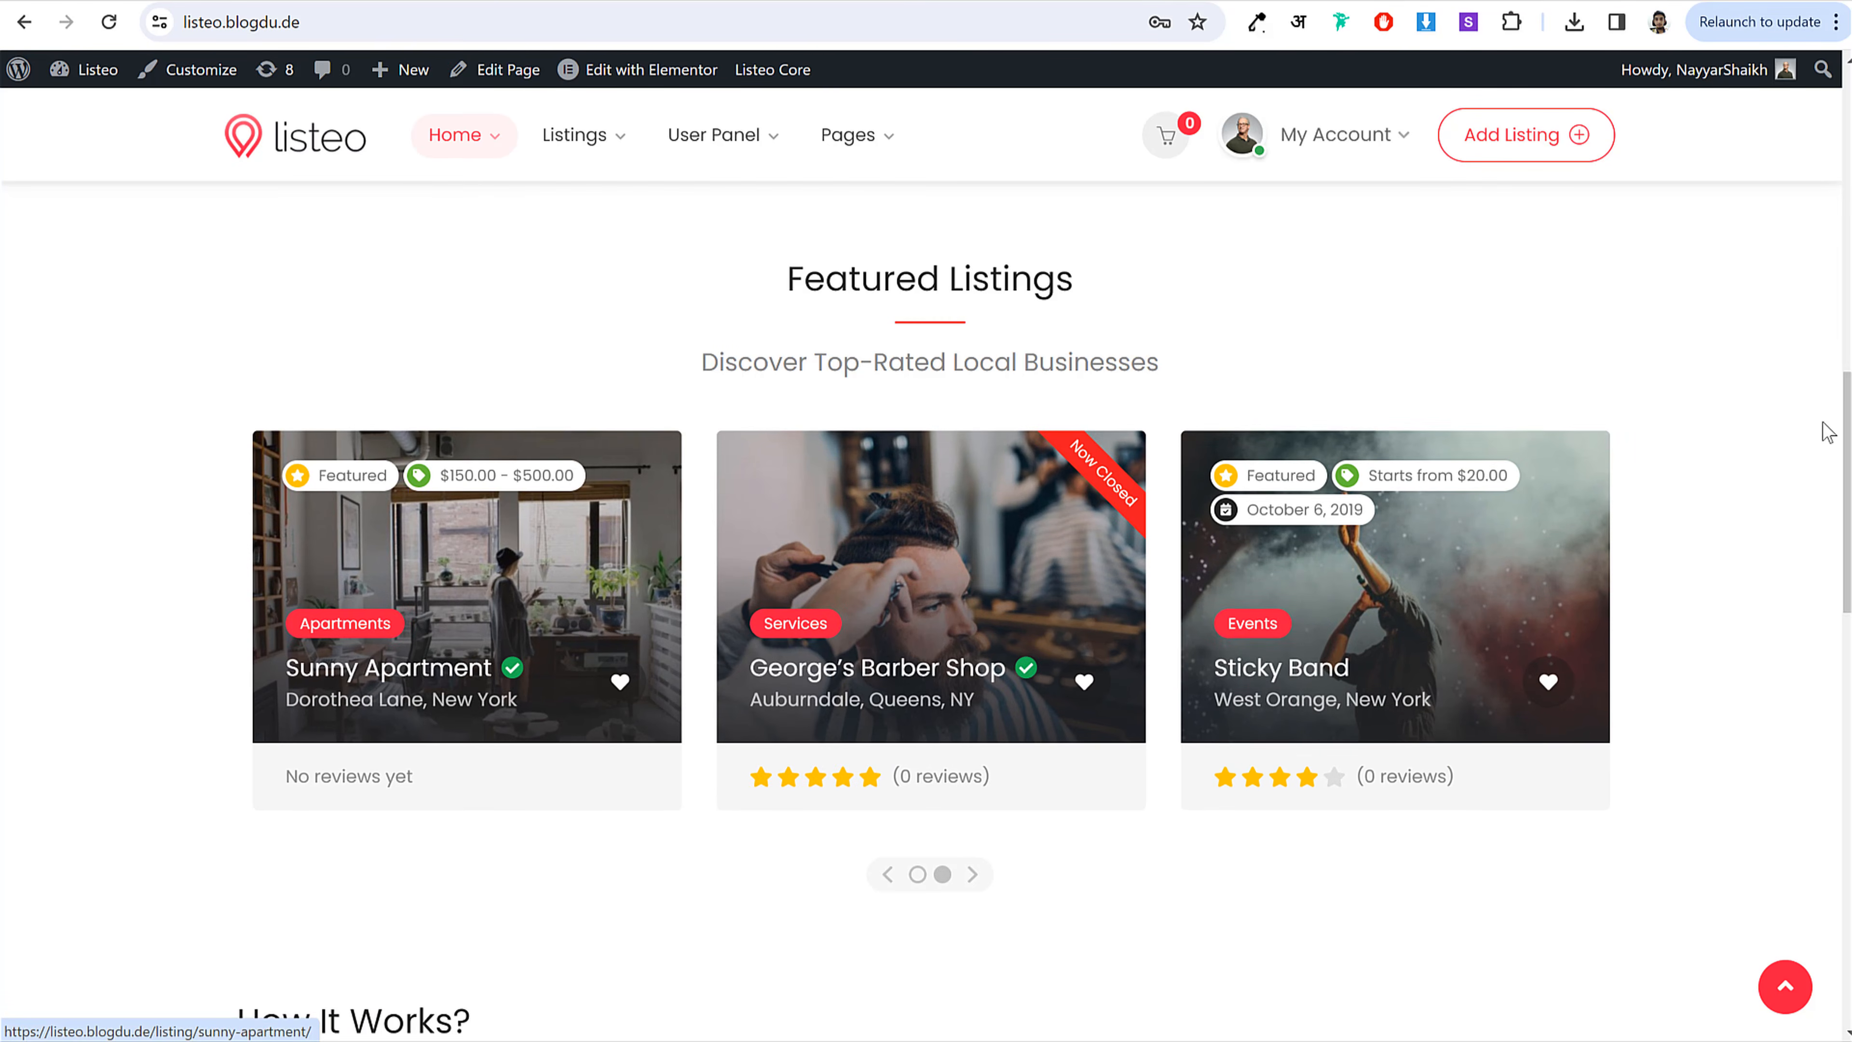
pyautogui.moveTo(1845, 412); pyautogui.dragTo(1847, 460)
# Step: Open George's Barber Shop and step through its photo gallery in the lightbox
pyautogui.click(936, 682)
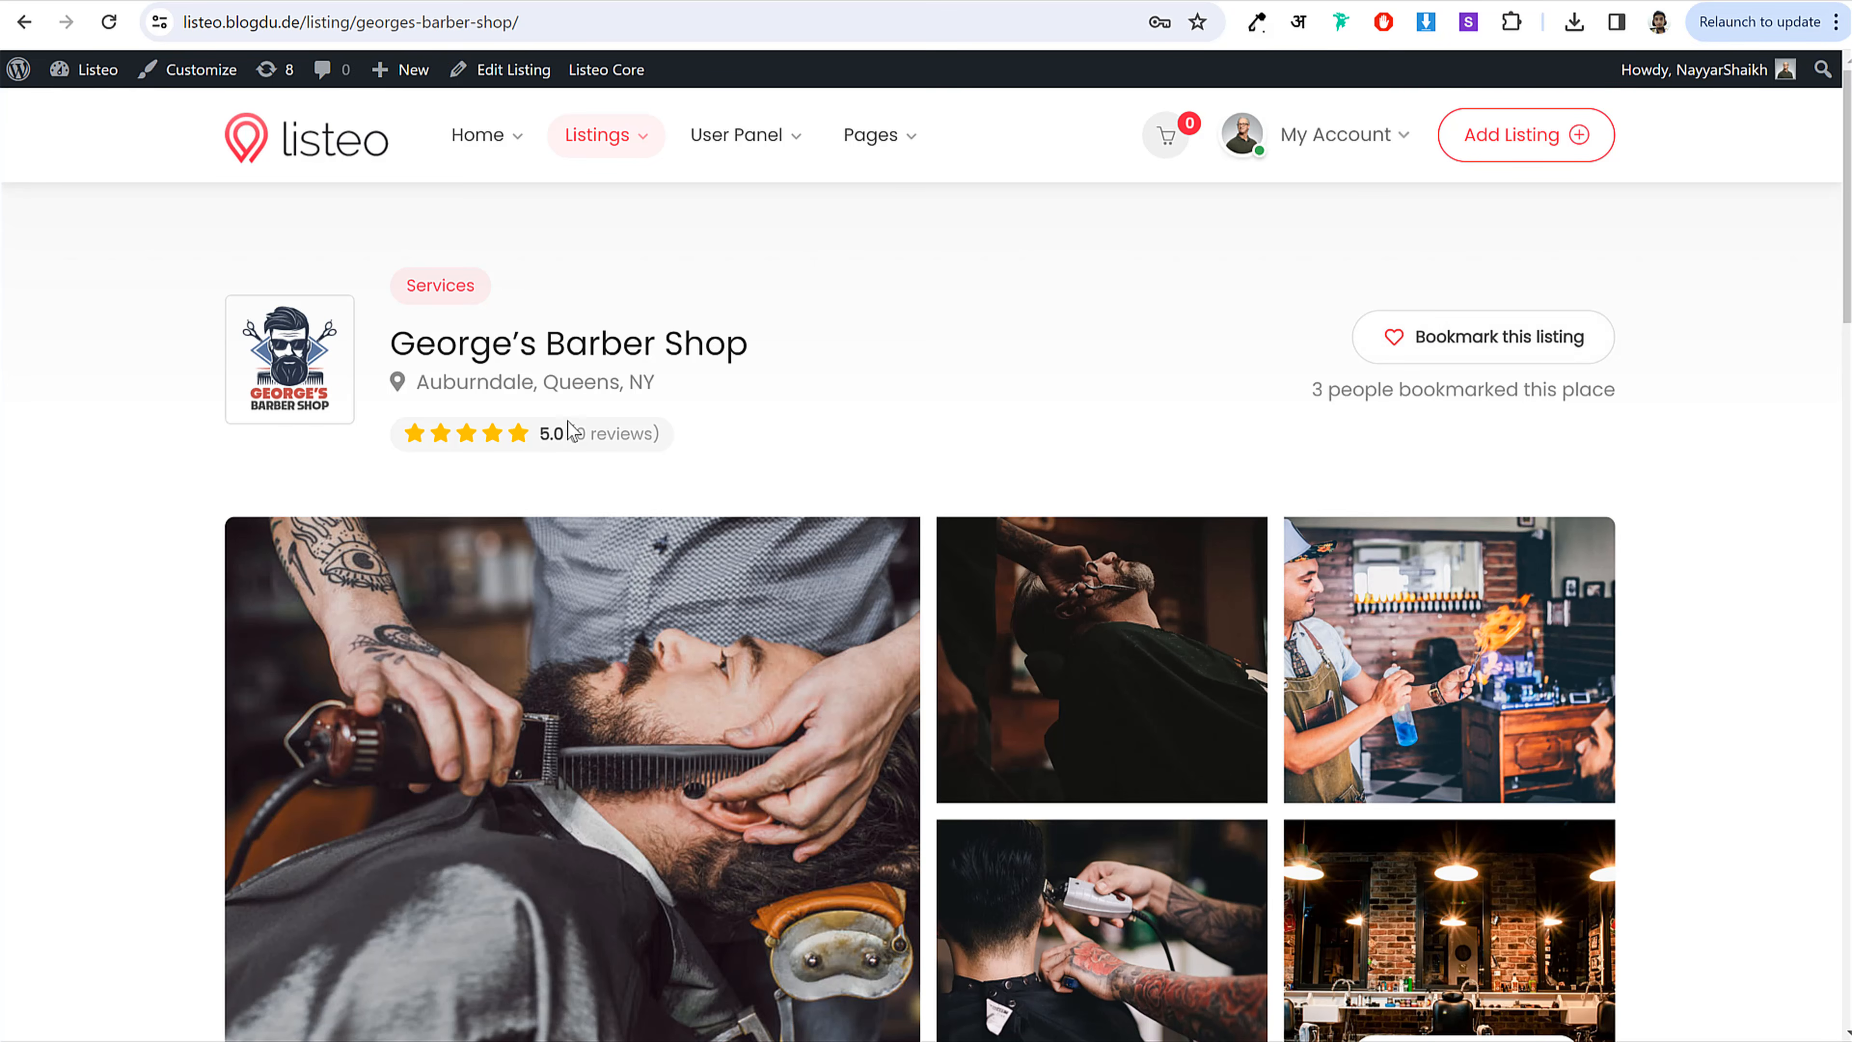
pyautogui.scroll(-3, 731, 412)
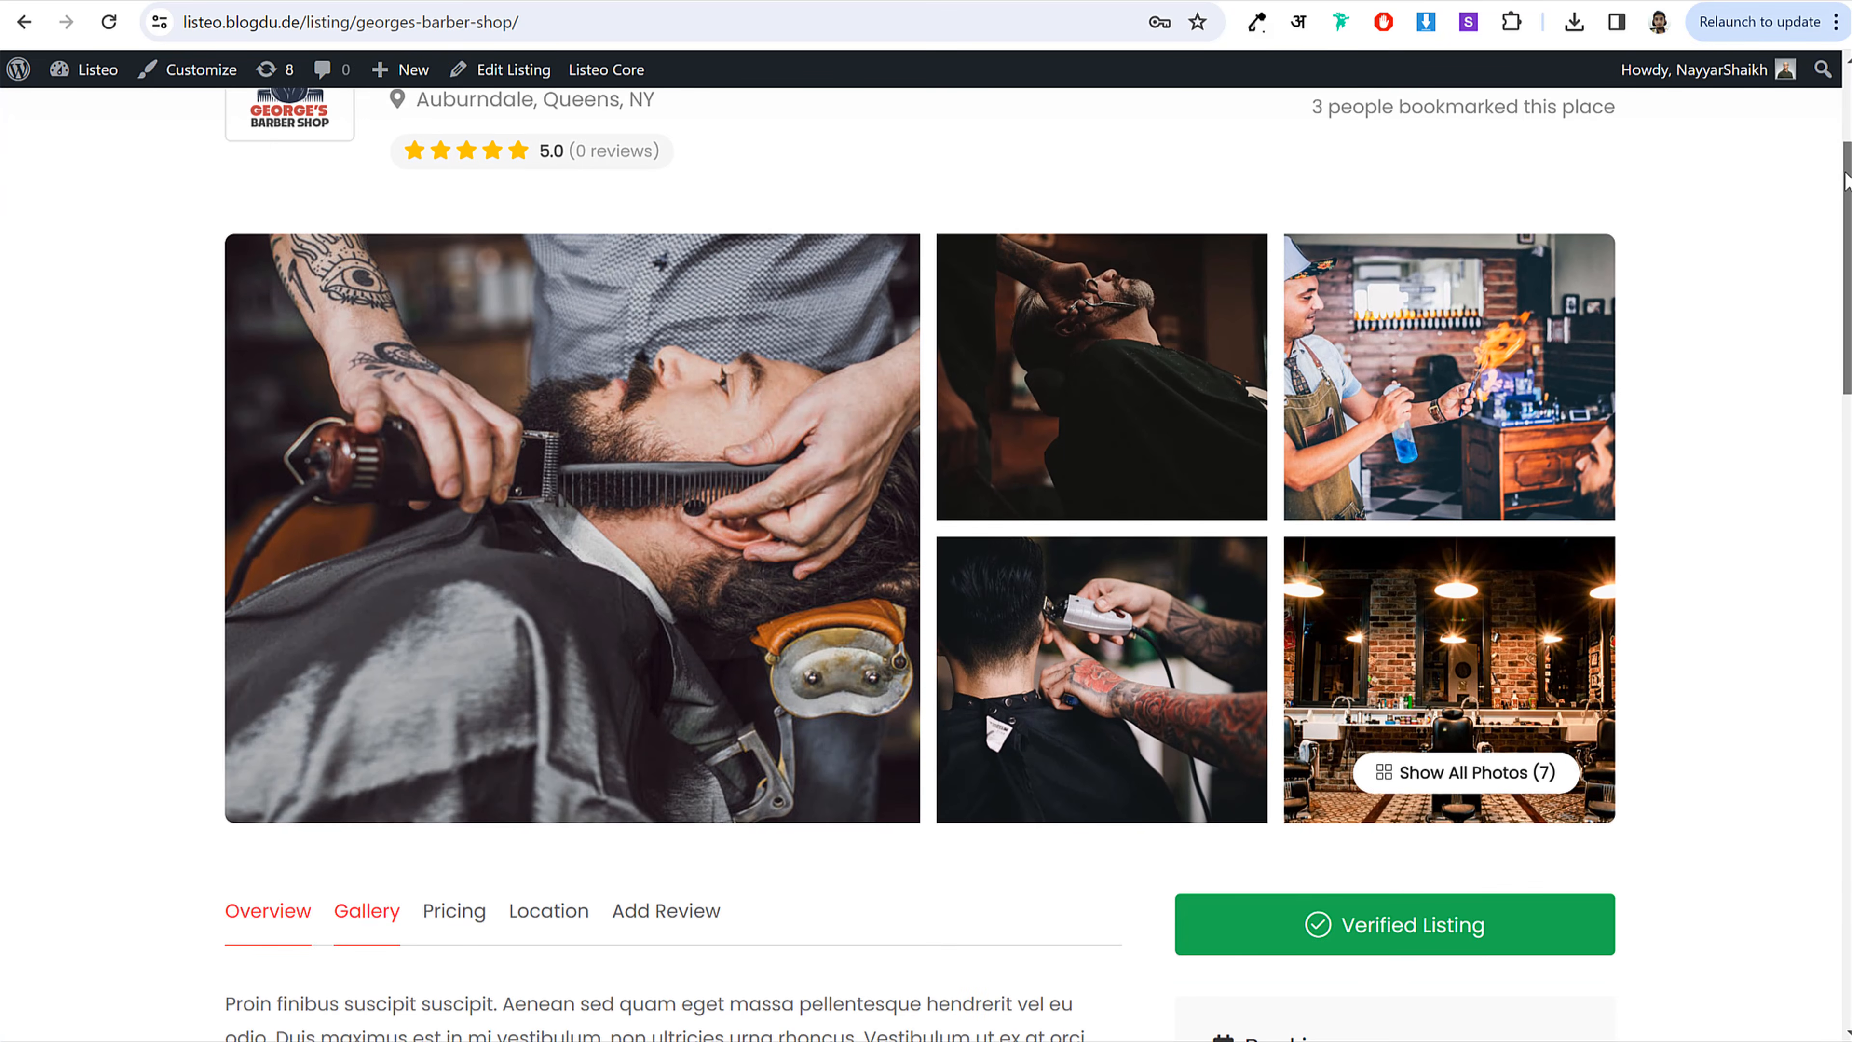
pyautogui.click(731, 412)
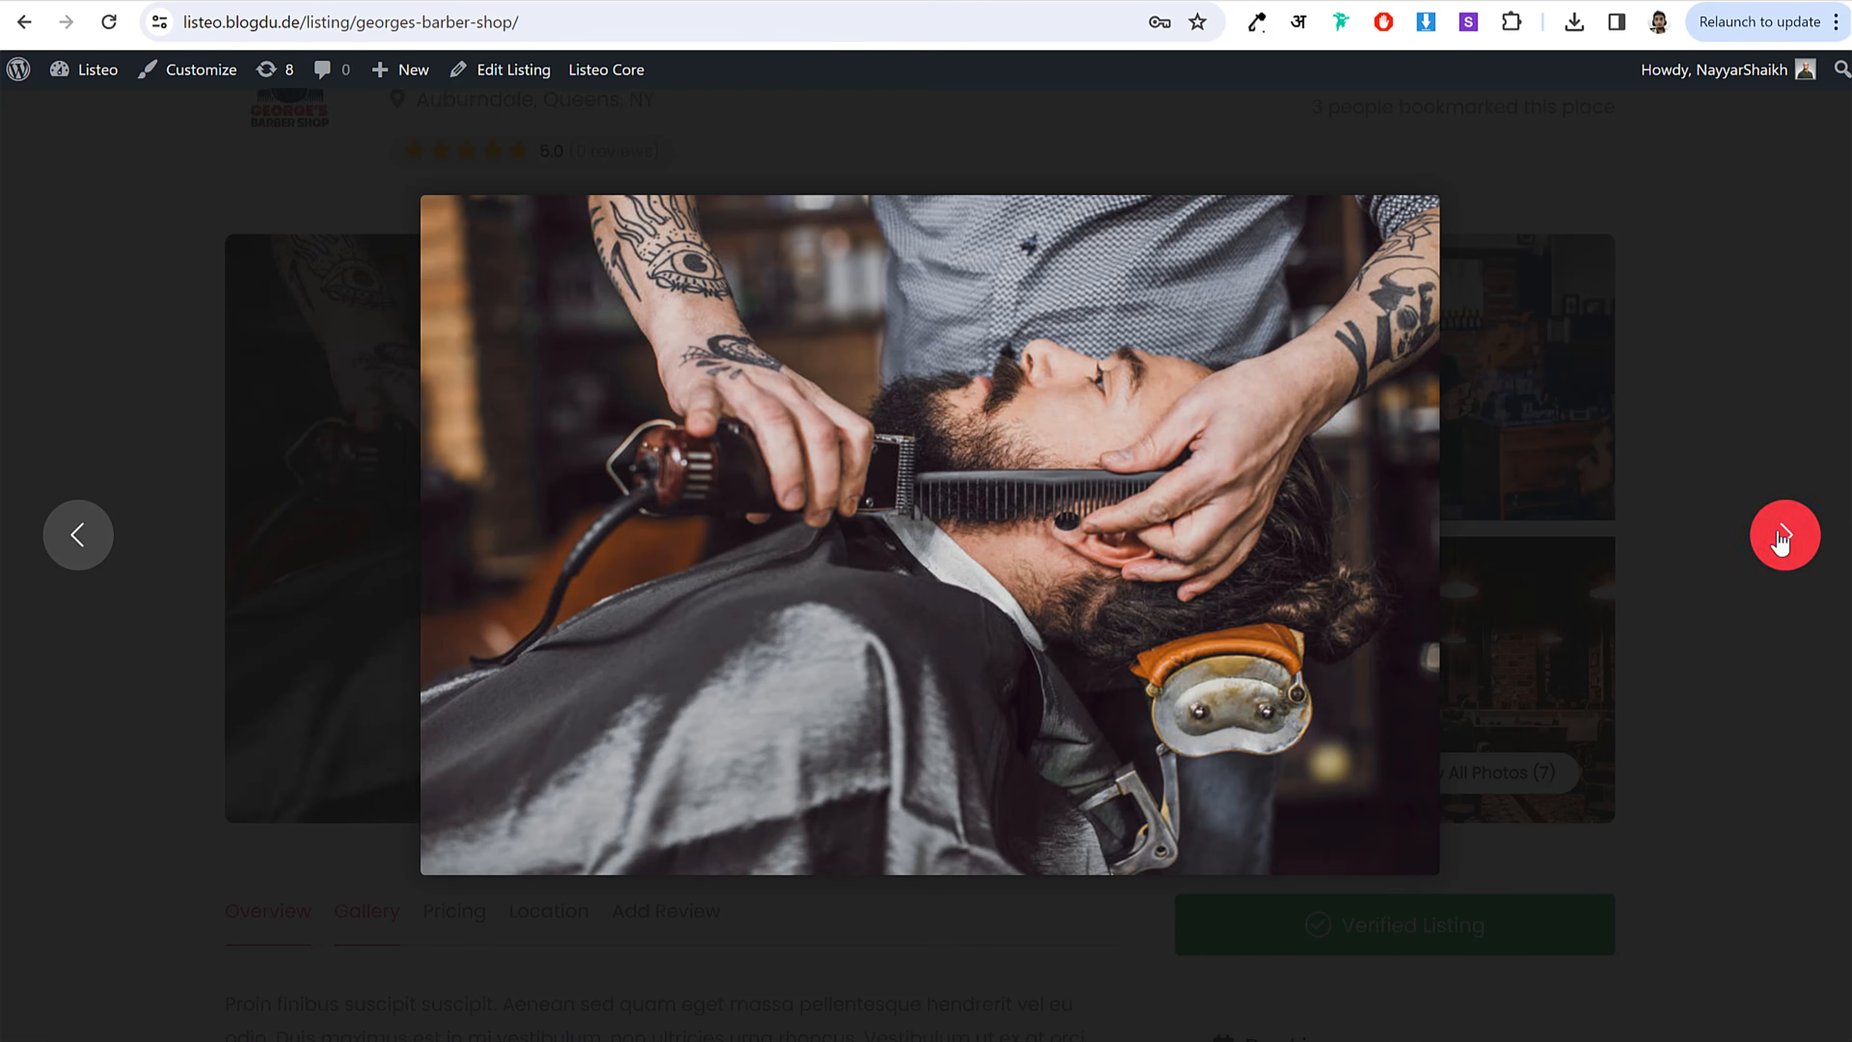
pyautogui.click(1779, 539)
pyautogui.click(1779, 538)
pyautogui.click(1779, 538)
pyautogui.click(1779, 538)
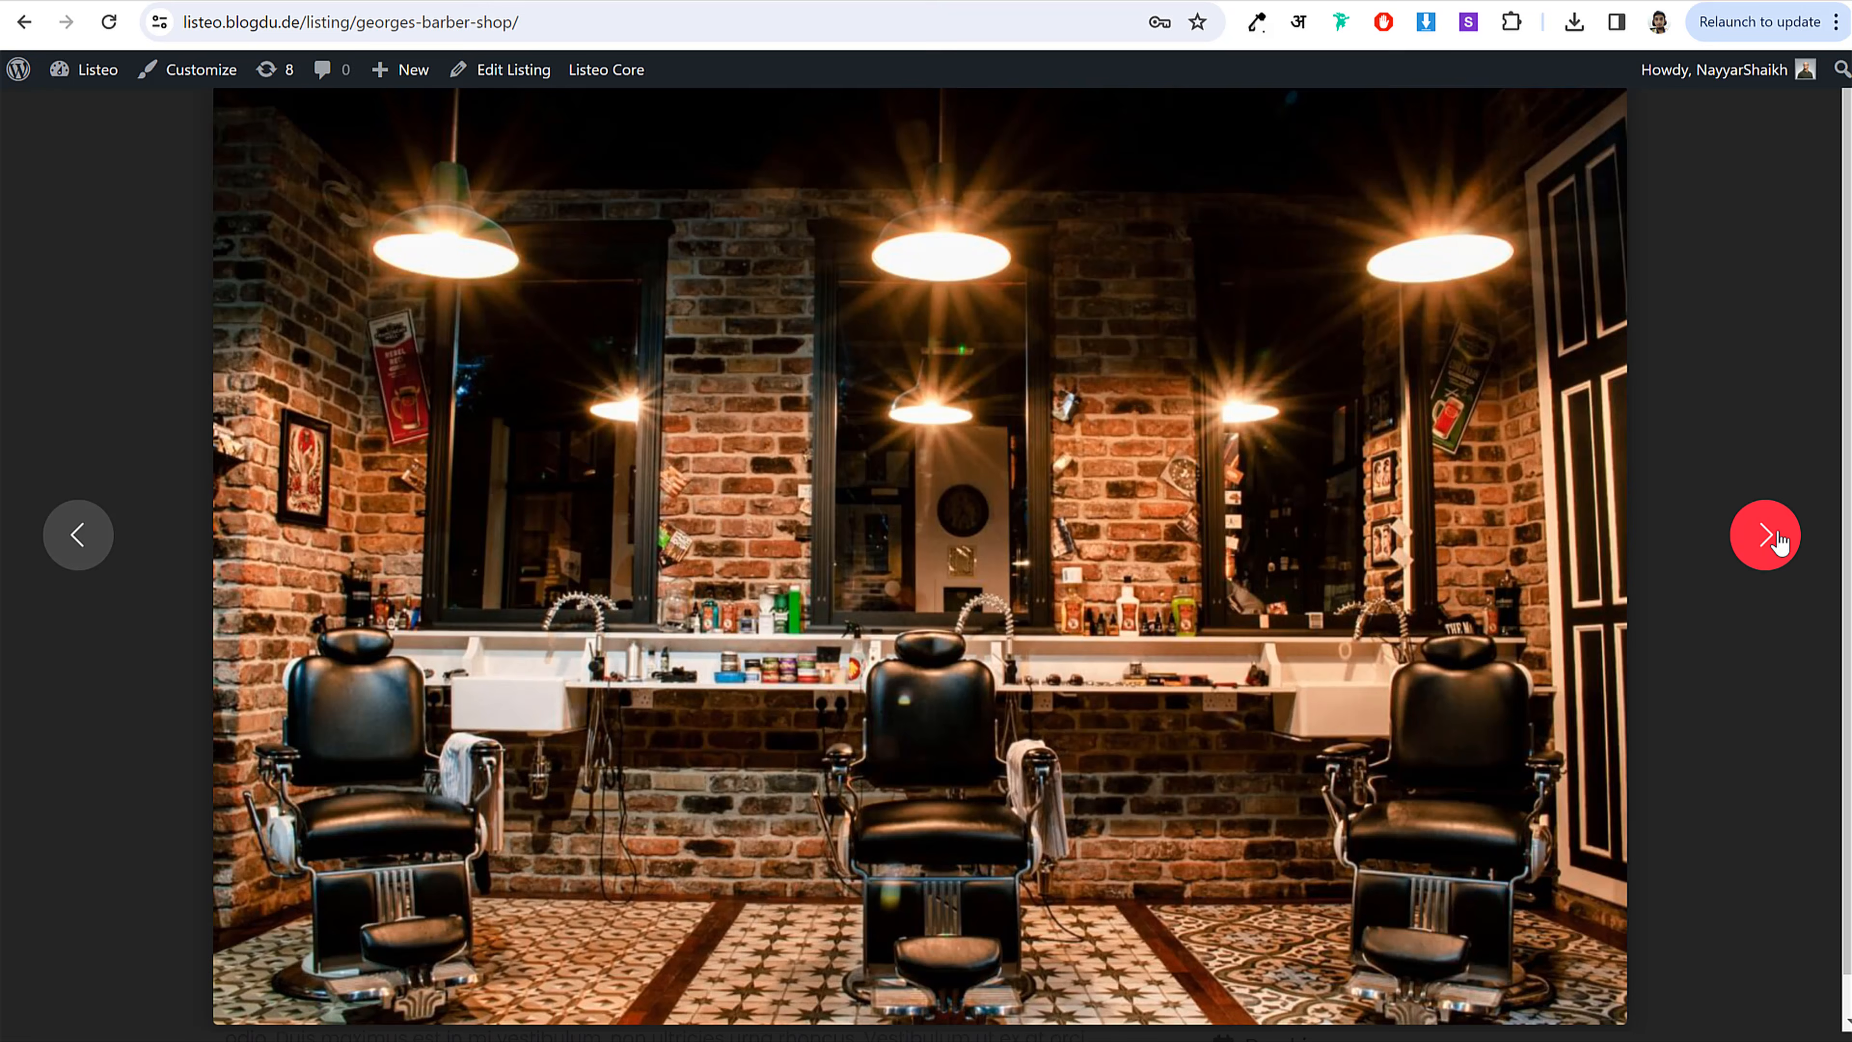
pyautogui.click(1779, 538)
pyautogui.click(1742, 396)
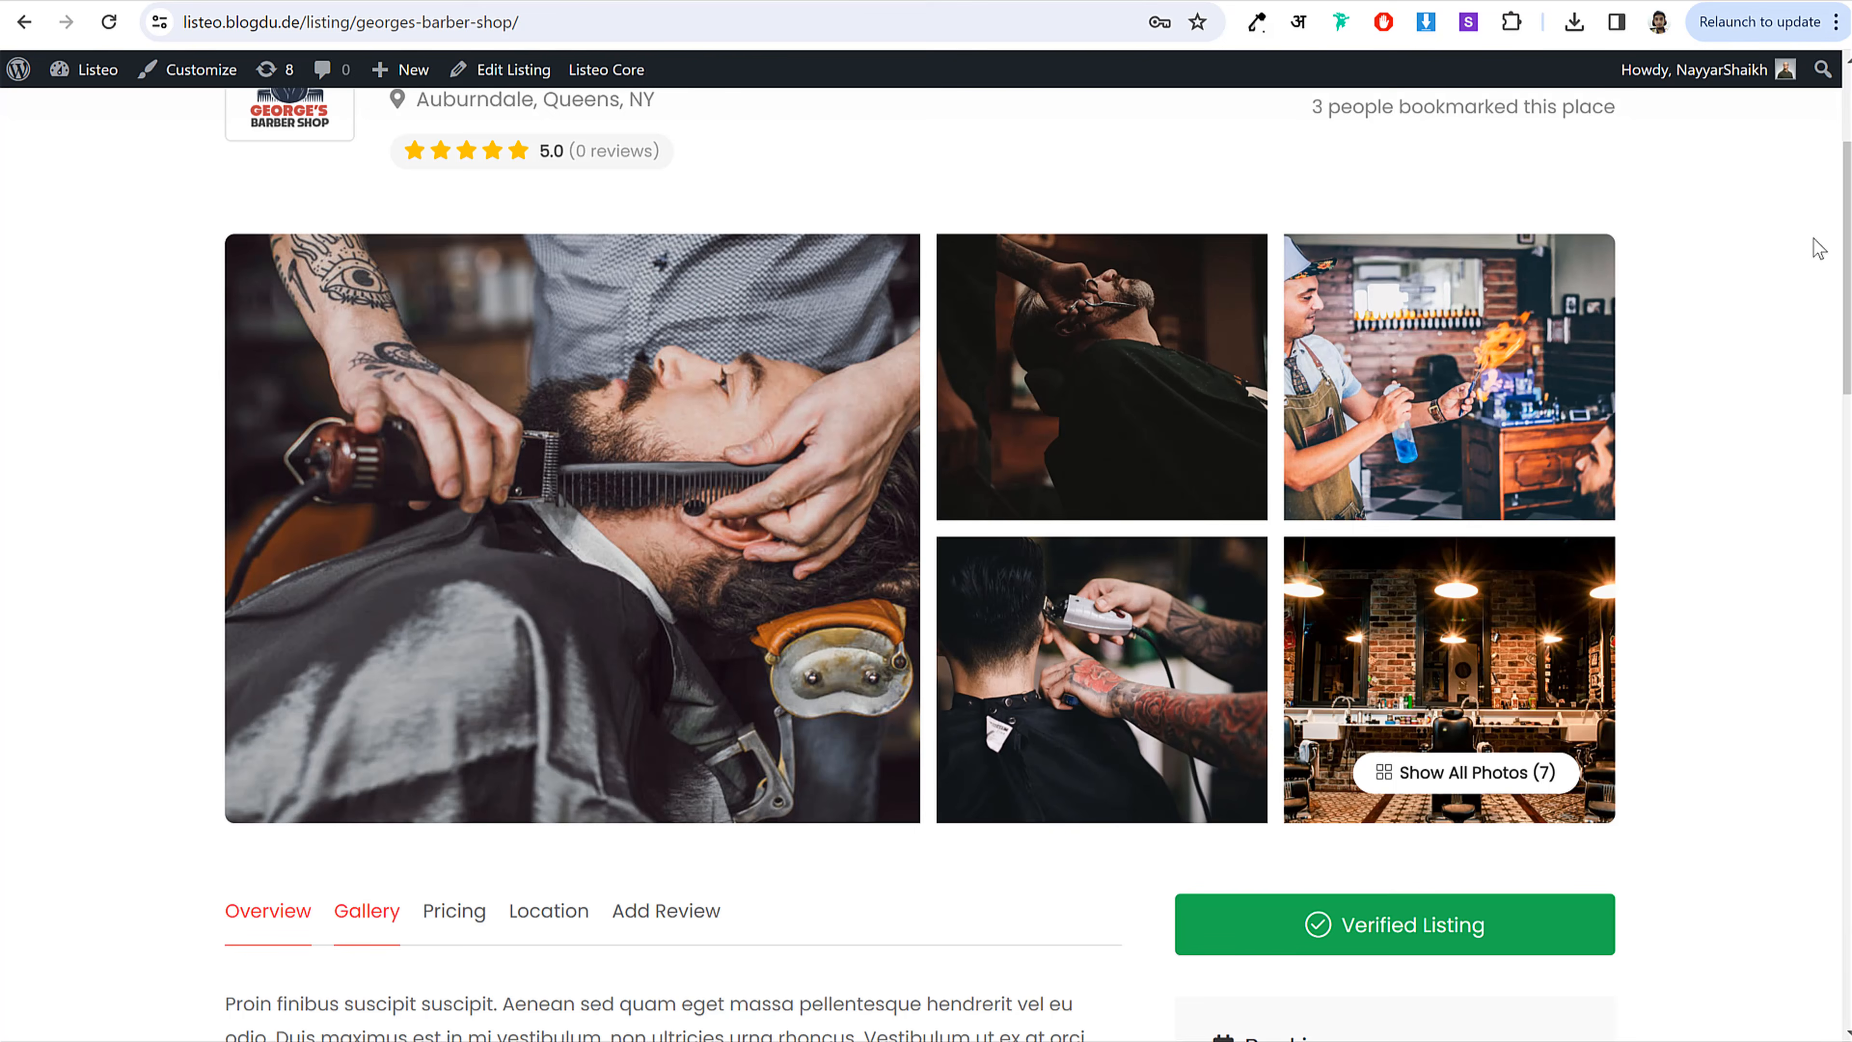
# Step: Scroll down the listing and expand the full Pricing list with Show More
pyautogui.scroll(-6, 1847, 321)
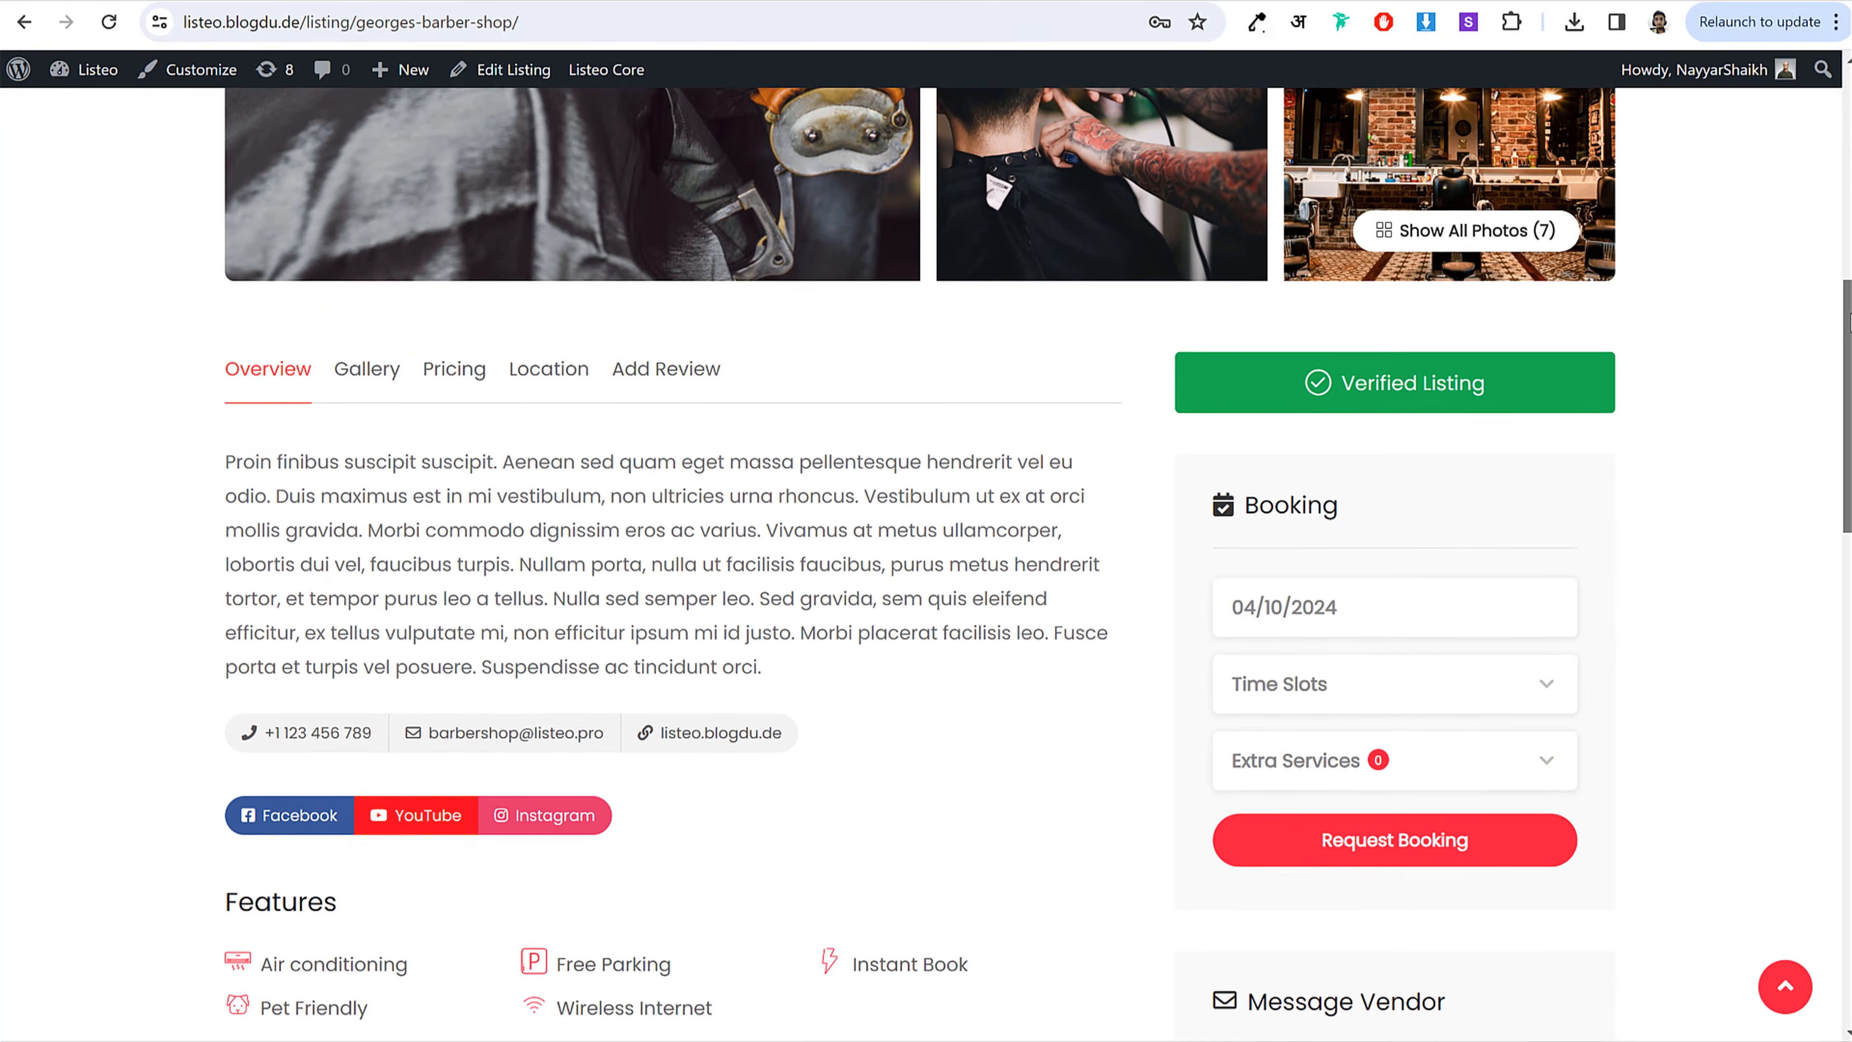
pyautogui.scroll(-1, 1848, 321)
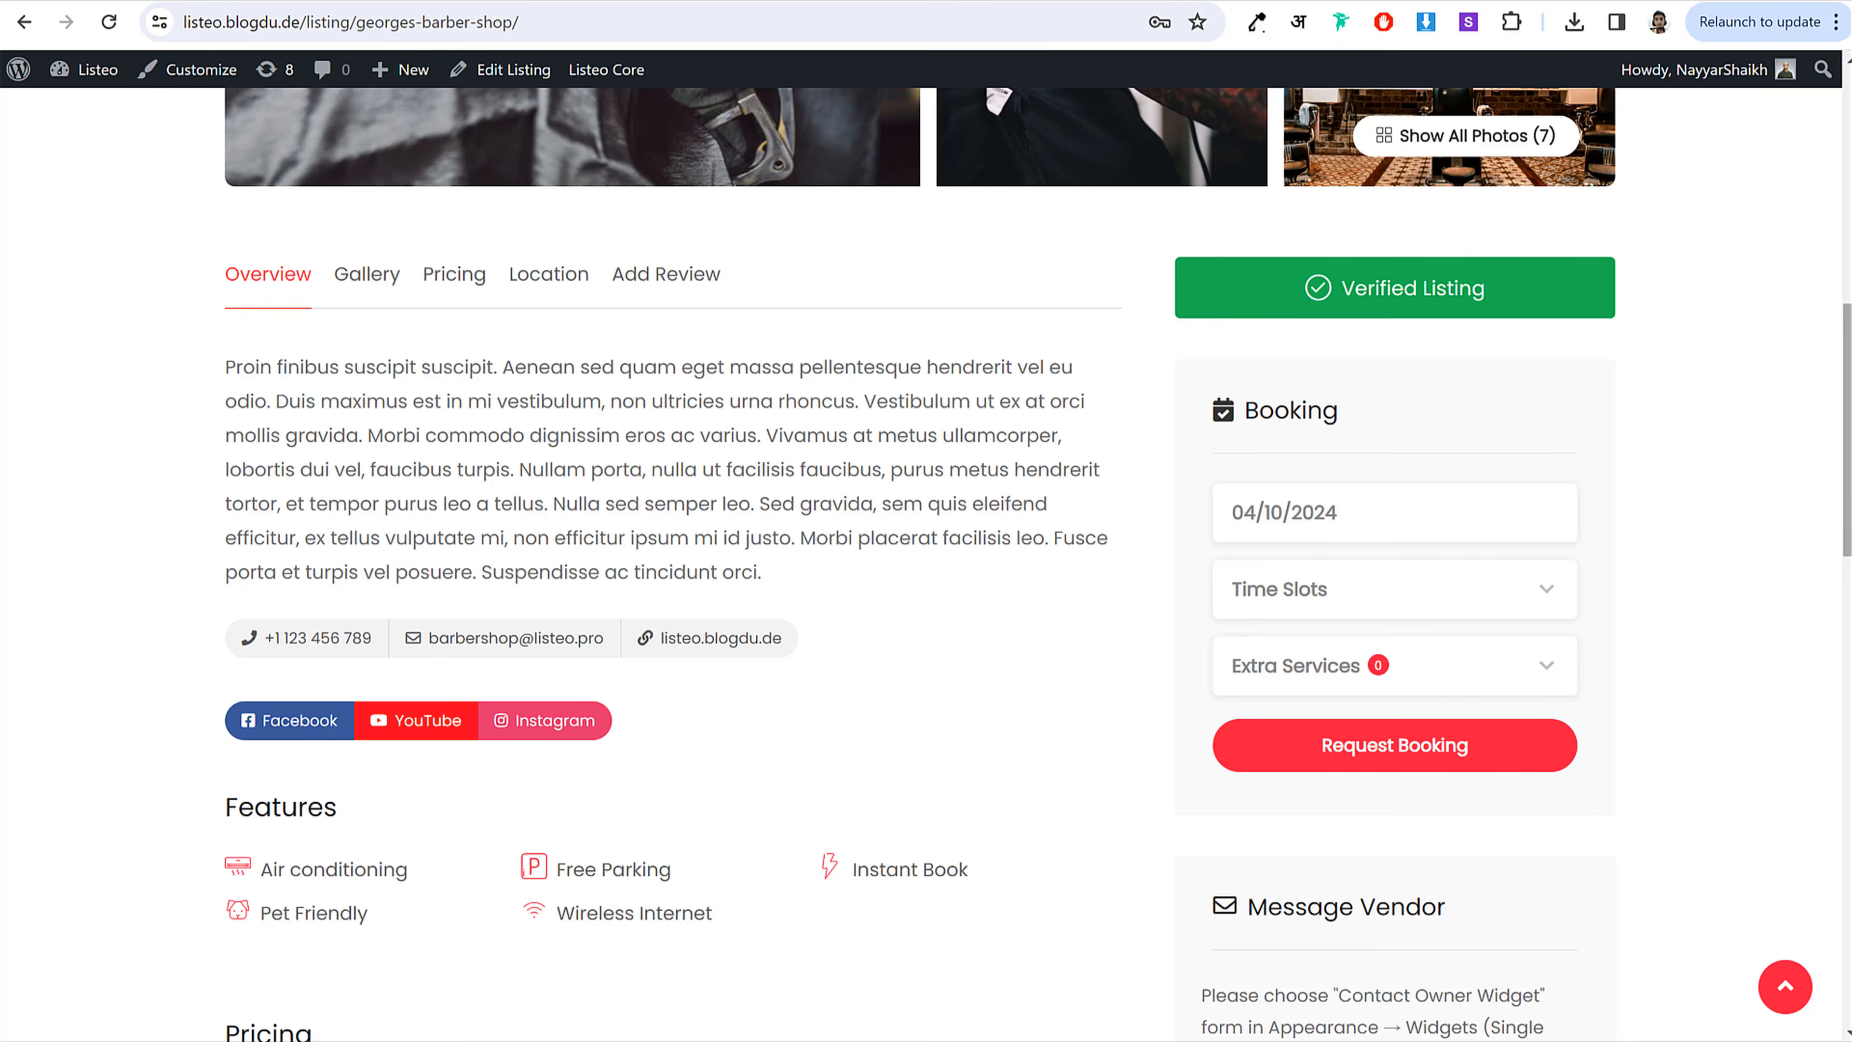
pyautogui.scroll(-6, 1835, 508)
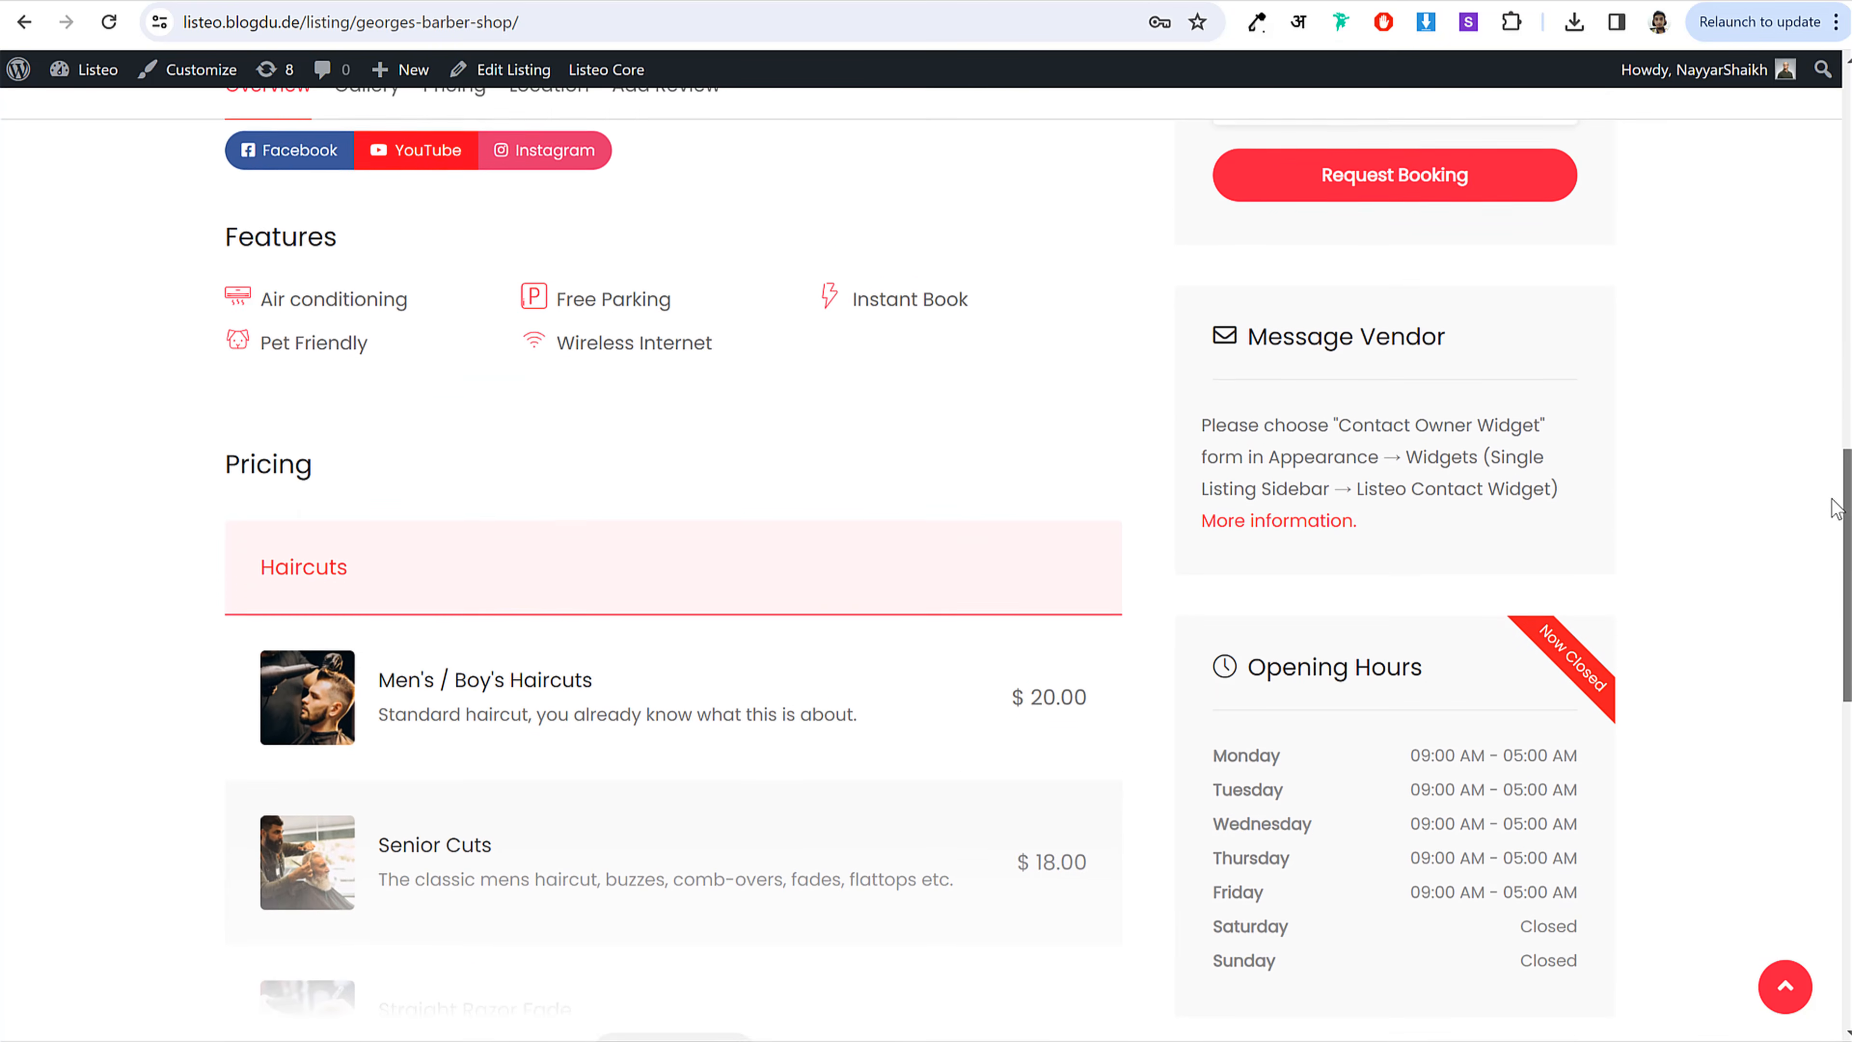
pyautogui.moveTo(1832, 501); pyautogui.dragTo(1827, 591)
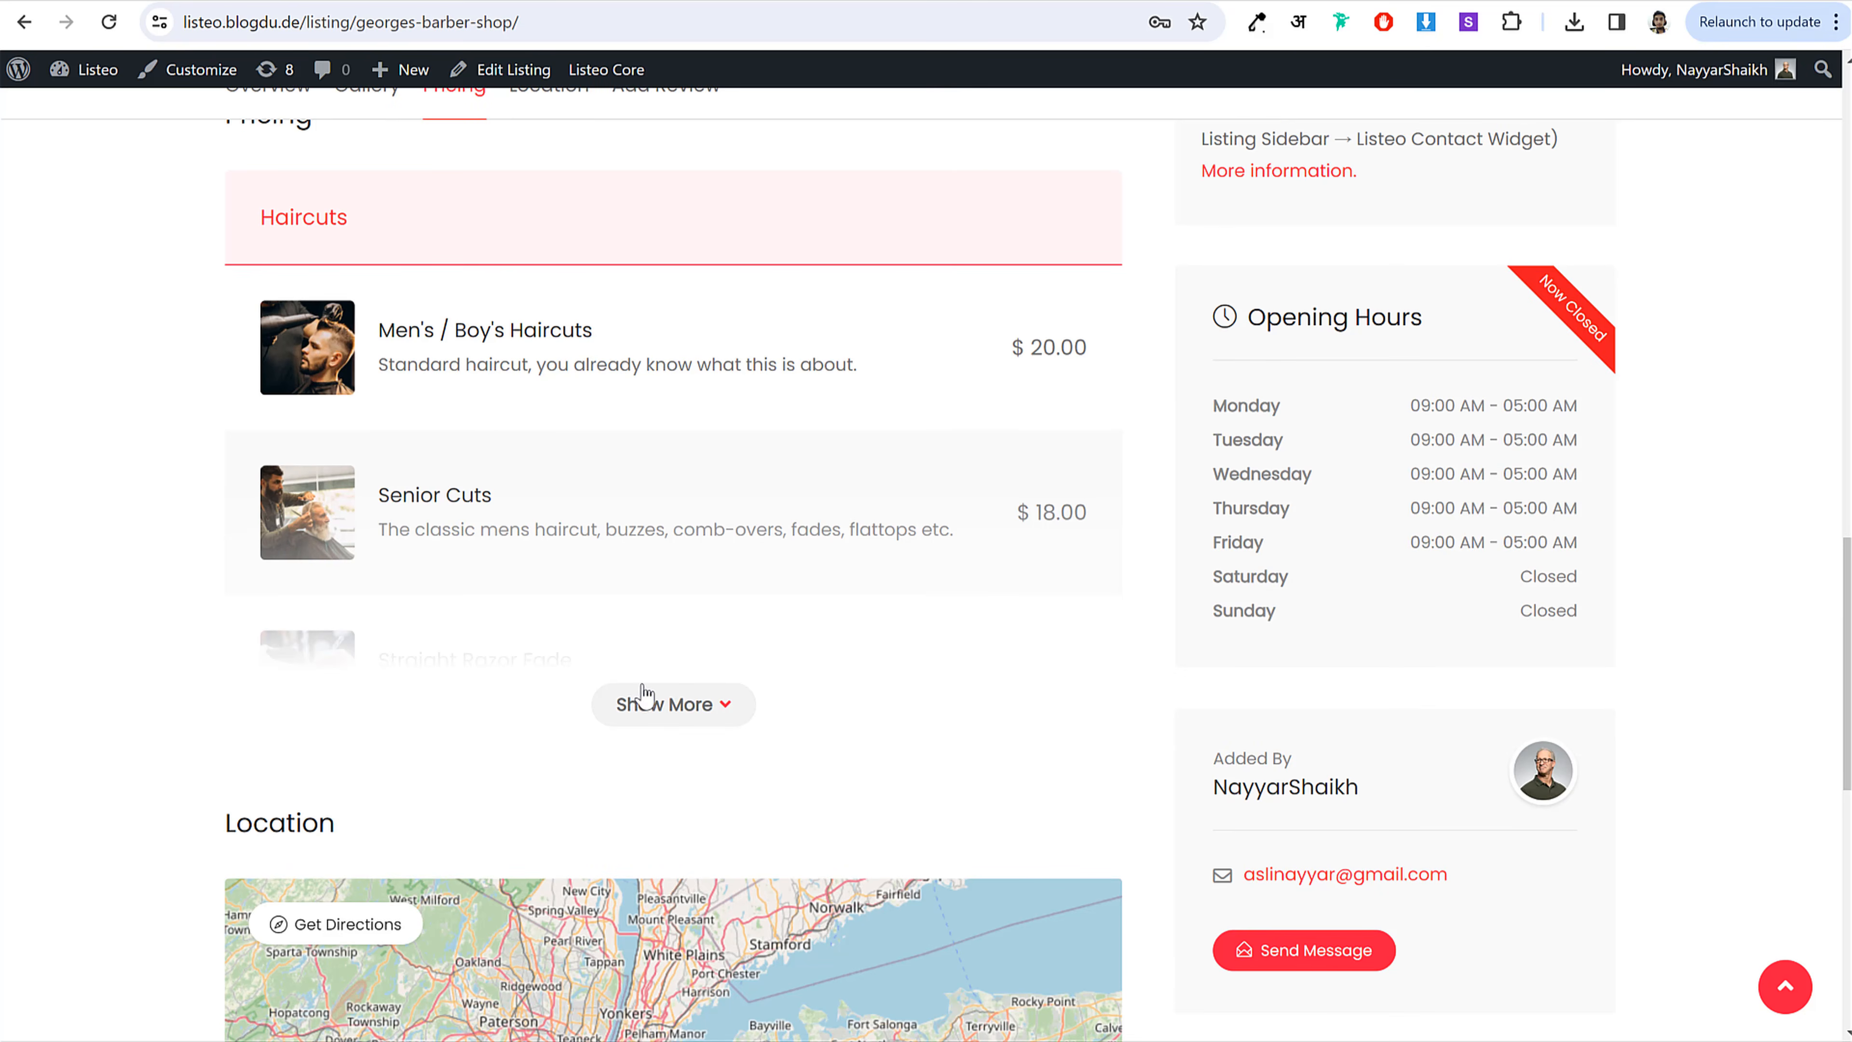
pyautogui.click(644, 700)
pyautogui.moveTo(1844, 488); pyautogui.dragTo(1777, 369)
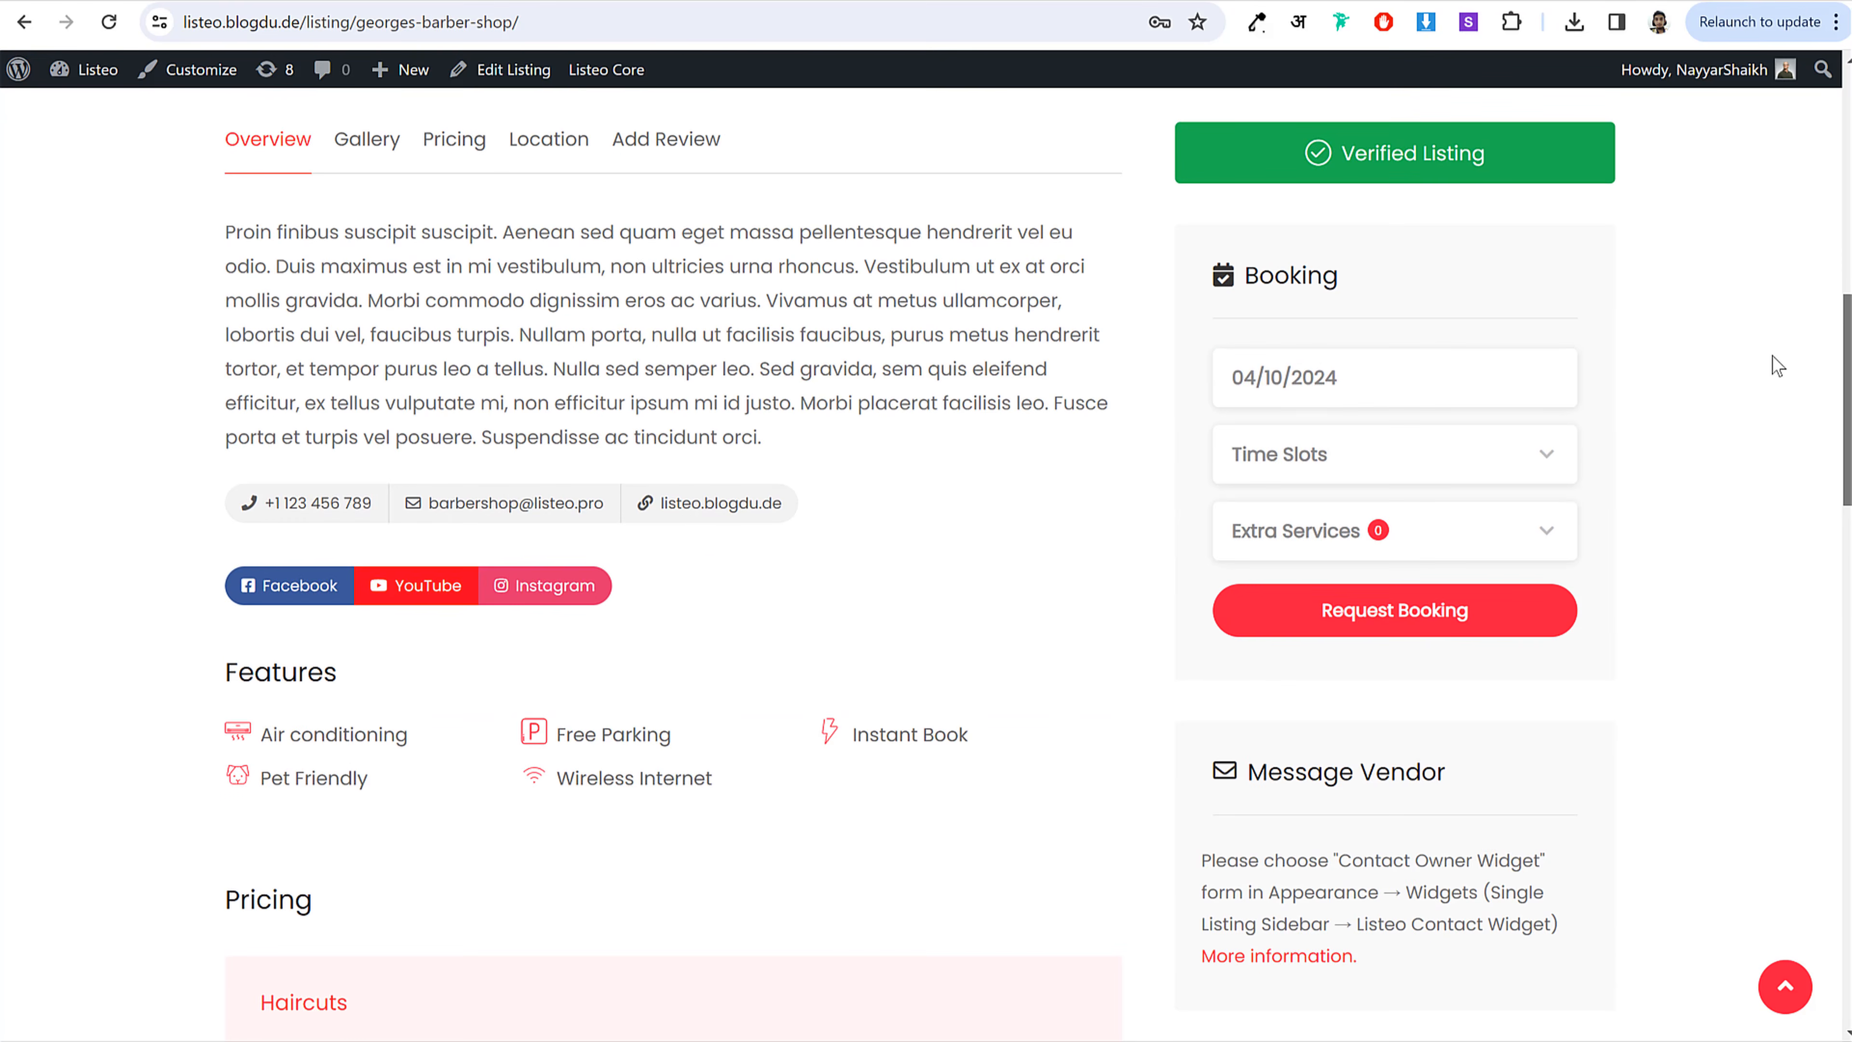
# Step: Set the booking date to 04/08/2024 with the 10:00 am - 11:00 am time slot
pyautogui.click(1329, 390)
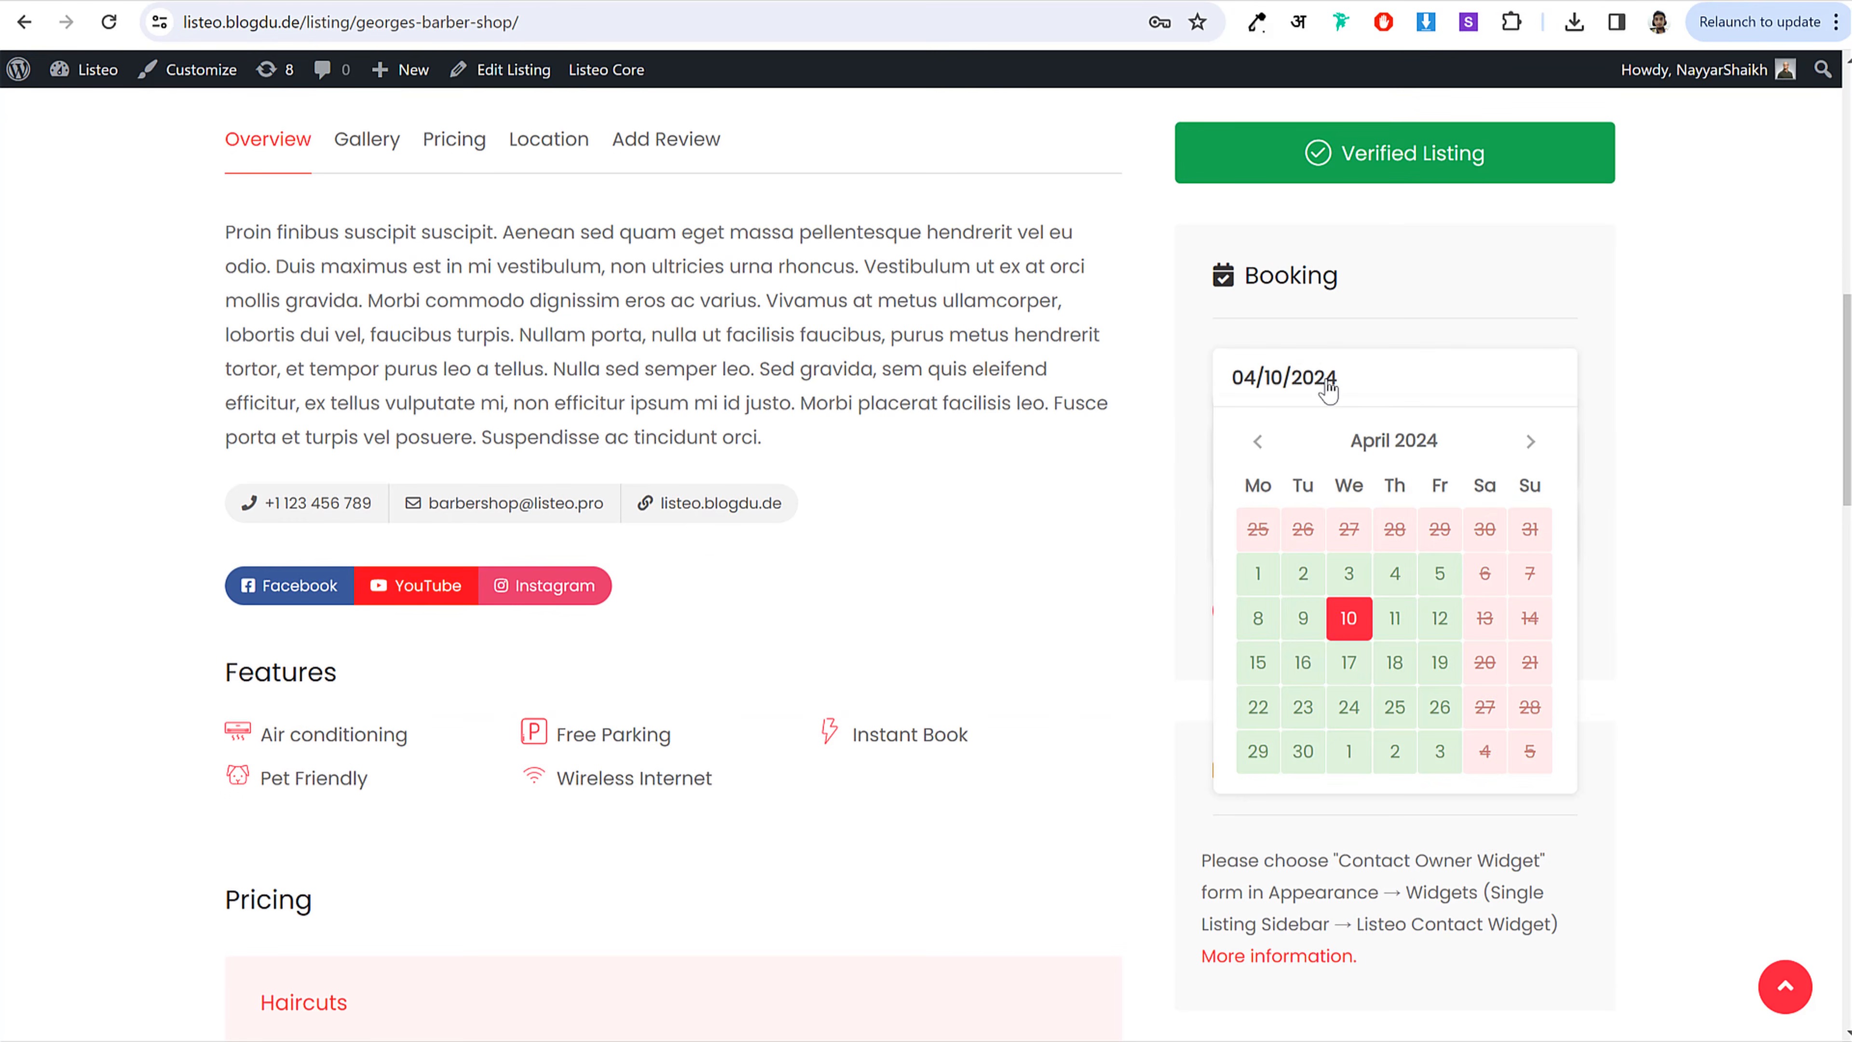
pyautogui.click(1426, 621)
pyautogui.click(1285, 458)
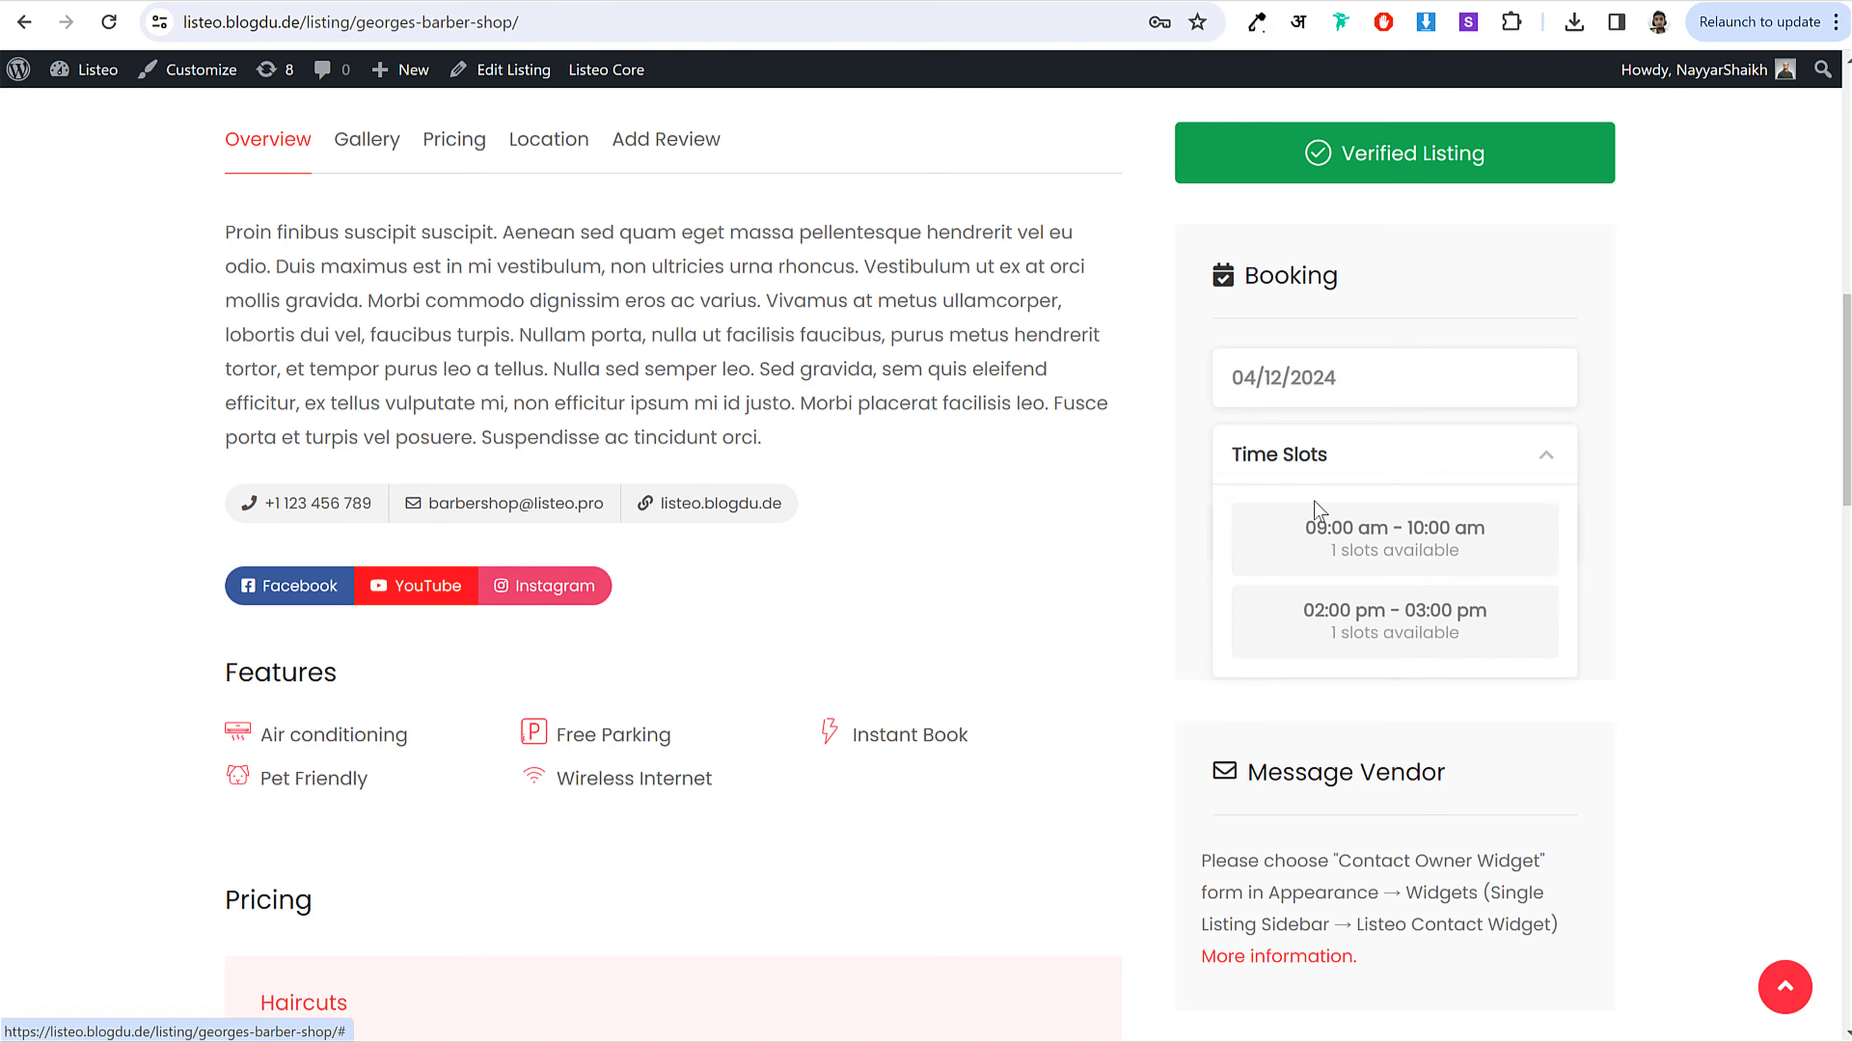
pyautogui.click(1335, 381)
pyautogui.click(1243, 619)
pyautogui.click(1325, 468)
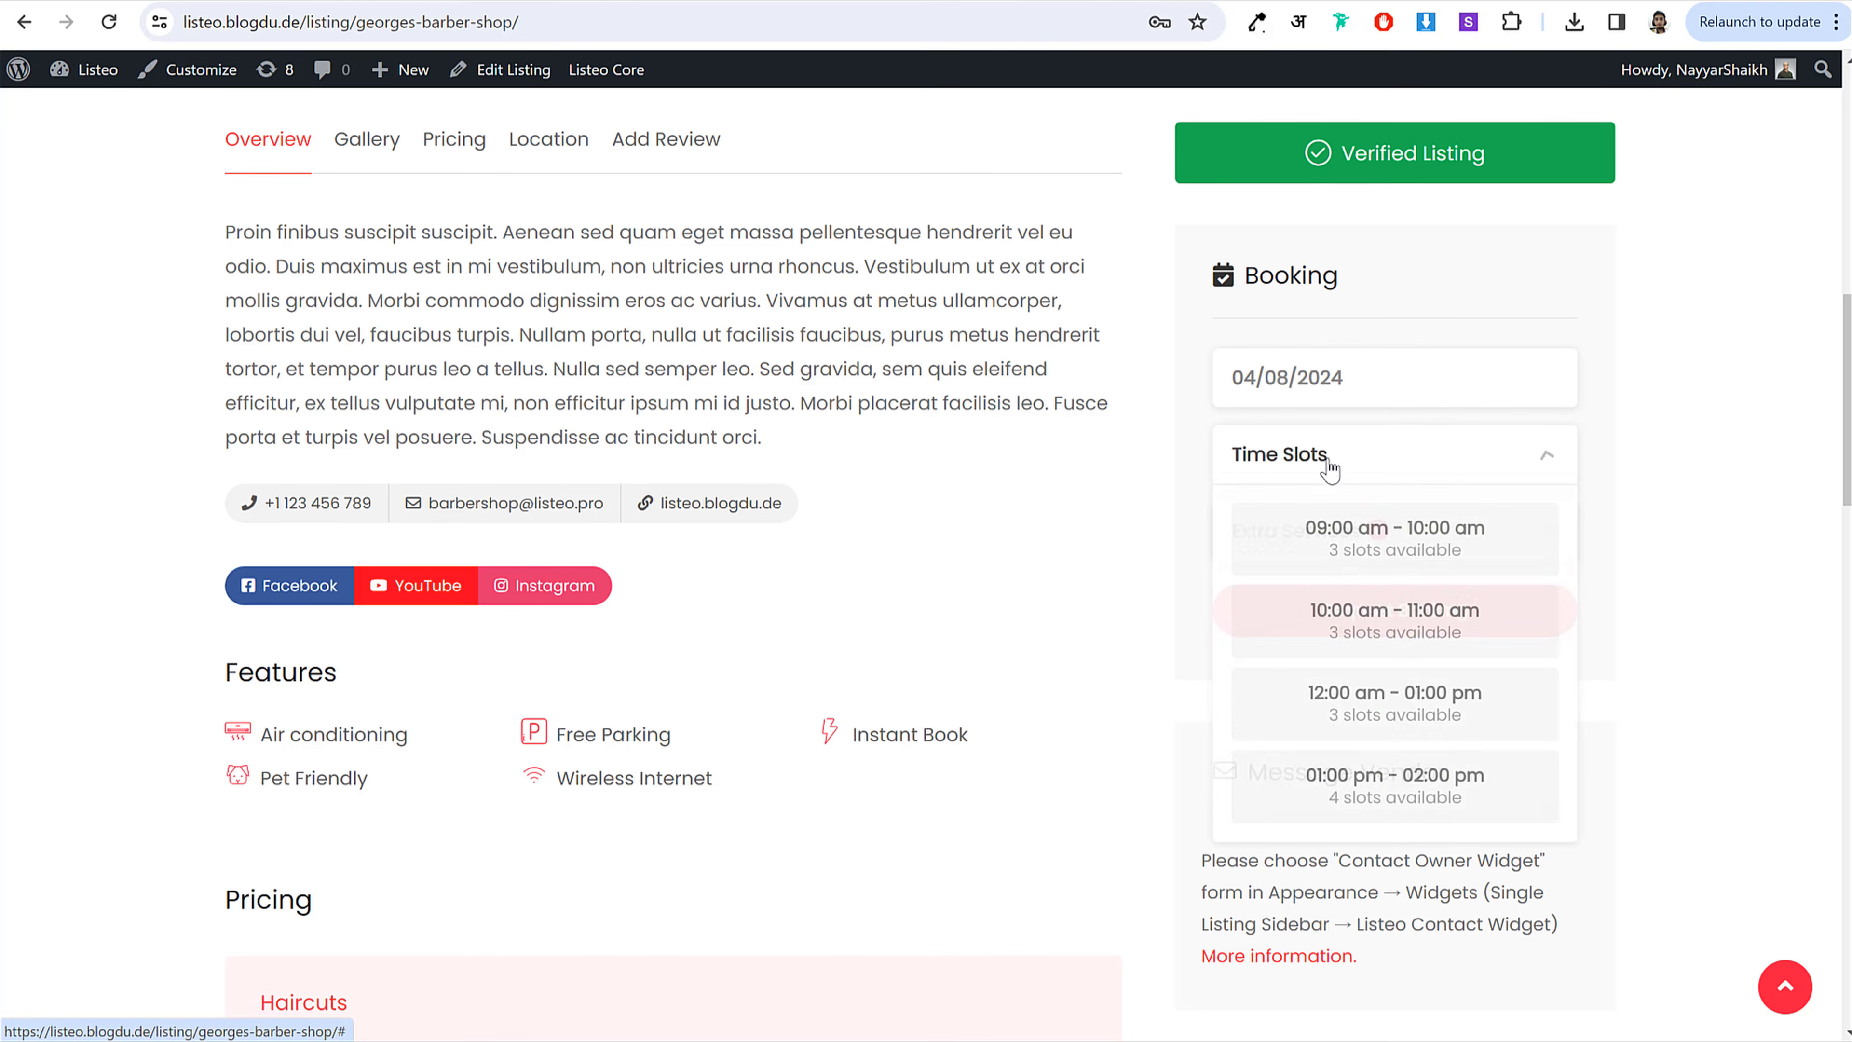
pyautogui.click(1380, 620)
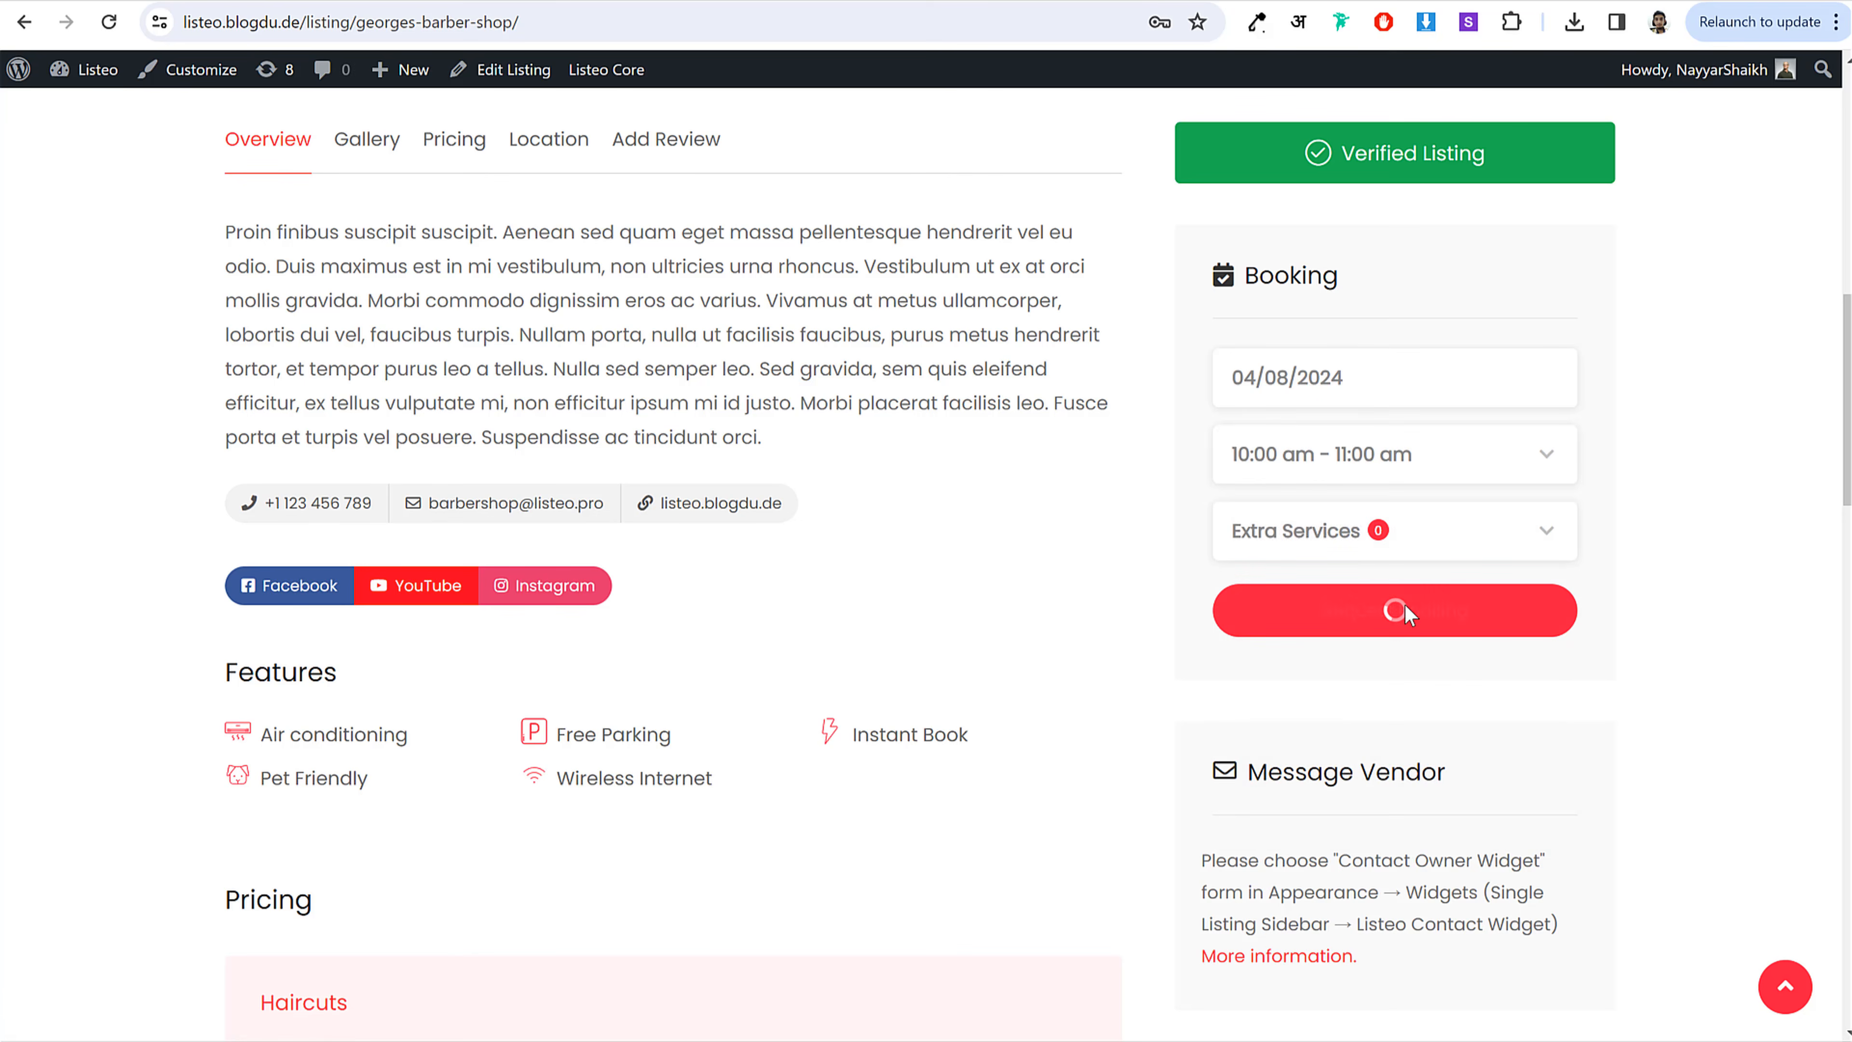
# Step: Add Senior Cuts ($18.00) as an extra service and request the booking
pyautogui.click(1374, 547)
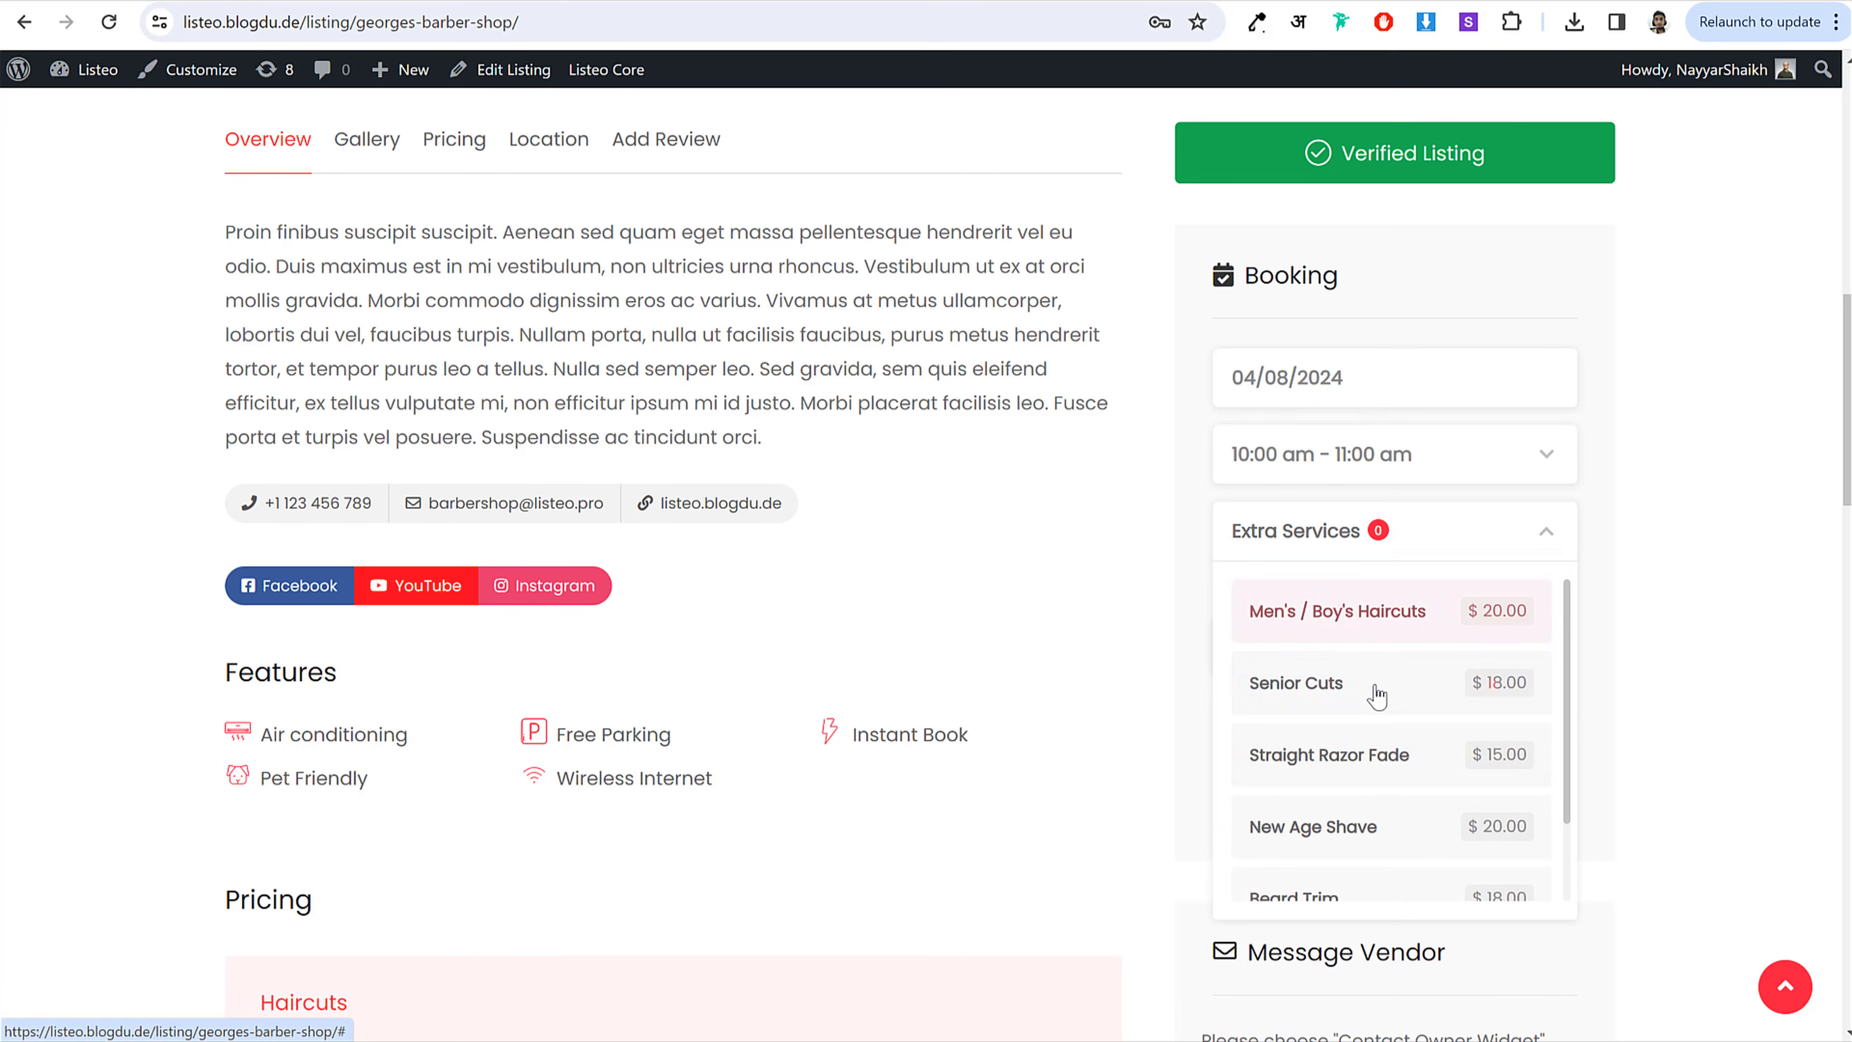
pyautogui.scroll(-2, 1376, 657)
pyautogui.scroll(1, 1380, 752)
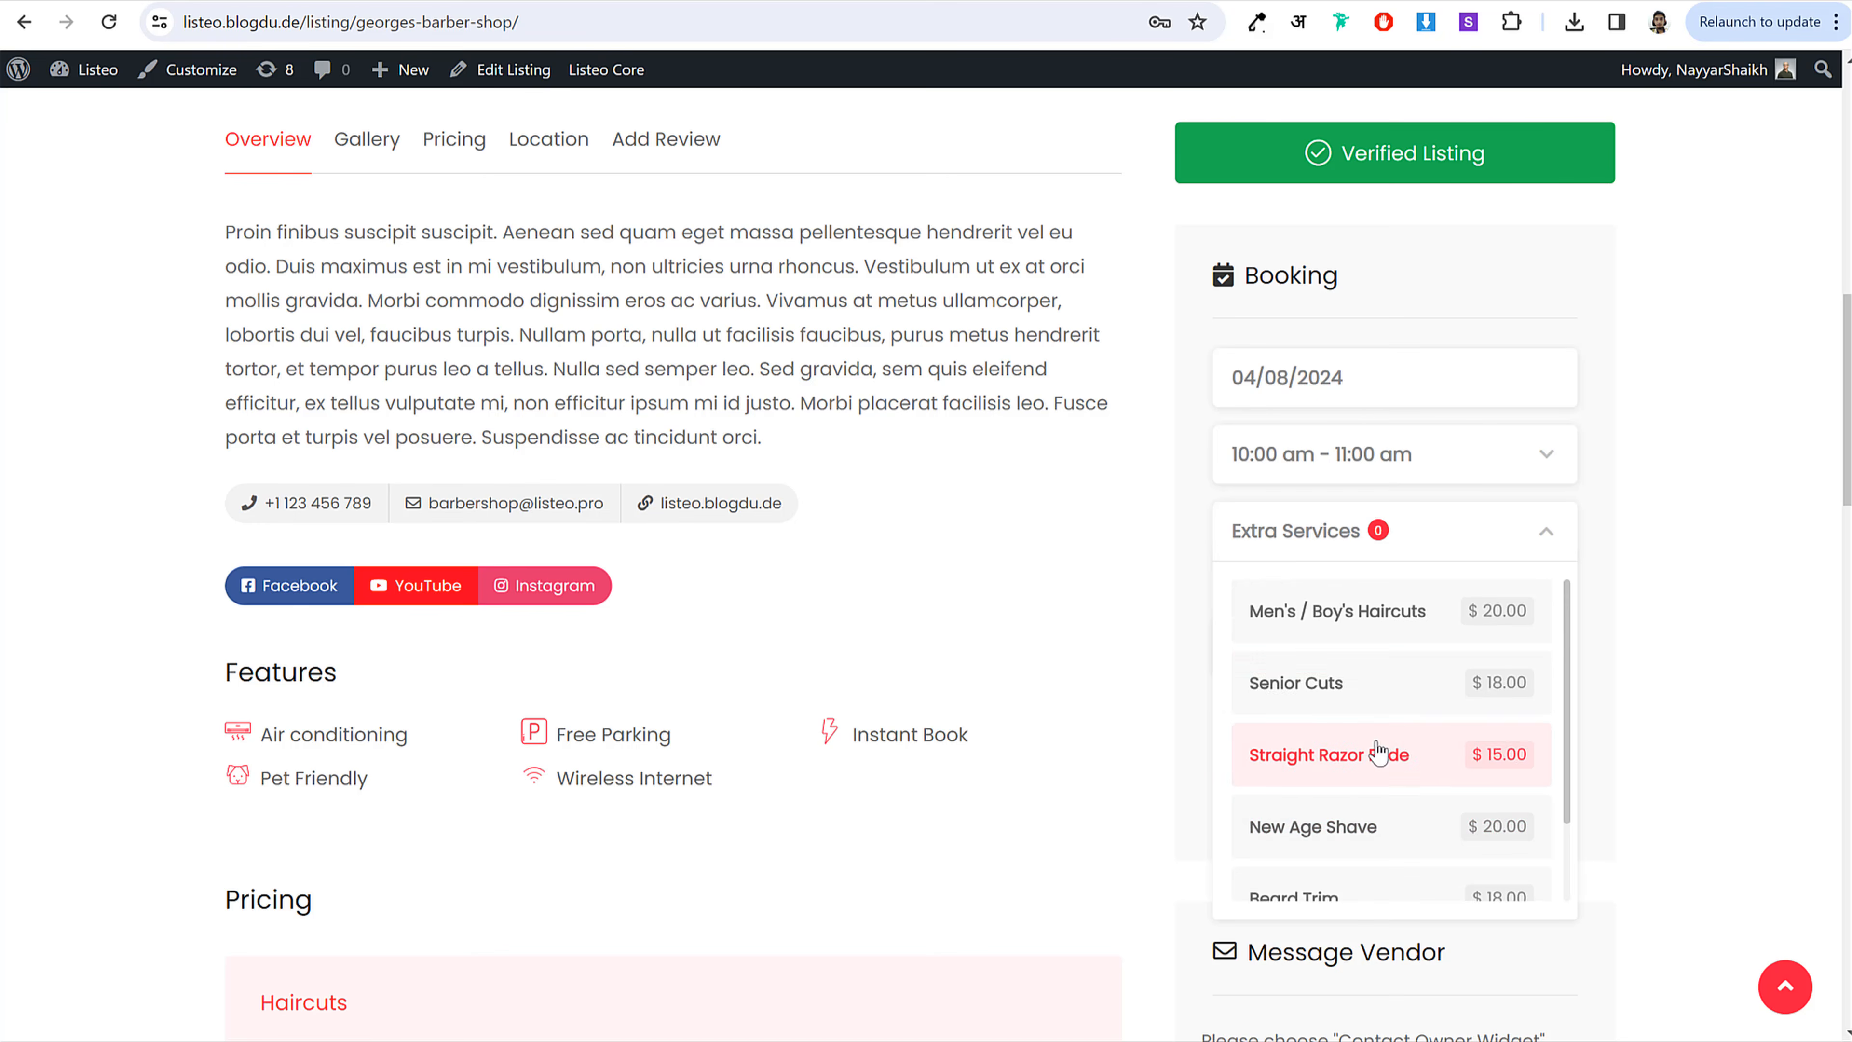
pyautogui.click(1352, 687)
pyautogui.click(1604, 693)
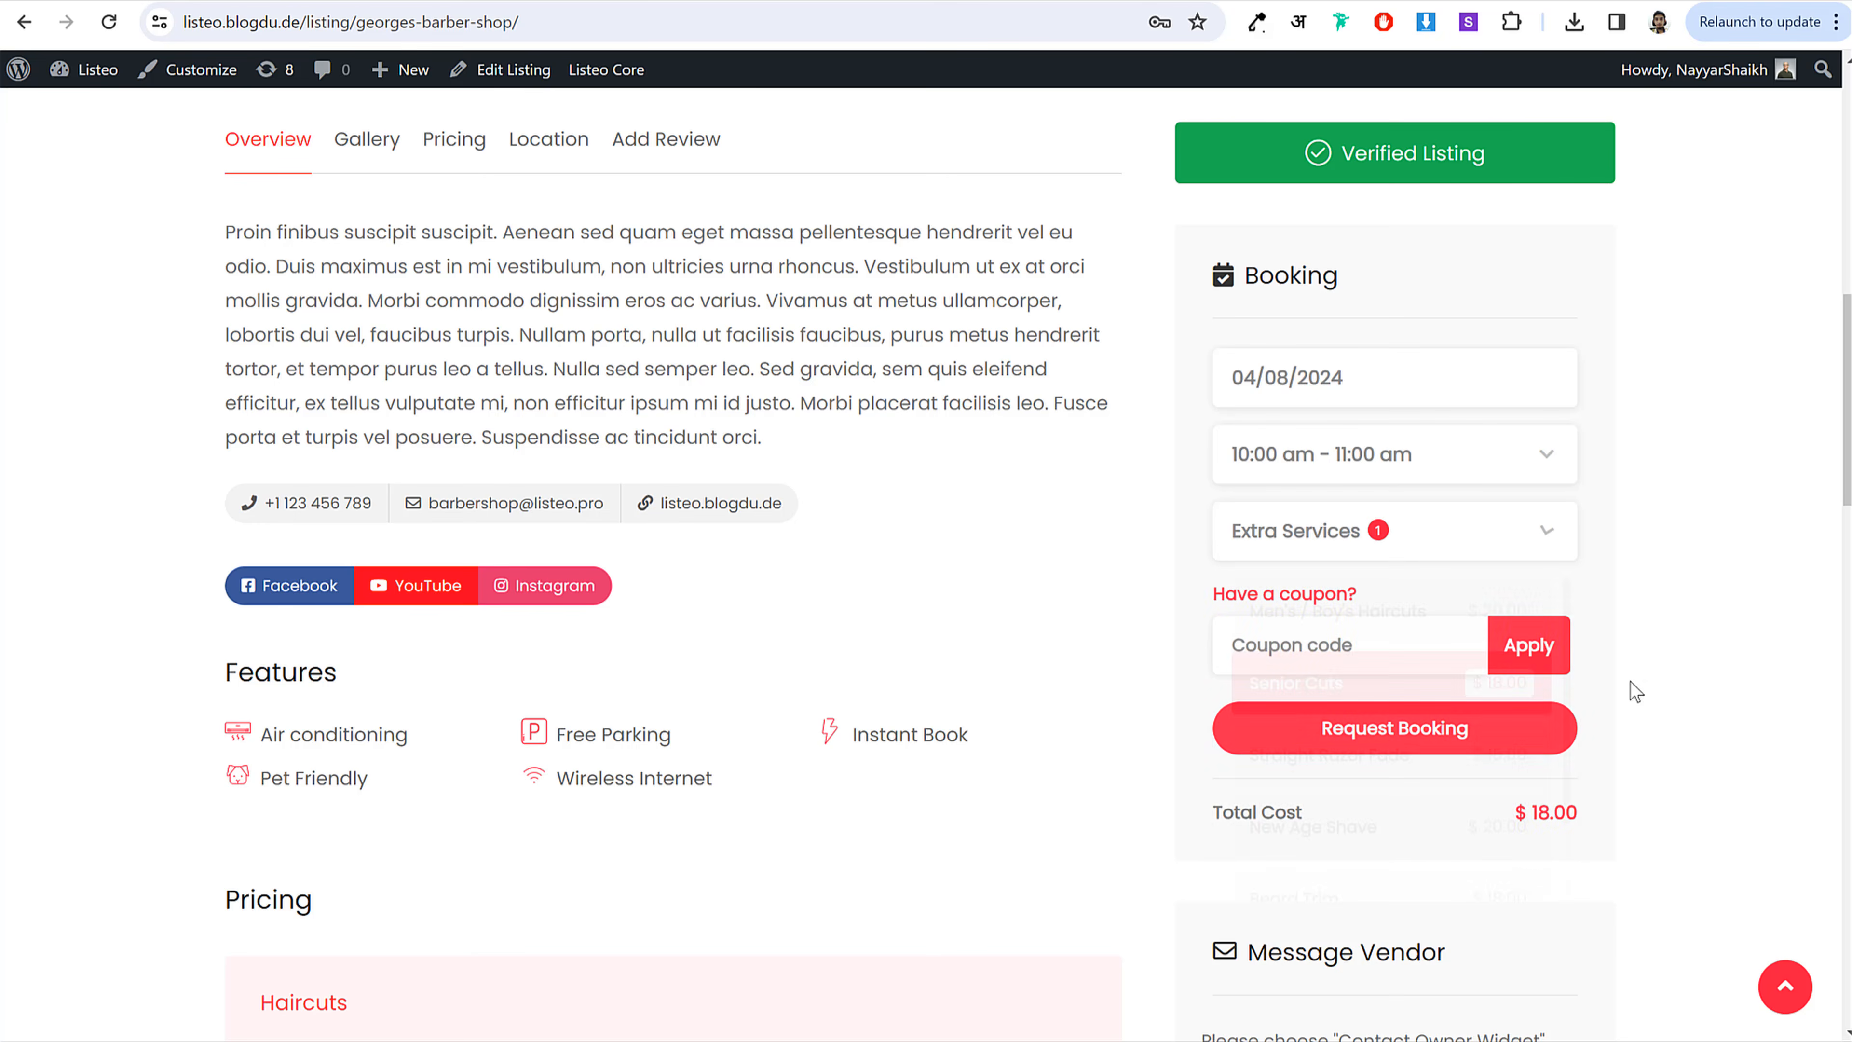
pyautogui.scroll(-1, 1848, 361)
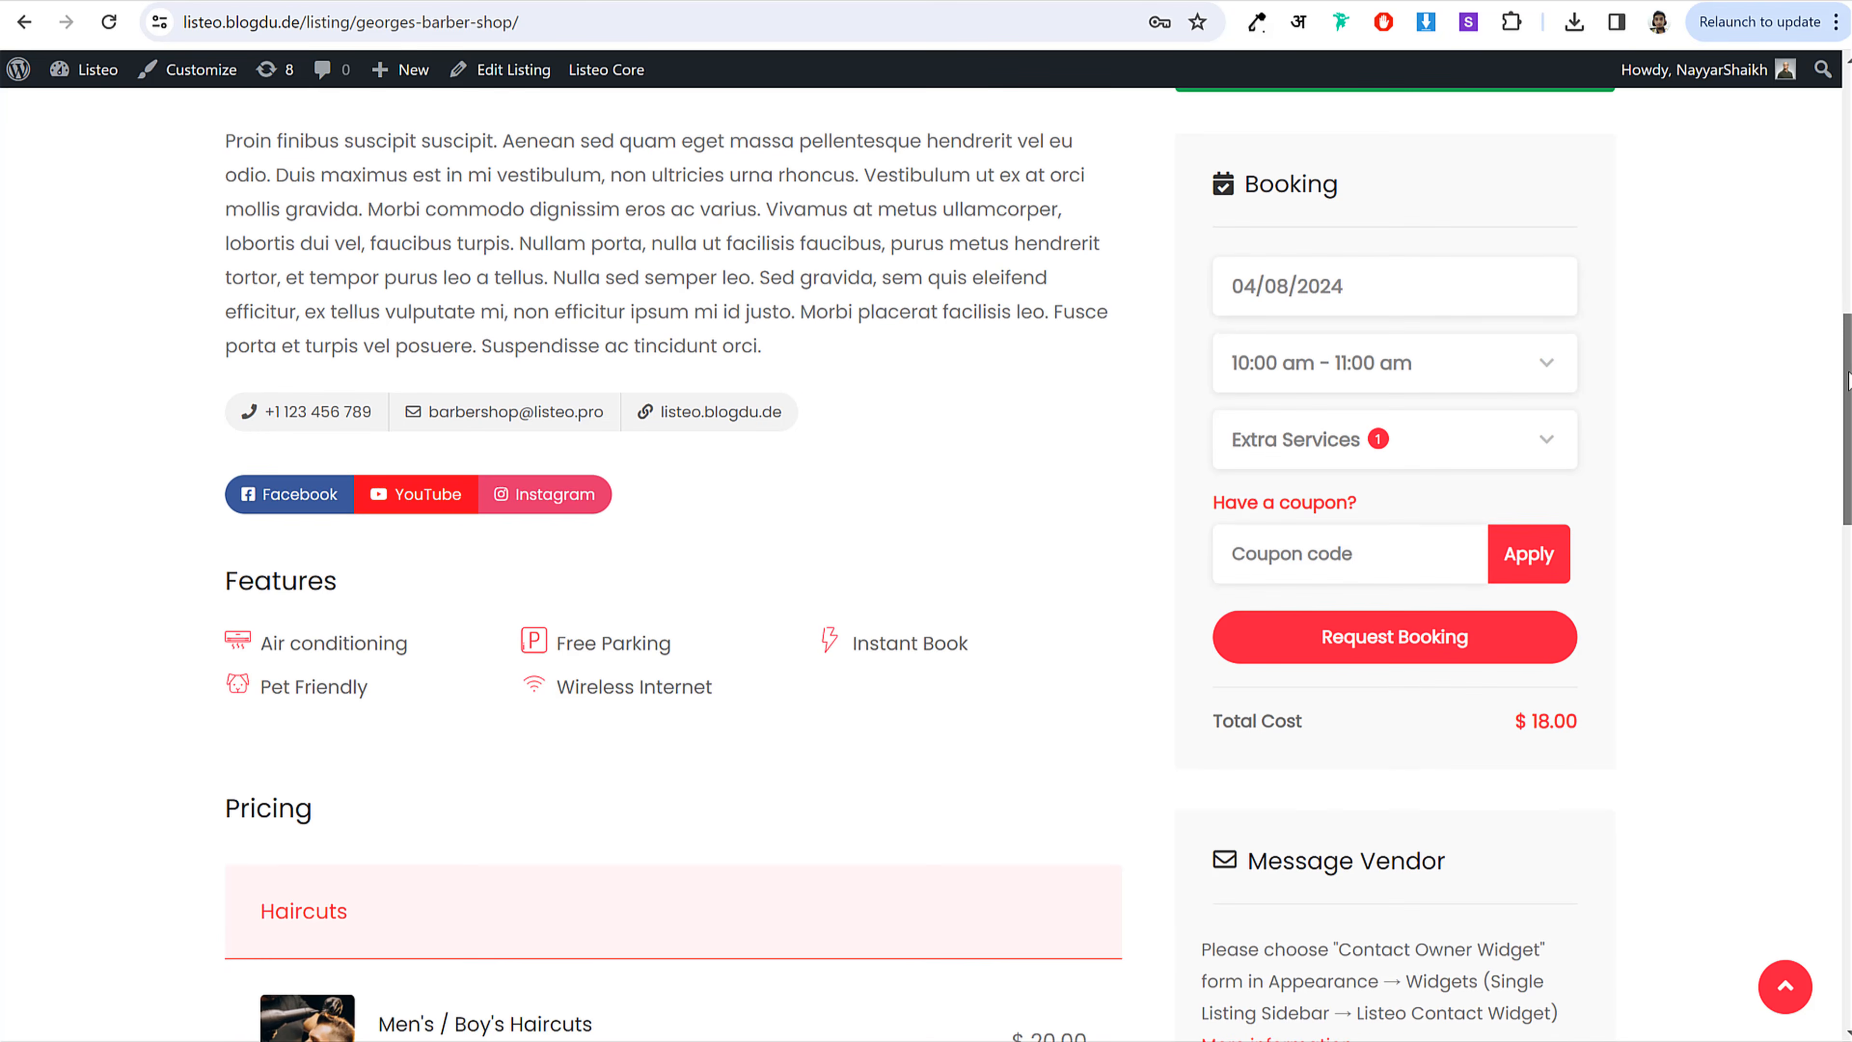
pyautogui.click(1413, 646)
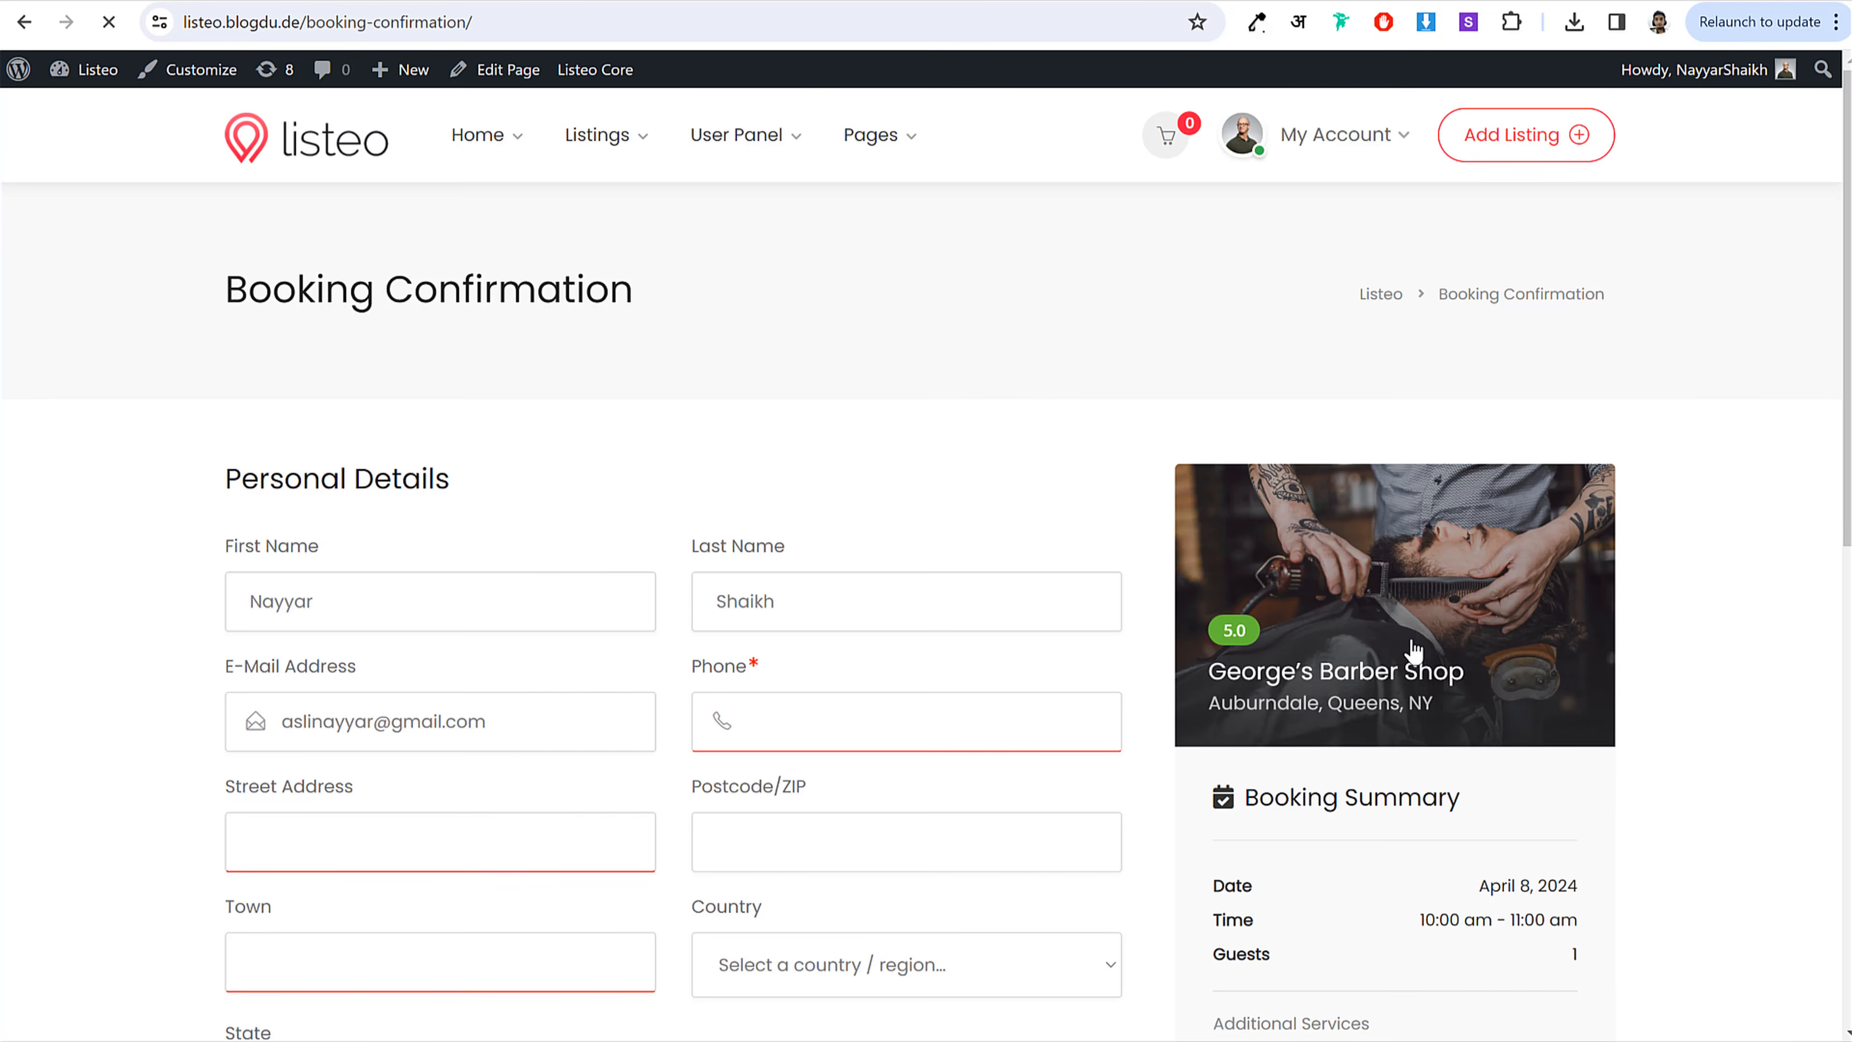
# Step: Confirm and book the reservation with the contact details, then go to the account dashboard
pyautogui.moveTo(1847, 149); pyautogui.dragTo(1828, 302)
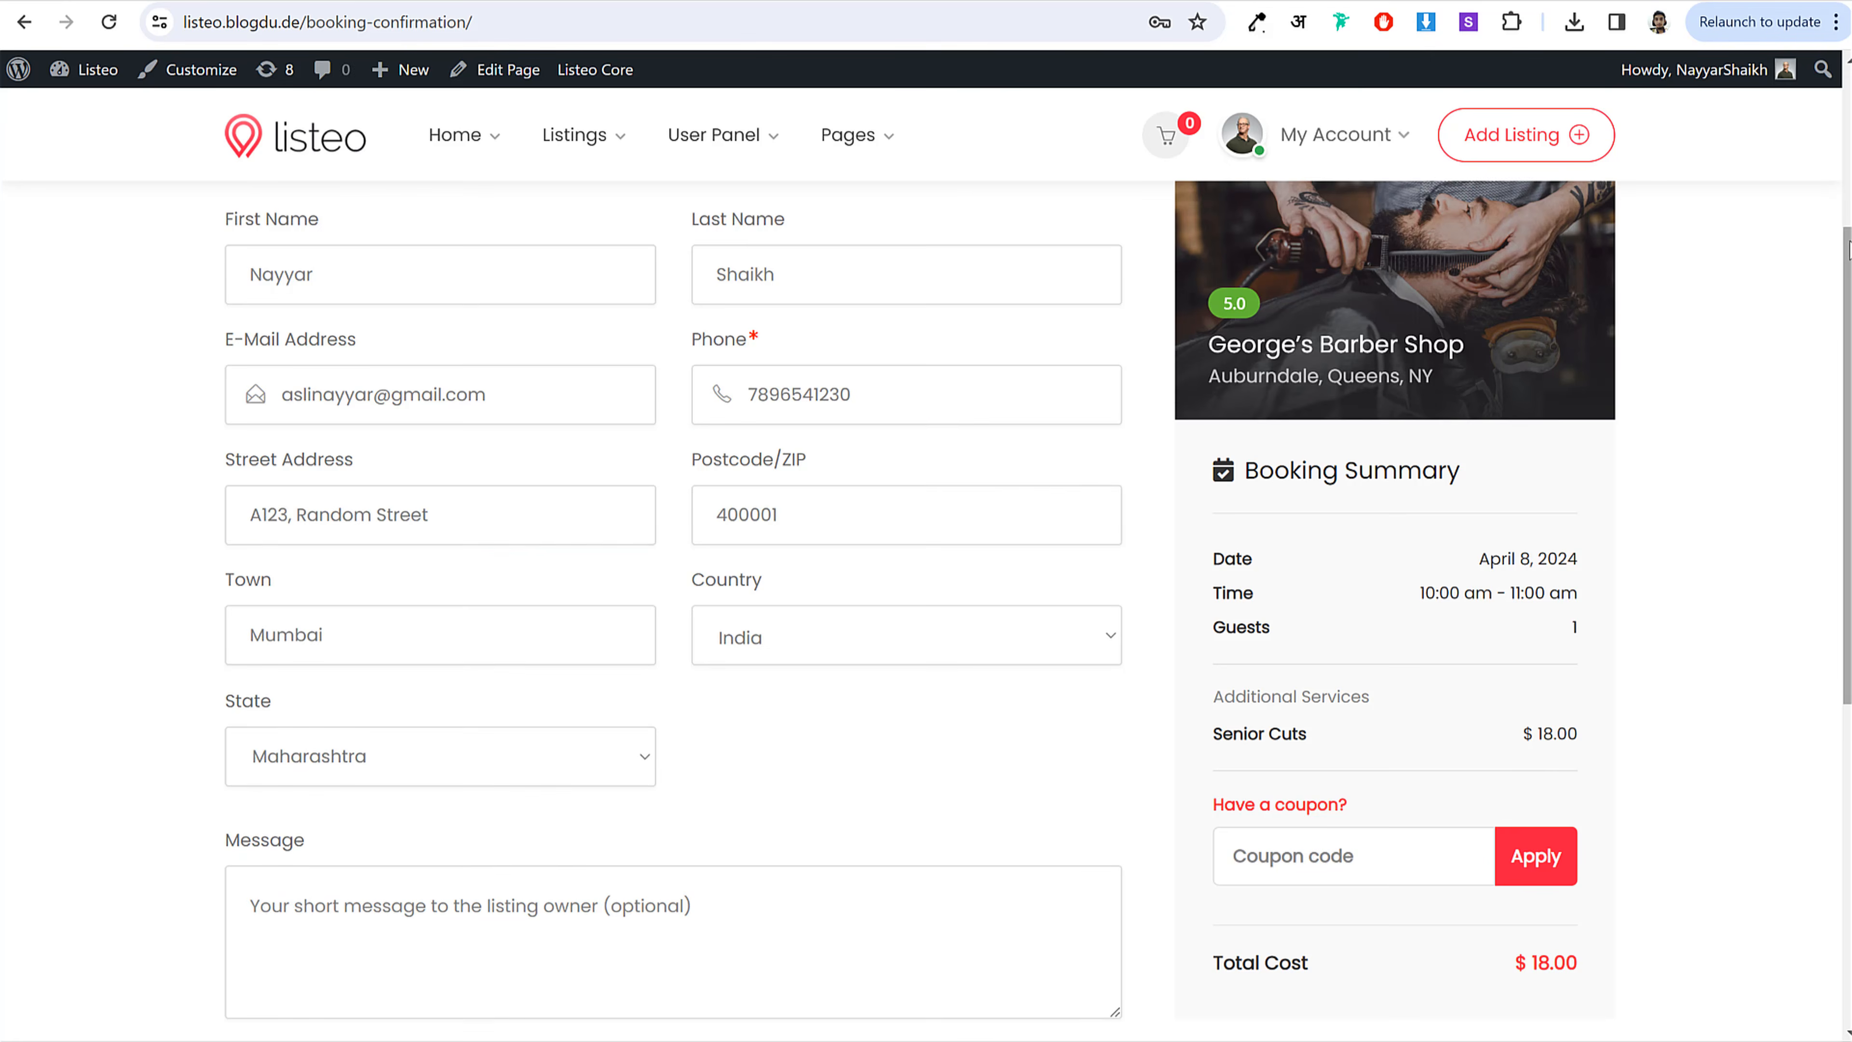
pyautogui.scroll(-2, 1848, 307)
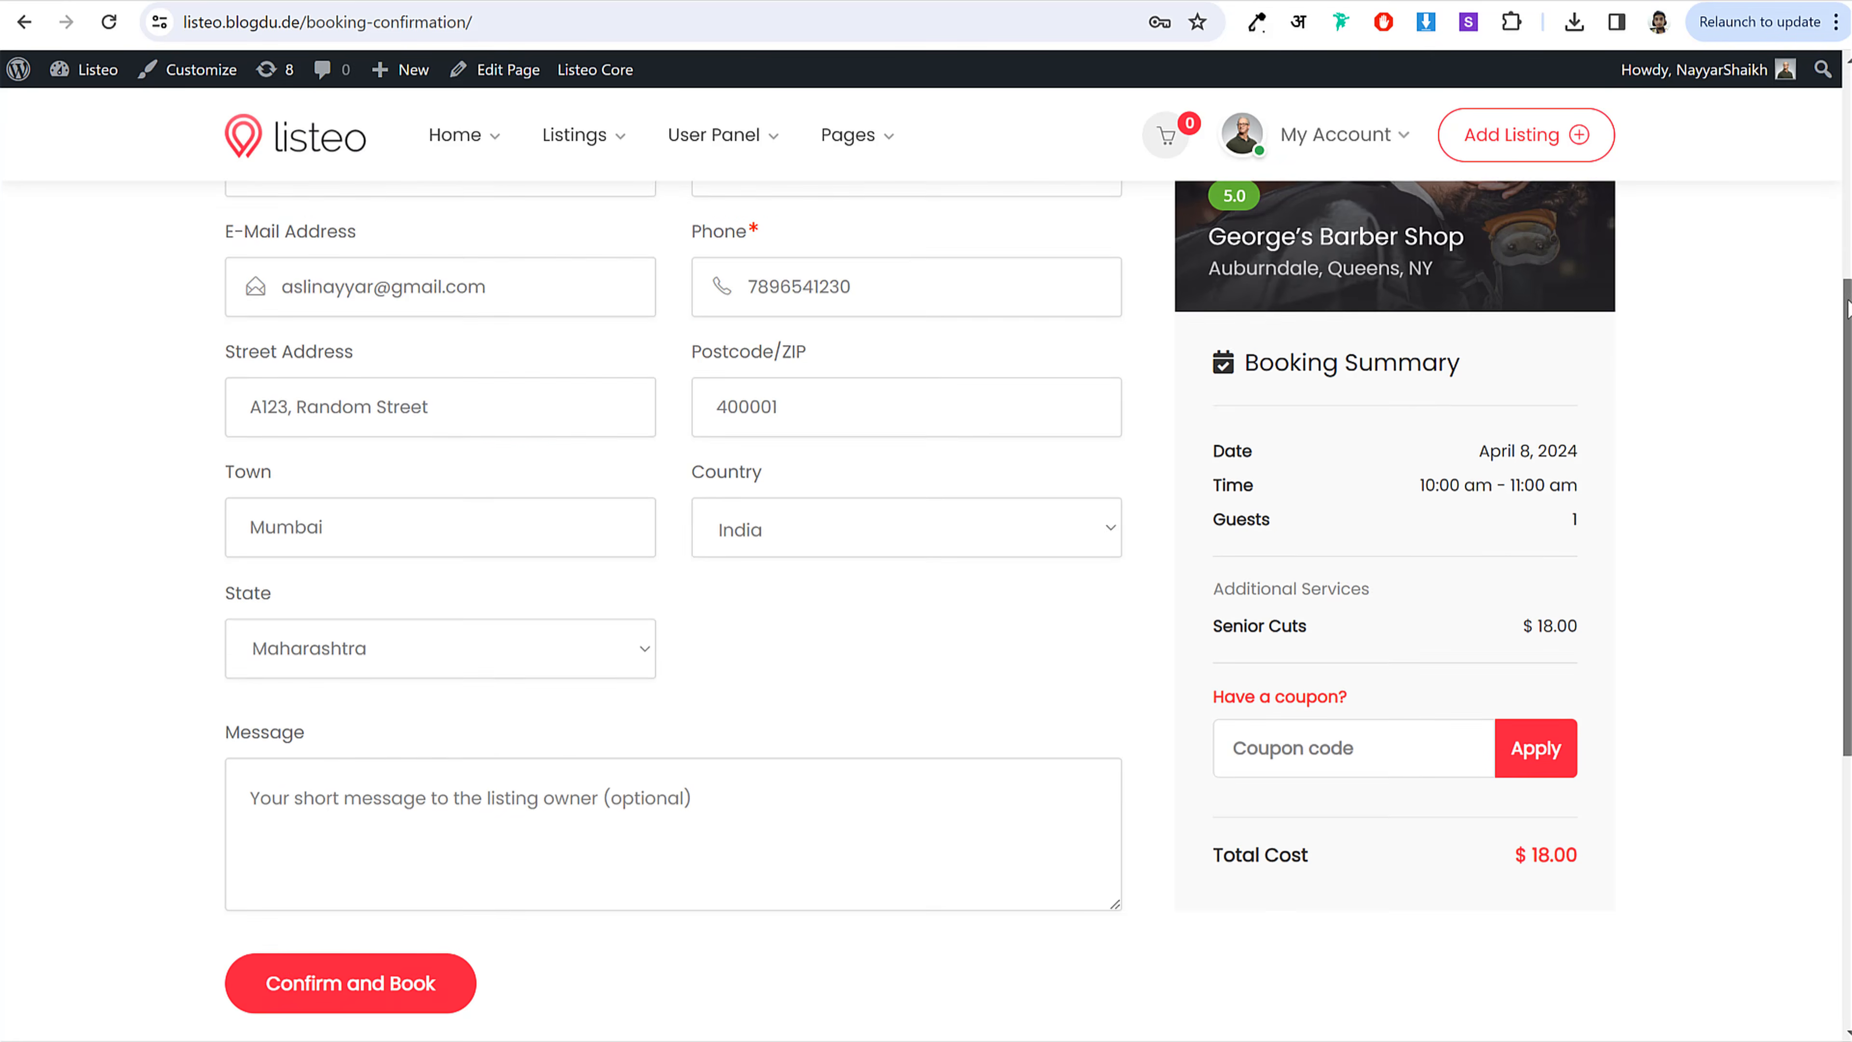
pyautogui.scroll(-4, 1848, 306)
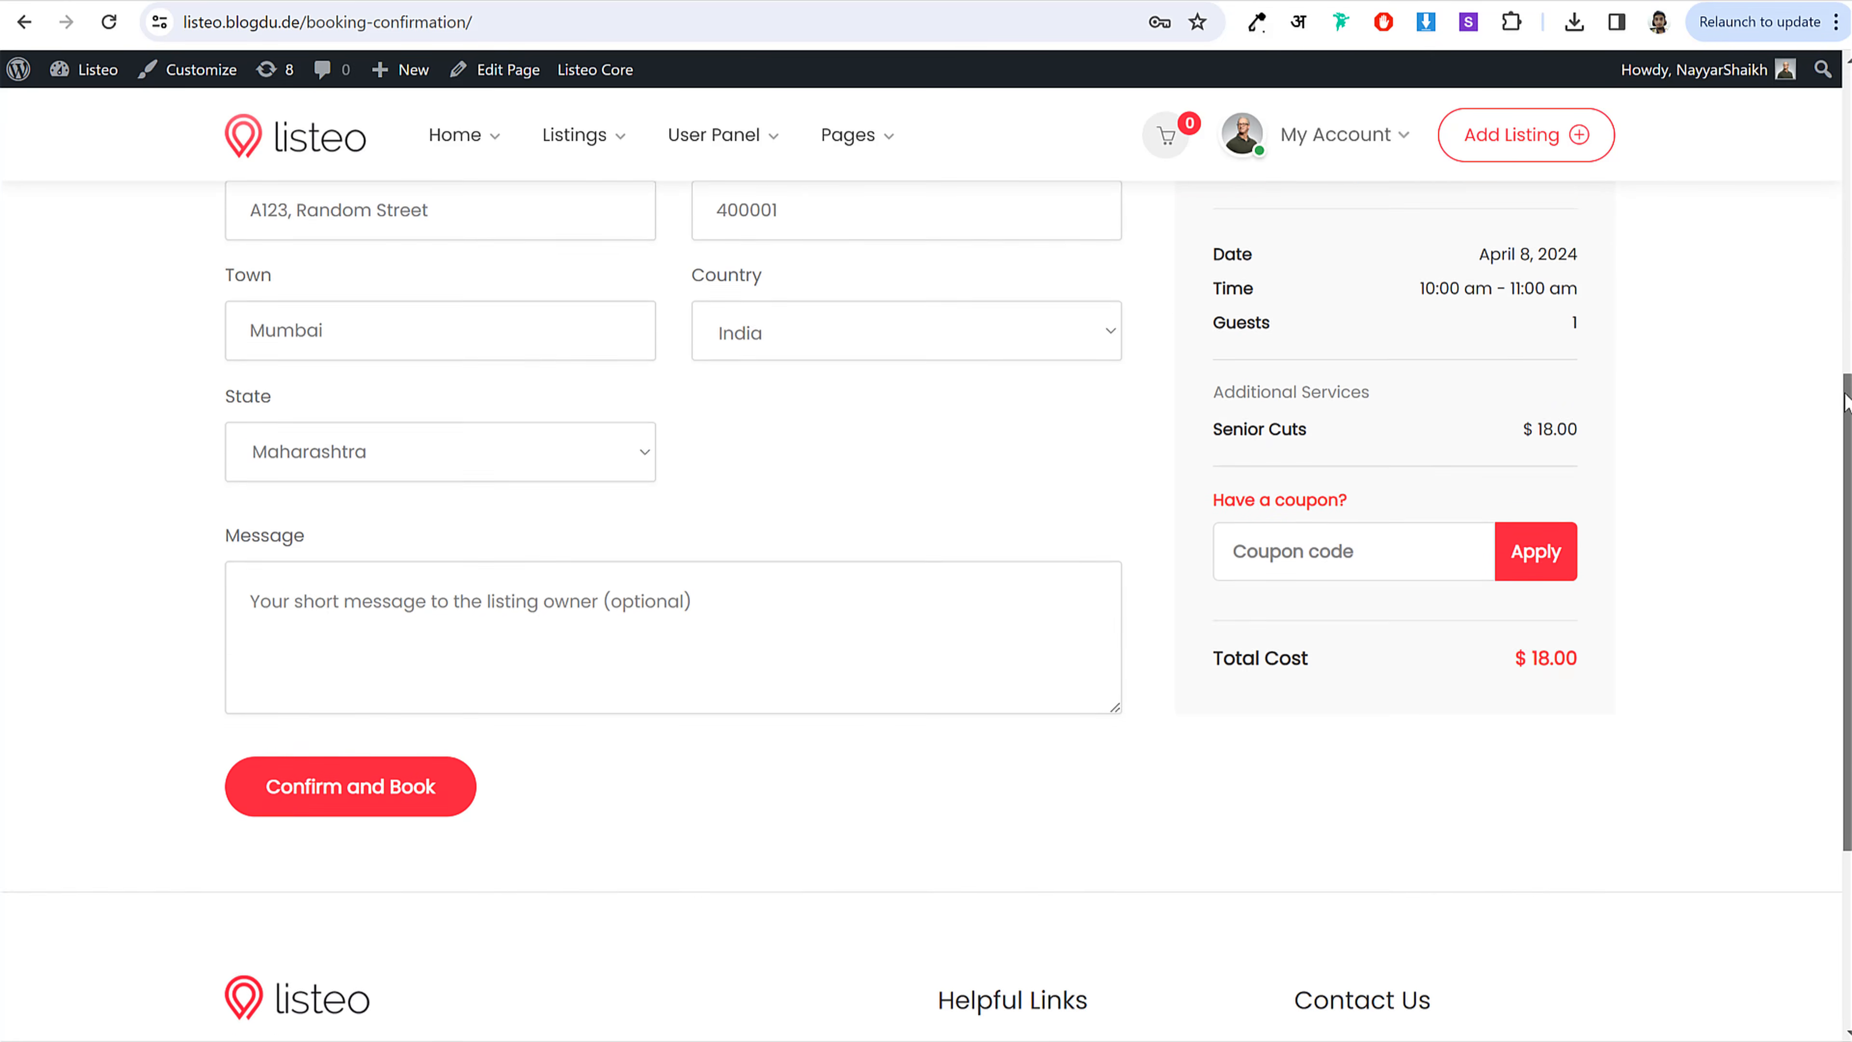
pyautogui.click(376, 686)
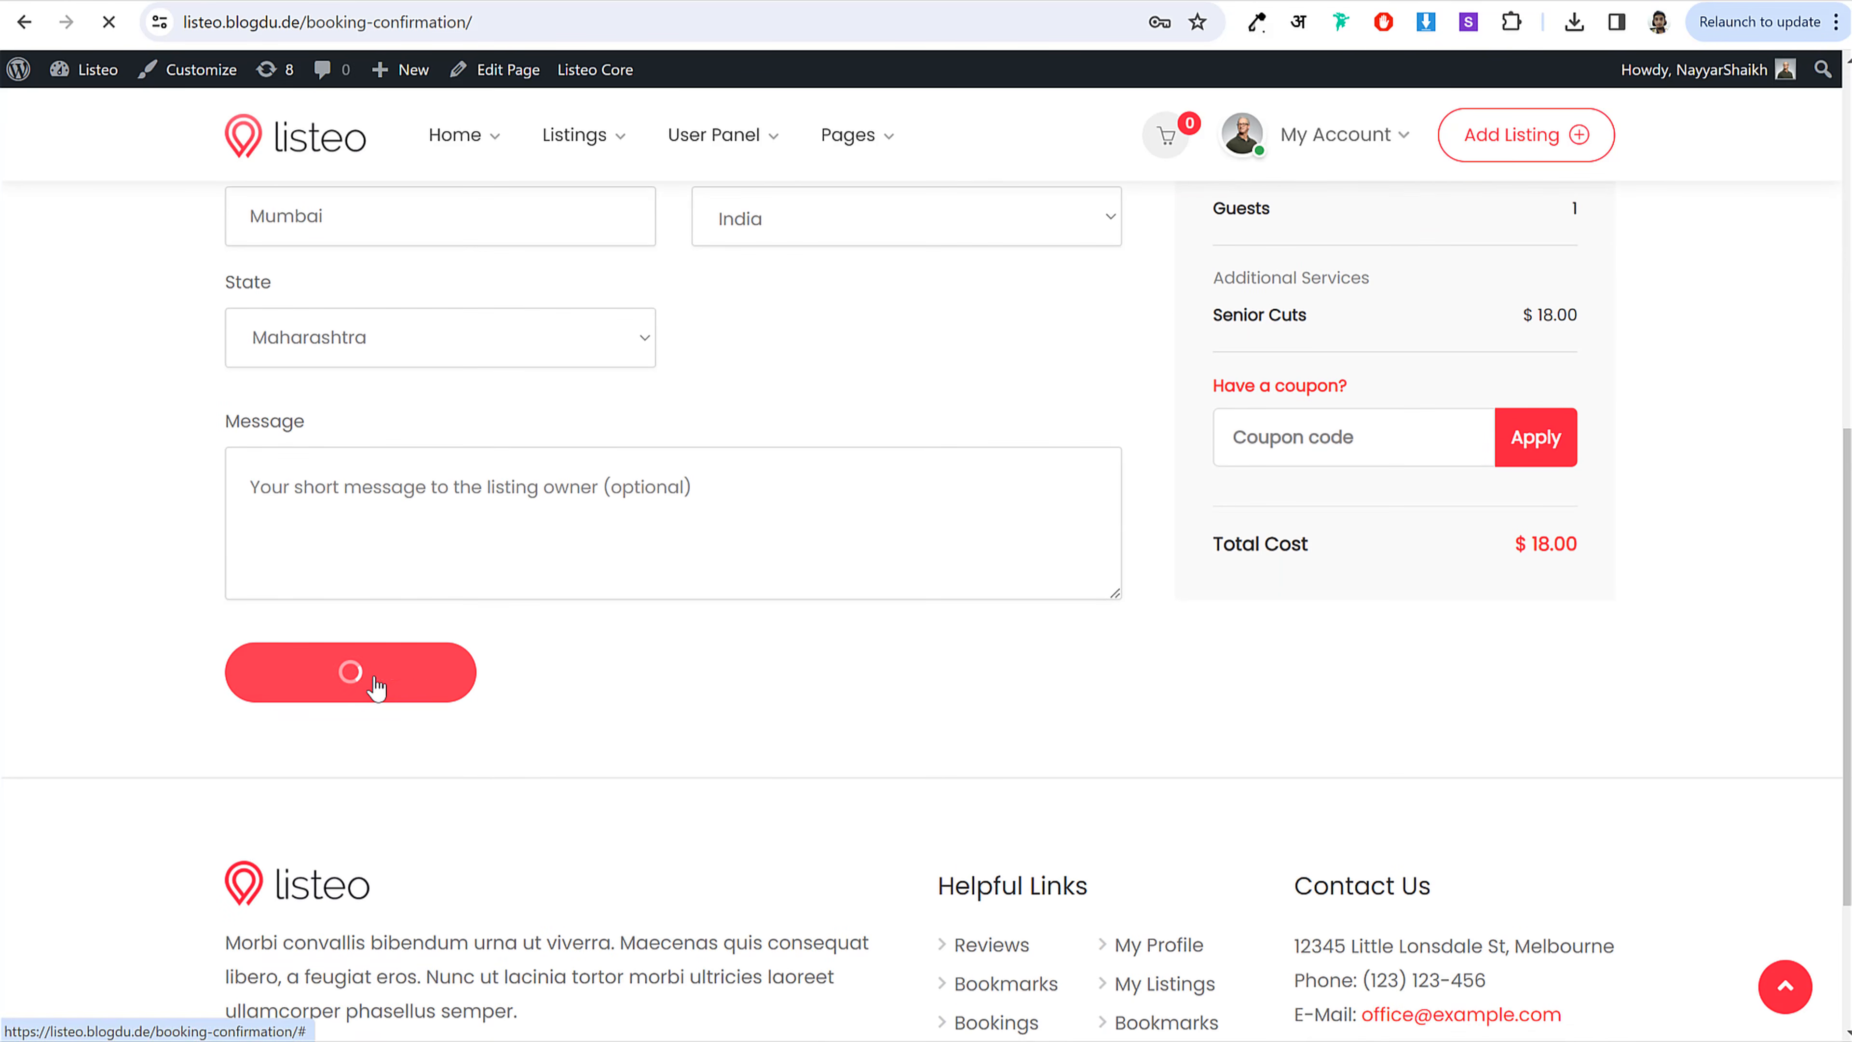
pyautogui.scroll(-4, 812, 712)
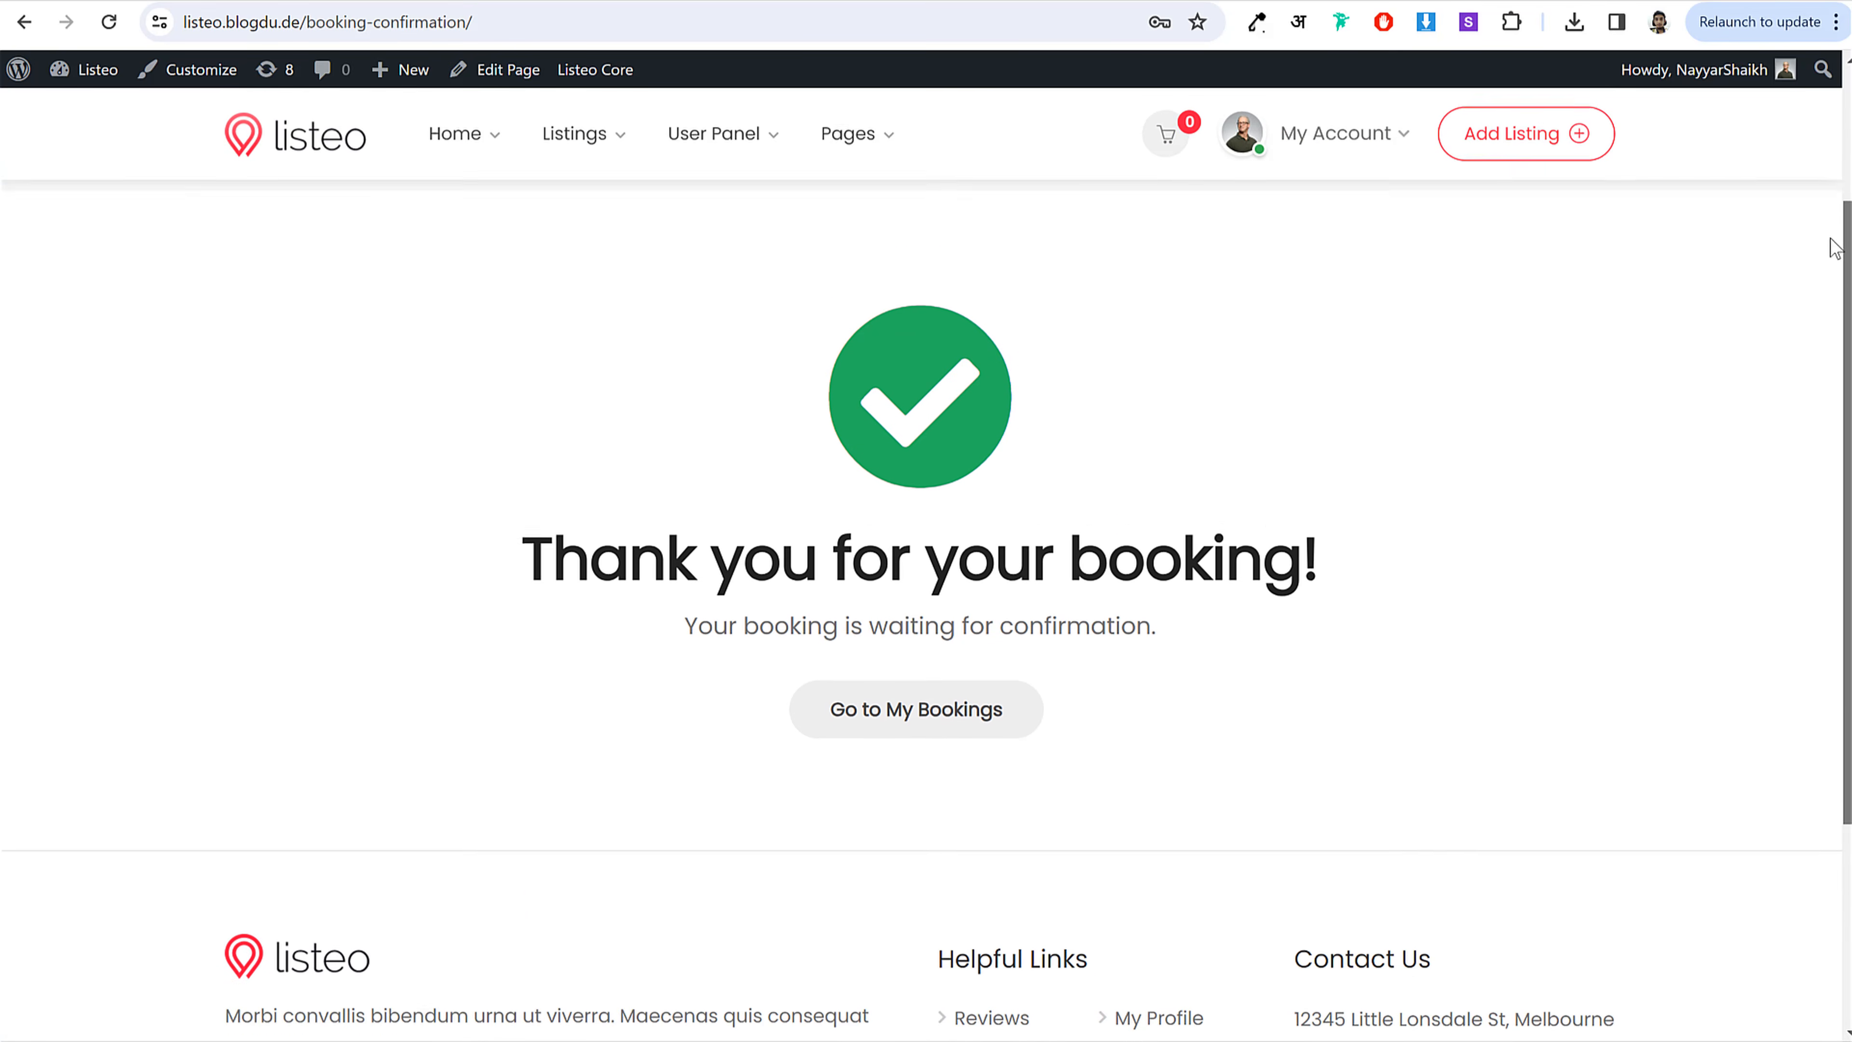
pyautogui.click(1385, 136)
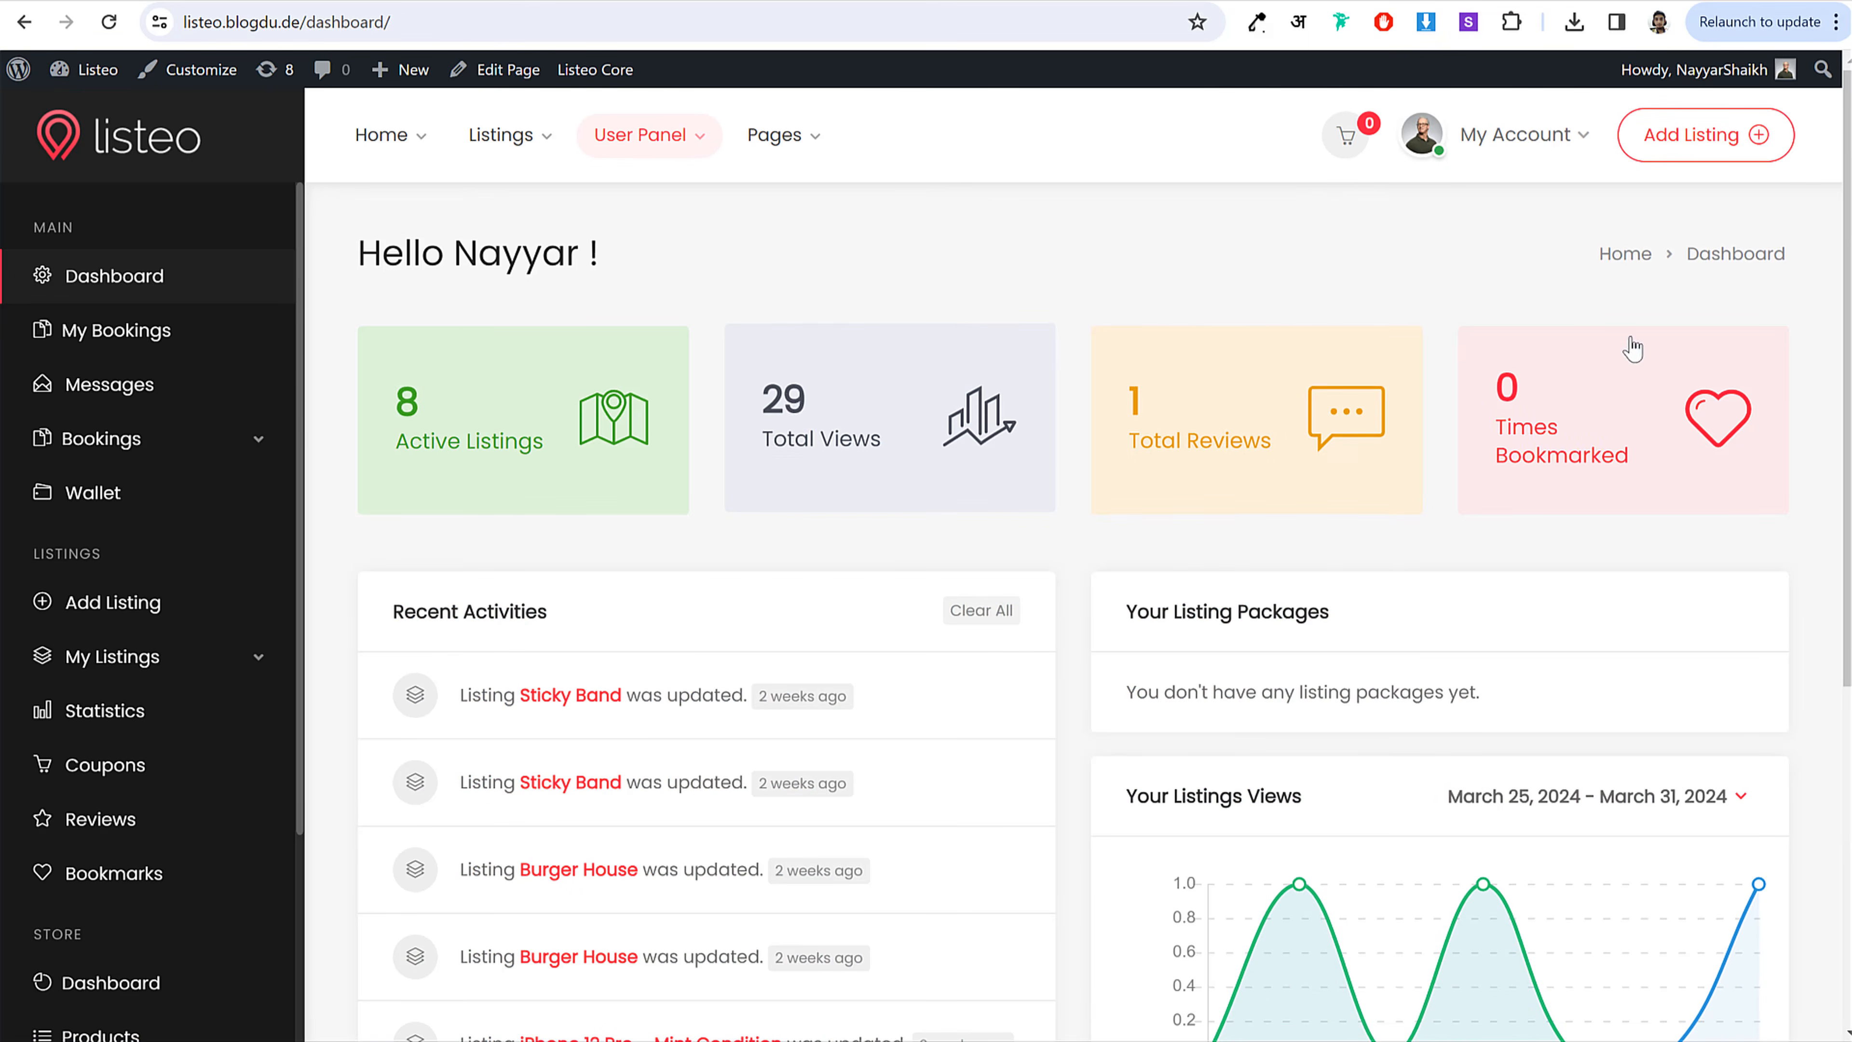
# Step: Open Bookings > Calendar View and scroll through the March 2024 calendar
pyautogui.moveTo(1847, 167)
pyautogui.mouseDown()
pyautogui.moveTo(1832, 508)
pyautogui.moveTo(1846, 176)
pyautogui.mouseUp()
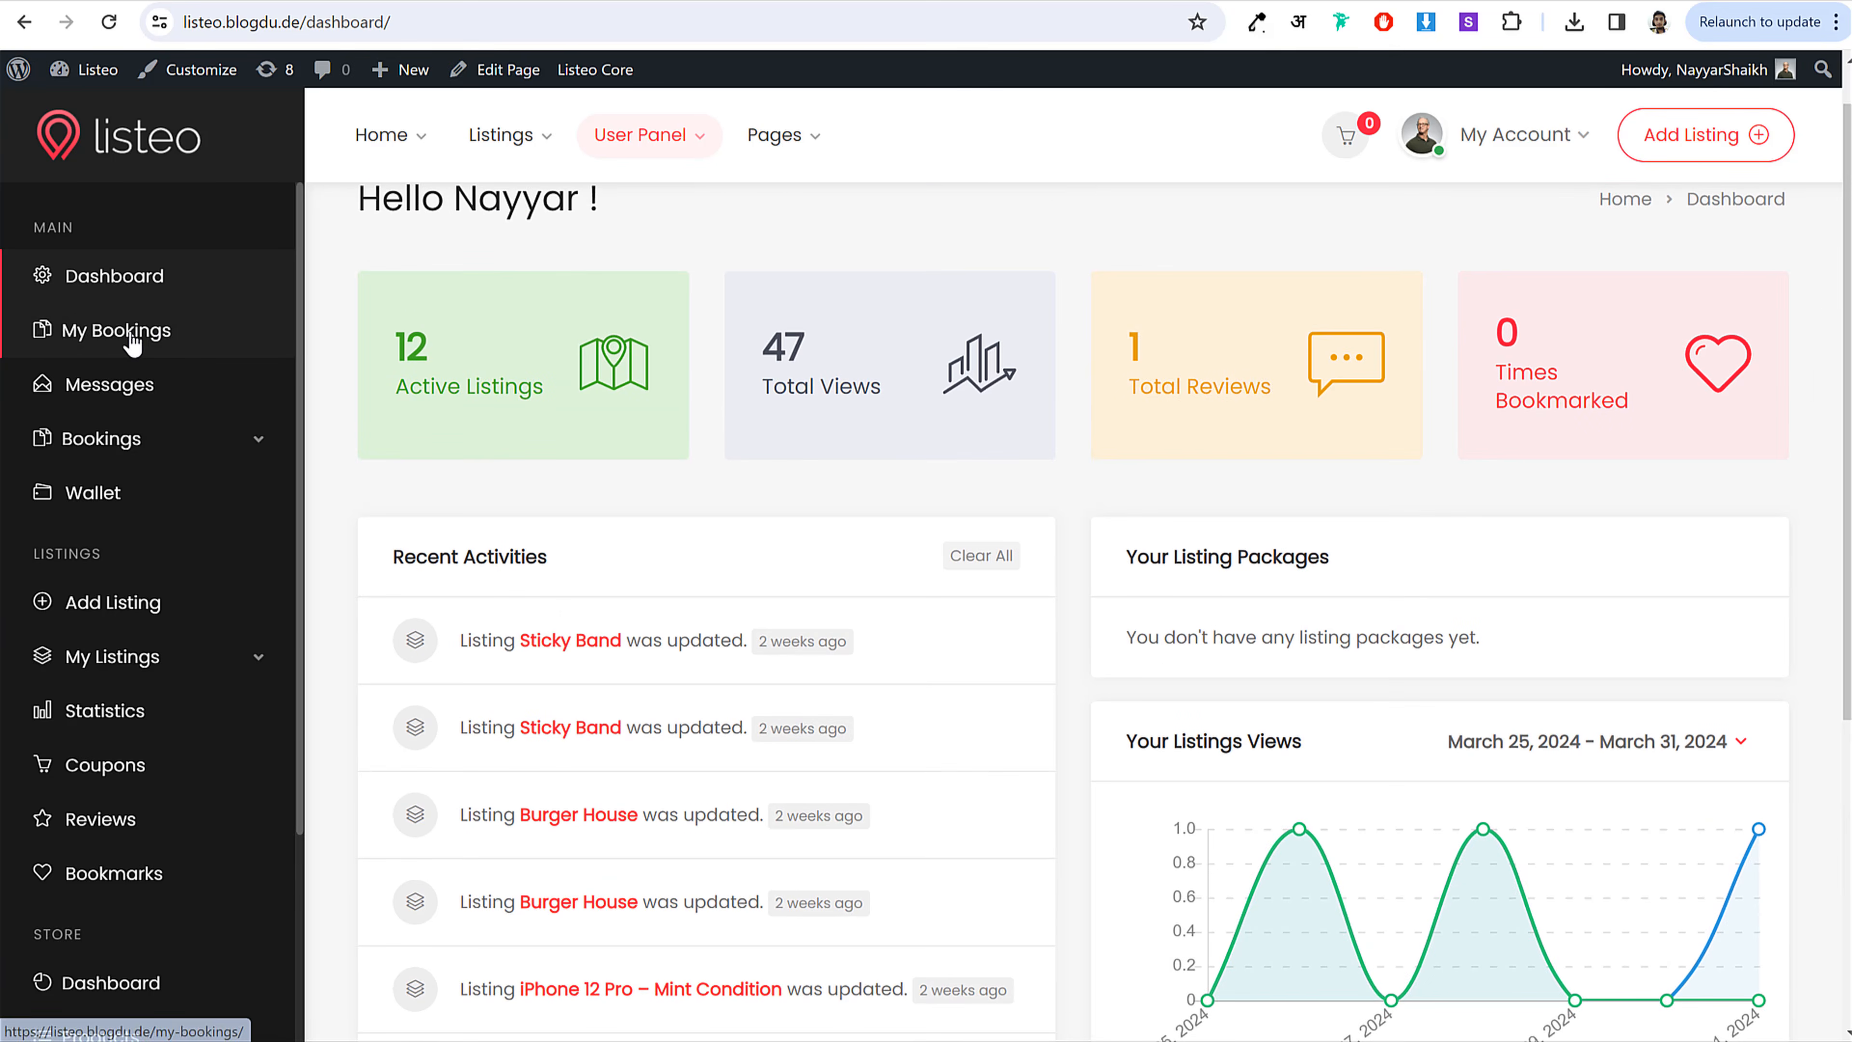
pyautogui.click(148, 441)
pyautogui.click(141, 484)
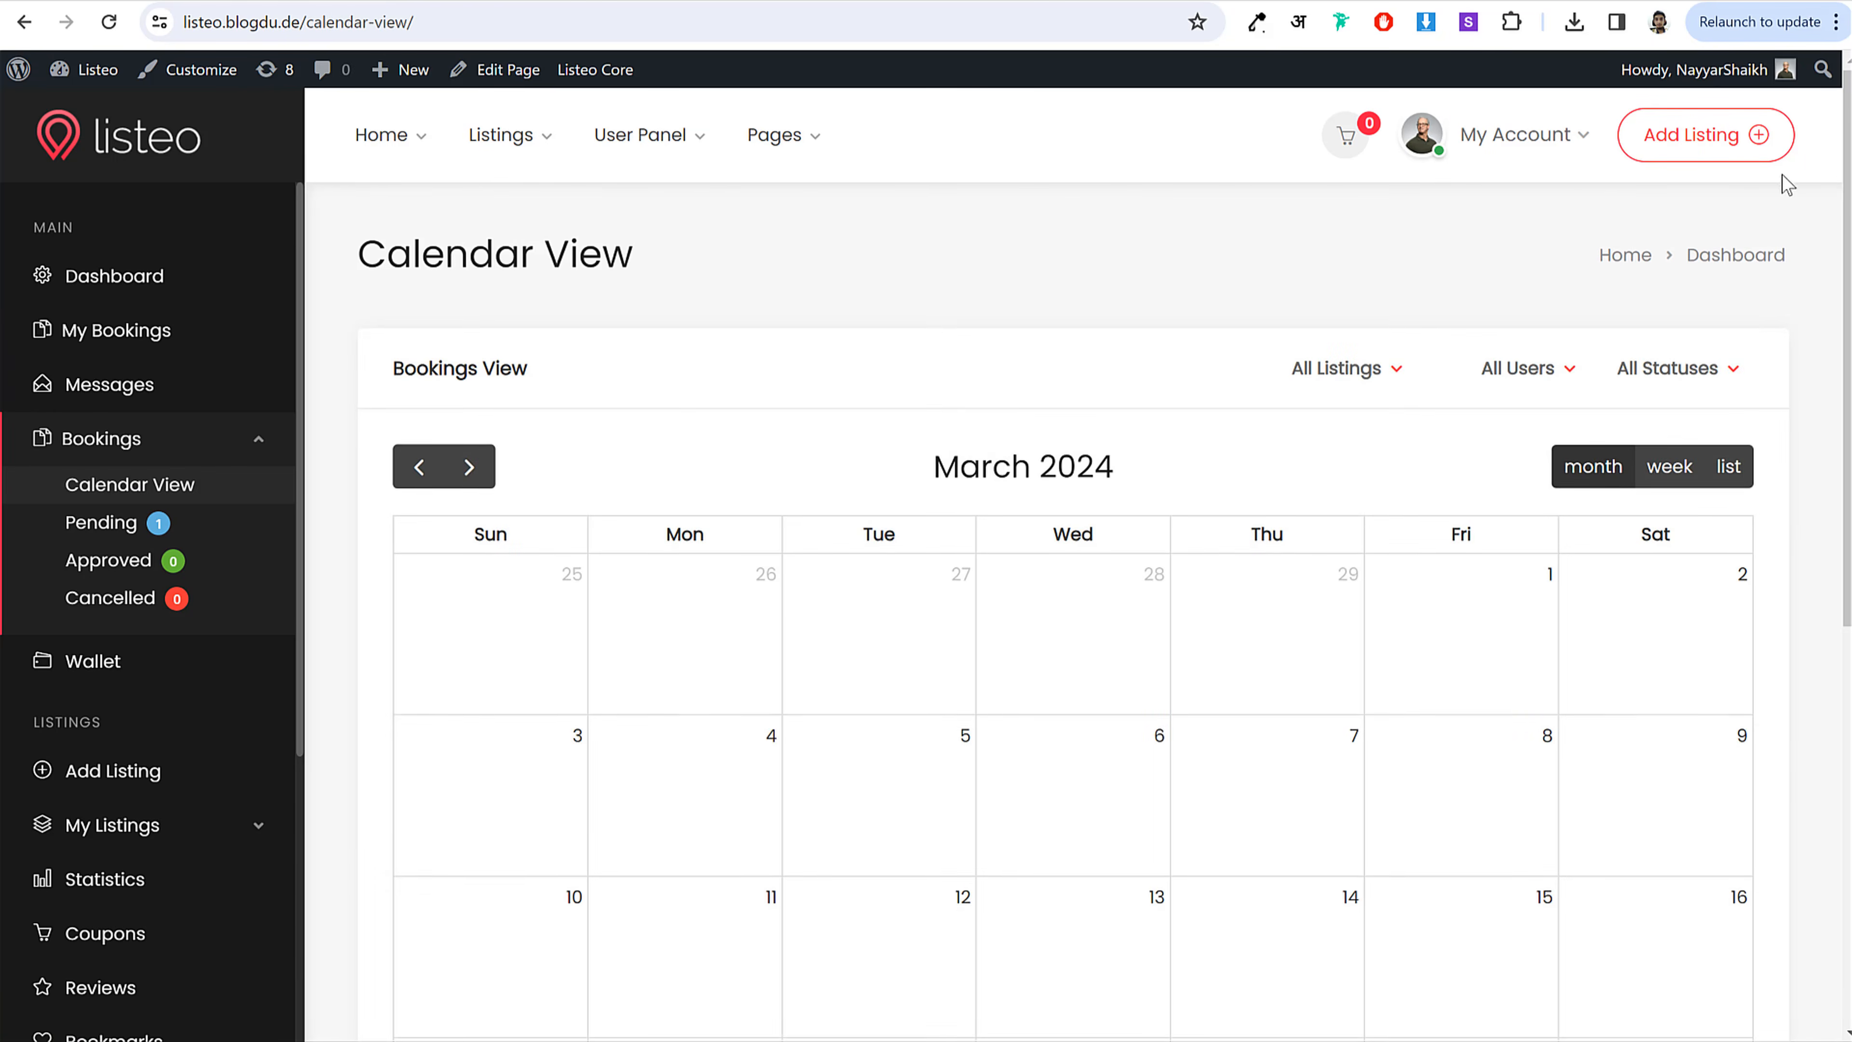
pyautogui.scroll(-7, 1830, 292)
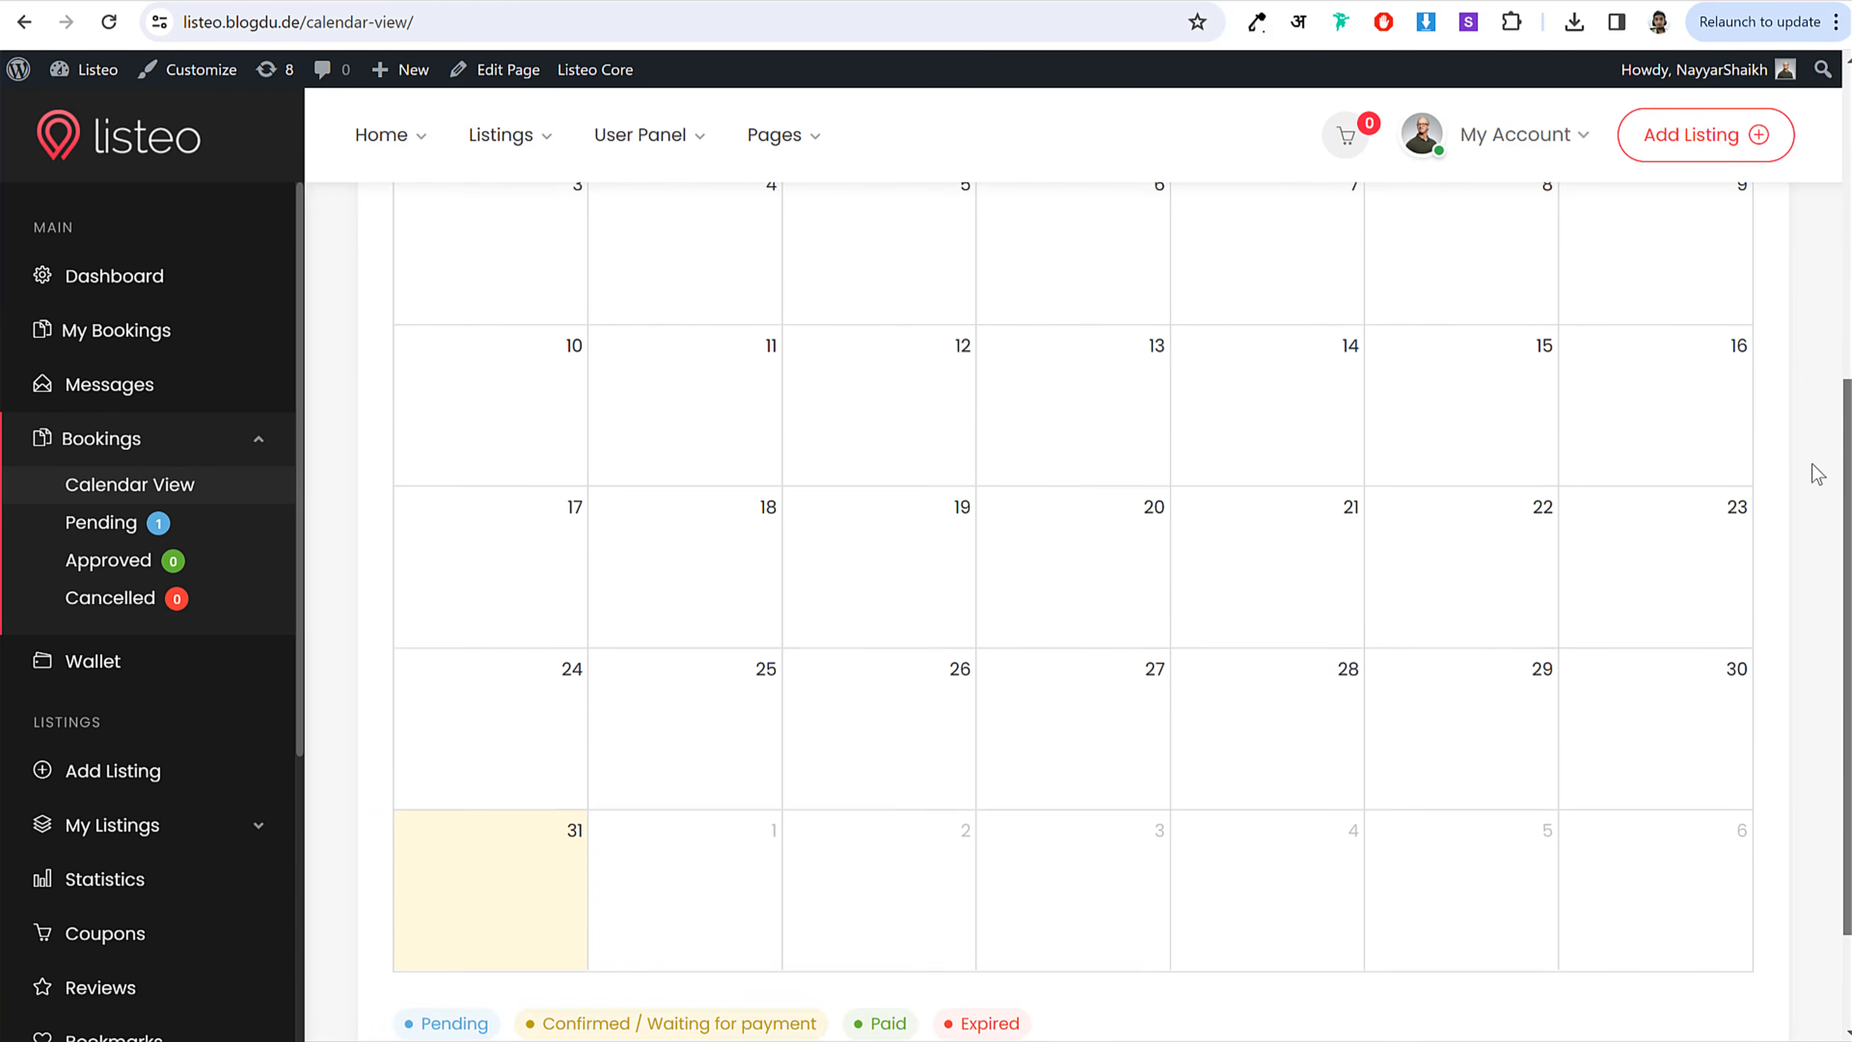
pyautogui.scroll(3, 1816, 316)
pyautogui.scroll(2, 1815, 316)
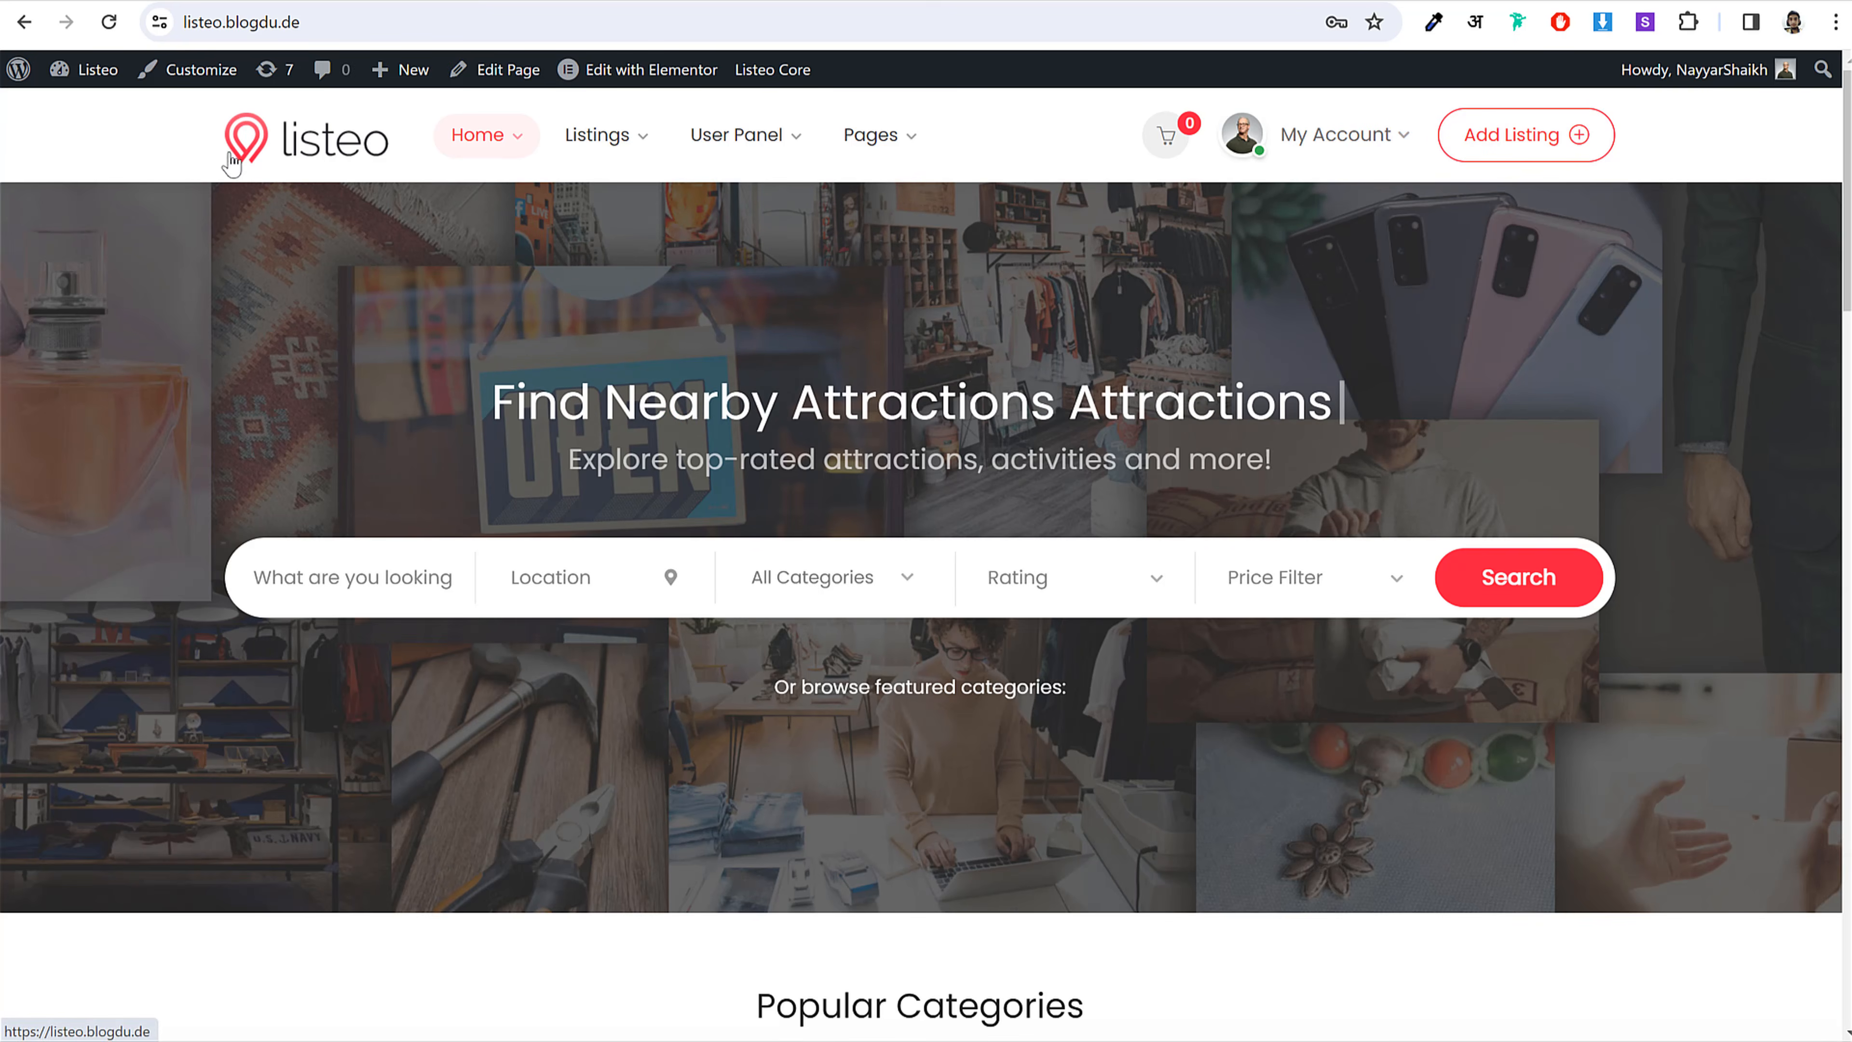
# Step: Go to the dashboard via My Account and open Bookings' Calendar View for March 2024
pyautogui.click(1365, 159)
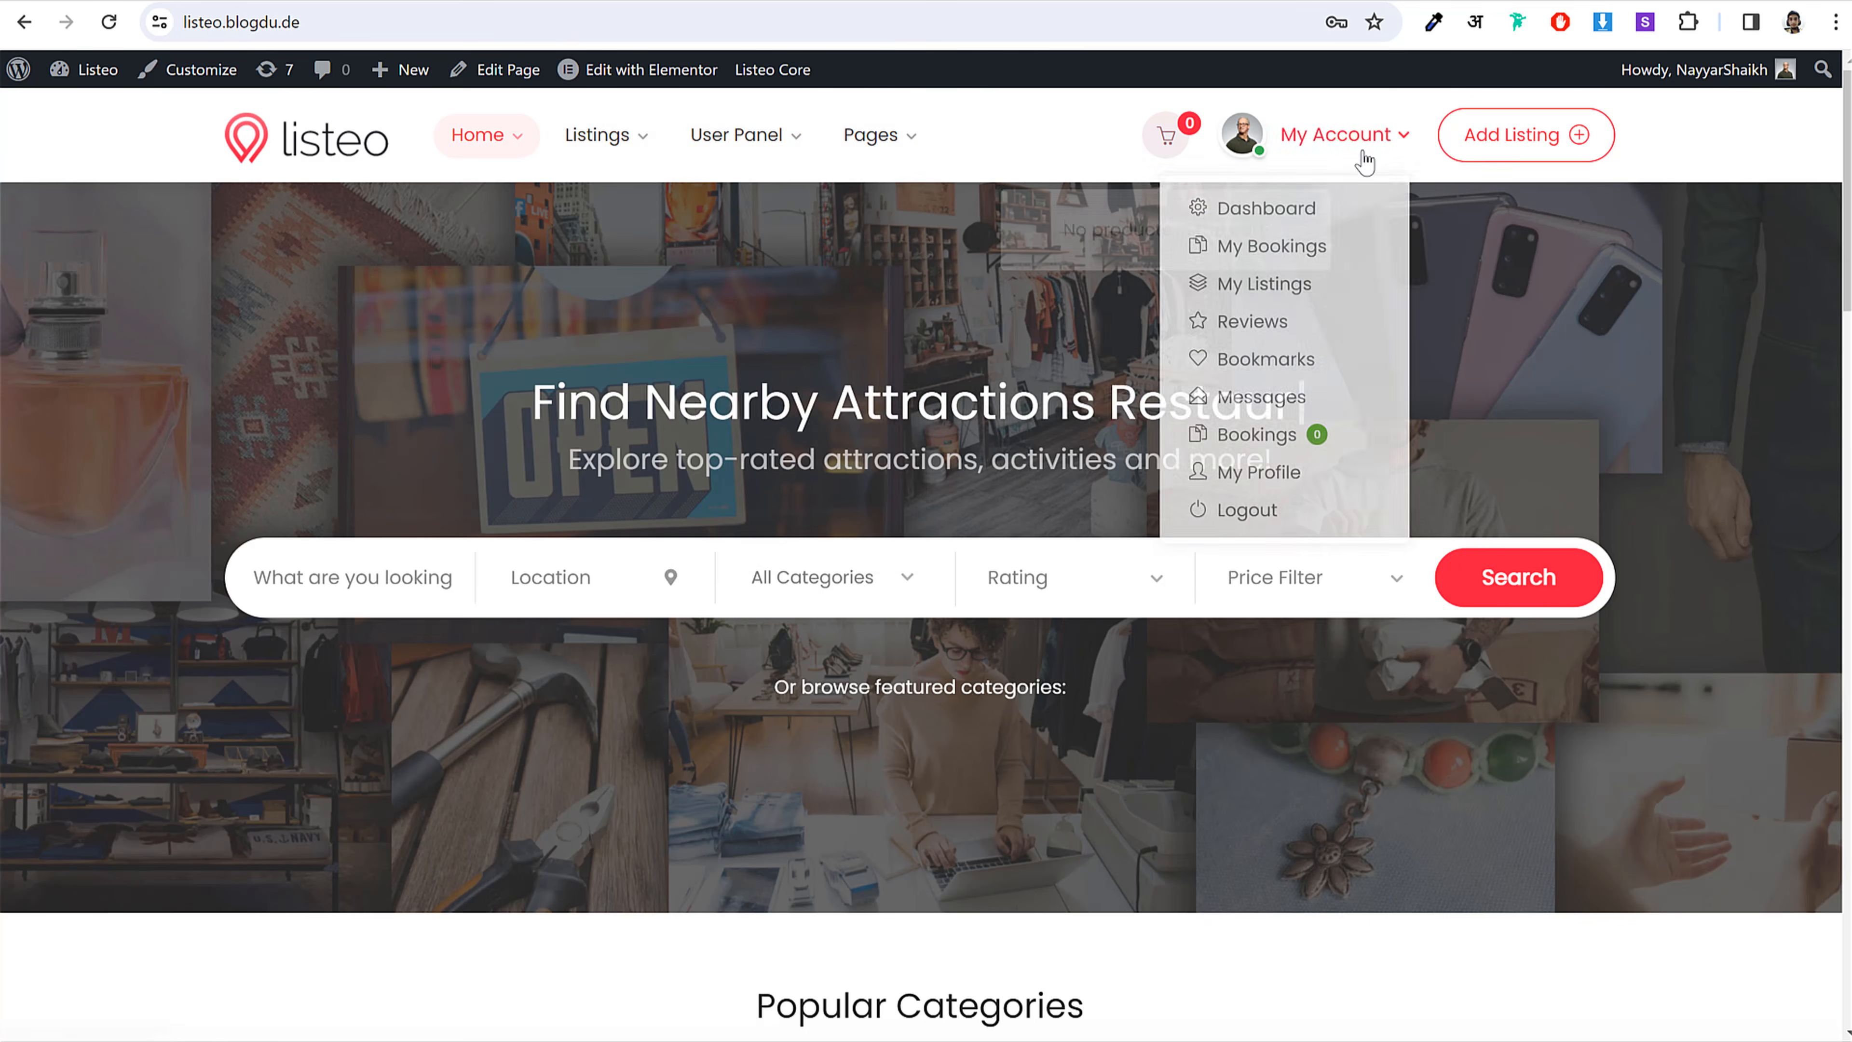
pyautogui.moveTo(1306, 154)
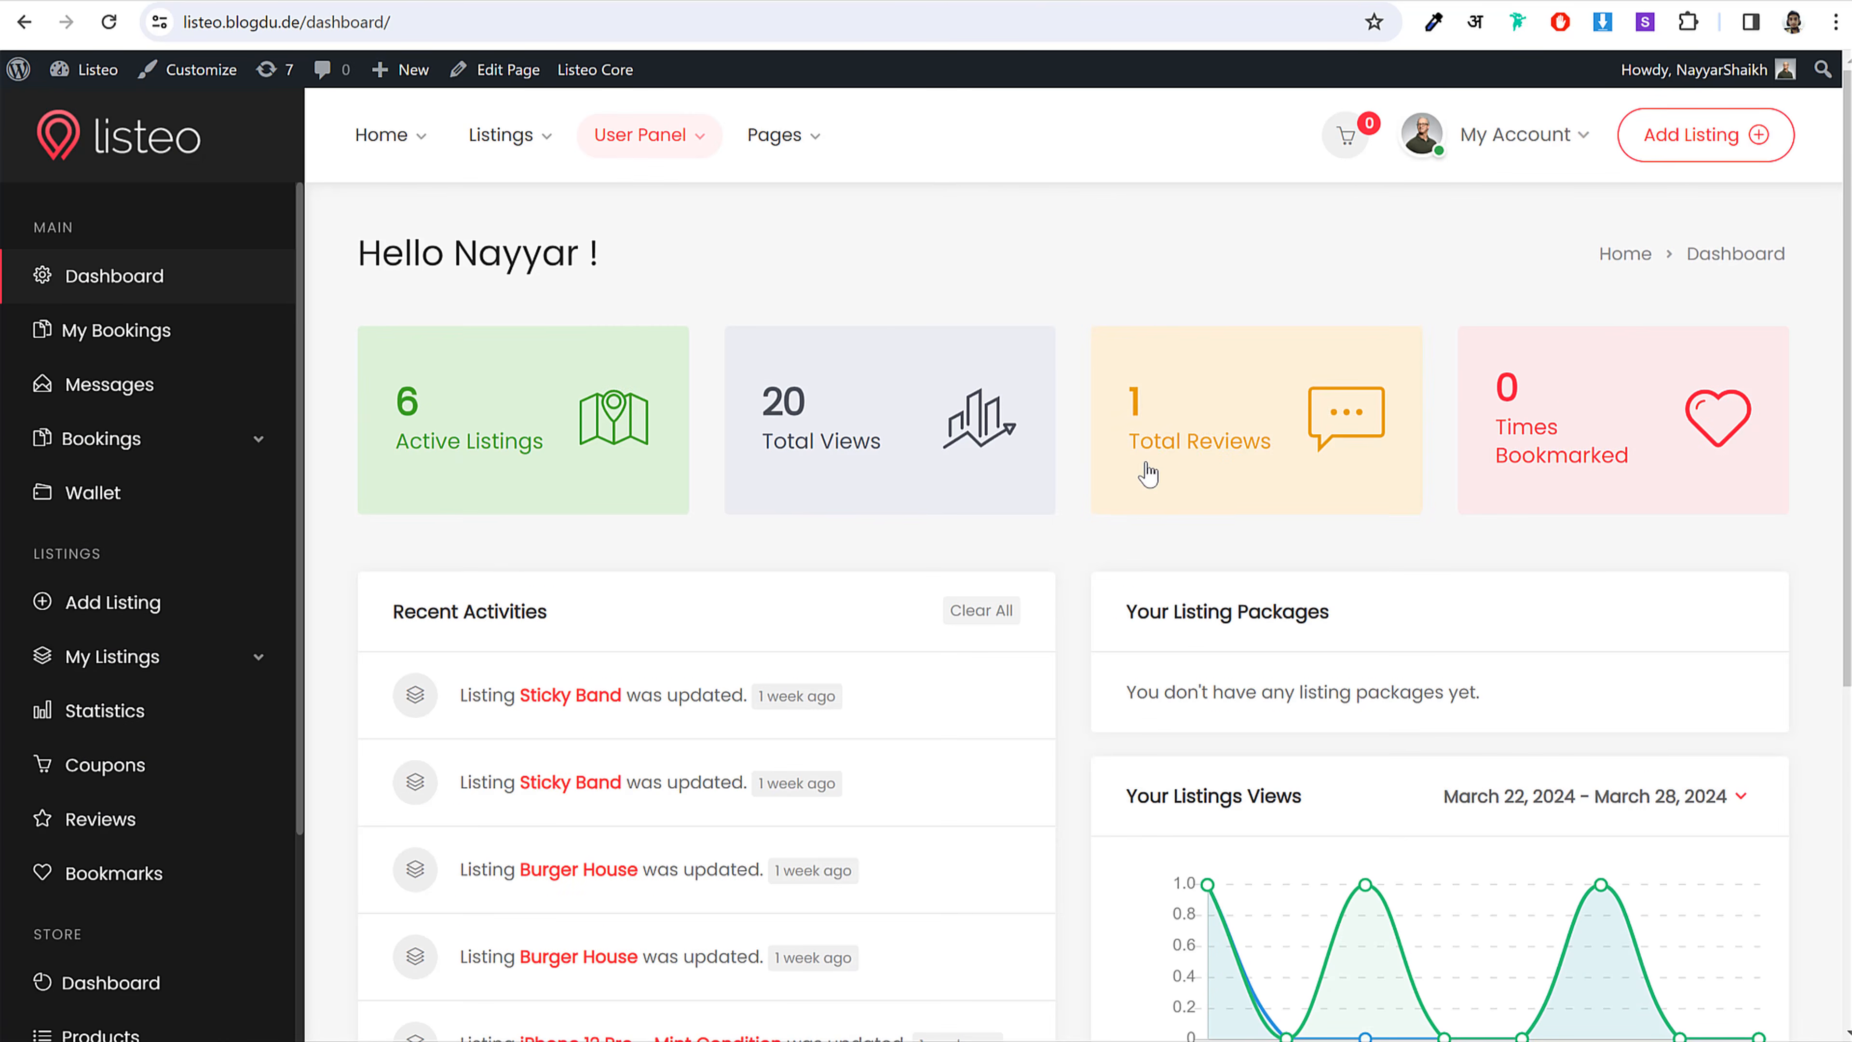
pyautogui.scroll(-2, 1208, 499)
pyautogui.scroll(-5, 1208, 499)
pyautogui.scroll(6, 1407, 642)
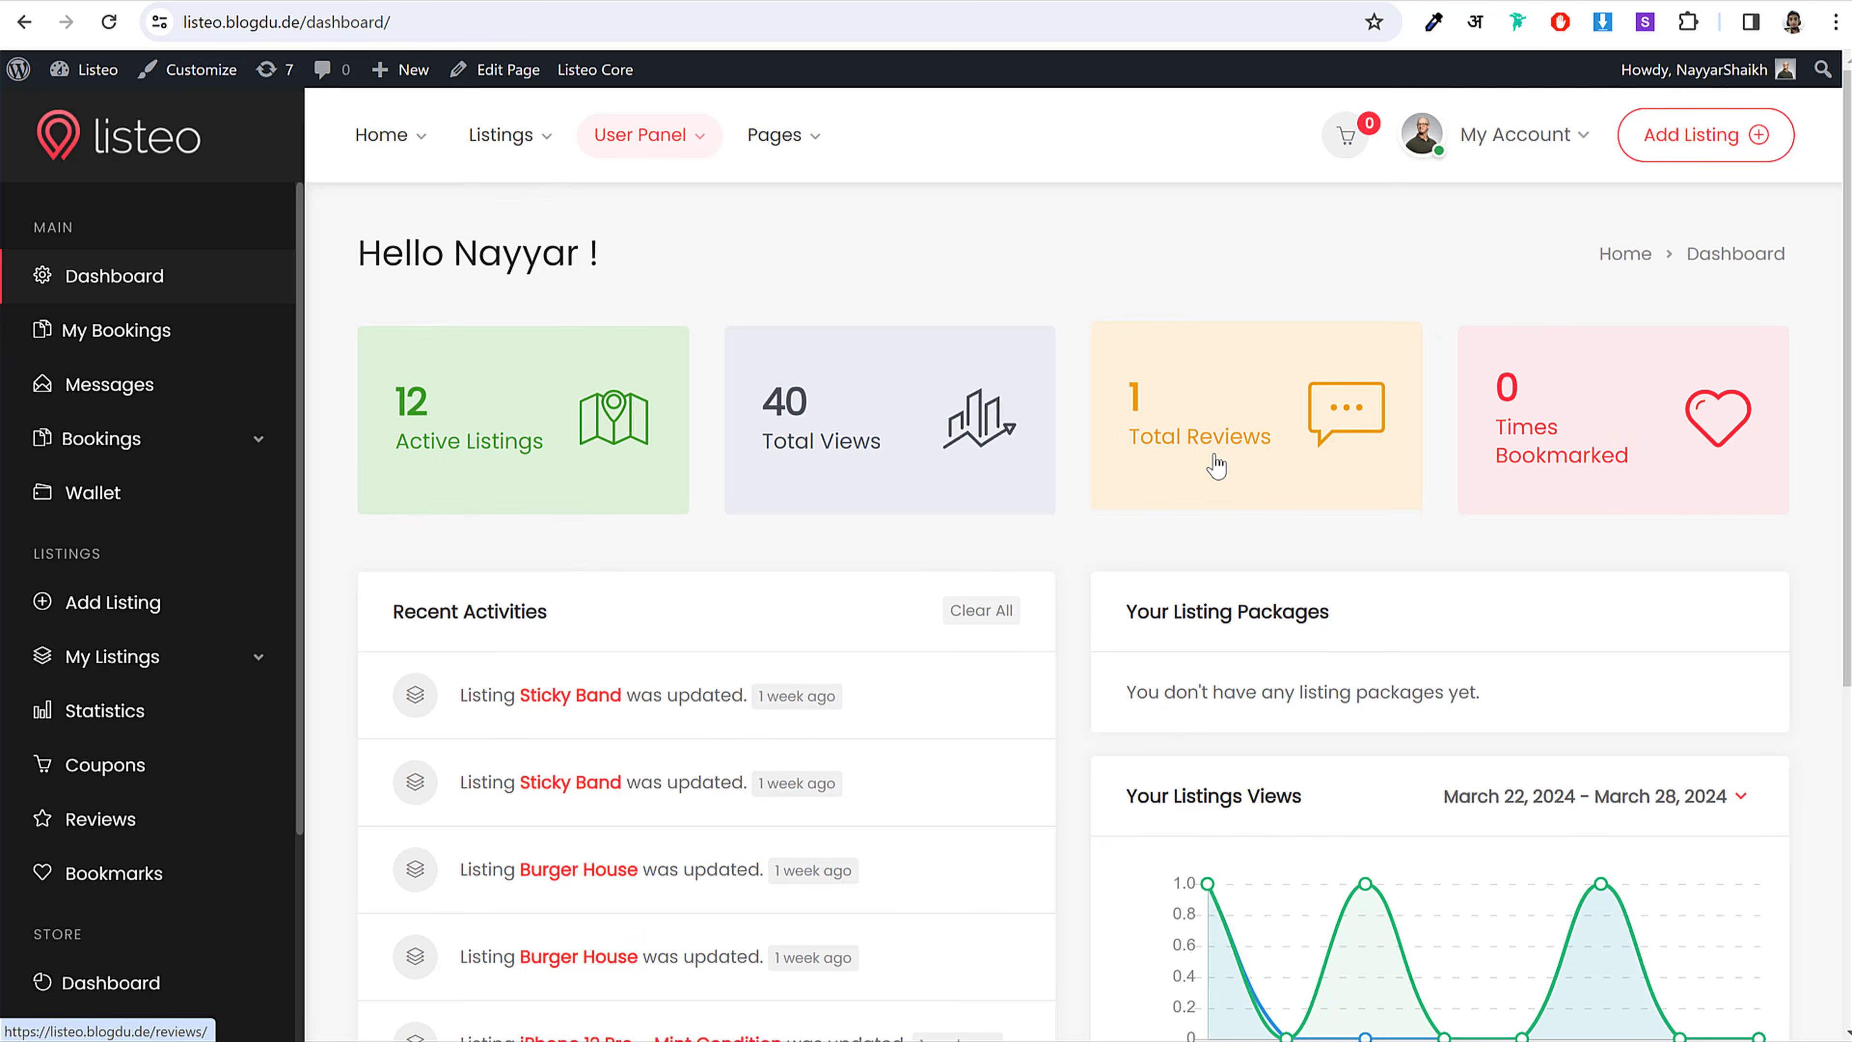
pyautogui.click(255, 448)
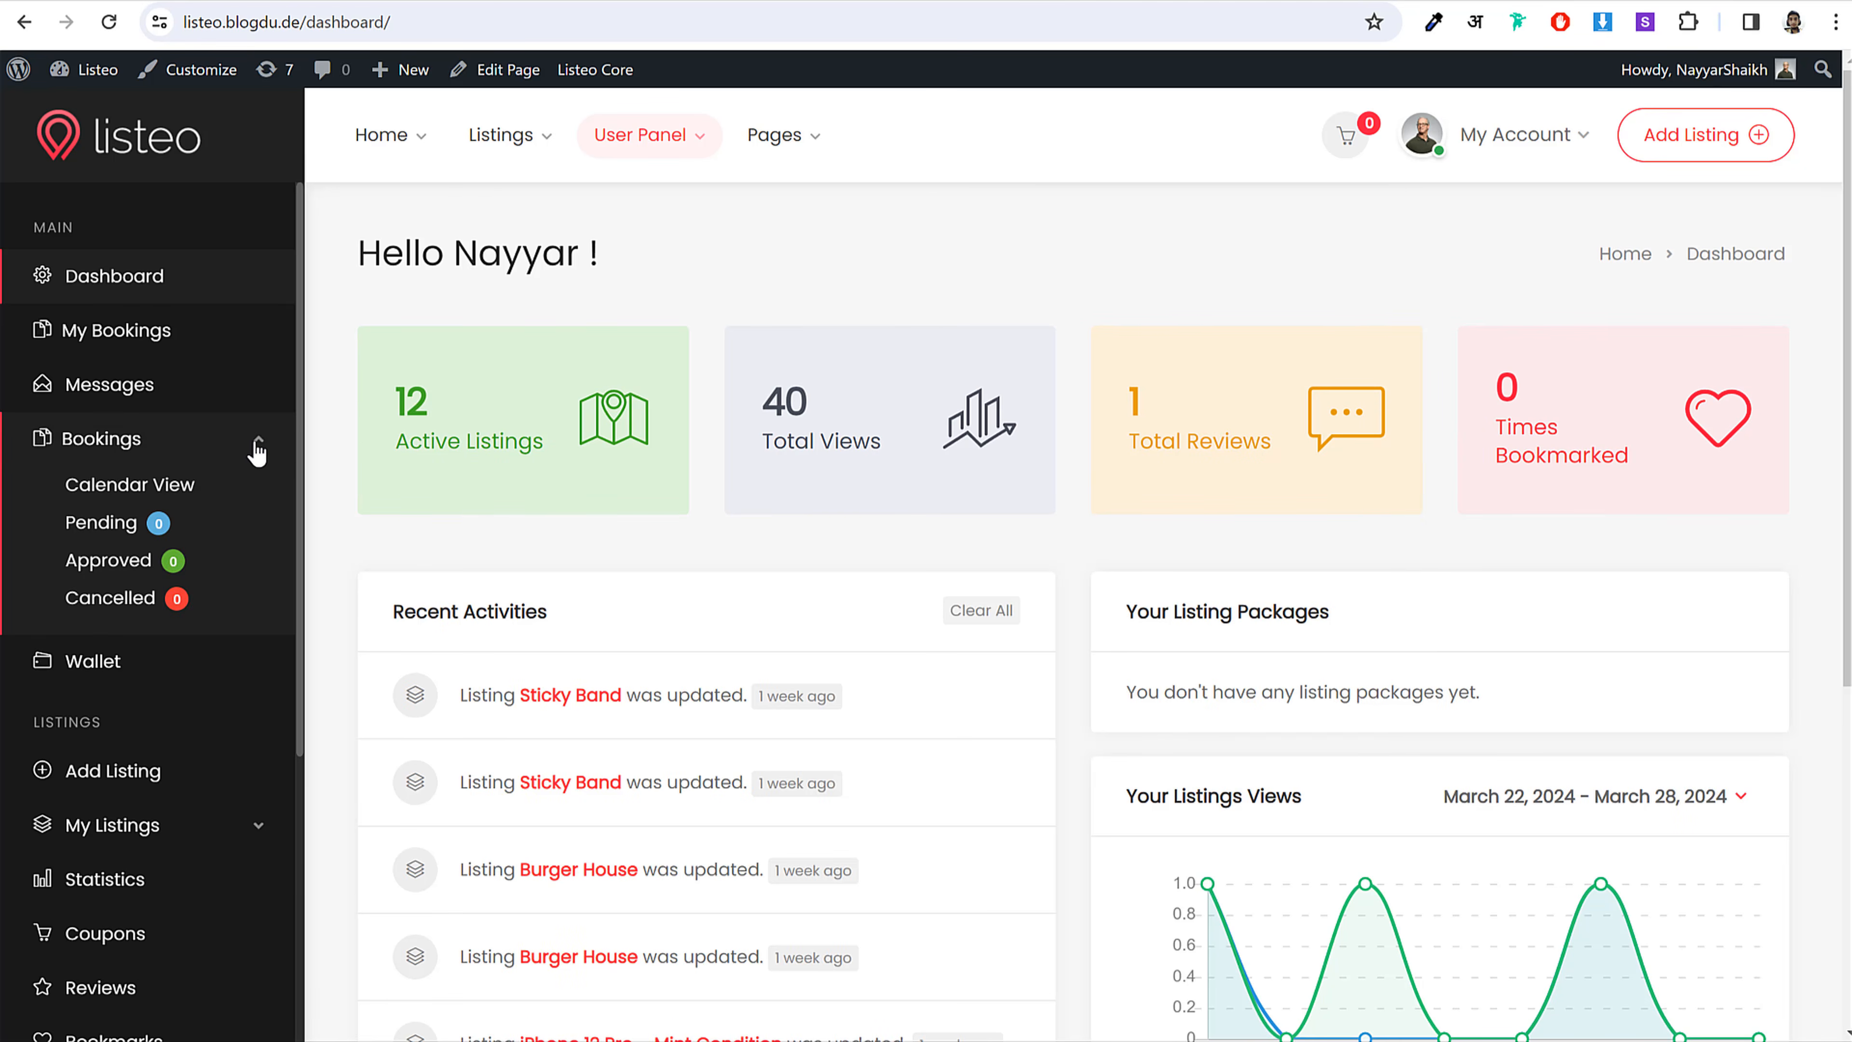
pyautogui.click(143, 494)
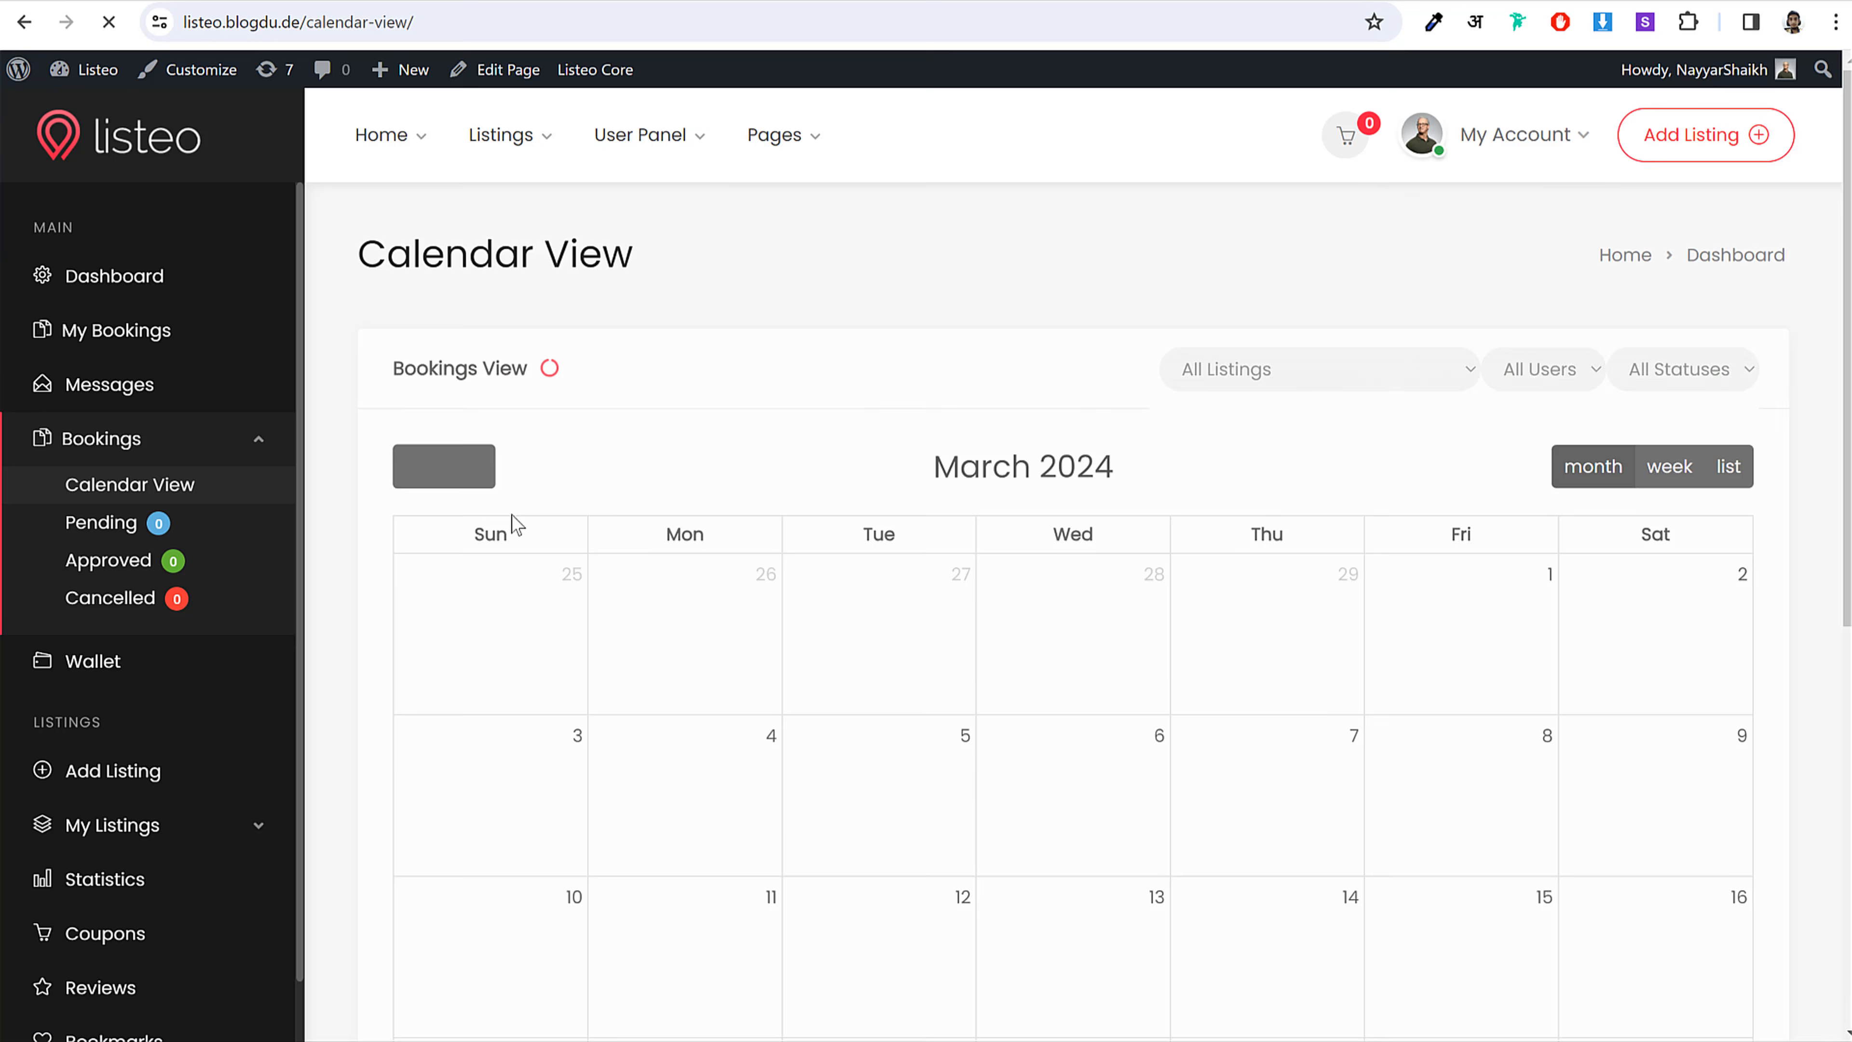
pyautogui.scroll(-8, 973, 521)
pyautogui.scroll(5, 1286, 689)
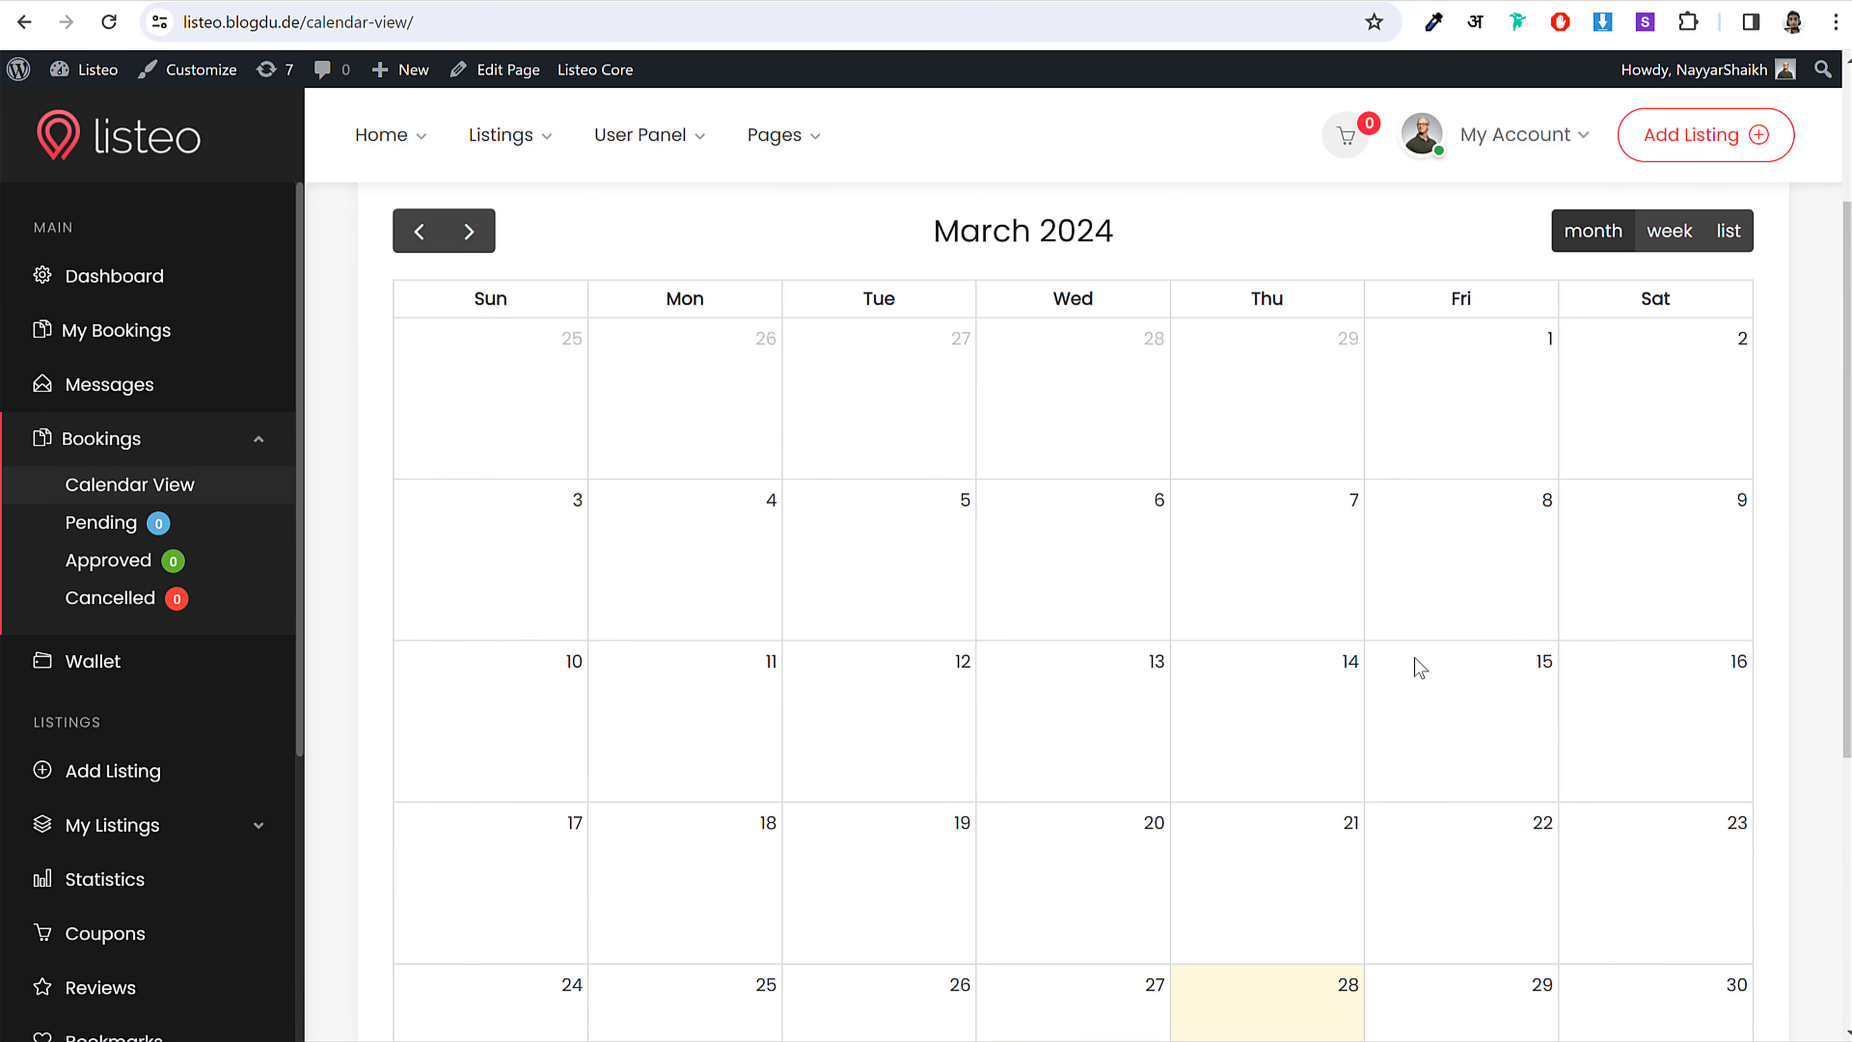
pyautogui.scroll(-3, 157, 511)
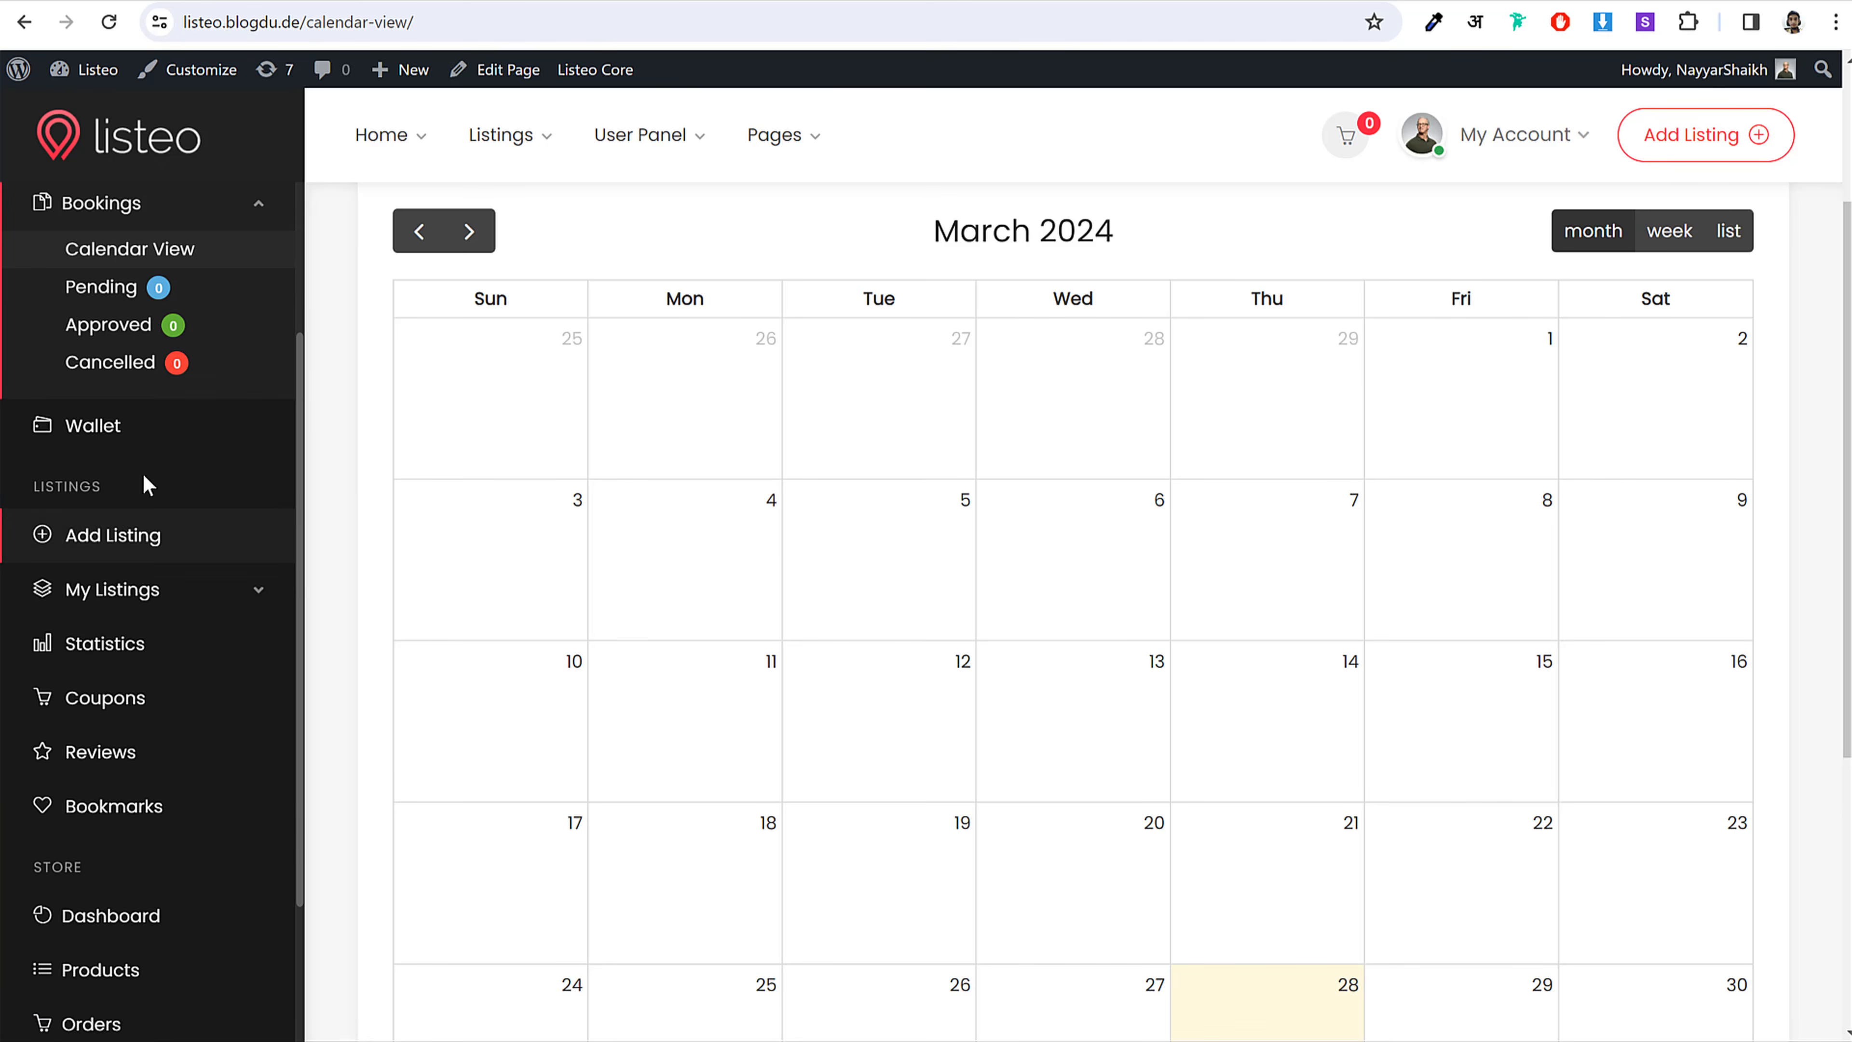
# Step: Open the Wallet page and review the 0.00 balances, 10% fee and payout options
pyautogui.click(136, 420)
pyautogui.click(1536, 137)
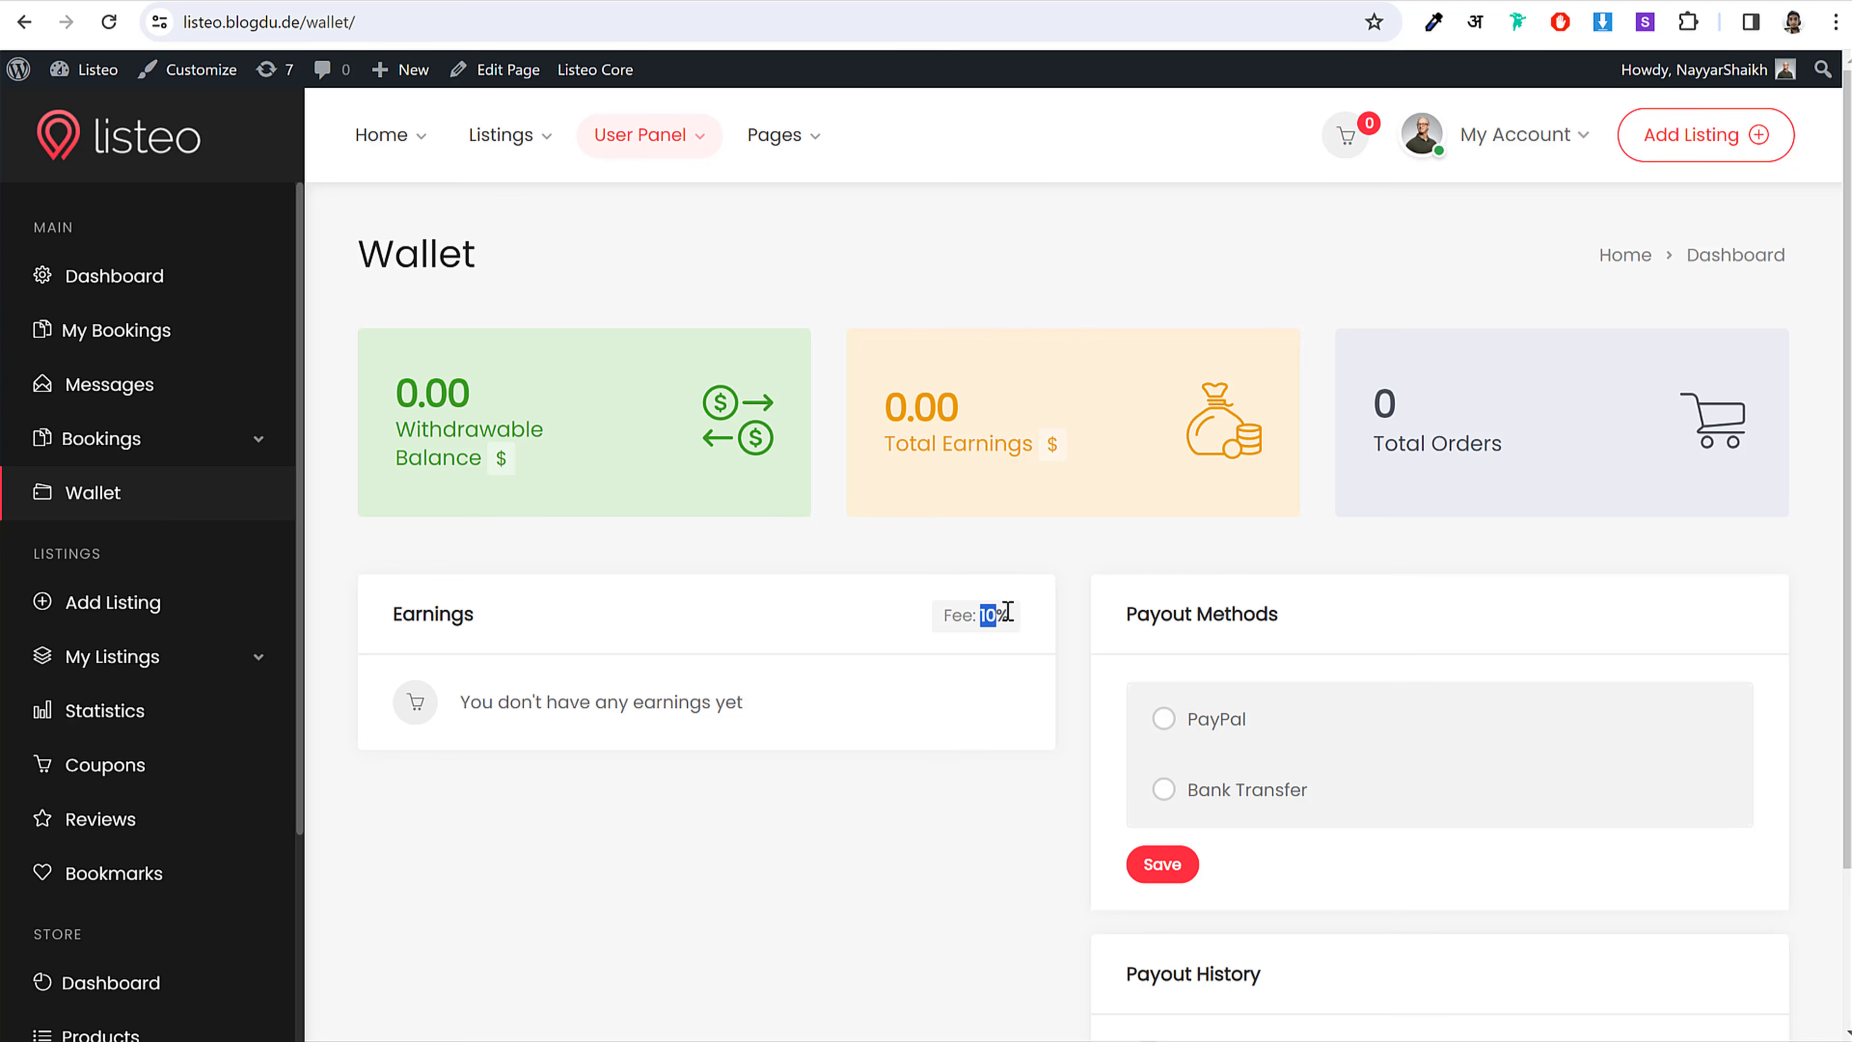
pyautogui.click(1012, 612)
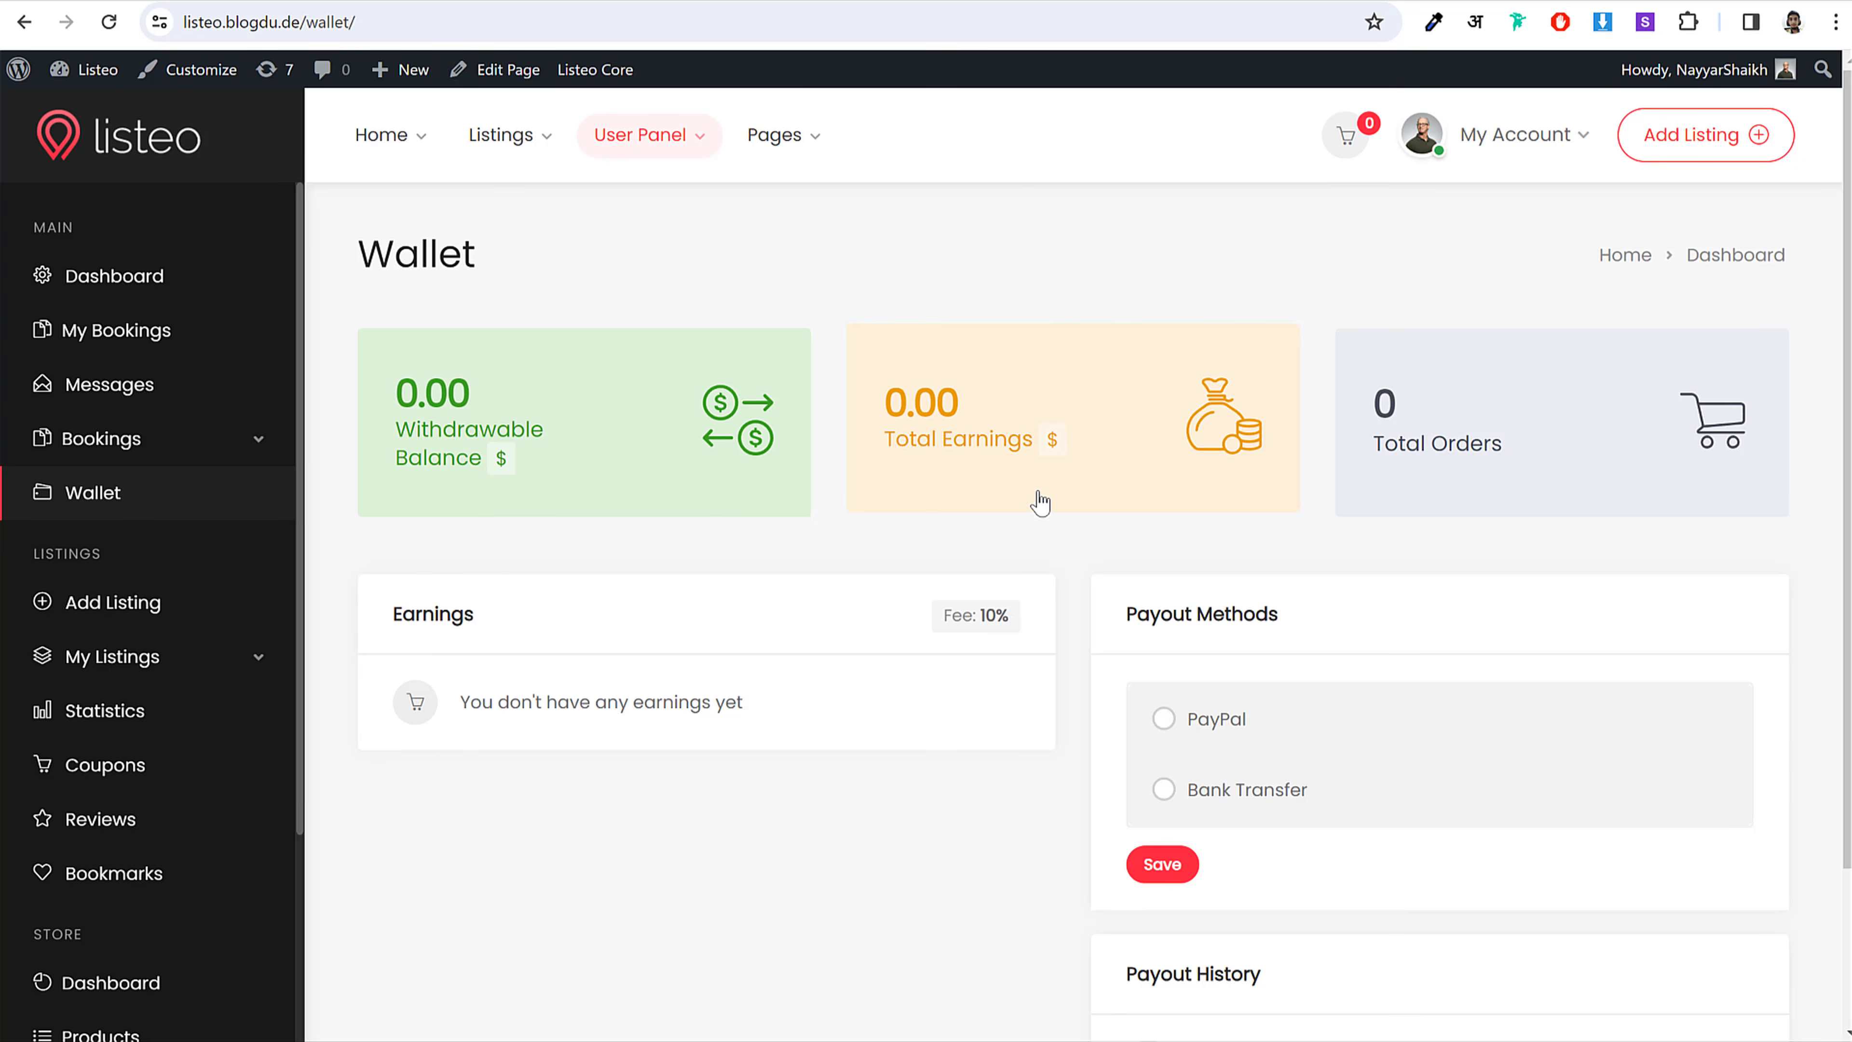
pyautogui.scroll(-3, 1039, 502)
pyautogui.scroll(3, 948, 507)
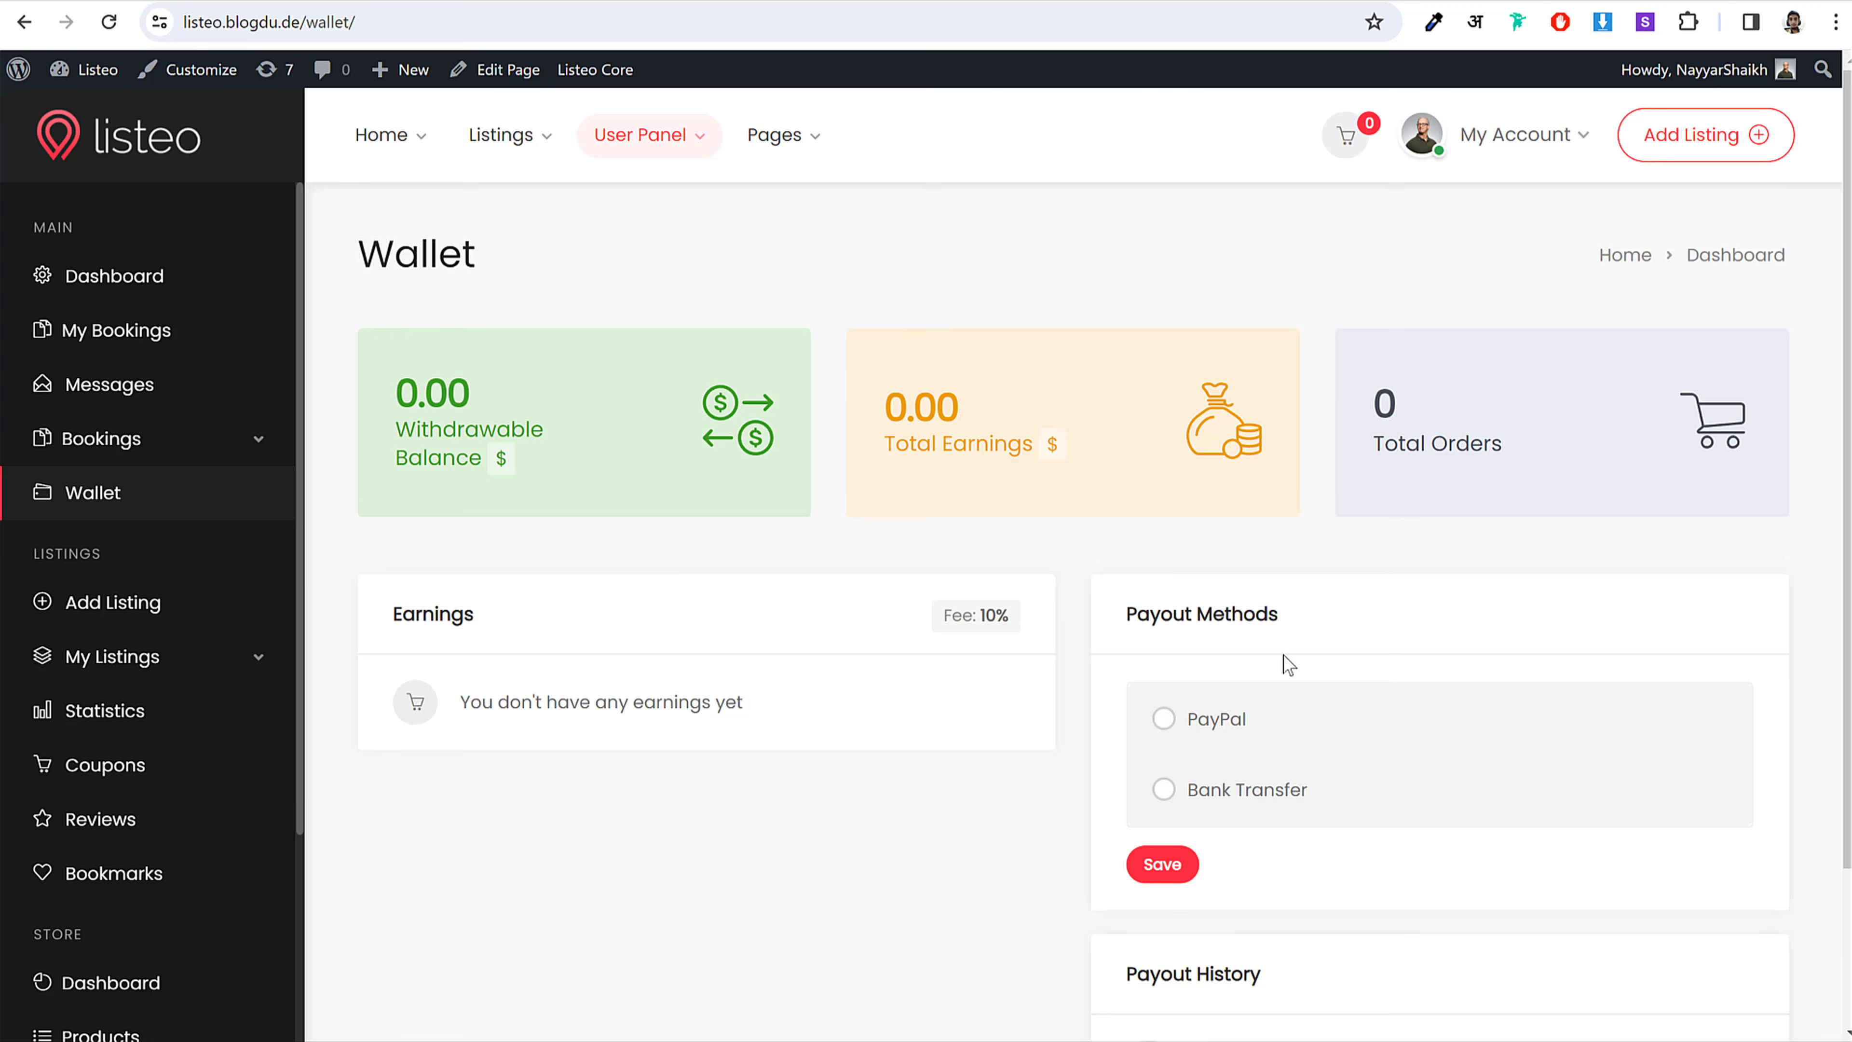
pyautogui.scroll(-3, 1288, 663)
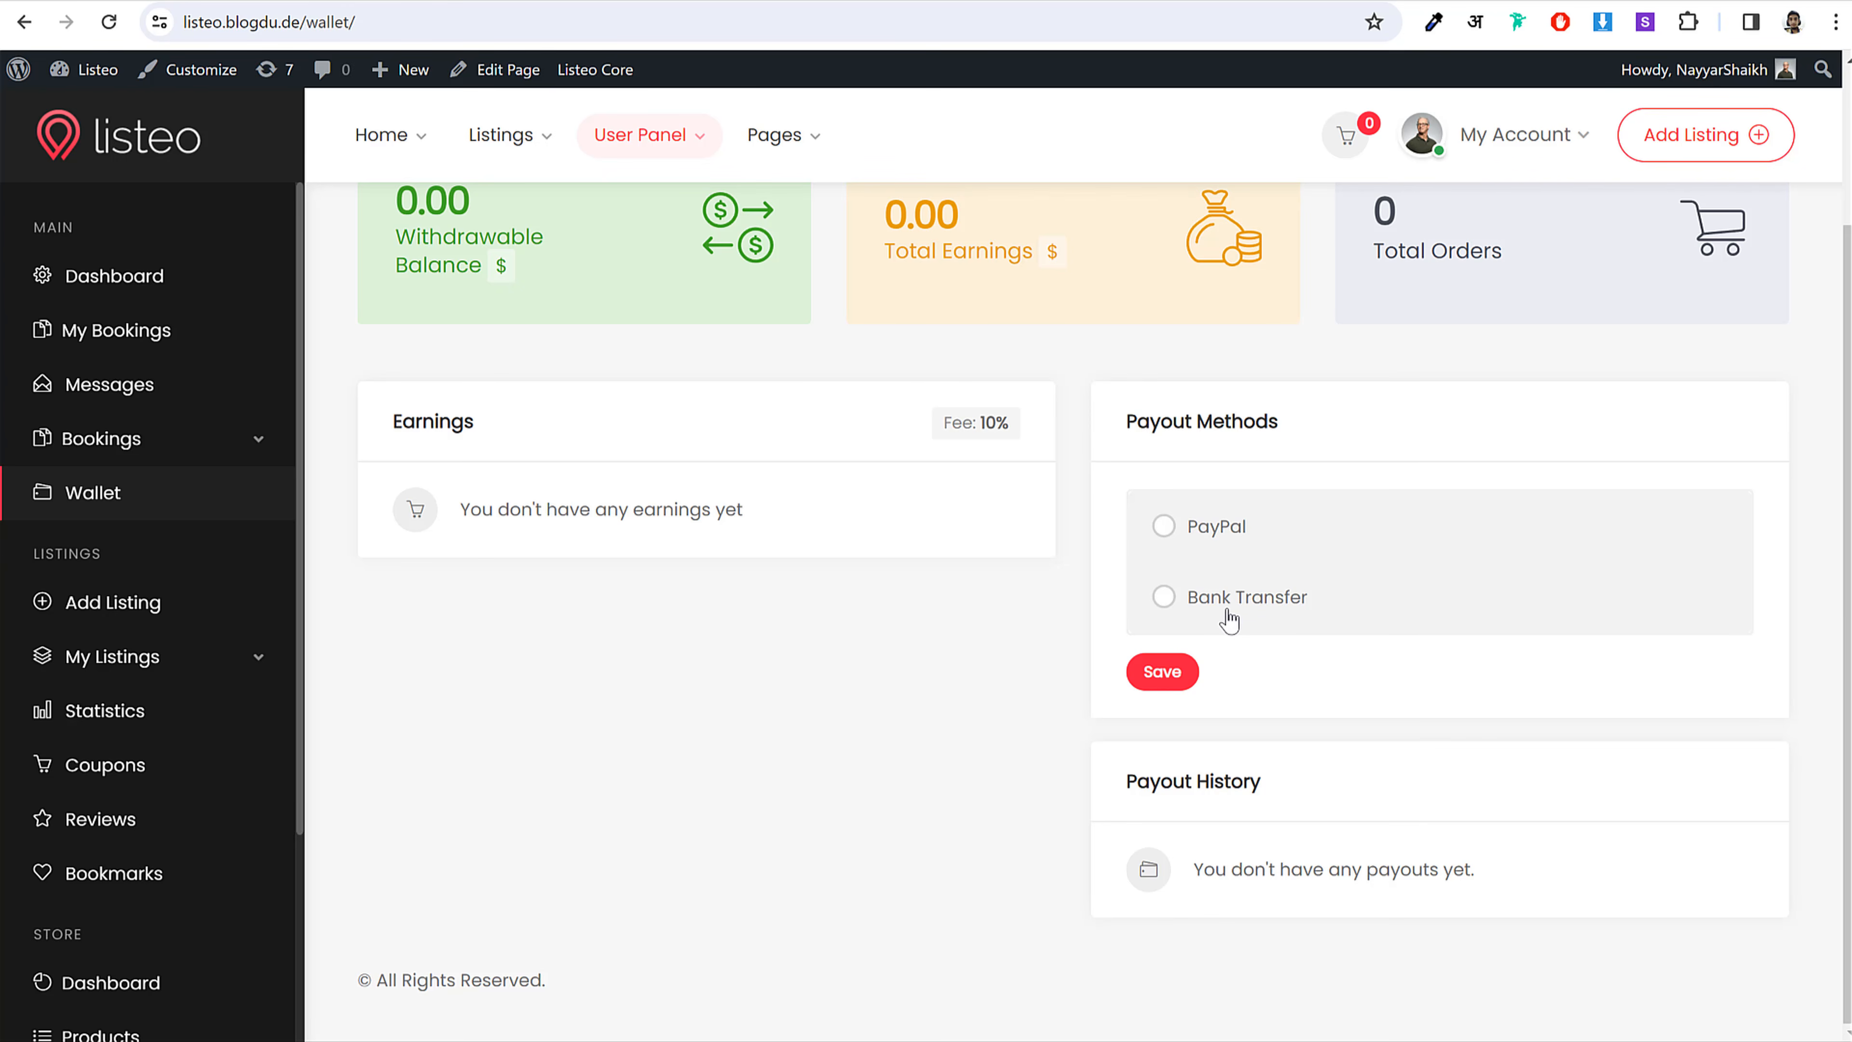
pyautogui.scroll(3, 1092, 680)
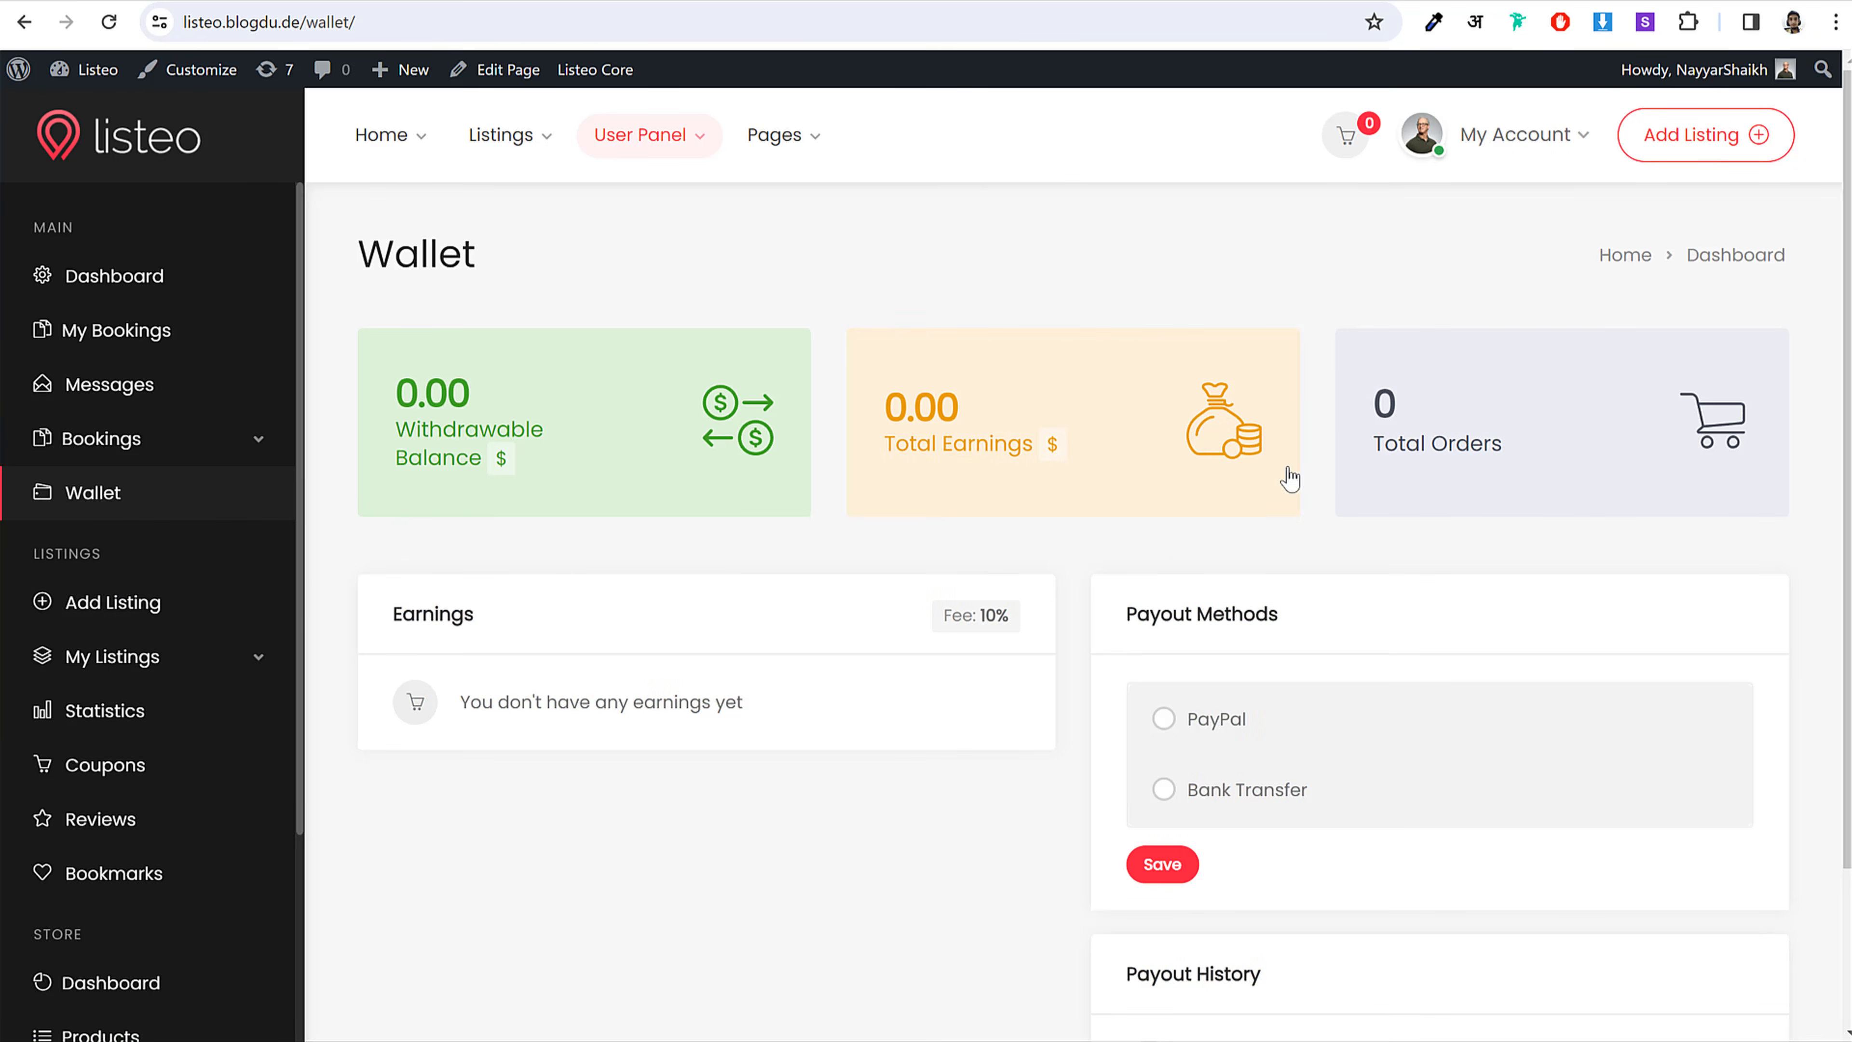
pyautogui.click(1703, 150)
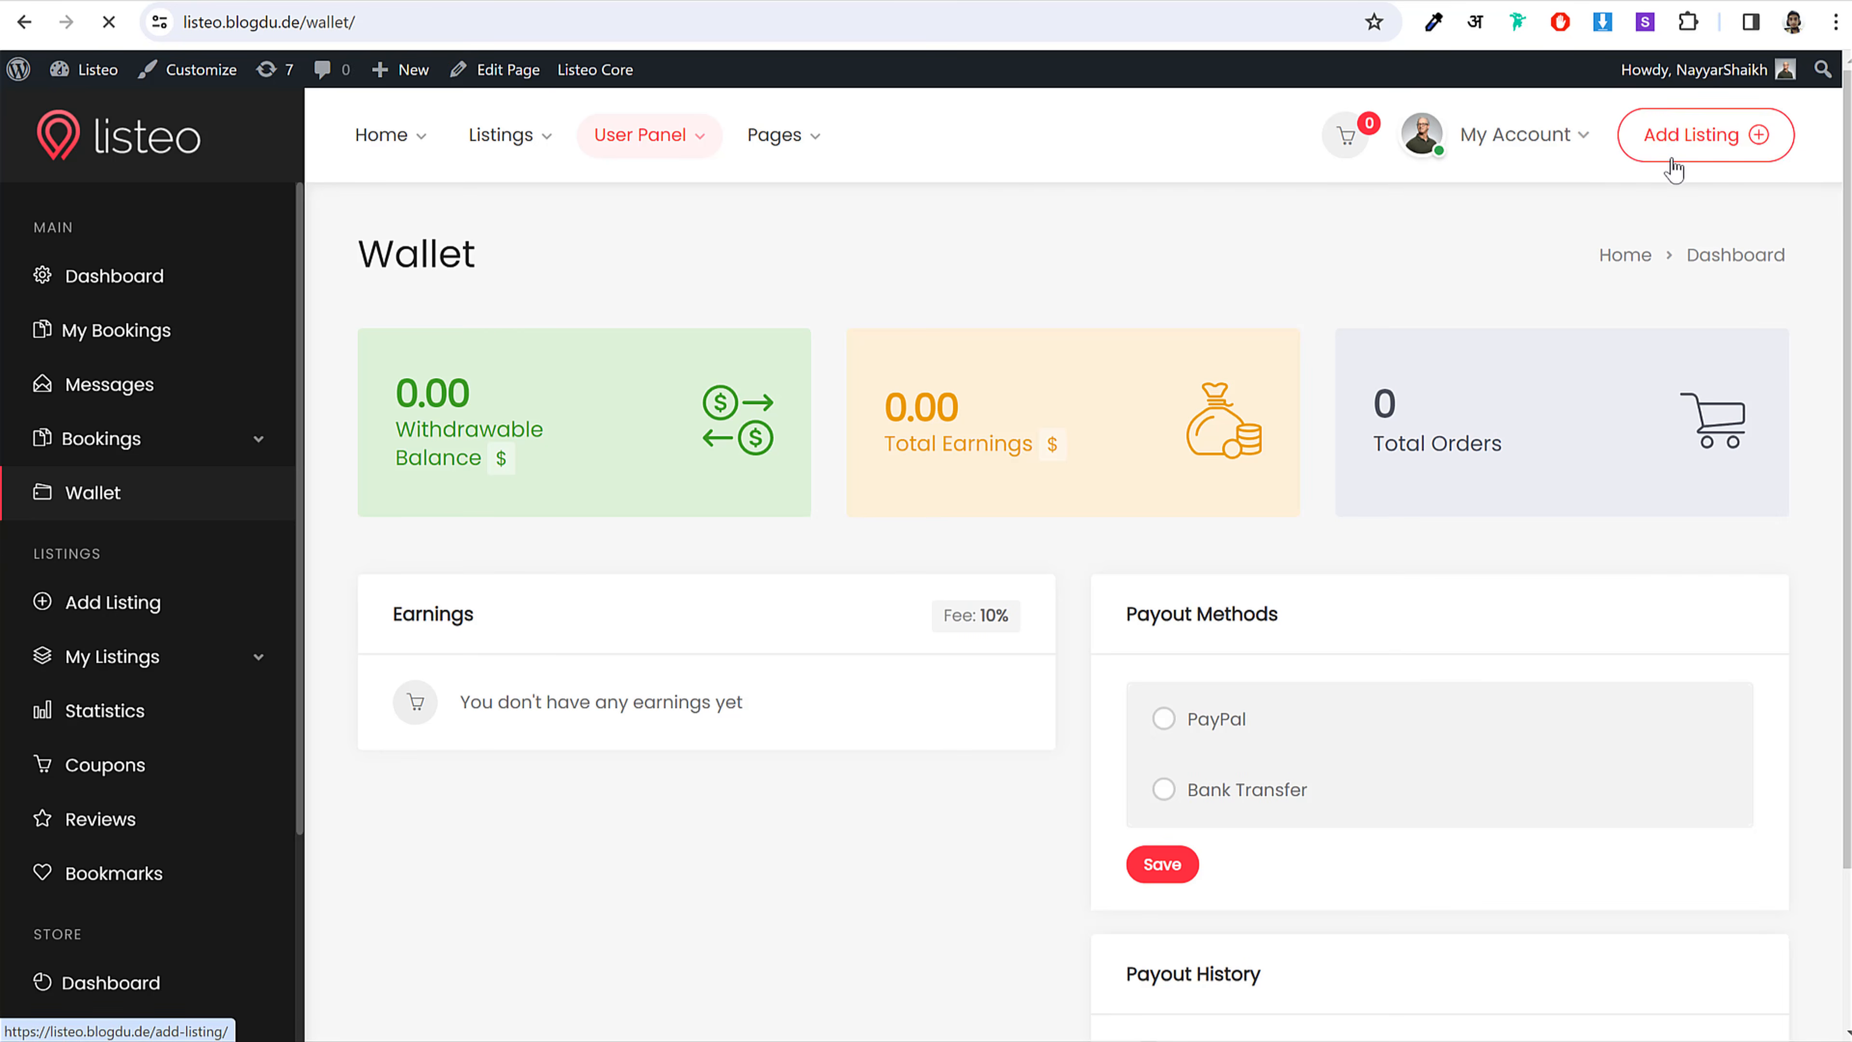
# Step: Continue with the free Basic listing package
pyautogui.scroll(-1, 495, 504)
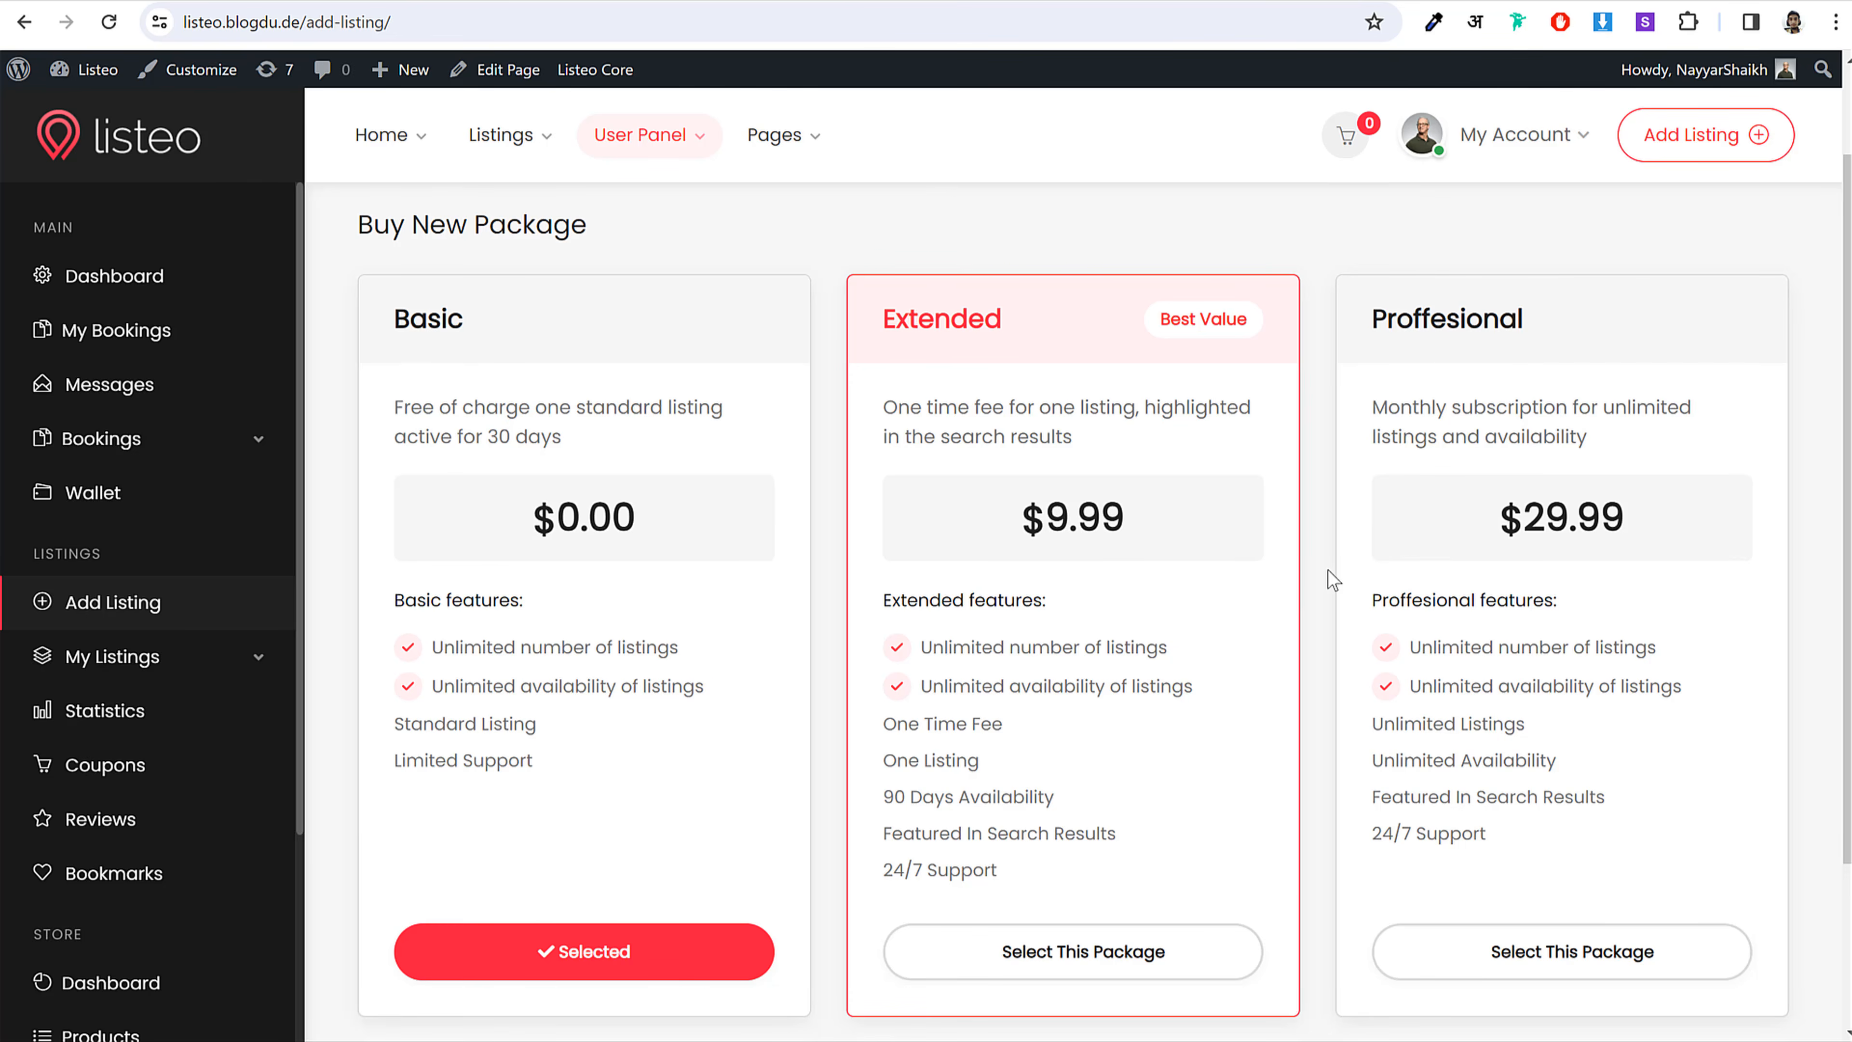
pyautogui.scroll(-3, 1333, 581)
pyautogui.click(1099, 875)
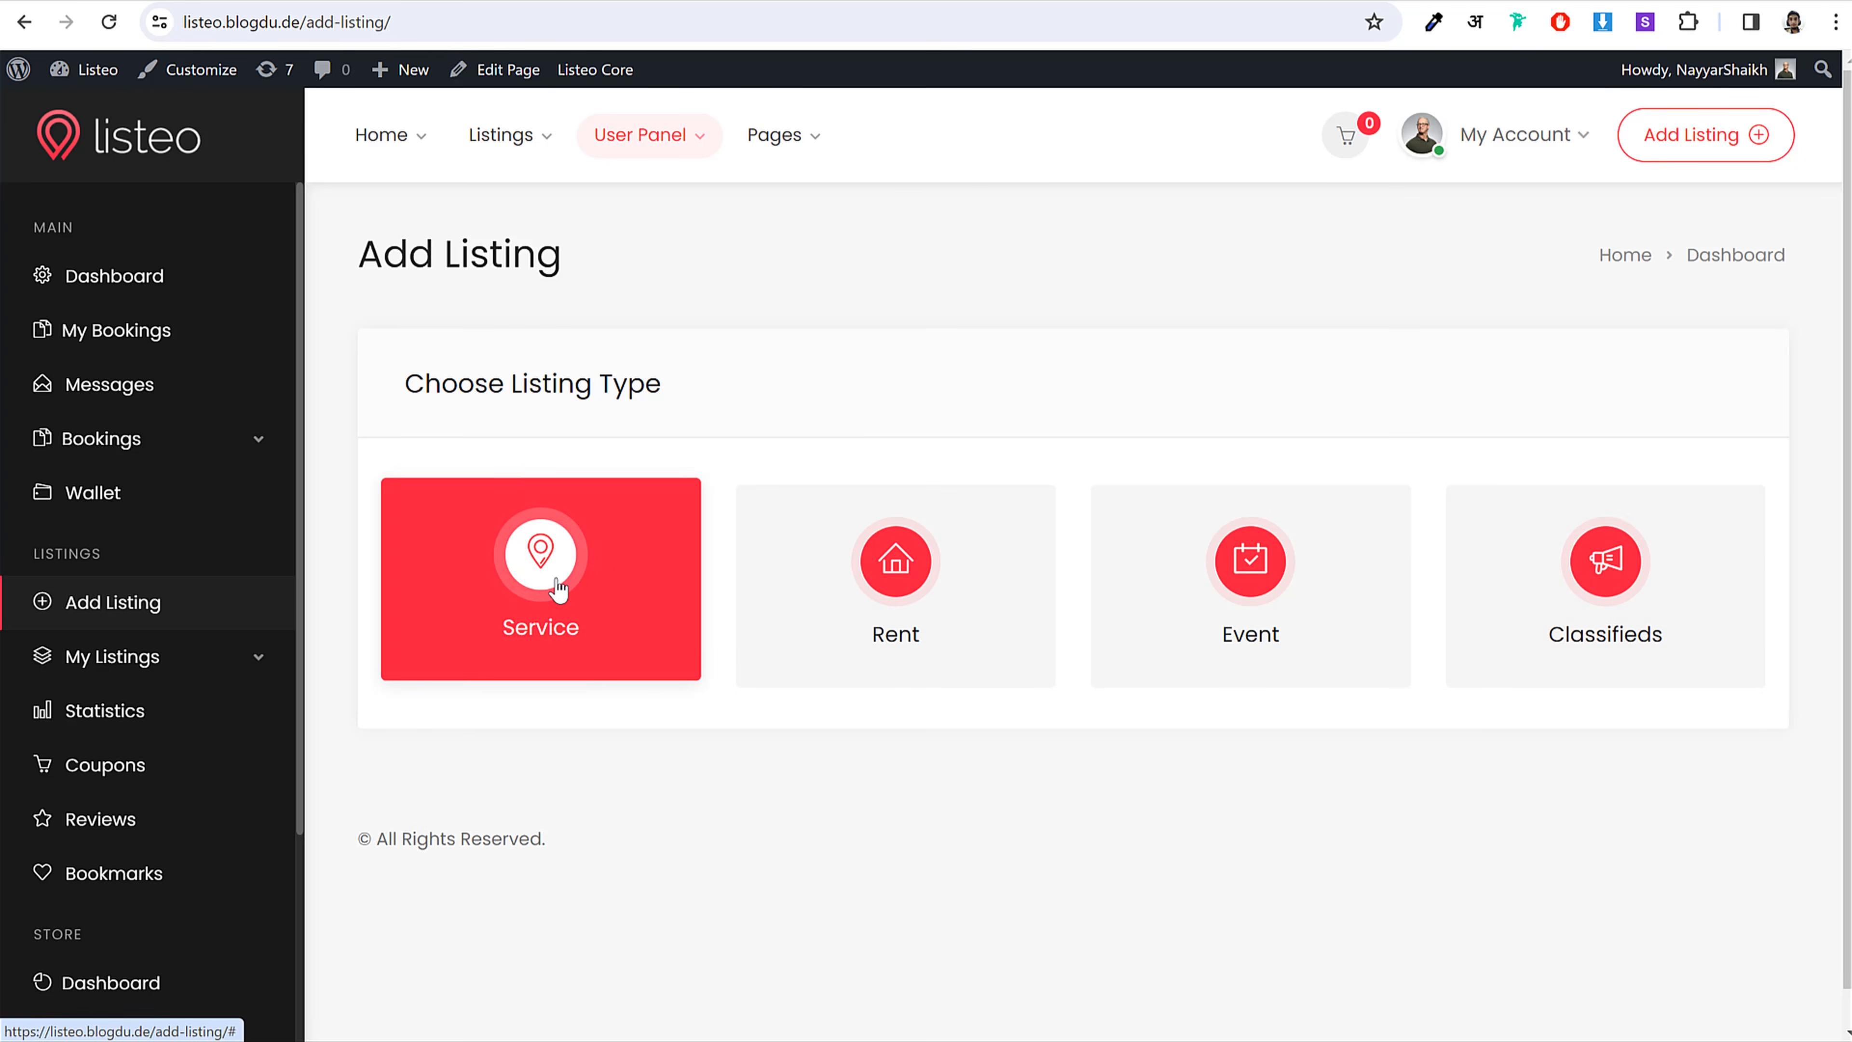
# Step: Choose the Service listing type and scroll through its blank submission form
pyautogui.click(571, 569)
pyautogui.scroll(-5, 950, 583)
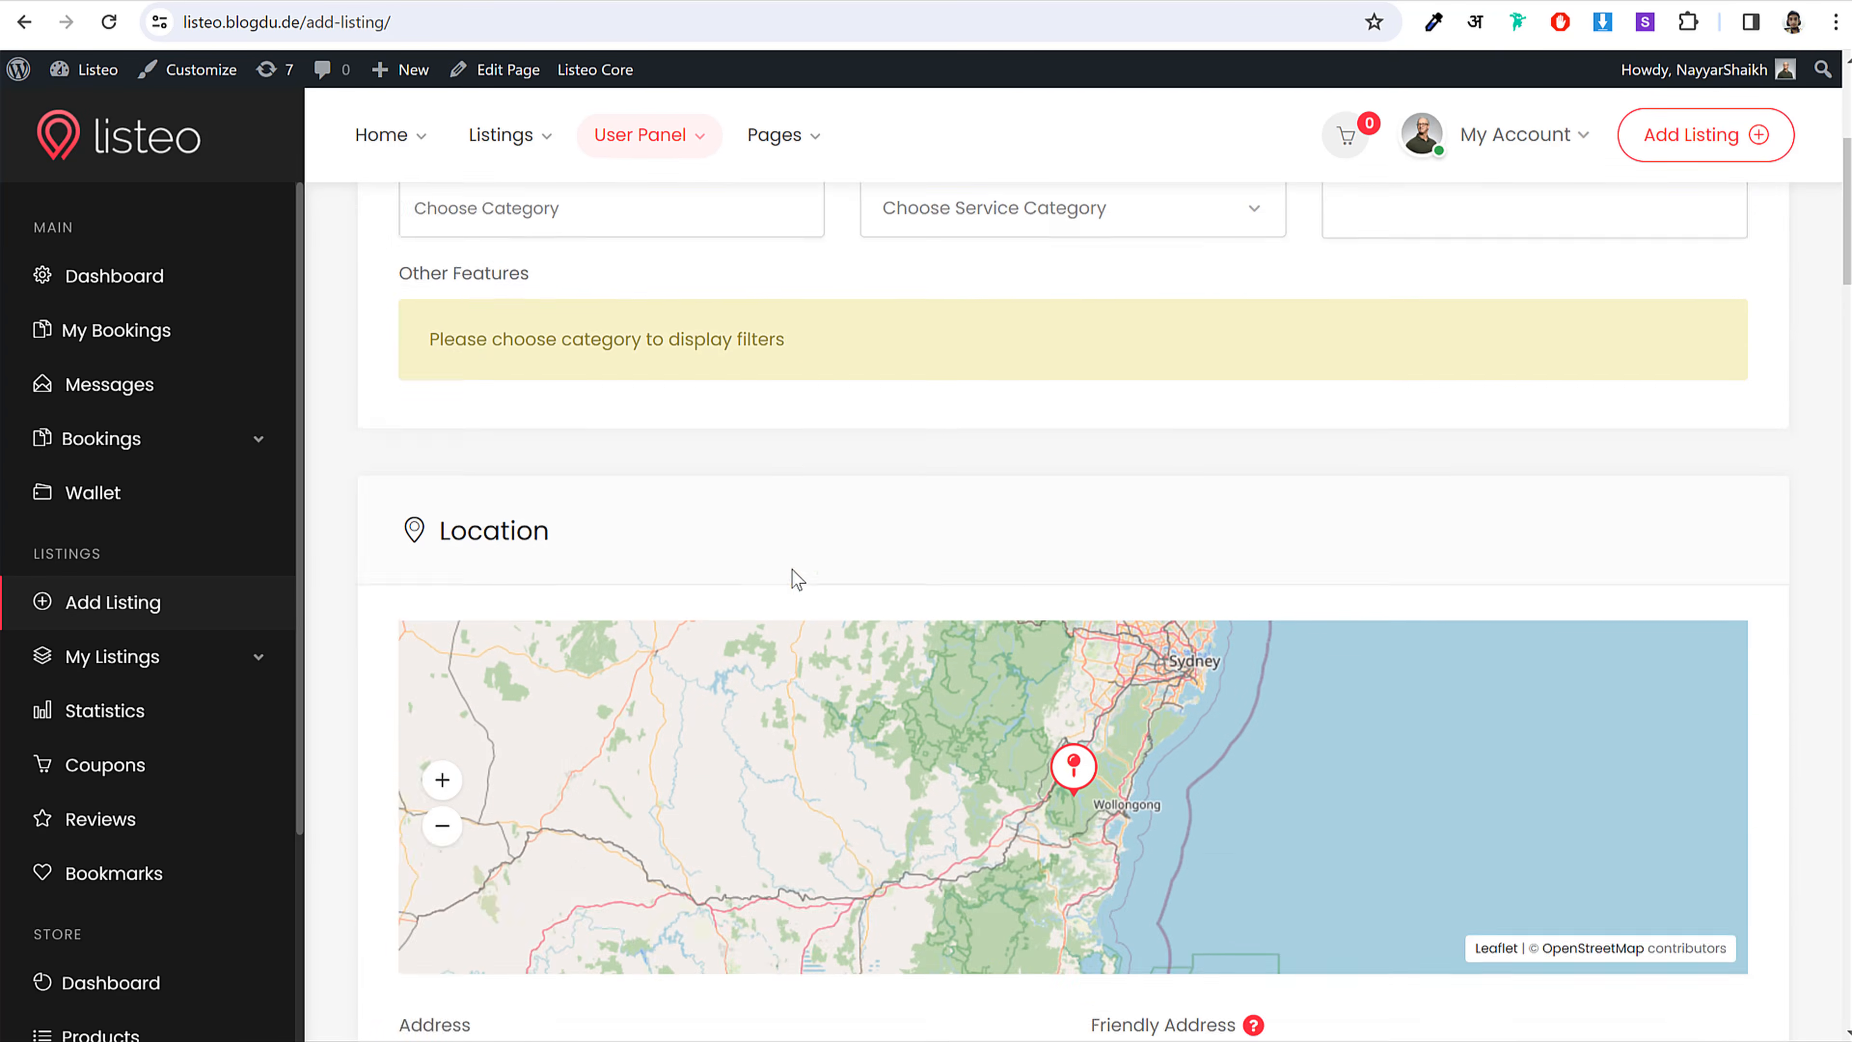
pyautogui.scroll(-20, 792, 571)
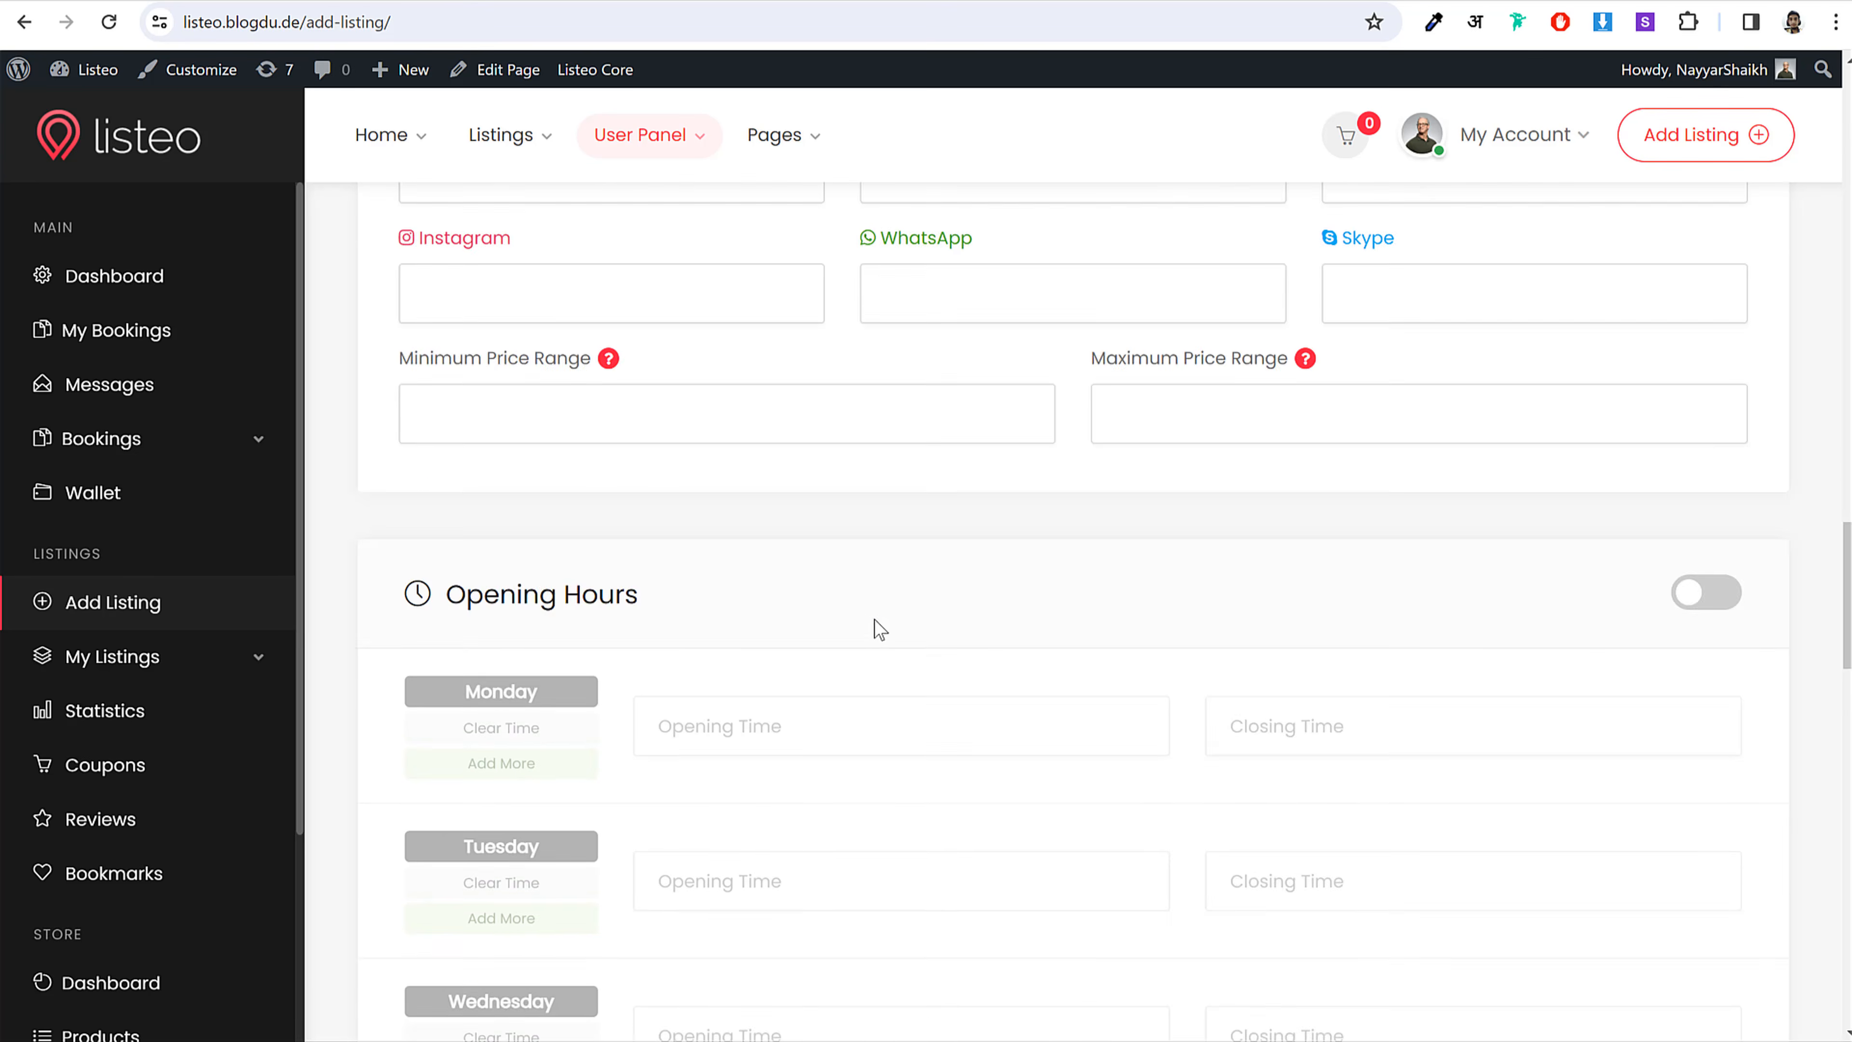
pyautogui.scroll(-15, 878, 627)
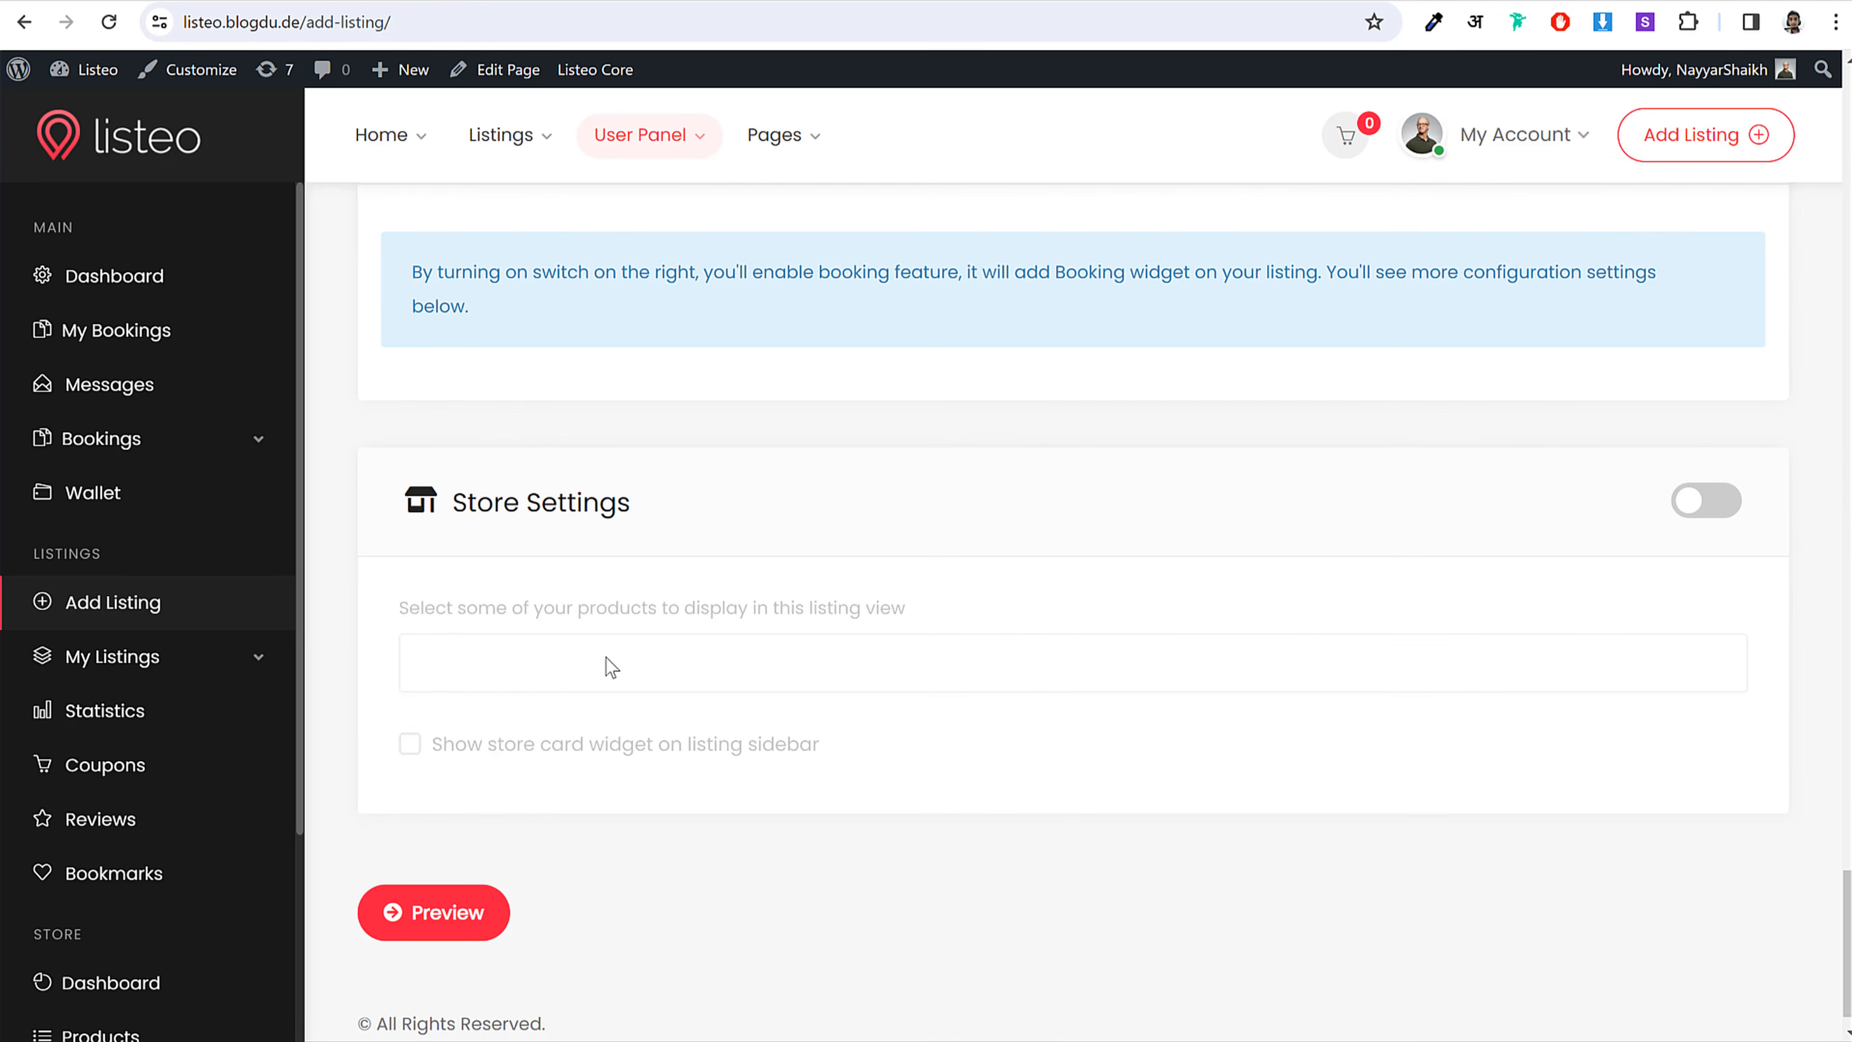
pyautogui.scroll(16, 609, 660)
pyautogui.scroll(-11, 667, 639)
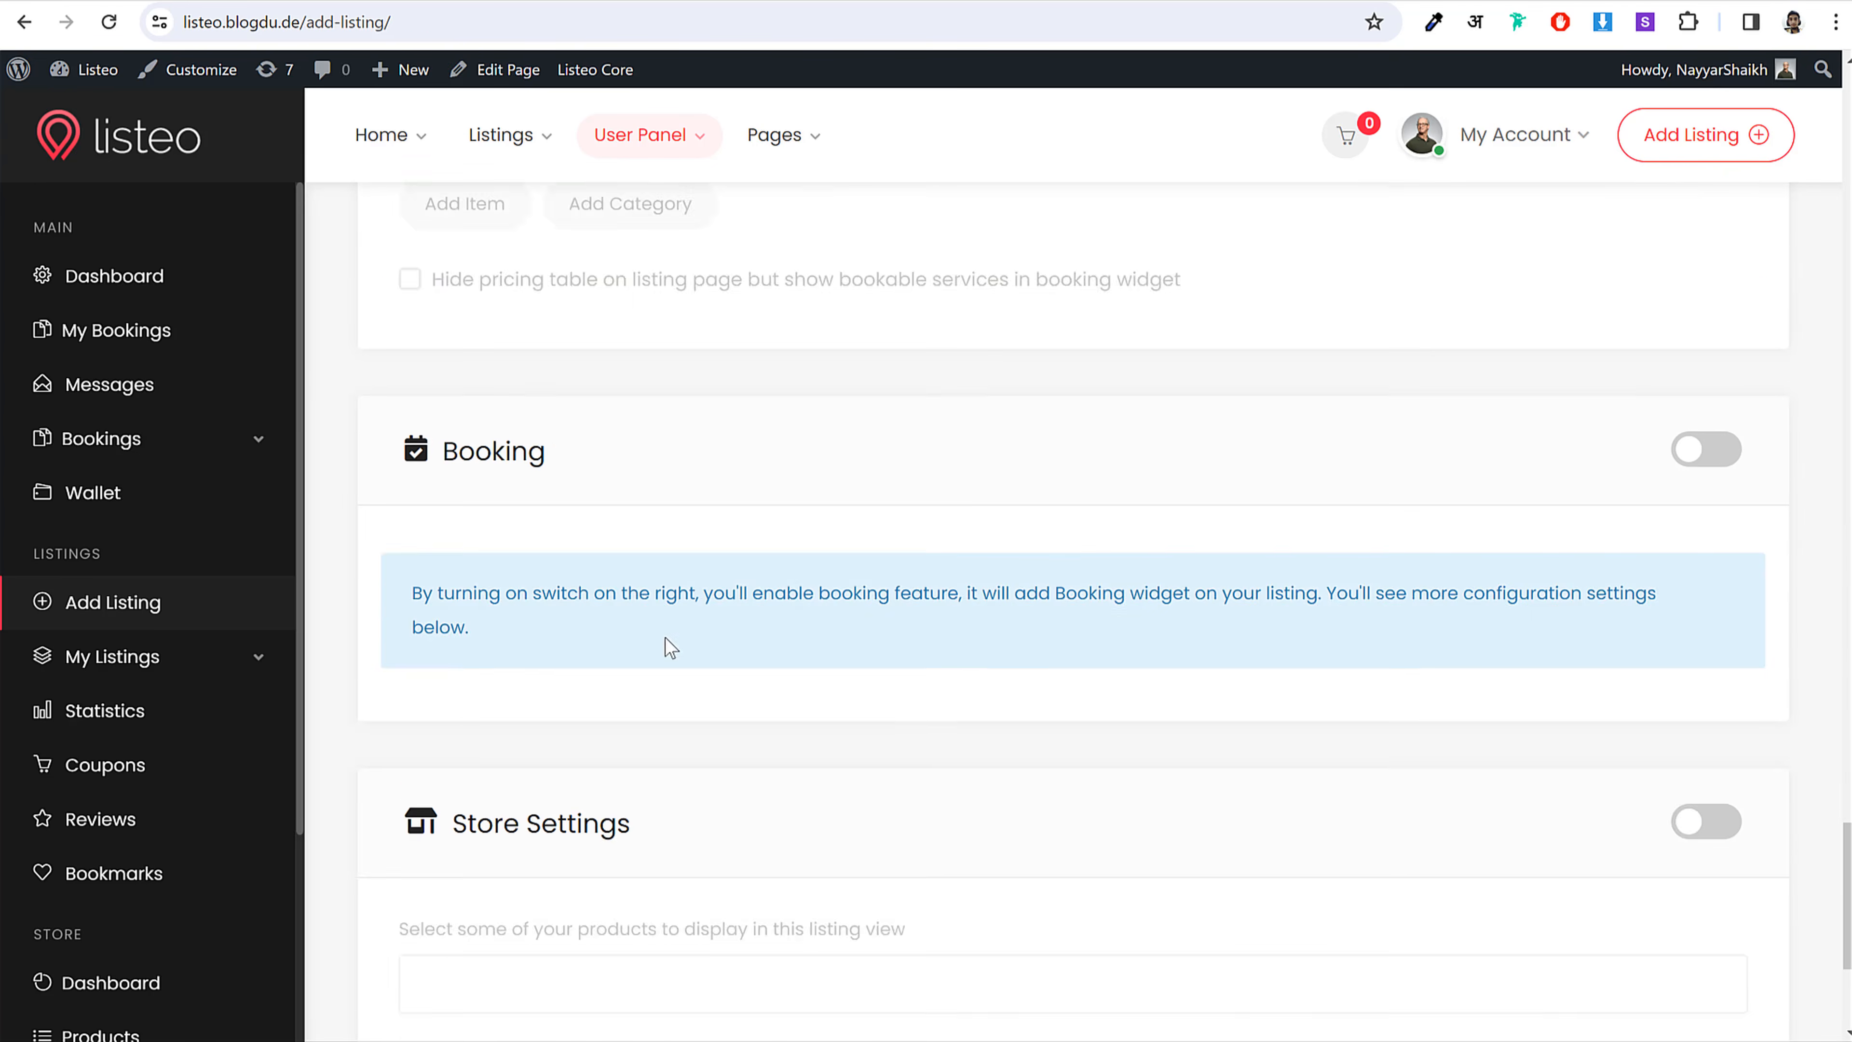
pyautogui.scroll(-5, 666, 635)
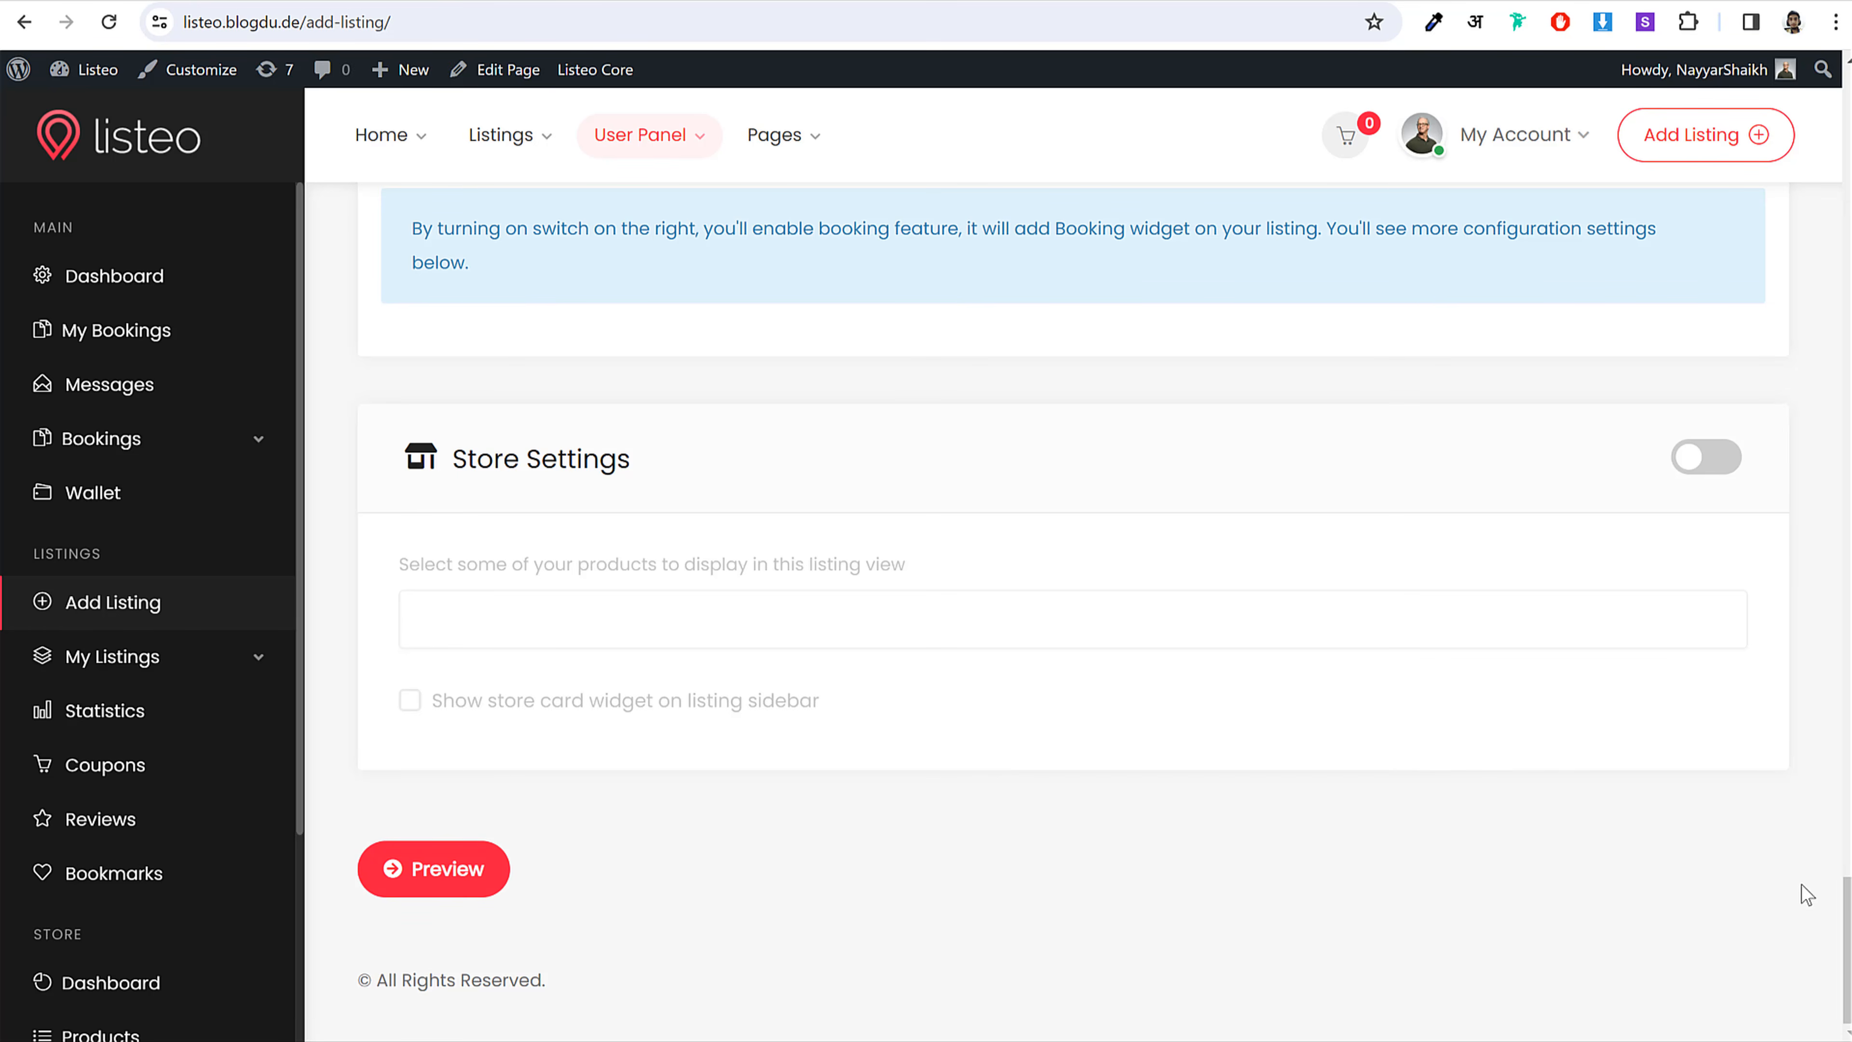
pyautogui.click(175, 153)
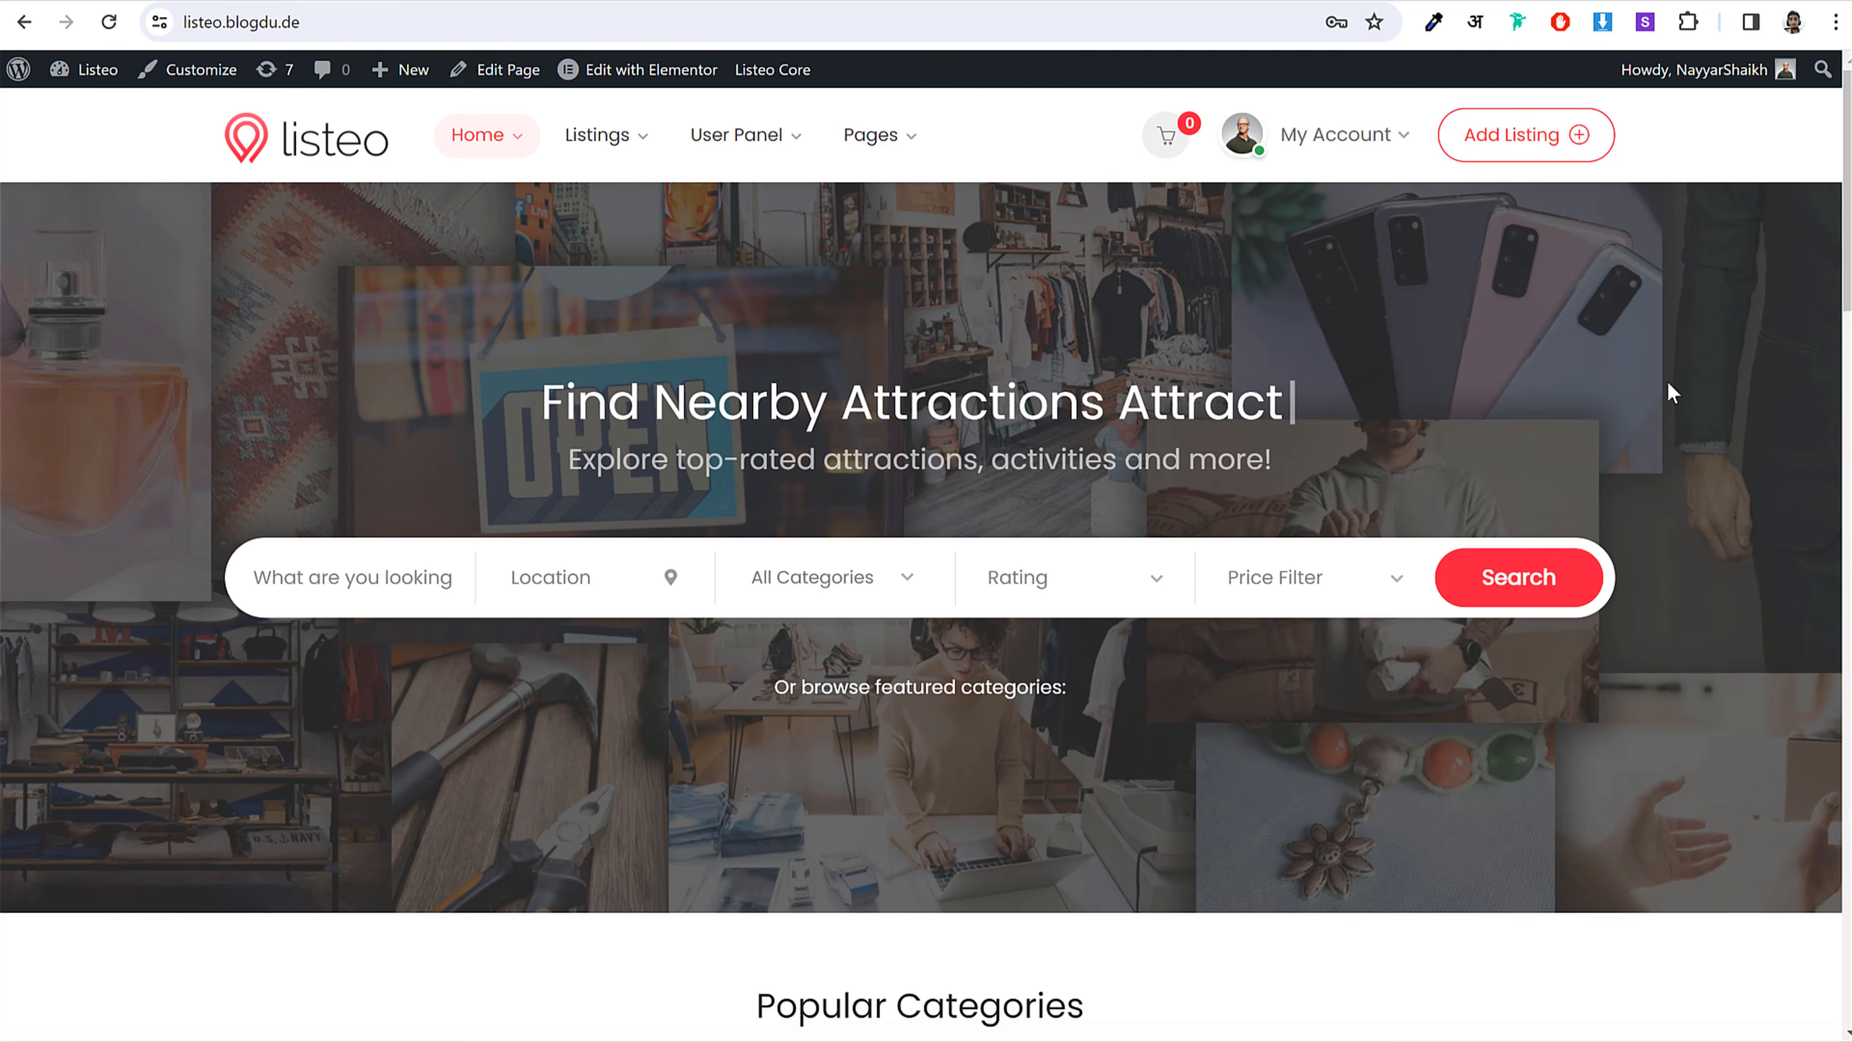
# Step: Try the Category and Rating search dropdowns, leaving the rating filter at Any
pyautogui.click(1335, 134)
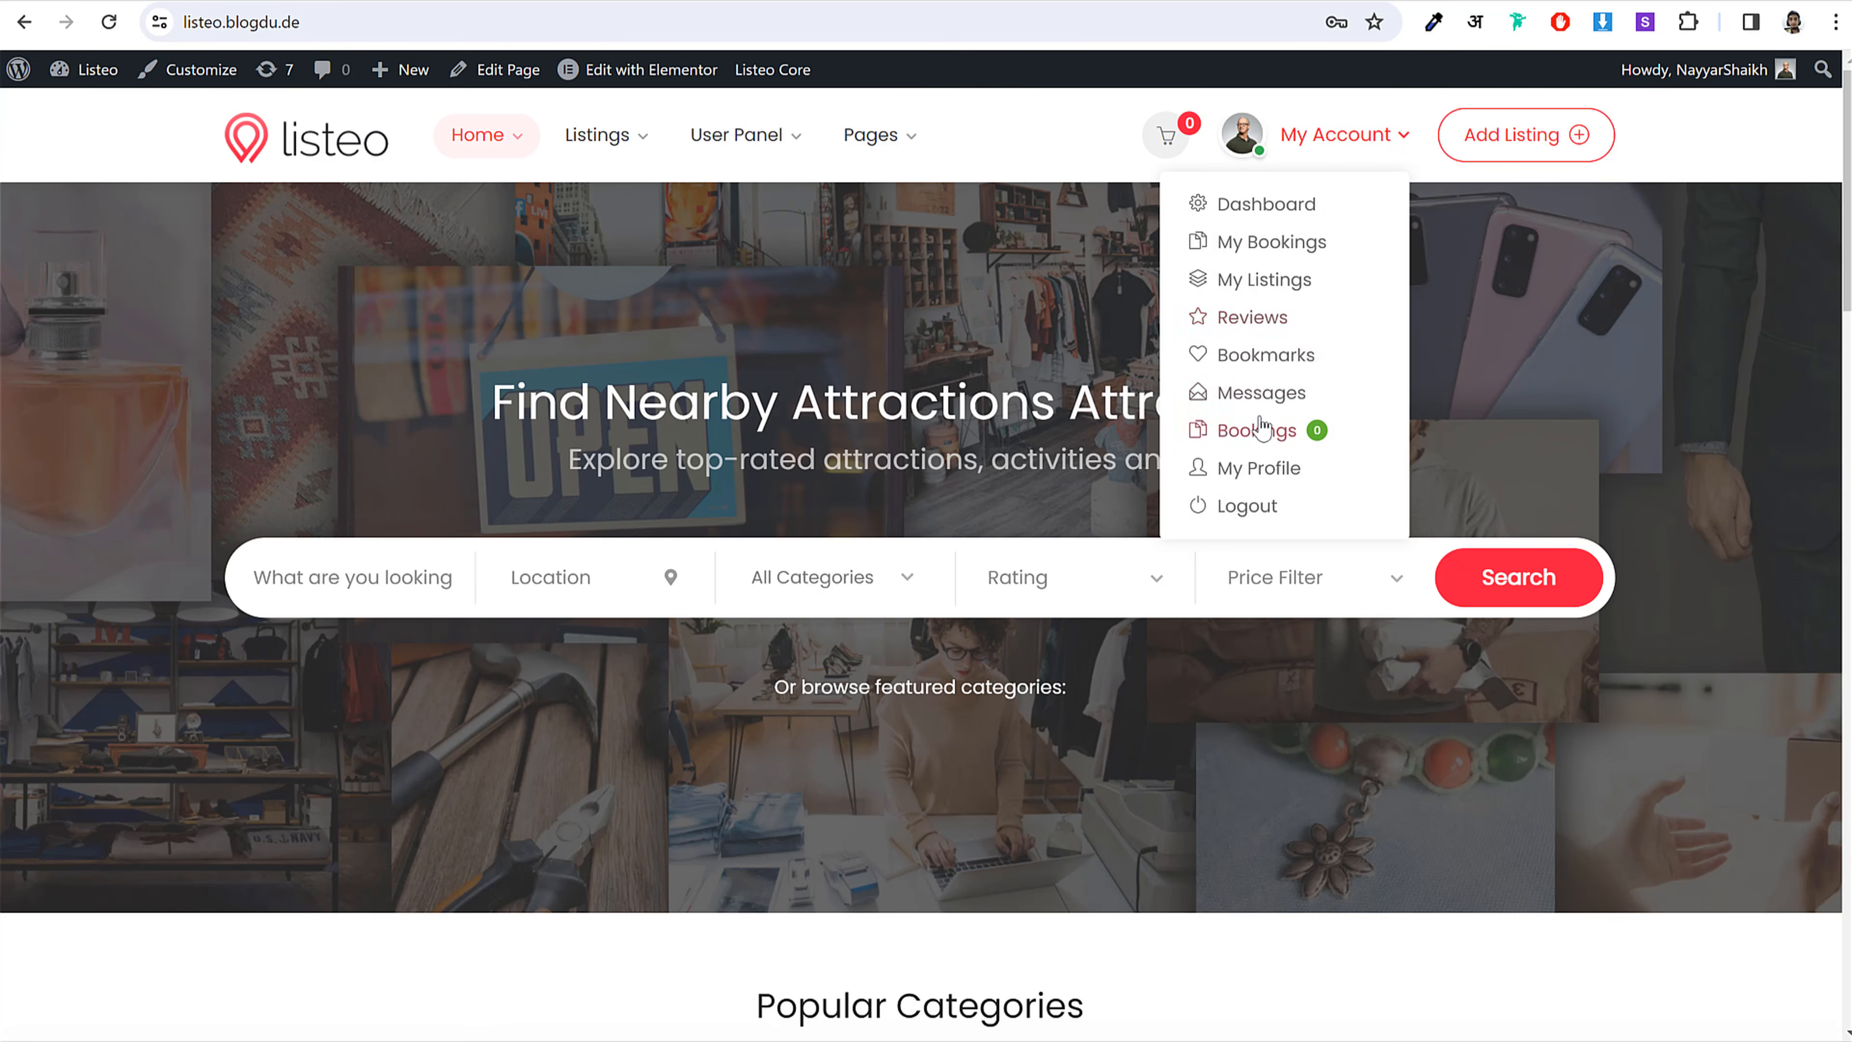
pyautogui.click(1644, 376)
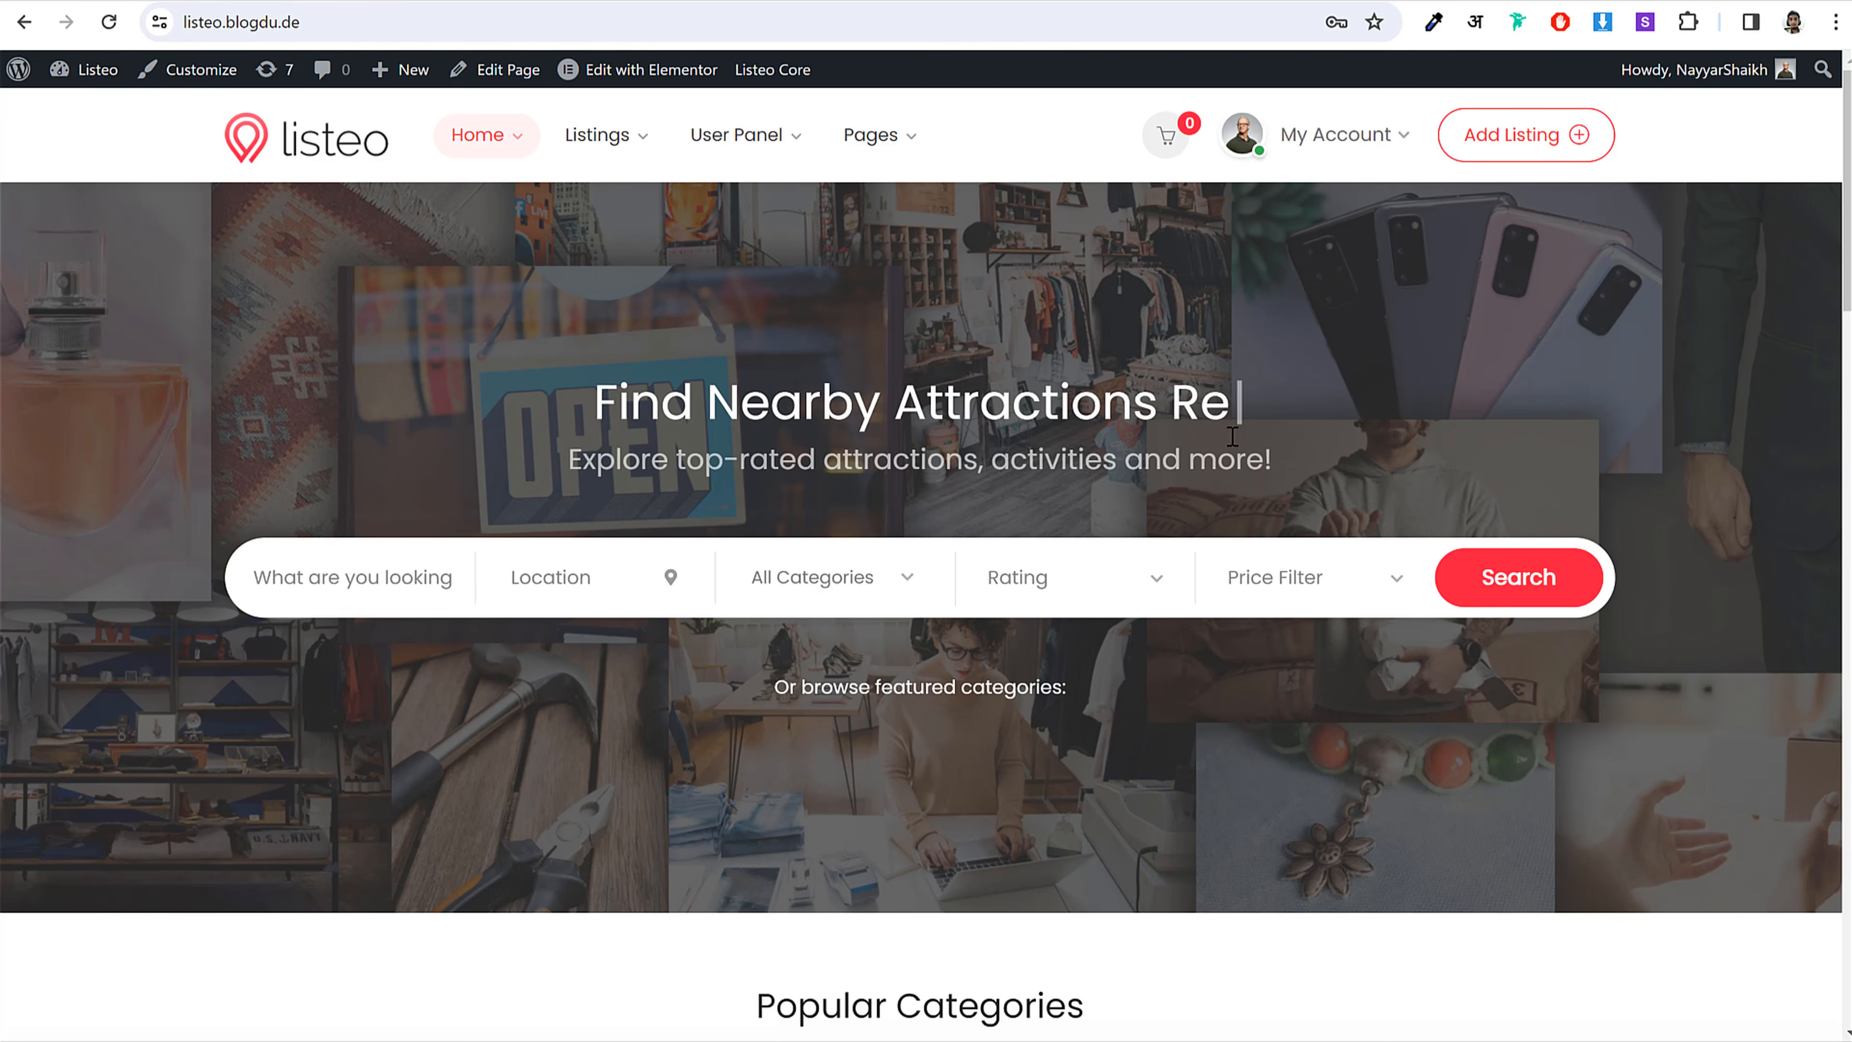
pyautogui.moveTo(474, 403); pyautogui.dragTo(1345, 398)
pyautogui.click(1302, 394)
pyautogui.click(576, 561)
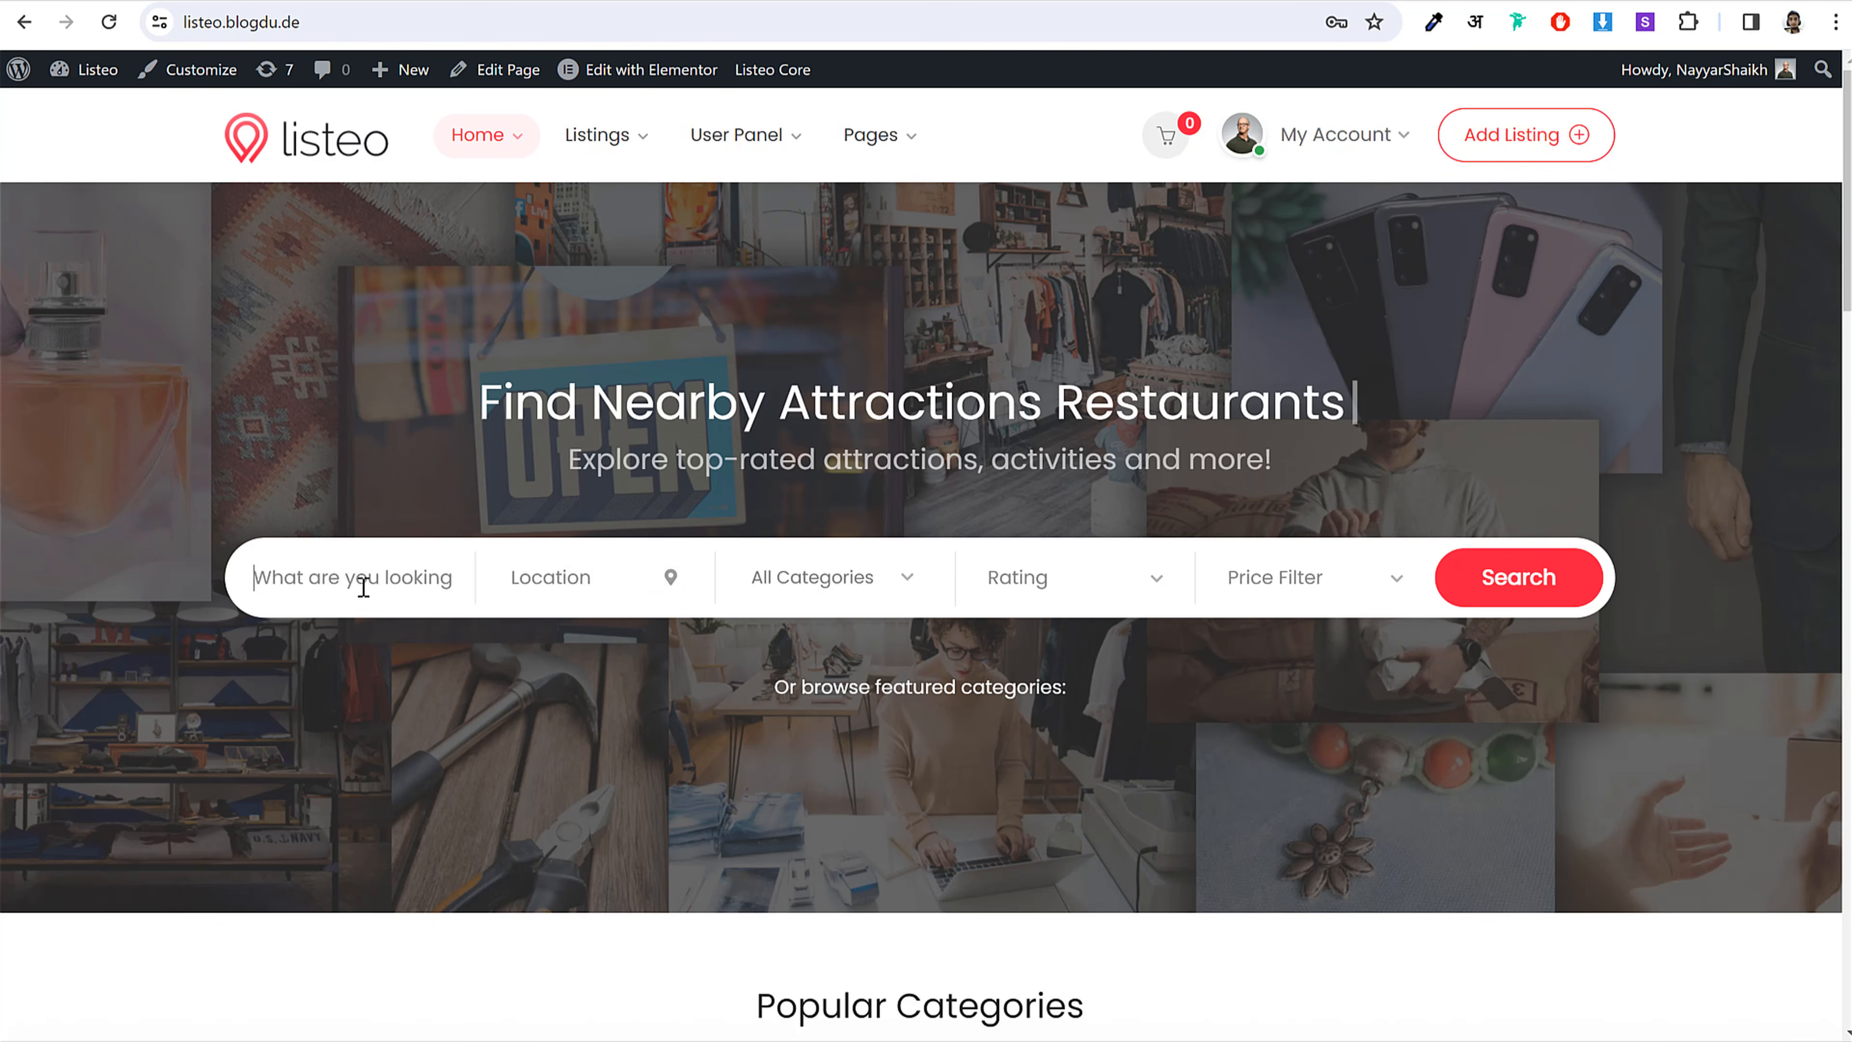
pyautogui.click(587, 580)
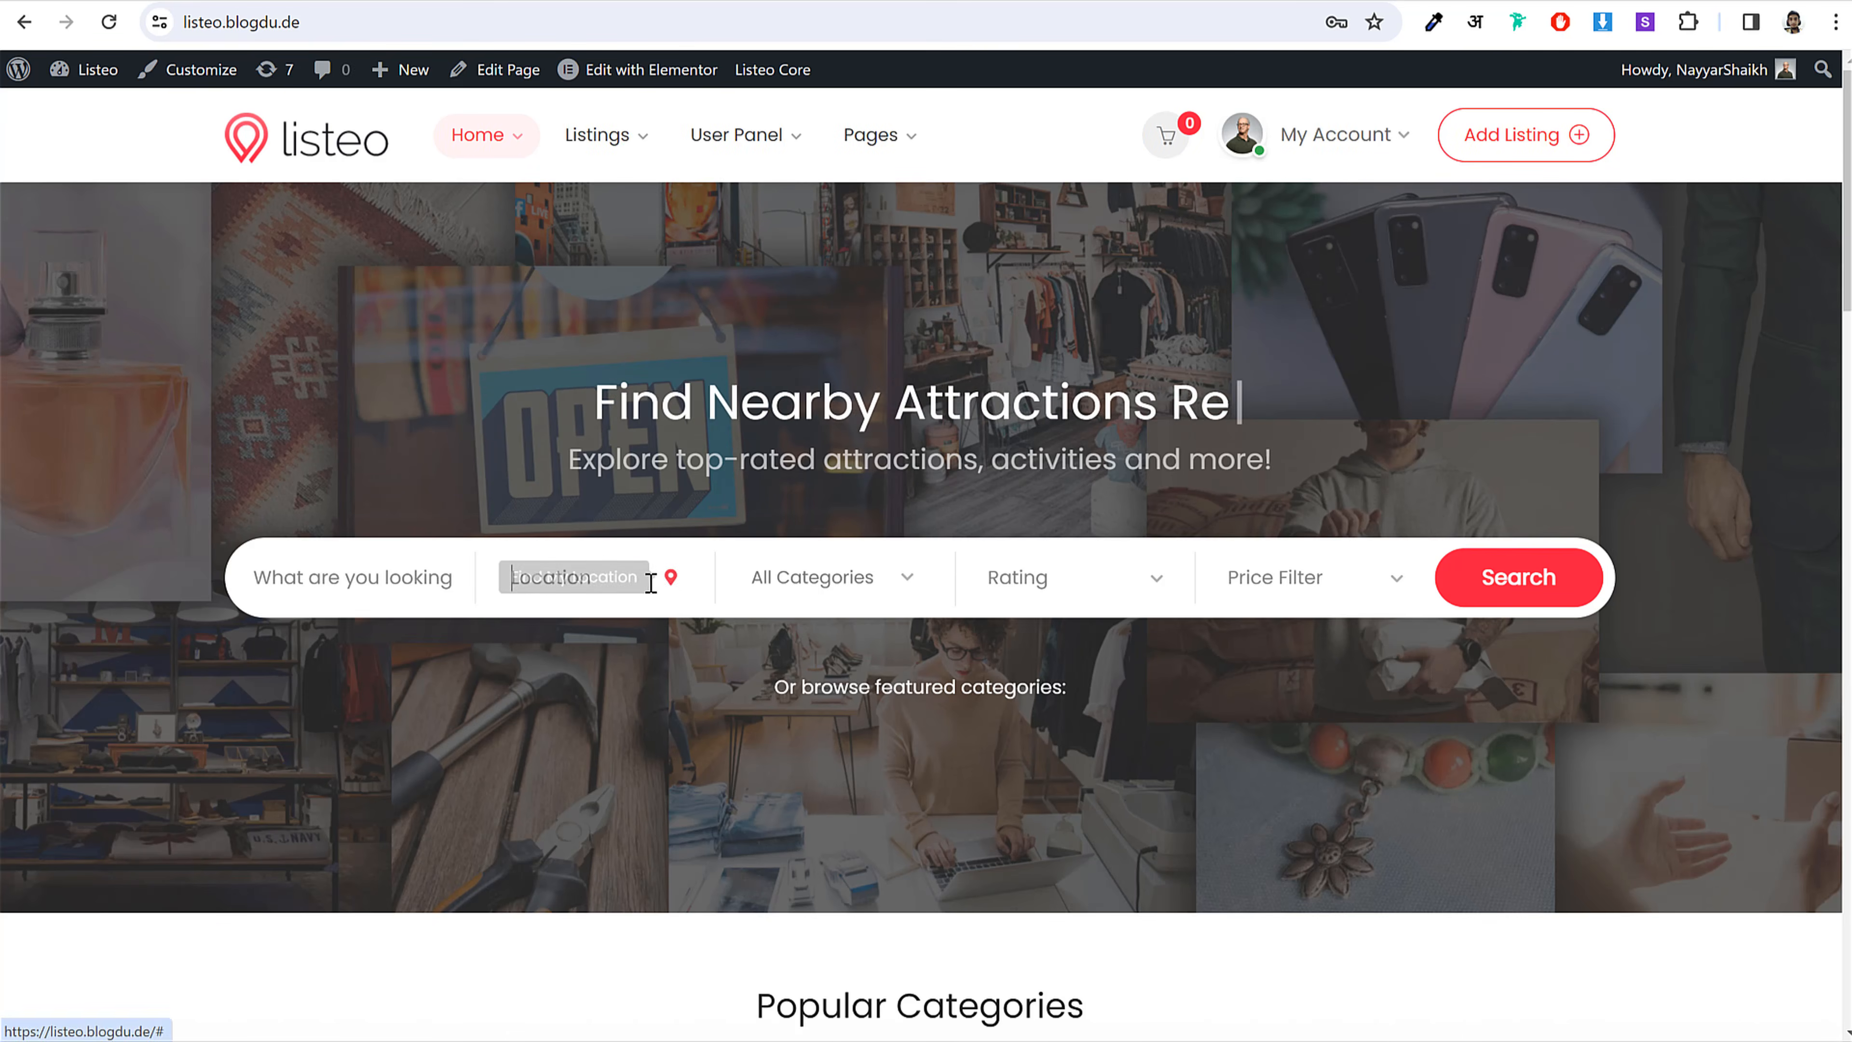
pyautogui.click(823, 600)
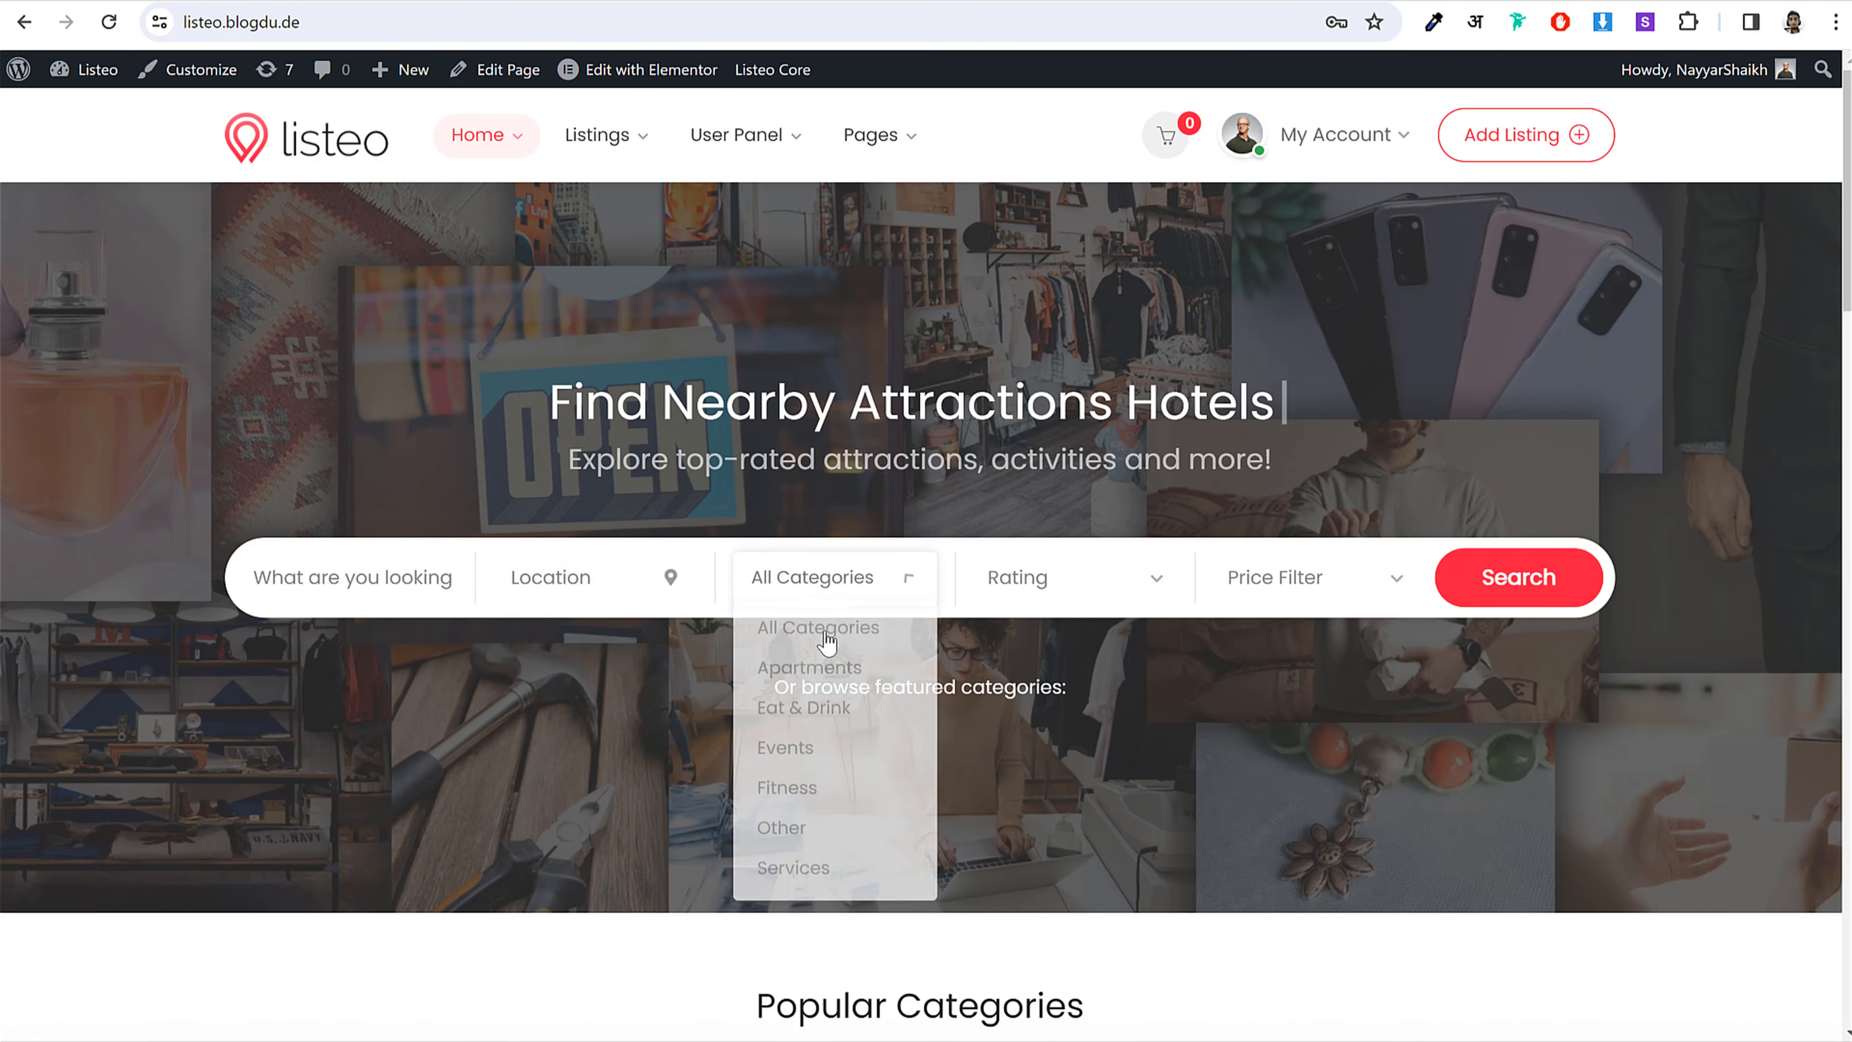
pyautogui.click(1012, 604)
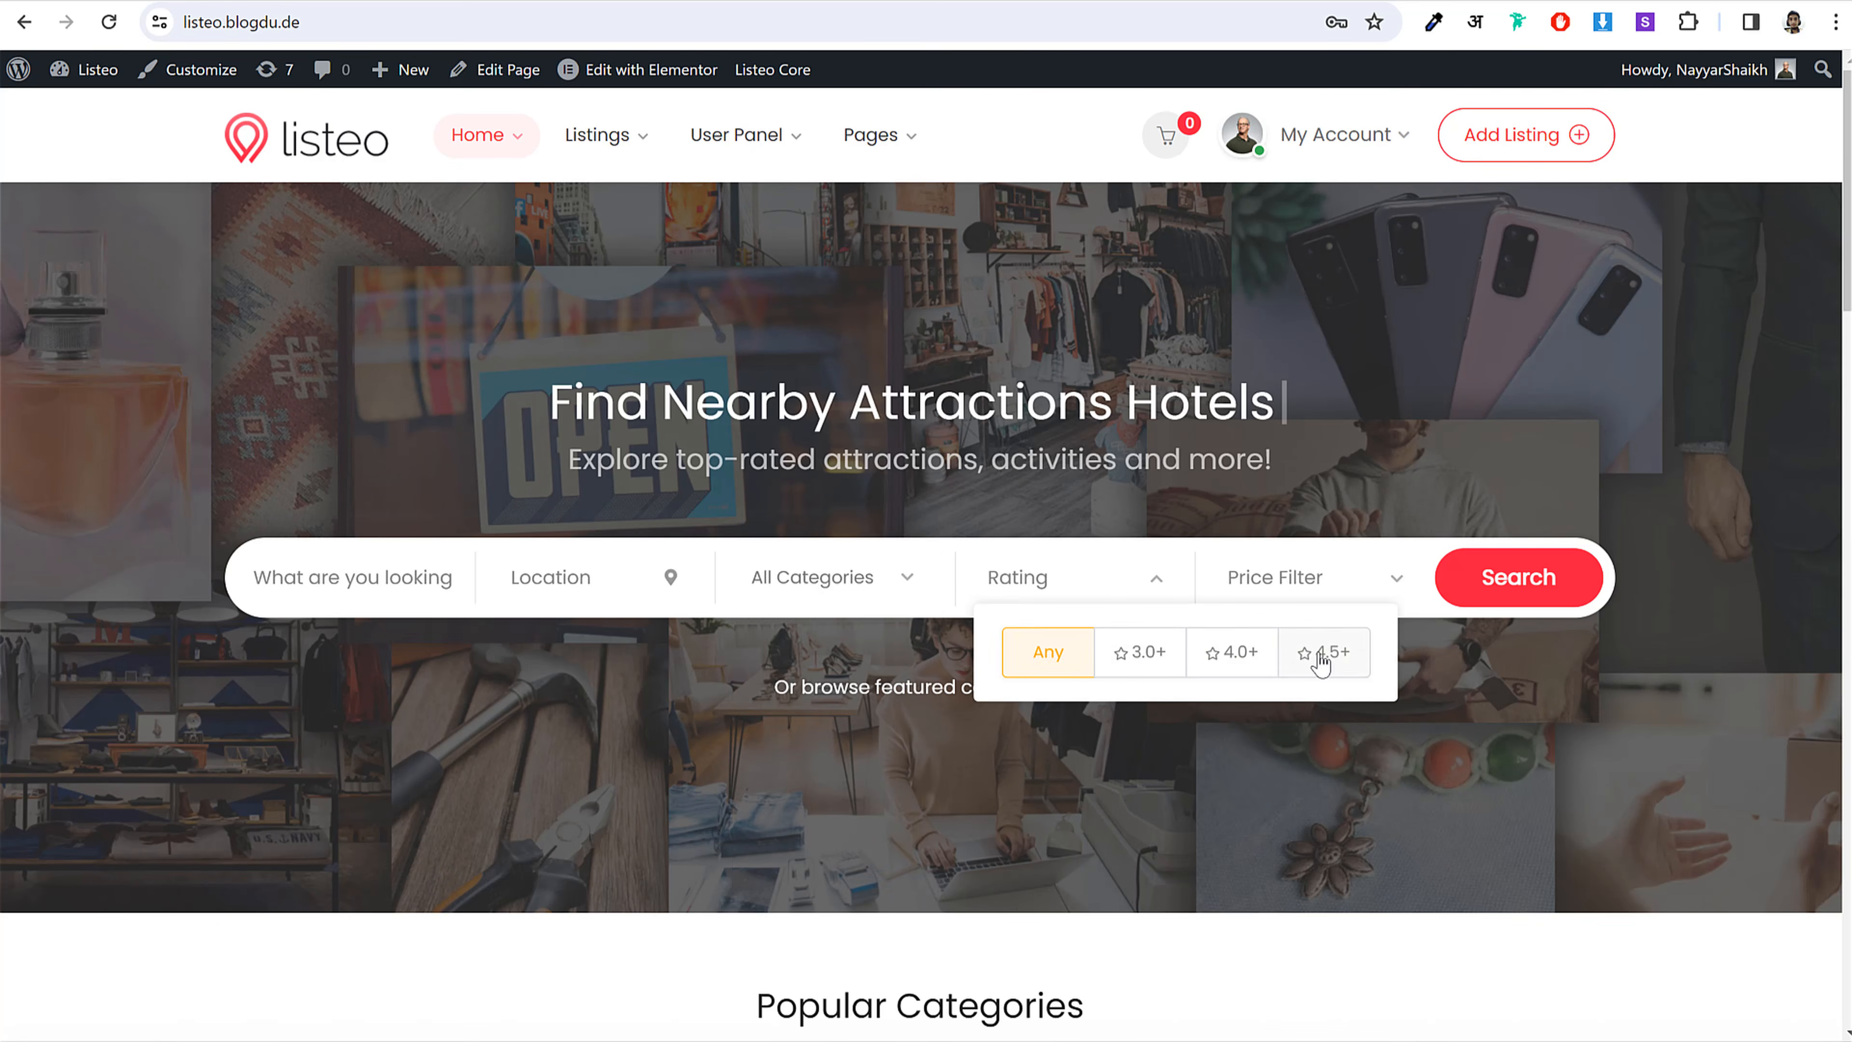
pyautogui.click(1320, 662)
pyautogui.click(1099, 665)
pyautogui.click(1026, 665)
# Step: Enable the price filter and lower the maximum price to $245
pyautogui.click(1276, 576)
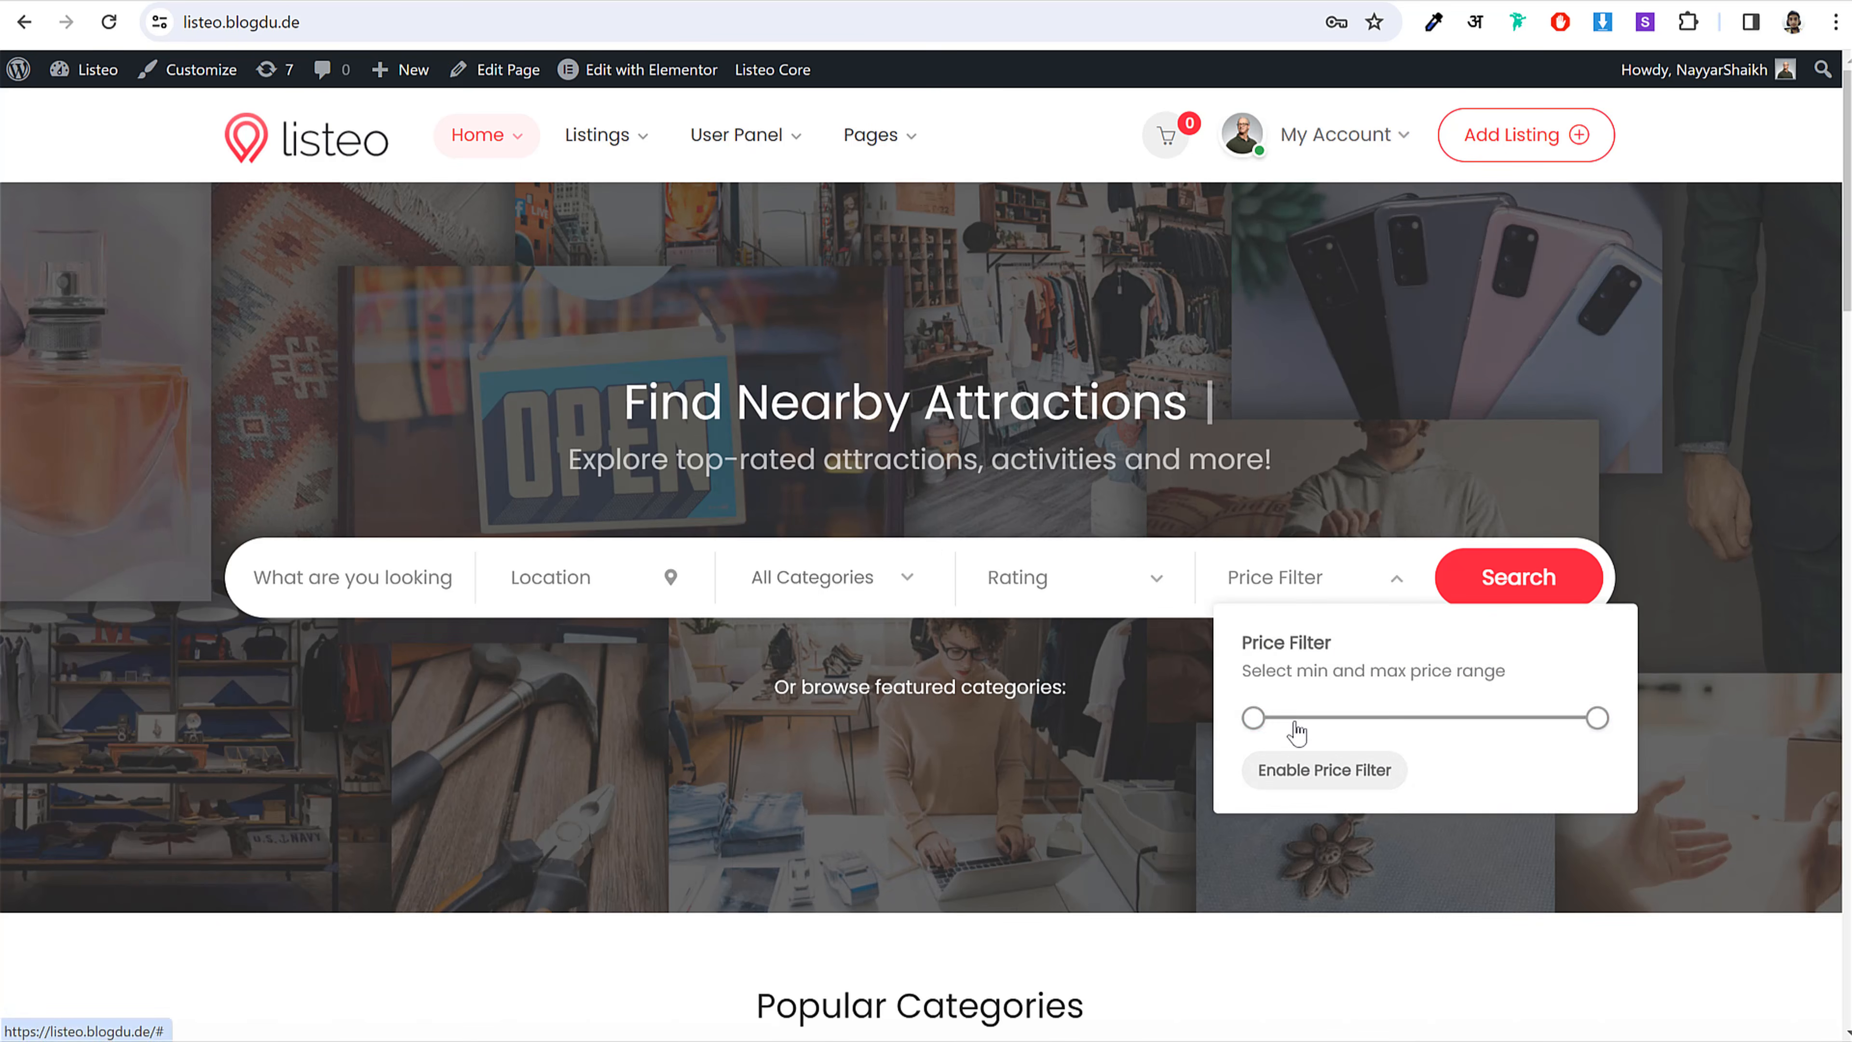
pyautogui.click(1325, 768)
pyautogui.moveTo(1532, 773); pyautogui.dragTo(1336, 770)
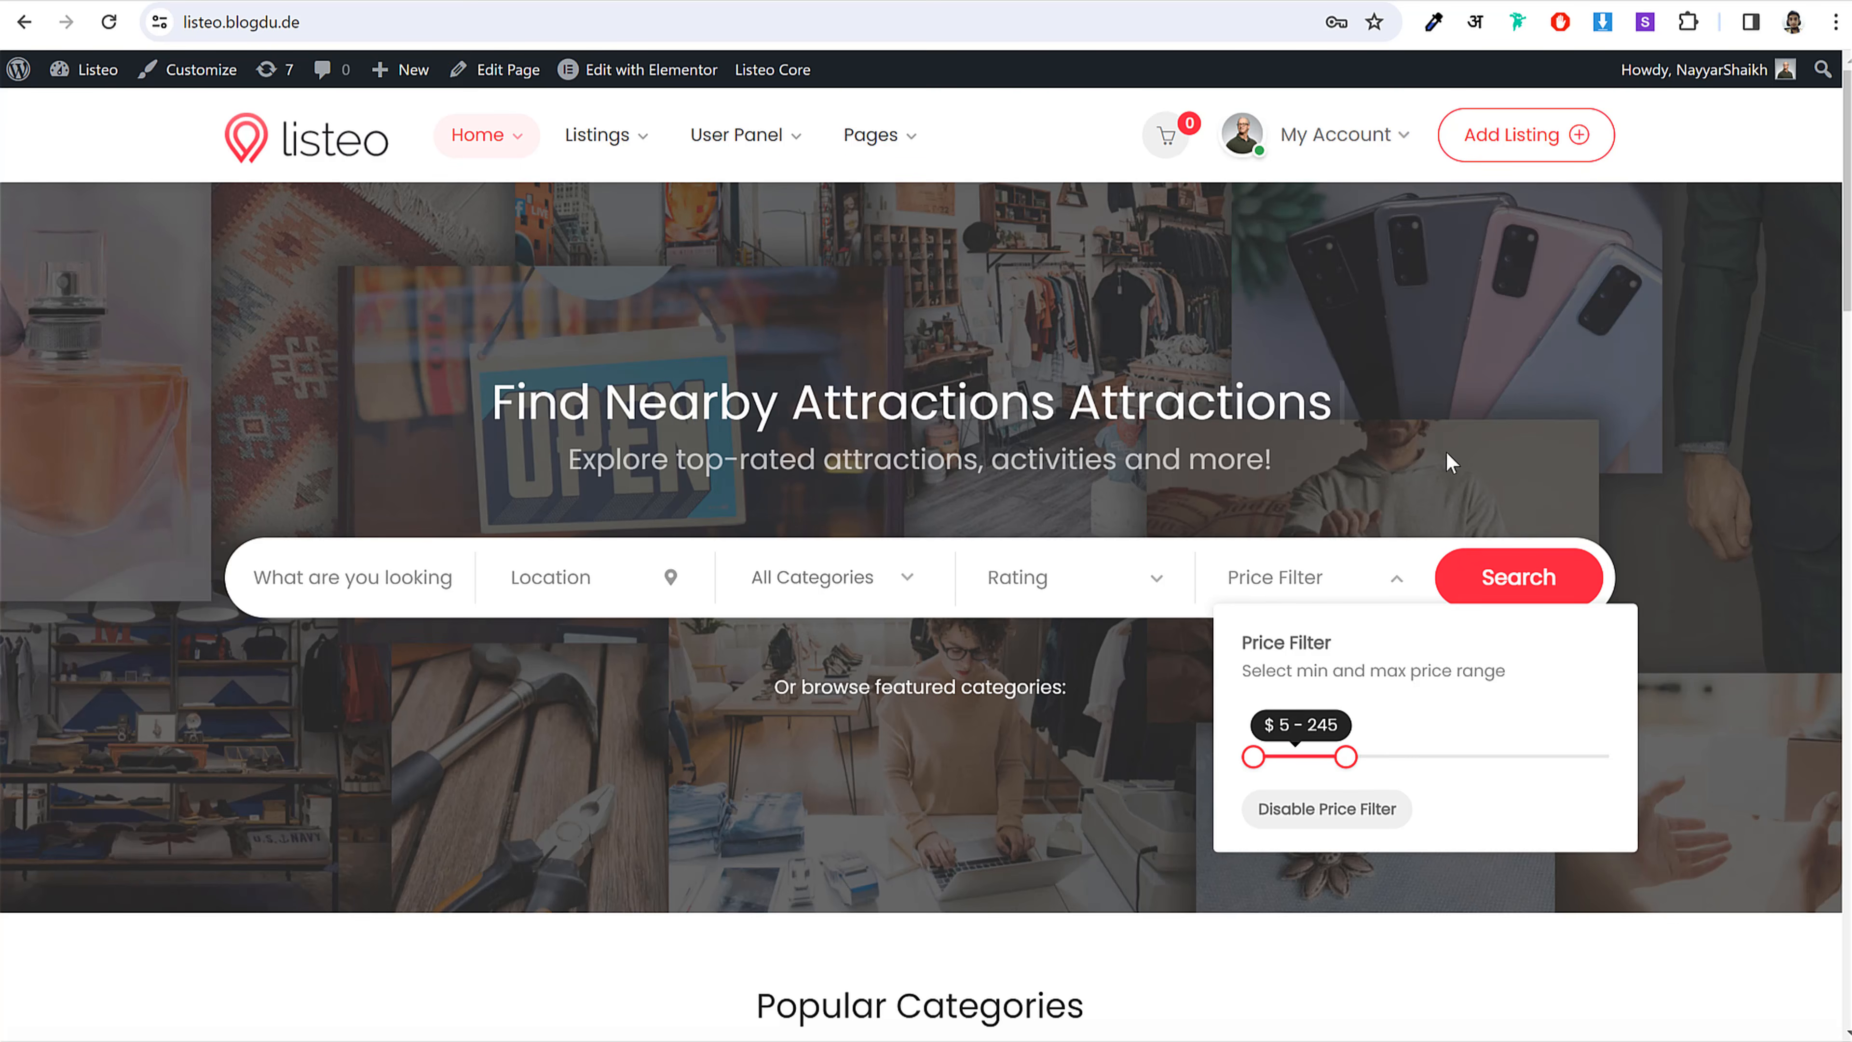
pyautogui.click(1394, 578)
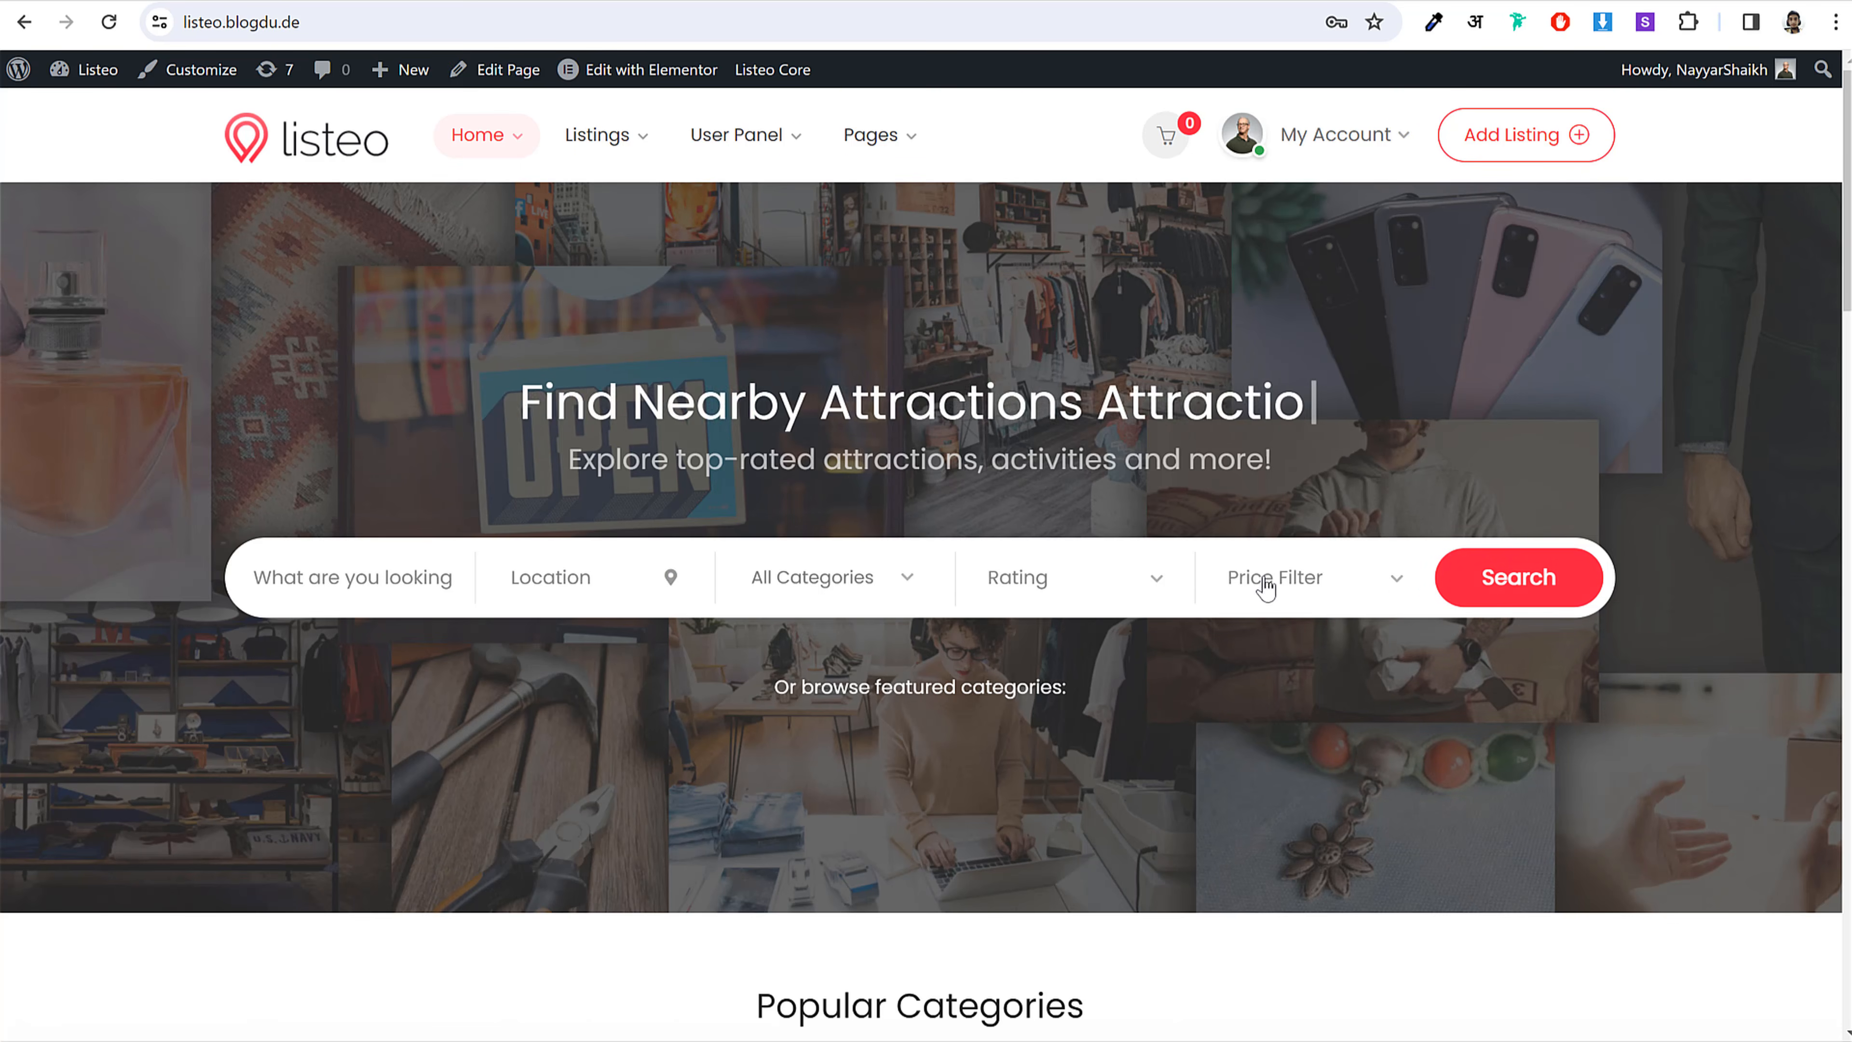
pyautogui.scroll(-8, 1575, 626)
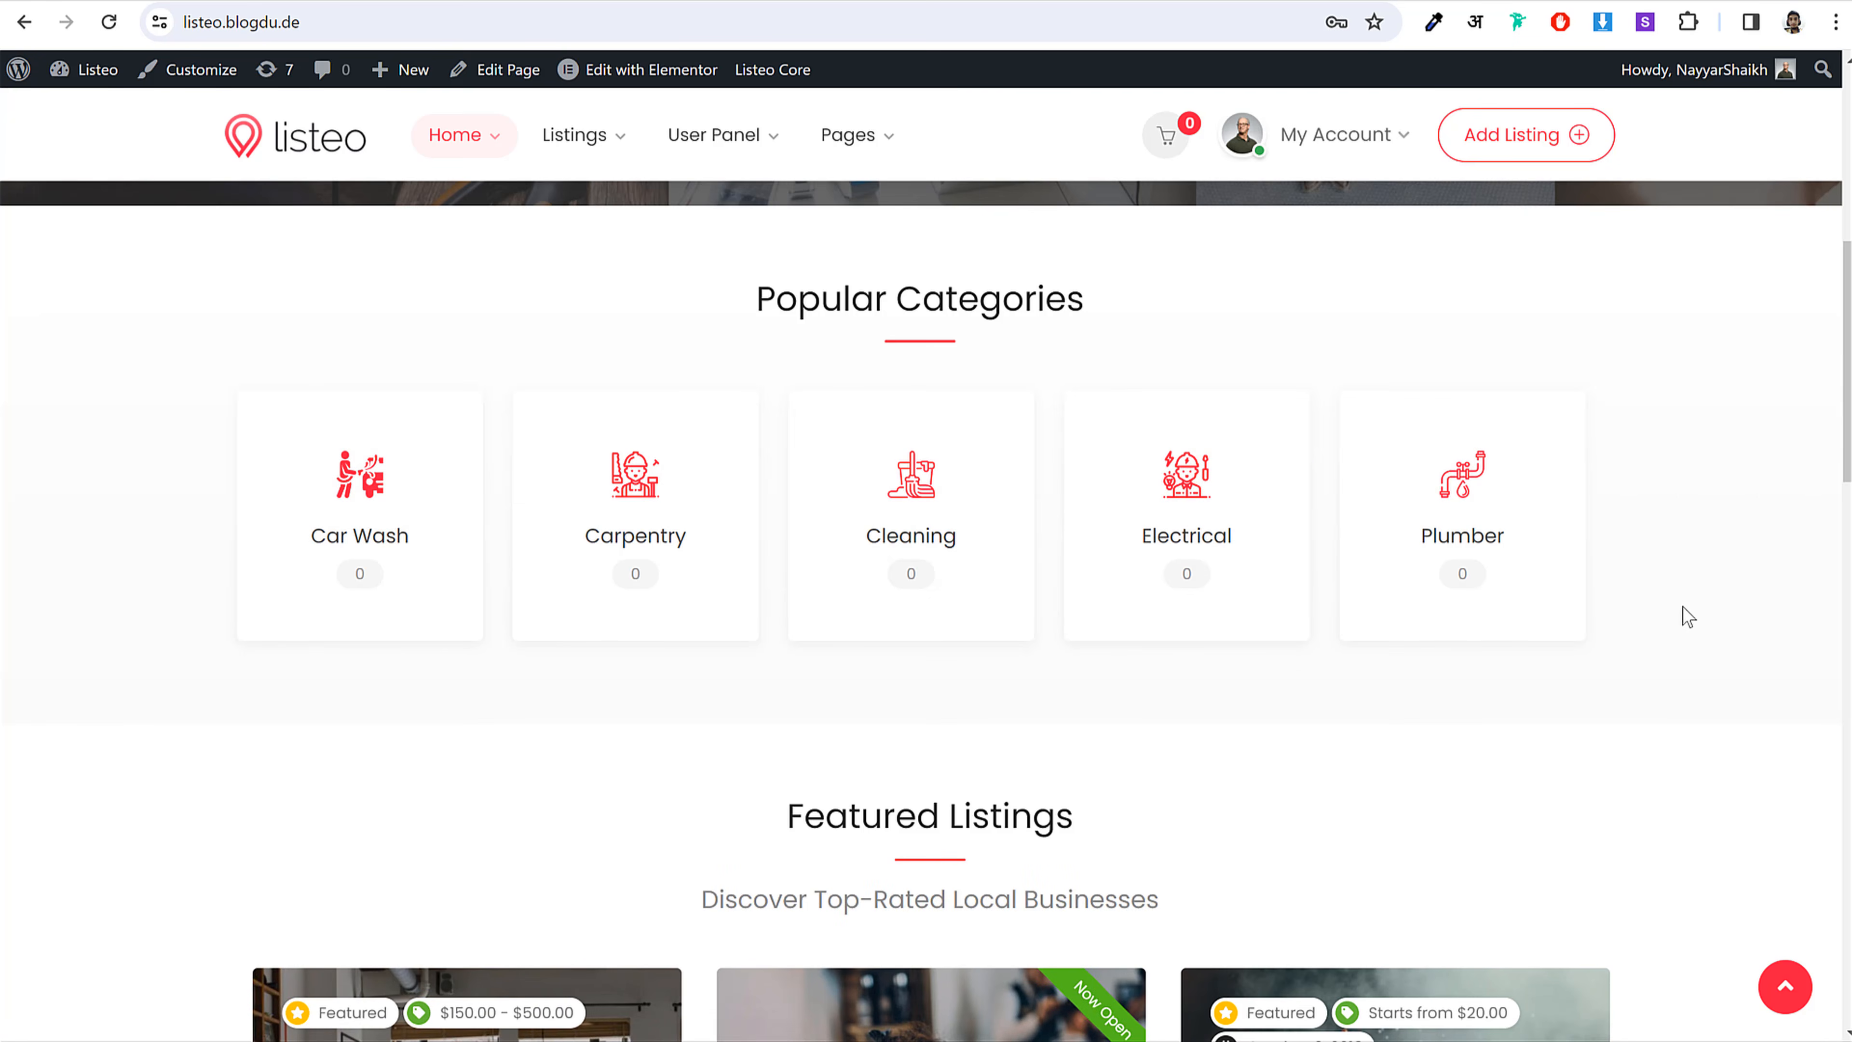
# Step: Slide the Featured Listings carousel to the next page to reach George's Barber Shop
pyautogui.scroll(-6, 1513, 538)
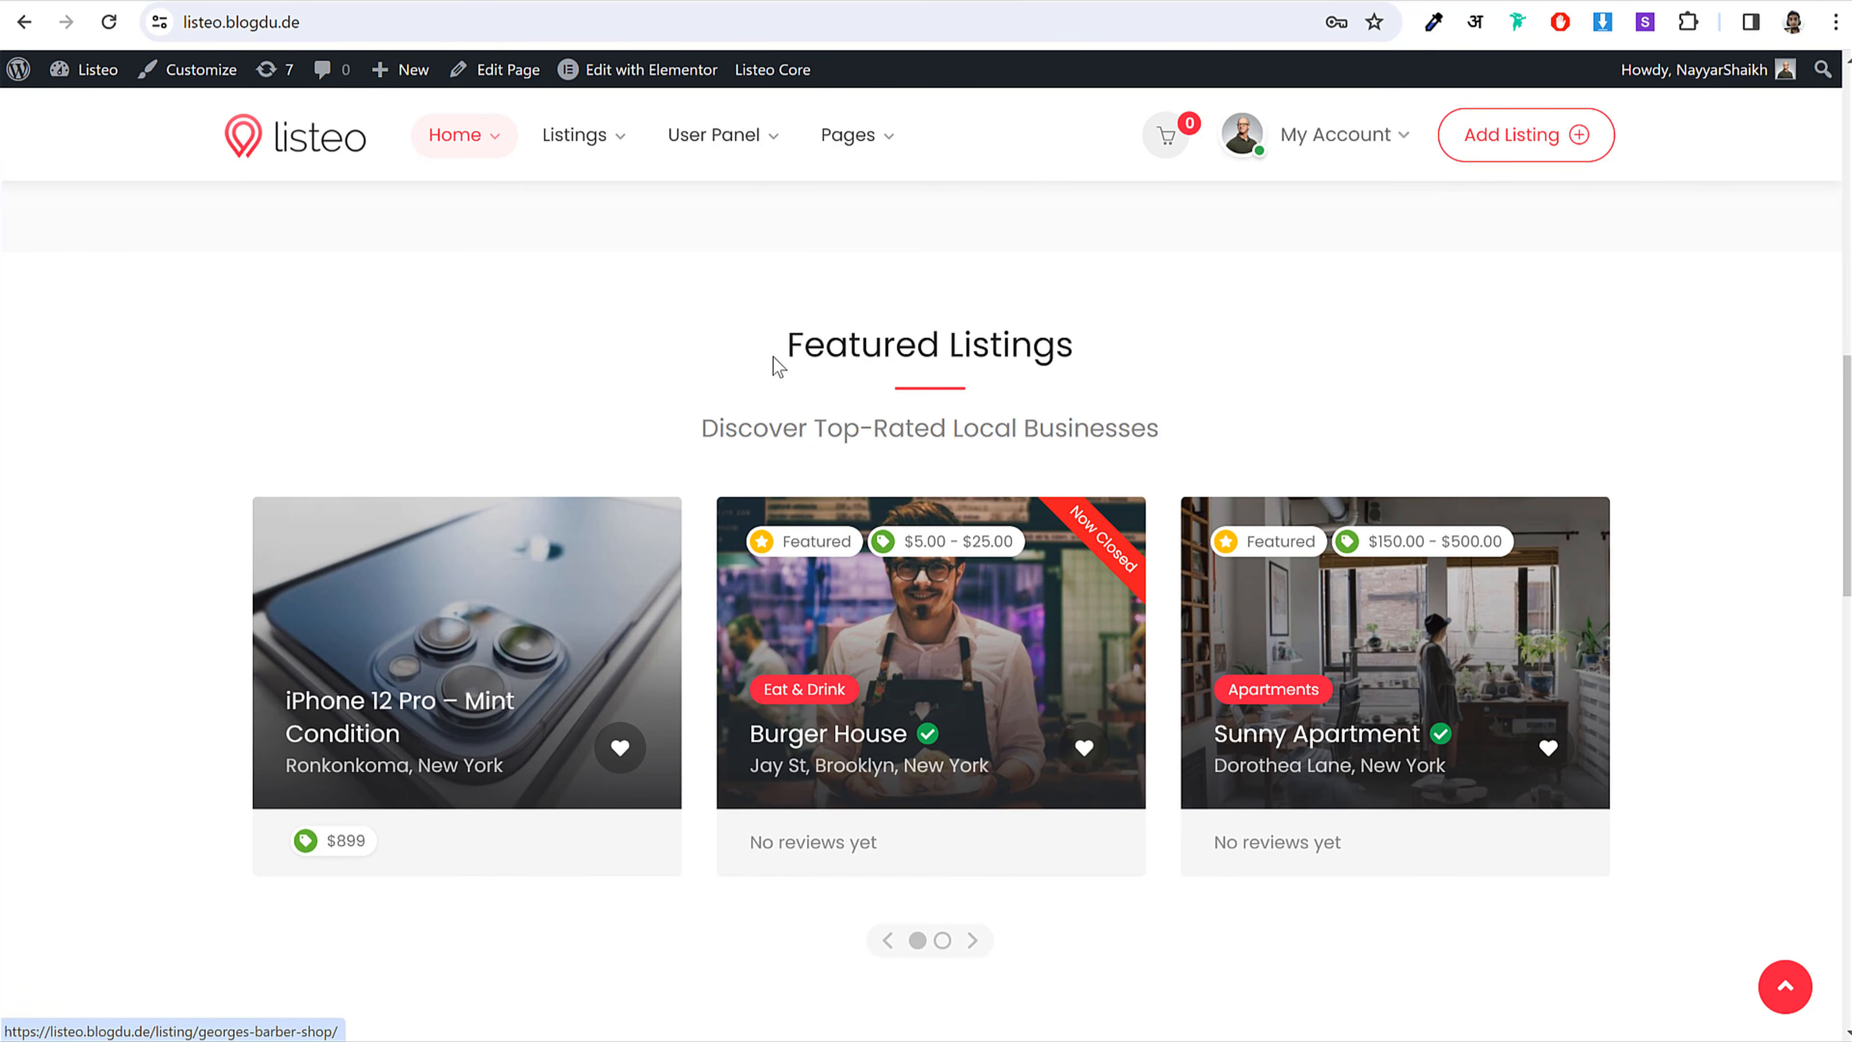
pyautogui.moveTo(771, 363); pyautogui.dragTo(1120, 349)
pyautogui.click(1120, 350)
pyautogui.moveTo(994, 693); pyautogui.dragTo(499, 734)
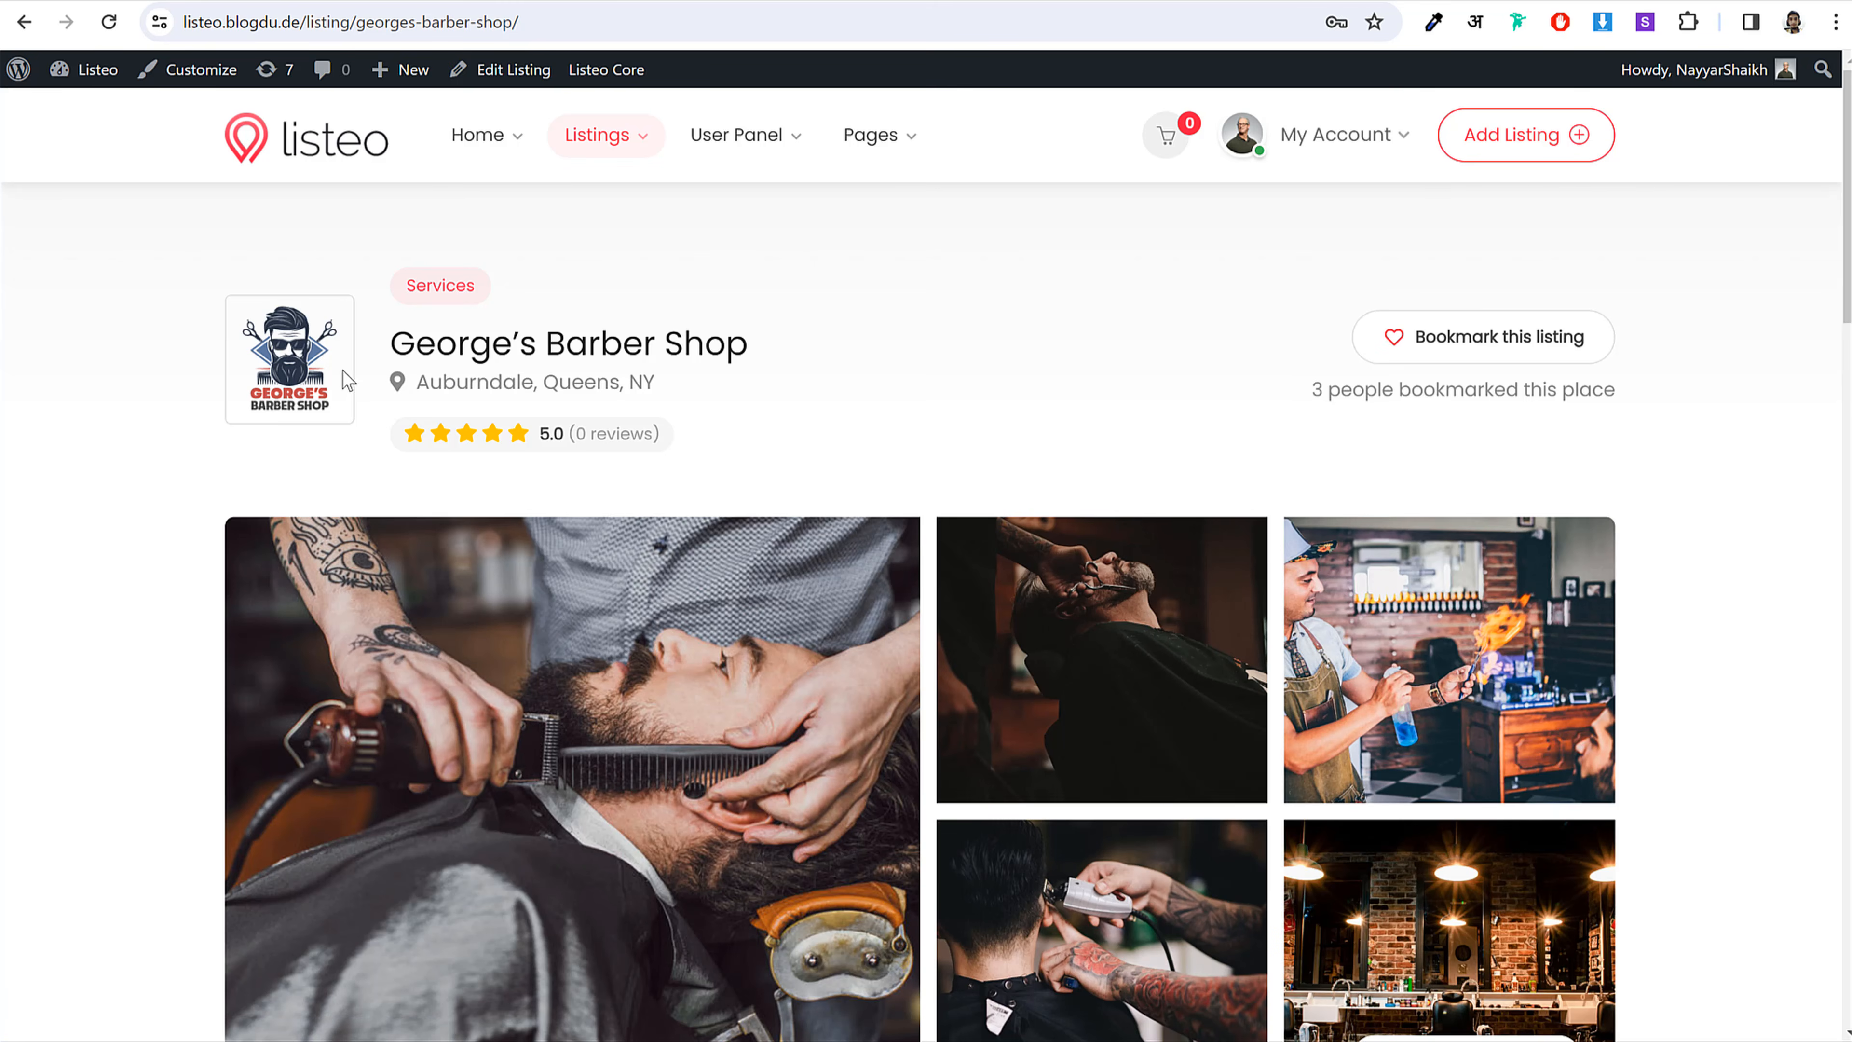
# Step: Highlight George's Barber Shop's title, tag and location in the listing header
pyautogui.moveTo(392, 343); pyautogui.dragTo(753, 346)
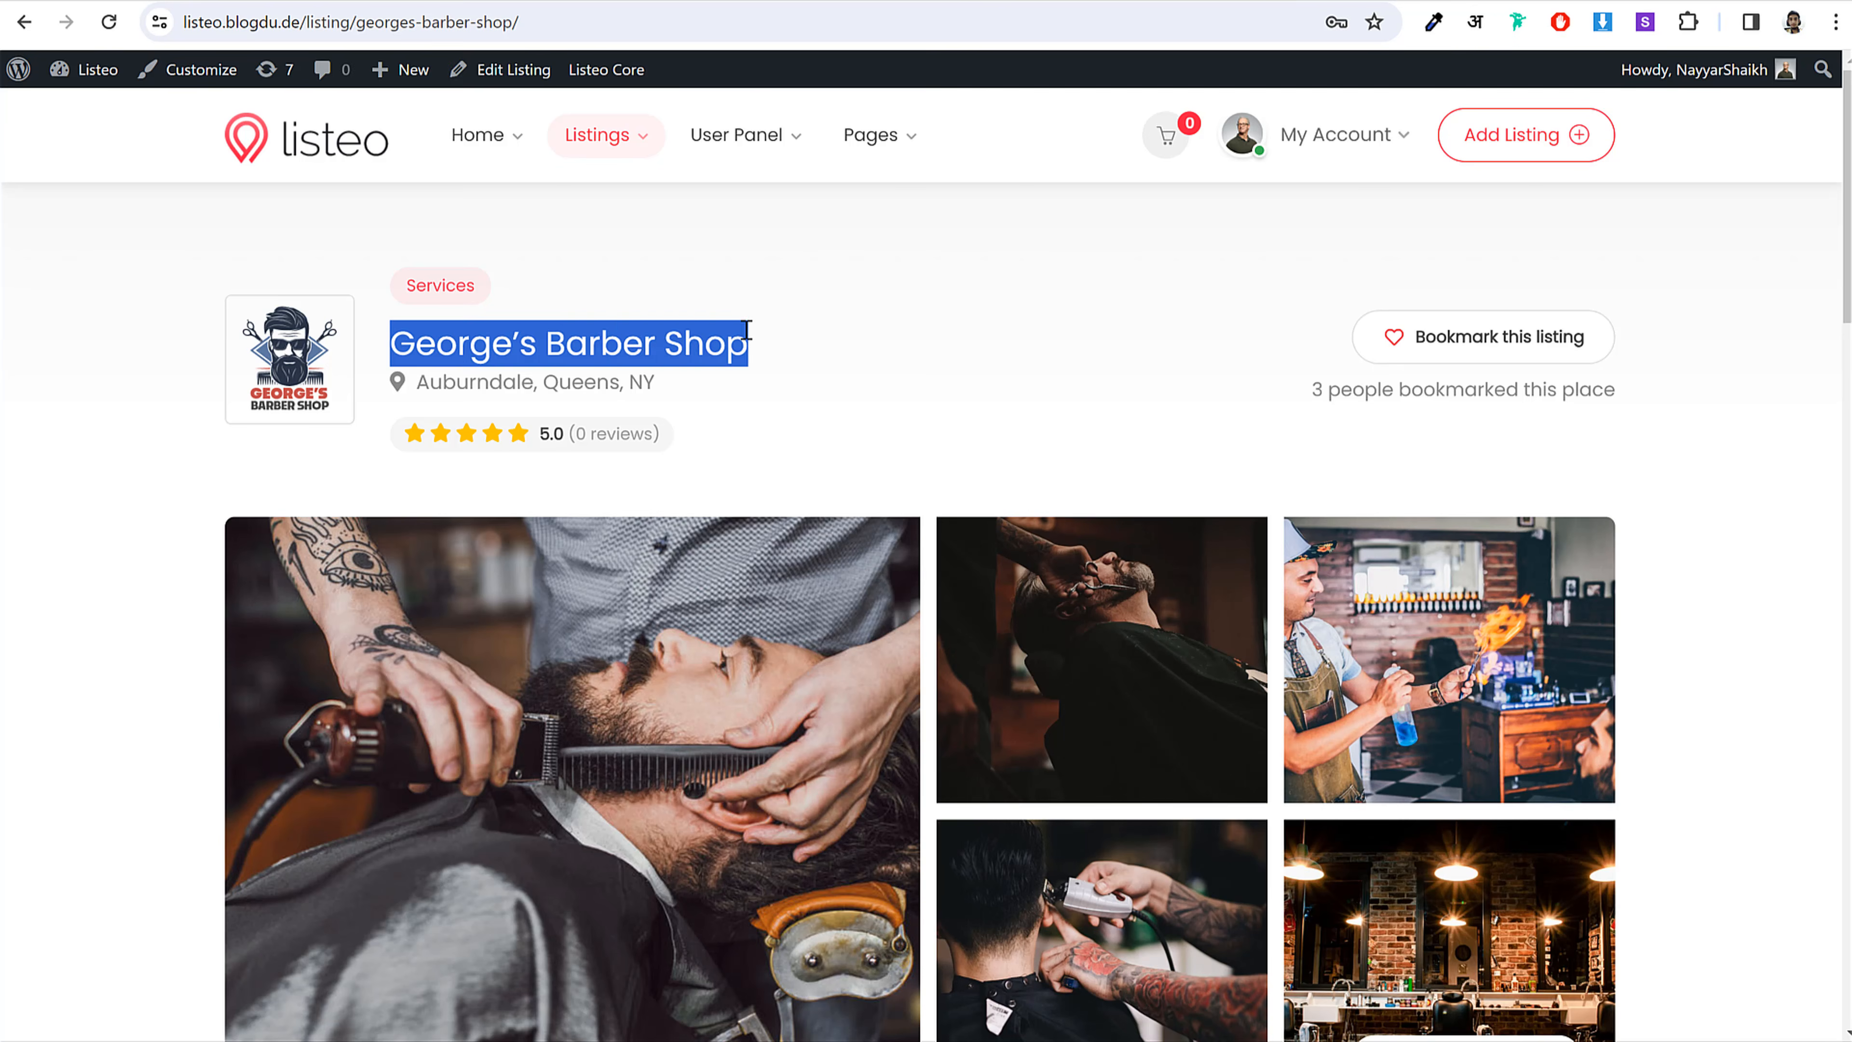
pyautogui.click(752, 346)
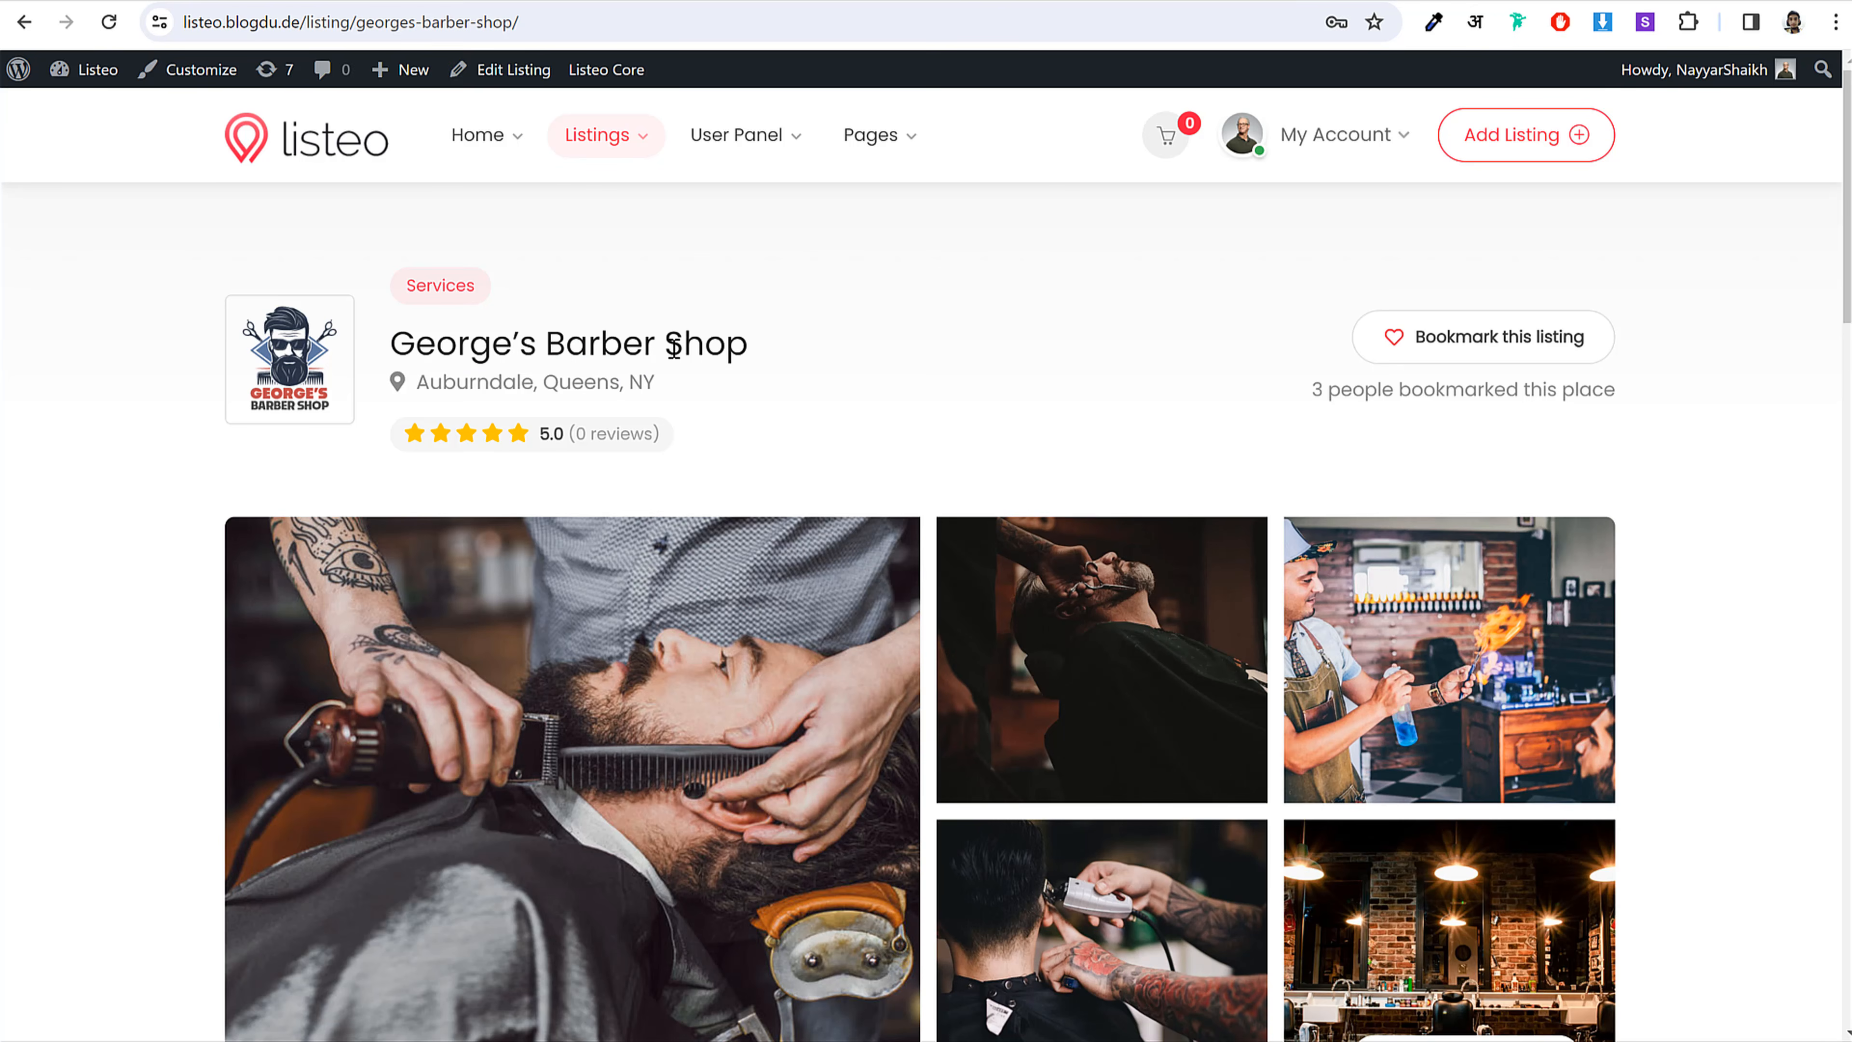
pyautogui.moveTo(739, 391); pyautogui.dragTo(343, 398)
pyautogui.click(625, 422)
pyautogui.scroll(-6, 1505, 433)
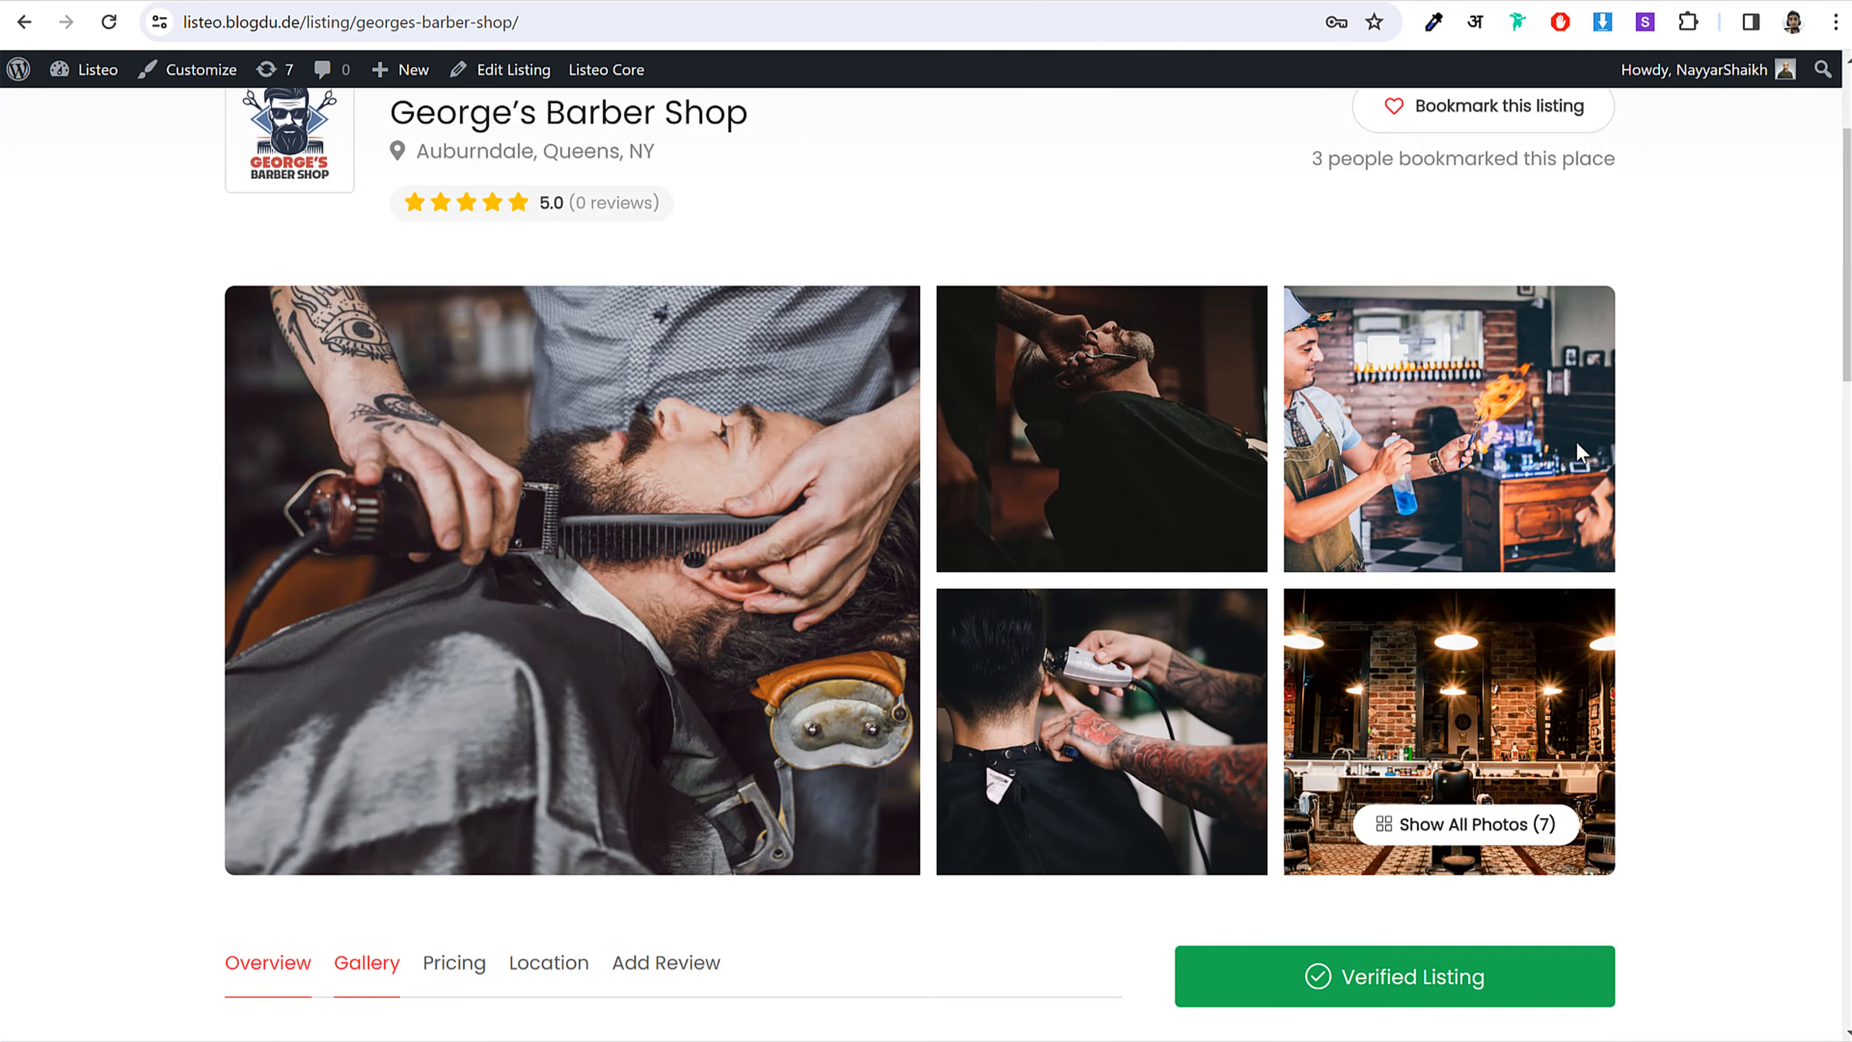
pyautogui.scroll(5, 772, 558)
# Step: View the gallery photos enlarged, stepping through to the shop interior photo
pyautogui.click(773, 558)
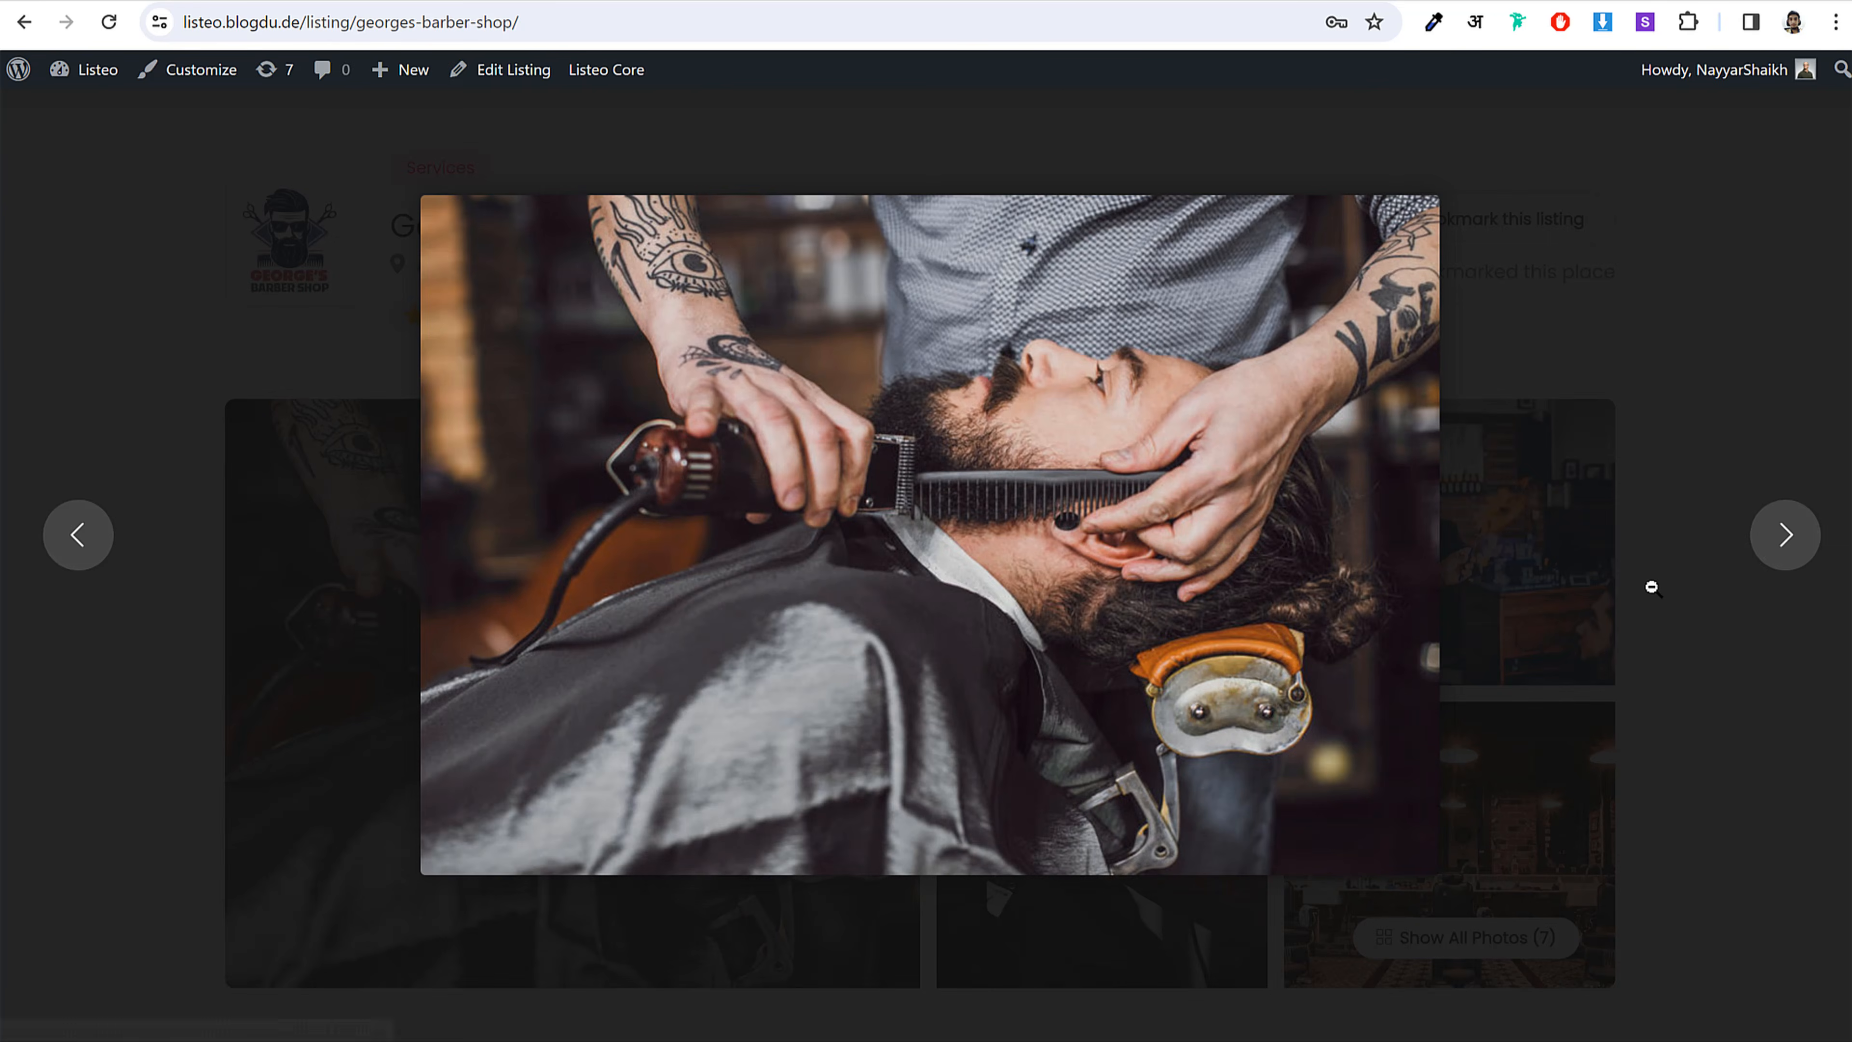
pyautogui.click(1748, 552)
pyautogui.click(1207, 612)
pyautogui.click(1790, 571)
pyautogui.click(1790, 571)
pyautogui.click(1786, 568)
pyautogui.click(60, 230)
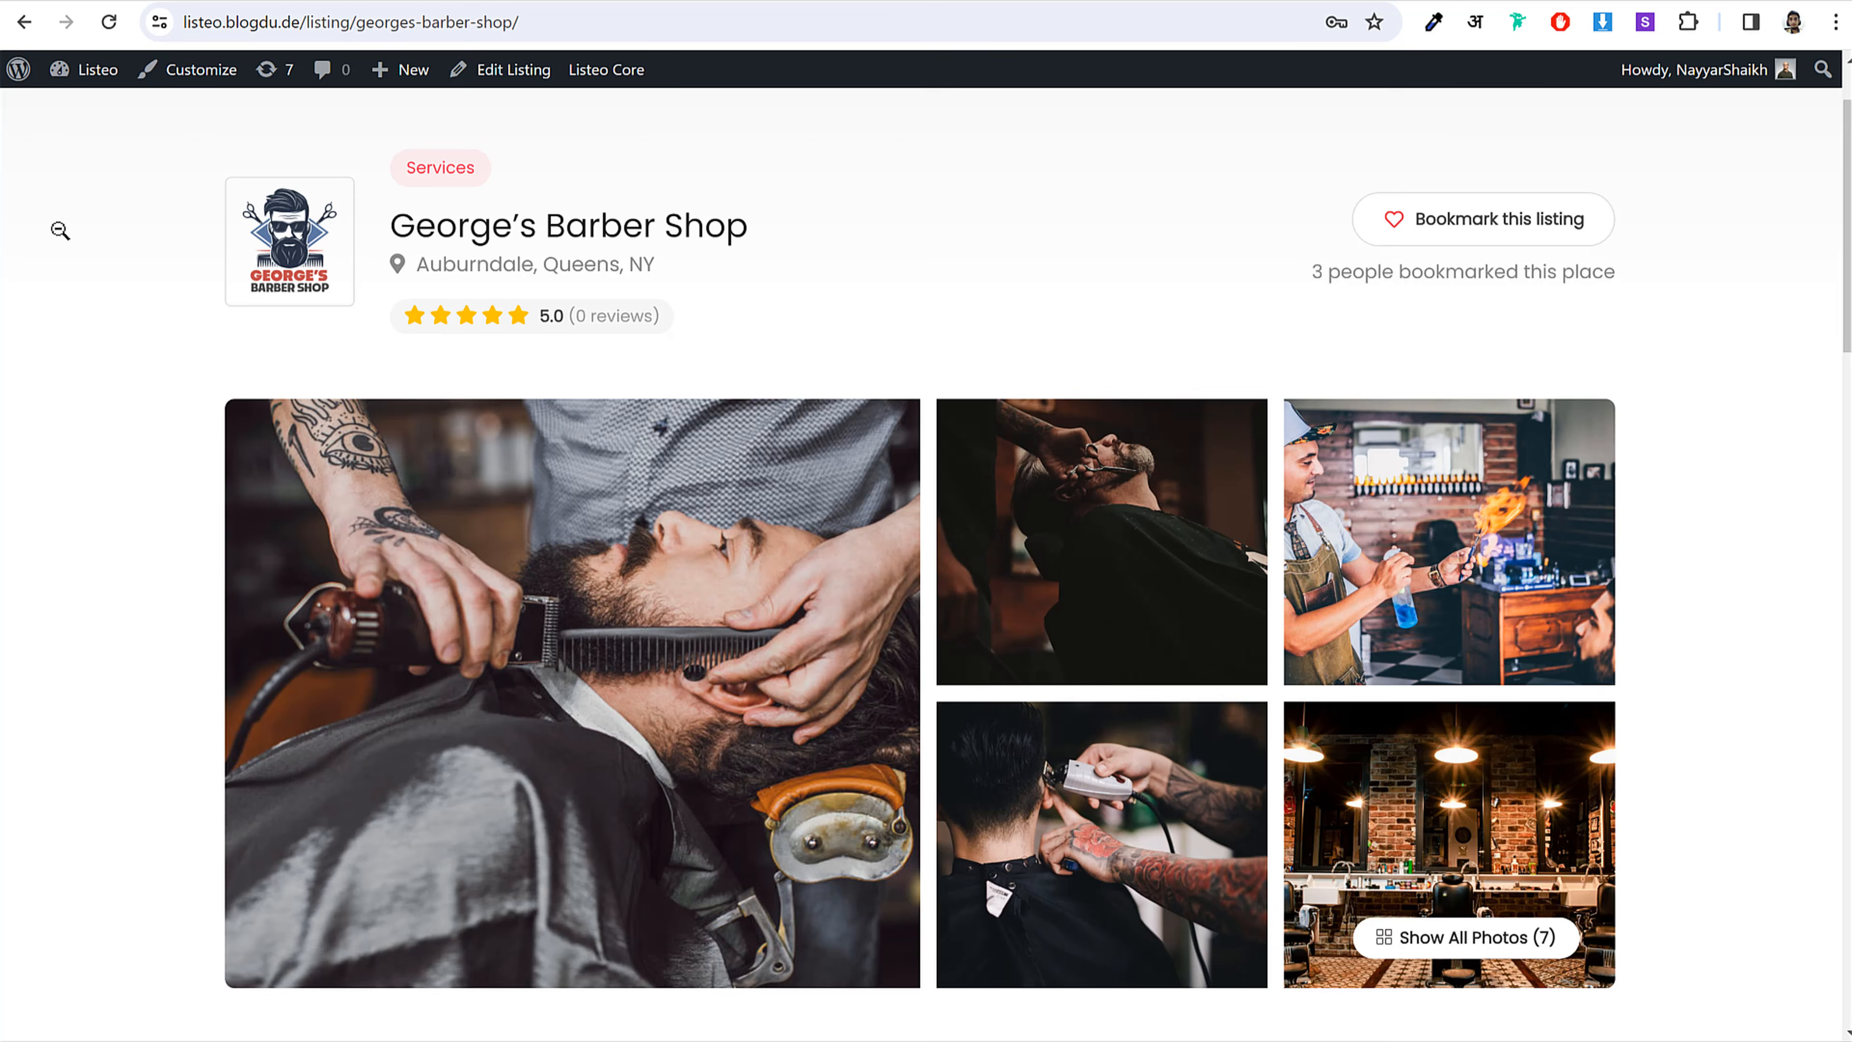
# Step: Read through the listing description, highlighting a paragraph along the way
pyautogui.scroll(-7, 1138, 532)
pyautogui.moveTo(228, 346); pyautogui.dragTo(930, 504)
pyautogui.click(930, 503)
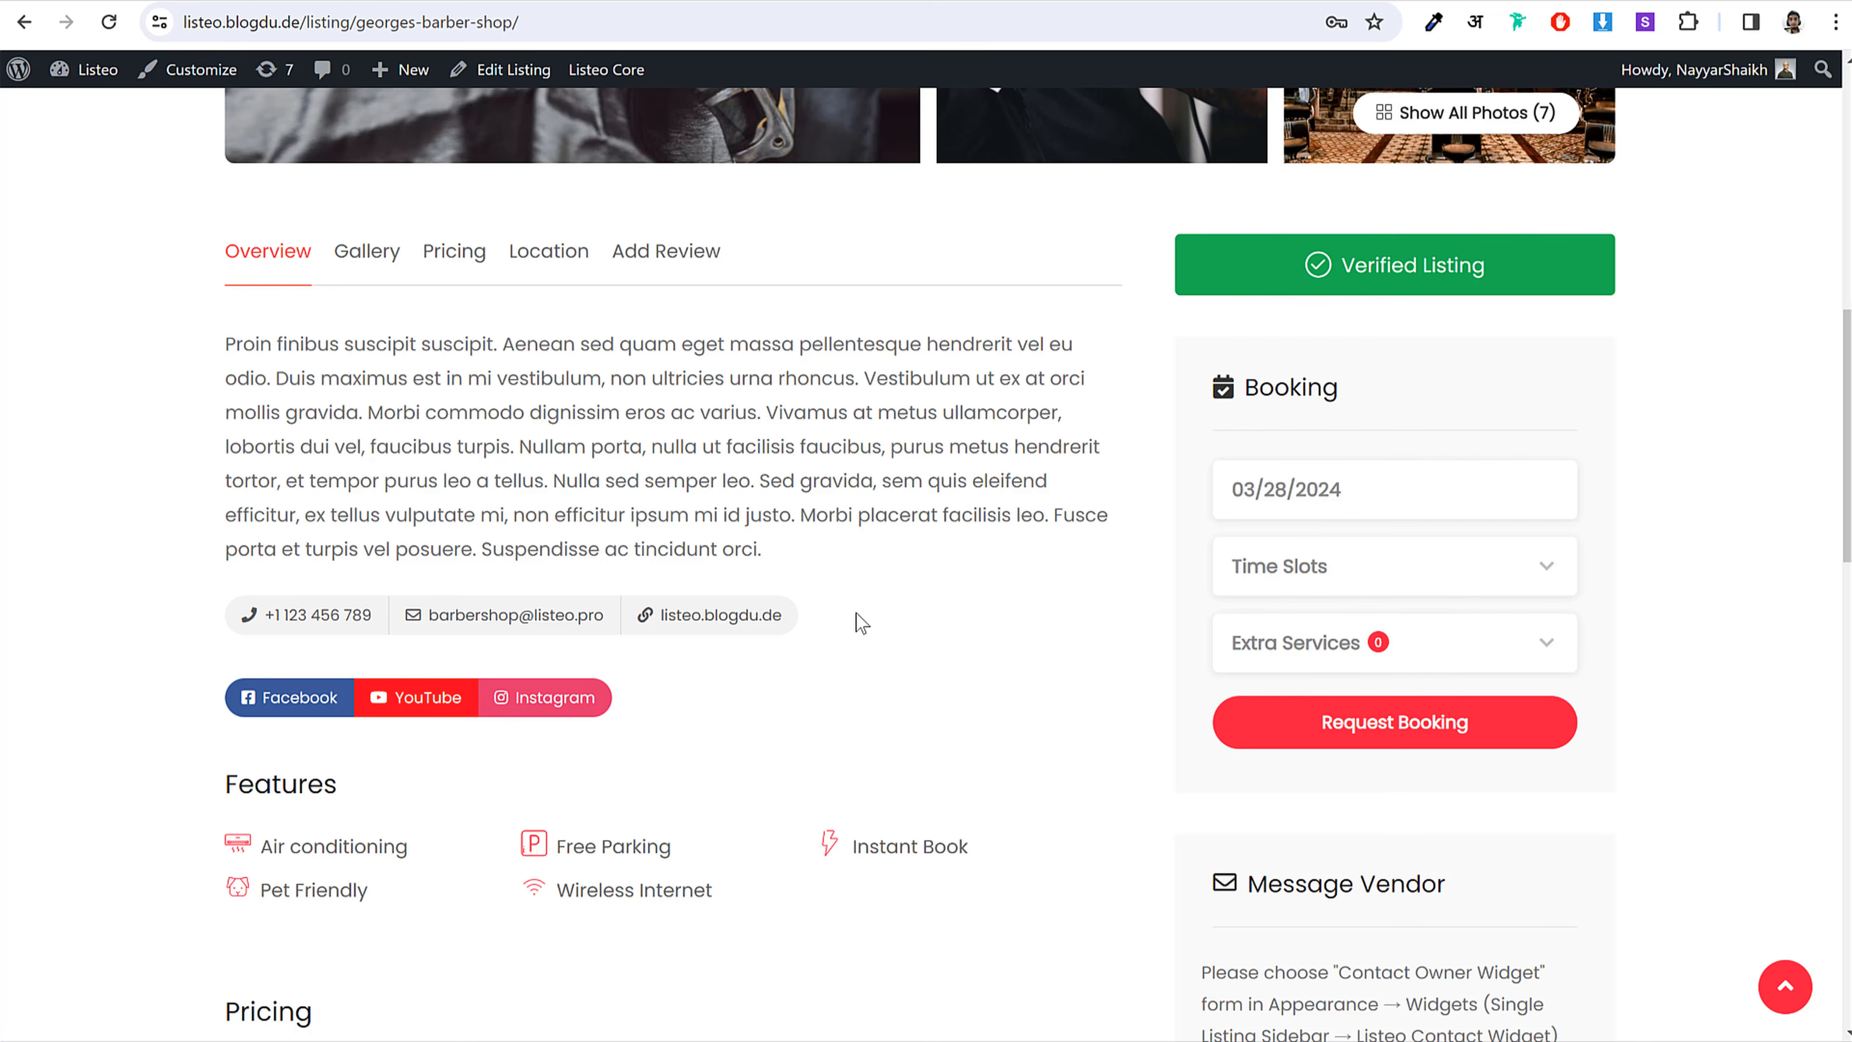
pyautogui.scroll(6, 685, 545)
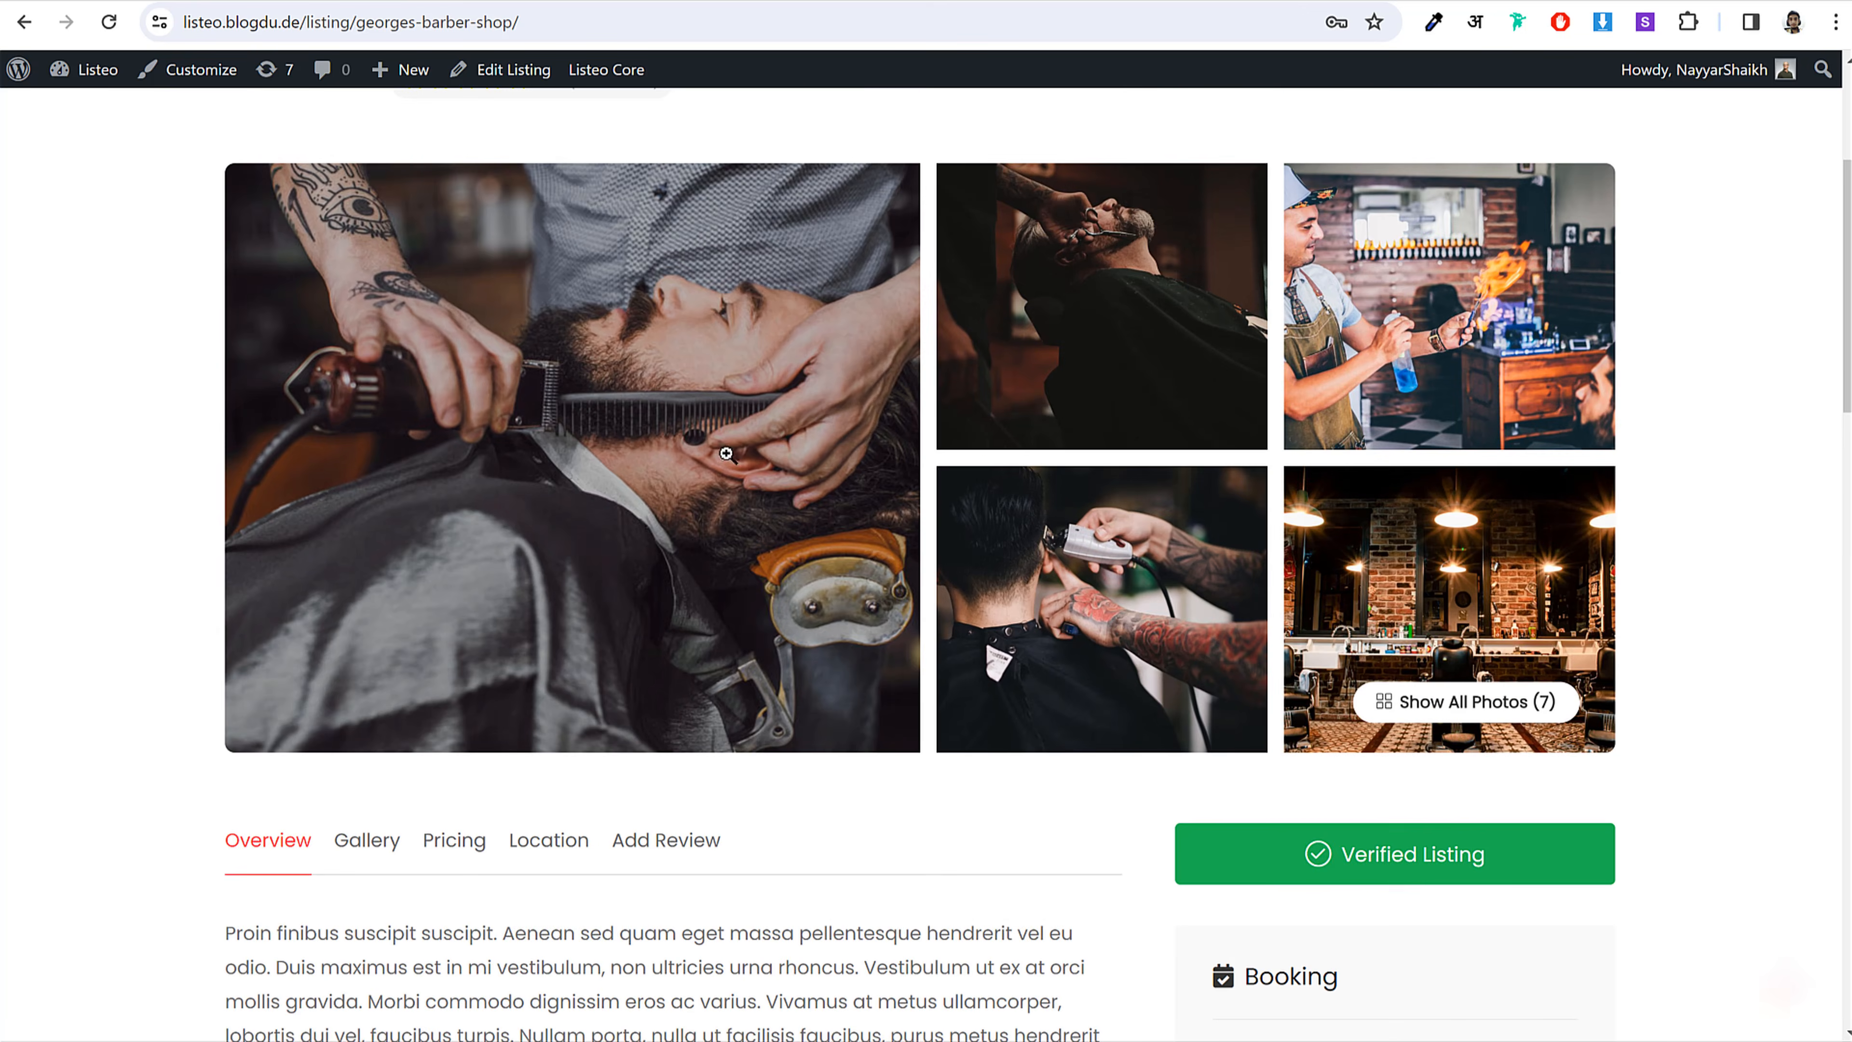
pyautogui.scroll(-7, 816, 489)
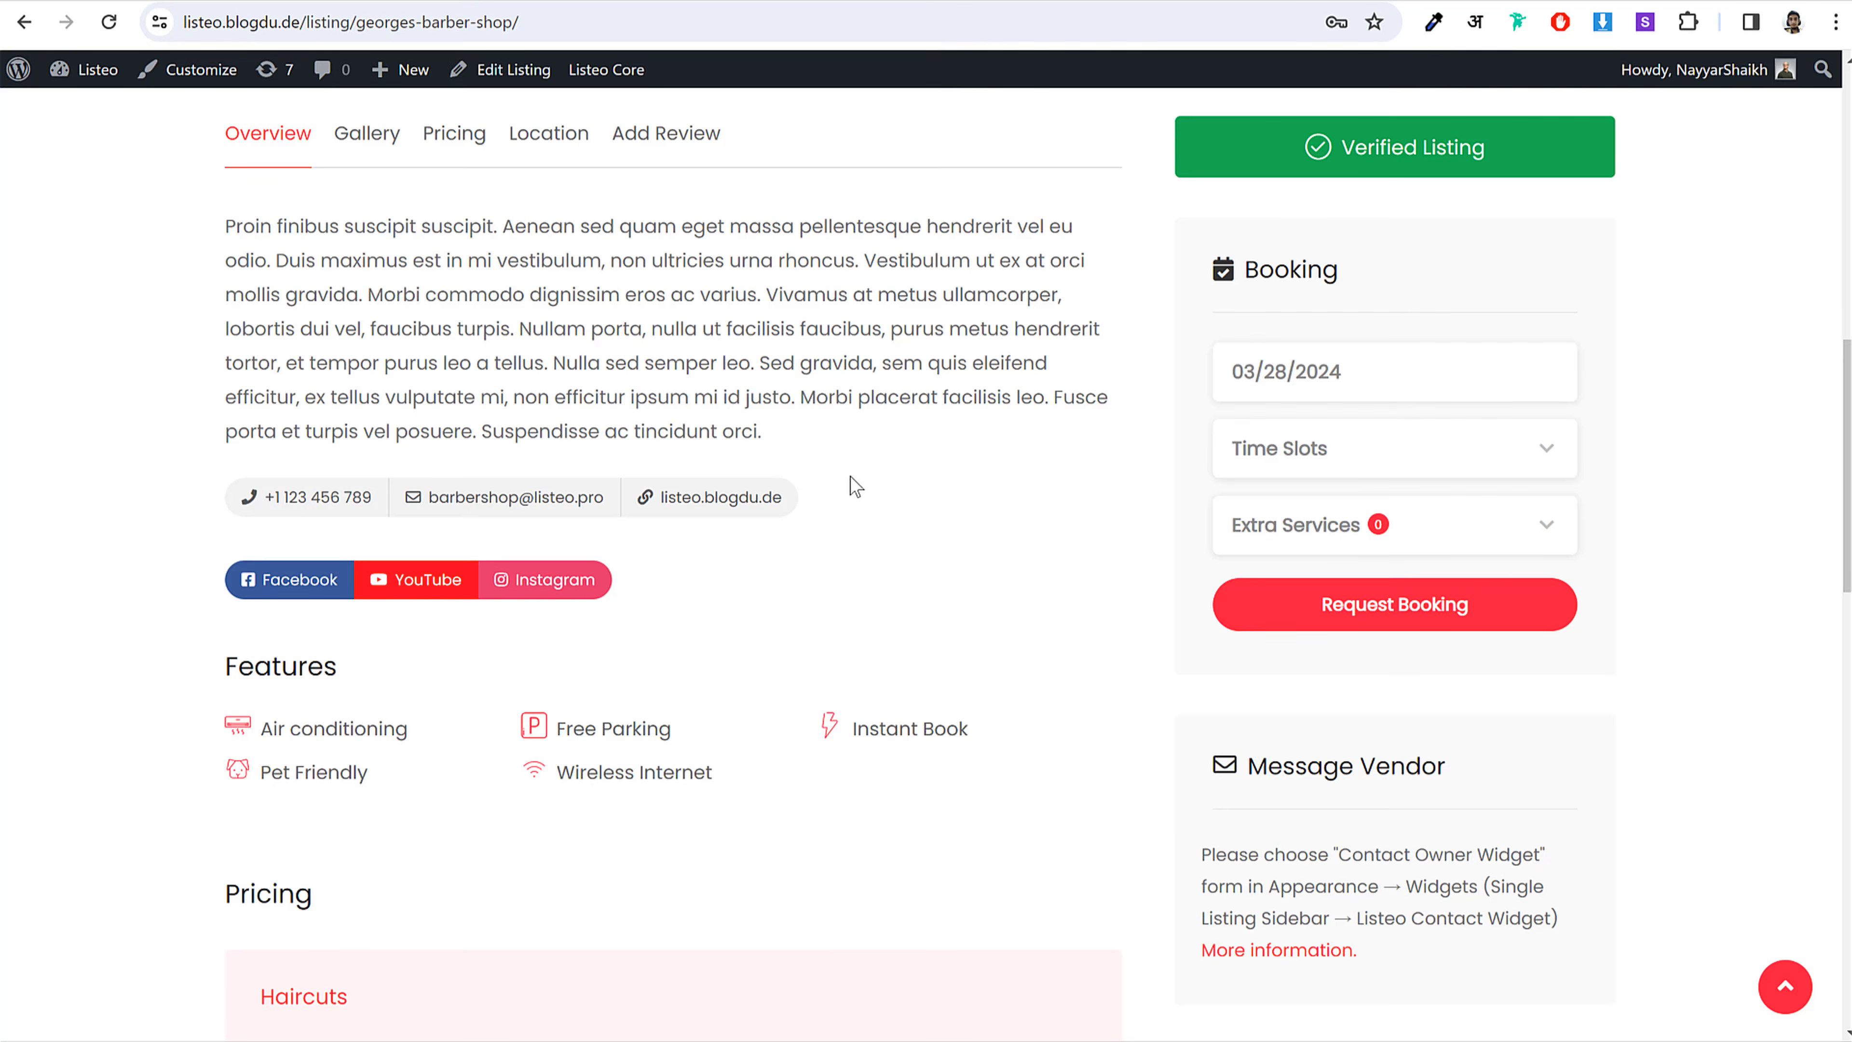
pyautogui.scroll(-4, 855, 486)
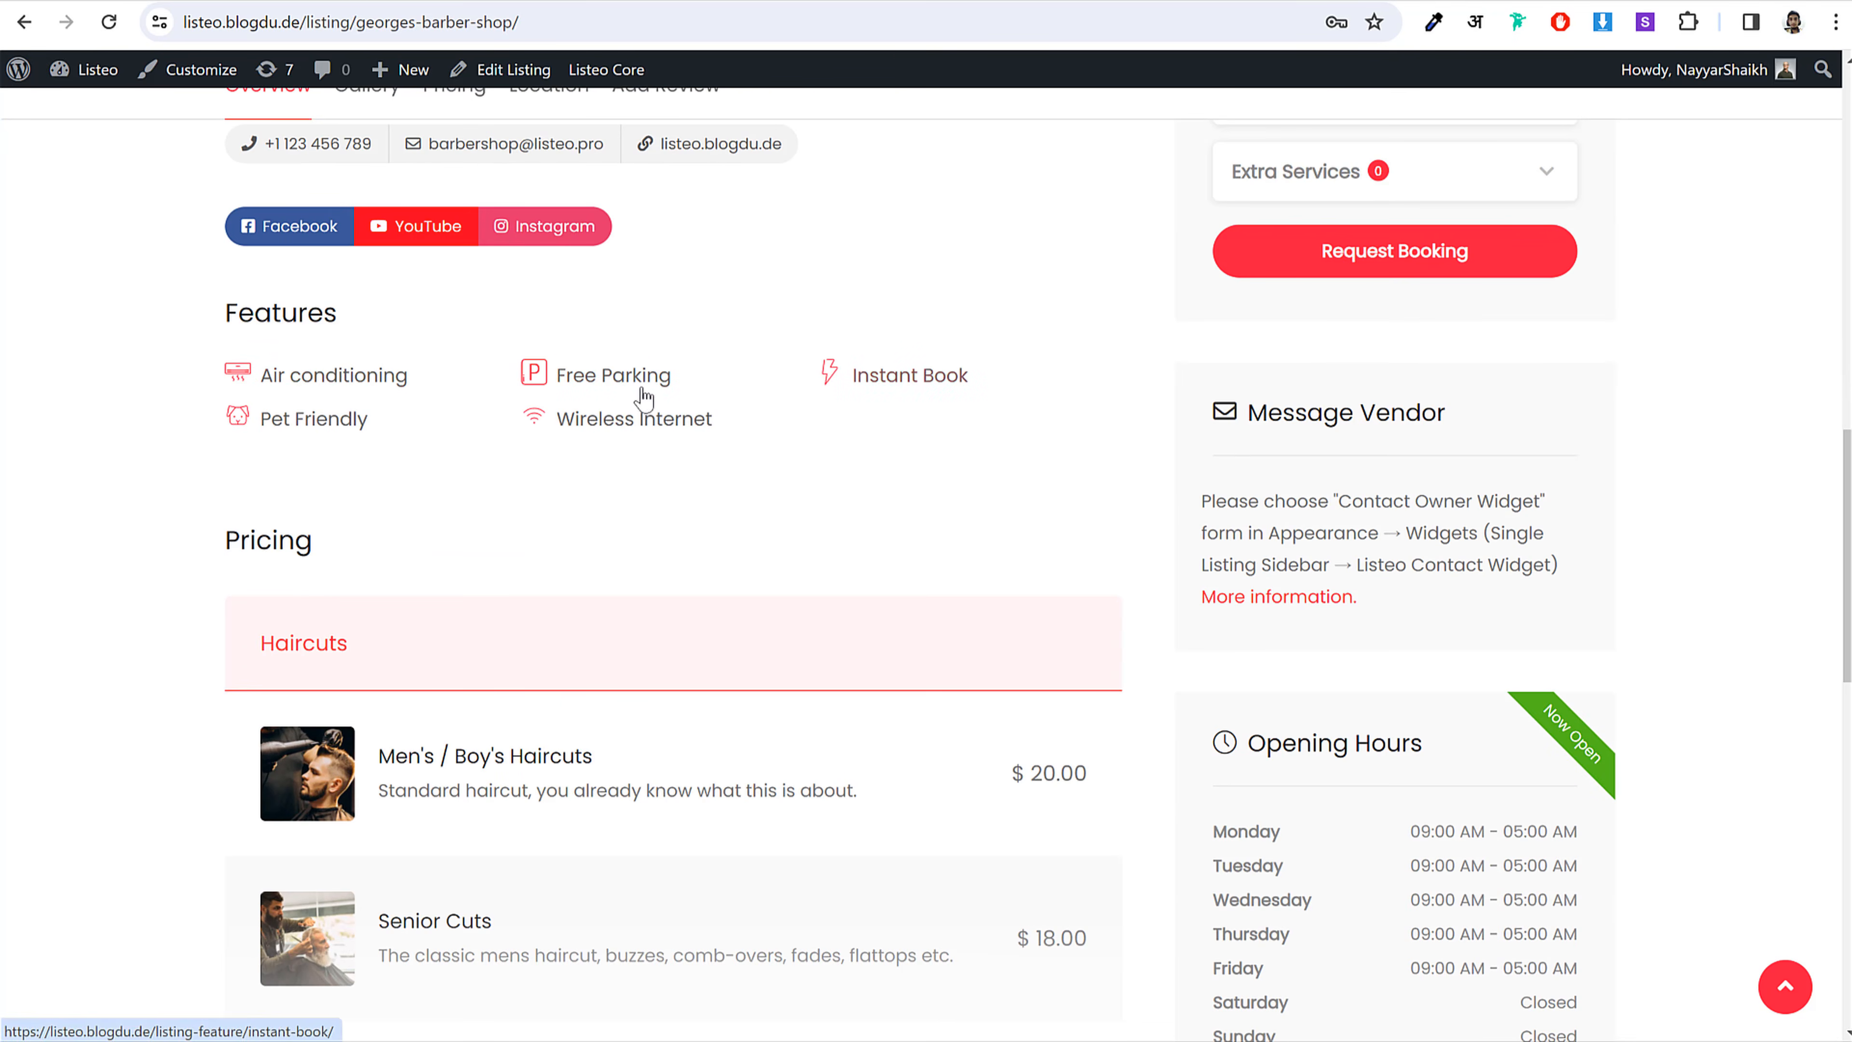
pyautogui.scroll(3, 443, 599)
pyautogui.scroll(10, 754, 602)
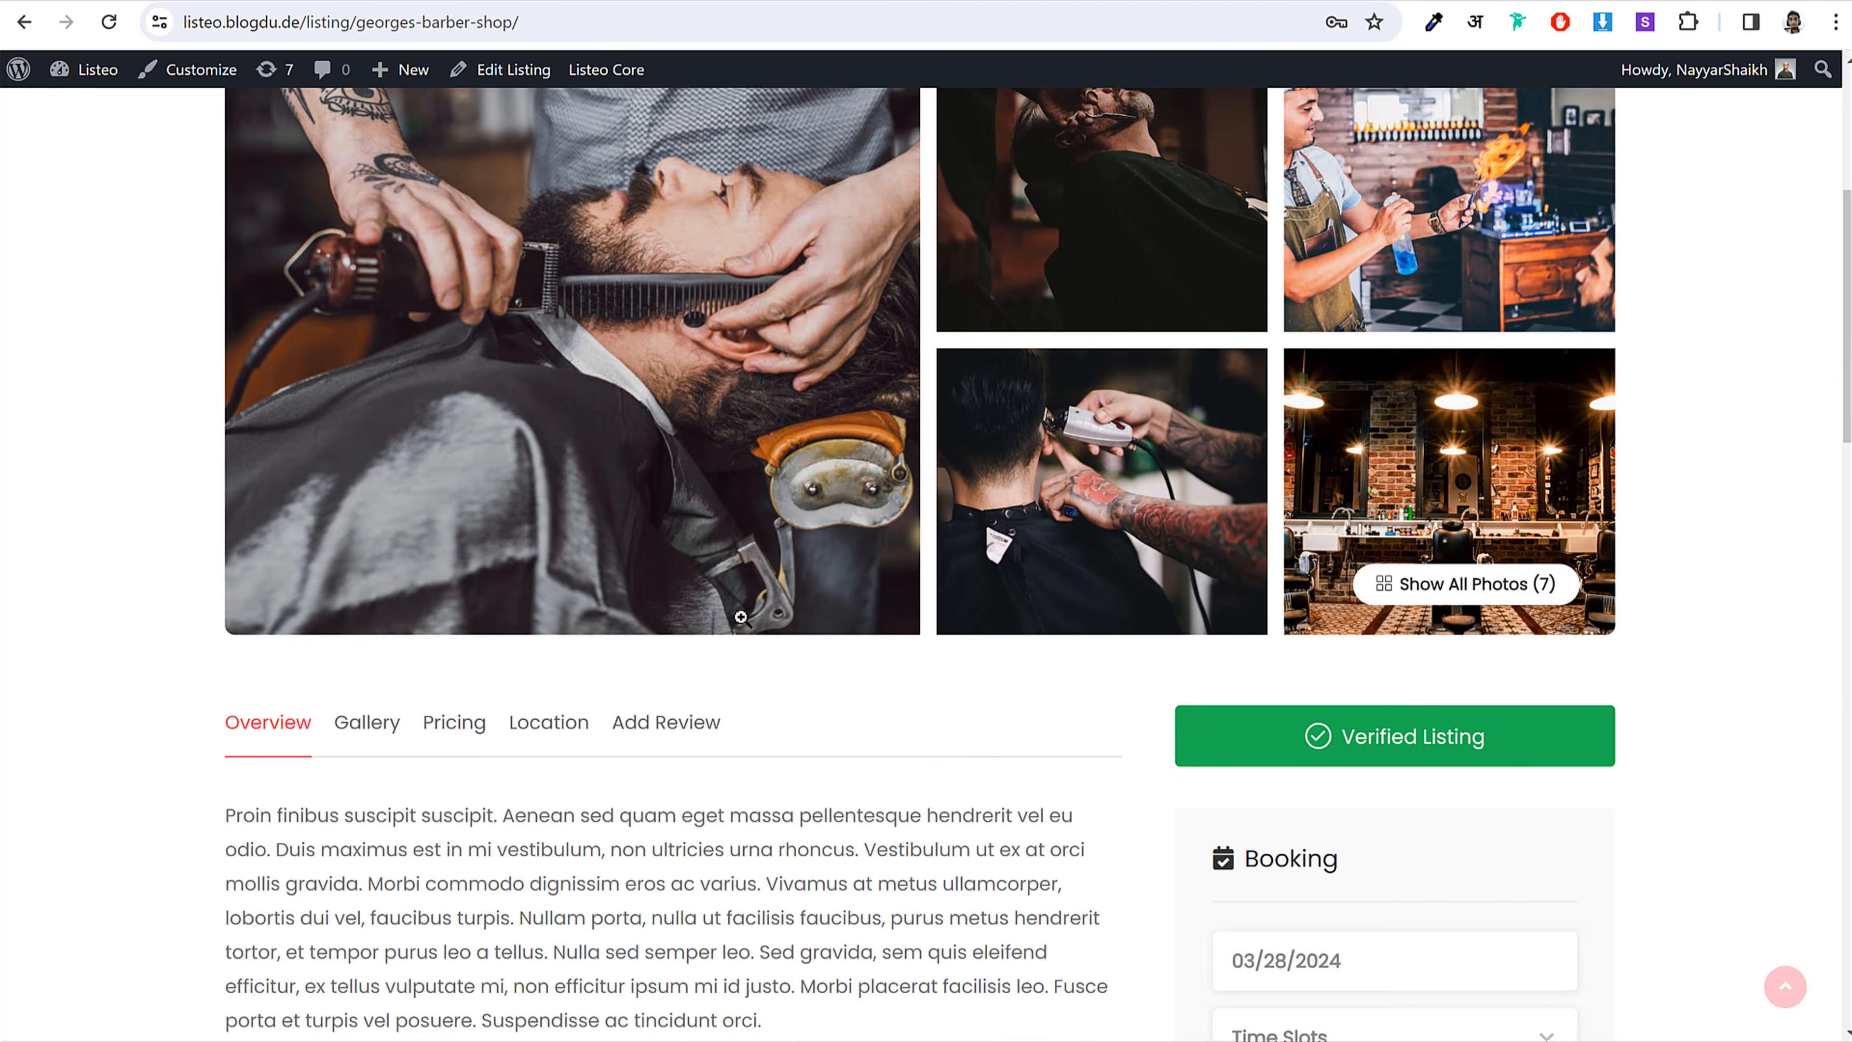
pyautogui.scroll(-10, 840, 511)
pyautogui.scroll(-2, 326, 514)
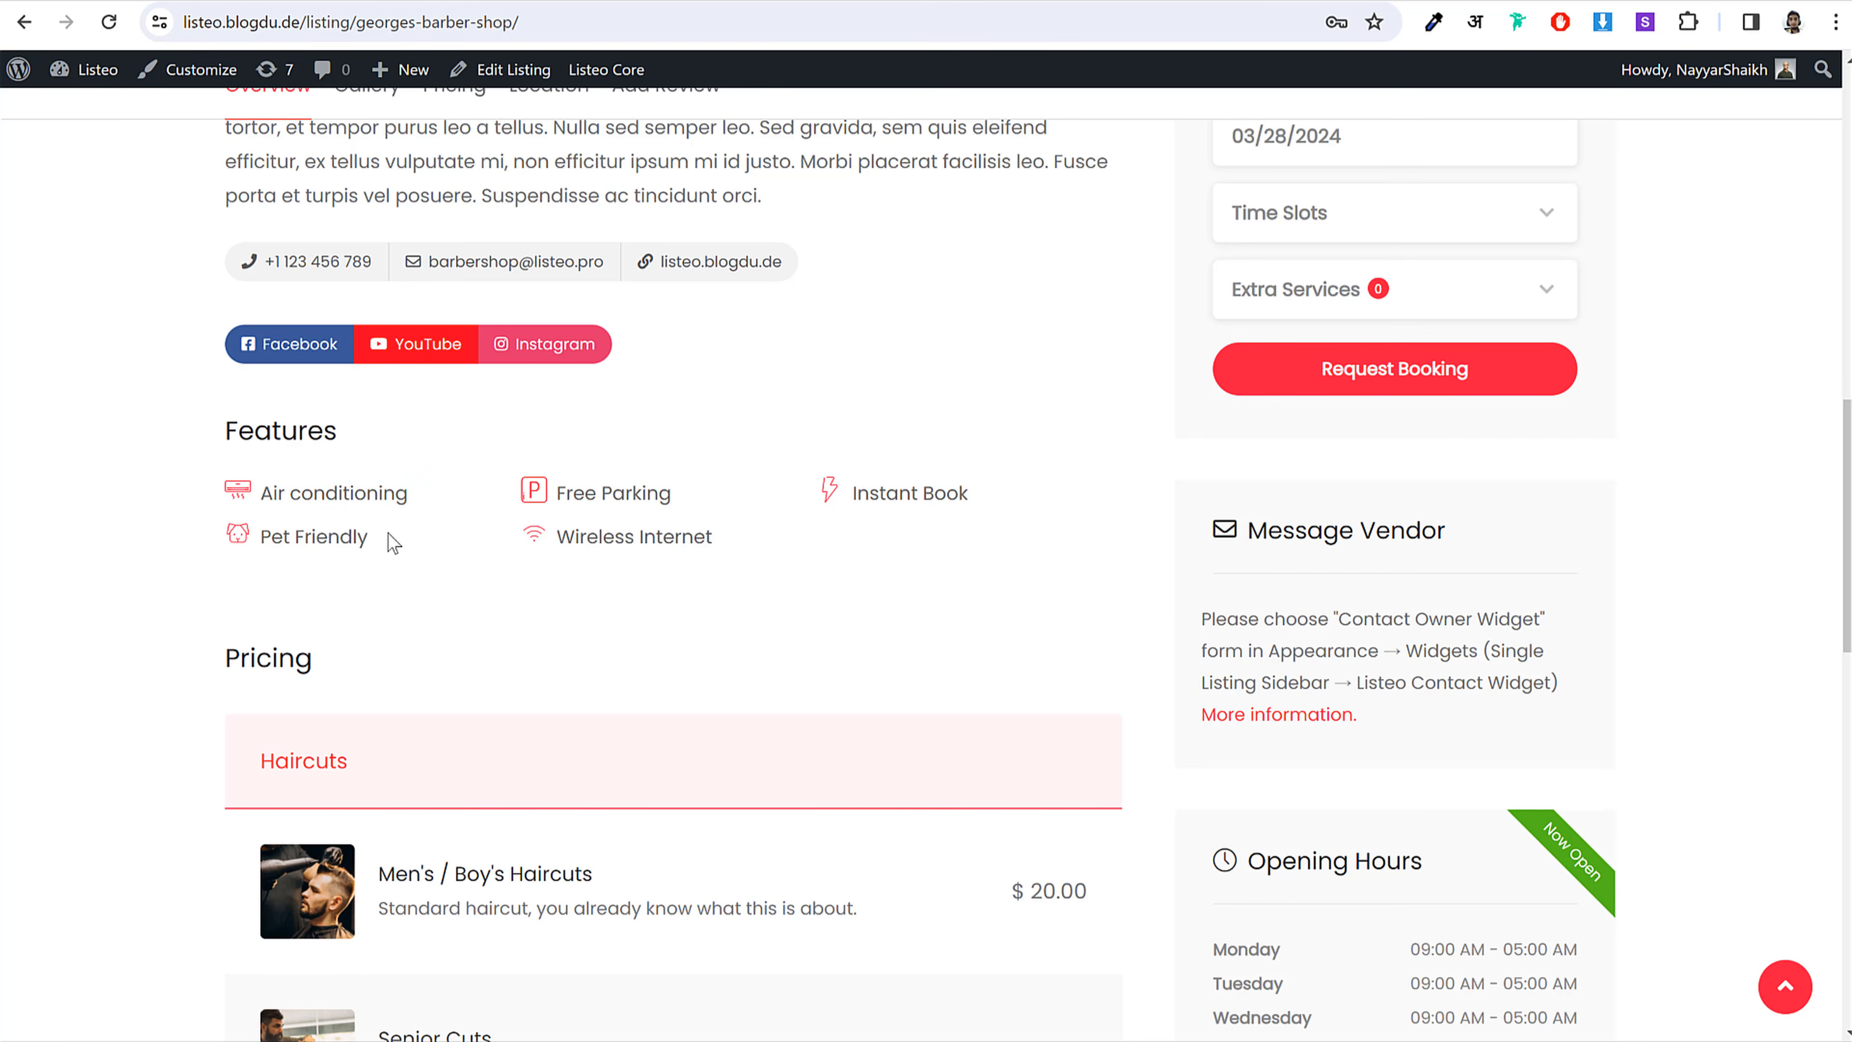
pyautogui.scroll(-4, 812, 539)
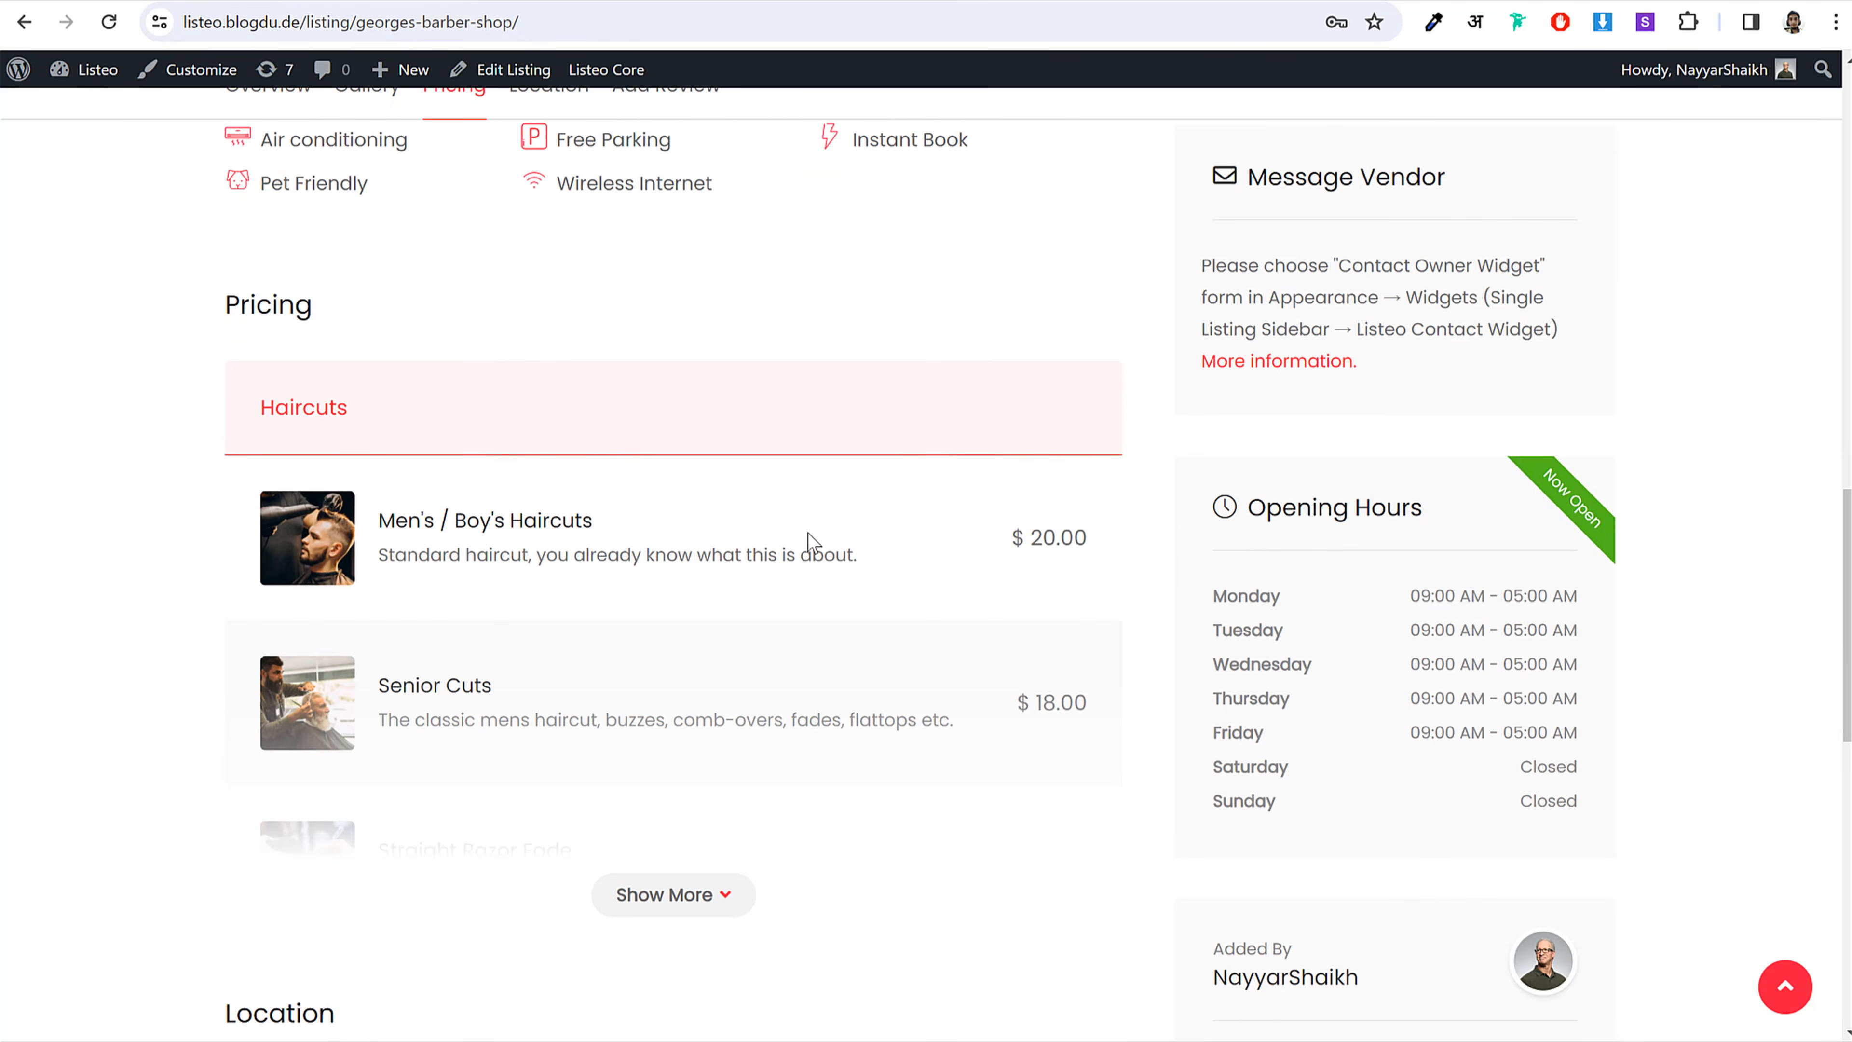
pyautogui.scroll(-2, 439, 443)
# Step: Expand the Pricing list with Show More and browse every haircut and shave service
pyautogui.click(704, 794)
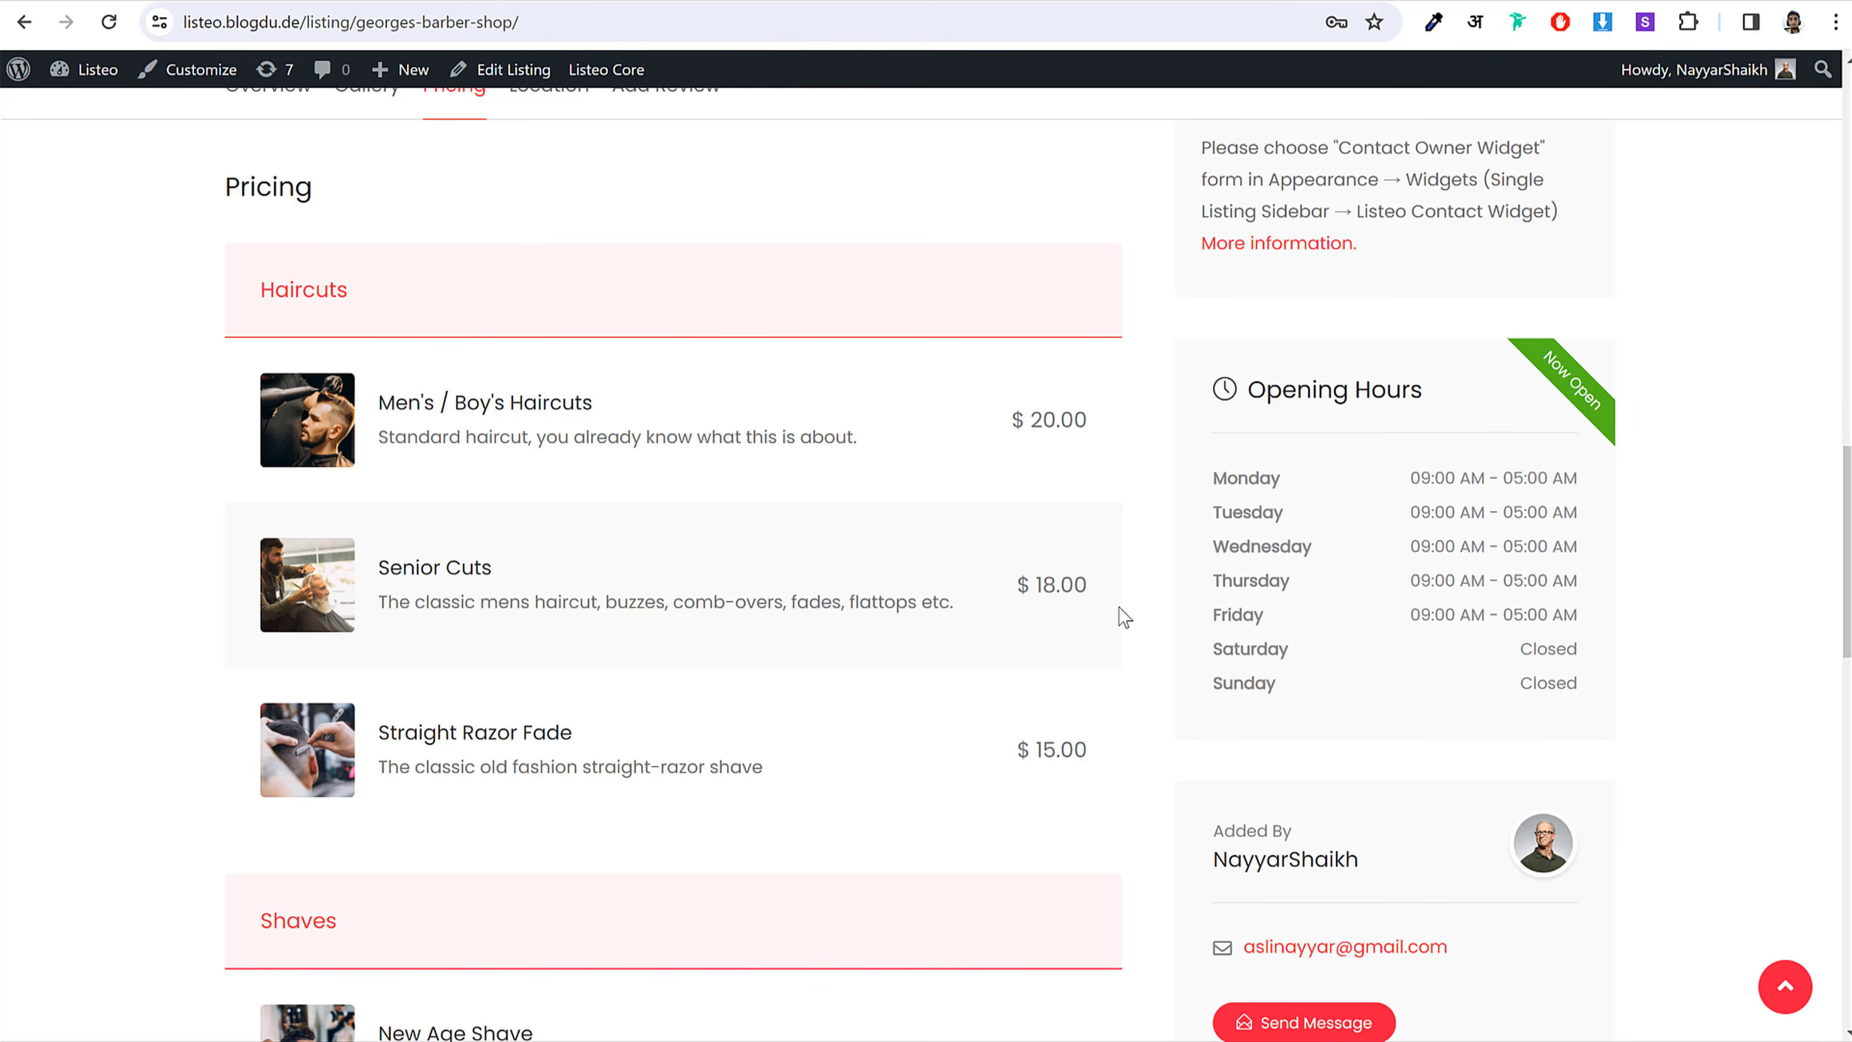
pyautogui.scroll(-7, 748, 587)
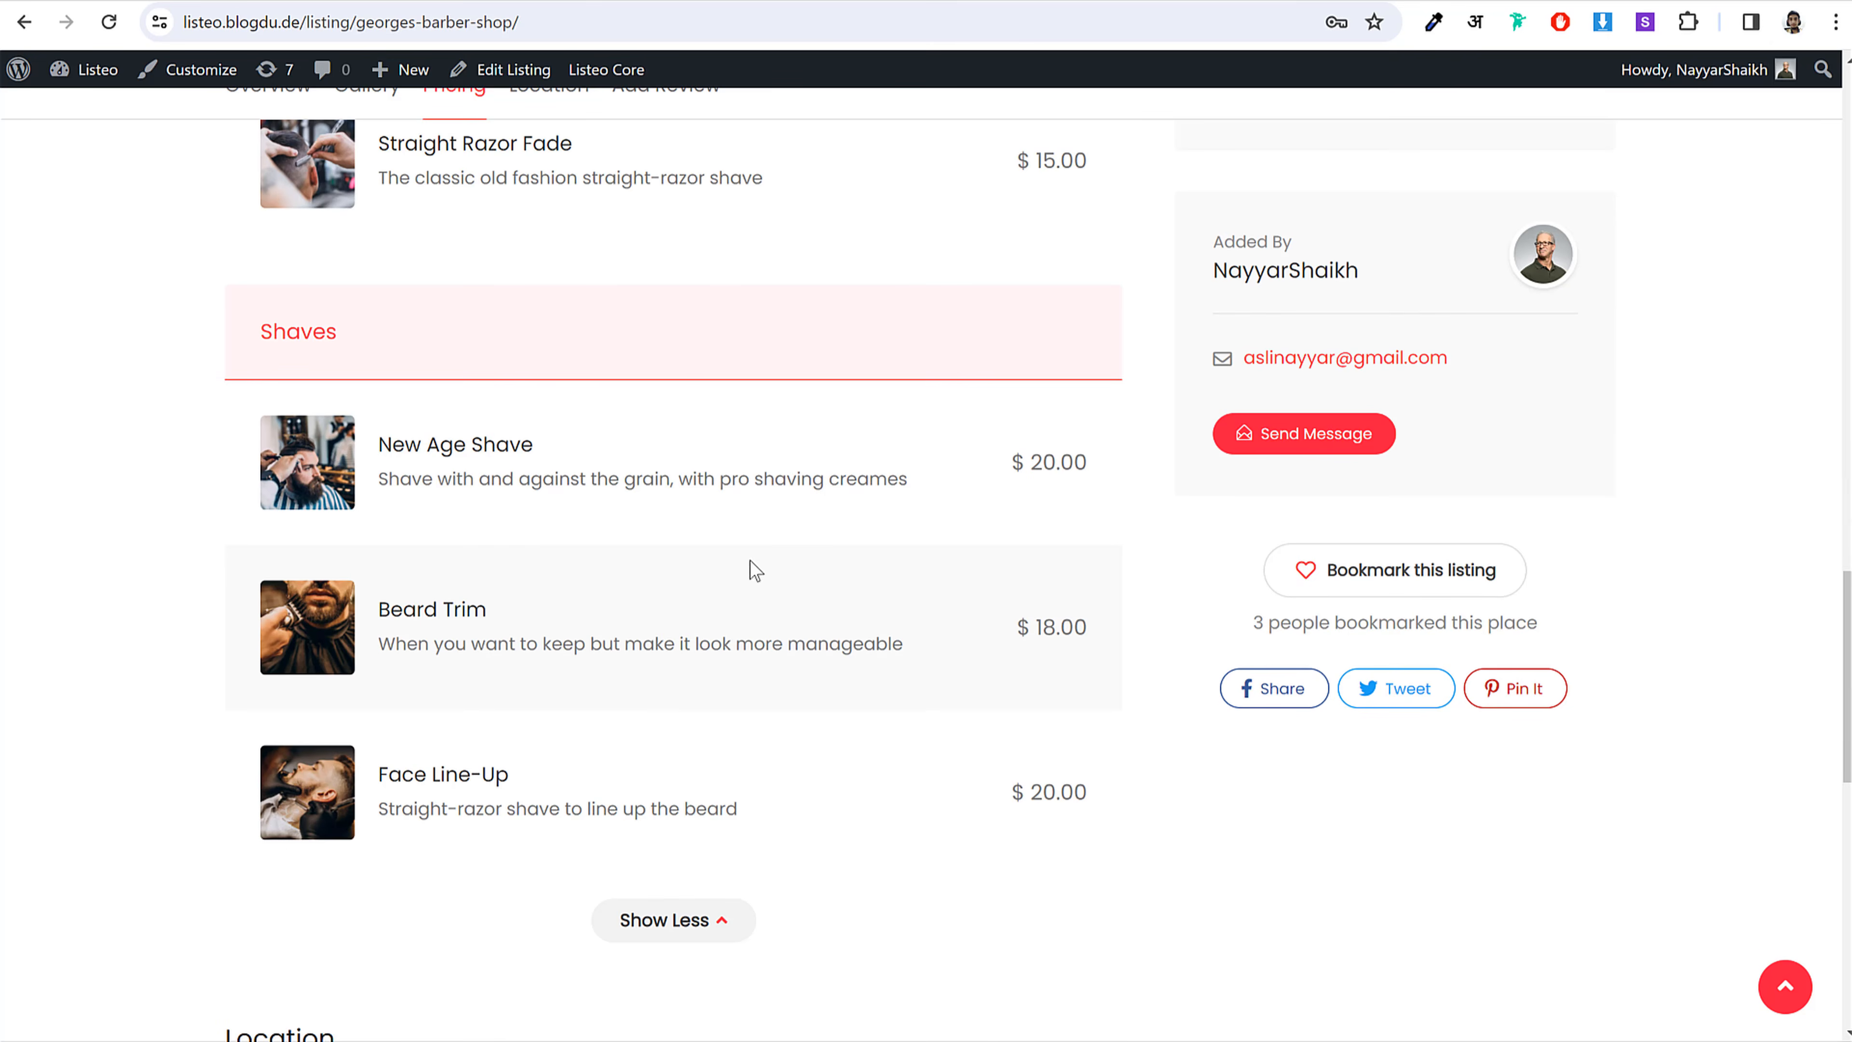
pyautogui.scroll(-12, 750, 560)
pyautogui.scroll(3, 700, 733)
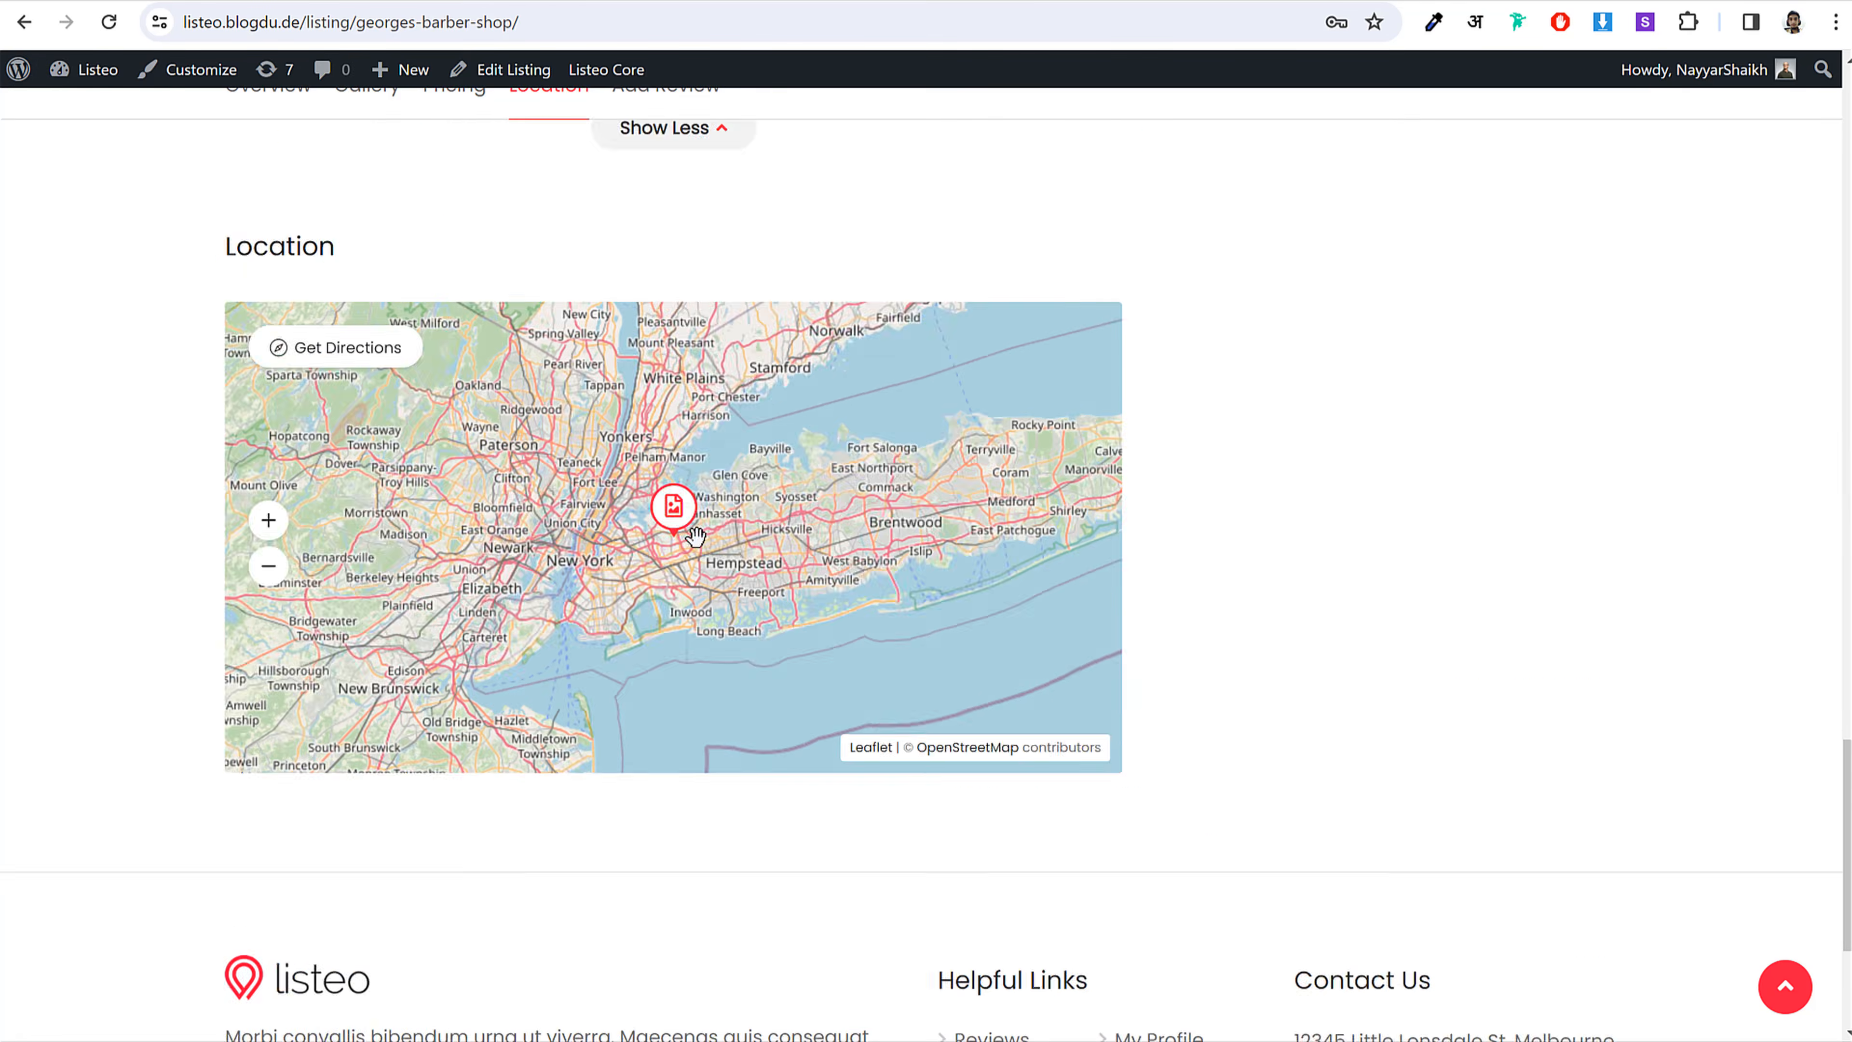
pyautogui.scroll(9, 695, 536)
pyautogui.scroll(-6, 1178, 769)
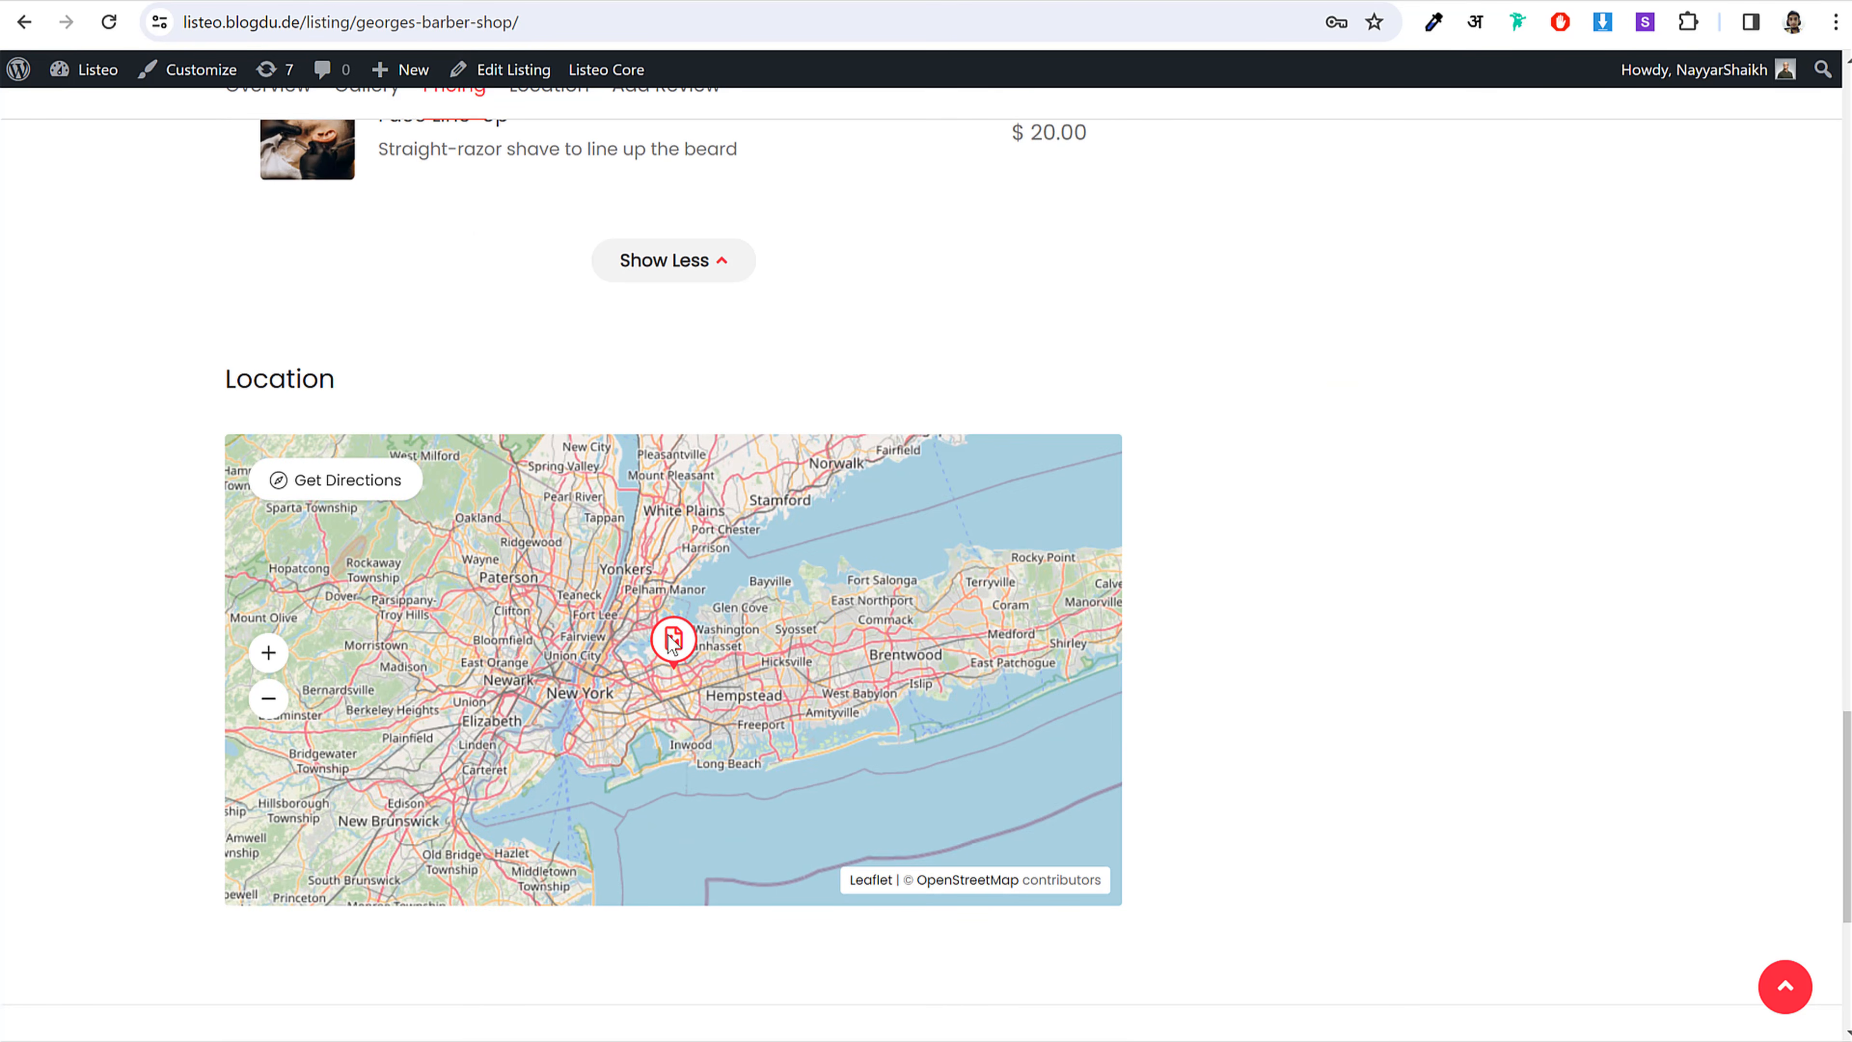
pyautogui.scroll(15, 672, 642)
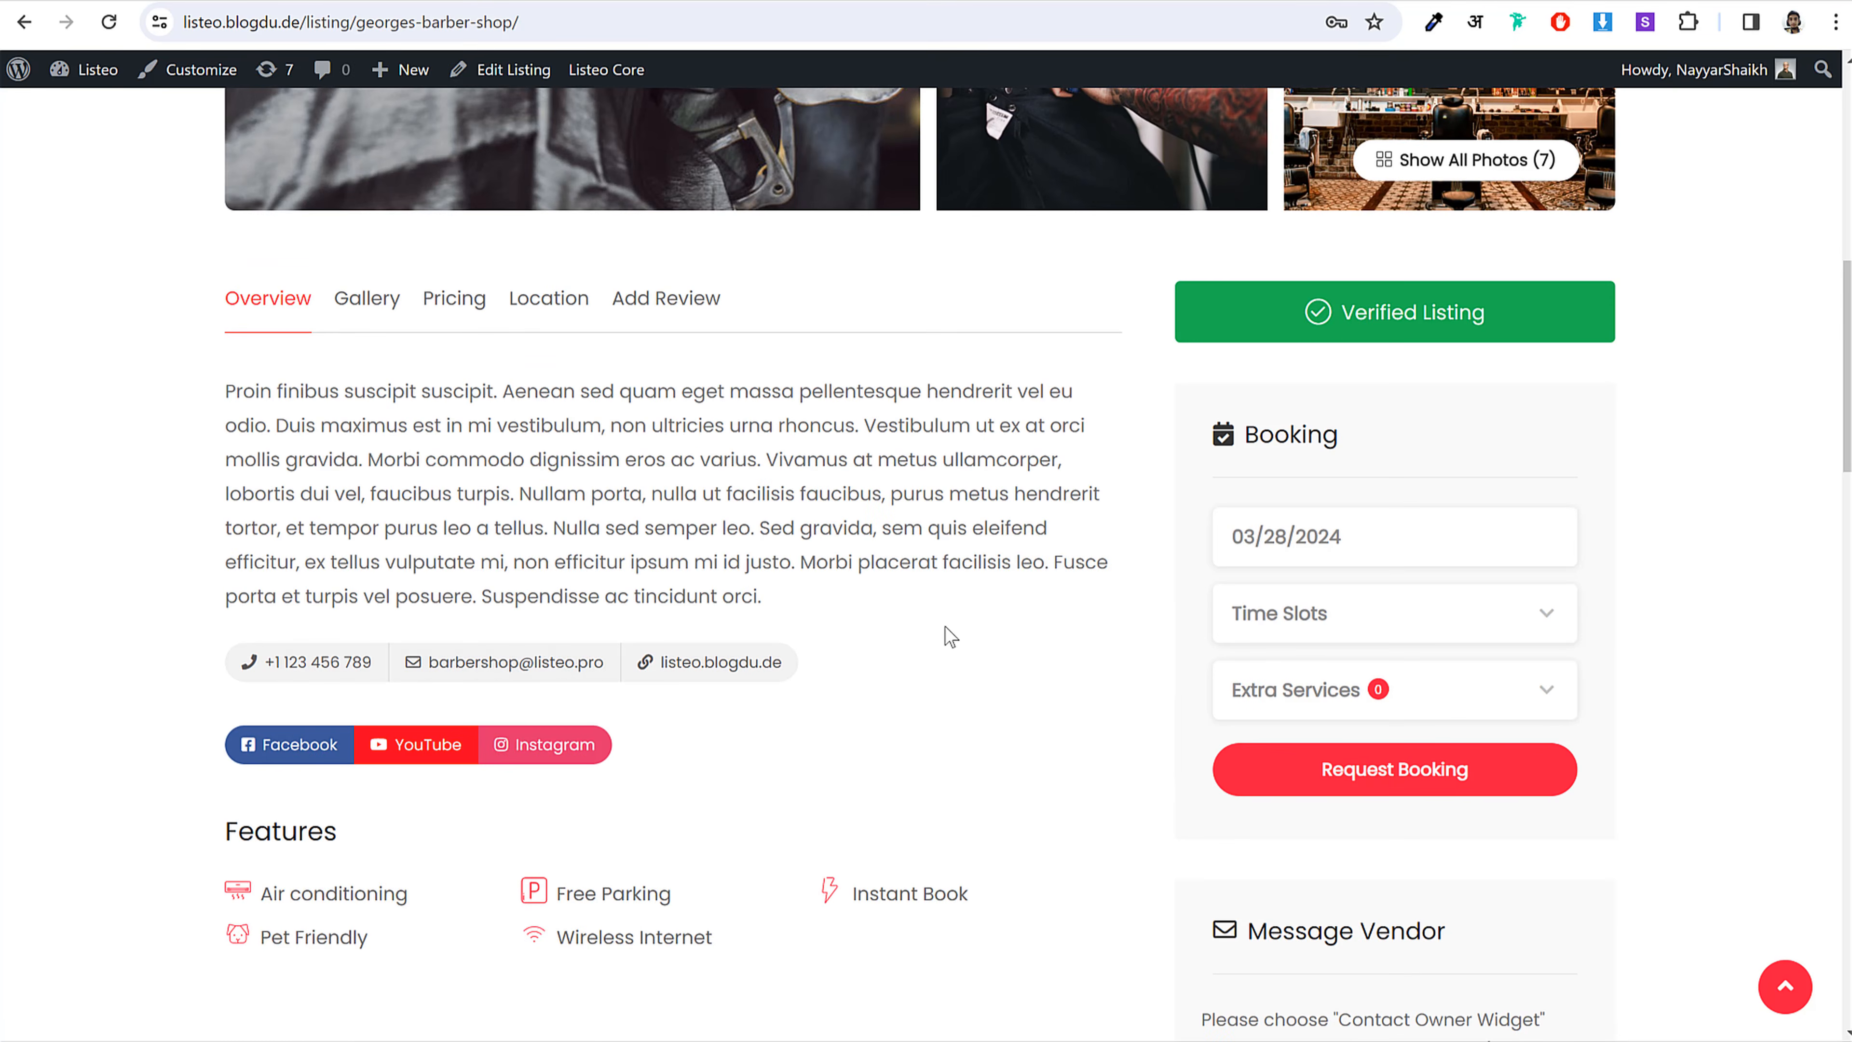
pyautogui.scroll(1, 1790, 510)
pyautogui.scroll(10, 1784, 511)
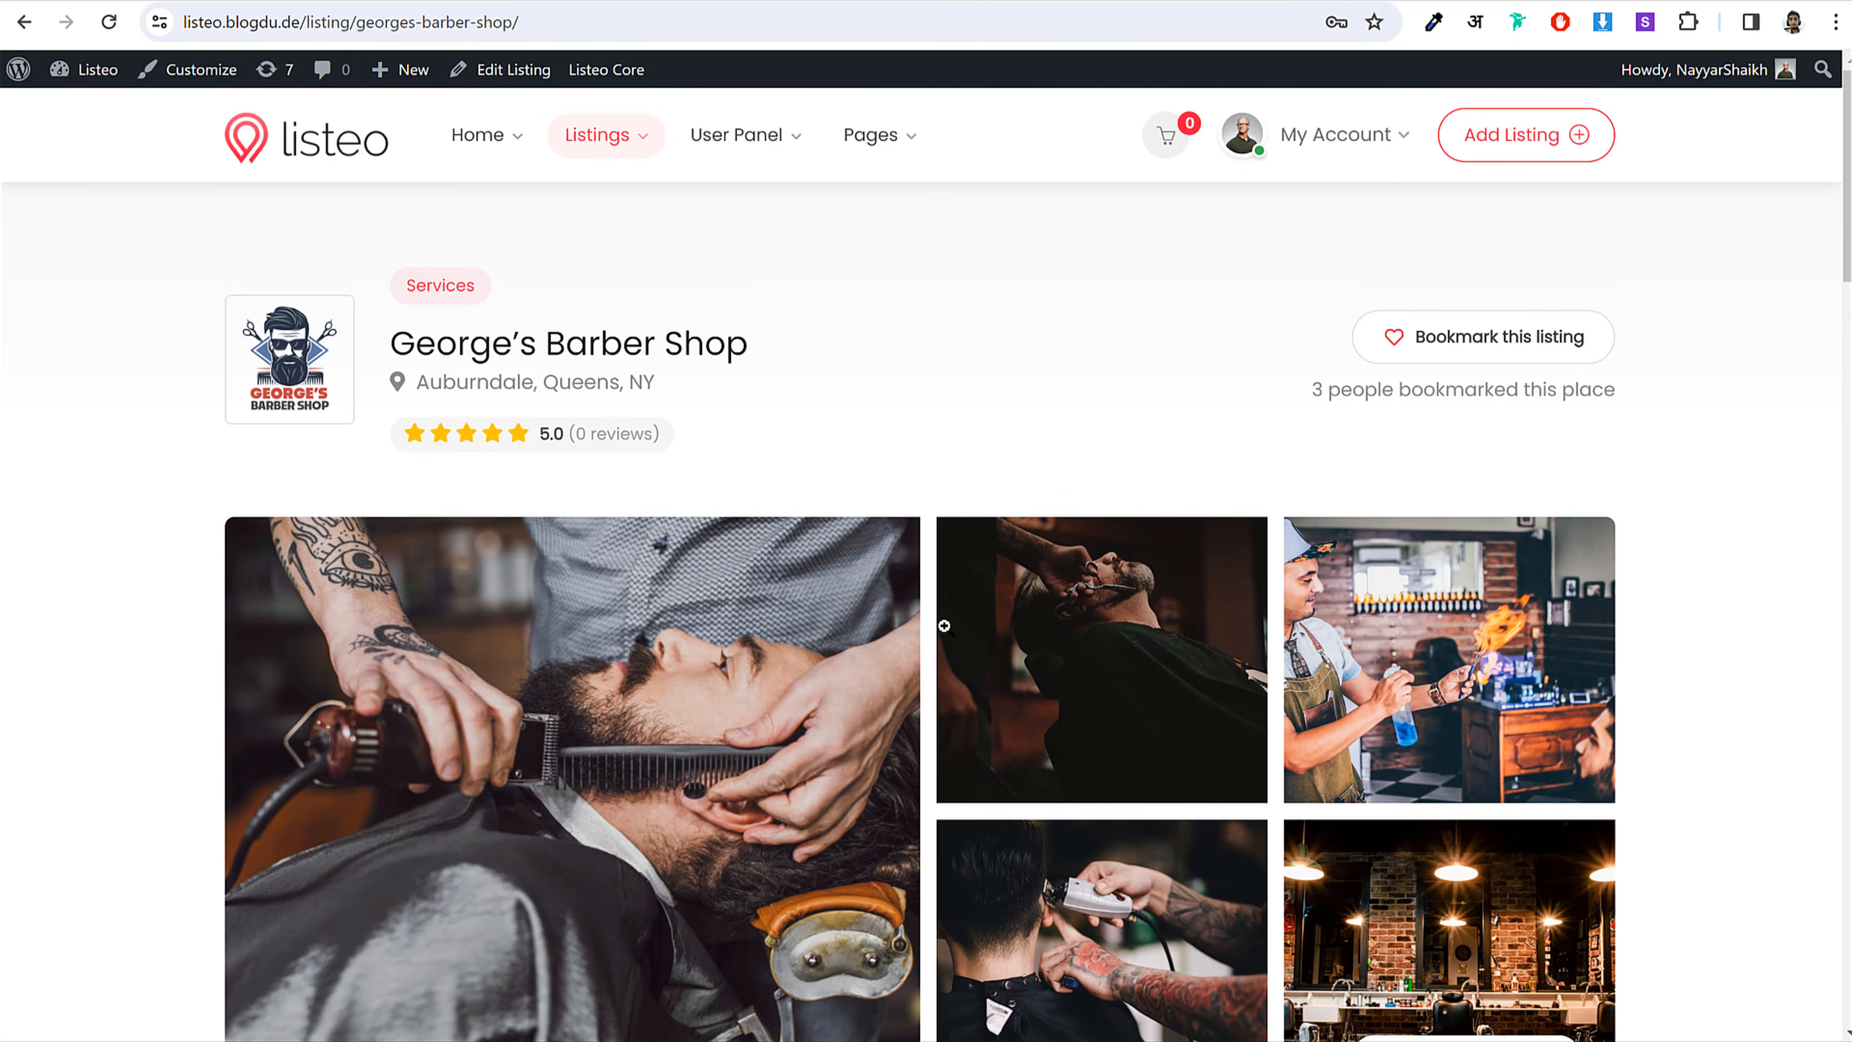
pyautogui.scroll(-15, 1585, 585)
# Step: Set the booking date to 04/01/2024 with the 10:00 am – 11:00 am time slot
pyautogui.click(1357, 384)
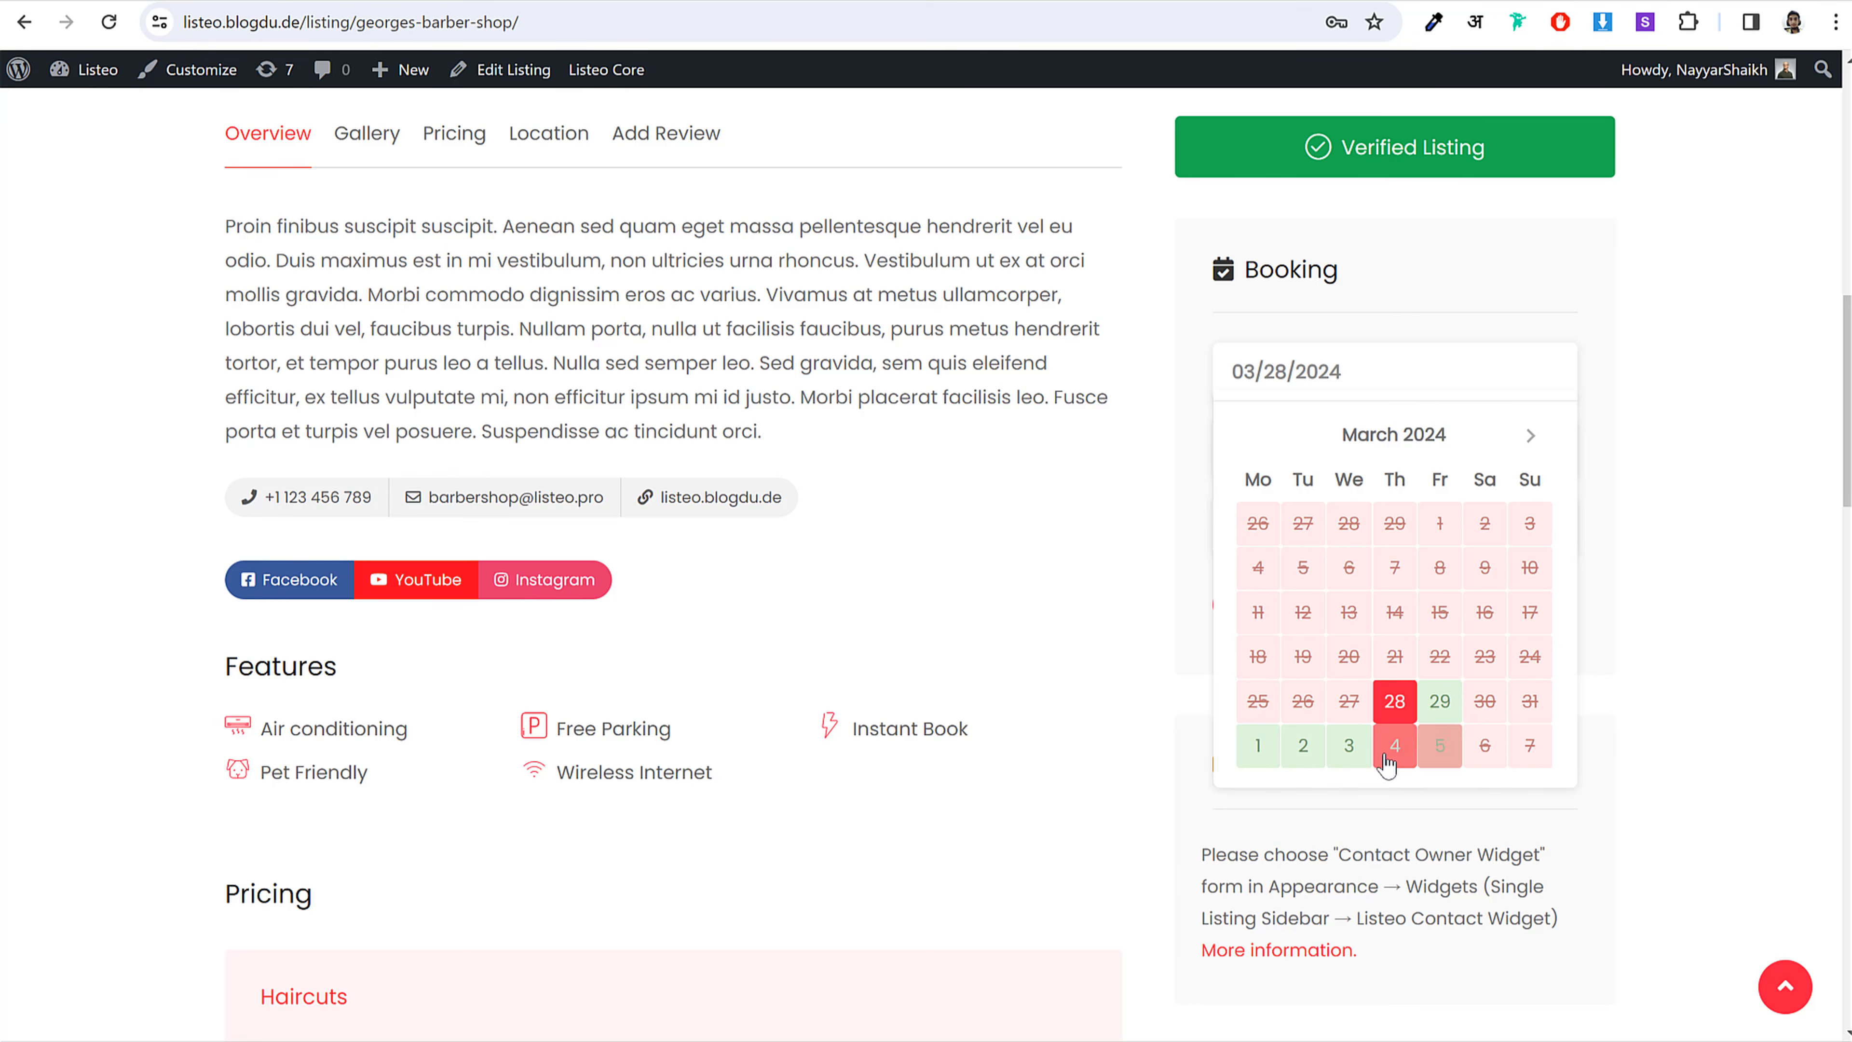
pyautogui.click(1257, 745)
pyautogui.click(1397, 468)
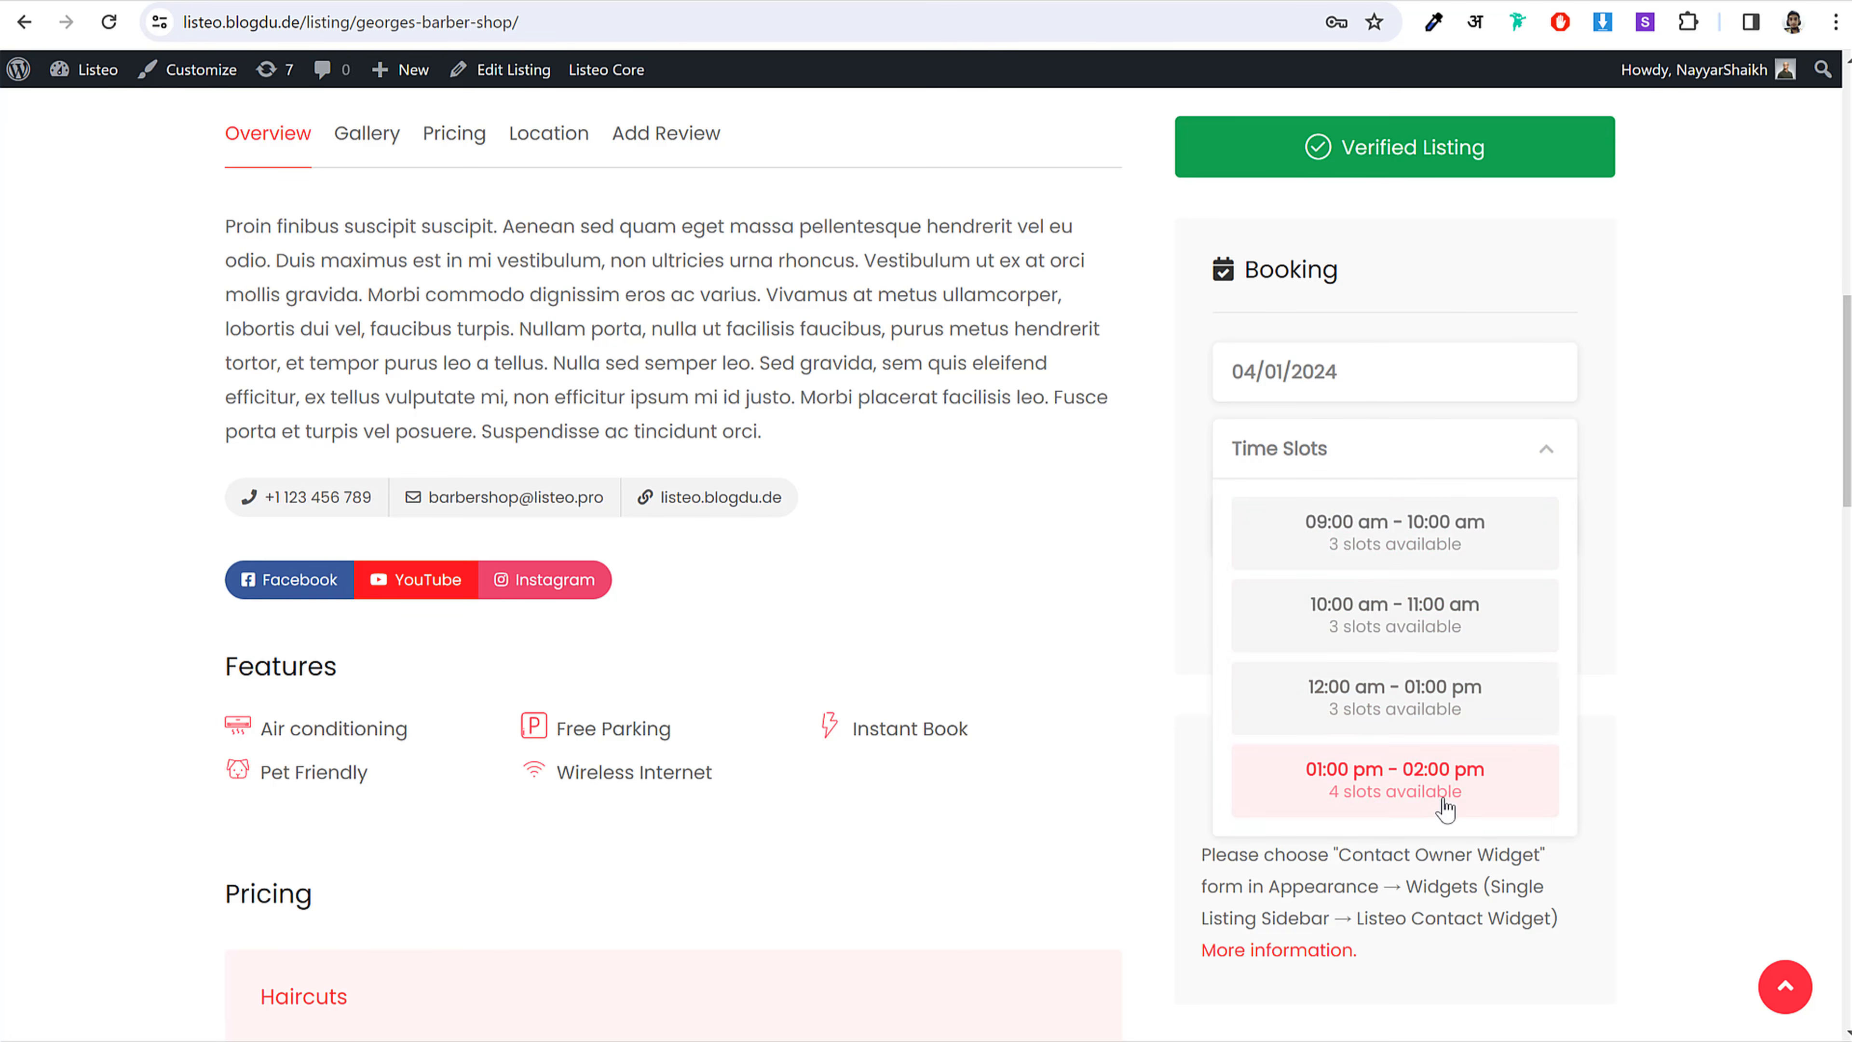
pyautogui.scroll(-3, 1445, 808)
pyautogui.scroll(3, 1443, 802)
pyautogui.click(1375, 631)
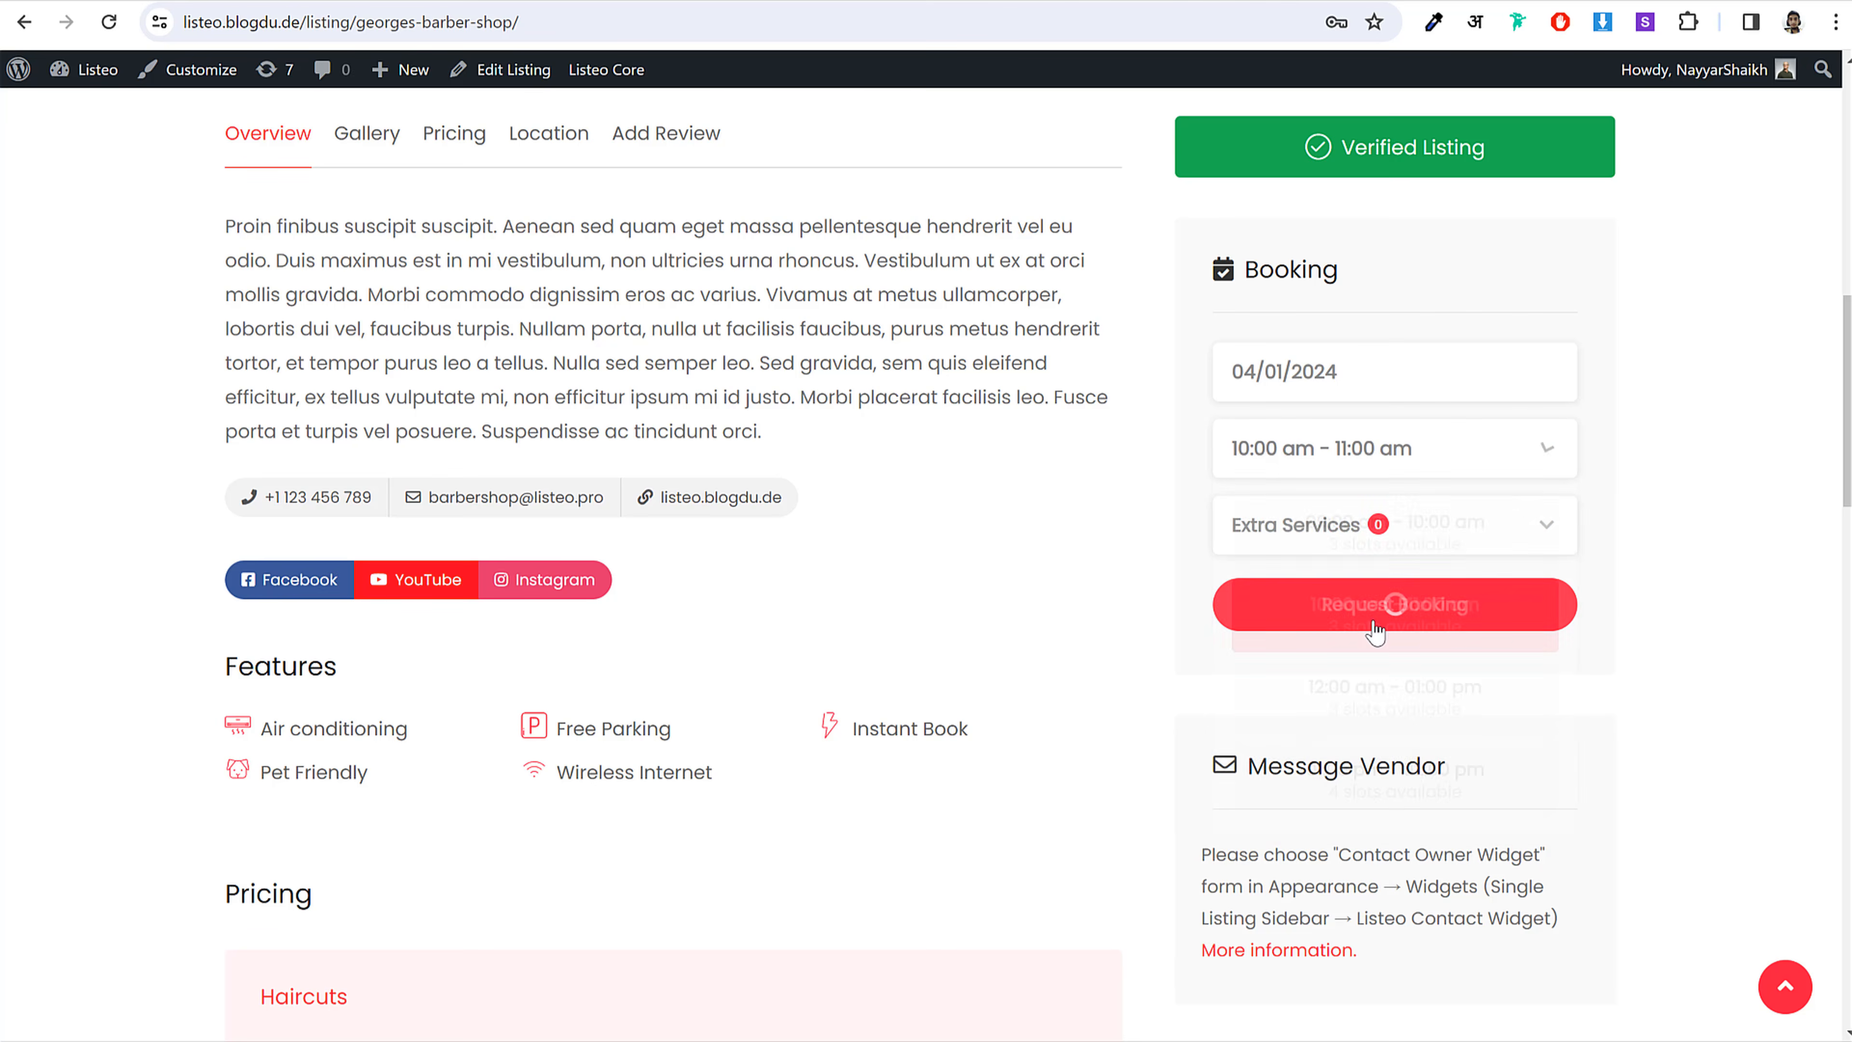
# Step: Add Men's / Boy's Haircuts as an extra service, making the total $20.00
pyautogui.click(1422, 534)
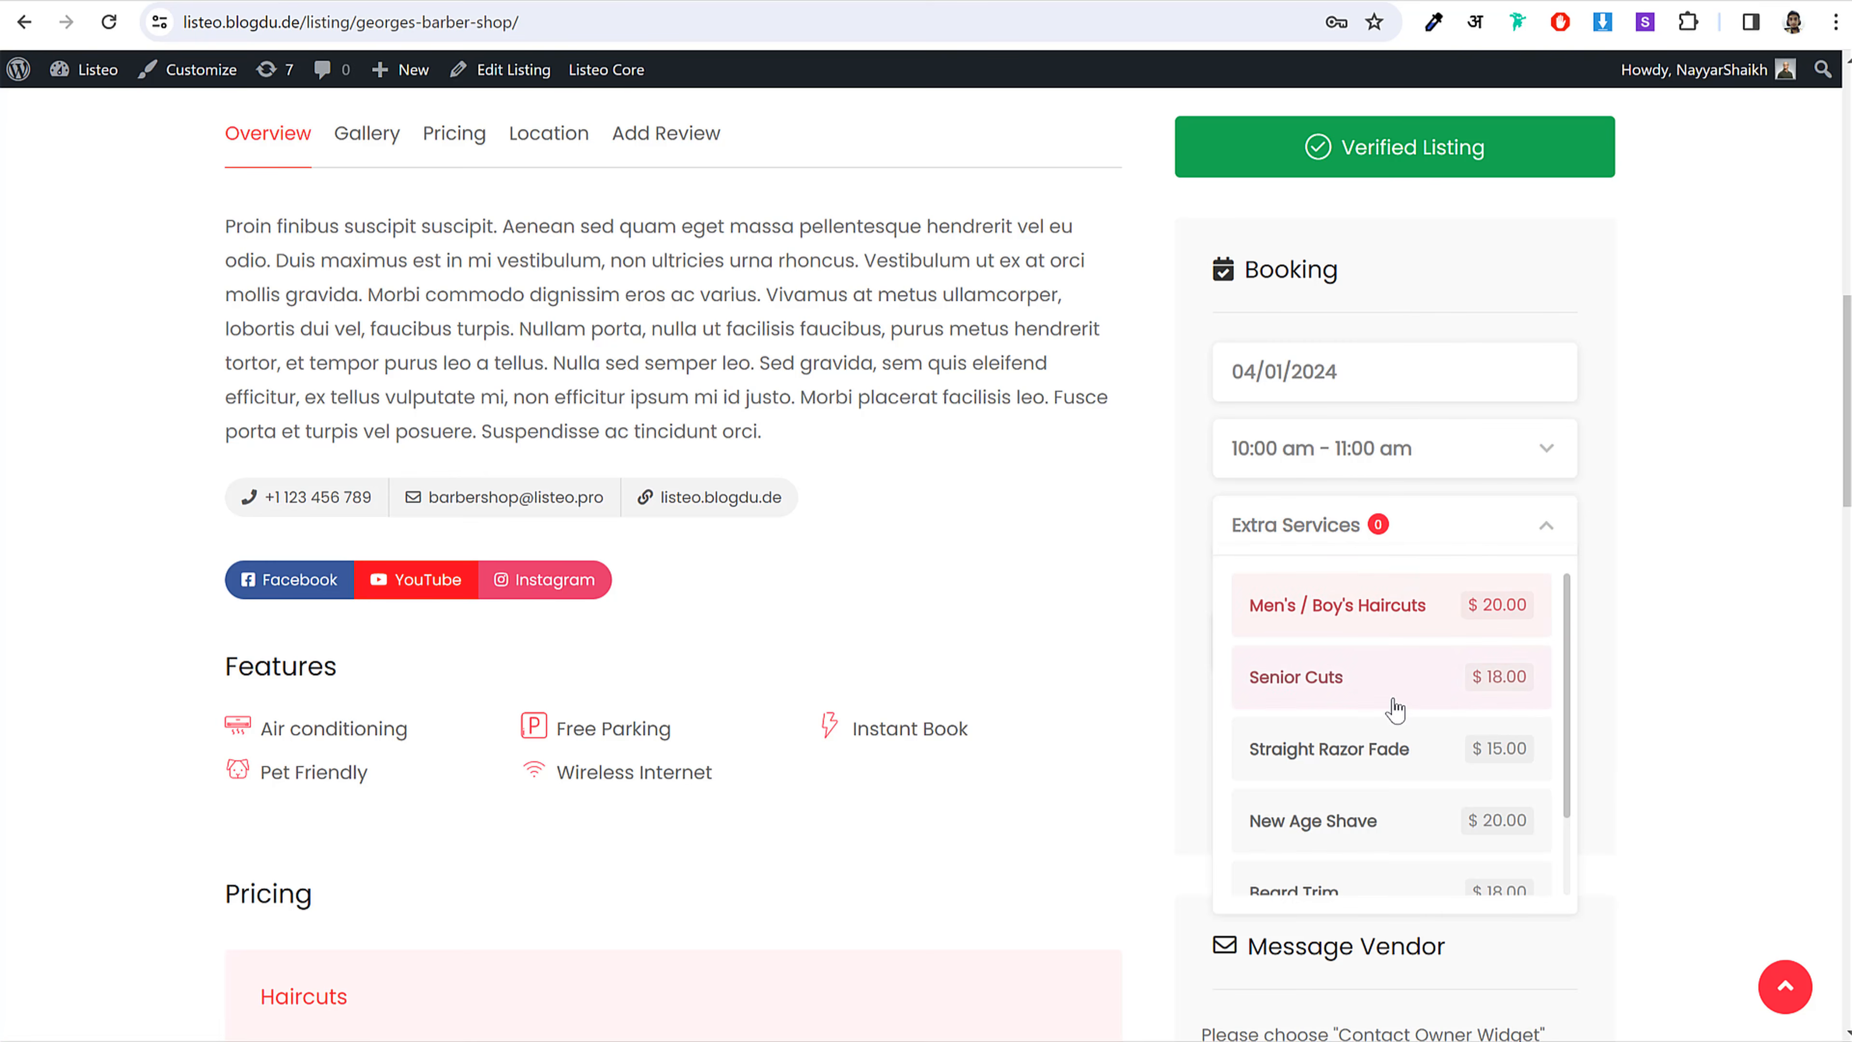
pyautogui.scroll(-1, 1394, 707)
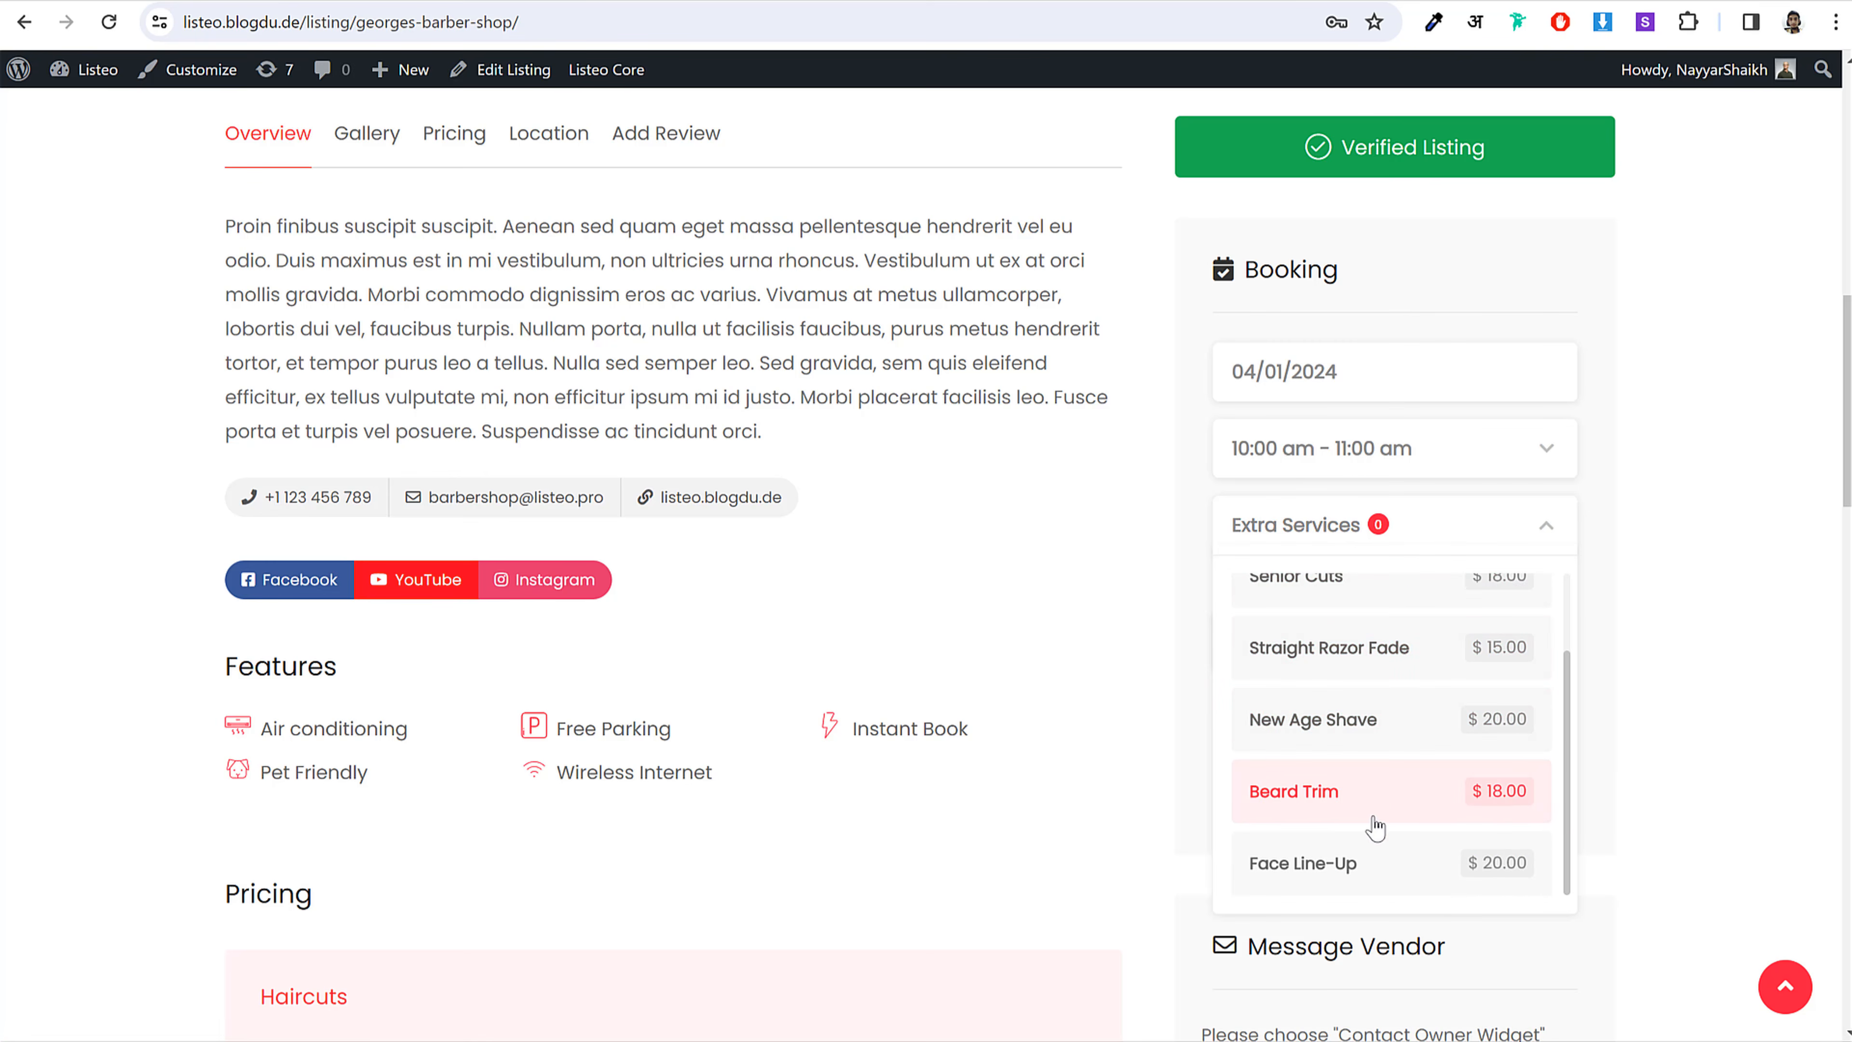
pyautogui.scroll(1, 1396, 802)
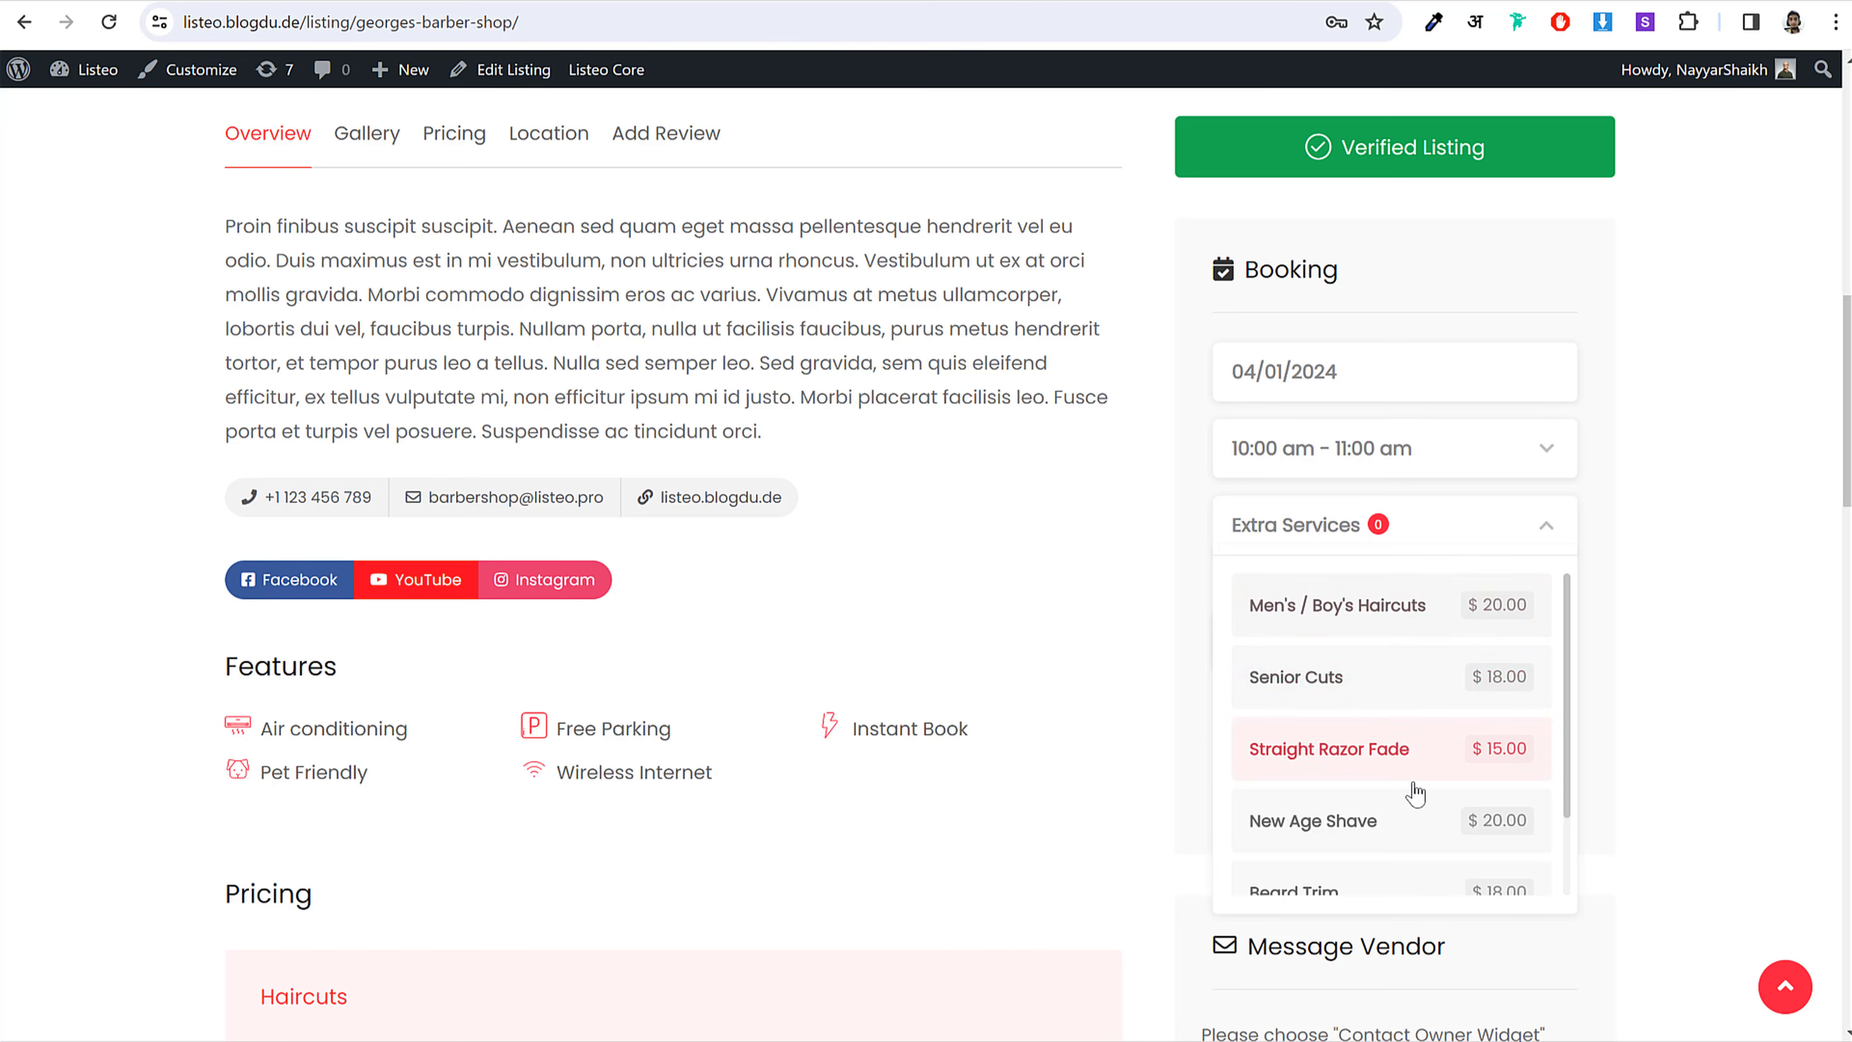
pyautogui.click(1363, 627)
pyautogui.click(1677, 574)
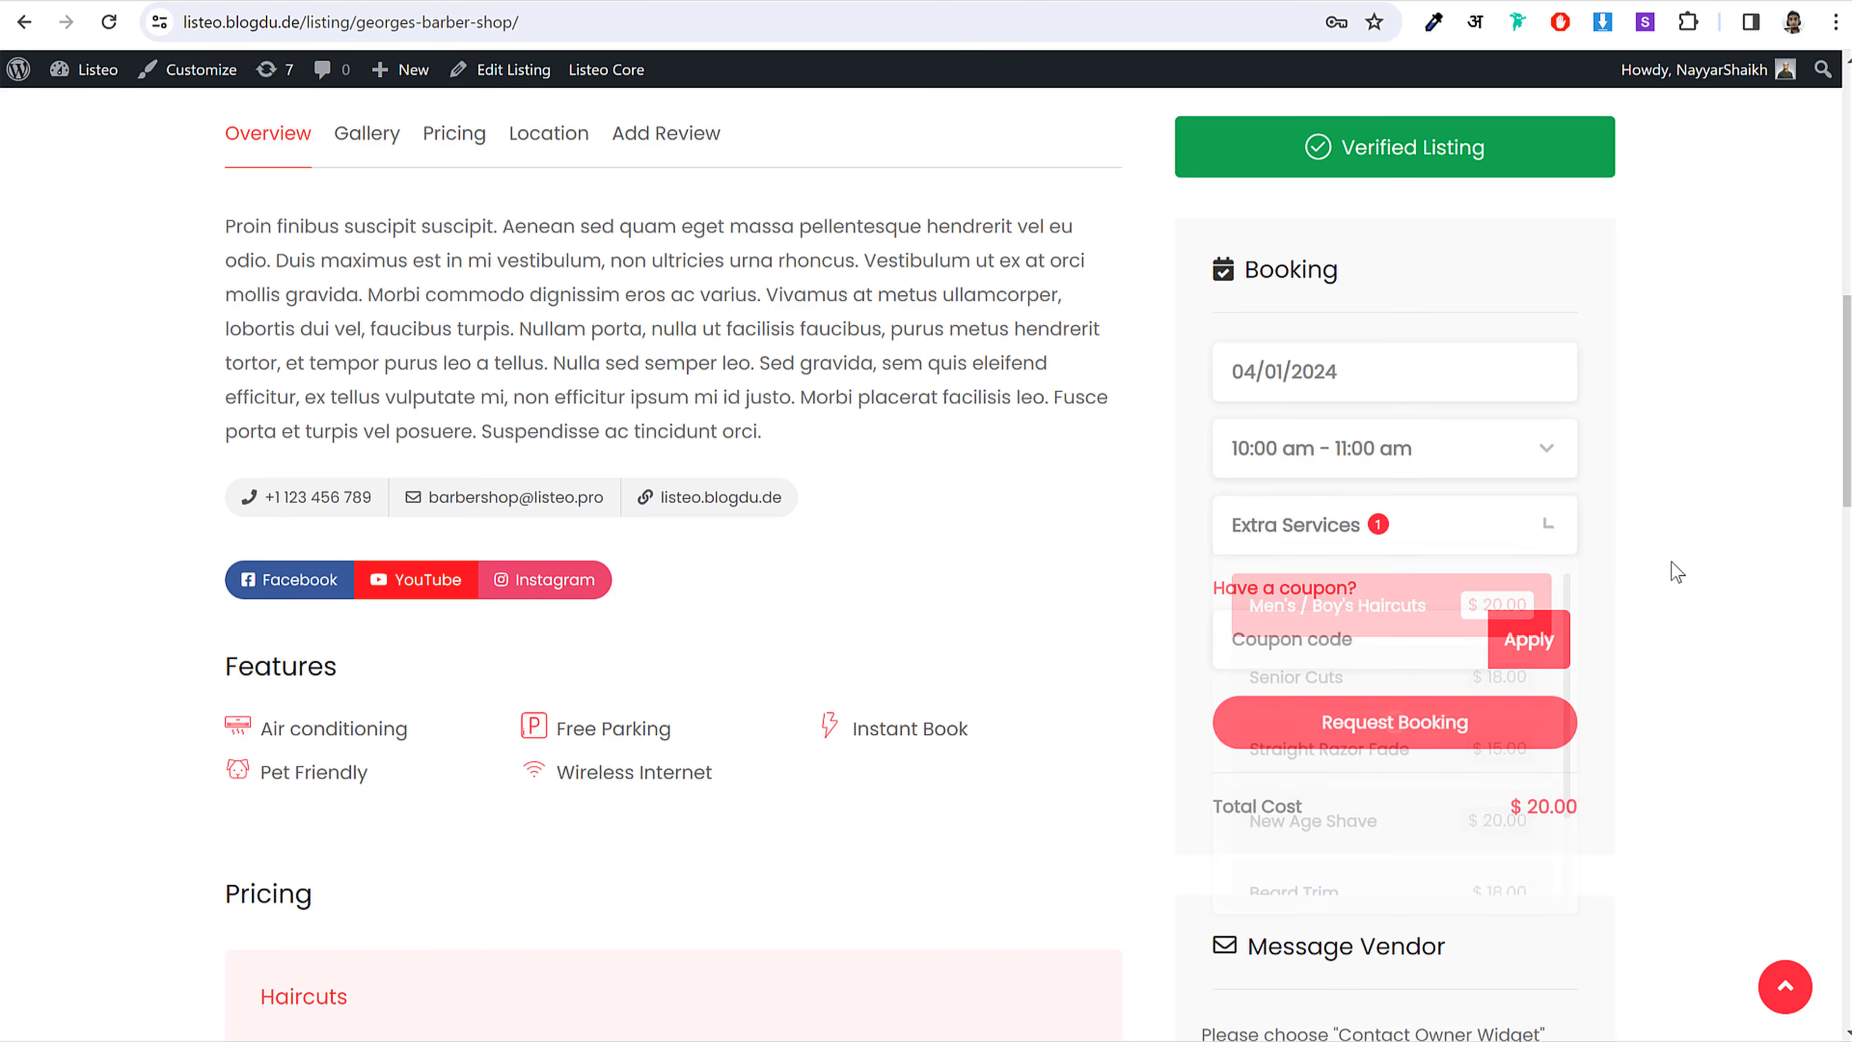
pyautogui.scroll(-1, 1677, 576)
pyautogui.click(1571, 689)
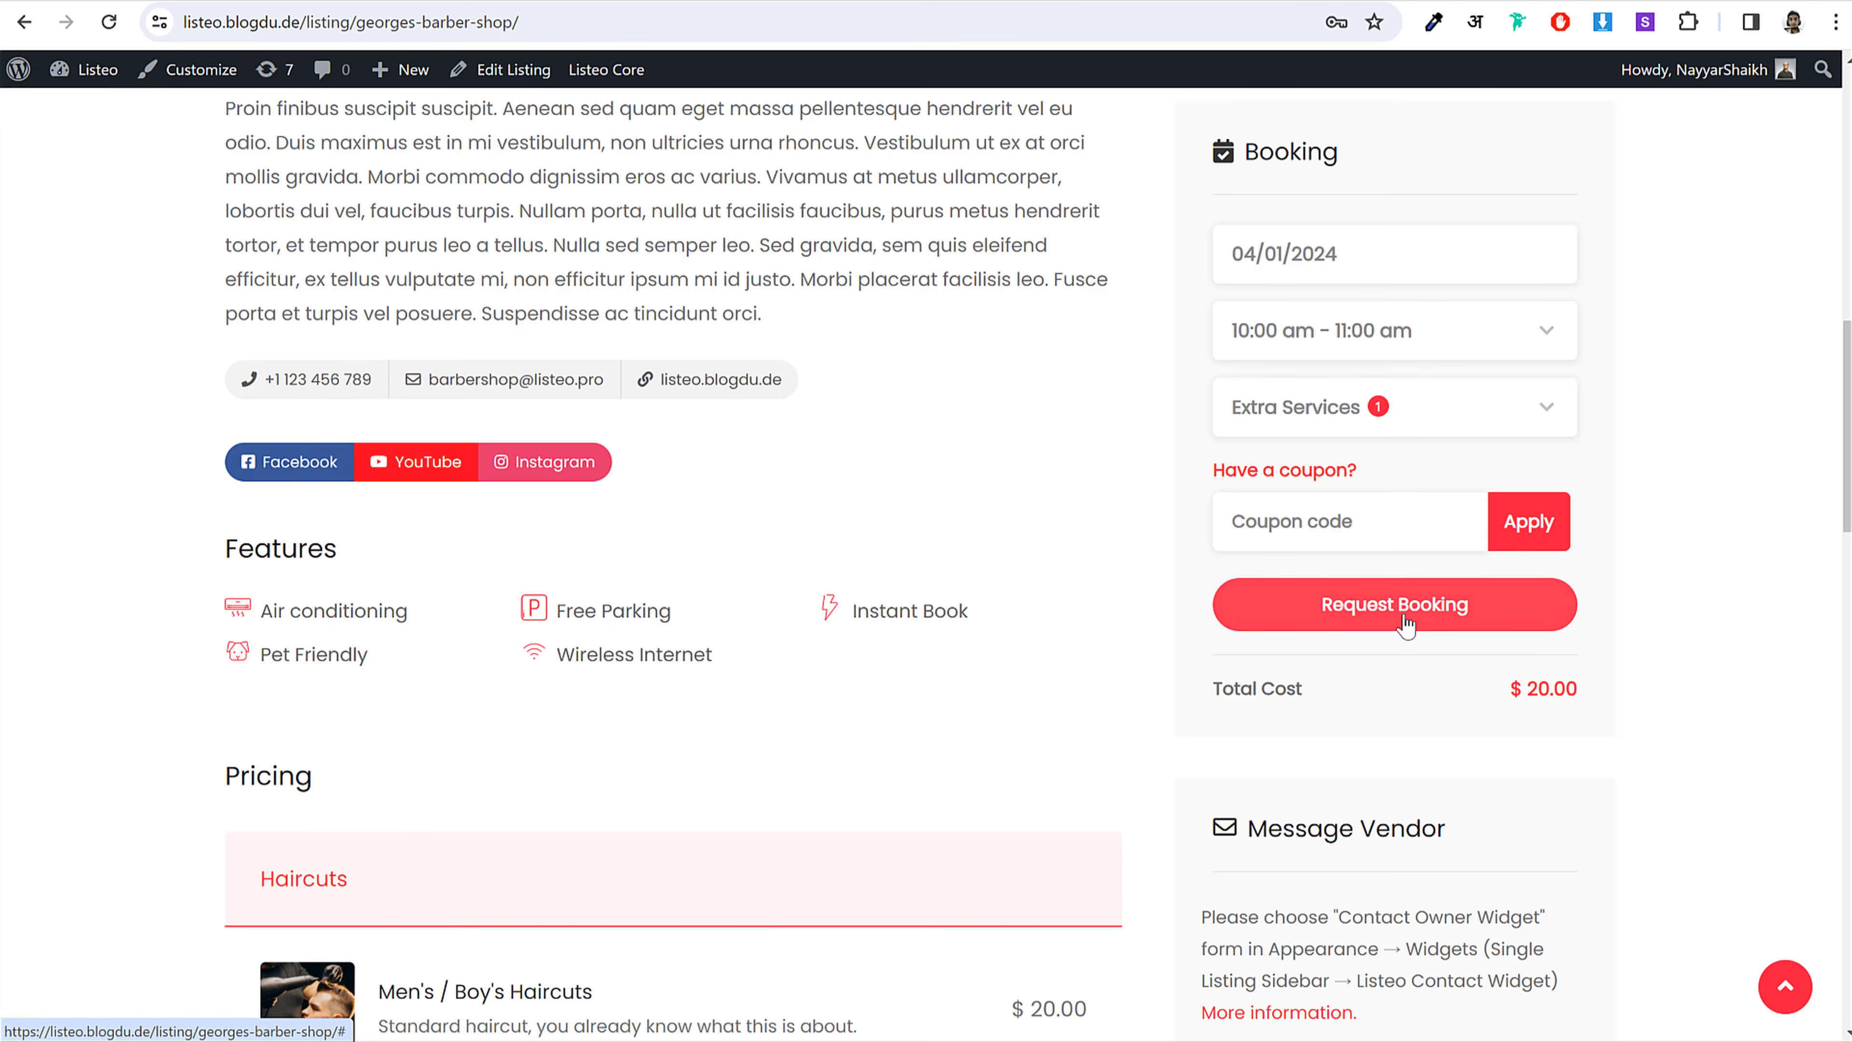
# Step: Check the booking summary and submit the booking request
pyautogui.scroll(-5, 1665, 649)
pyautogui.scroll(-4, 1340, 627)
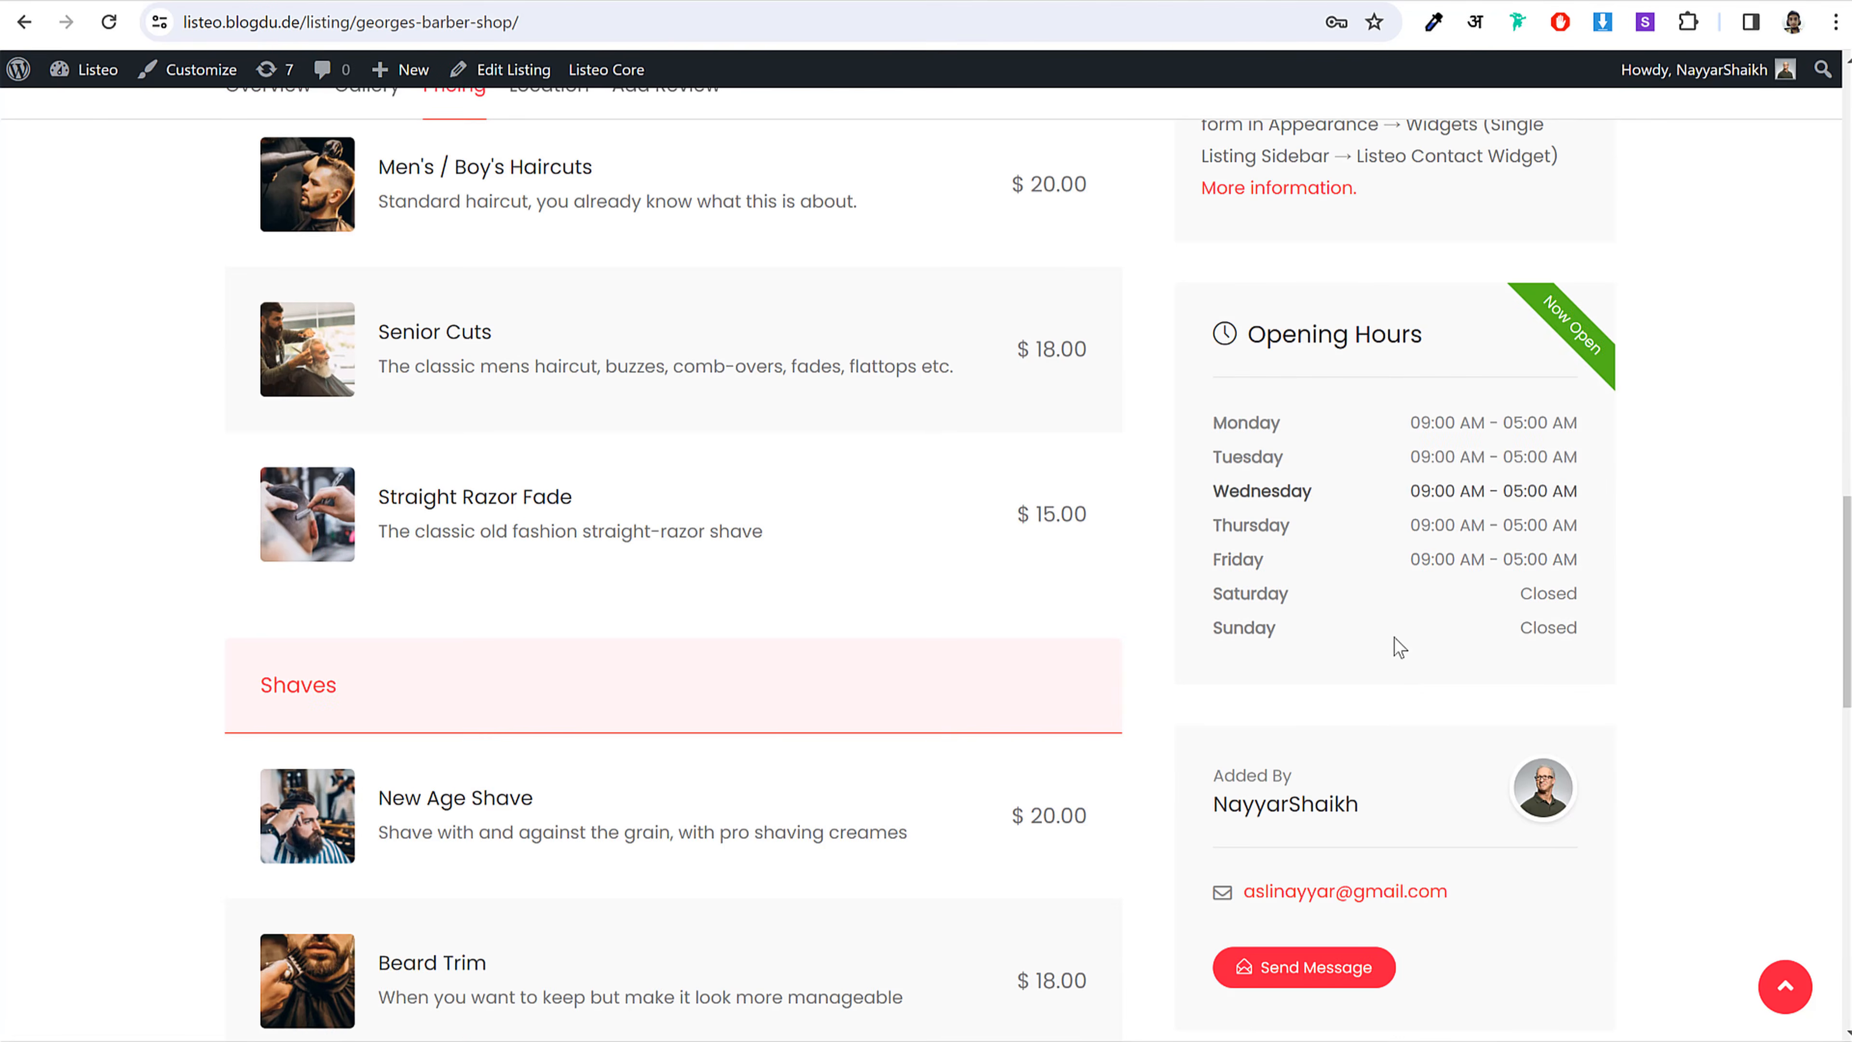
pyautogui.scroll(-4, 1446, 736)
pyautogui.scroll(10, 1452, 728)
pyautogui.scroll(3, 1453, 728)
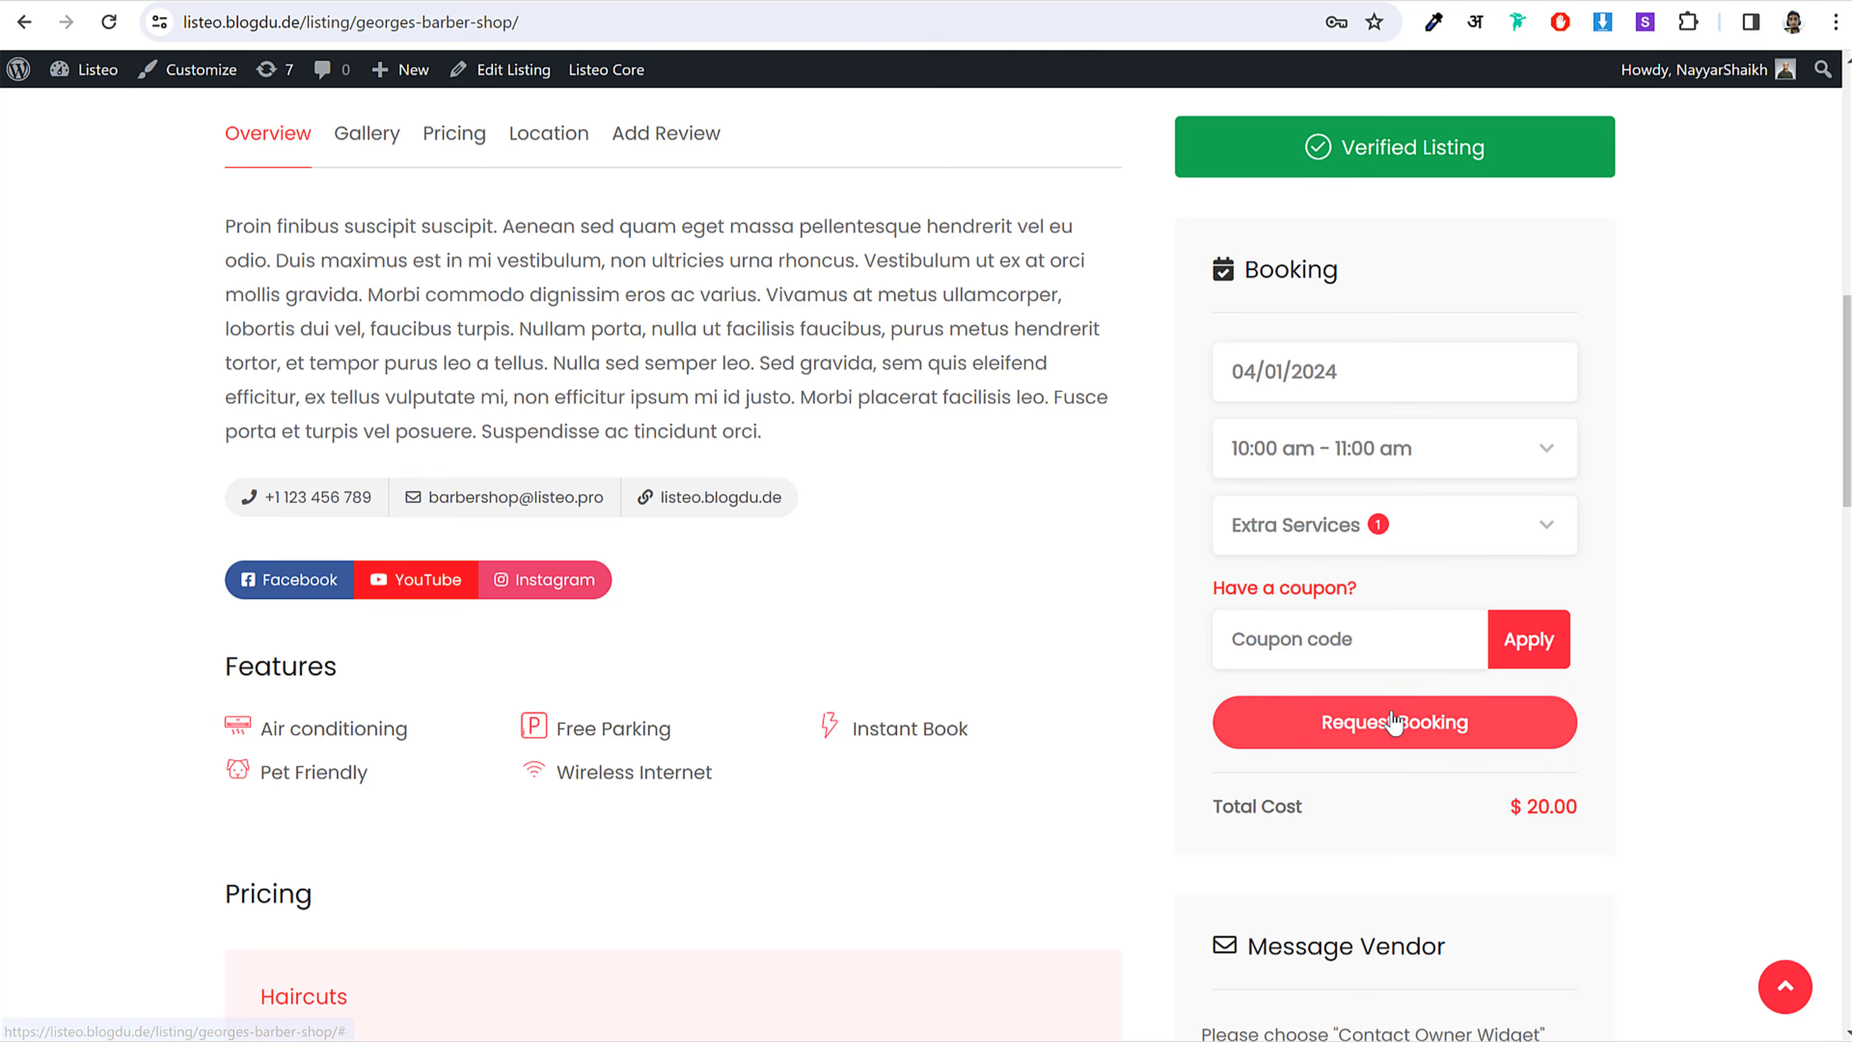
pyautogui.click(1417, 720)
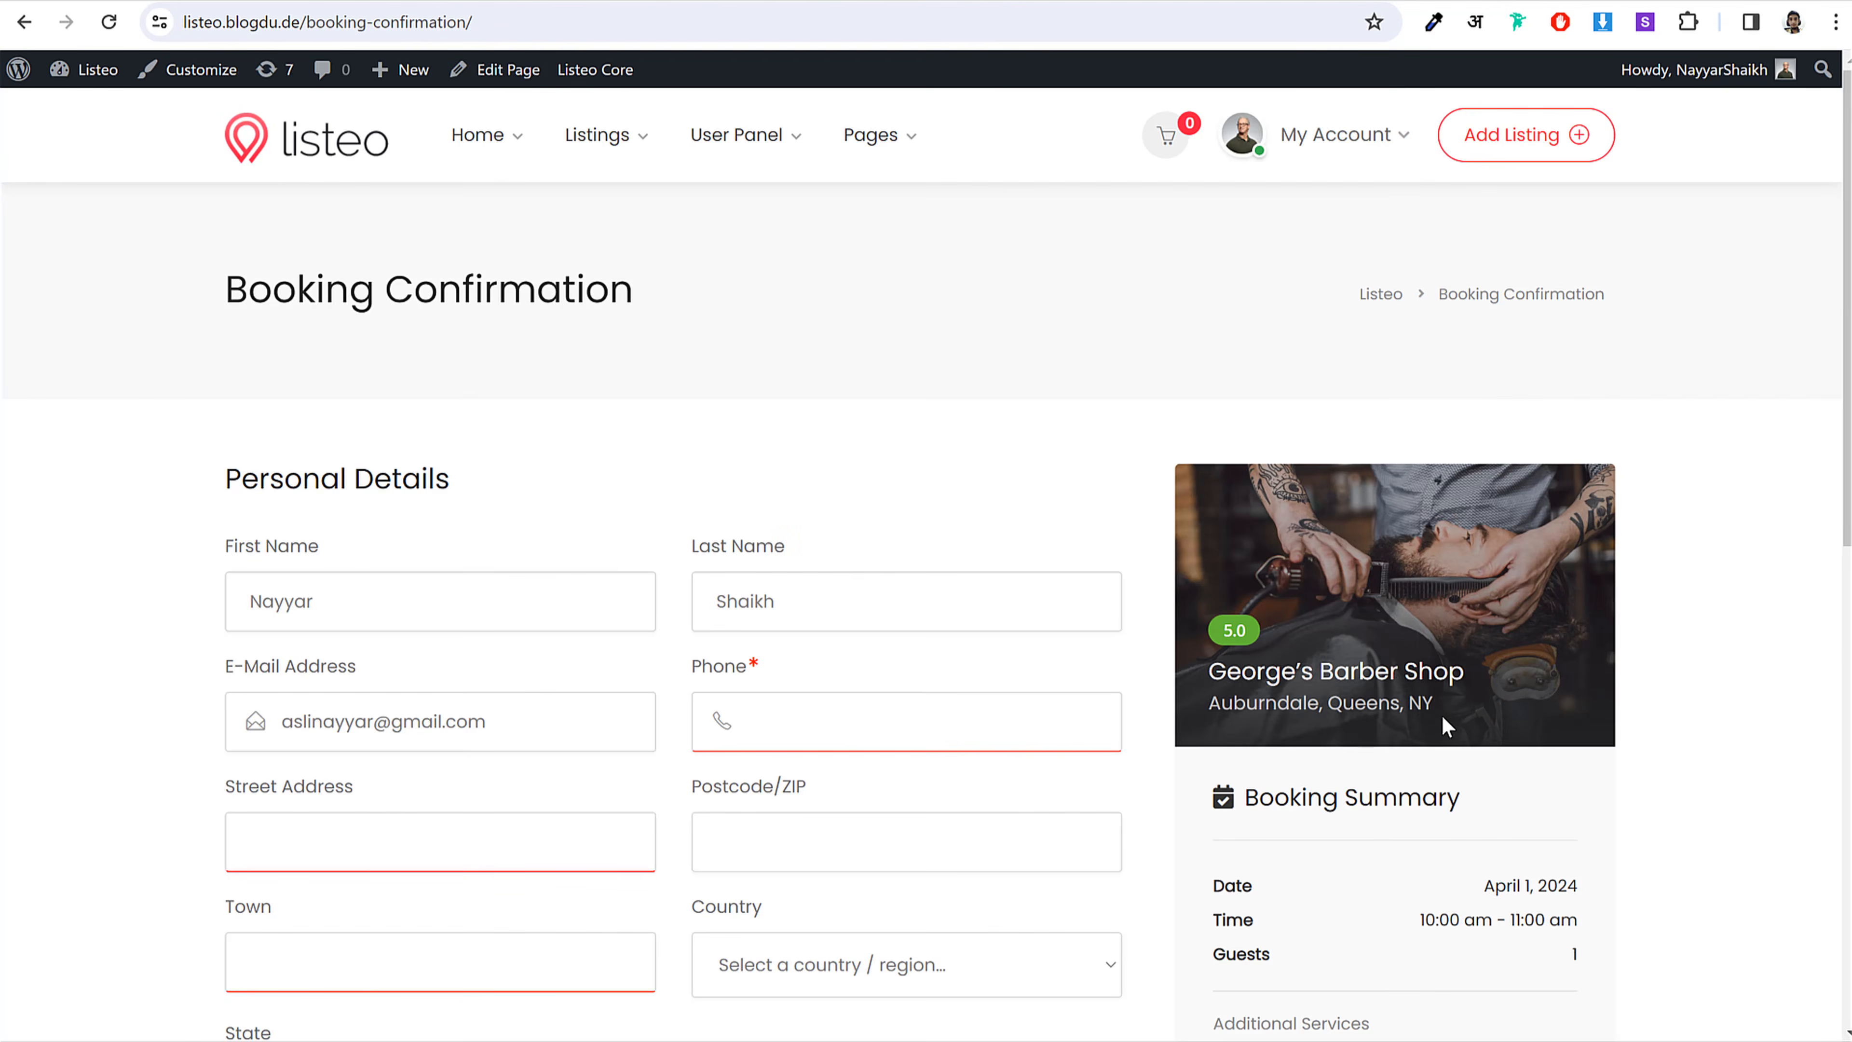
# Step: Scroll through the Booking Confirmation form and its booking summary
pyautogui.scroll(-5, 1417, 719)
pyautogui.scroll(-2, 604, 835)
pyautogui.scroll(7, 504, 777)
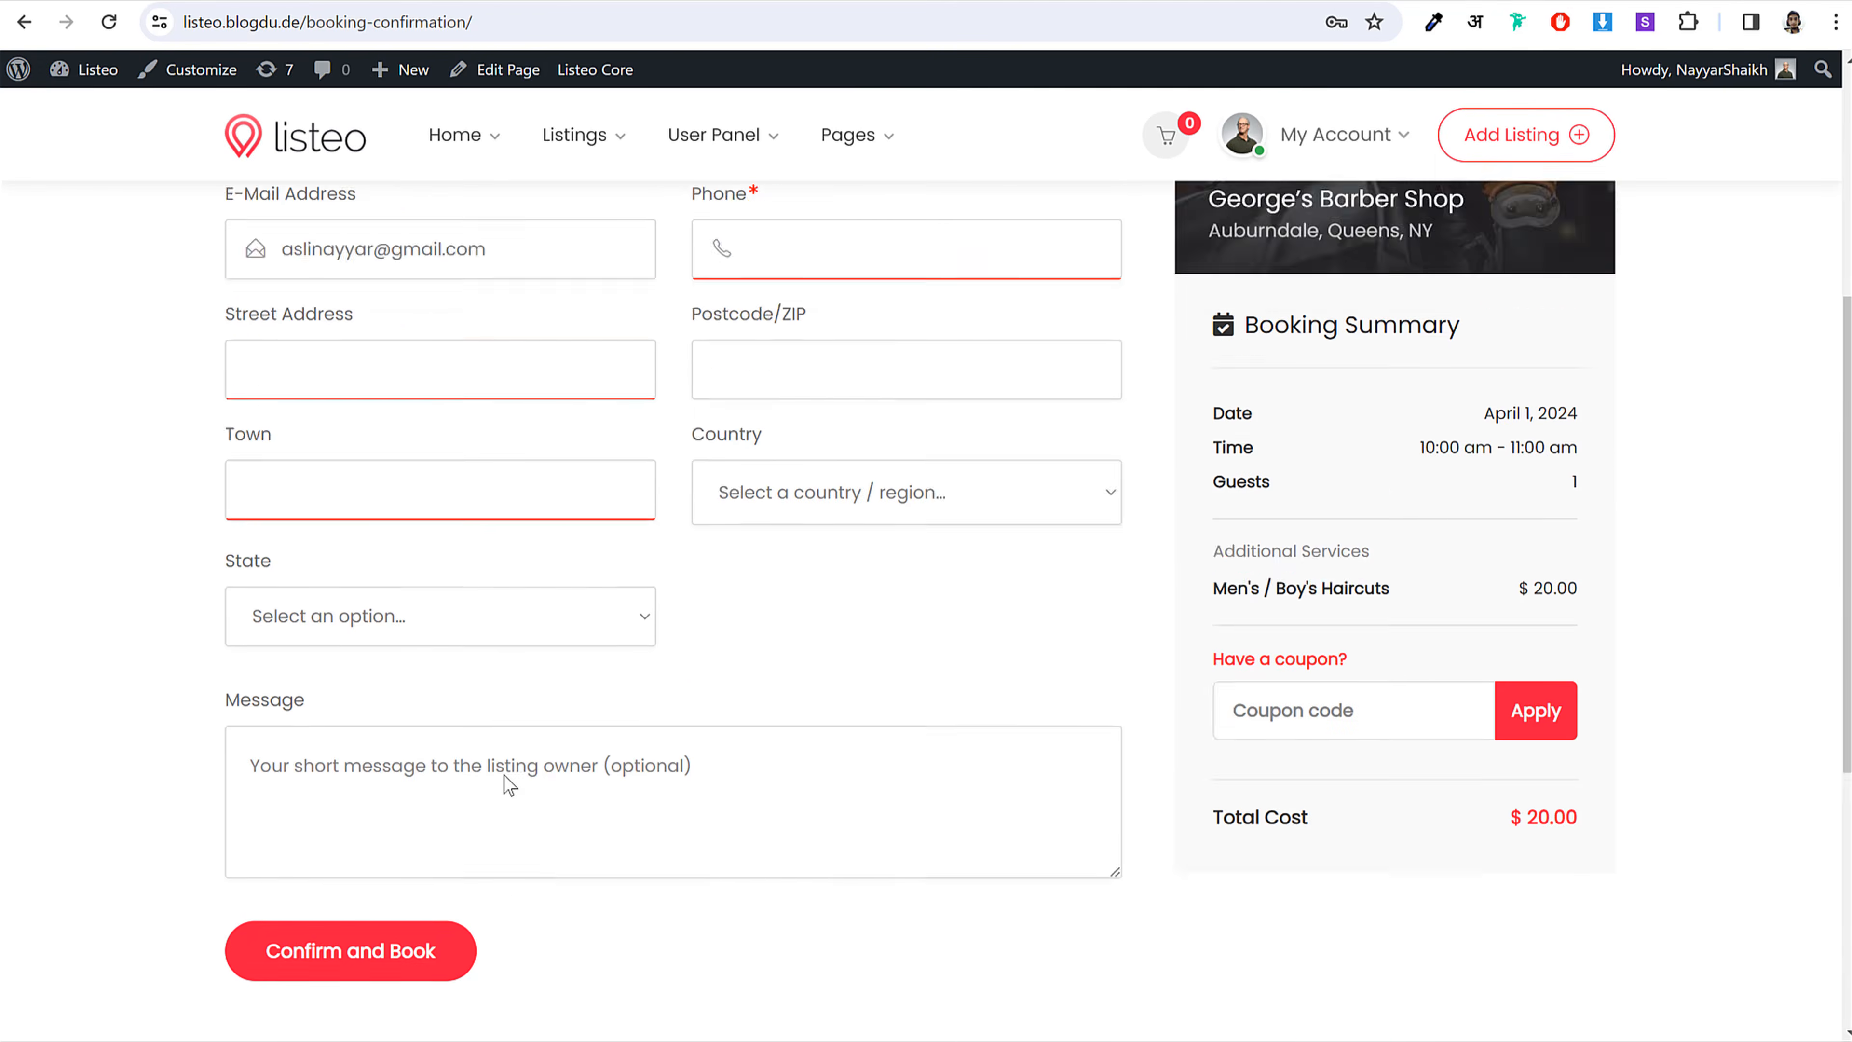
pyautogui.scroll(-5, 1506, 784)
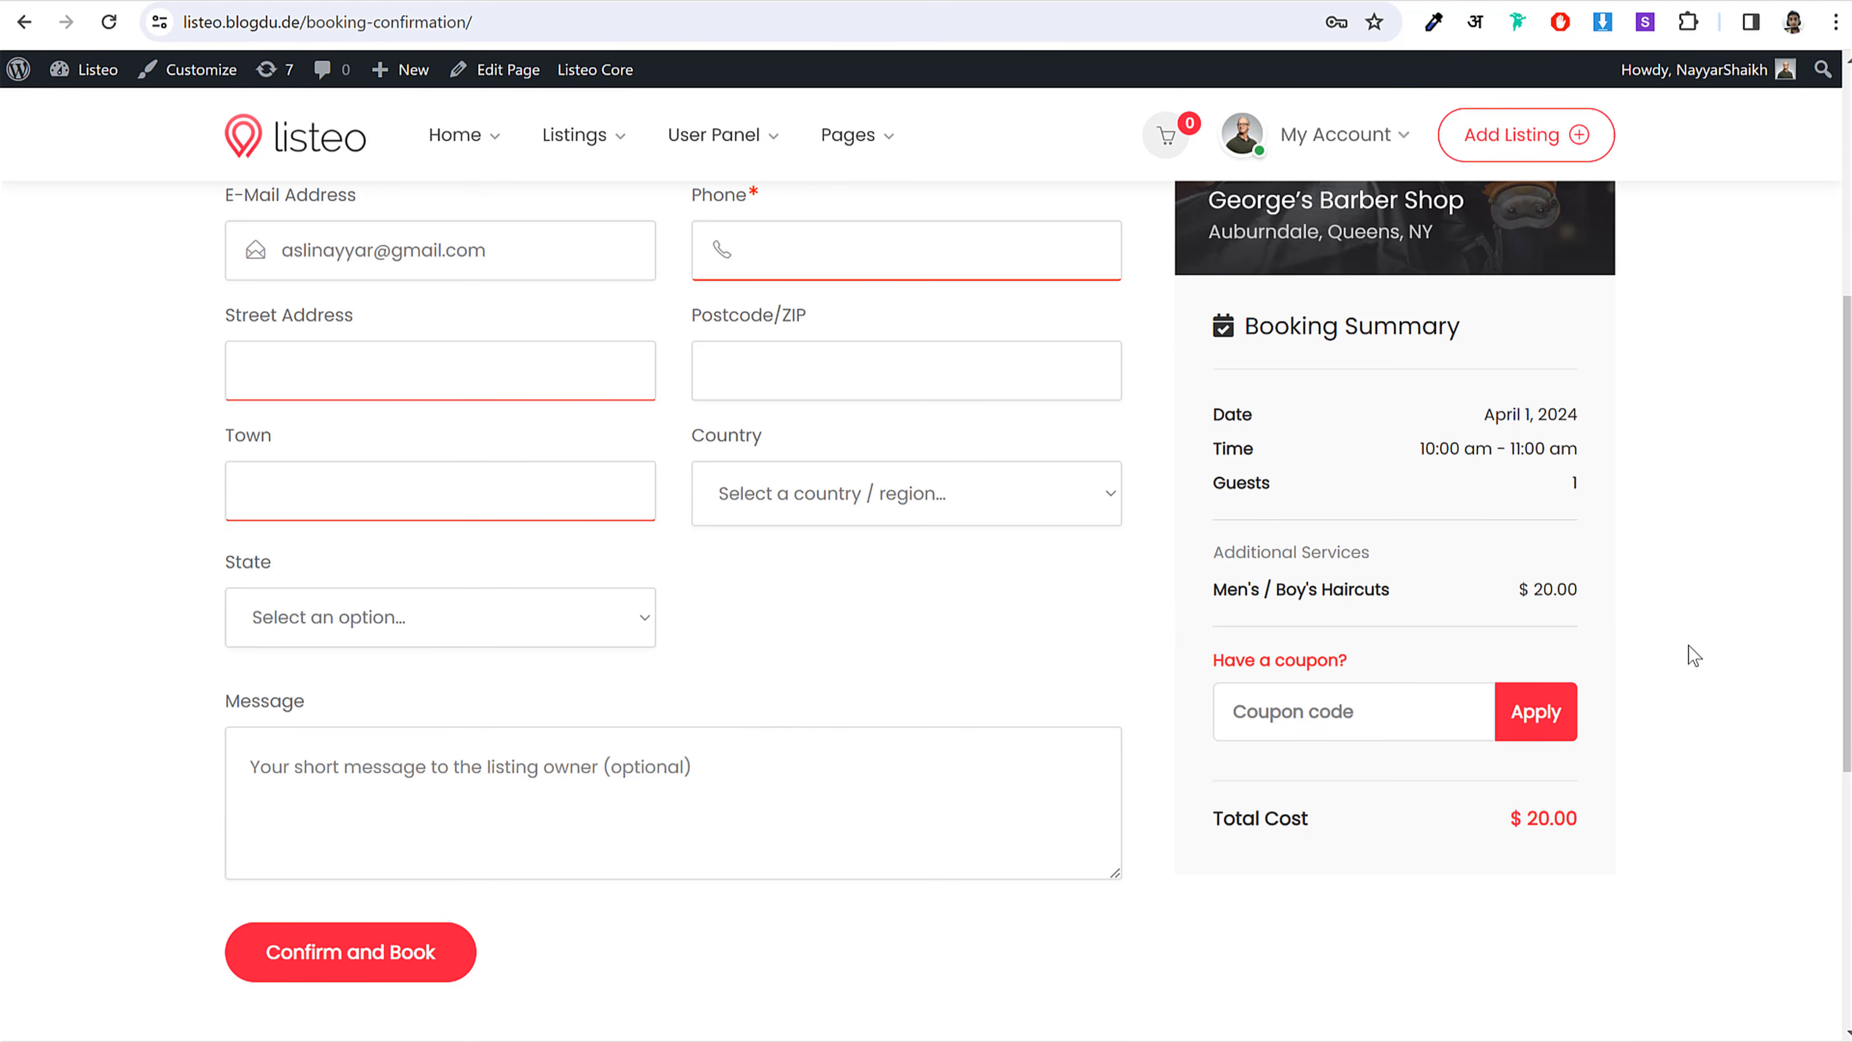
pyautogui.scroll(5, 1689, 646)
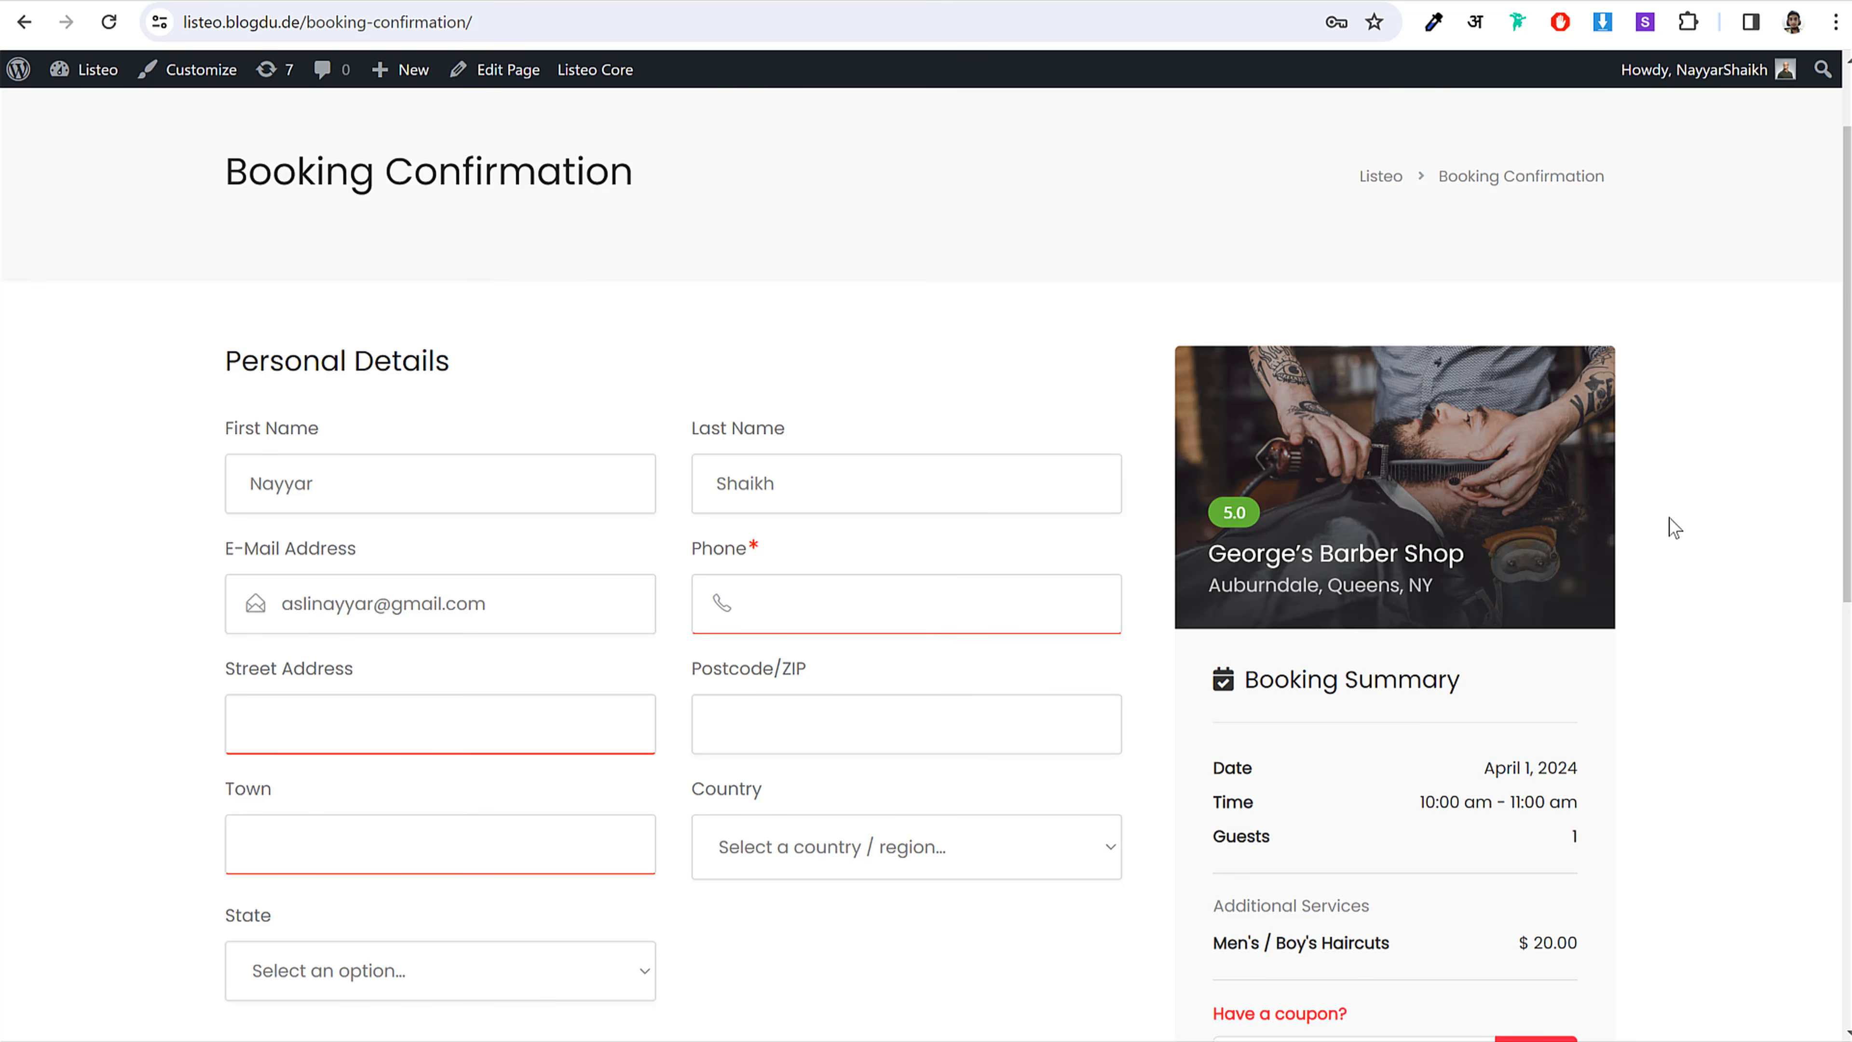
pyautogui.scroll(-3, 247, 434)
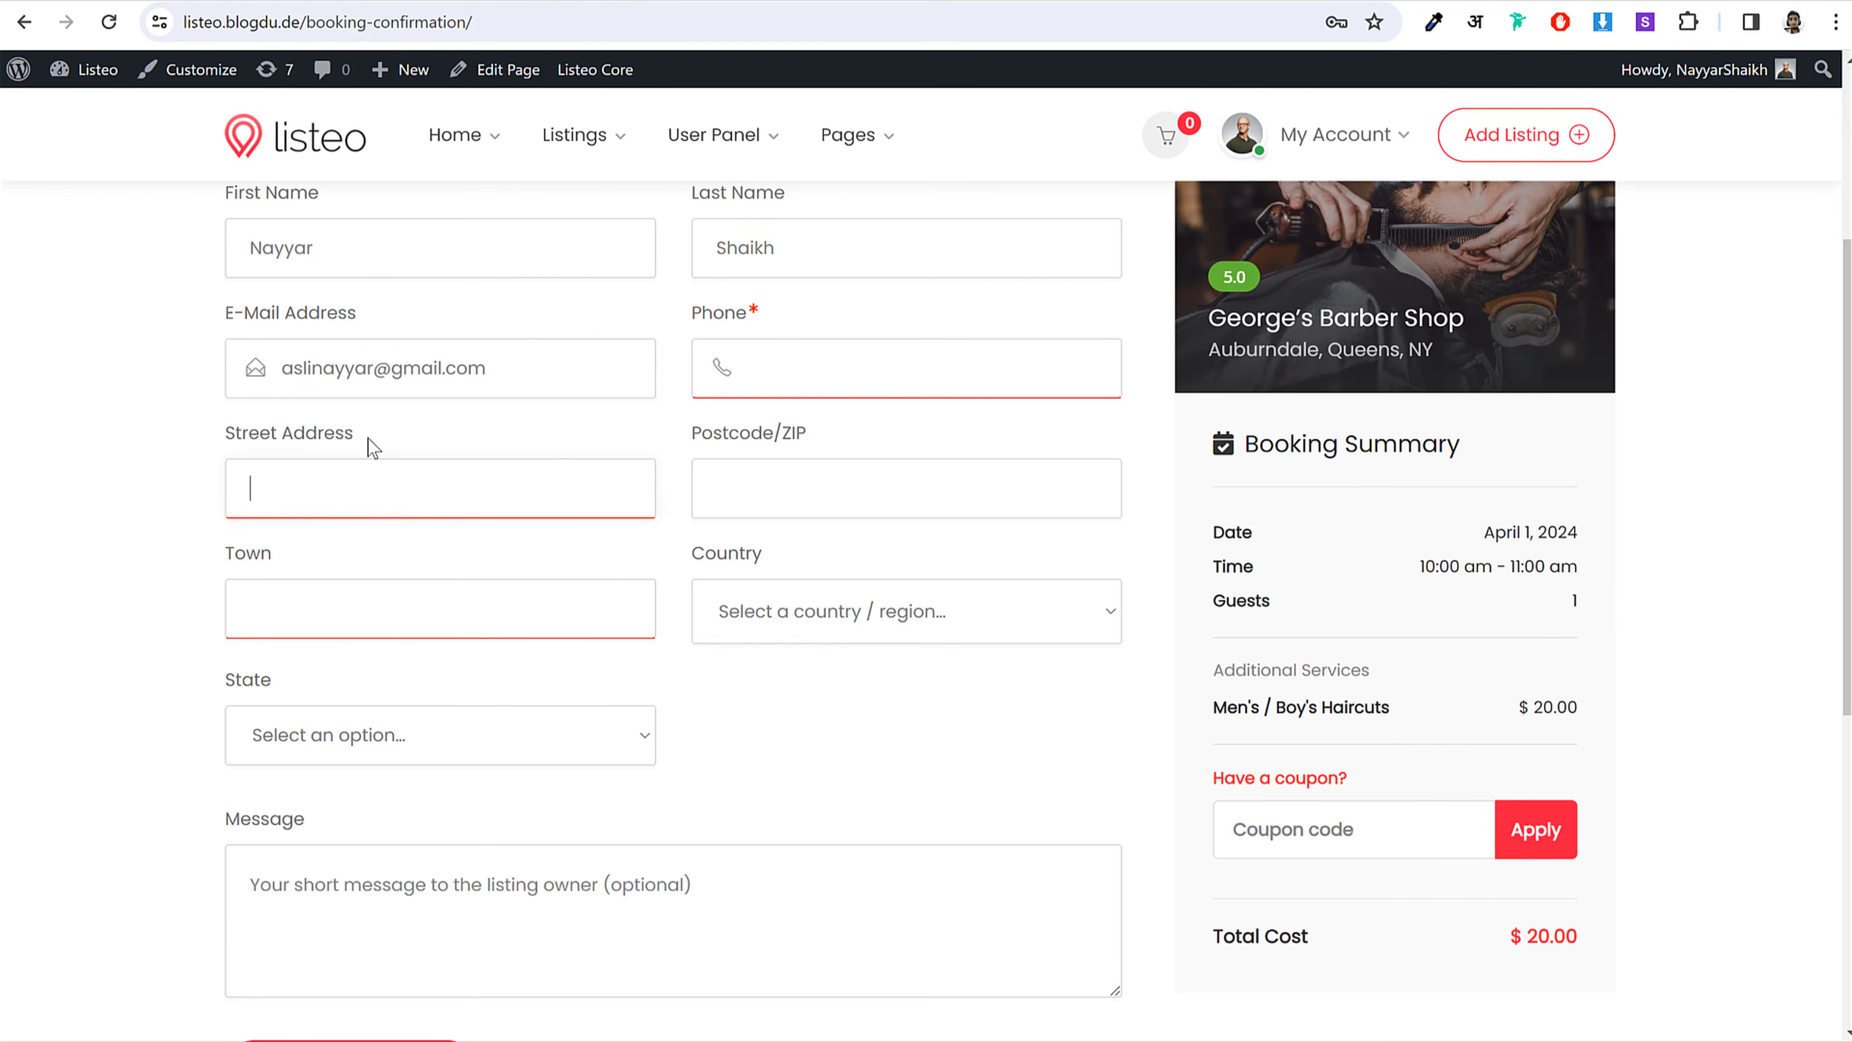
pyautogui.scroll(5, 1662, 552)
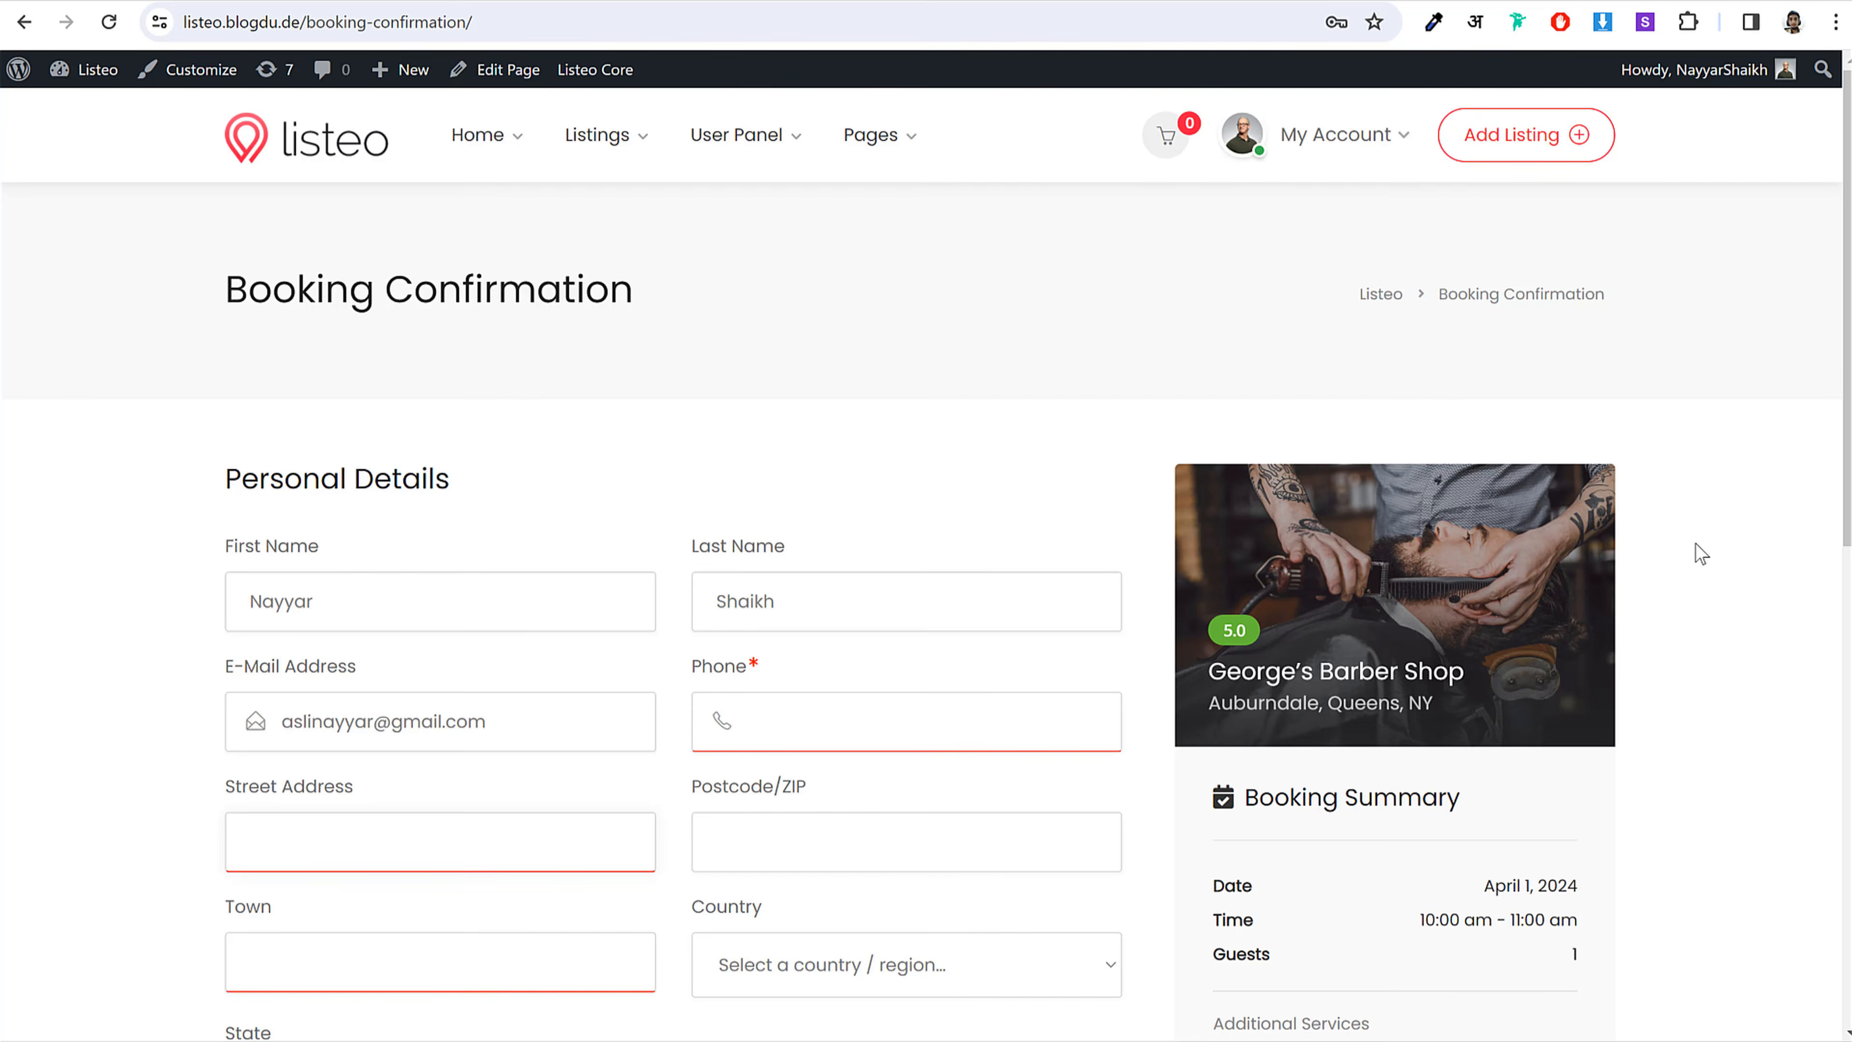
pyautogui.scroll(-5, 1699, 555)
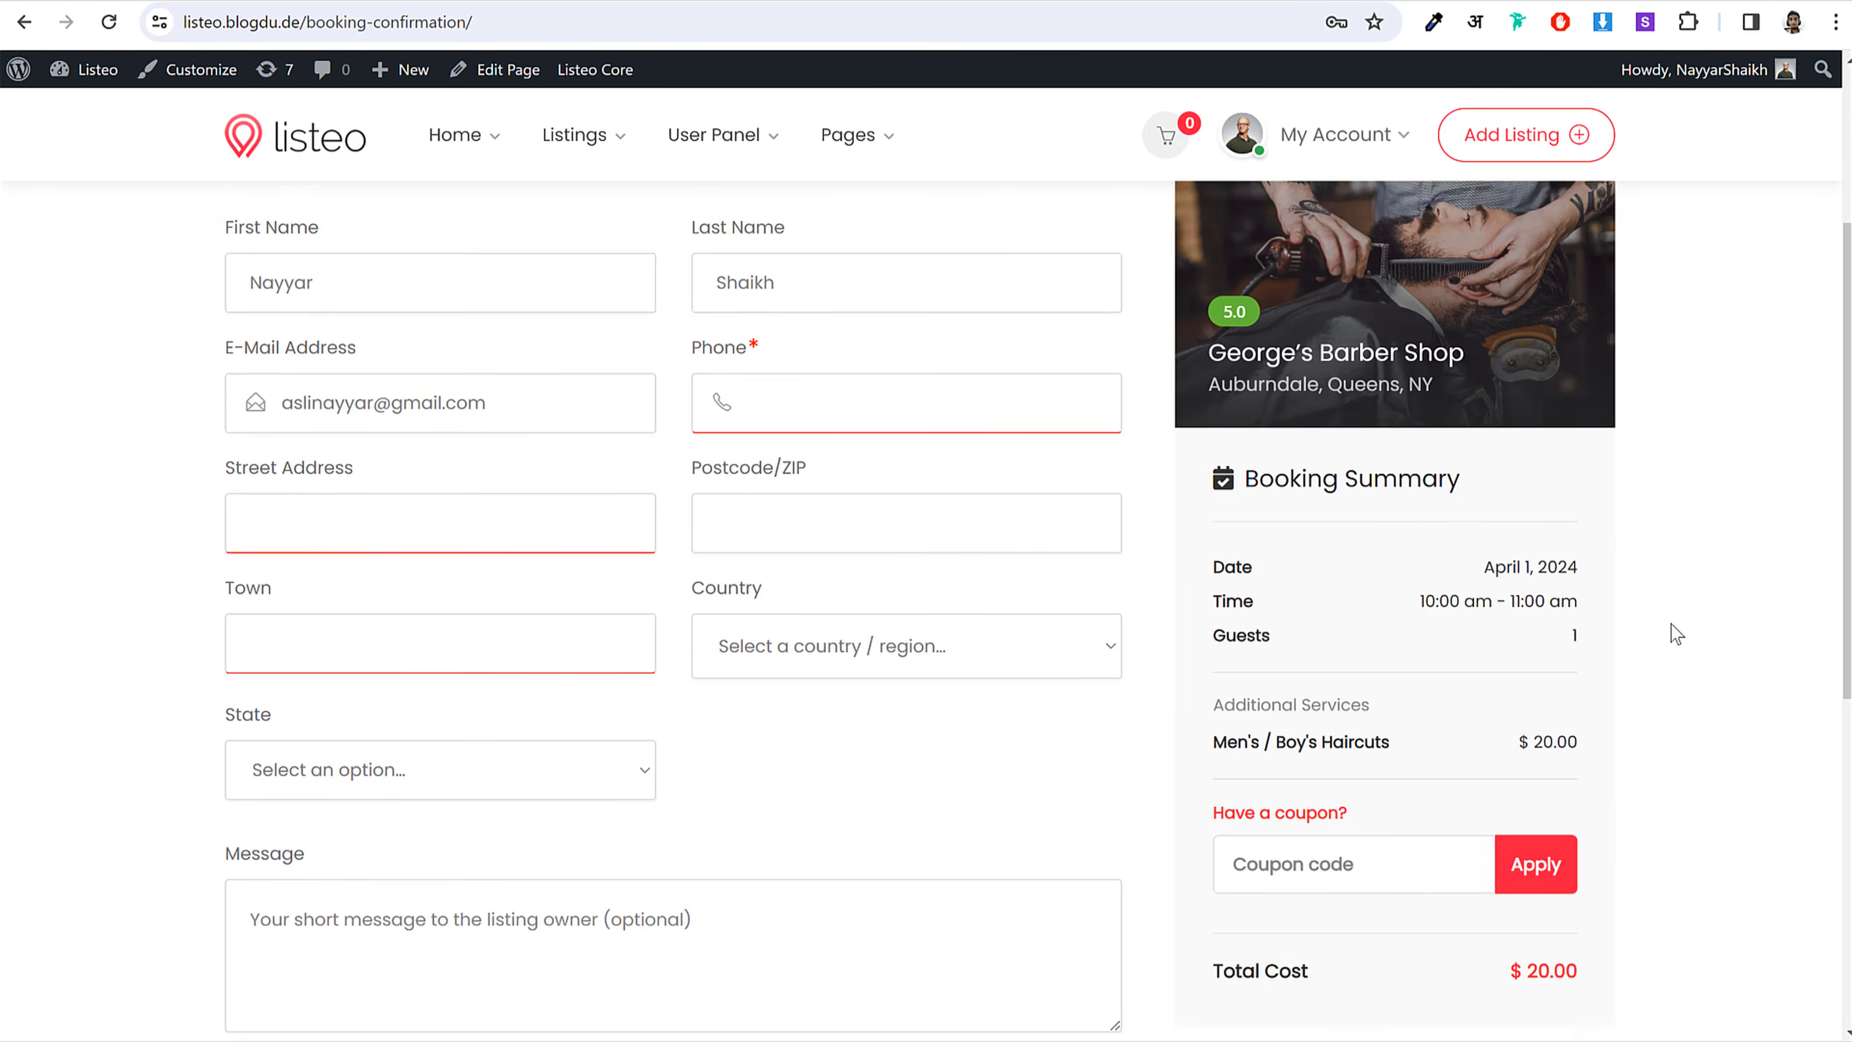
pyautogui.scroll(5, 1674, 632)
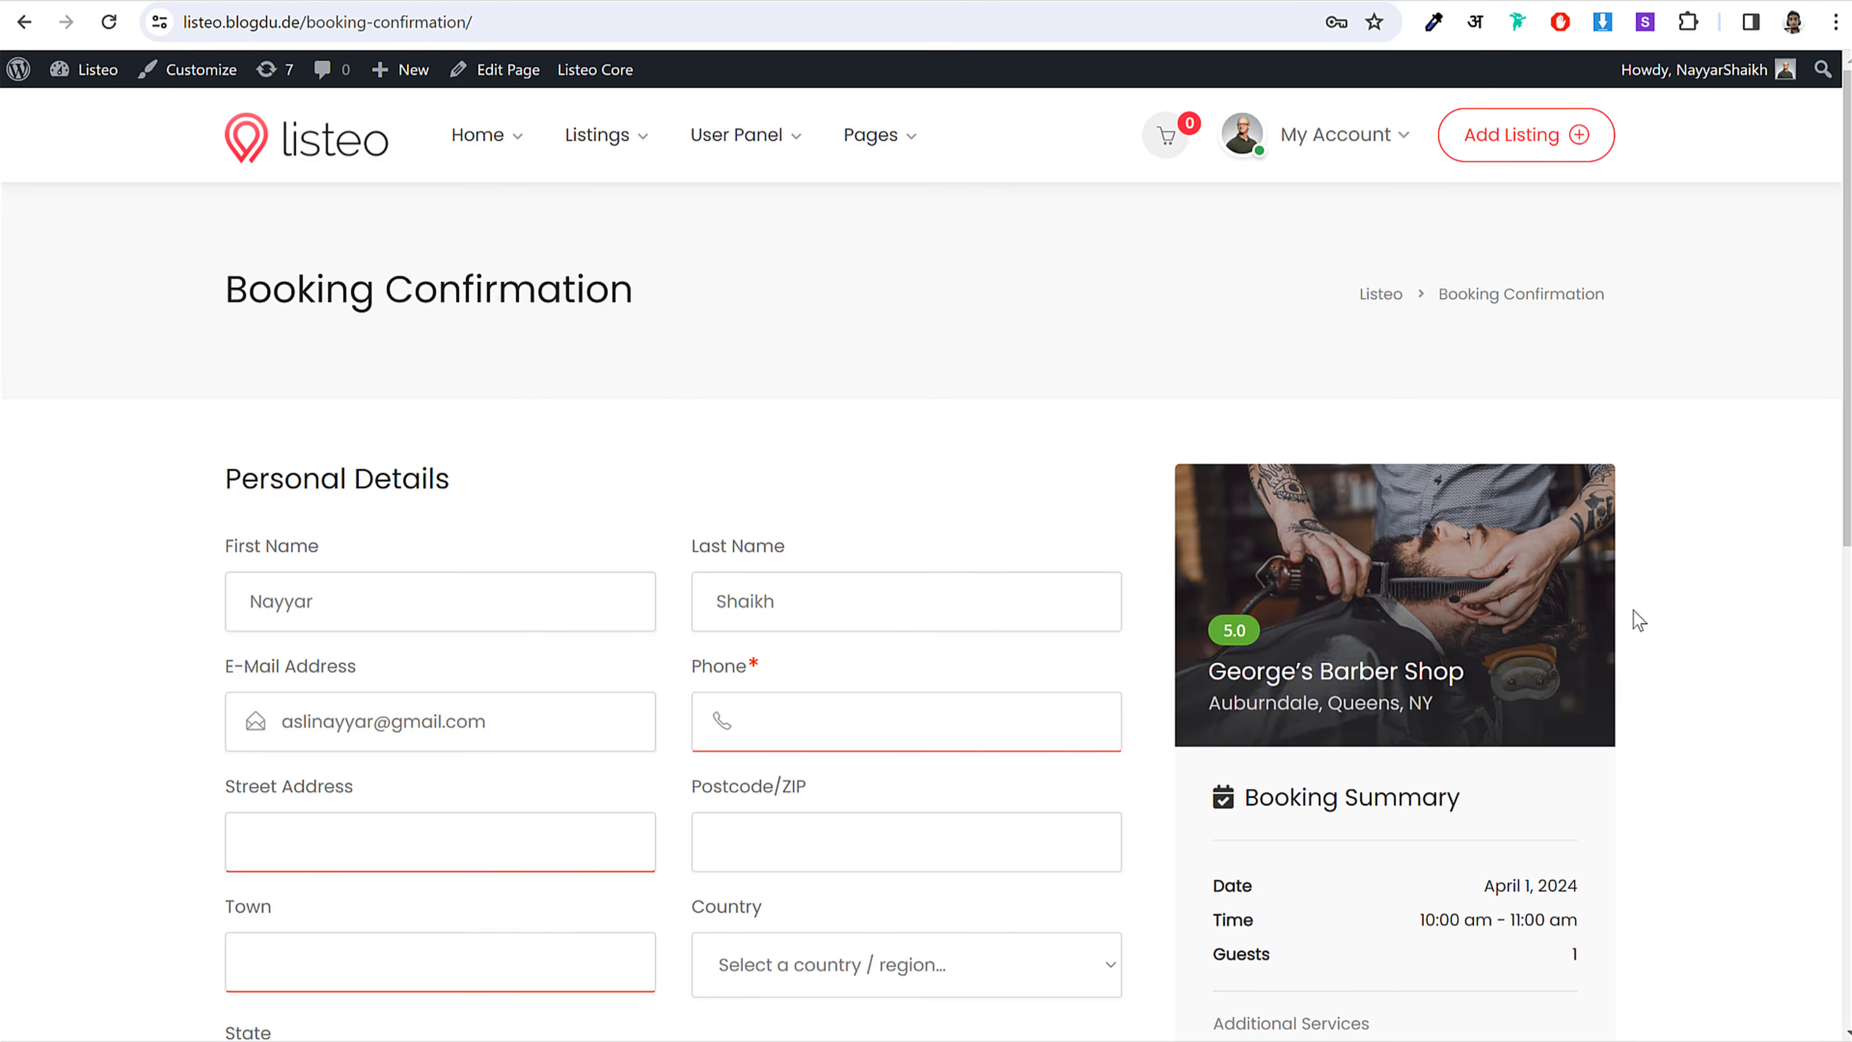
pyautogui.scroll(-2, 1677, 613)
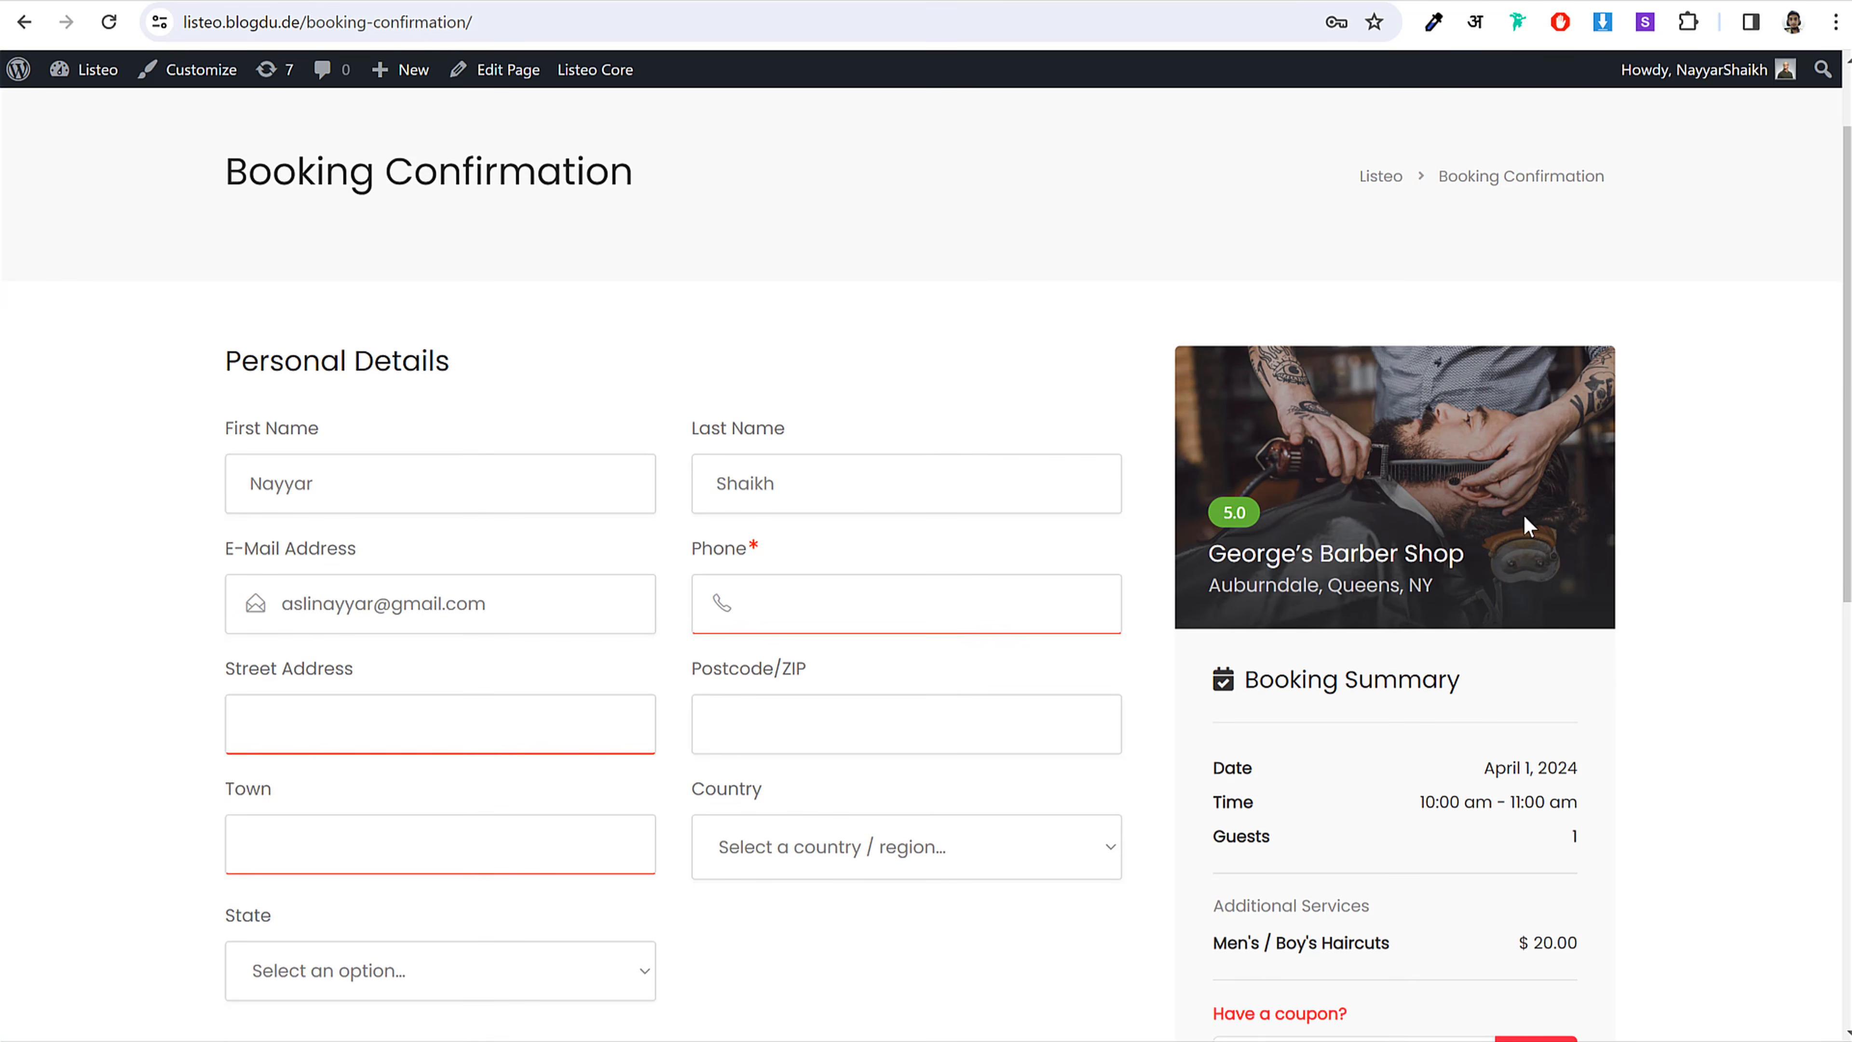
pyautogui.scroll(-2, 1579, 552)
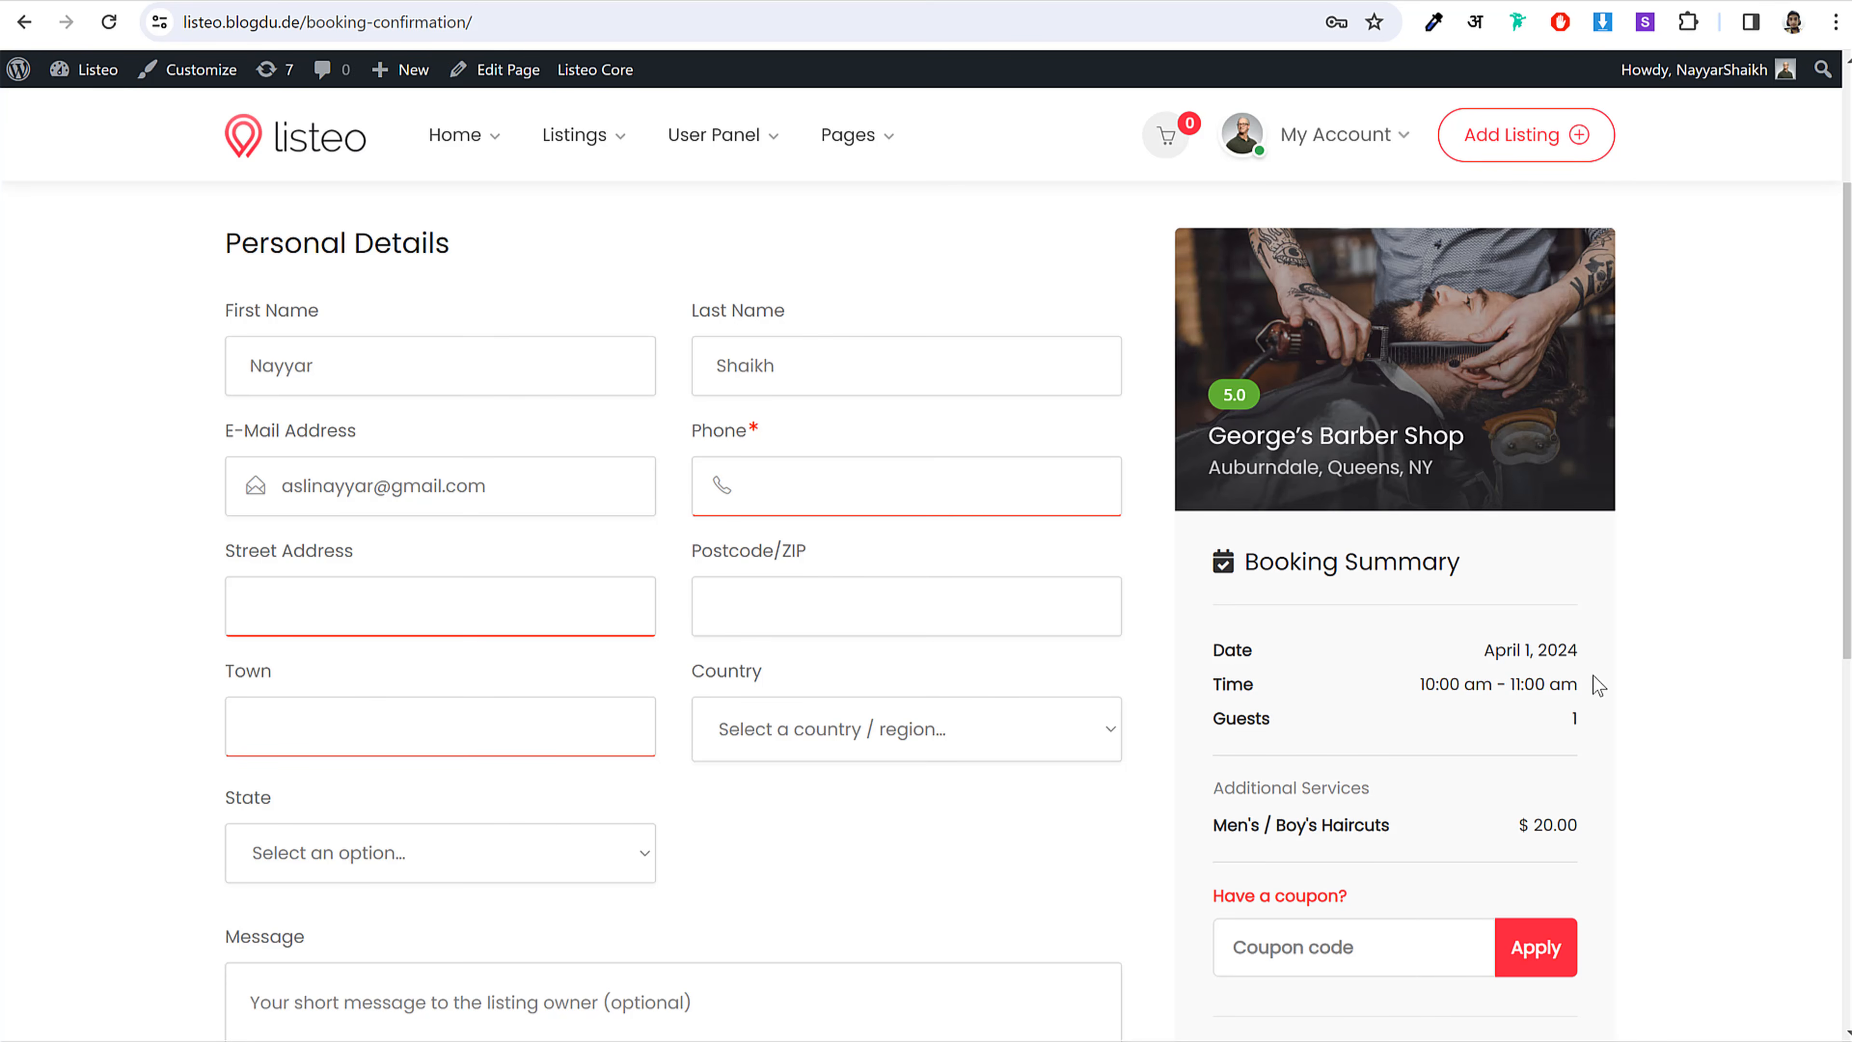
# Step: Highlight the haircut service name in the summary, then go back to the home page
pyautogui.moveTo(1596, 830); pyautogui.dragTo(1306, 824)
pyautogui.click(1407, 815)
pyautogui.scroll(3, 1661, 657)
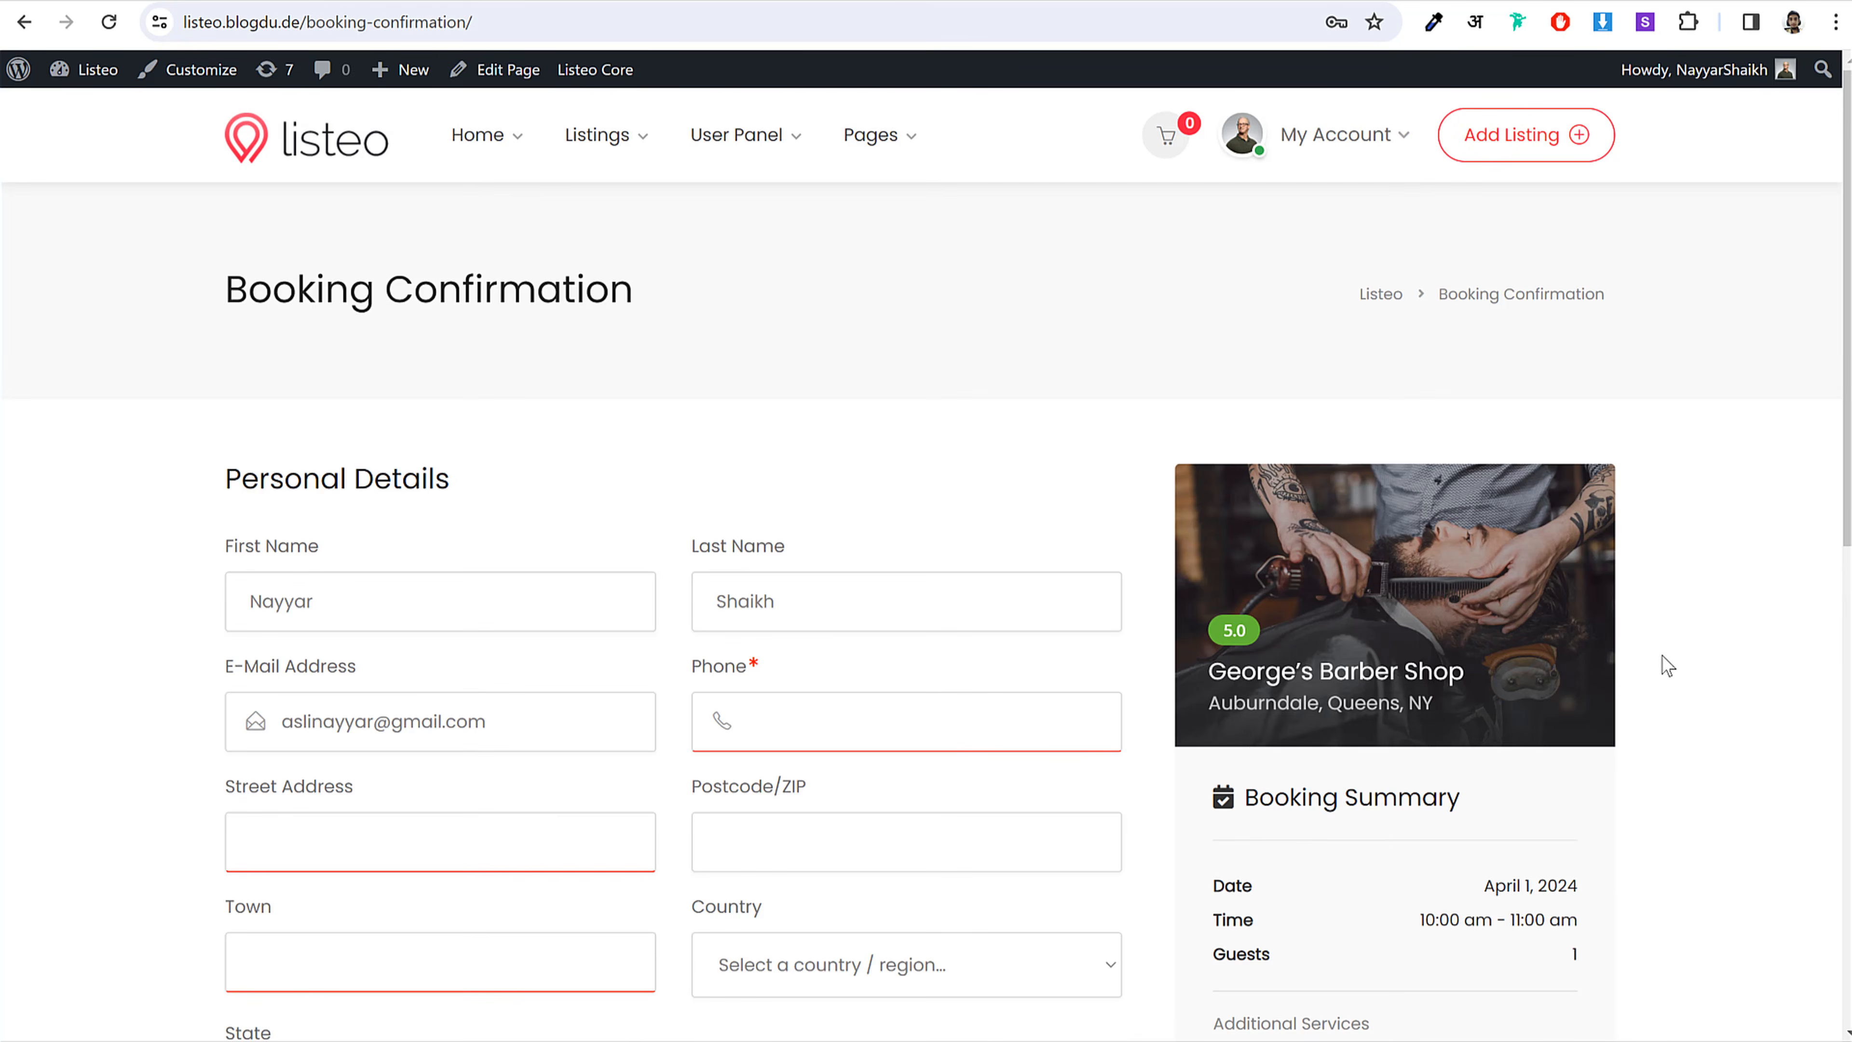
pyautogui.scroll(-10, 1666, 665)
pyautogui.scroll(10, 1666, 668)
pyautogui.click(351, 165)
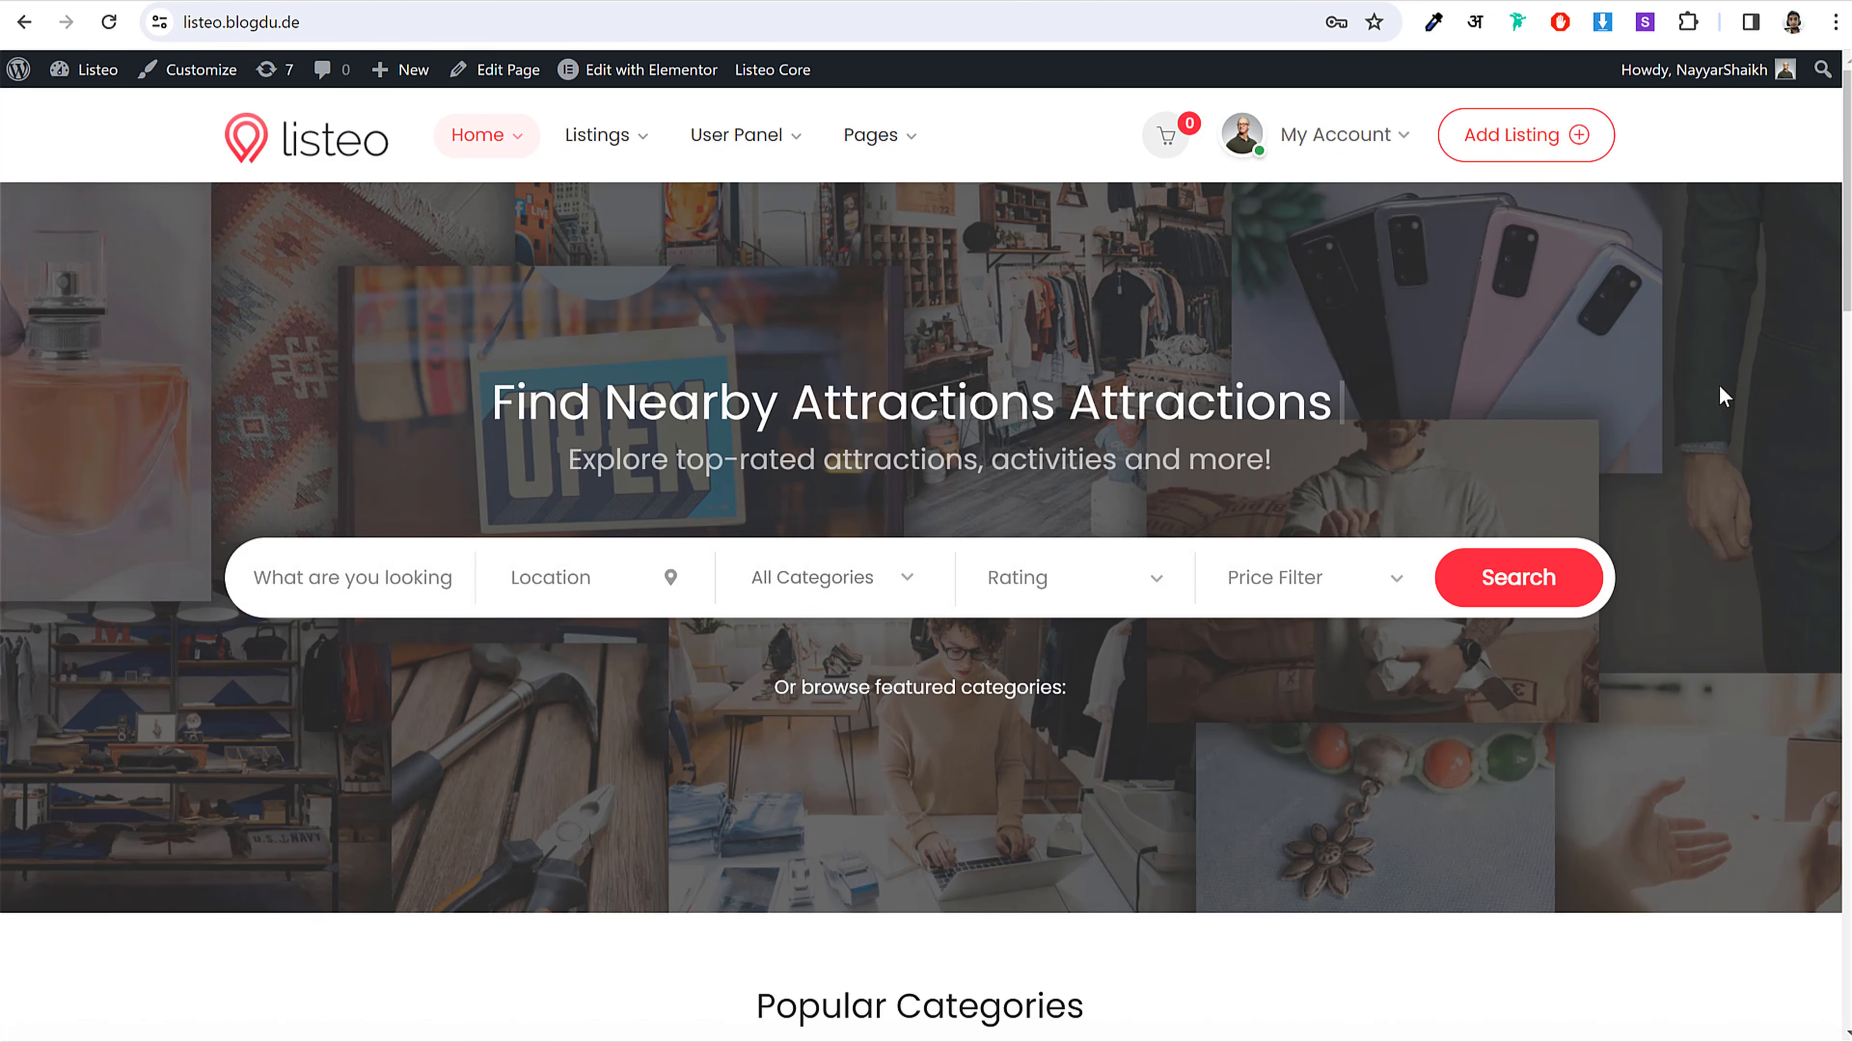
pyautogui.scroll(-10, 1732, 396)
pyautogui.scroll(-10, 1735, 377)
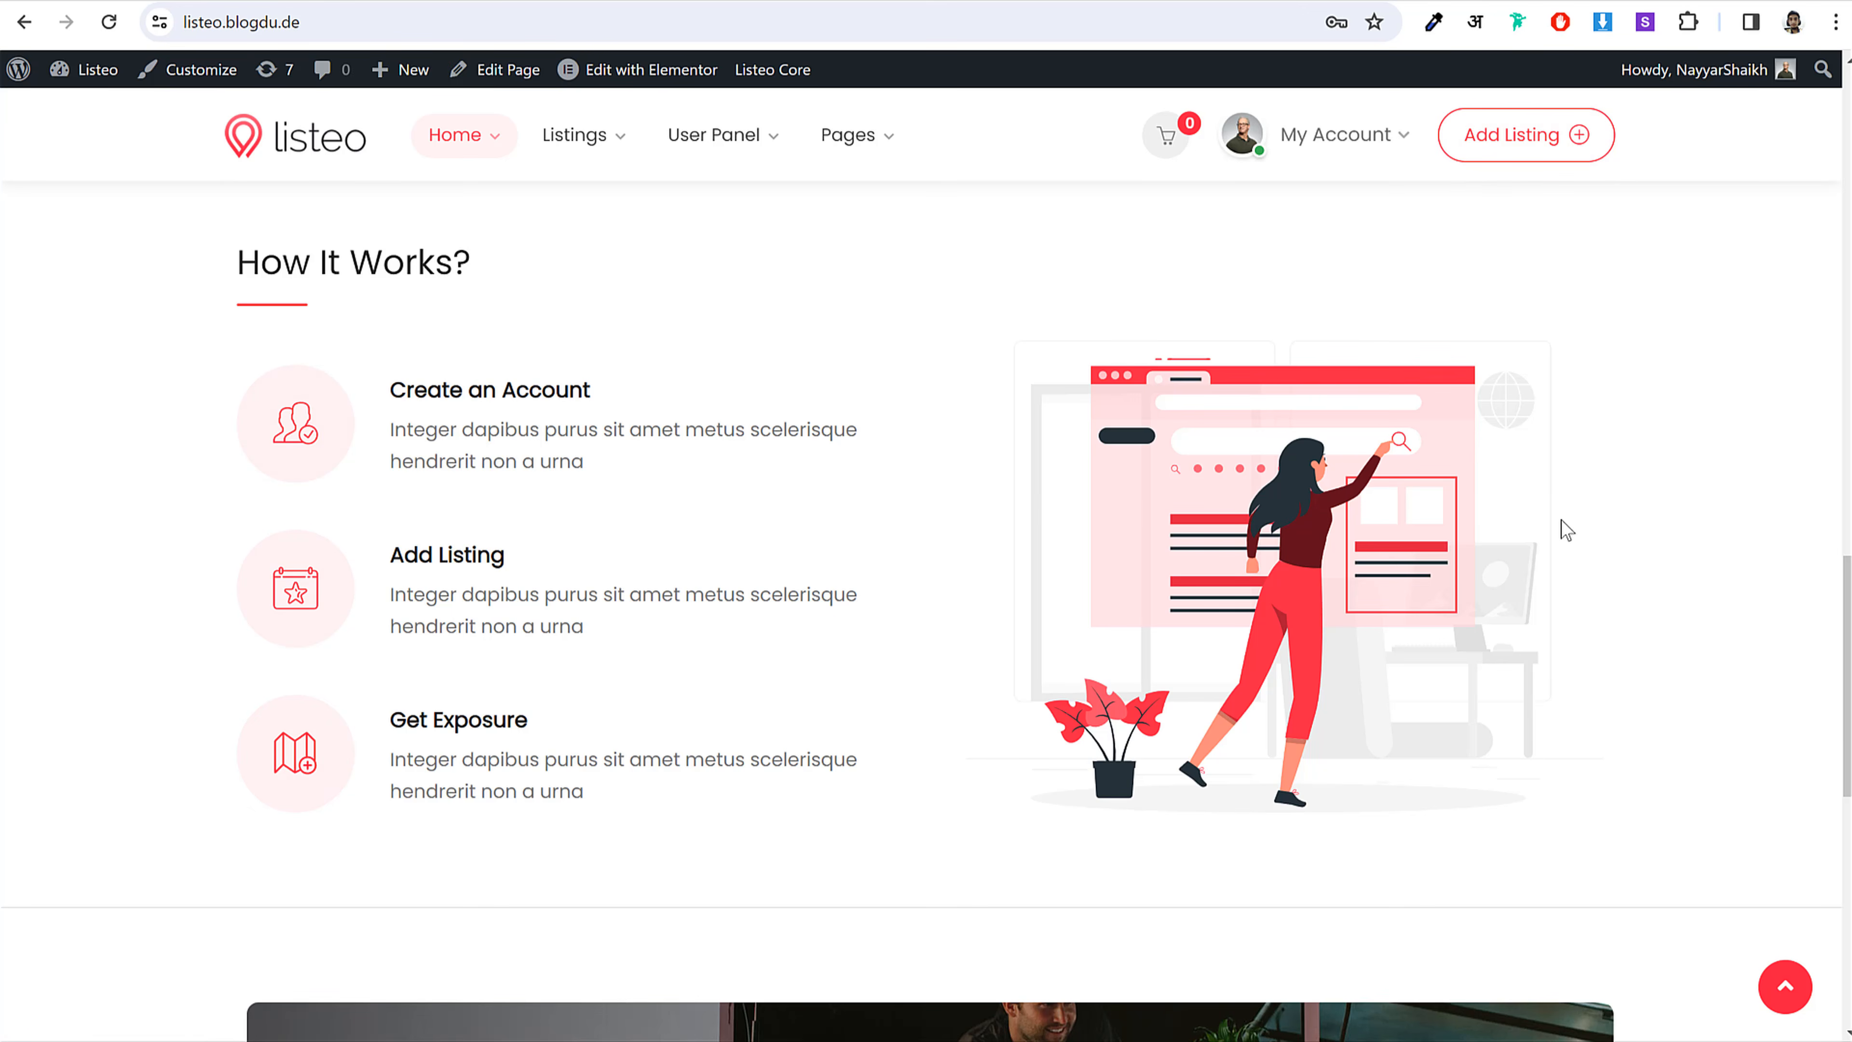
pyautogui.scroll(-8, 1567, 536)
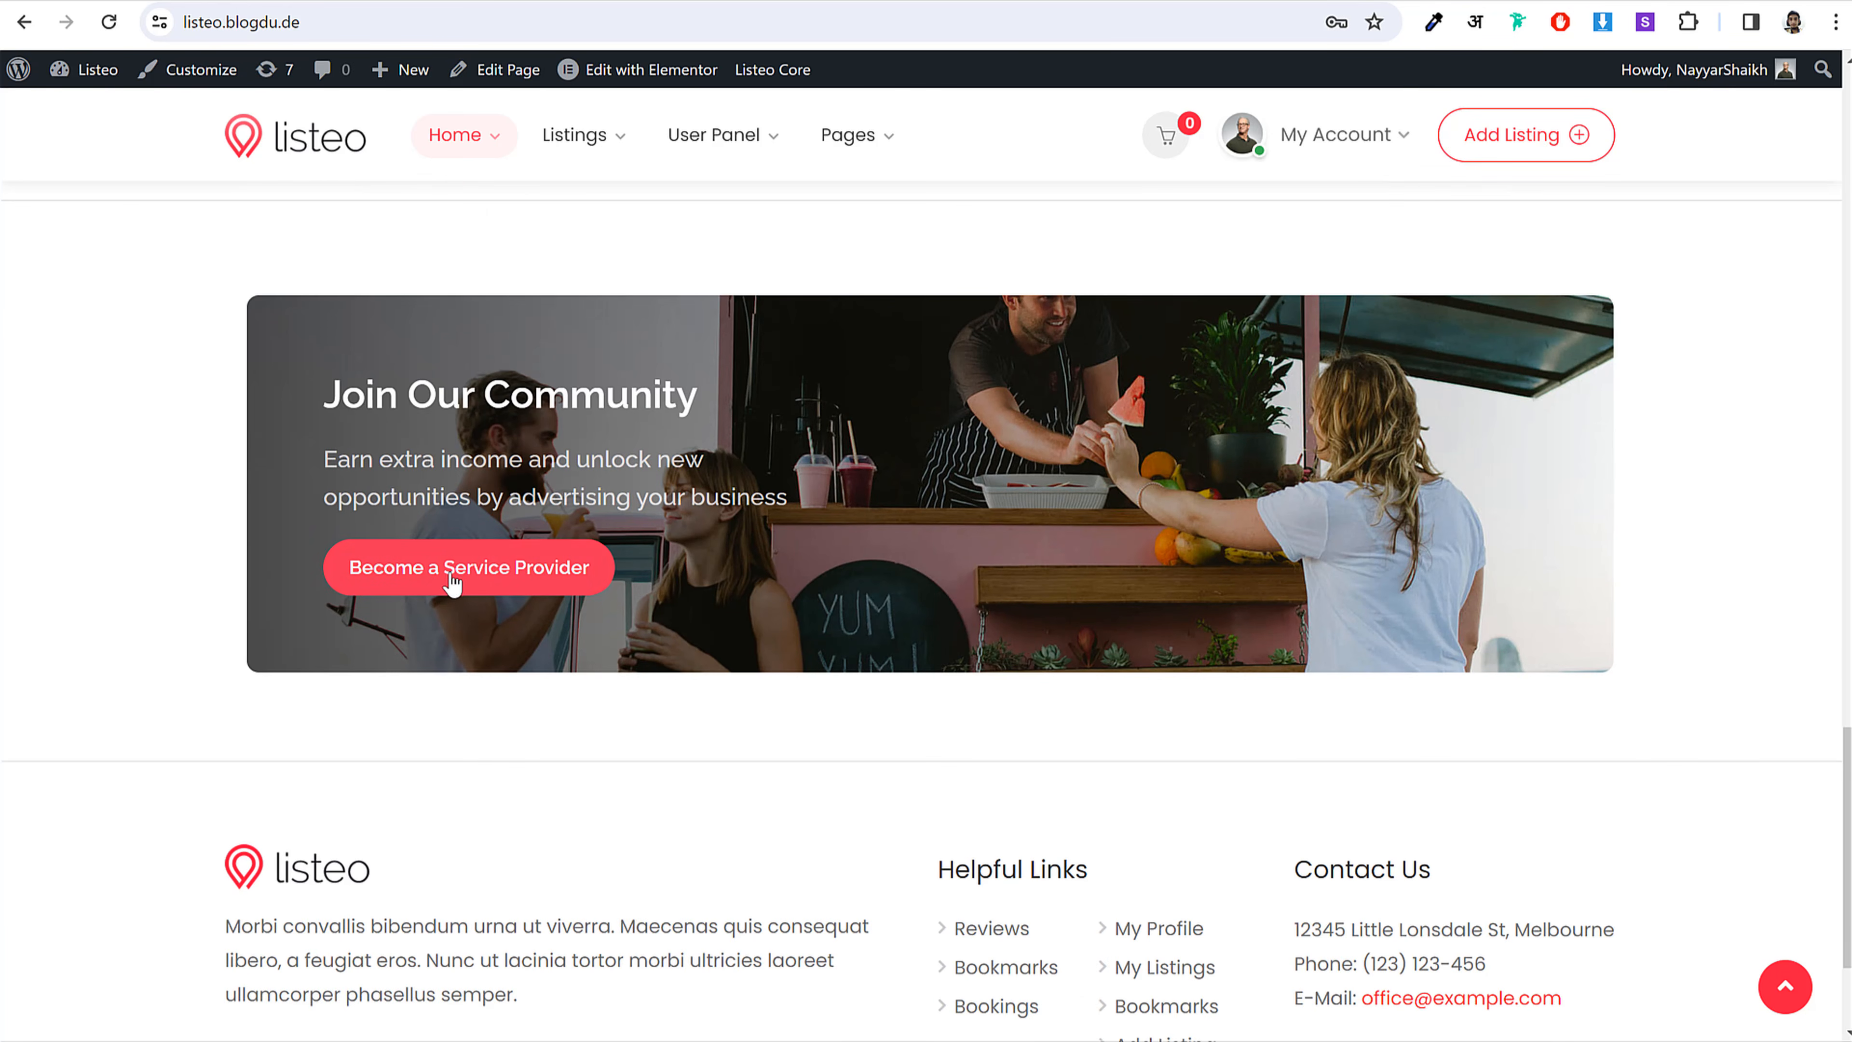
pyautogui.scroll(-3, 1455, 857)
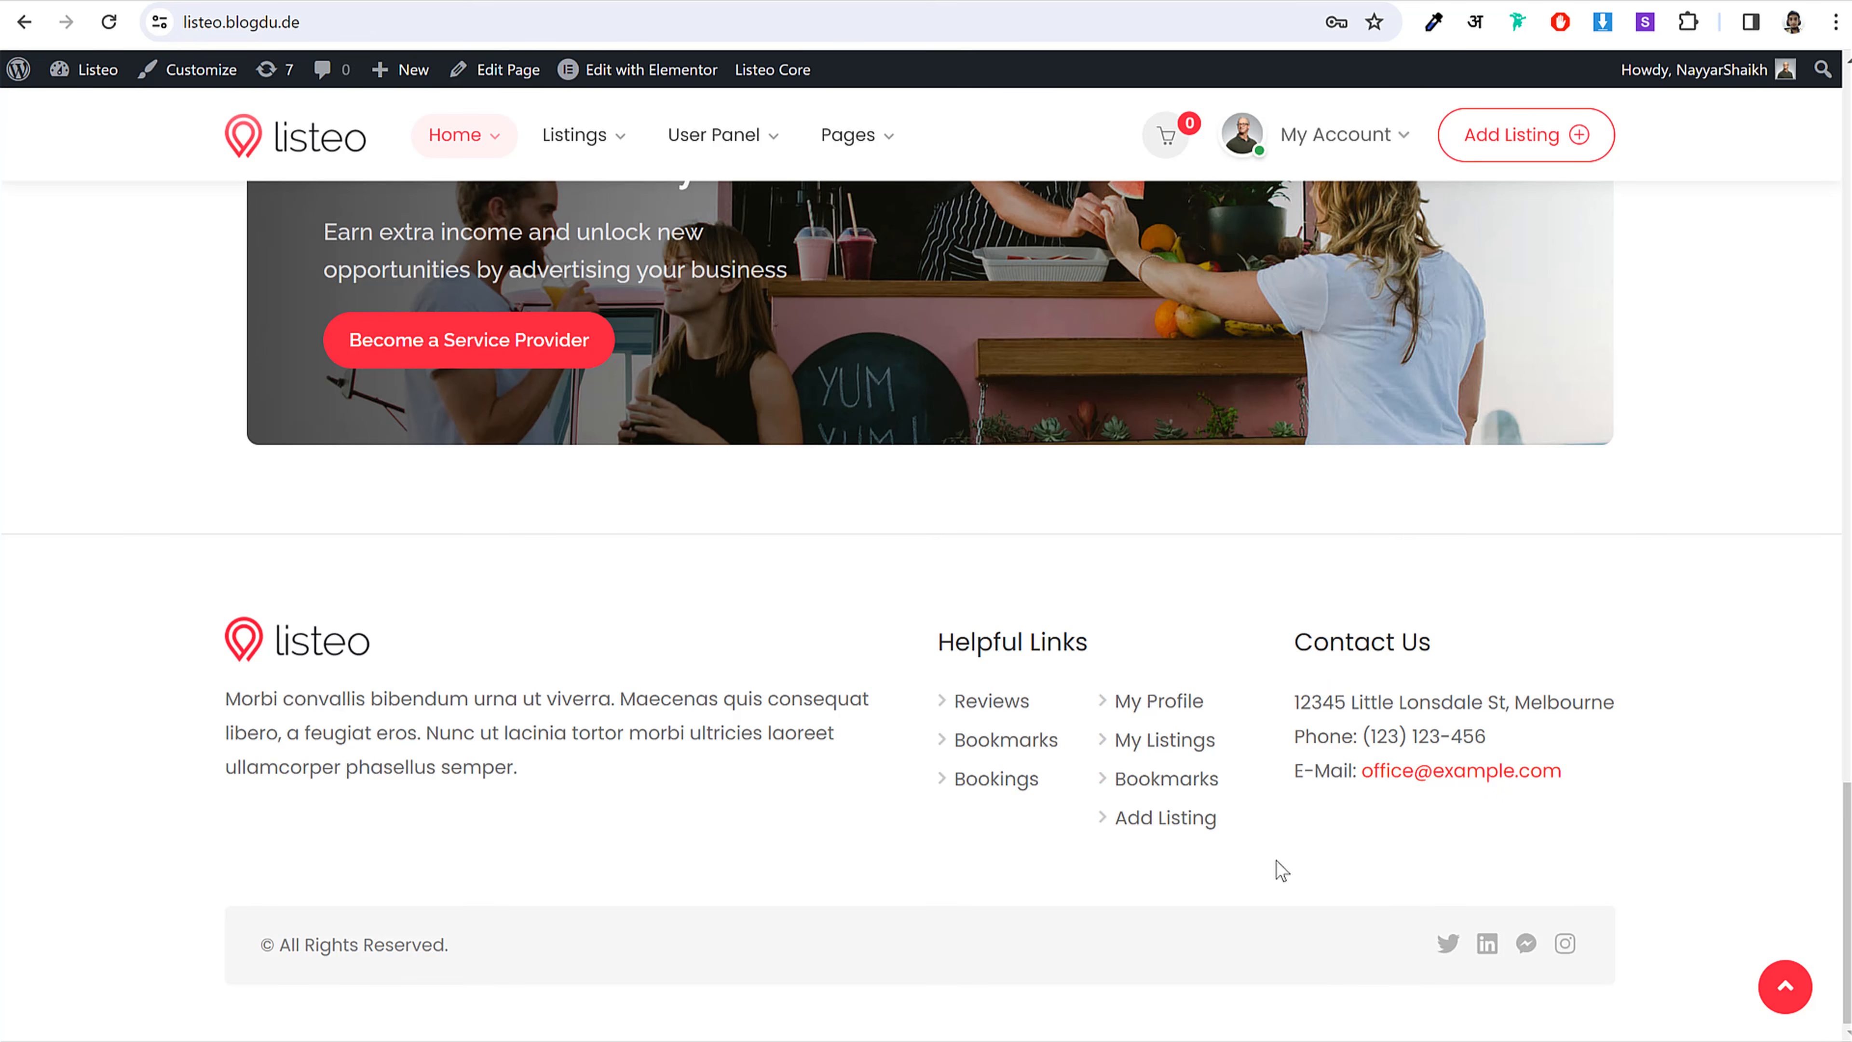
pyautogui.tripleClick(344, 937)
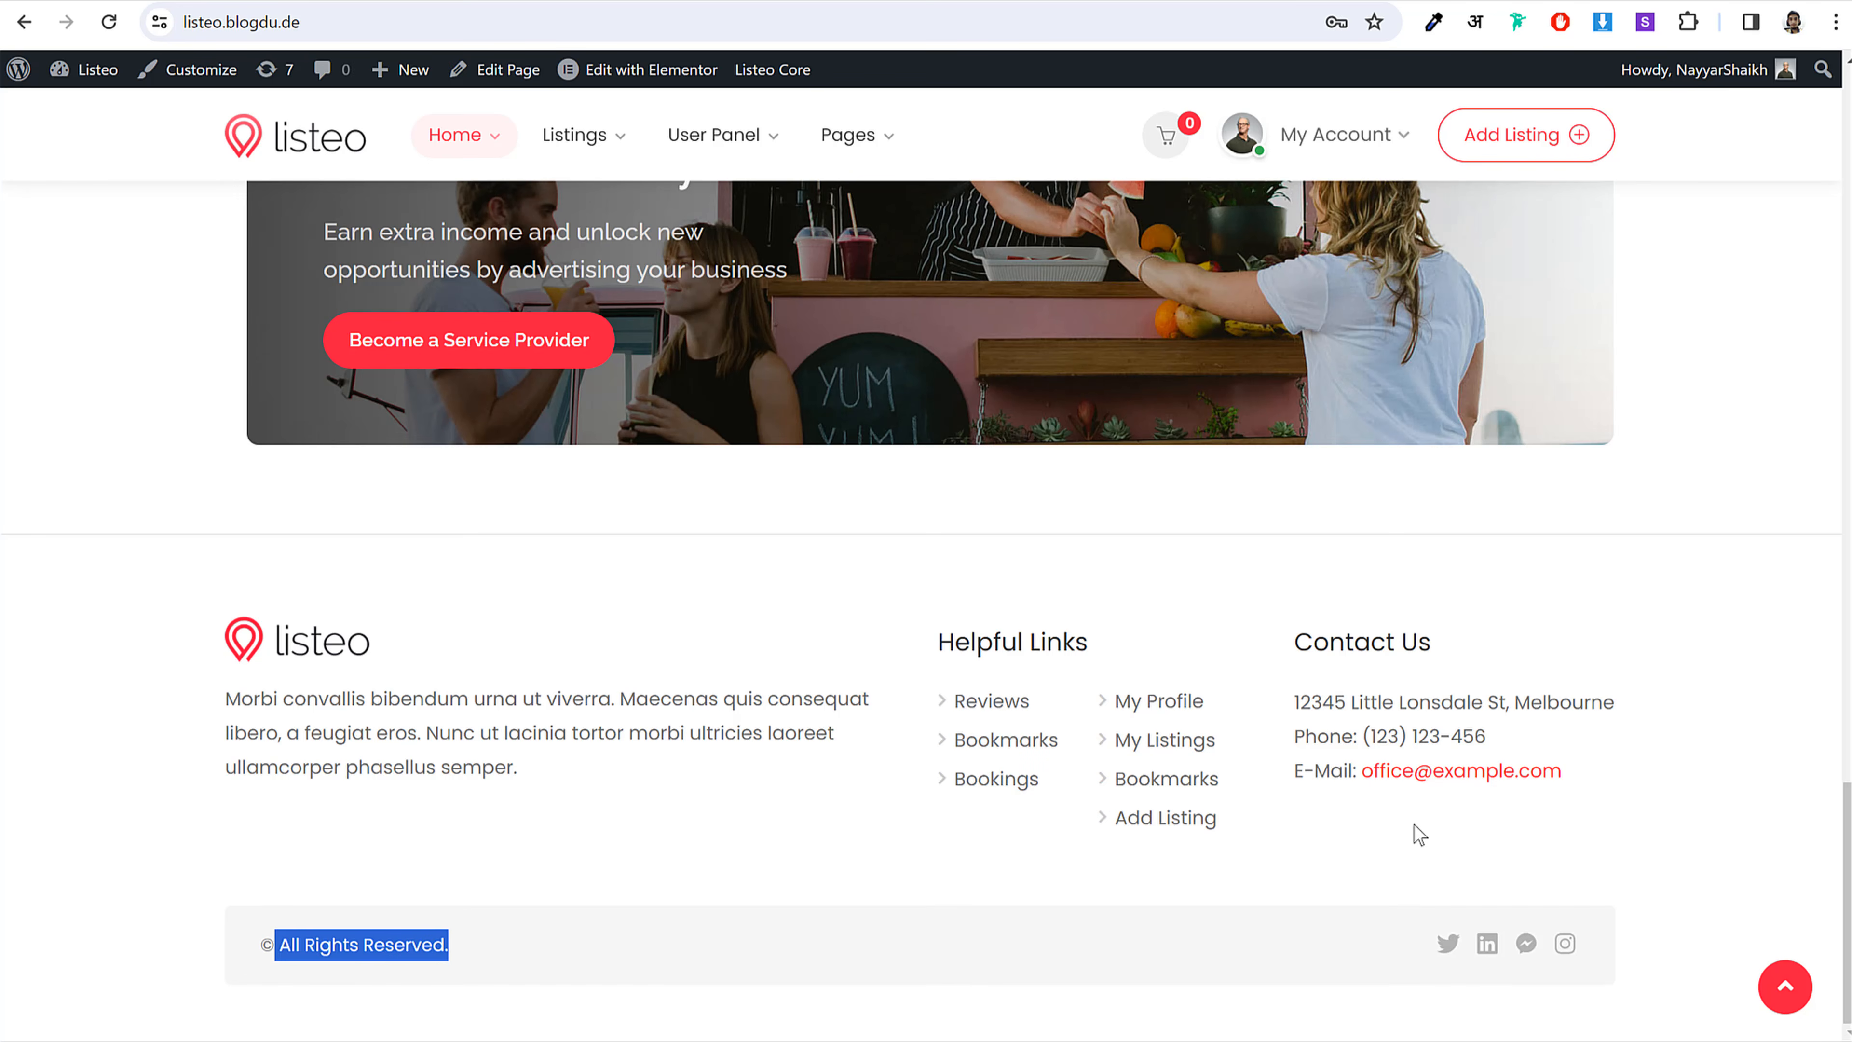
pyautogui.click(1780, 989)
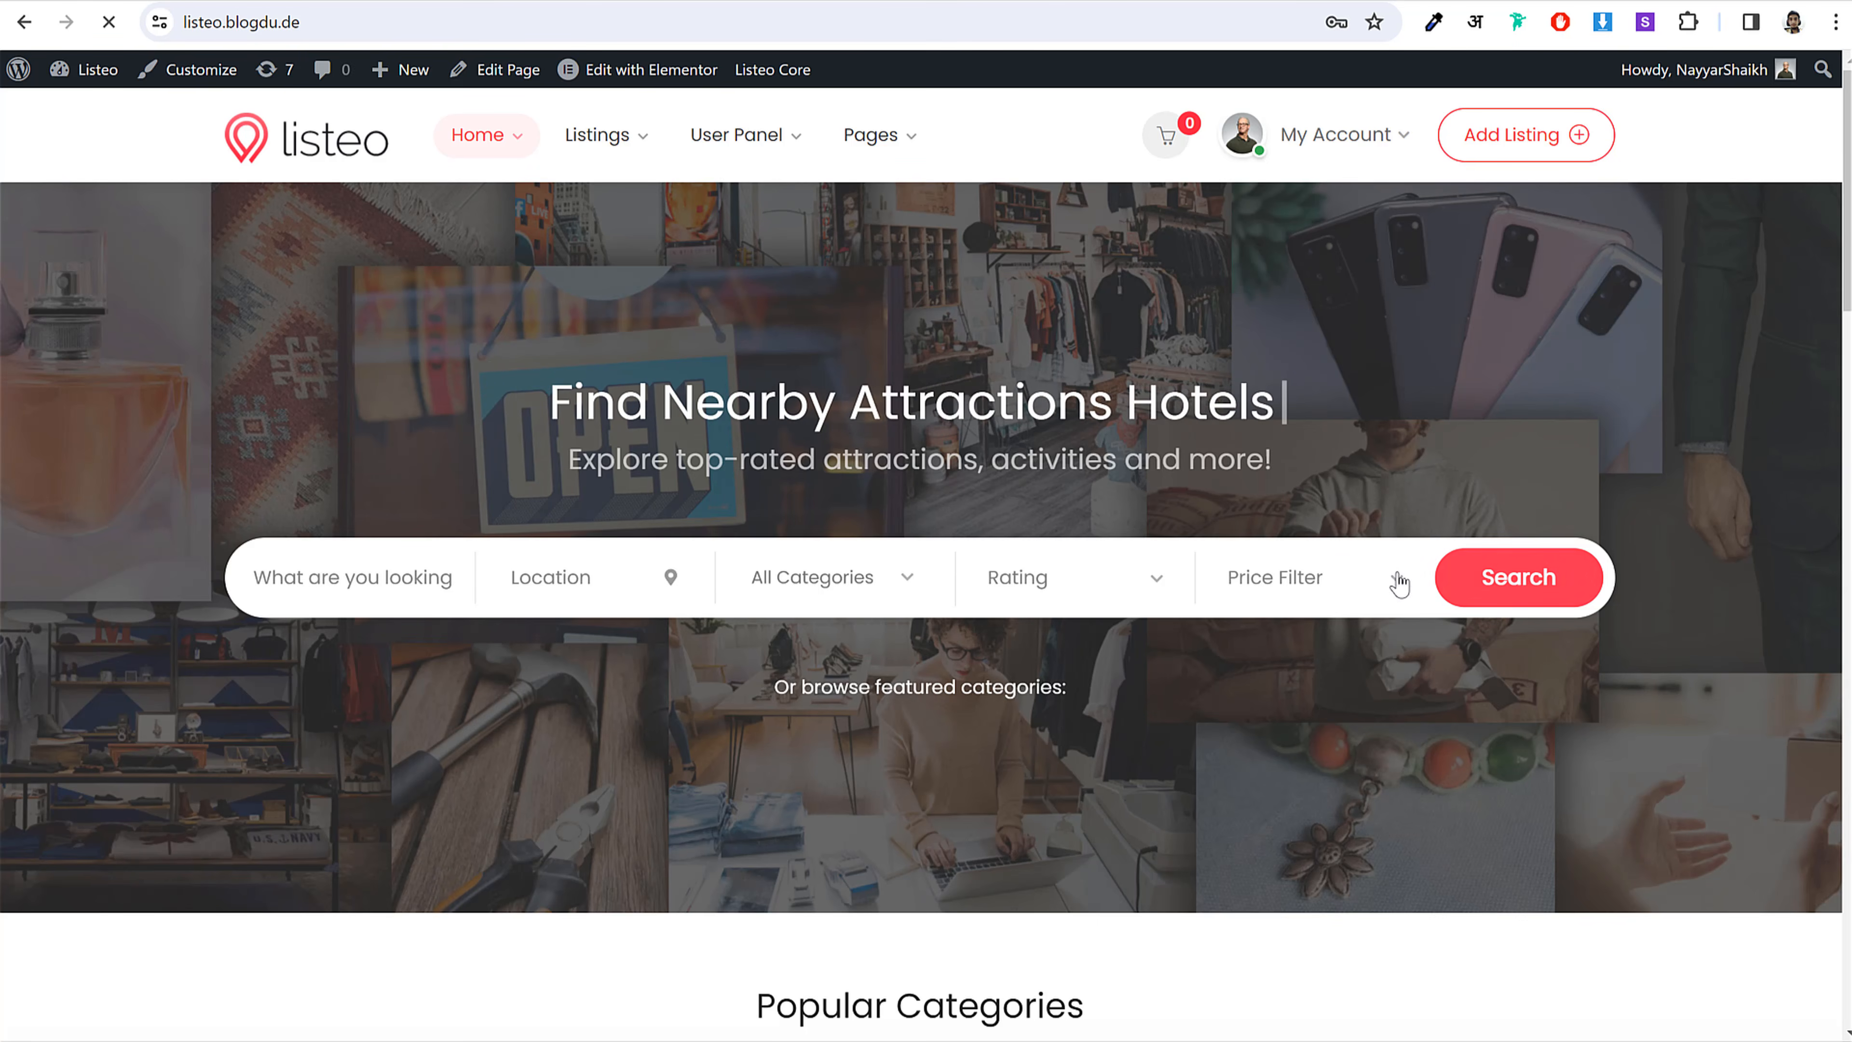
# Step: Search all listings, zoom the New York map and scroll the results column
pyautogui.click(1454, 580)
pyautogui.scroll(-1, 1047, 375)
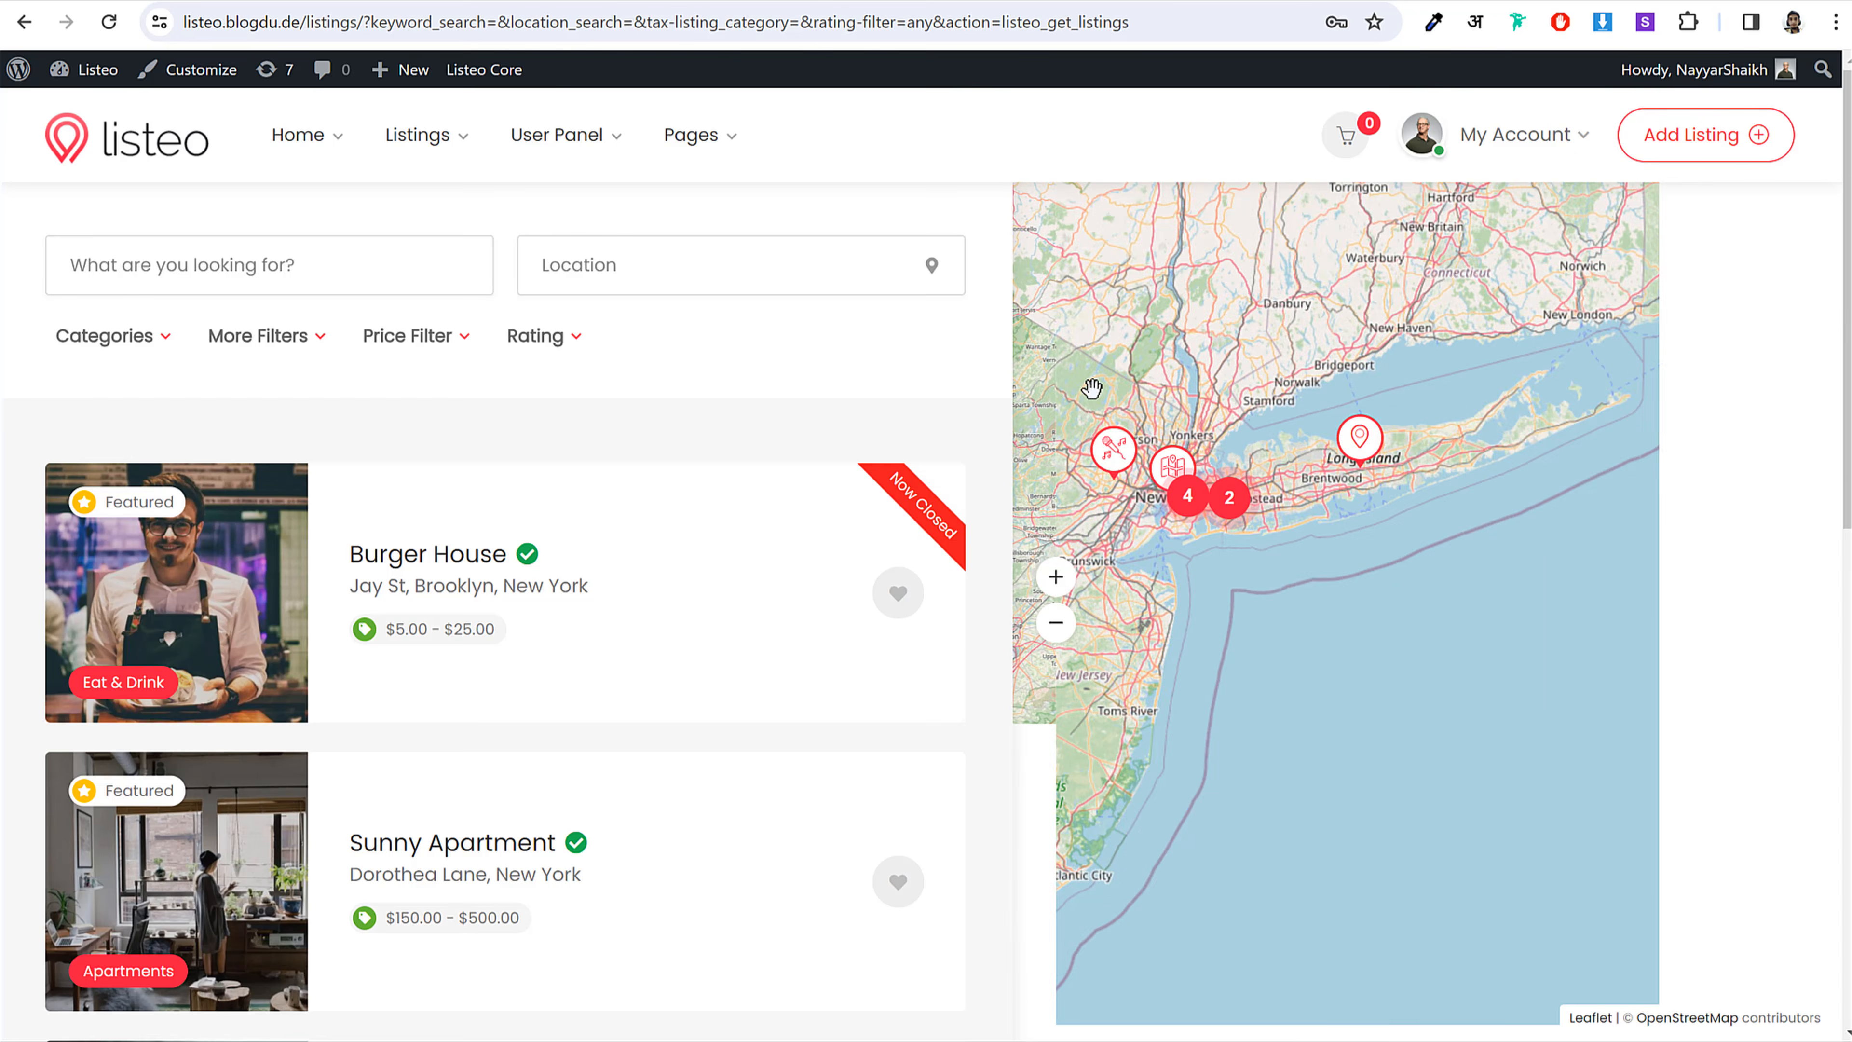
pyautogui.scroll(1, 1299, 525)
pyautogui.scroll(1, 1229, 497)
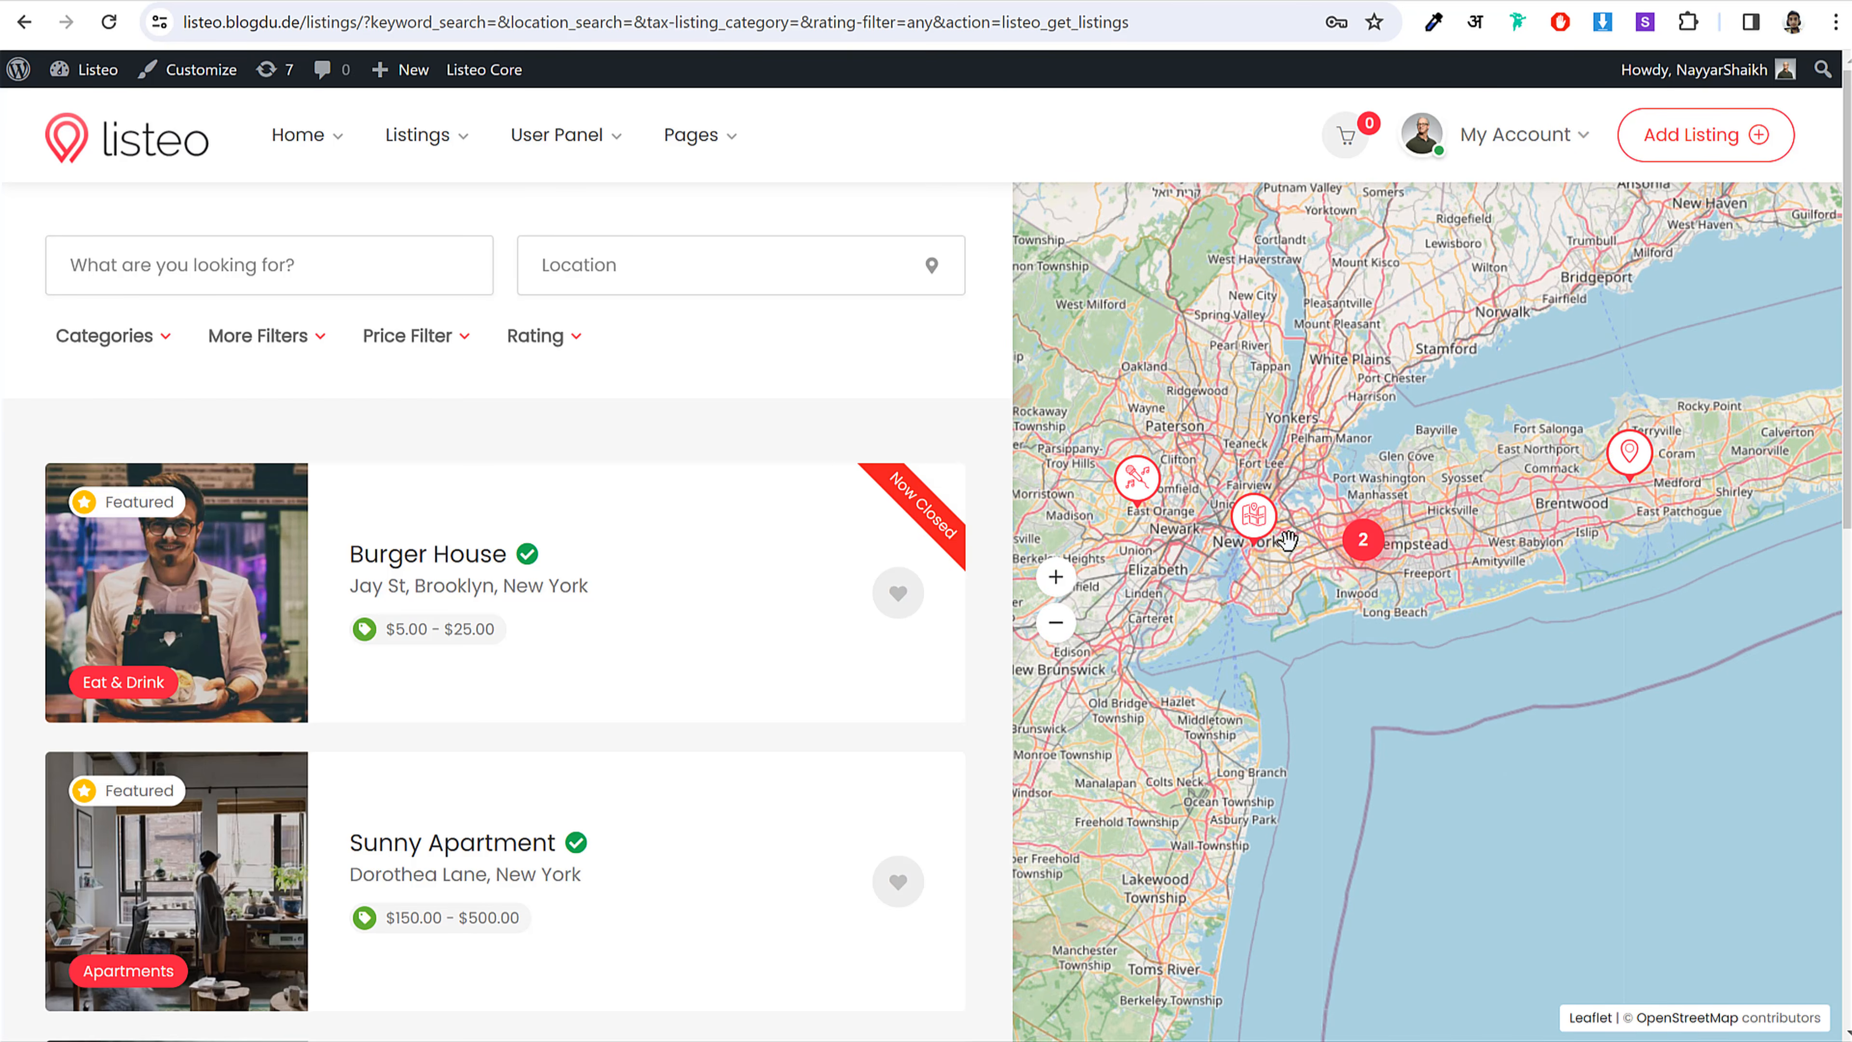
pyautogui.scroll(1, 1195, 507)
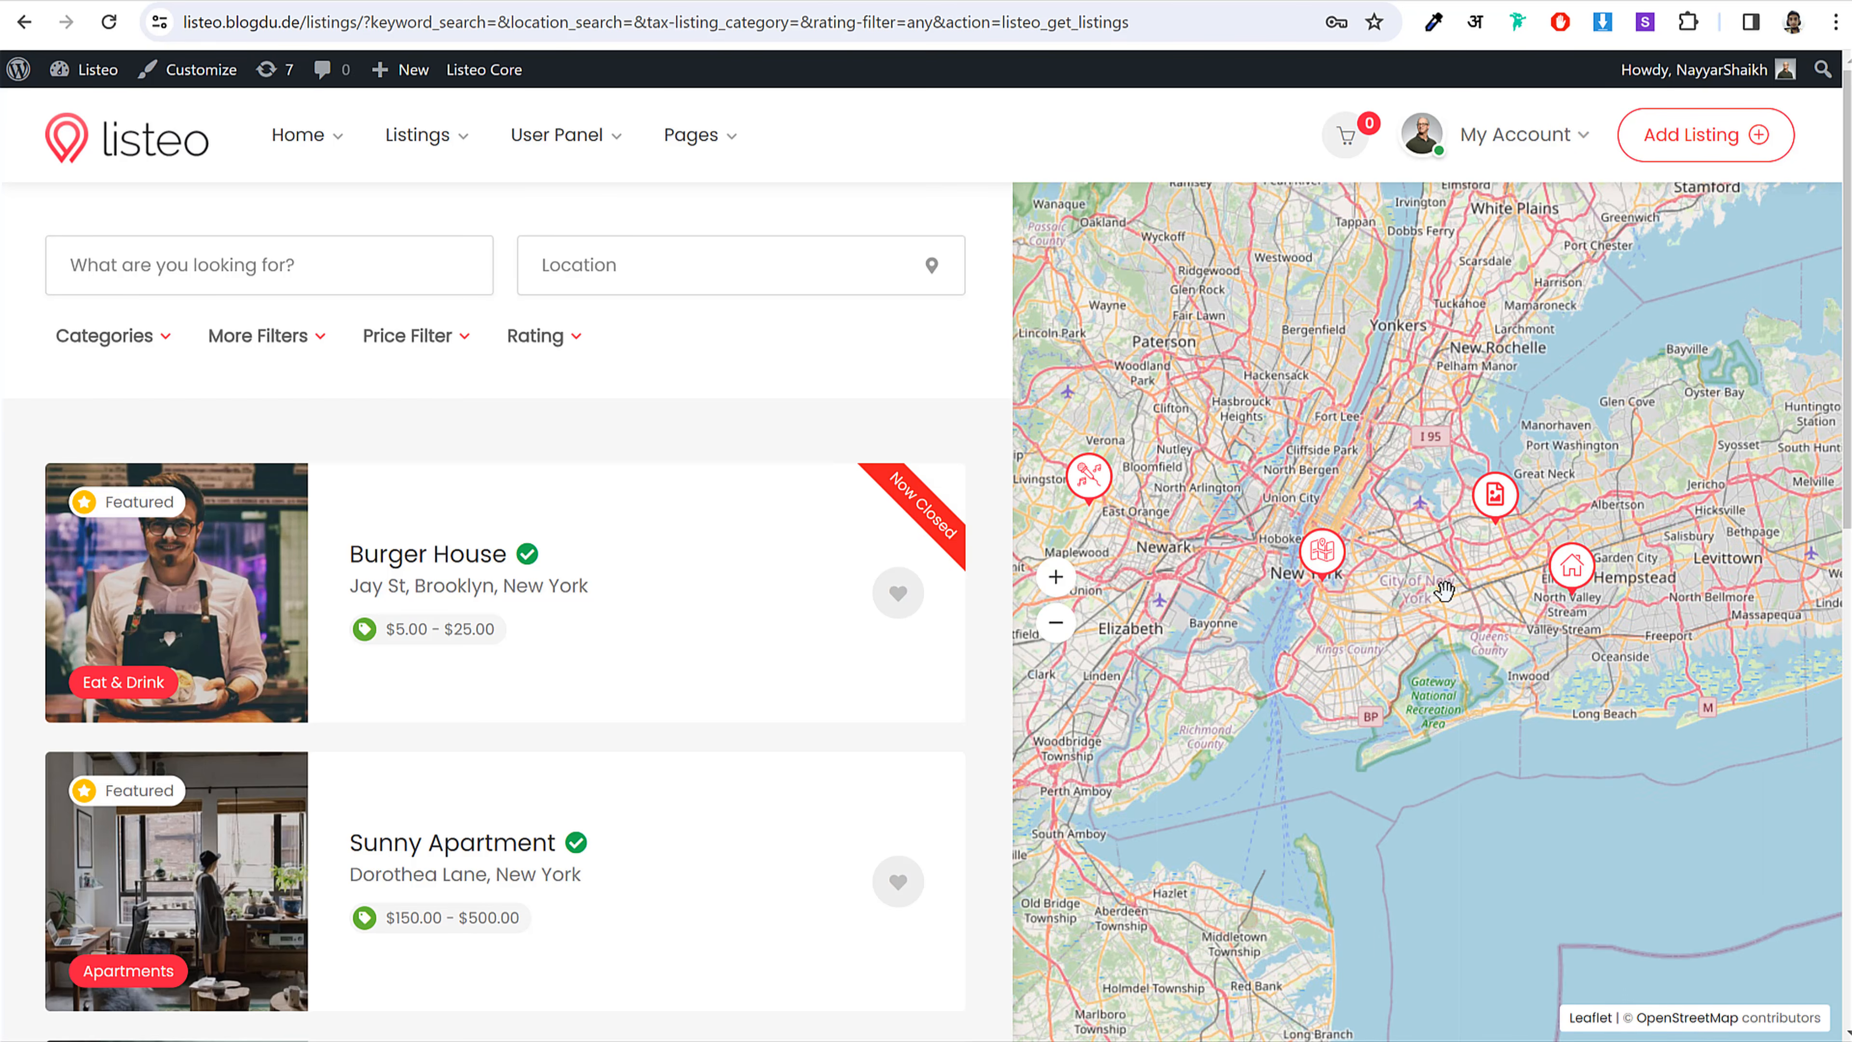
pyautogui.scroll(-1, 1443, 592)
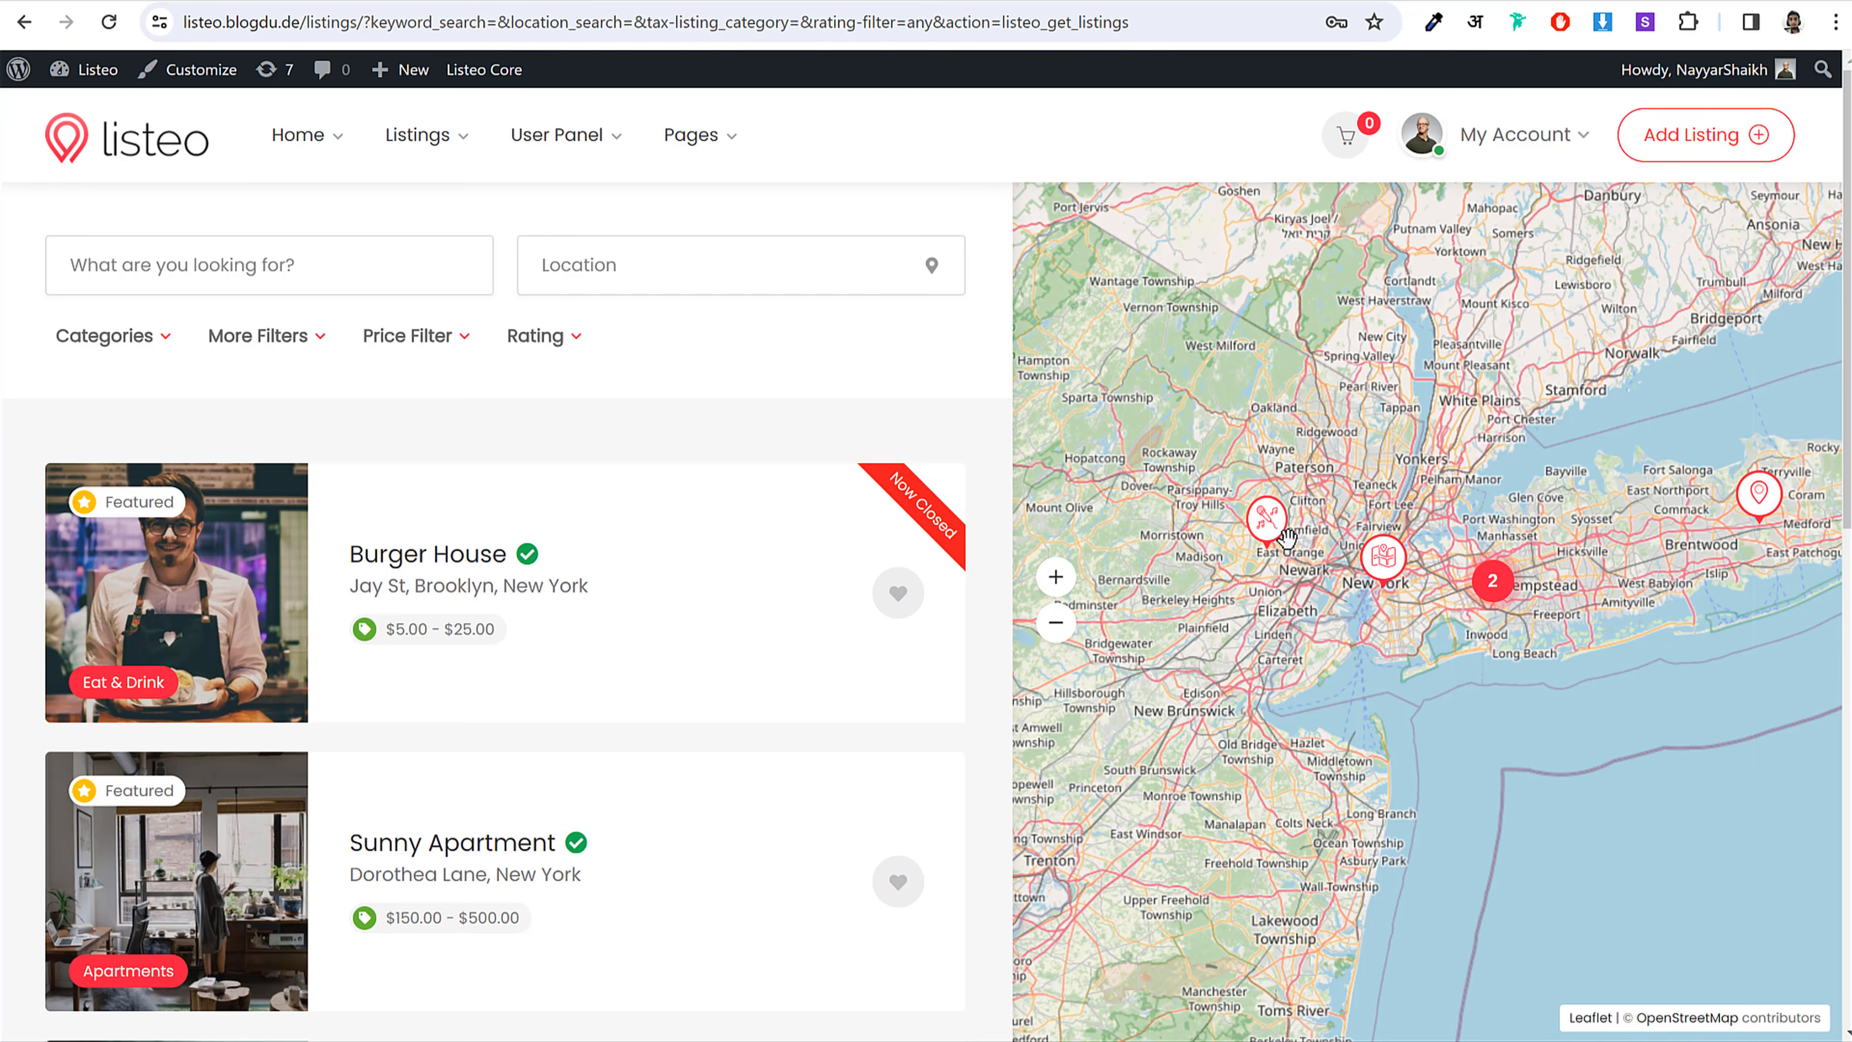
pyautogui.scroll(-5, 471, 590)
pyautogui.scroll(-6, 431, 621)
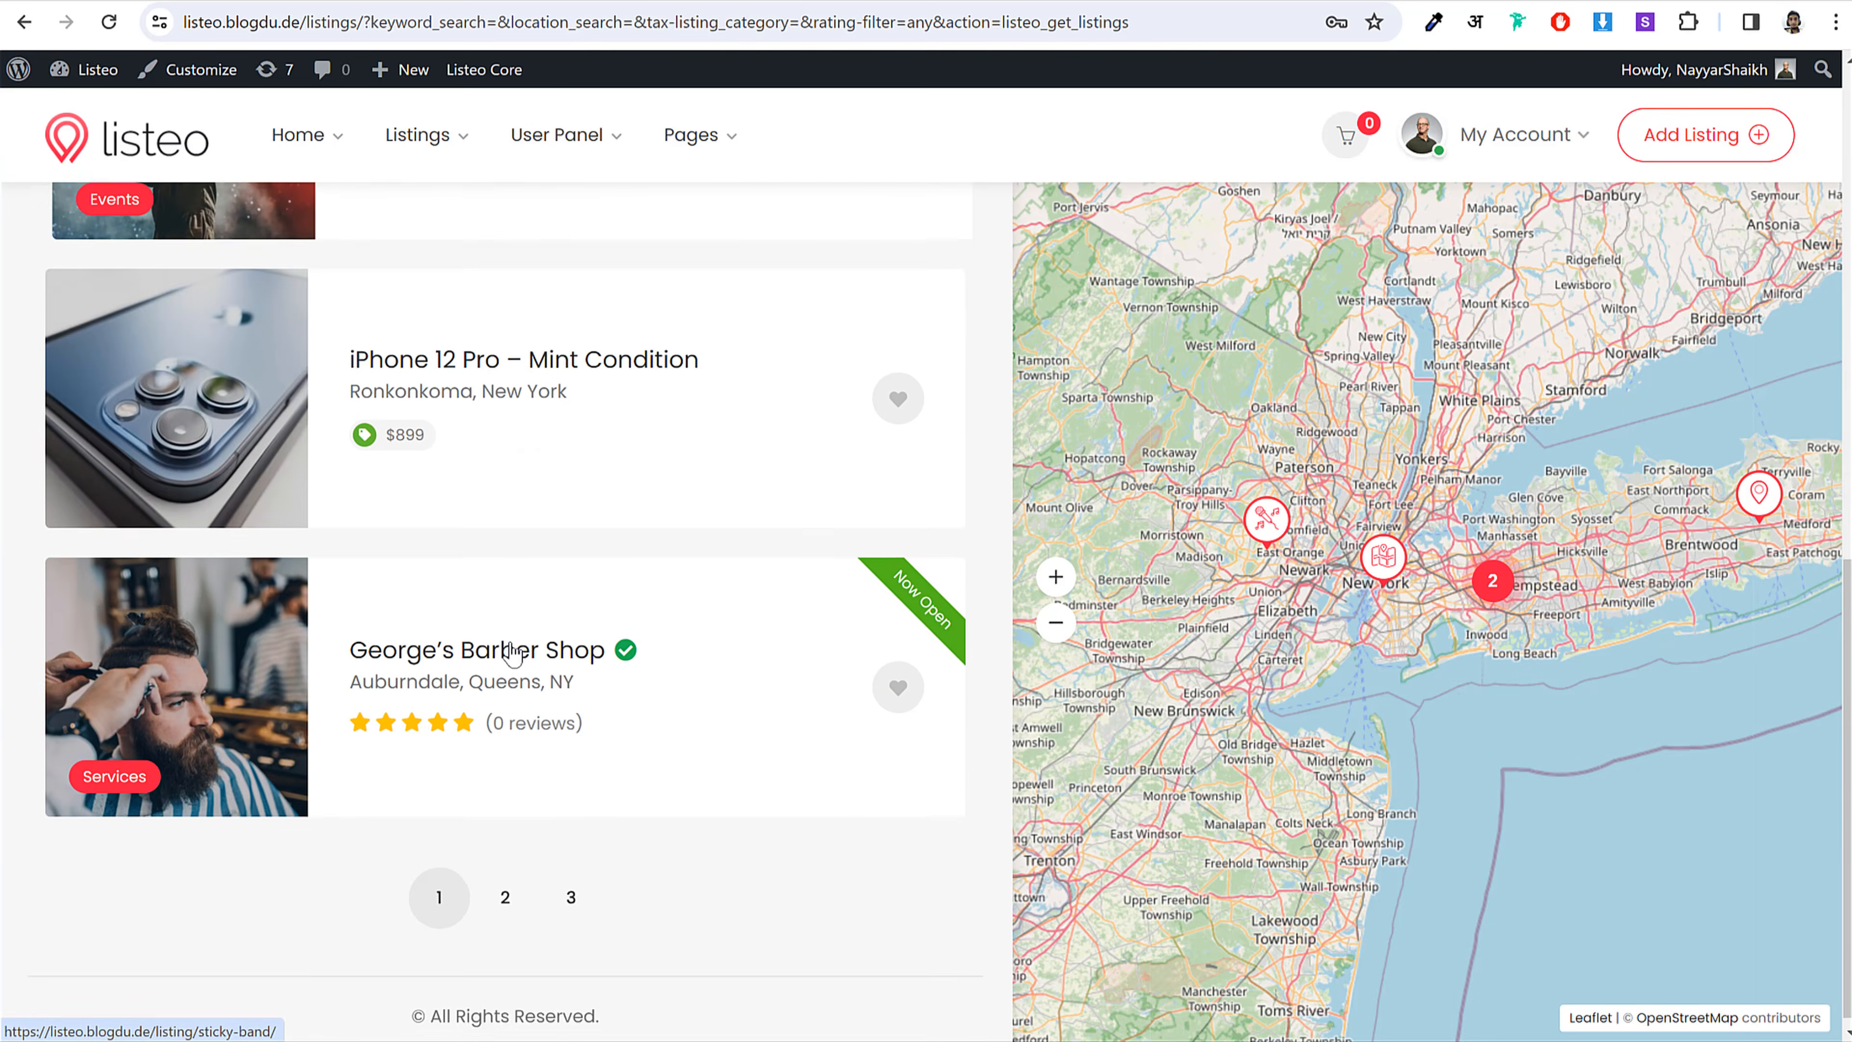
pyautogui.scroll(11, 504, 654)
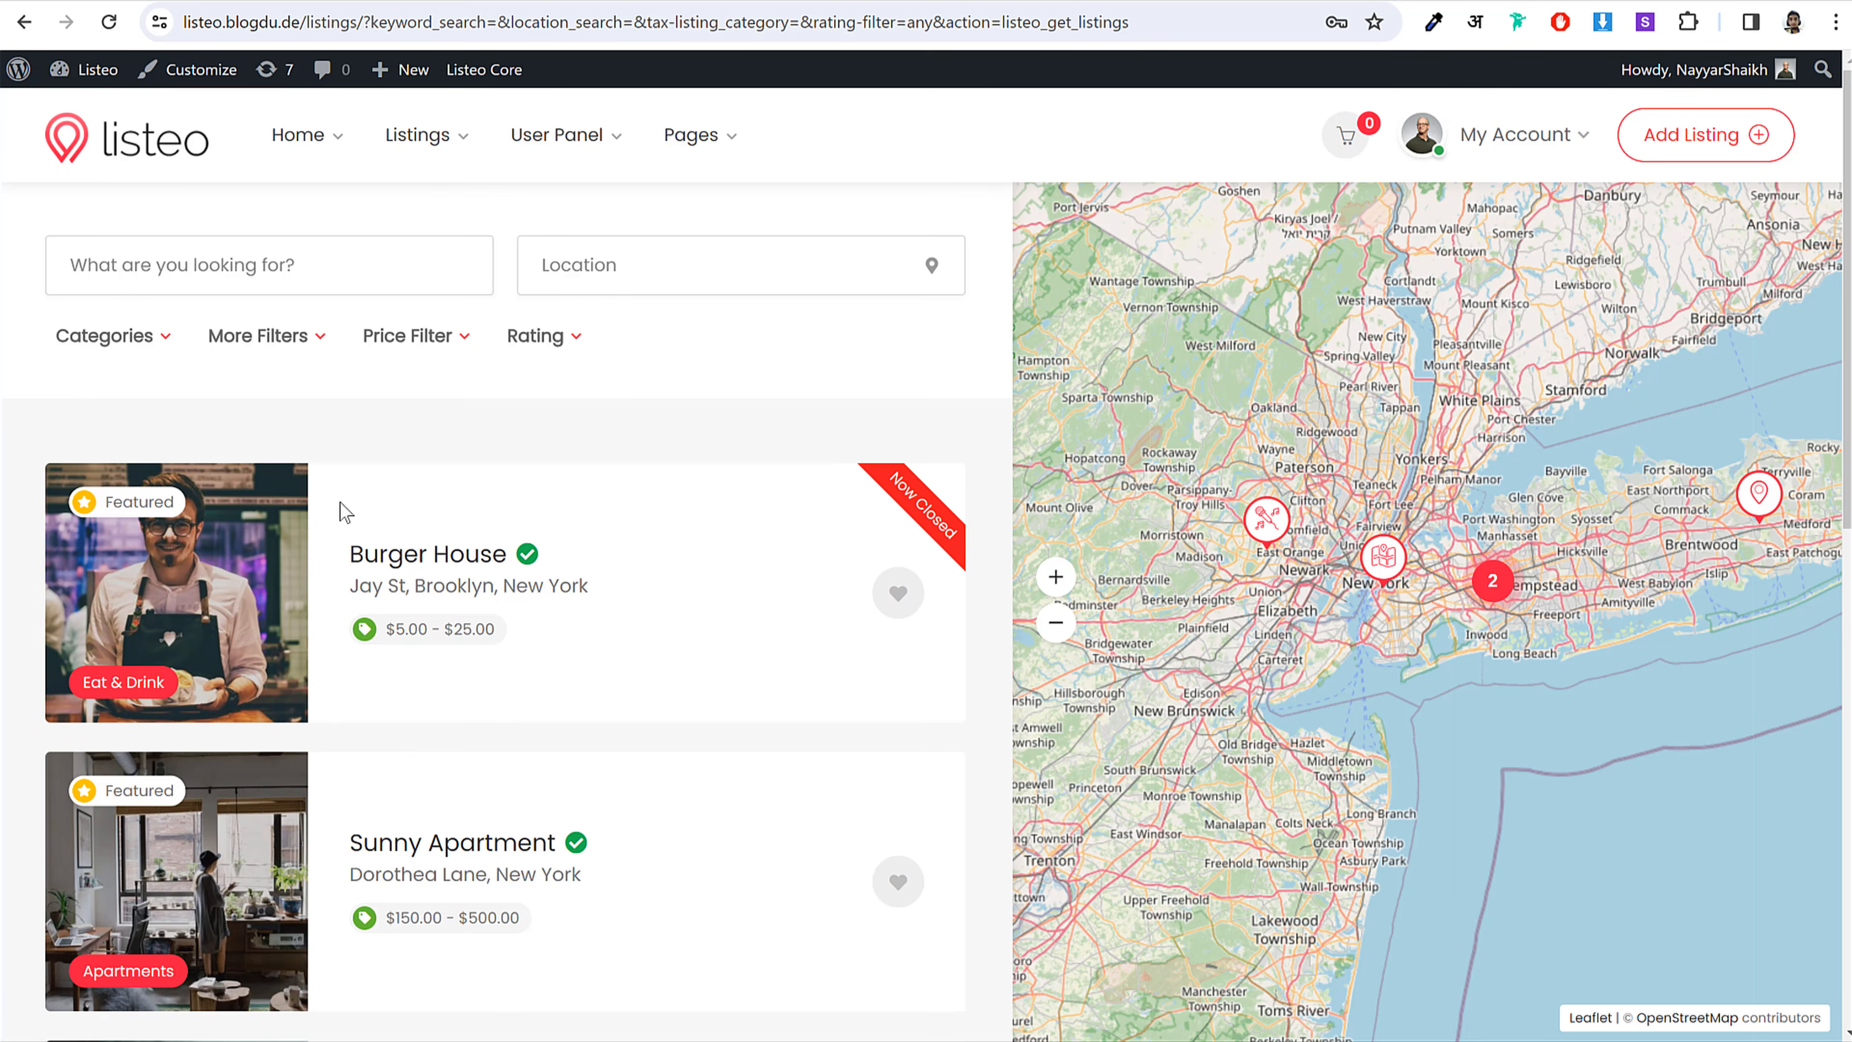
pyautogui.scroll(-4, 537, 555)
pyautogui.scroll(-7, 537, 555)
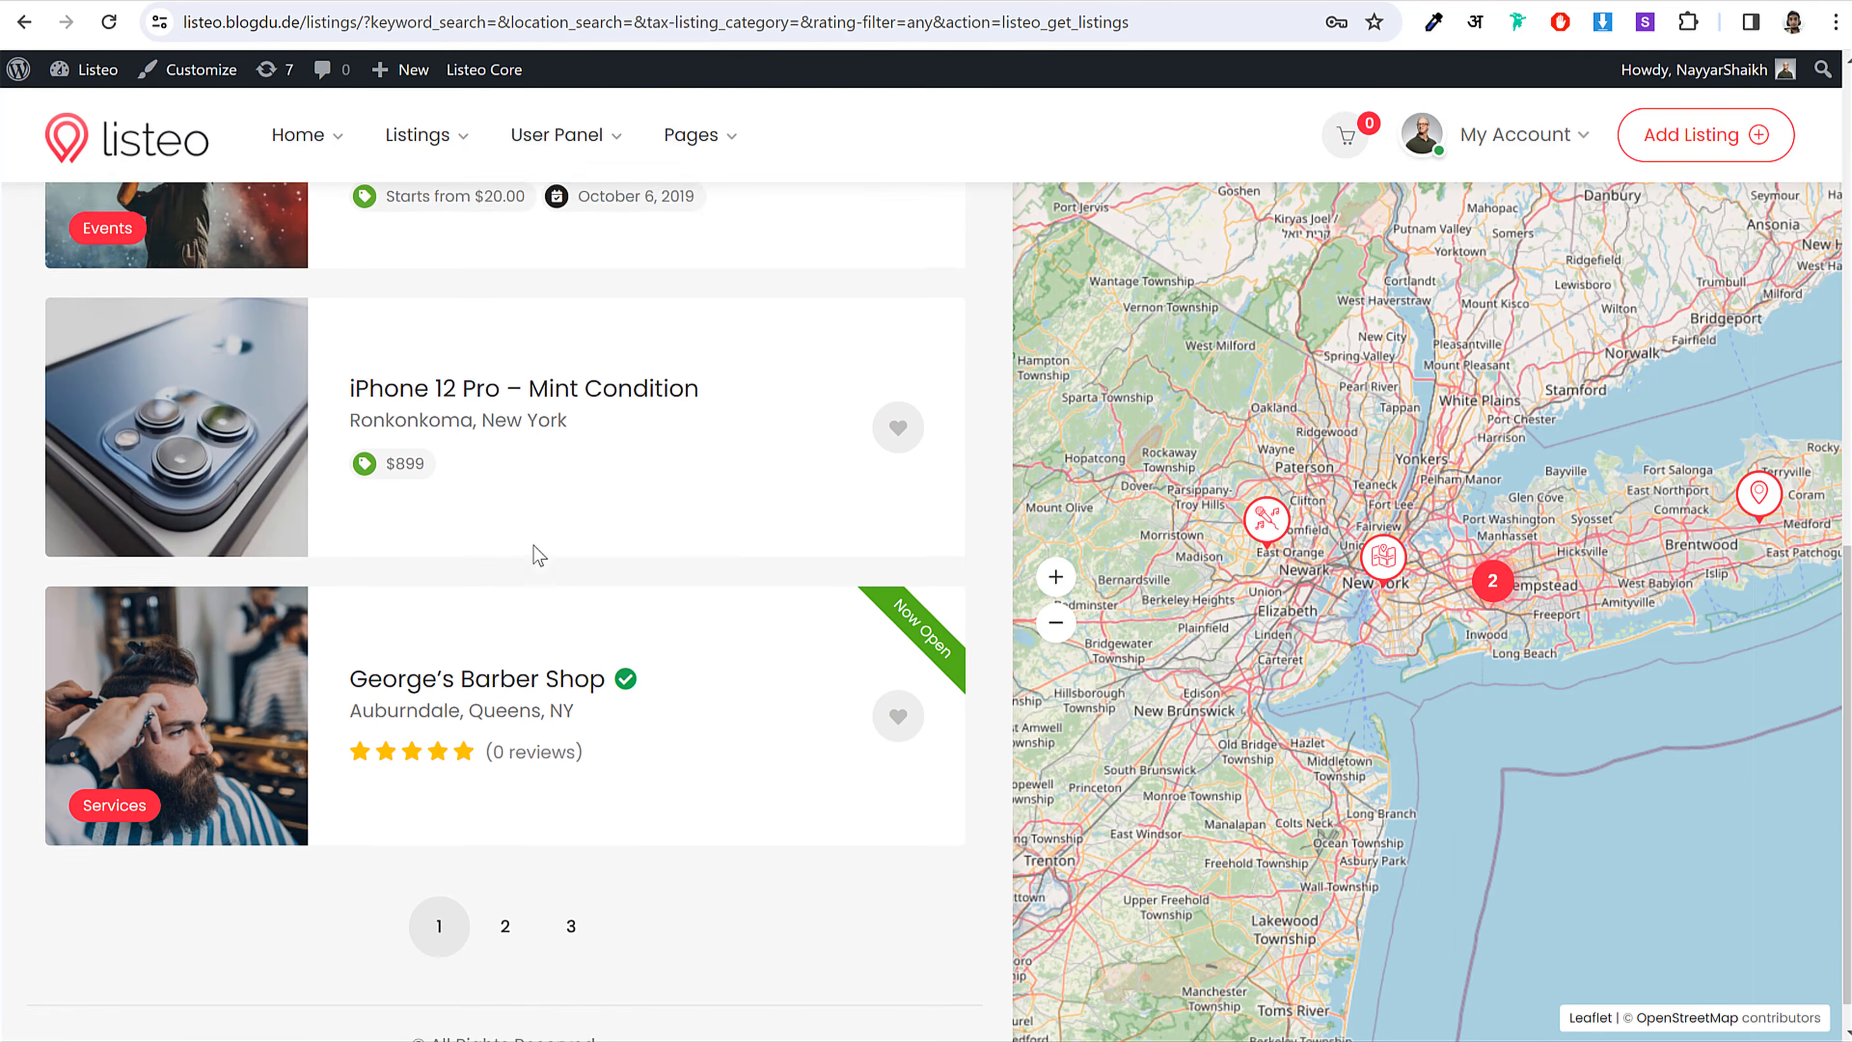
pyautogui.scroll(6, 487, 668)
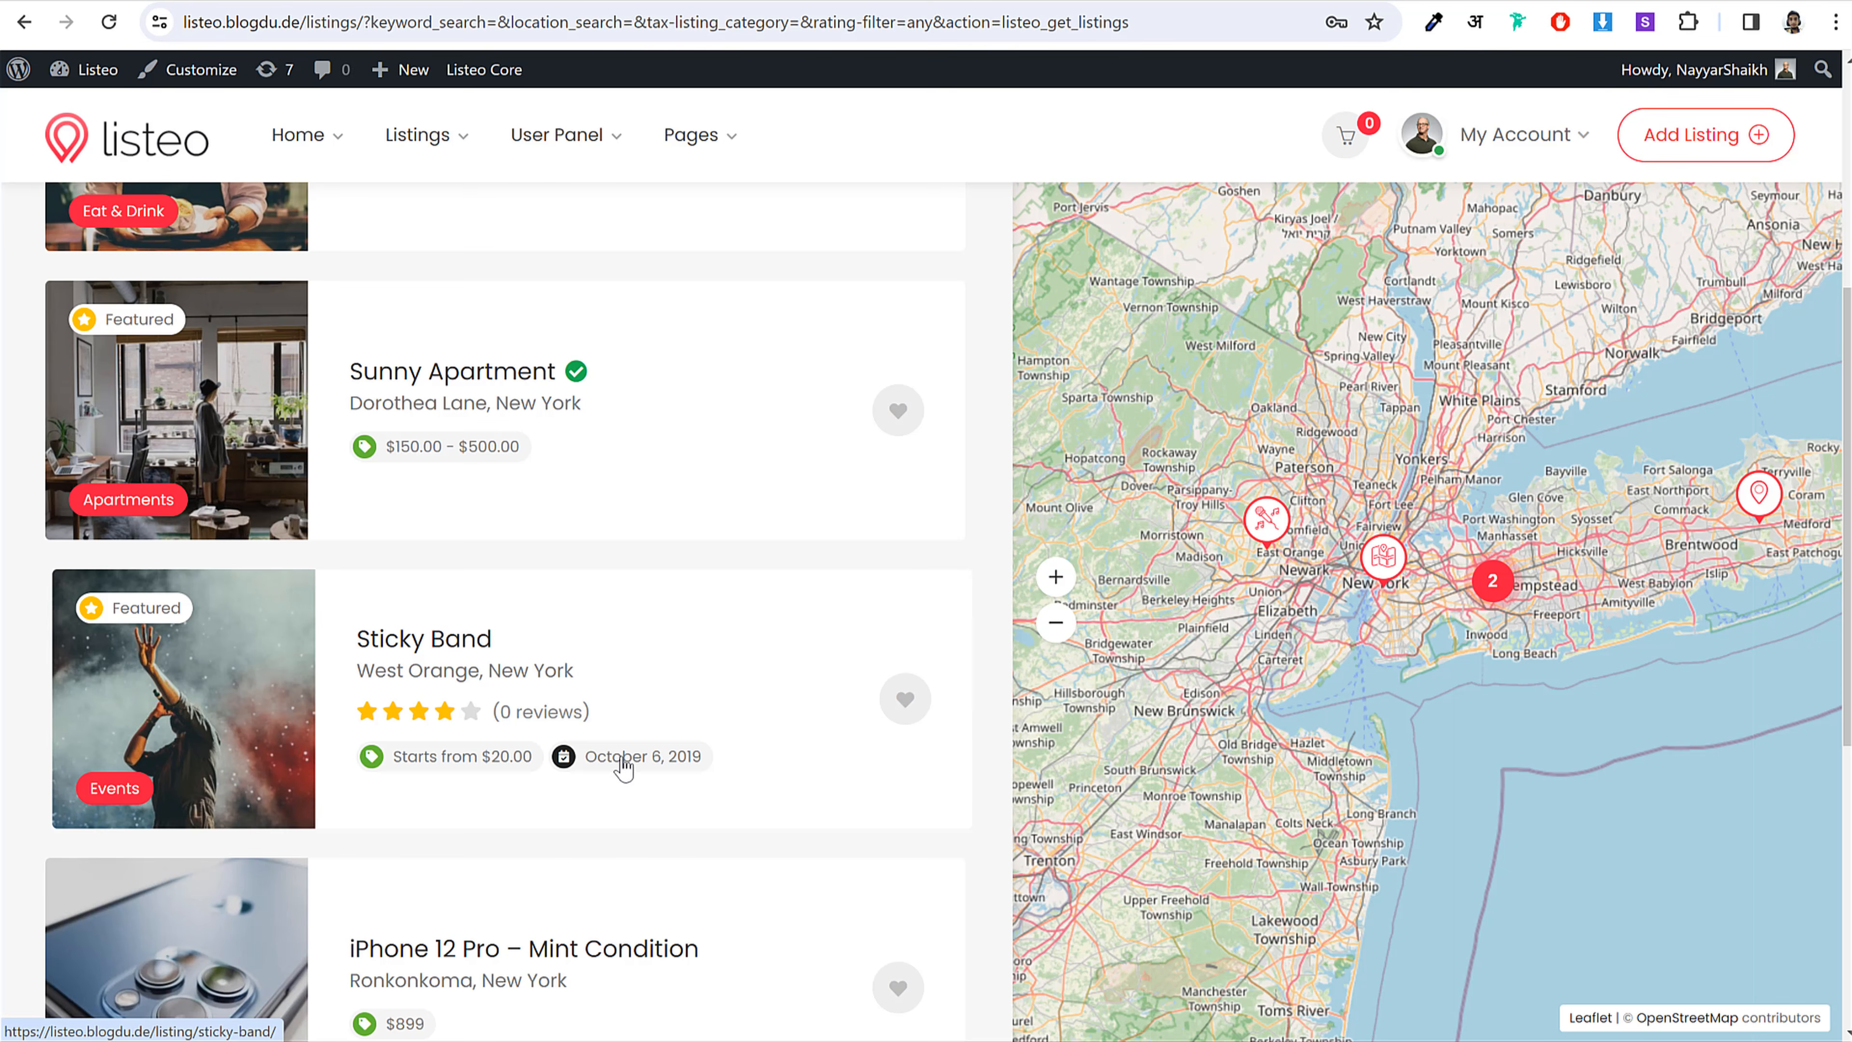
pyautogui.scroll(5, 442, 661)
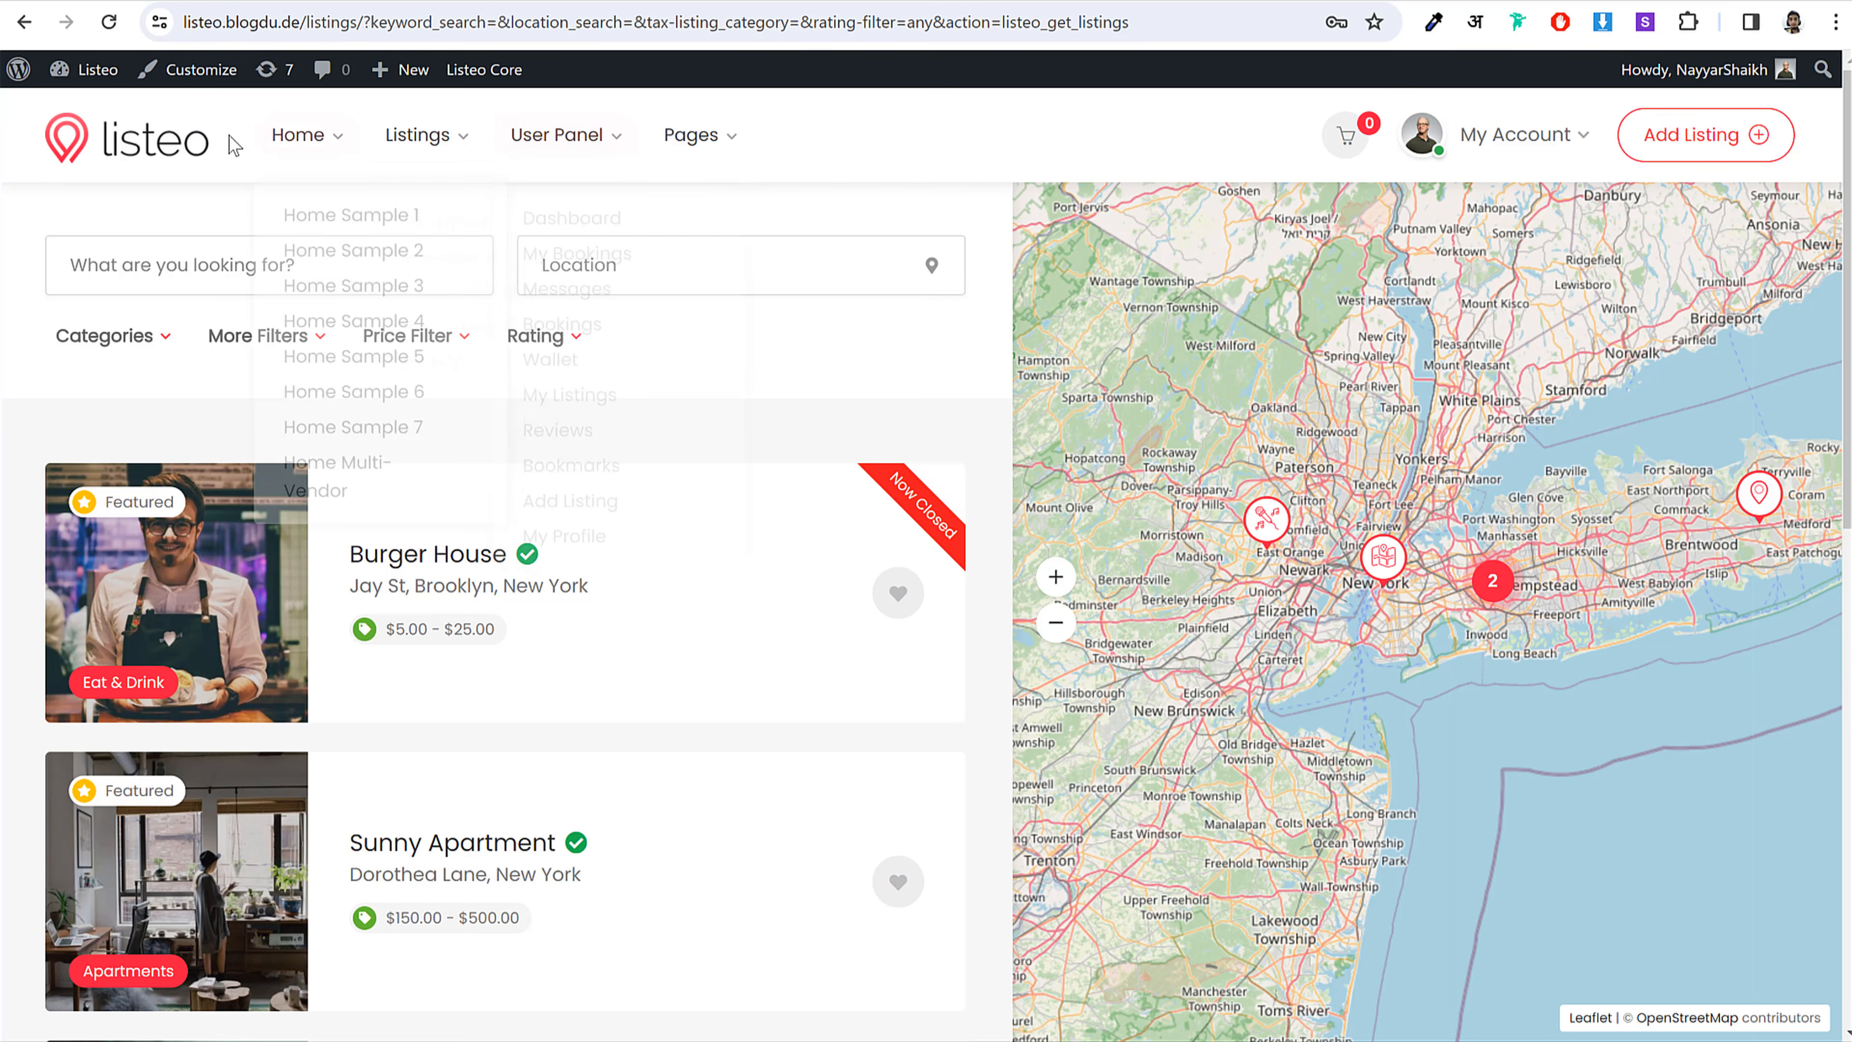
# Step: Return to the listeo home page, scroll down, then jump back to the top
pyautogui.click(165, 155)
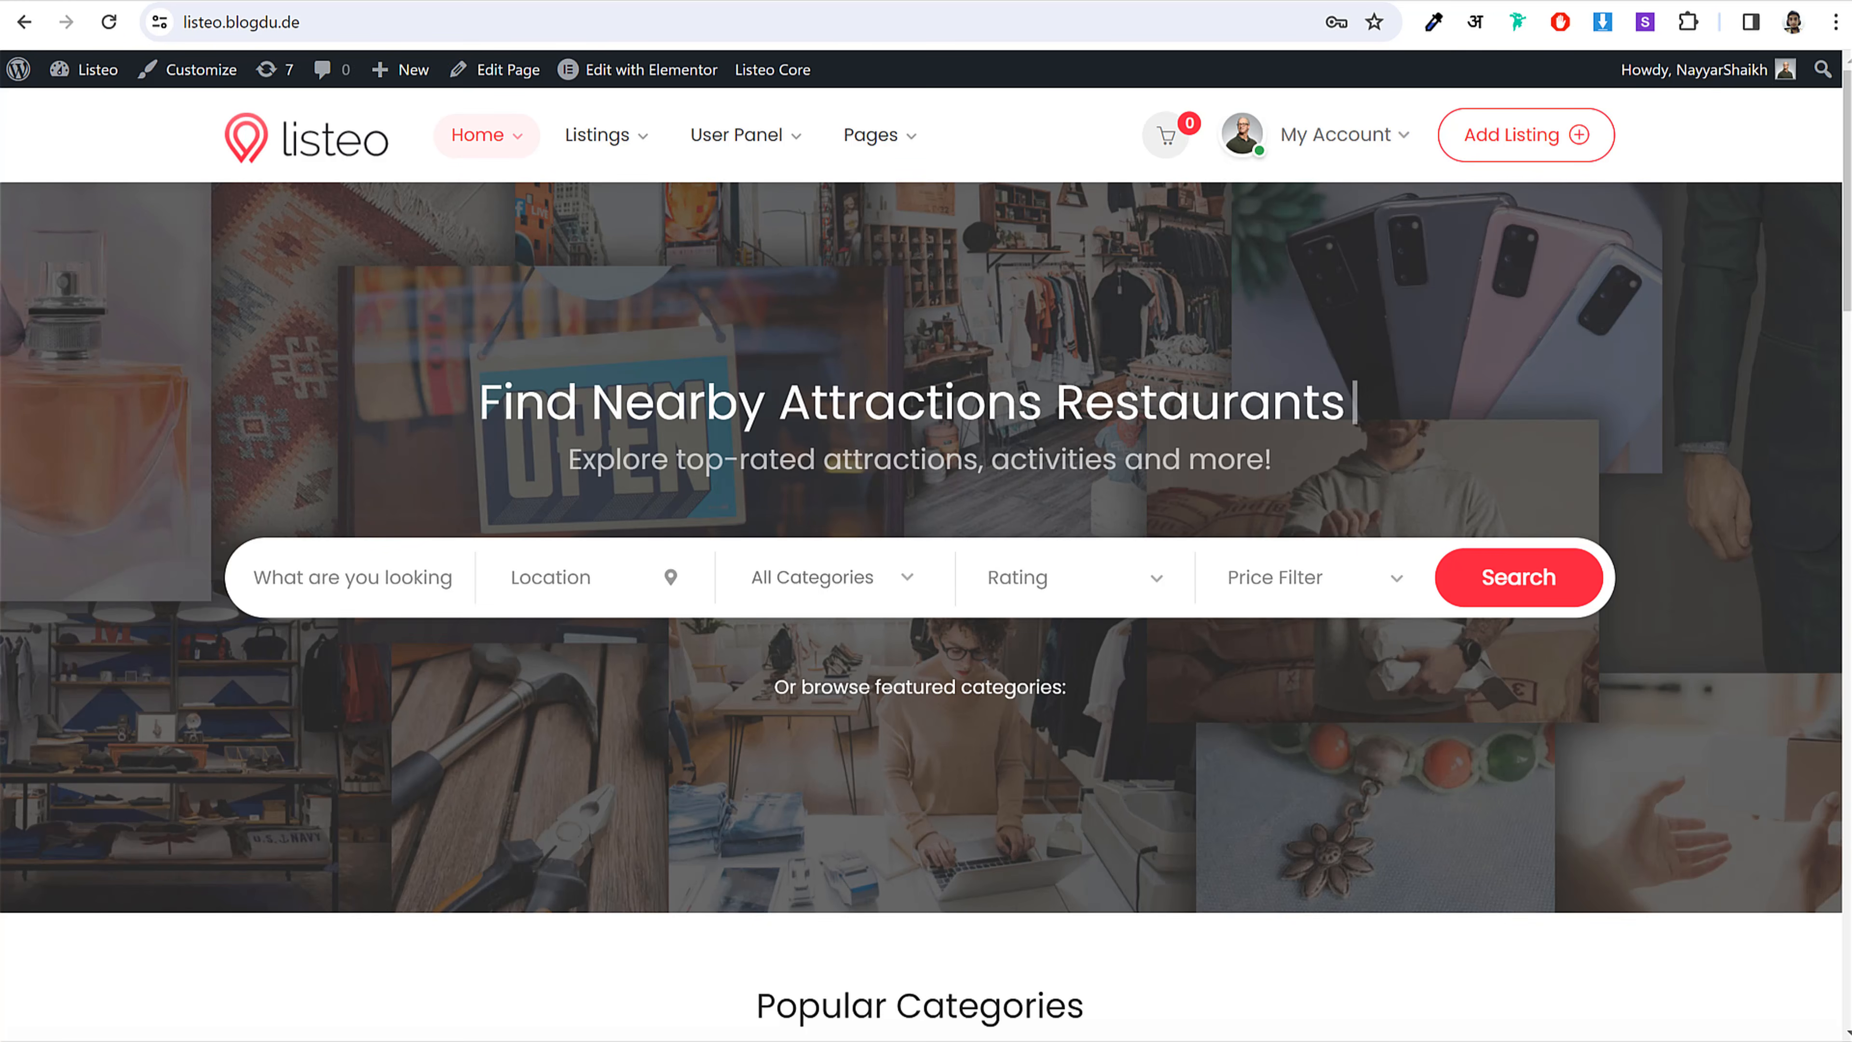
pyautogui.scroll(-20, 1264, 512)
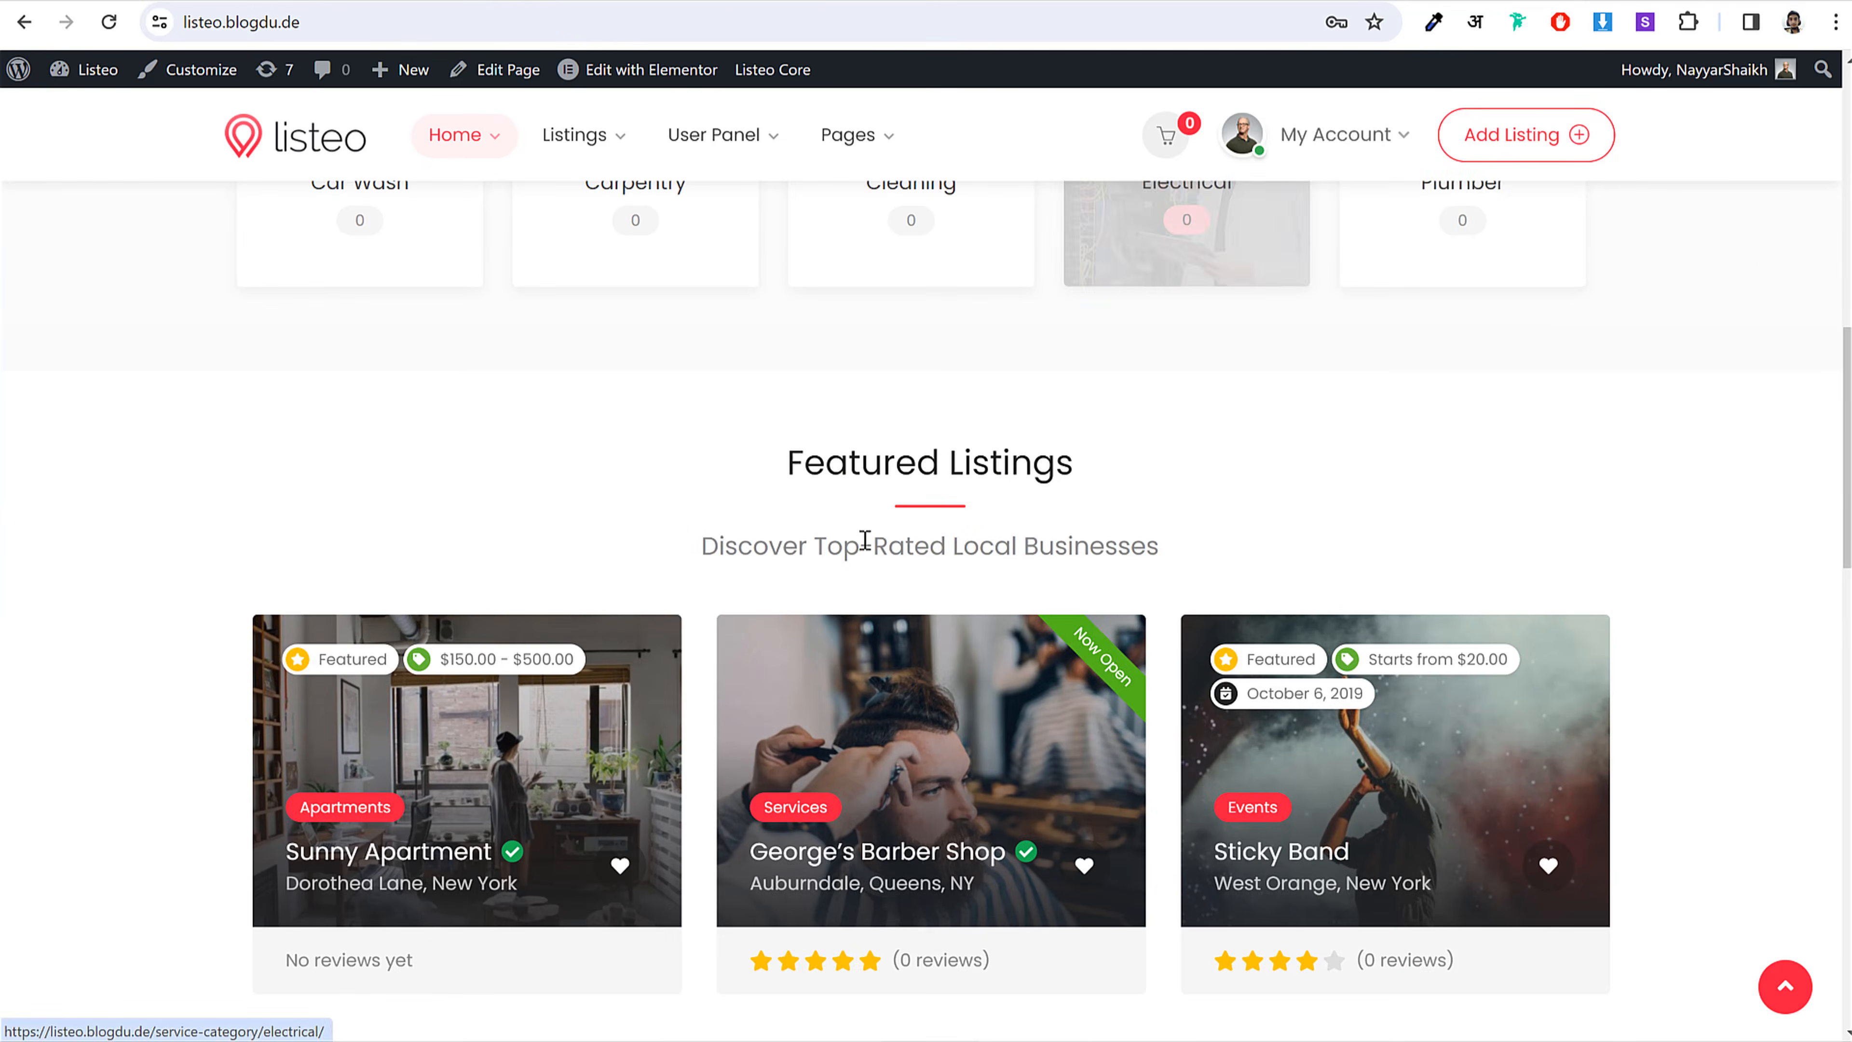
pyautogui.scroll(-6, 1300, 568)
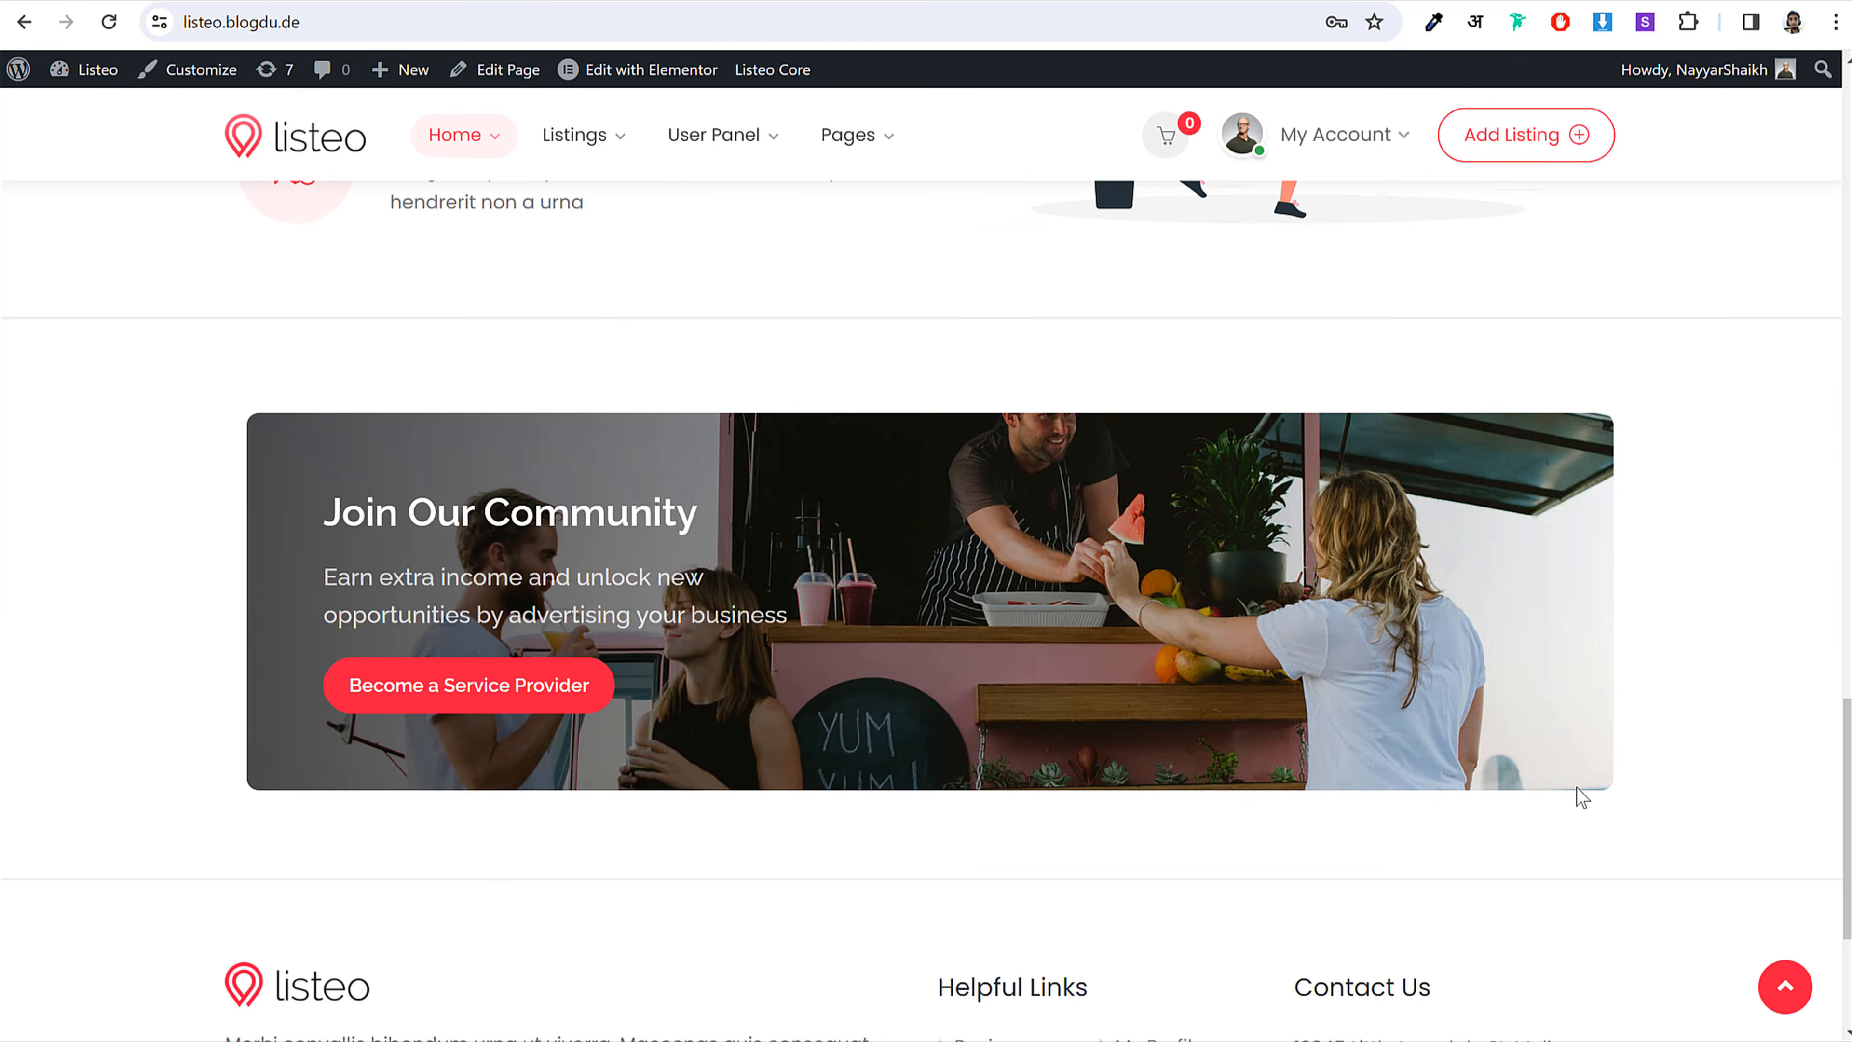
pyautogui.click(1784, 985)
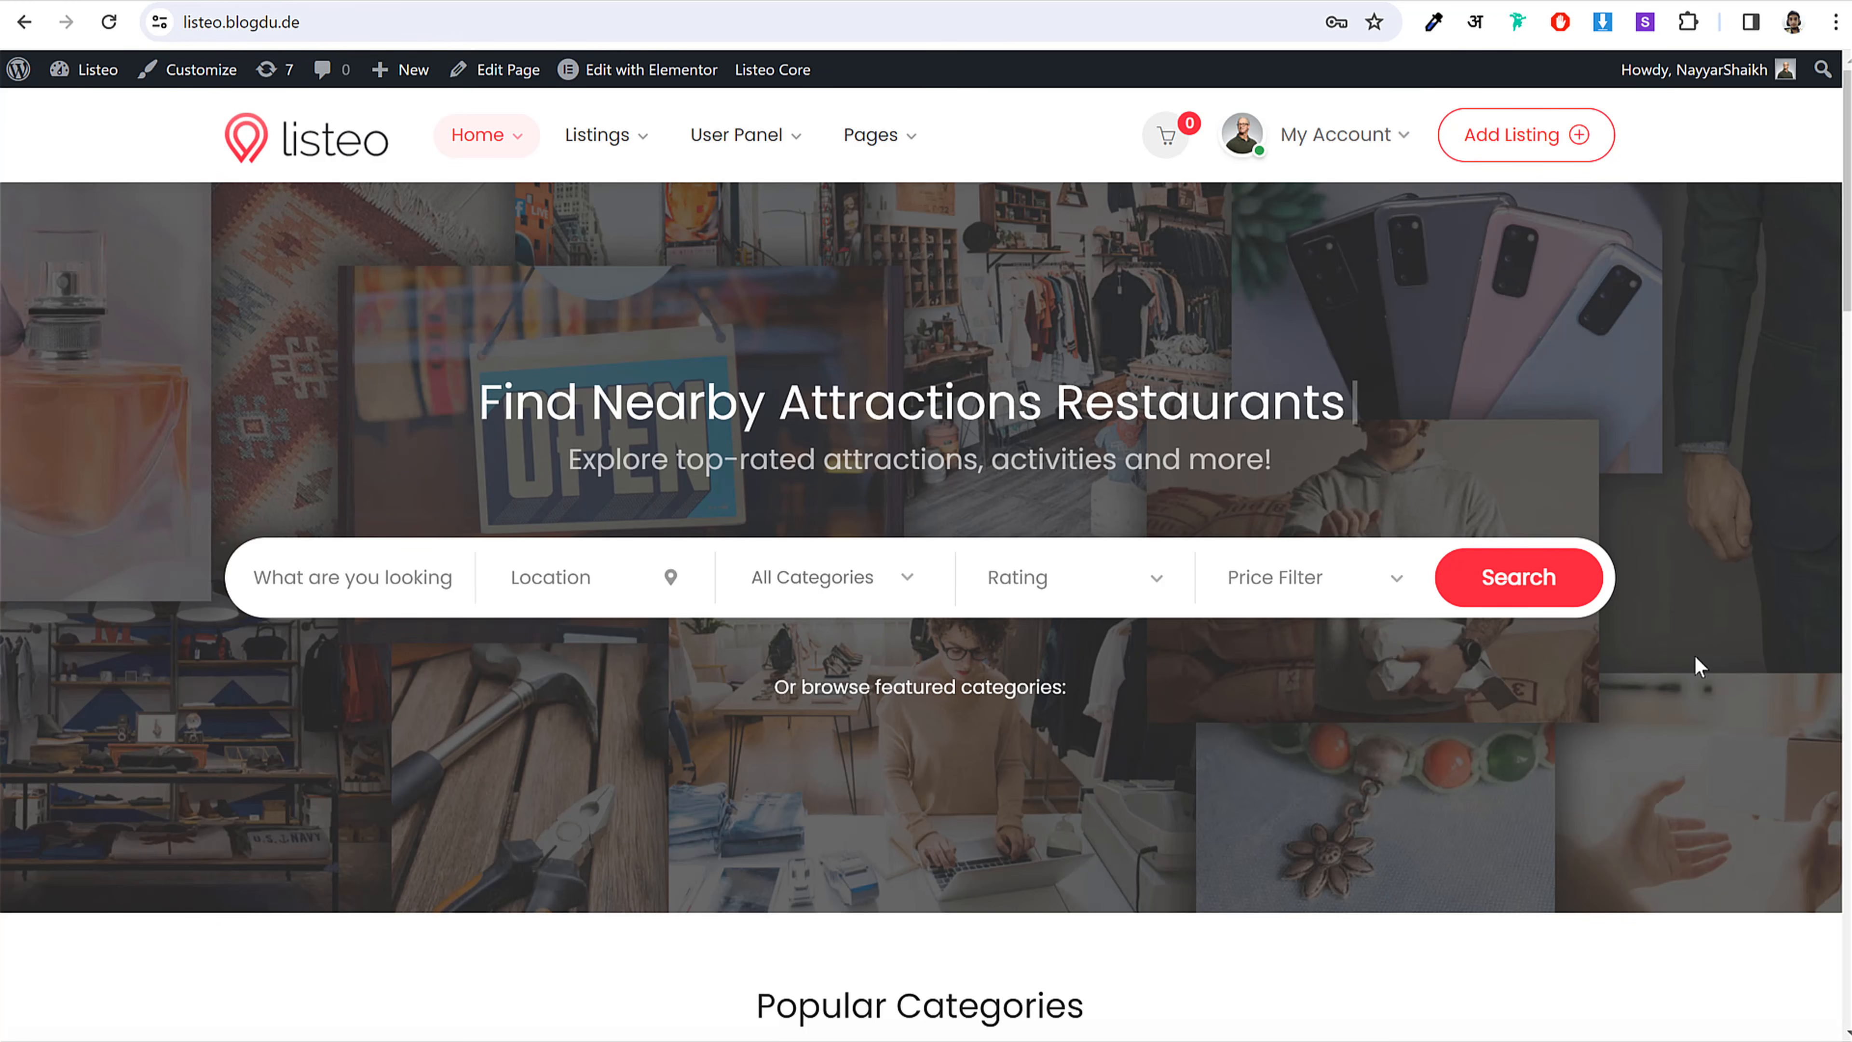
# Step: Load bloggdude.com/hostinger in a new browser tab
pyautogui.hotkey('ctrl', 't')
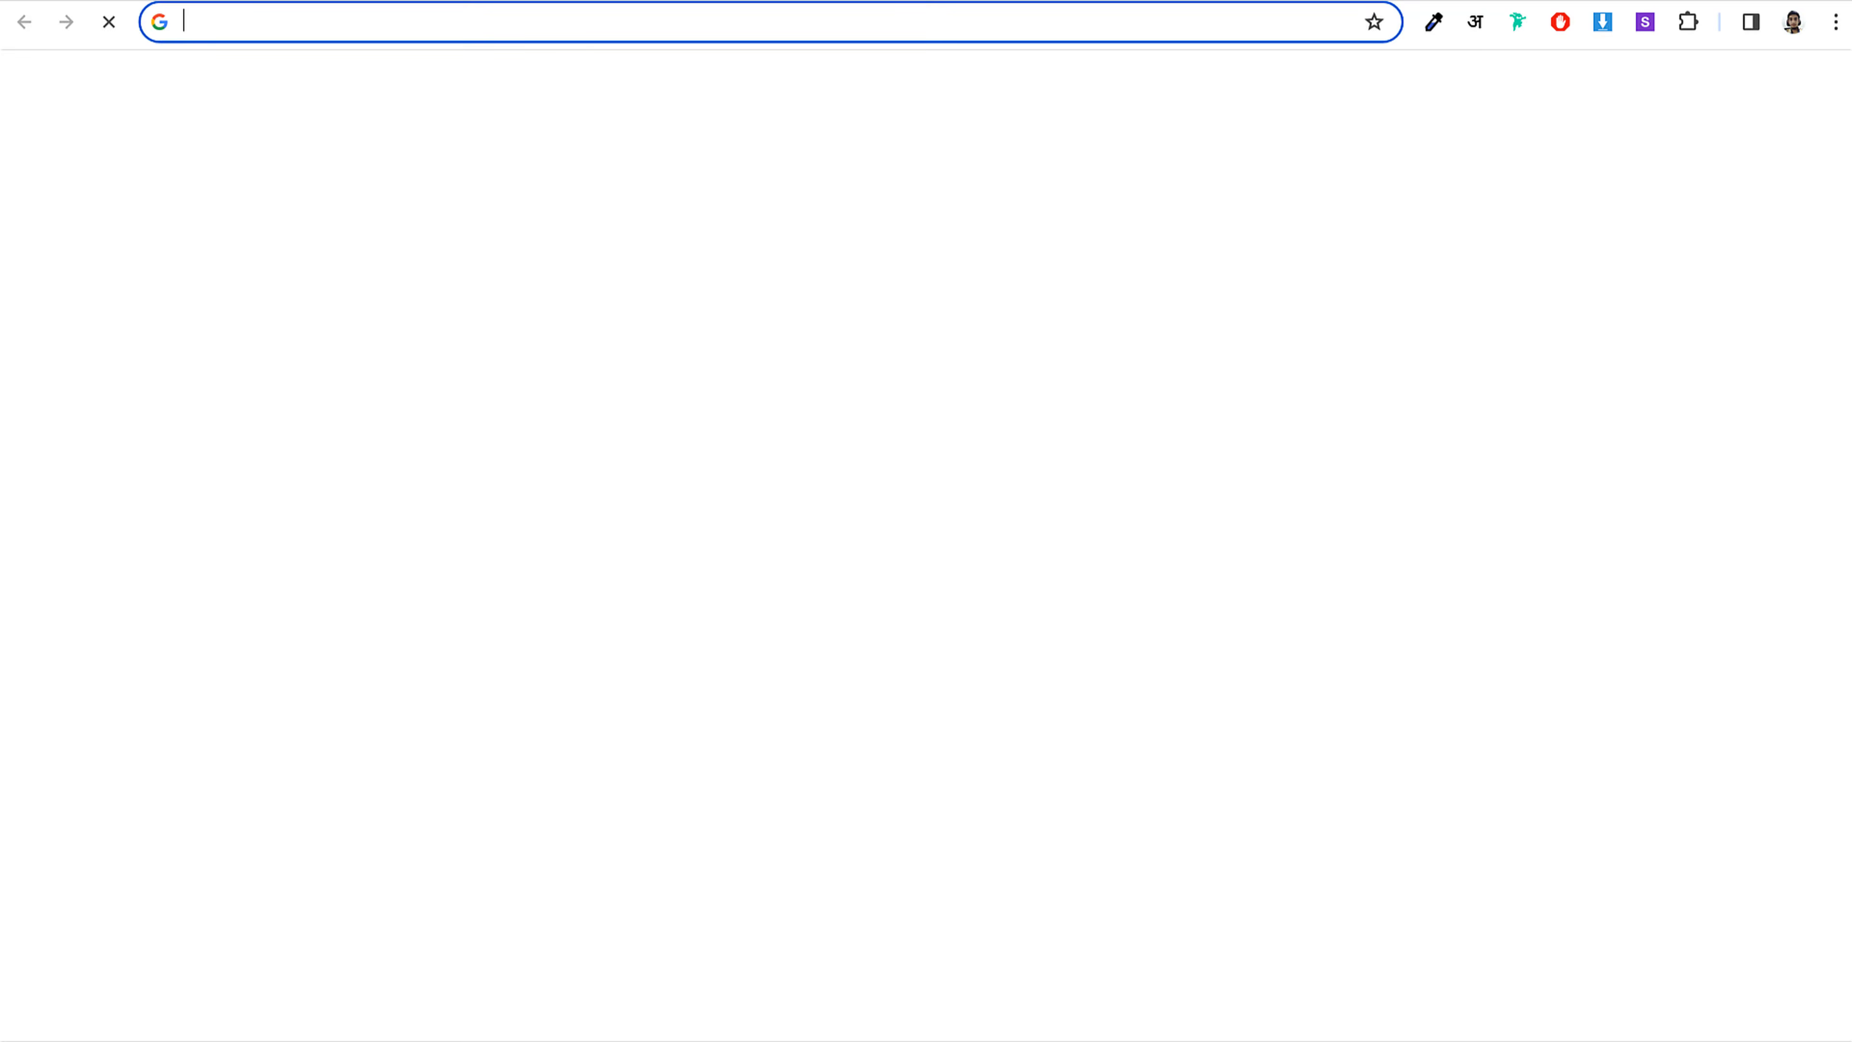
pyautogui.write('bloggdude.com/hostinger')
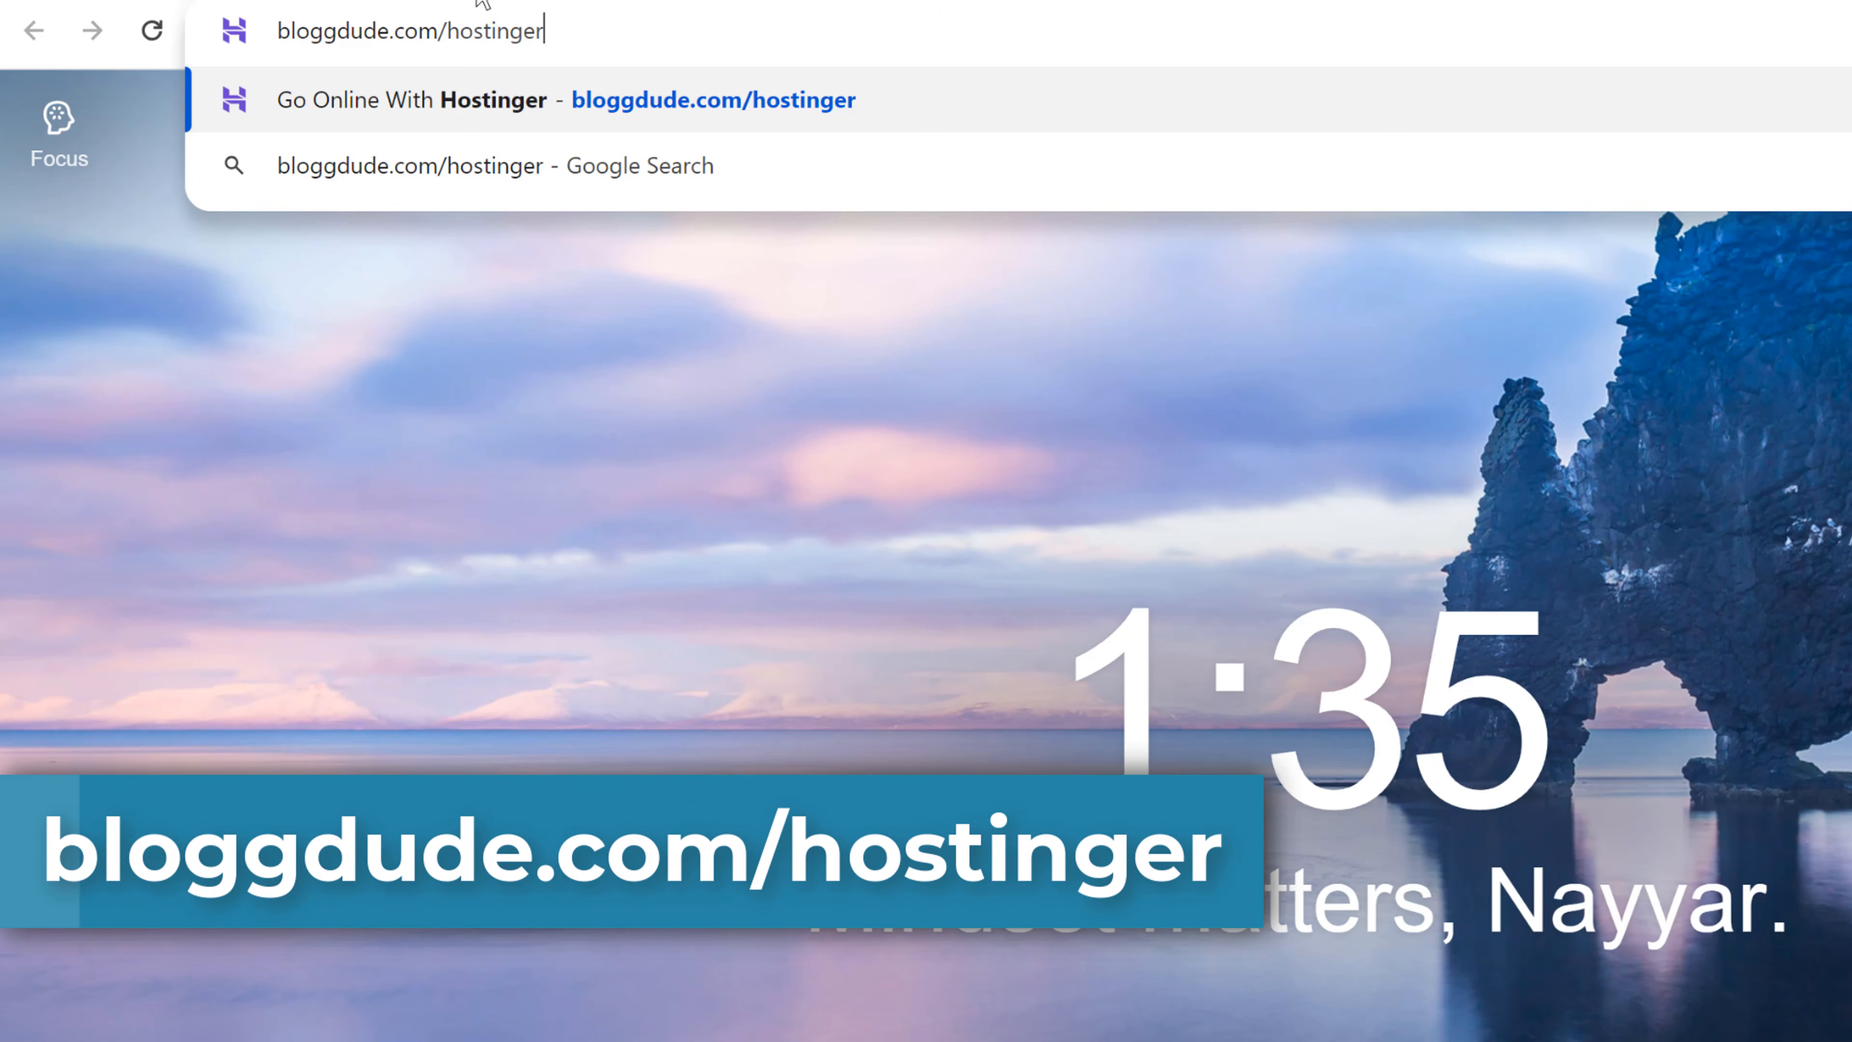
pyautogui.press('Return')
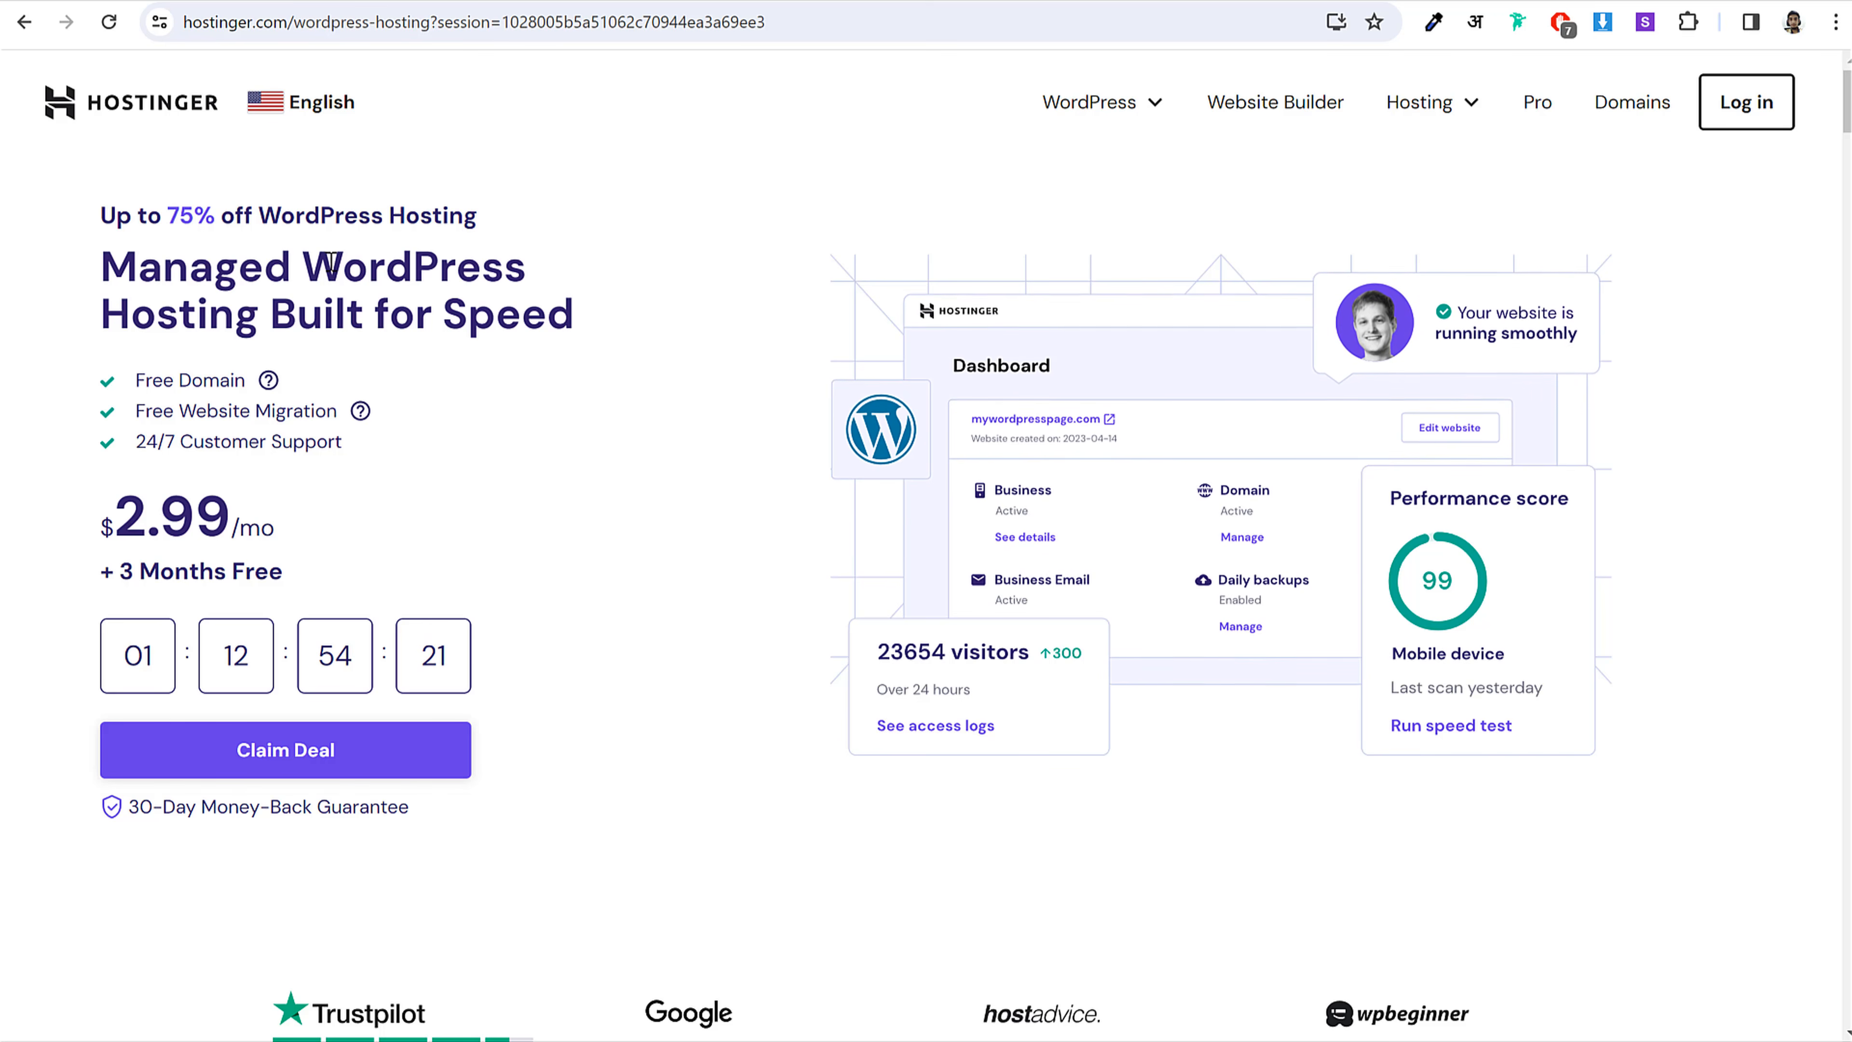
# Step: Highlight the WordPress Hosting Built for Speed headline, Free Domain perk and 2.99 monthly price
pyautogui.moveTo(304, 267); pyautogui.dragTo(647, 321)
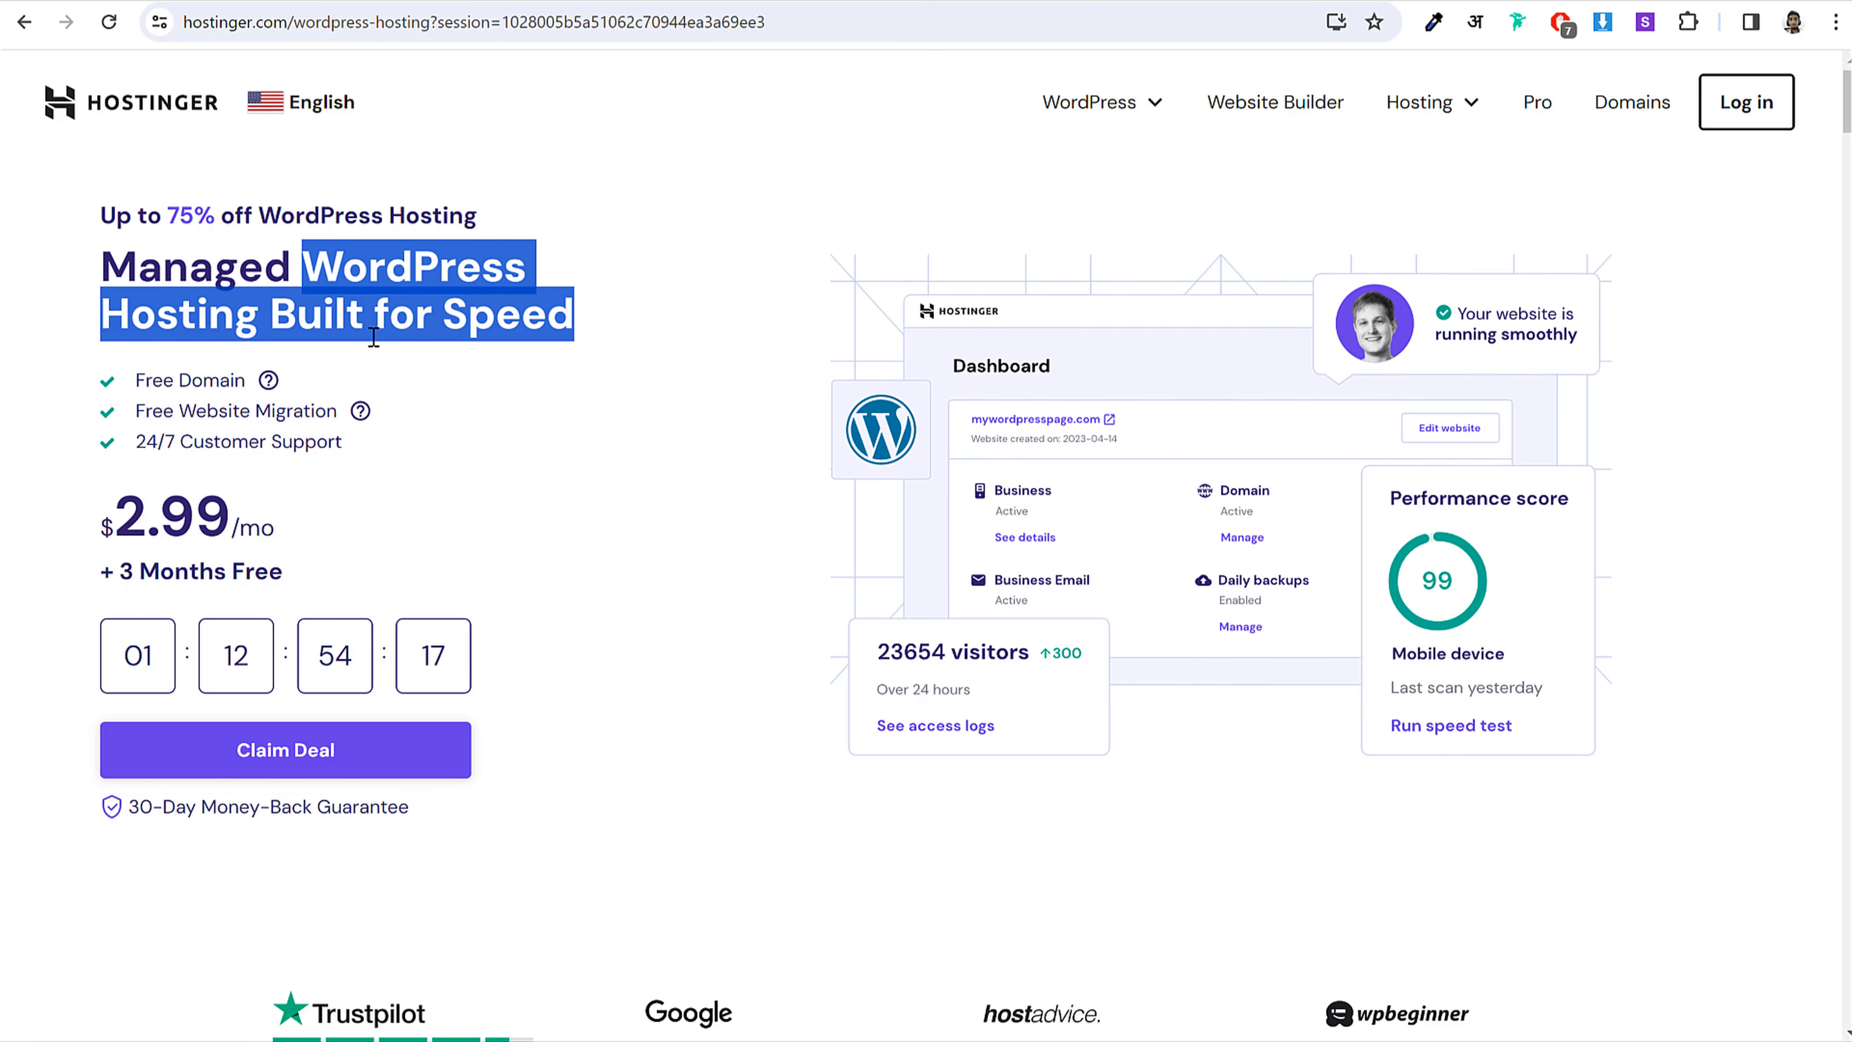
pyautogui.click(142, 376)
pyautogui.moveTo(142, 376); pyautogui.dragTo(248, 381)
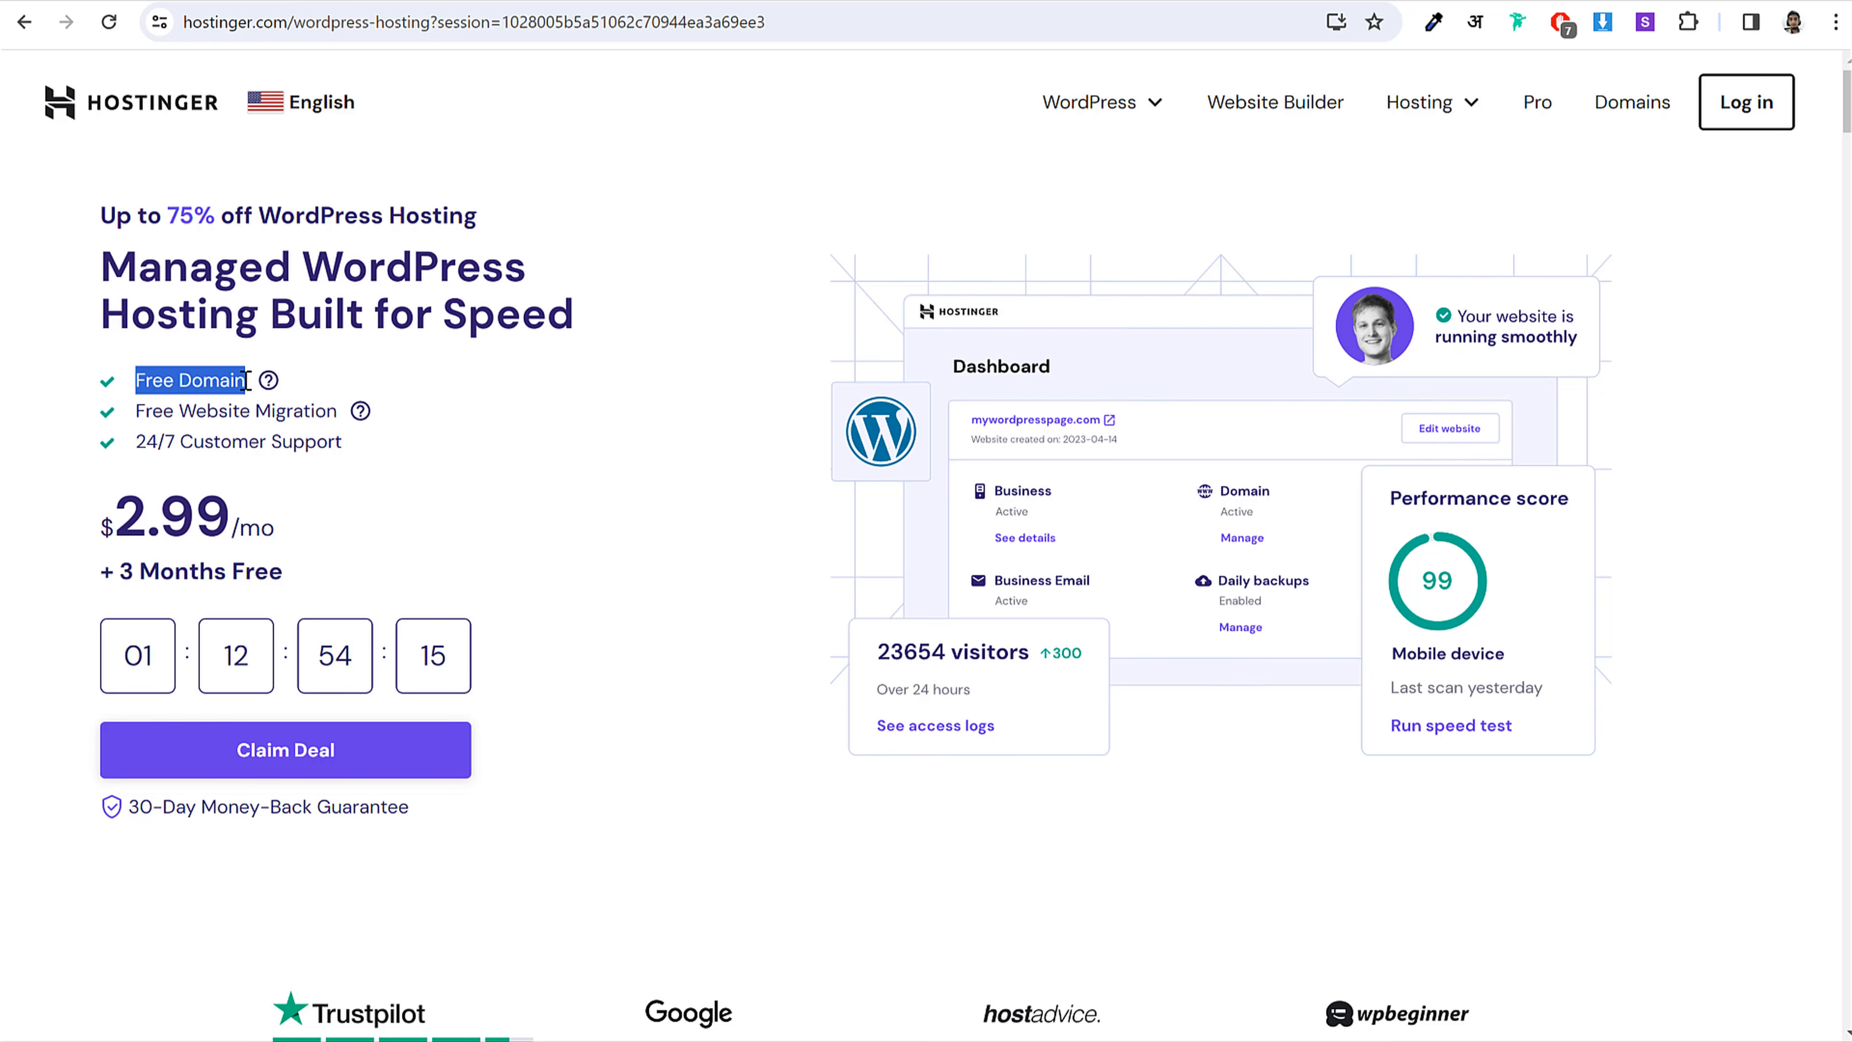
pyautogui.click(214, 531)
pyautogui.moveTo(231, 531); pyautogui.dragTo(111, 531)
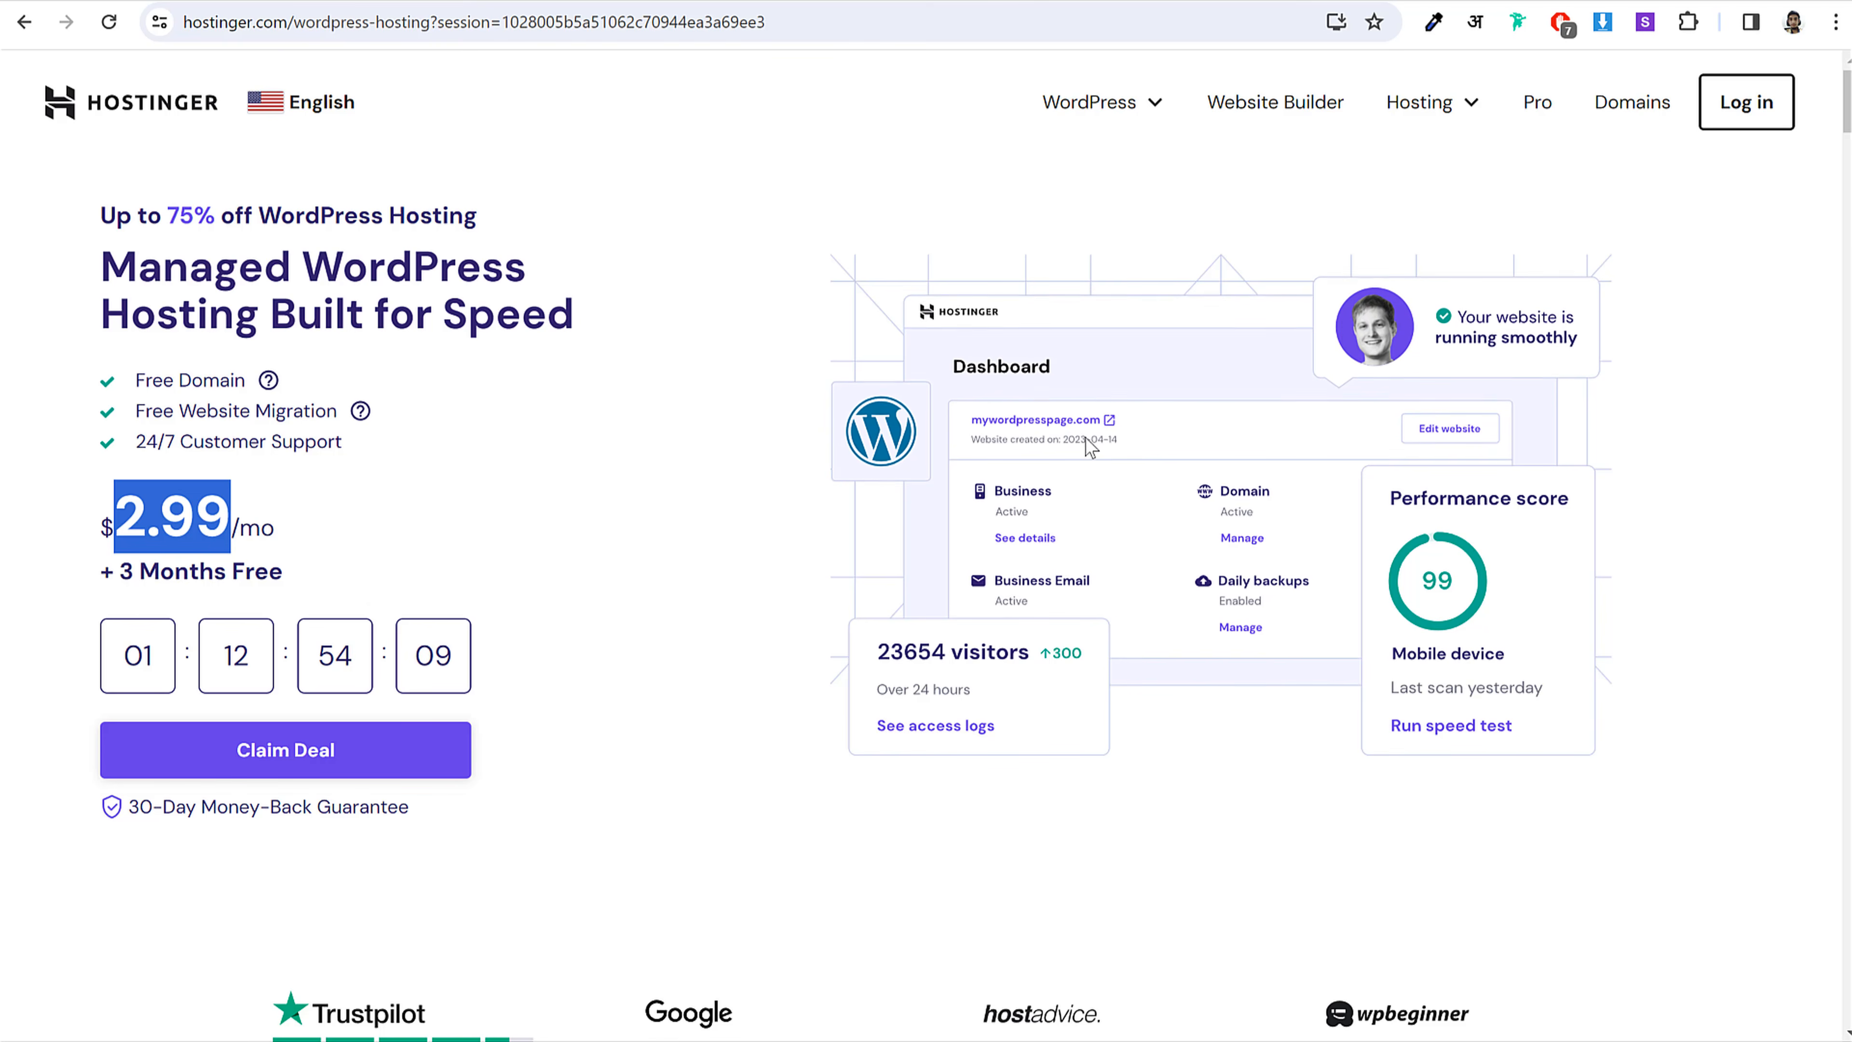
# Step: Scroll down to the WordPress hosting plan cards
pyautogui.scroll(-5, 870, 480)
pyautogui.scroll(-3, 868, 490)
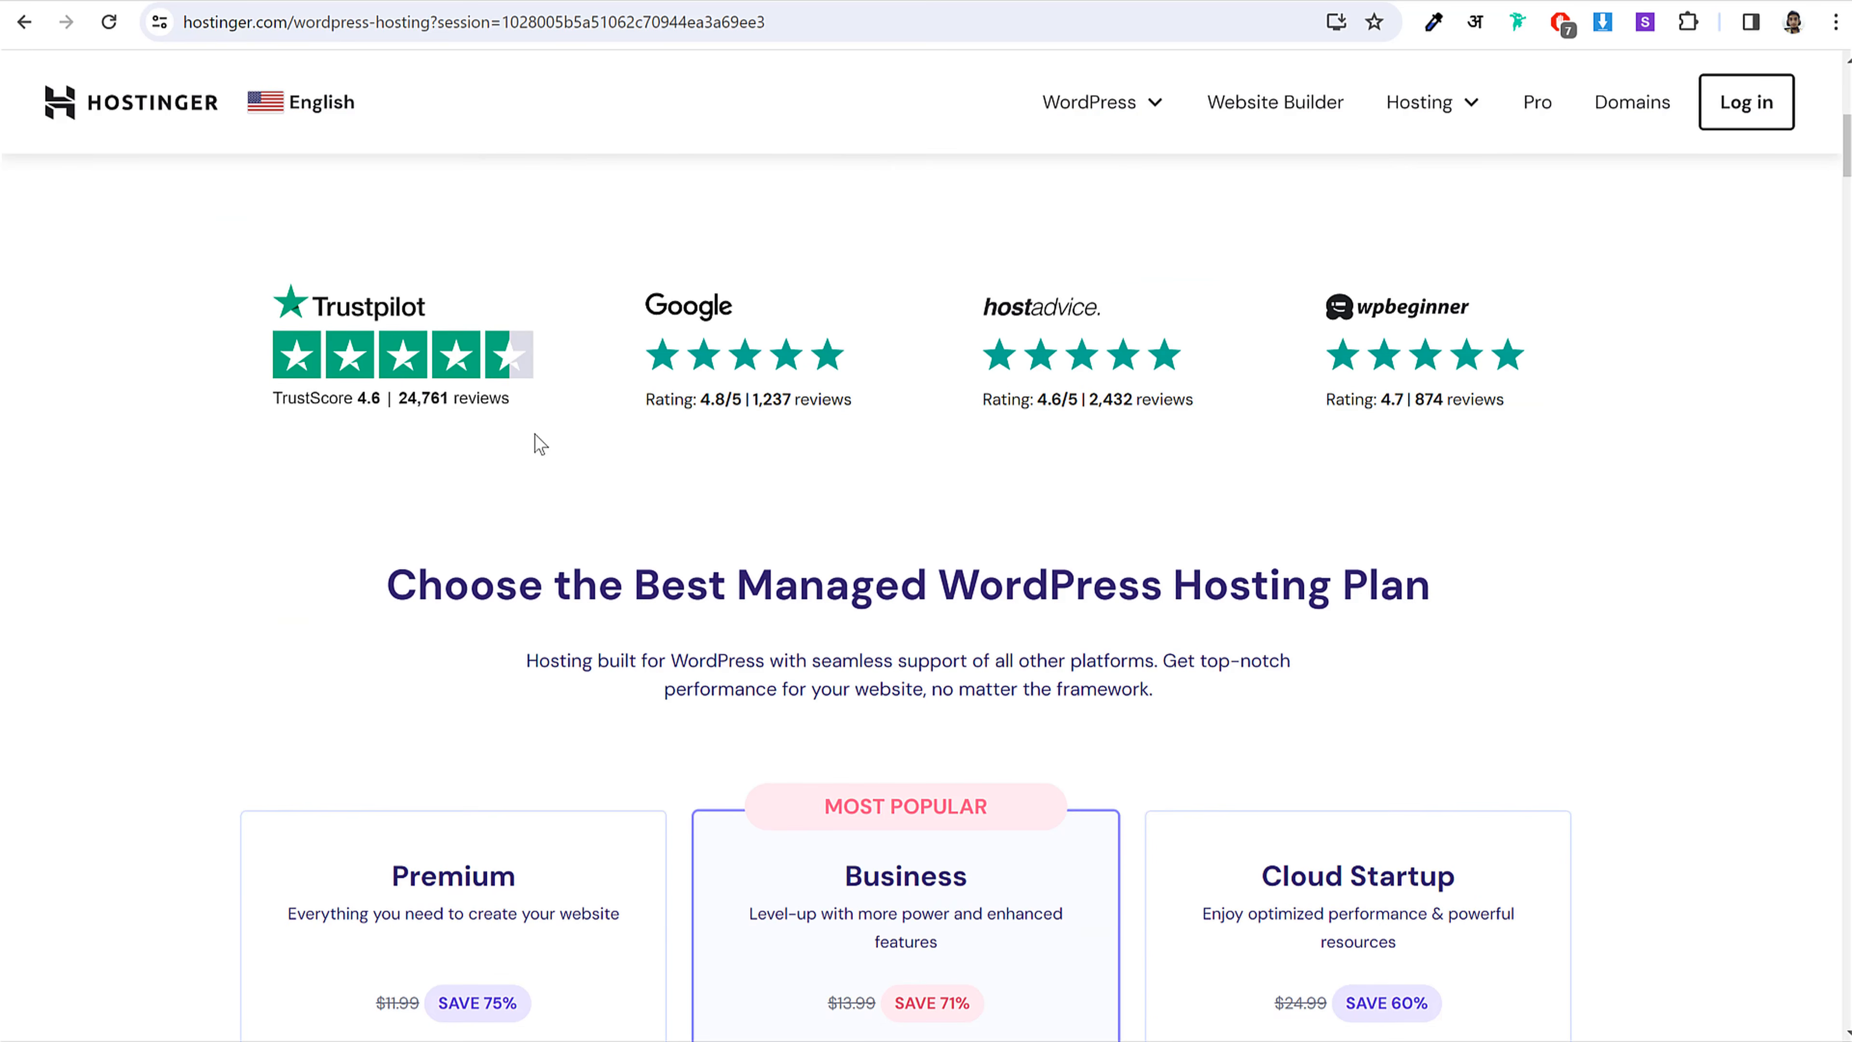
pyautogui.scroll(-5, 1260, 386)
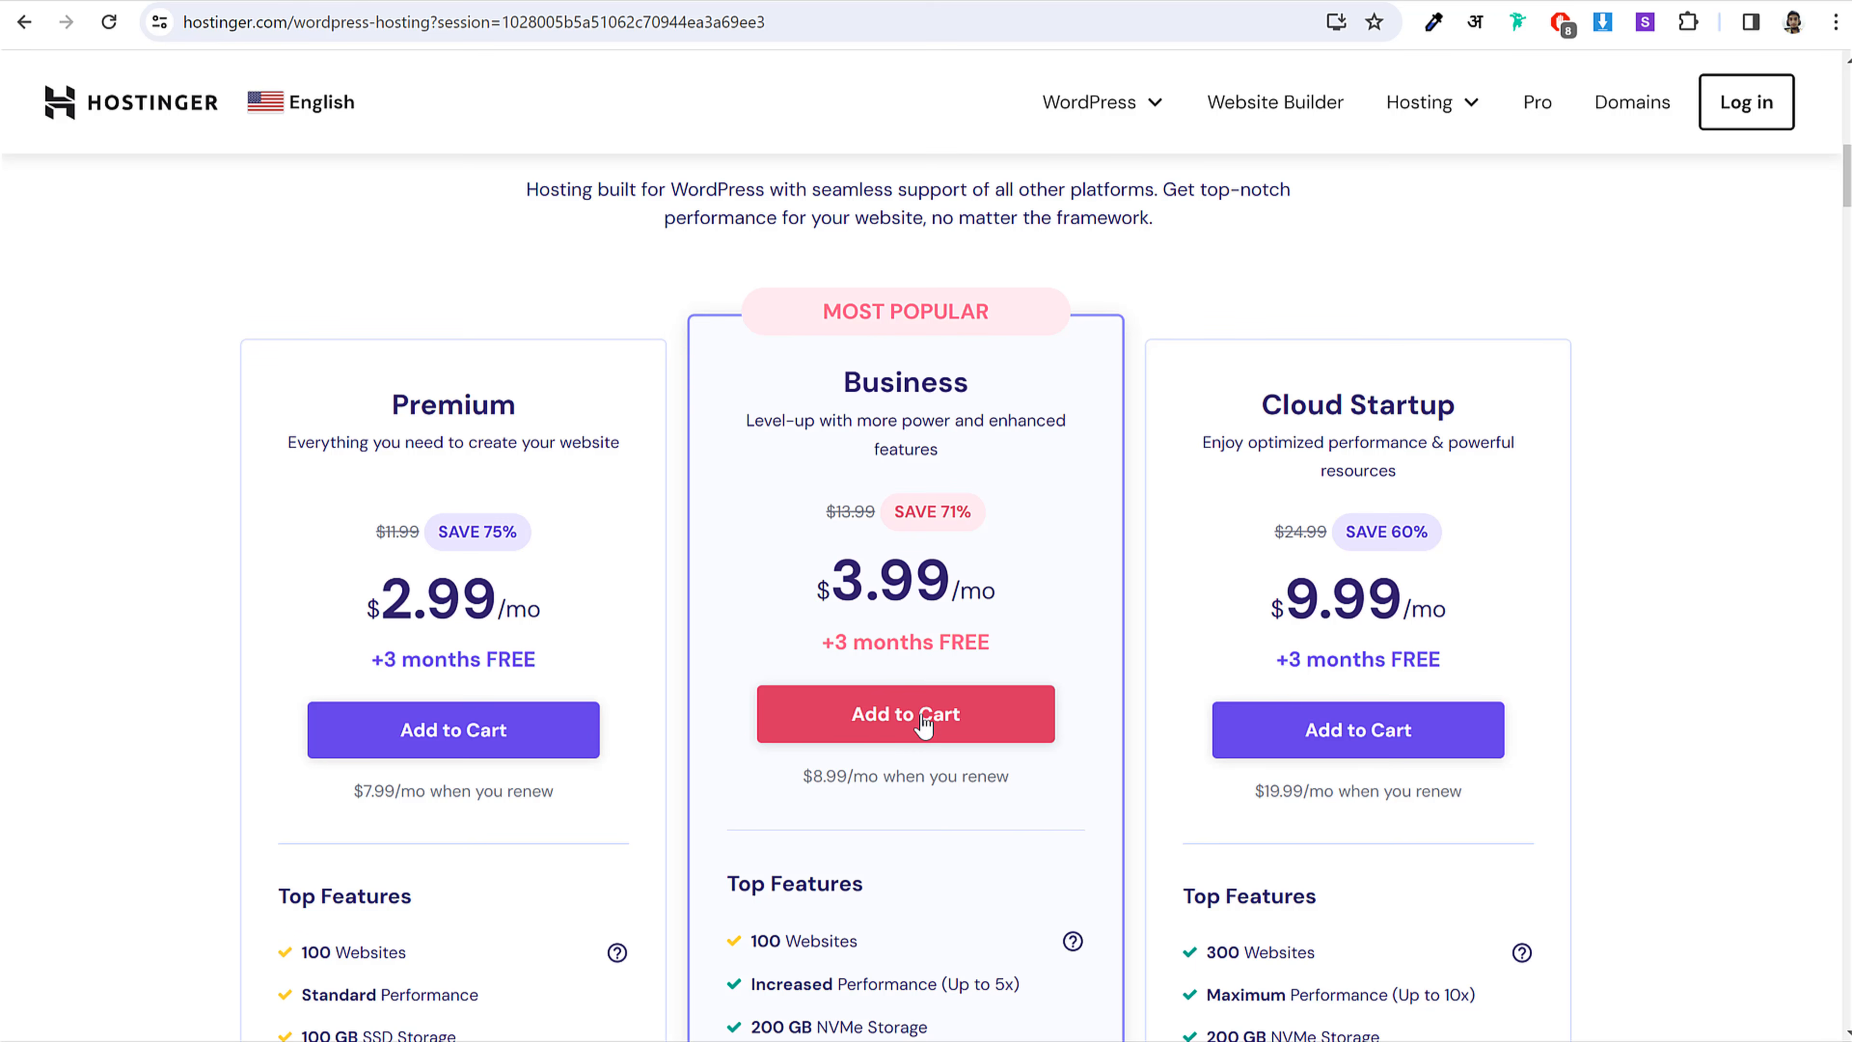
pyautogui.scroll(-10, 940, 726)
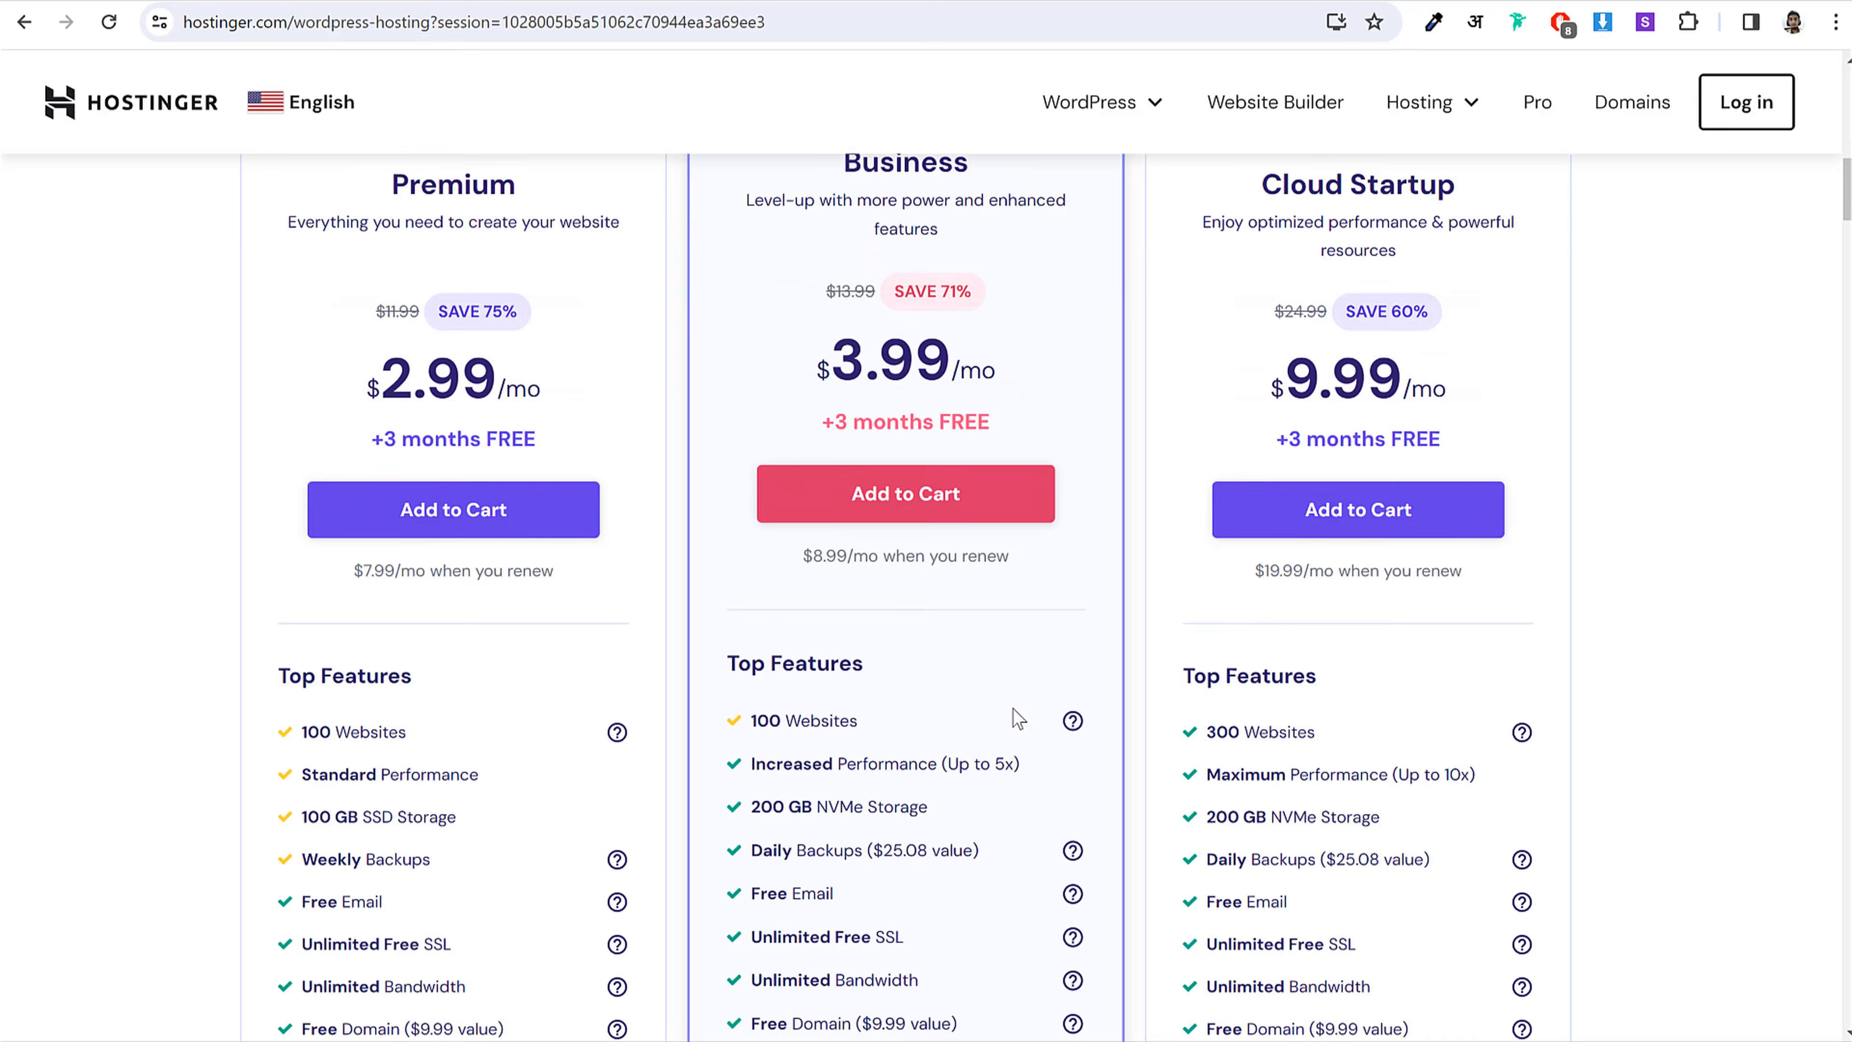
pyautogui.scroll(15, 904, 653)
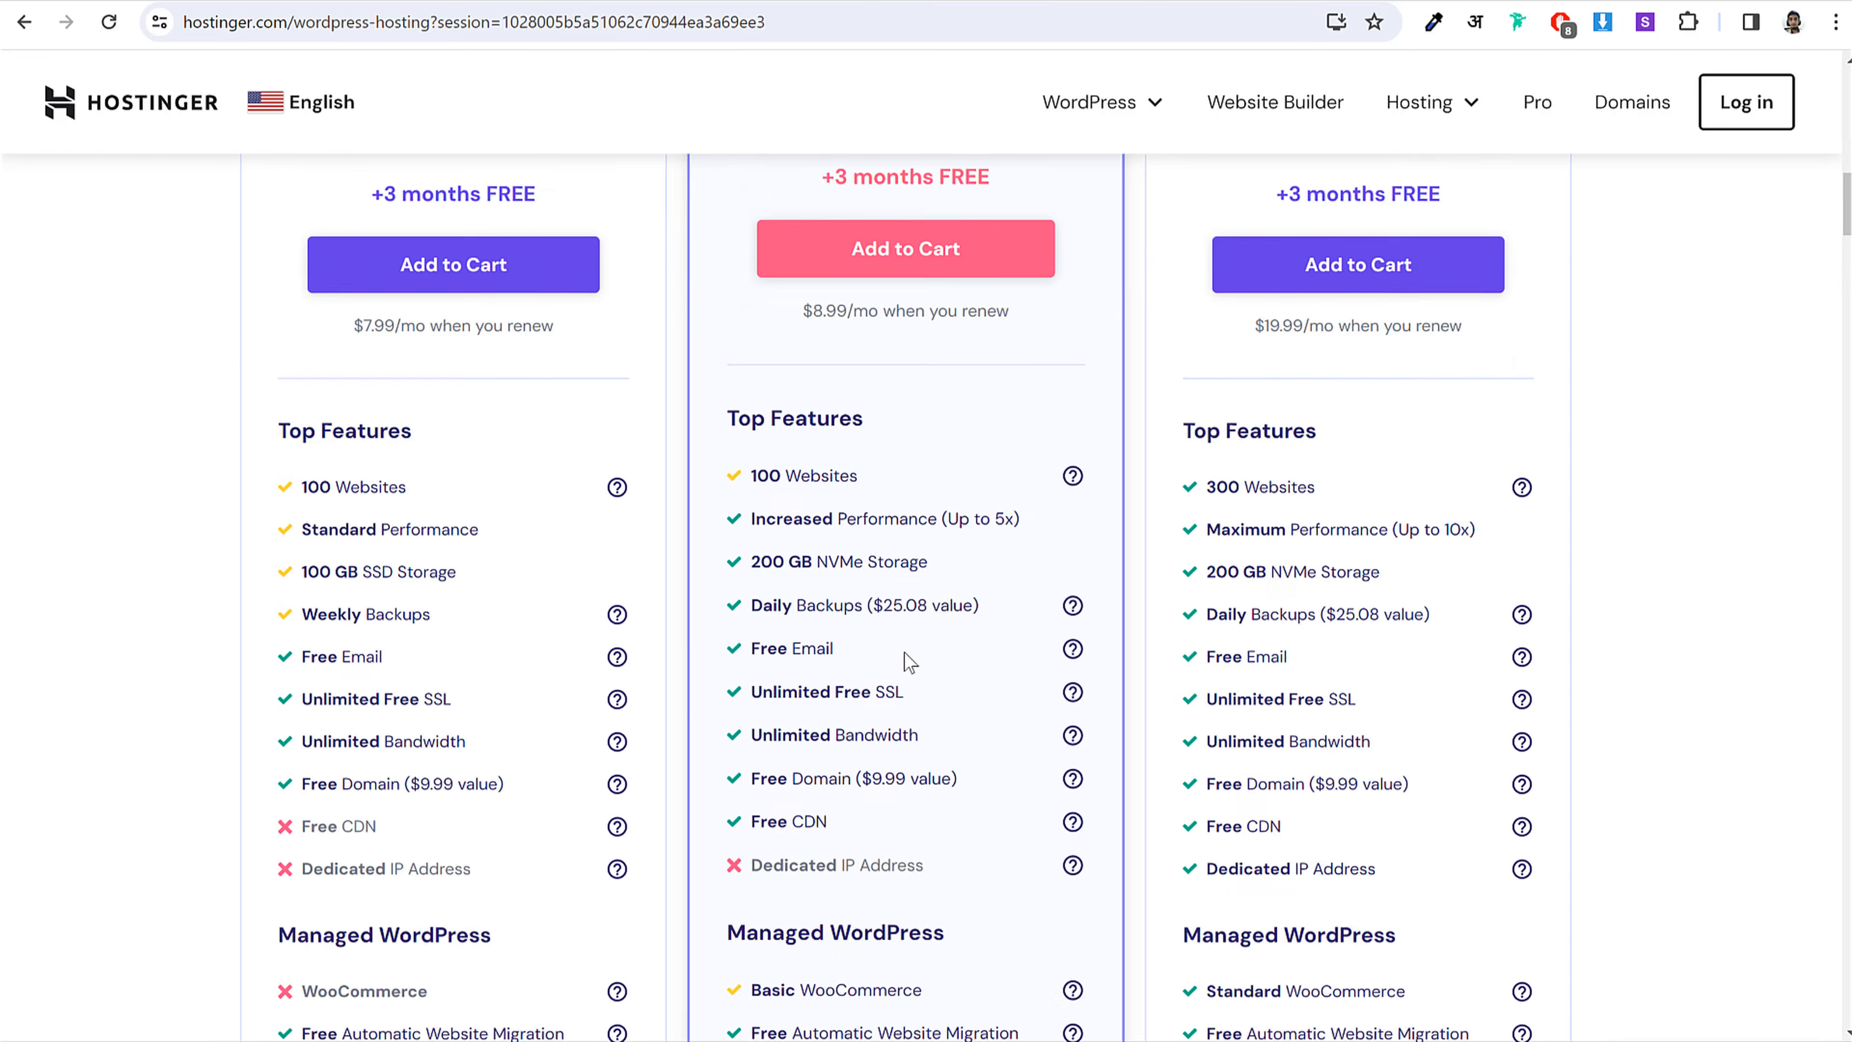
pyautogui.scroll(-3, 1597, 488)
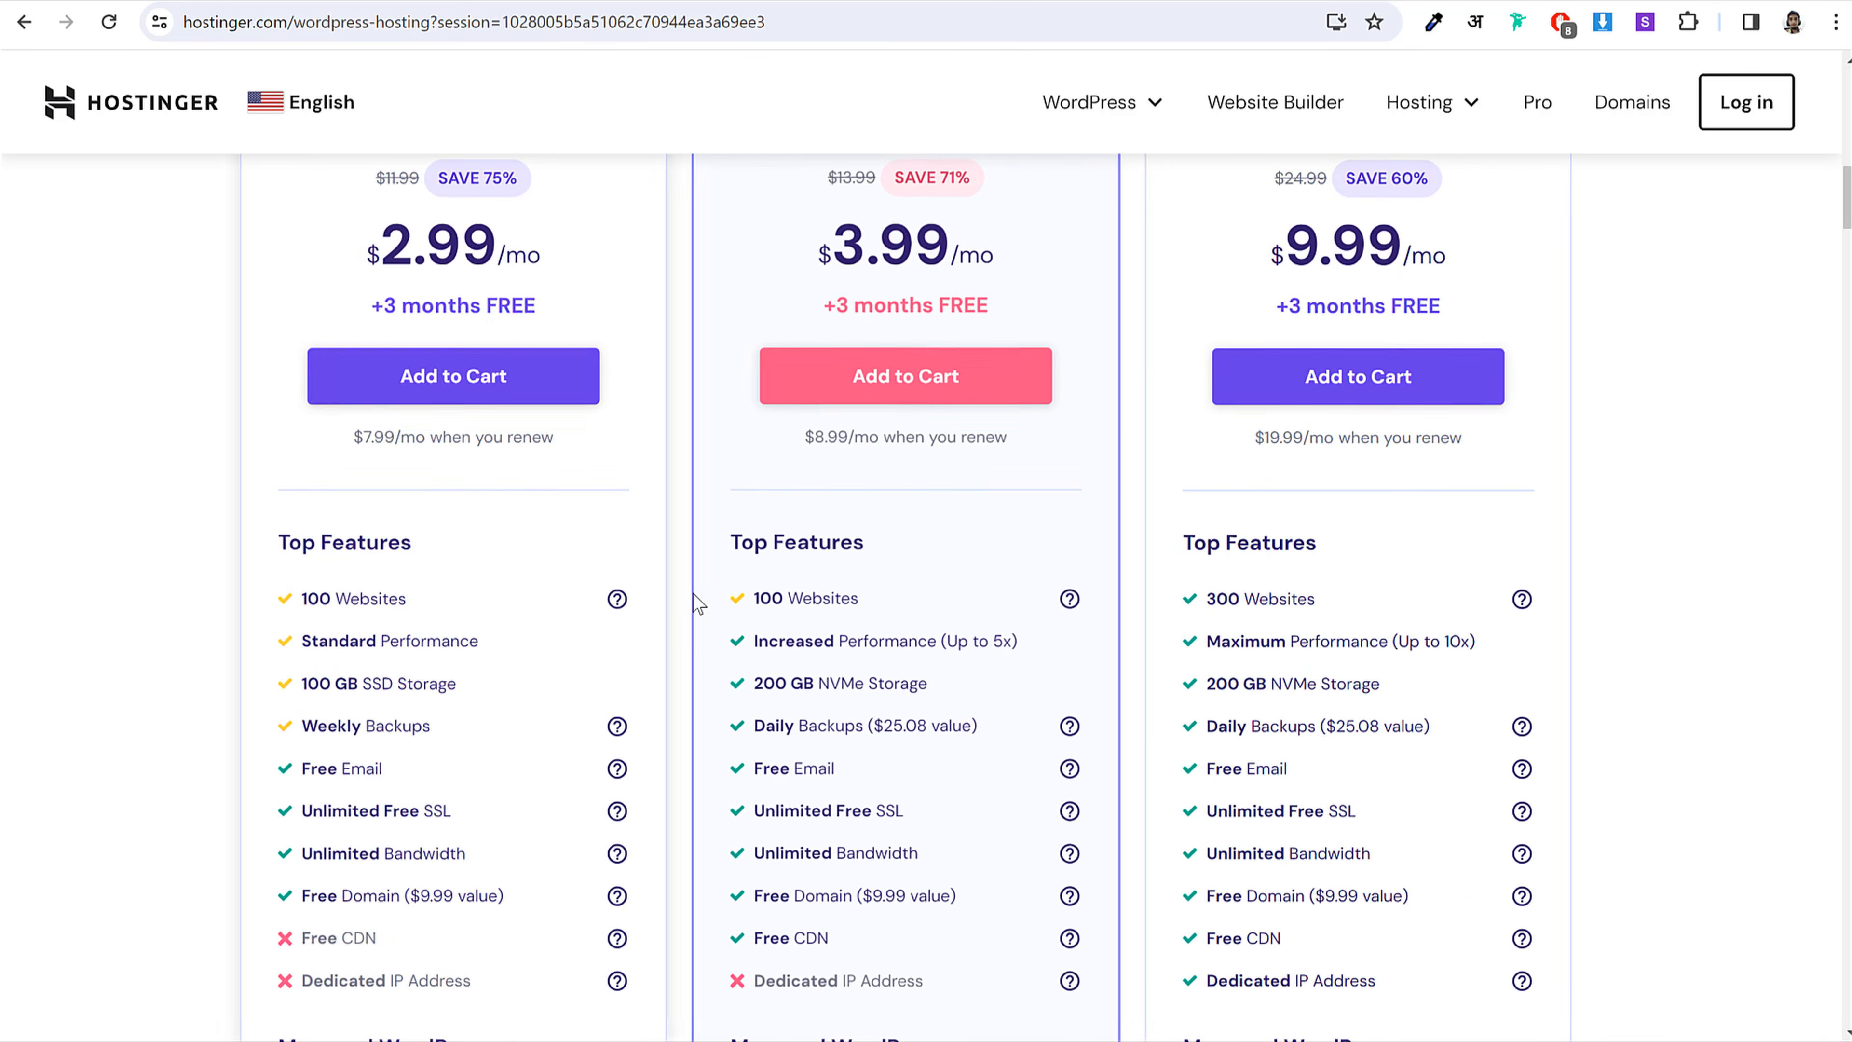
pyautogui.scroll(2, 1531, 540)
pyautogui.scroll(2, 1532, 551)
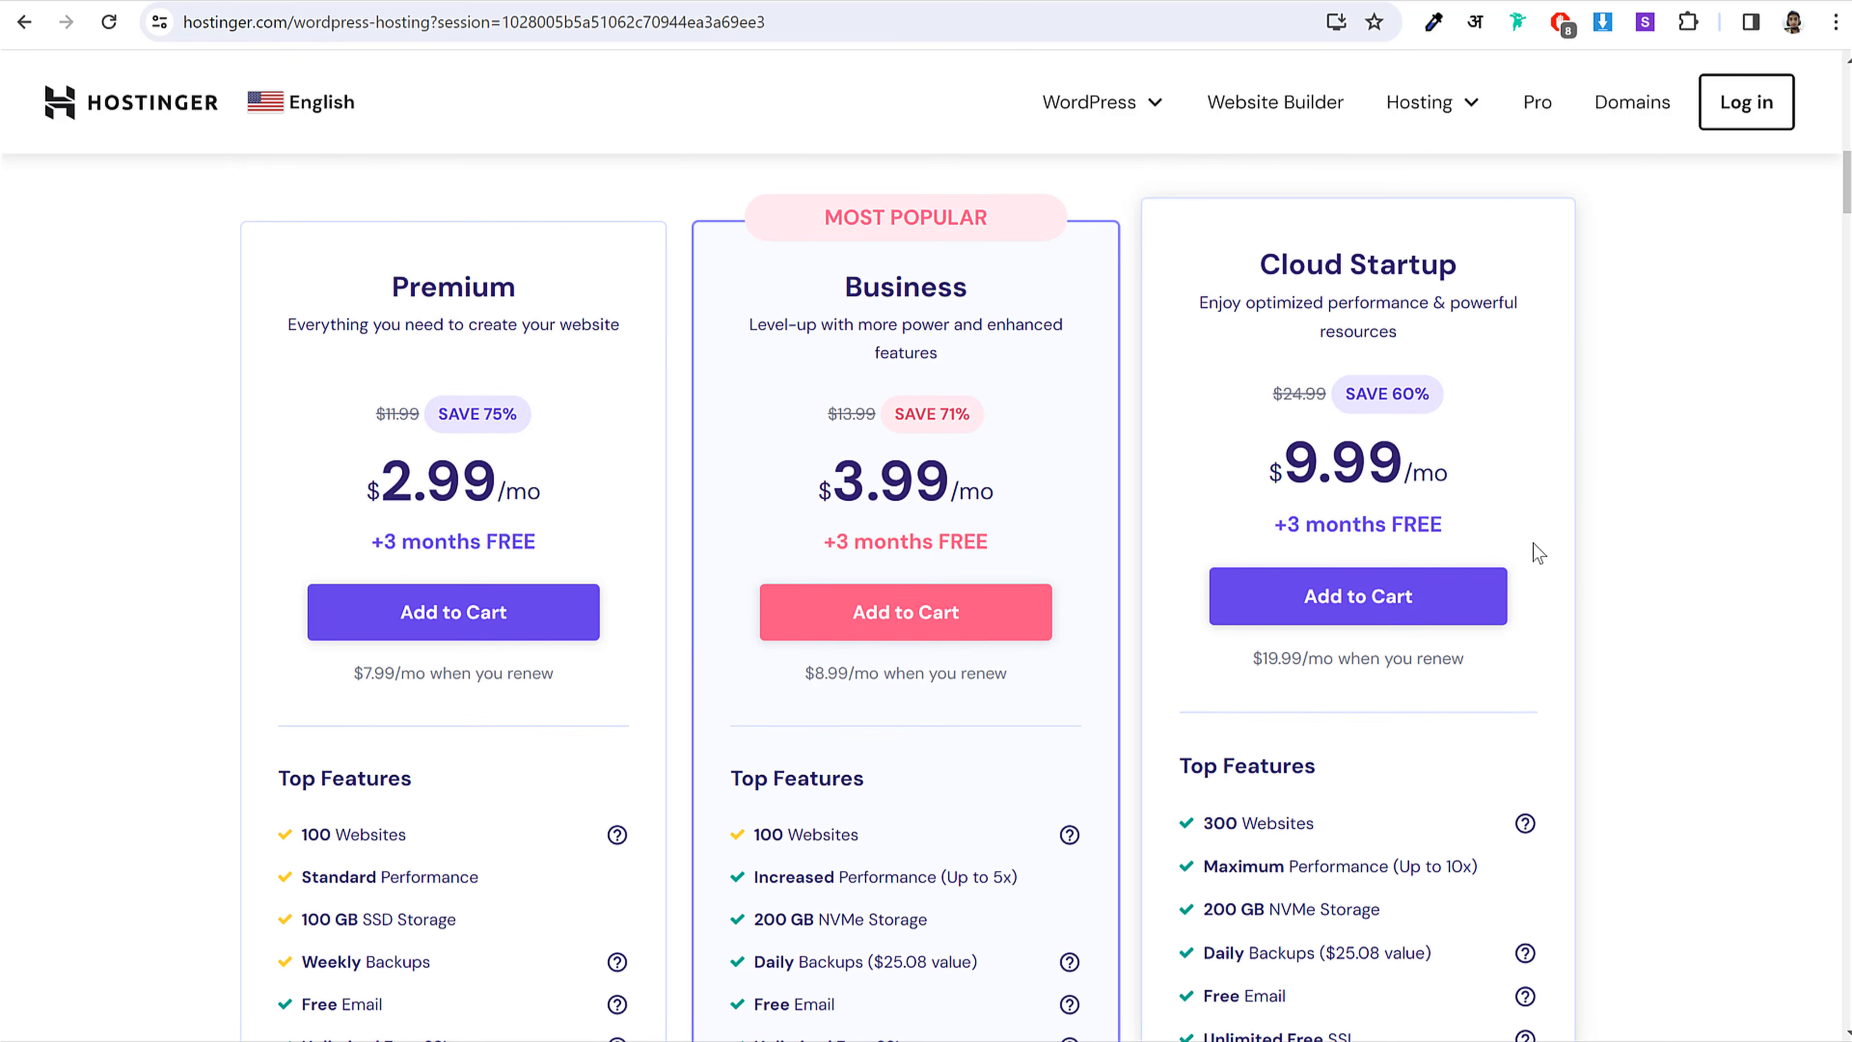
pyautogui.scroll(-2, 1563, 543)
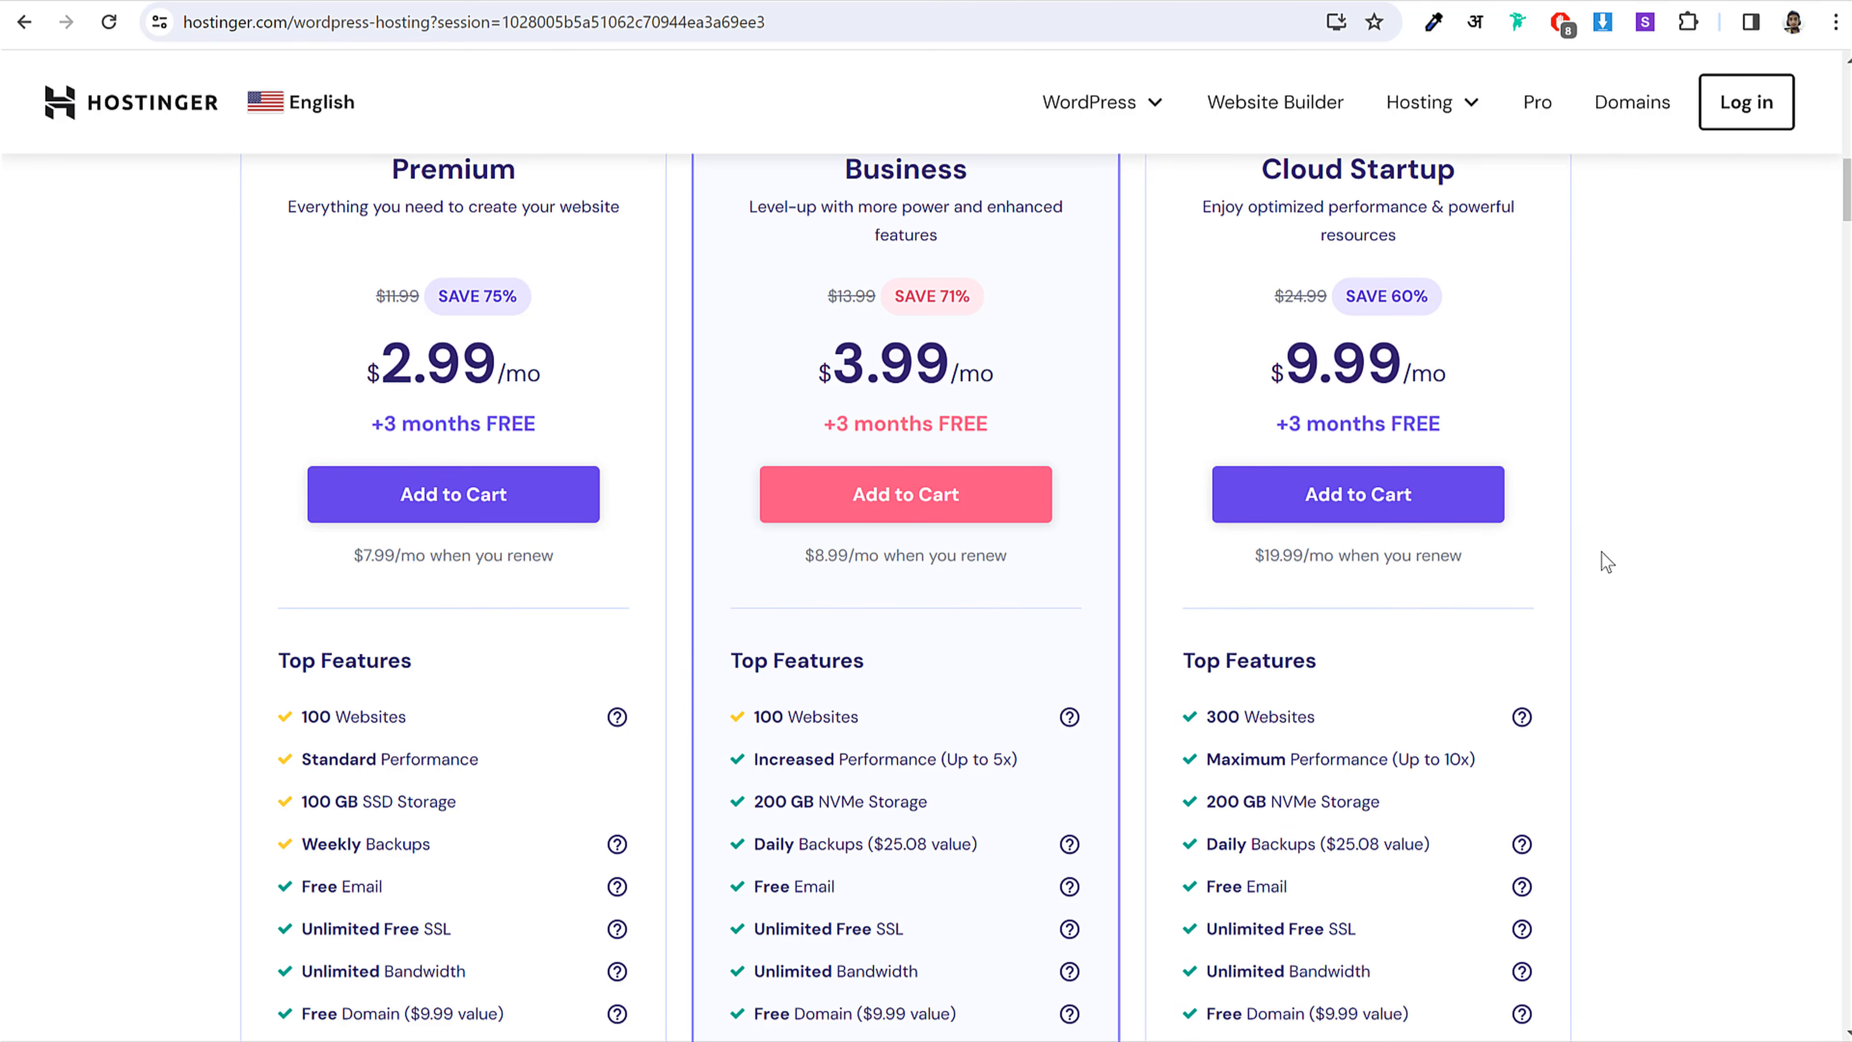
pyautogui.scroll(2, 1601, 552)
# Step: Highlight the Business plan heading and a line from its feature list
pyautogui.moveTo(845, 266); pyautogui.dragTo(1020, 281)
pyautogui.click(1020, 281)
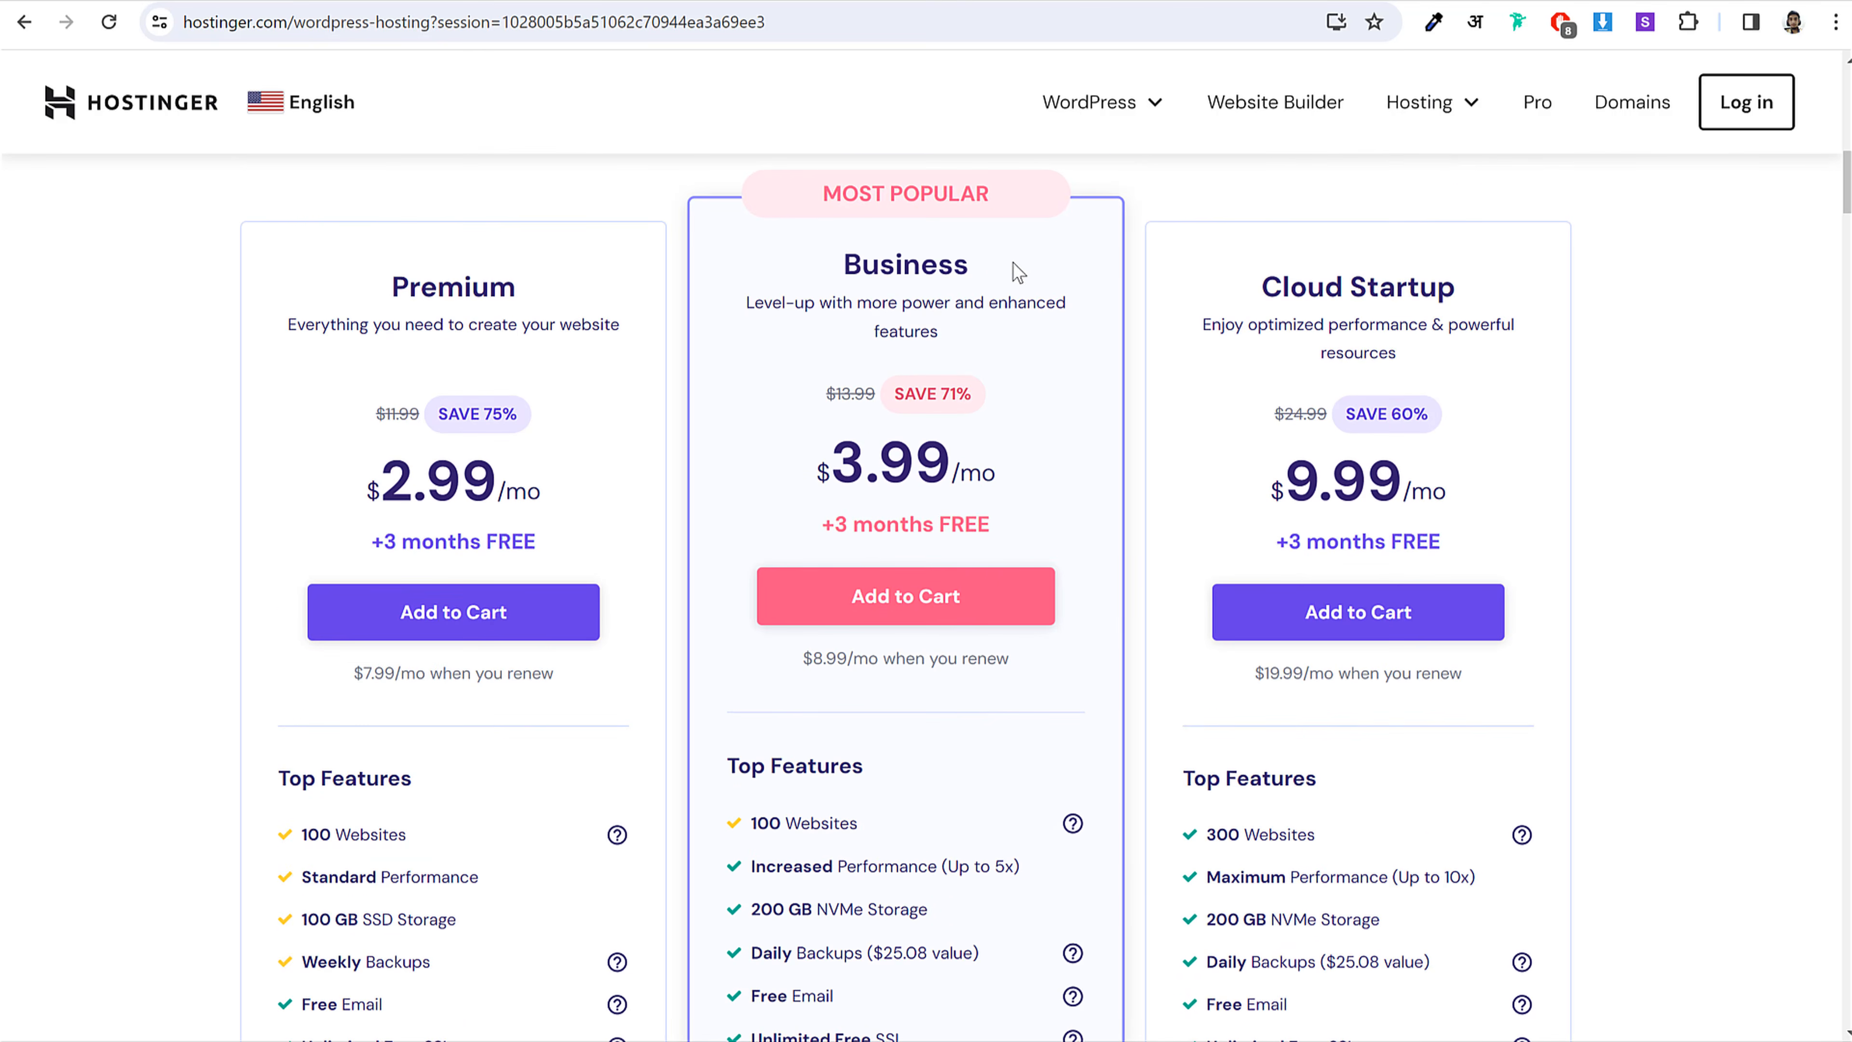
pyautogui.scroll(-3, 961, 399)
pyautogui.scroll(-2, 965, 403)
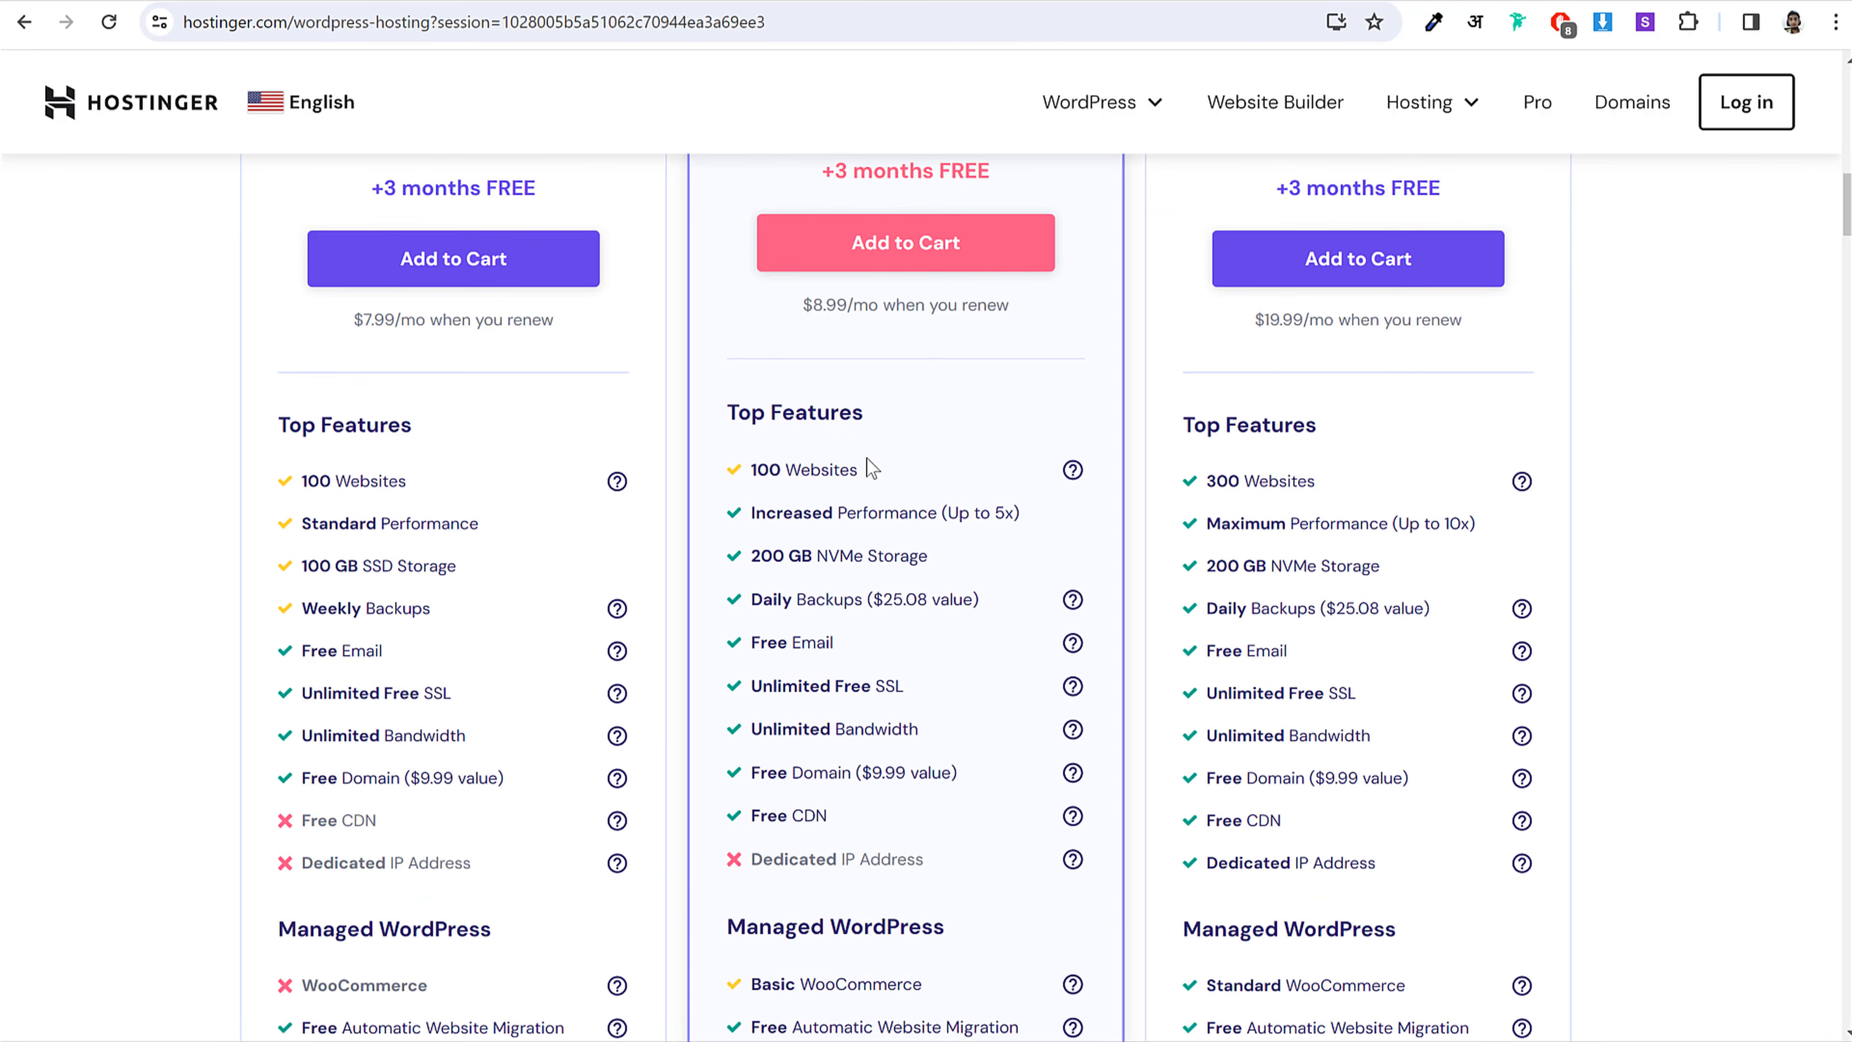
pyautogui.moveTo(860, 471); pyautogui.dragTo(757, 465)
pyautogui.click(857, 471)
# Step: Highlight the Business plan name and its 100 Websites feature
pyautogui.moveTo(893, 474); pyautogui.dragTo(750, 470)
pyautogui.scroll(5, 980, 516)
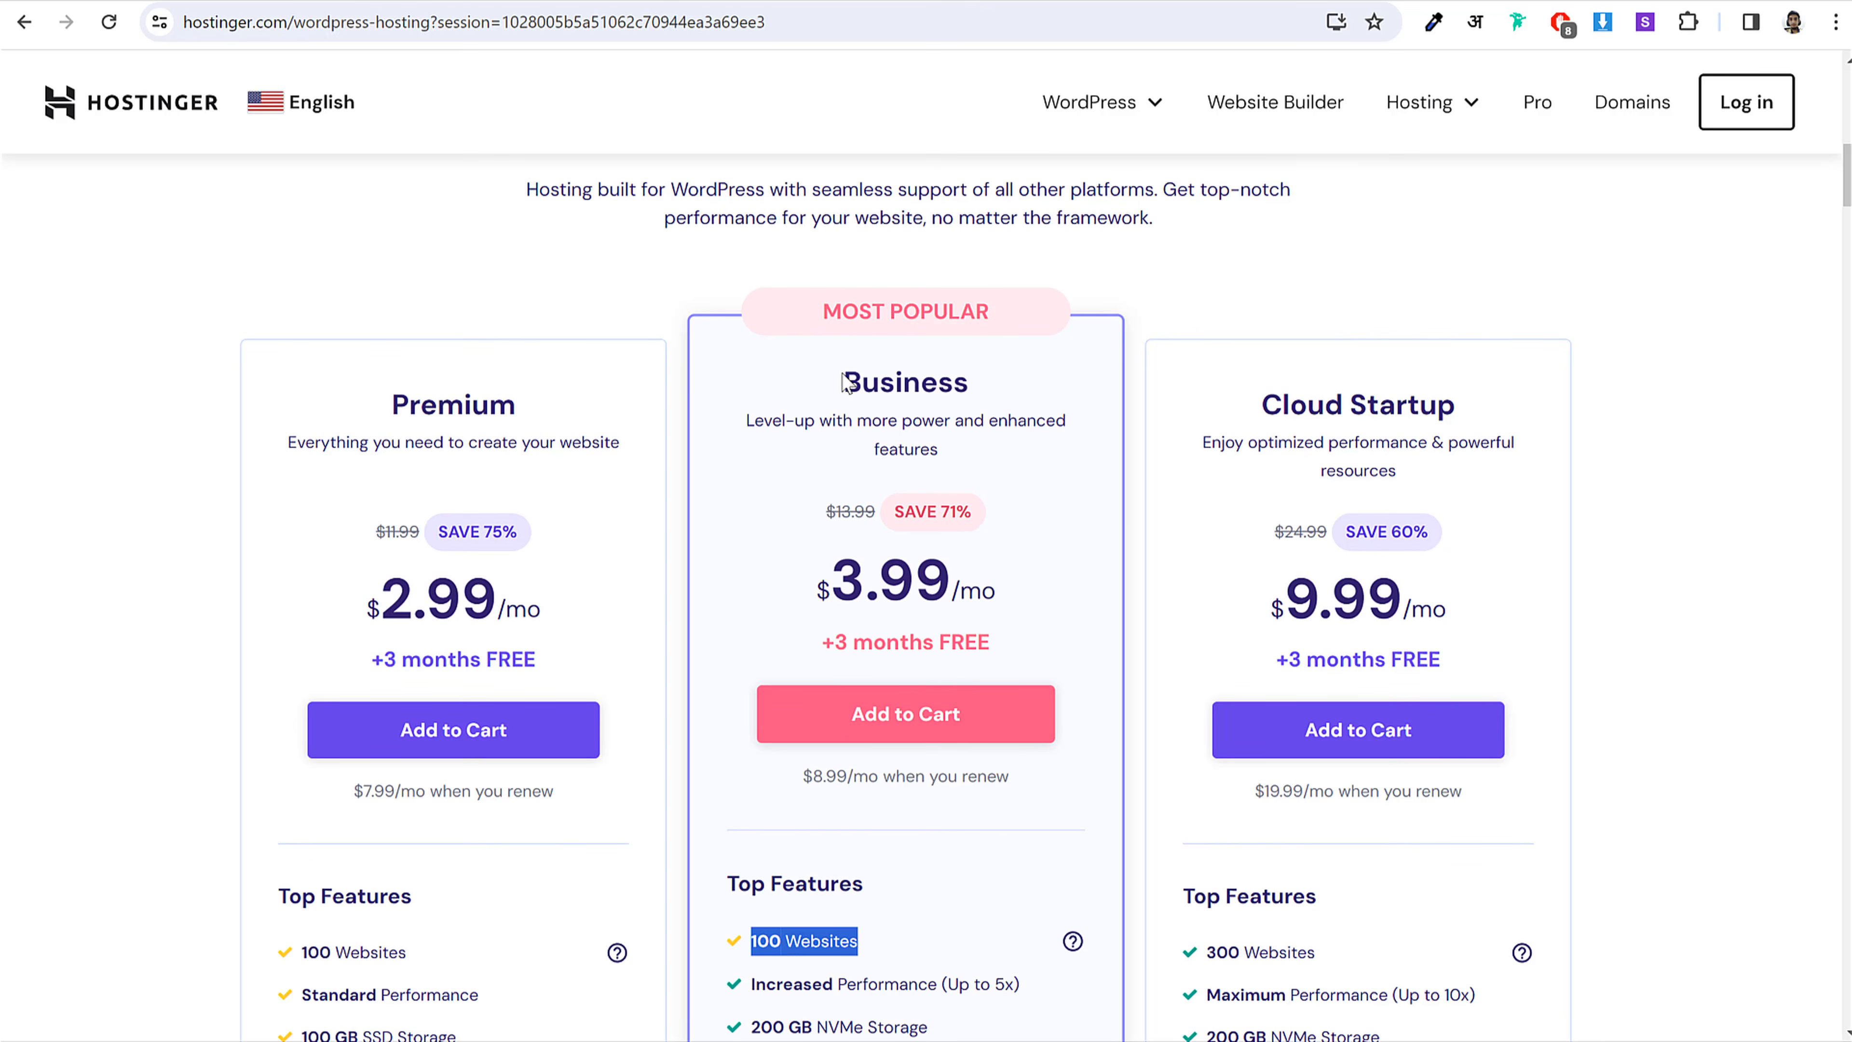
pyautogui.moveTo(842, 381); pyautogui.dragTo(998, 381)
pyautogui.click(942, 392)
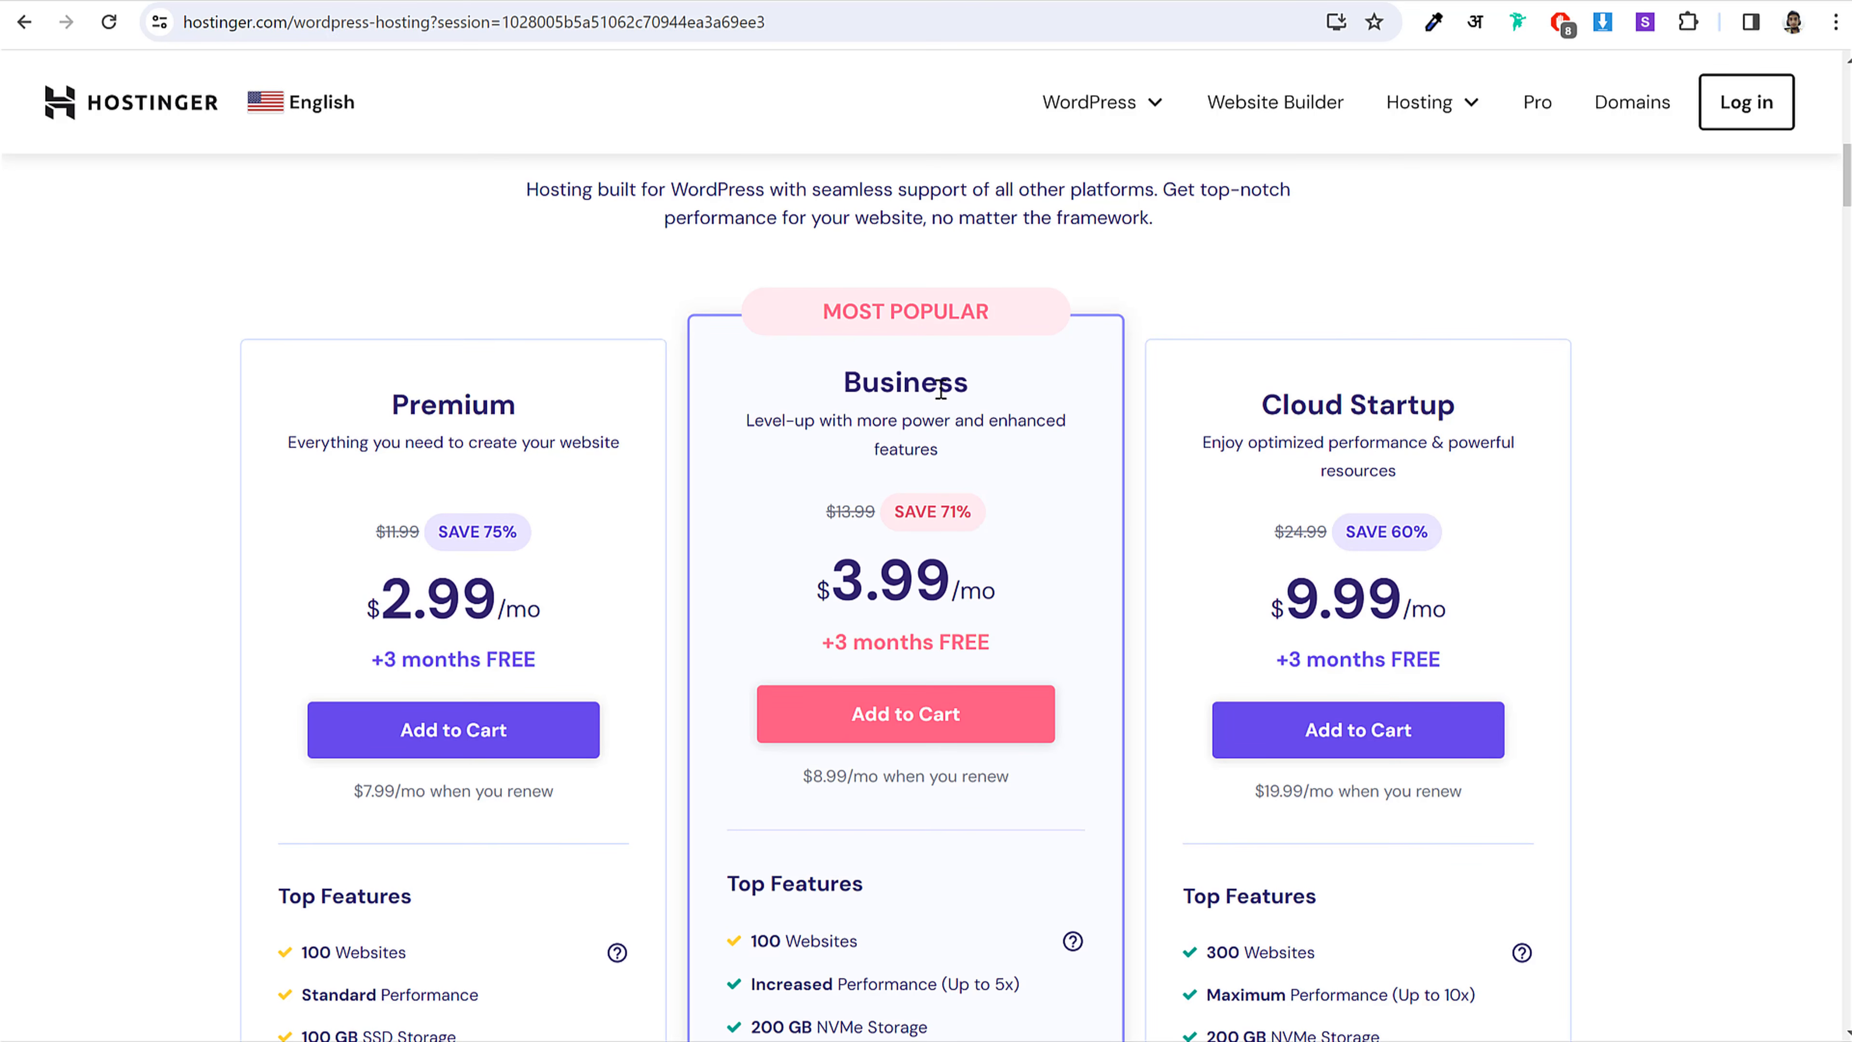
pyautogui.doubleClick(871, 385)
pyautogui.click(972, 391)
pyautogui.scroll(-5, 966, 390)
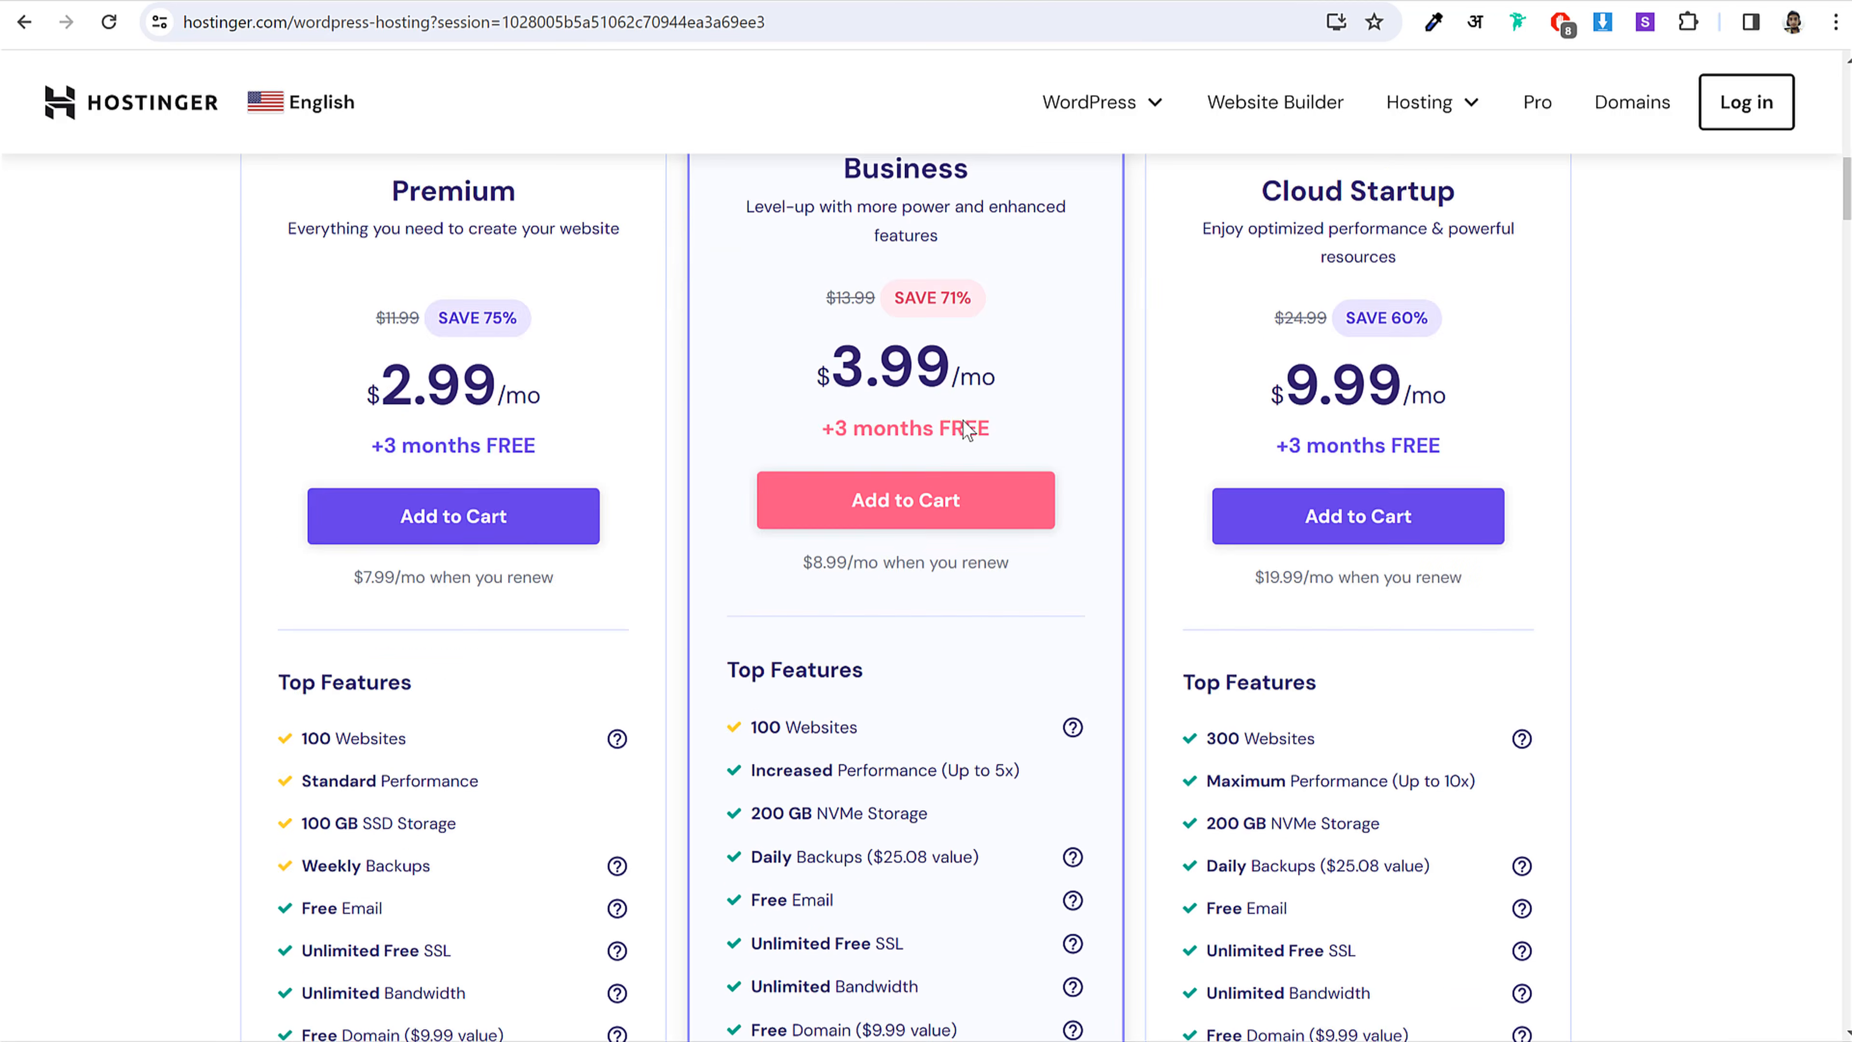
pyautogui.moveTo(922, 595); pyautogui.dragTo(751, 586)
pyautogui.click(888, 556)
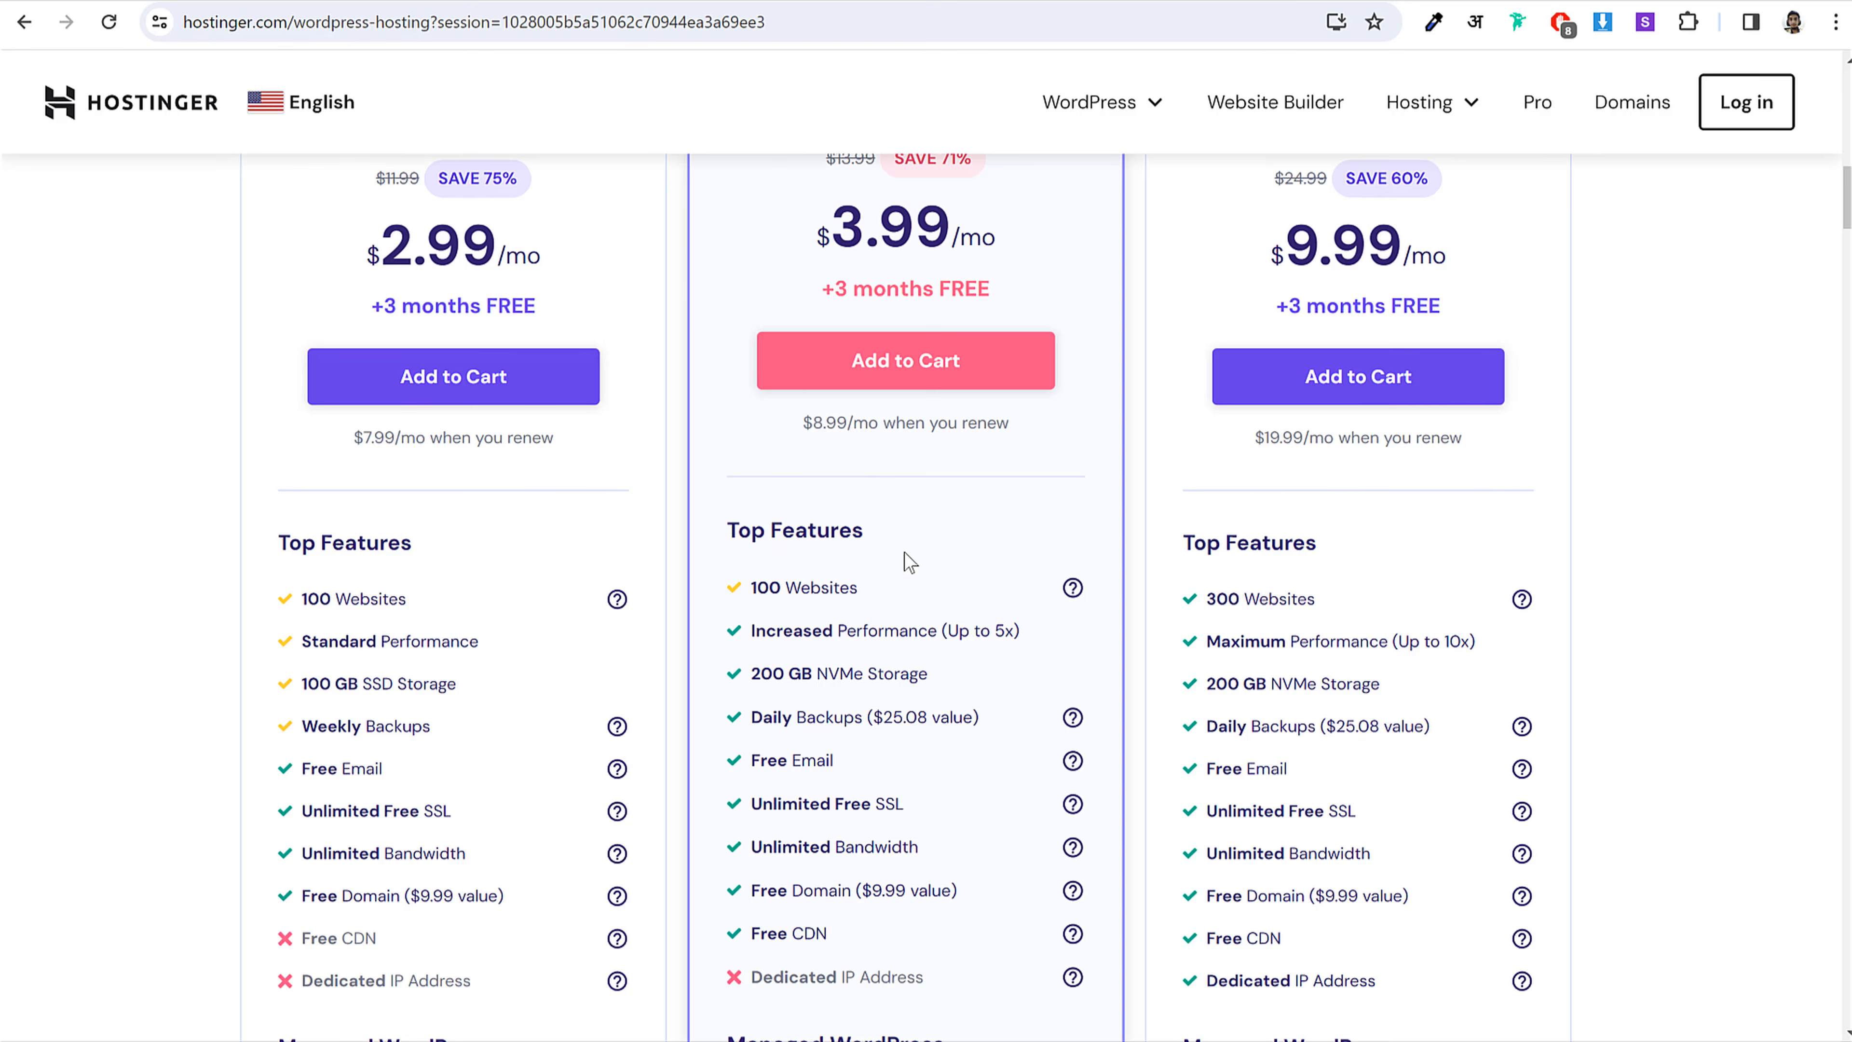
# Step: Highlight Business's Increased Performance (Up to 5x) line and the Premium plan name
pyautogui.scroll(-3, 904, 551)
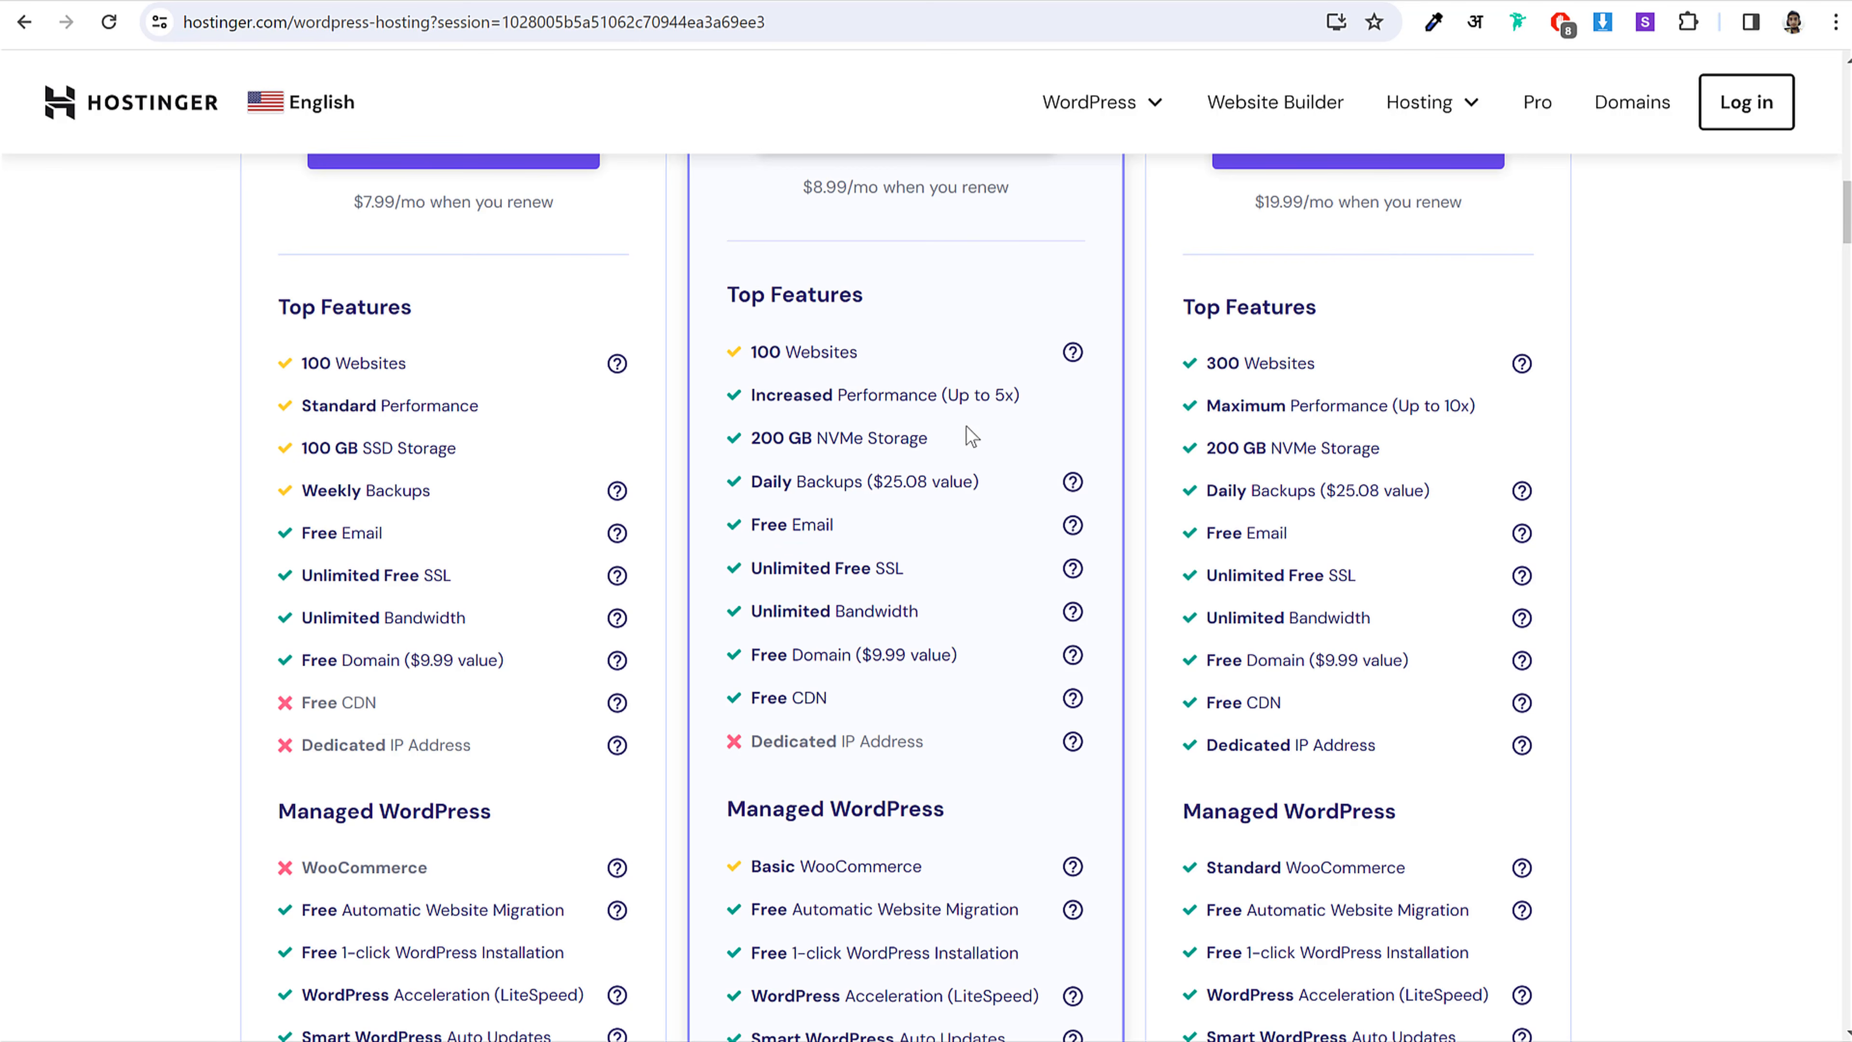
pyautogui.tripleClick(883, 395)
pyautogui.click(1036, 403)
pyautogui.scroll(7, 1038, 414)
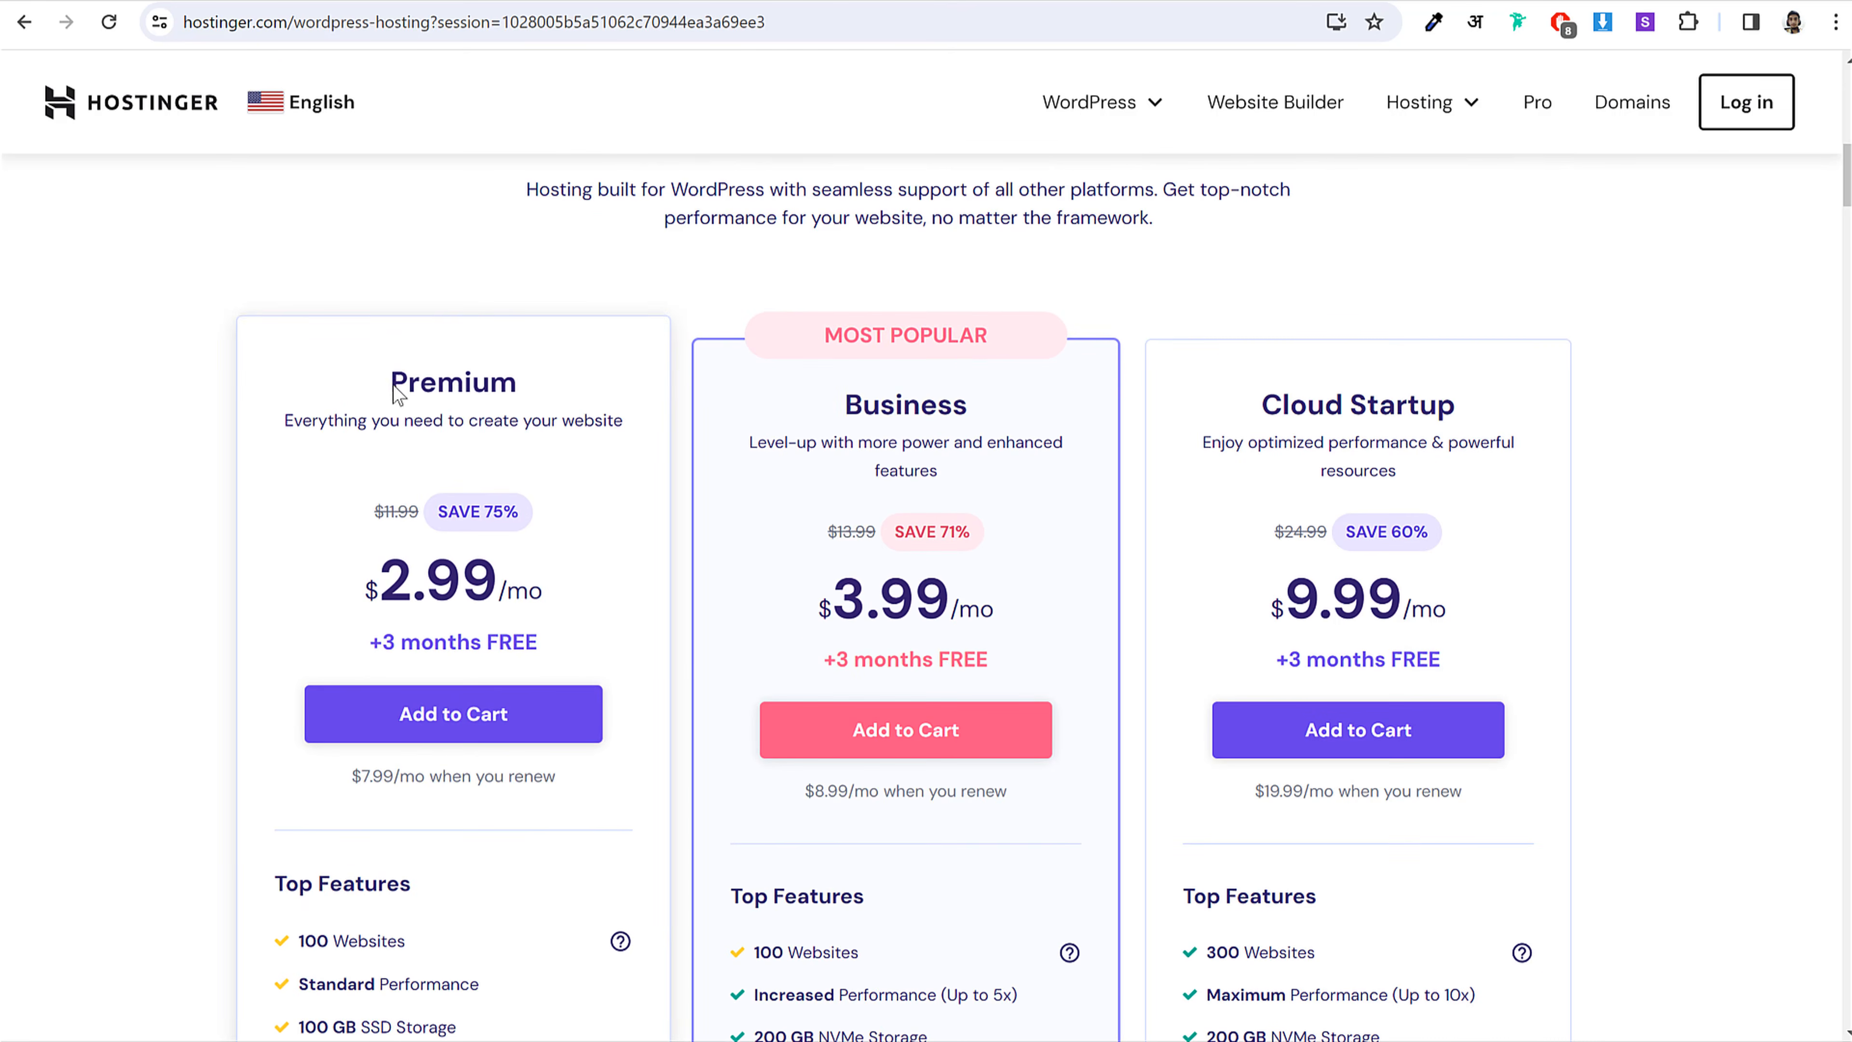
pyautogui.moveTo(394, 381); pyautogui.dragTo(898, 405)
pyautogui.scroll(-8, 897, 405)
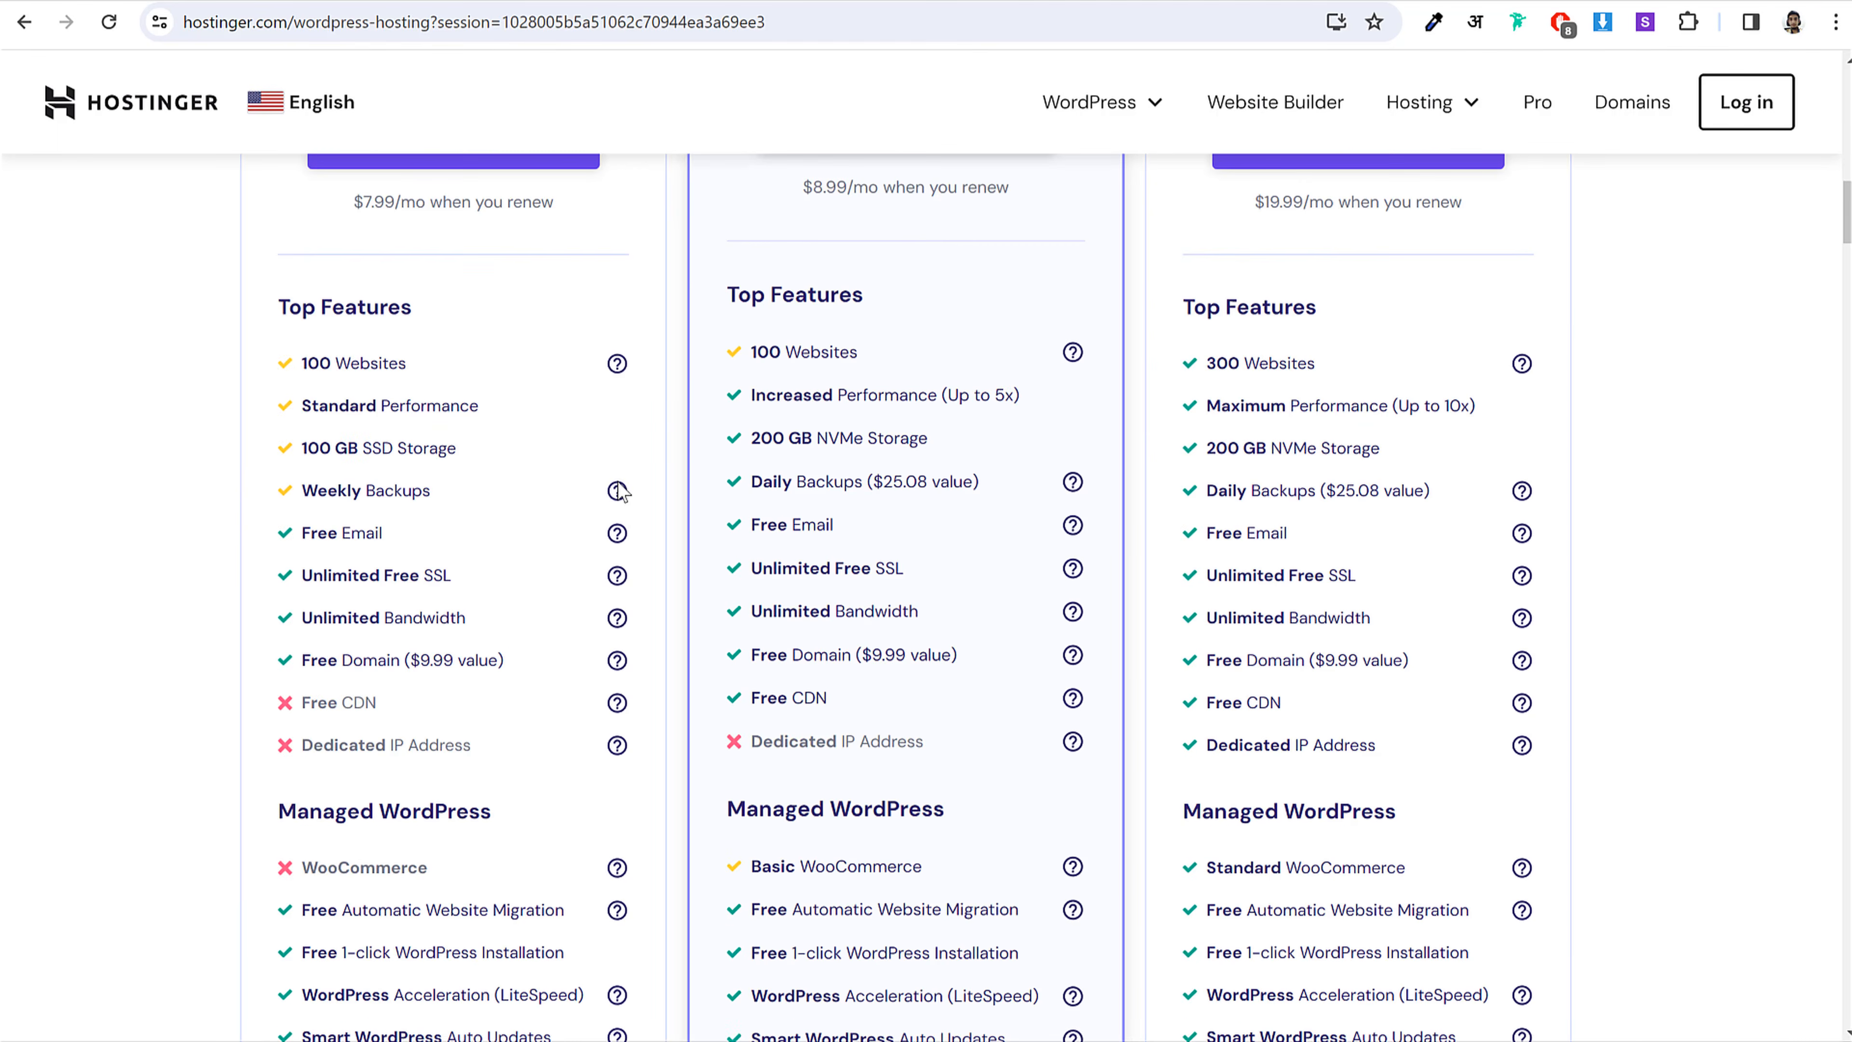
pyautogui.click(457, 438)
# Step: Compare storage: Premium's SSD Storage against Business's 200 GB NVMe Storage
pyautogui.moveTo(937, 445); pyautogui.dragTo(845, 444)
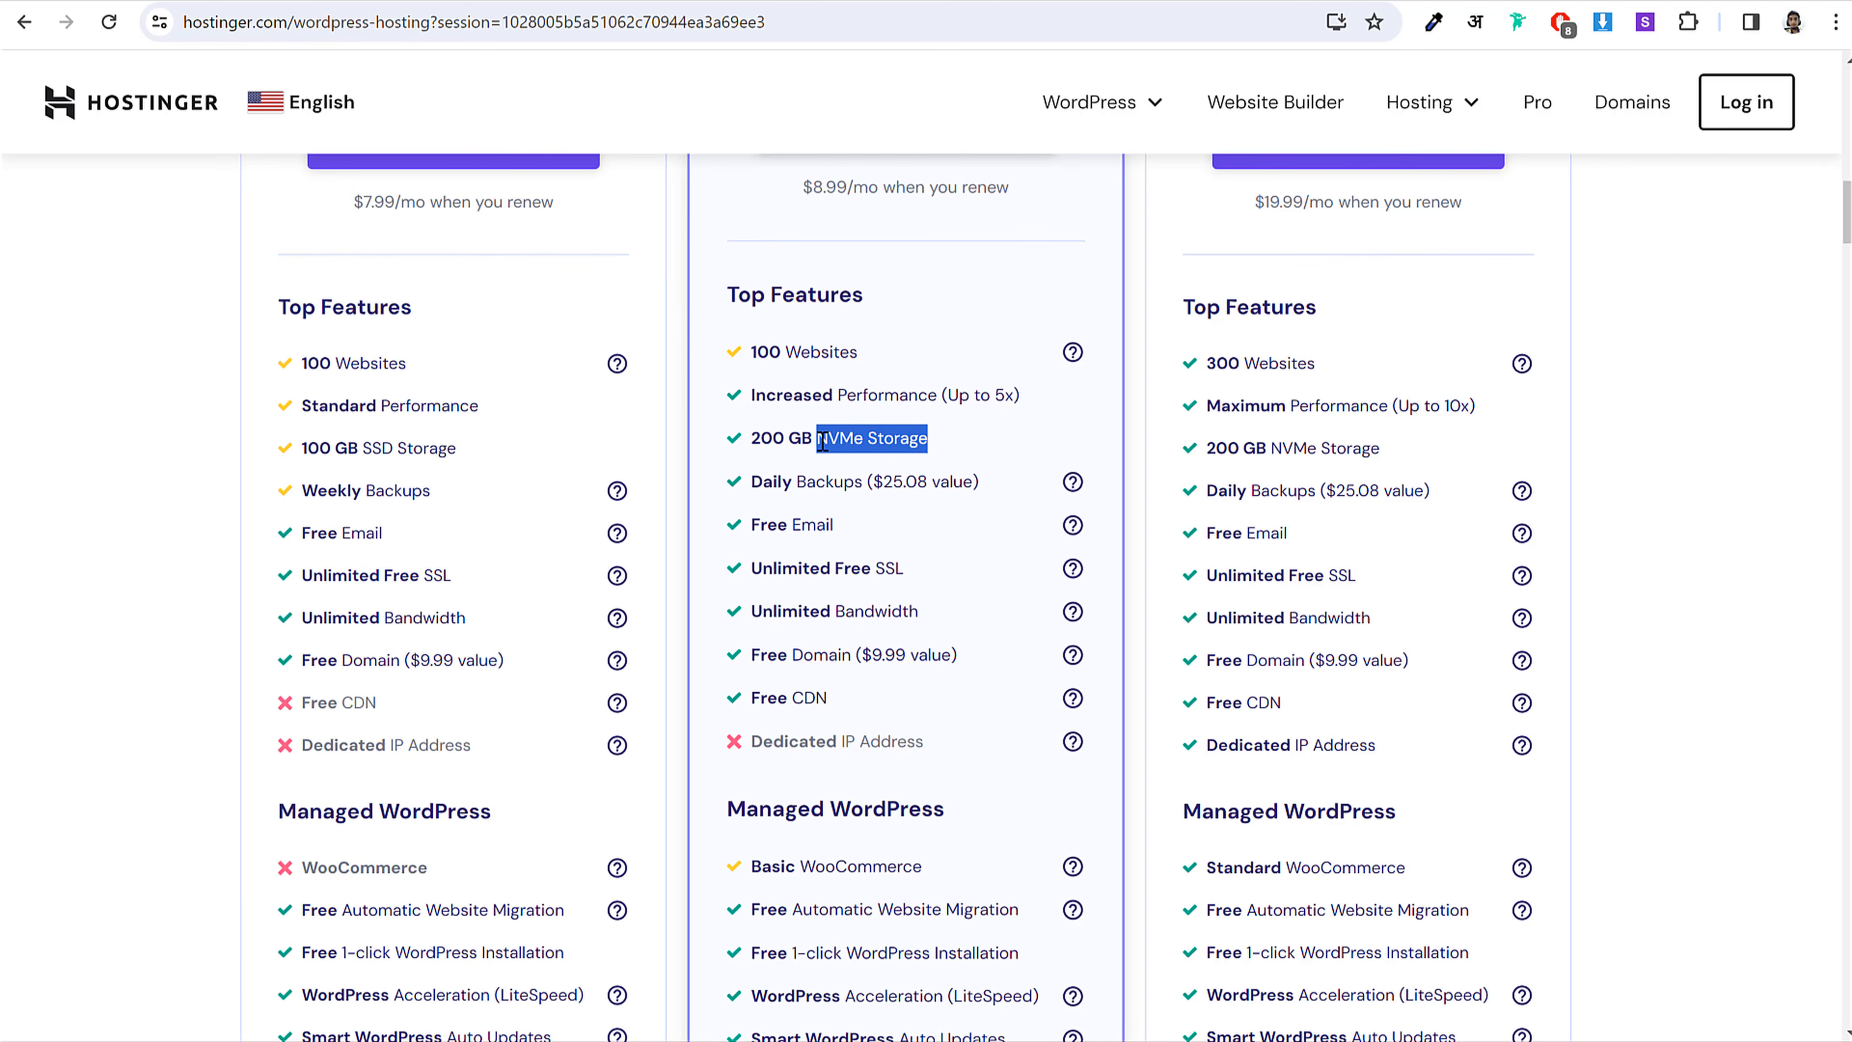
pyautogui.click(914, 442)
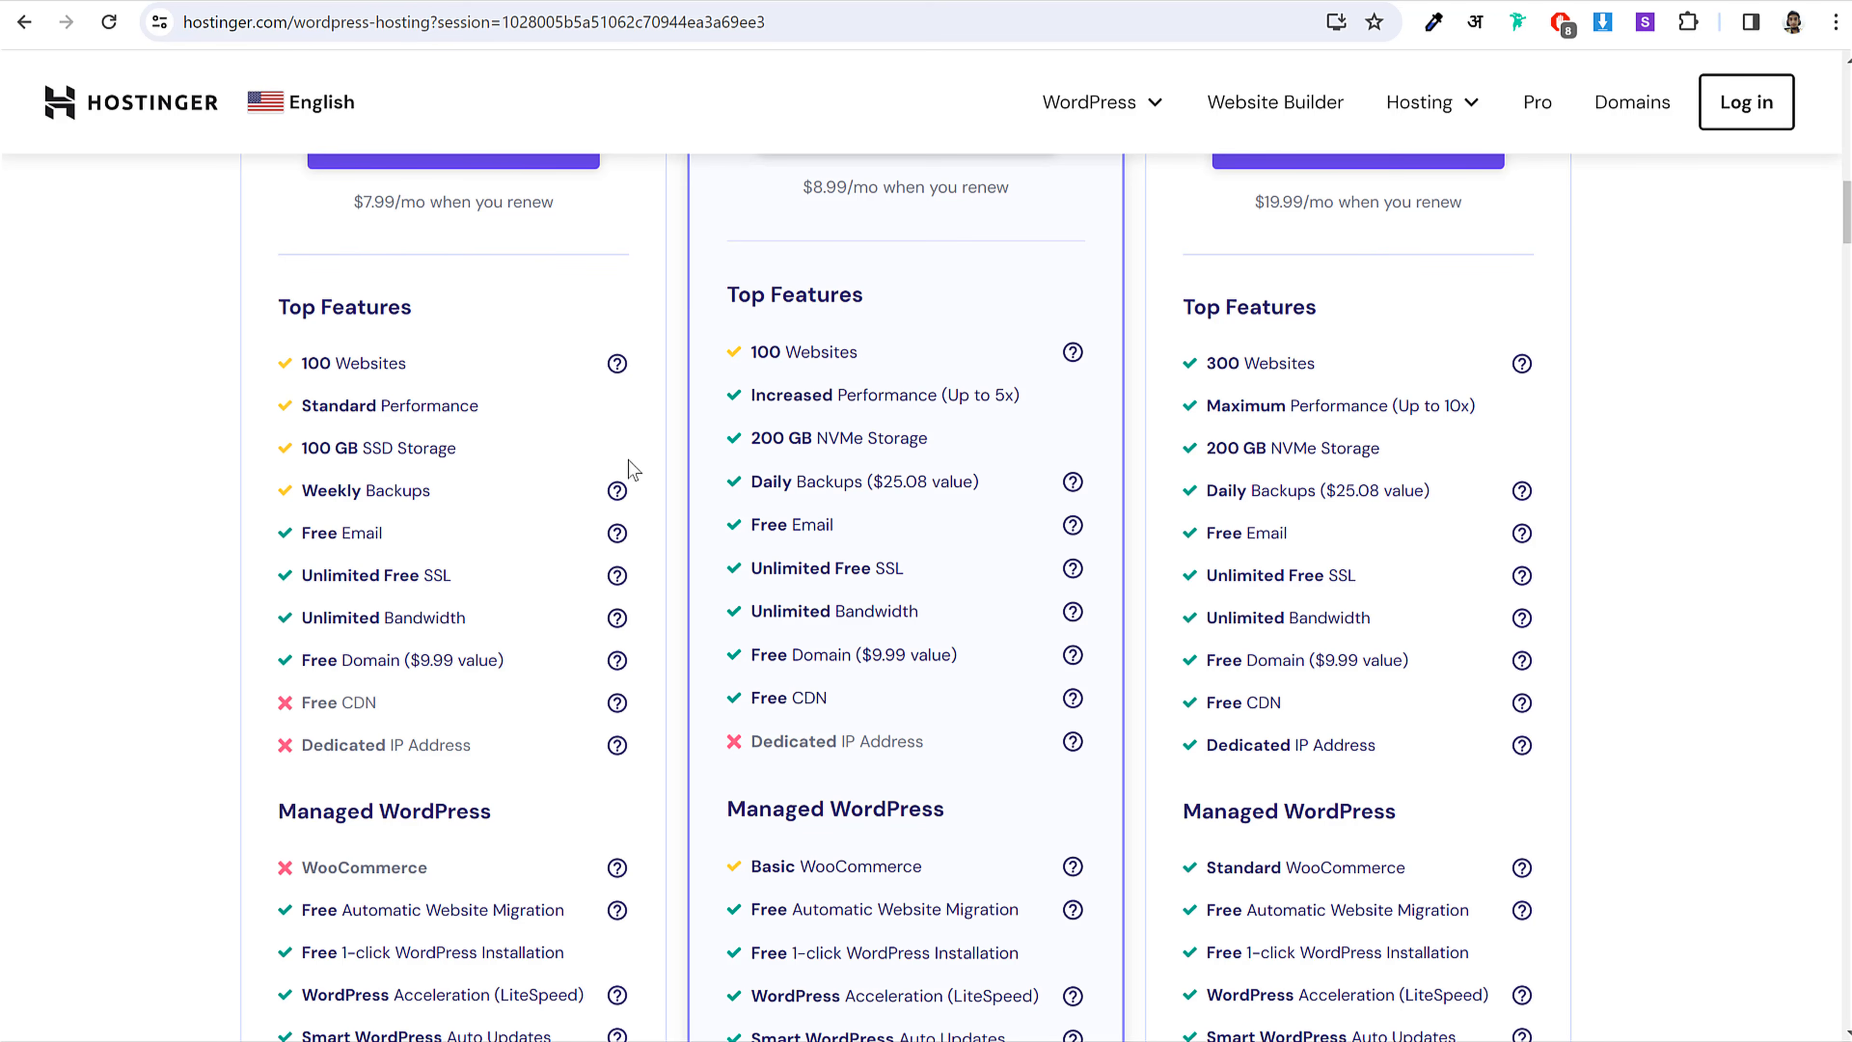
pyautogui.moveTo(467, 448); pyautogui.dragTo(368, 448)
pyautogui.click(380, 447)
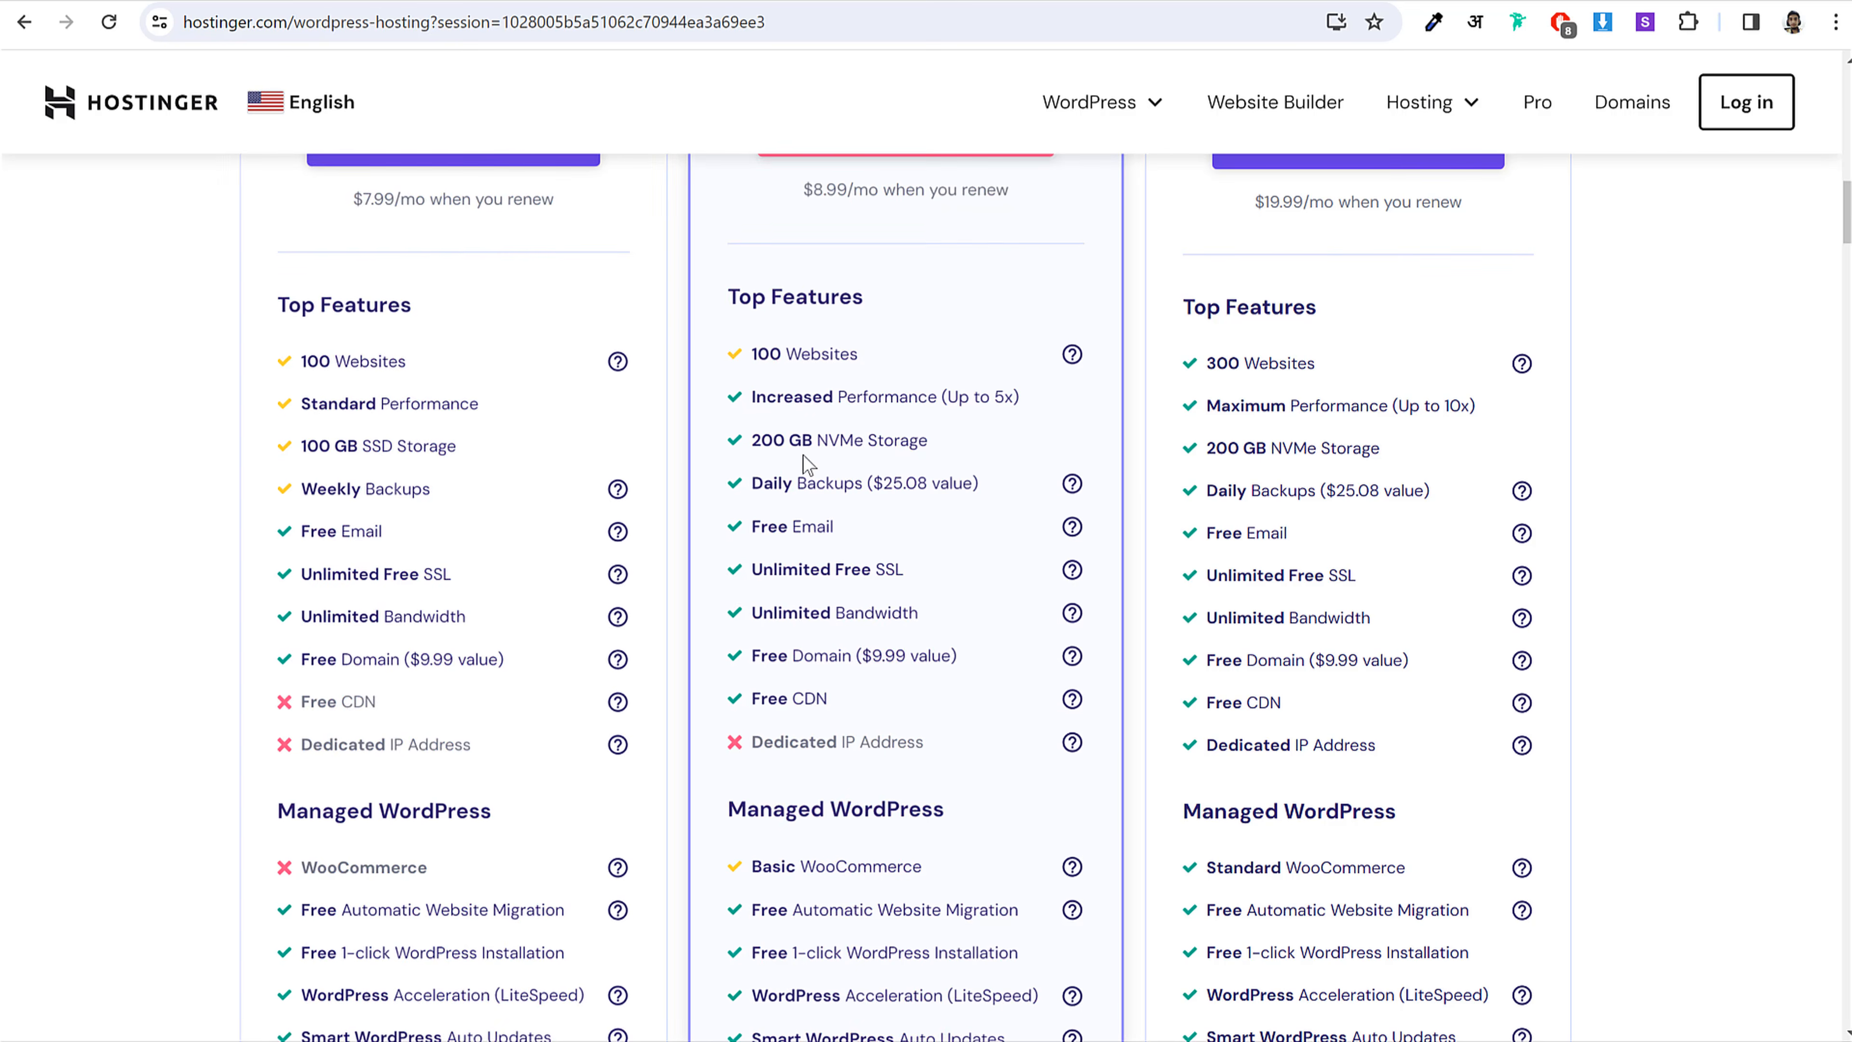
pyautogui.moveTo(813, 438); pyautogui.dragTo(752, 438)
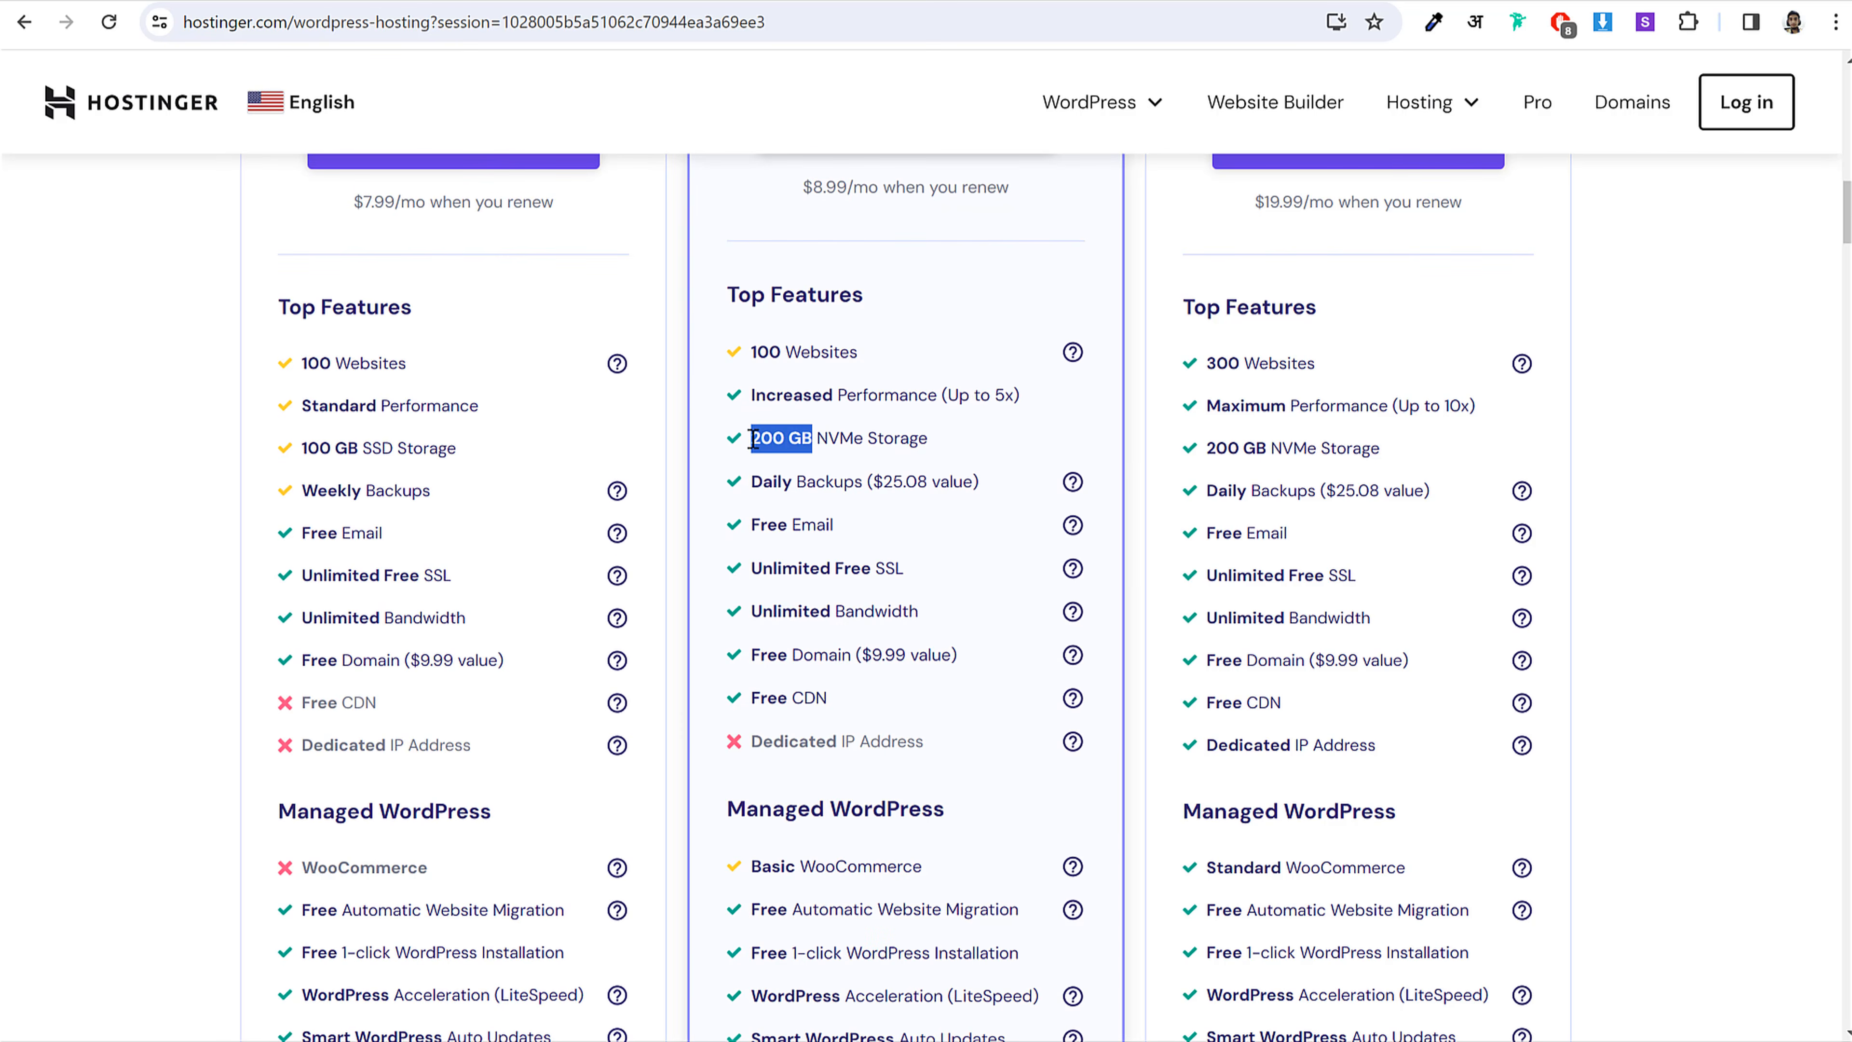
pyautogui.click(845, 434)
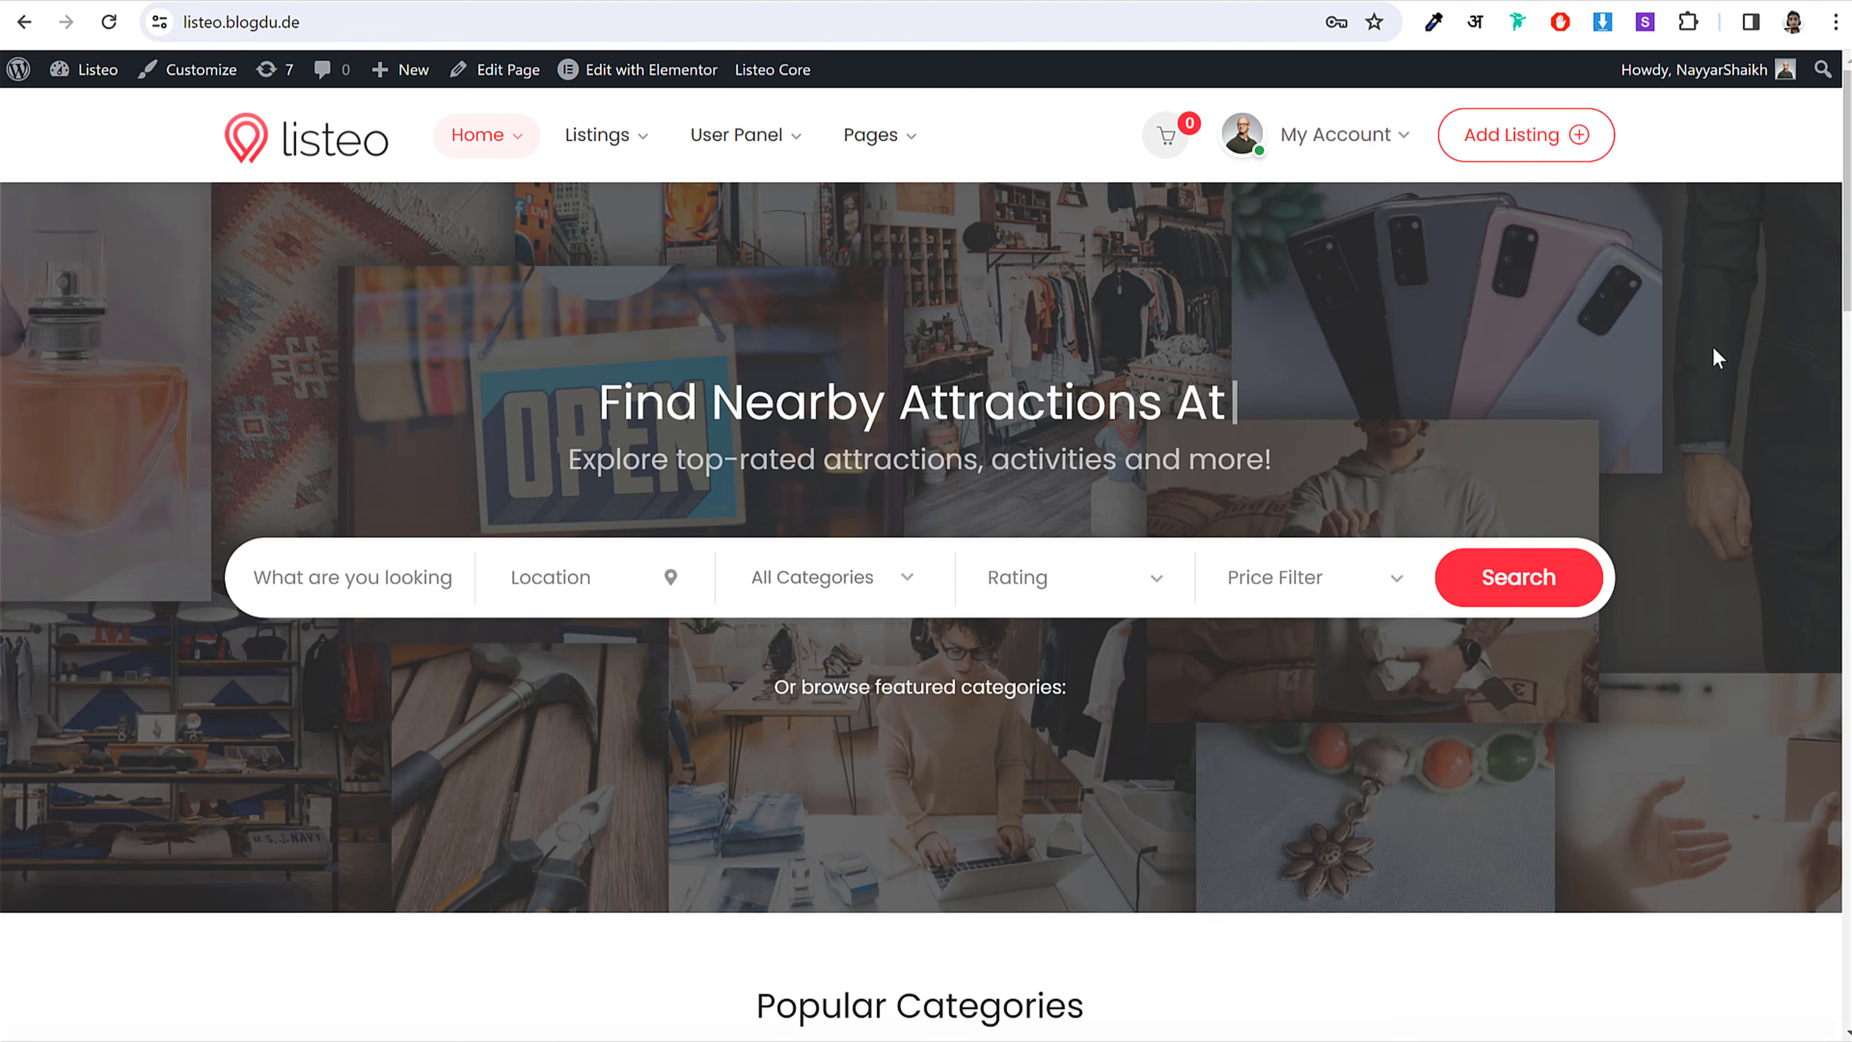
# Step: Scroll the Listeo demo home page down toward Popular Categories and back up
pyautogui.scroll(-6, 1338, 507)
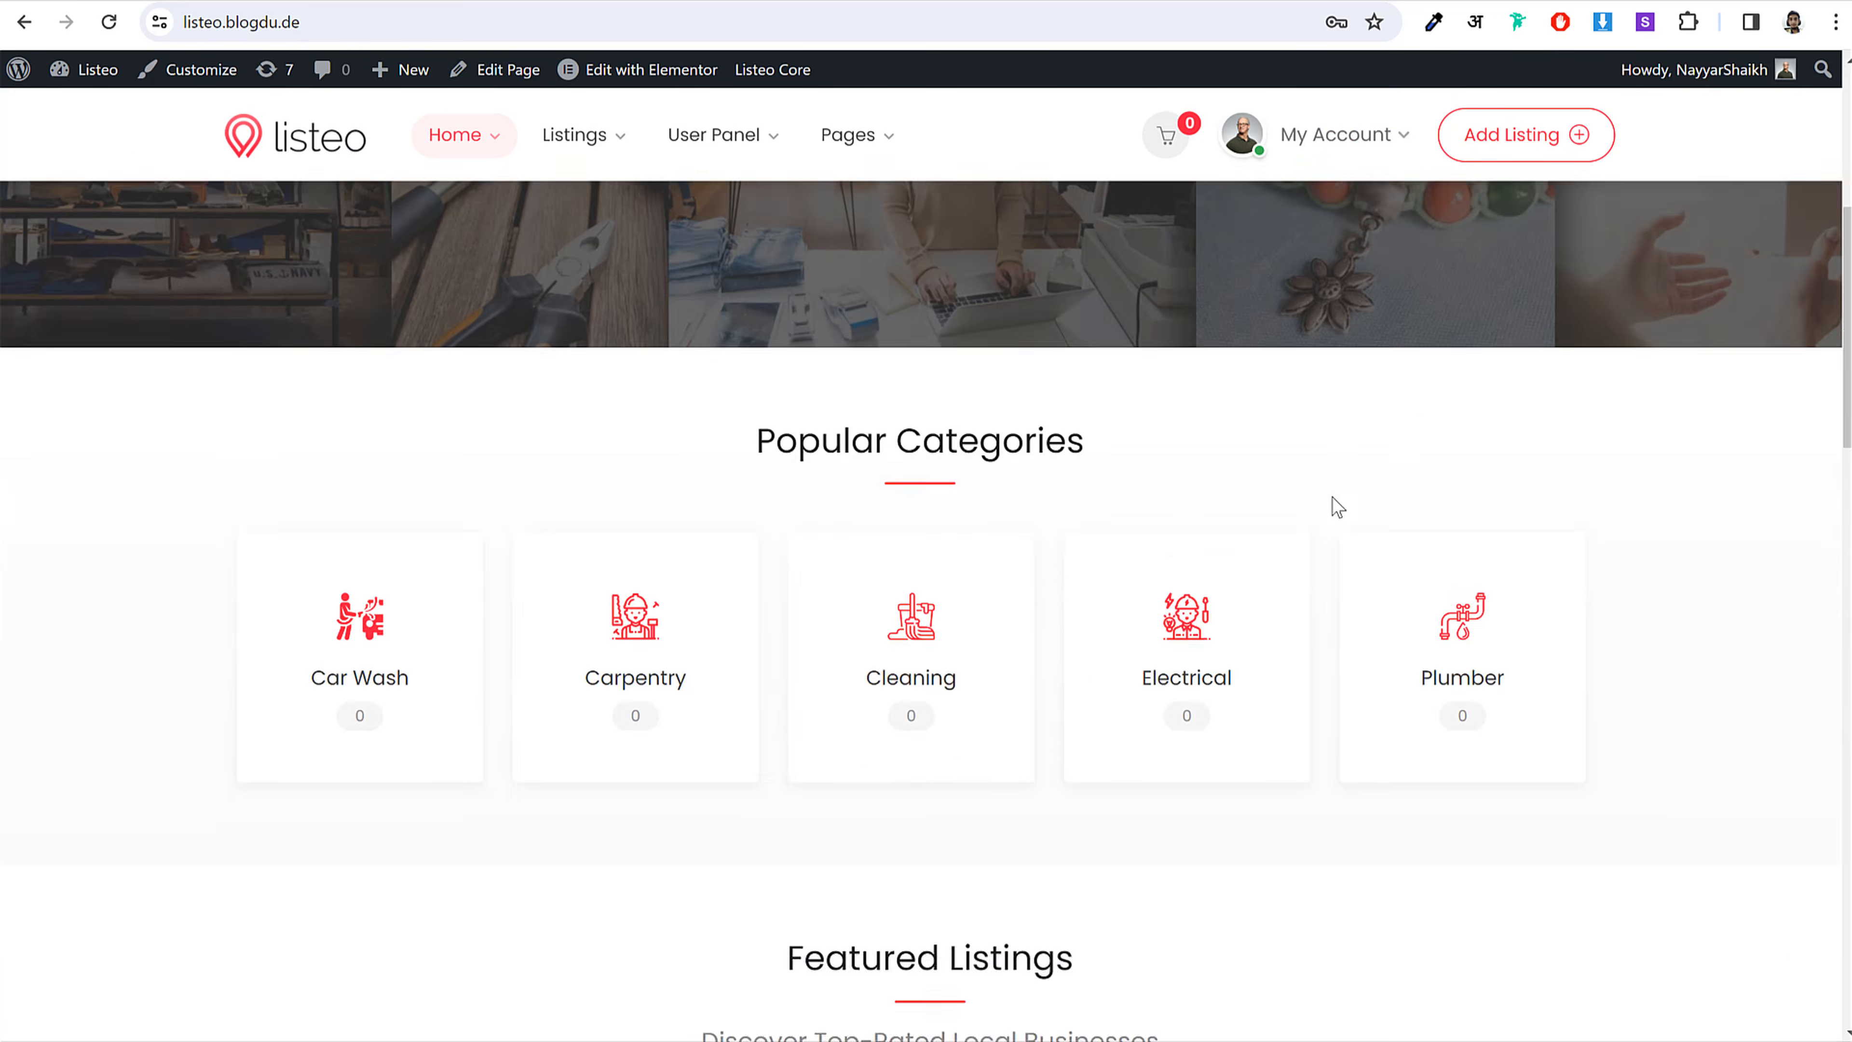
pyautogui.scroll(-8, 1337, 507)
pyautogui.scroll(10, 1332, 511)
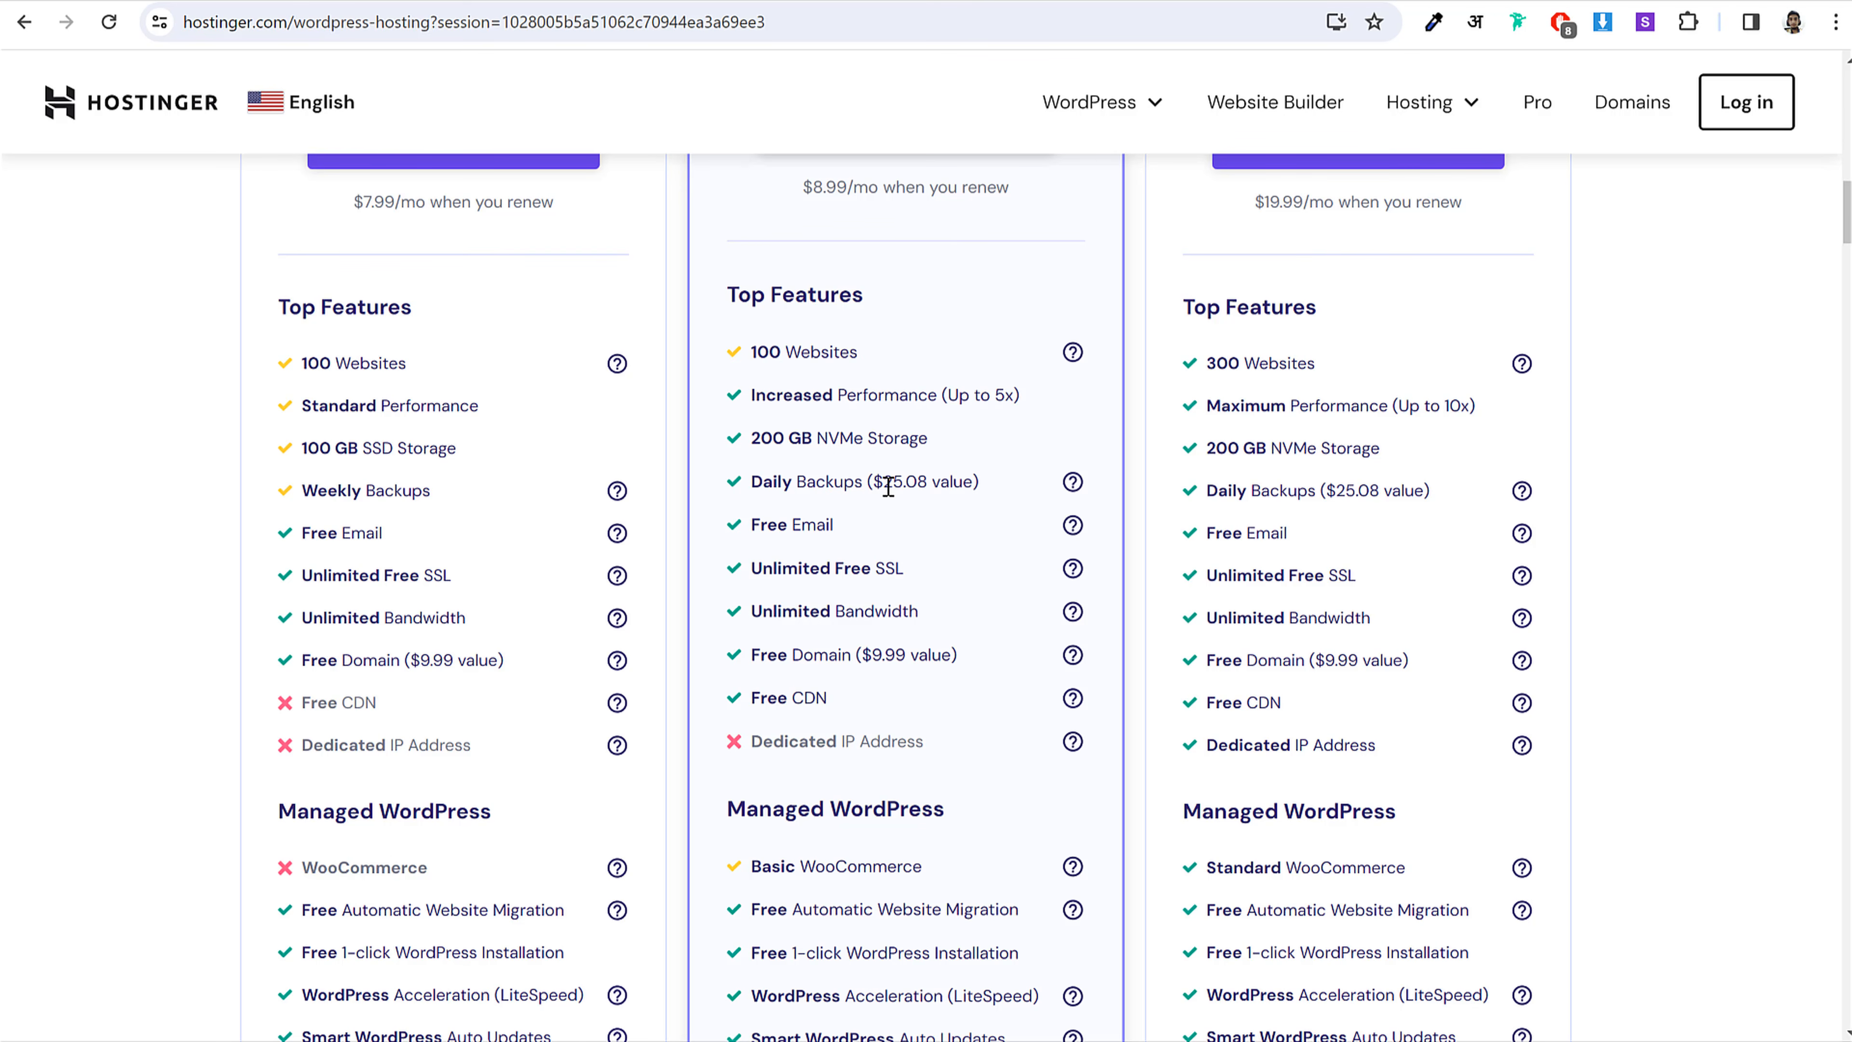
pyautogui.moveTo(750, 525); pyautogui.dragTo(856, 522)
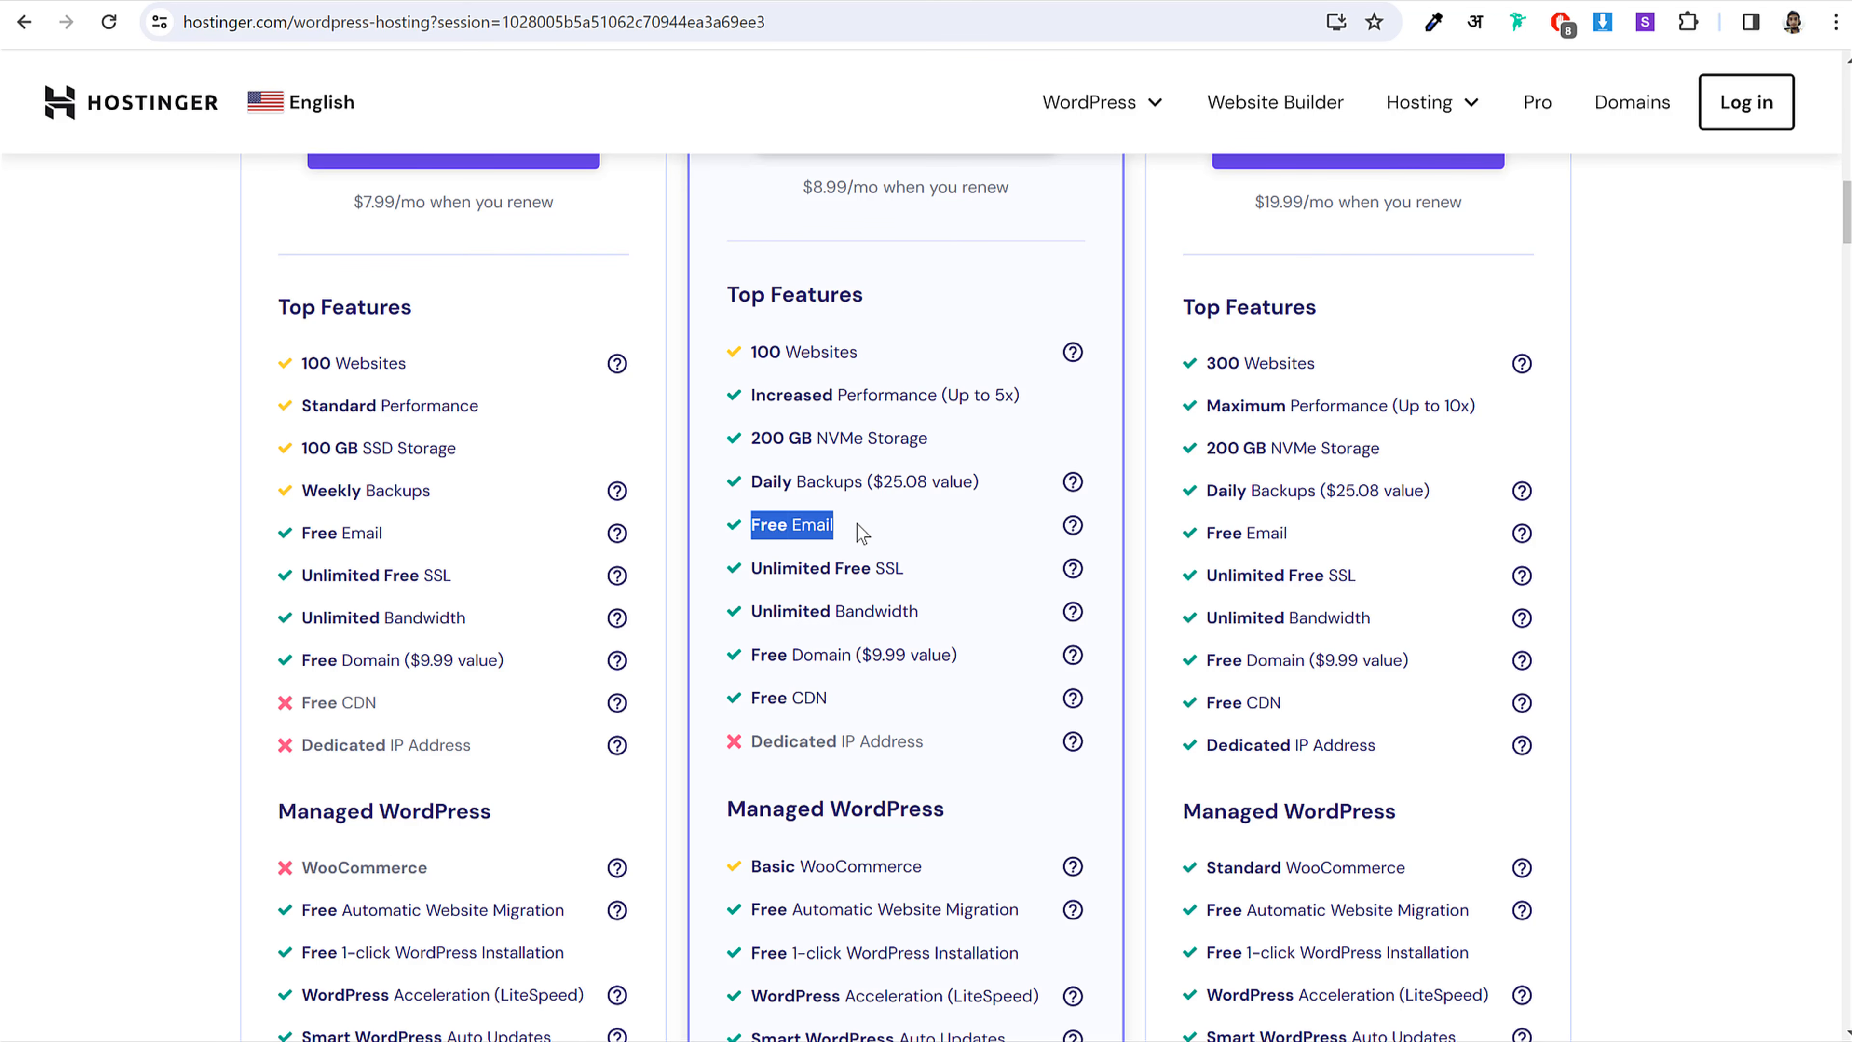
pyautogui.click(857, 523)
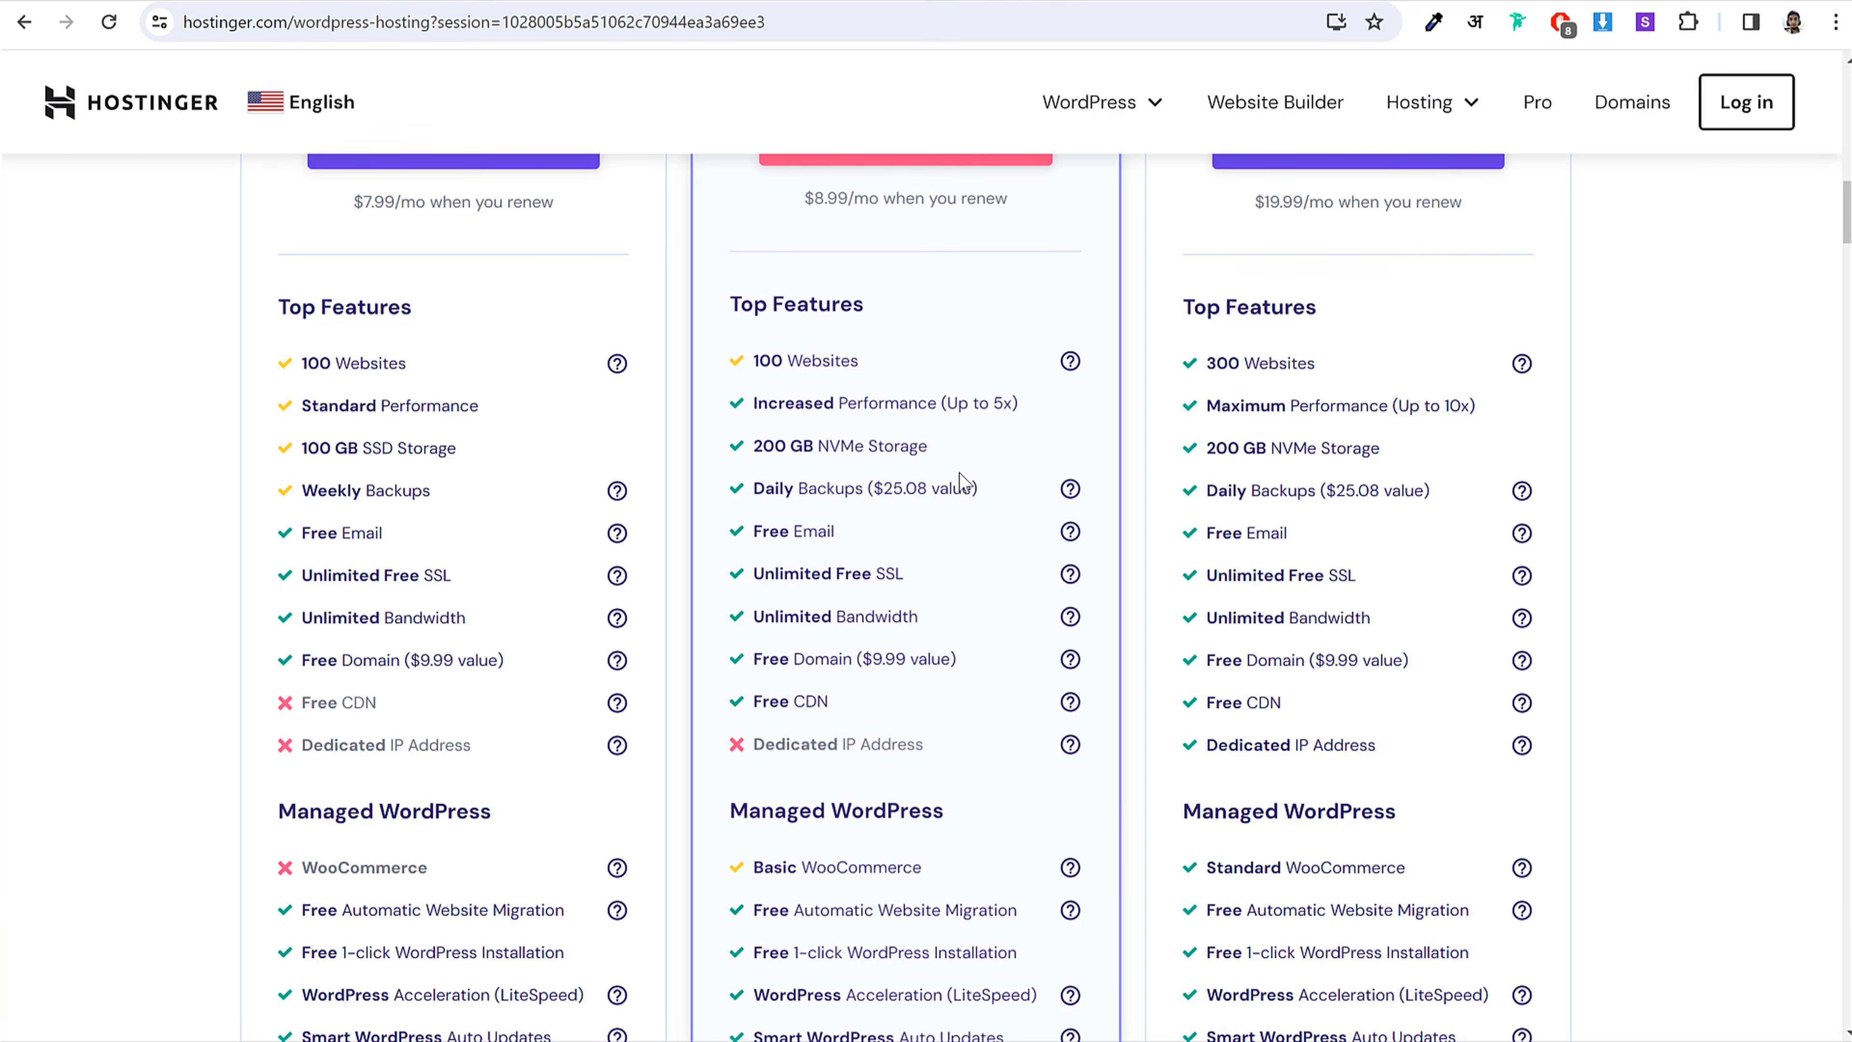
pyautogui.moveTo(831, 524); pyautogui.dragTo(760, 524)
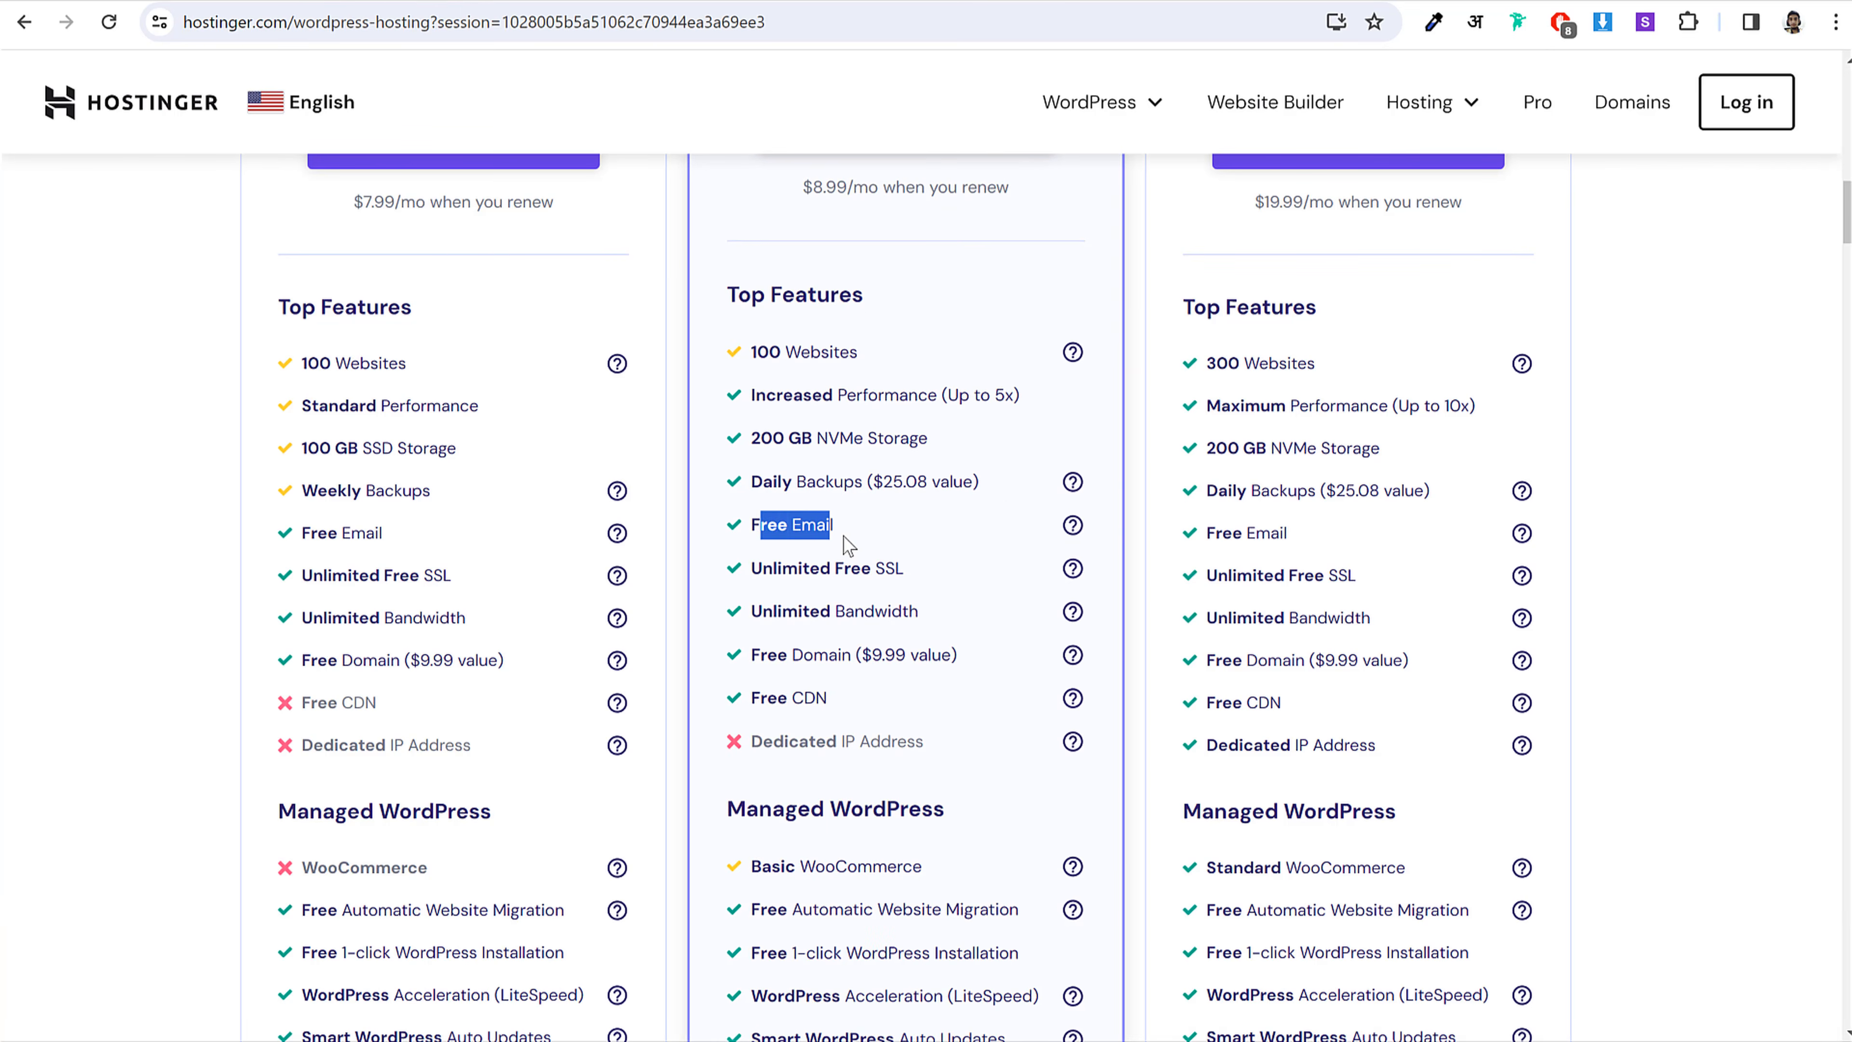
pyautogui.moveTo(905, 568); pyautogui.dragTo(727, 569)
pyautogui.click(870, 560)
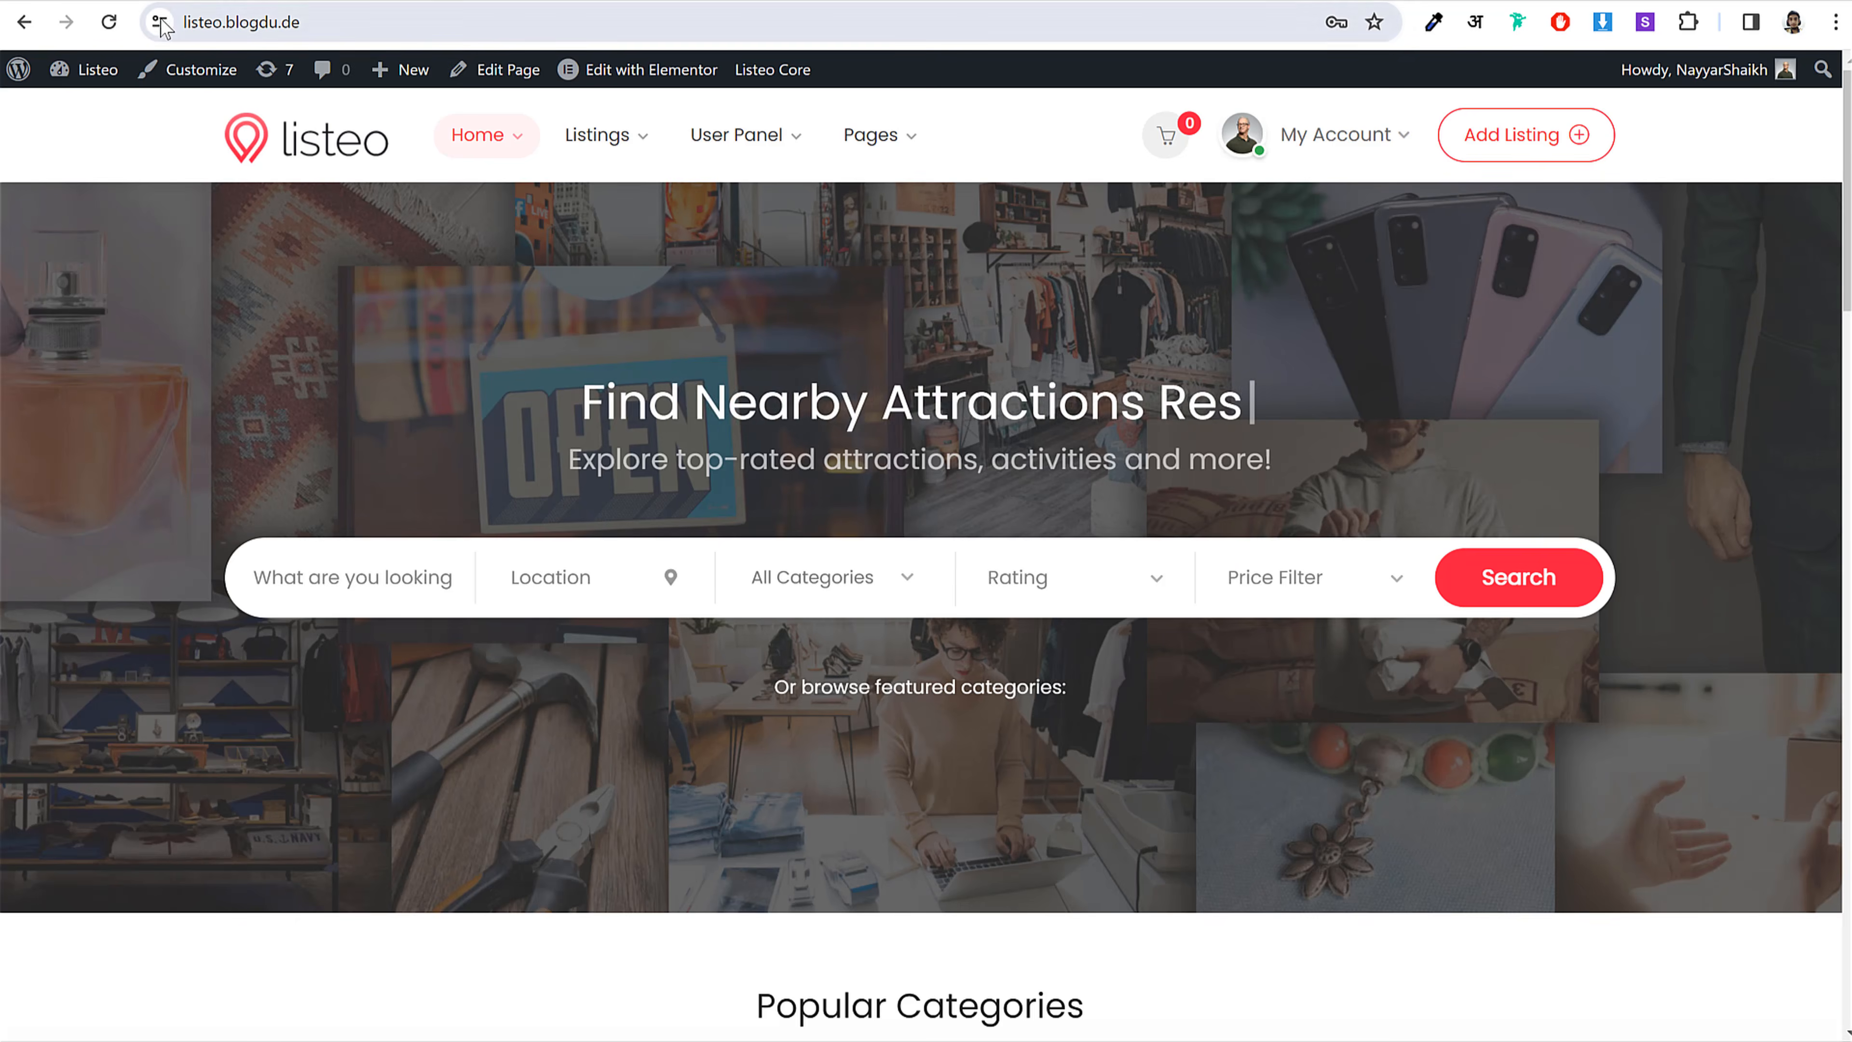
pyautogui.click(160, 23)
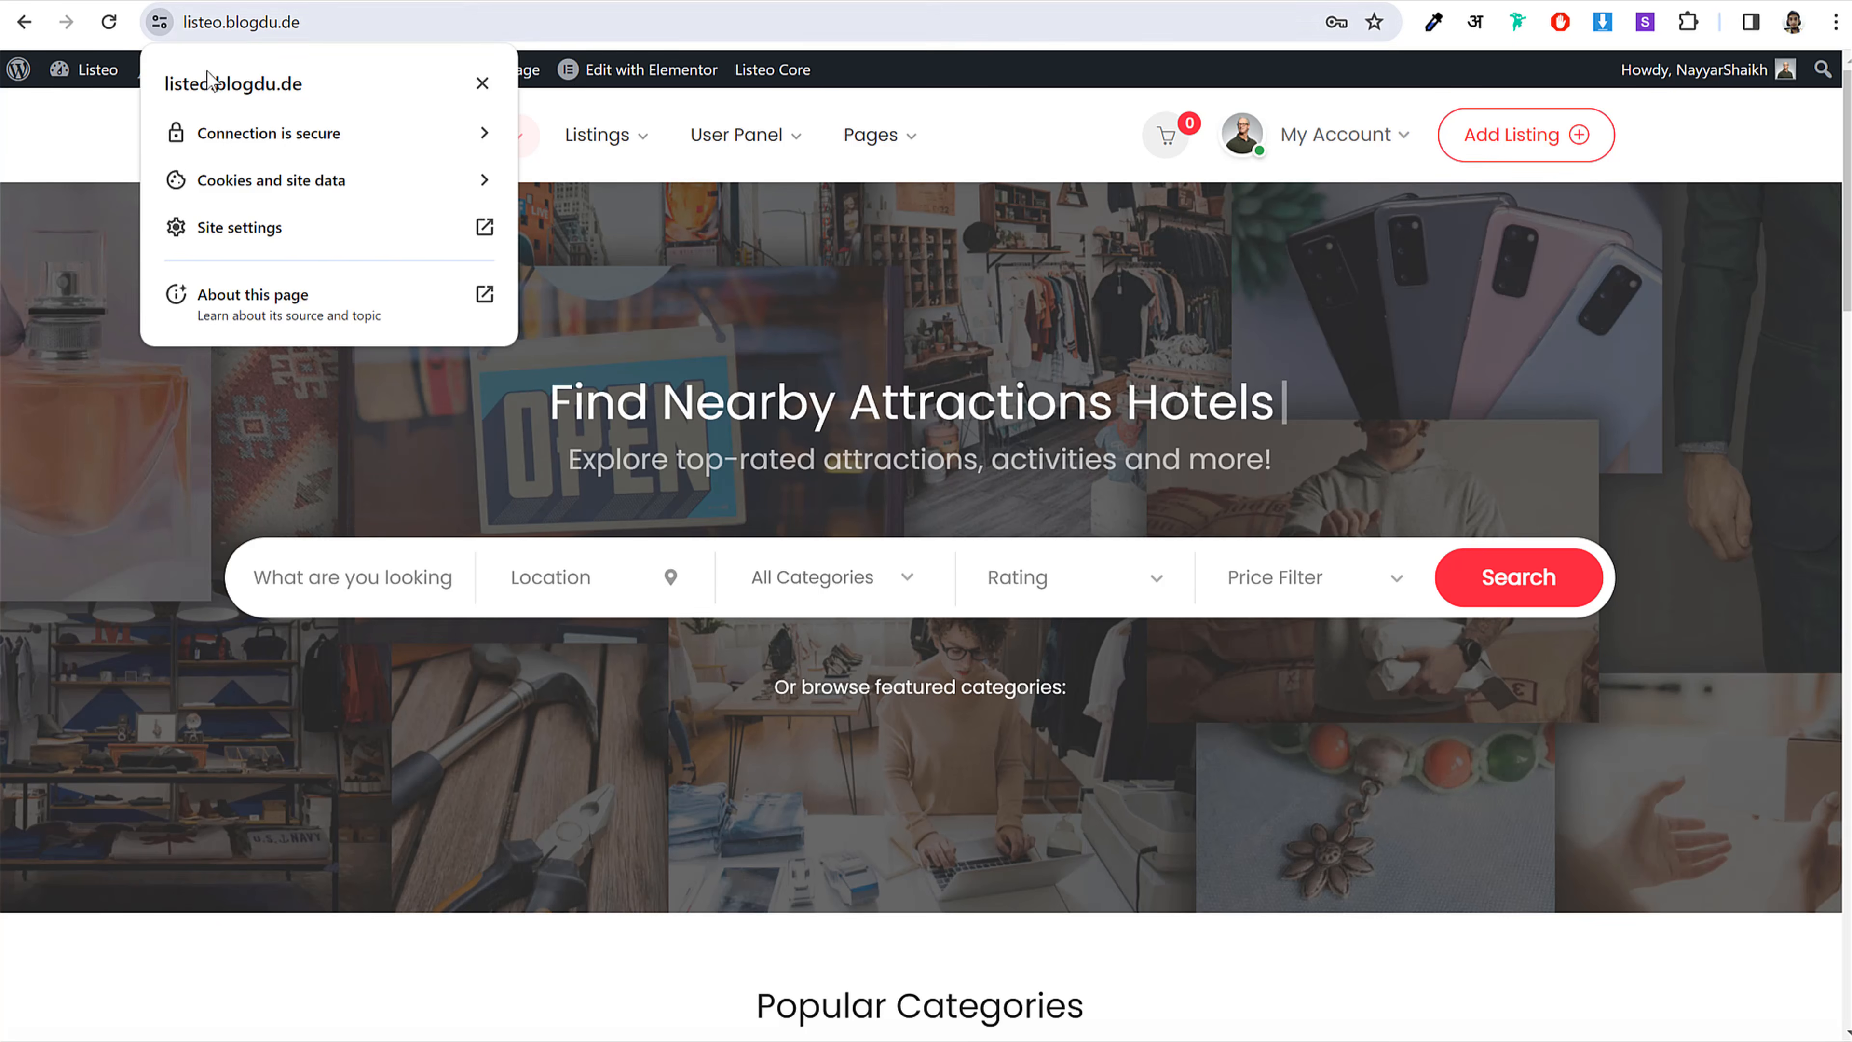
pyautogui.click(310, 141)
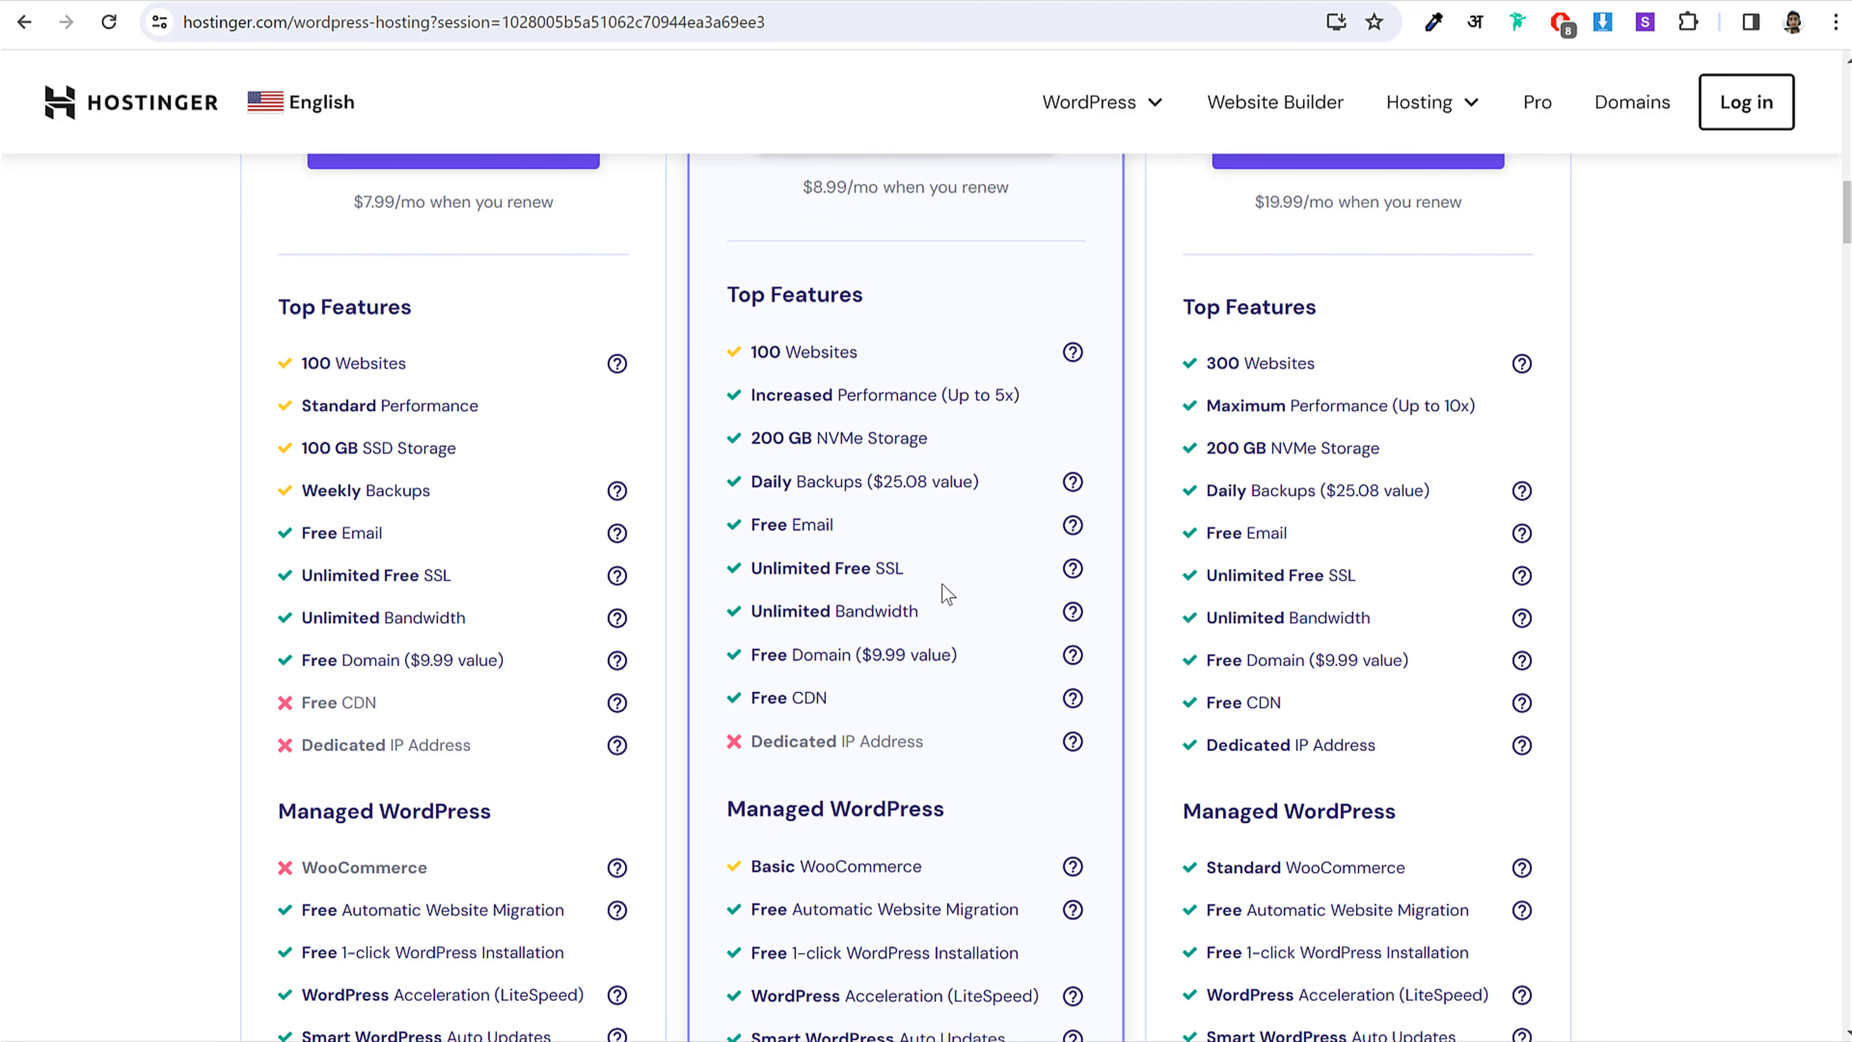
pyautogui.moveTo(930, 570); pyautogui.dragTo(748, 566)
pyautogui.click(735, 568)
pyautogui.click(934, 575)
pyautogui.click(886, 575)
pyautogui.scroll(-2, 947, 604)
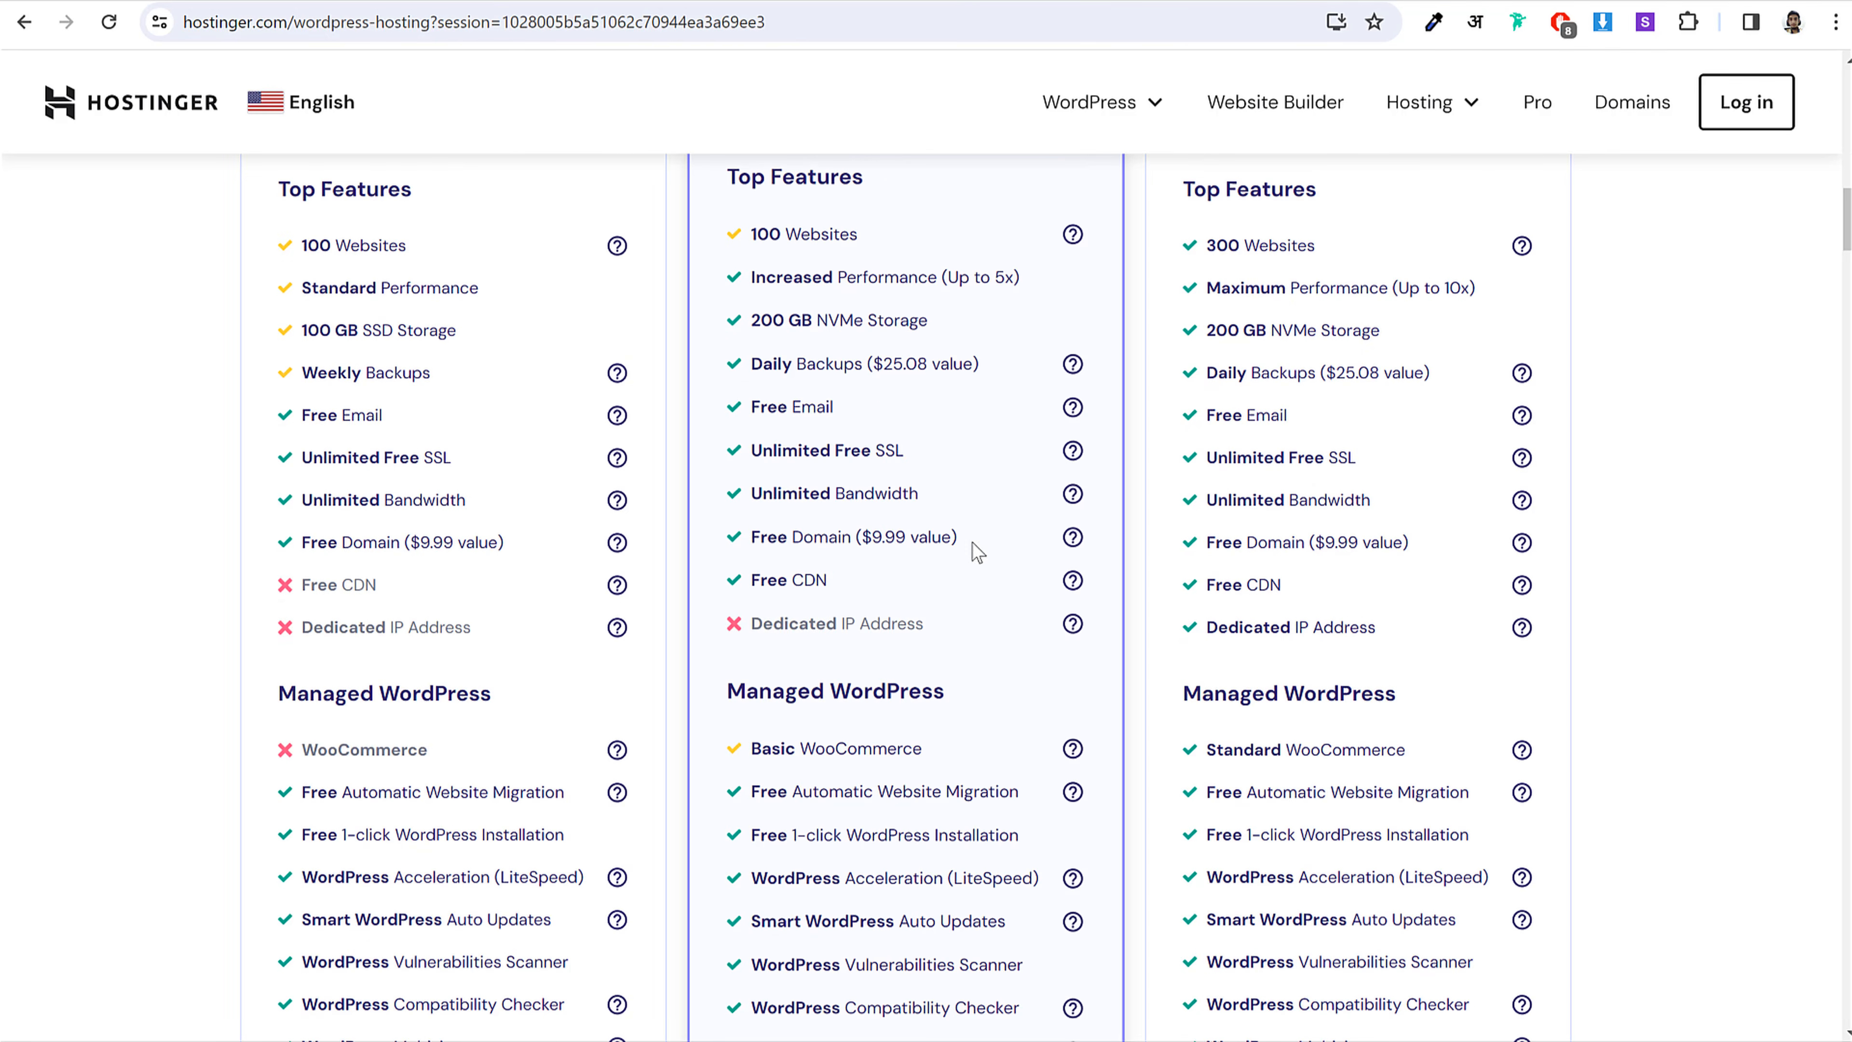
pyautogui.moveTo(754, 530); pyautogui.dragTo(865, 536)
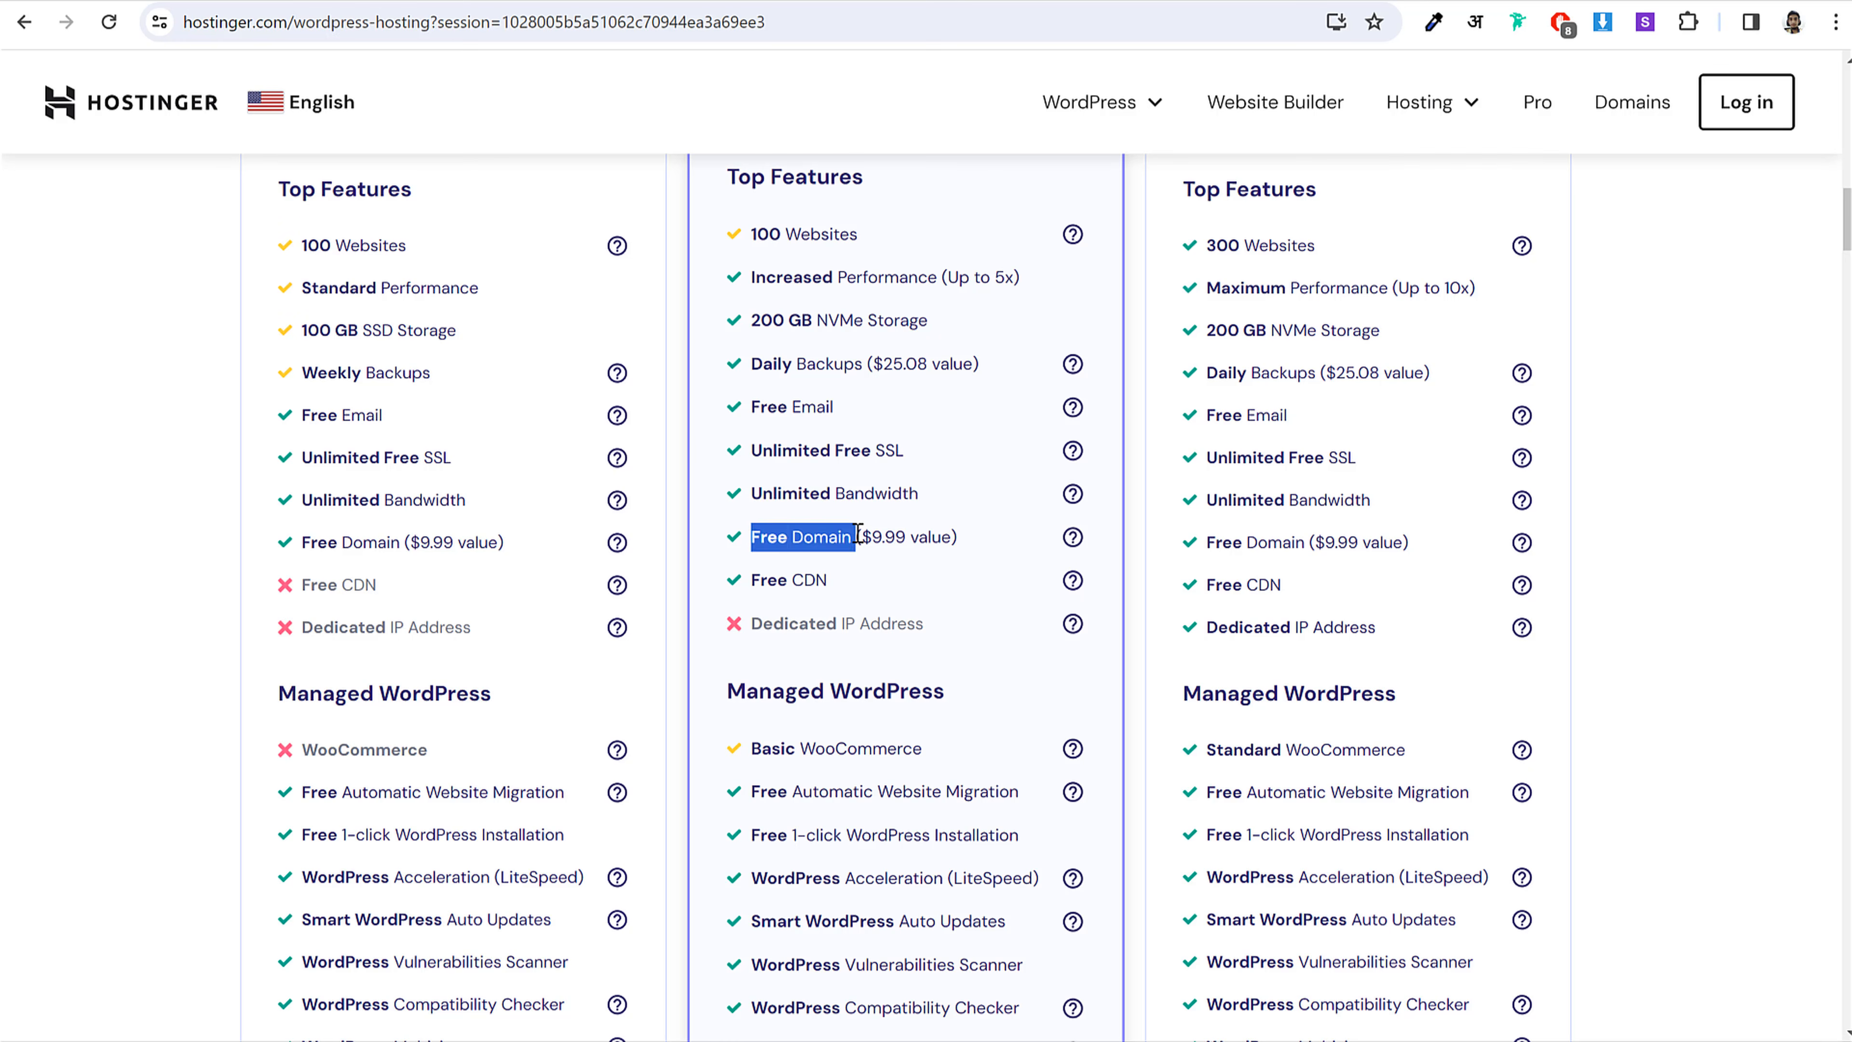
pyautogui.click(812, 533)
pyautogui.scroll(-5, 1015, 556)
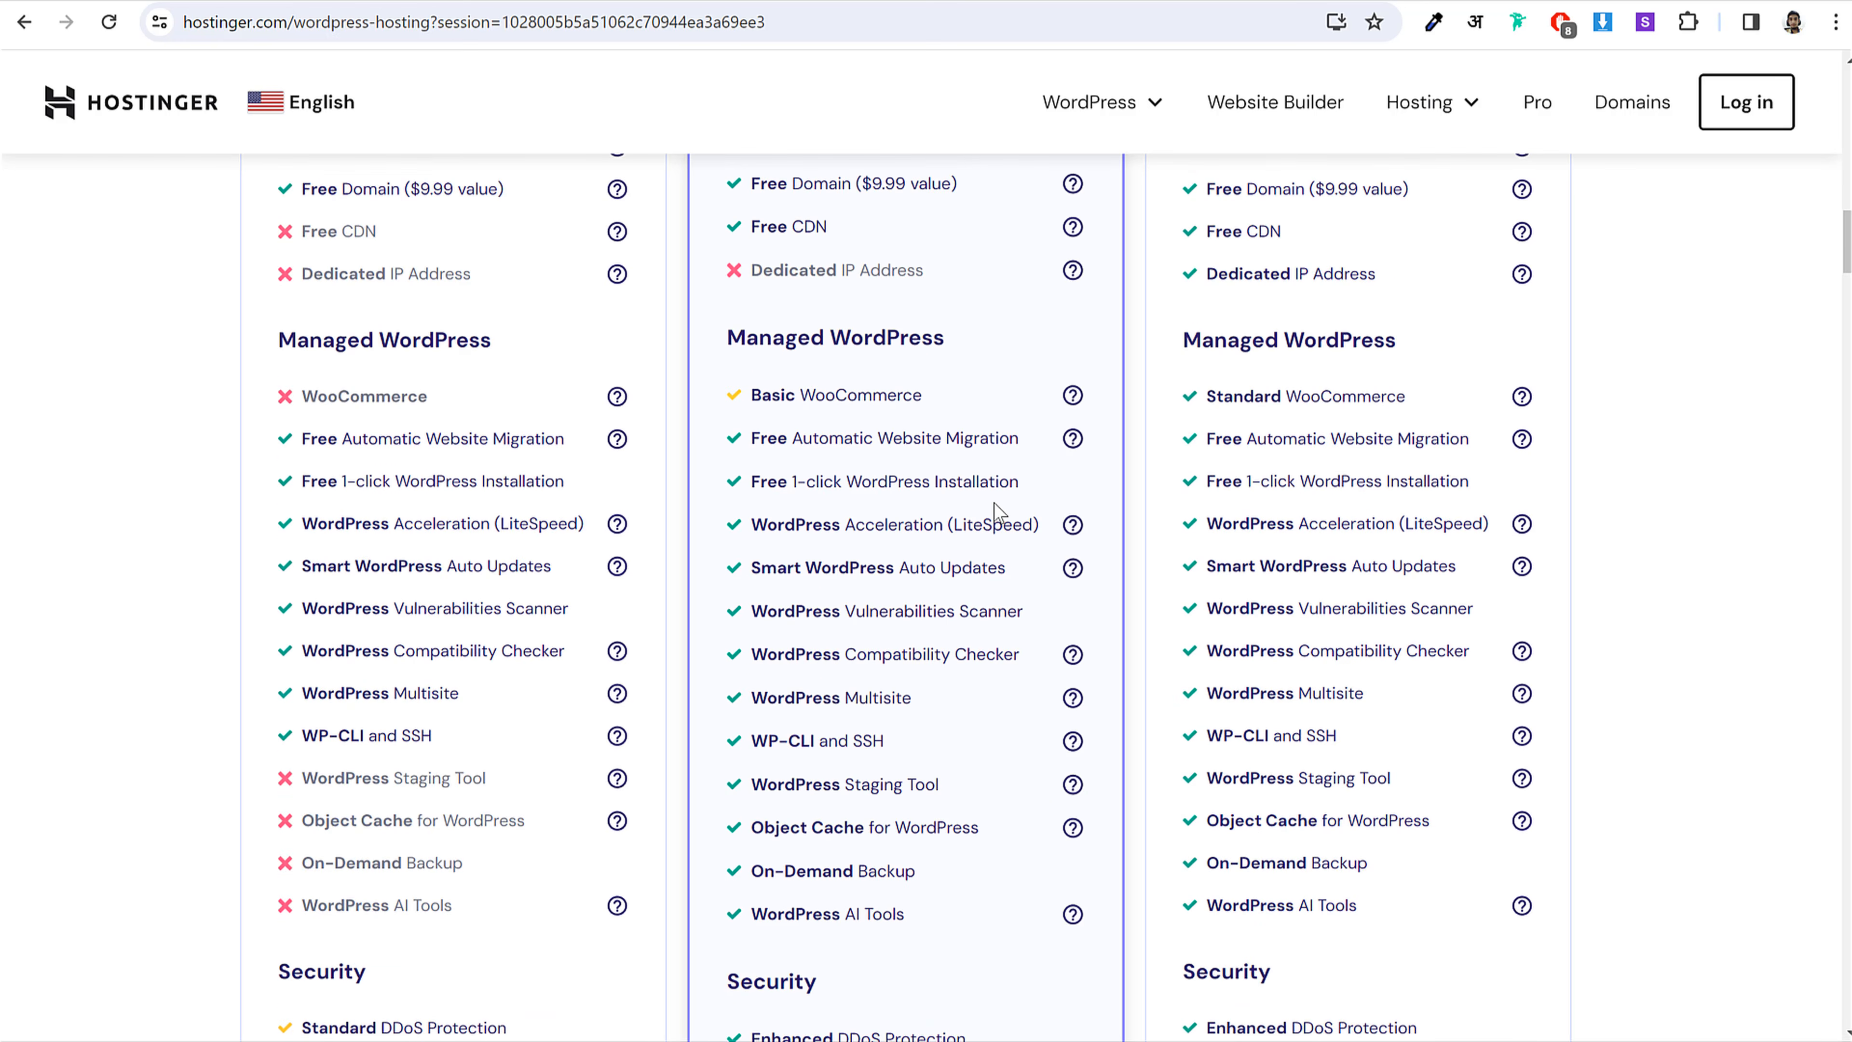
pyautogui.moveTo(728, 337); pyautogui.dragTo(934, 340)
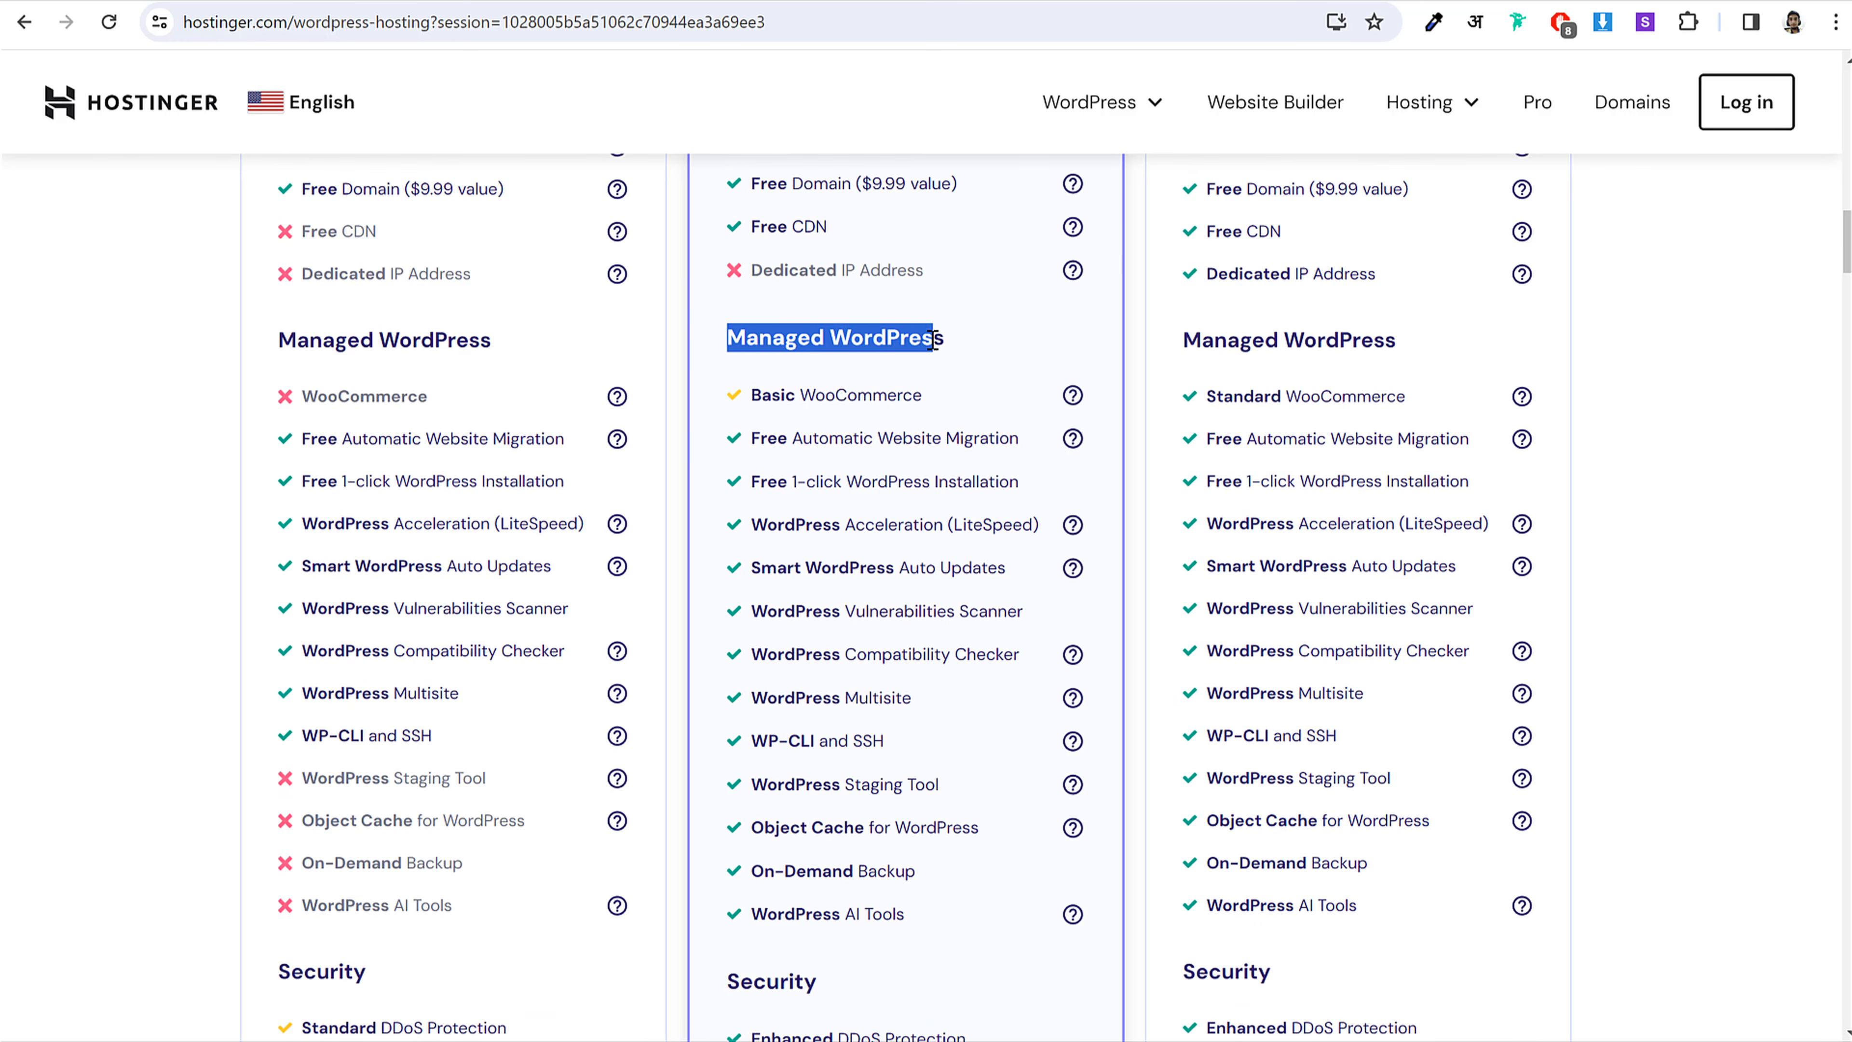
pyautogui.click(933, 341)
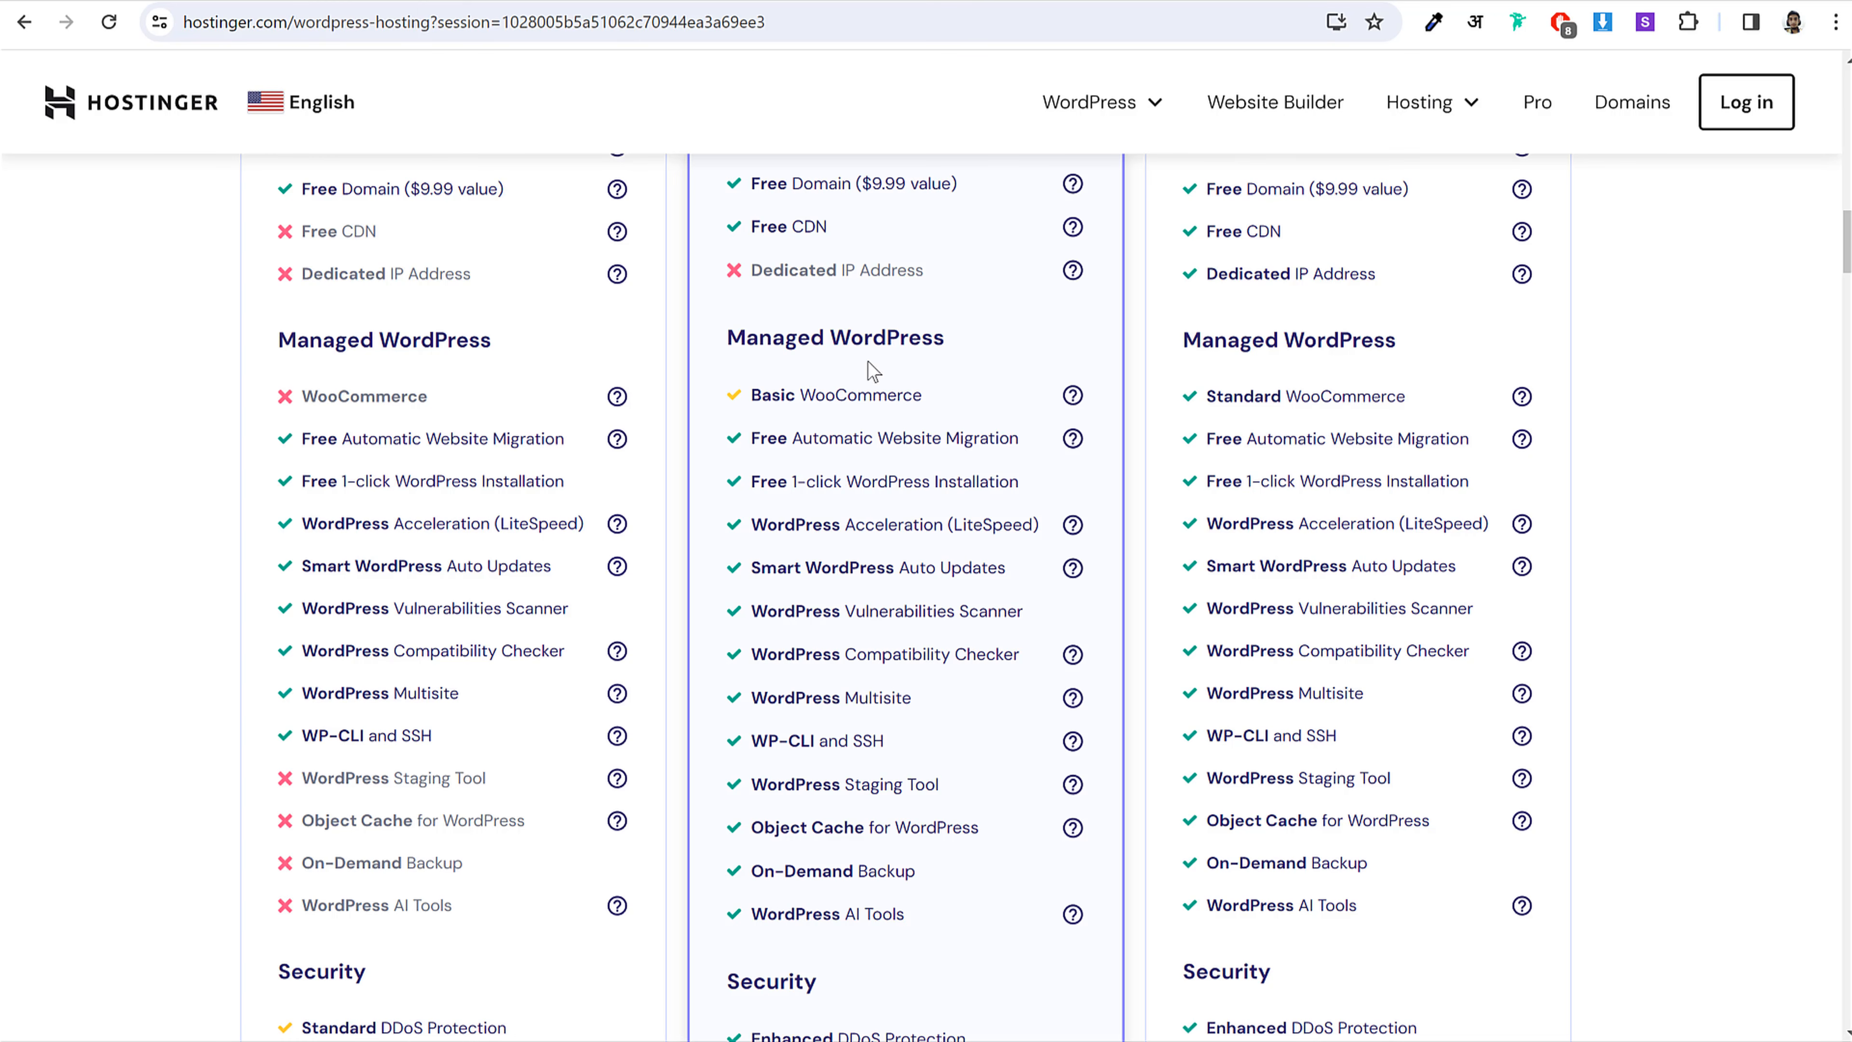
pyautogui.moveTo(831, 340); pyautogui.dragTo(982, 337)
pyautogui.click(982, 338)
pyautogui.moveTo(728, 339); pyautogui.dragTo(981, 342)
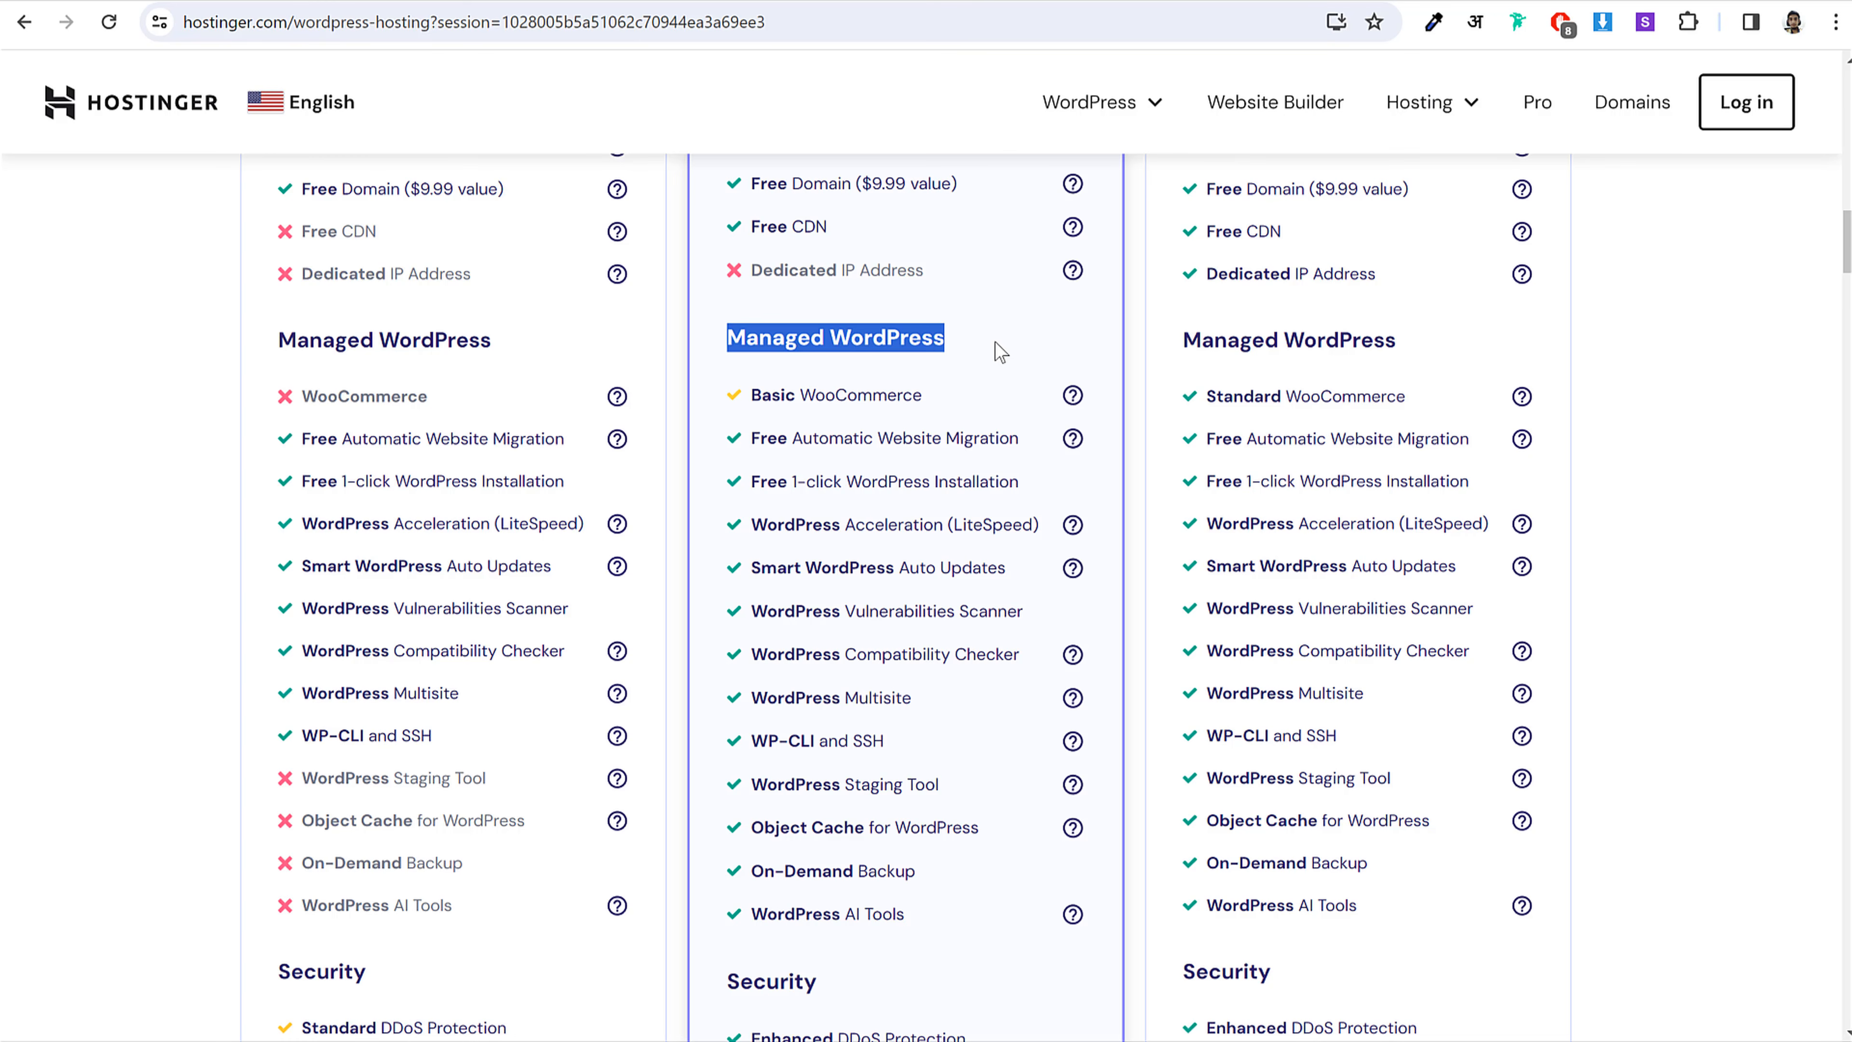
pyautogui.moveTo(752, 441); pyautogui.dragTo(935, 903)
pyautogui.click(912, 726)
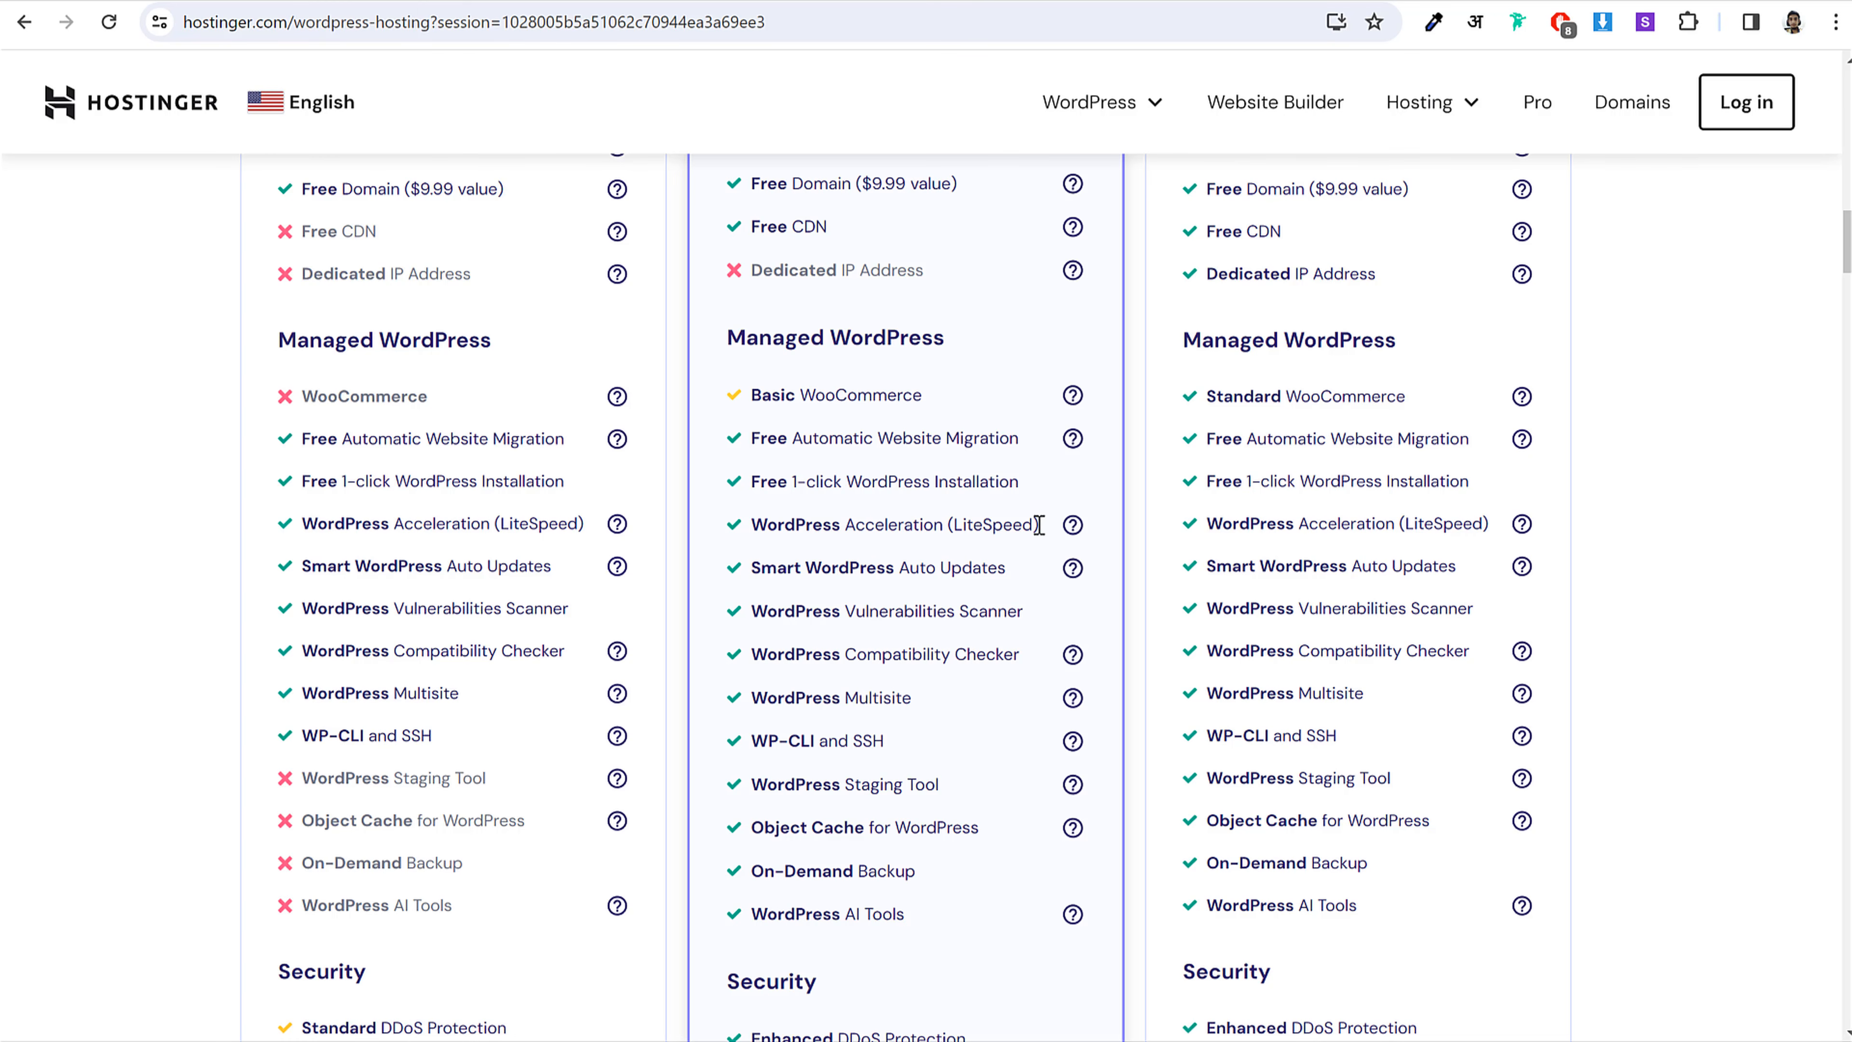
pyautogui.moveTo(1039, 524); pyautogui.dragTo(952, 527)
pyautogui.click(952, 526)
pyautogui.moveTo(1072, 525)
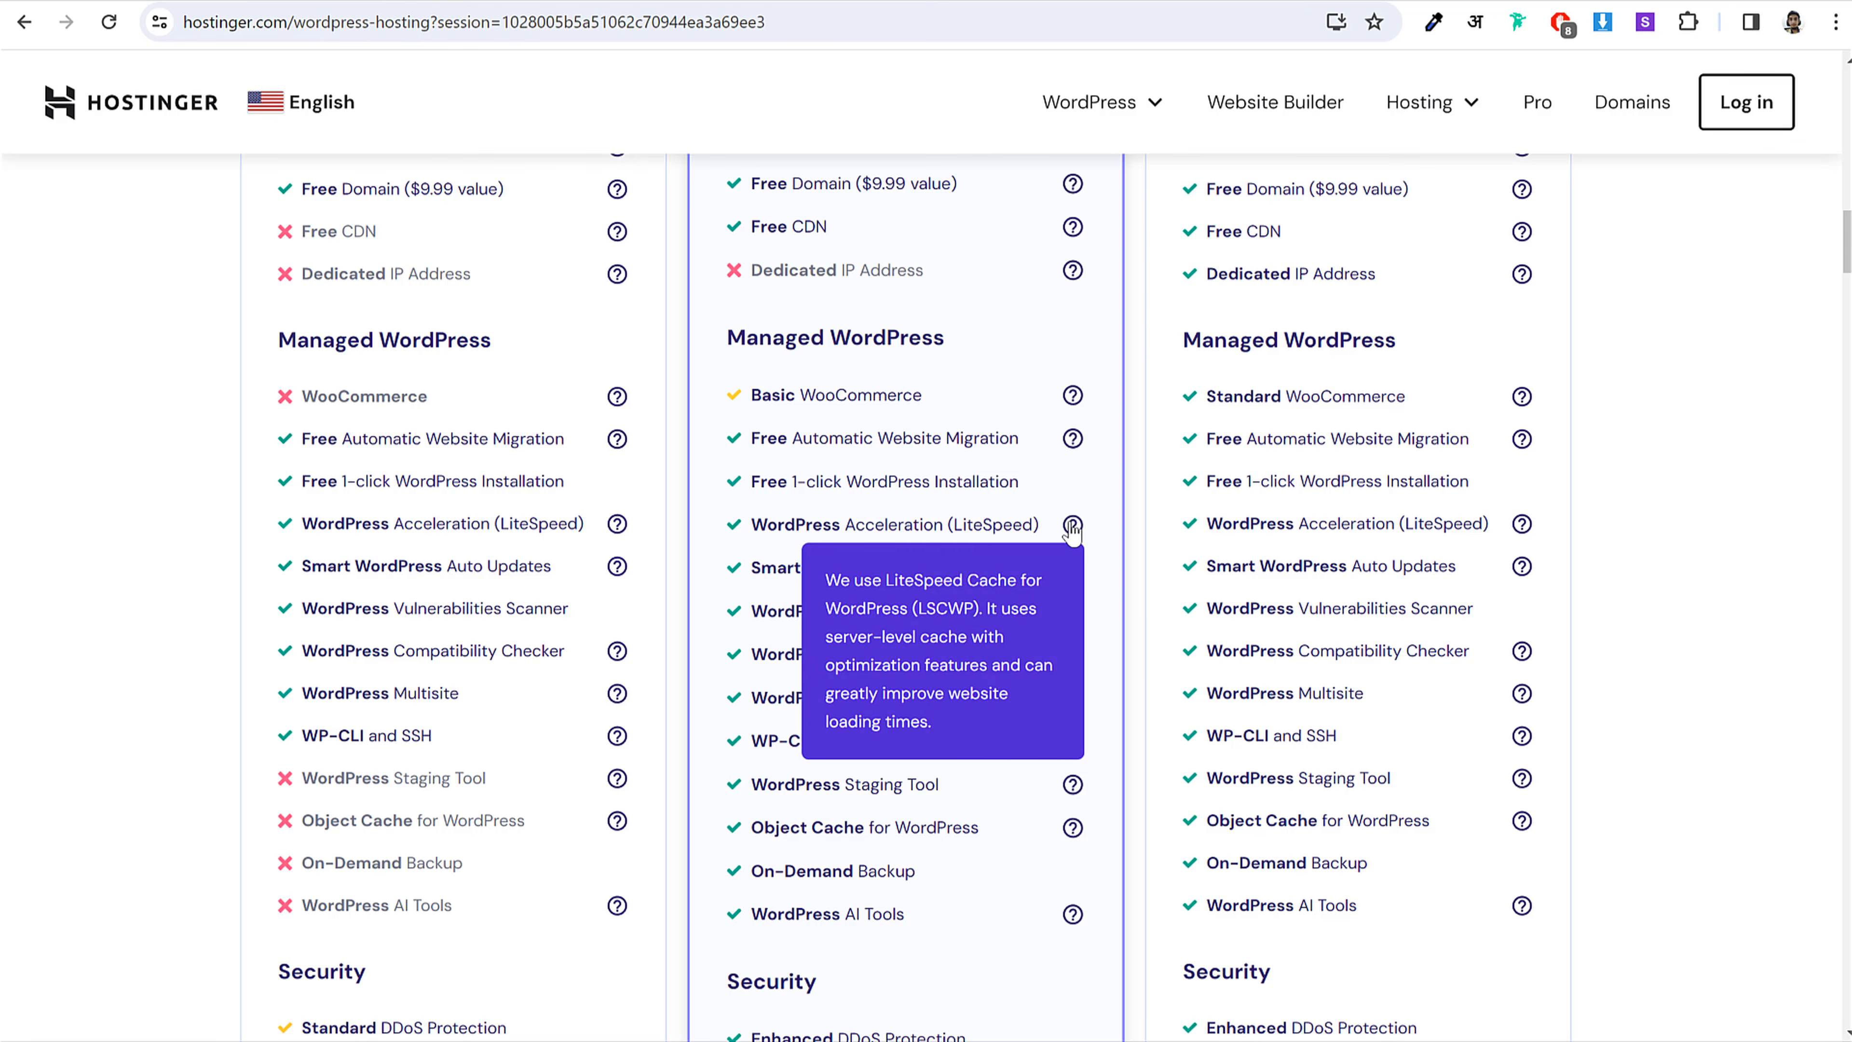
pyautogui.scroll(-10, 1008, 542)
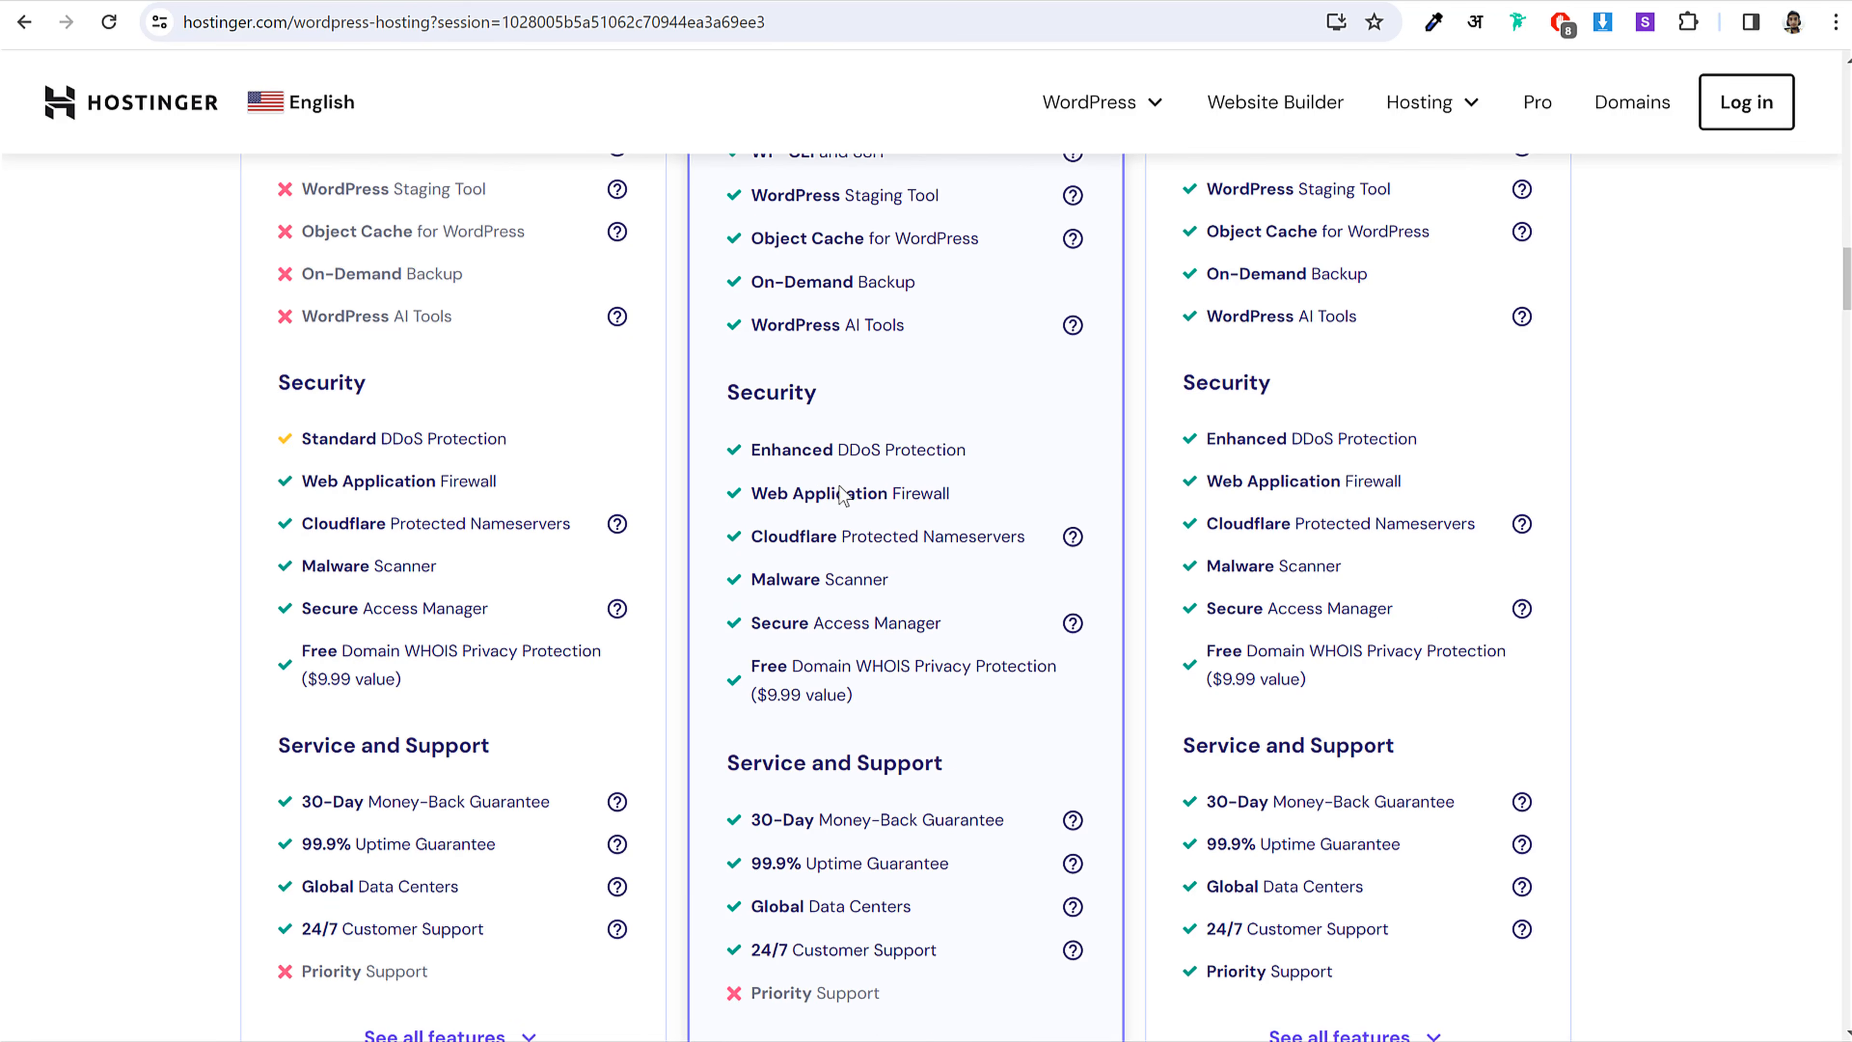
pyautogui.scroll(15, 916, 693)
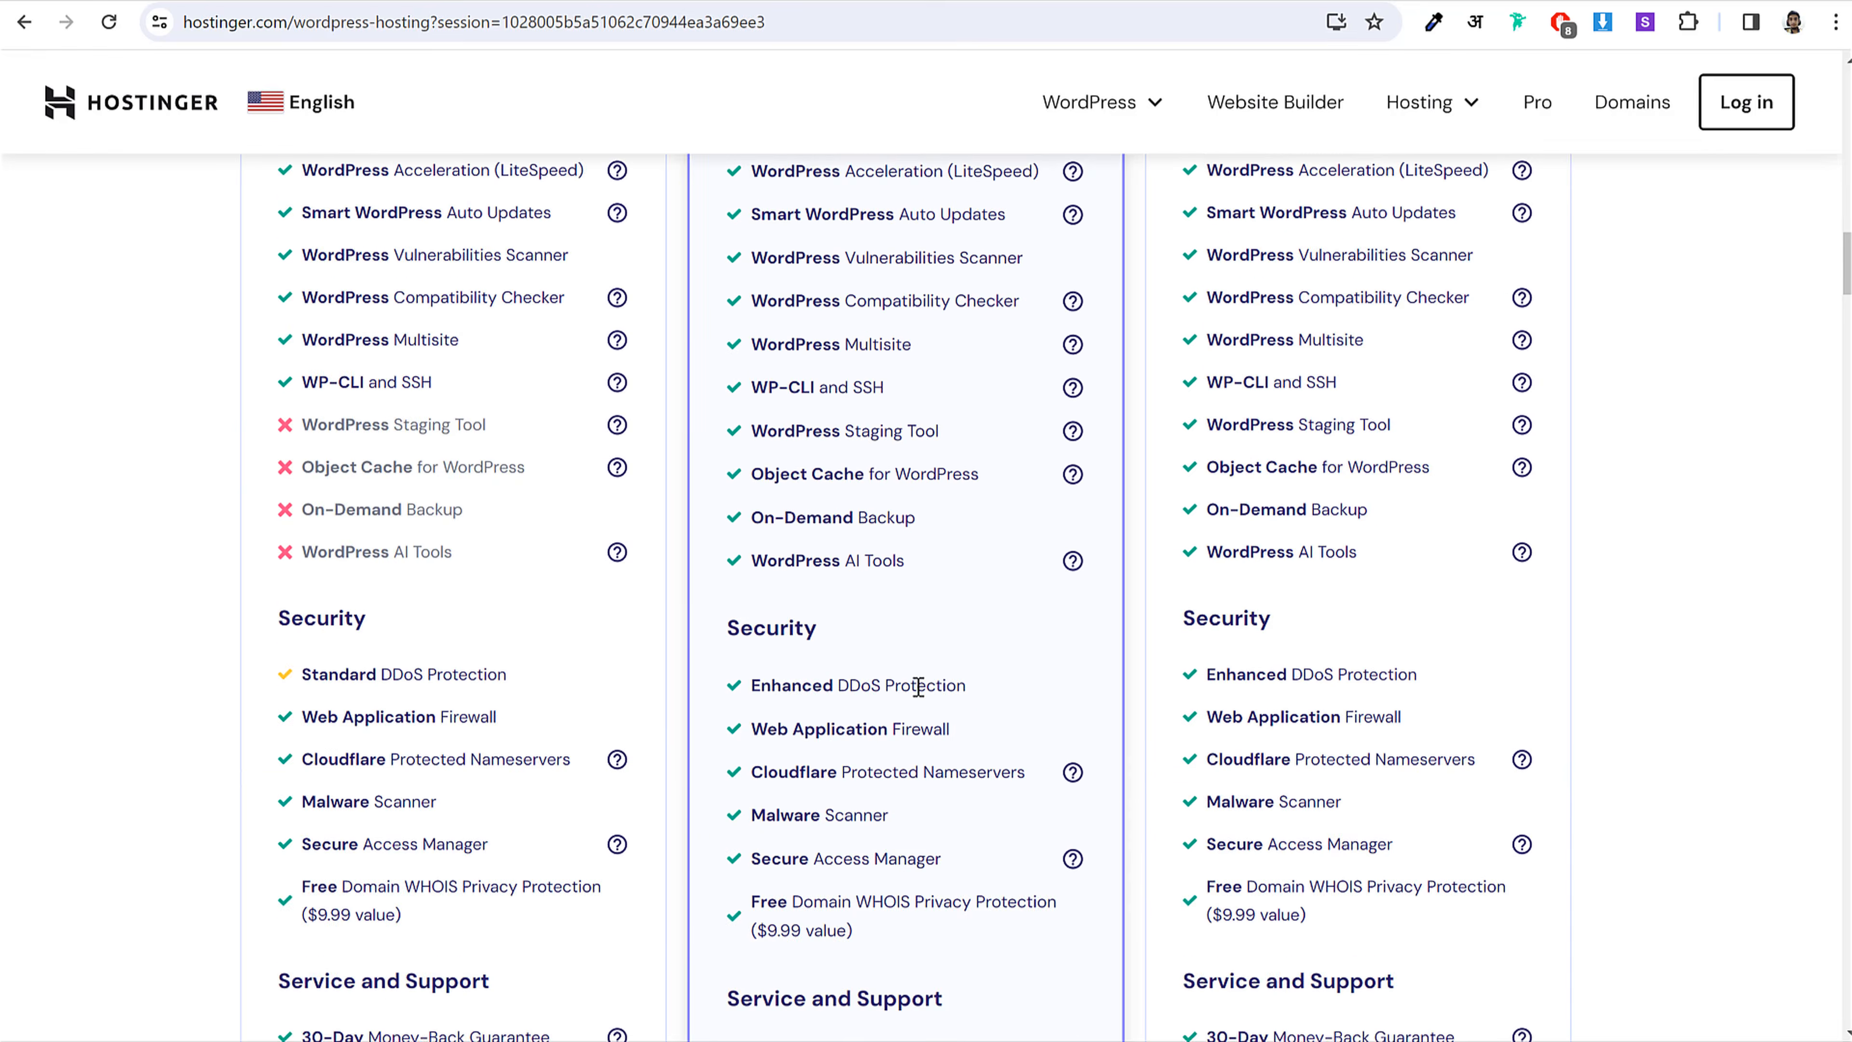
pyautogui.scroll(3, 923, 697)
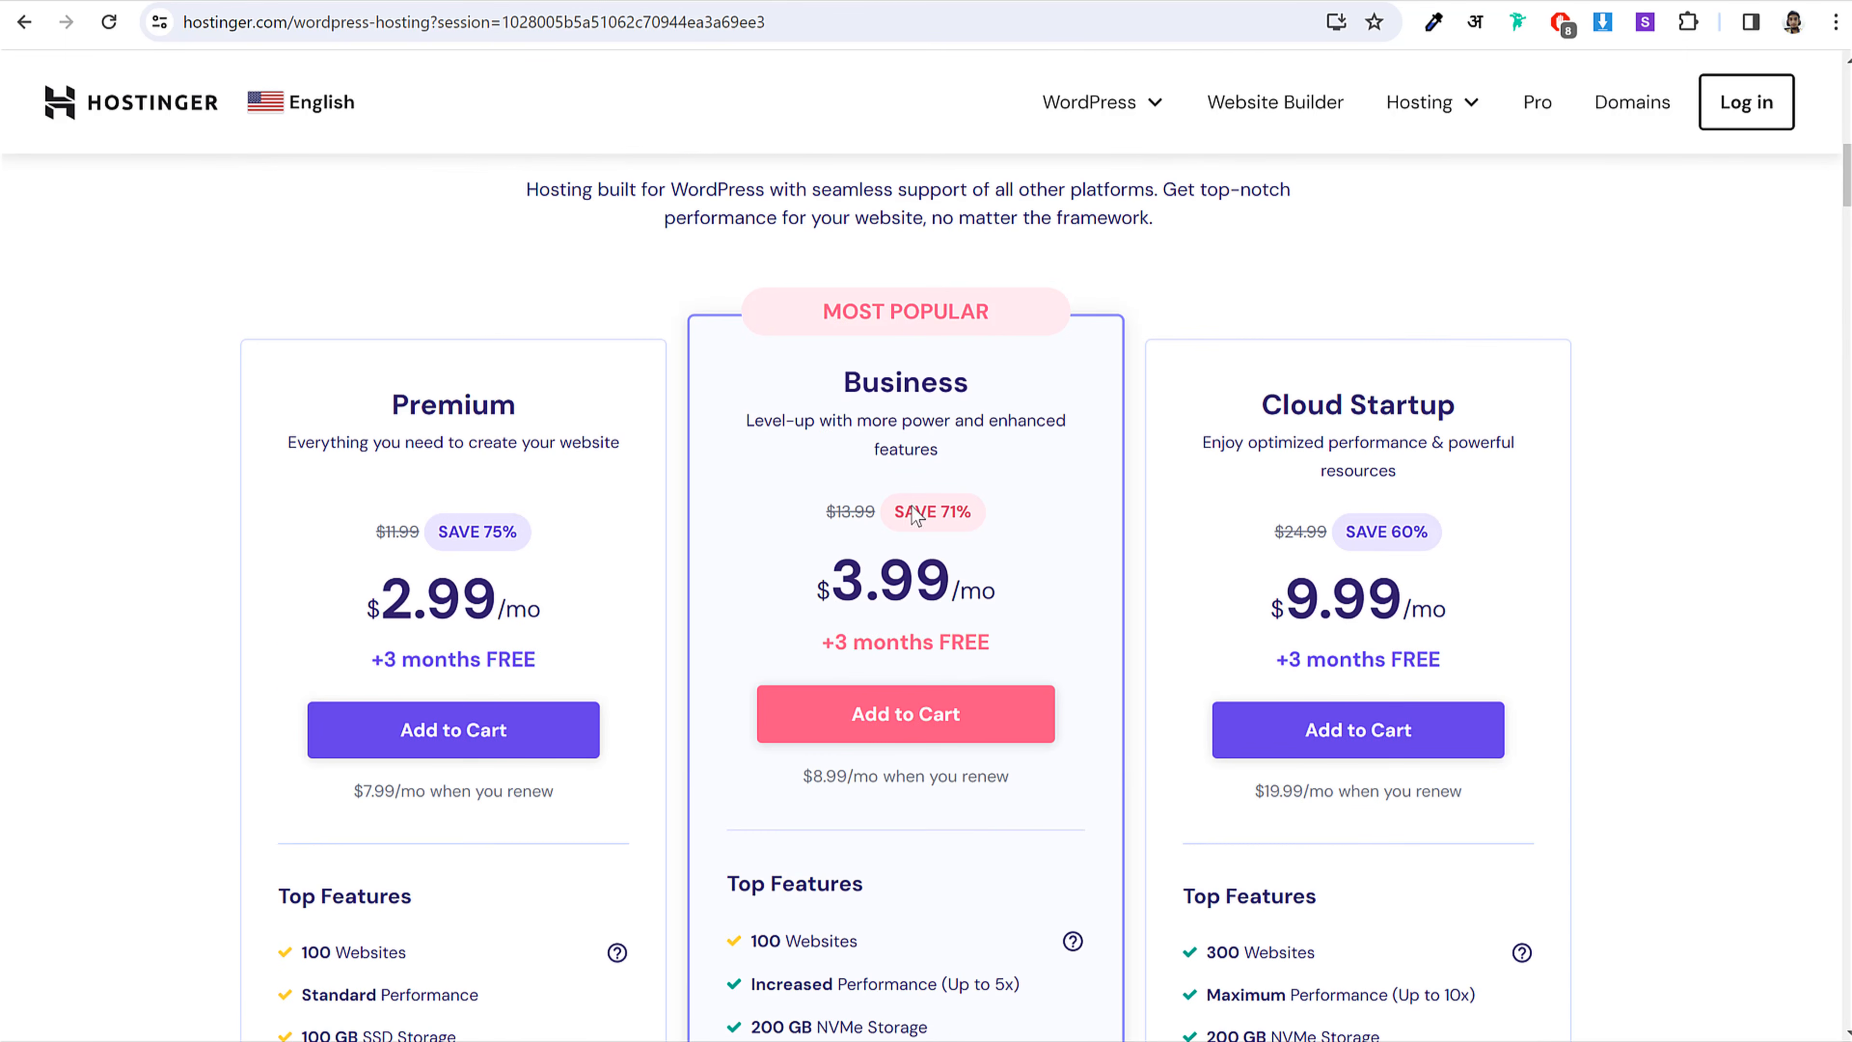
# Step: Add the Business Web Hosting plan to the cart
pyautogui.click(902, 713)
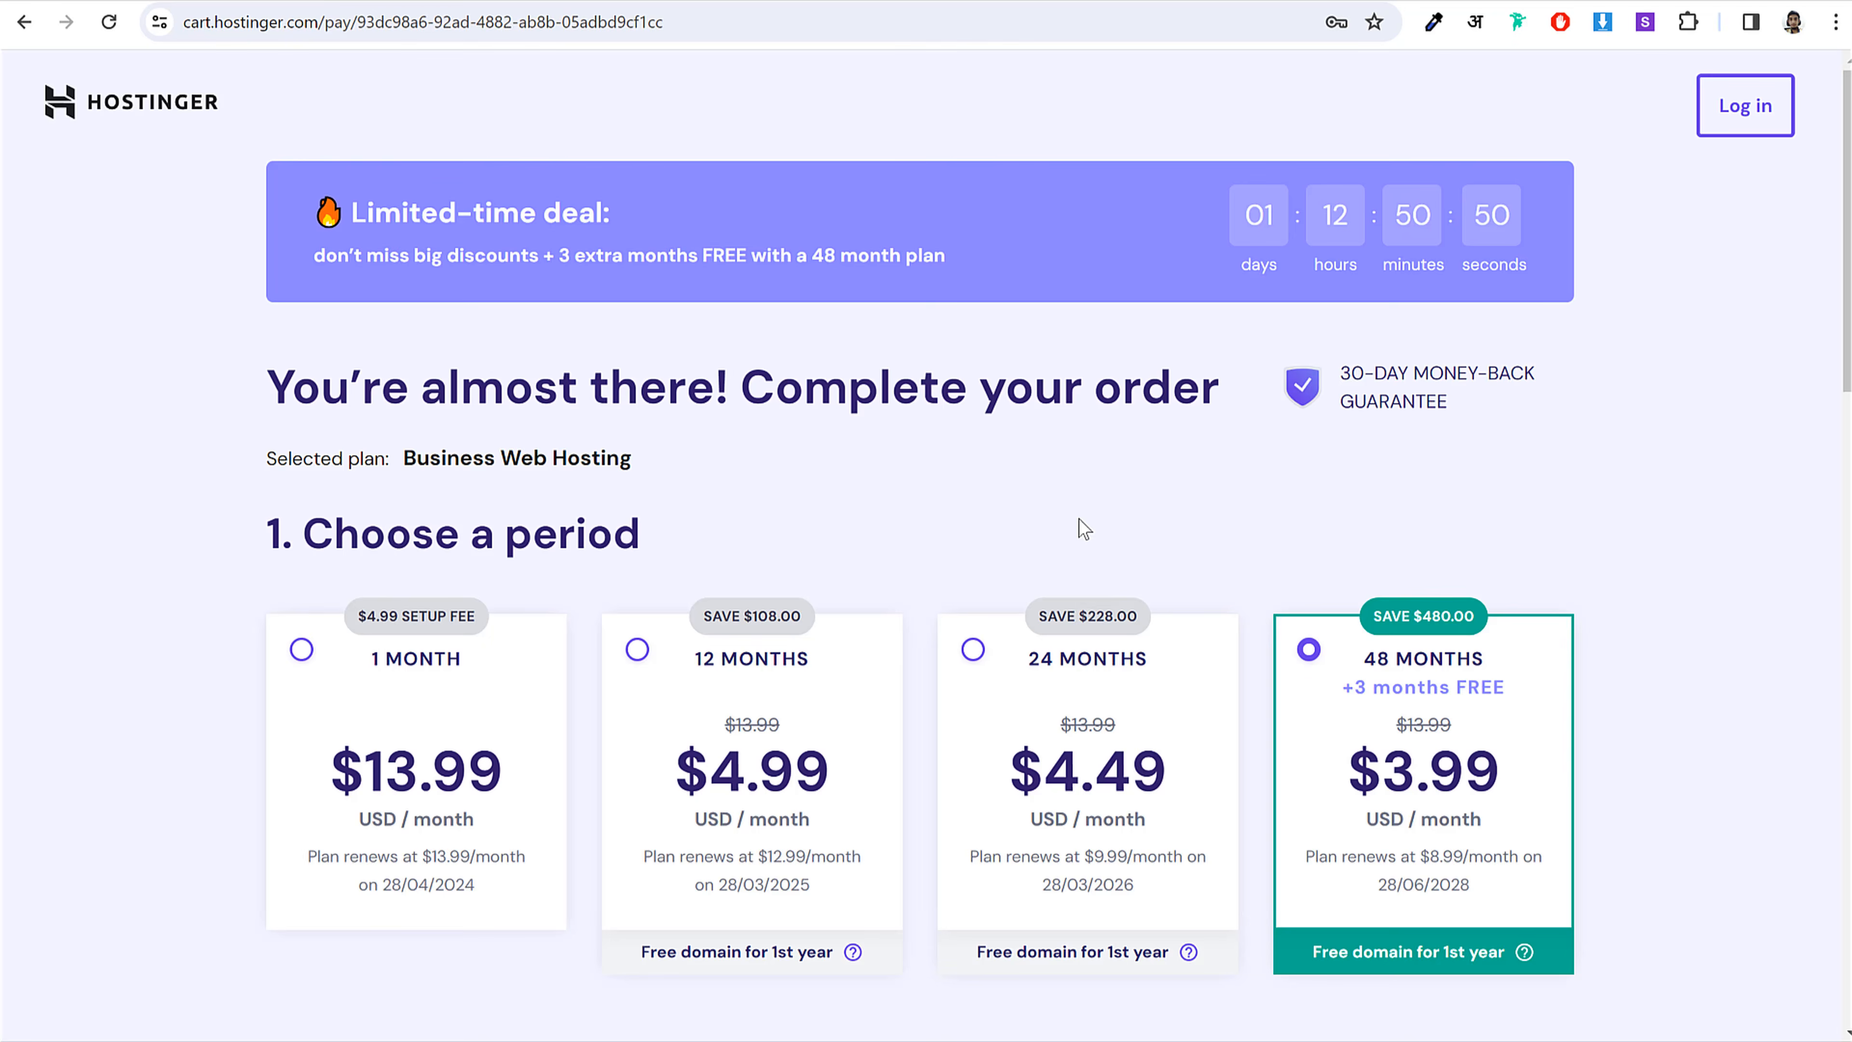
pyautogui.scroll(-3, 1617, 446)
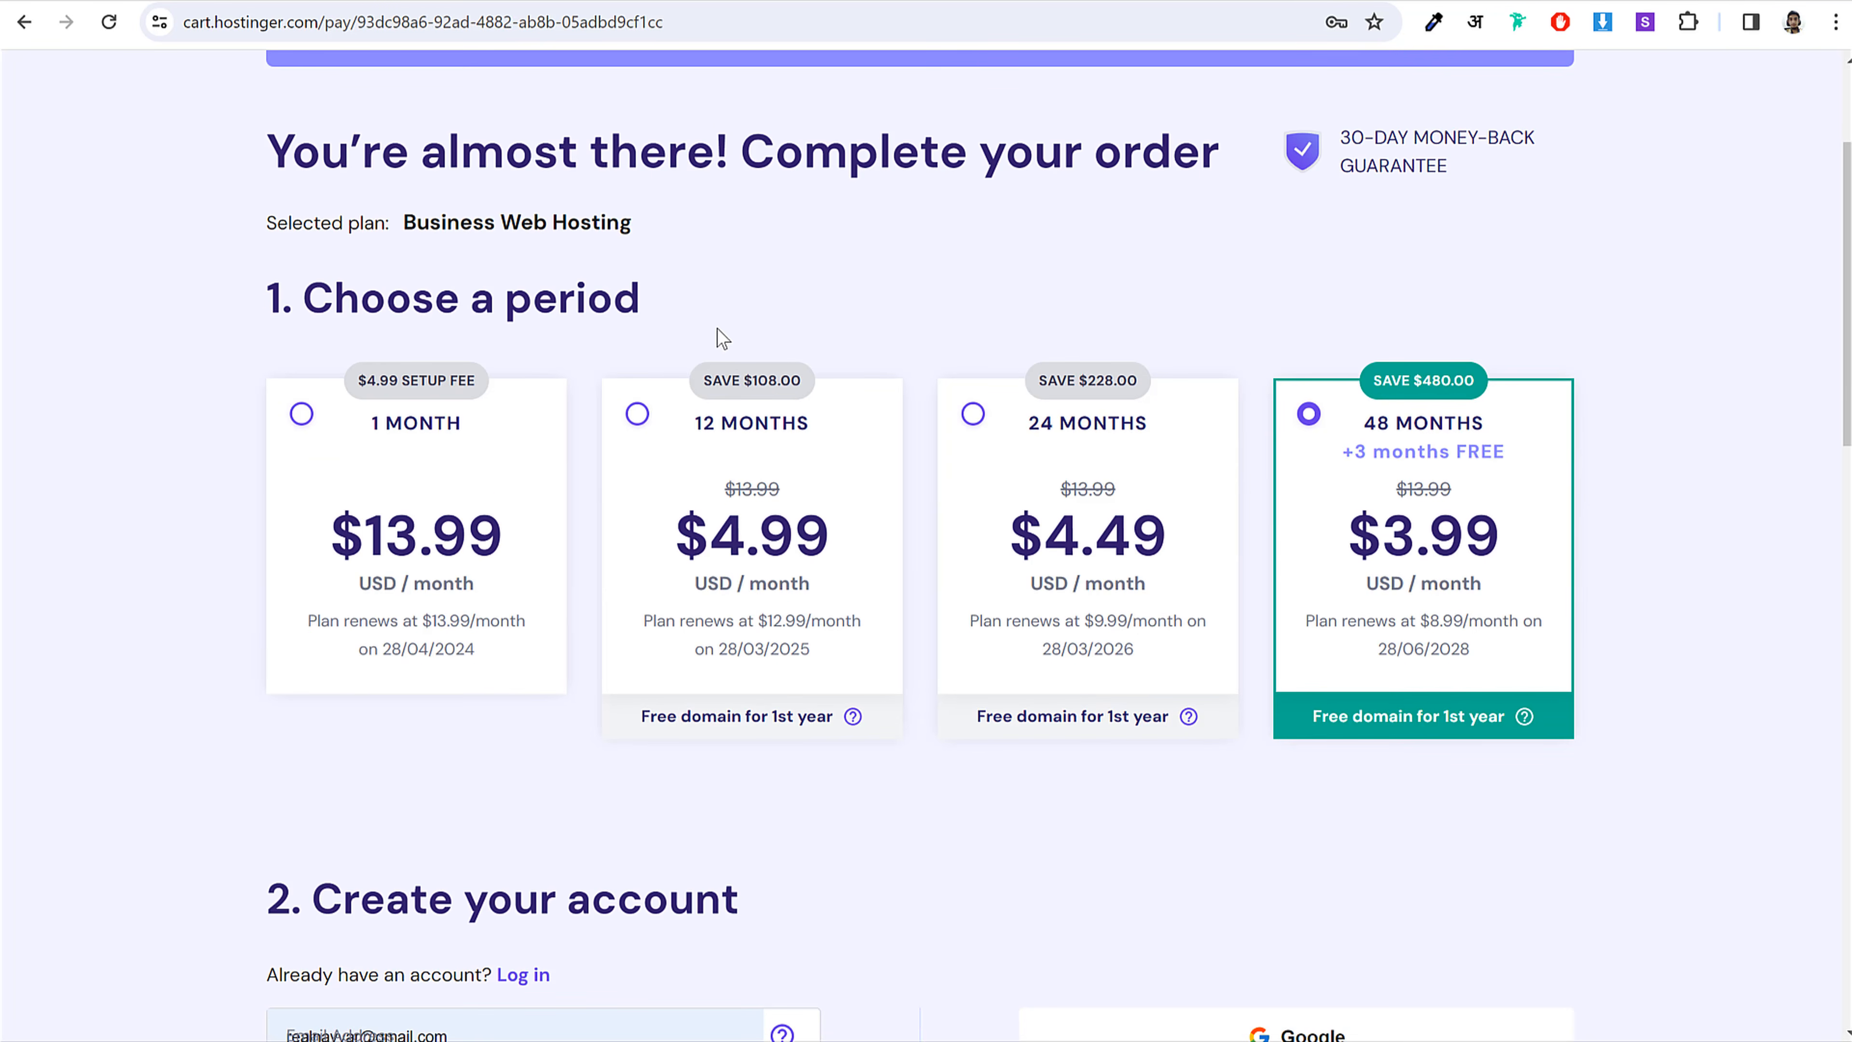
pyautogui.moveTo(405, 223); pyautogui.dragTo(649, 223)
pyautogui.click(651, 213)
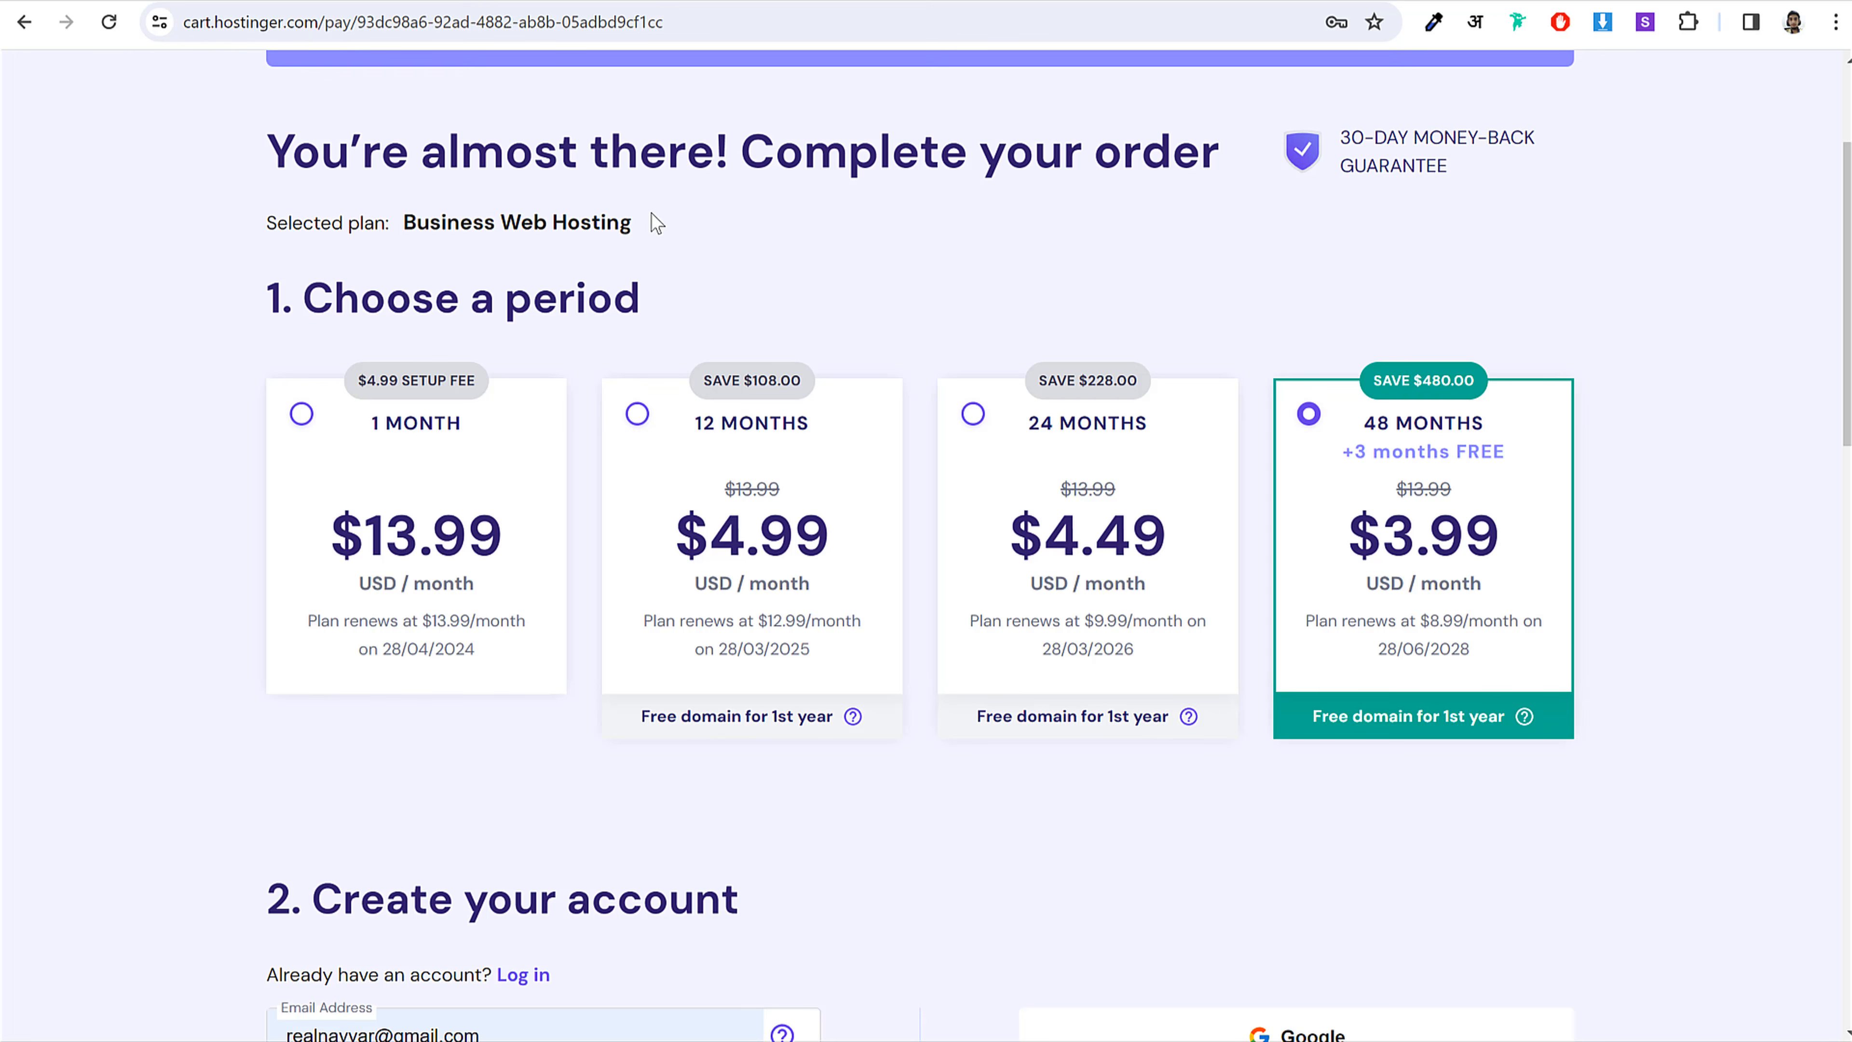
# Step: Compare the 1, 12, 24 and 48-month periods, noting the 48-month plan's $8.99 renewal price
pyautogui.click(748, 461)
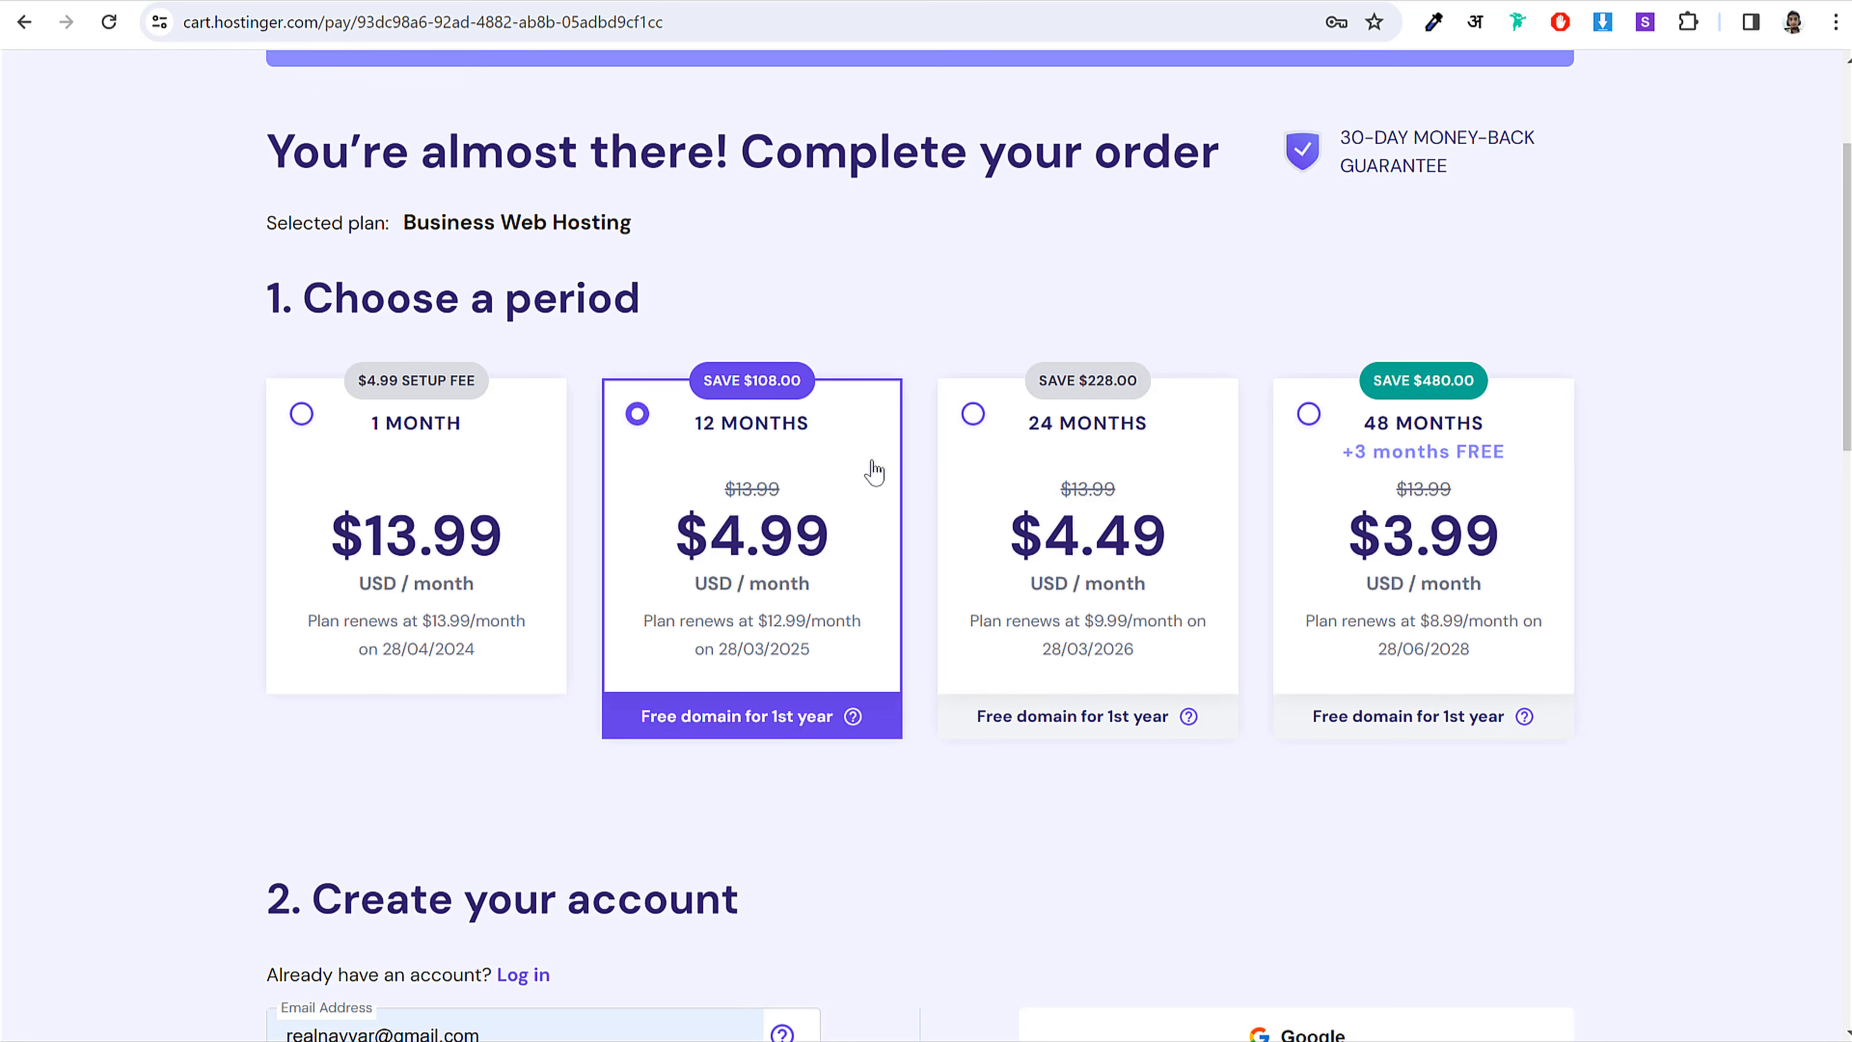
pyautogui.click(1044, 441)
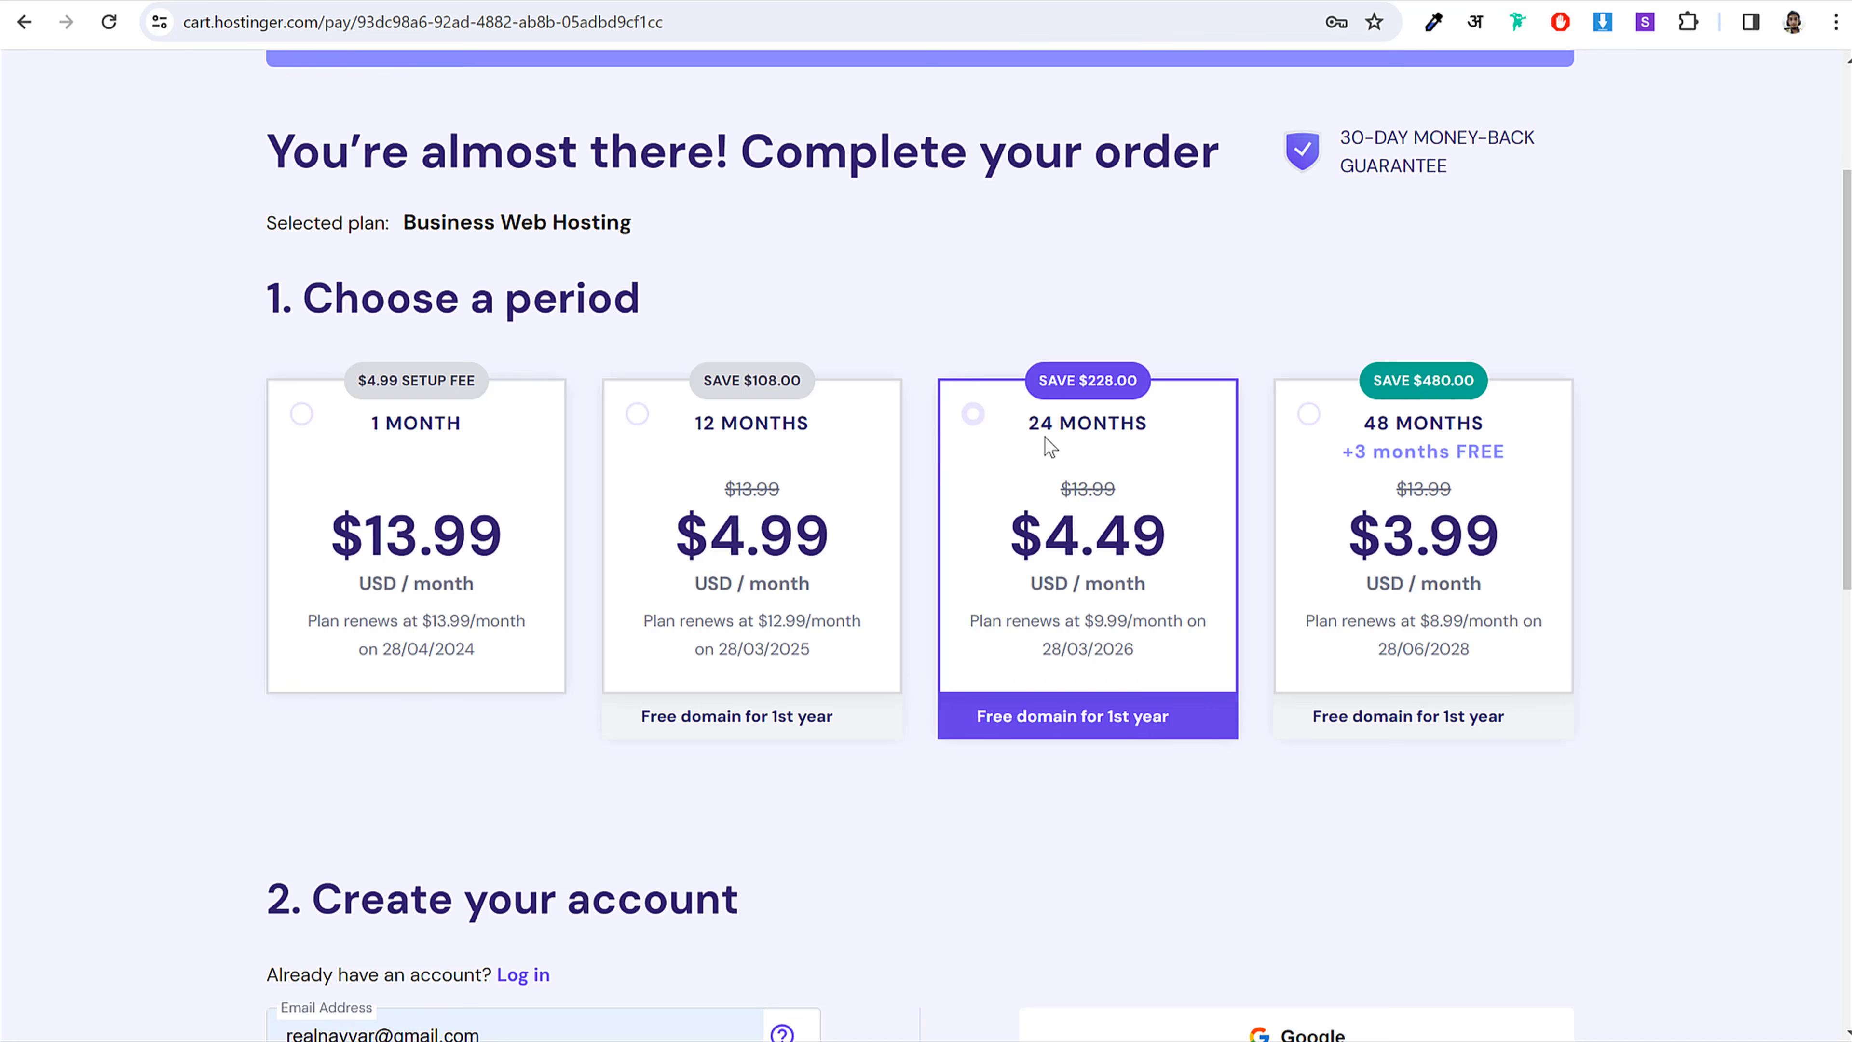
pyautogui.click(1385, 426)
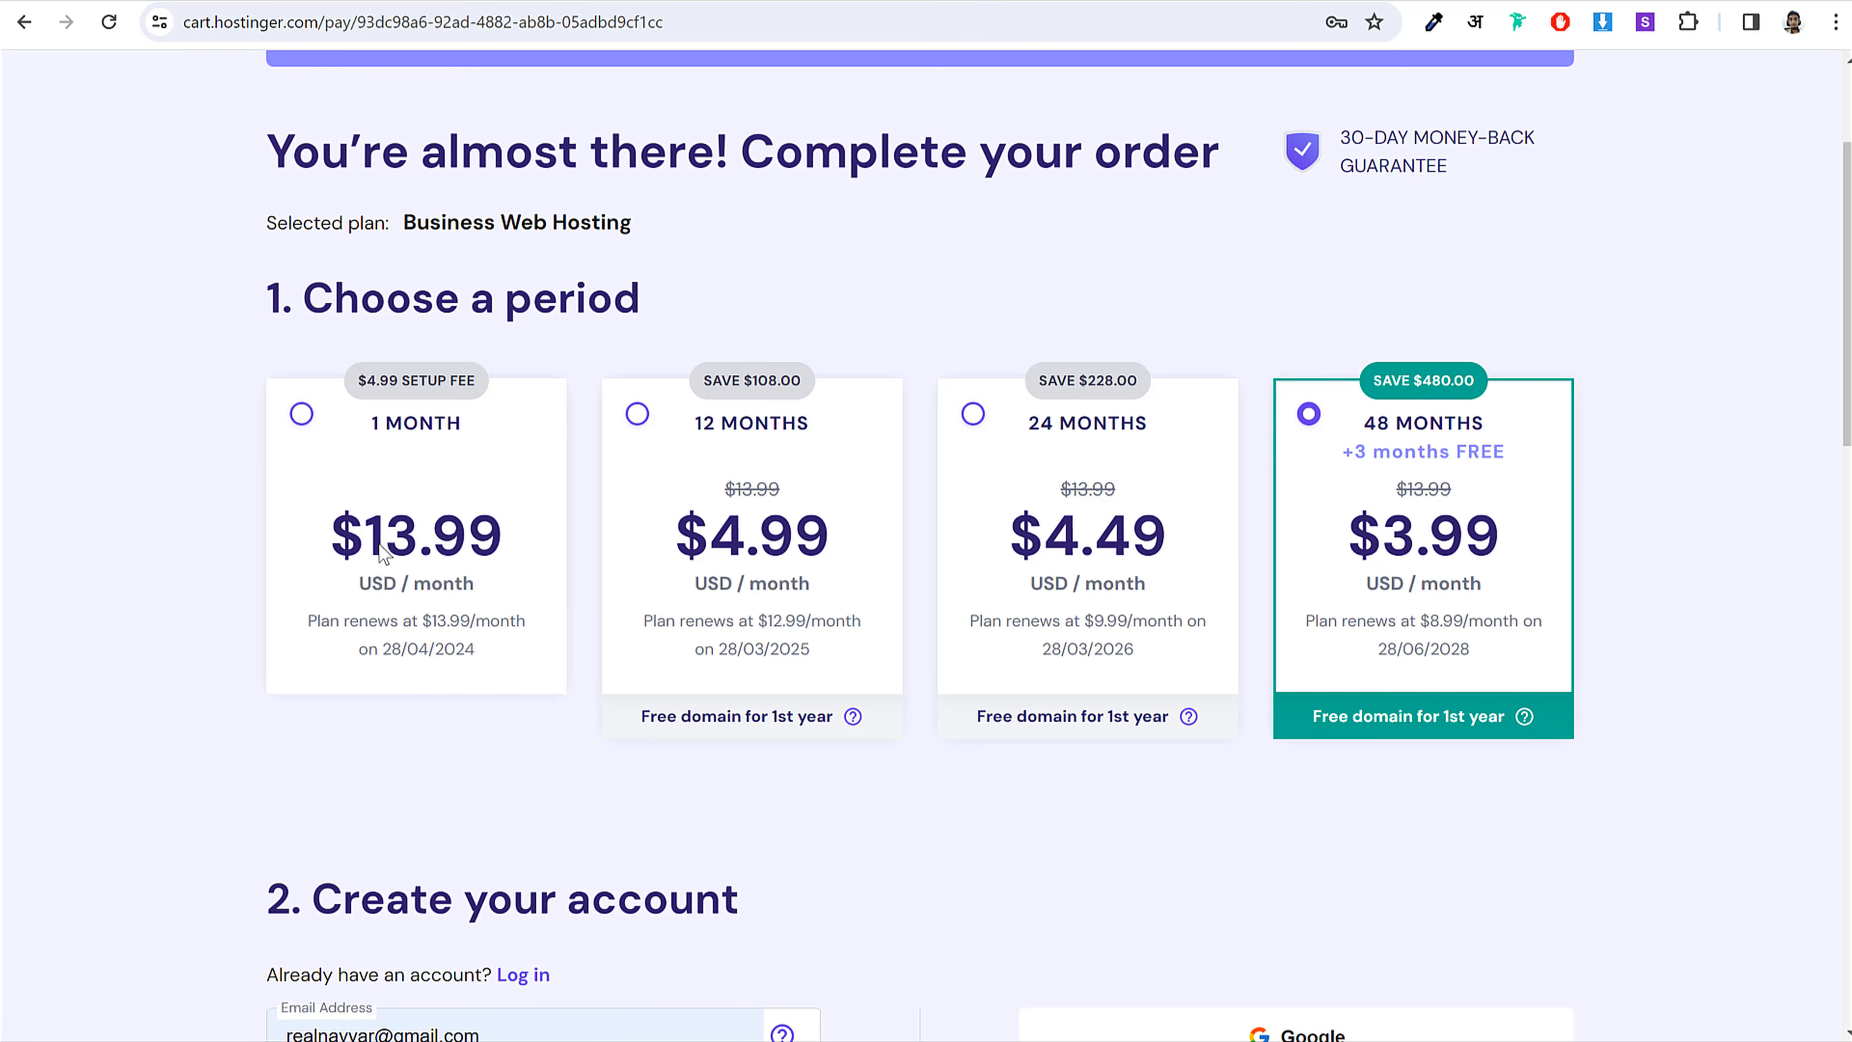
pyautogui.click(396, 556)
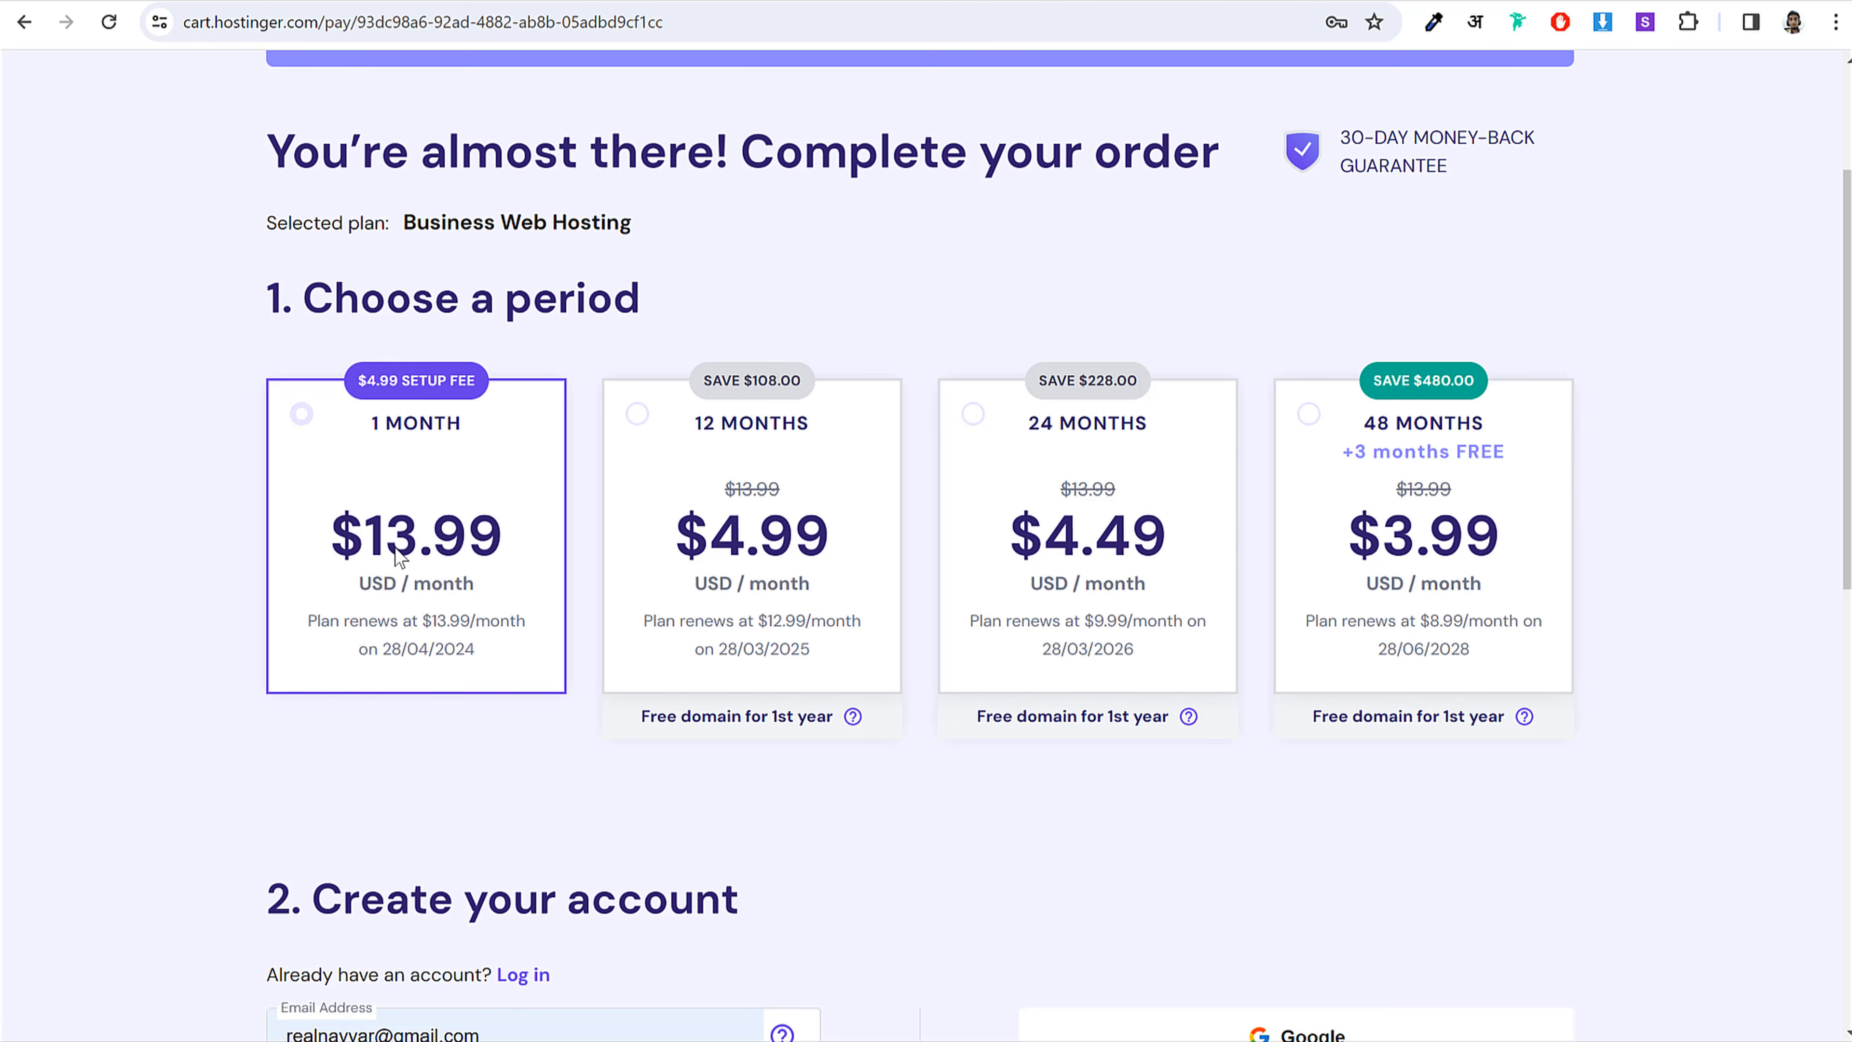
pyautogui.click(868, 487)
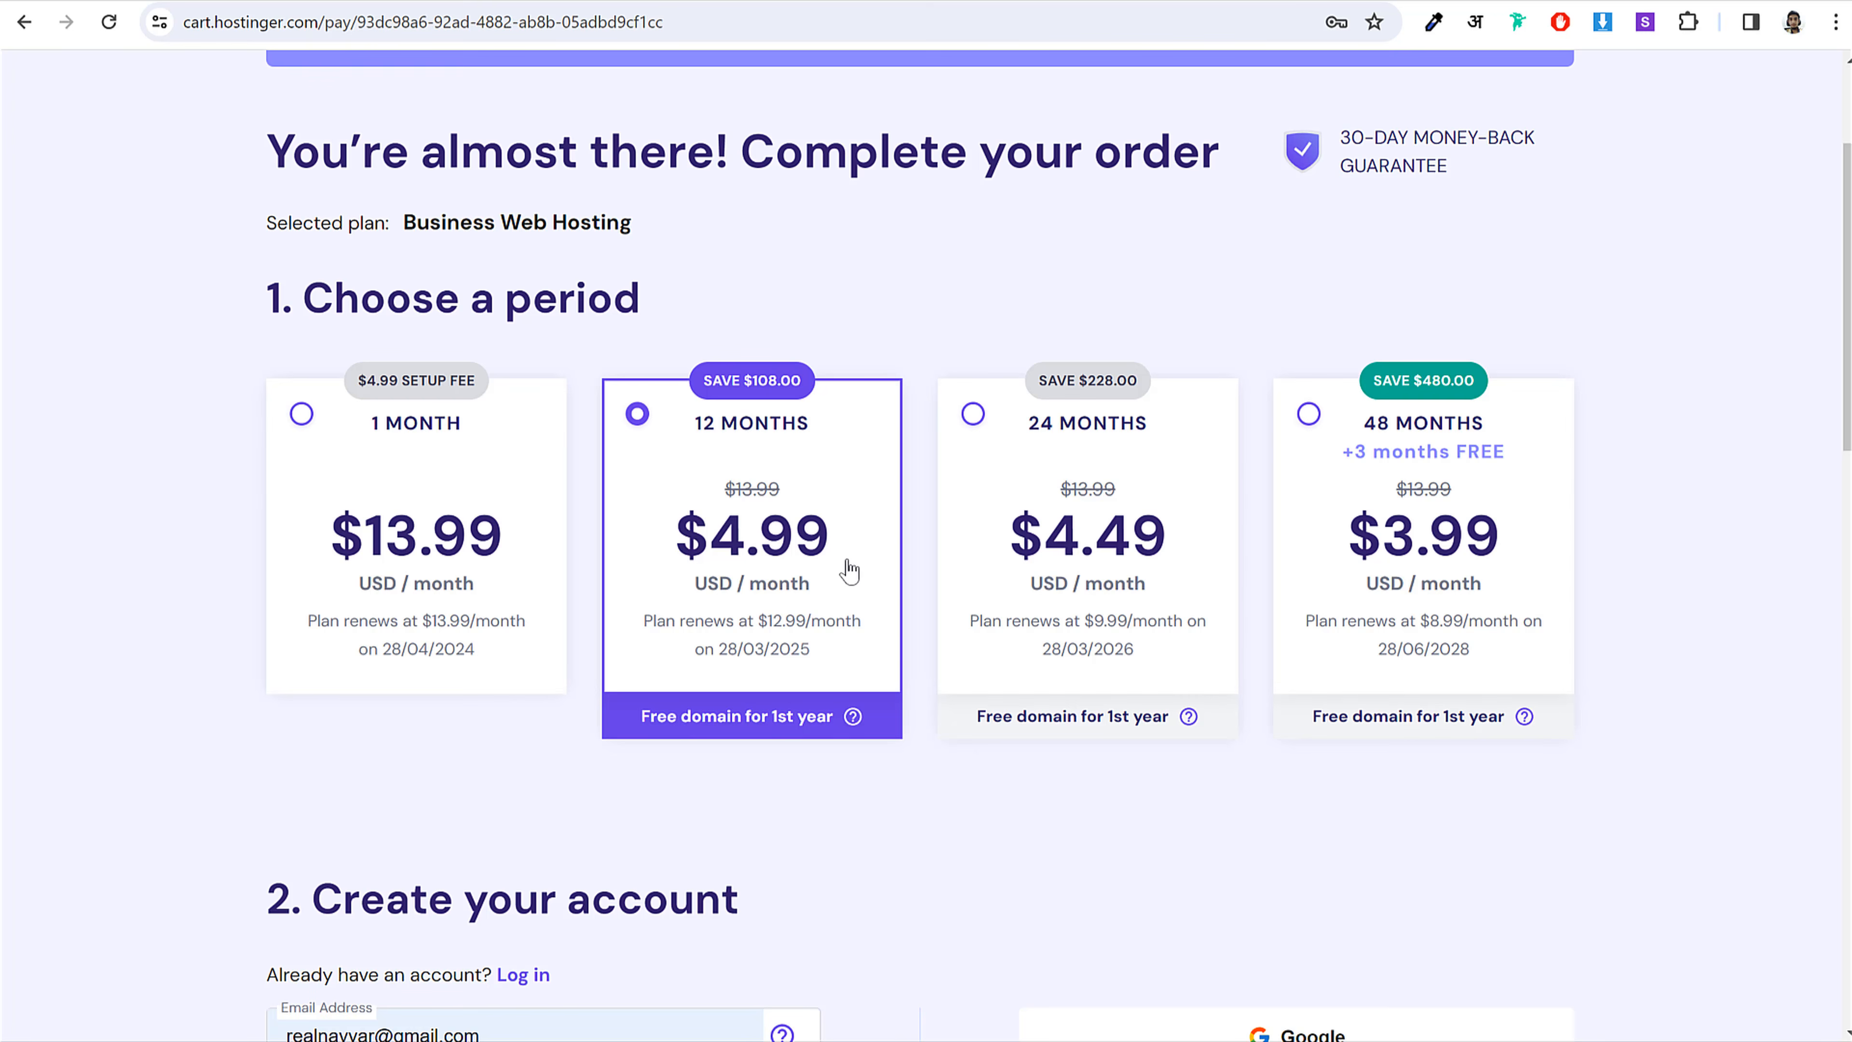
pyautogui.click(1508, 509)
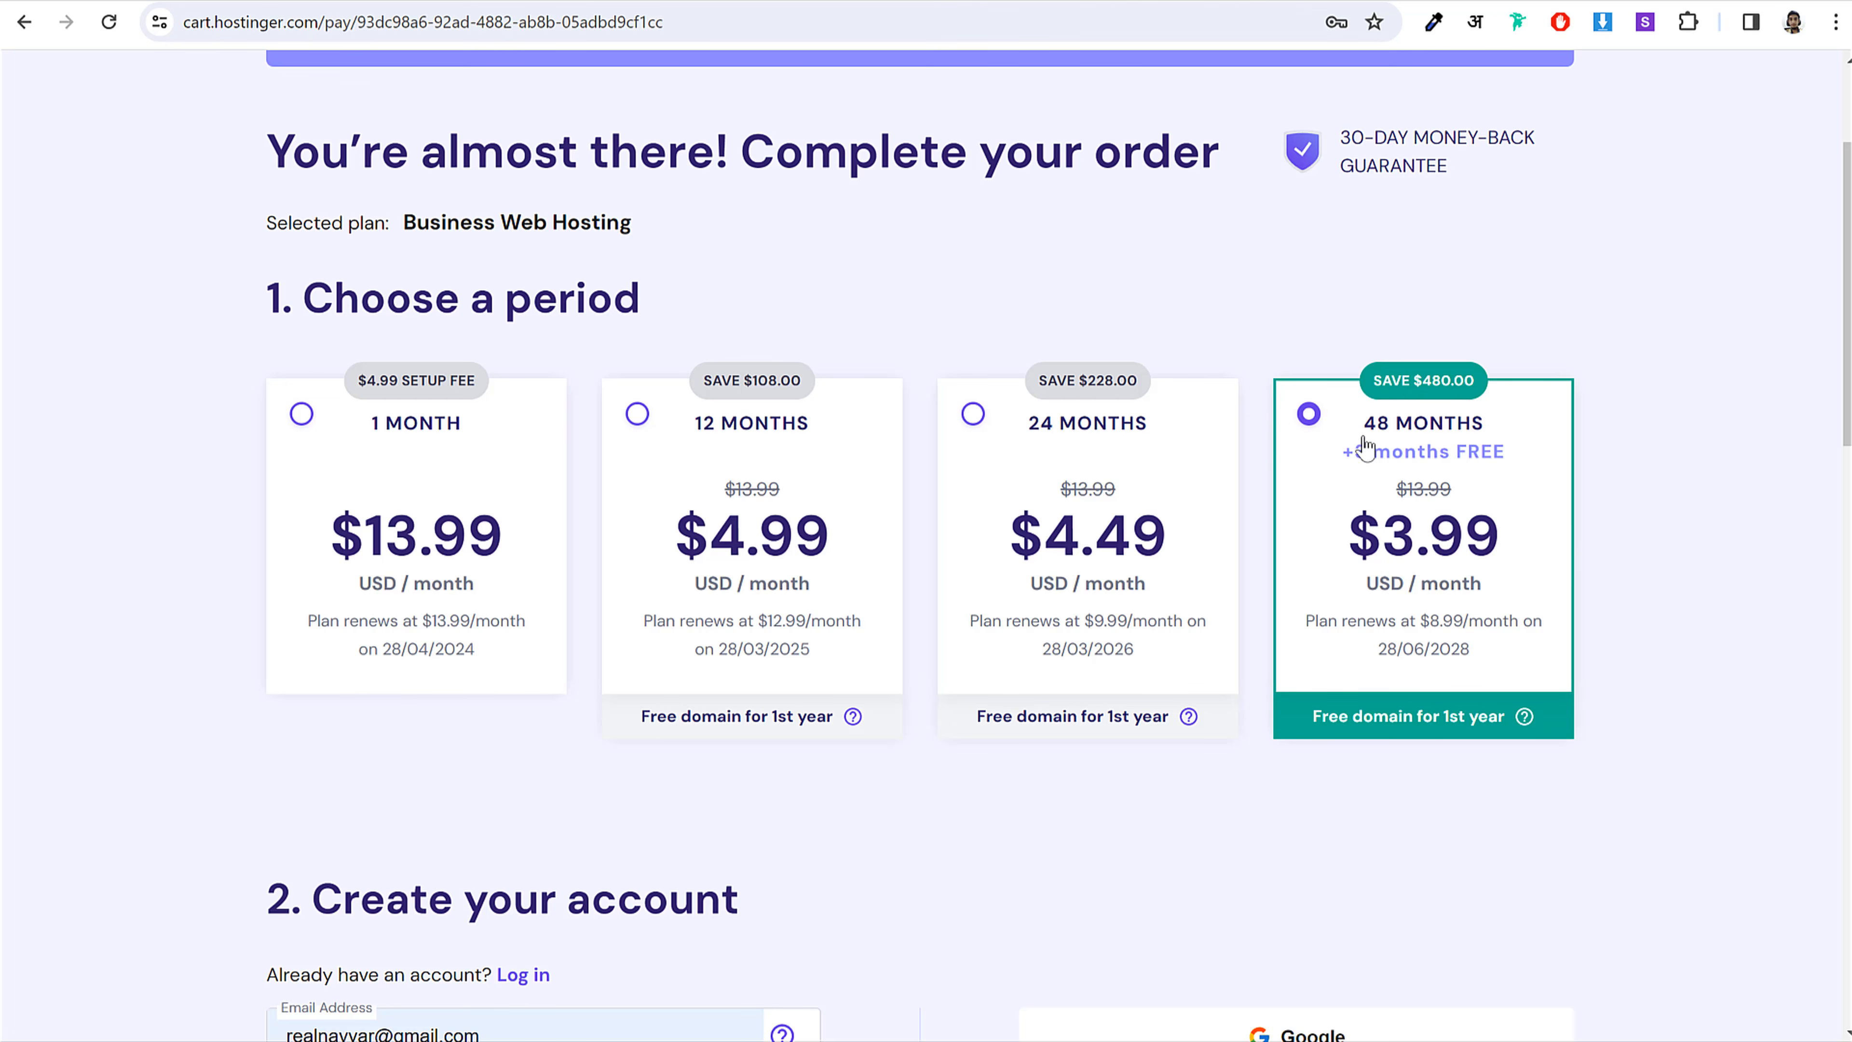
pyautogui.moveTo(1349, 424); pyautogui.dragTo(1524, 436)
pyautogui.click(1524, 435)
pyautogui.moveTo(1421, 628); pyautogui.dragTo(1469, 625)
# Step: Settle on the 12-month billing period at $4.99/month, renewing at $12.99
pyautogui.click(1053, 461)
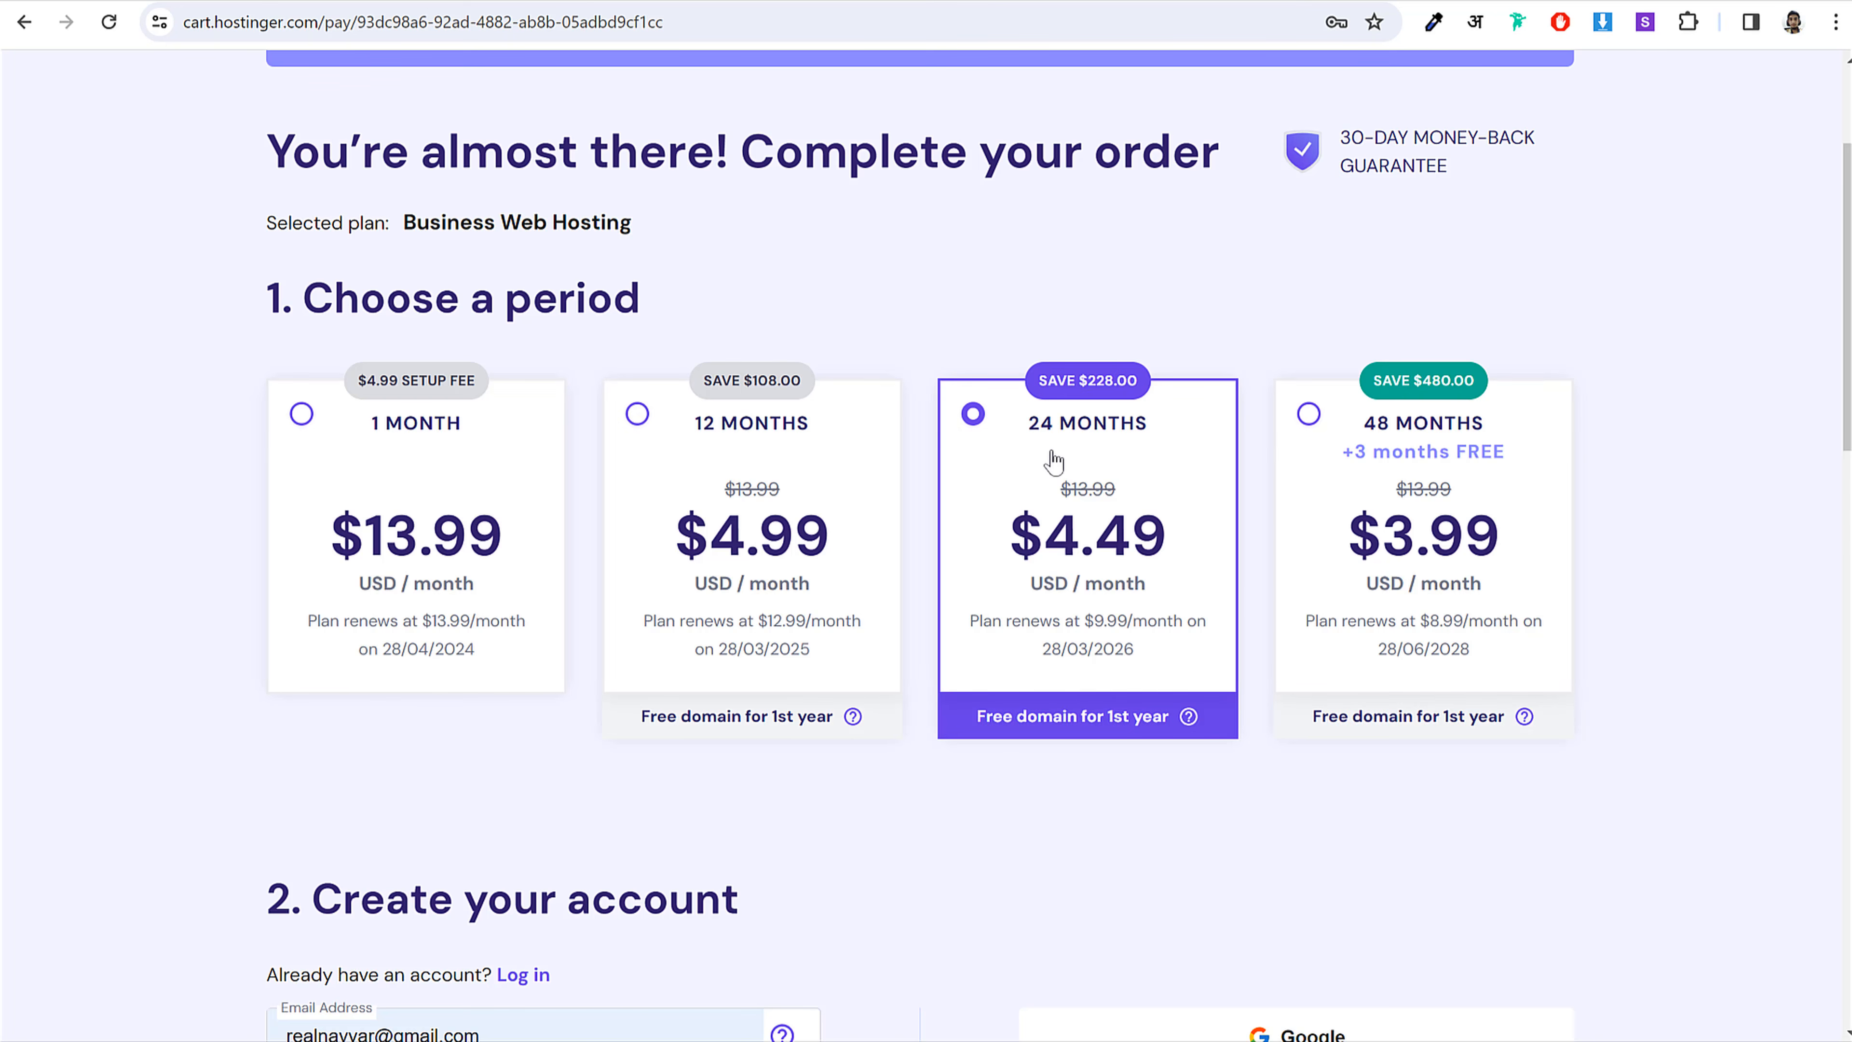
pyautogui.moveTo(1167, 427); pyautogui.dragTo(1004, 436)
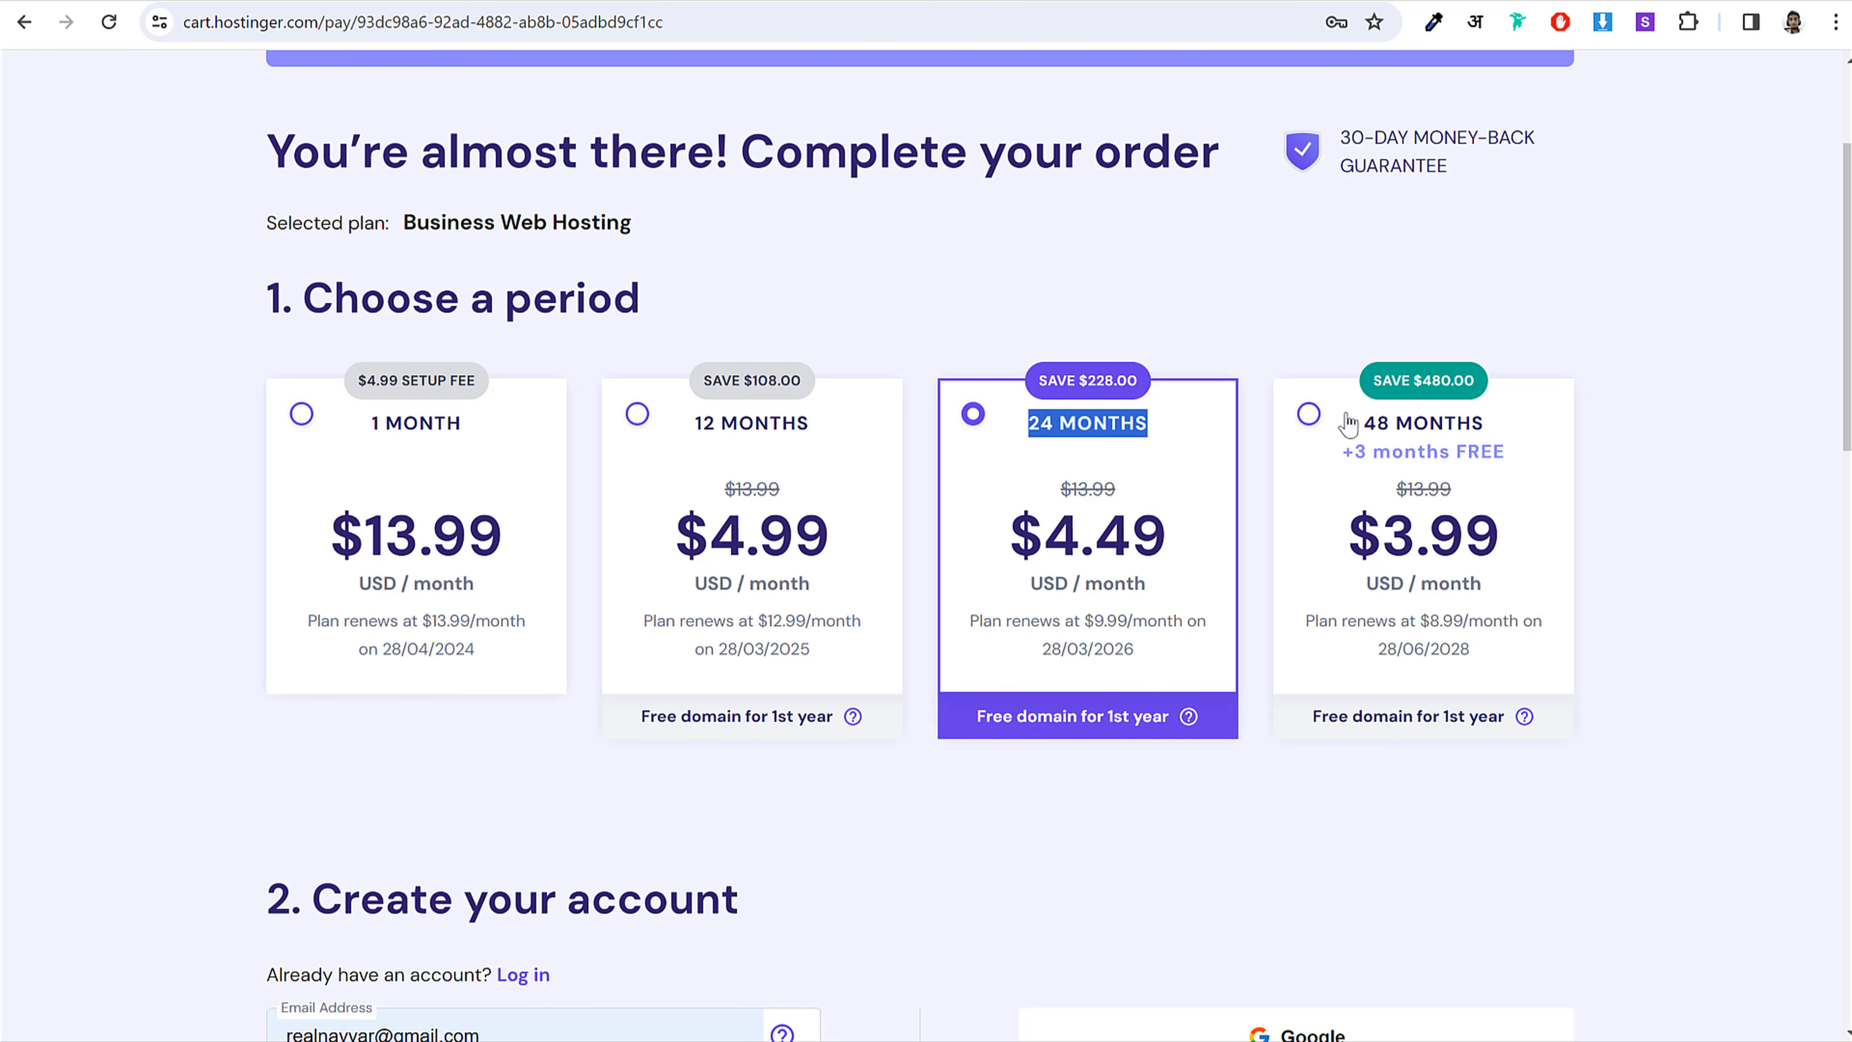
pyautogui.click(1409, 432)
pyautogui.click(870, 444)
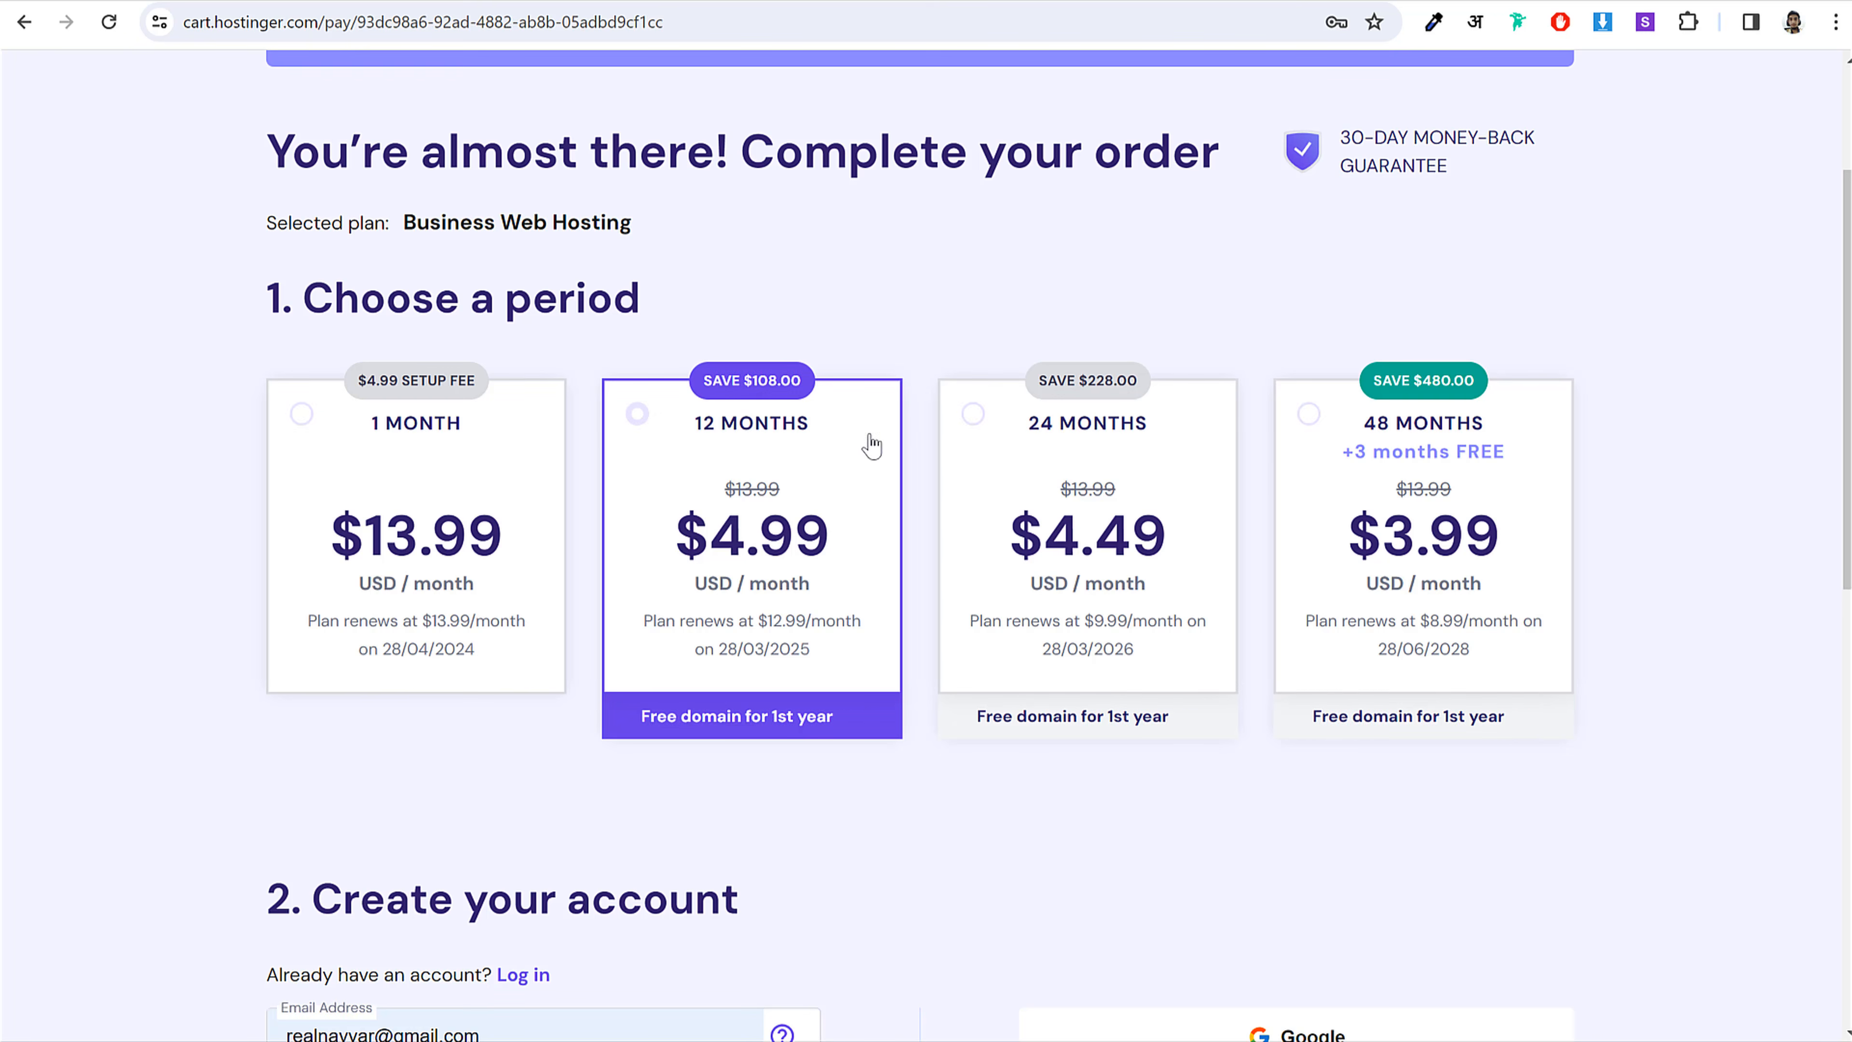
pyautogui.click(1135, 435)
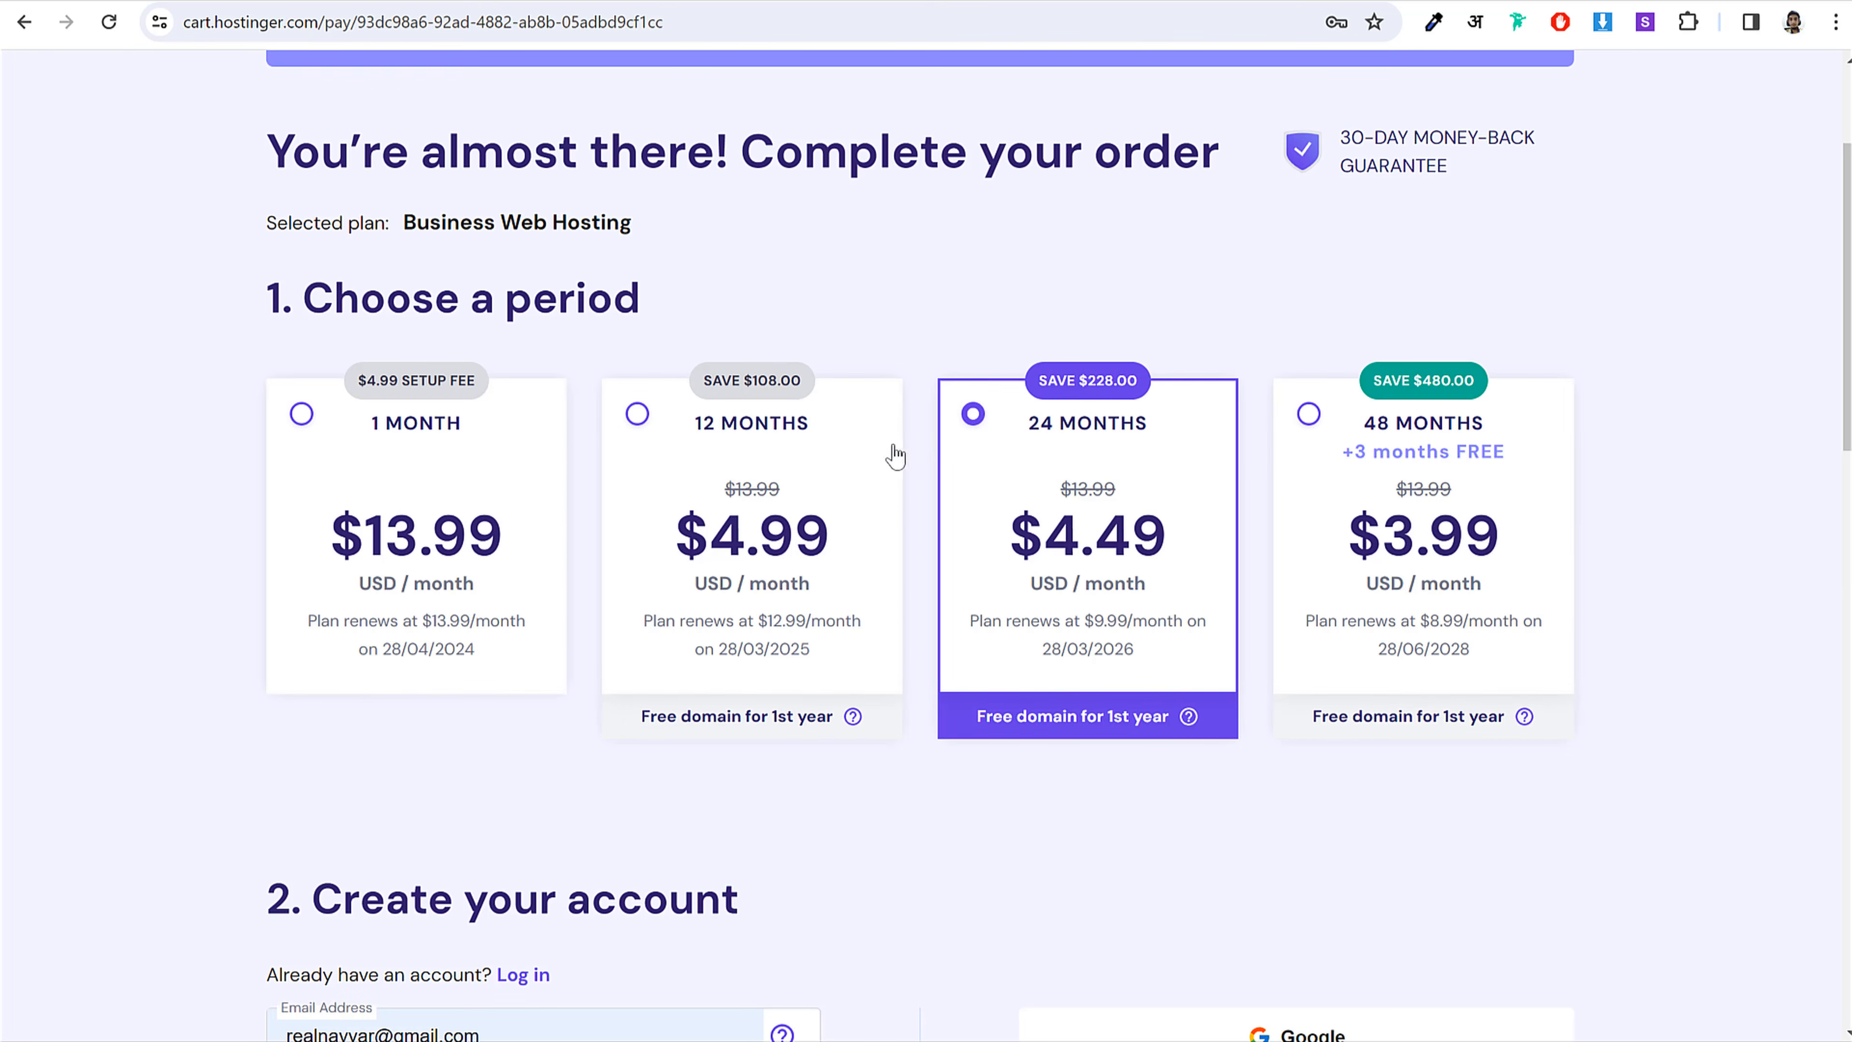
pyautogui.click(851, 469)
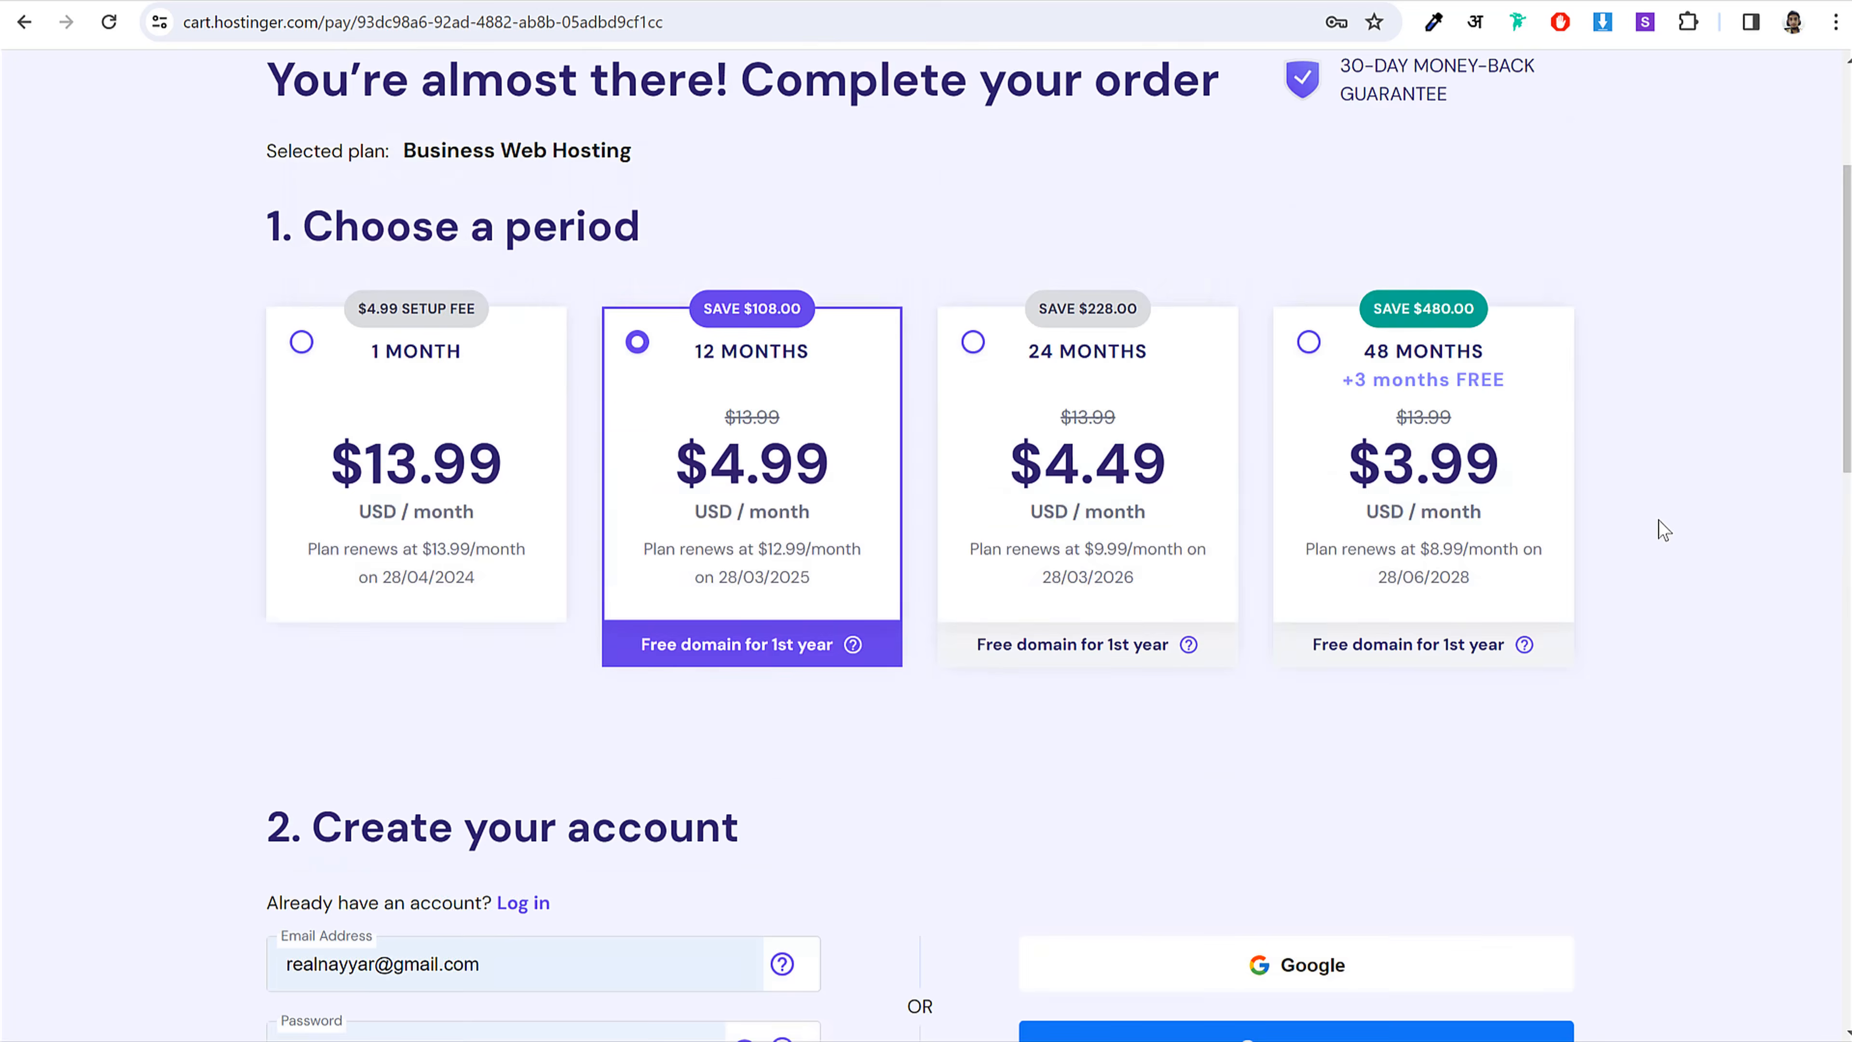
# Step: Check the order total, then switch to the 24-month period for a $127.16 total
pyautogui.scroll(-8, 1662, 521)
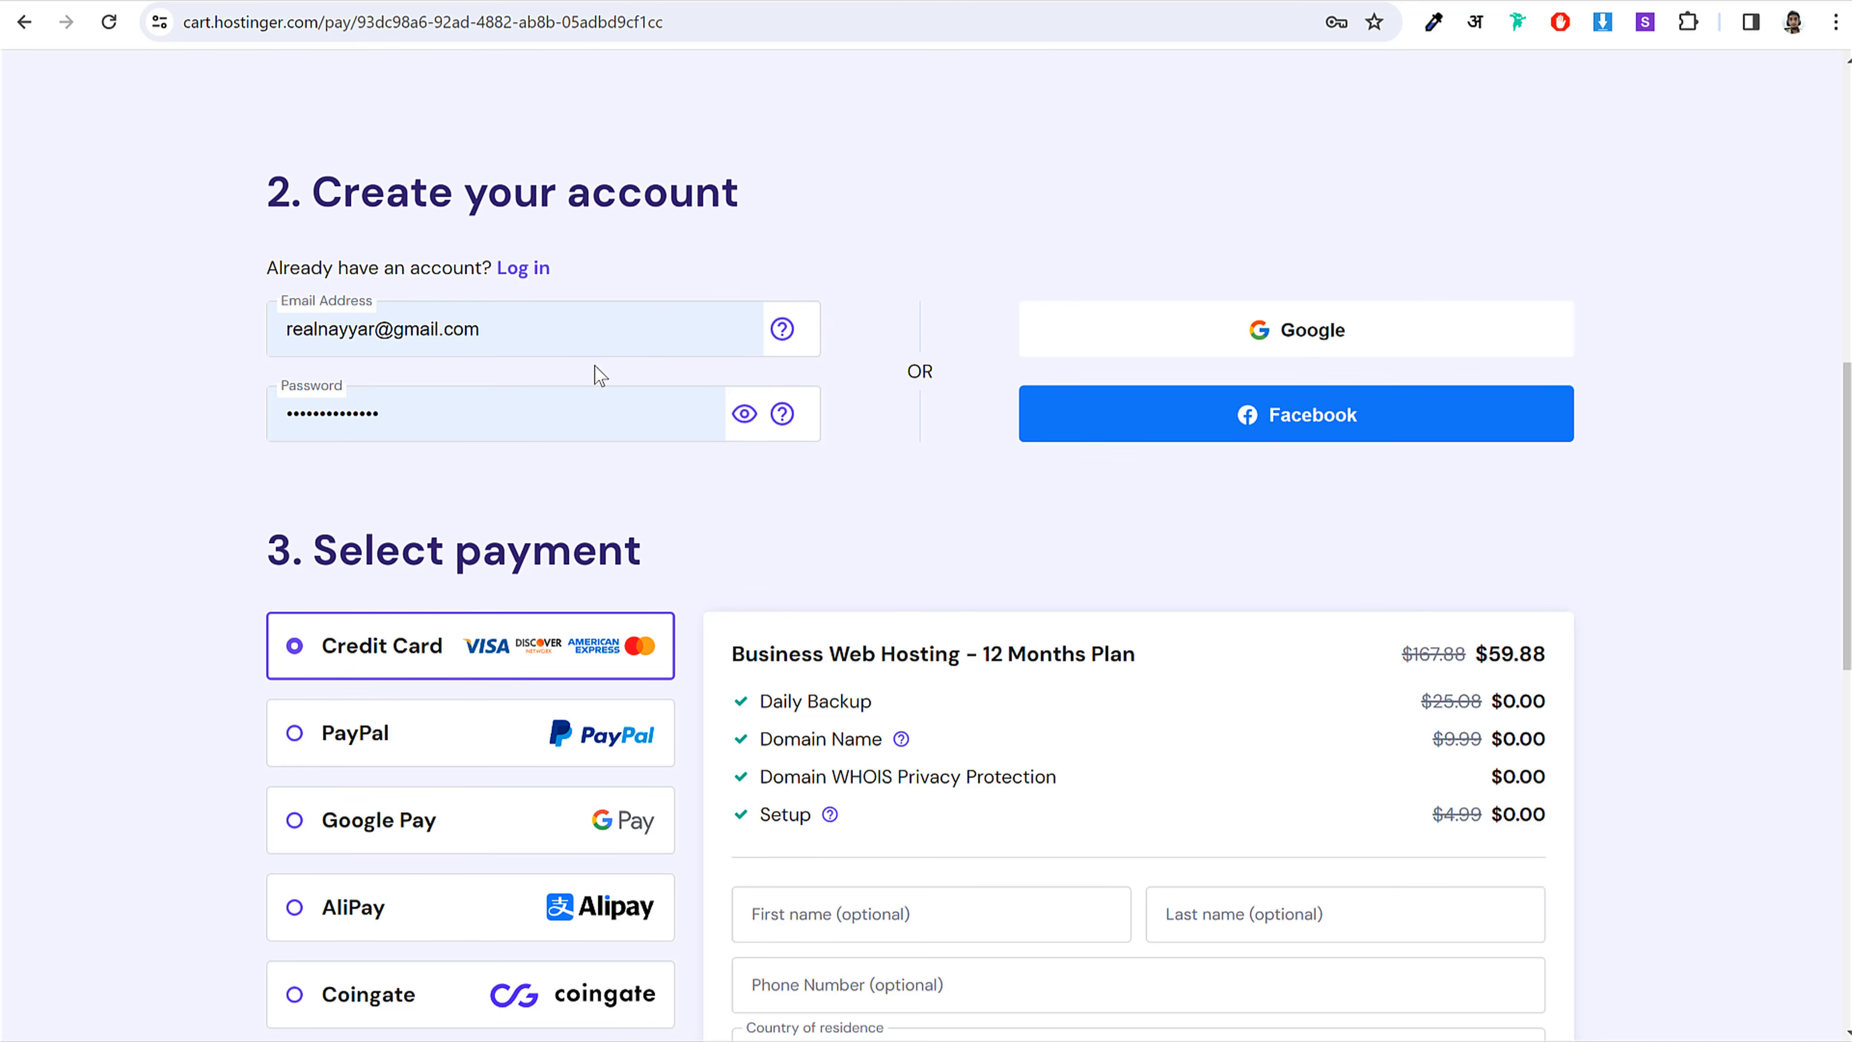
pyautogui.scroll(-5, 1567, 544)
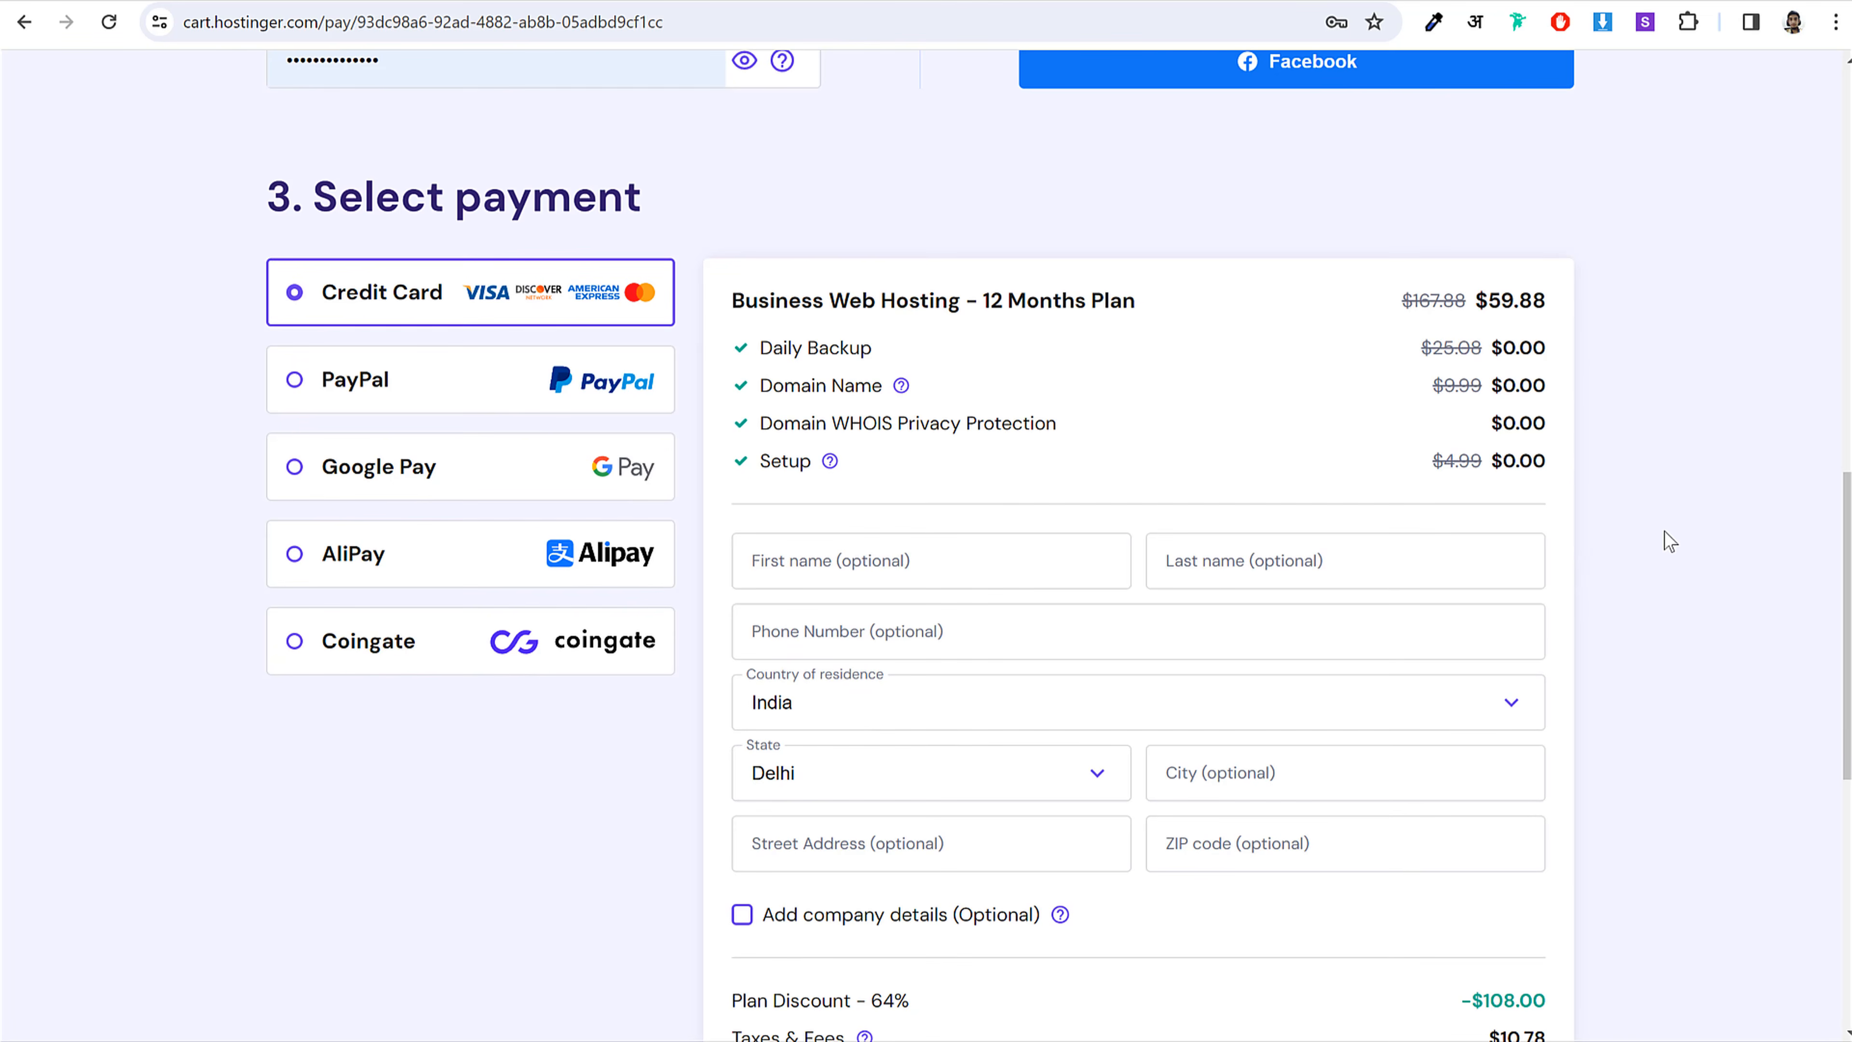
pyautogui.scroll(-2, 1669, 502)
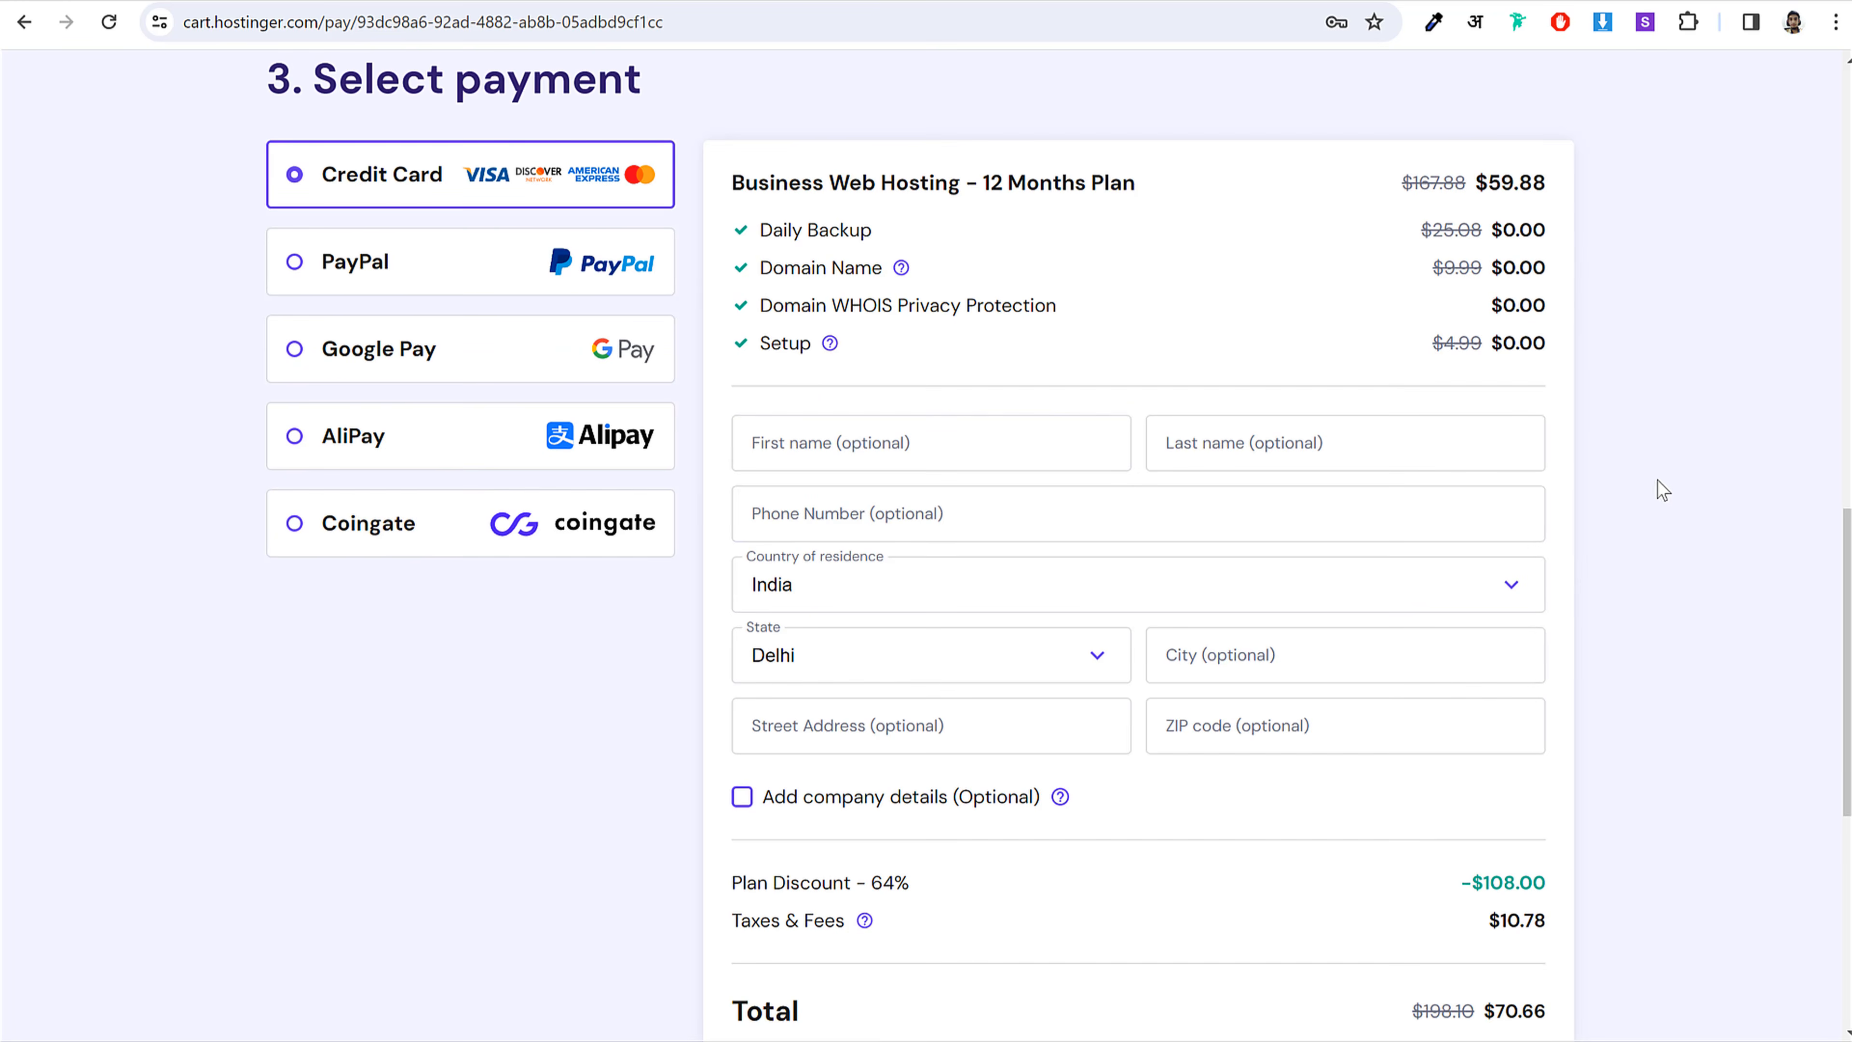
pyautogui.scroll(-4, 1666, 475)
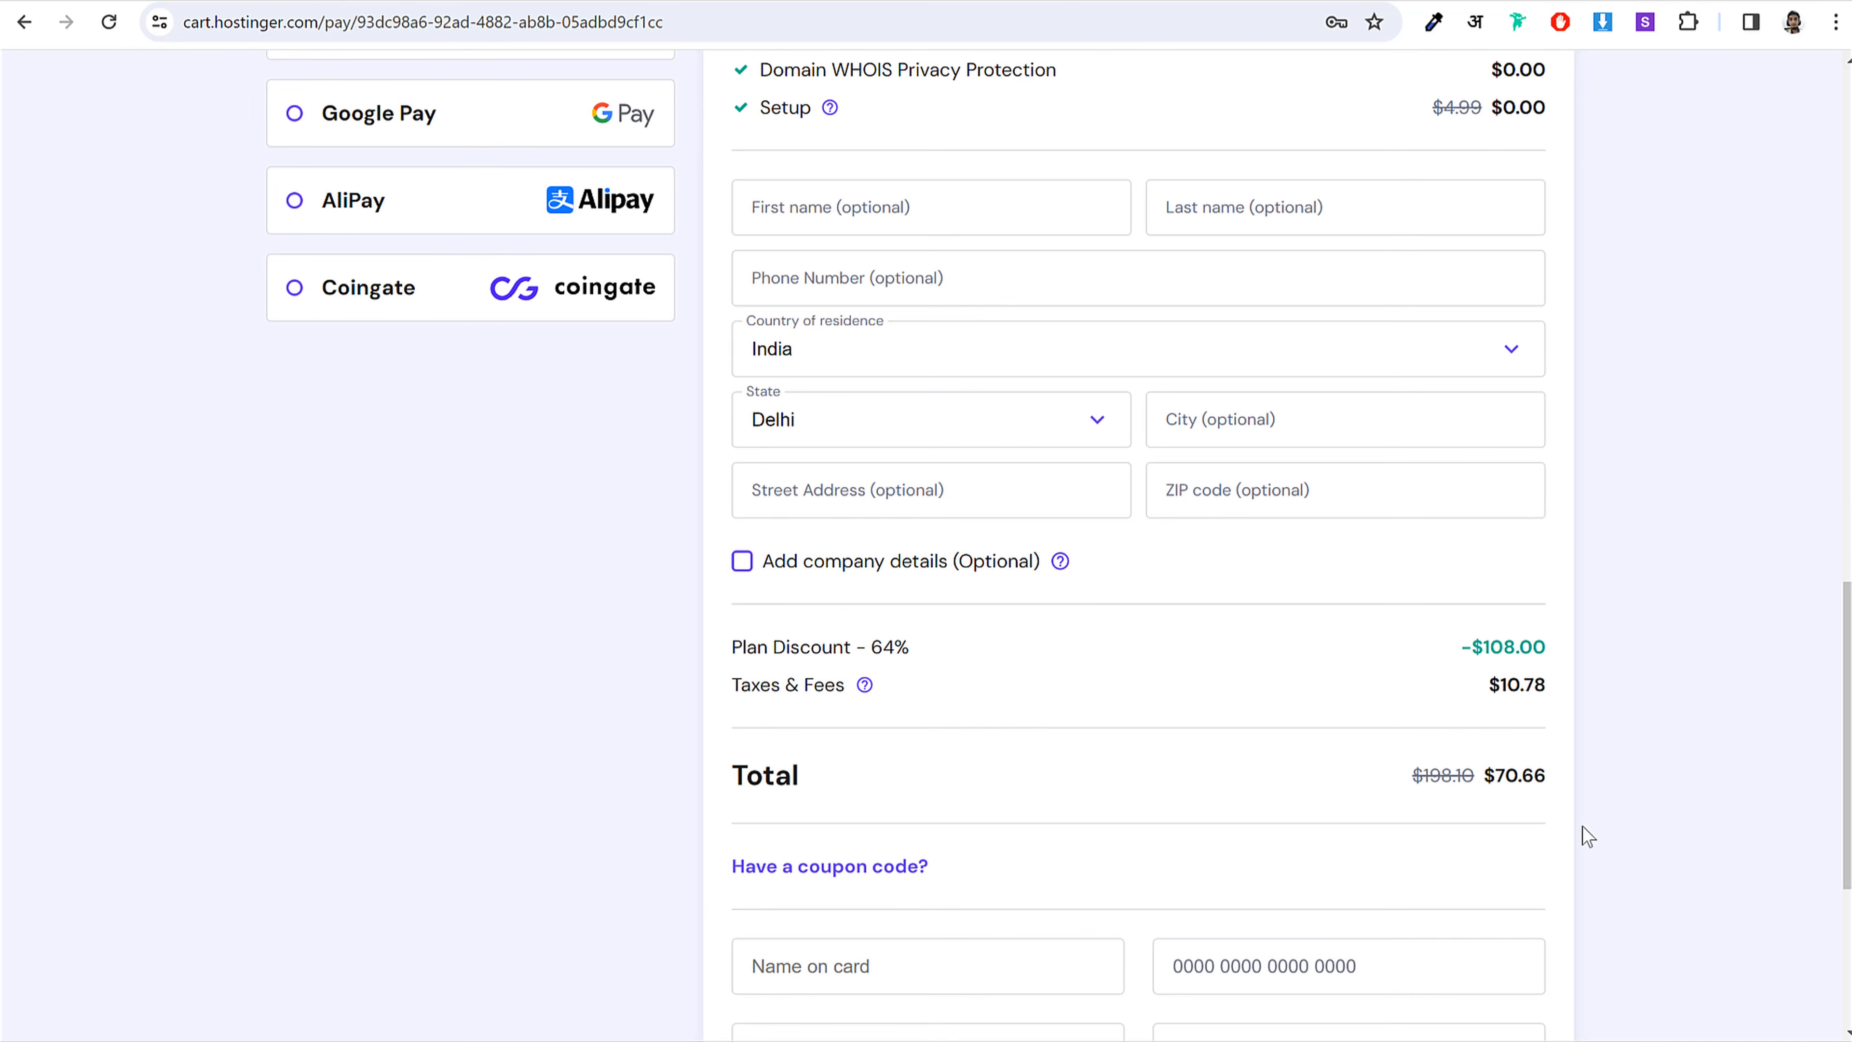
pyautogui.moveTo(1487, 779); pyautogui.dragTo(1549, 779)
pyautogui.scroll(10, 1540, 794)
pyautogui.scroll(-7, 1537, 794)
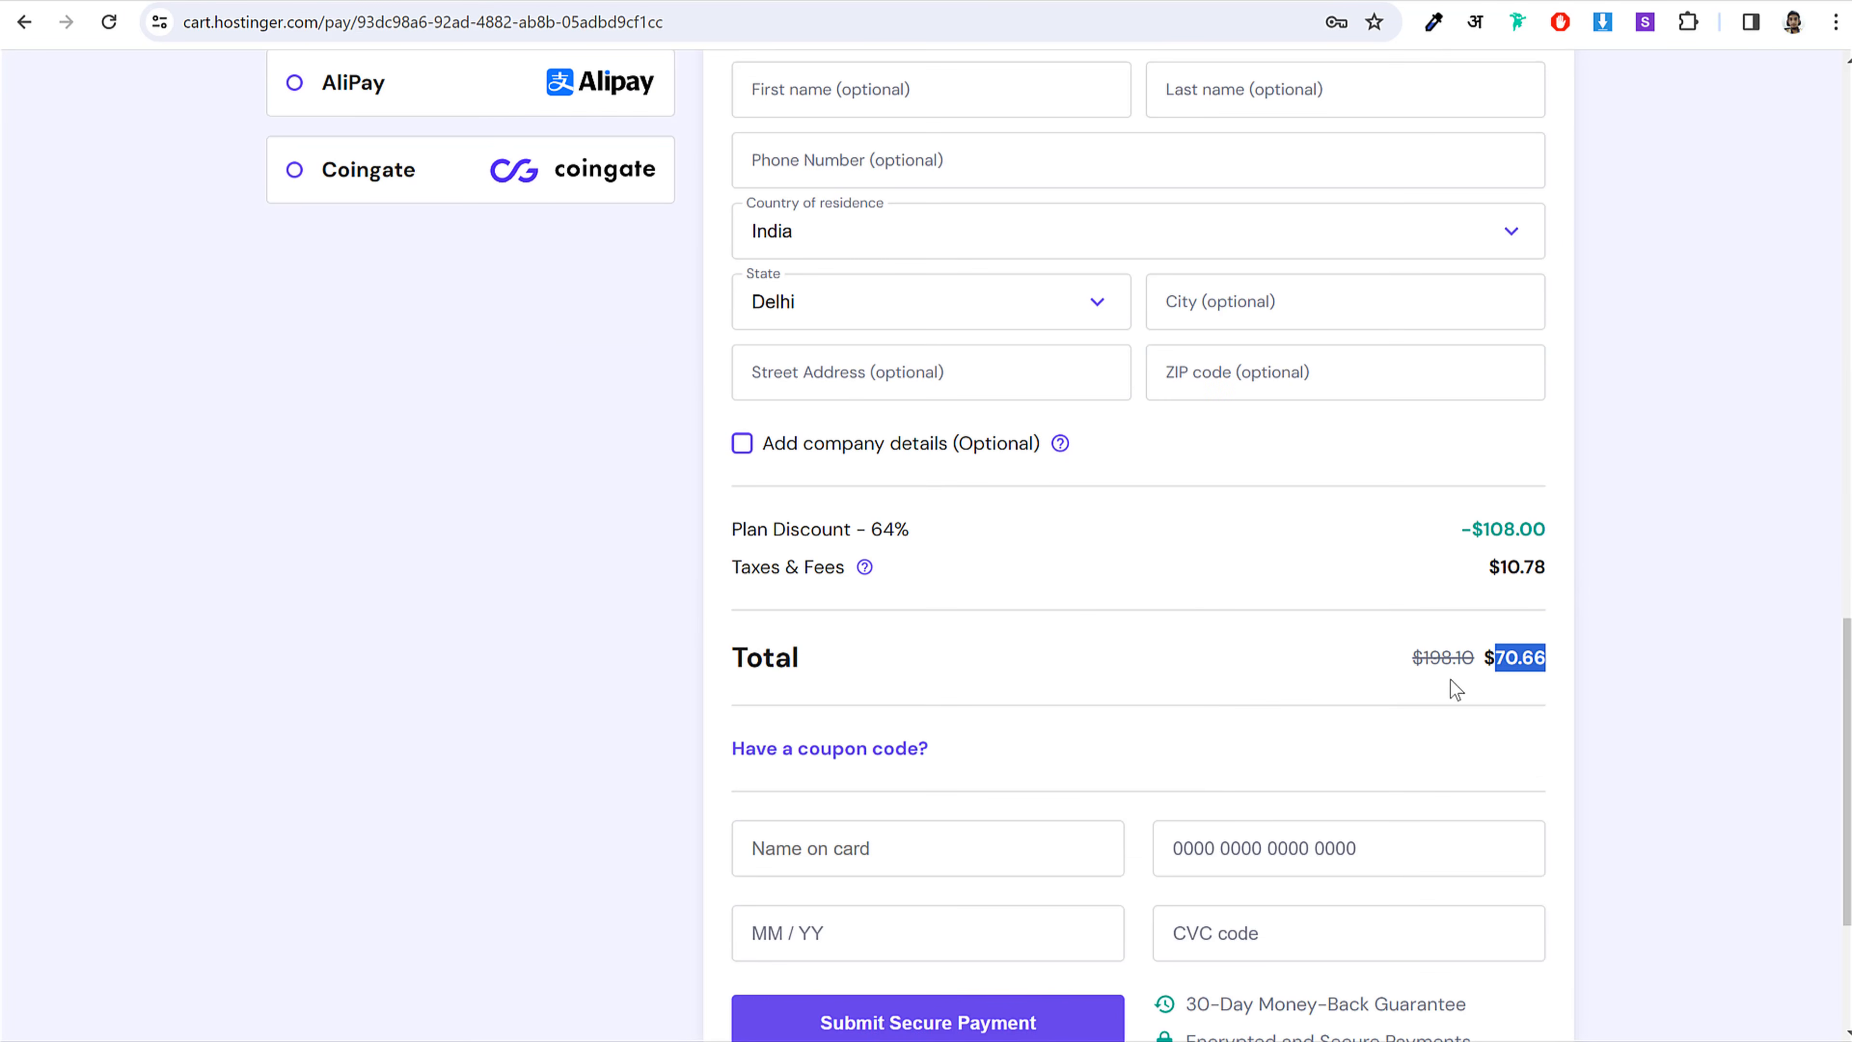
pyautogui.scroll(15, 1451, 700)
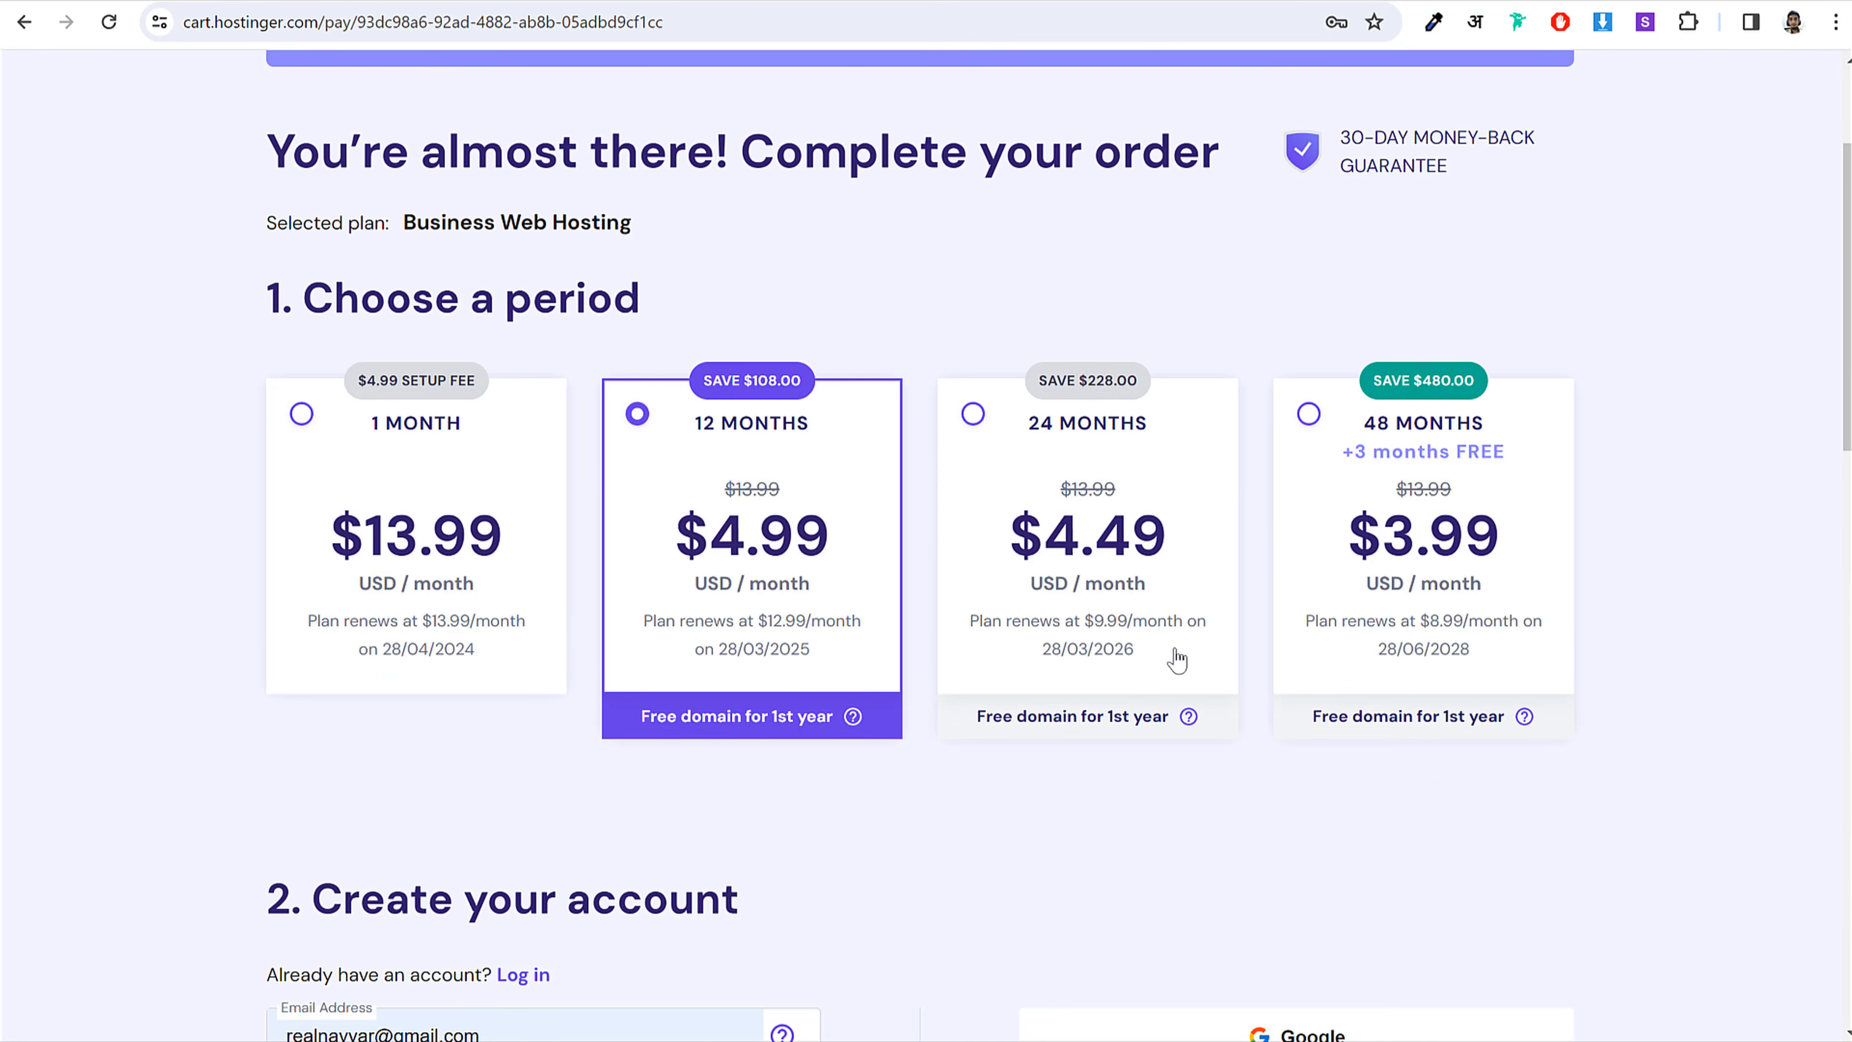
pyautogui.click(1129, 590)
pyautogui.scroll(-11, 1293, 740)
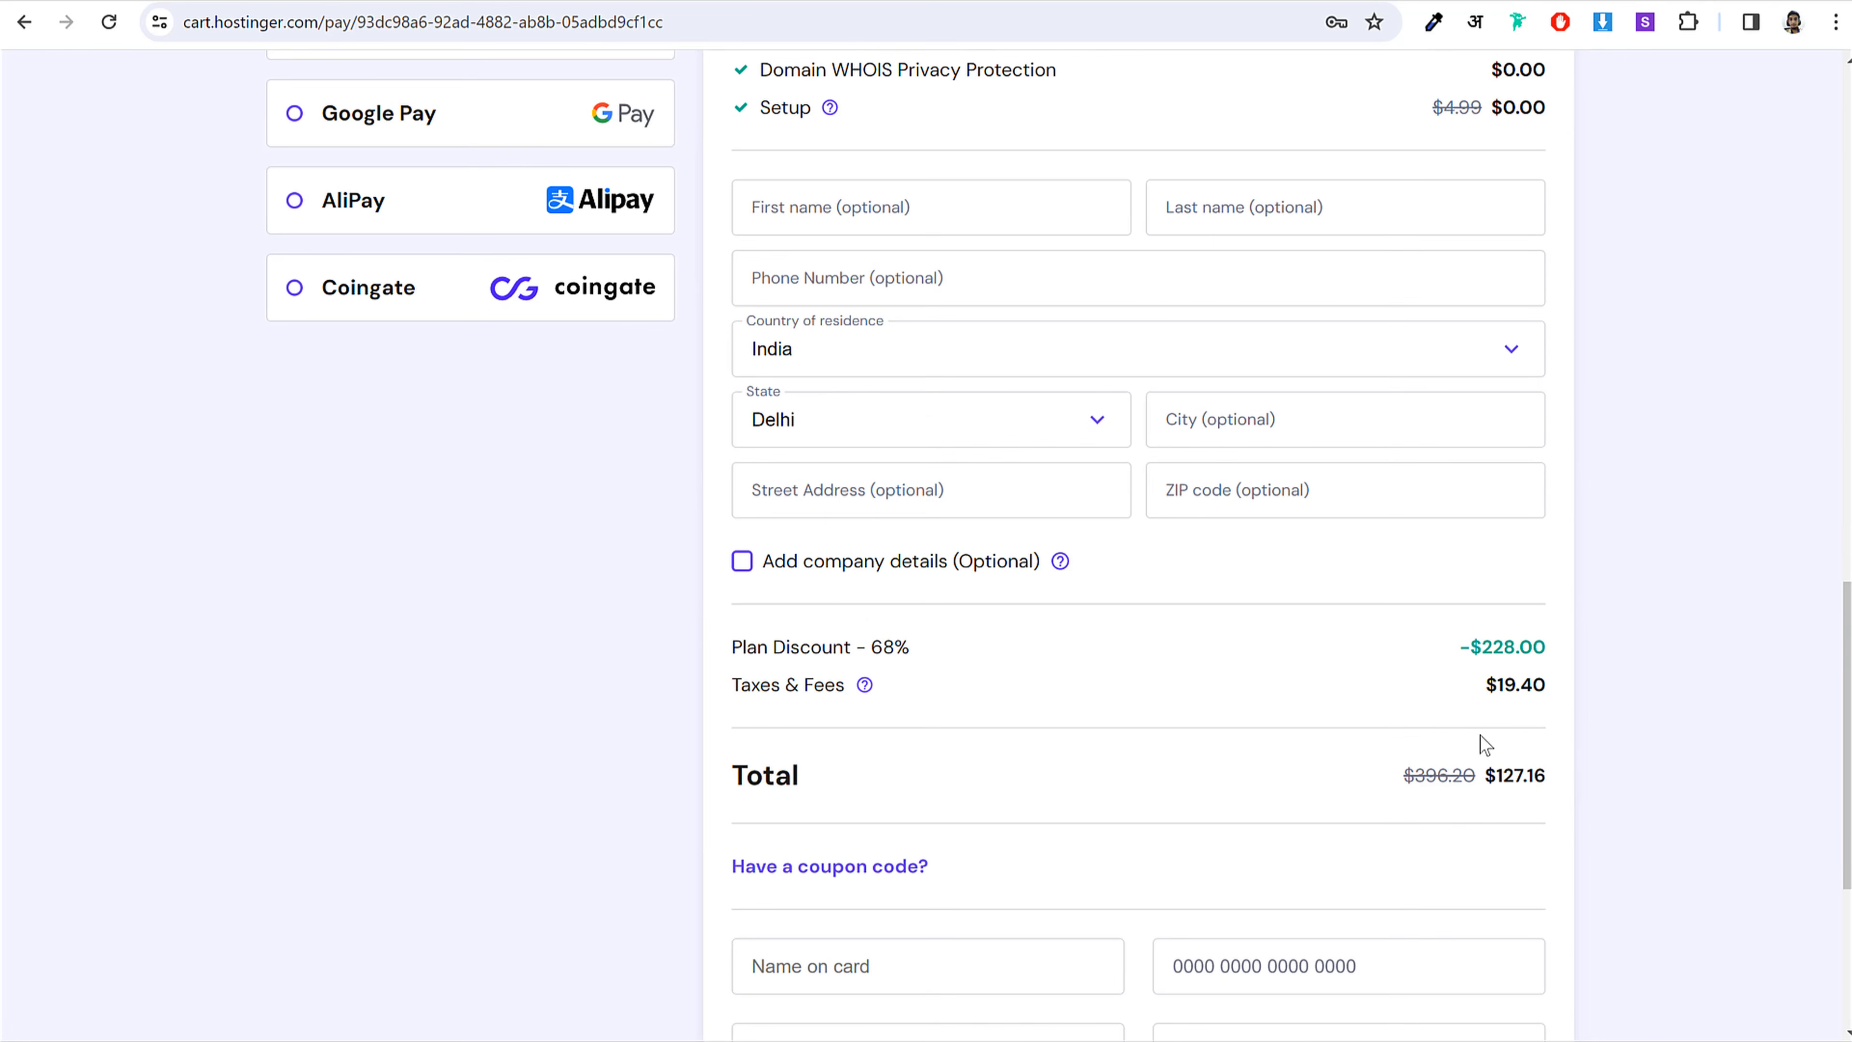
pyautogui.moveTo(1484, 775); pyautogui.dragTo(1534, 778)
# Step: Enter and apply the creator's coupon code, cutting the total to $114.44 at 71% off
pyautogui.click(915, 868)
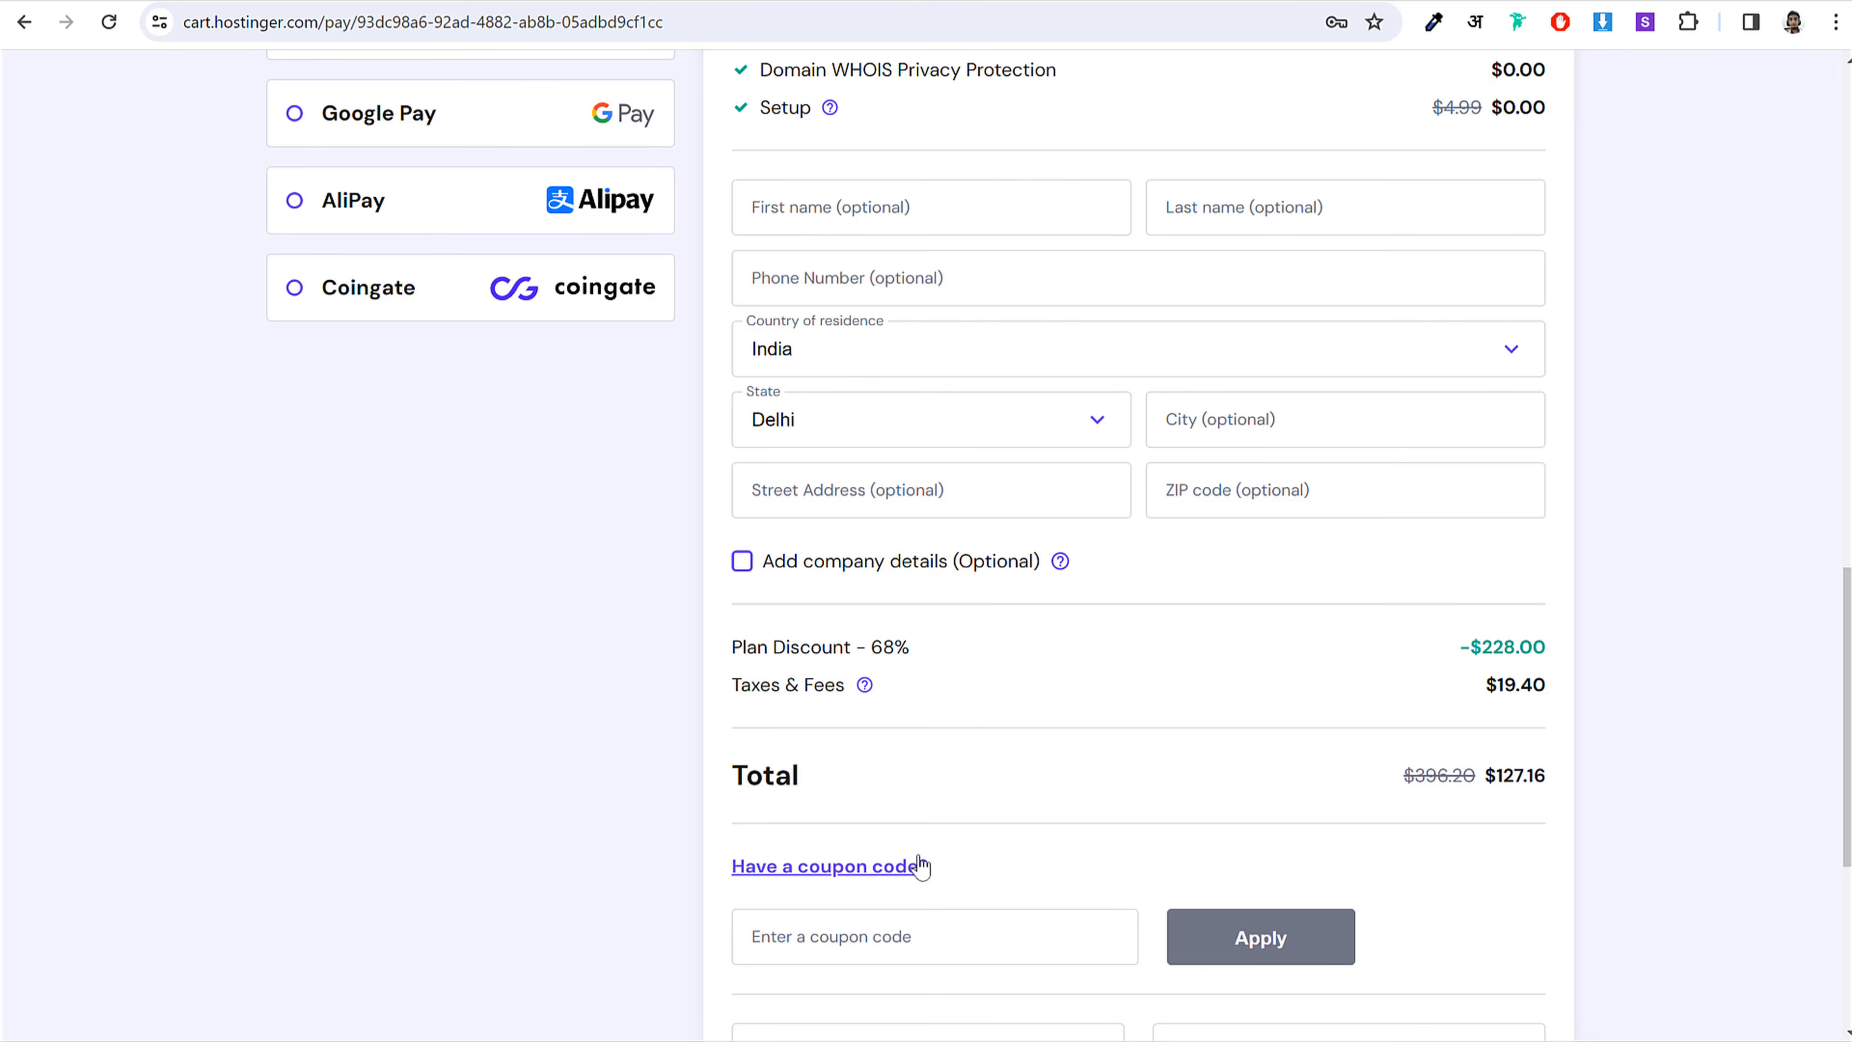
pyautogui.scroll(-2, 795, 773)
pyautogui.moveTo(848, 761); pyautogui.dragTo(906, 823)
pyautogui.click(907, 821)
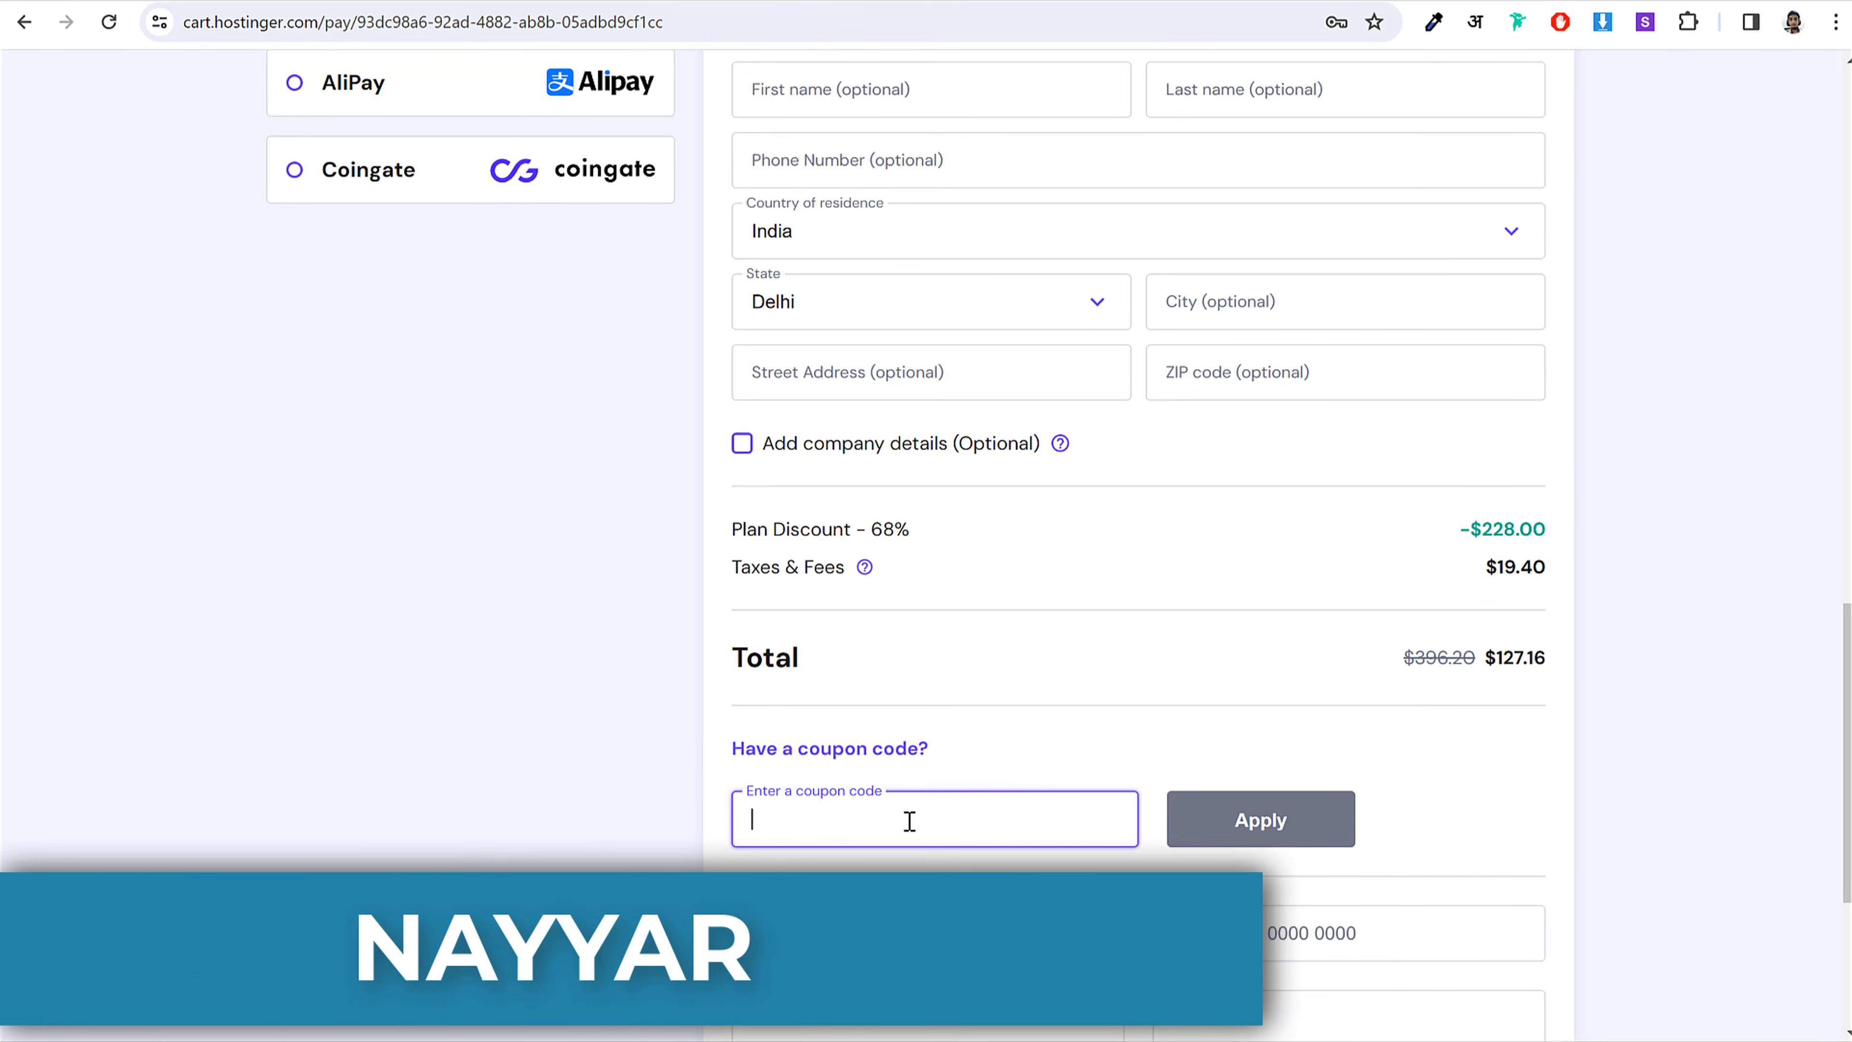
pyautogui.write('NAYYAR')
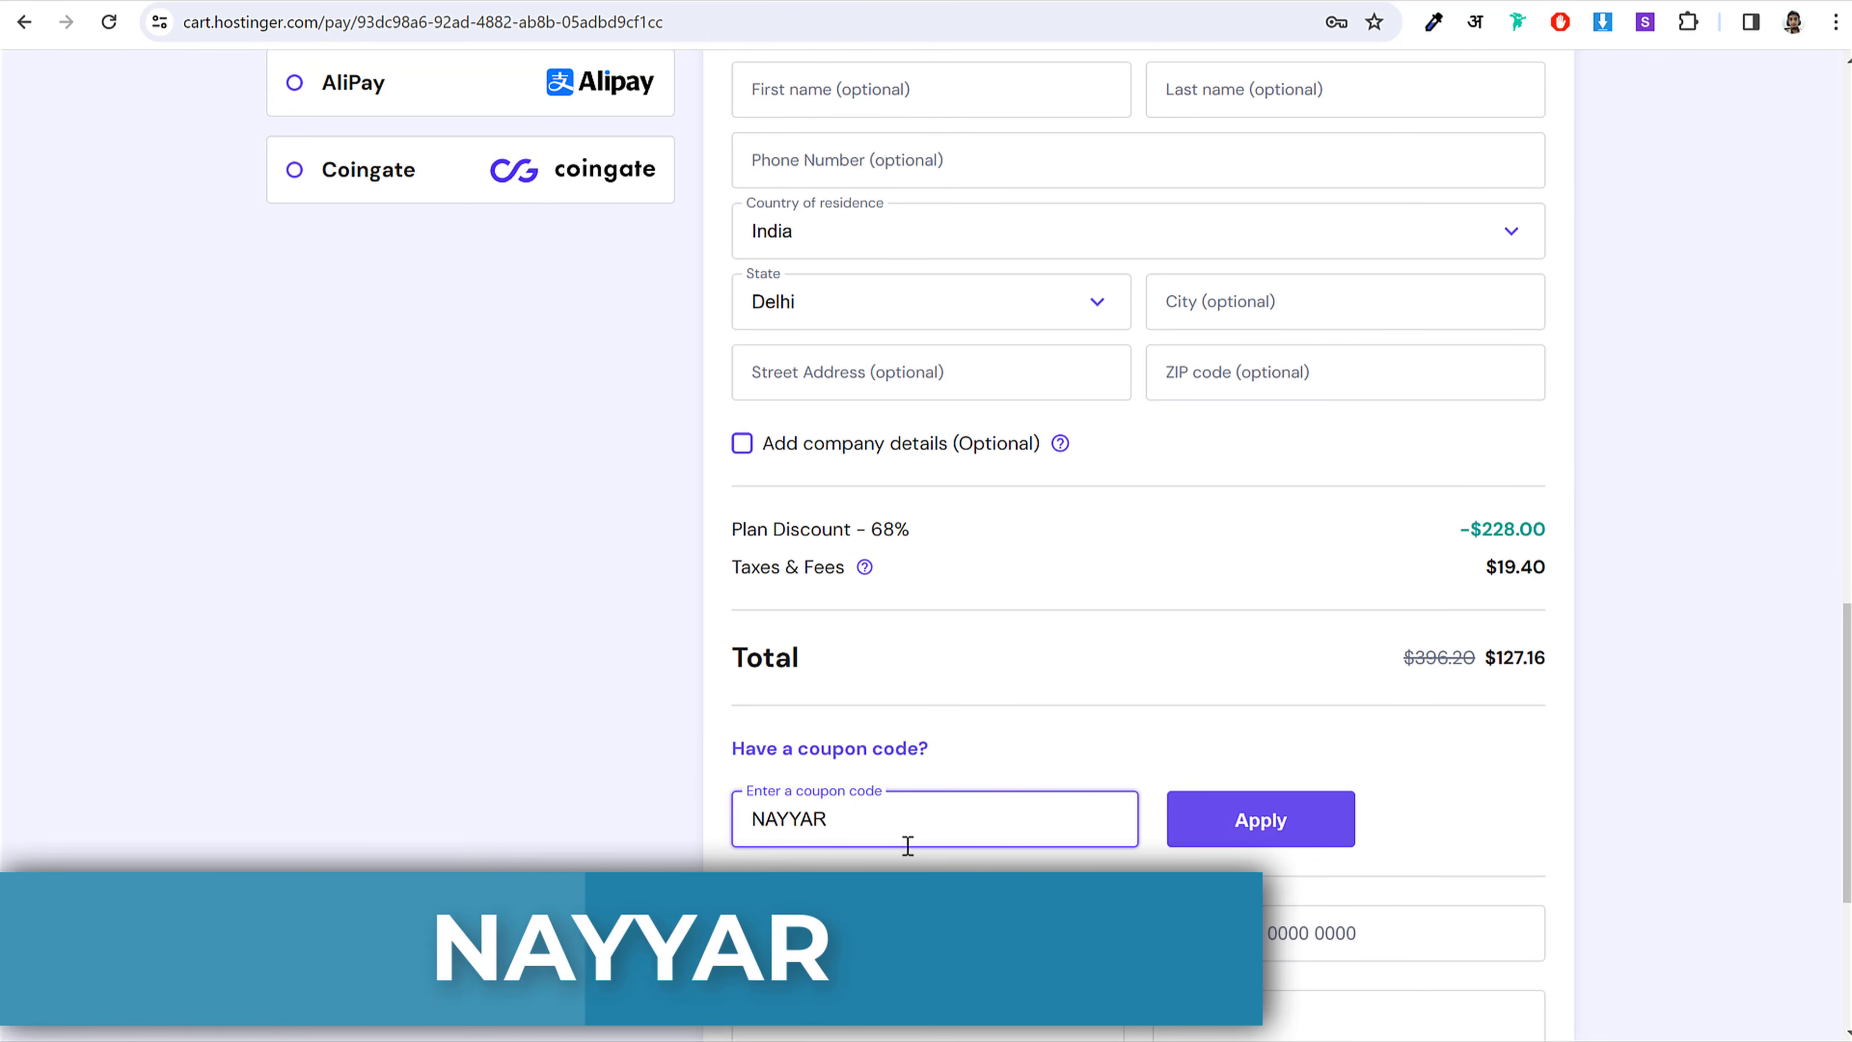
pyautogui.click(1258, 833)
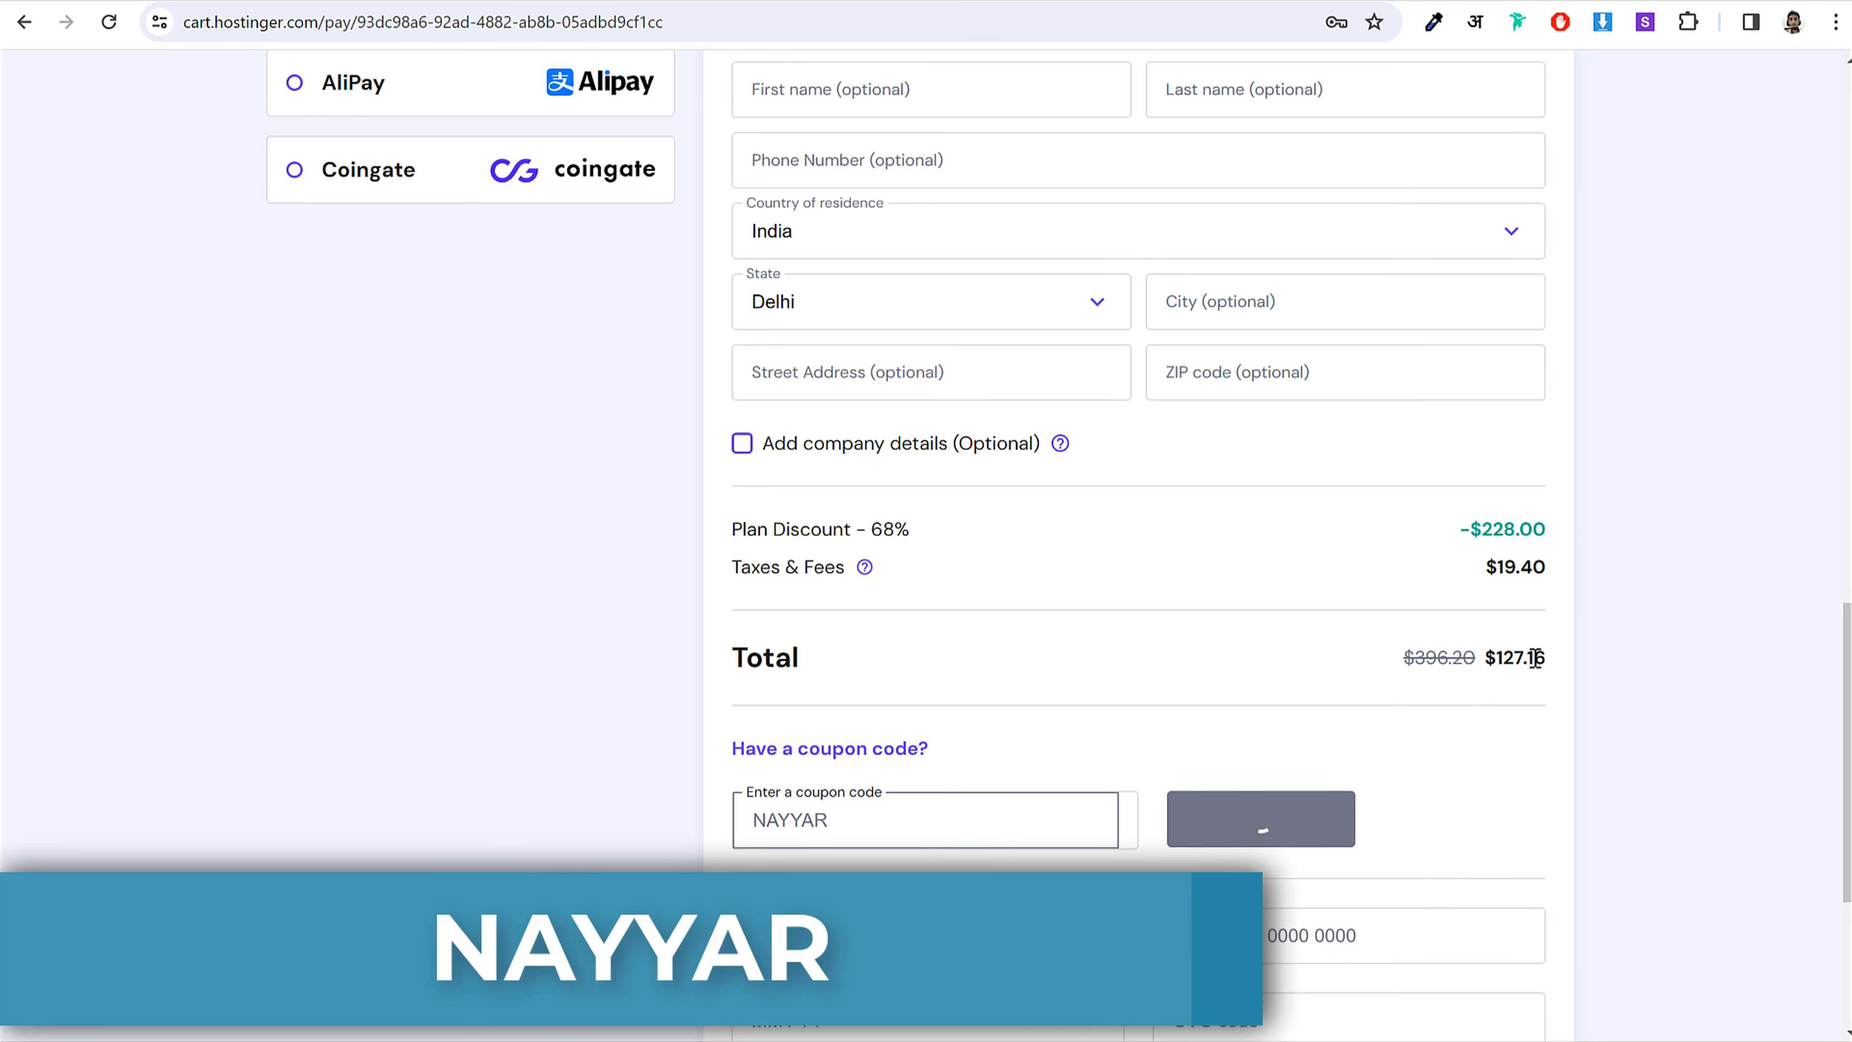
pyautogui.moveTo(1553, 659); pyautogui.dragTo(1490, 658)
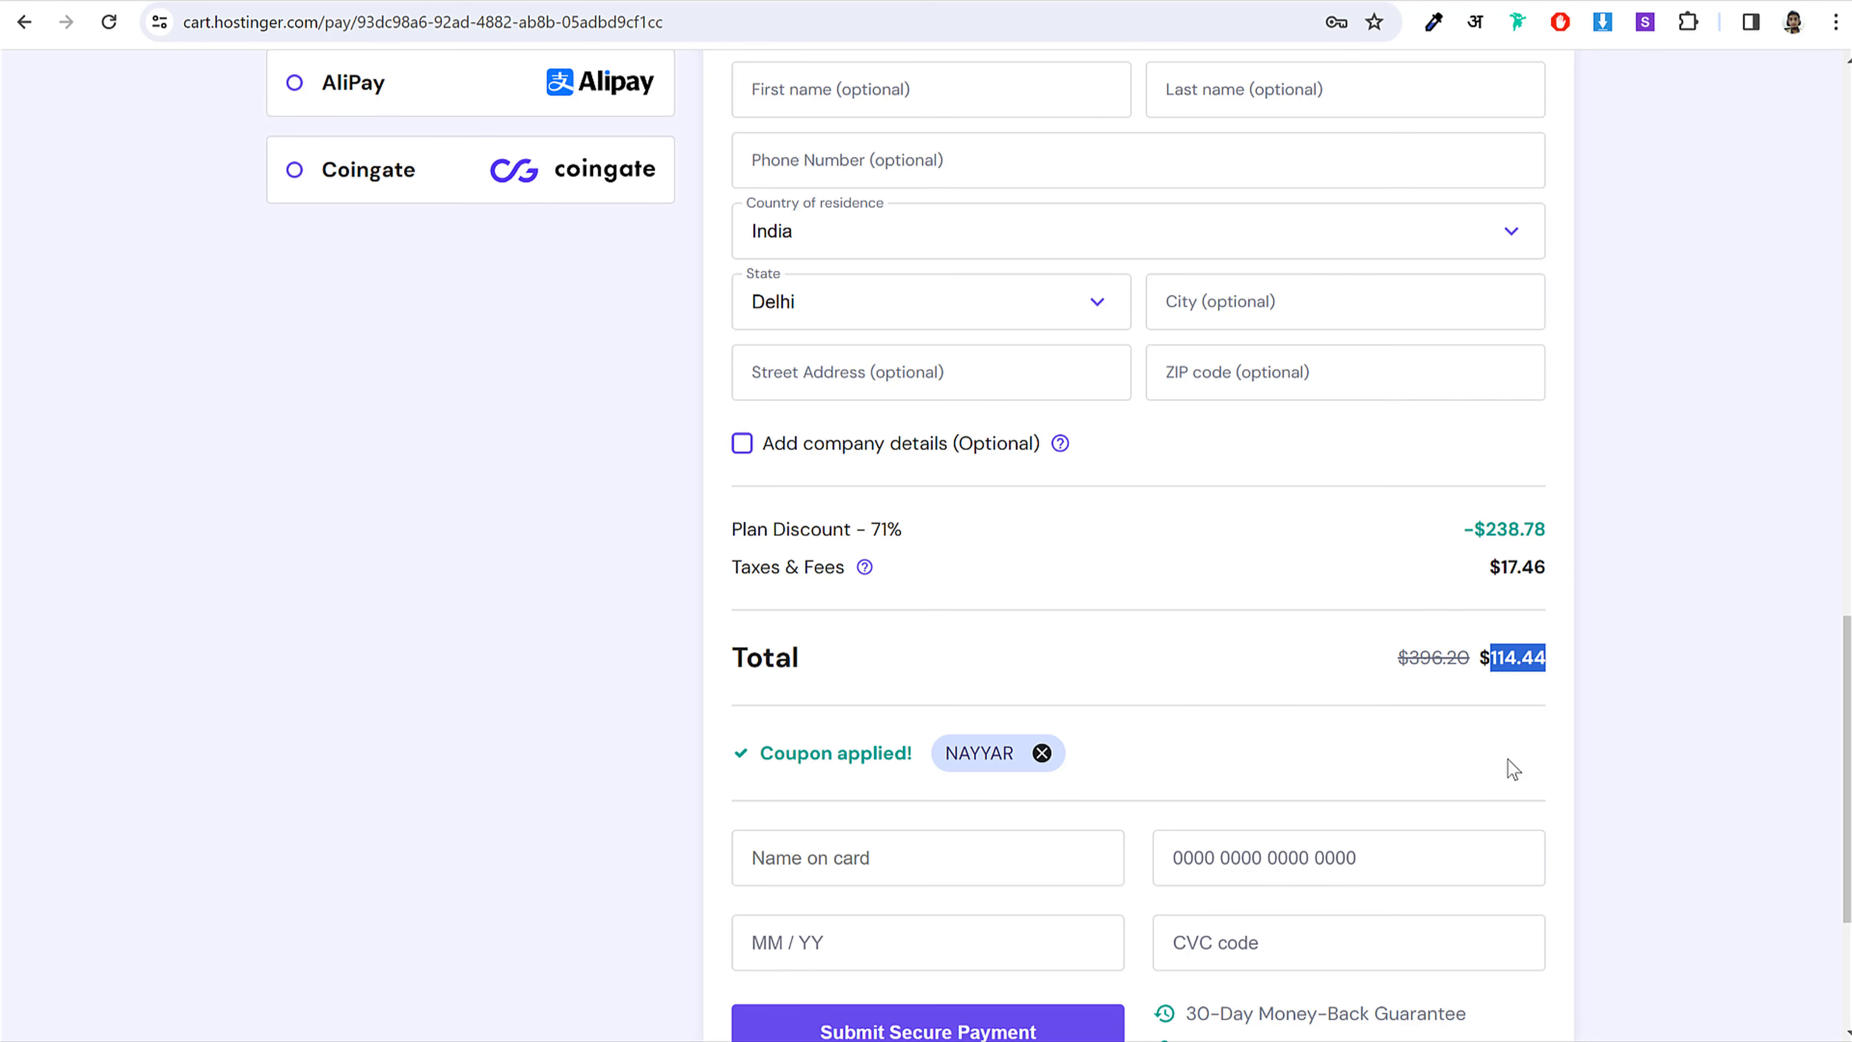
pyautogui.scroll(15, 1501, 763)
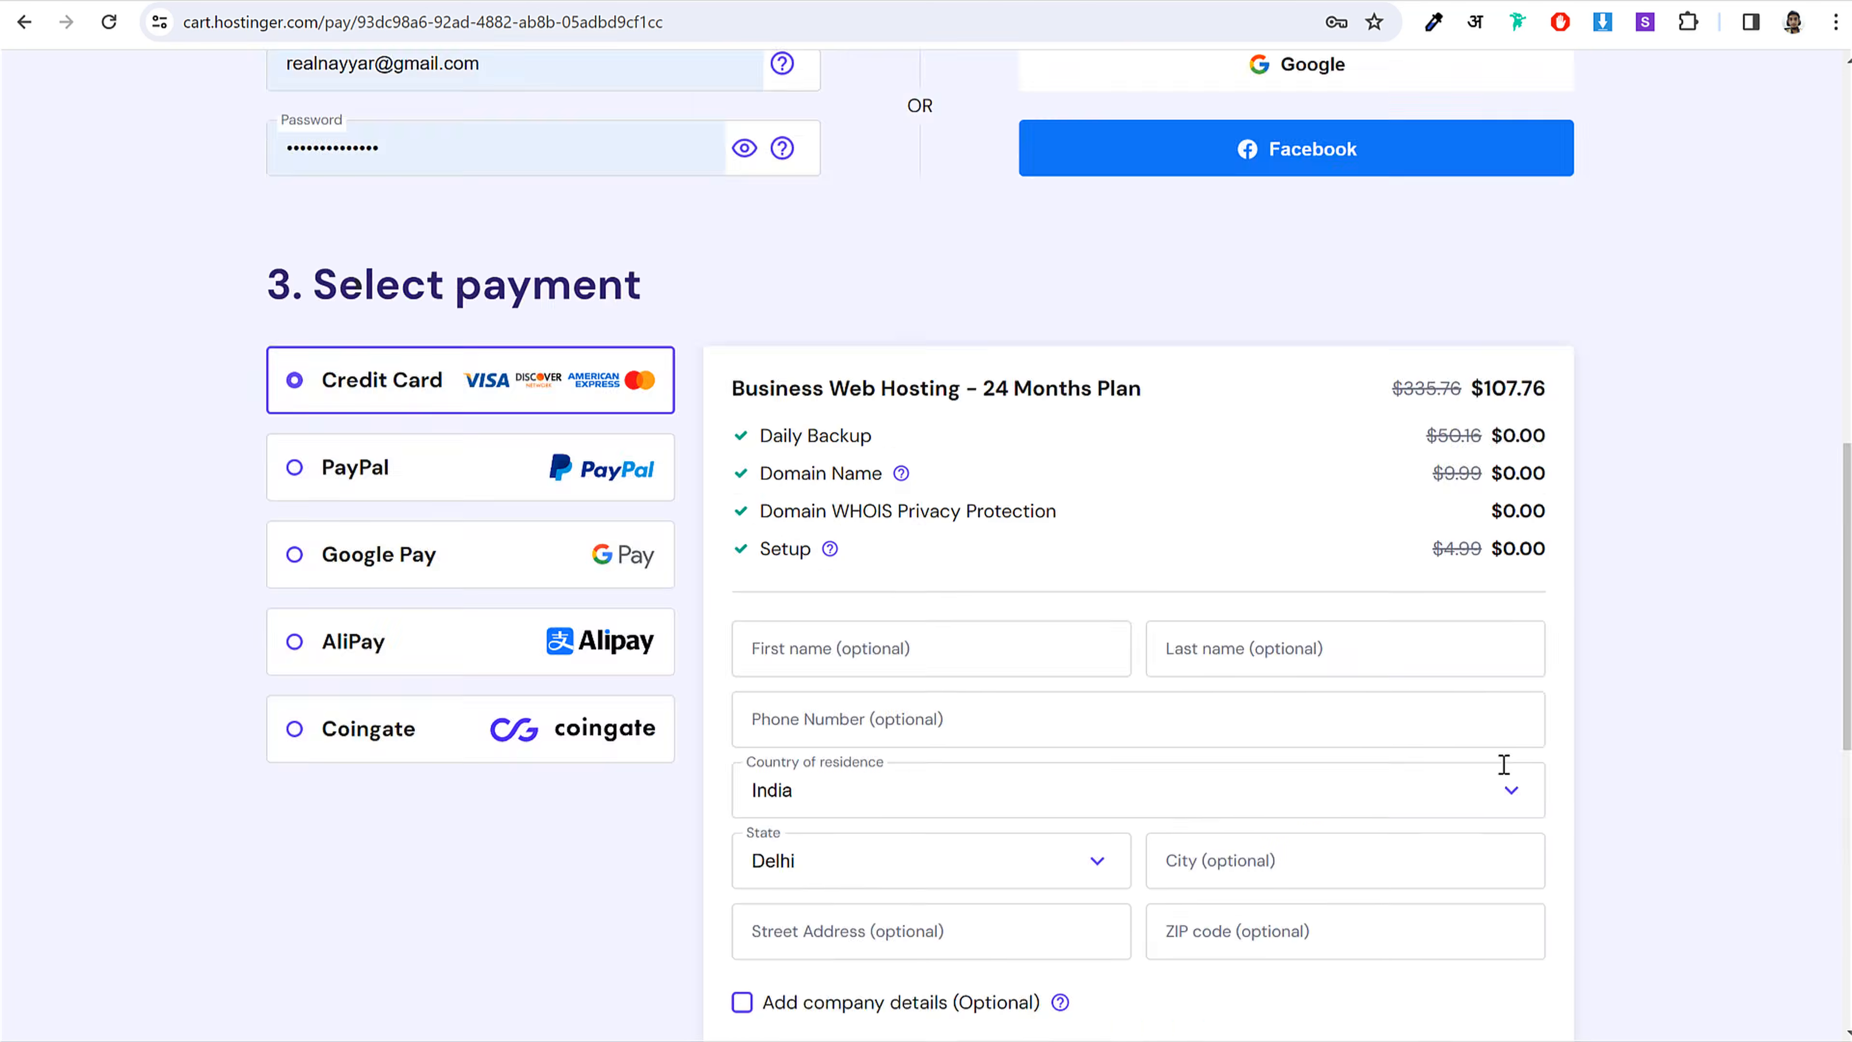
pyautogui.scroll(-3, 1171, 745)
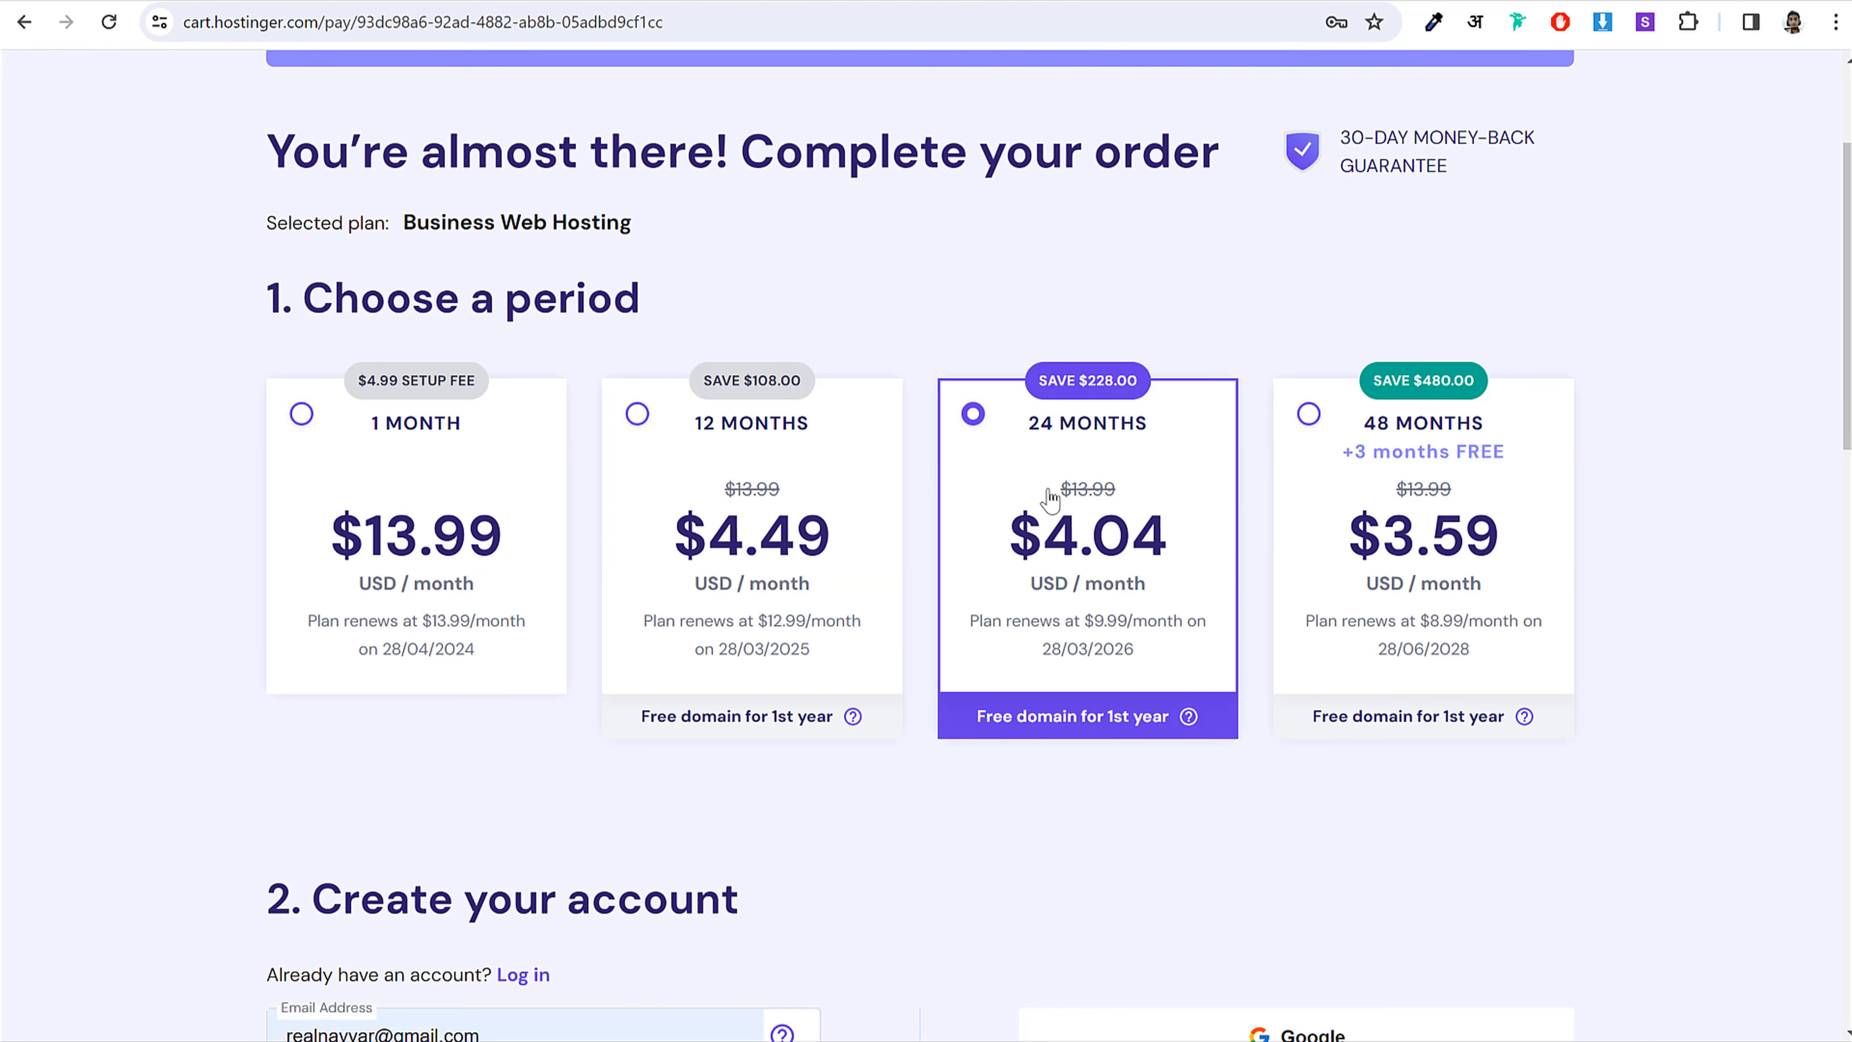
pyautogui.scroll(-13, 1550, 554)
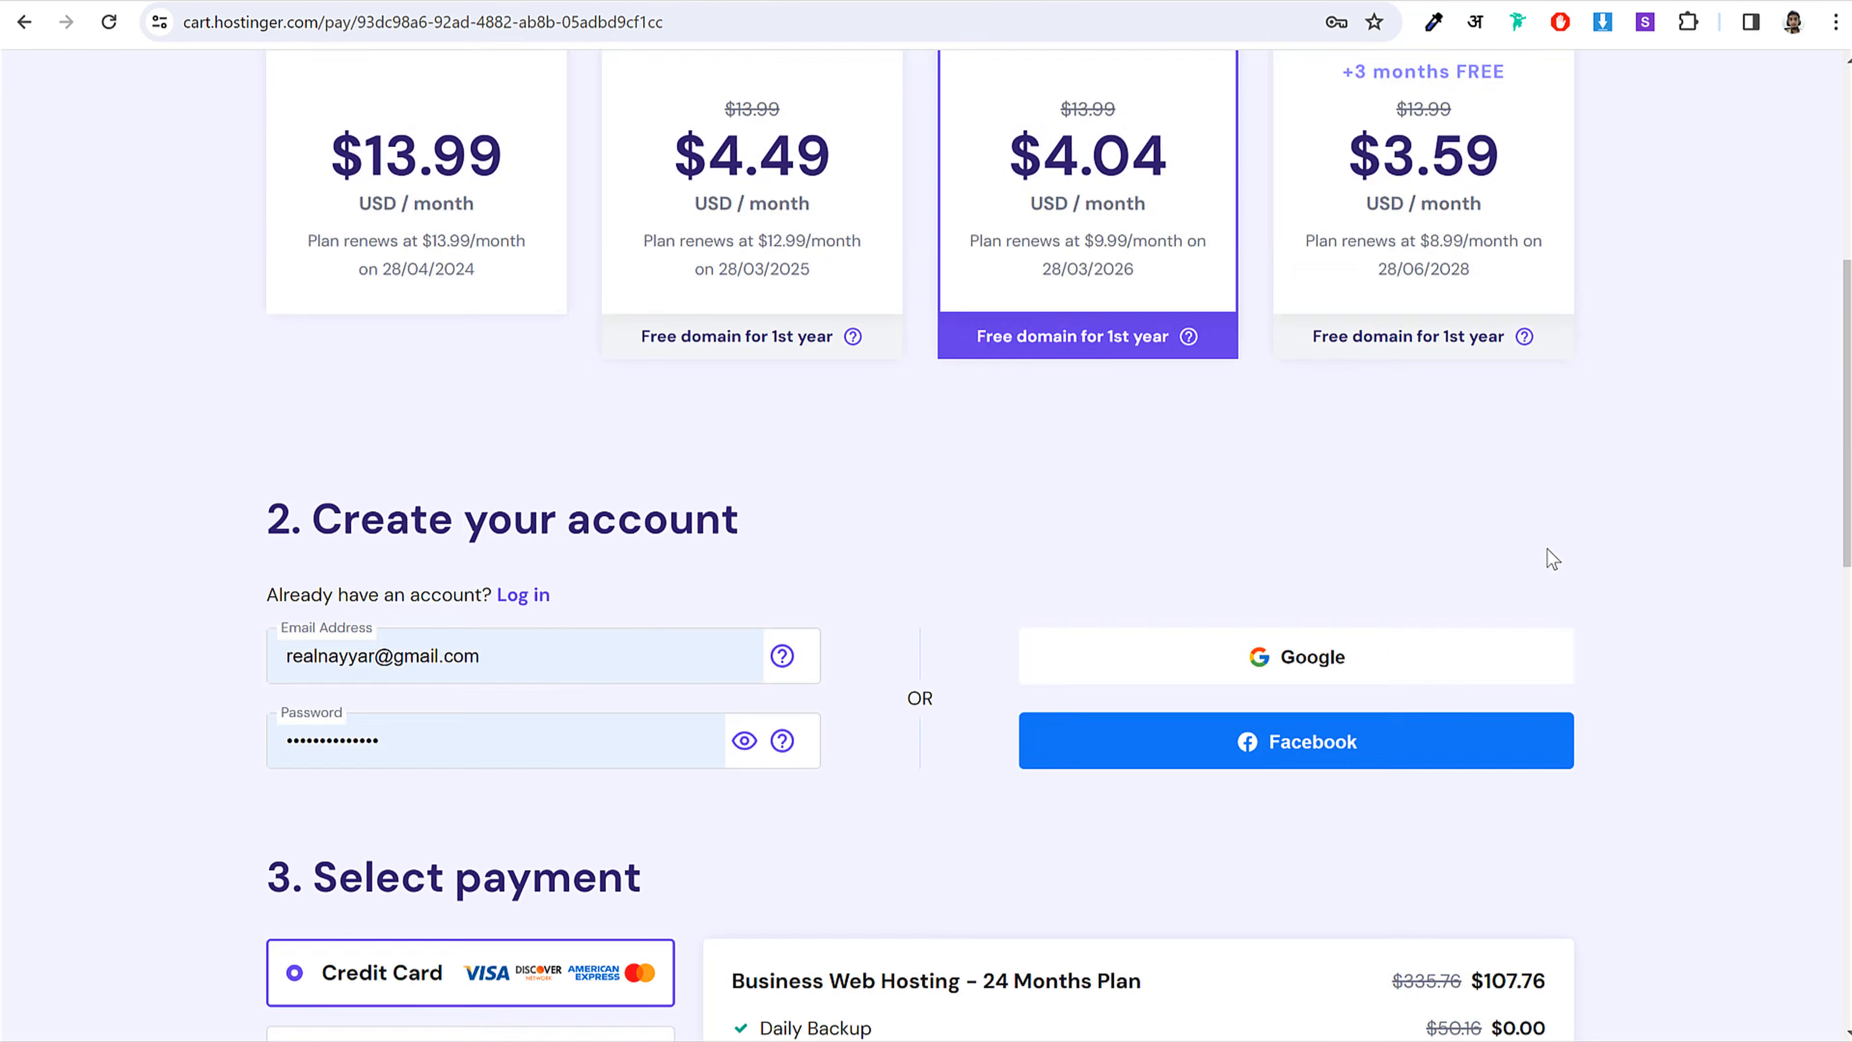
pyautogui.scroll(-1, 1711, 581)
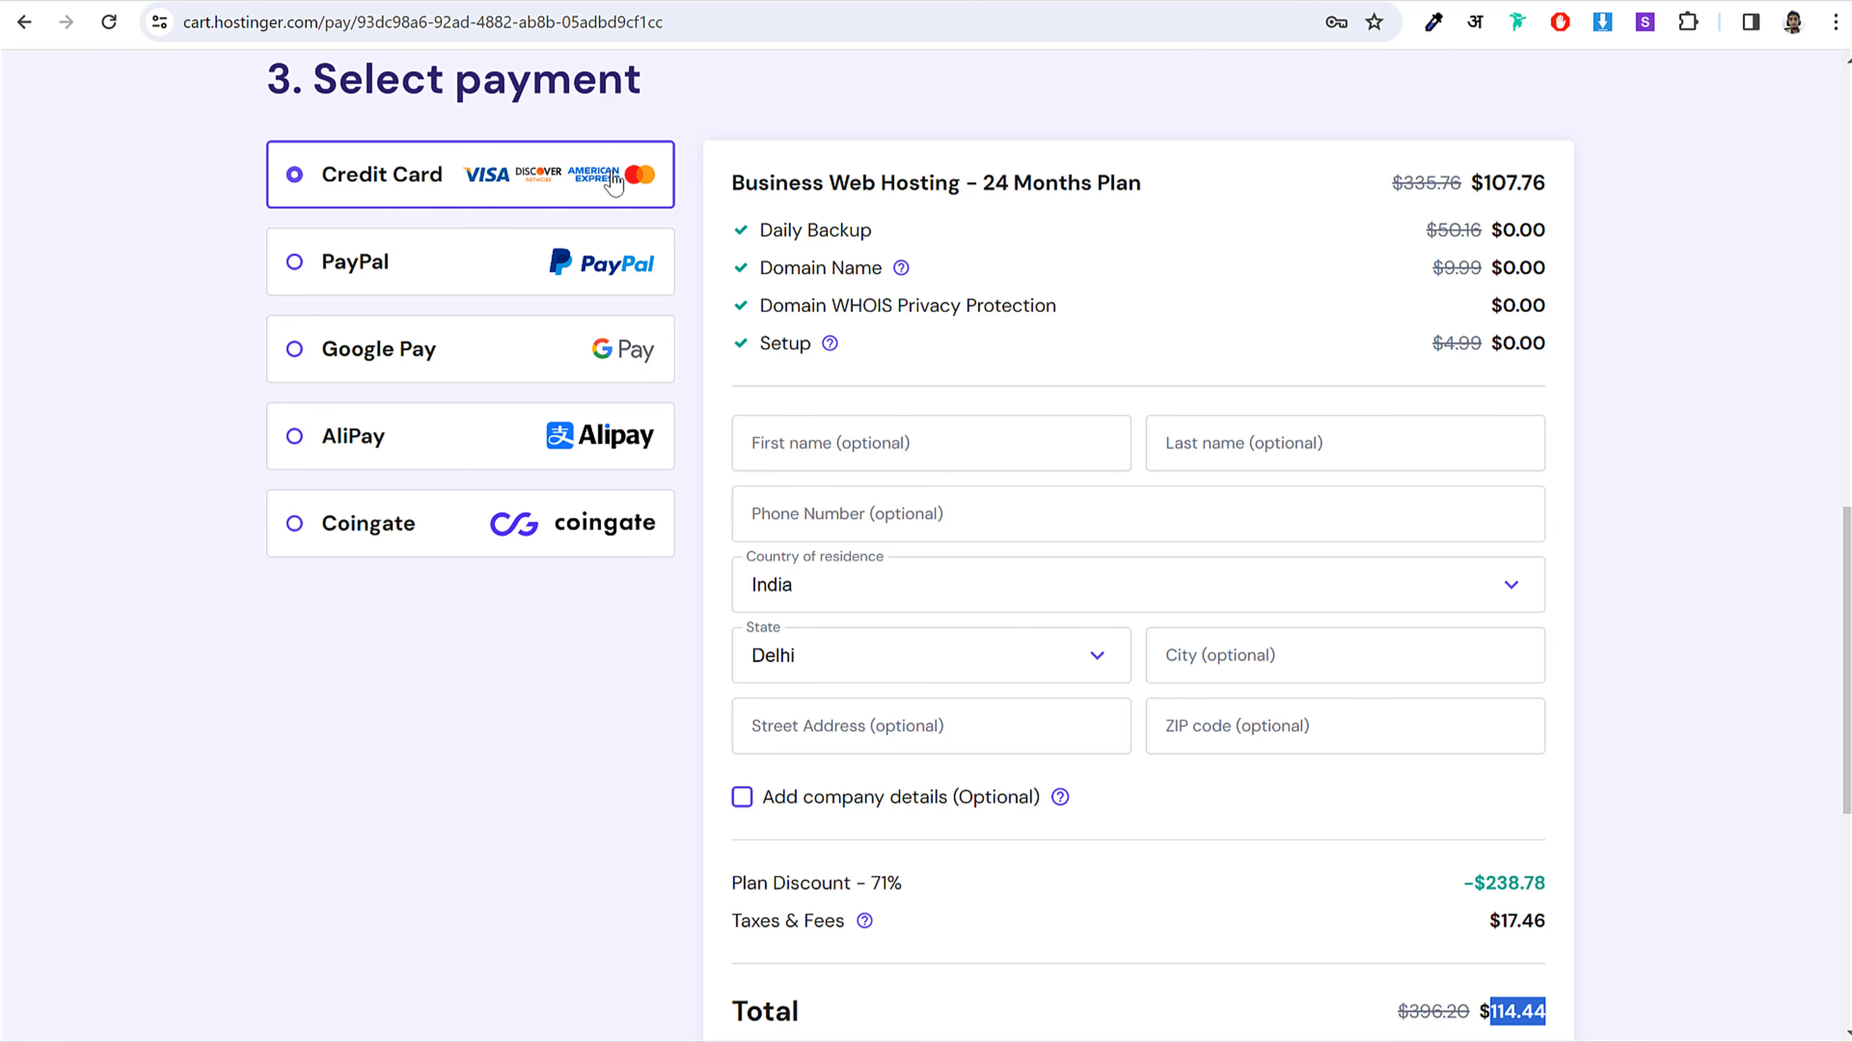
pyautogui.click(477, 286)
pyautogui.scroll(-1, 478, 286)
pyautogui.click(439, 269)
pyautogui.click(411, 349)
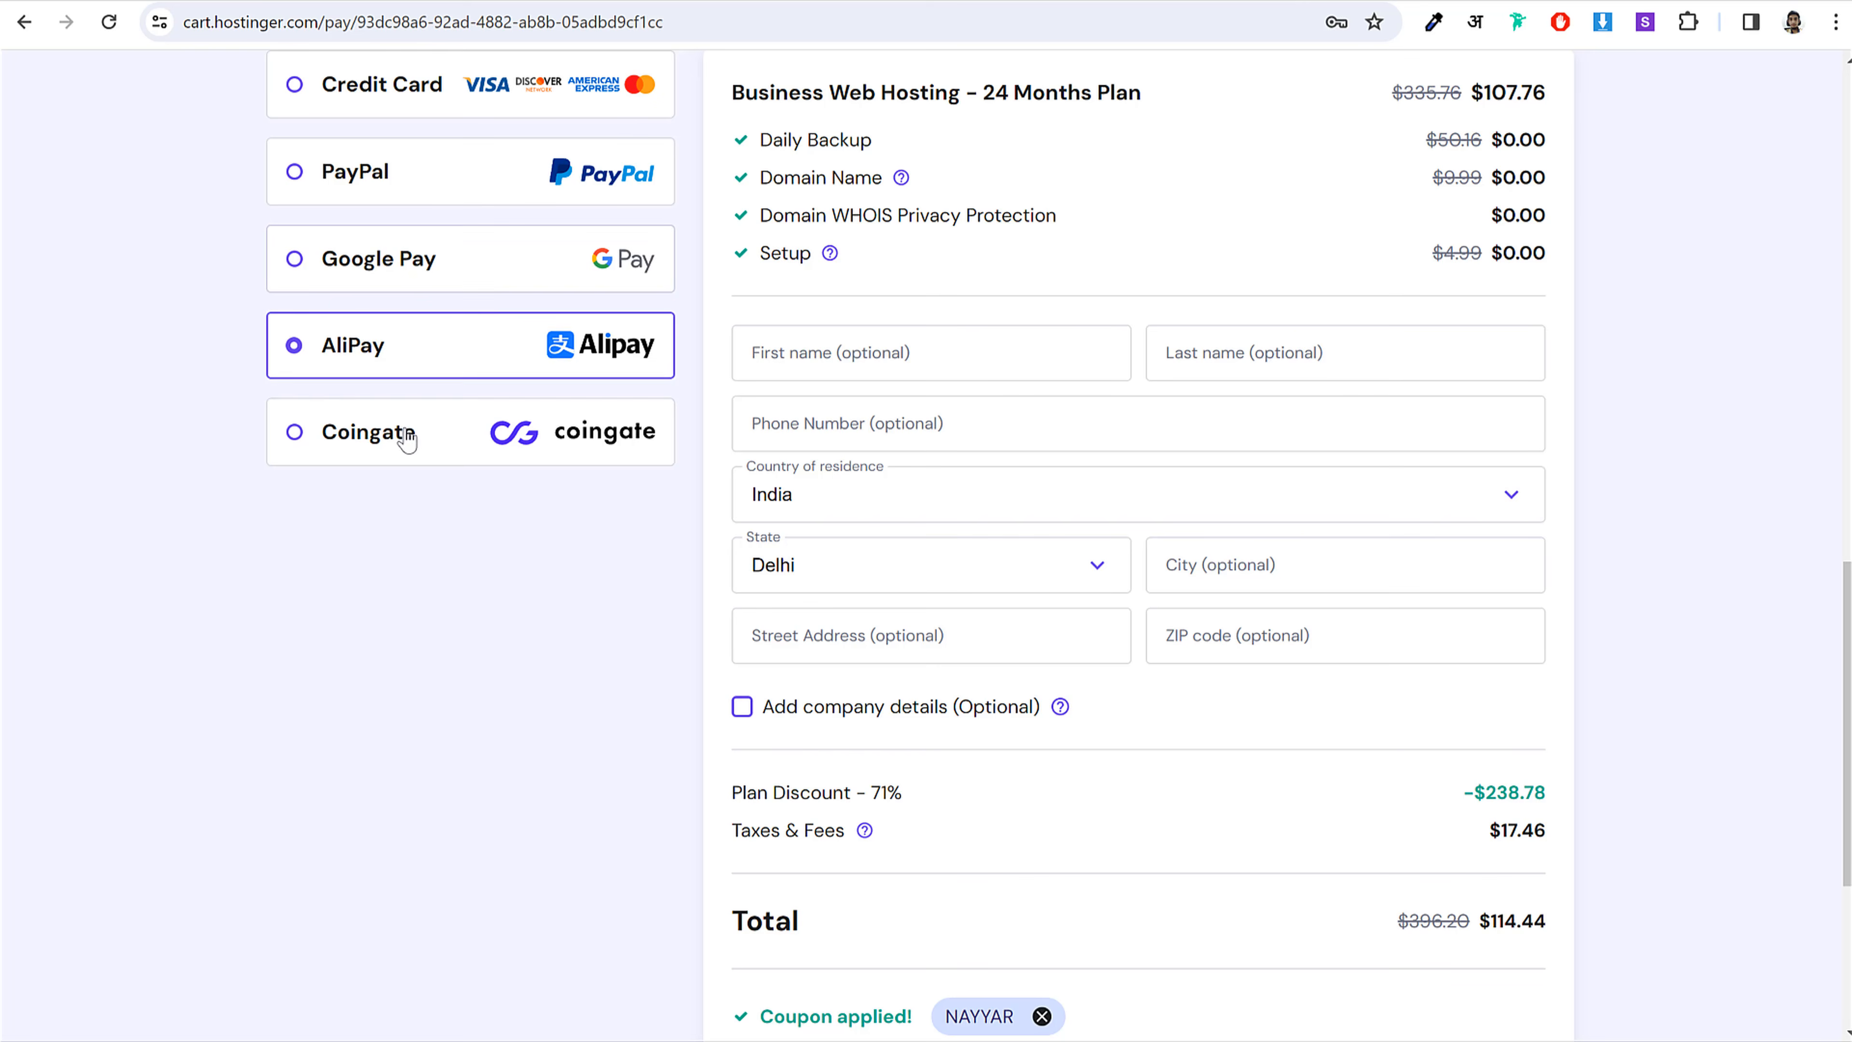
pyautogui.click(408, 437)
pyautogui.scroll(1, 420, 445)
pyautogui.scroll(2, 423, 456)
pyautogui.click(422, 337)
pyautogui.scroll(-3, 1211, 401)
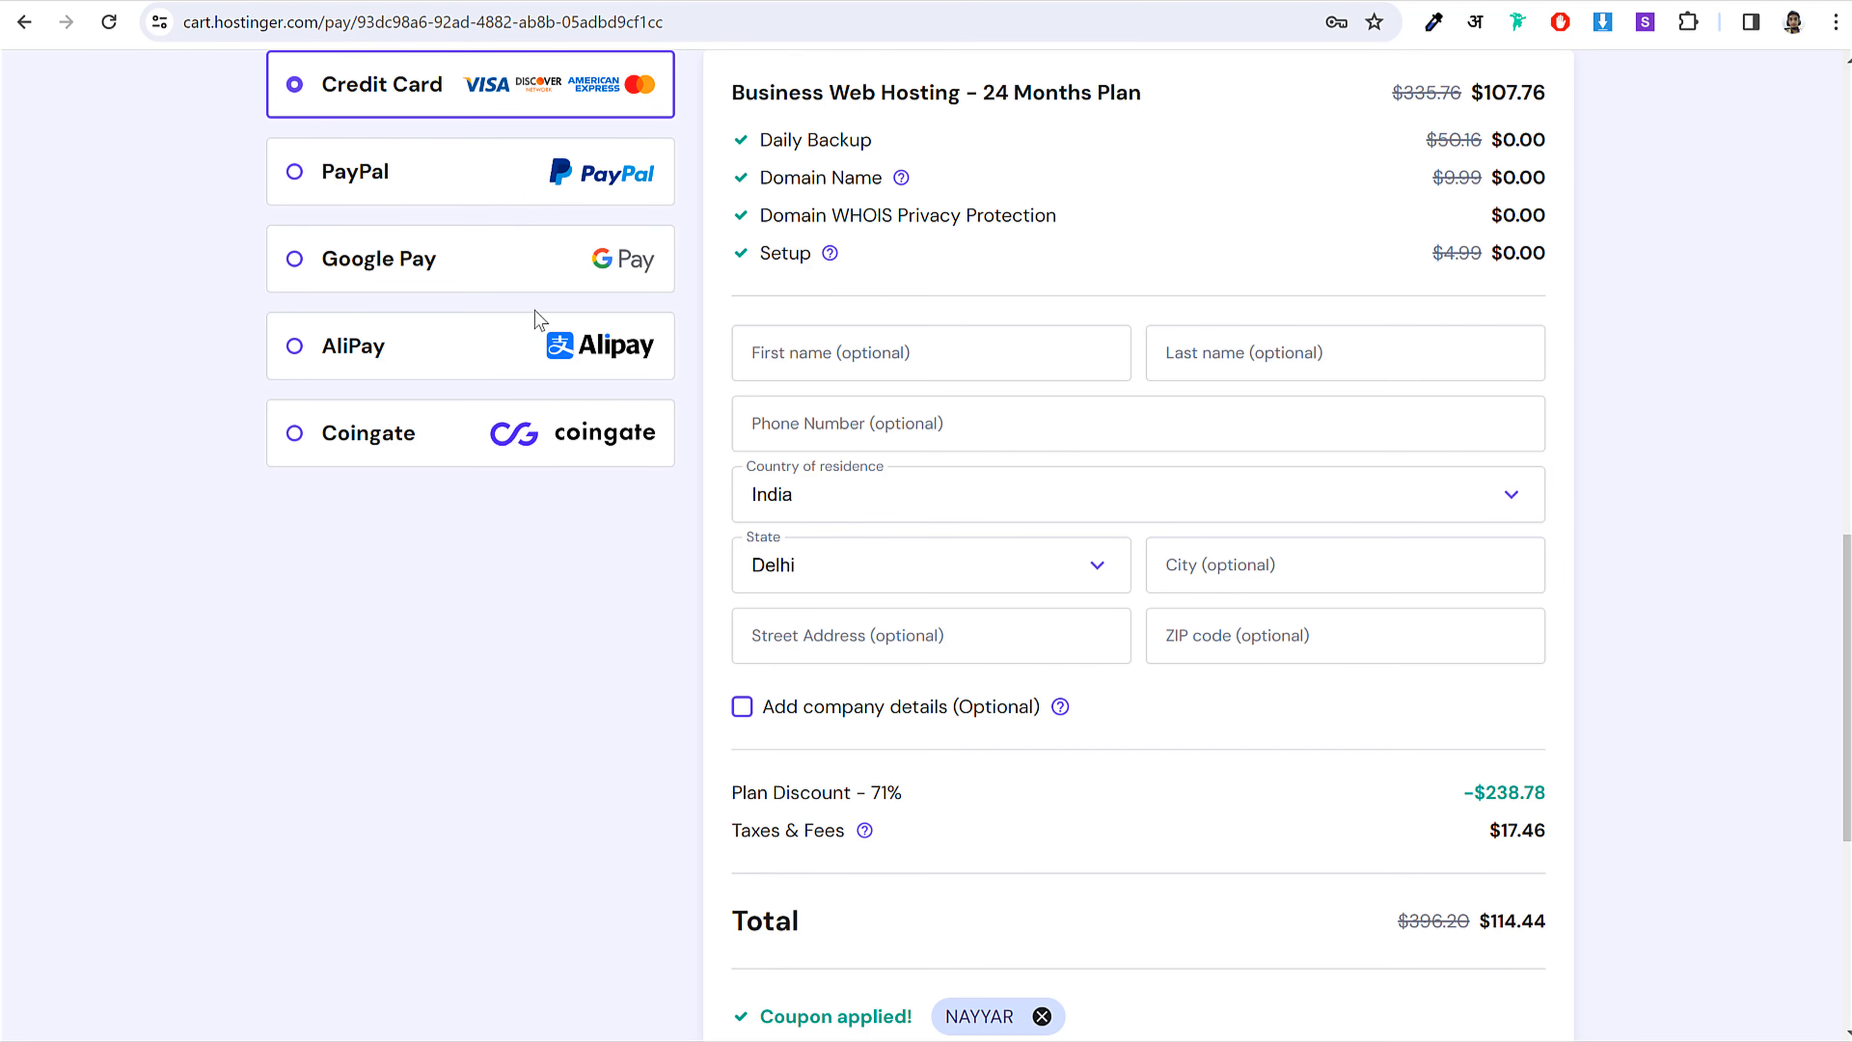
pyautogui.scroll(-8, 1276, 474)
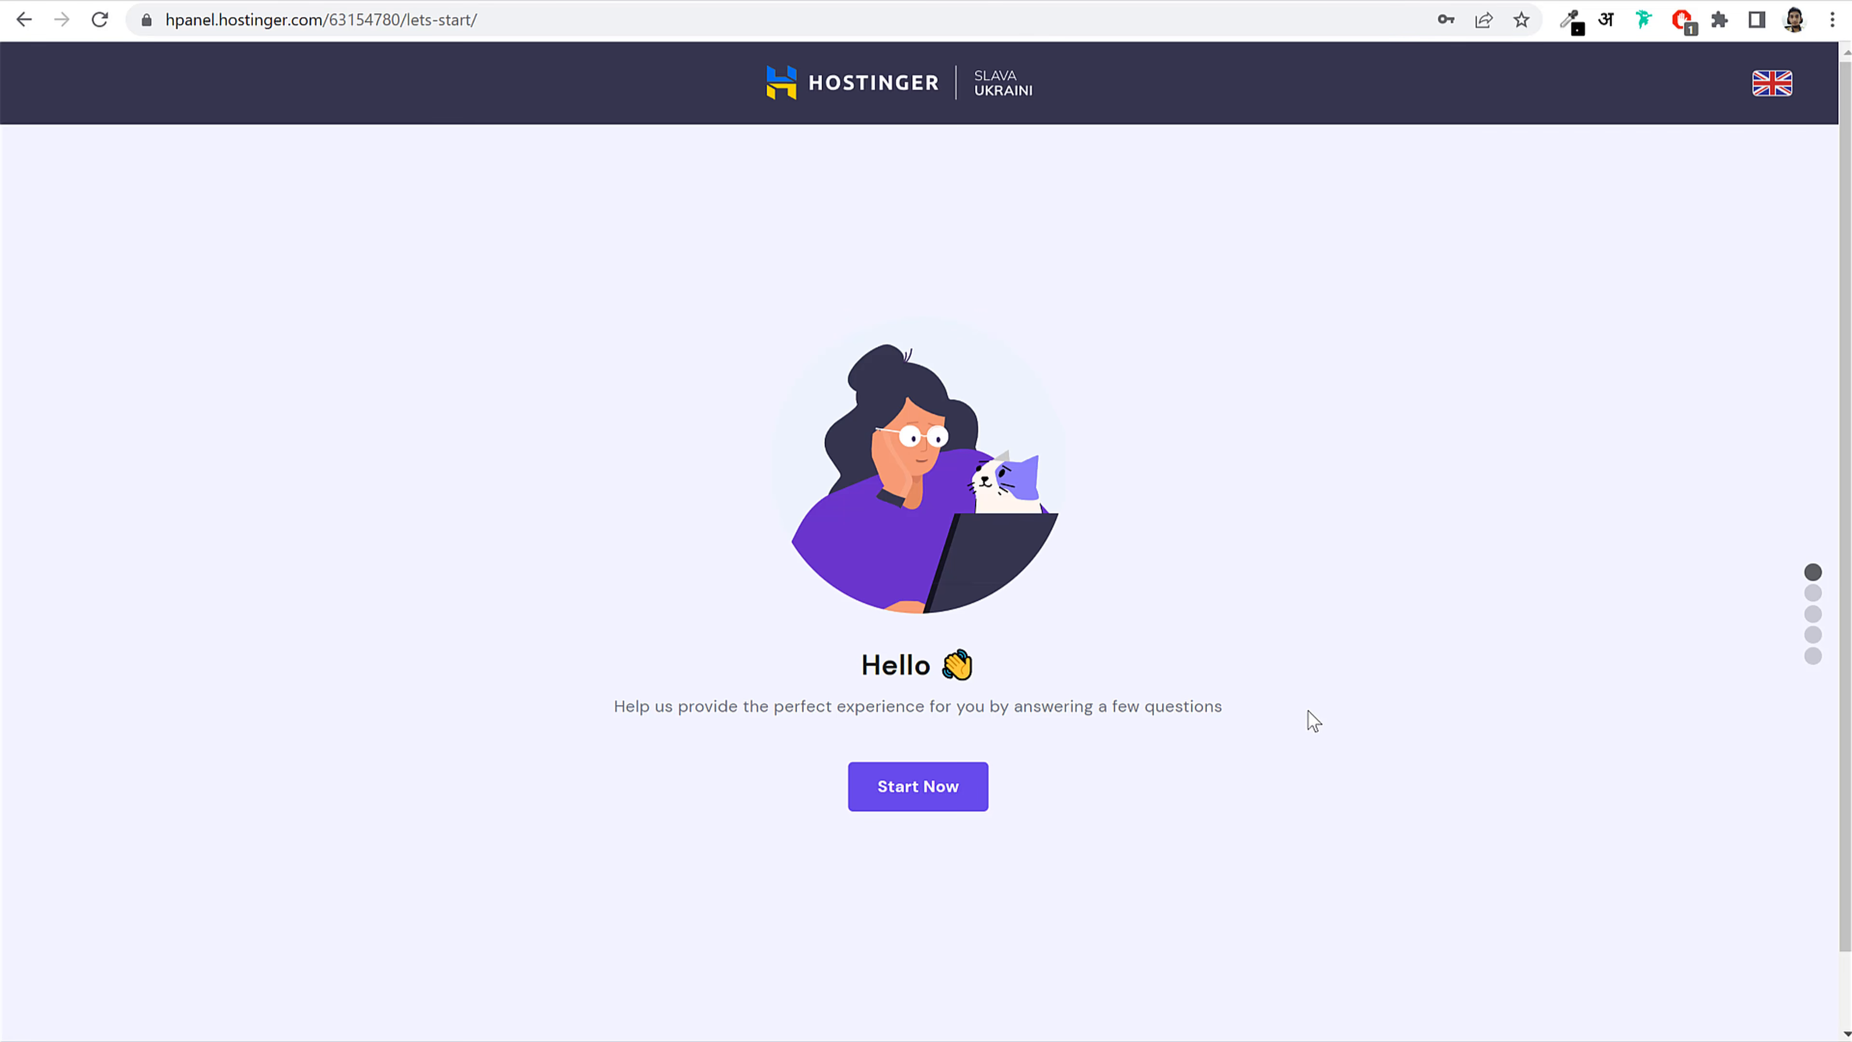
# Step: Start the onboarding questionnaire from the hPanel welcome page
pyautogui.click(915, 800)
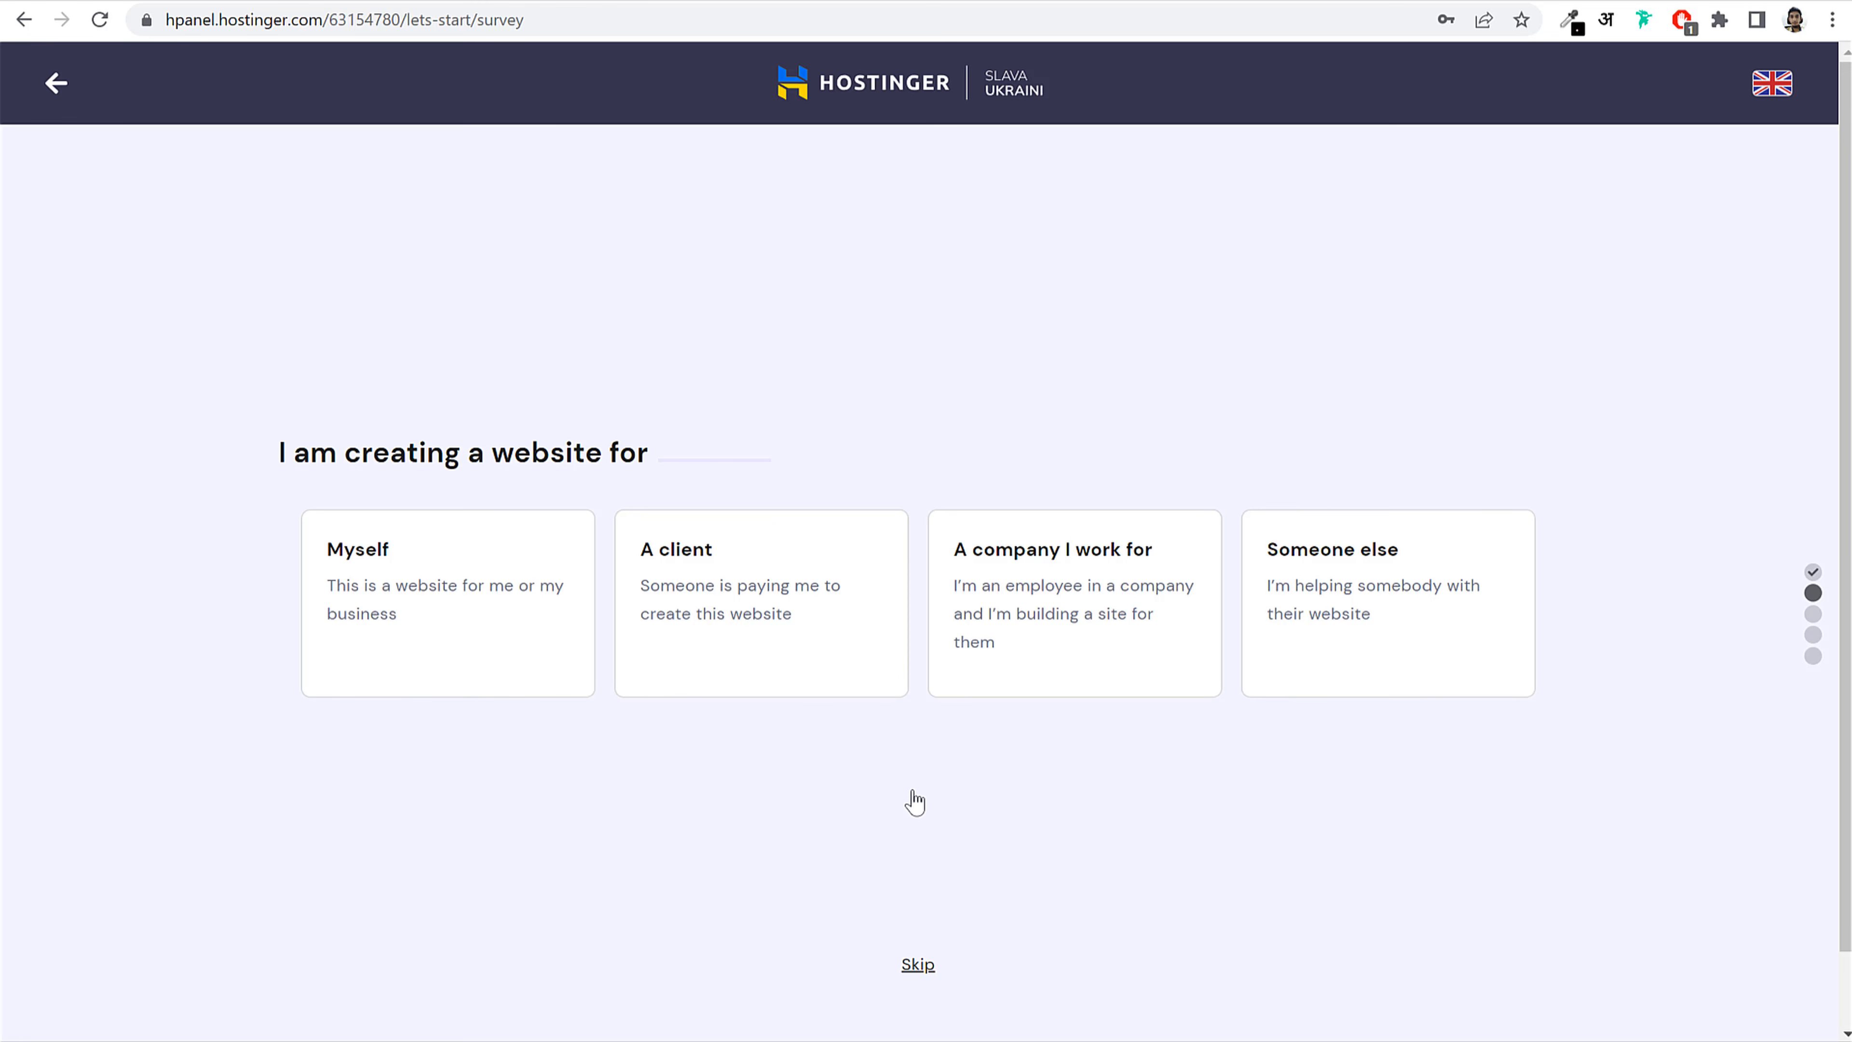
# Step: Answer Myself and A business, and skip the experience-level question
pyautogui.click(459, 652)
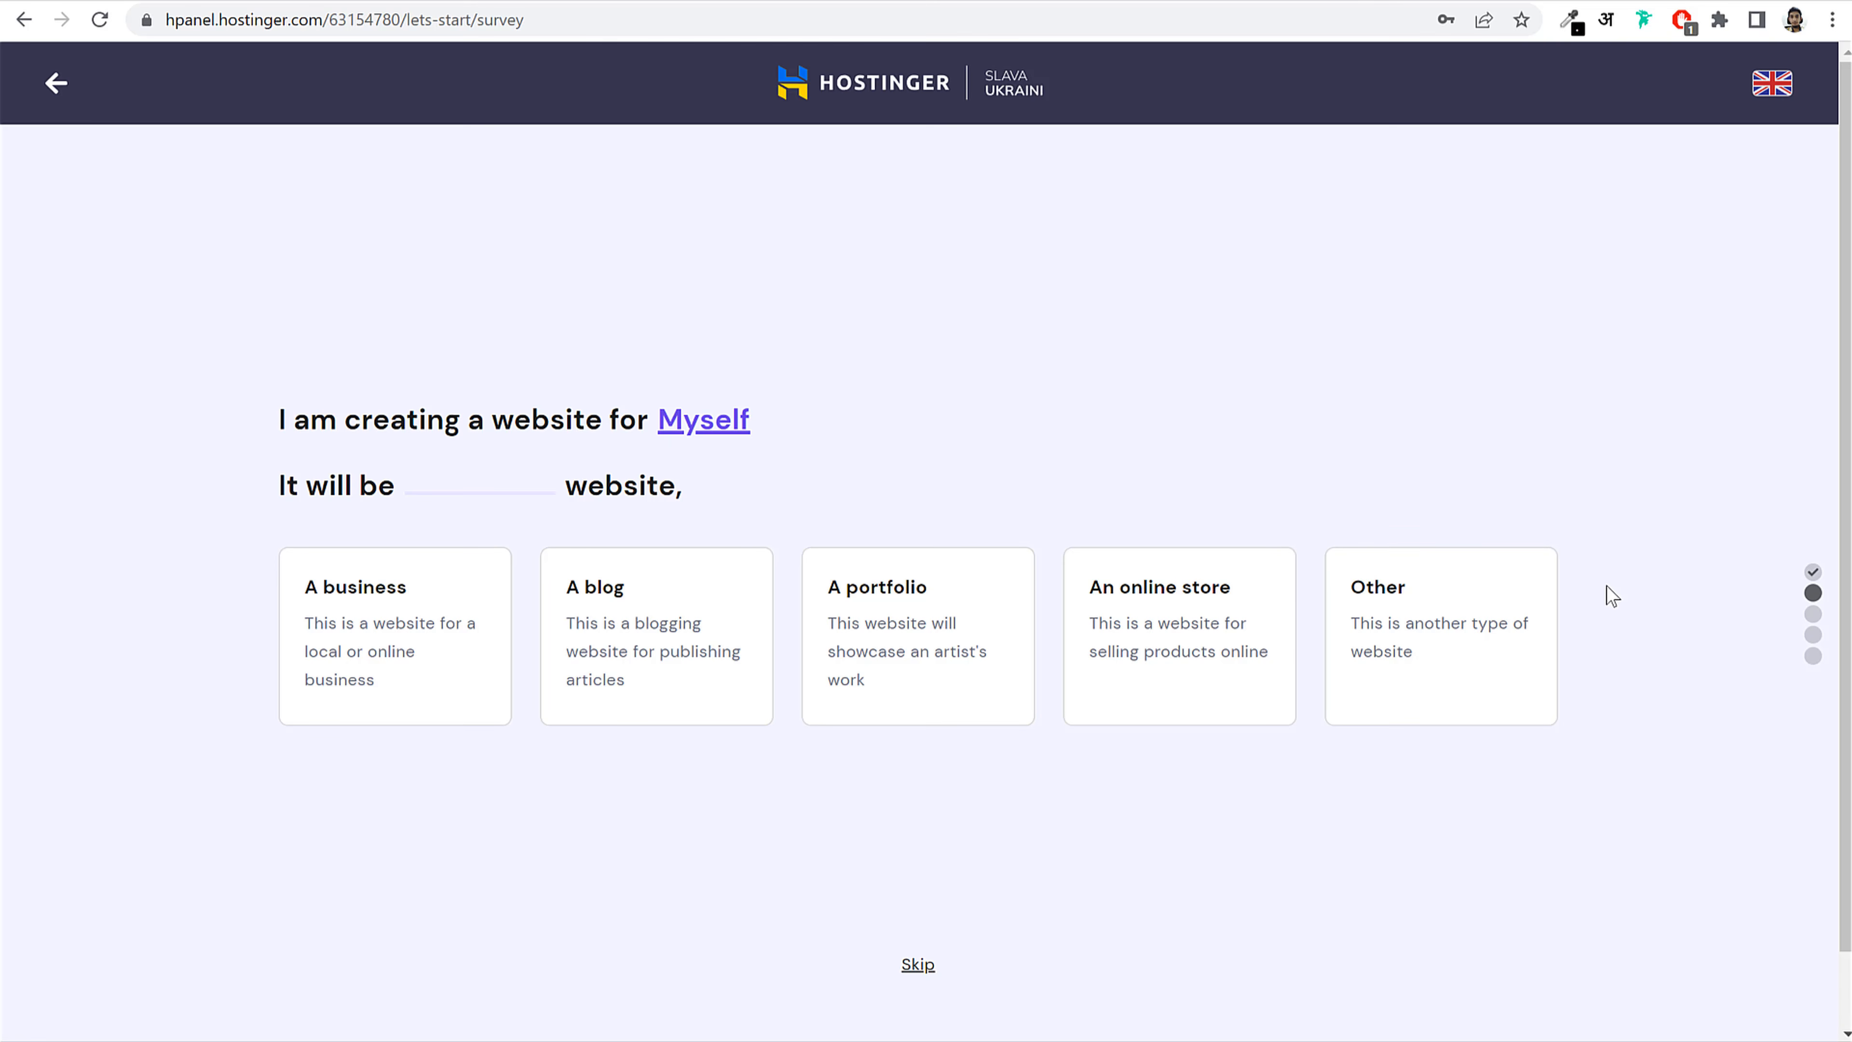
pyautogui.click(409, 622)
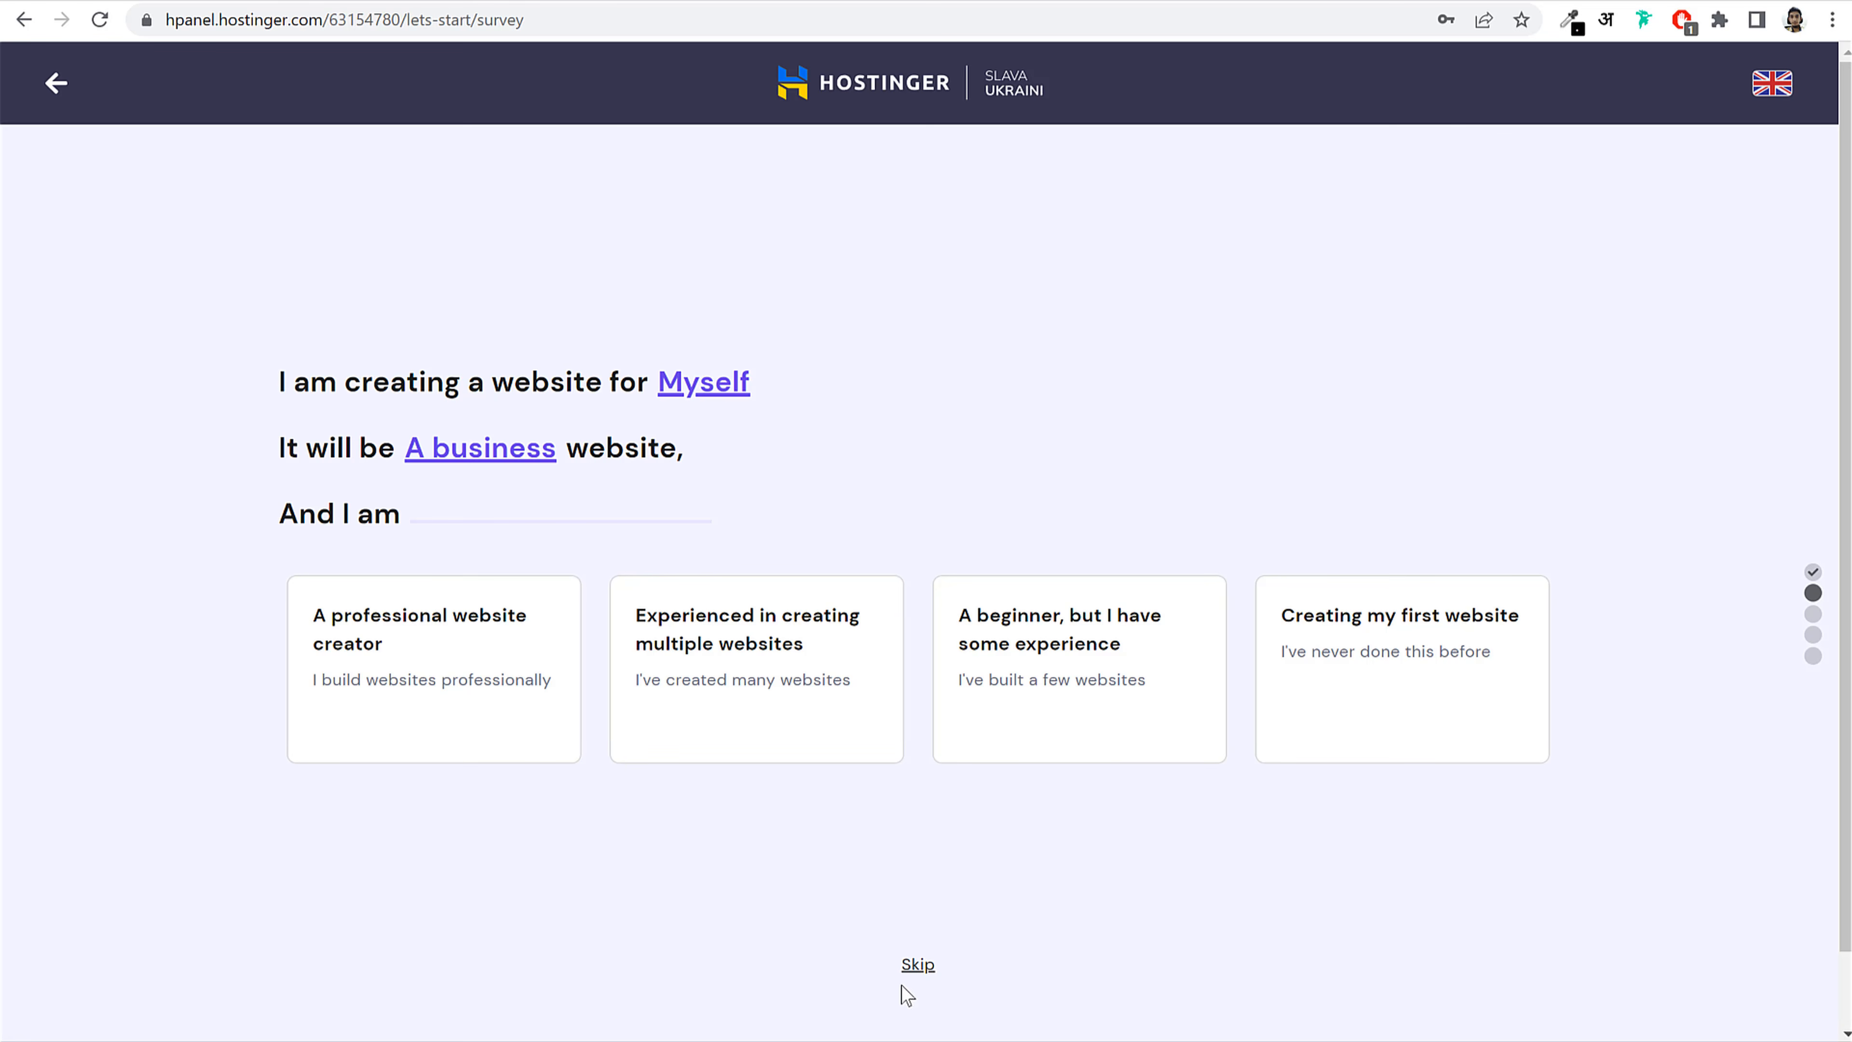
pyautogui.click(917, 968)
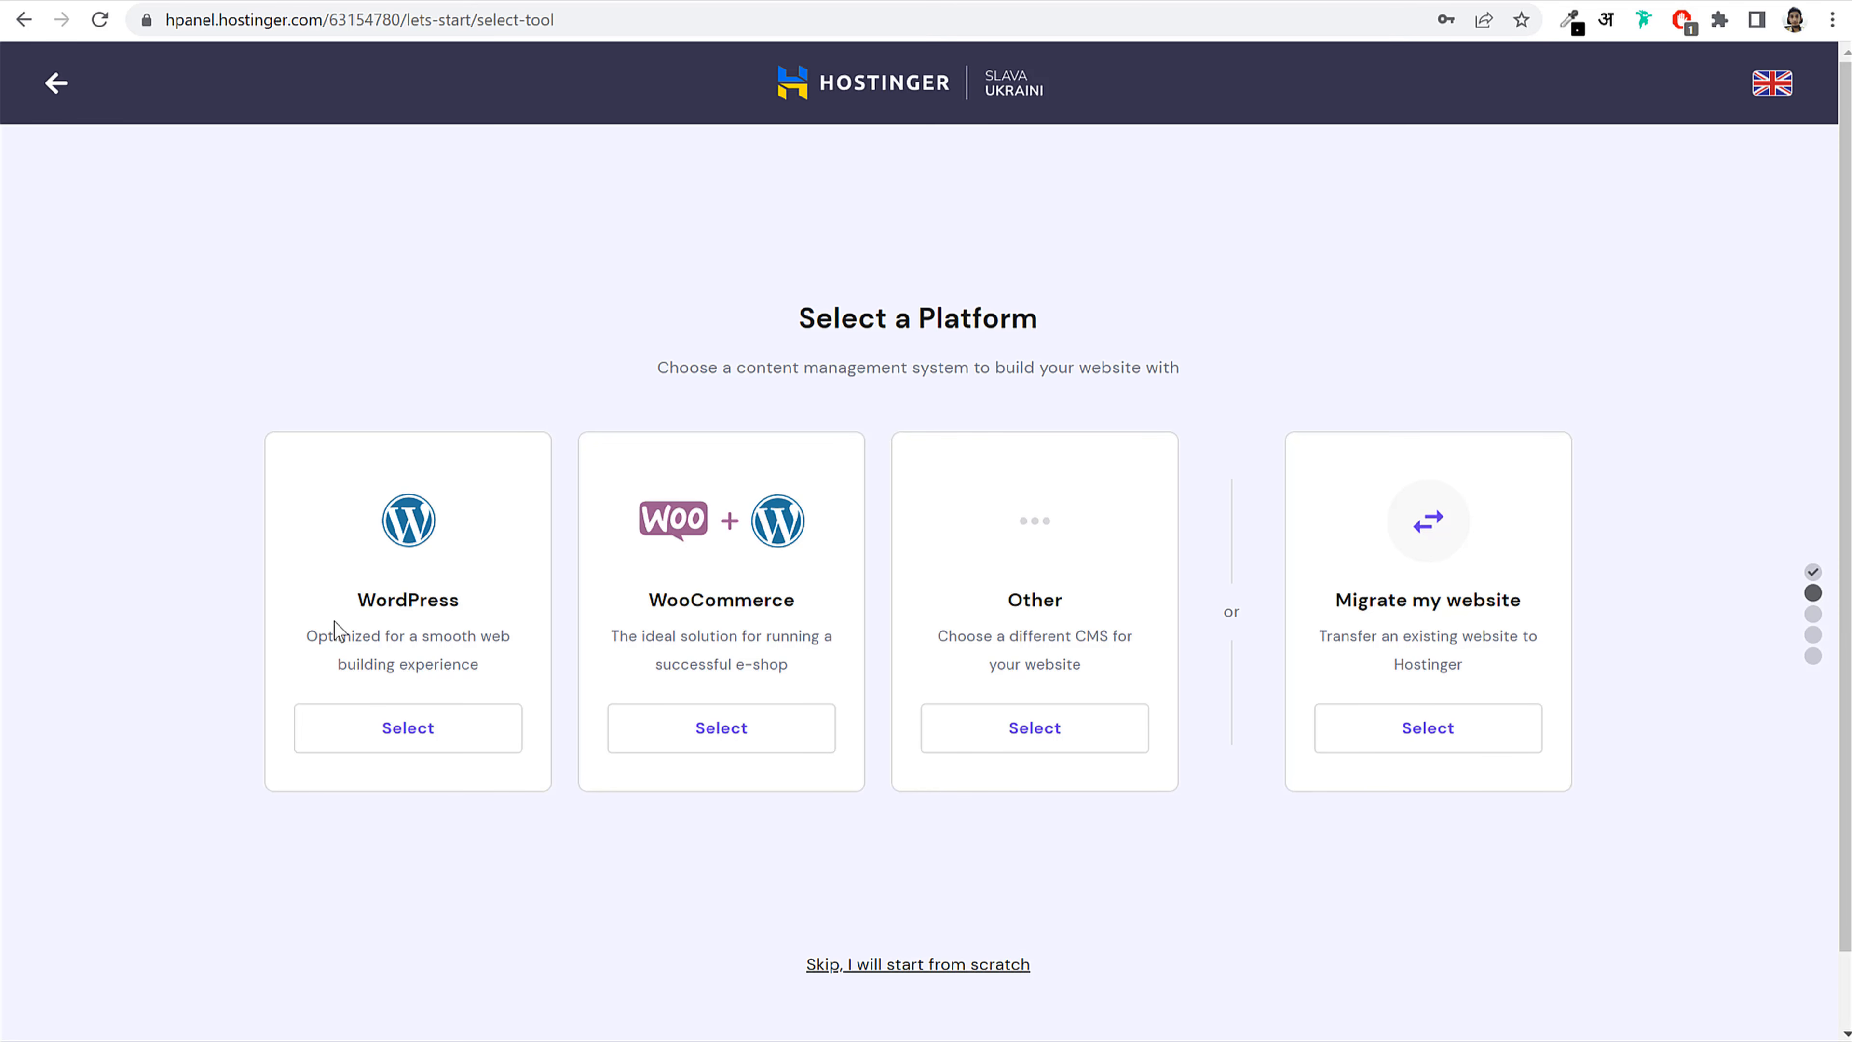
# Step: Select WordPress as the platform and enter an administrator password for it
pyautogui.click(436, 734)
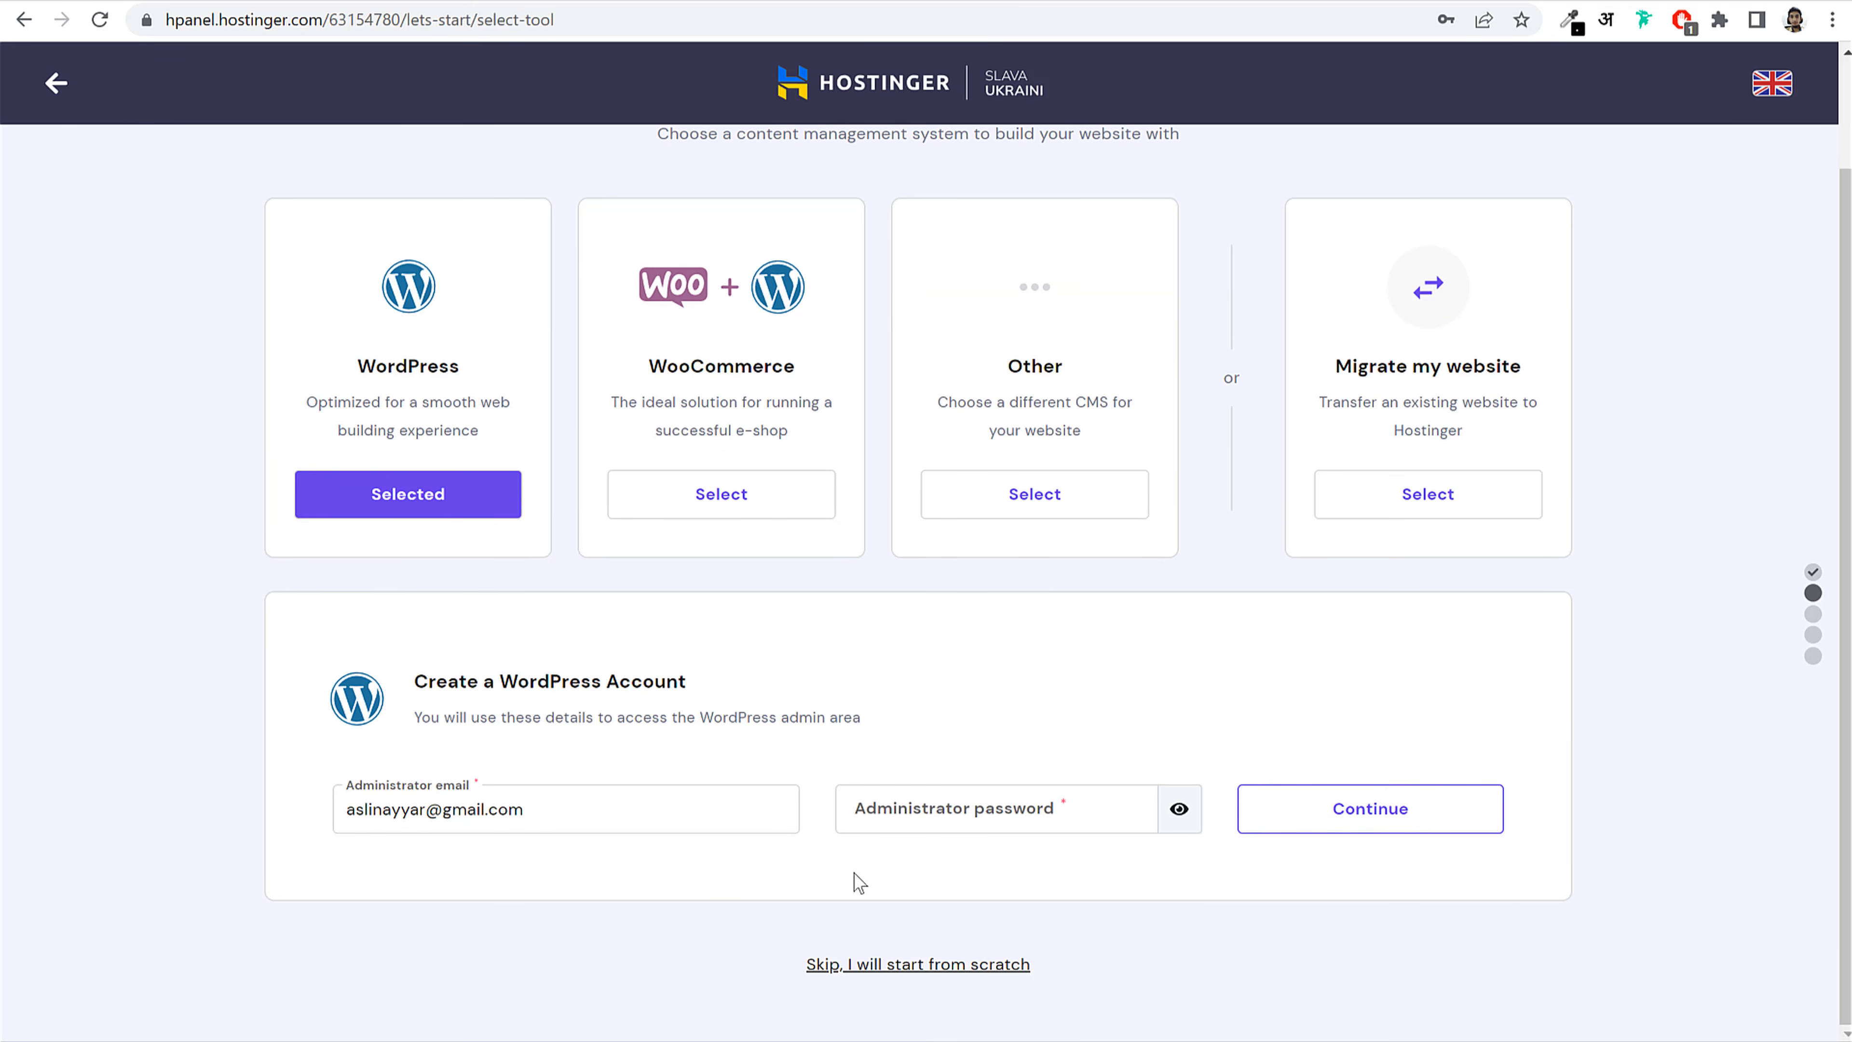
pyautogui.click(1044, 816)
pyautogui.write('••••••••••')
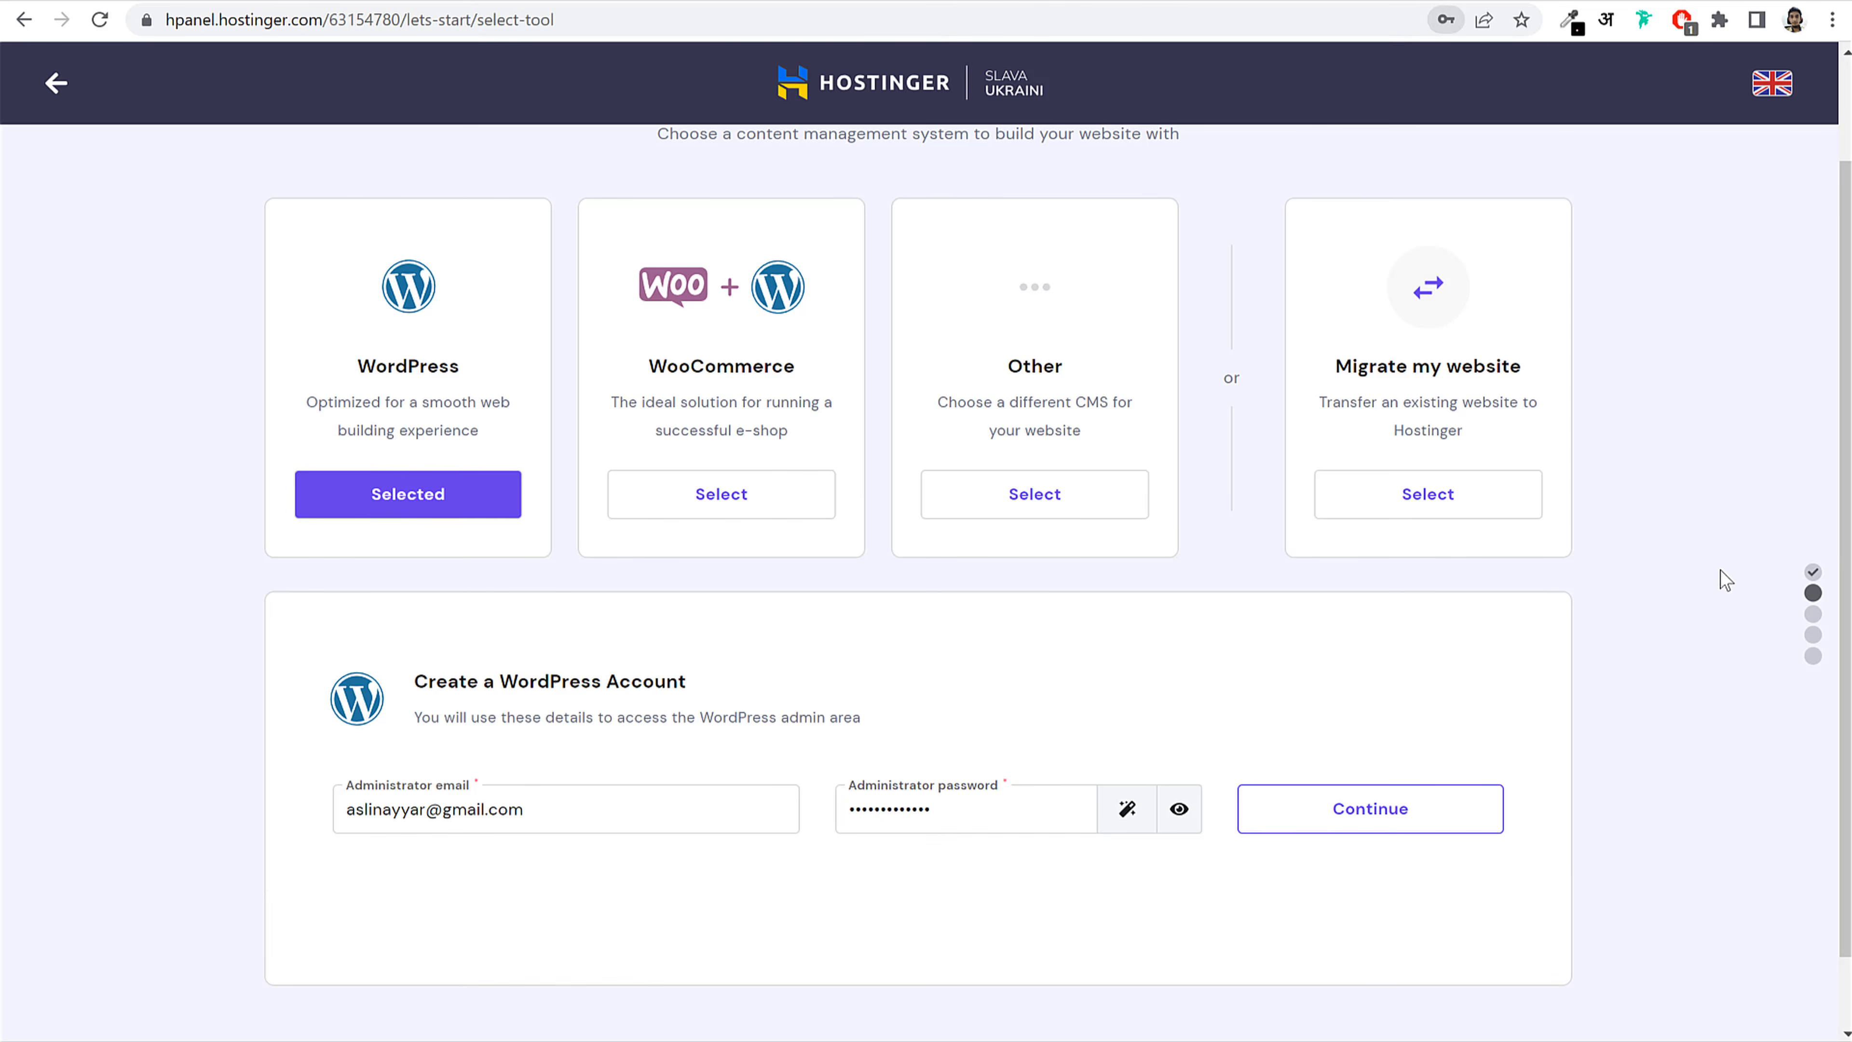
pyautogui.click(1388, 819)
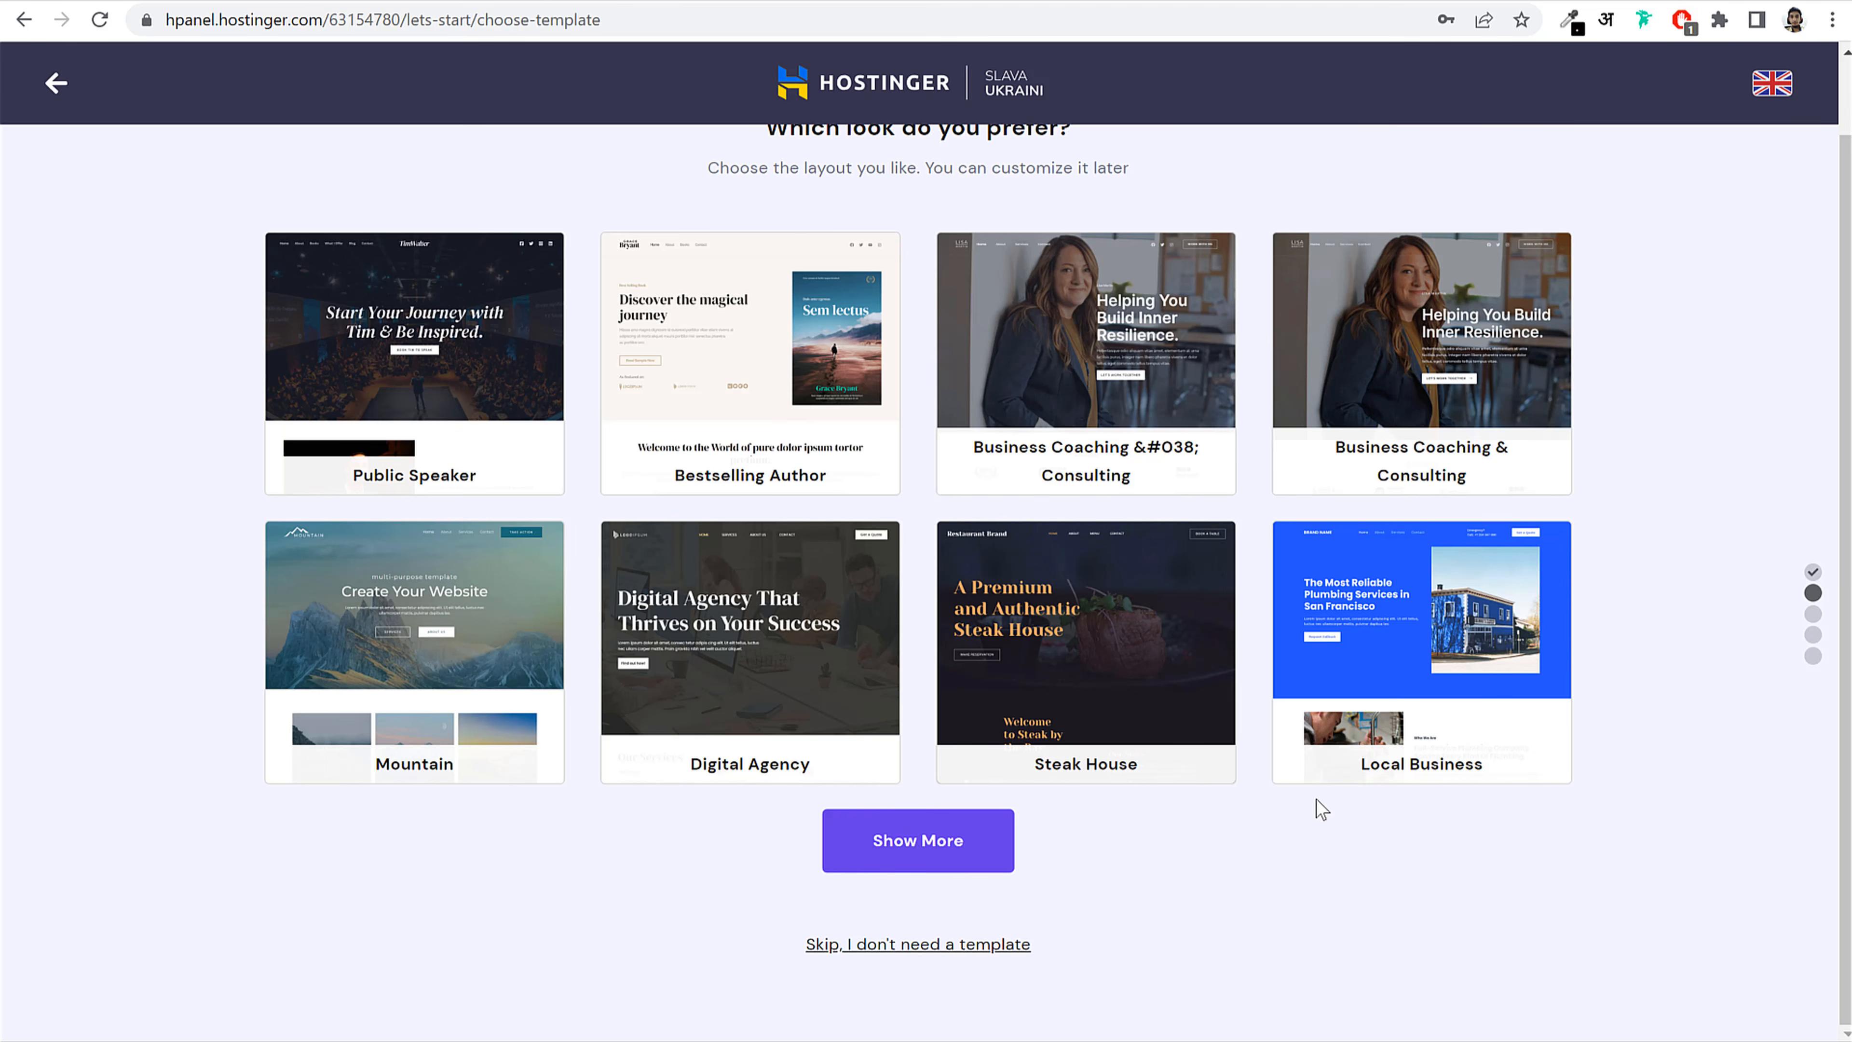
# Step: Skip the template gallery without choosing a website template
pyautogui.click(907, 948)
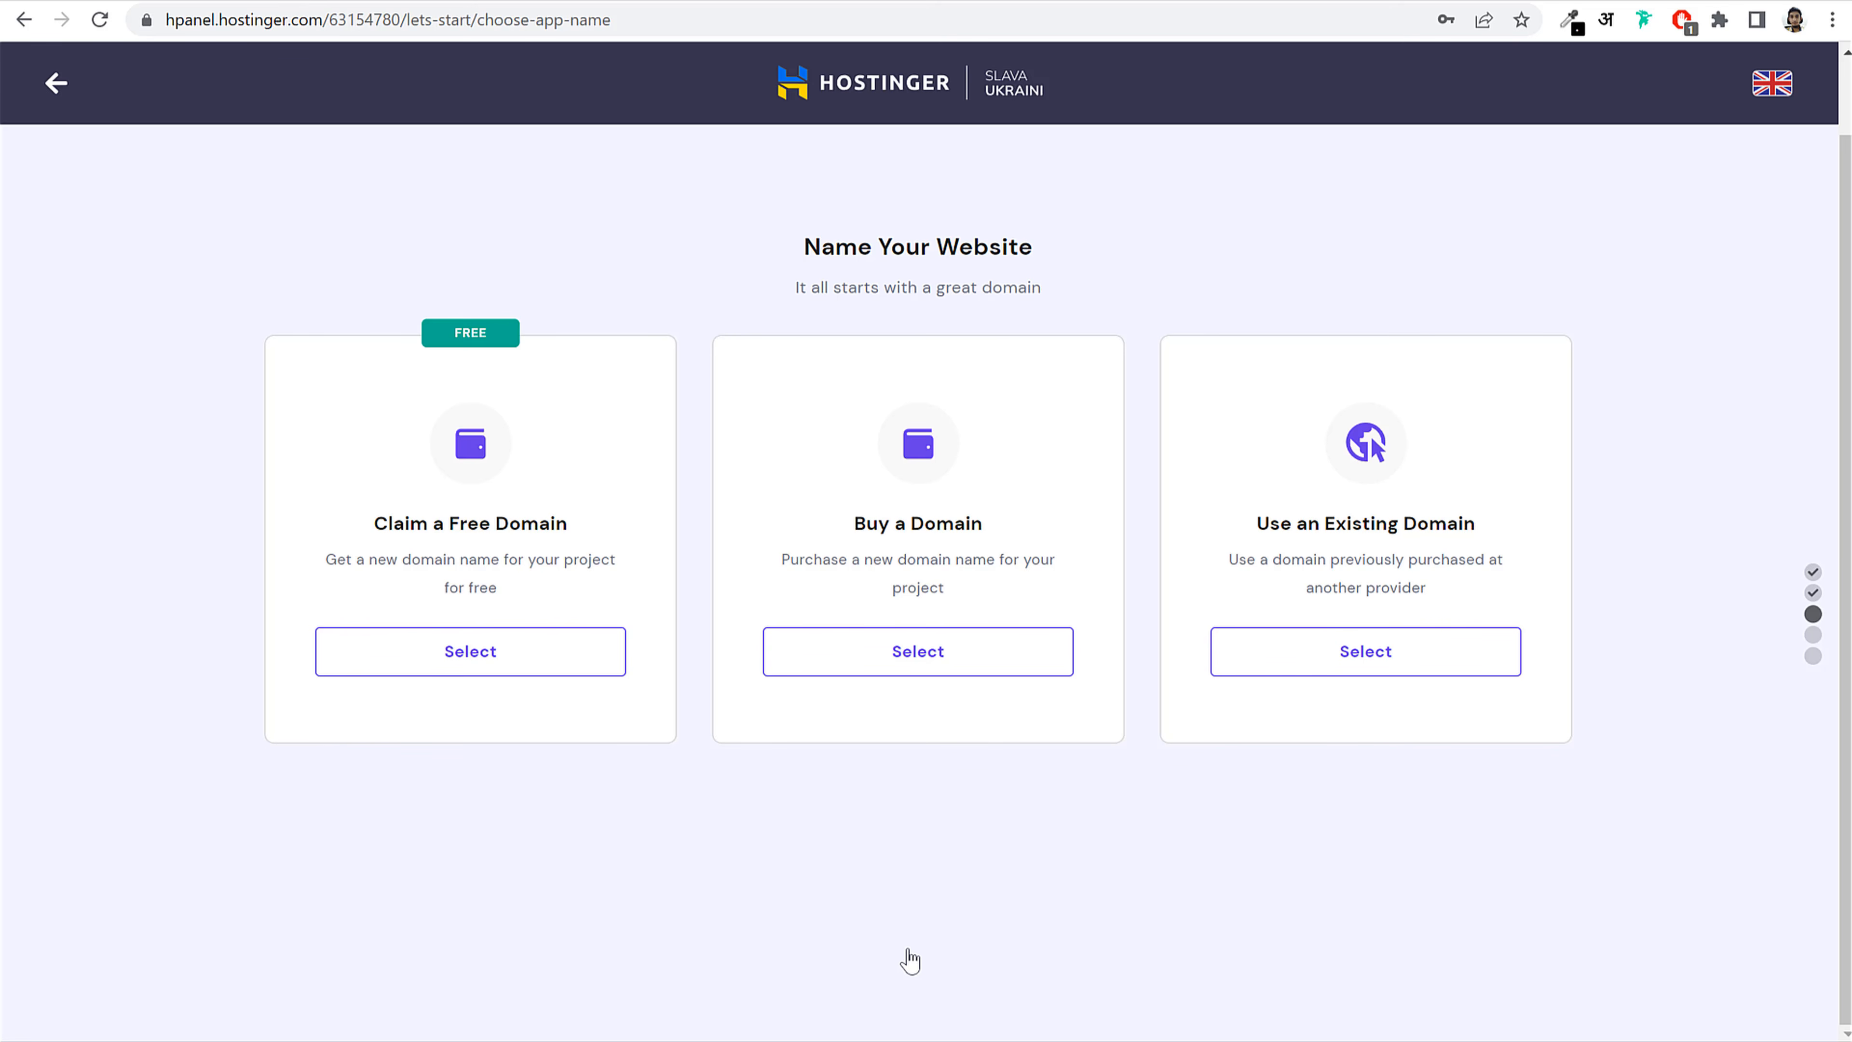
# Step: Choose Claim a Free Domain and enter the desired domain name
pyautogui.click(548, 656)
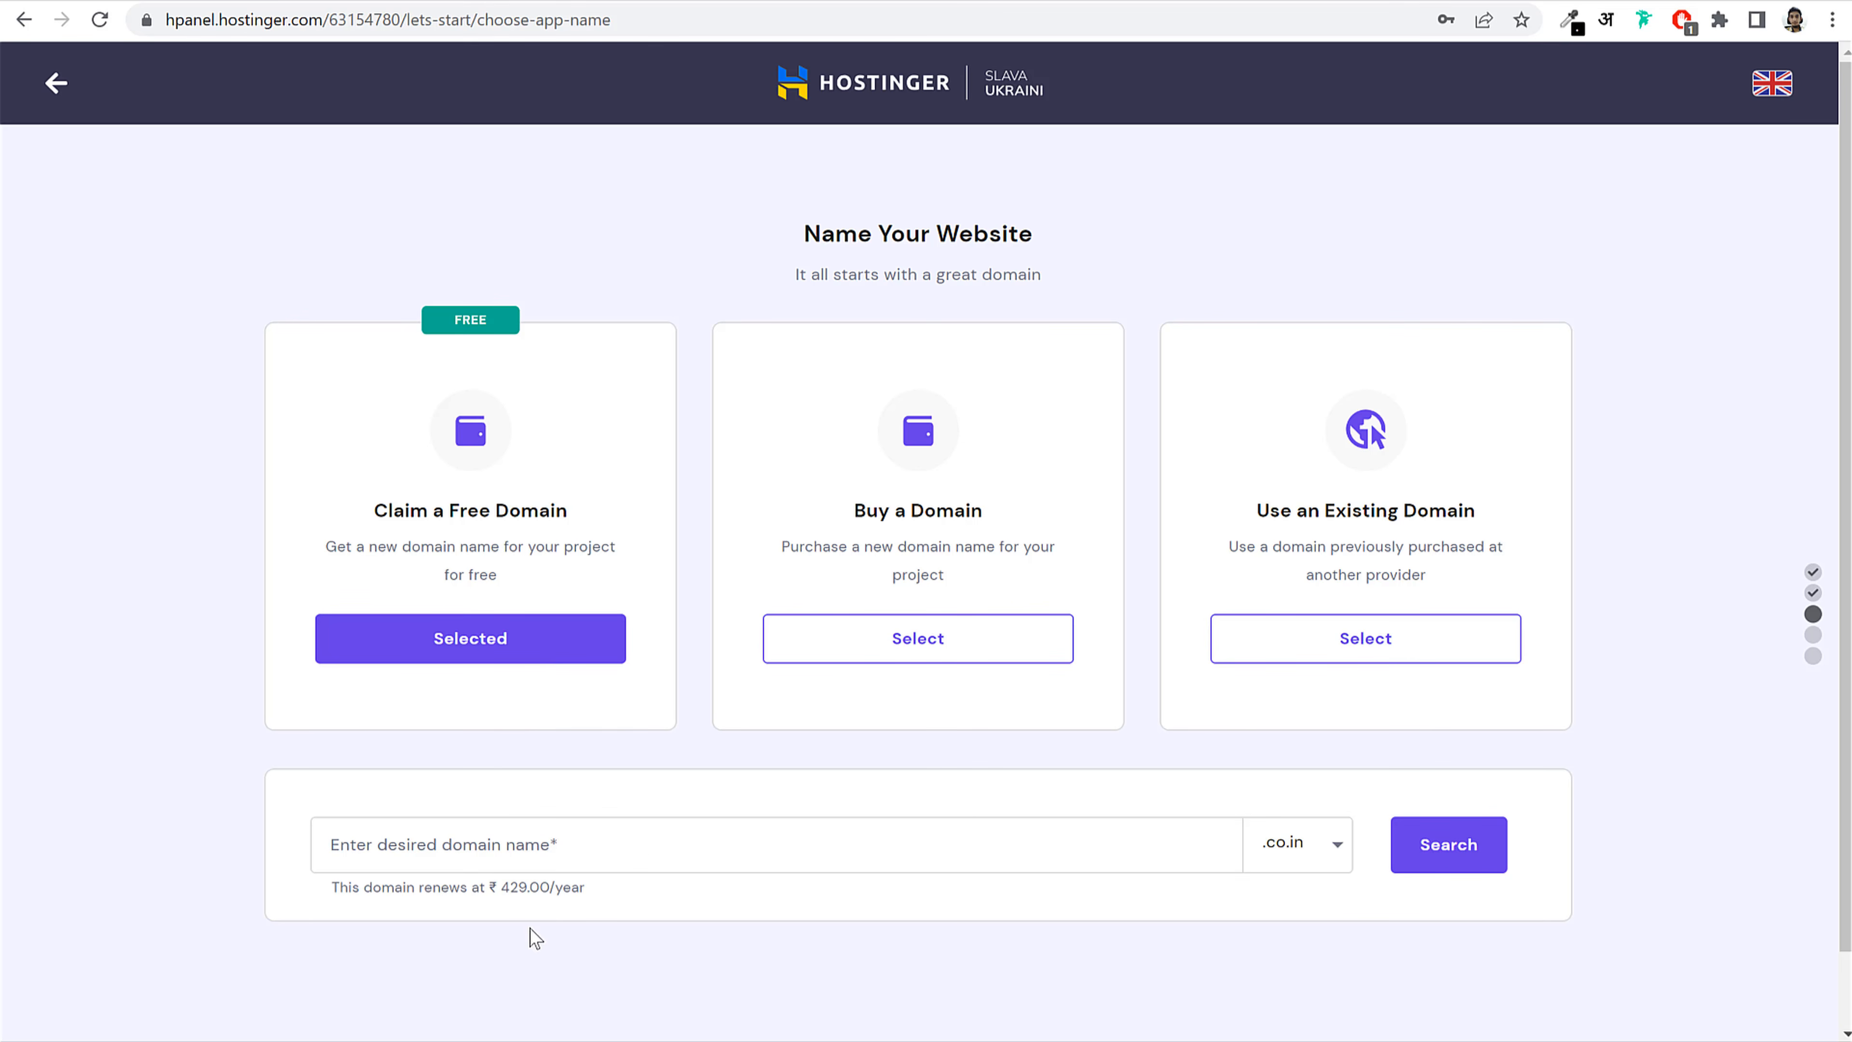
pyautogui.click(646, 841)
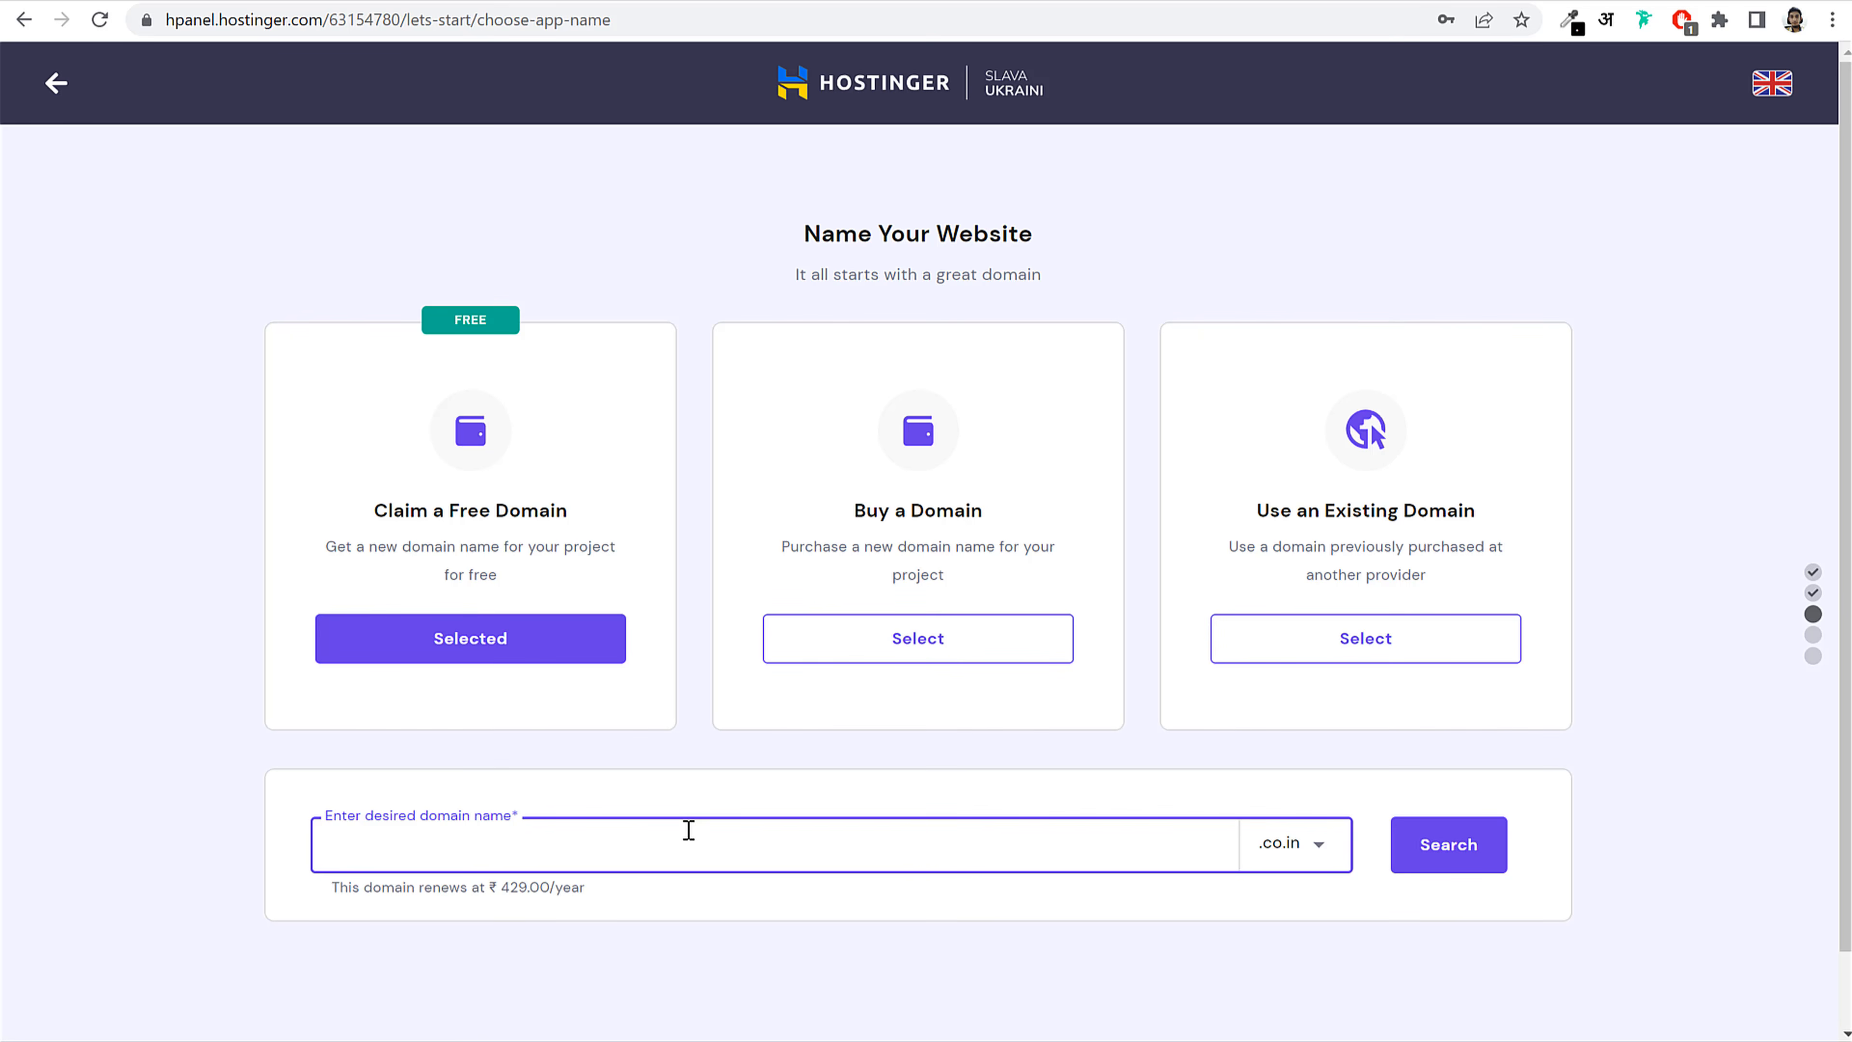
pyautogui.write('nayyarshaikh')
# Step: Keep the .co.in extension and search whether the domain is available
pyautogui.click(1321, 844)
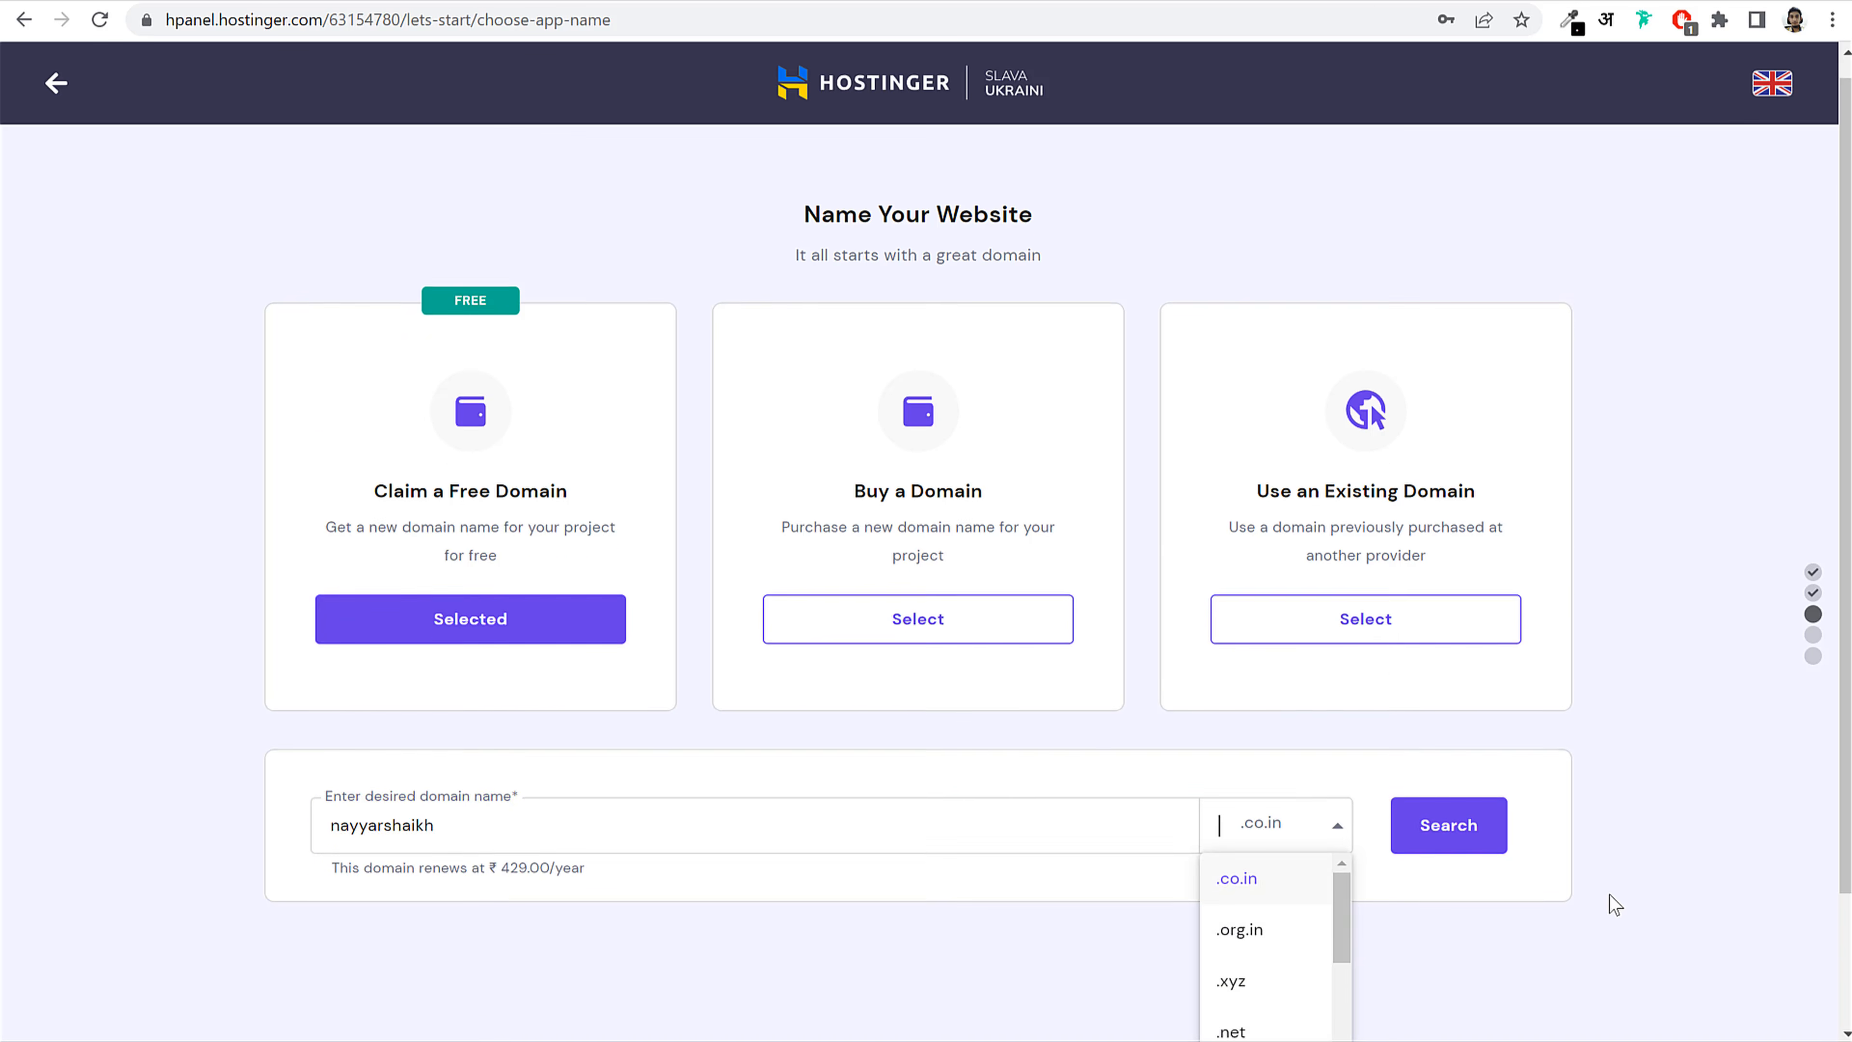
pyautogui.scroll(-3, 1609, 894)
pyautogui.moveTo(1342, 738)
pyautogui.mouseDown()
pyautogui.moveTo(1357, 1018)
pyautogui.moveTo(1356, 708)
pyautogui.mouseUp()
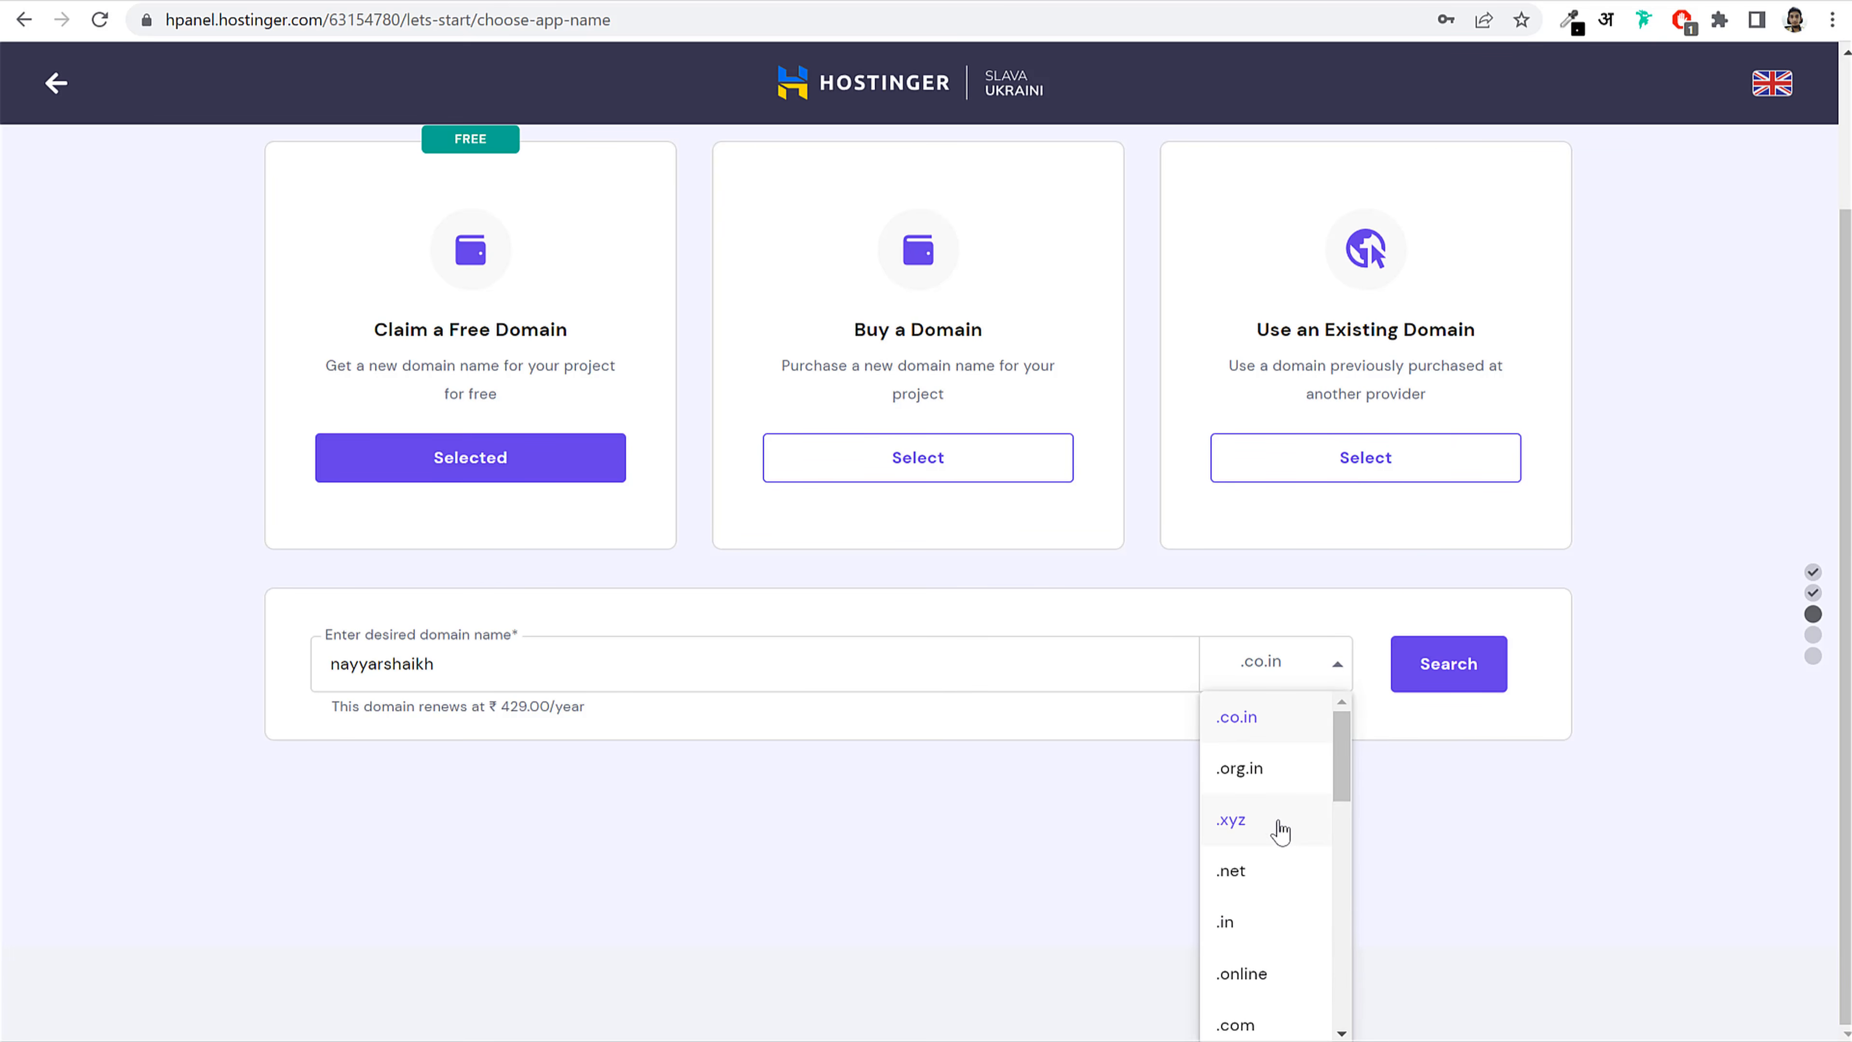
pyautogui.scroll(-10, 1281, 831)
pyautogui.scroll(-3, 1239, 860)
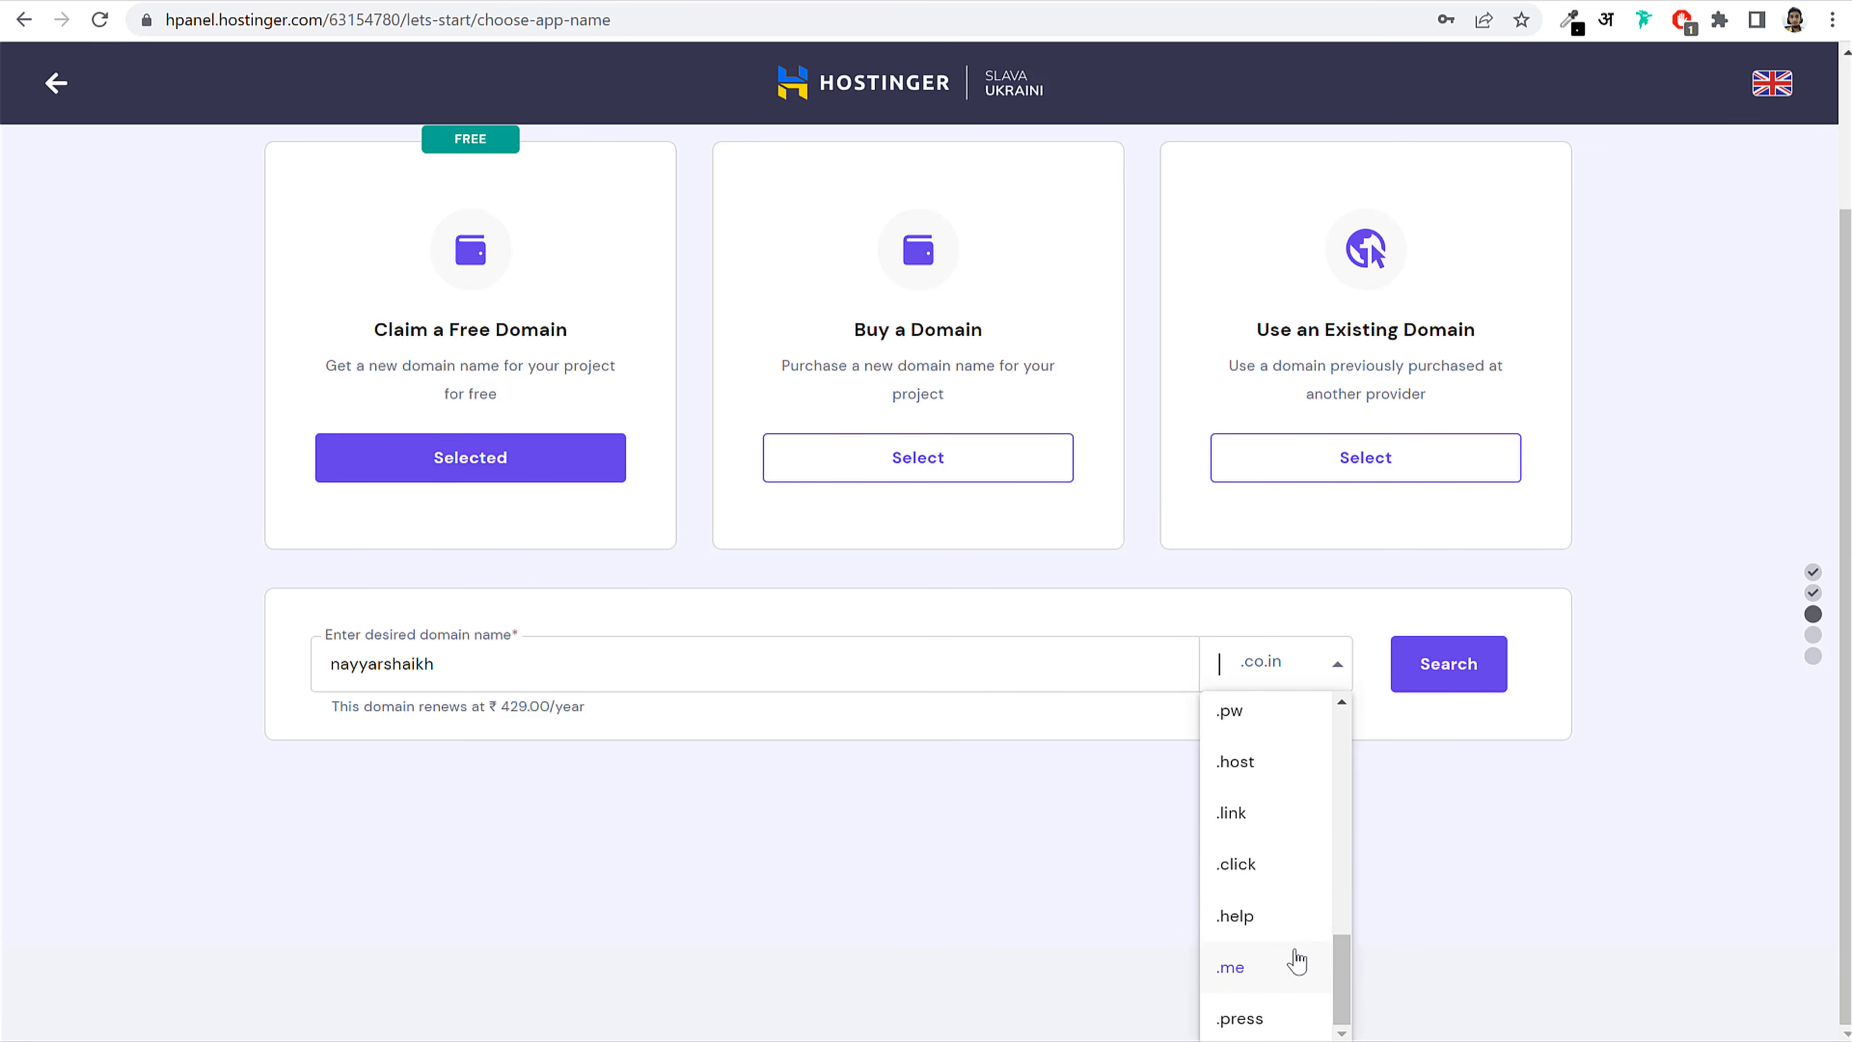
pyautogui.scroll(3, 1296, 948)
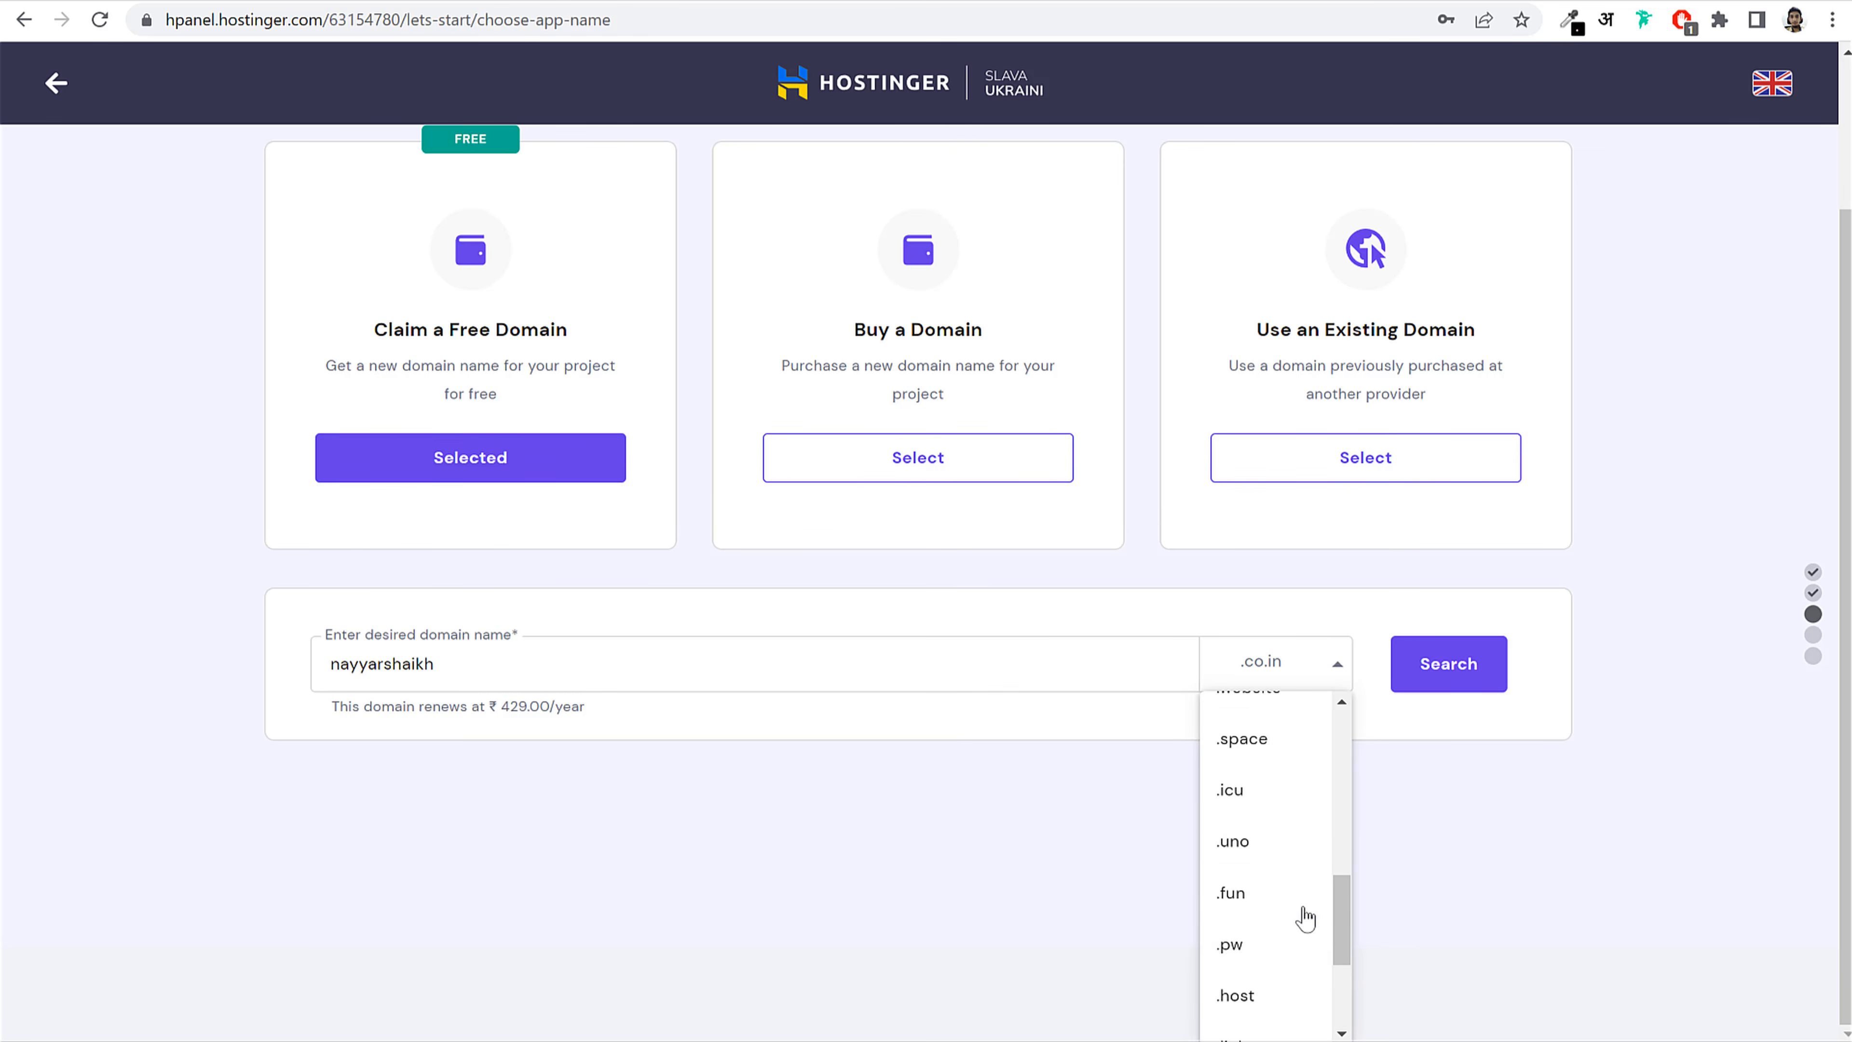
pyautogui.click(1285, 665)
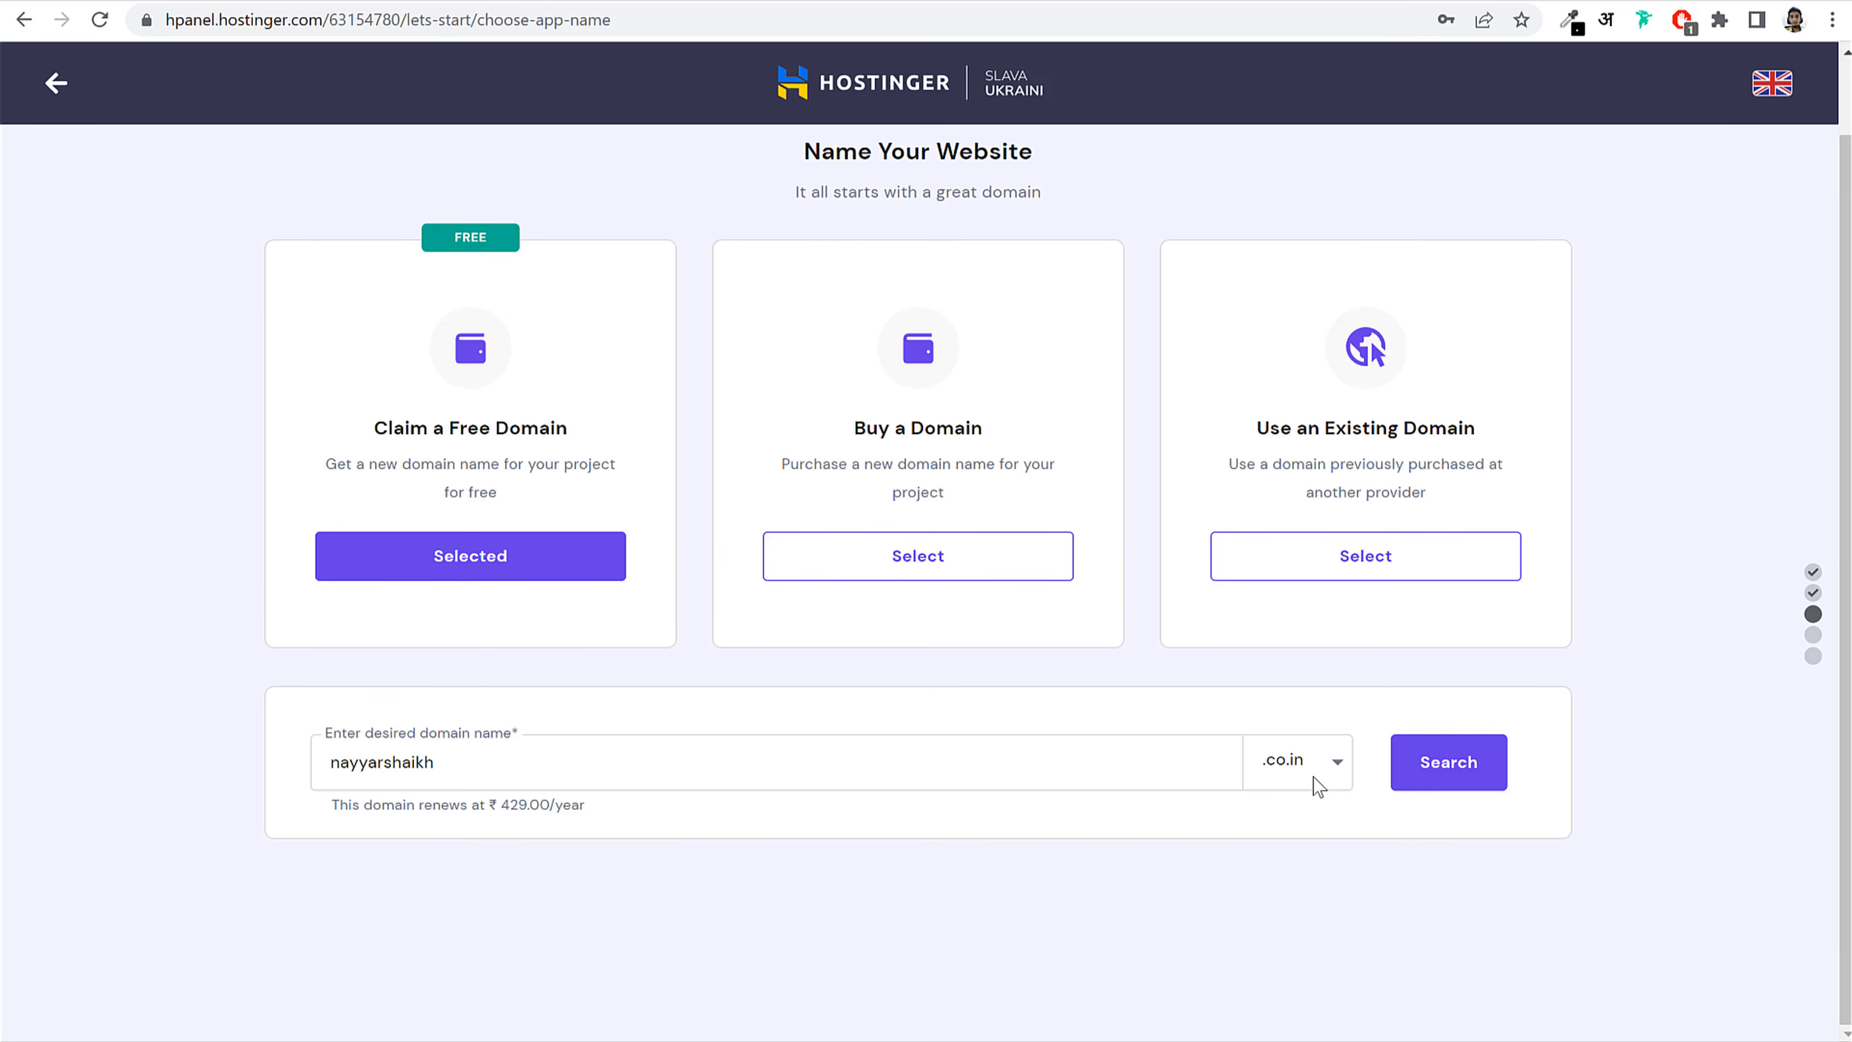
pyautogui.click(1447, 777)
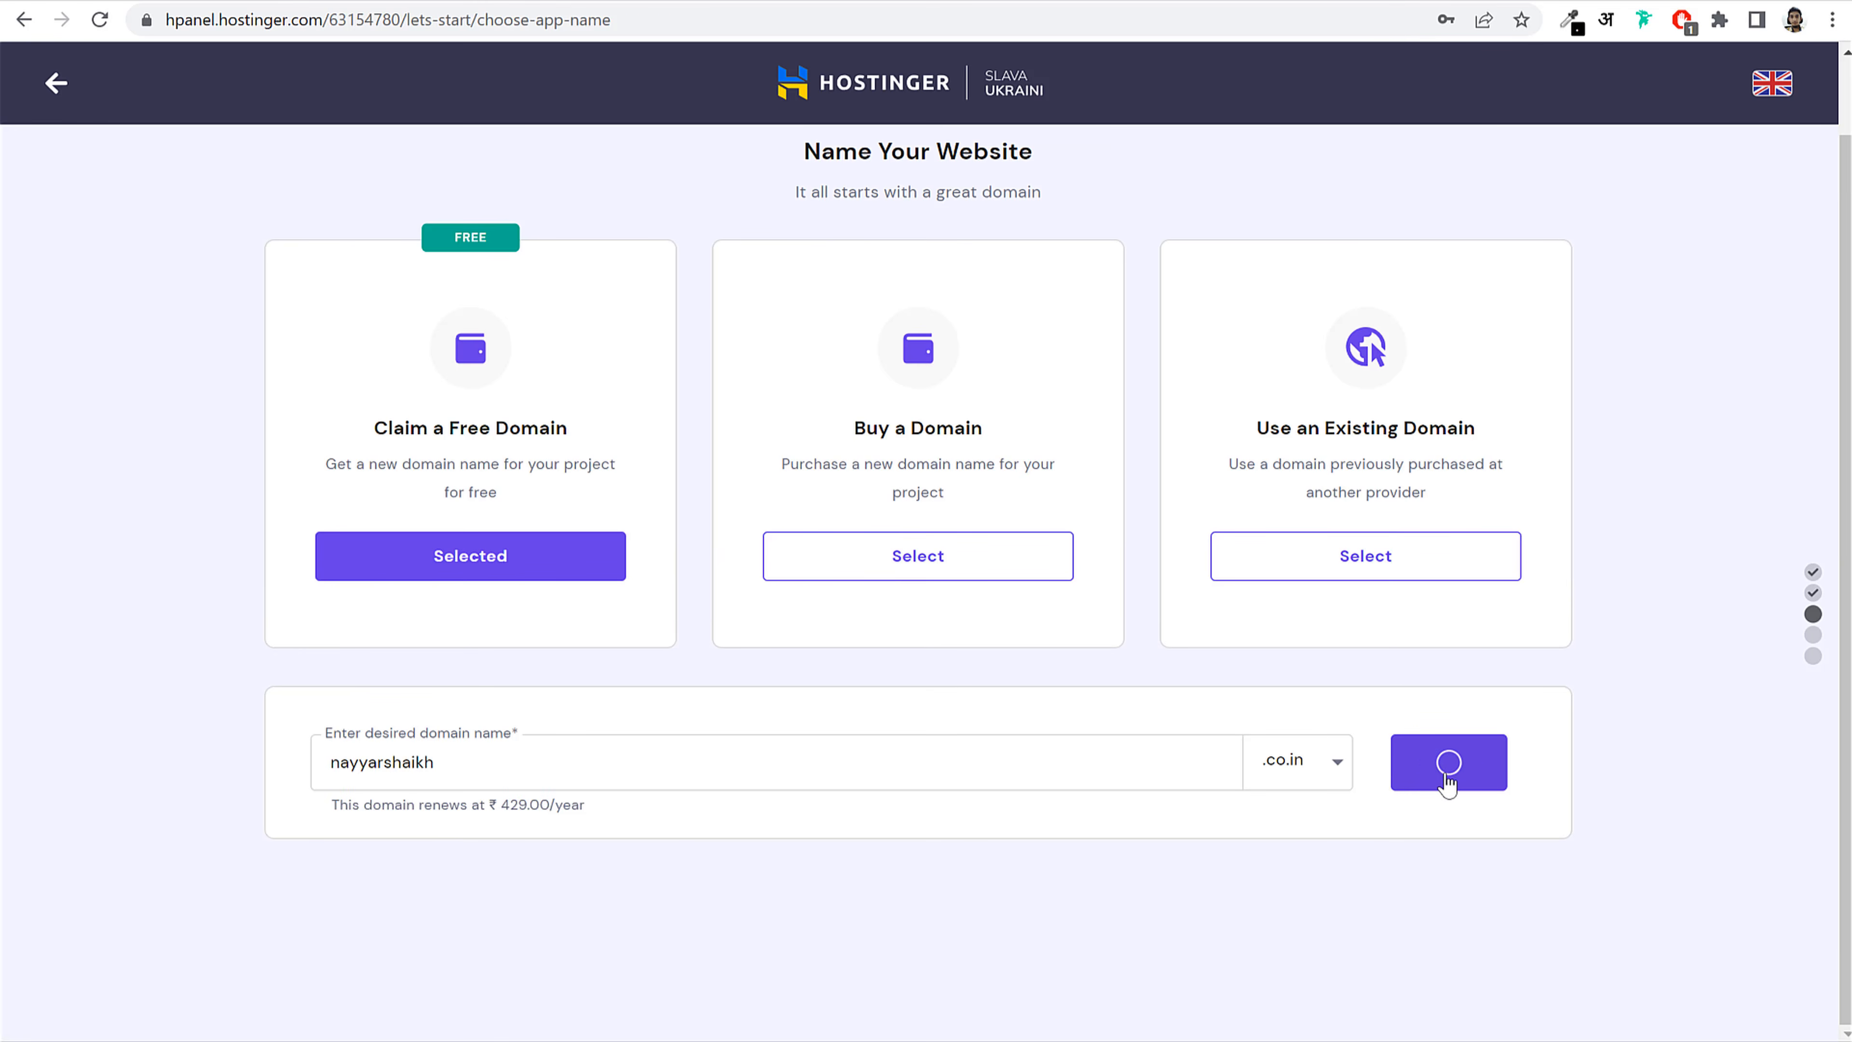
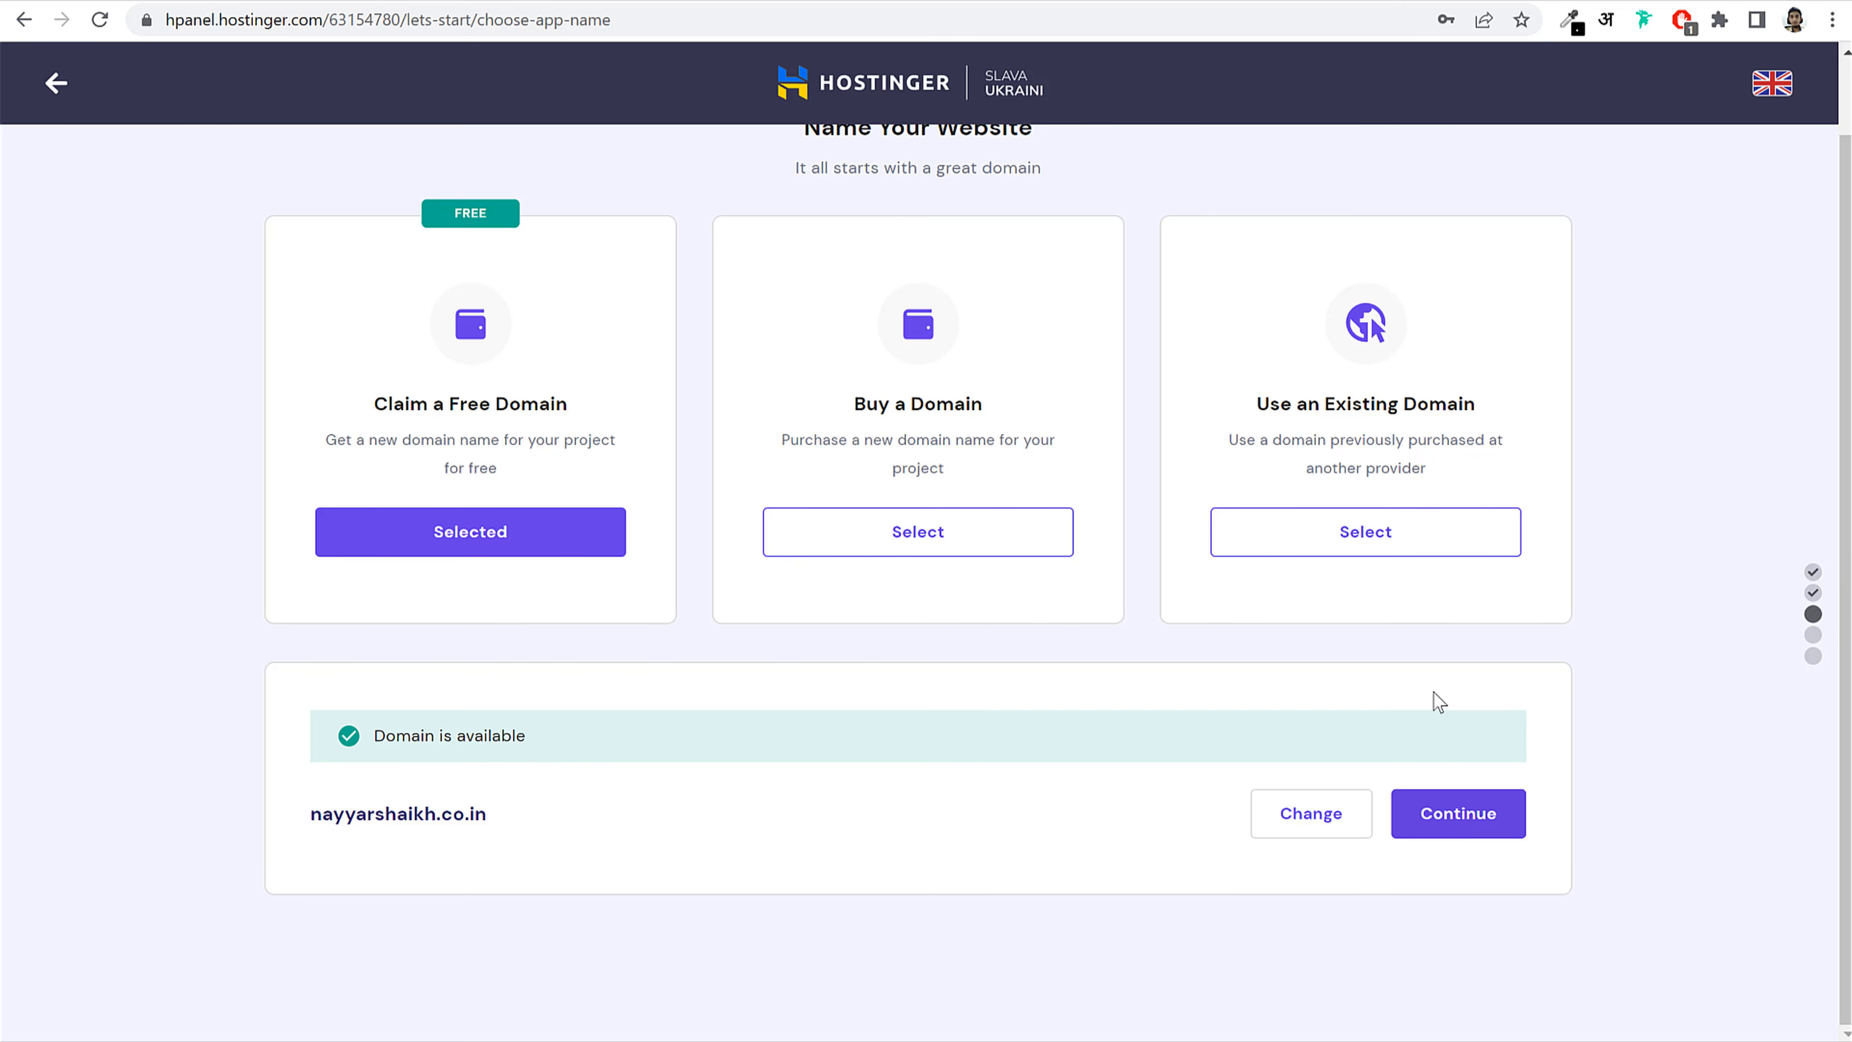
# Step: Use the existing domain blogdu.de and confirm hPanel finds it as an active domain
pyautogui.click(1342, 542)
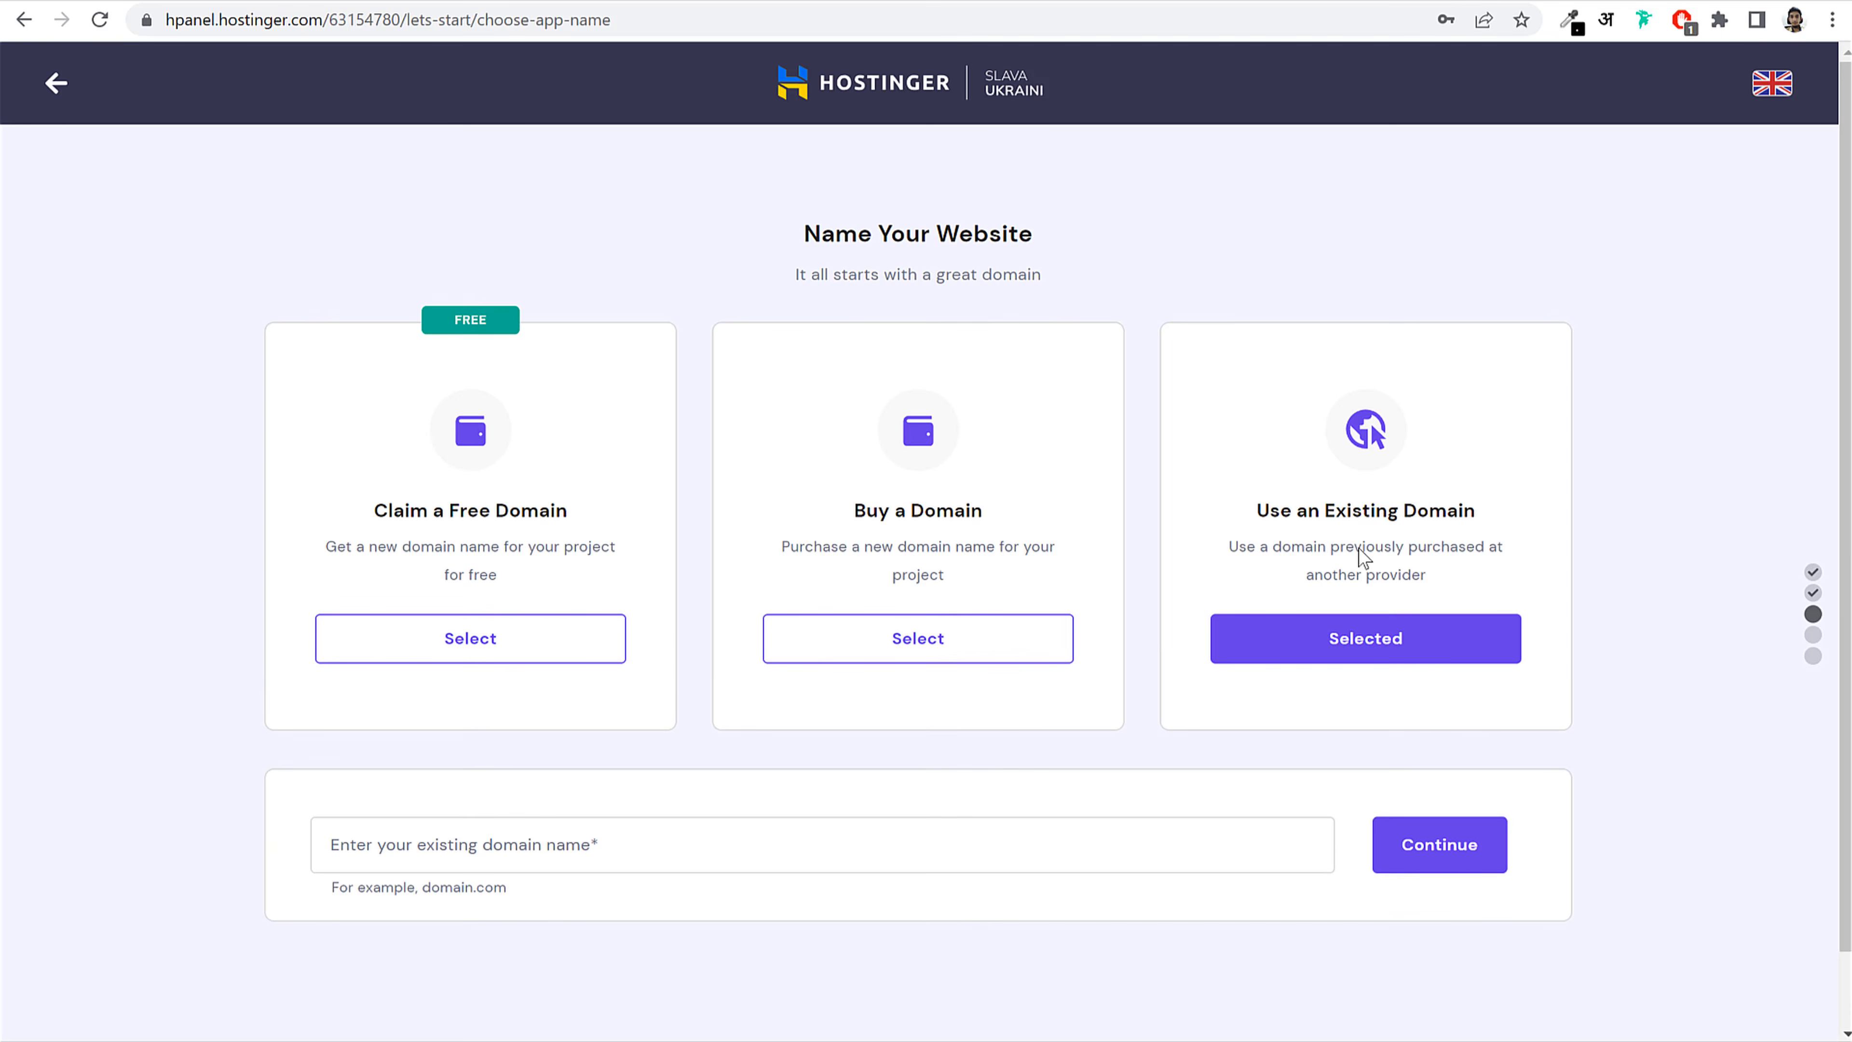
pyautogui.click(671, 830)
pyautogui.write('blog')
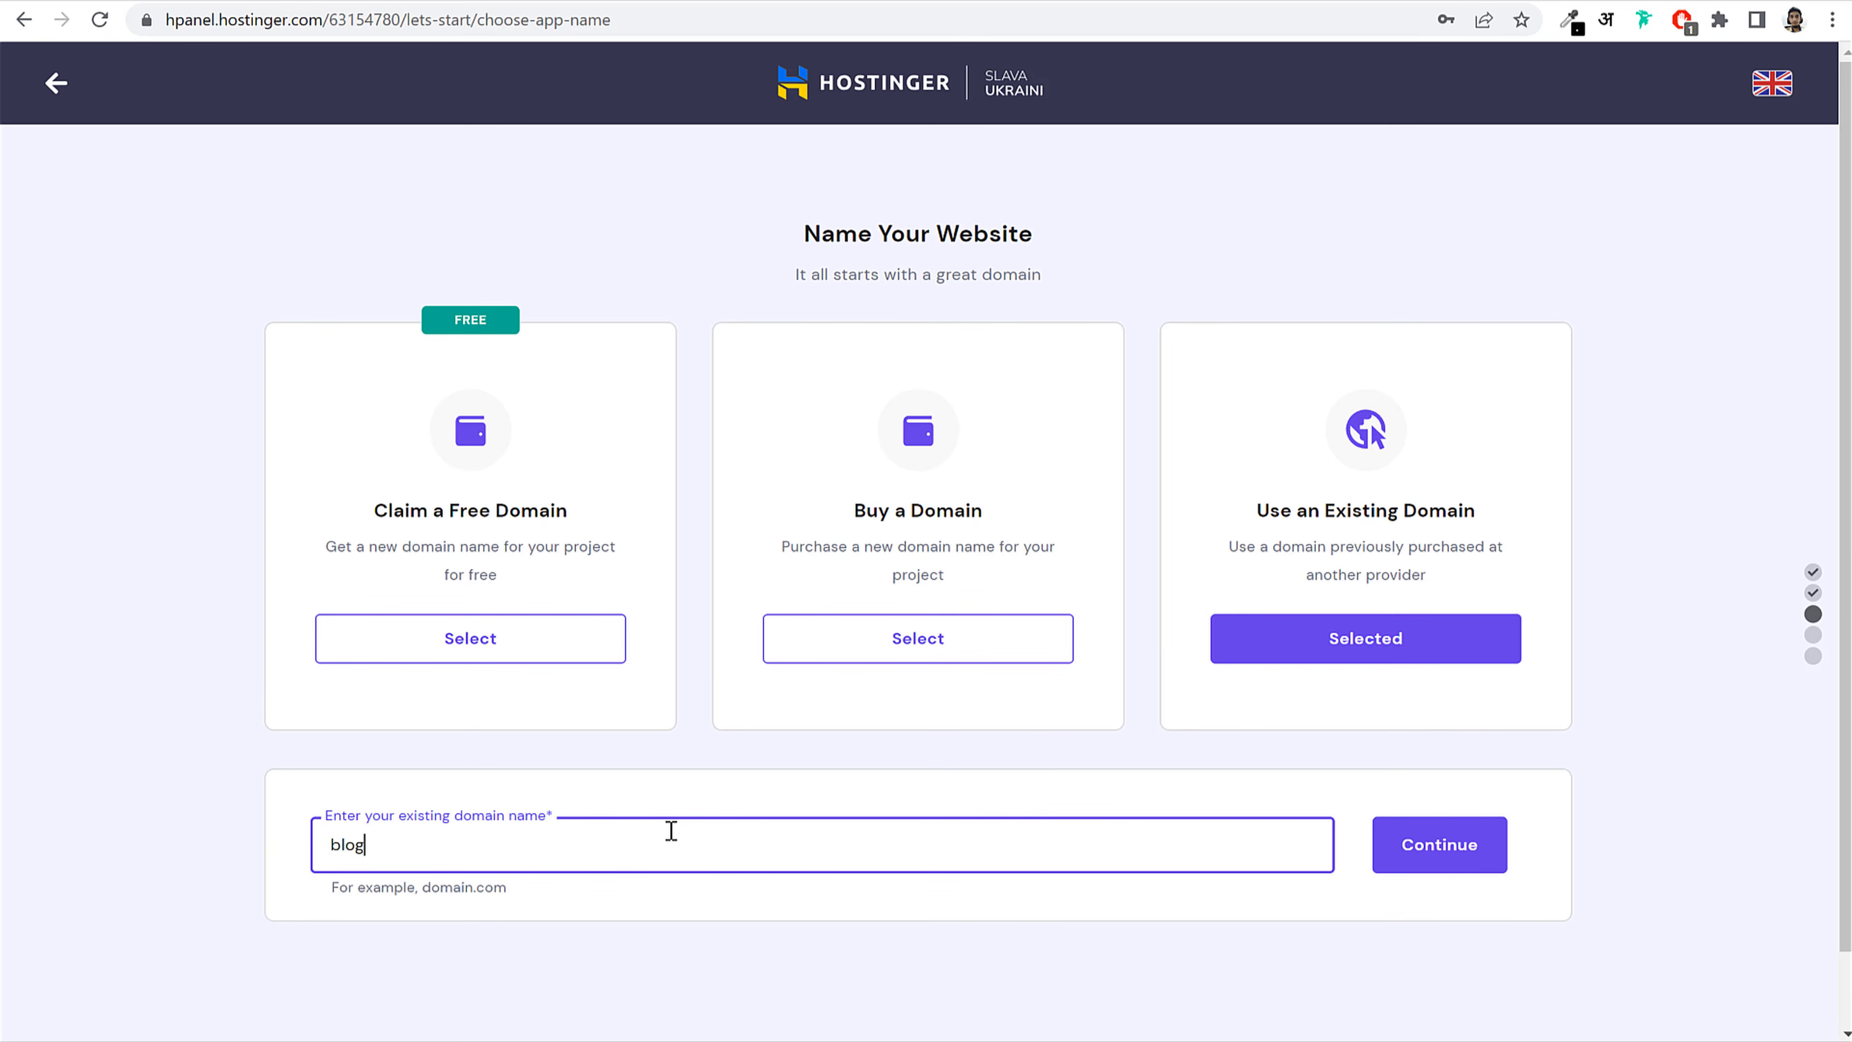
pyautogui.write('du.de')
pyautogui.click(1192, 910)
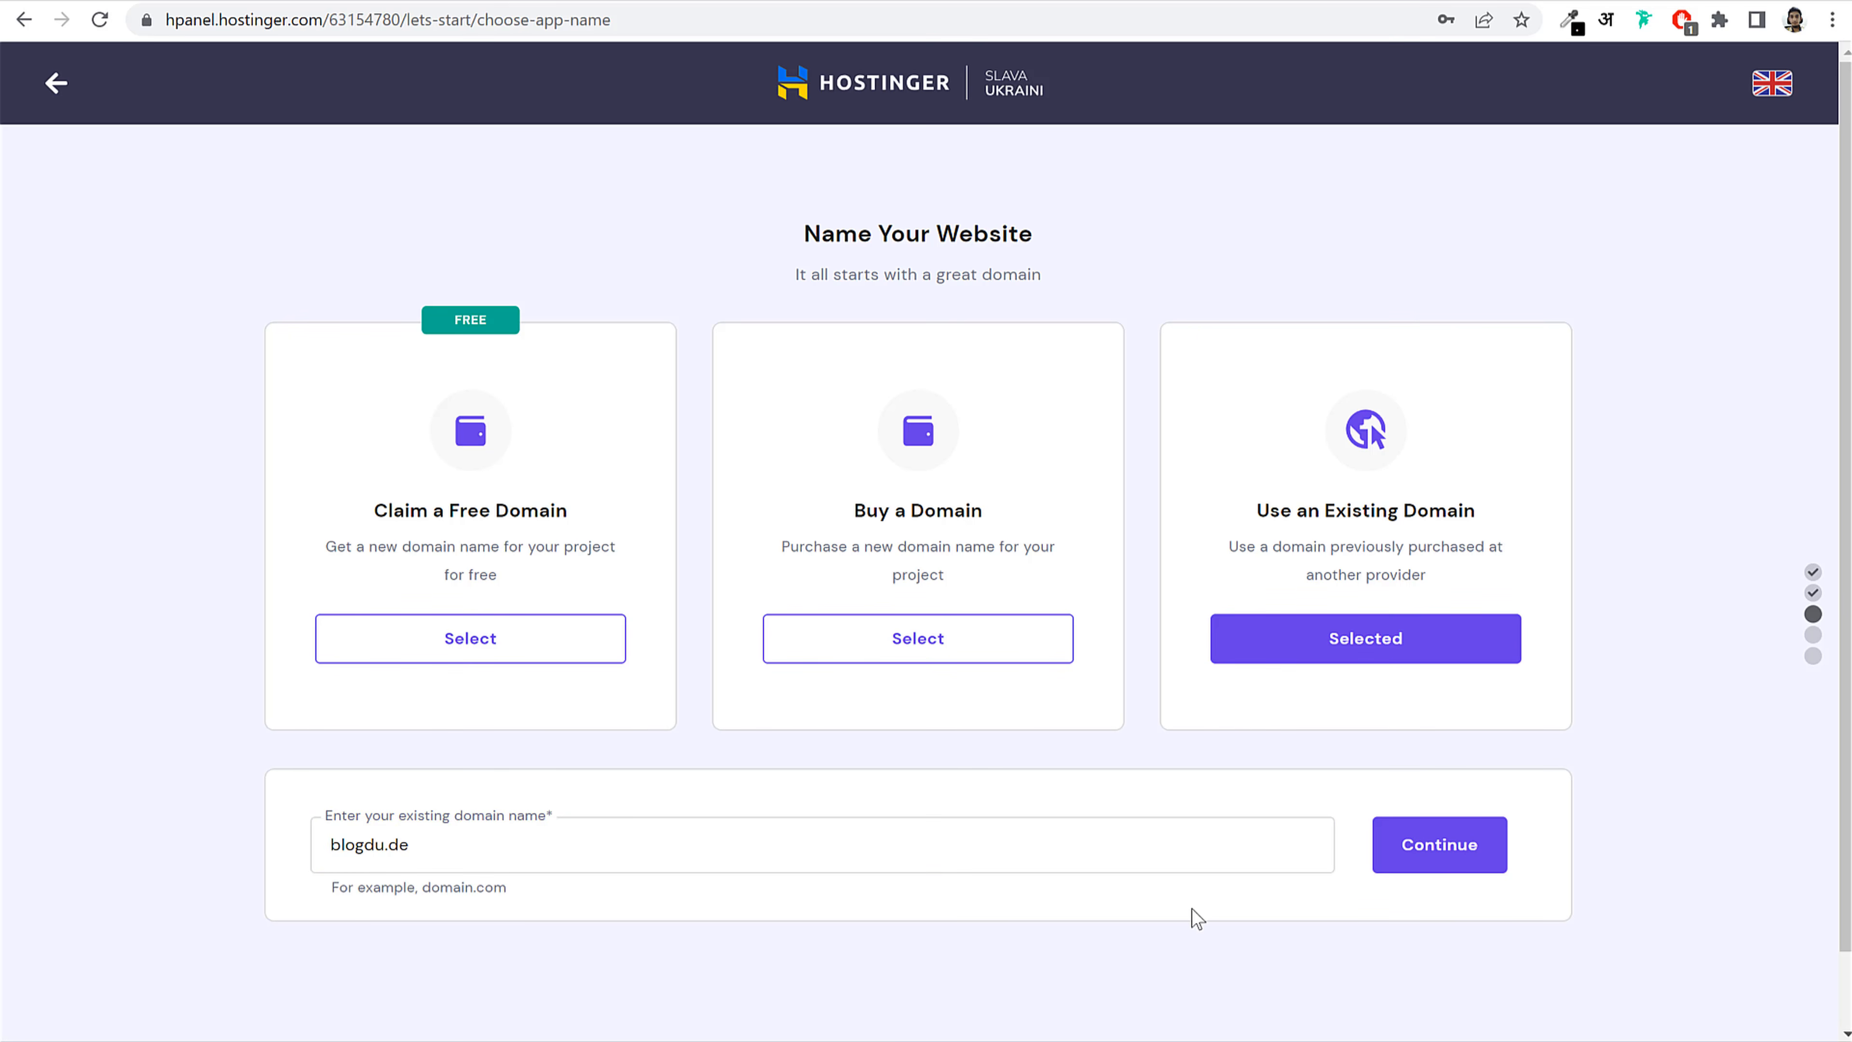
pyautogui.click(1431, 848)
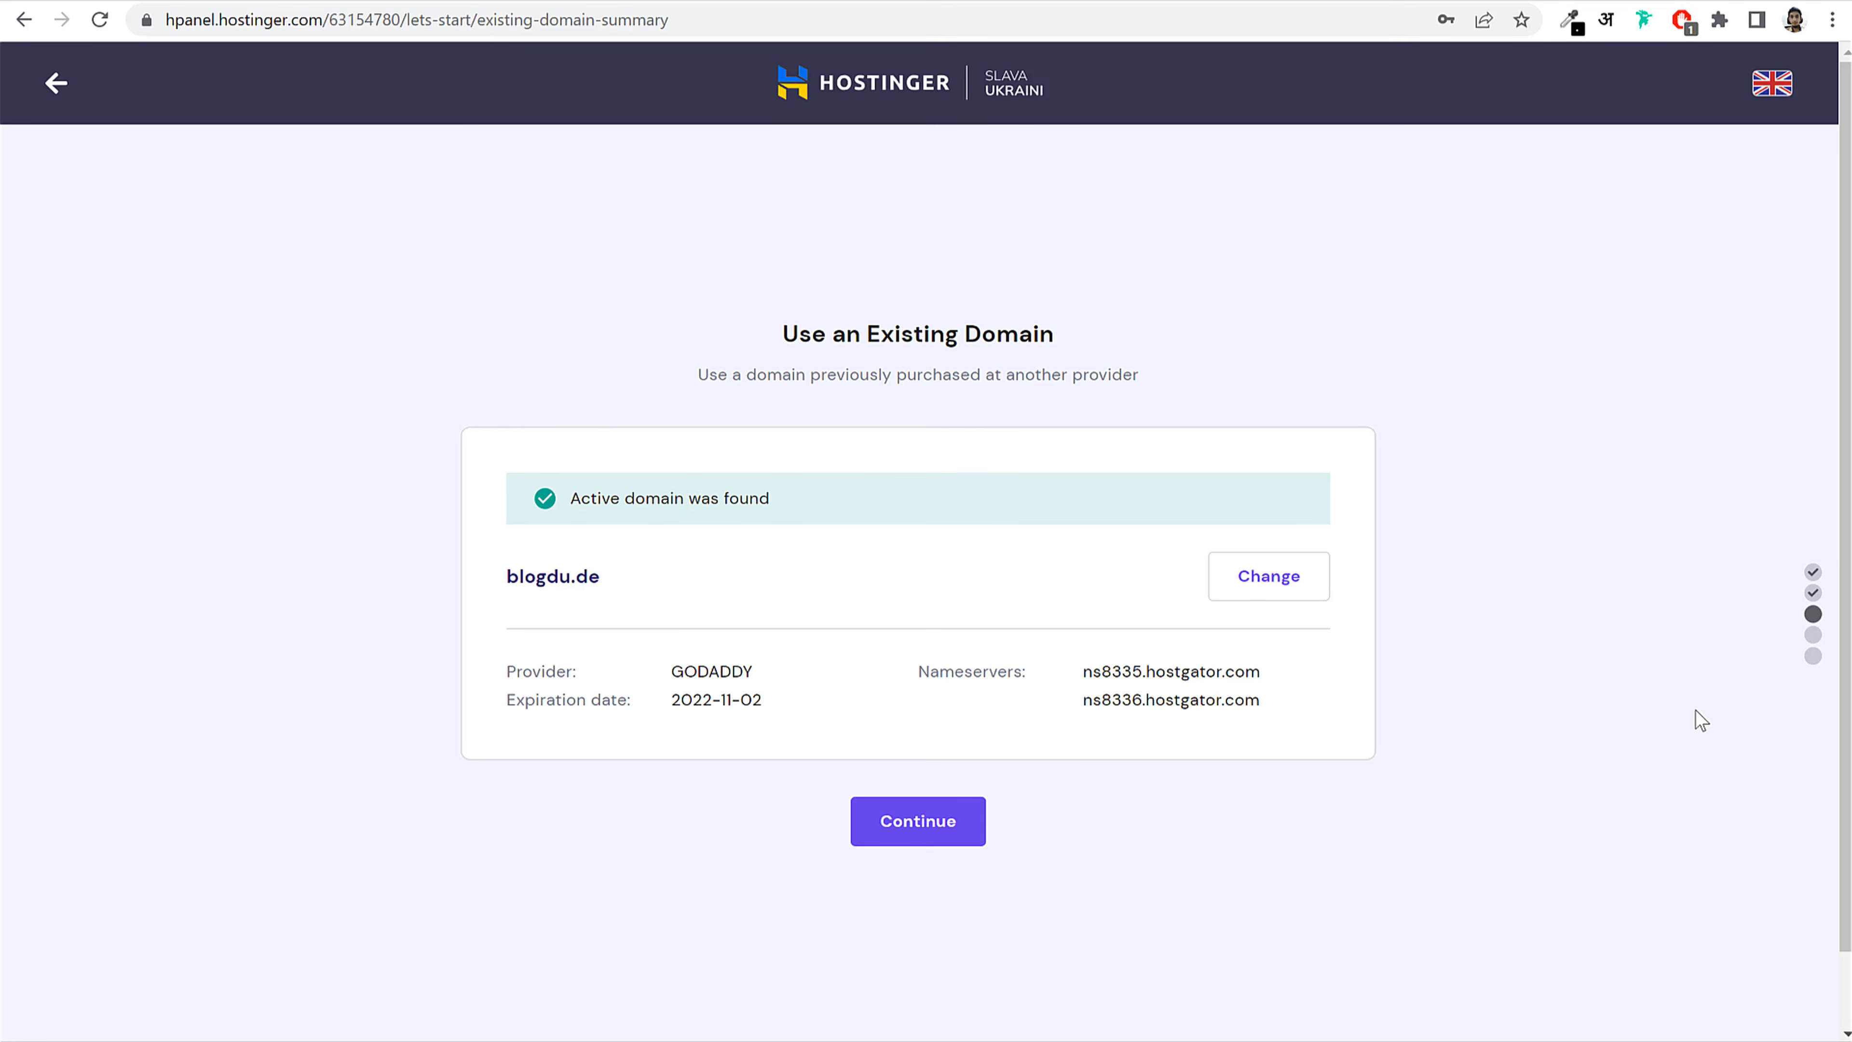
# Step: Keep Asia (India) as the server location and finish the WordPress website setup for blogdu.de
pyautogui.click(932, 837)
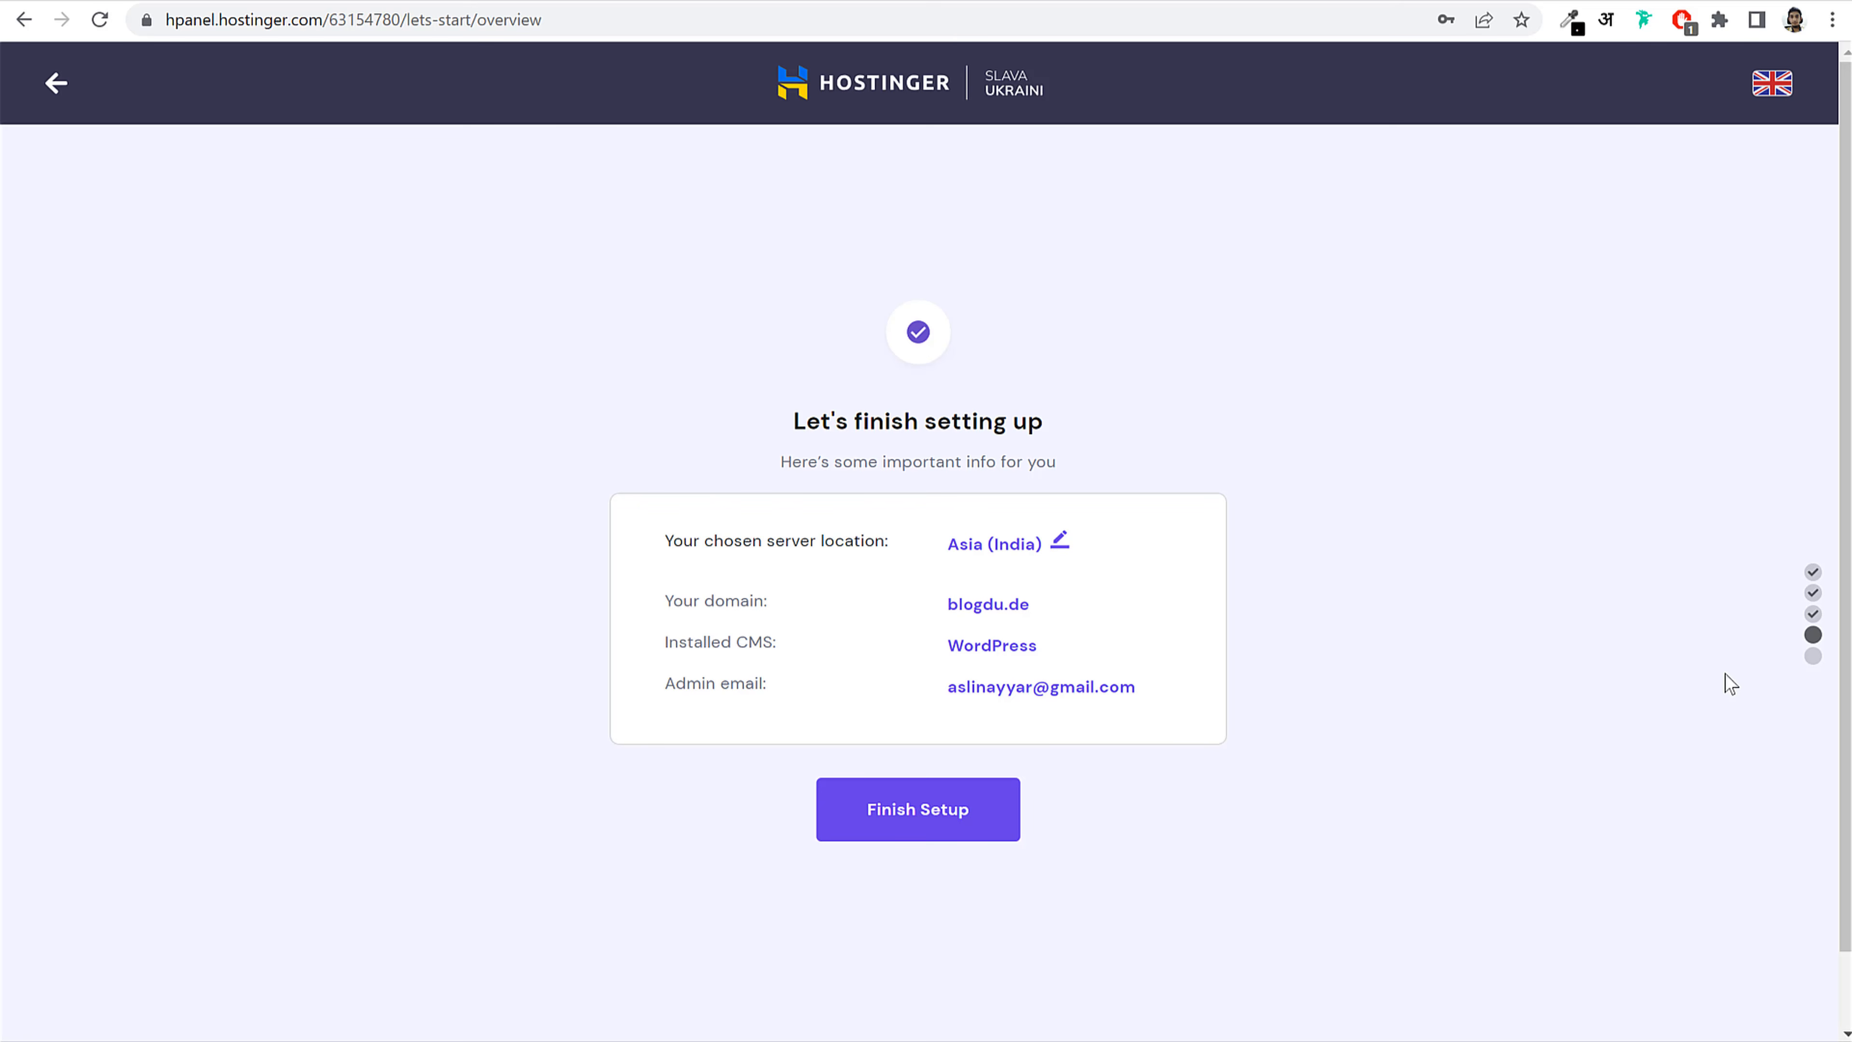
pyautogui.click(1061, 543)
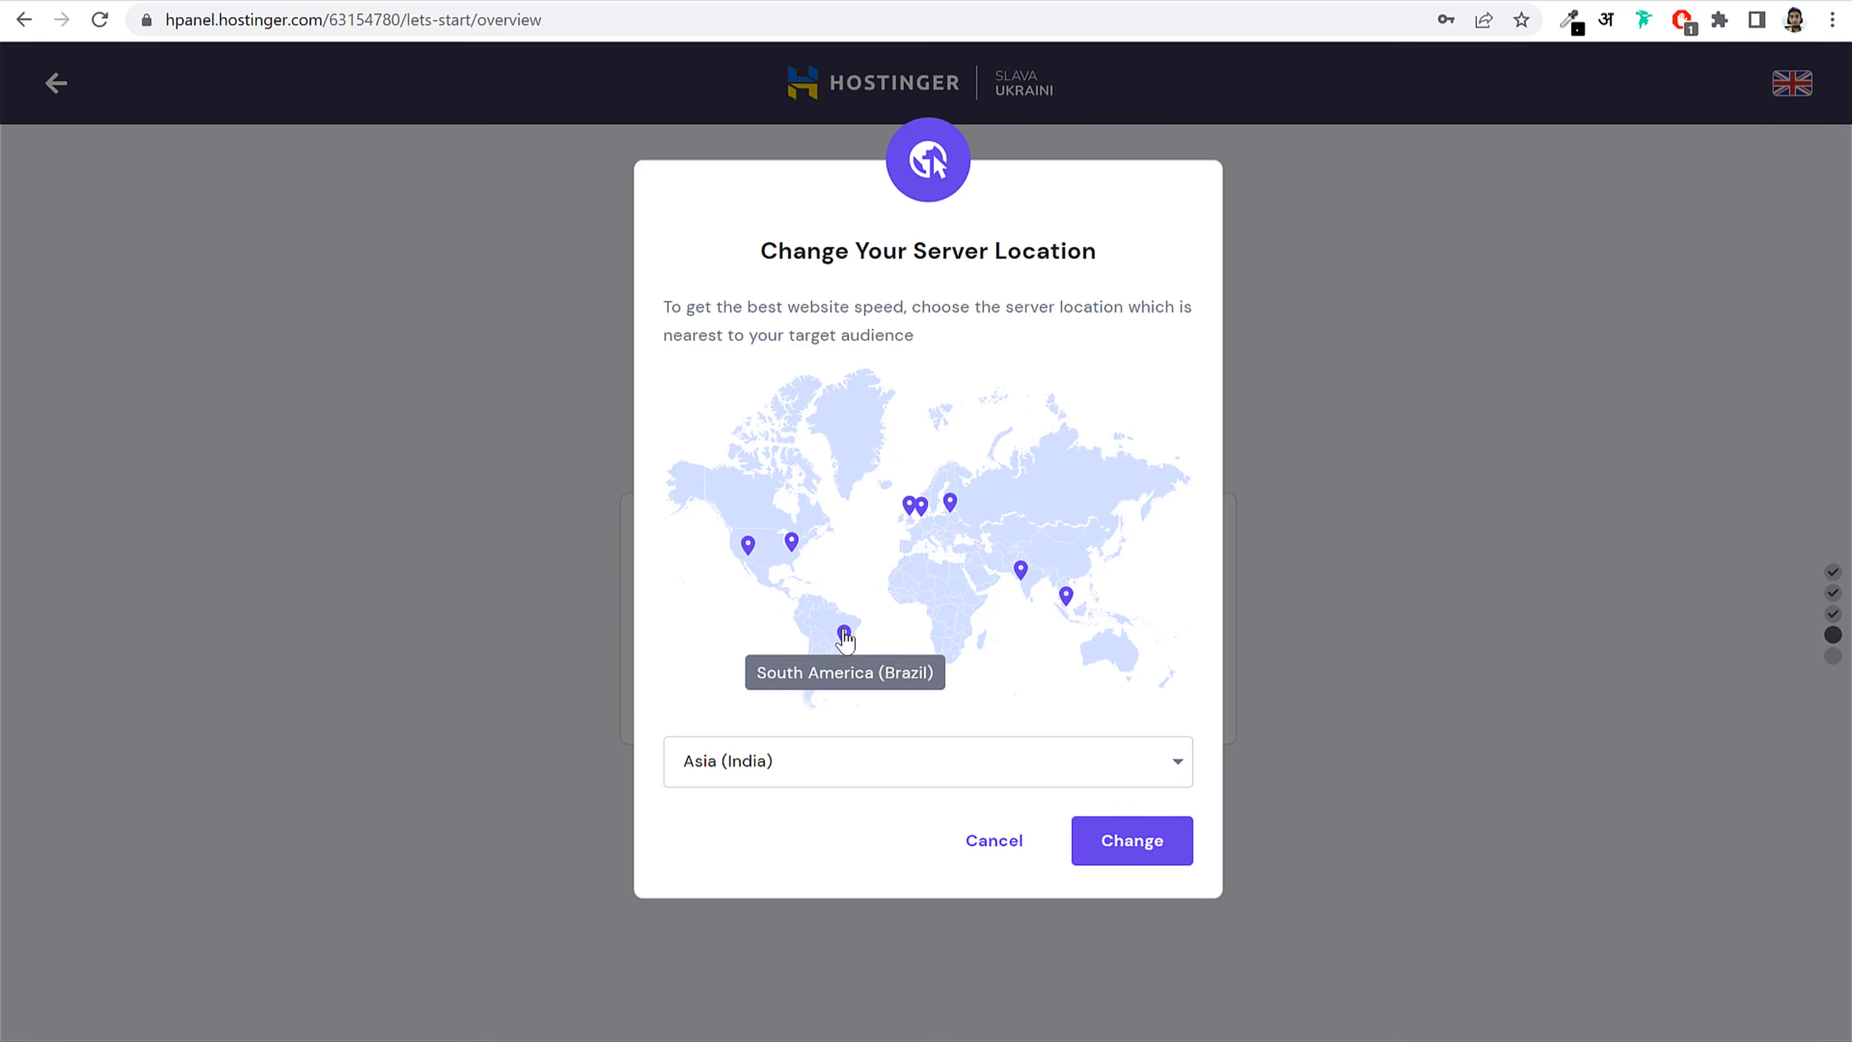
pyautogui.click(904, 770)
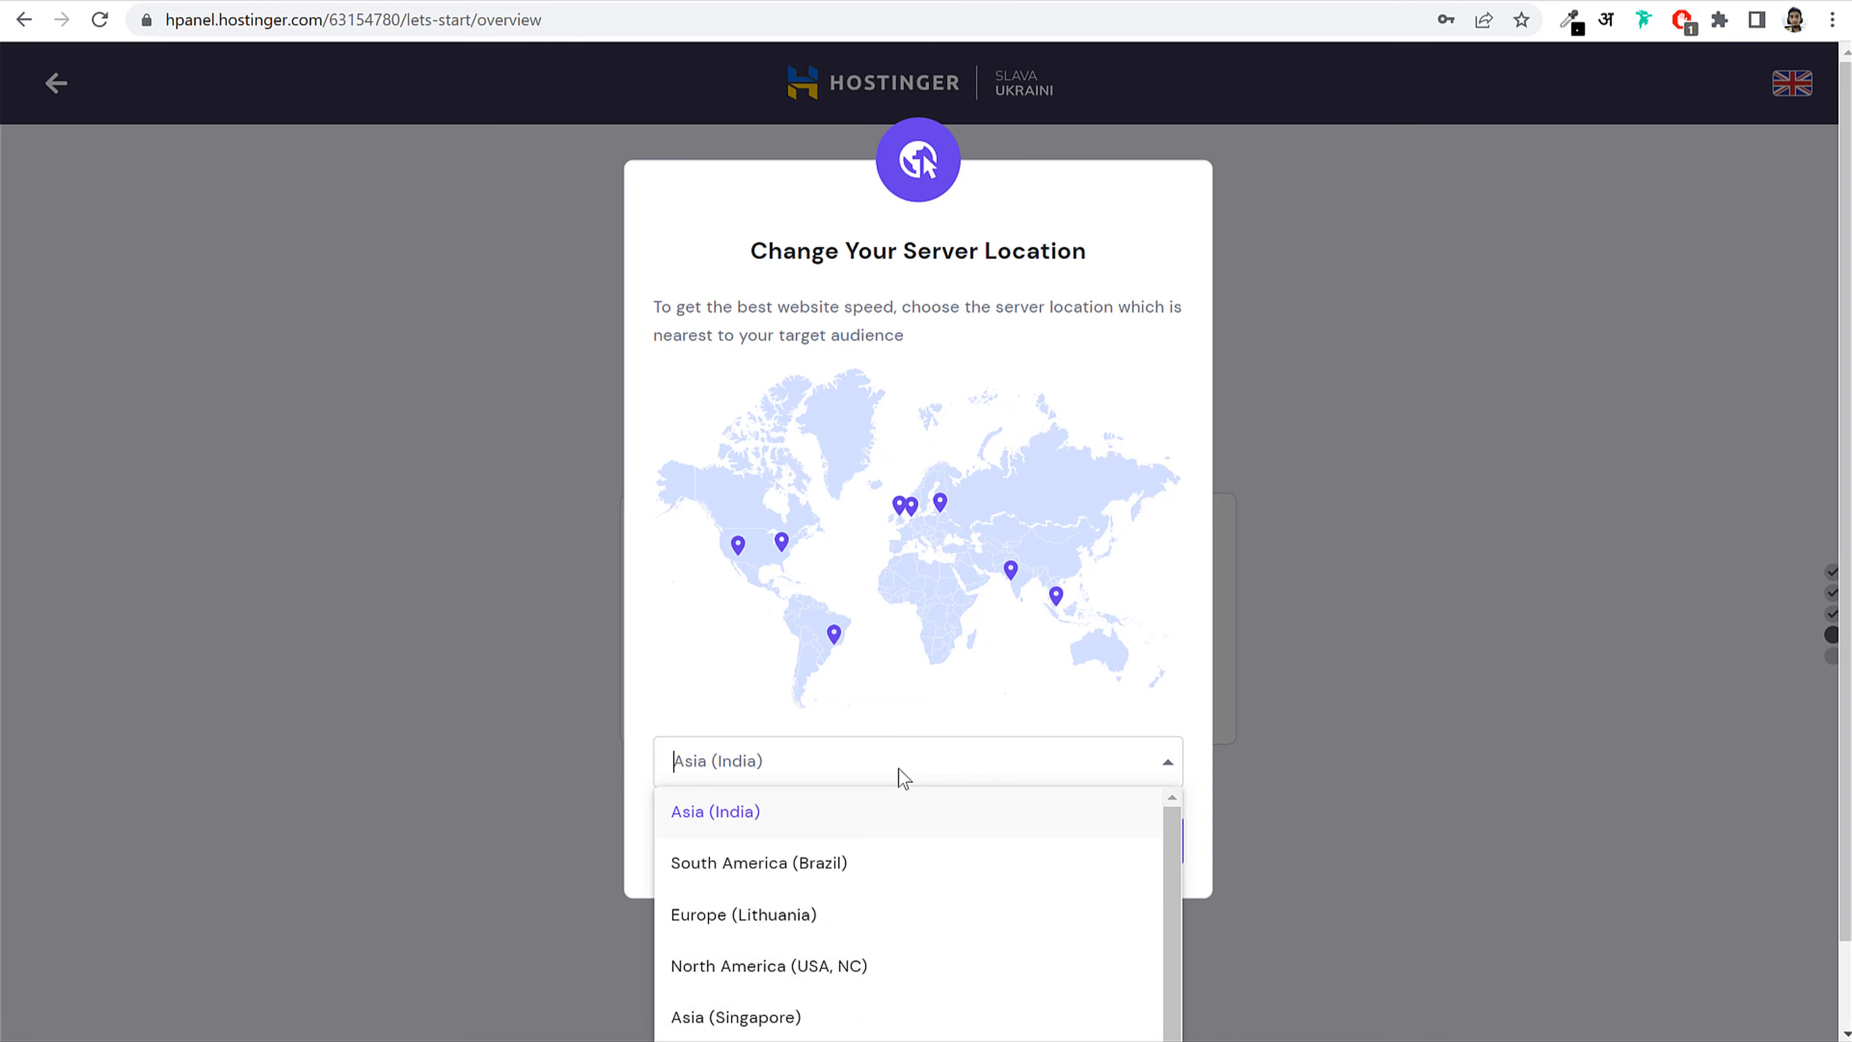
pyautogui.scroll(1, 847, 869)
pyautogui.click(814, 828)
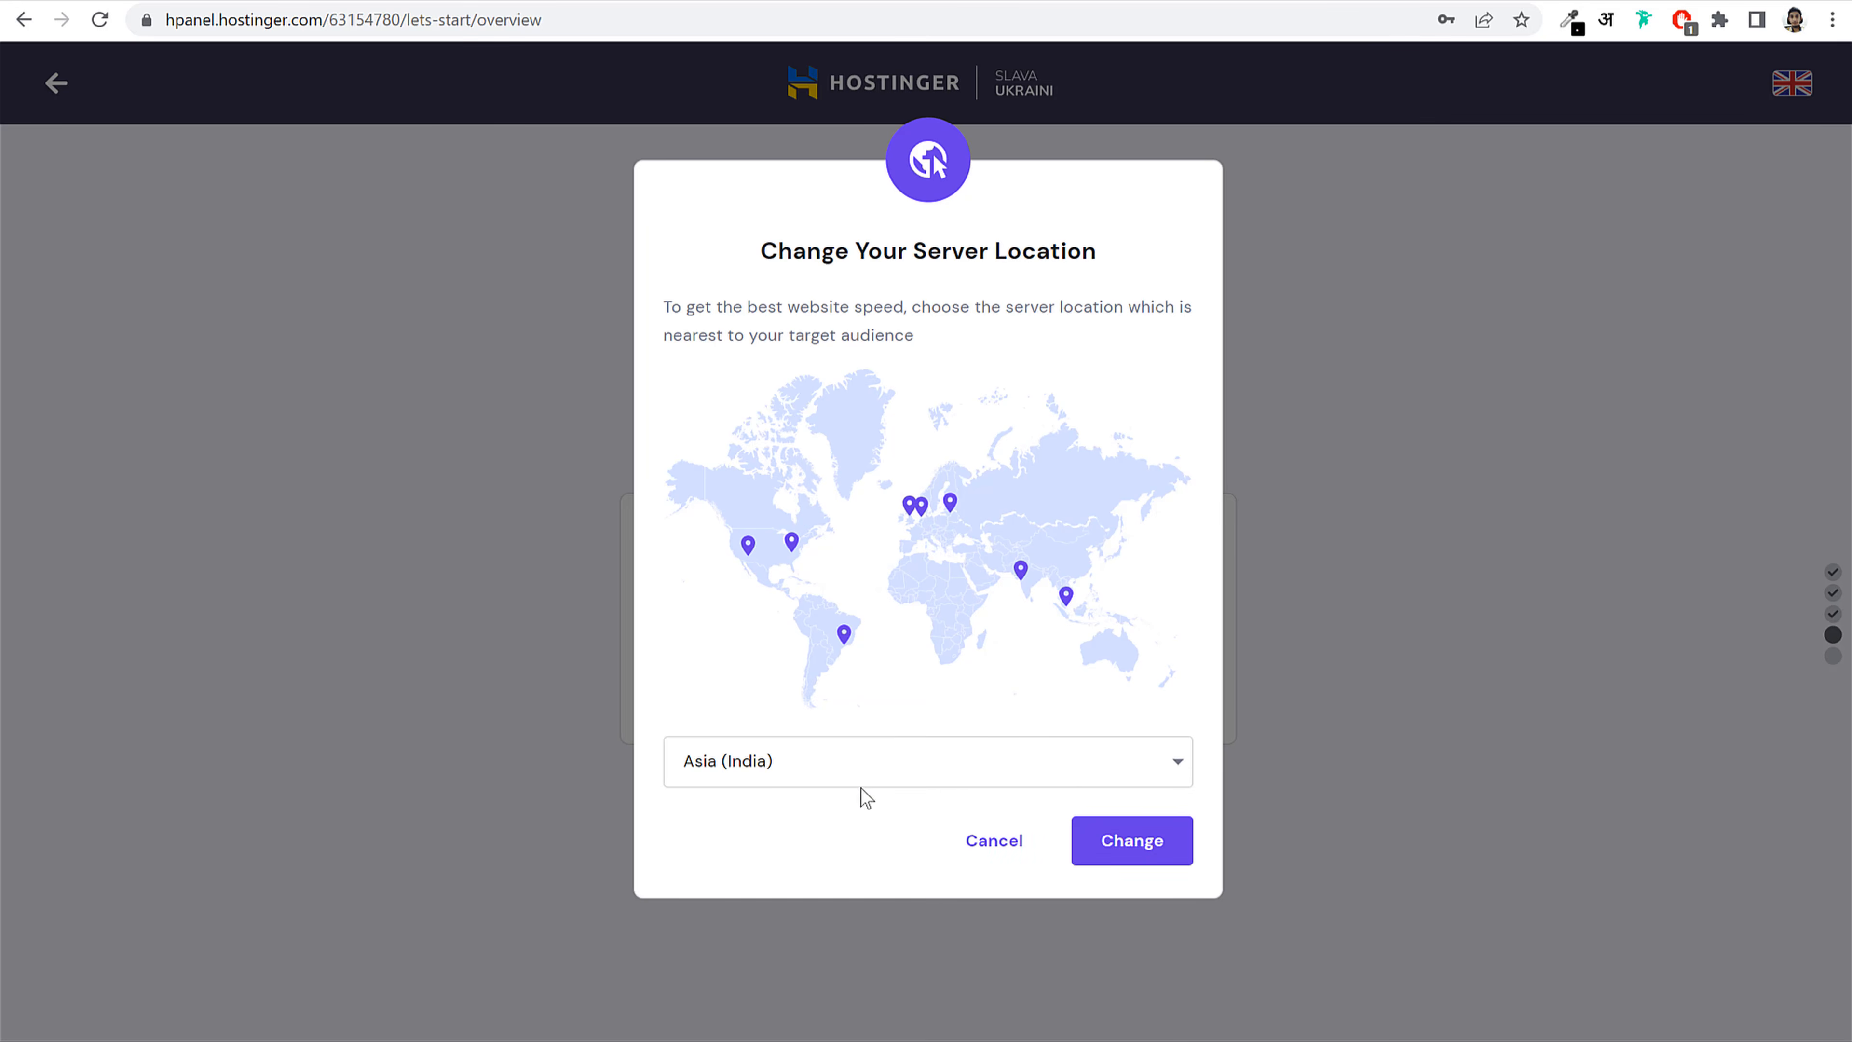
pyautogui.click(996, 855)
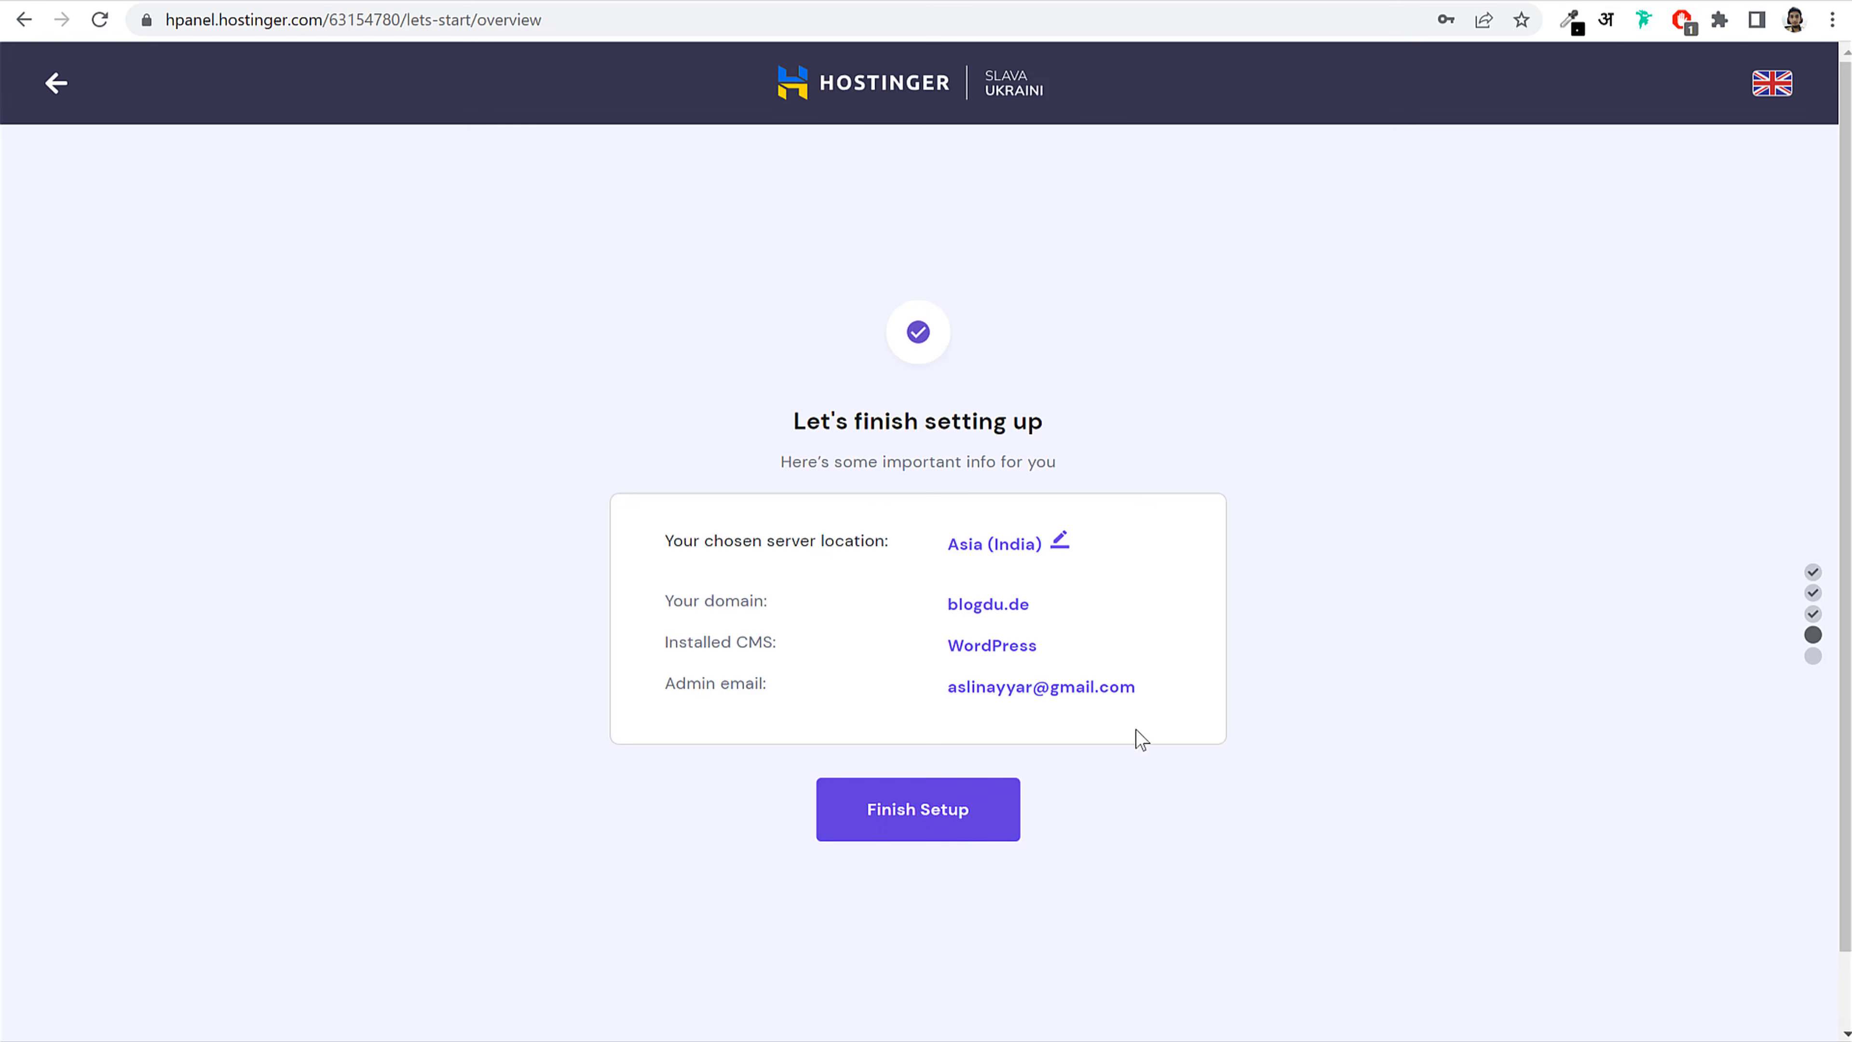
pyautogui.click(947, 817)
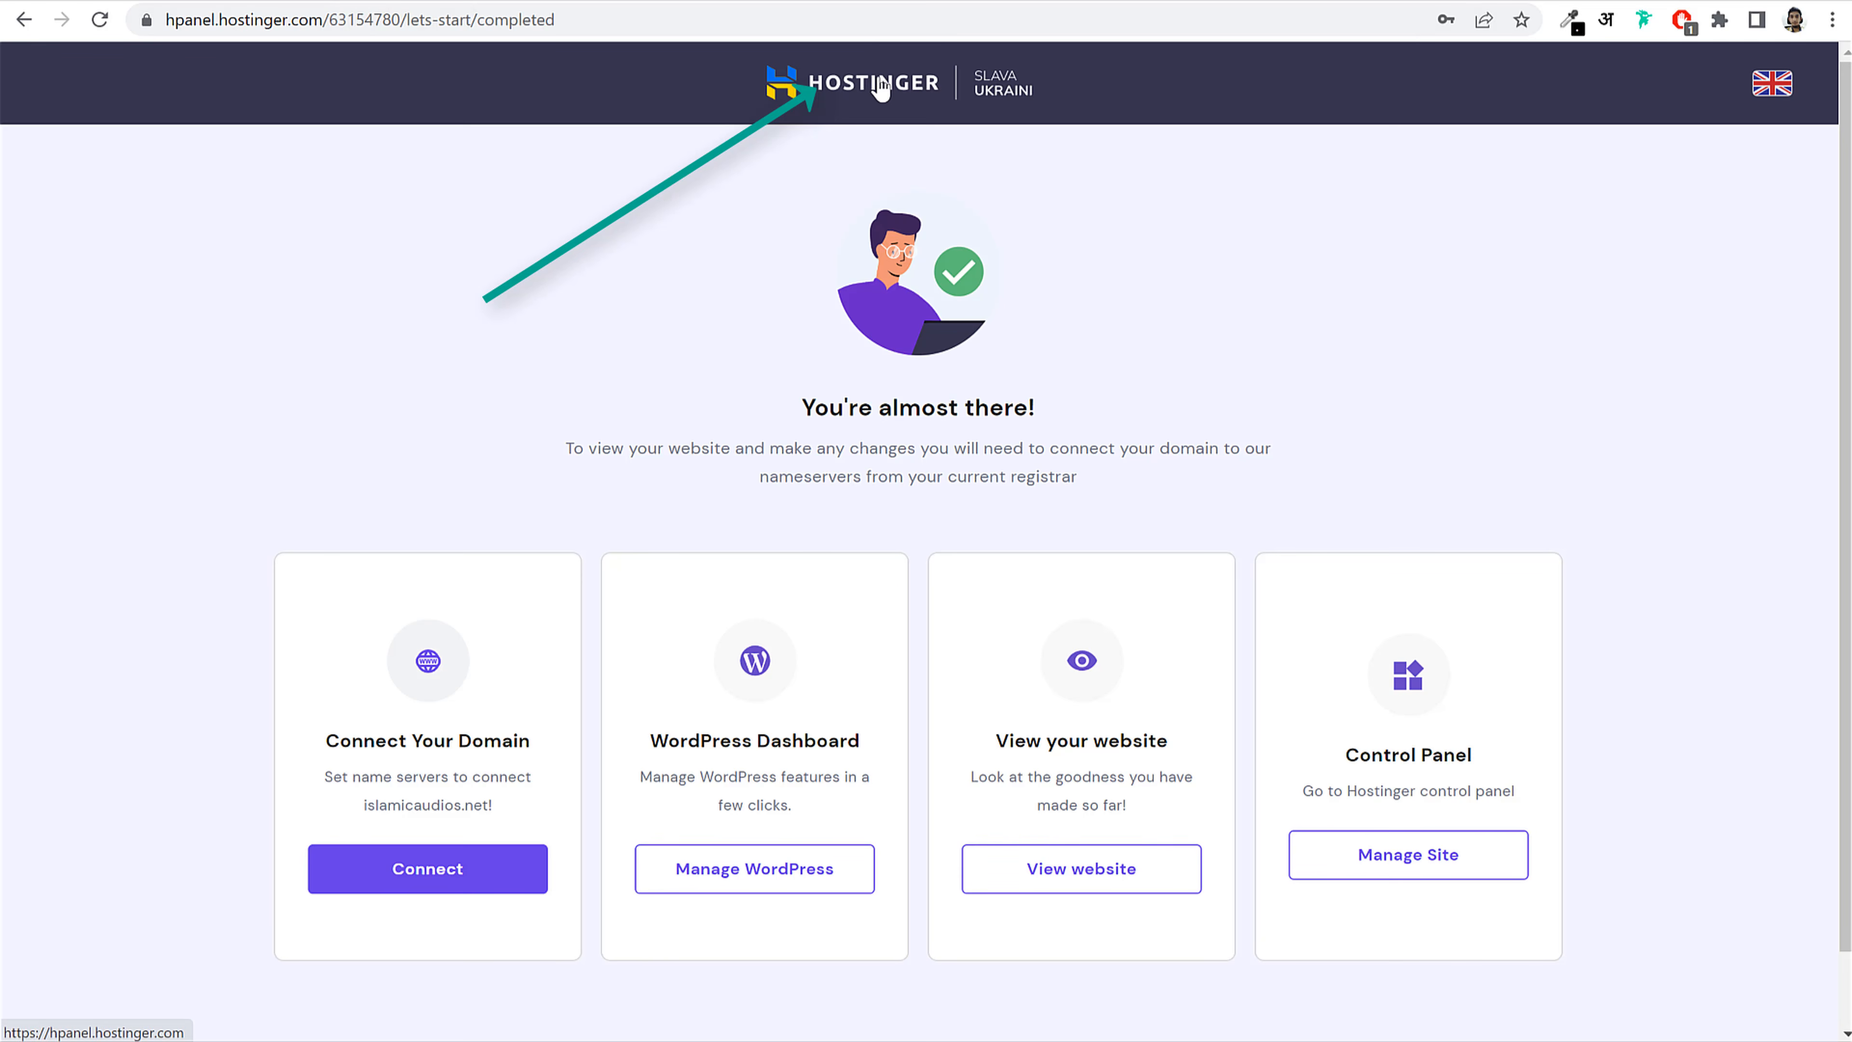
# Step: Return to the hPanel Home dashboard, leaving the browser address unchanged
pyautogui.click(873, 91)
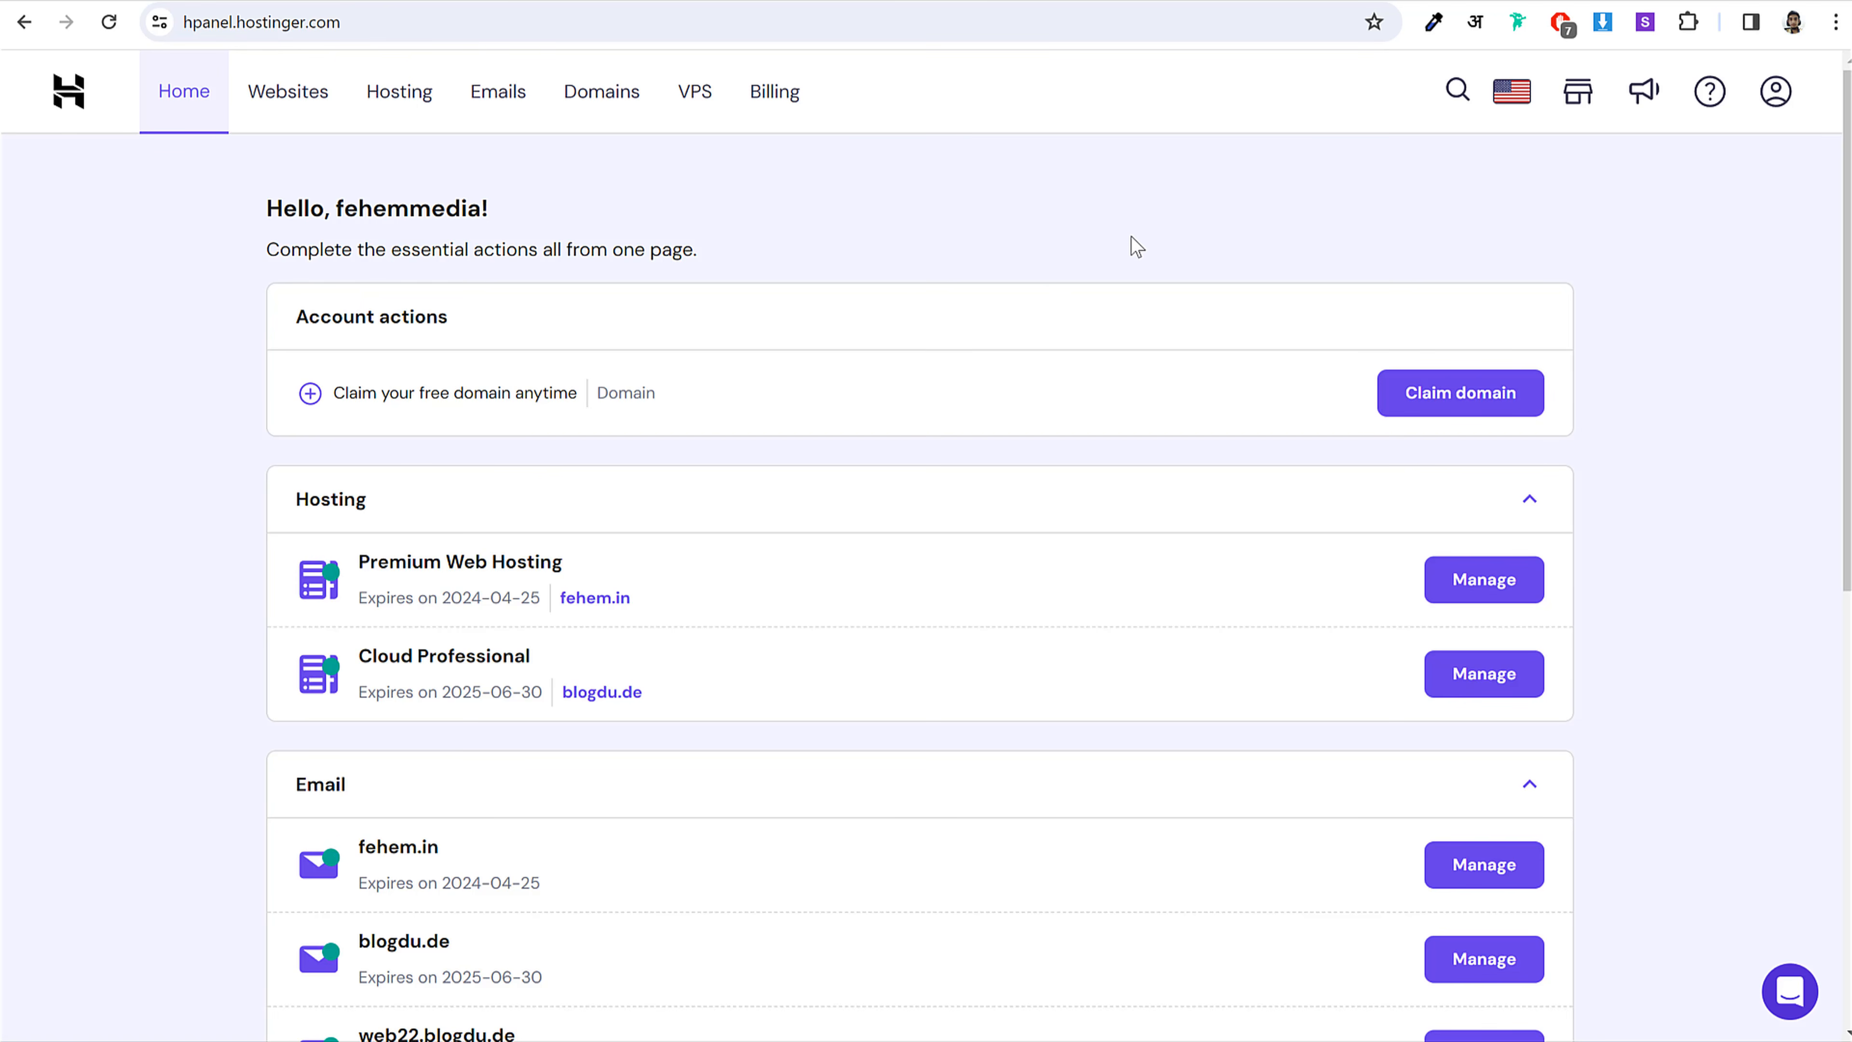
pyautogui.click(230, 23)
pyautogui.click(231, 23)
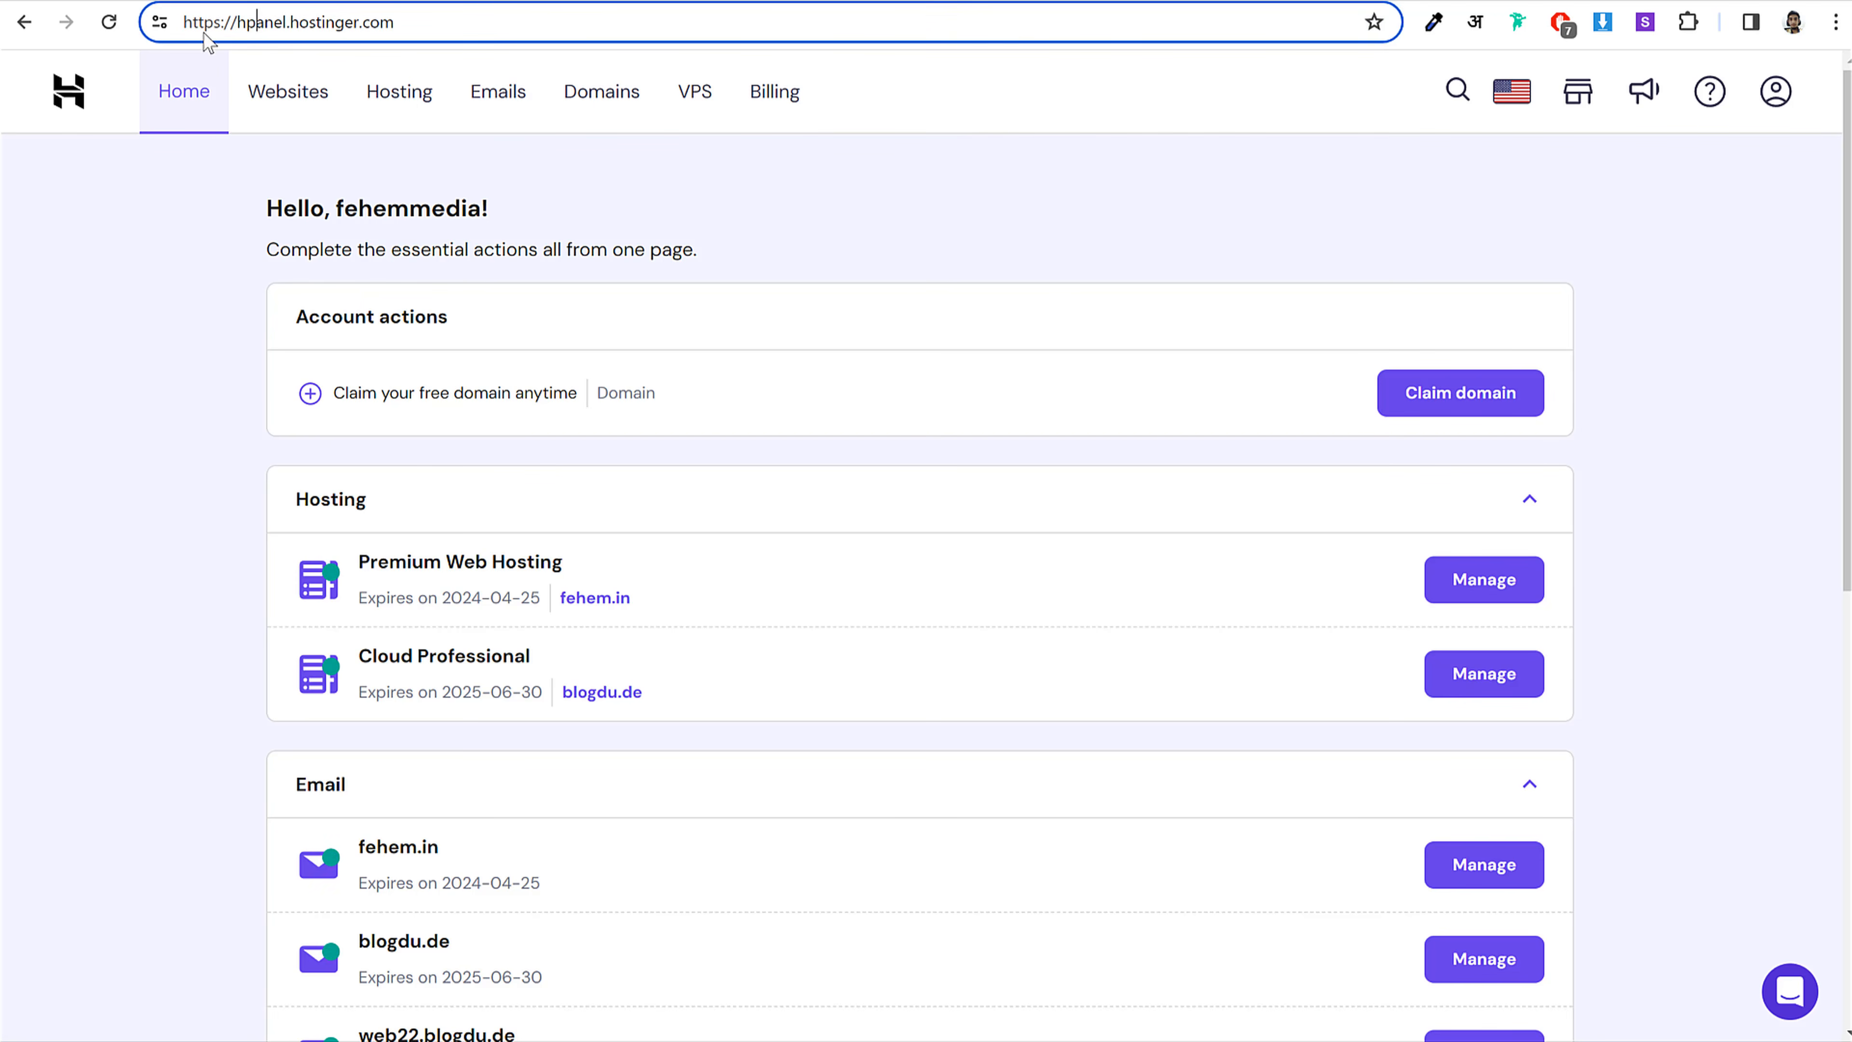
pyautogui.moveTo(235, 26); pyautogui.dragTo(498, 28)
pyautogui.click(498, 27)
pyautogui.click(567, 145)
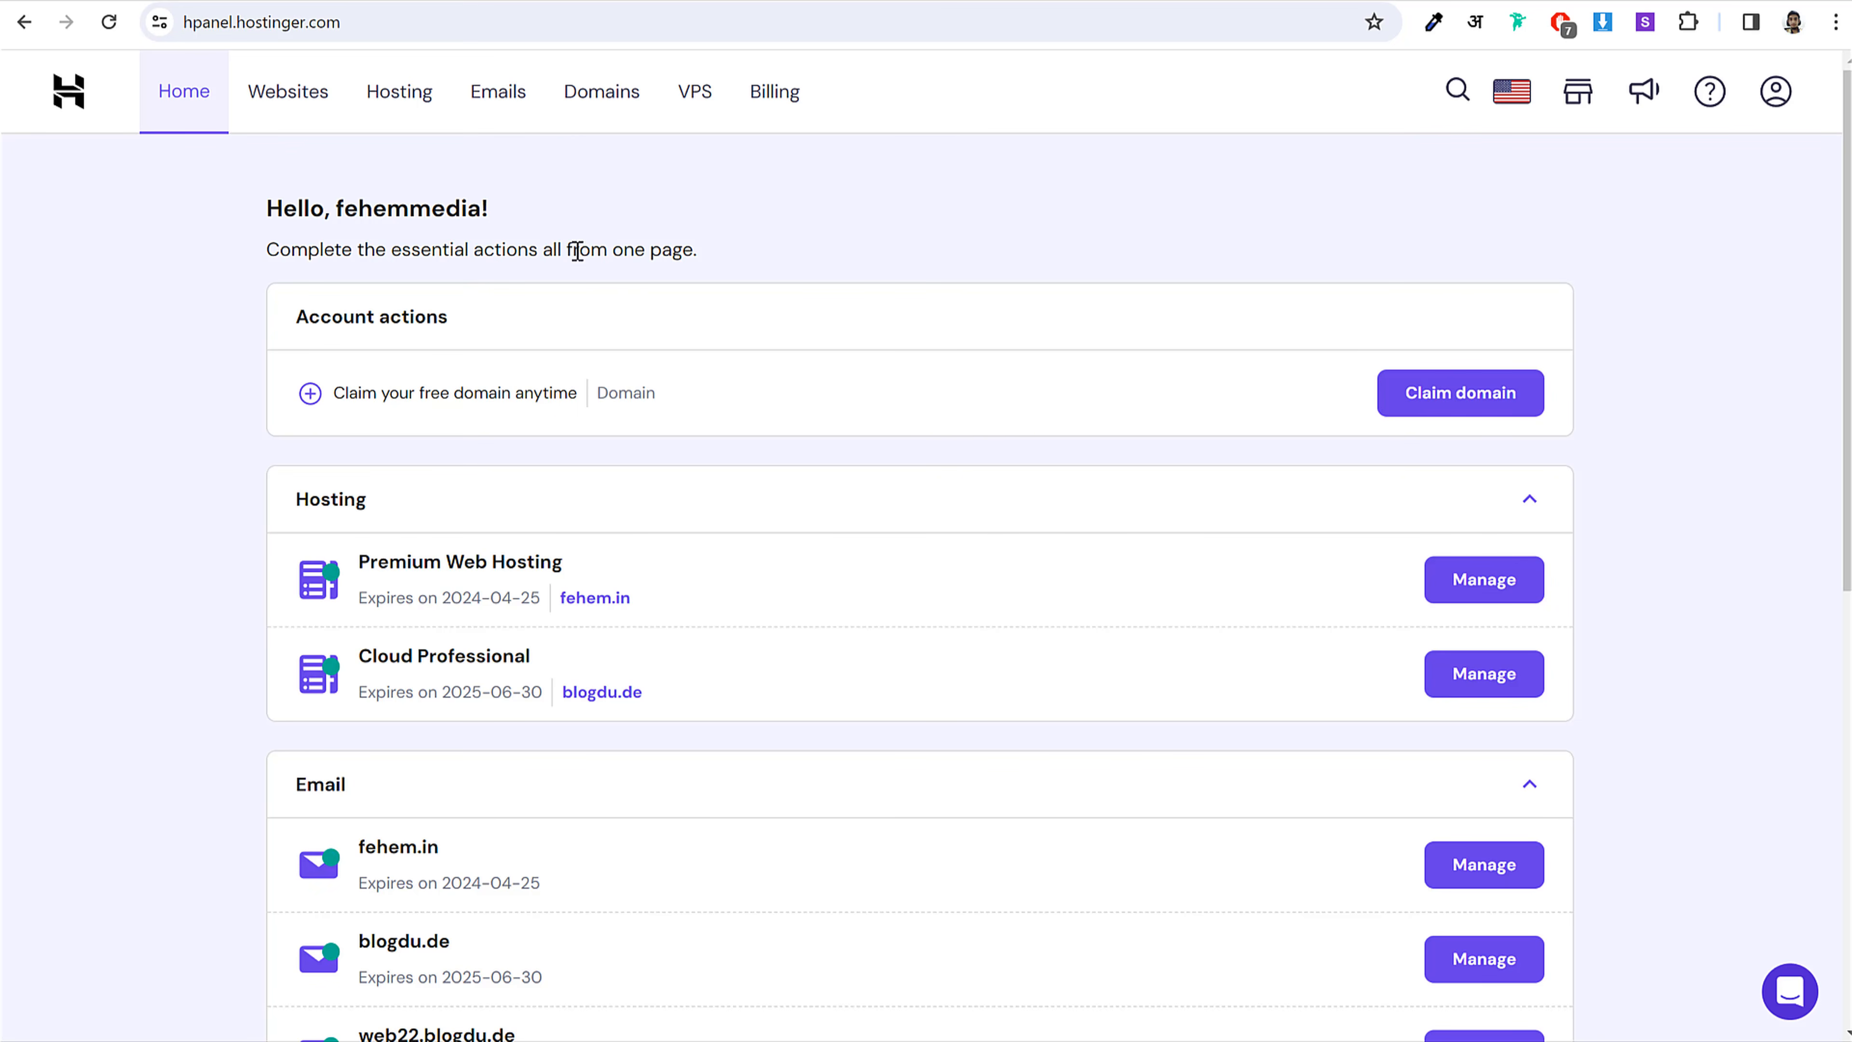
# Step: Bring up the Websites list and scroll through the hosted sites
pyautogui.click(323, 107)
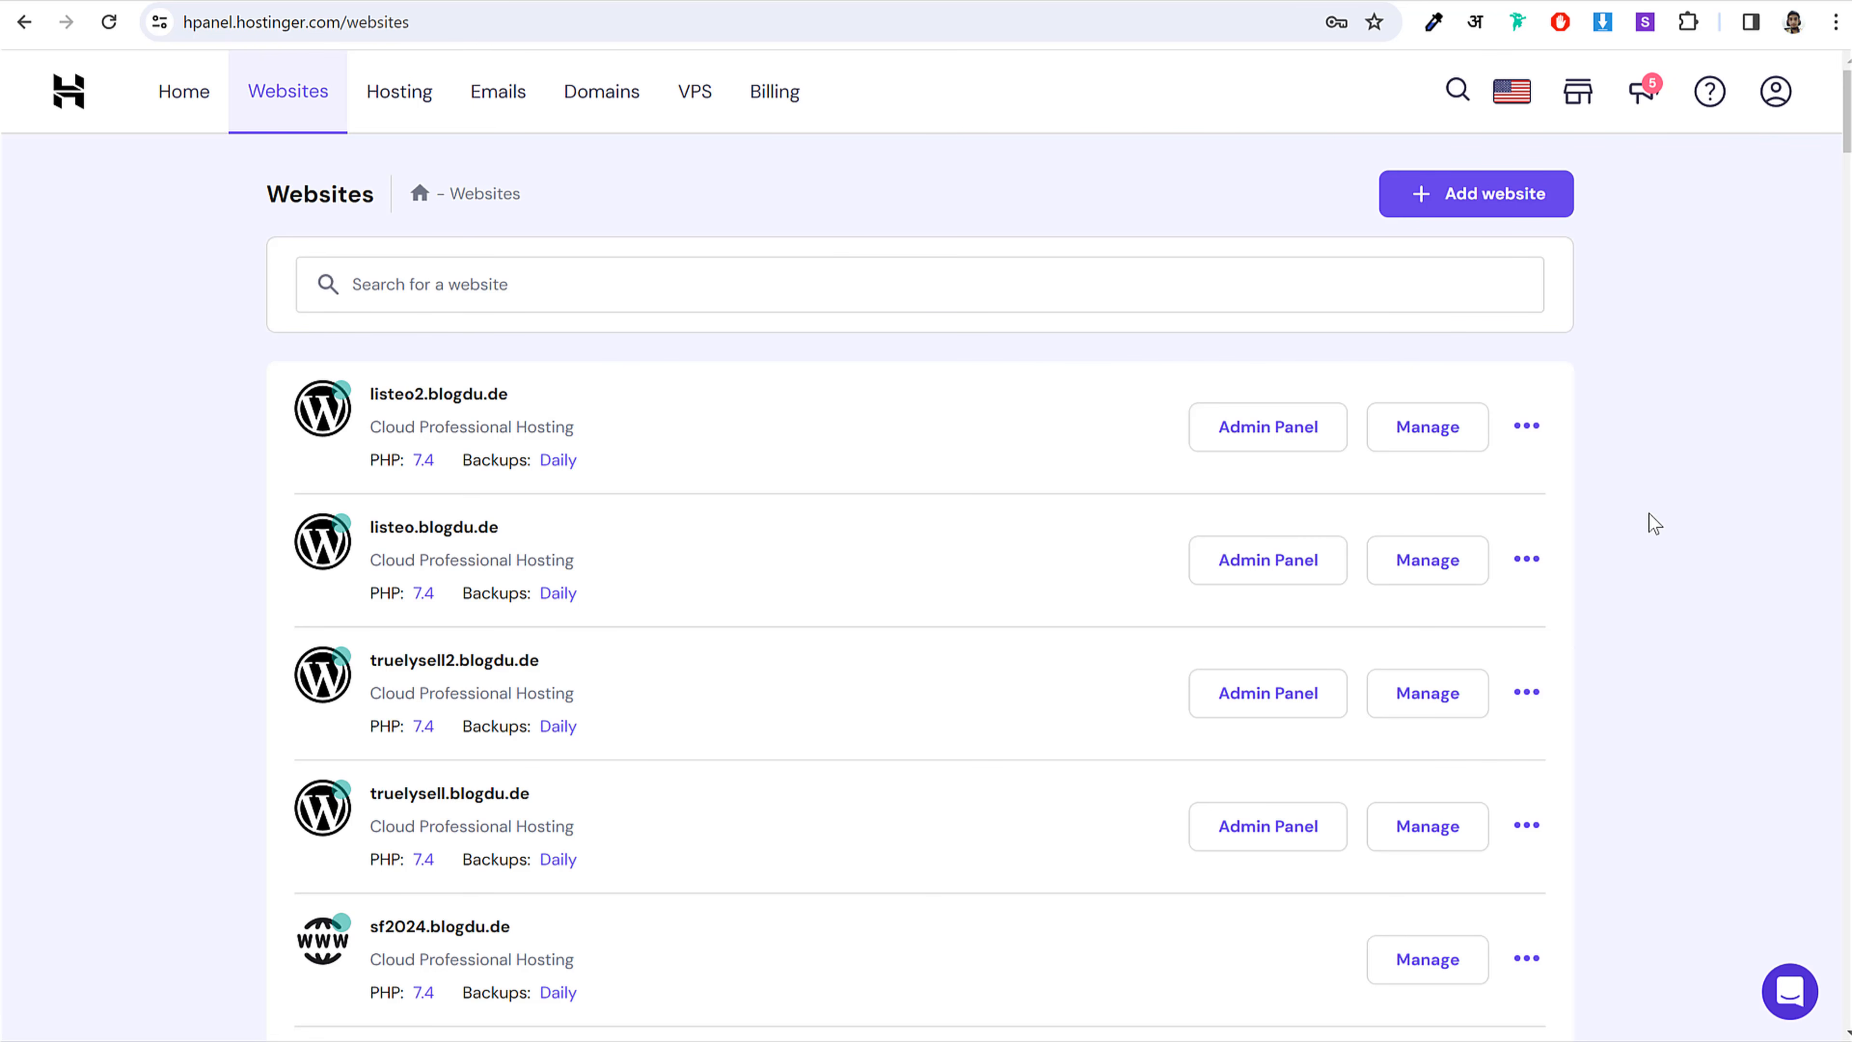
pyautogui.scroll(-2, 519, 779)
pyautogui.scroll(-20, 519, 779)
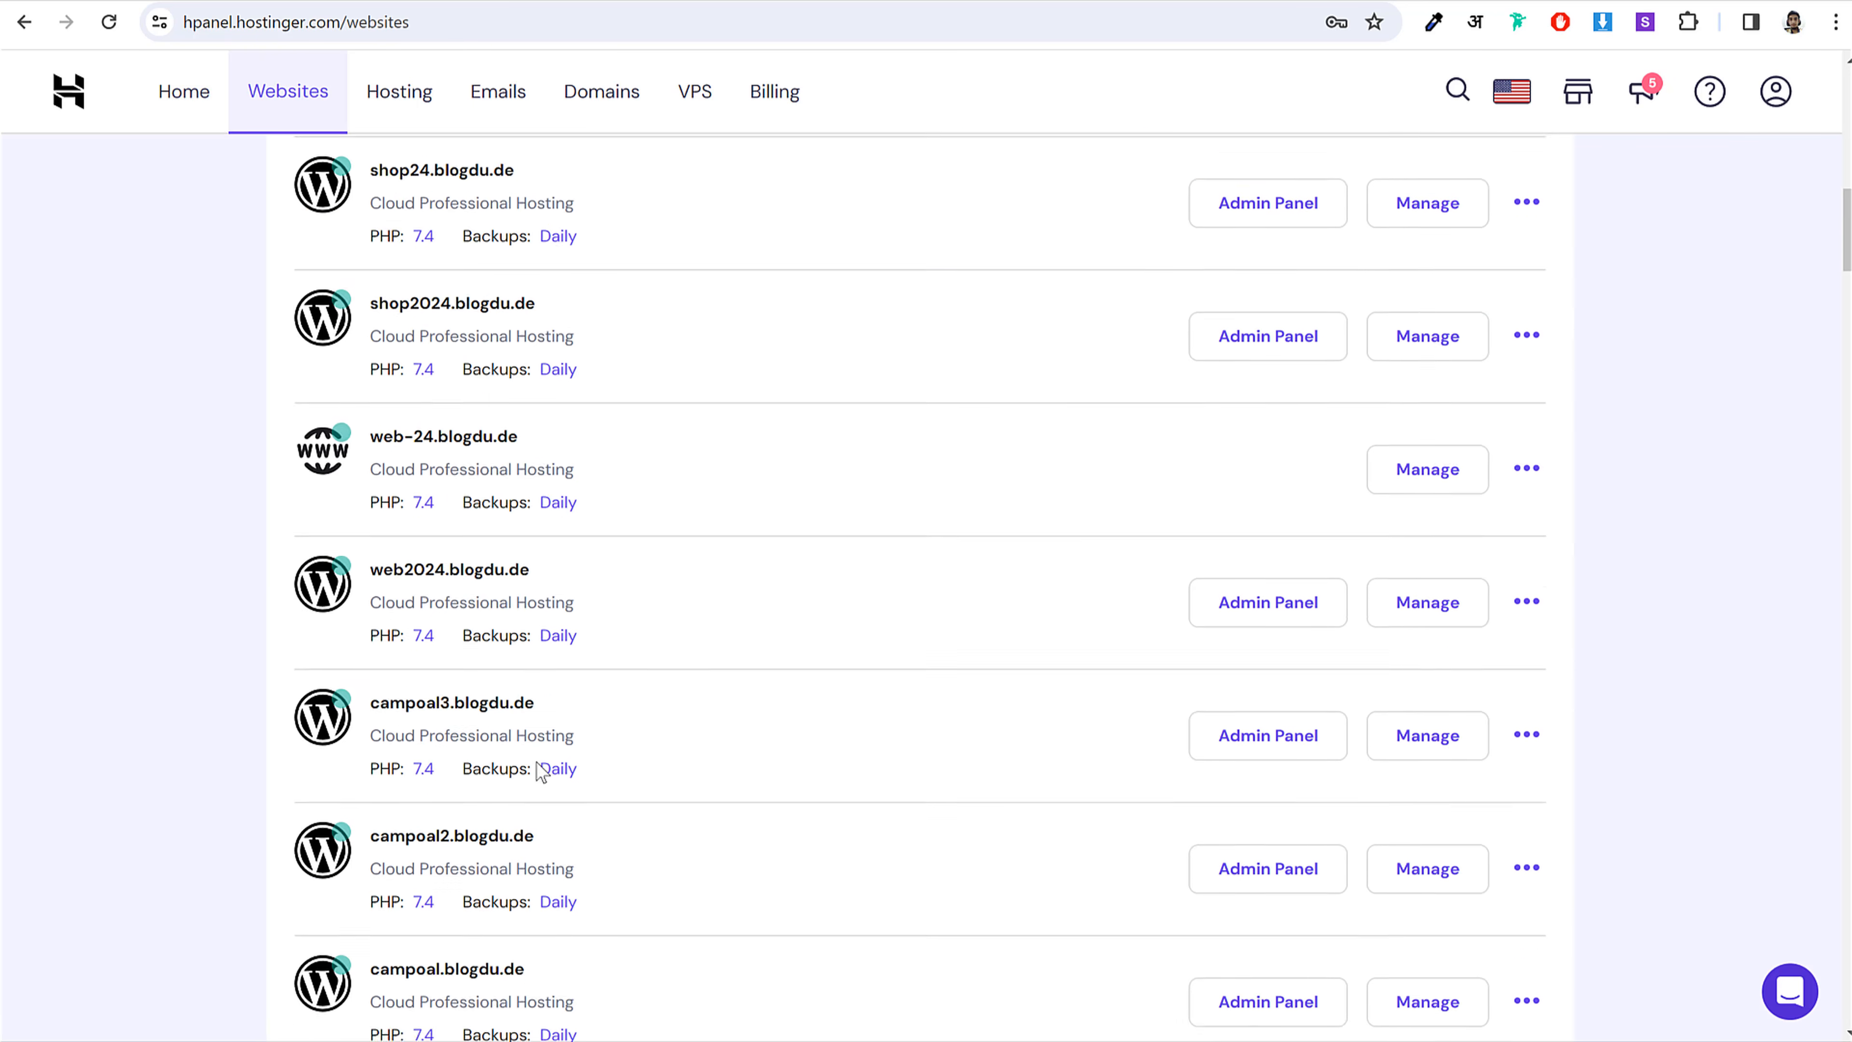
pyautogui.scroll(-18, 541, 766)
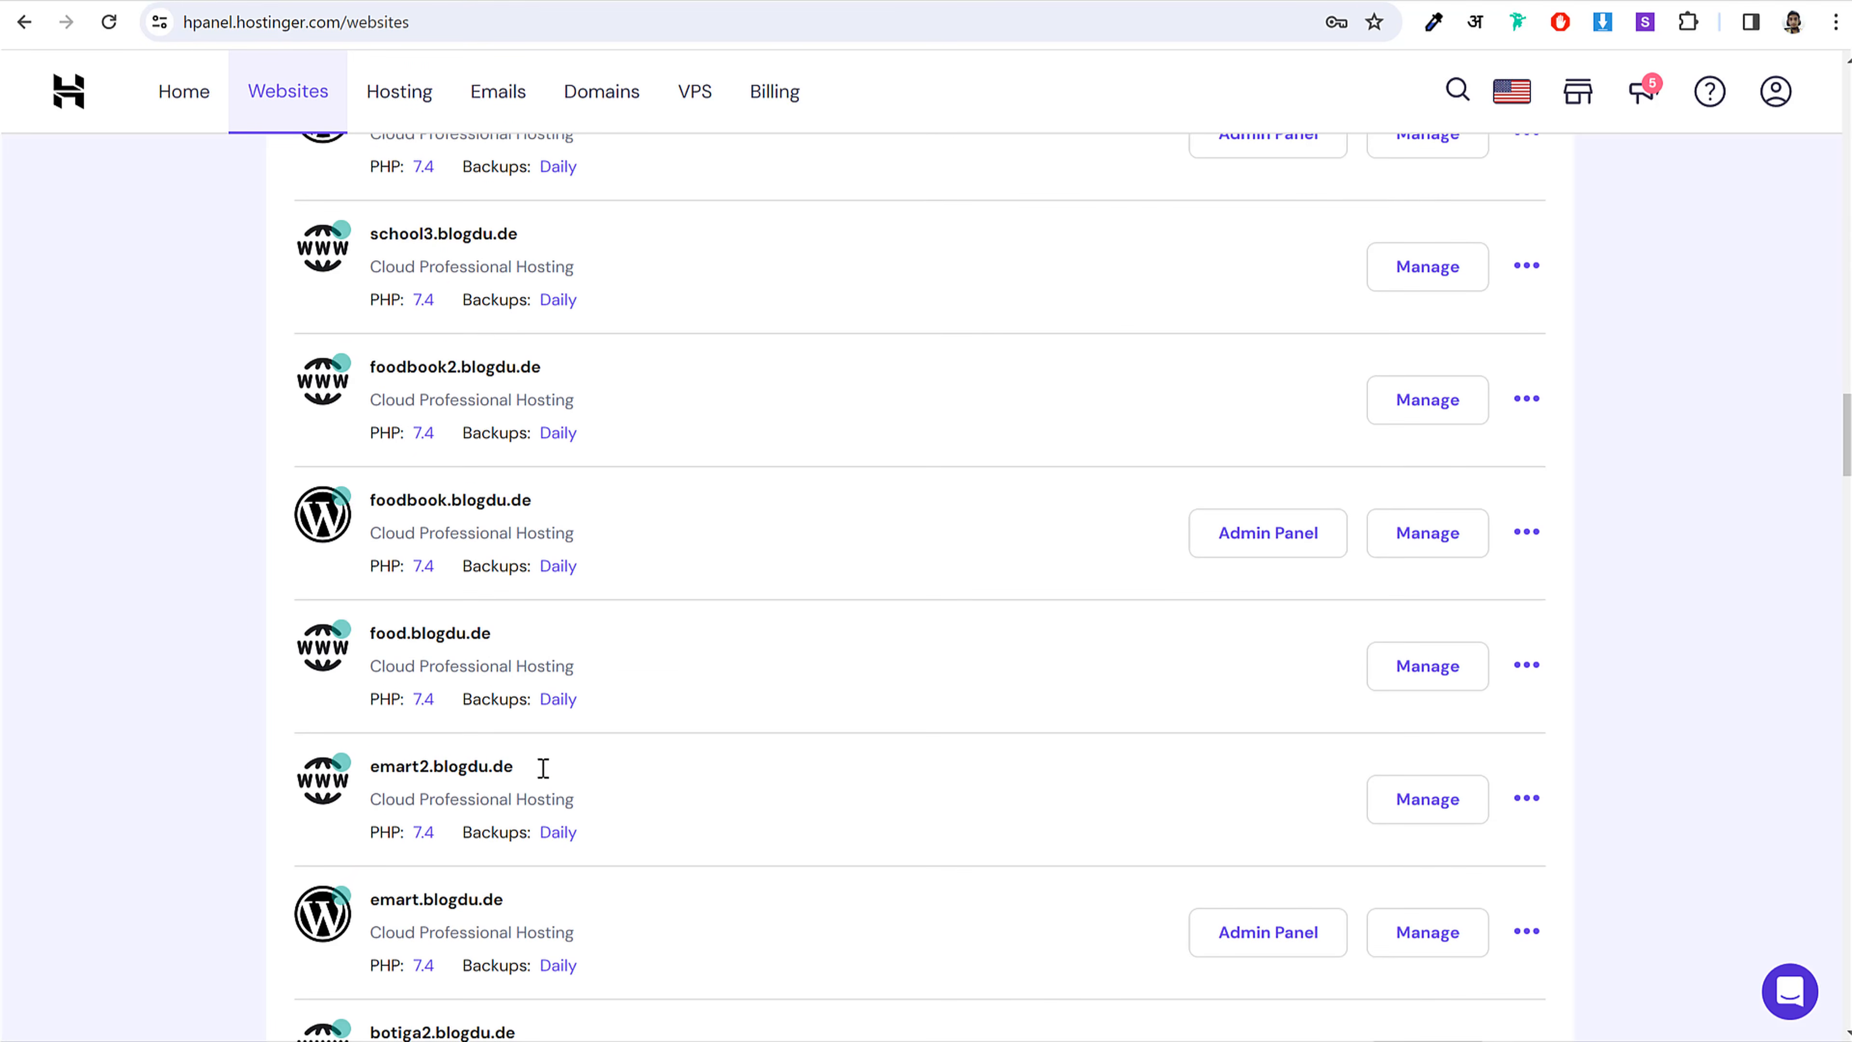
pyautogui.scroll(-15, 856, 711)
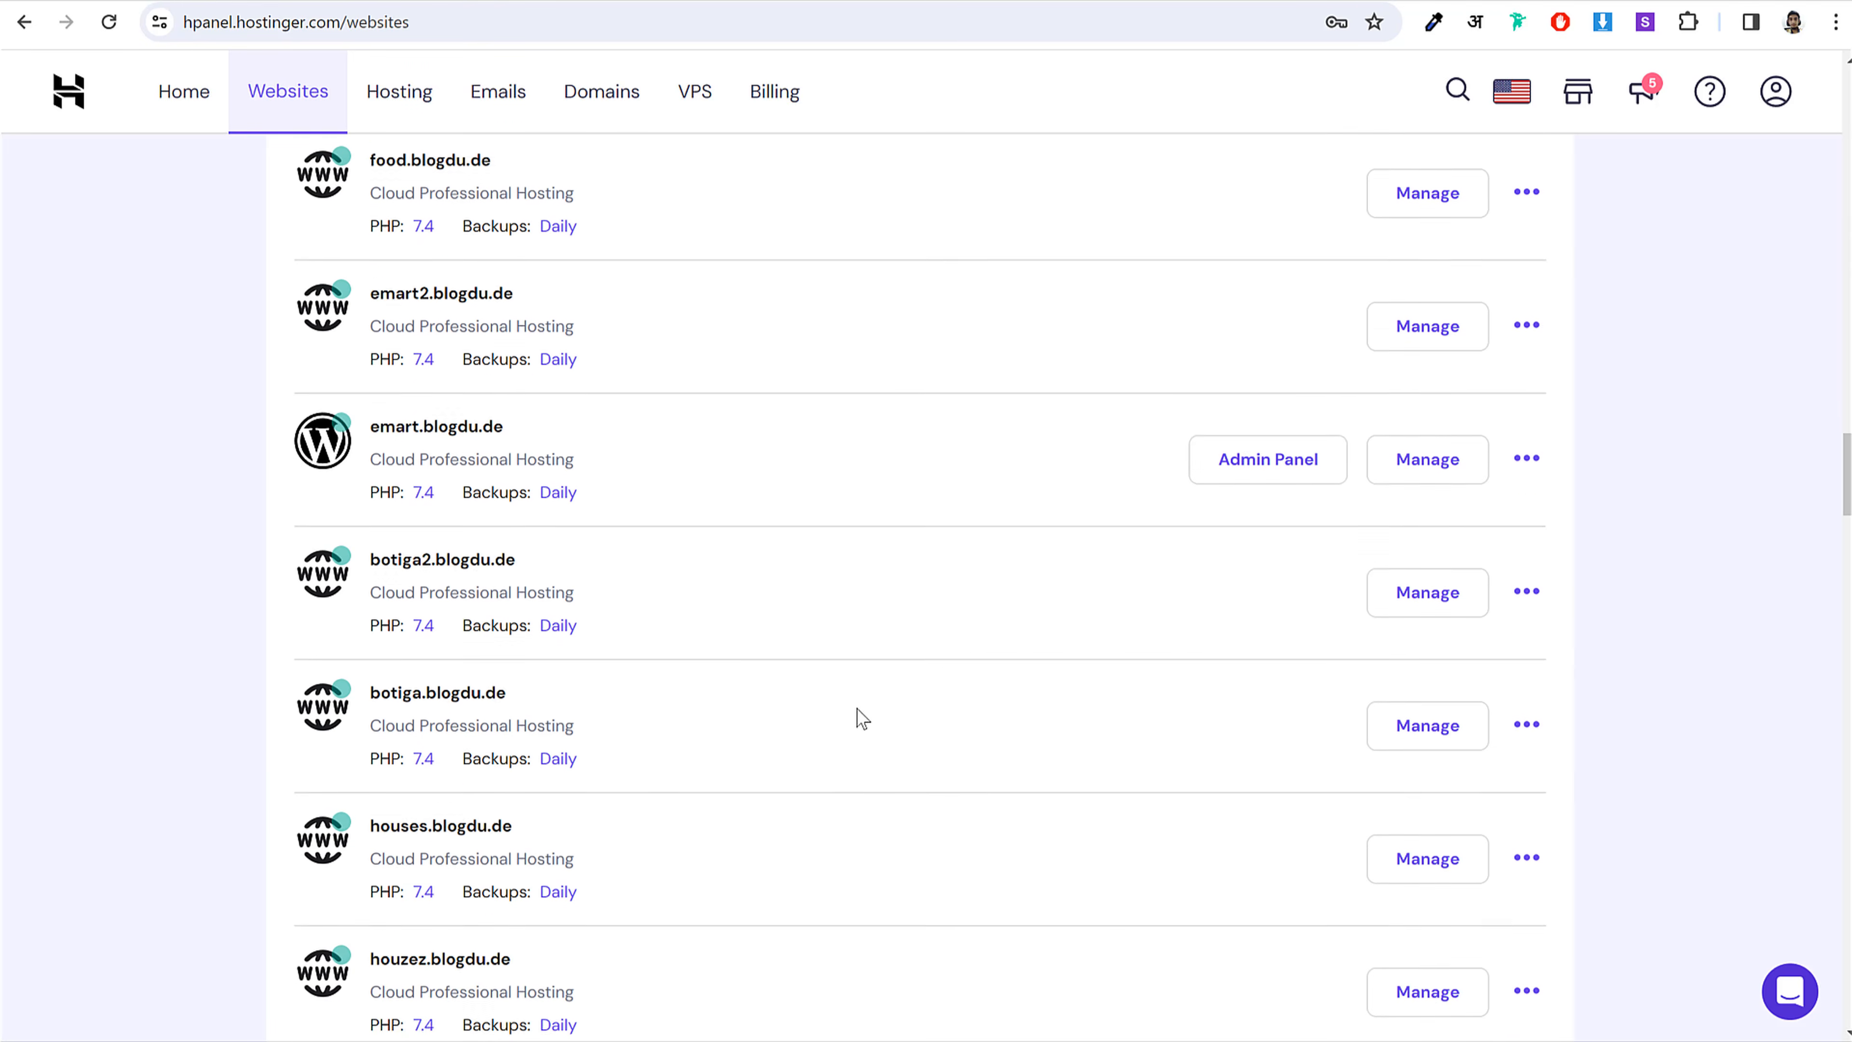
pyautogui.scroll(14, 856, 716)
pyautogui.scroll(12, 857, 714)
pyautogui.scroll(-20, 860, 722)
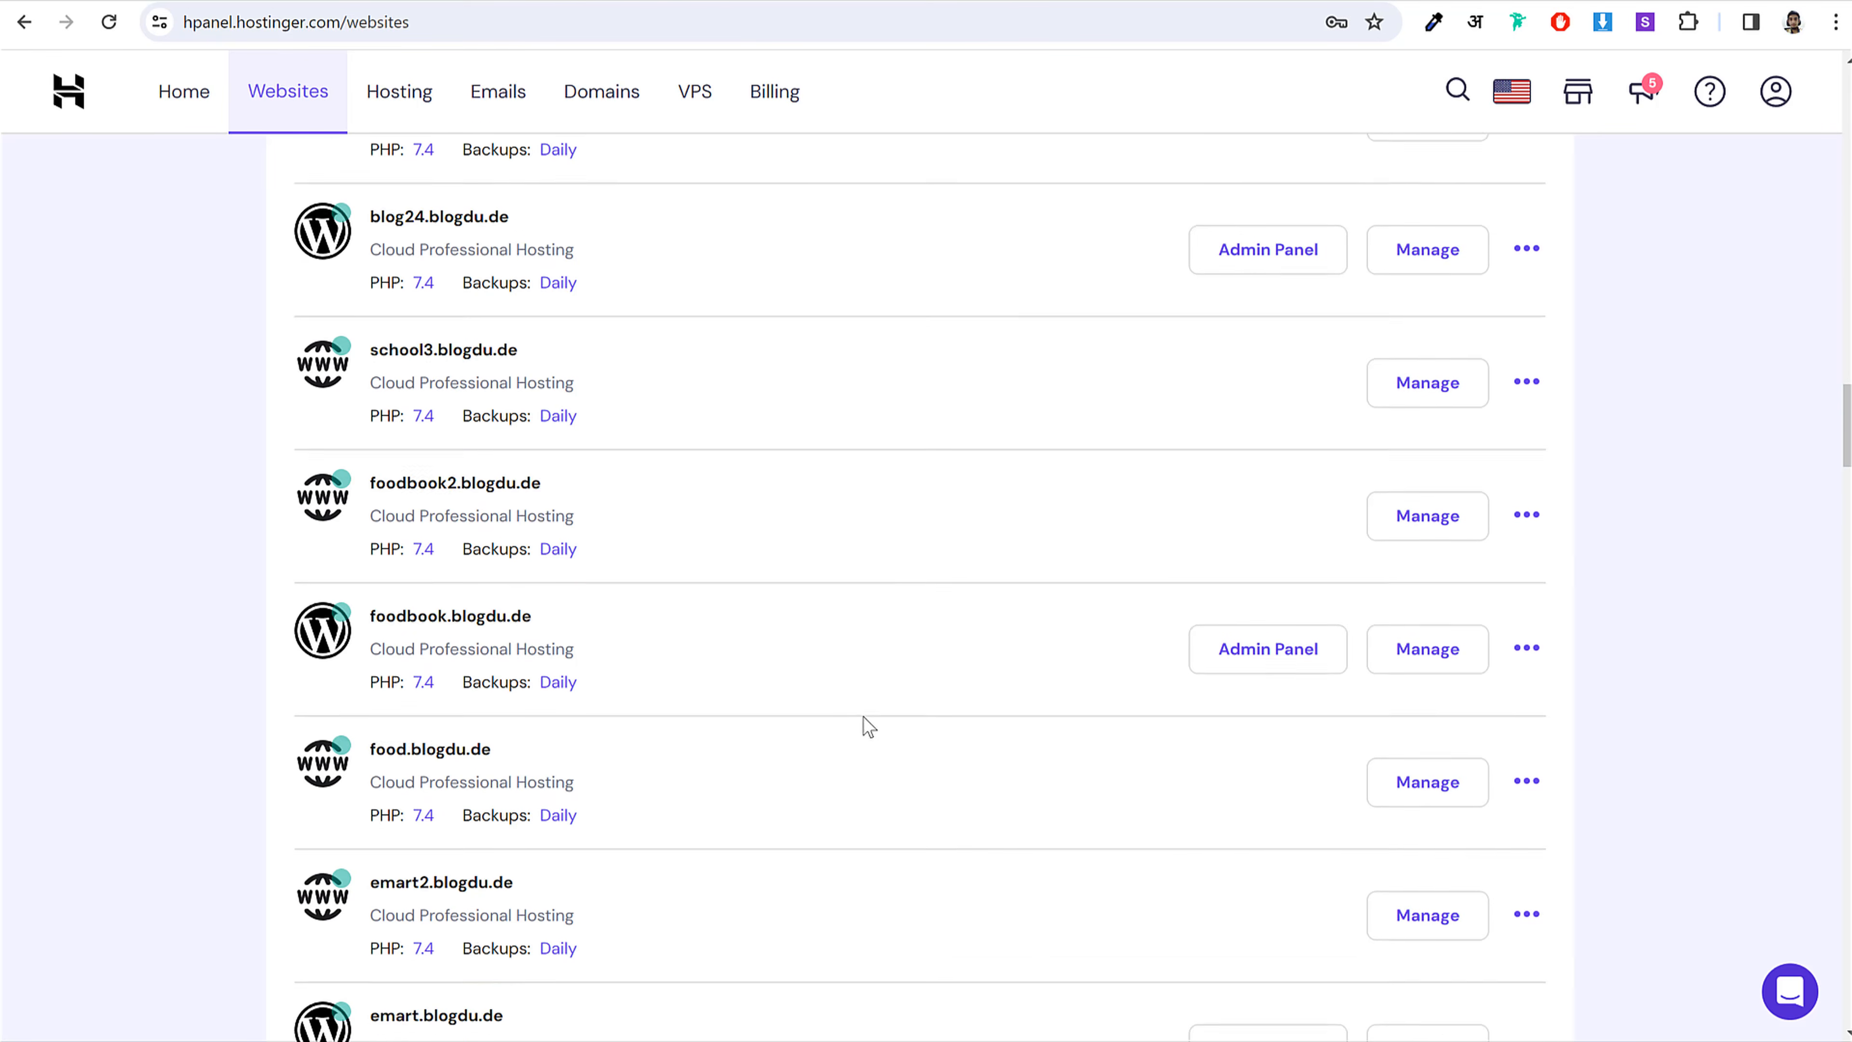
pyautogui.scroll(-20, 869, 725)
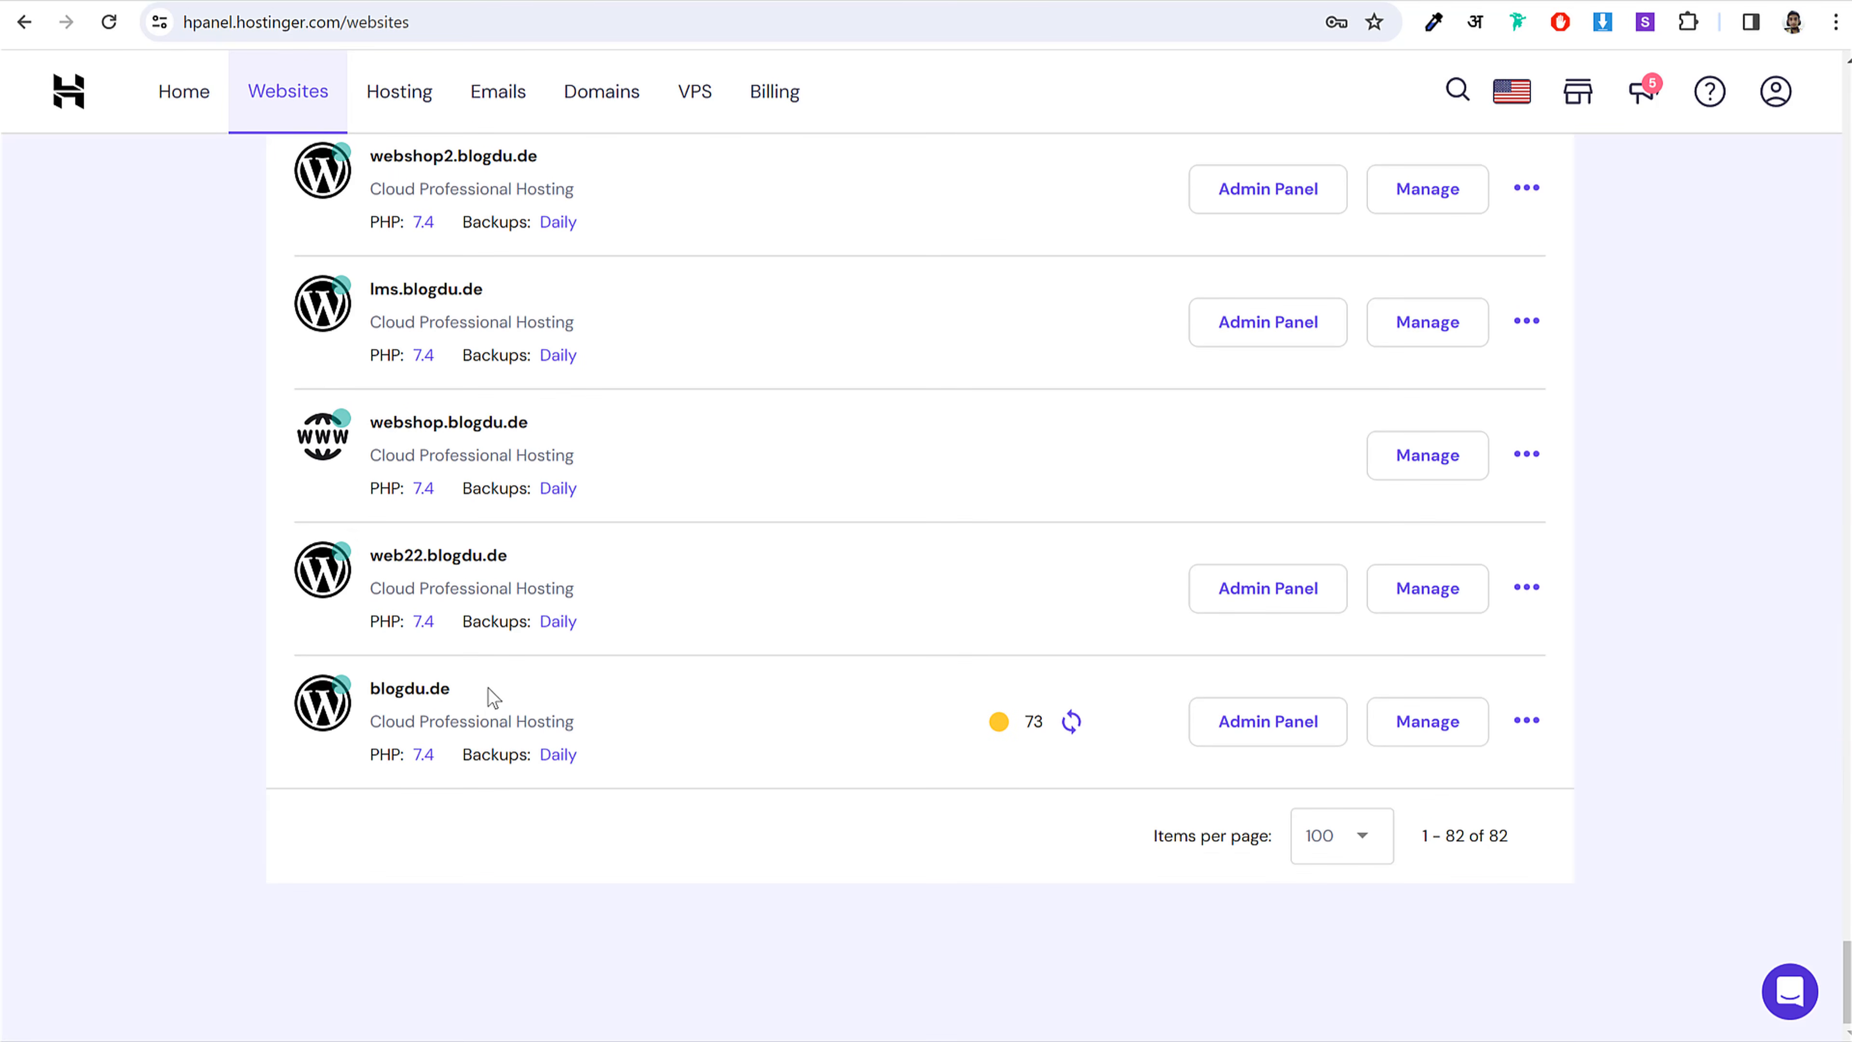
# Step: Highlight the blogdu.de site name, then return to listeo2.blogdu.de at the top of the list
pyautogui.moveTo(487, 689); pyautogui.dragTo(377, 689)
pyautogui.click(480, 693)
pyautogui.moveTo(1846, 974); pyautogui.dragTo(1846, 99)
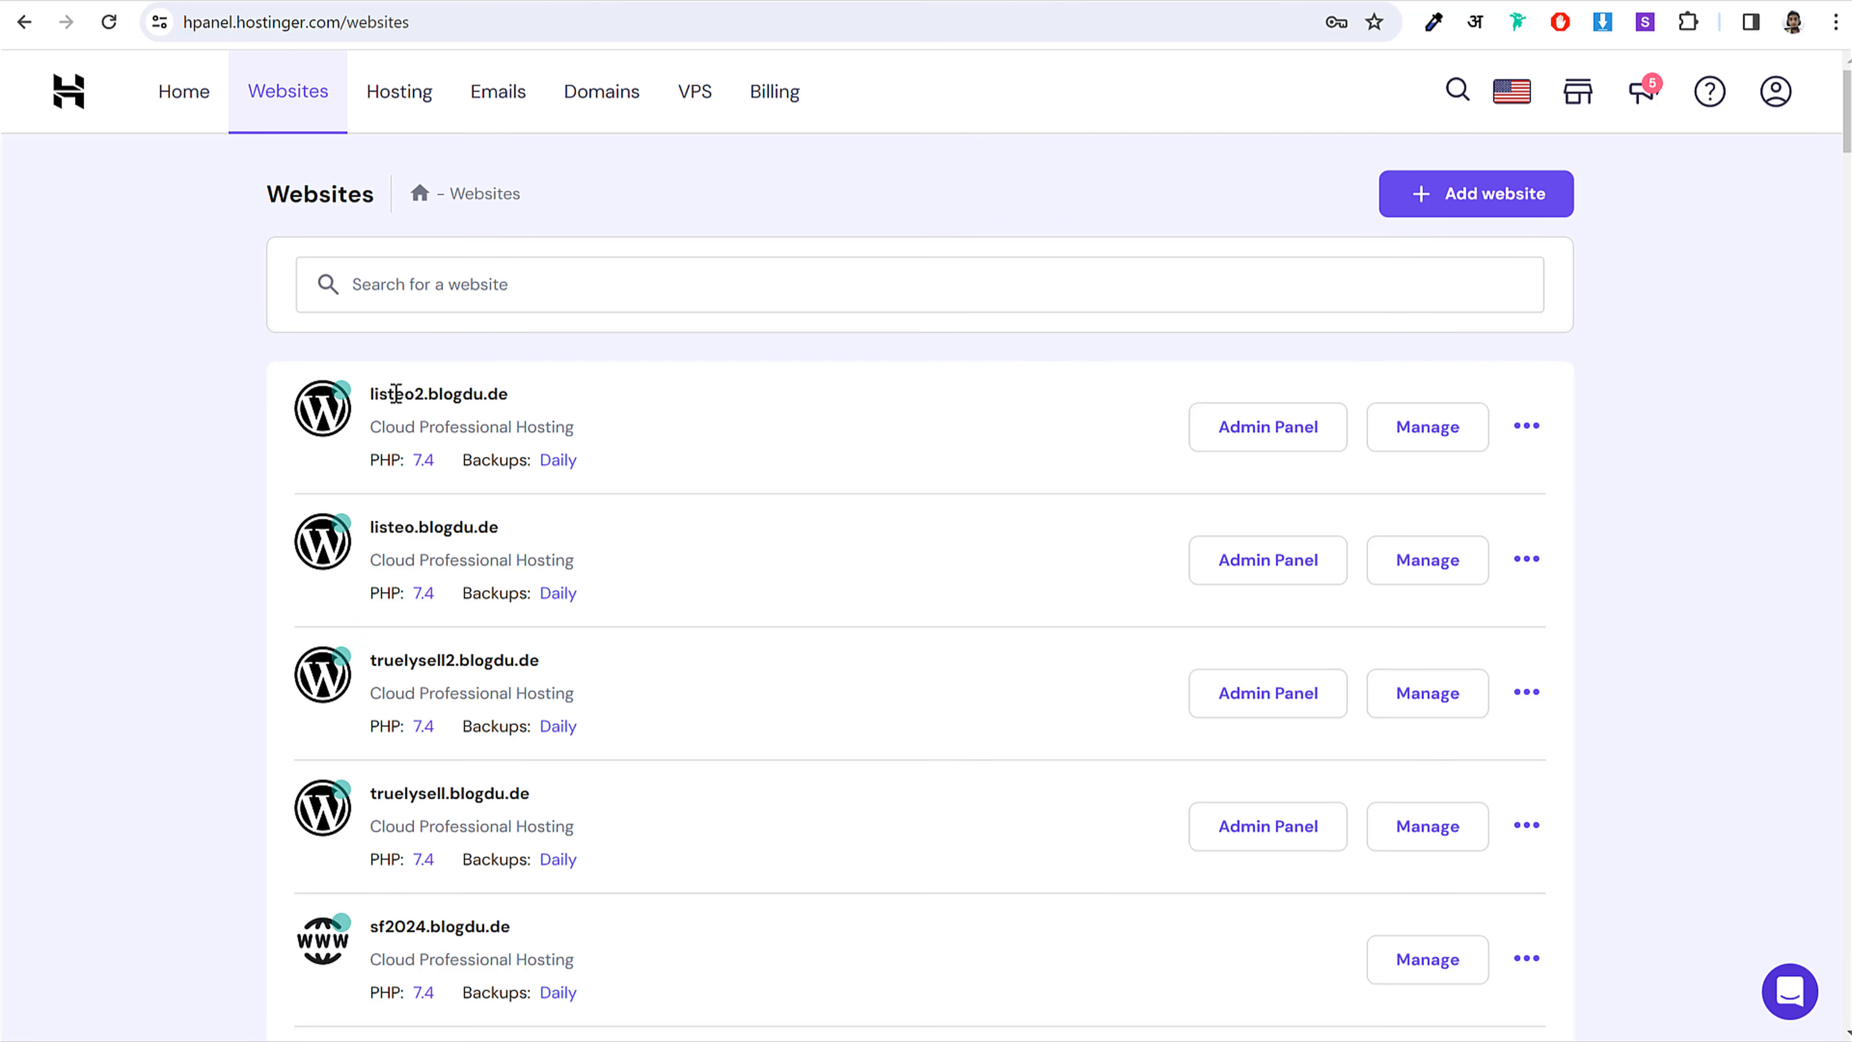
pyautogui.moveTo(396, 394); pyautogui.dragTo(517, 401)
pyautogui.click(524, 403)
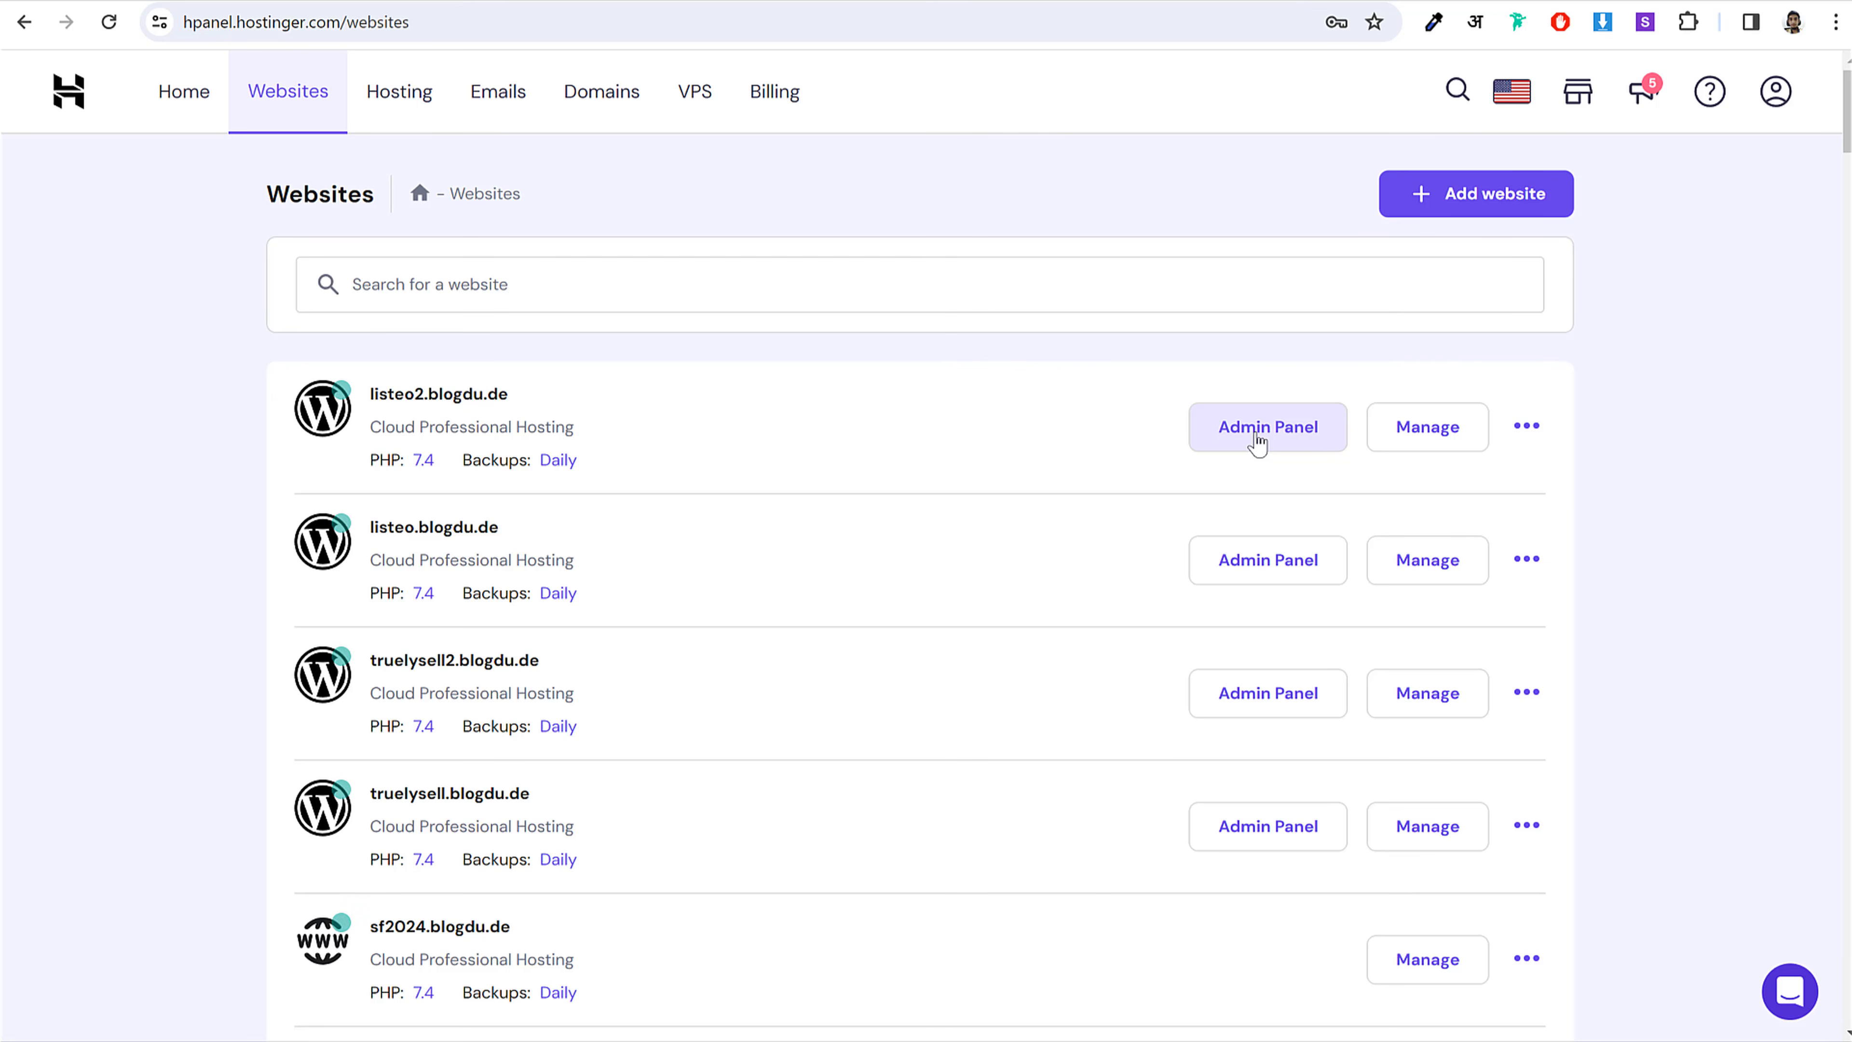
# Step: Show the WordPress overview for listeo2.blogdu.de and review its SSL certificate details
pyautogui.click(1423, 448)
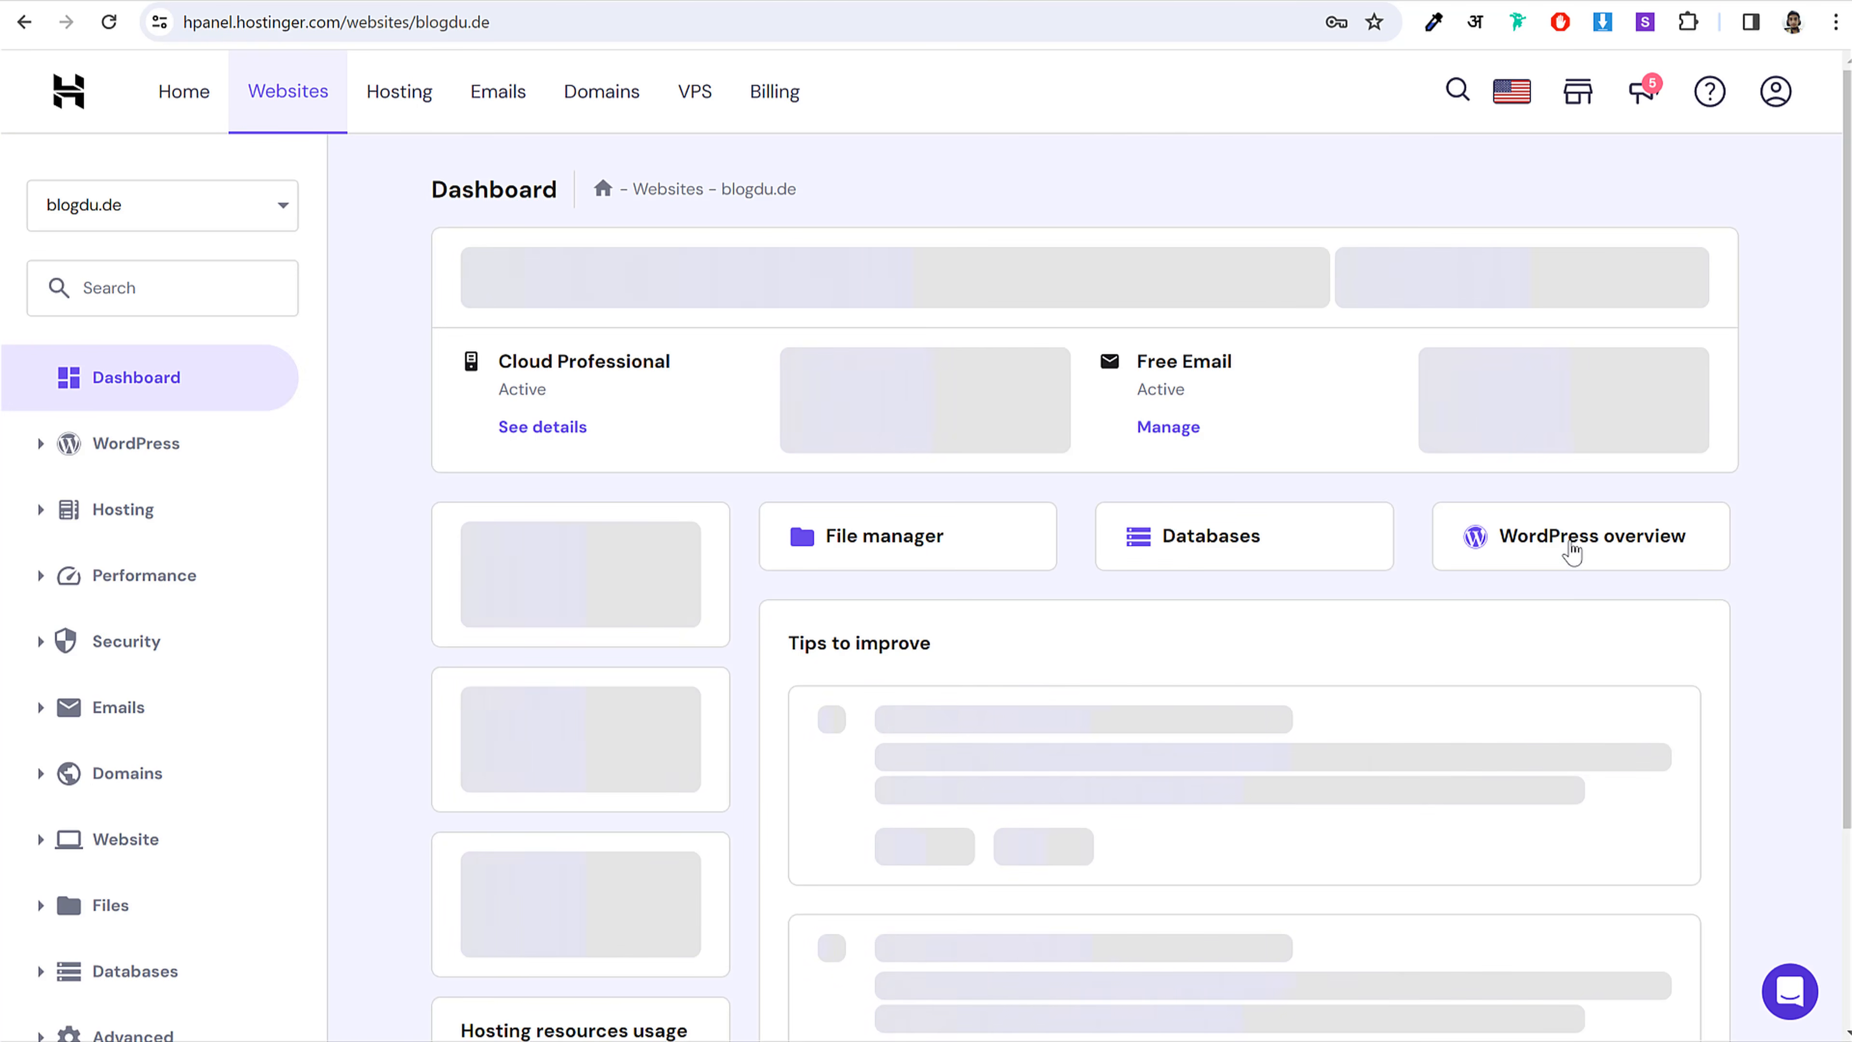
pyautogui.click(1572, 552)
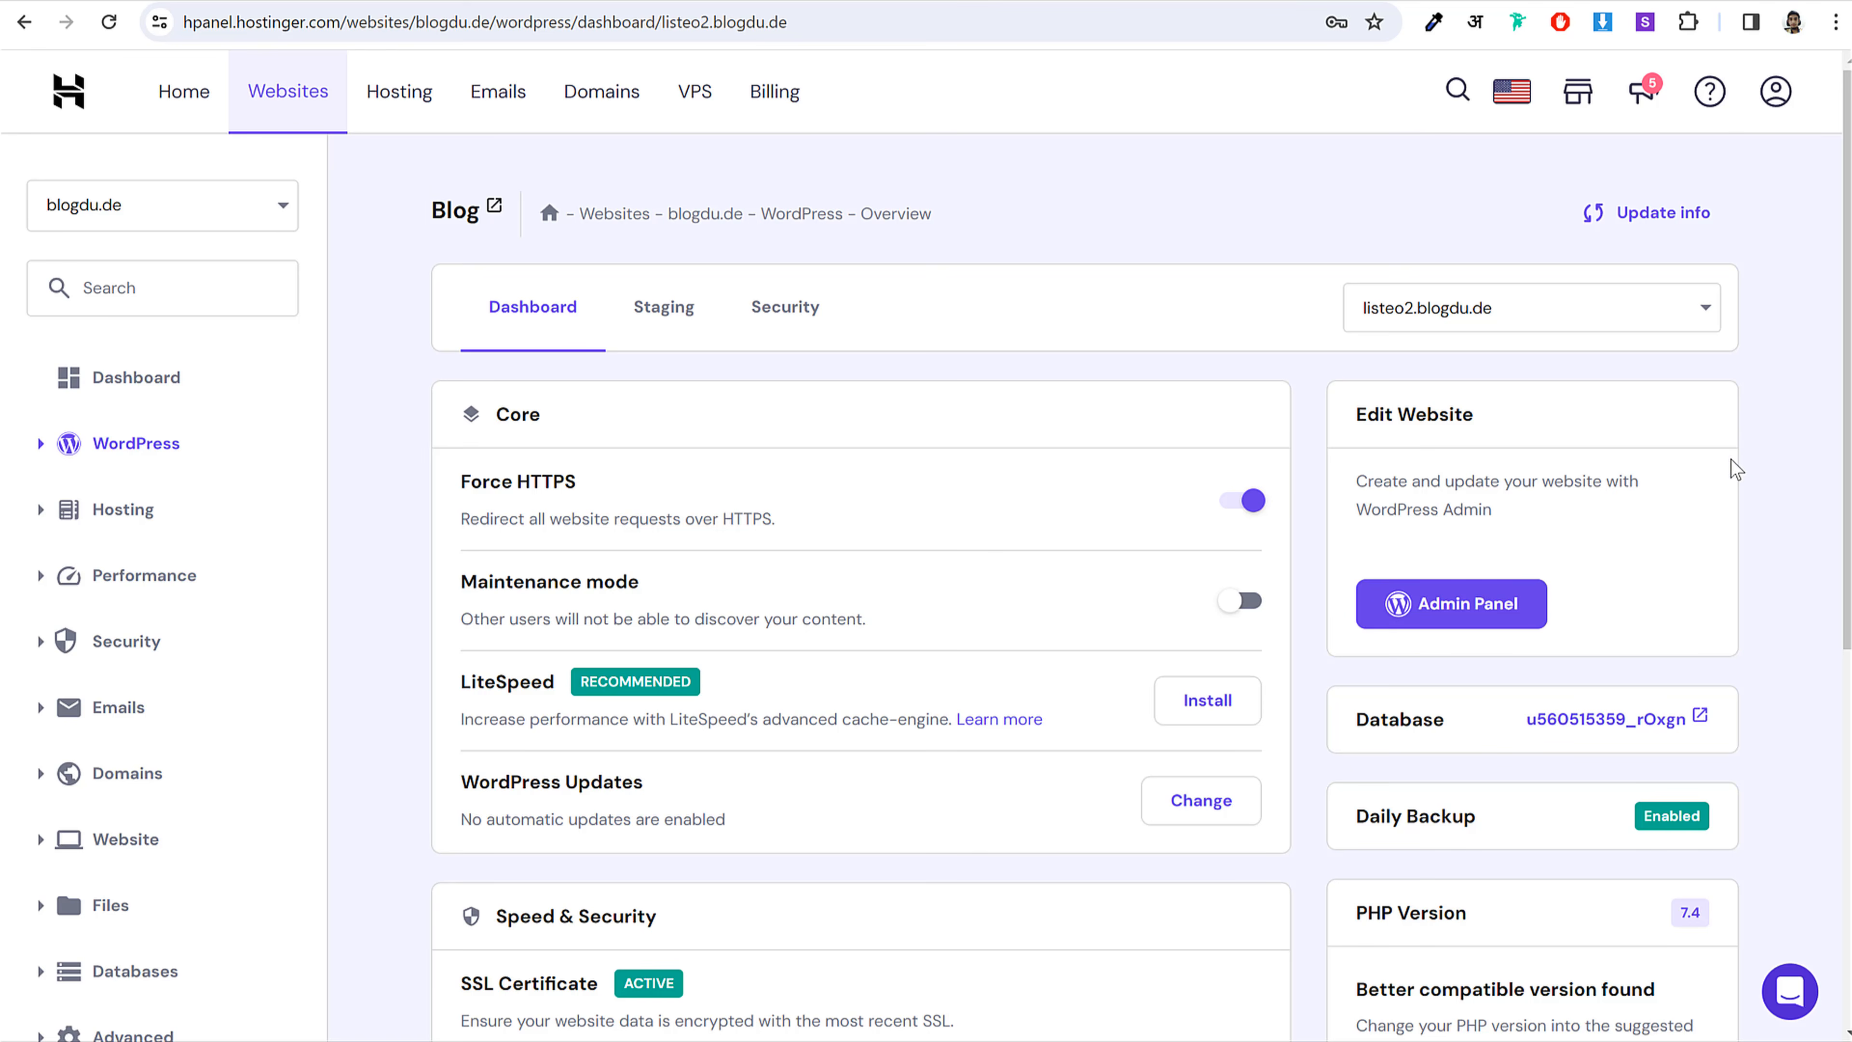
pyautogui.scroll(-5, 1724, 457)
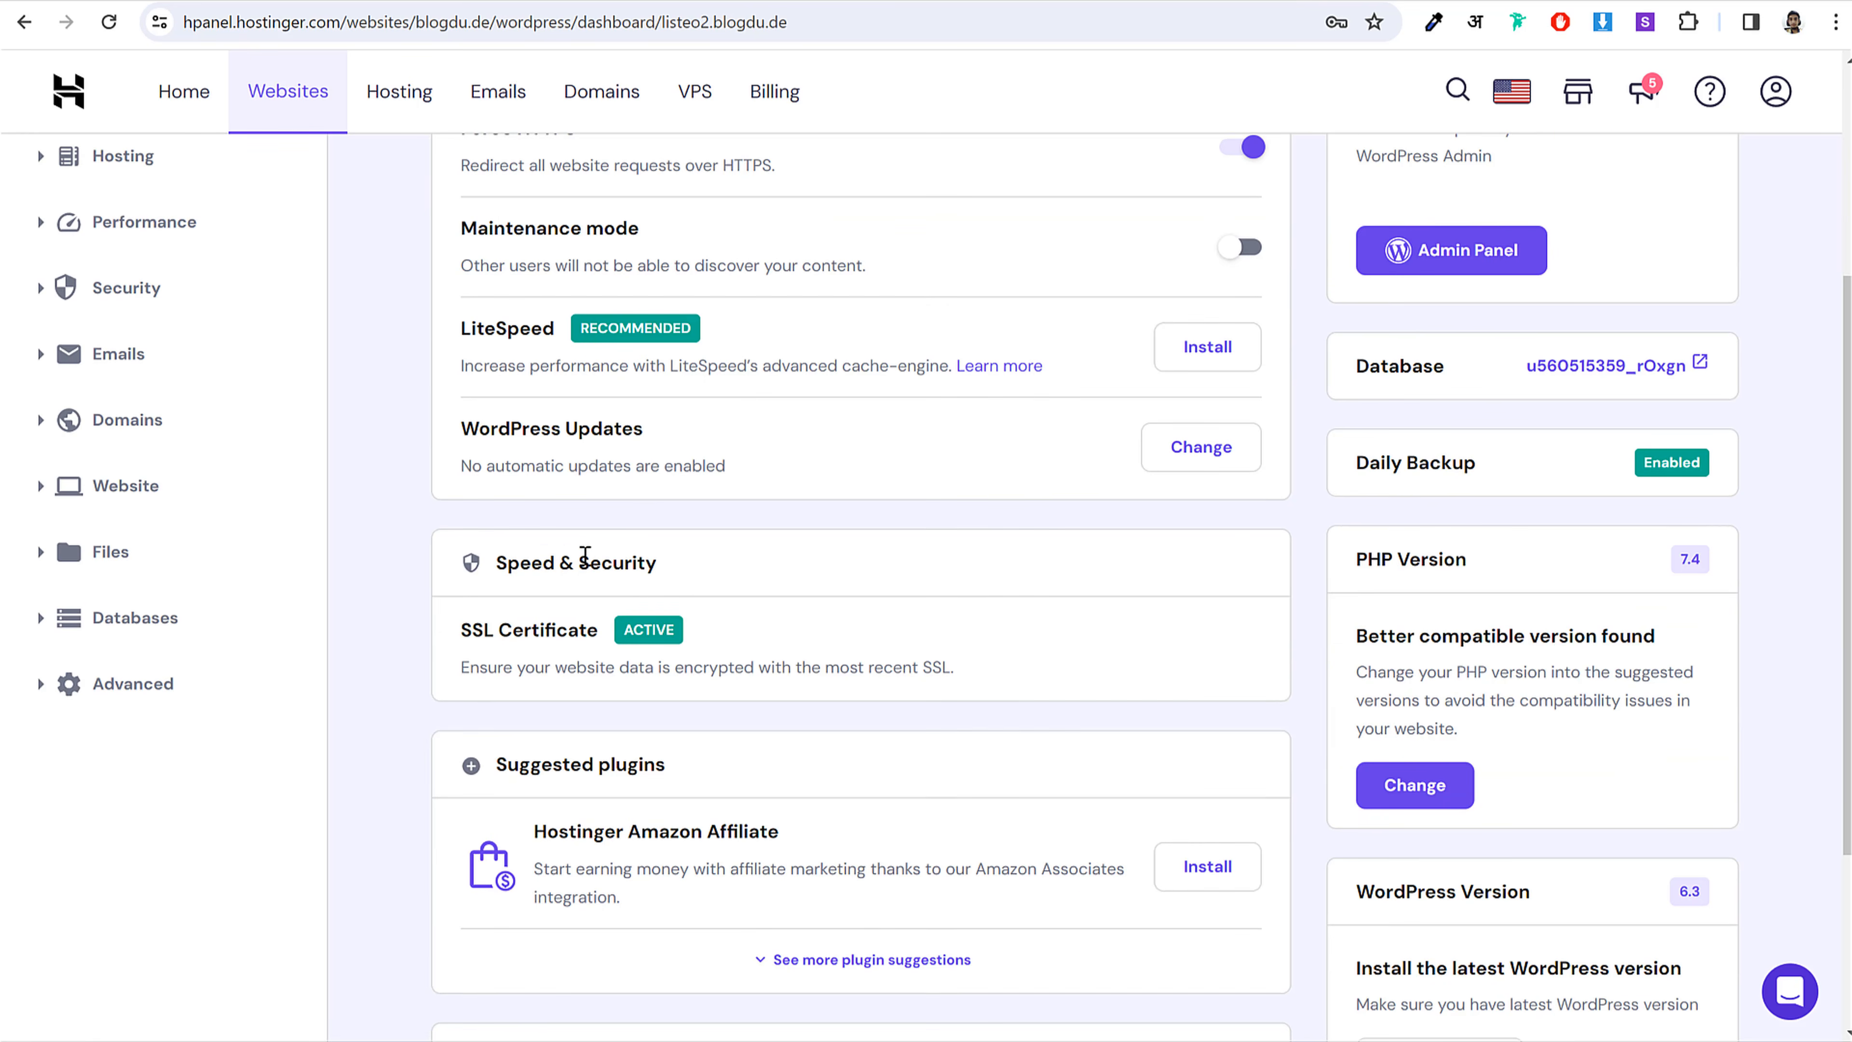
pyautogui.scroll(-2, 701, 603)
pyautogui.moveTo(462, 519); pyautogui.dragTo(602, 519)
pyautogui.click(909, 575)
pyautogui.scroll(2, 963, 578)
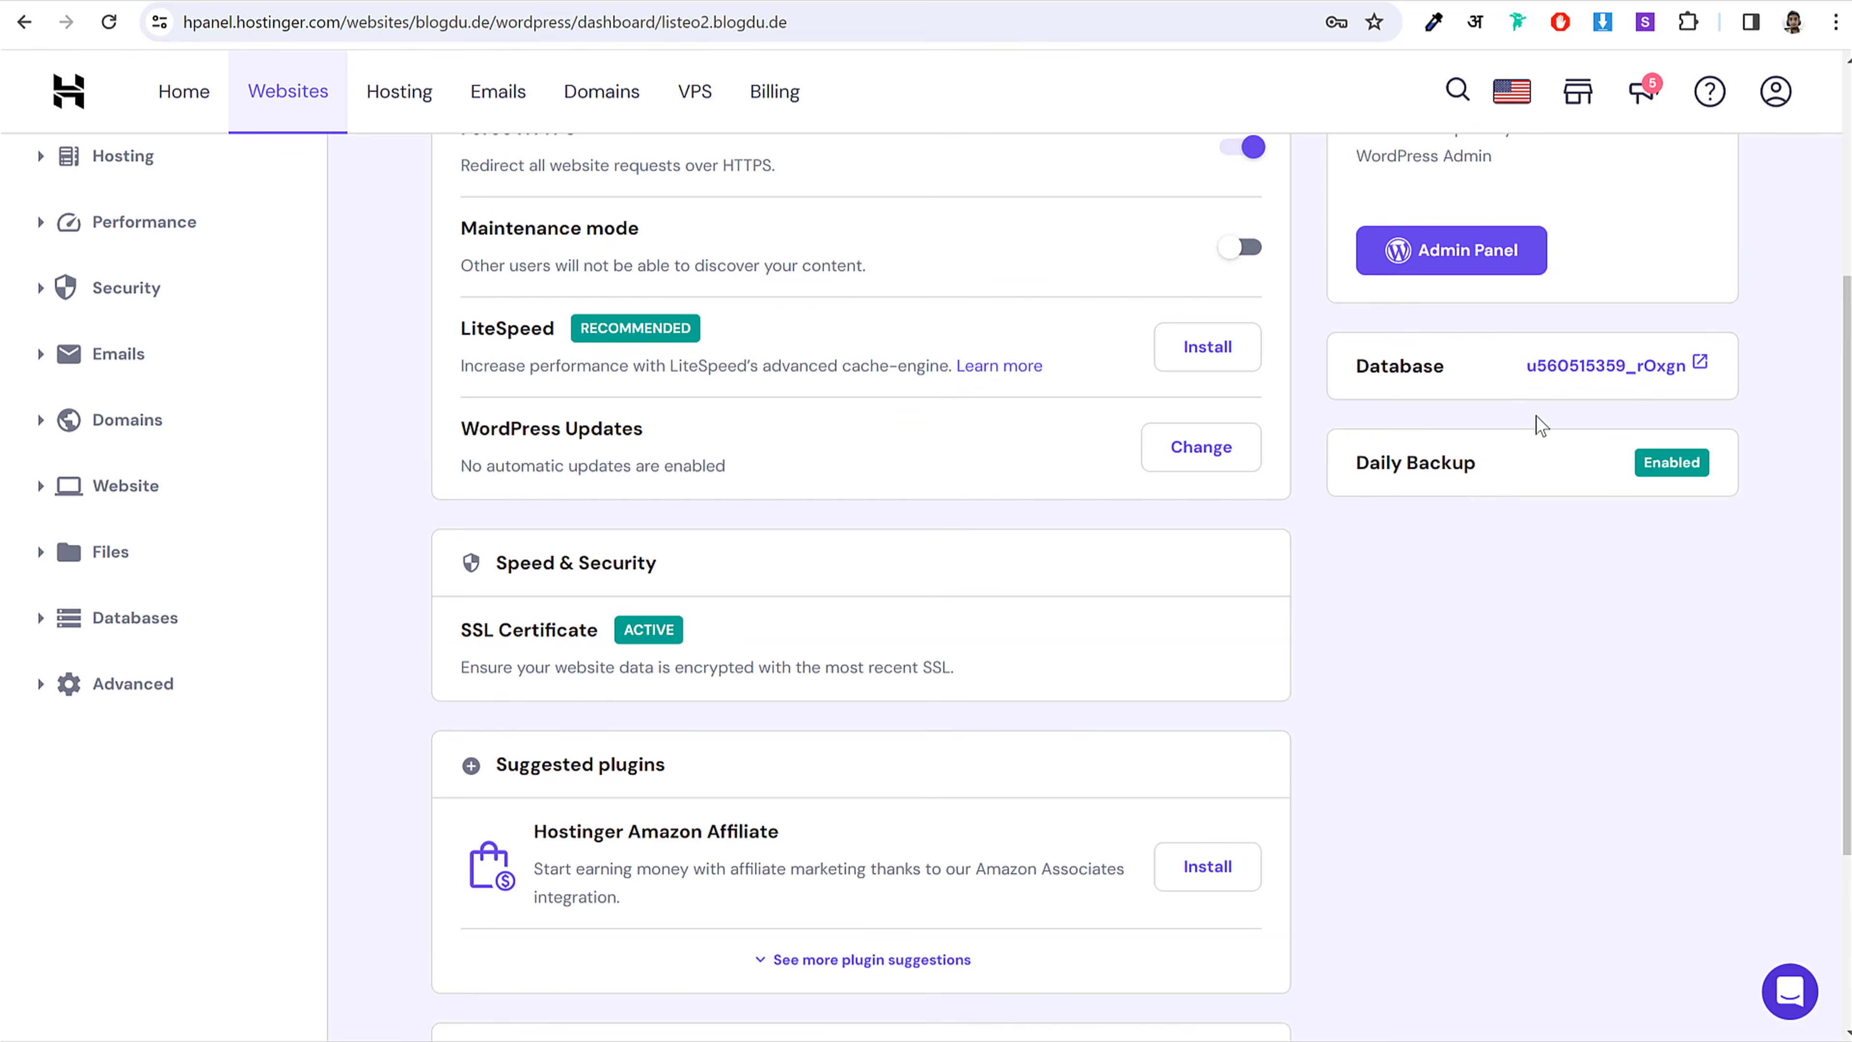
# Step: Check the site's database name and PHP version, then update WordPress to 6.4
pyautogui.moveTo(1529, 370); pyautogui.dragTo(1691, 364)
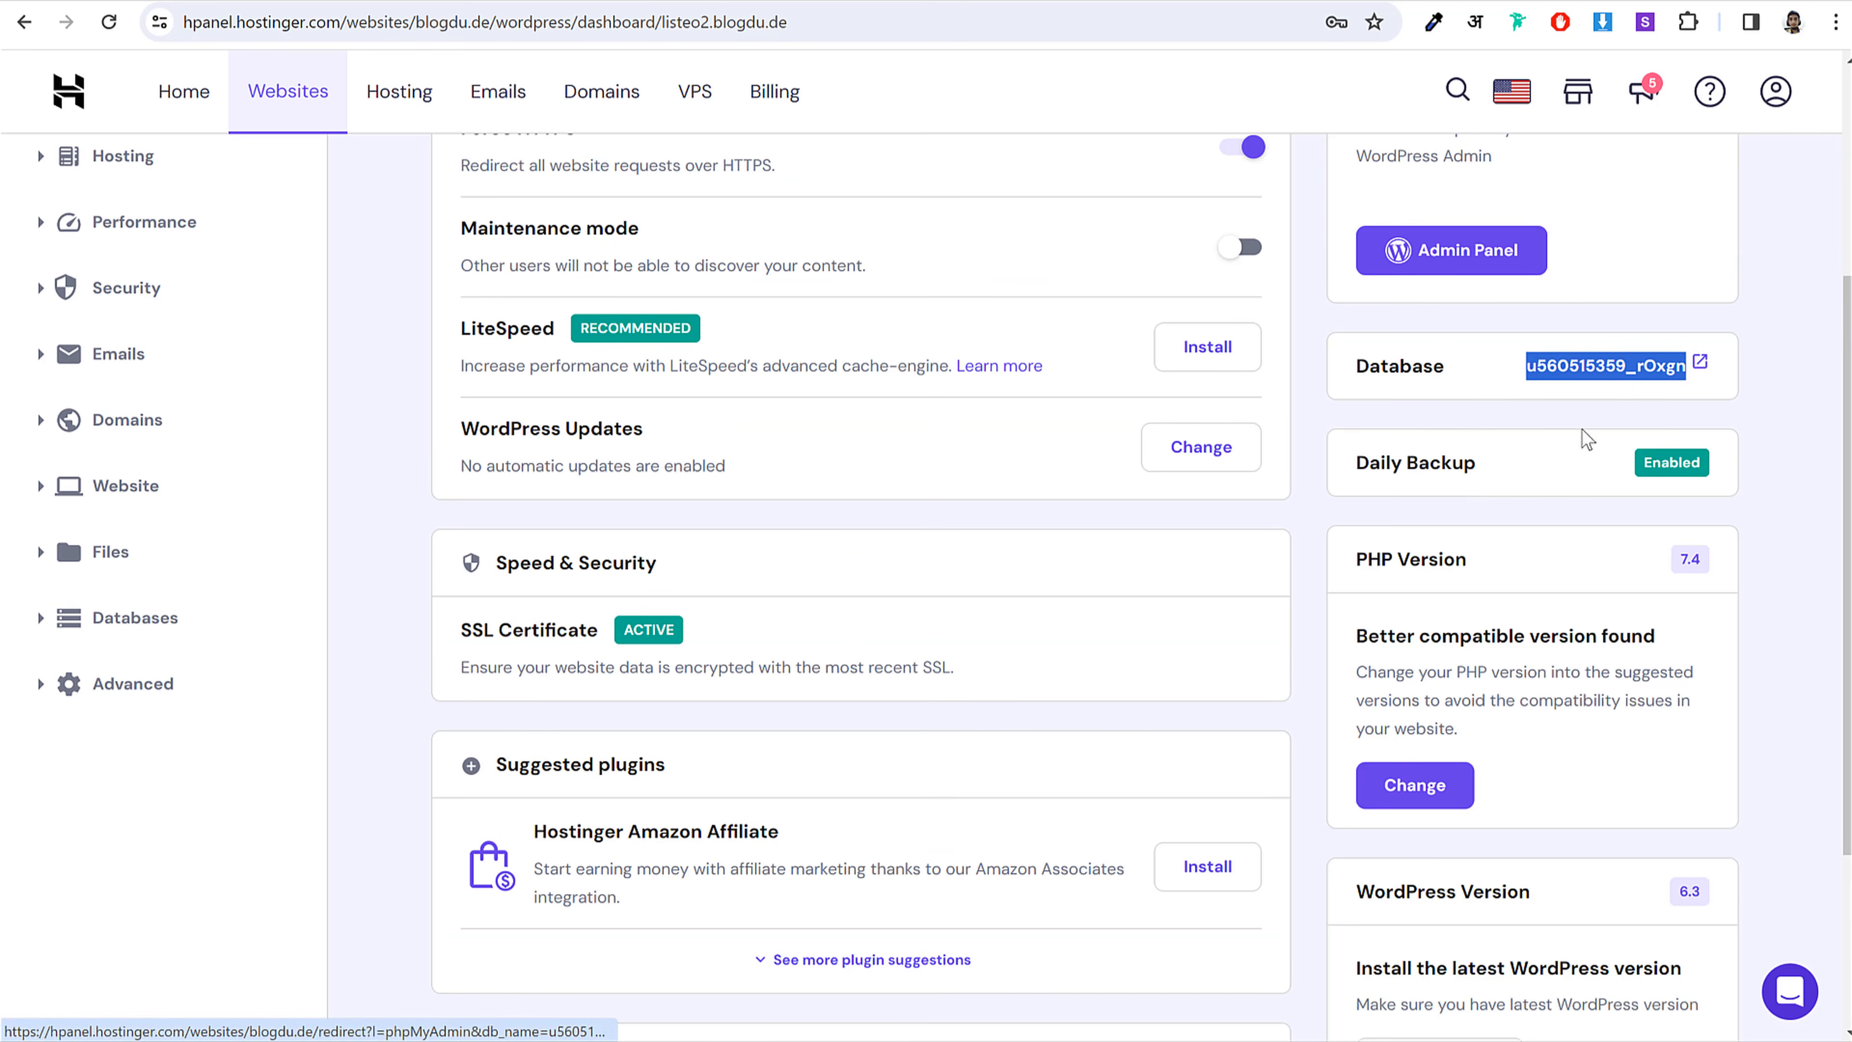
pyautogui.click(1686, 567)
pyautogui.click(1709, 565)
pyautogui.scroll(-2, 1699, 584)
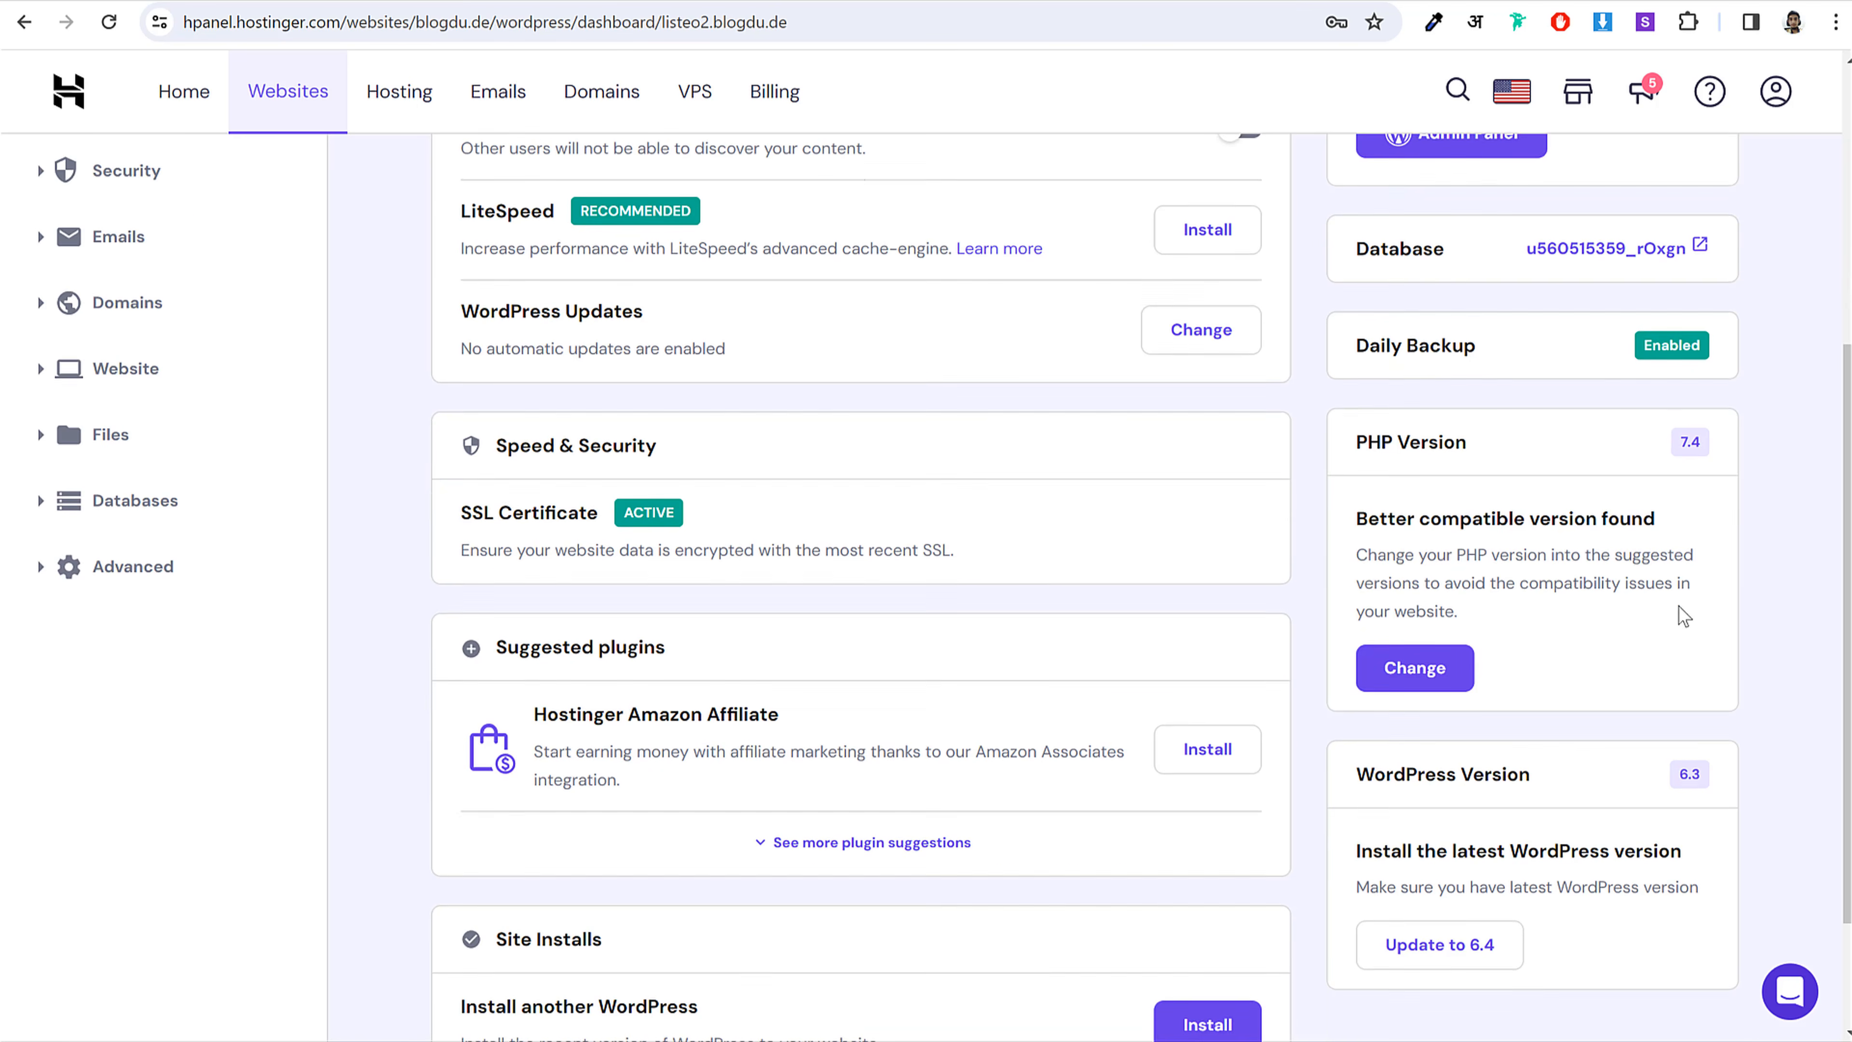
pyautogui.scroll(-3, 1502, 678)
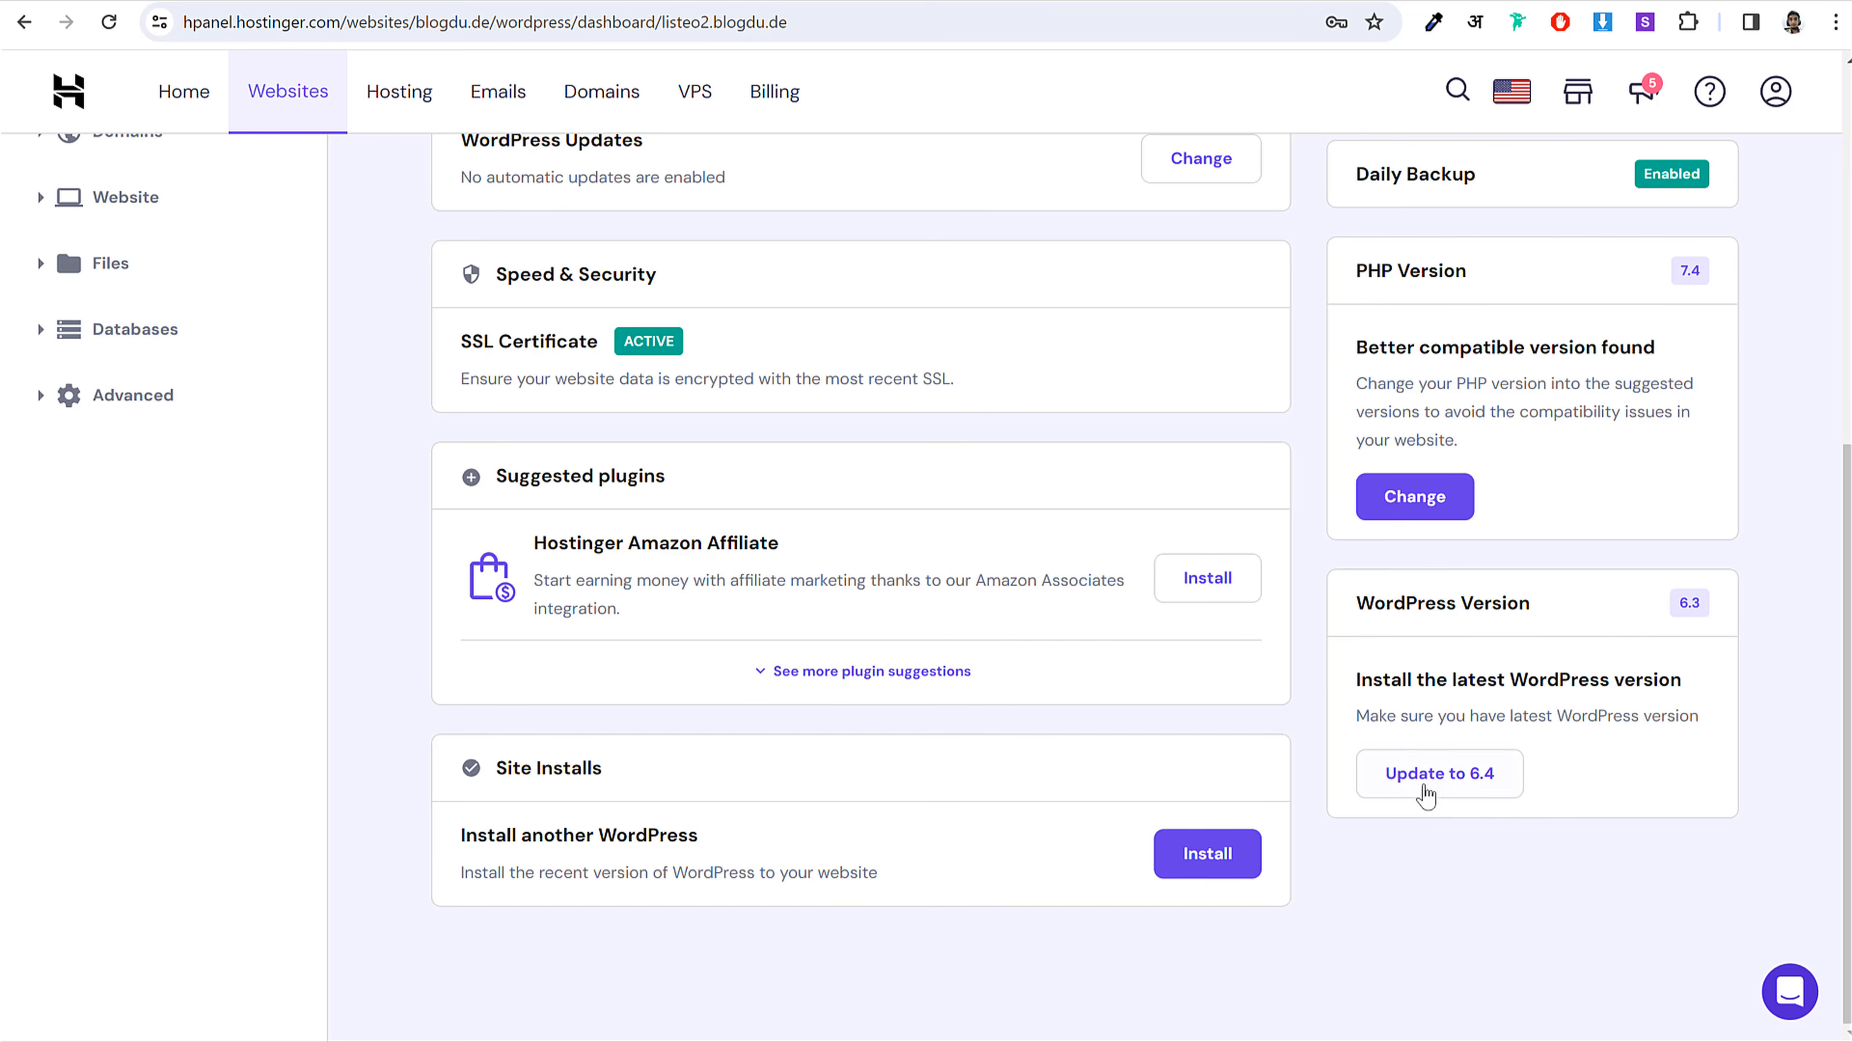
pyautogui.click(1451, 776)
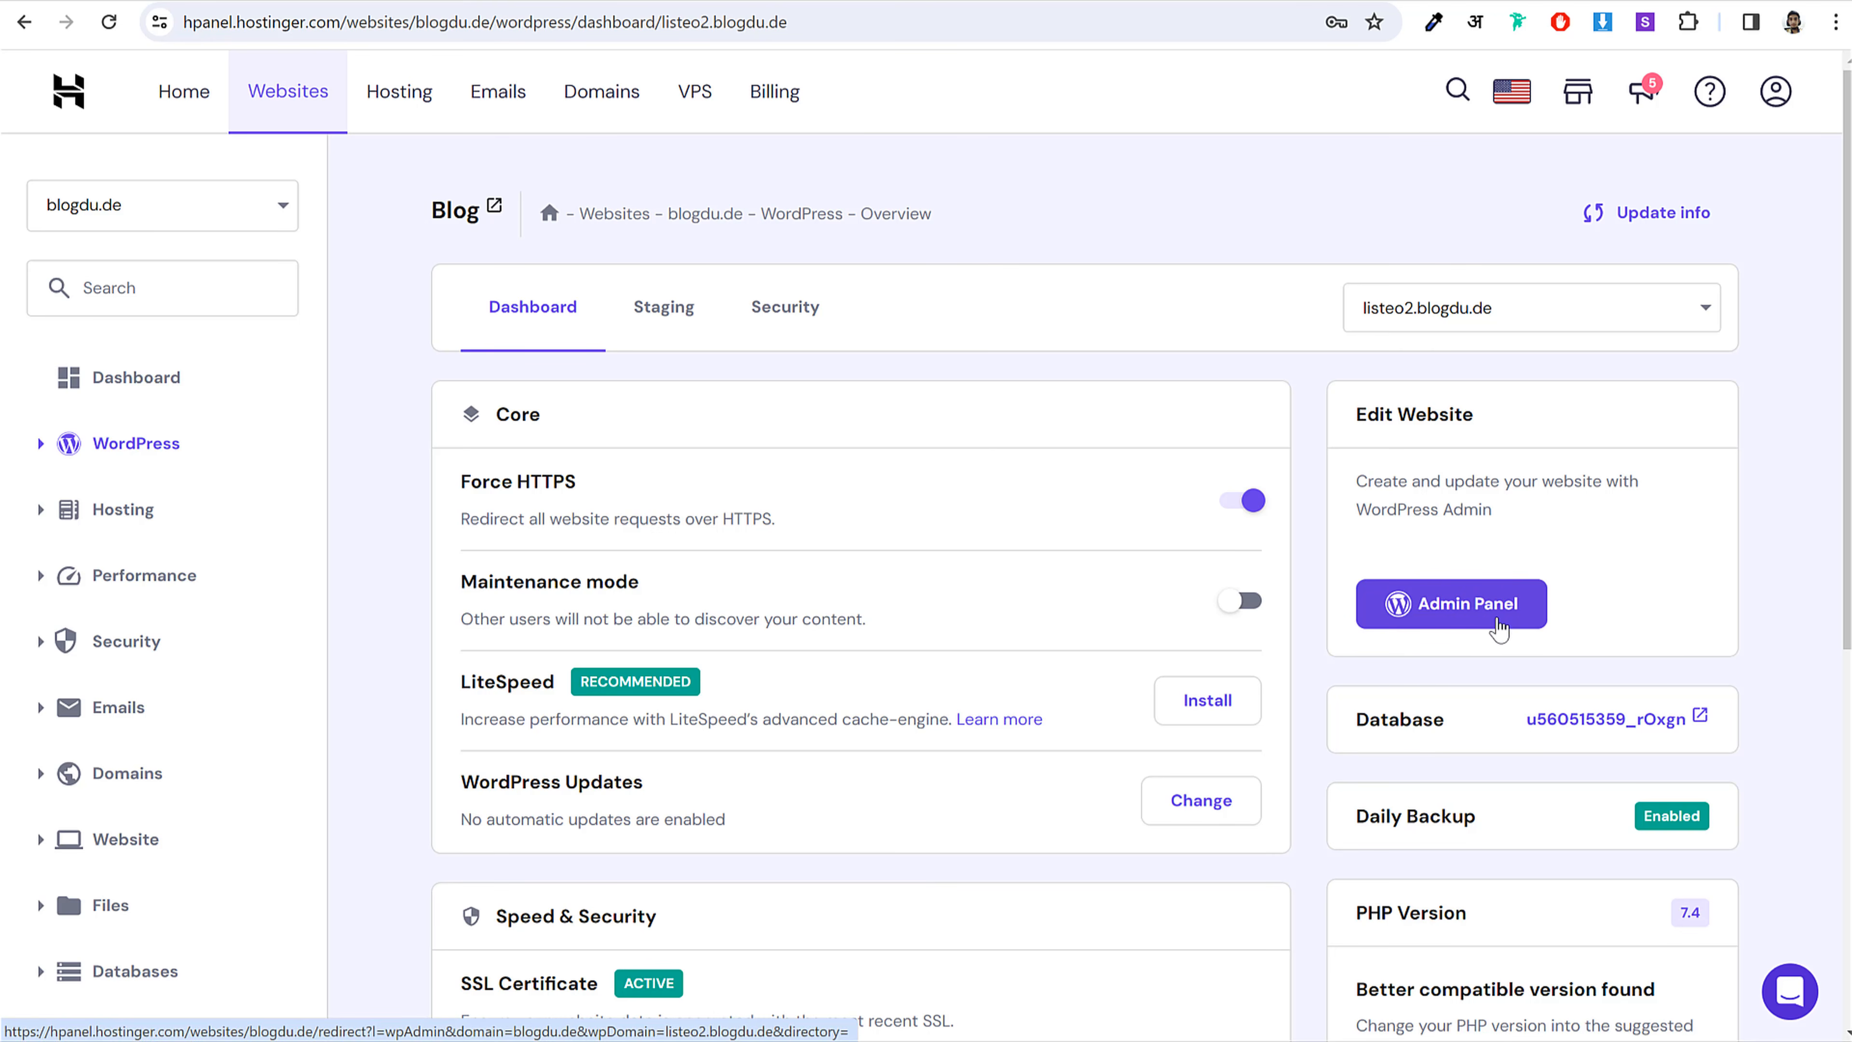
# Step: Leave the Hostinger guide page for the WordPress Dashboard home
pyautogui.scroll(-5, 1385, 693)
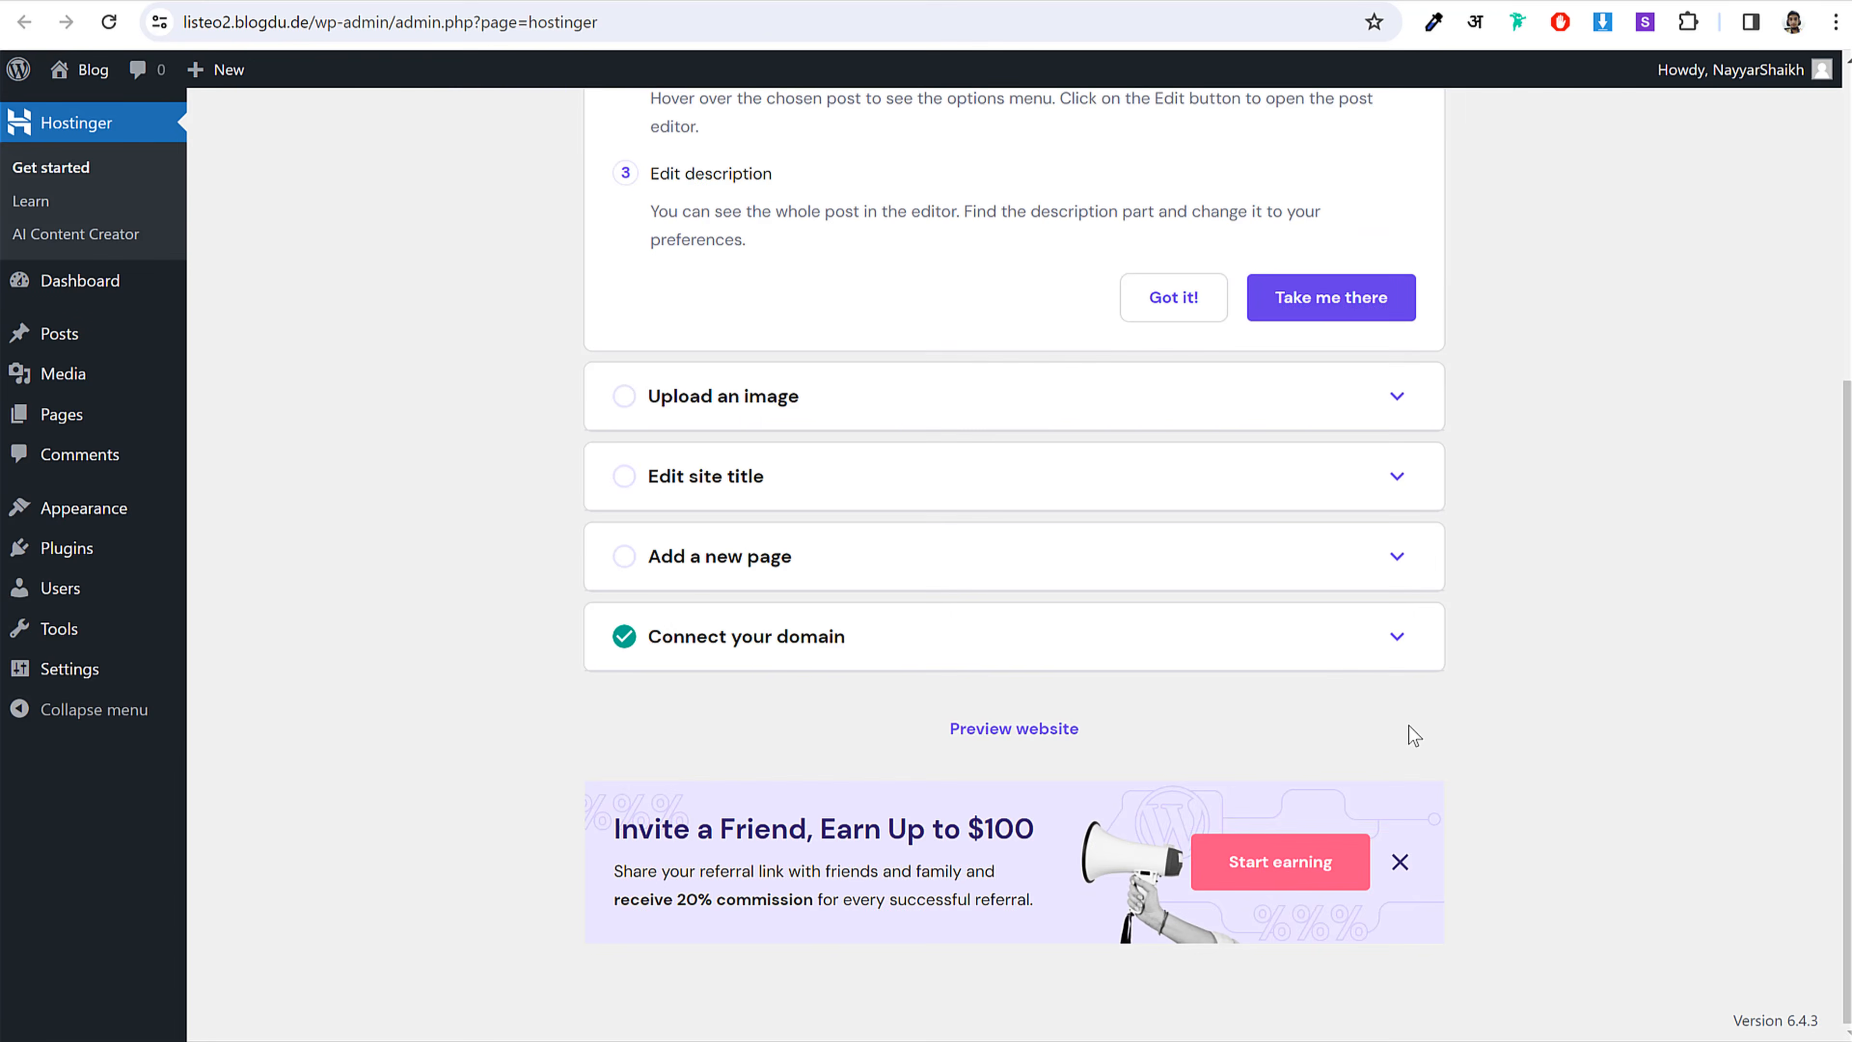
pyautogui.scroll(5, 1408, 726)
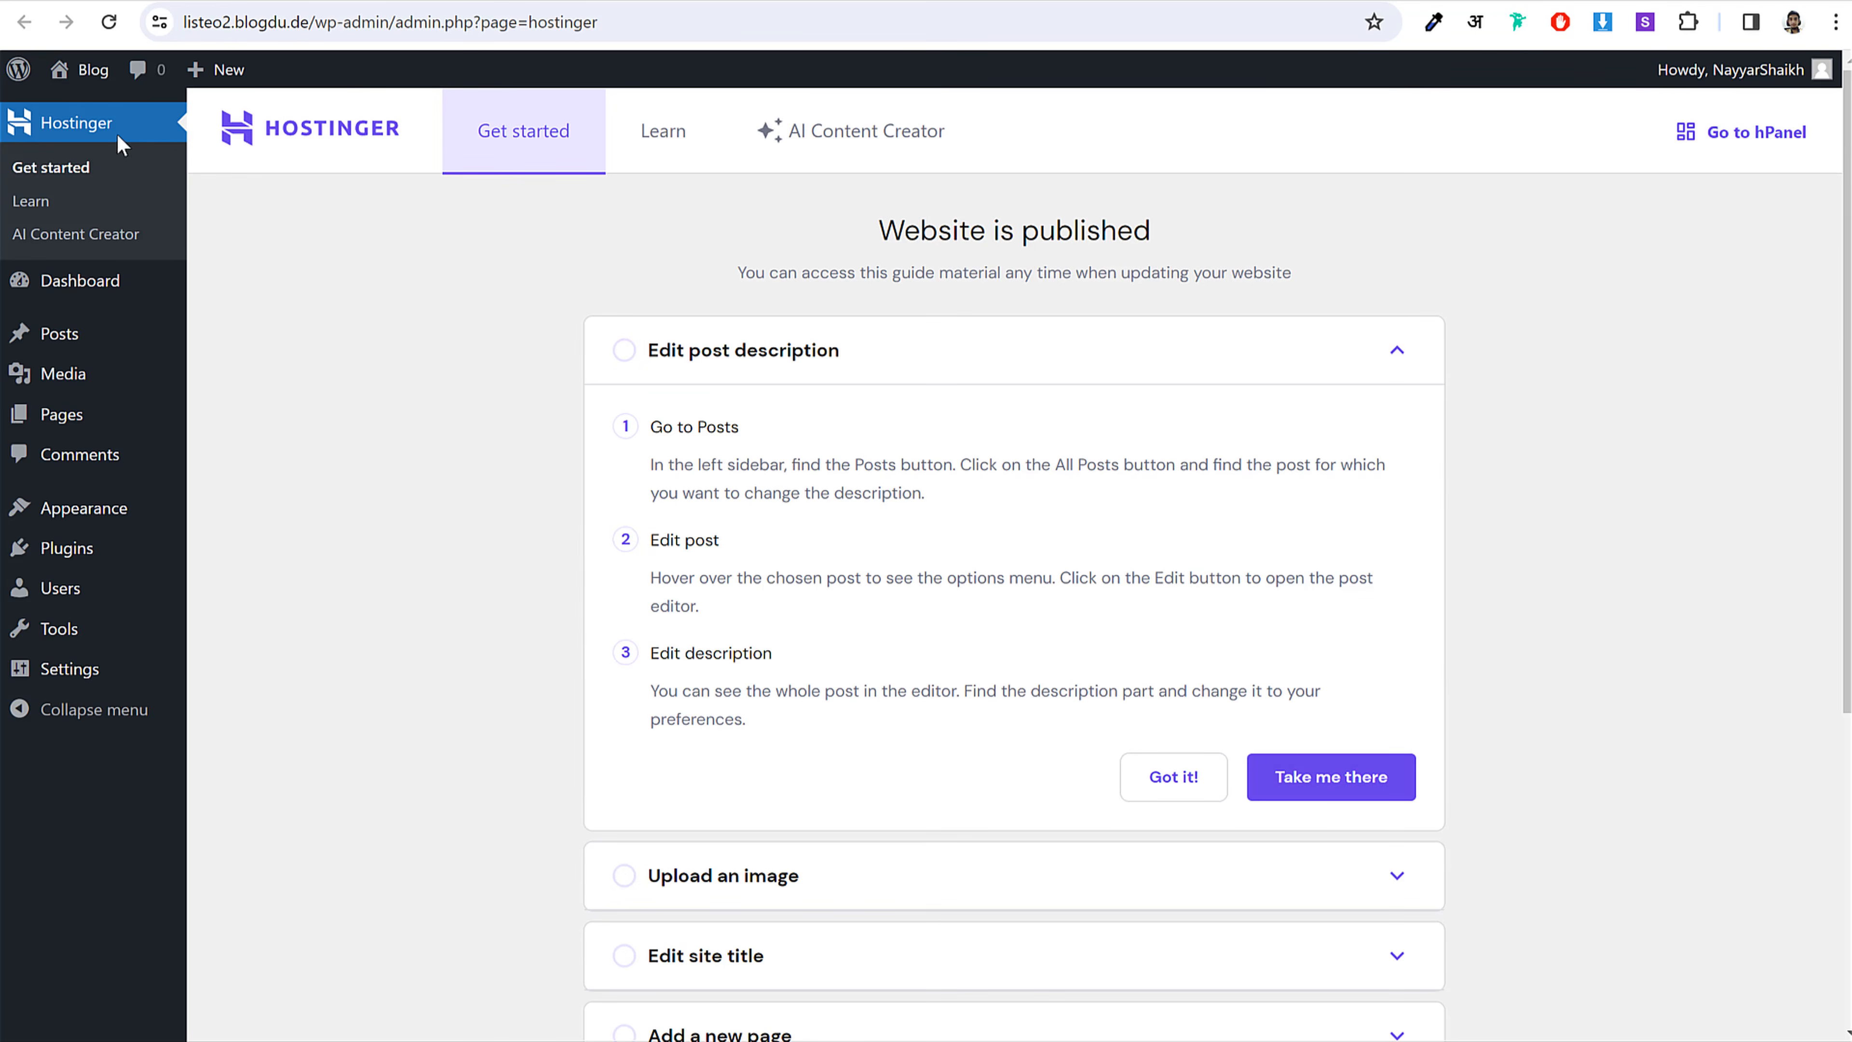
pyautogui.click(92, 284)
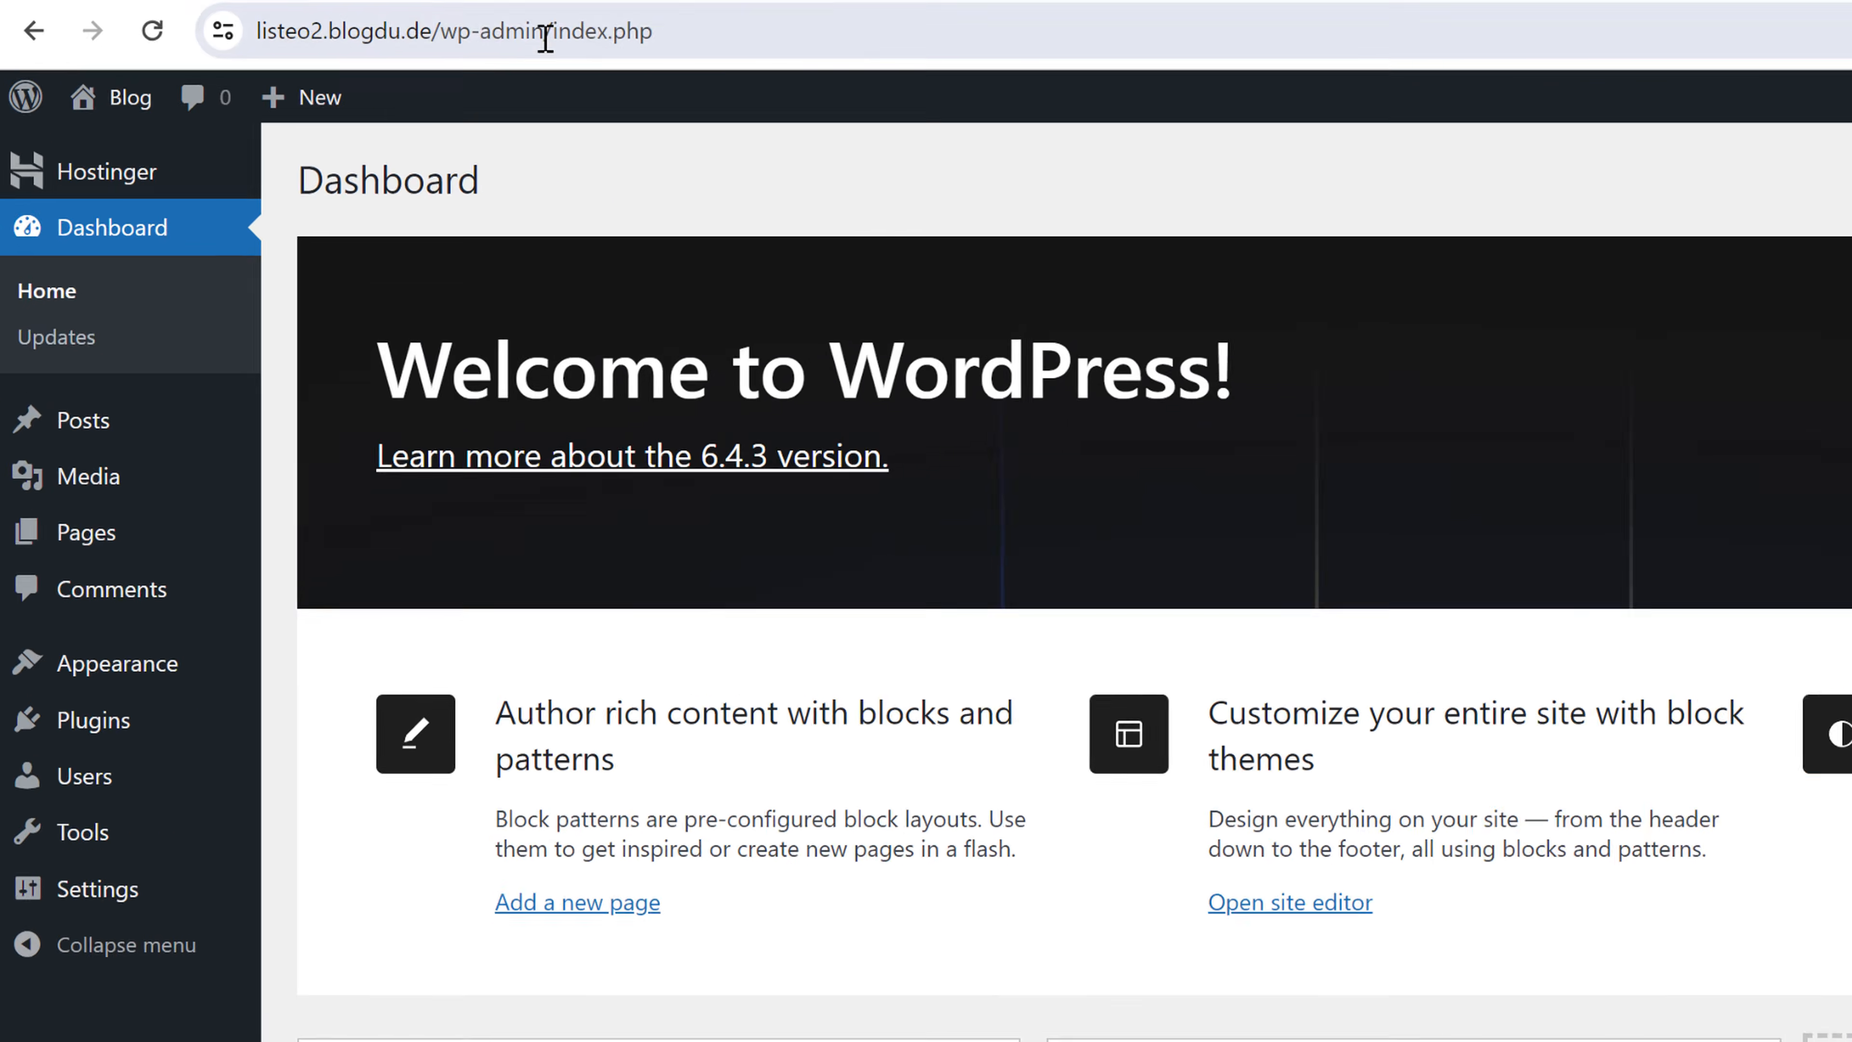
# Step: Remove index.php from the URL and load the site's /wp-admin/ address
pyautogui.moveTo(412, 22); pyautogui.dragTo(878, 10)
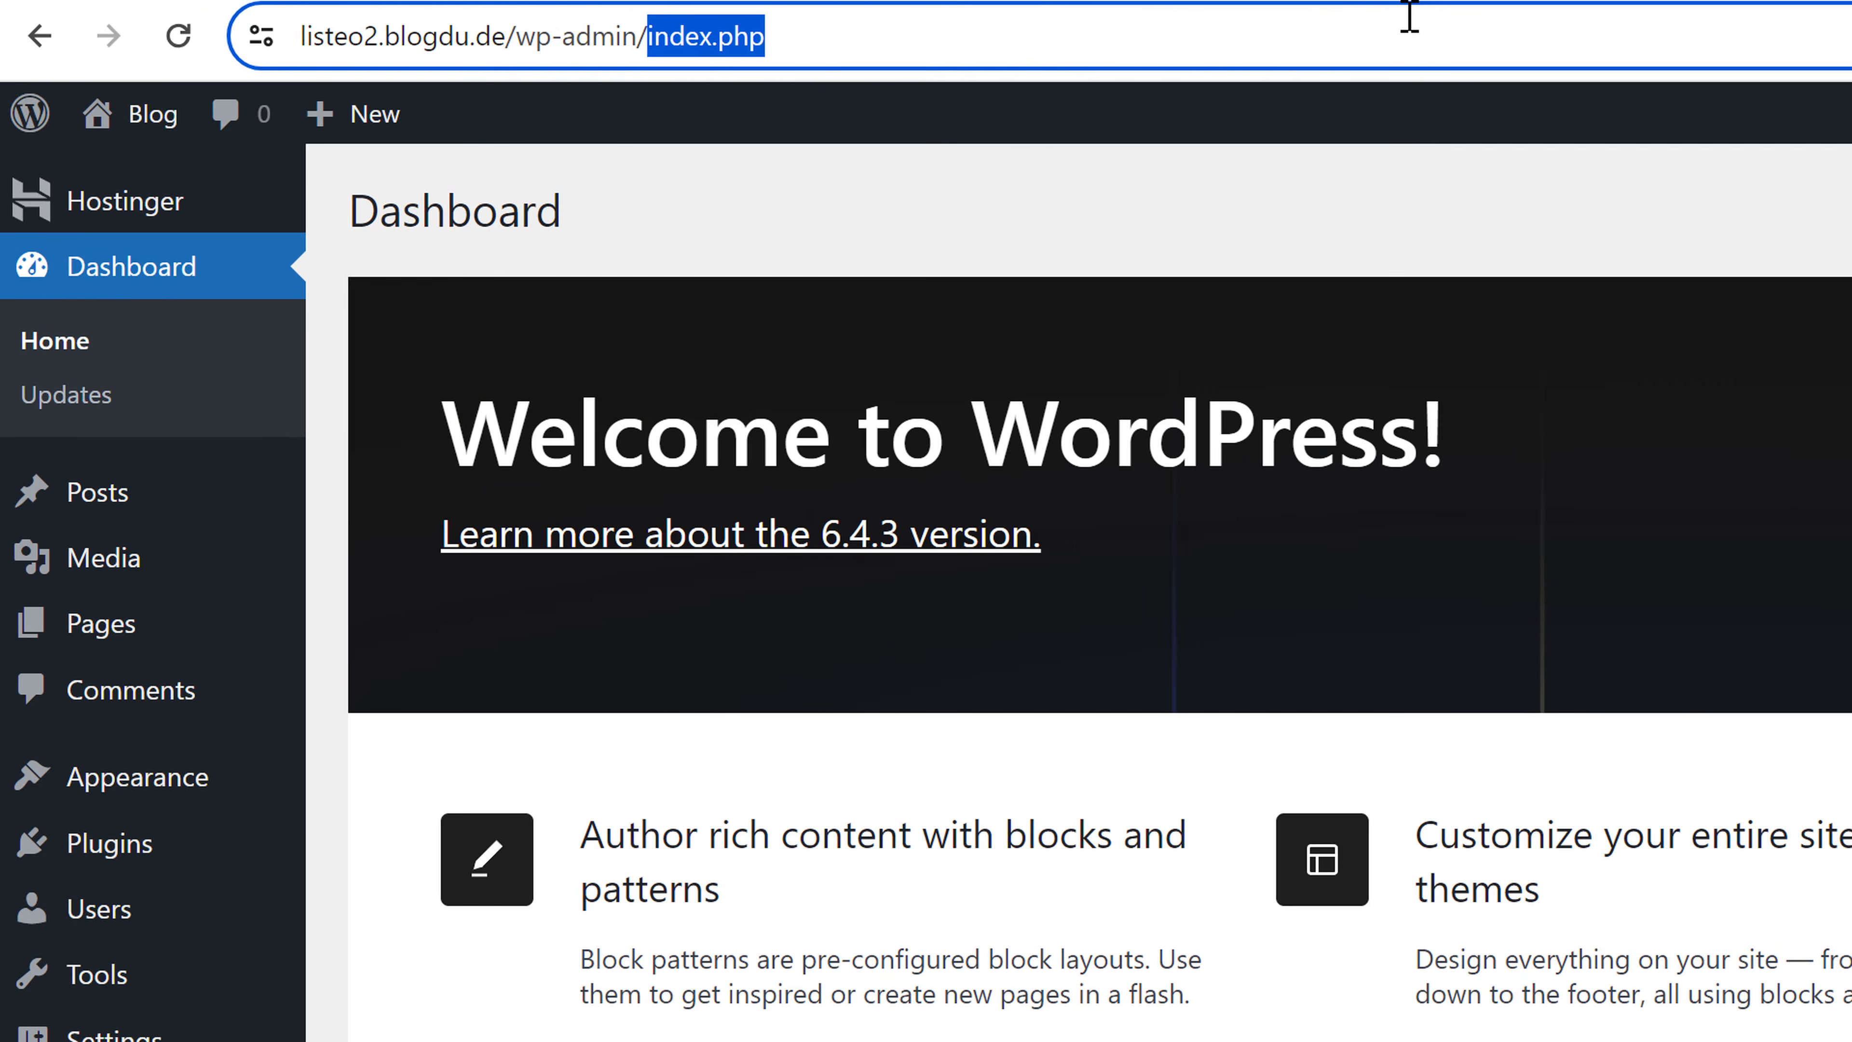
pyautogui.press('BackSpace')
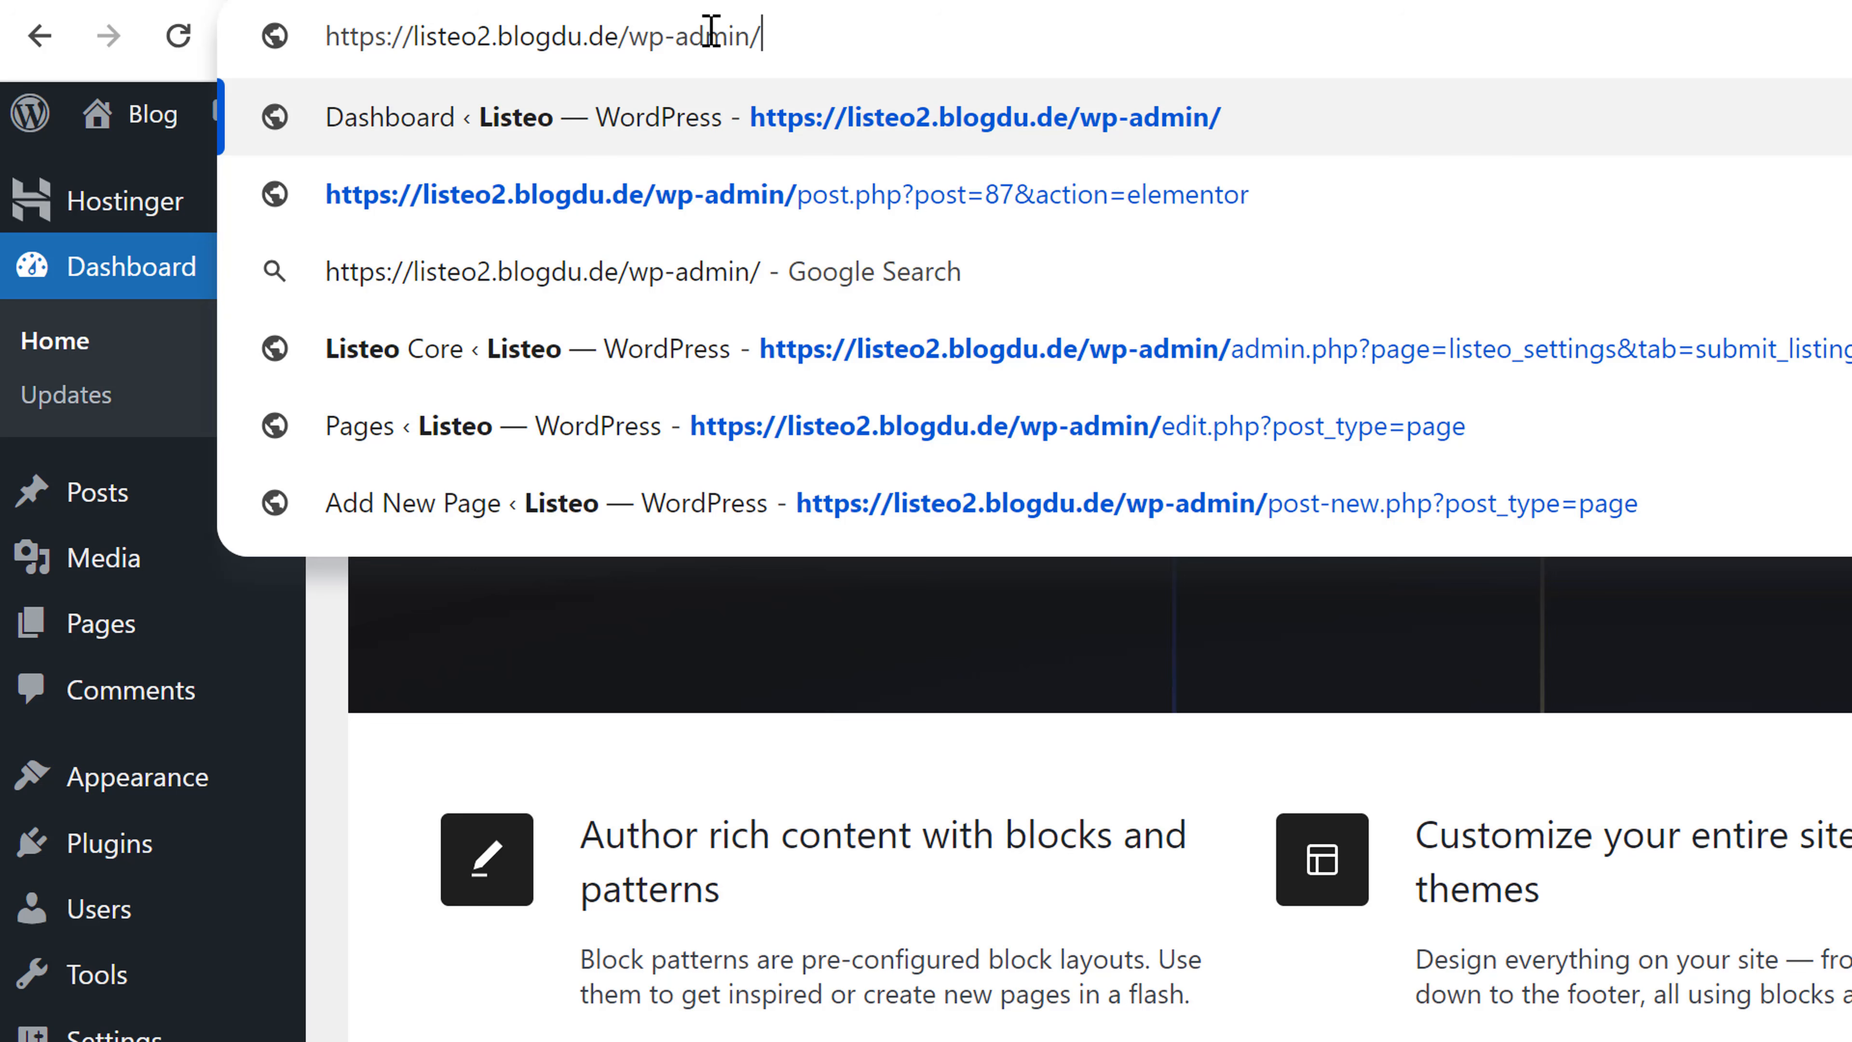
pyautogui.moveTo(413, 33); pyautogui.dragTo(859, 33)
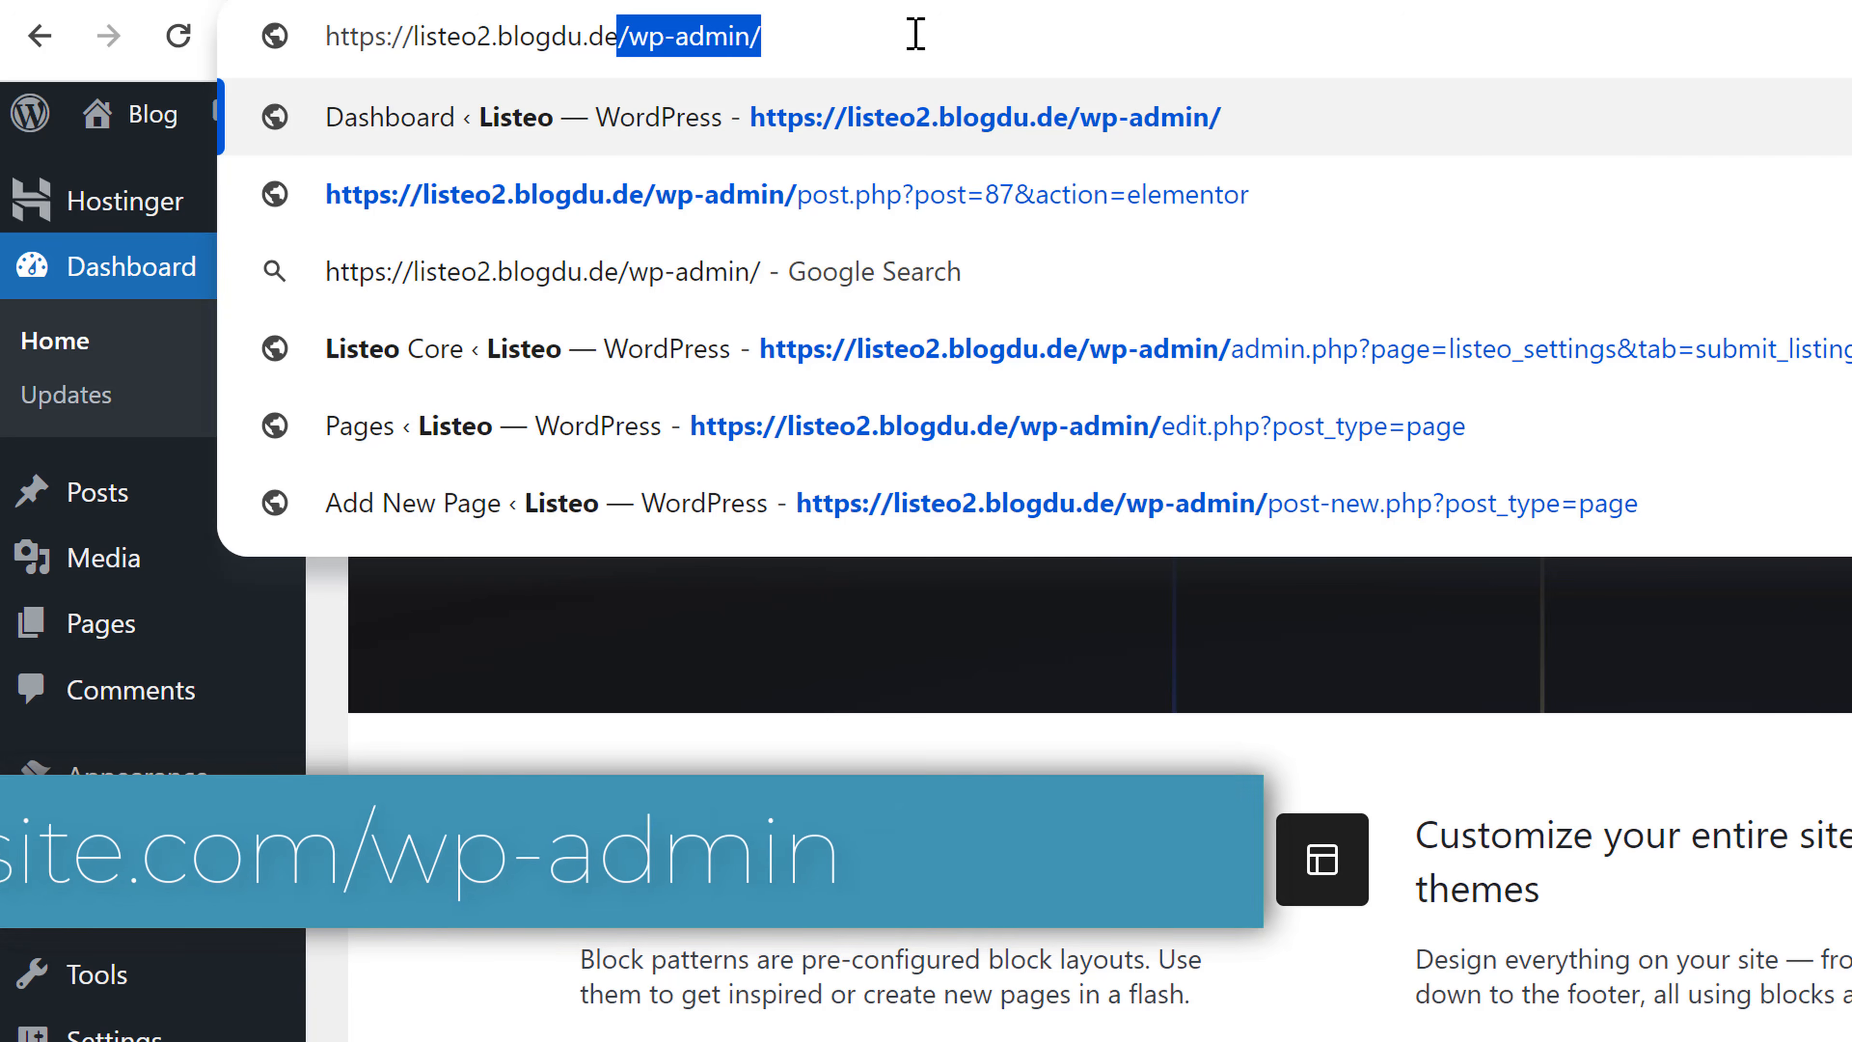
pyautogui.press('Return')
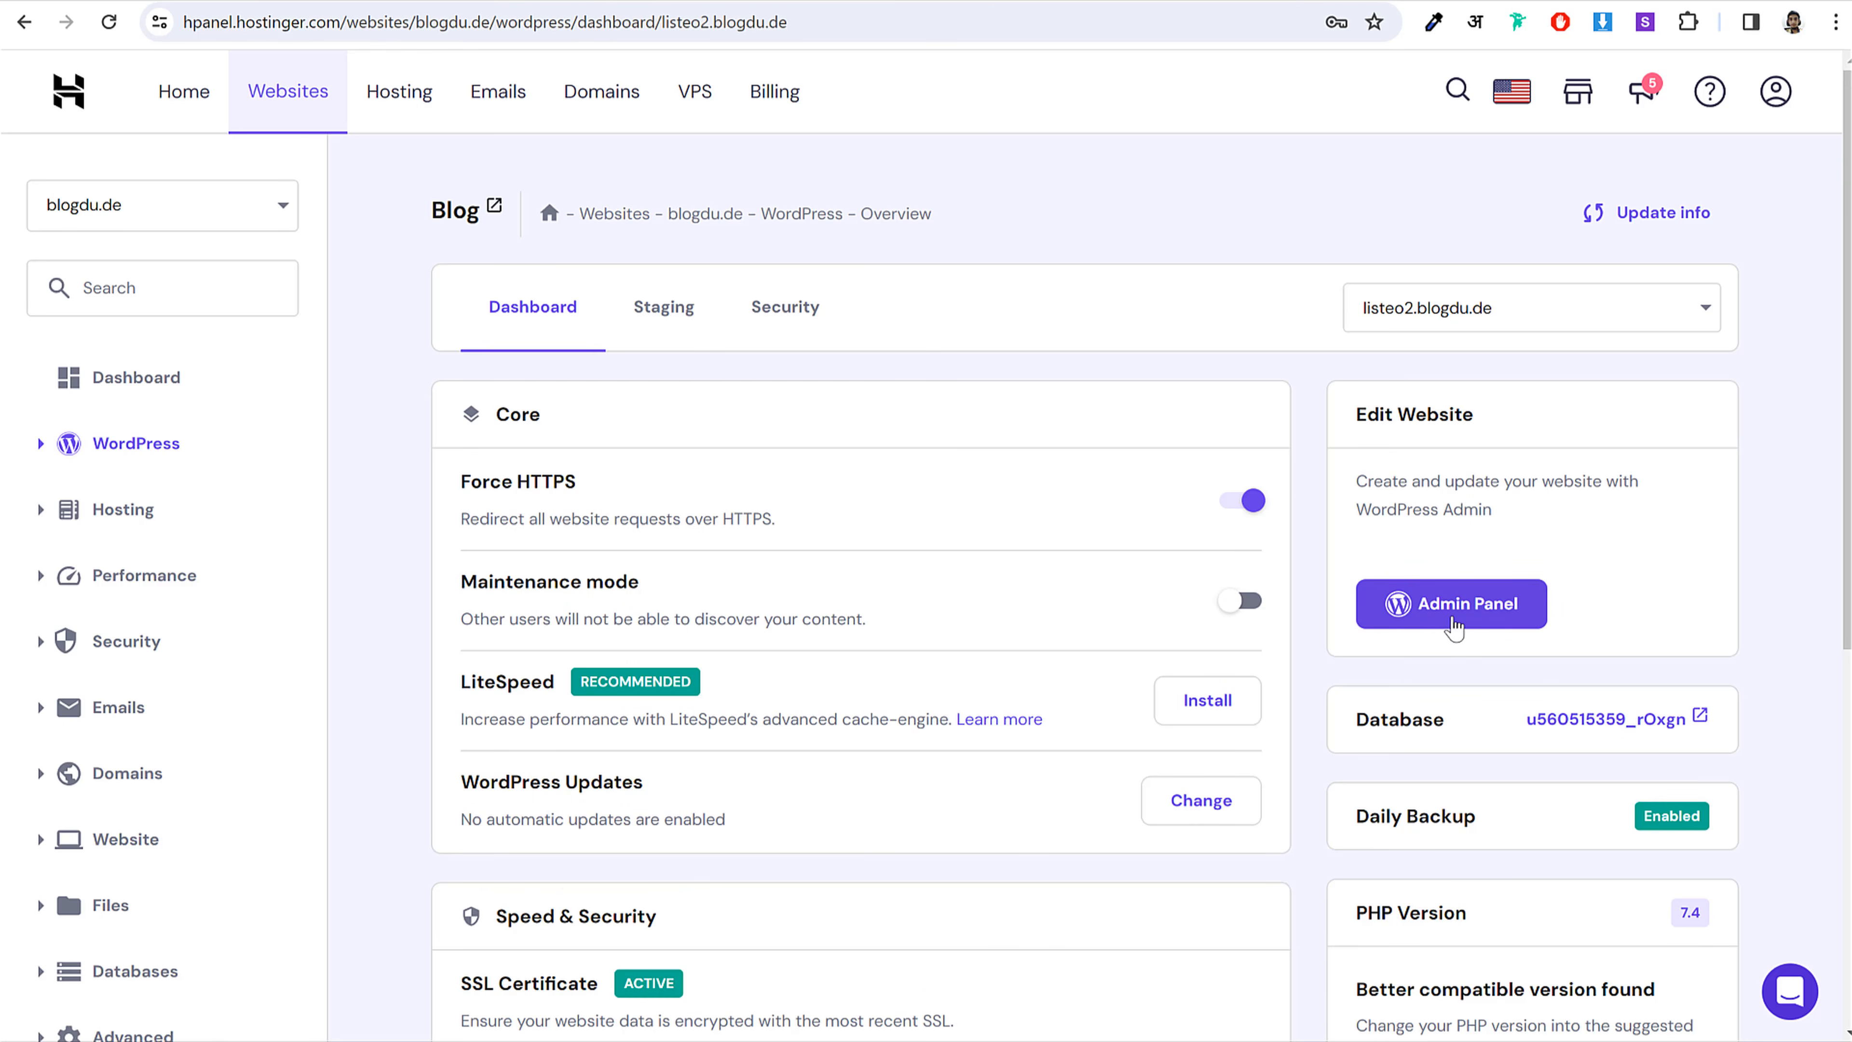
# Step: Launch the WordPress admin for listeo2.blogdu.de from hPanel
pyautogui.click(1454, 606)
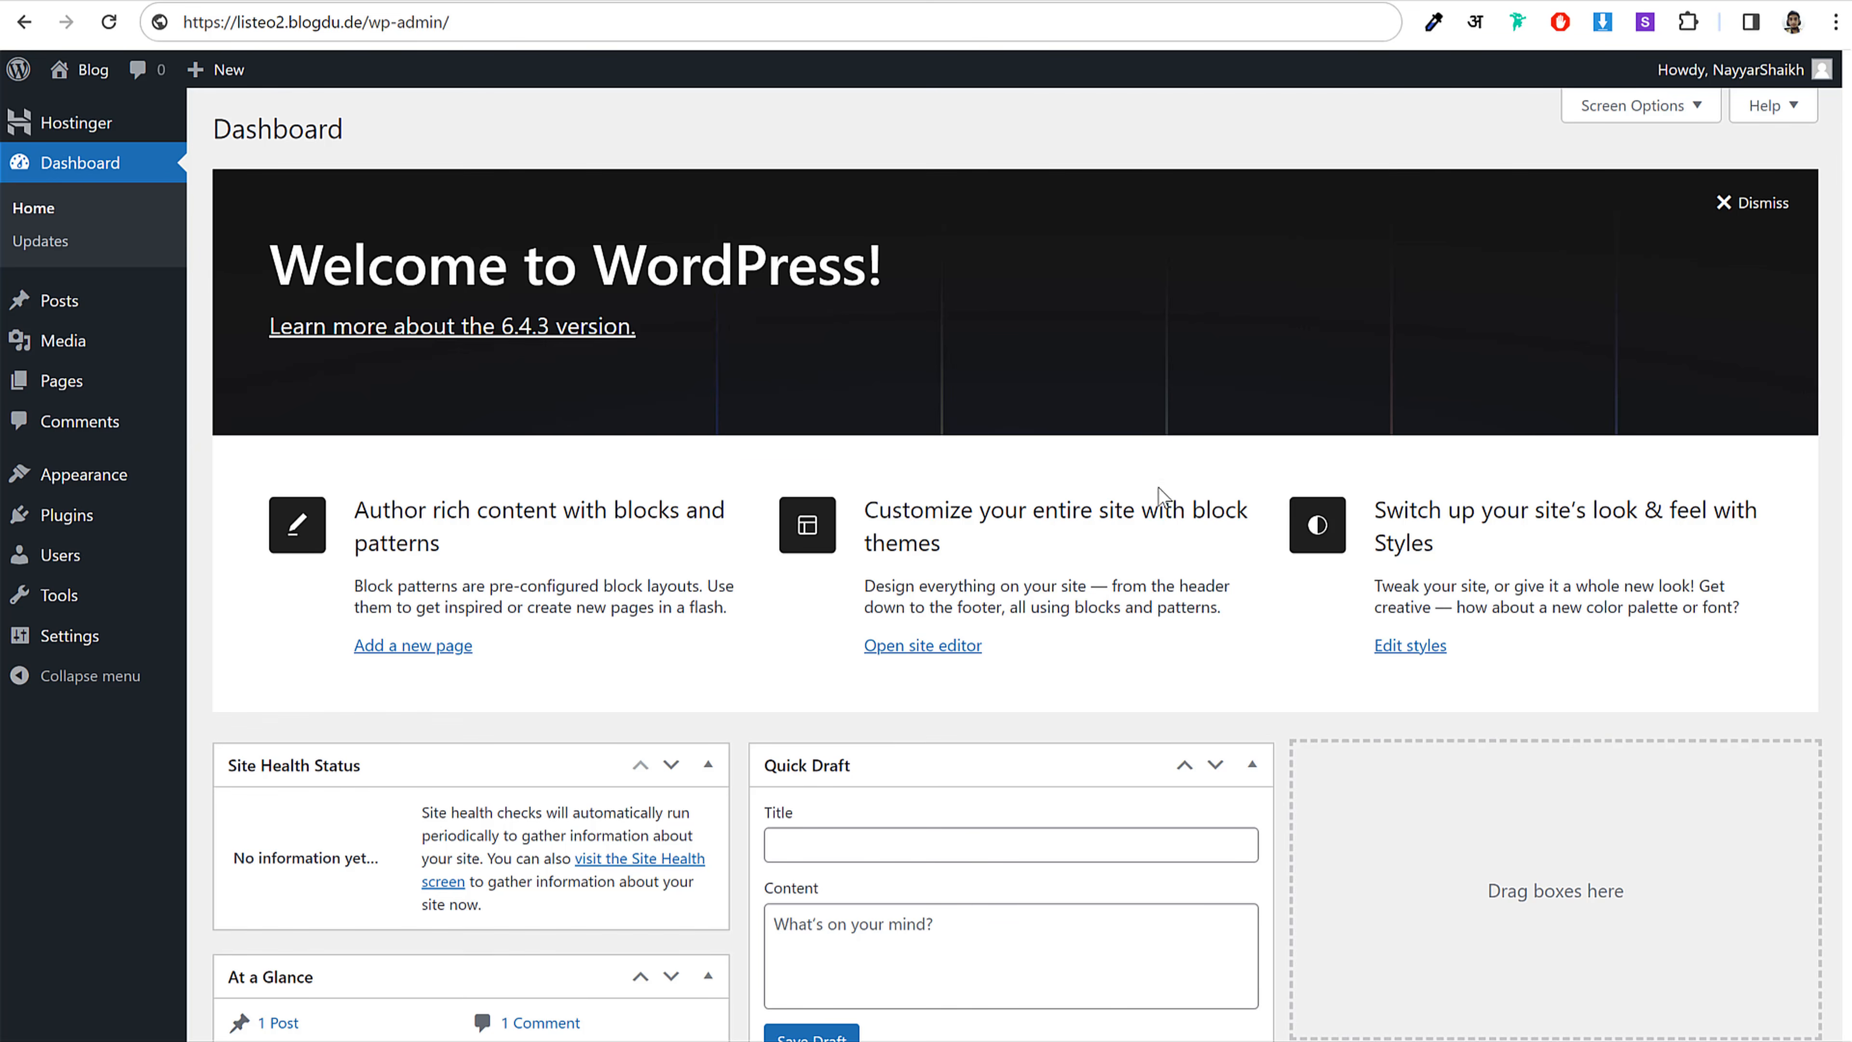
pyautogui.scroll(-5, 1159, 488)
pyautogui.scroll(5, 1160, 488)
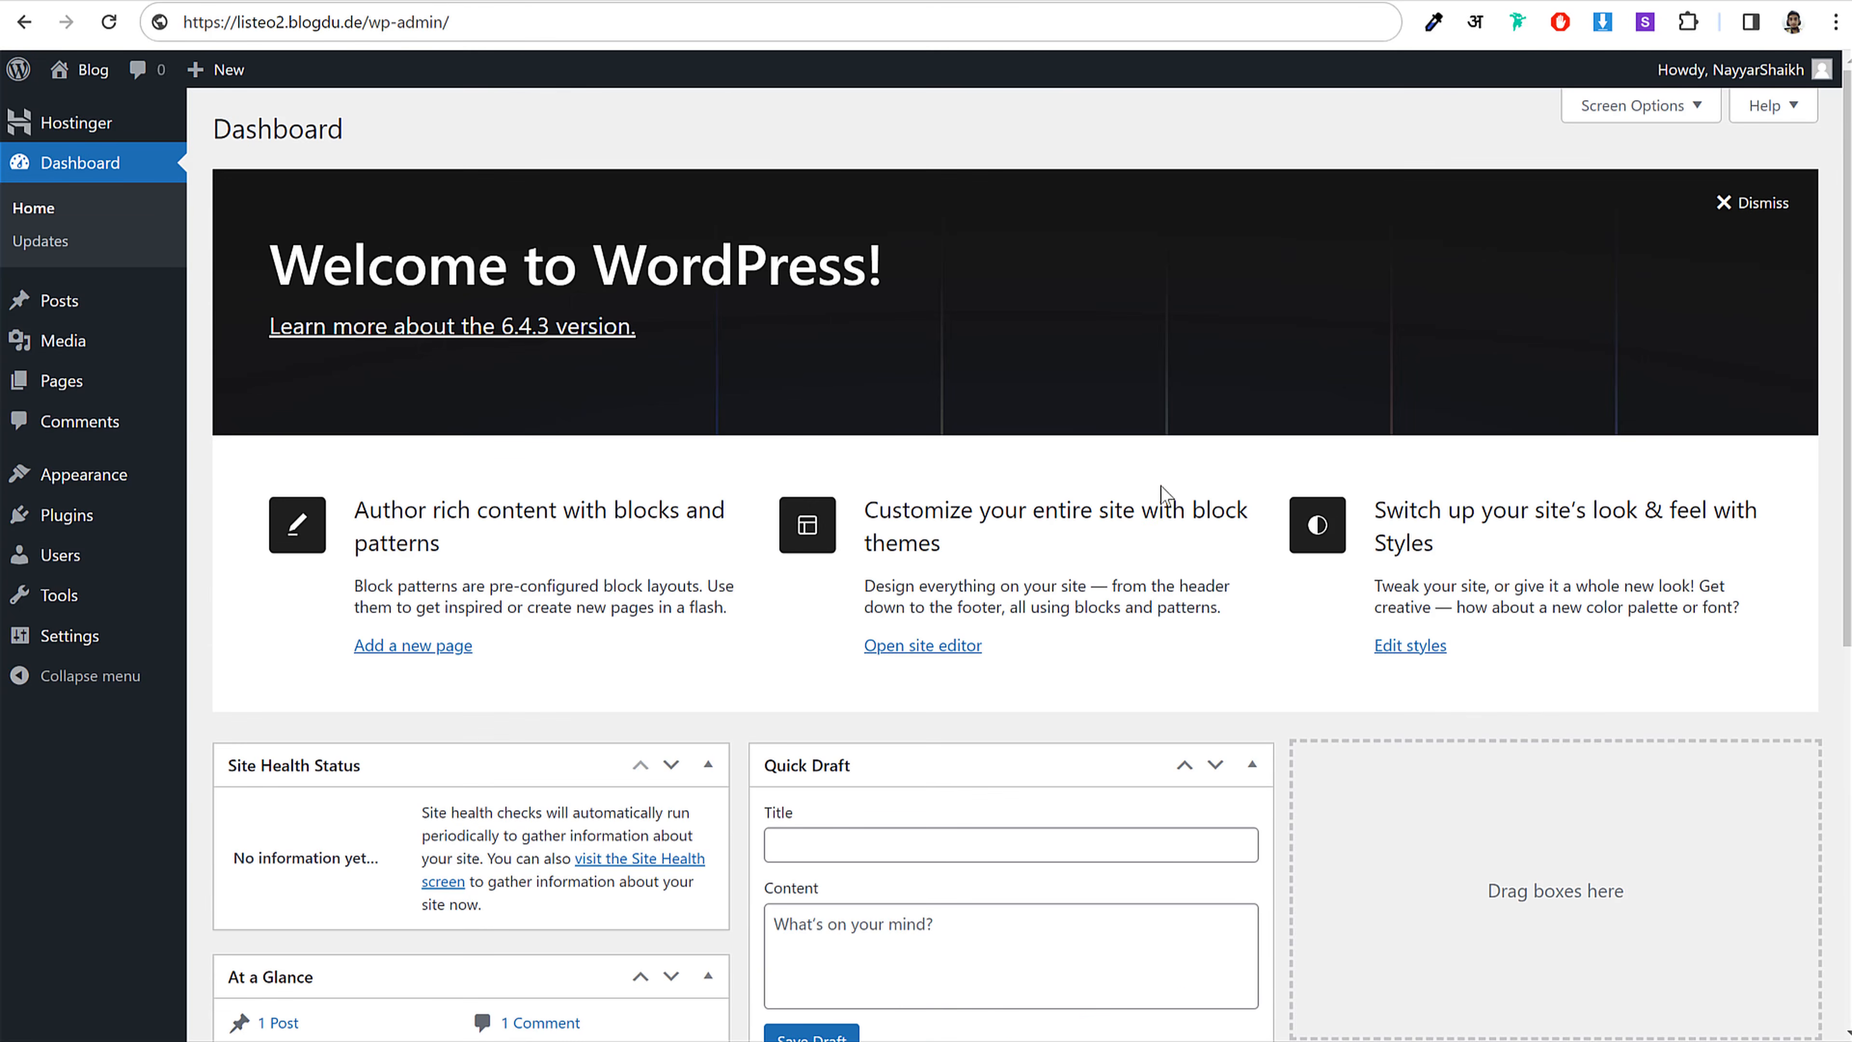
pyautogui.scroll(-8, 985, 525)
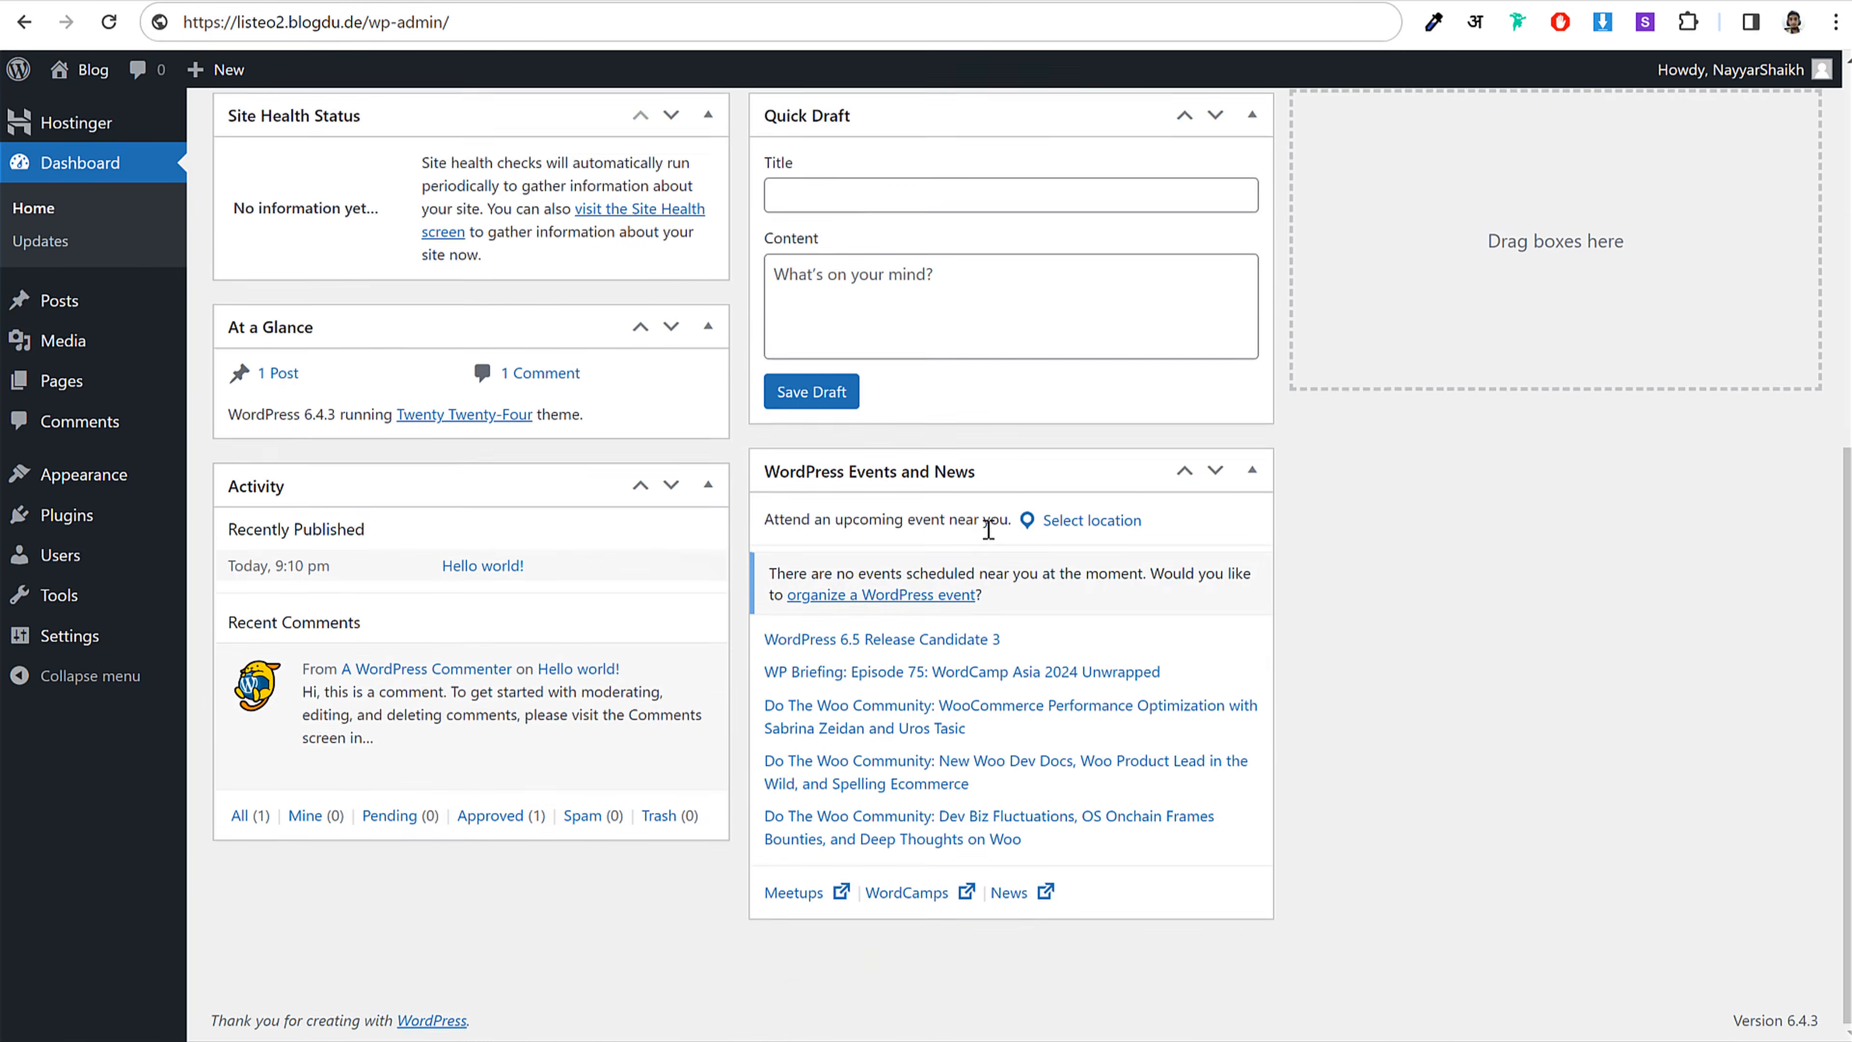
pyautogui.scroll(8, 939, 677)
pyautogui.scroll(-8, 1079, 664)
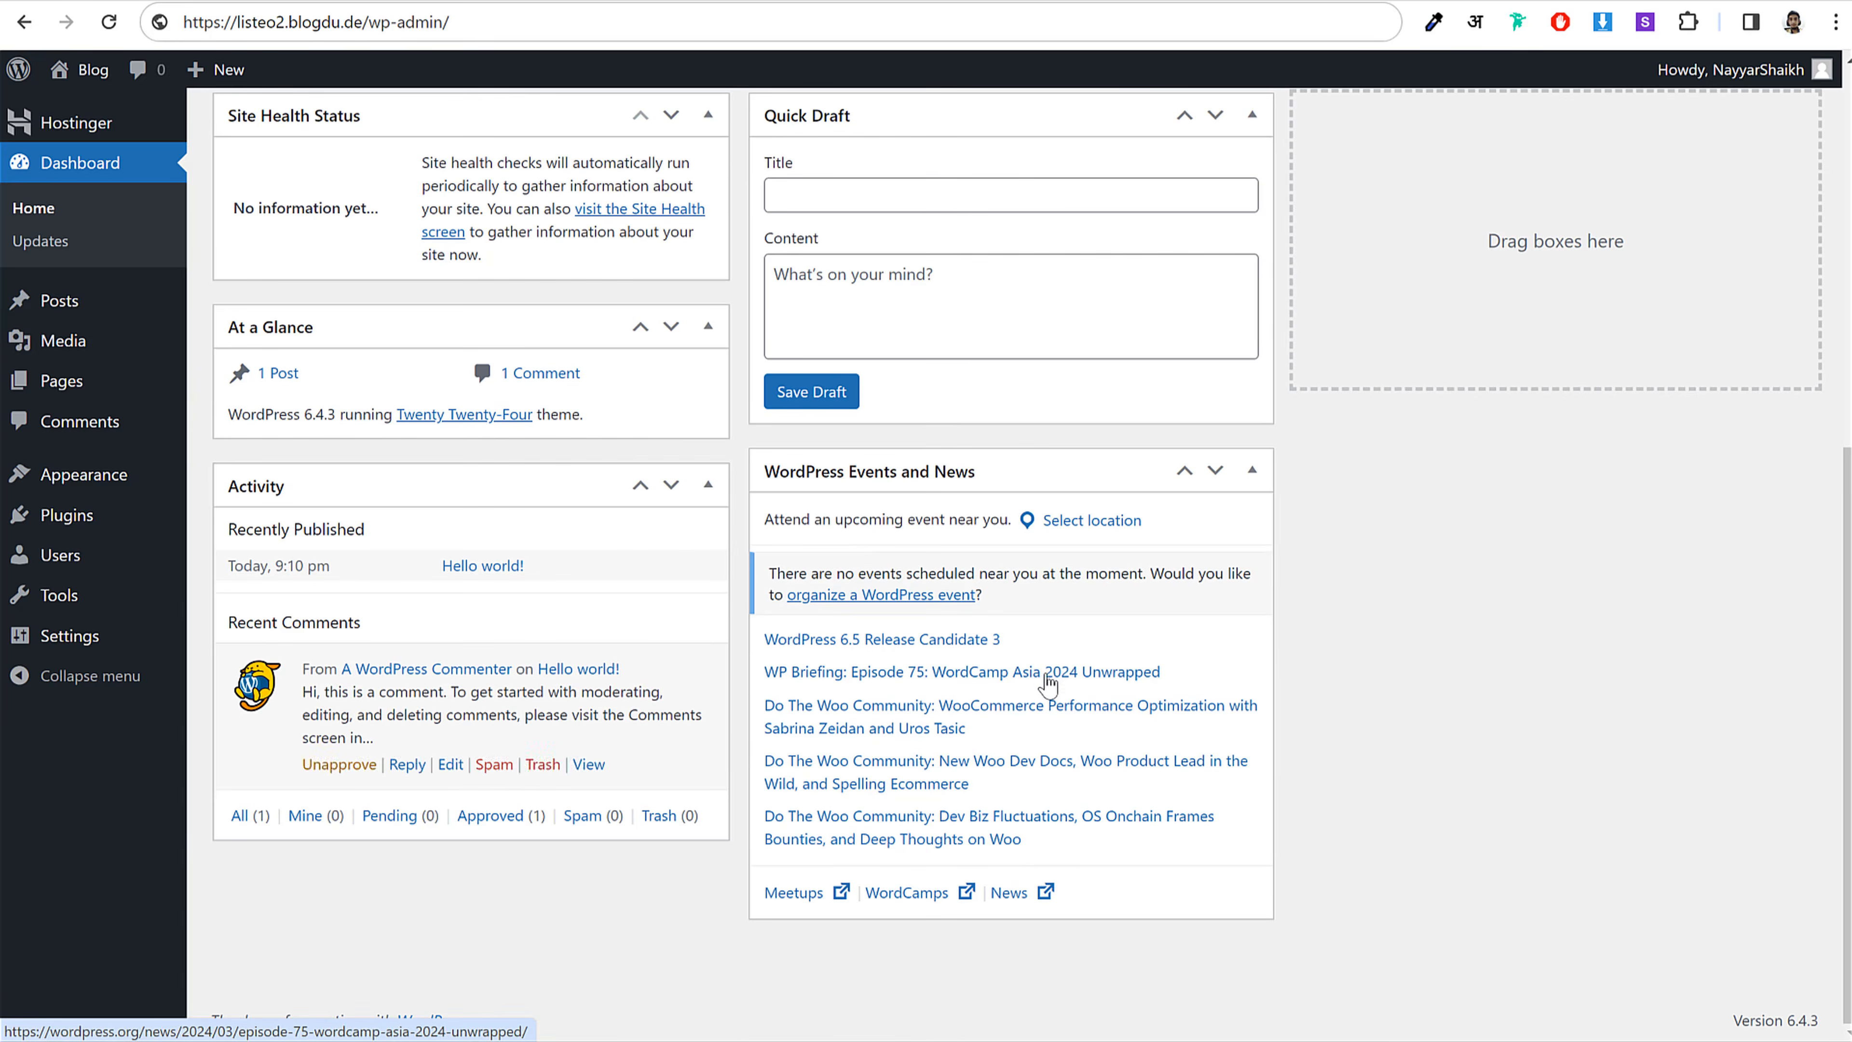
pyautogui.scroll(8, 1042, 677)
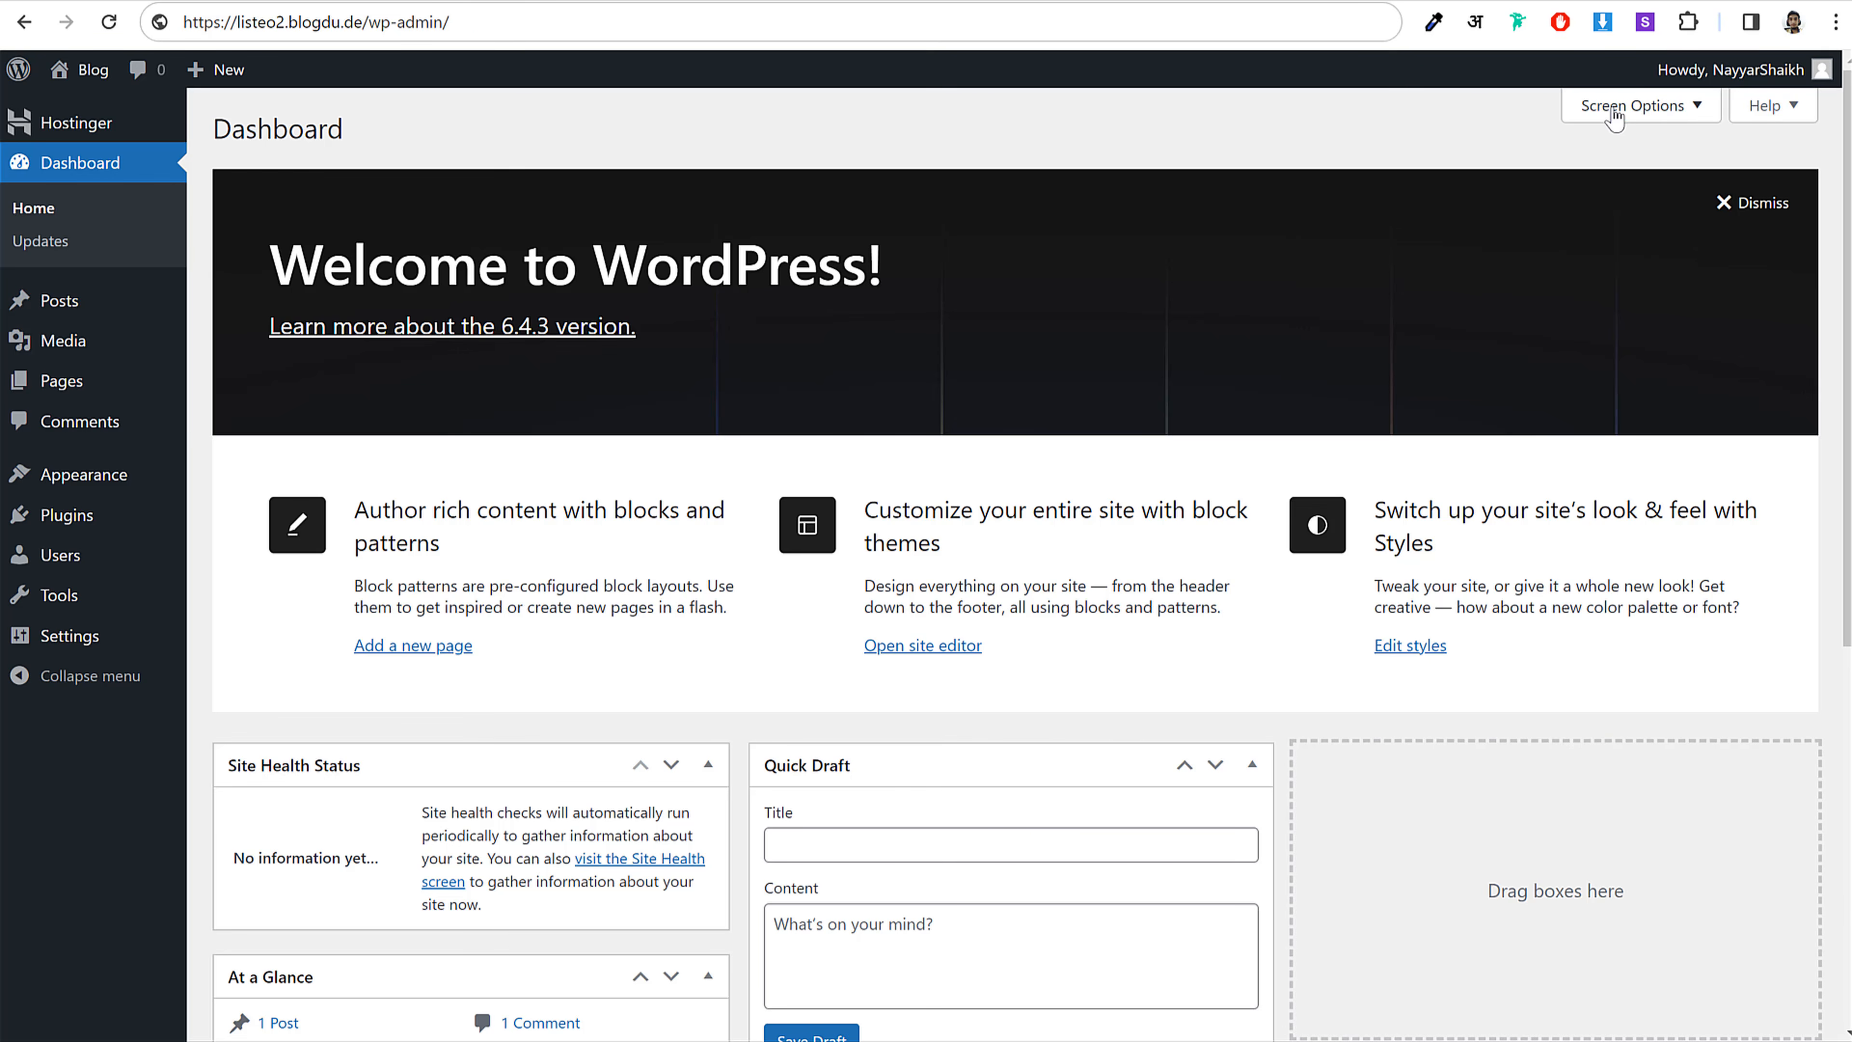
# Step: Hide Site Health Status, At a Glance, Activity, Quick Draft, Events and News, and Welcome widgets
pyautogui.click(1639, 118)
pyautogui.click(310, 213)
pyautogui.click(406, 211)
pyautogui.click(525, 211)
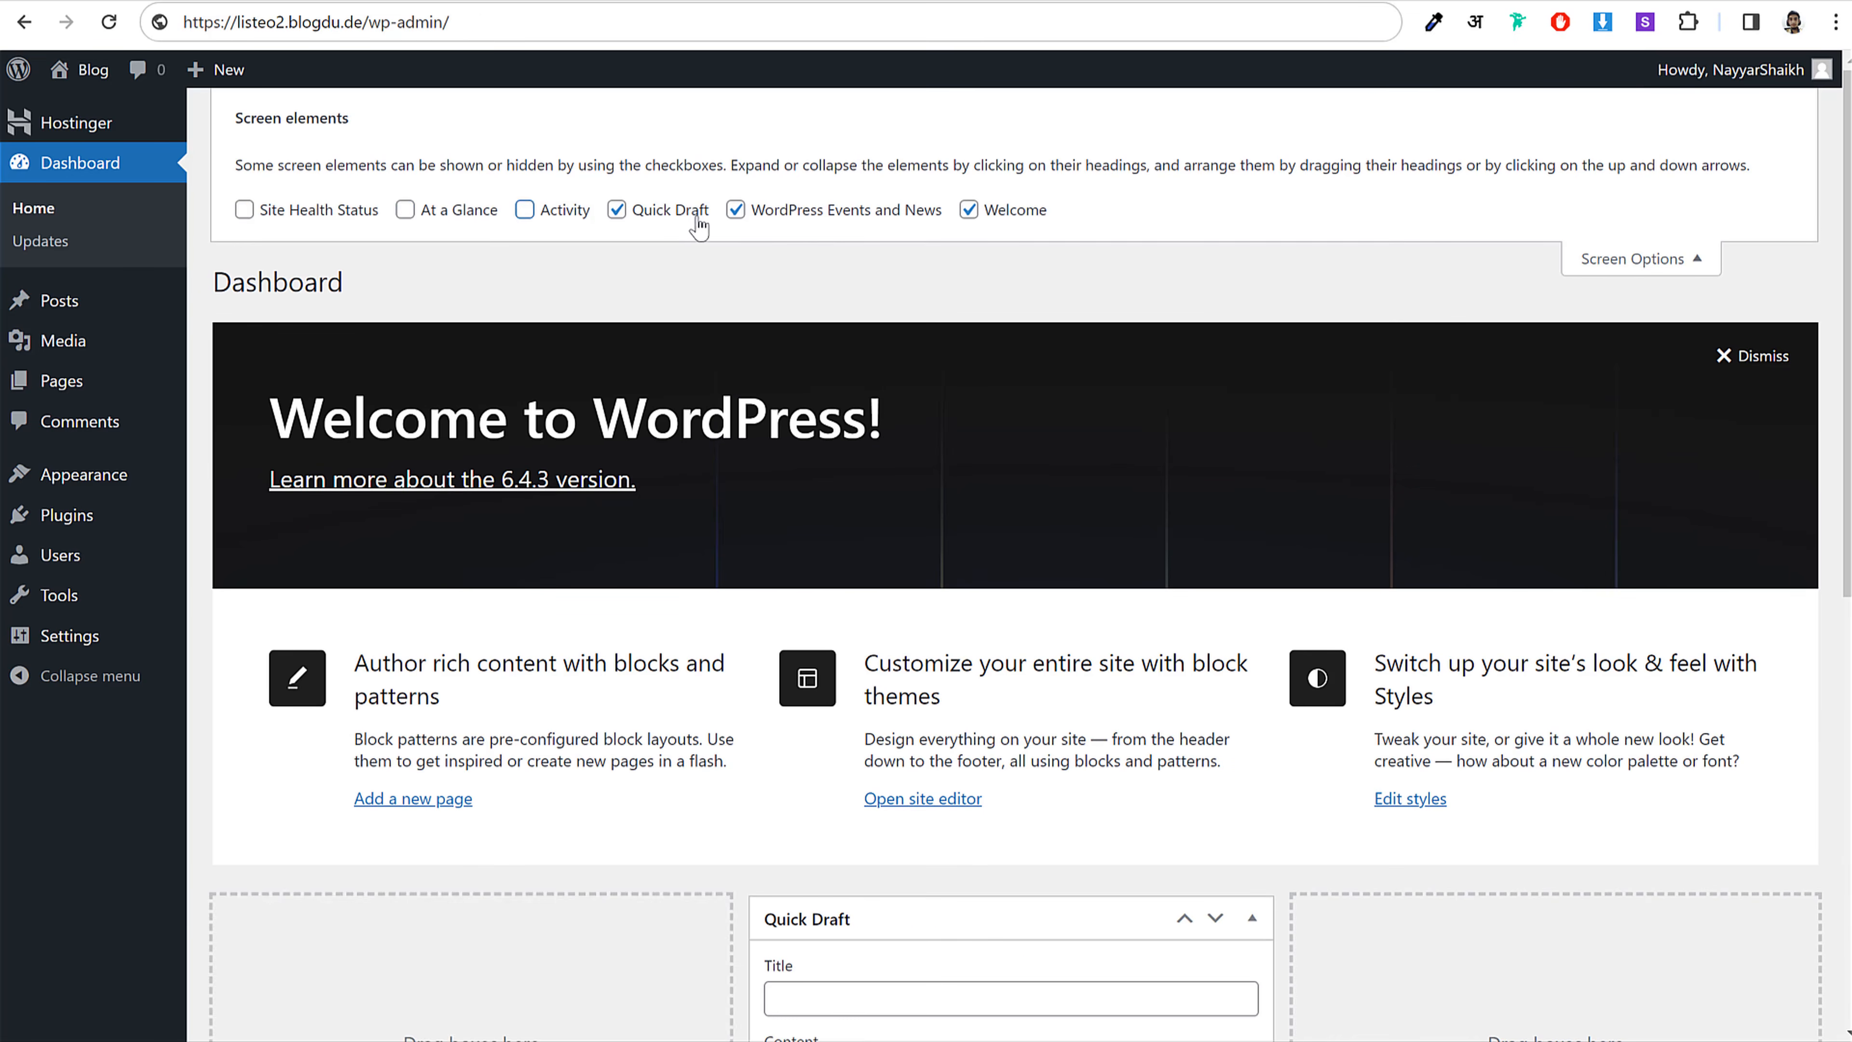
pyautogui.click(617, 211)
pyautogui.click(736, 210)
pyautogui.click(968, 211)
# Step: Close Screen Options and browse the Posts list and the Media library
pyautogui.click(1712, 260)
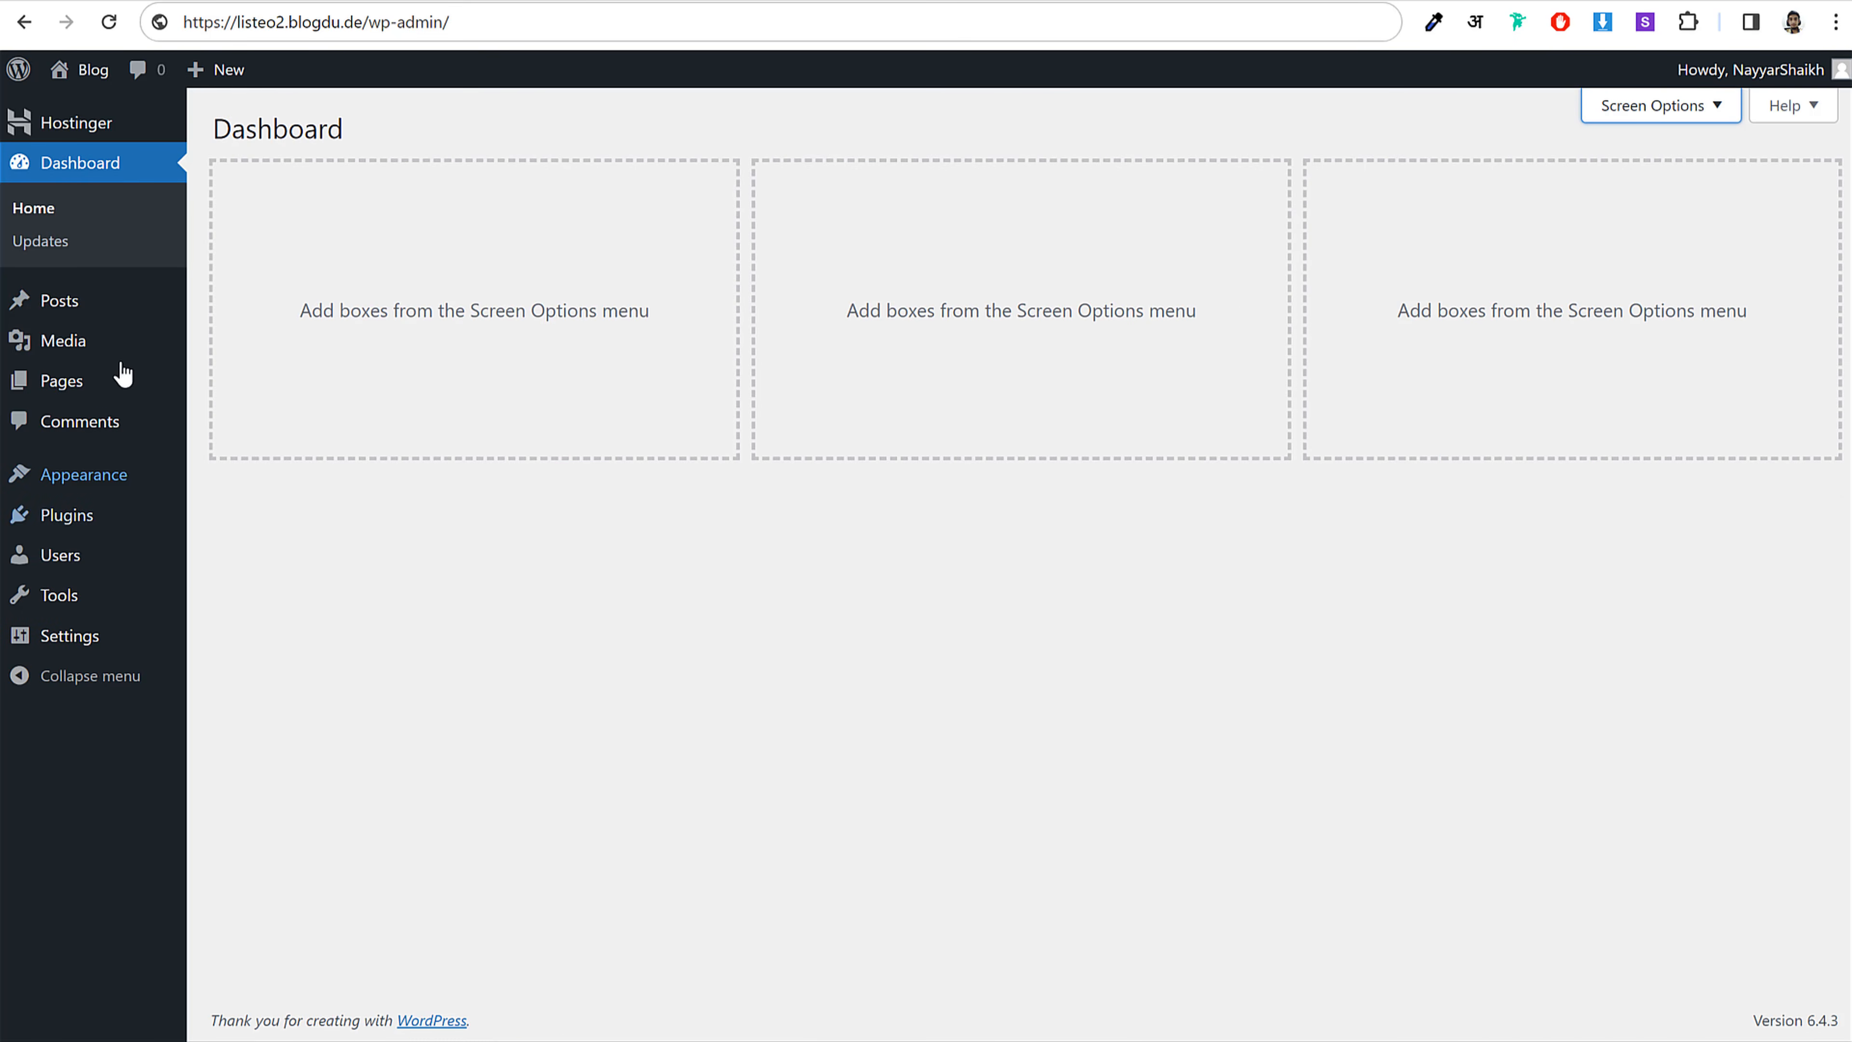
pyautogui.click(70, 309)
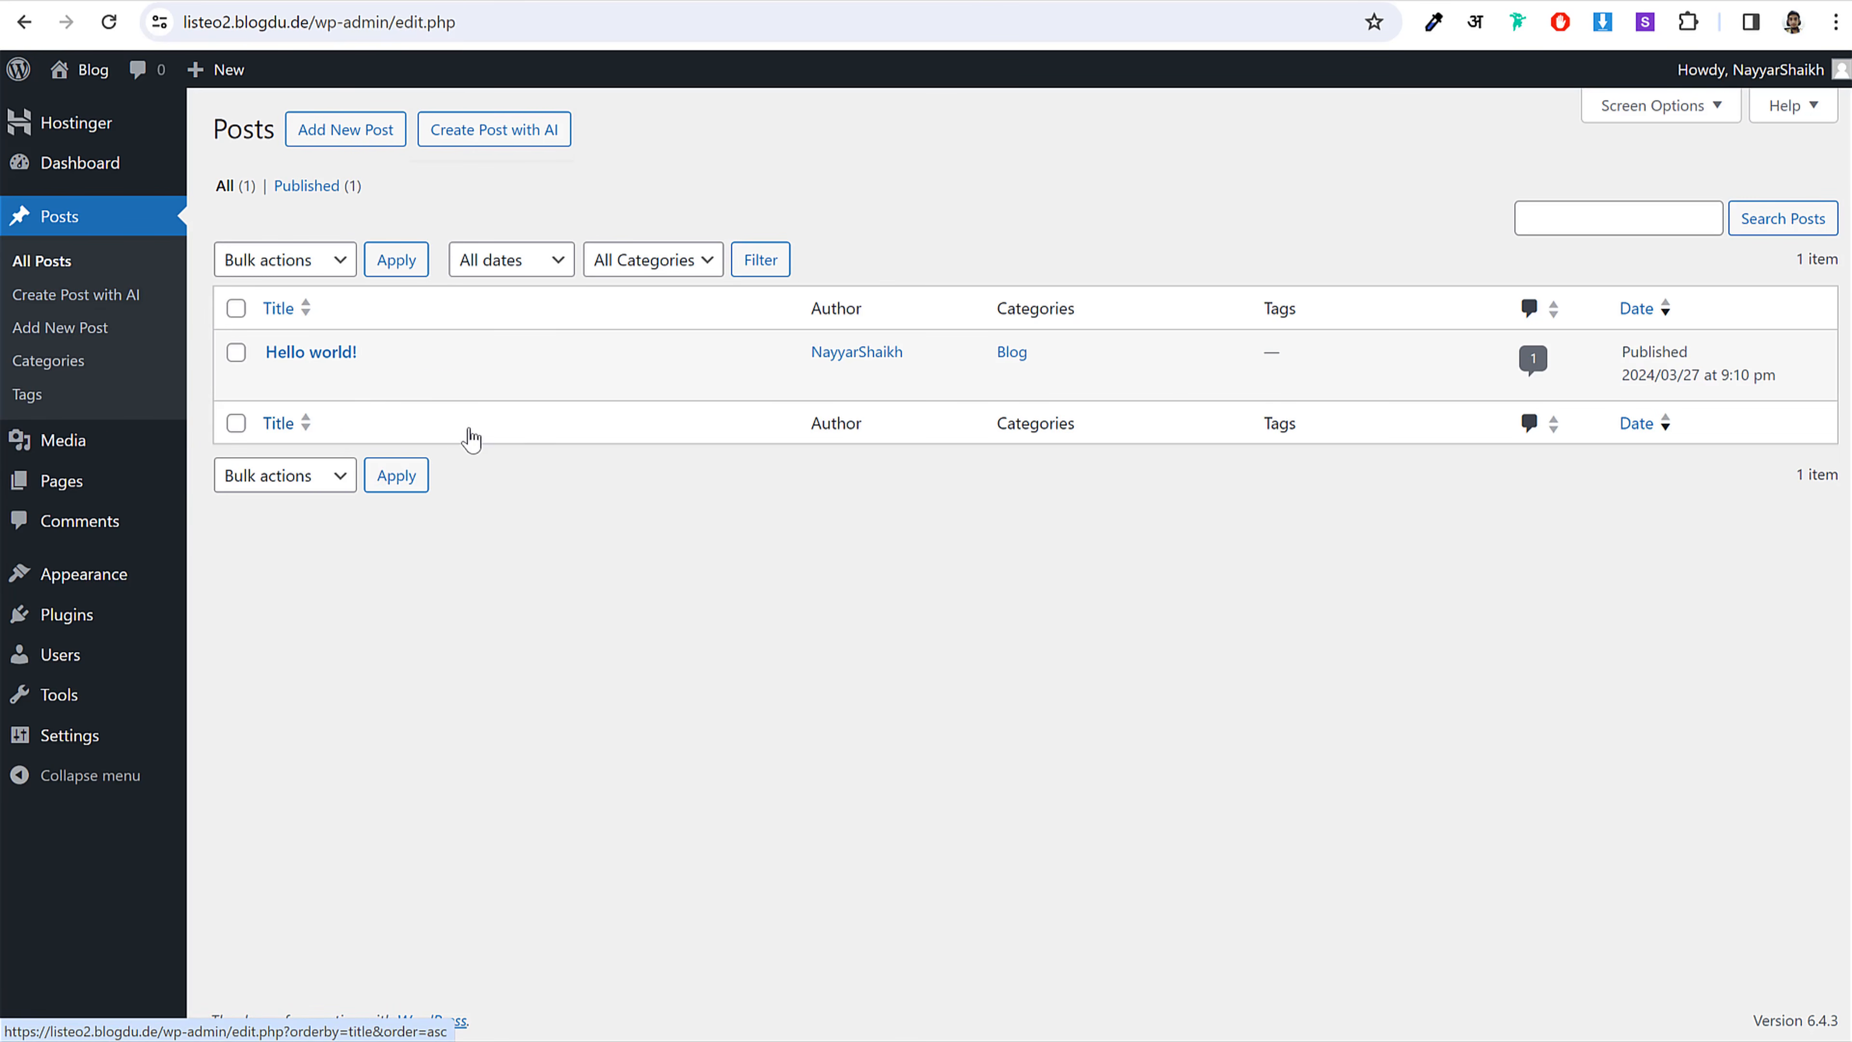
pyautogui.click(111, 446)
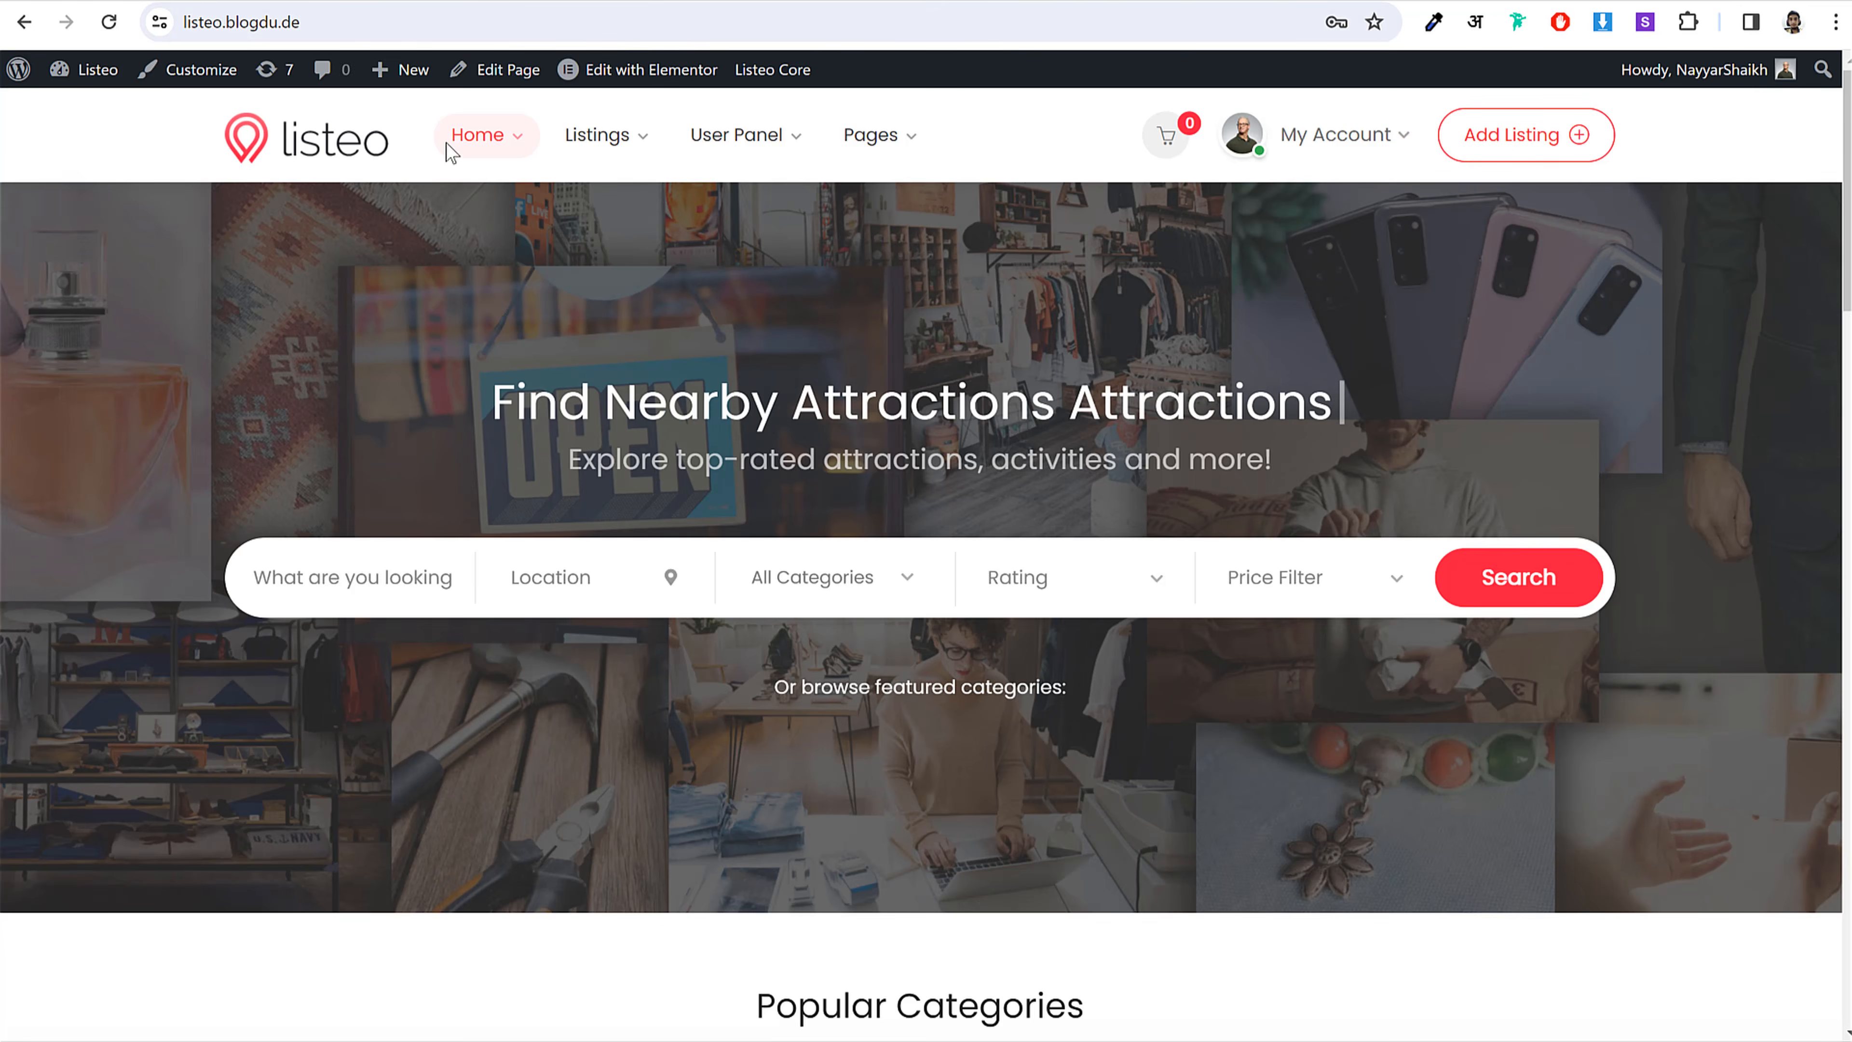
pyautogui.scroll(-8, 1108, 529)
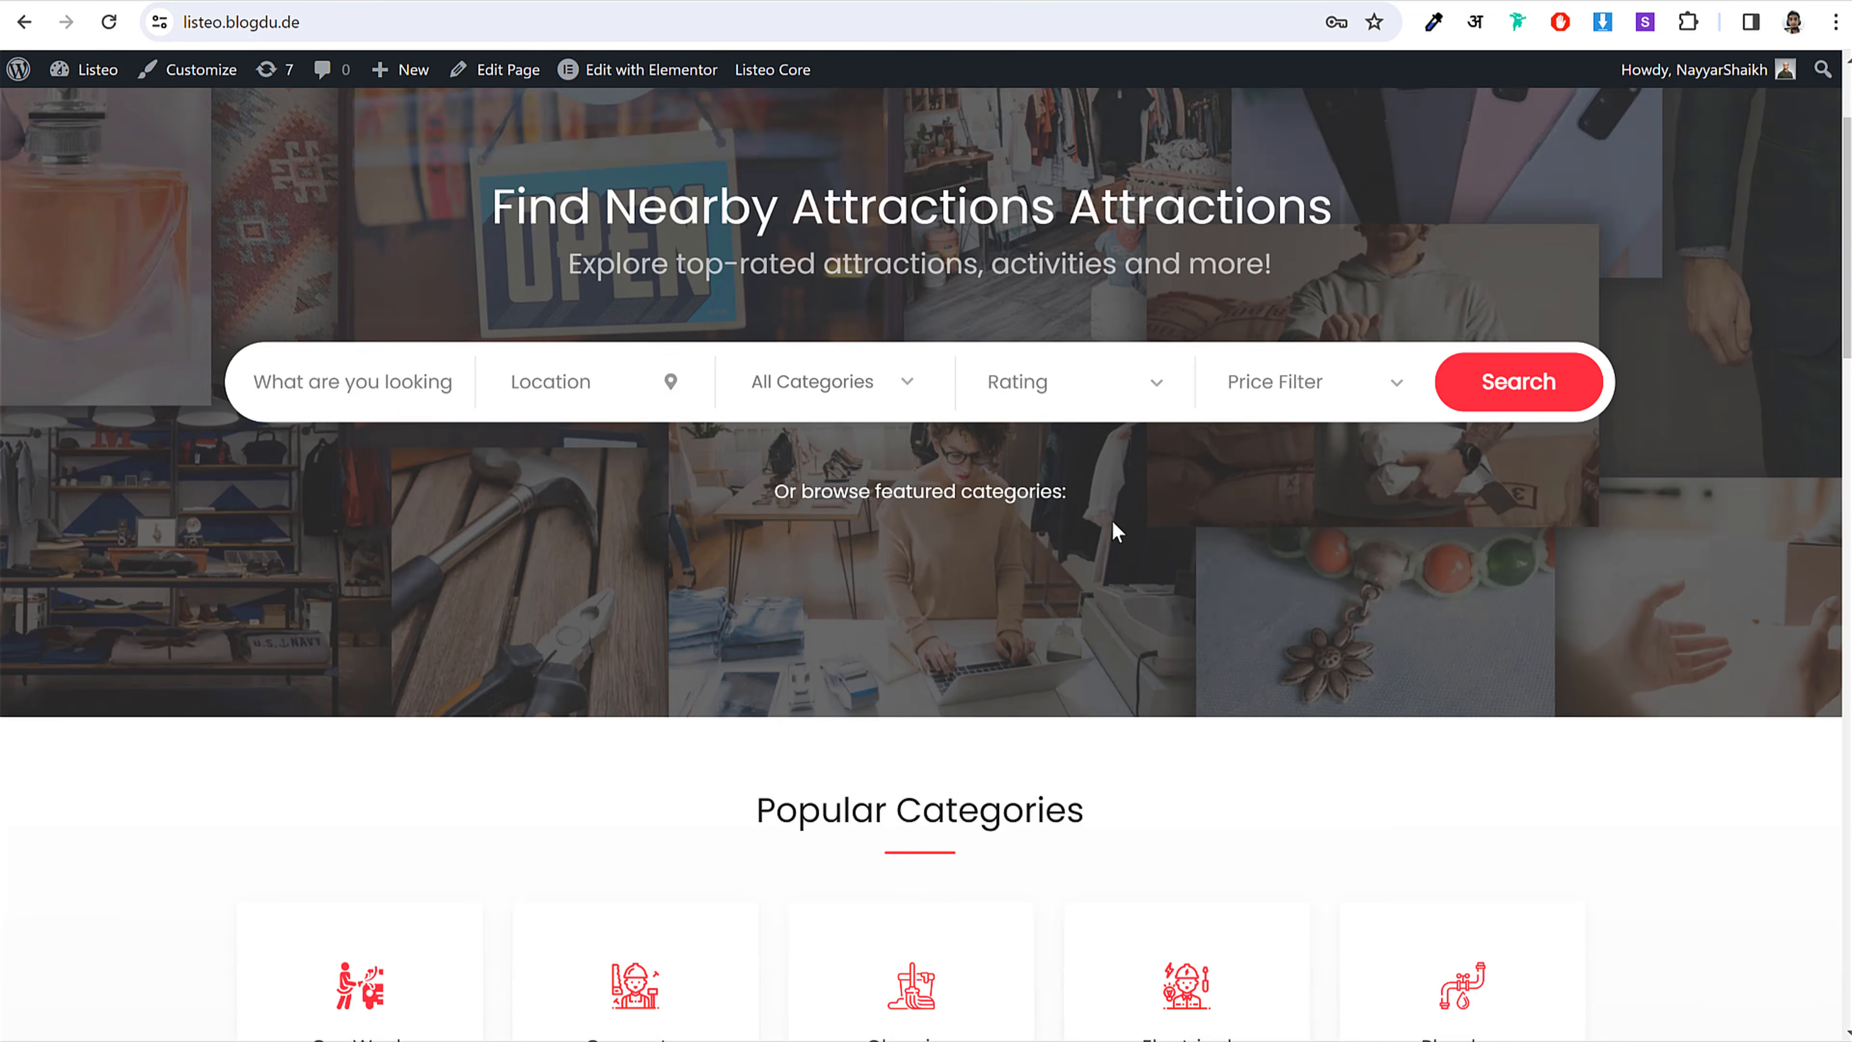
pyautogui.scroll(-4, 1125, 624)
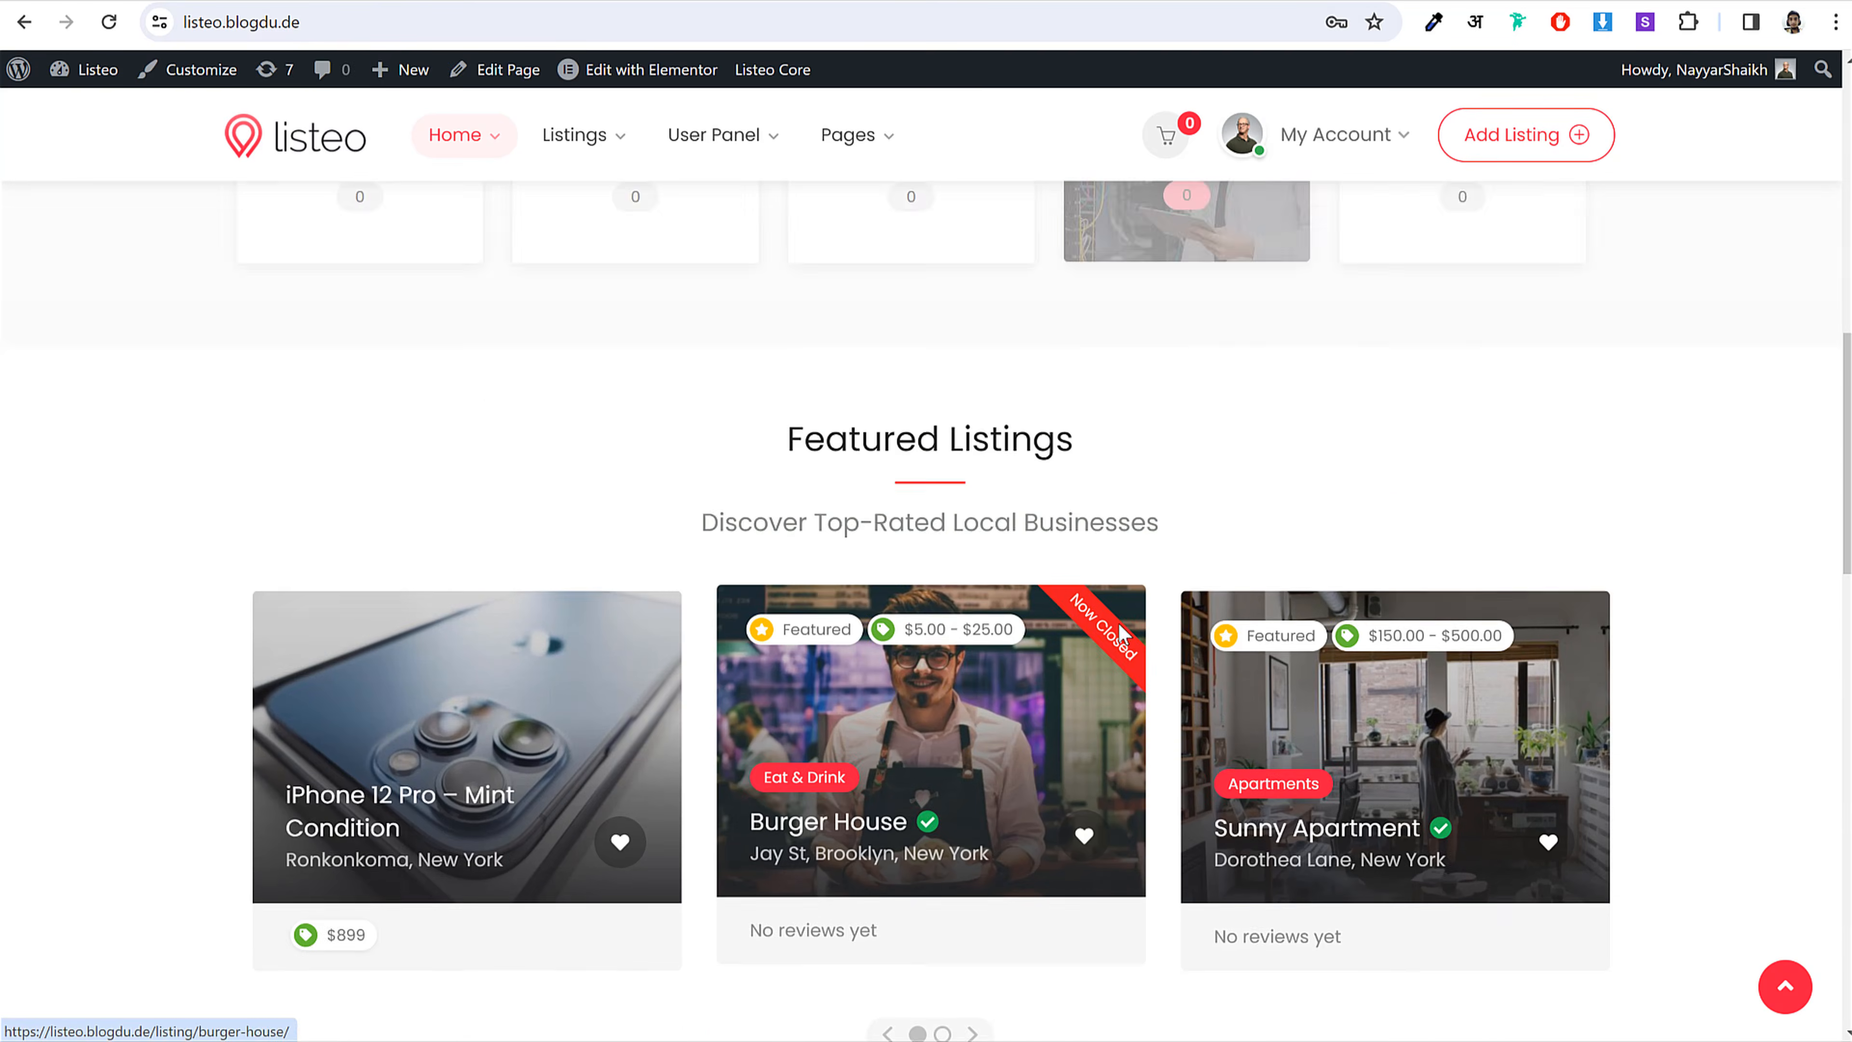
pyautogui.scroll(12, 947, 679)
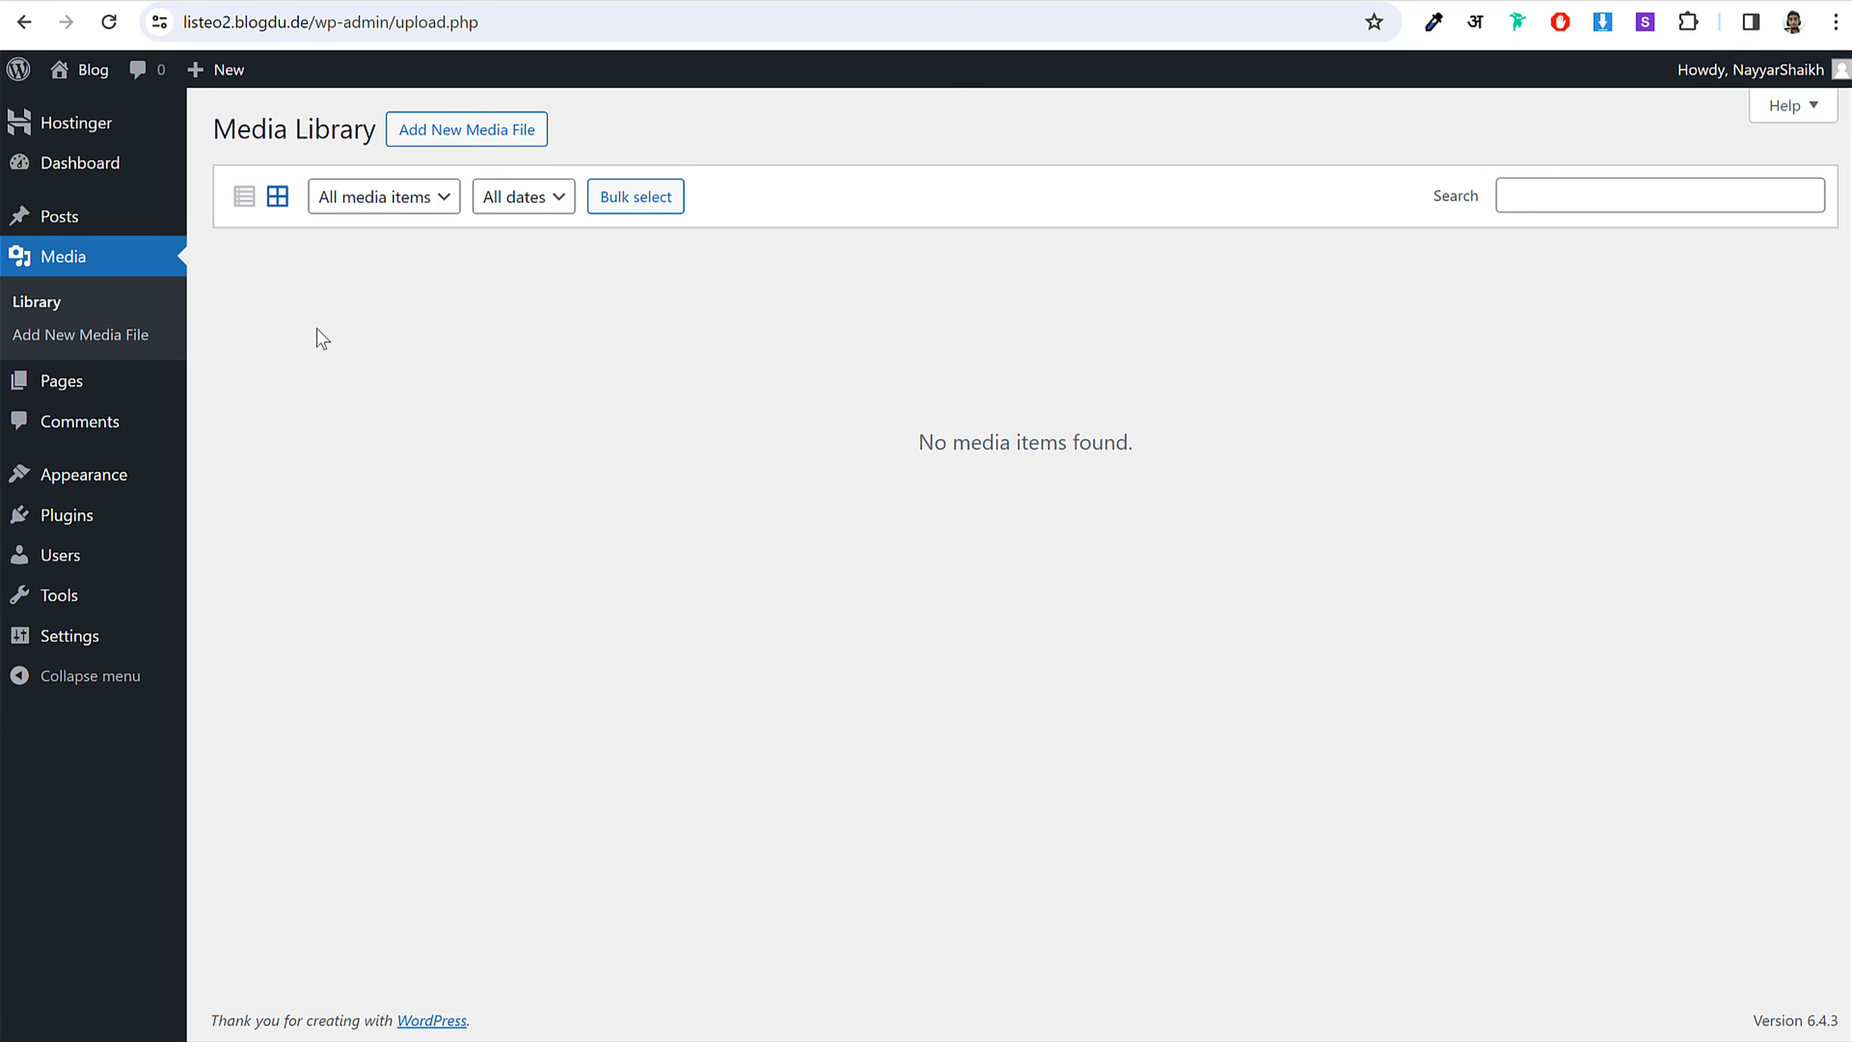
# Step: Look through the Pages list, then the Comments list with the Hello world! comment
pyautogui.click(87, 396)
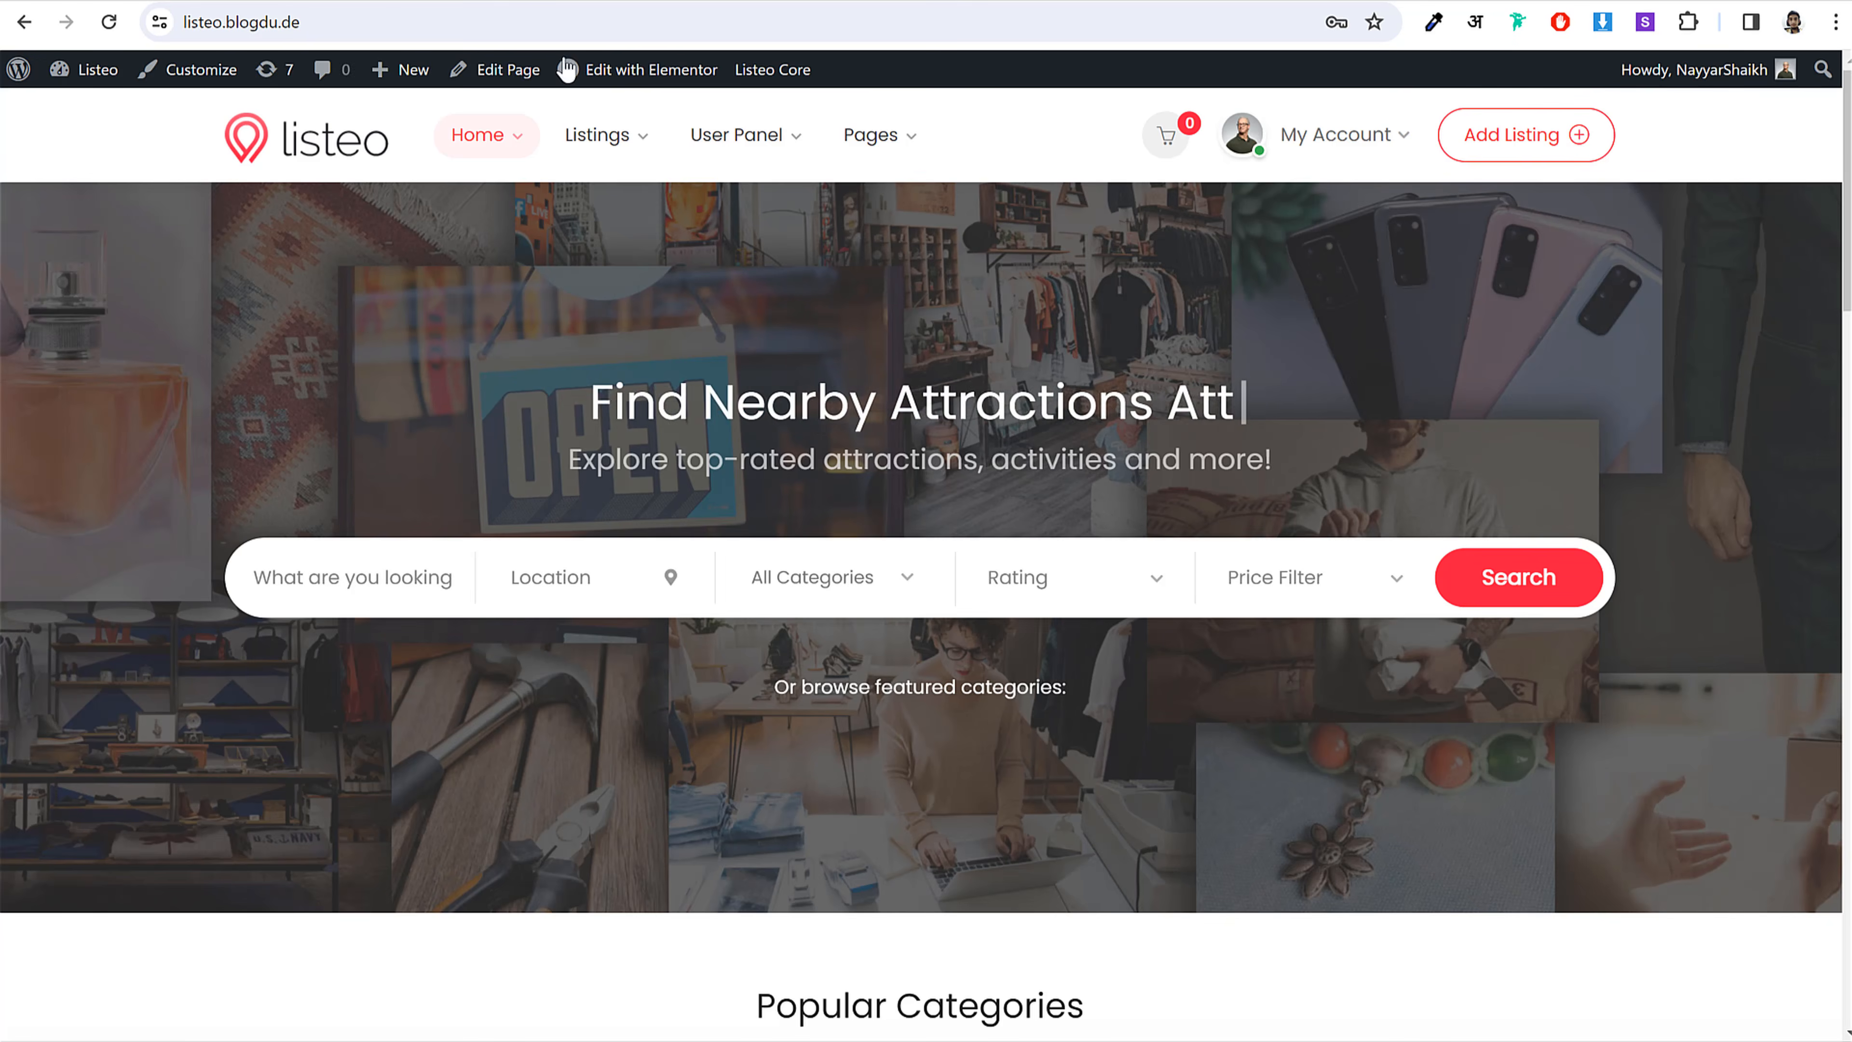
pyautogui.scroll(-5, 966, 498)
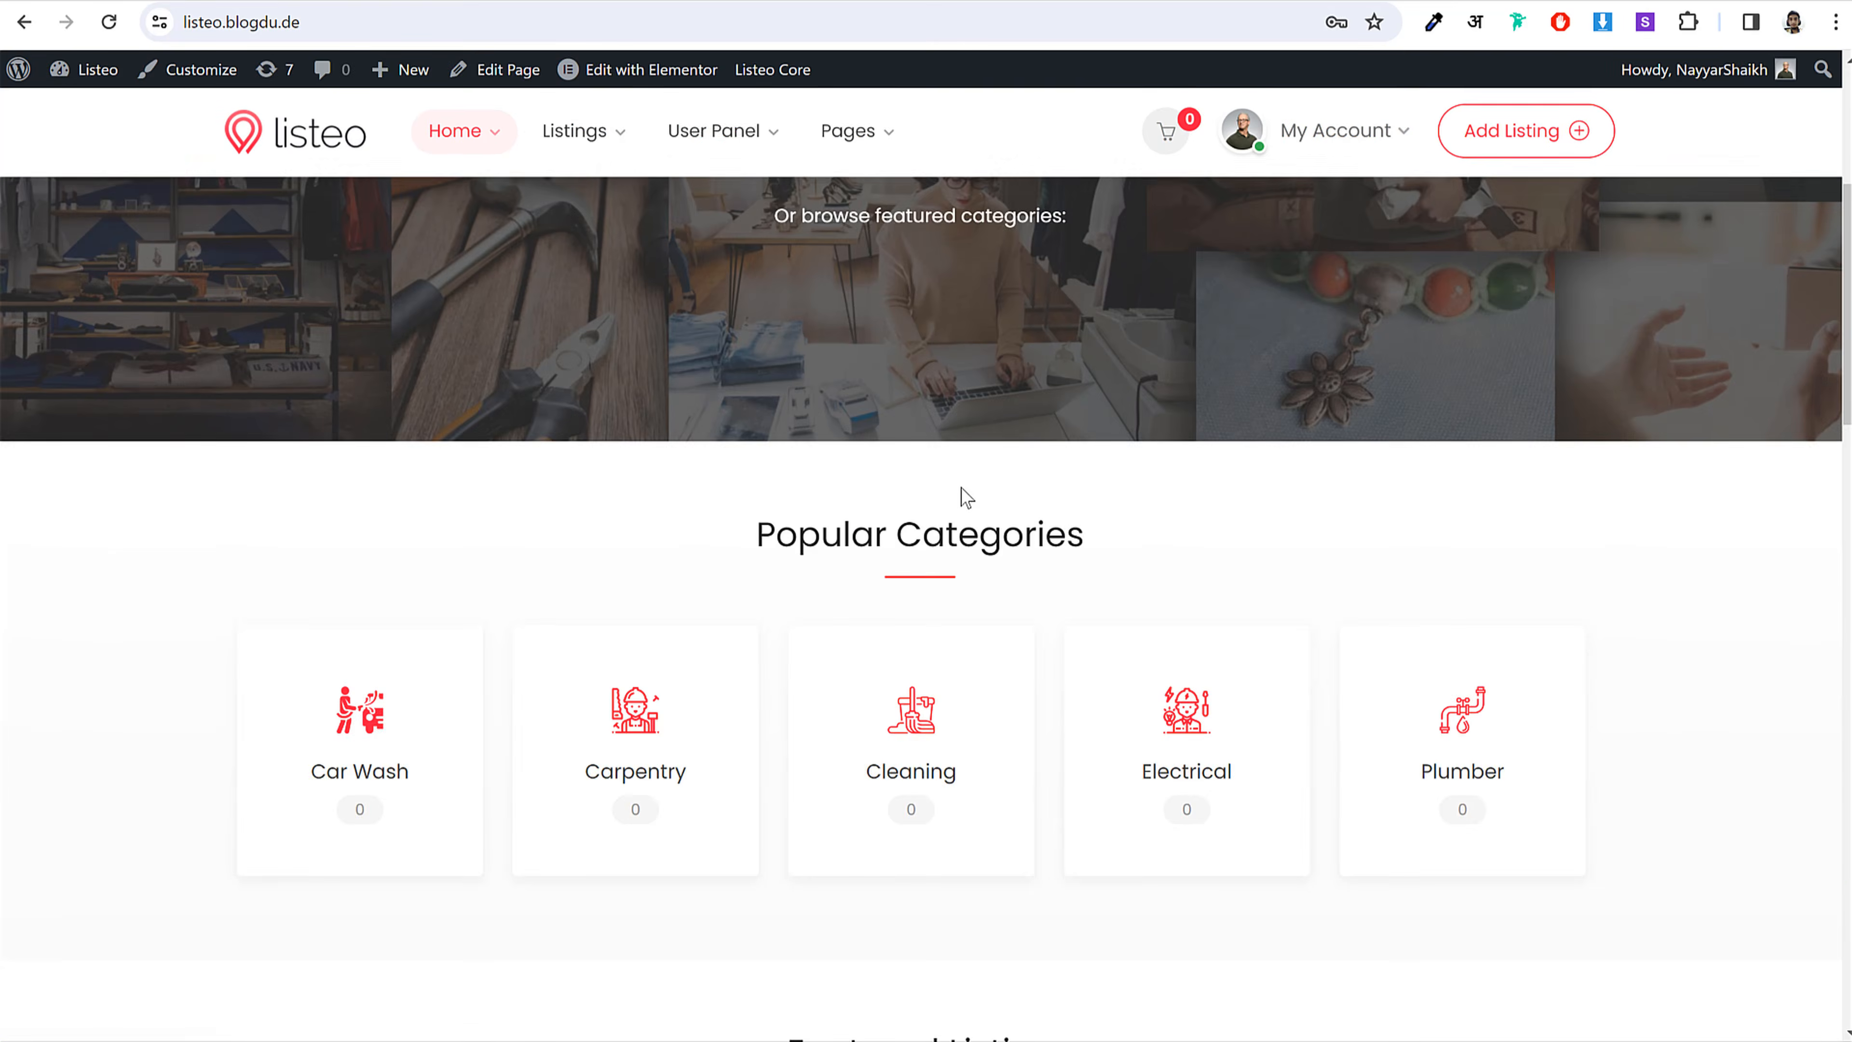
pyautogui.scroll(-3, 966, 498)
pyautogui.scroll(-10, 1496, 583)
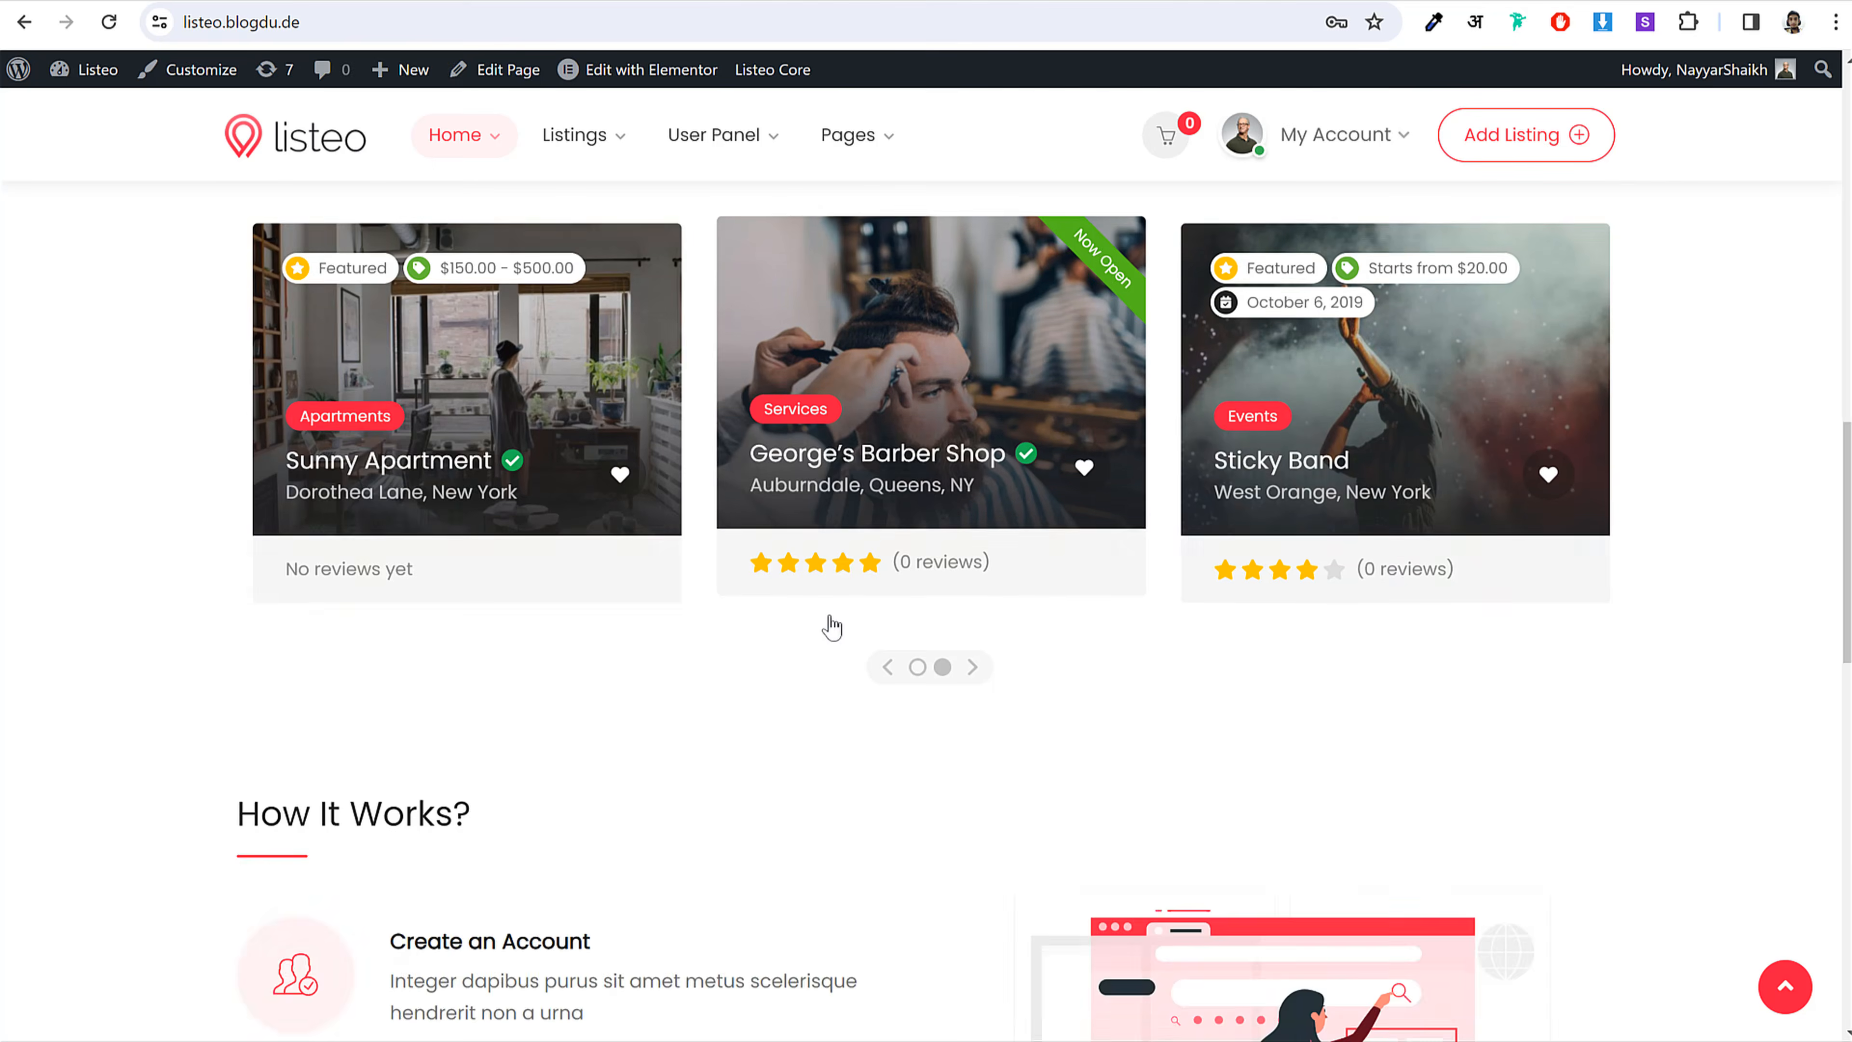
pyautogui.scroll(-6, 1015, 587)
pyautogui.scroll(20, 1015, 587)
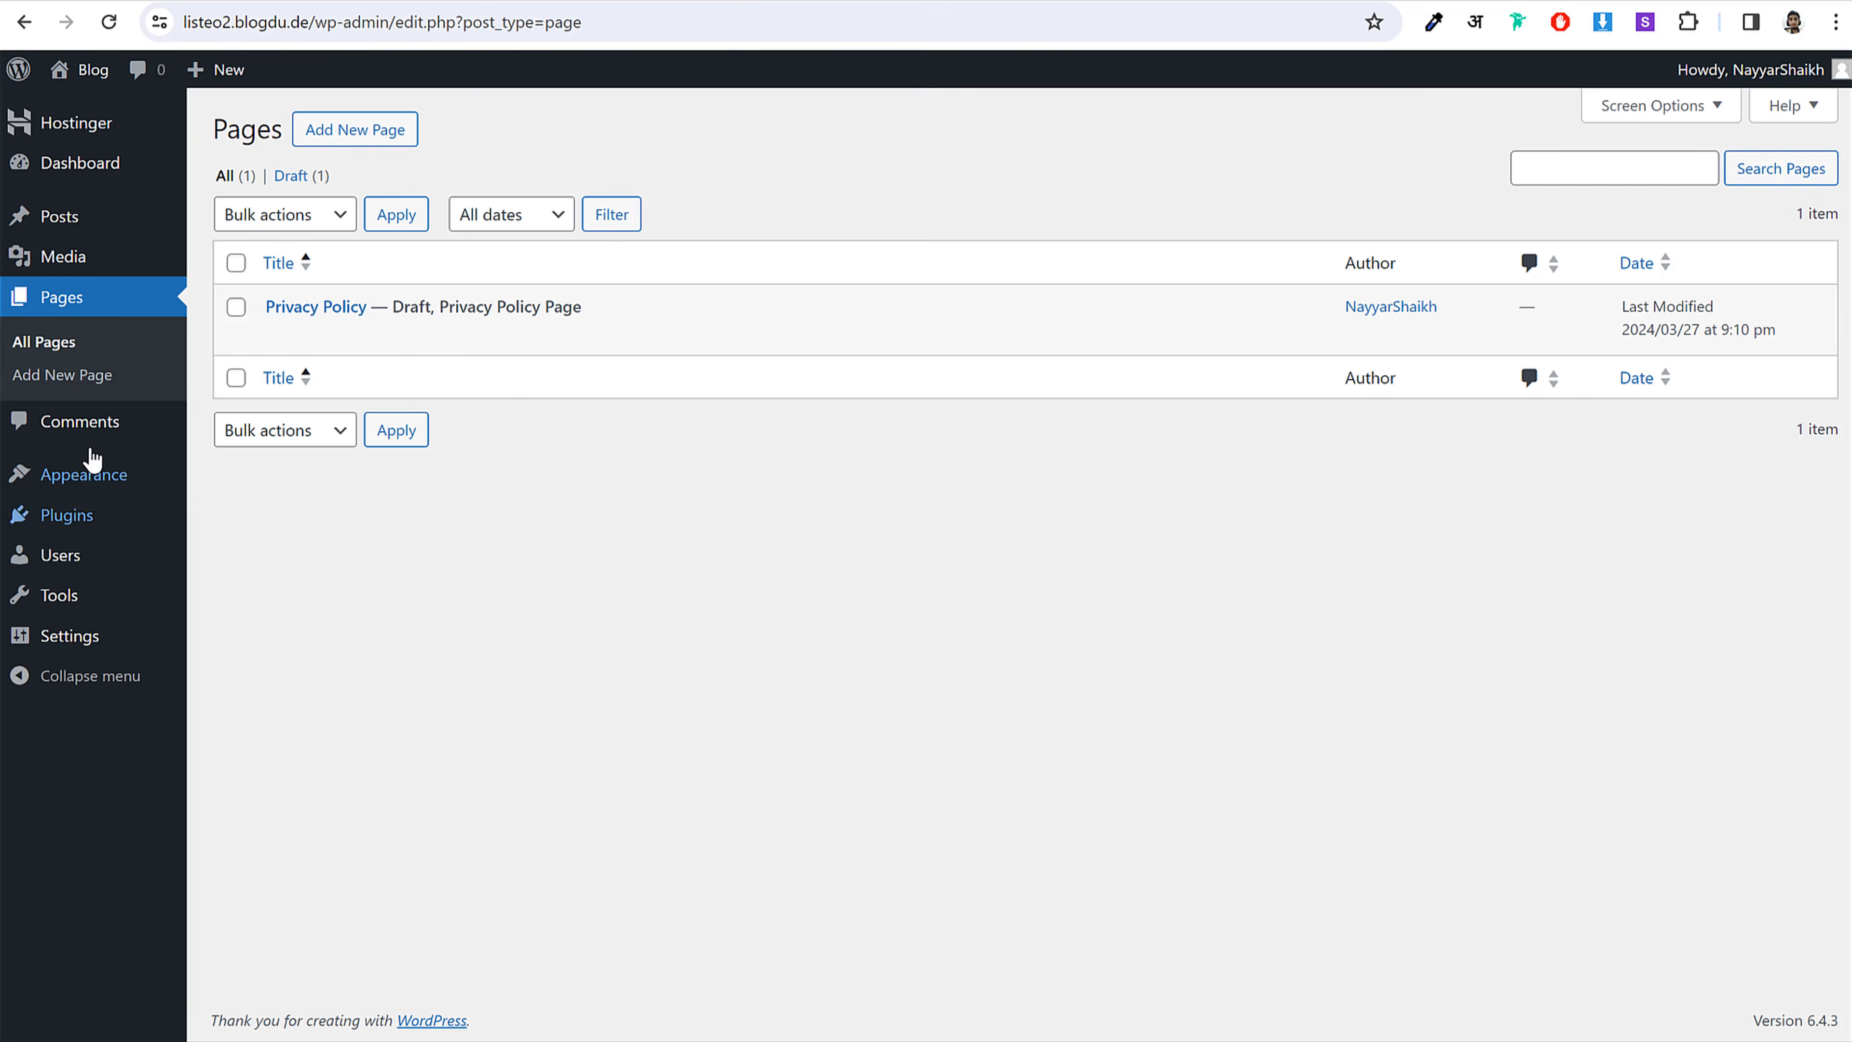
pyautogui.click(85, 440)
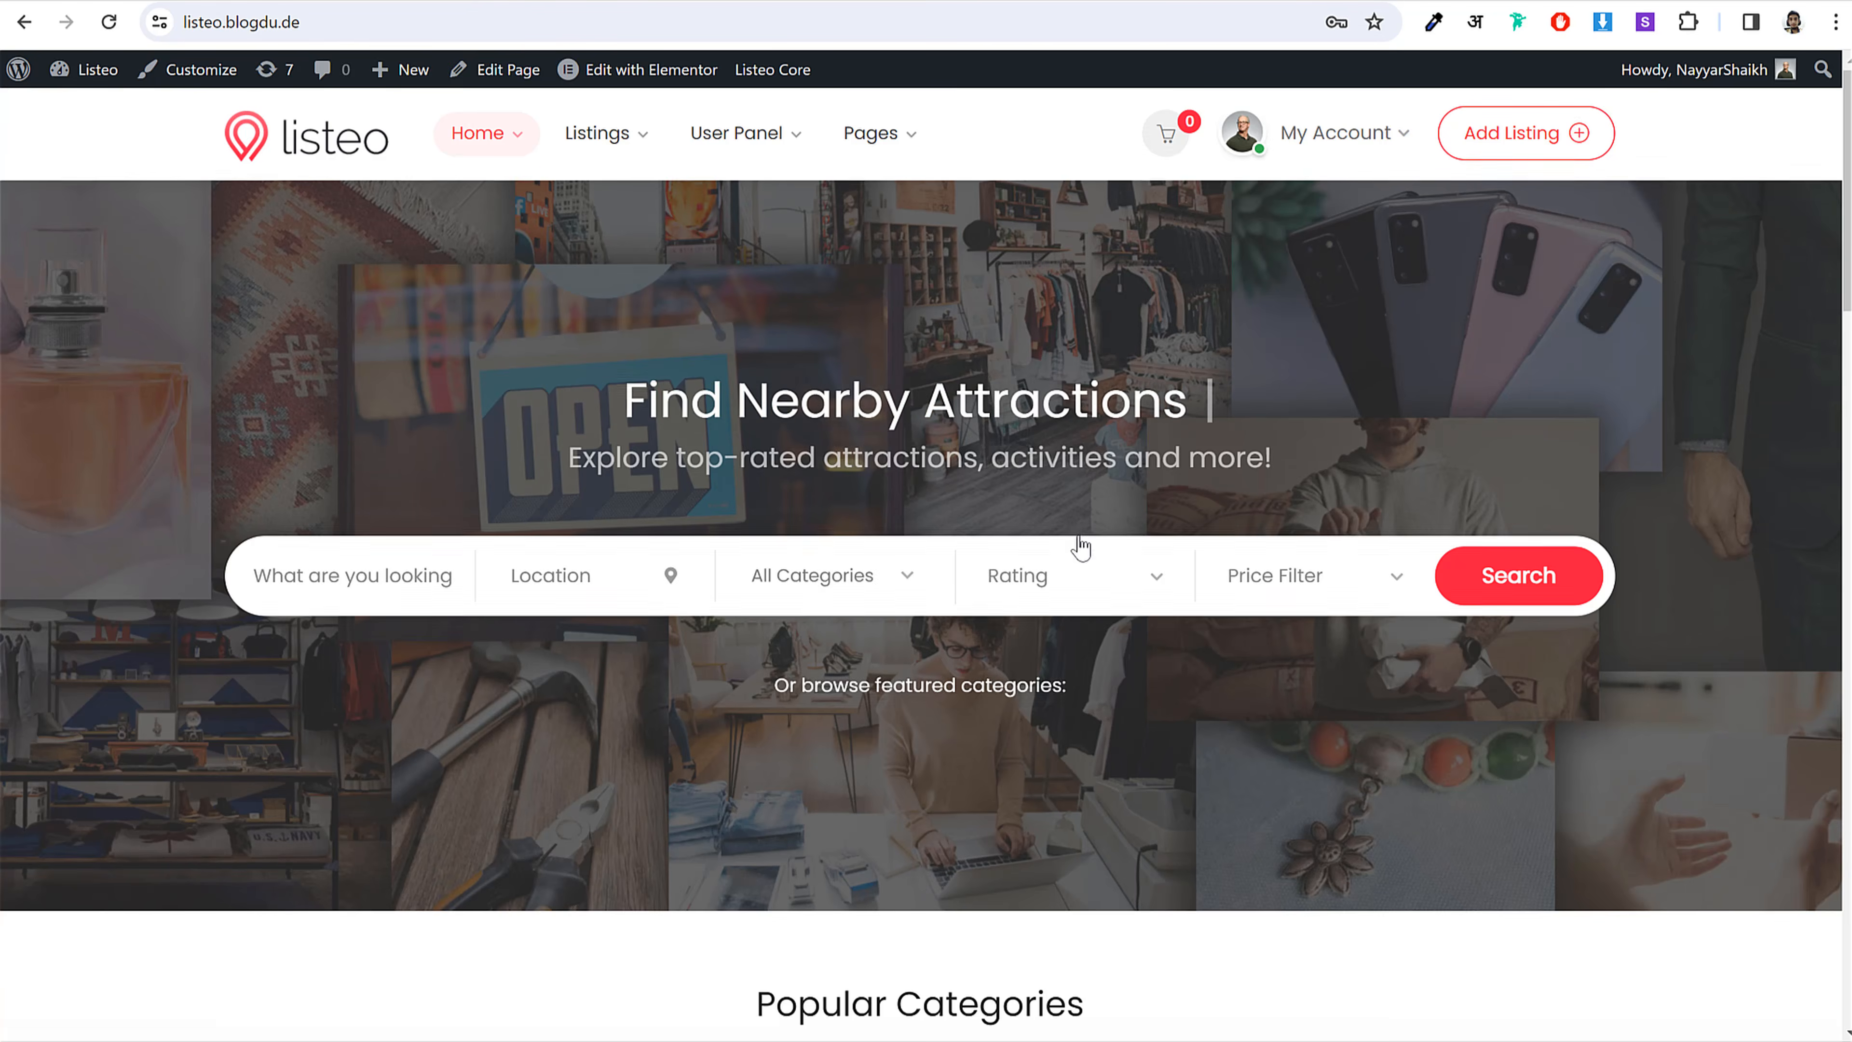
pyautogui.scroll(-15, 1079, 542)
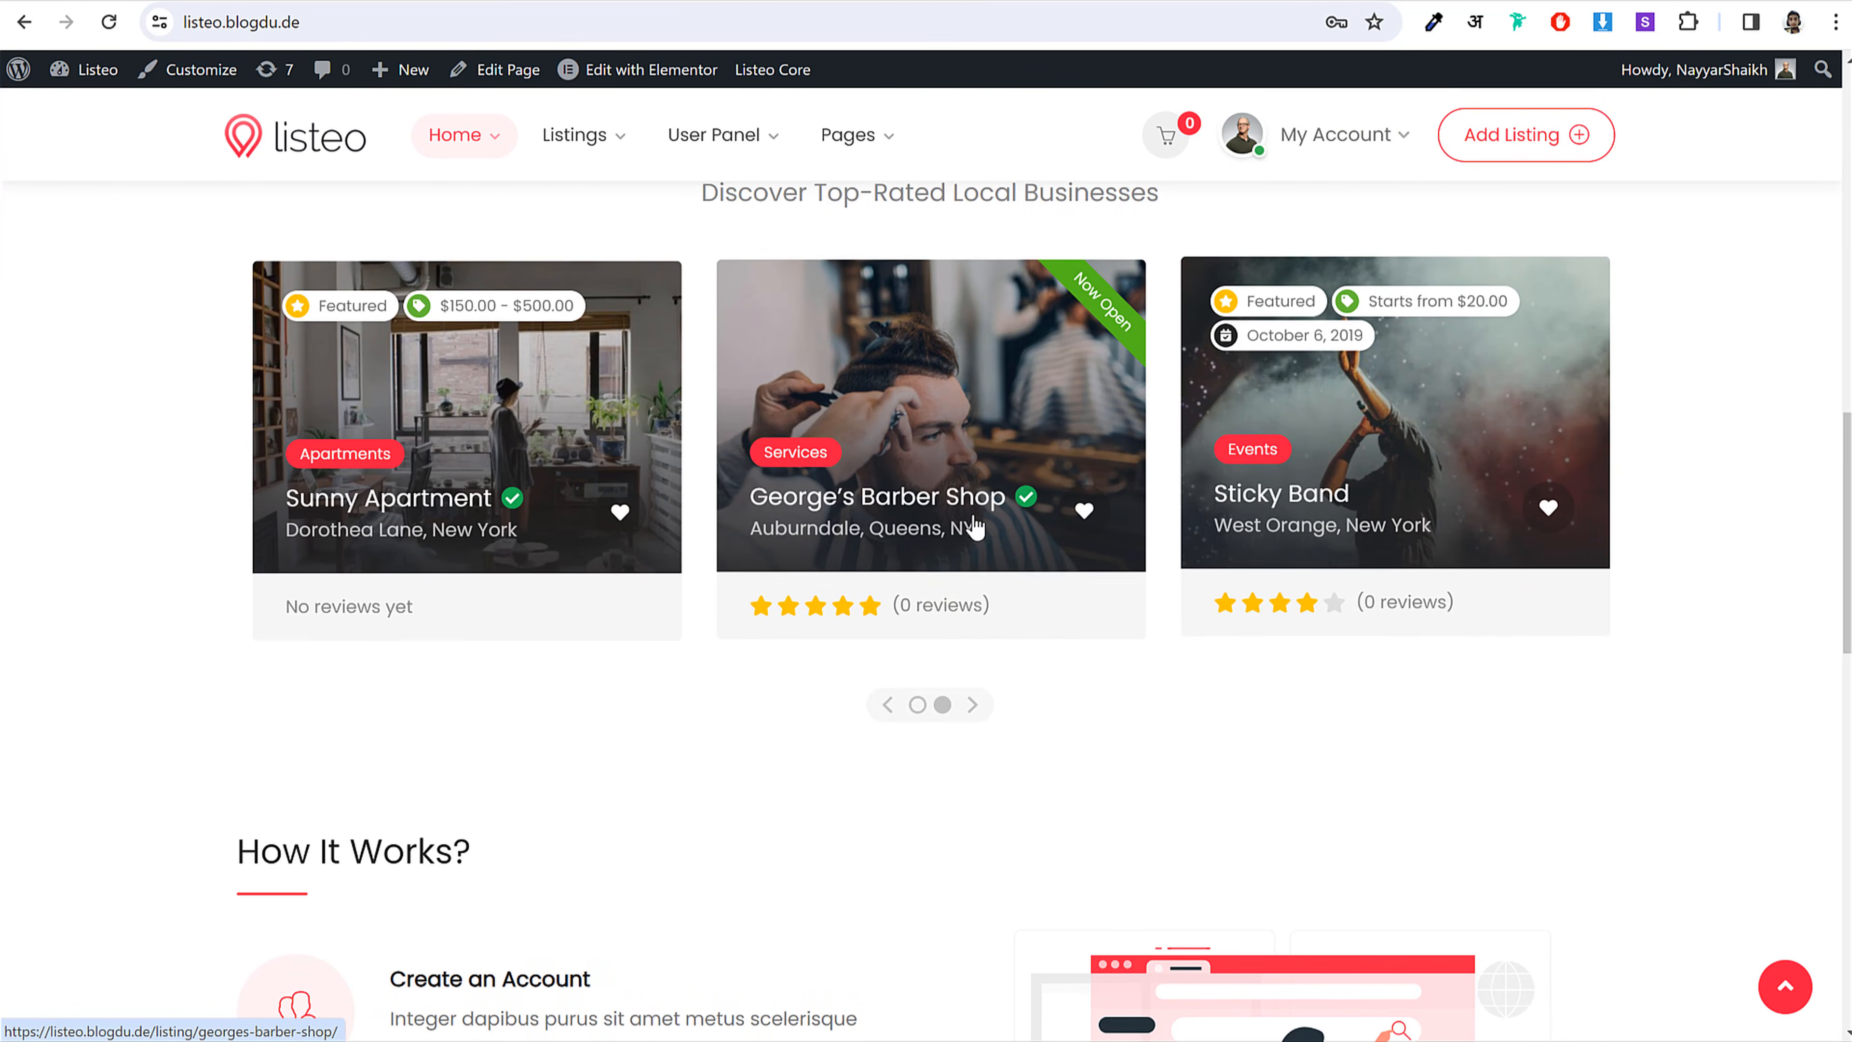
pyautogui.scroll(15, 961, 547)
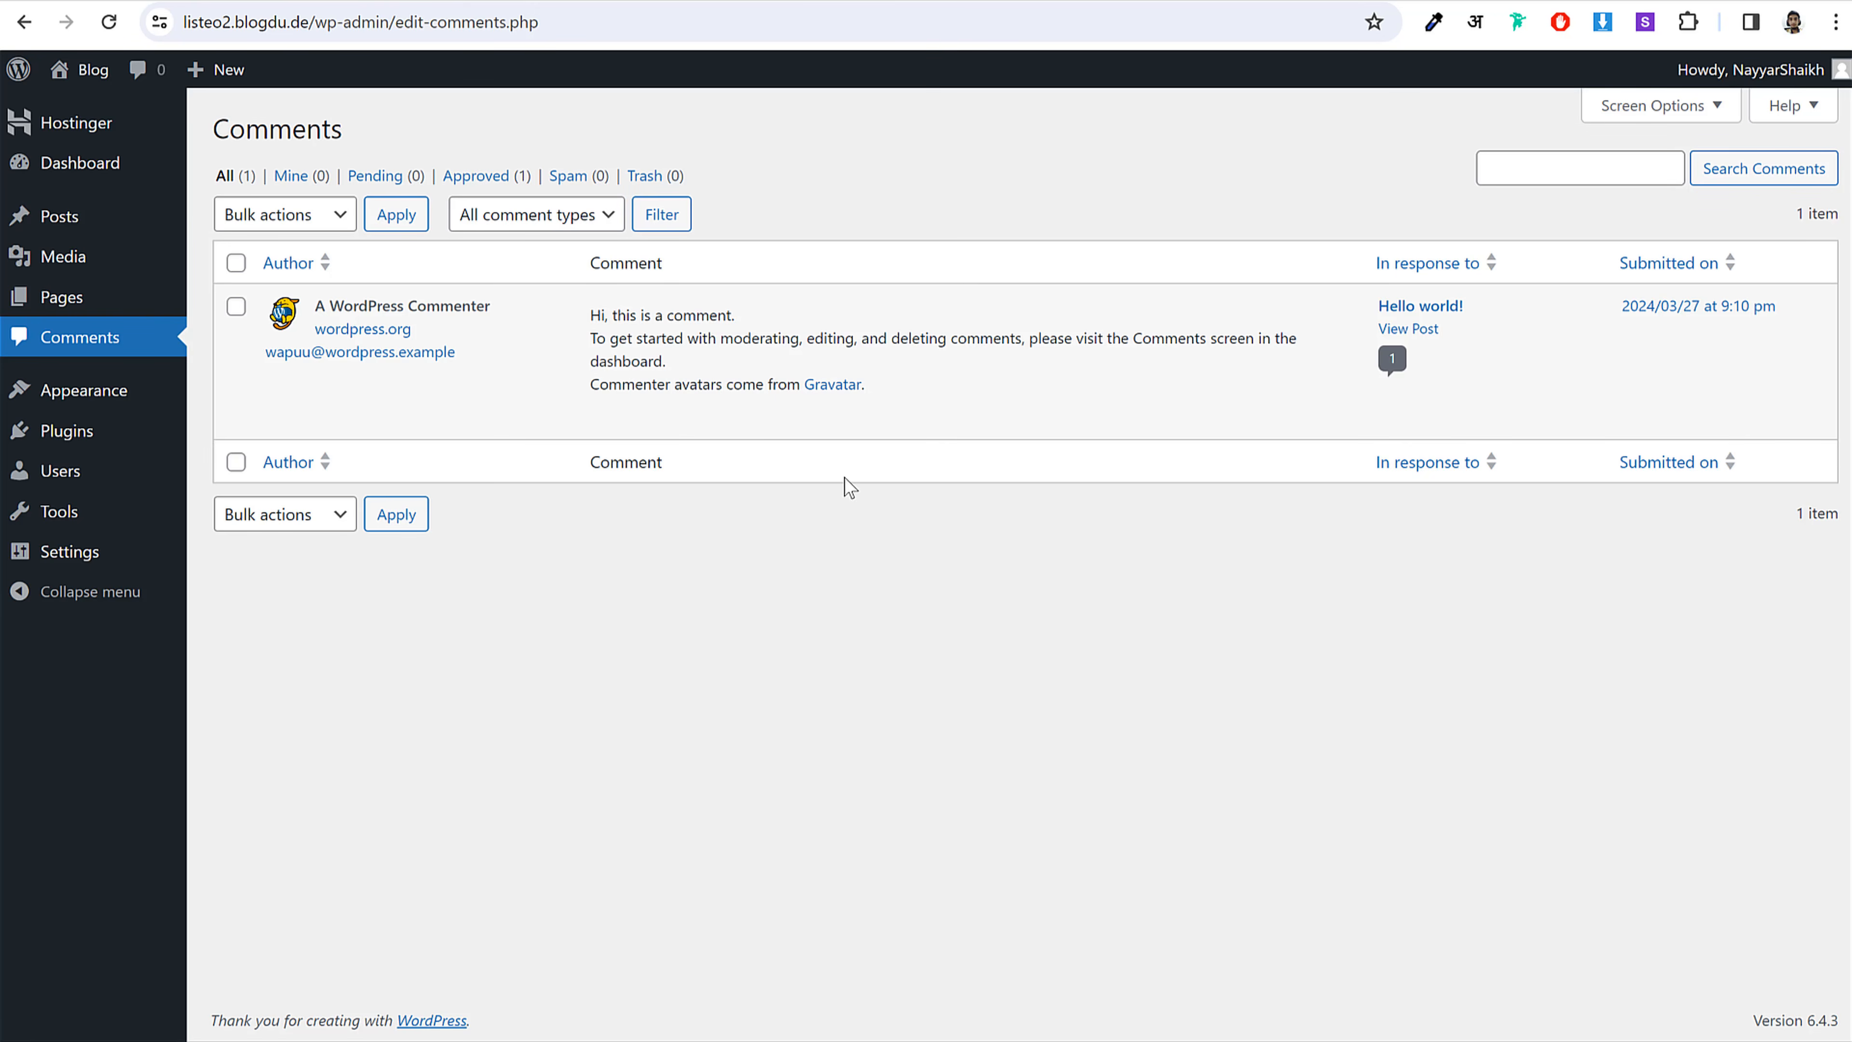
# Step: Show Appearance > Themes, with Twenty Twenty-Four active among three installed themes
pyautogui.moveTo(660, 436)
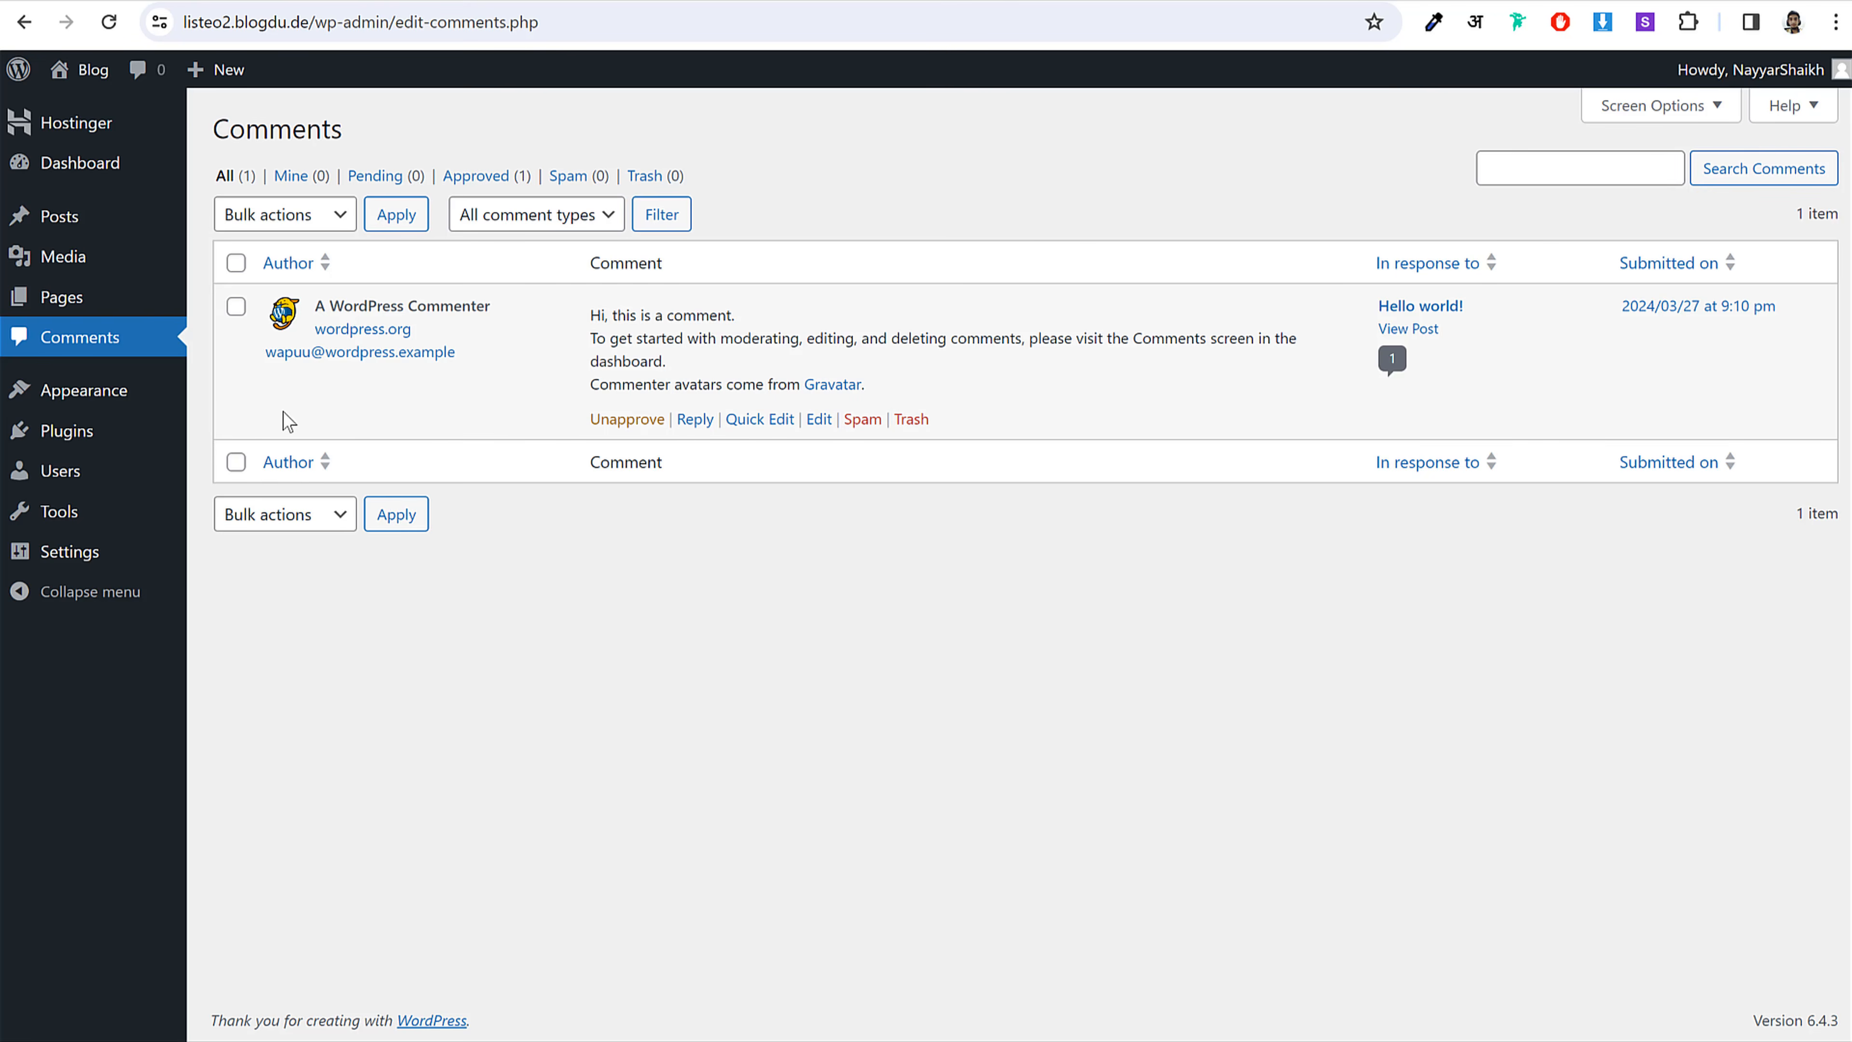
pyautogui.click(91, 403)
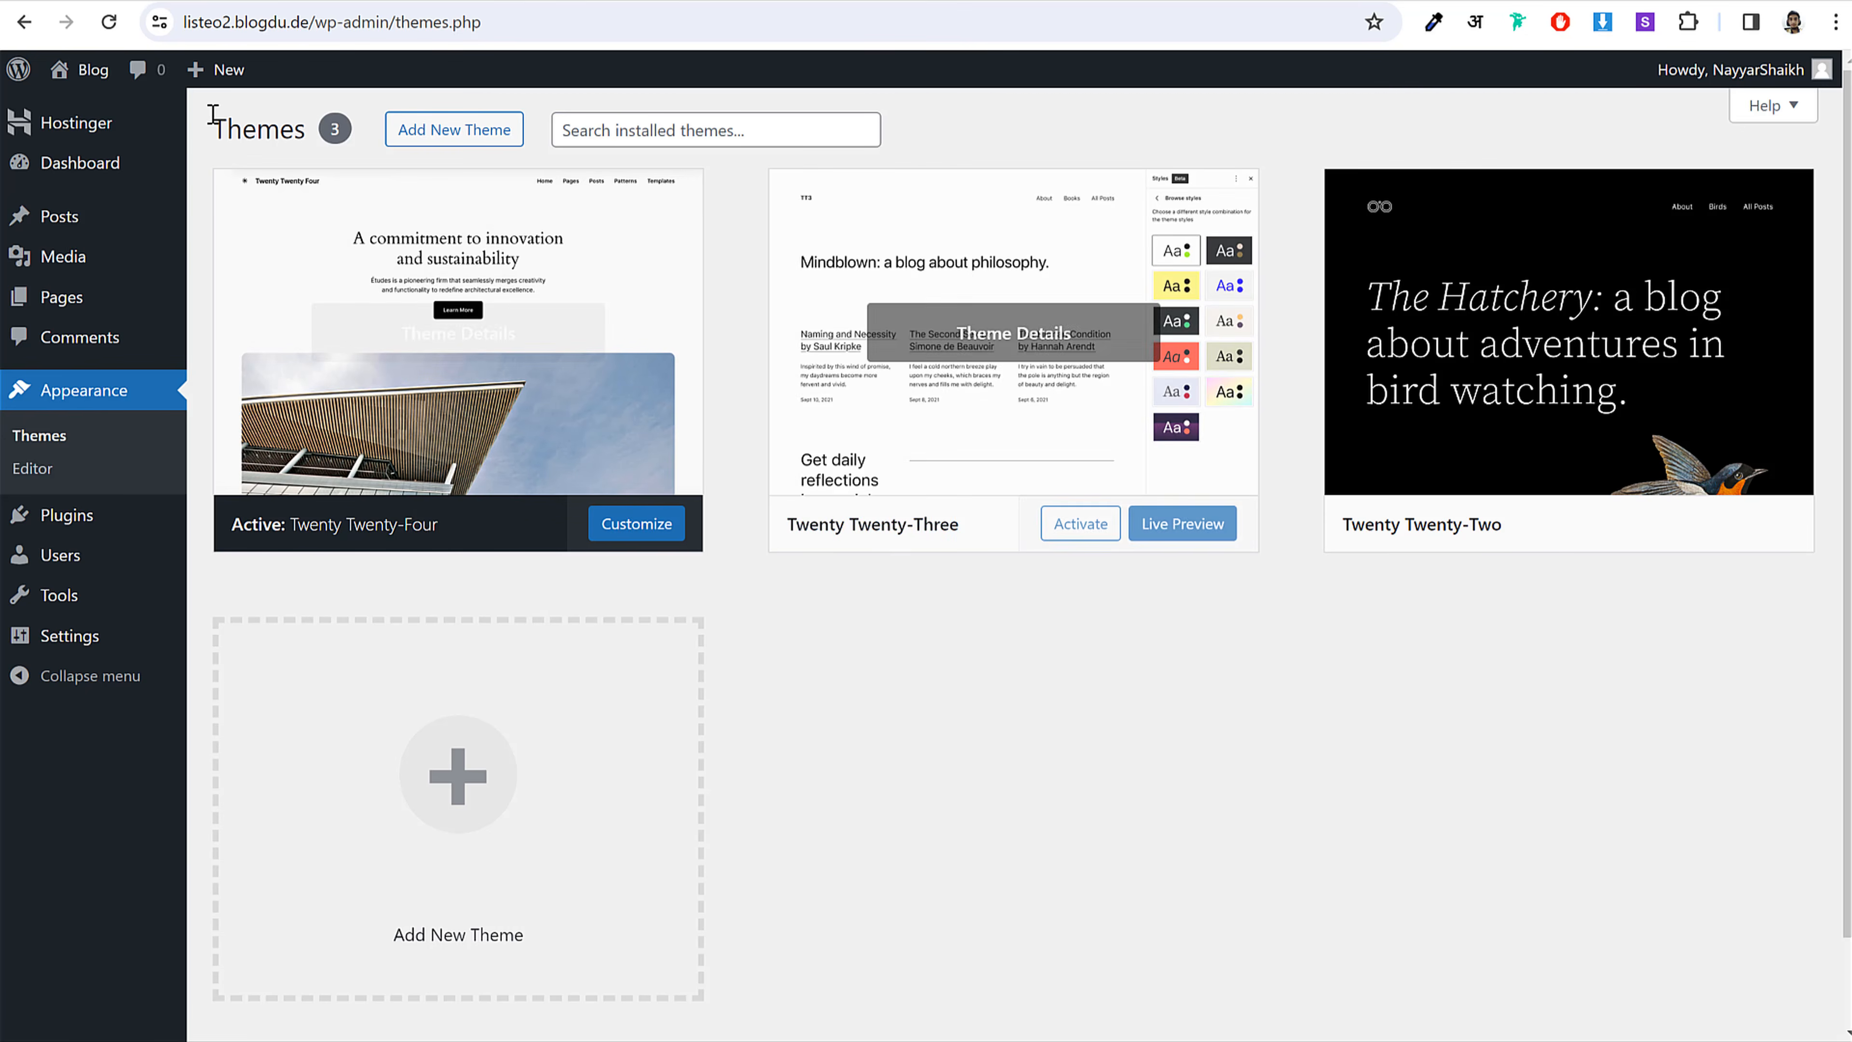
# Step: View the site's current public front page, scrolling through it
pyautogui.rightClick(87, 77)
pyautogui.click(88, 77)
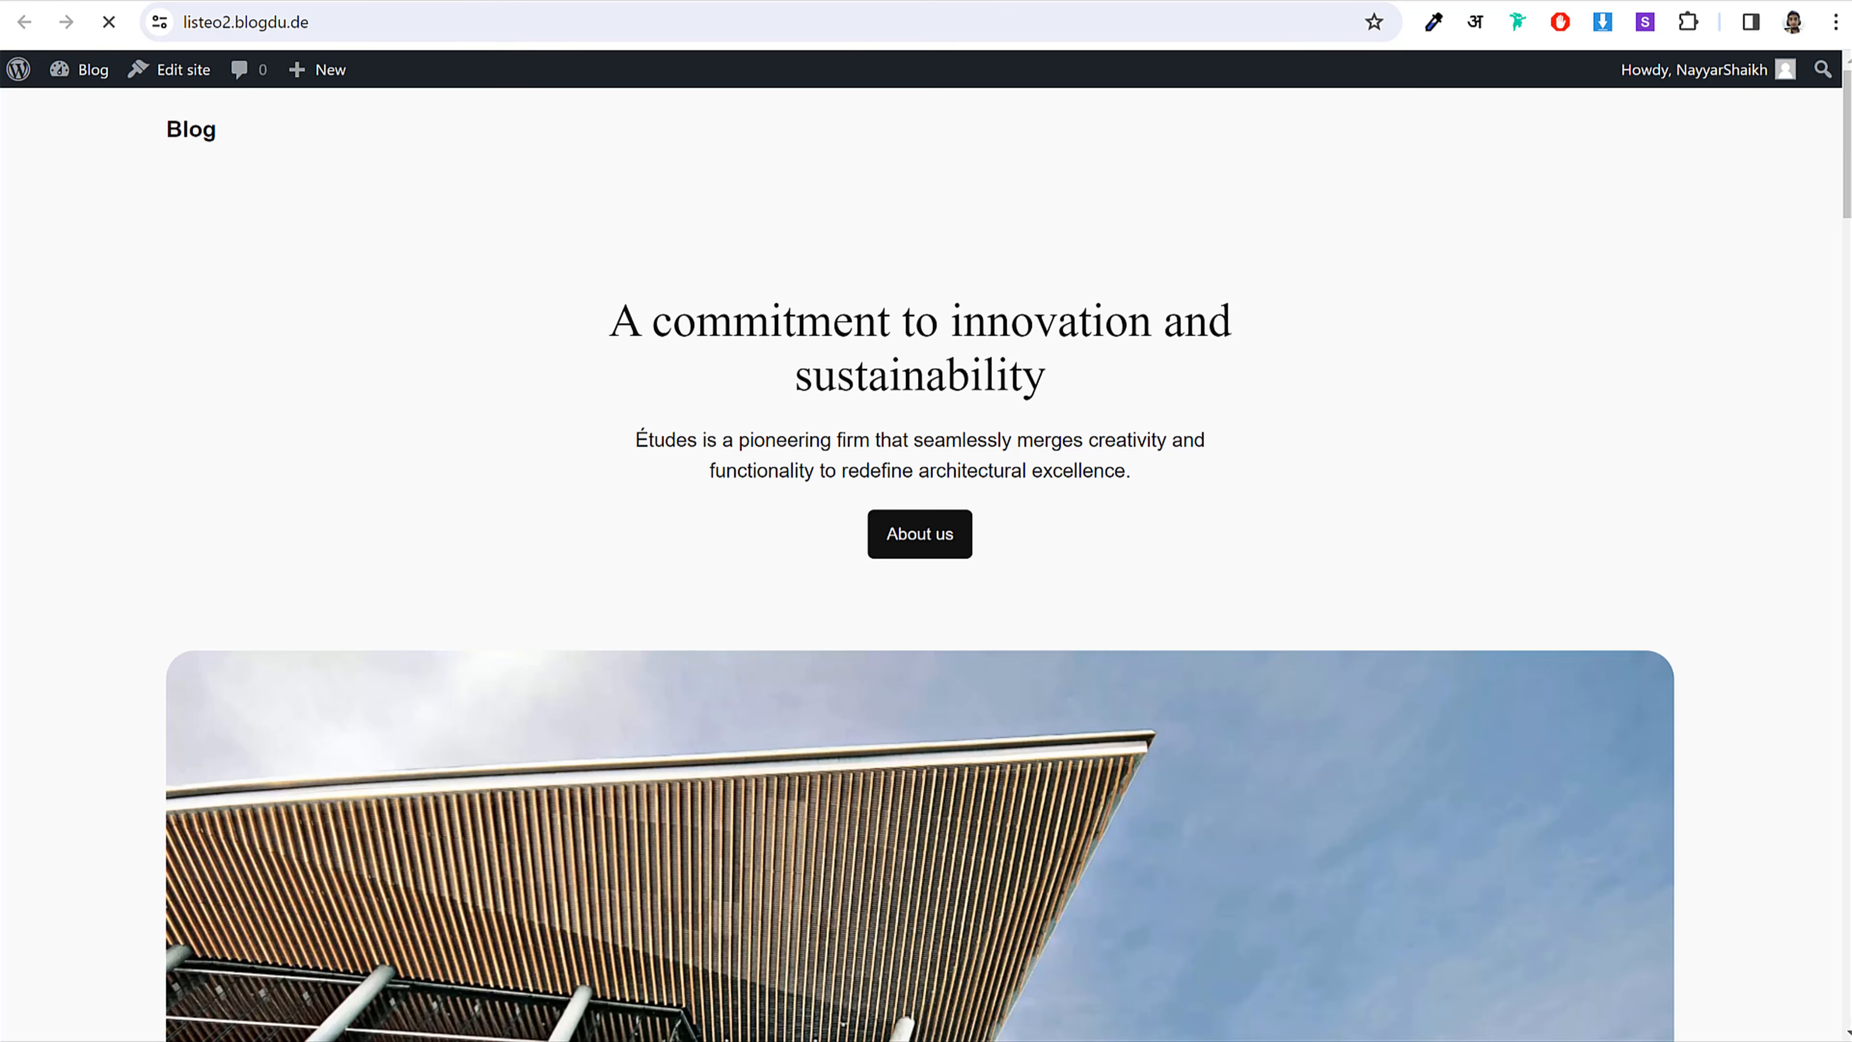
pyautogui.scroll(-20, 1040, 514)
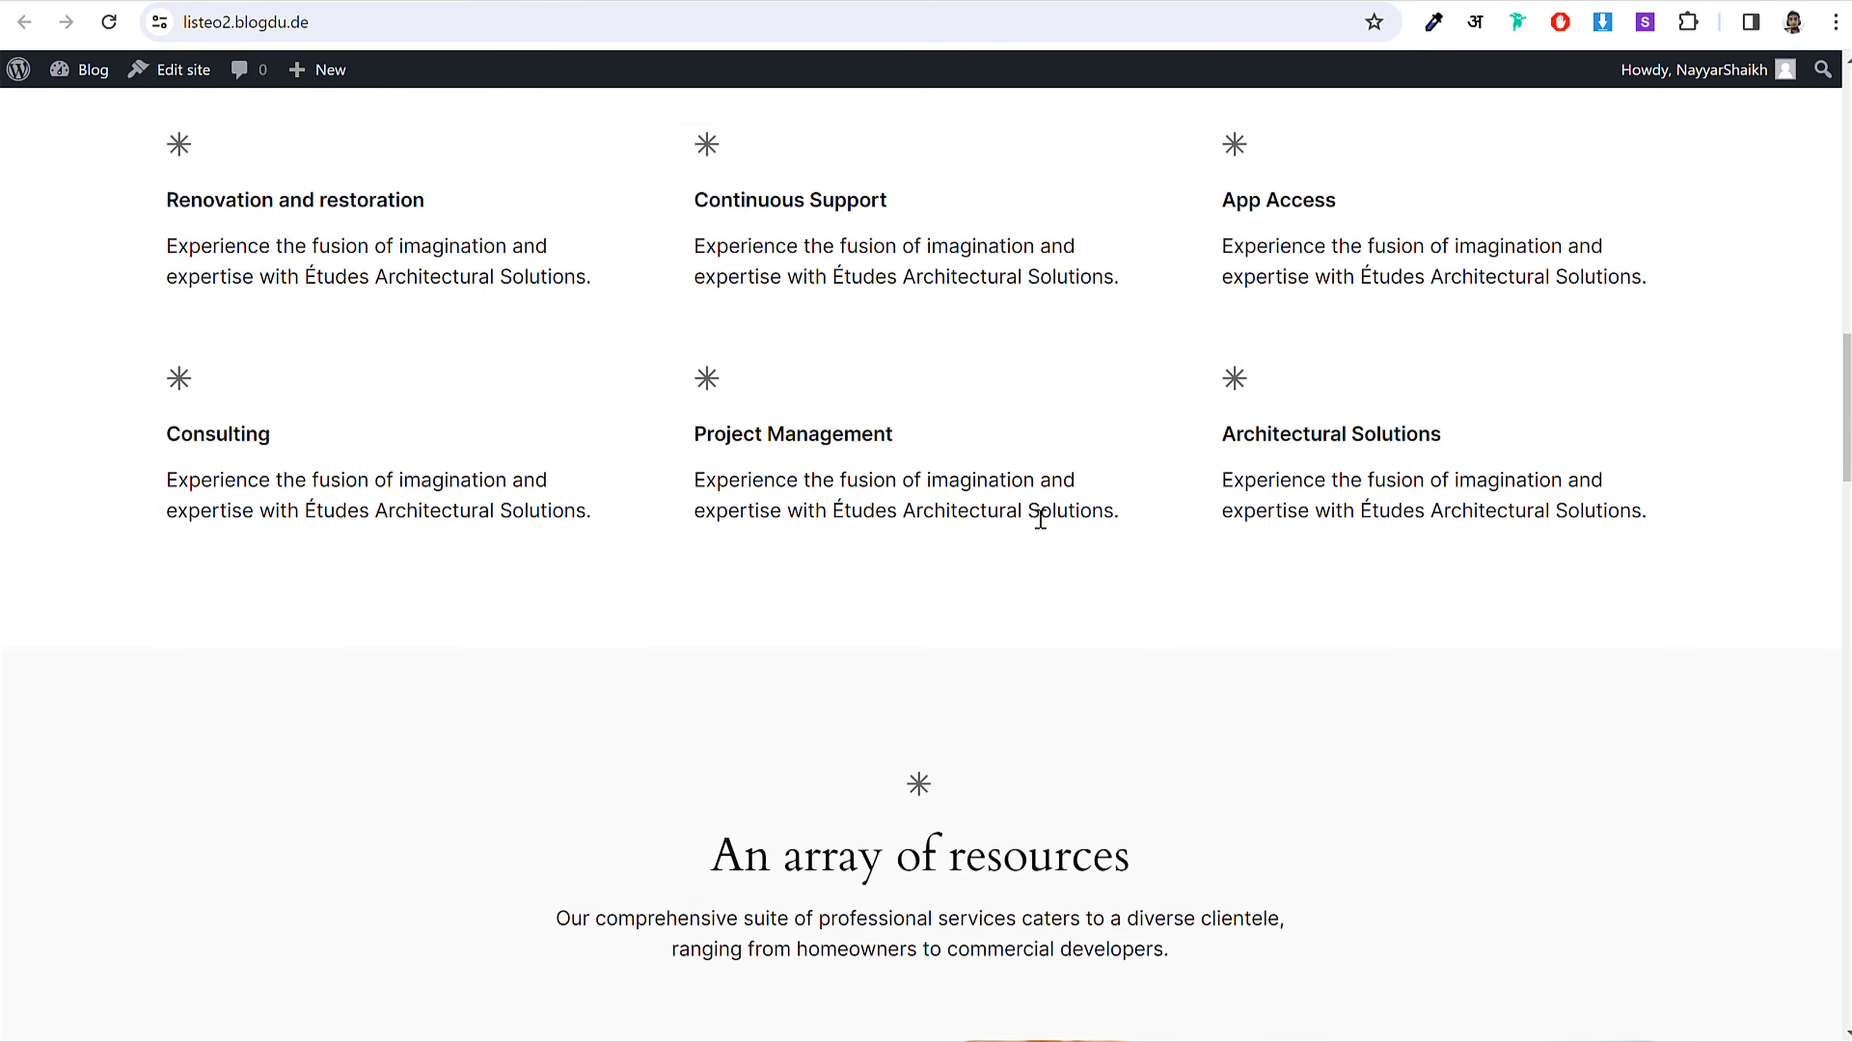
pyautogui.scroll(-15, 1035, 533)
pyautogui.scroll(16, 1030, 567)
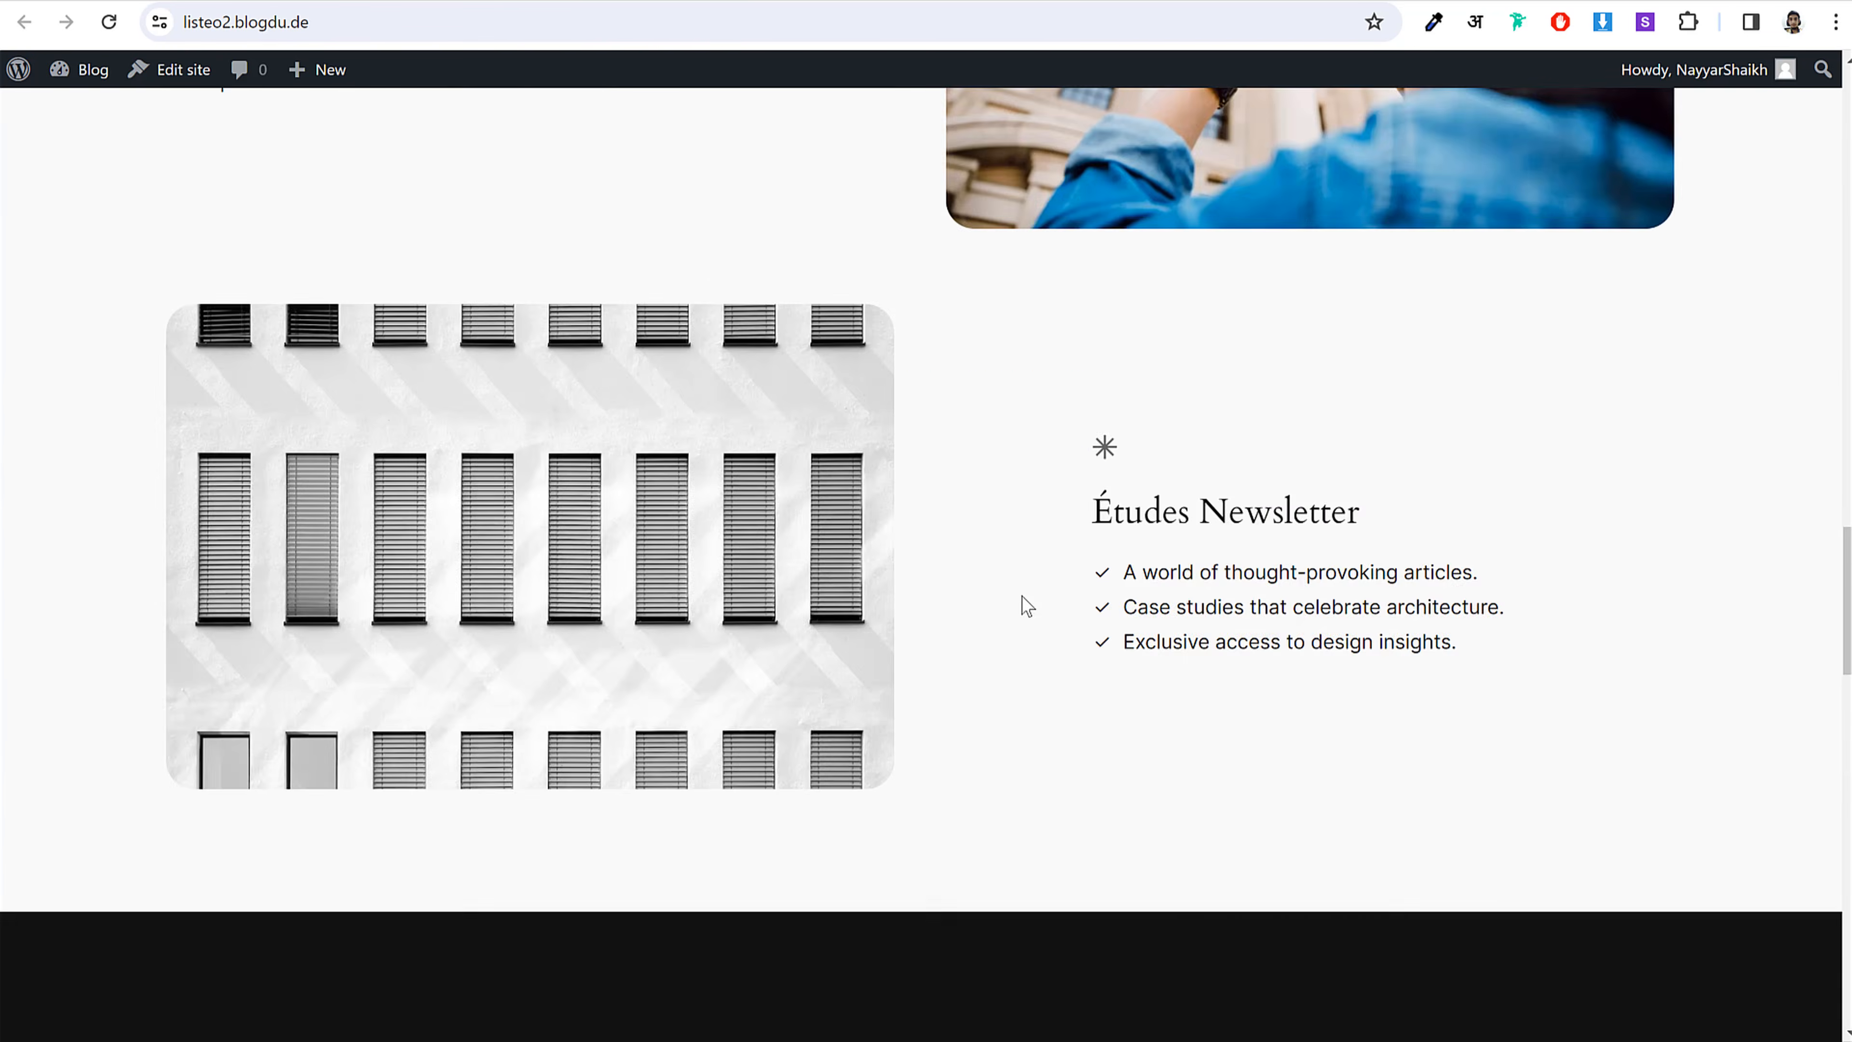
pyautogui.scroll(15, 1026, 608)
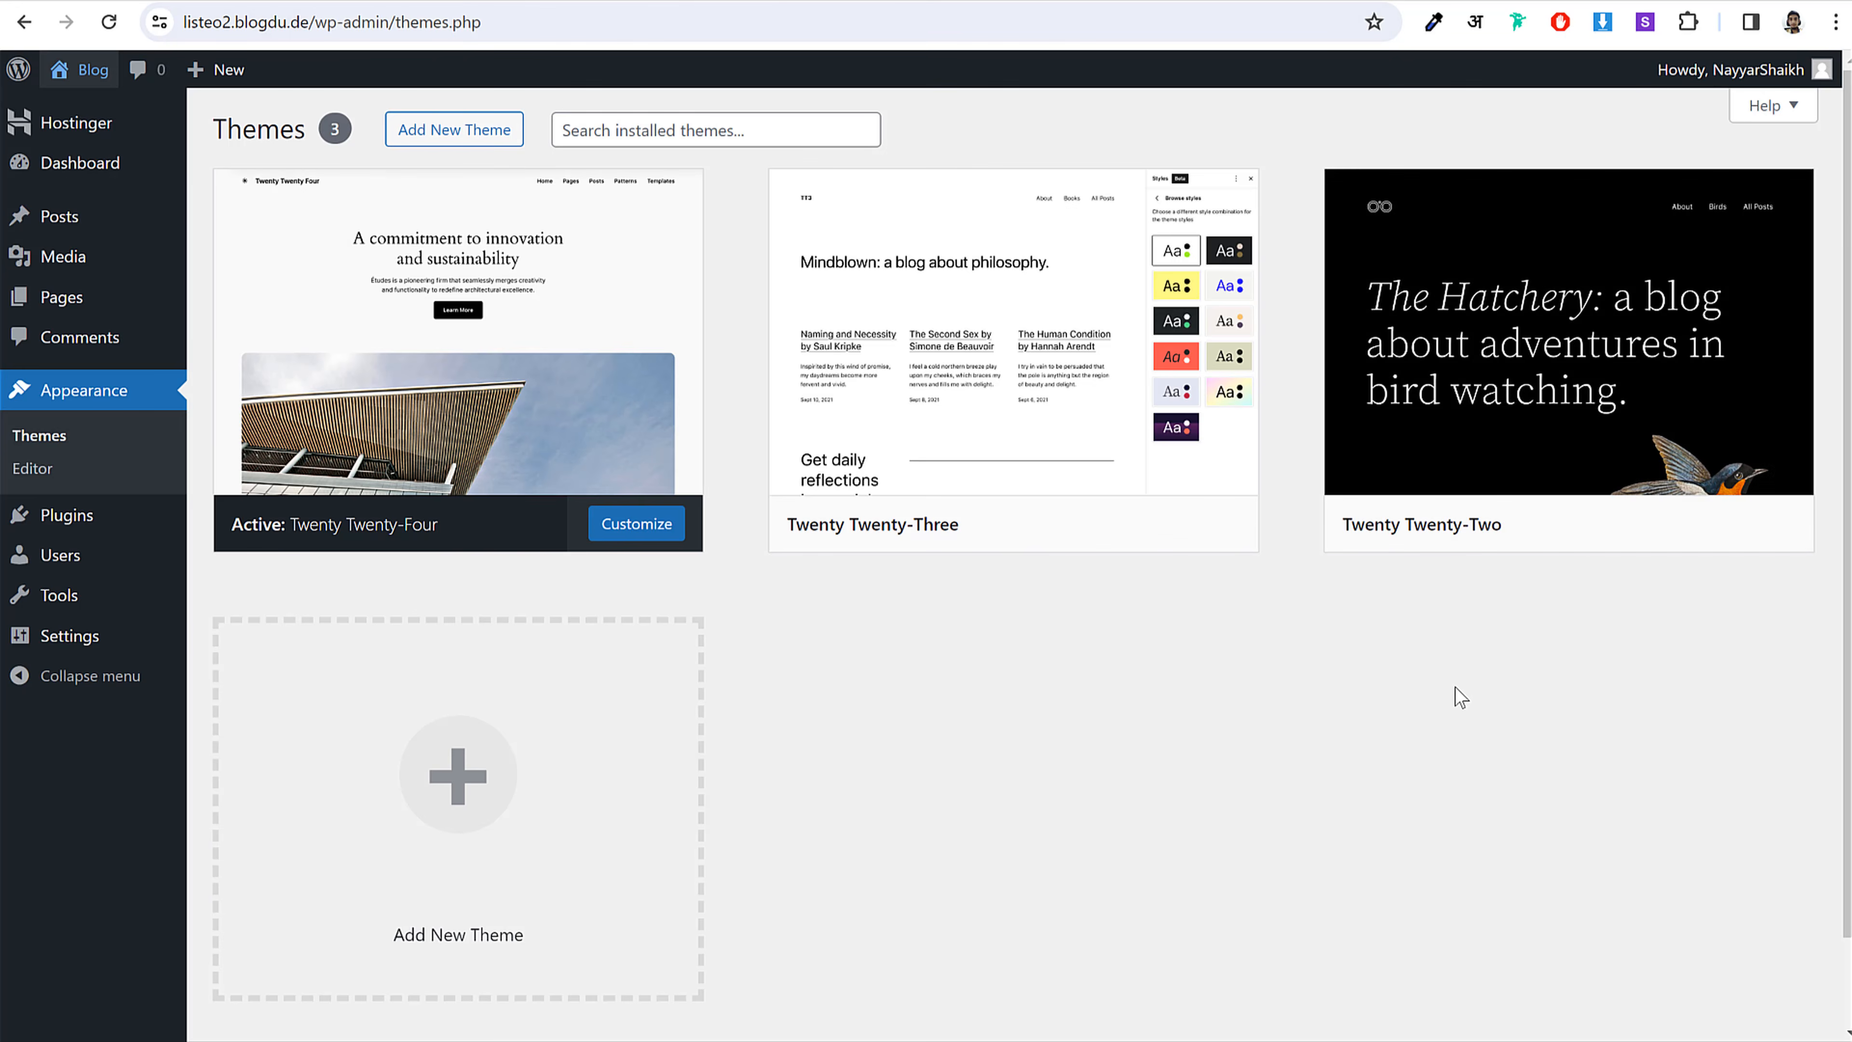
# Step: Activate the Twenty Twenty-Two theme and reload the front page to see its new look
pyautogui.moveTo(1456, 529)
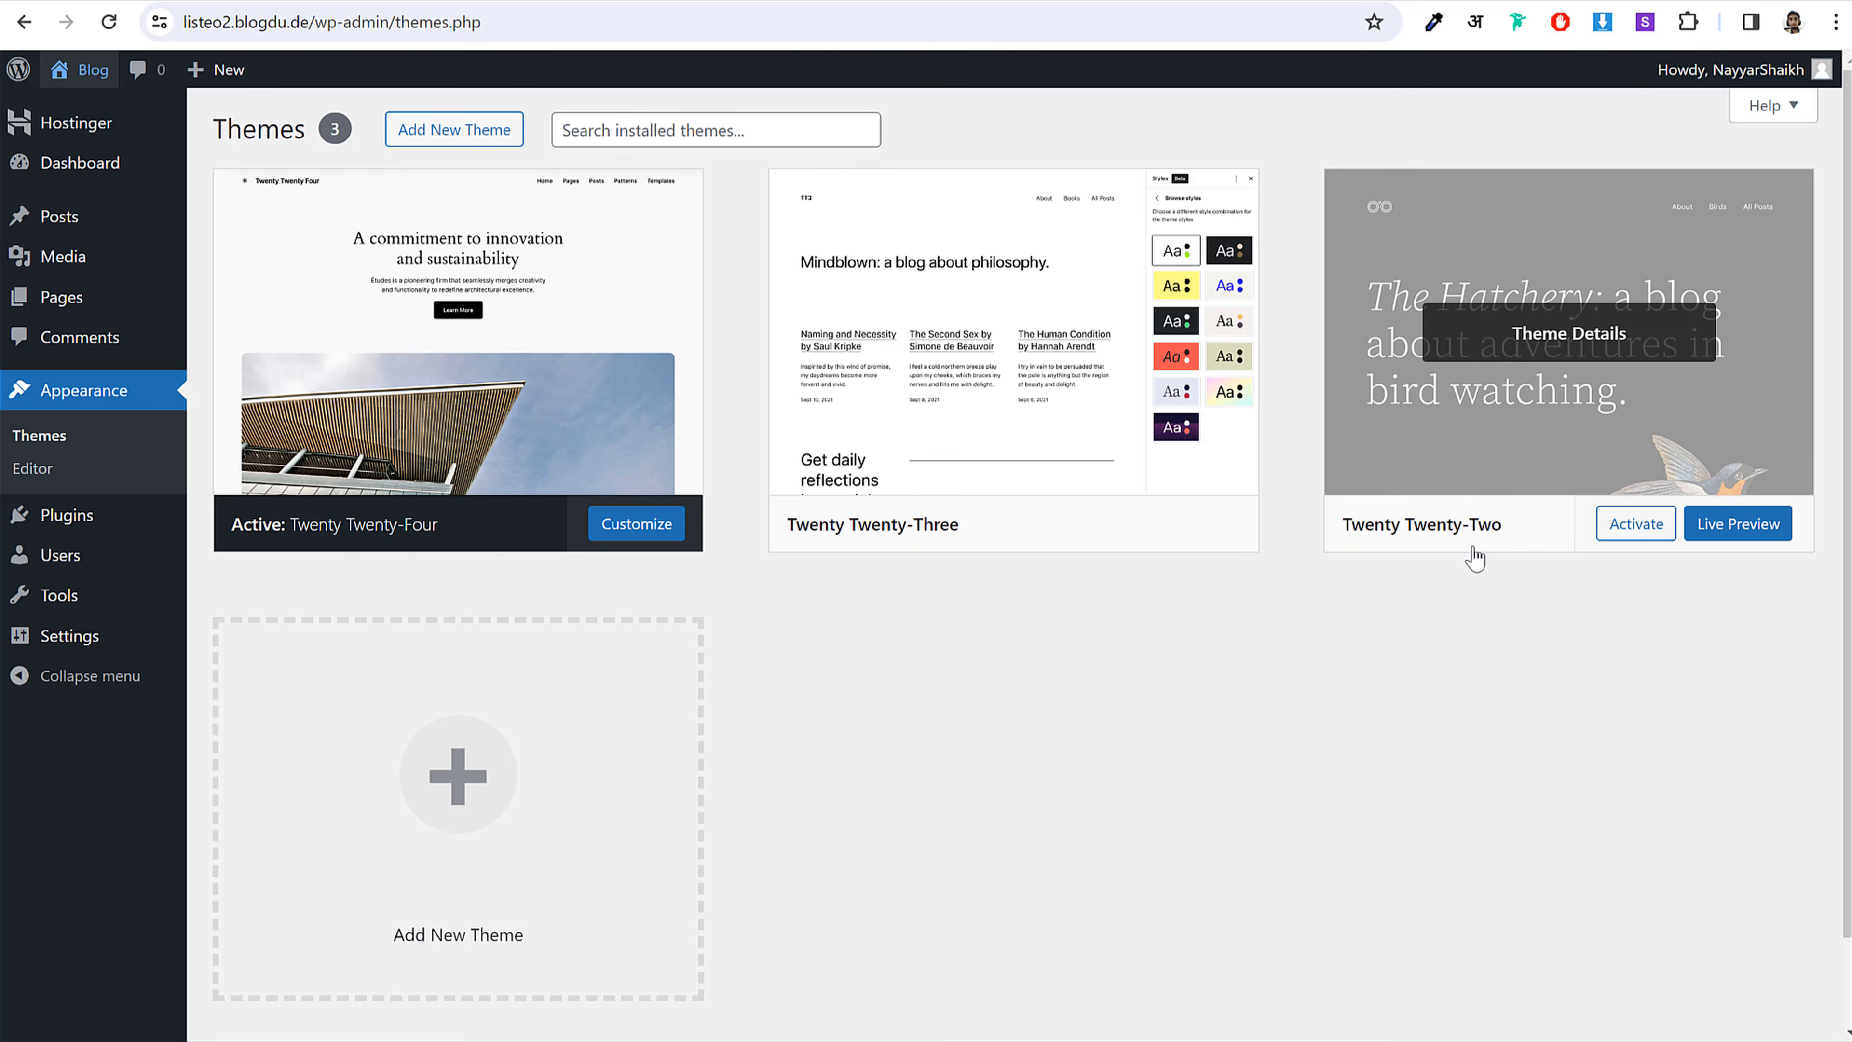
pyautogui.click(1636, 523)
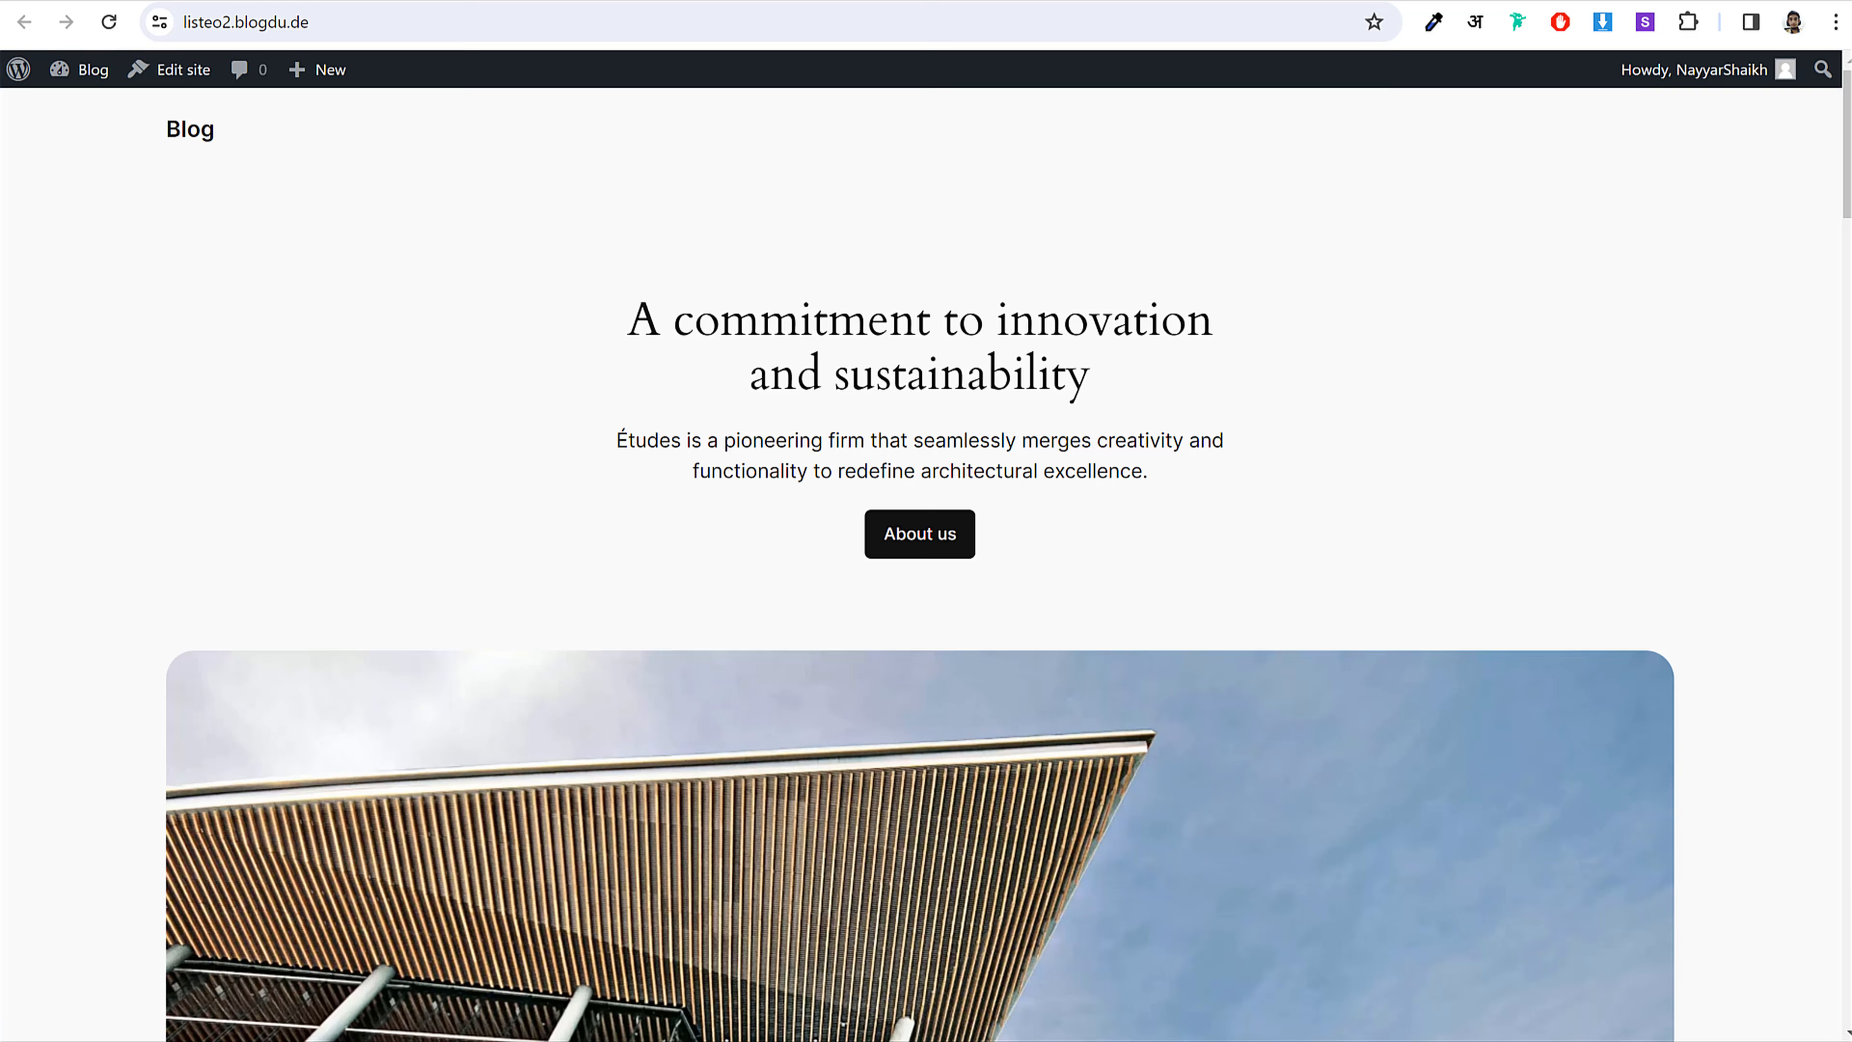
pyautogui.click(108, 21)
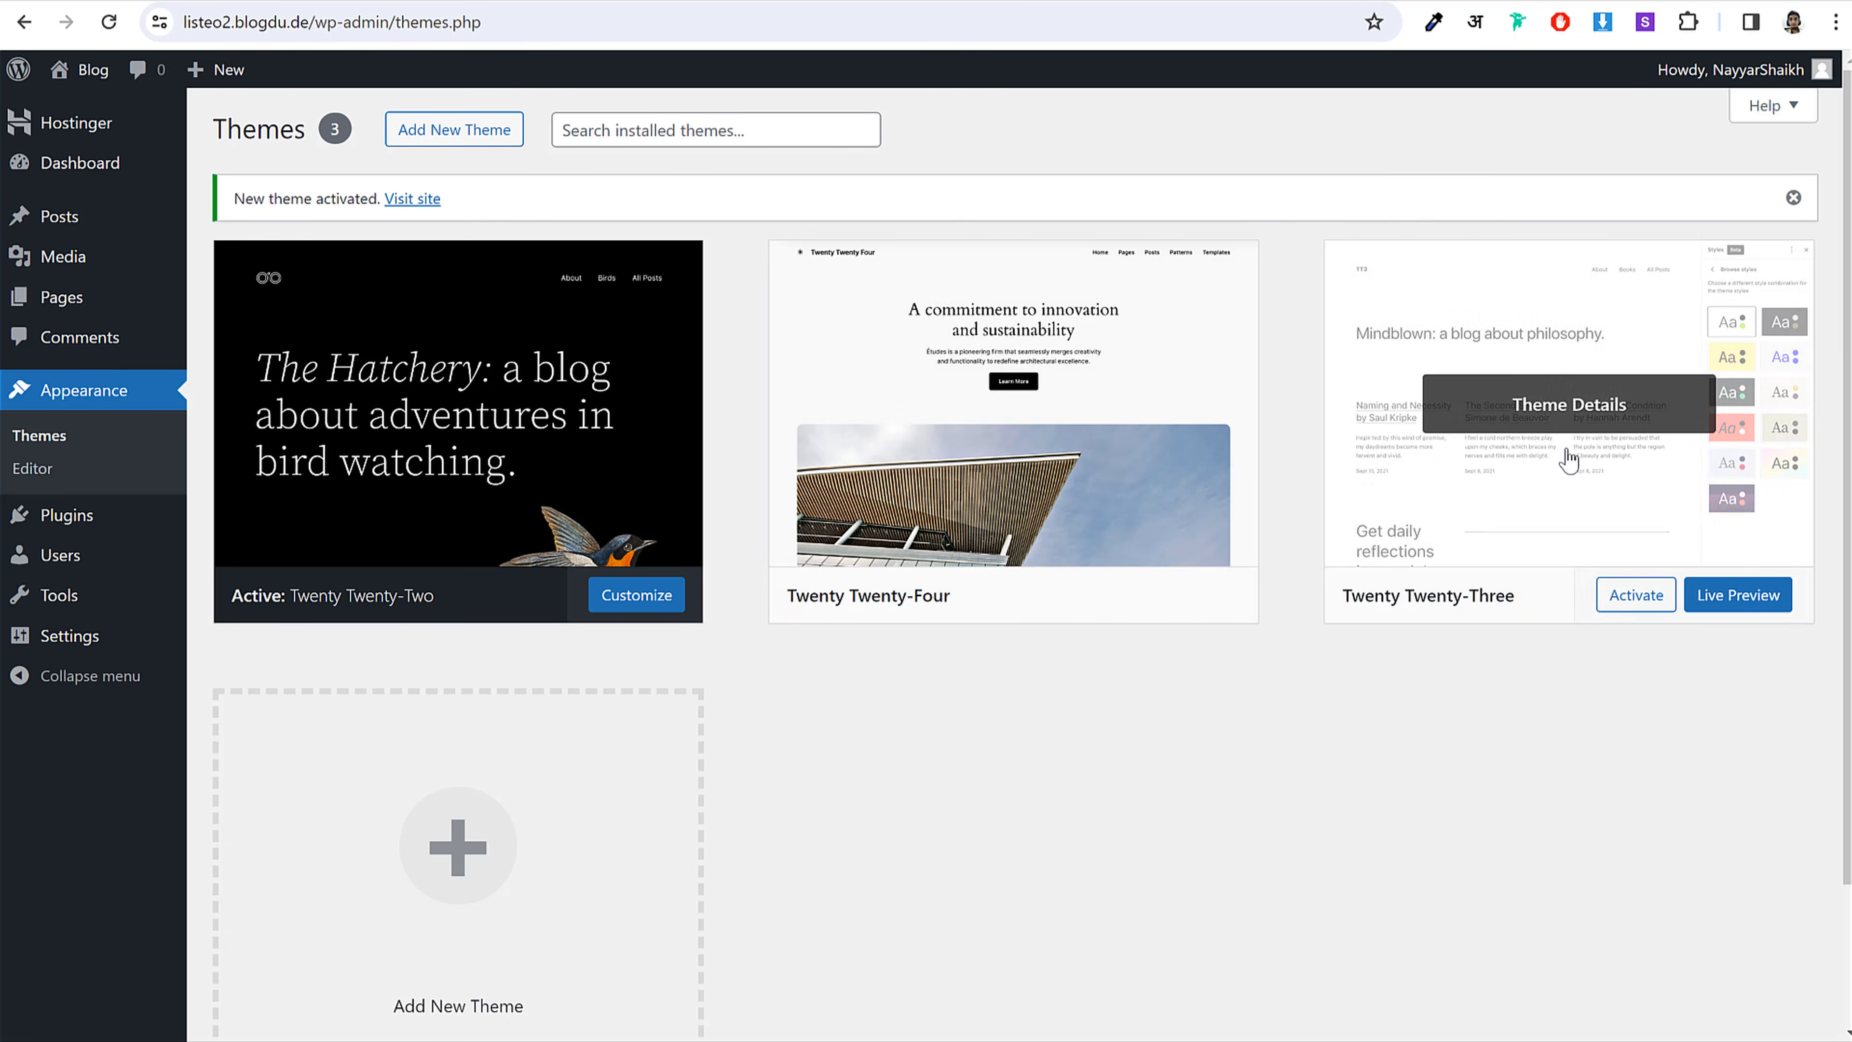
# Step: Delete the inactive Twenty Twenty-Four and Twenty Twenty-Three themes from their Theme Details
pyautogui.click(974, 438)
pyautogui.click(1071, 985)
pyautogui.click(1035, 217)
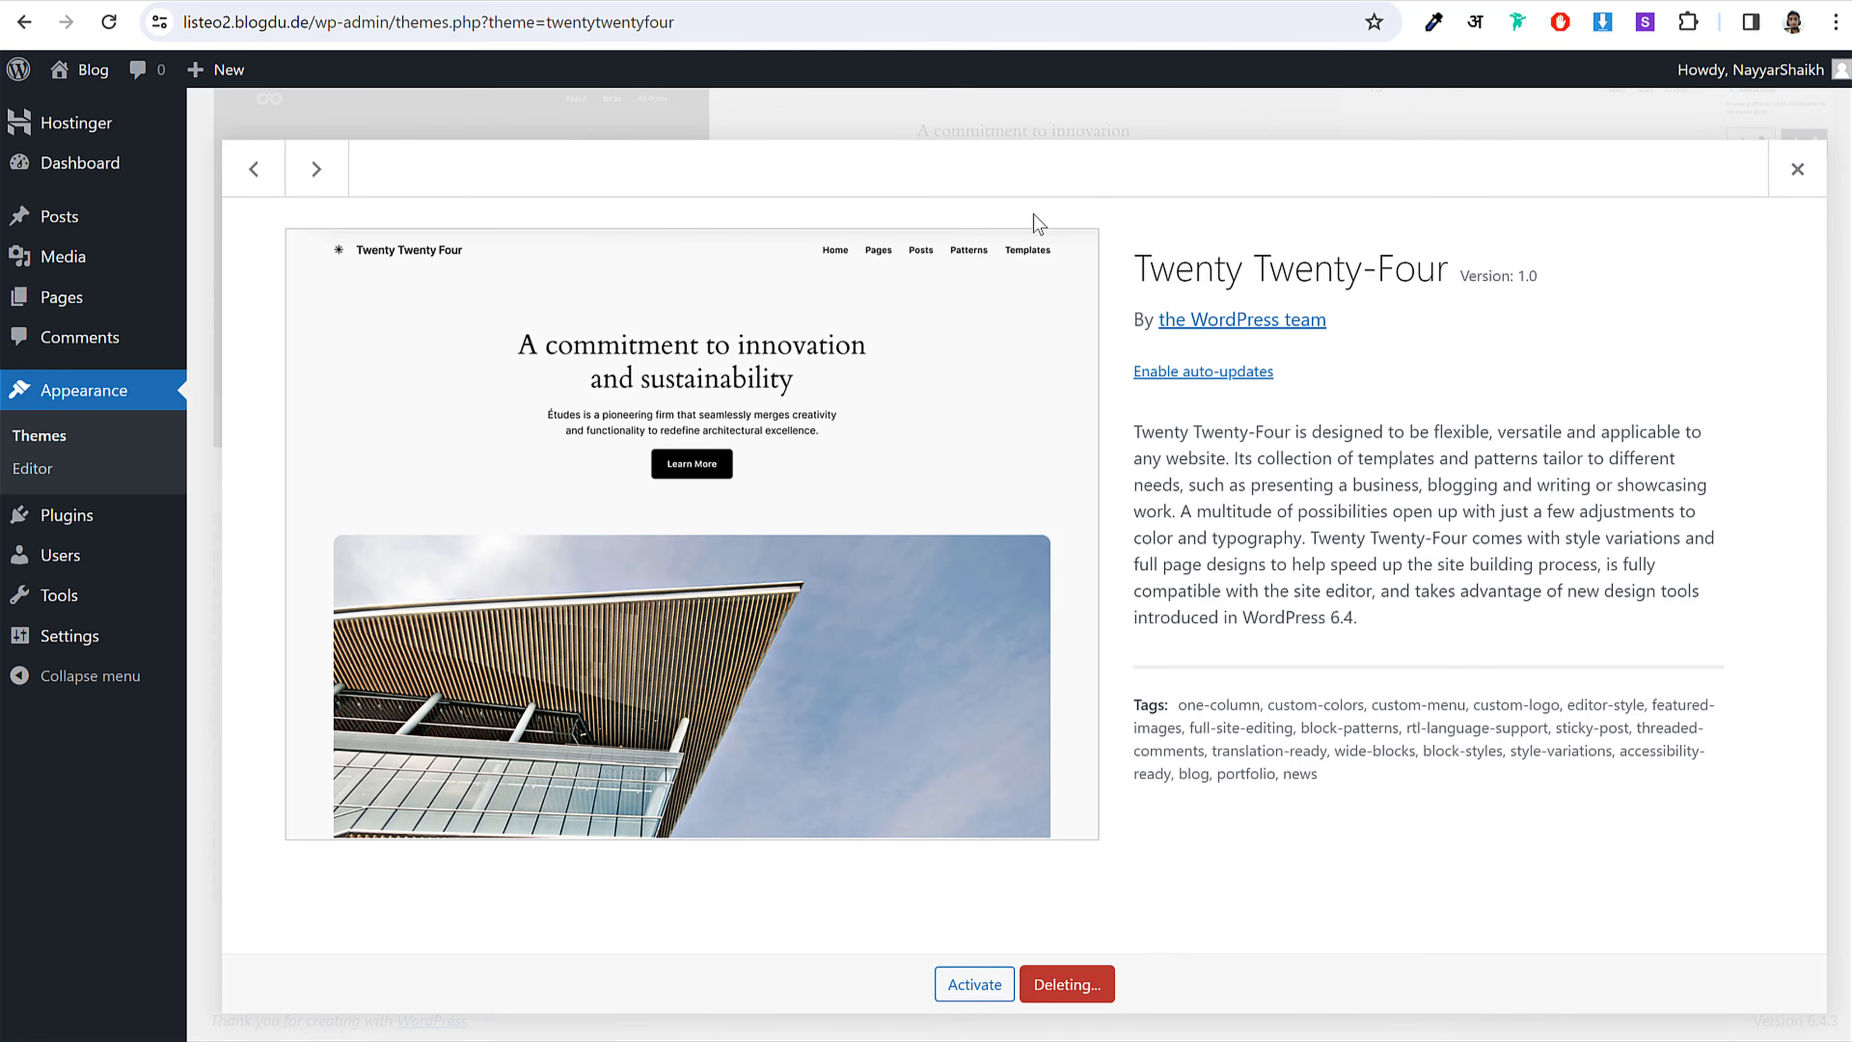
pyautogui.click(1050, 985)
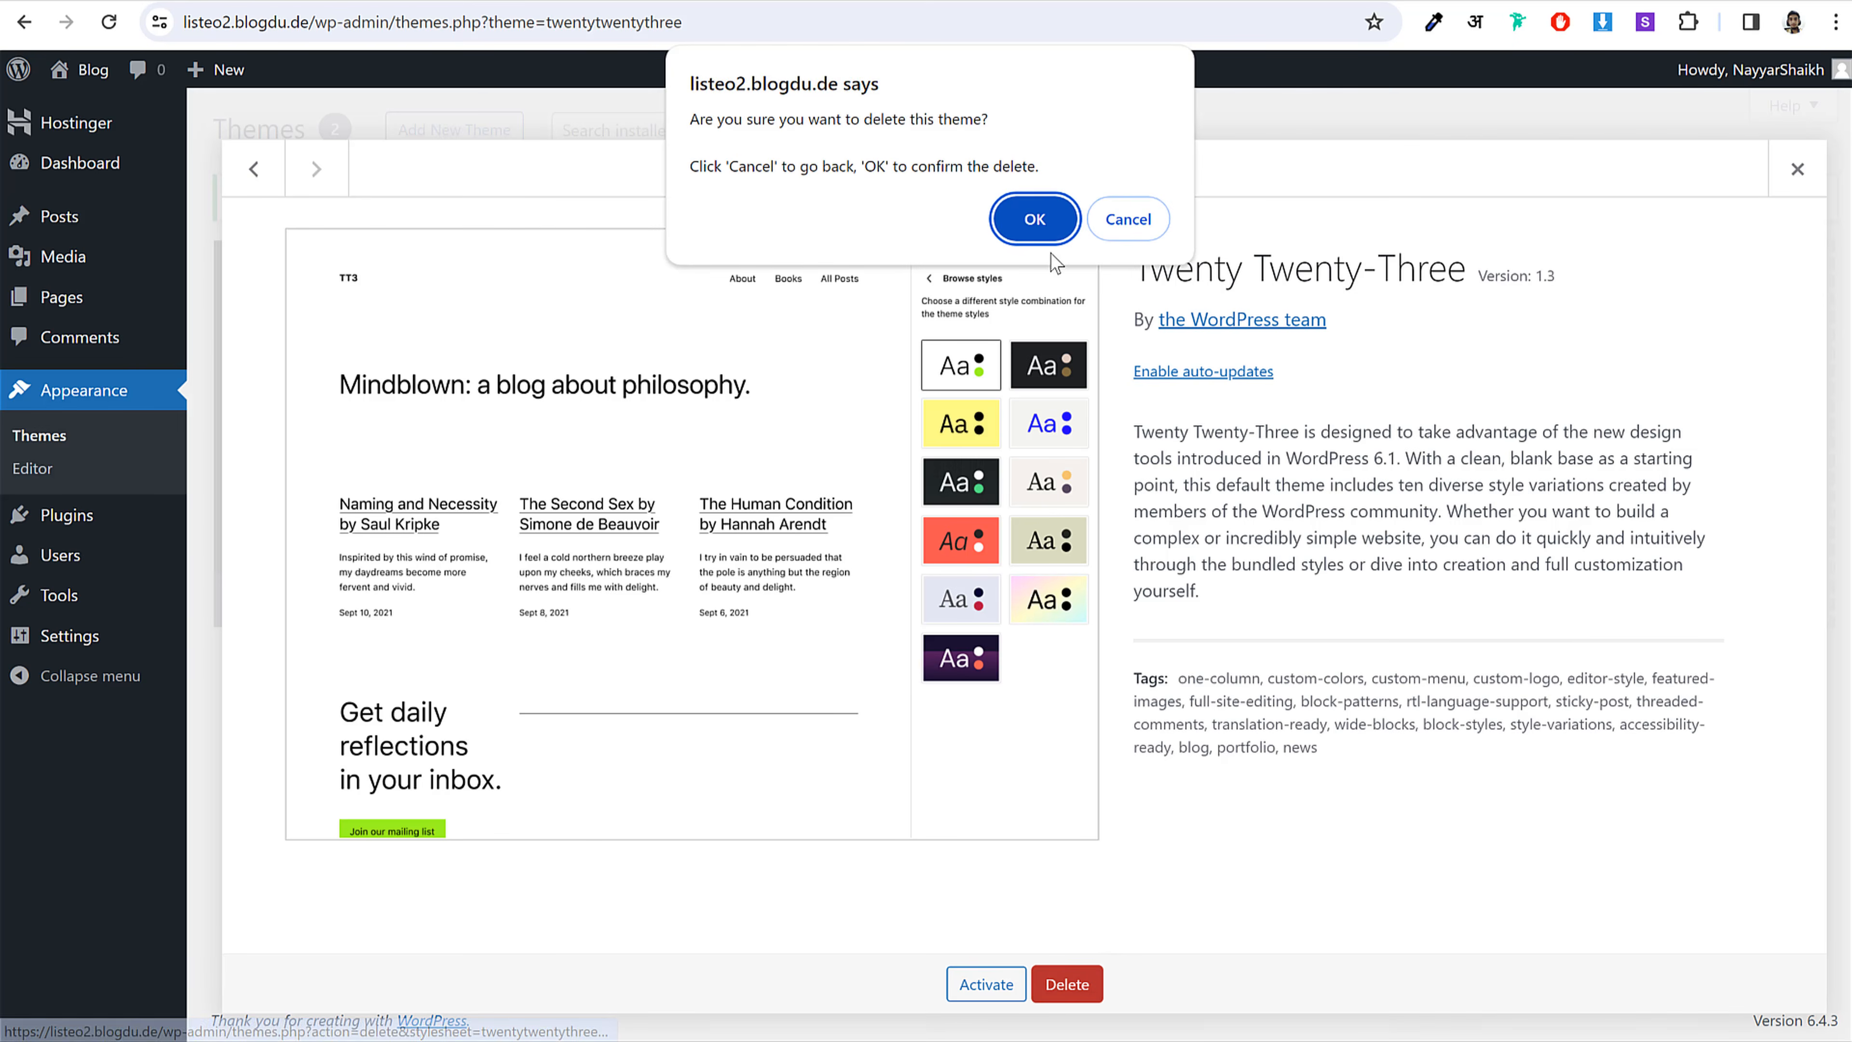
pyautogui.click(1041, 219)
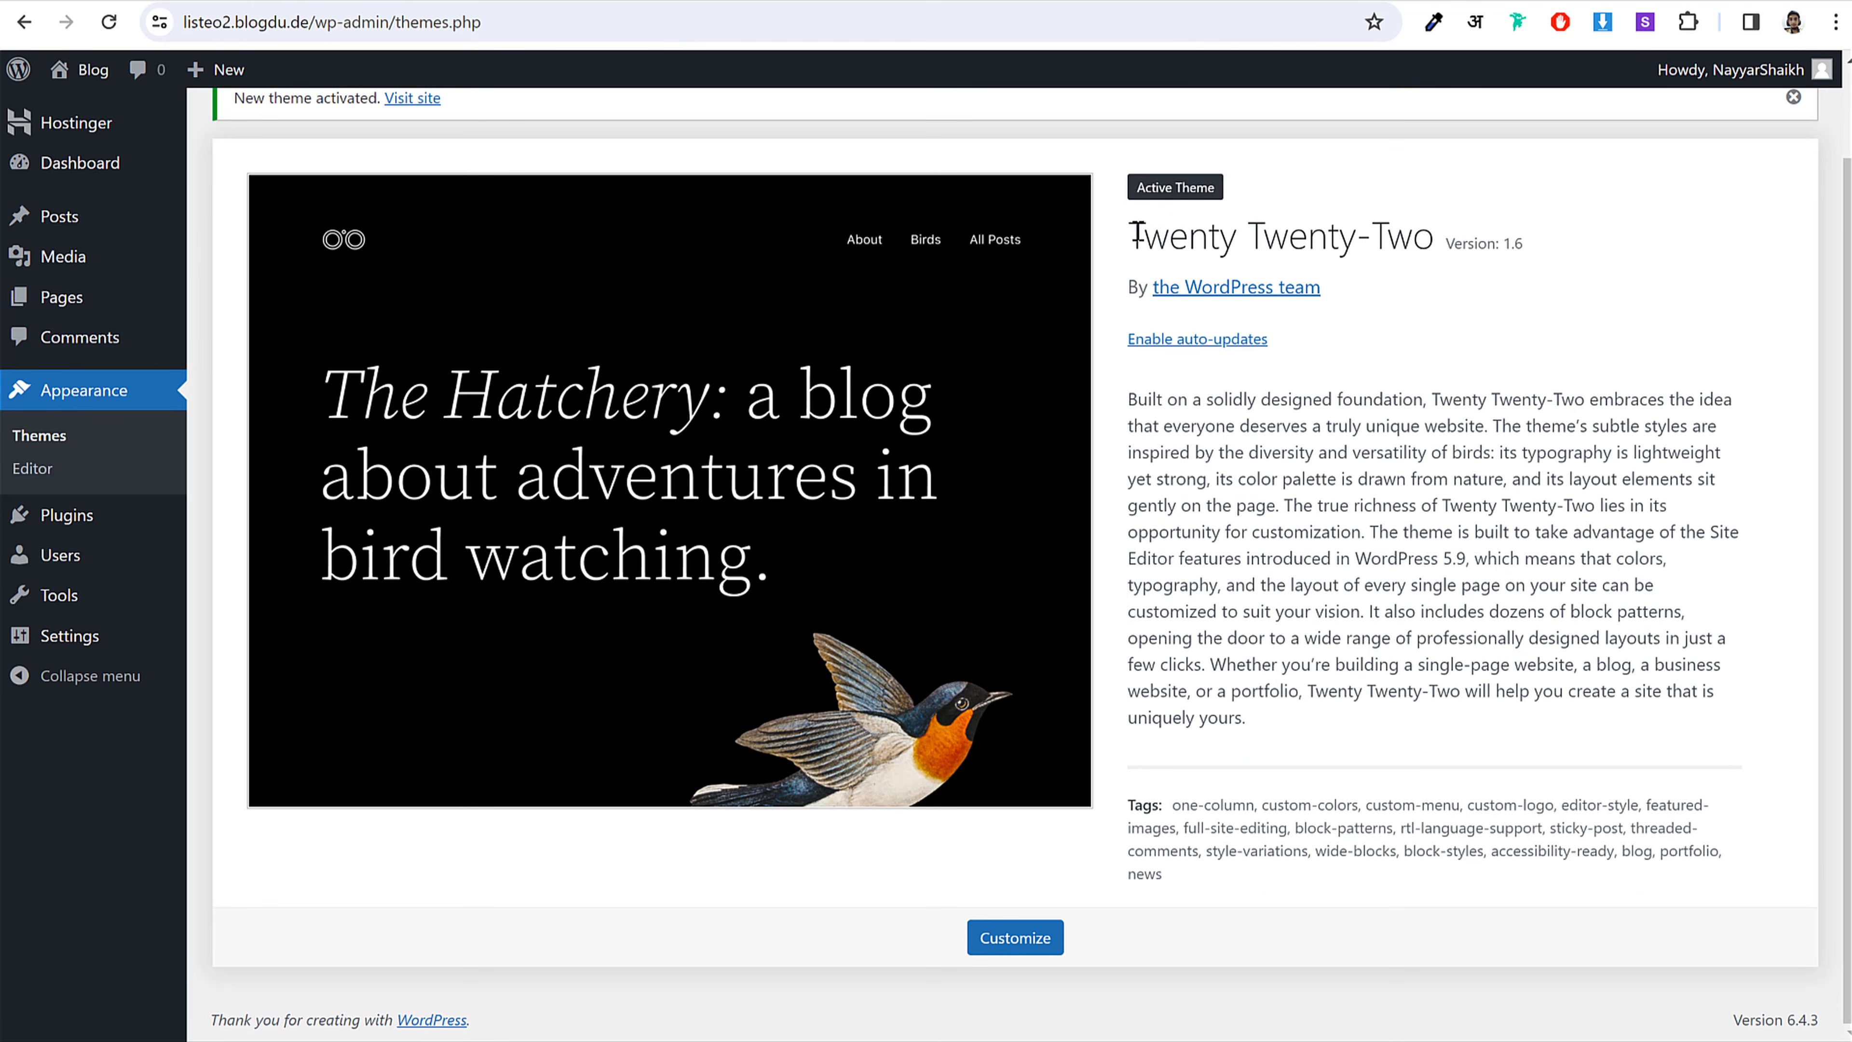
# Step: Go to the installed plugins list
pyautogui.moveTo(1135, 234); pyautogui.dragTo(1427, 219)
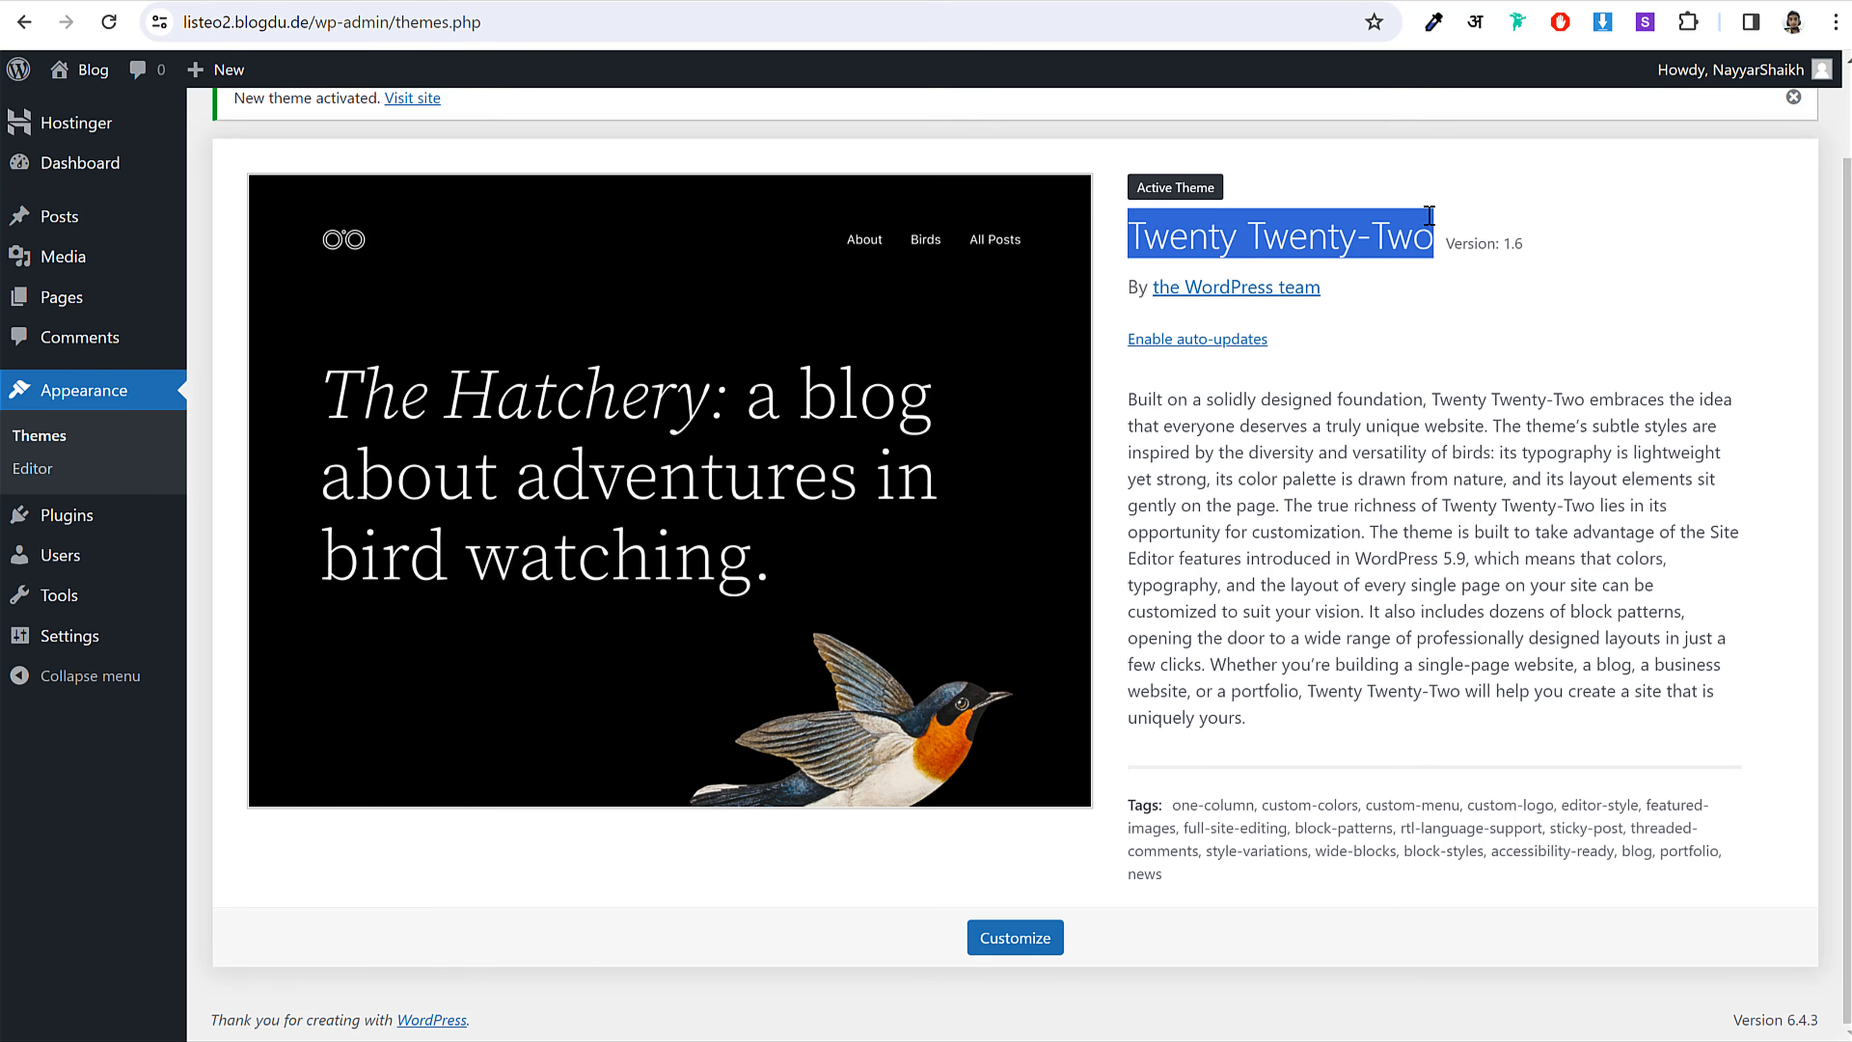
pyautogui.click(1428, 220)
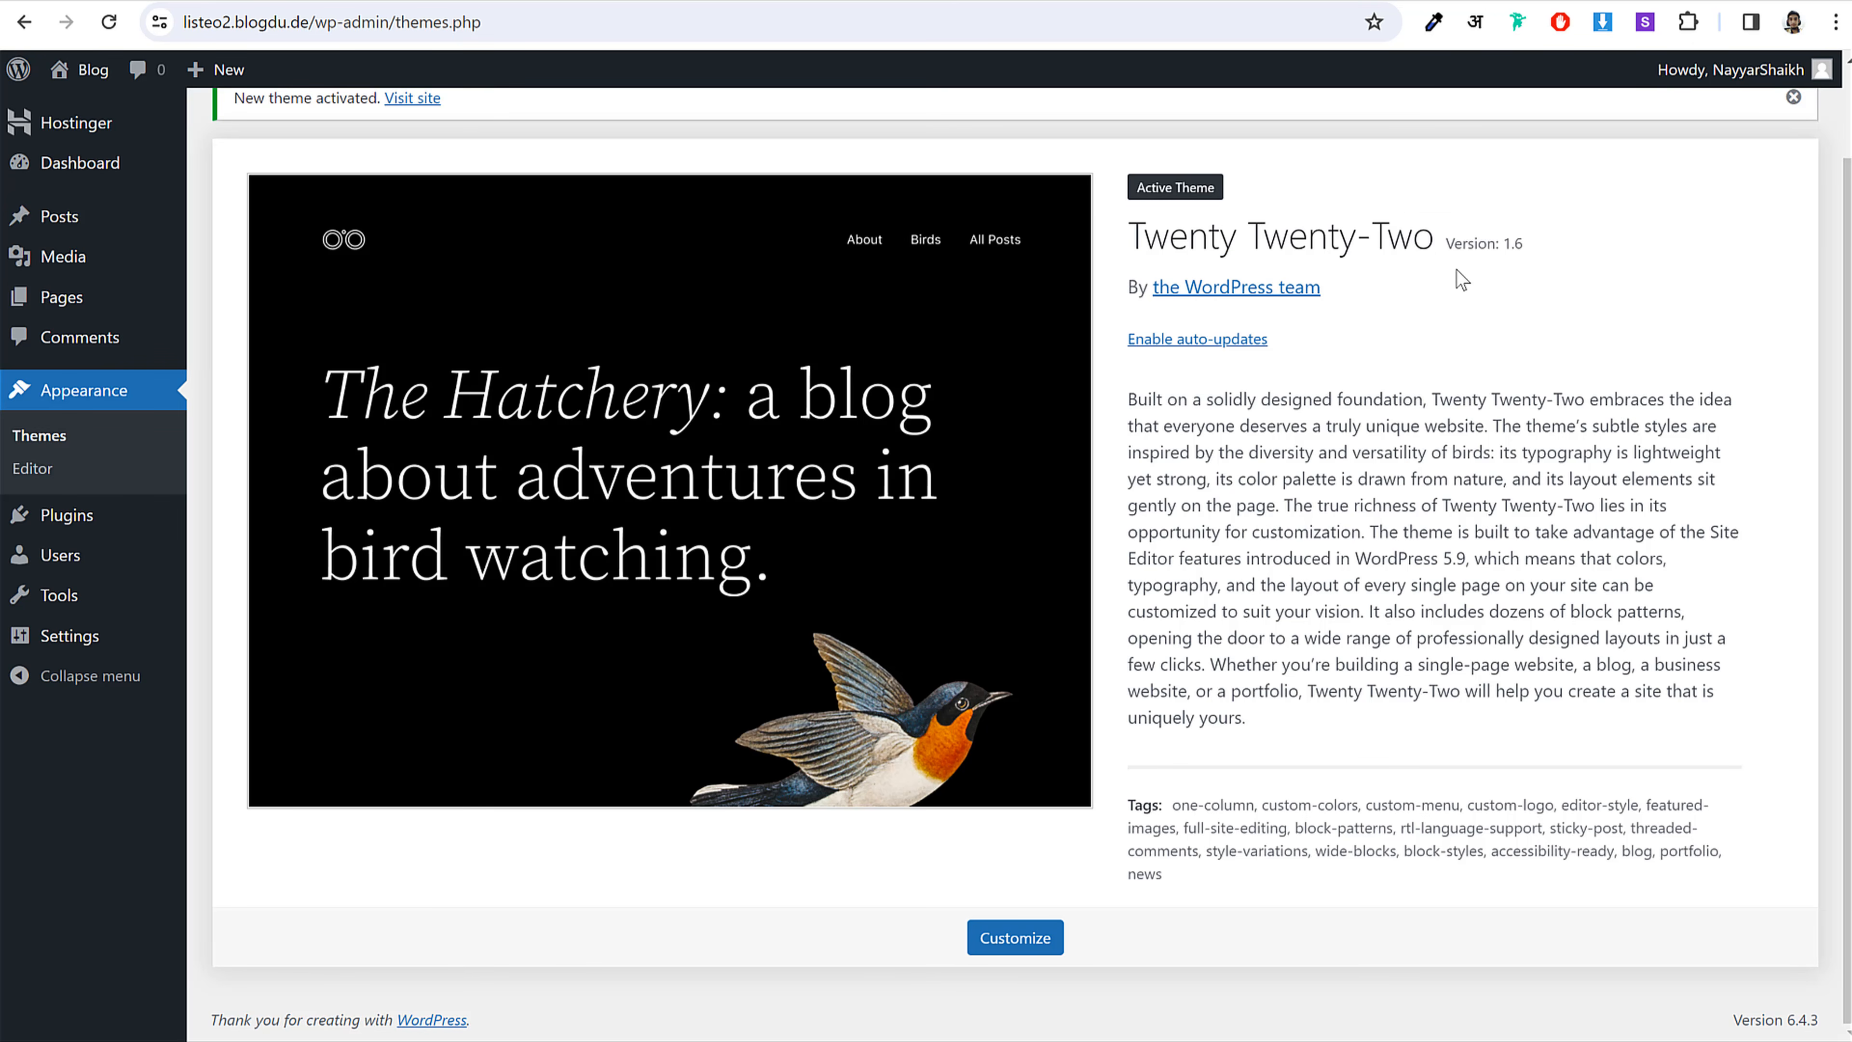
pyautogui.click(87, 518)
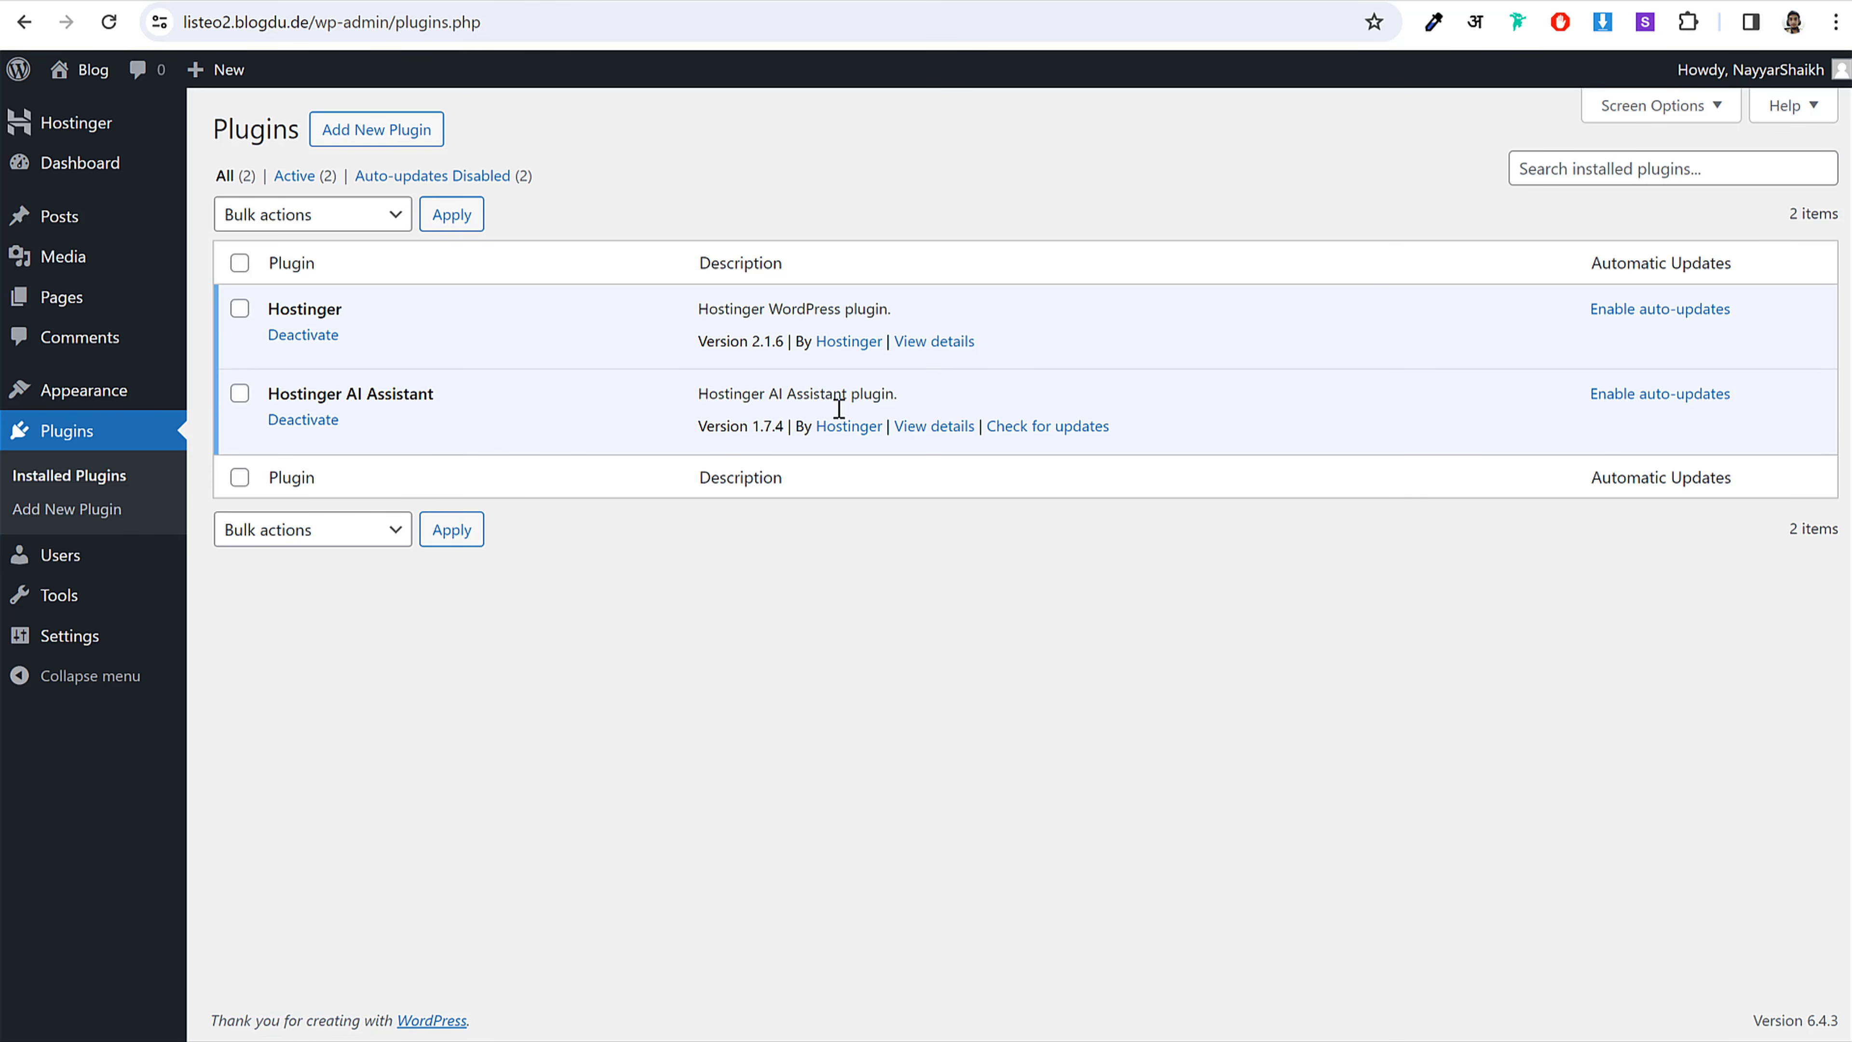
pyautogui.moveTo(343, 310); pyautogui.dragTo(267, 310)
pyautogui.moveTo(437, 397); pyautogui.dragTo(275, 390)
pyautogui.click(411, 386)
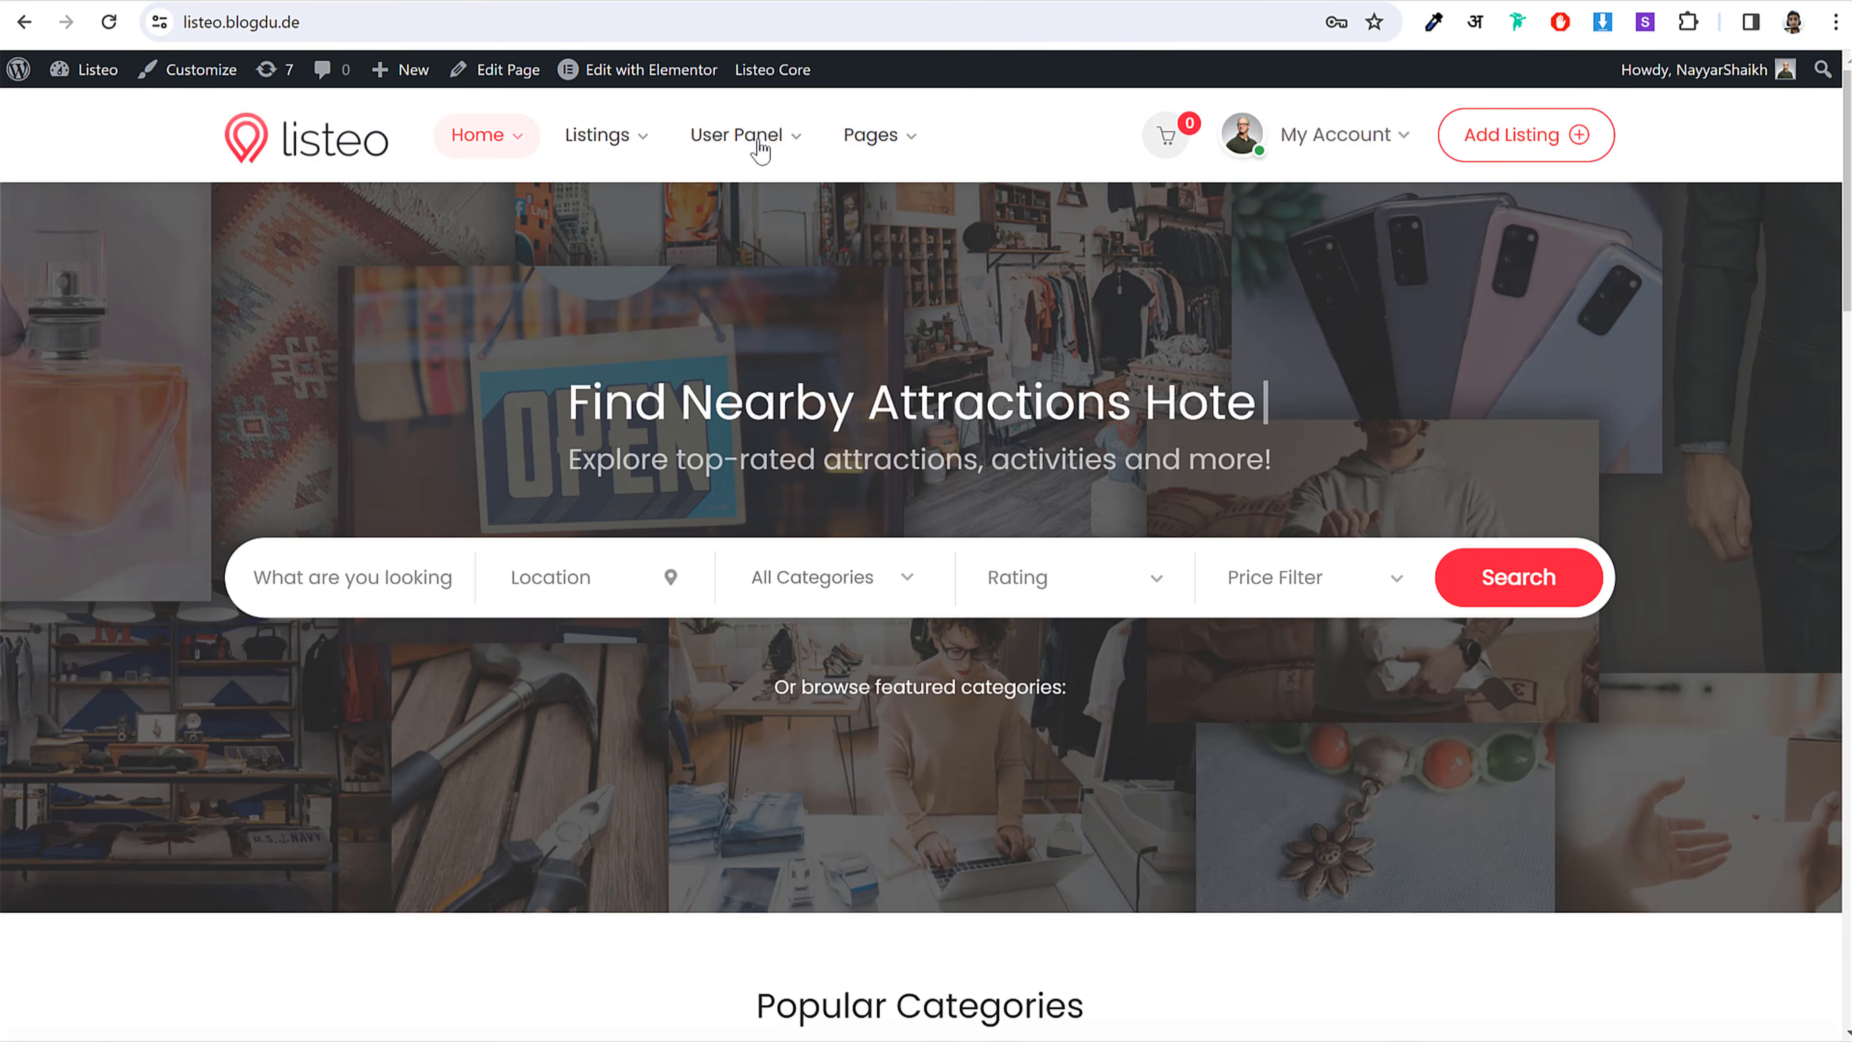
pyautogui.scroll(-10, 1240, 751)
pyautogui.scroll(-3, 1178, 662)
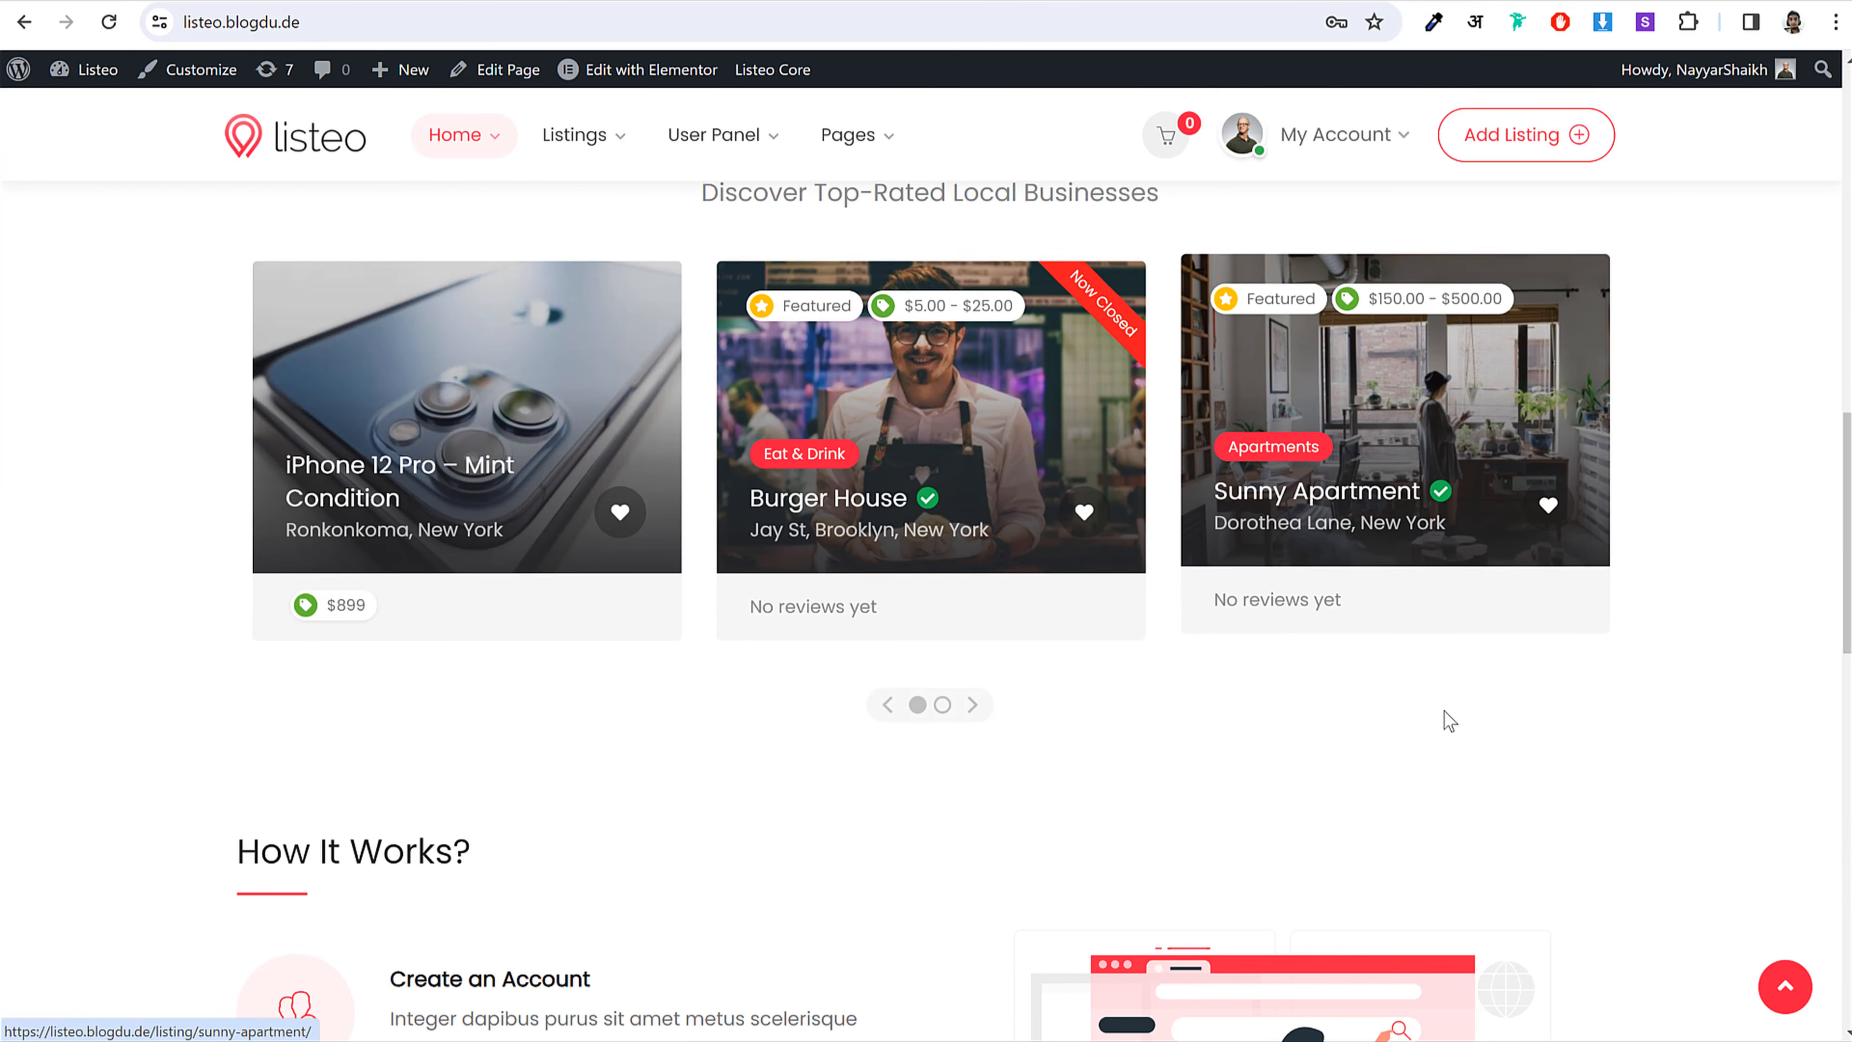
pyautogui.scroll(-5, 1443, 721)
pyautogui.scroll(15, 1443, 720)
pyautogui.scroll(5, 1443, 724)
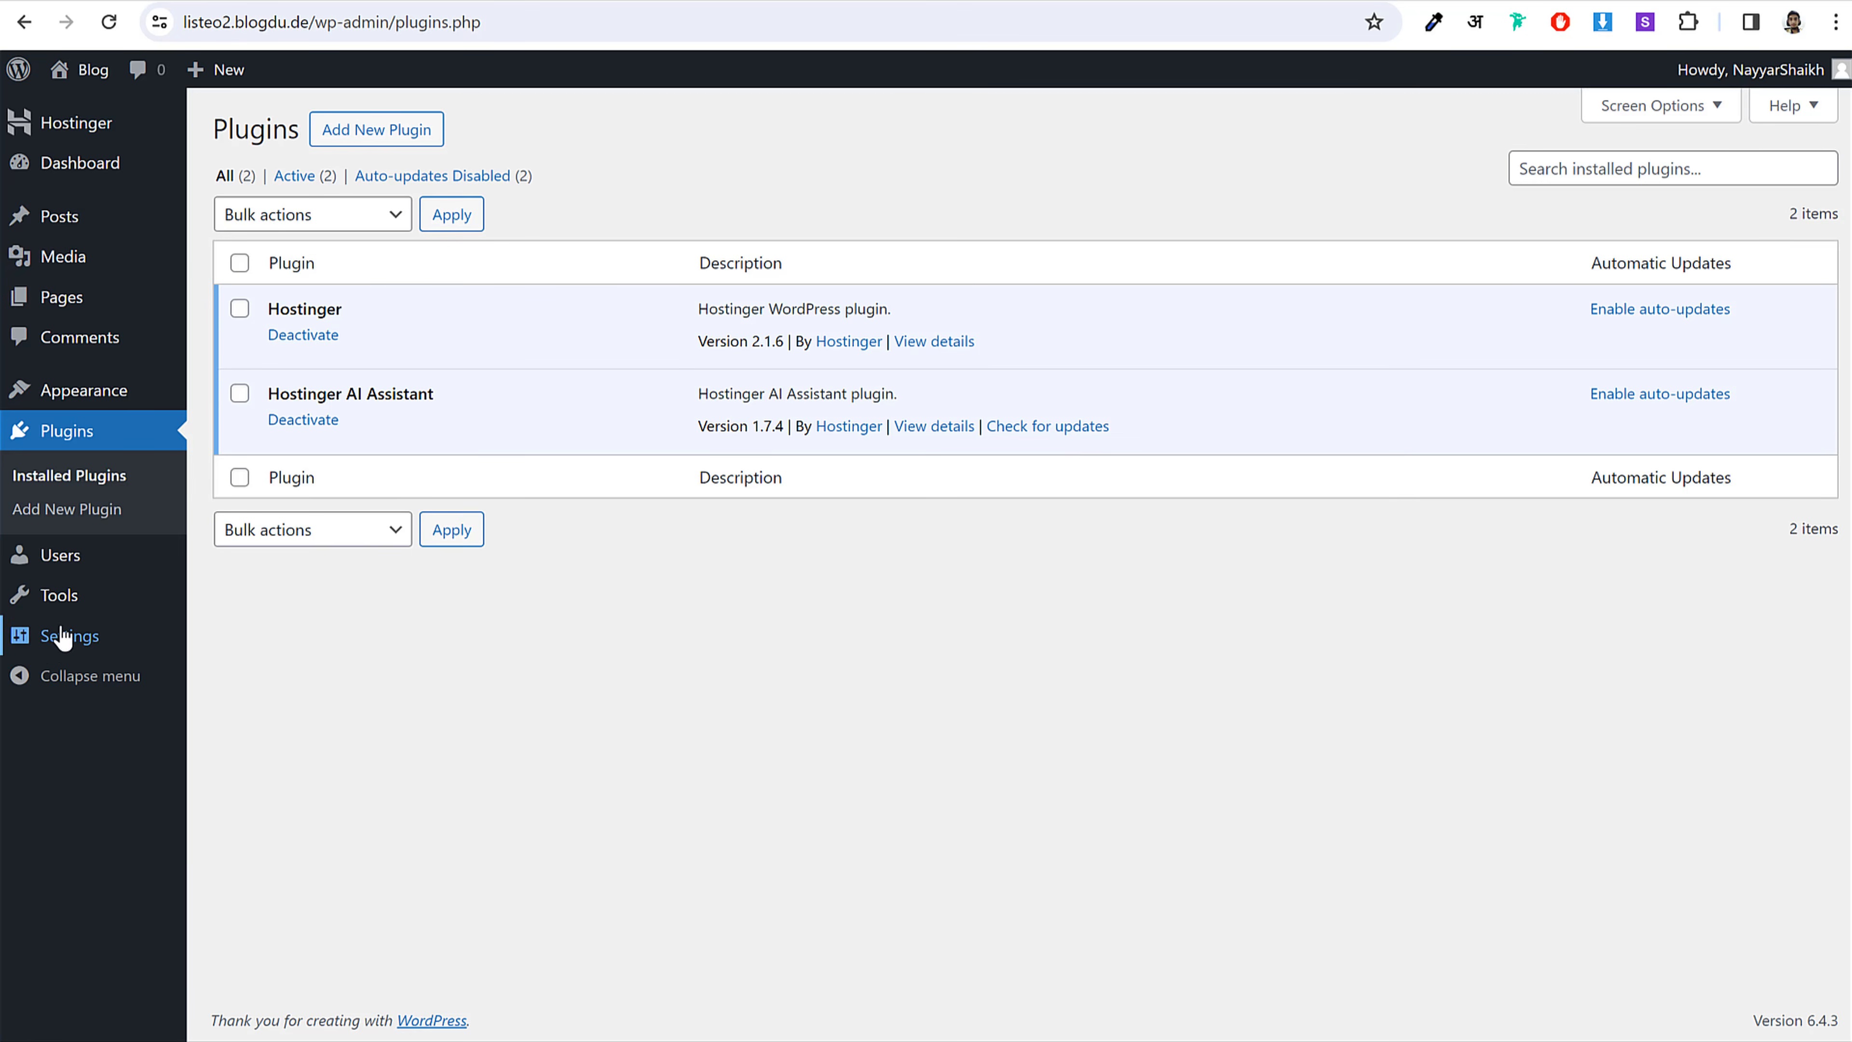
# Step: In General Settings, change the Site Title from Blog to Listeo
pyautogui.click(73, 635)
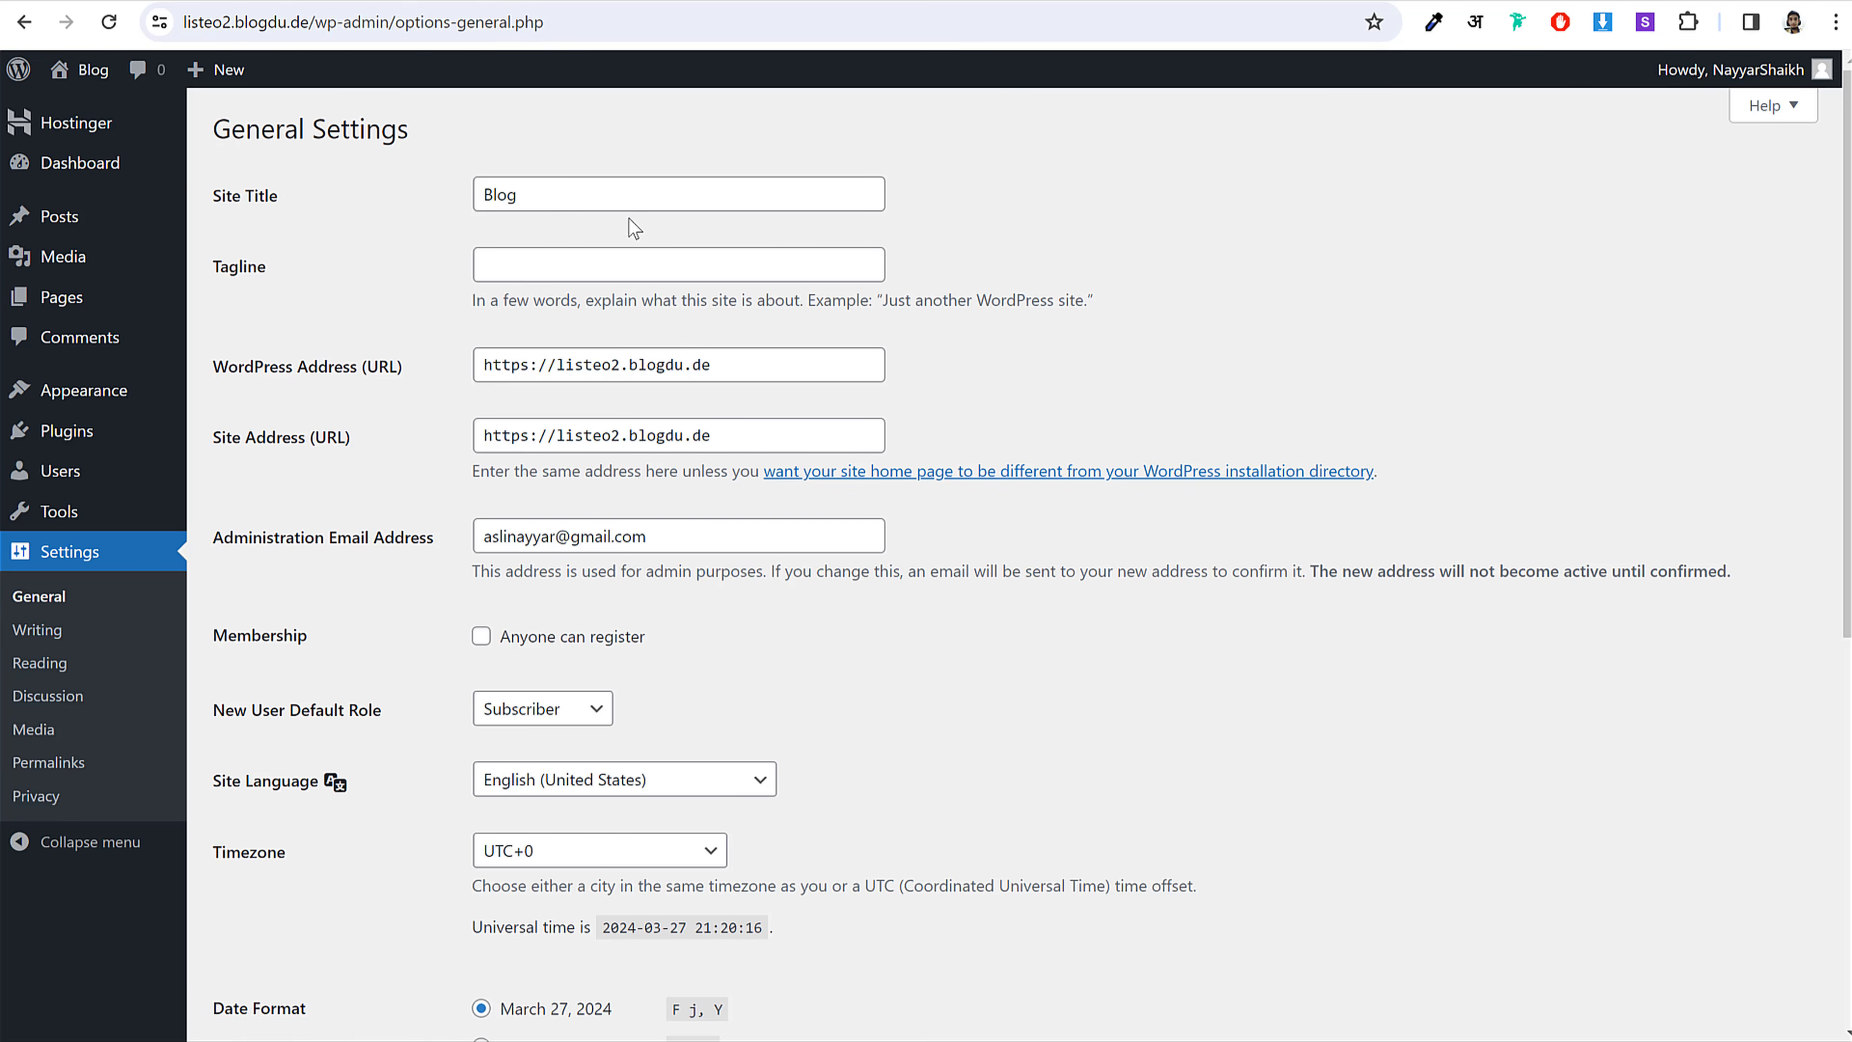
pyautogui.moveTo(219, 196); pyautogui.dragTo(305, 197)
pyautogui.click(556, 189)
pyautogui.moveTo(586, 190); pyautogui.dragTo(426, 219)
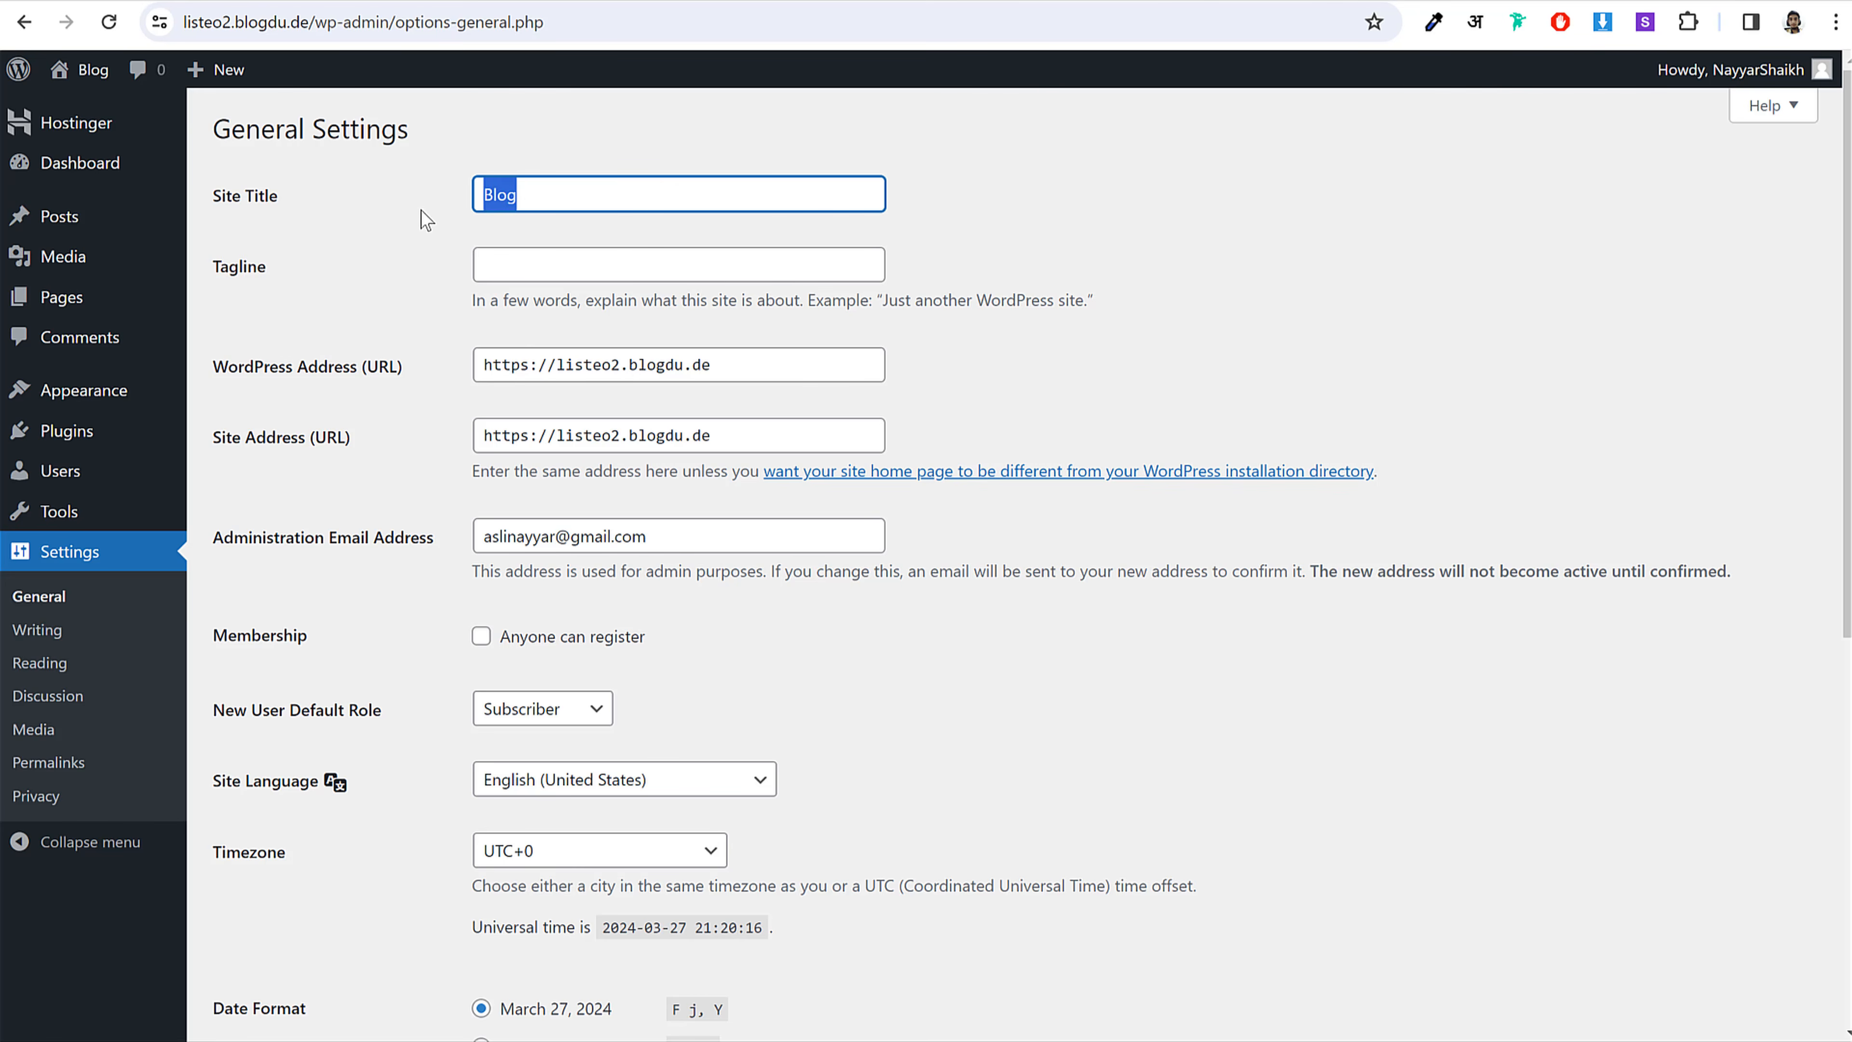
pyautogui.write('Listeo')
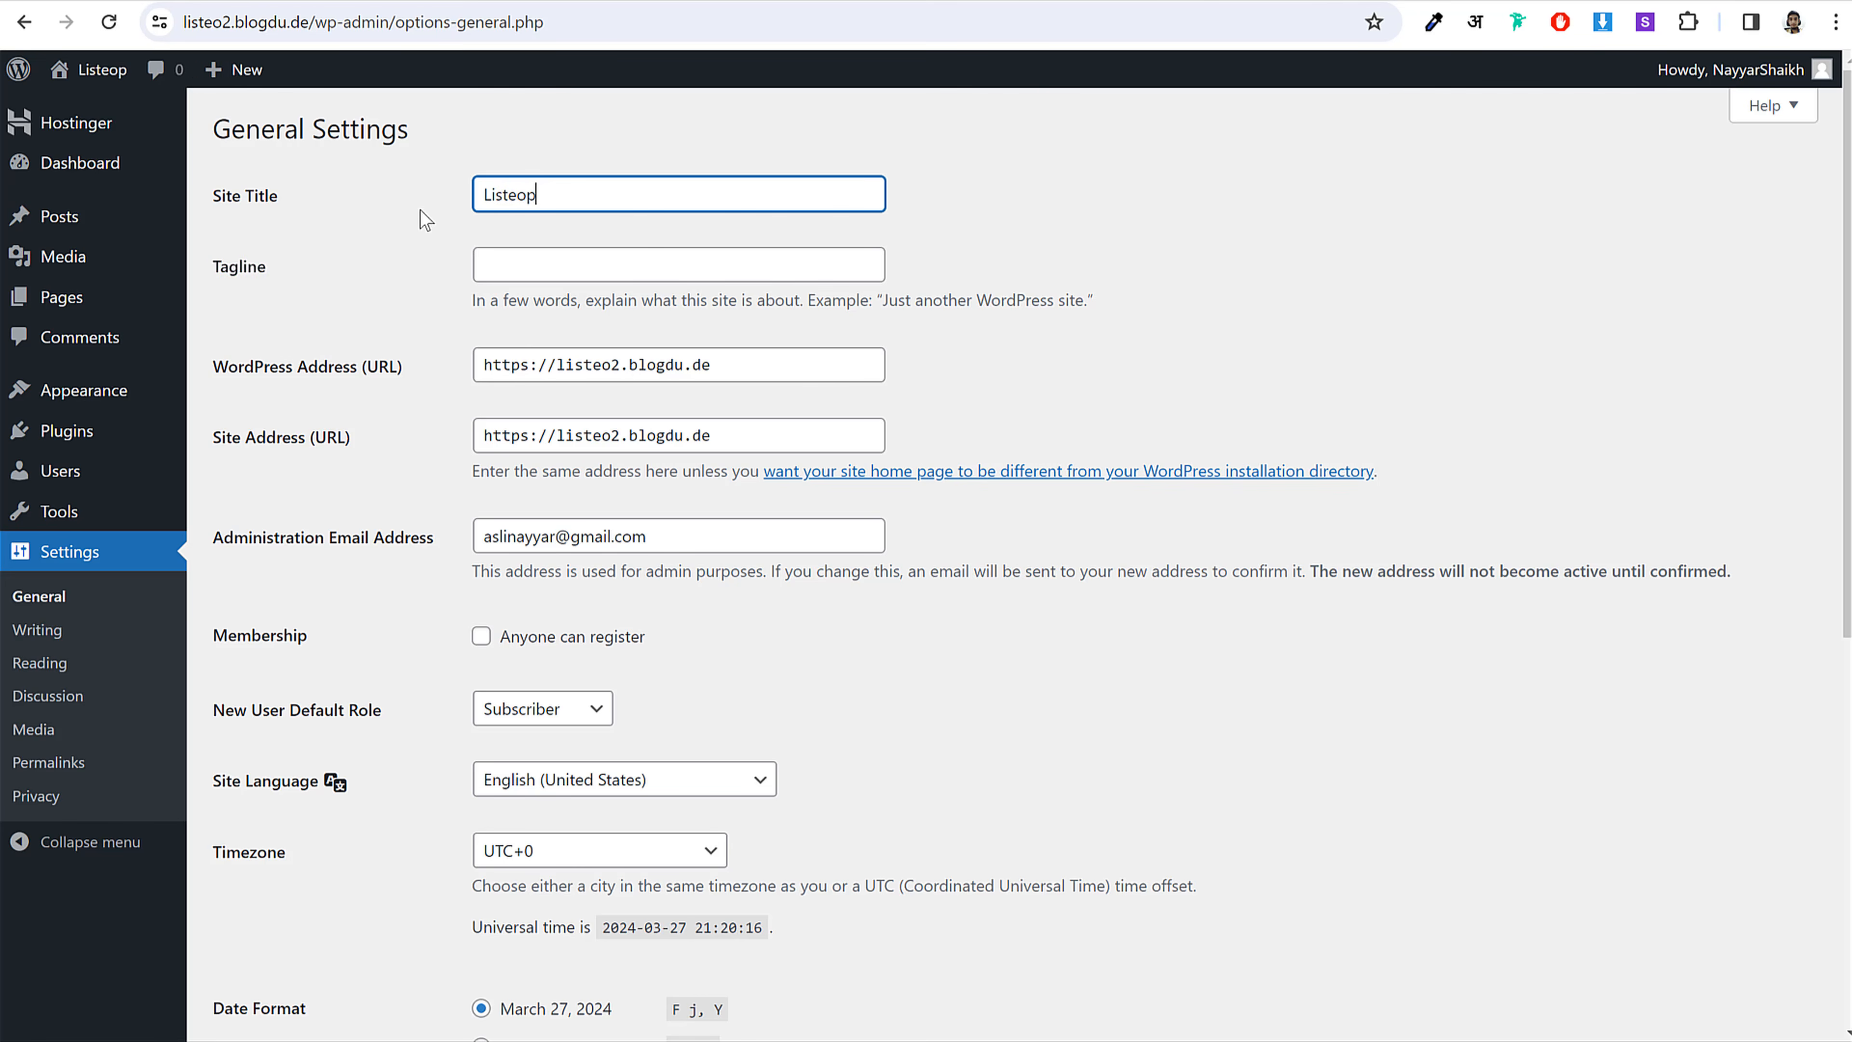
pyautogui.click(623, 265)
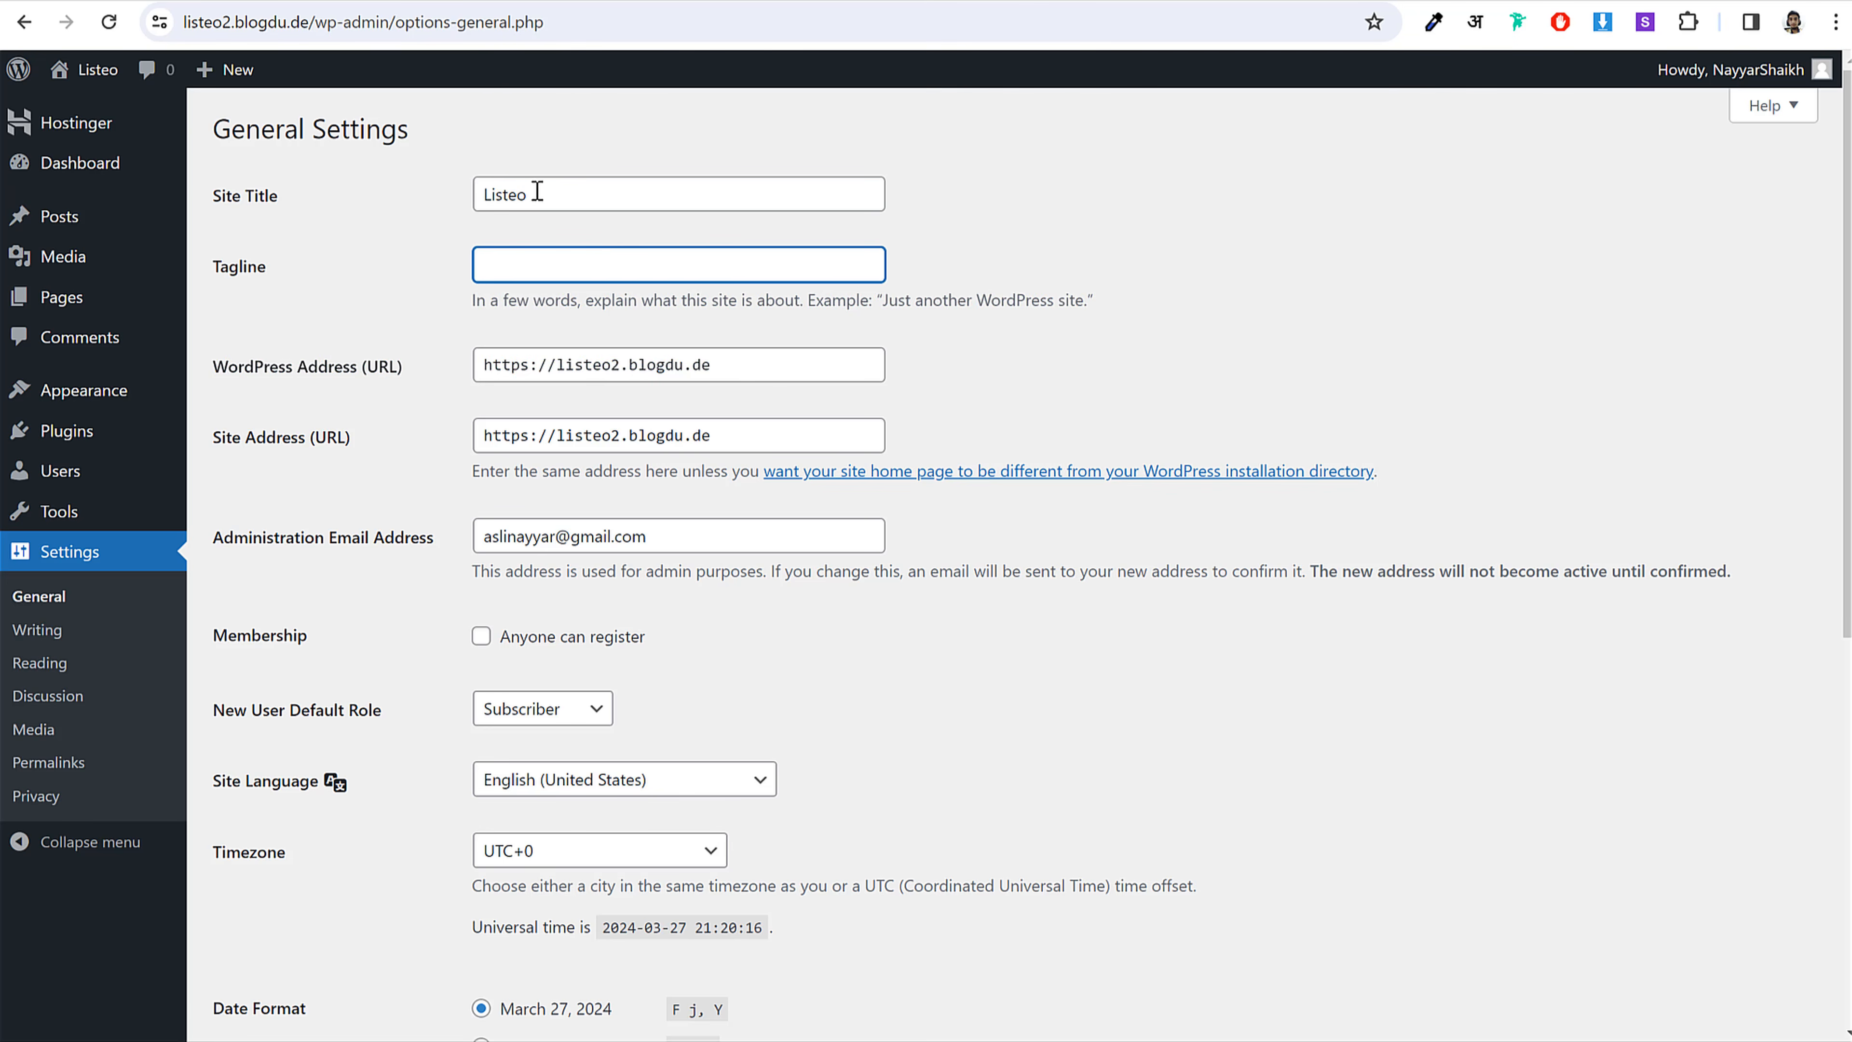
pyautogui.moveTo(546, 196); pyautogui.dragTo(419, 195)
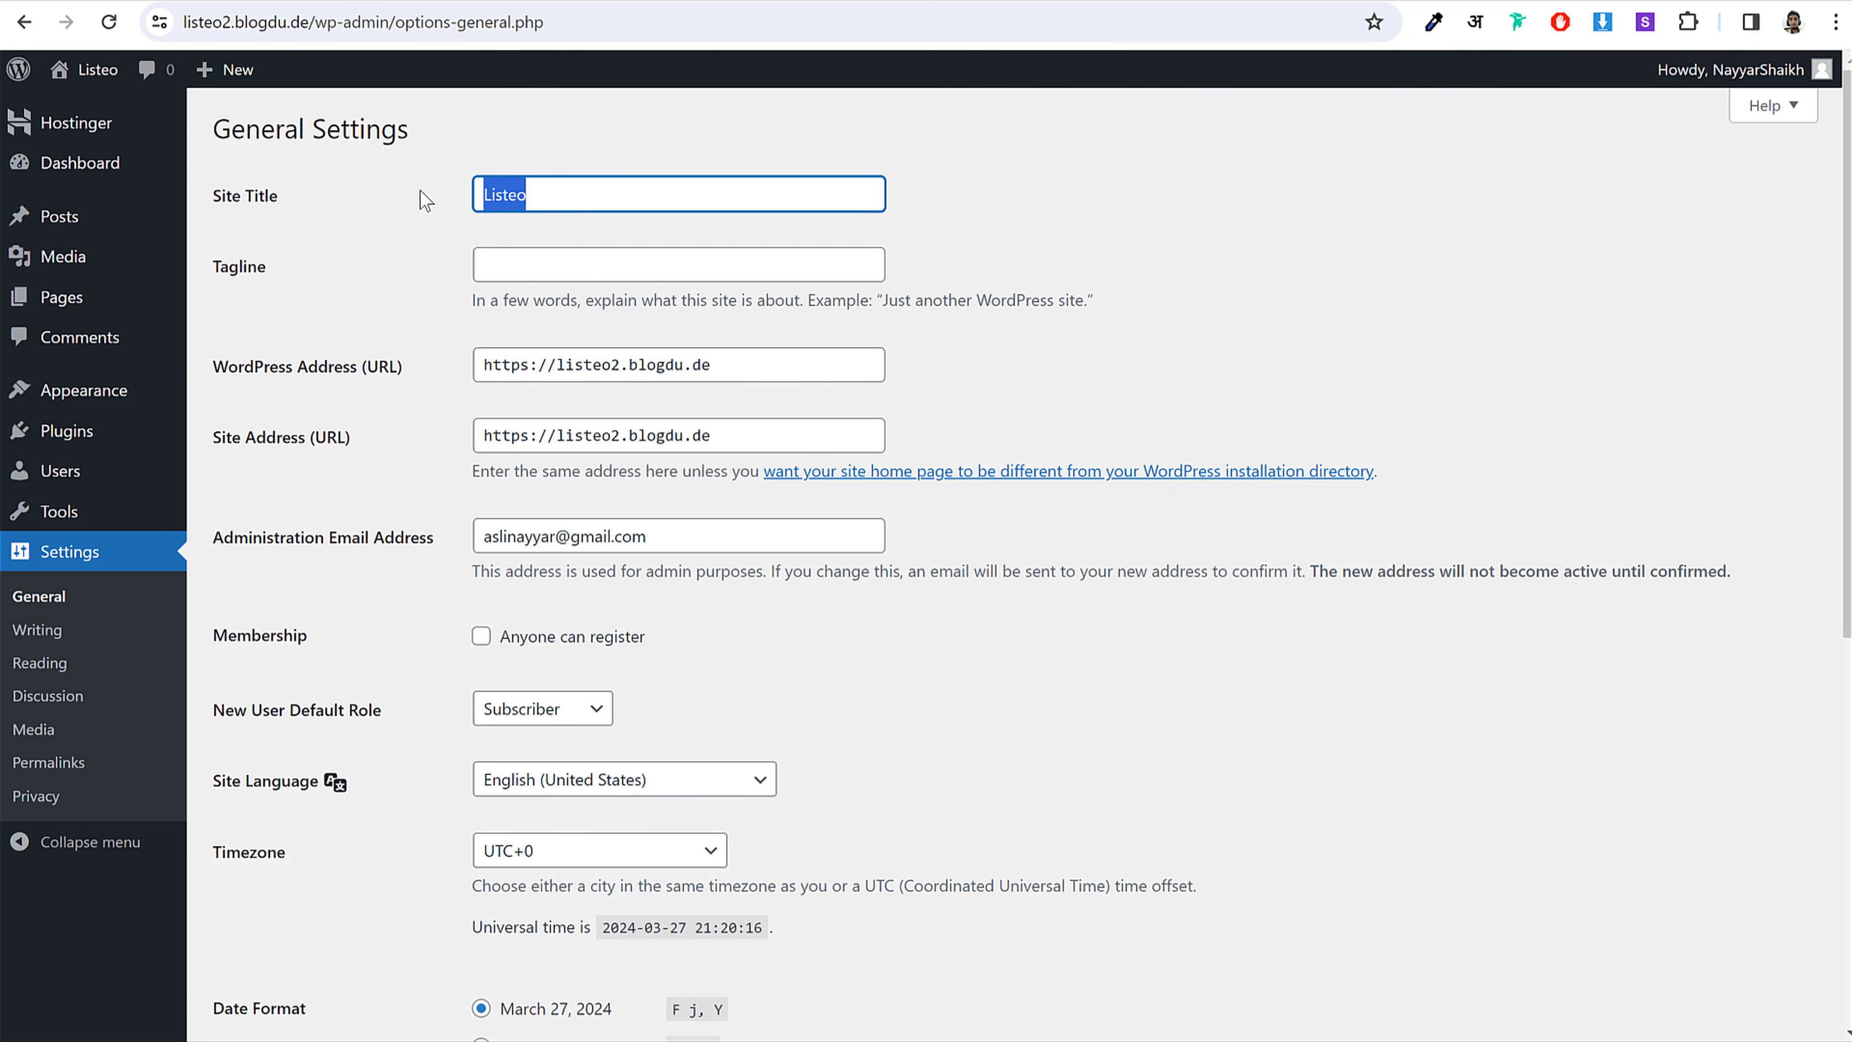
pyautogui.click(546, 198)
pyautogui.doubleClick(495, 197)
pyautogui.click(507, 195)
# Step: Enable the Anyone can register membership option
pyautogui.moveTo(220, 269); pyautogui.dragTo(280, 264)
pyautogui.click(448, 264)
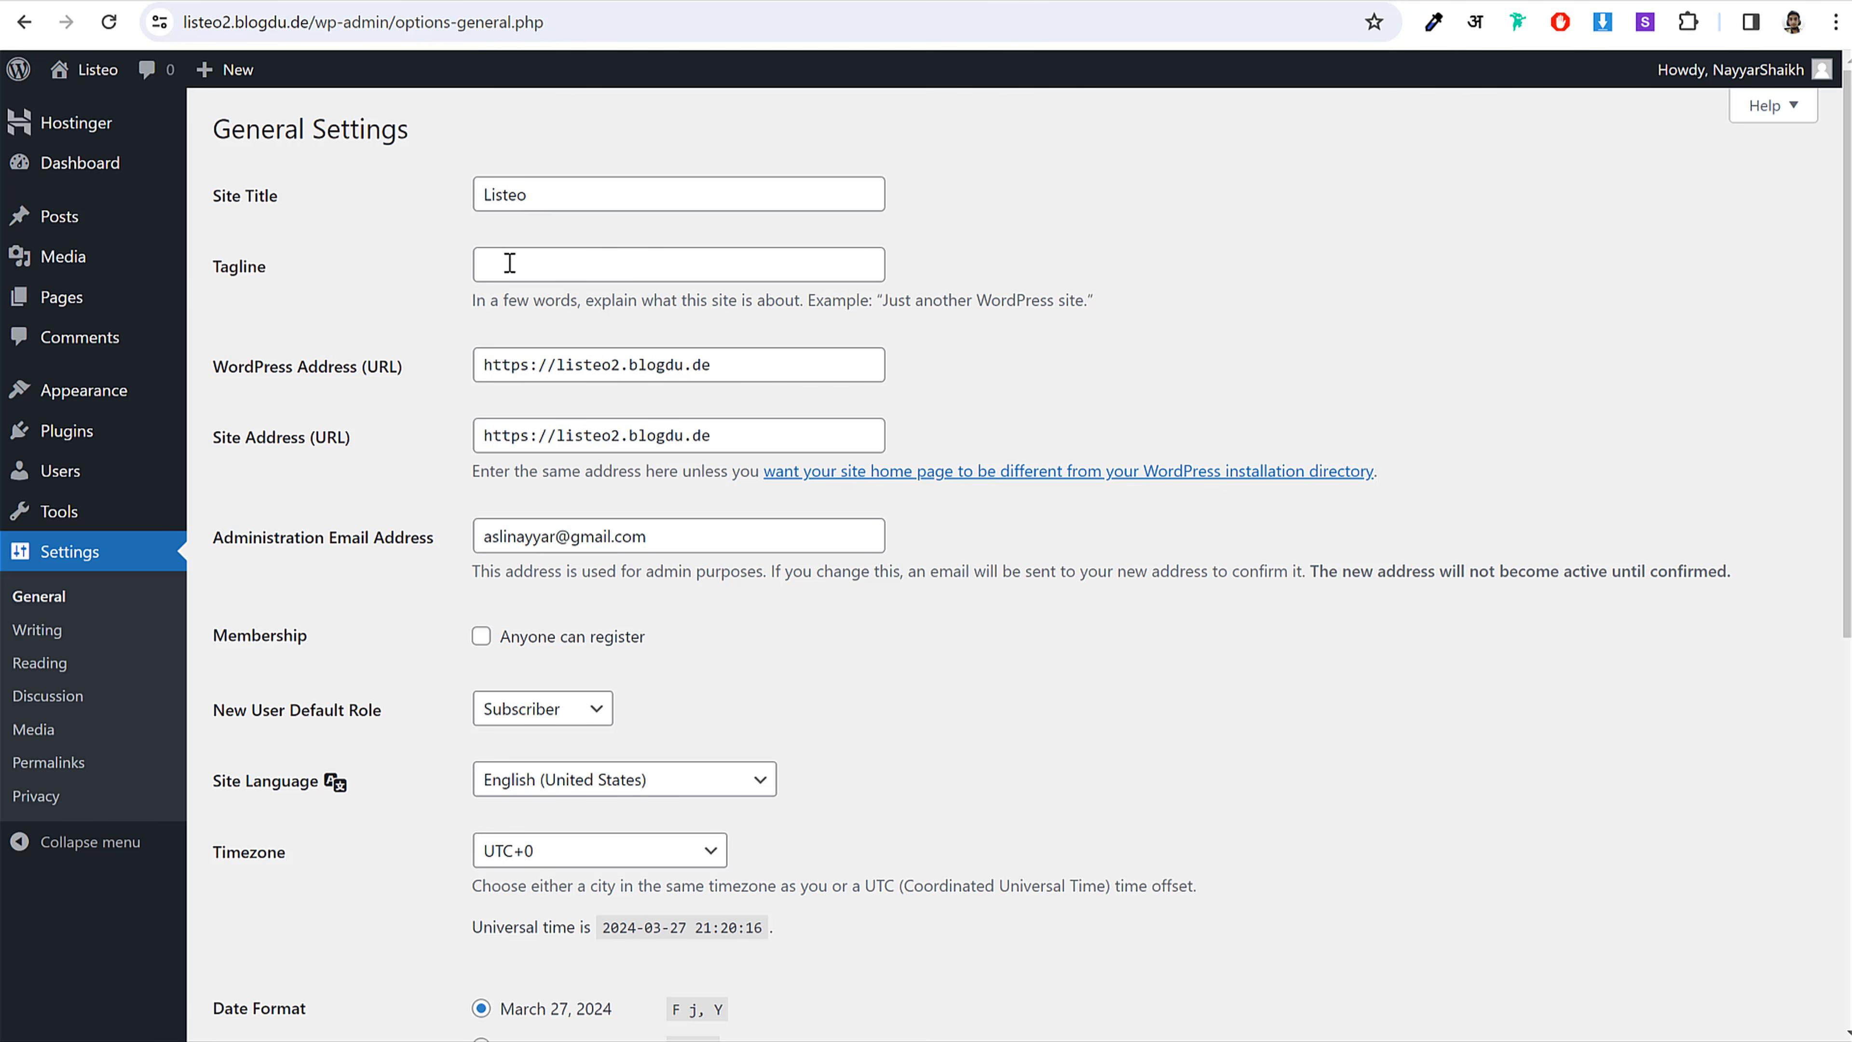
pyautogui.click(553, 269)
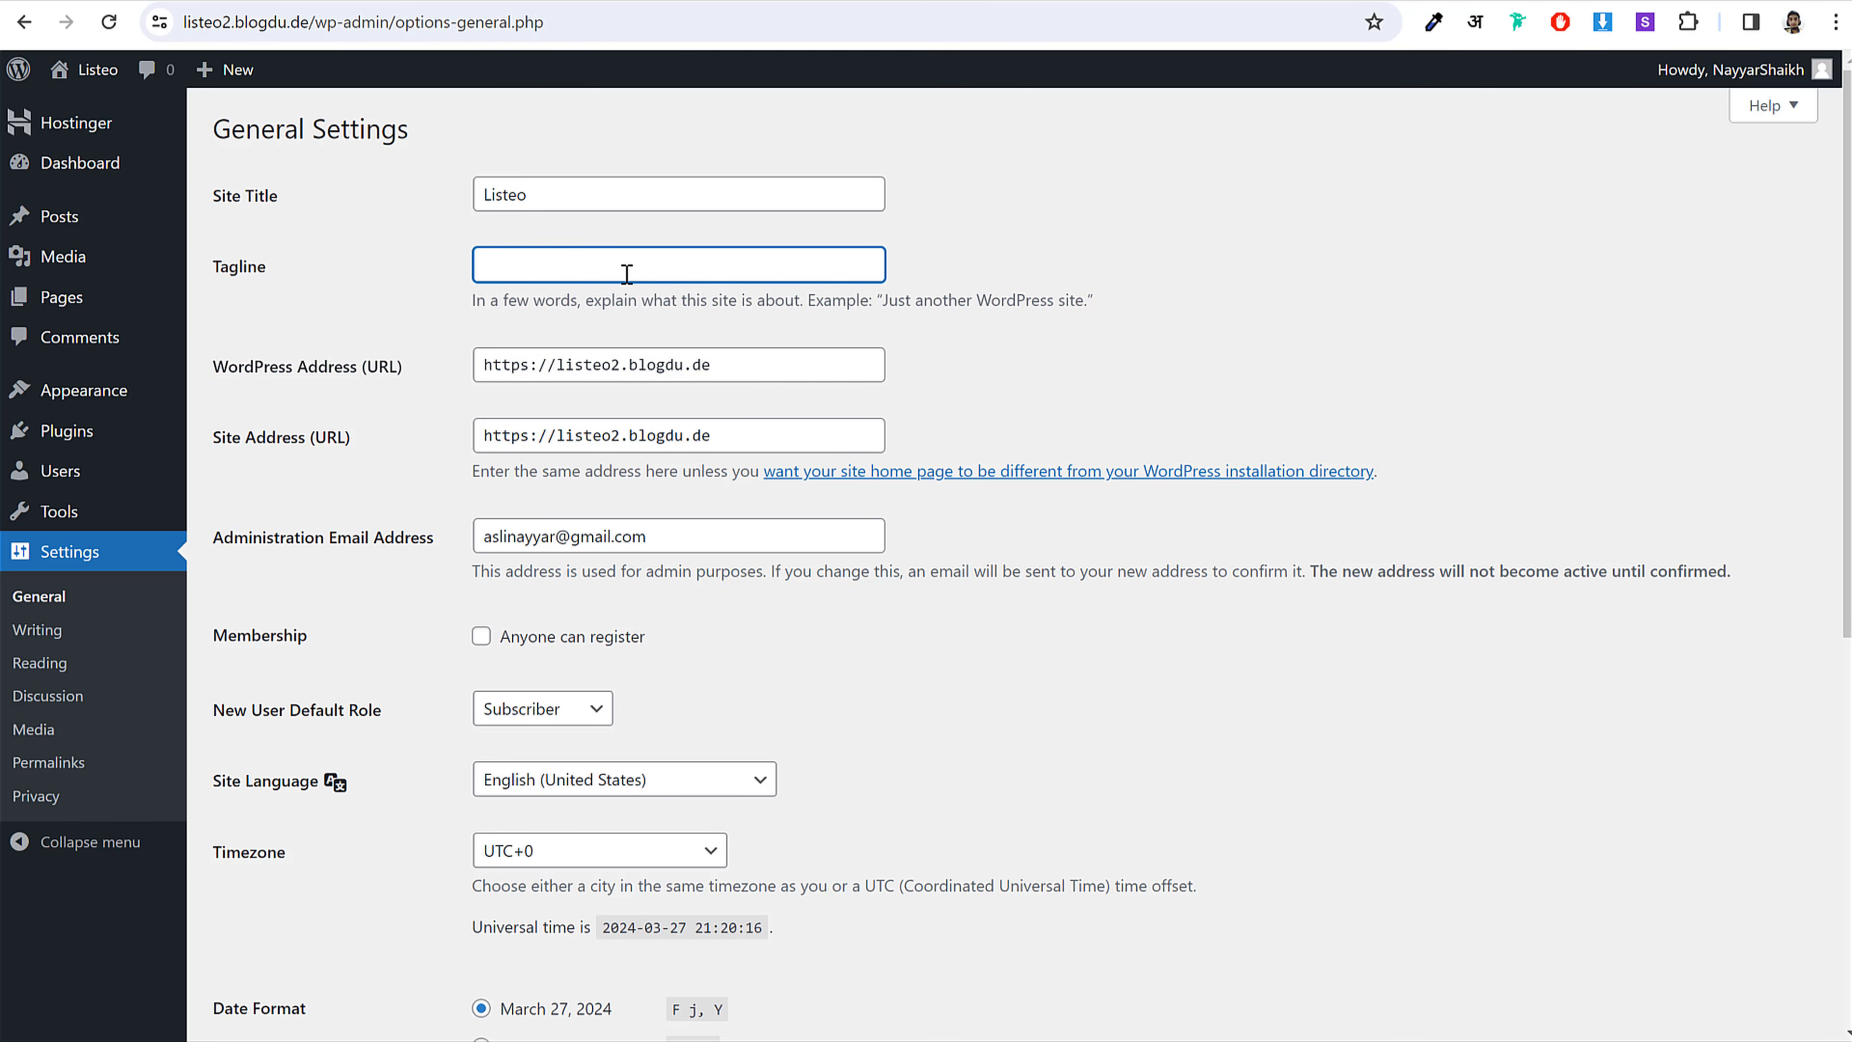
pyautogui.scroll(-3, 1058, 412)
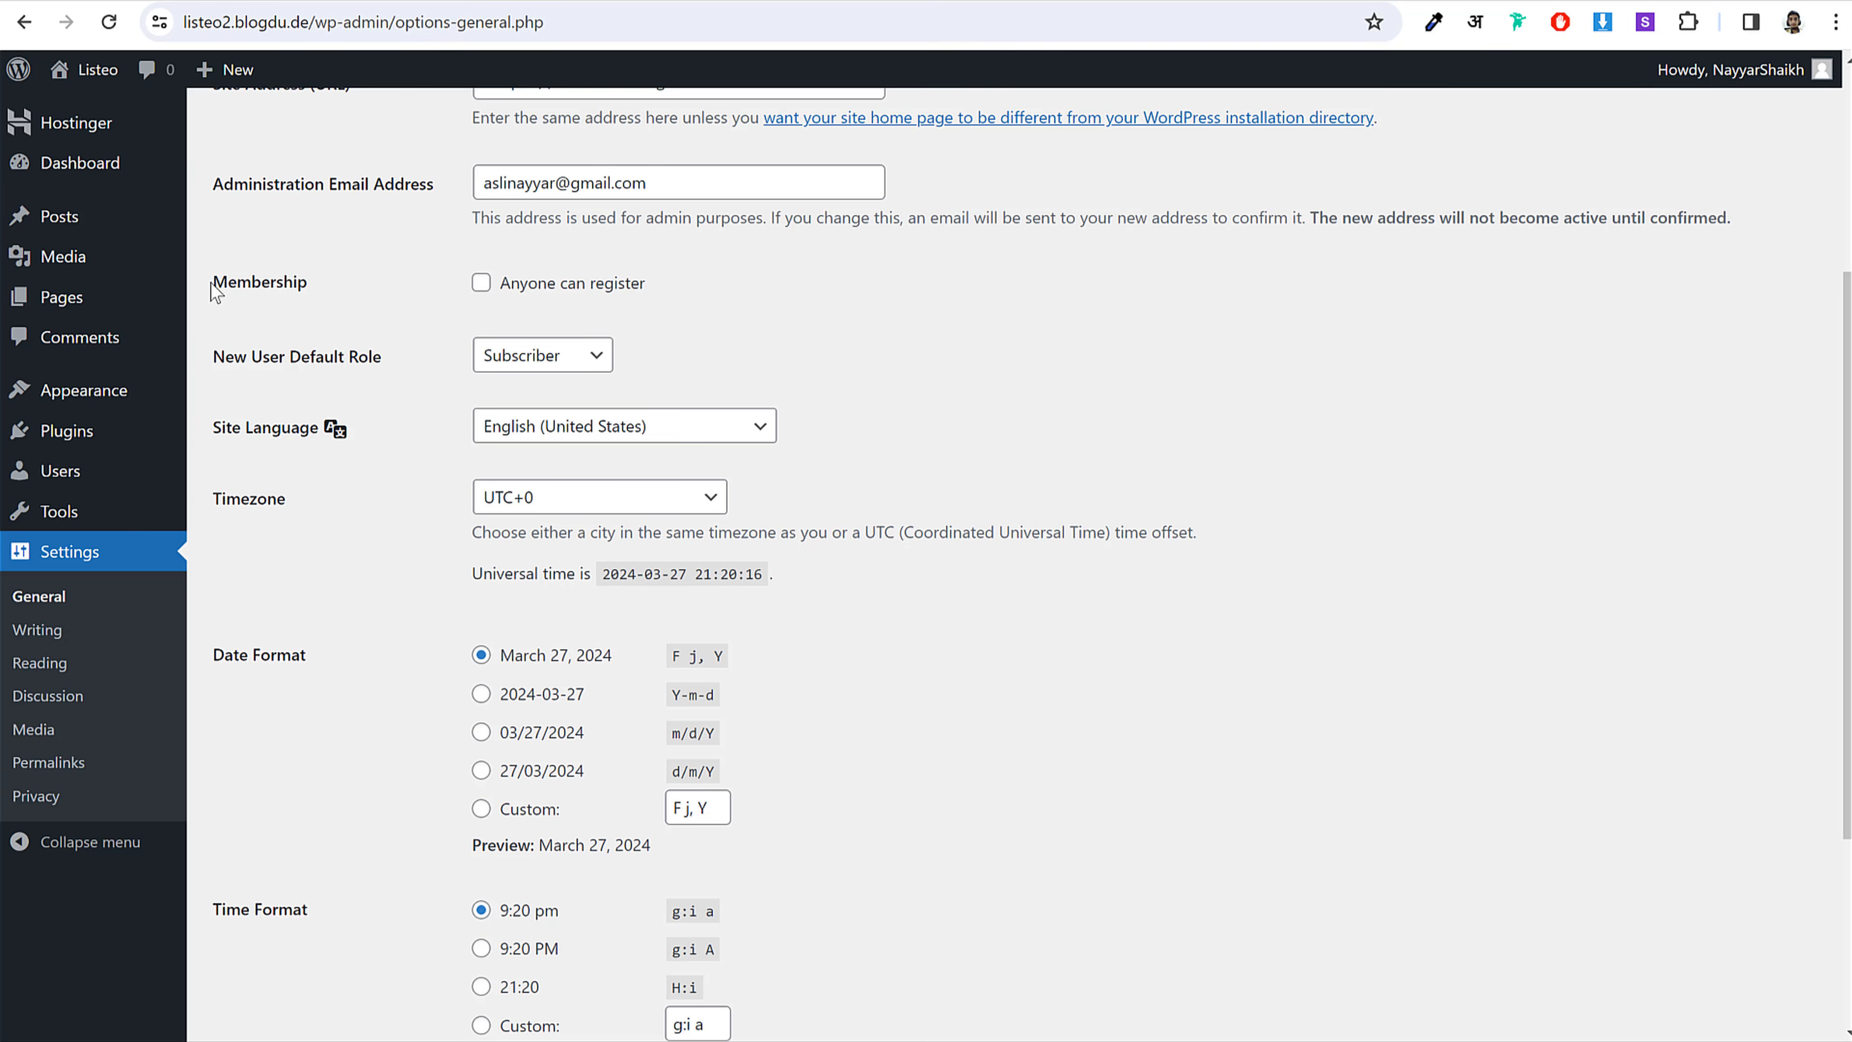
pyautogui.moveTo(213, 286); pyautogui.dragTo(317, 280)
pyautogui.click(323, 290)
pyautogui.click(587, 296)
pyautogui.moveTo(668, 292); pyautogui.dragTo(478, 286)
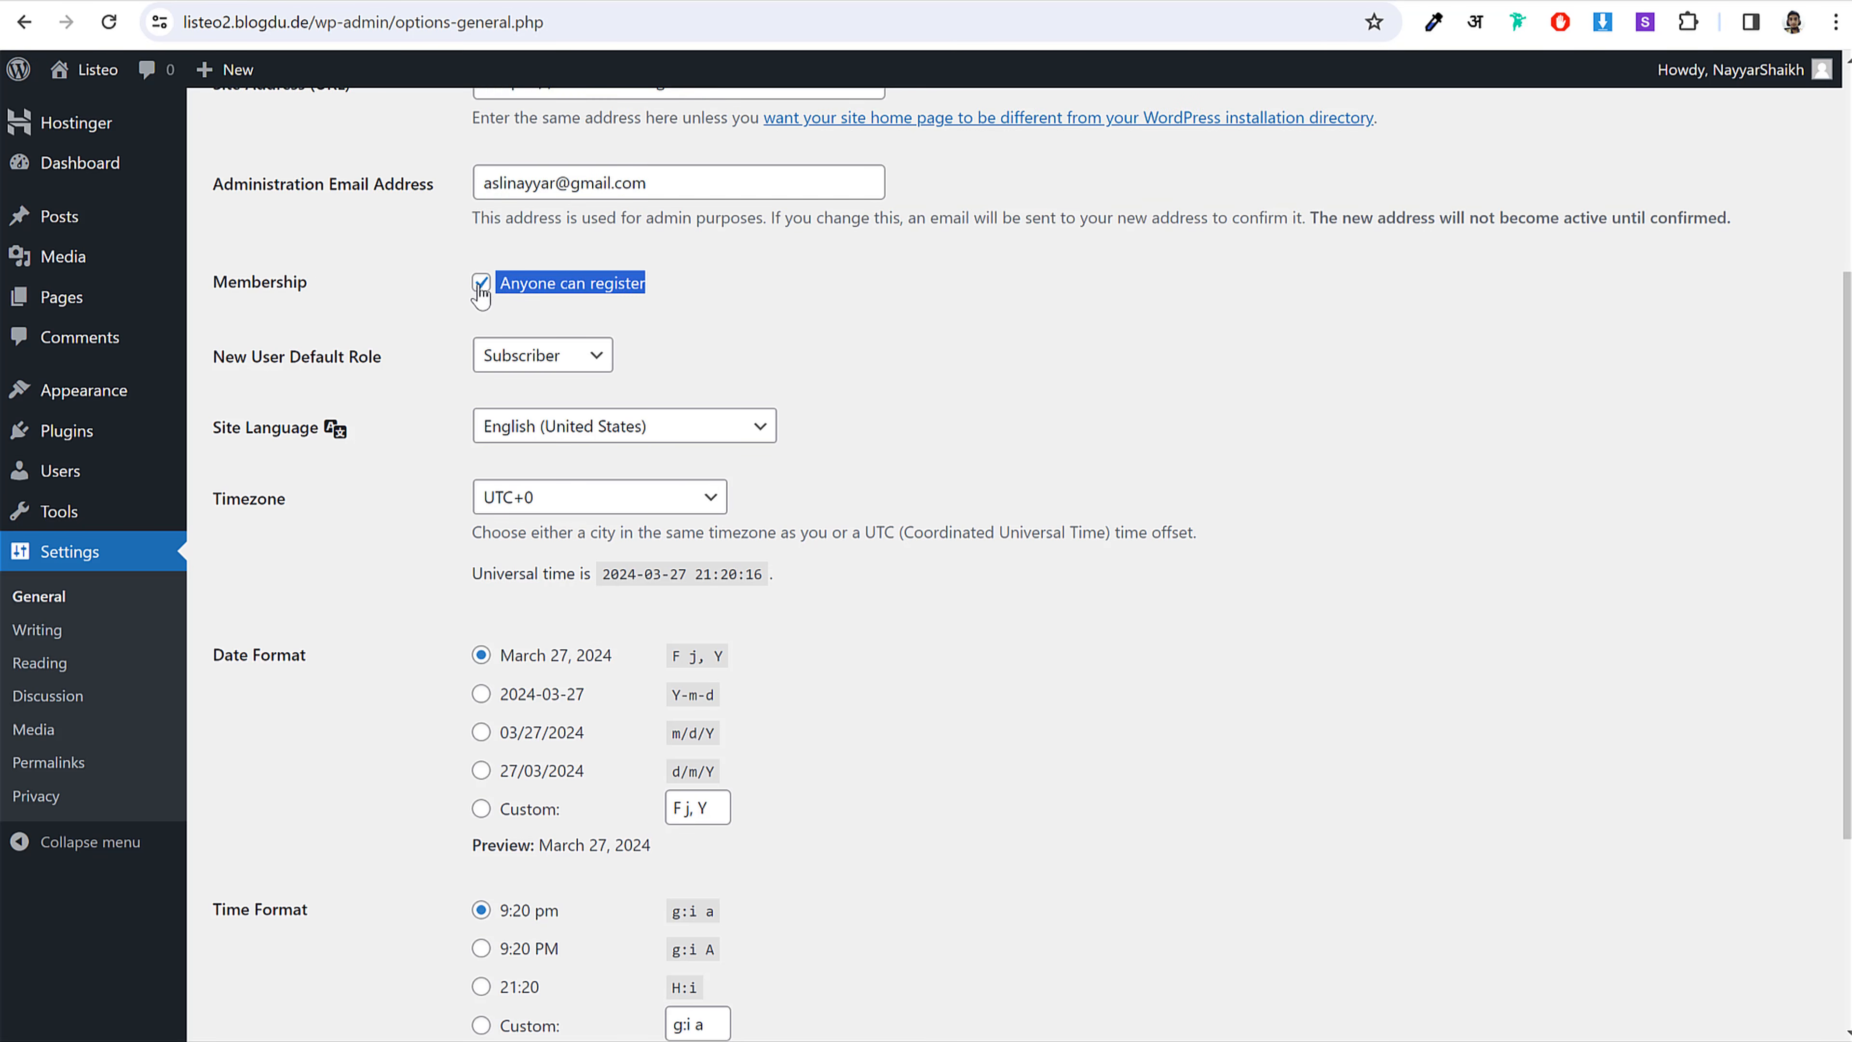
pyautogui.click(704, 294)
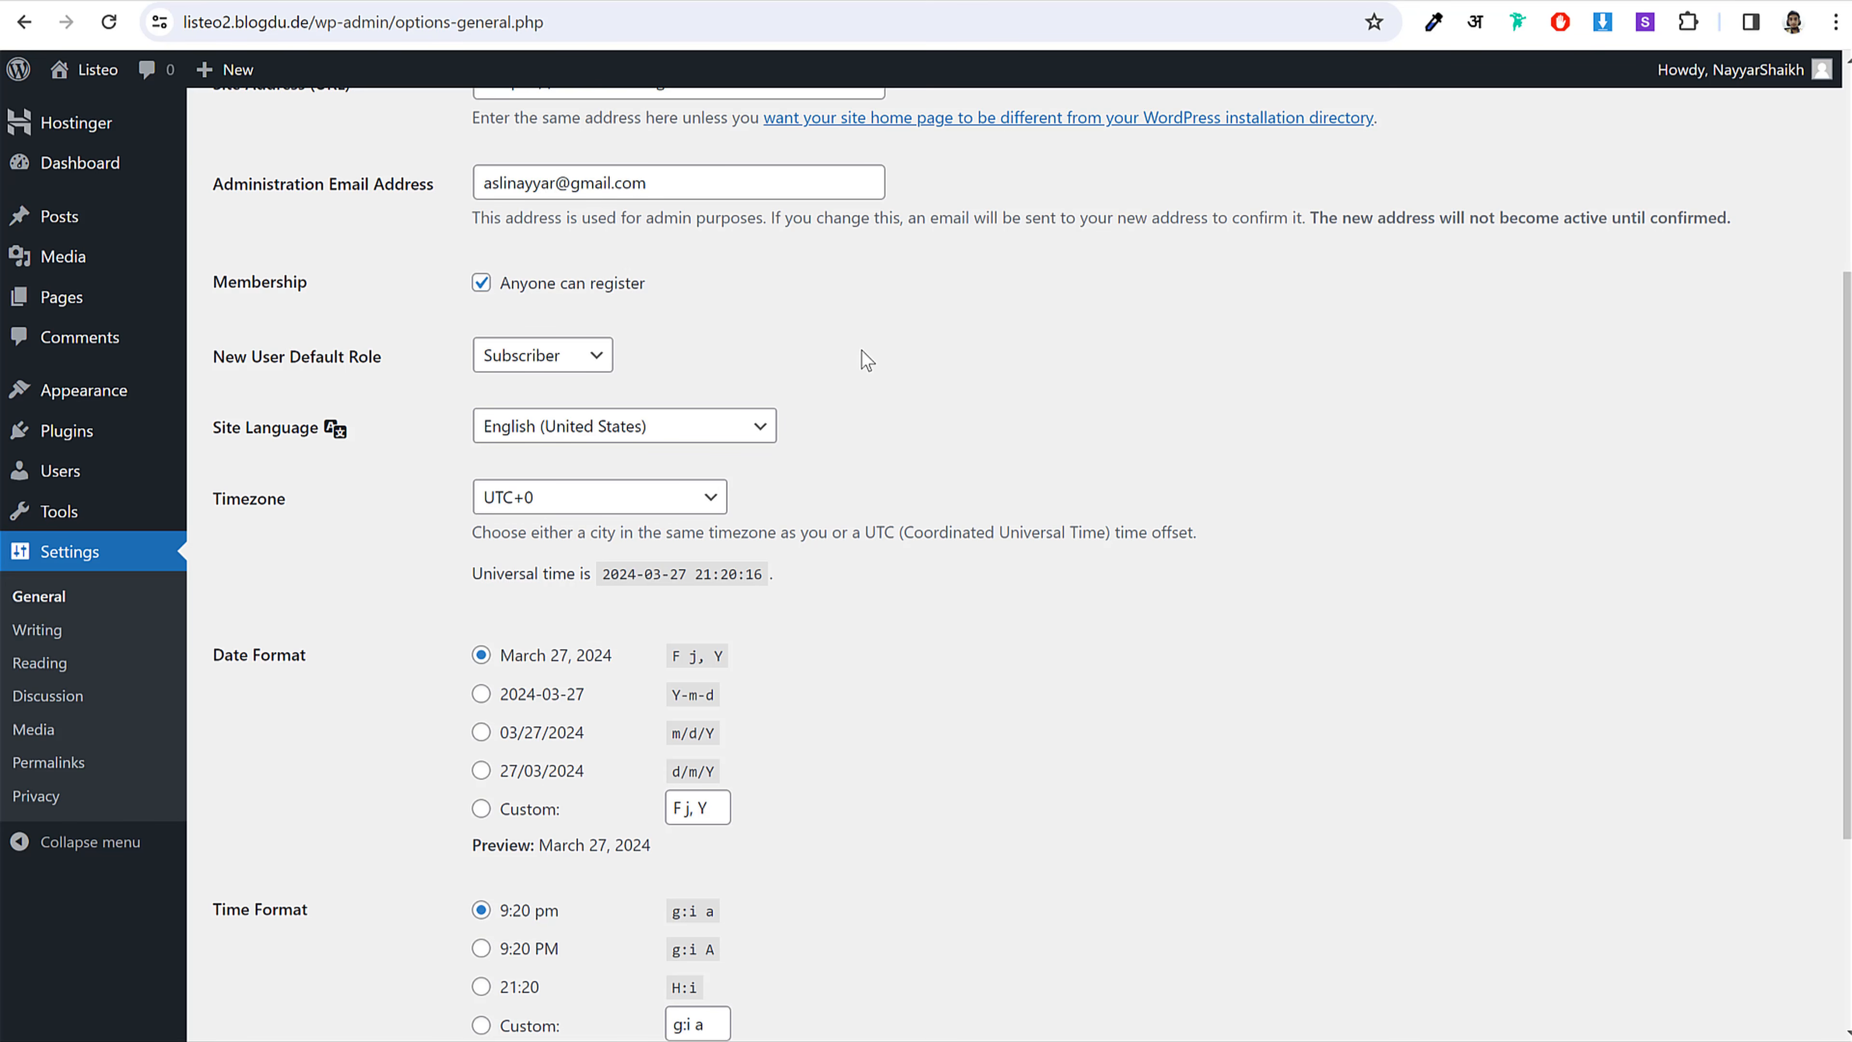
# Step: Set the timezone to Kolkata and save the general settings
pyautogui.scroll(-3, 1170, 401)
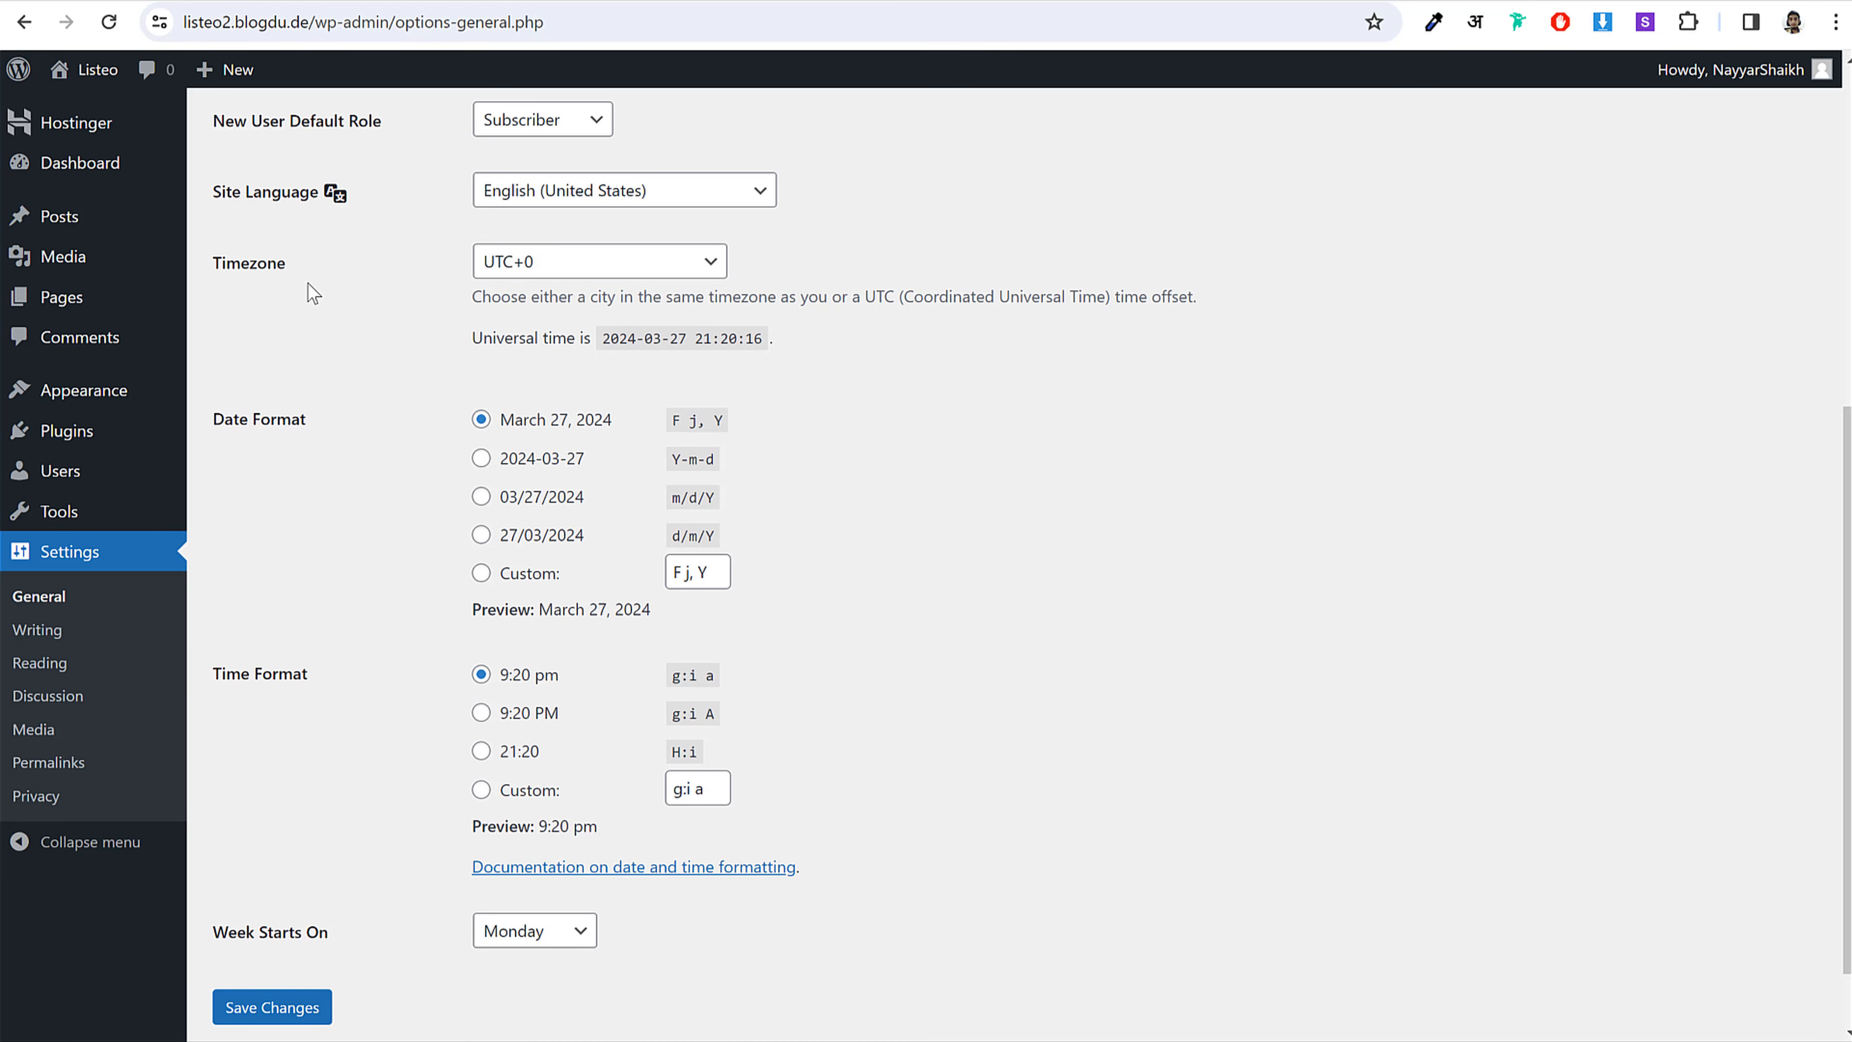
pyautogui.click(583, 278)
pyautogui.write('kol')
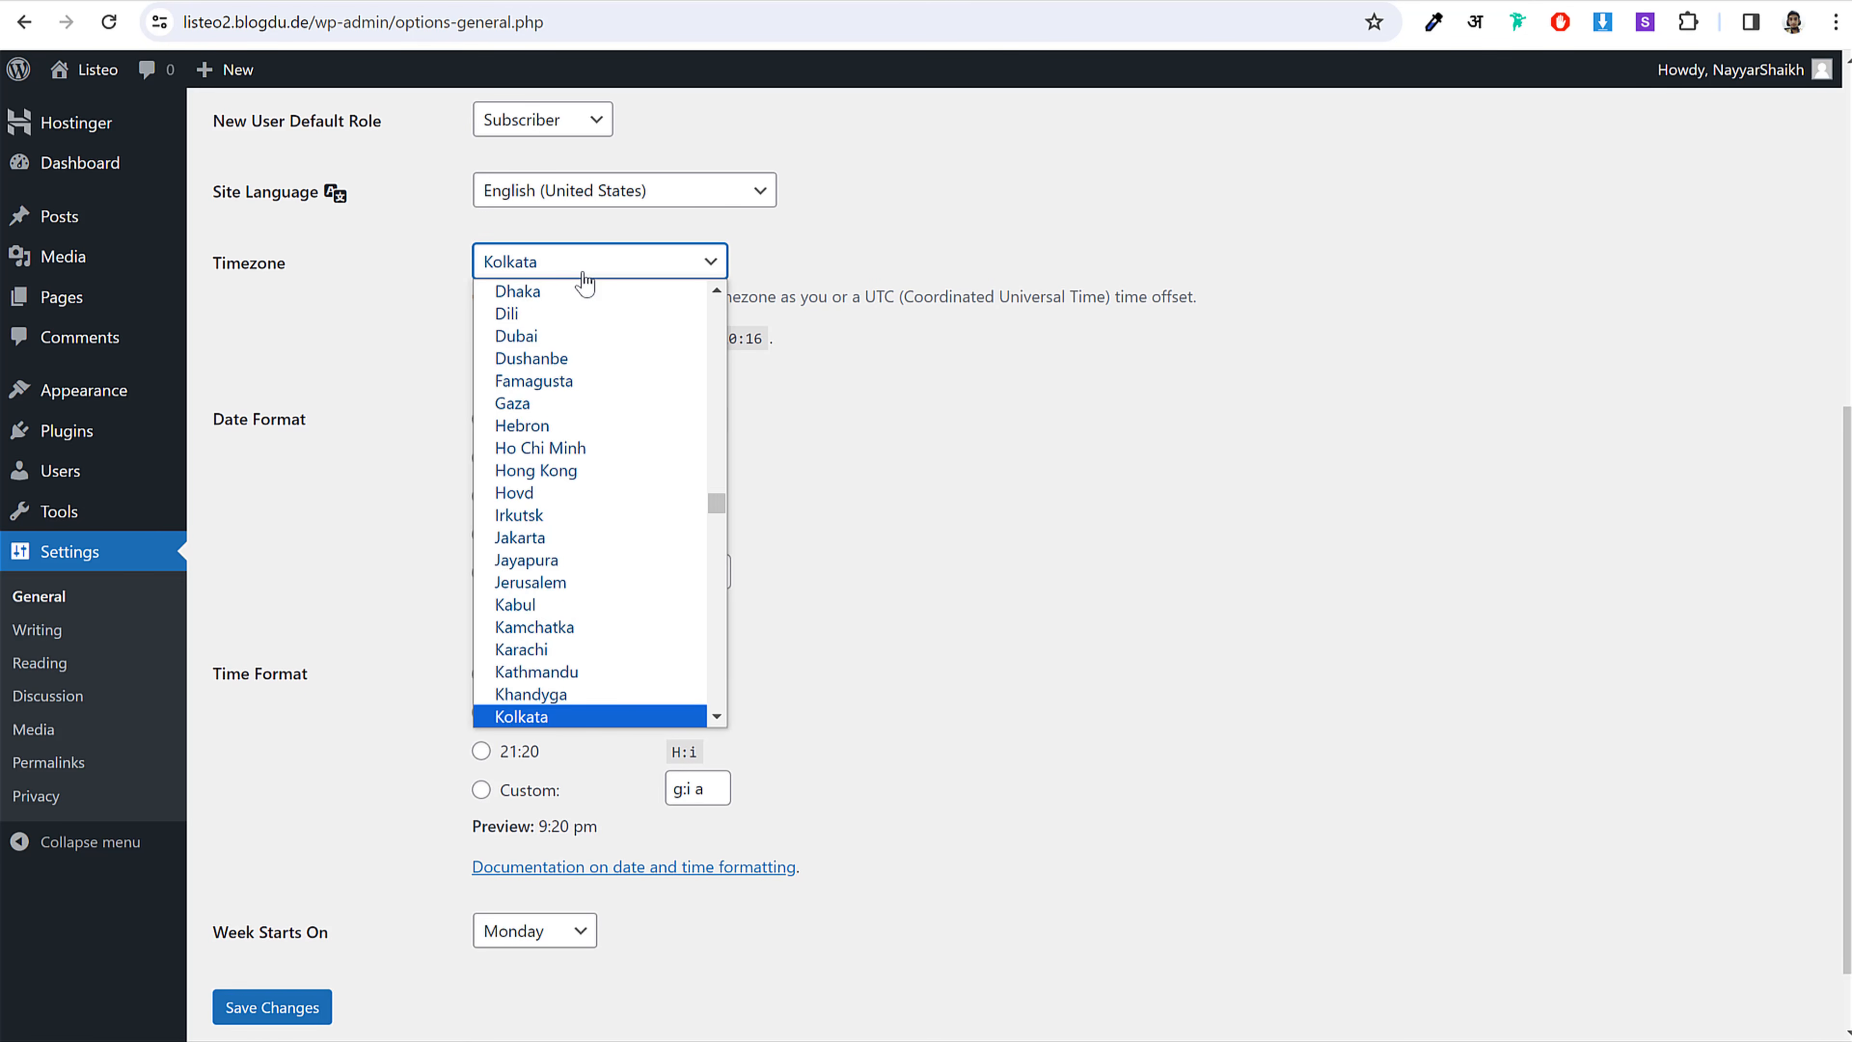
pyautogui.press('Return')
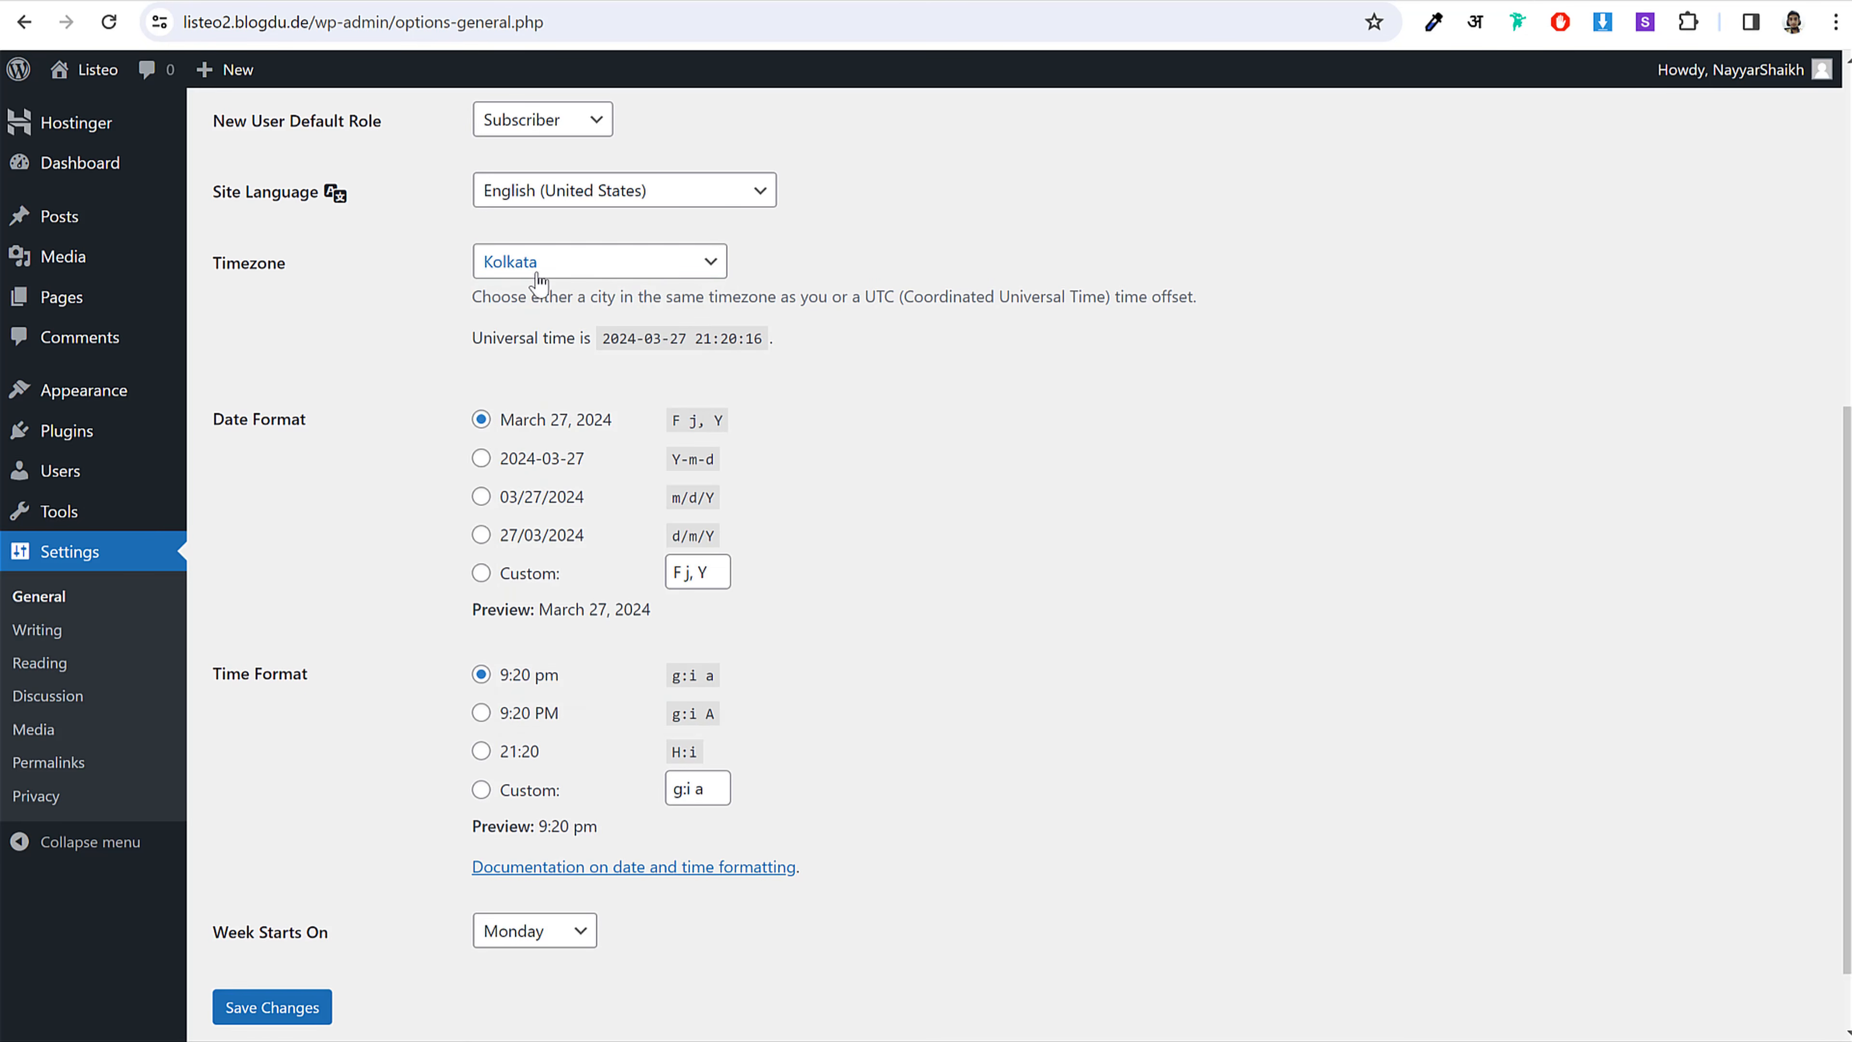
pyautogui.scroll(-1, 1021, 569)
pyautogui.click(238, 931)
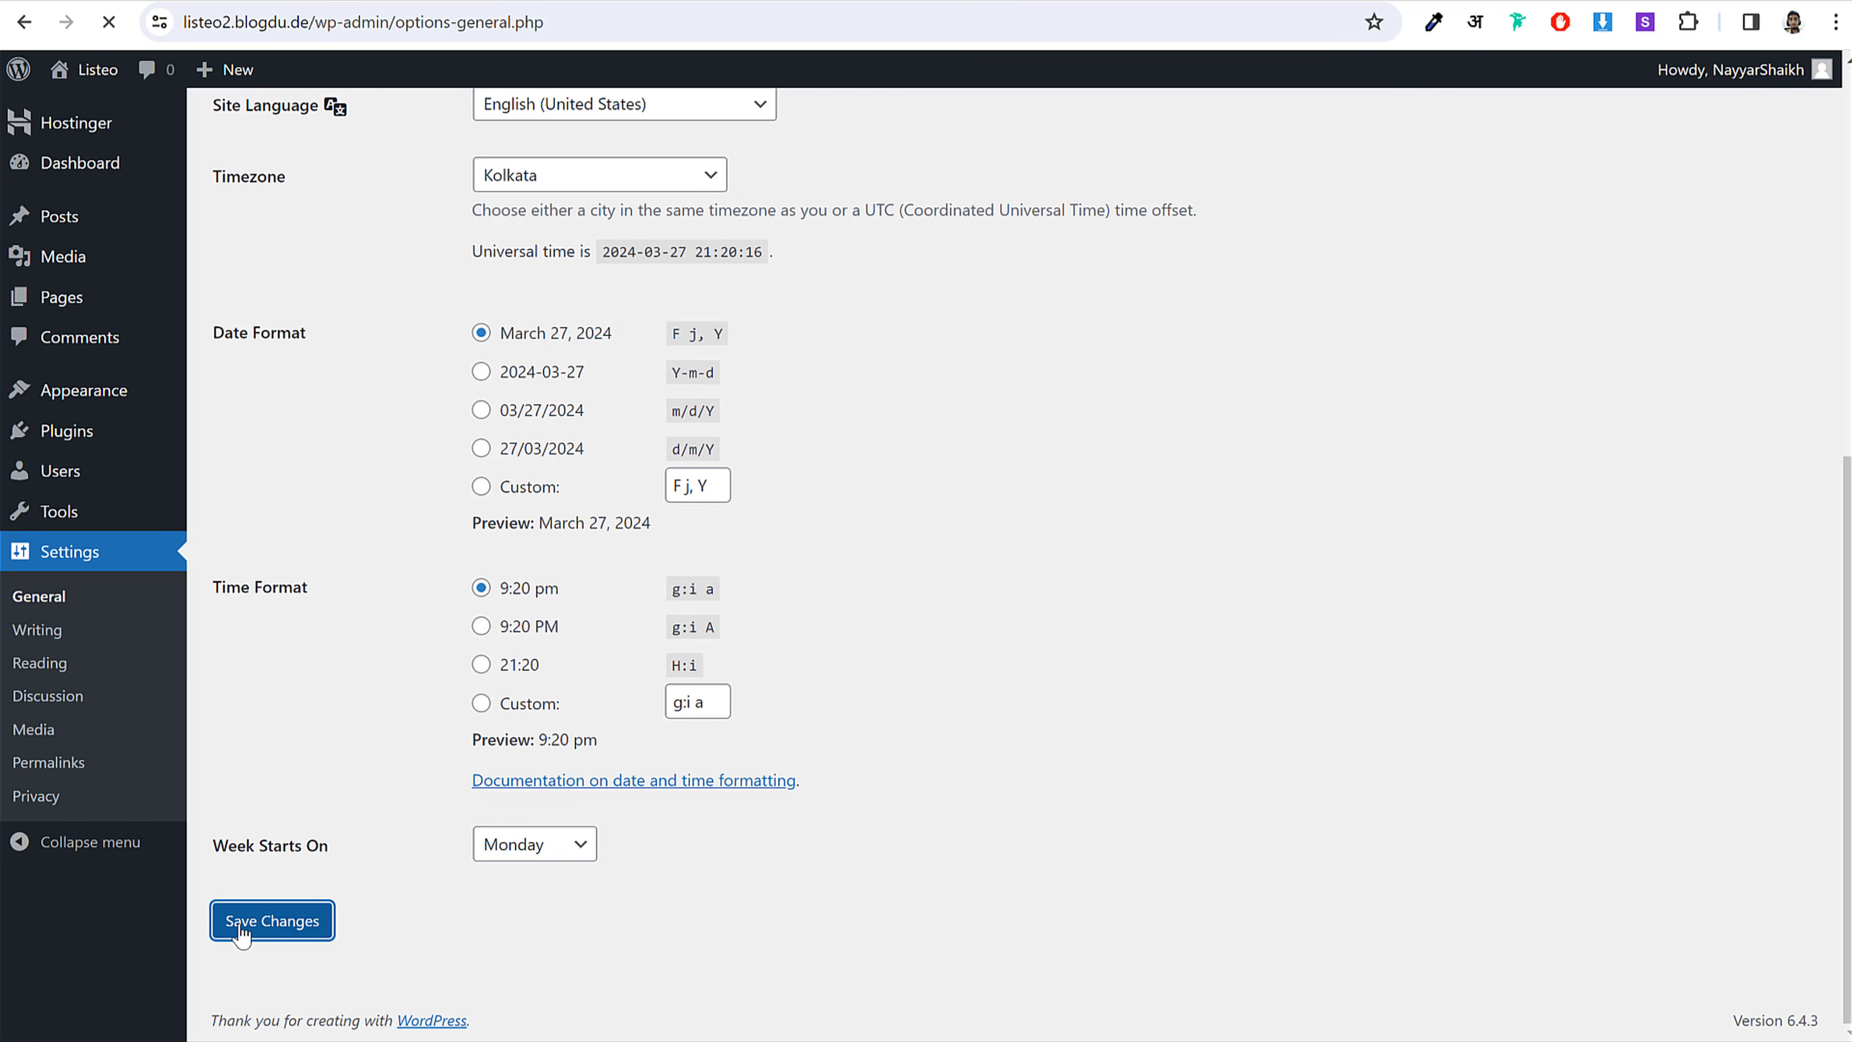
pyautogui.click(48, 761)
# Step: Select the Post name permalink structure, save it, and return to the dashboard
pyautogui.scroll(-3, 1059, 634)
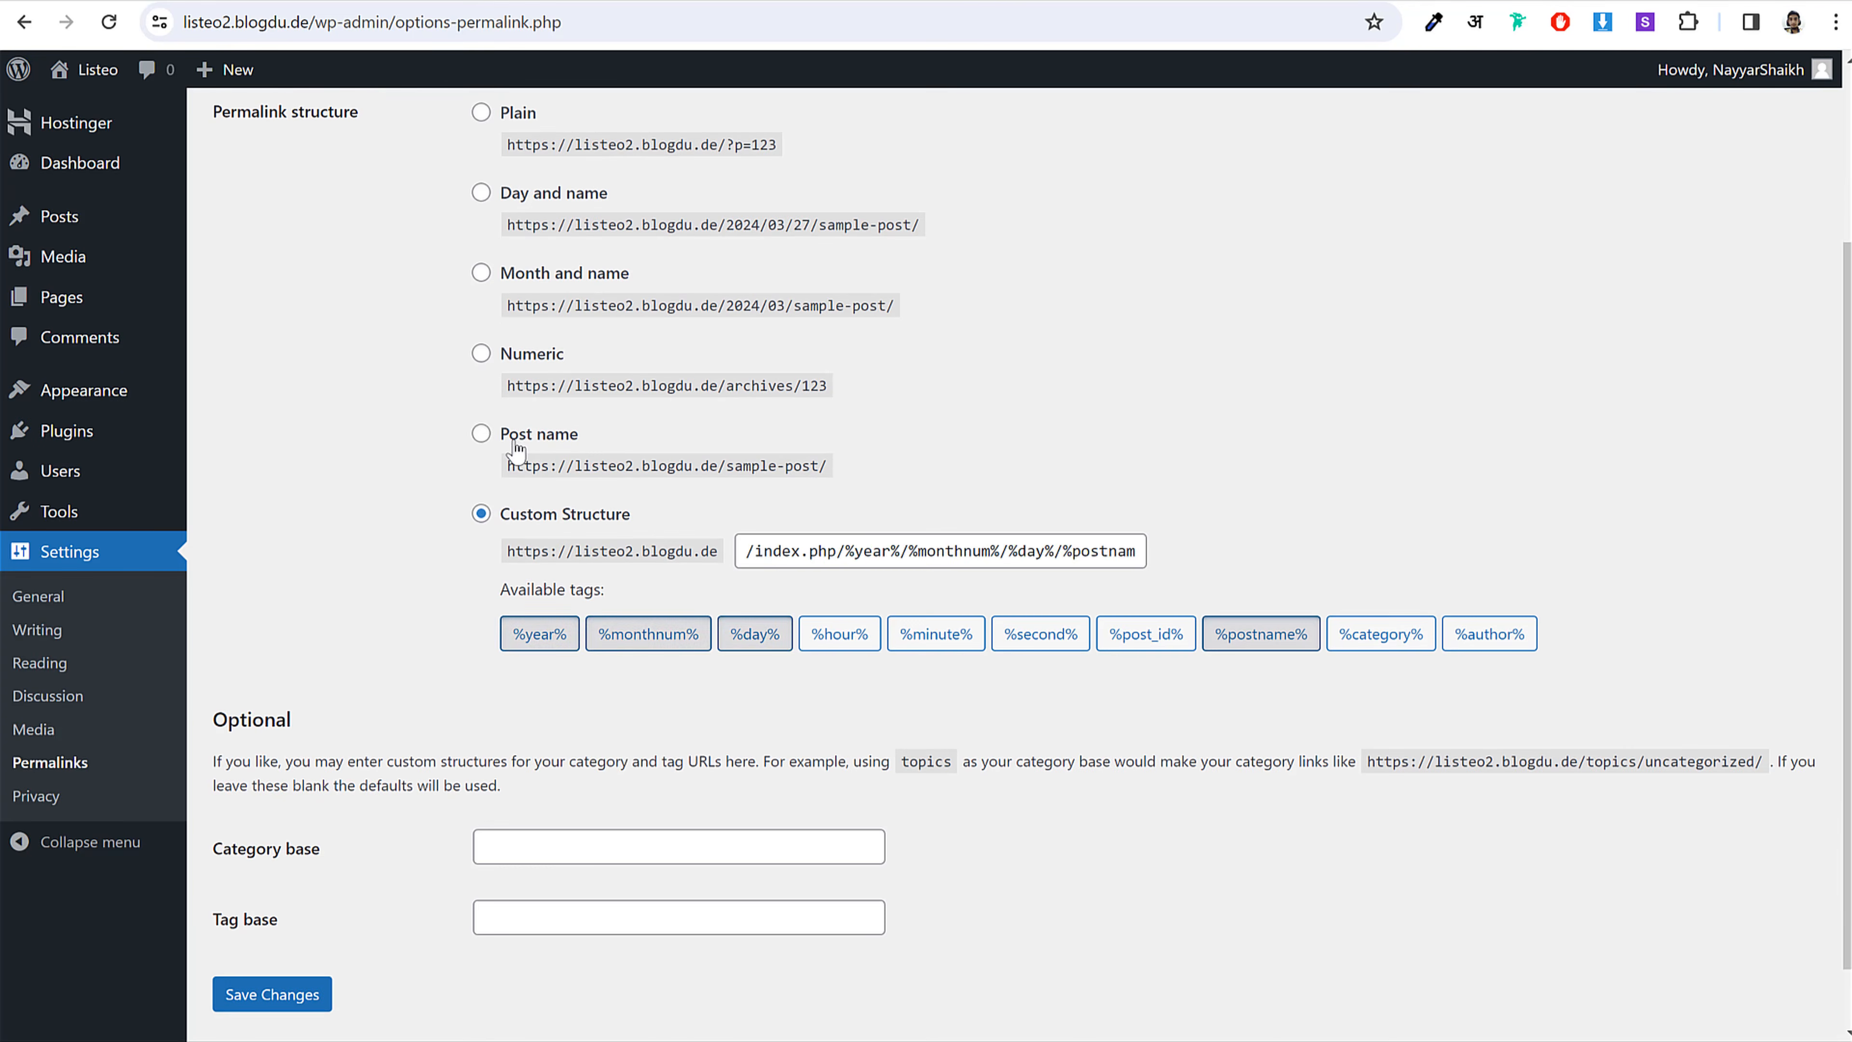
pyautogui.click(535, 435)
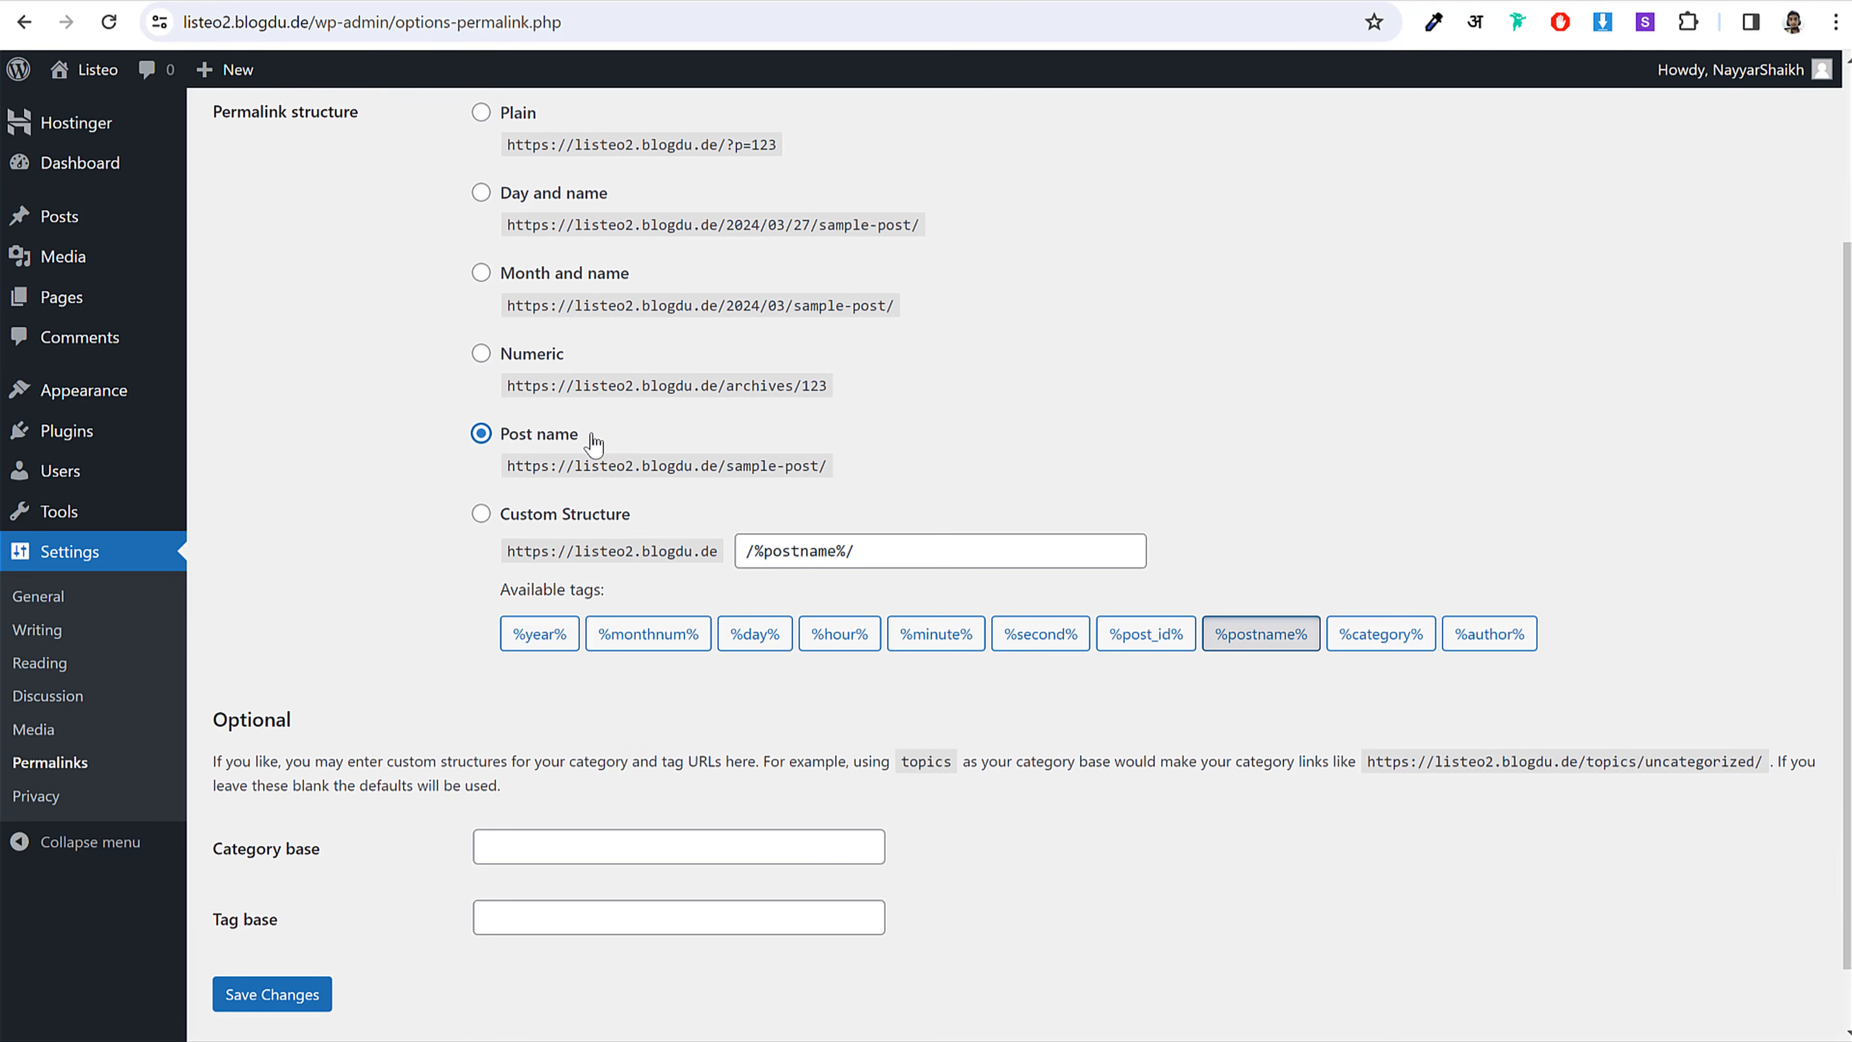
pyautogui.moveTo(581, 436); pyautogui.dragTo(499, 437)
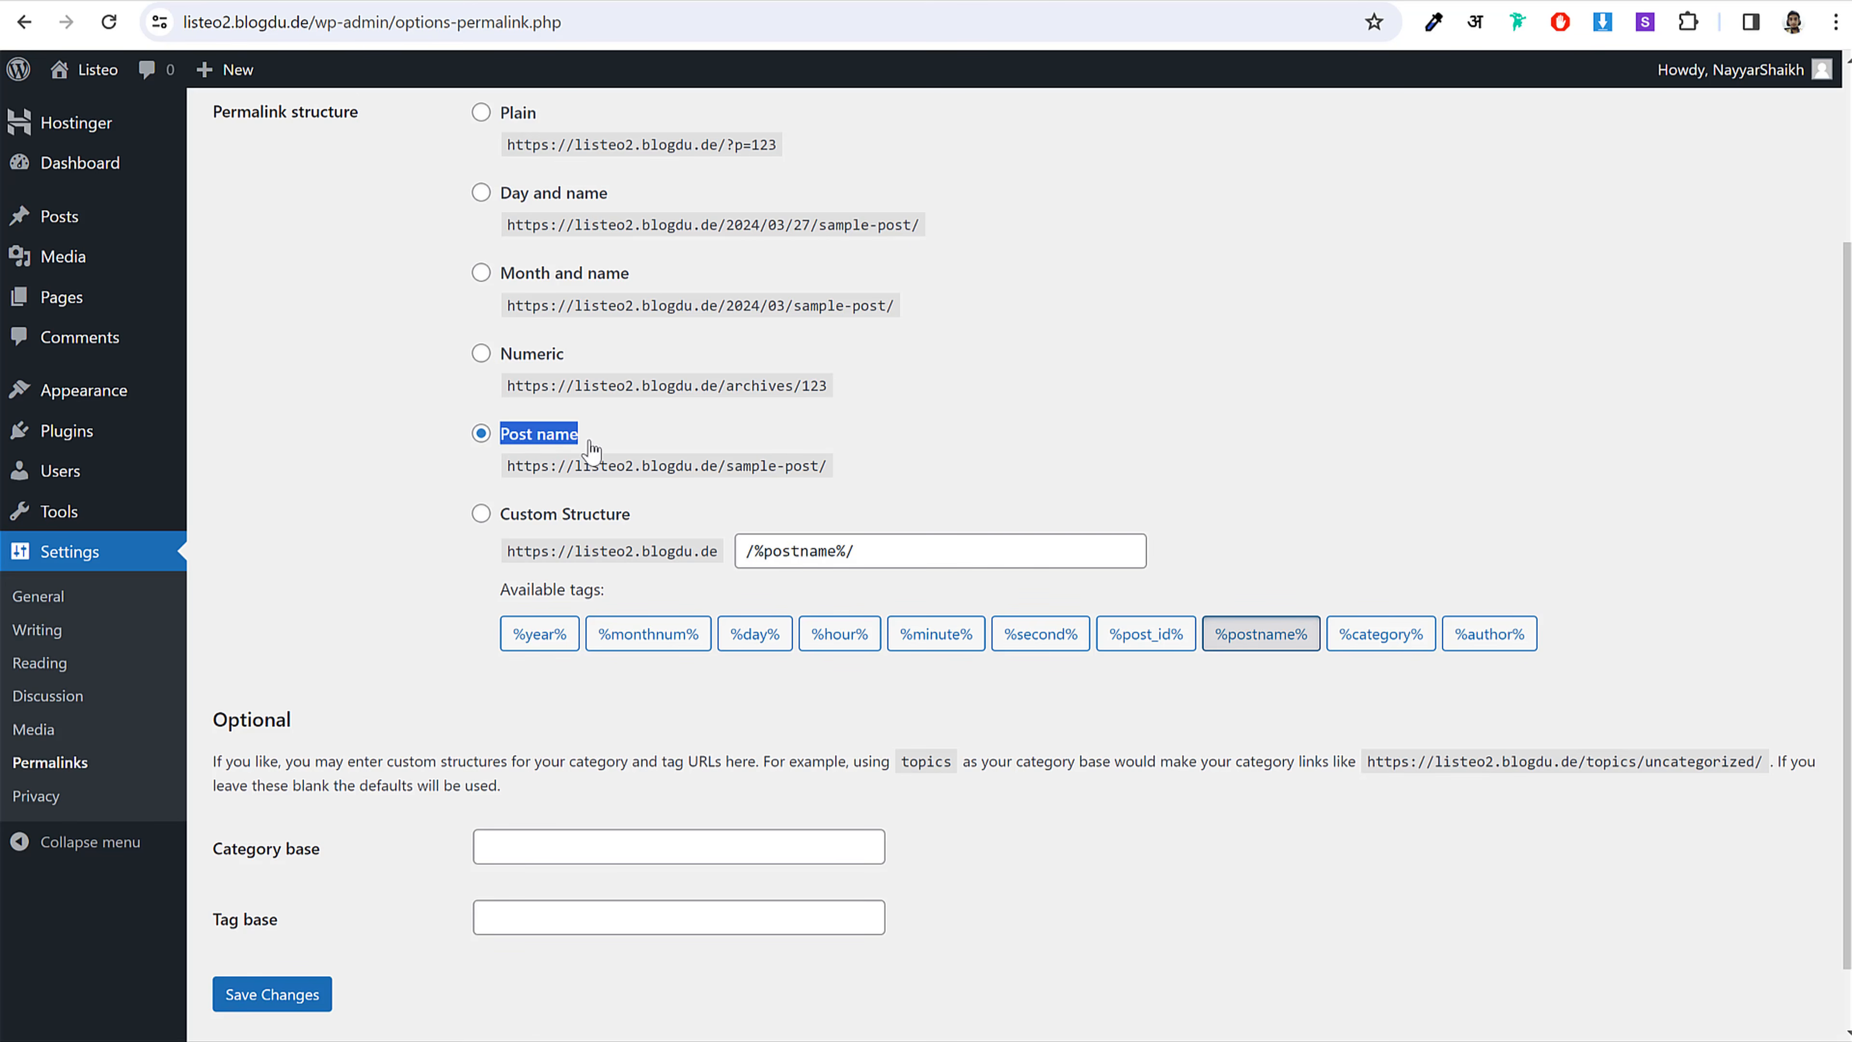
pyautogui.scroll(-1, 413, 805)
pyautogui.click(283, 922)
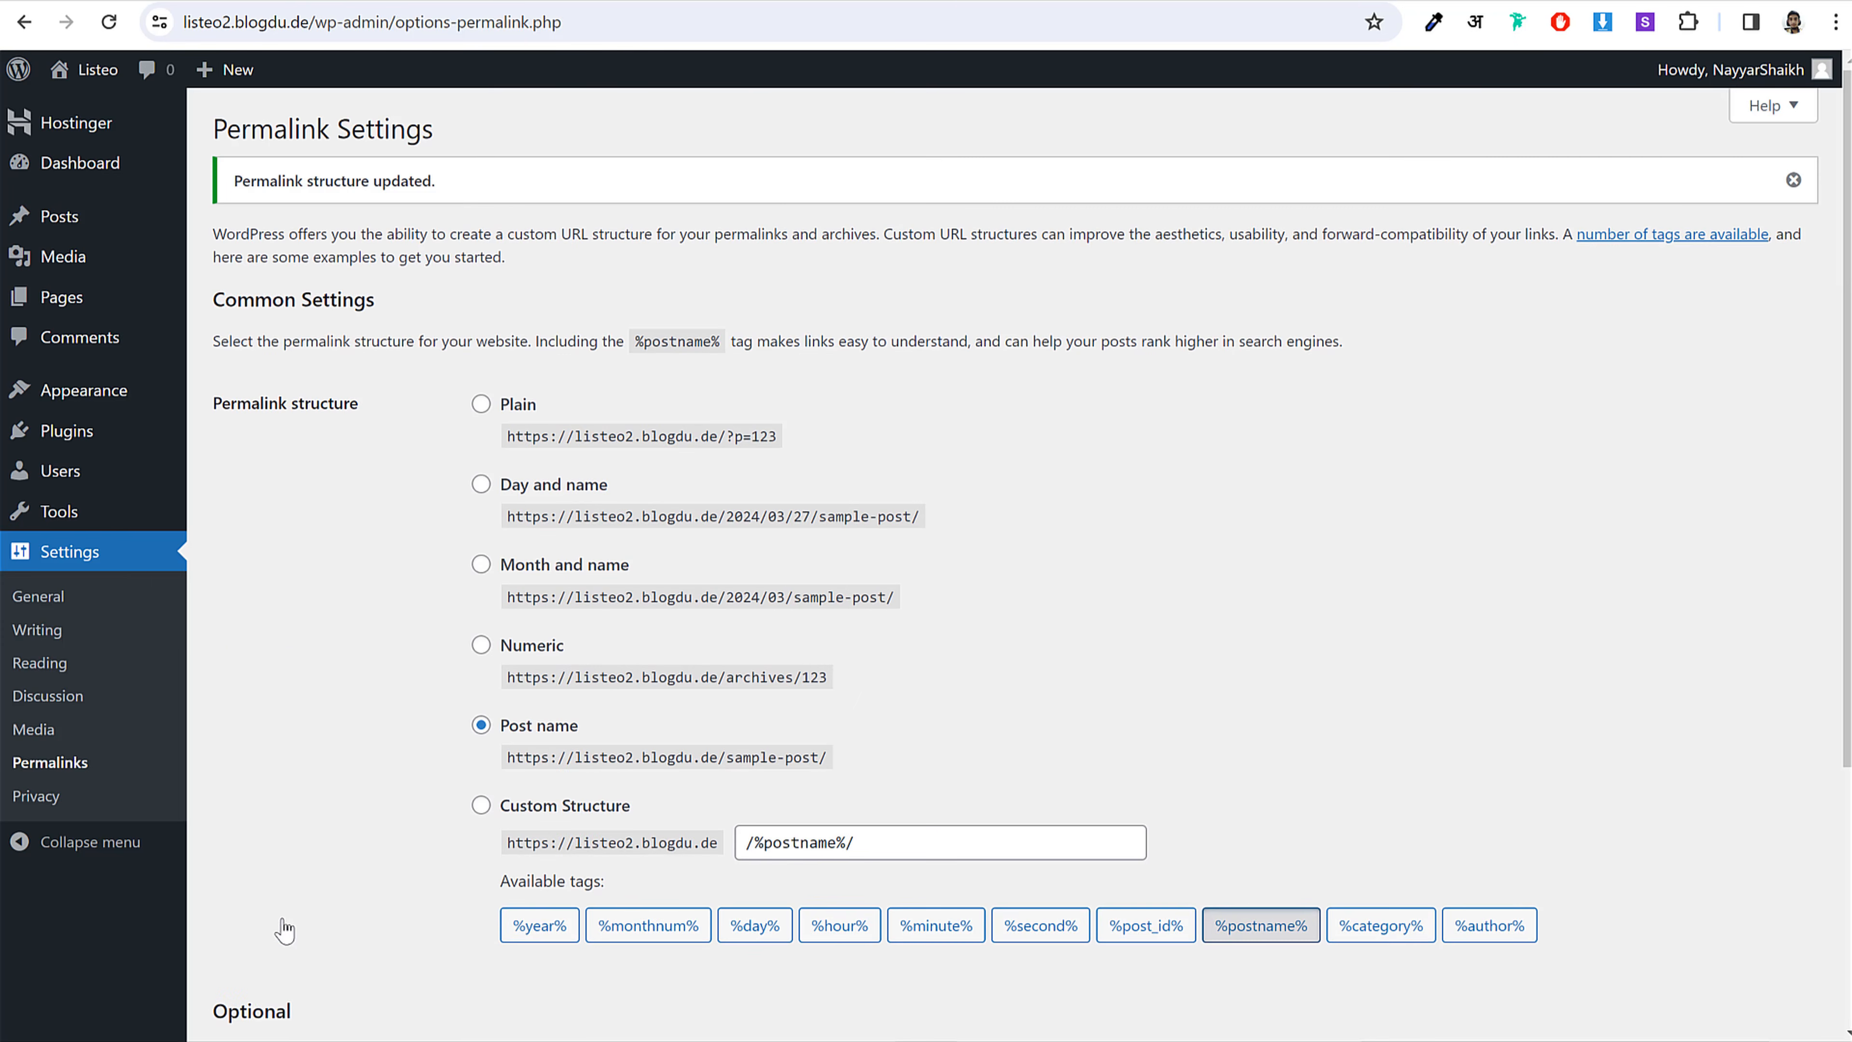
pyautogui.click(140, 172)
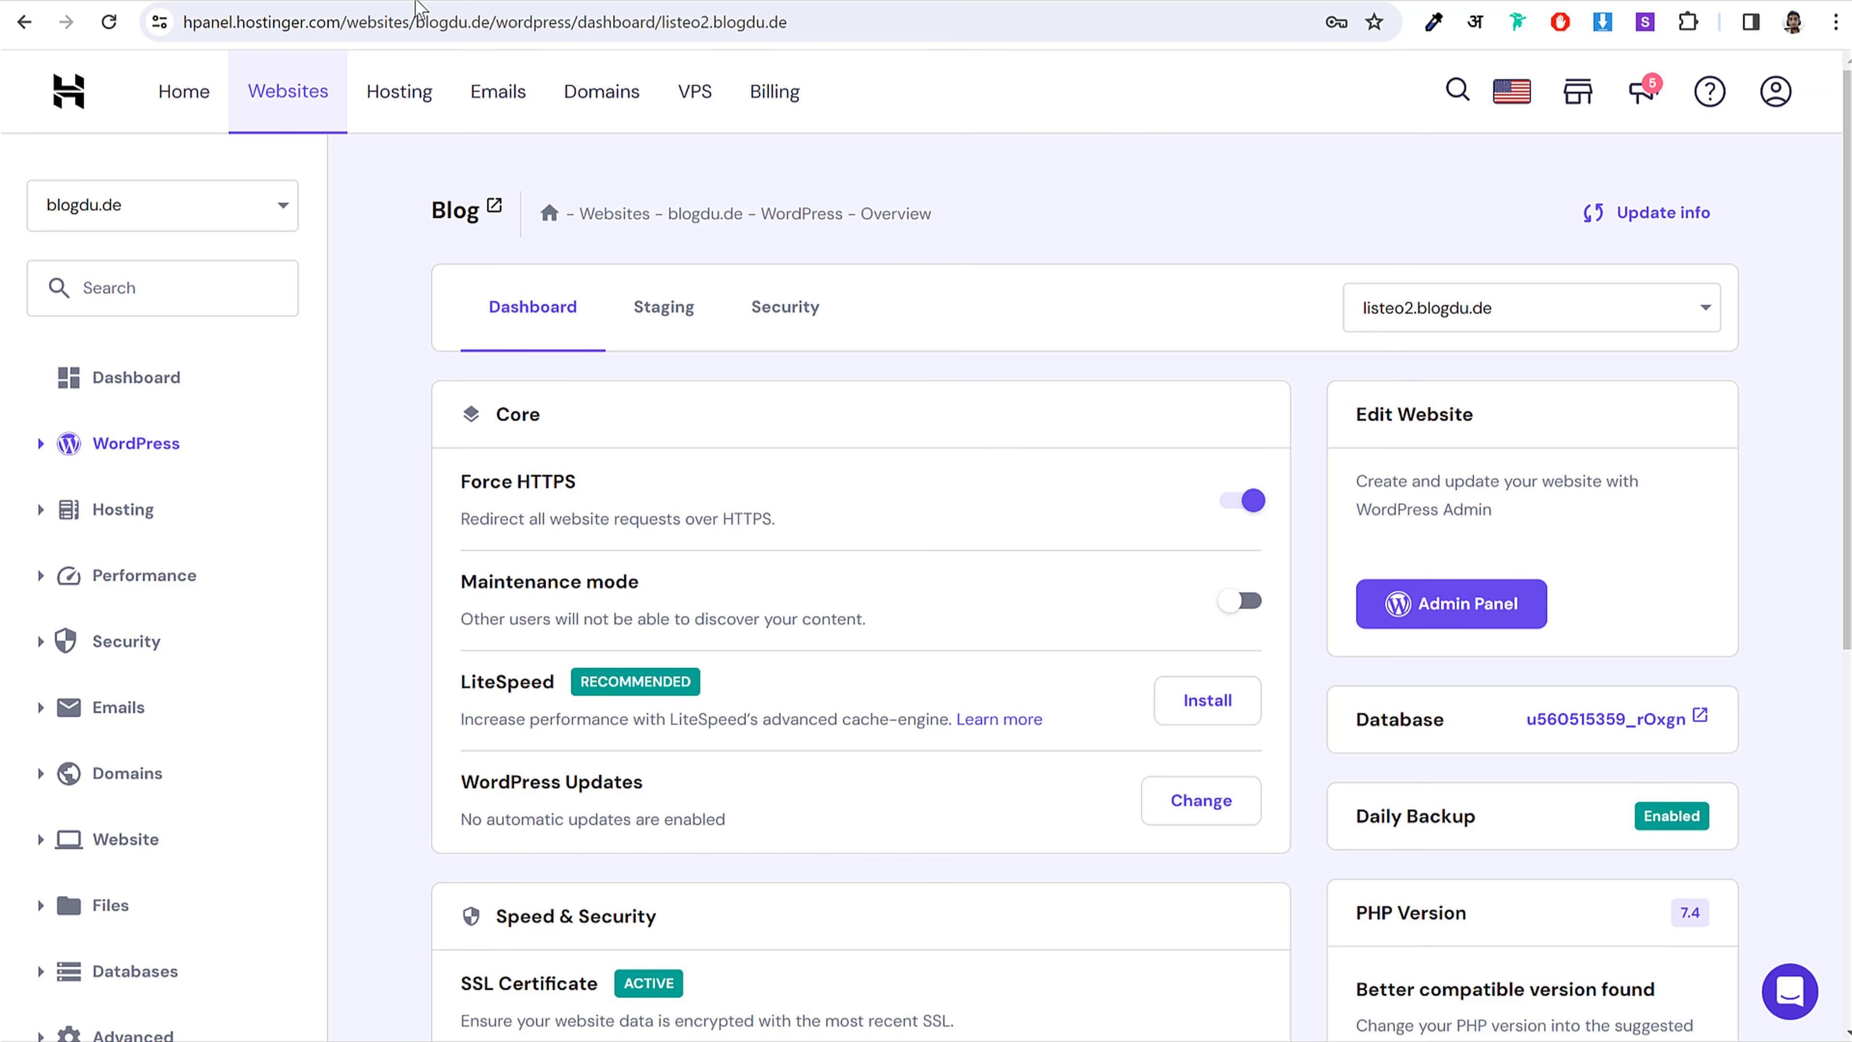
# Step: From the Websites page, add a new WordPress website
pyautogui.click(263, 103)
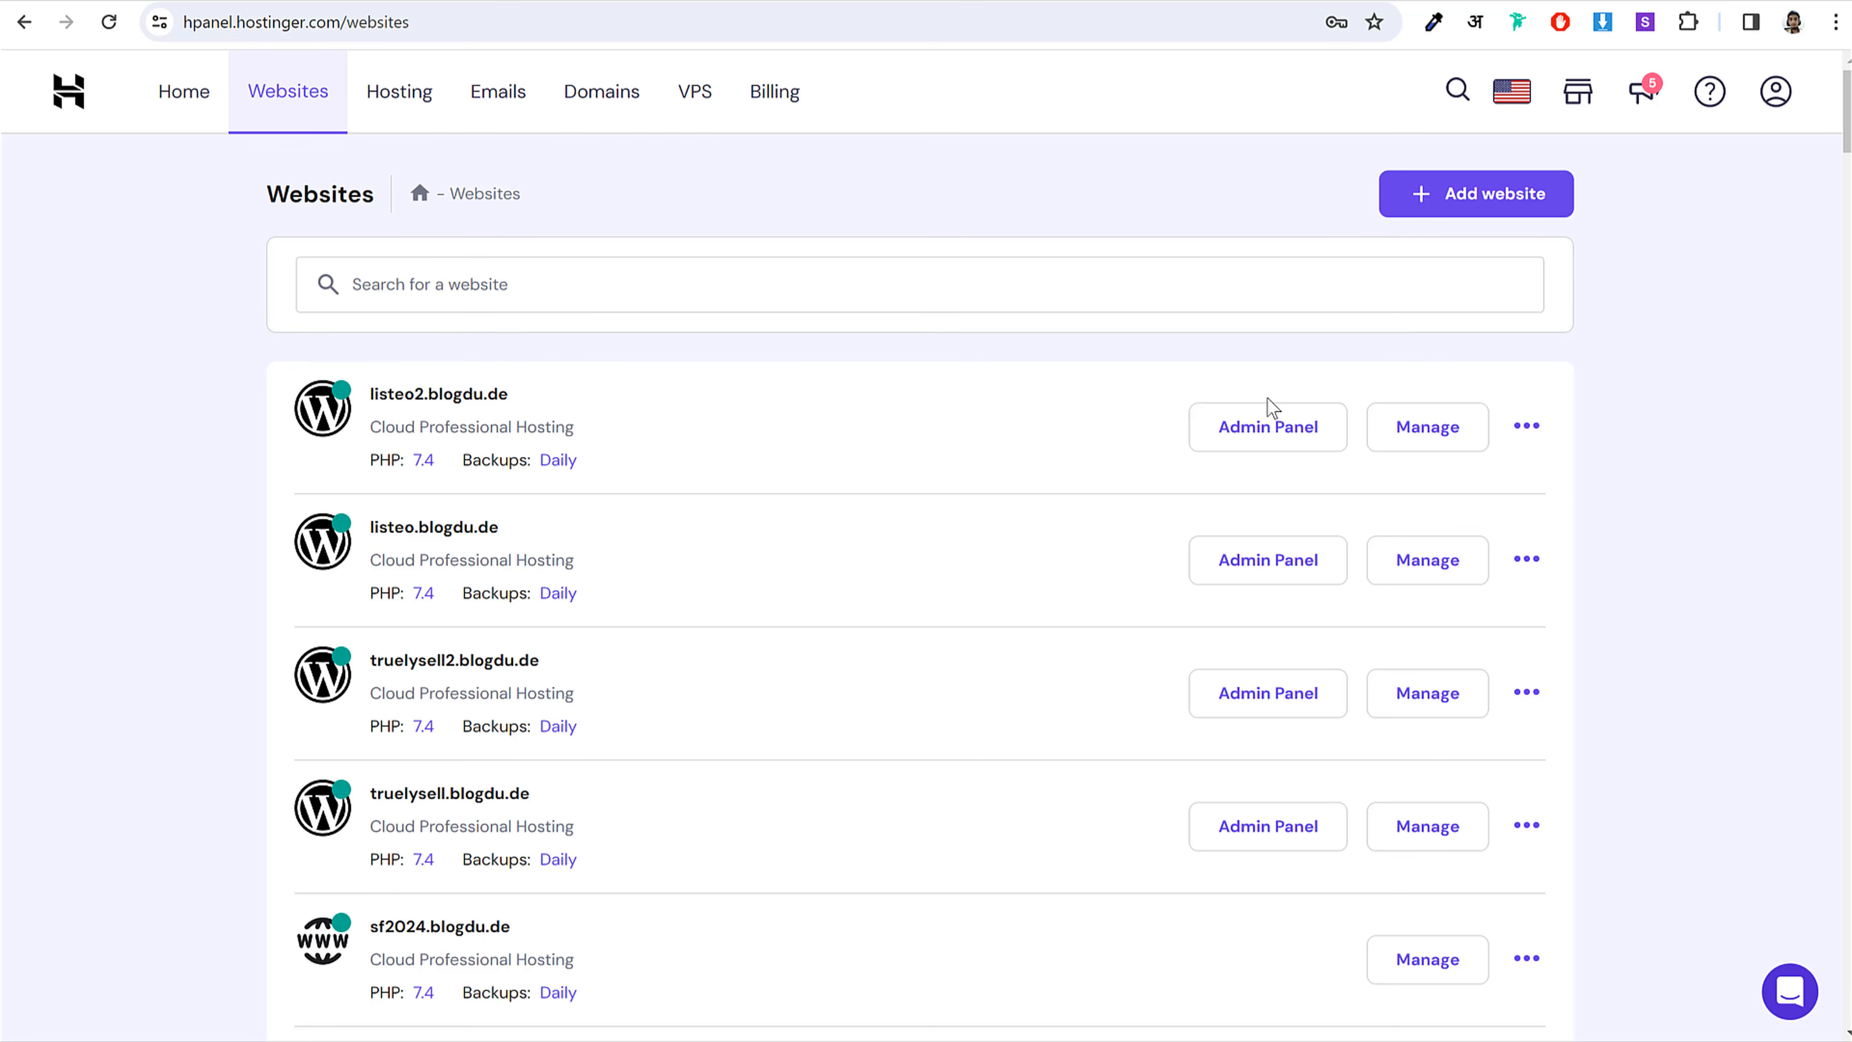
pyautogui.click(1467, 203)
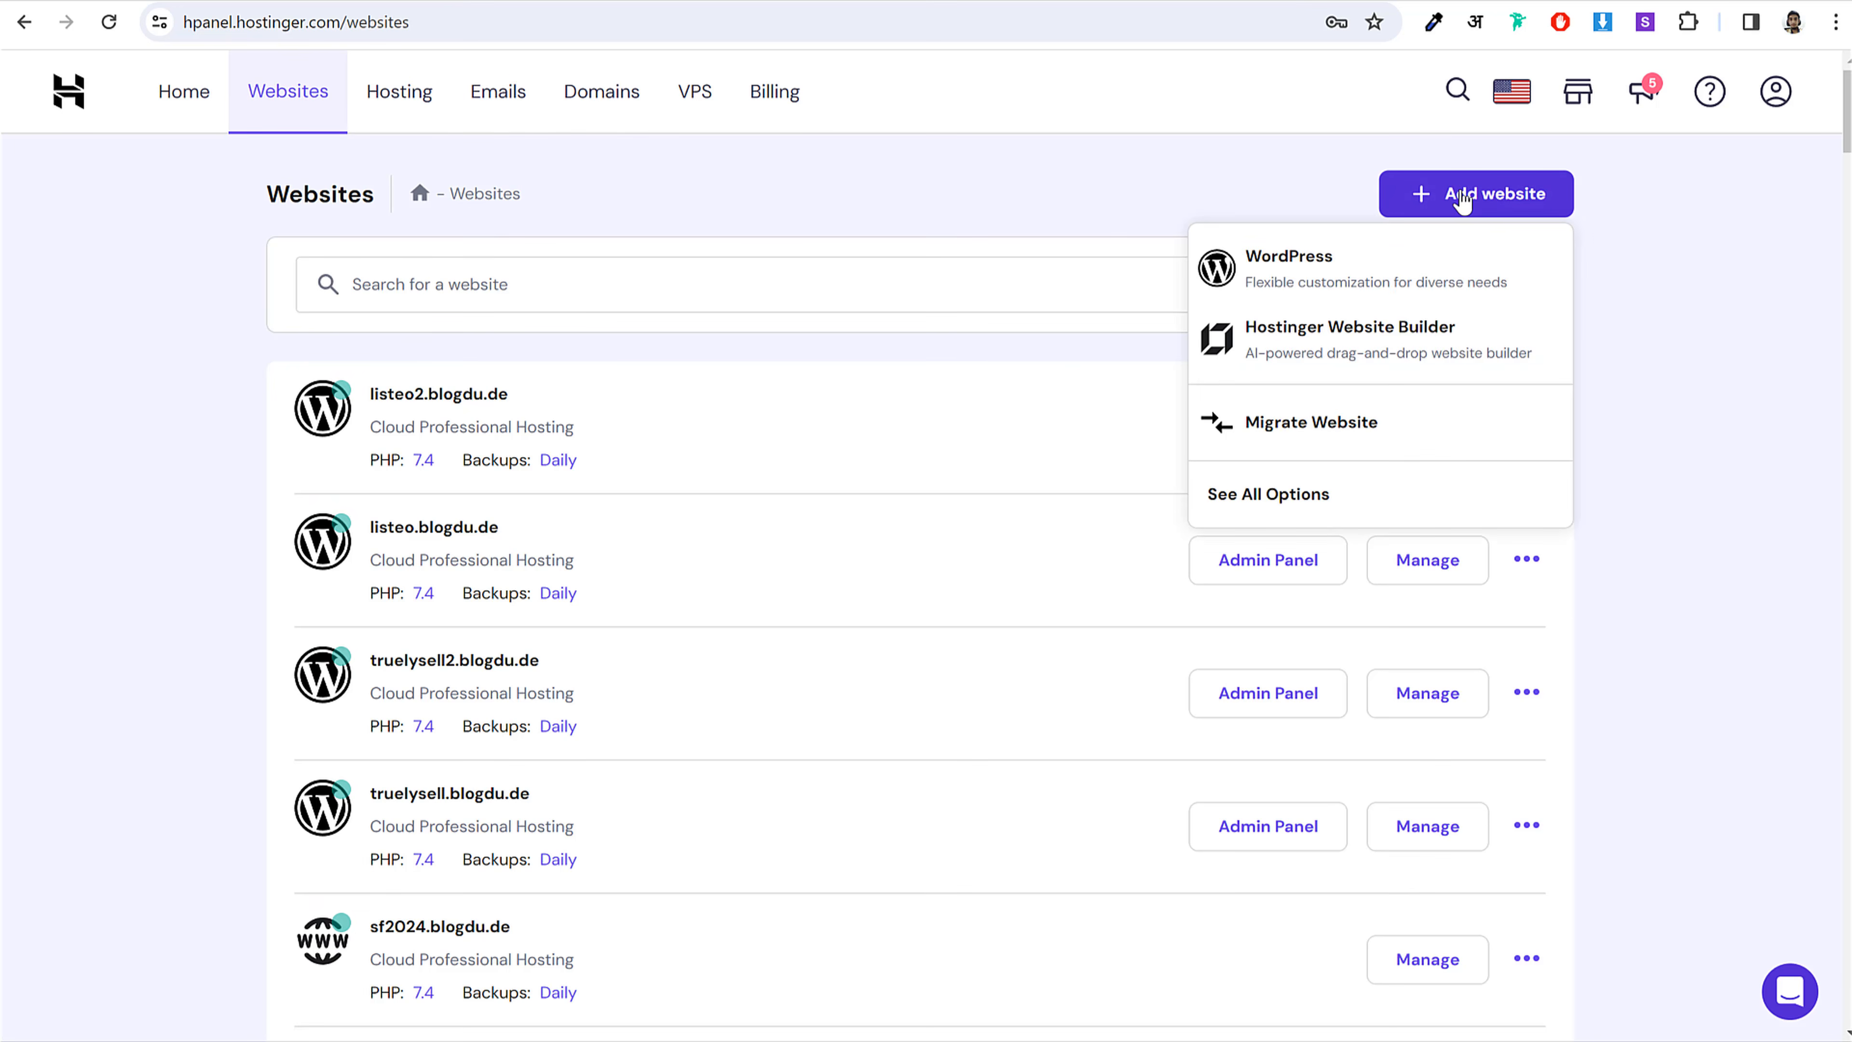
pyautogui.click(1302, 264)
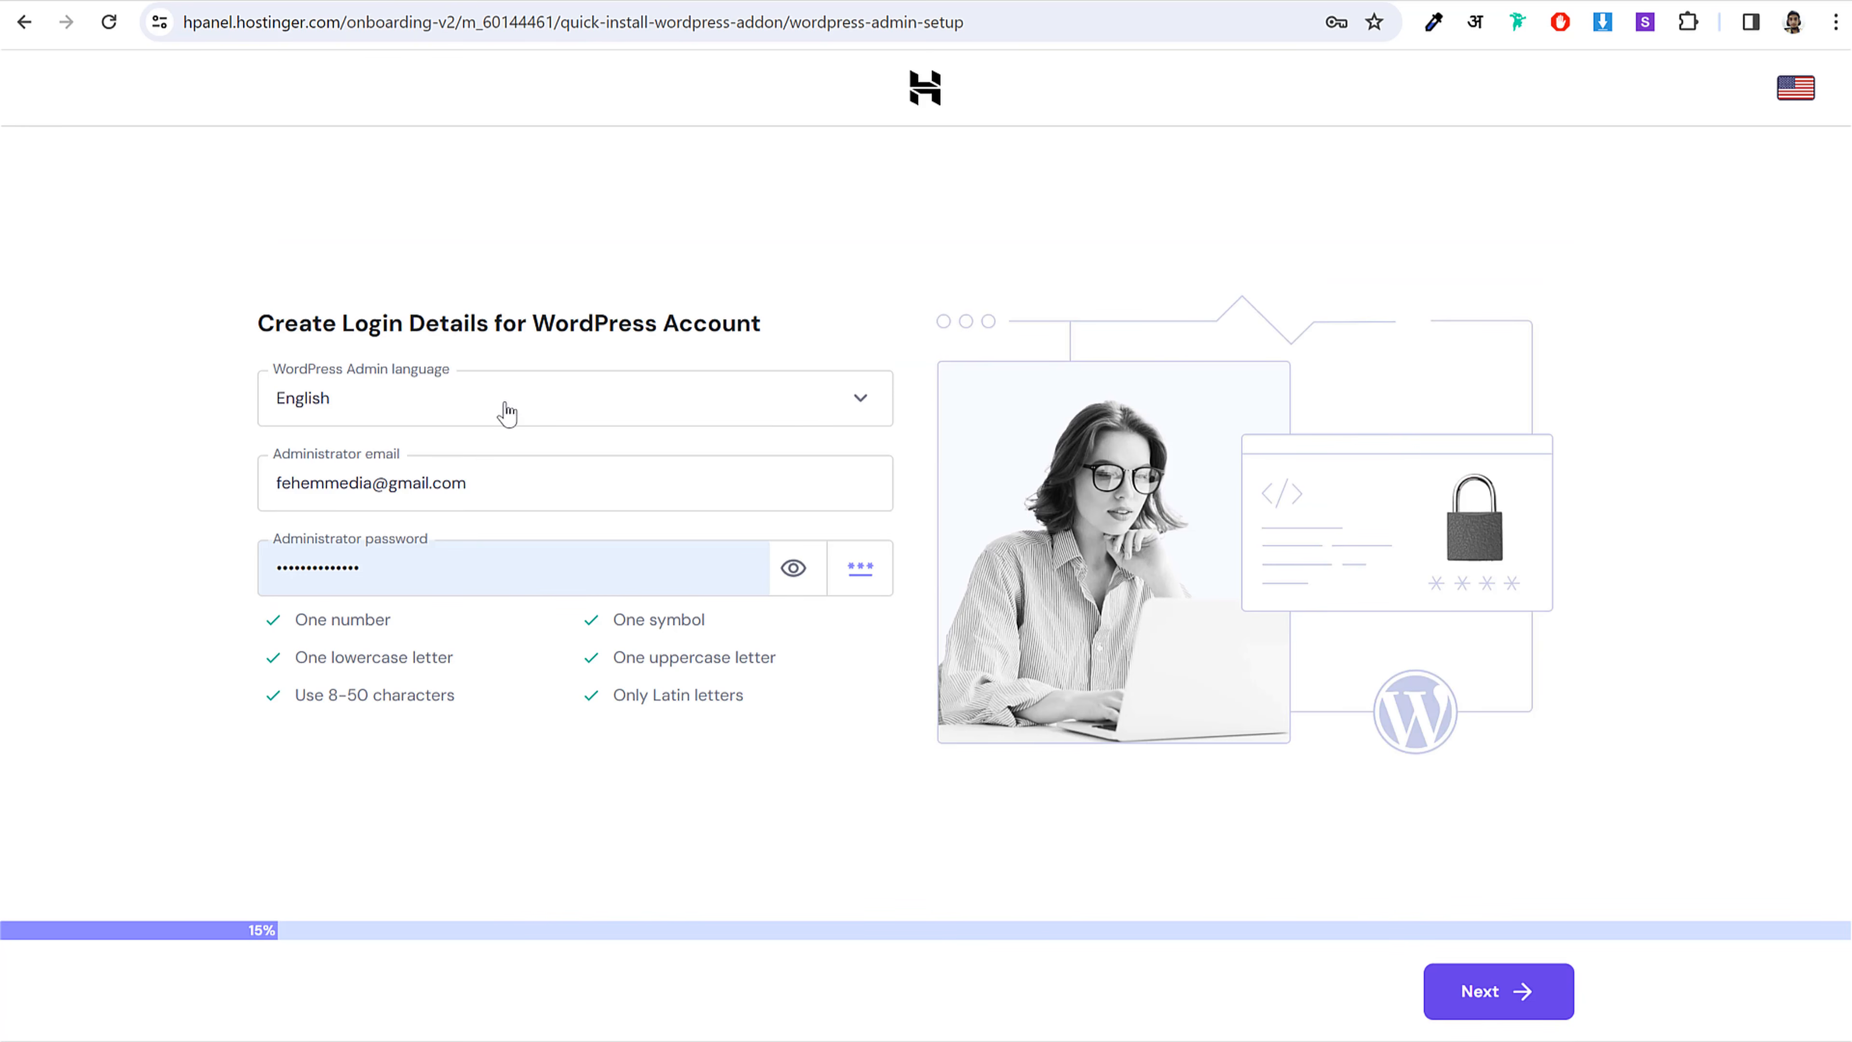
# Step: Accept the login details and choose Online store as the website type
pyautogui.moveTo(368, 321); pyautogui.dragTo(721, 300)
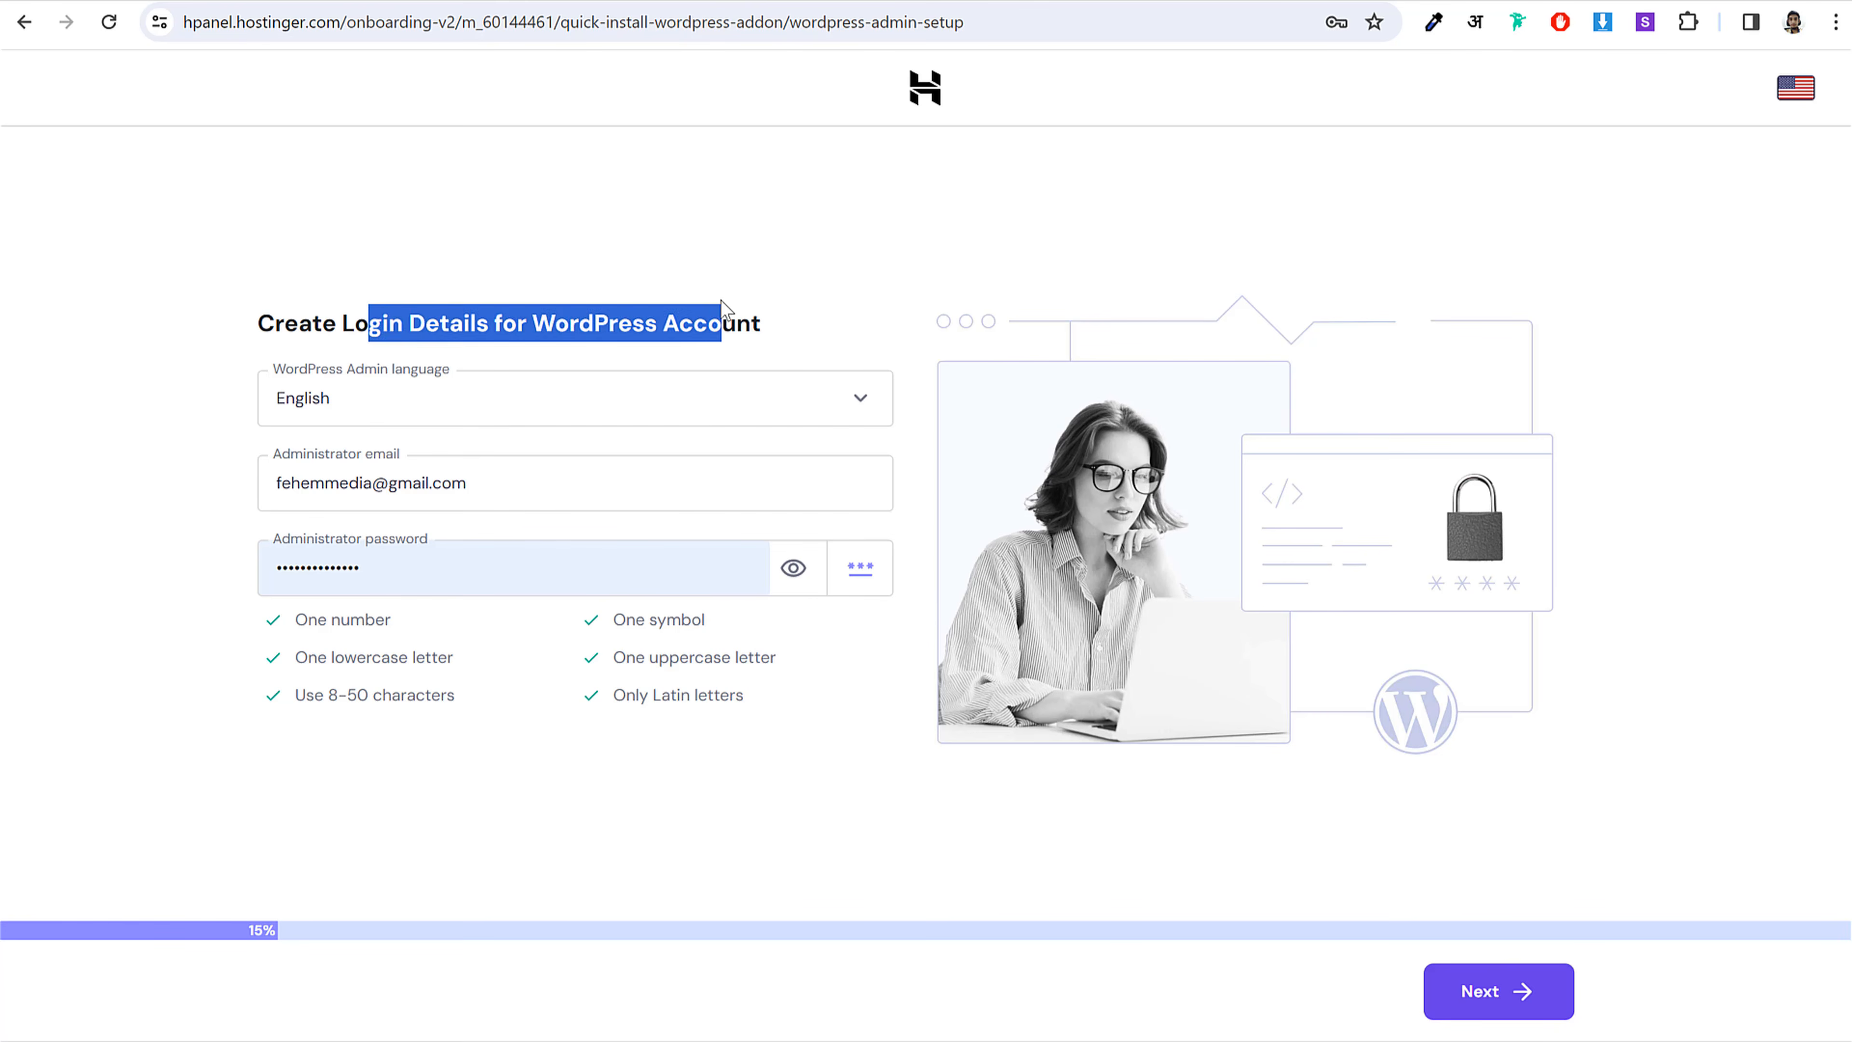
pyautogui.click(705, 313)
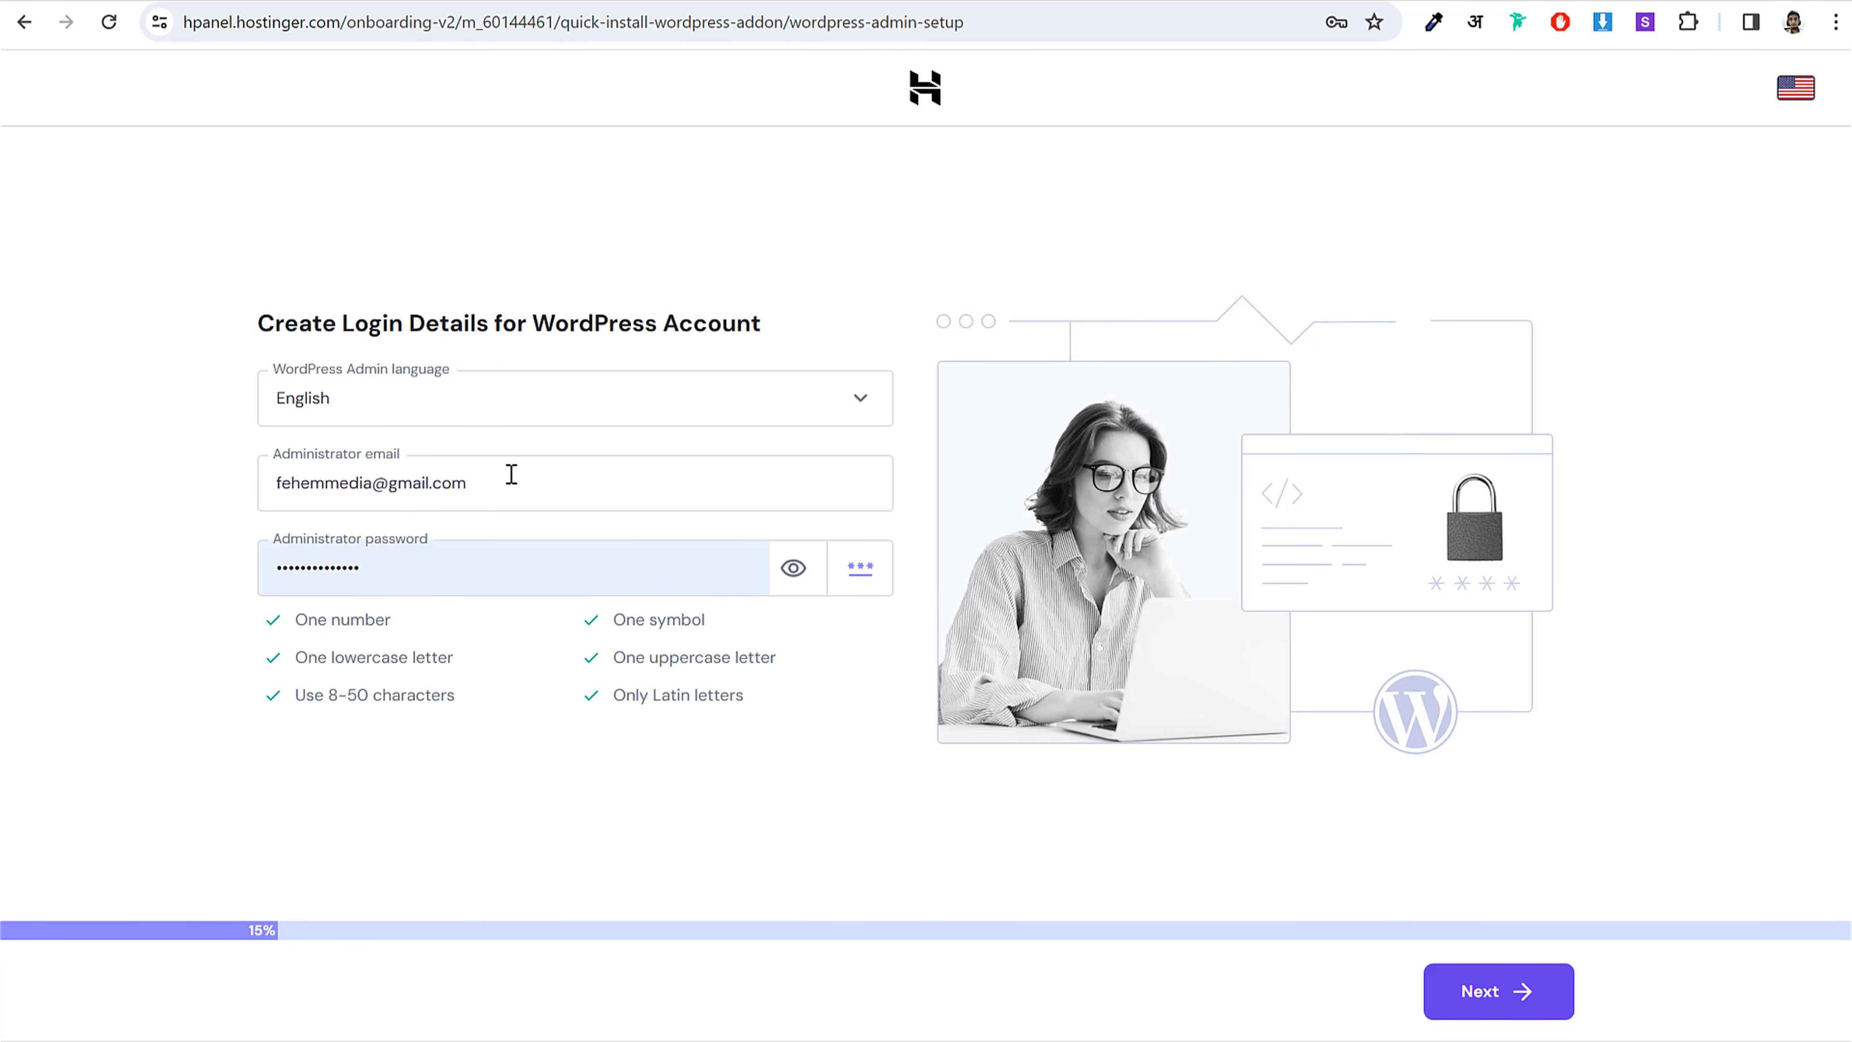
pyautogui.click(1525, 1016)
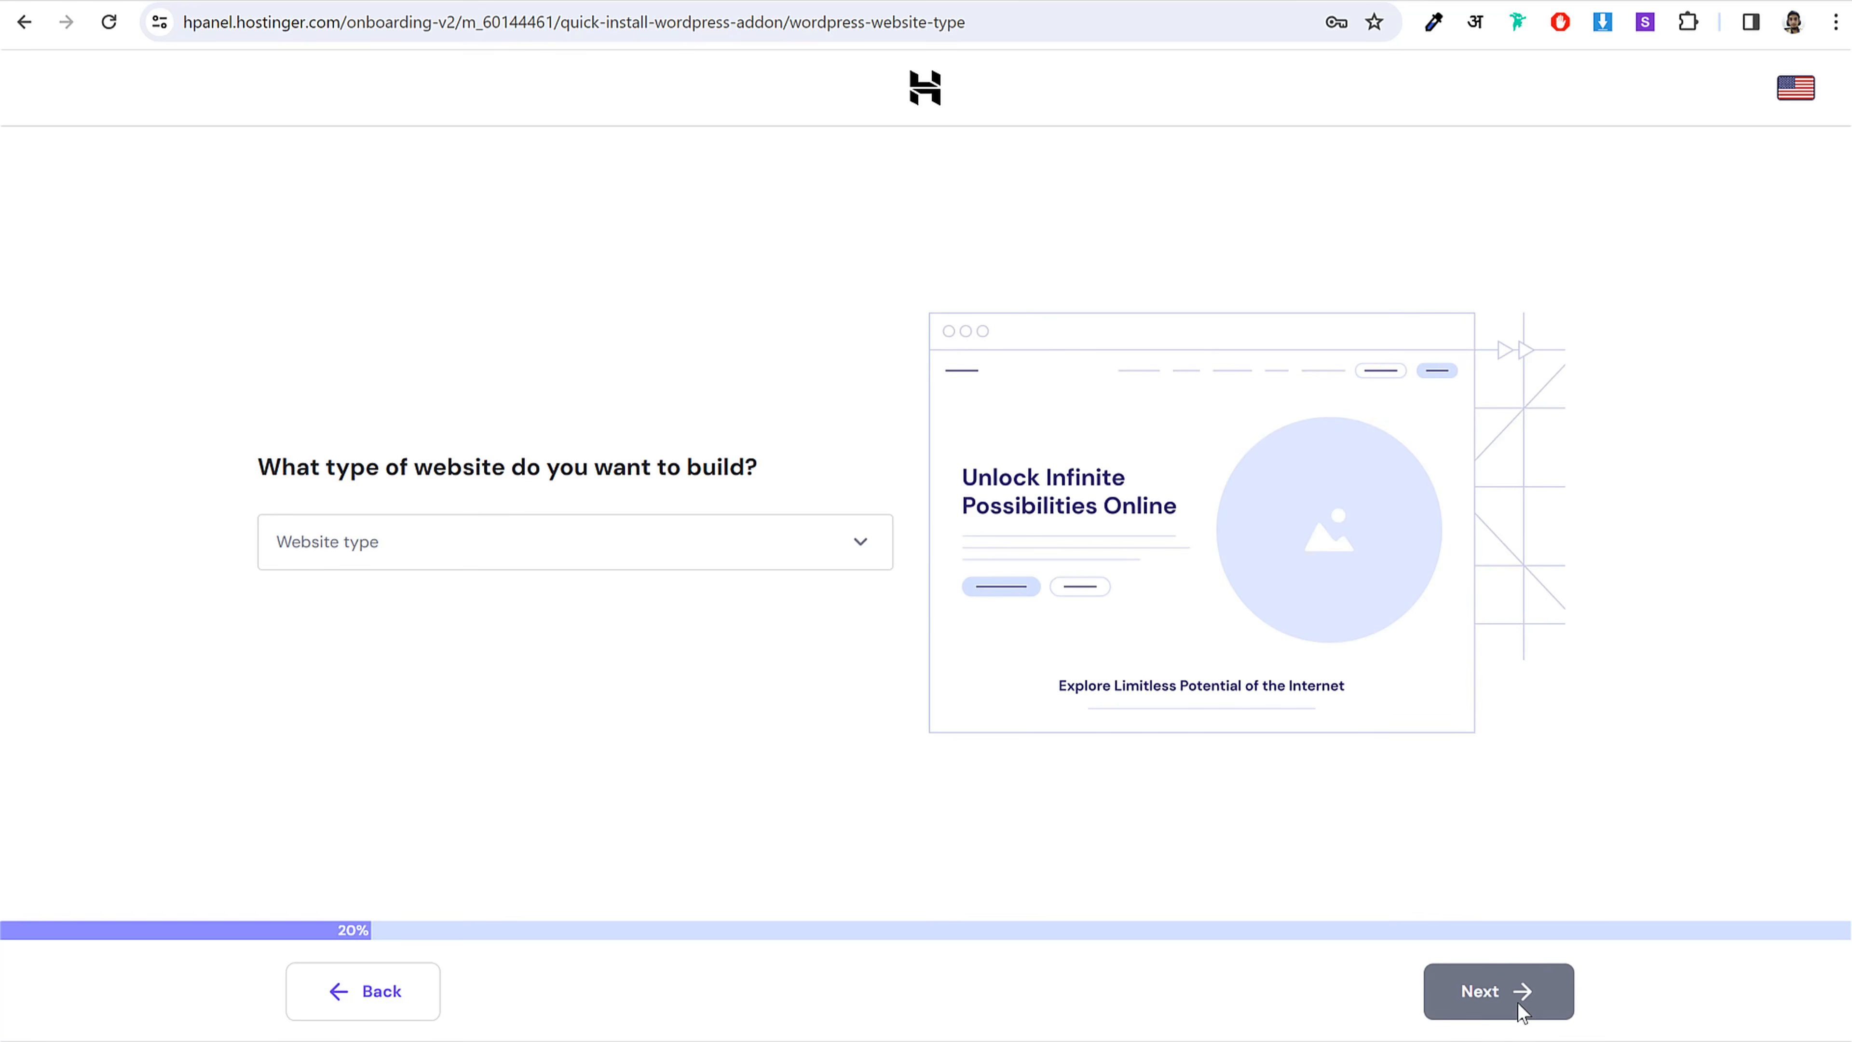
pyautogui.click(515, 540)
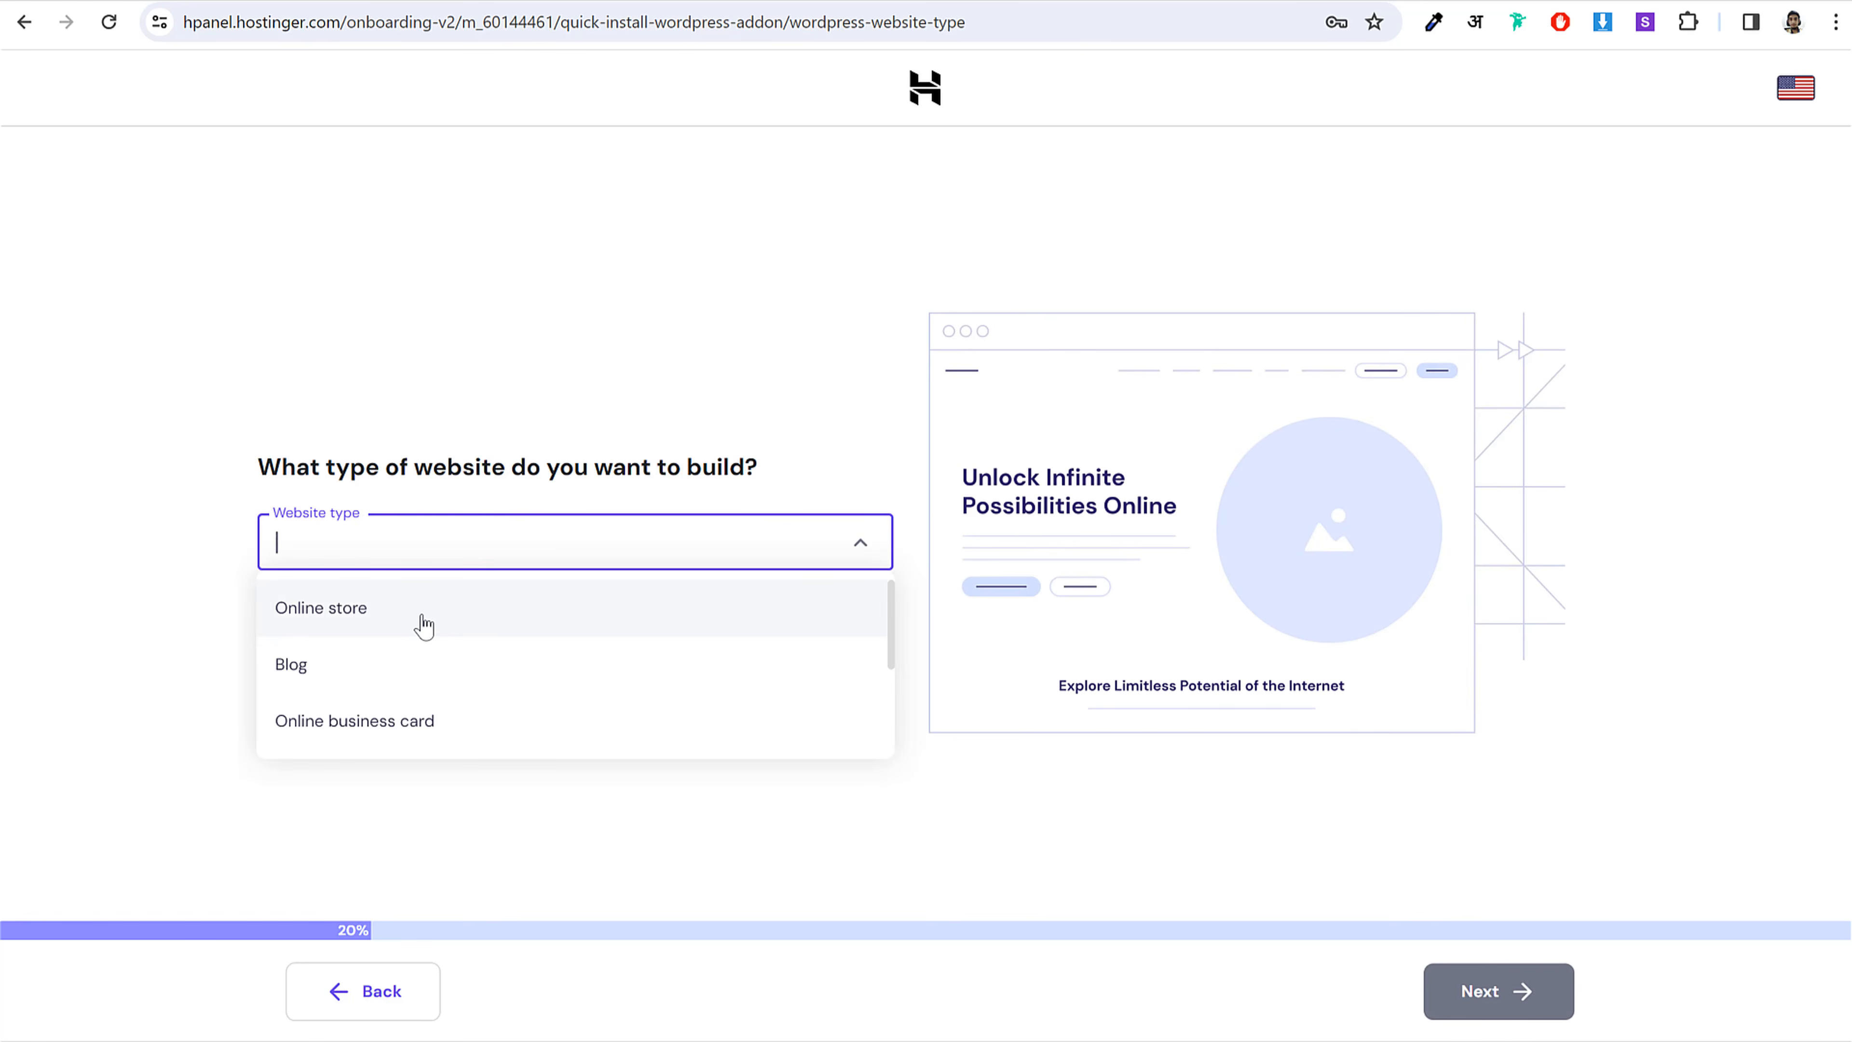
pyautogui.click(426, 613)
pyautogui.click(1517, 992)
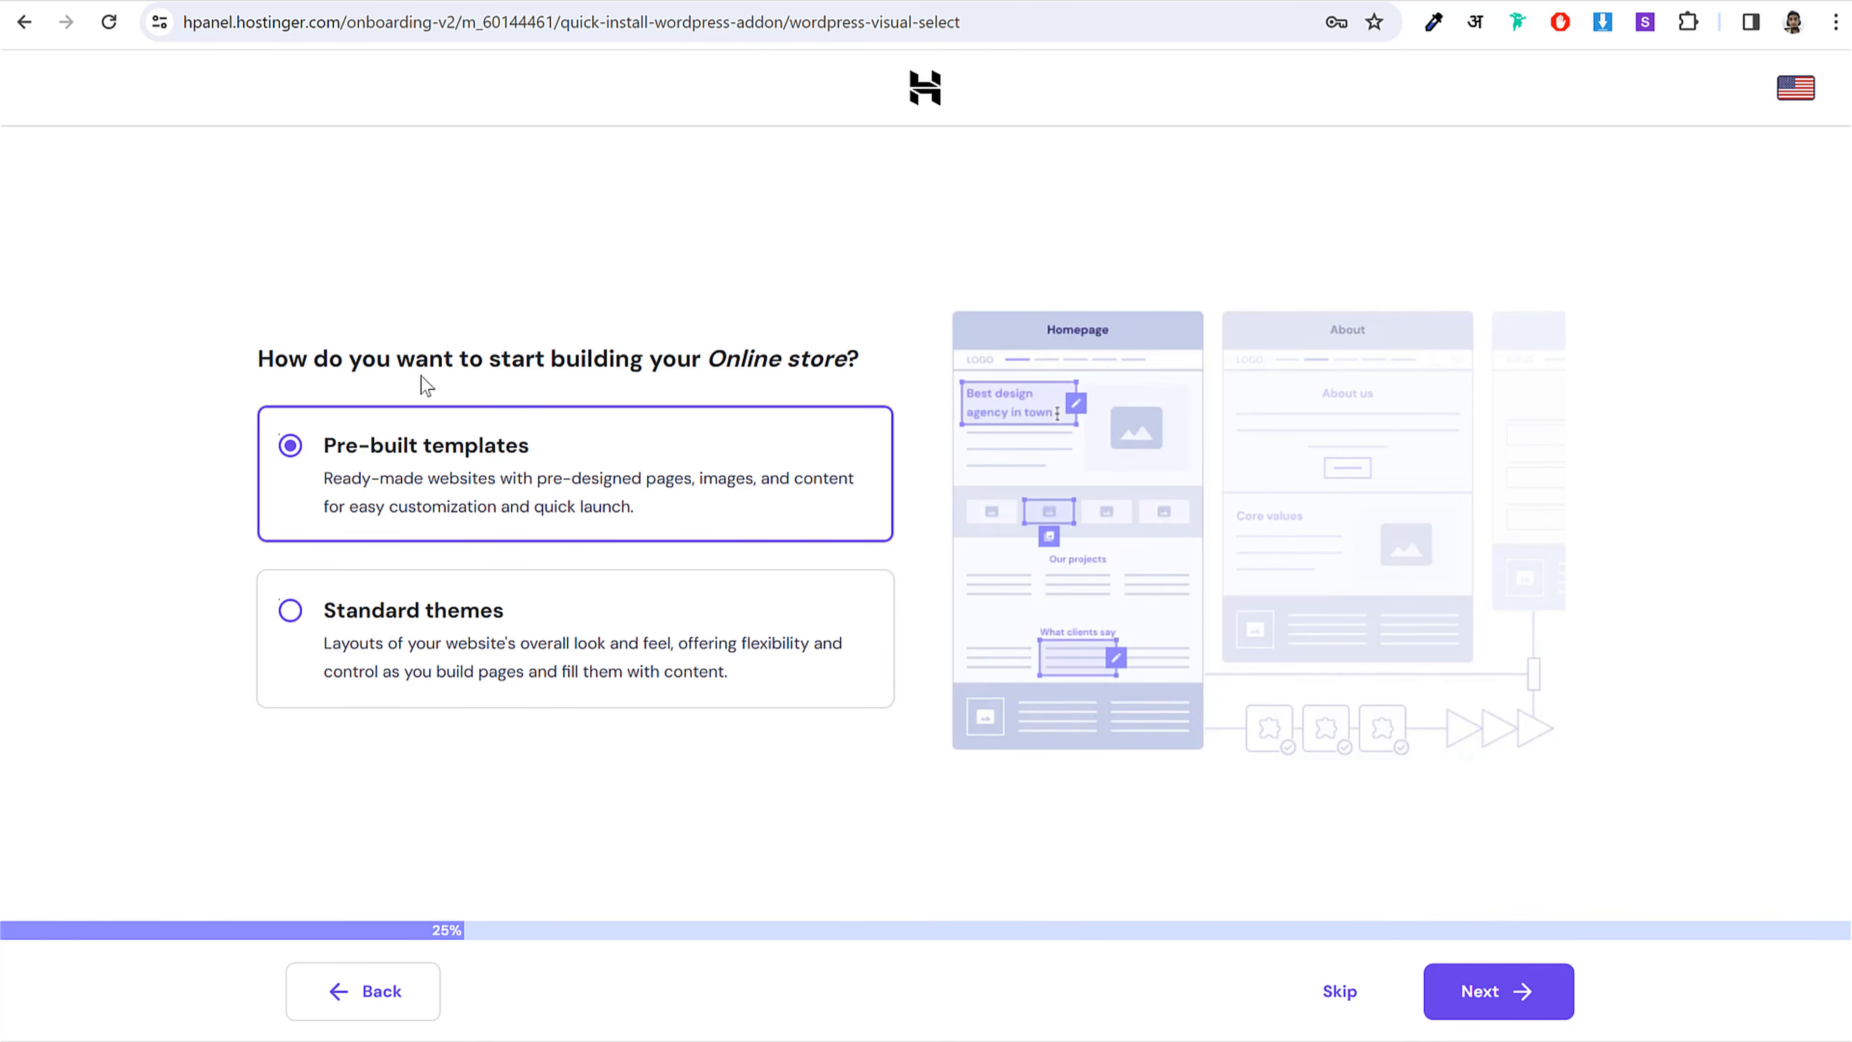
# Step: Build from standard themes and skip the theme, plugins and AI content steps
pyautogui.click(487, 659)
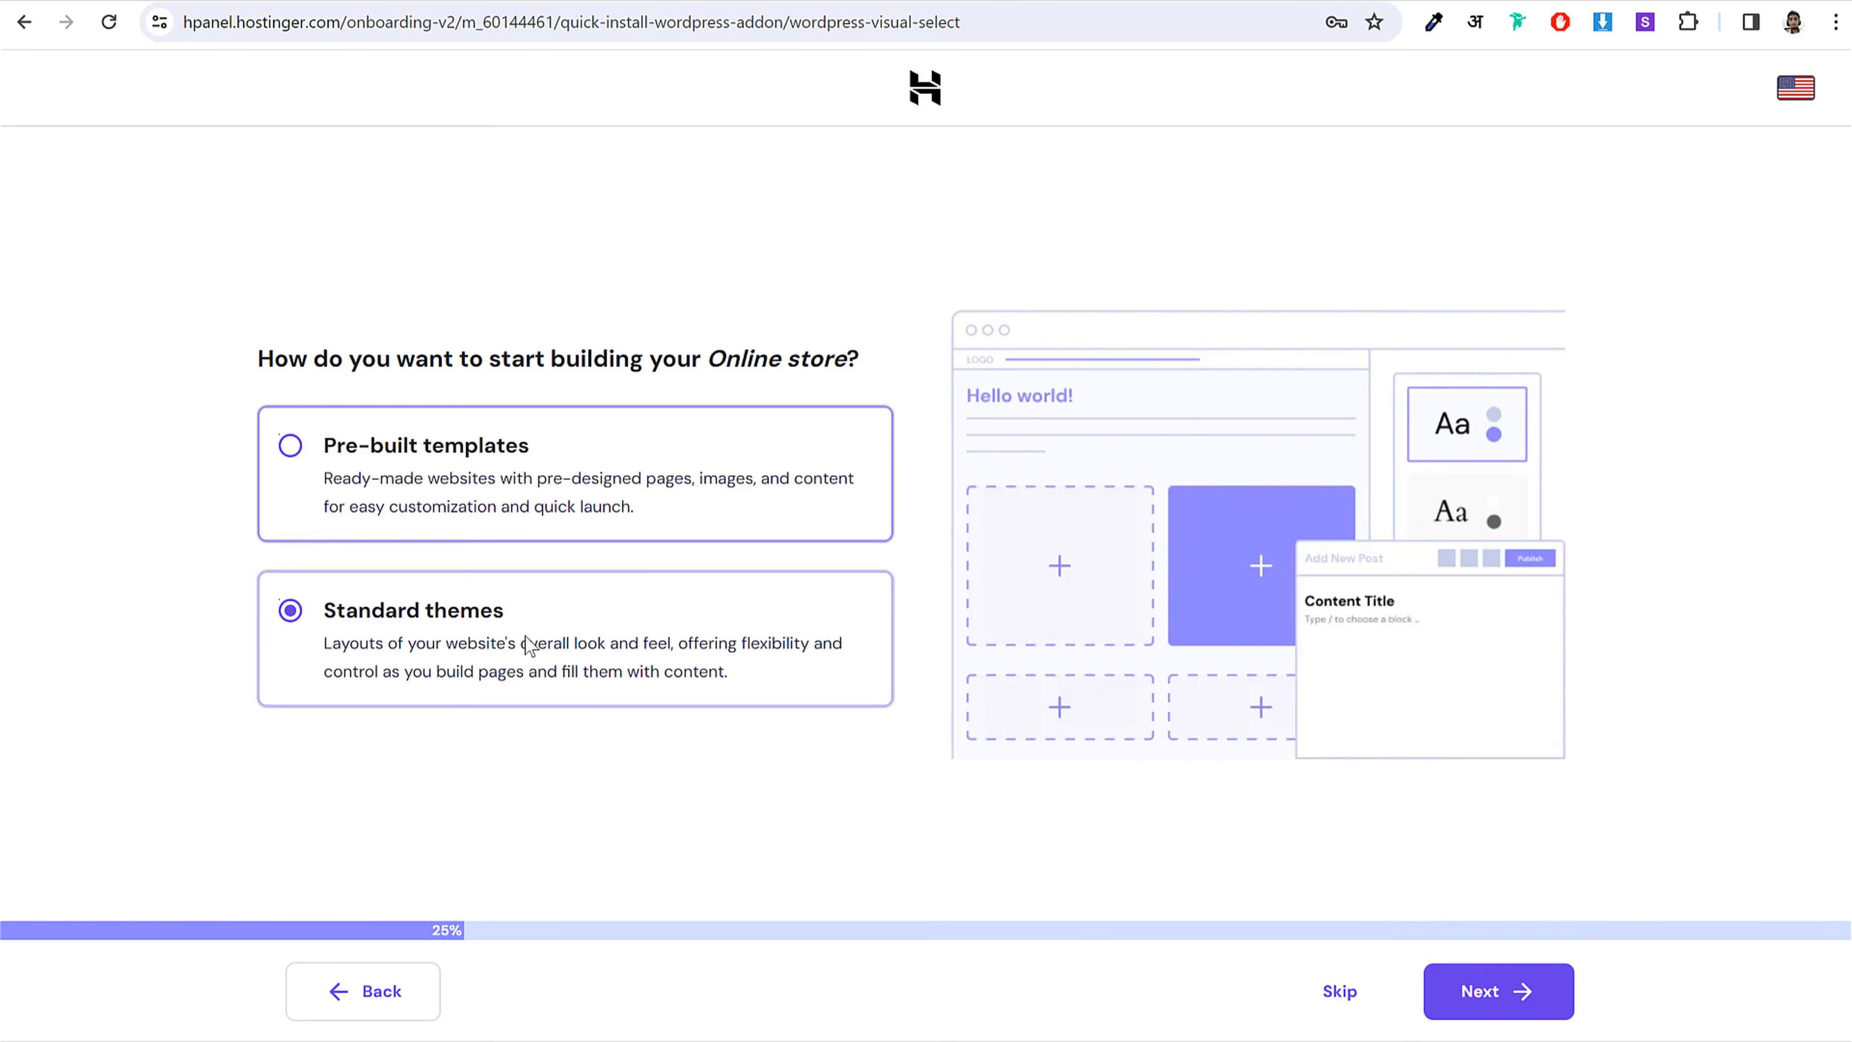
pyautogui.click(1478, 1008)
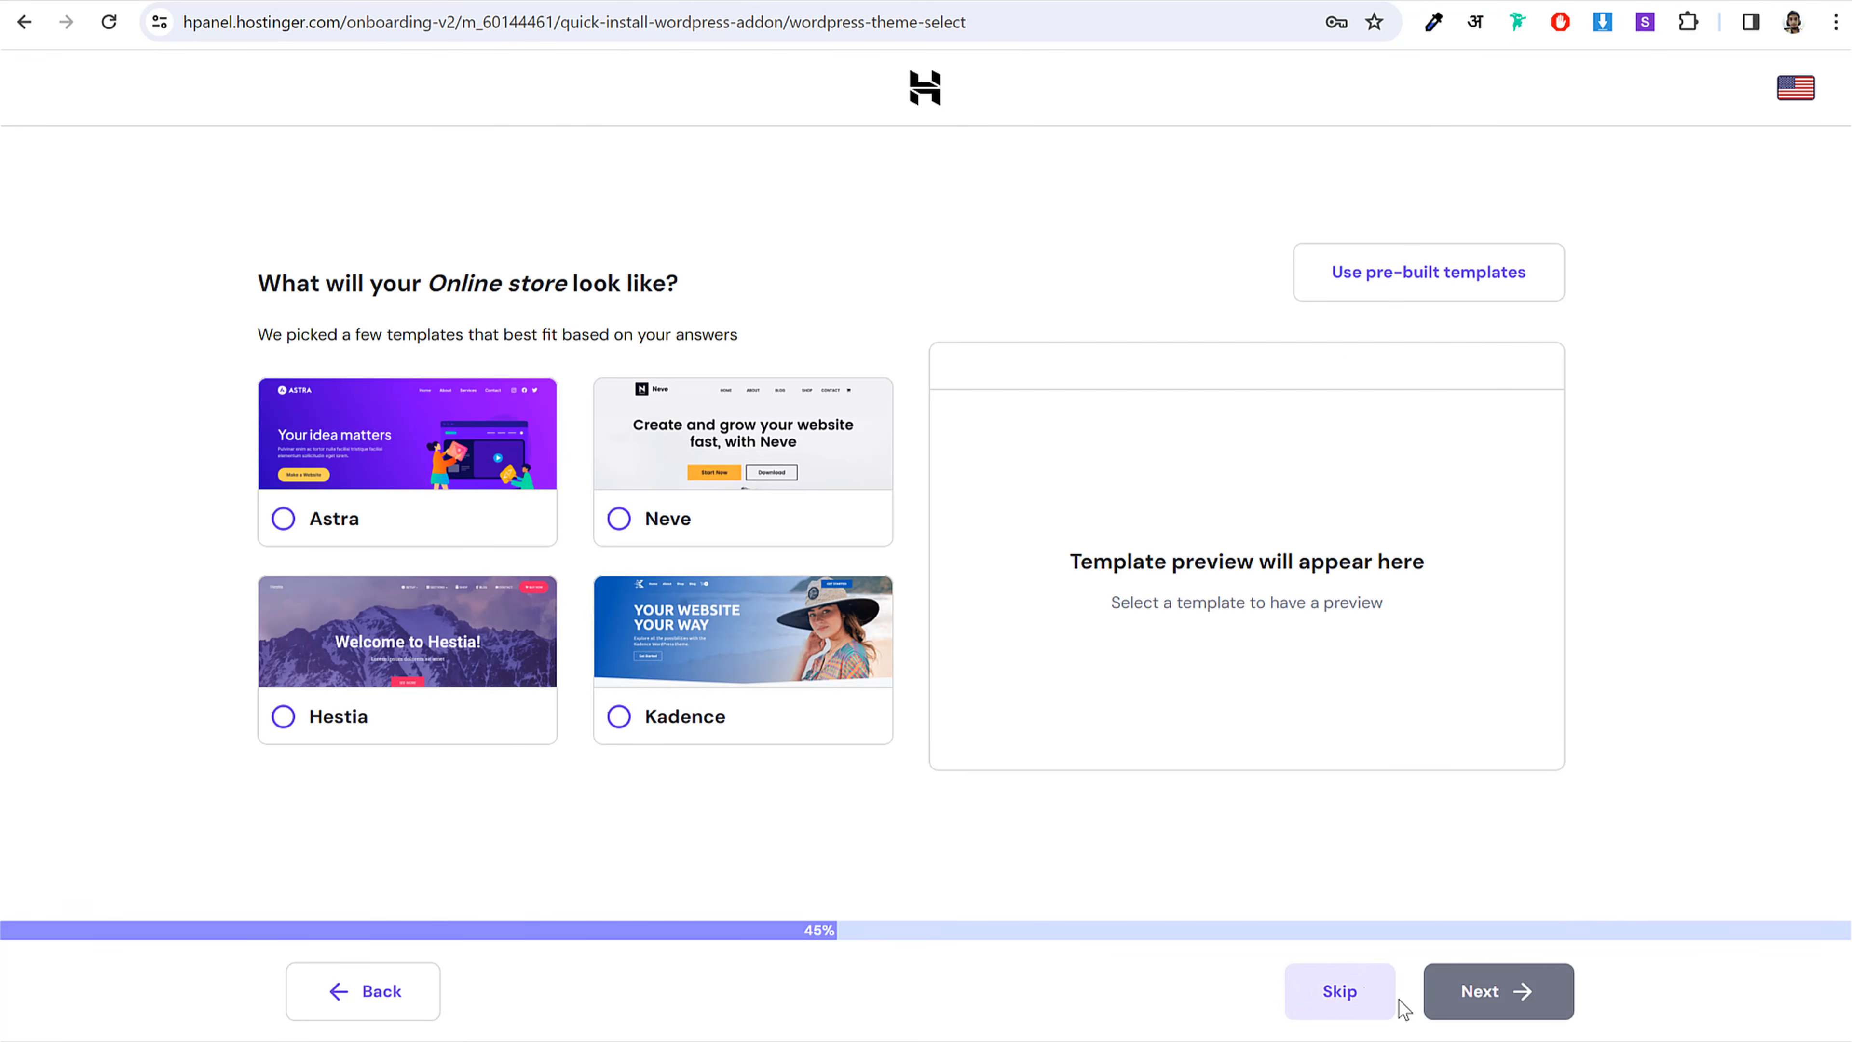
pyautogui.click(1347, 993)
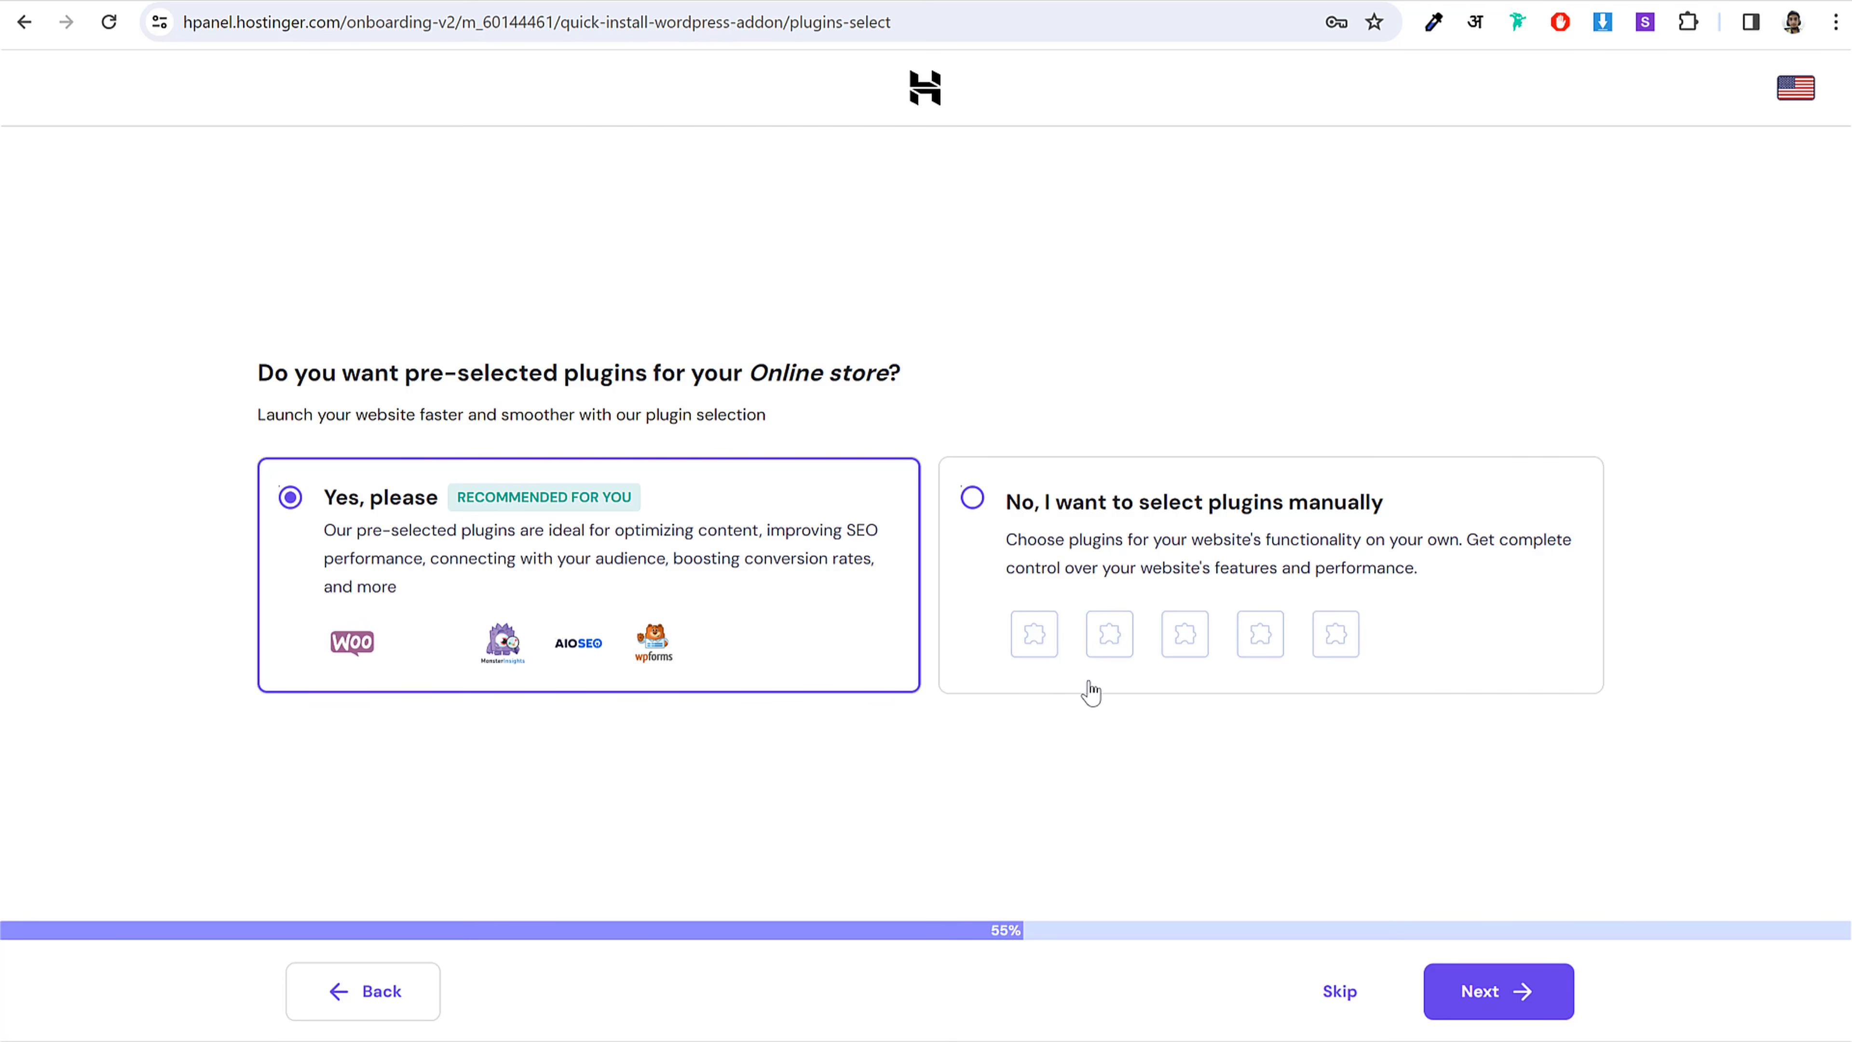
pyautogui.click(1341, 992)
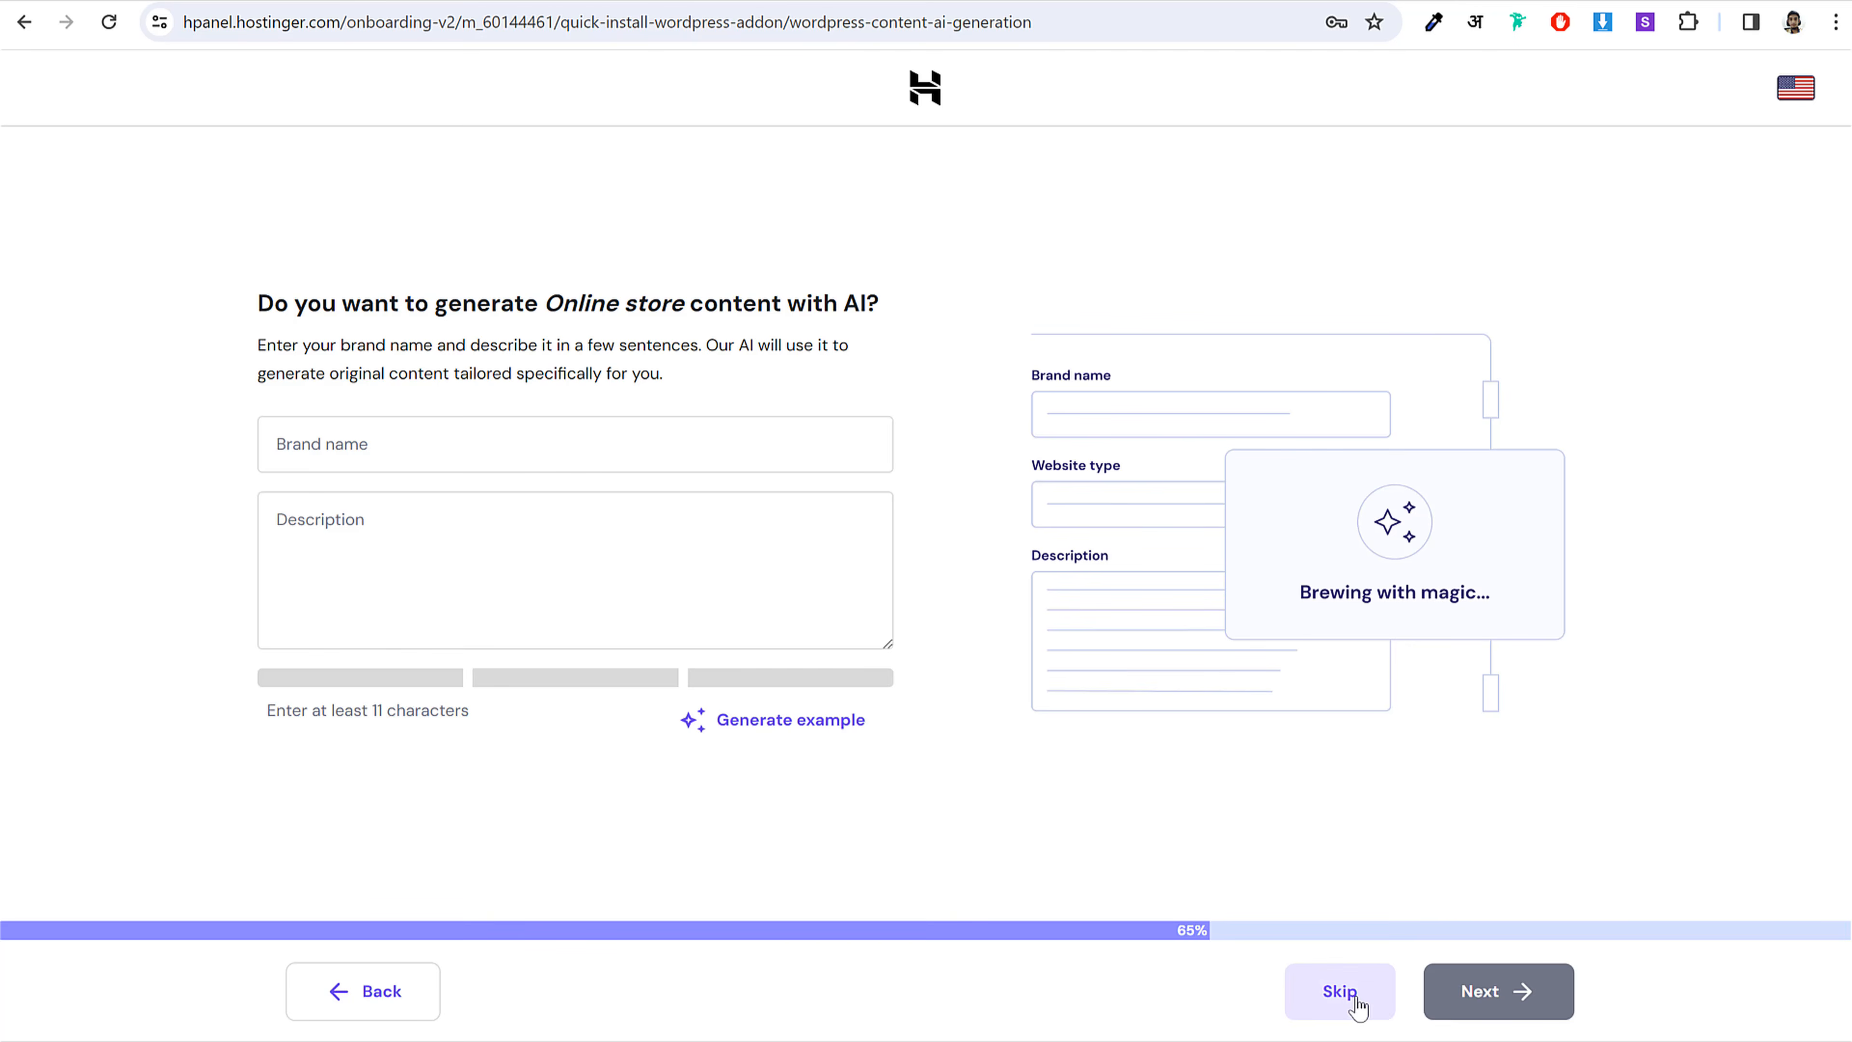
pyautogui.click(1345, 996)
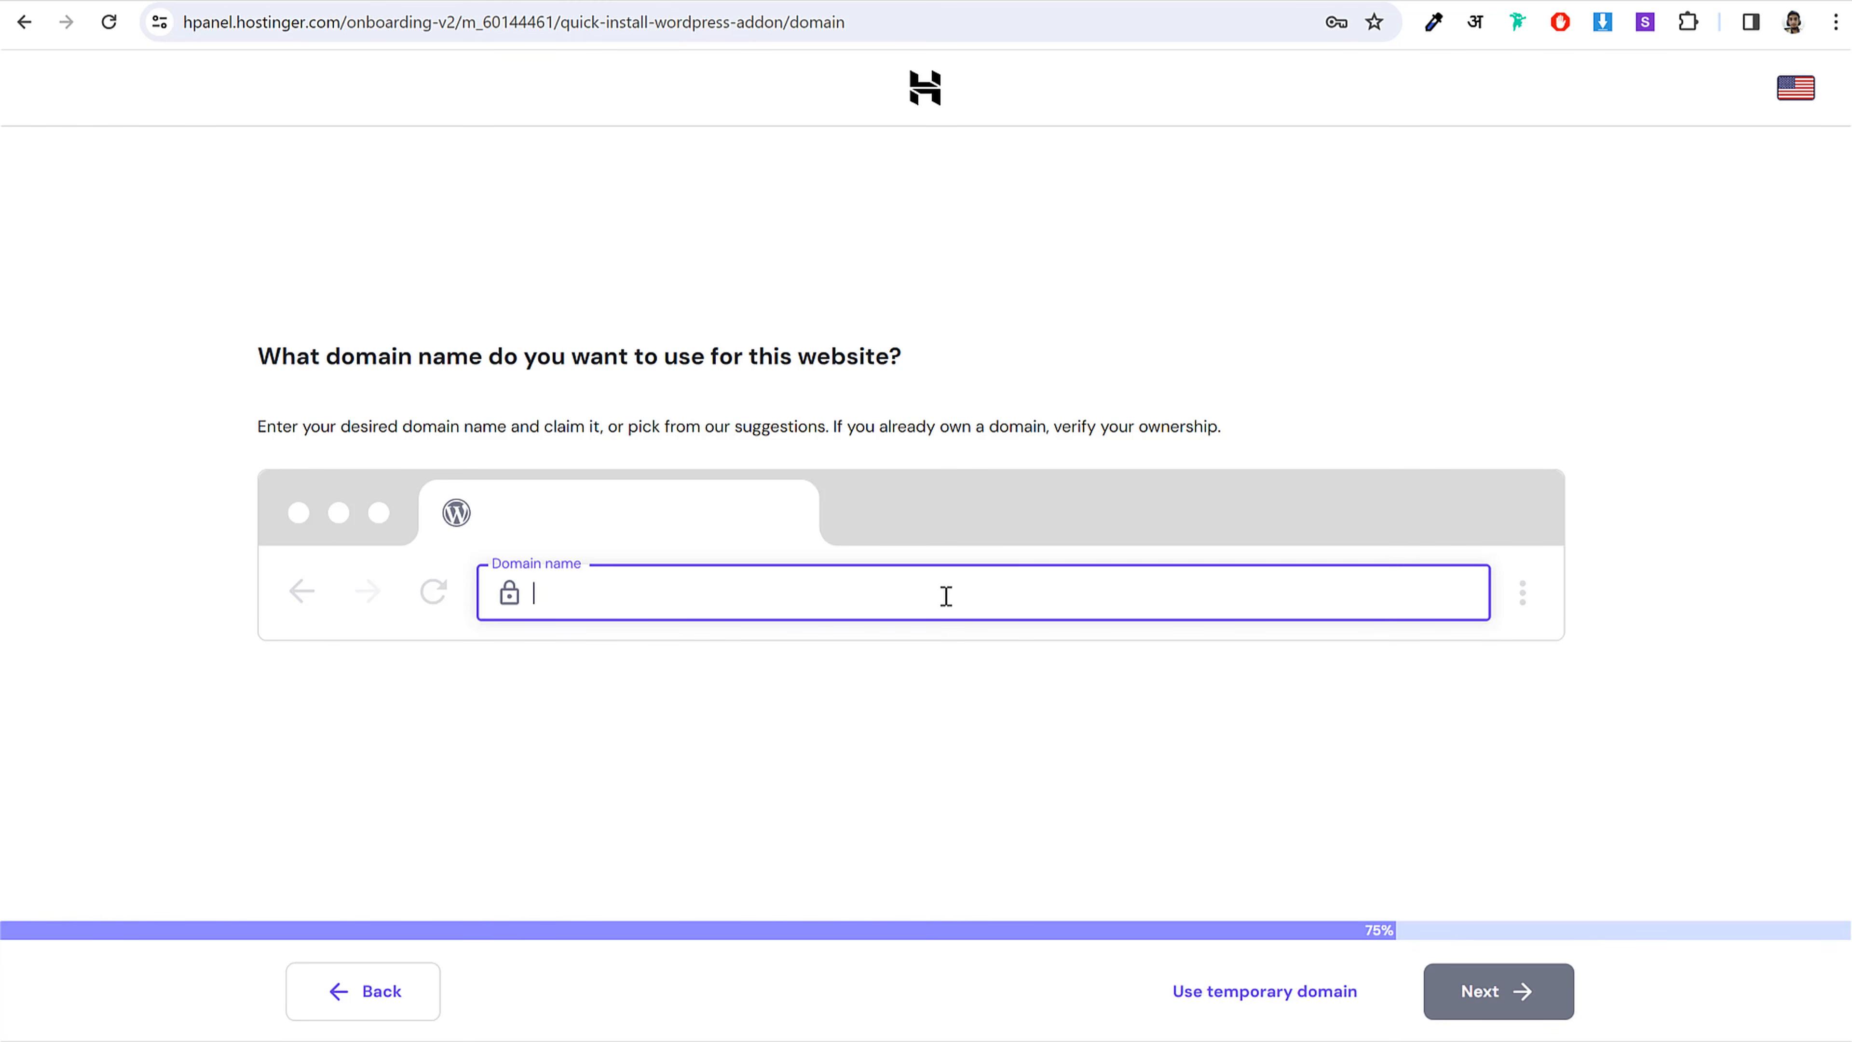
# Step: Enter the site's existing .com domain name in the Domain name field
pyautogui.scroll(-1, 1158, 607)
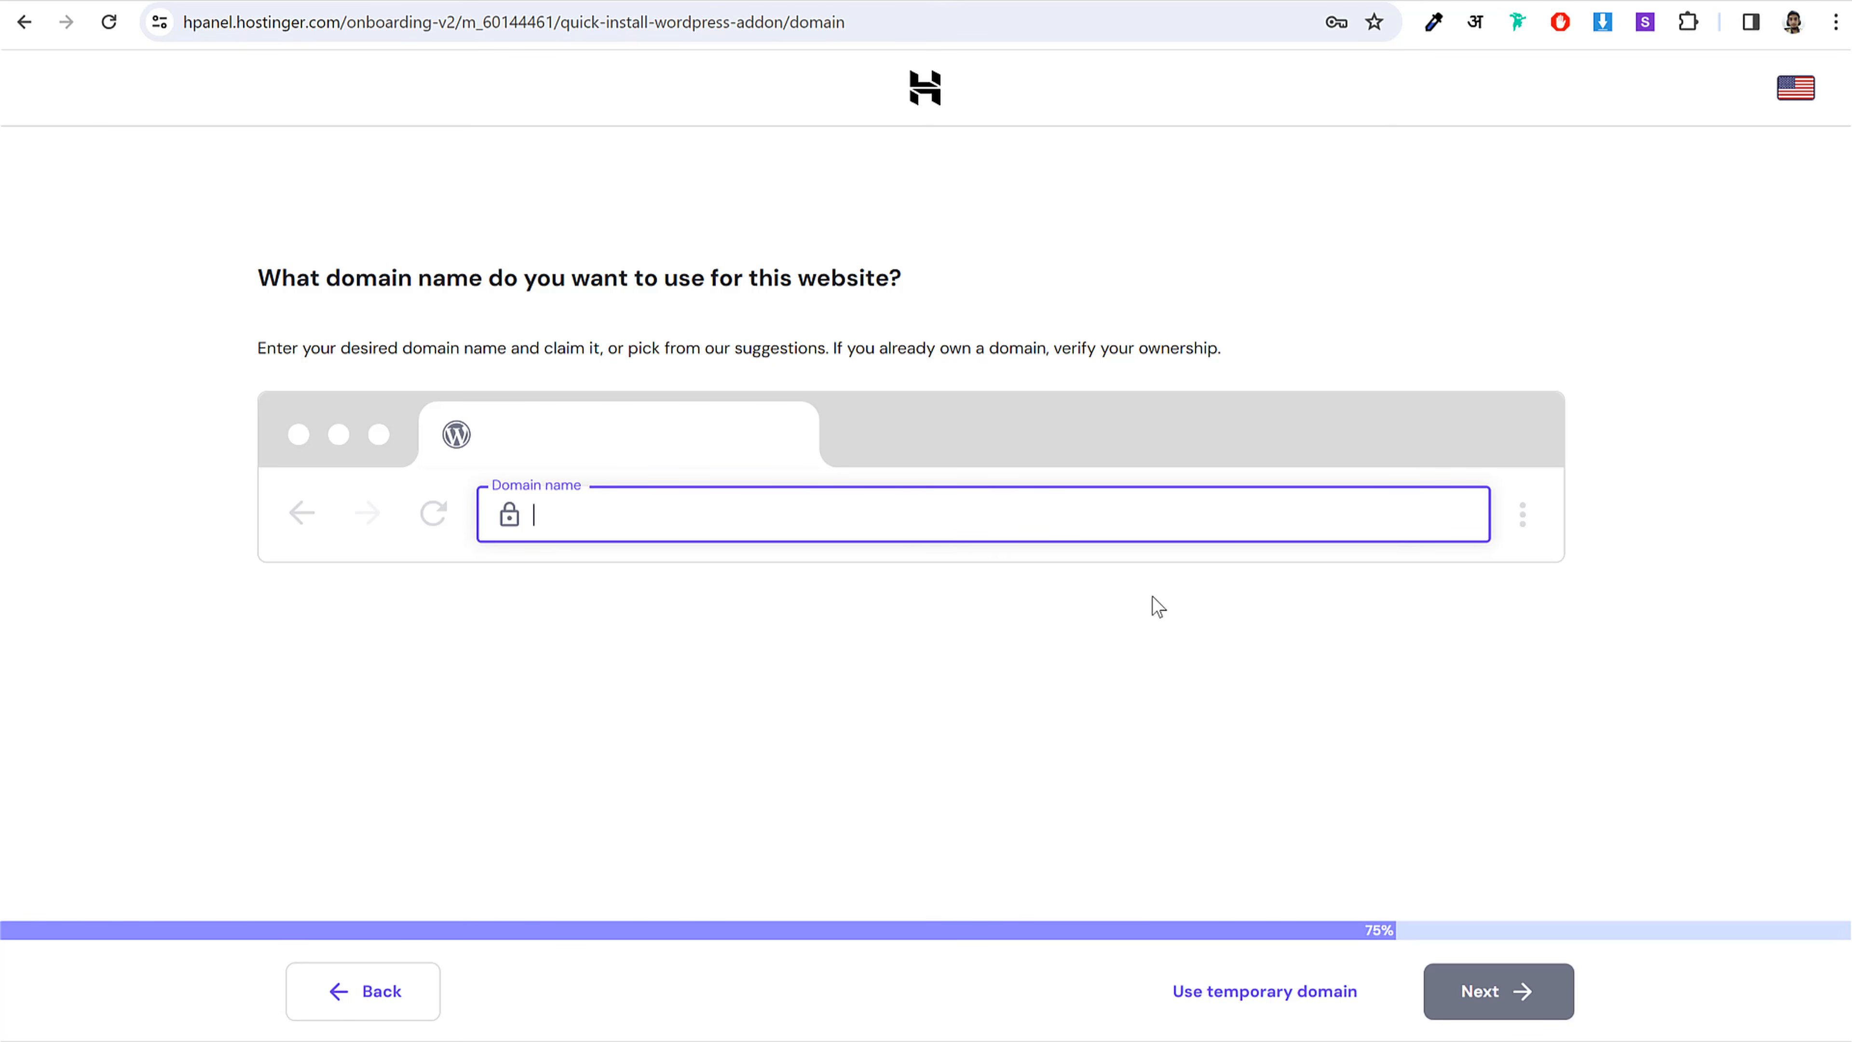
pyautogui.write('ayyarshaikh.com')
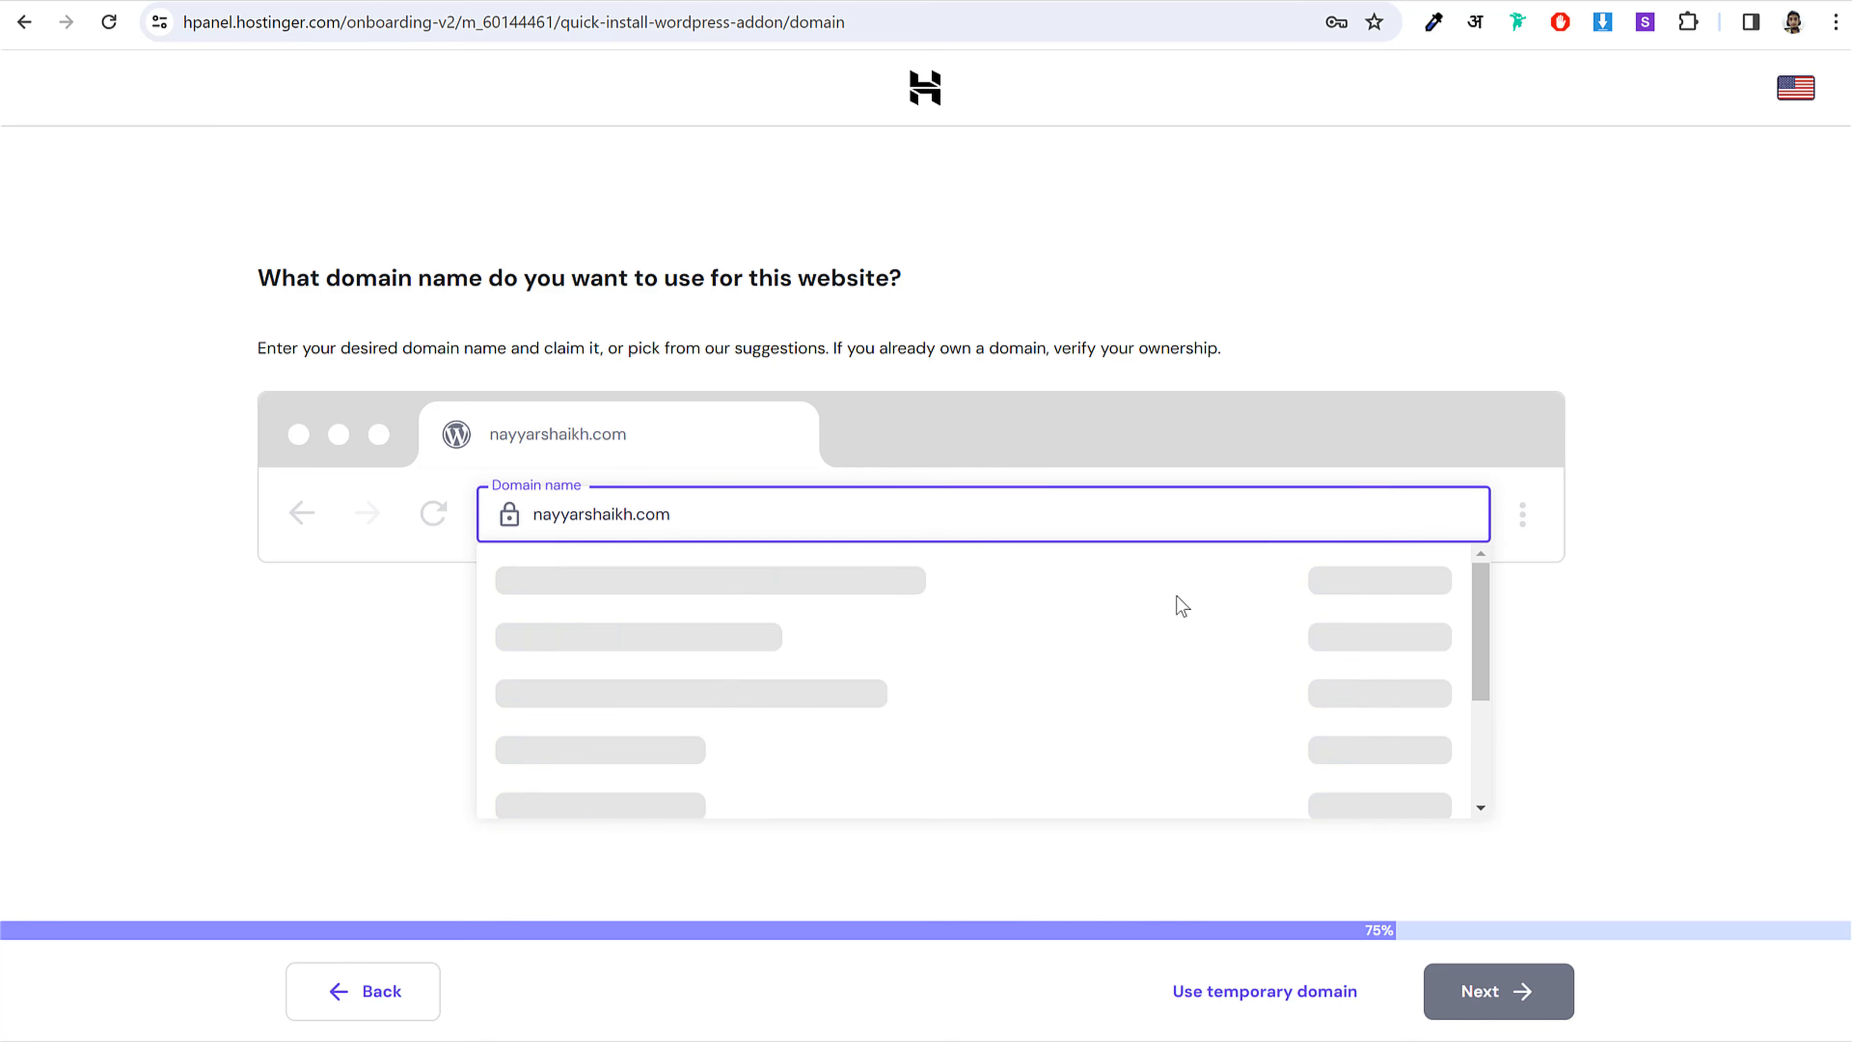
pyautogui.hotkey('ctrl', 'a')
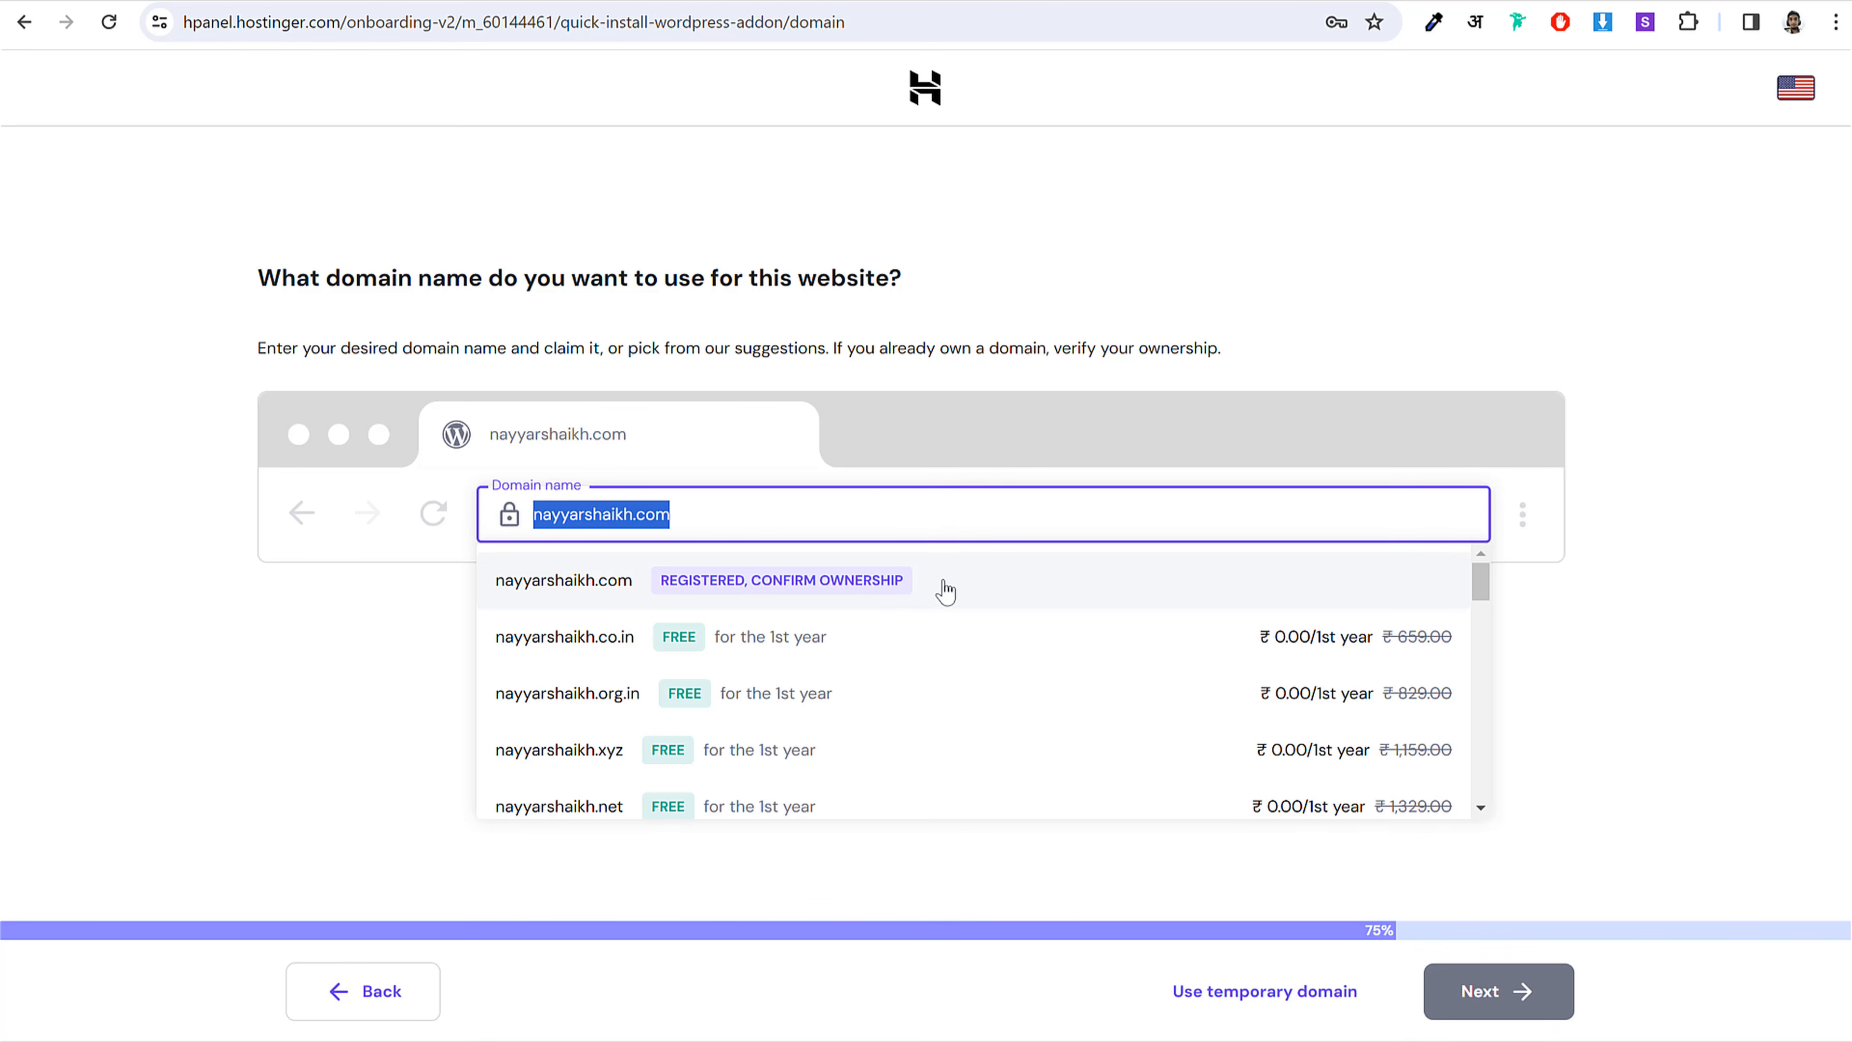
pyautogui.scroll(-3, 605, 682)
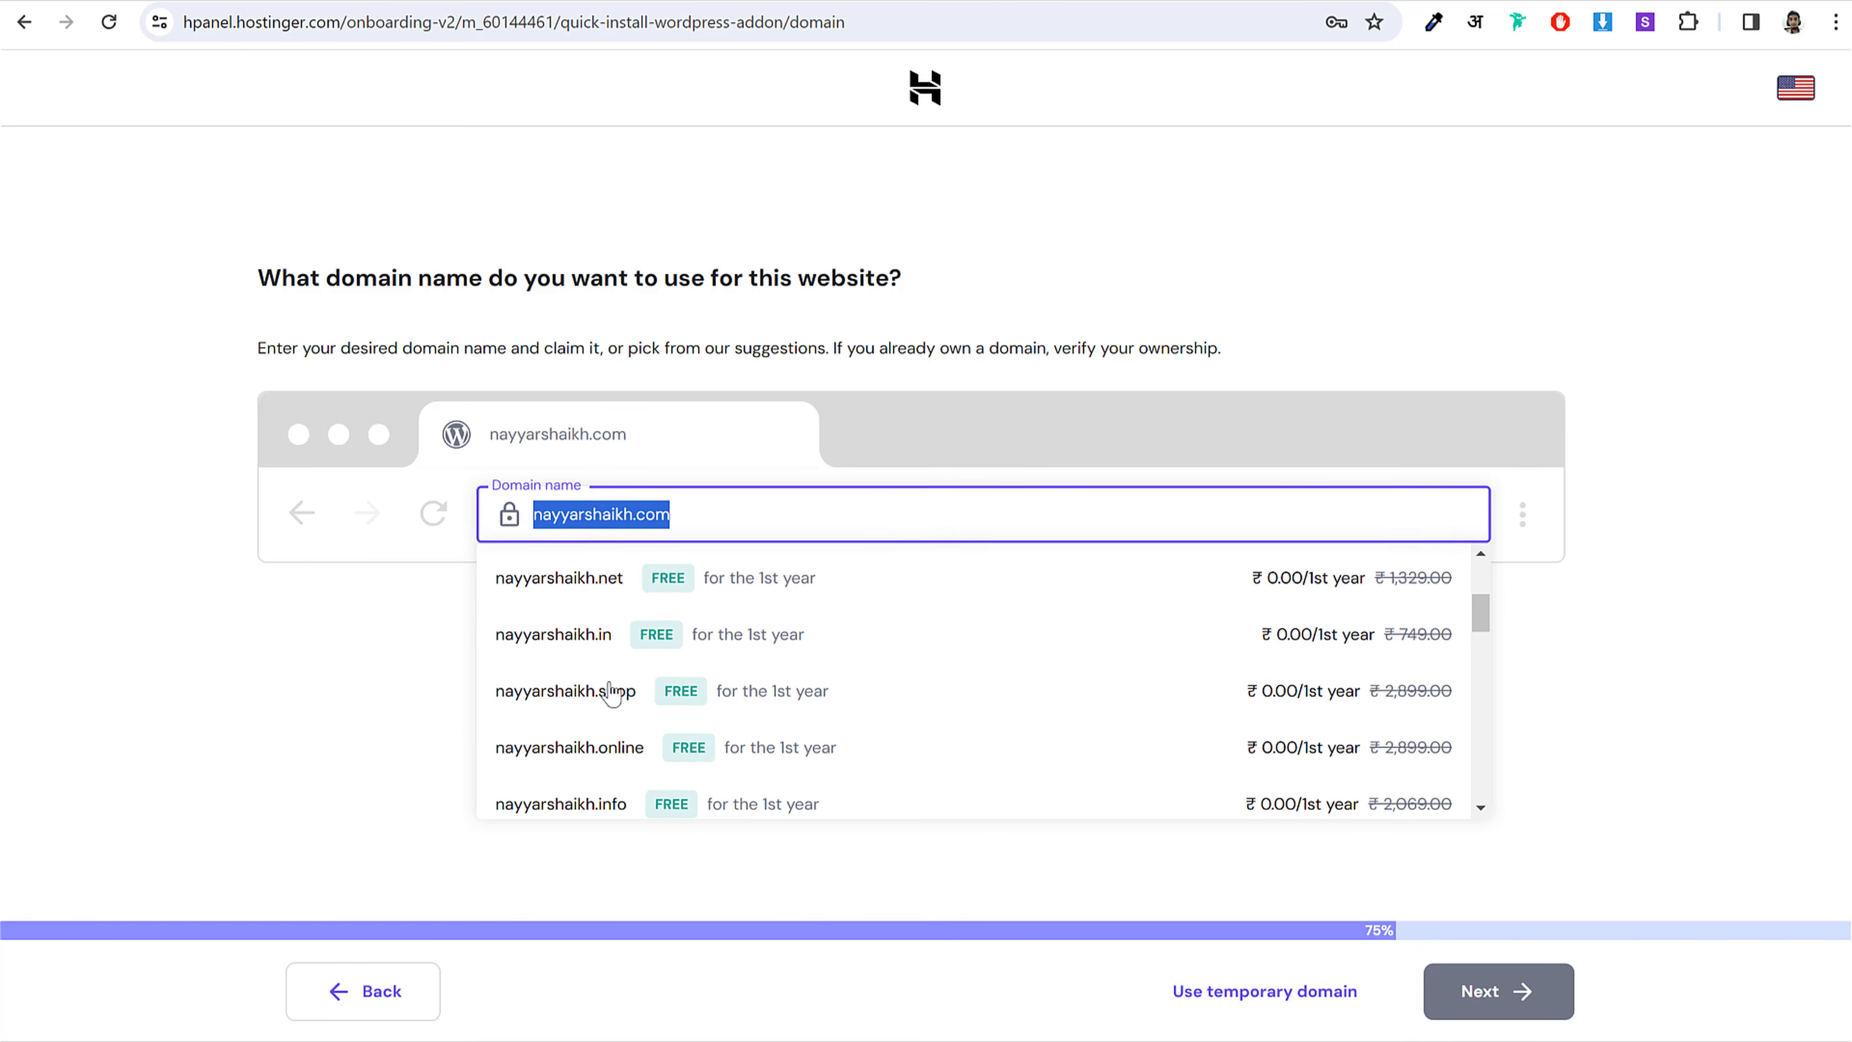
pyautogui.scroll(3, 605, 686)
pyautogui.scroll(-3, 614, 697)
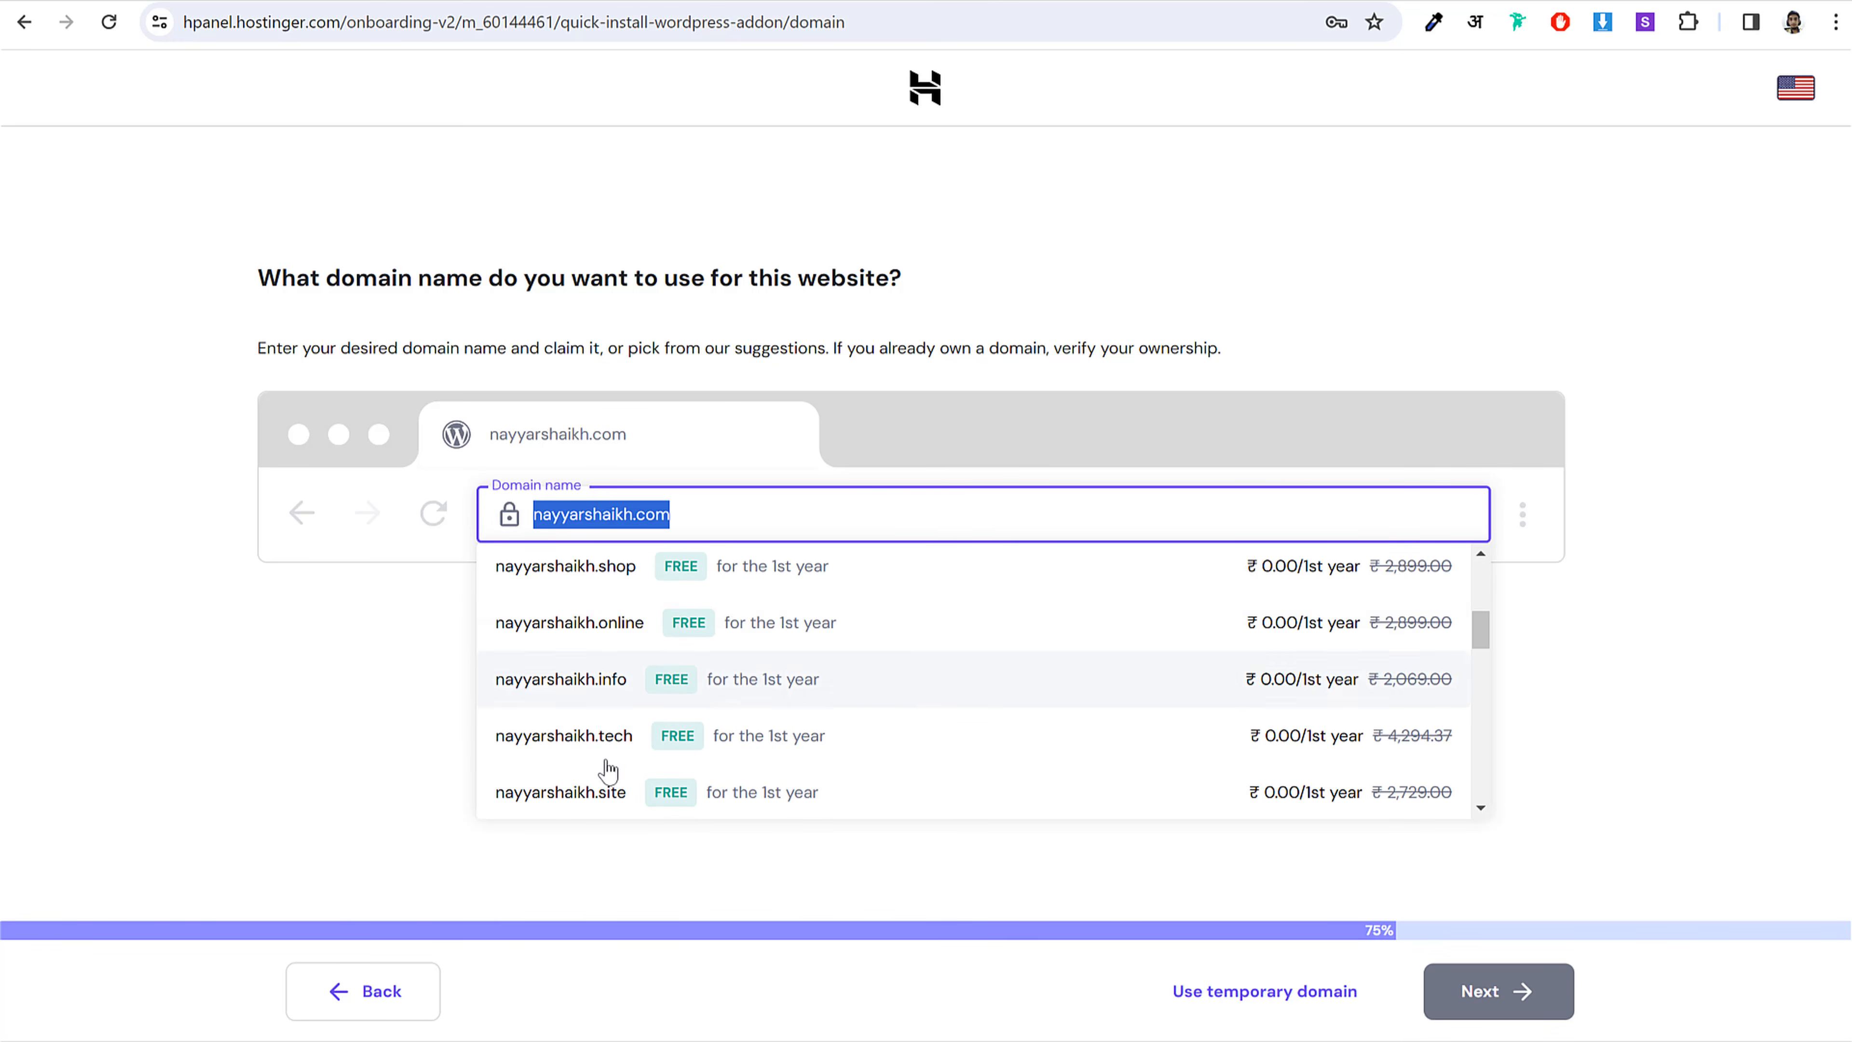
pyautogui.scroll(3, 629, 806)
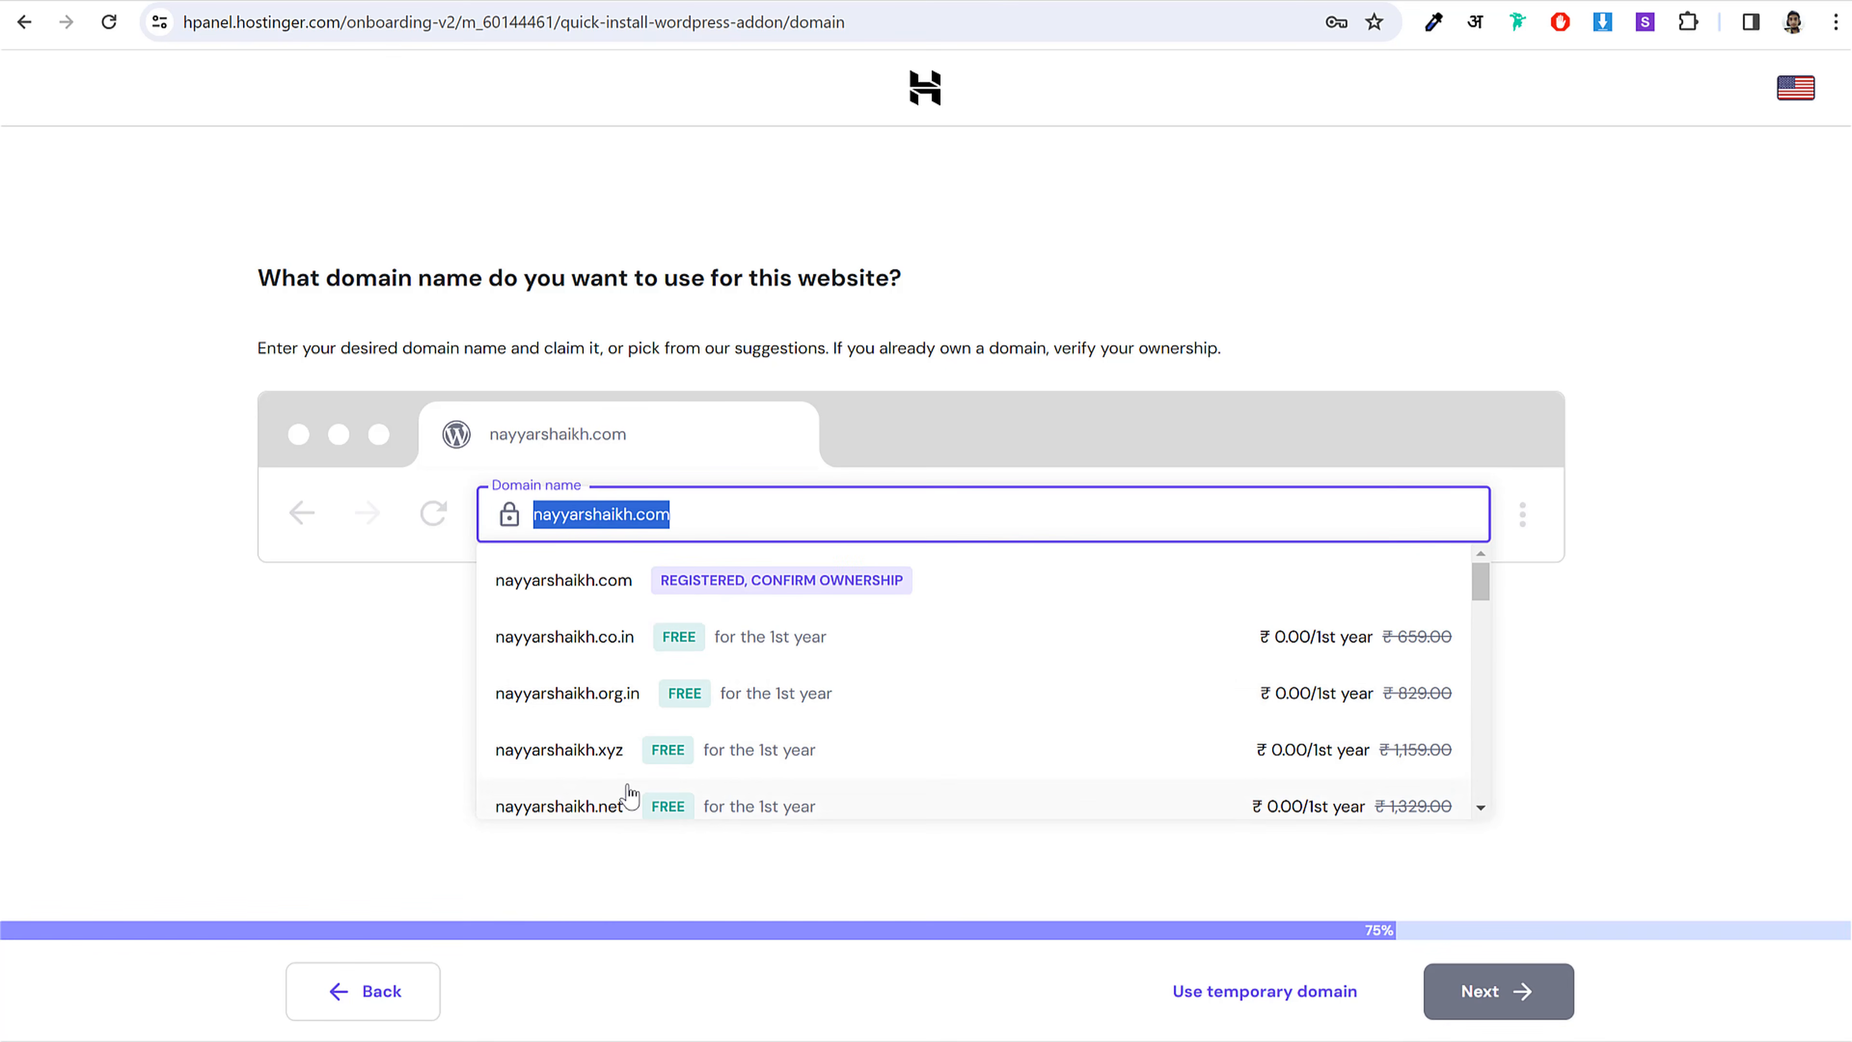
# Step: Choose the already-registered domain suggestion and confirm its ownership
pyautogui.click(568, 583)
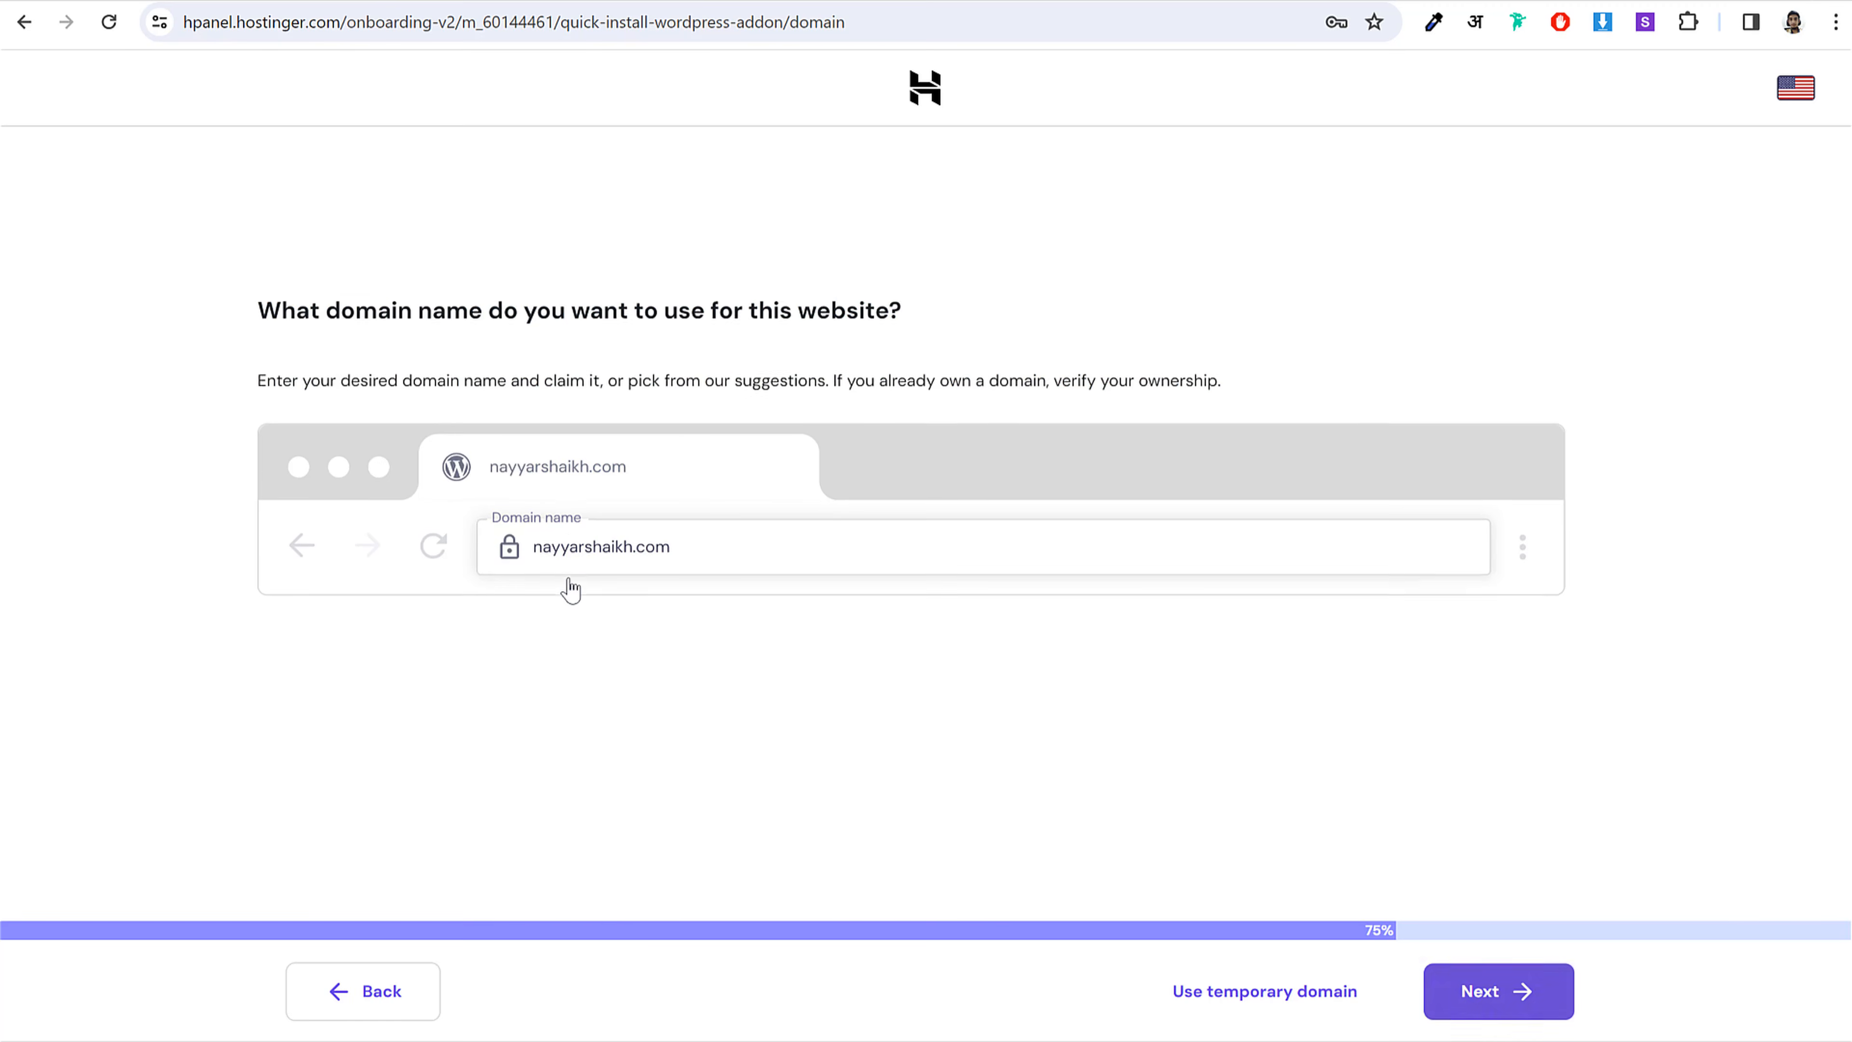
pyautogui.click(1502, 1007)
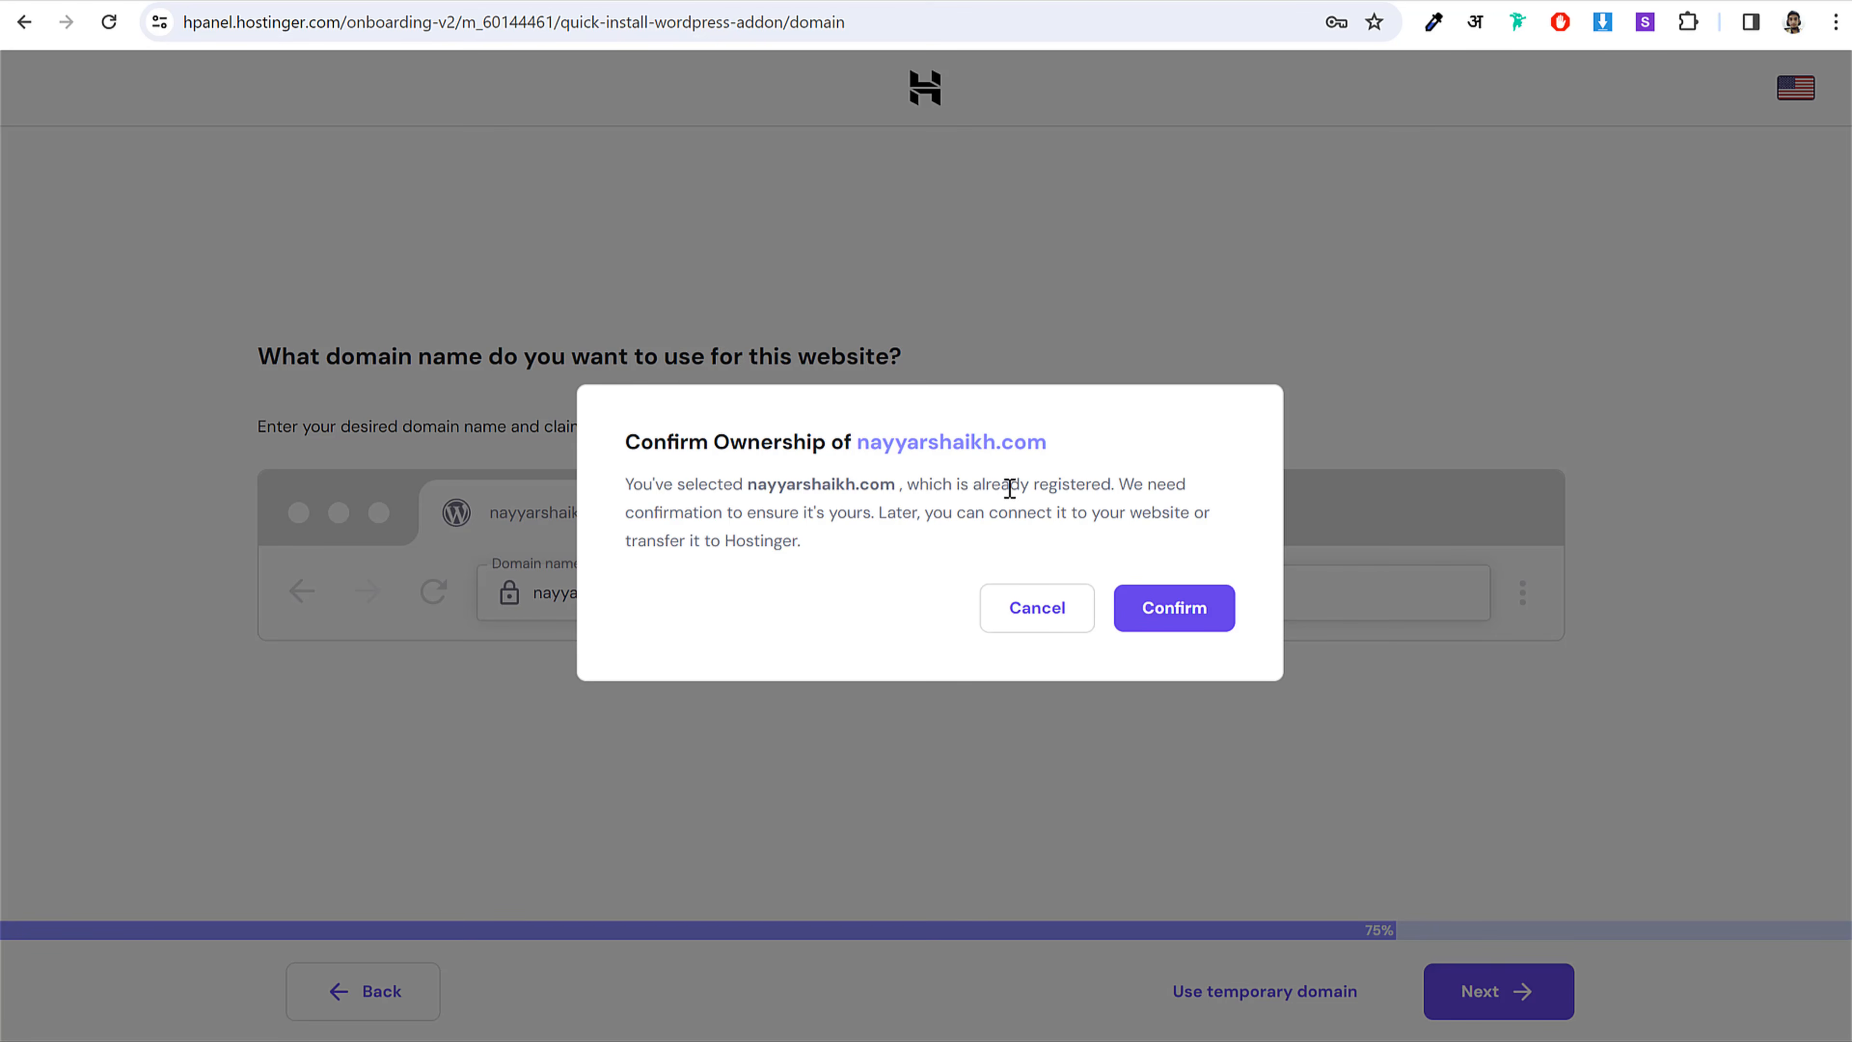
pyautogui.click(1183, 610)
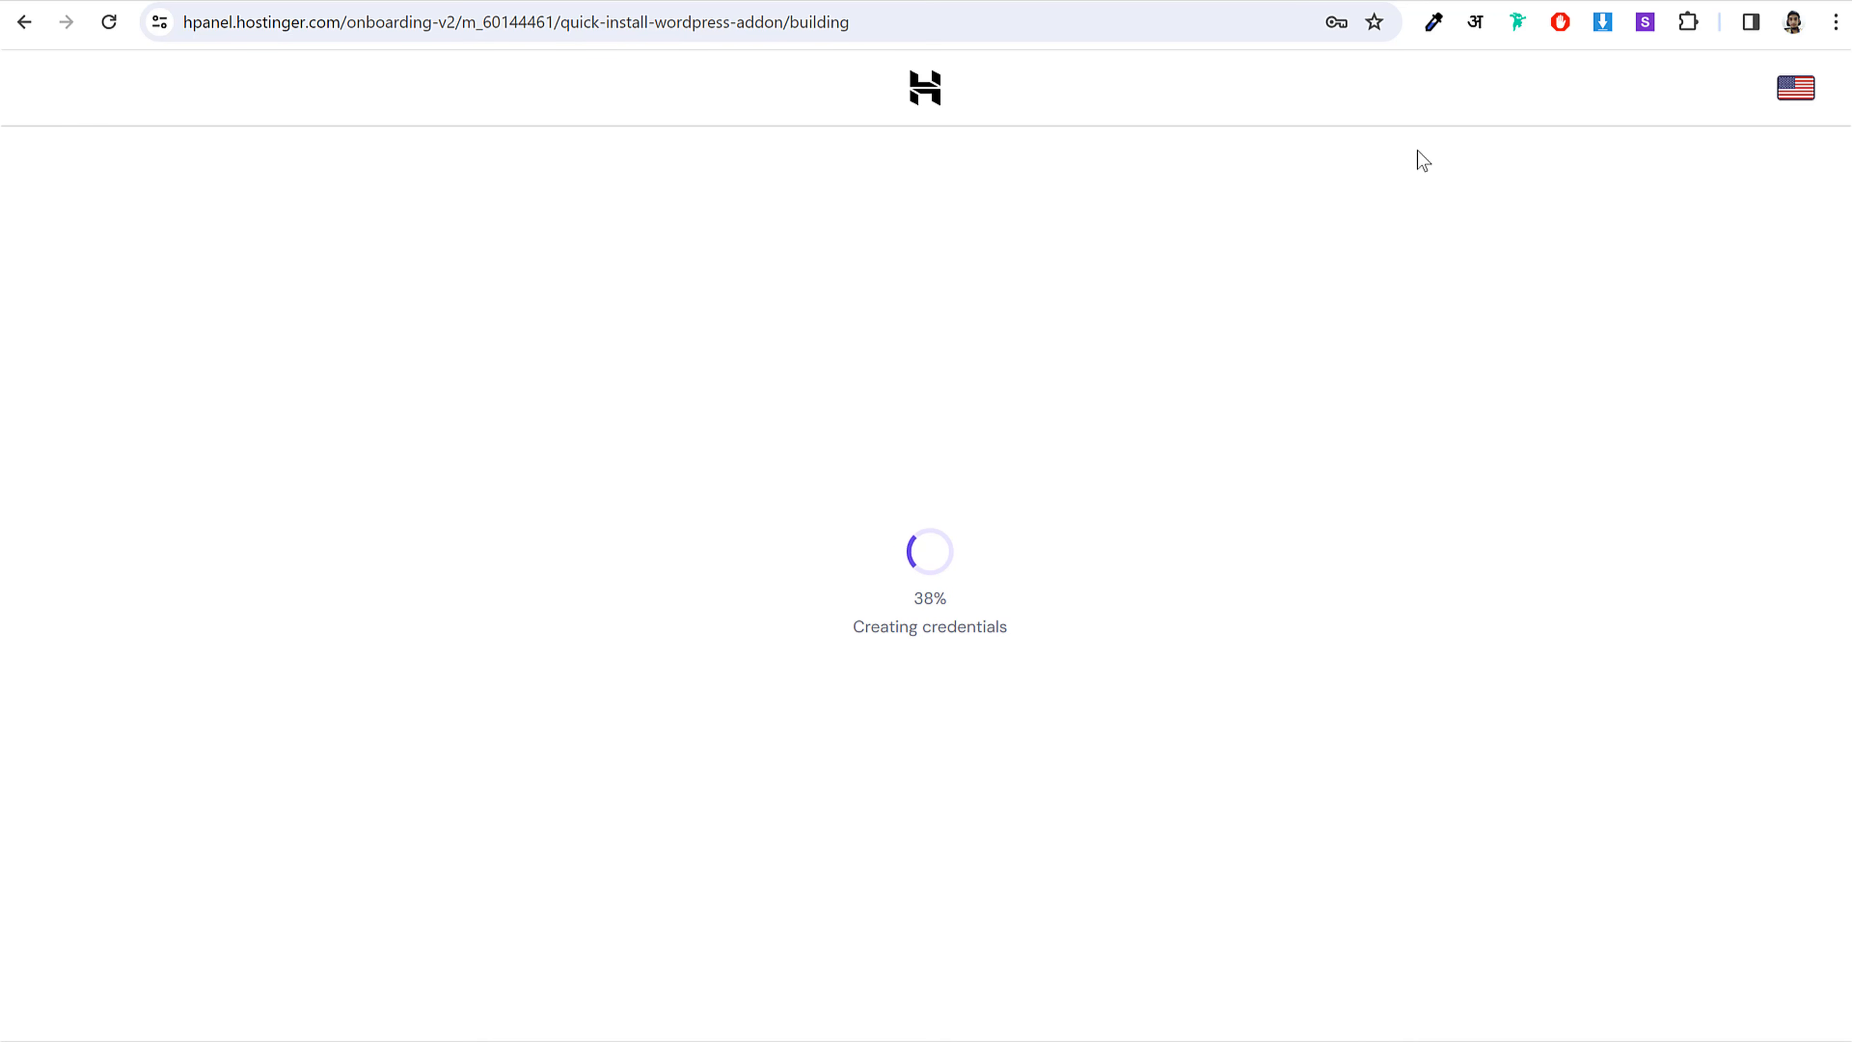
pyautogui.hotkey('ctrl', 't')
# Step: On GoDaddy, open My Products and the DNS management for the site's domain
pyautogui.write('go')
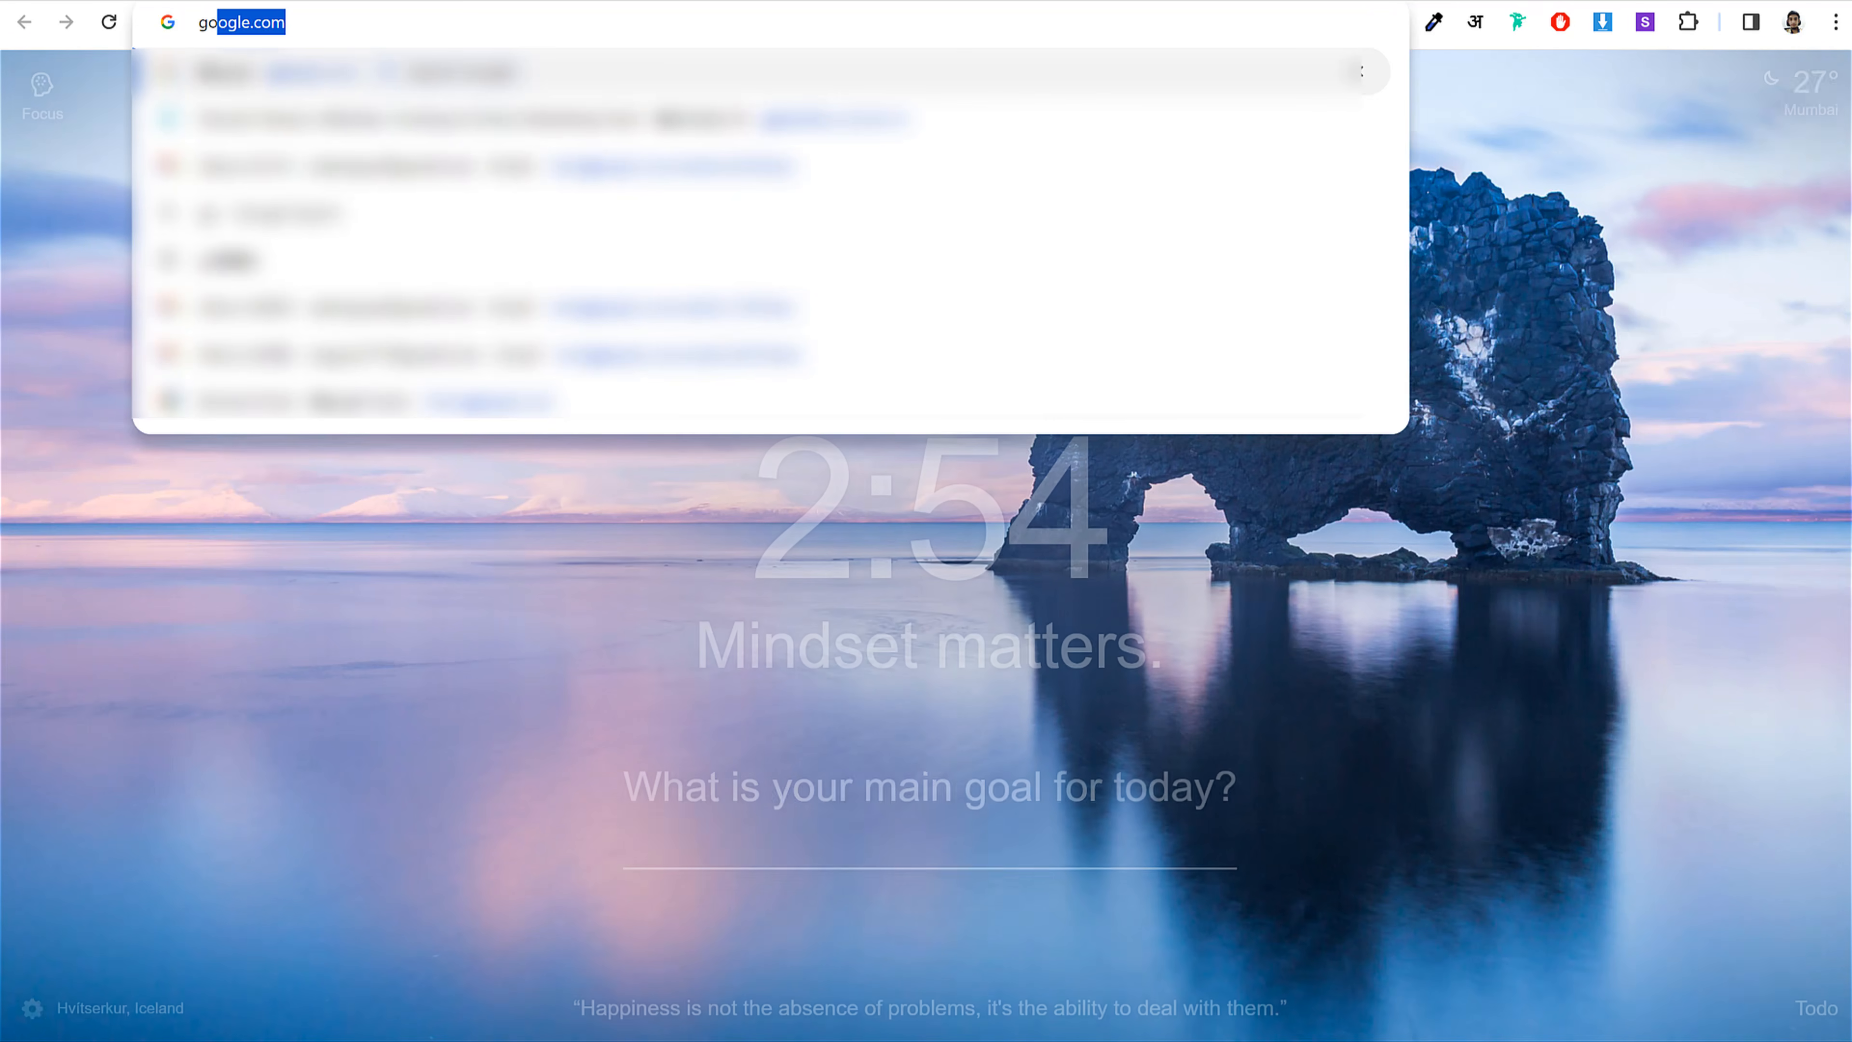
pyautogui.write('daddy')
pyautogui.press('Return')
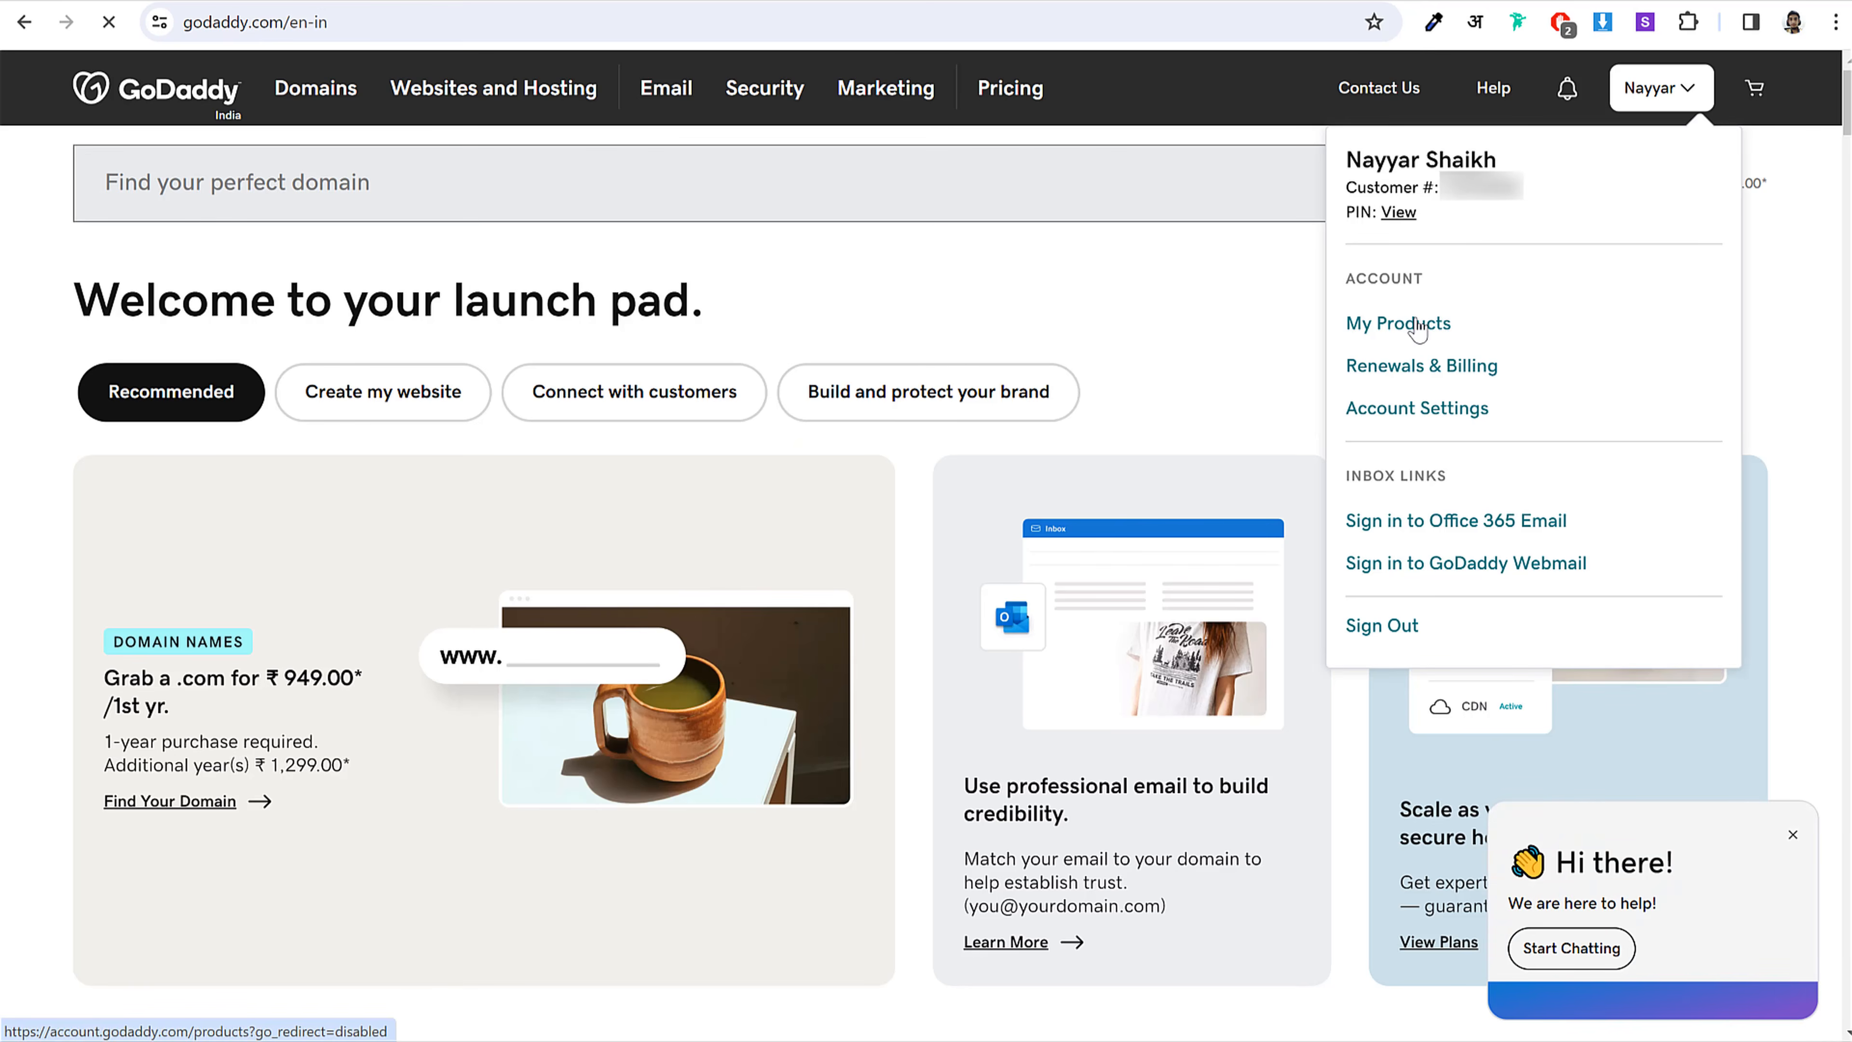
pyautogui.click(1419, 325)
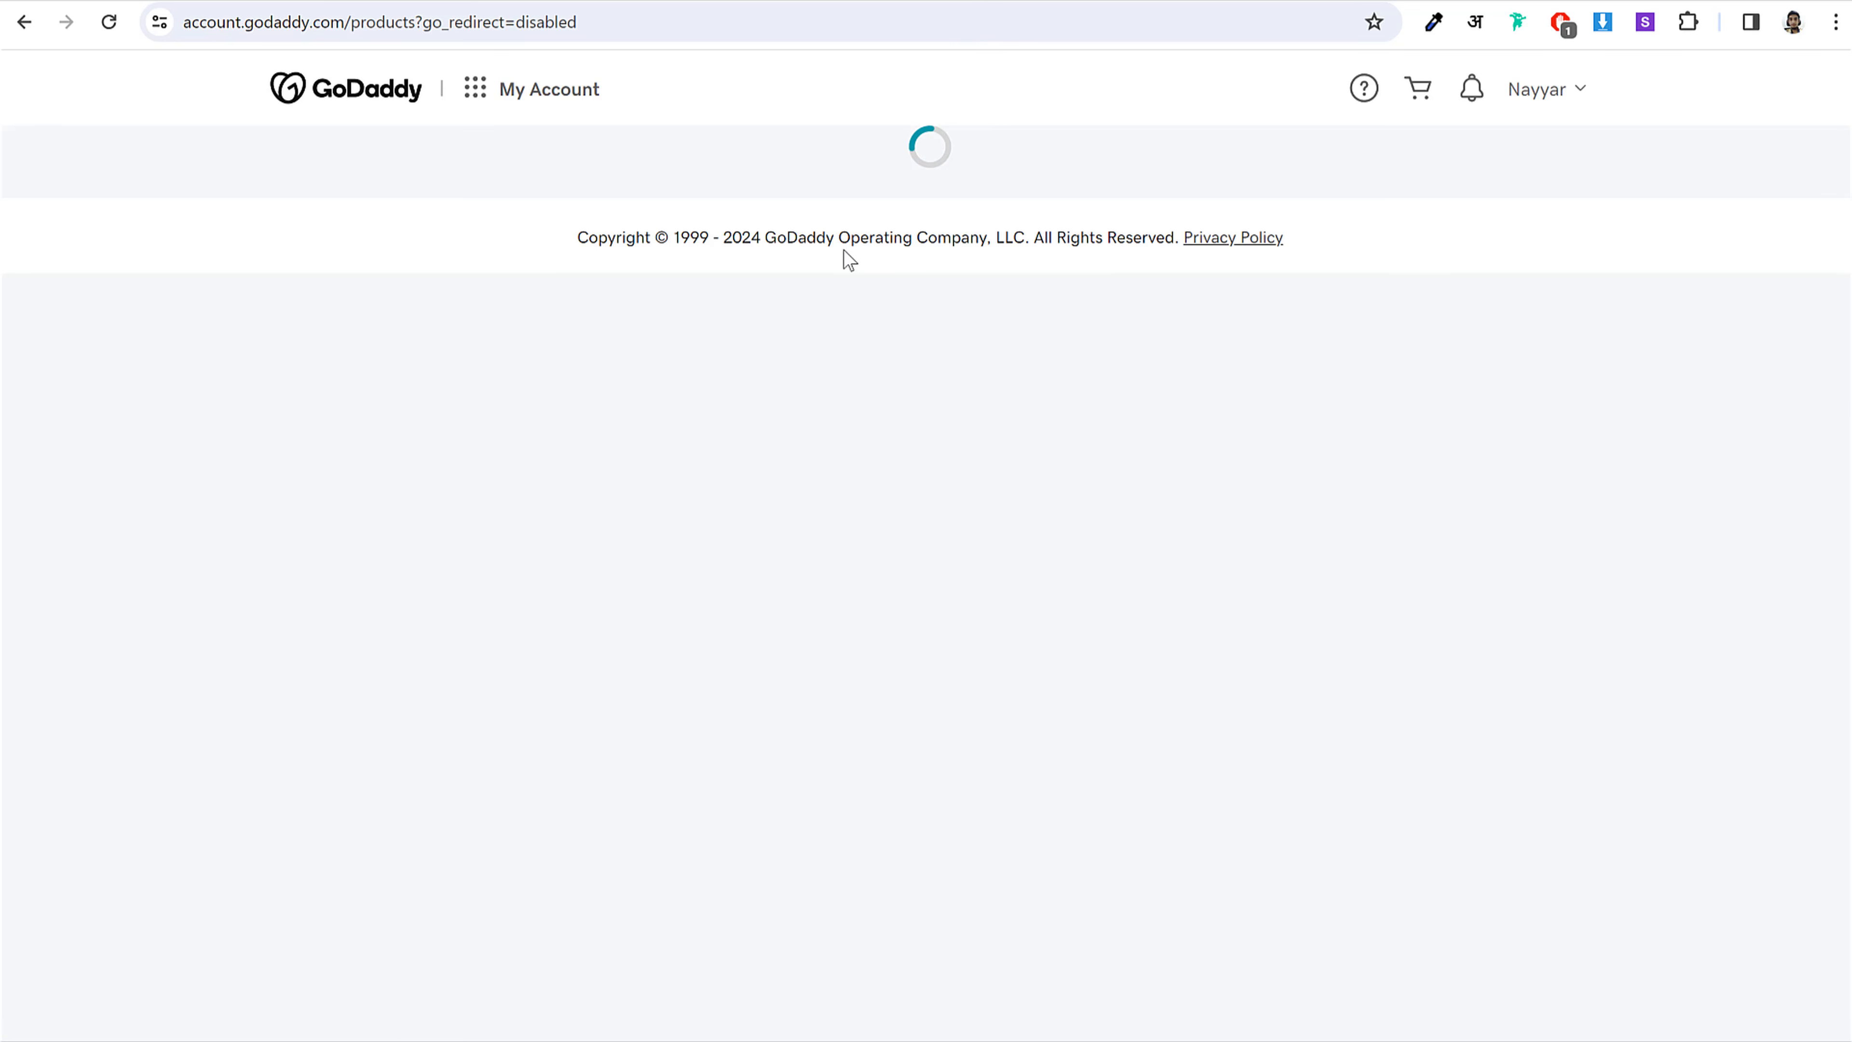
pyautogui.scroll(-6, 969, 481)
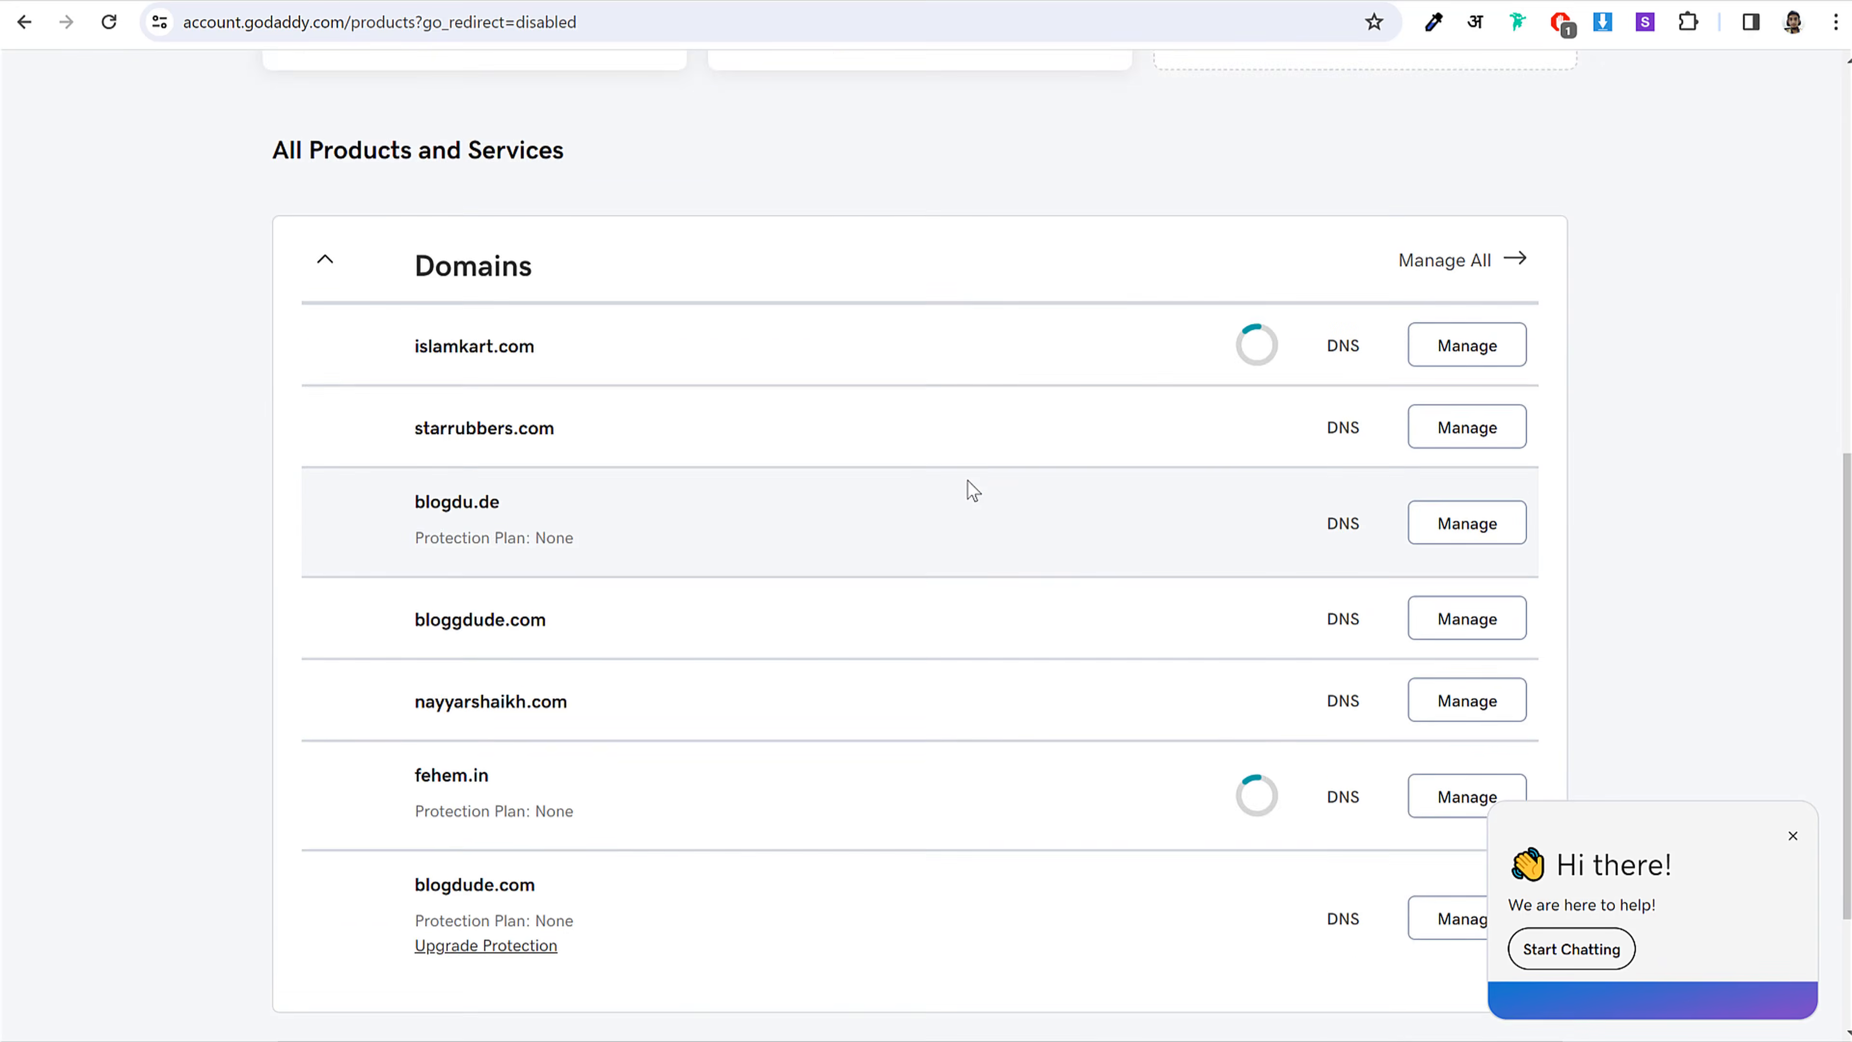
pyautogui.scroll(-3, 968, 481)
pyautogui.moveTo(407, 479); pyautogui.dragTo(678, 477)
pyautogui.click(672, 478)
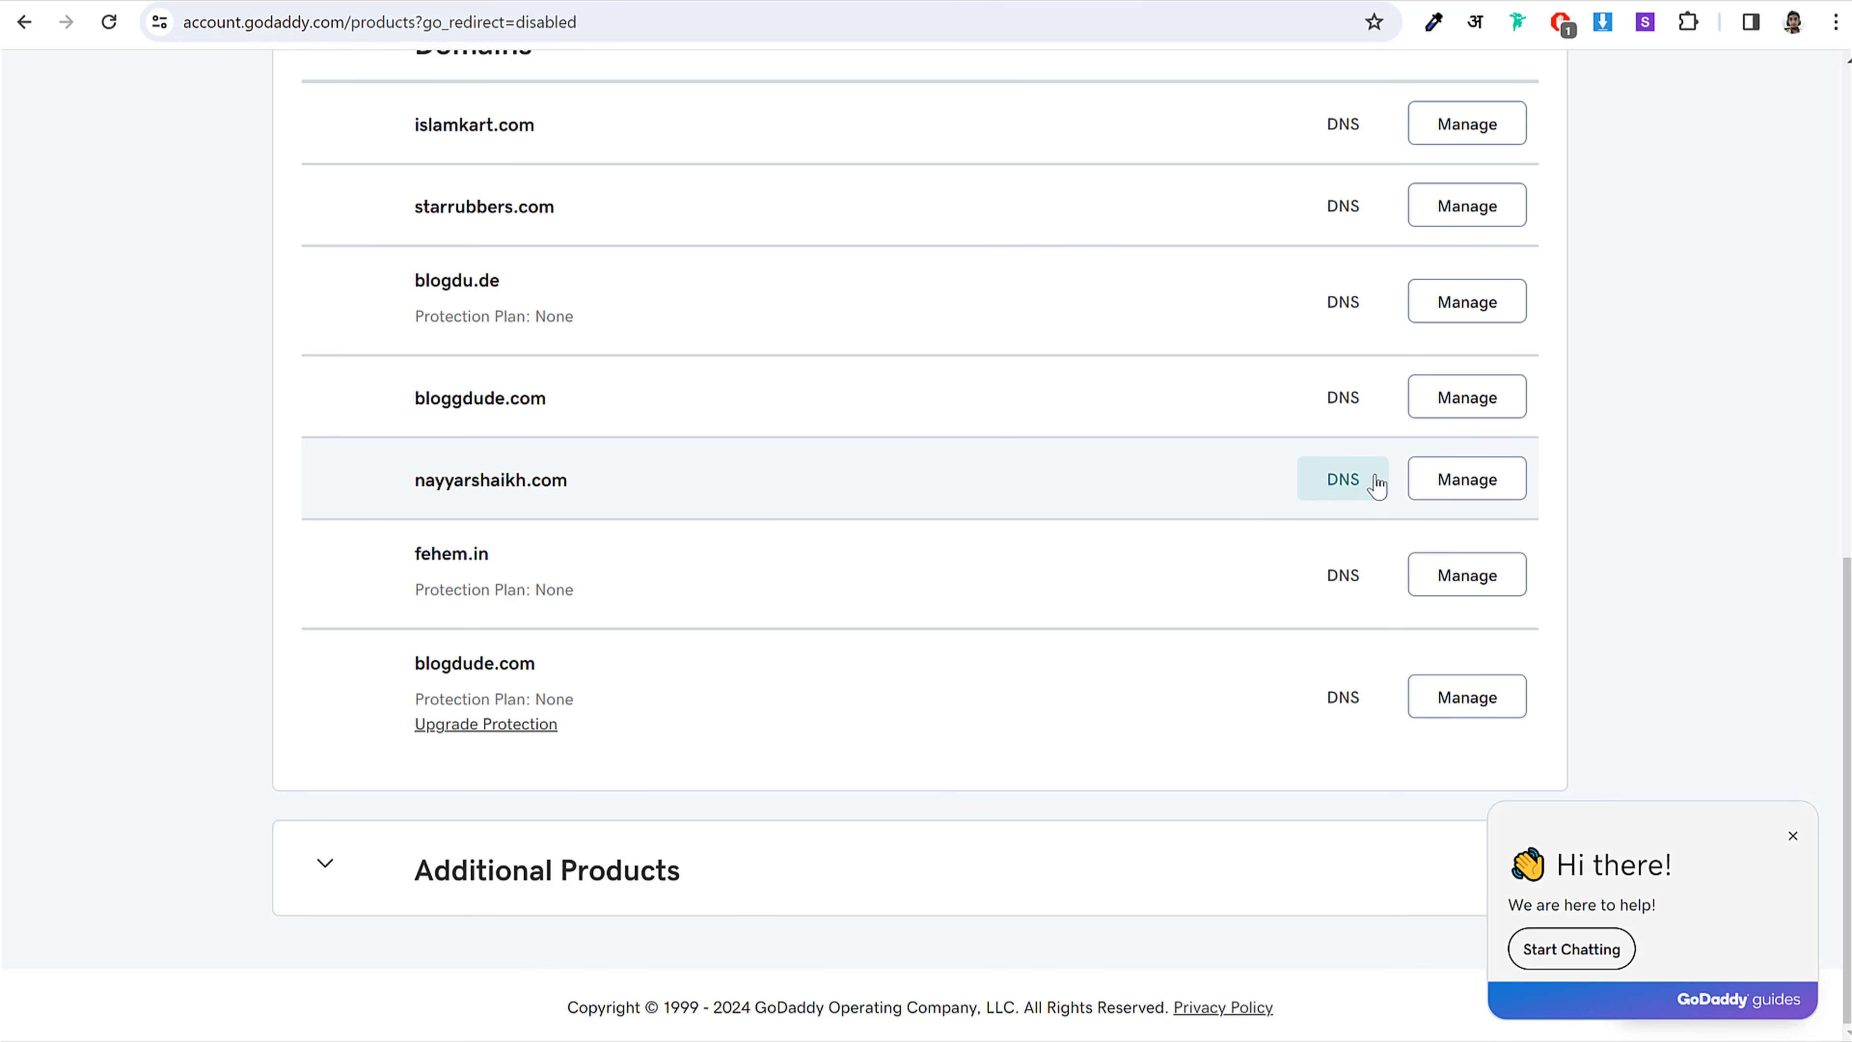
pyautogui.click(1345, 485)
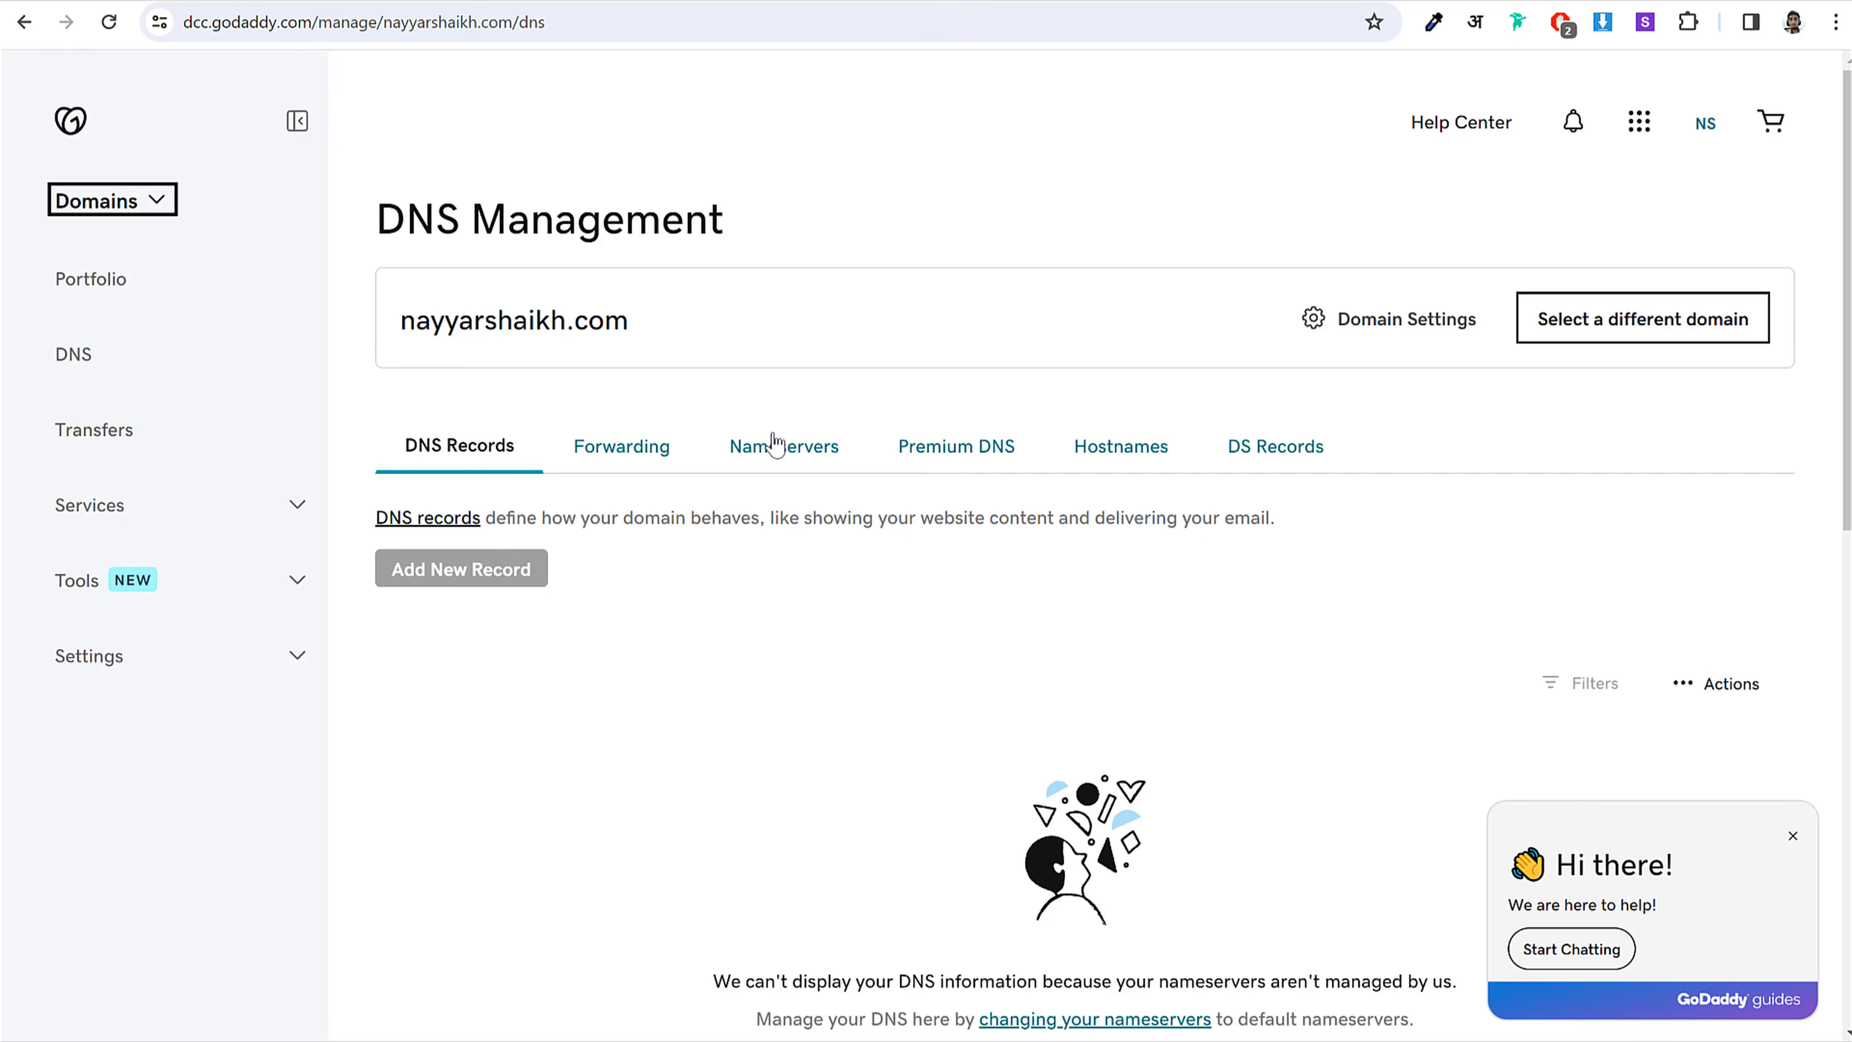
# Step: On the Nameservers tab, start changing nameservers and clear both ns1/ns2.a2hosting.com entries
pyautogui.click(787, 457)
pyautogui.scroll(-3, 579, 525)
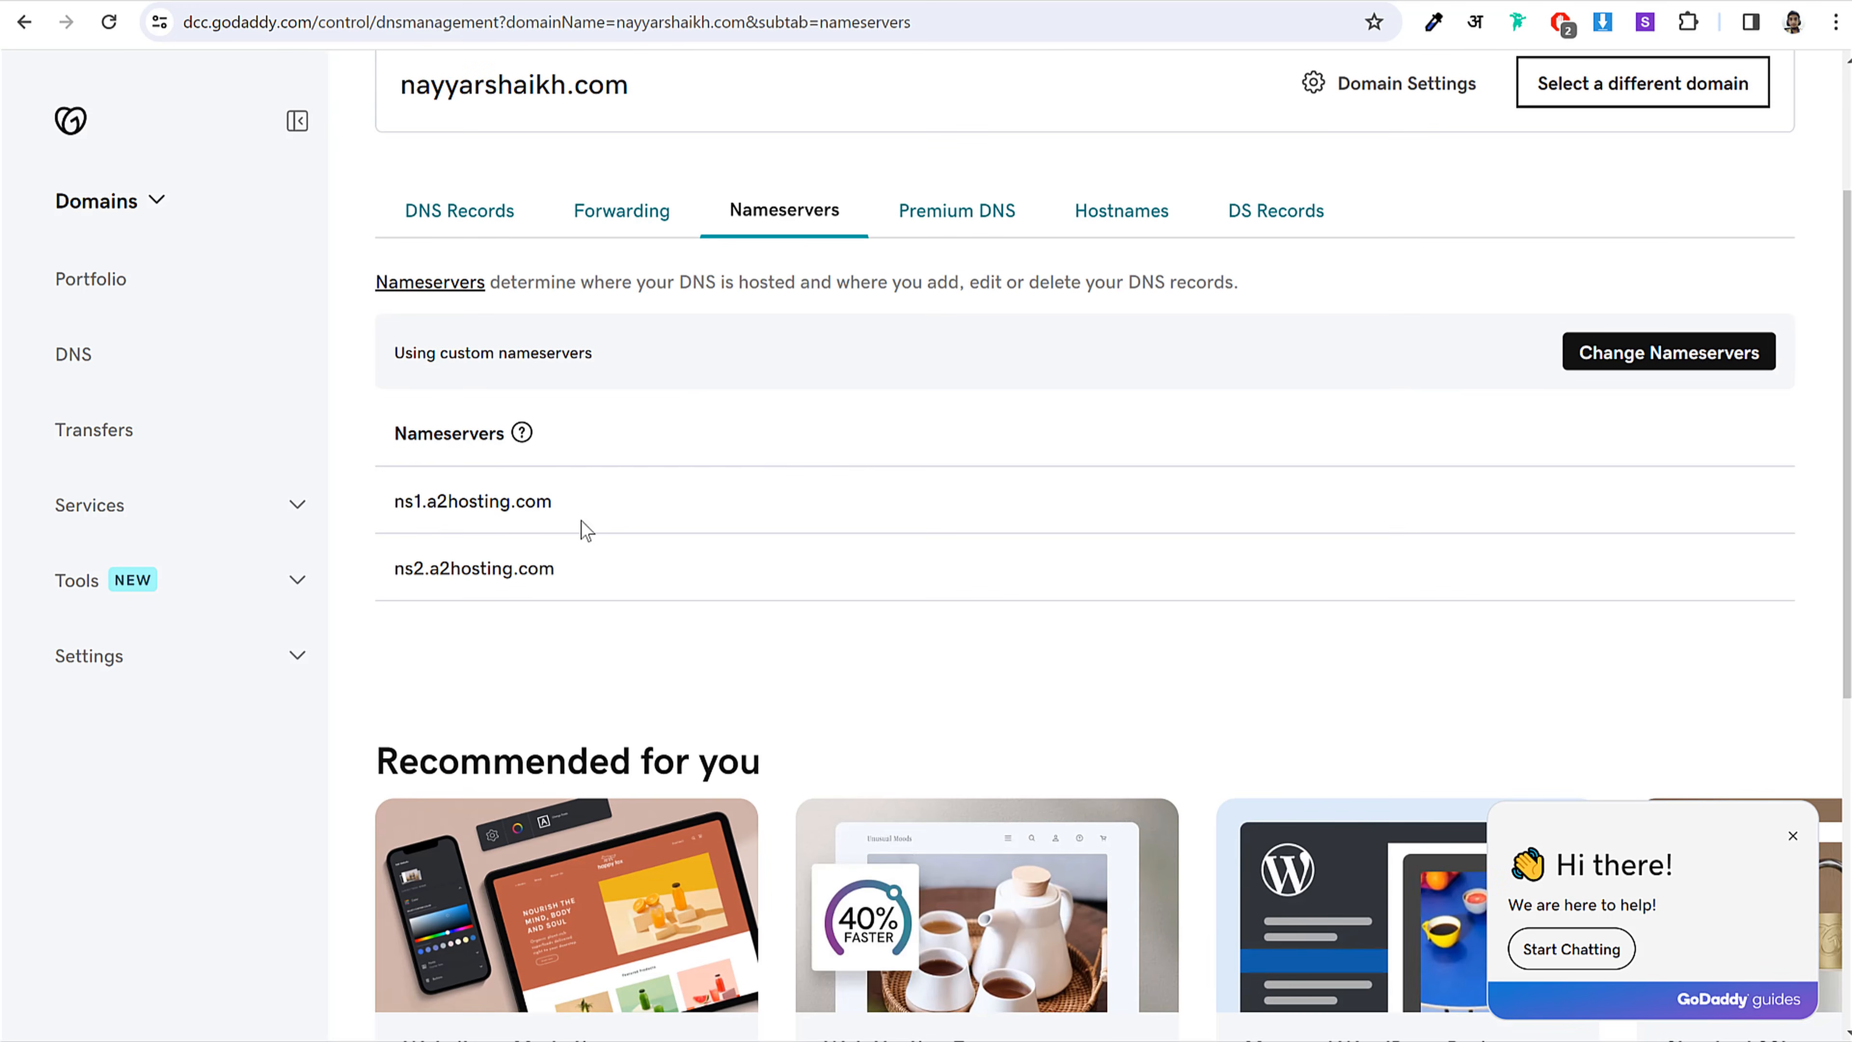
pyautogui.moveTo(404, 494); pyautogui.dragTo(583, 538)
pyautogui.click(583, 538)
pyautogui.click(1655, 369)
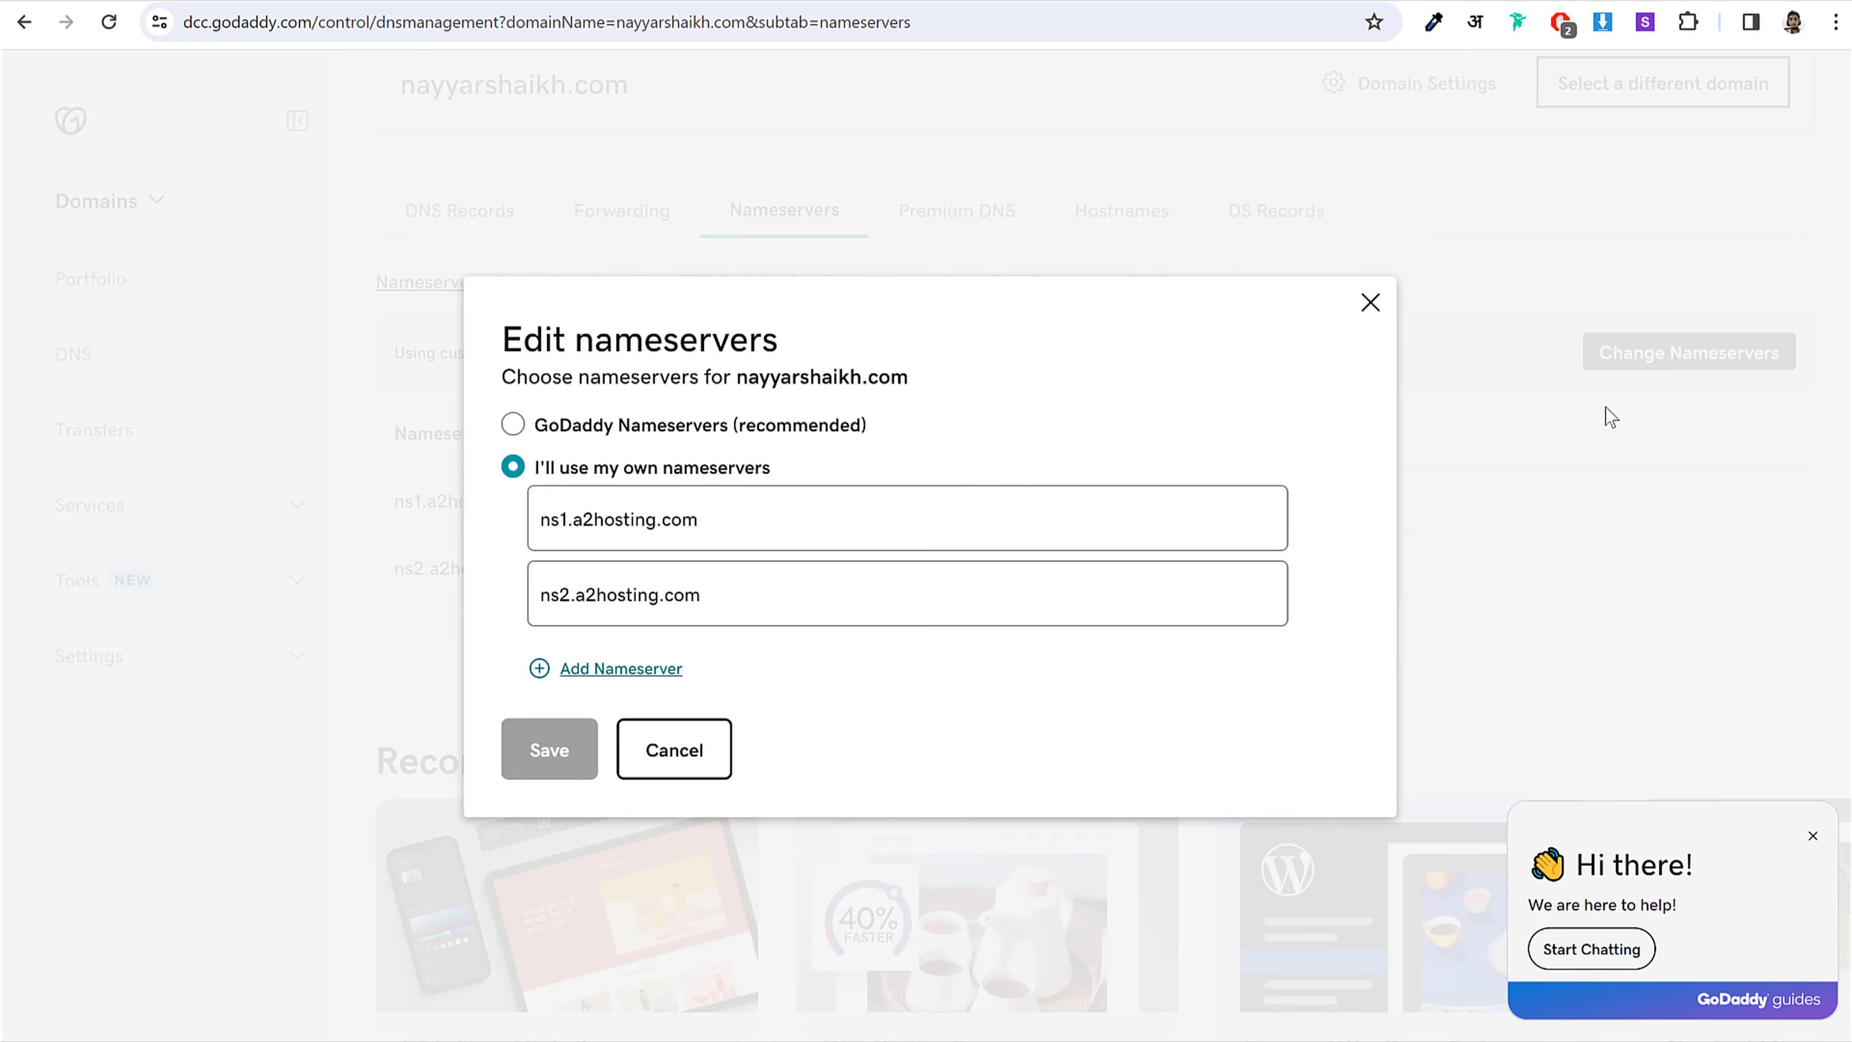
pyautogui.tripleClick(866, 517)
pyautogui.press('BackSpace')
pyautogui.tripleClick(762, 604)
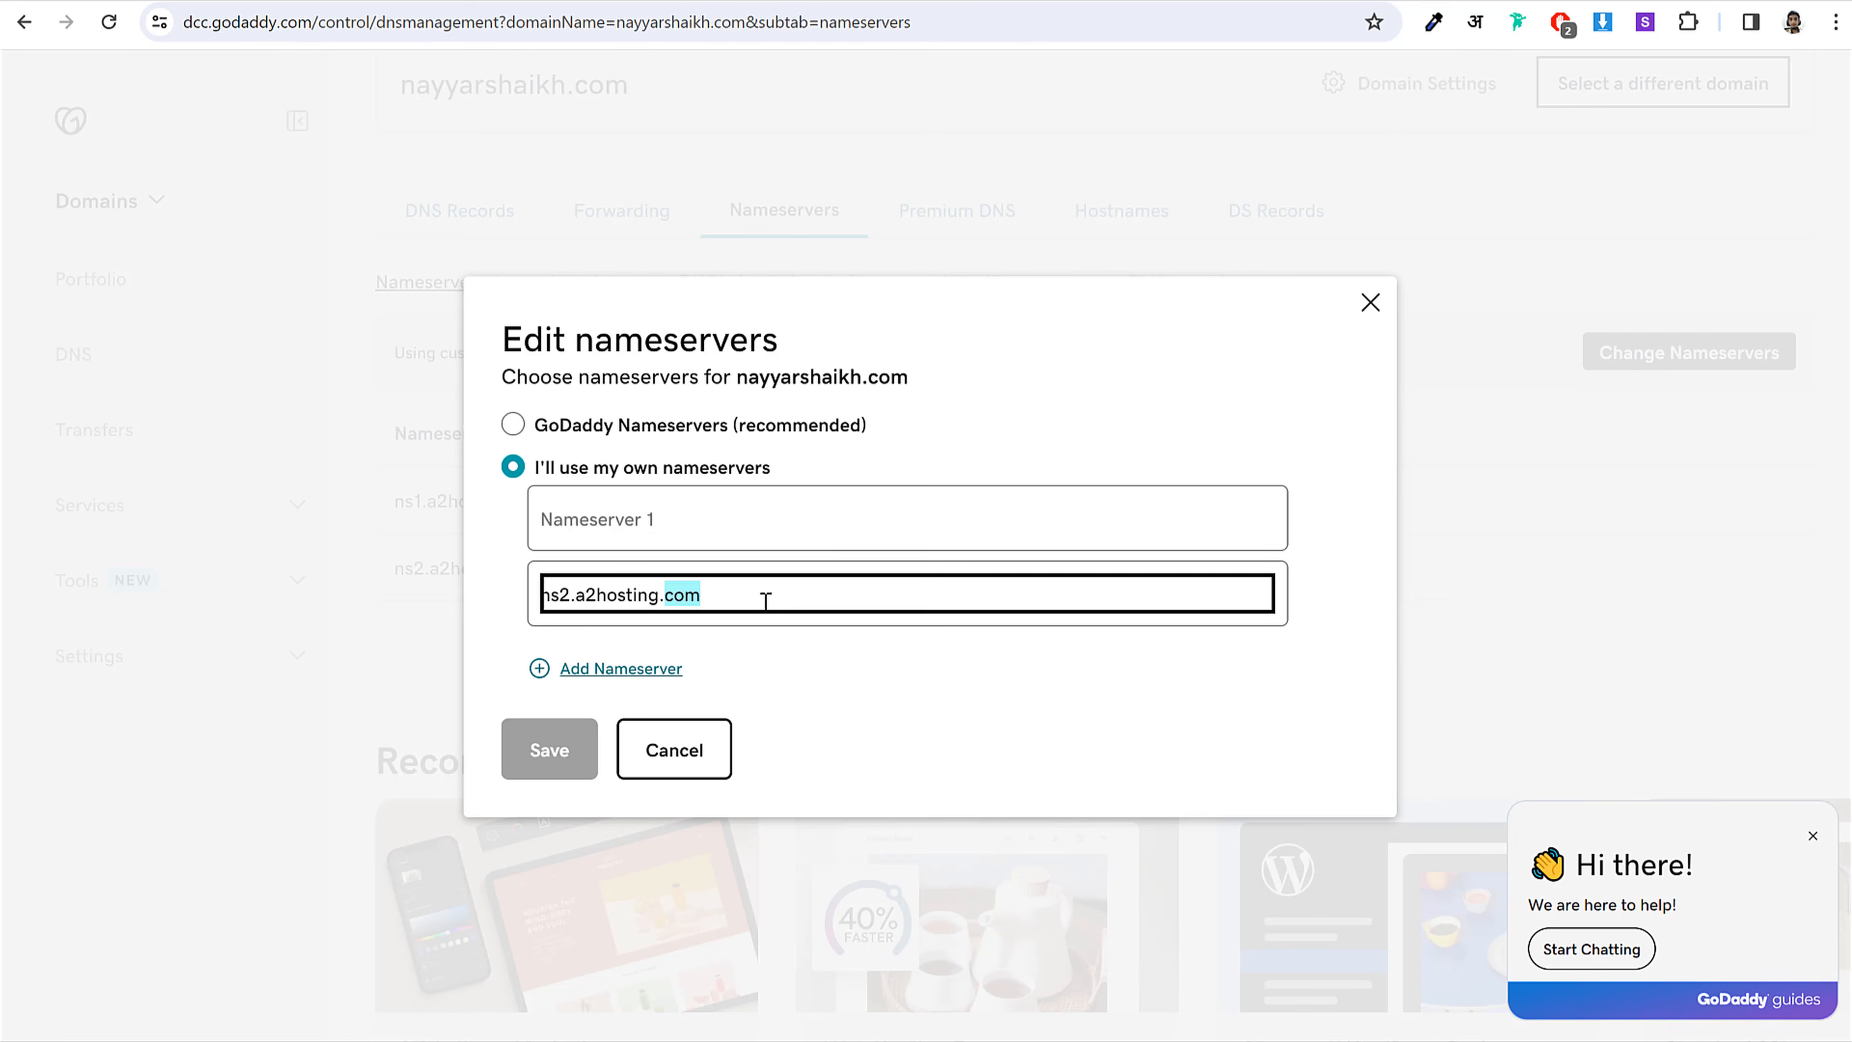
pyautogui.press('BackSpace')
pyautogui.click(787, 535)
pyautogui.click(460, 2)
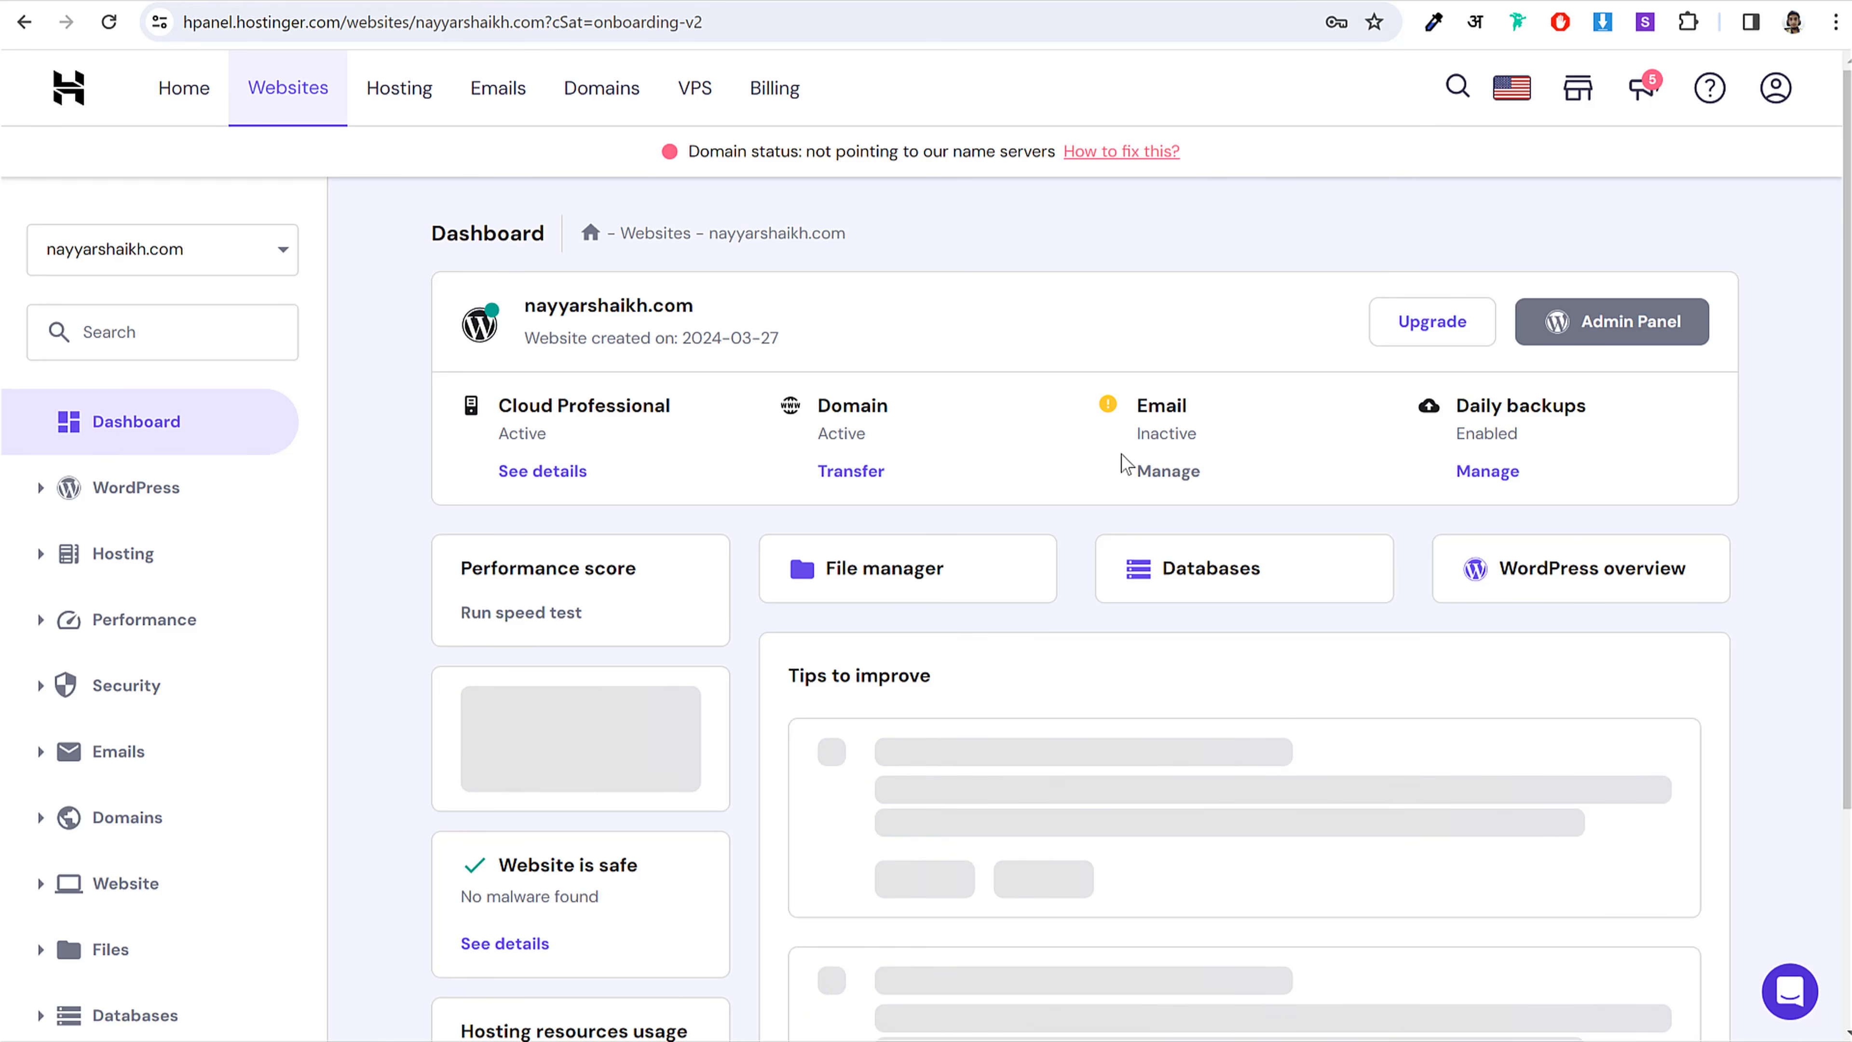
pyautogui.moveTo(694, 146); pyautogui.dragTo(1064, 157)
pyautogui.click(1007, 151)
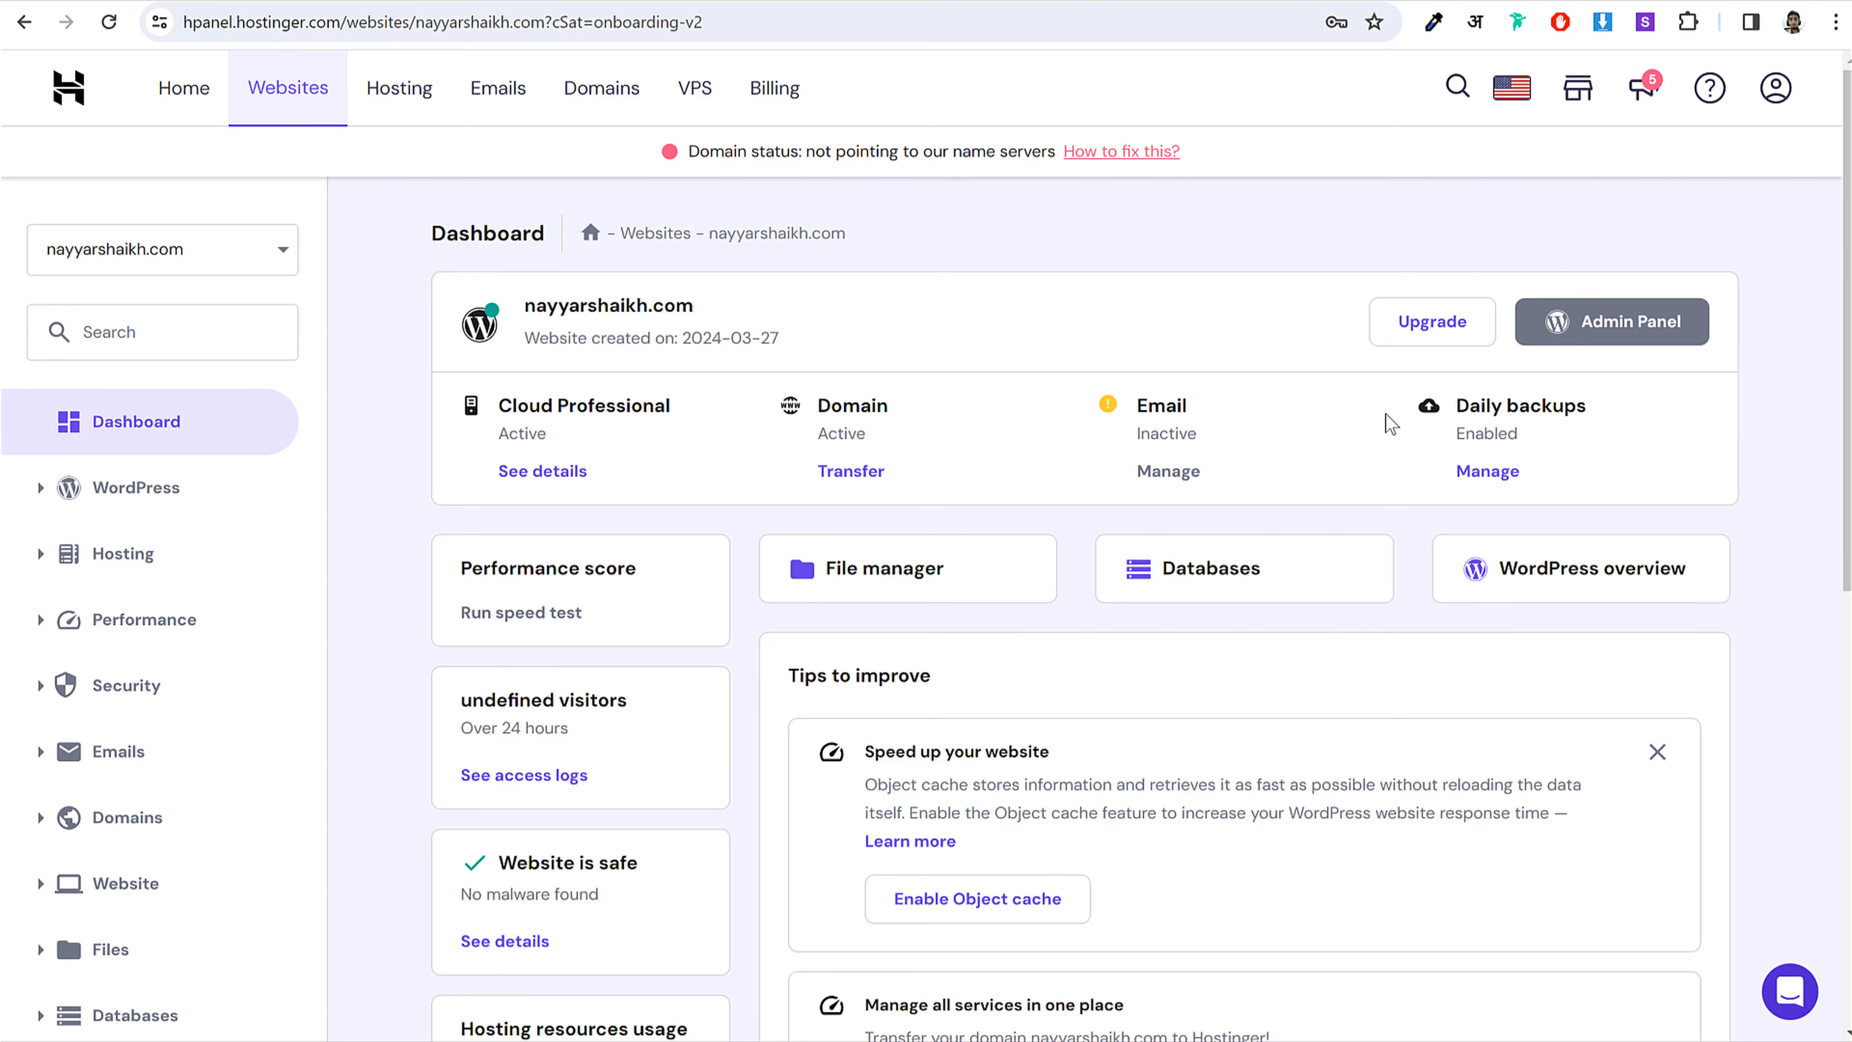
pyautogui.scroll(-5, 1367, 439)
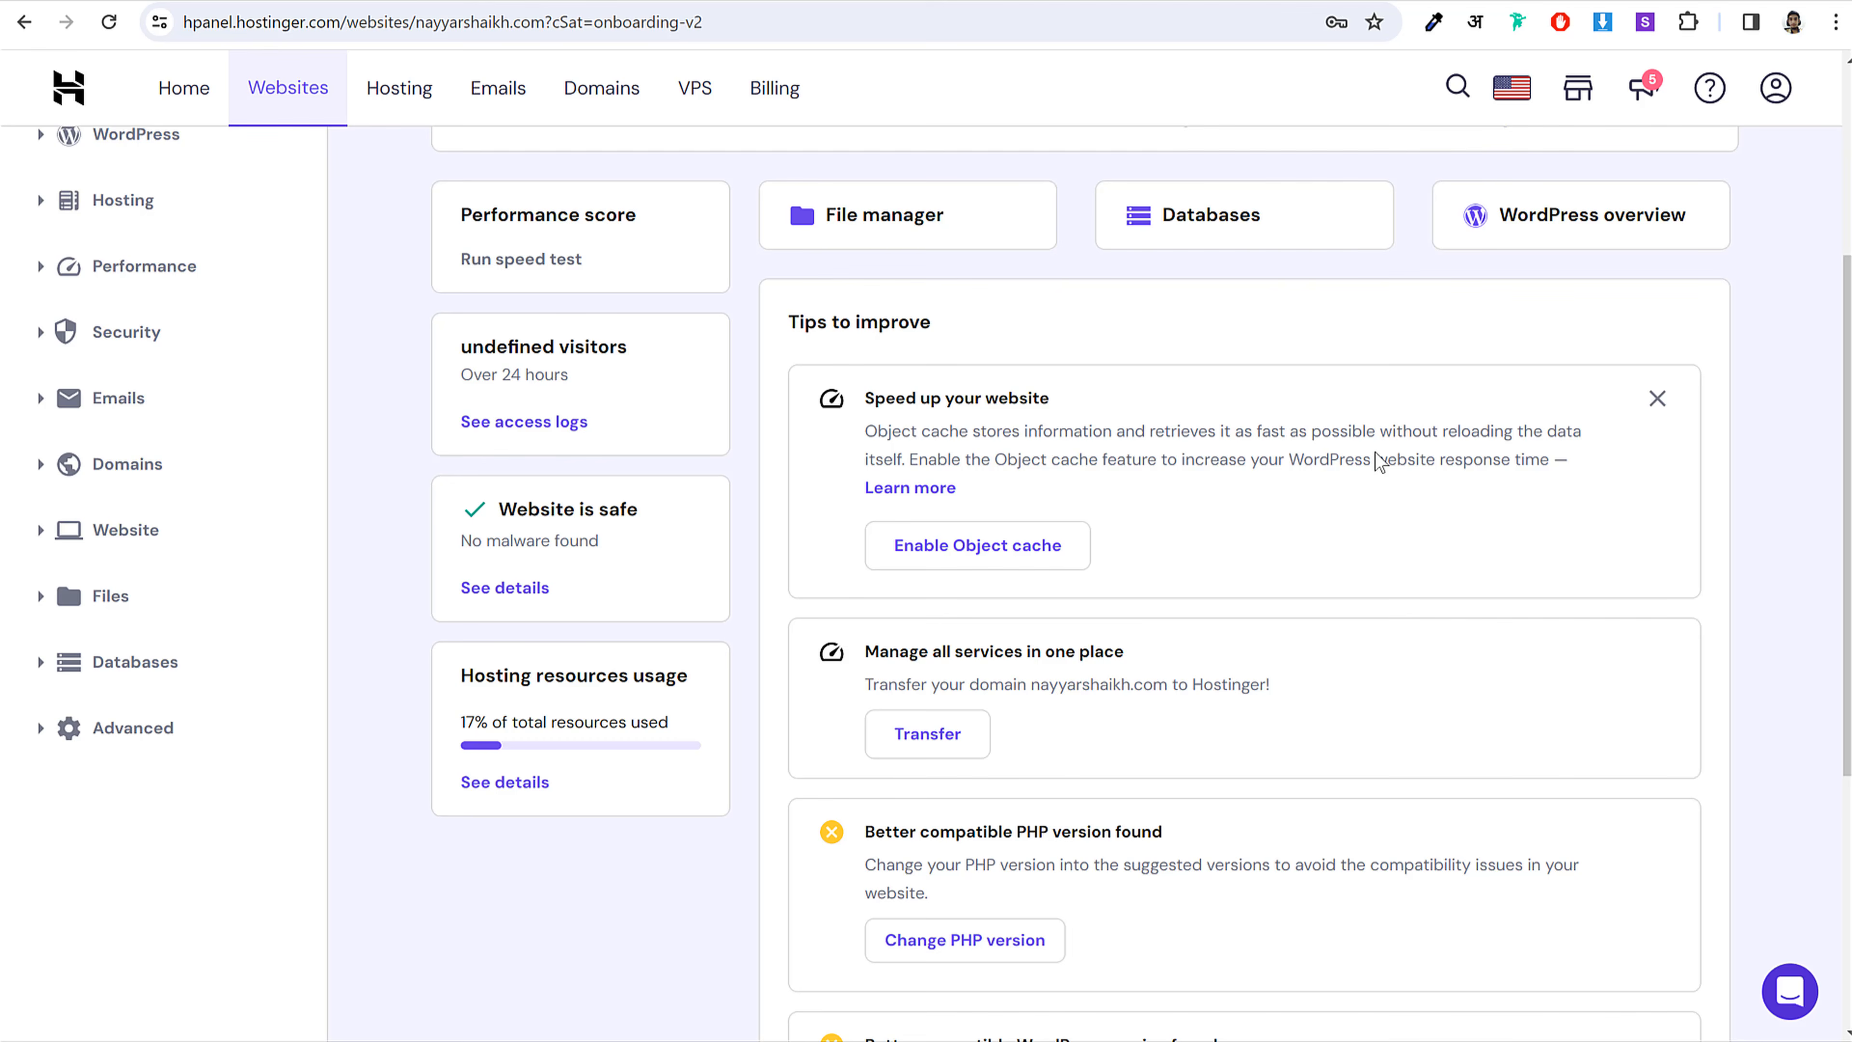
pyautogui.scroll(5, 1375, 456)
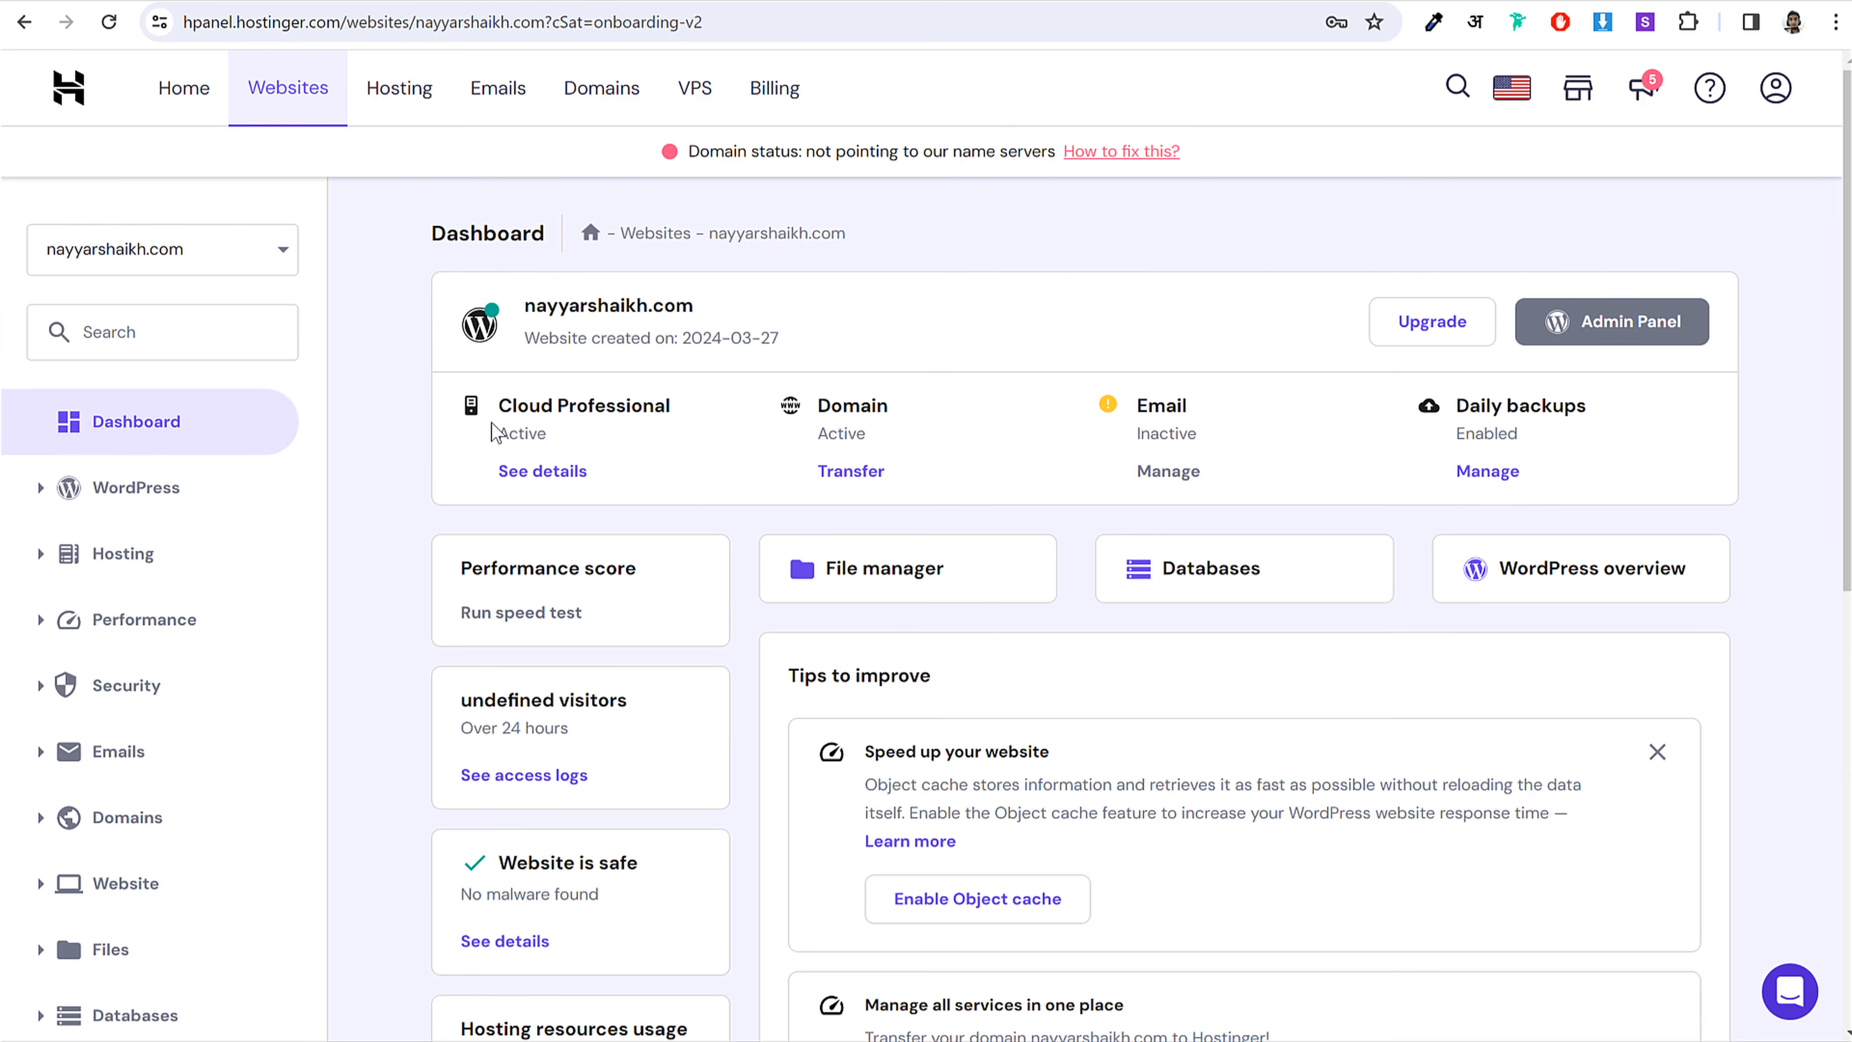
pyautogui.moveTo(498, 407); pyautogui.dragTo(670, 397)
pyautogui.click(505, 414)
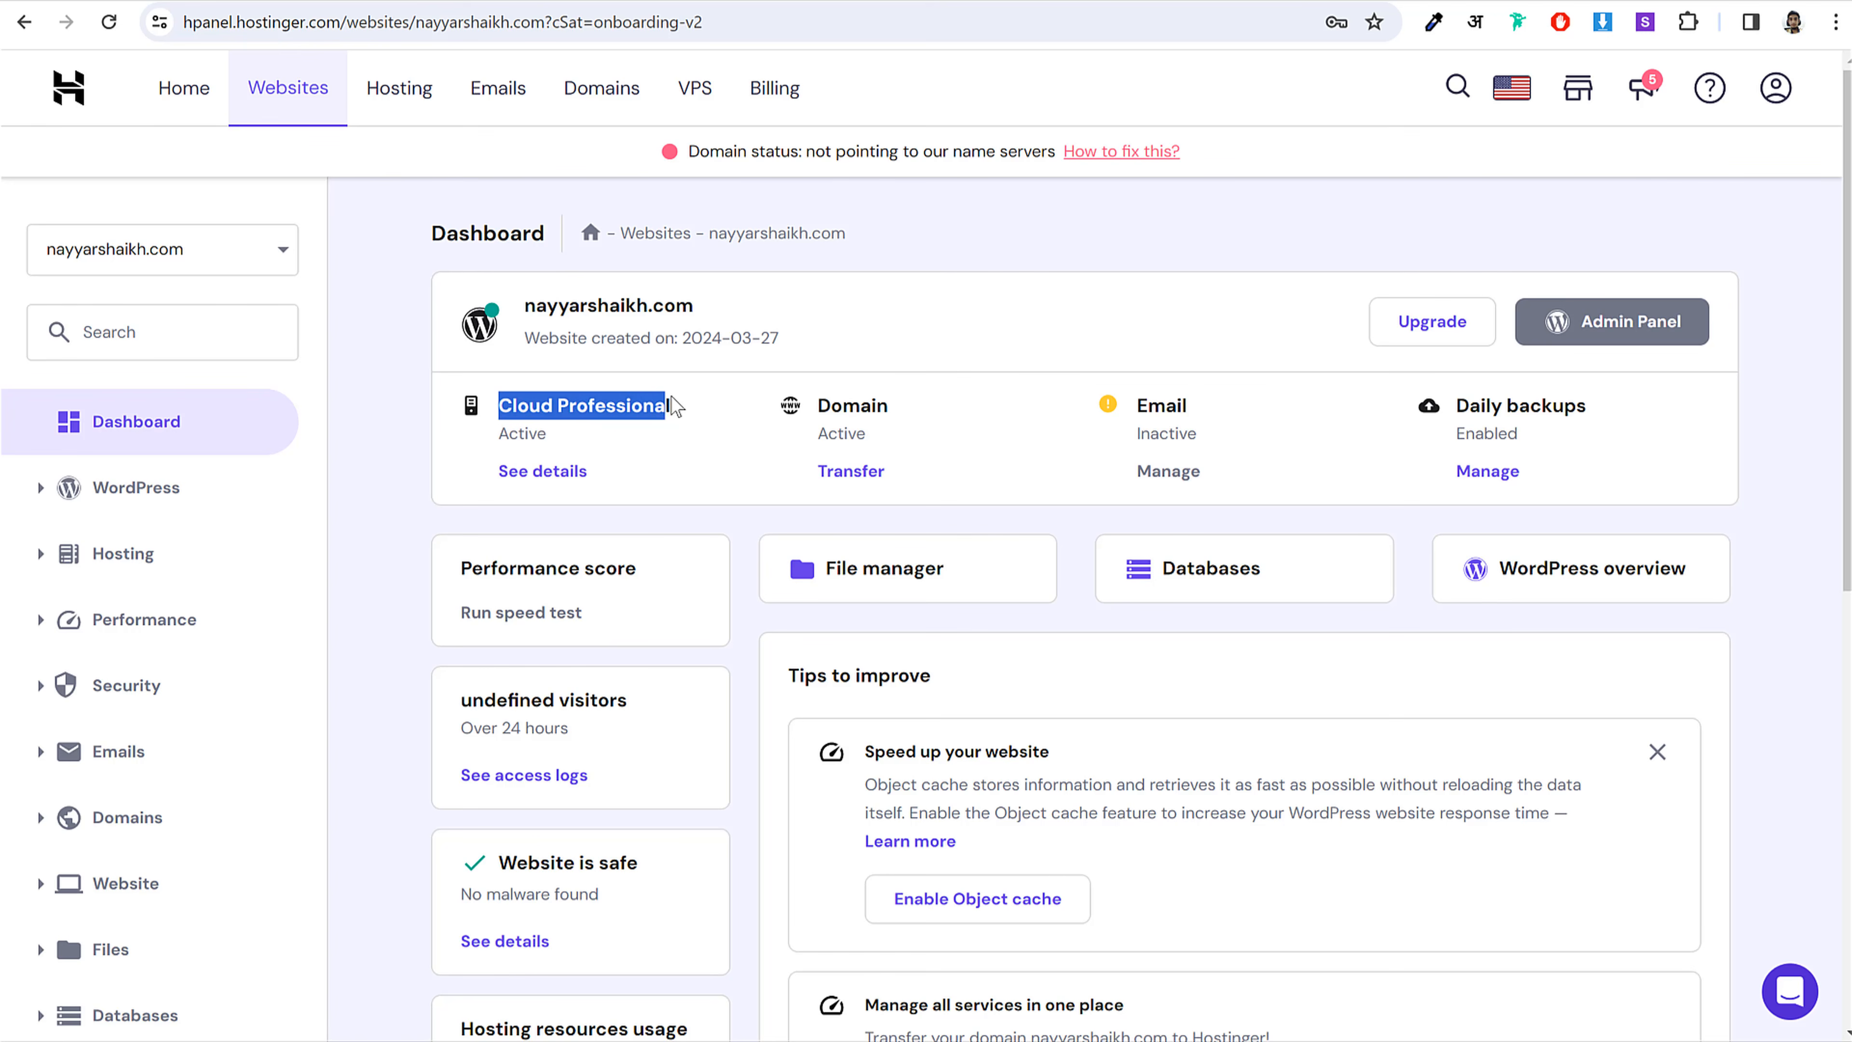
pyautogui.click(675, 400)
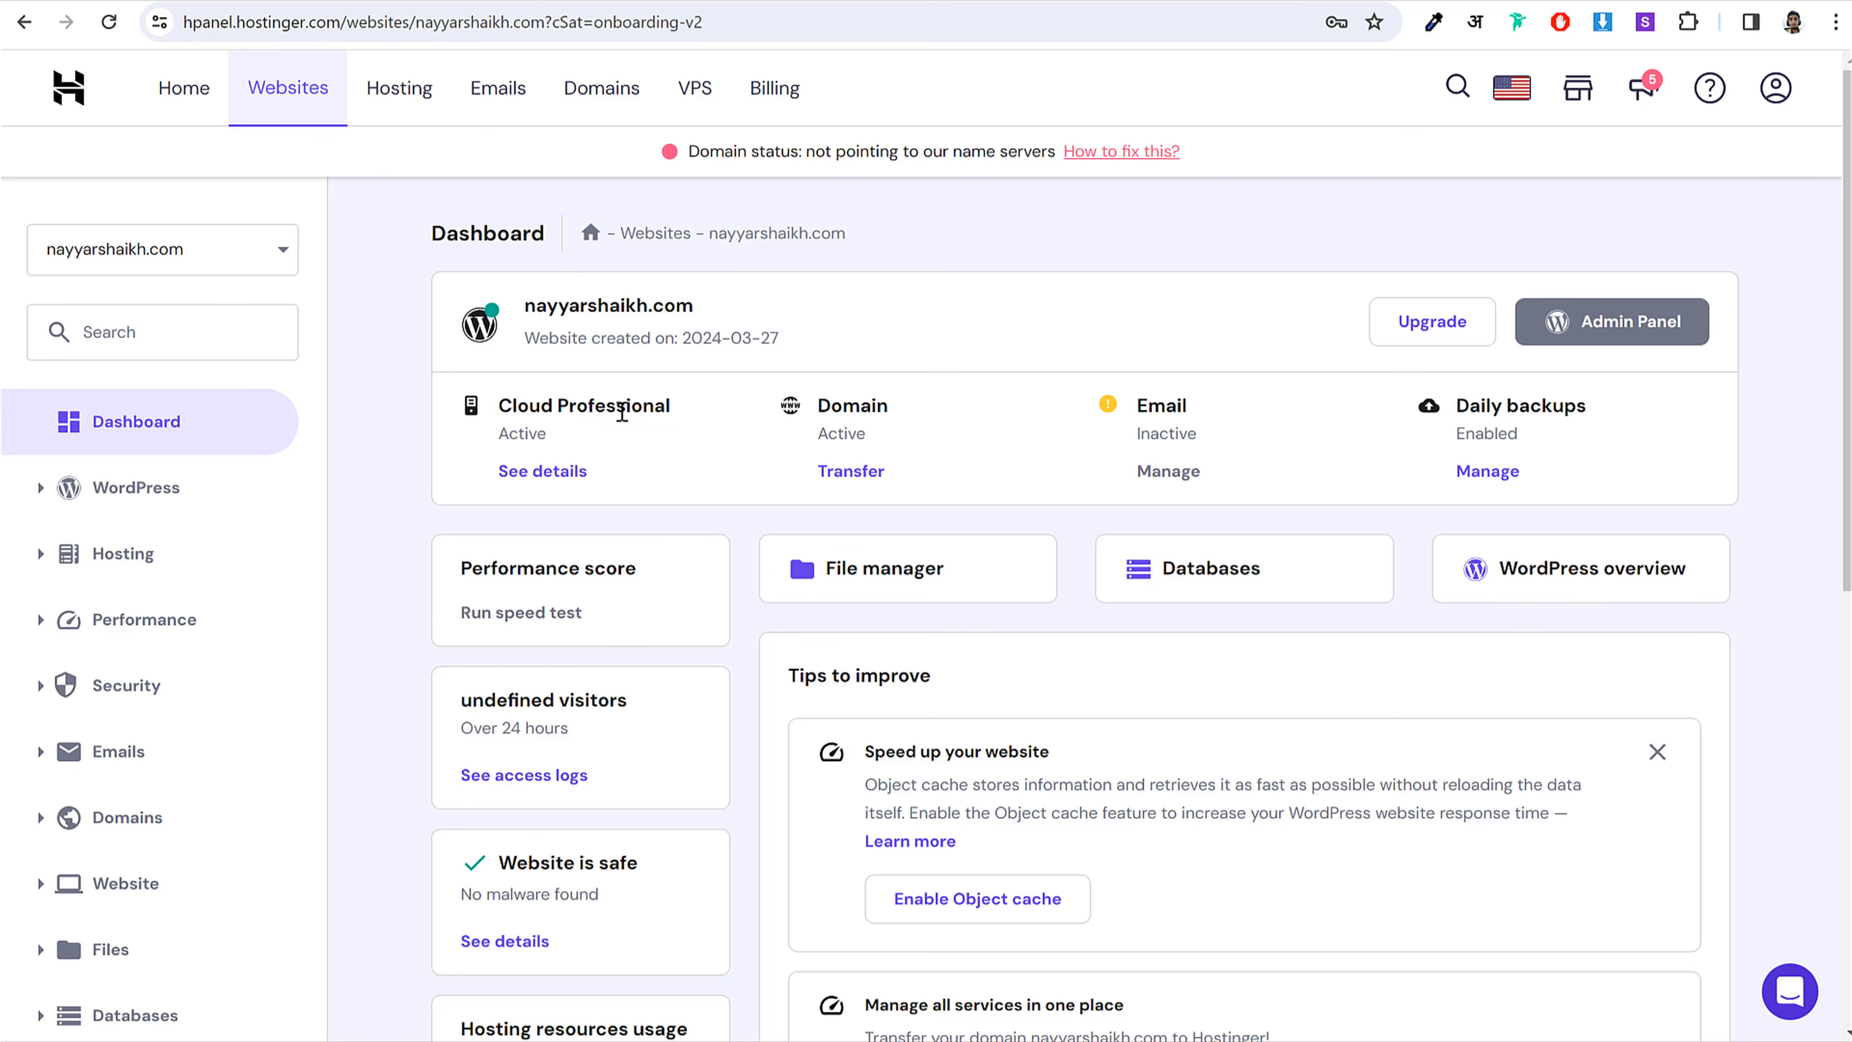
# Step: Copy ns1.dns-parking.com from the Cloud Professional plan details into GoDaddy's first nameserver field
pyautogui.click(540, 476)
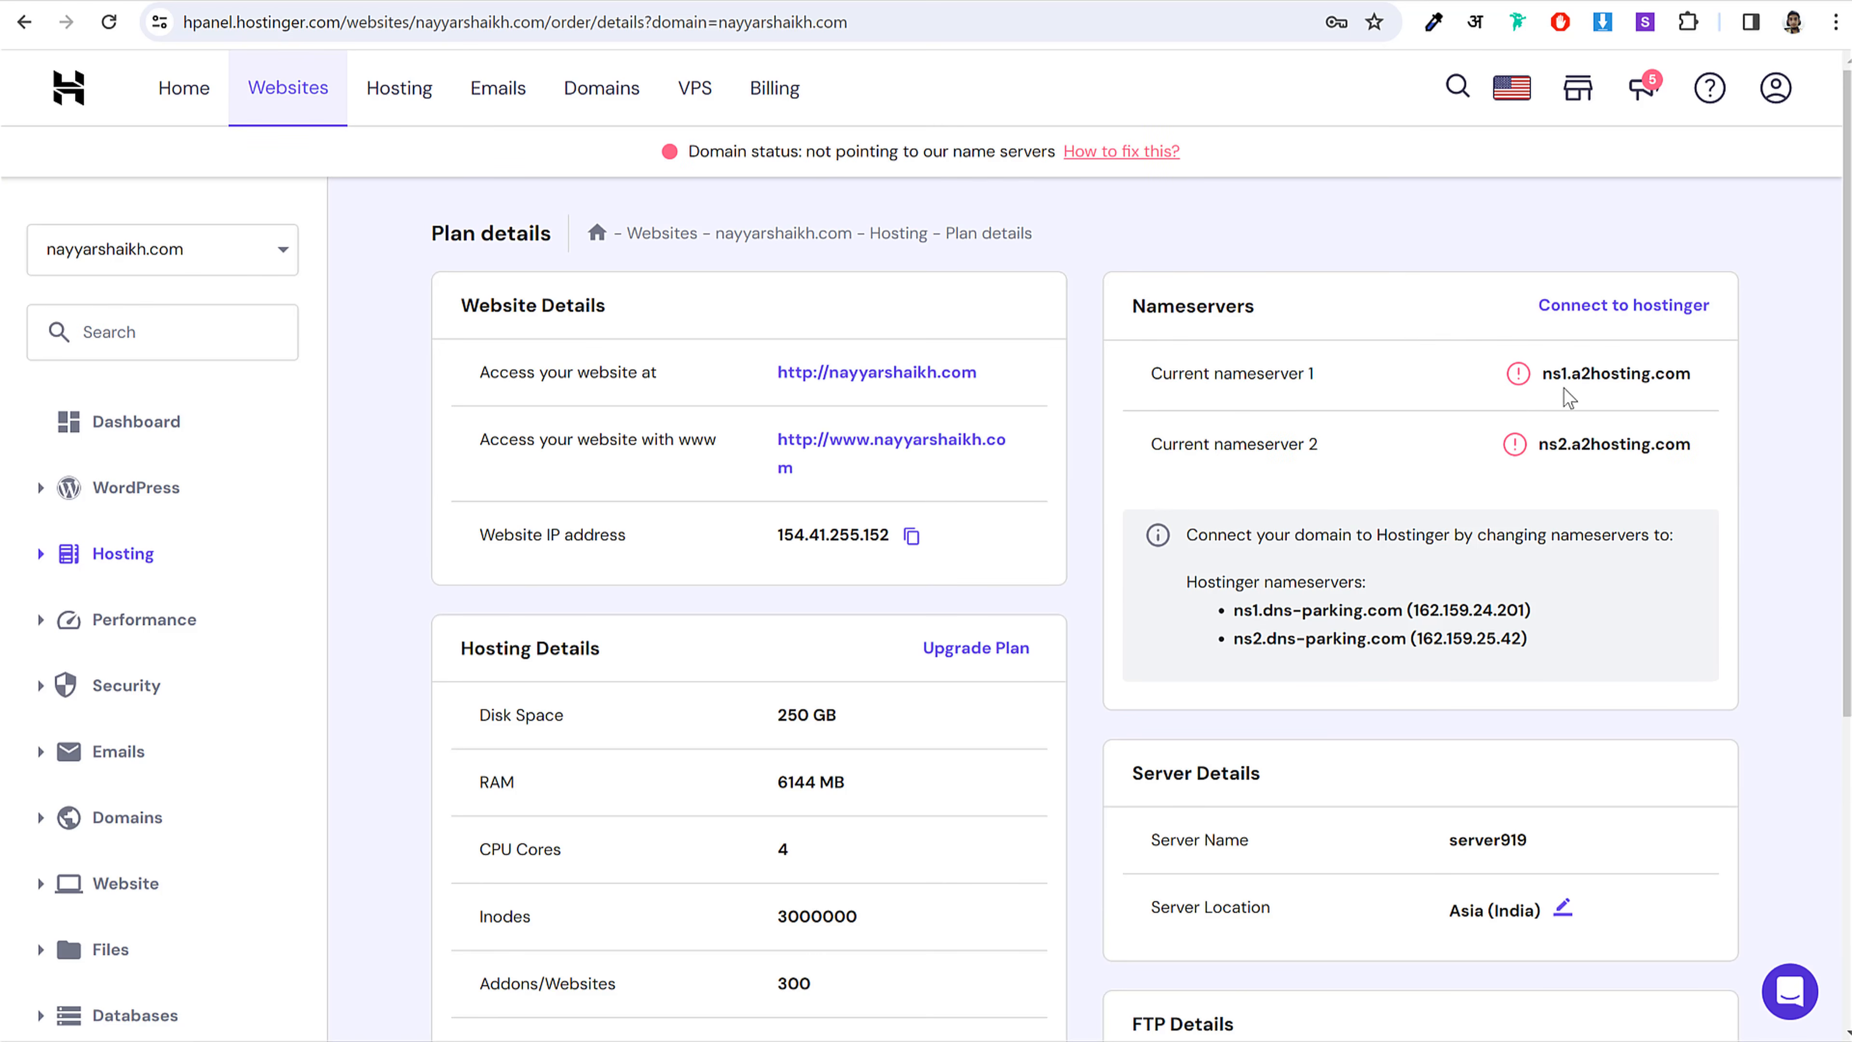
pyautogui.moveTo(1542, 376); pyautogui.dragTo(1699, 375)
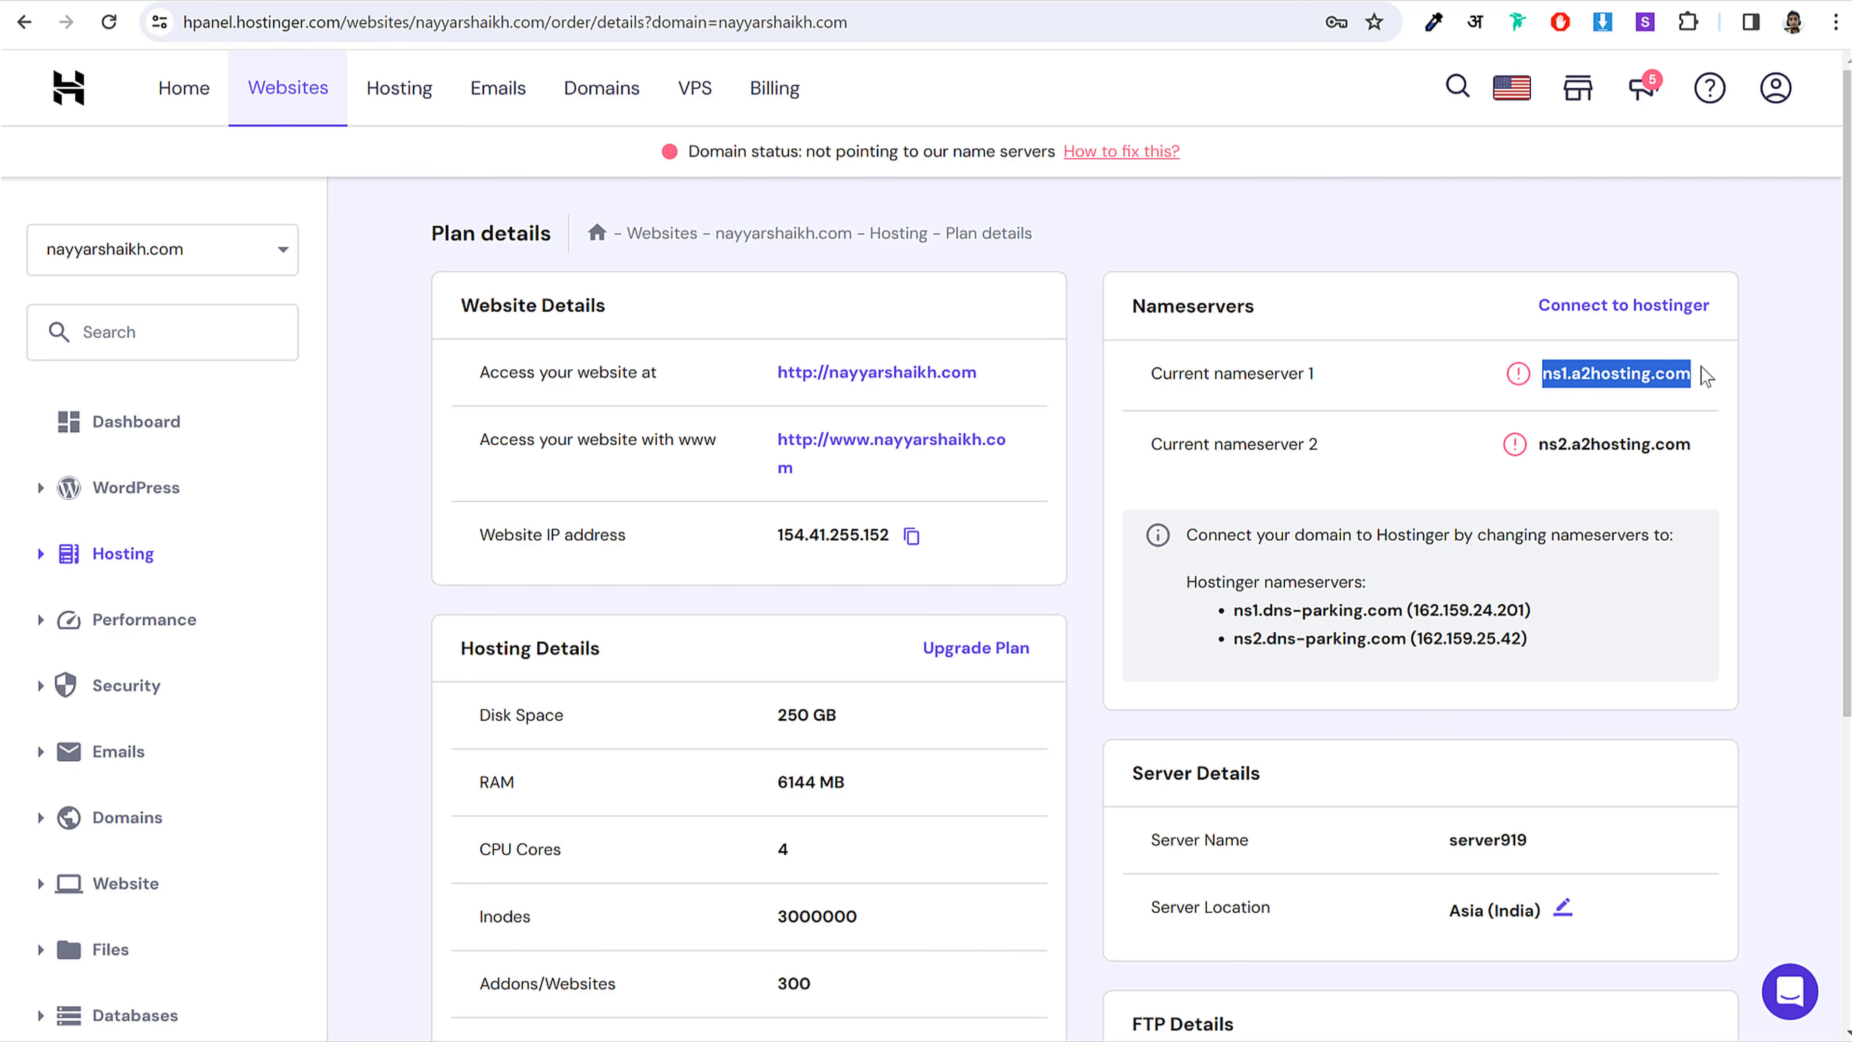
pyautogui.click(1444, 599)
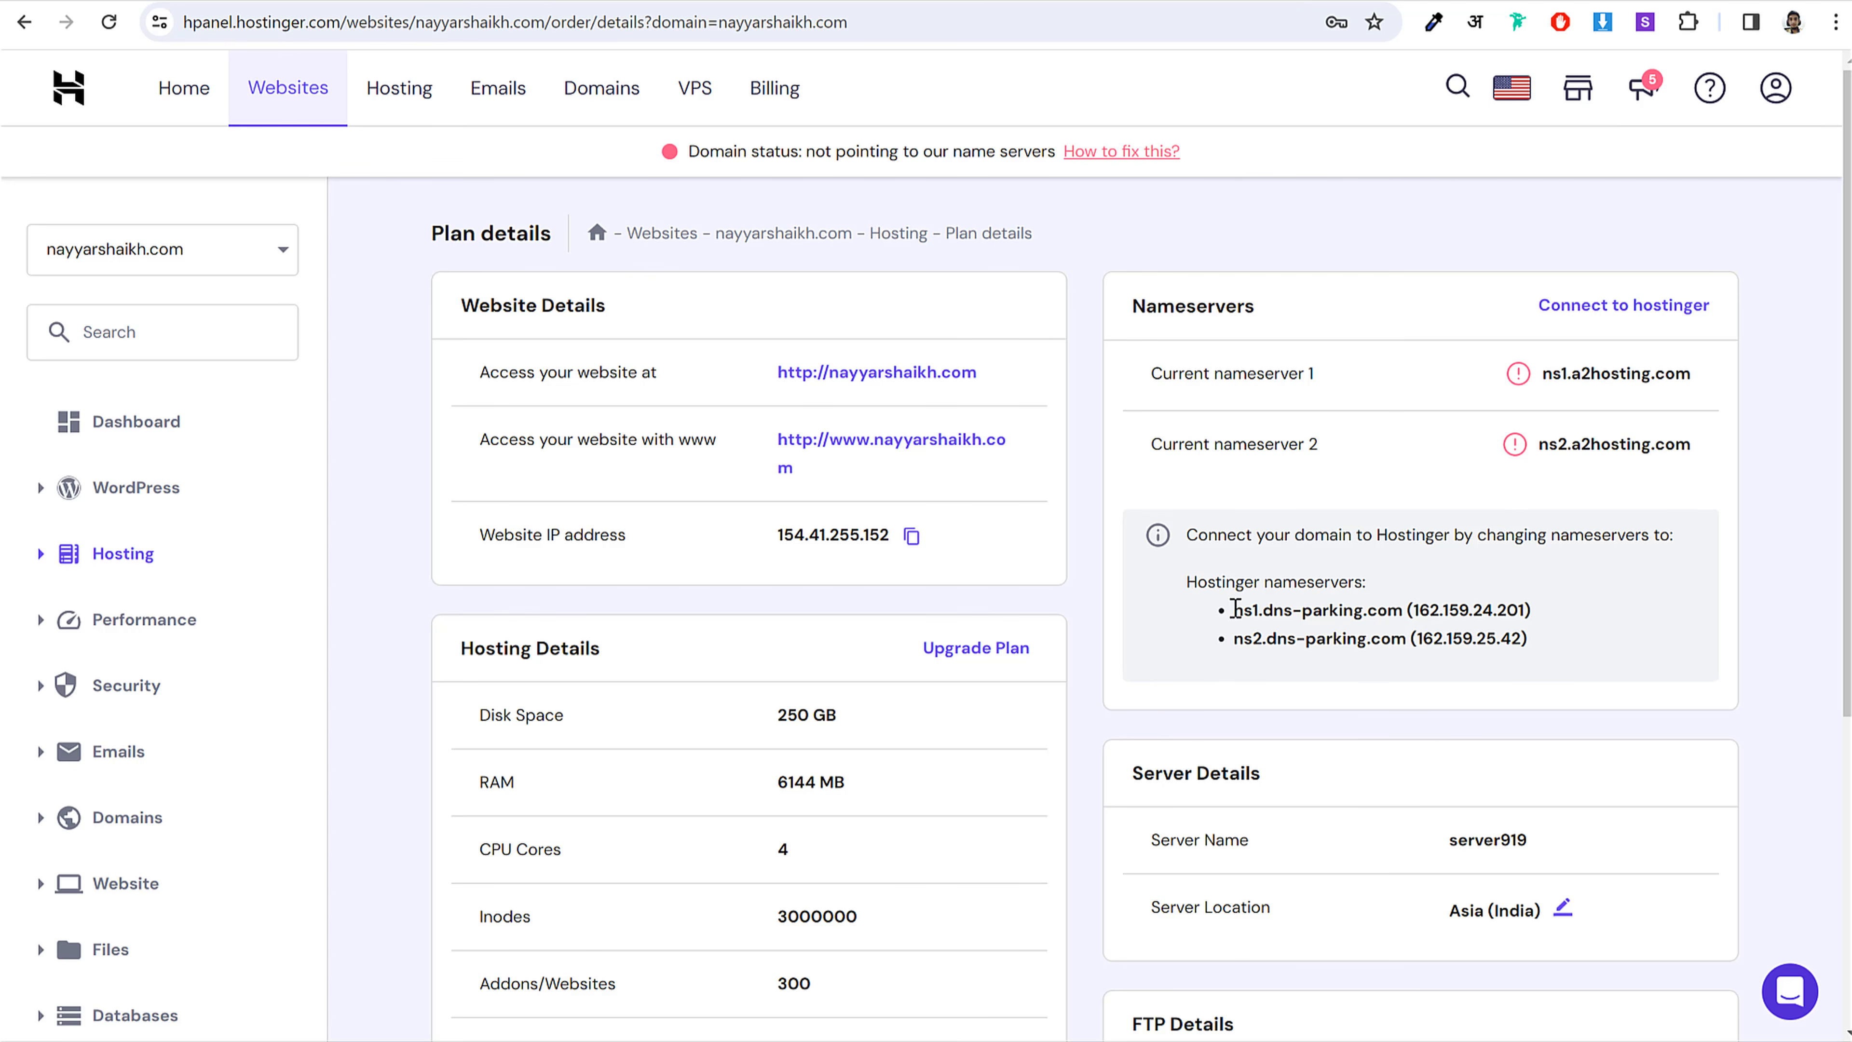
pyautogui.moveTo(1235, 609); pyautogui.dragTo(1402, 609)
pyautogui.hotkey('ctrl', 'c')
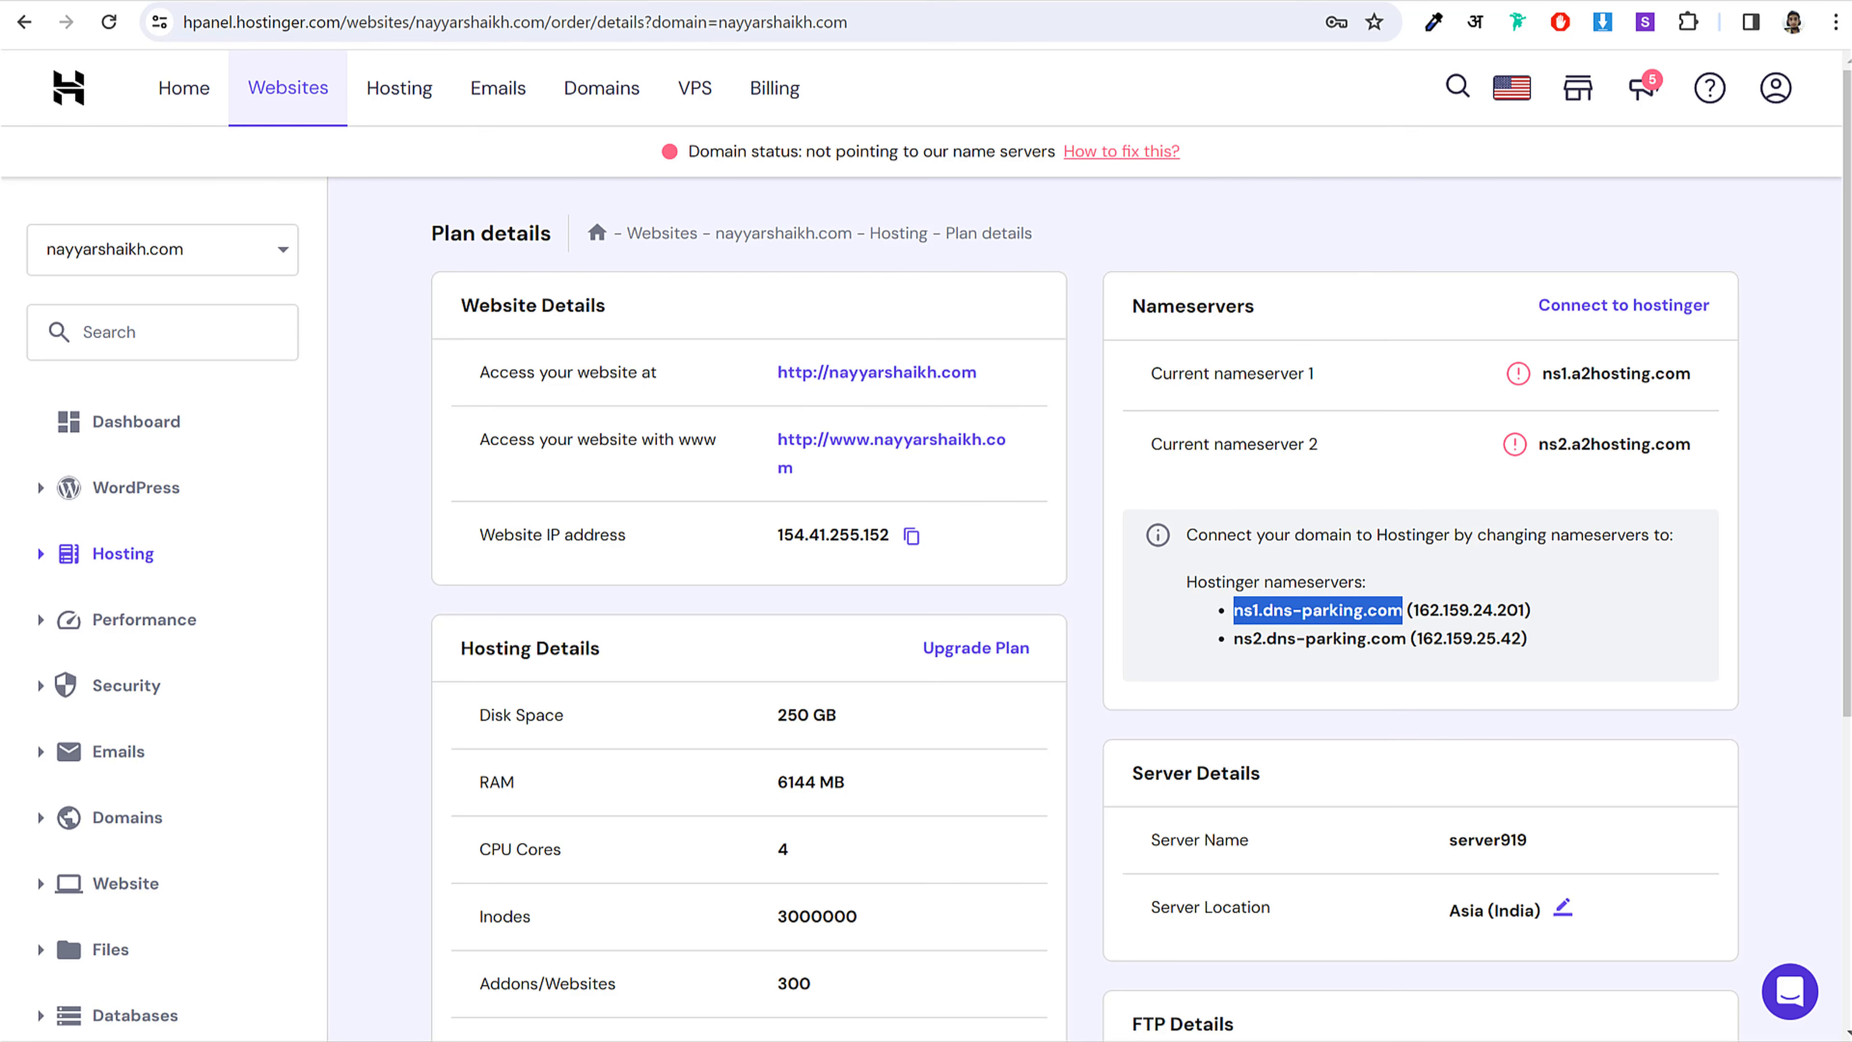
pyautogui.click(1284, 2)
pyautogui.hotkey('ctrl', 'v')
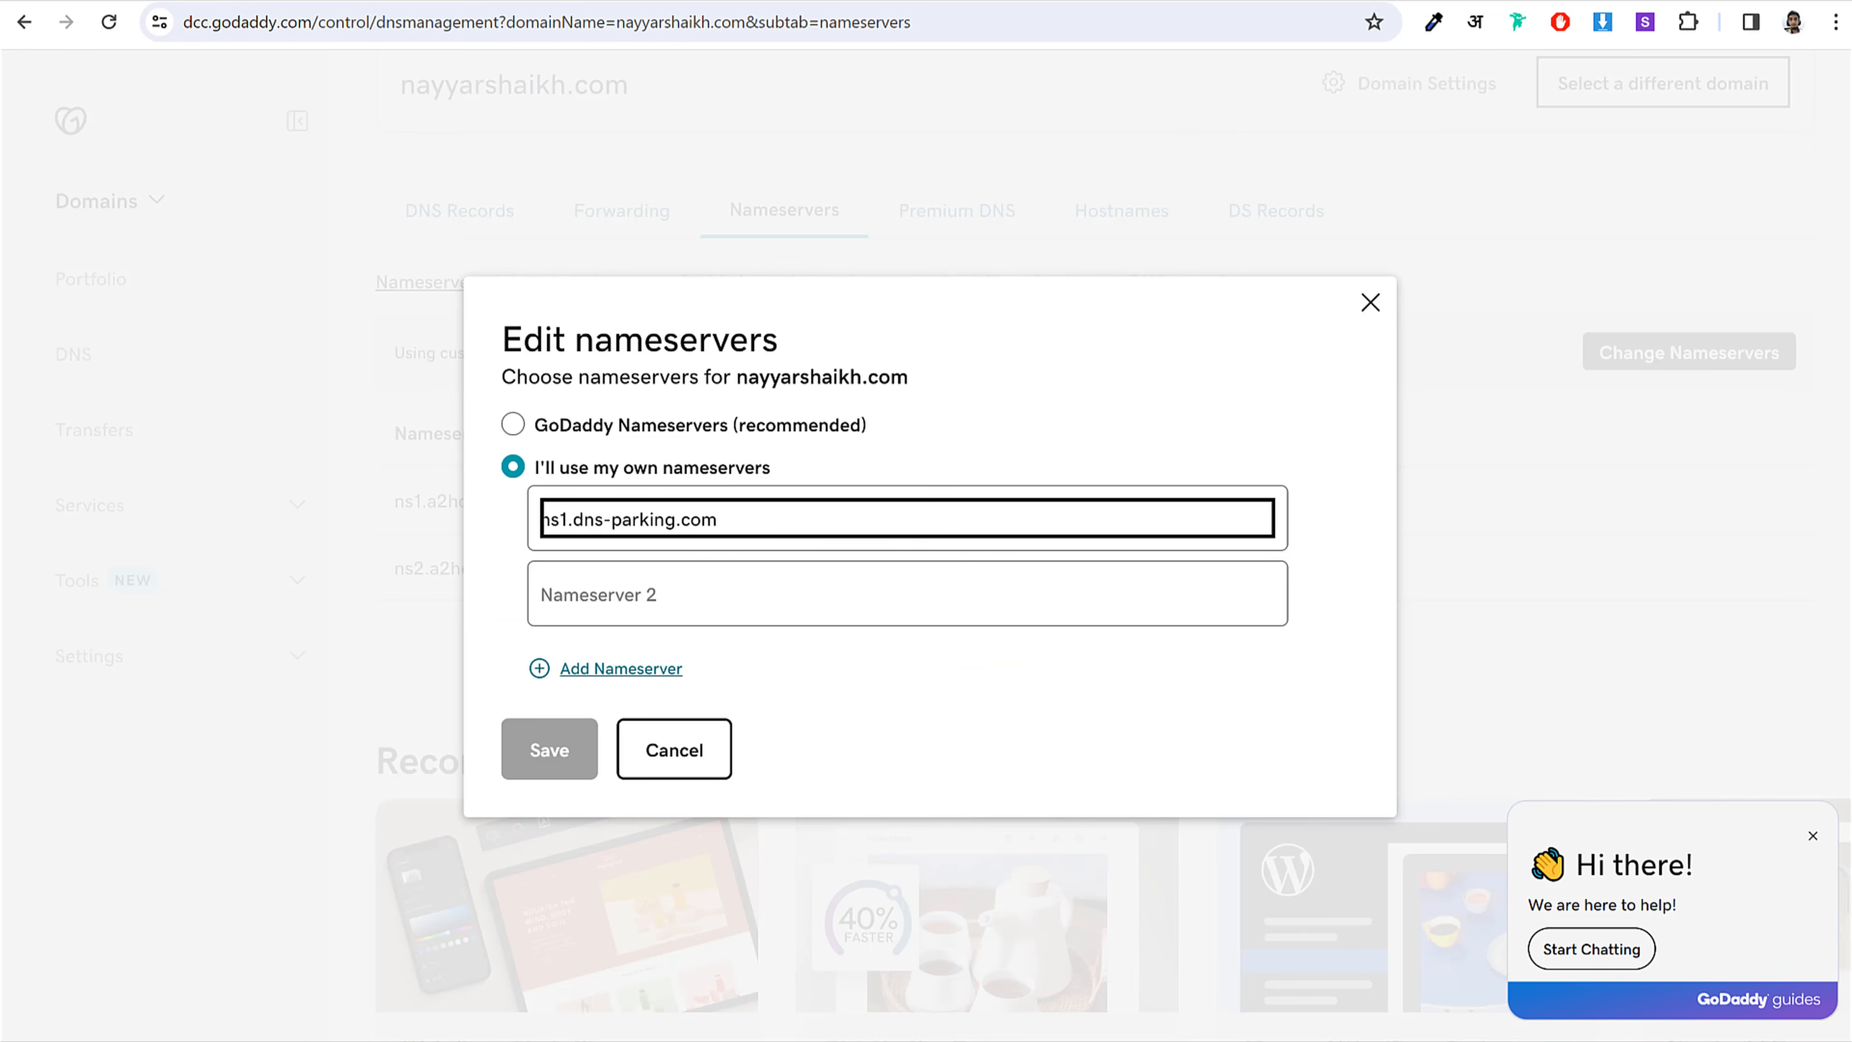
# Step: Paste ns2.dns-parking.com into GoDaddy's second nameserver field, then cancel the editor unsaved
pyautogui.click(685, 1)
pyautogui.click(1251, 636)
pyautogui.moveTo(1232, 640); pyautogui.dragTo(1408, 632)
pyautogui.hotkey('ctrl', 'c')
pyautogui.click(1283, 1)
pyautogui.click(703, 592)
pyautogui.hotkey('ctrl', 'v')
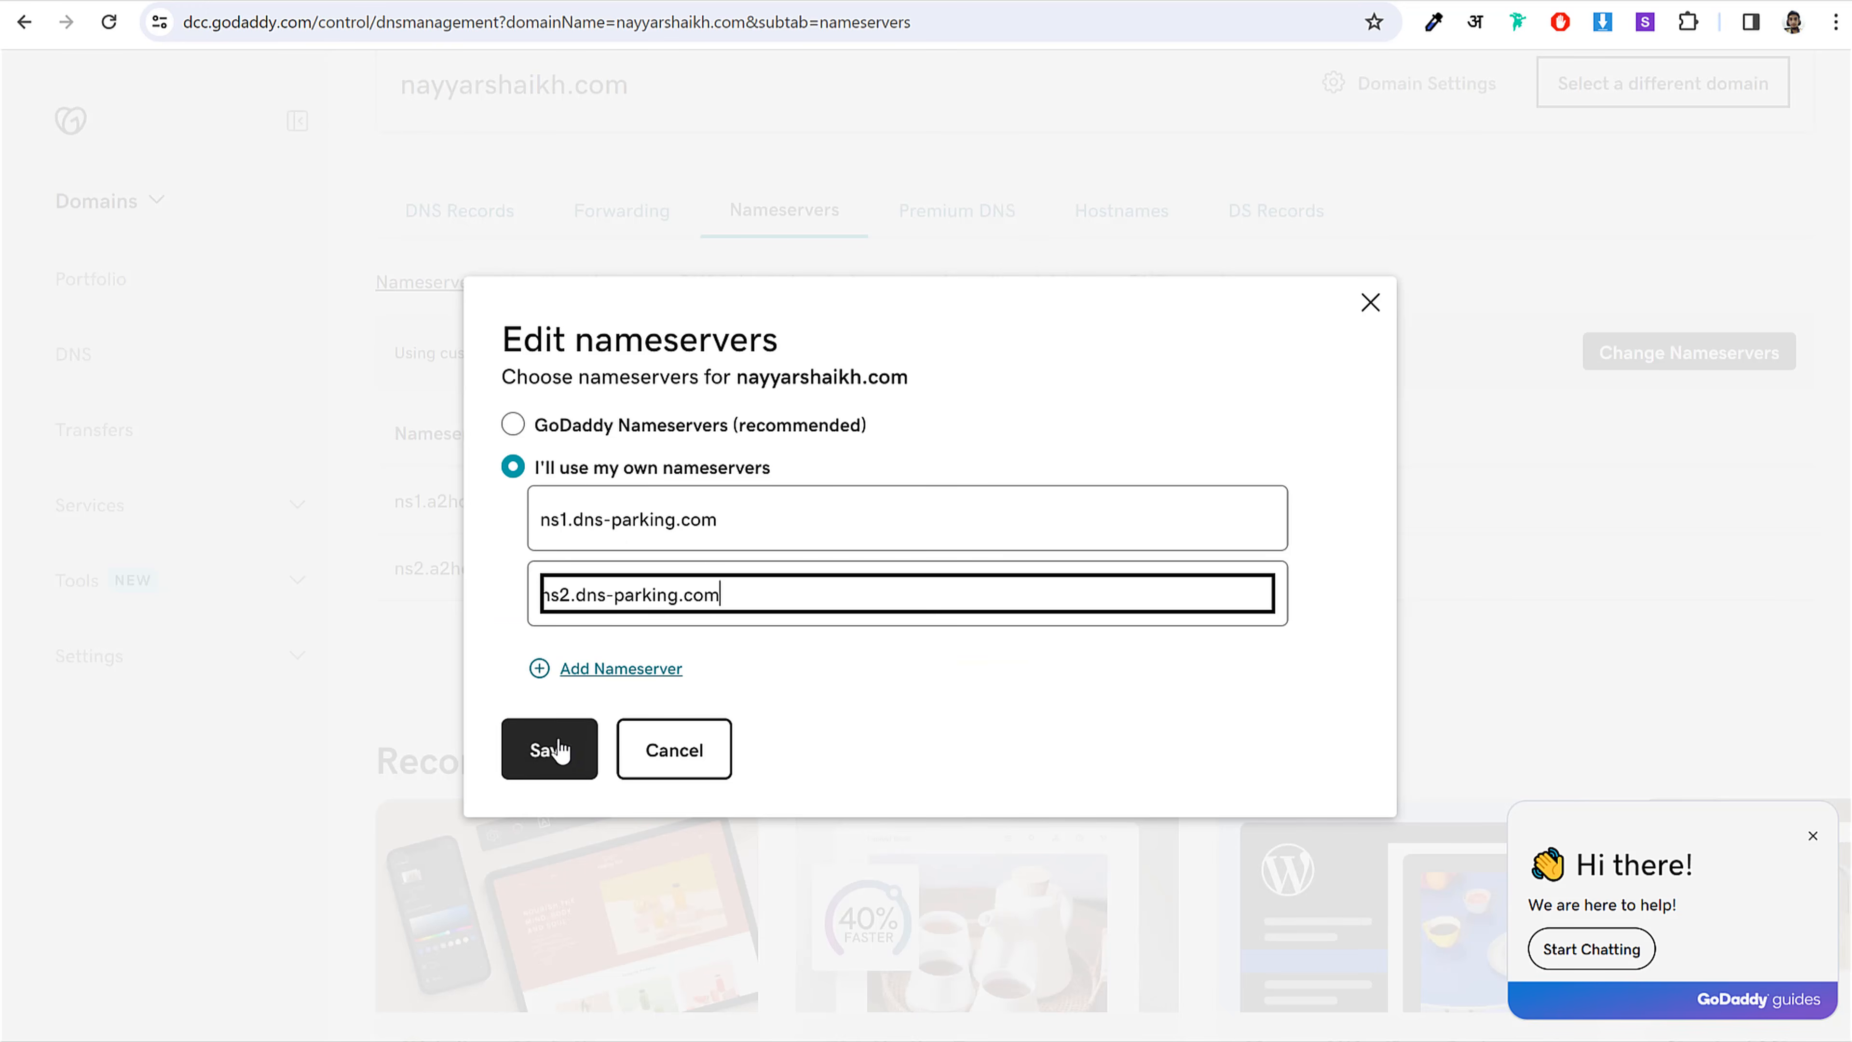
pyautogui.click(672, 766)
pyautogui.click(545, 2)
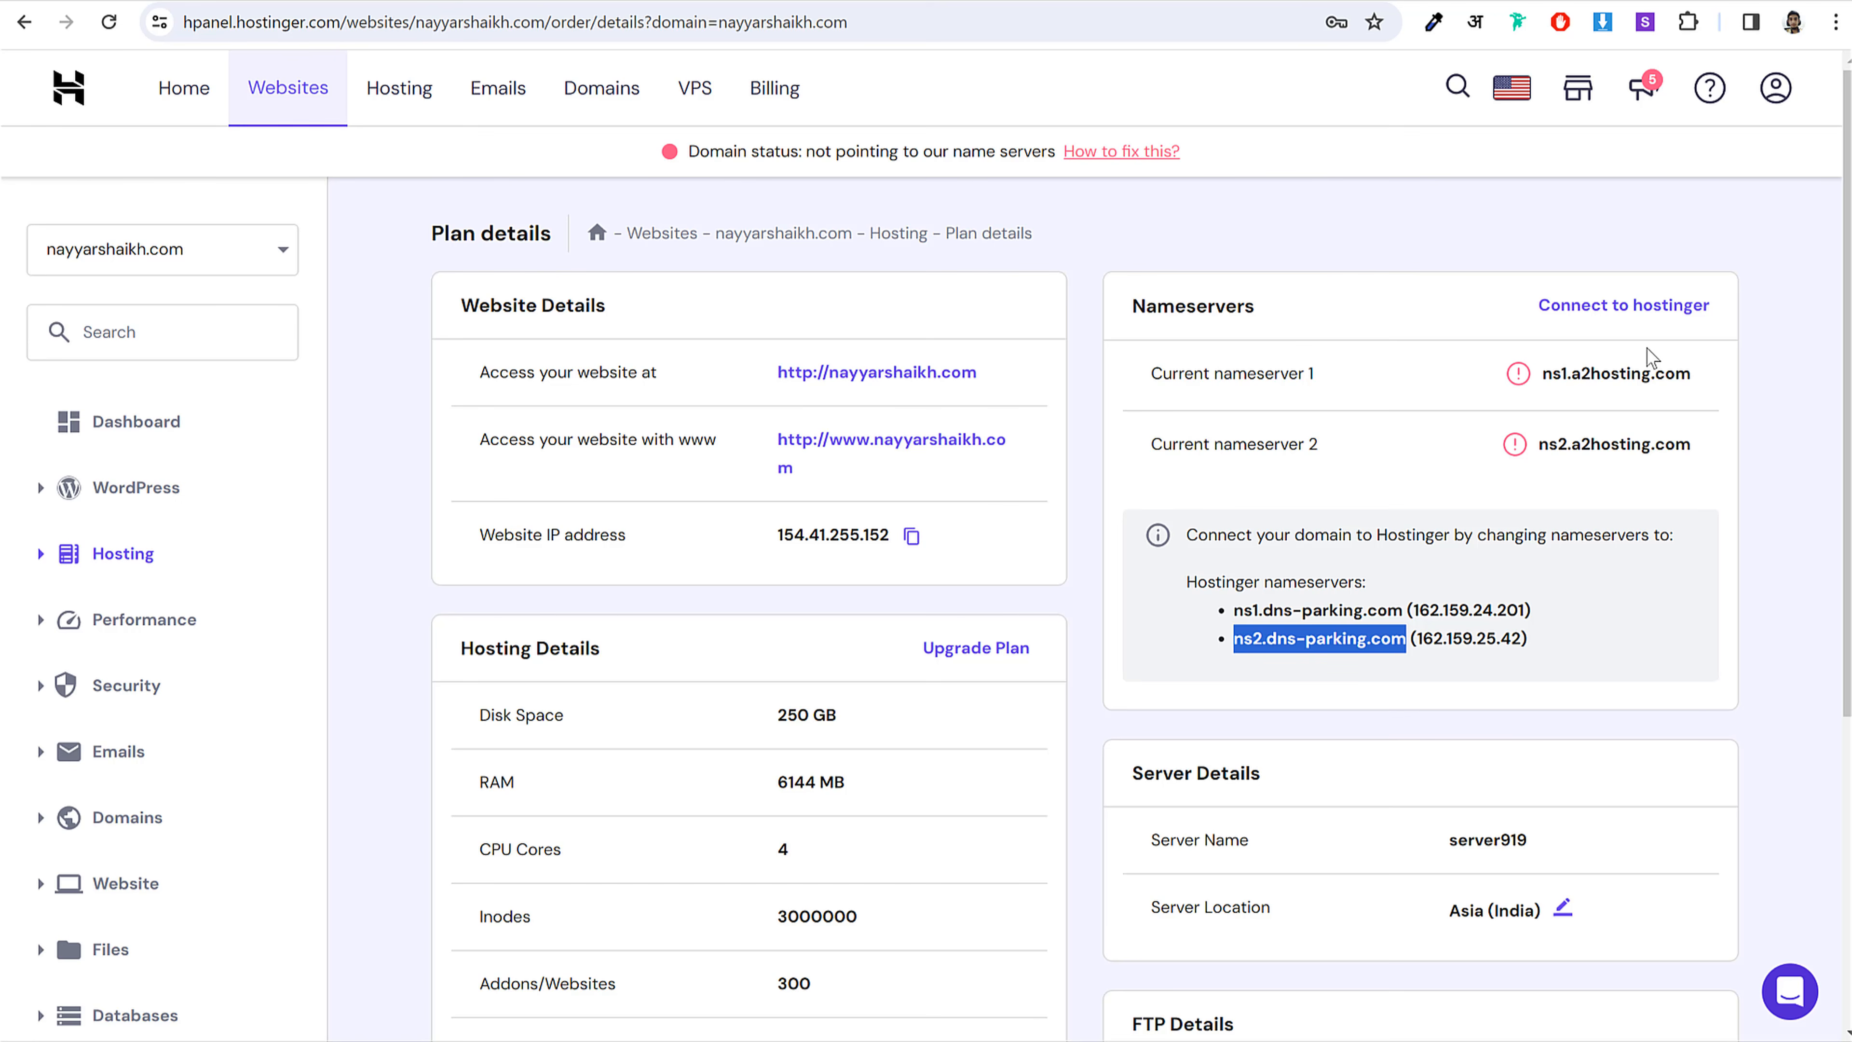
# Step: From the hosted websites list, switch to the Listeo homepage tab and scroll it down and back to top
pyautogui.click(320, 89)
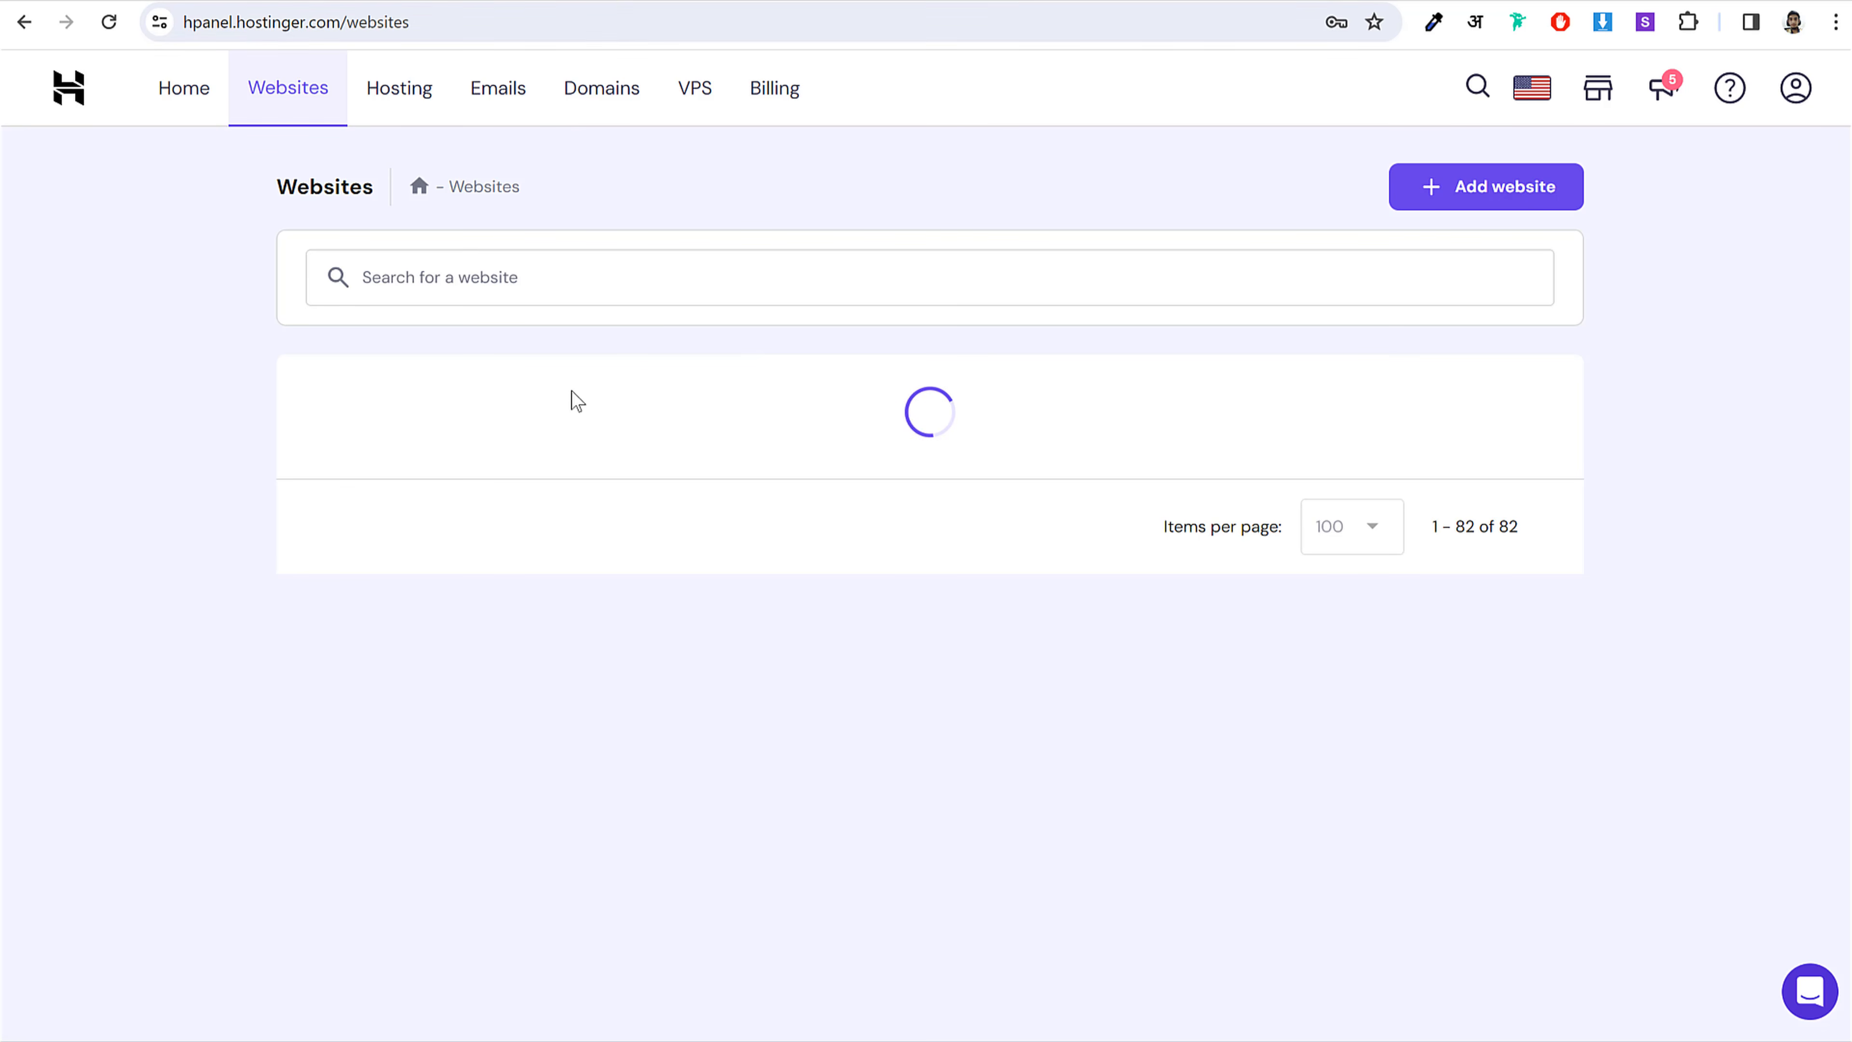
pyautogui.click(638, 4)
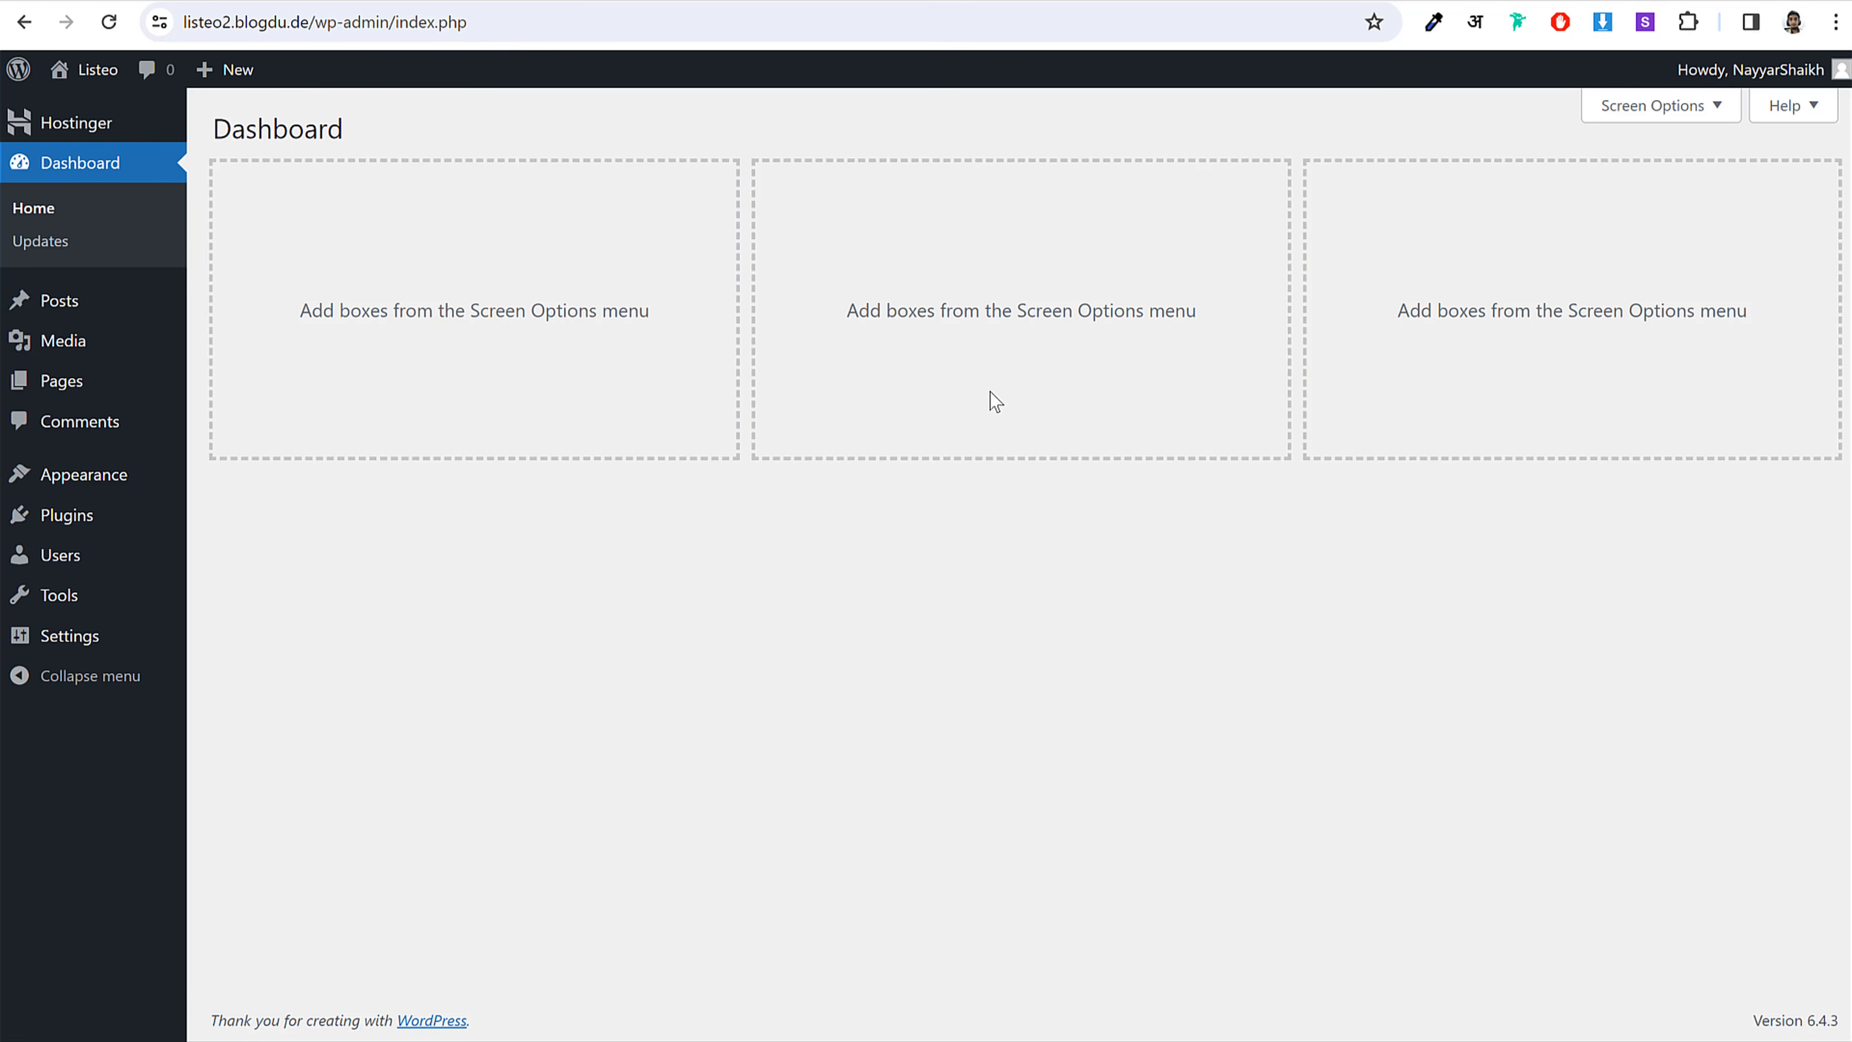
pyautogui.click(205, 1)
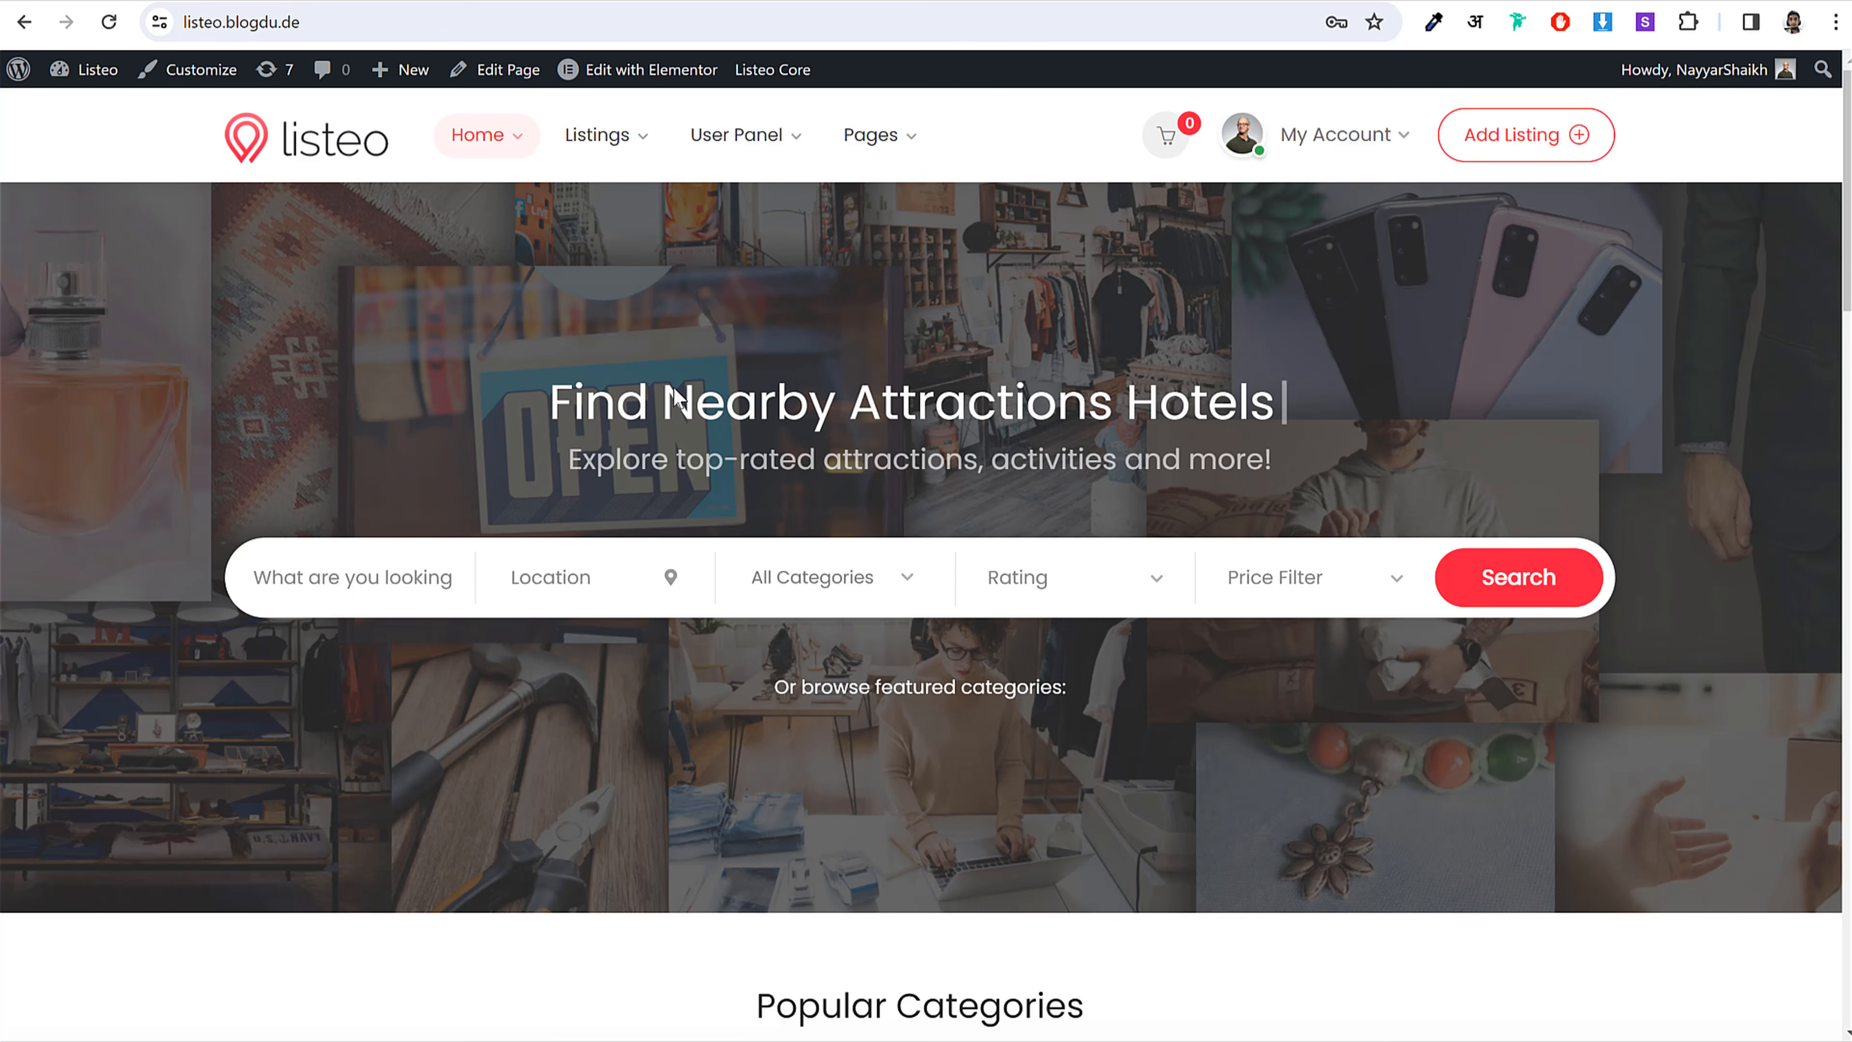
pyautogui.scroll(-9, 865, 563)
pyautogui.scroll(-15, 842, 646)
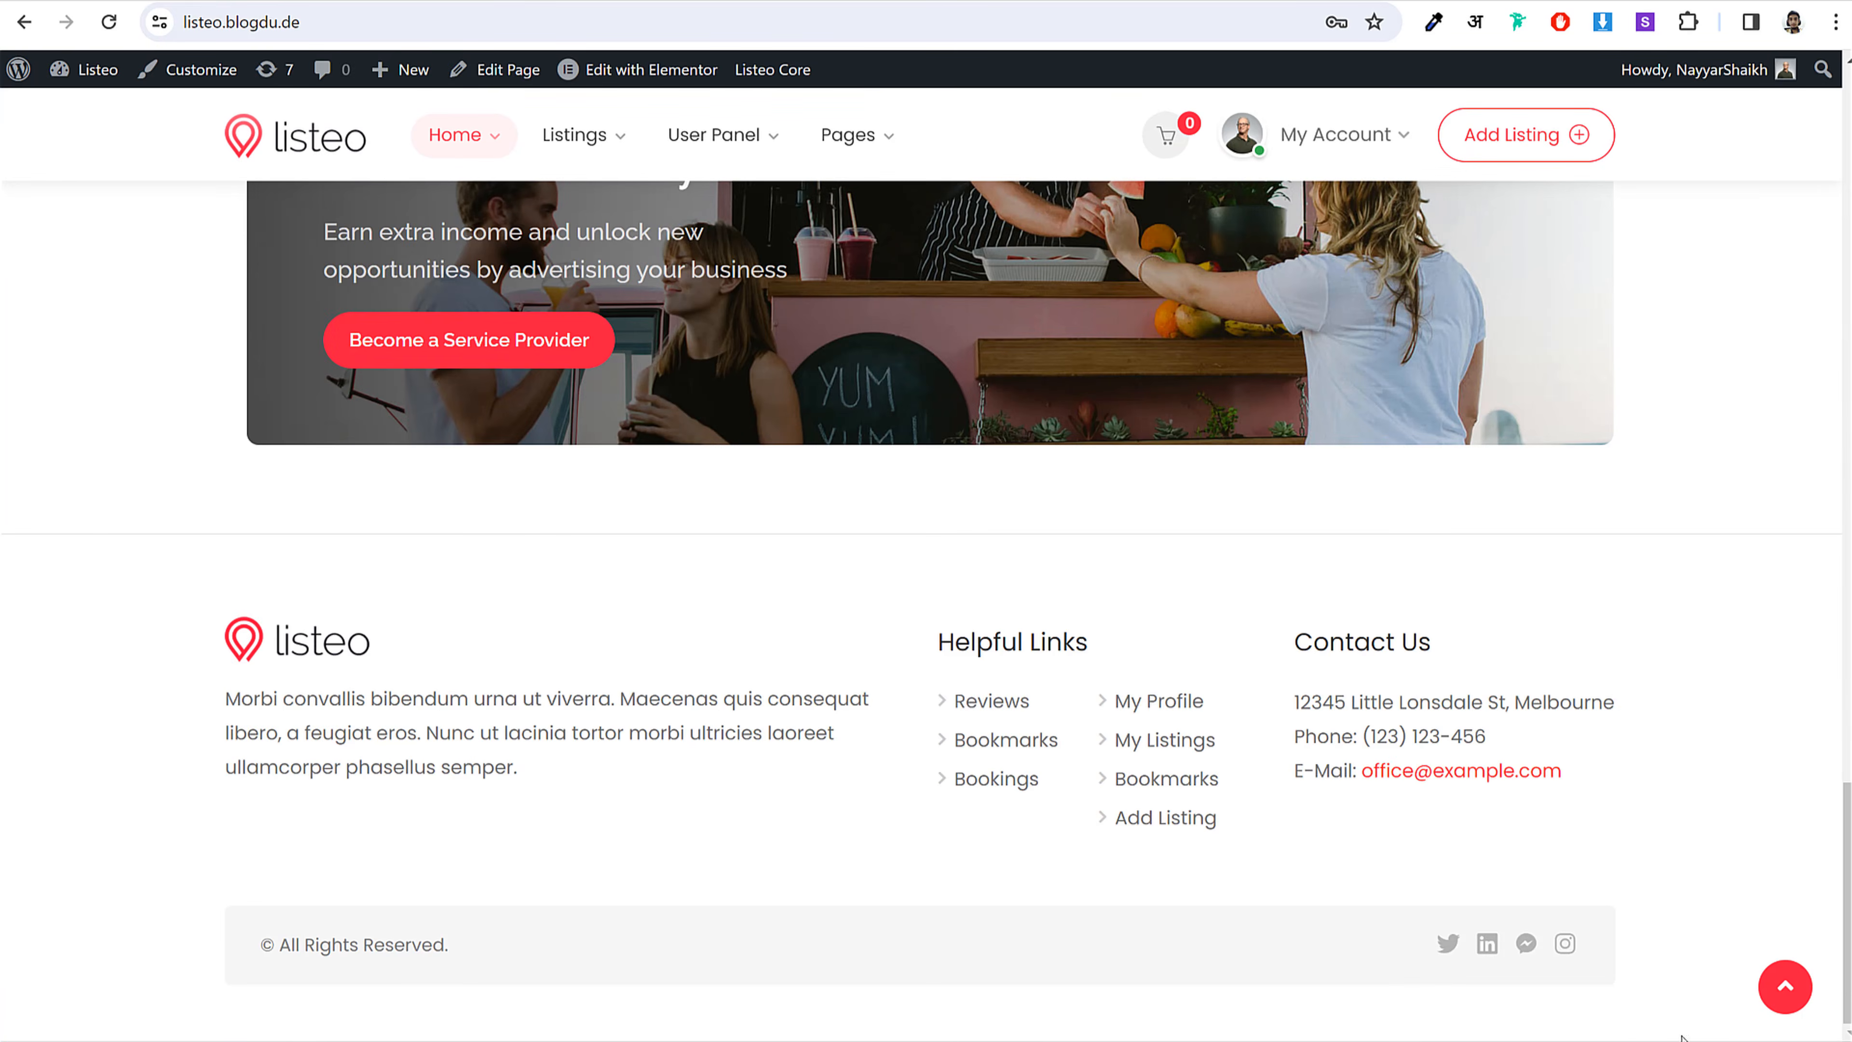
pyautogui.click(1788, 985)
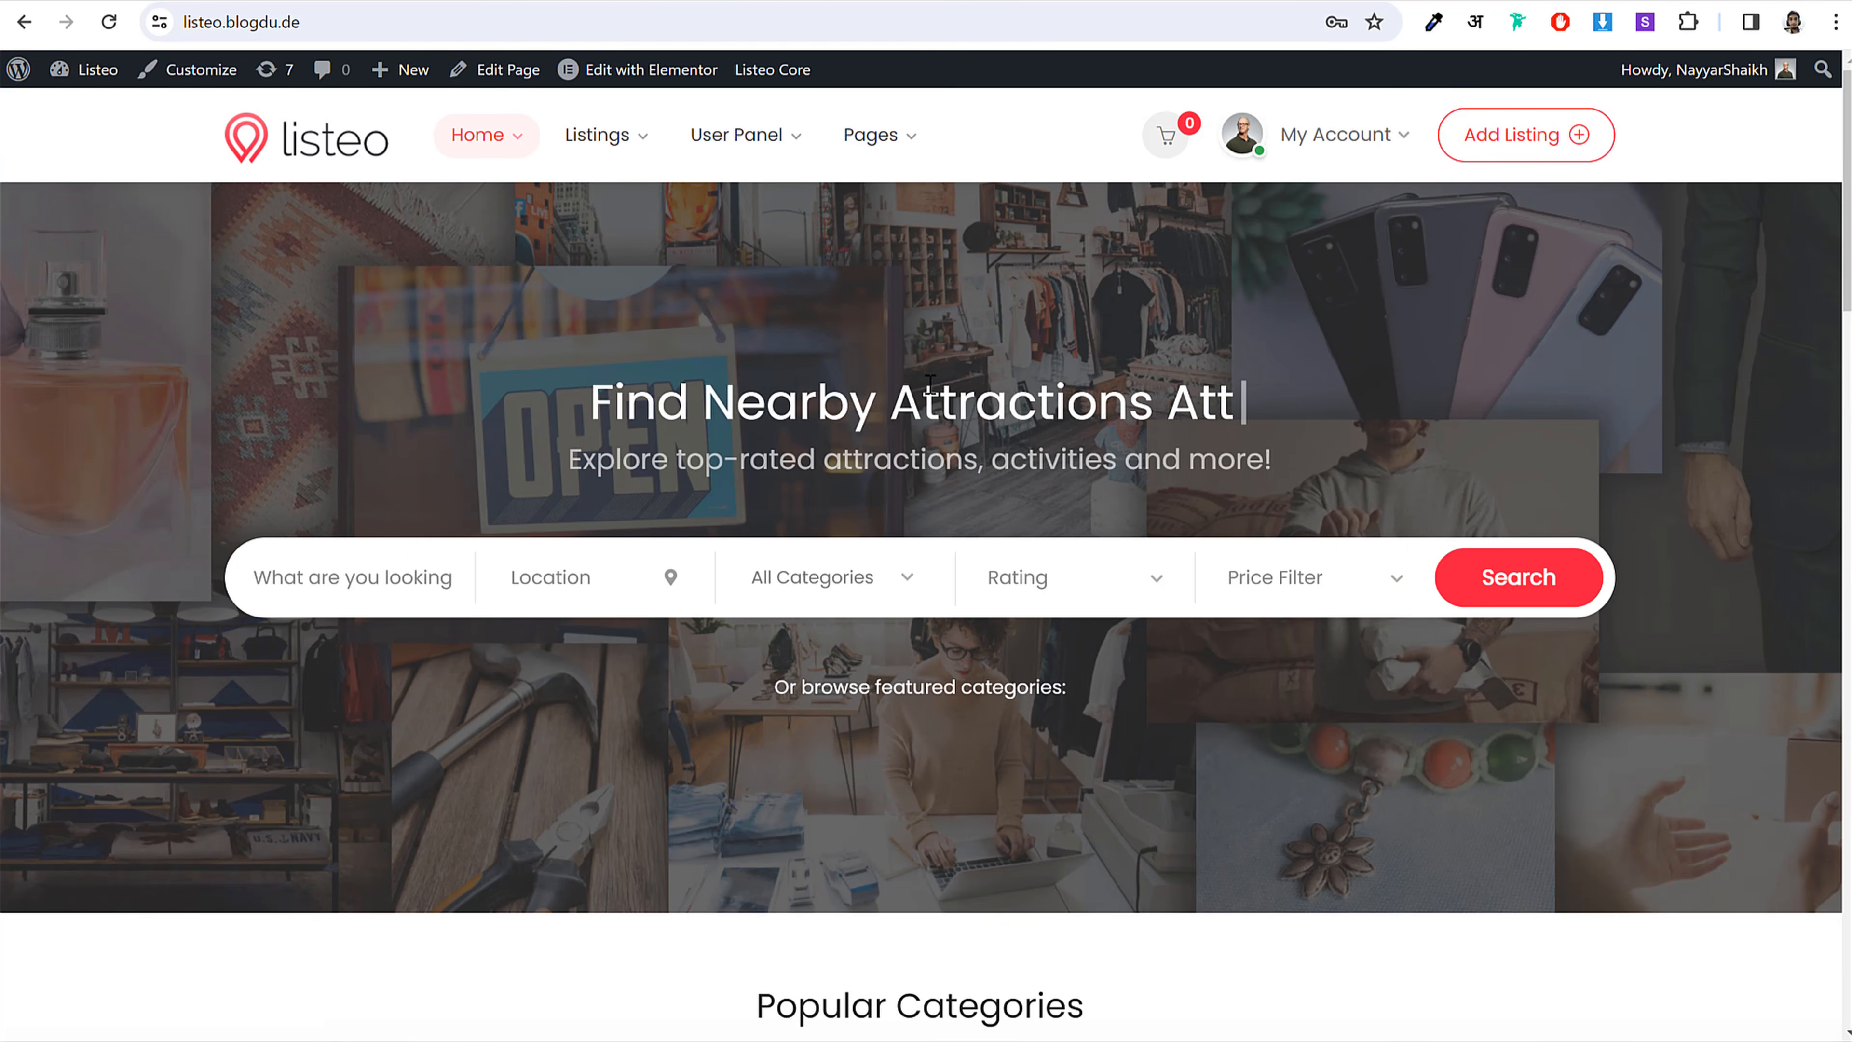
# Step: In a new tab, go to bloggdude.com/listeo
pyautogui.hotkey('ctrl', 't')
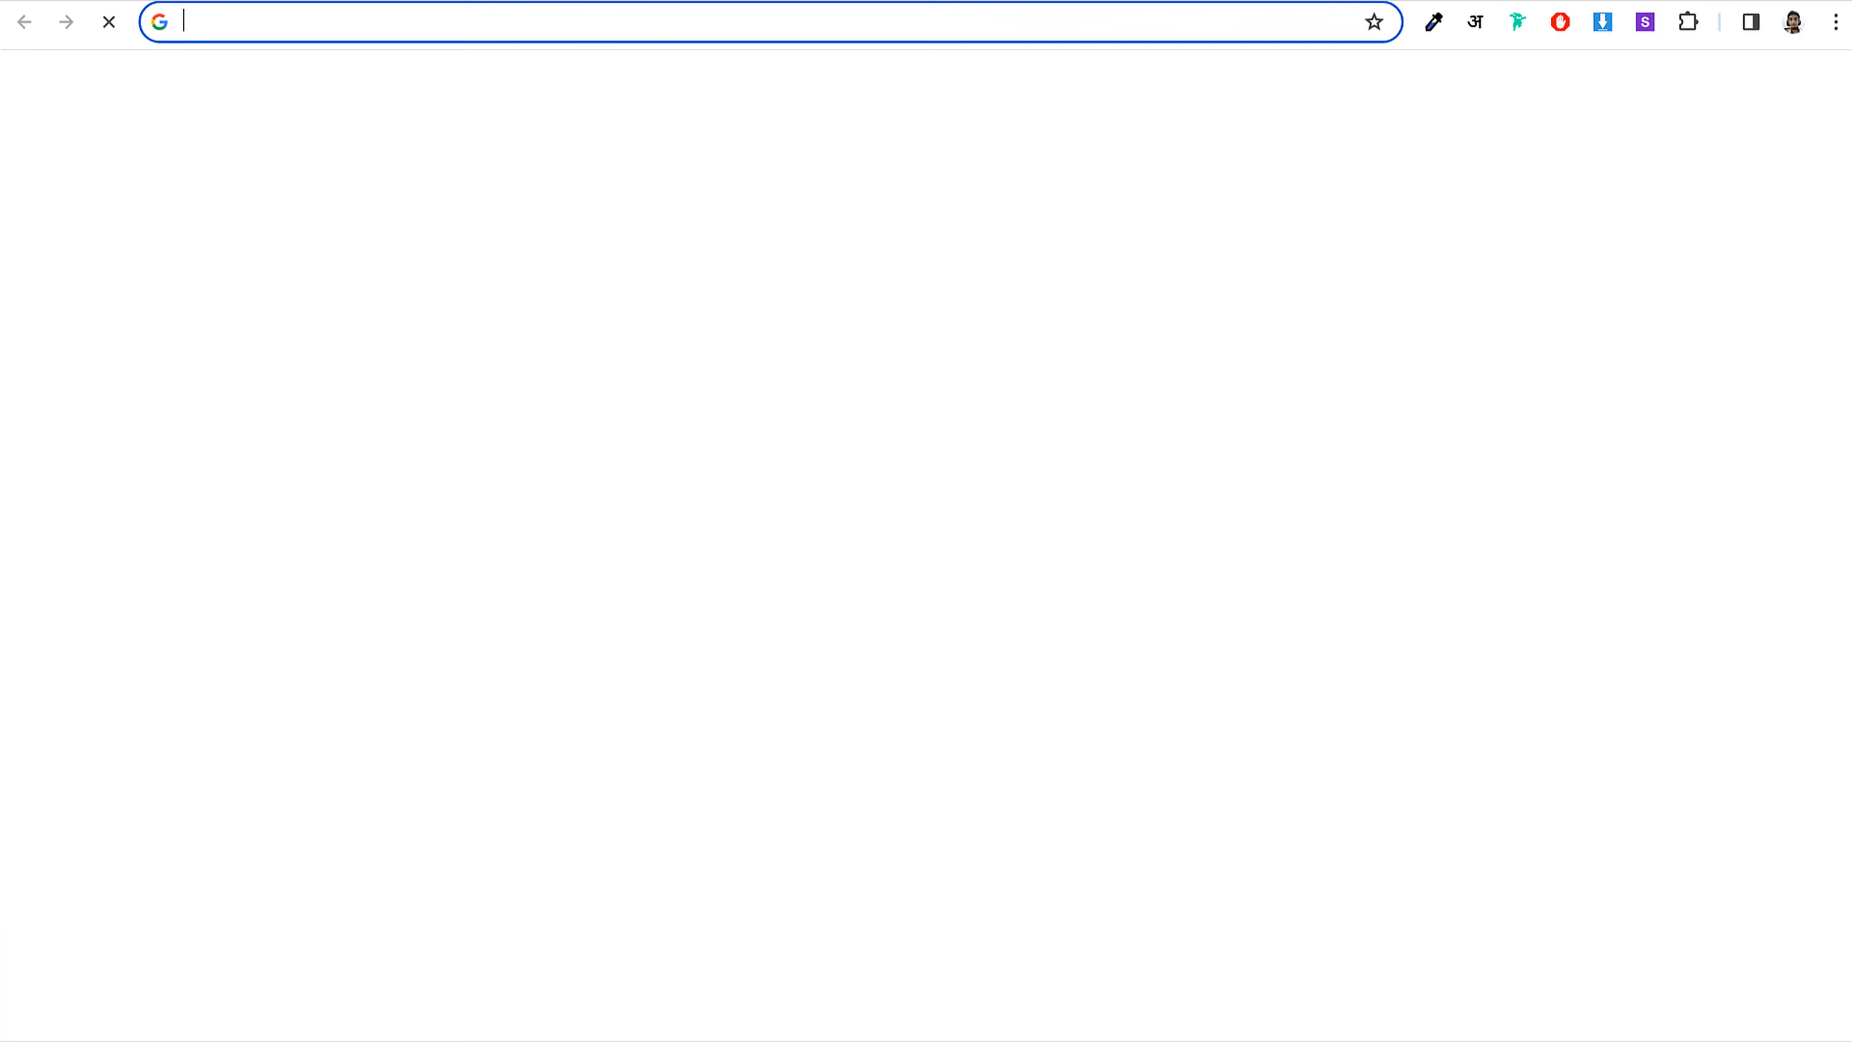
pyautogui.write('bloggdude.com/listeo')
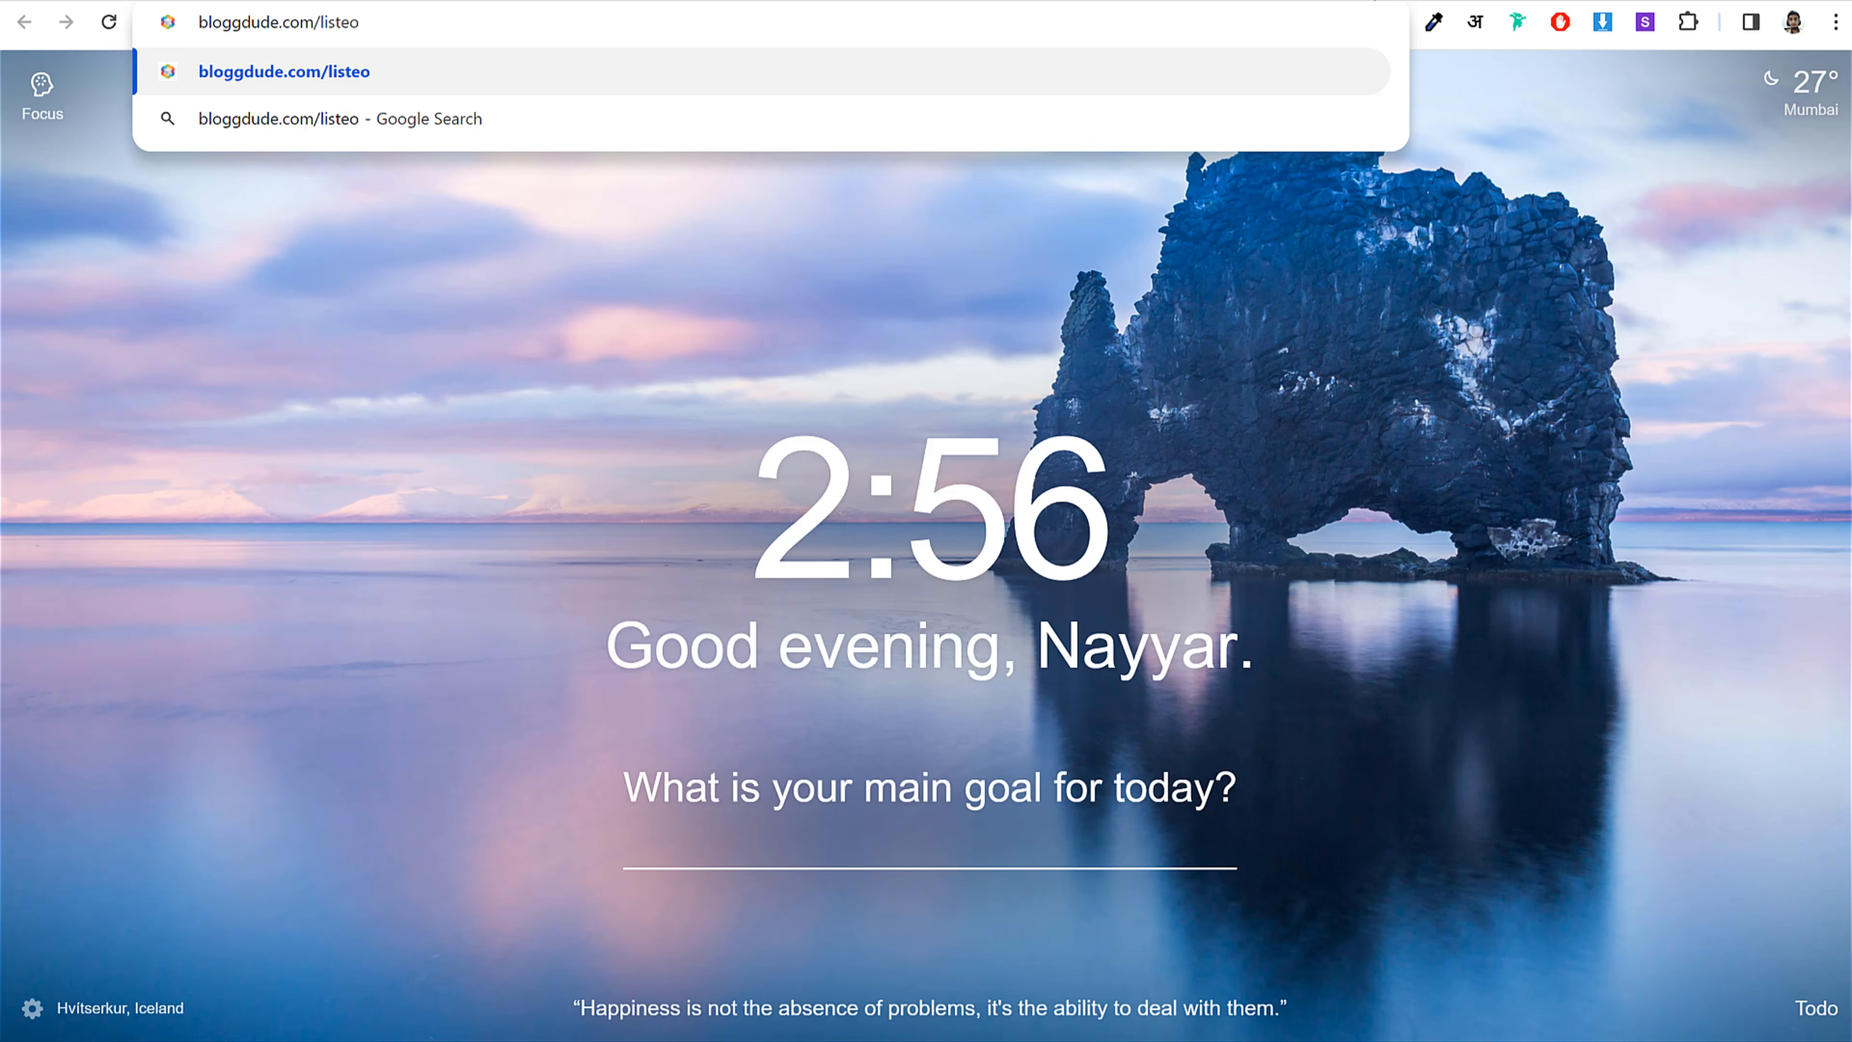
pyautogui.press('Return')
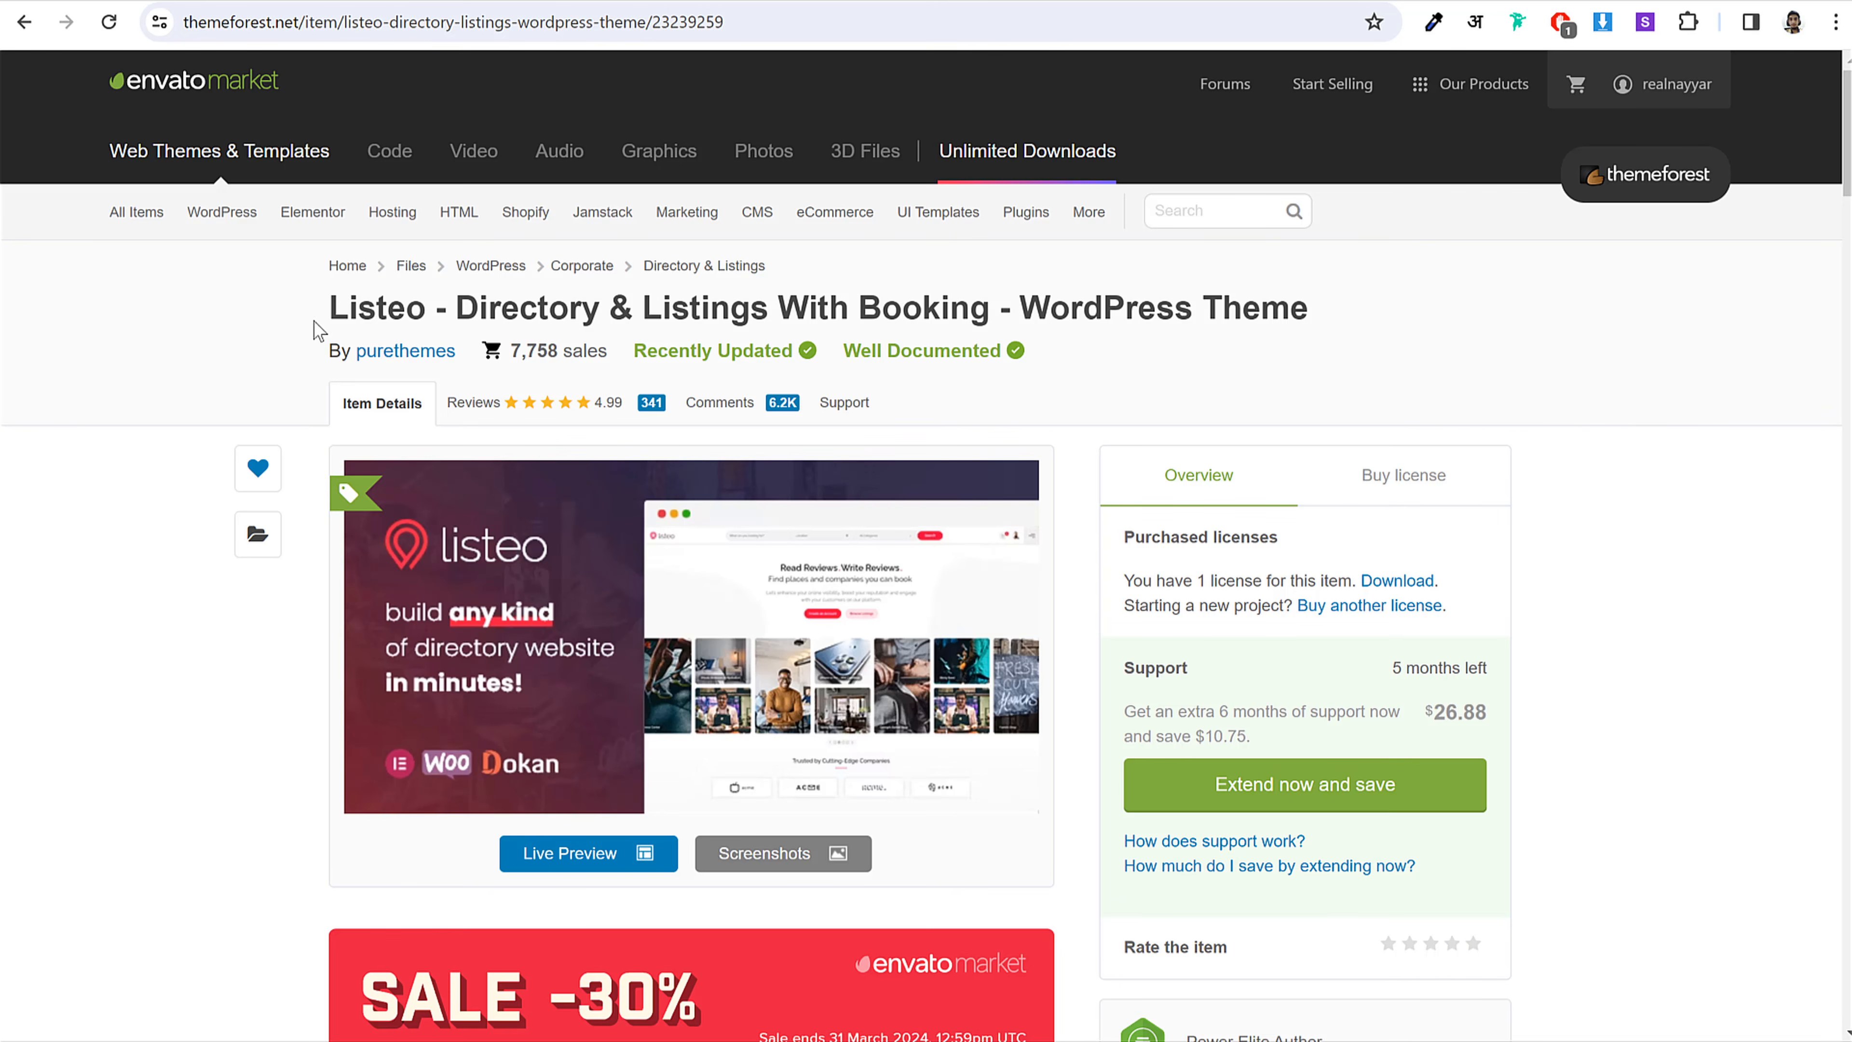
# Step: Review the ThemeForest Listeo item page's title and sales count
pyautogui.moveTo(324, 321); pyautogui.dragTo(1039, 291)
pyautogui.click(1065, 292)
pyautogui.moveTo(798, 314); pyautogui.dragTo(1143, 291)
pyautogui.click(1258, 292)
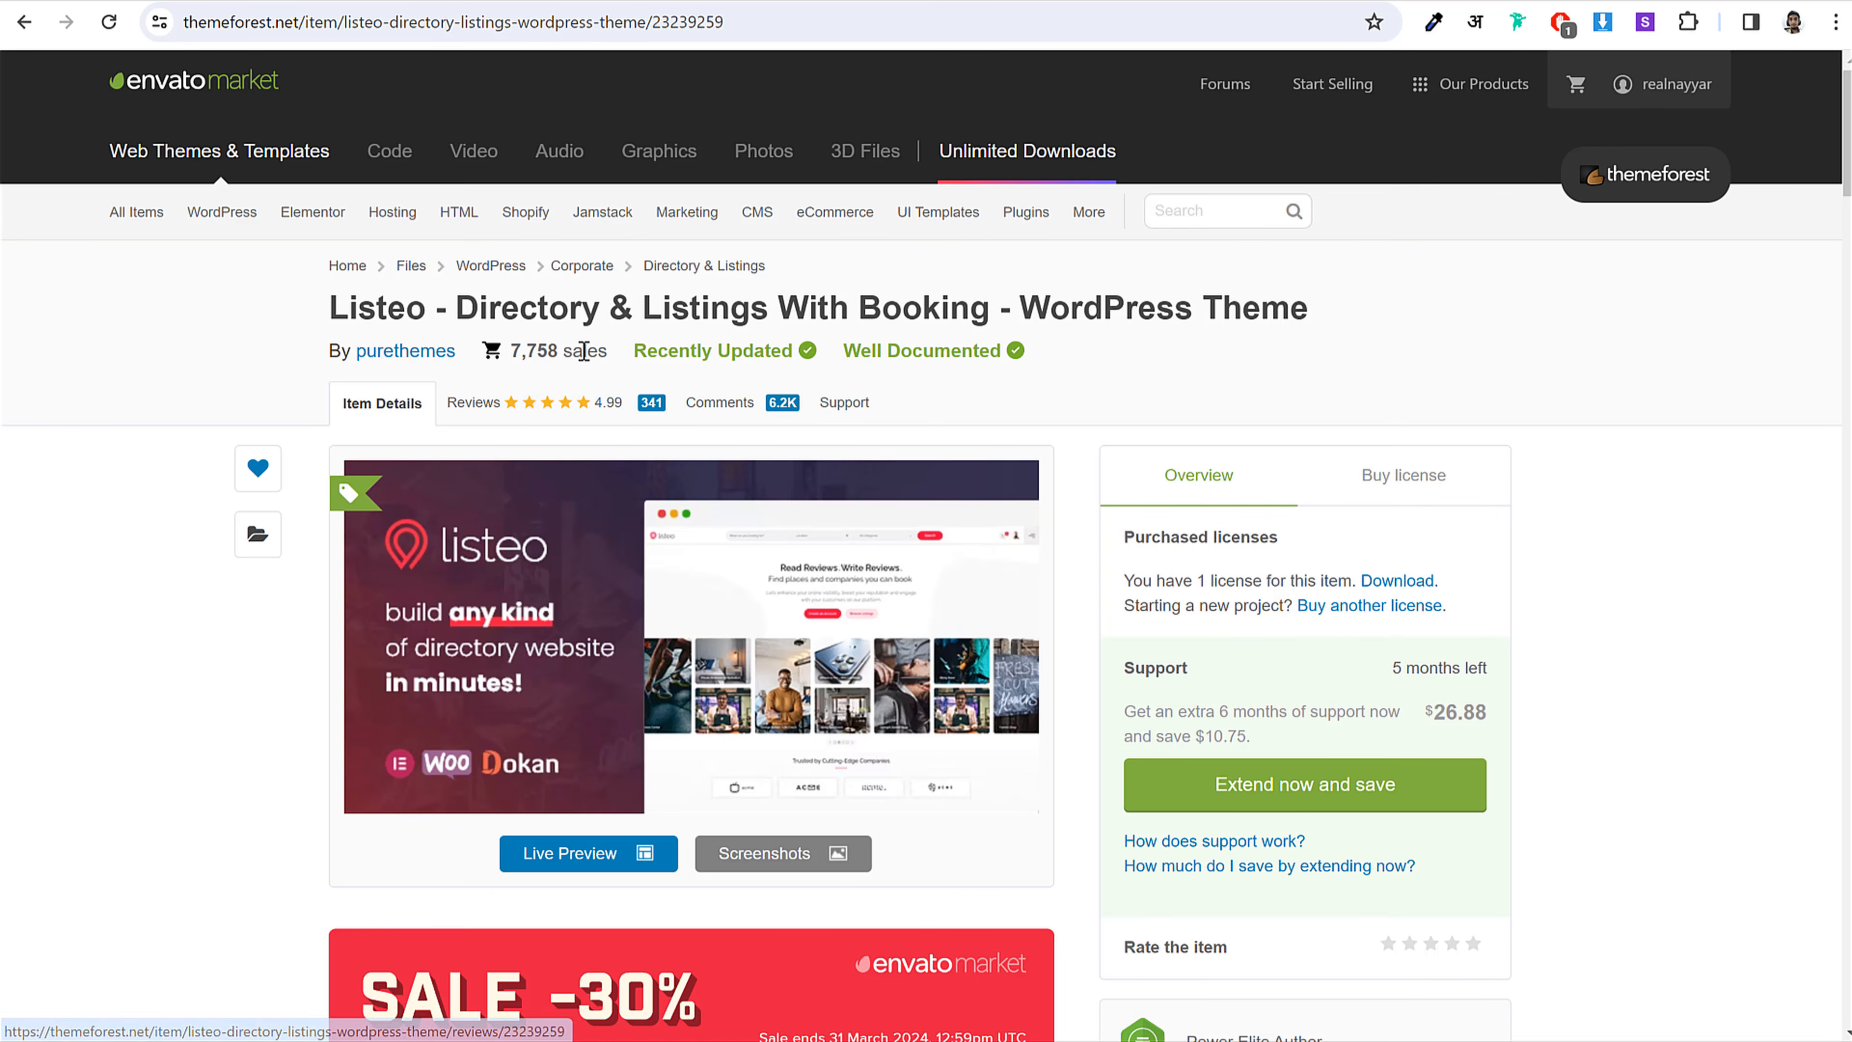
pyautogui.moveTo(587, 352); pyautogui.dragTo(531, 351)
pyautogui.click(531, 351)
pyautogui.scroll(-20, 1493, 538)
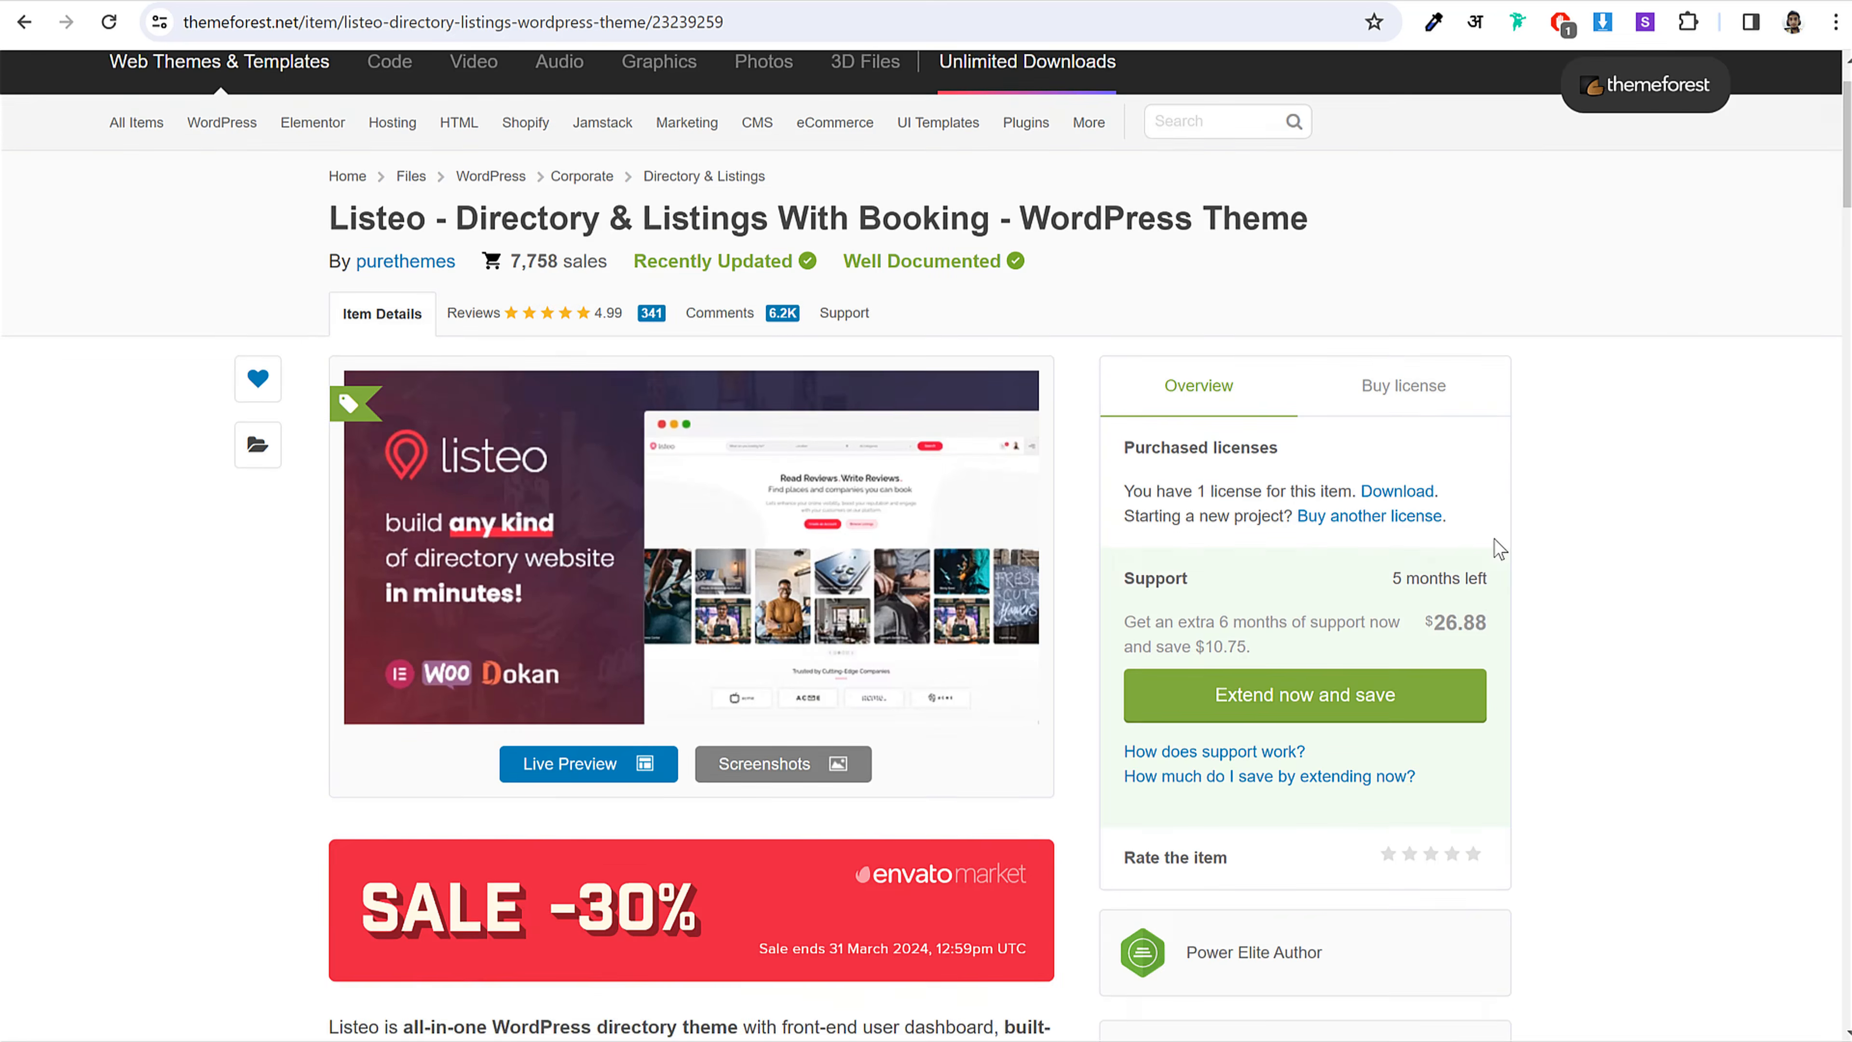
pyautogui.scroll(20, 1499, 582)
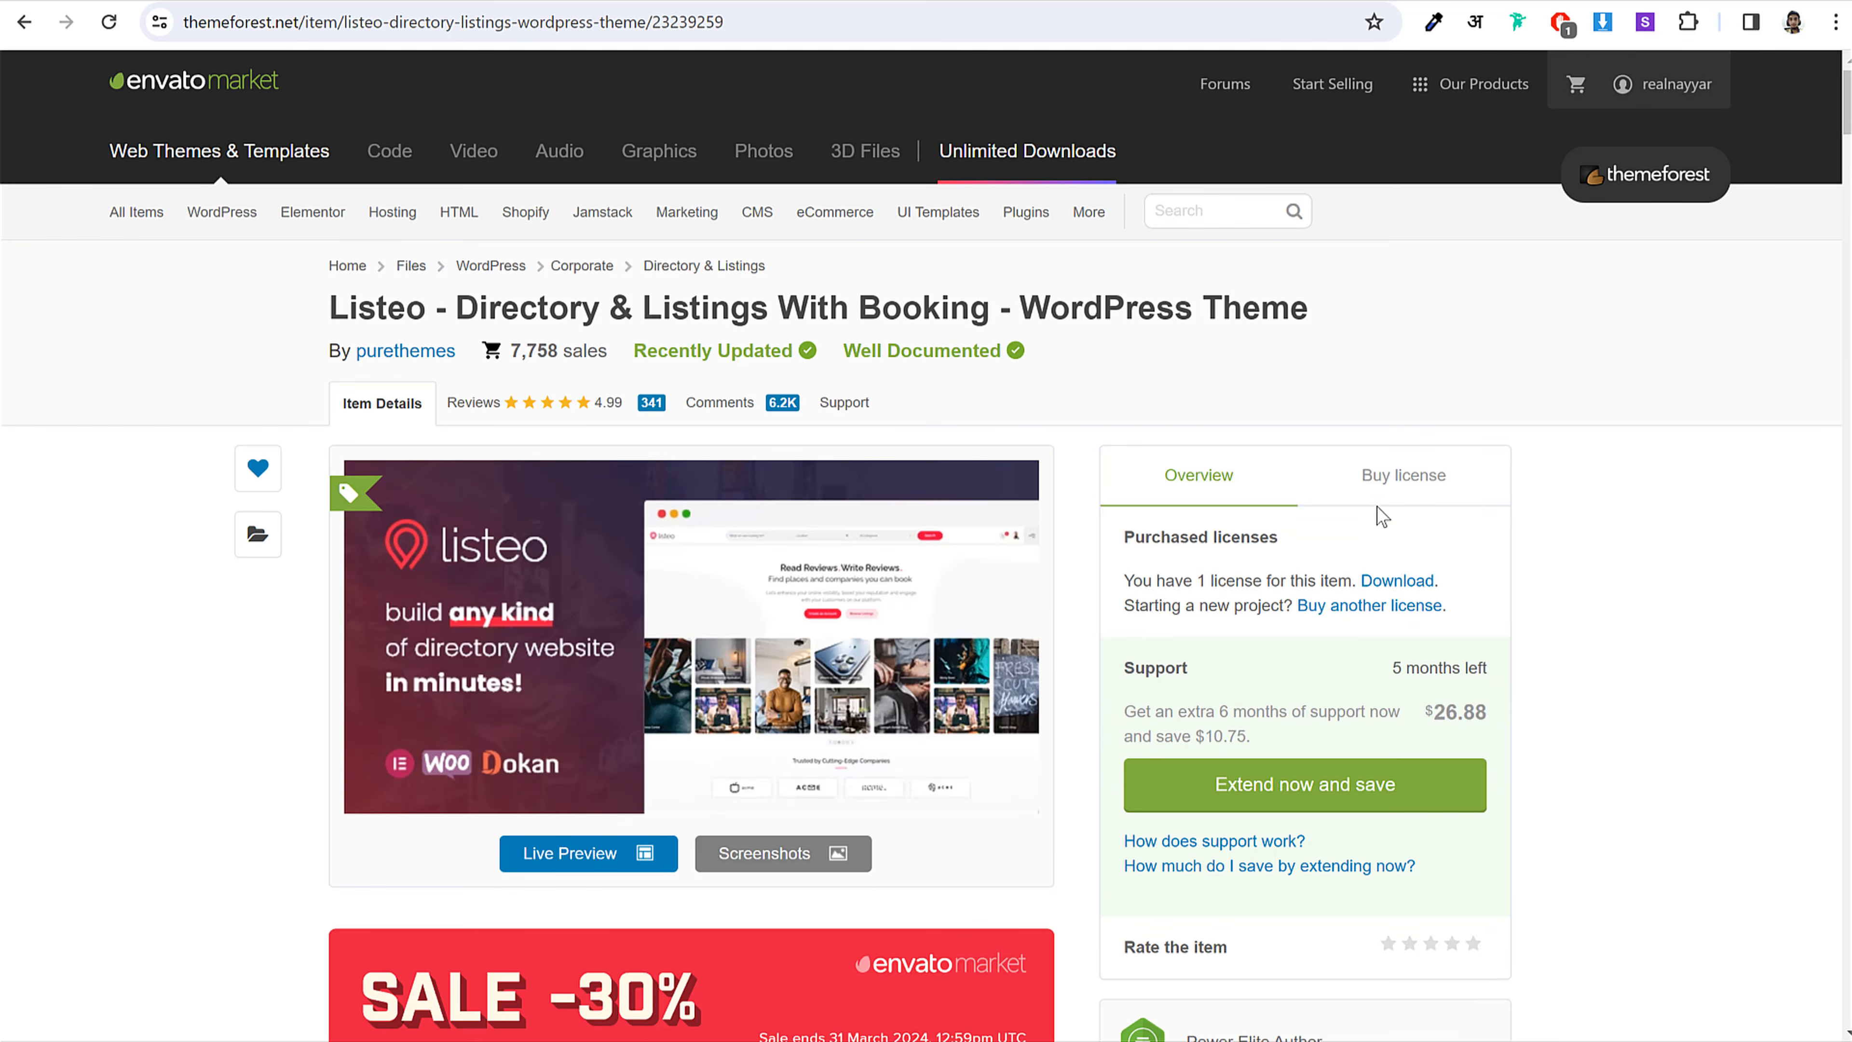
pyautogui.click(1389, 487)
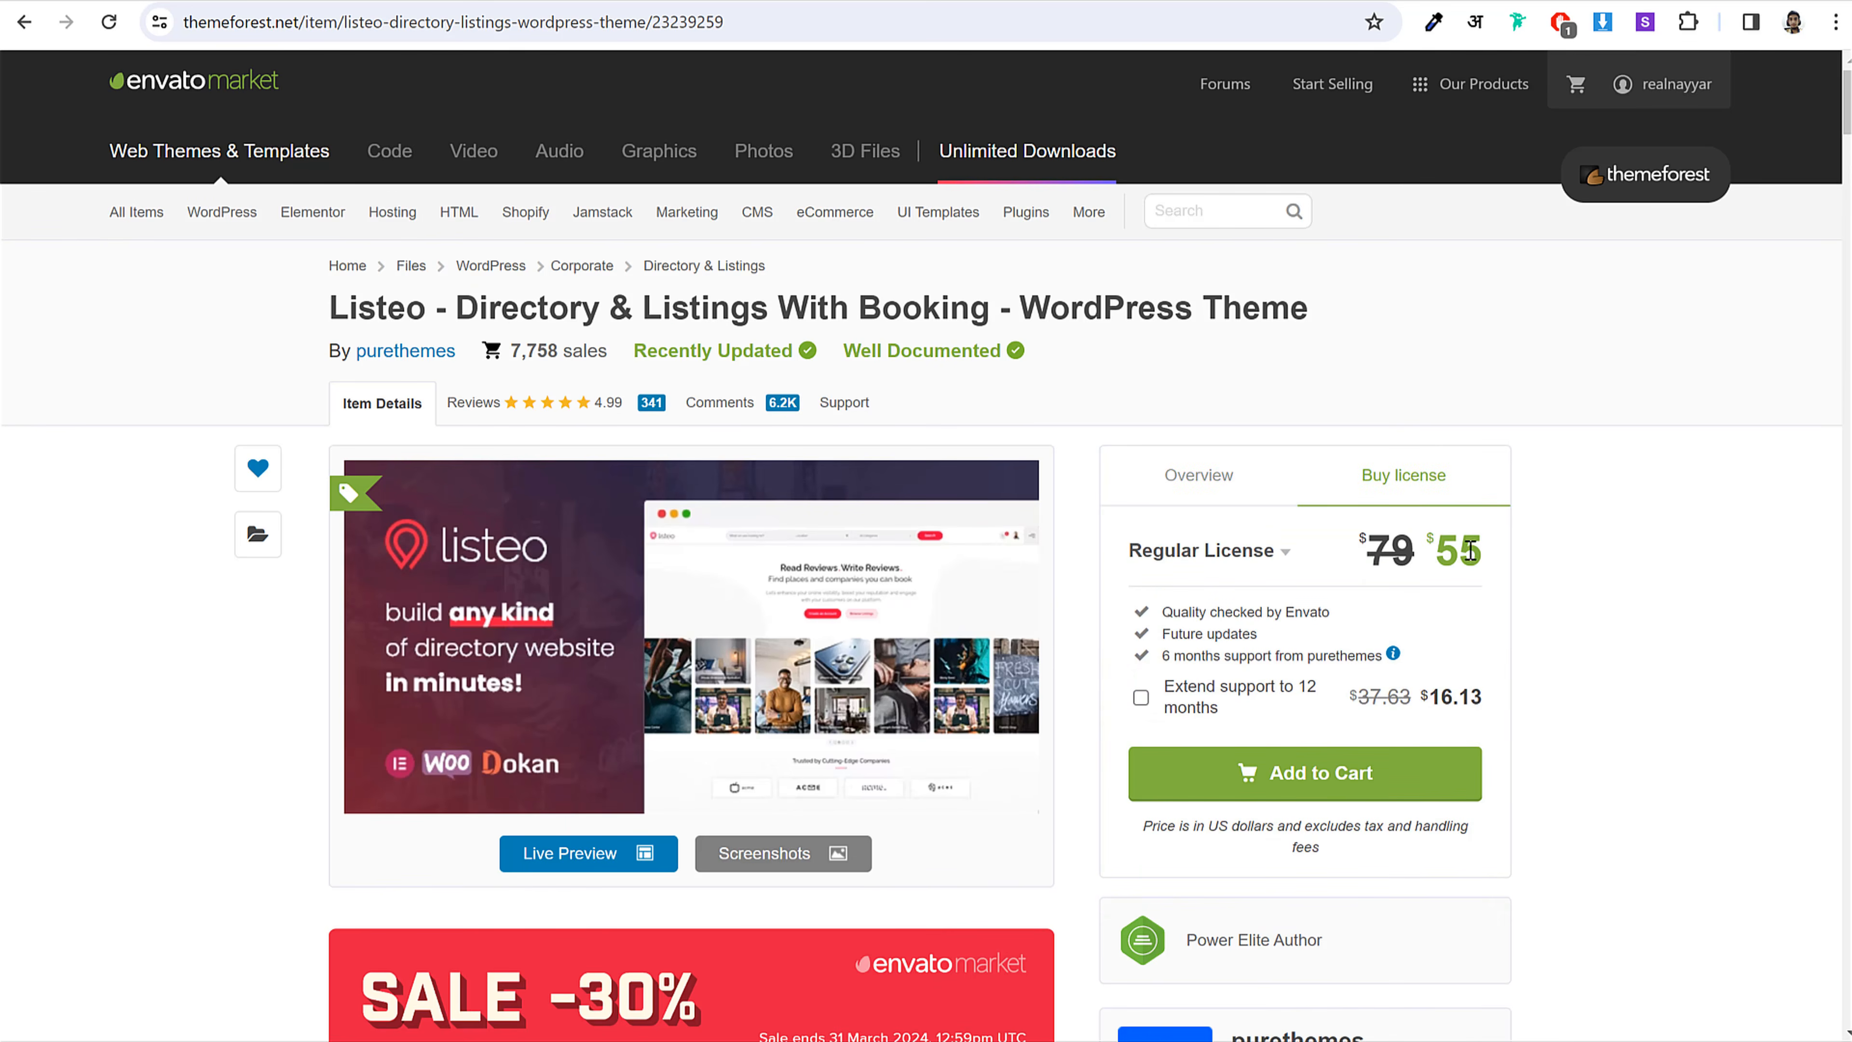
pyautogui.doubleClick(1389, 545)
pyautogui.click(1409, 541)
pyautogui.doubleClick(1469, 551)
pyautogui.click(1471, 549)
pyautogui.scroll(-15, 1539, 532)
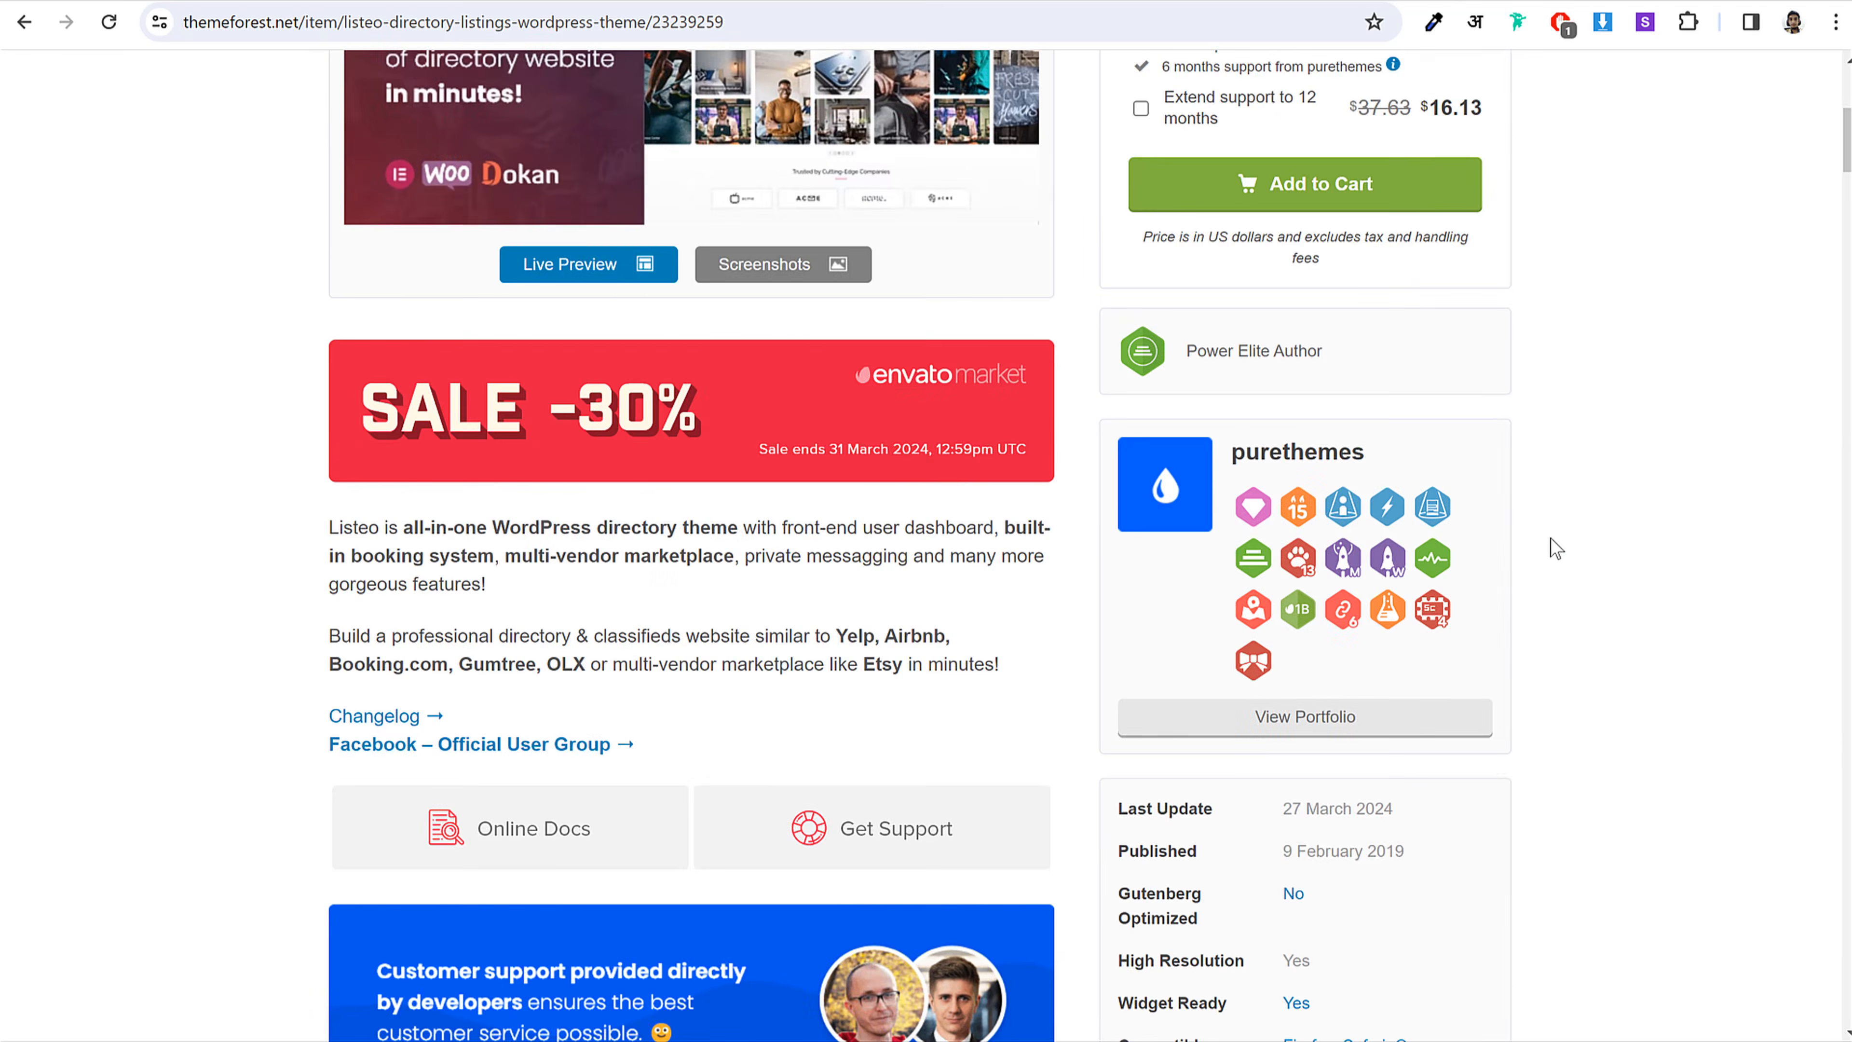
pyautogui.scroll(-20, 1555, 552)
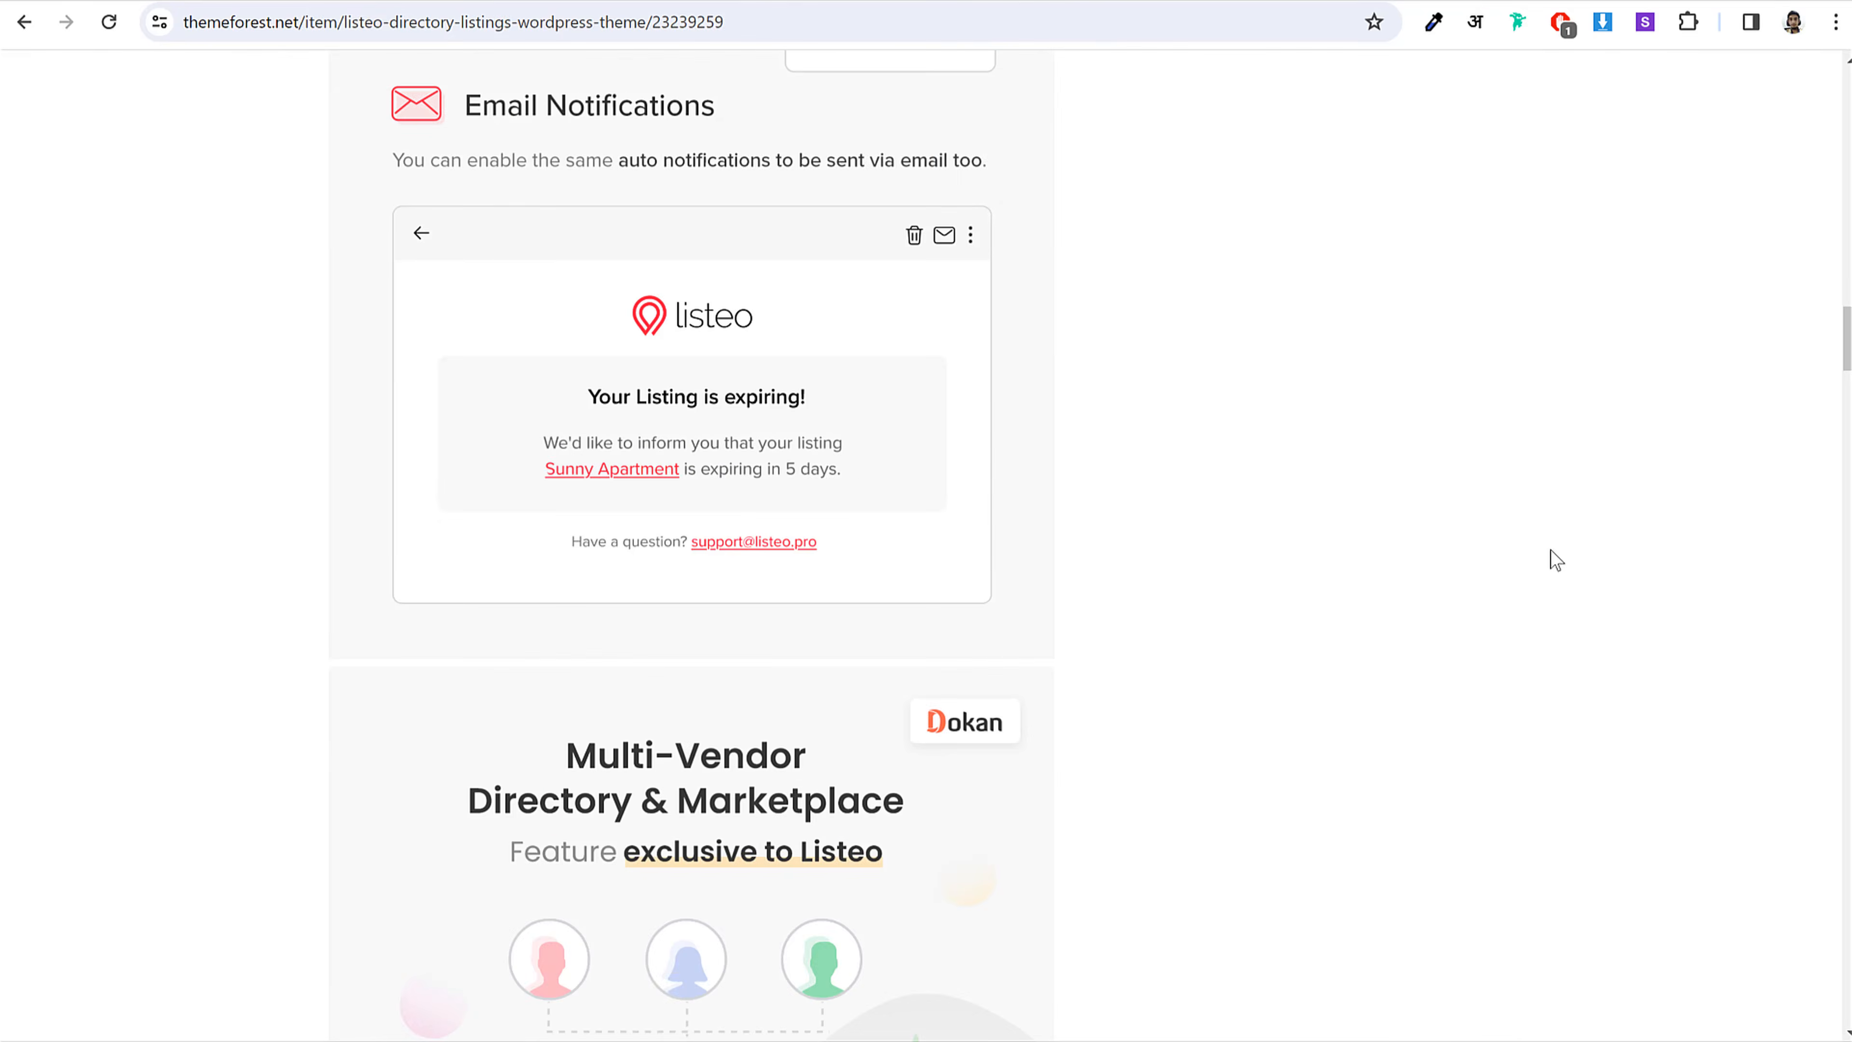
pyautogui.scroll(-10, 1555, 562)
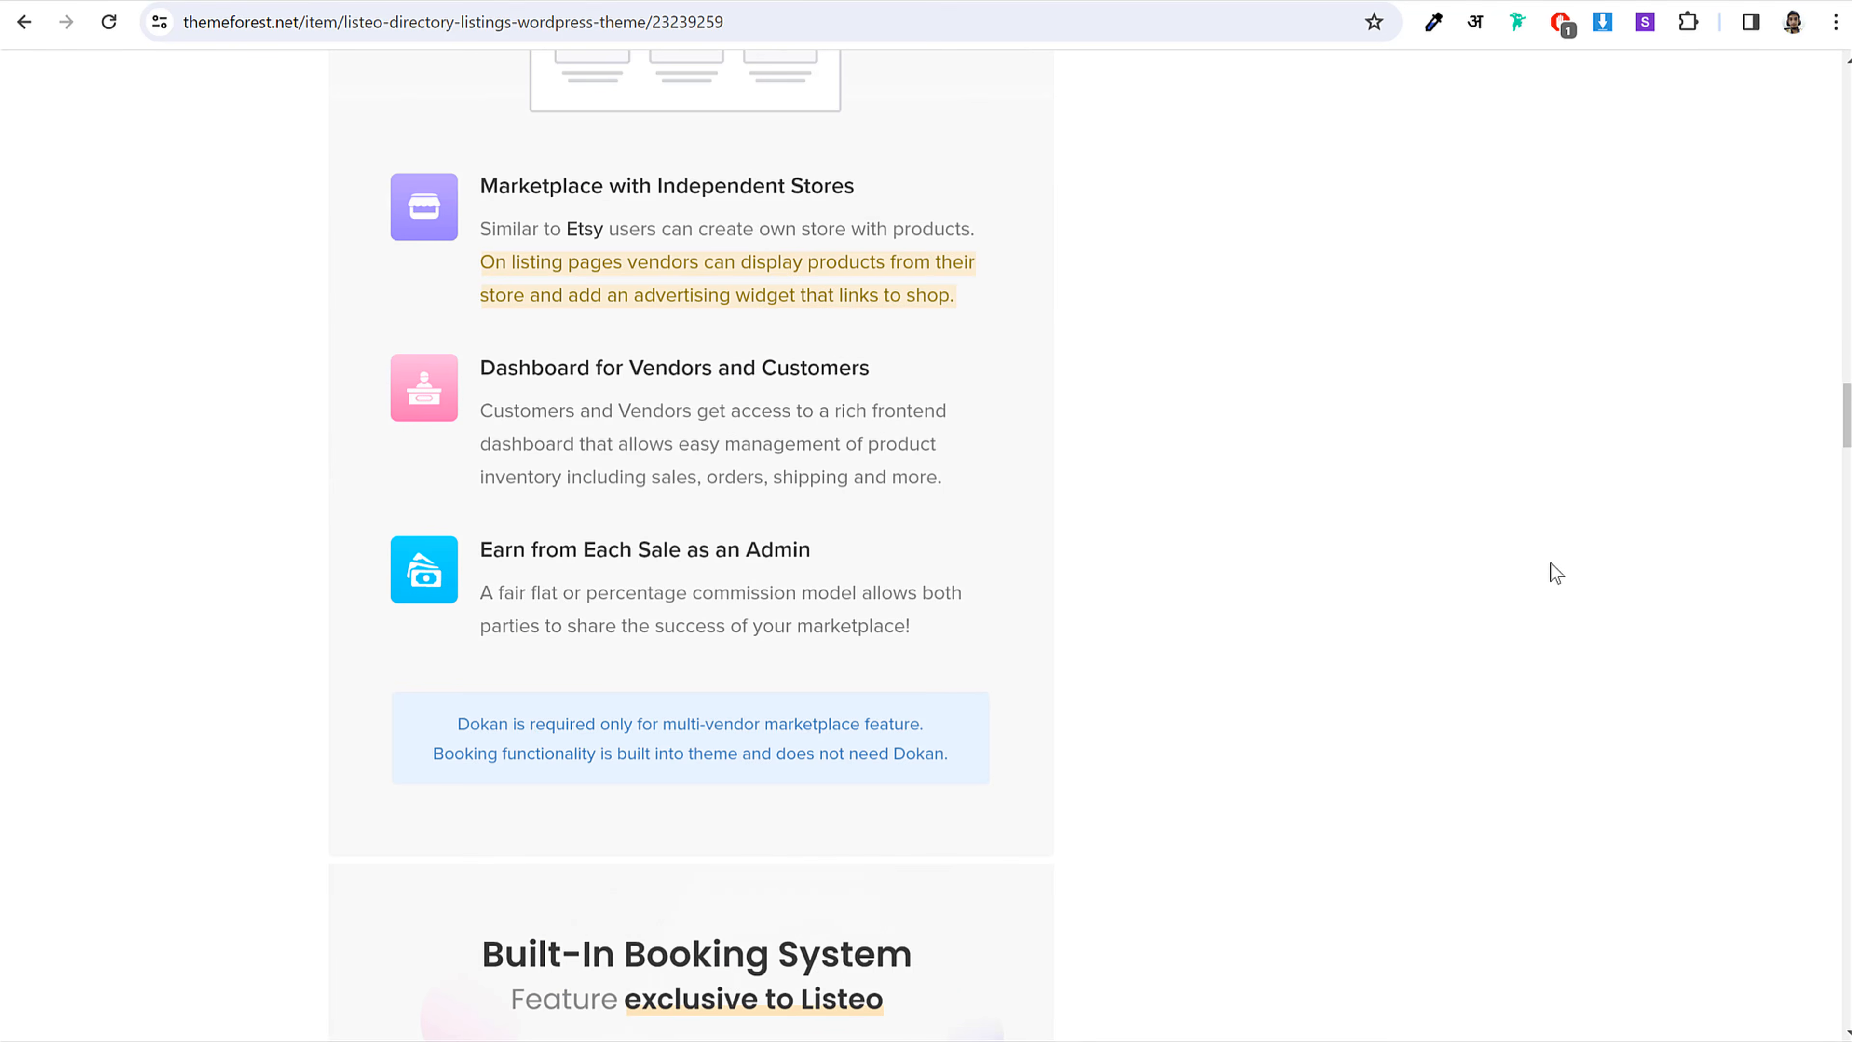
pyautogui.scroll(7, 1556, 574)
pyautogui.scroll(-20, 1556, 573)
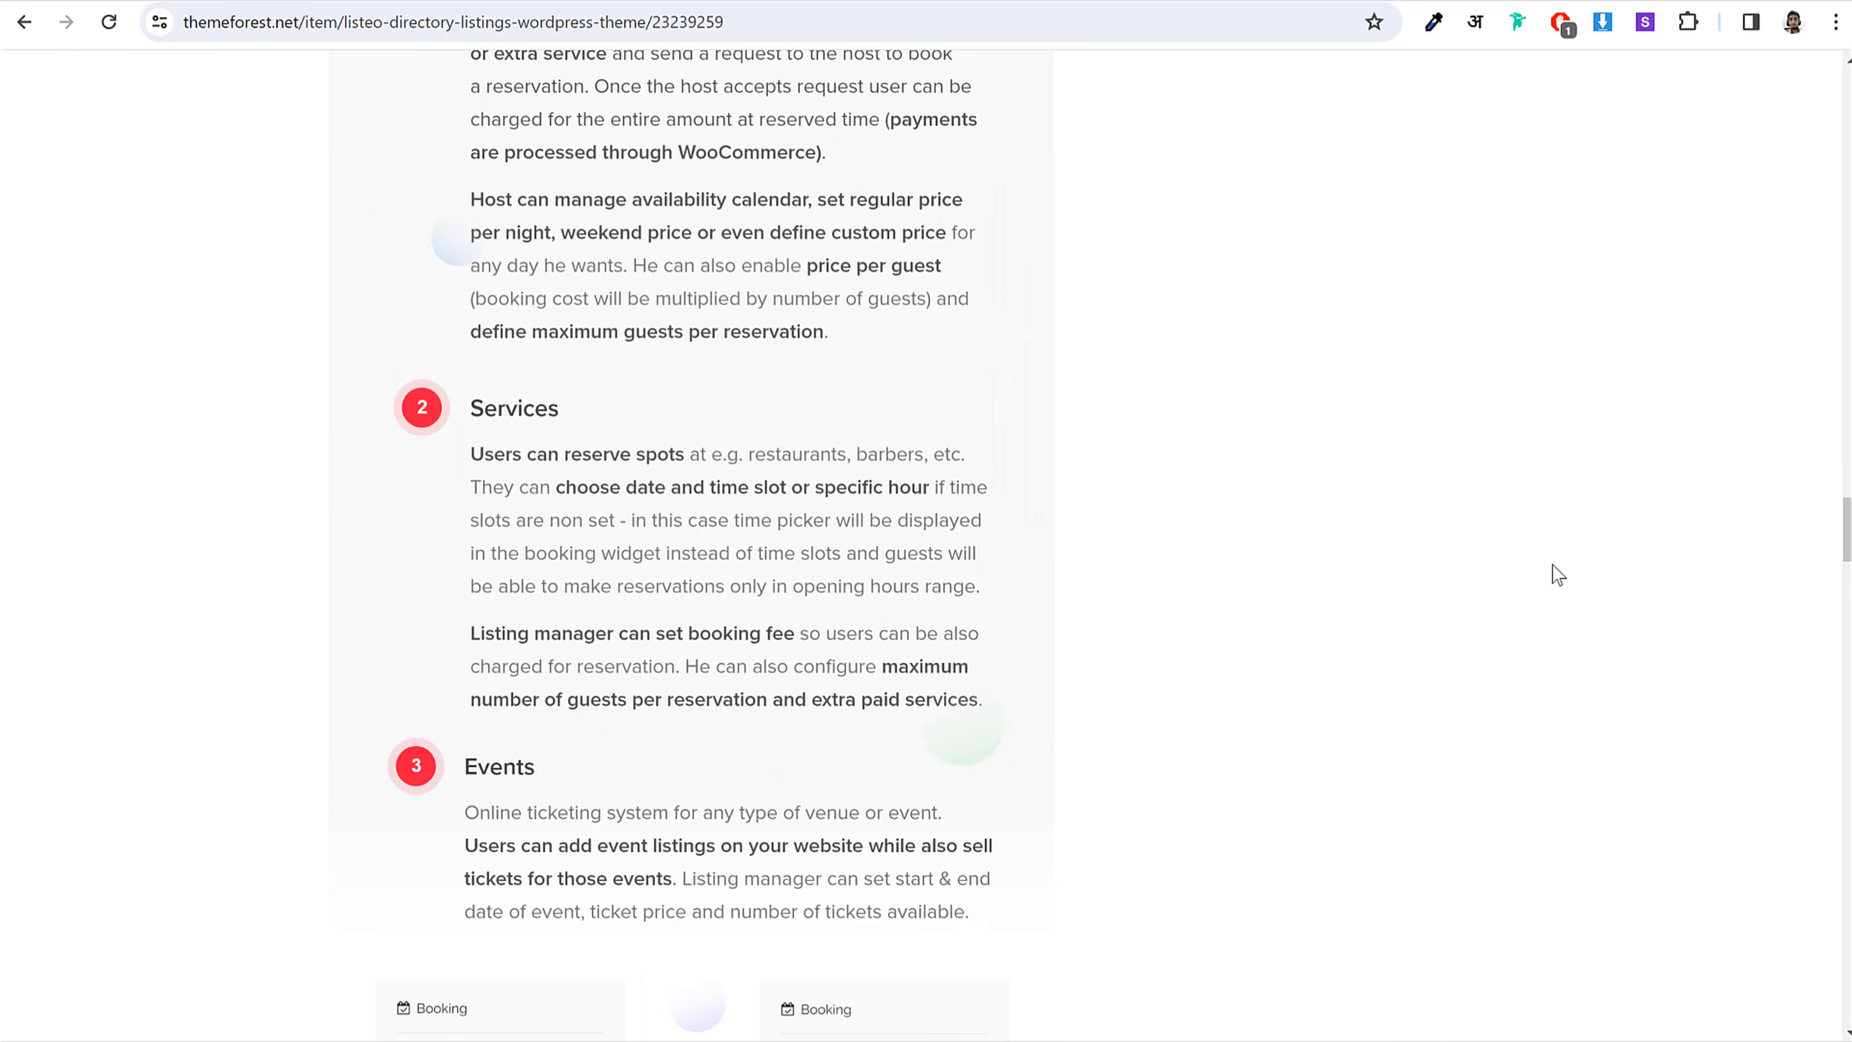
pyautogui.scroll(-20, 1556, 573)
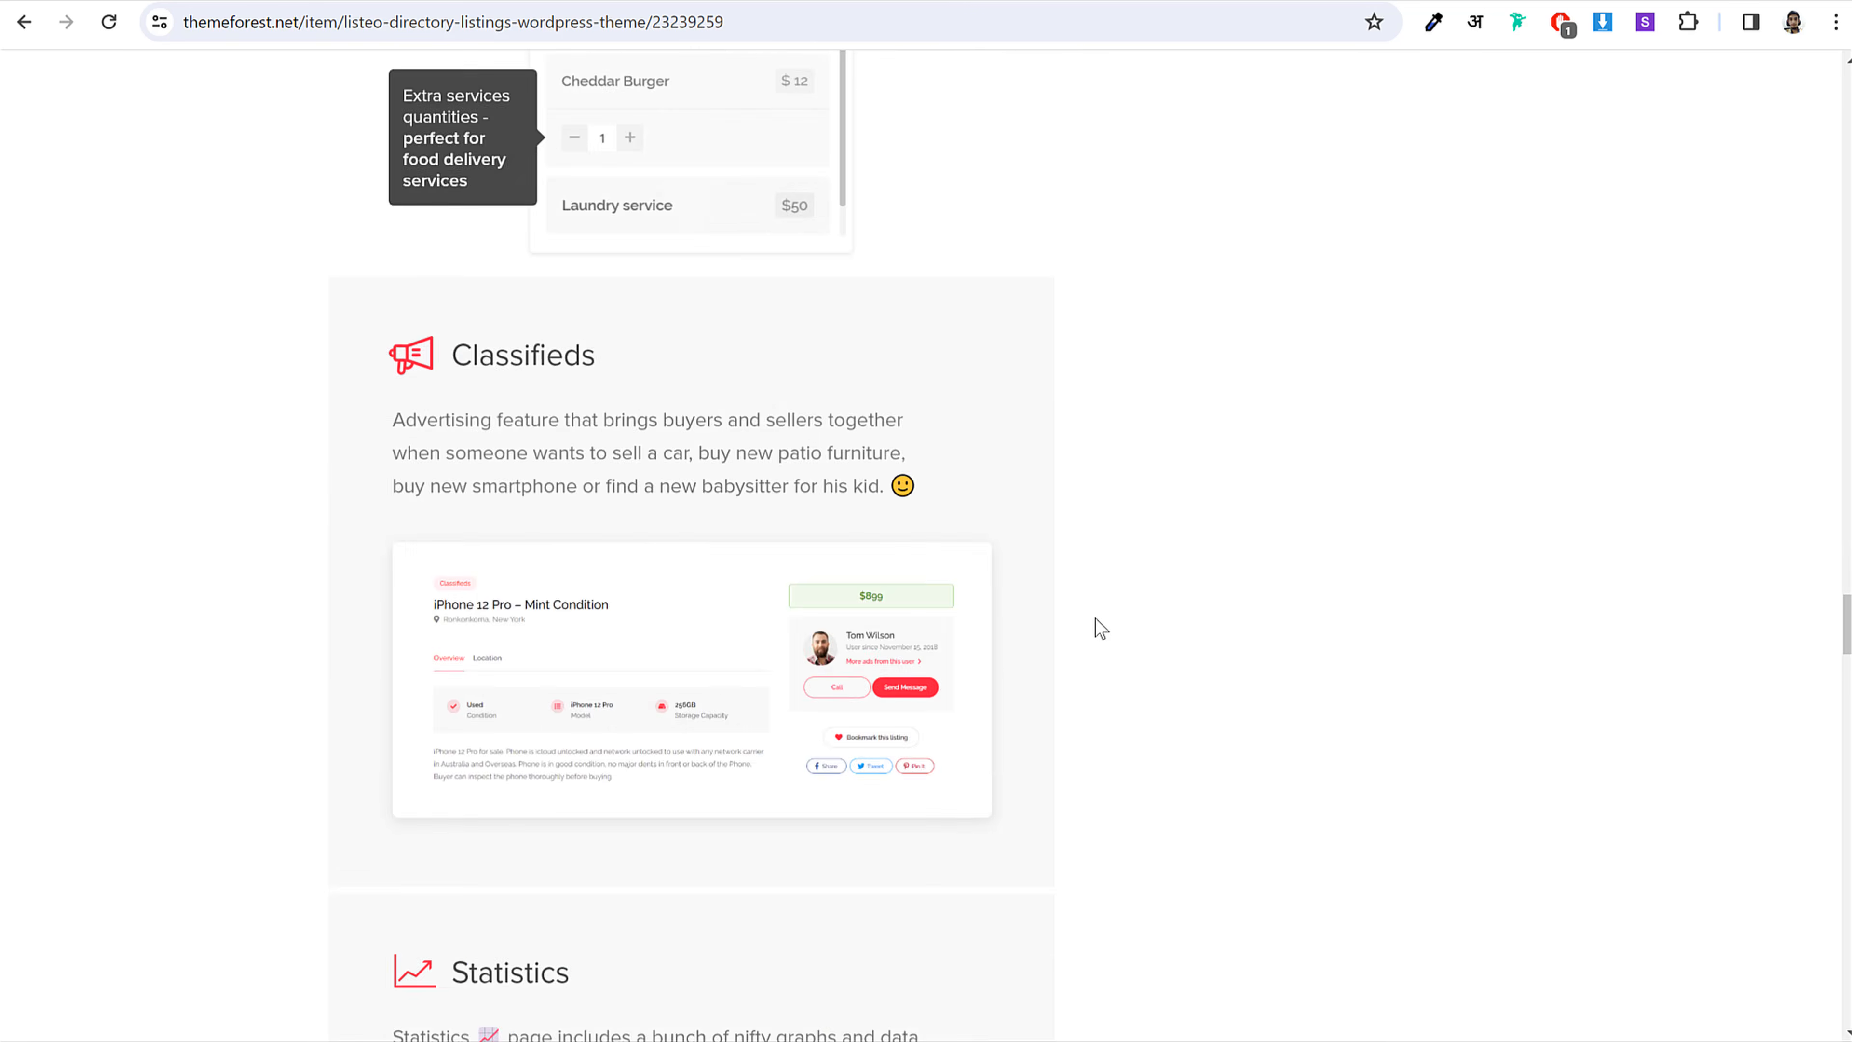
pyautogui.scroll(-20, 737, 550)
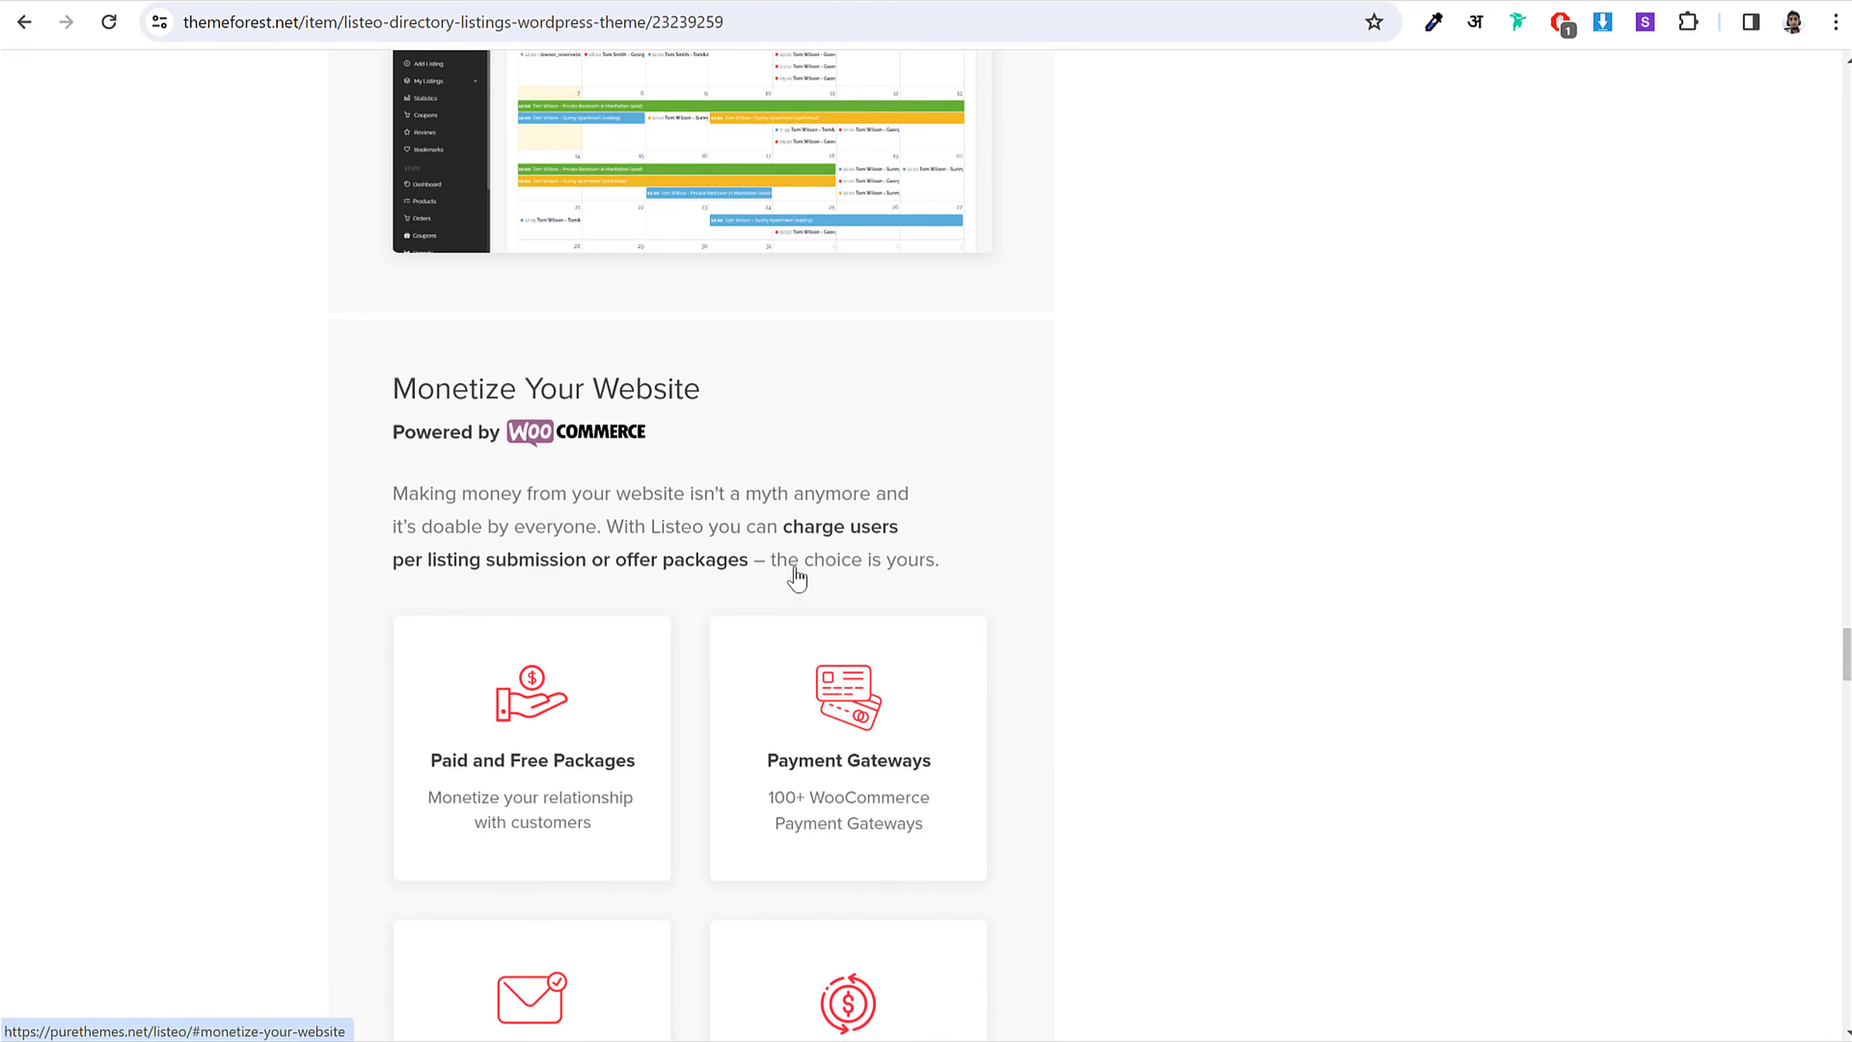
pyautogui.scroll(-20, 819, 592)
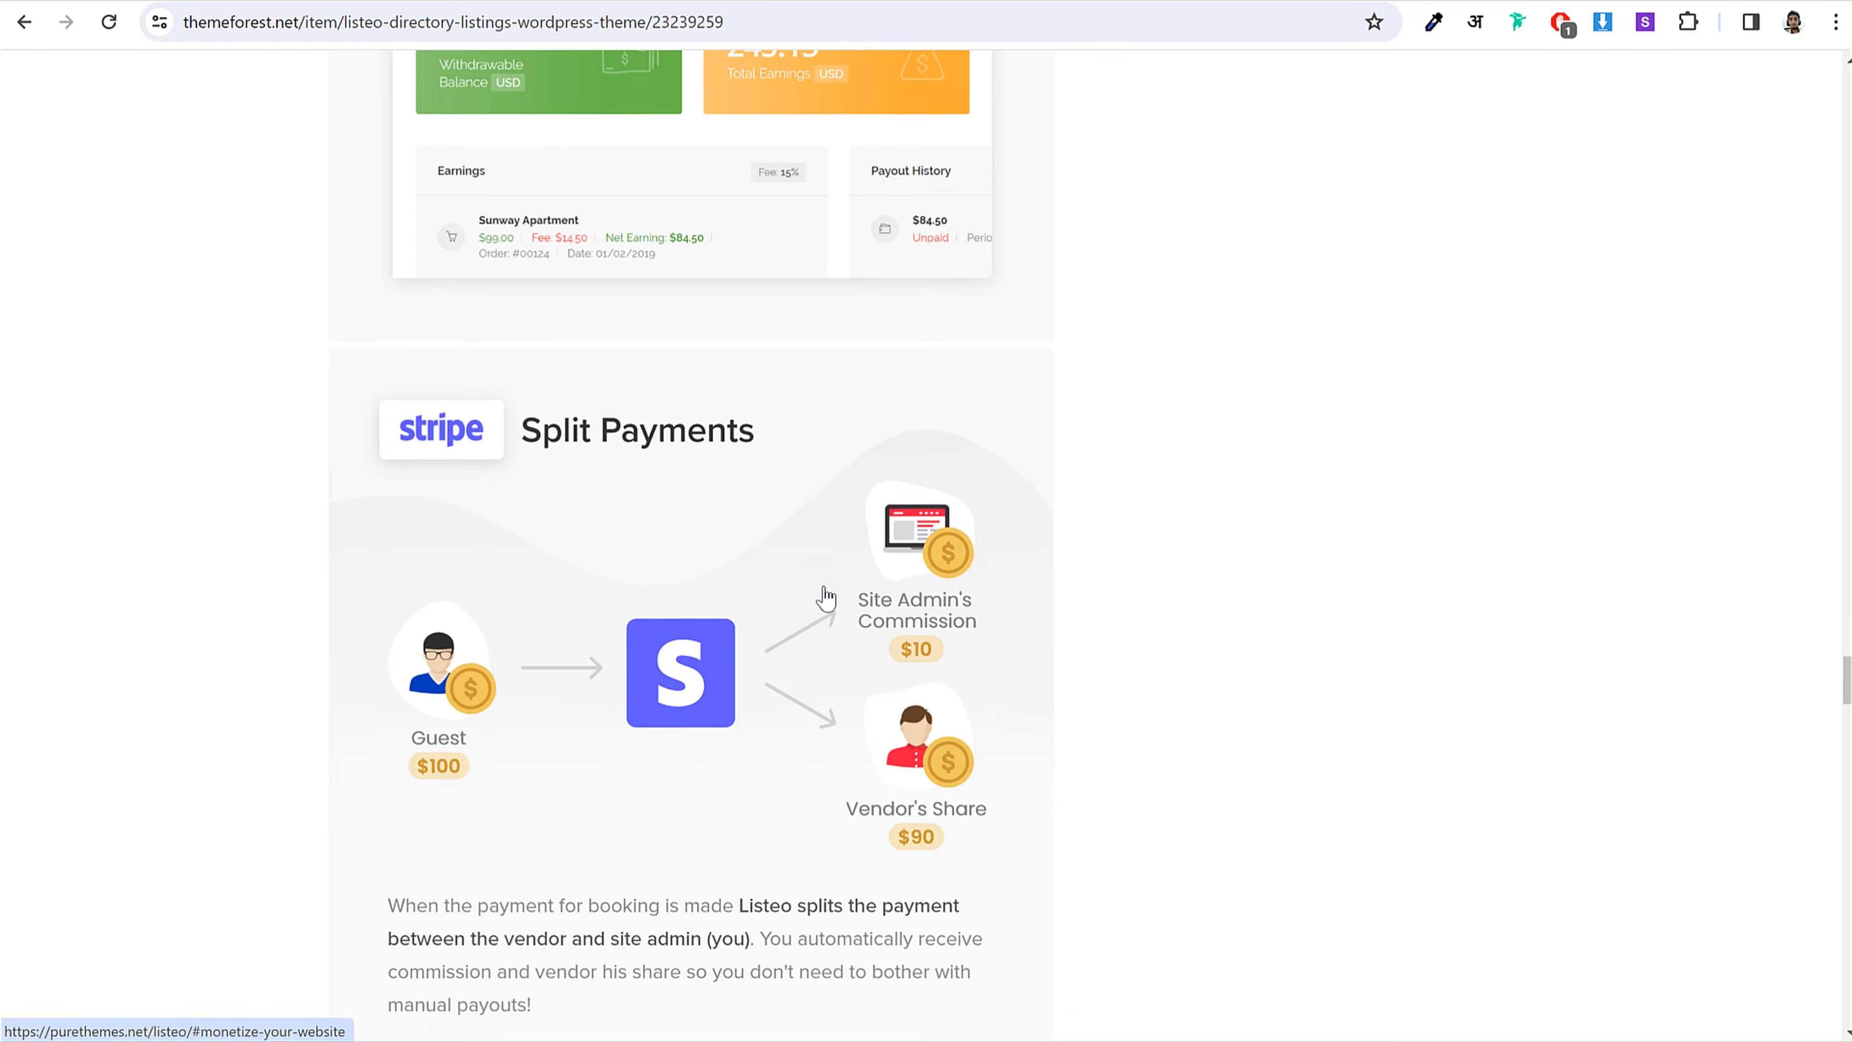
pyautogui.scroll(-3, 1676, 728)
pyautogui.scroll(20, 1677, 728)
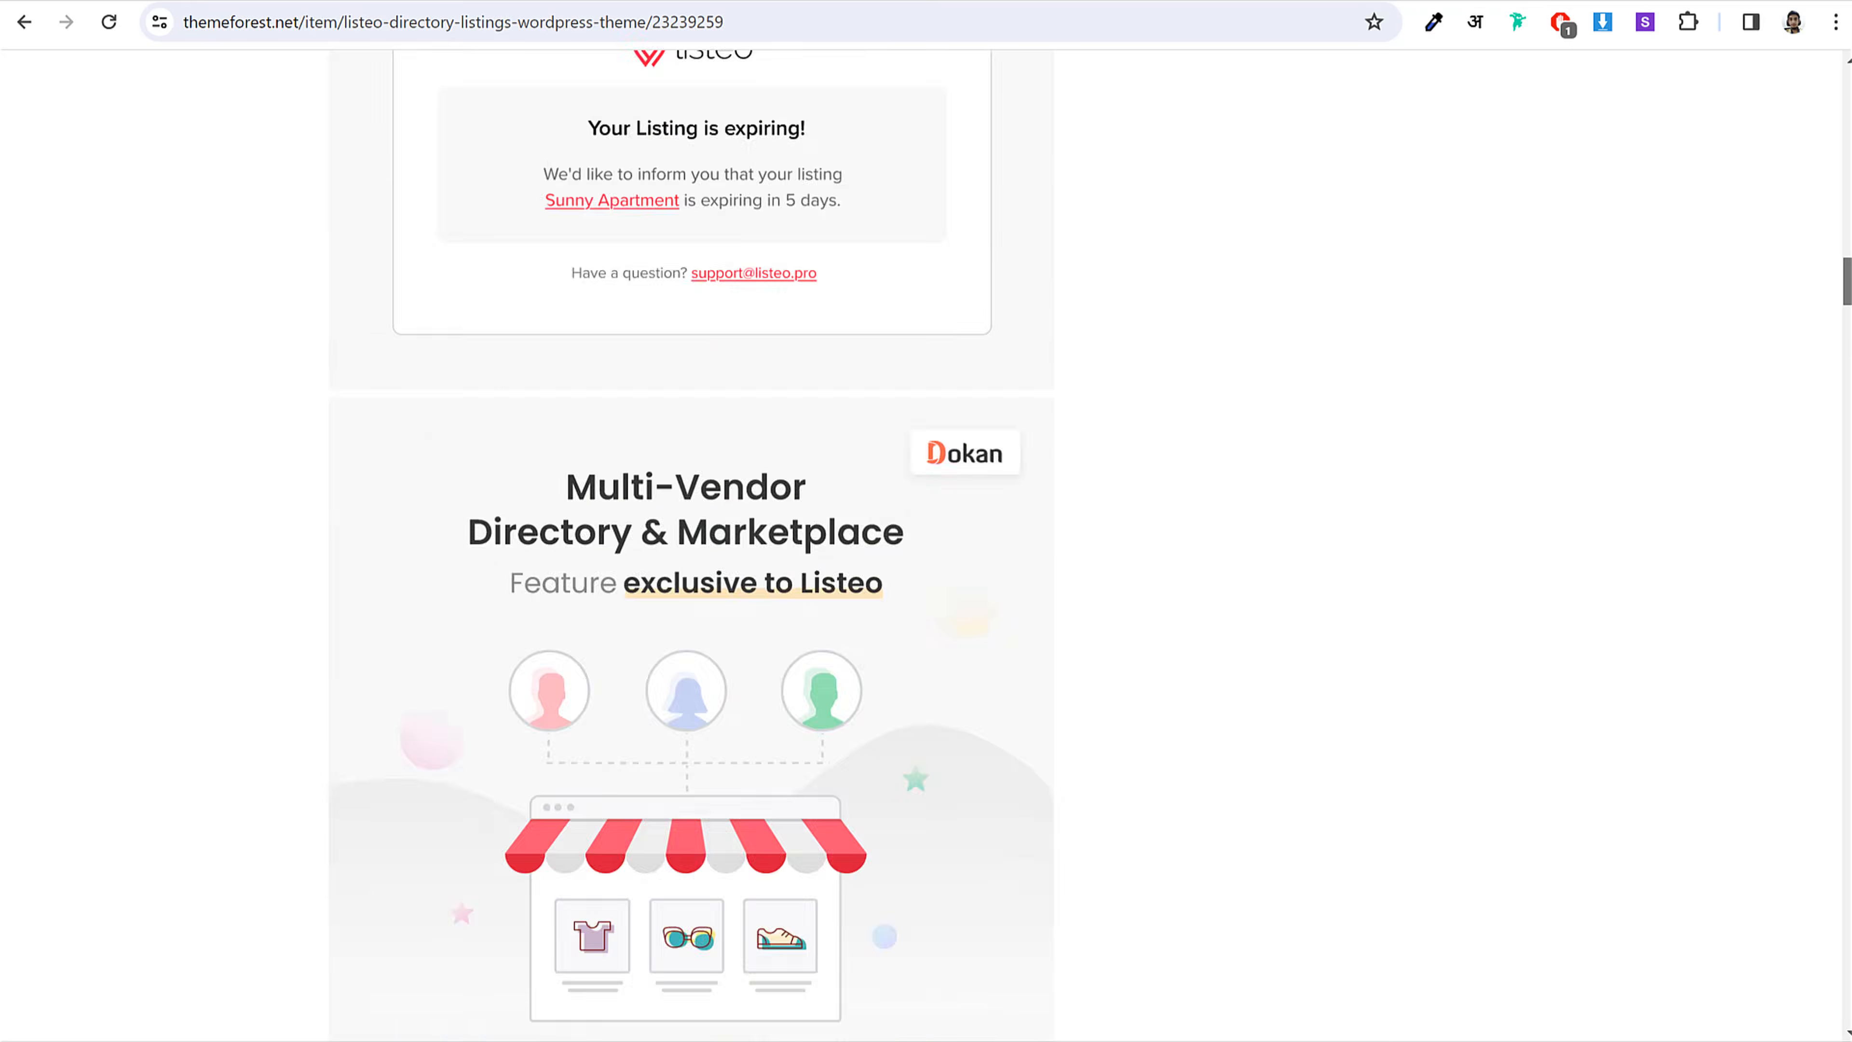
pyautogui.scroll(10, 1617, 477)
pyautogui.scroll(-2, 1501, 476)
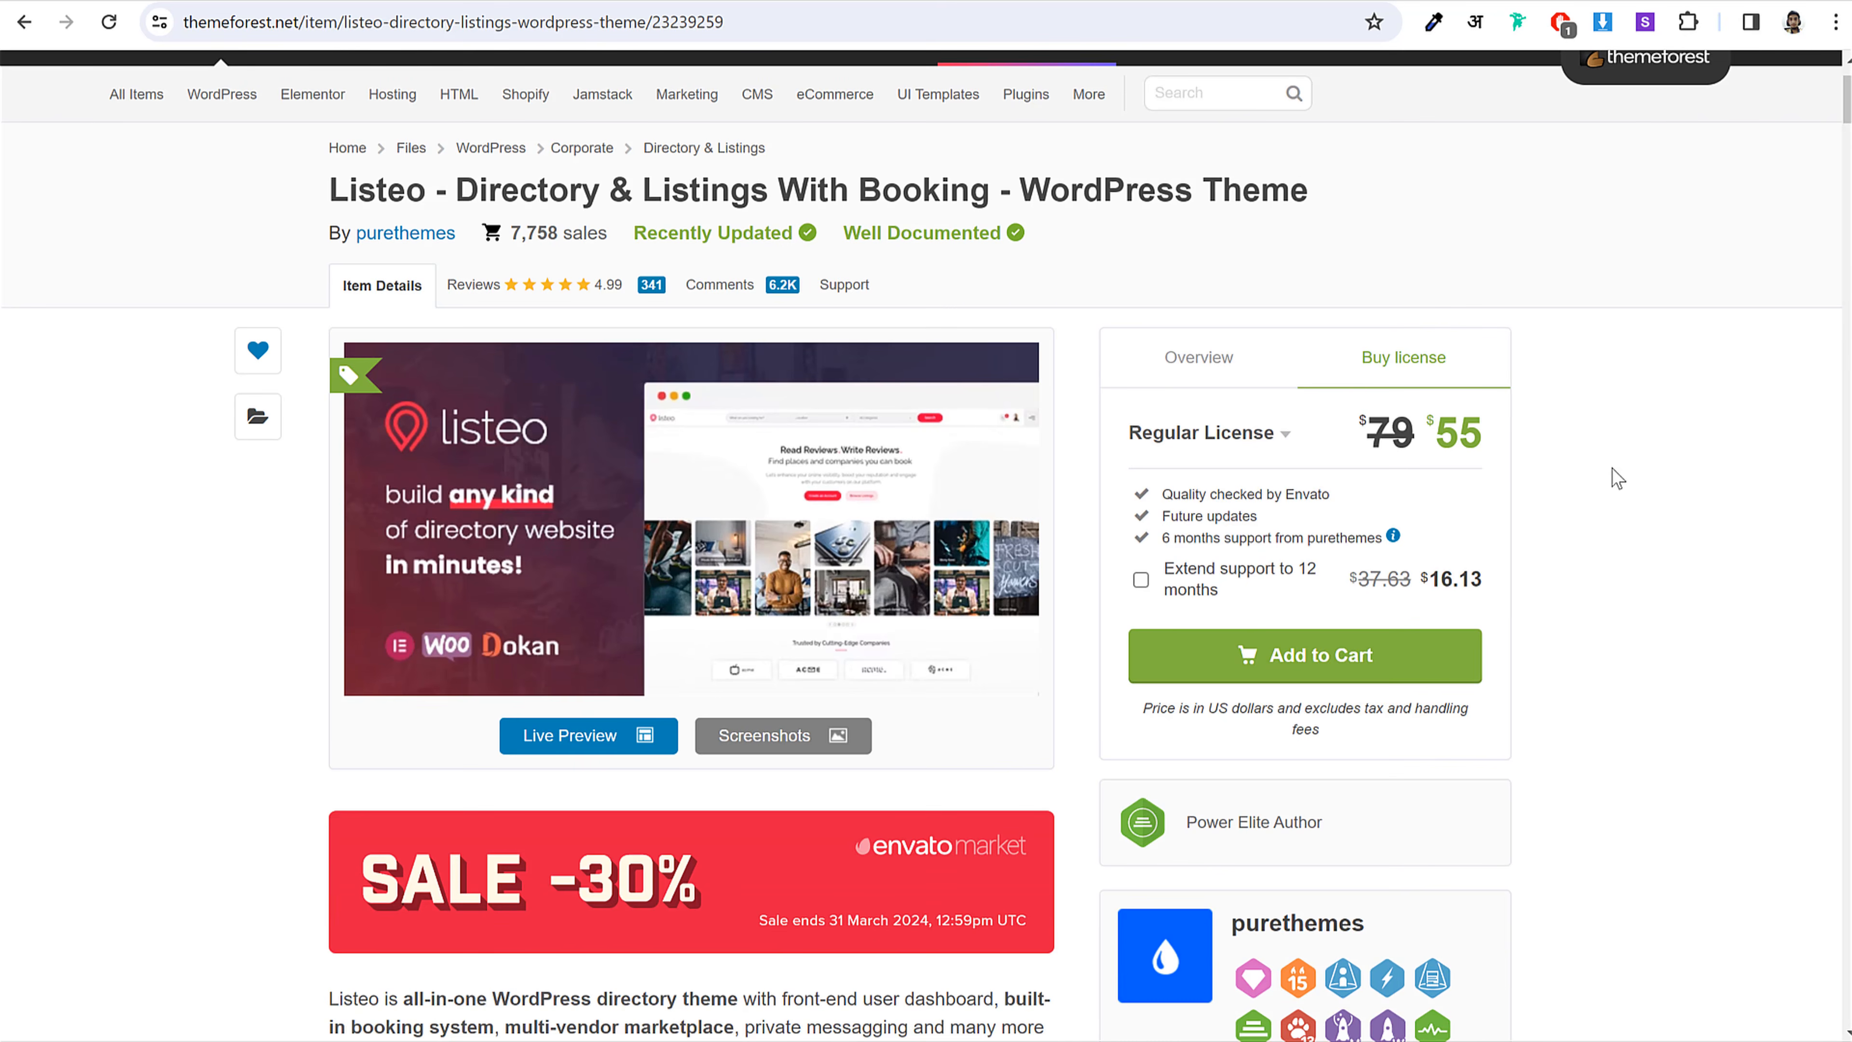
pyautogui.moveTo(1436, 431); pyautogui.dragTo(1482, 426)
pyautogui.click(1434, 425)
pyautogui.moveTo(1363, 440); pyautogui.dragTo(1419, 438)
pyautogui.click(1586, 437)
pyautogui.moveTo(1163, 520)
pyautogui.mouseDown()
pyautogui.moveTo(1301, 519)
pyautogui.moveTo(1170, 538)
pyautogui.moveTo(1164, 515)
pyautogui.mouseUp()
pyautogui.click(1165, 514)
pyautogui.moveTo(1303, 530); pyautogui.dragTo(1356, 538)
pyautogui.click(1404, 517)
pyautogui.scroll(2, 1584, 663)
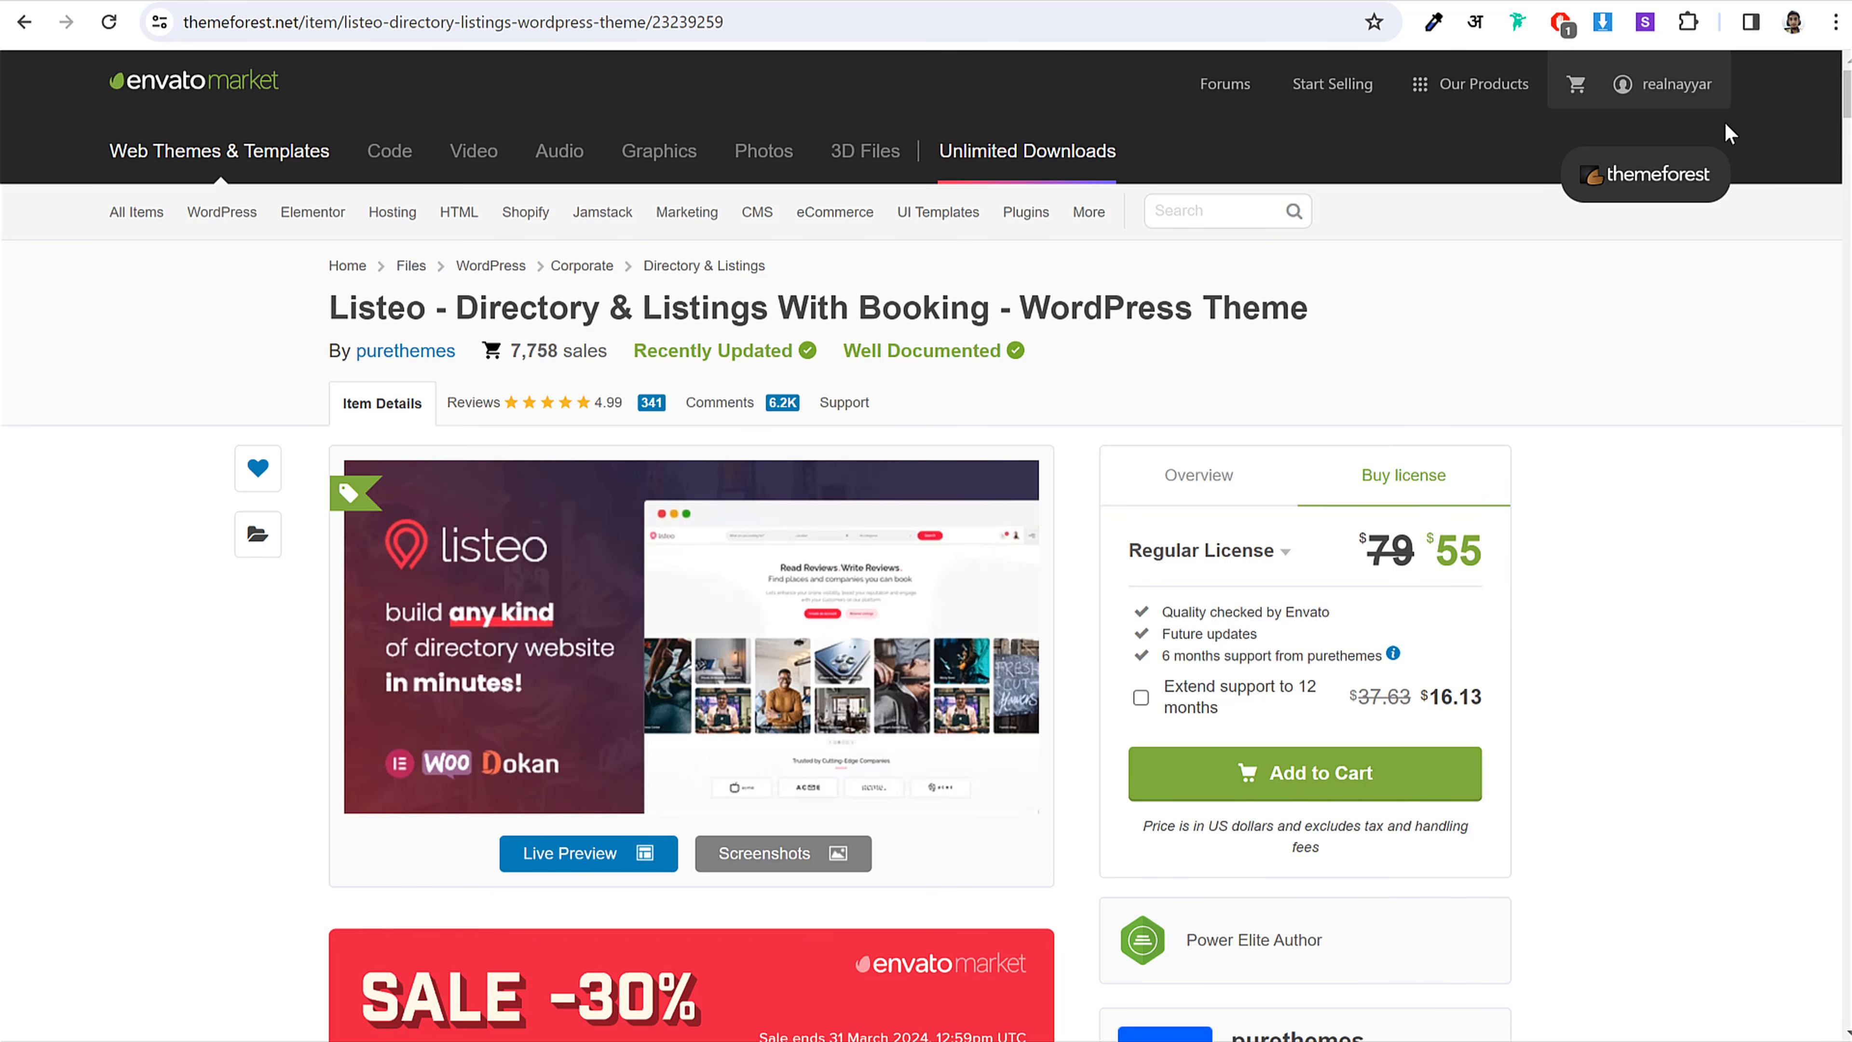
# Step: Open the account's Downloads page from the username menu and find Listeo
pyautogui.moveTo(1673, 90)
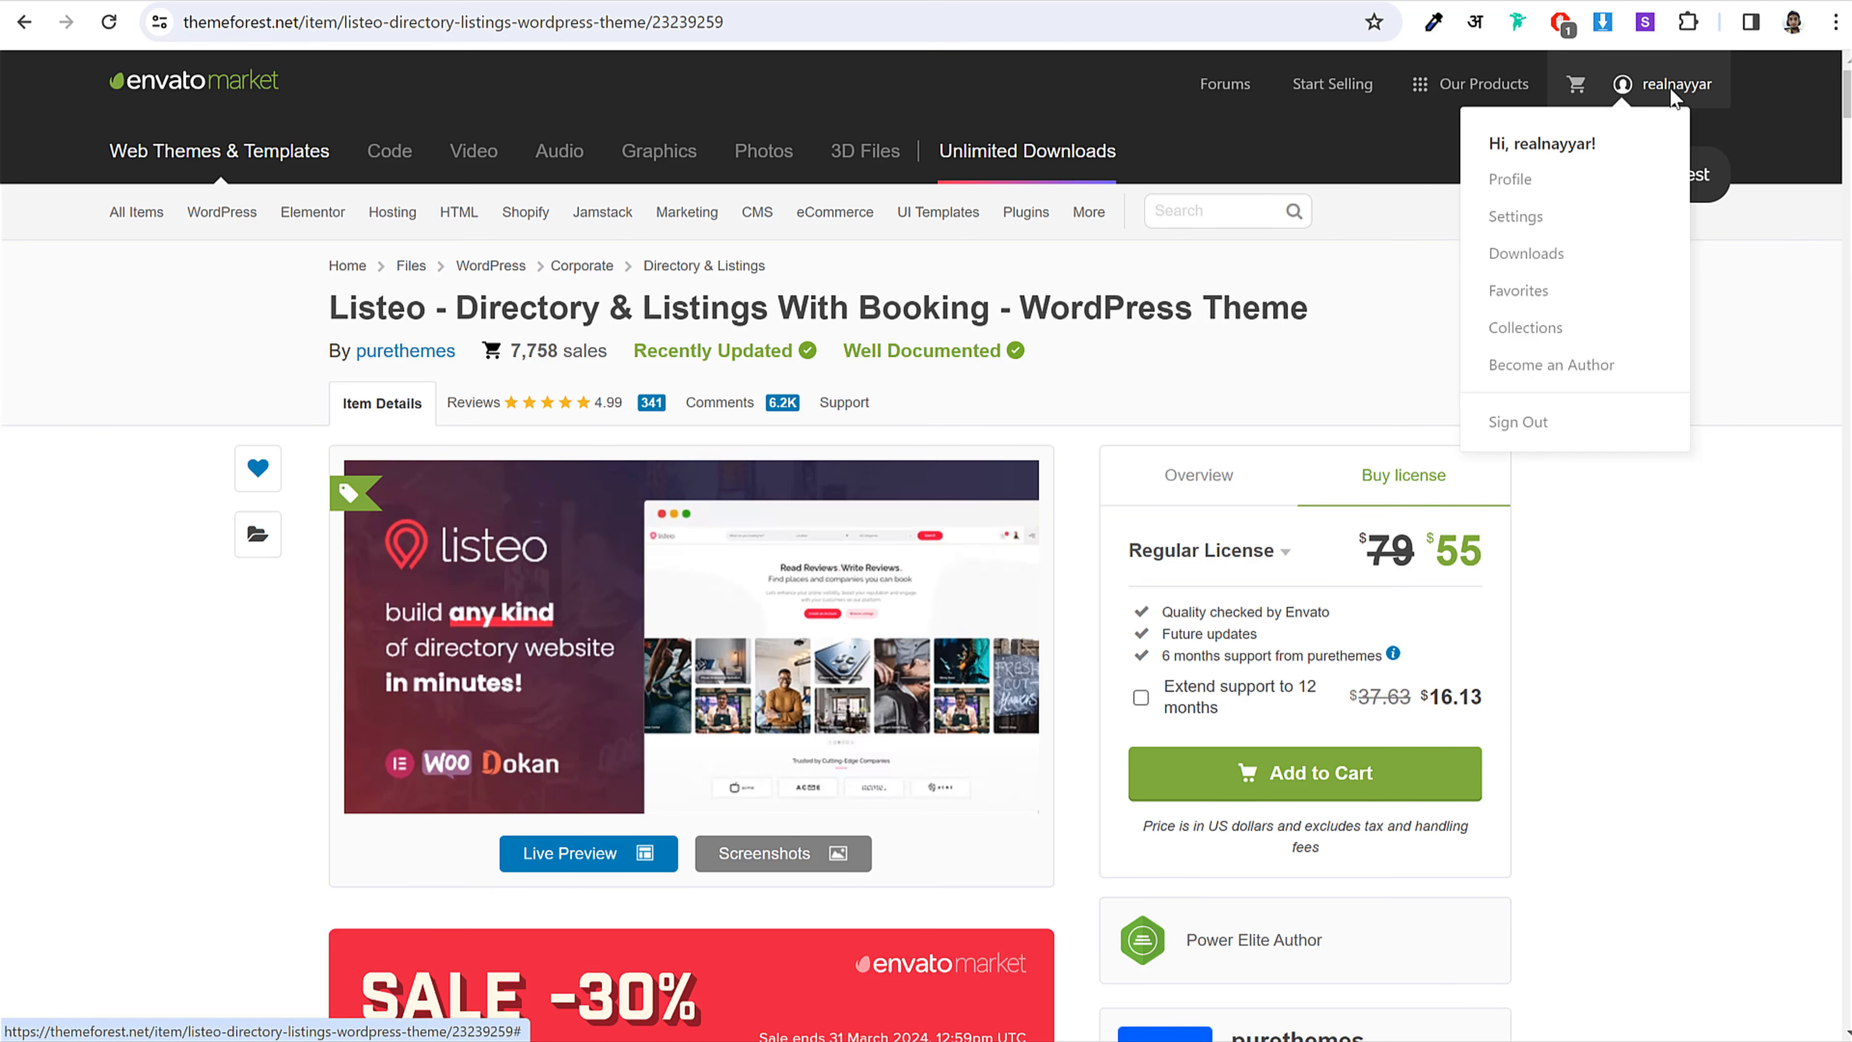
pyautogui.click(1549, 259)
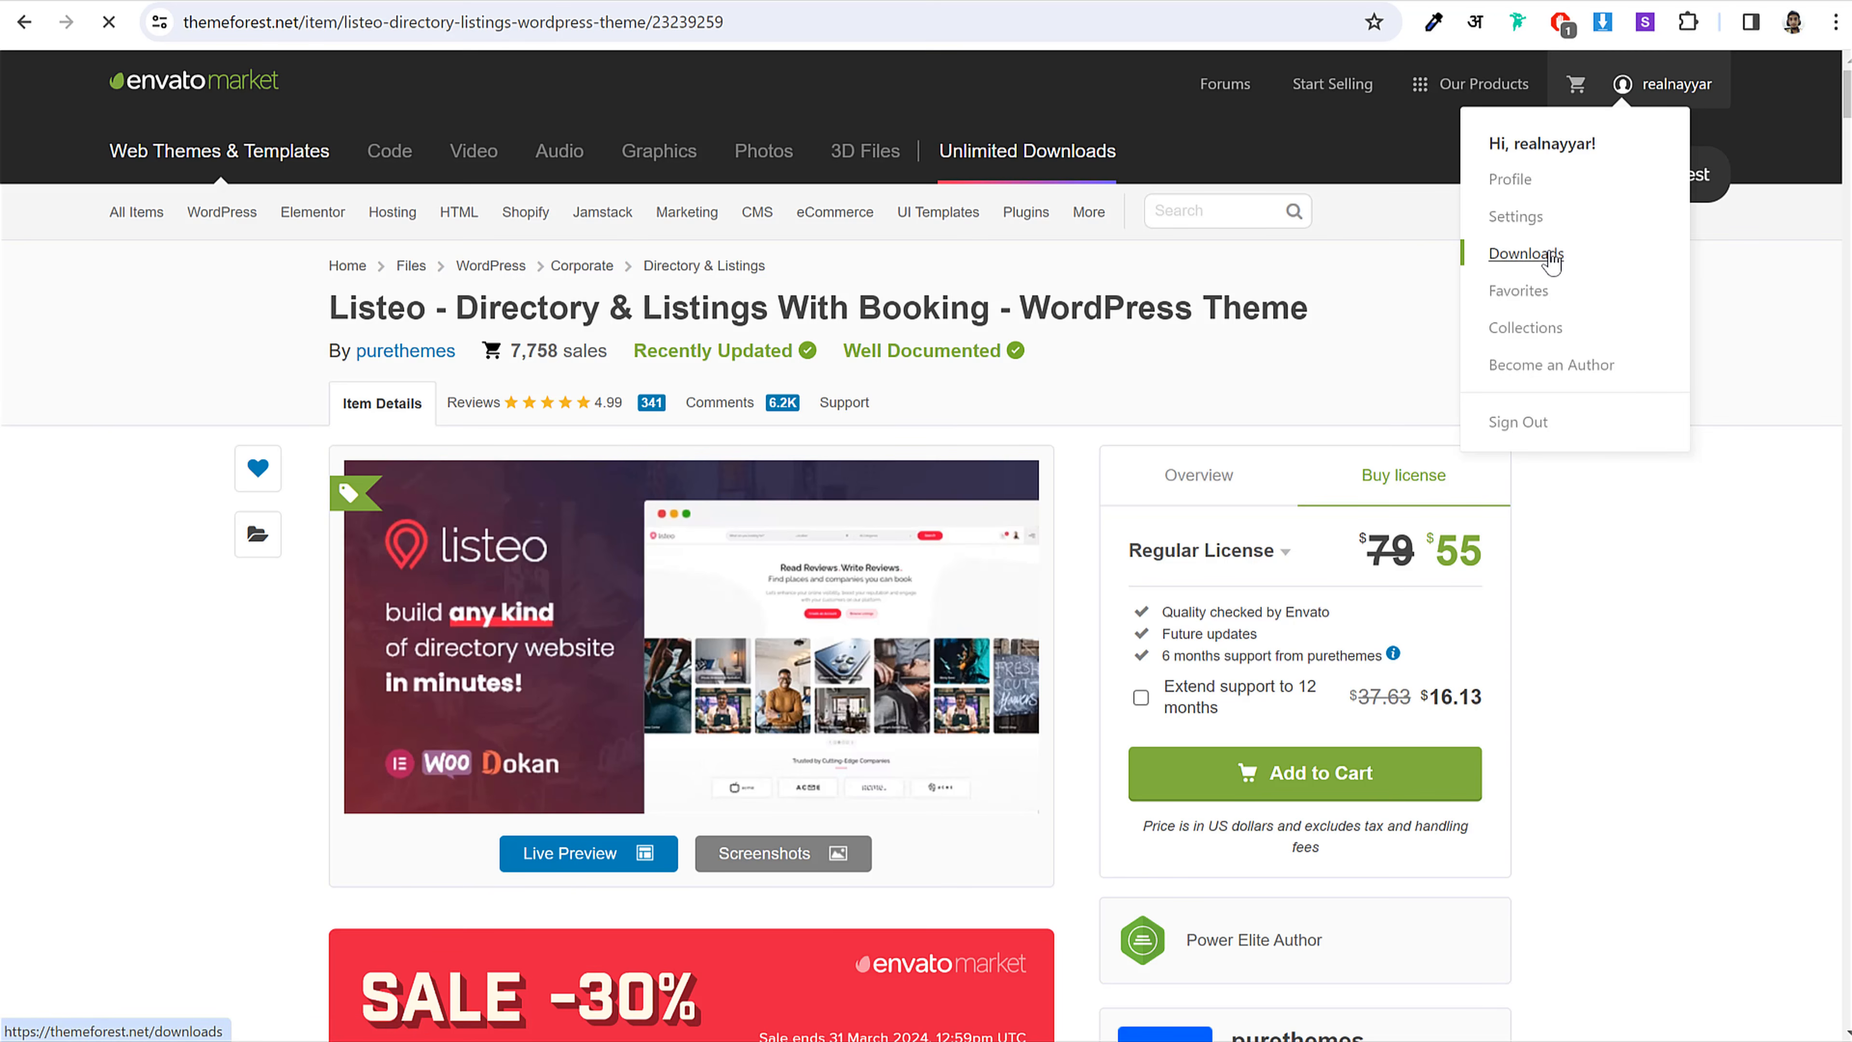
pyautogui.scroll(-3, 1577, 478)
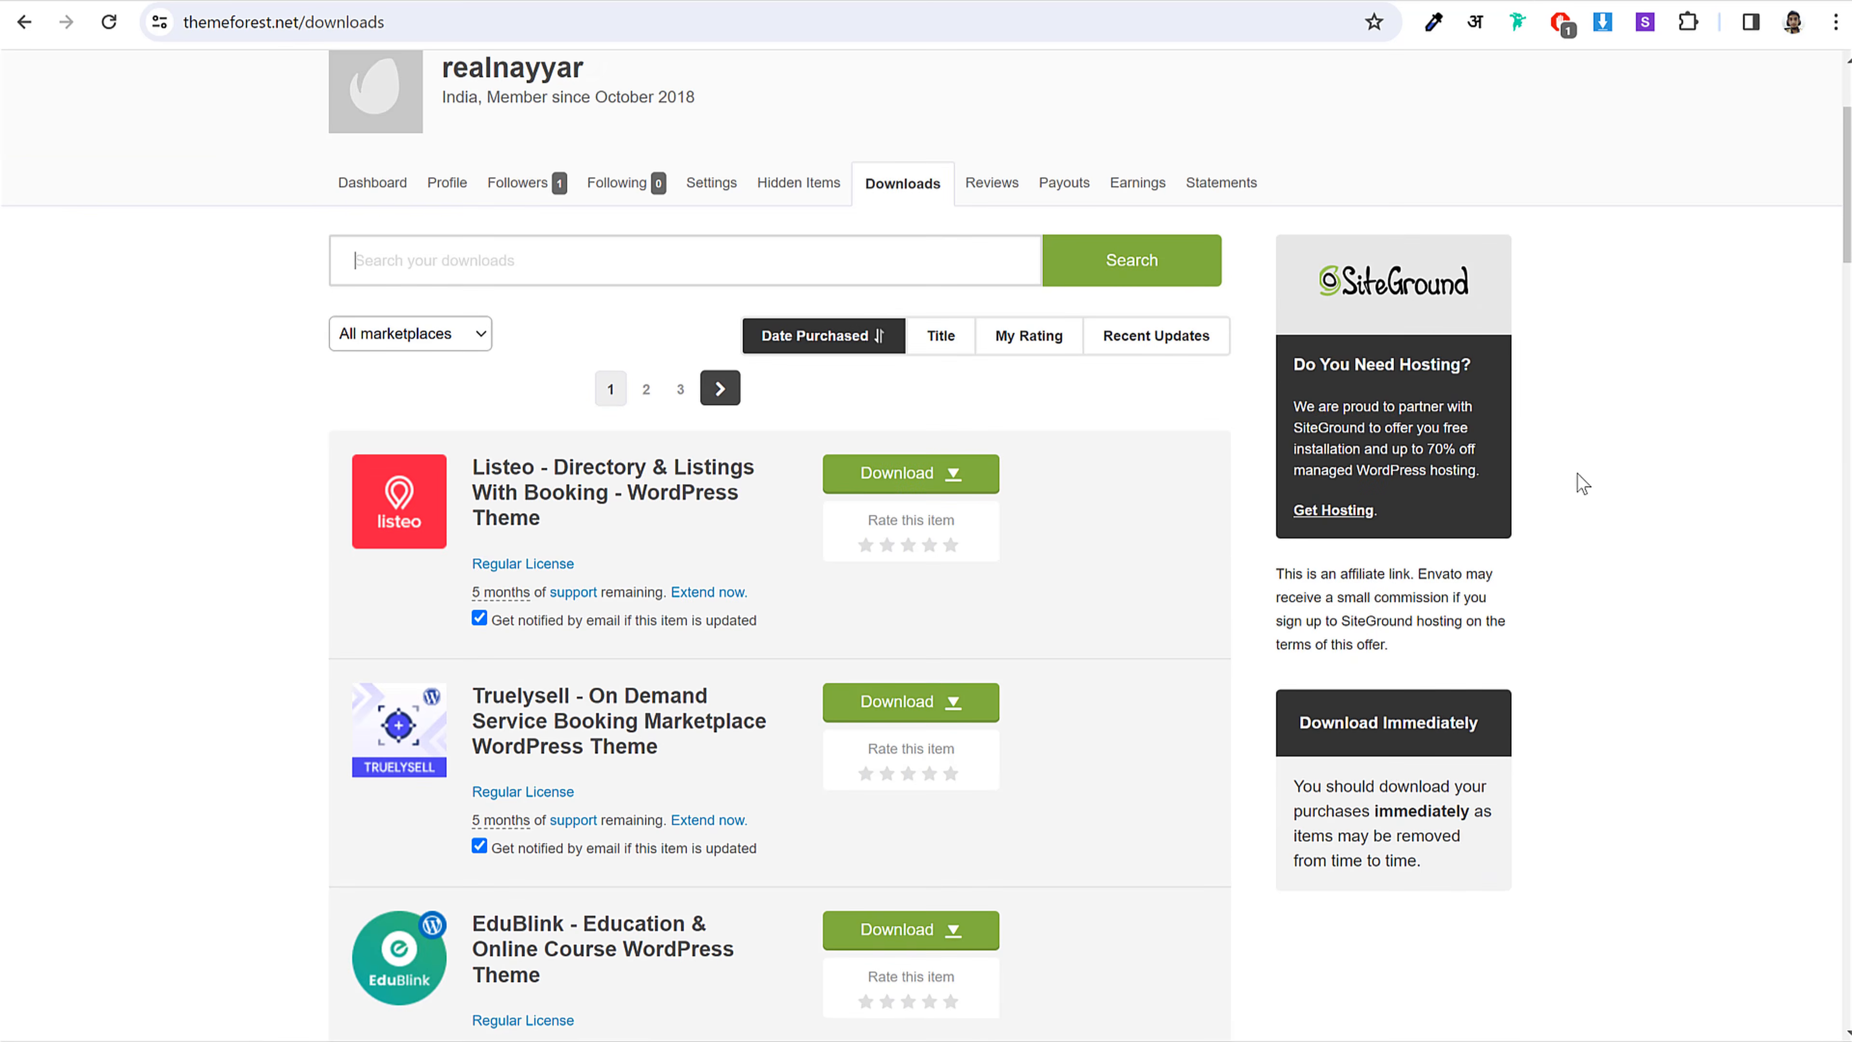
pyautogui.scroll(-15, 1564, 479)
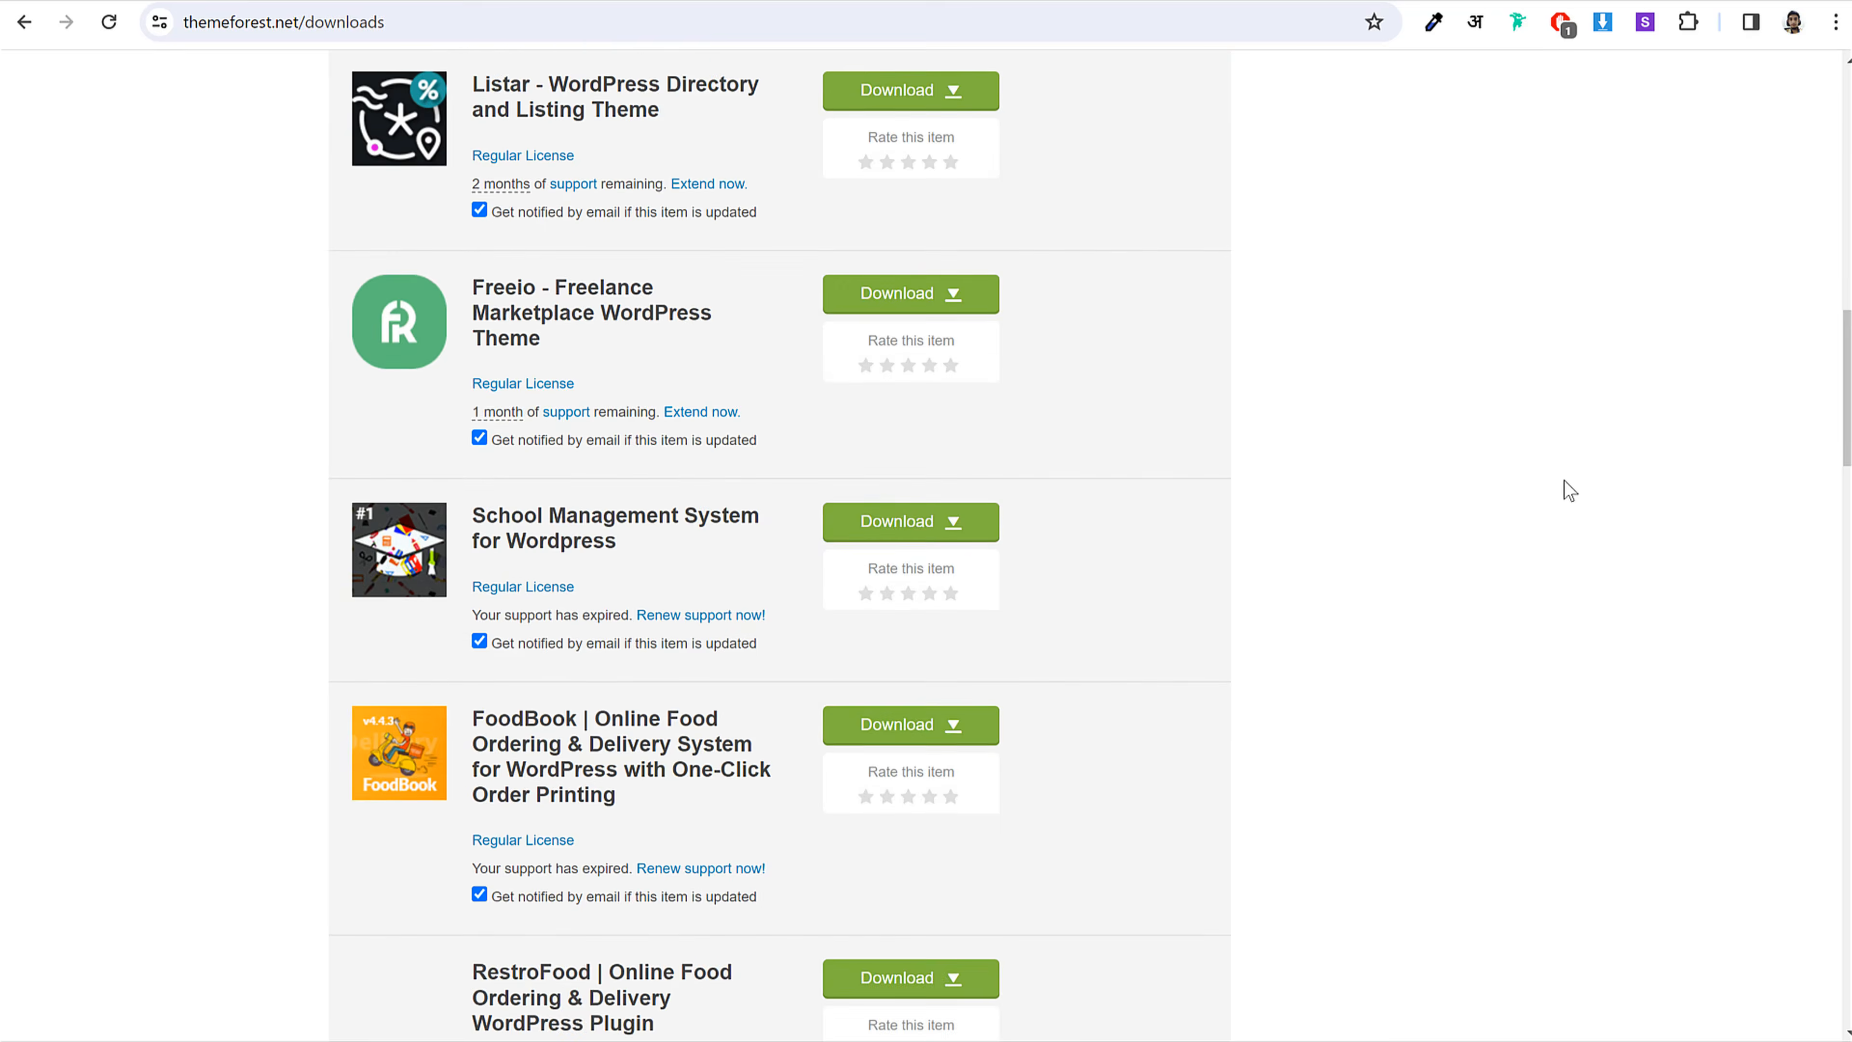
pyautogui.scroll(15, 1565, 481)
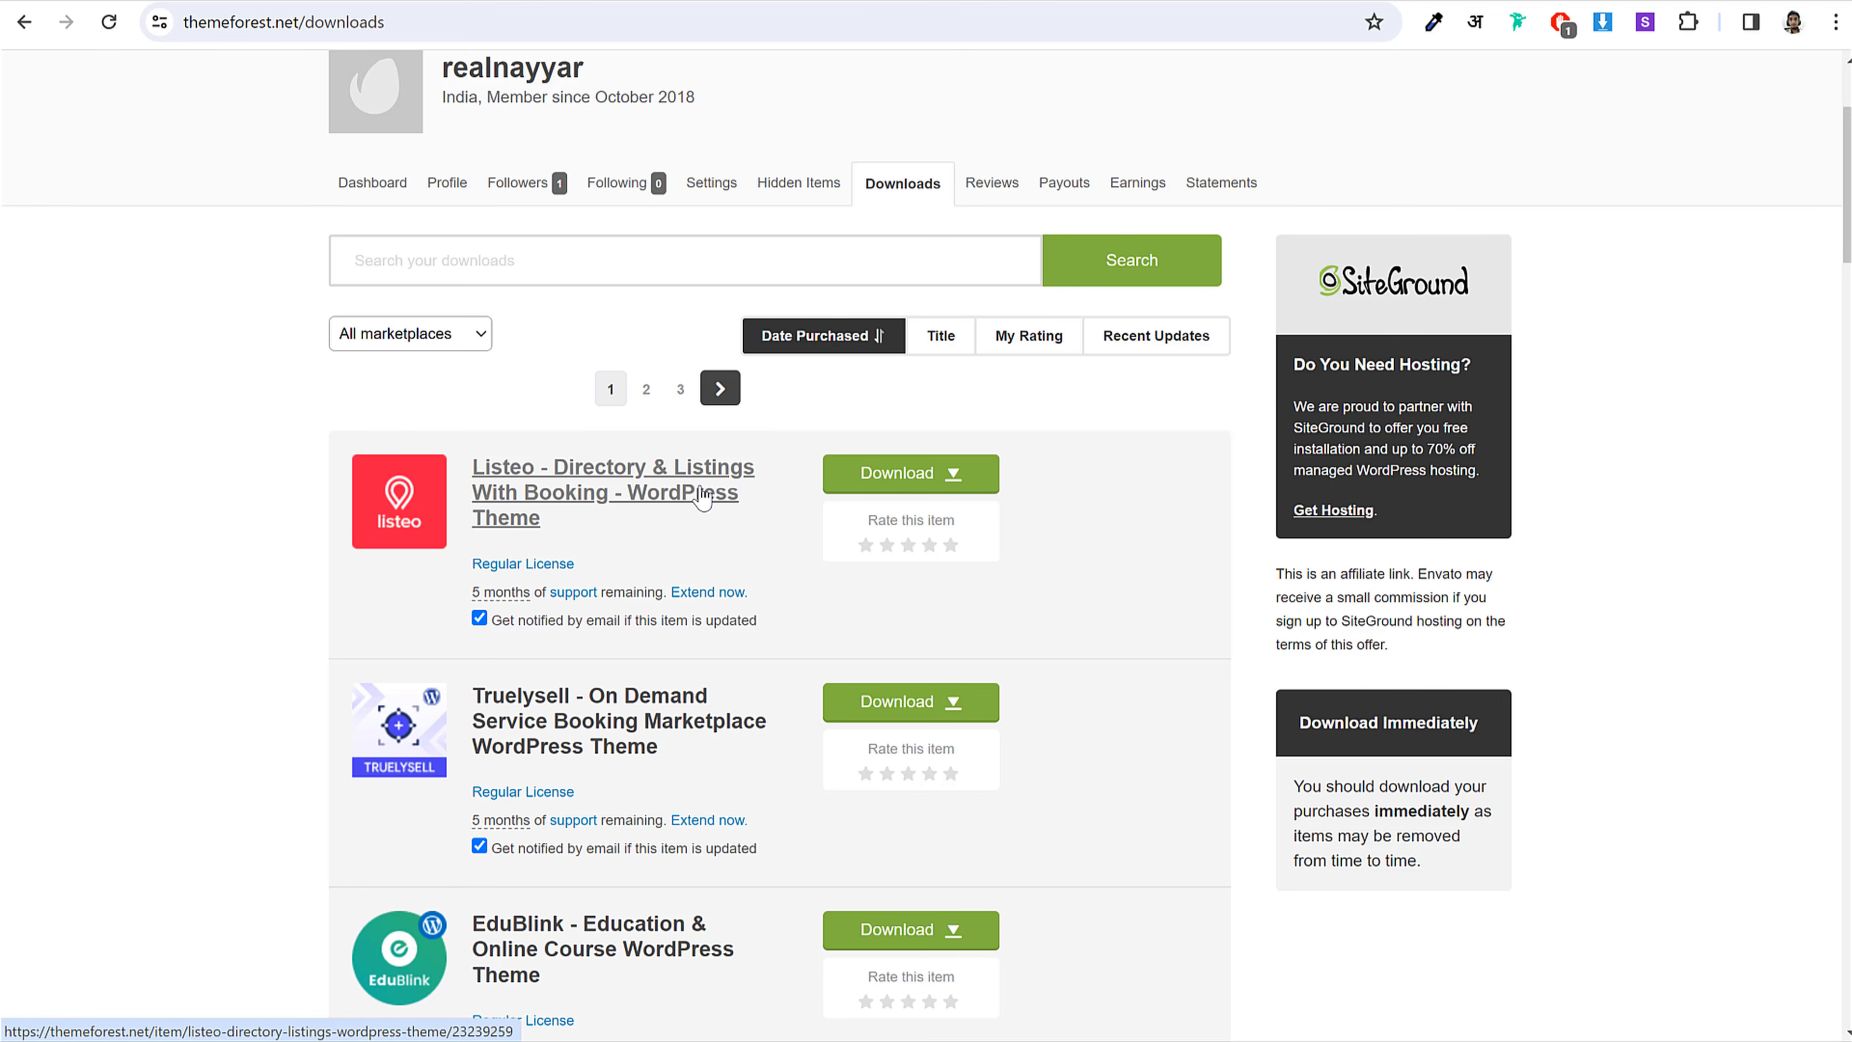
# Step: Download Listeo's 'Installable WordPress file only' and confirm the 15.2 MB zip finished
pyautogui.click(901, 476)
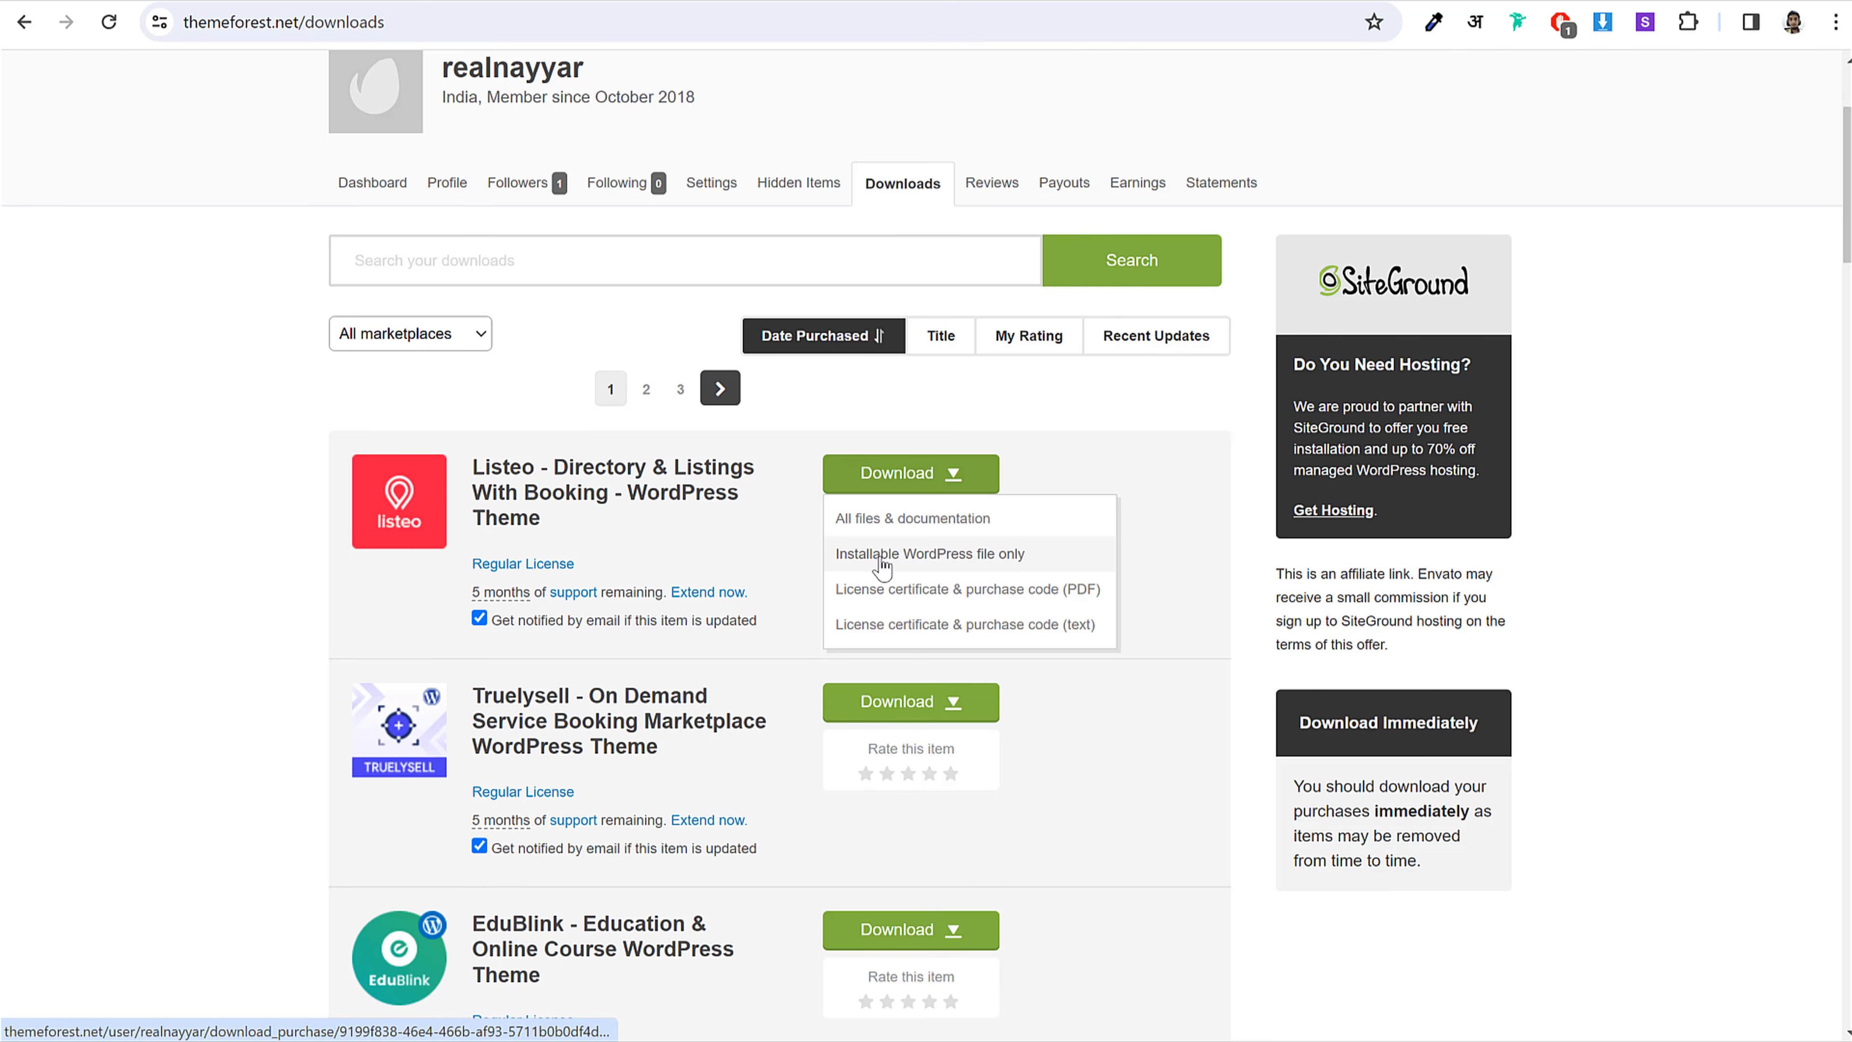
pyautogui.click(907, 554)
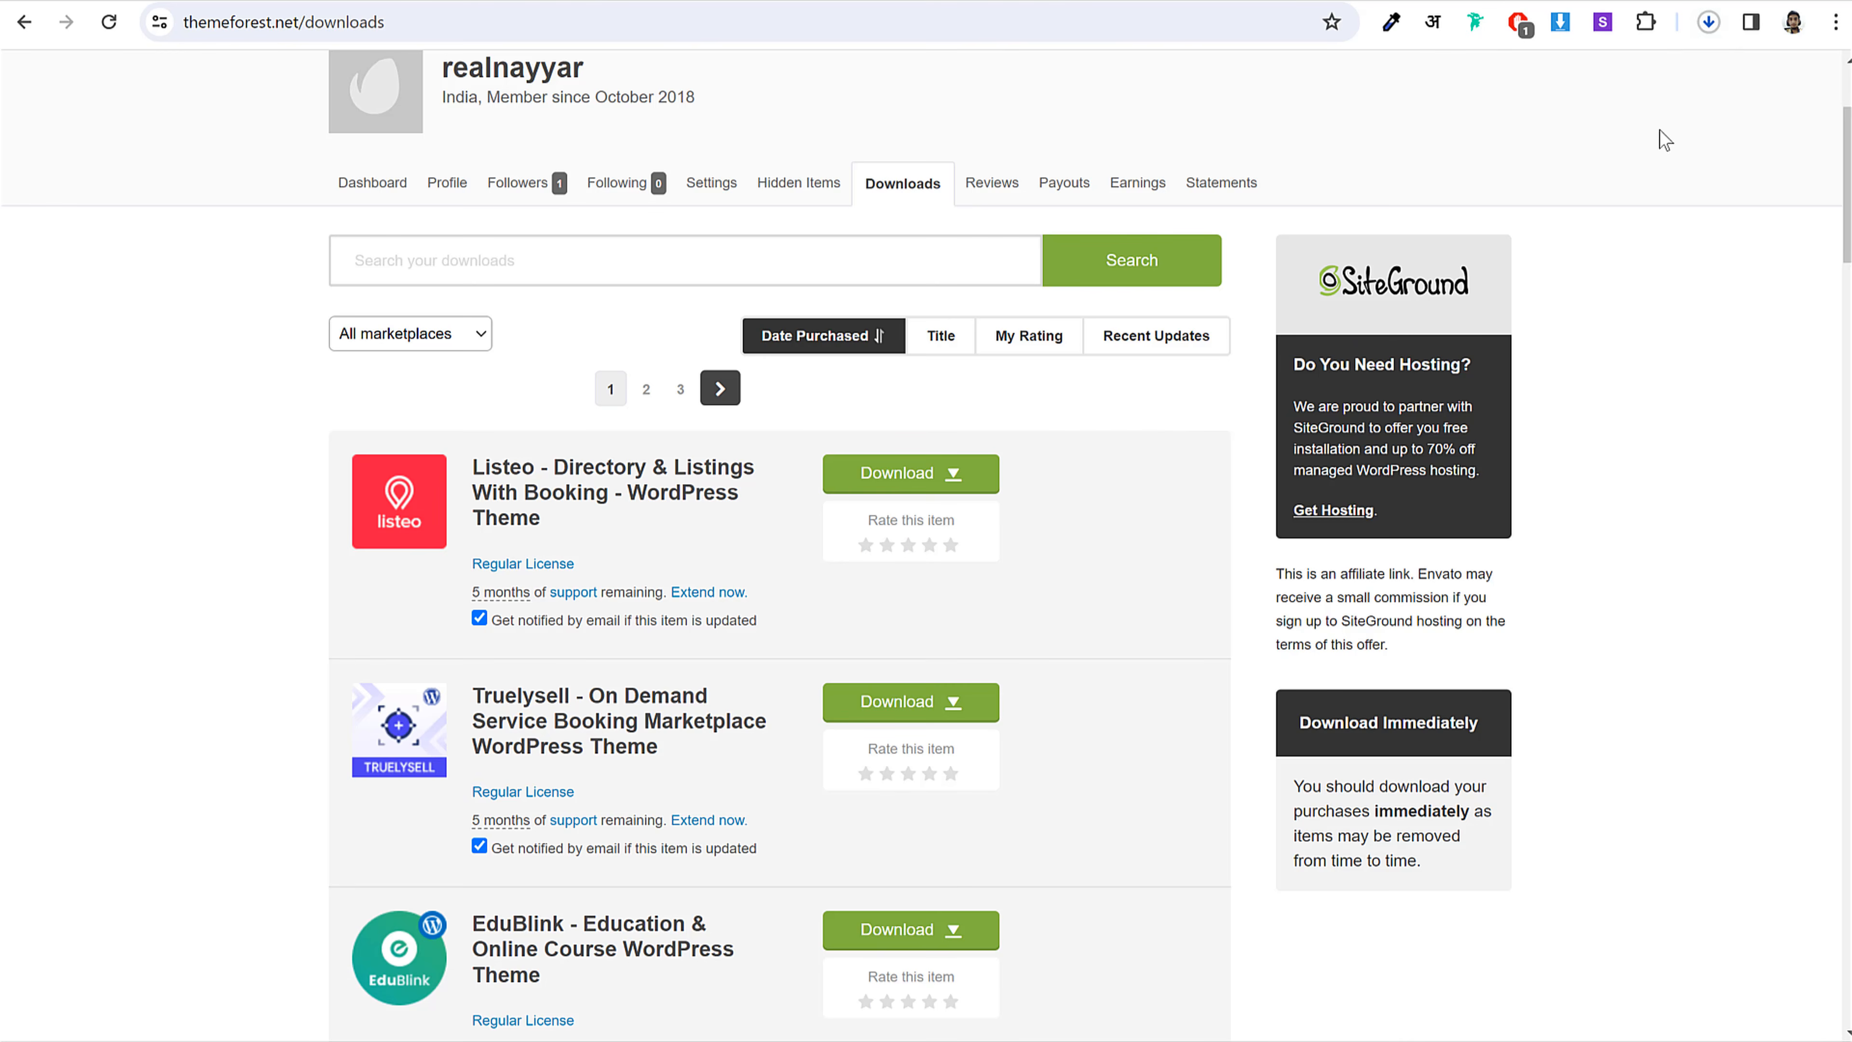
pyautogui.click(1708, 23)
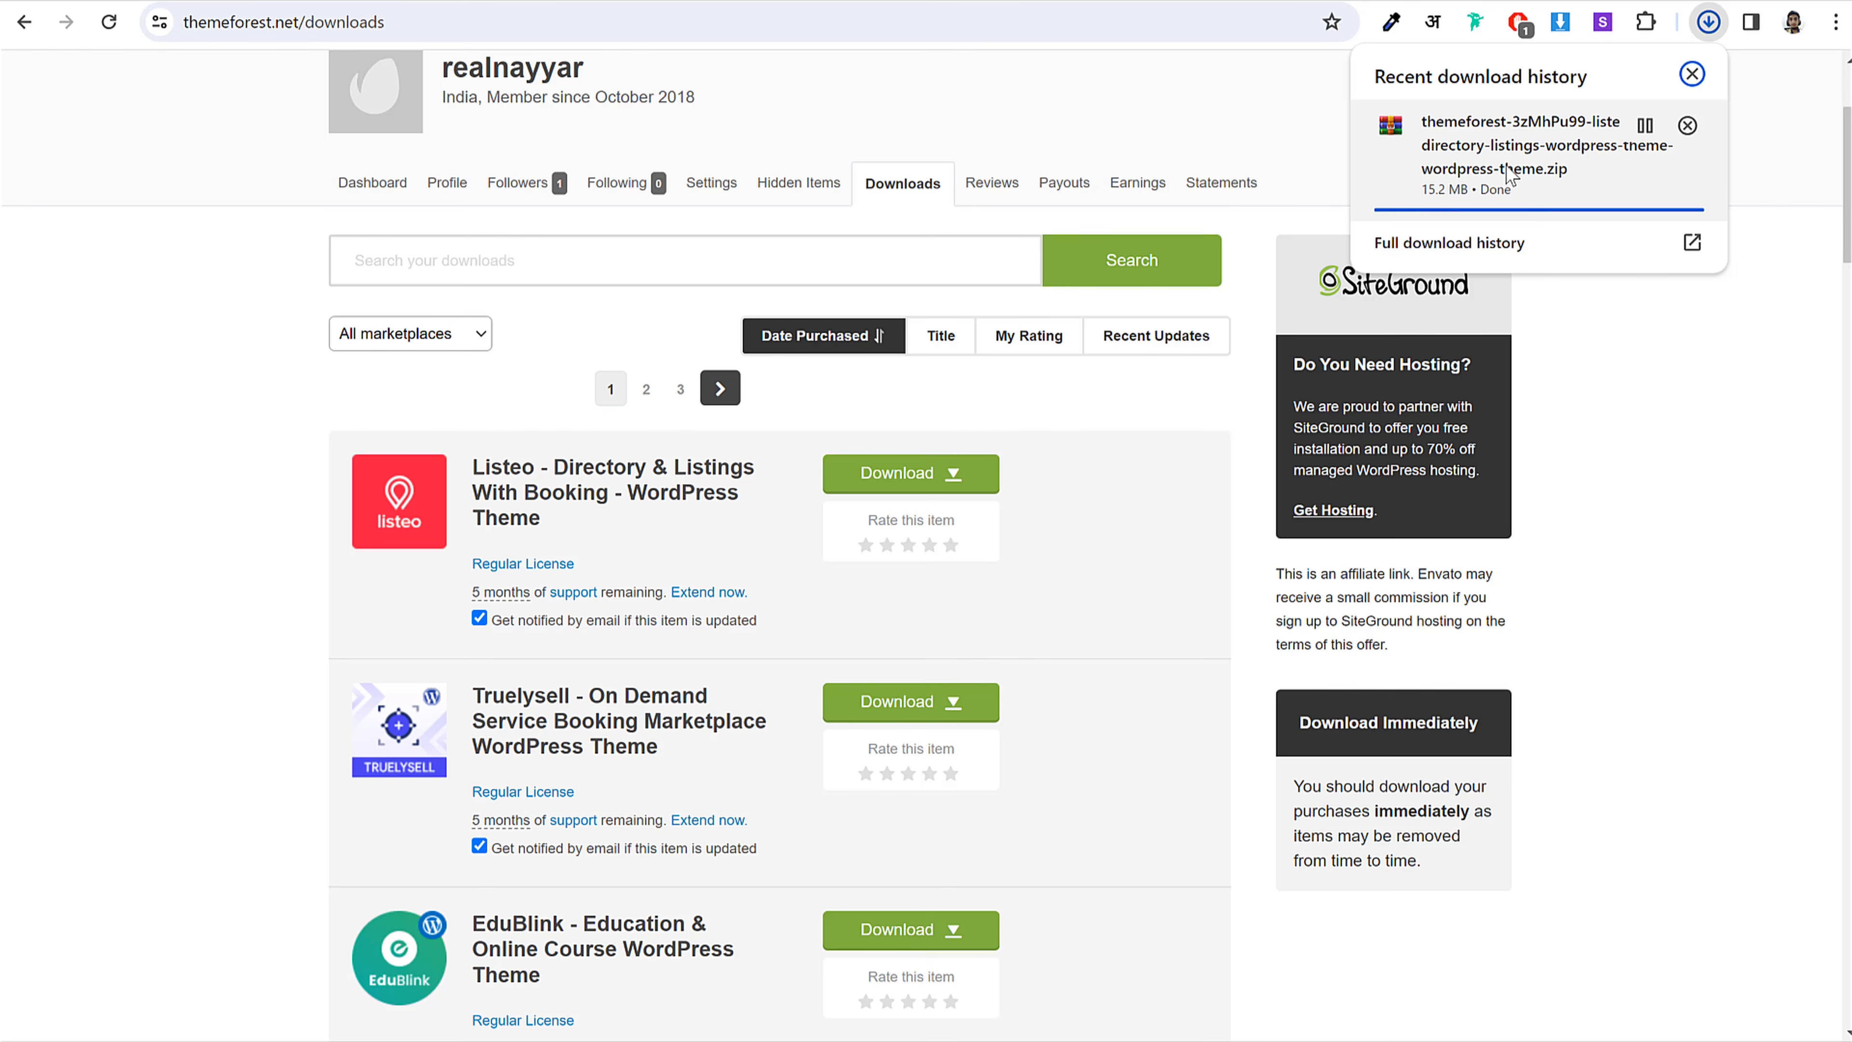
pyautogui.click(1626, 413)
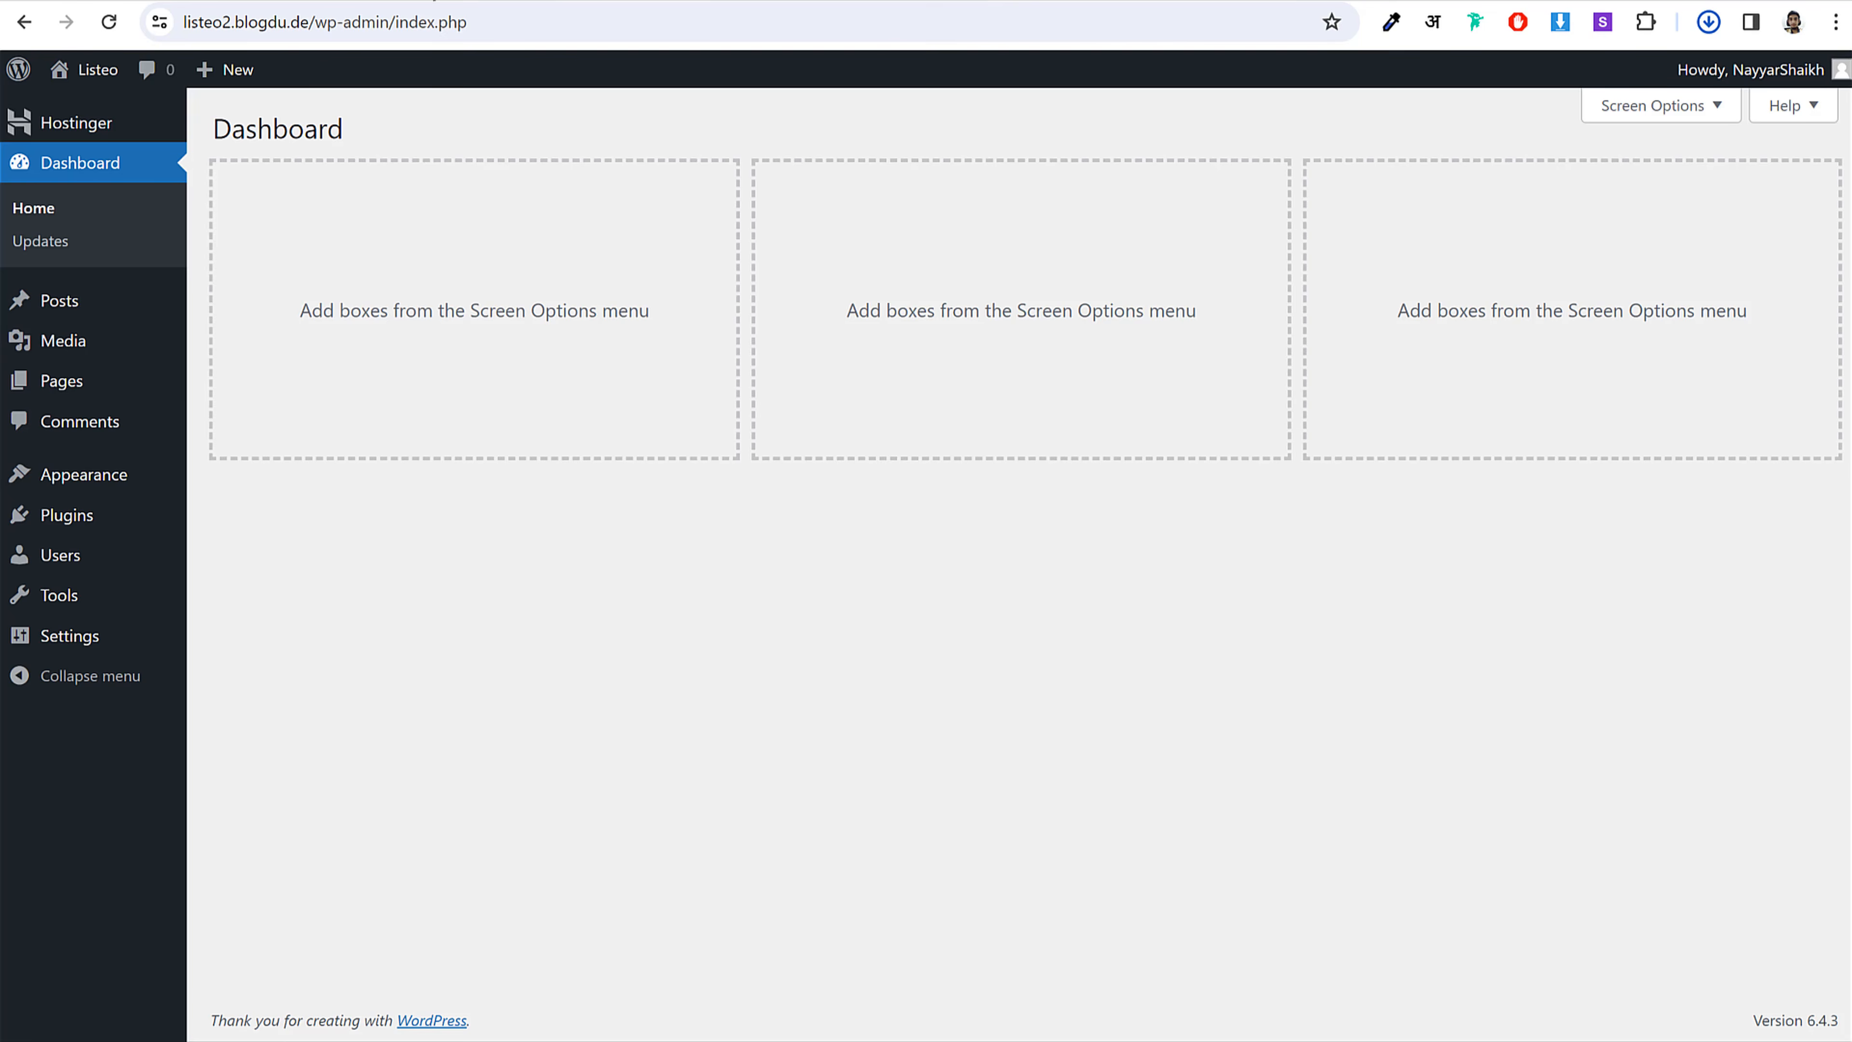
# Step: Upload the downloaded Listeo theme zip under Appearance > Themes, install it and activate it
pyautogui.click(120, 478)
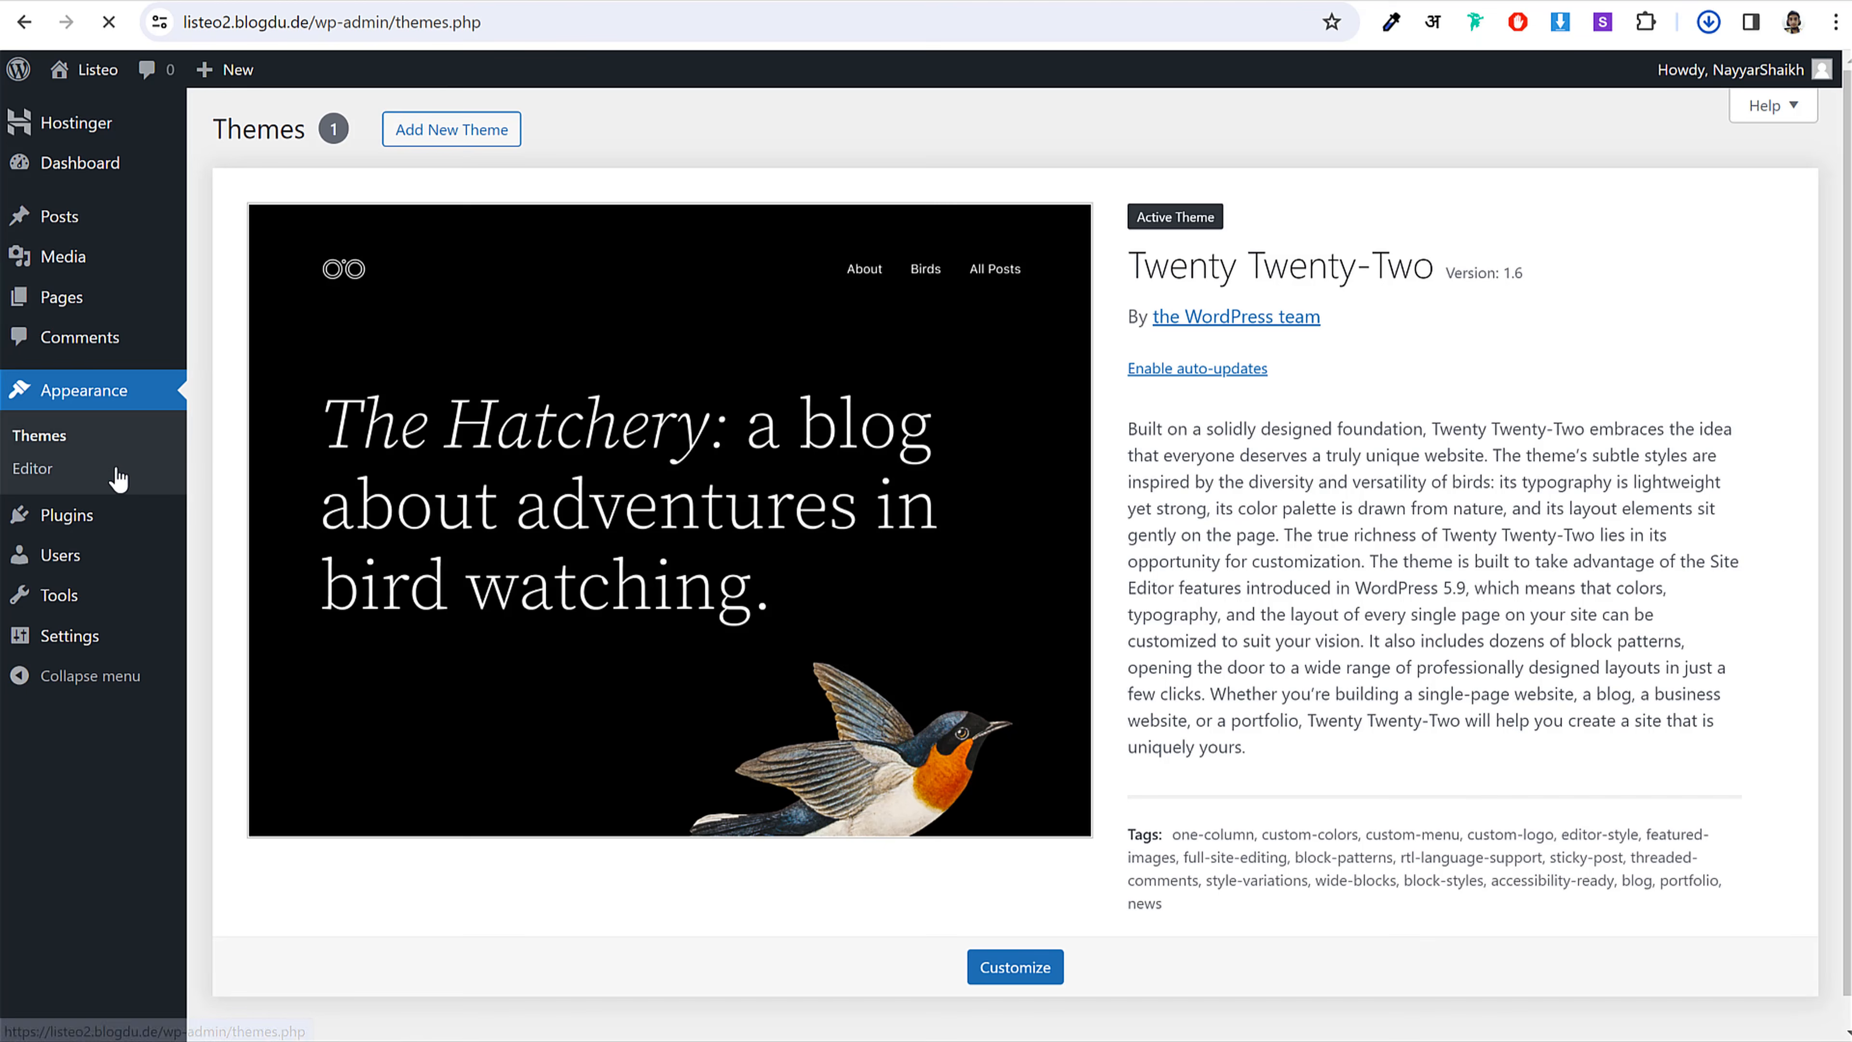
pyautogui.click(441, 137)
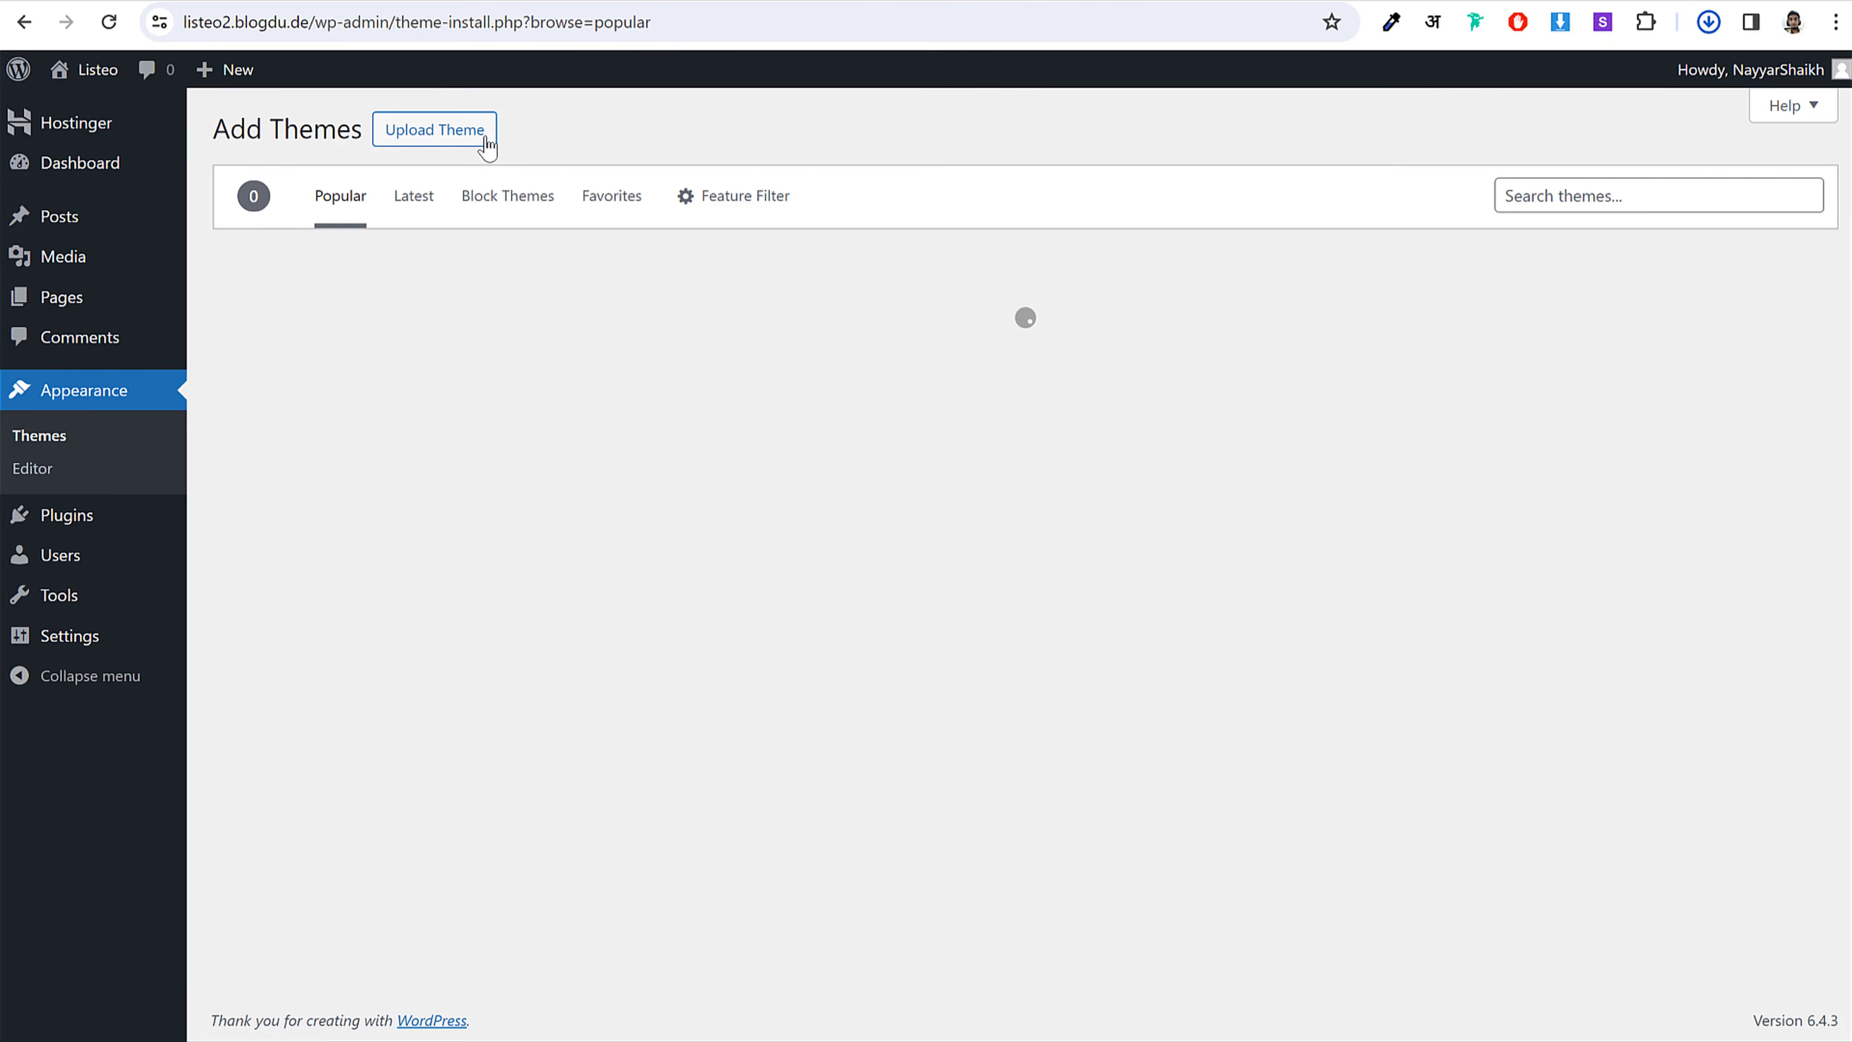
pyautogui.click(438, 139)
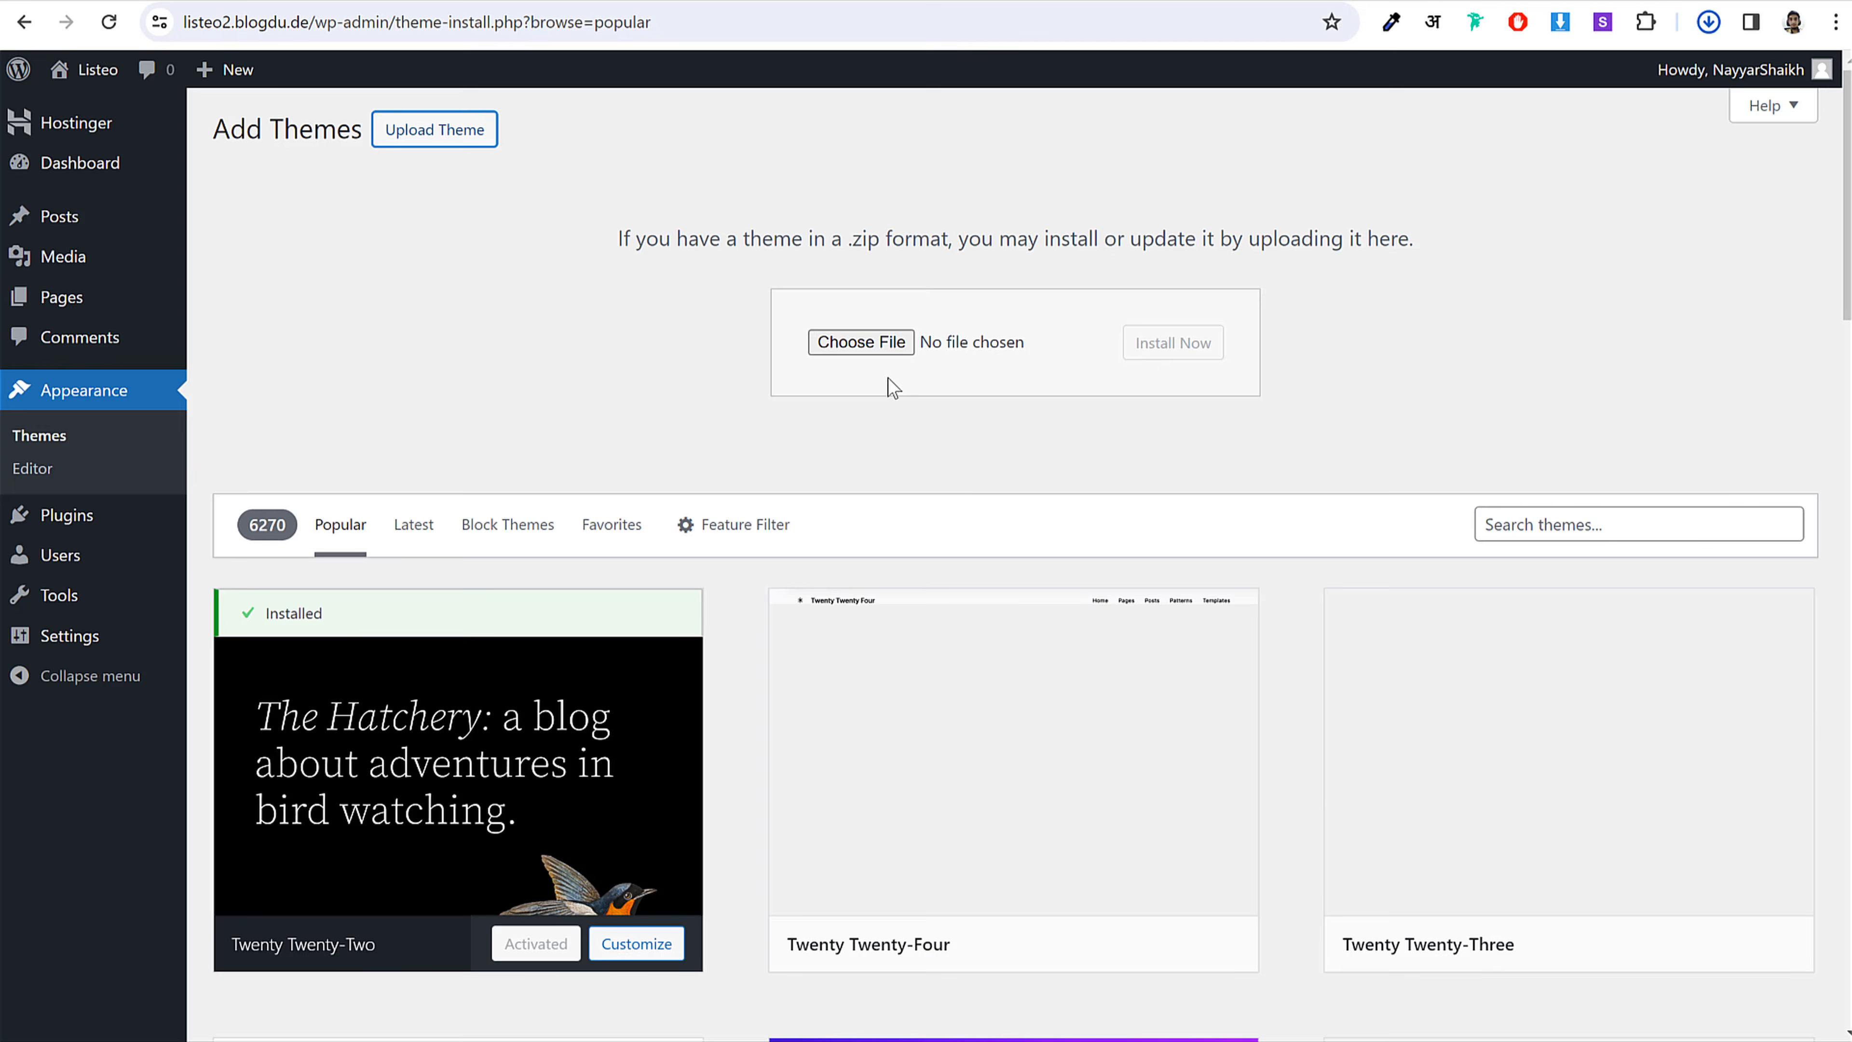
pyautogui.click(1008, 349)
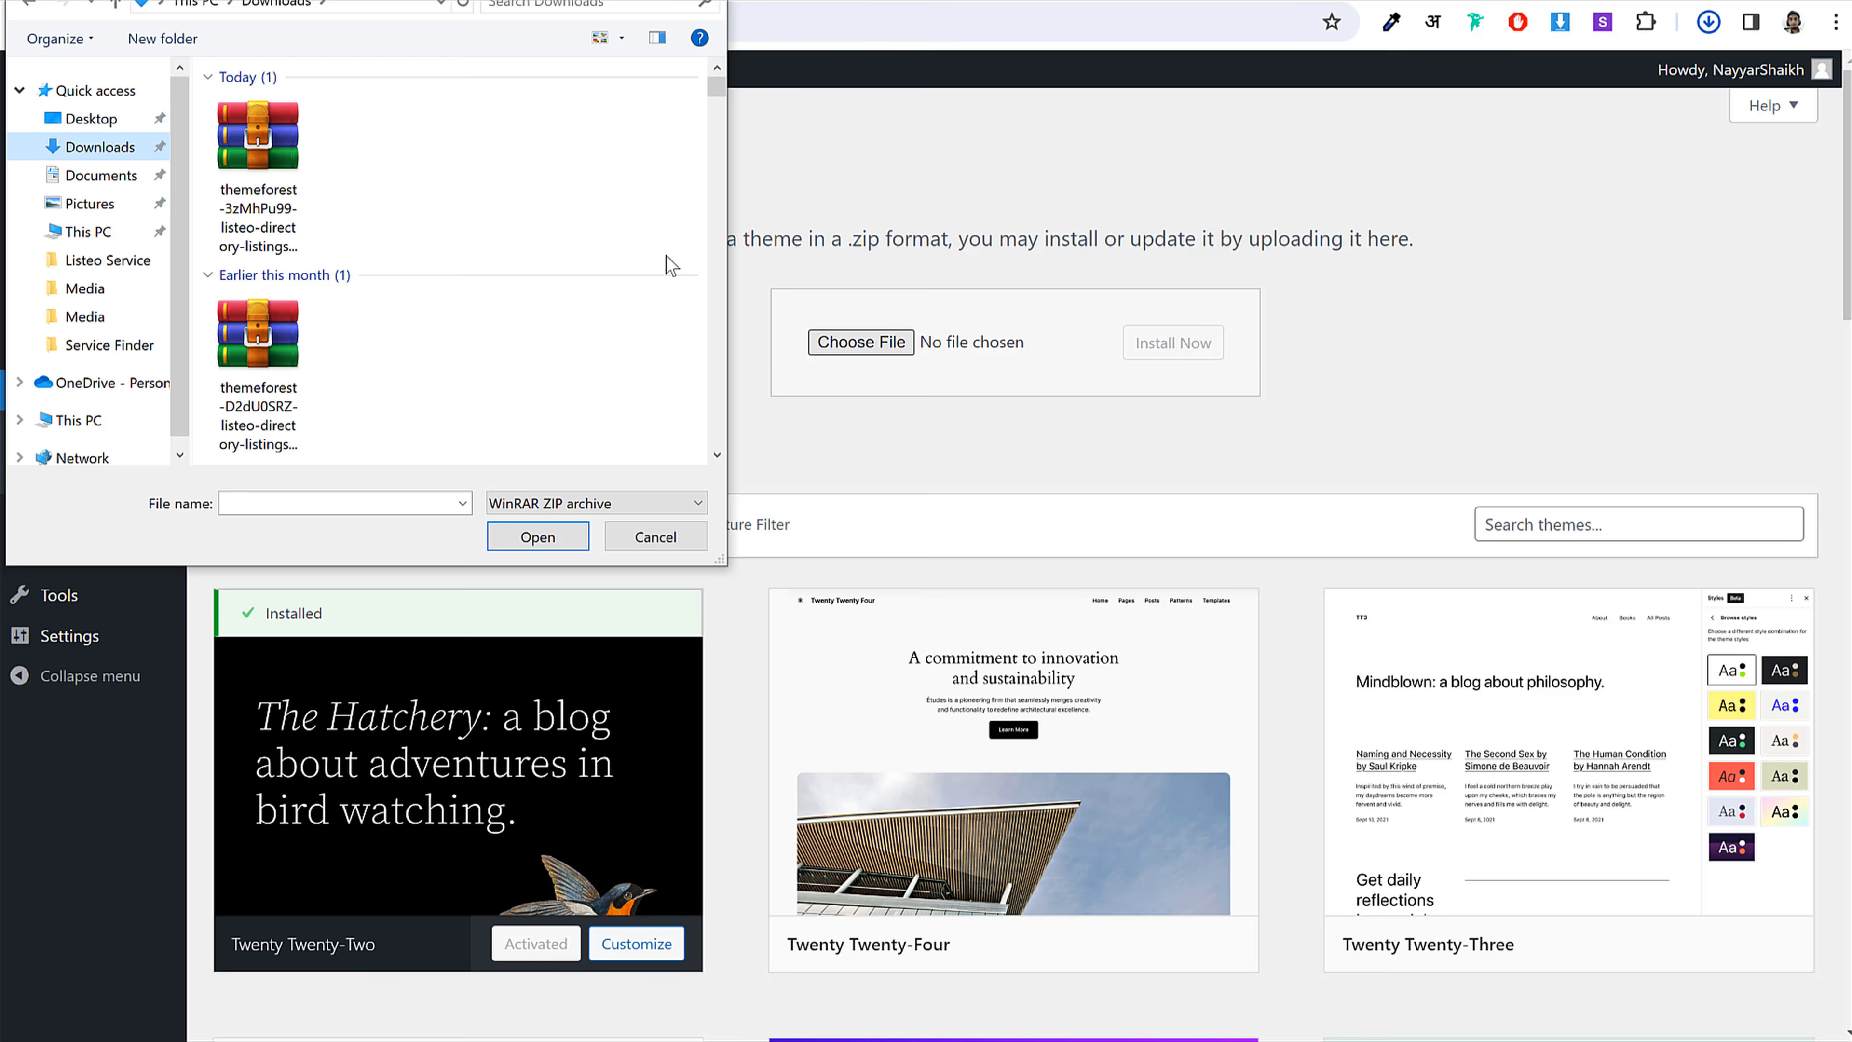
pyautogui.click(295, 188)
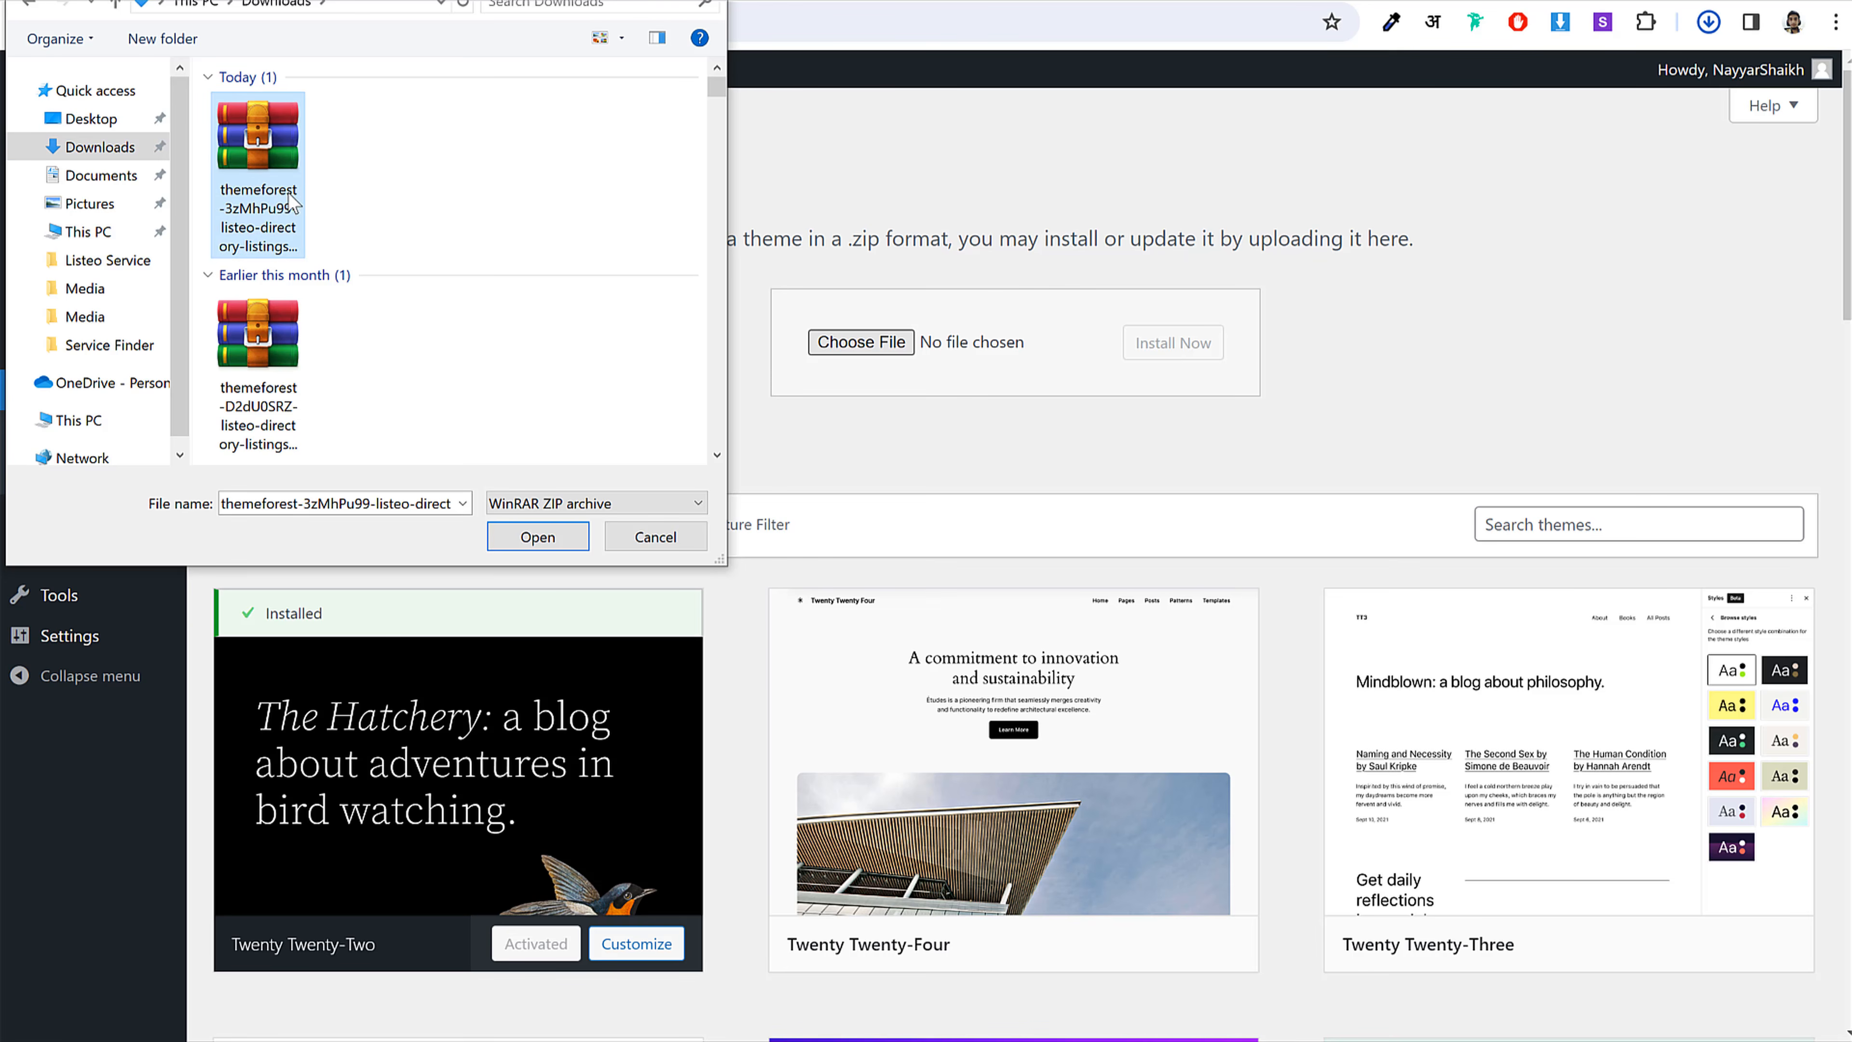
pyautogui.click(540, 538)
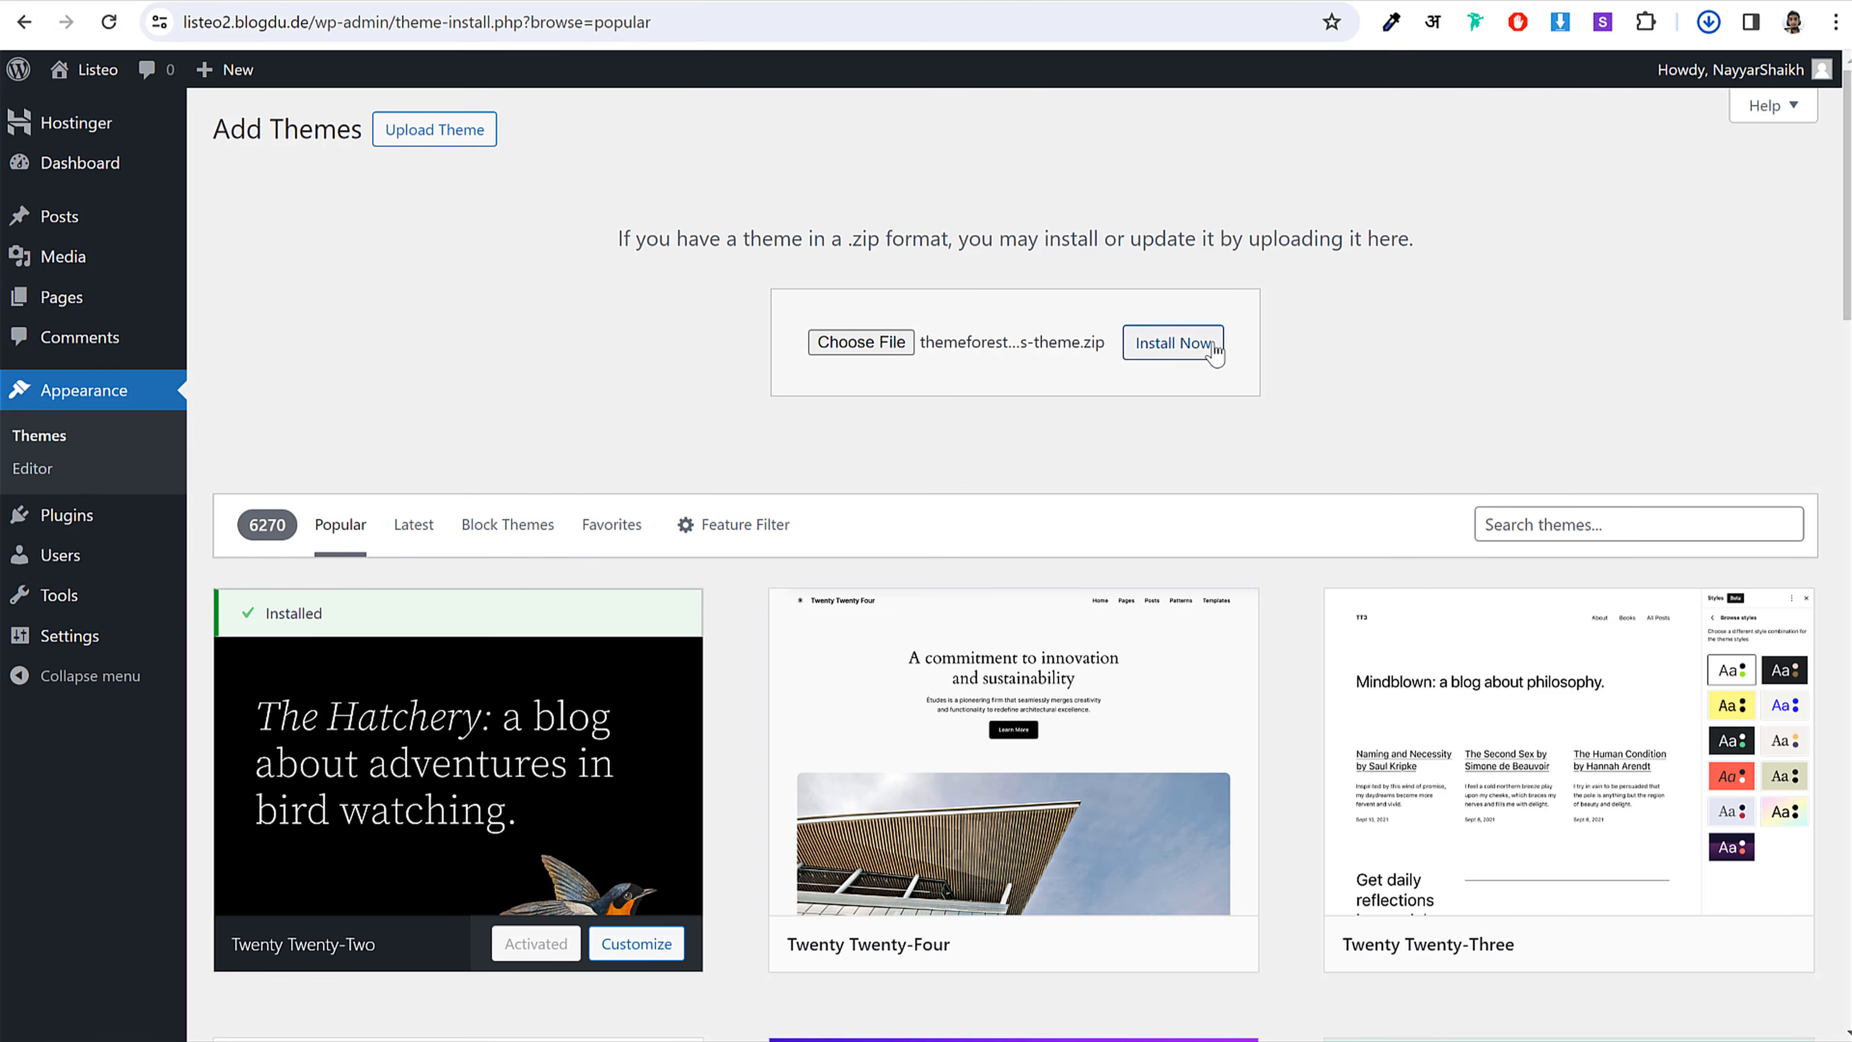
pyautogui.click(1188, 359)
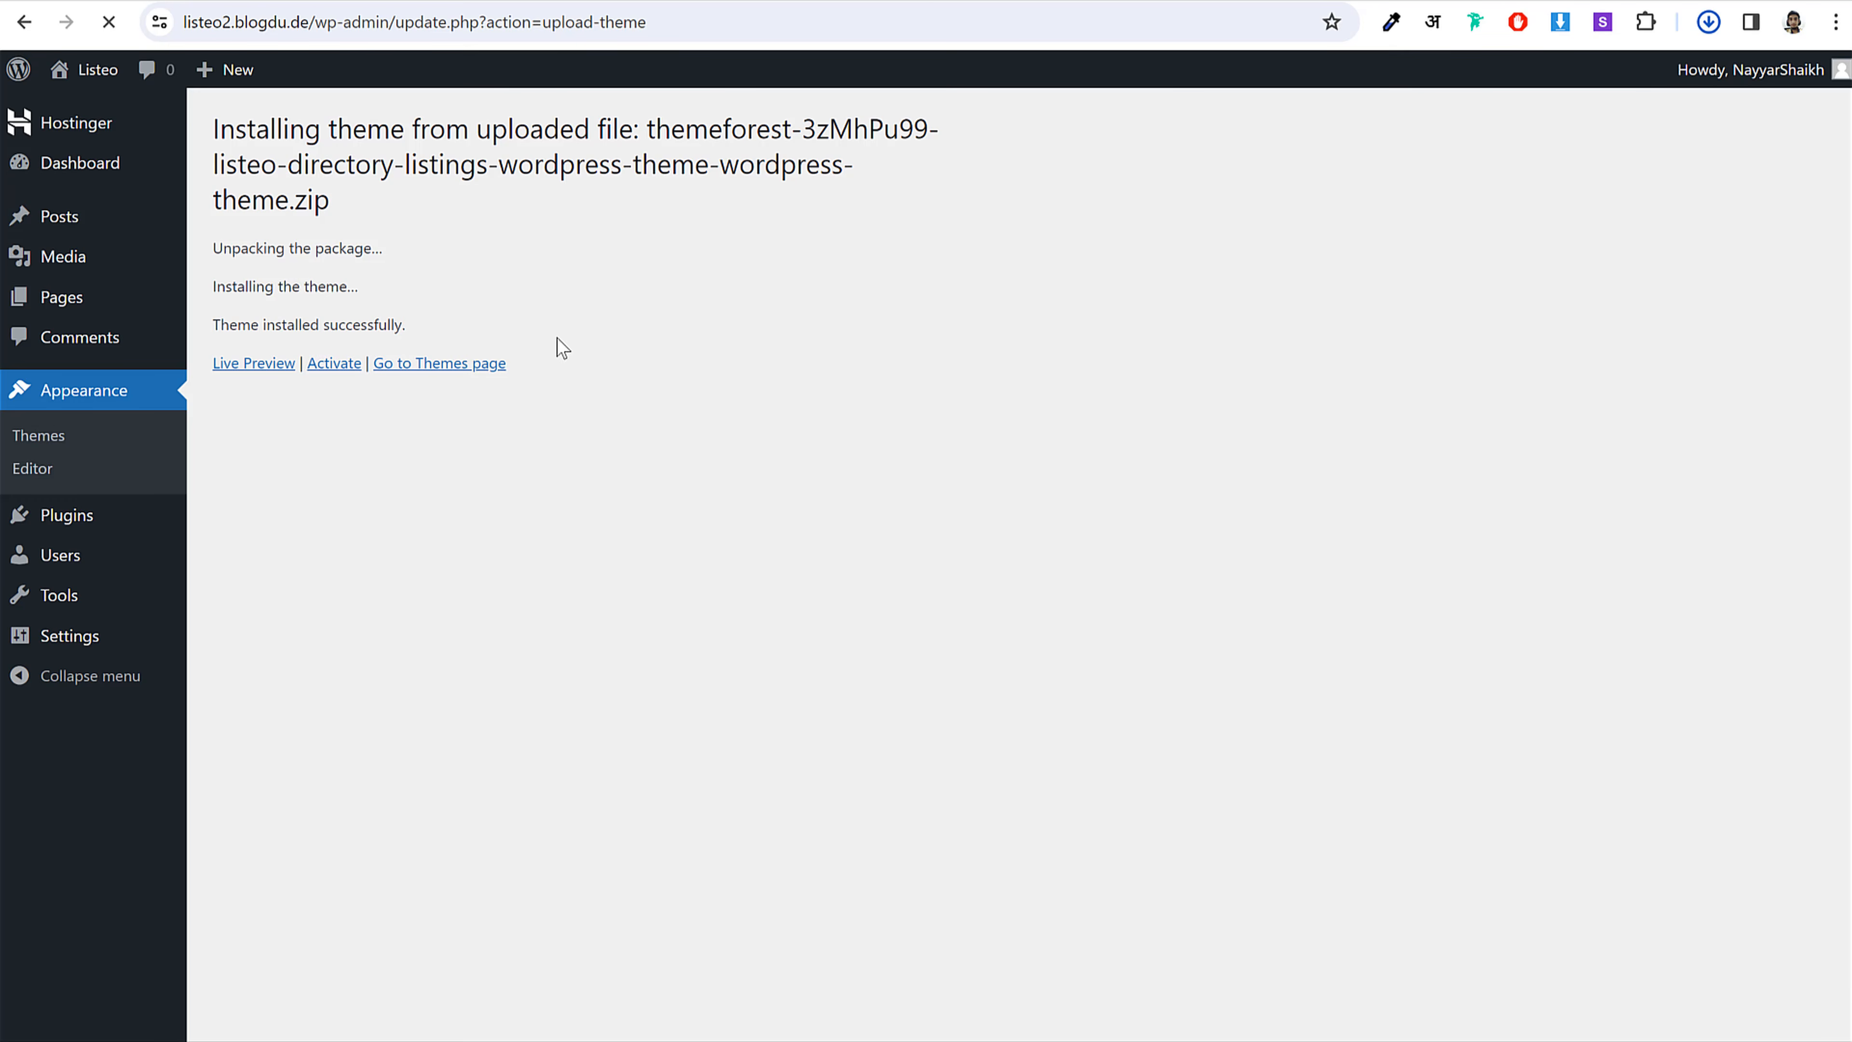
pyautogui.click(330, 365)
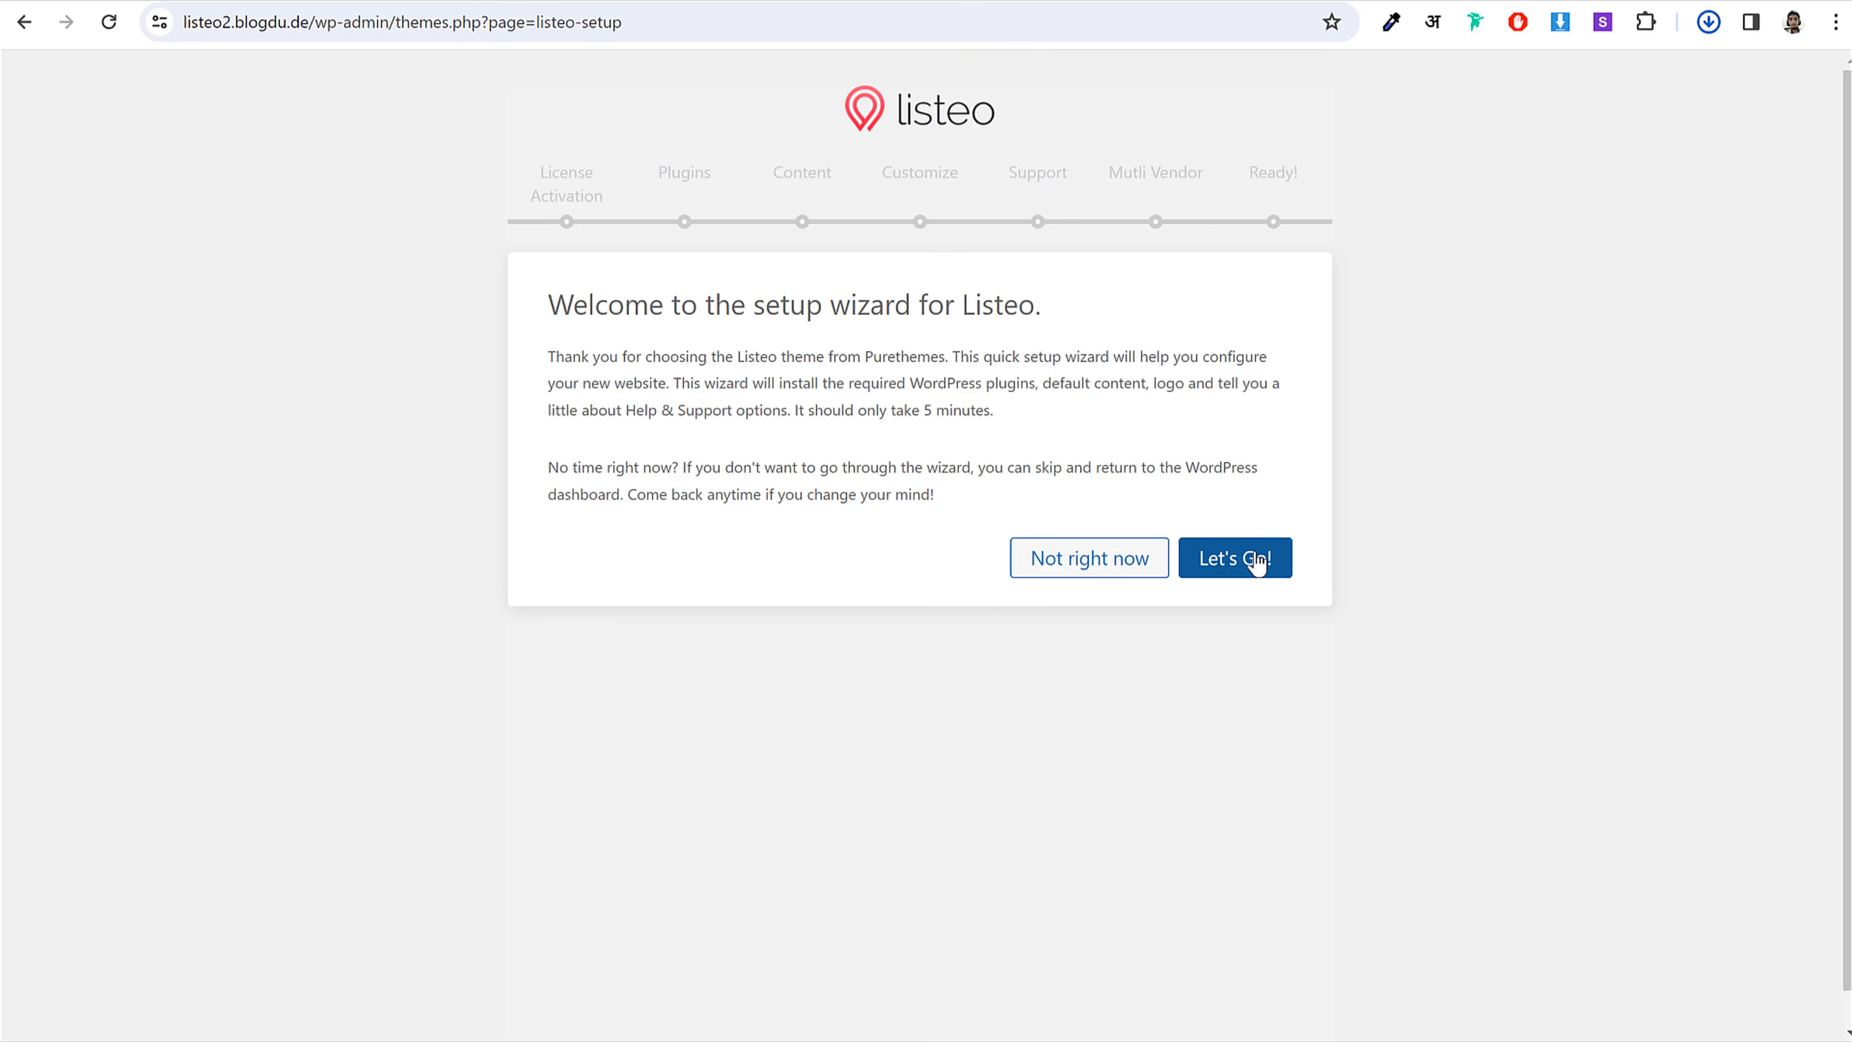
# Step: Advance the wizard to License Activation with Let's Go!, then return to the ThemeForest downloads tab
pyautogui.click(1233, 565)
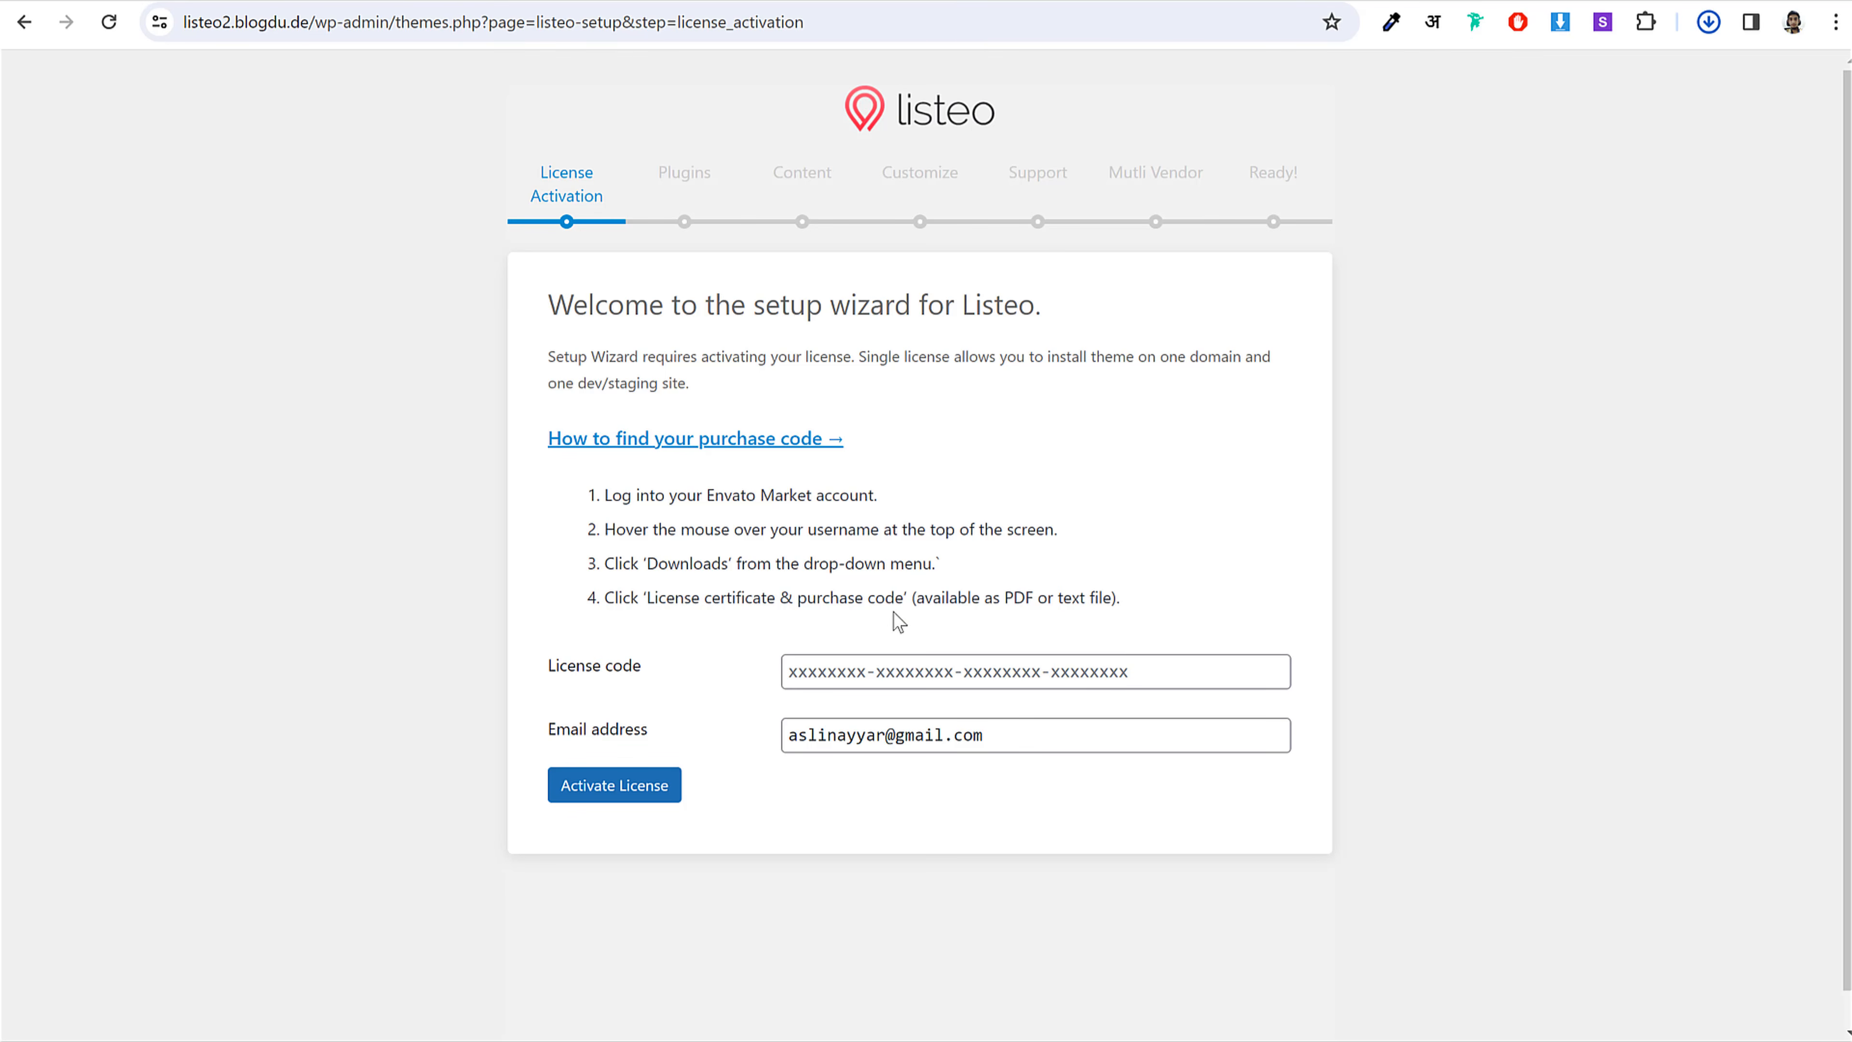
pyautogui.click(1349, 1)
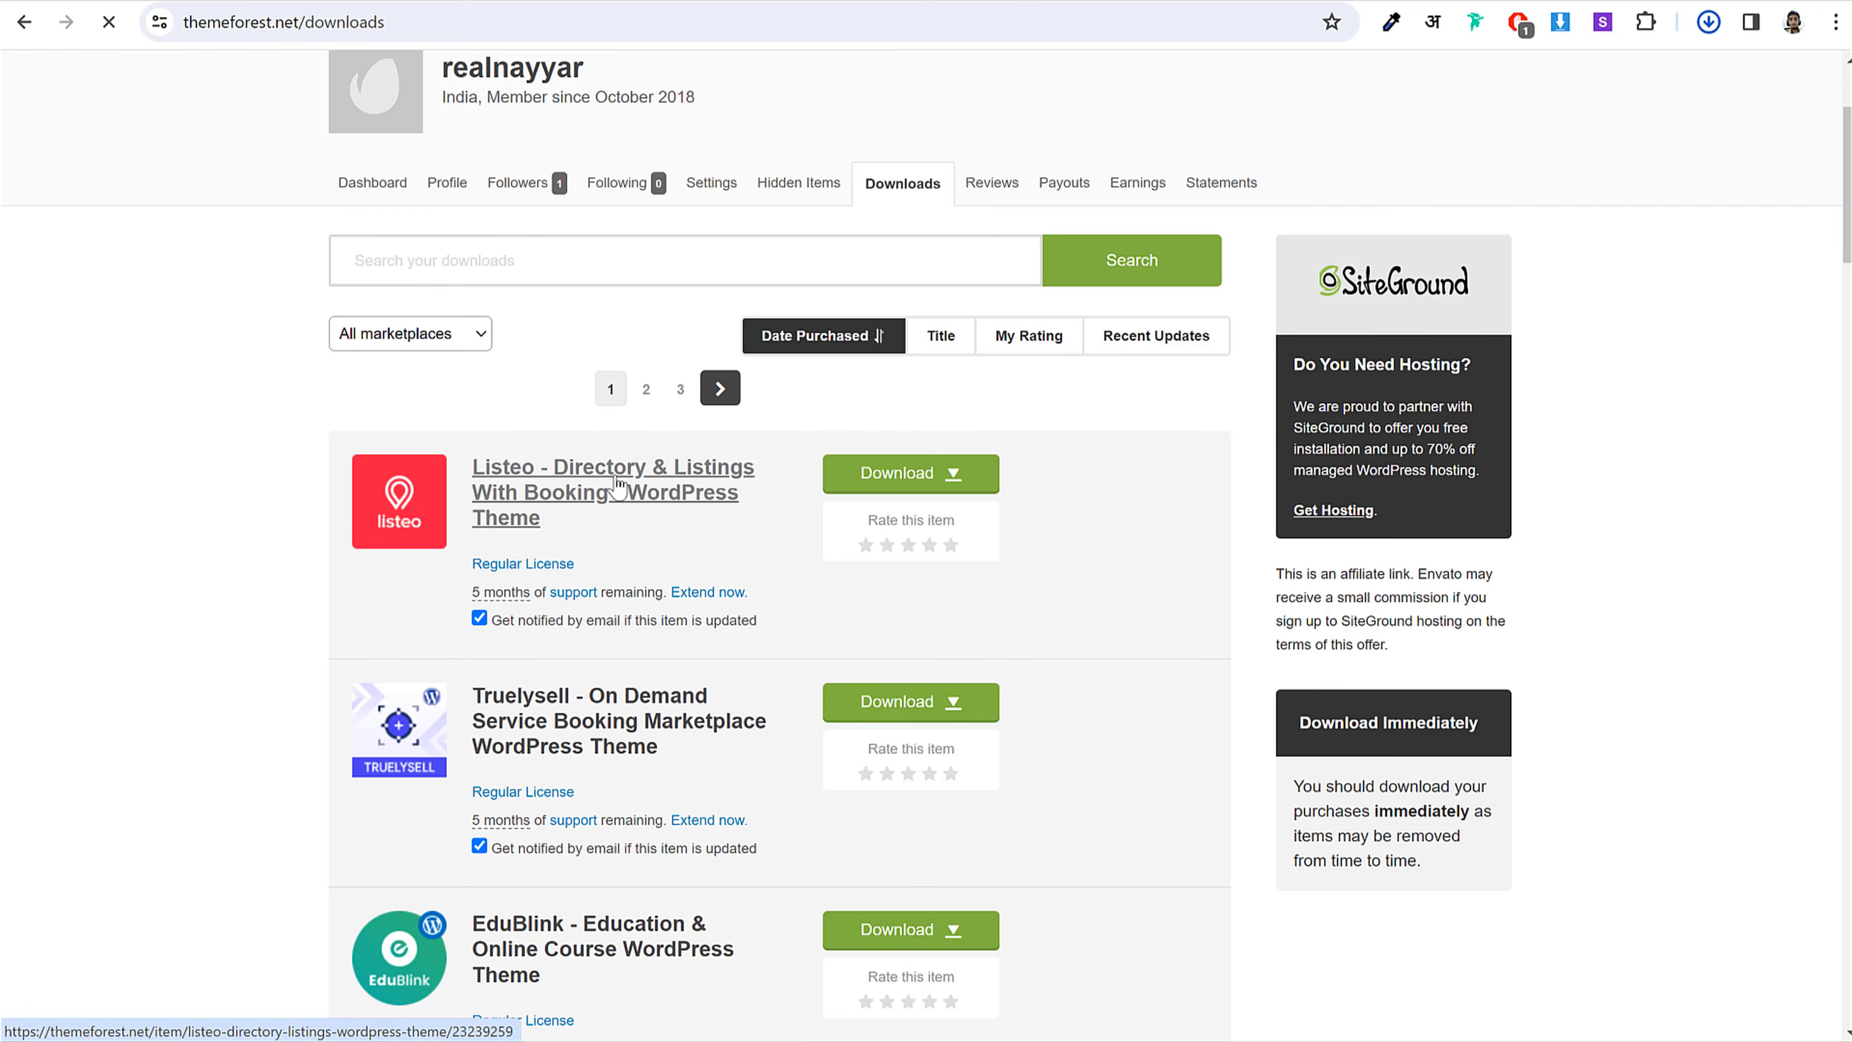
# Step: Copy the Listeo purchase code from the item's Support tab into the wizard's License code field
pyautogui.click(612, 492)
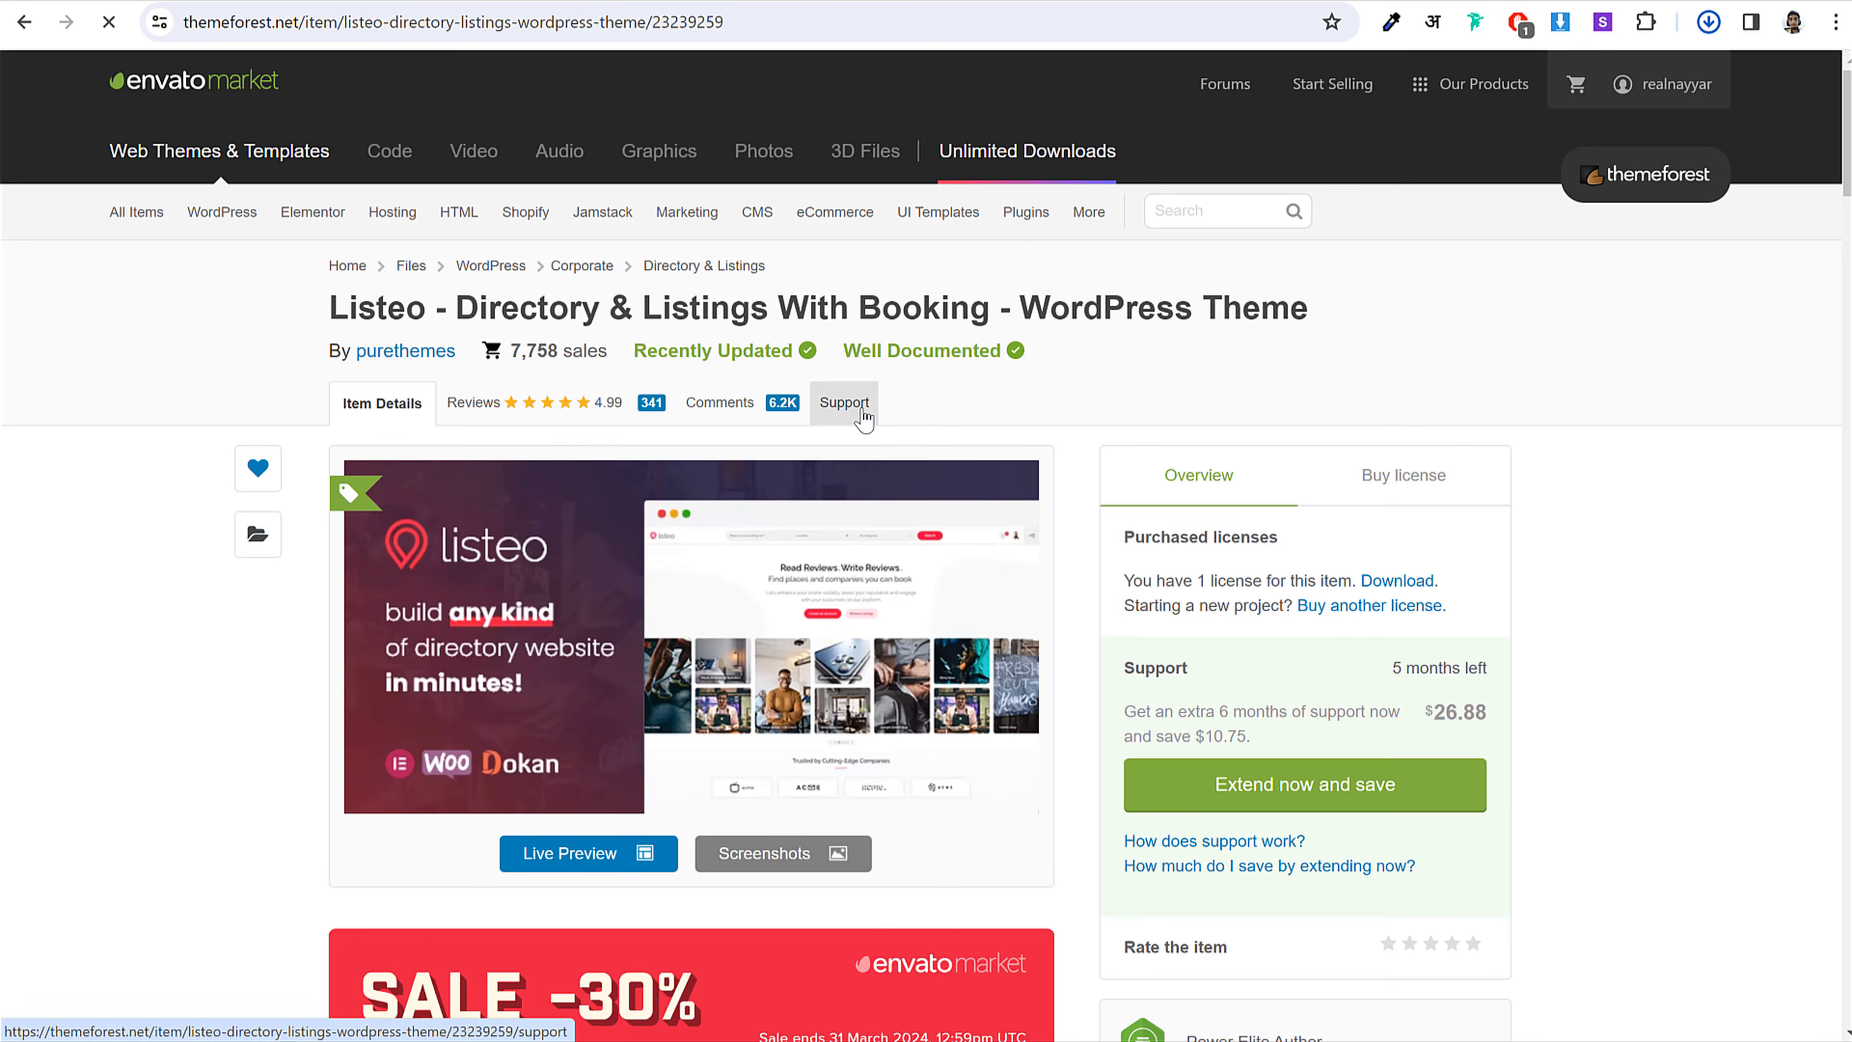
pyautogui.click(862, 416)
pyautogui.scroll(-15, 1506, 607)
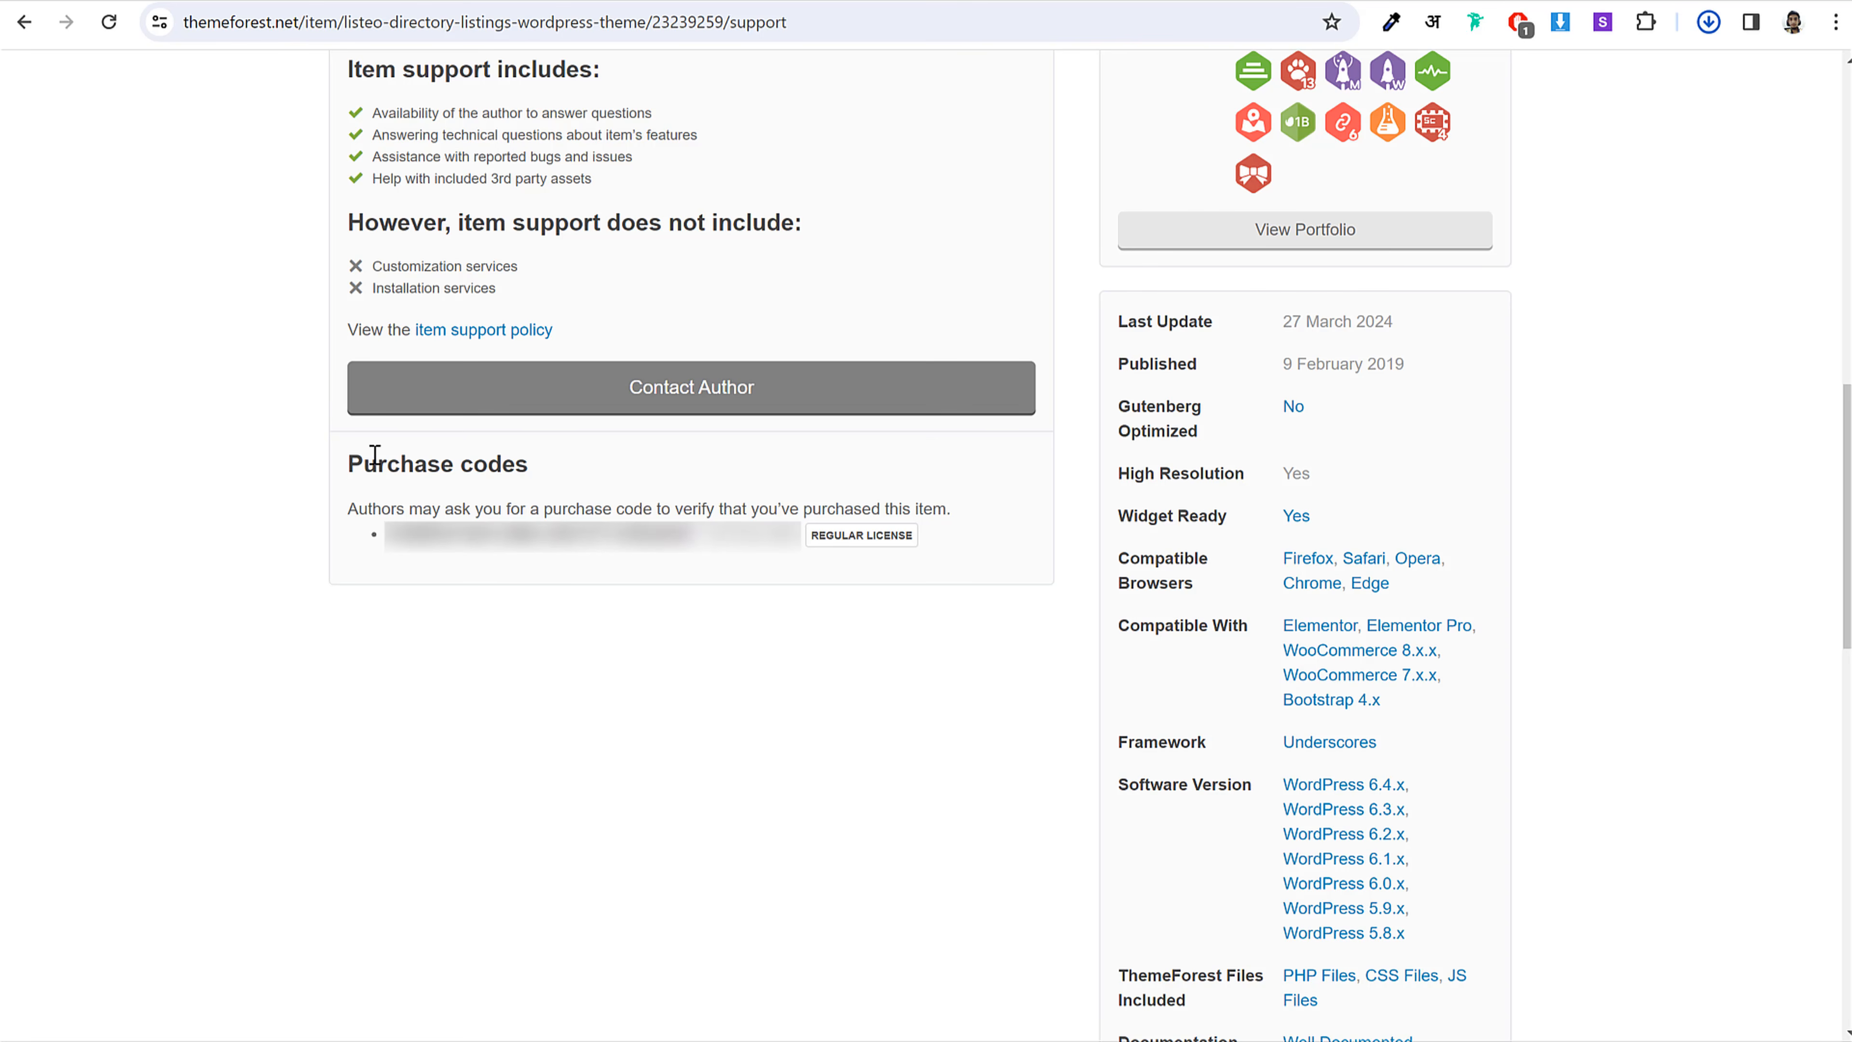
pyautogui.moveTo(375, 456); pyautogui.dragTo(608, 464)
pyautogui.click(607, 465)
pyautogui.moveTo(386, 534); pyautogui.dragTo(697, 535)
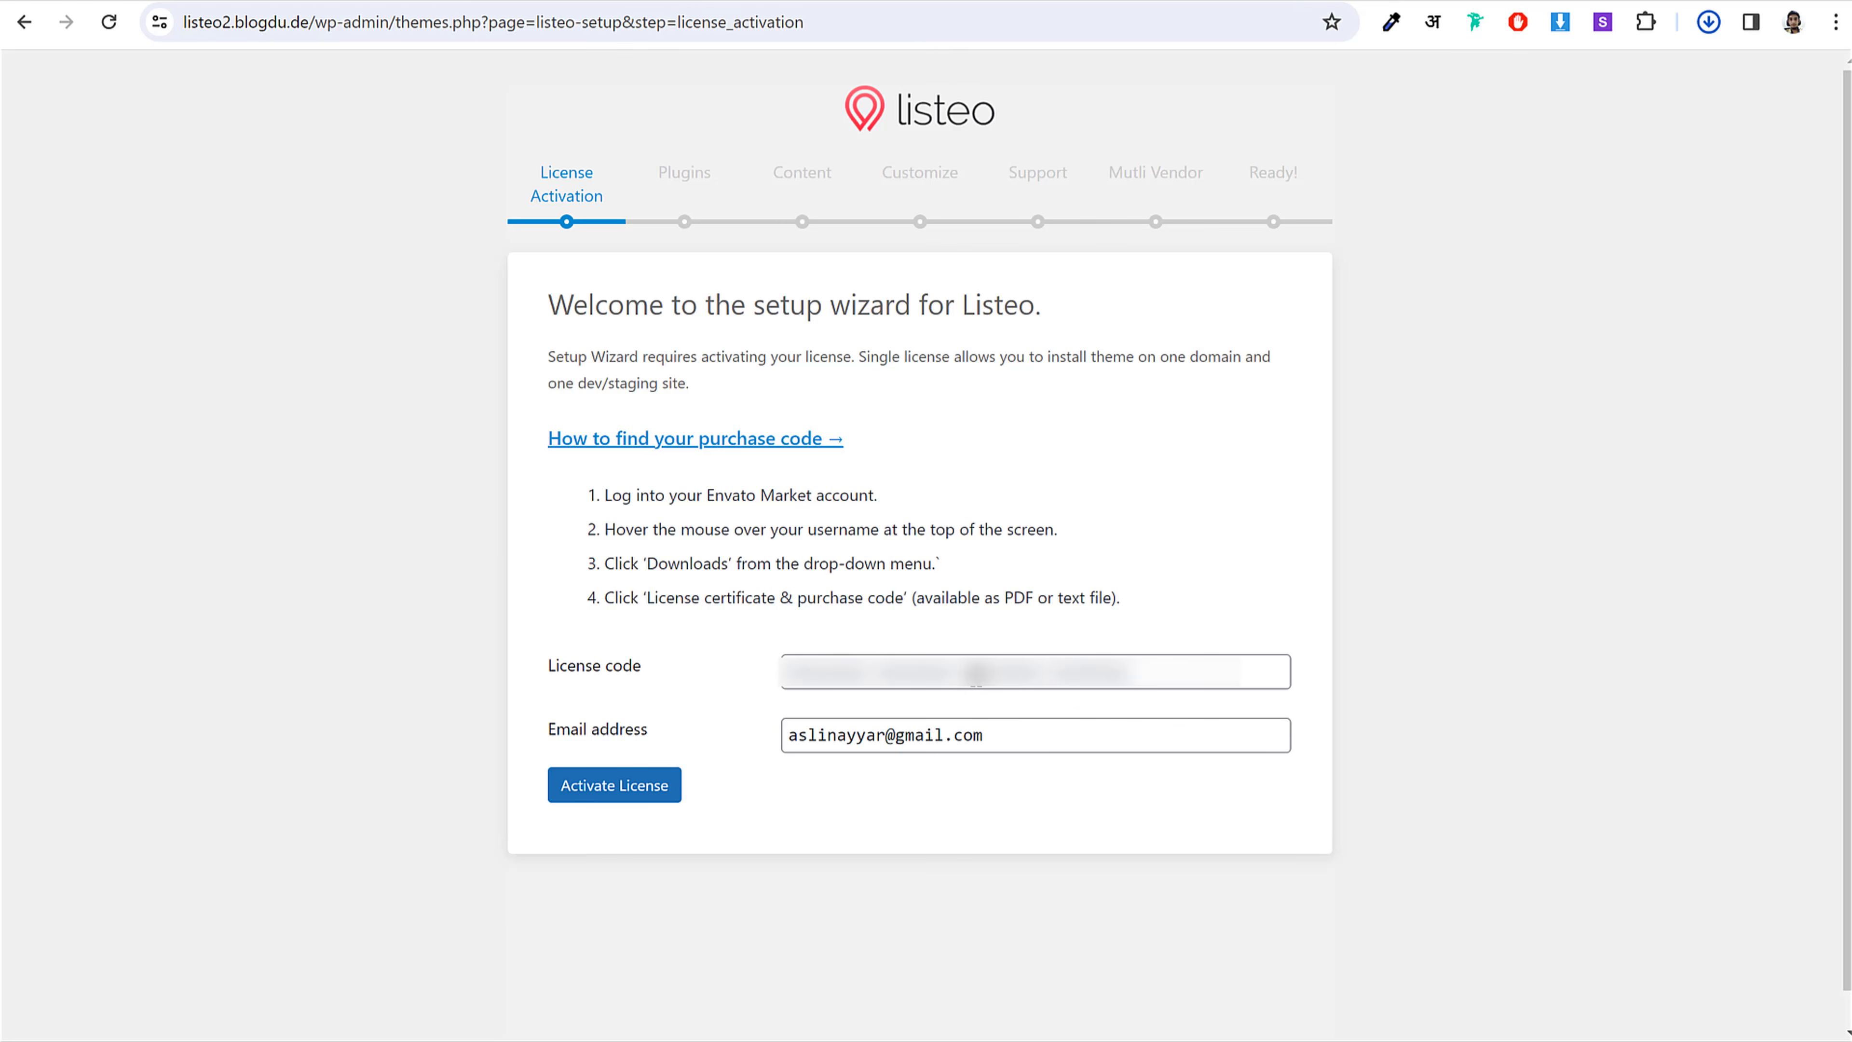
pyautogui.click(975, 672)
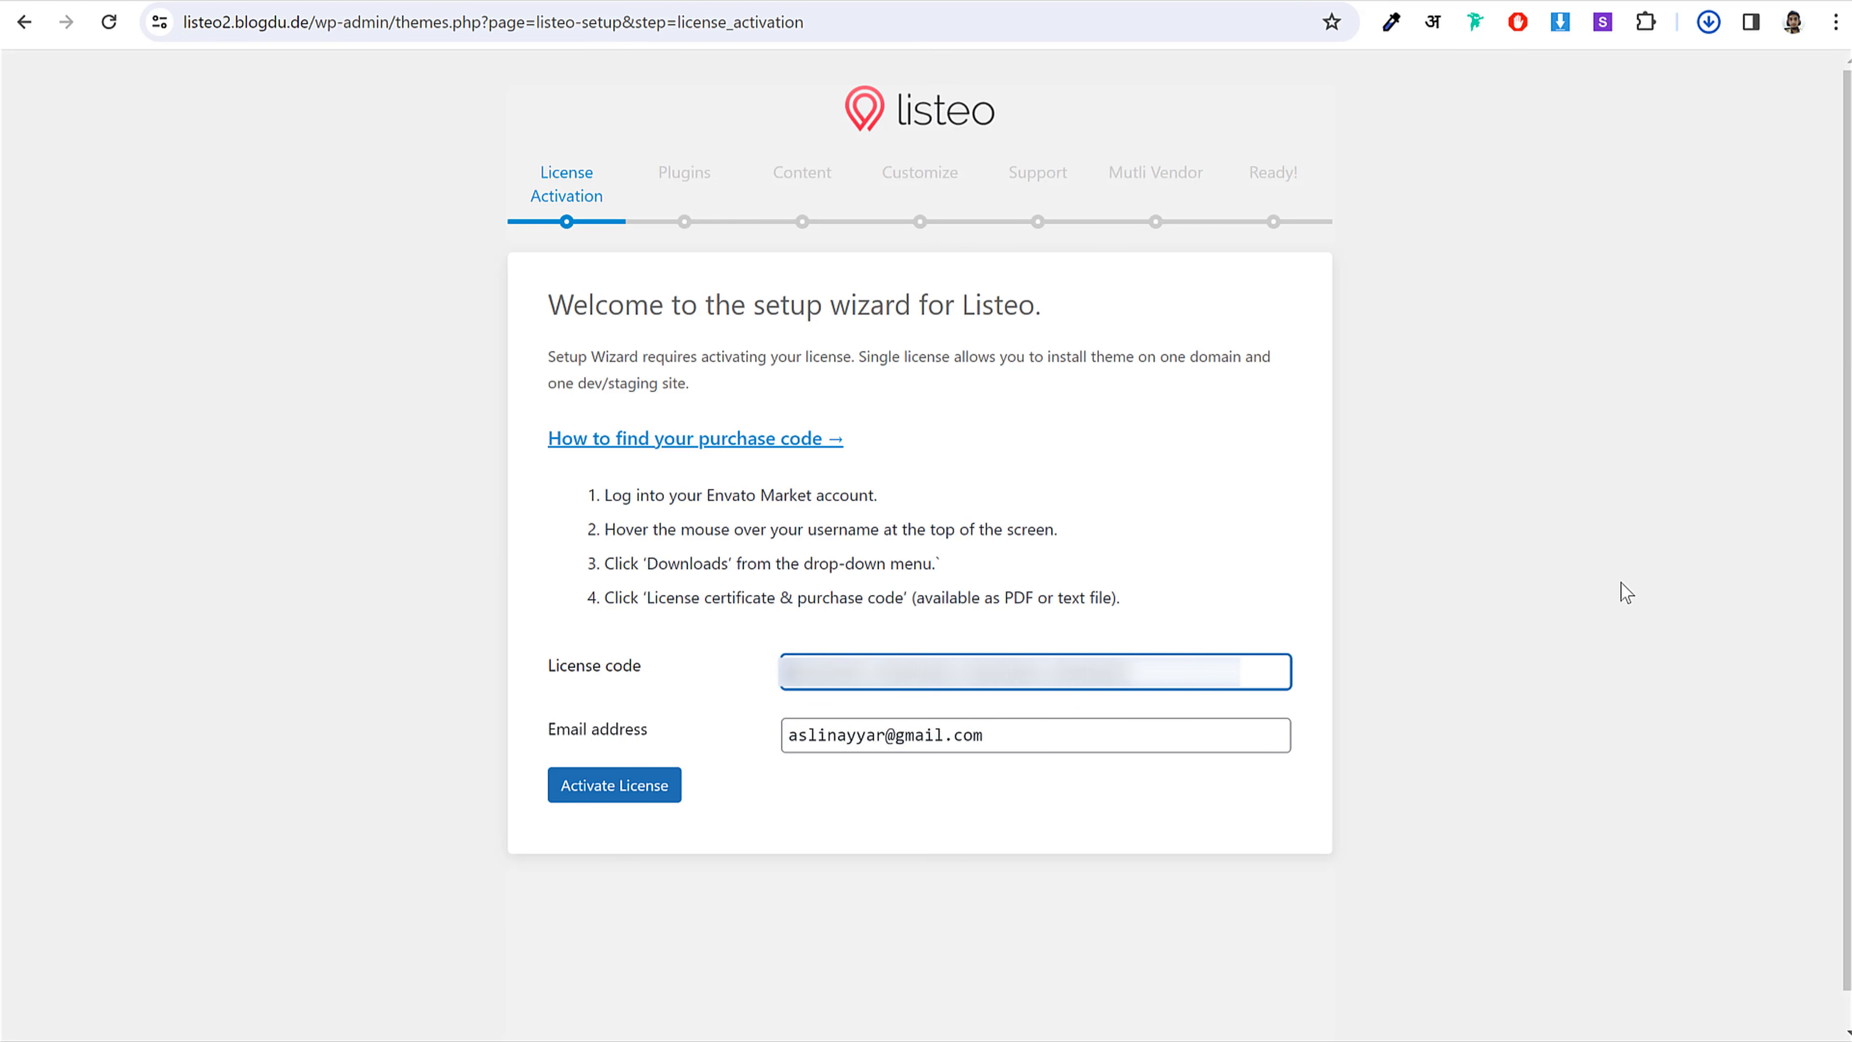
# Step: Activate the Listeo license with the pasted purchase code
pyautogui.click(1593, 590)
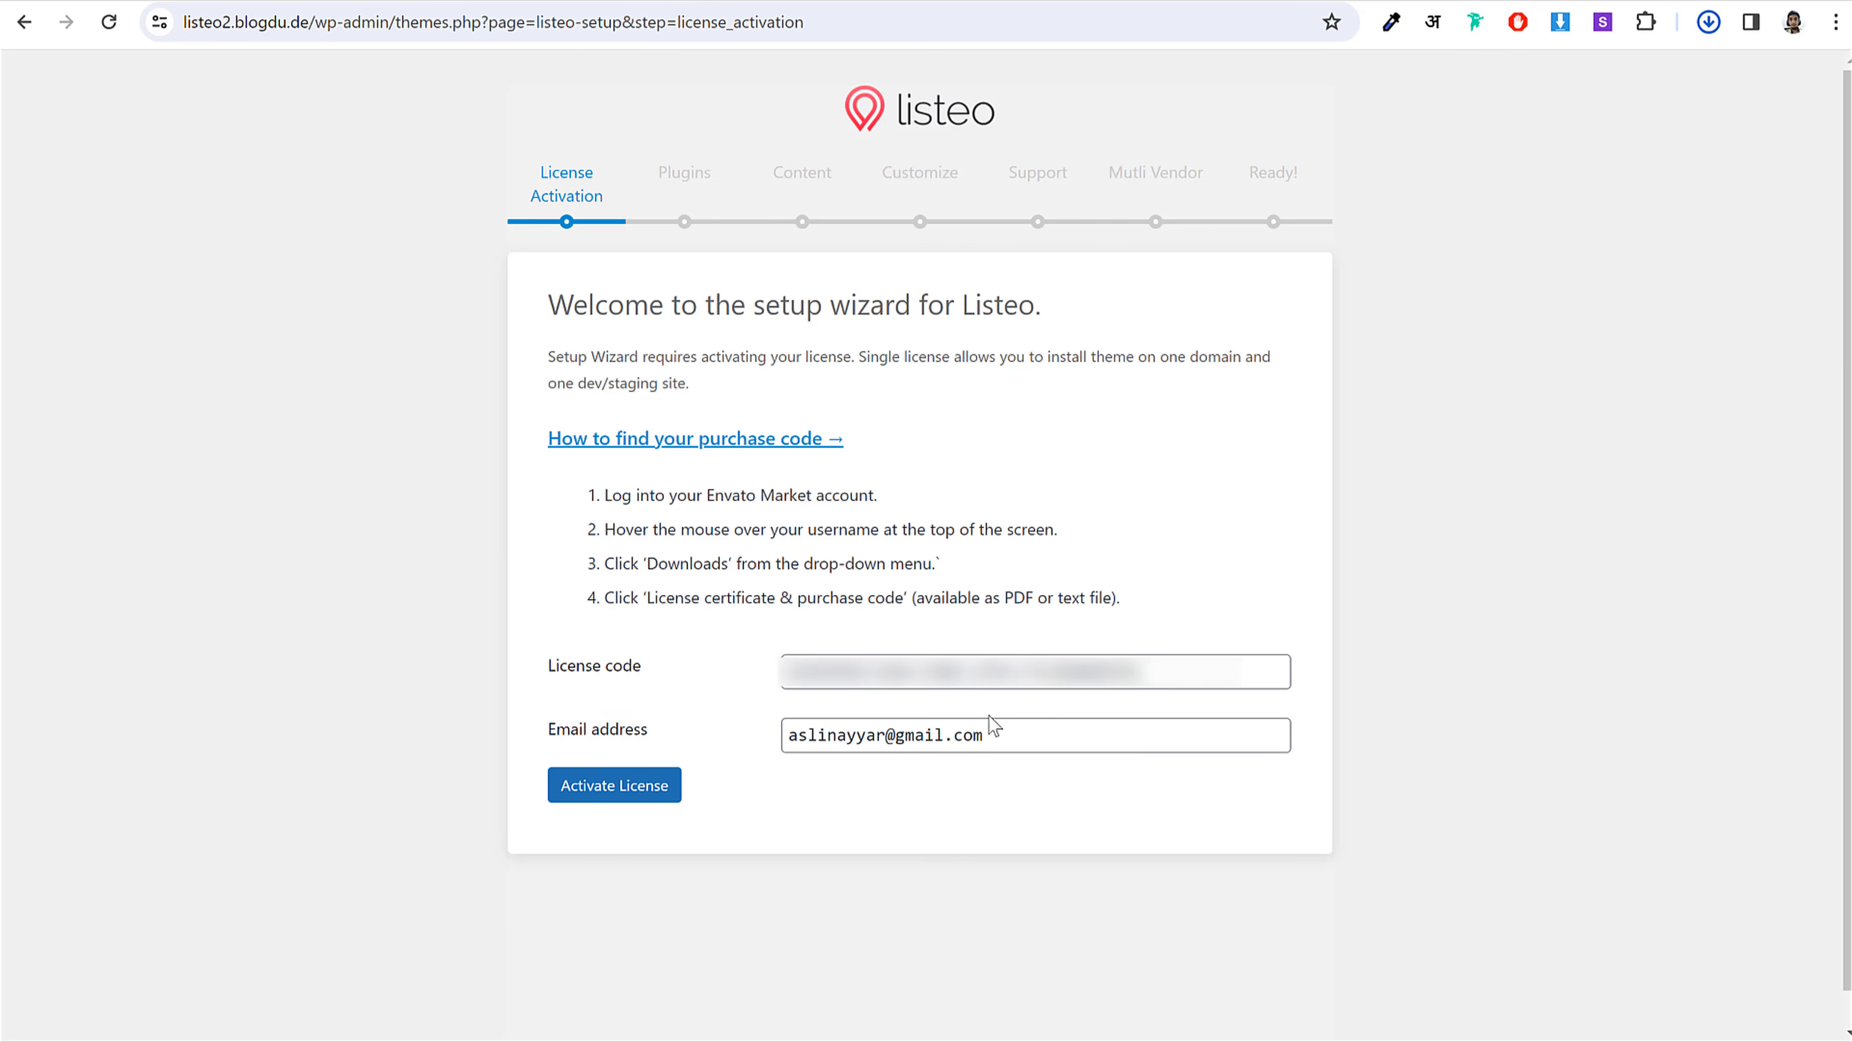
pyautogui.click(655, 795)
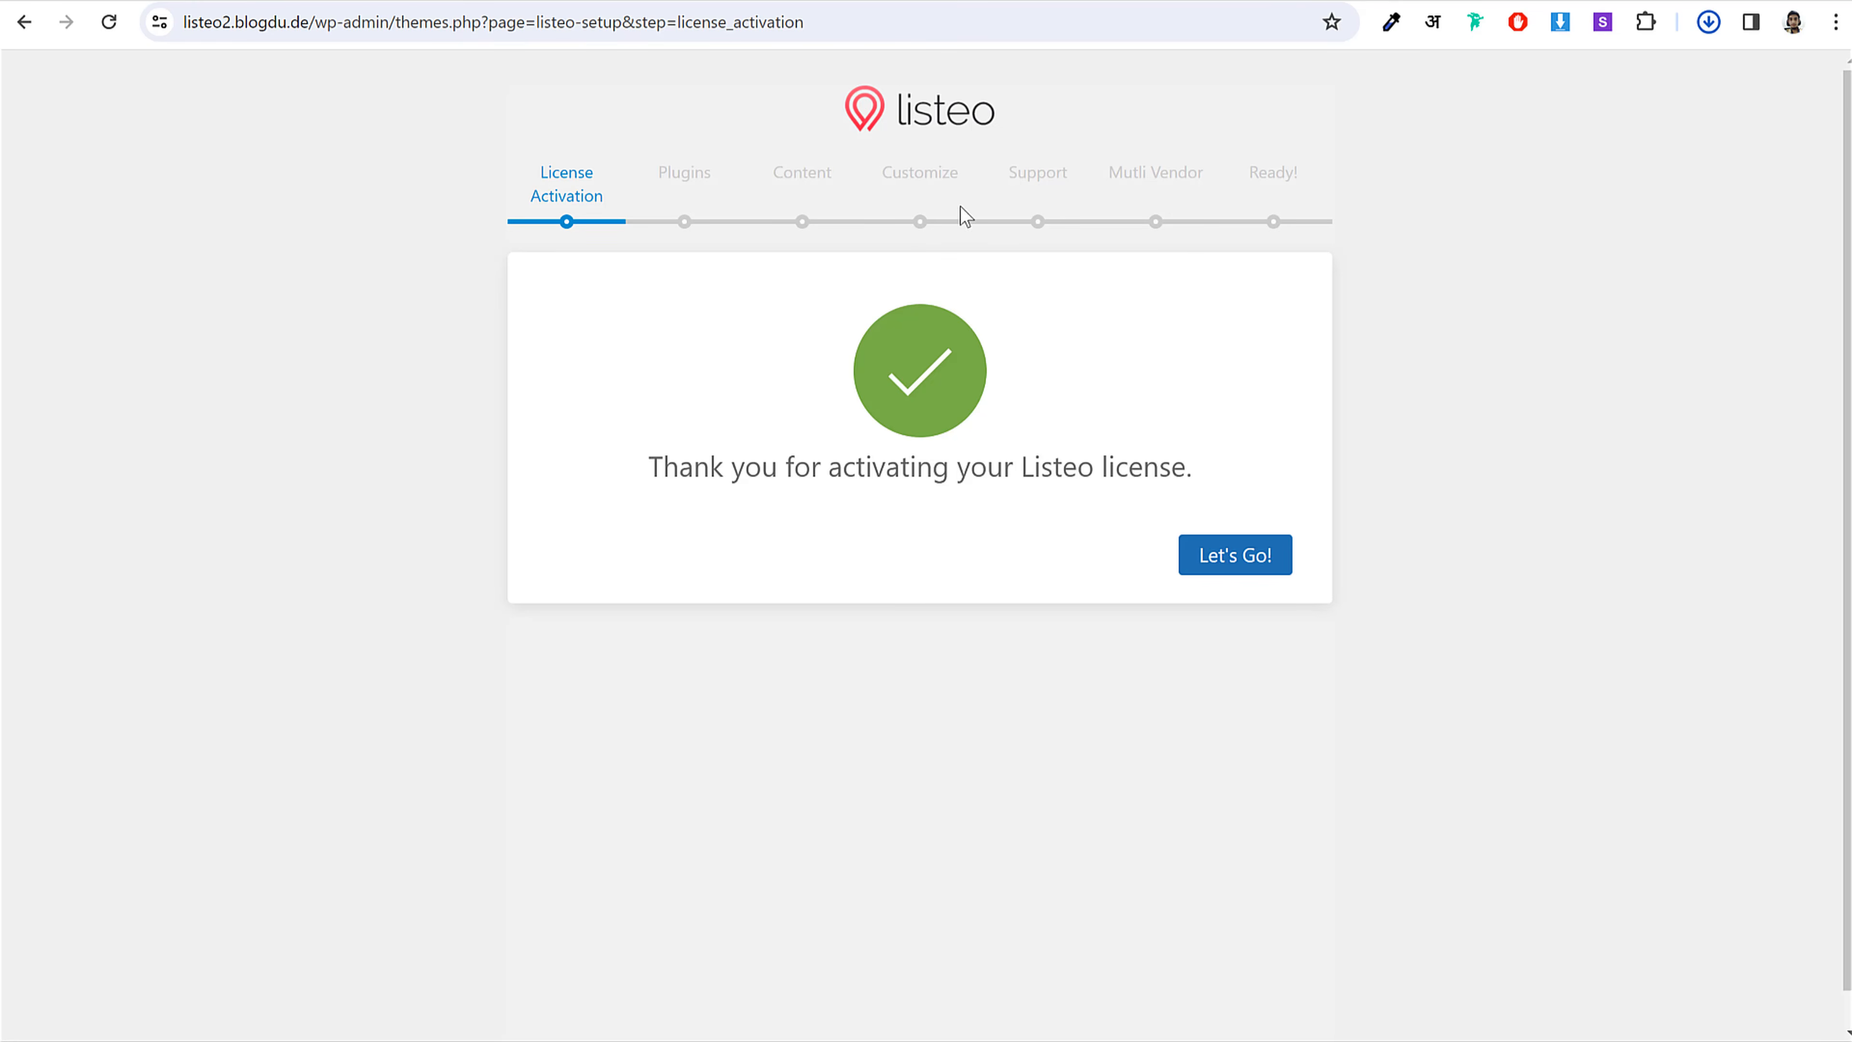
pyautogui.click(1269, 570)
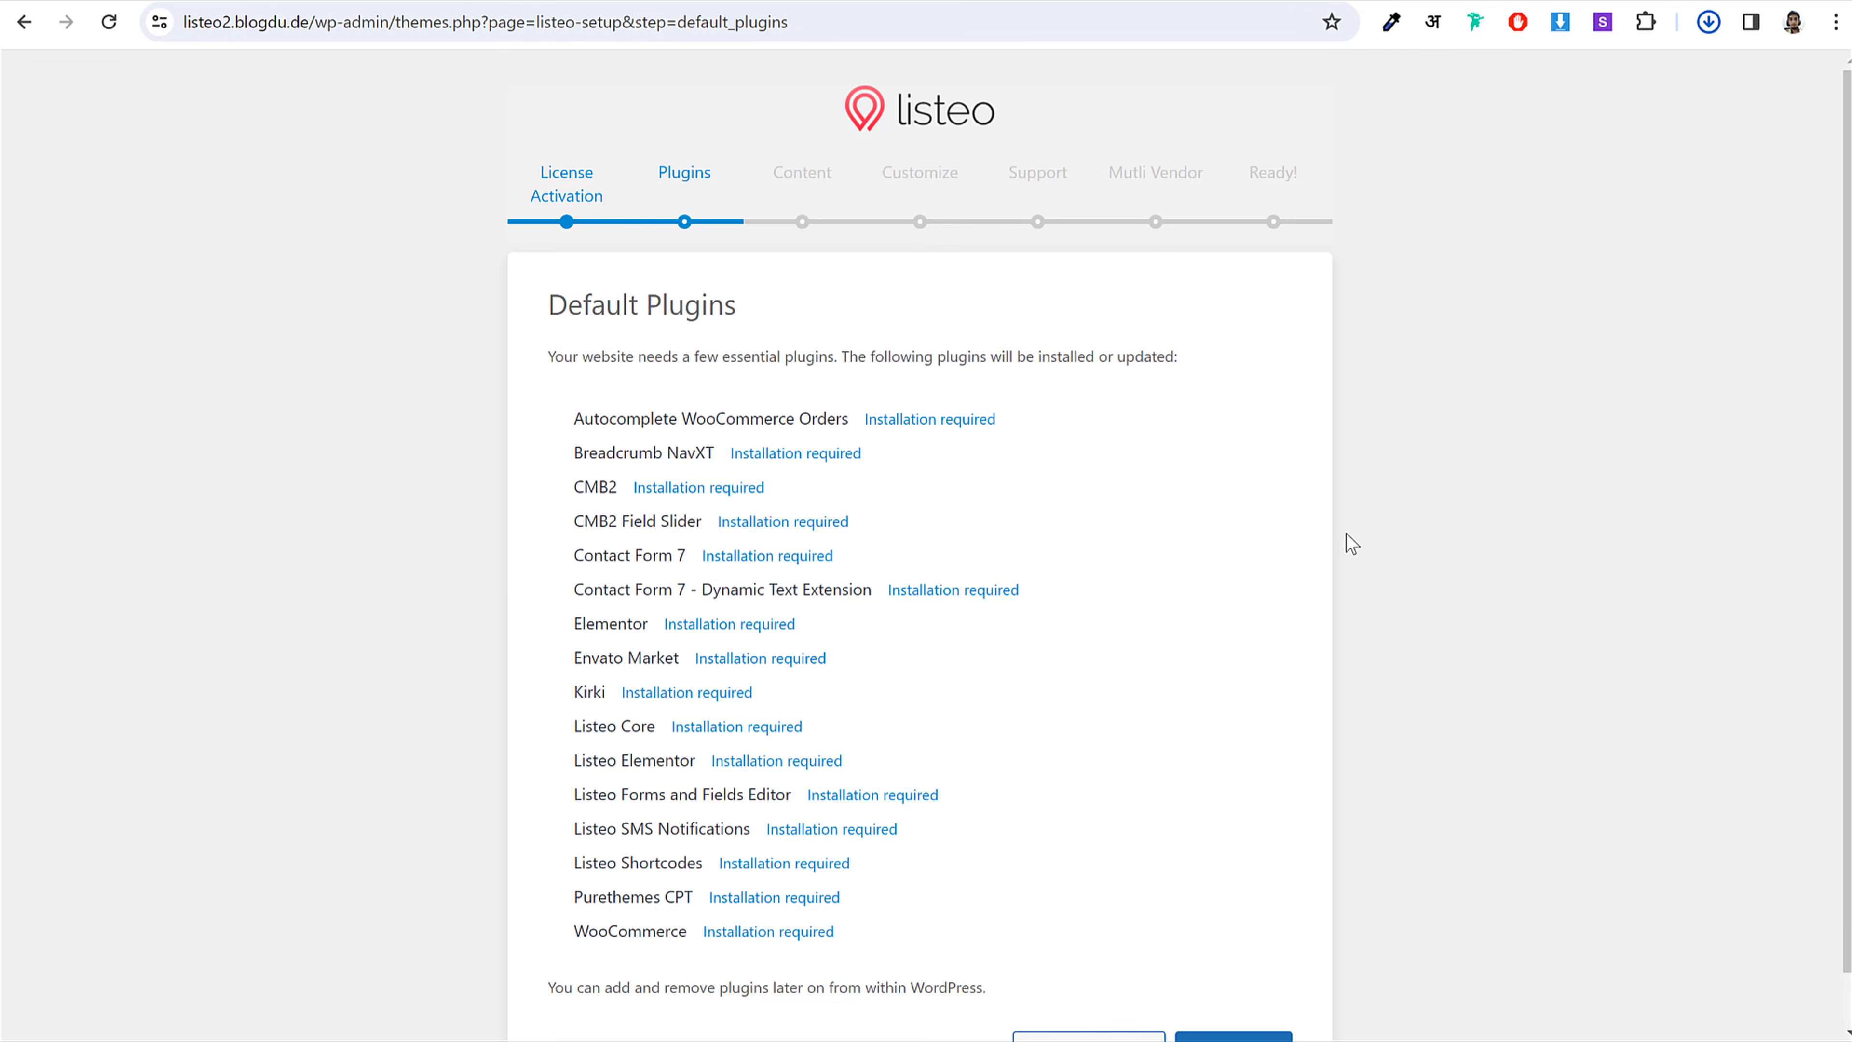
# Step: Review the required plugins list and install them all to reach Default Content
pyautogui.scroll(-1, 1347, 548)
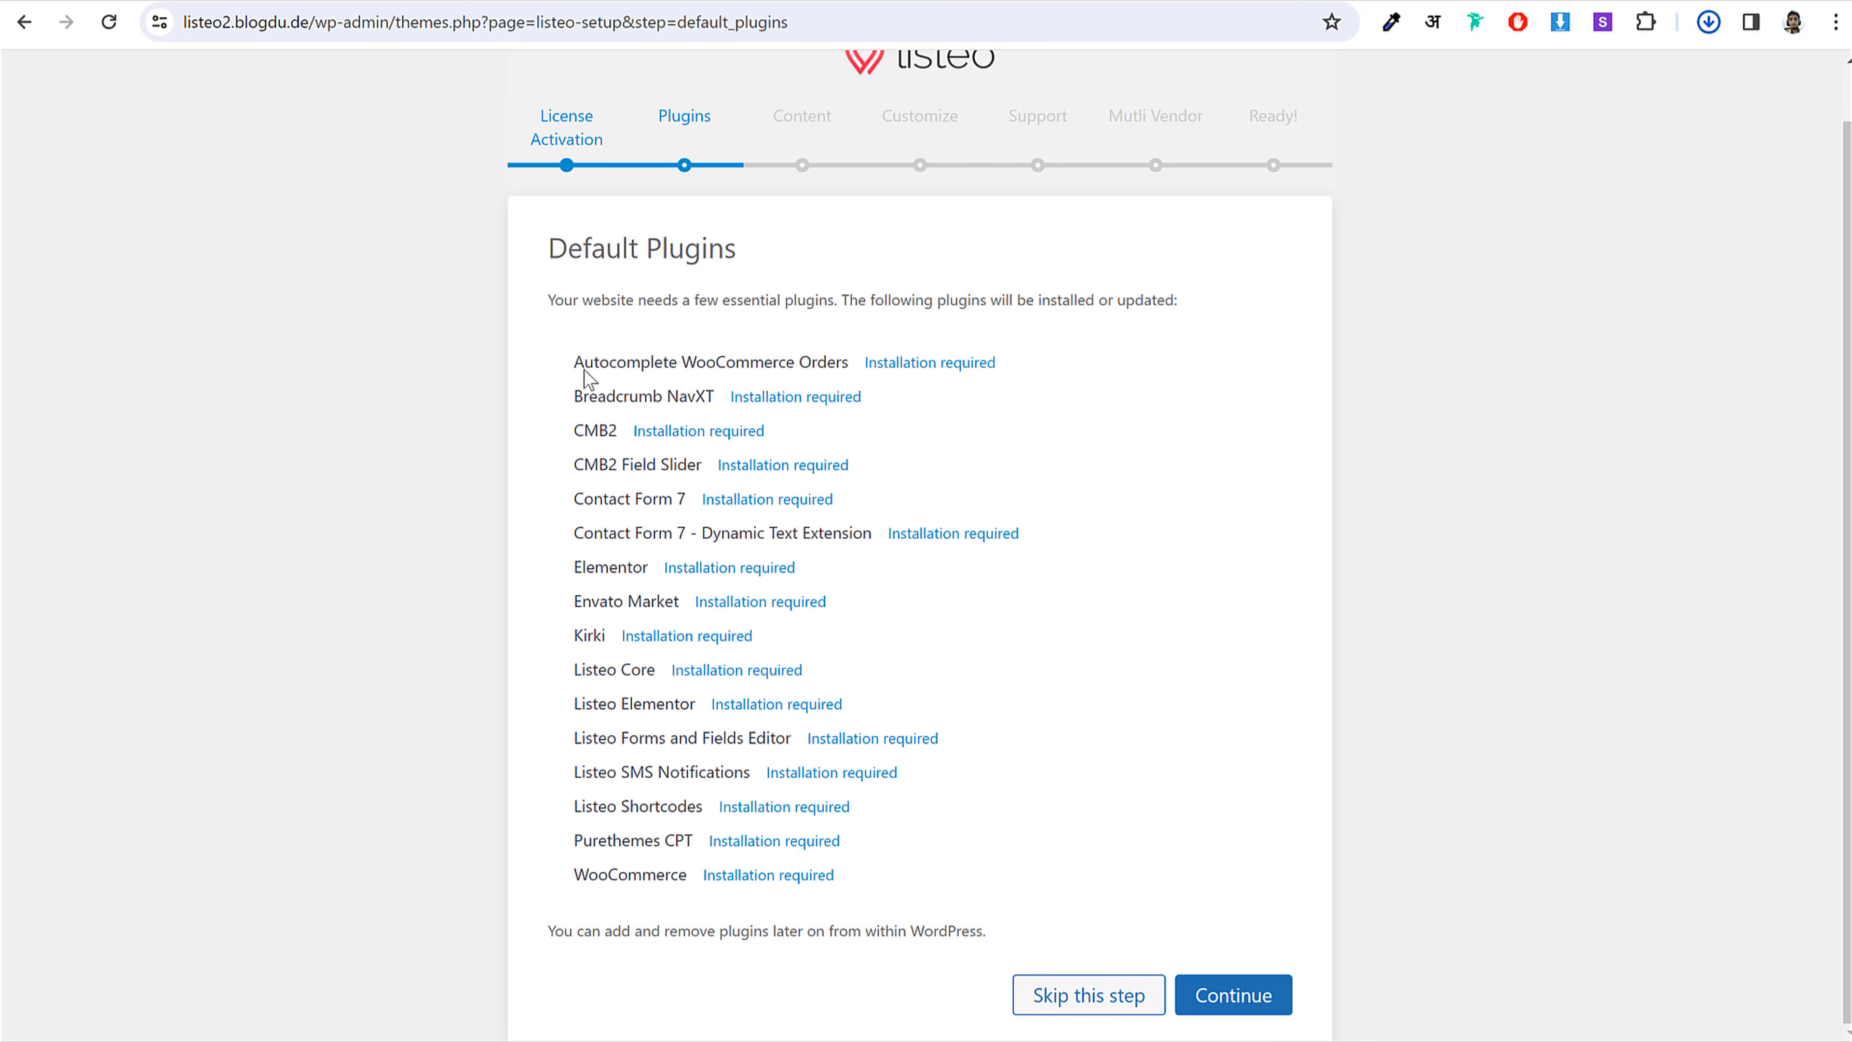
pyautogui.moveTo(584, 372); pyautogui.dragTo(1011, 875)
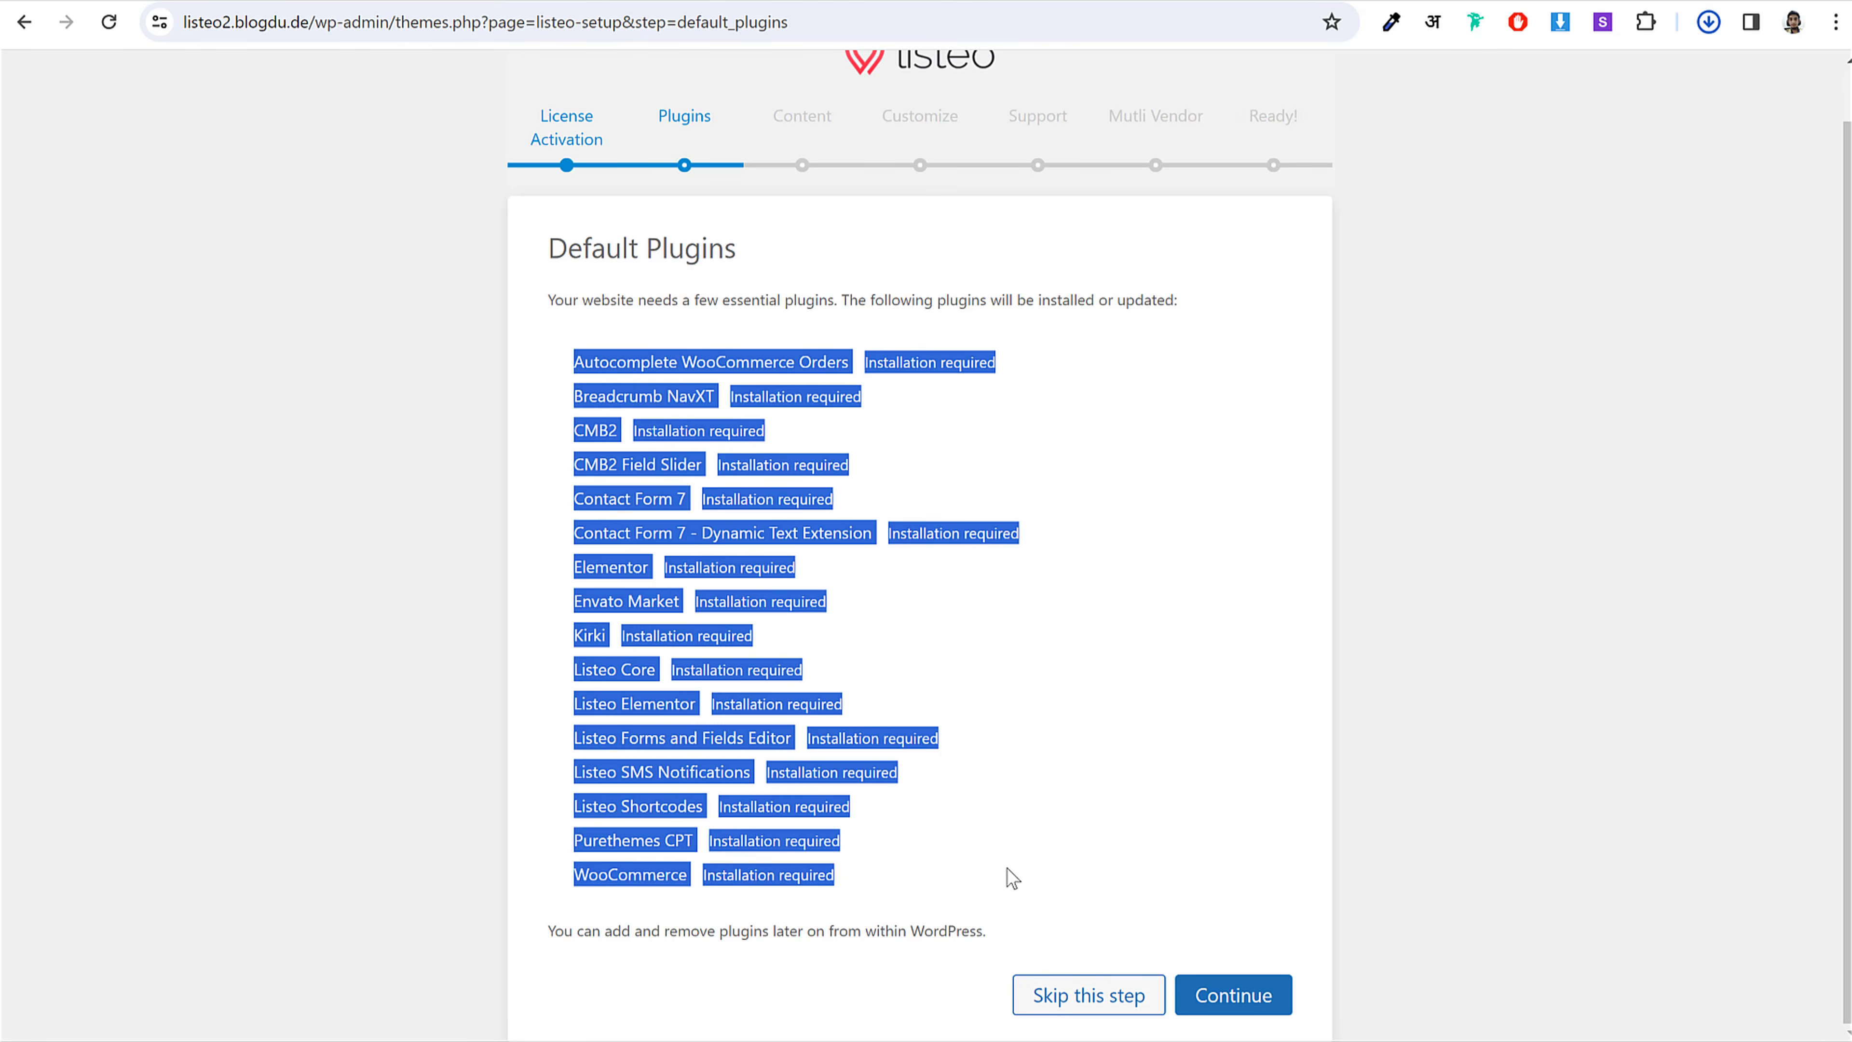
pyautogui.click(1012, 878)
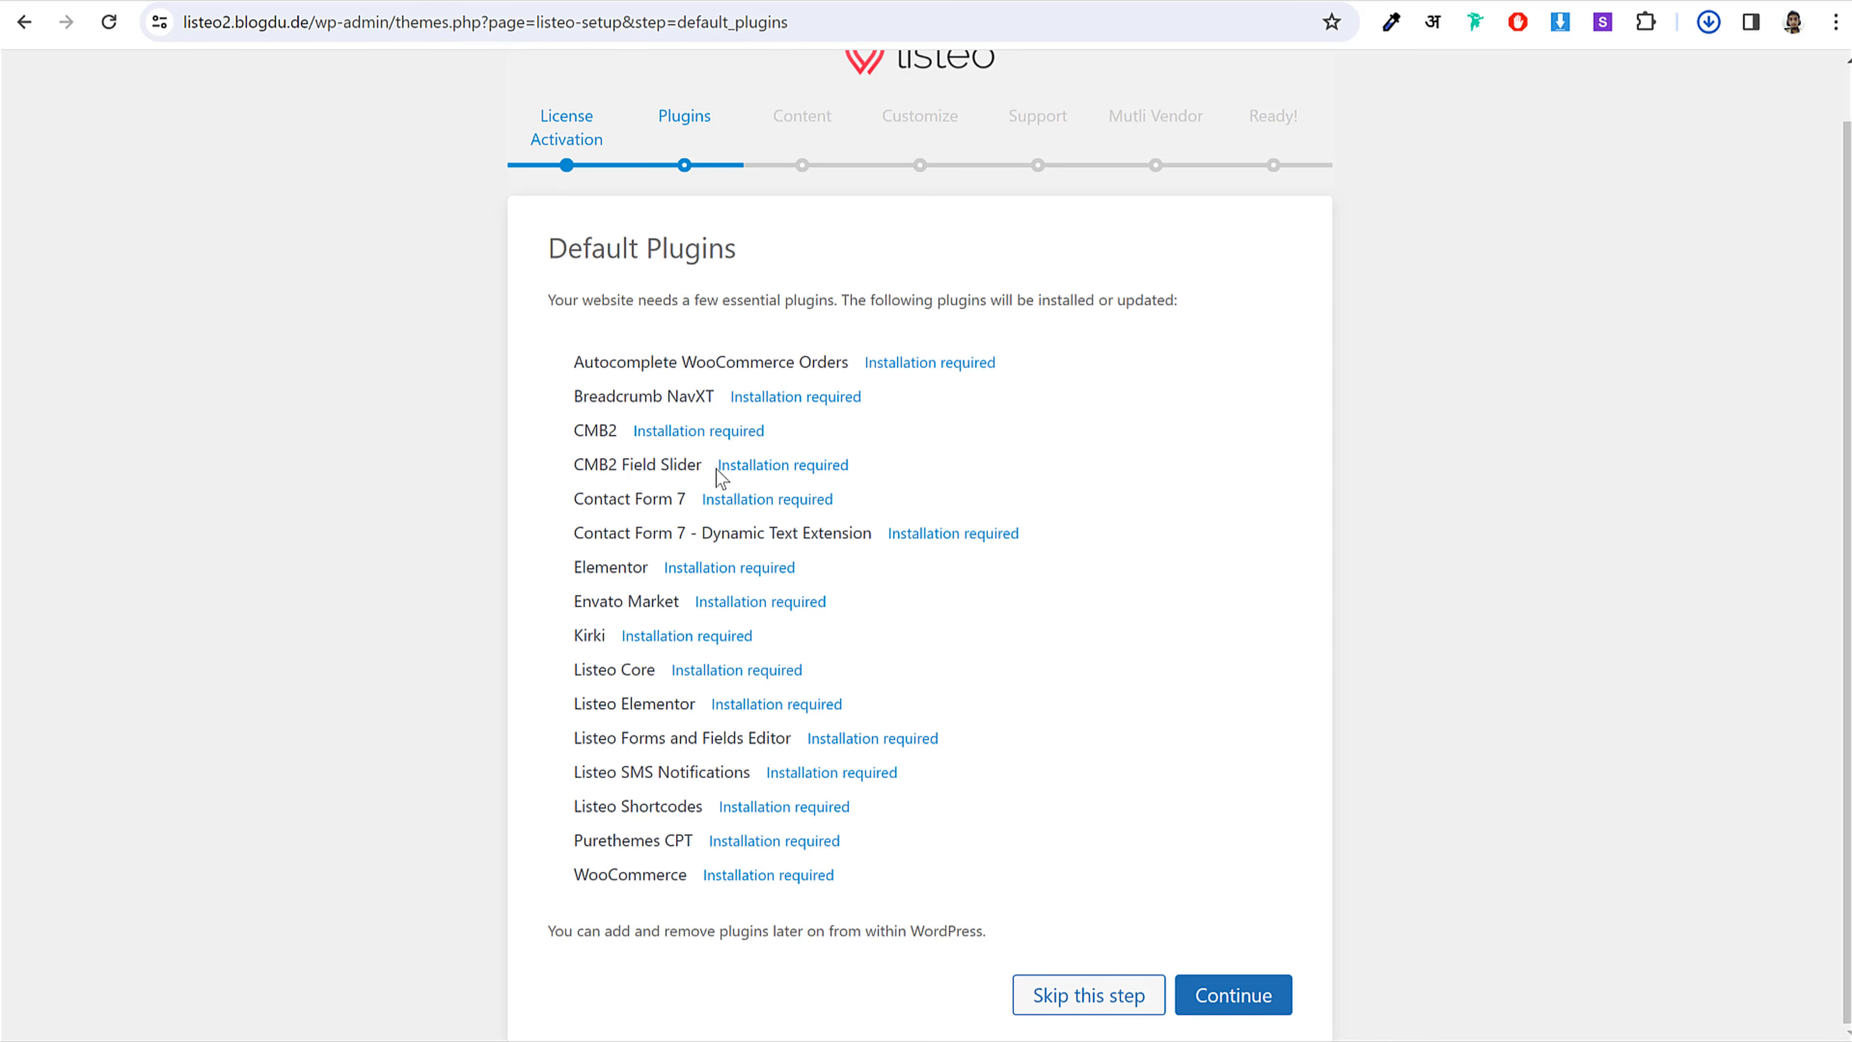
pyautogui.click(1239, 998)
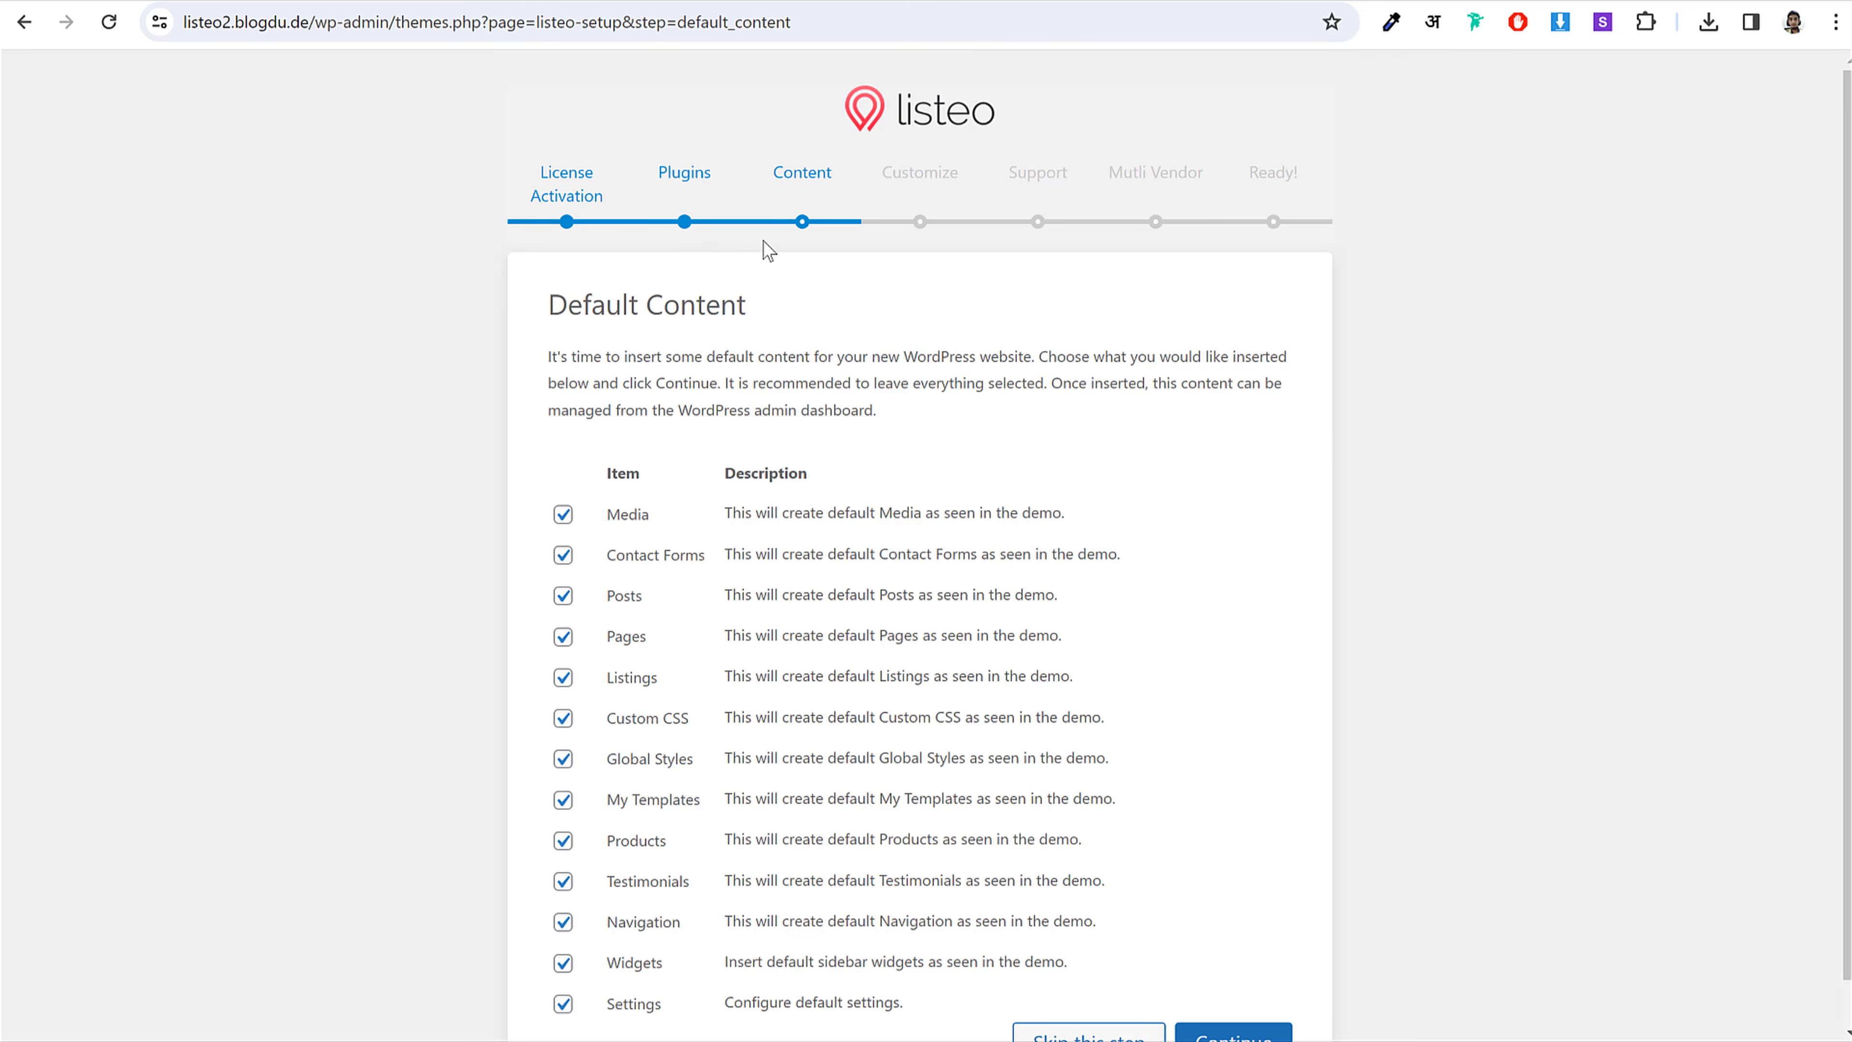
# Step: Exclude Posts and Pages from the default content import
pyautogui.scroll(-1, 960, 326)
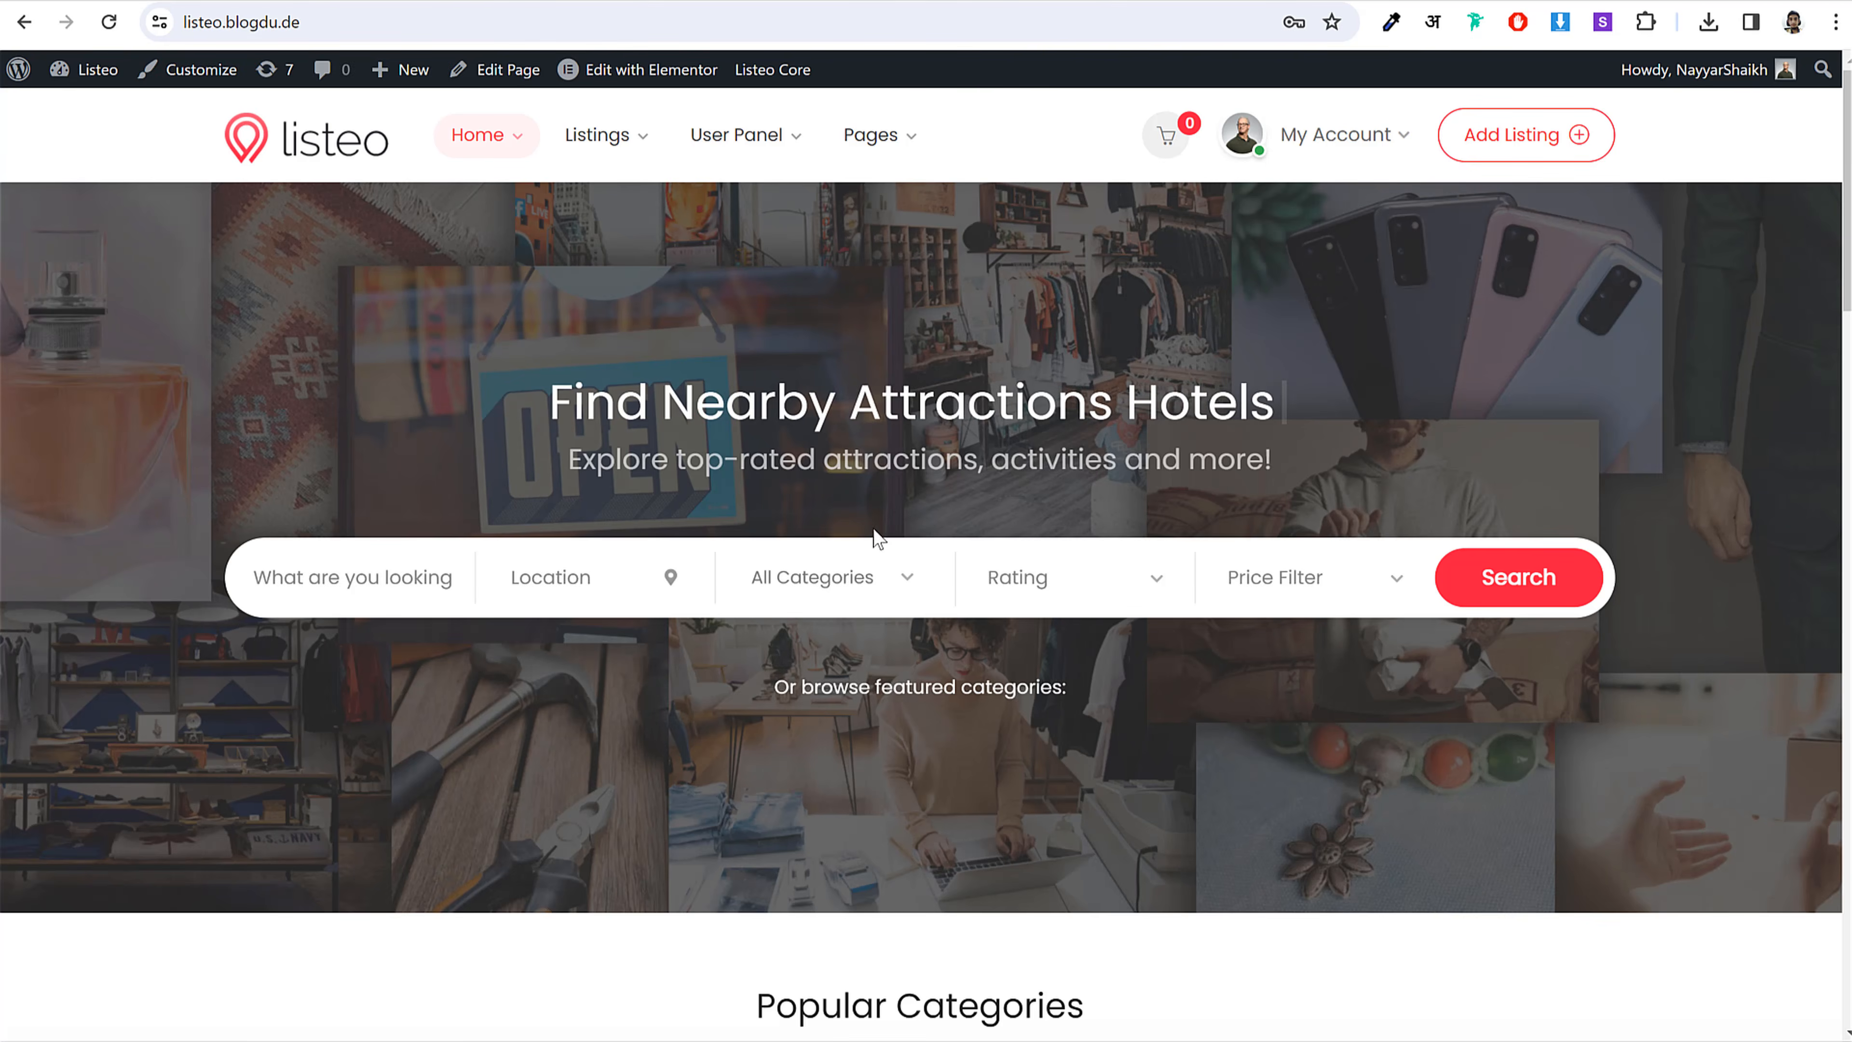
pyautogui.scroll(-10, 868, 525)
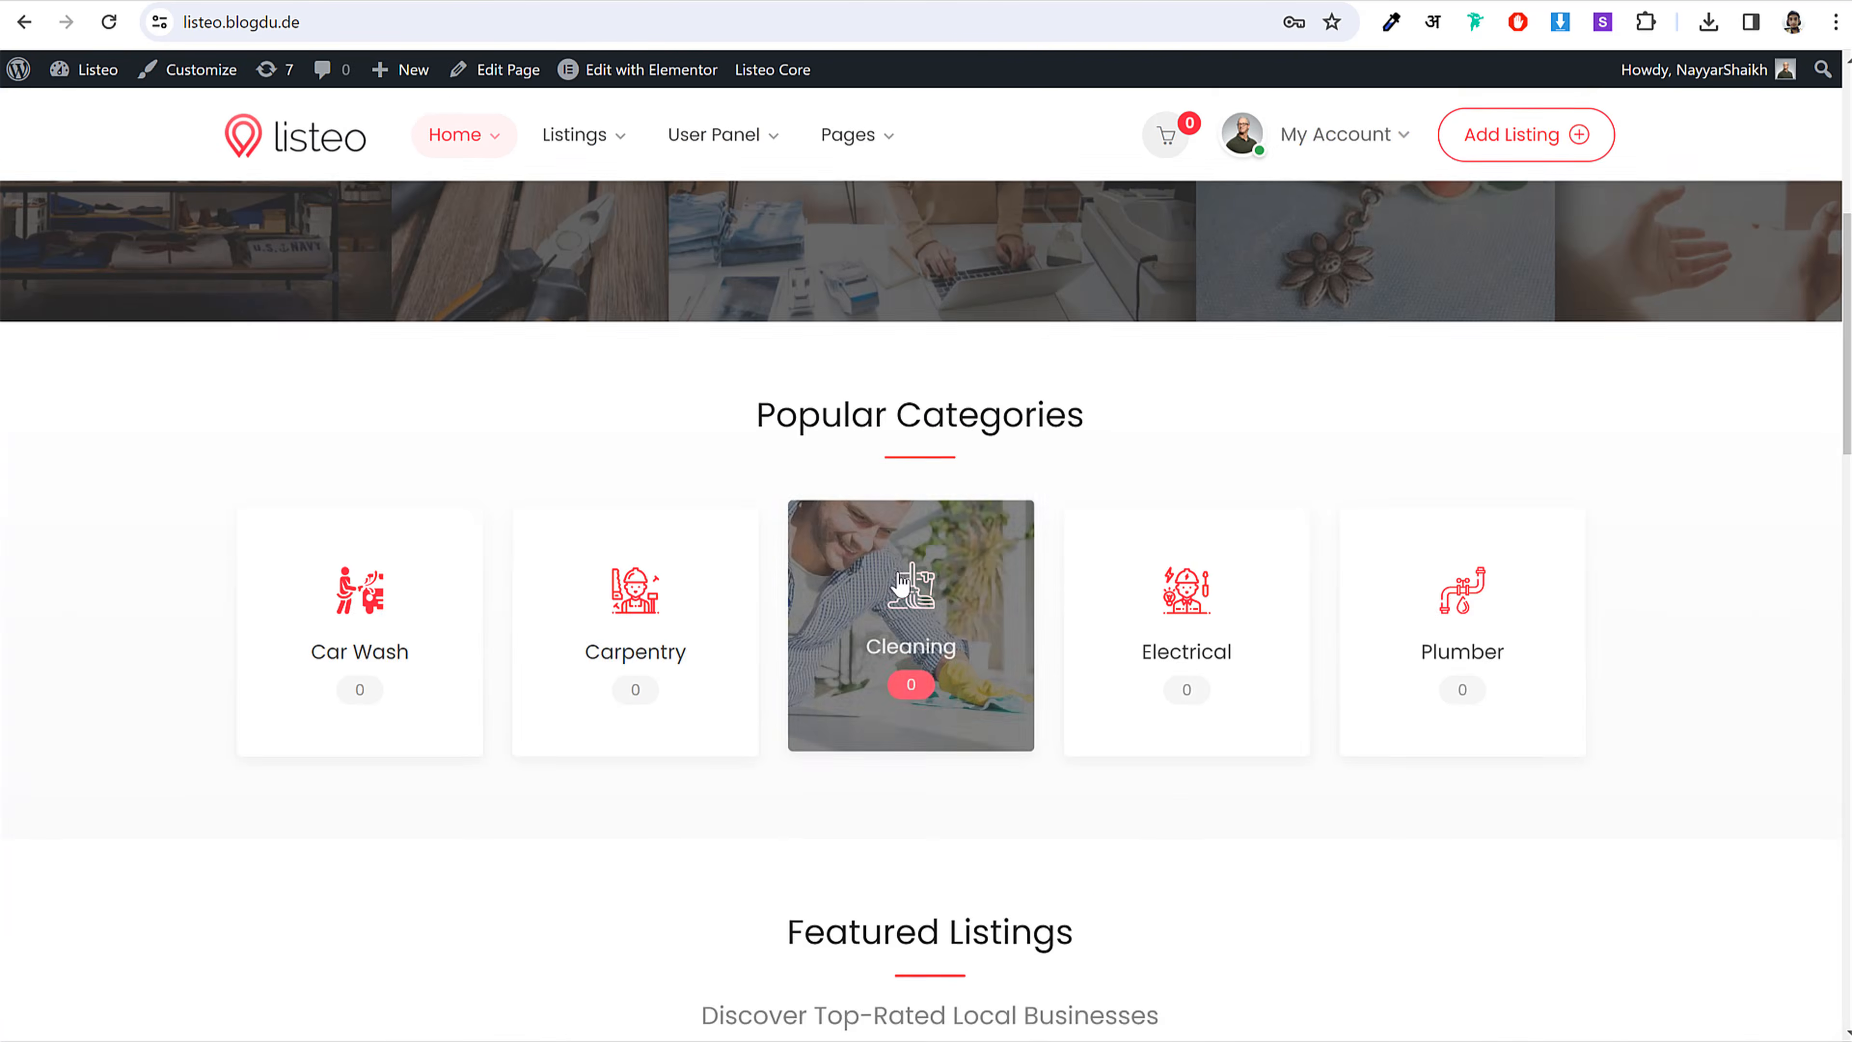
pyautogui.scroll(-20, 1505, 337)
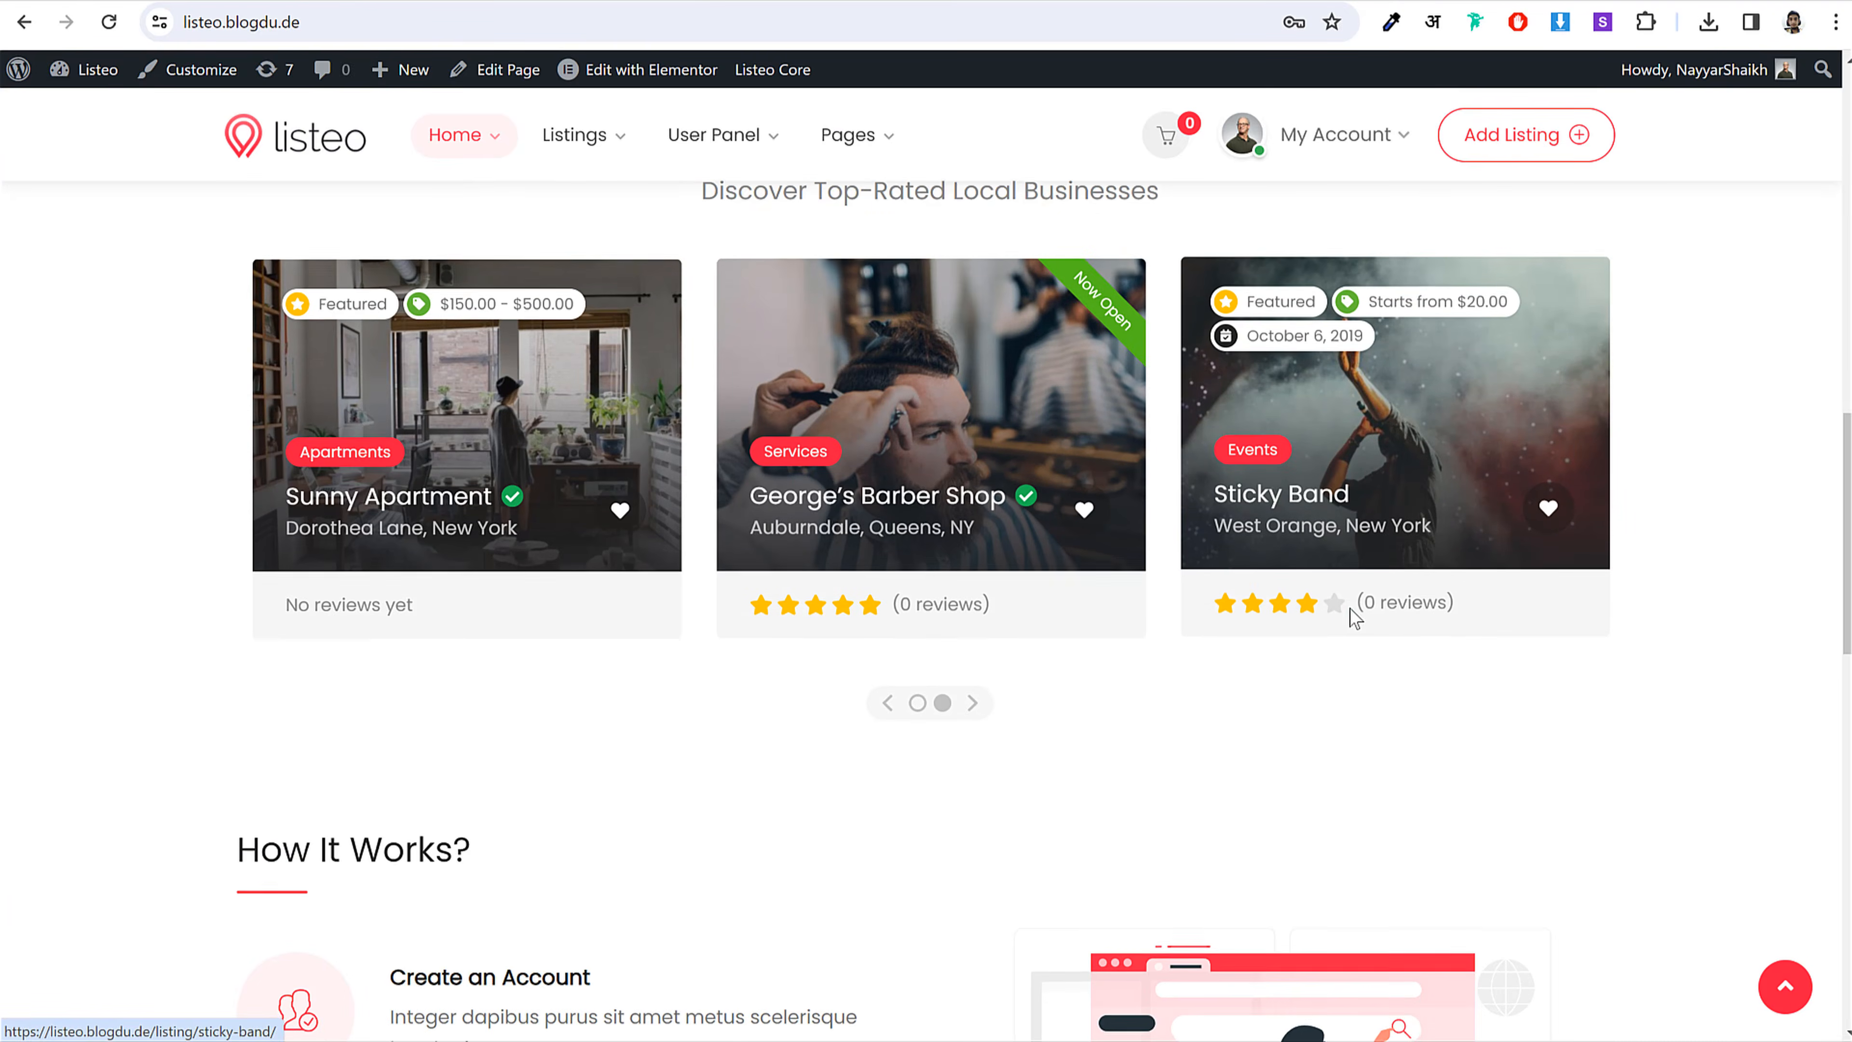
pyautogui.scroll(15, 1340, 645)
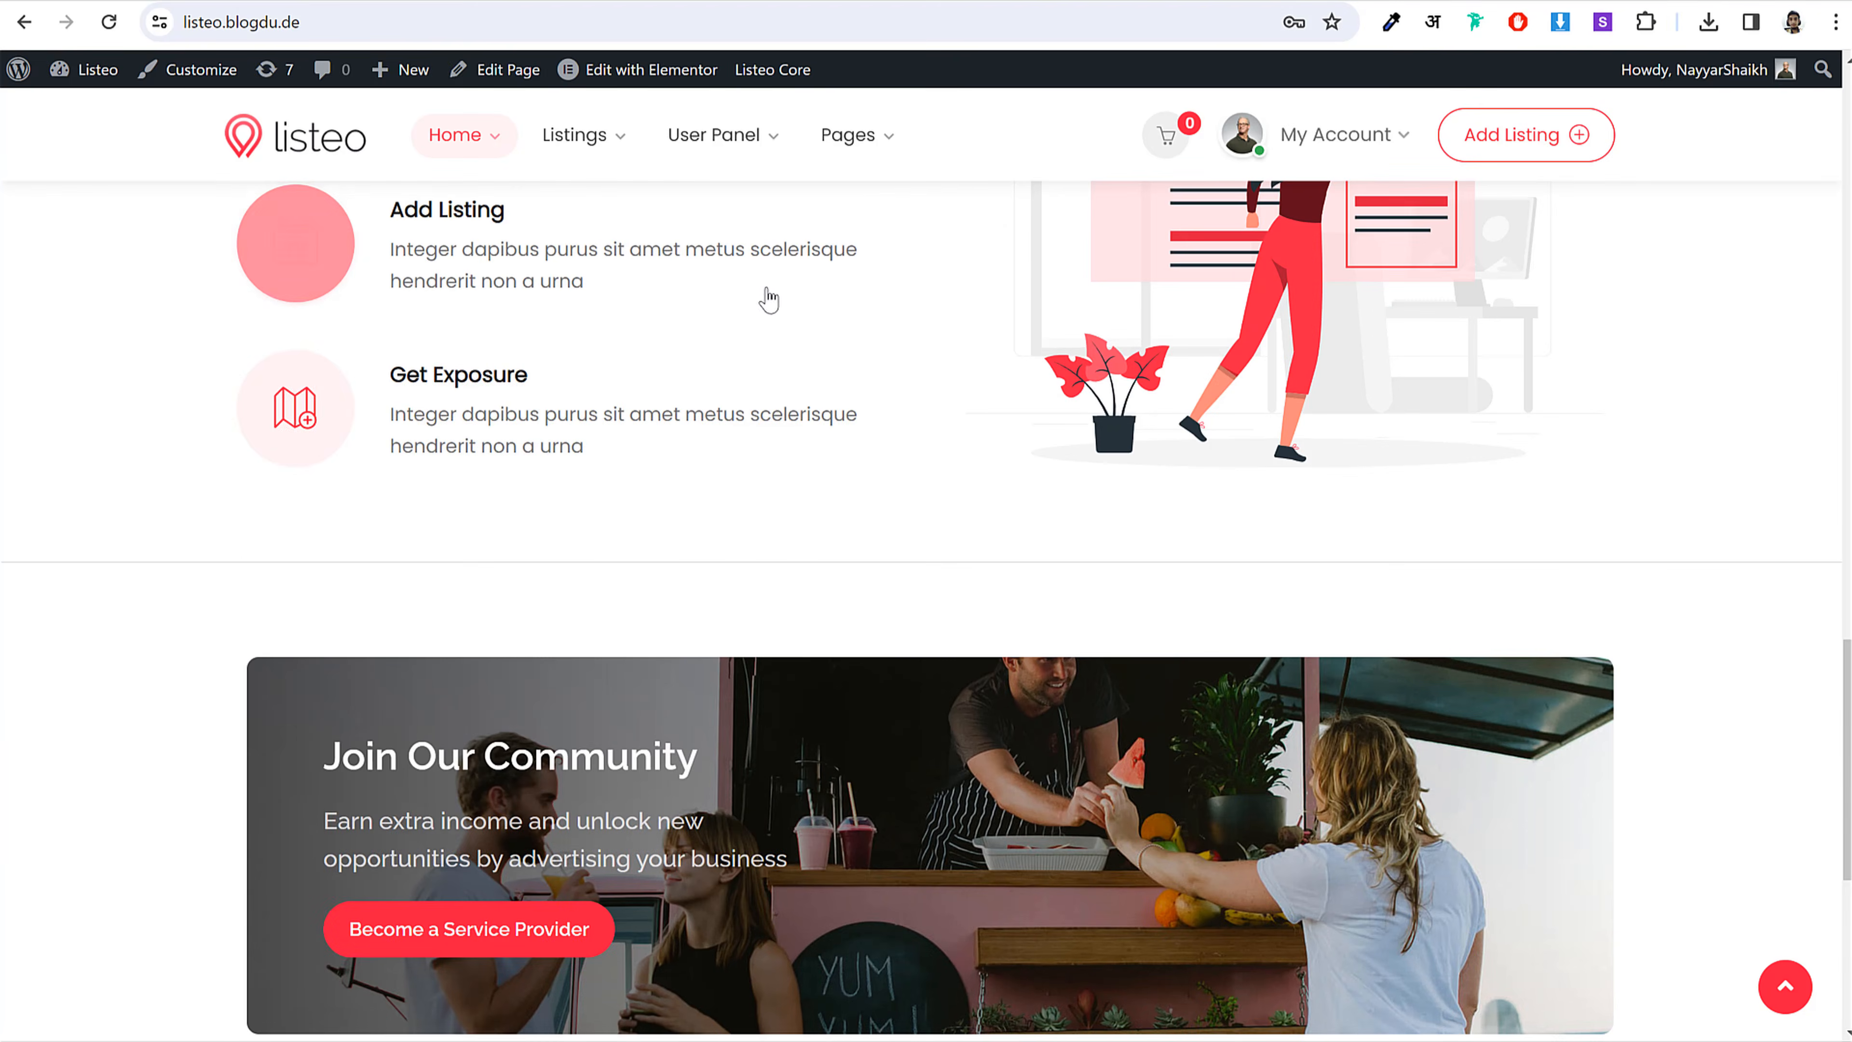
pyautogui.scroll(10, 1028, 483)
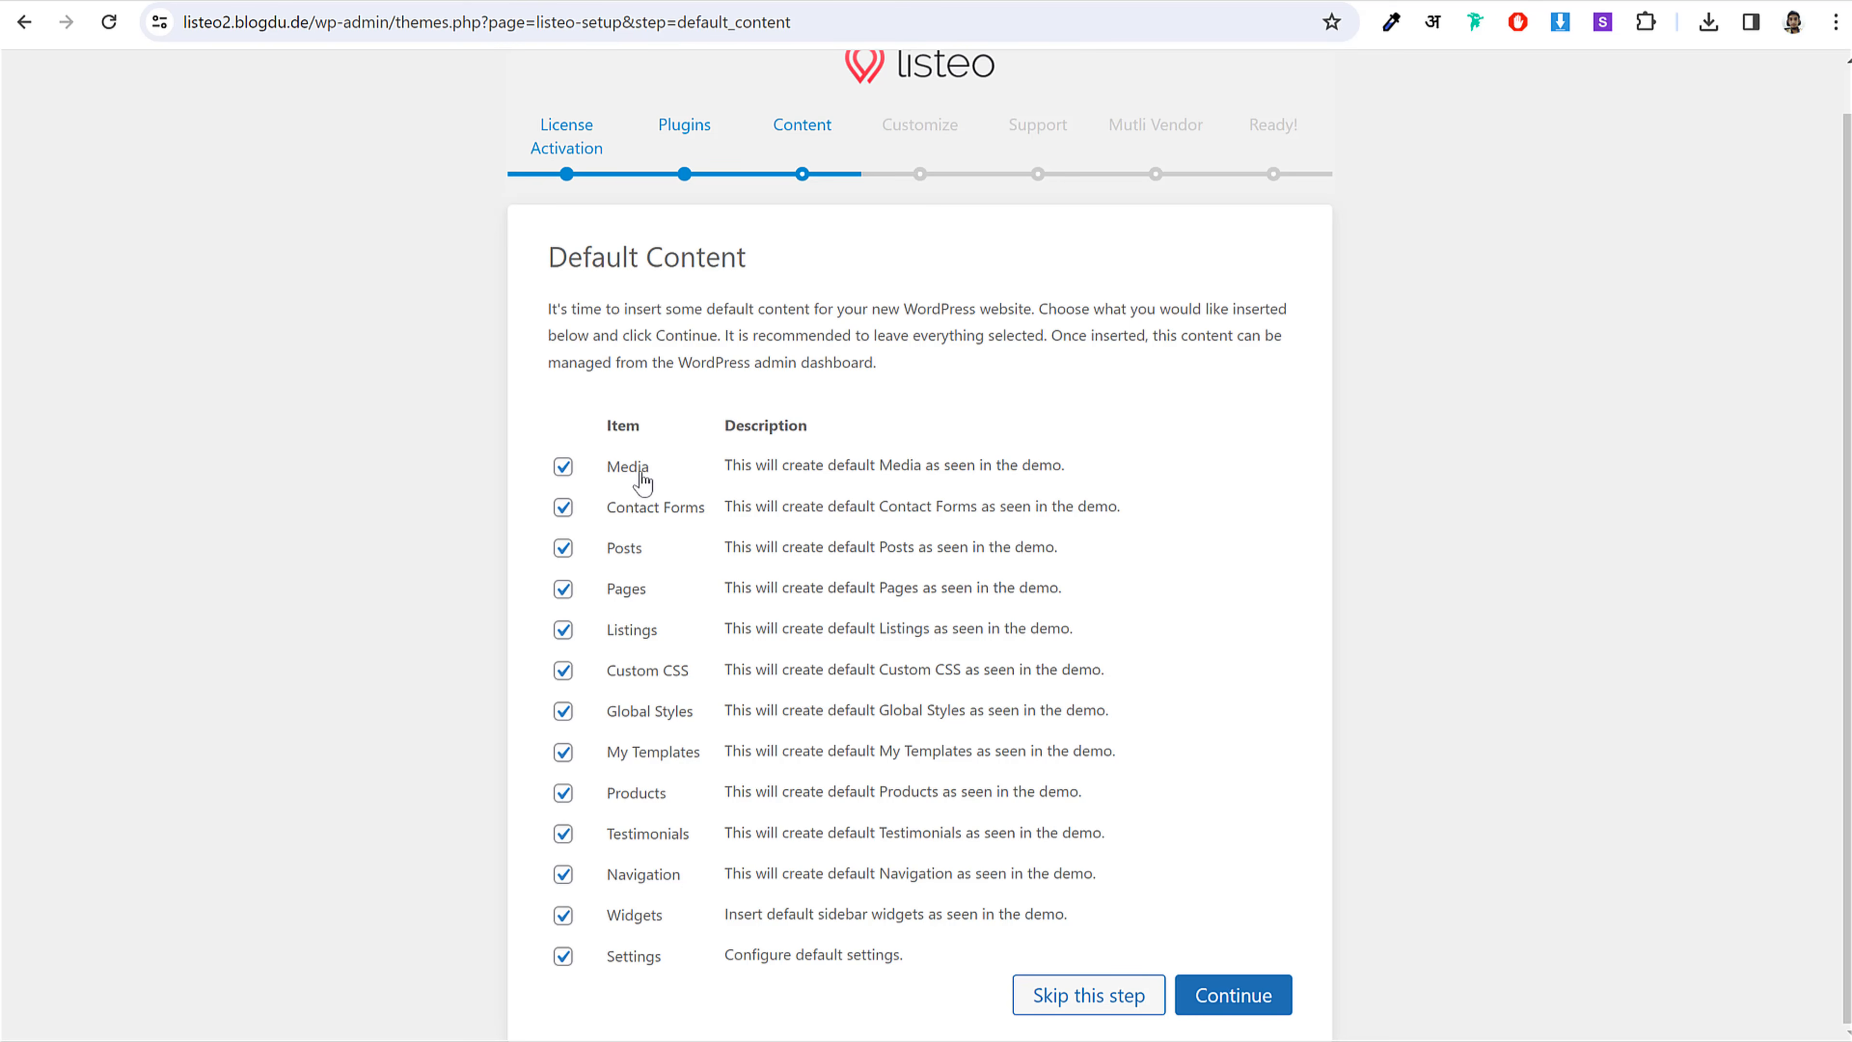
pyautogui.click(630, 548)
pyautogui.click(625, 591)
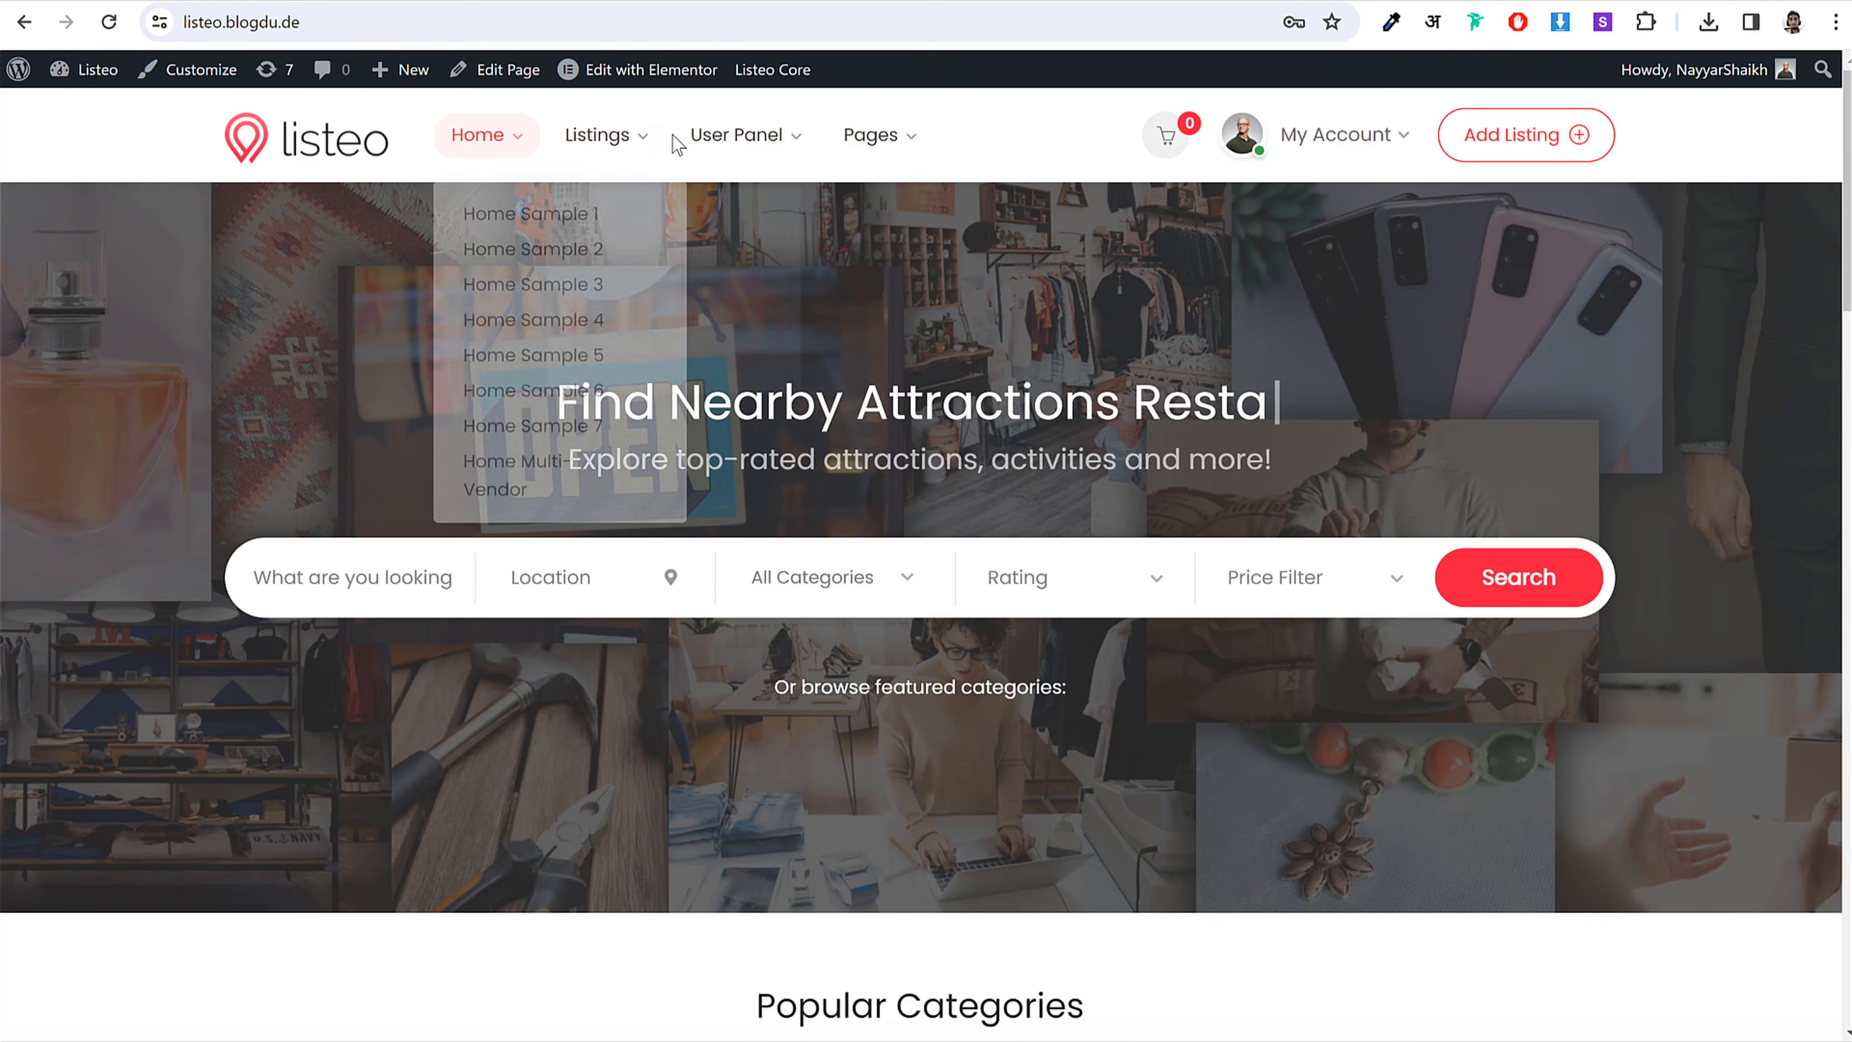
# Step: Also exclude Listings, Products, Testimonials and Navigation, then import the remaining content
pyautogui.moveTo(723, 128)
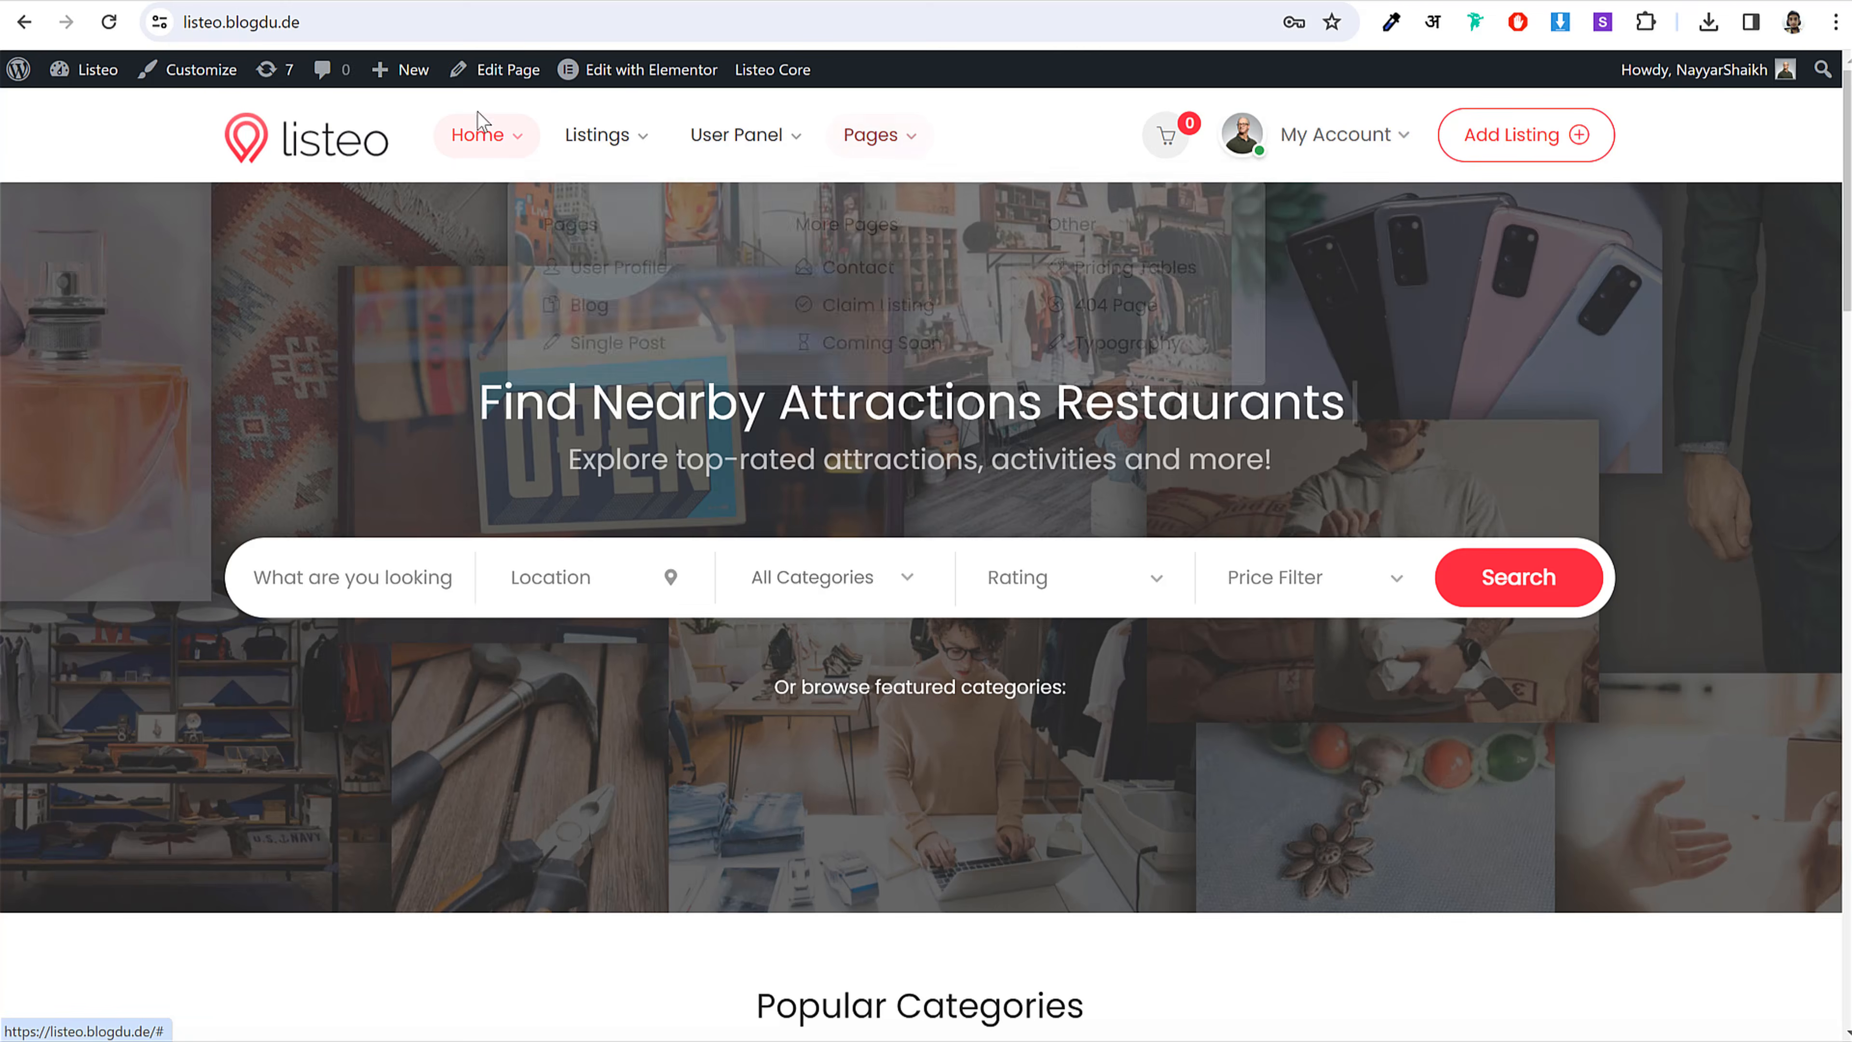
pyautogui.moveTo(479, 120)
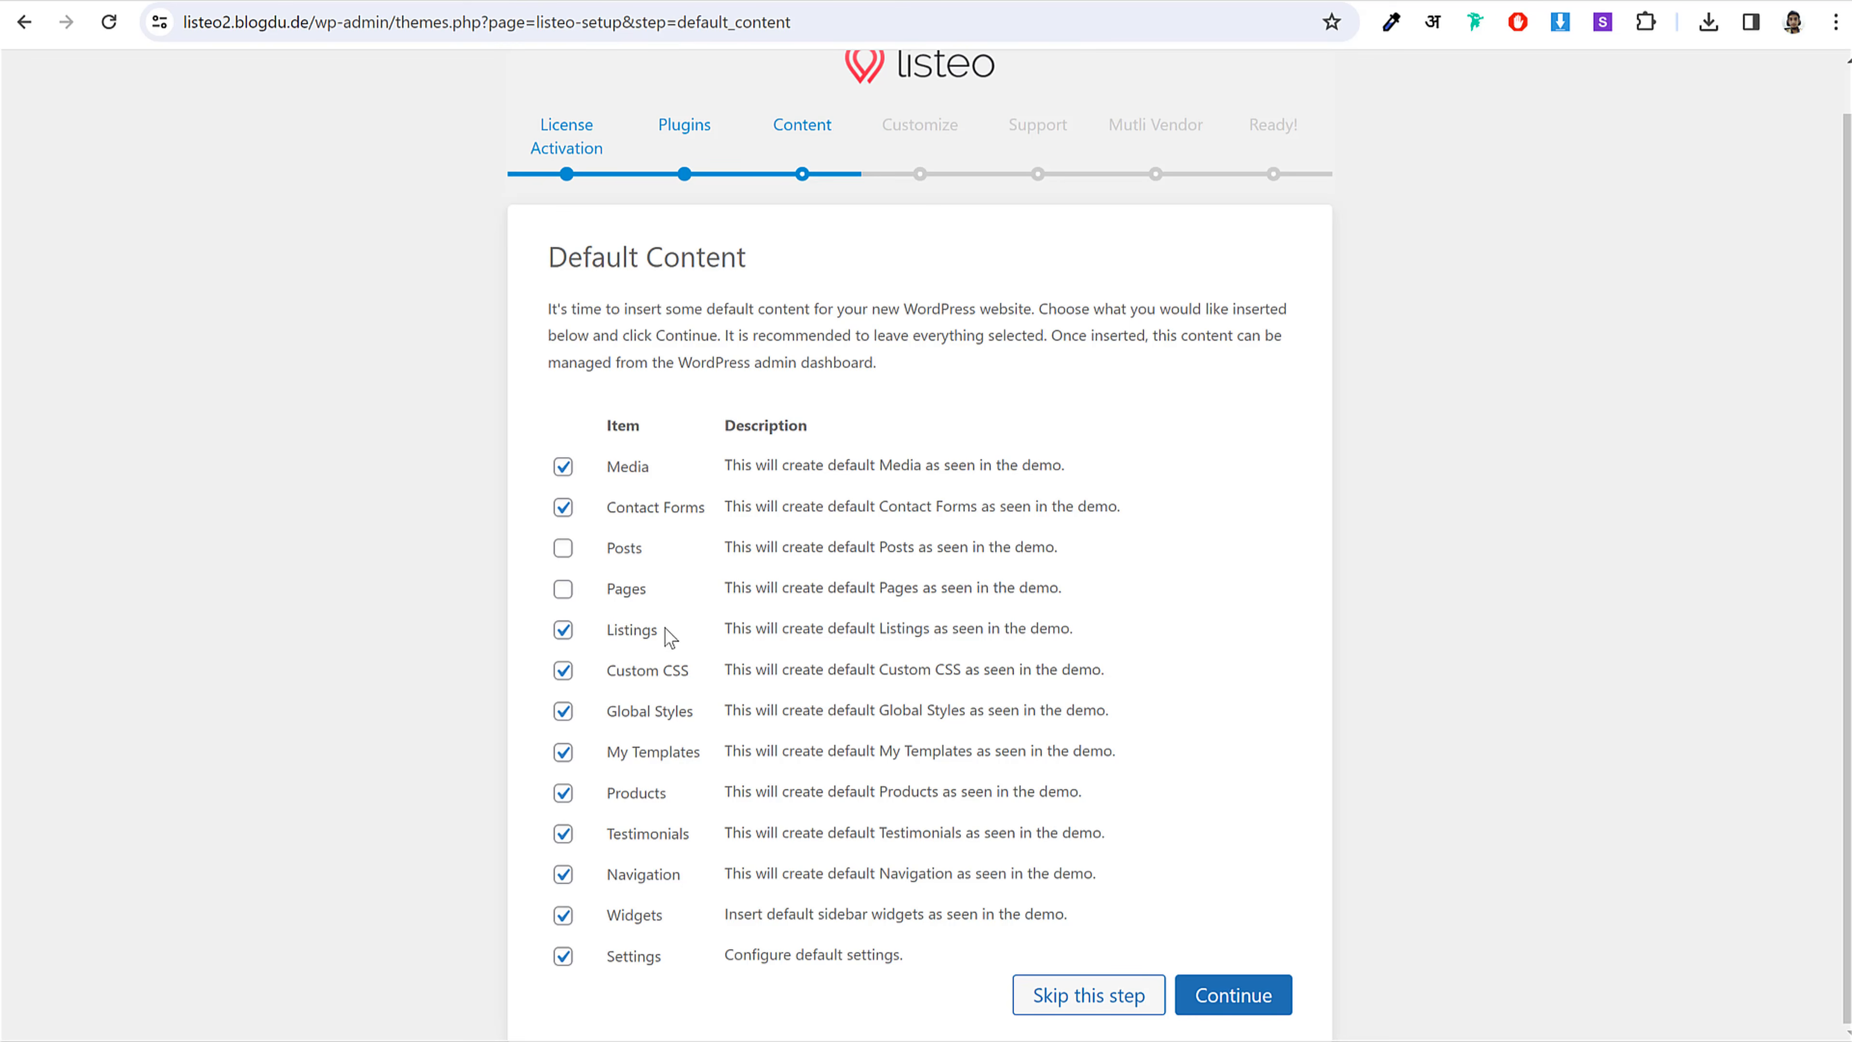
pyautogui.click(610, 635)
pyautogui.click(647, 797)
pyautogui.click(662, 837)
pyautogui.click(664, 880)
pyautogui.click(690, 991)
pyautogui.moveTo(643, 466); pyautogui.dragTo(609, 467)
pyautogui.click(654, 977)
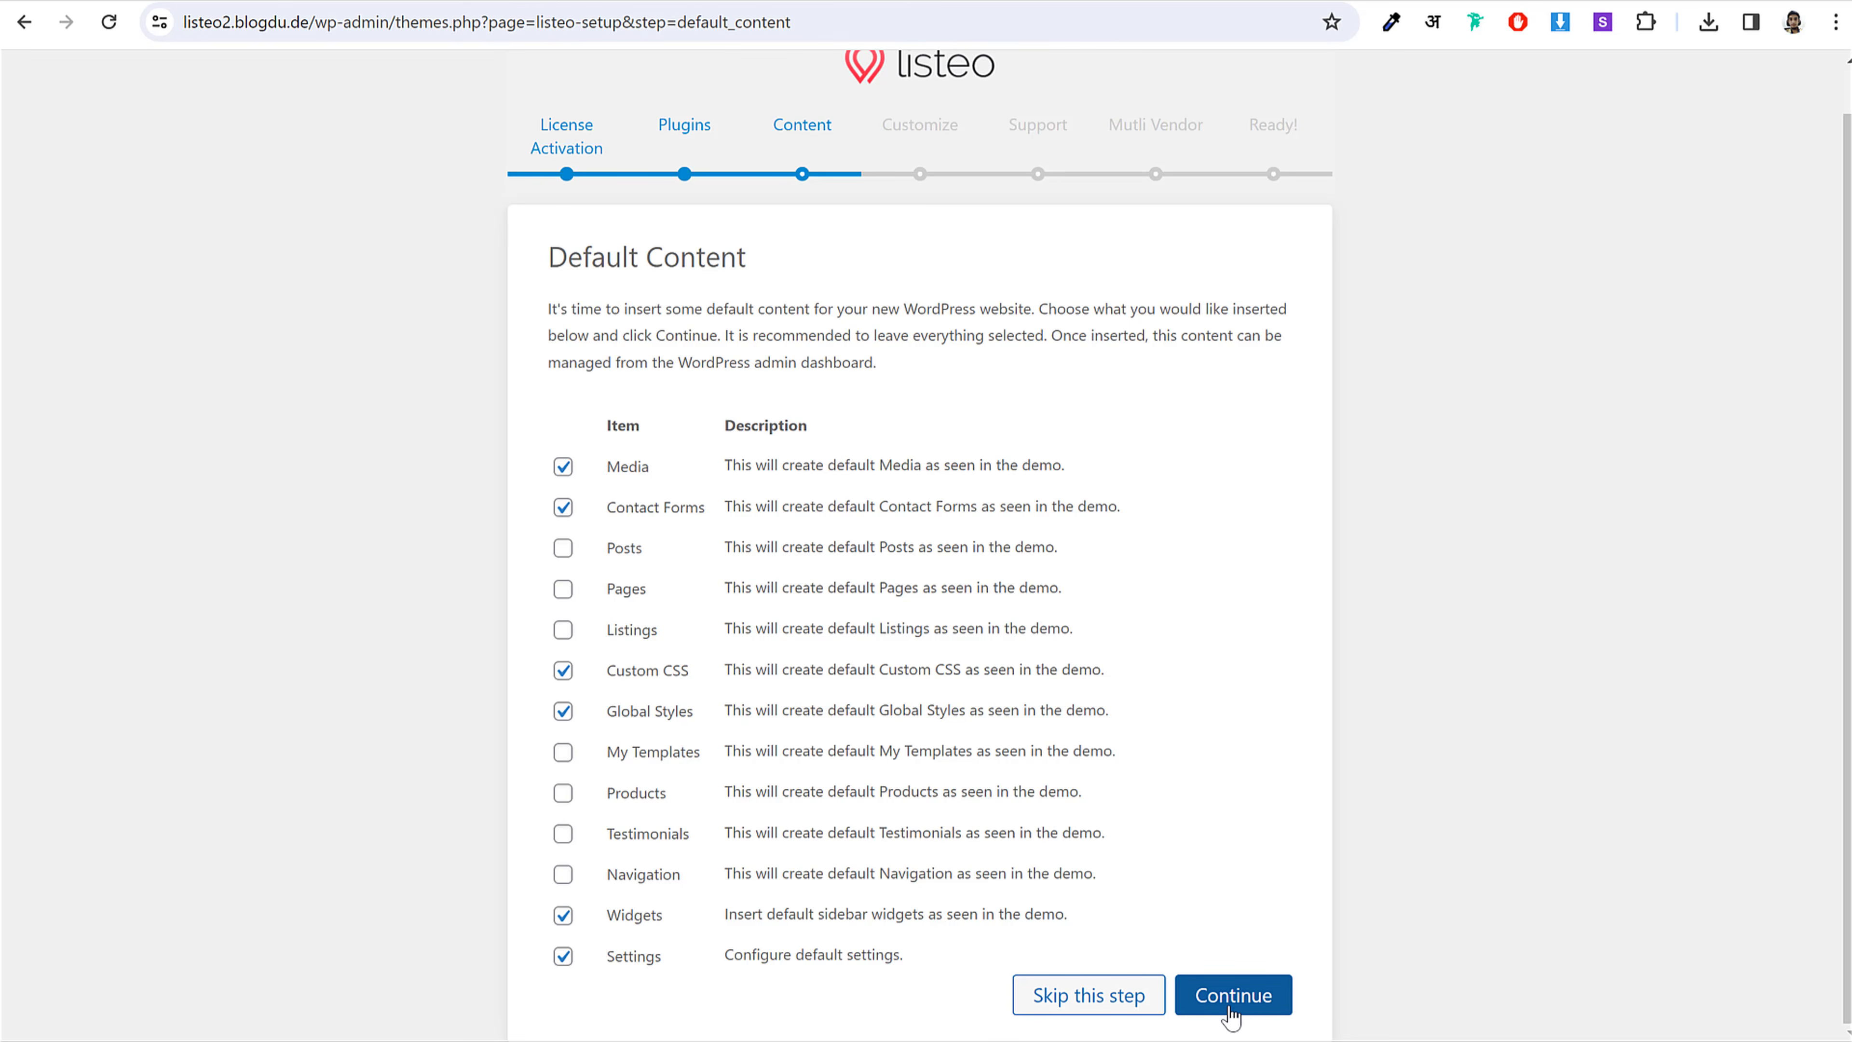
pyautogui.click(1247, 1007)
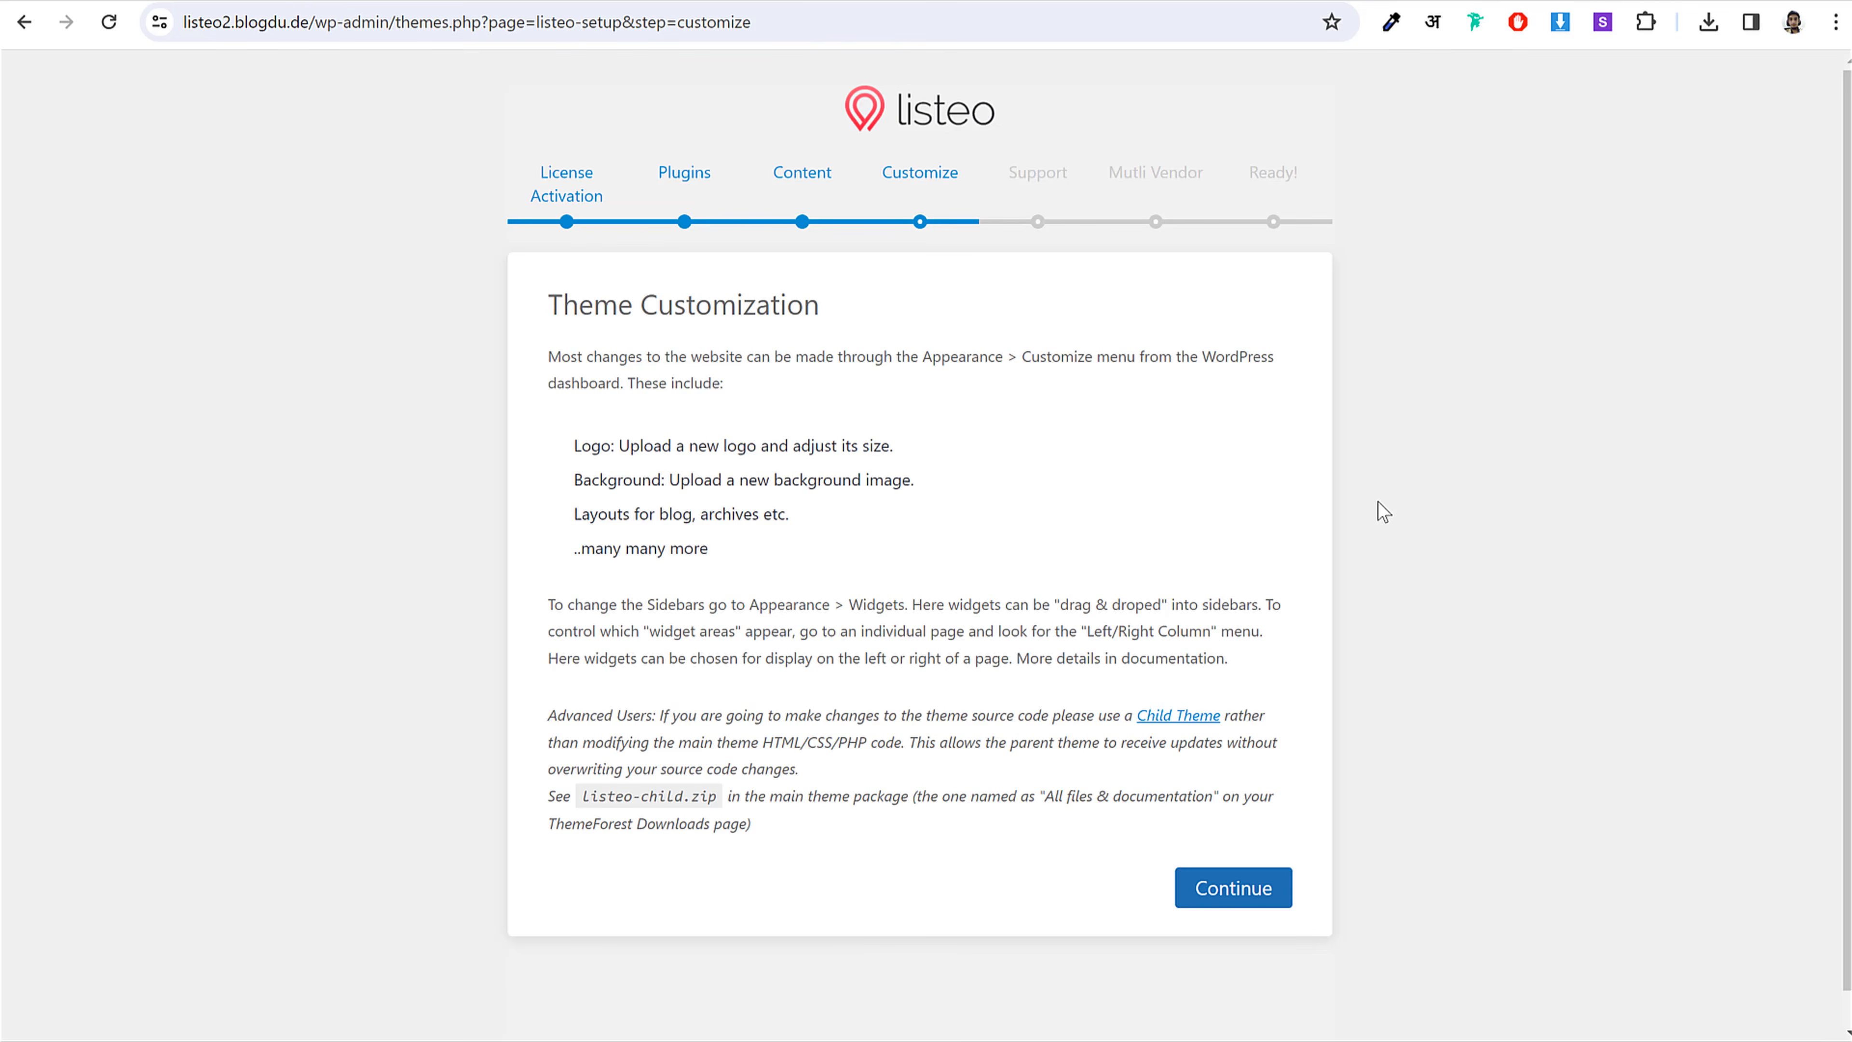
# Step: Continue past Customize and Support, skip the Dokan Multi-Vendor step, and return to the Dashboard
pyautogui.click(1256, 905)
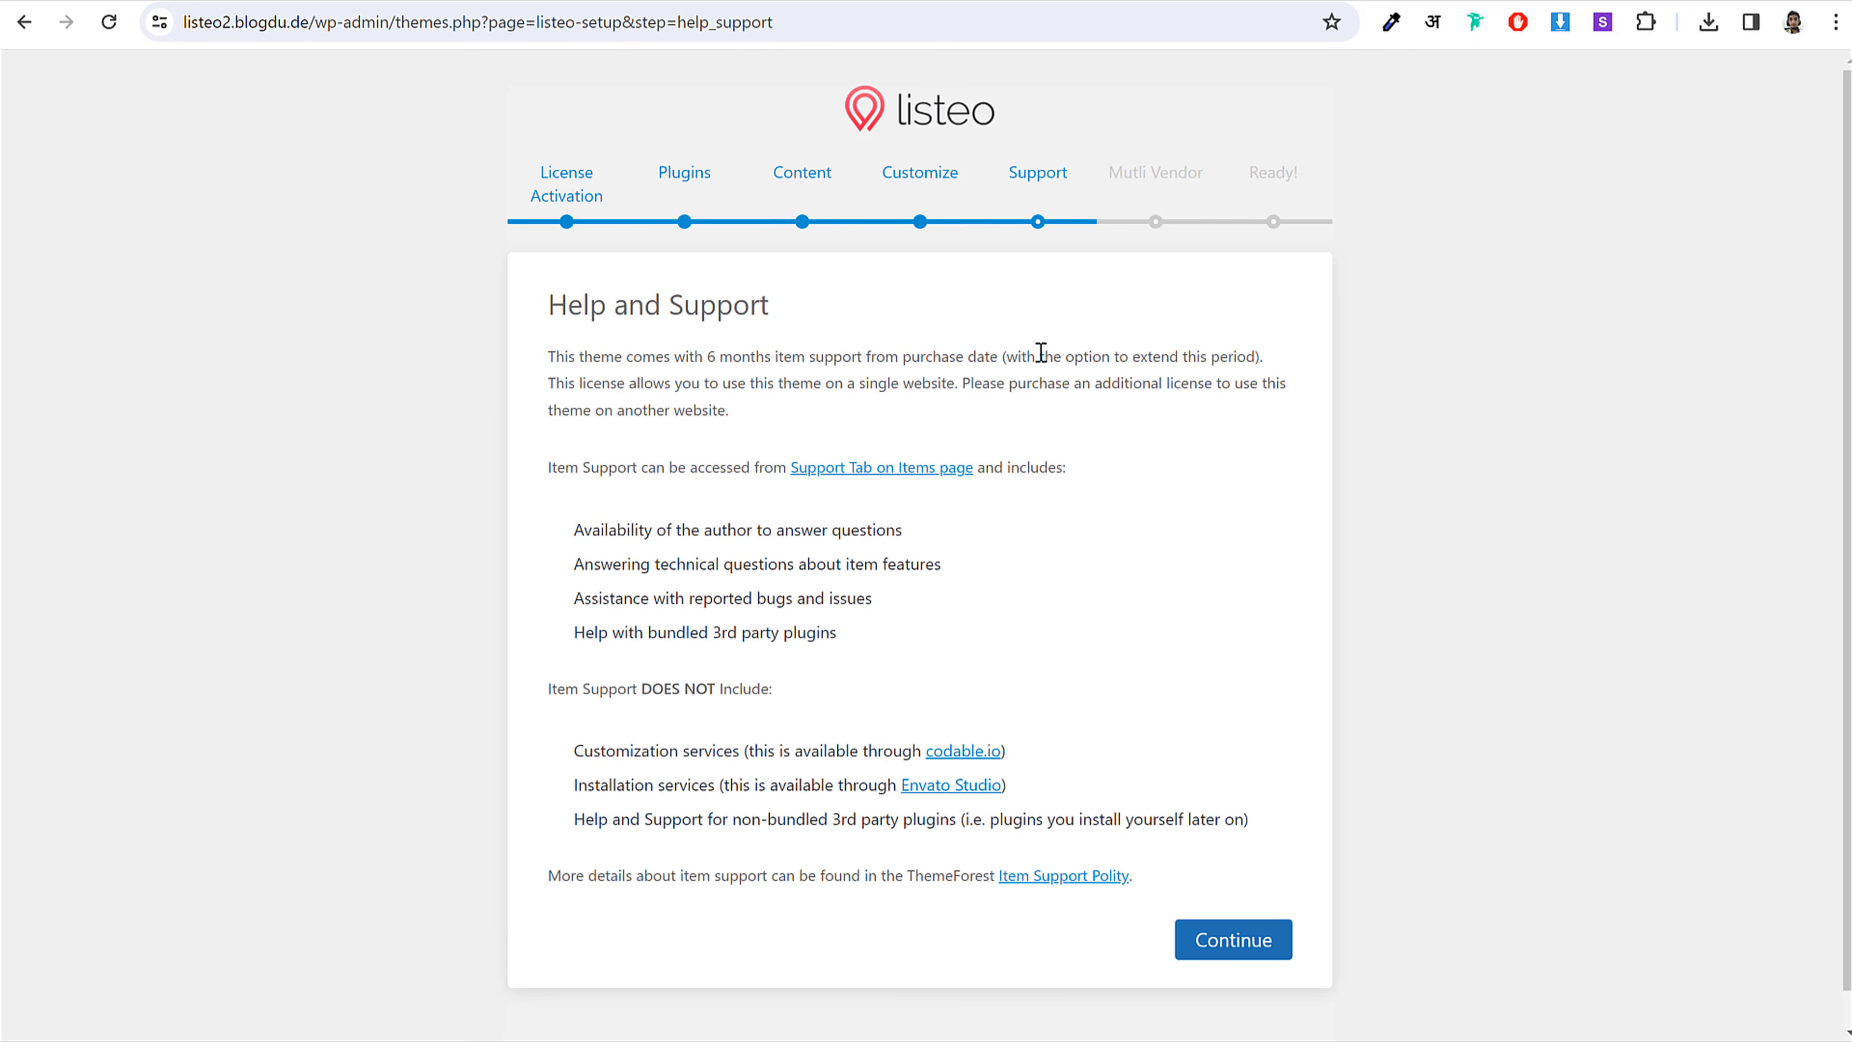
pyautogui.click(1237, 948)
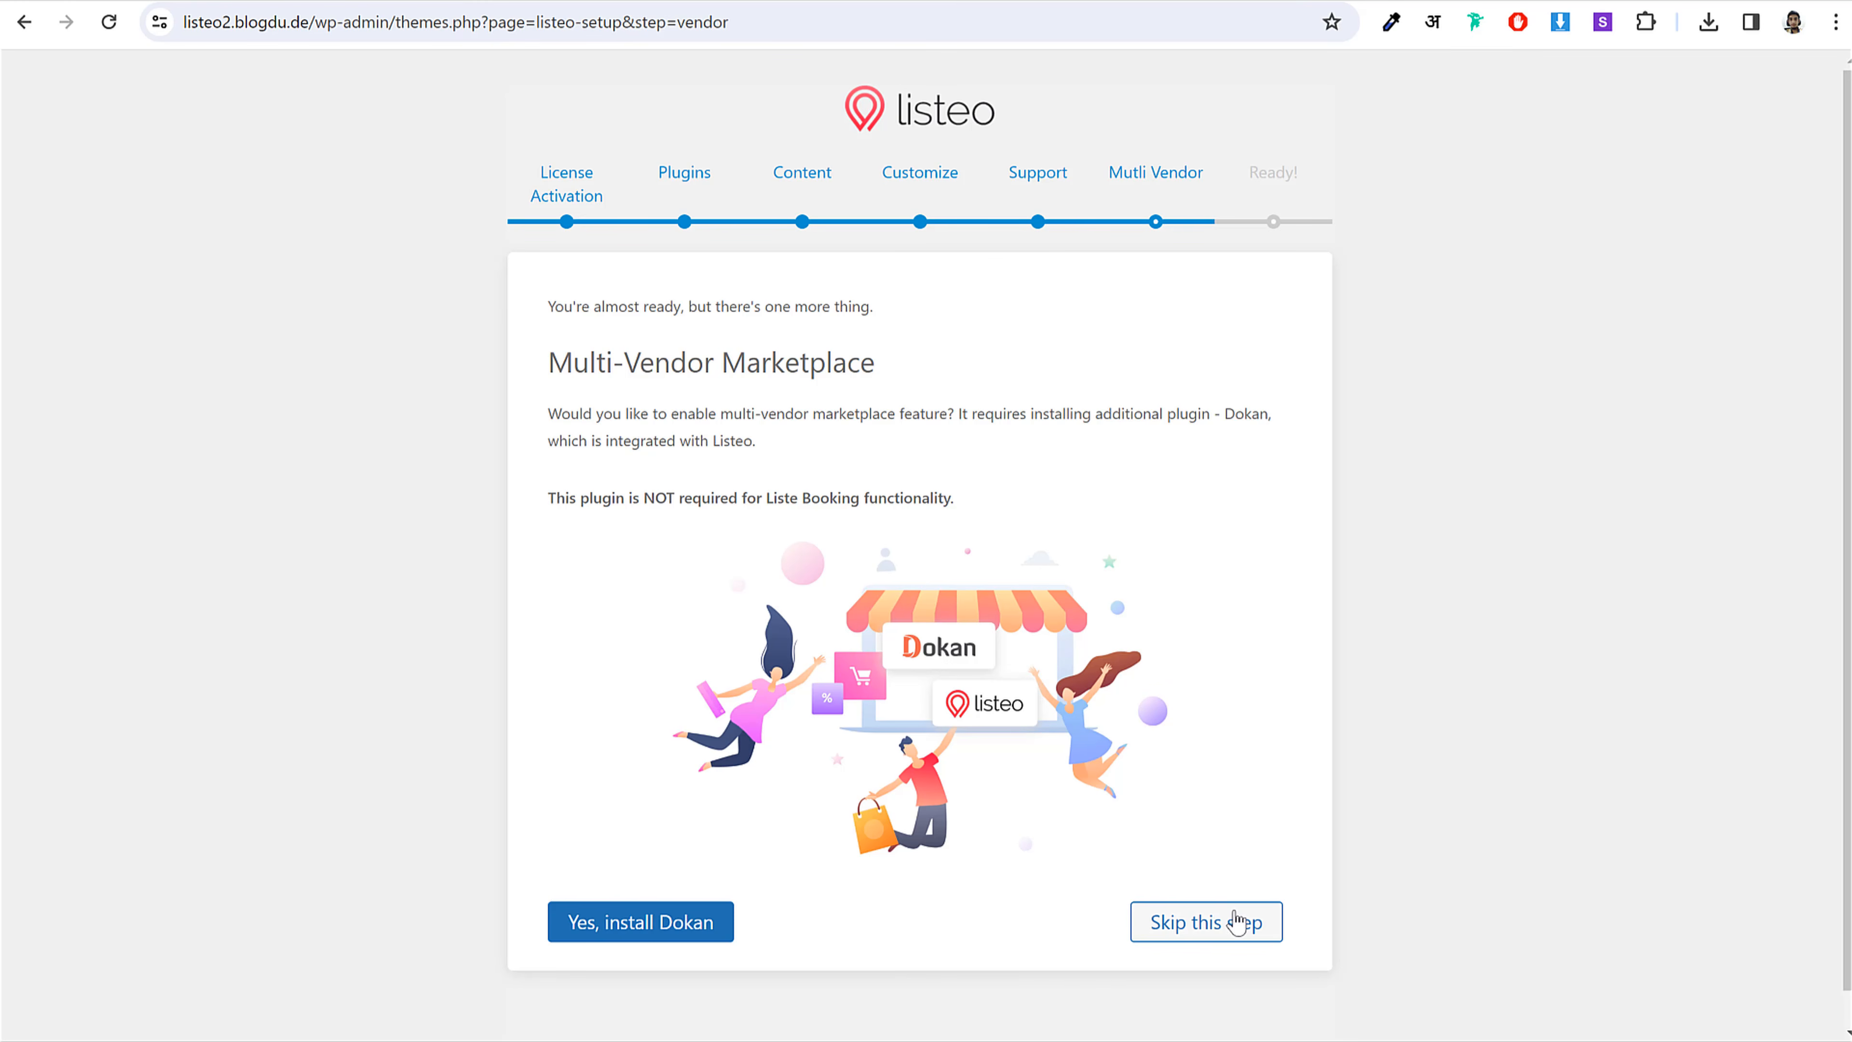
pyautogui.moveTo(554, 500); pyautogui.dragTo(802, 501)
pyautogui.click(651, 520)
pyautogui.click(1228, 928)
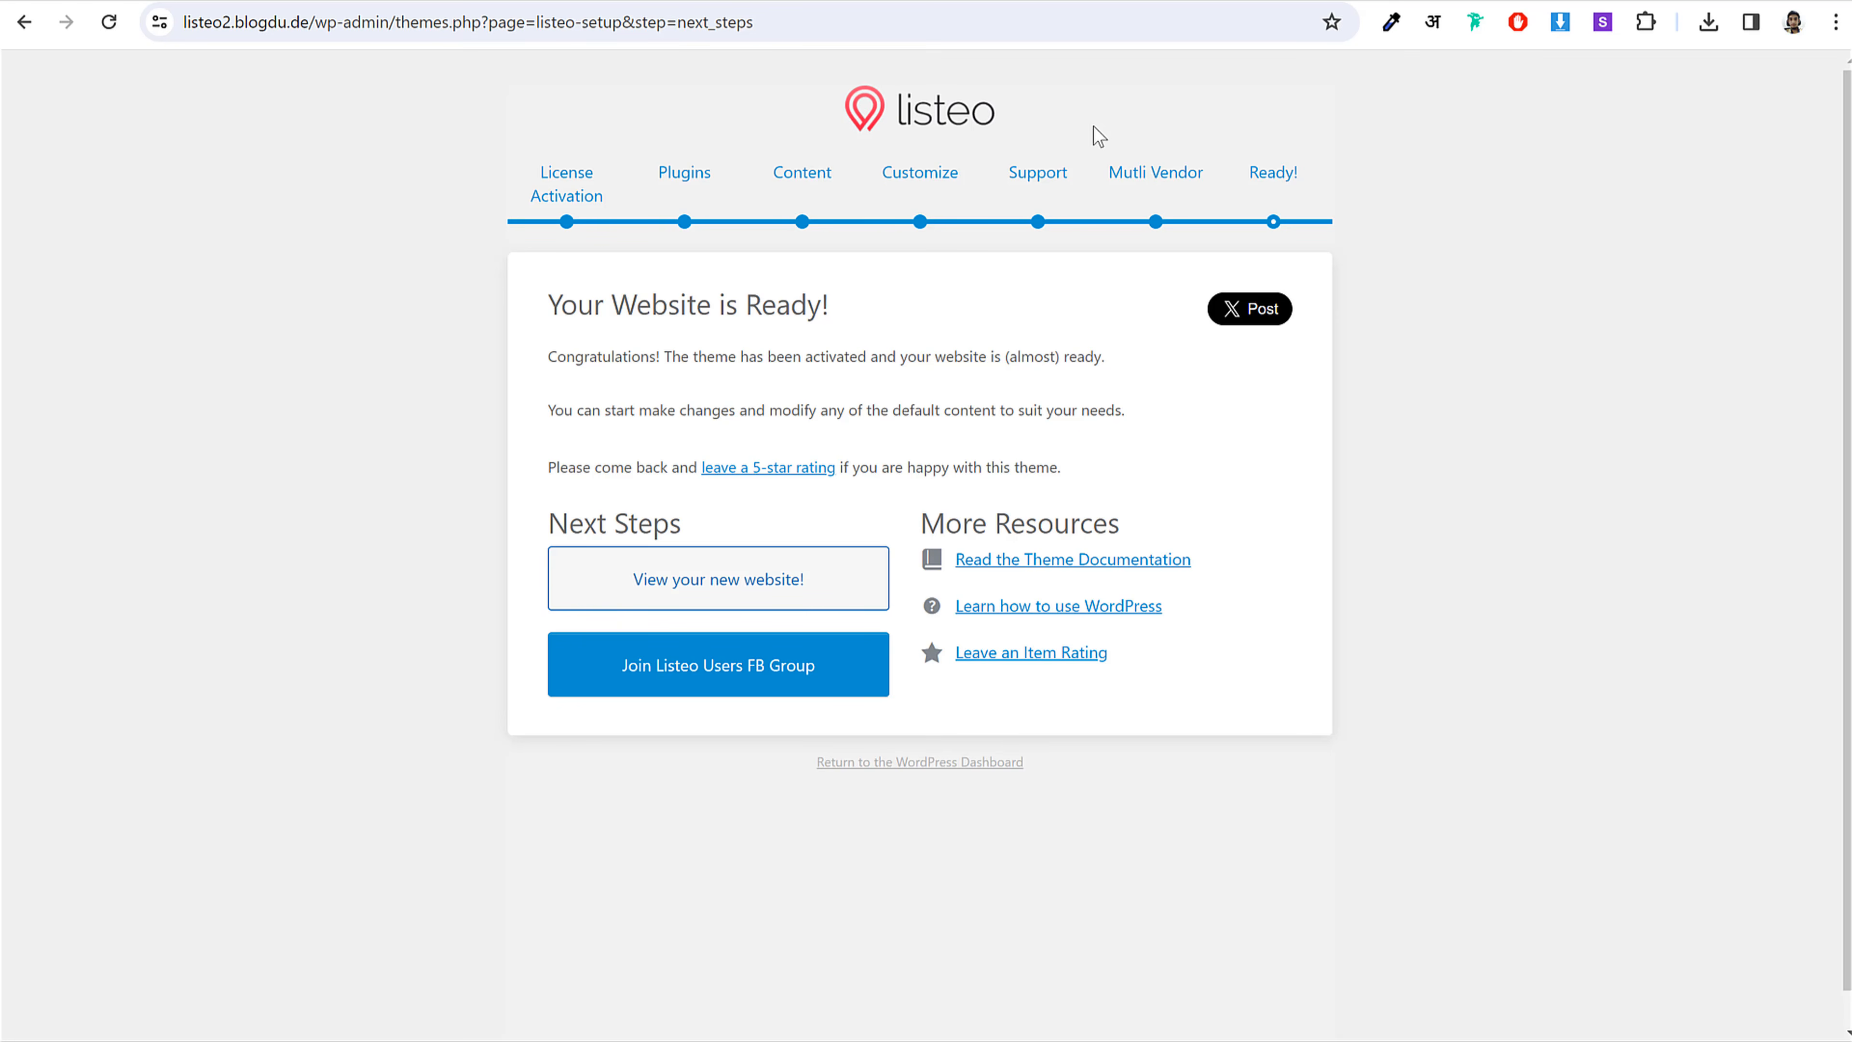
pyautogui.click(921, 762)
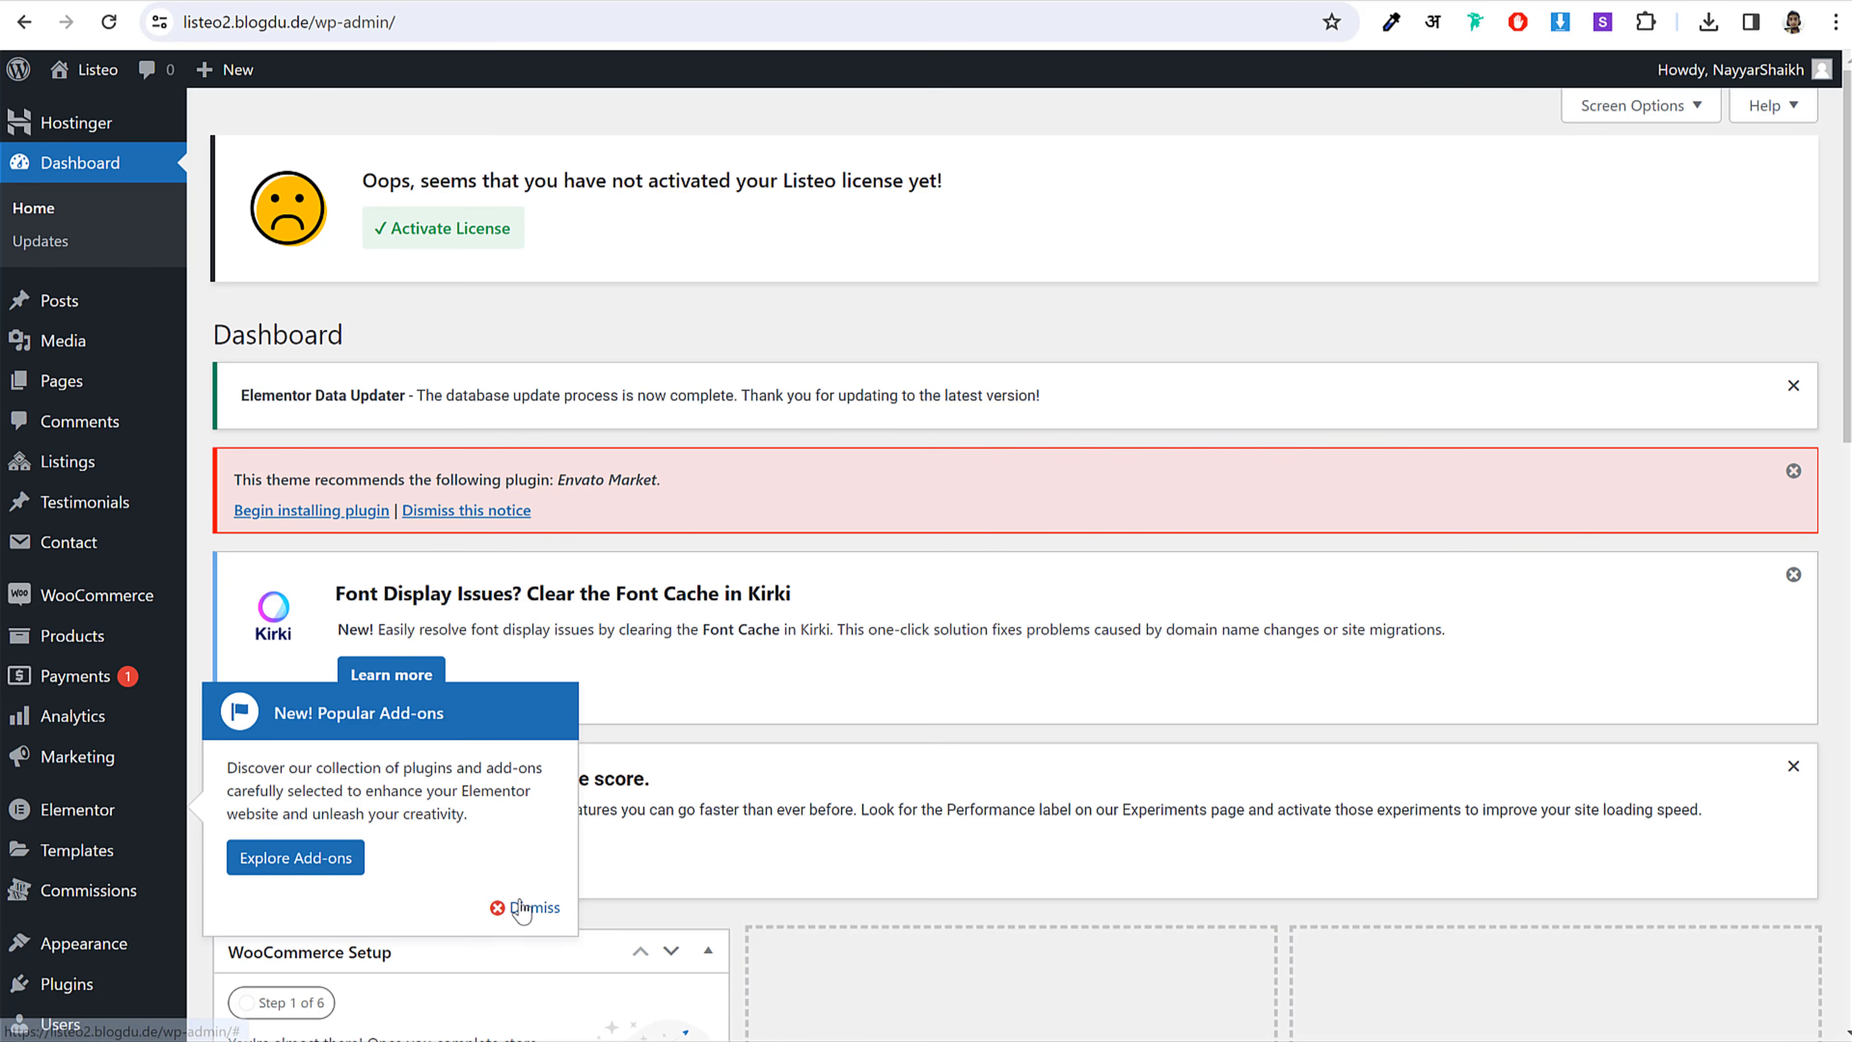
# Step: Dismiss the add-ons popup, the Envato Market recommendation, and the Kirki and Elementor notices
pyautogui.click(520, 909)
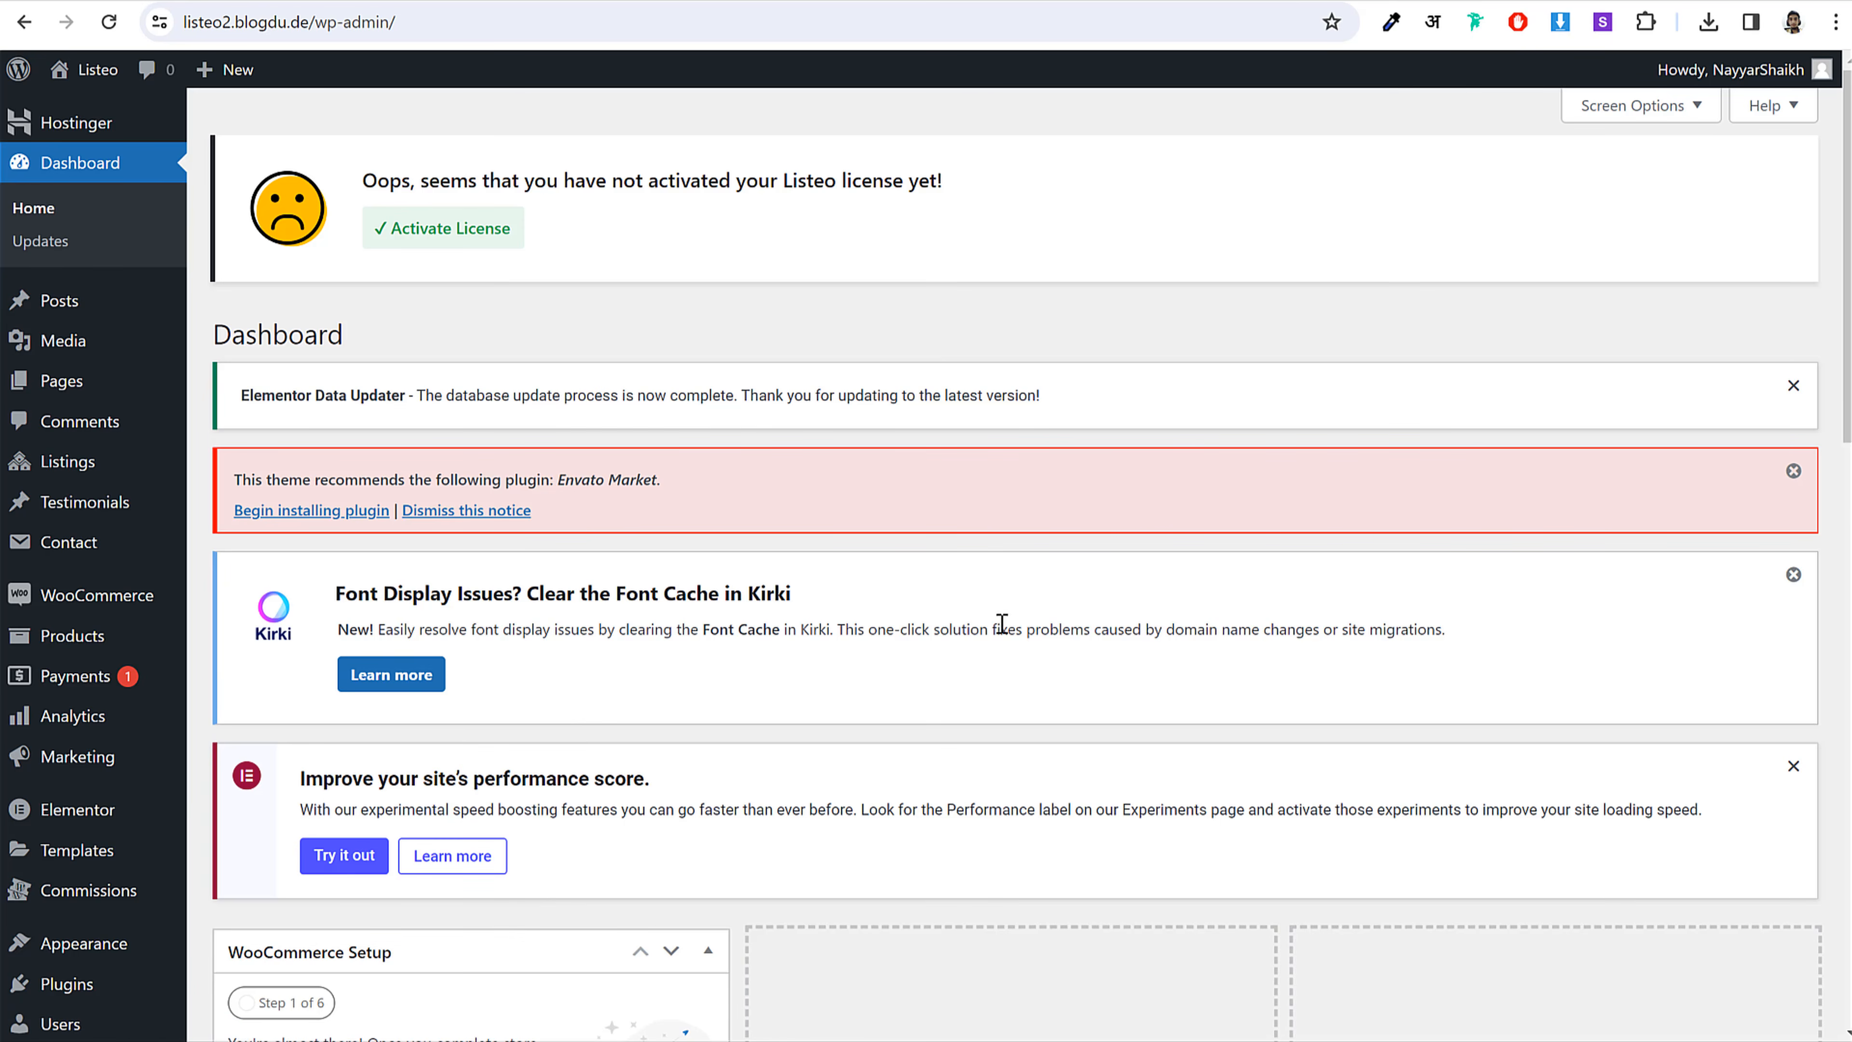
pyautogui.click(494, 515)
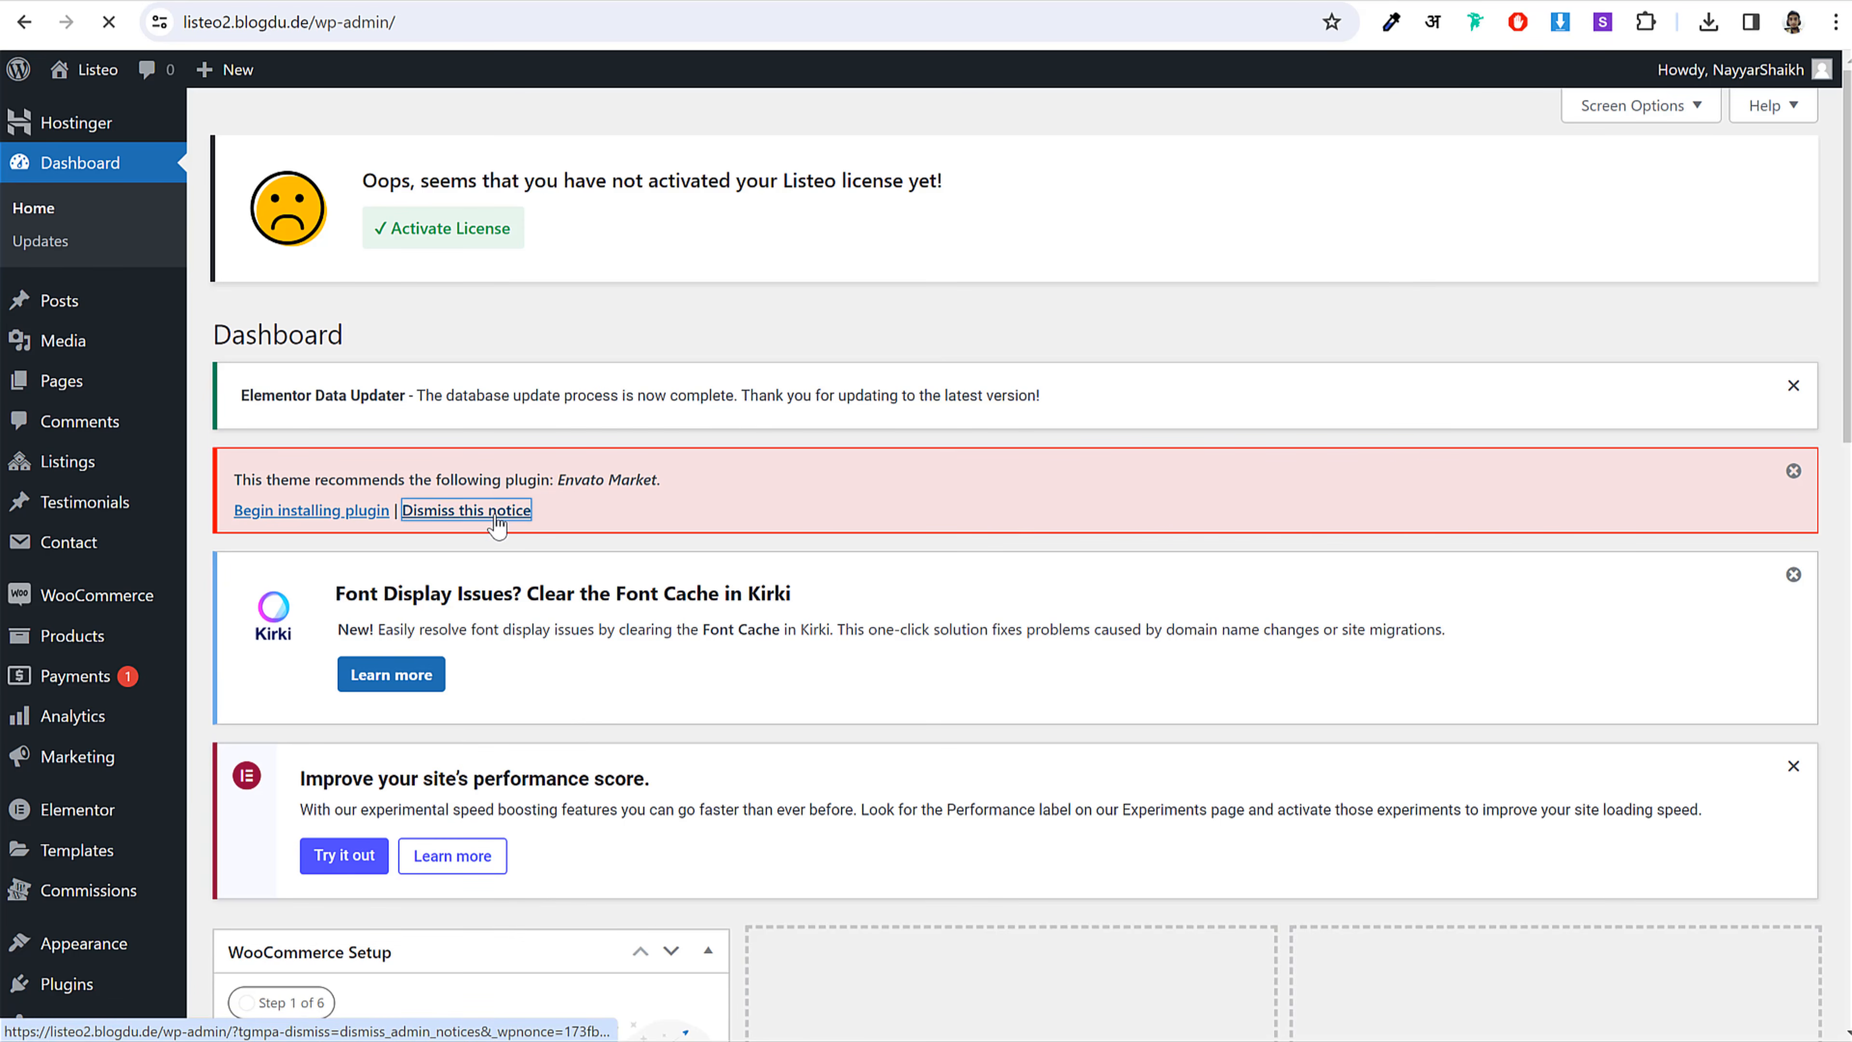
pyautogui.click(1793, 385)
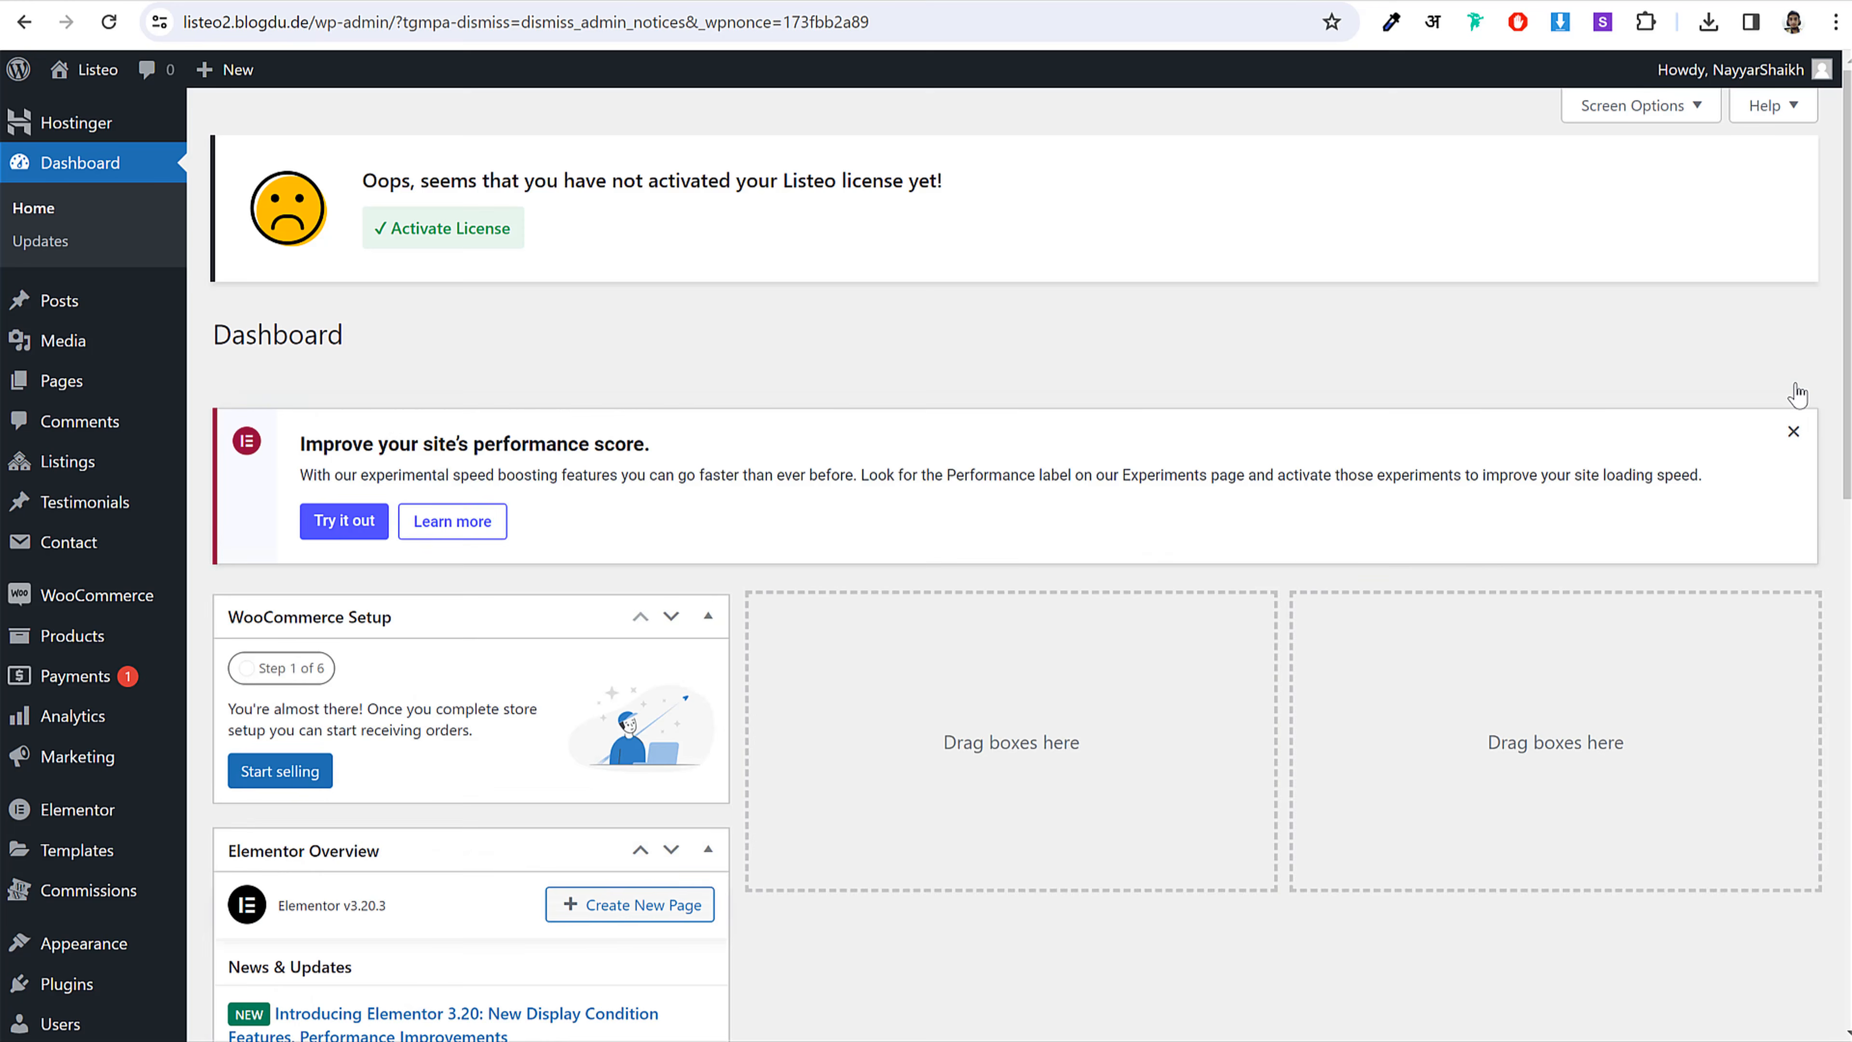
pyautogui.click(1795, 391)
# Step: Hide the WooCommerce Setup, Elementor Overview and QuadLayers News boxes via Screen Options
pyautogui.click(1630, 107)
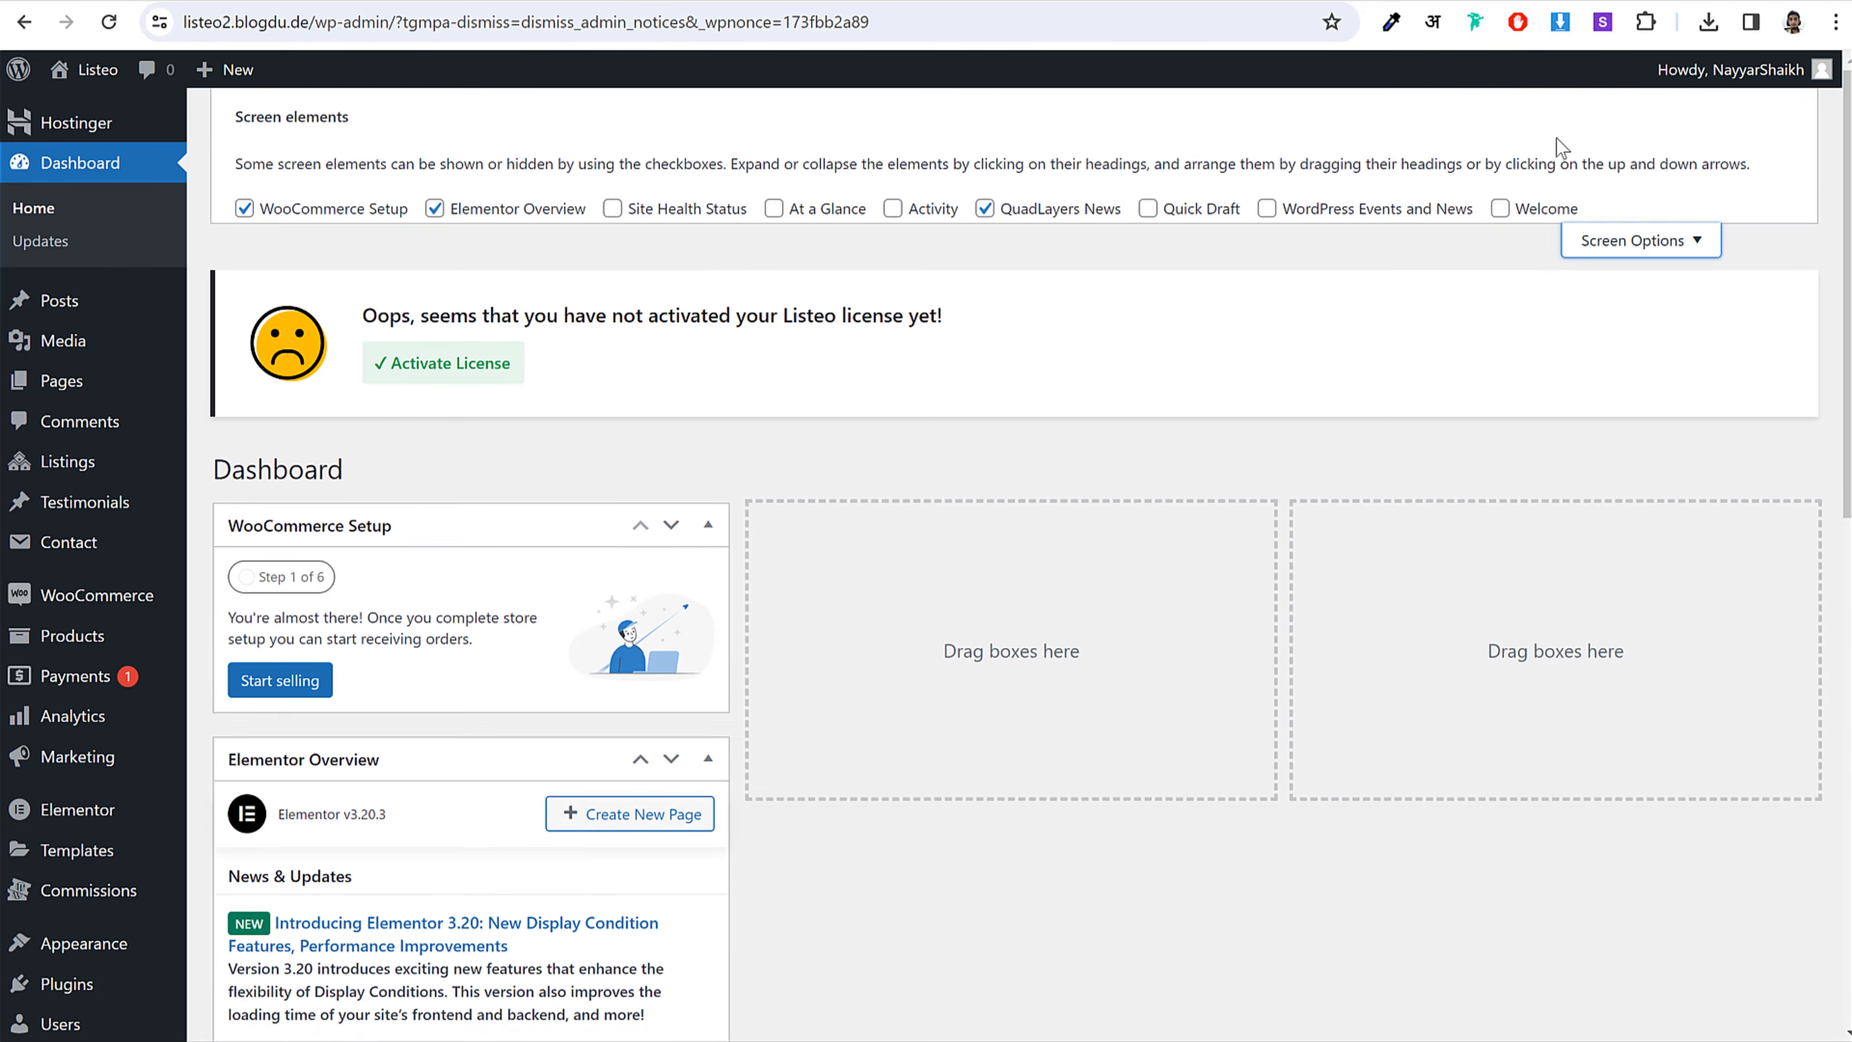
pyautogui.click(464, 219)
pyautogui.click(244, 210)
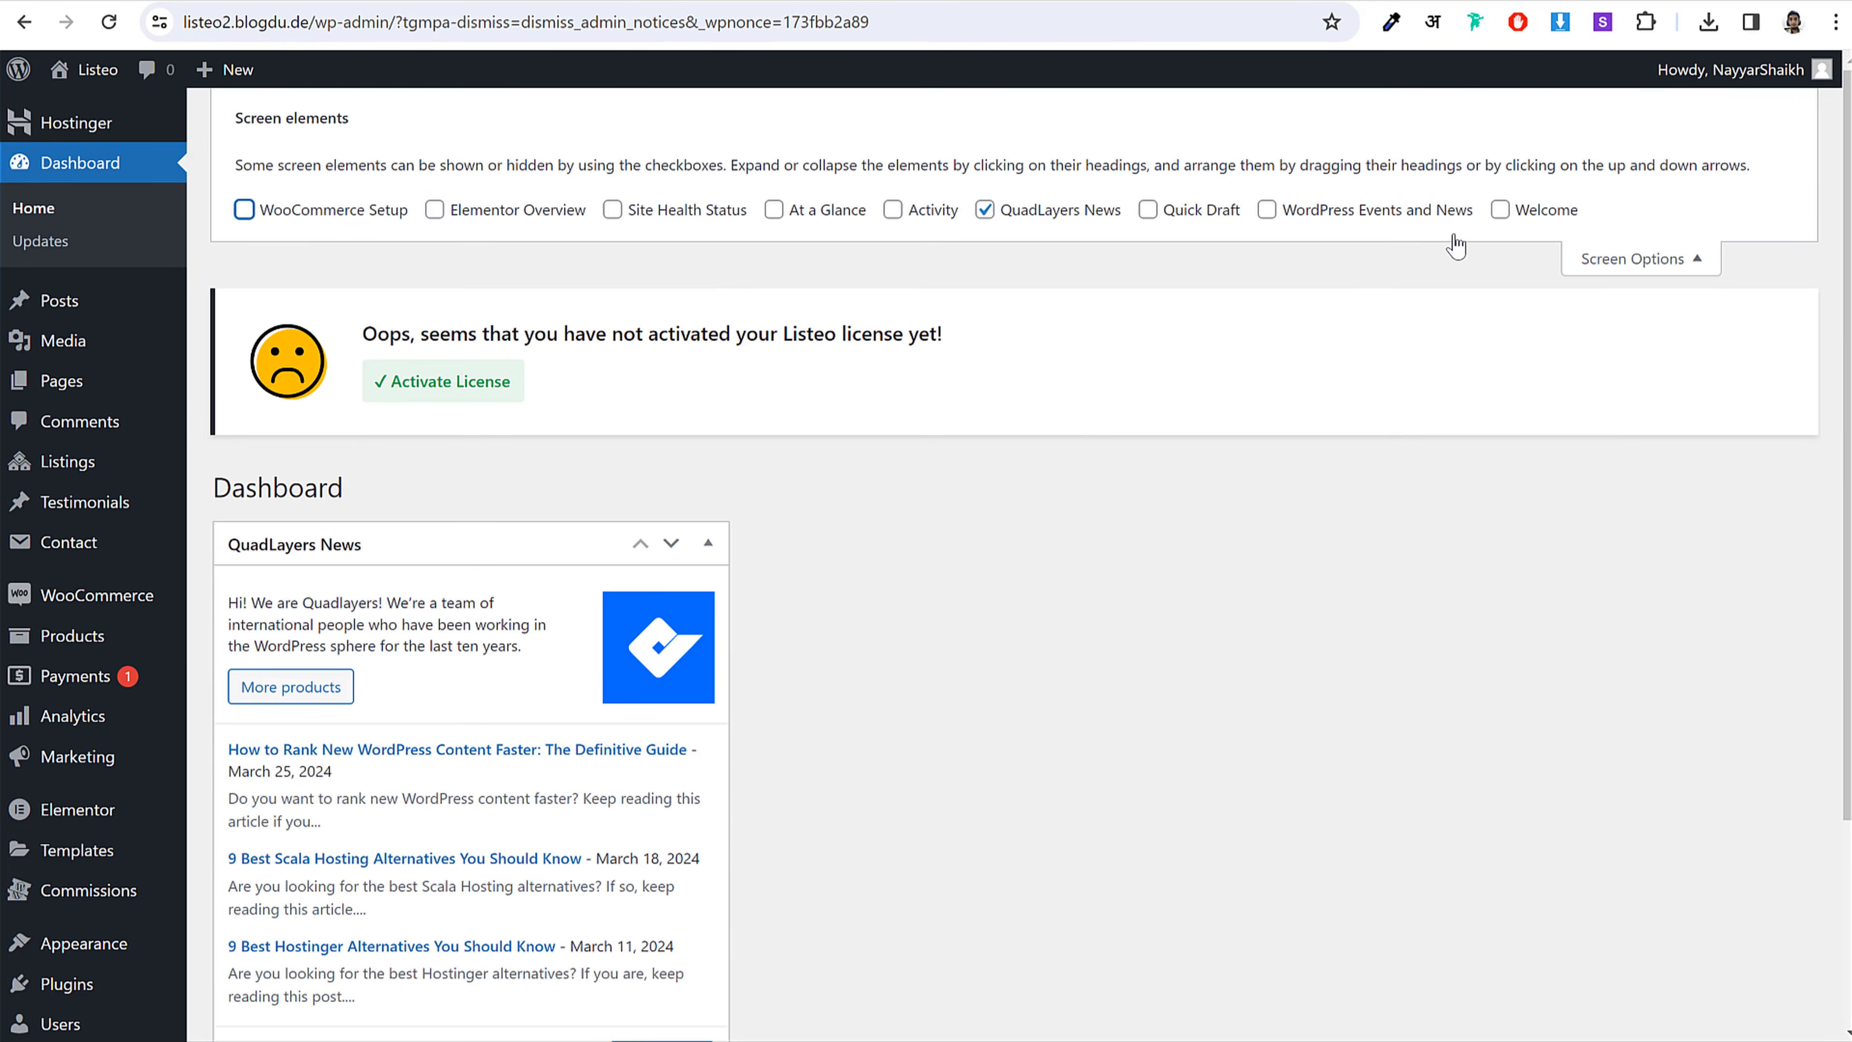
pyautogui.click(1051, 219)
pyautogui.click(1642, 266)
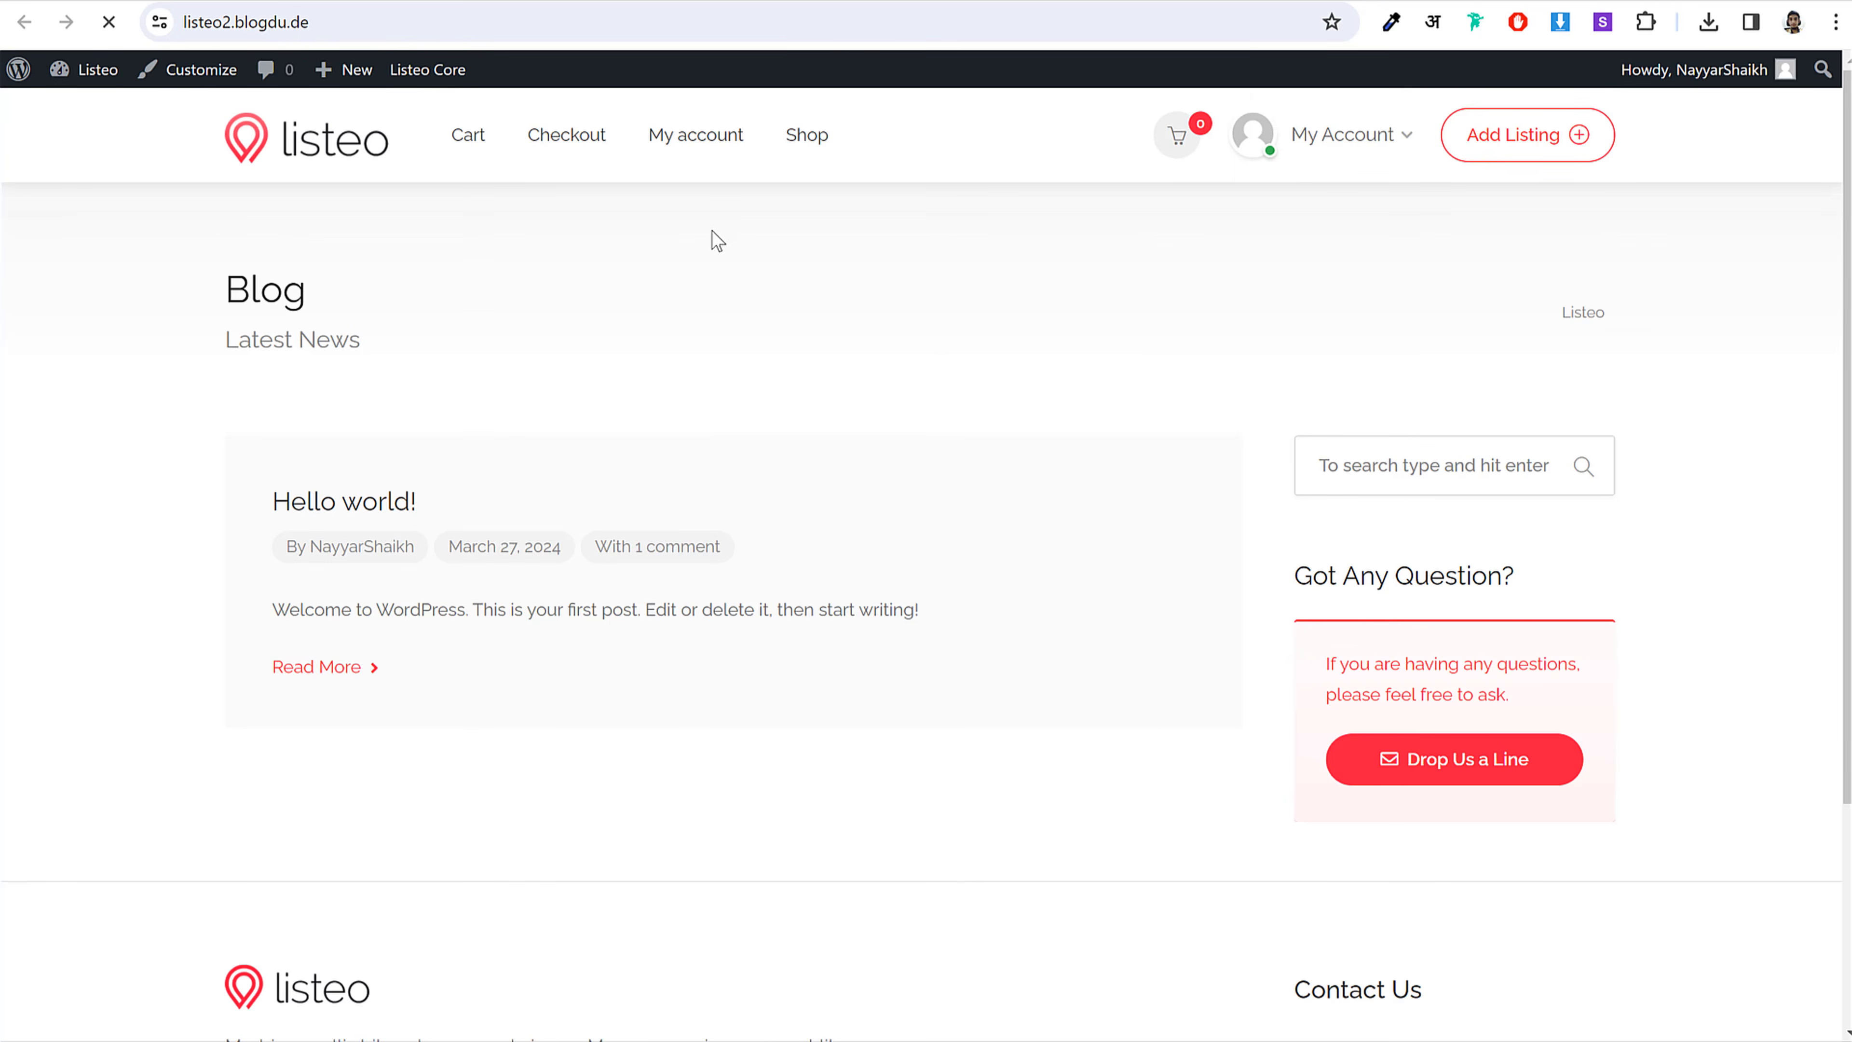
pyautogui.scroll(-4, 1225, 474)
pyautogui.scroll(3, 1229, 503)
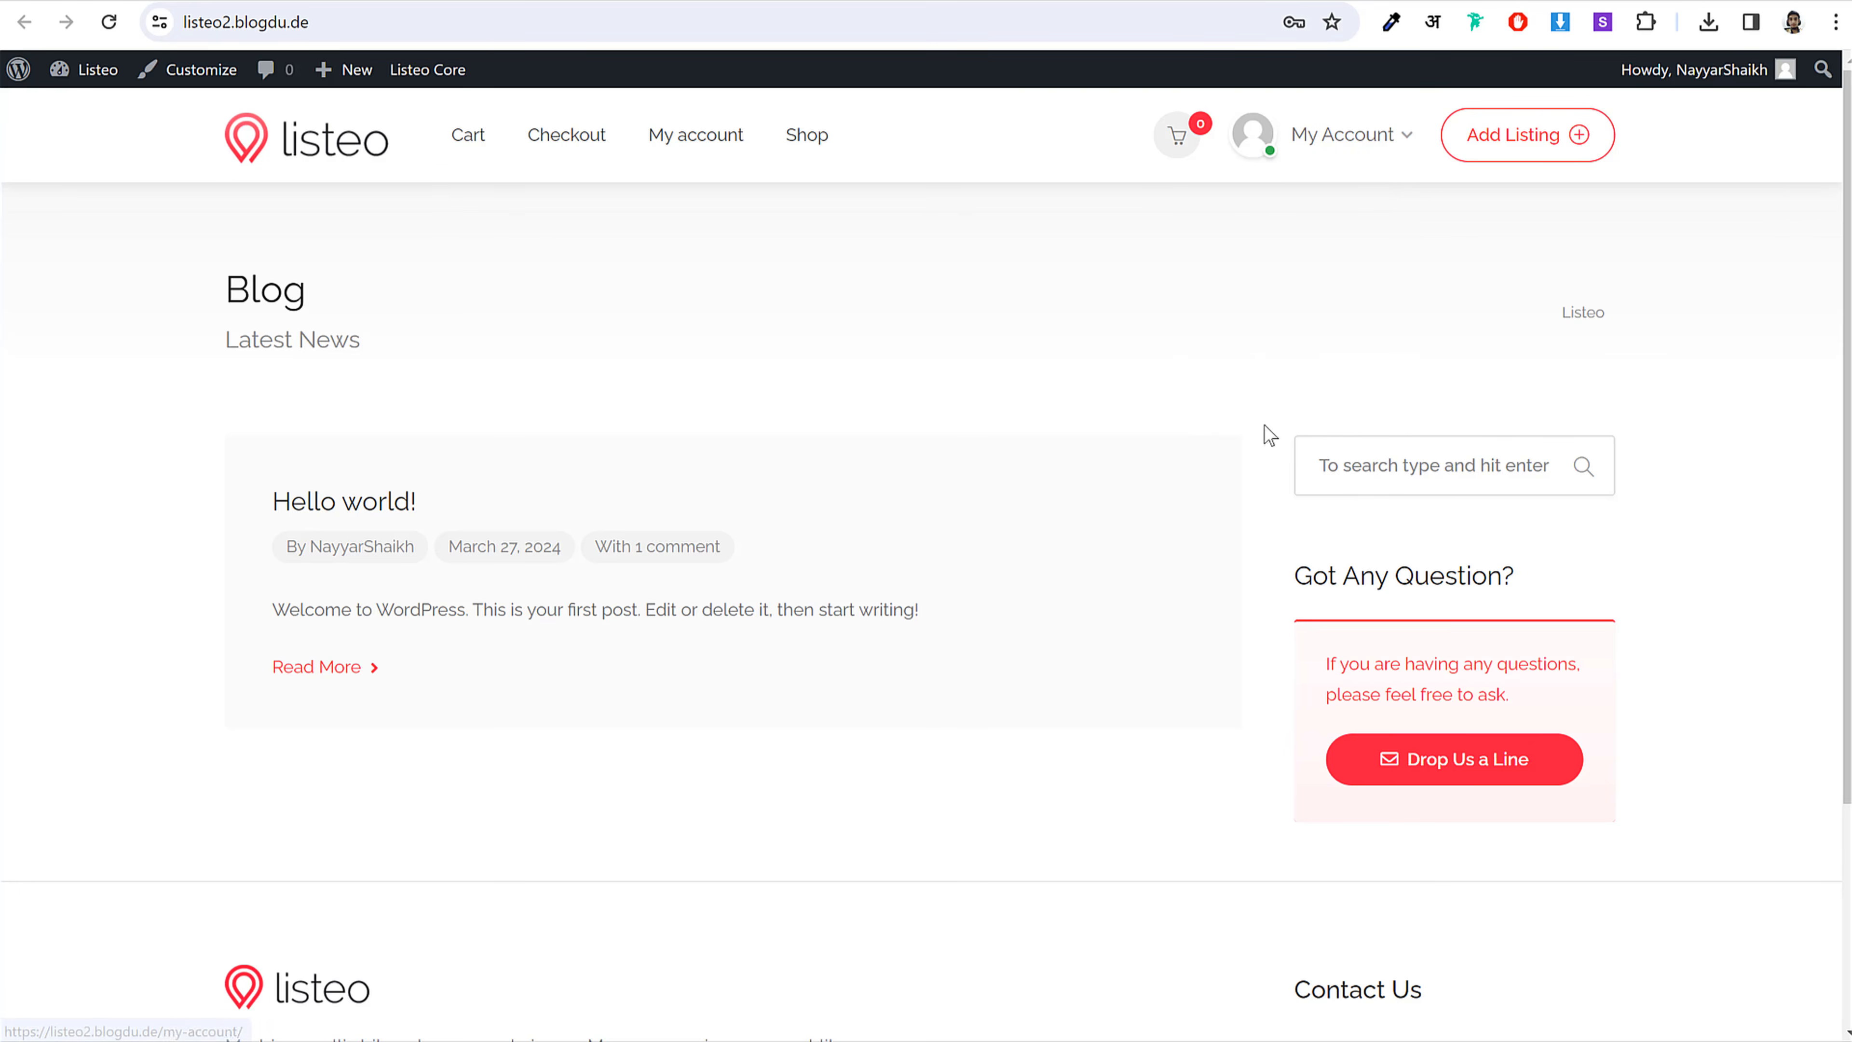
pyautogui.scroll(-4, 1269, 434)
pyautogui.scroll(4, 1370, 759)
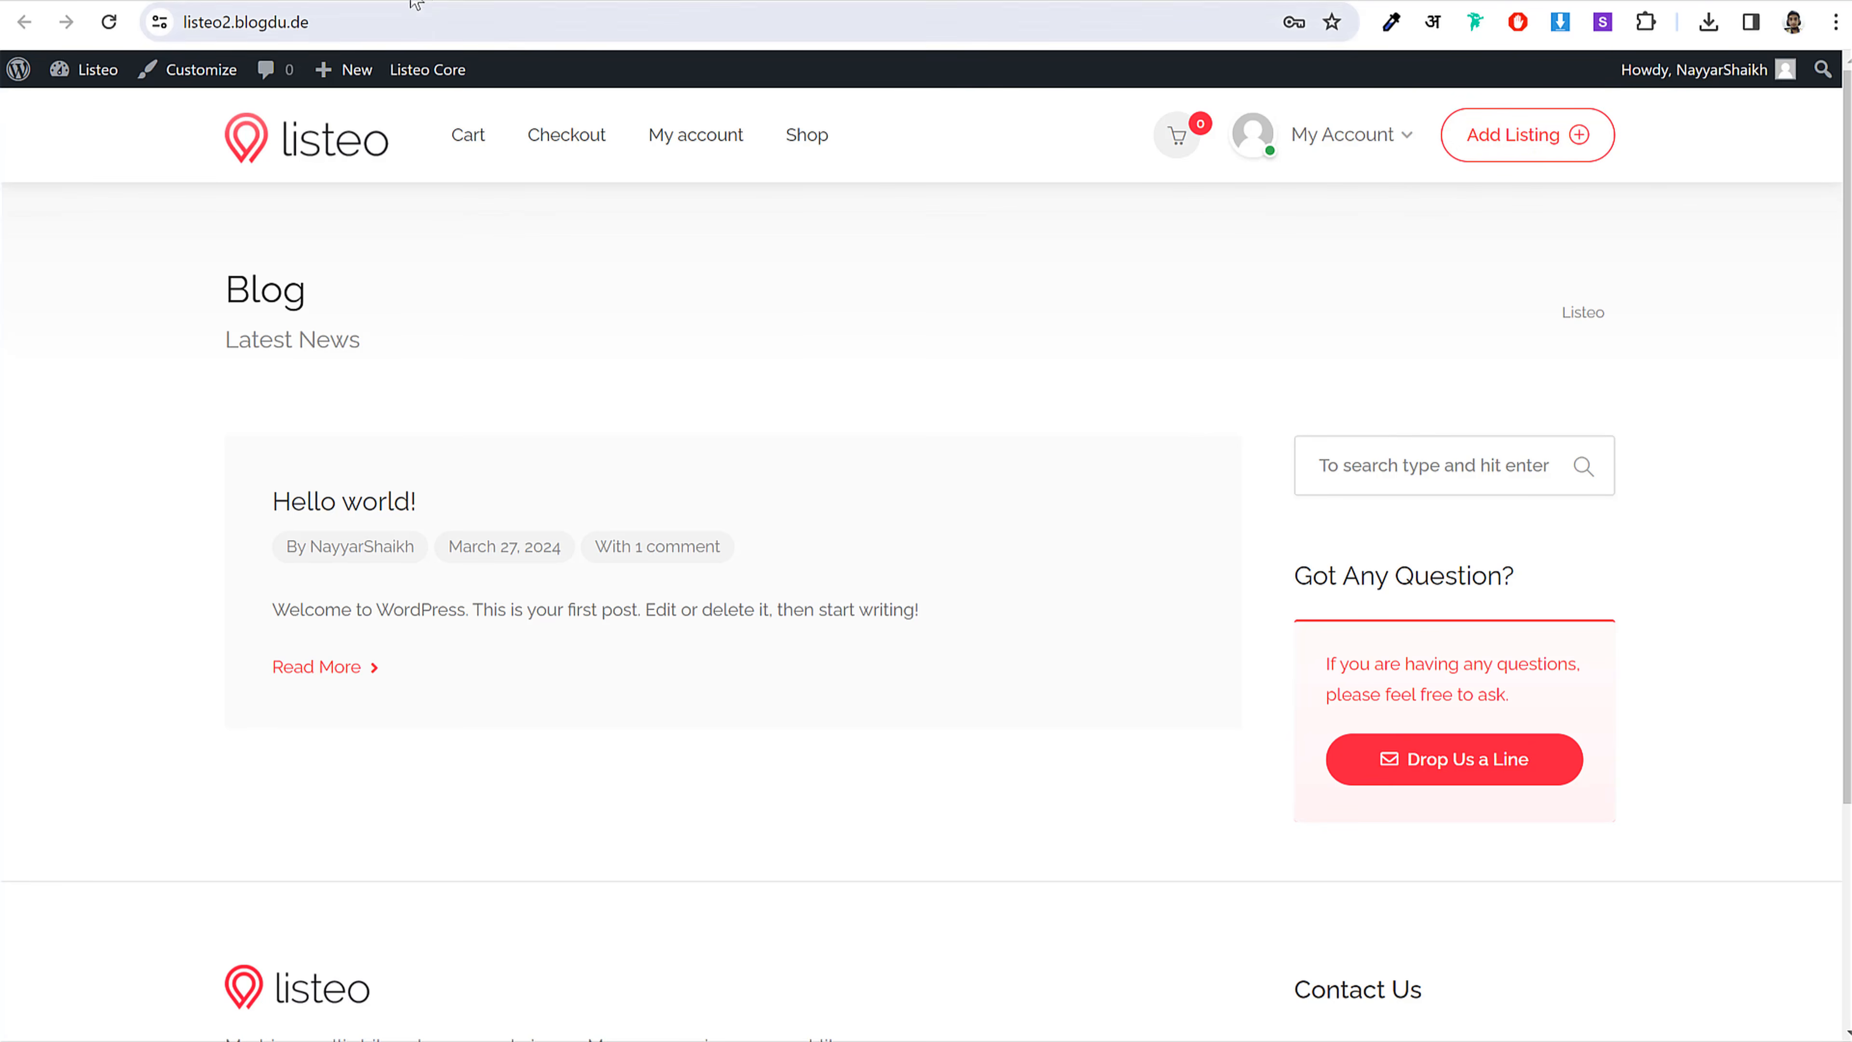
pyautogui.click(437, 1)
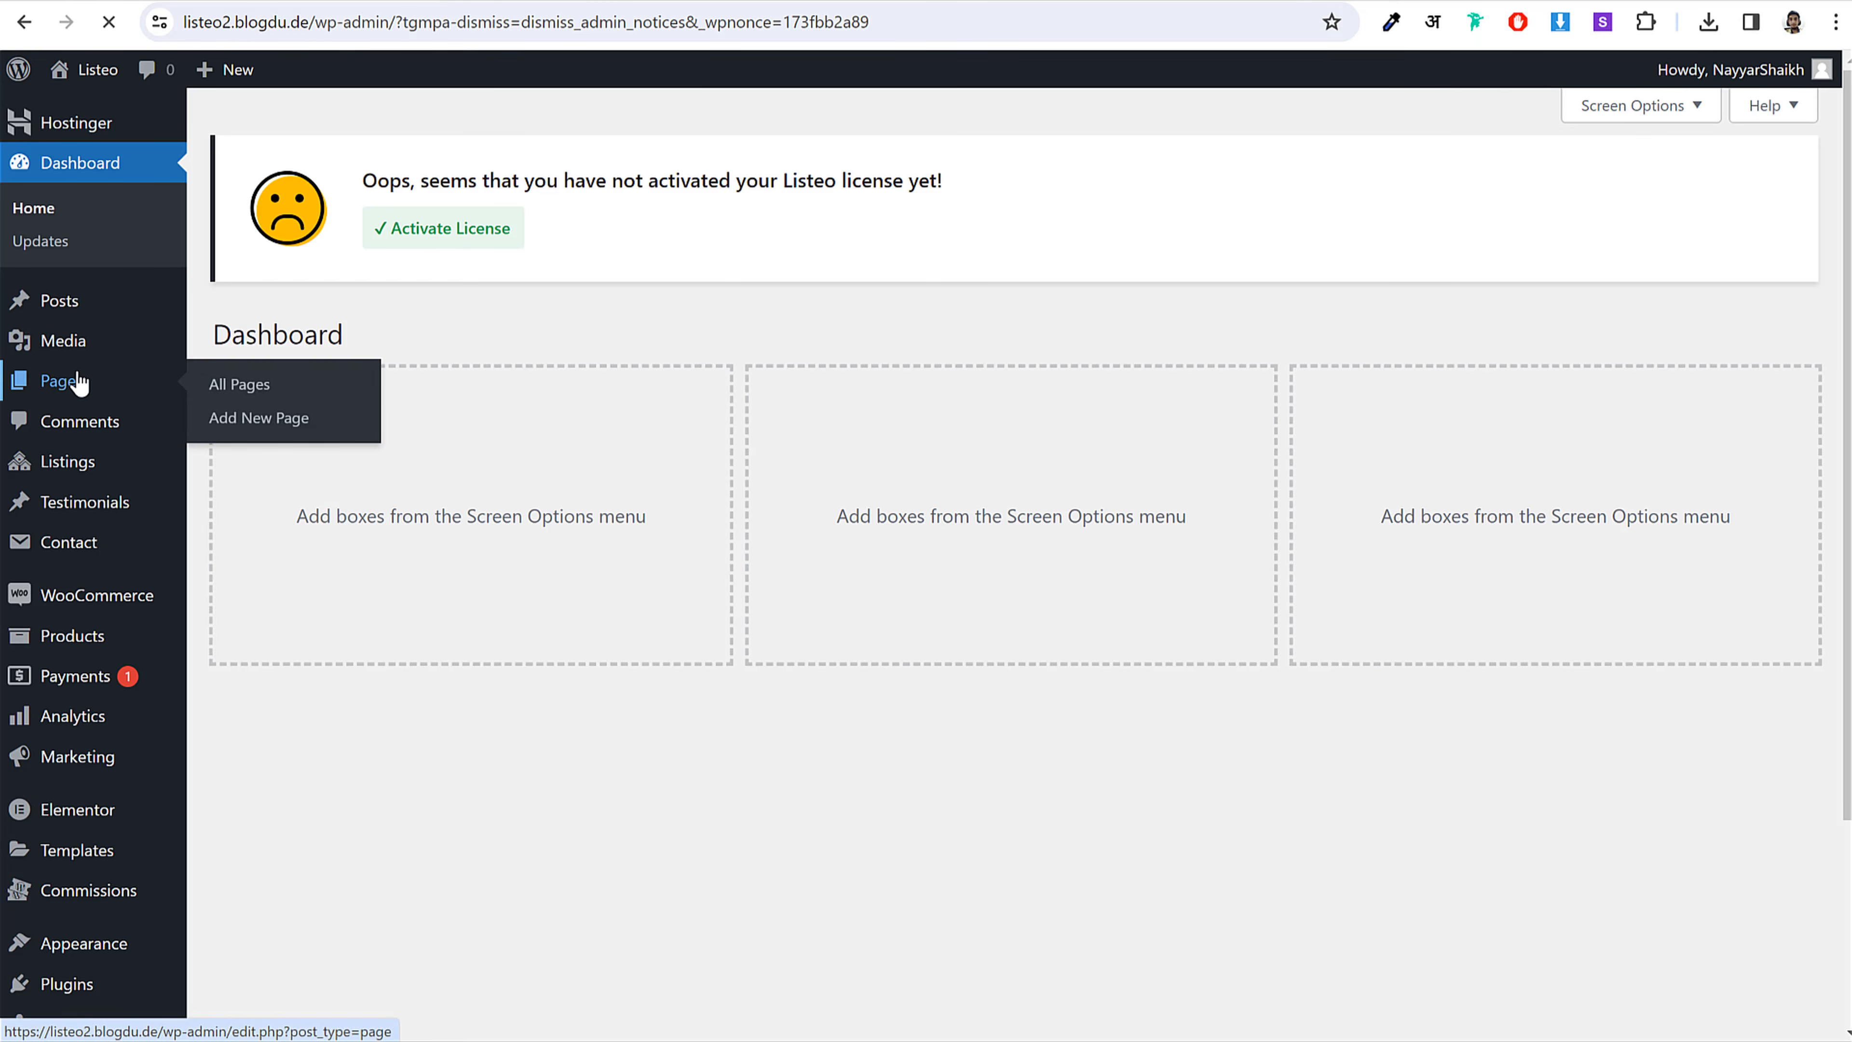
pyautogui.click(102, 380)
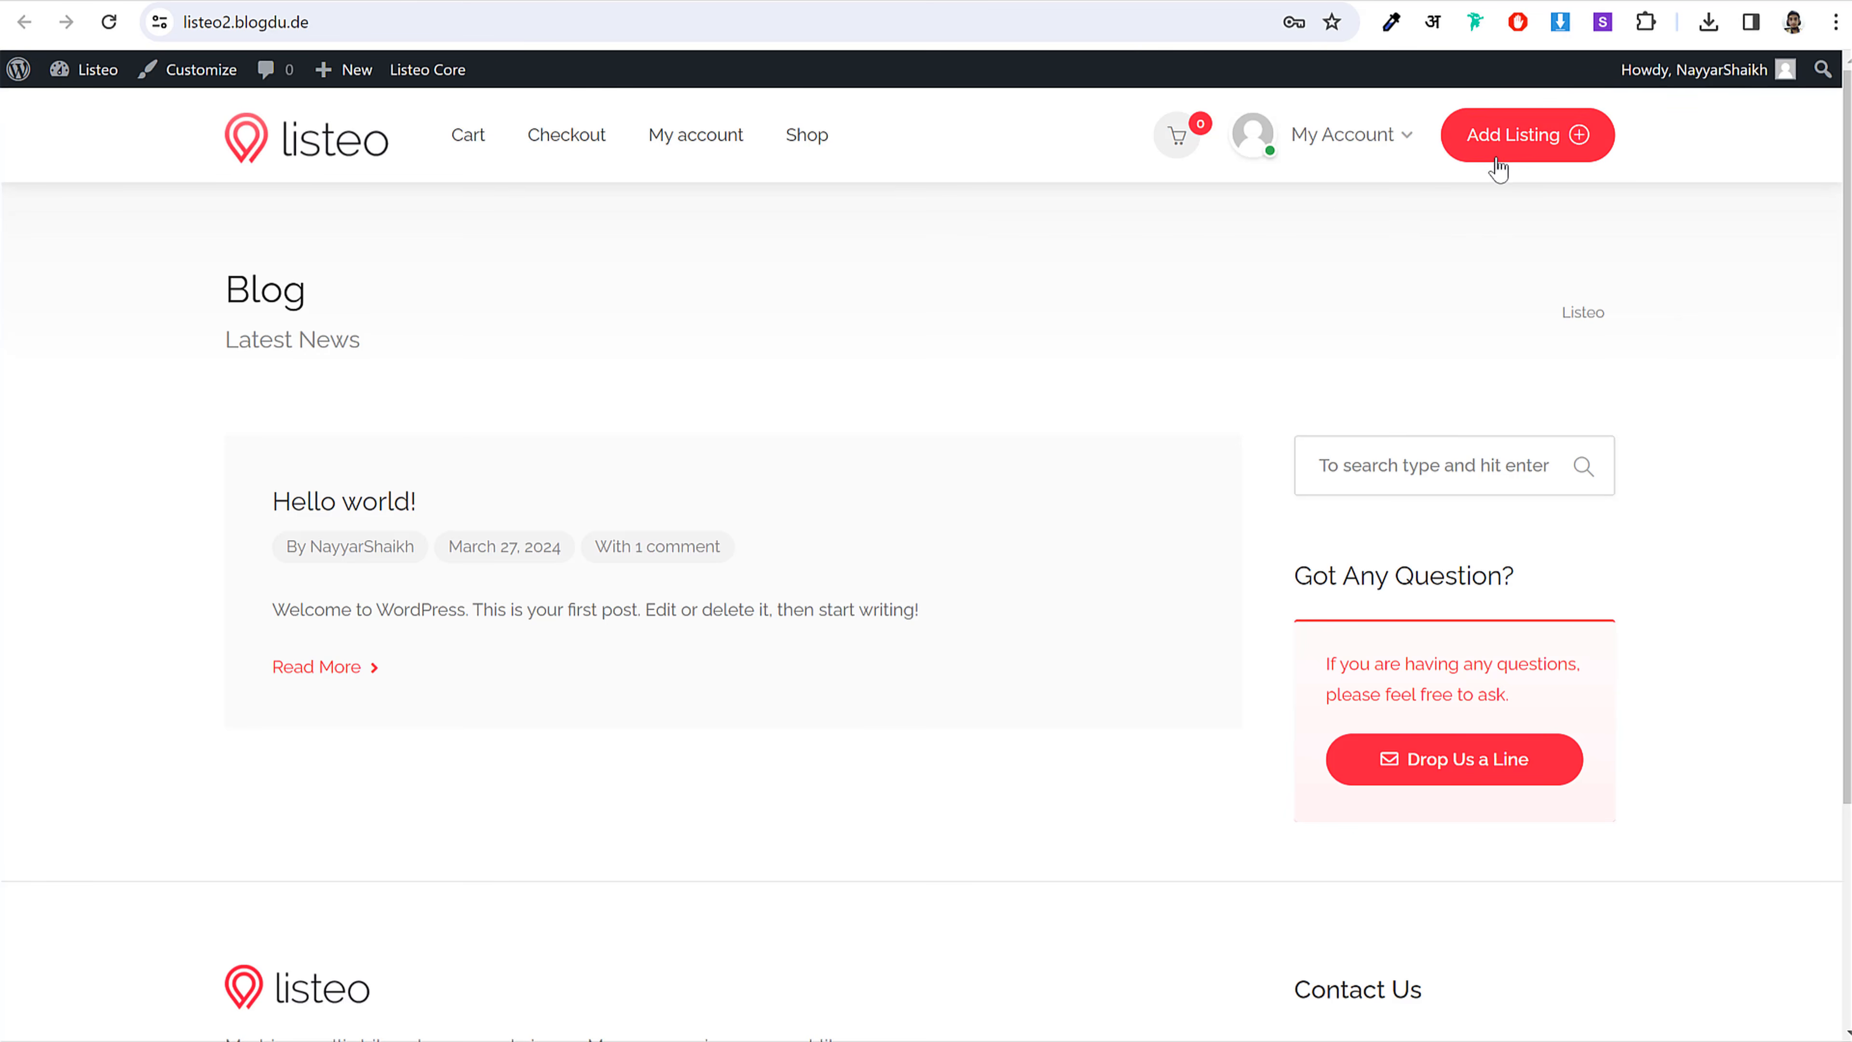
pyautogui.click(1513, 164)
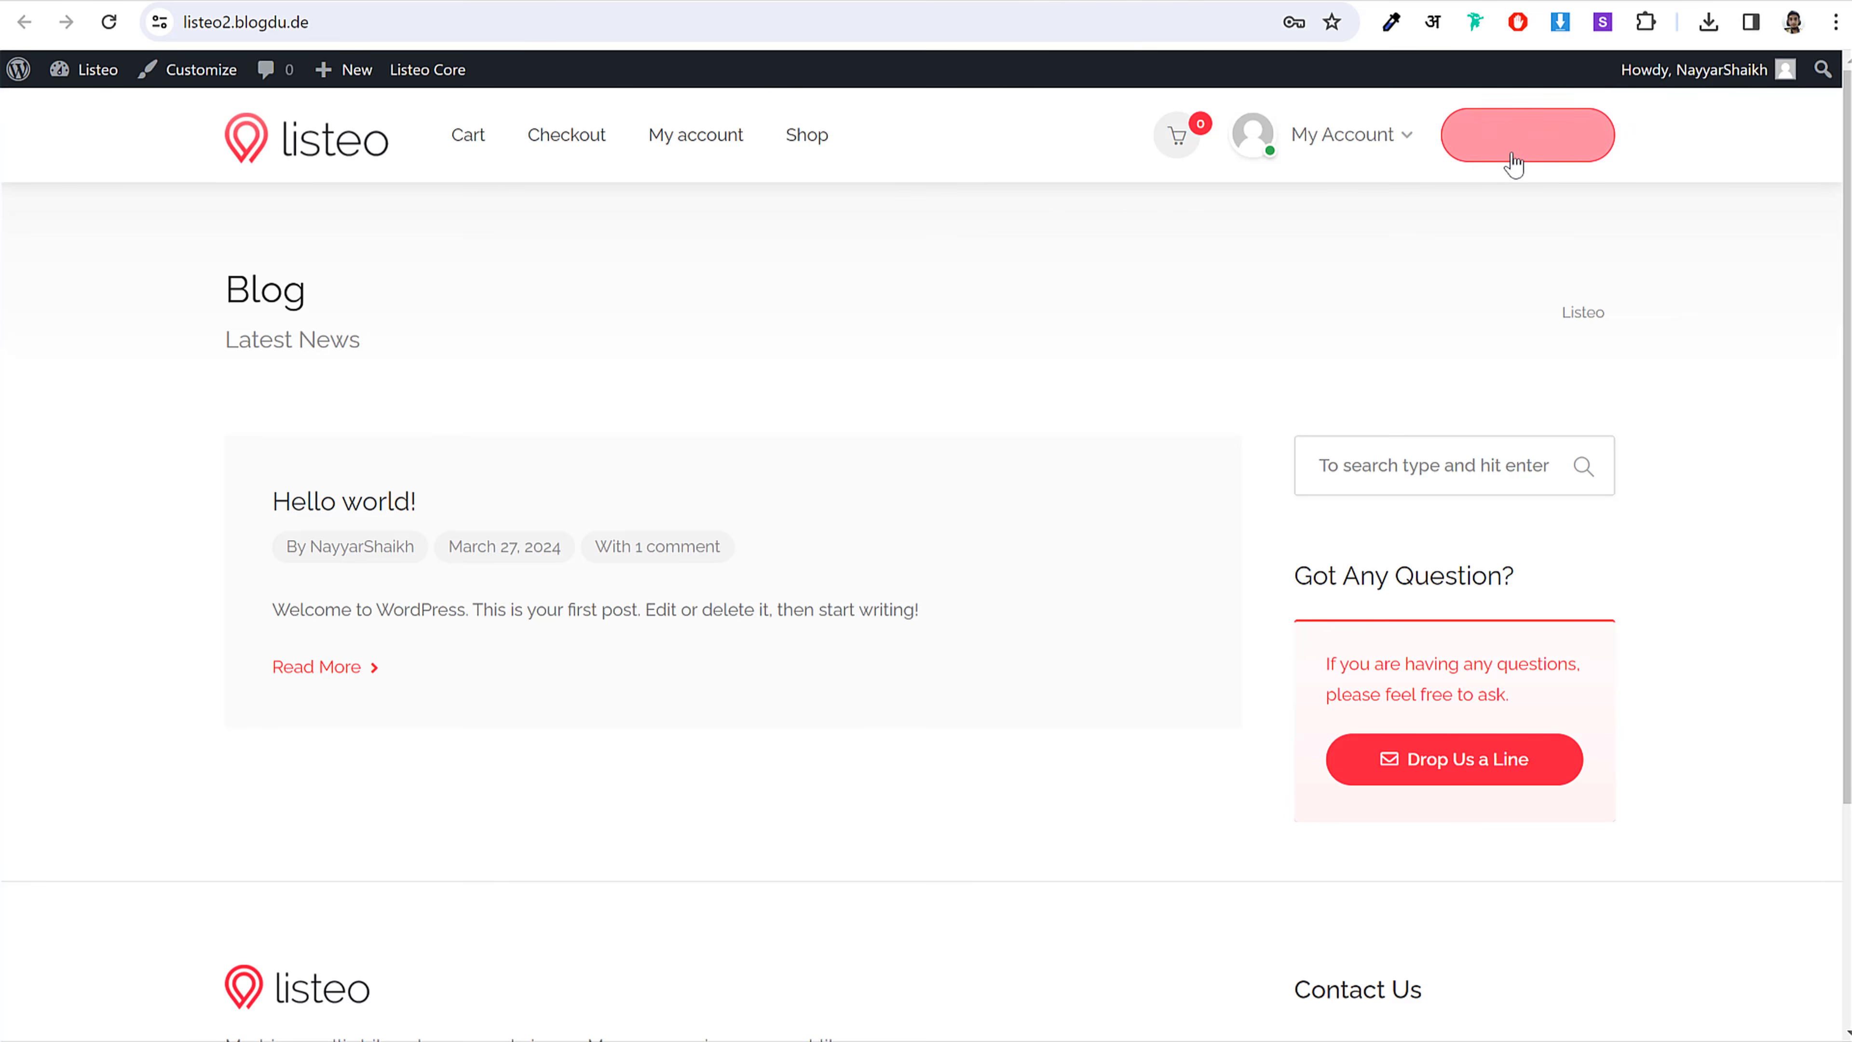
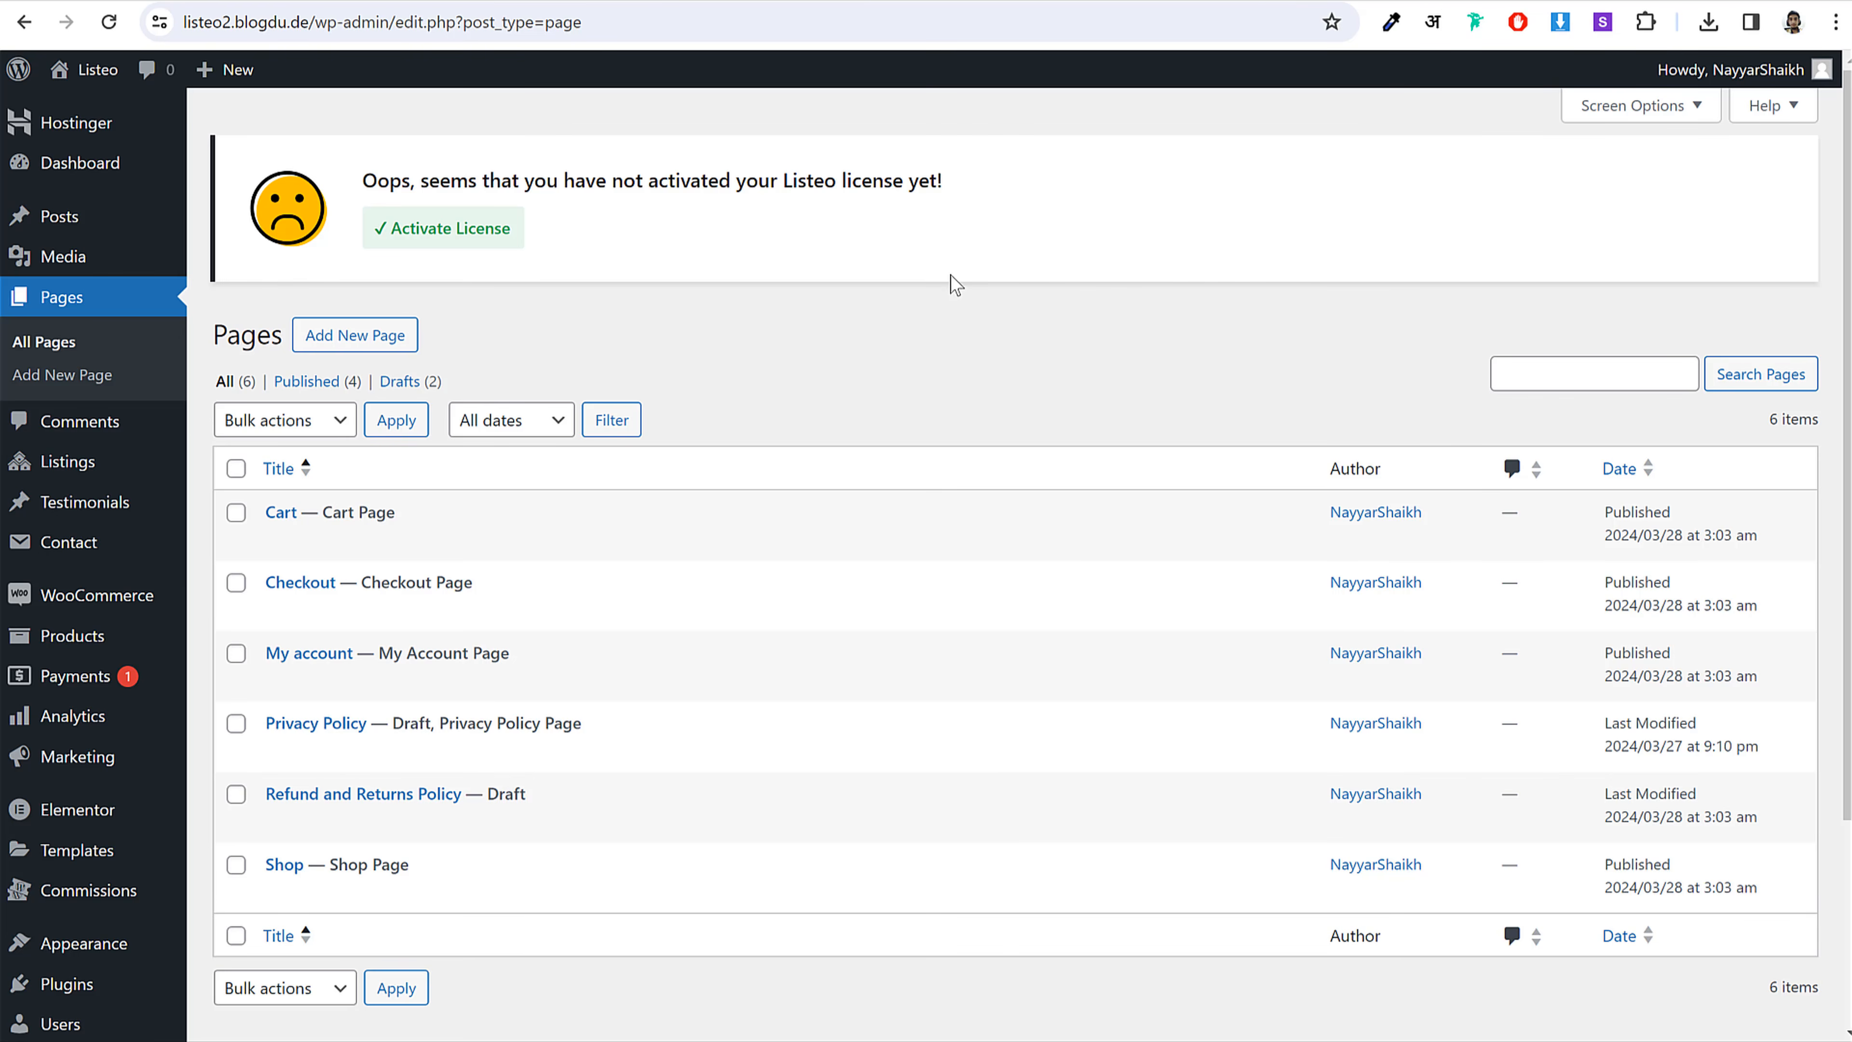
# Step: Load bloggdude.com in a new tab and open the free eCommerce website article
pyautogui.hotkey('ctrl', 't')
pyautogui.write('b')
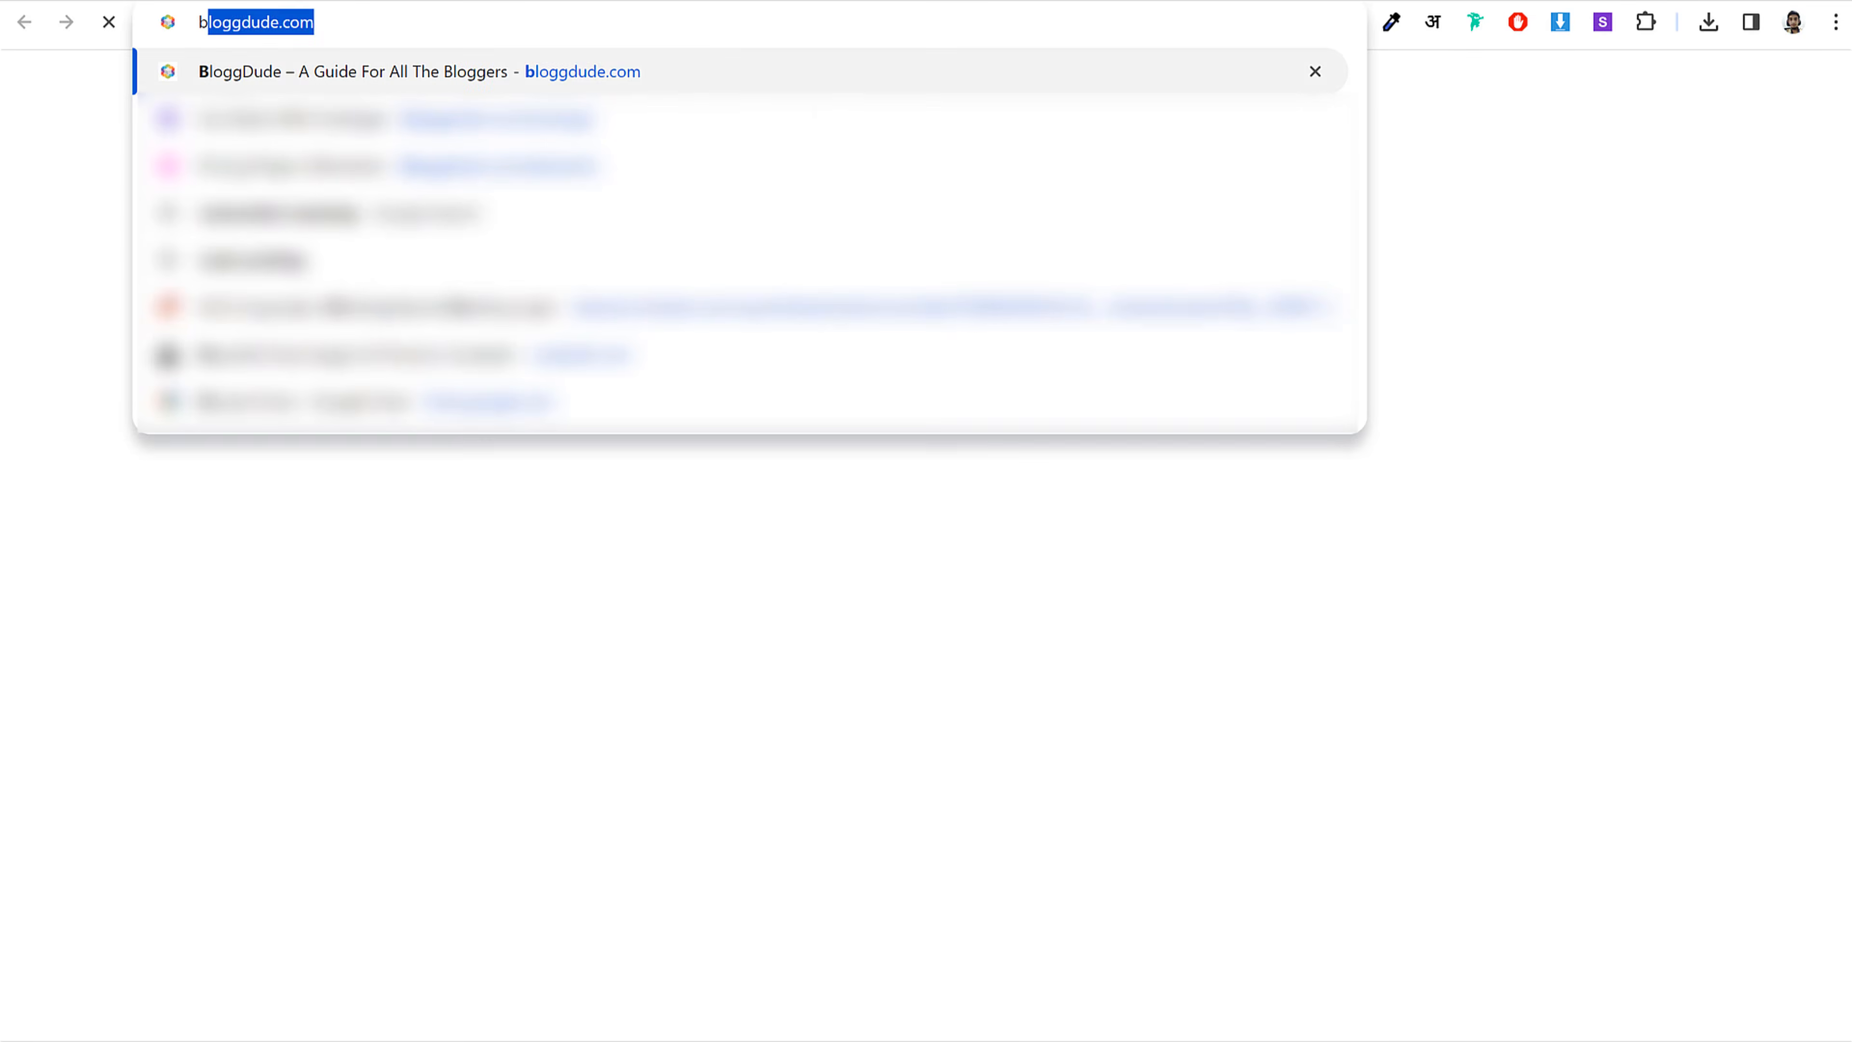
pyautogui.press('Return')
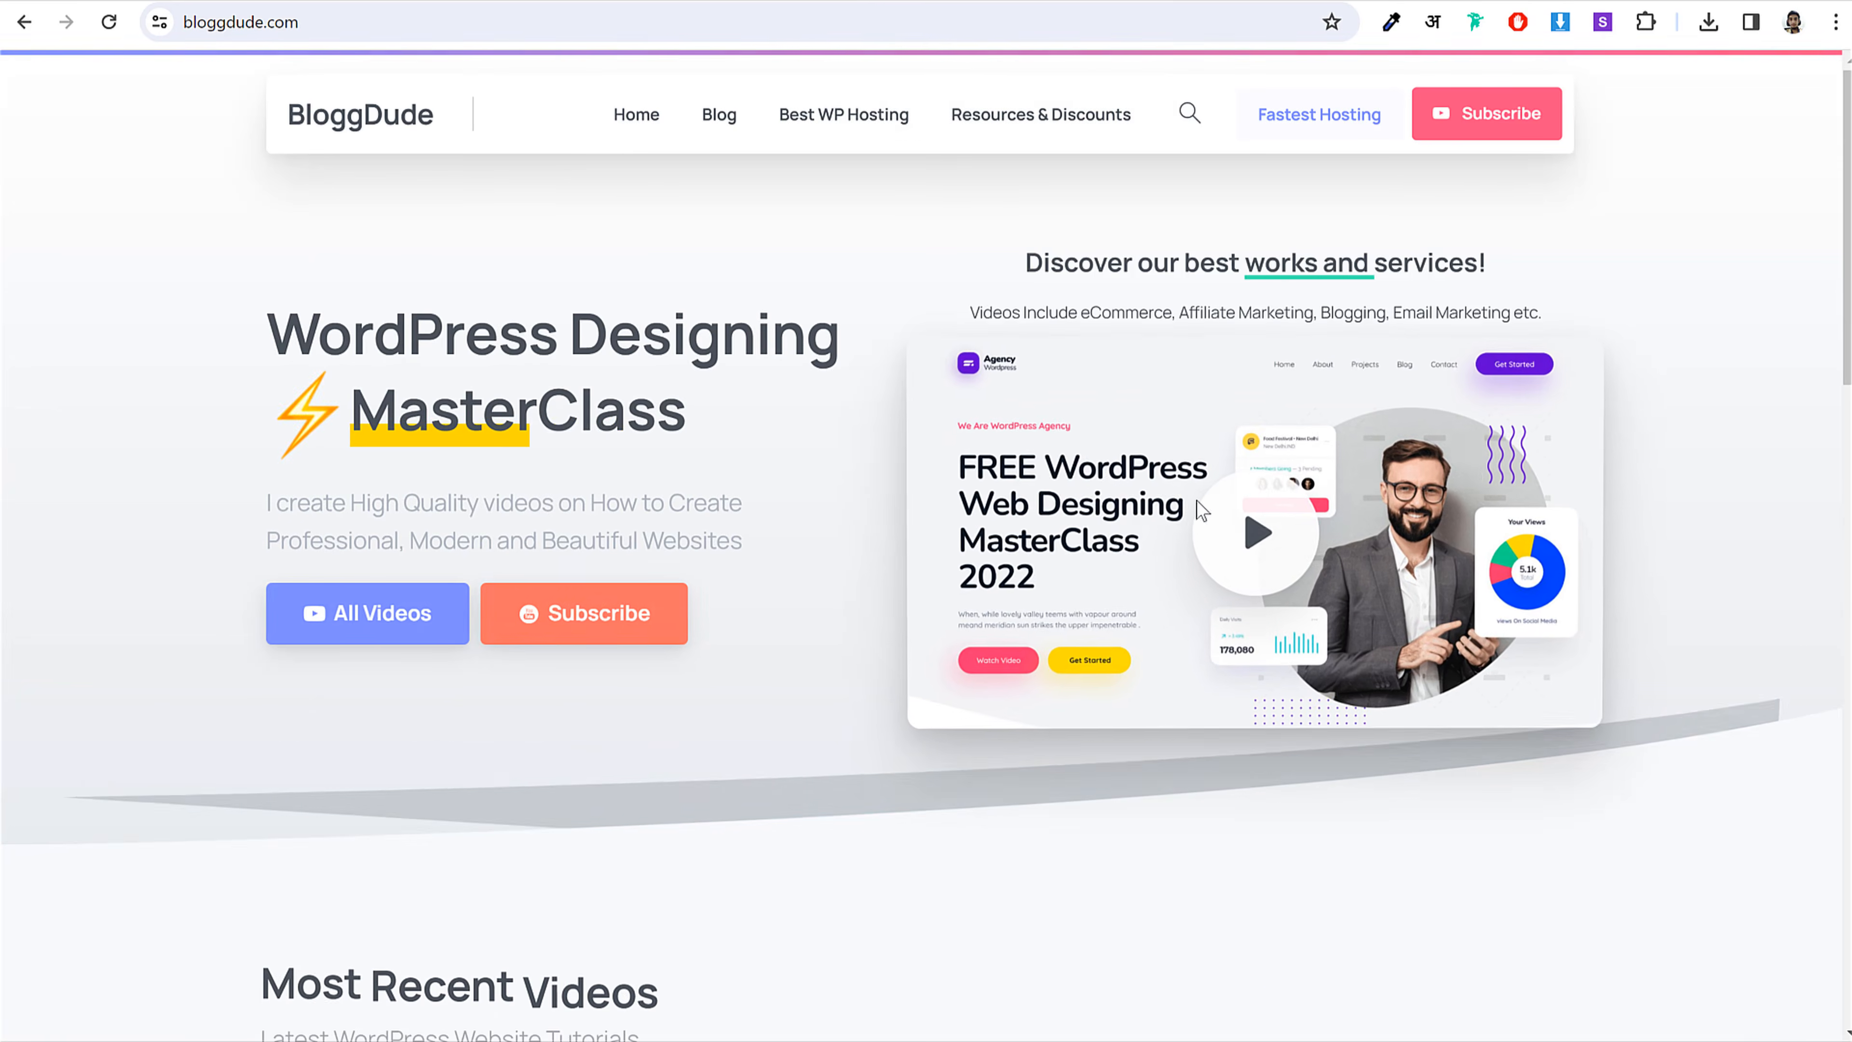
pyautogui.scroll(-10, 1170, 548)
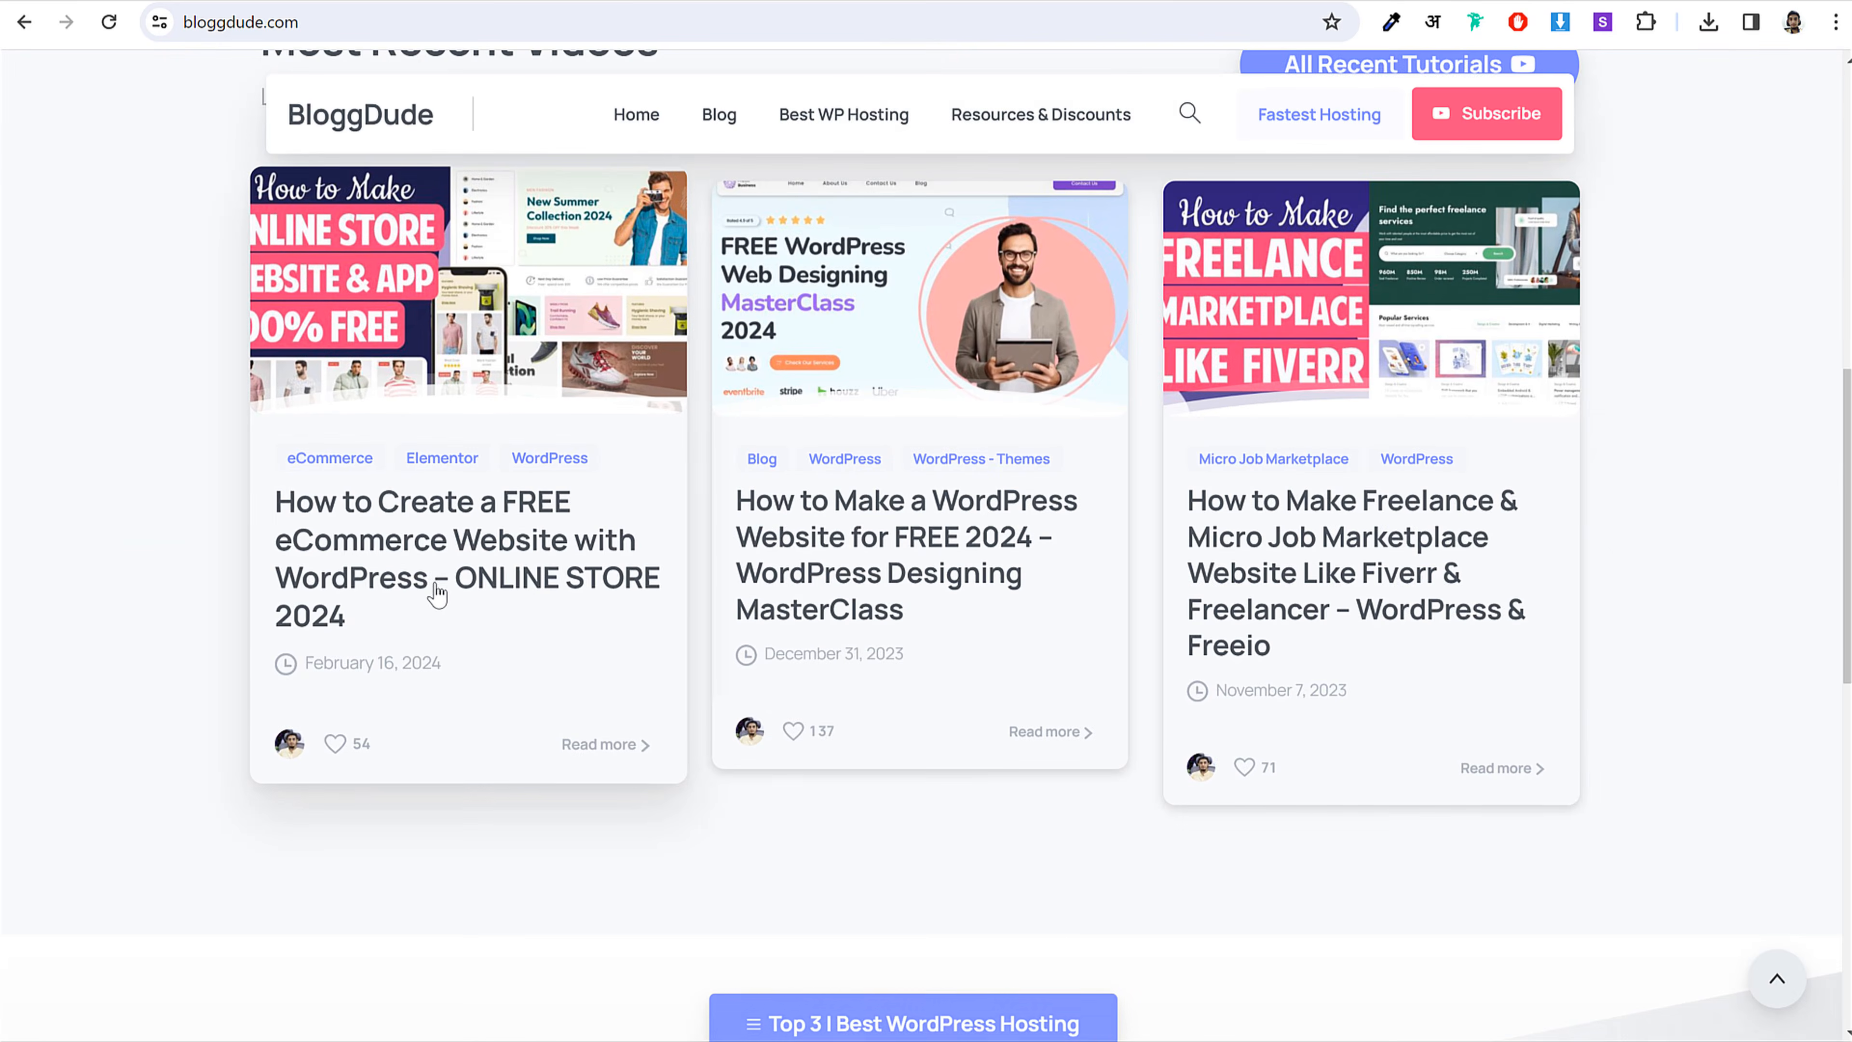
pyautogui.click(443, 582)
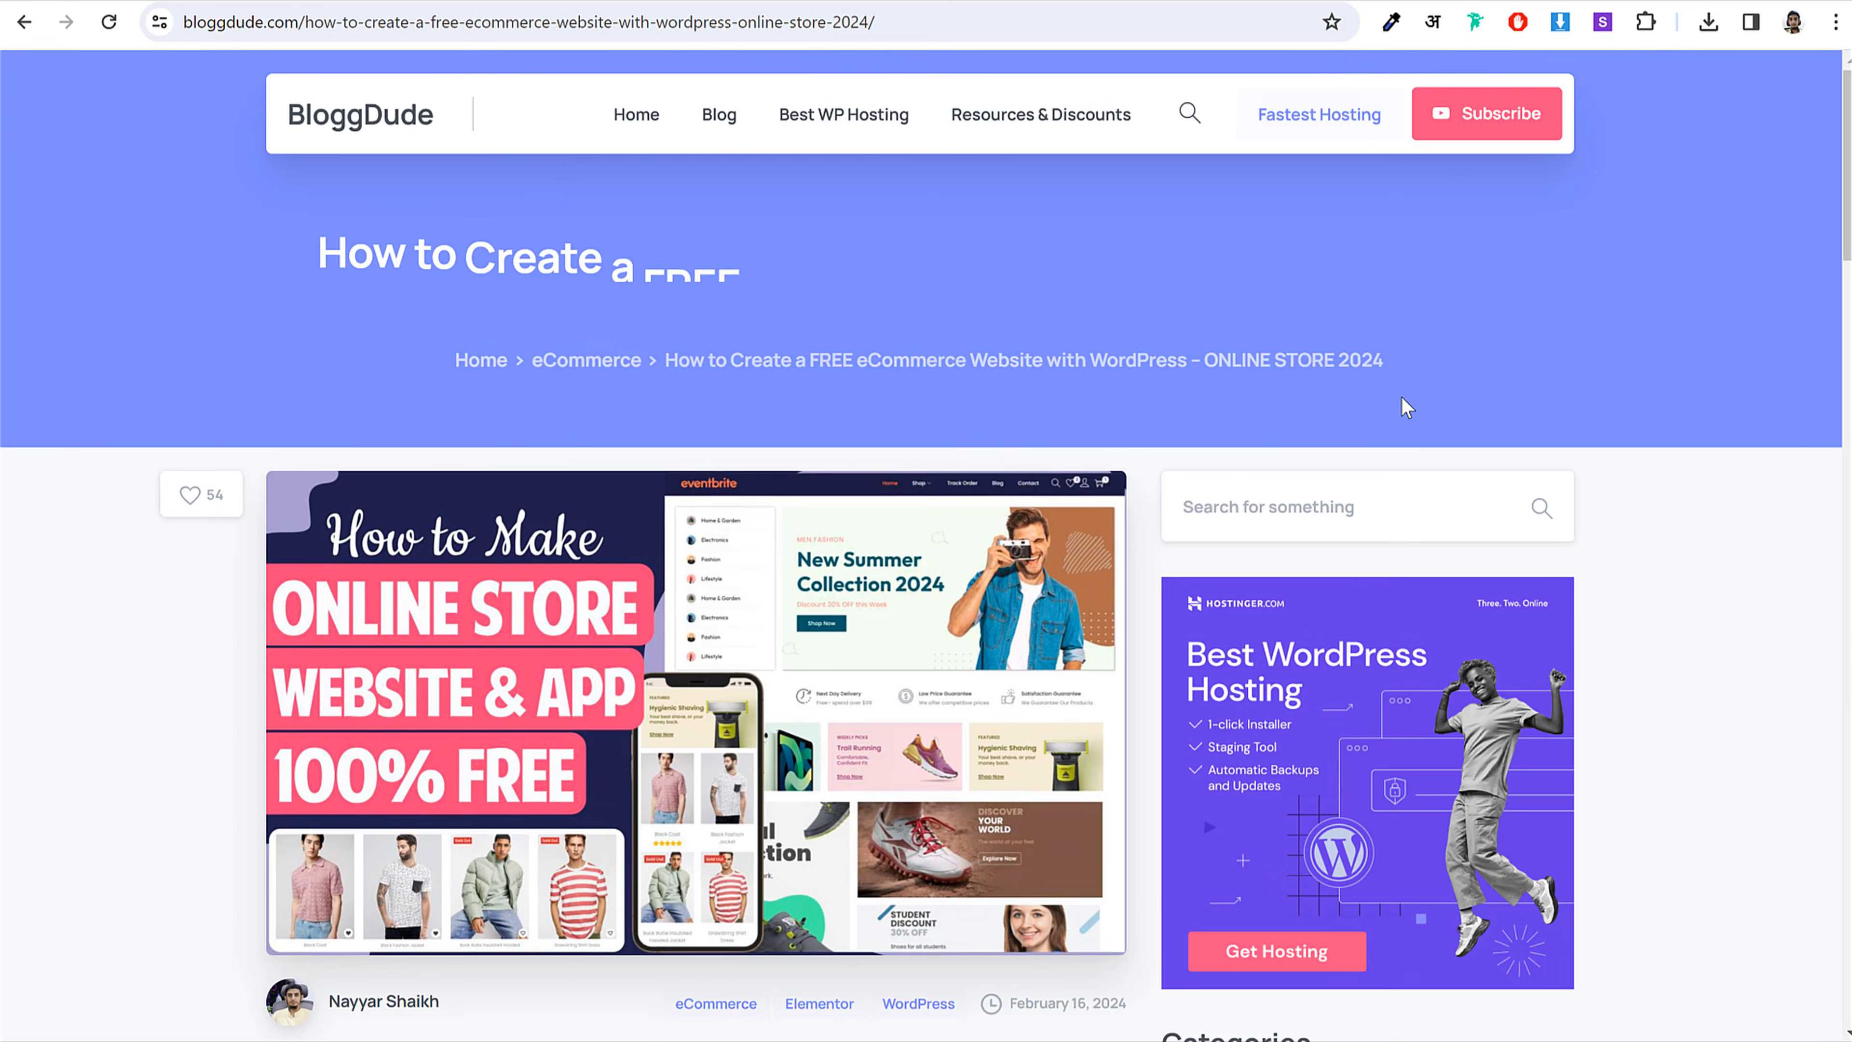
# Step: Scroll the article to the Download Free Images label, then switch to the Listeo Media folder
pyautogui.scroll(-15, 1272, 467)
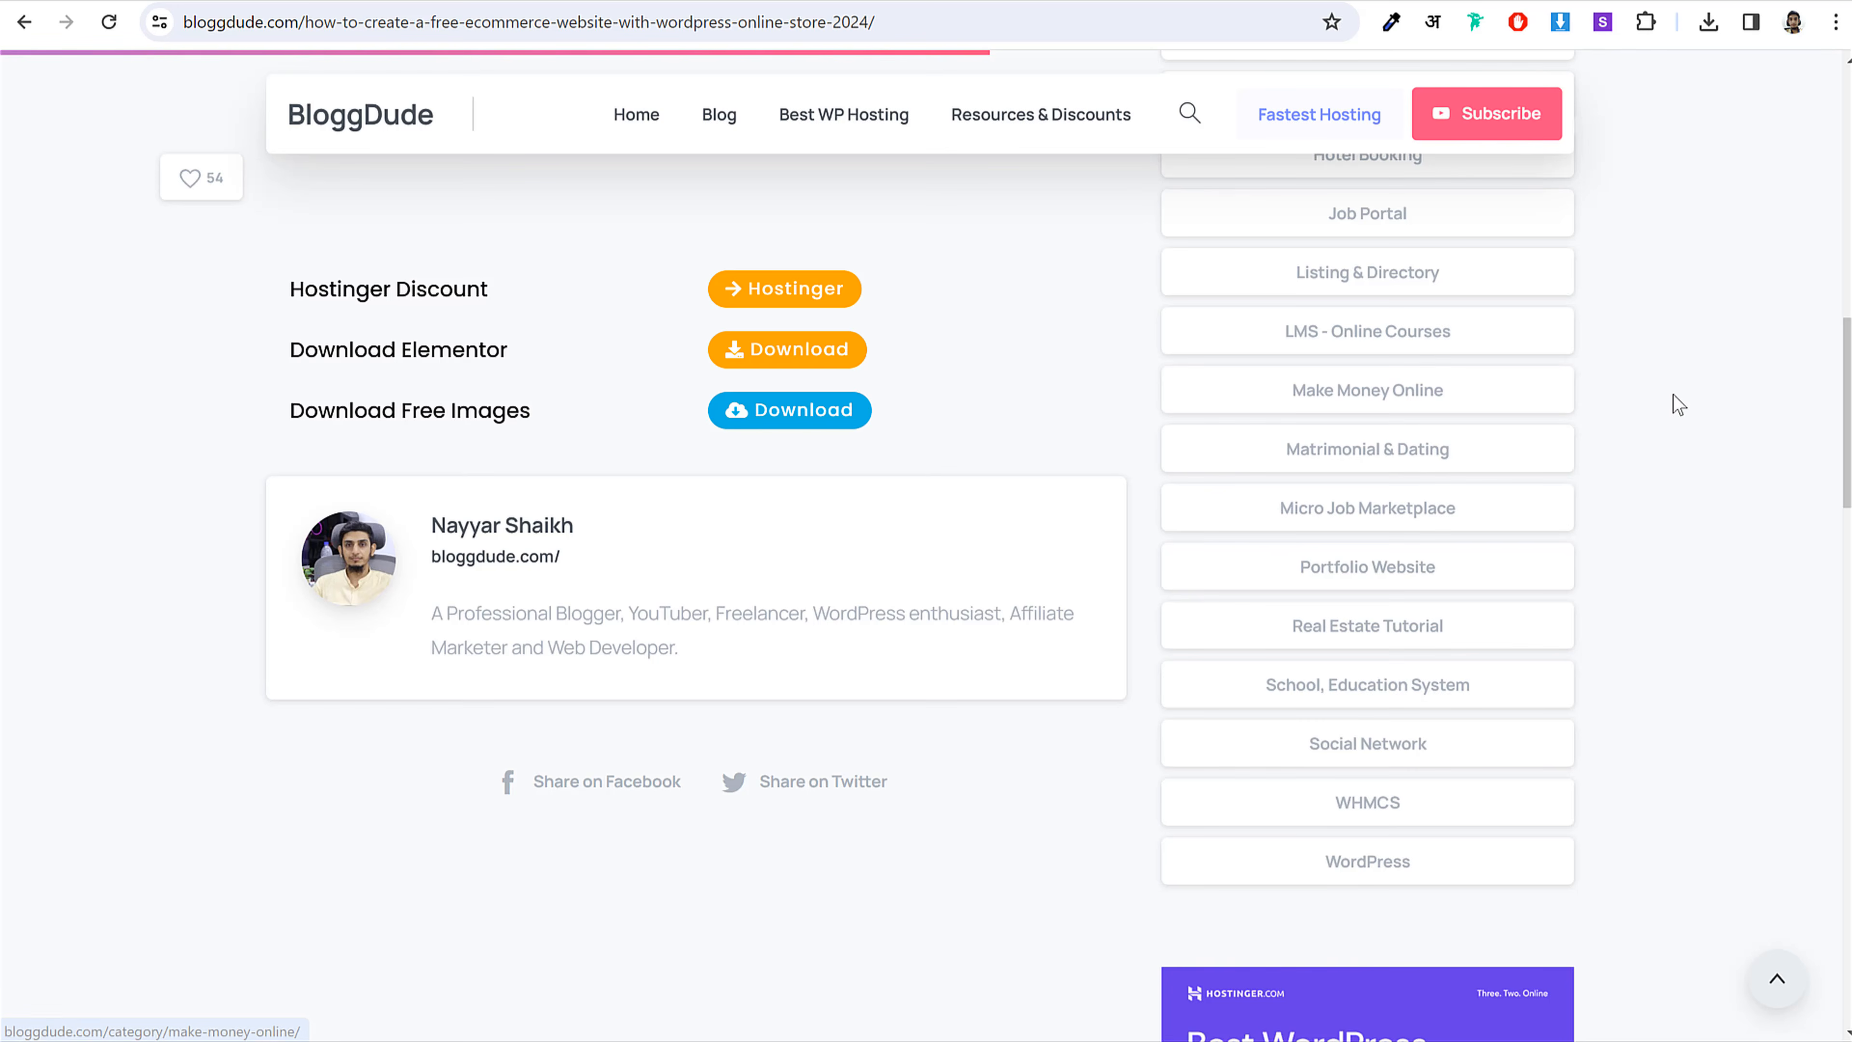
pyautogui.moveTo(286, 422); pyautogui.dragTo(529, 408)
pyautogui.click(595, 426)
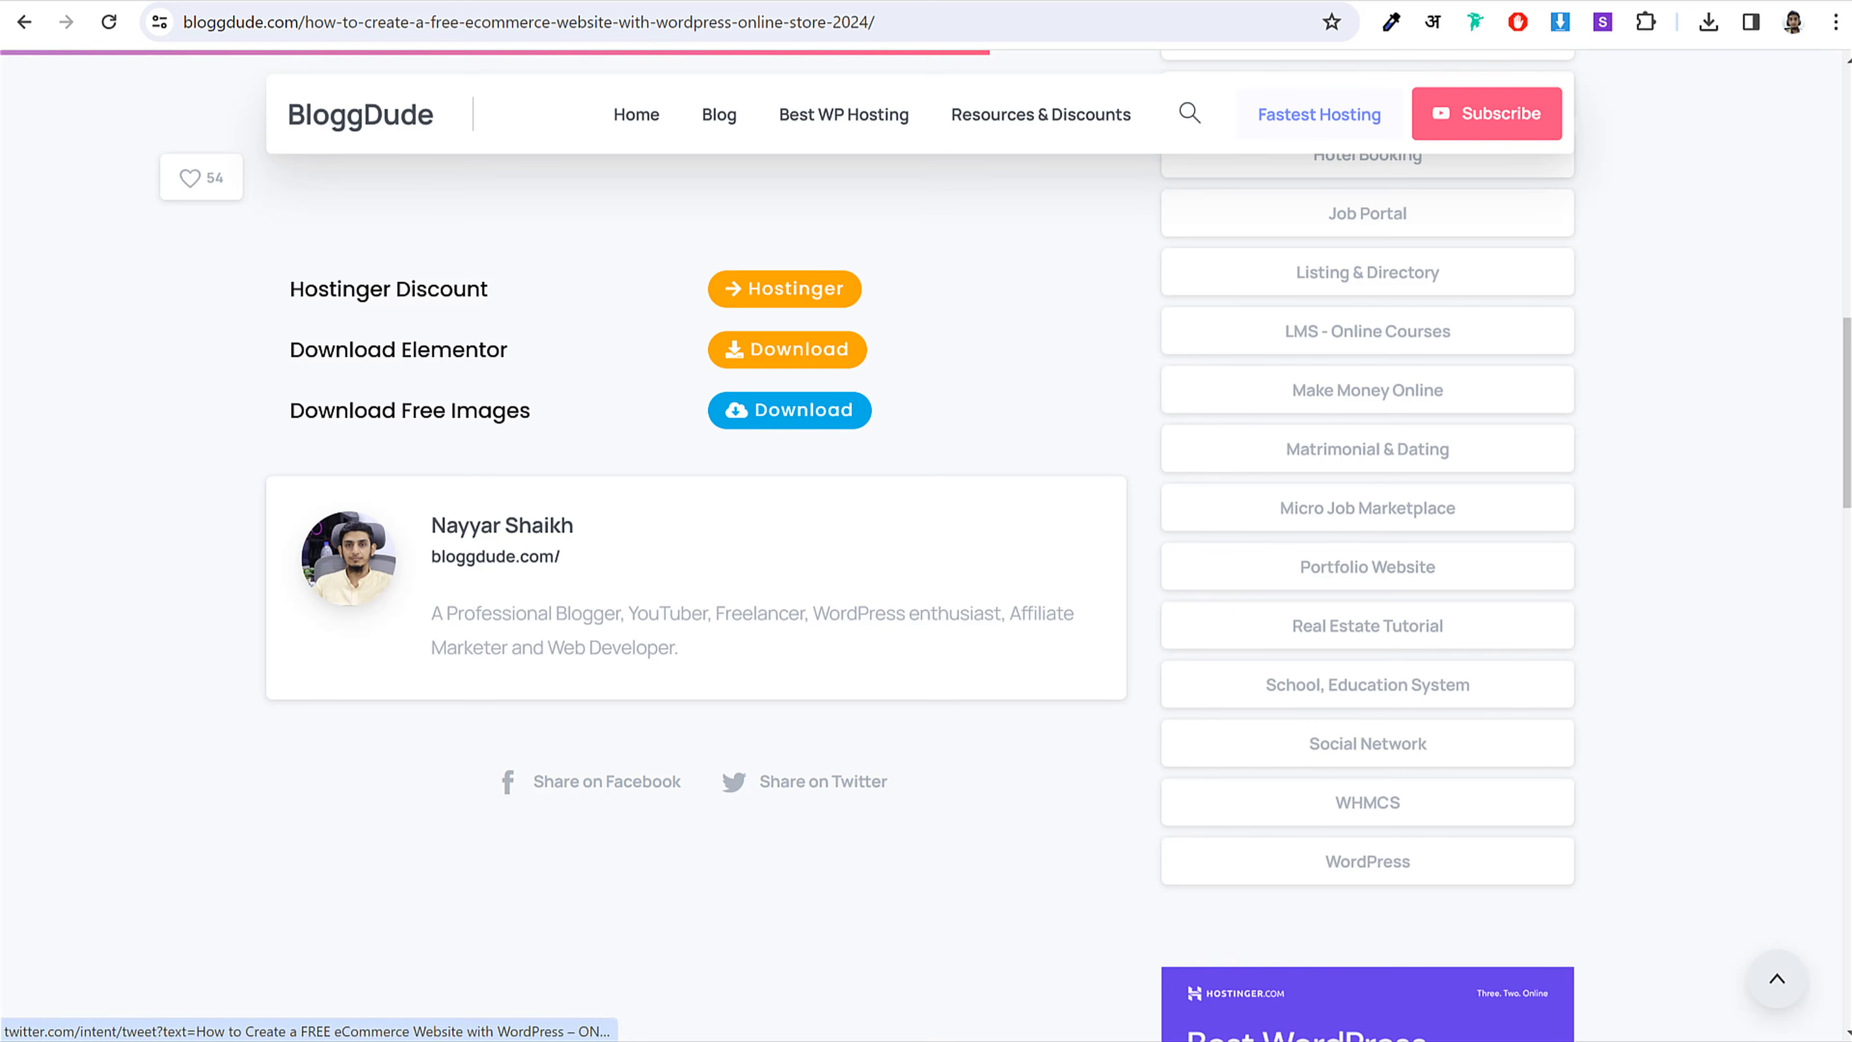
pyautogui.hotkey('alt', 'Tab')
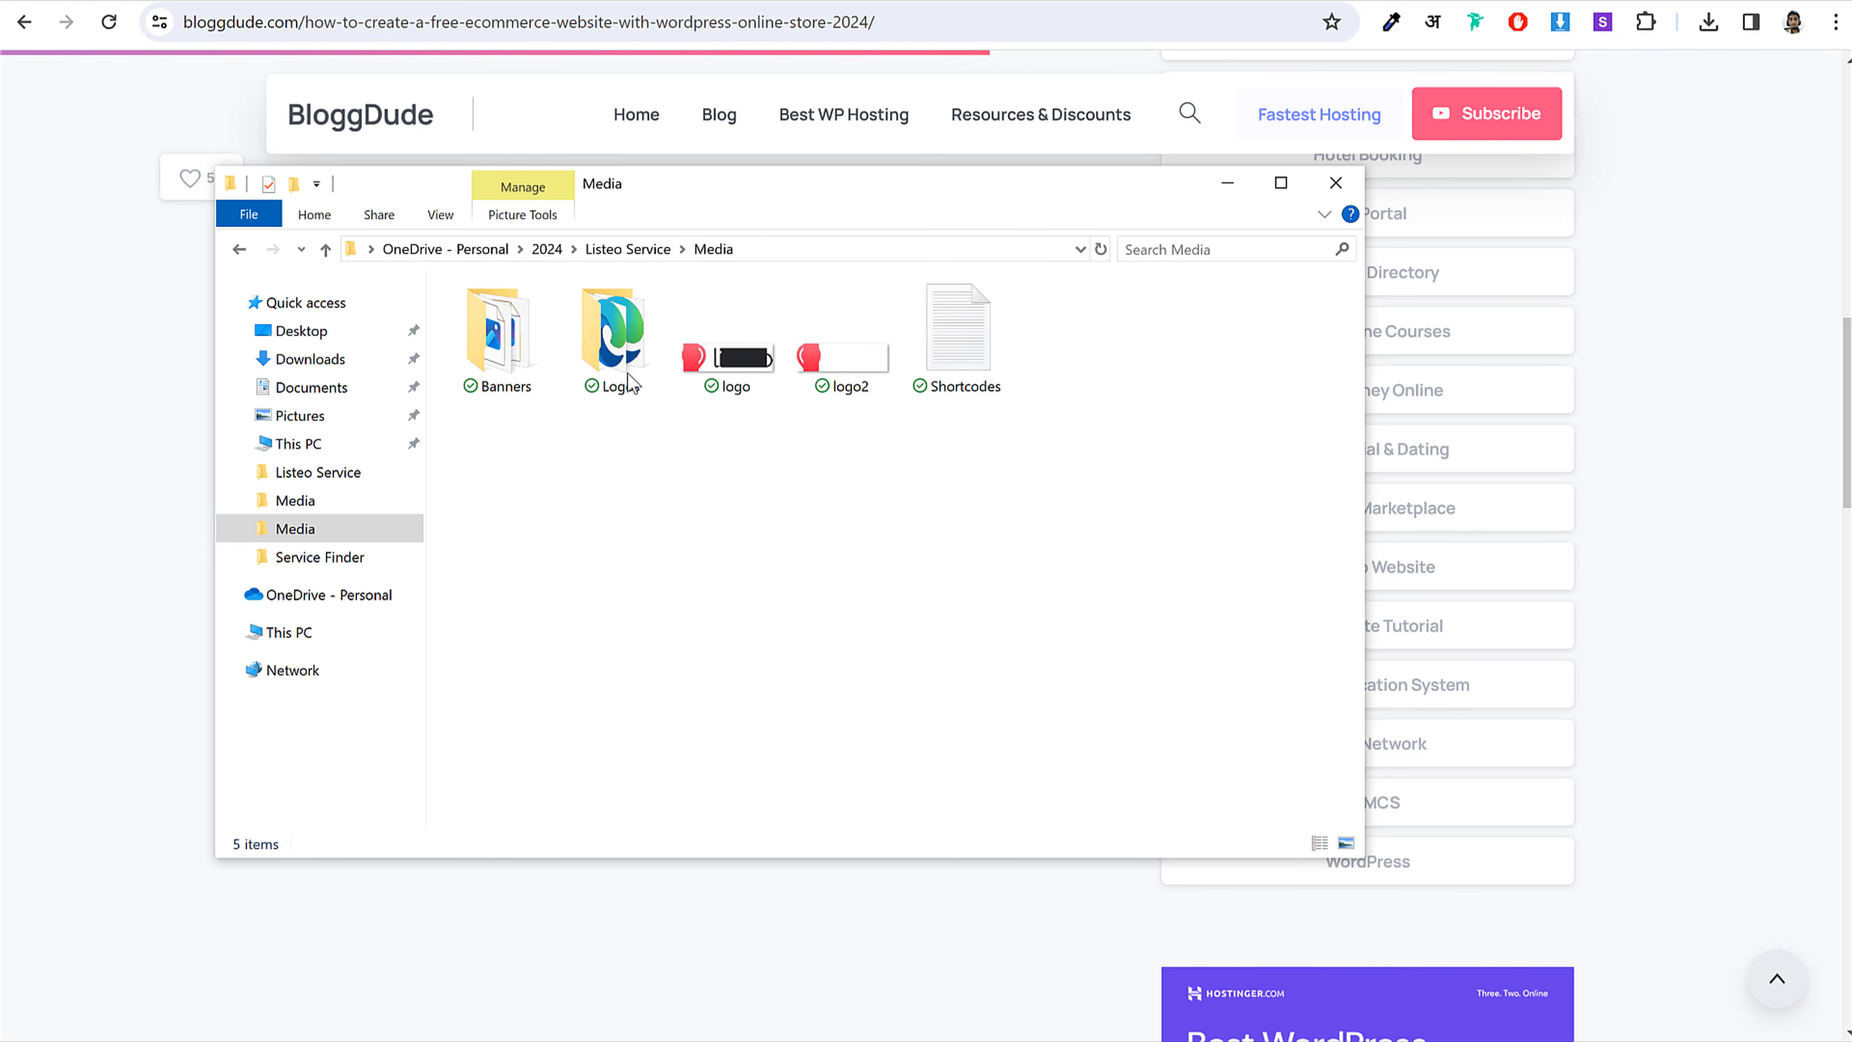
# Step: Look through the Banners and Logos folders, returning to Media each time
pyautogui.doubleClick(497, 332)
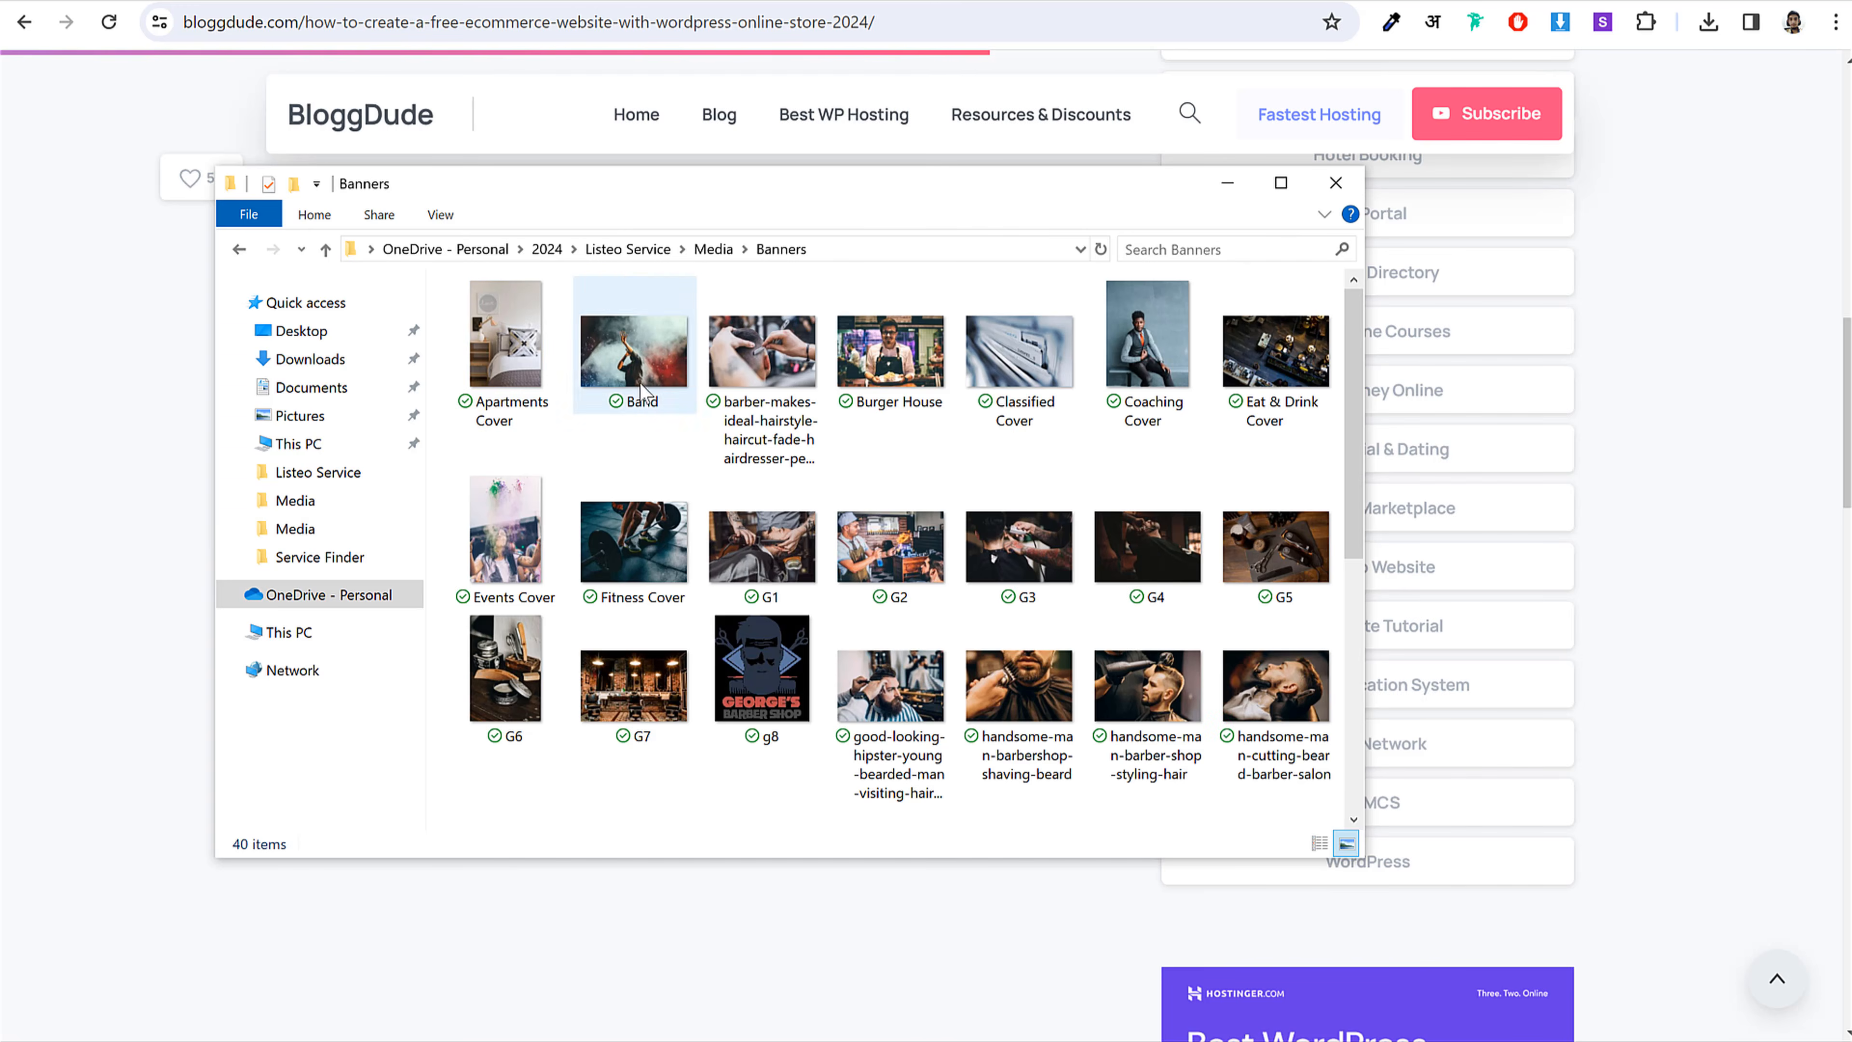
pyautogui.scroll(-10, 730, 474)
pyautogui.scroll(10, 802, 620)
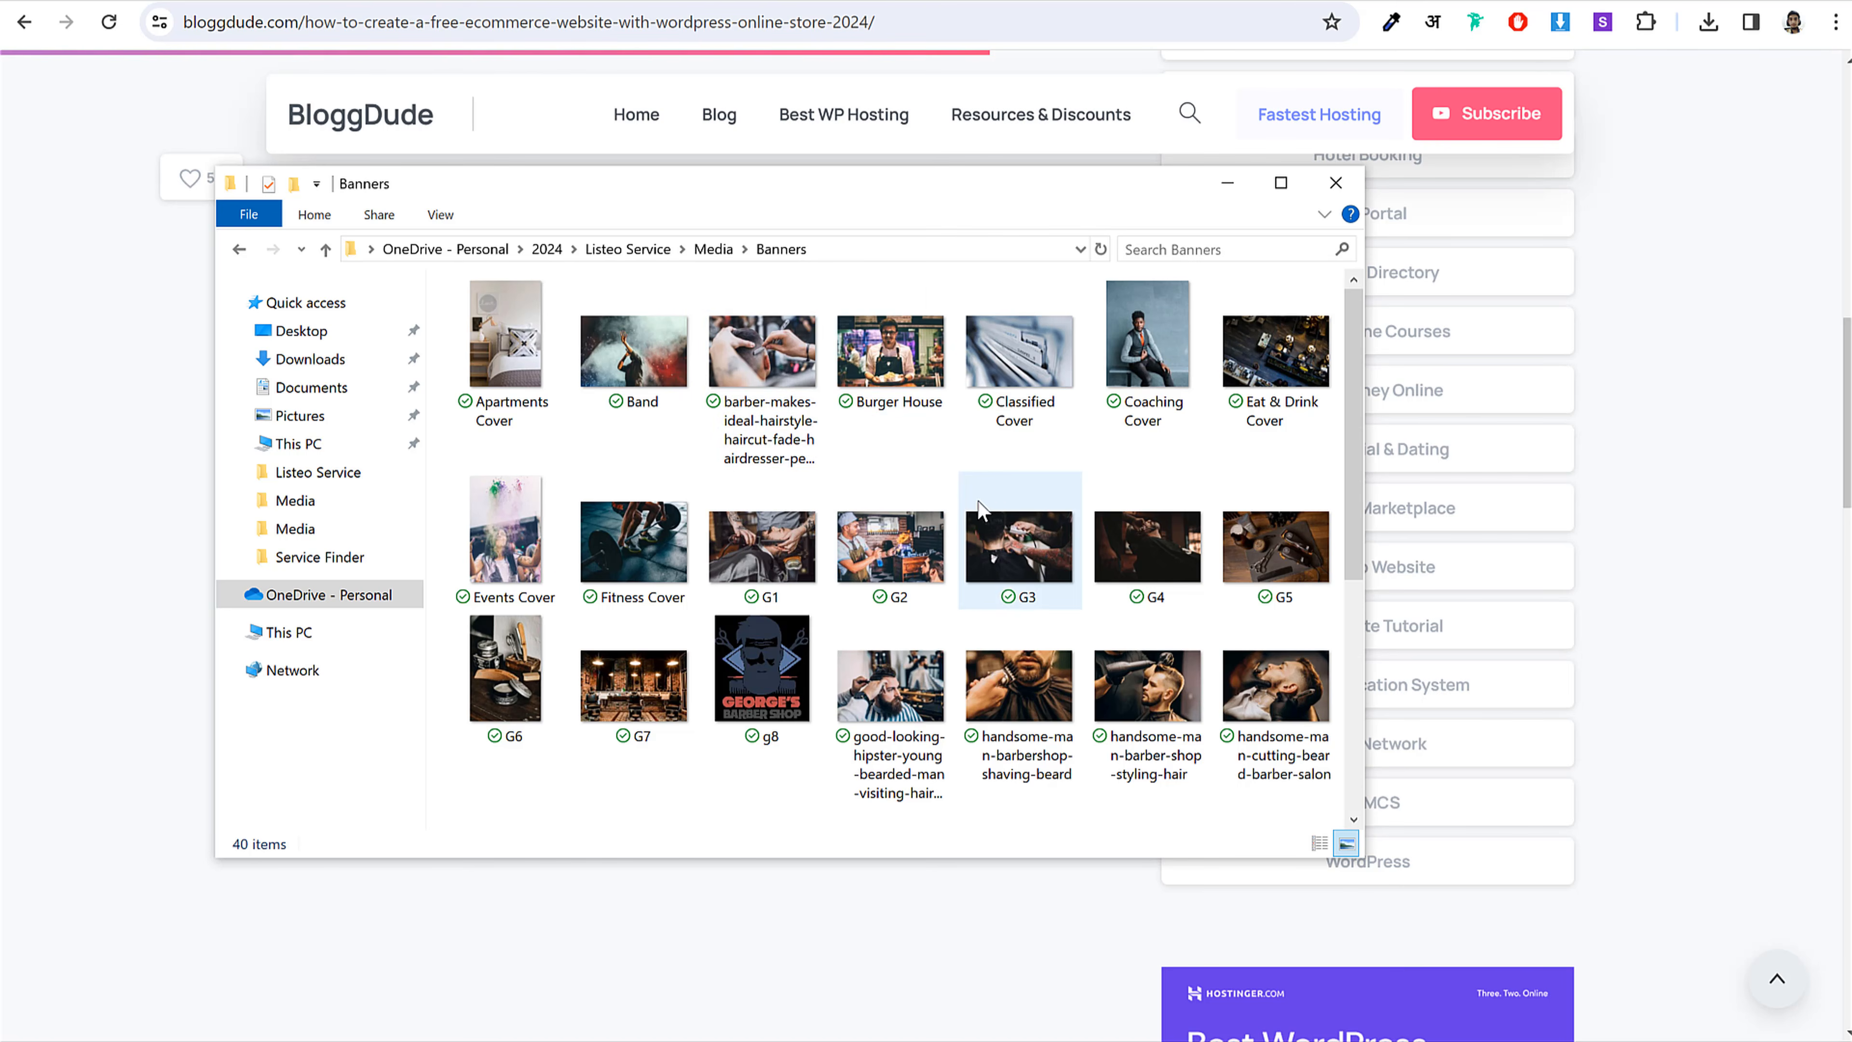
pyautogui.hotkey('alt', 'Up')
pyautogui.doubleClick(641, 346)
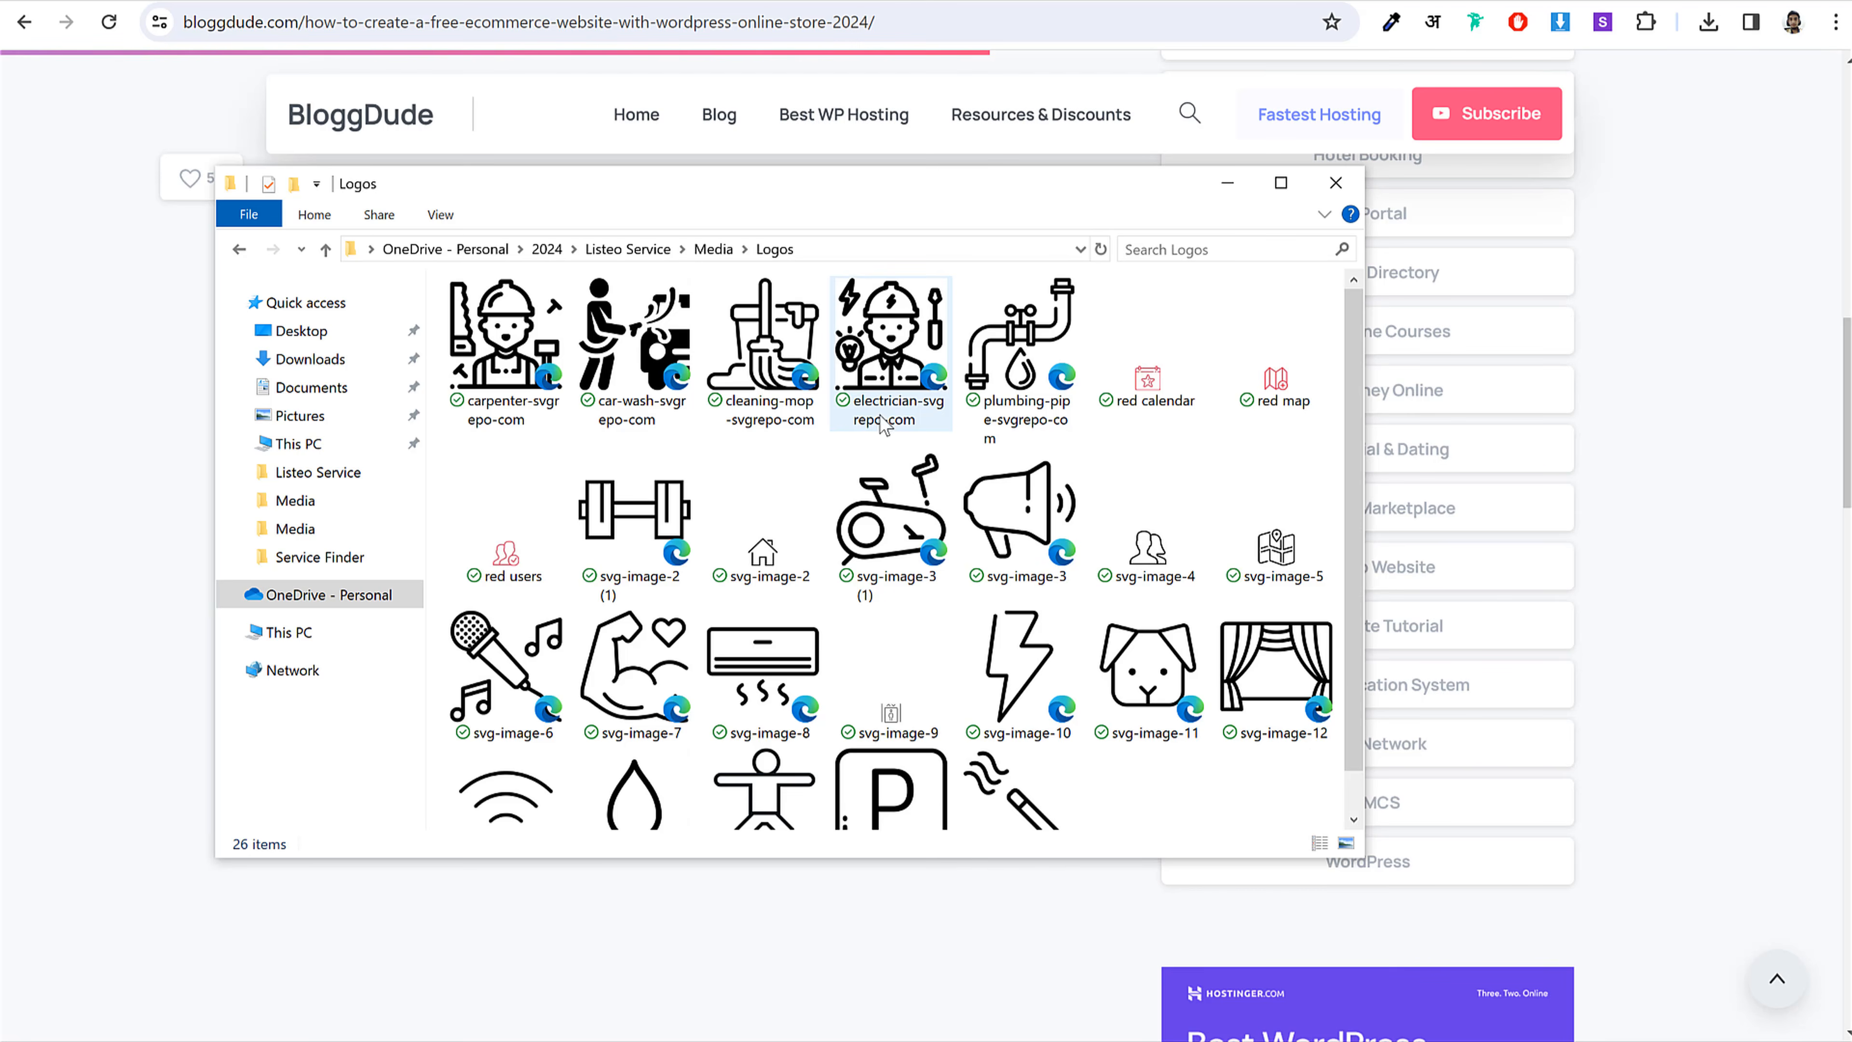
pyautogui.hotkey('alt', 'Up')
# Step: Open the Shortcodes text file from the Media folder in Notepad
pyautogui.click(739, 379)
pyautogui.click(849, 379)
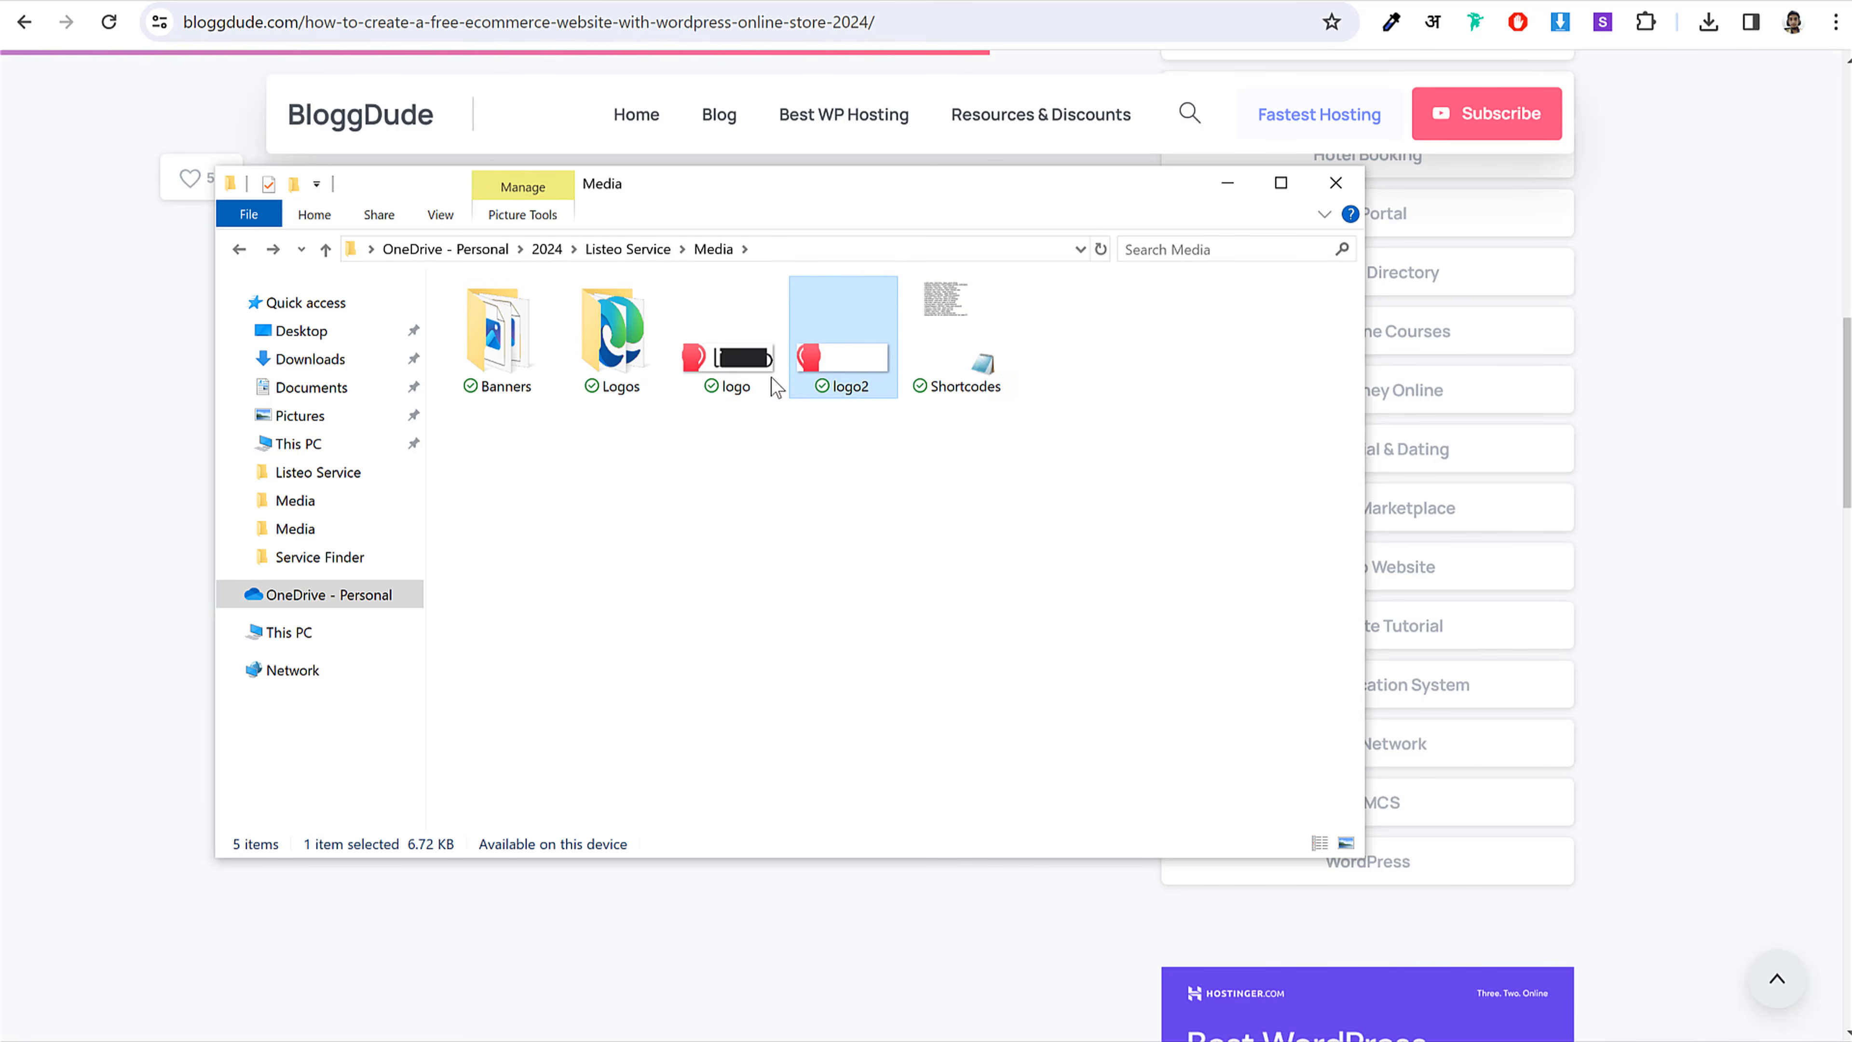
pyautogui.click(967, 398)
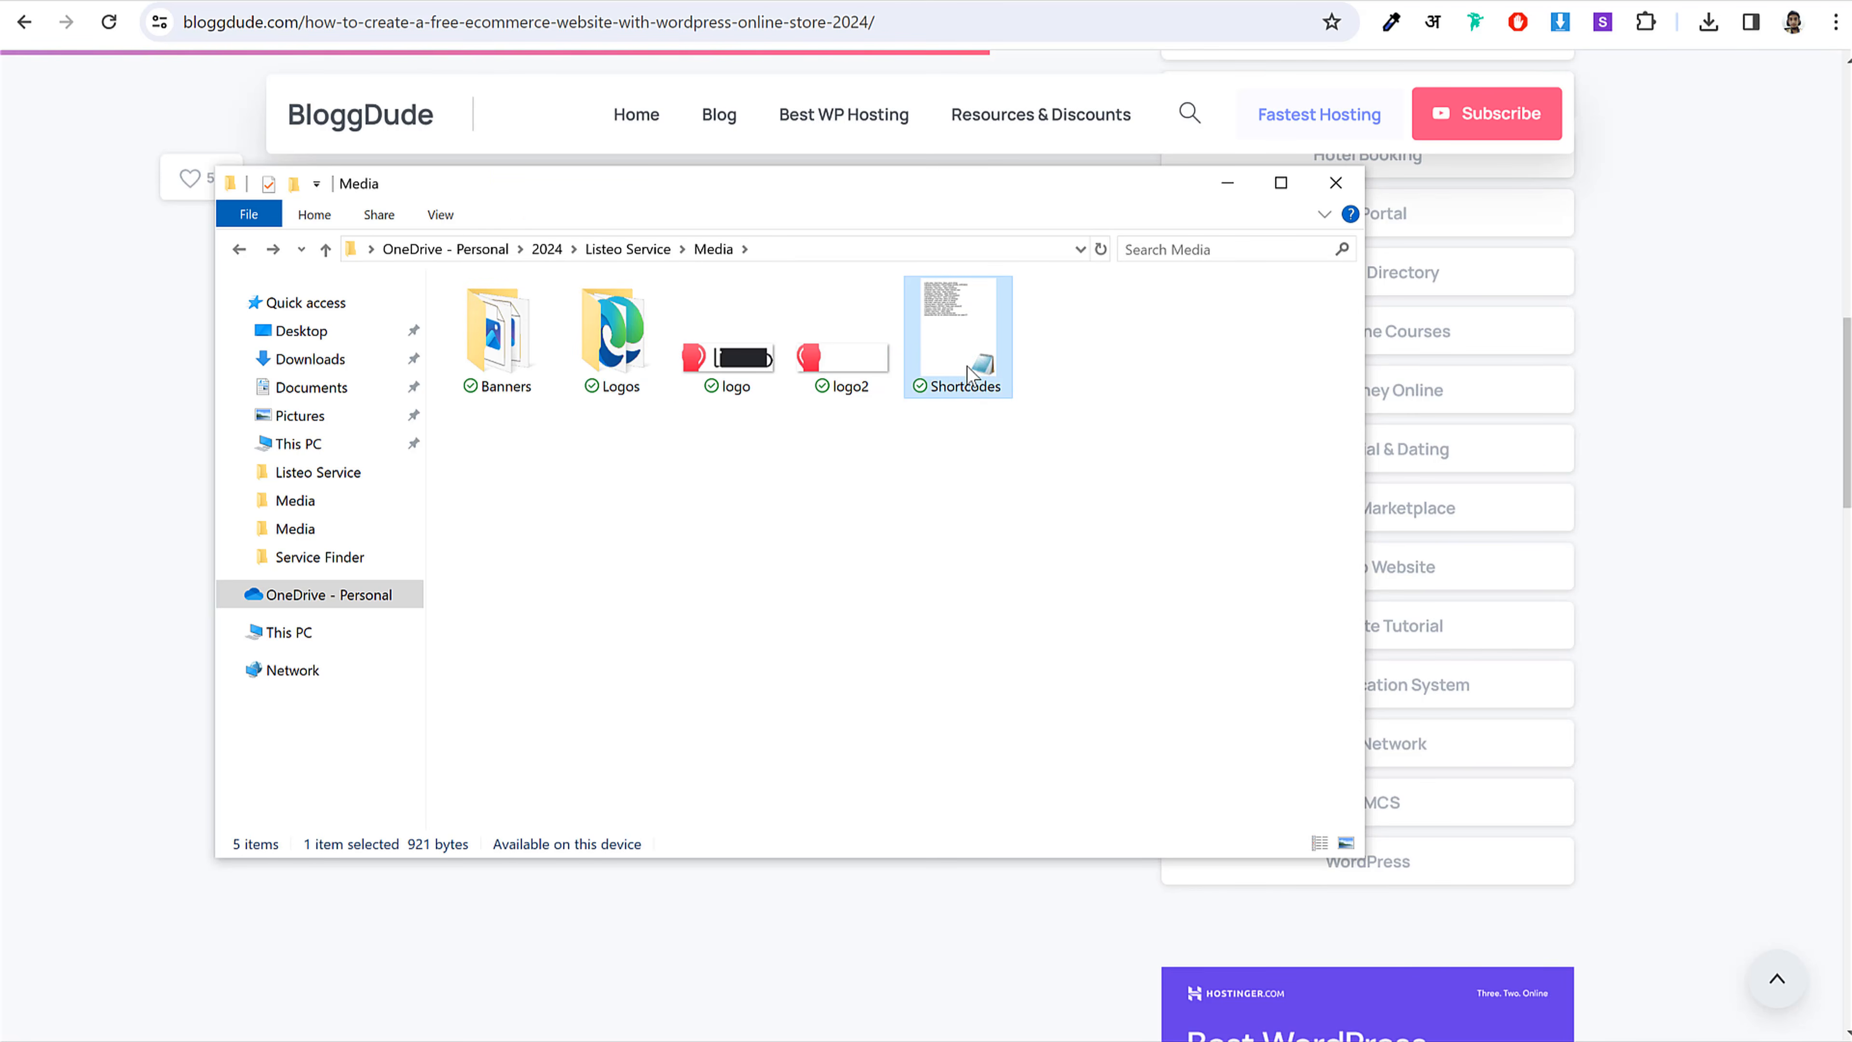
pyautogui.doubleClick(968, 373)
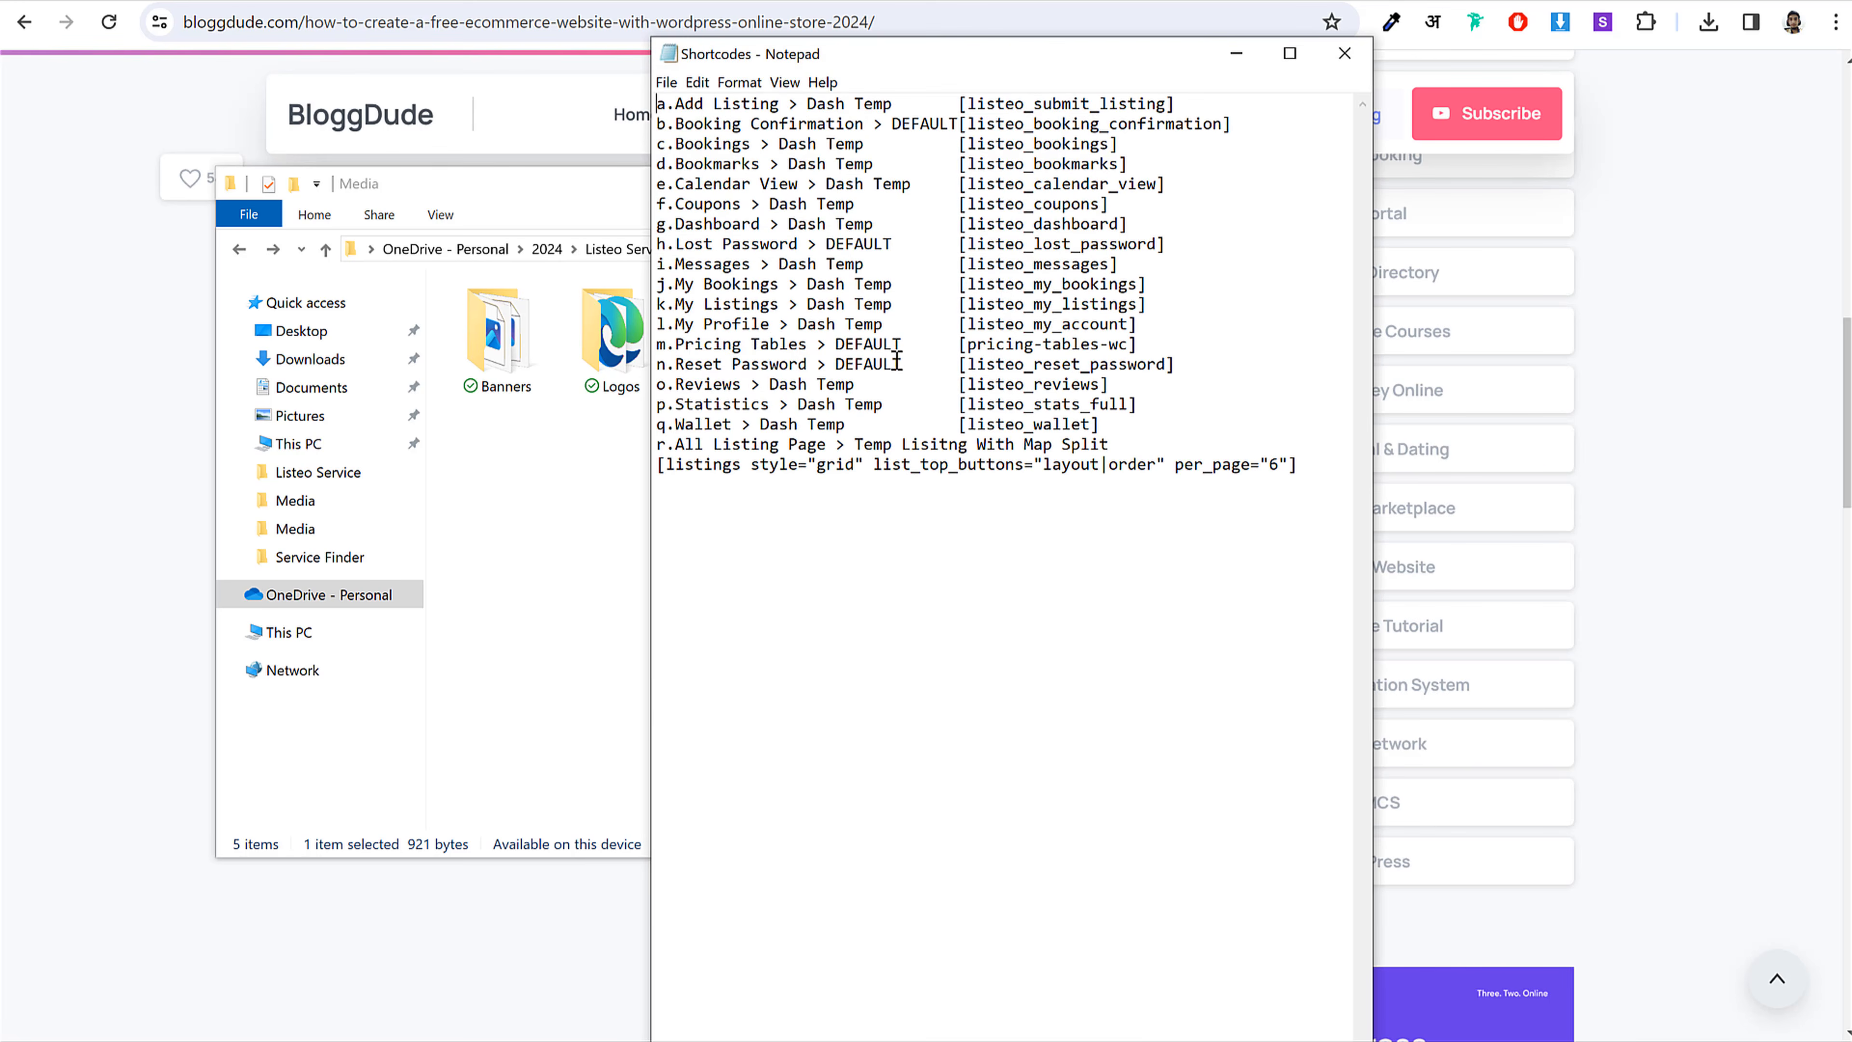
# Step: Copy 'Add Listing' from the Shortcodes list and start a new WordPress page
pyautogui.moveTo(676, 106); pyautogui.dragTo(970, 481)
pyautogui.click(970, 481)
pyautogui.moveTo(676, 102); pyautogui.dragTo(774, 107)
pyautogui.moveTo(1176, 104); pyautogui.dragTo(969, 104)
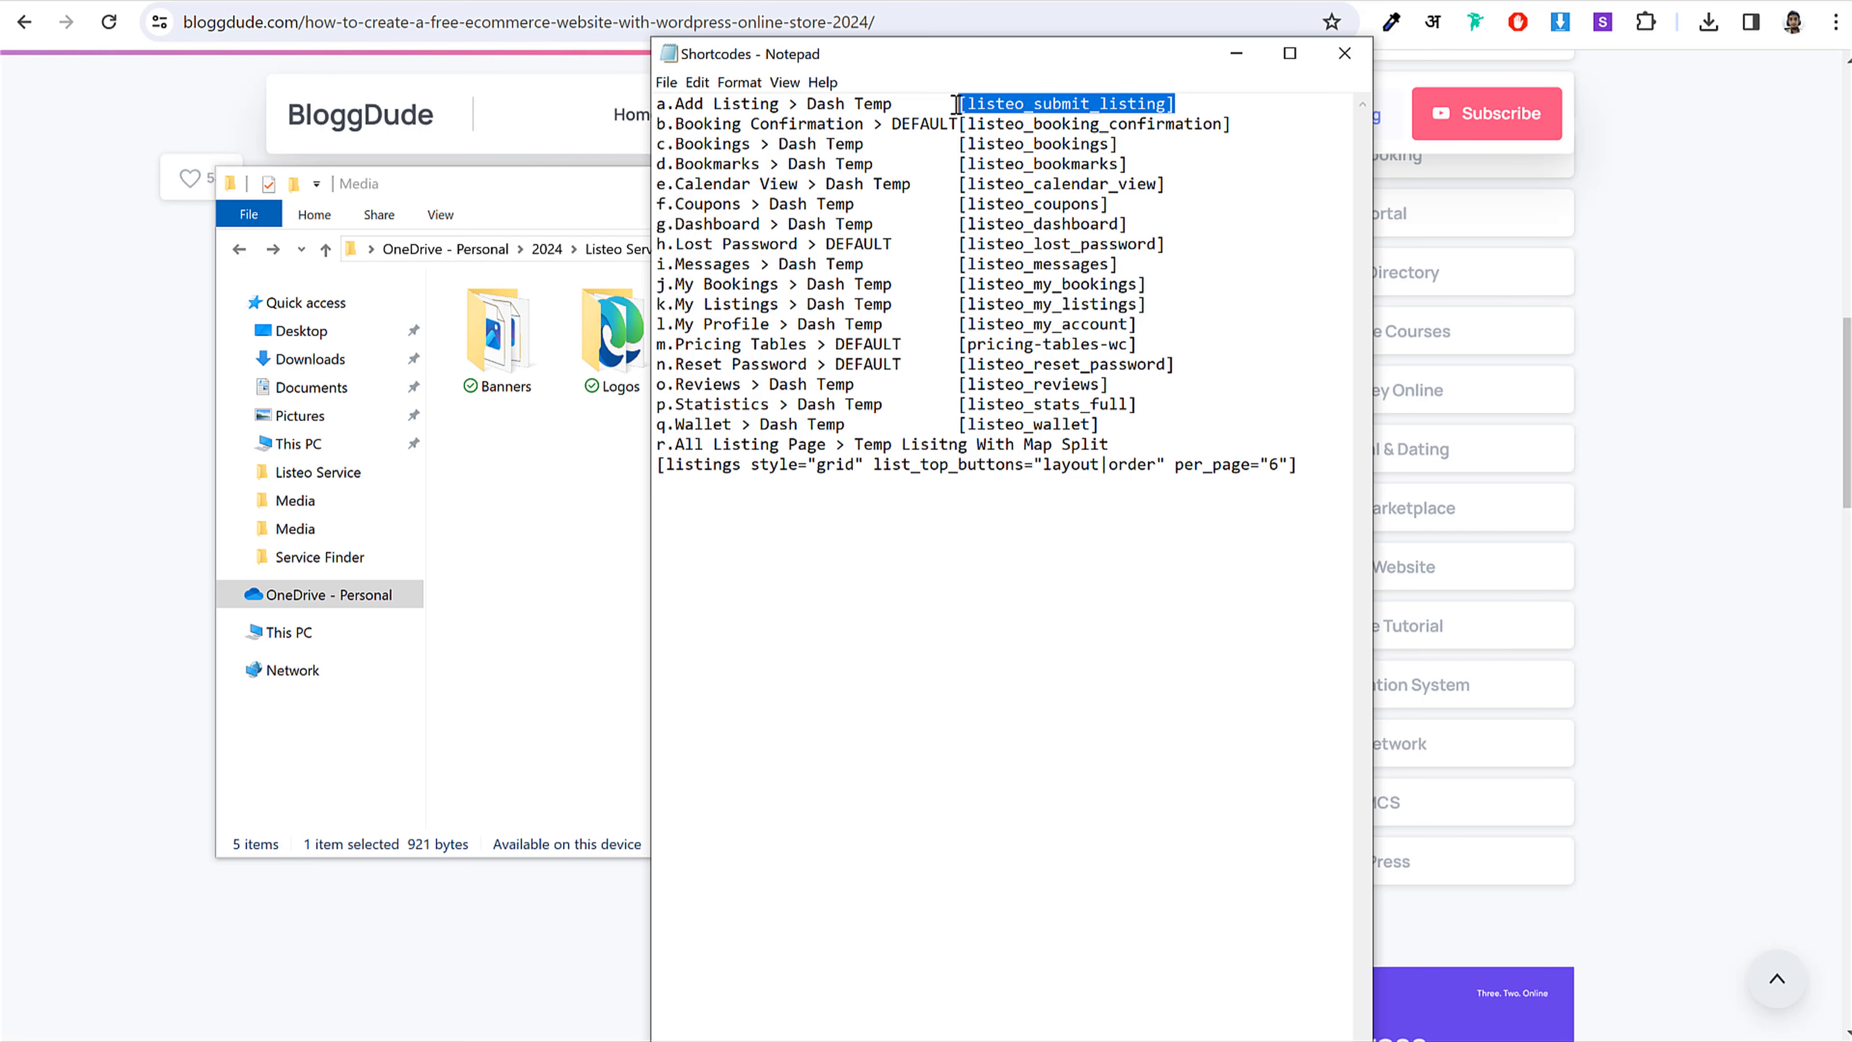
pyautogui.click(955, 104)
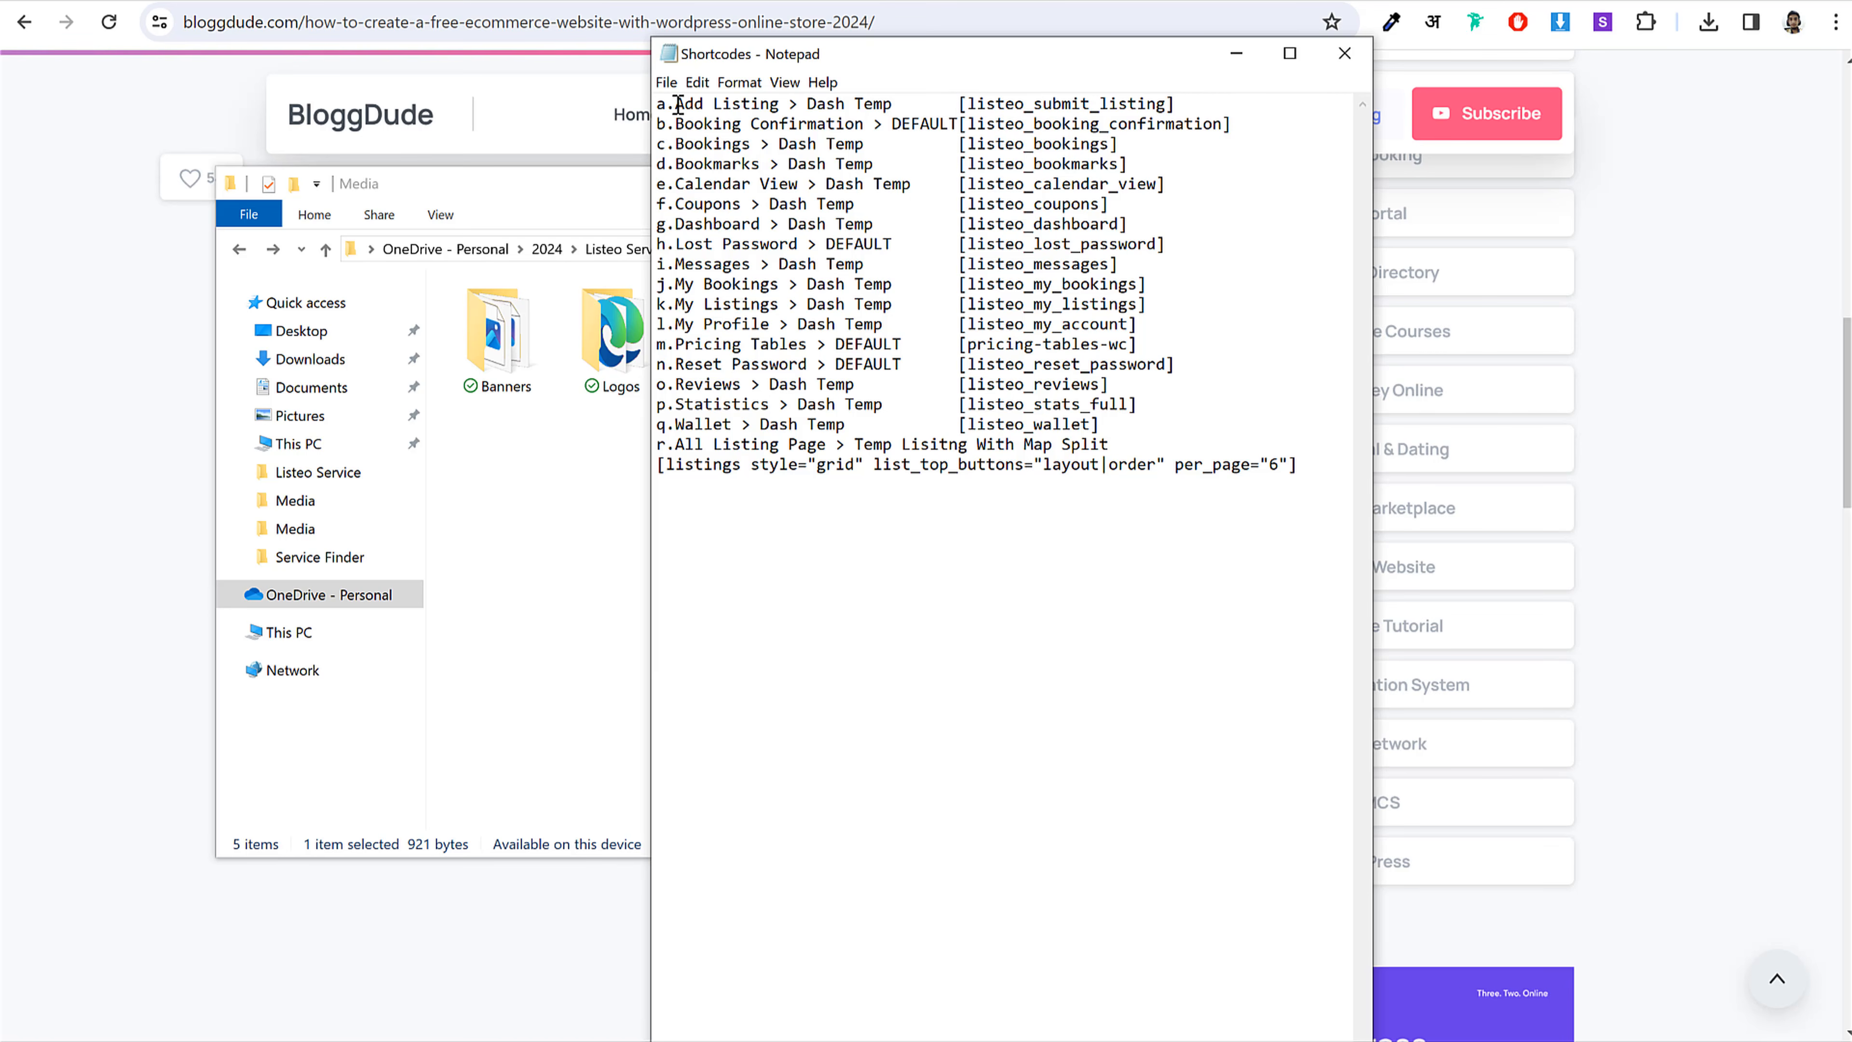
pyautogui.moveTo(678, 104); pyautogui.dragTo(775, 107)
pyautogui.hotkey('ctrl', 'c')
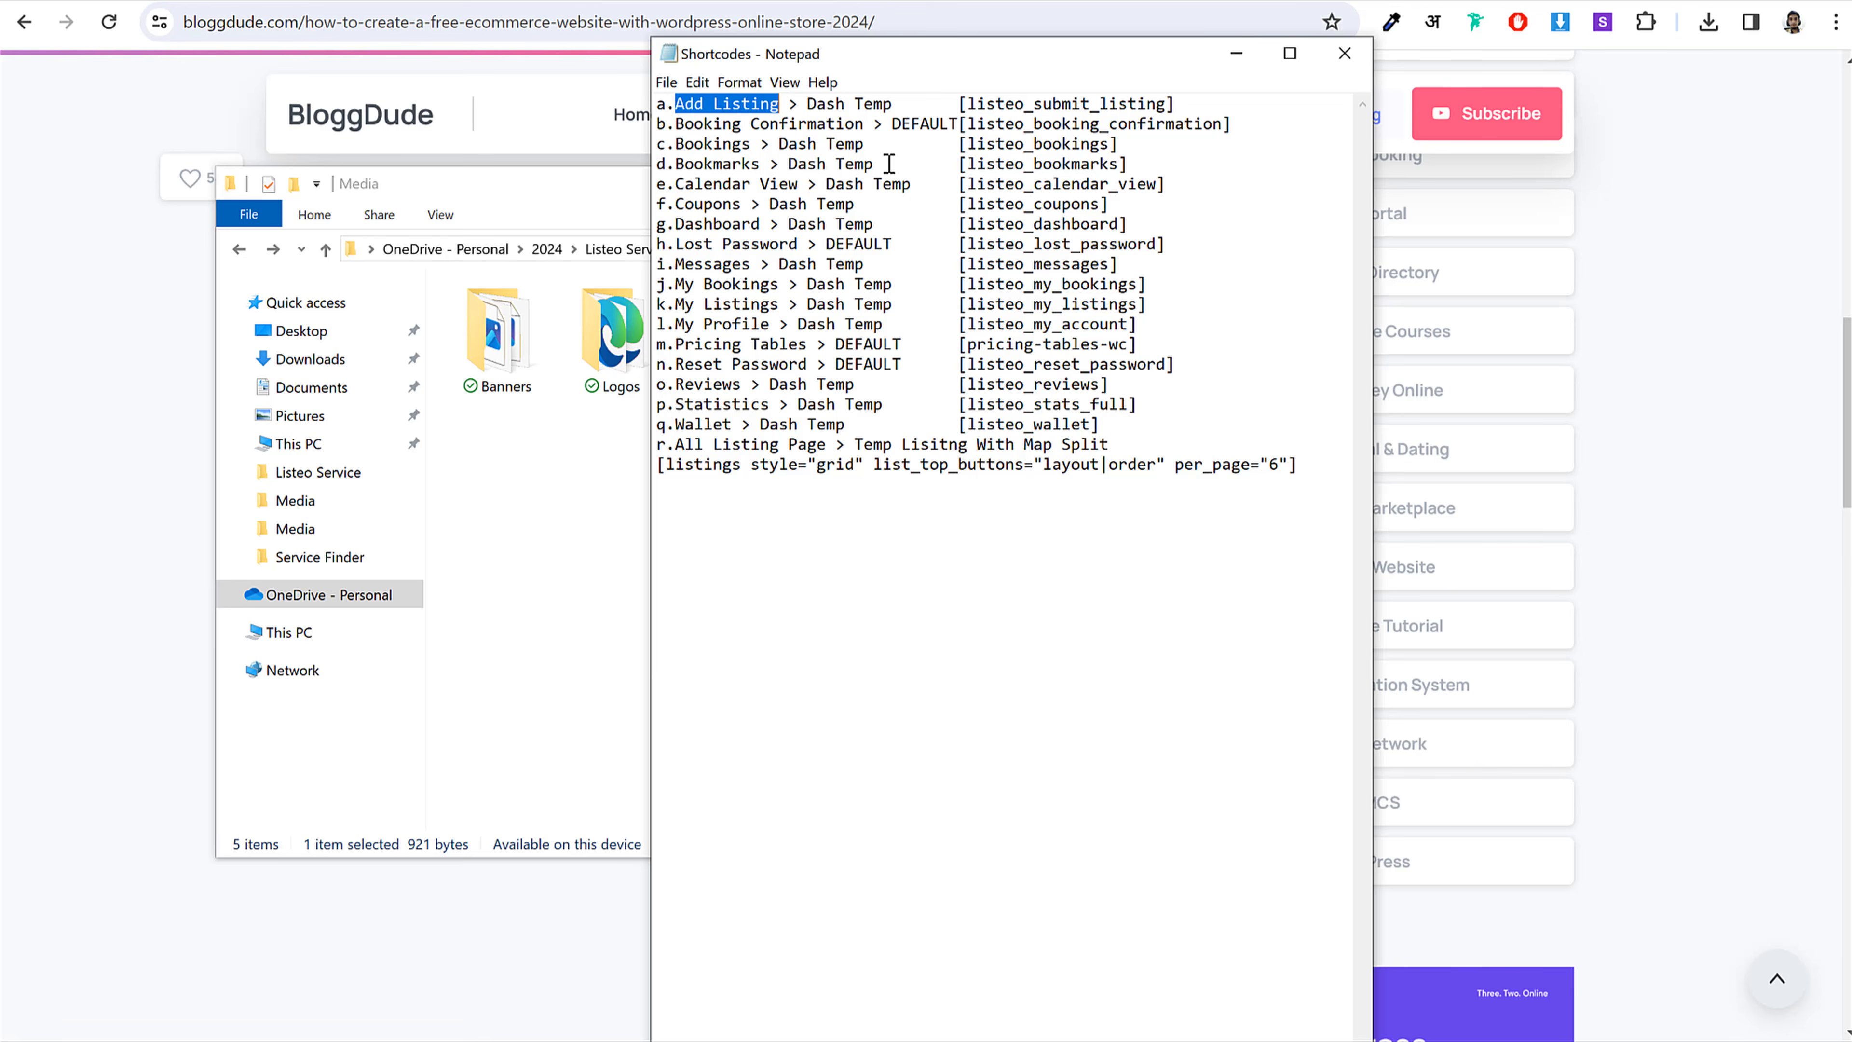
pyautogui.hotkey('alt', 'Tab')
pyautogui.click(377, 340)
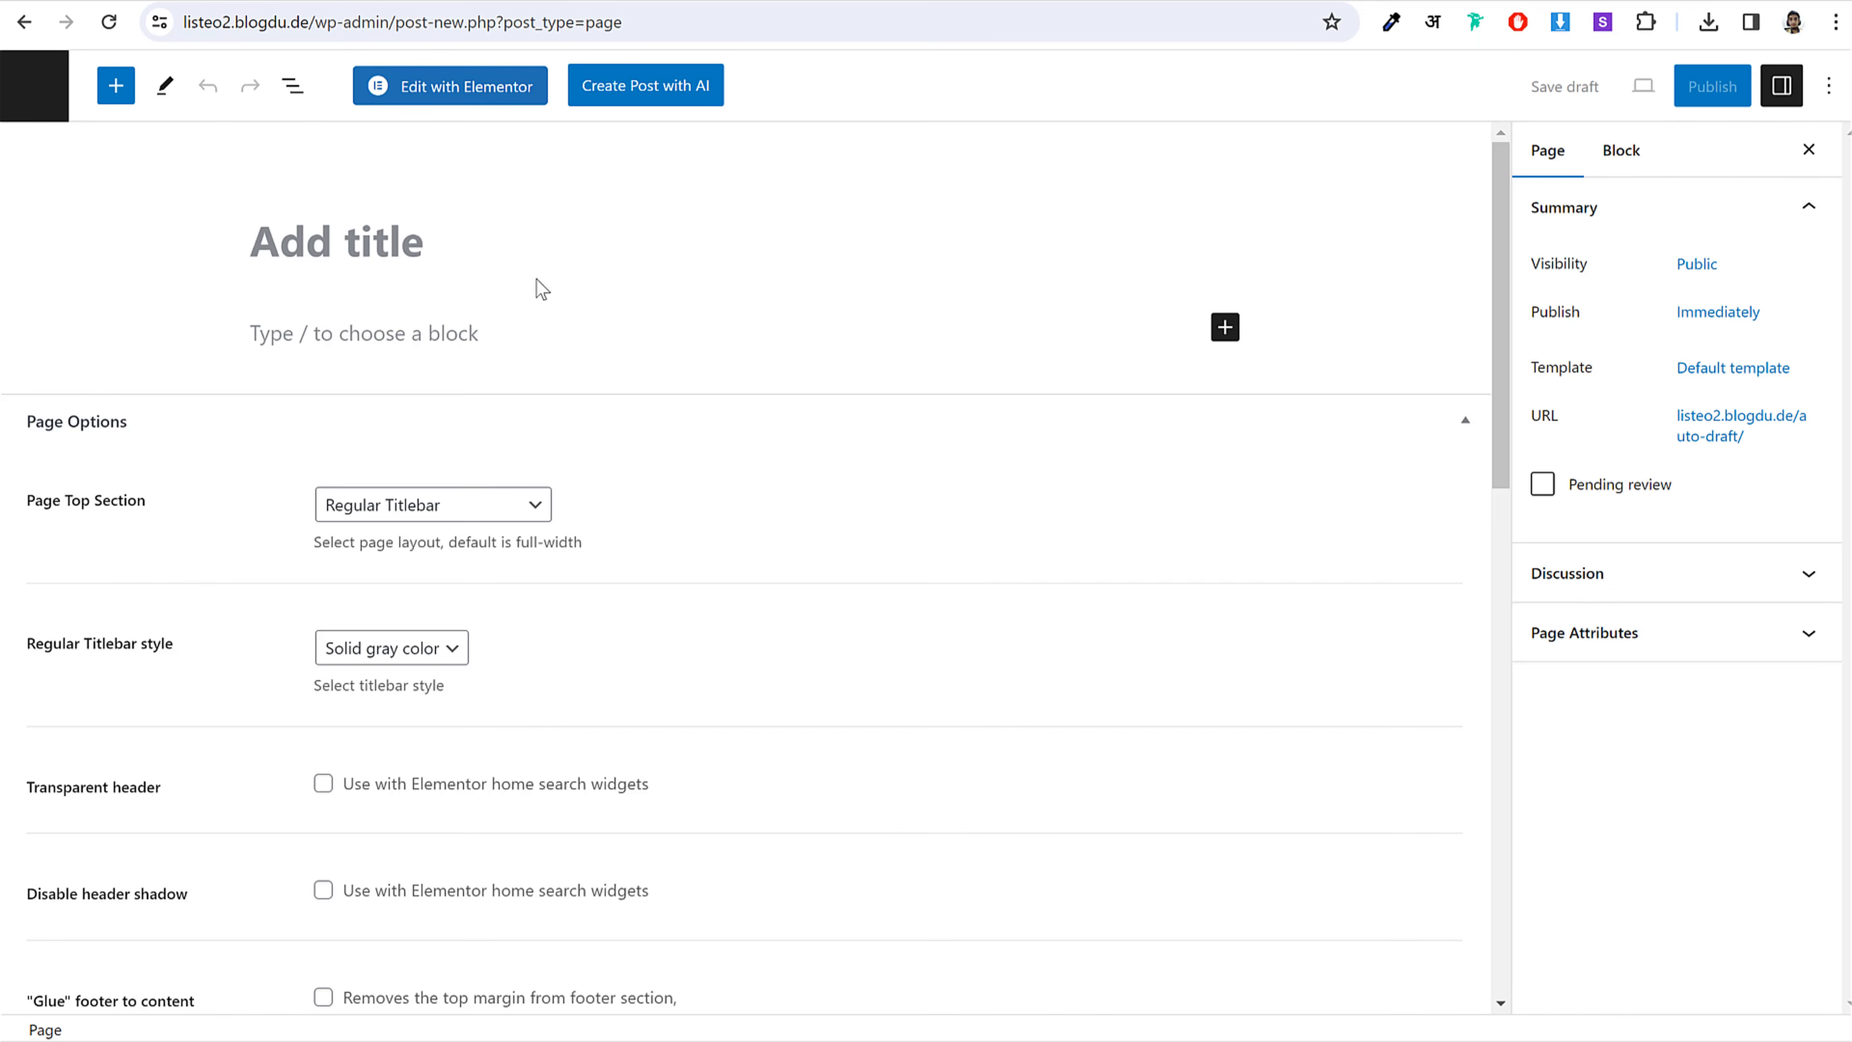
# Step: Paste 'Add Listing' as the page title and check its Dash Temp note and shortcode
pyautogui.click(415, 260)
pyautogui.hotkey('ctrl', 'v')
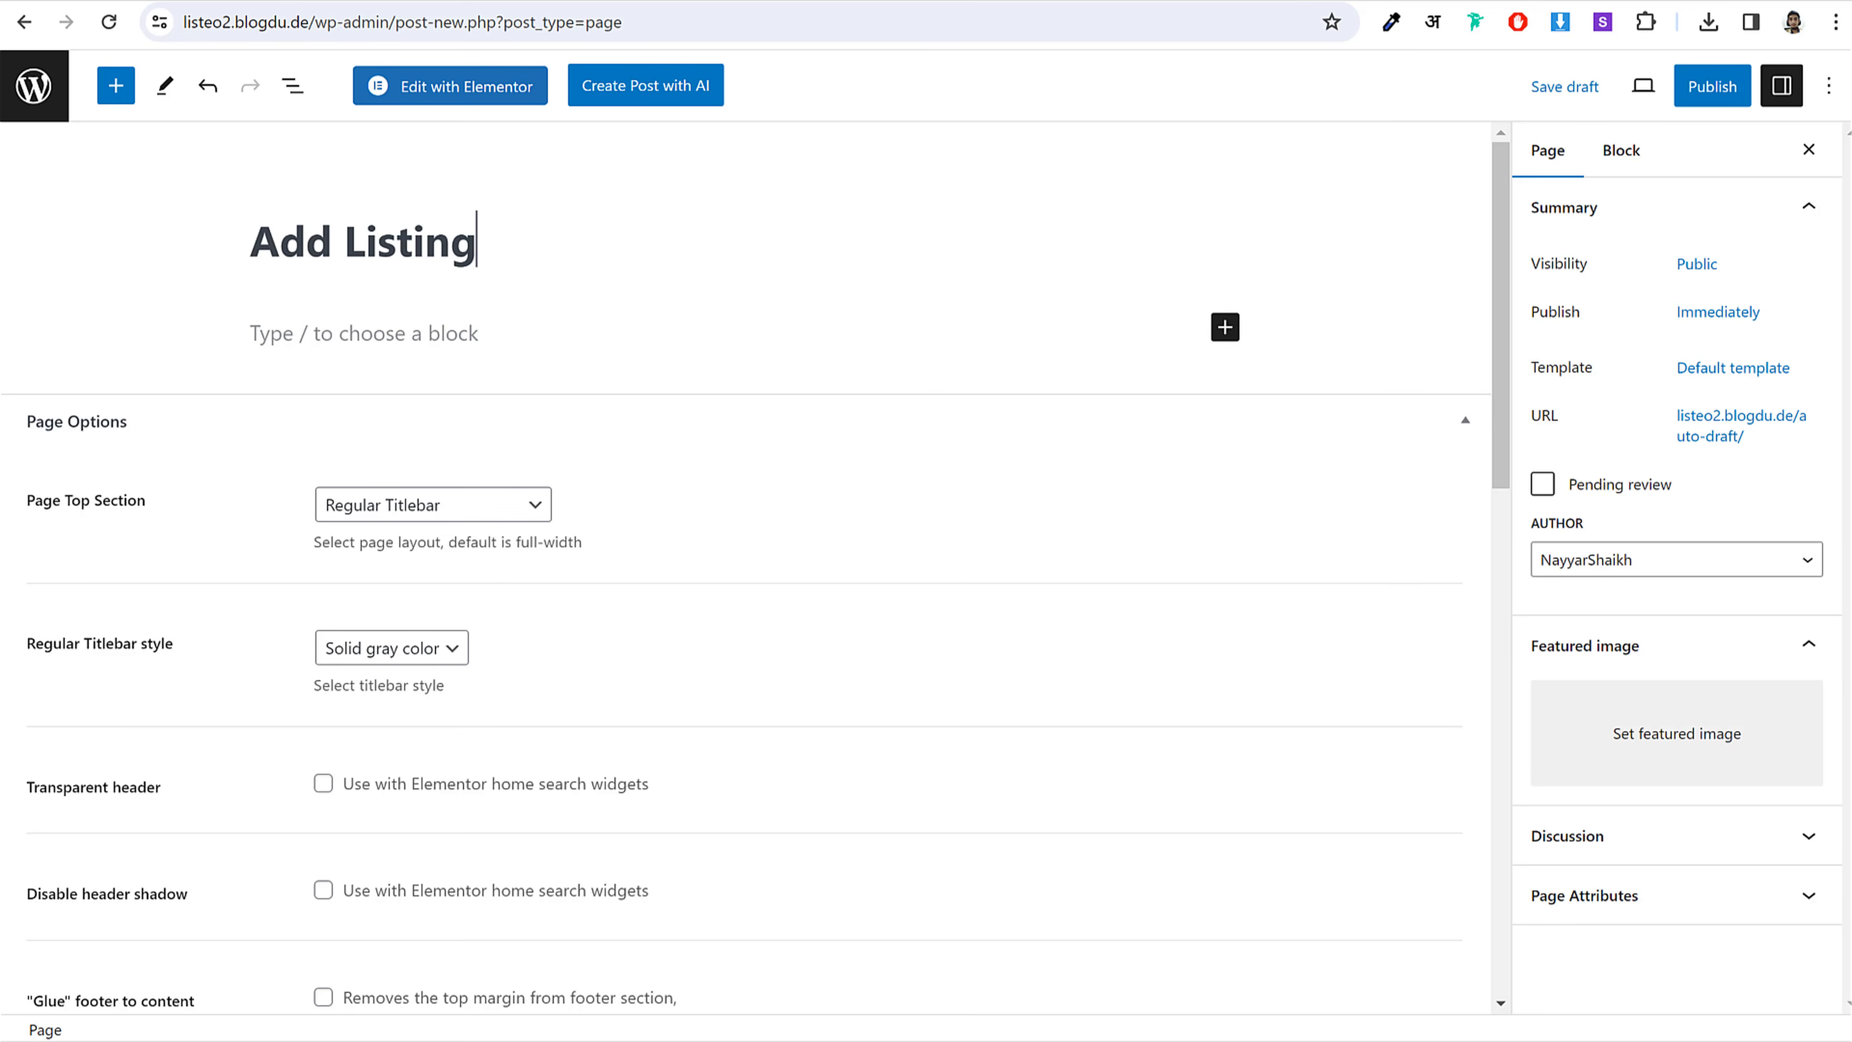
pyautogui.hotkey('alt', 'Tab')
pyautogui.moveTo(808, 104); pyautogui.dragTo(889, 106)
pyautogui.click(887, 106)
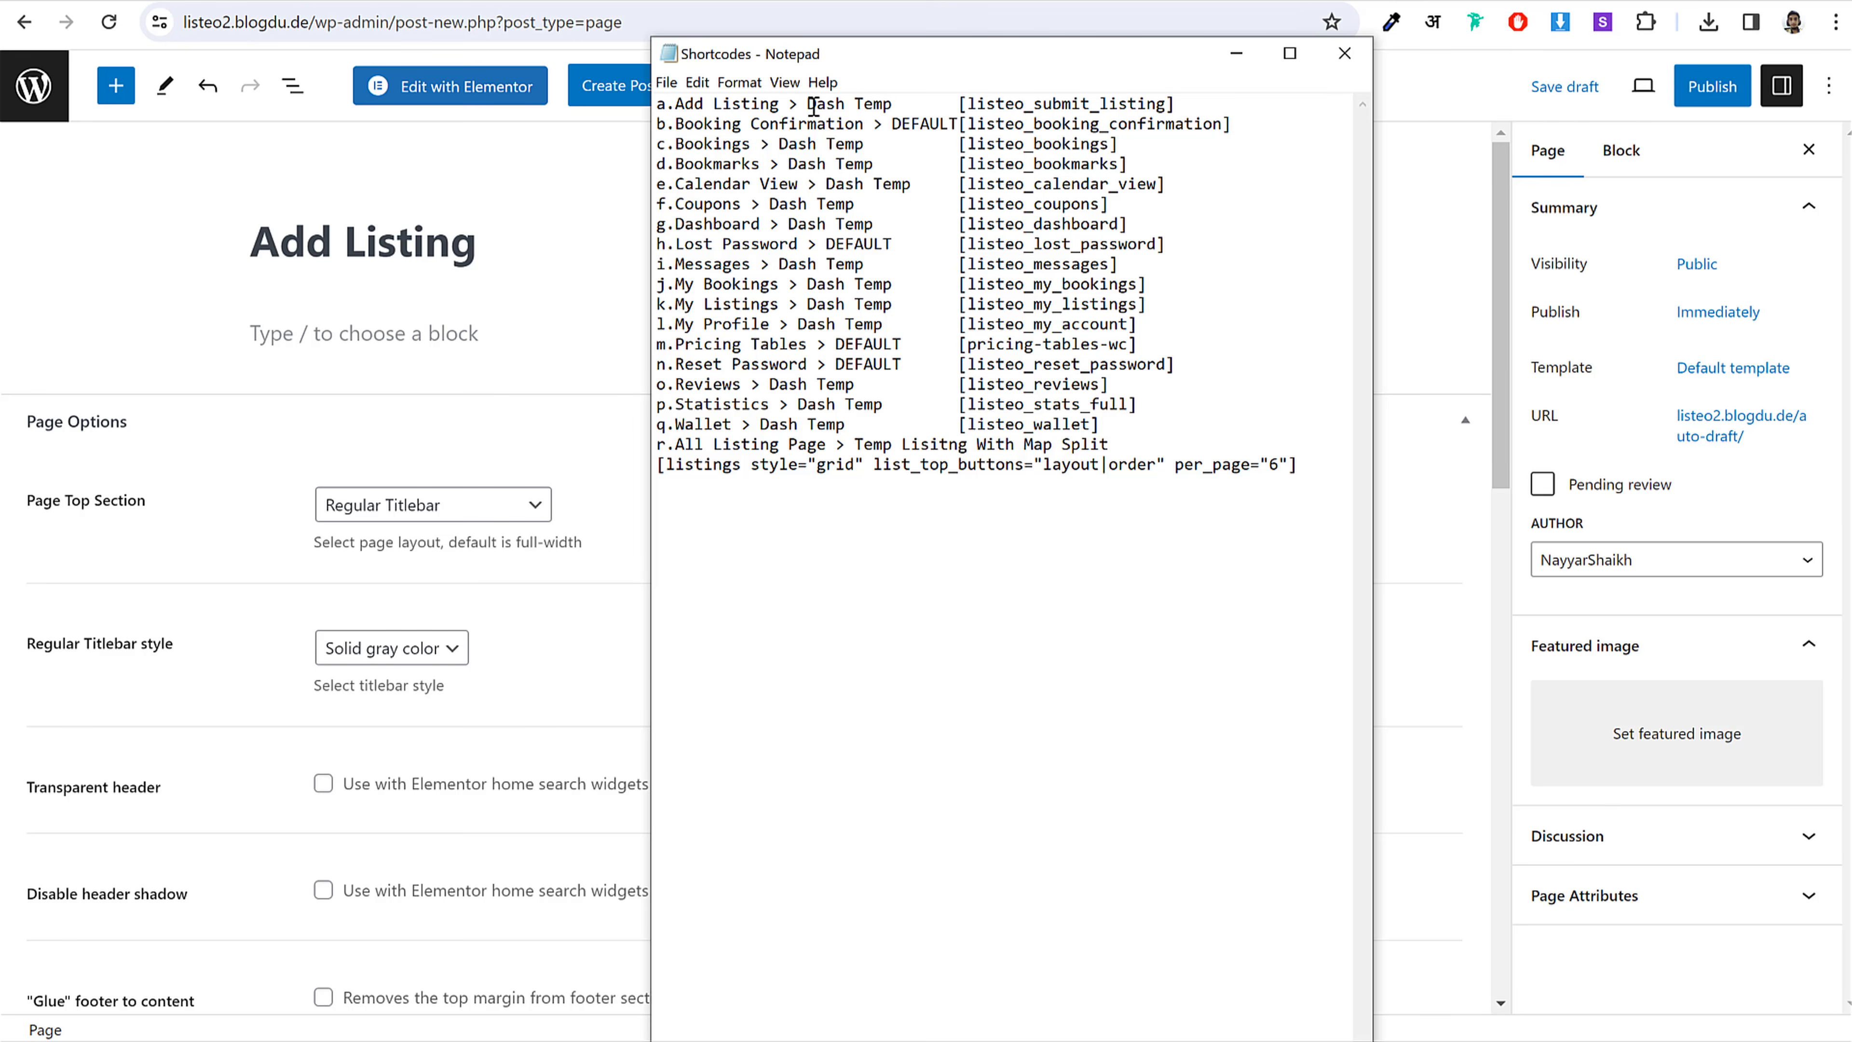
pyautogui.moveTo(961, 106); pyautogui.dragTo(1178, 103)
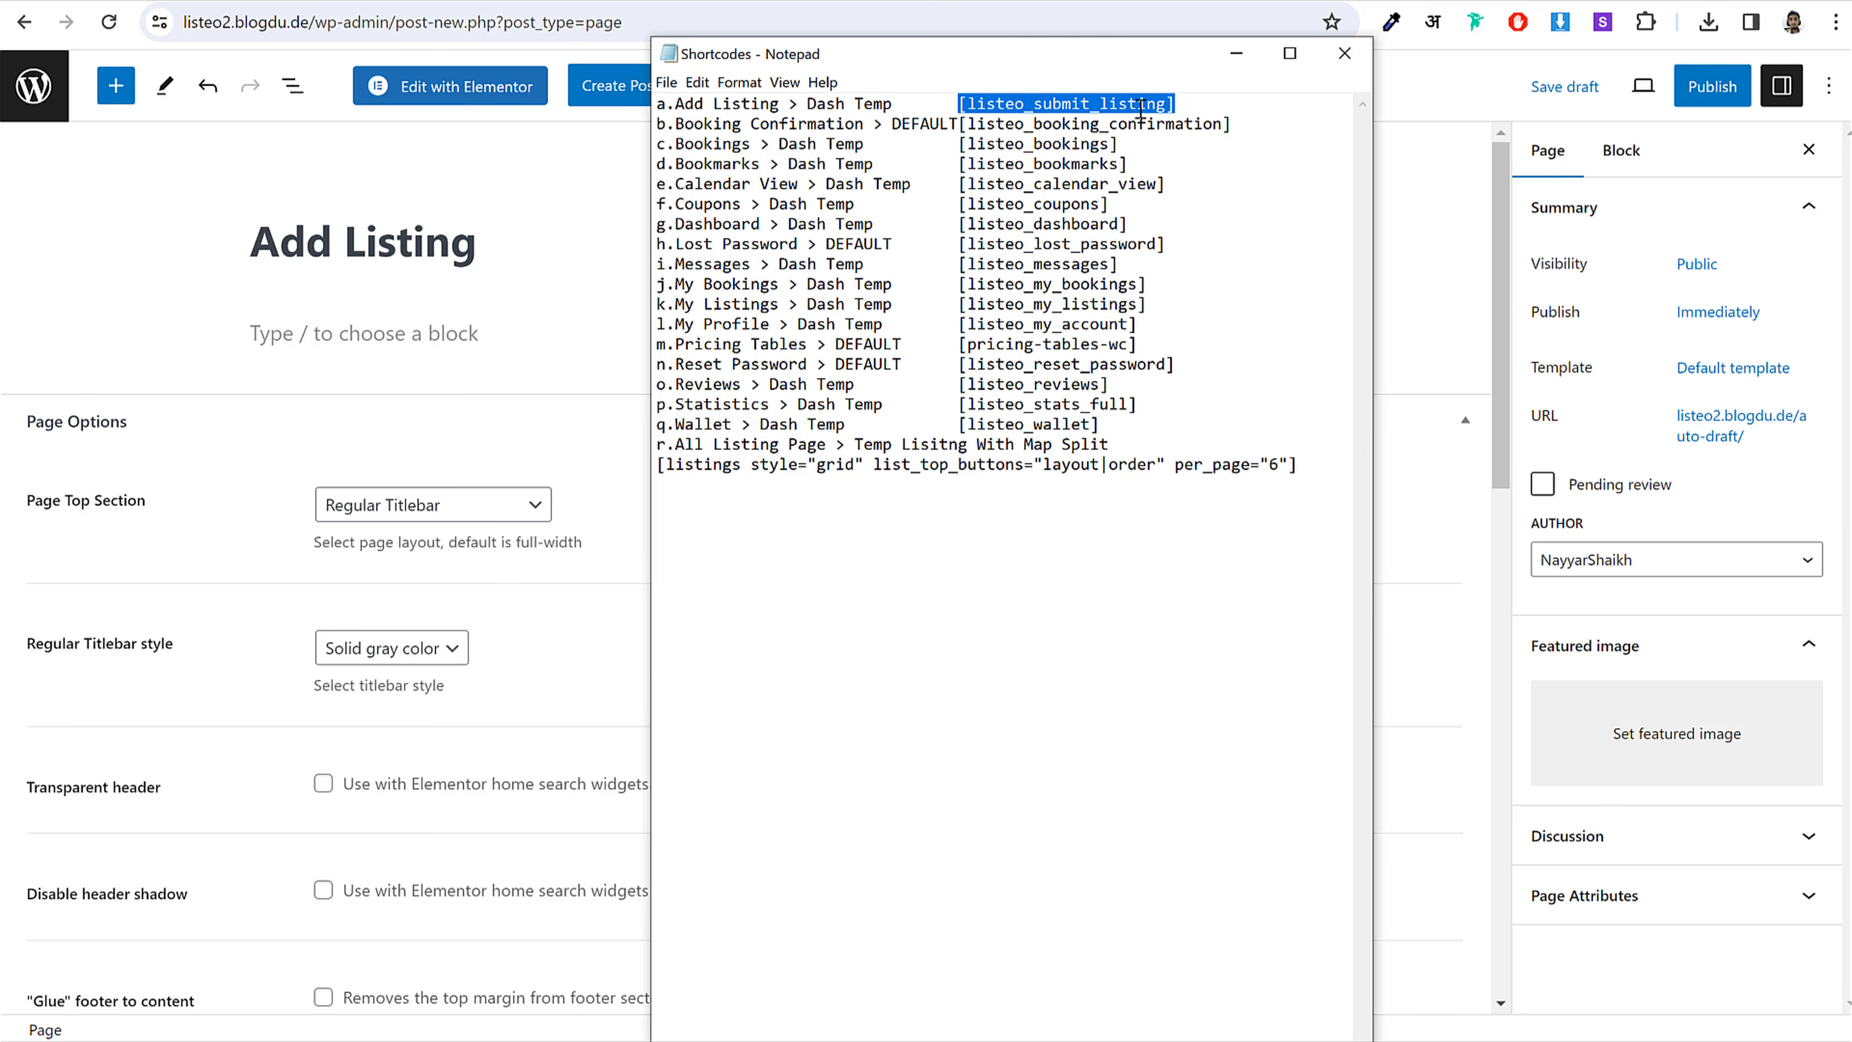
pyautogui.moveTo(806, 106); pyautogui.dragTo(897, 106)
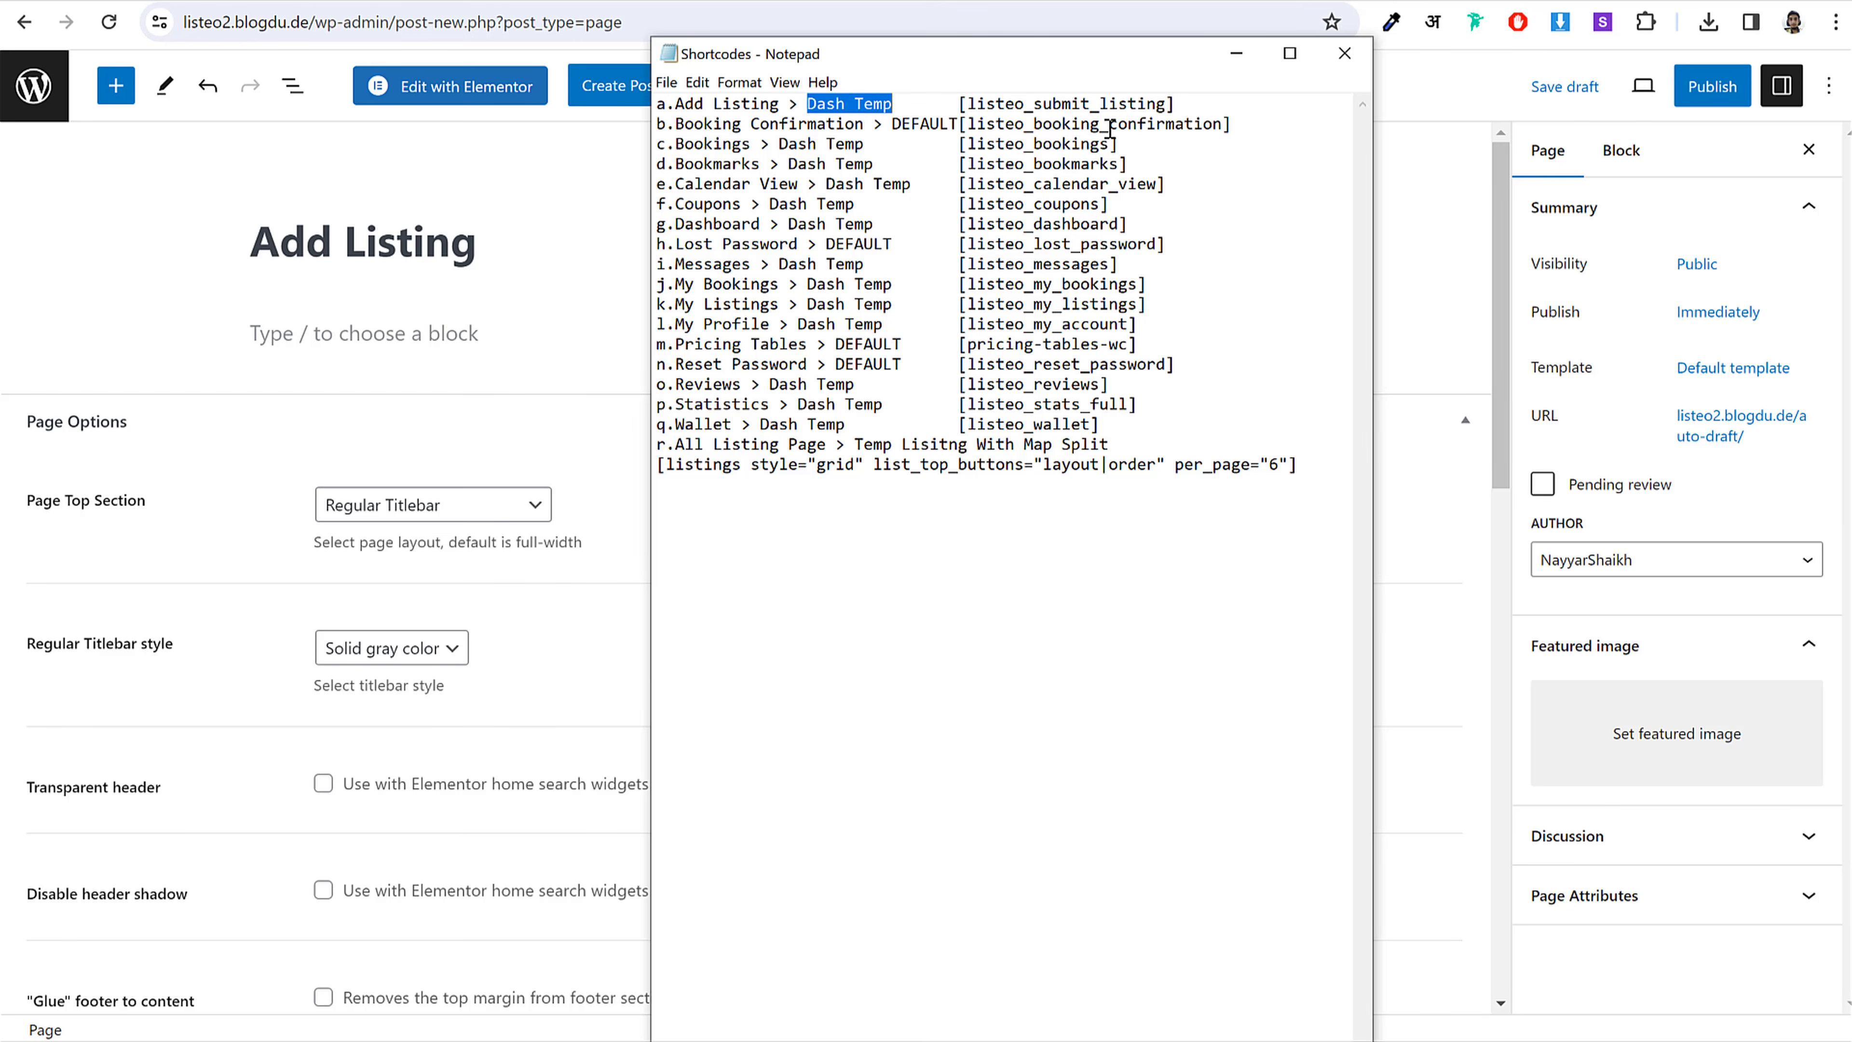
# Step: Set the page template to Dashboard Page
pyautogui.click(1447, 92)
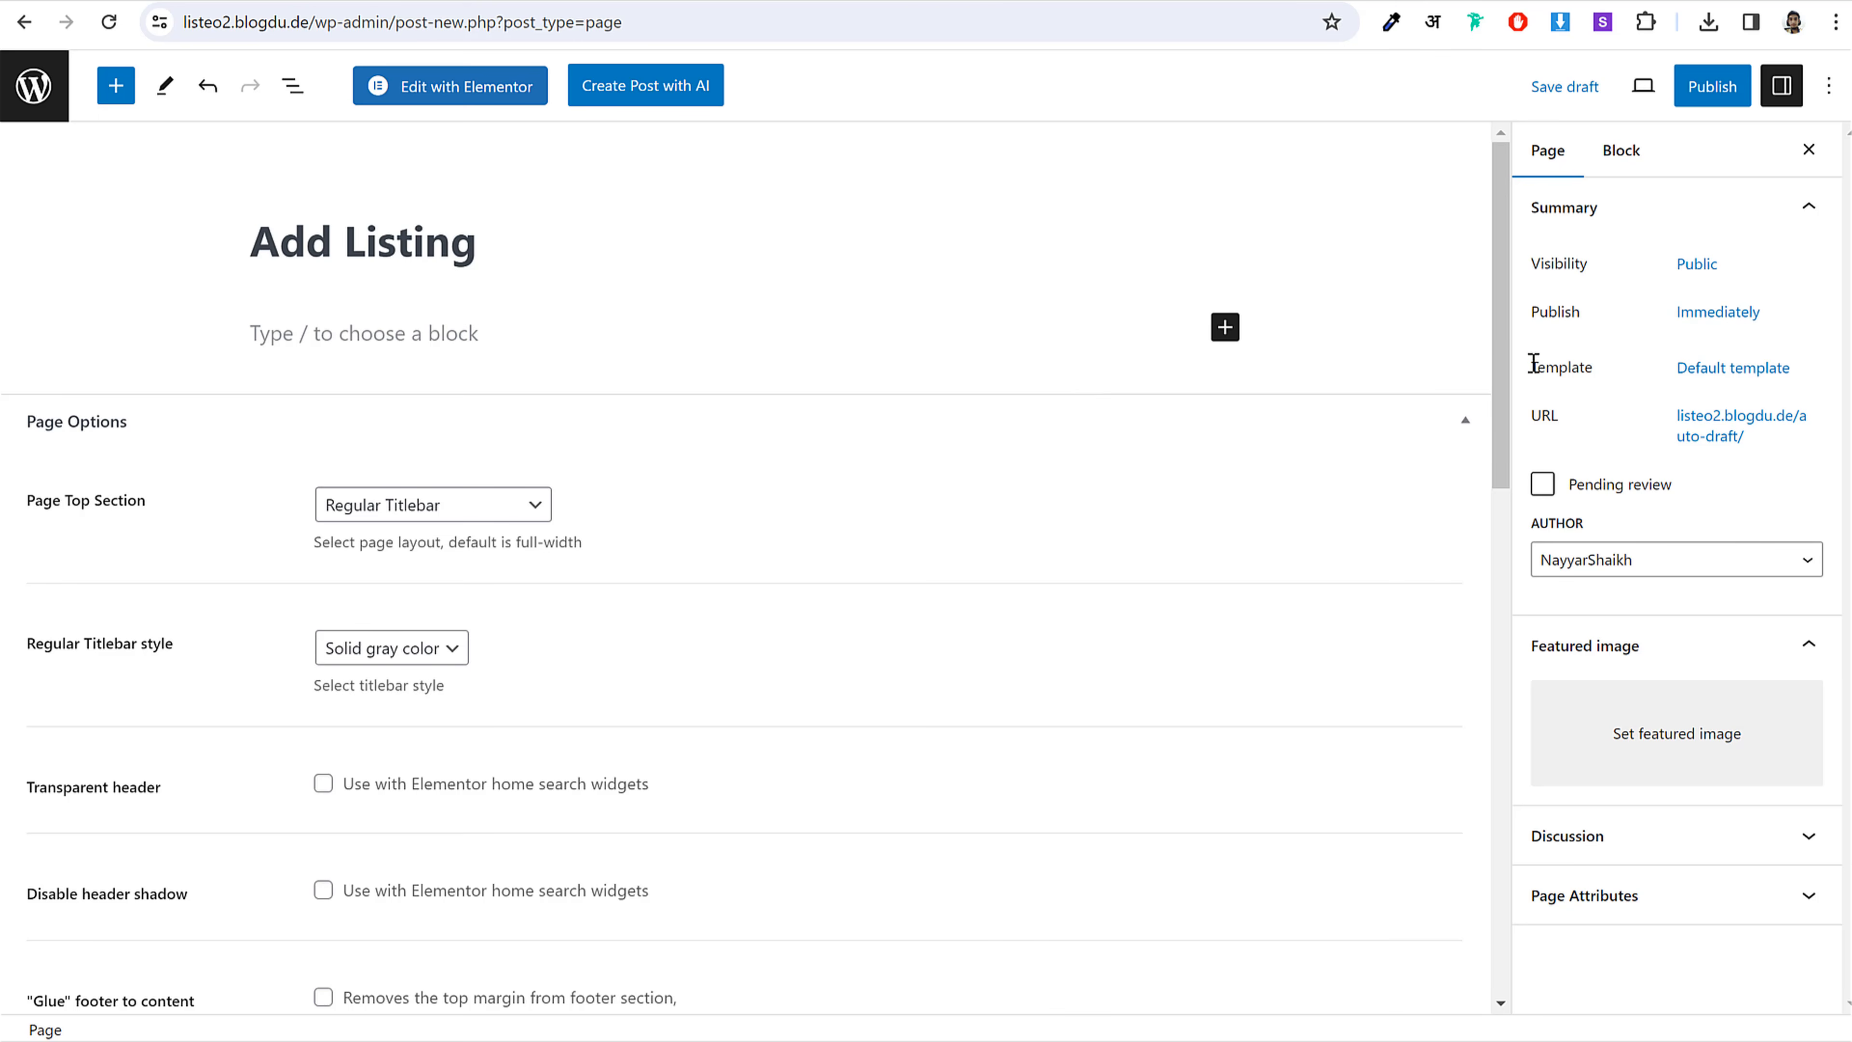
pyautogui.moveTo(1531, 364); pyautogui.dragTo(1596, 368)
pyautogui.click(1704, 376)
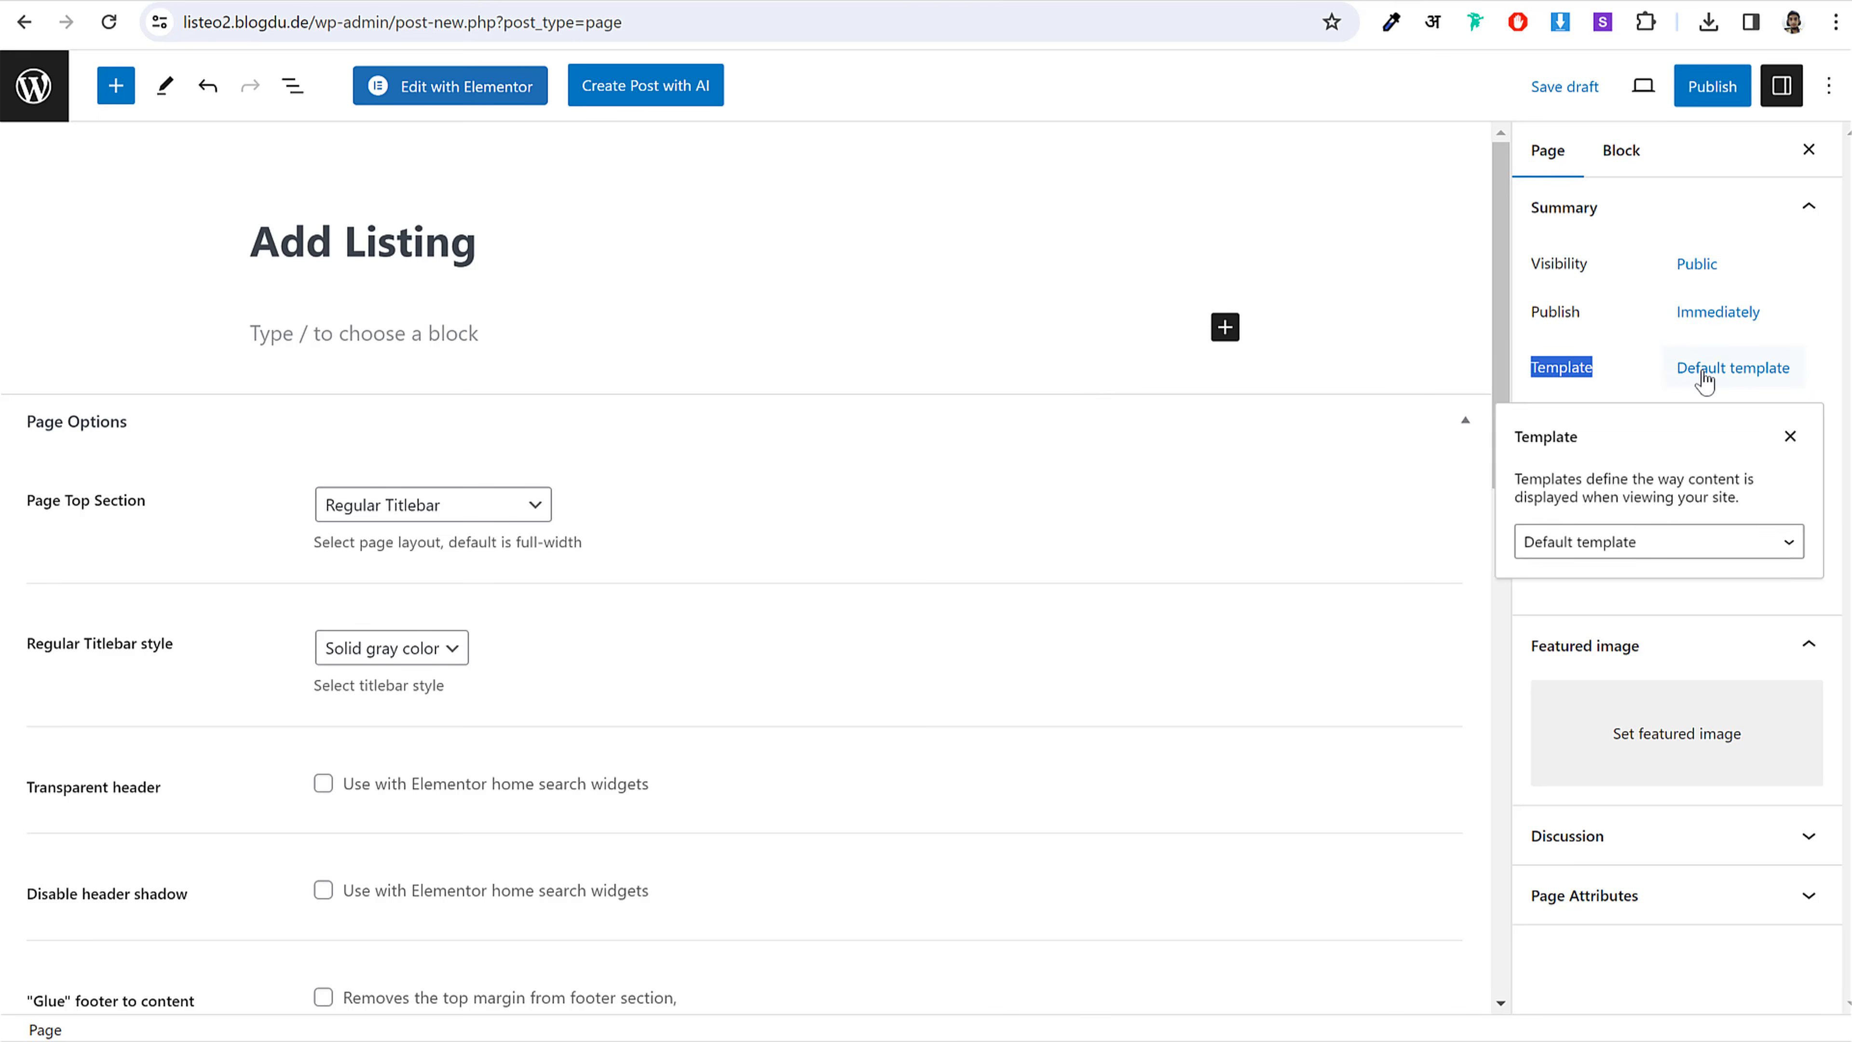
pyautogui.click(1601, 548)
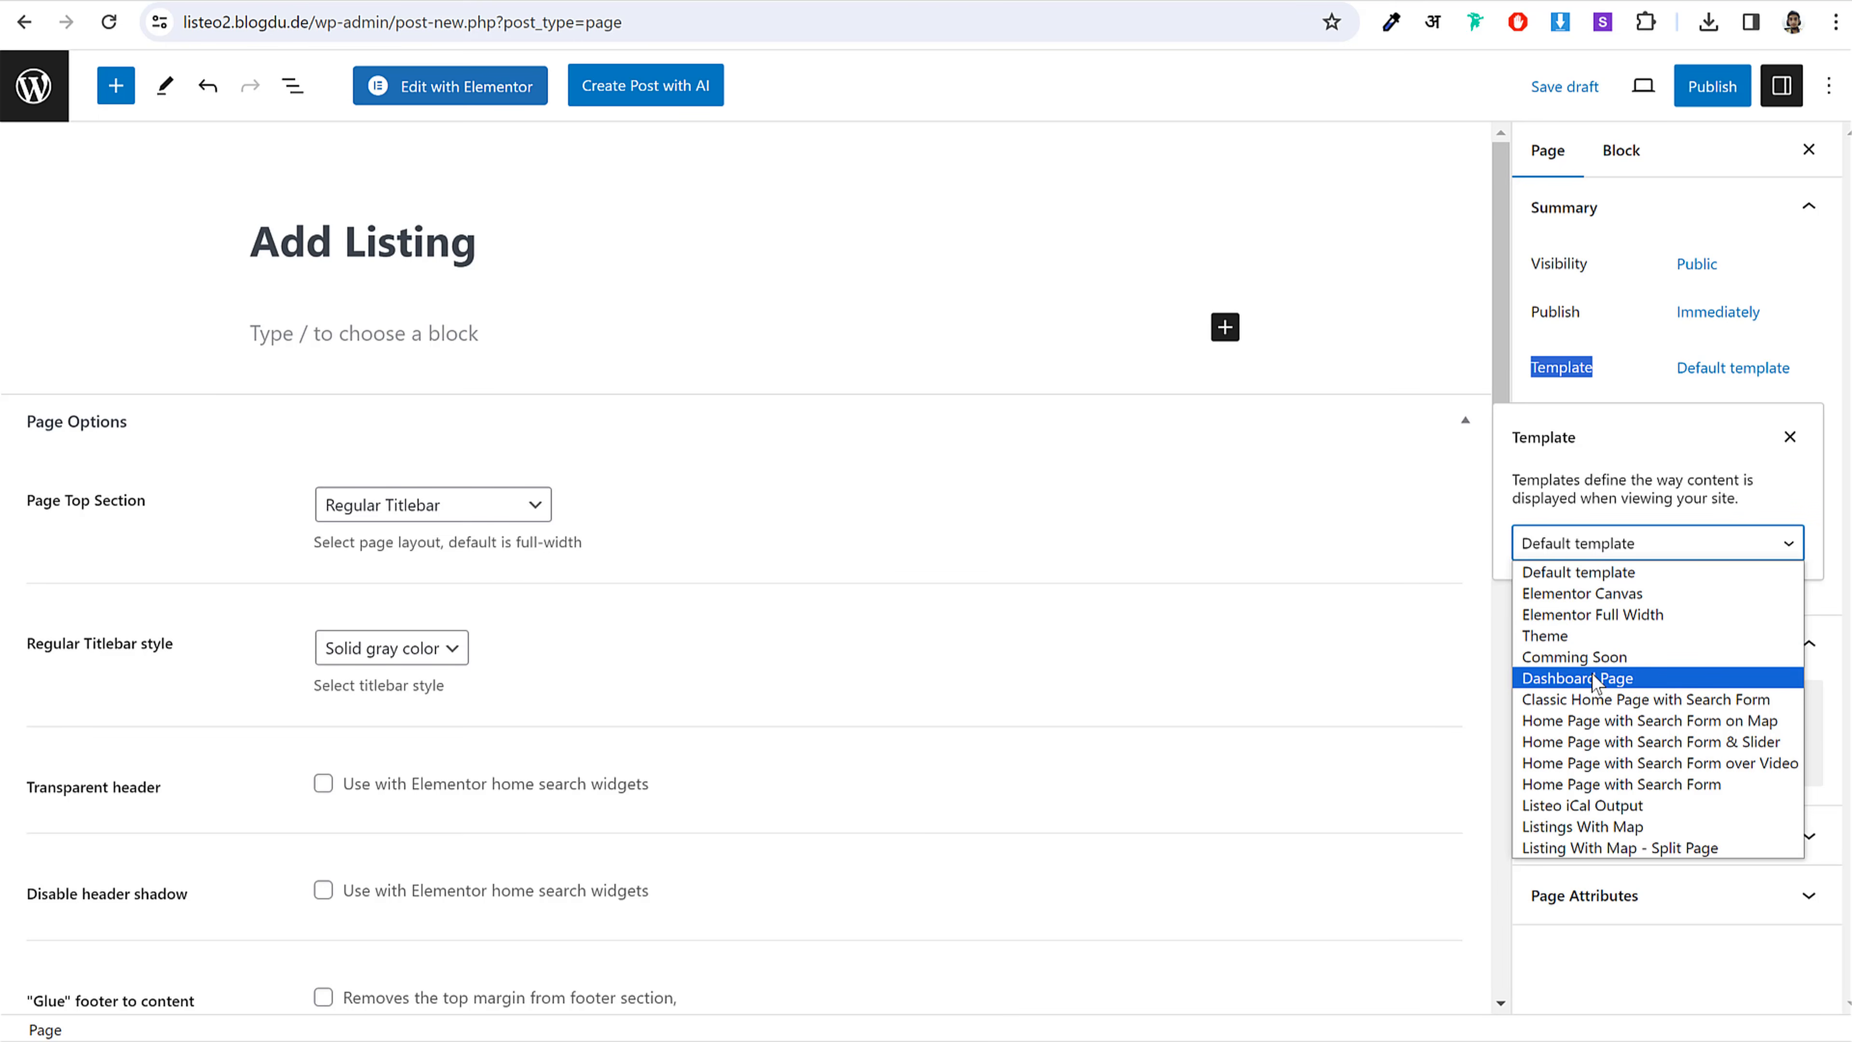
pyautogui.click(1592, 684)
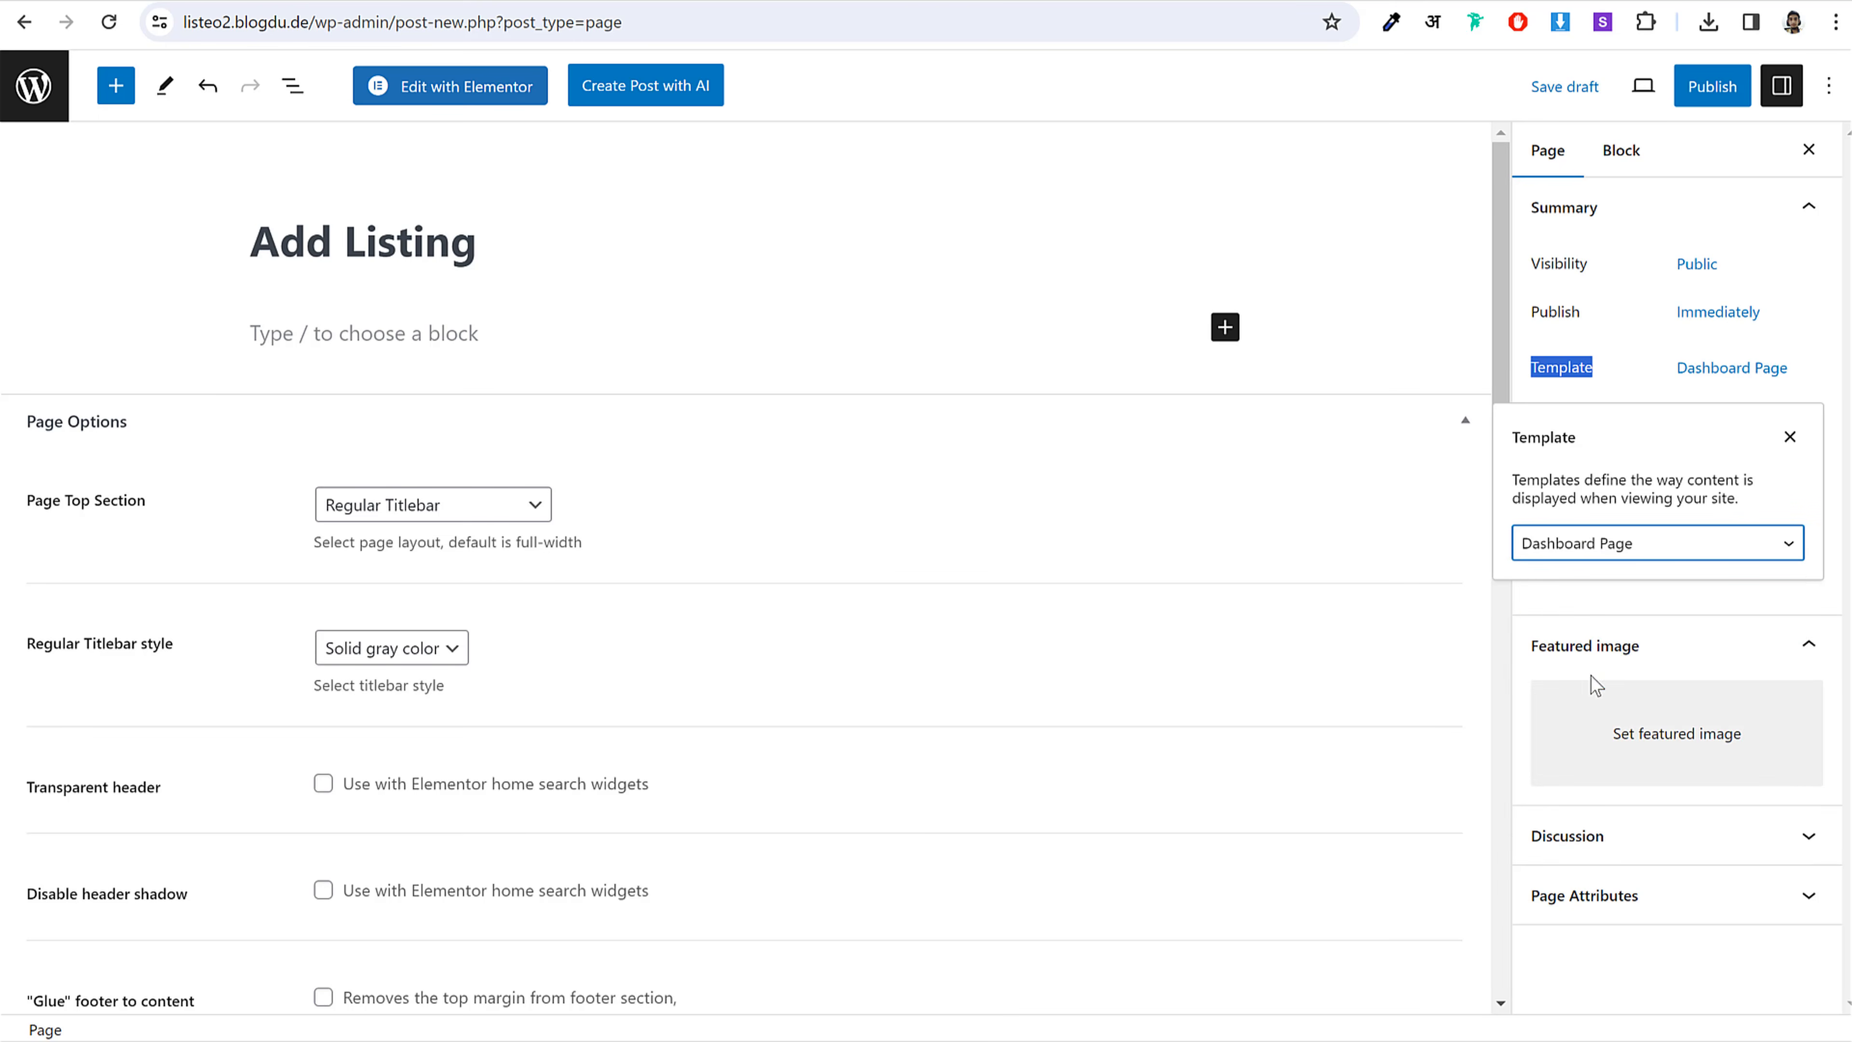
pyautogui.click(1633, 386)
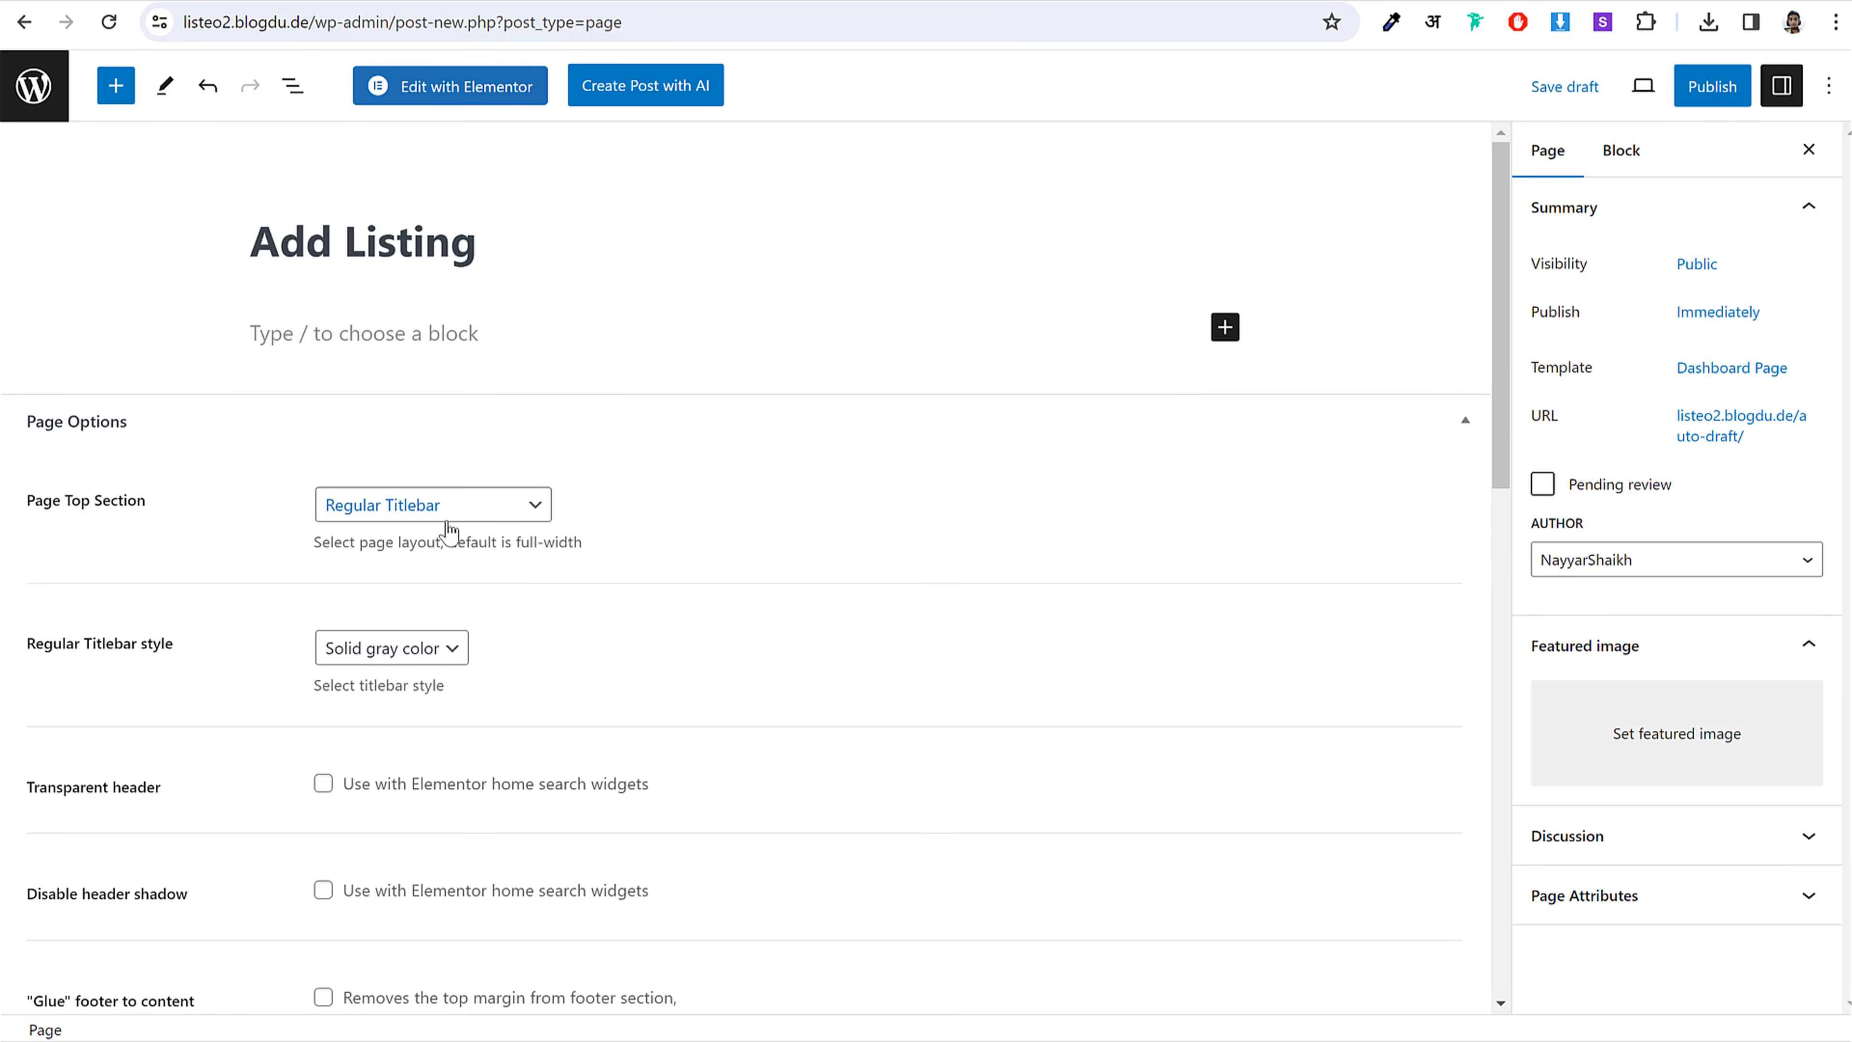
# Step: Add a Shortcode block containing [listeo_submit_listing] copied from the notes
pyautogui.hotkey('alt', 'Tab')
pyautogui.moveTo(1174, 104); pyautogui.dragTo(956, 102)
pyautogui.hotkey('ctrl', 'c')
pyautogui.click(541, 311)
pyautogui.click(1225, 327)
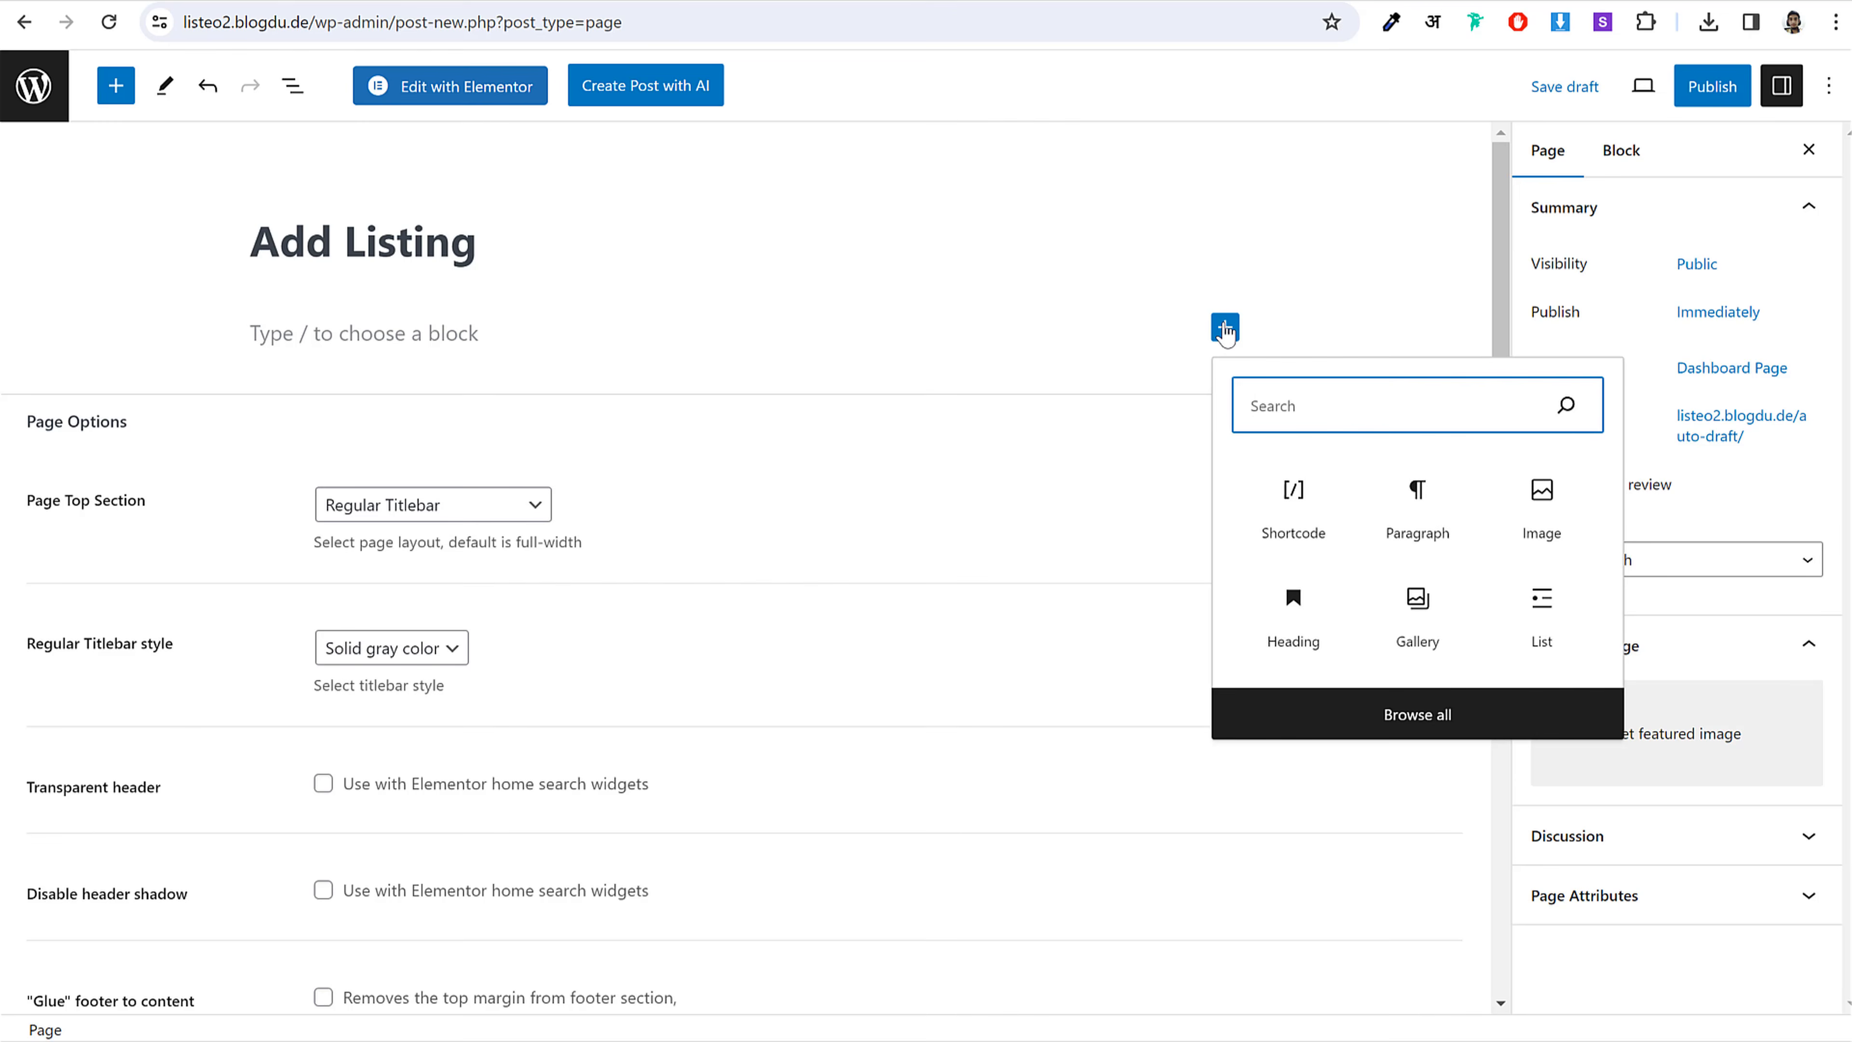
pyautogui.write('sho')
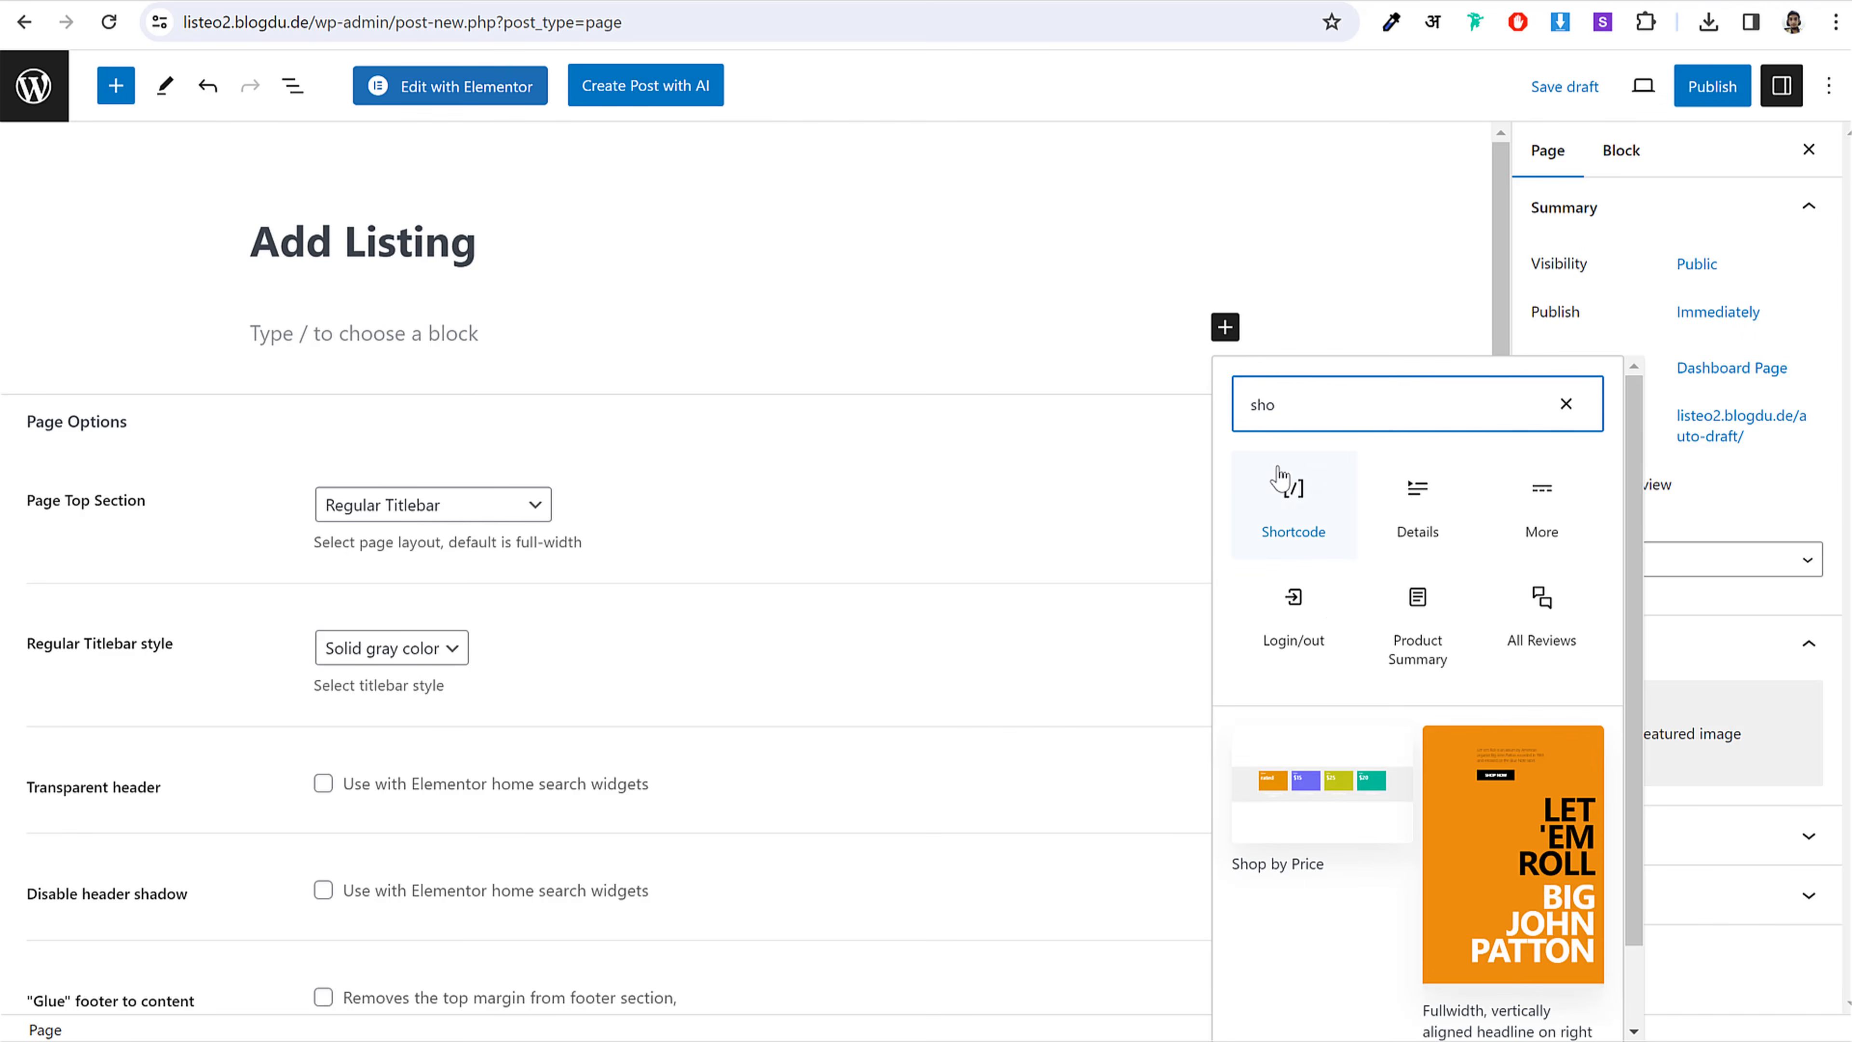
pyautogui.click(1309, 520)
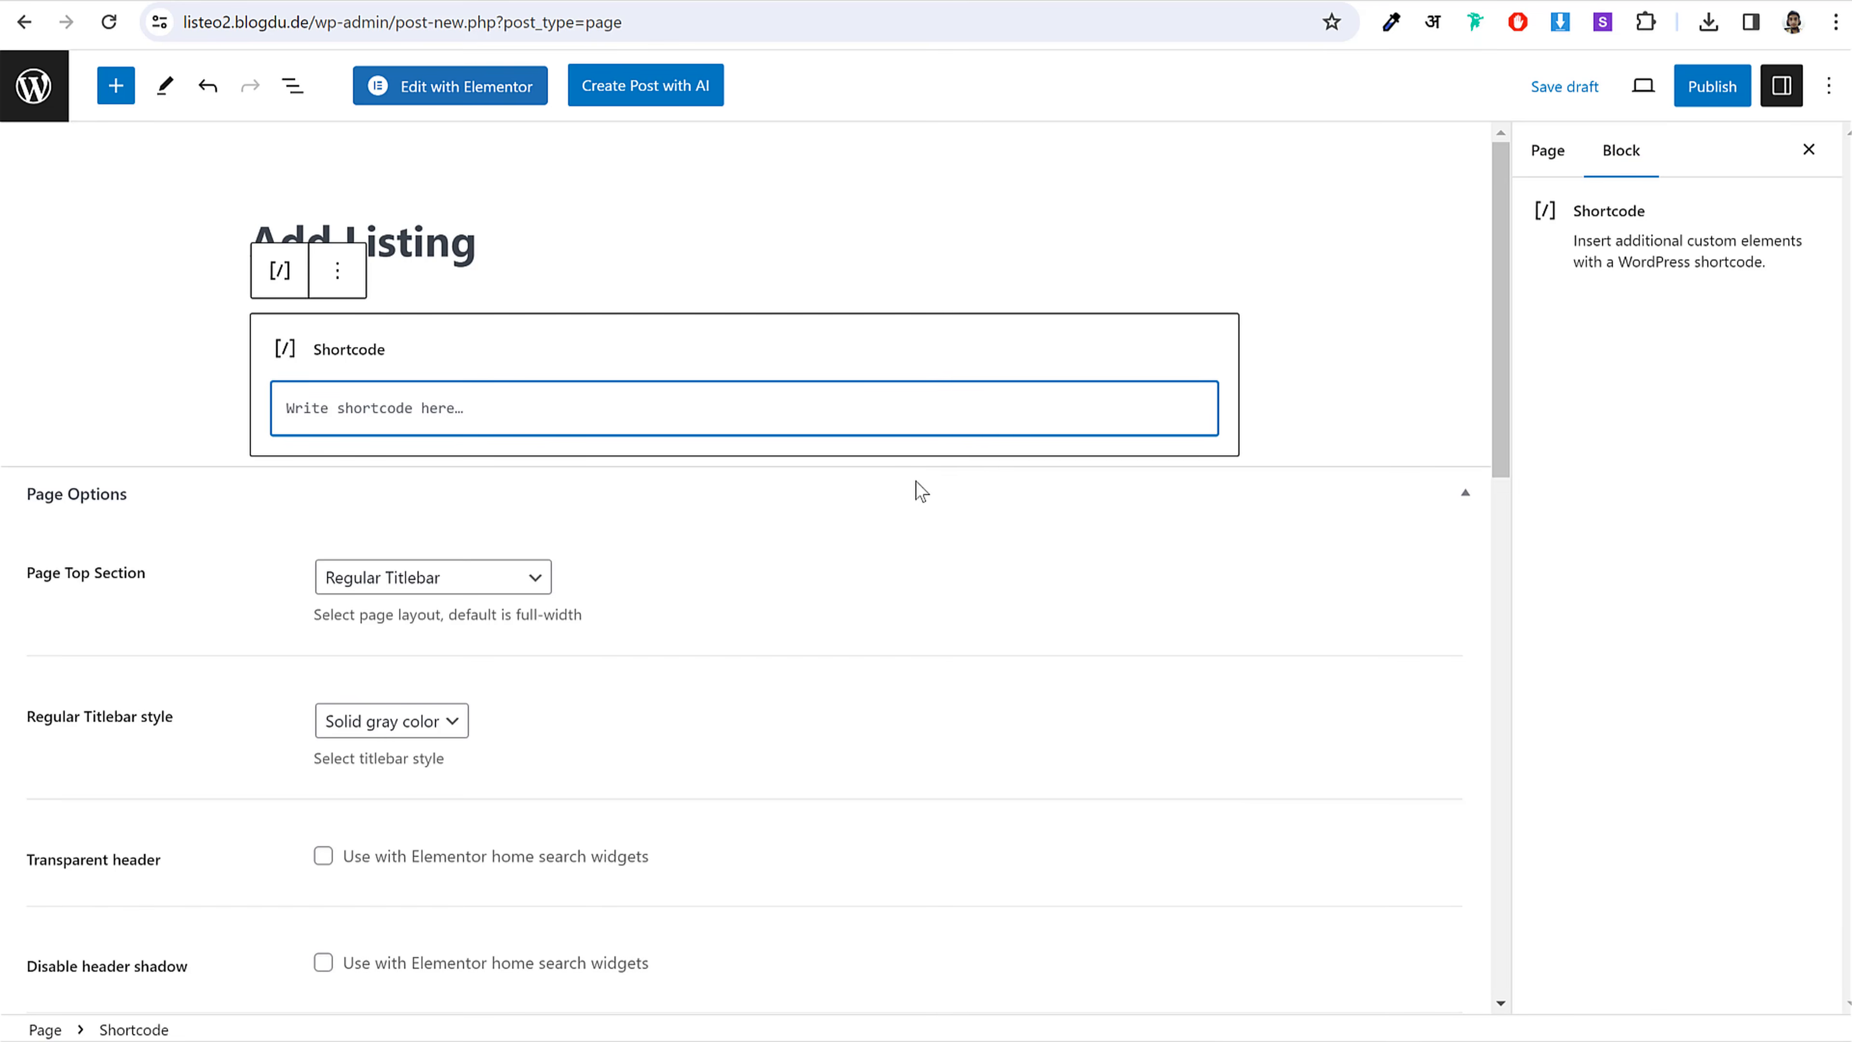
pyautogui.hotkey('ctrl', 'v')
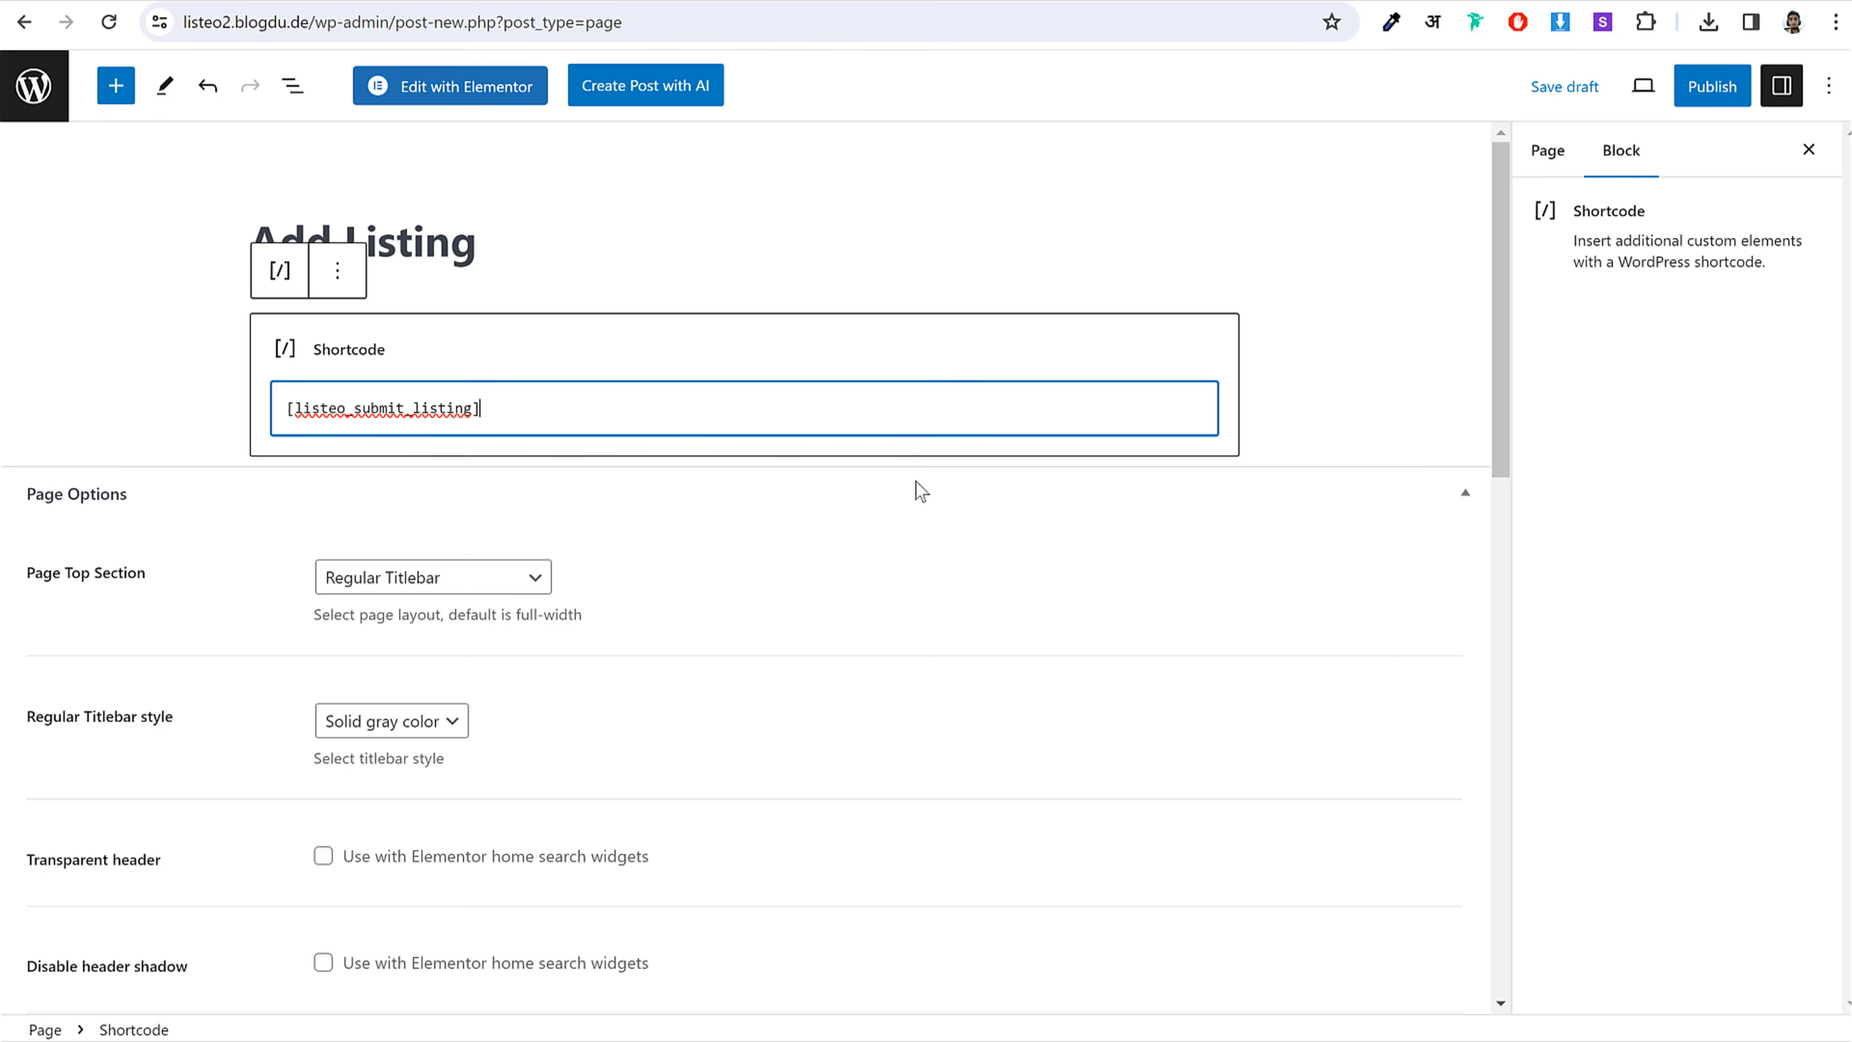
# Step: Publish the Add Listing page and confirm it uses the Dashboard Page template
pyautogui.click(1702, 98)
pyautogui.click(1608, 91)
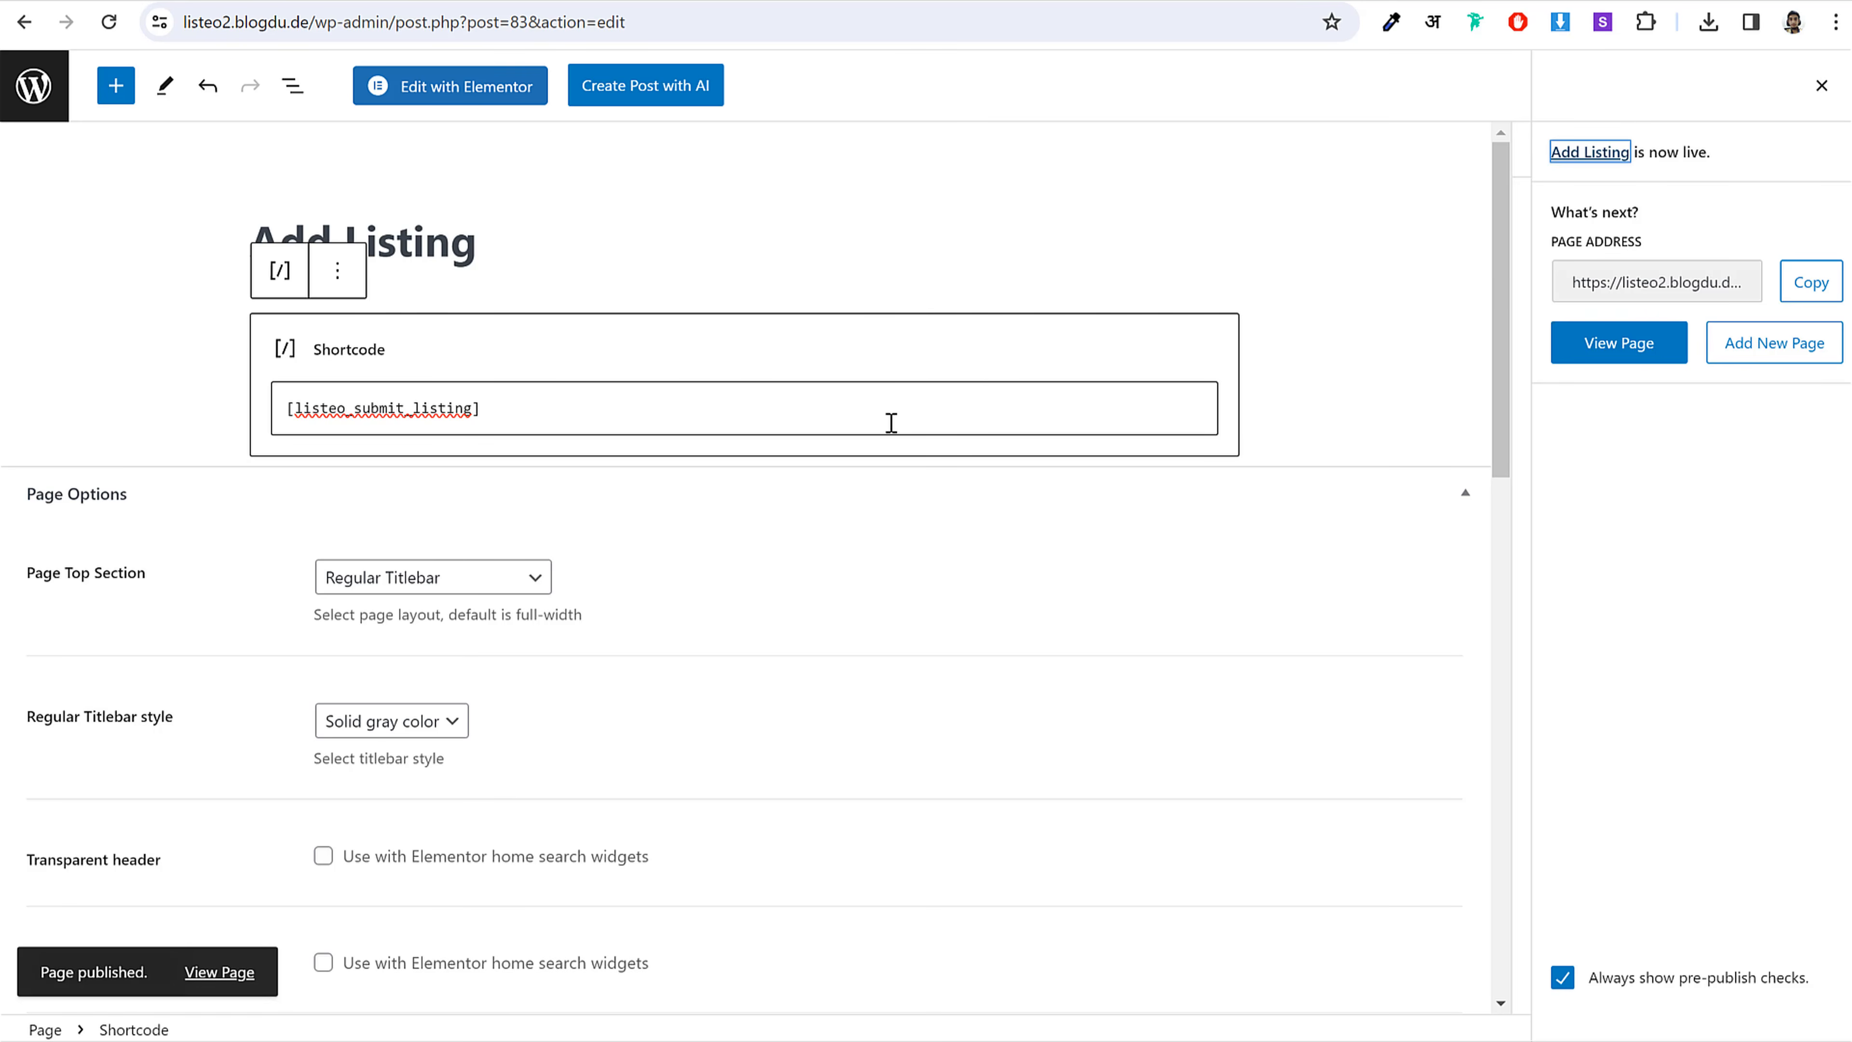
pyautogui.click(1821, 85)
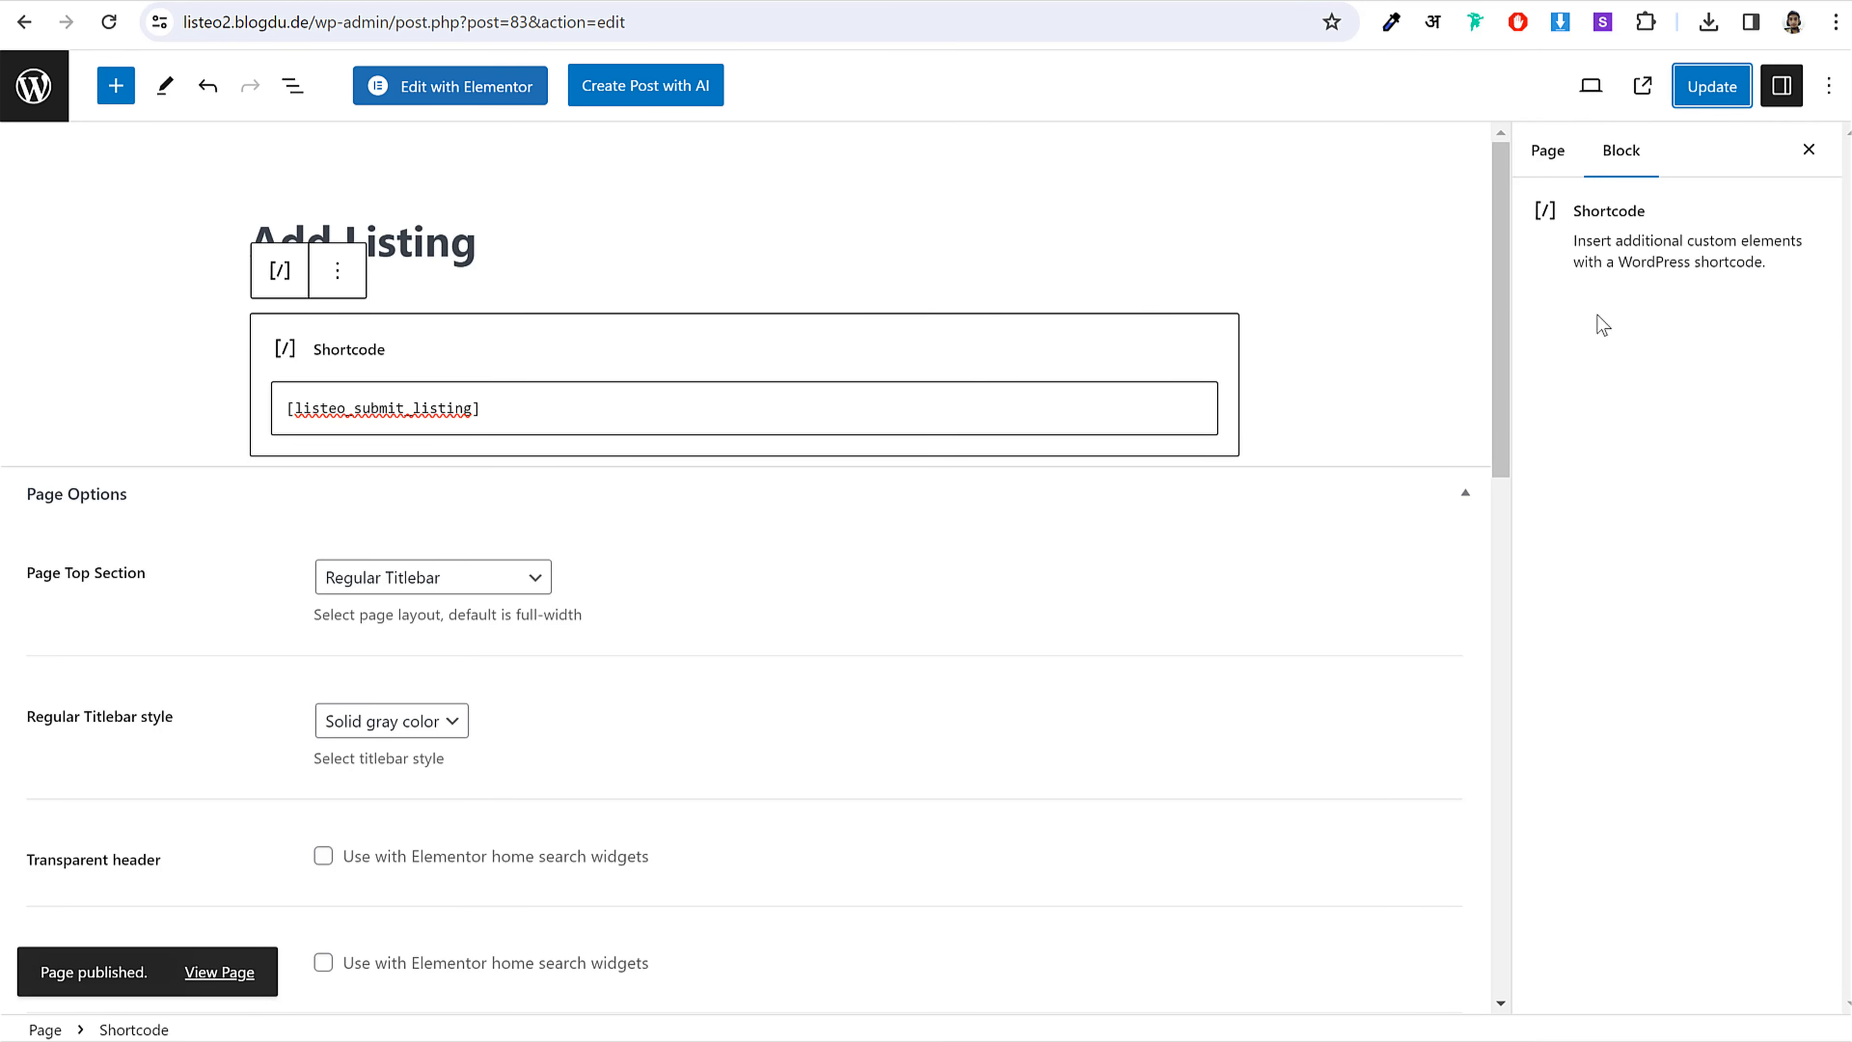
pyautogui.click(1548, 152)
pyautogui.click(1795, 374)
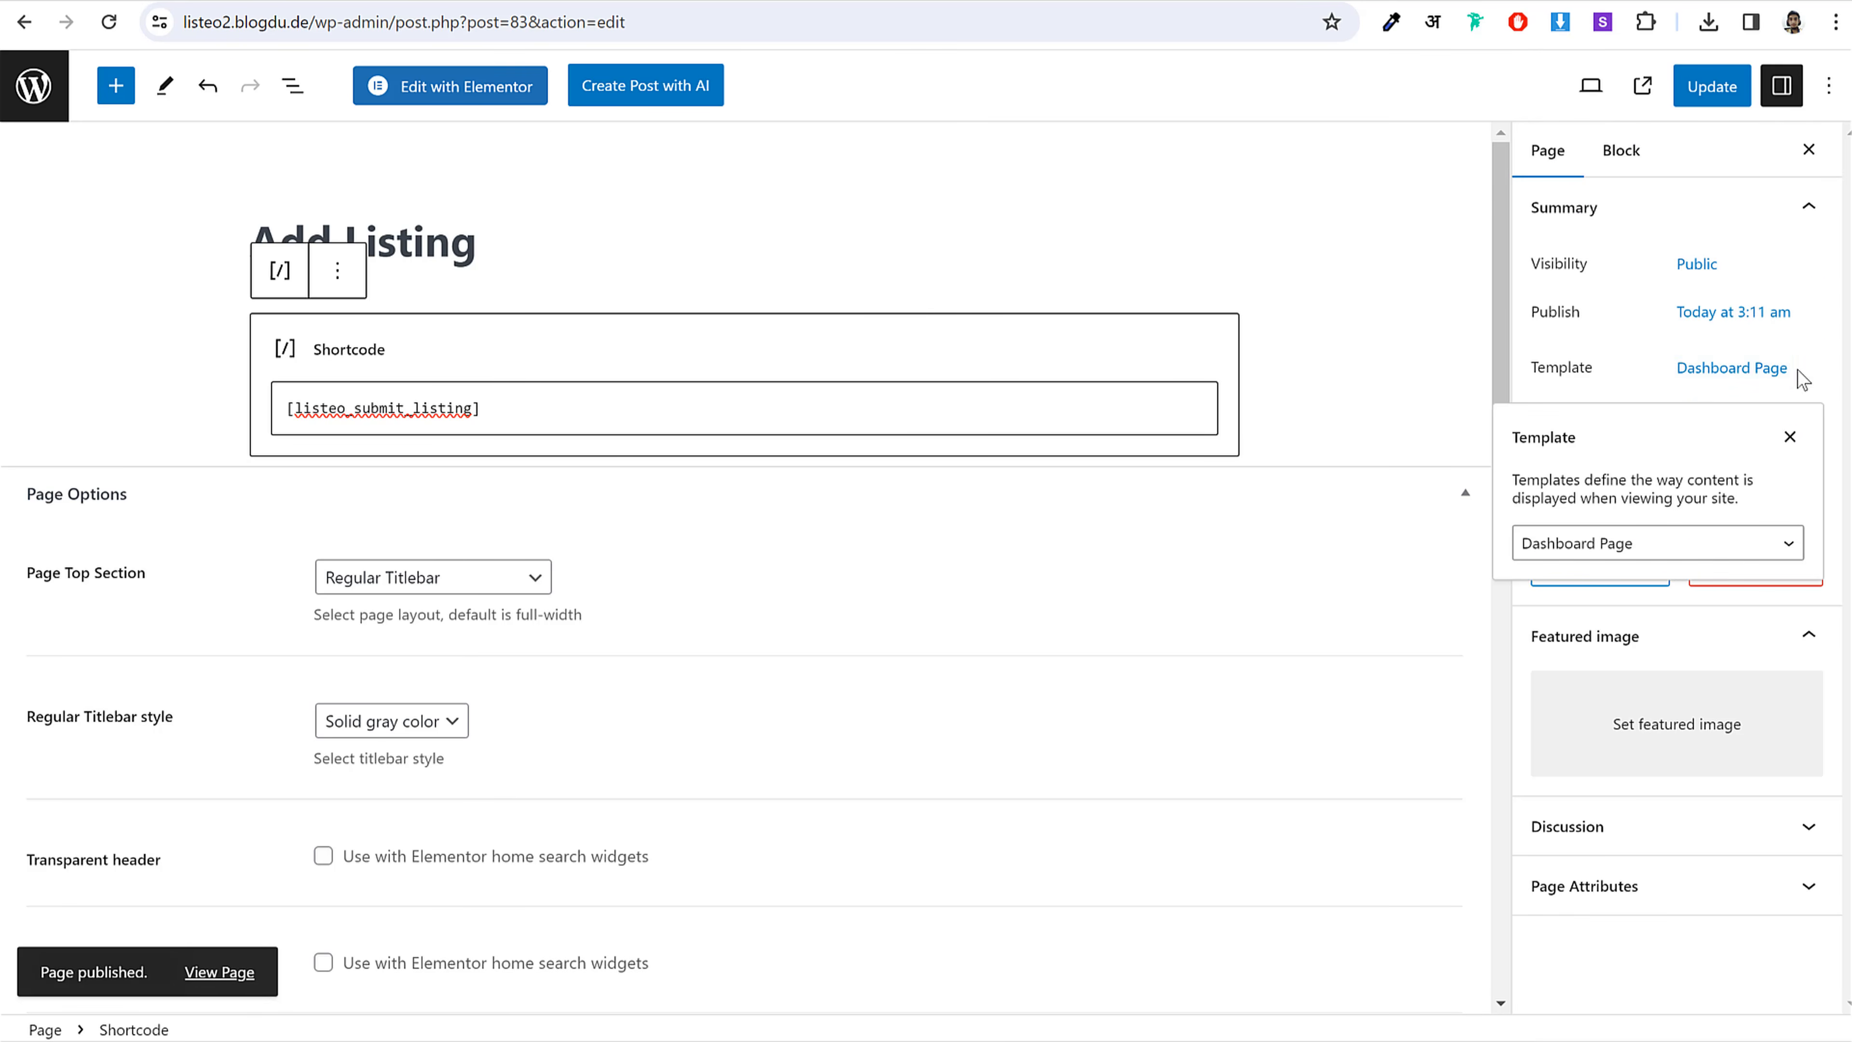
pyautogui.click(1789, 438)
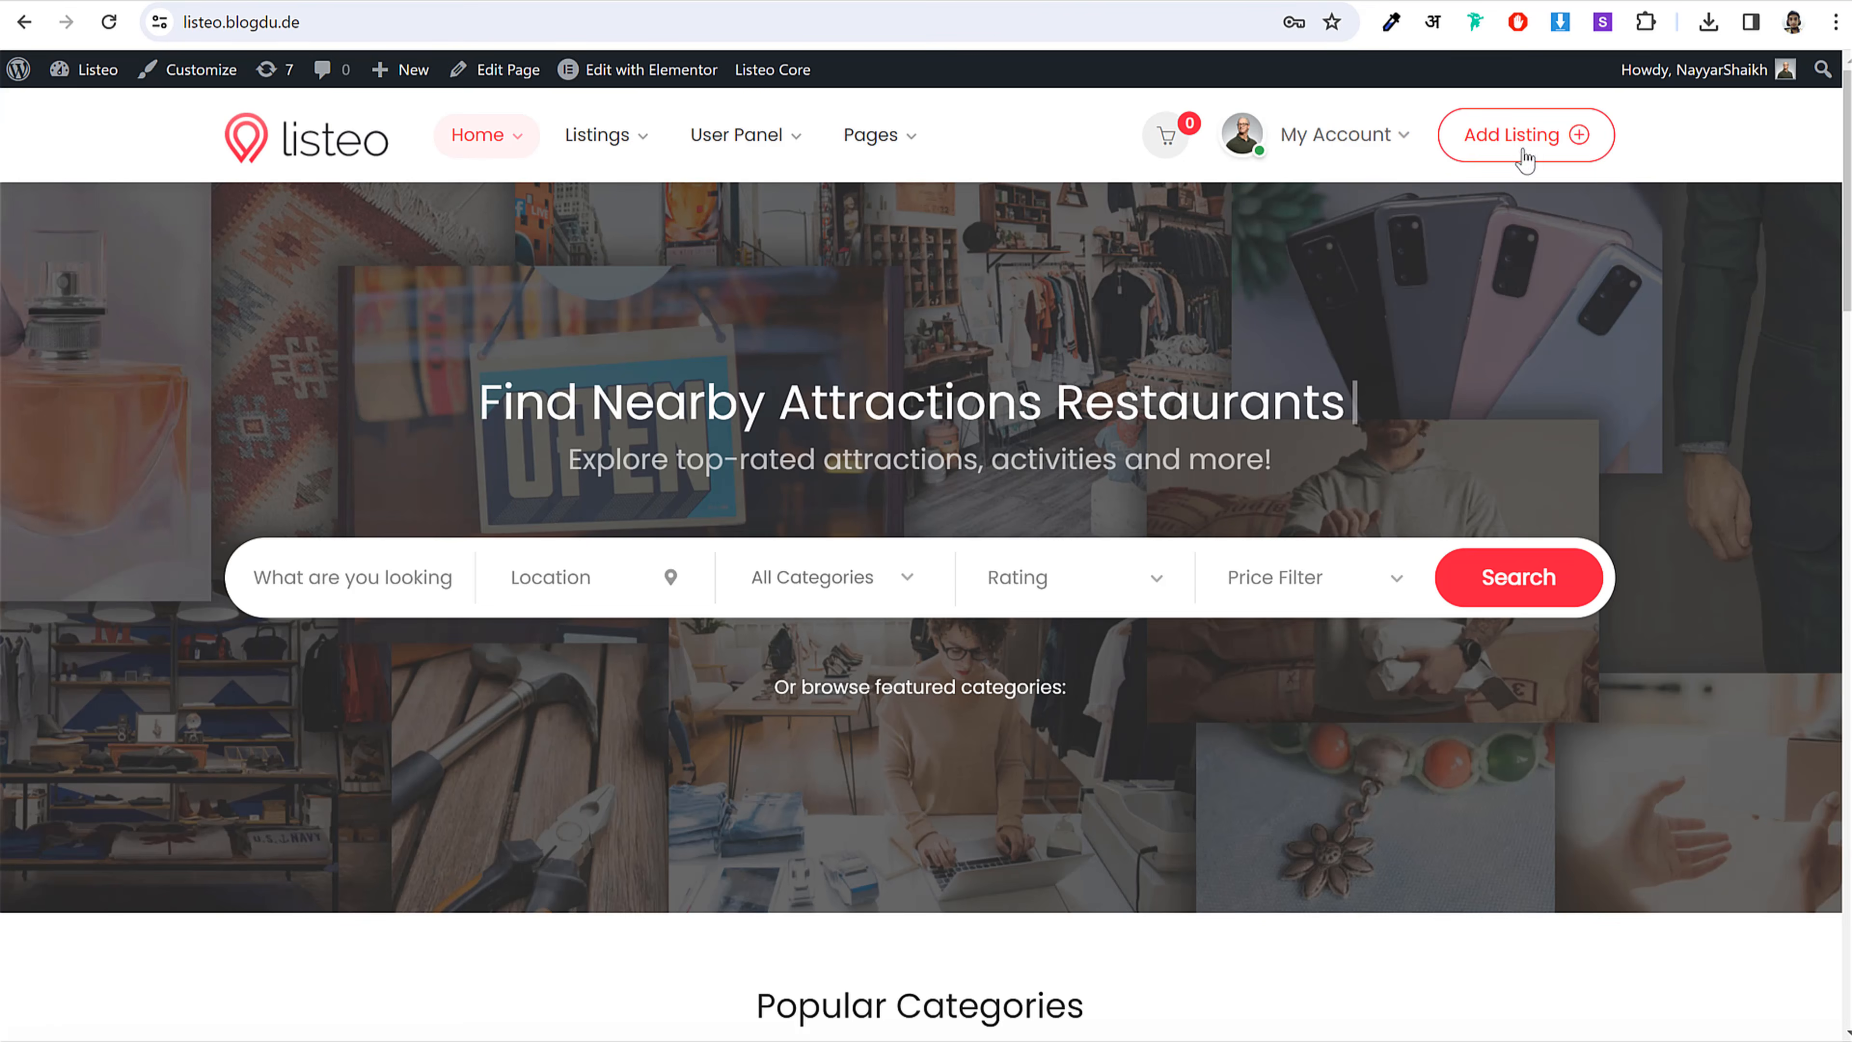
# Step: Browse the reference site's Add Listing and Messages dashboard pages
pyautogui.click(1515, 155)
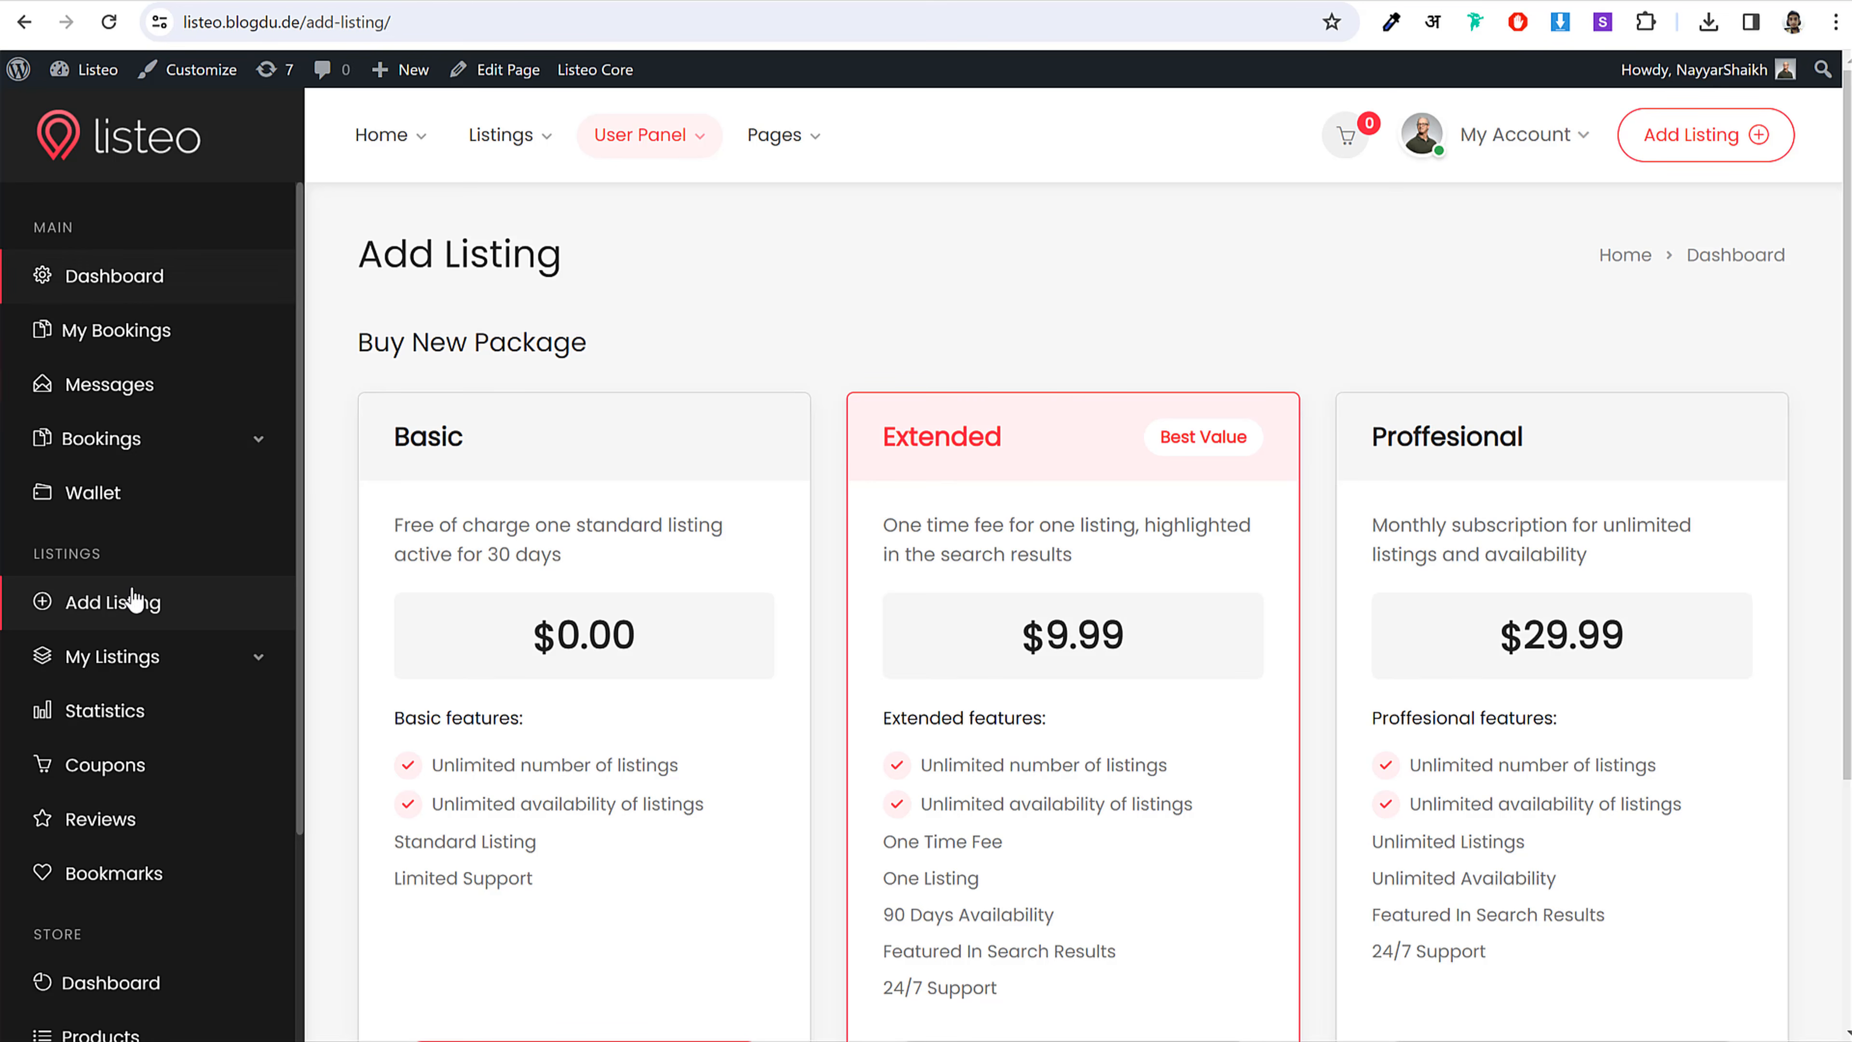
pyautogui.scroll(-4, 93, 884)
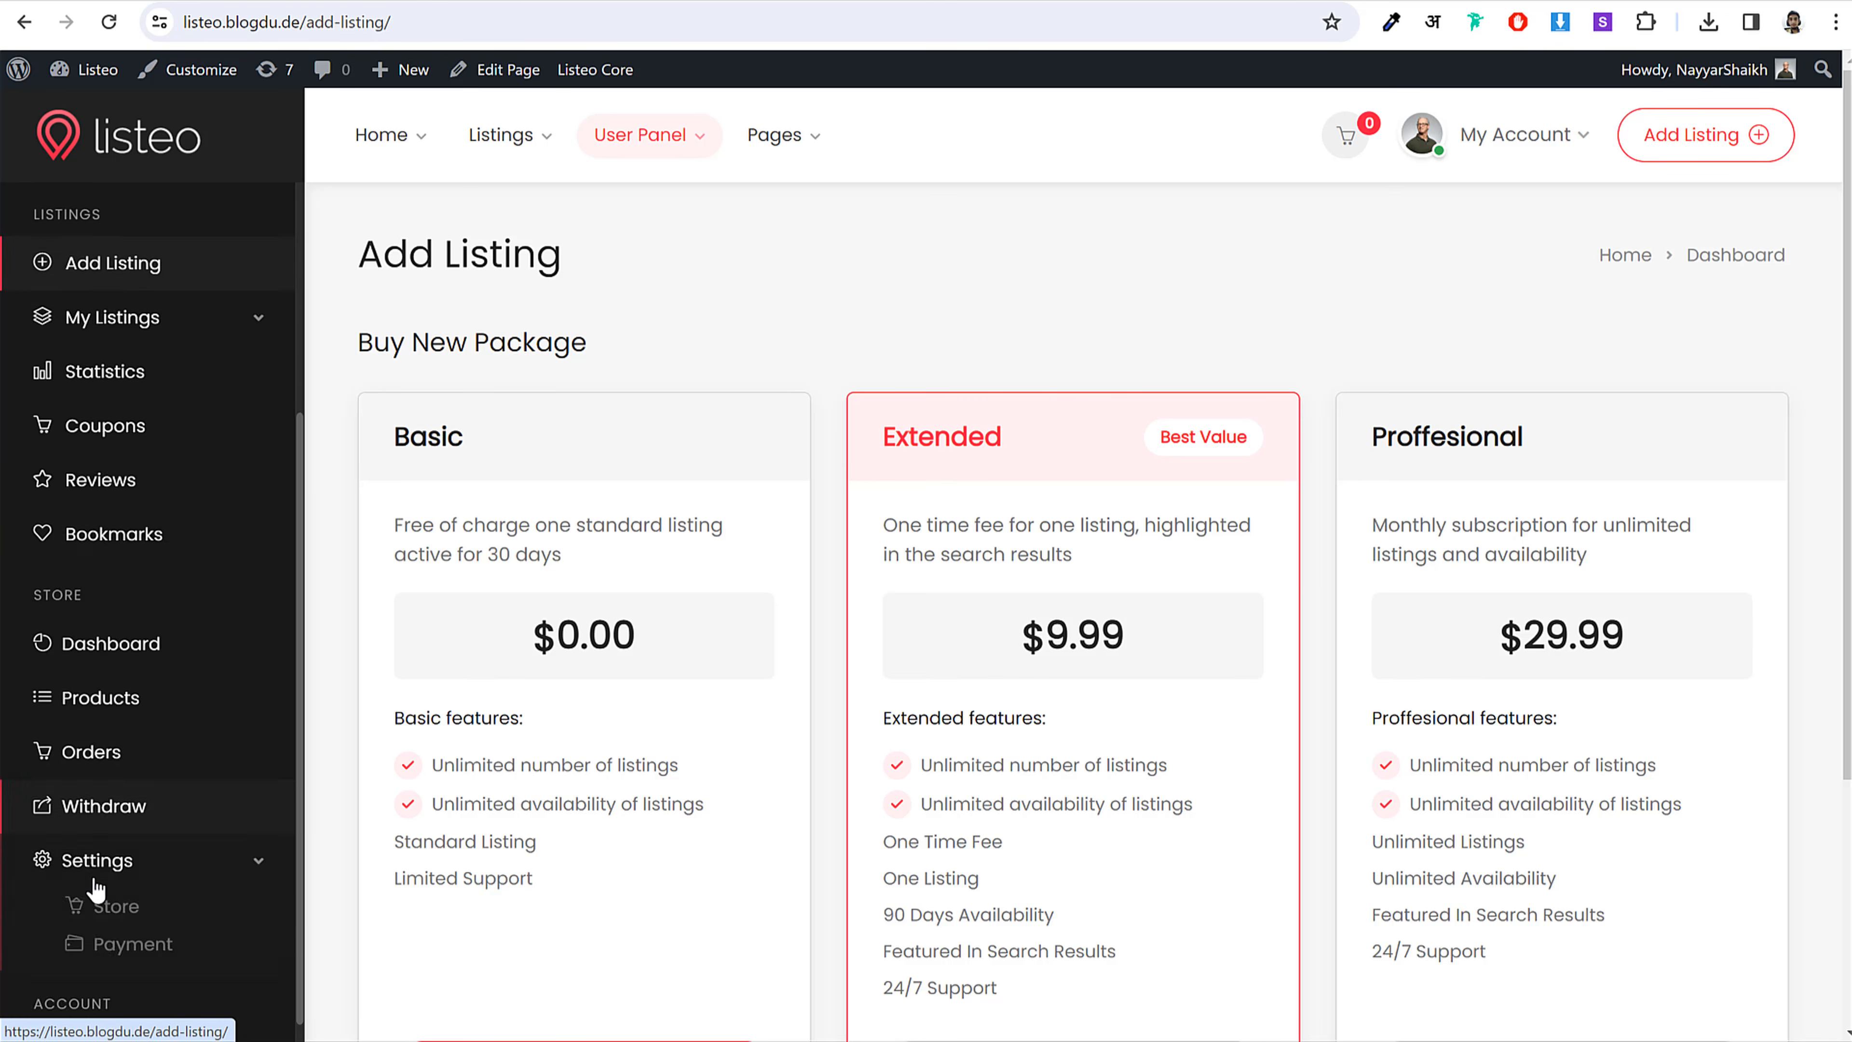
pyautogui.scroll(4, 95, 889)
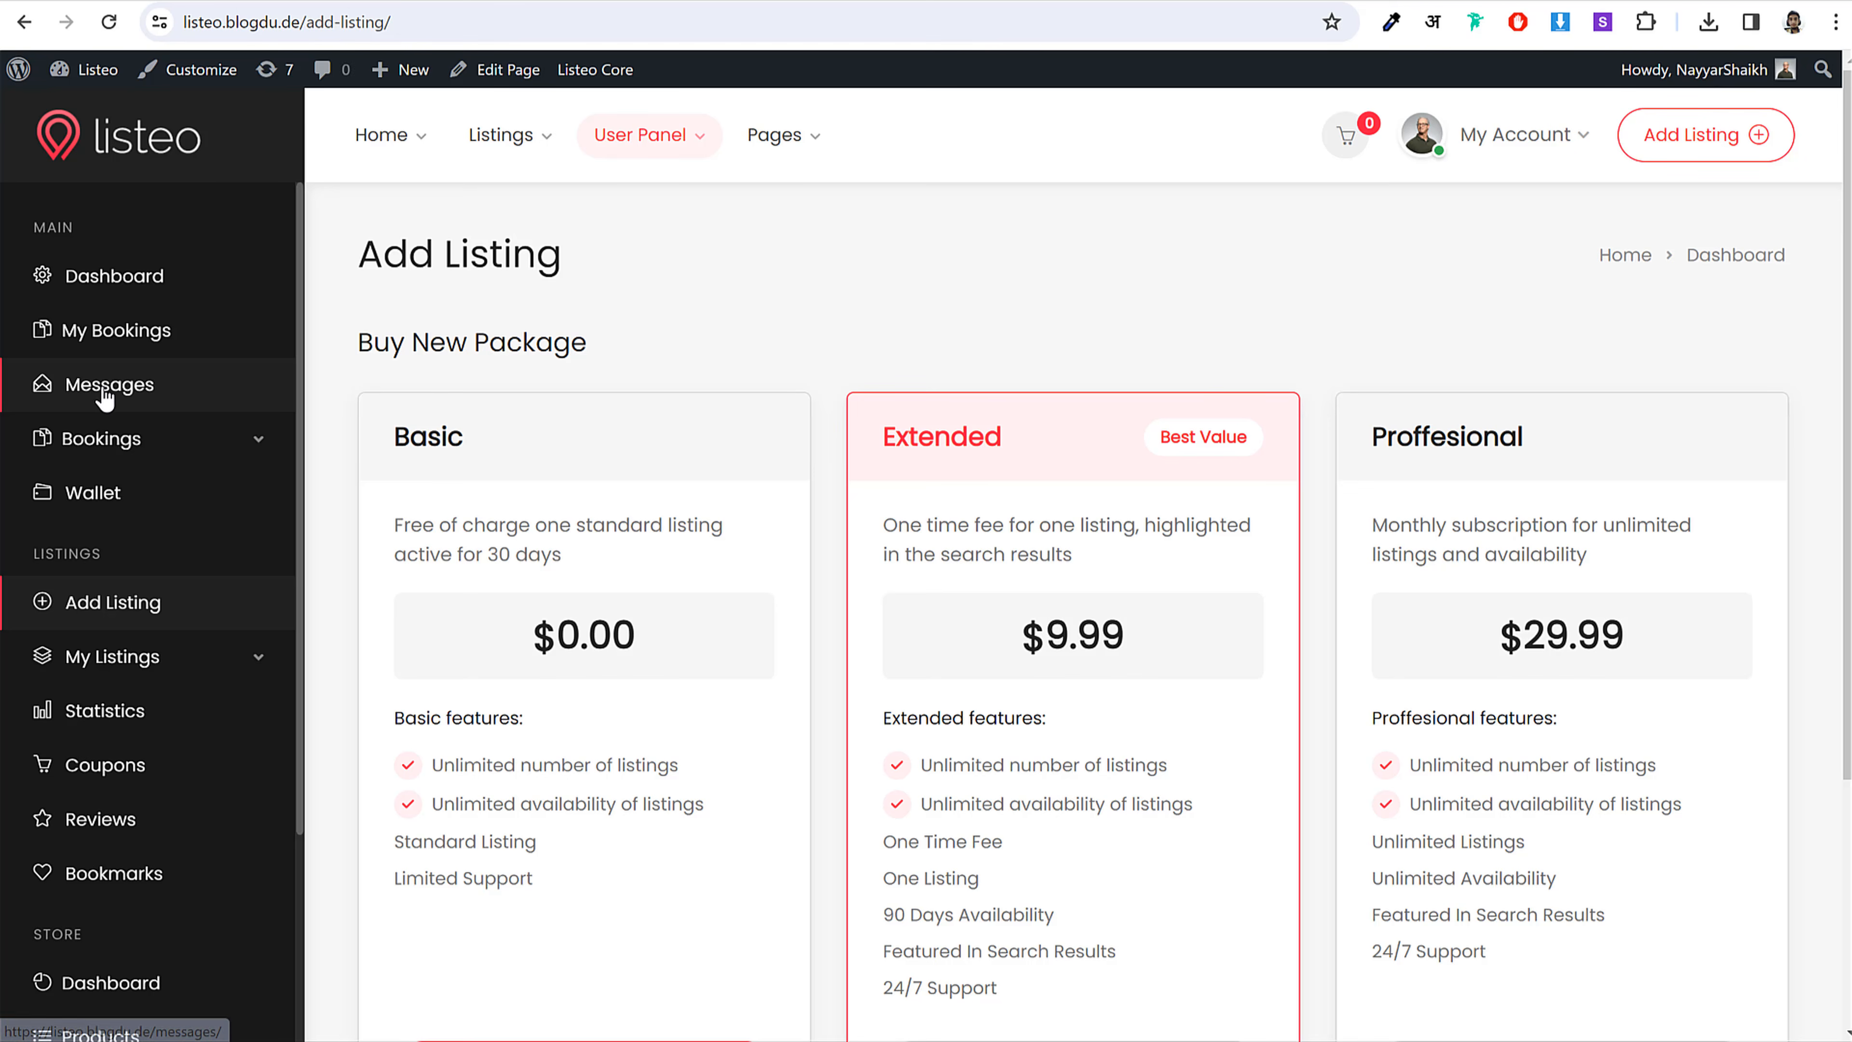
pyautogui.click(138, 392)
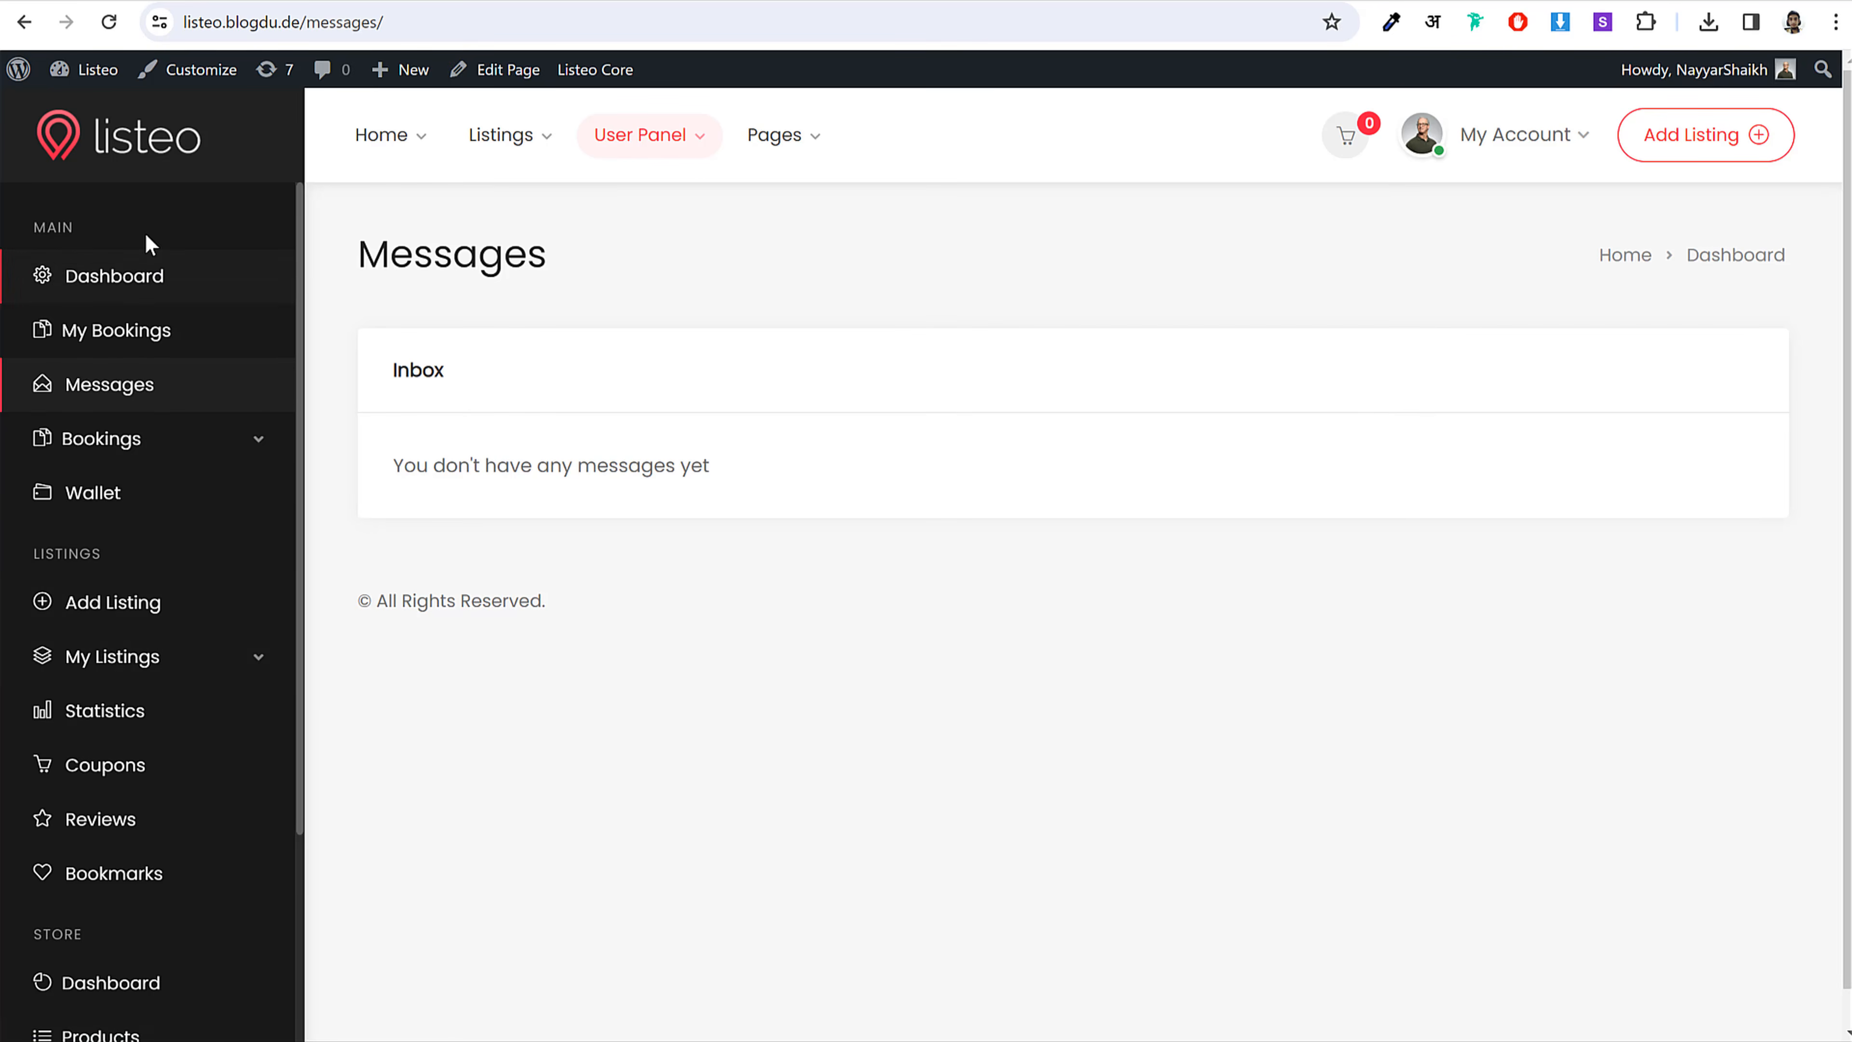
pyautogui.scroll(-3, 91, 736)
pyautogui.scroll(3, 116, 835)
pyautogui.scroll(-3, 141, 550)
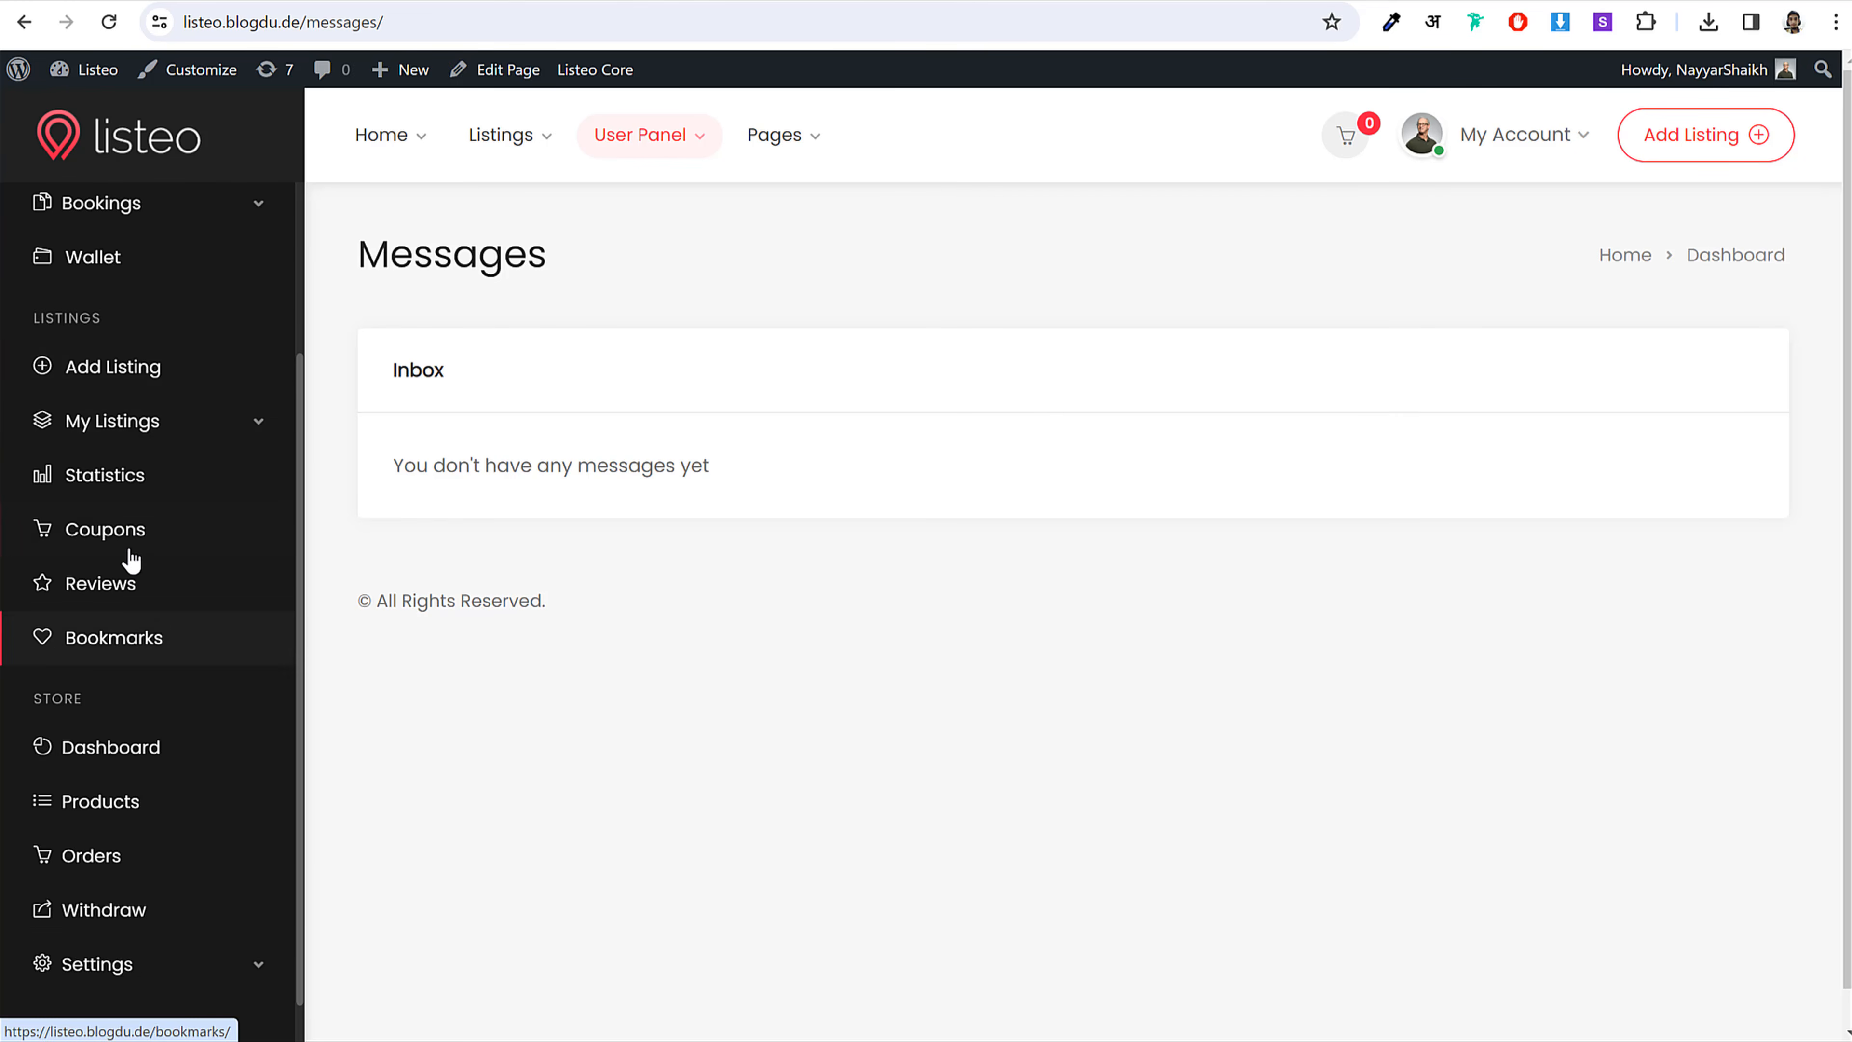
pyautogui.scroll(3, 150, 803)
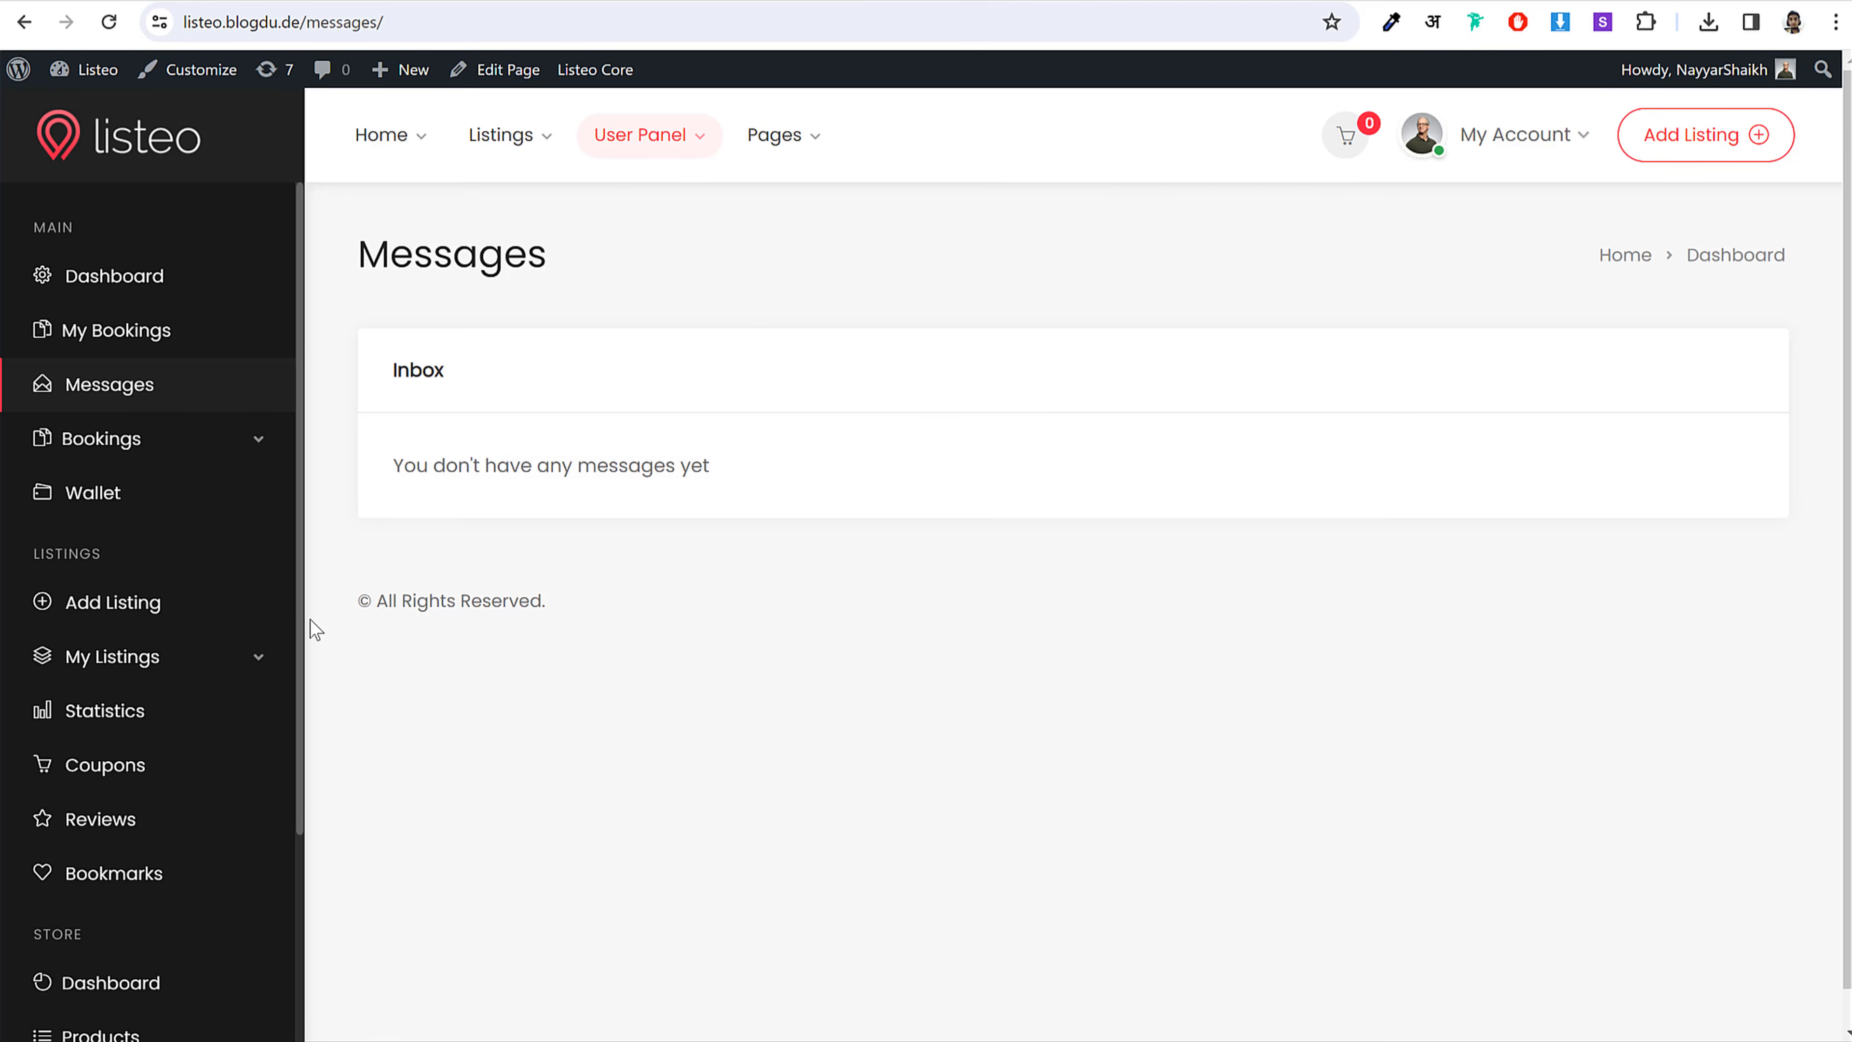
pyautogui.scroll(-1, 313, 628)
pyautogui.click(103, 619)
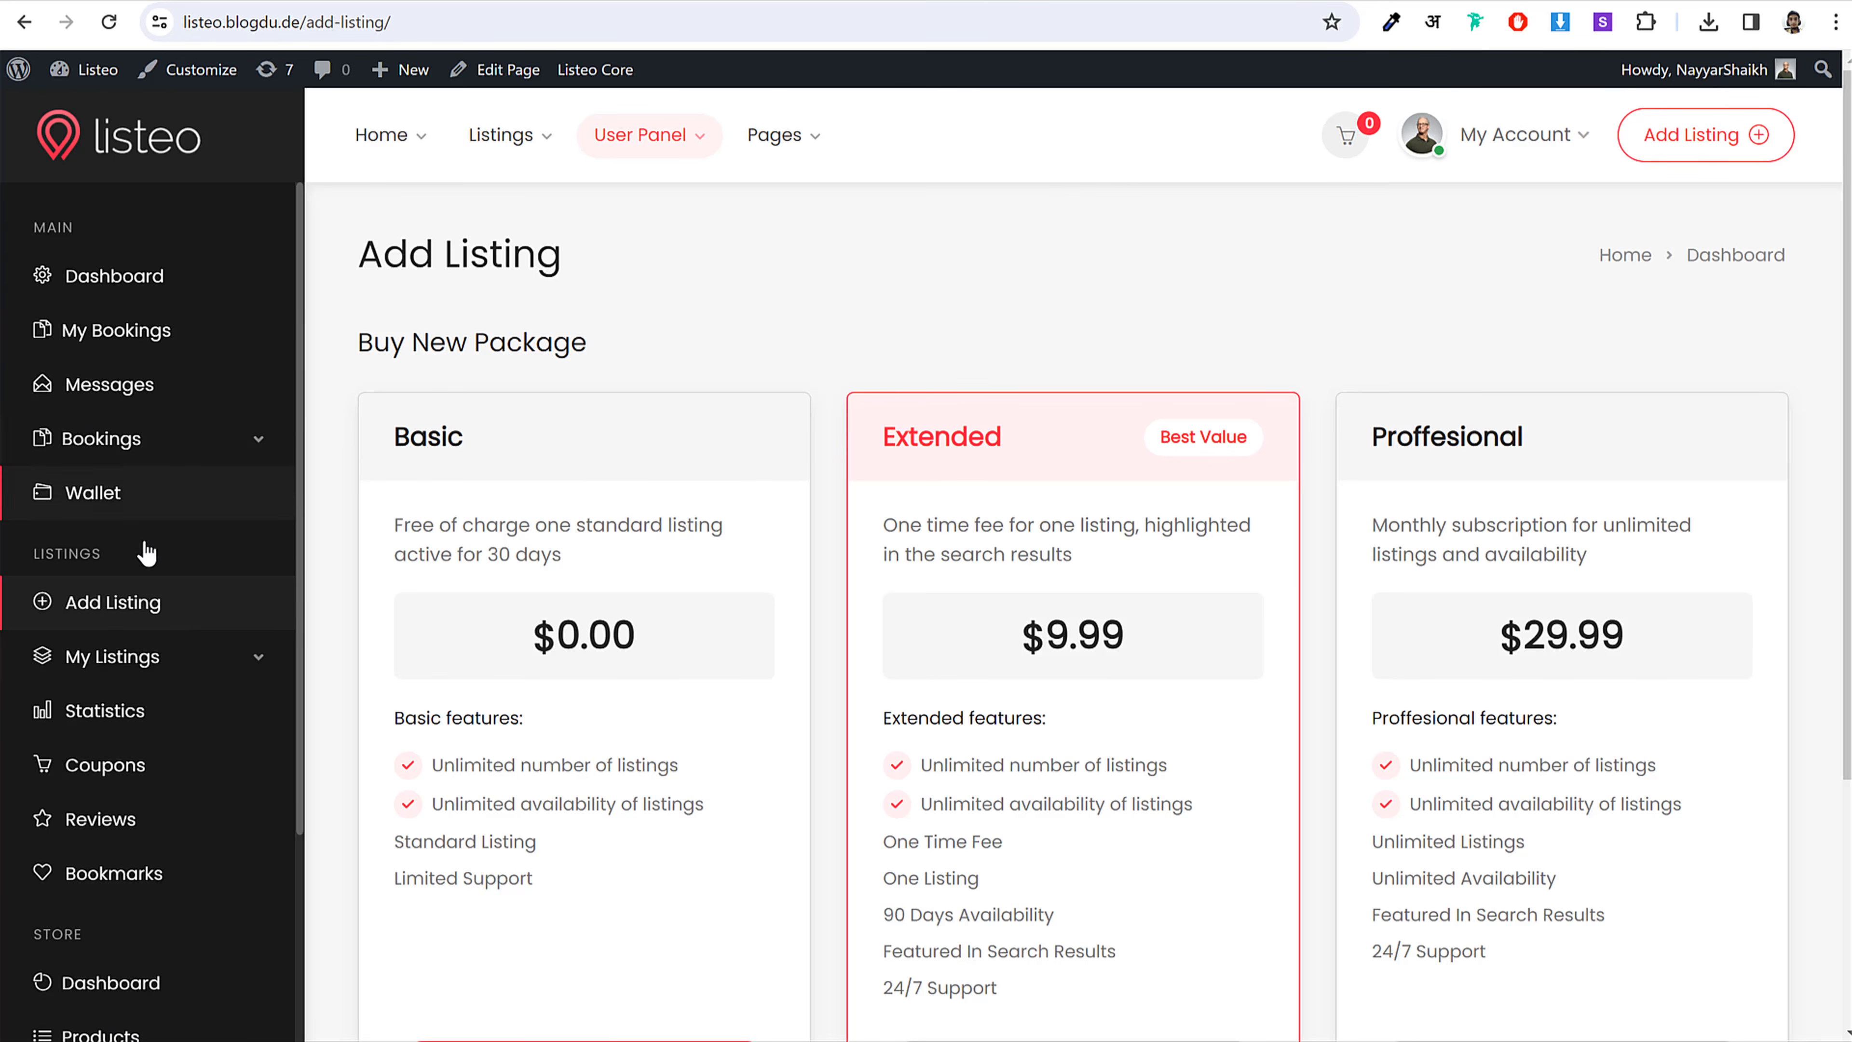
# Step: View the reference site's Contact page, then go back to its Add Listing page
pyautogui.moveTo(776, 137)
pyautogui.click(763, 271)
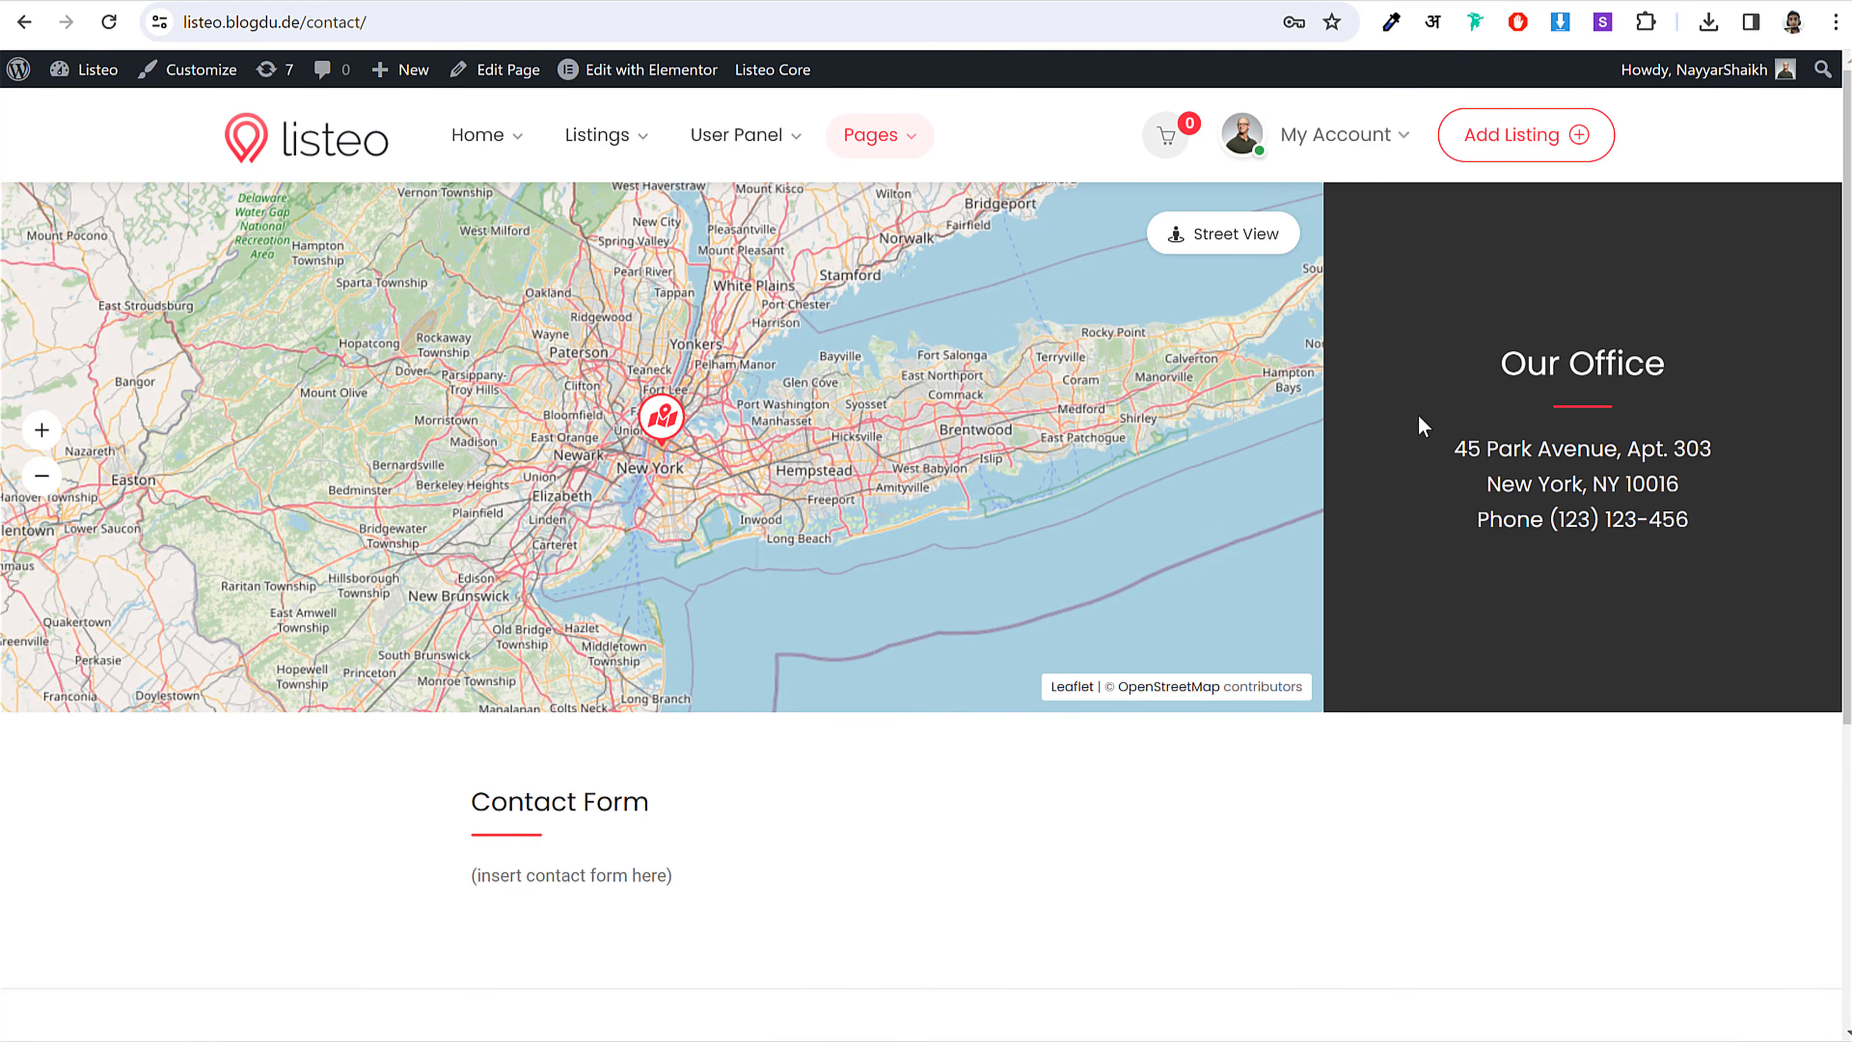
pyautogui.scroll(-5, 1418, 467)
pyautogui.scroll(5, 1415, 518)
pyautogui.scroll(-4, 722, 556)
pyautogui.hotkey('alt', 'Left')
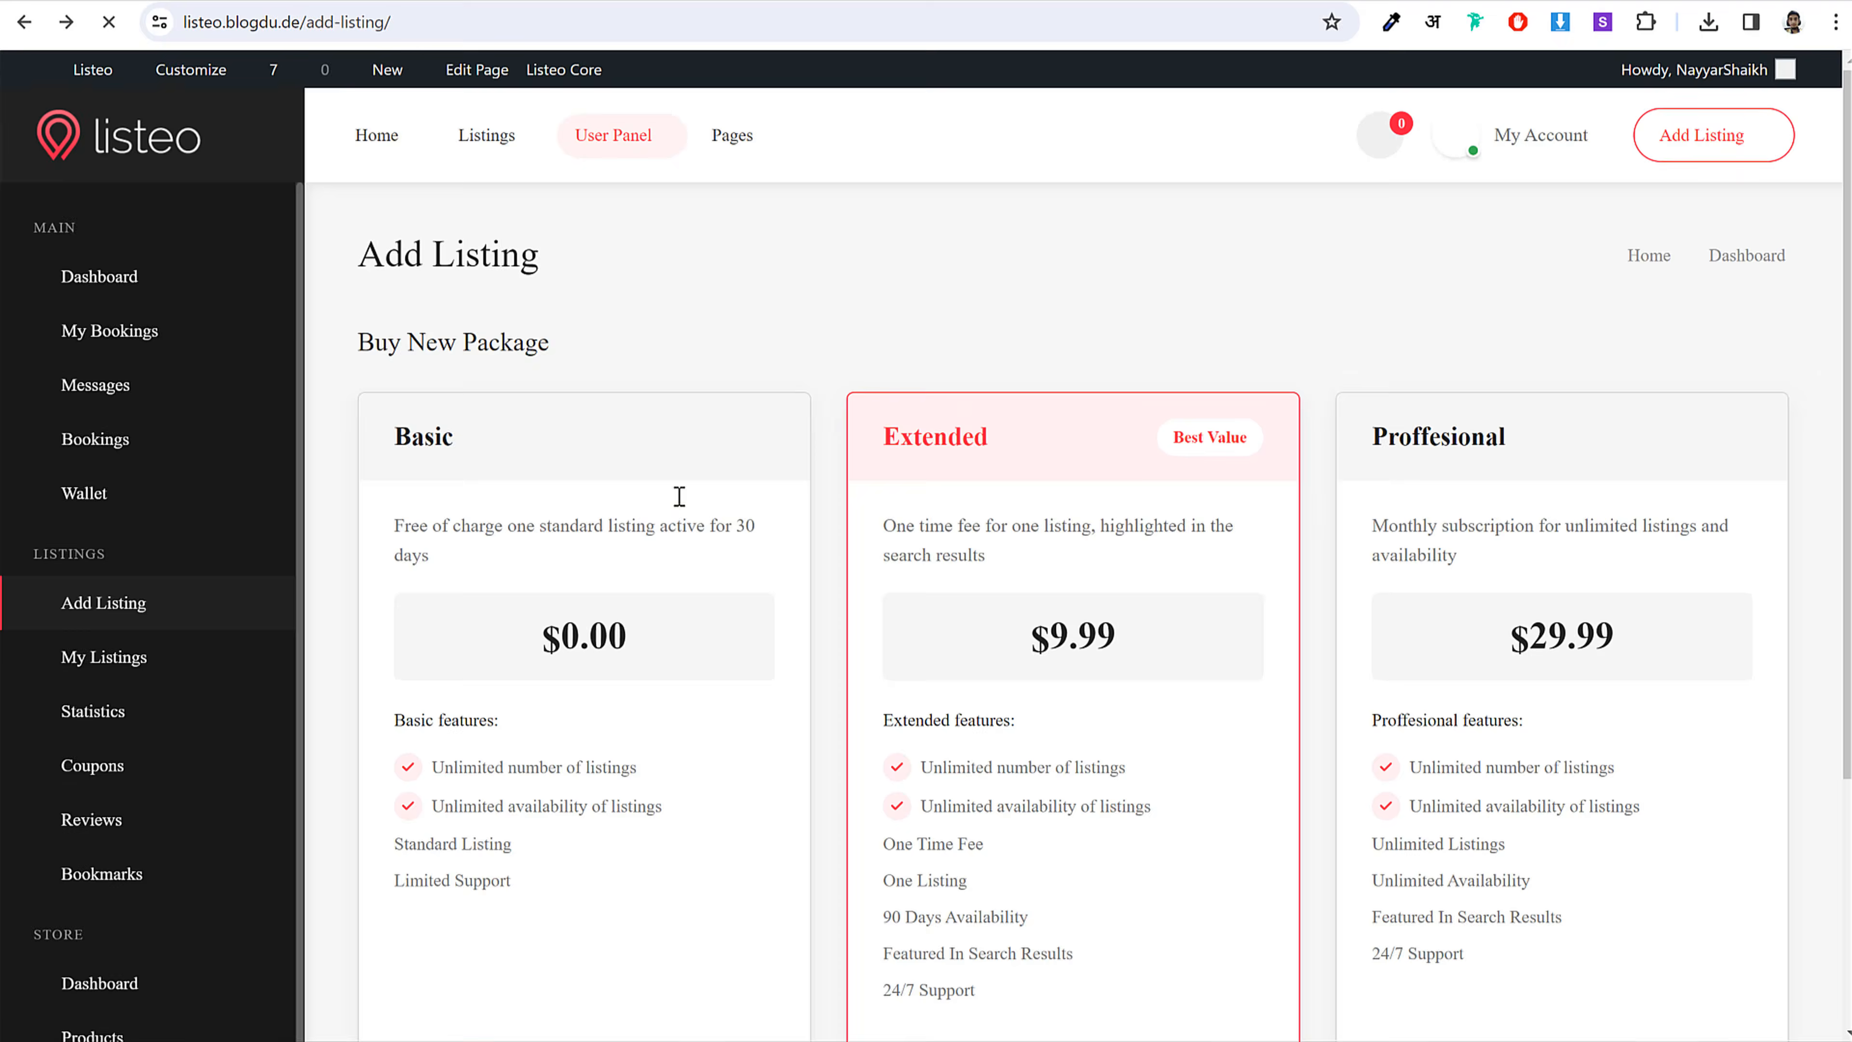
pyautogui.scroll(-5, 151, 821)
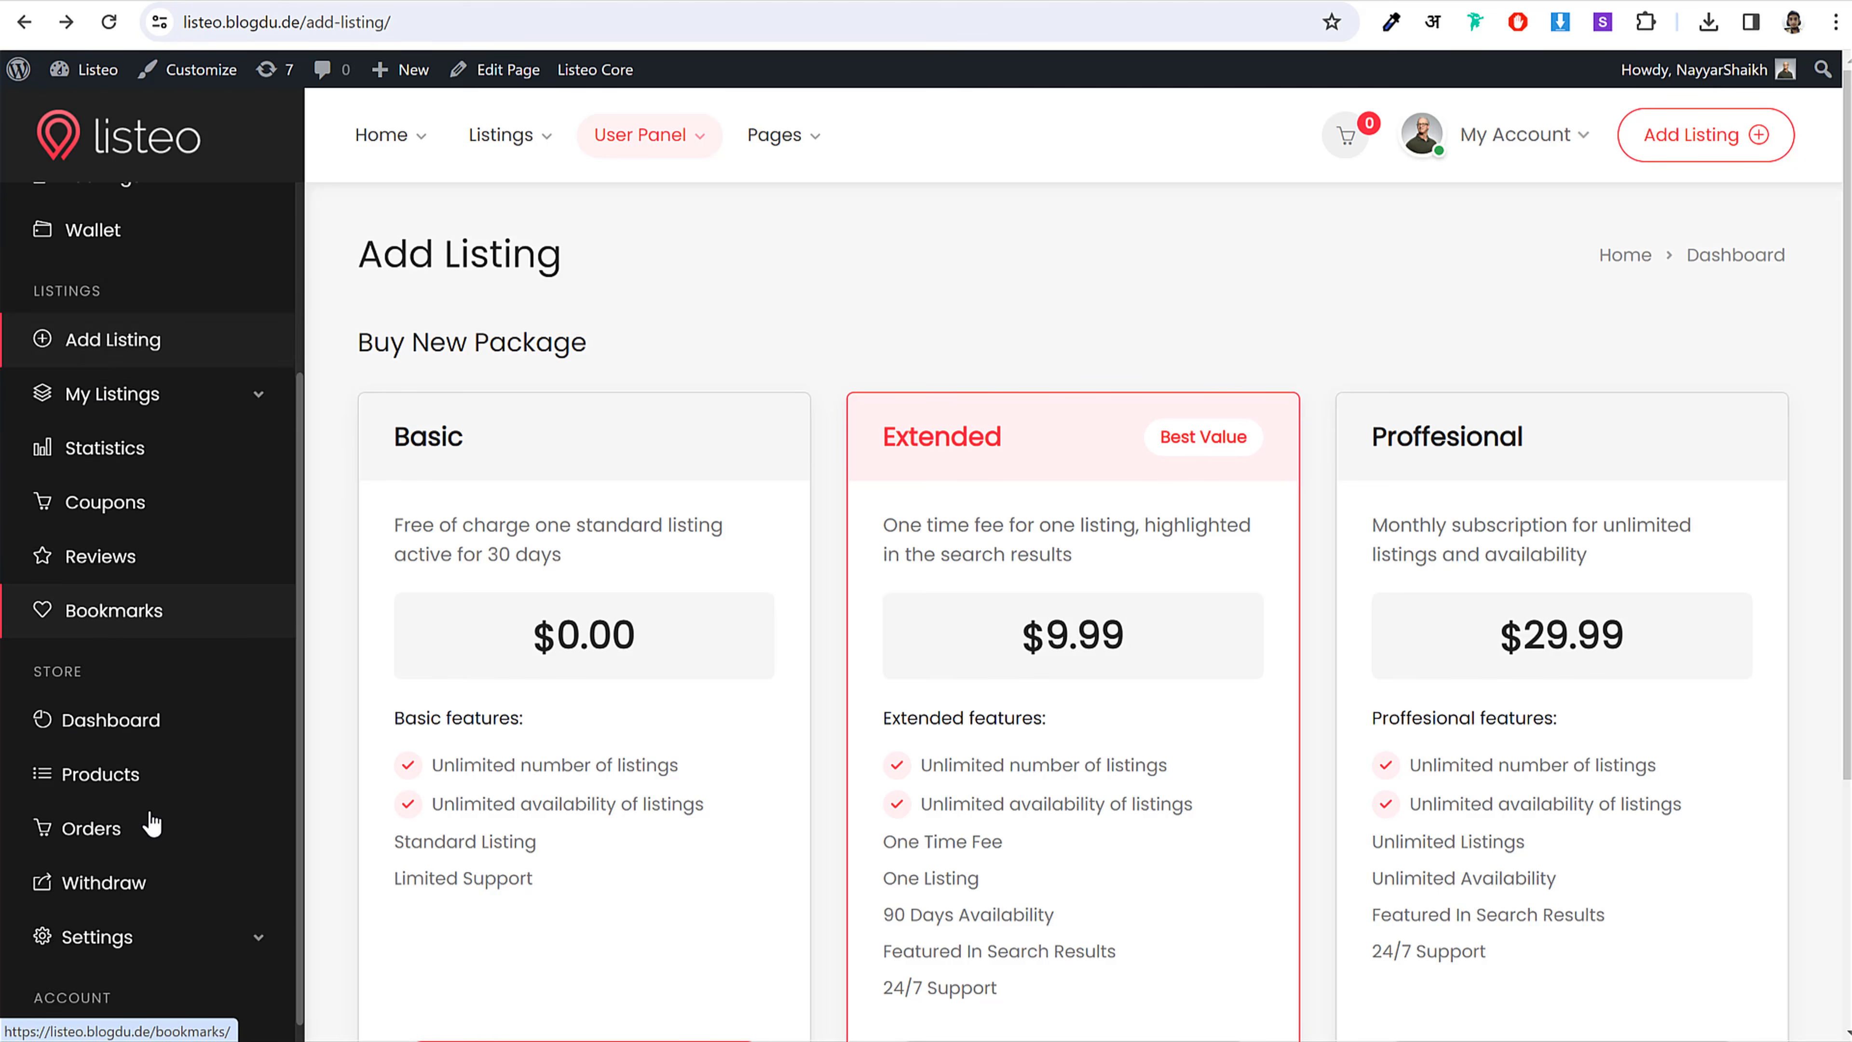
pyautogui.scroll(5, 110, 657)
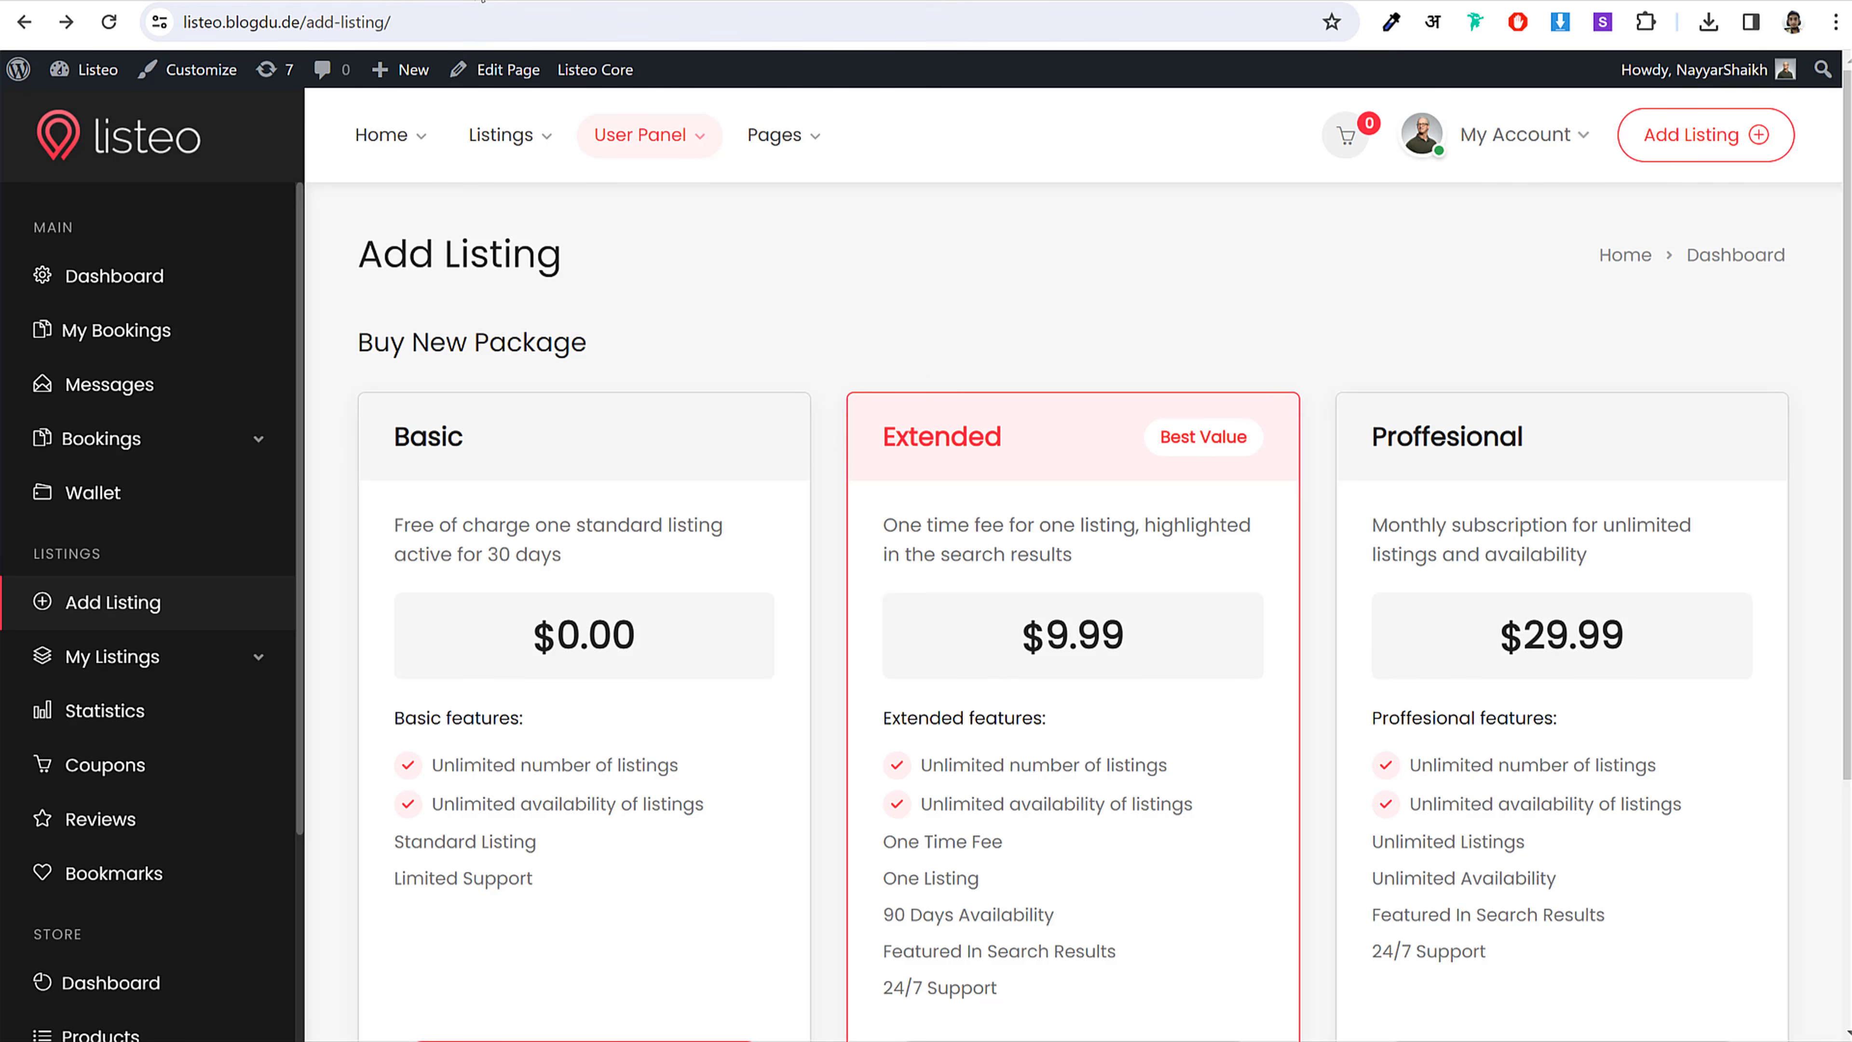
# Step: Copy 'Booking Confirmation' from the shortcodes notes and go to the Pages list
pyautogui.click(481, 1)
pyautogui.click(795, 1040)
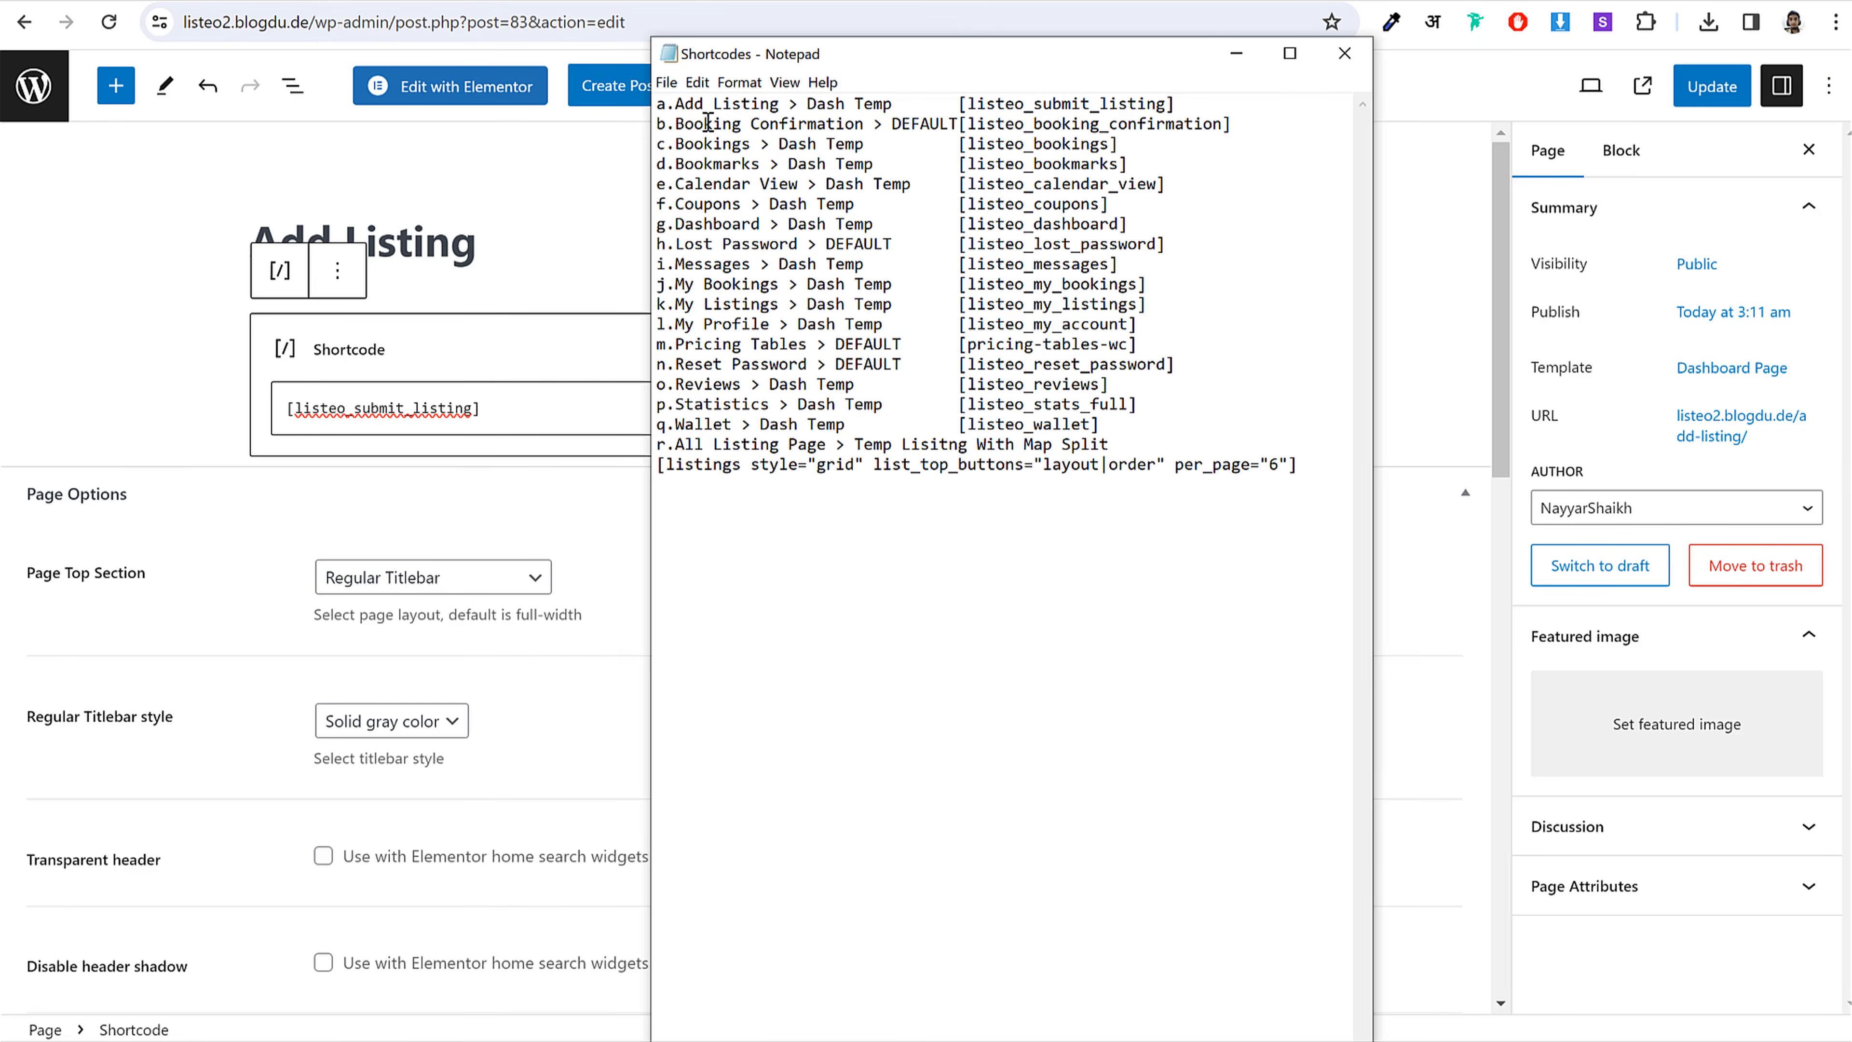
pyautogui.moveTo(674, 122); pyautogui.dragTo(841, 122)
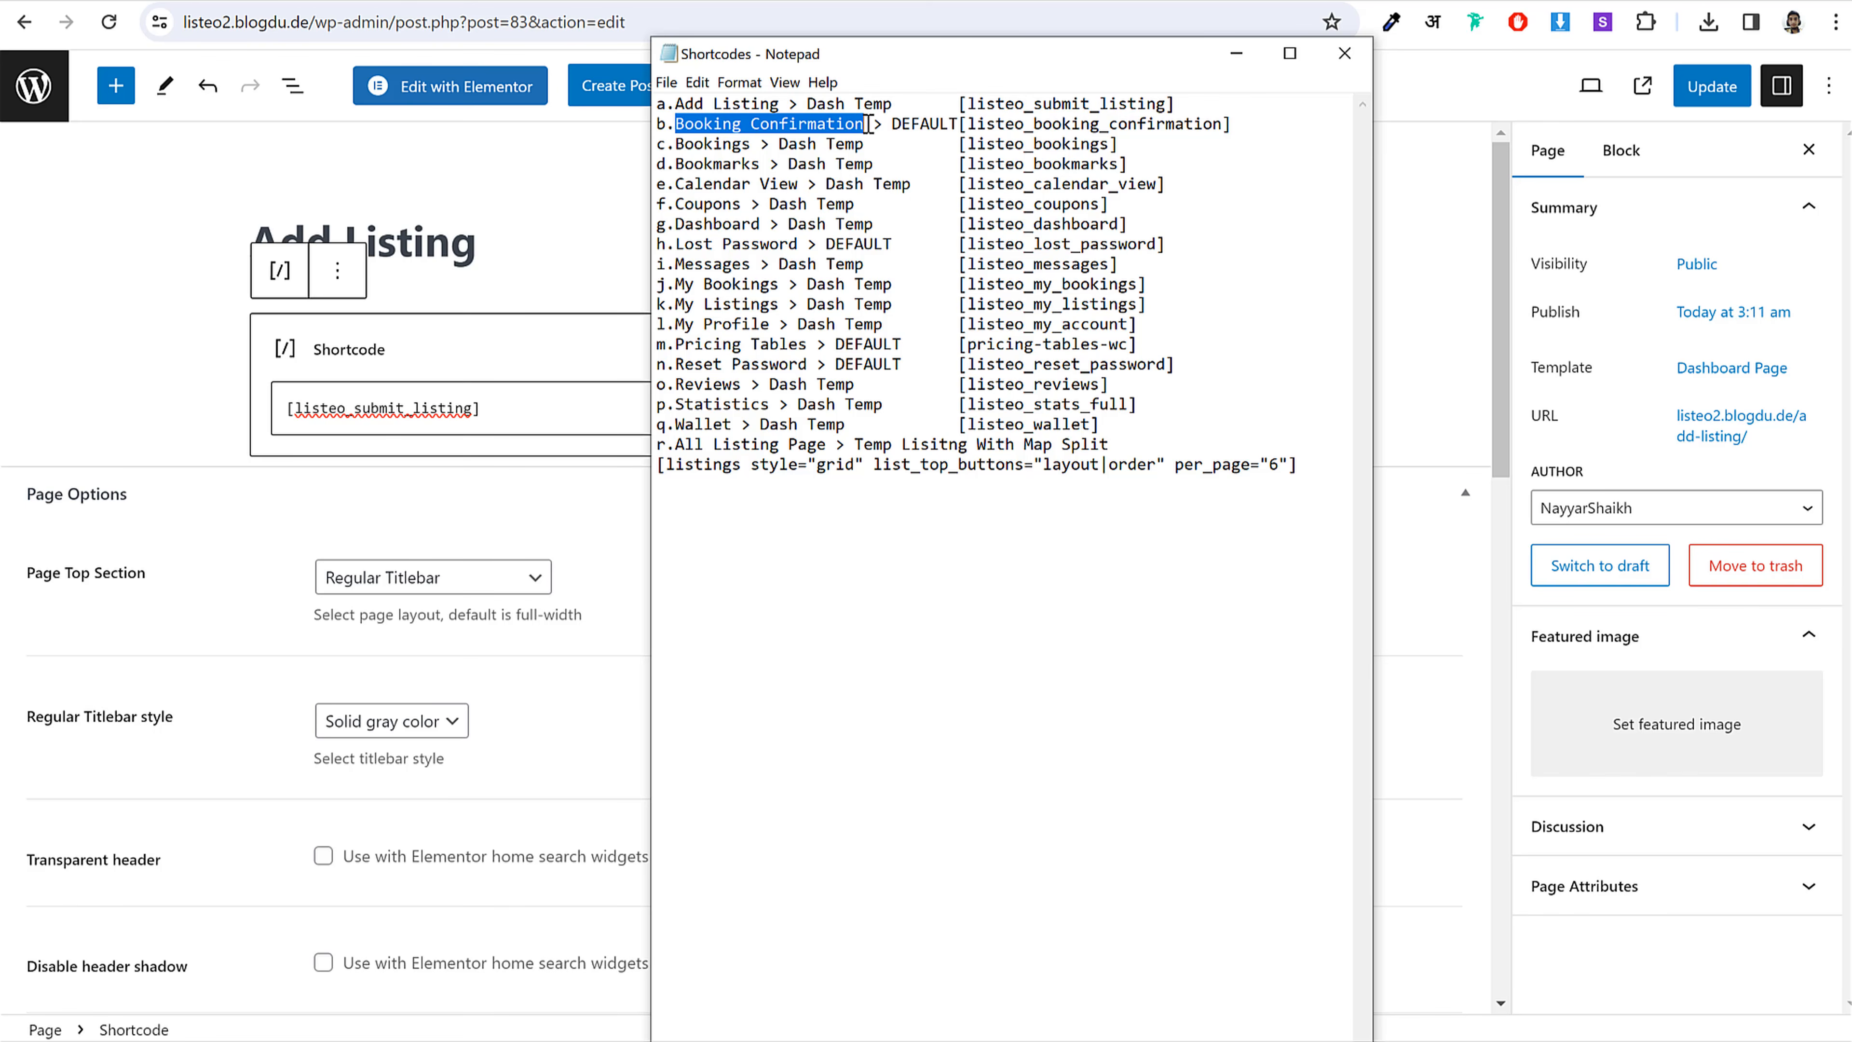
pyautogui.click(532, 7)
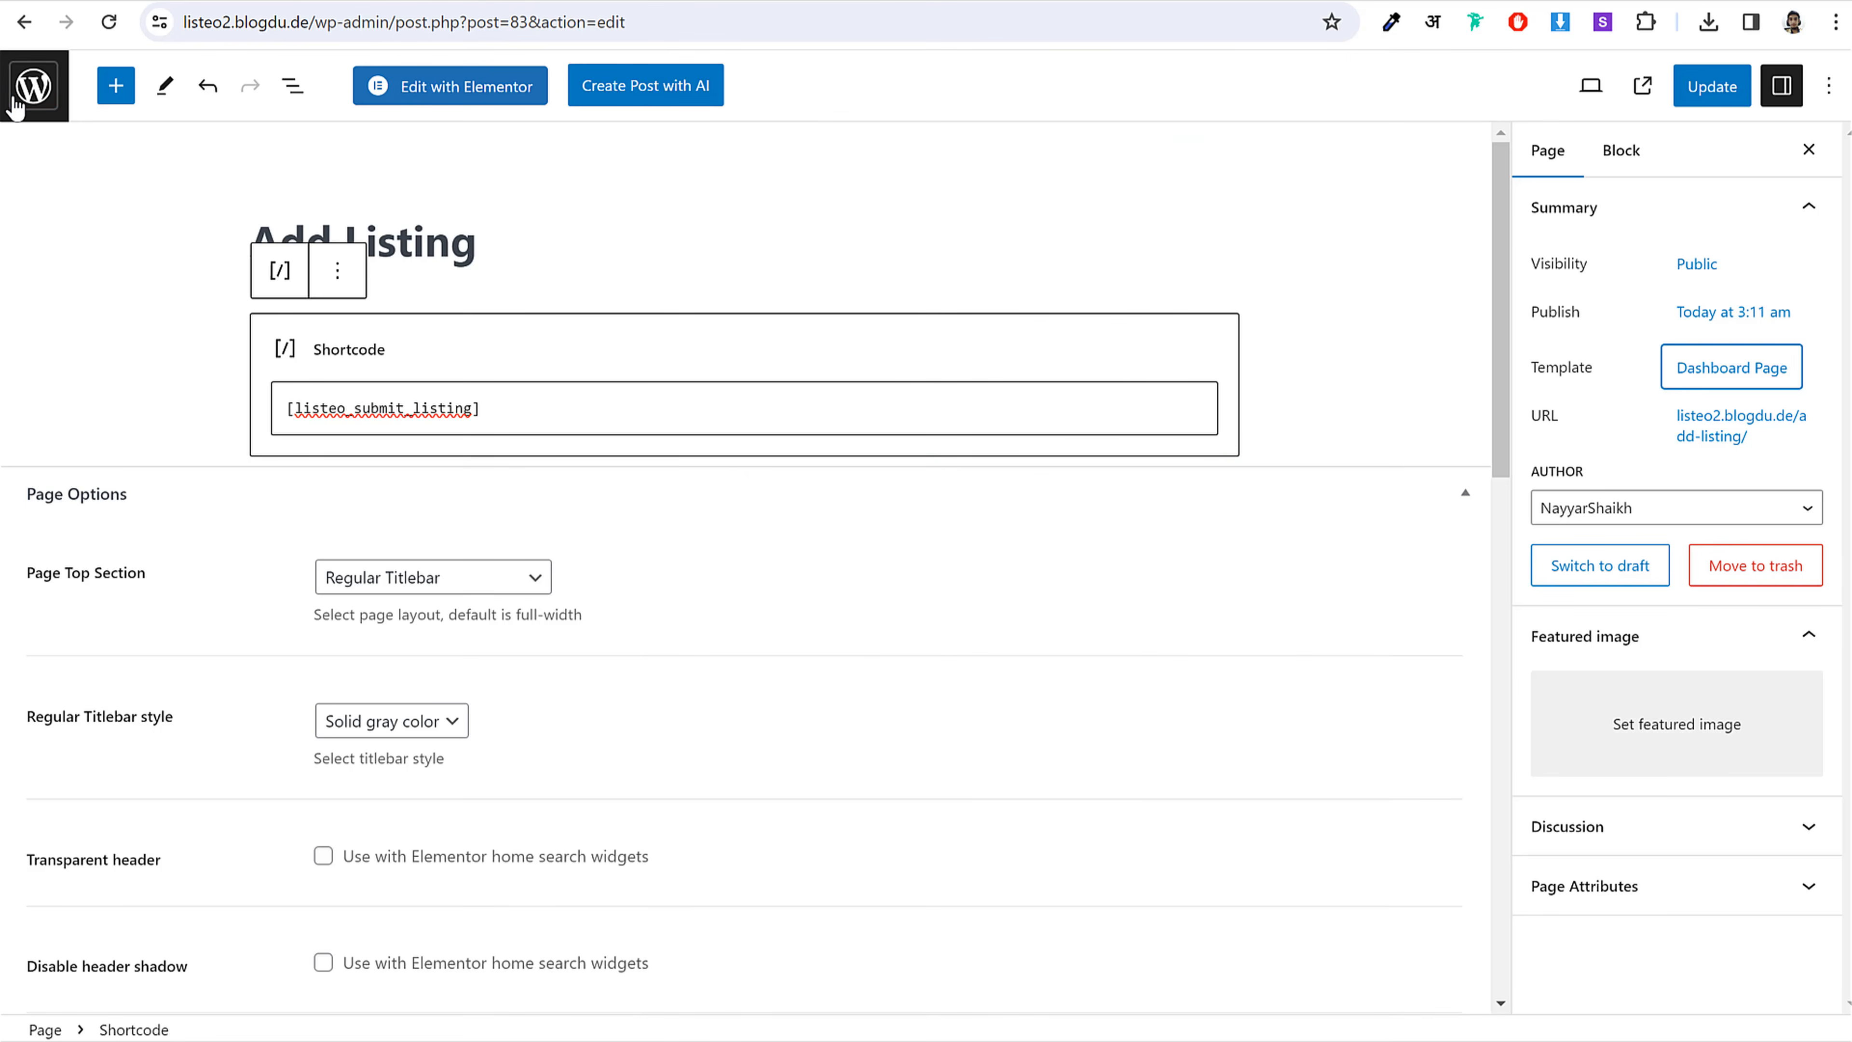
pyautogui.click(33, 86)
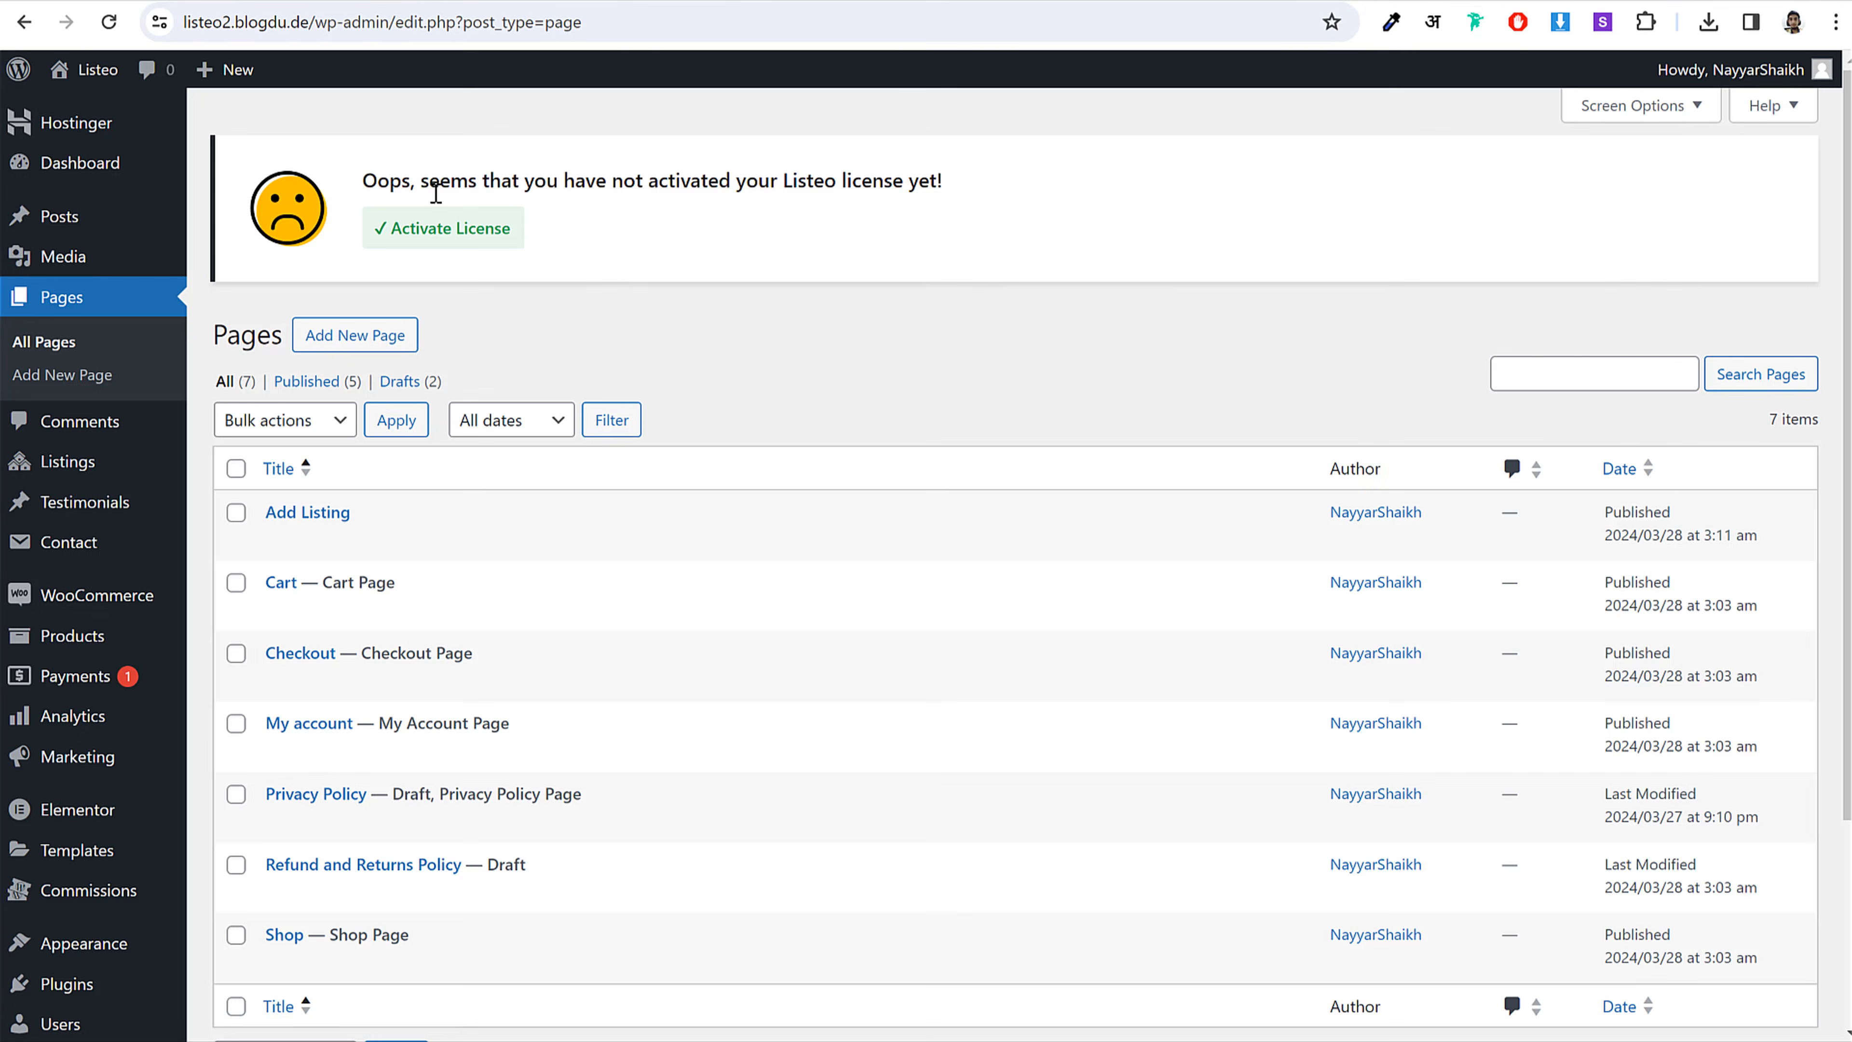
# Step: Create a page titled Booking Confirmation with a [listeo_booking_confirmation] Shortcode block
pyautogui.click(366, 347)
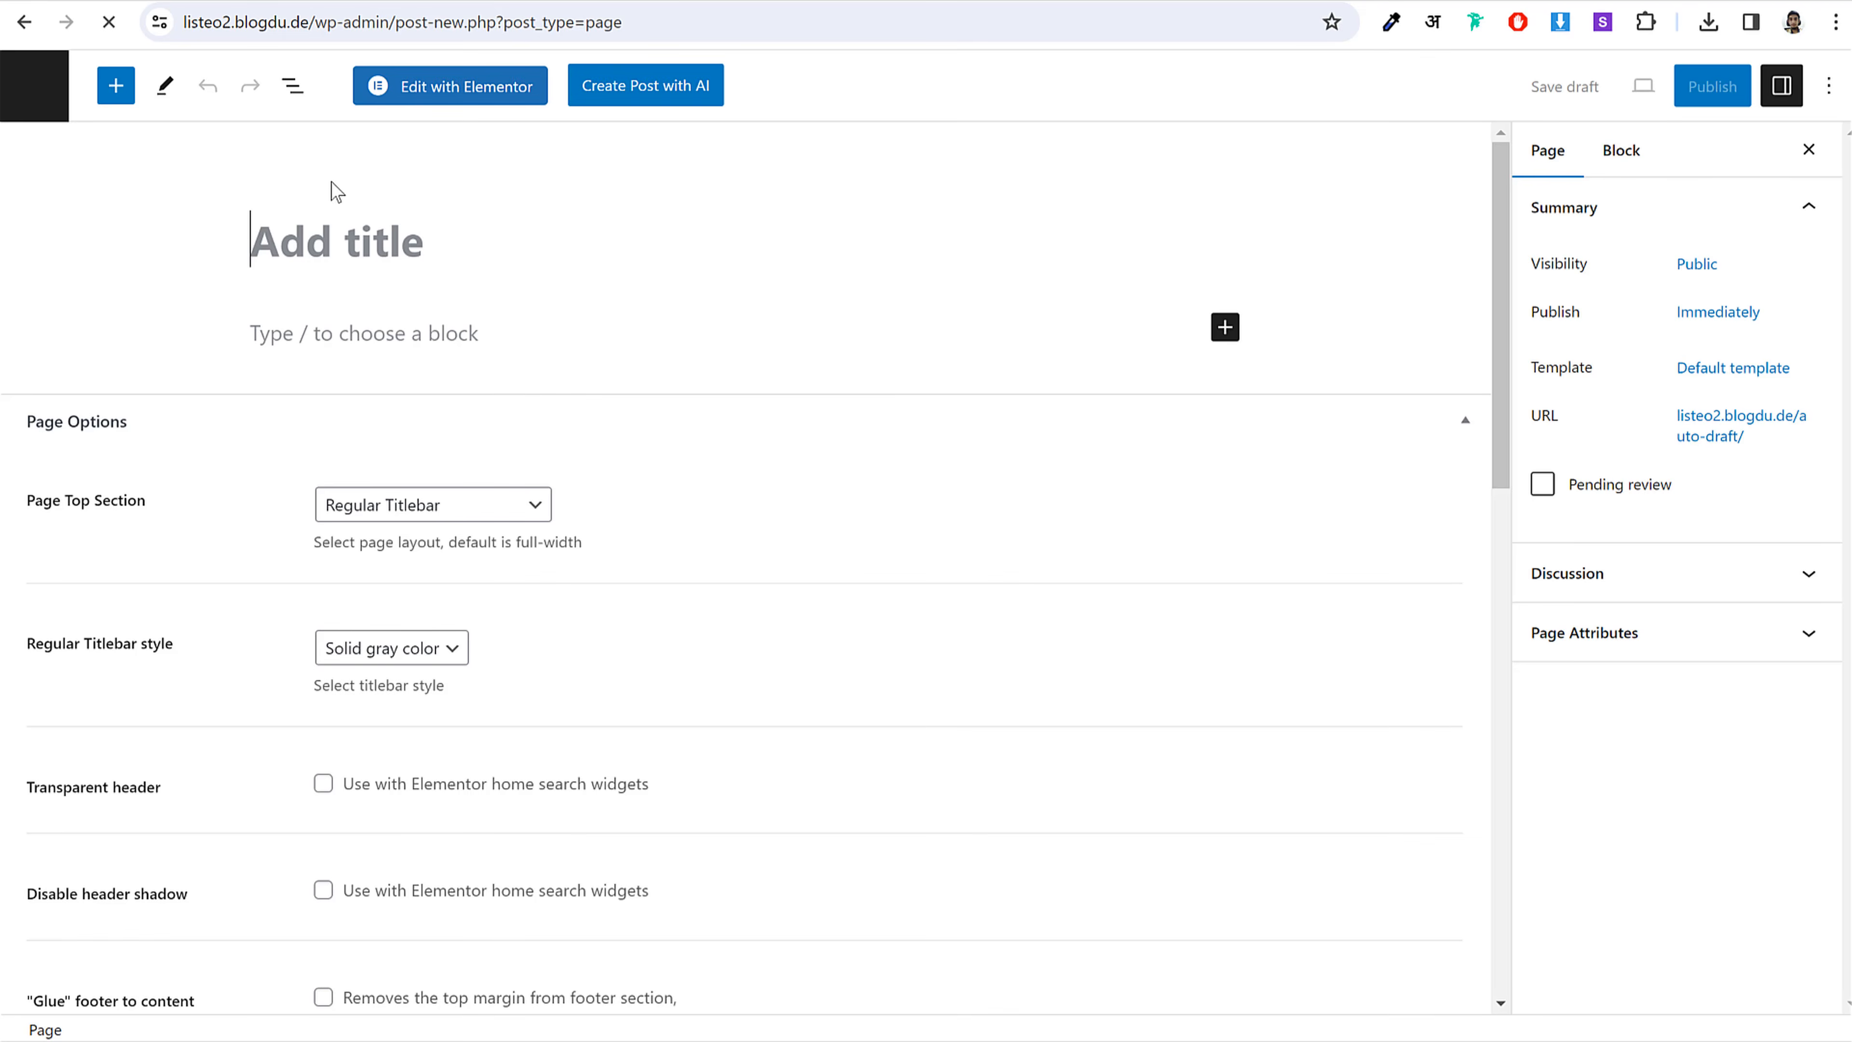
pyautogui.write('Booking Confirmation')
pyautogui.hotkey('alt', 'Tab')
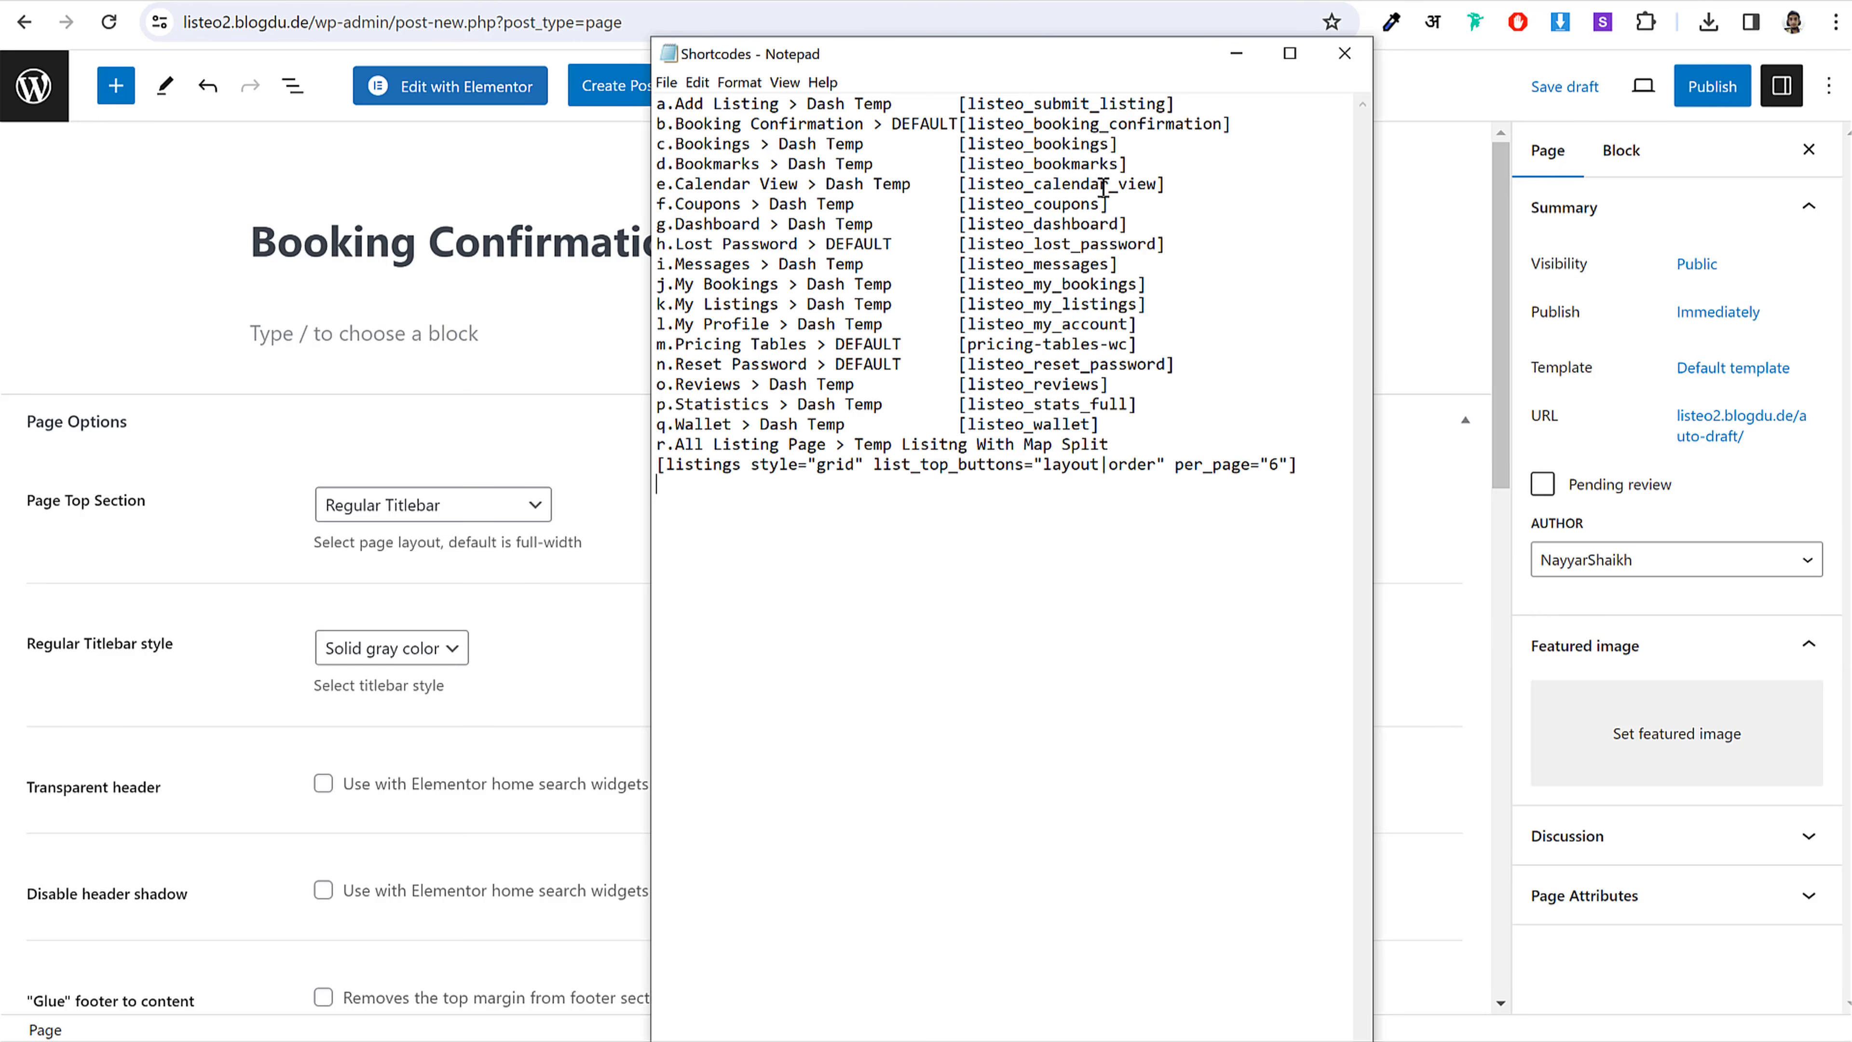
pyautogui.moveTo(1236, 124); pyautogui.dragTo(978, 126)
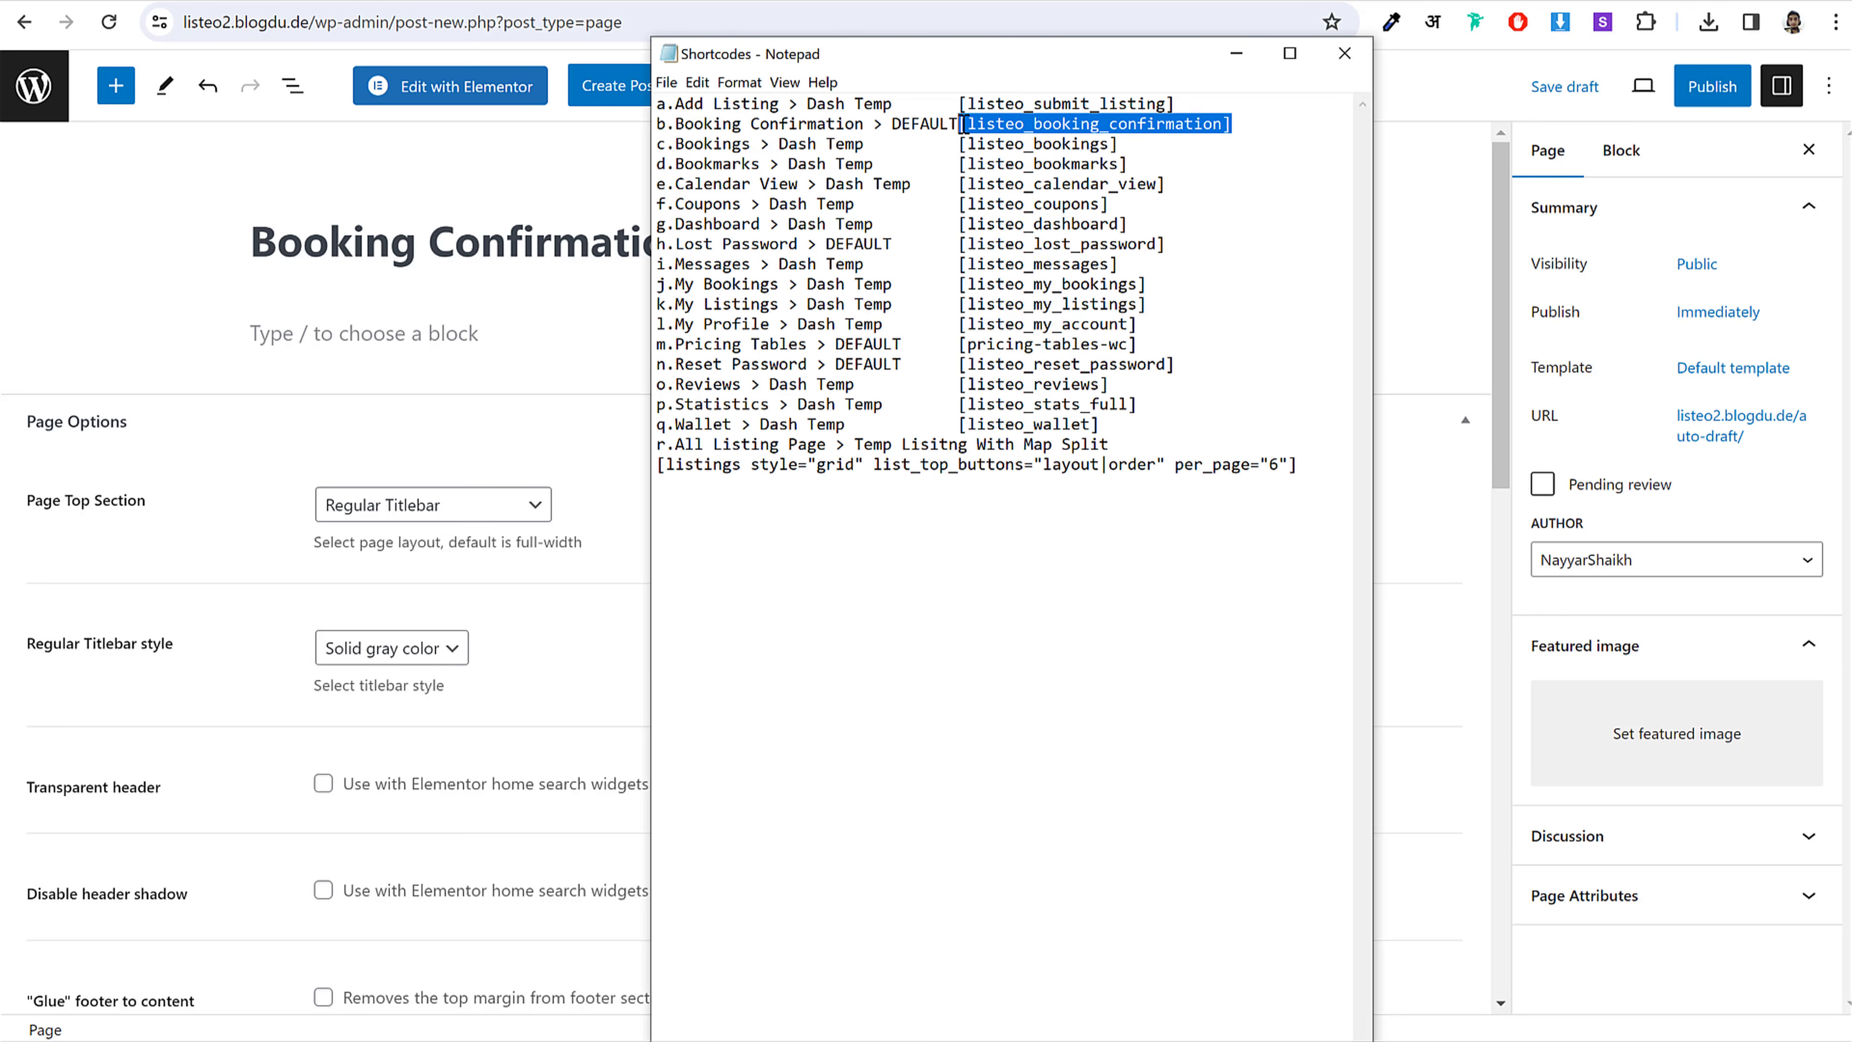
pyautogui.hotkey('alt', 'Tab')
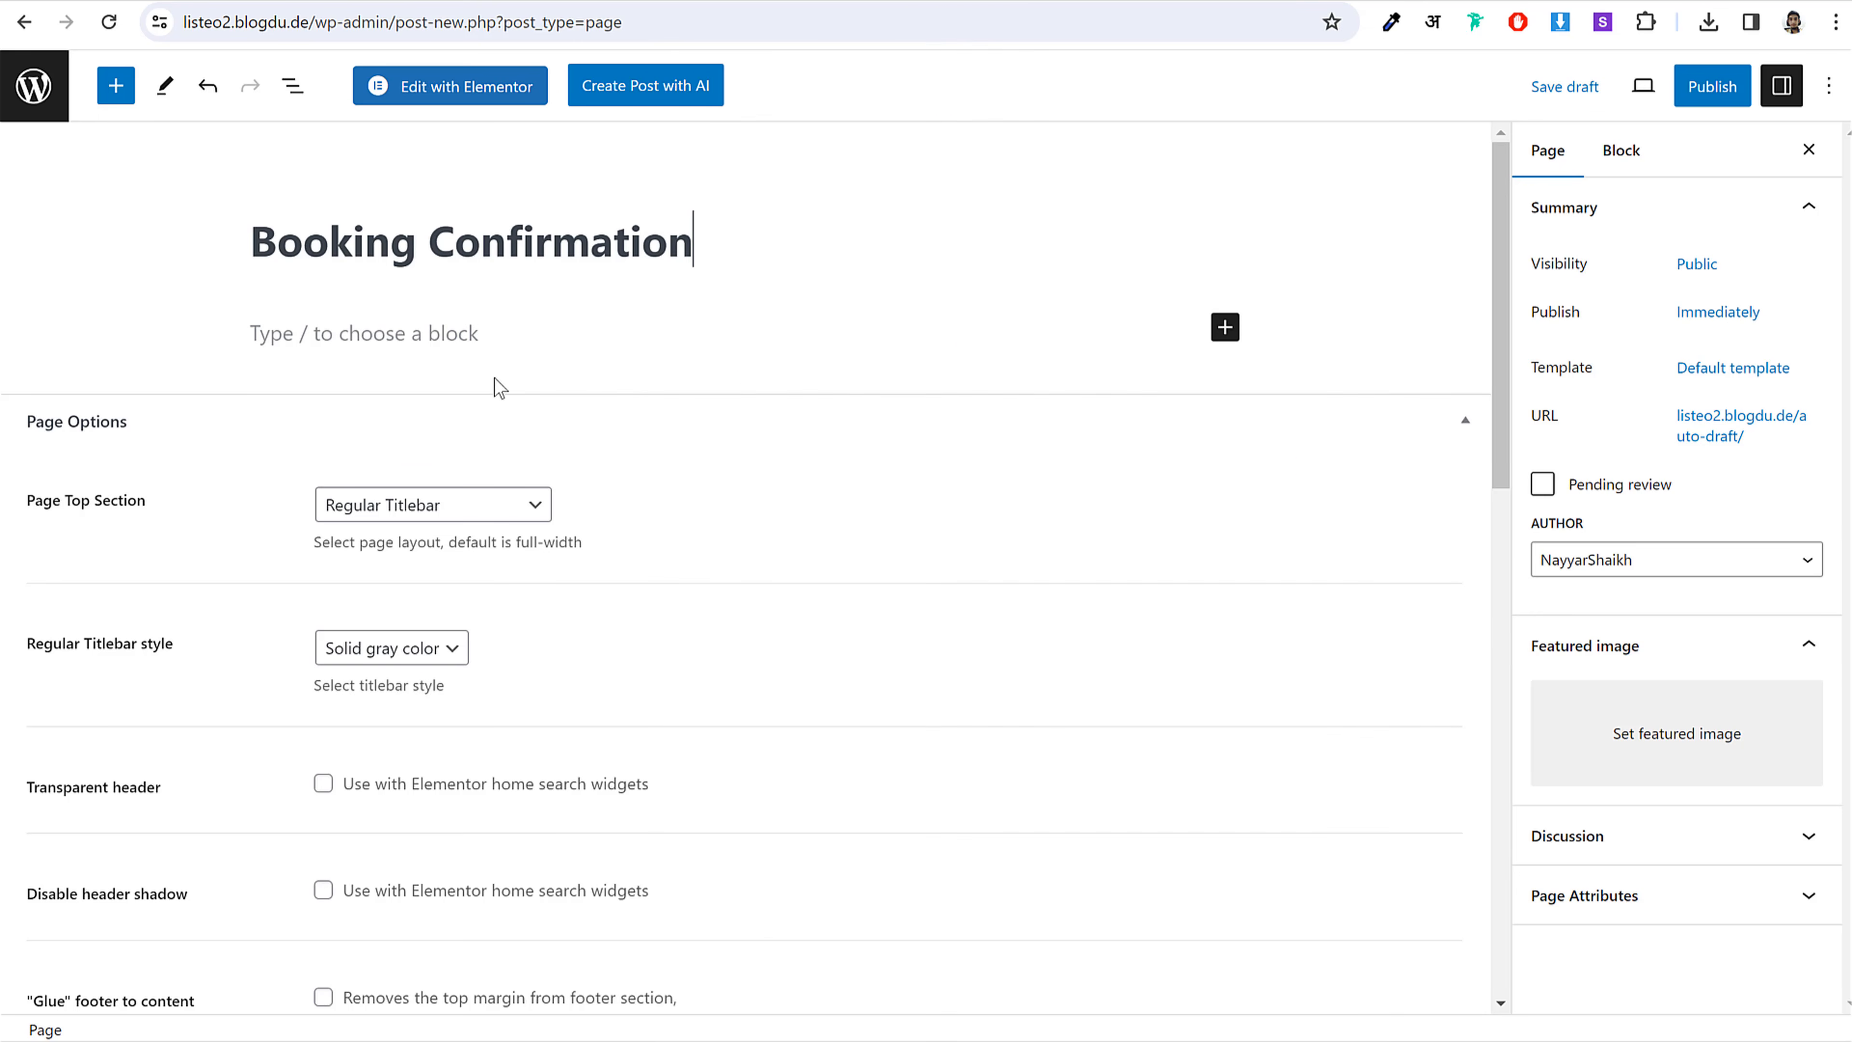
pyautogui.click(1225, 328)
pyautogui.click(1283, 500)
pyautogui.write('[listeo_booking_confirmation]')
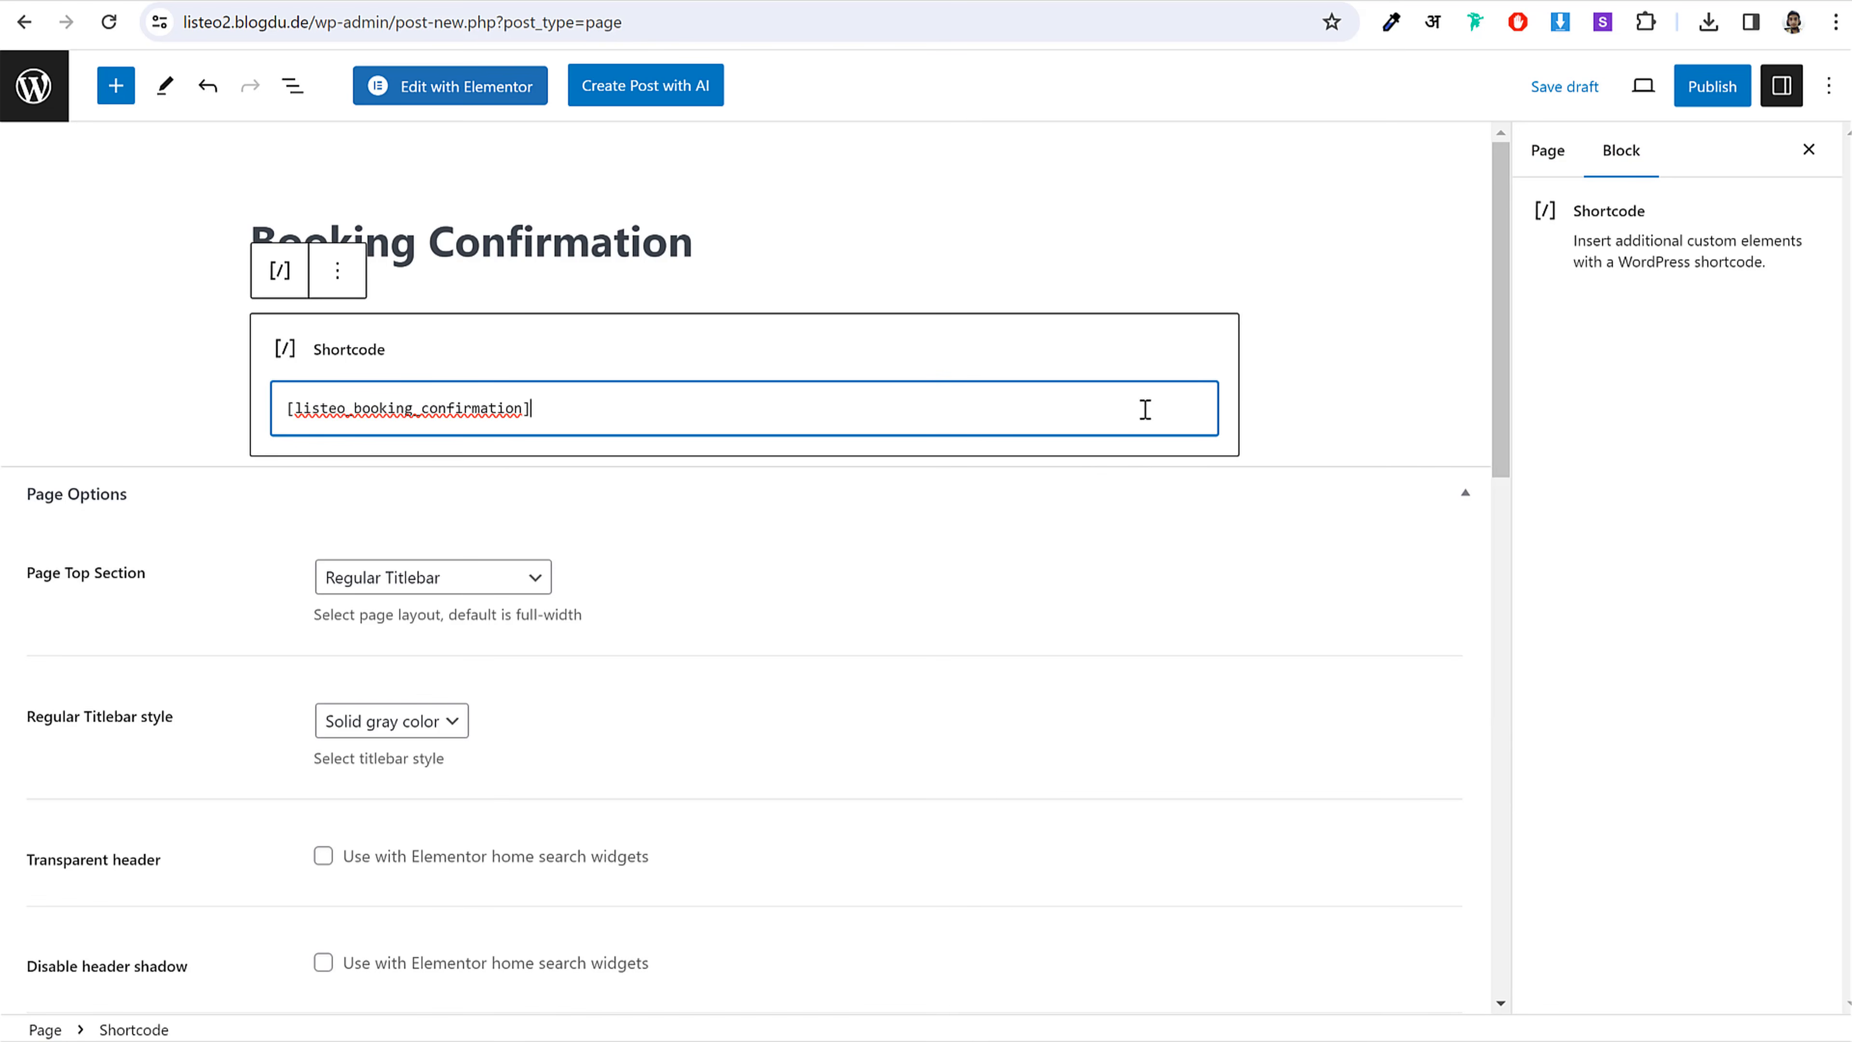
# Step: Publish Booking Confirmation on the DEFAULT template and return to the Pages list
pyautogui.hotkey('alt', 'Tab')
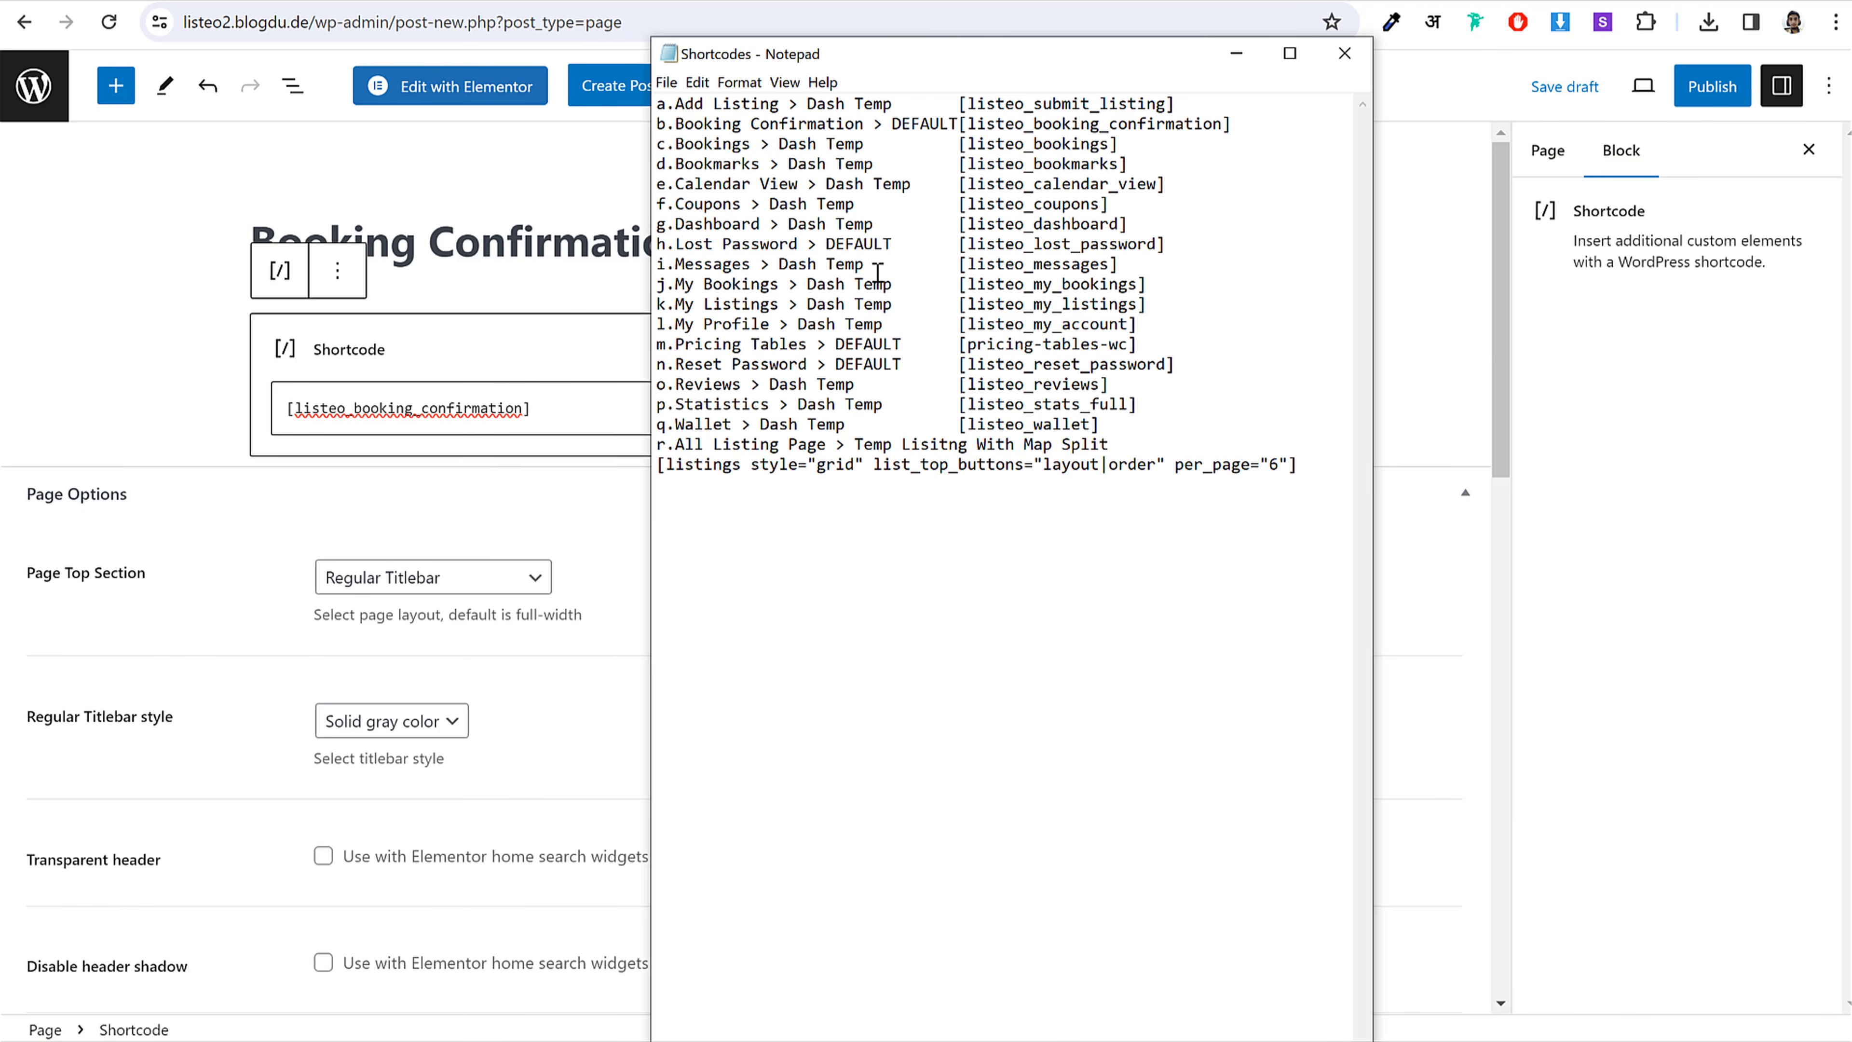
pyautogui.moveTo(922, 123); pyautogui.dragTo(955, 122)
pyautogui.click(929, 124)
pyautogui.click(1484, 315)
pyautogui.click(1709, 88)
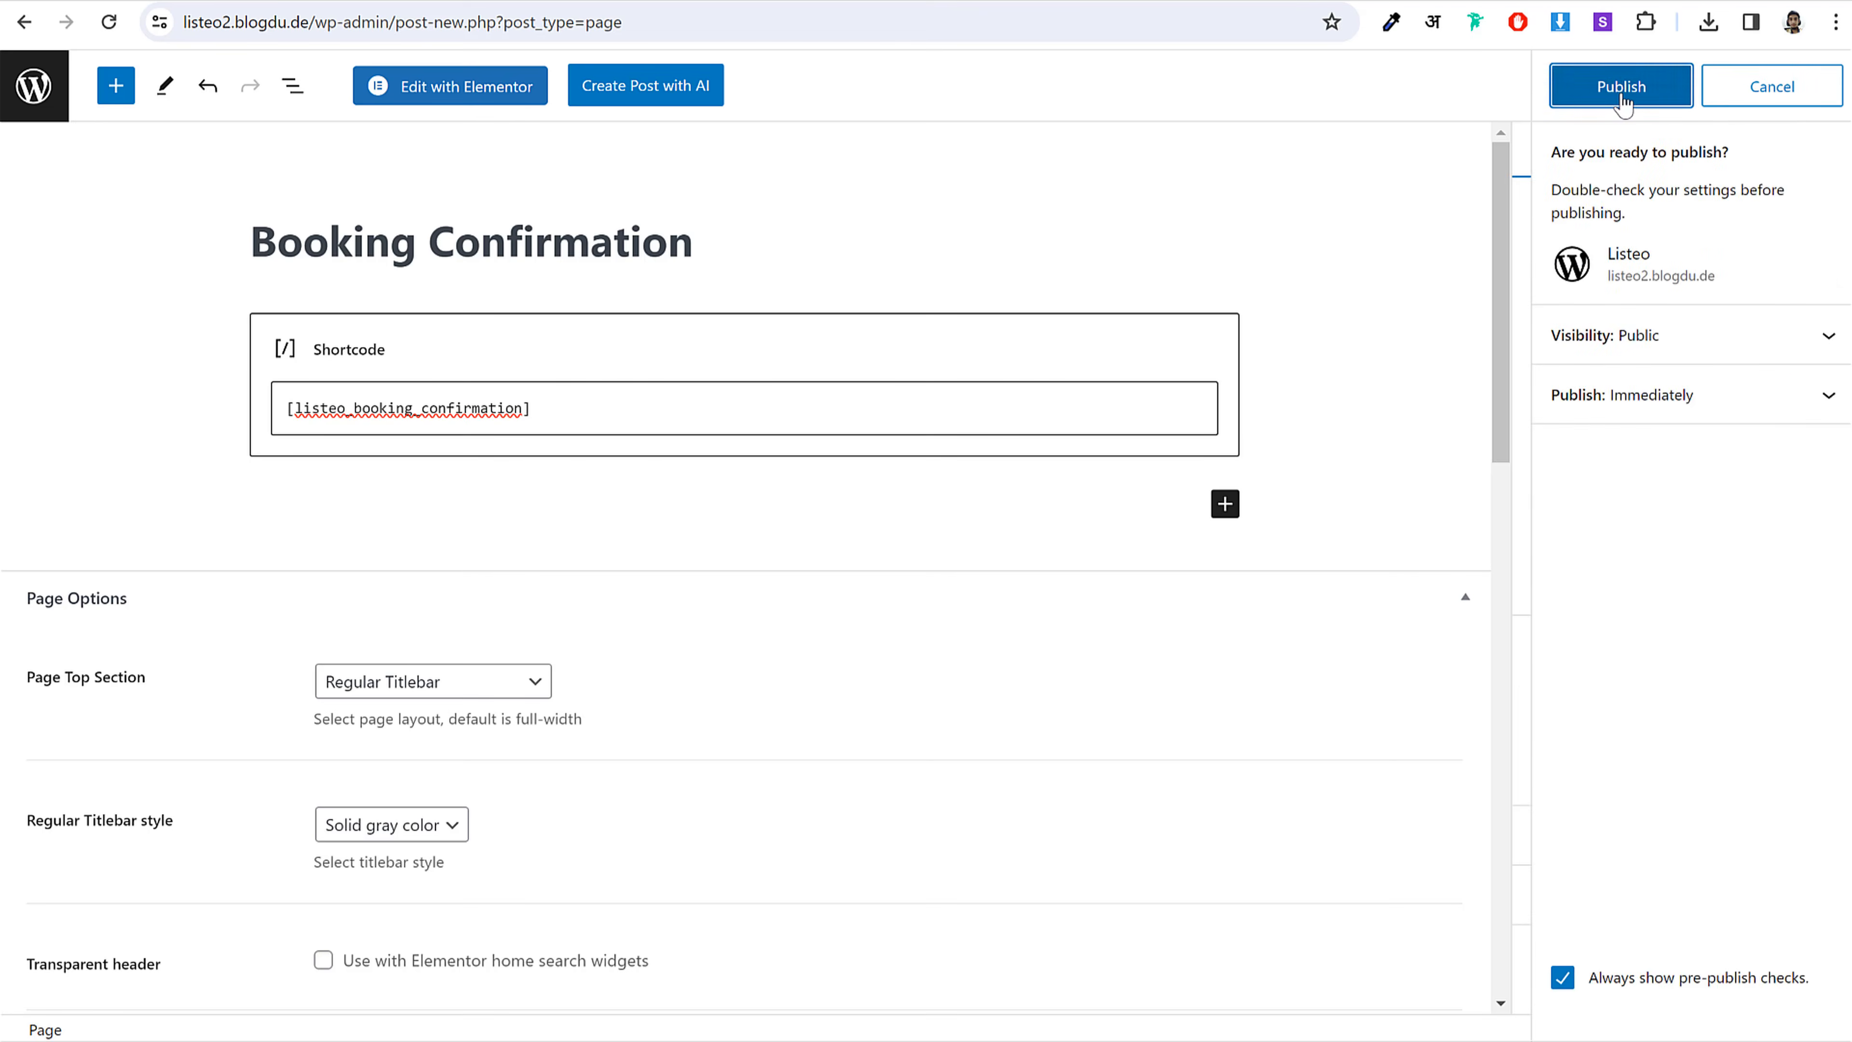
pyautogui.click(1618, 89)
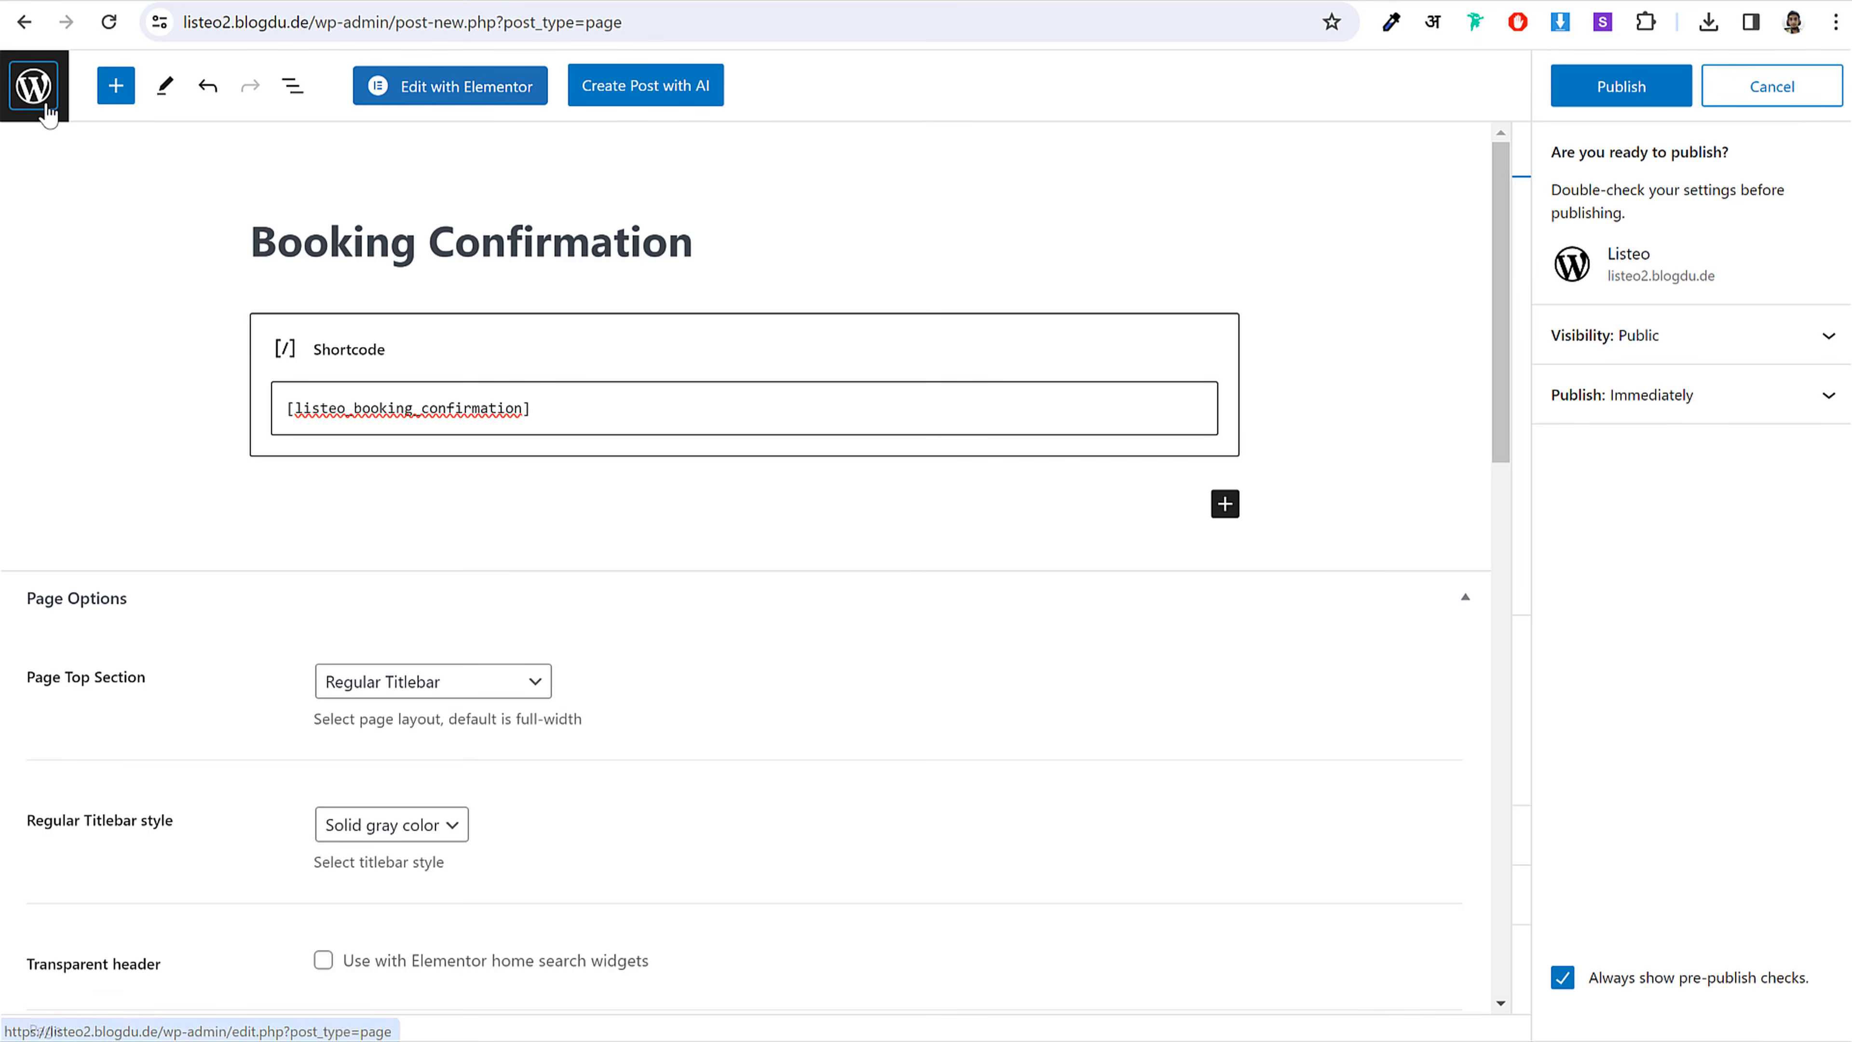
pyautogui.click(35, 86)
pyautogui.click(1034, 172)
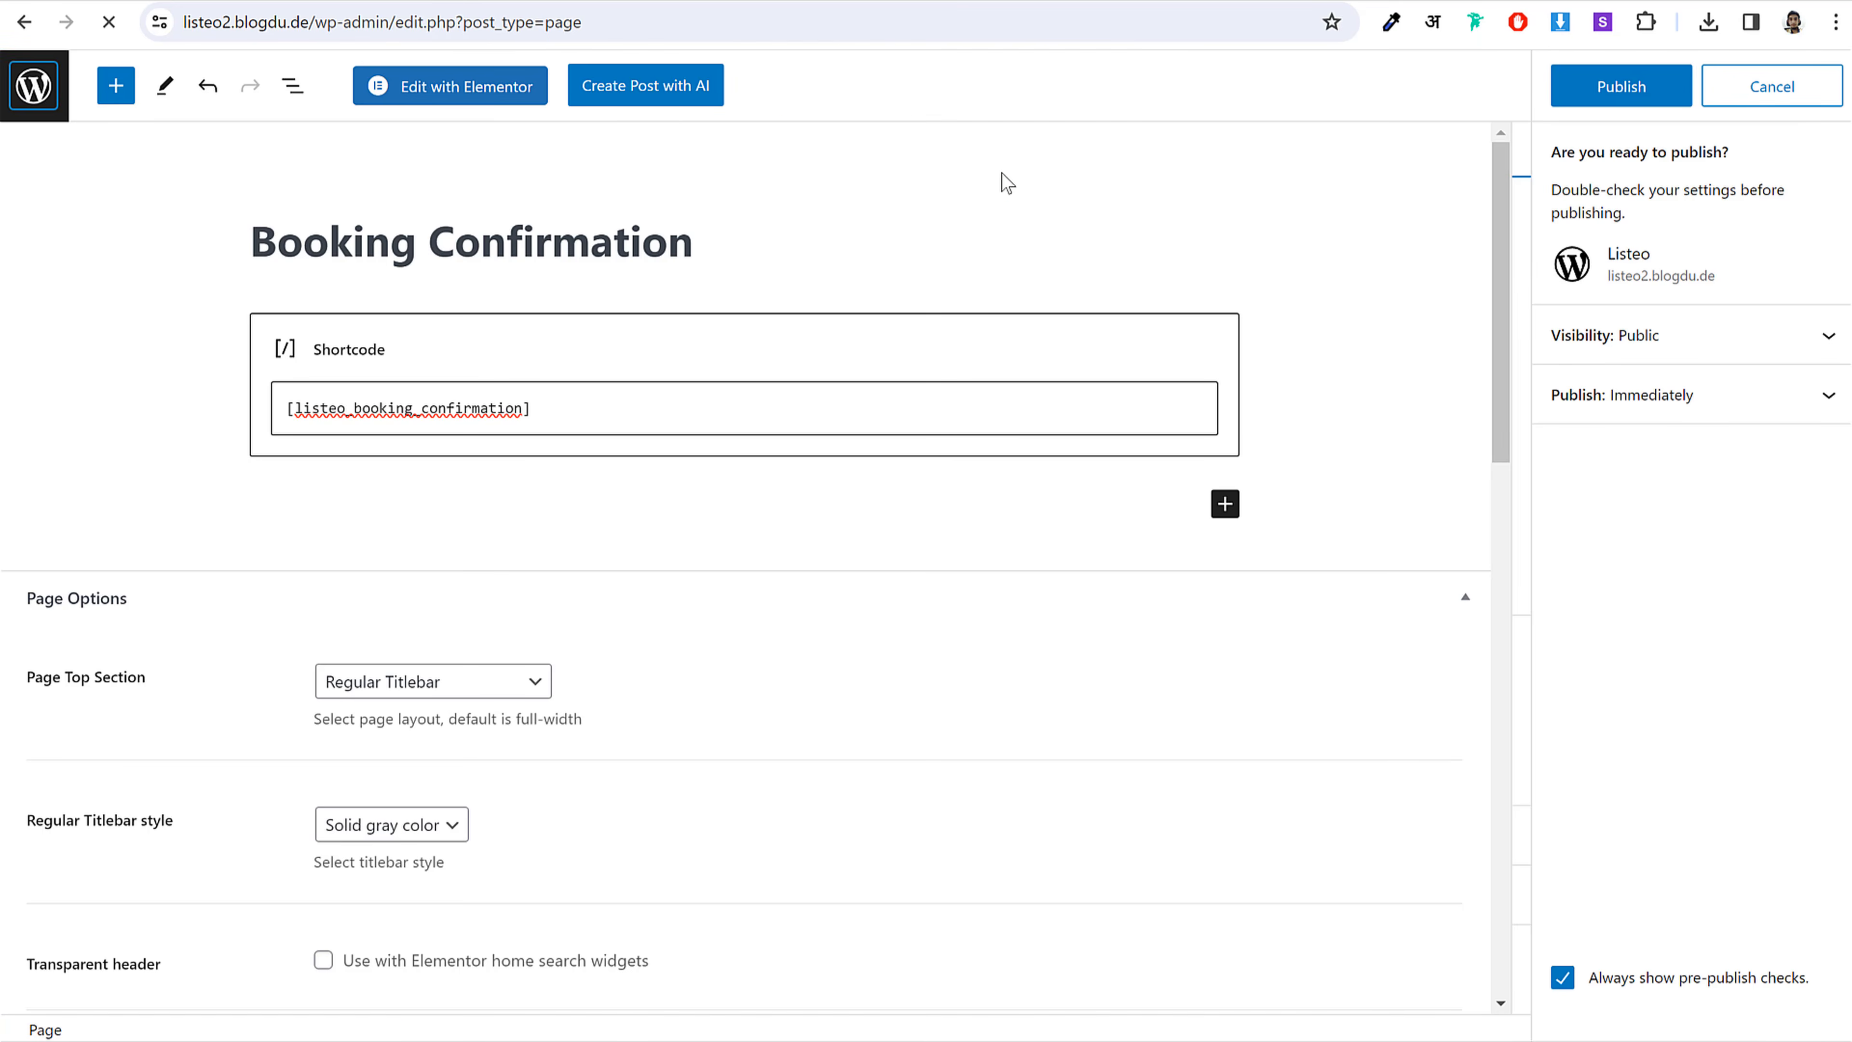
pyautogui.scroll(-1, 889, 482)
pyautogui.scroll(-3, 889, 481)
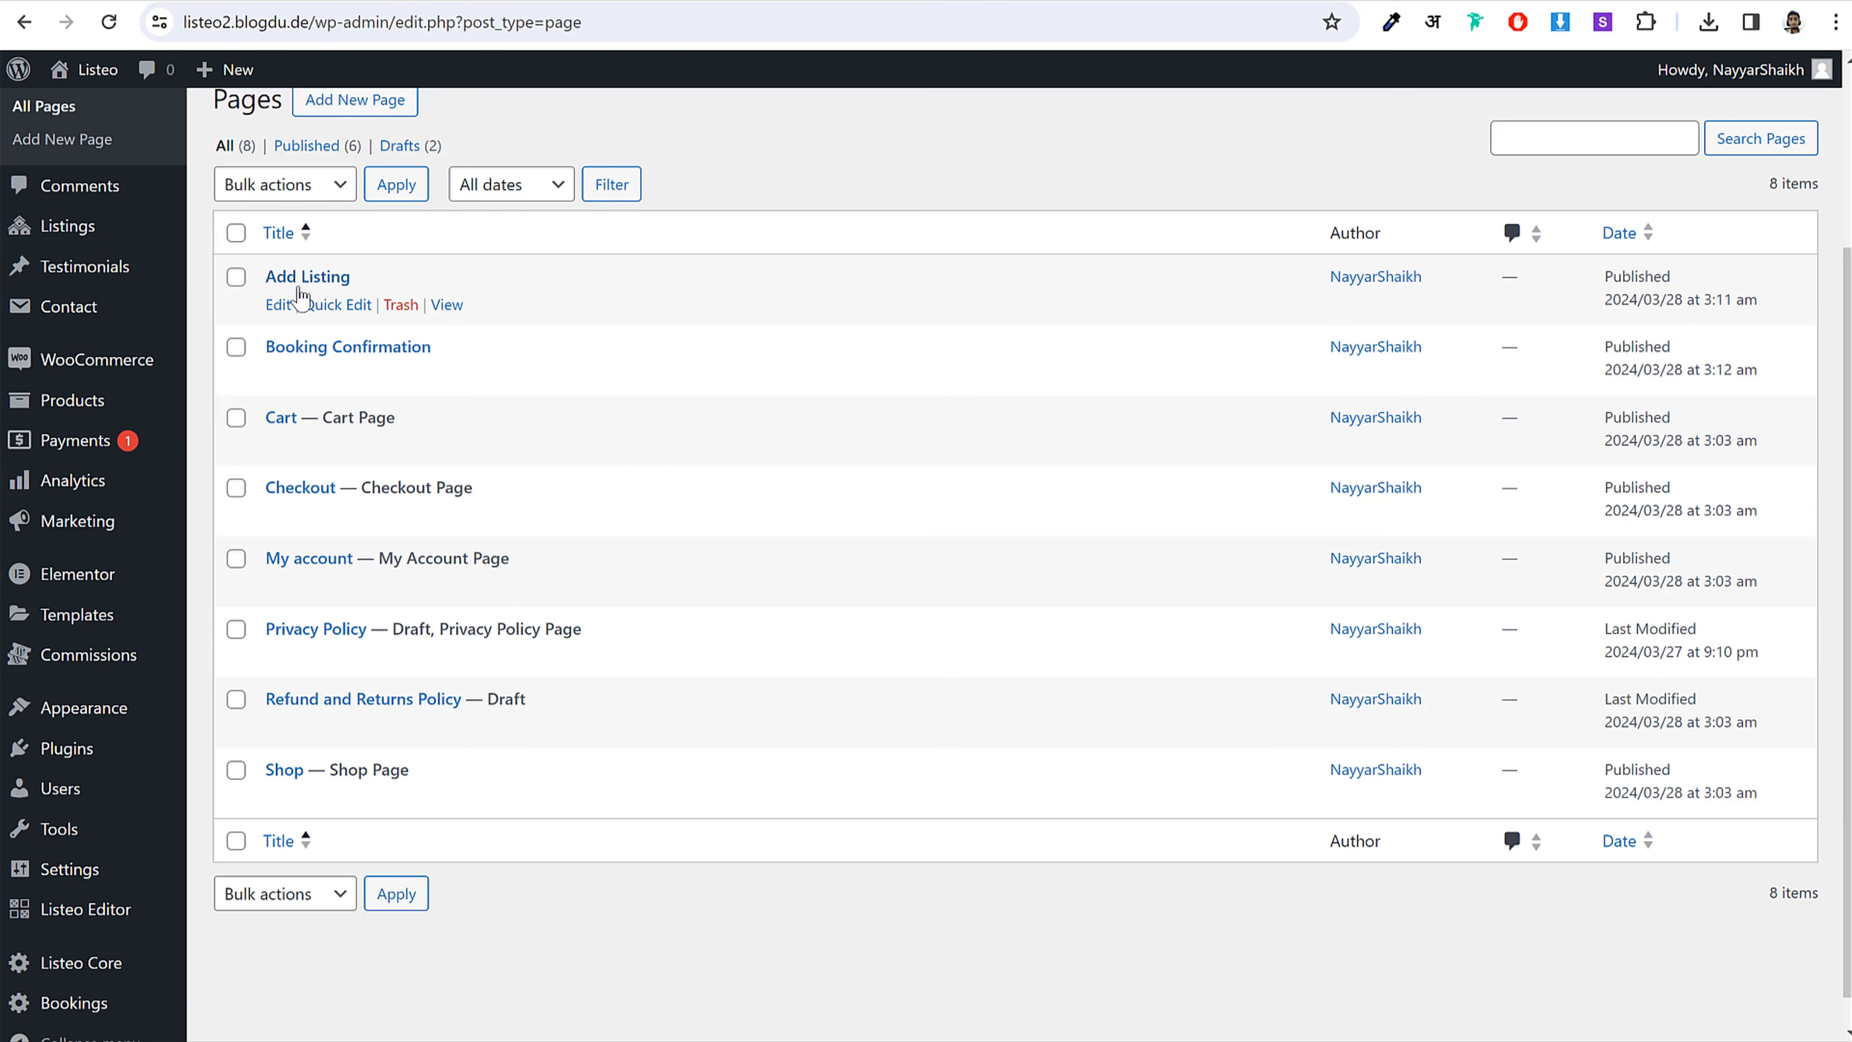
pyautogui.scroll(4, 665, 456)
# Step: Start a new page and select the 'Bookings' page name in the shortcodes notes
pyautogui.click(353, 342)
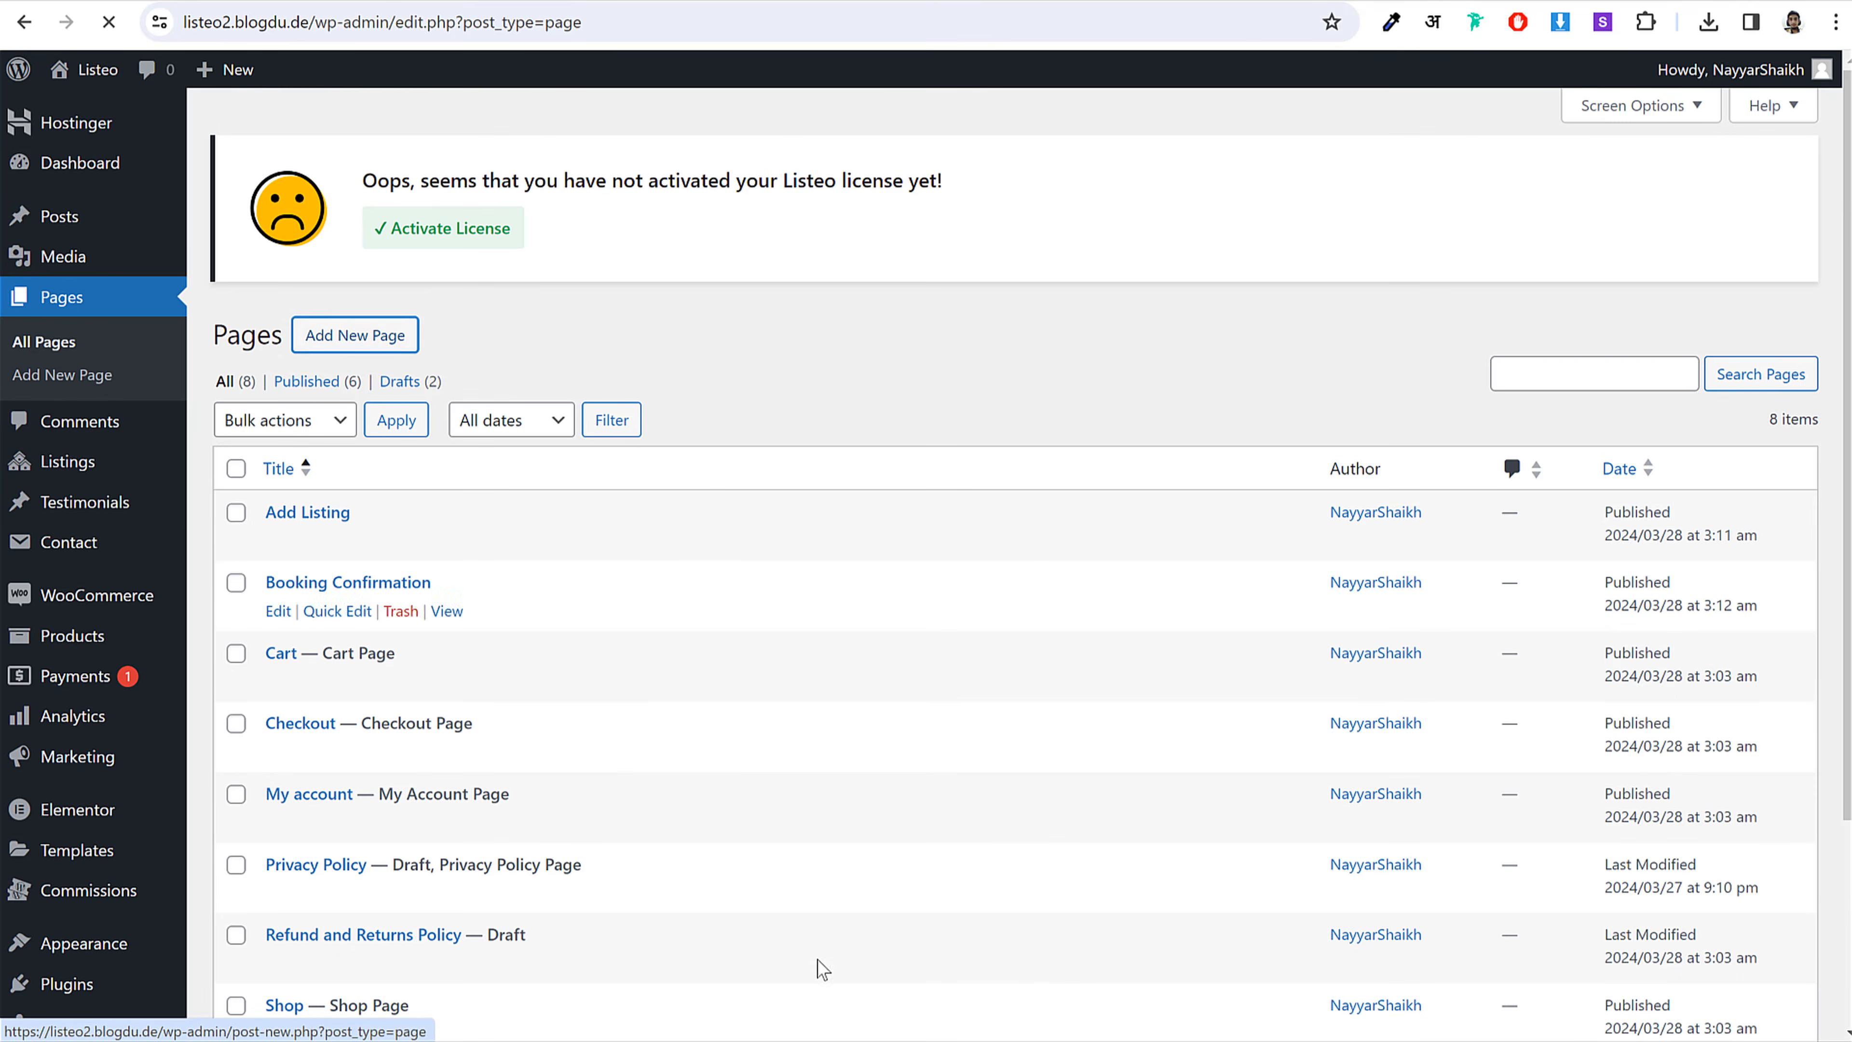
pyautogui.hotkey('alt', 'Tab')
pyautogui.moveTo(675, 142); pyautogui.dragTo(752, 143)
pyautogui.hotkey('ctrl', 'c')
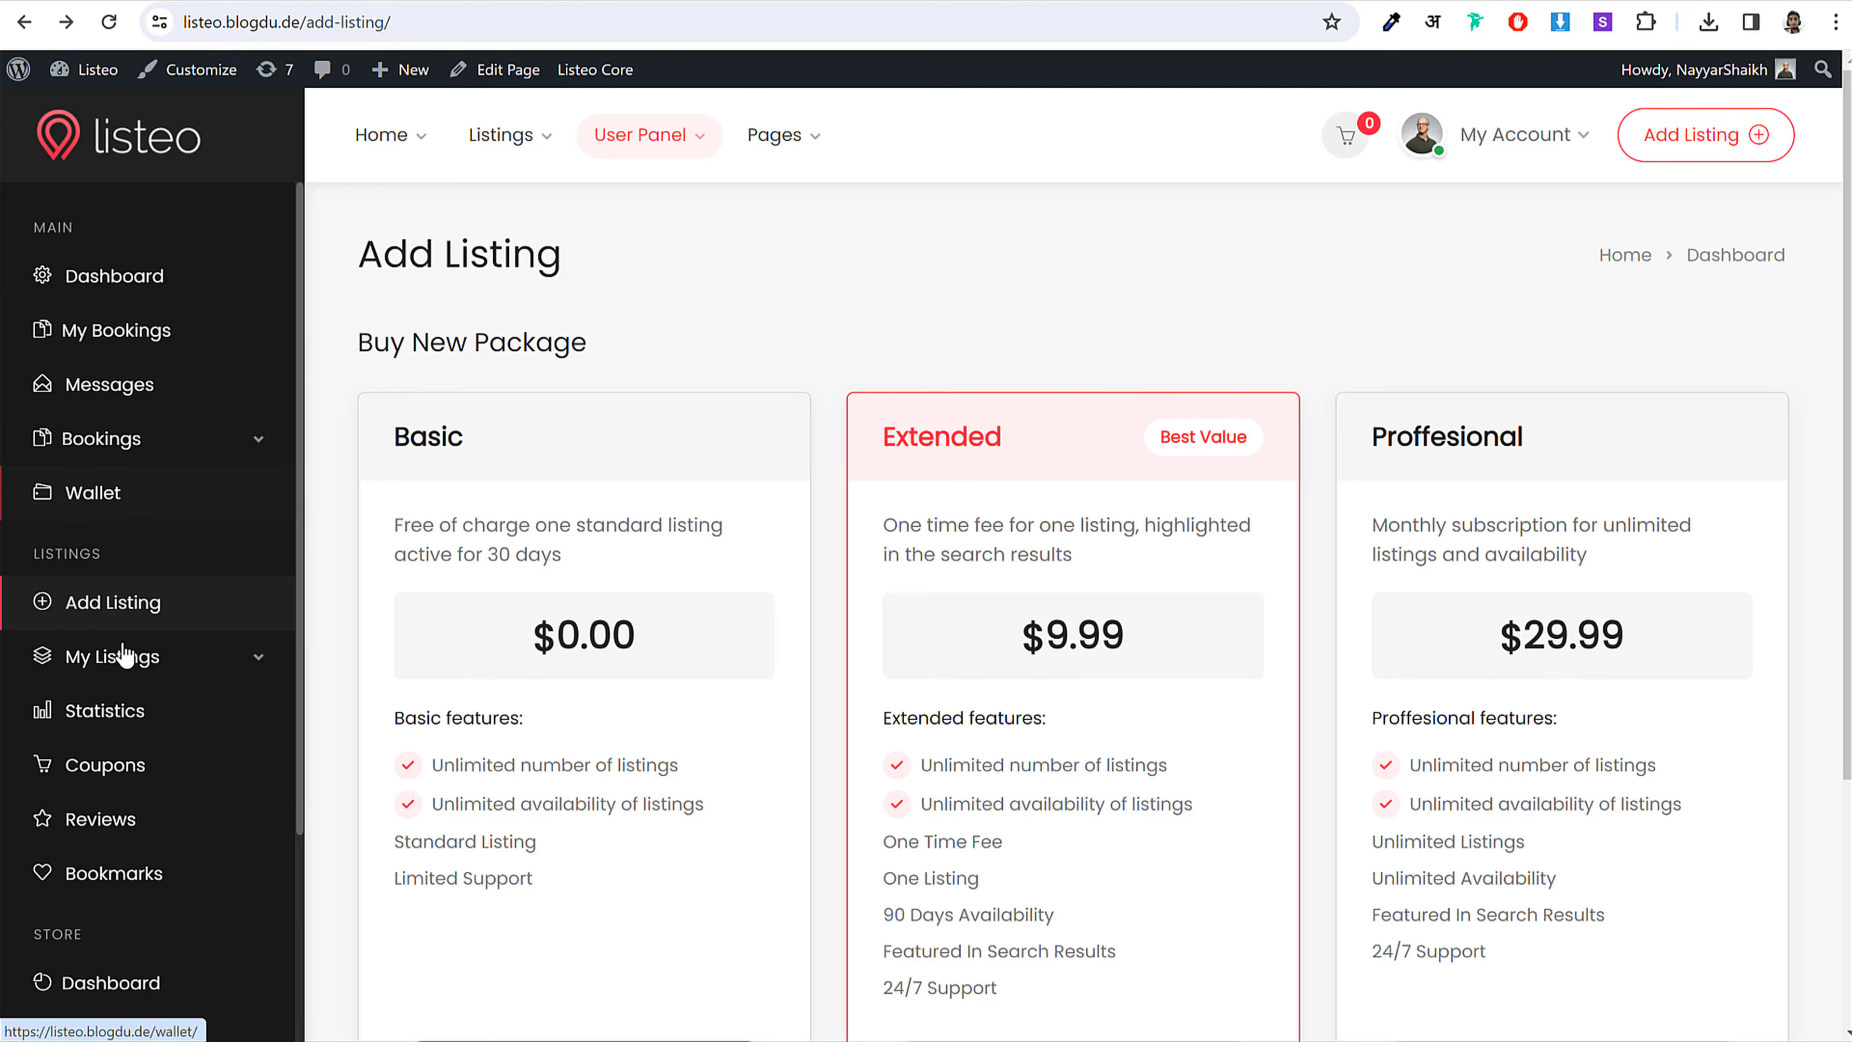
pyautogui.scroll(-5, 83, 881)
pyautogui.scroll(5, 87, 803)
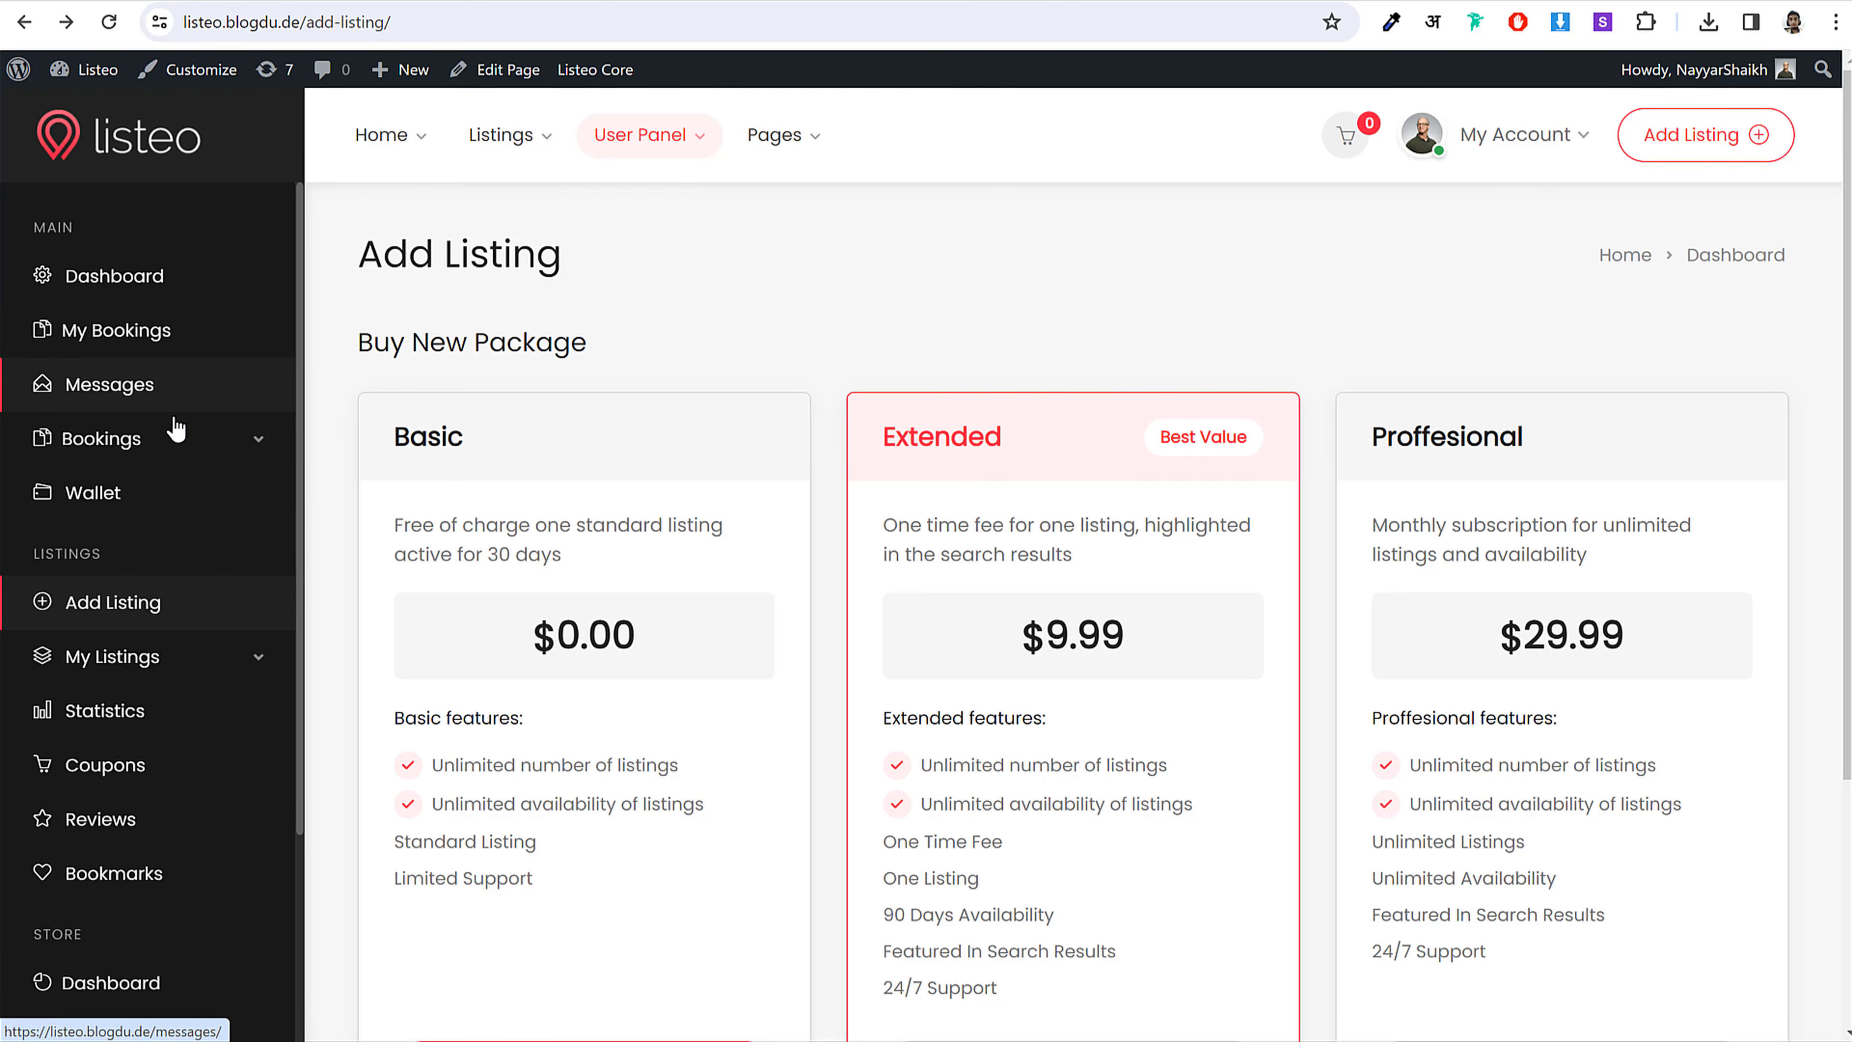
pyautogui.scroll(-3, 194, 517)
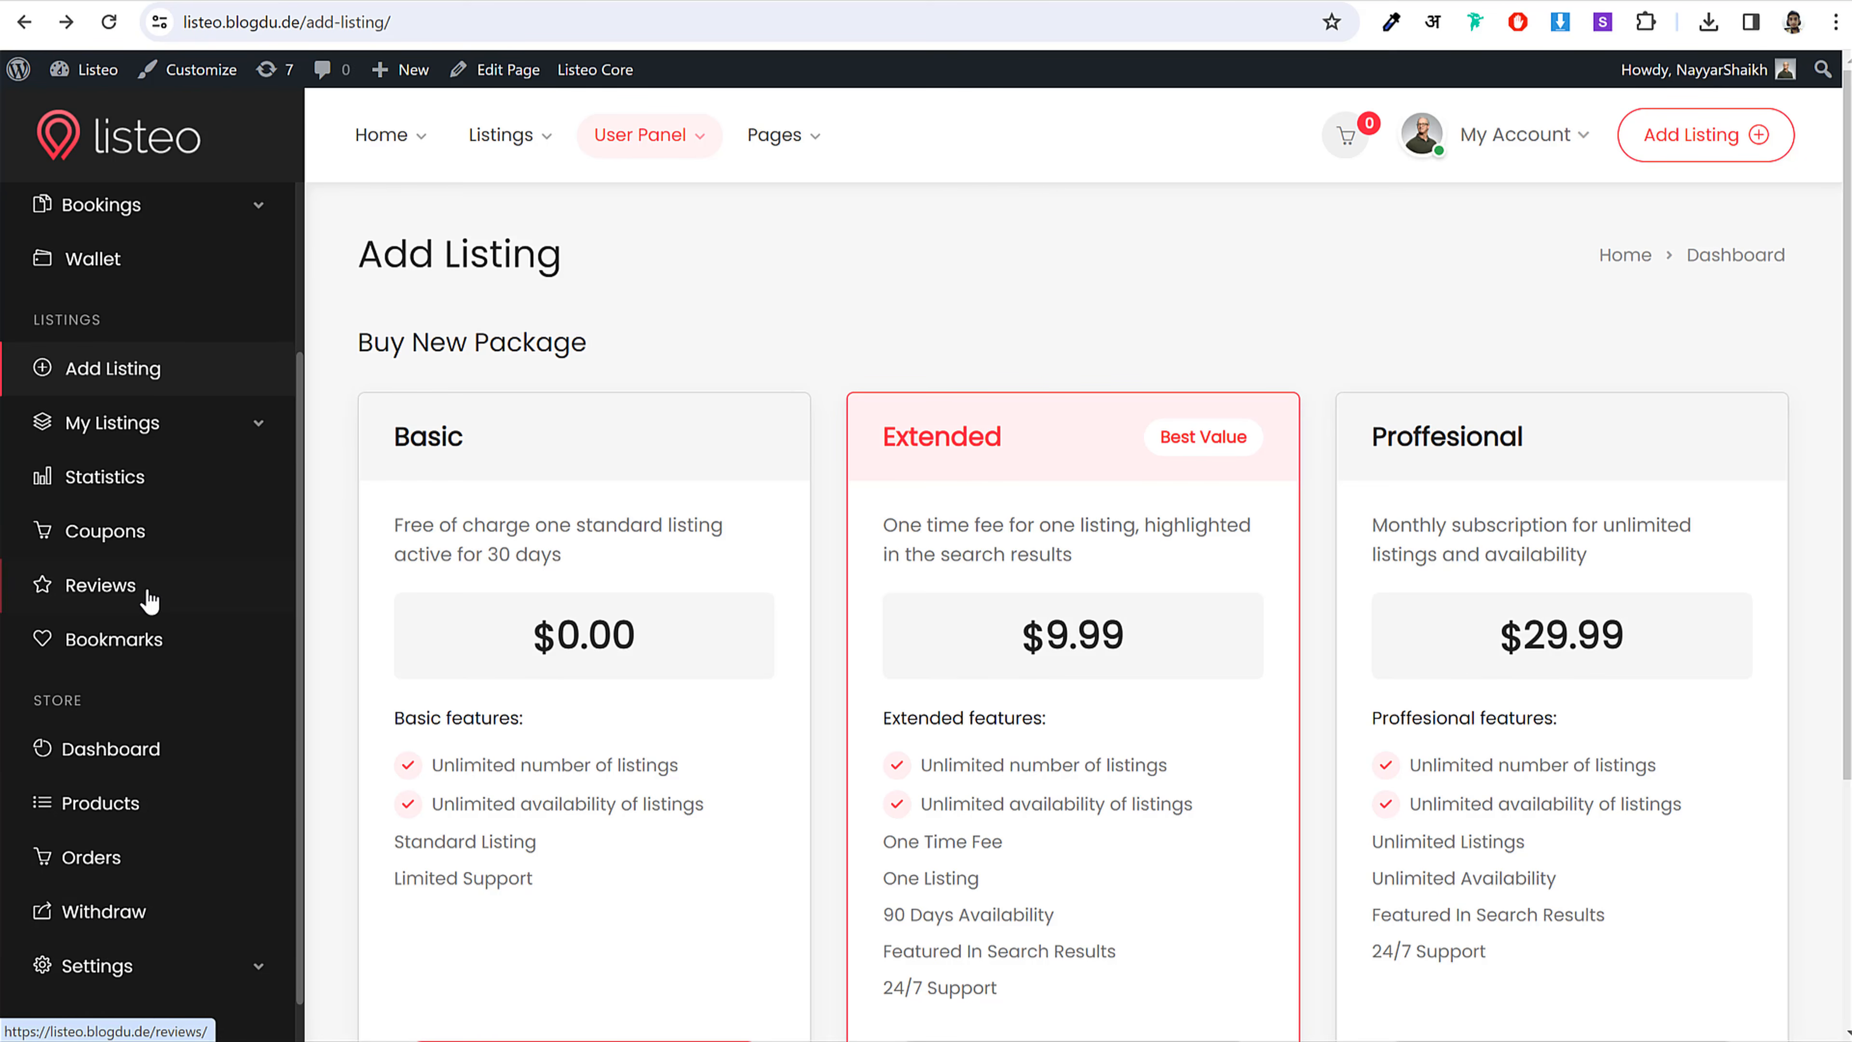
pyautogui.scroll(3, 139, 539)
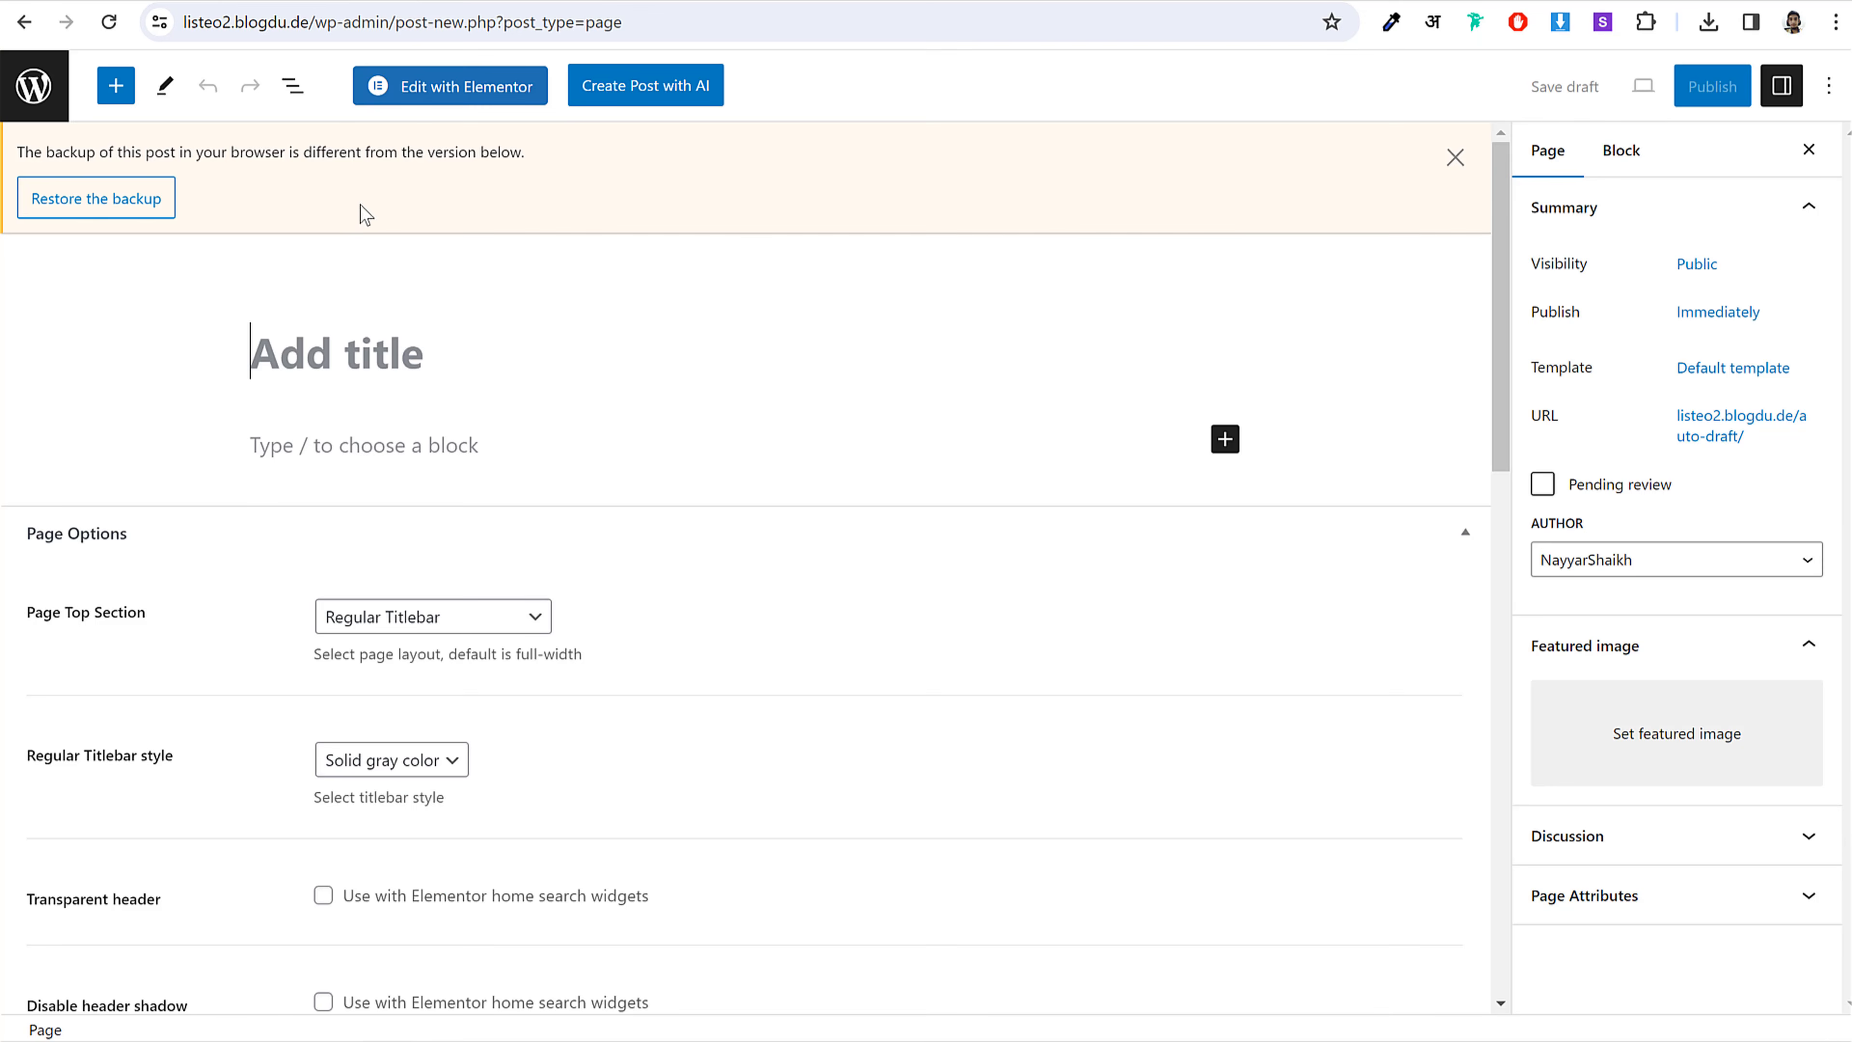
# Step: Title the new page Bookings and set its template to Dashboard Page
pyautogui.click(1464, 165)
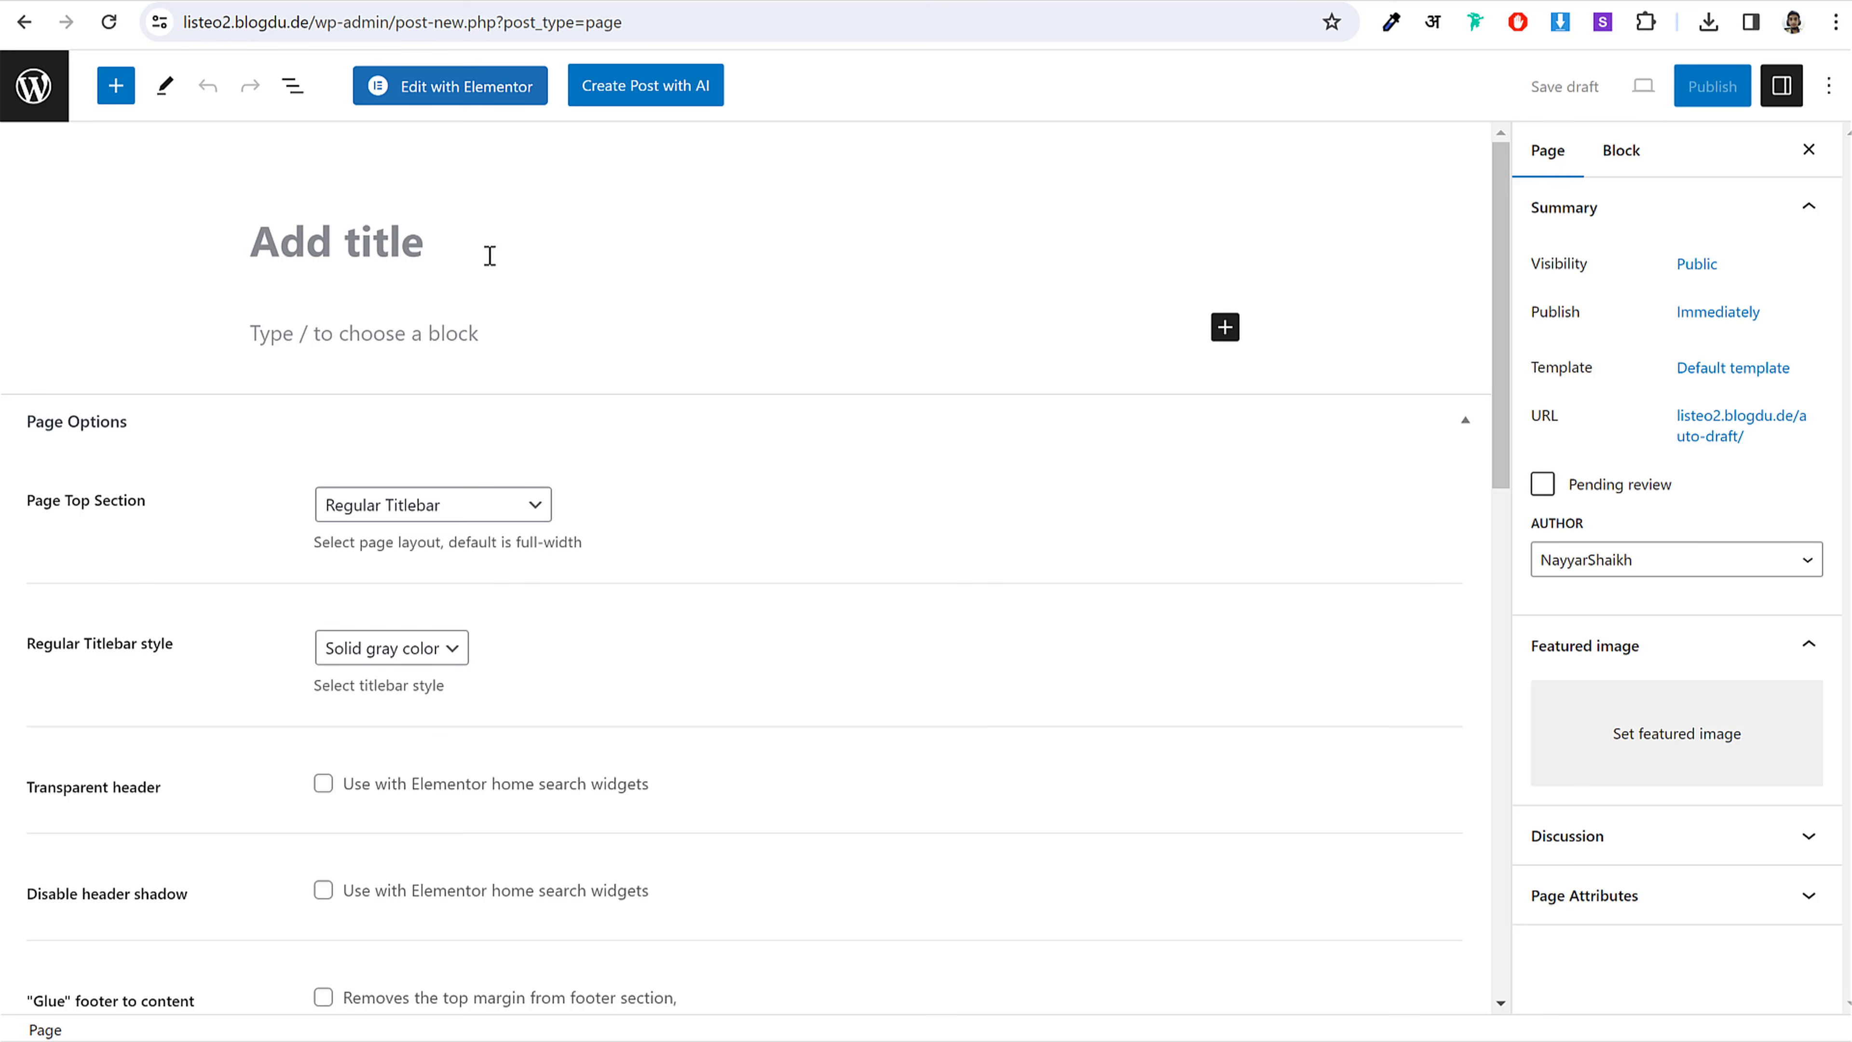
pyautogui.hotkey('ctrl', 'v')
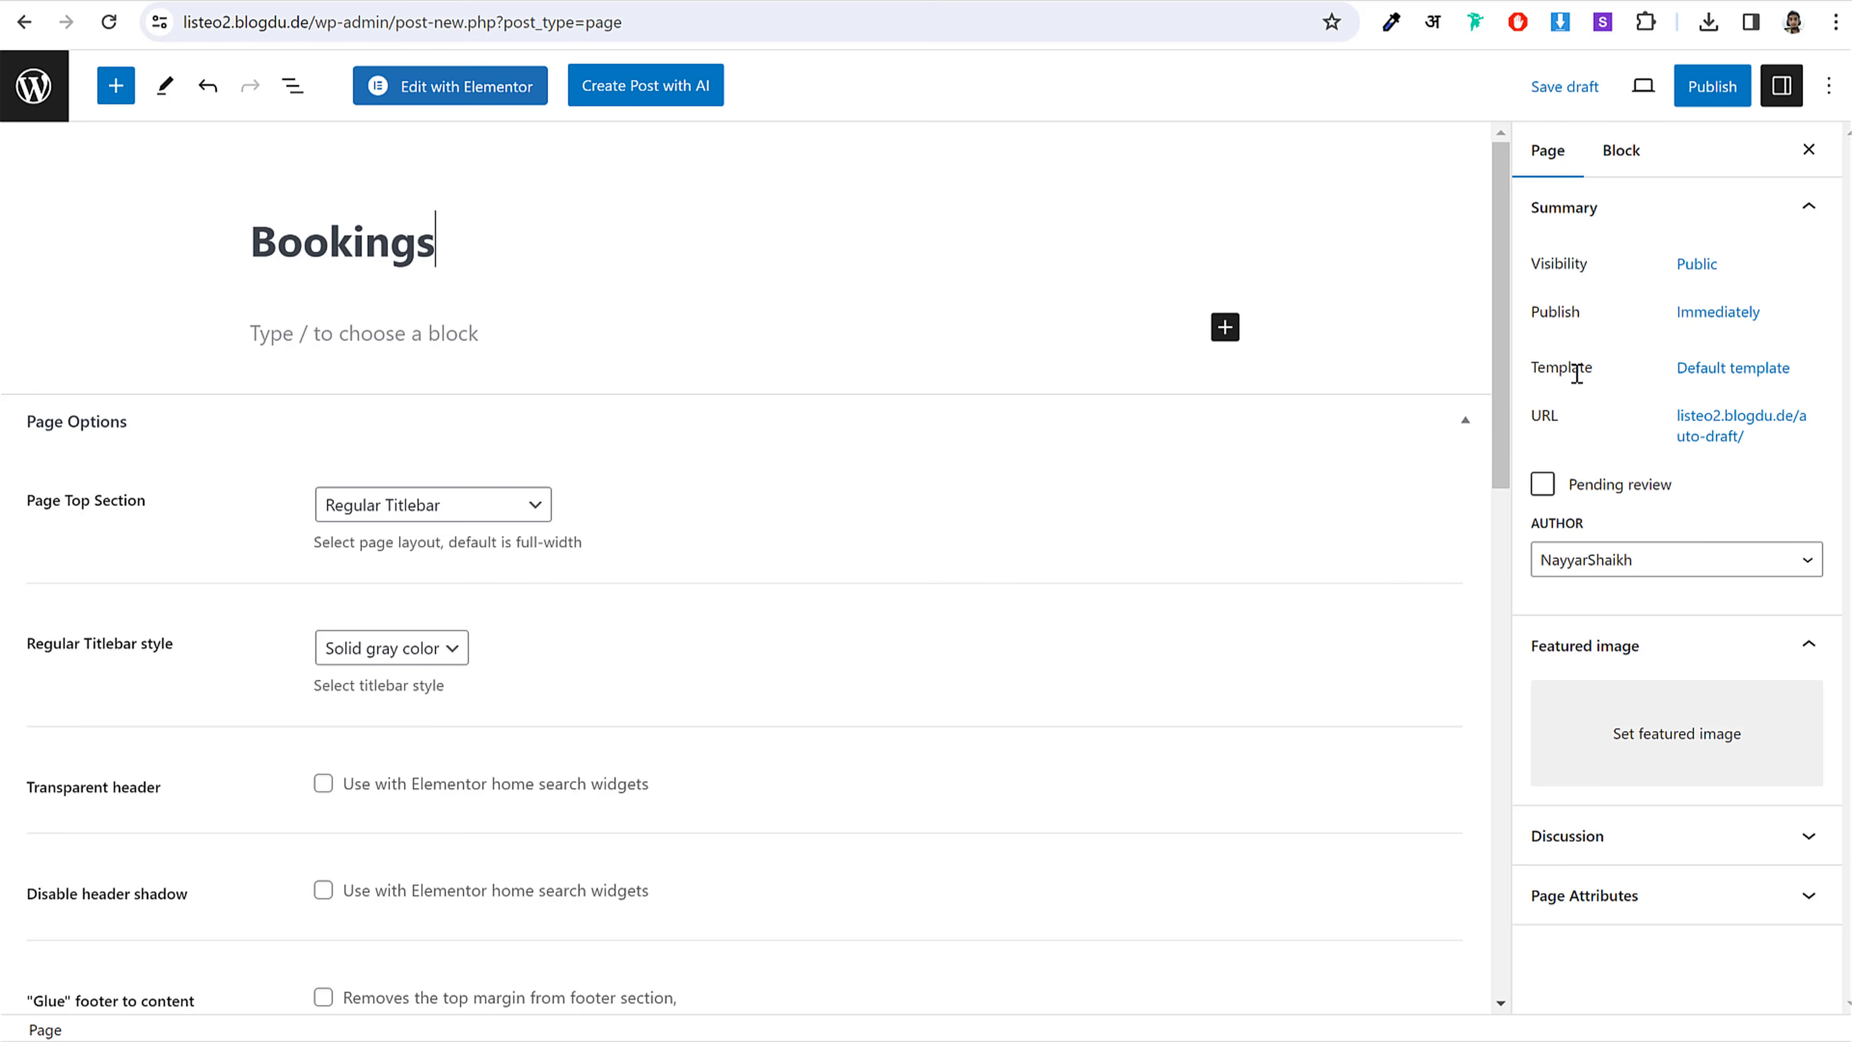
pyautogui.click(1687, 375)
pyautogui.click(1600, 545)
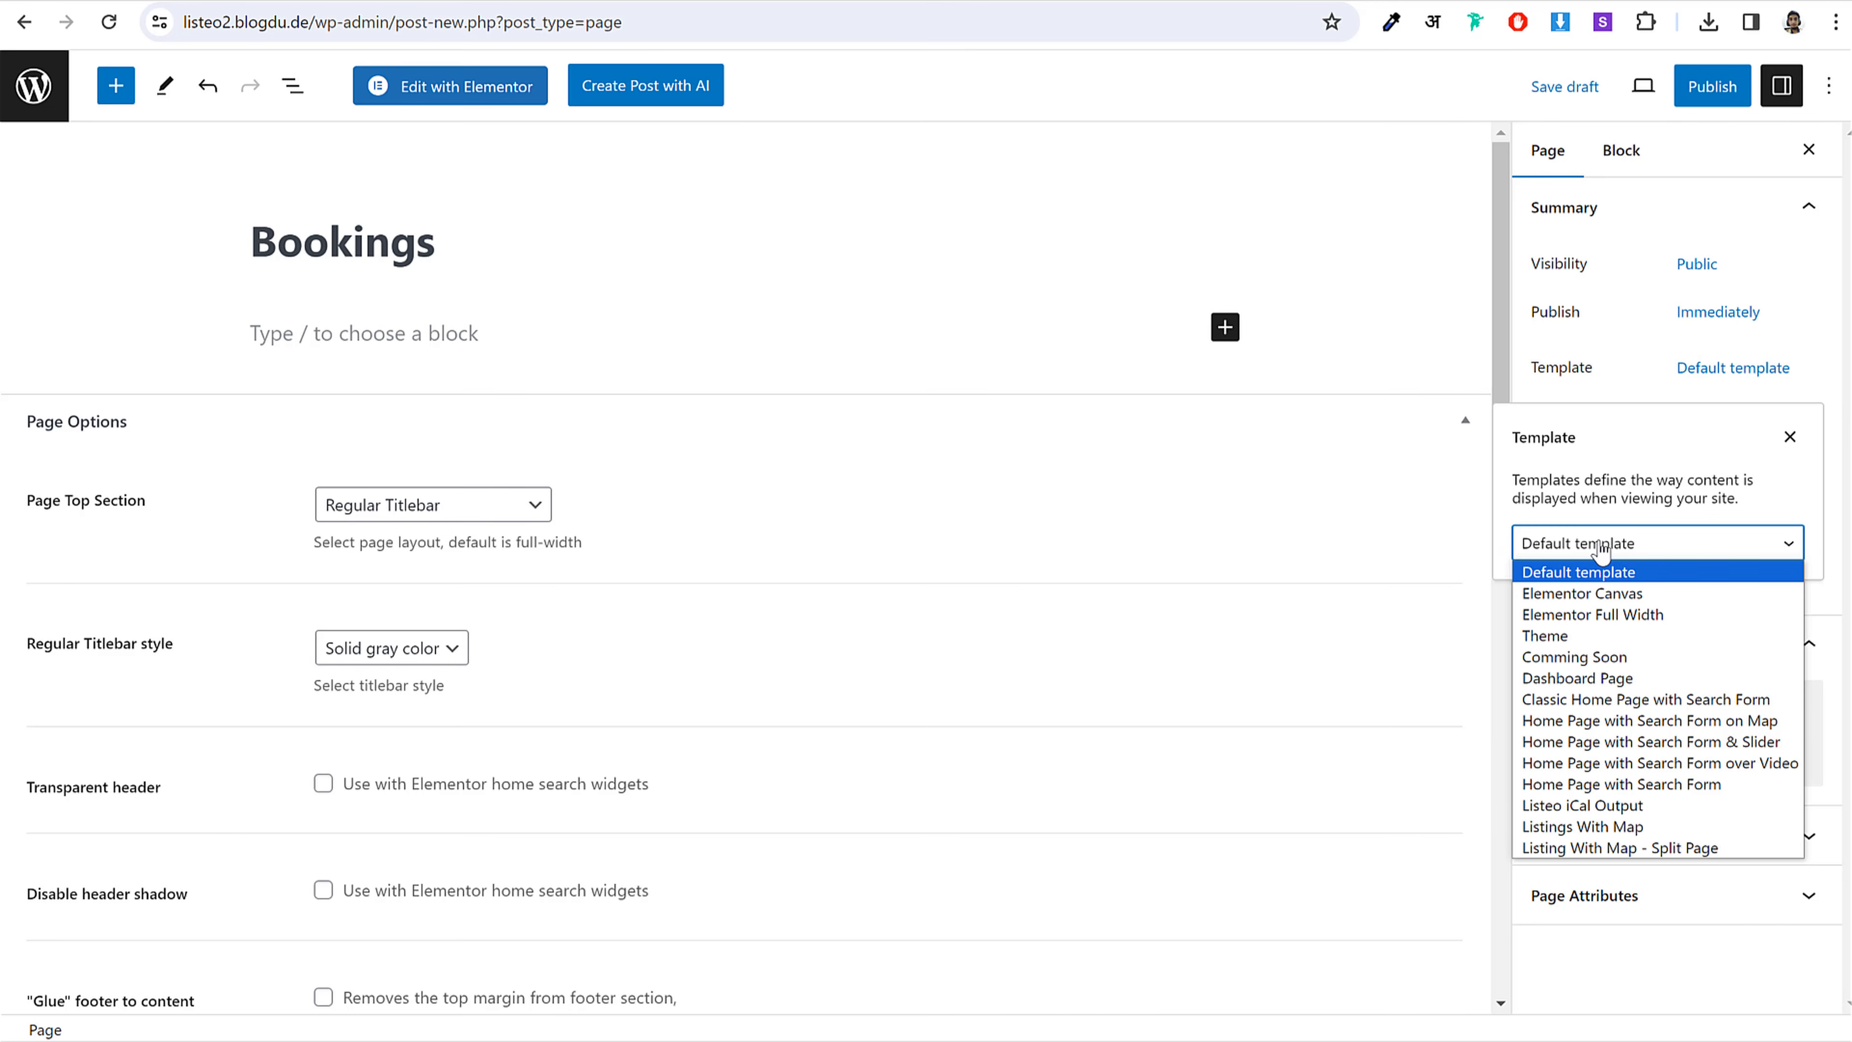
pyautogui.click(1614, 682)
pyautogui.click(1286, 518)
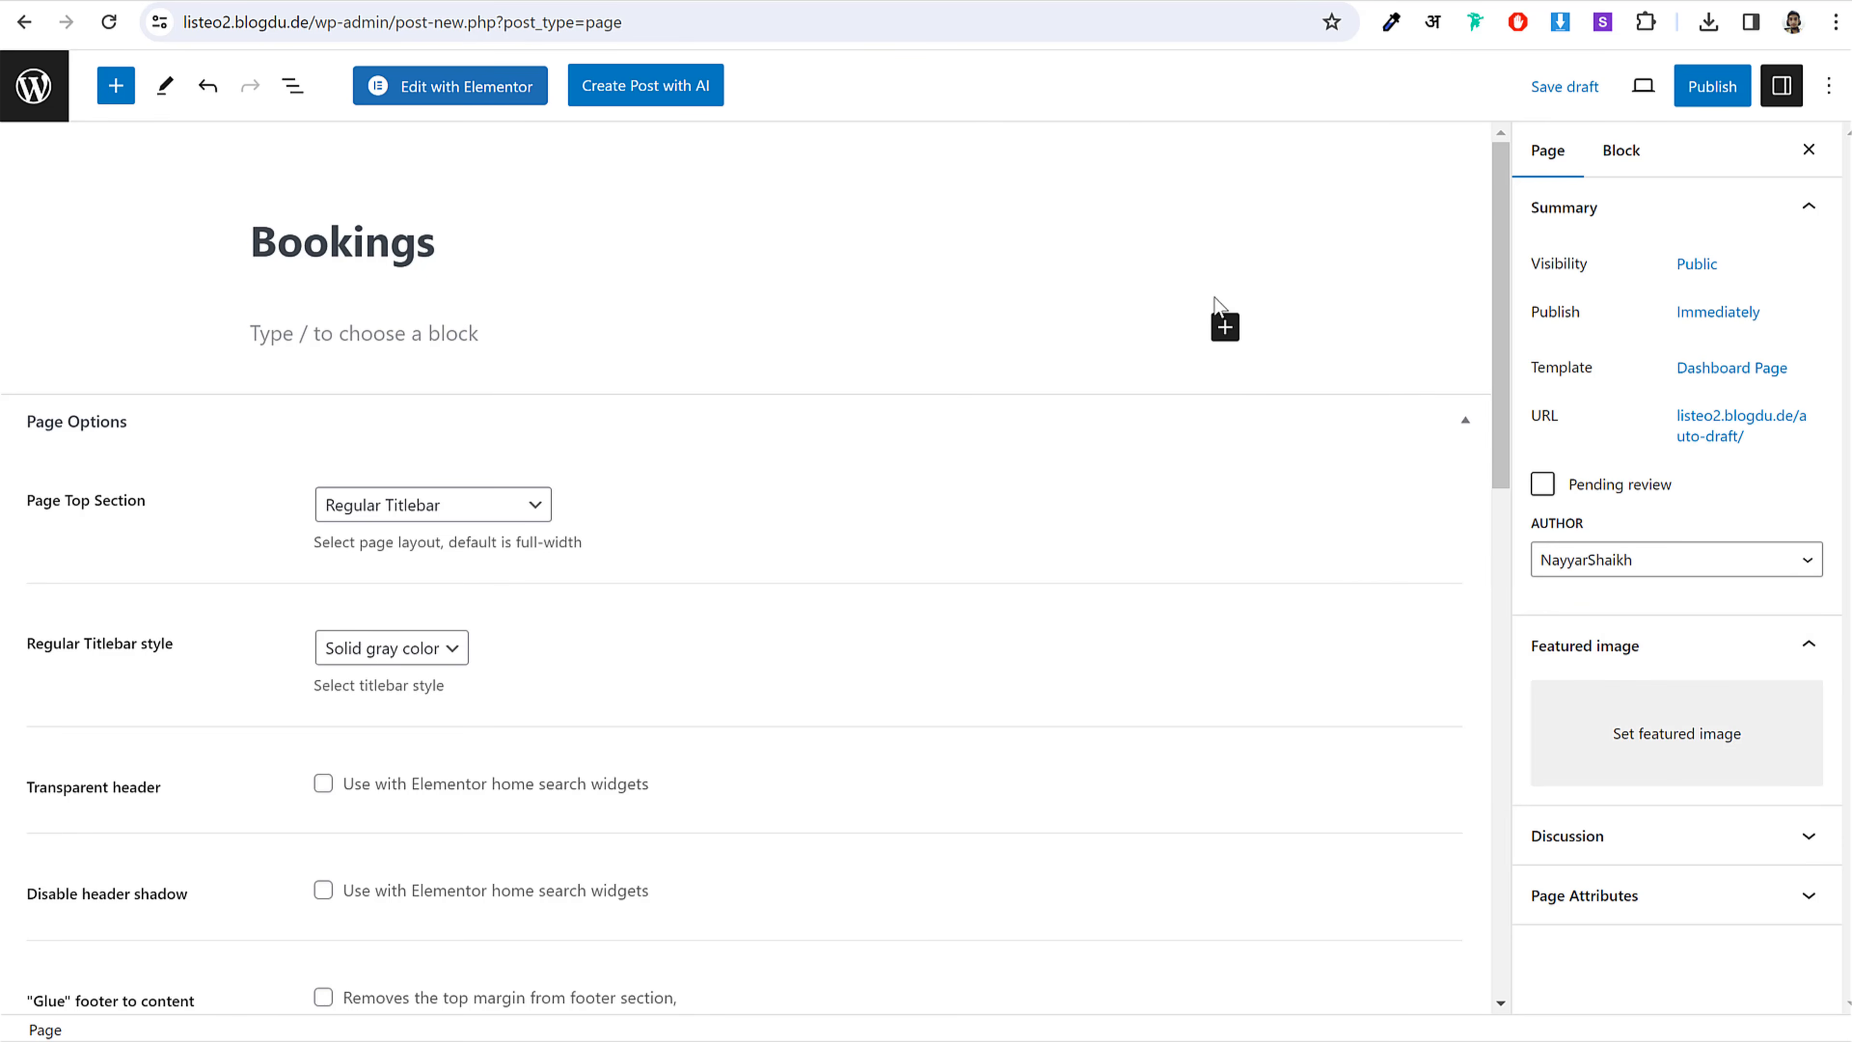
# Step: Add a [listeo_bookings] Shortcode block, publish the page, and return to the Pages list
pyautogui.click(1223, 326)
pyautogui.click(1292, 514)
pyautogui.hotkey('alt', 'Tab')
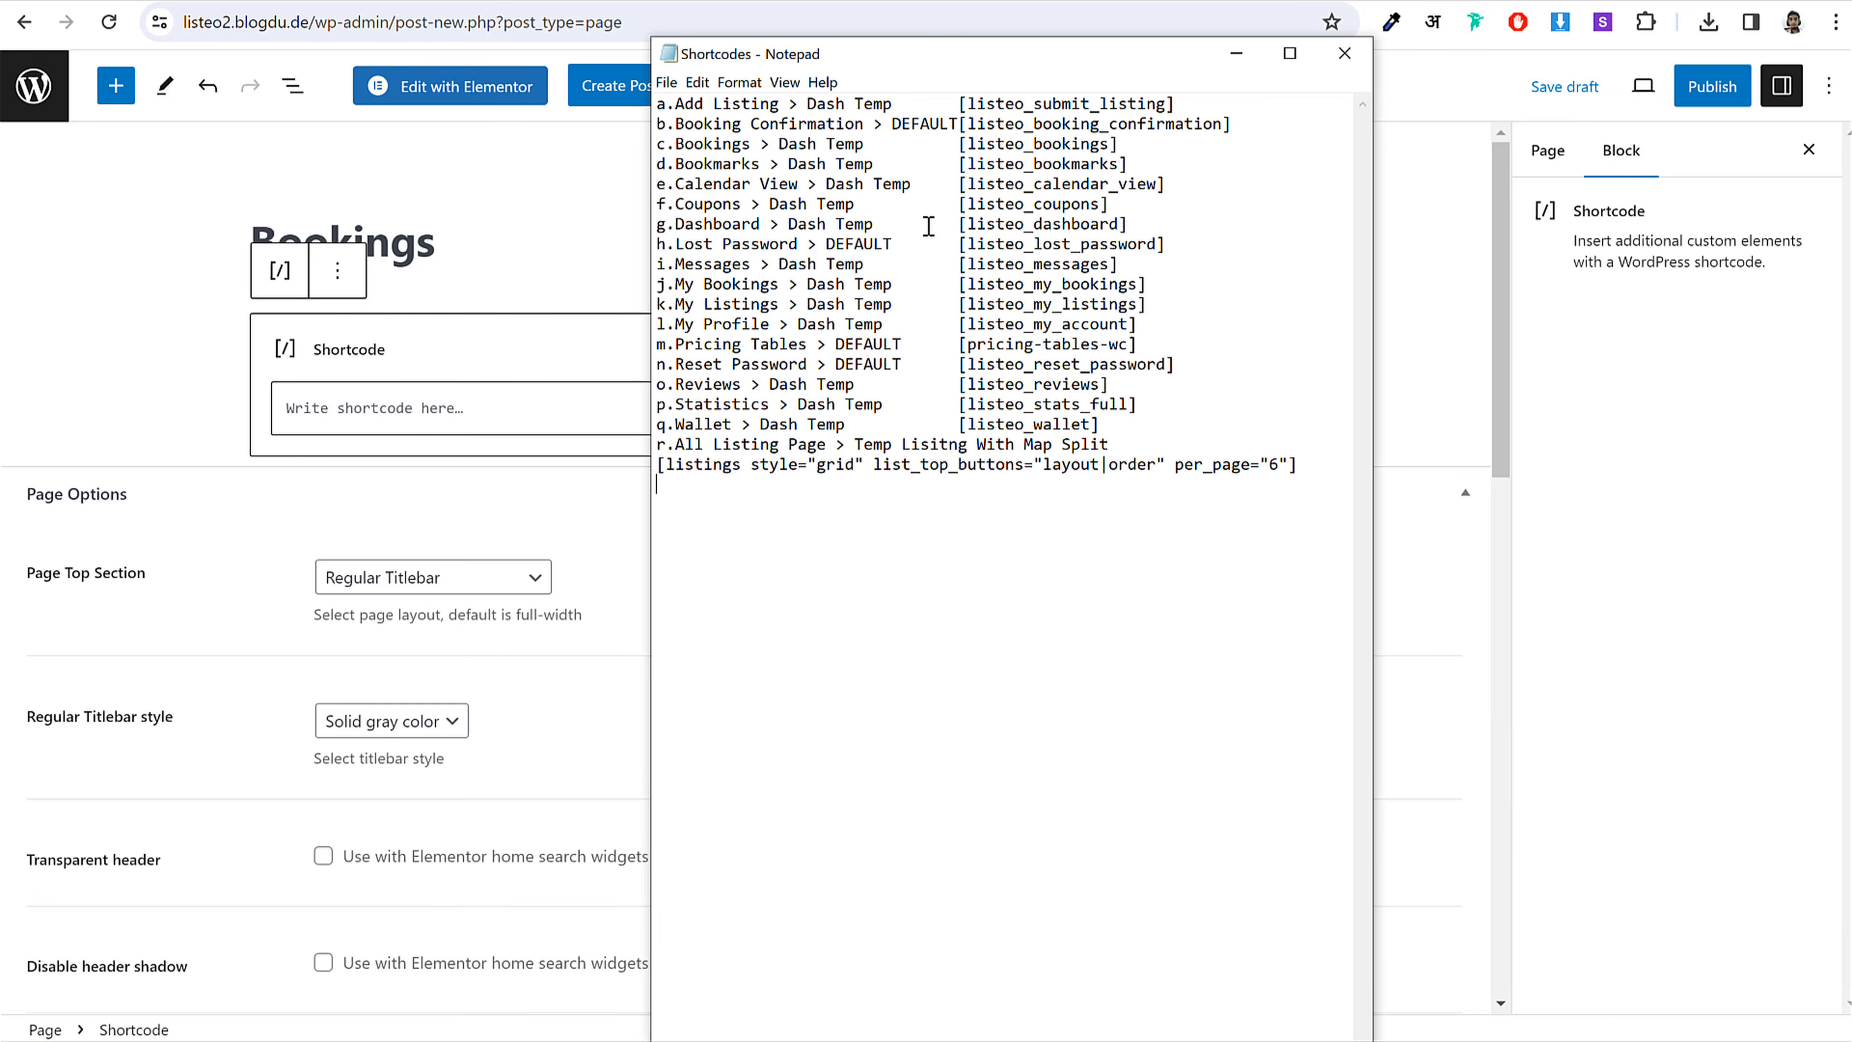
pyautogui.moveTo(1119, 138); pyautogui.dragTo(955, 143)
pyautogui.hotkey('ctrl', 'c')
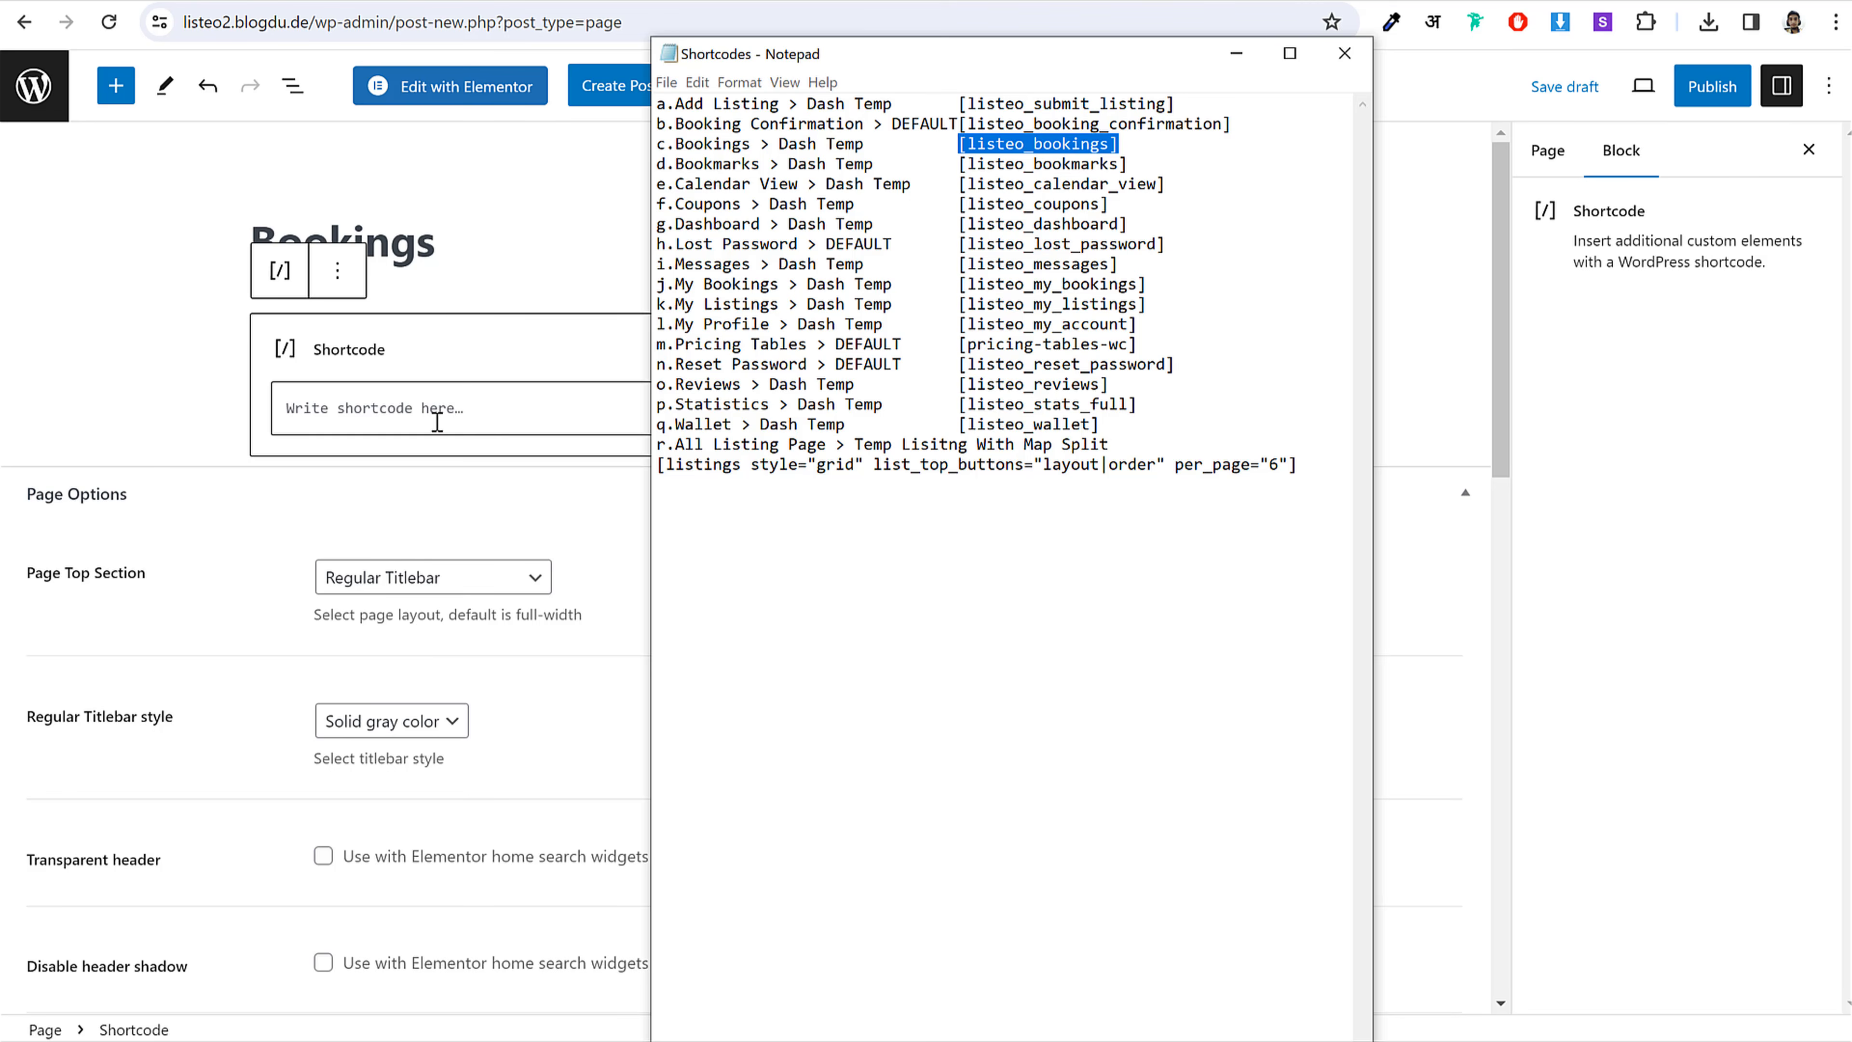
pyautogui.click(442, 413)
pyautogui.hotkey('ctrl', 'v')
pyautogui.click(1712, 86)
pyautogui.click(1633, 90)
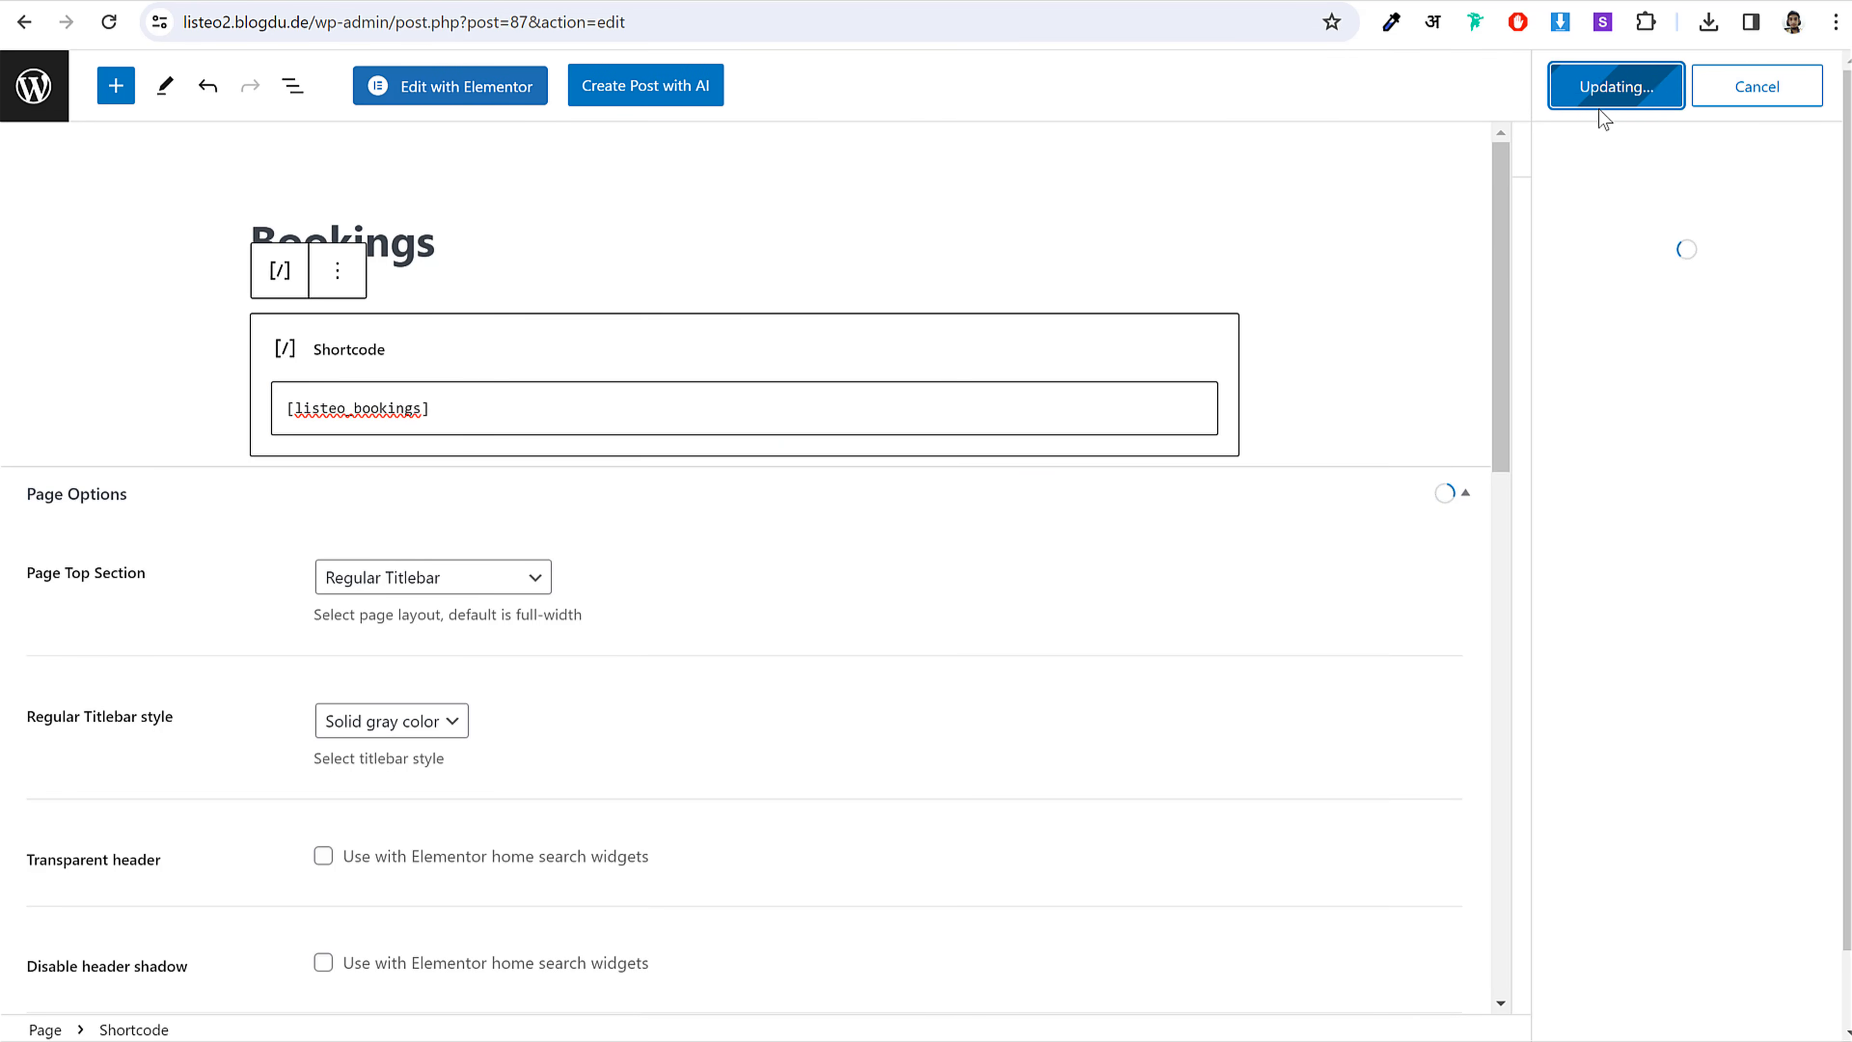
pyautogui.click(34, 85)
# Step: Create a new page titled Bookmarks using the Dashboard Page template
pyautogui.click(376, 346)
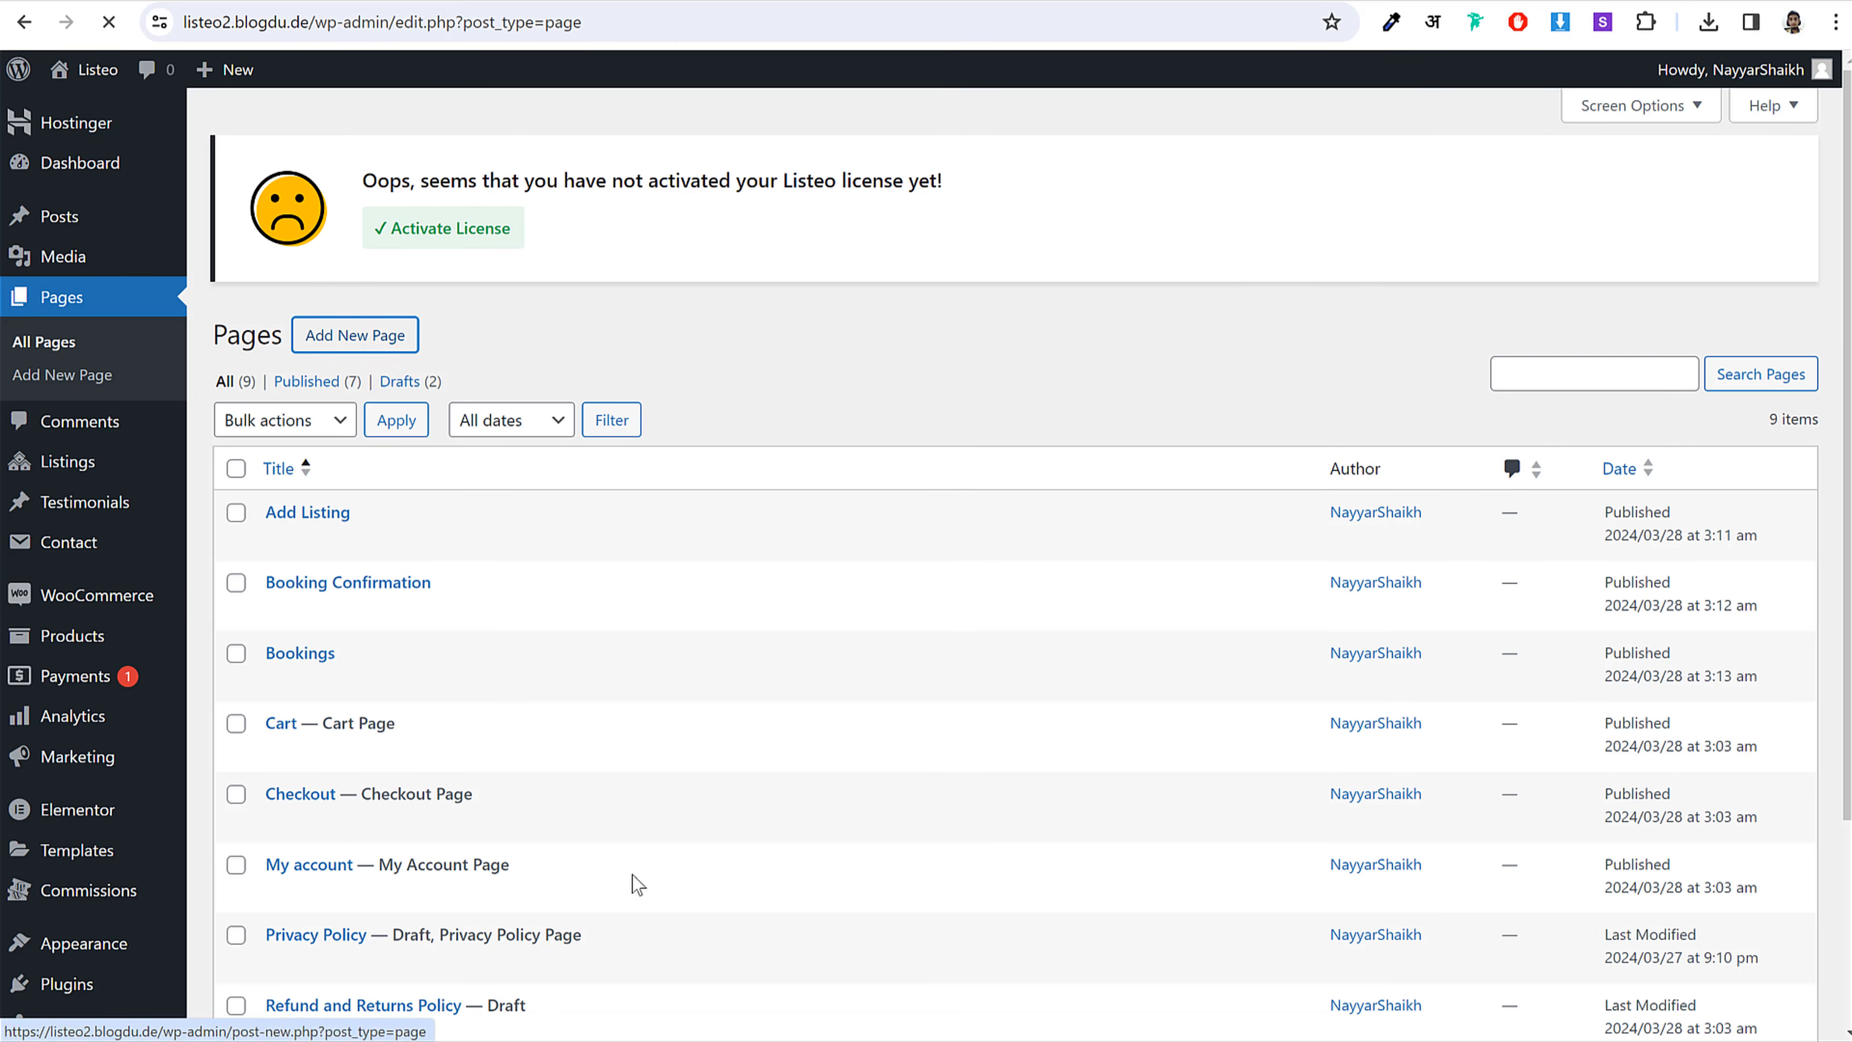
pyautogui.click(707, 1039)
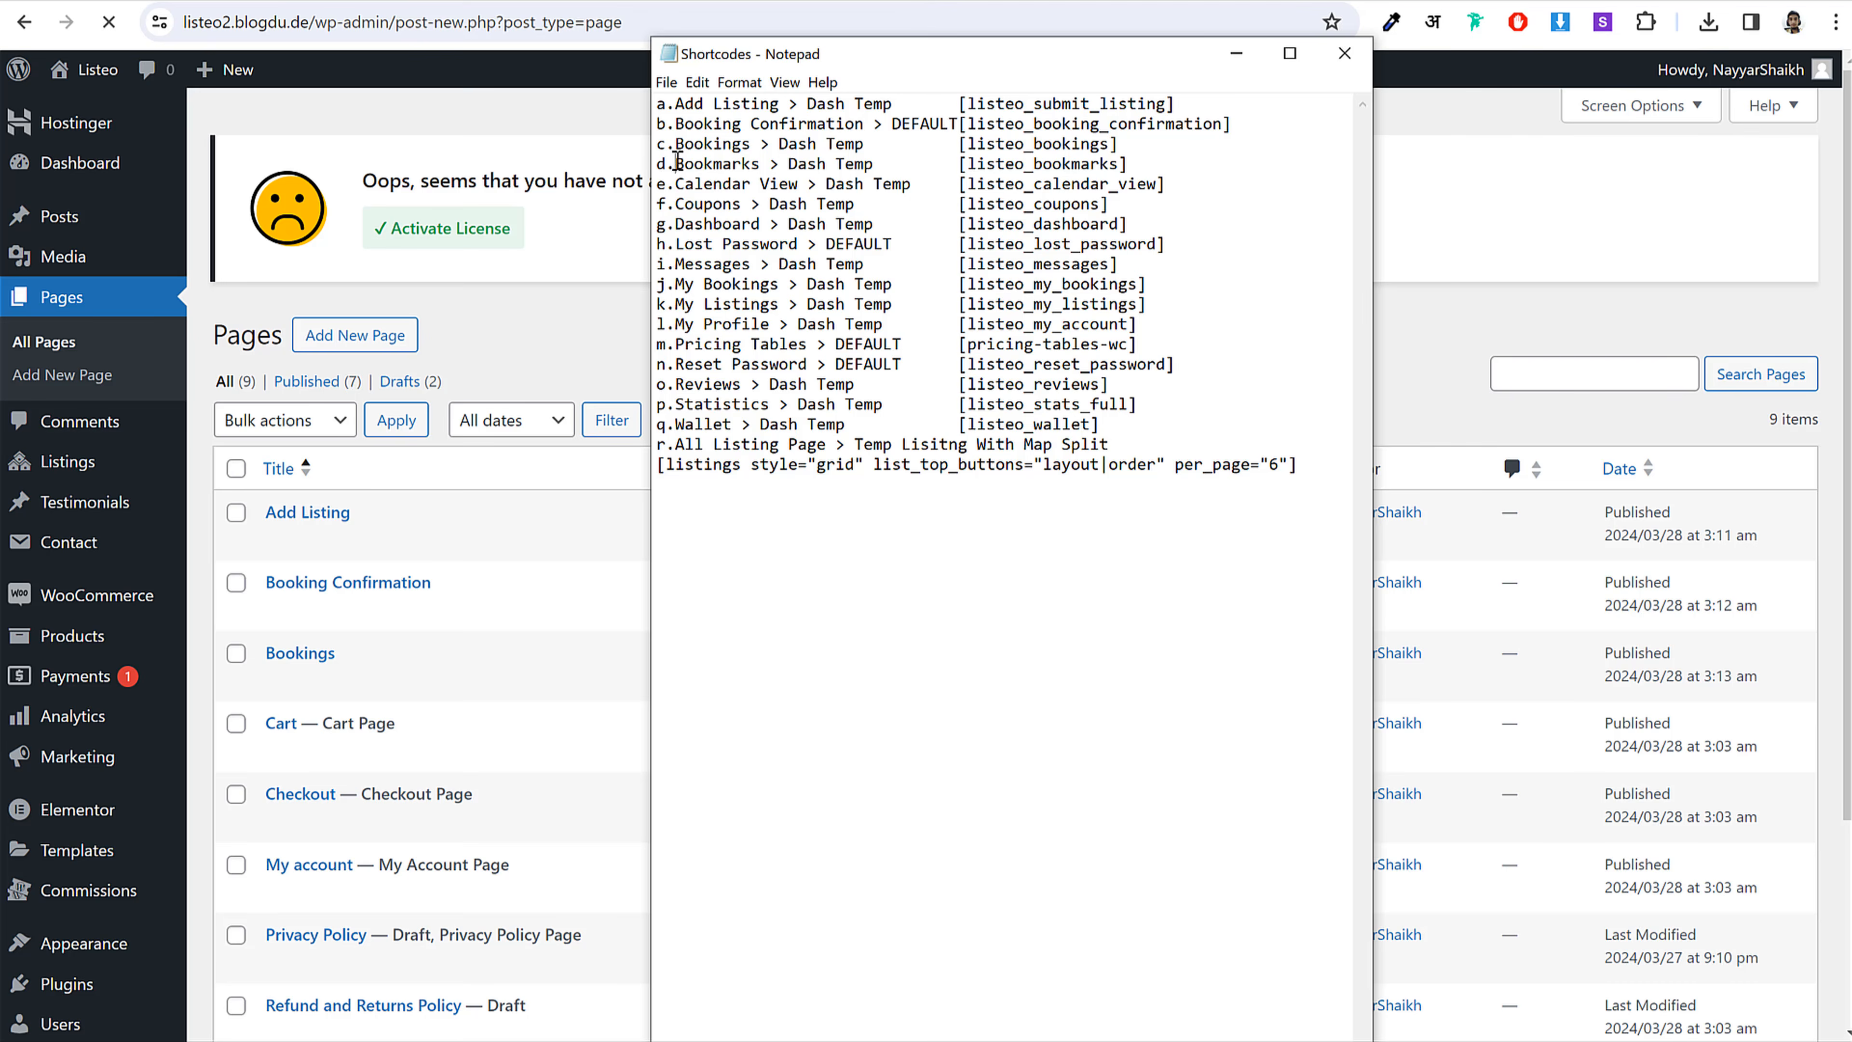
pyautogui.moveTo(677, 162); pyautogui.dragTo(761, 163)
pyautogui.click(438, 259)
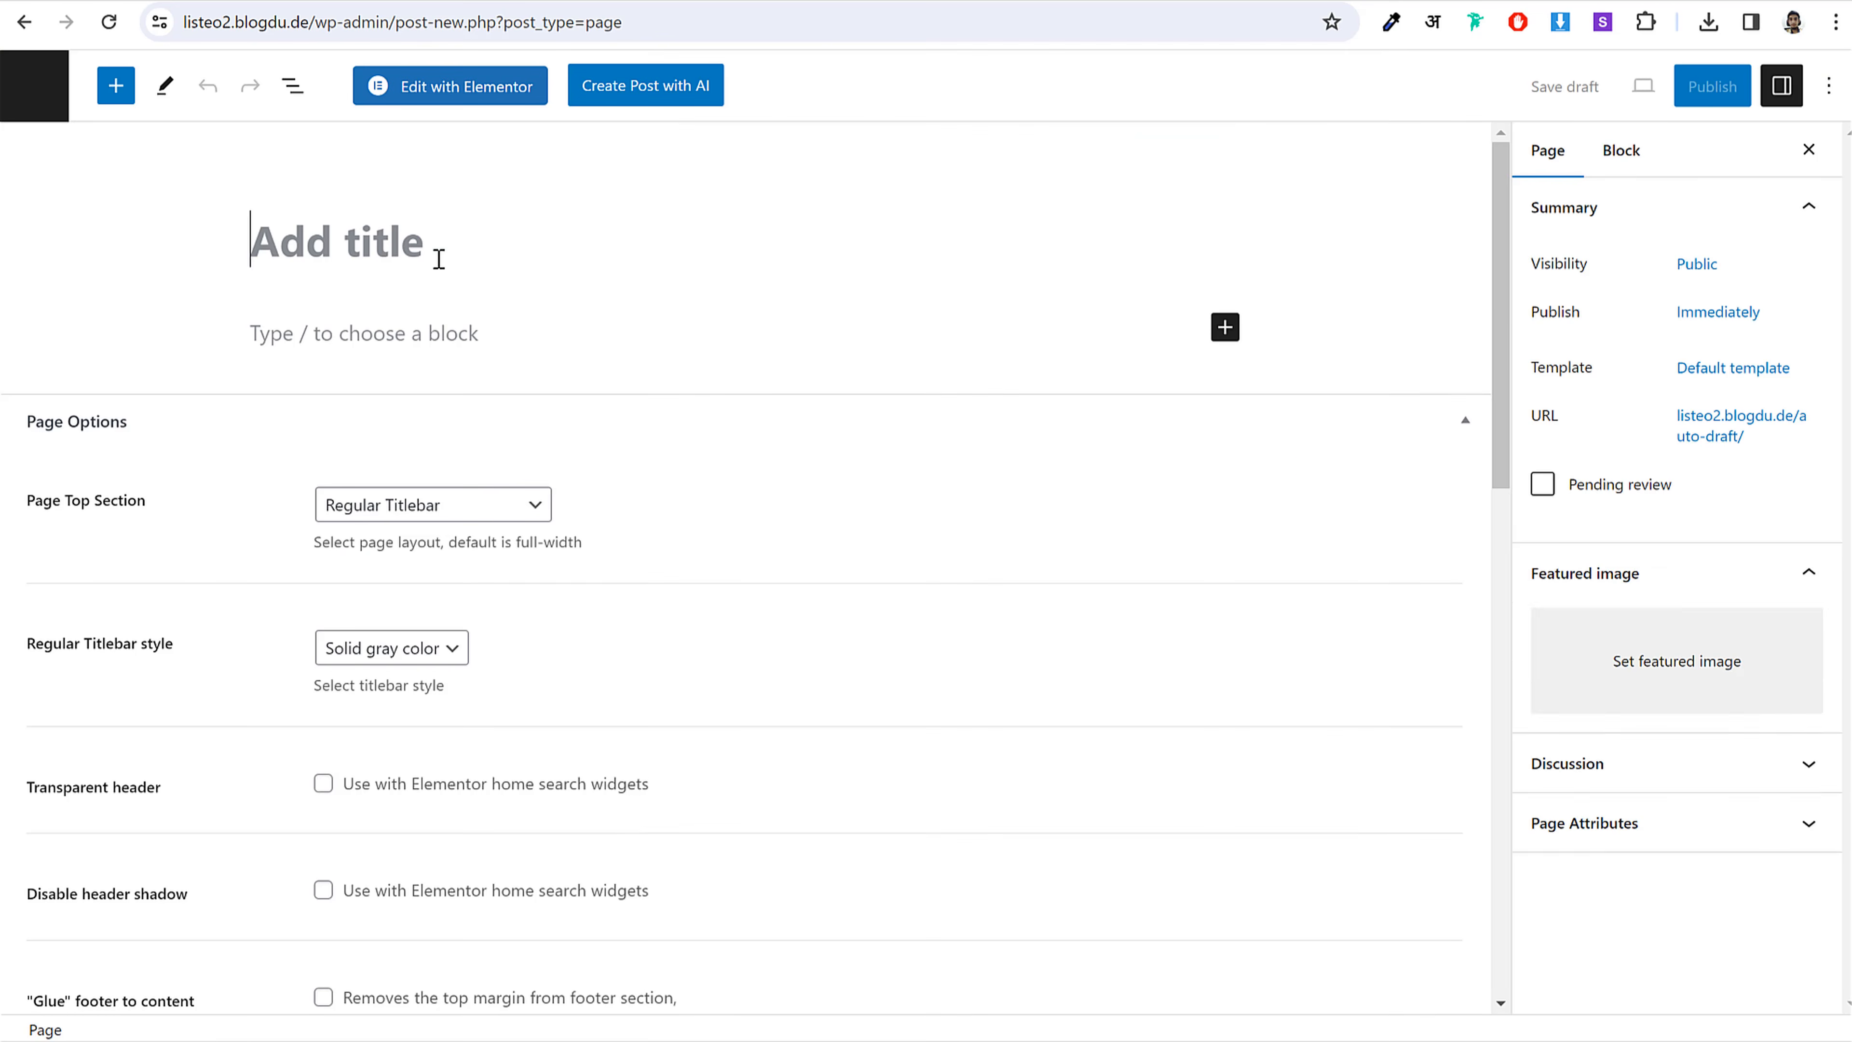
pyautogui.hotkey('ctrl', 'v')
pyautogui.click(1754, 369)
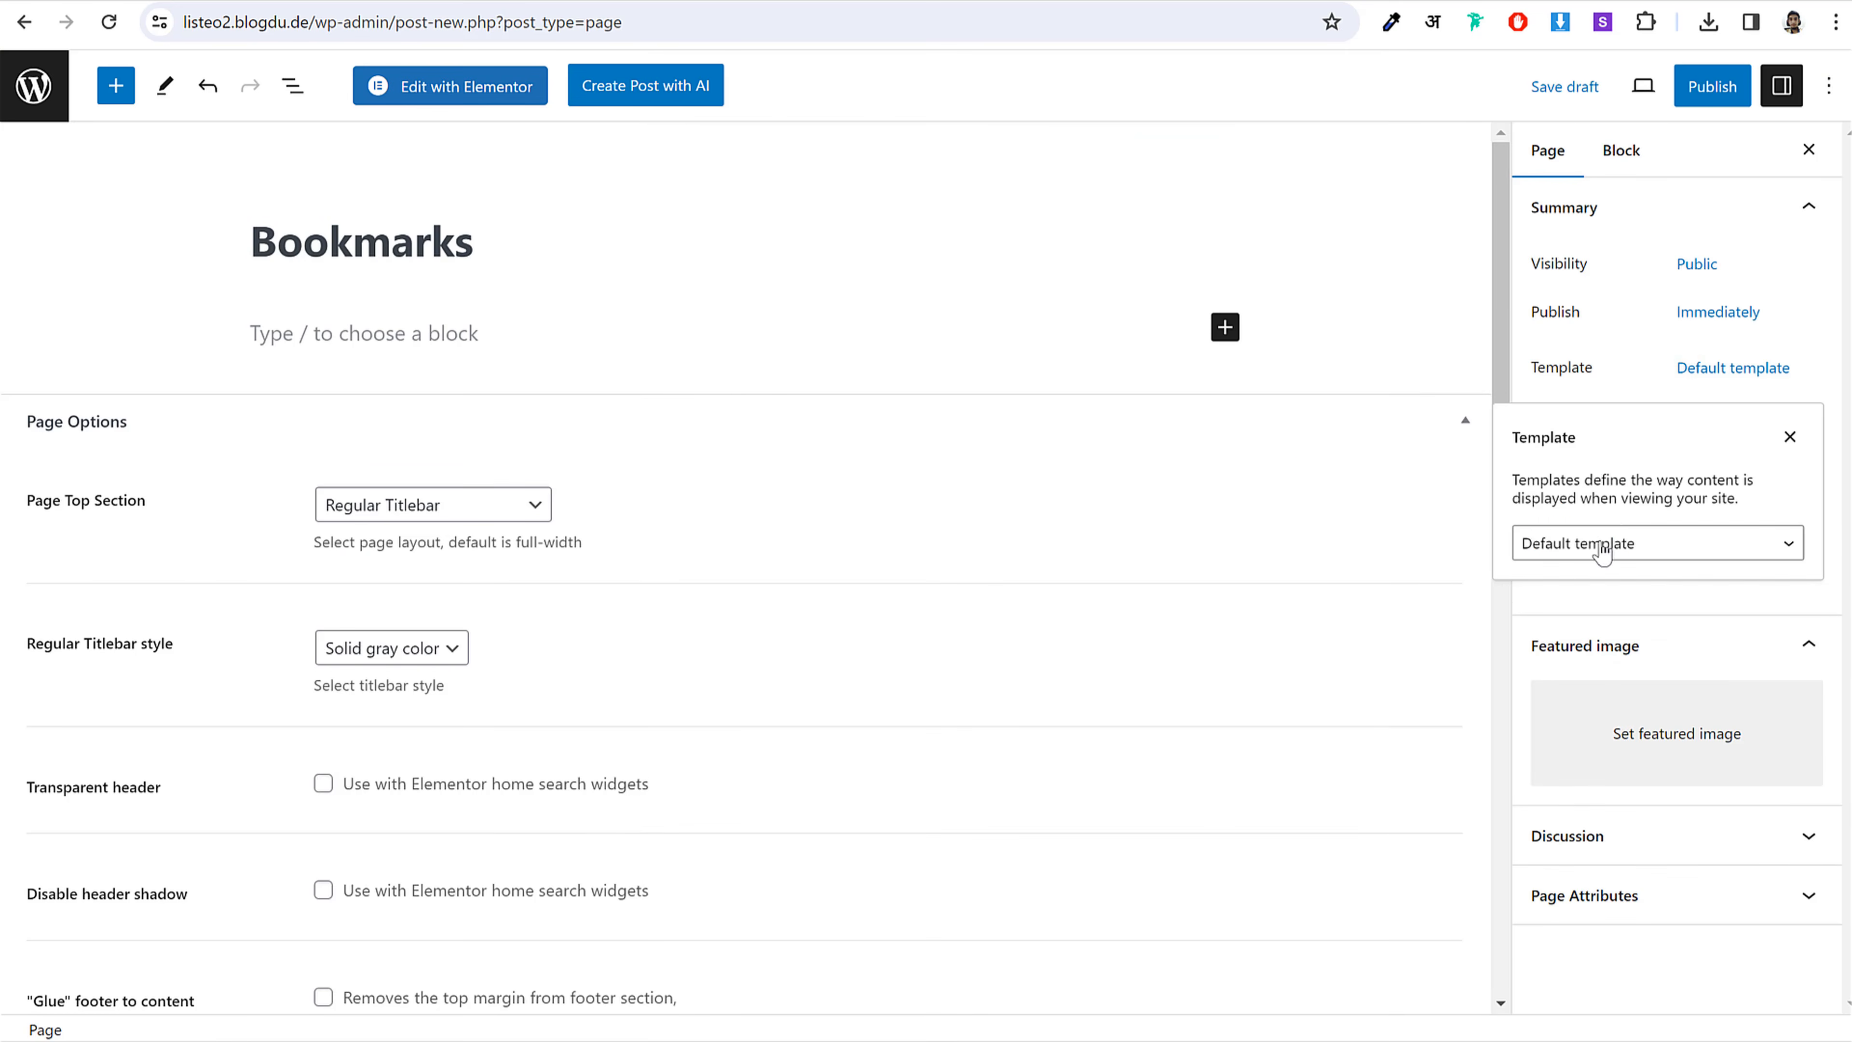
pyautogui.click(1603, 545)
pyautogui.click(1583, 678)
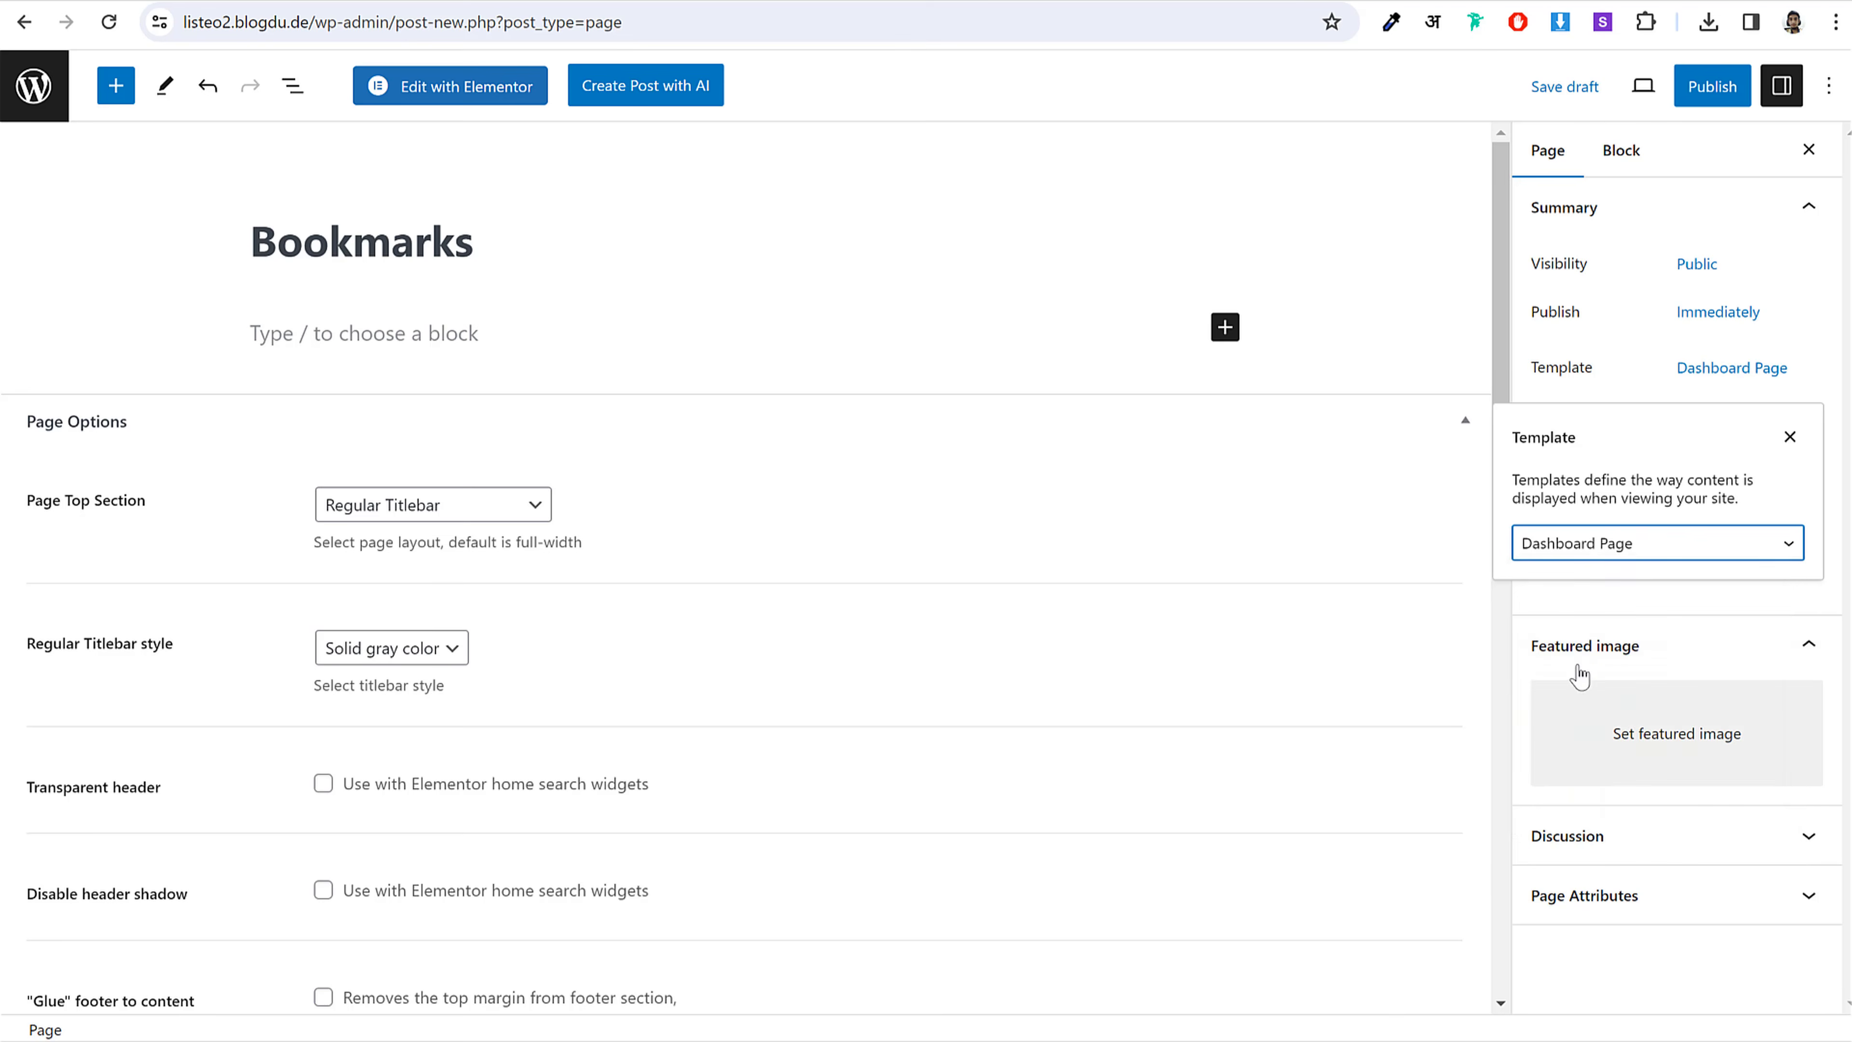
pyautogui.click(1232, 333)
# Step: Add a [listeo_bookmarks] Shortcode block, publish the page, and return to the Pages list
pyautogui.click(1295, 504)
pyautogui.click(1028, 1040)
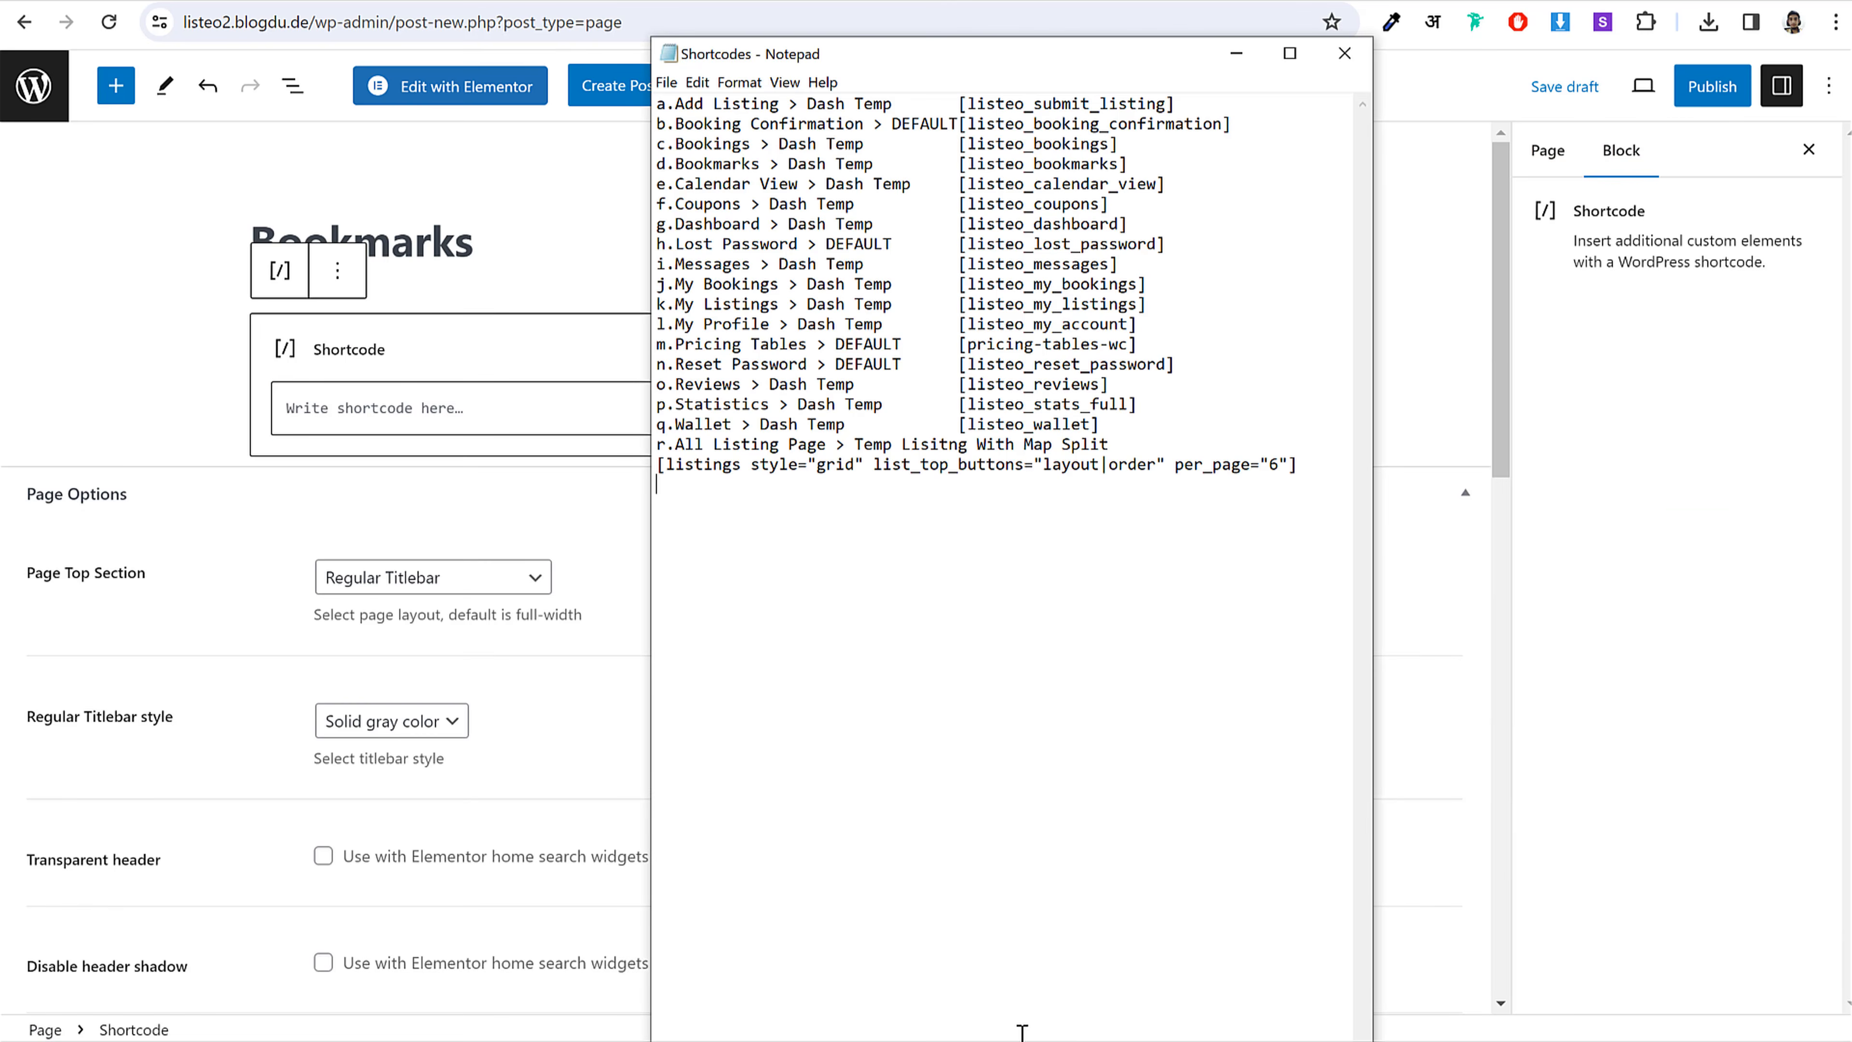
pyautogui.moveTo(1139, 163); pyautogui.dragTo(952, 164)
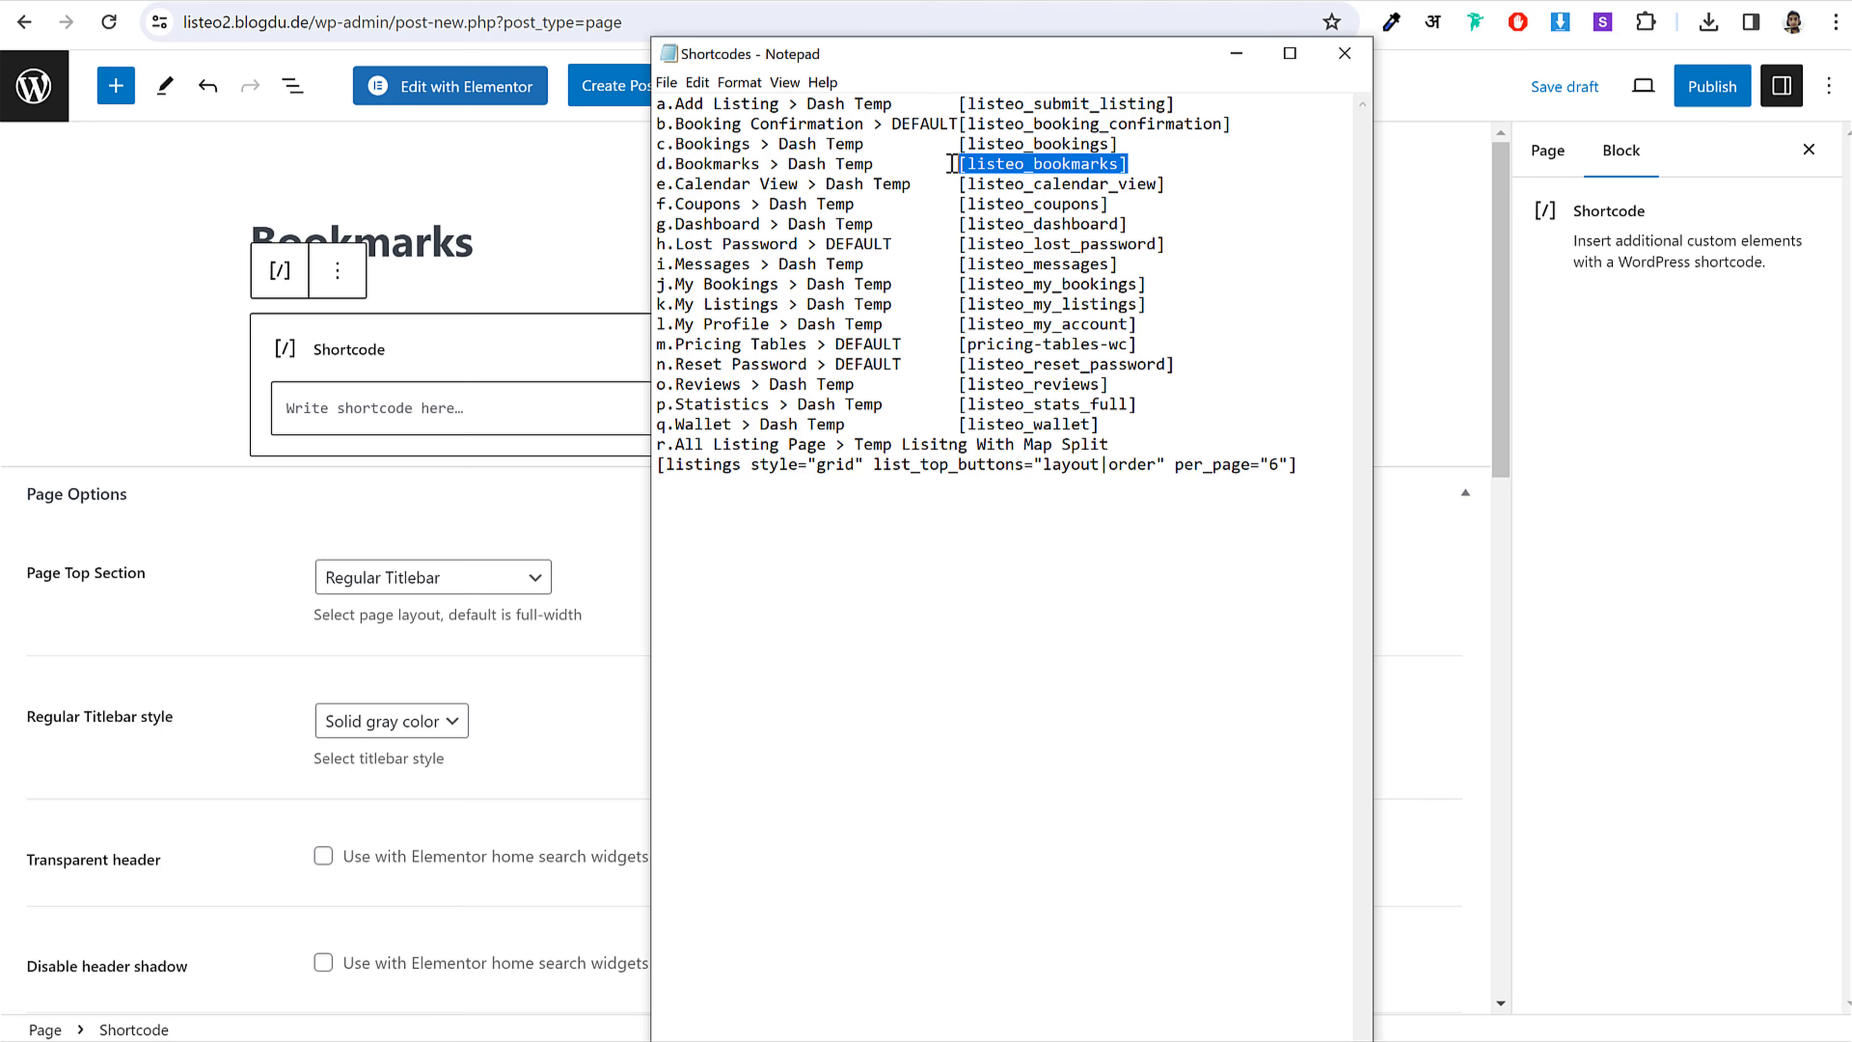
pyautogui.click(464, 395)
pyautogui.hotkey('ctrl', 'v')
pyautogui.click(1712, 85)
pyautogui.click(1584, 92)
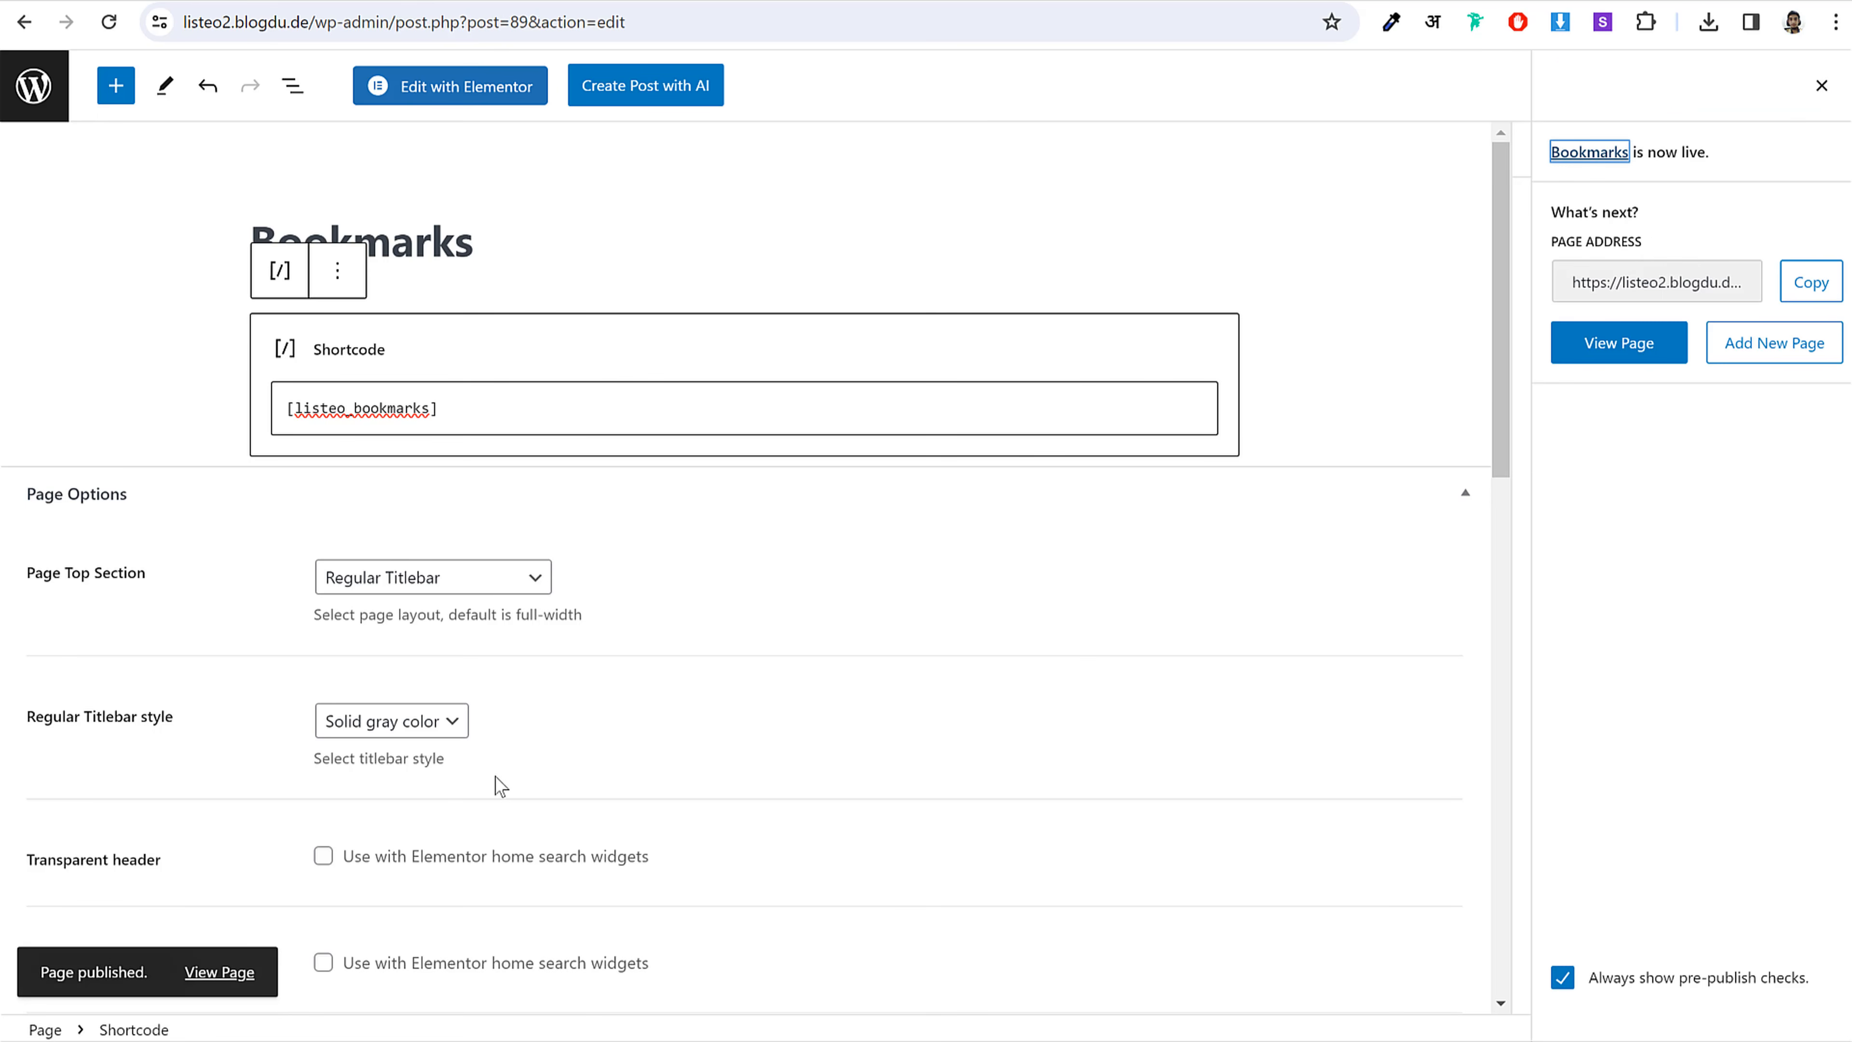
pyautogui.moveTo(1738, 155); pyautogui.dragTo(1547, 153)
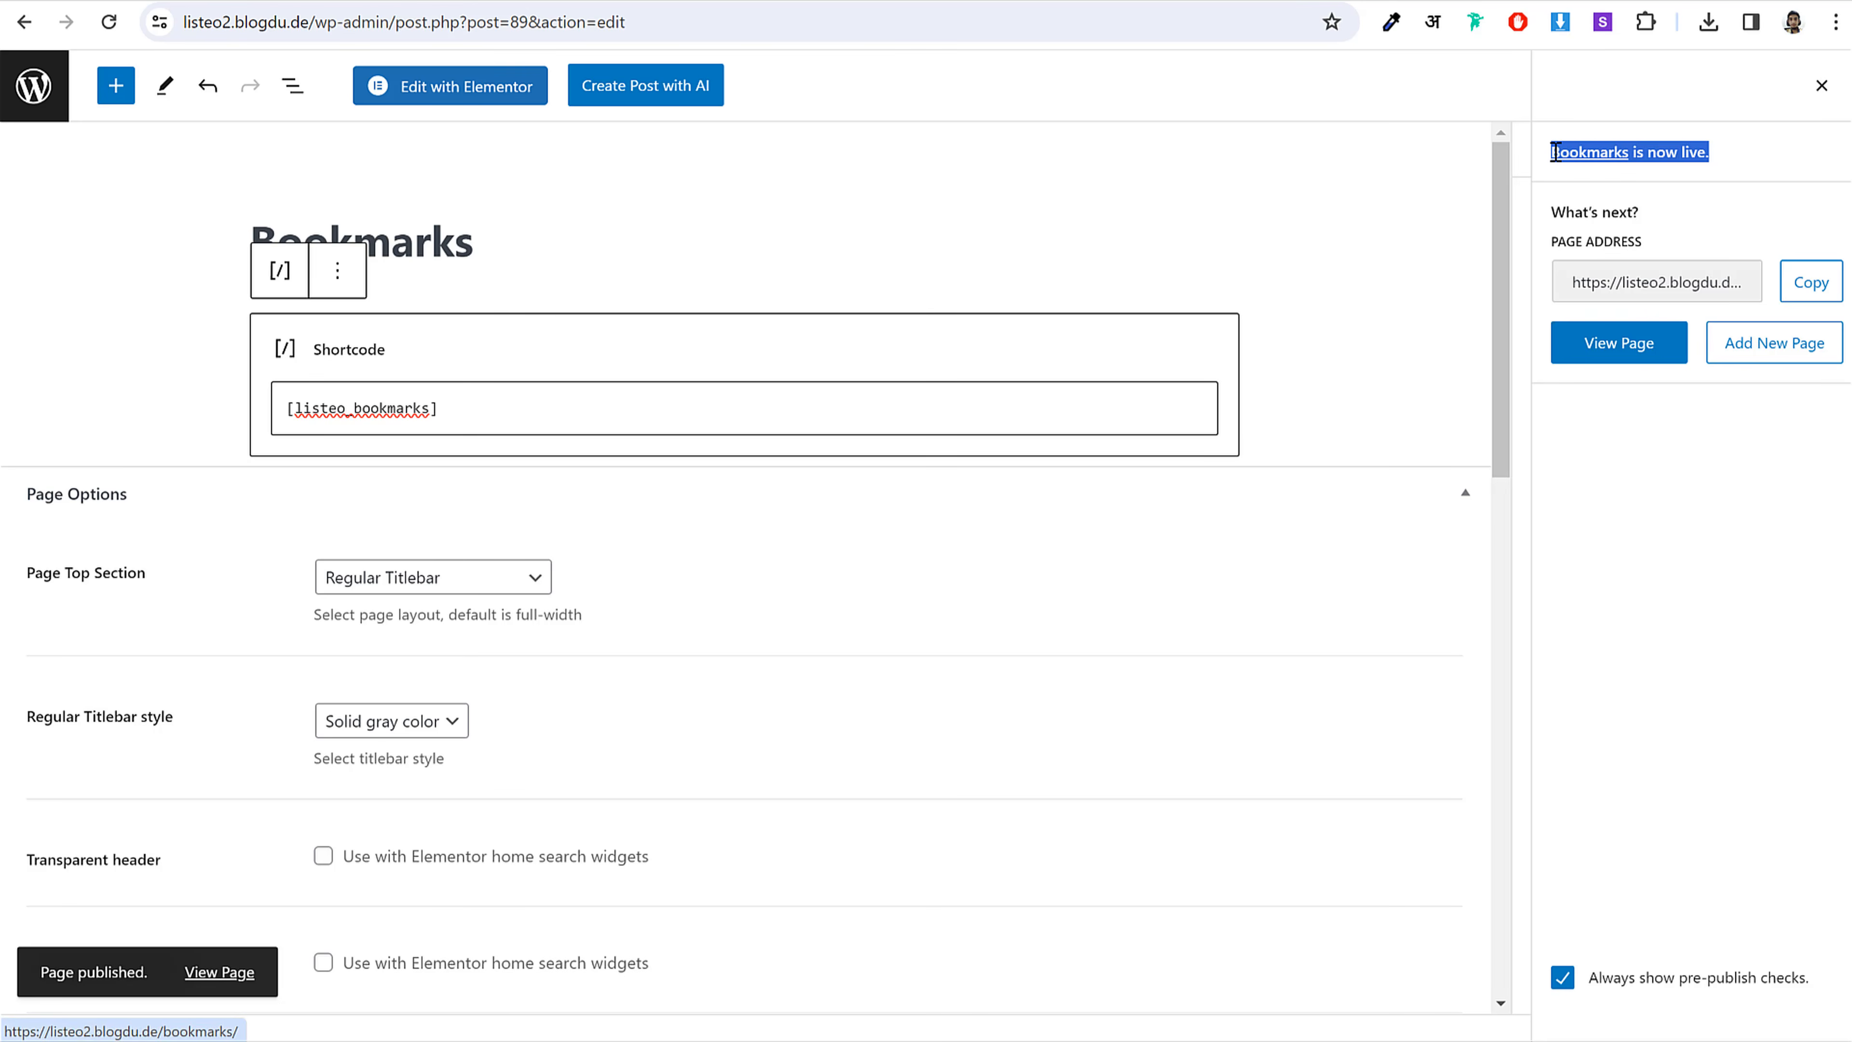
pyautogui.click(29, 95)
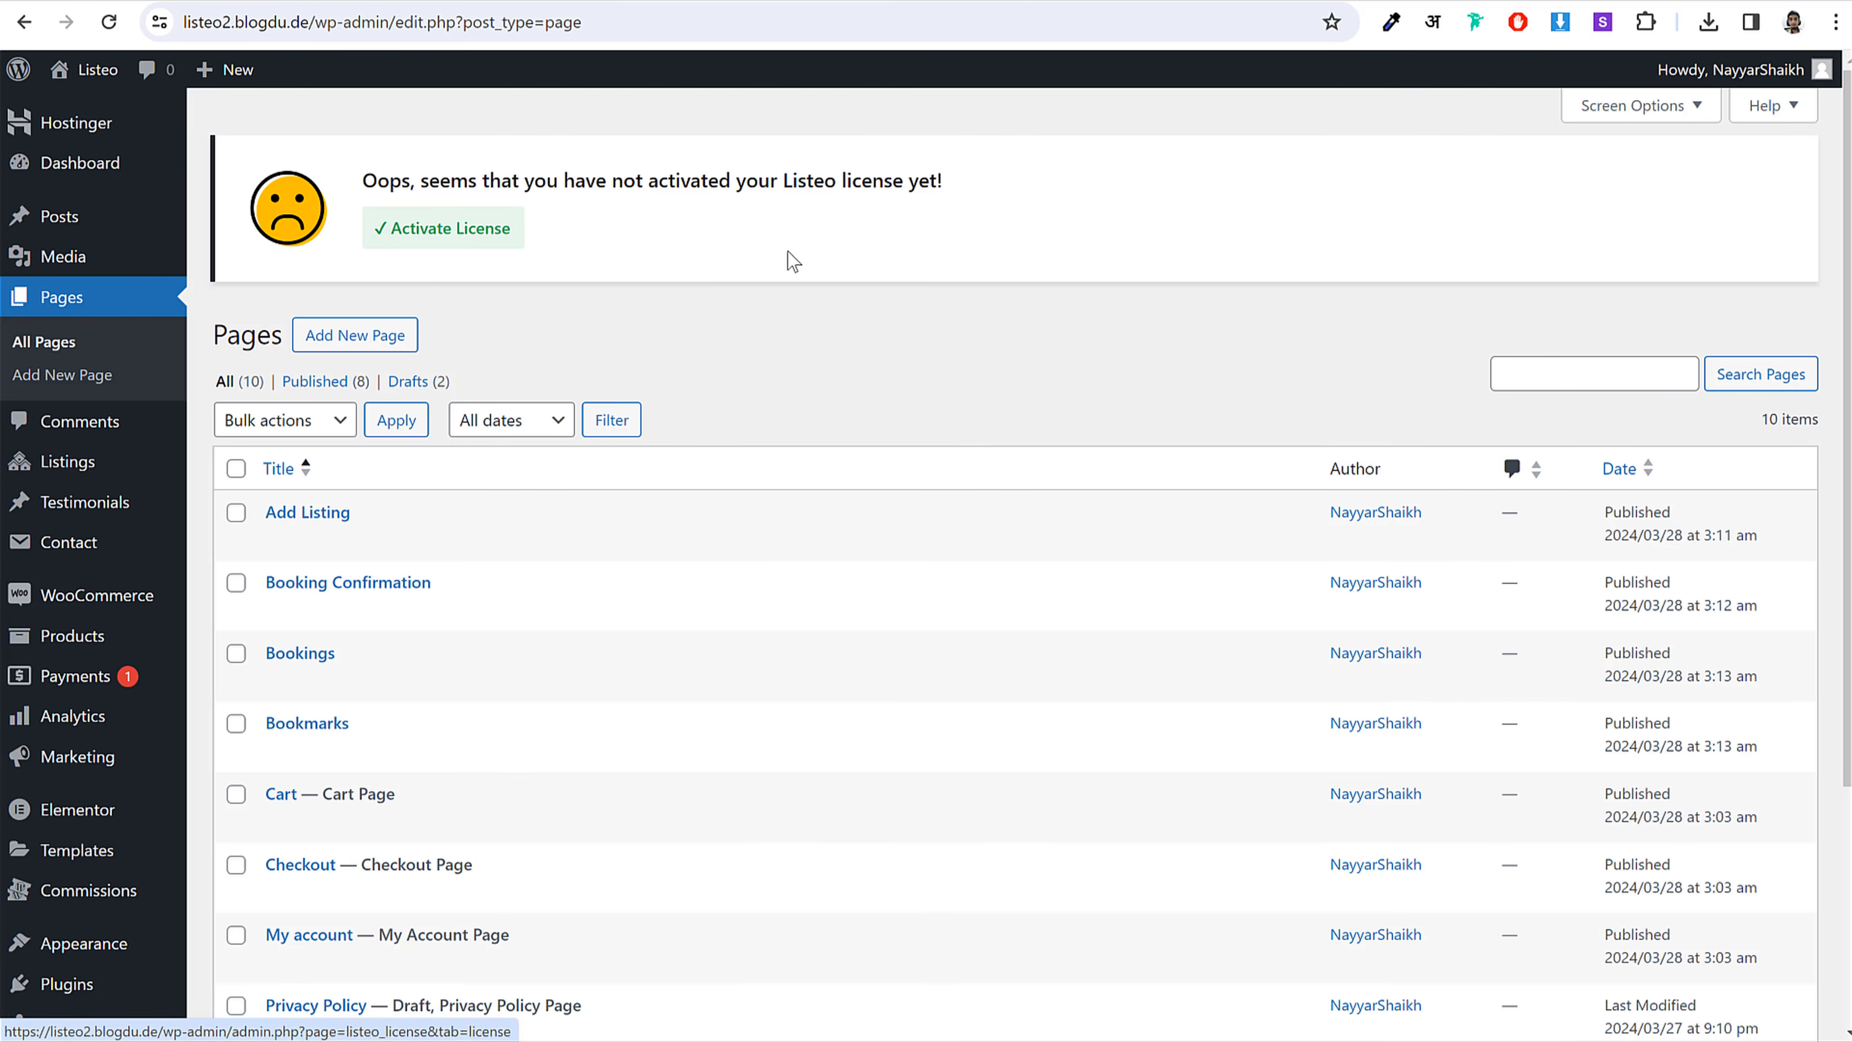
# Step: Create a new page titled 'Calendar View', copying the name from the shortcode notes
pyautogui.click(375, 343)
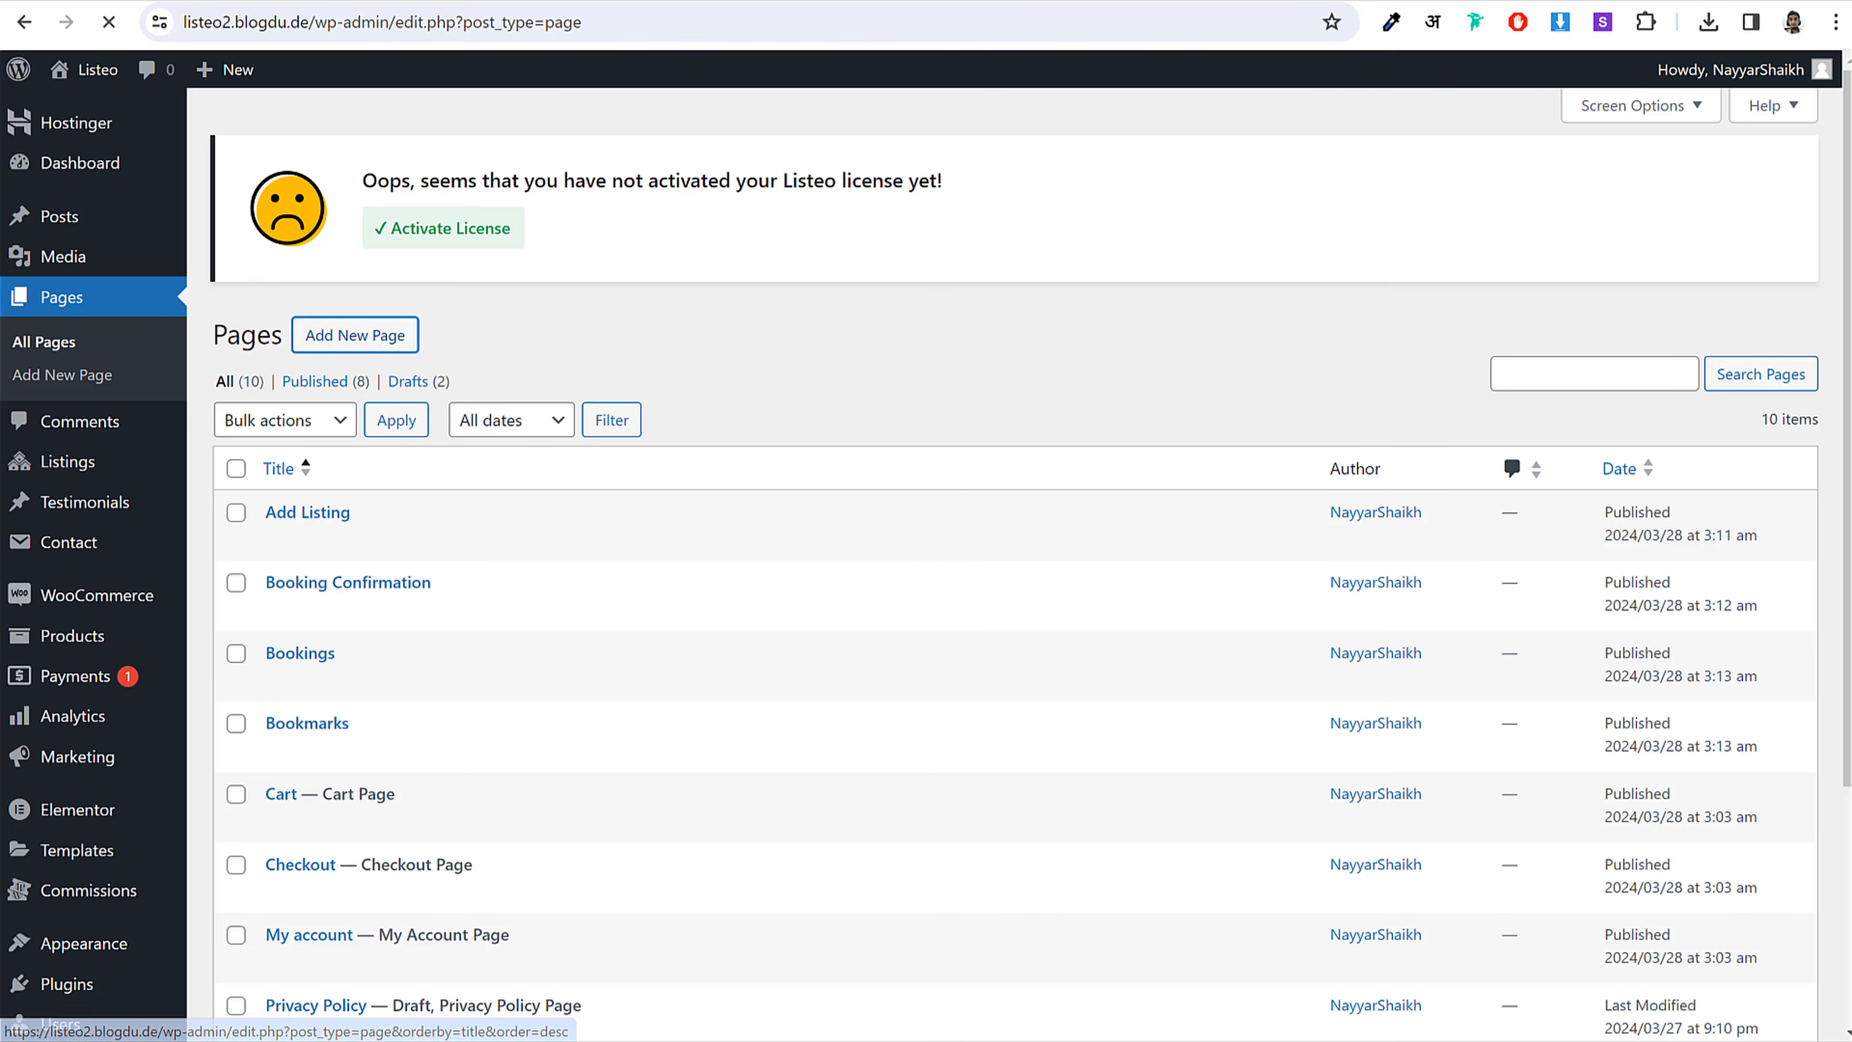
pyautogui.hotkey('alt', 'Tab')
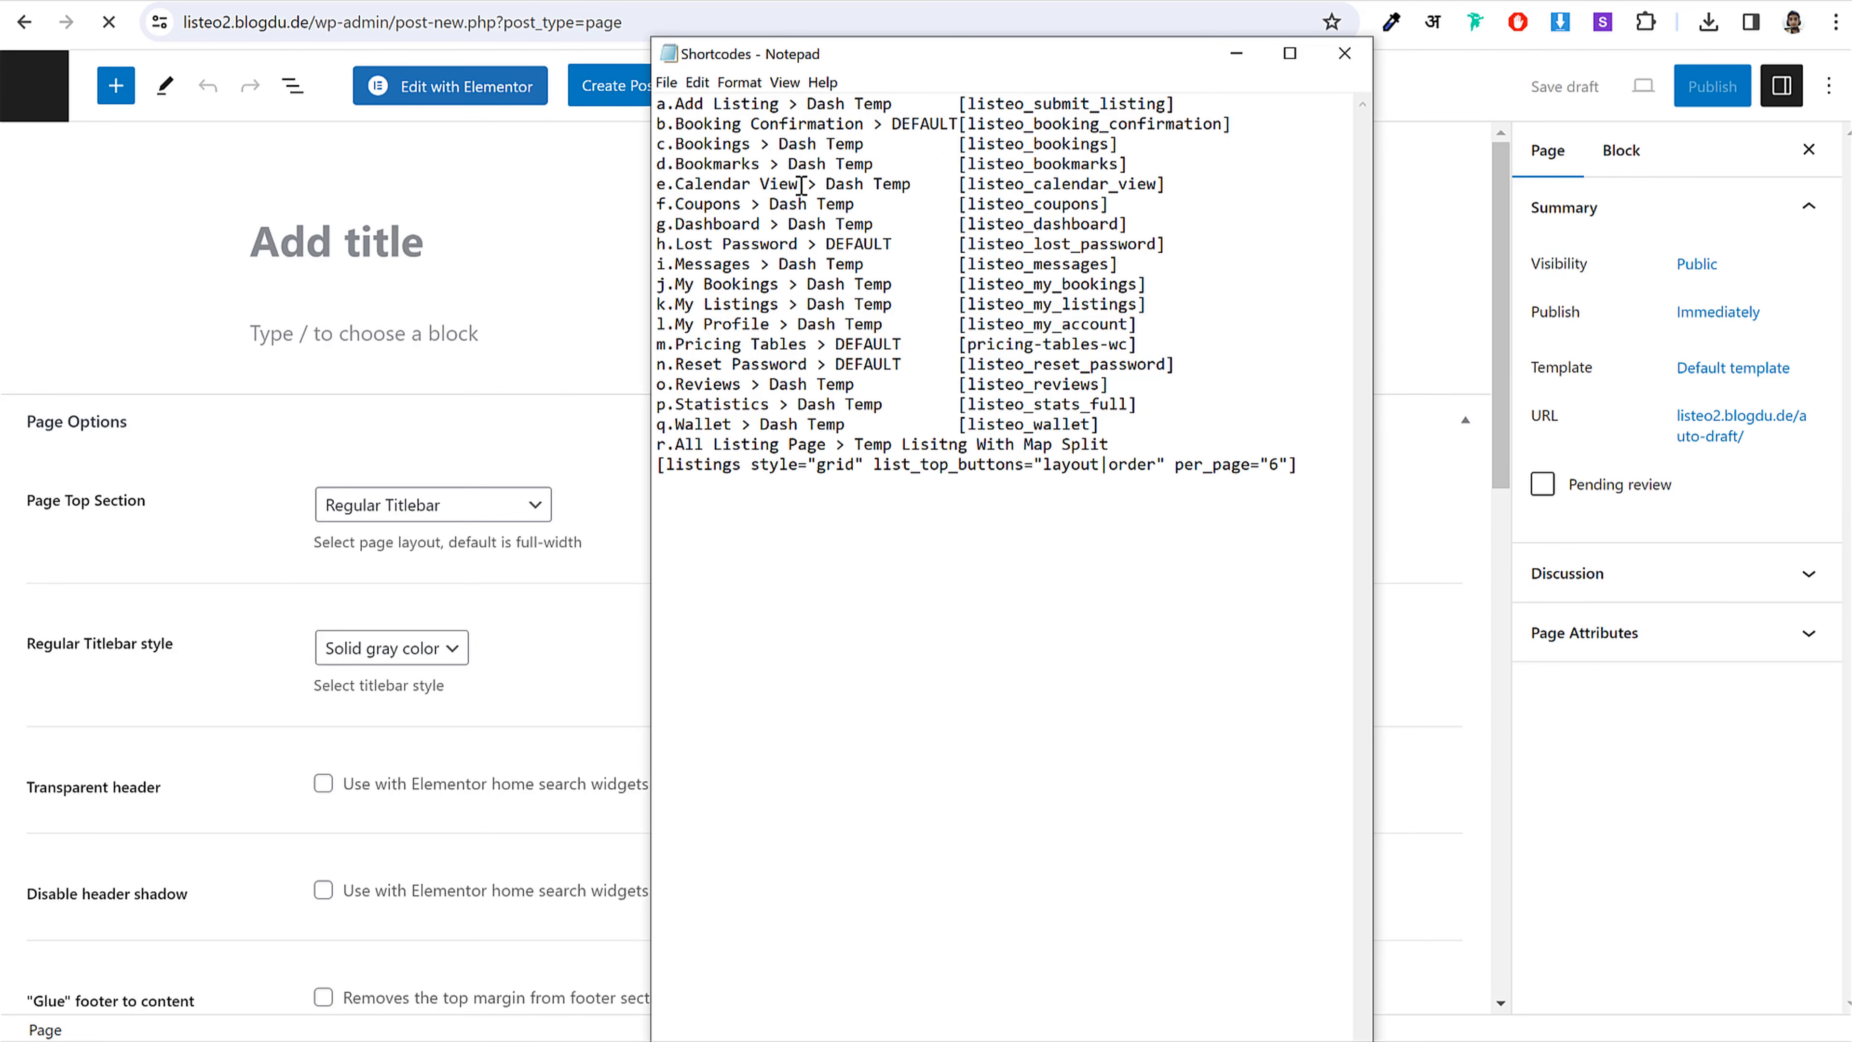
pyautogui.moveTo(796, 184); pyautogui.dragTo(686, 183)
pyautogui.hotkey('ctrl', 'c')
pyautogui.click(455, 260)
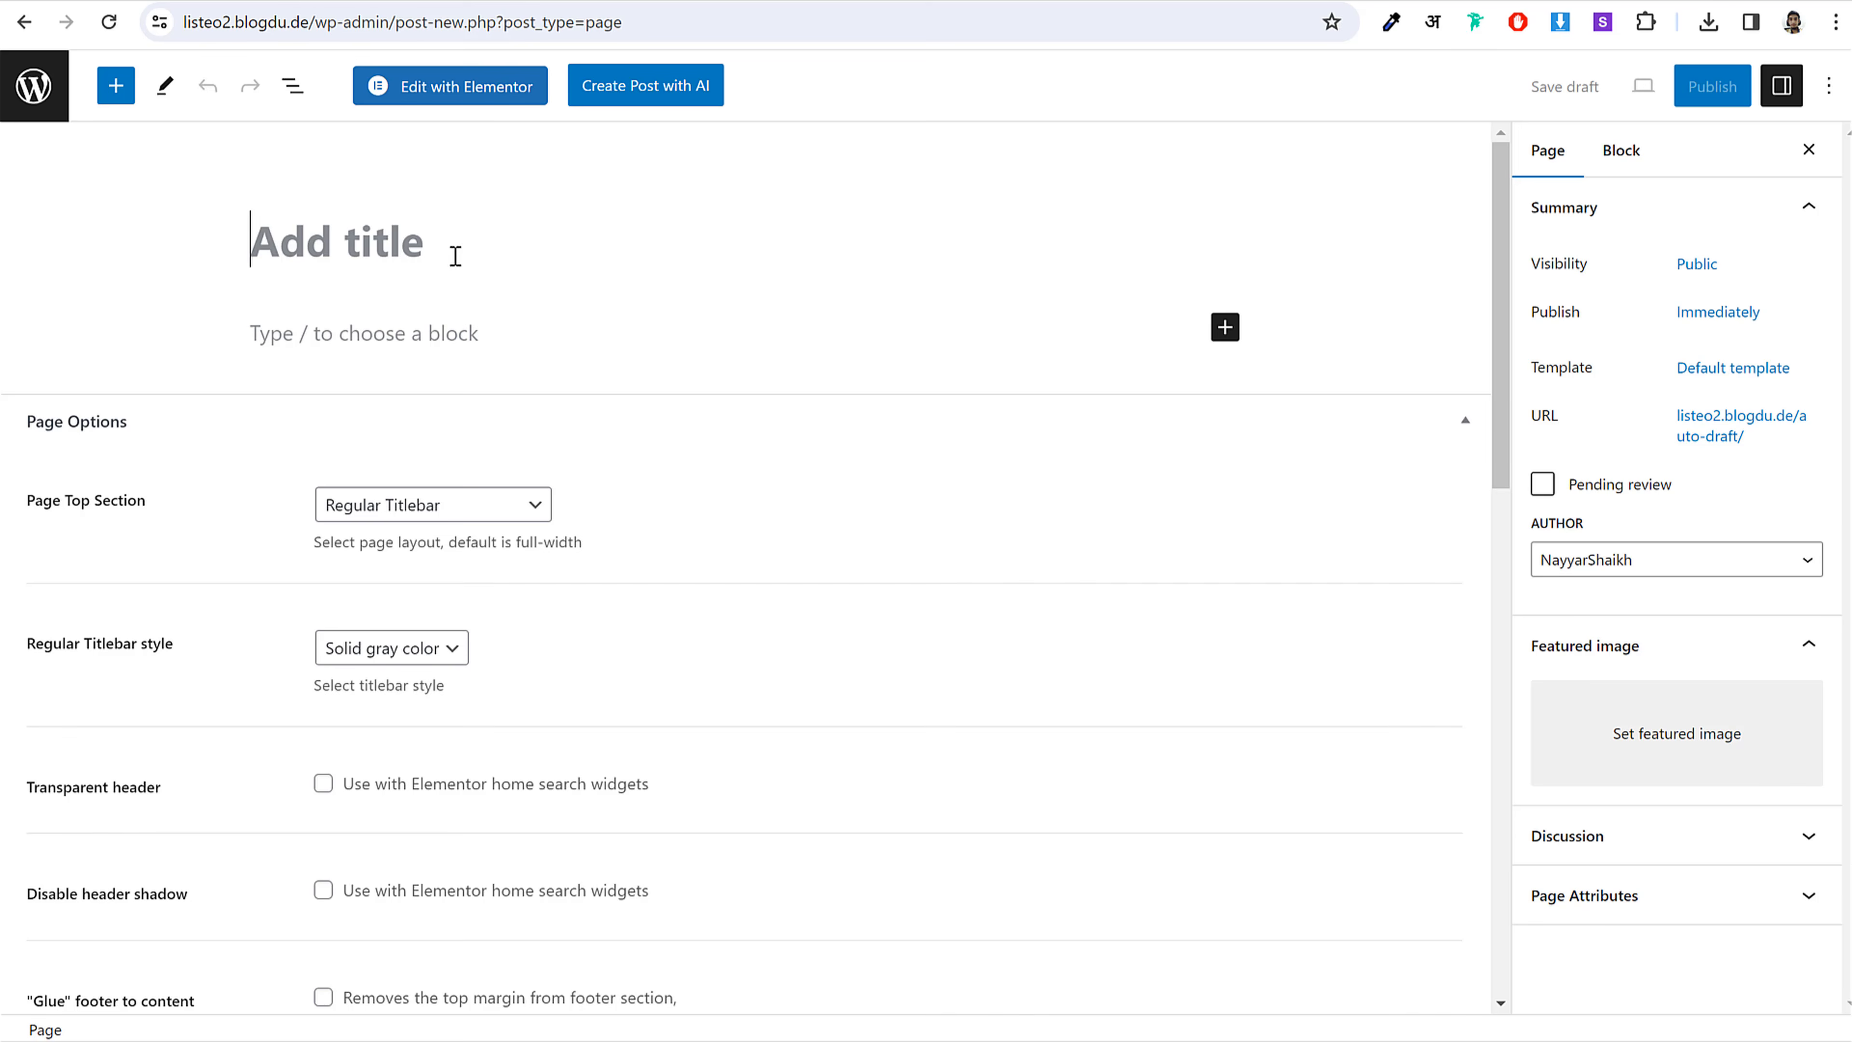
pyautogui.hotkey('ctrl', 'v')
# Step: Add a Shortcode block containing [listeo_calendar_view] to the page
pyautogui.click(1228, 330)
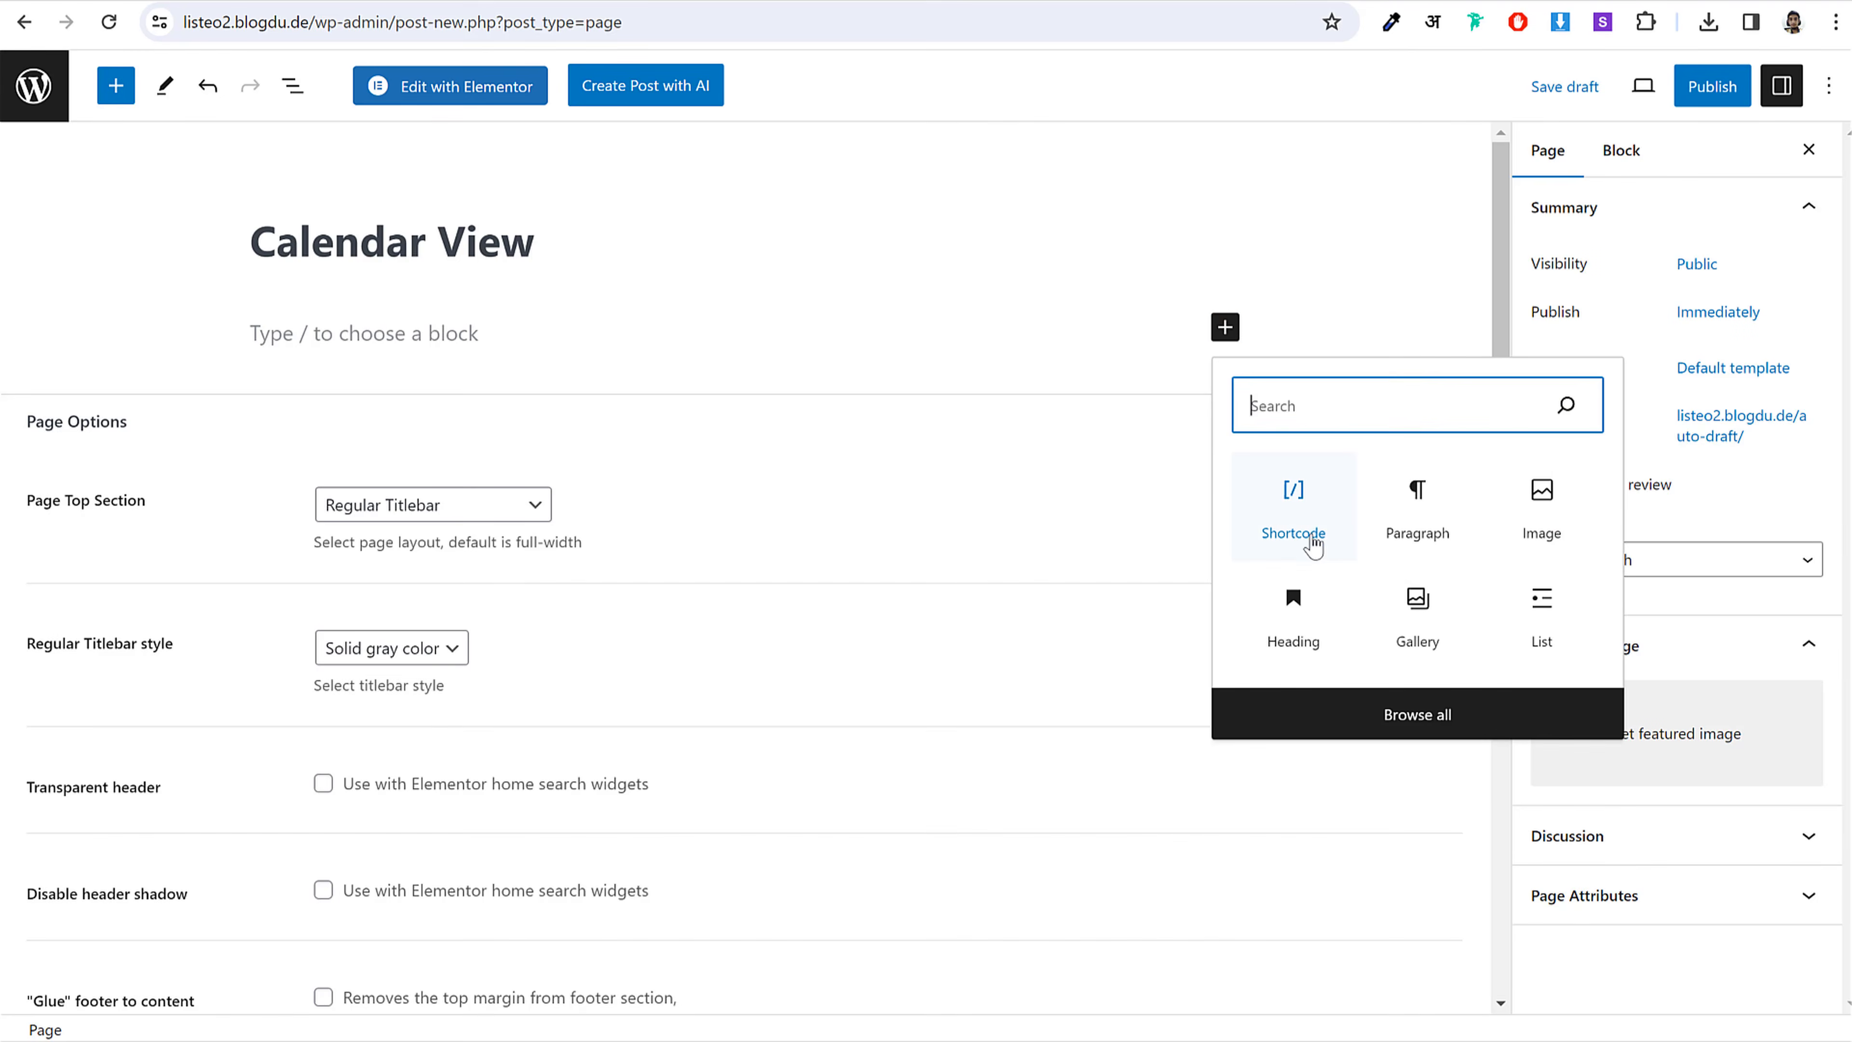
pyautogui.click(1312, 536)
pyautogui.hotkey('alt', 'Tab')
pyautogui.moveTo(1167, 184); pyautogui.dragTo(962, 188)
pyautogui.hotkey('ctrl', 'c')
pyautogui.click(526, 417)
pyautogui.hotkey('ctrl', 'v')
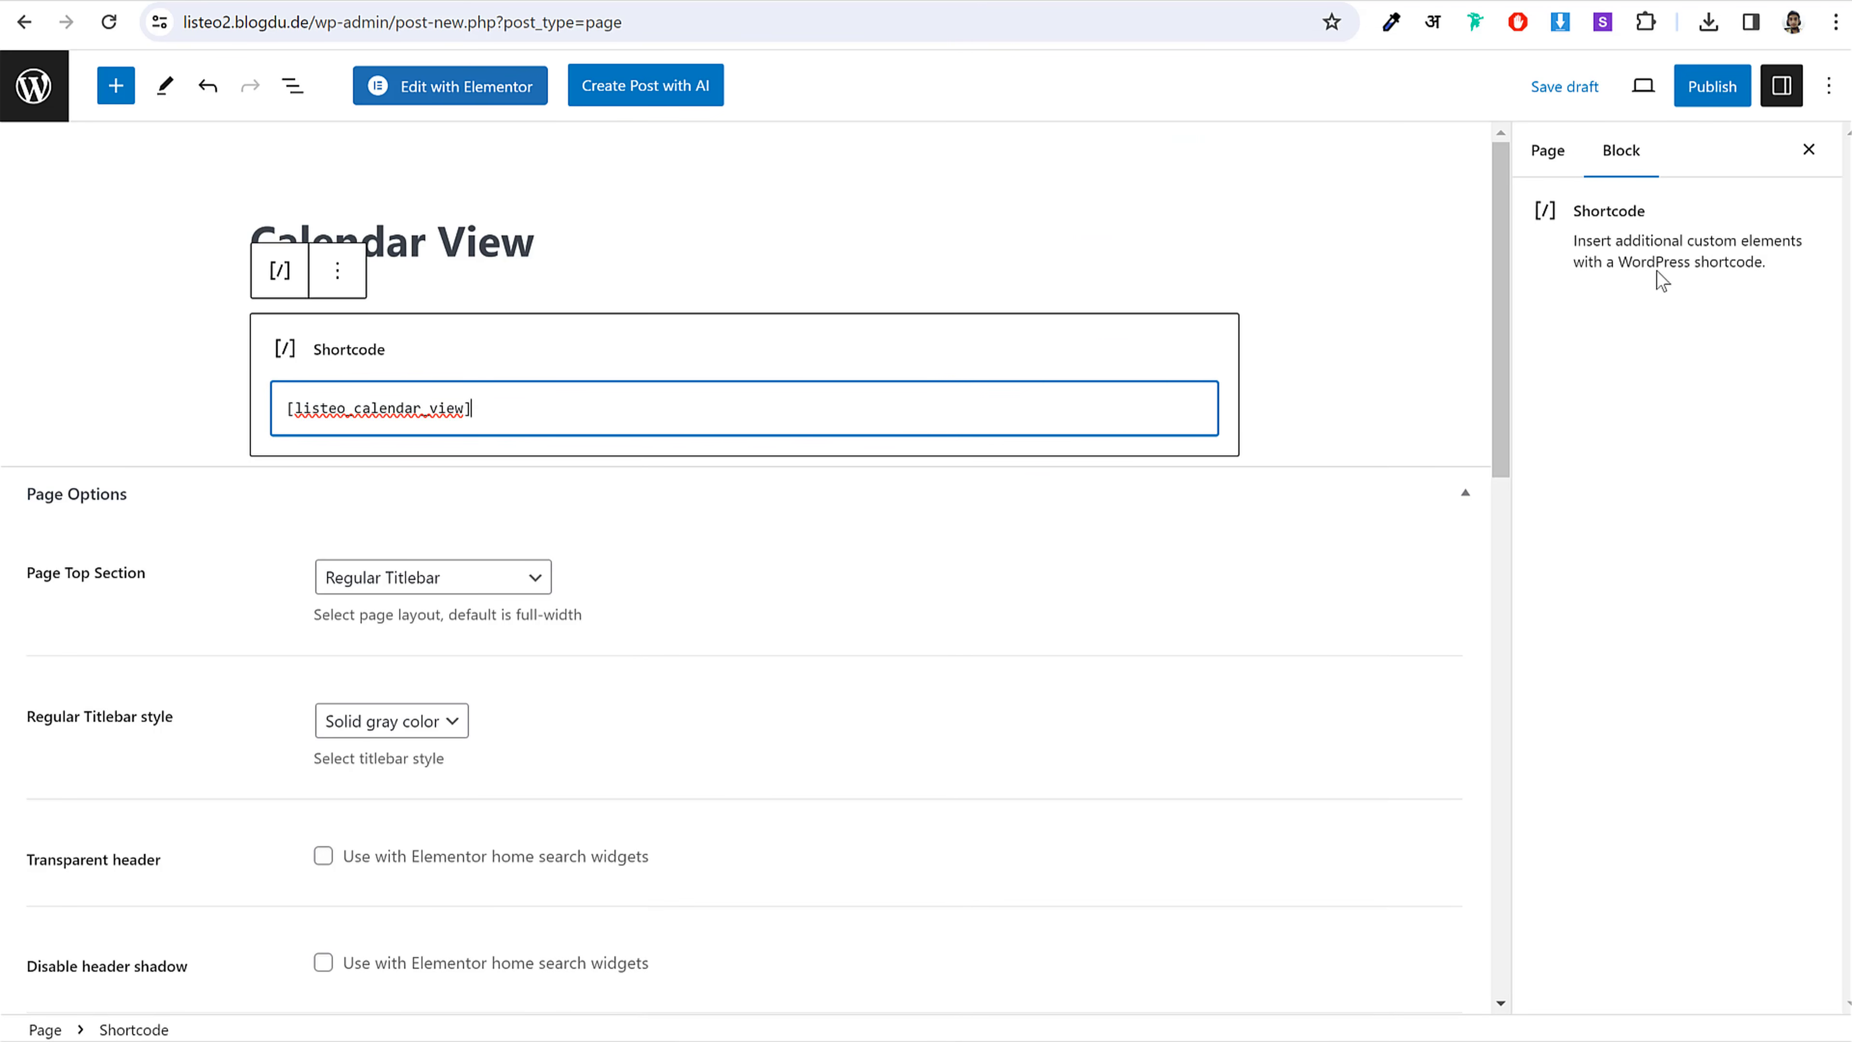
# Step: Set the page template to Dashboard Page
pyautogui.click(1547, 150)
pyautogui.click(1705, 369)
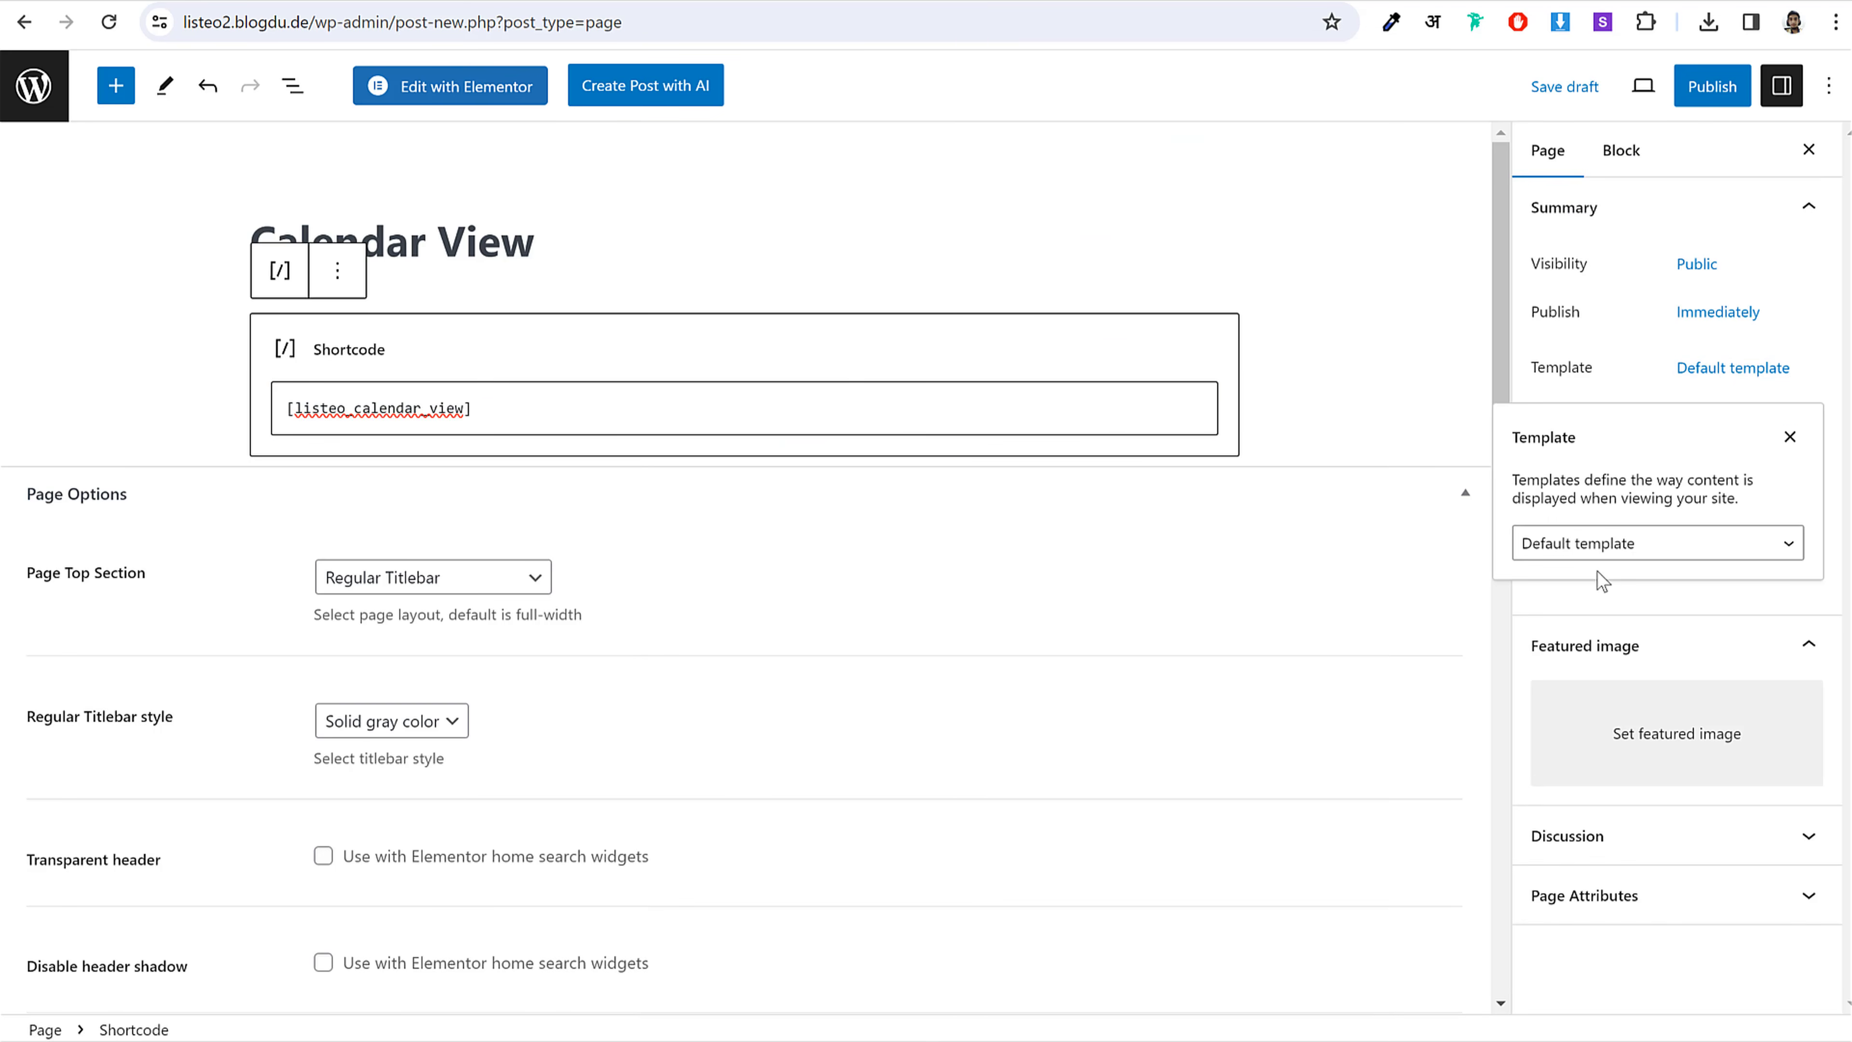
pyautogui.click(1604, 542)
pyautogui.click(1630, 660)
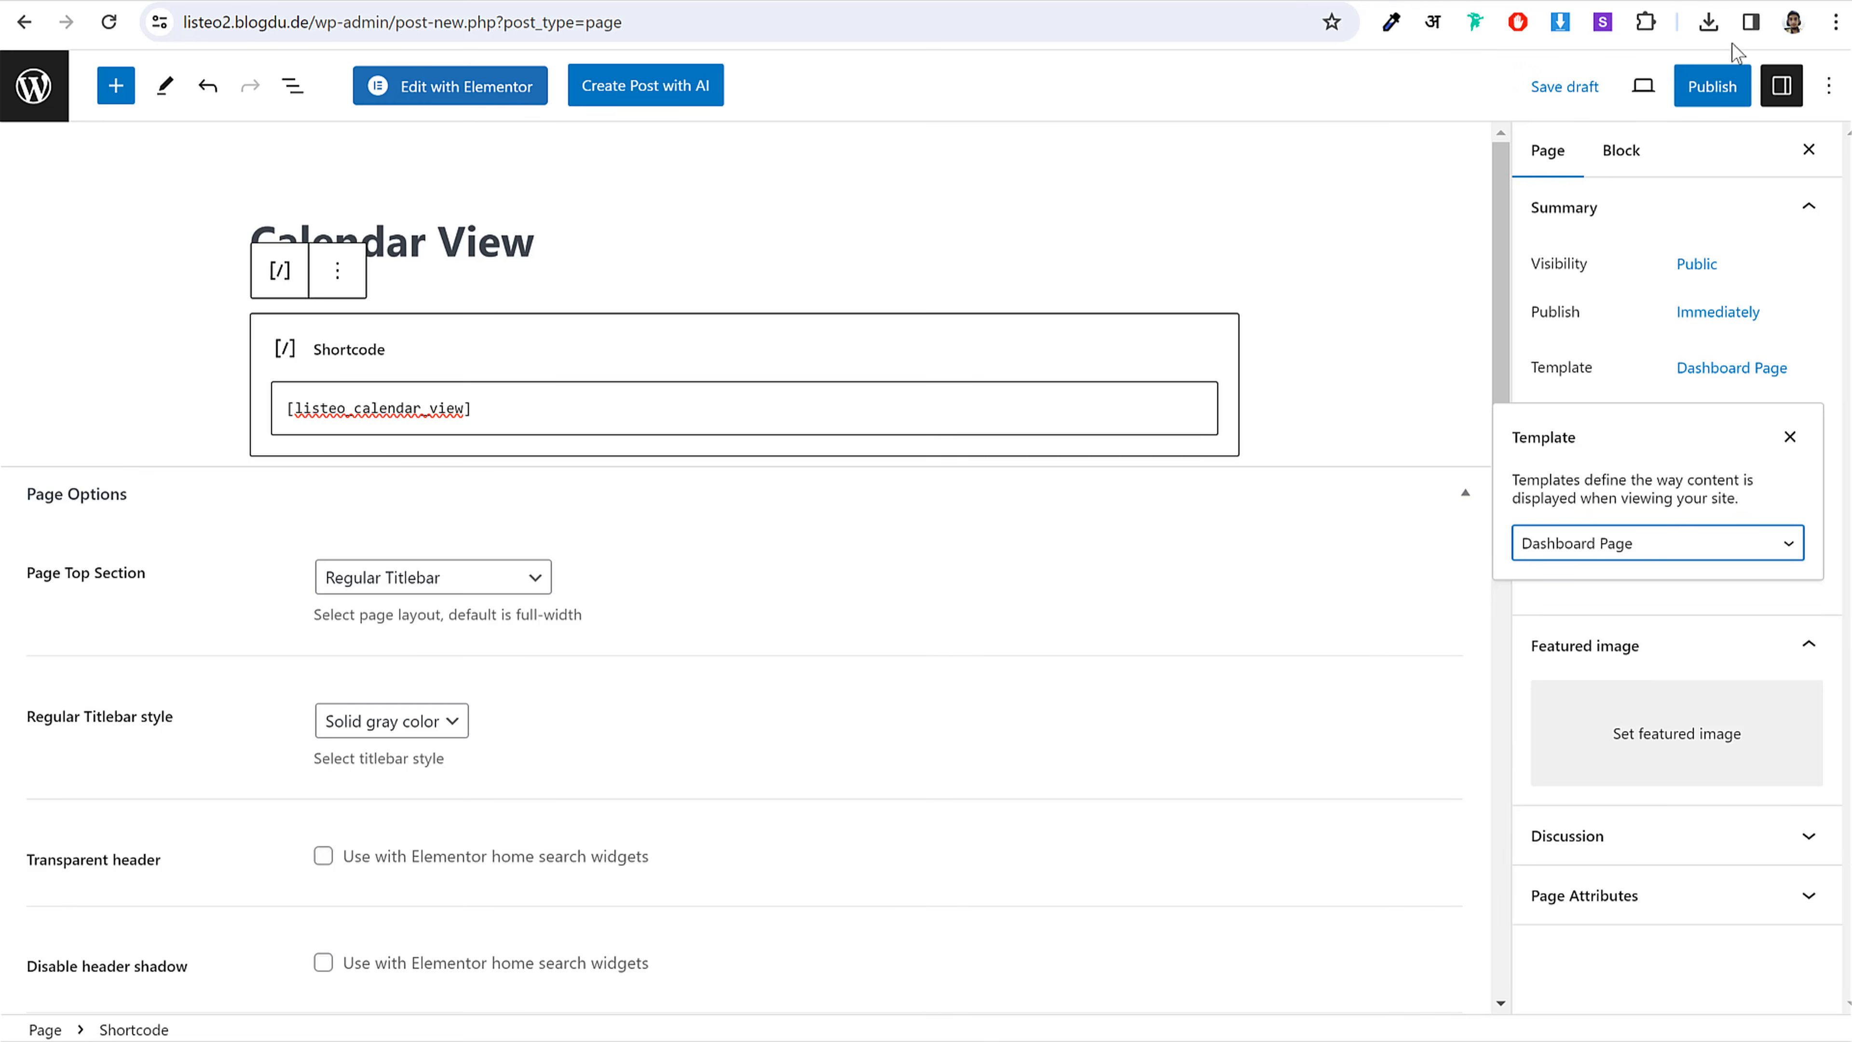
# Step: Publish the Calendar View page and check the 'now live' confirmation
pyautogui.click(1712, 86)
pyautogui.click(1637, 91)
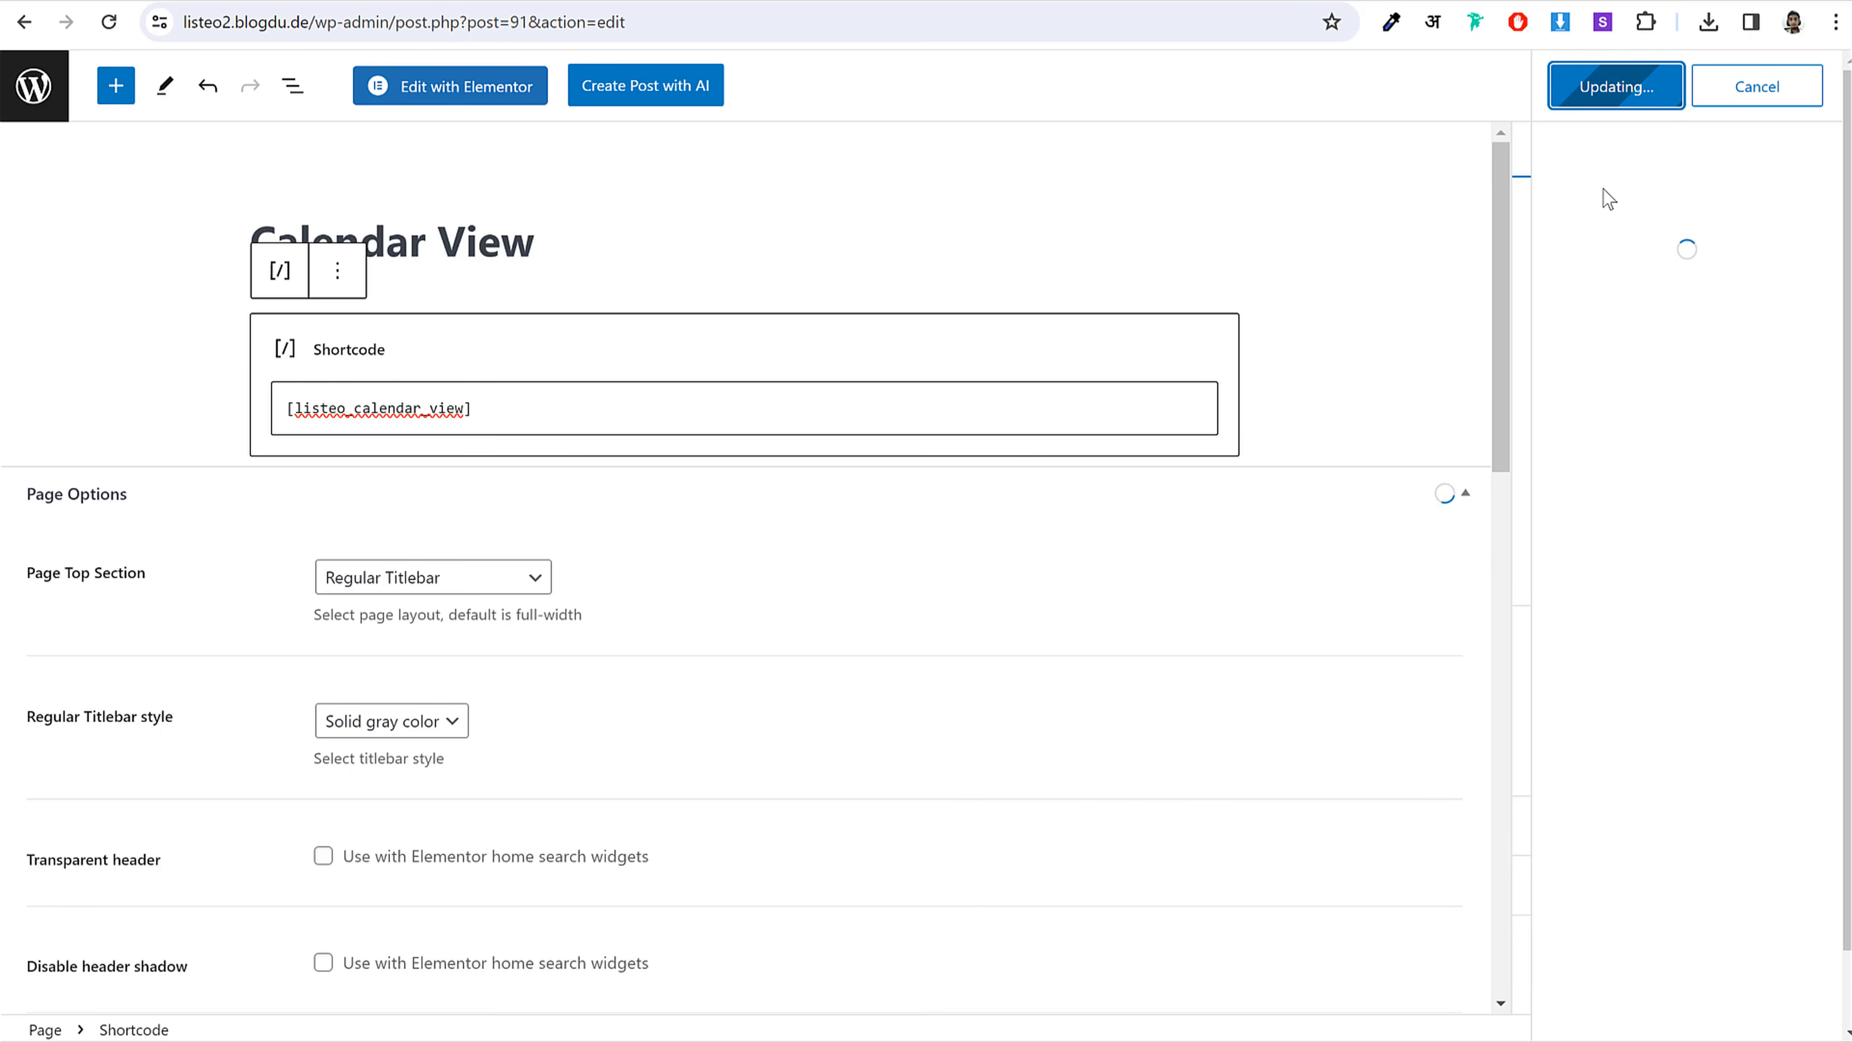
pyautogui.moveTo(1553, 152); pyautogui.dragTo(1732, 146)
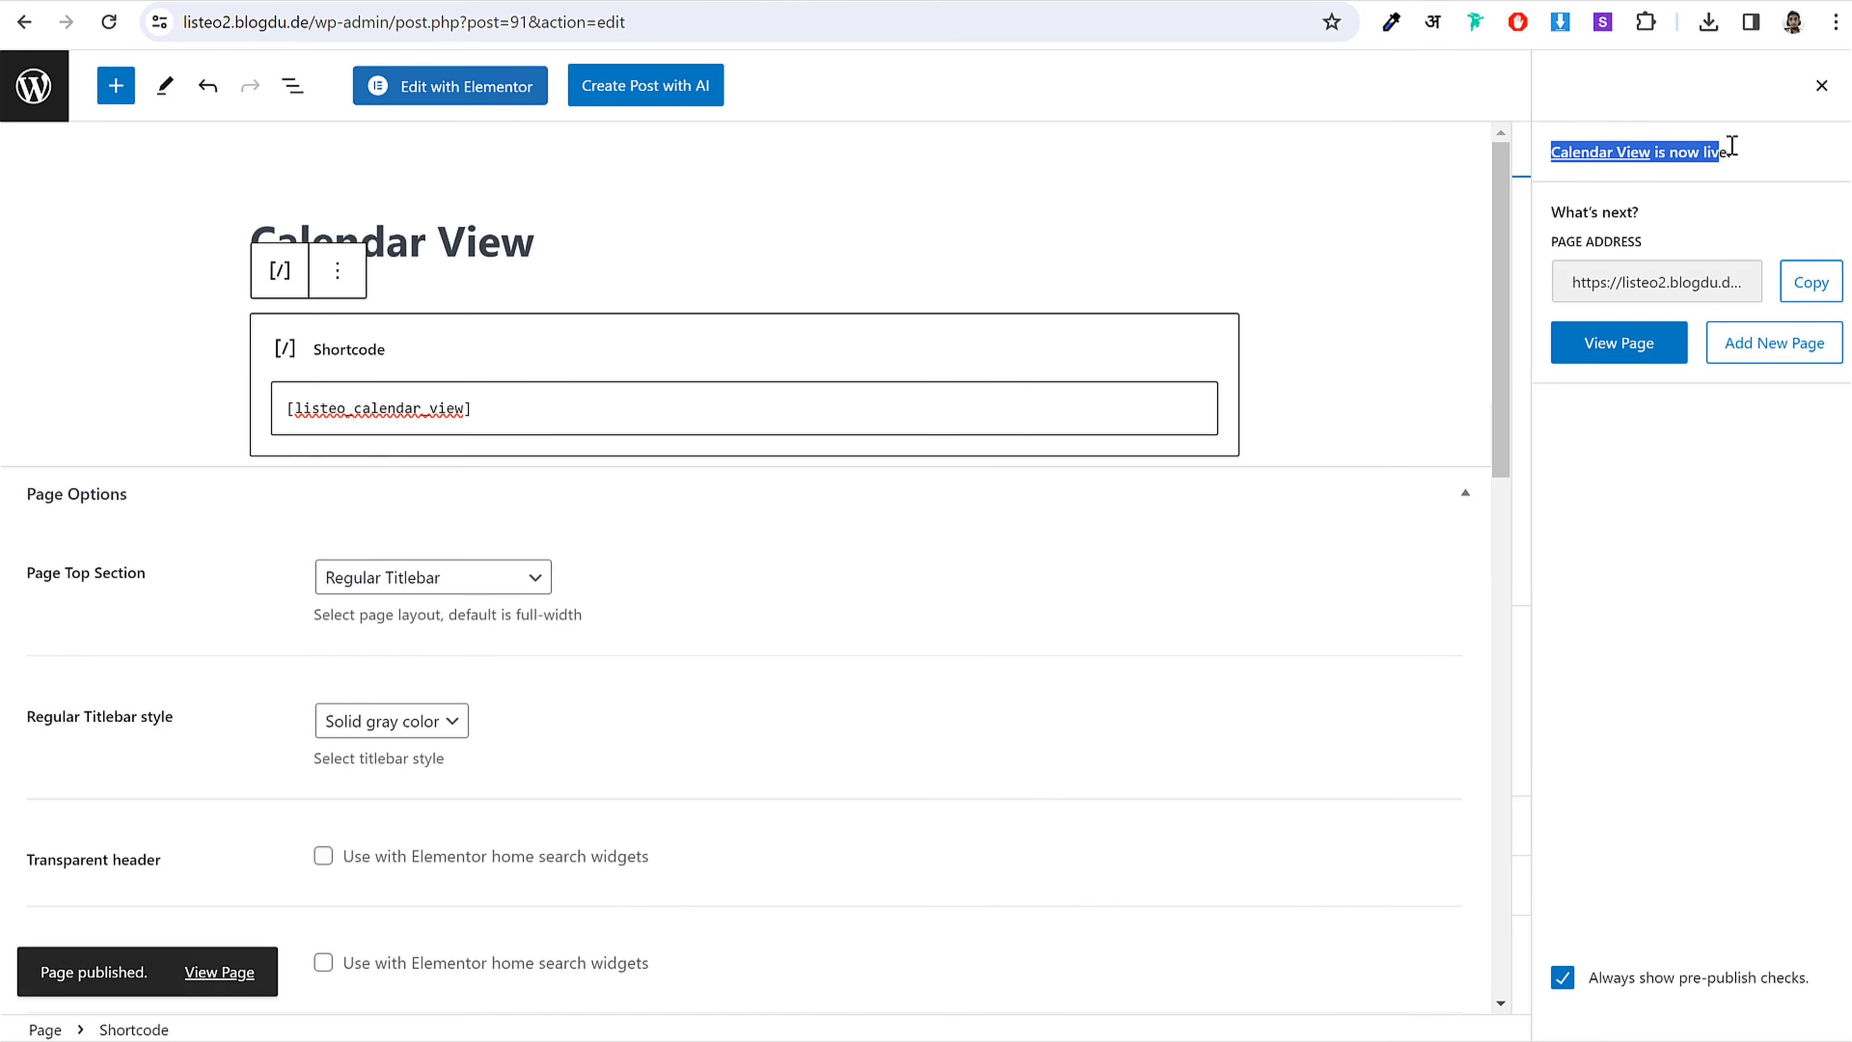
pyautogui.click(1768, 157)
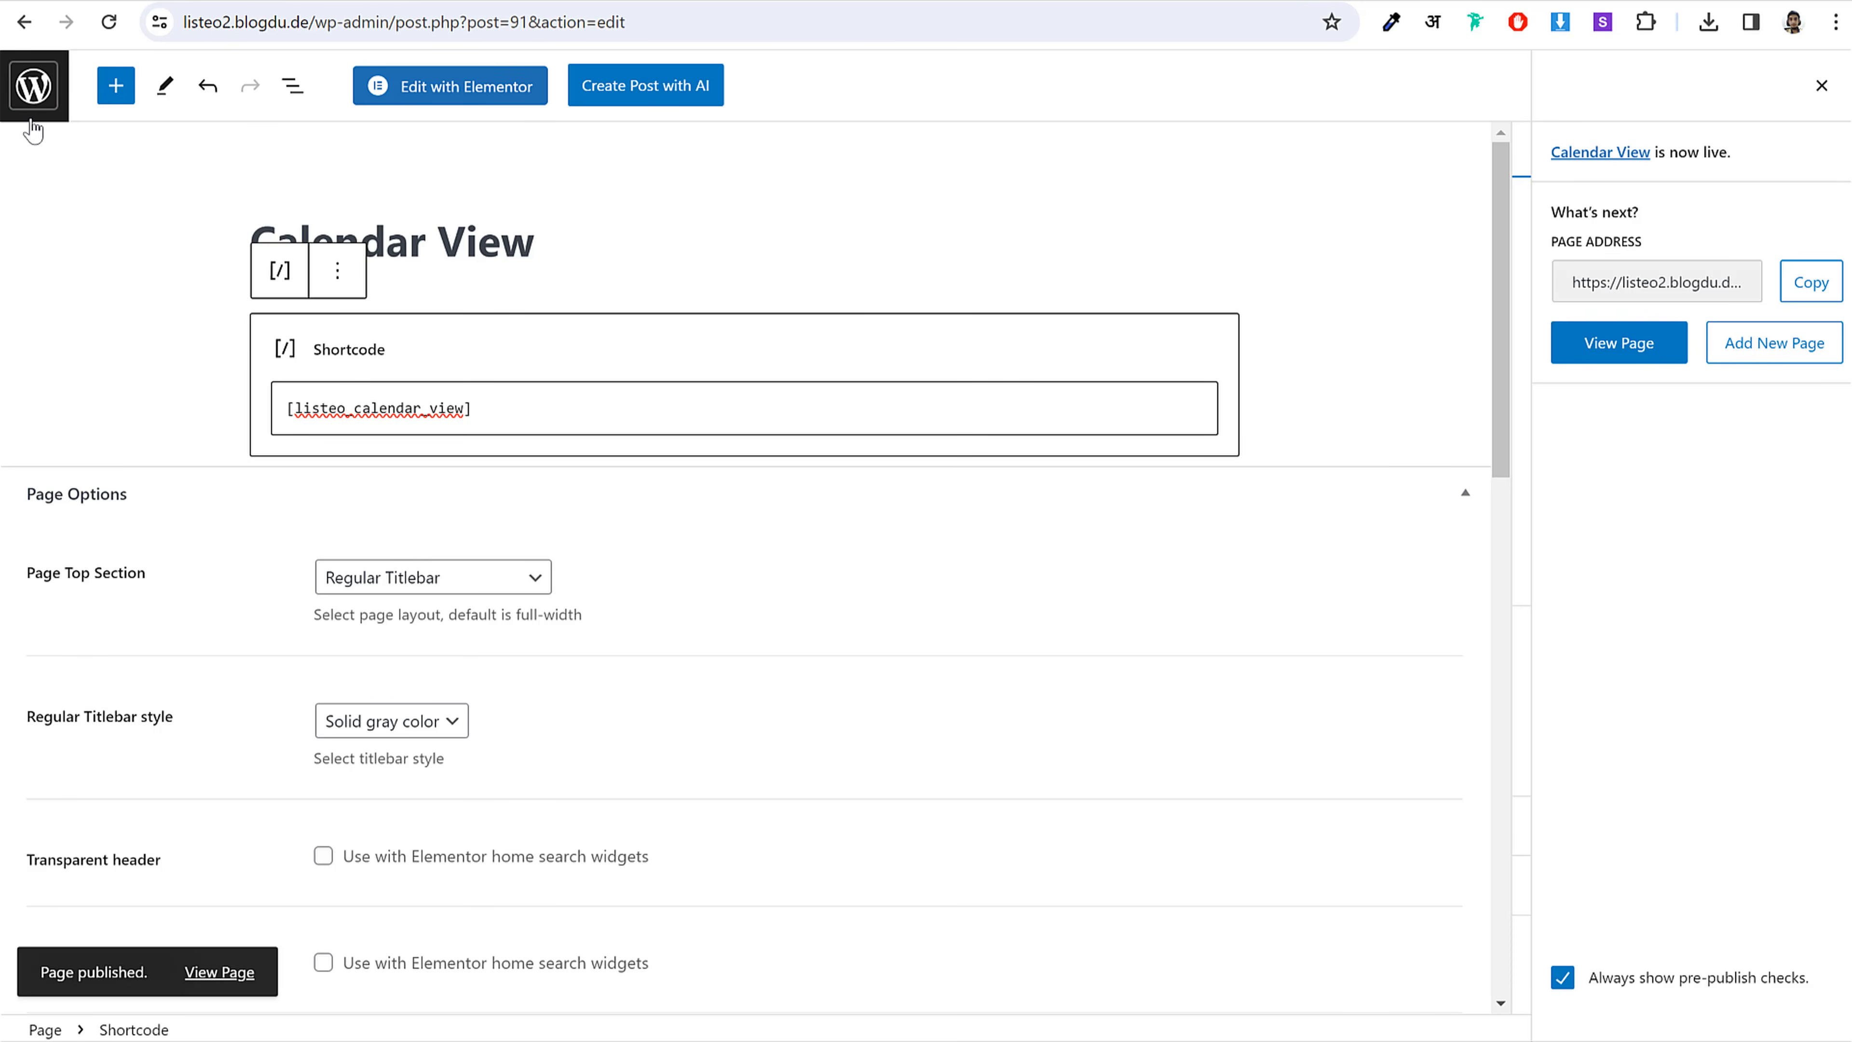
# Step: From the pages list, start a new page titled 'Coupons', copied from the notes
pyautogui.click(50, 84)
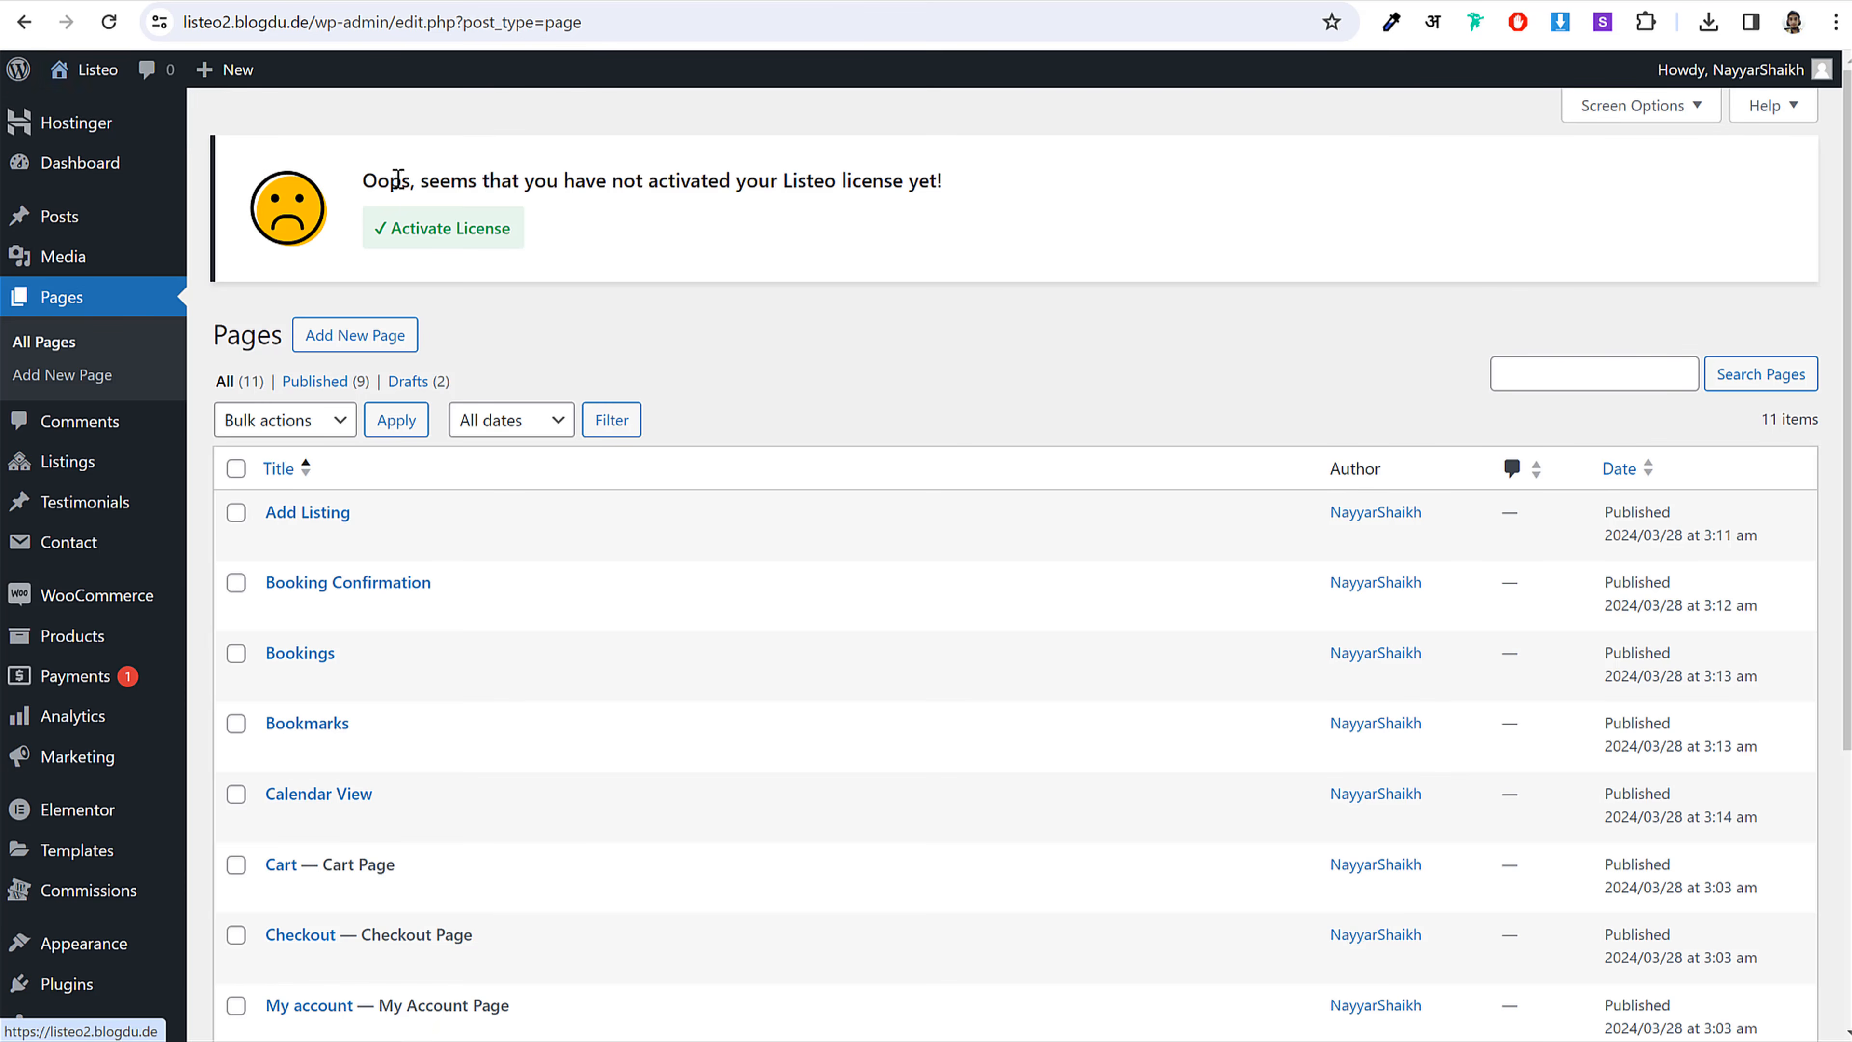
pyautogui.click(924, 1040)
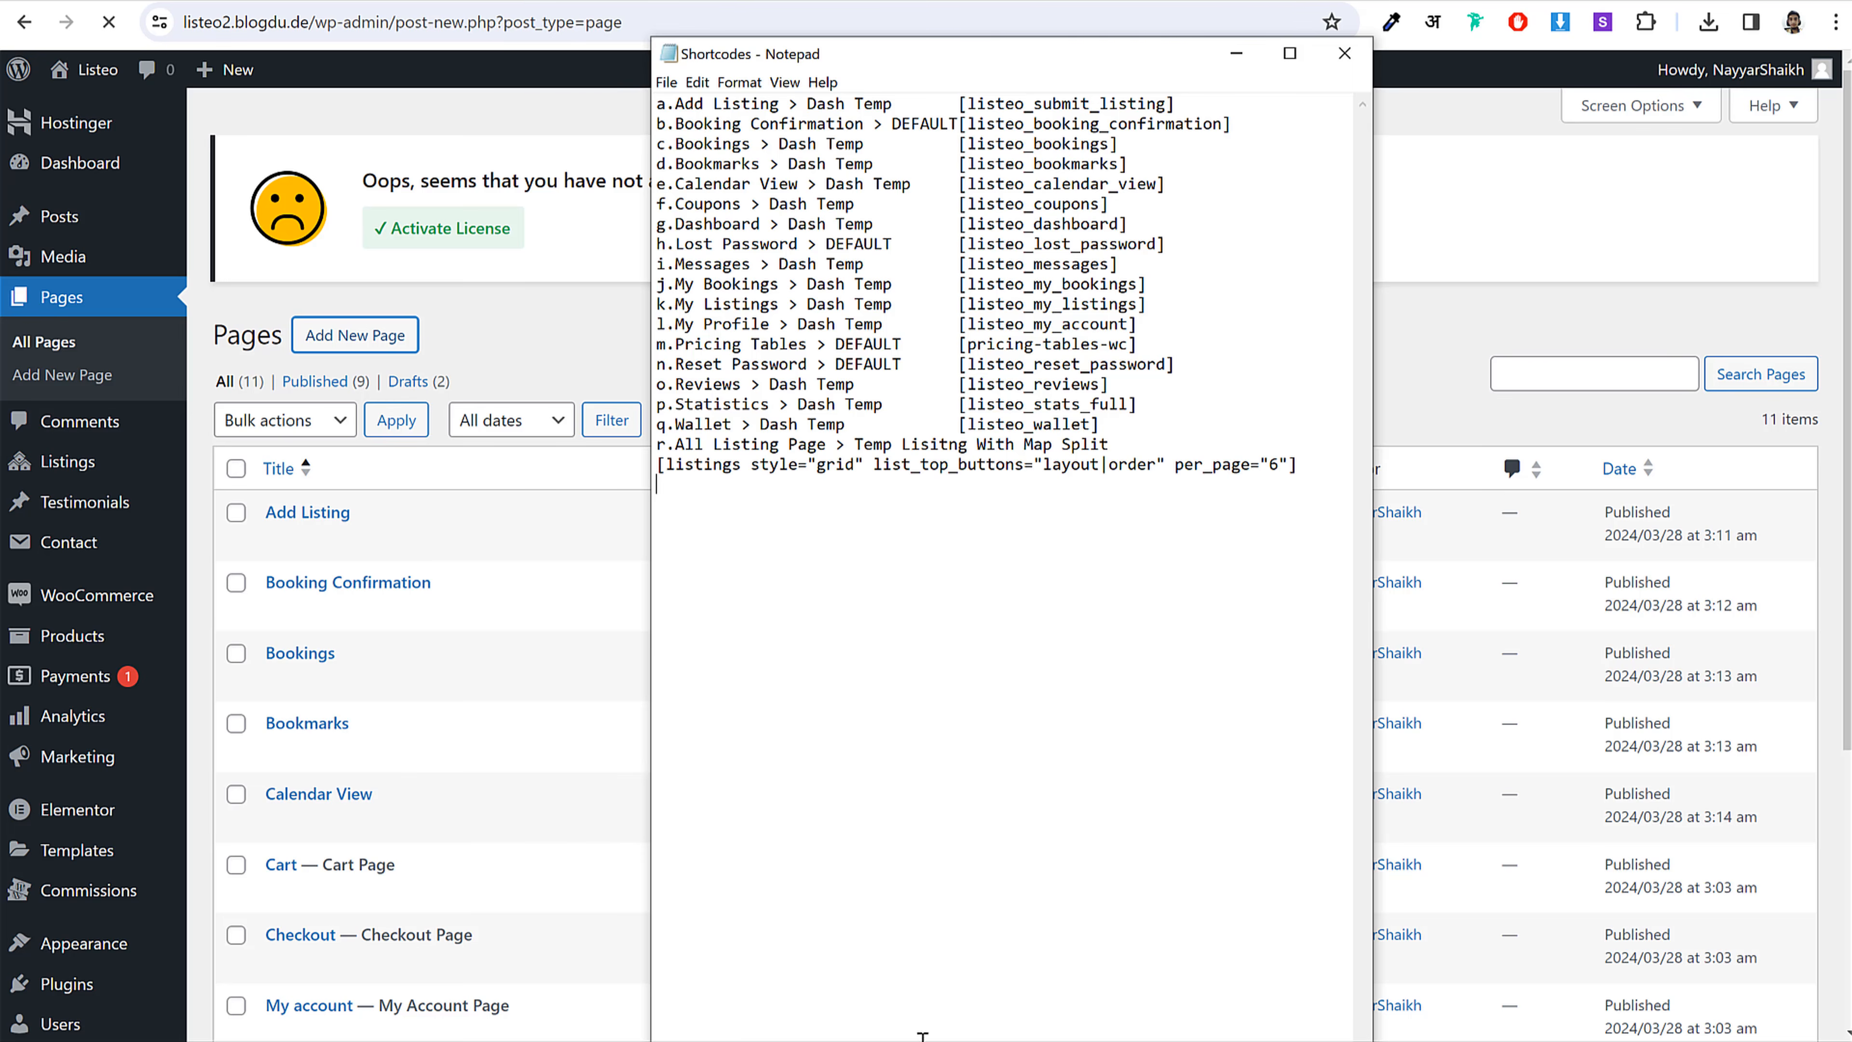
pyautogui.moveTo(677, 190)
pyautogui.mouseDown()
pyautogui.moveTo(742, 203)
pyautogui.moveTo(674, 204)
pyautogui.mouseUp()
pyautogui.hotkey('ctrl', 'c')
pyautogui.click(470, 241)
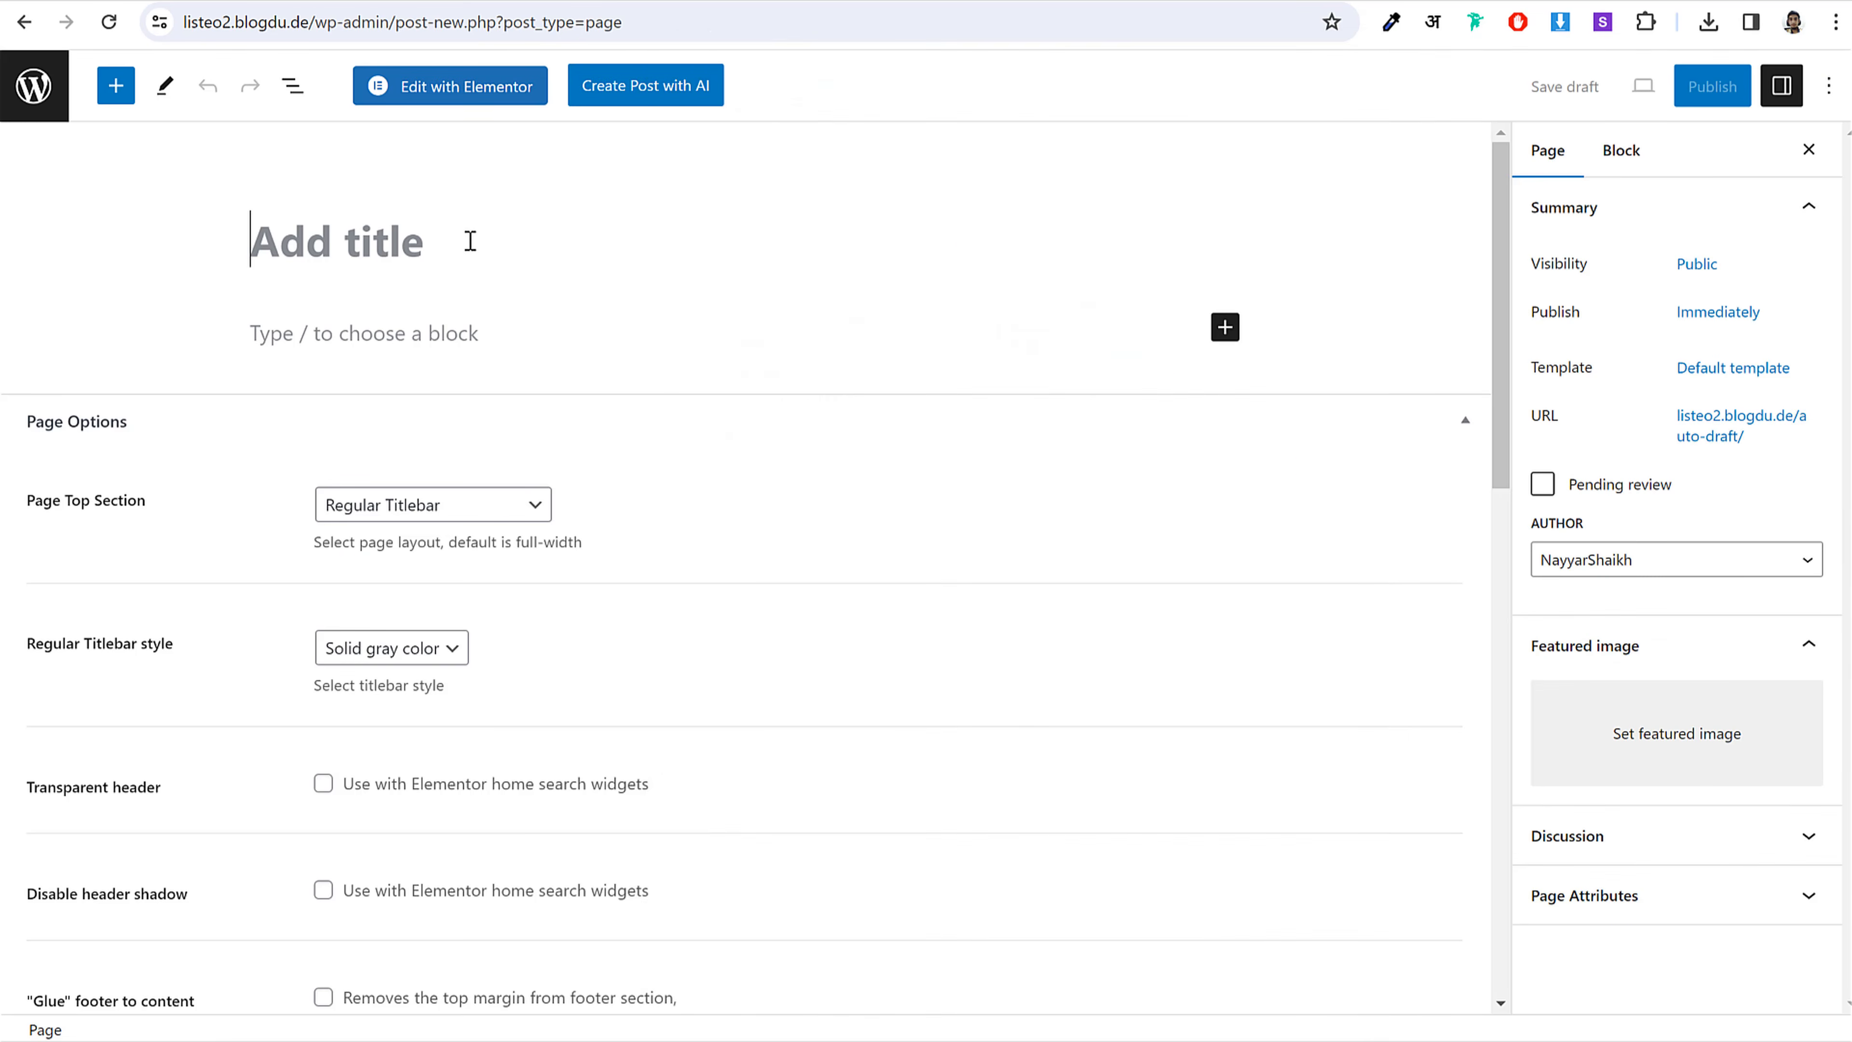
pyautogui.hotkey('ctrl', 'v')
# Step: Apply the Dashboard Page template to the Coupons page
pyautogui.click(1677, 368)
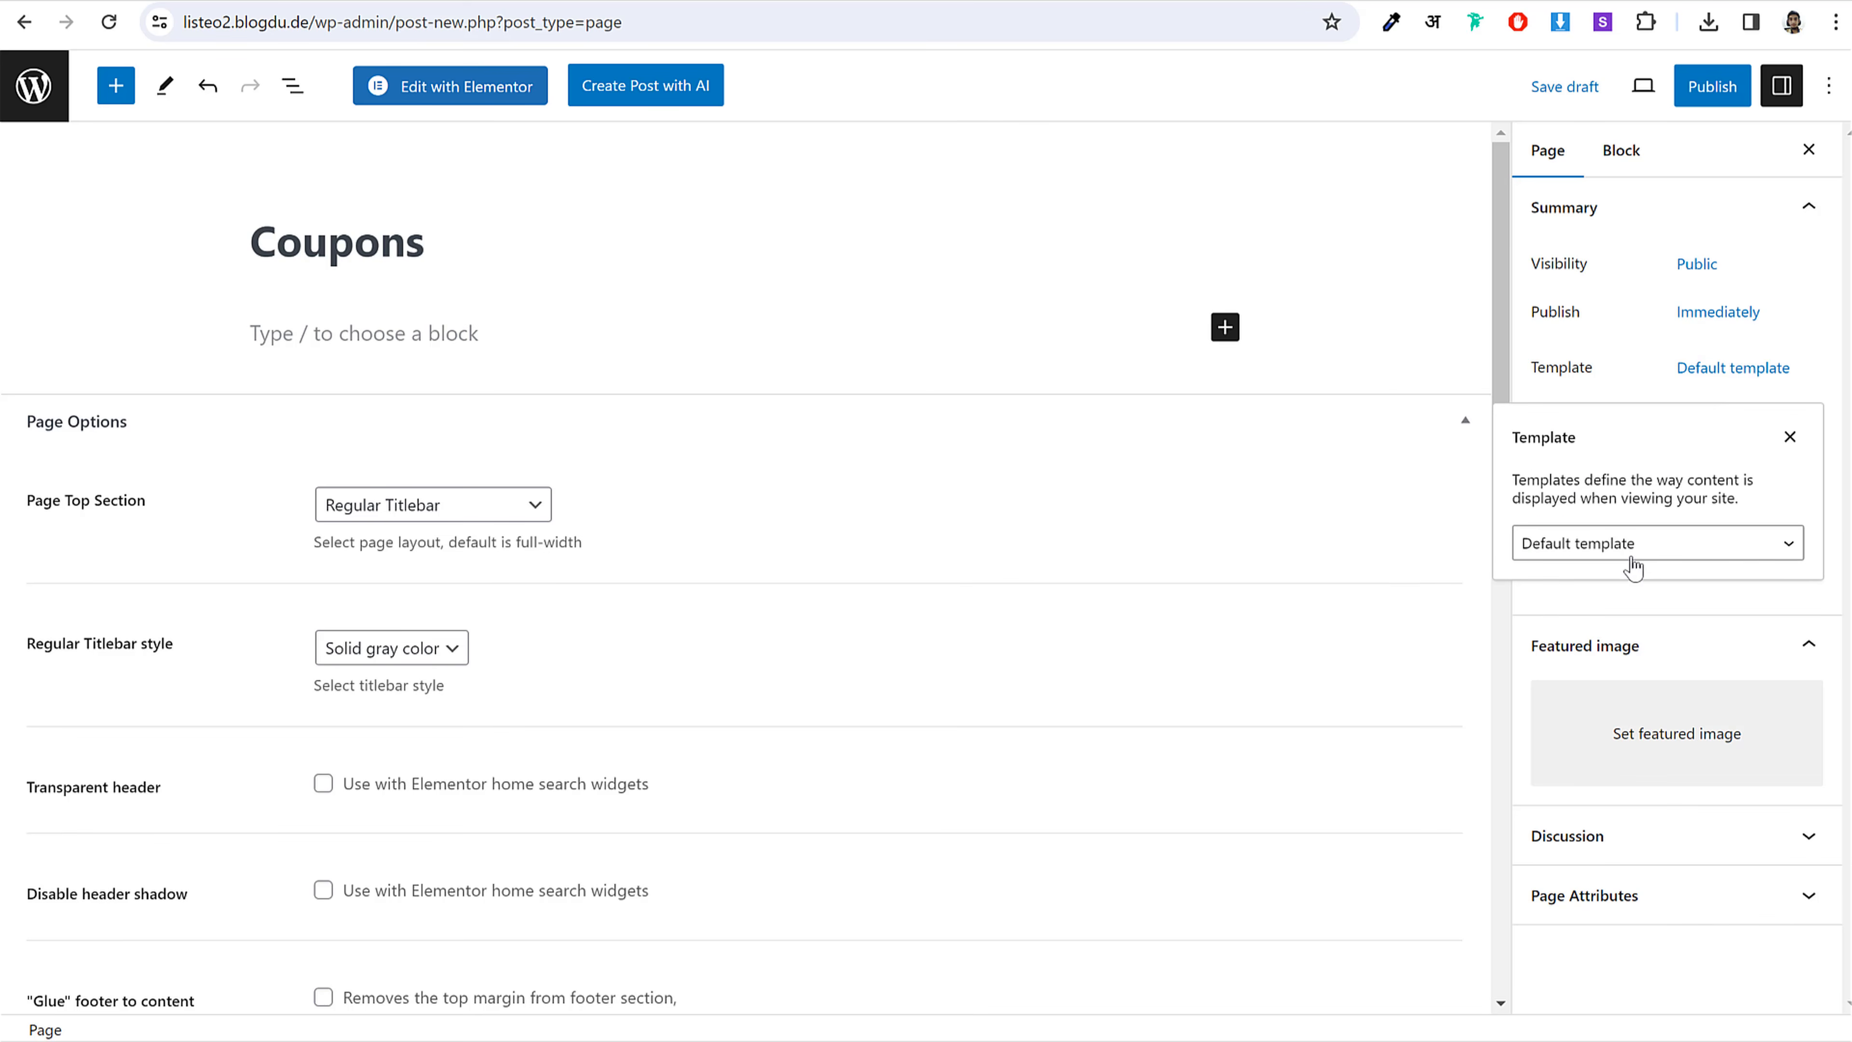
pyautogui.click(1633, 551)
pyautogui.click(1635, 680)
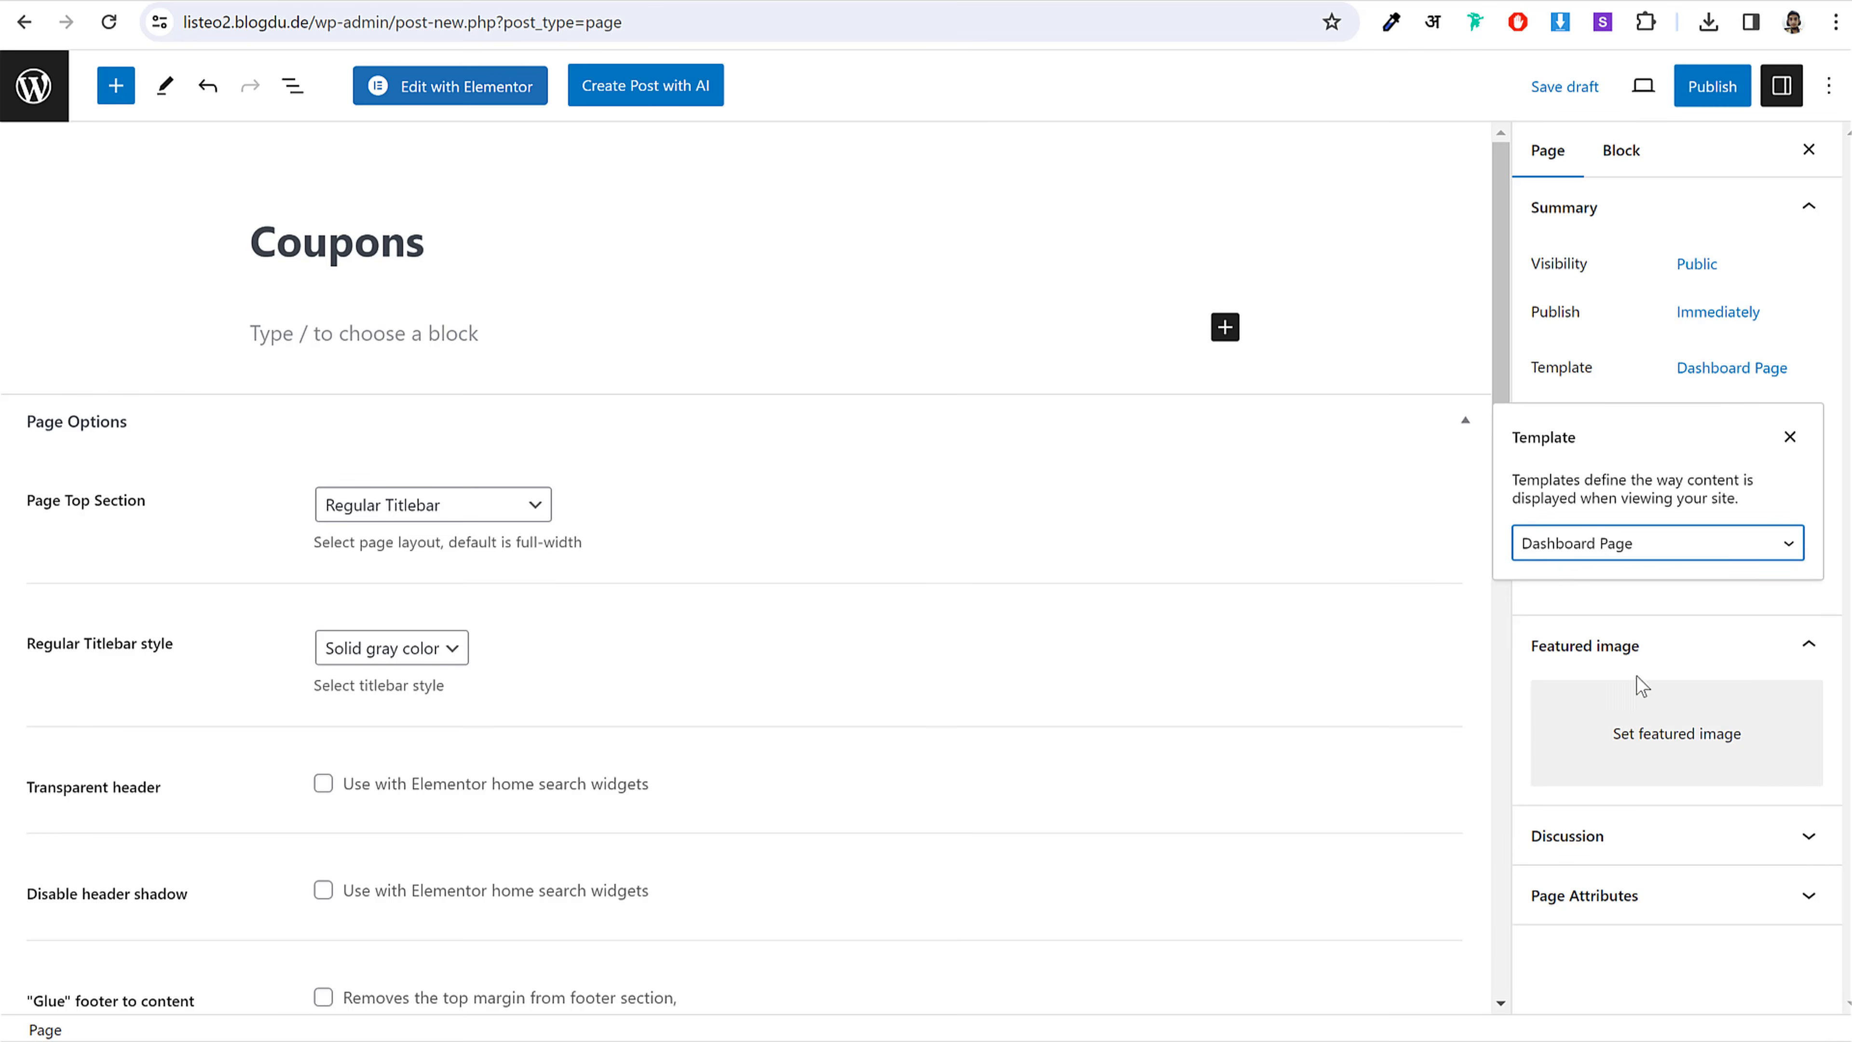
pyautogui.click(1216, 336)
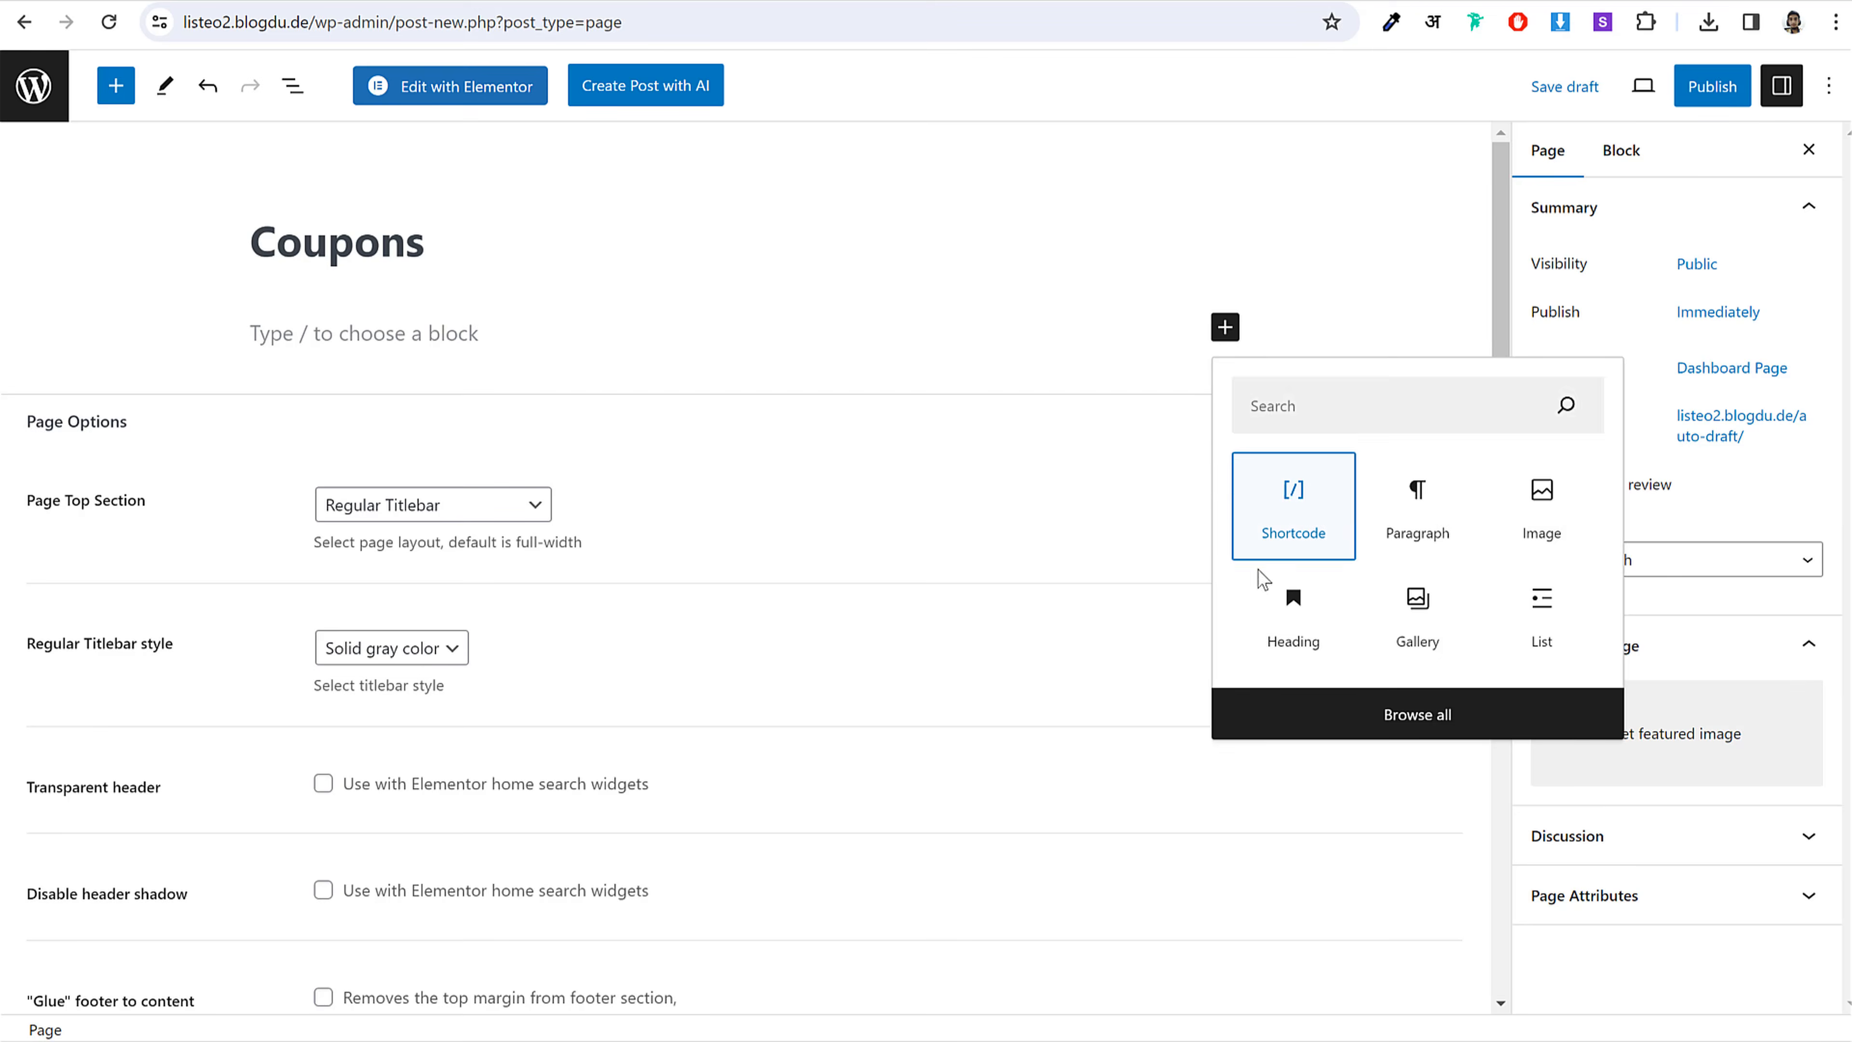
# Step: Add a Shortcode block containing [listeo_coupons]
pyautogui.click(1283, 525)
pyautogui.hotkey('alt', 'Tab')
pyautogui.moveTo(1108, 205); pyautogui.dragTo(955, 209)
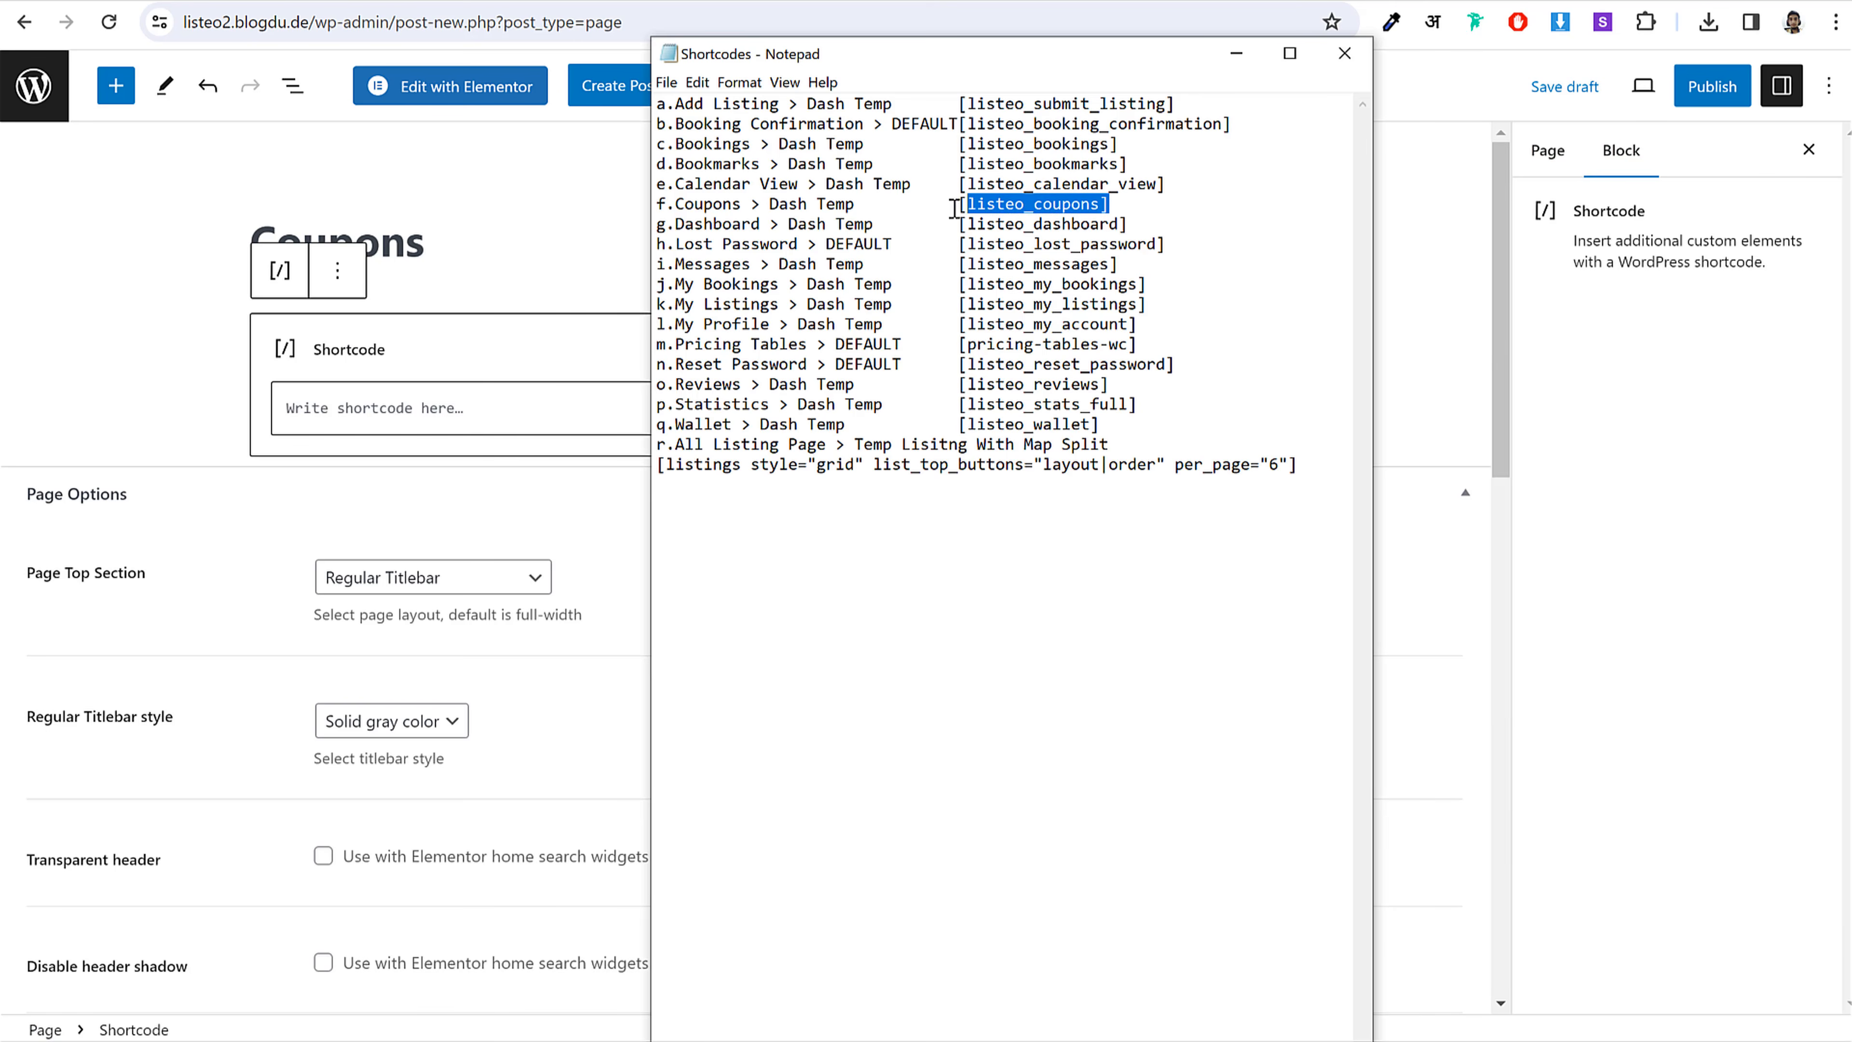
pyautogui.click(542, 408)
pyautogui.hotkey('ctrl', 'v')
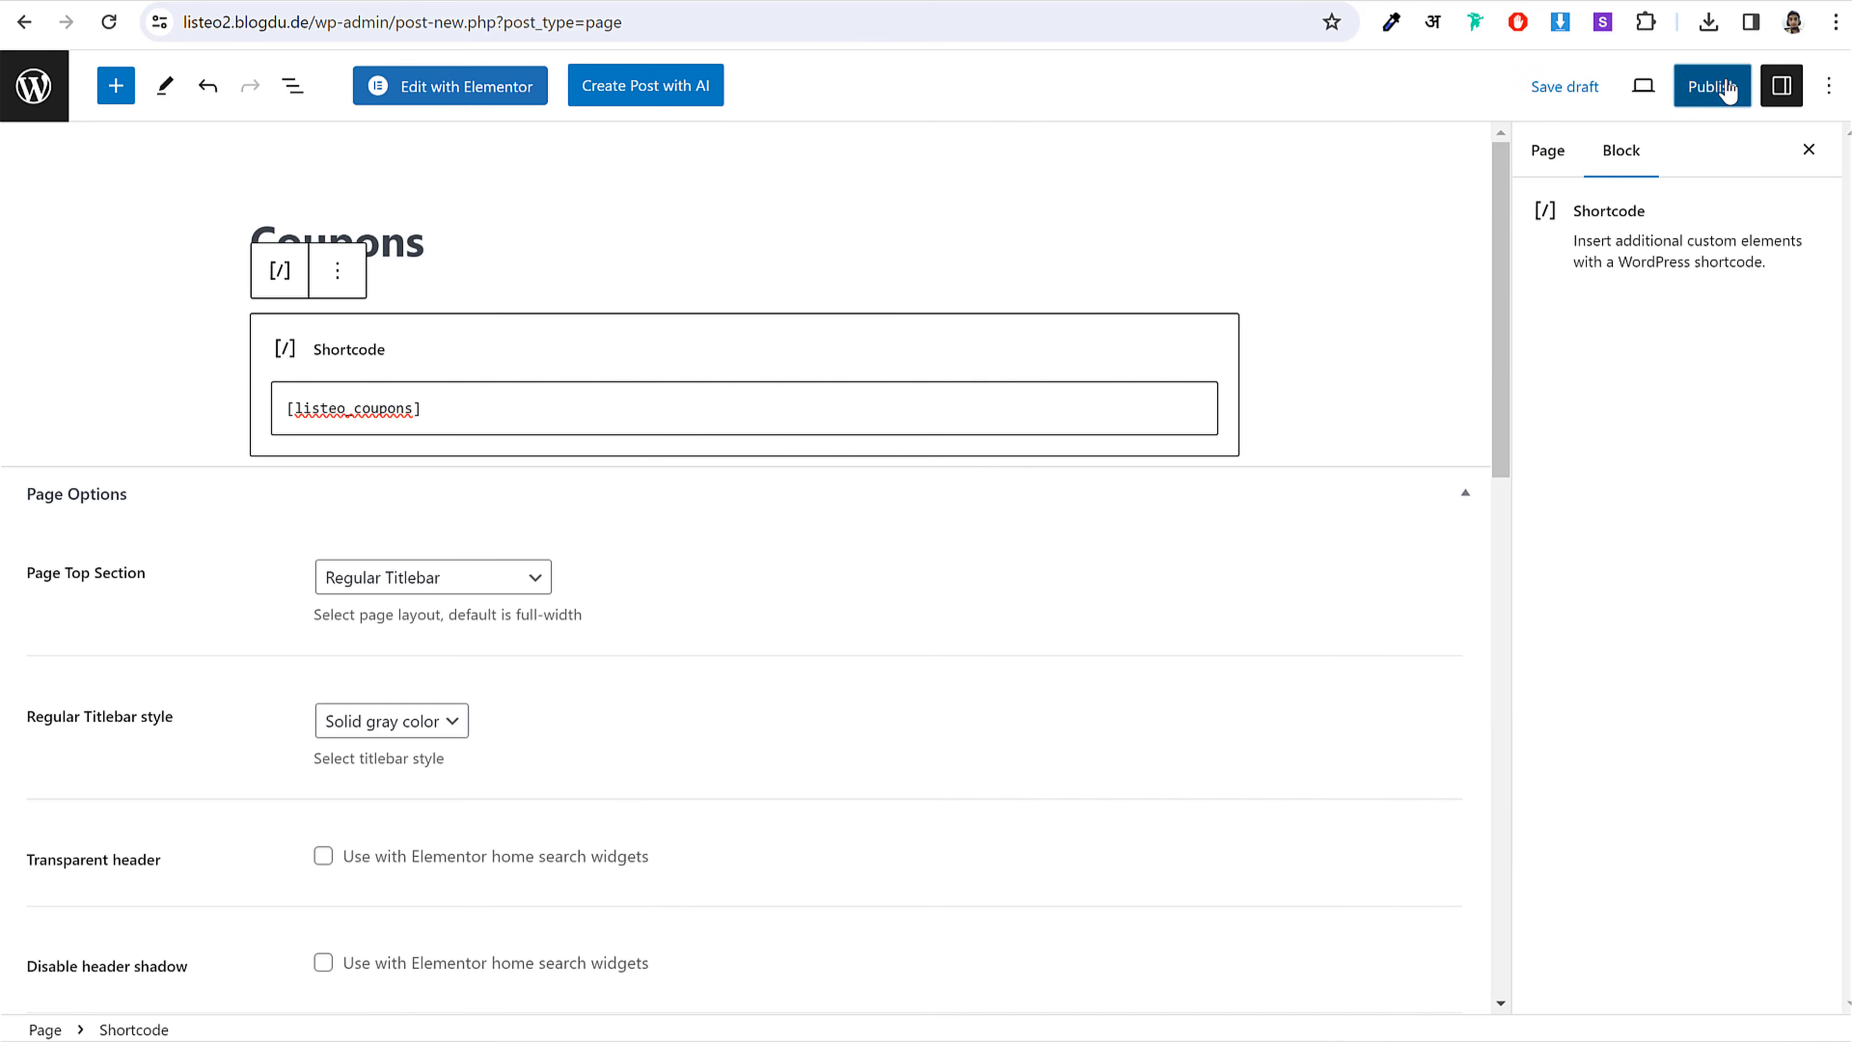
# Step: Publish the Coupons page and return to the list of pages
pyautogui.click(1709, 85)
pyautogui.click(1672, 91)
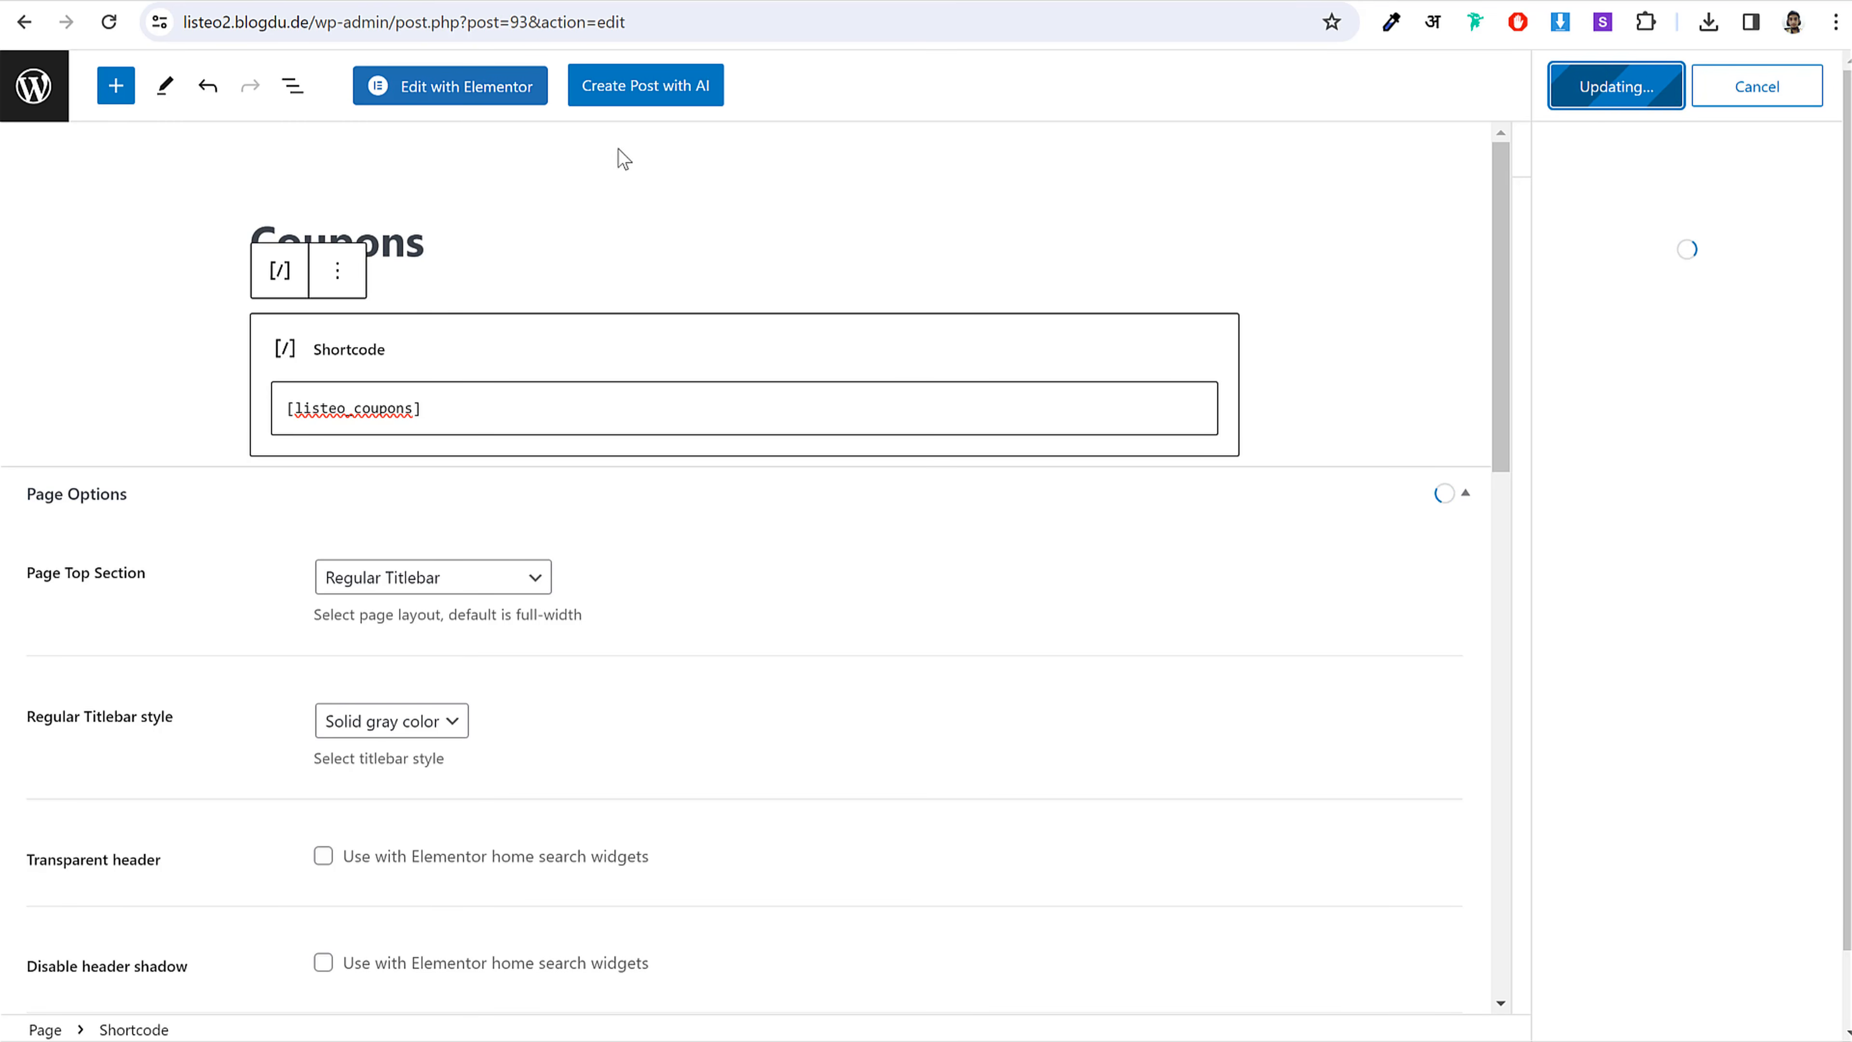
pyautogui.click(30, 91)
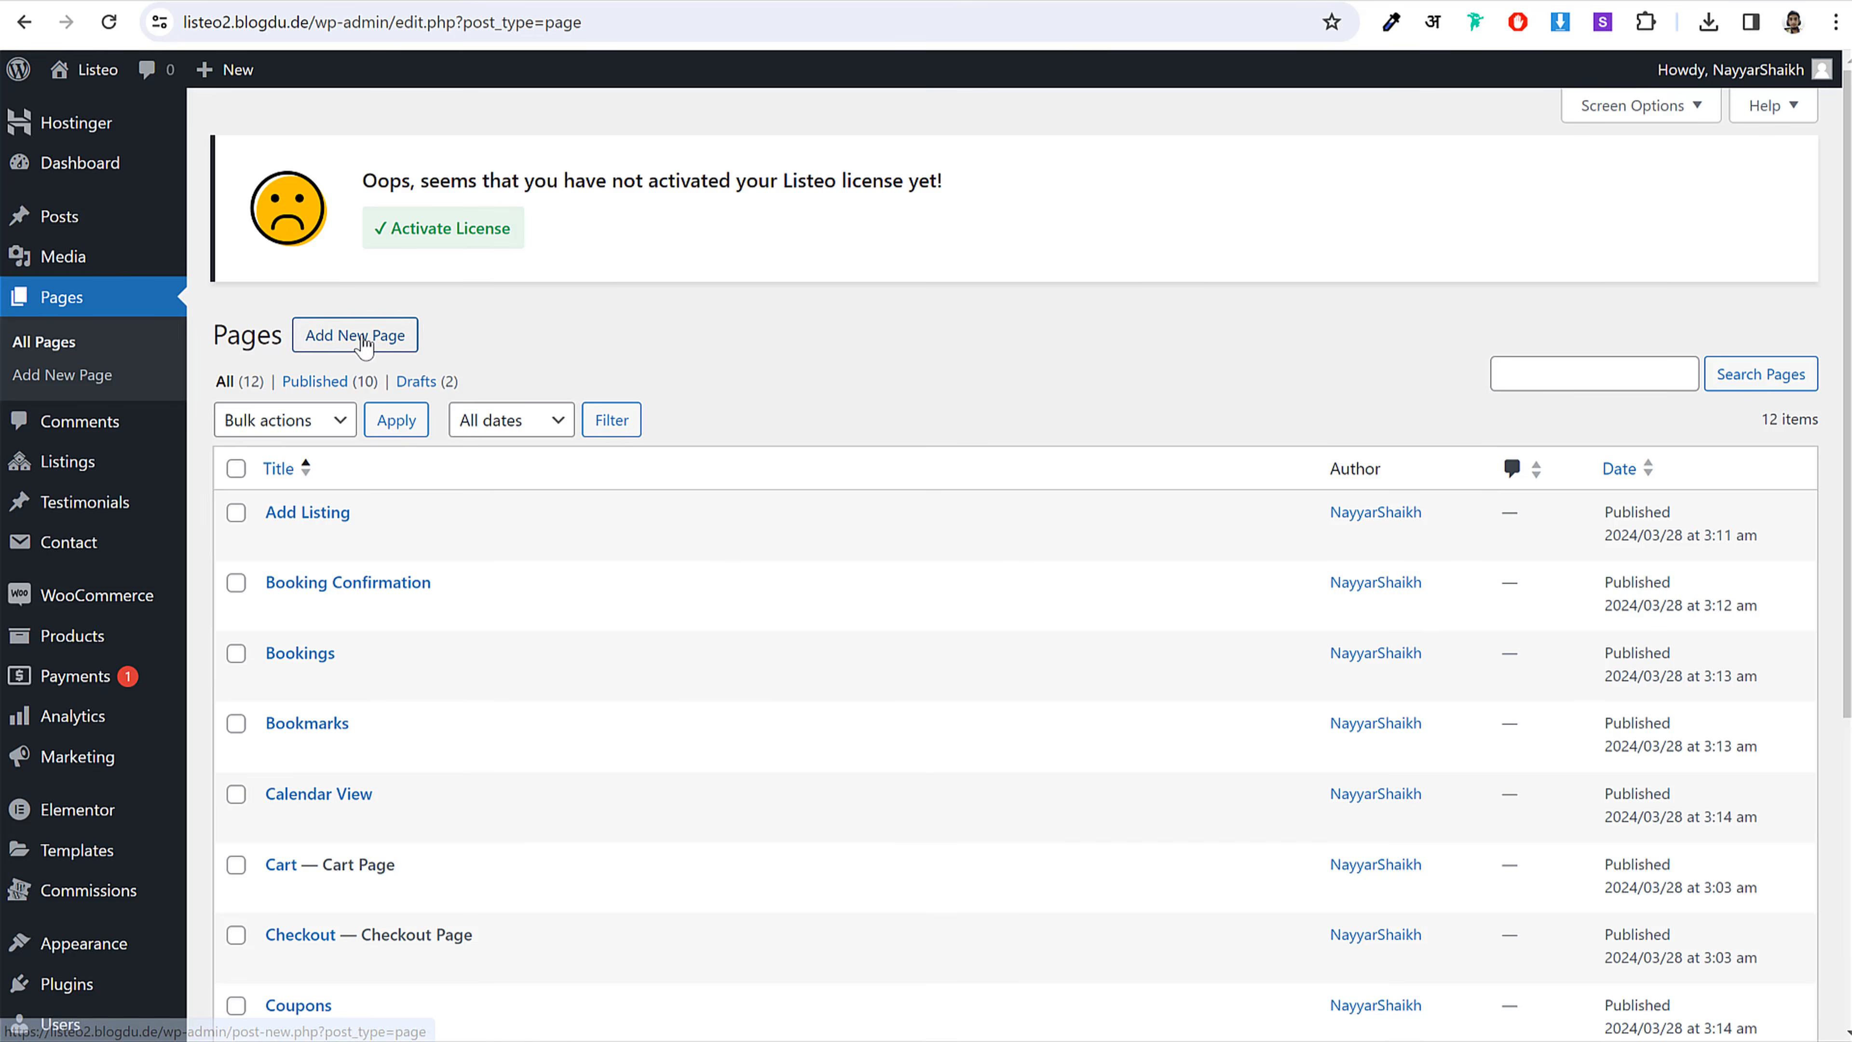
# Step: Start a new page titled 'Dashboard', copied from the shortcode notes
pyautogui.click(393, 337)
pyautogui.hotkey('alt', 'Tab')
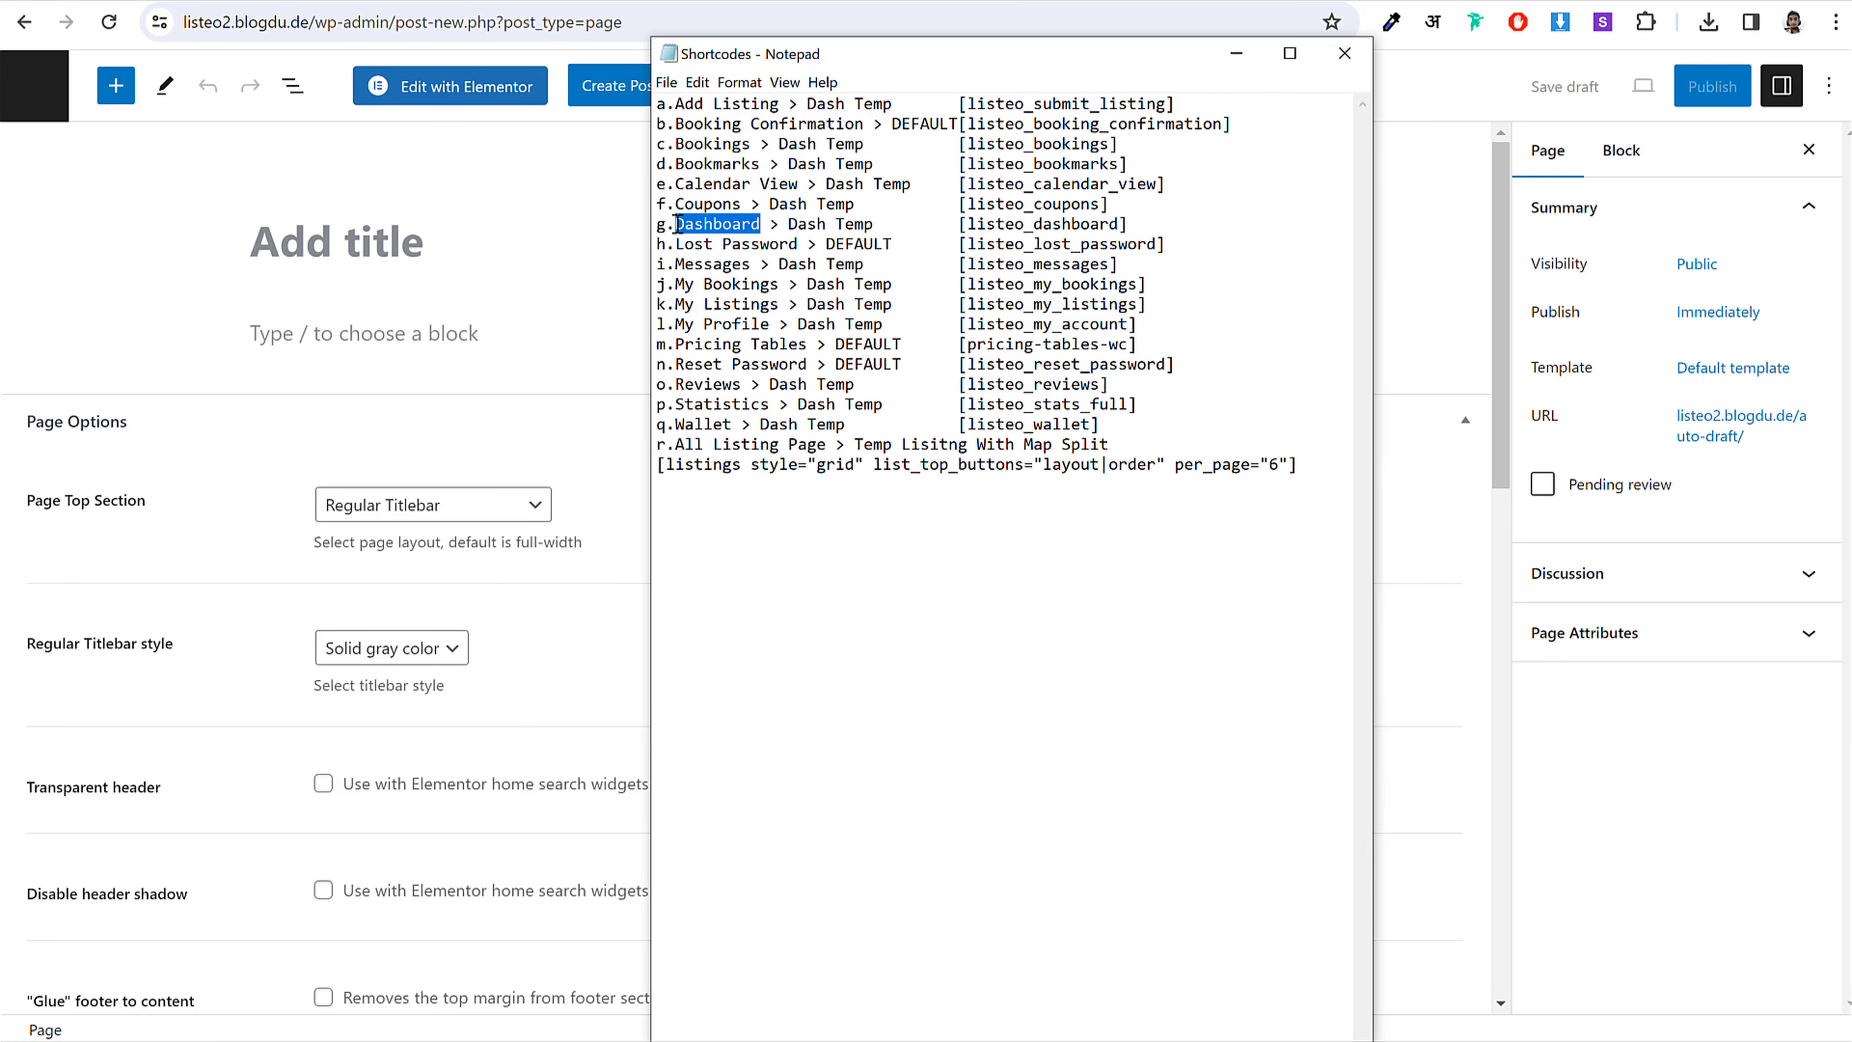
pyautogui.hotkey('ctrl', 'c')
pyautogui.click(463, 236)
pyautogui.hotkey('ctrl', 'v')
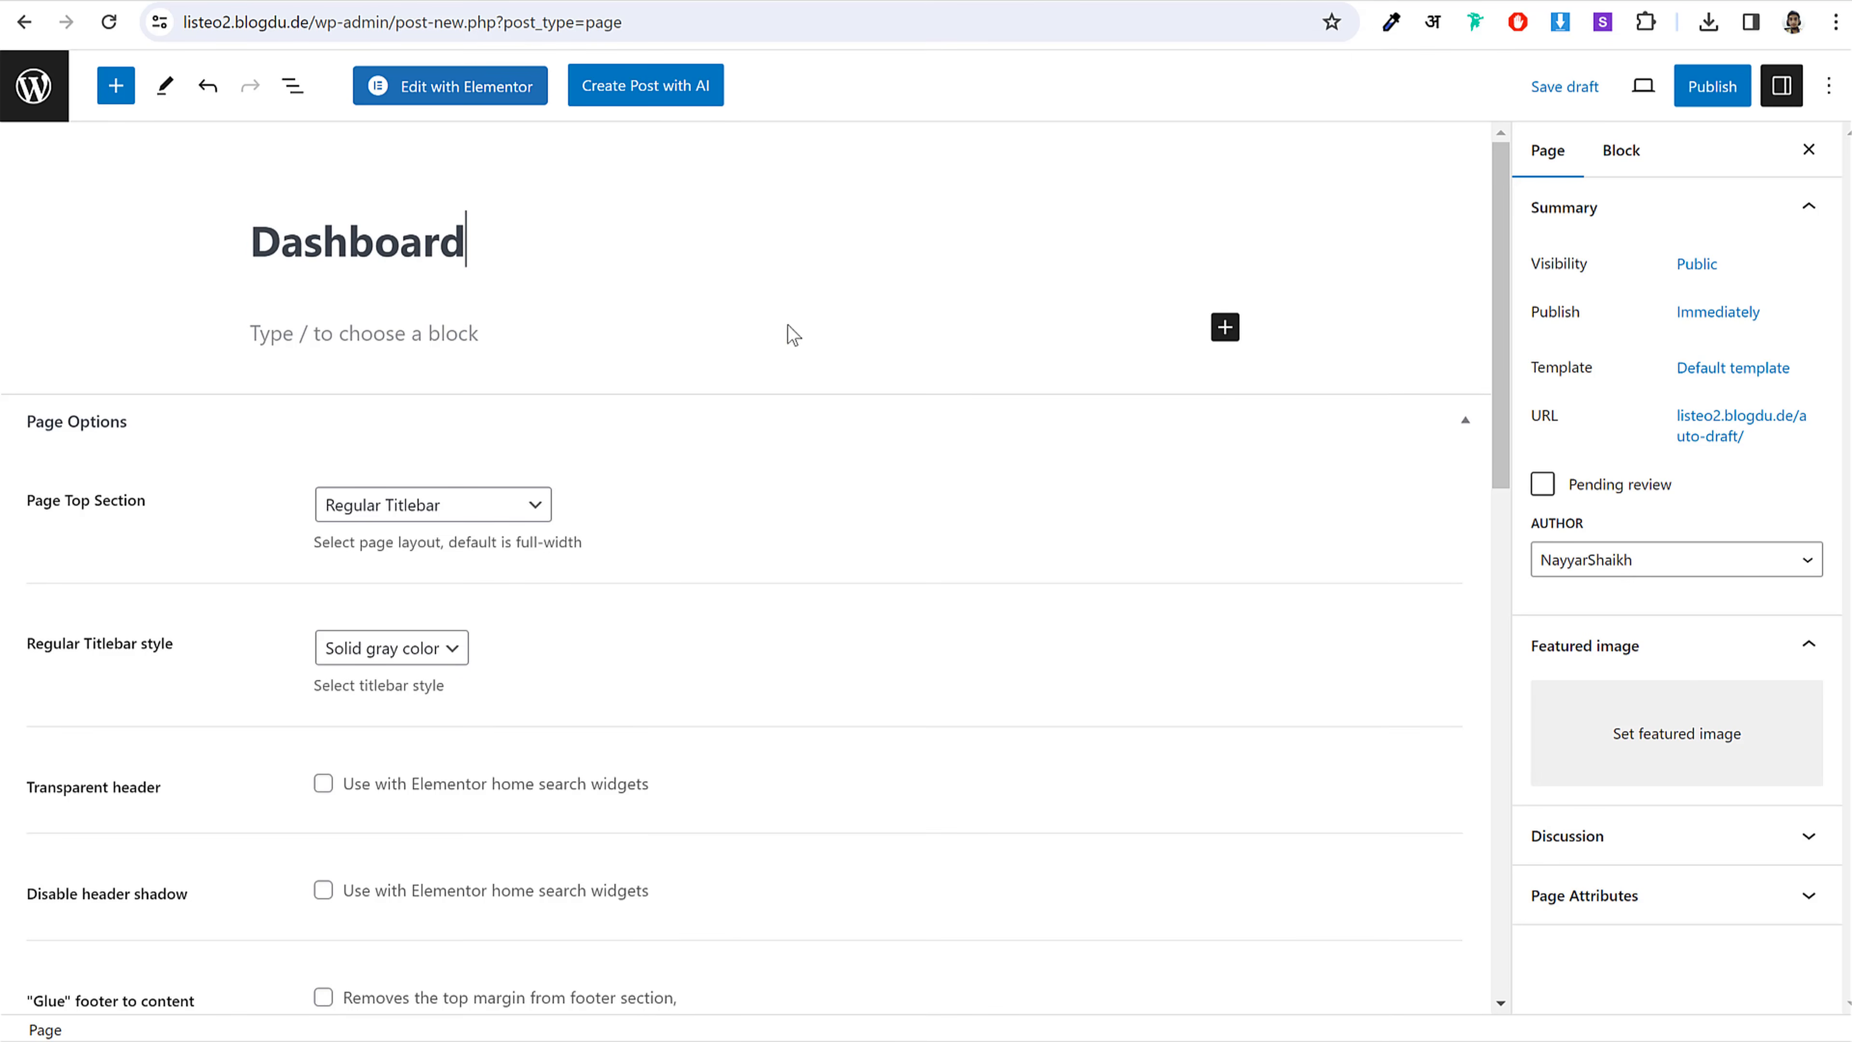
# Step: Apply the Dashboard Page template to the page
pyautogui.click(1693, 372)
pyautogui.click(1644, 546)
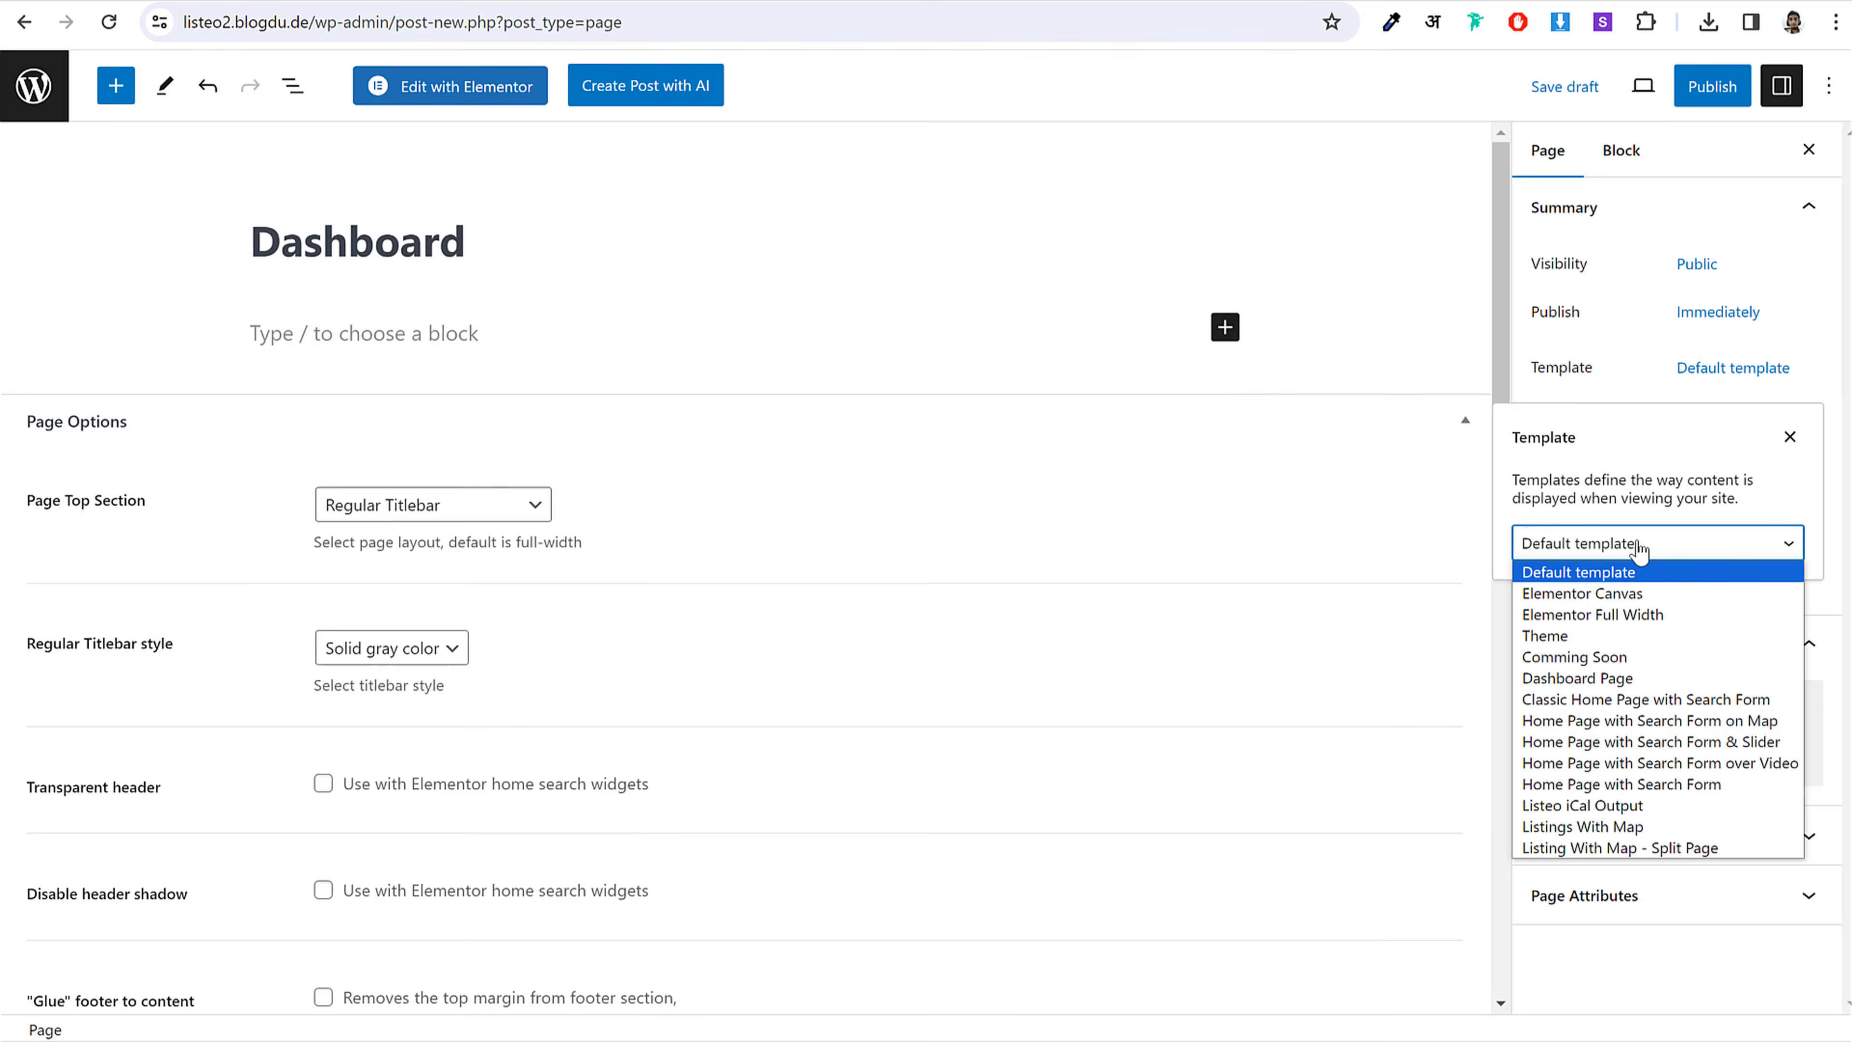
pyautogui.click(1630, 675)
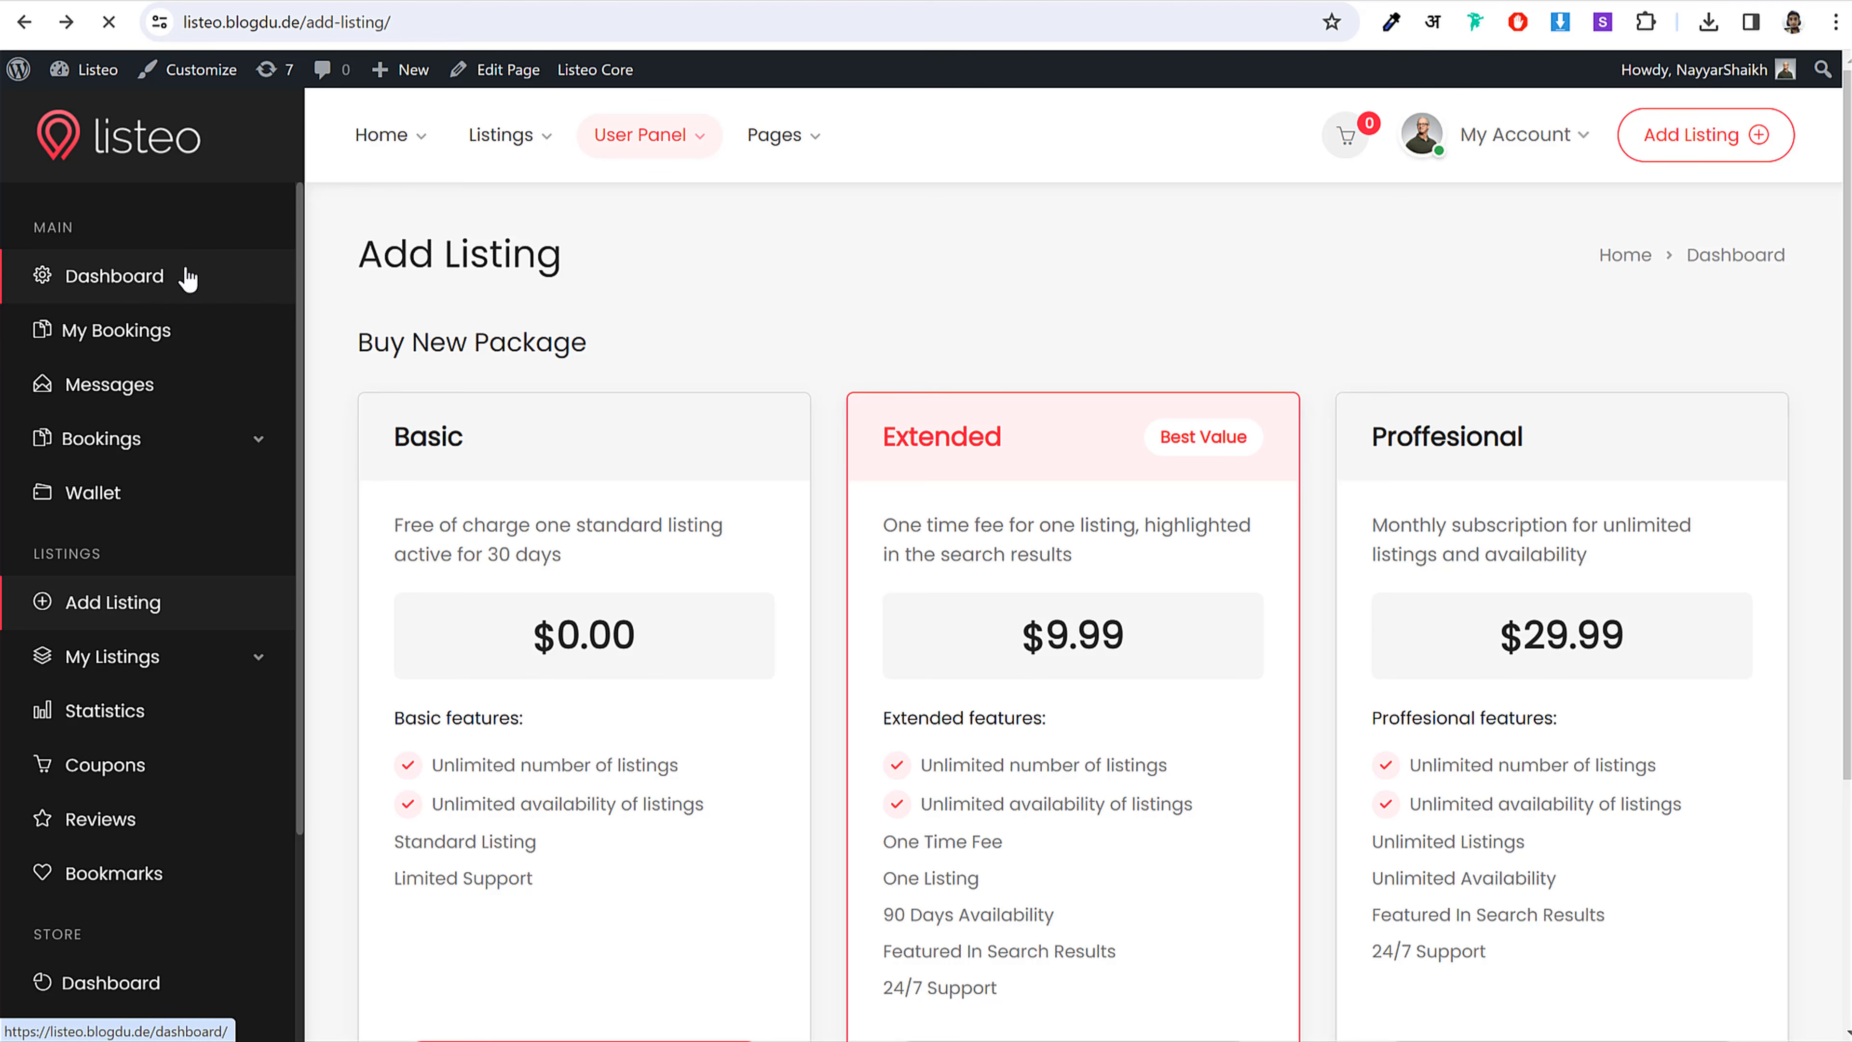
pyautogui.scroll(-5, 980, 609)
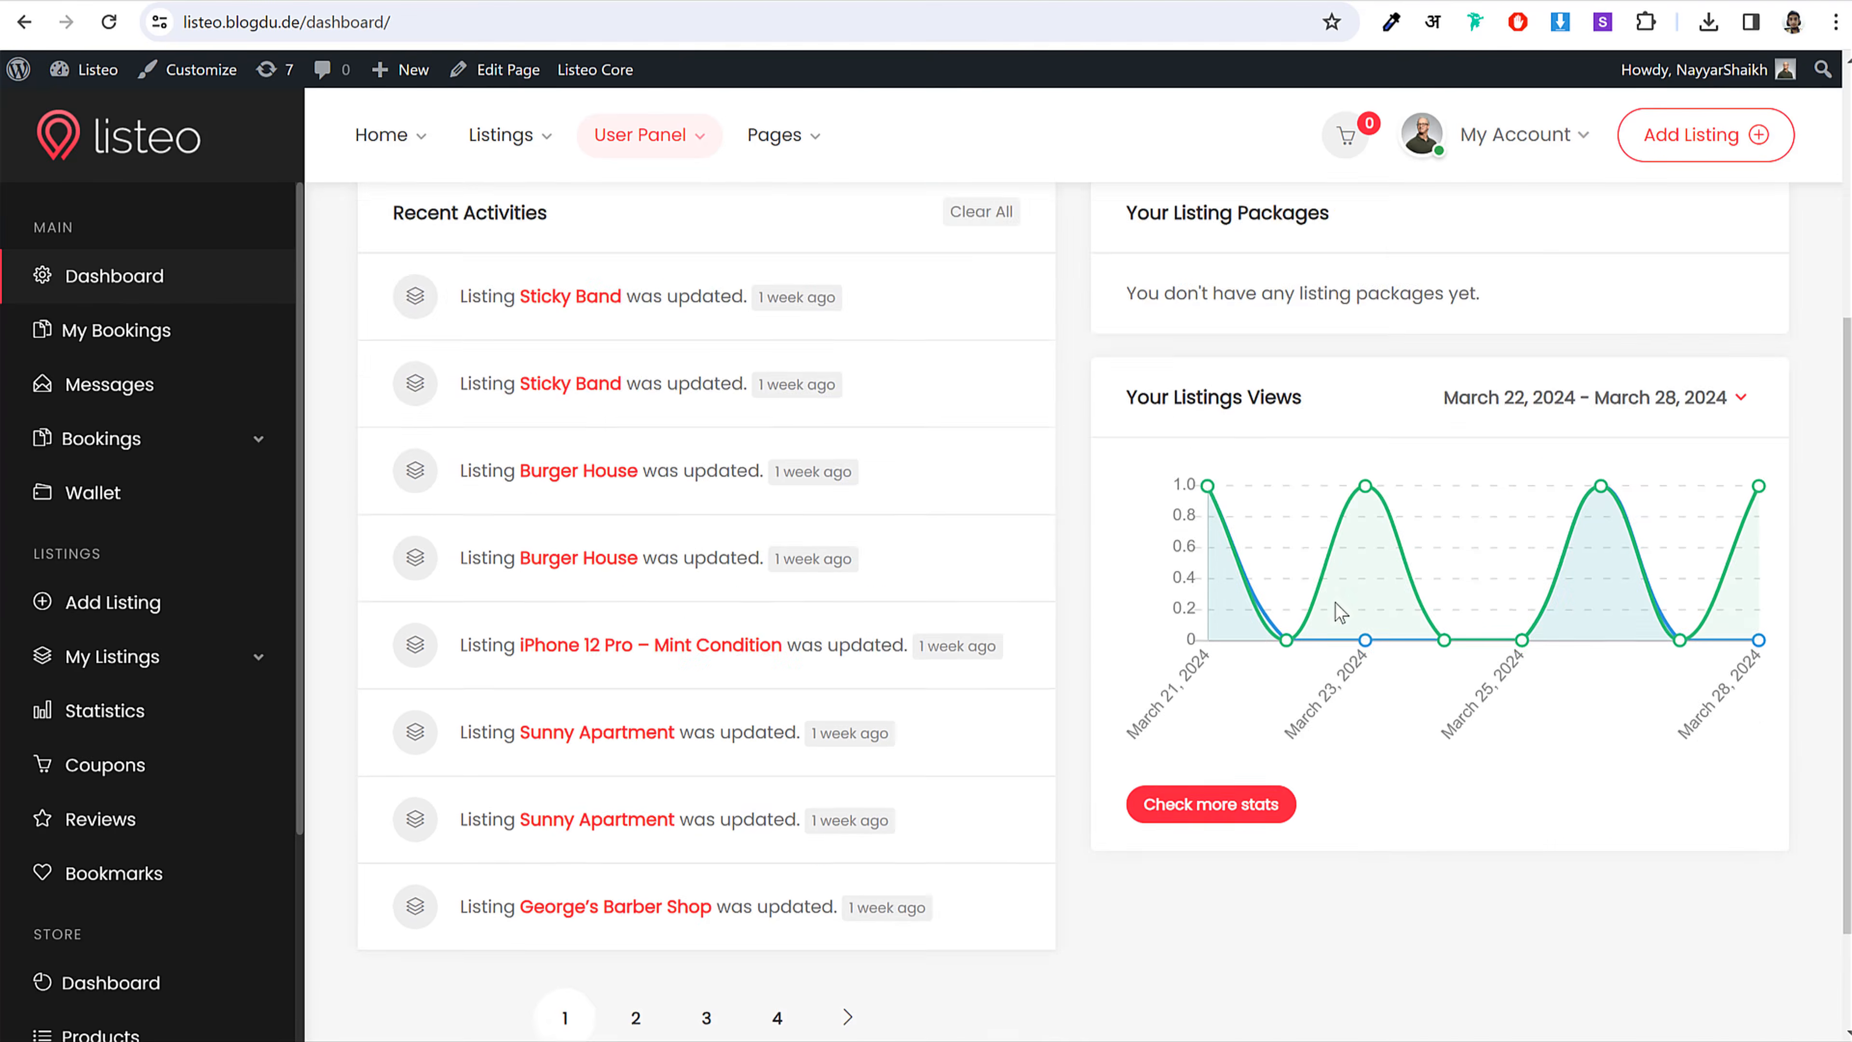
pyautogui.scroll(5, 1335, 612)
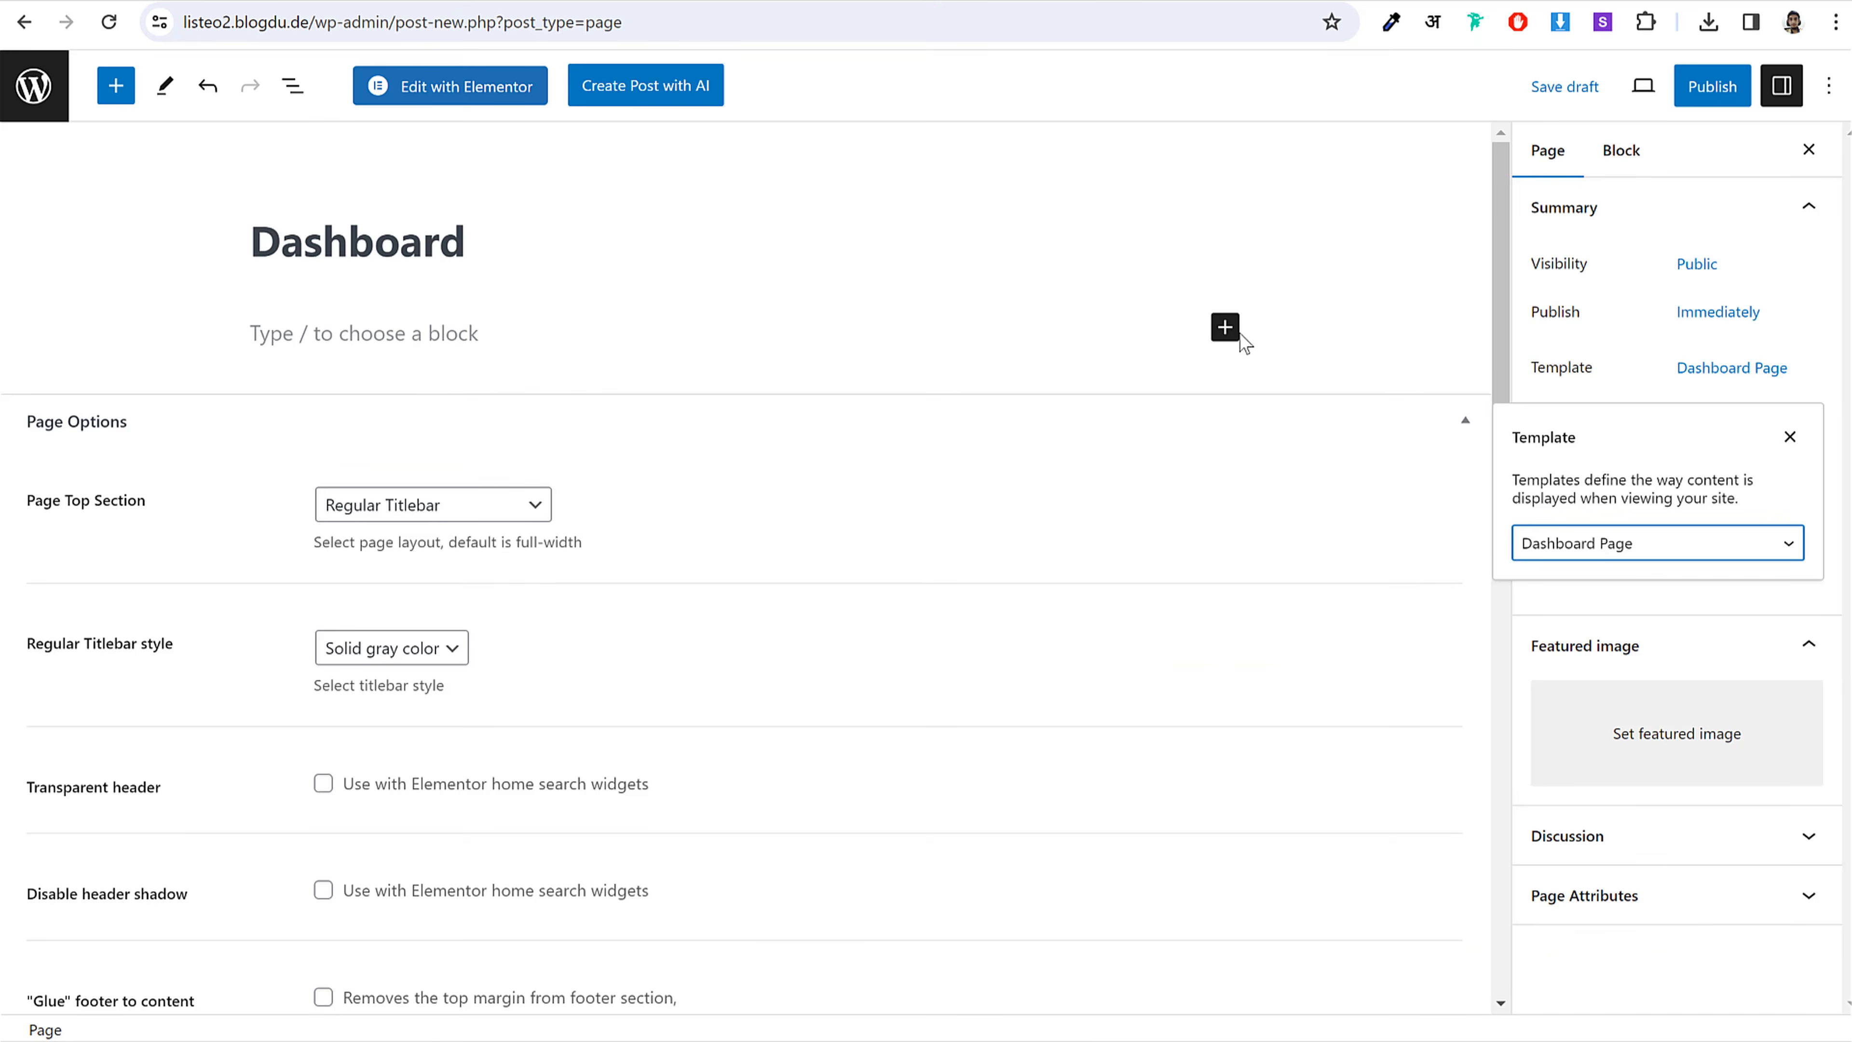
# Step: Add a Shortcode block containing [listeo_dashboard]
pyautogui.click(1225, 327)
pyautogui.click(1294, 521)
pyautogui.hotkey('alt', 'Tab')
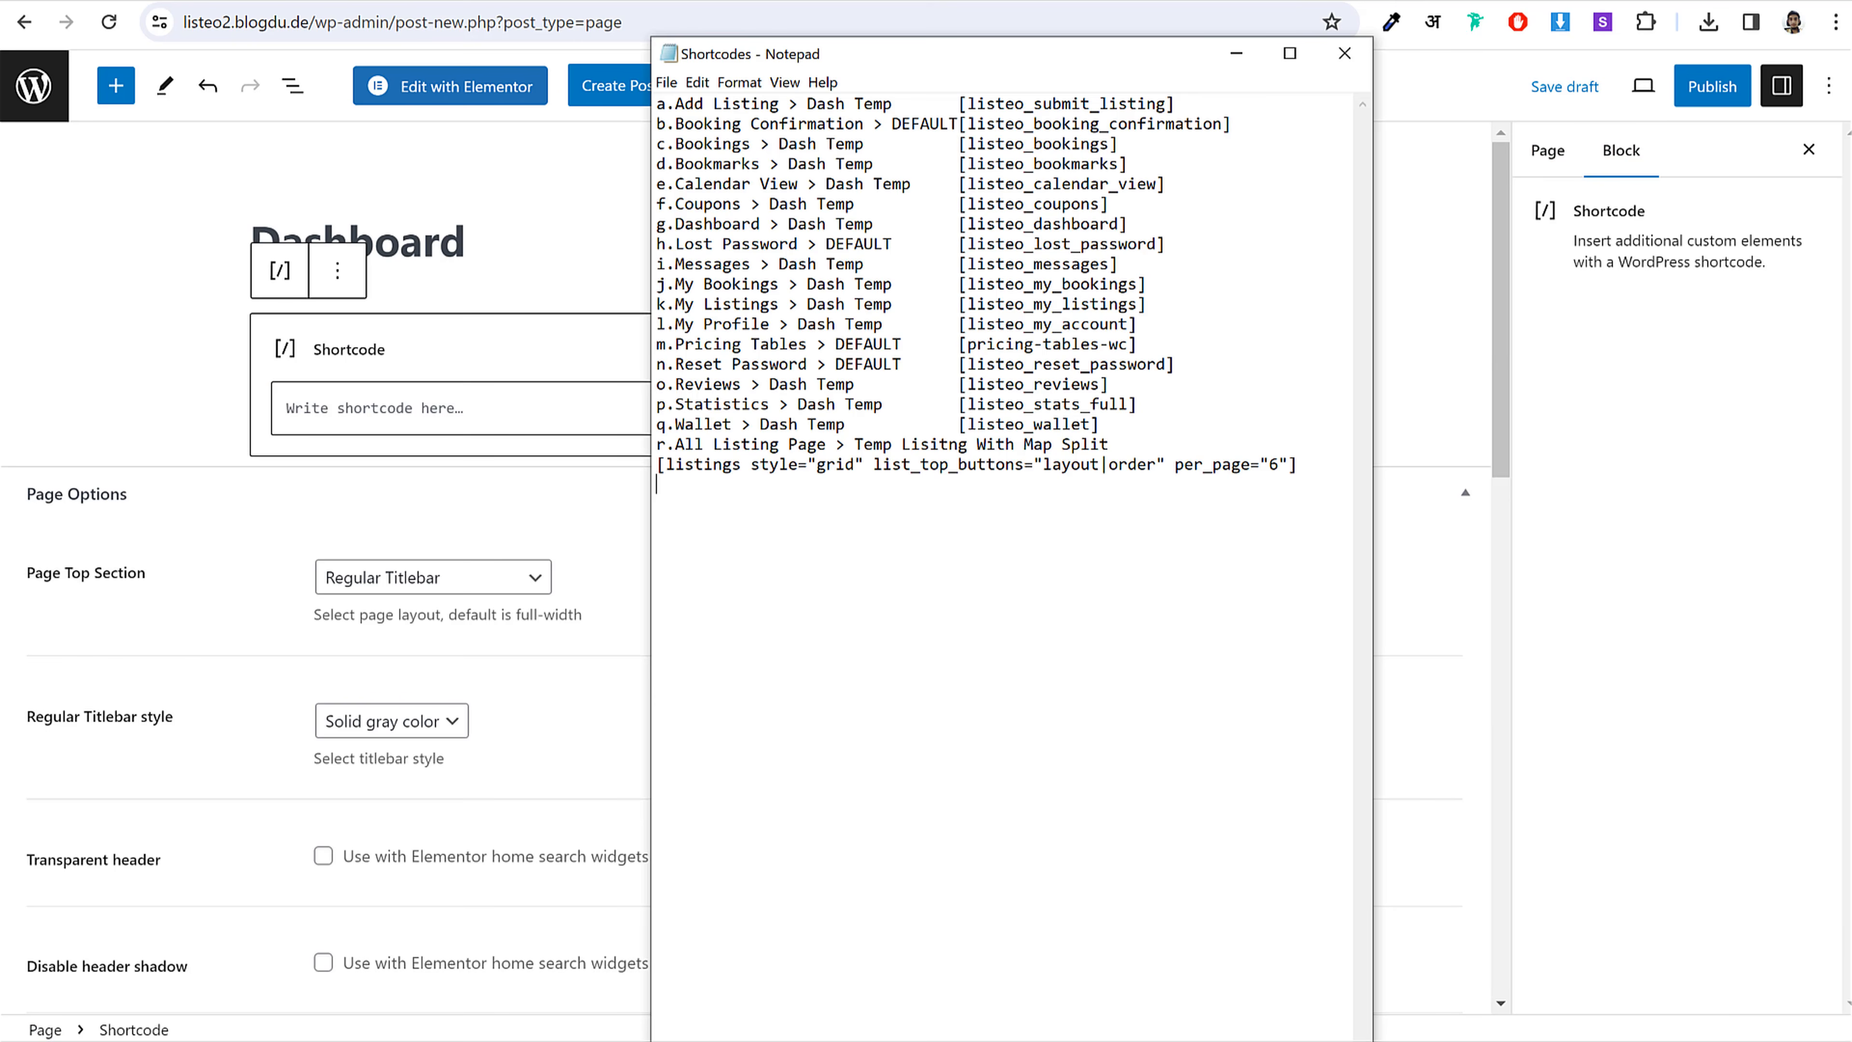
pyautogui.moveTo(1151, 225); pyautogui.dragTo(971, 225)
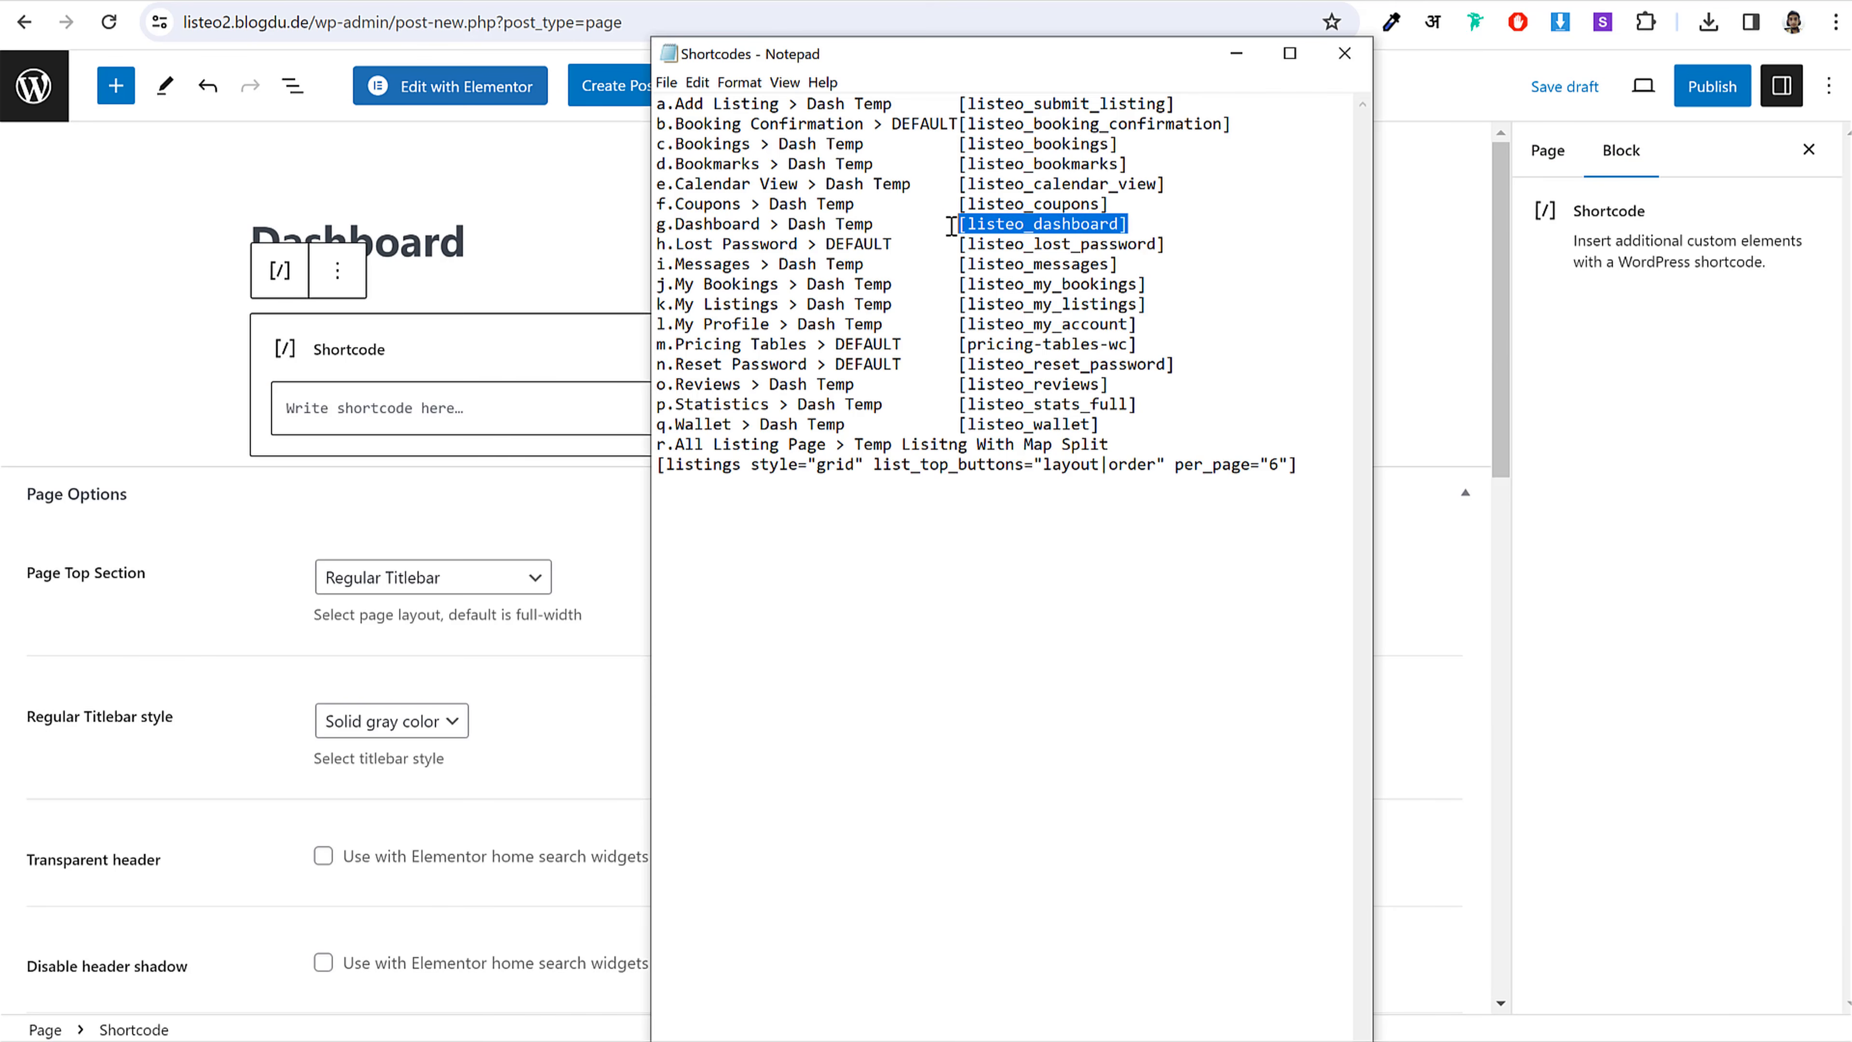
pyautogui.click(494, 425)
pyautogui.hotkey('ctrl', 'v')
# Step: Publish the Dashboard page and return to the list of pages
pyautogui.click(1677, 86)
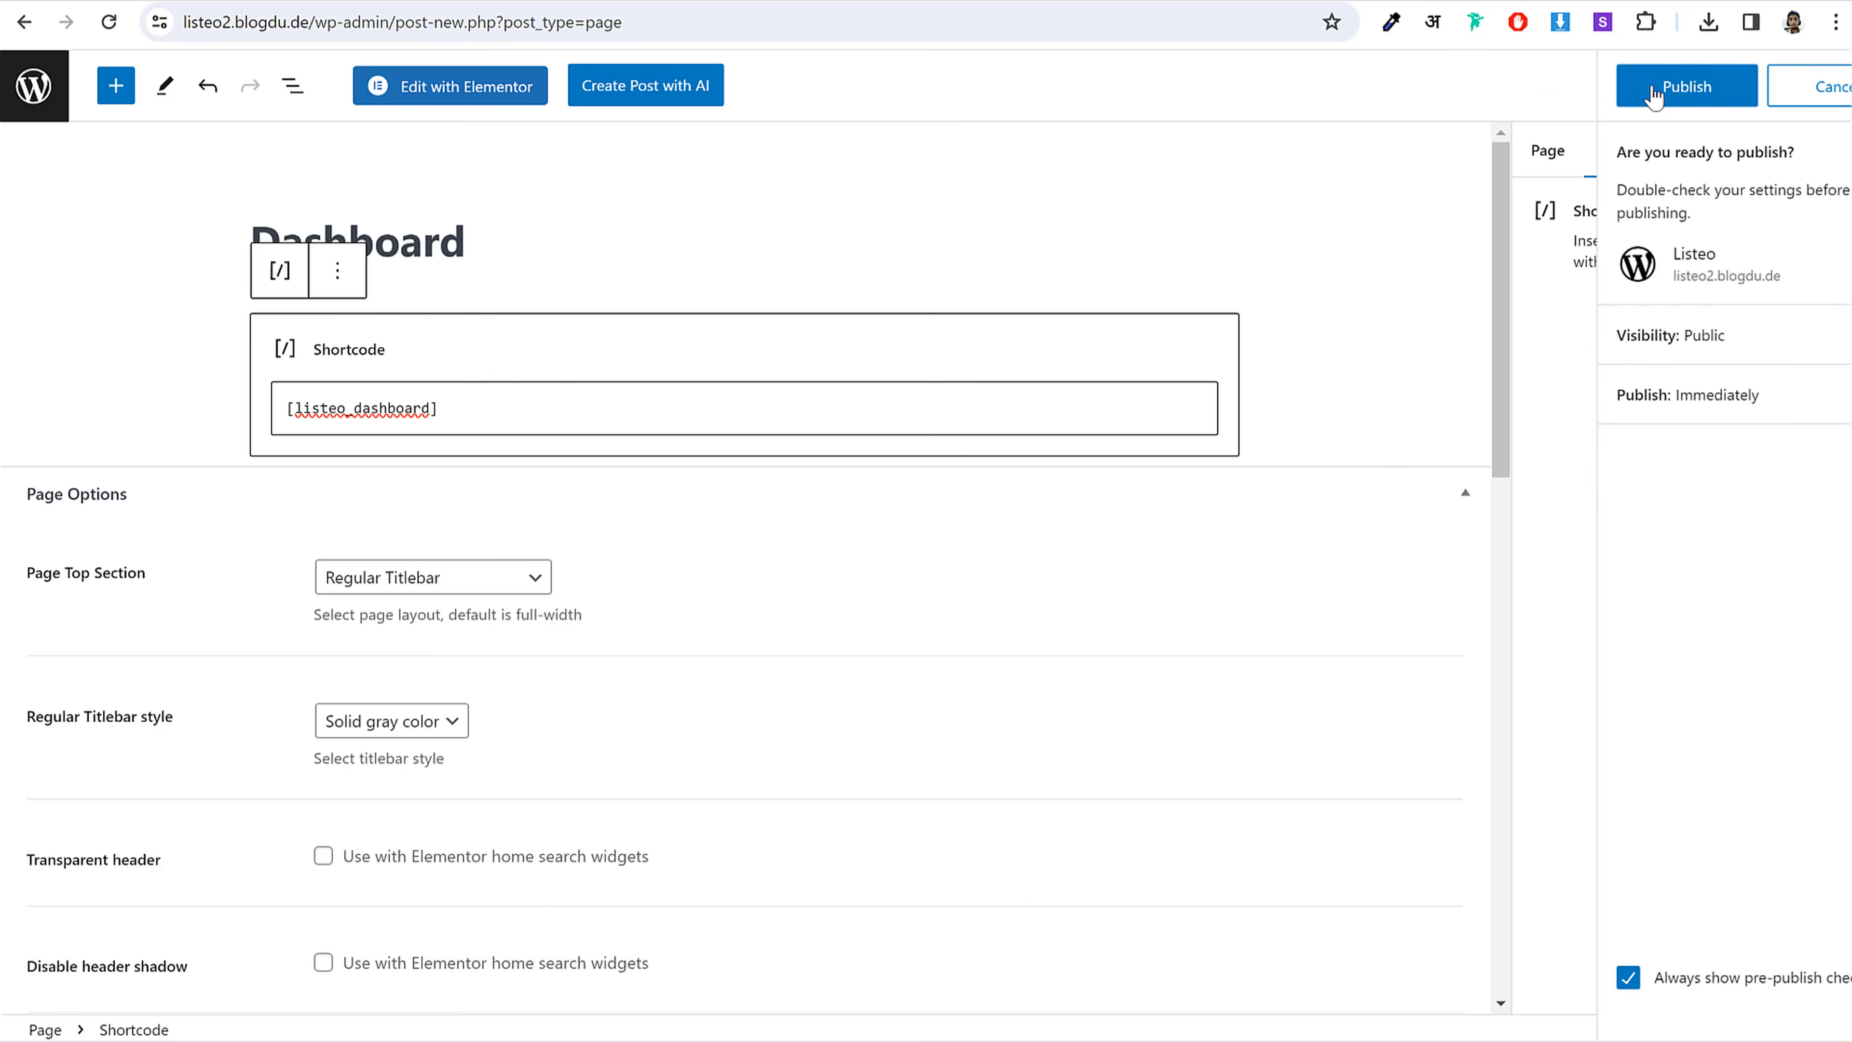
pyautogui.click(1644, 91)
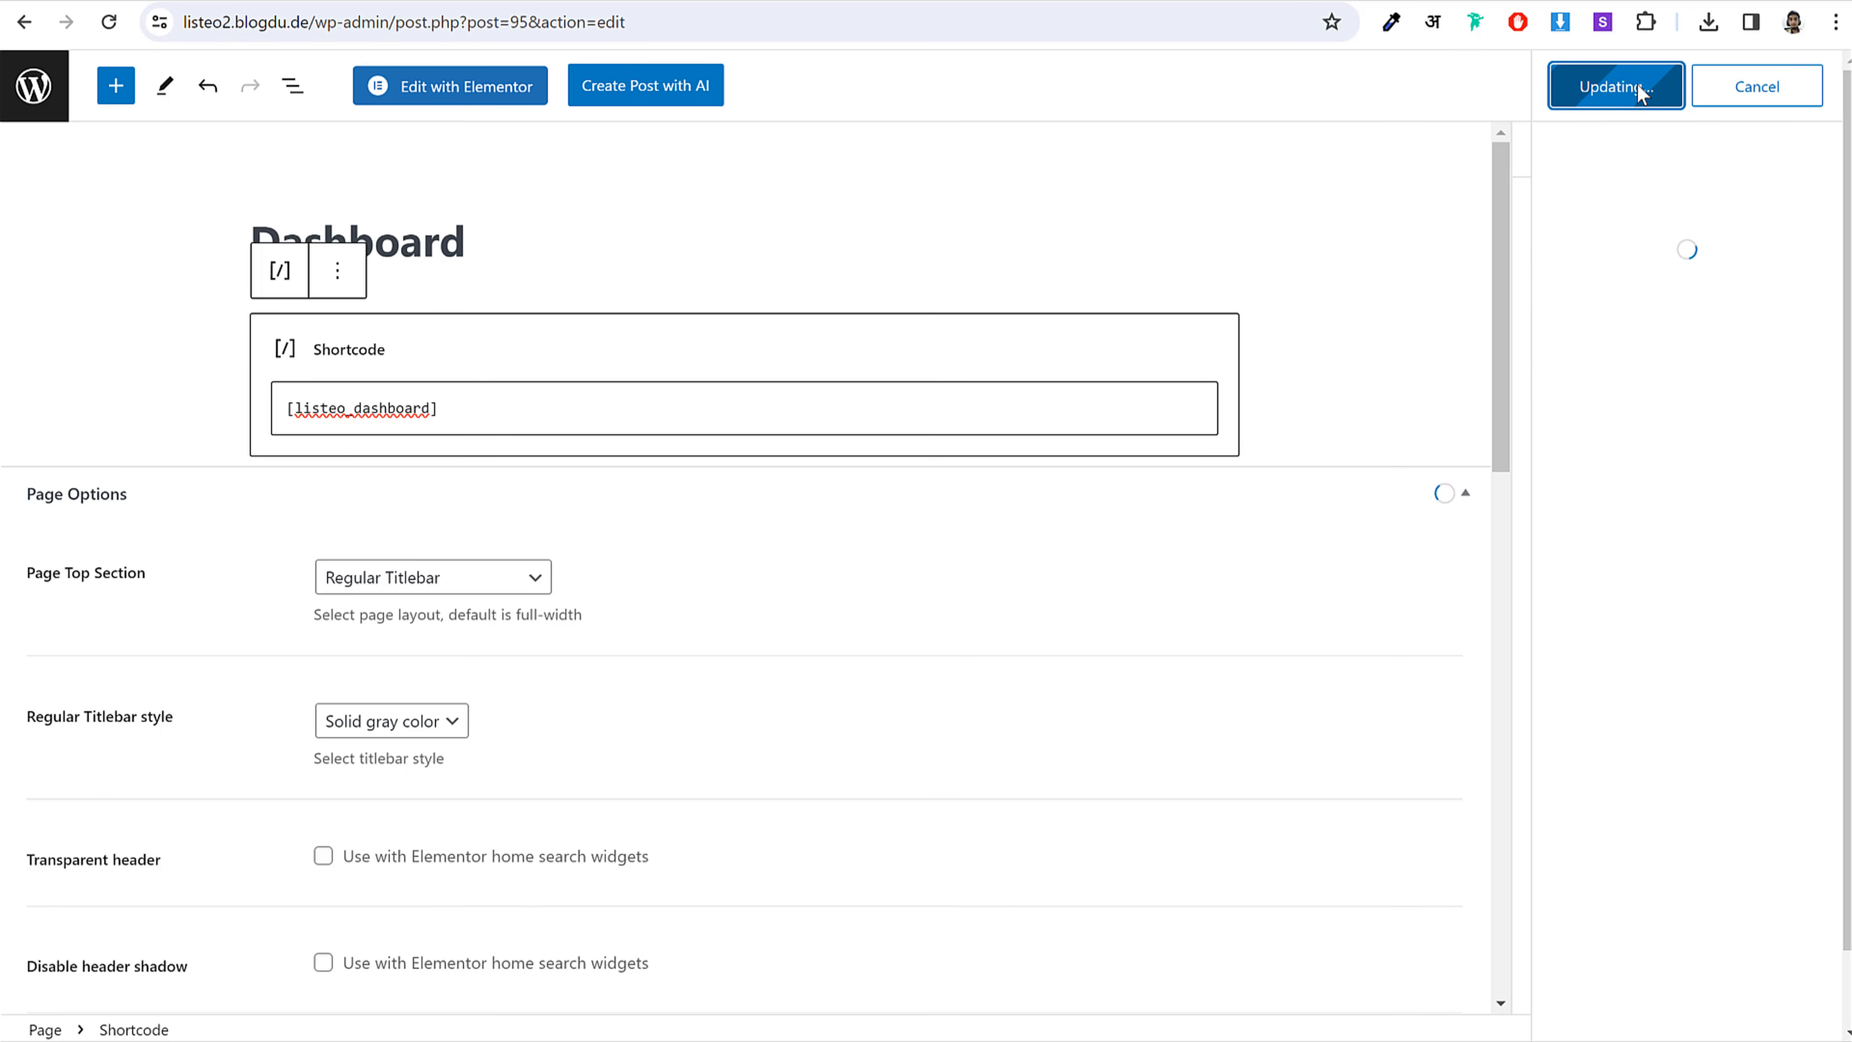
pyautogui.click(32, 95)
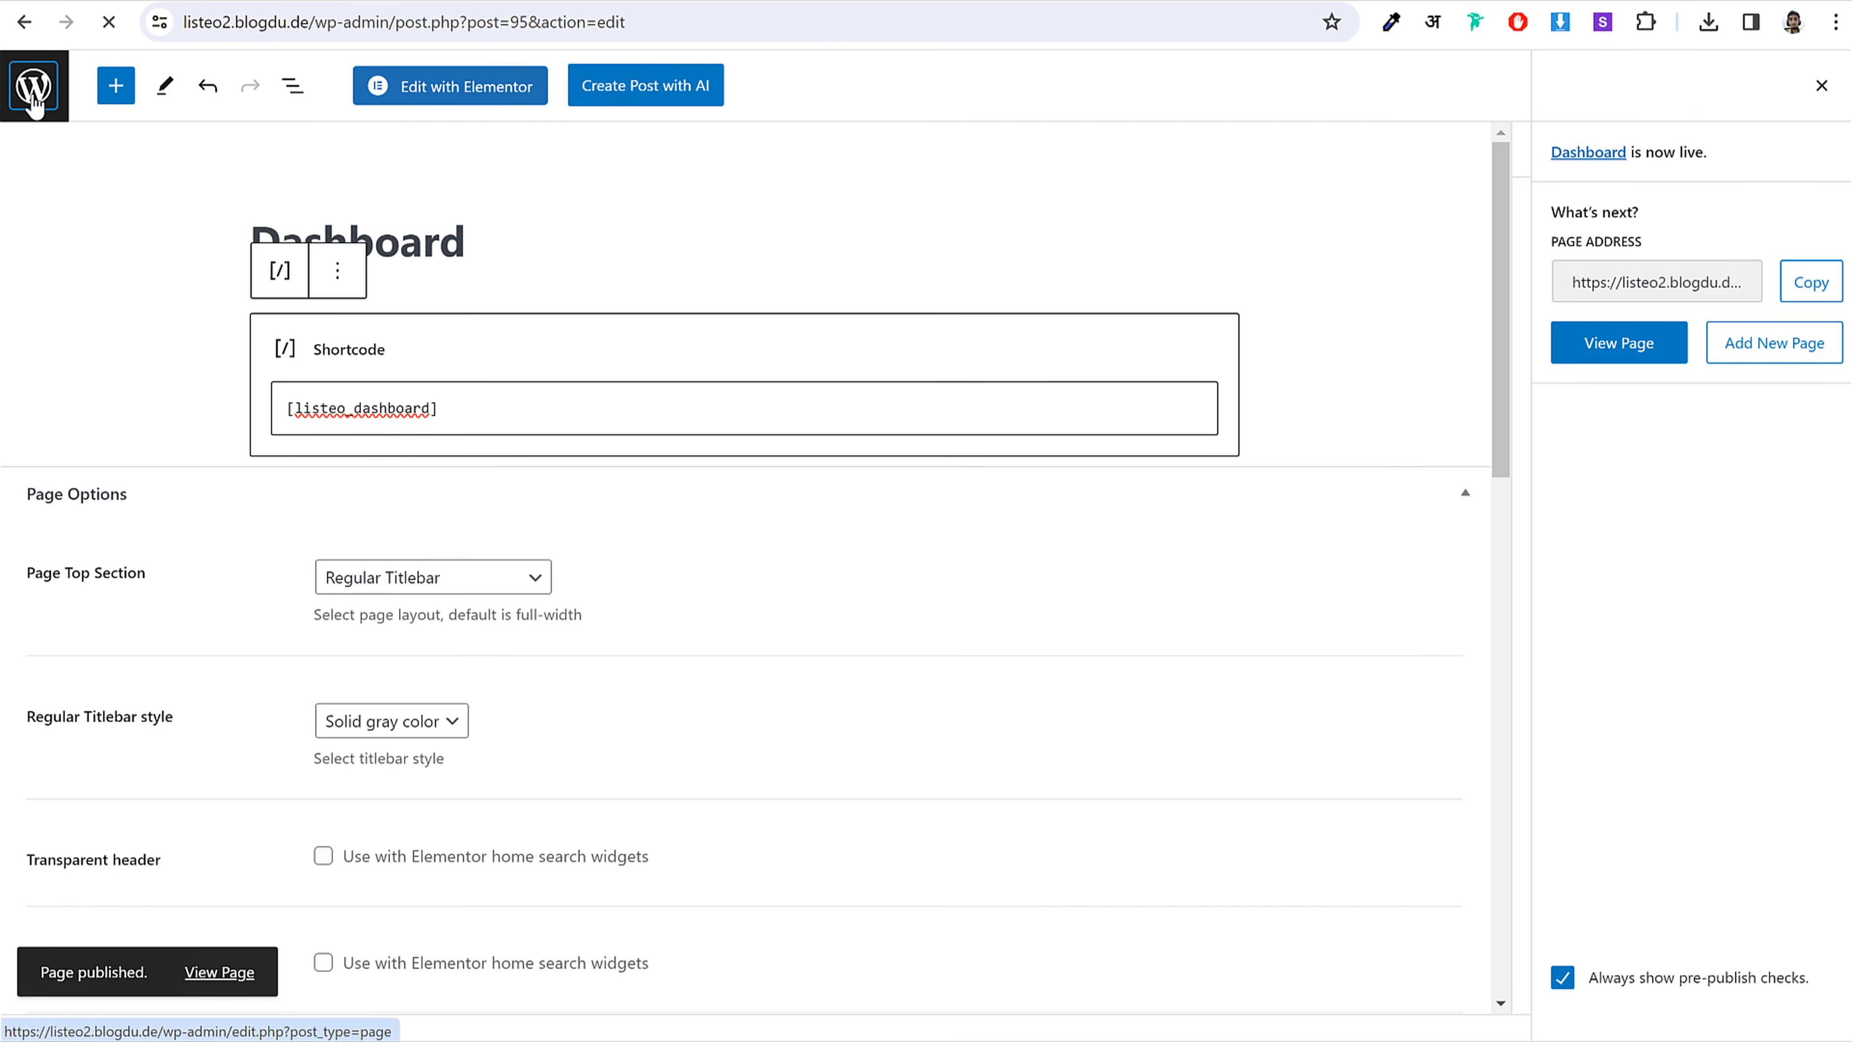
# Step: Title the new page 'Lost Password', taken from the shortcode notes
pyautogui.hotkey('alt', 'Tab')
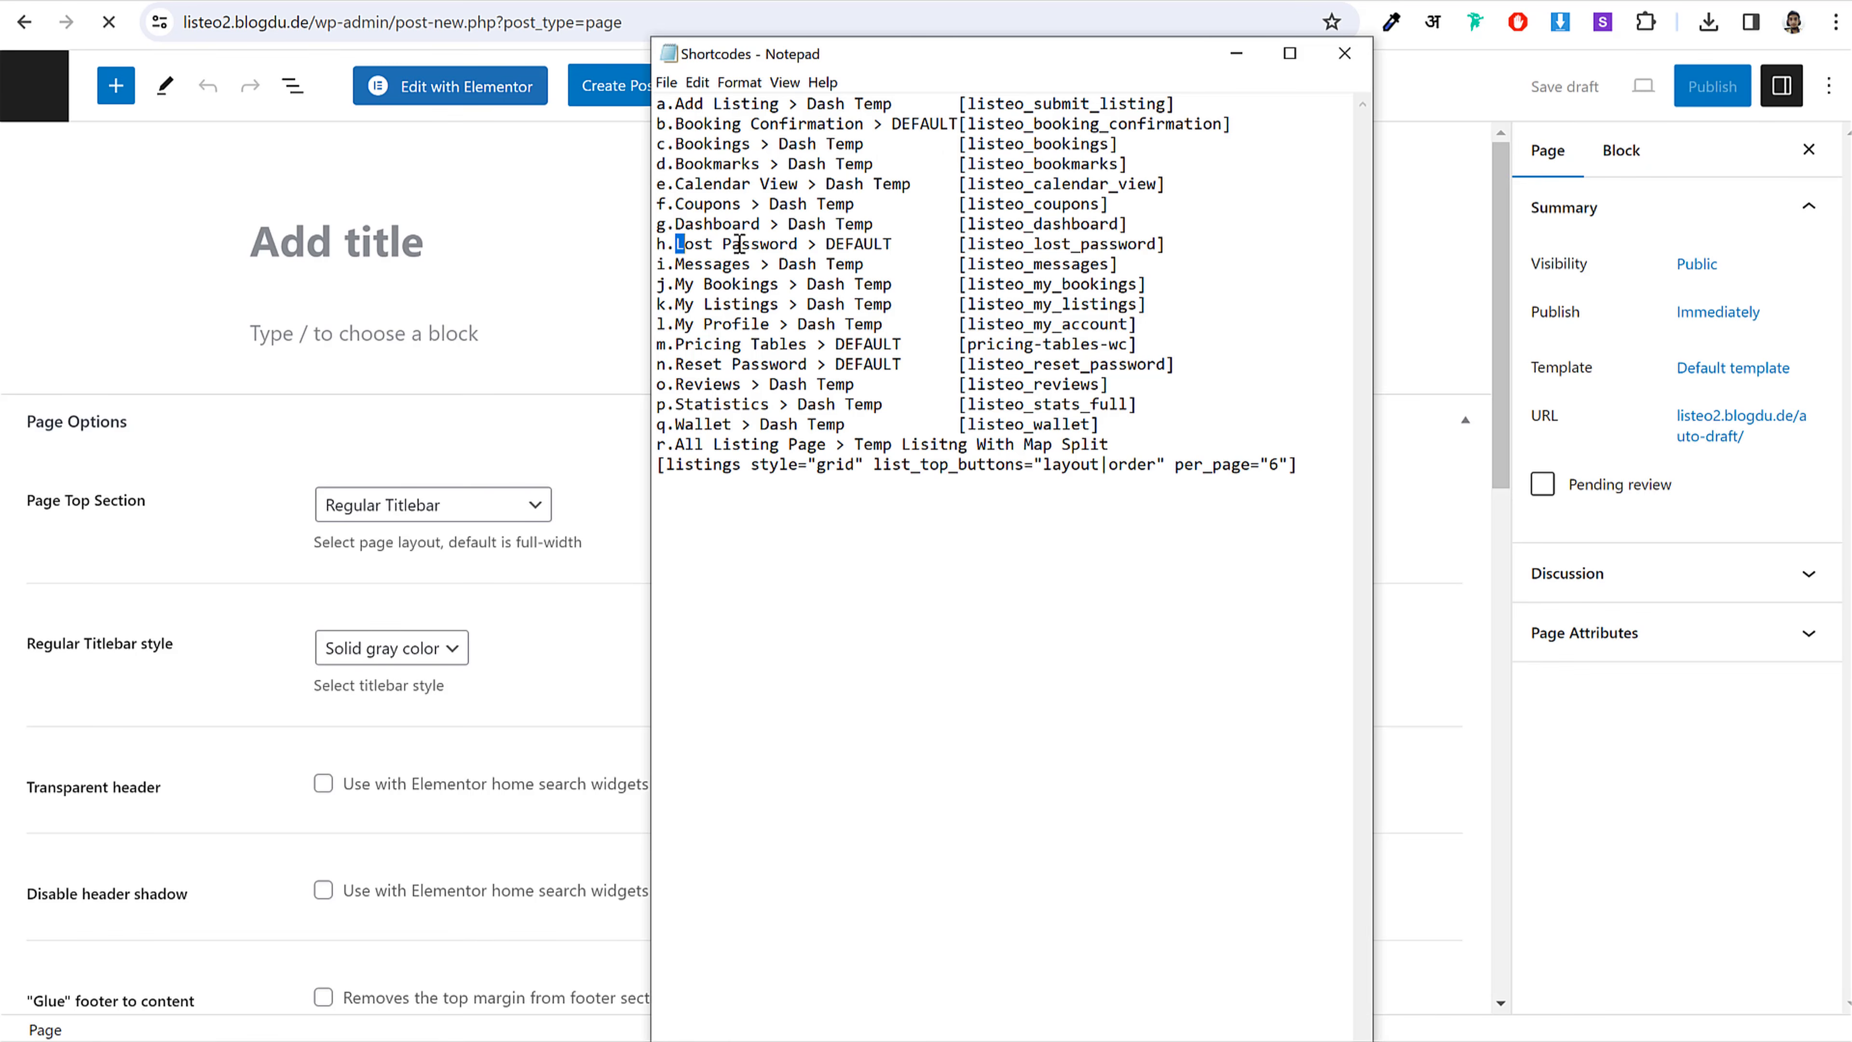
pyautogui.moveTo(678, 243); pyautogui.dragTo(799, 244)
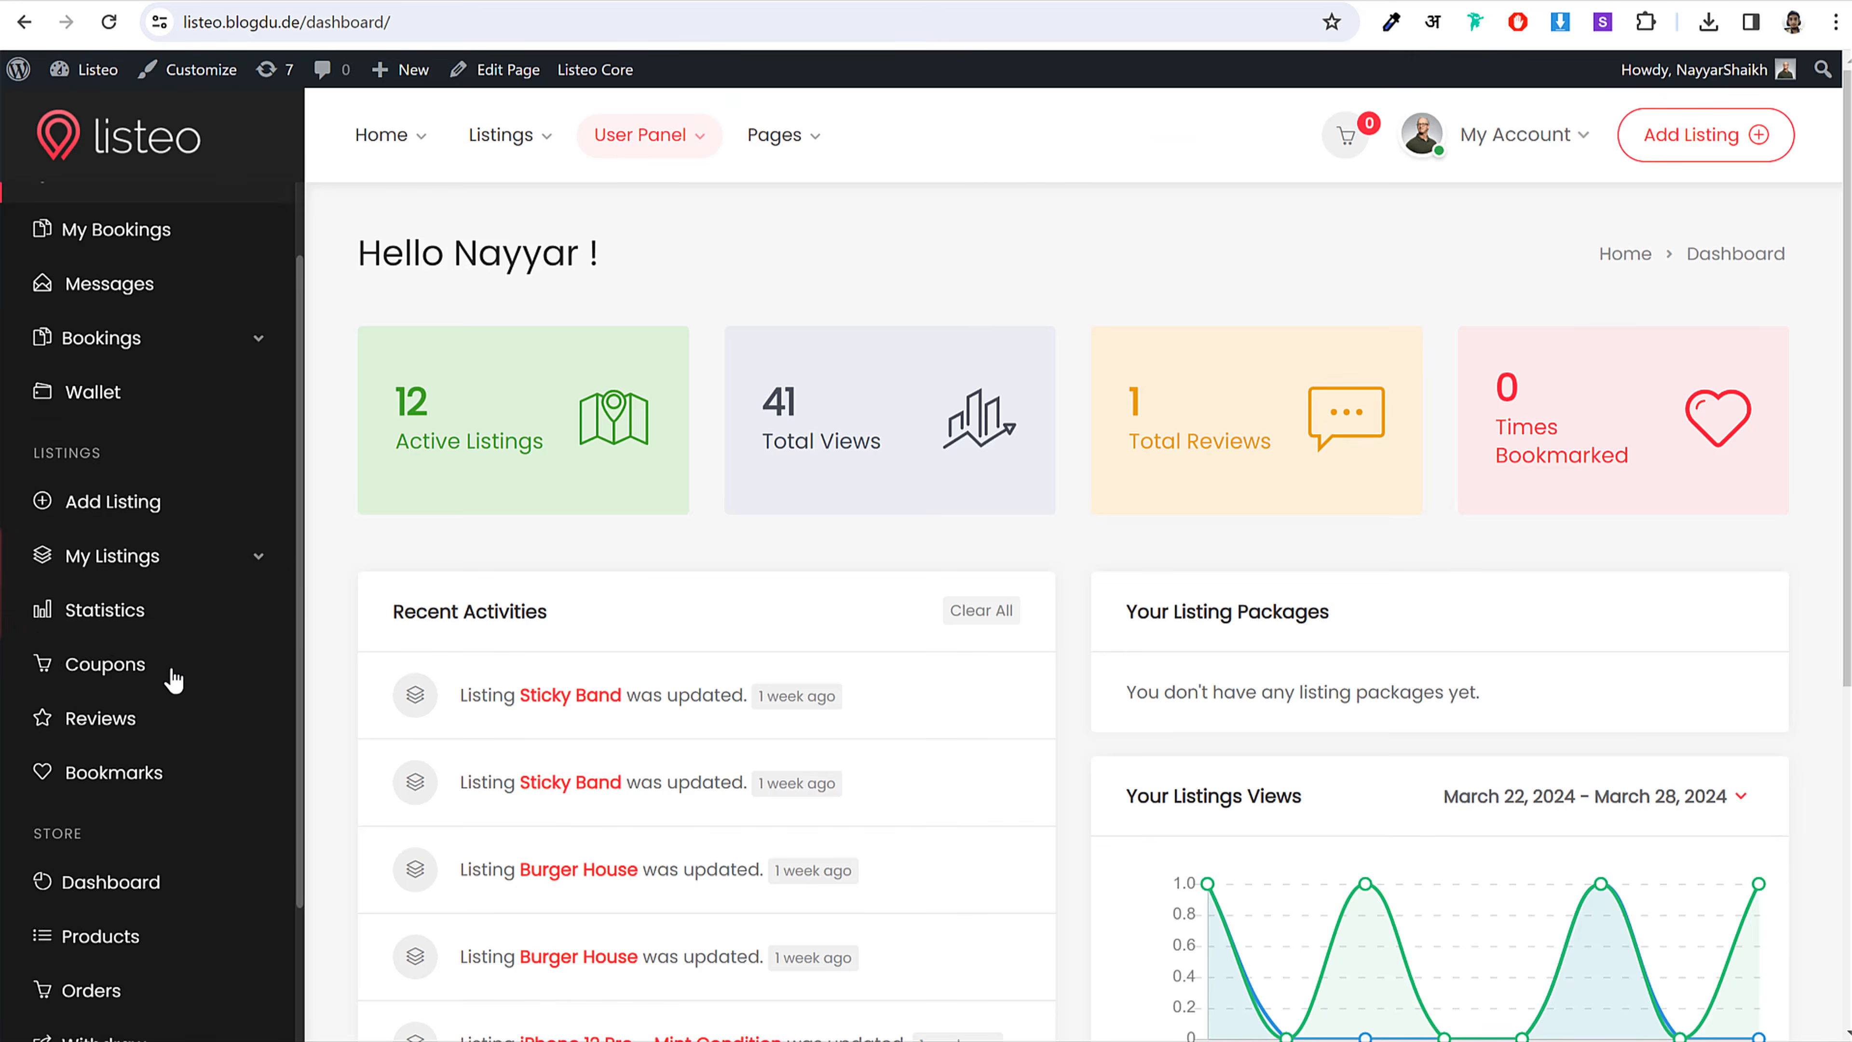
pyautogui.scroll(-3, 162, 996)
pyautogui.scroll(-3, 162, 995)
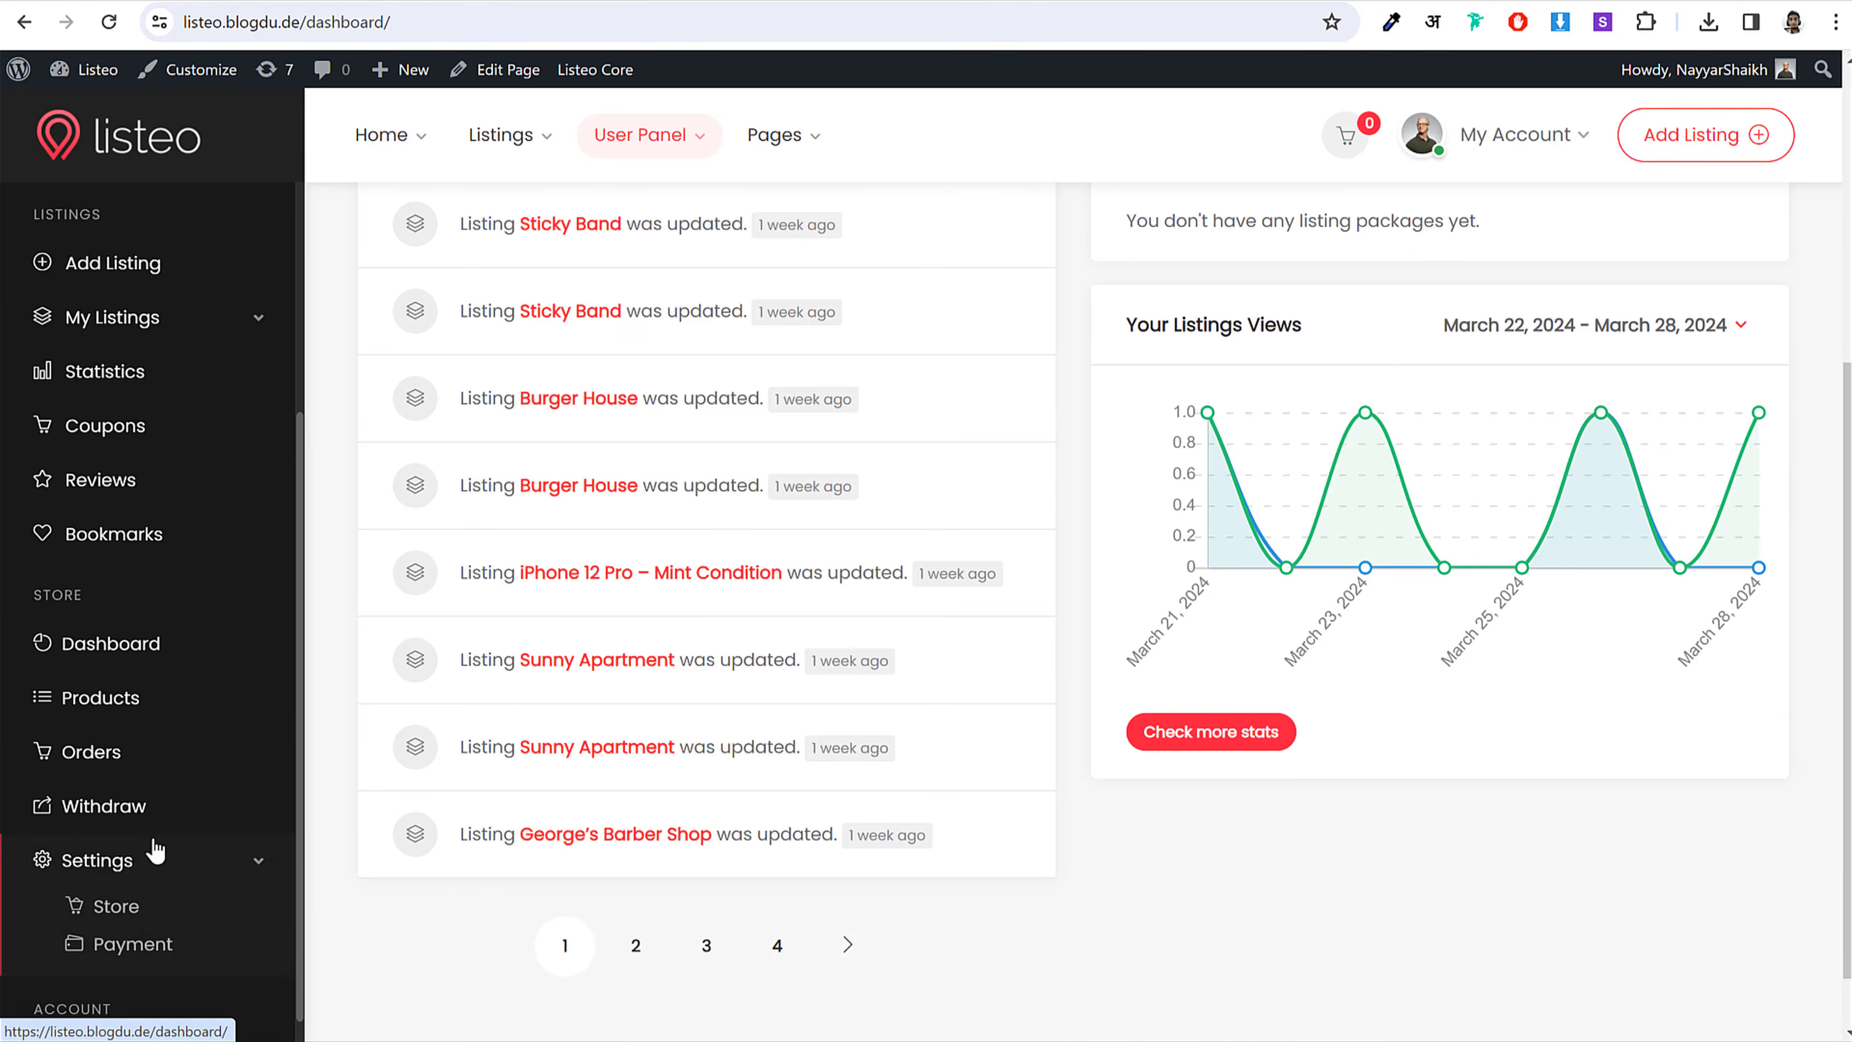
pyautogui.scroll(6, 730, 795)
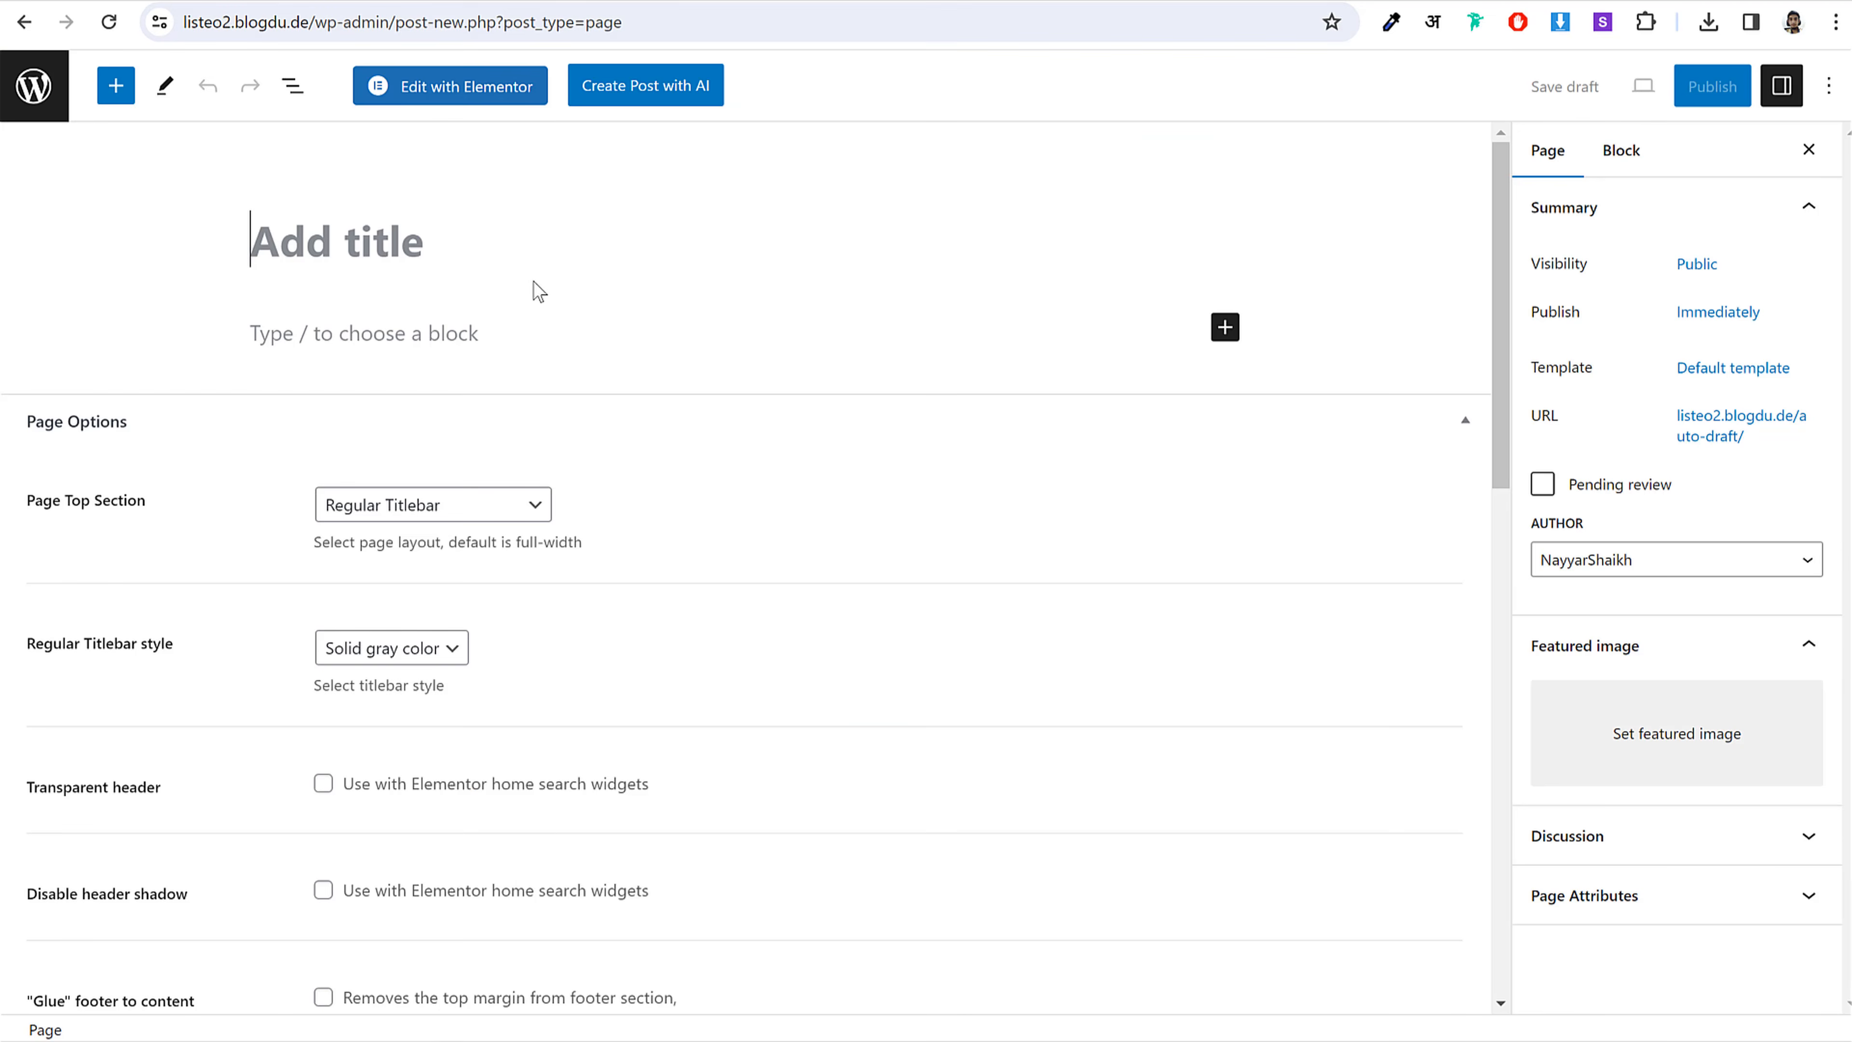
pyautogui.hotkey('ctrl', 'v')
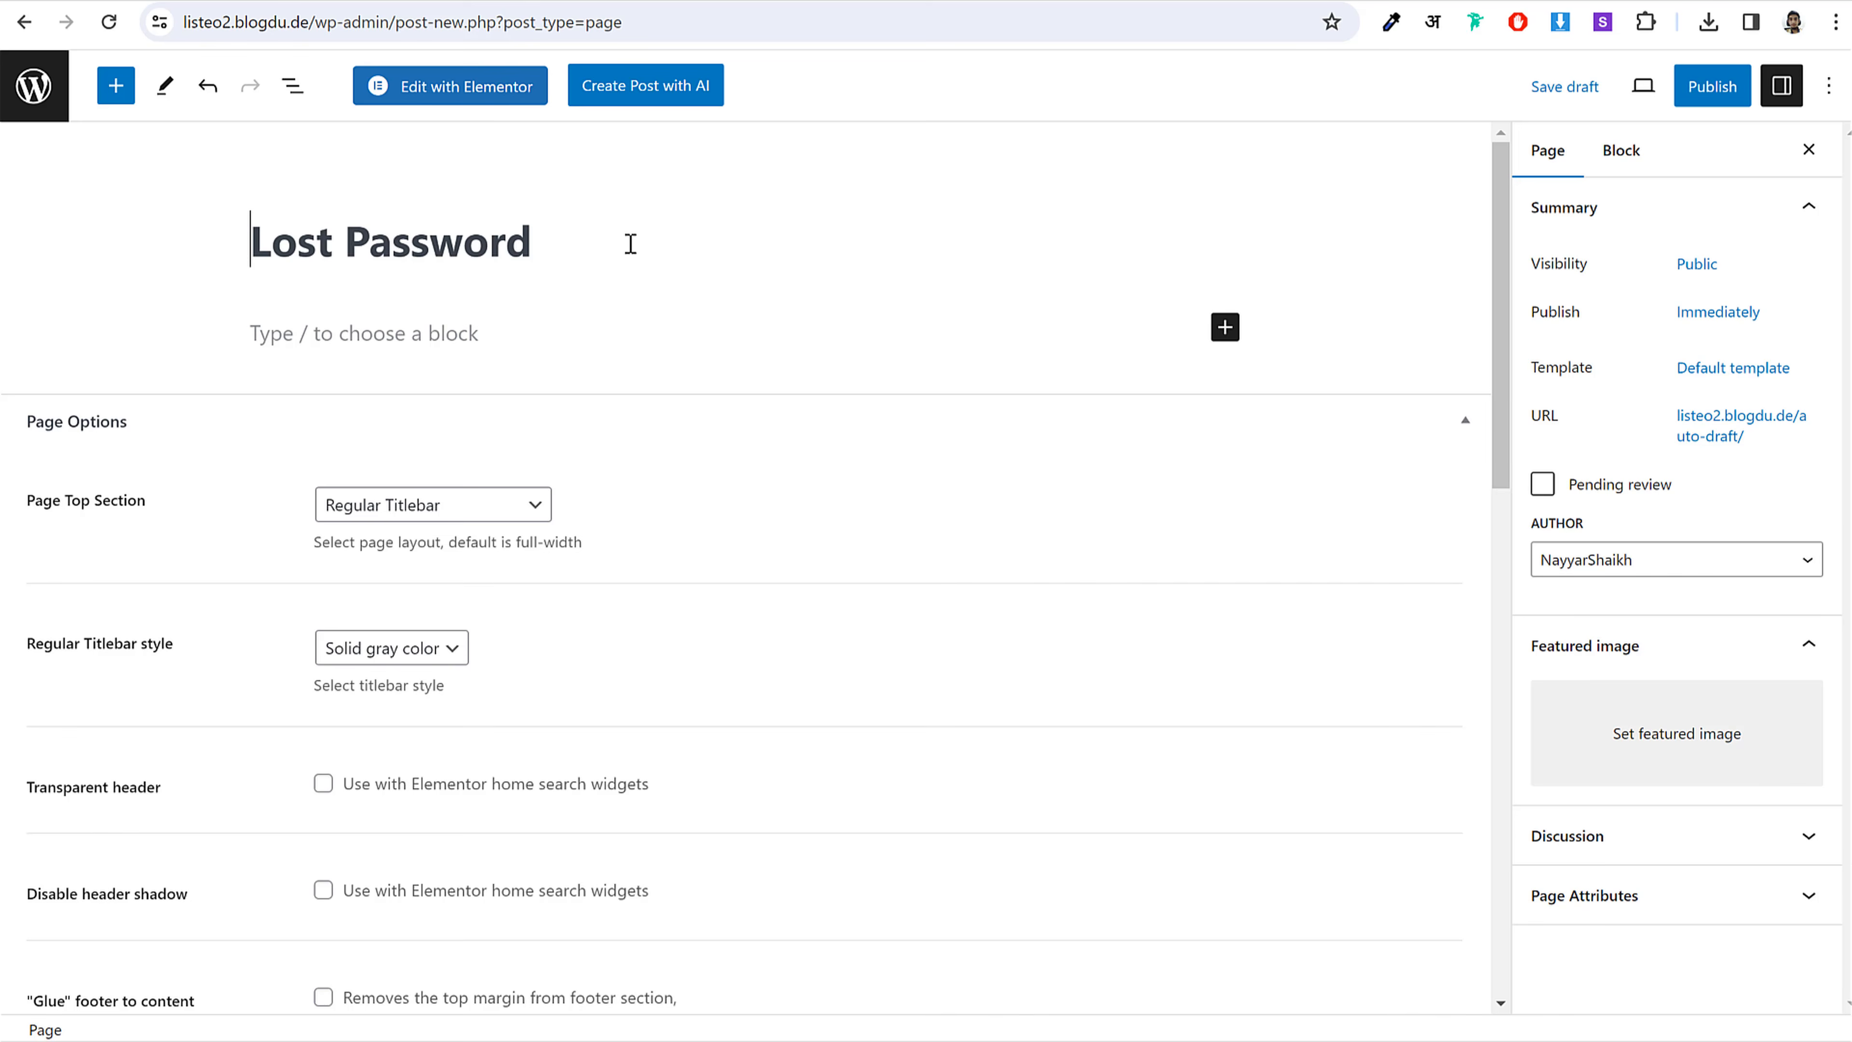
# Step: Add a Shortcode block containing [listeo_lost_password]
pyautogui.click(1225, 329)
pyautogui.click(1302, 511)
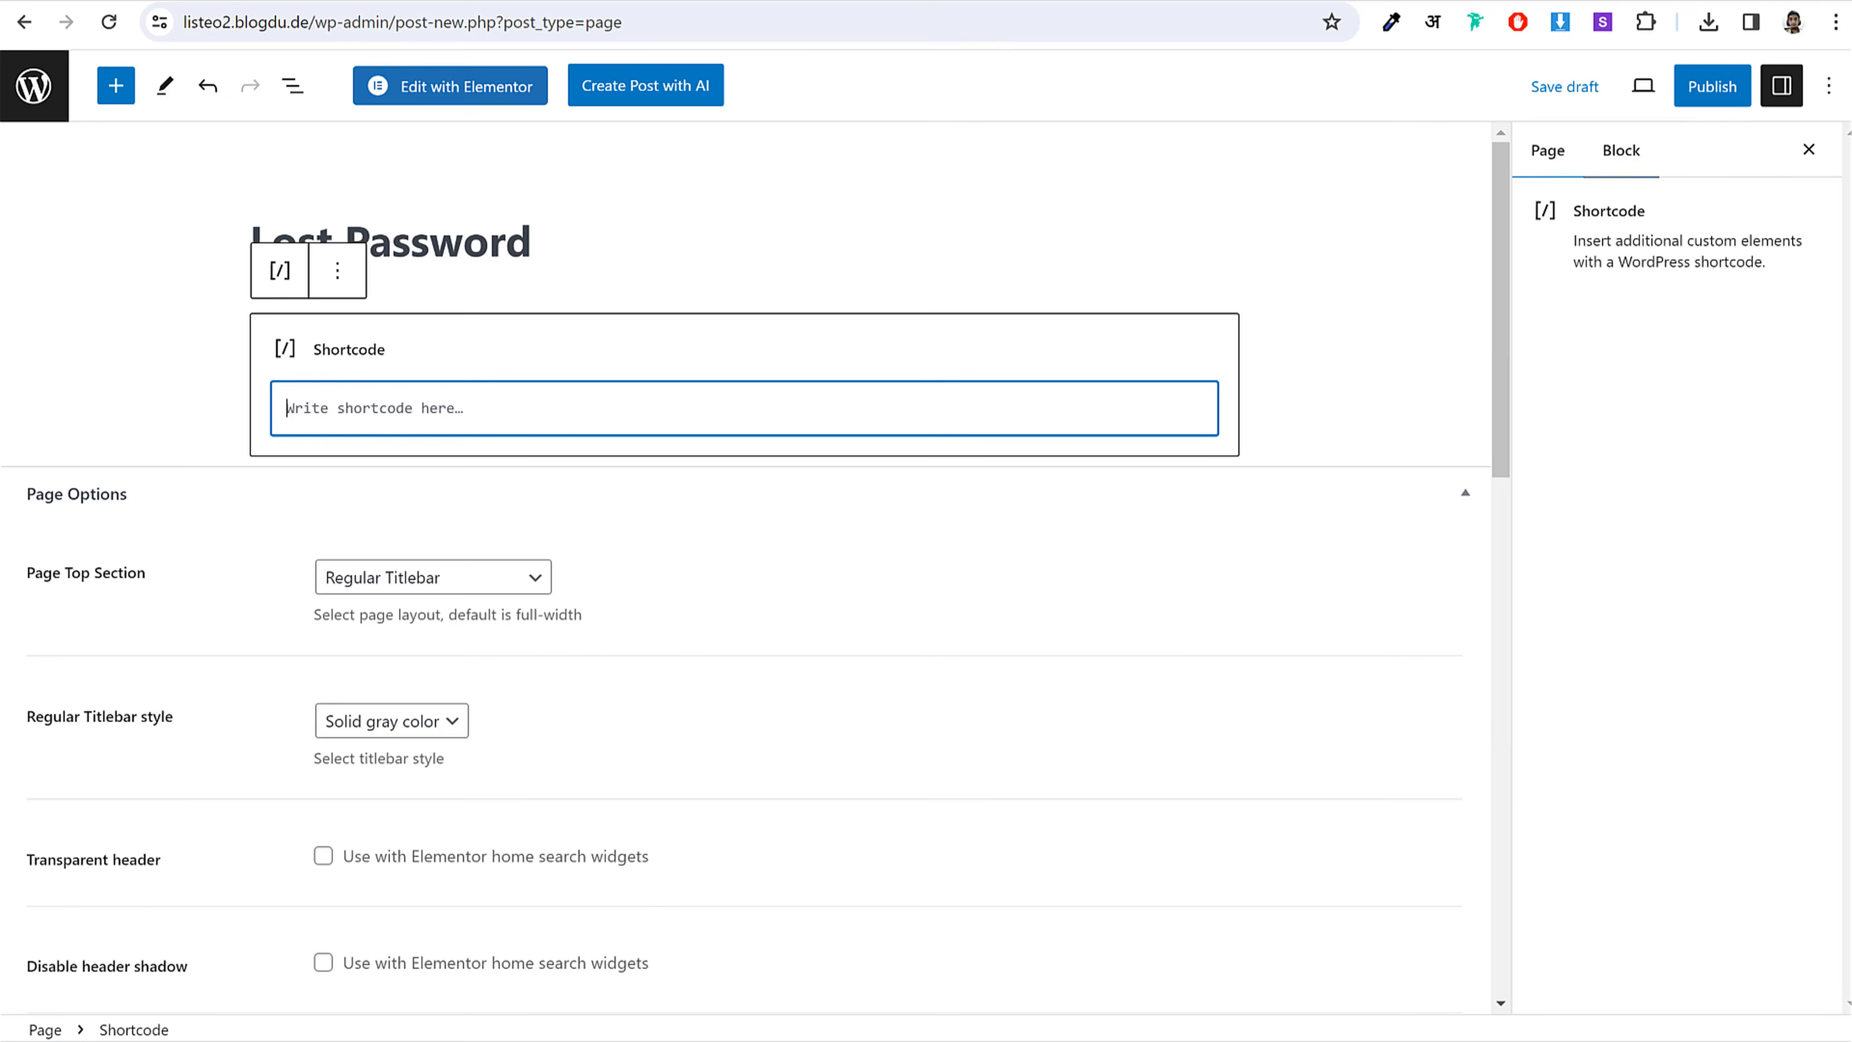
pyautogui.hotkey('alt', 'Tab')
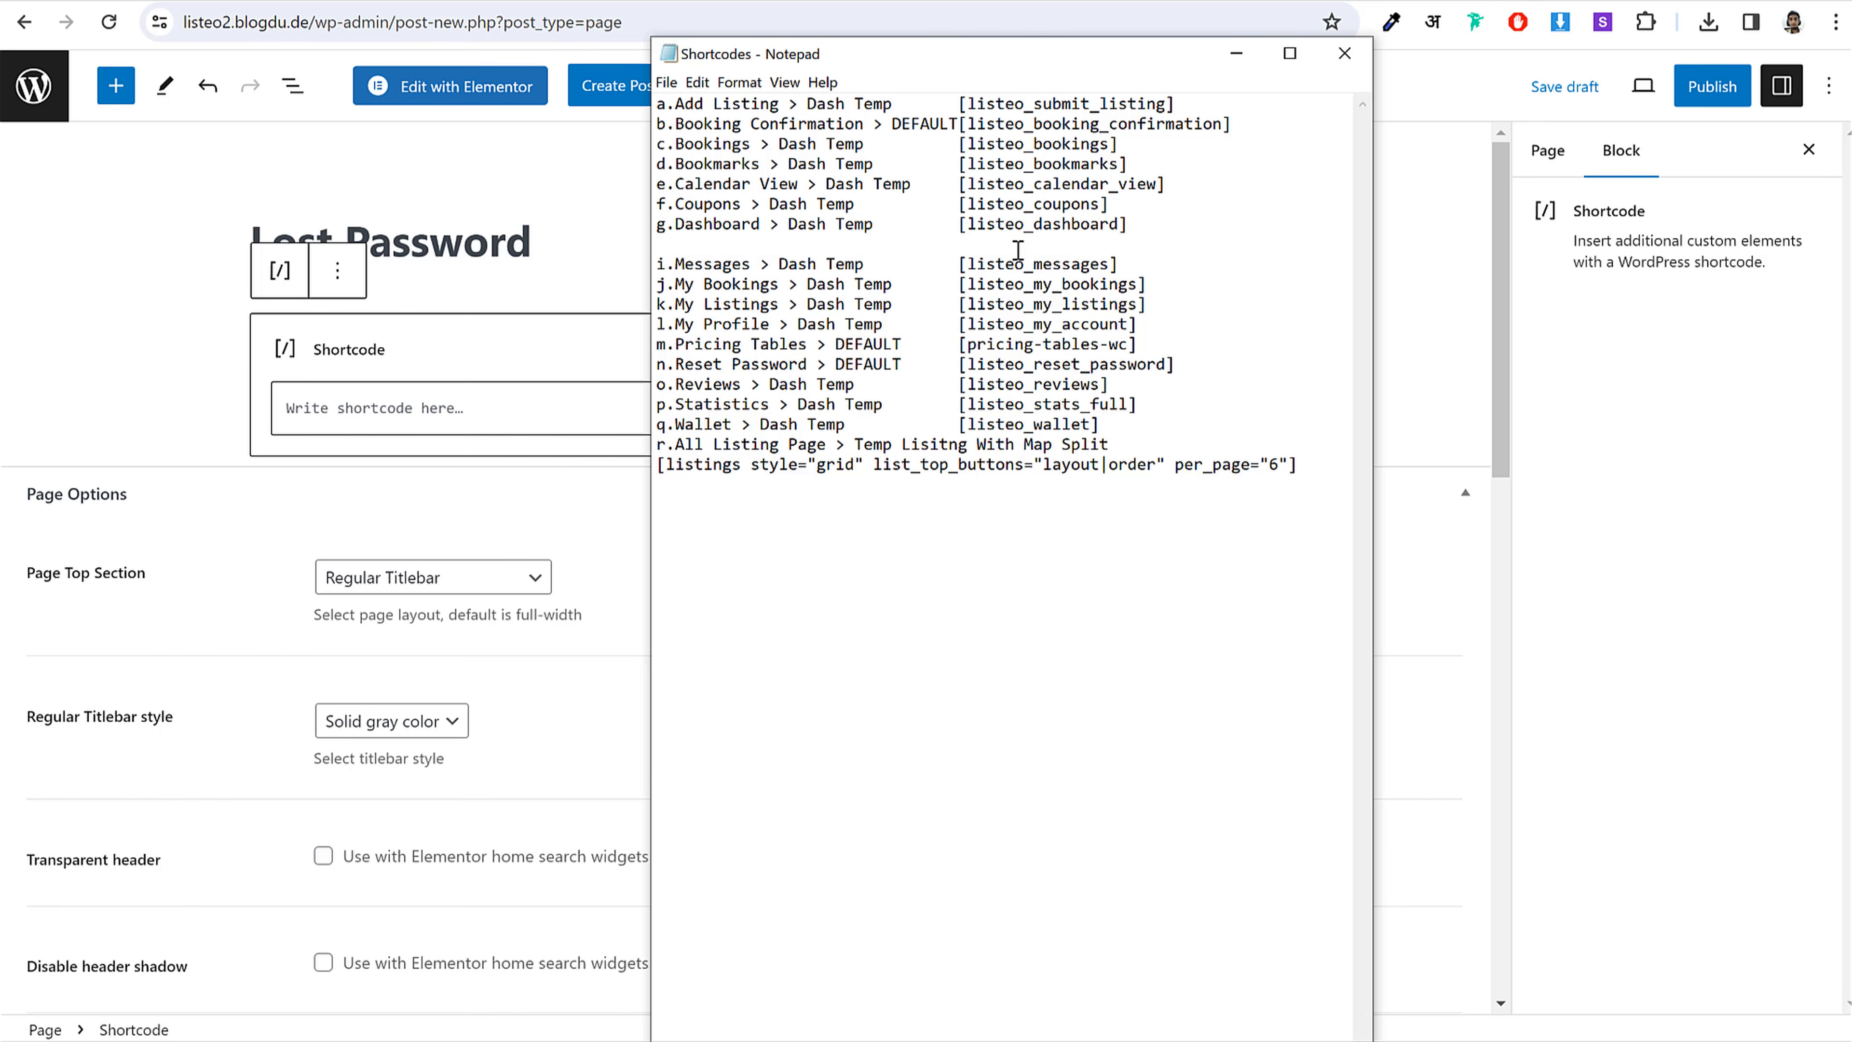
pyautogui.moveTo(1167, 245); pyautogui.dragTo(962, 248)
pyautogui.click(489, 427)
pyautogui.hotkey('ctrl', 'v')
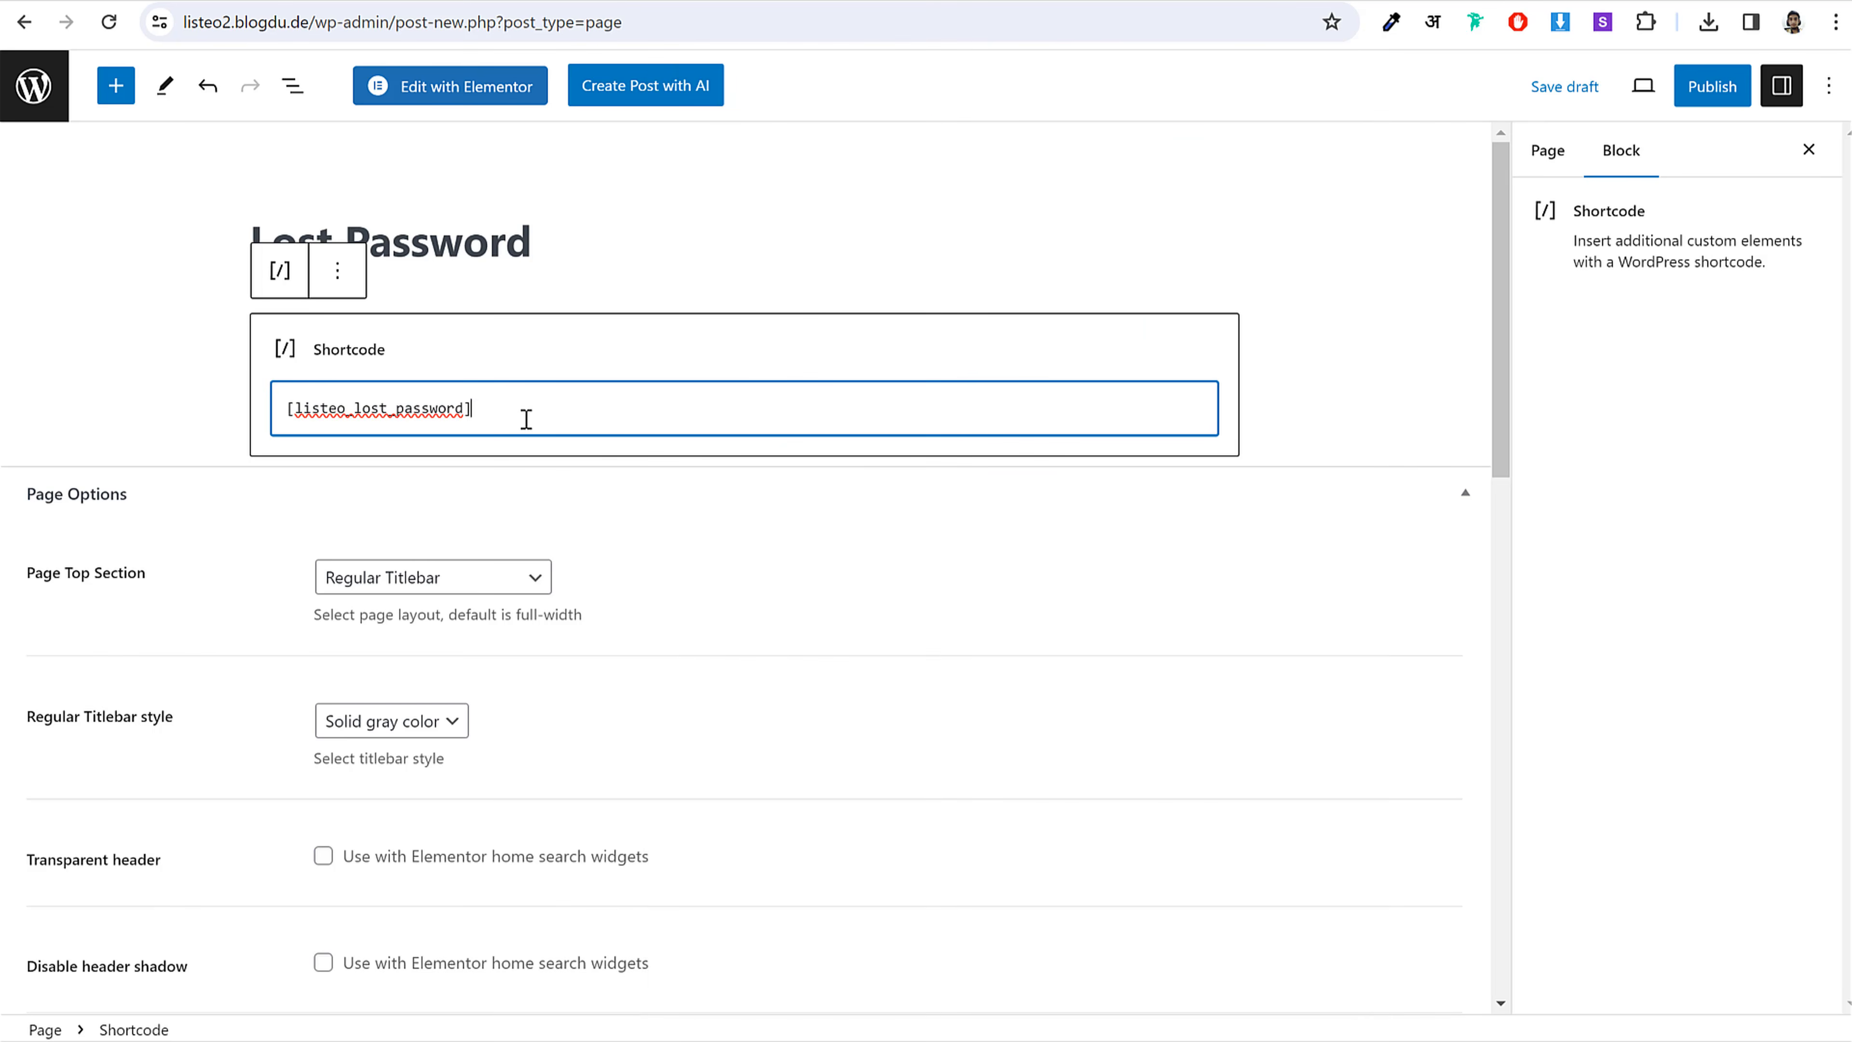
# Step: Publish the Lost Password page and go back to the pages list
pyautogui.click(1742, 85)
pyautogui.click(1640, 88)
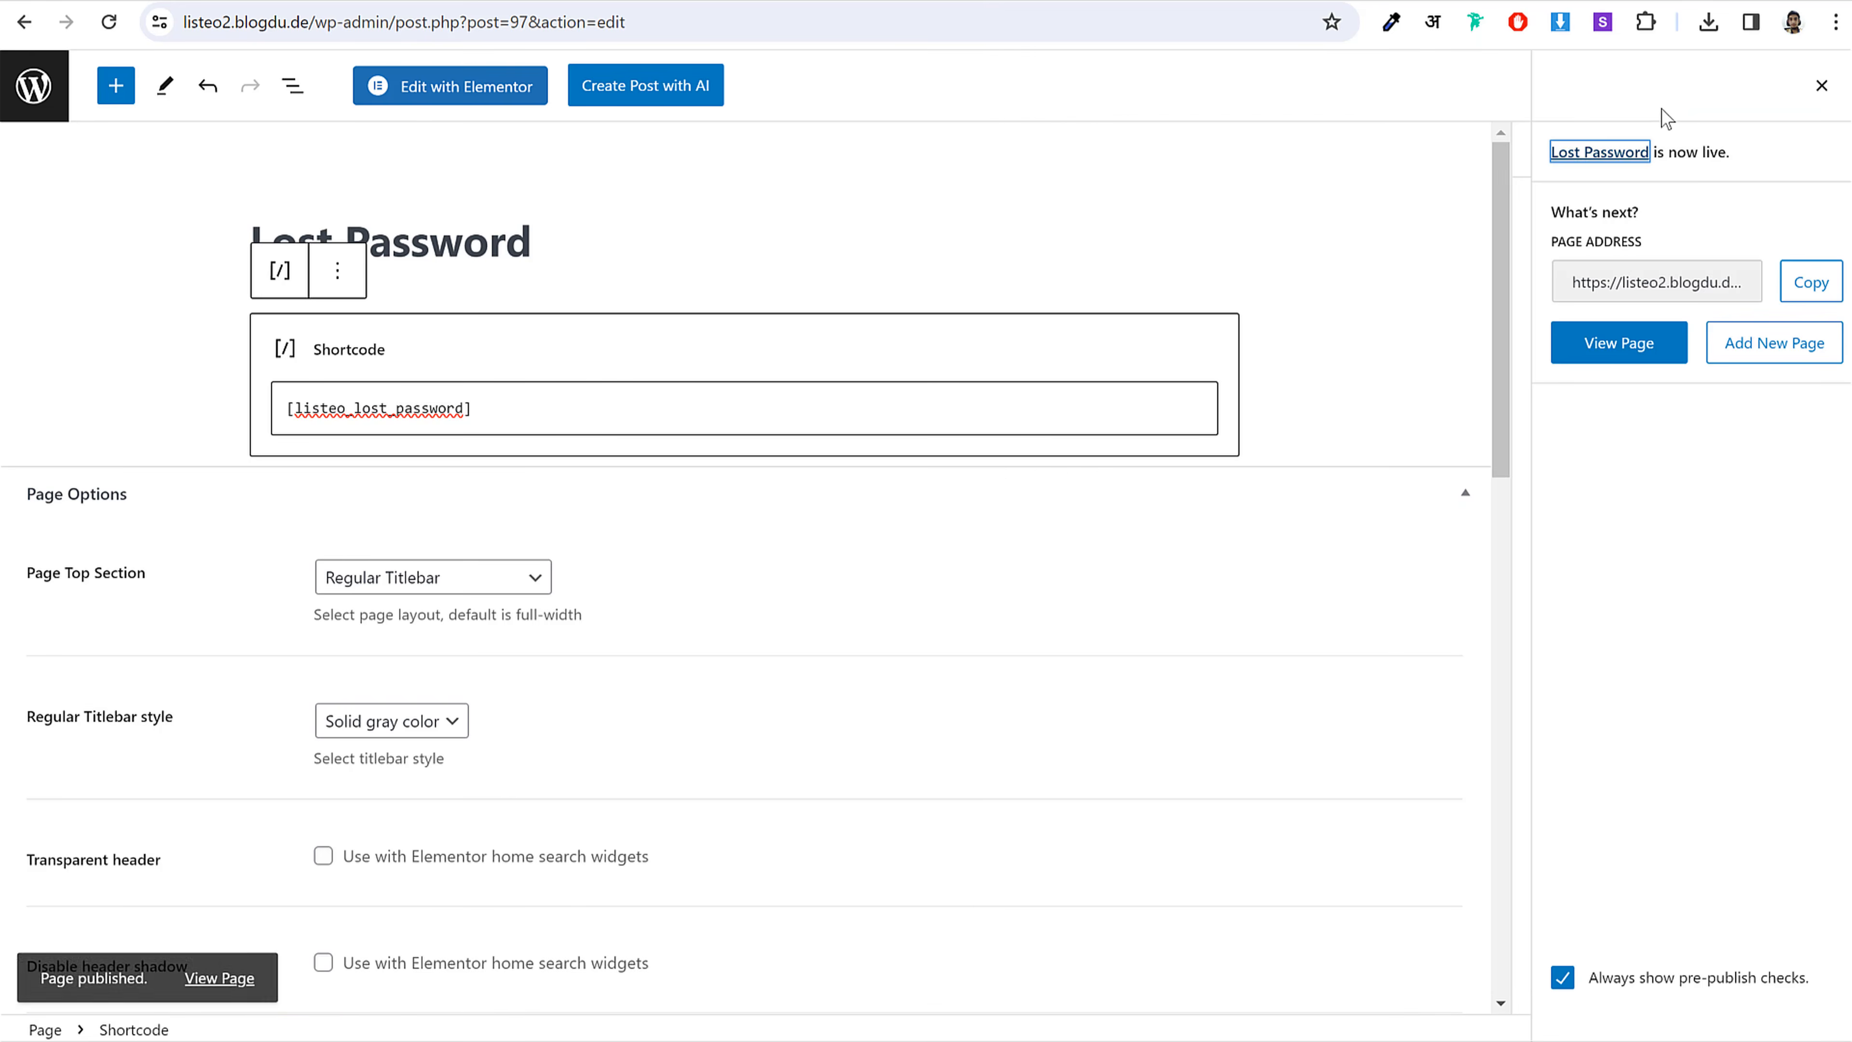
pyautogui.click(32, 86)
pyautogui.hotkey('alt', 'Tab')
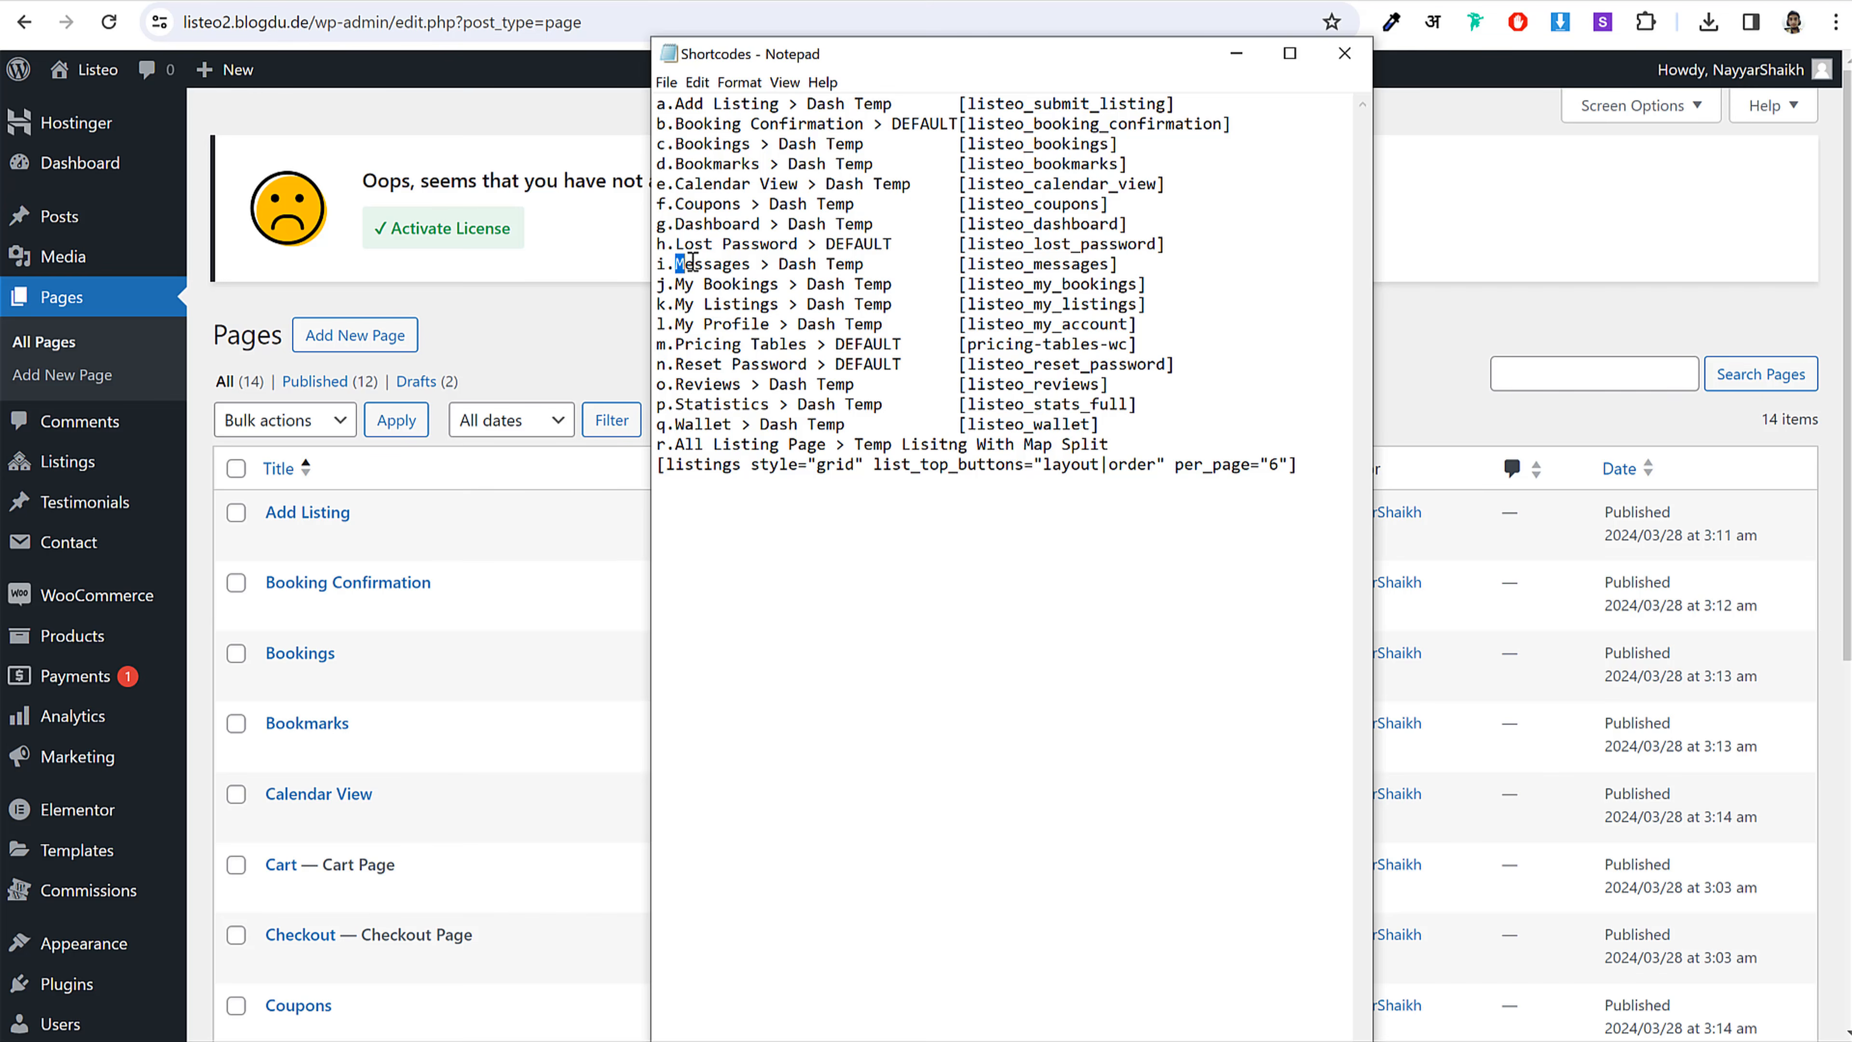
# Step: Start a new page titled 'Messages'
pyautogui.hotkey('alt', 'Tab')
pyautogui.click(355, 335)
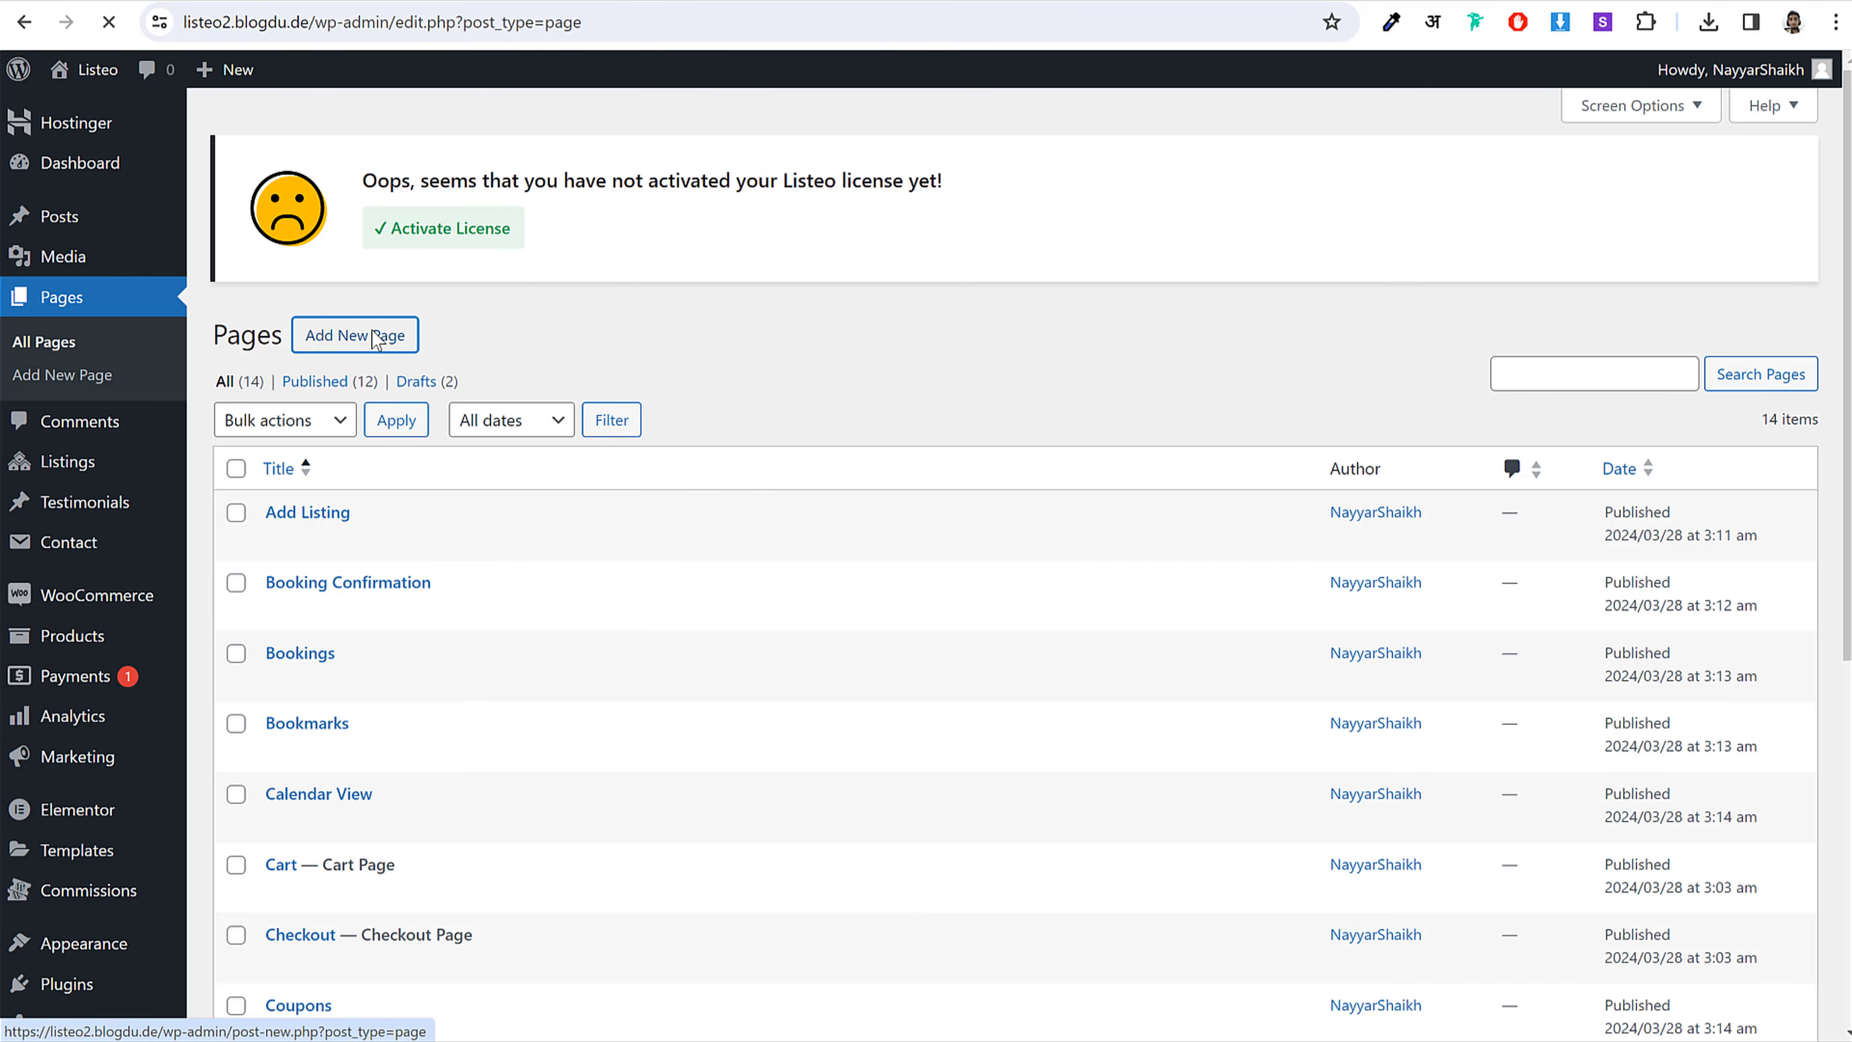
pyautogui.write('Messages')
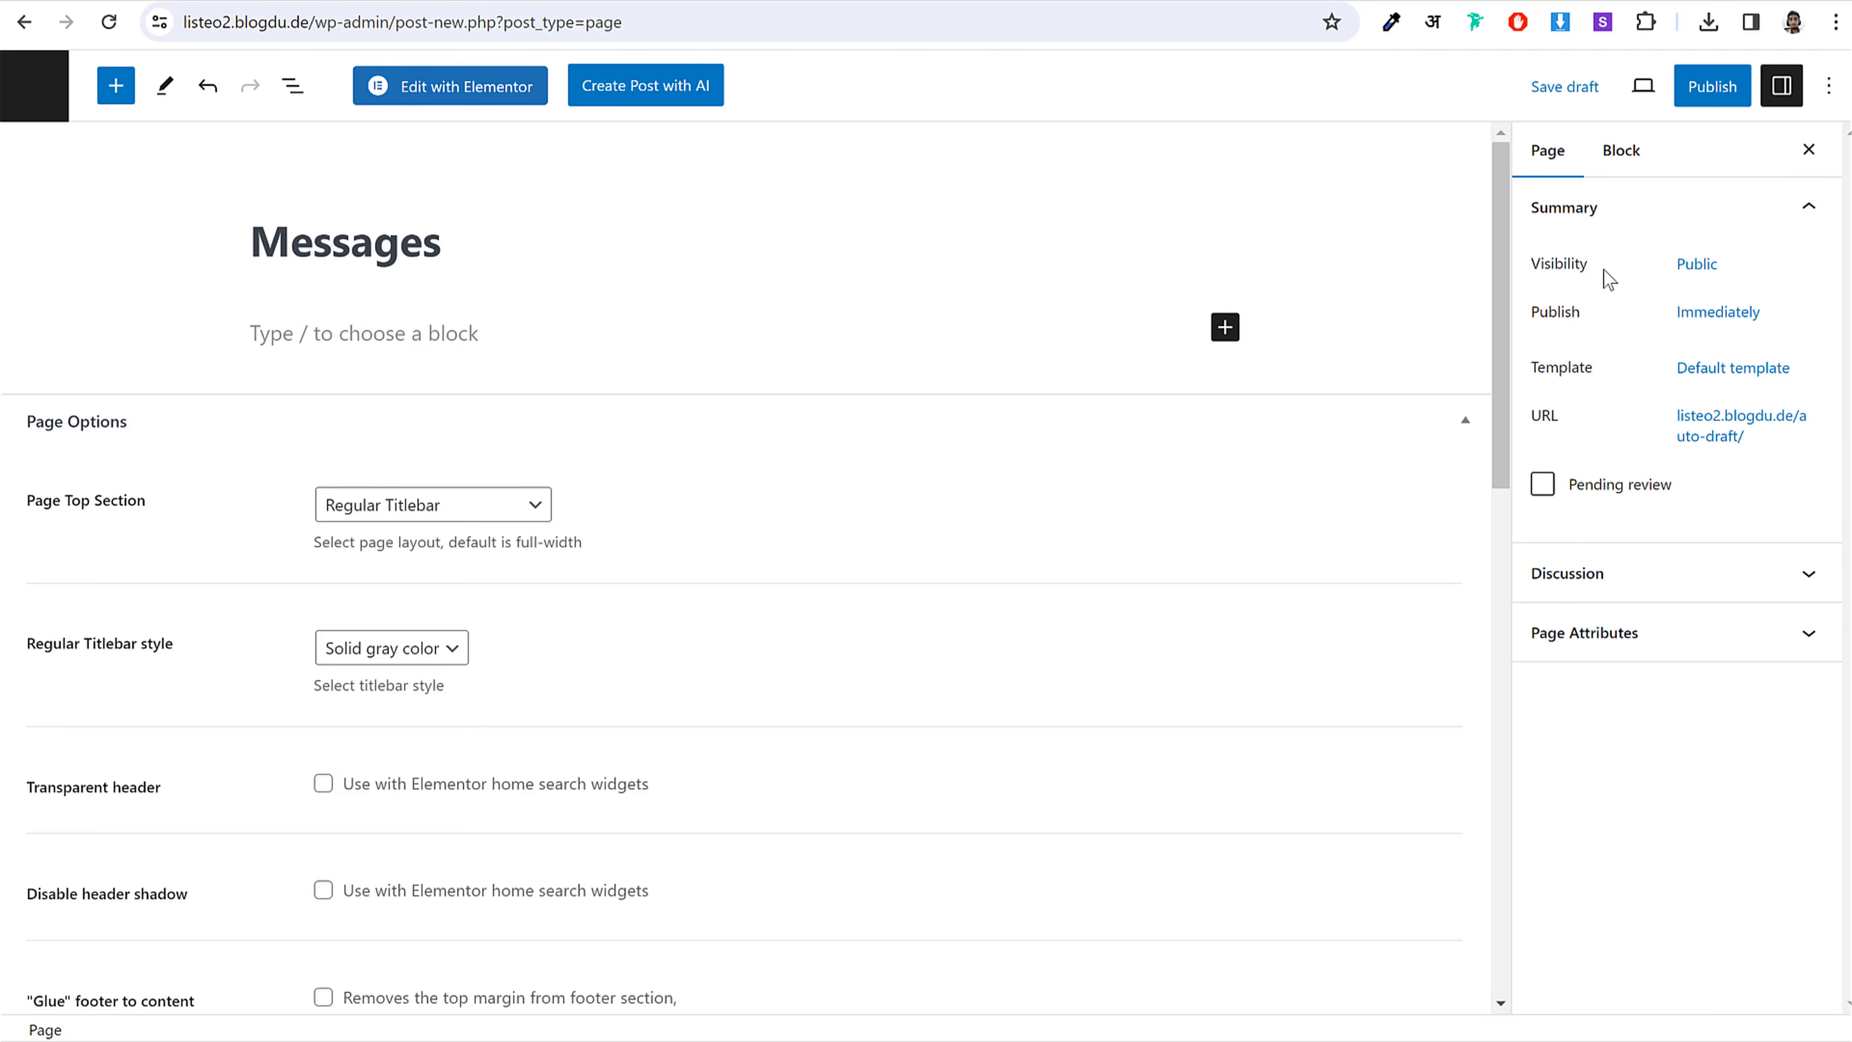
# Step: Apply the Dashboard Page template to the Messages page
pyautogui.click(1699, 367)
pyautogui.click(1633, 546)
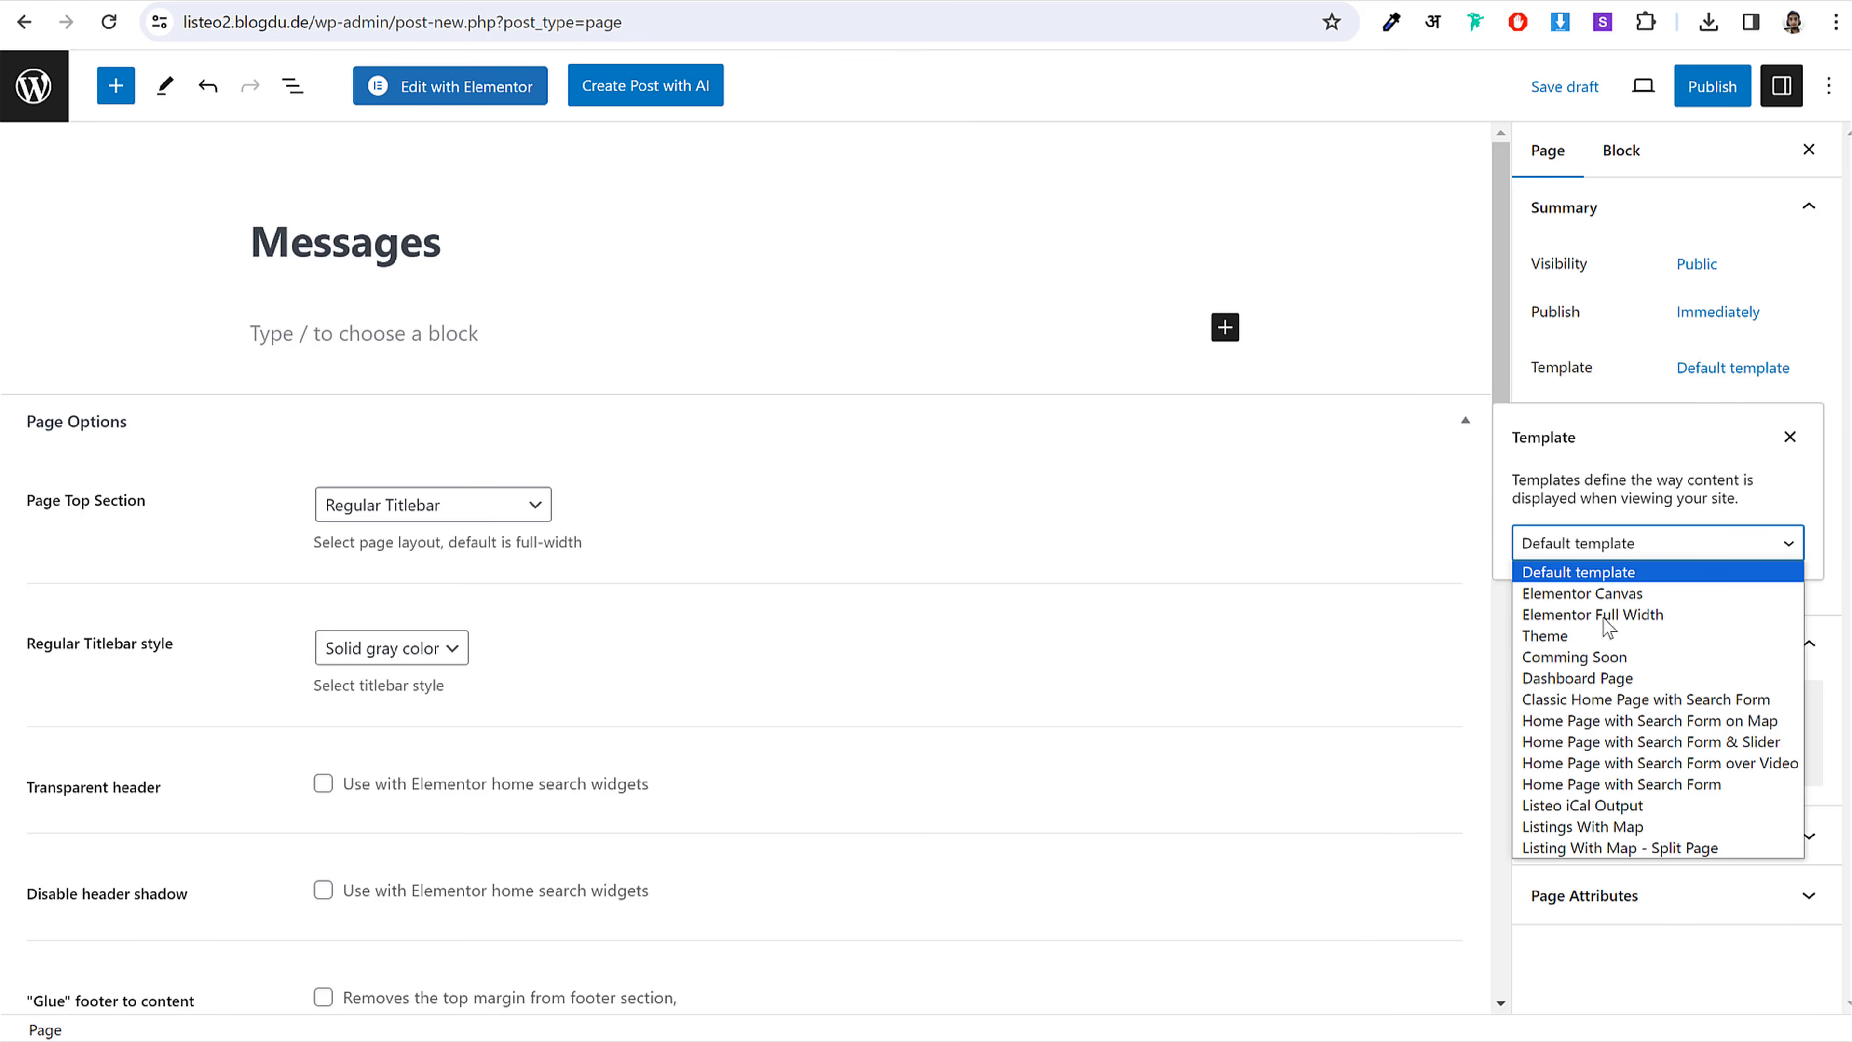
pyautogui.click(1602, 678)
pyautogui.click(1231, 334)
# Step: Add a Shortcode block with [listeo_messages] and publish the page
pyautogui.click(1226, 329)
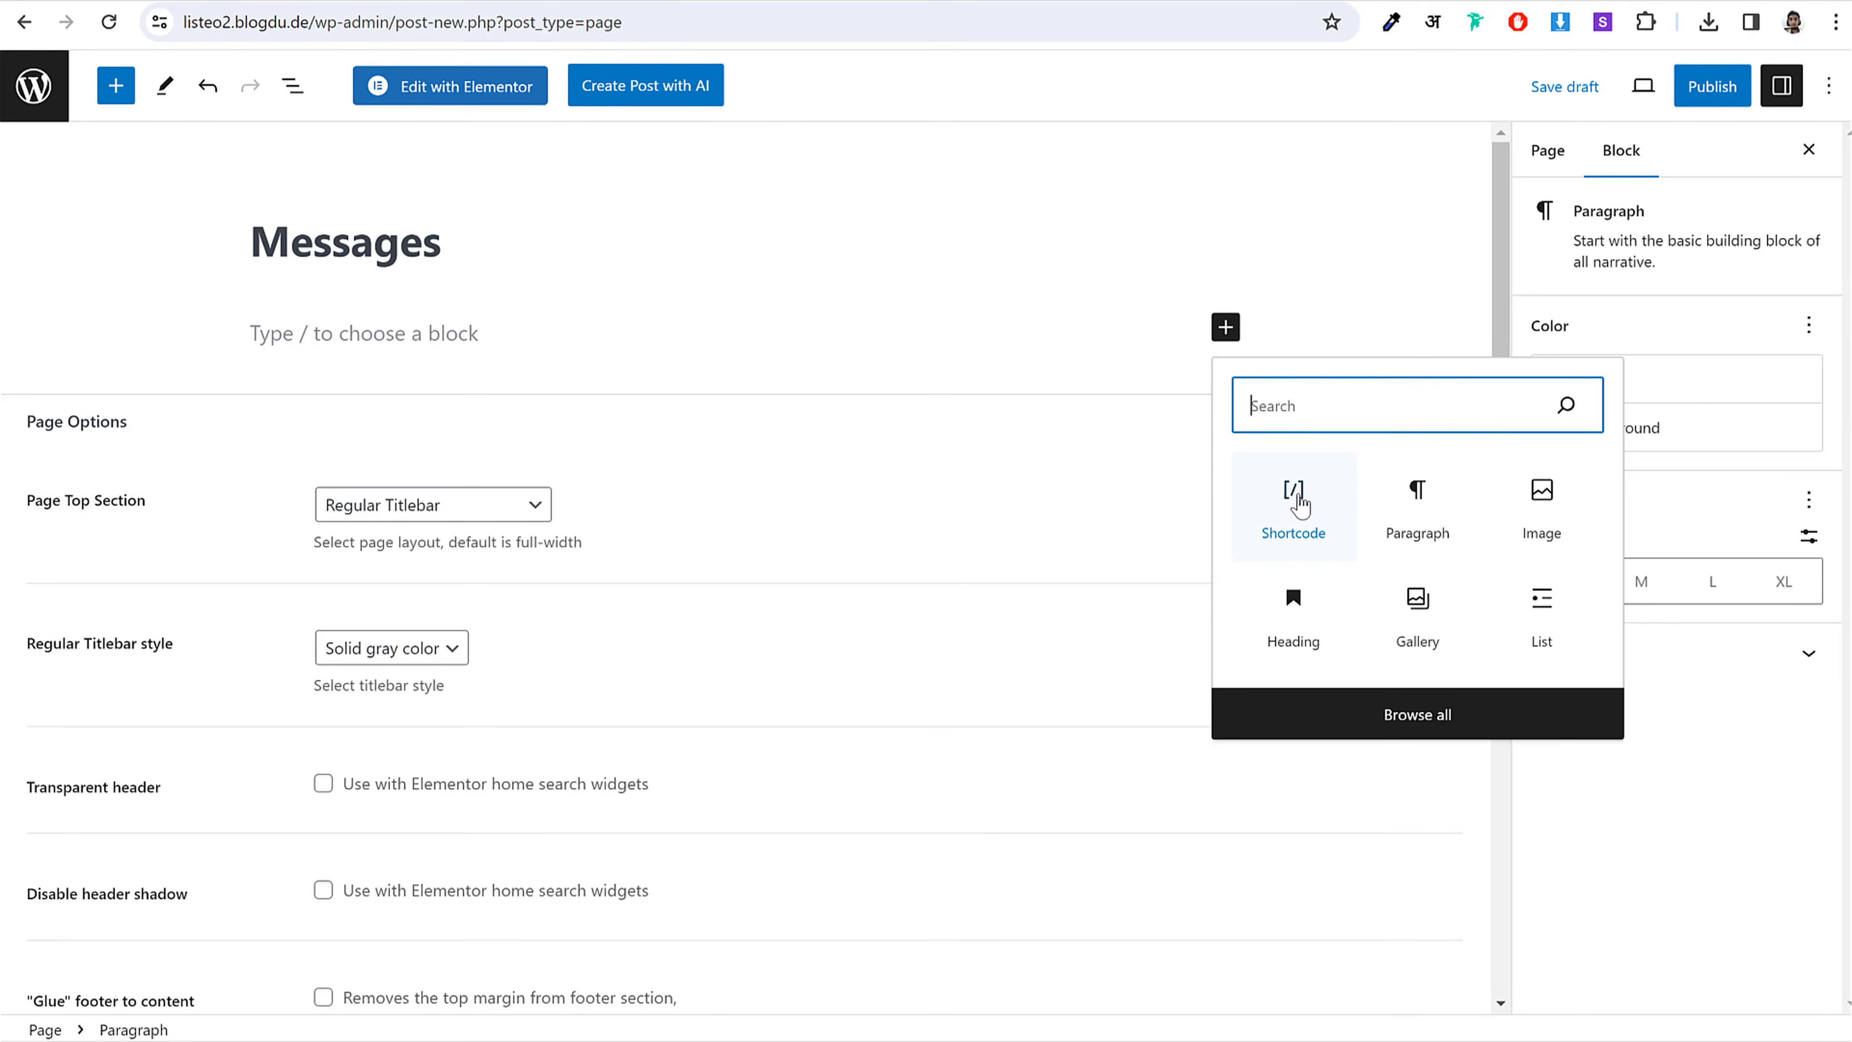
pyautogui.click(1294, 496)
pyautogui.hotkey('alt', 'Tab')
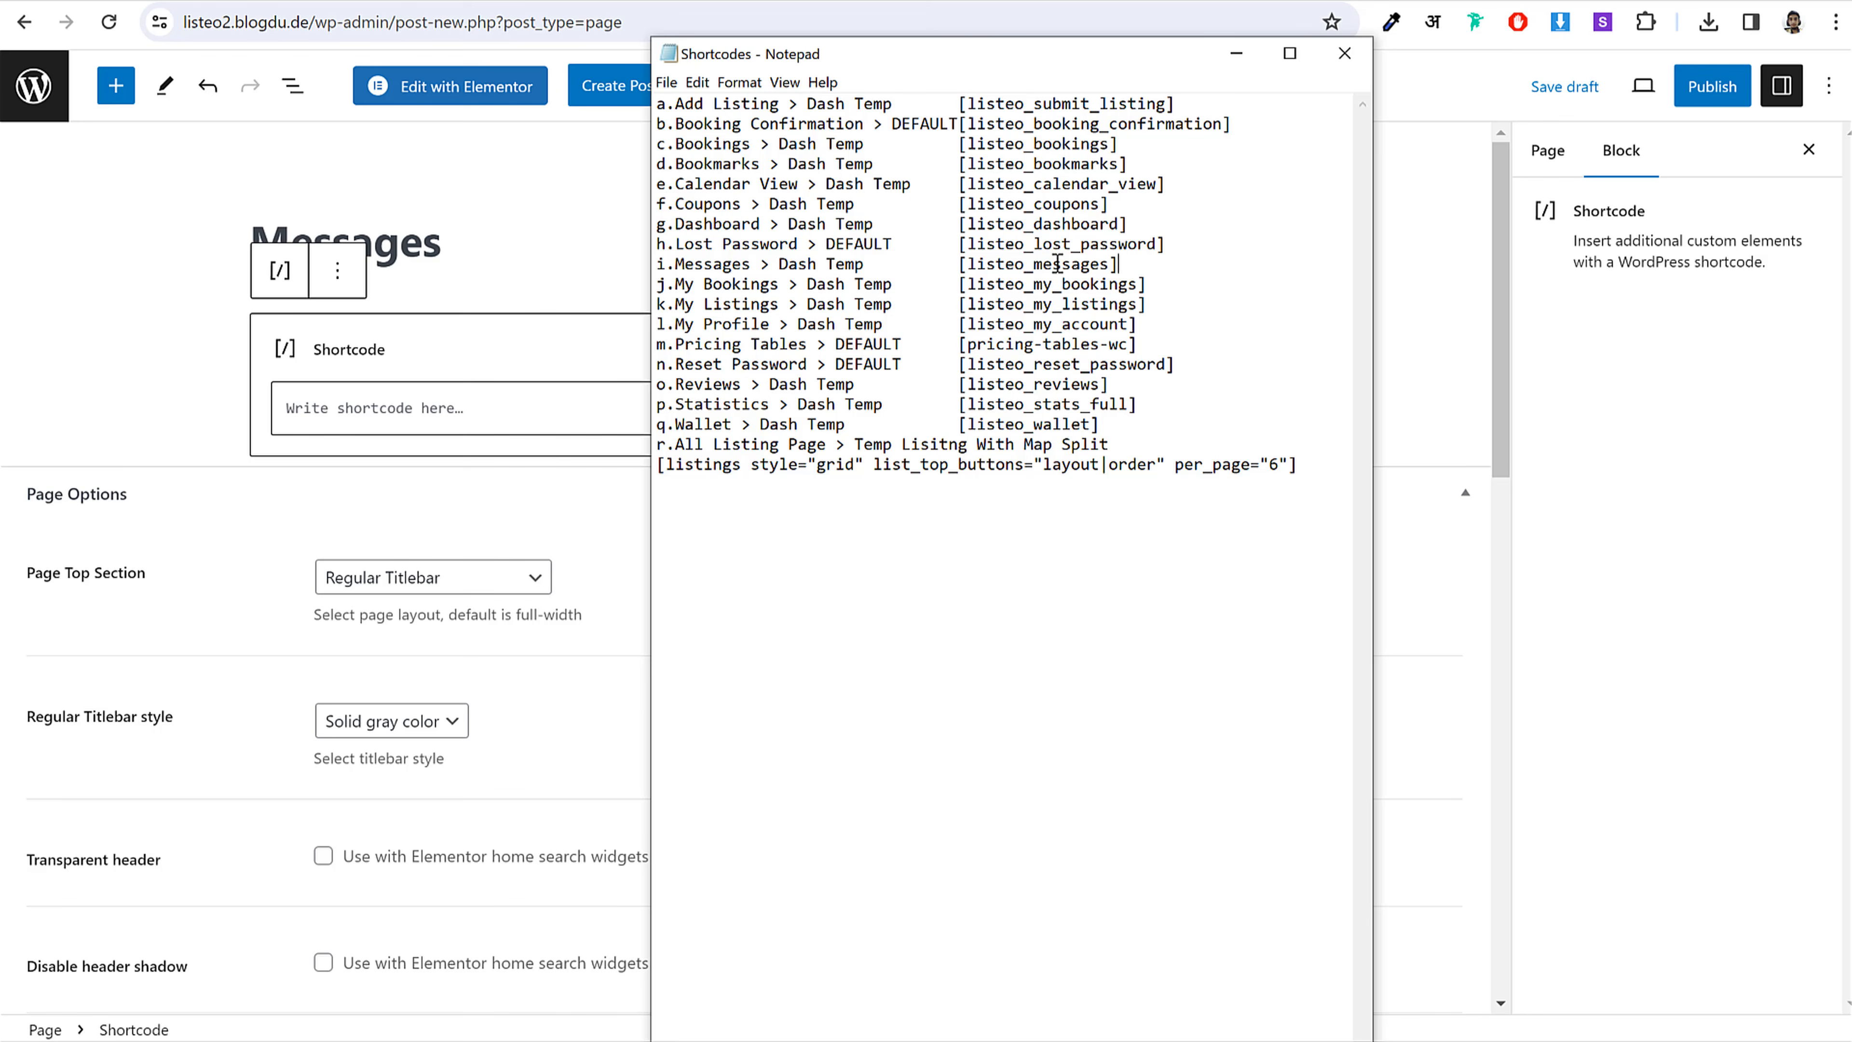
pyautogui.moveTo(1119, 264); pyautogui.dragTo(955, 263)
pyautogui.hotkey('ctrl', 'c')
pyautogui.click(440, 395)
pyautogui.hotkey('ctrl', 'v')
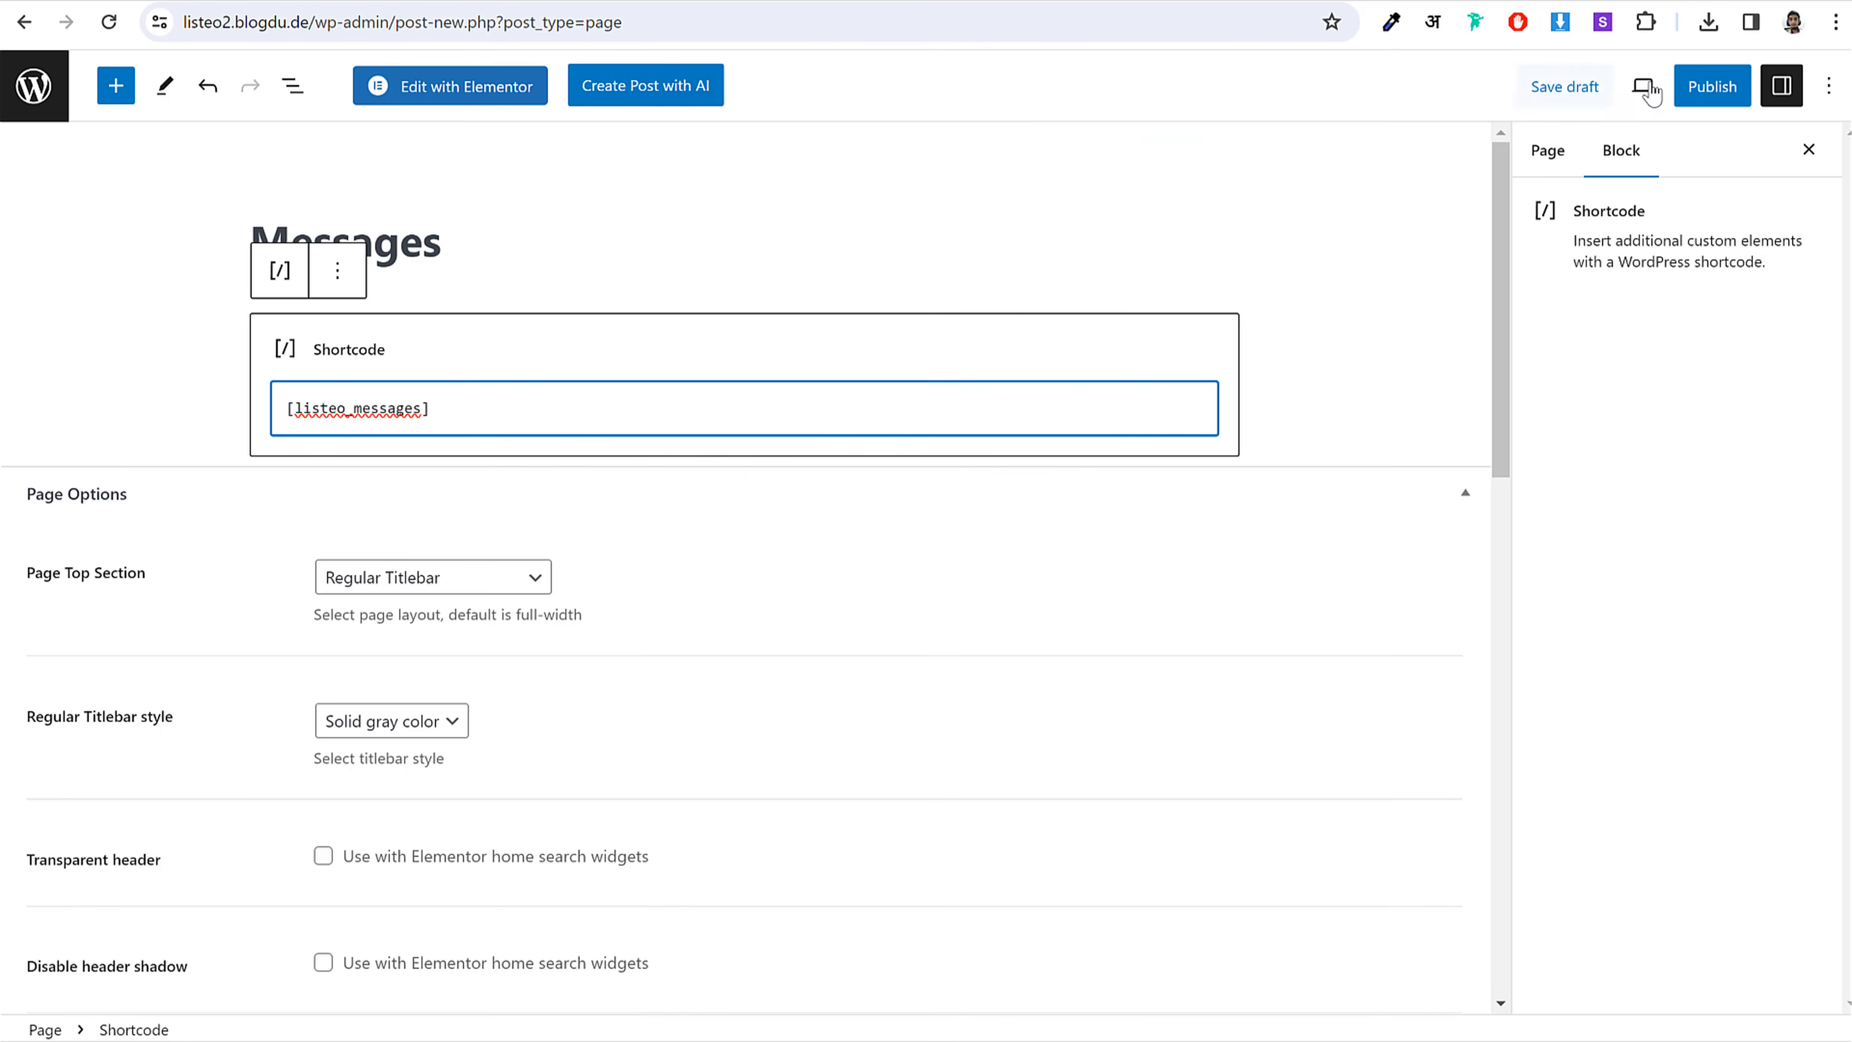
pyautogui.click(1684, 88)
pyautogui.click(1666, 91)
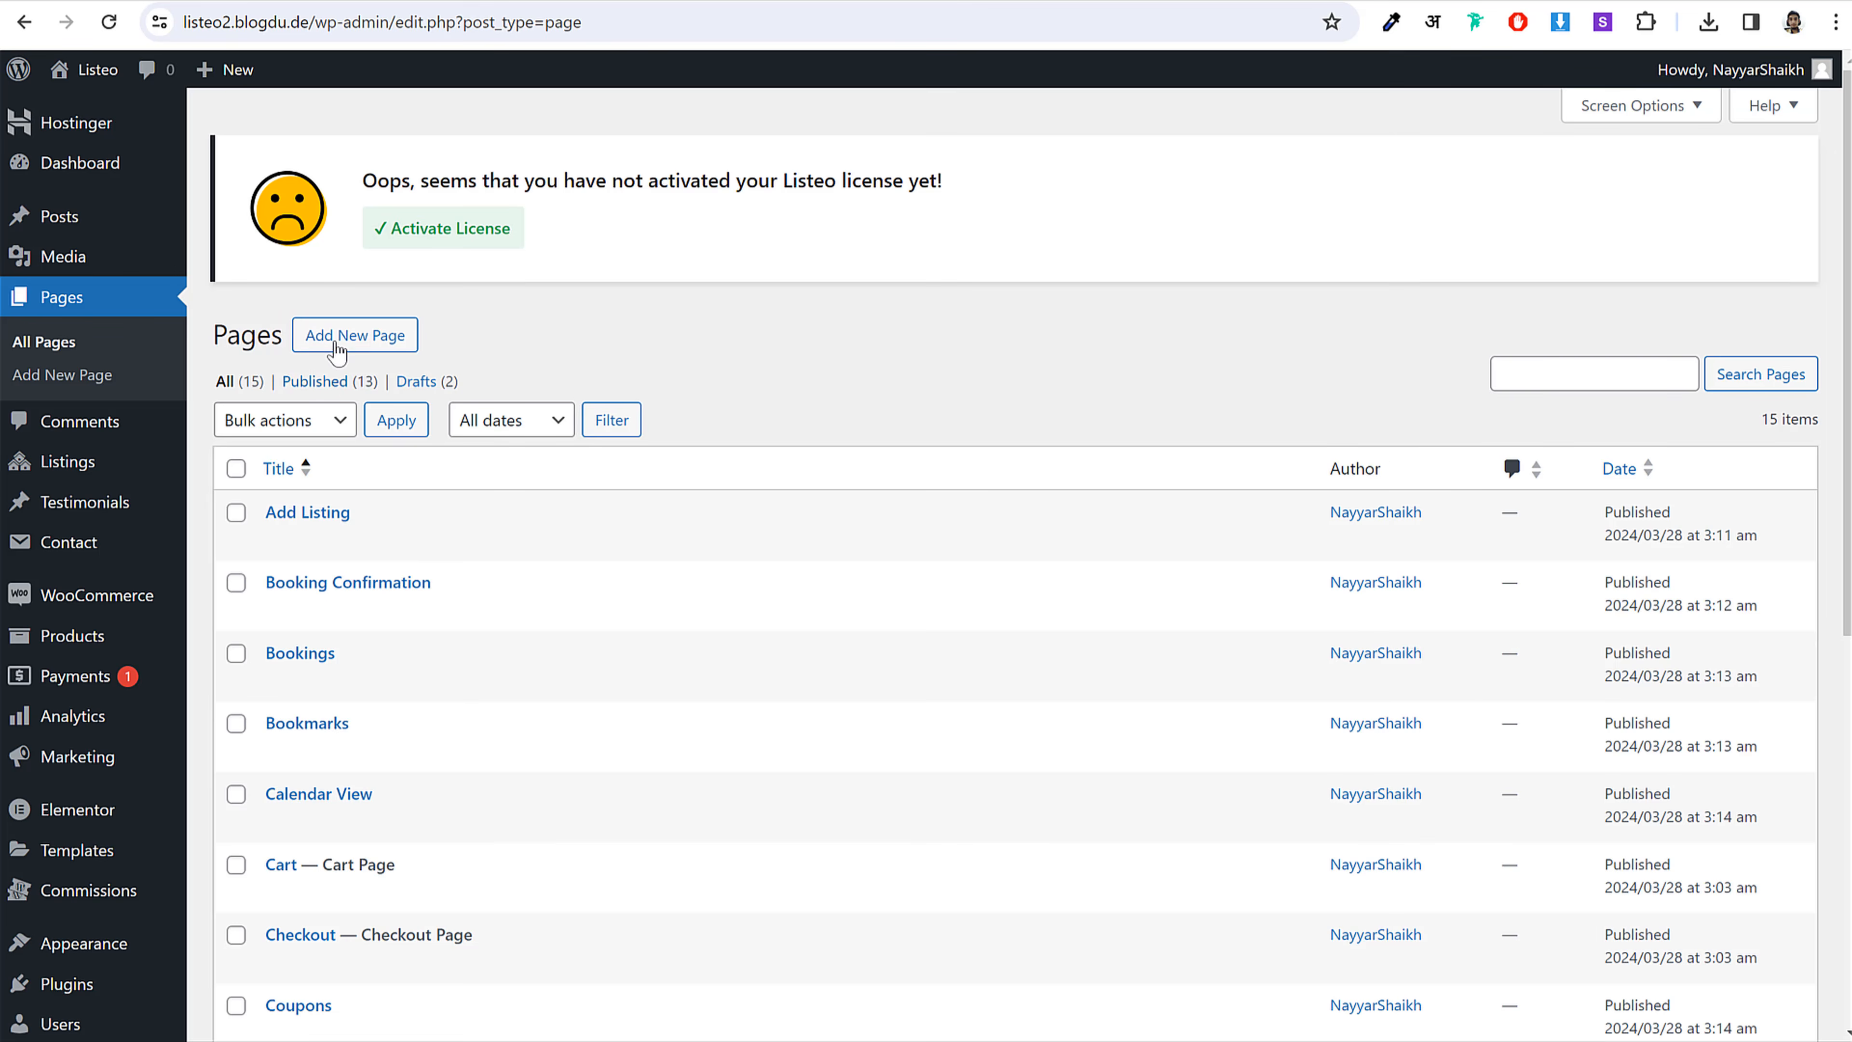
# Step: Start a new page titled 'My Bookings', copied from the shortcode notes
pyautogui.click(337, 352)
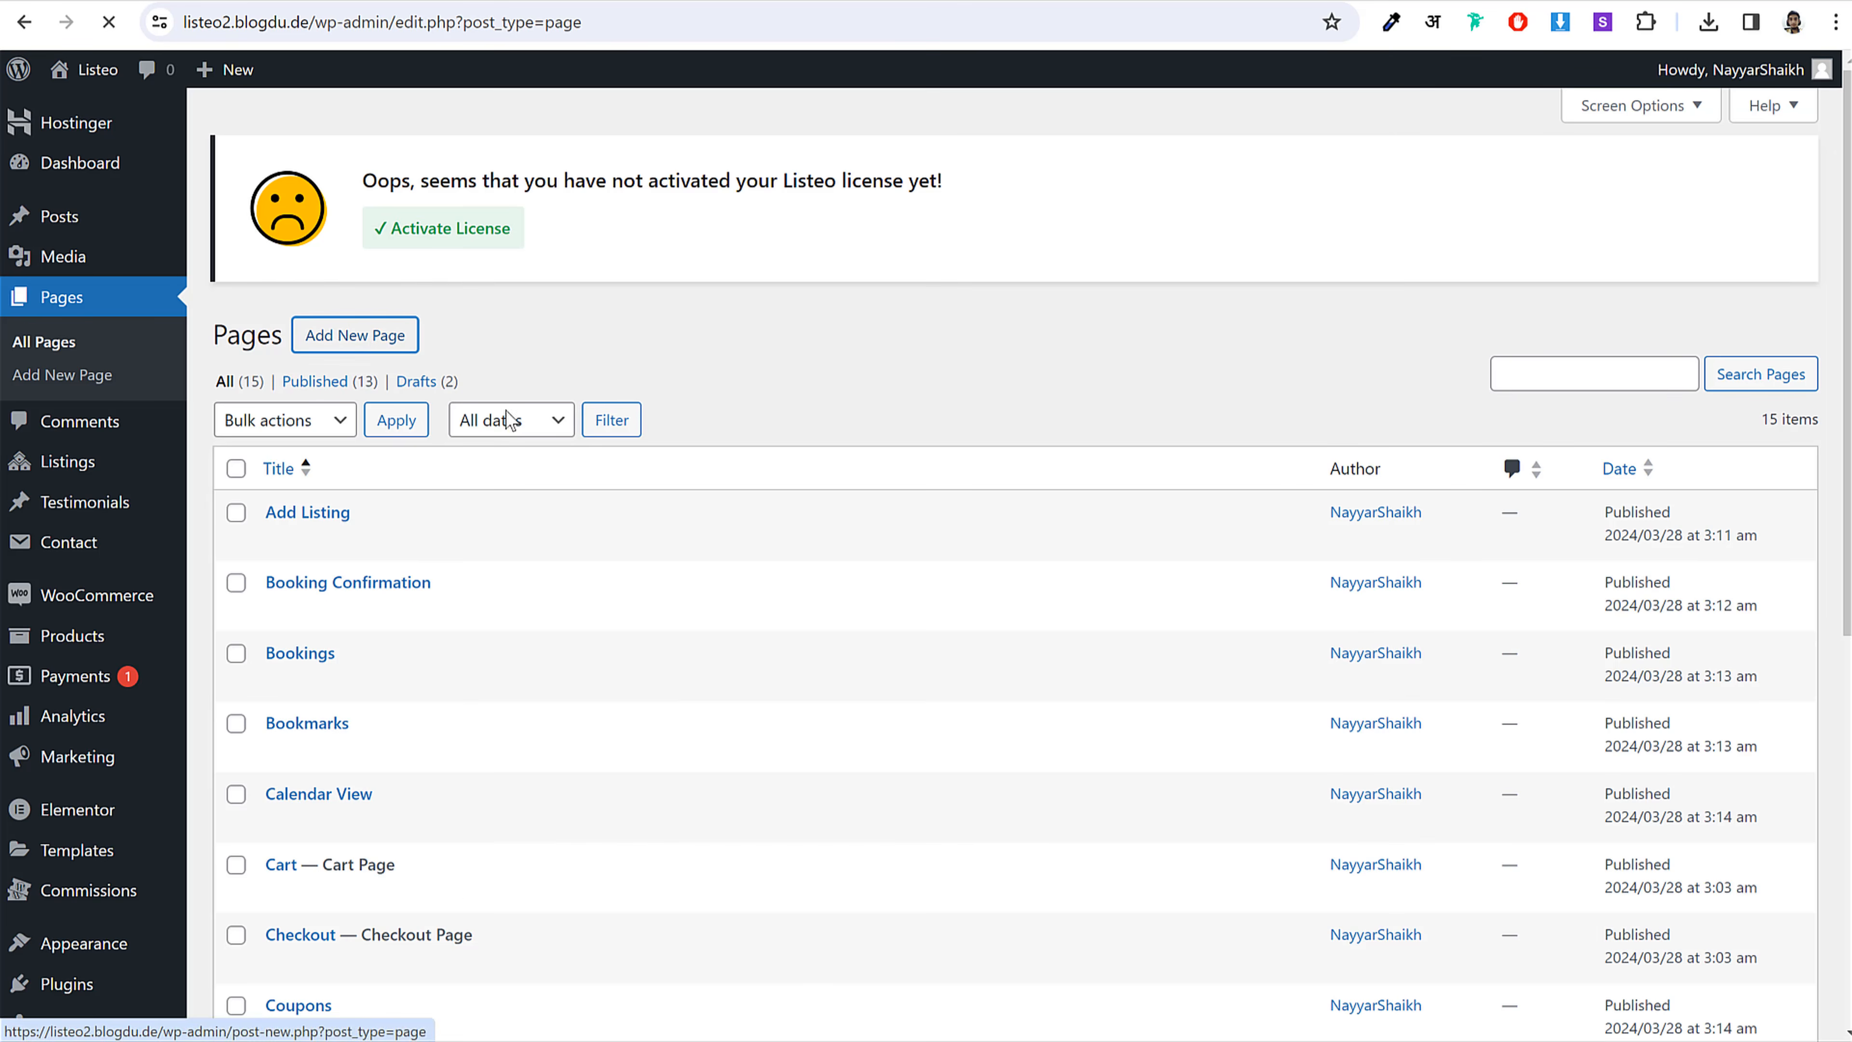
pyautogui.hotkey('alt', 'Tab')
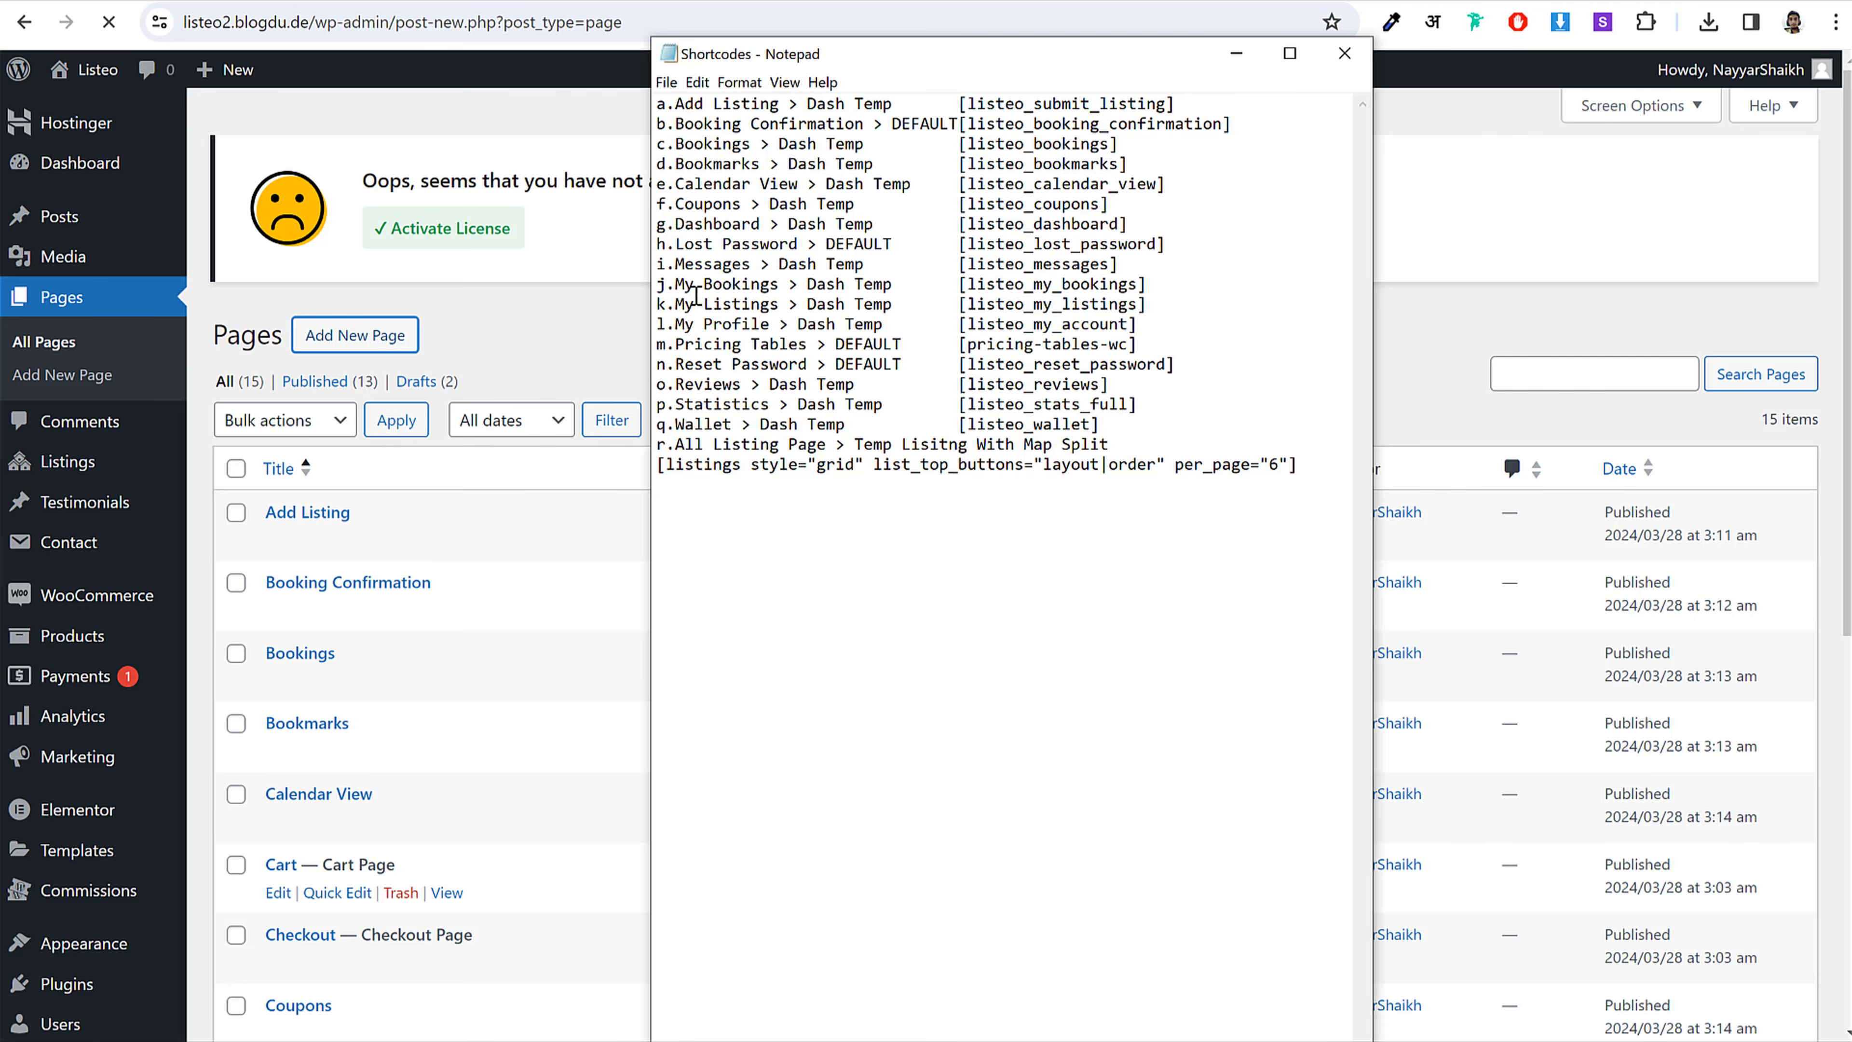
pyautogui.moveTo(773, 286); pyautogui.dragTo(779, 286)
pyautogui.hotkey('ctrl', 'c')
pyautogui.click(335, 240)
pyautogui.hotkey('ctrl', 'v')
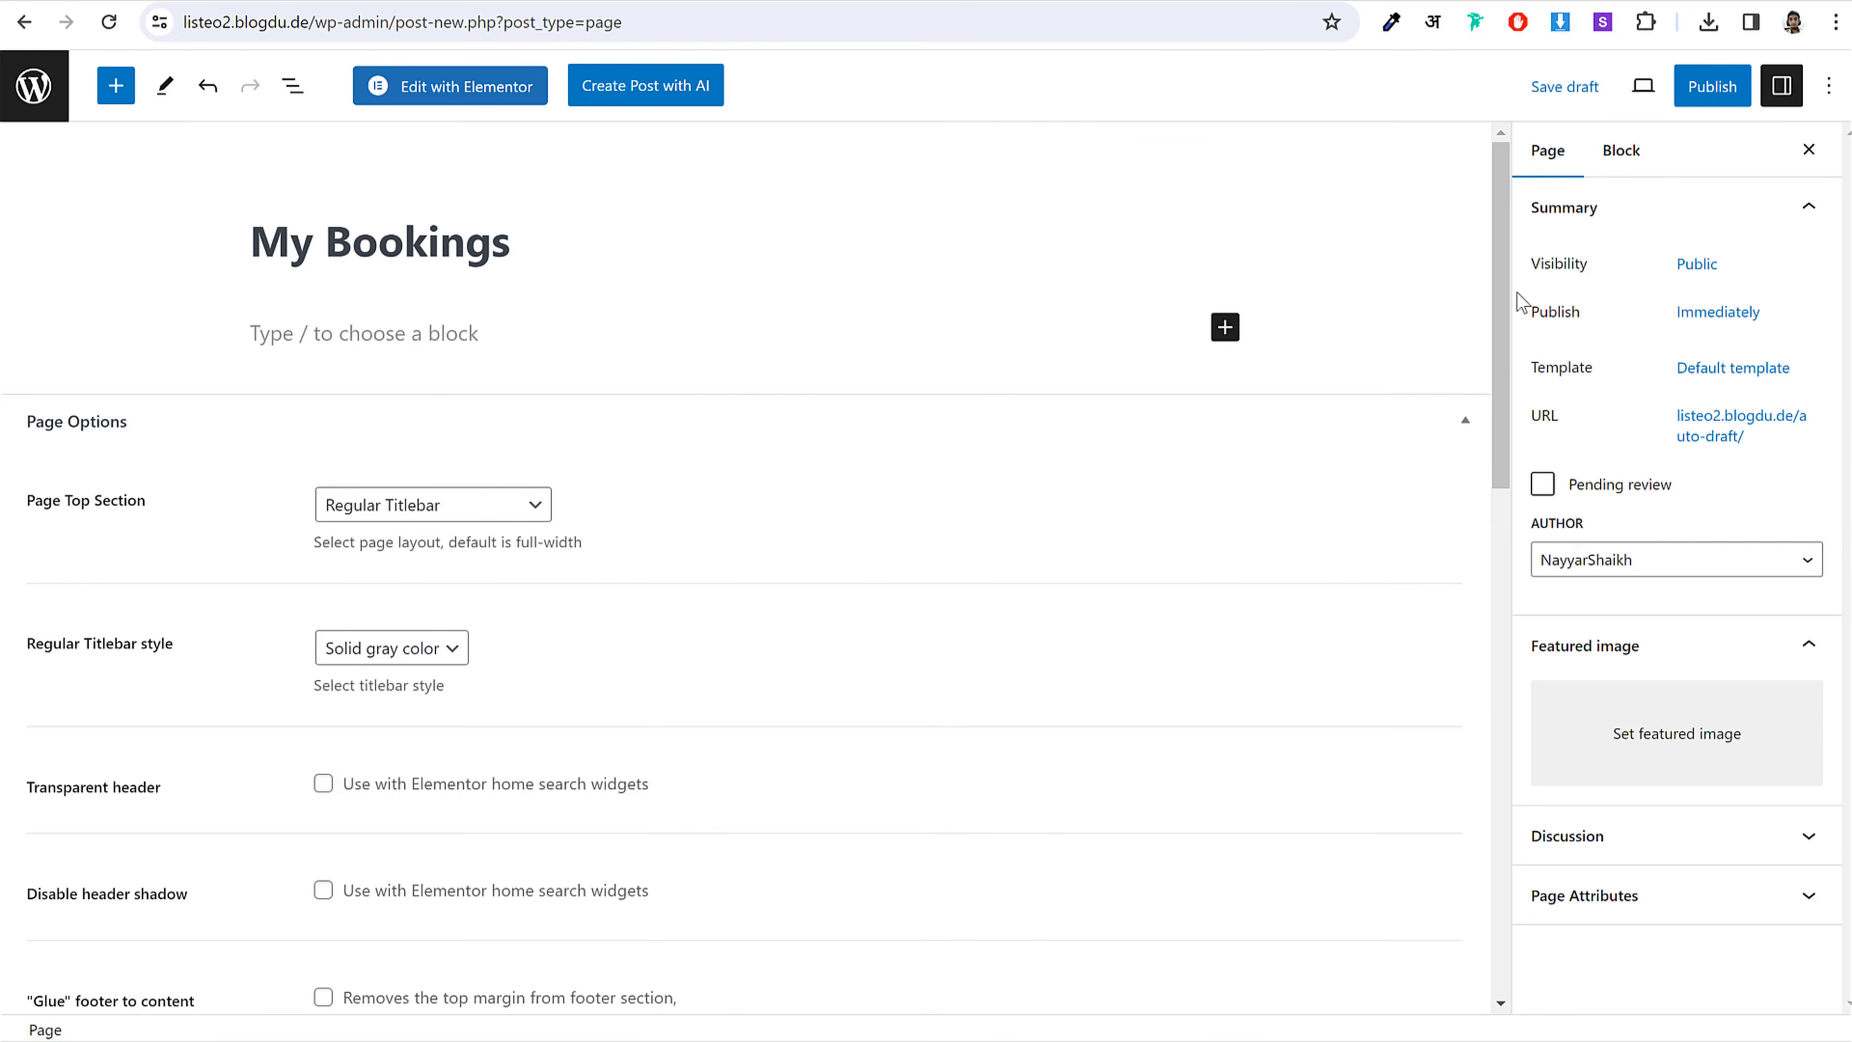
# Step: Apply the Dashboard Page template to the My Bookings page
pyautogui.click(1699, 367)
pyautogui.click(1655, 543)
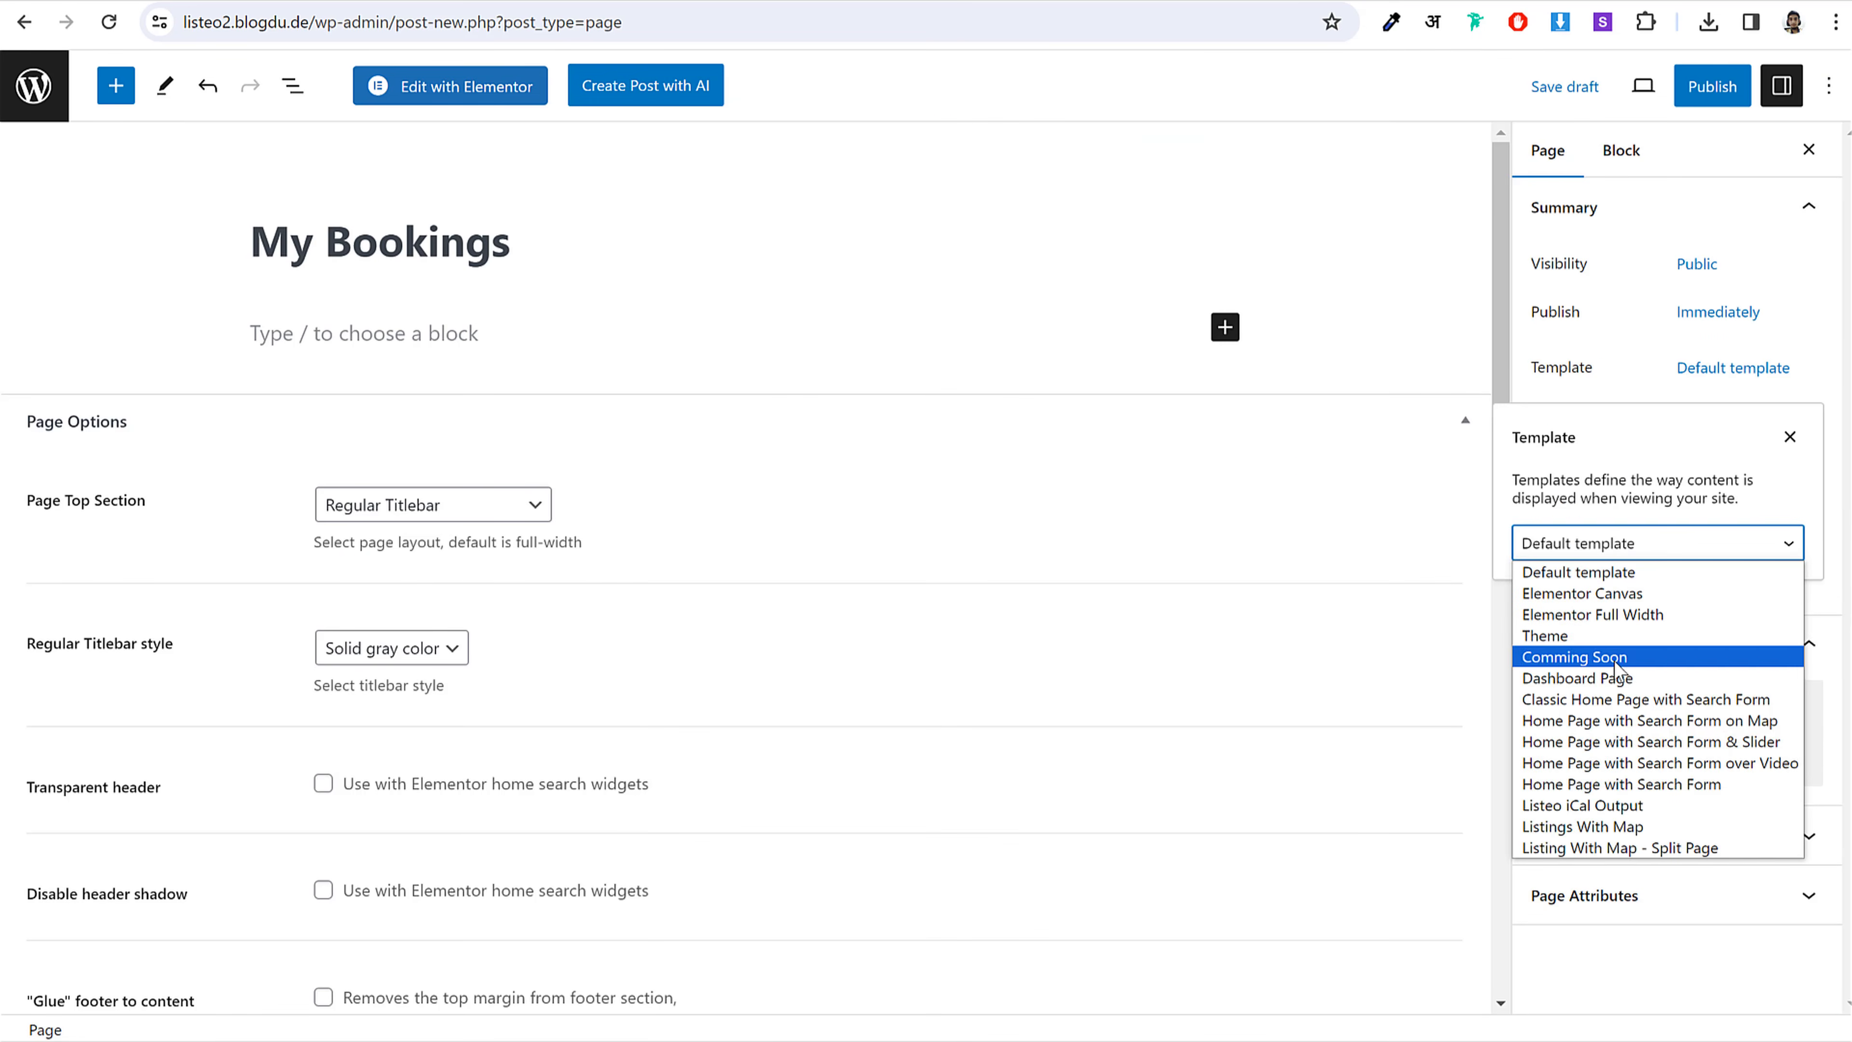
pyautogui.click(1604, 677)
# Step: Add a Shortcode block containing [listeo_my_bookings]
pyautogui.click(1224, 330)
pyautogui.click(1293, 507)
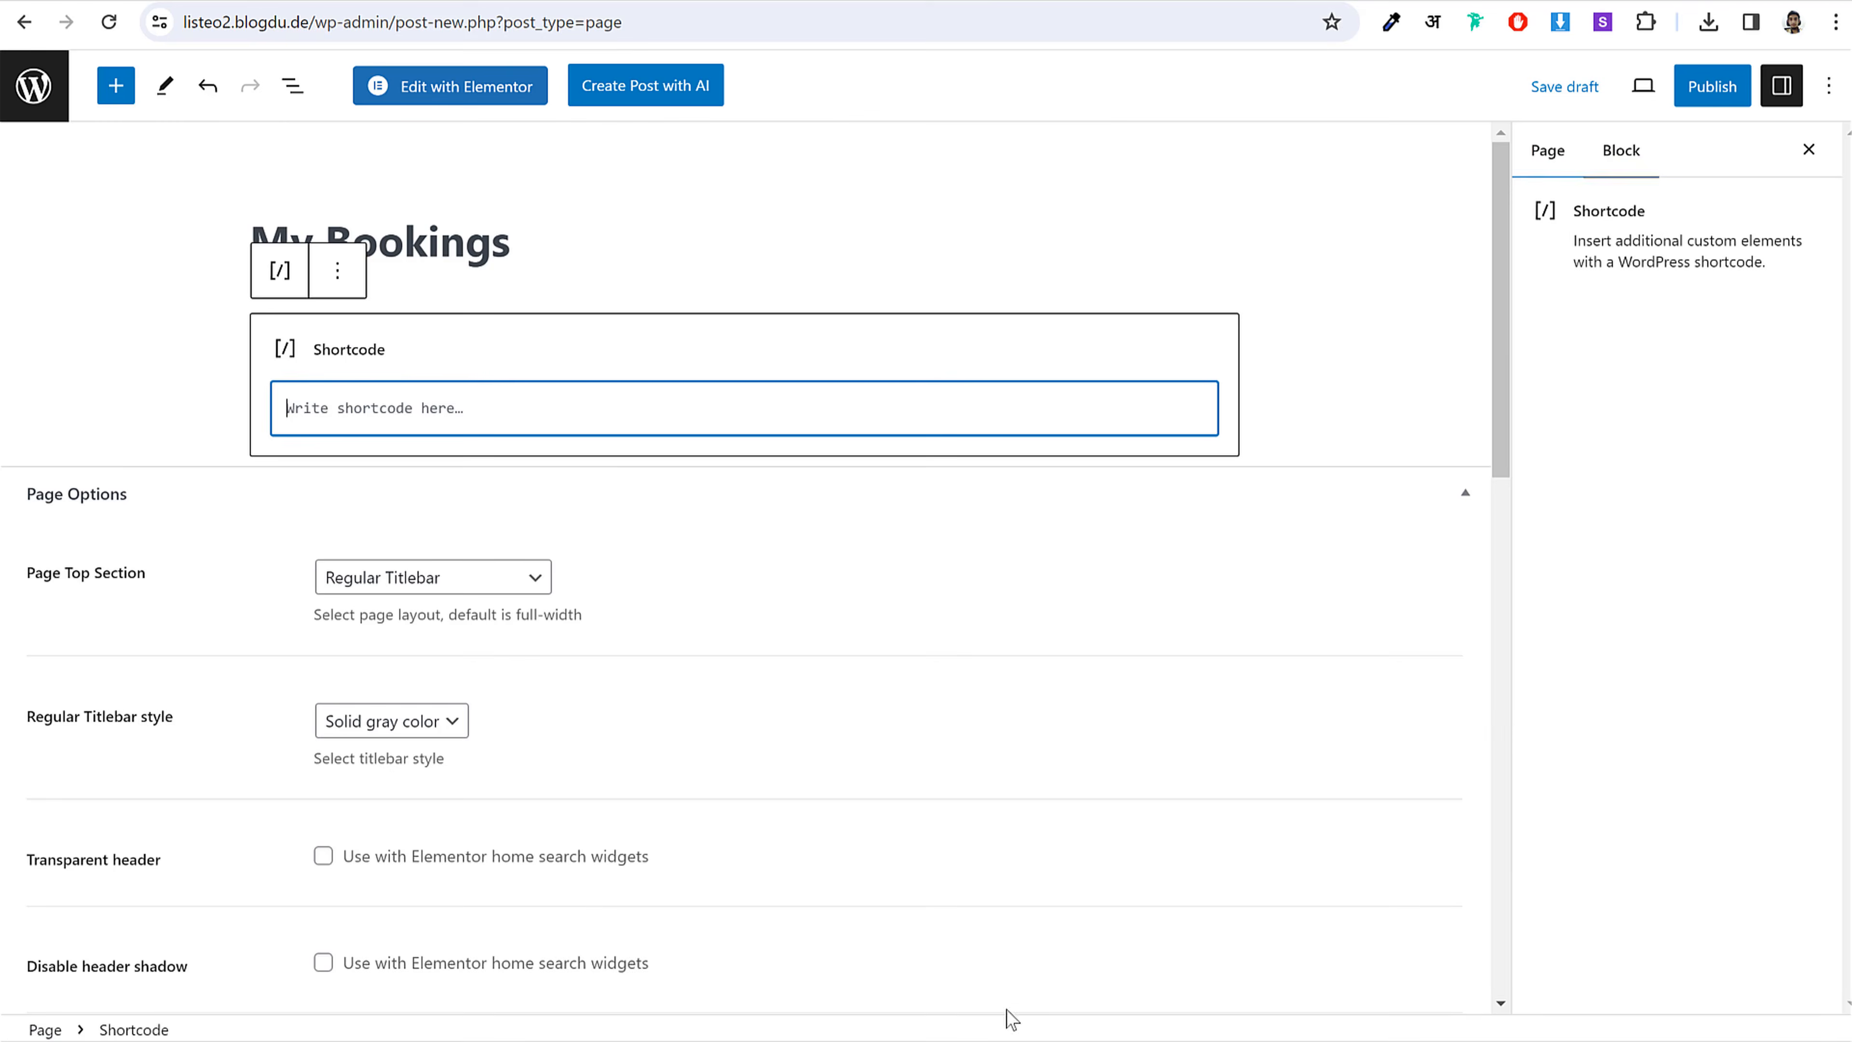
pyautogui.hotkey('alt', 'Tab')
pyautogui.moveTo(1145, 288); pyautogui.dragTo(1012, 290)
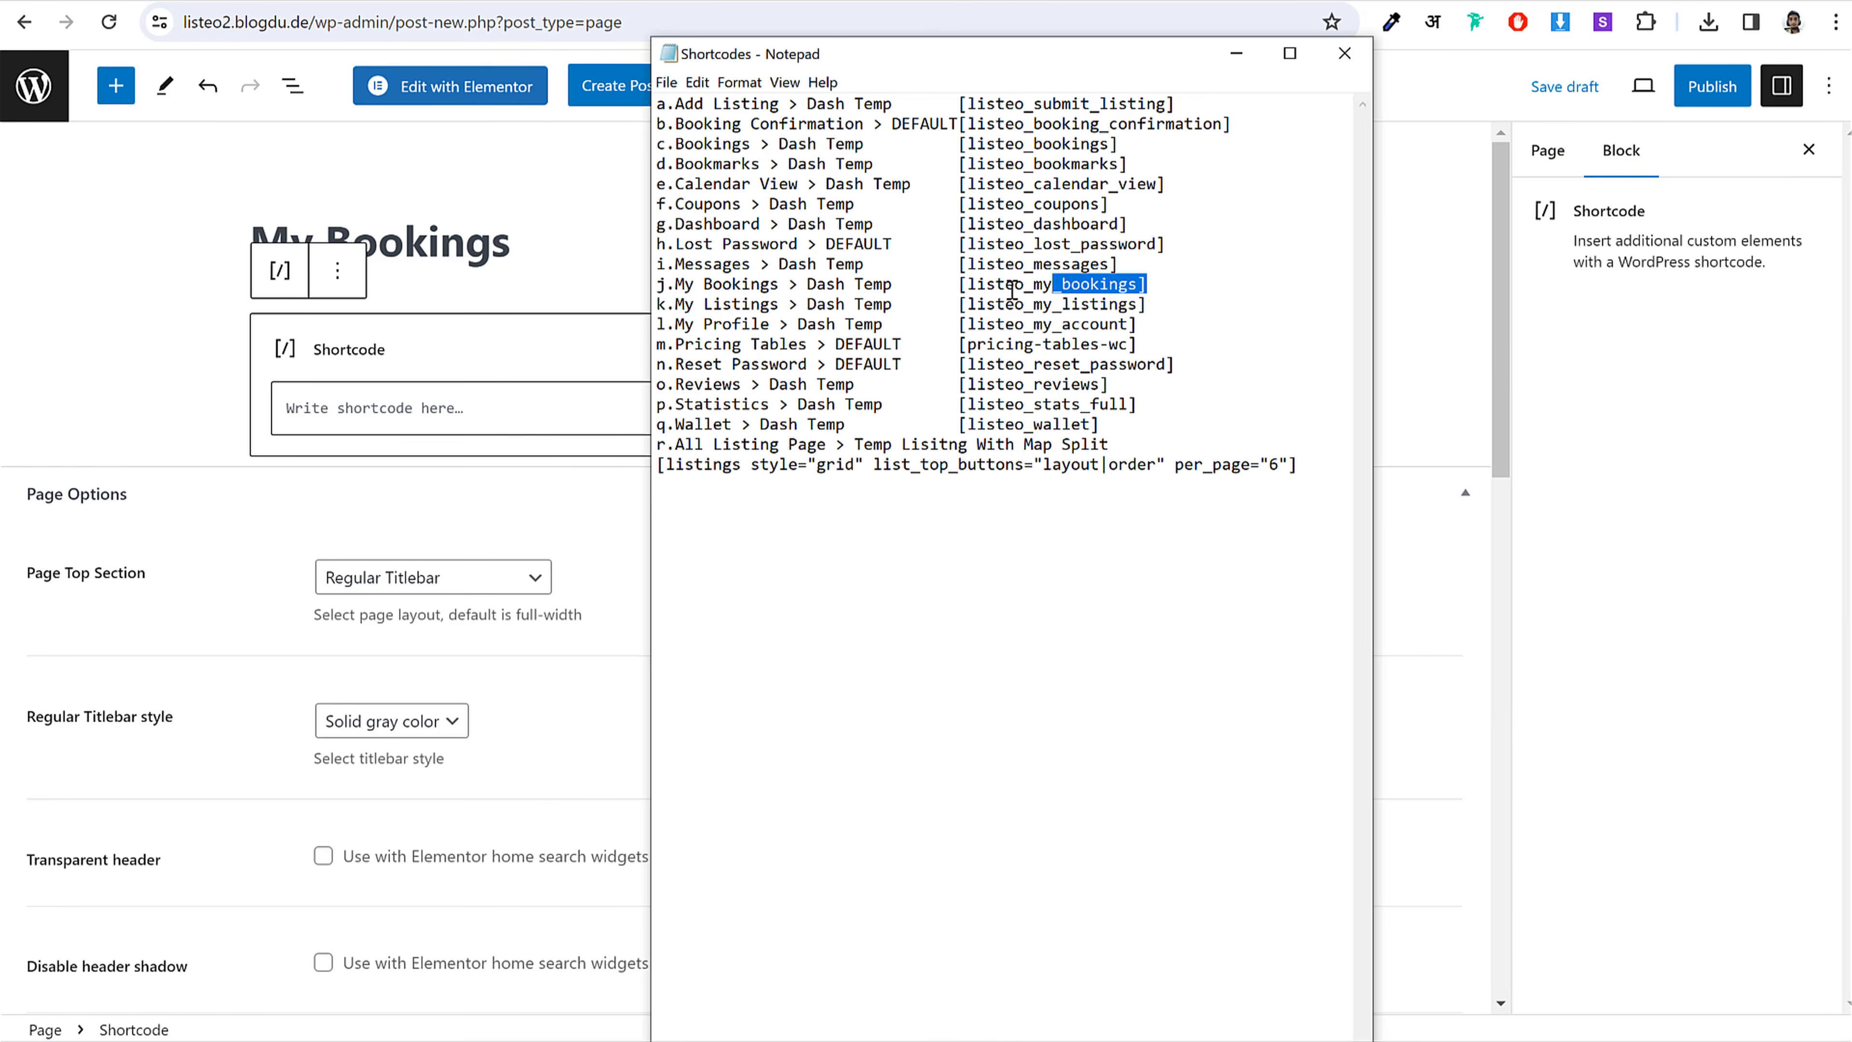
pyautogui.click(532, 416)
pyautogui.hotkey('ctrl', 'v')
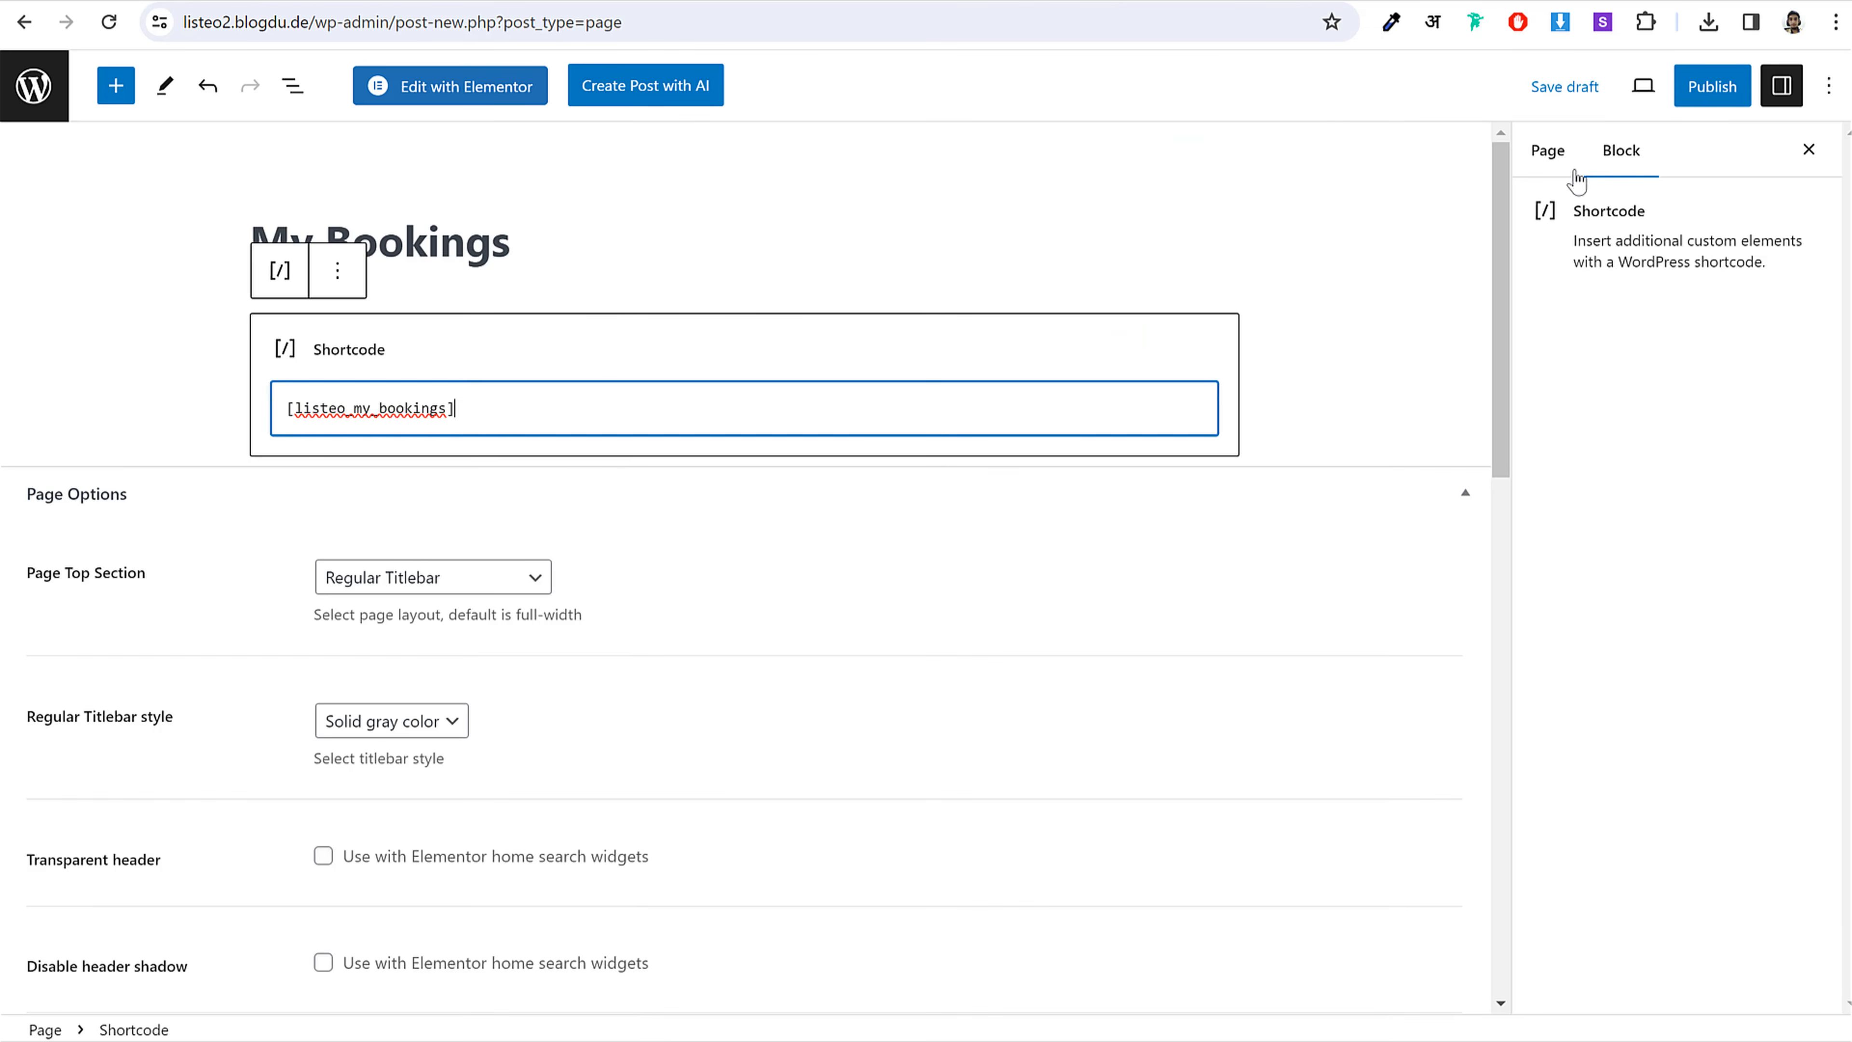
# Step: Publish the My Bookings page and return to the list of pages
pyautogui.click(1712, 85)
pyautogui.click(1611, 86)
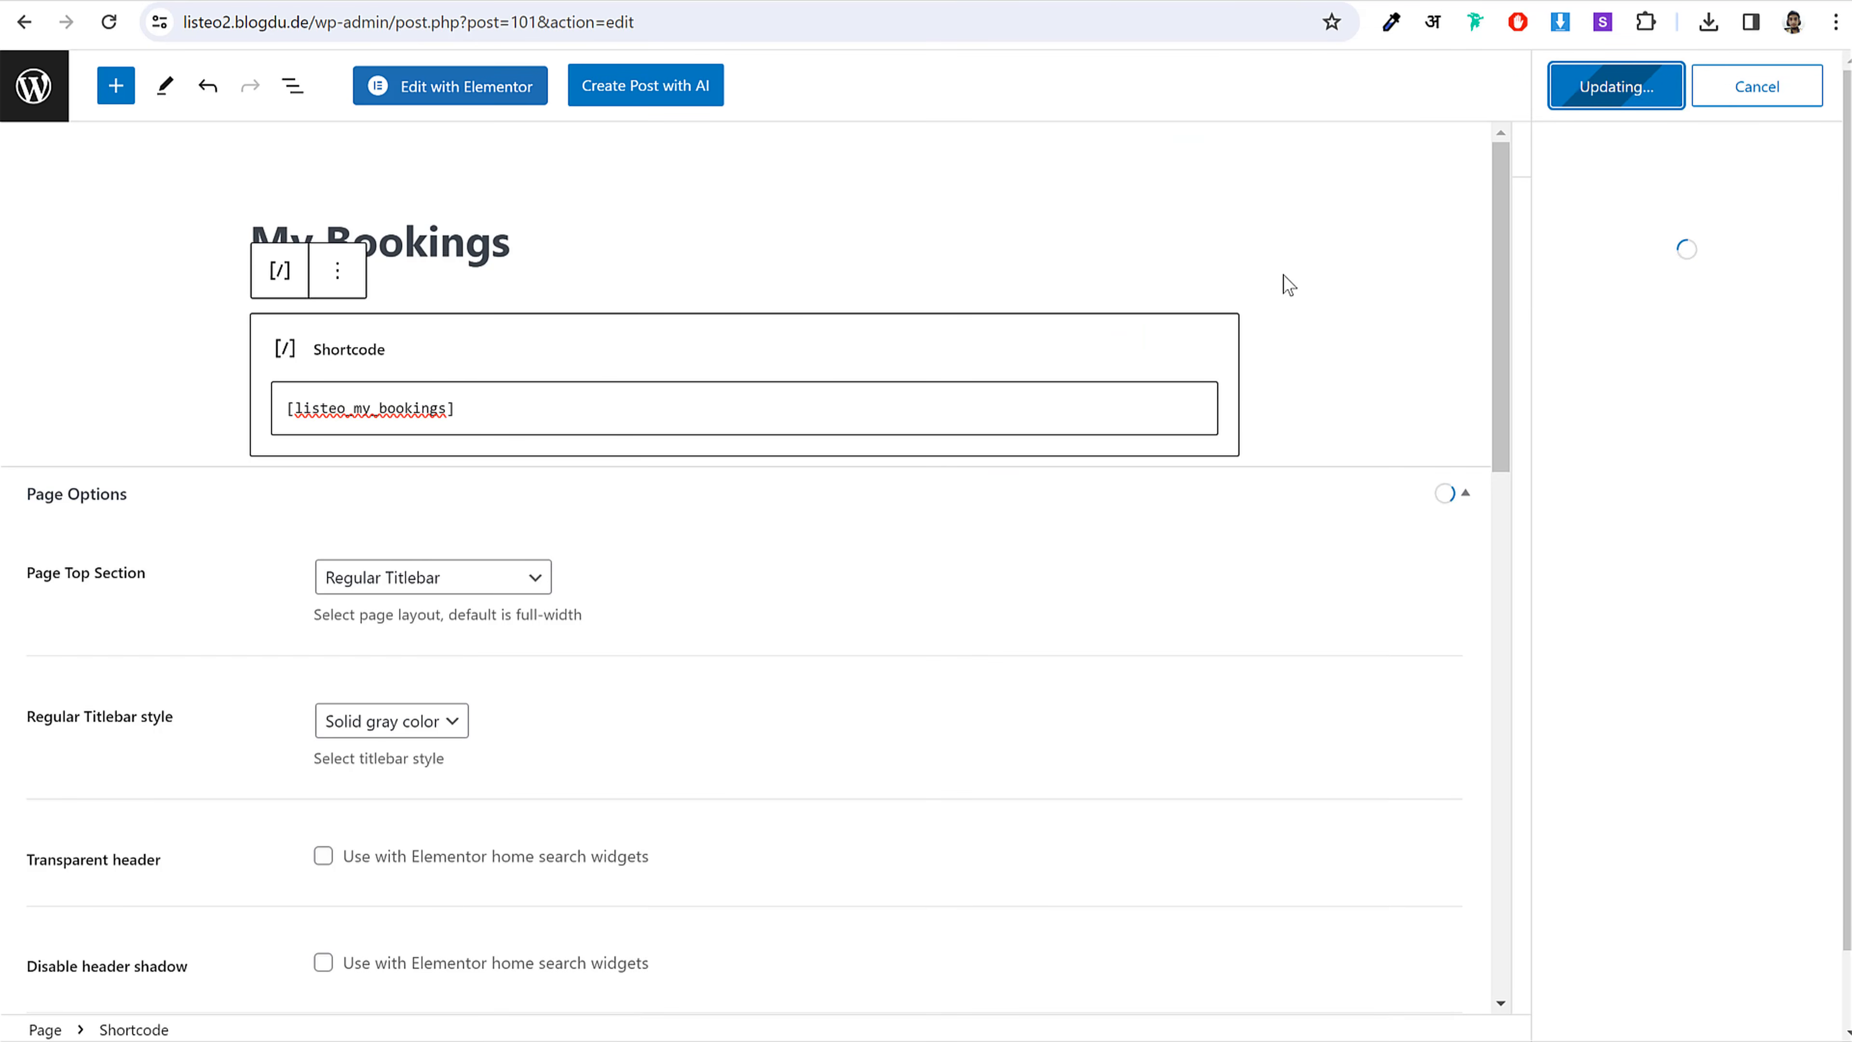
pyautogui.click(9, 84)
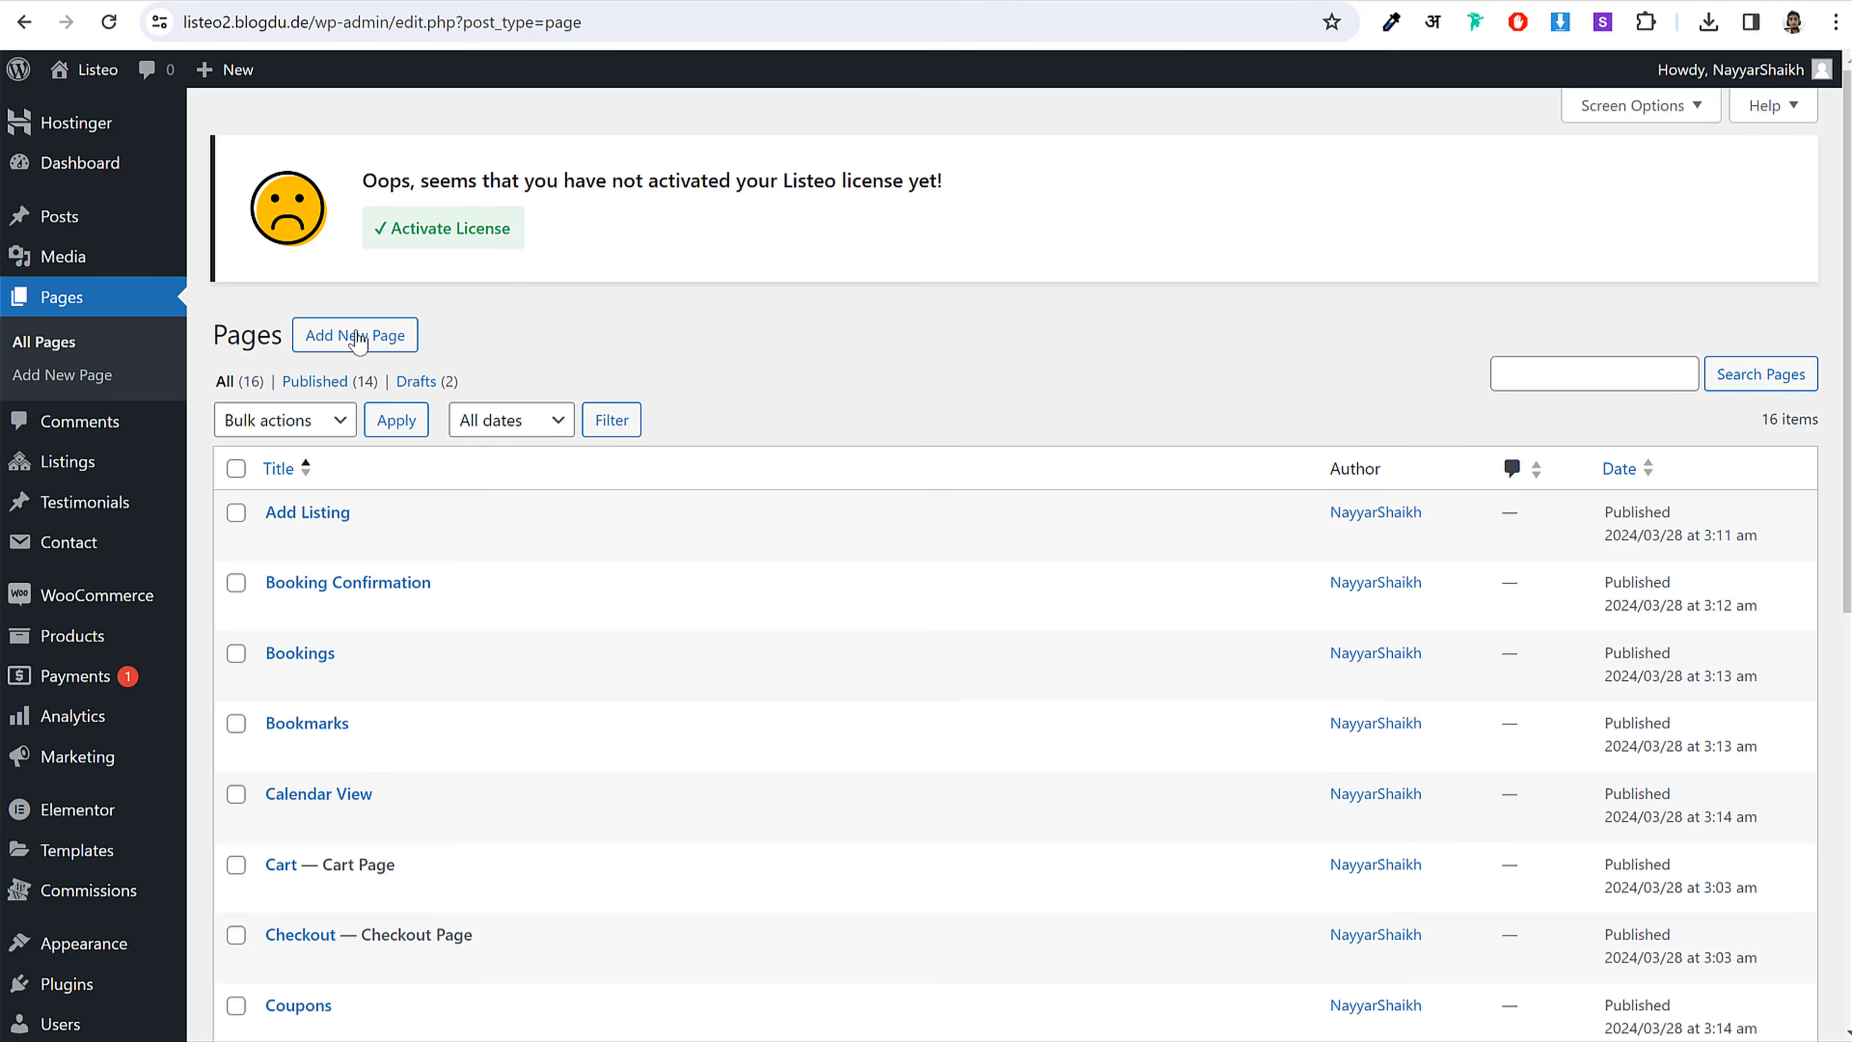
pyautogui.click(358, 337)
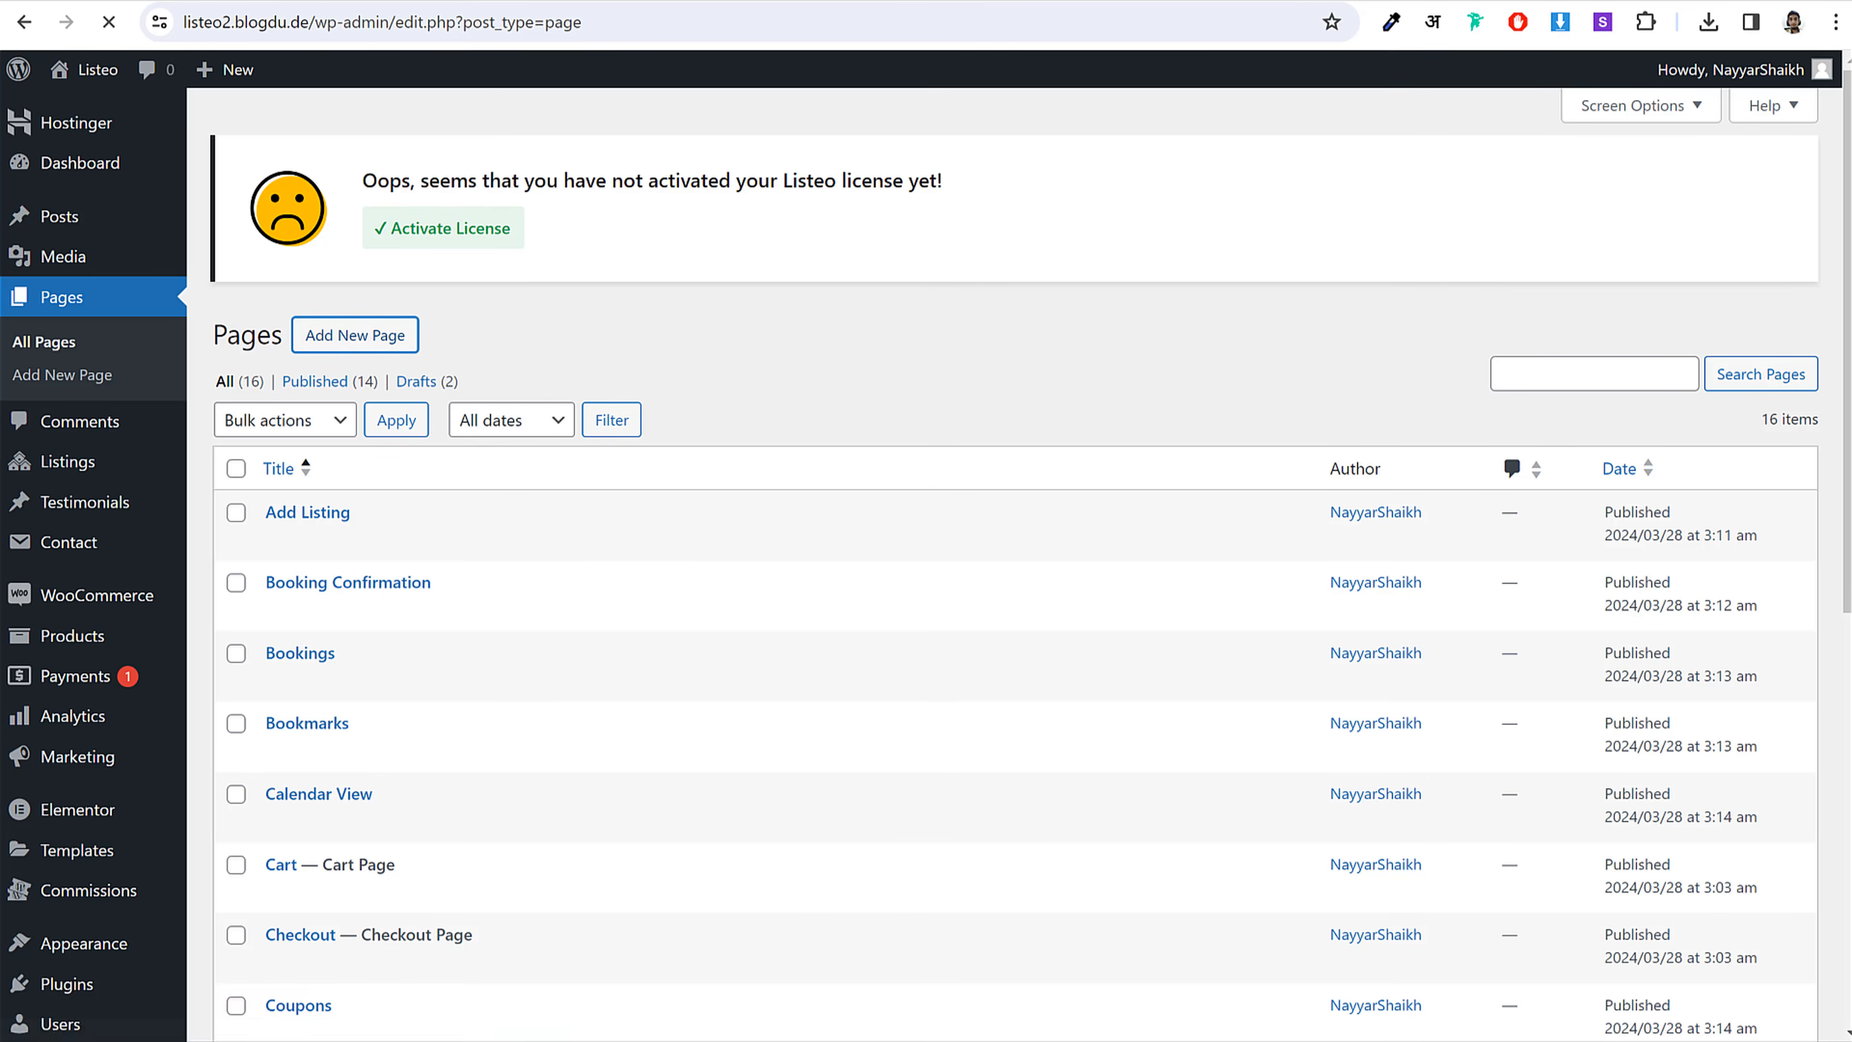
# Step: Title the new page 'My Listings', taken from the shortcode notes
pyautogui.hotkey('alt', 'Tab')
pyautogui.moveTo(676, 305); pyautogui.dragTo(779, 307)
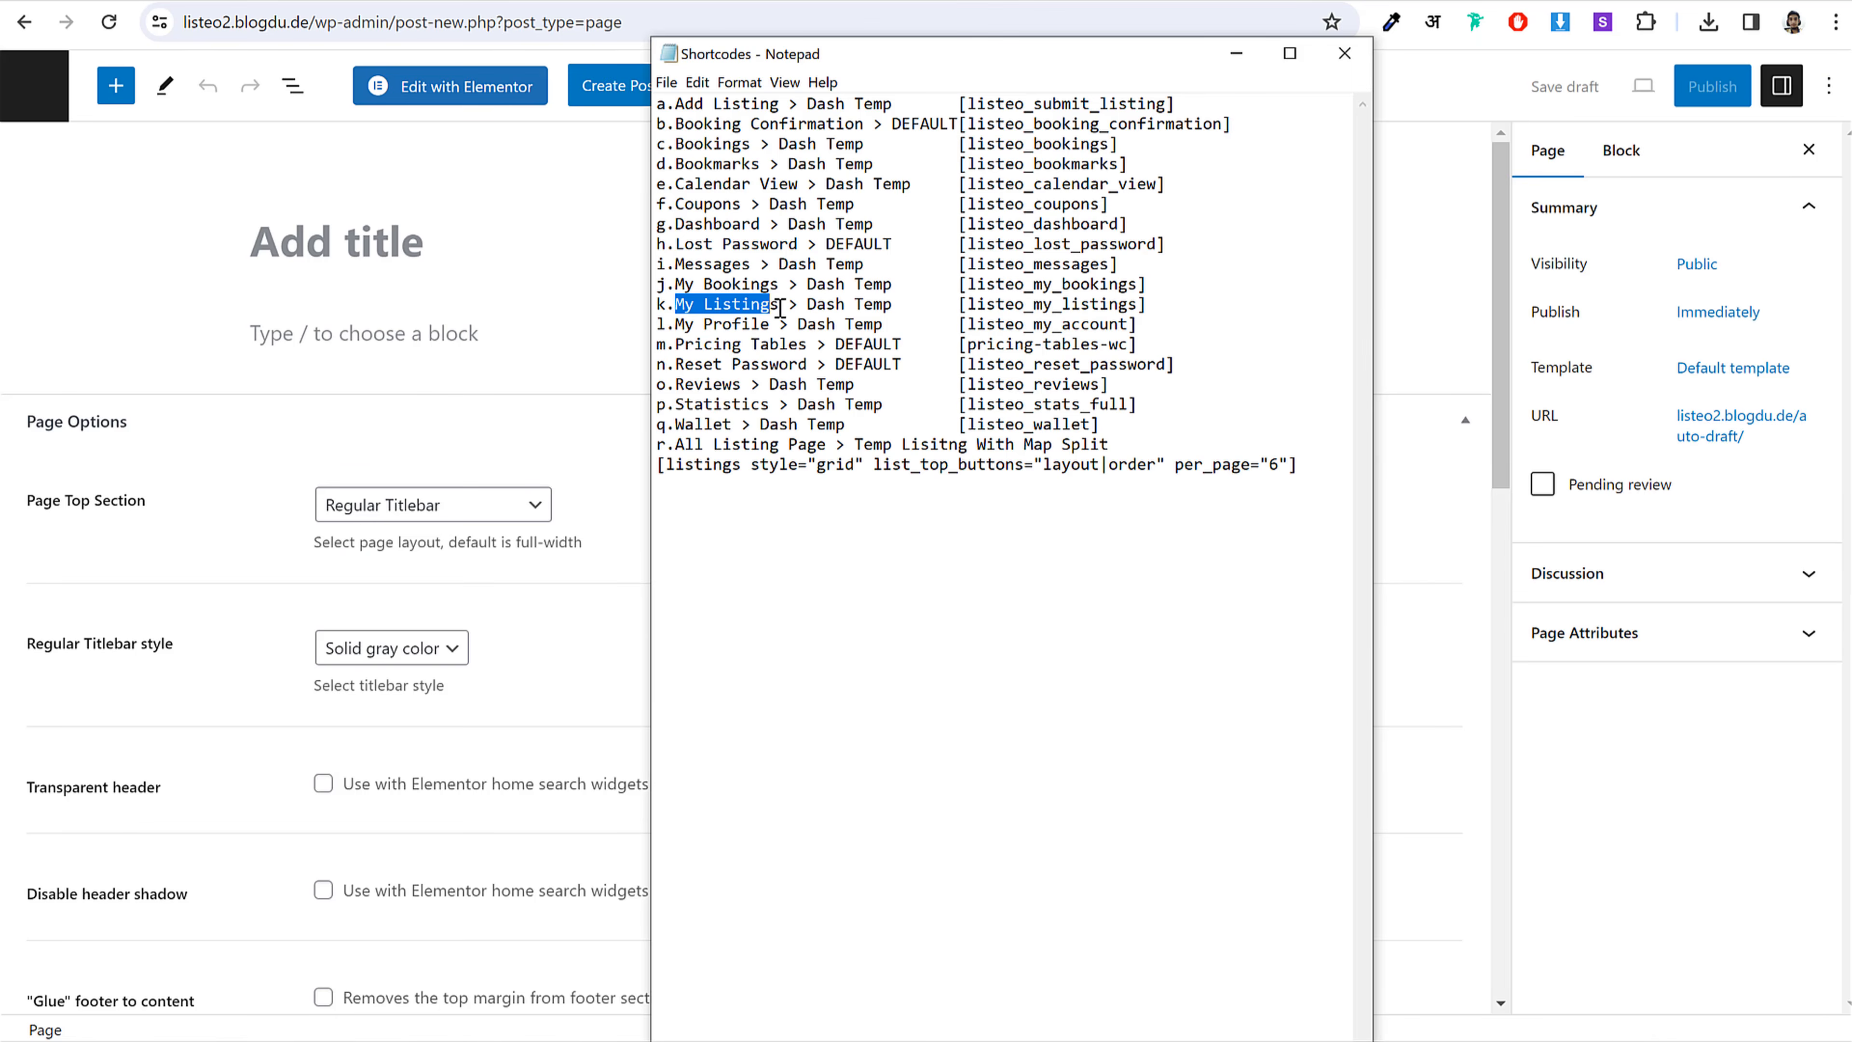
pyautogui.click(436, 246)
pyautogui.hotkey('ctrl', 'v')
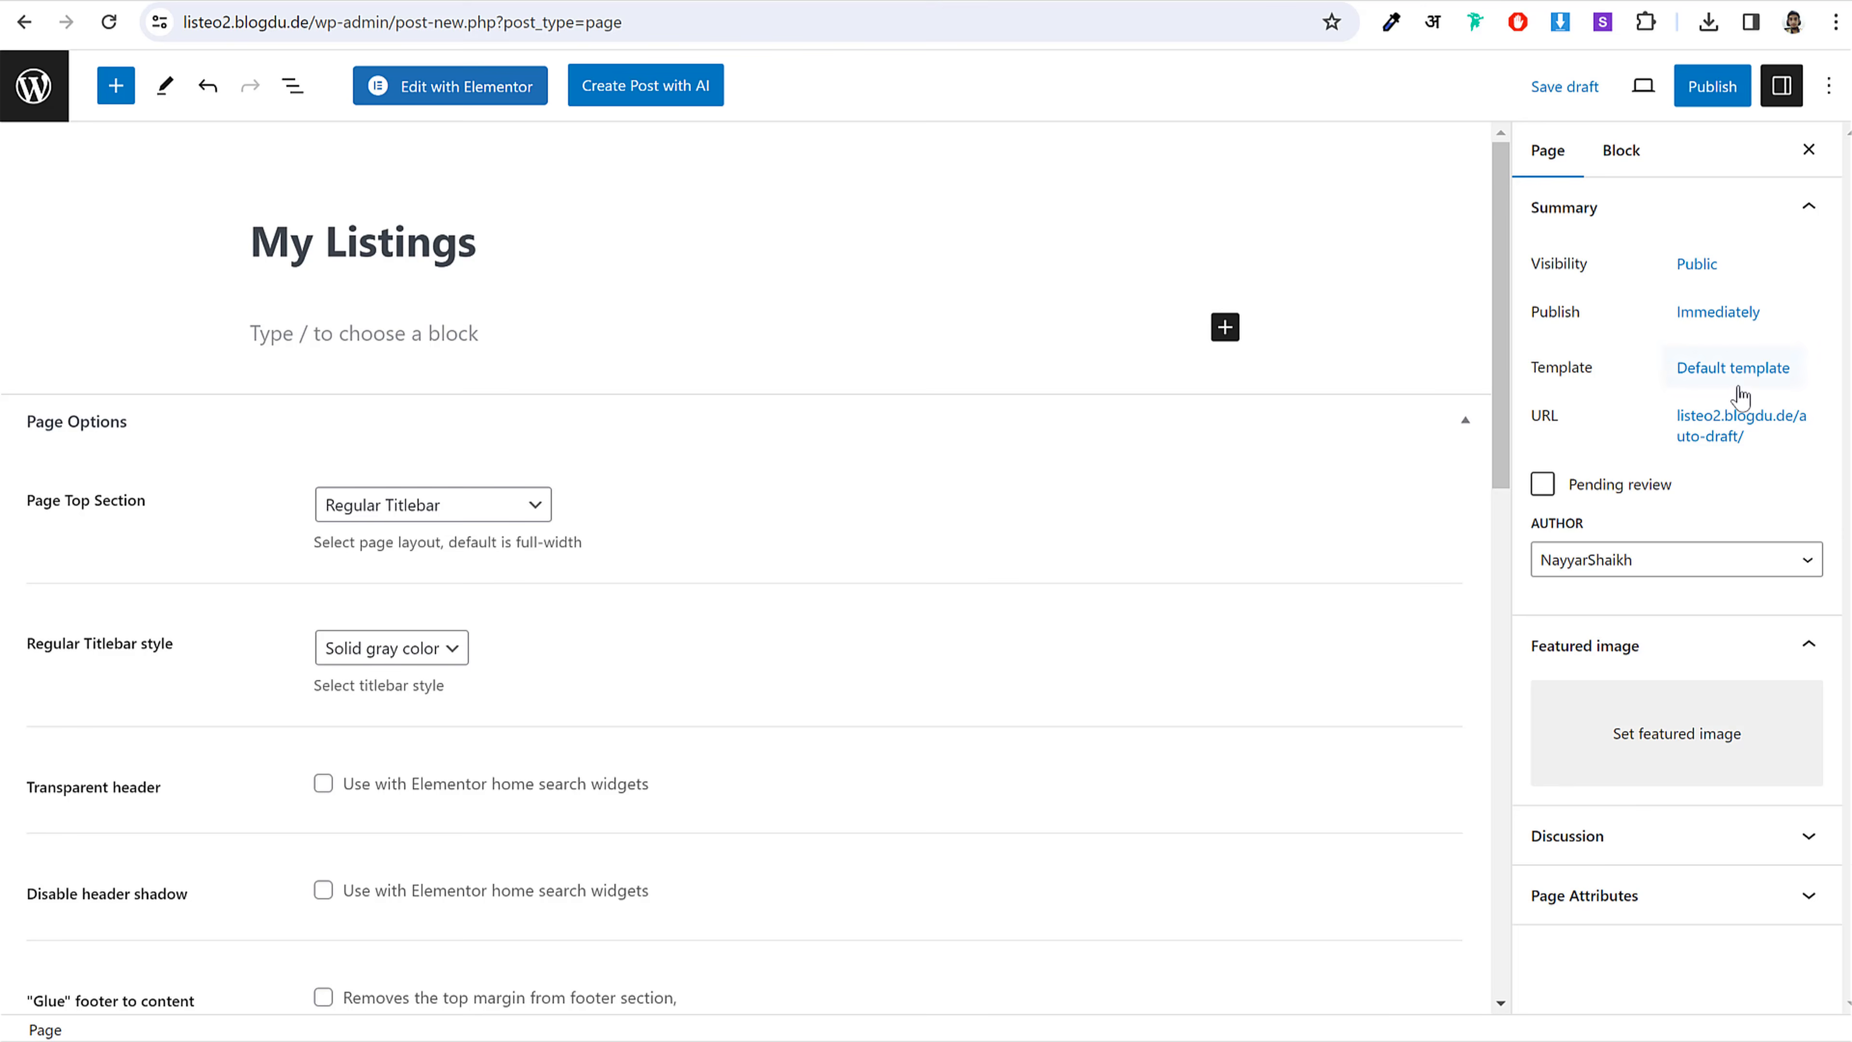
# Step: Apply the Dashboard Page template to the My Listings page
pyautogui.click(1734, 367)
pyautogui.click(1626, 547)
pyautogui.click(1604, 673)
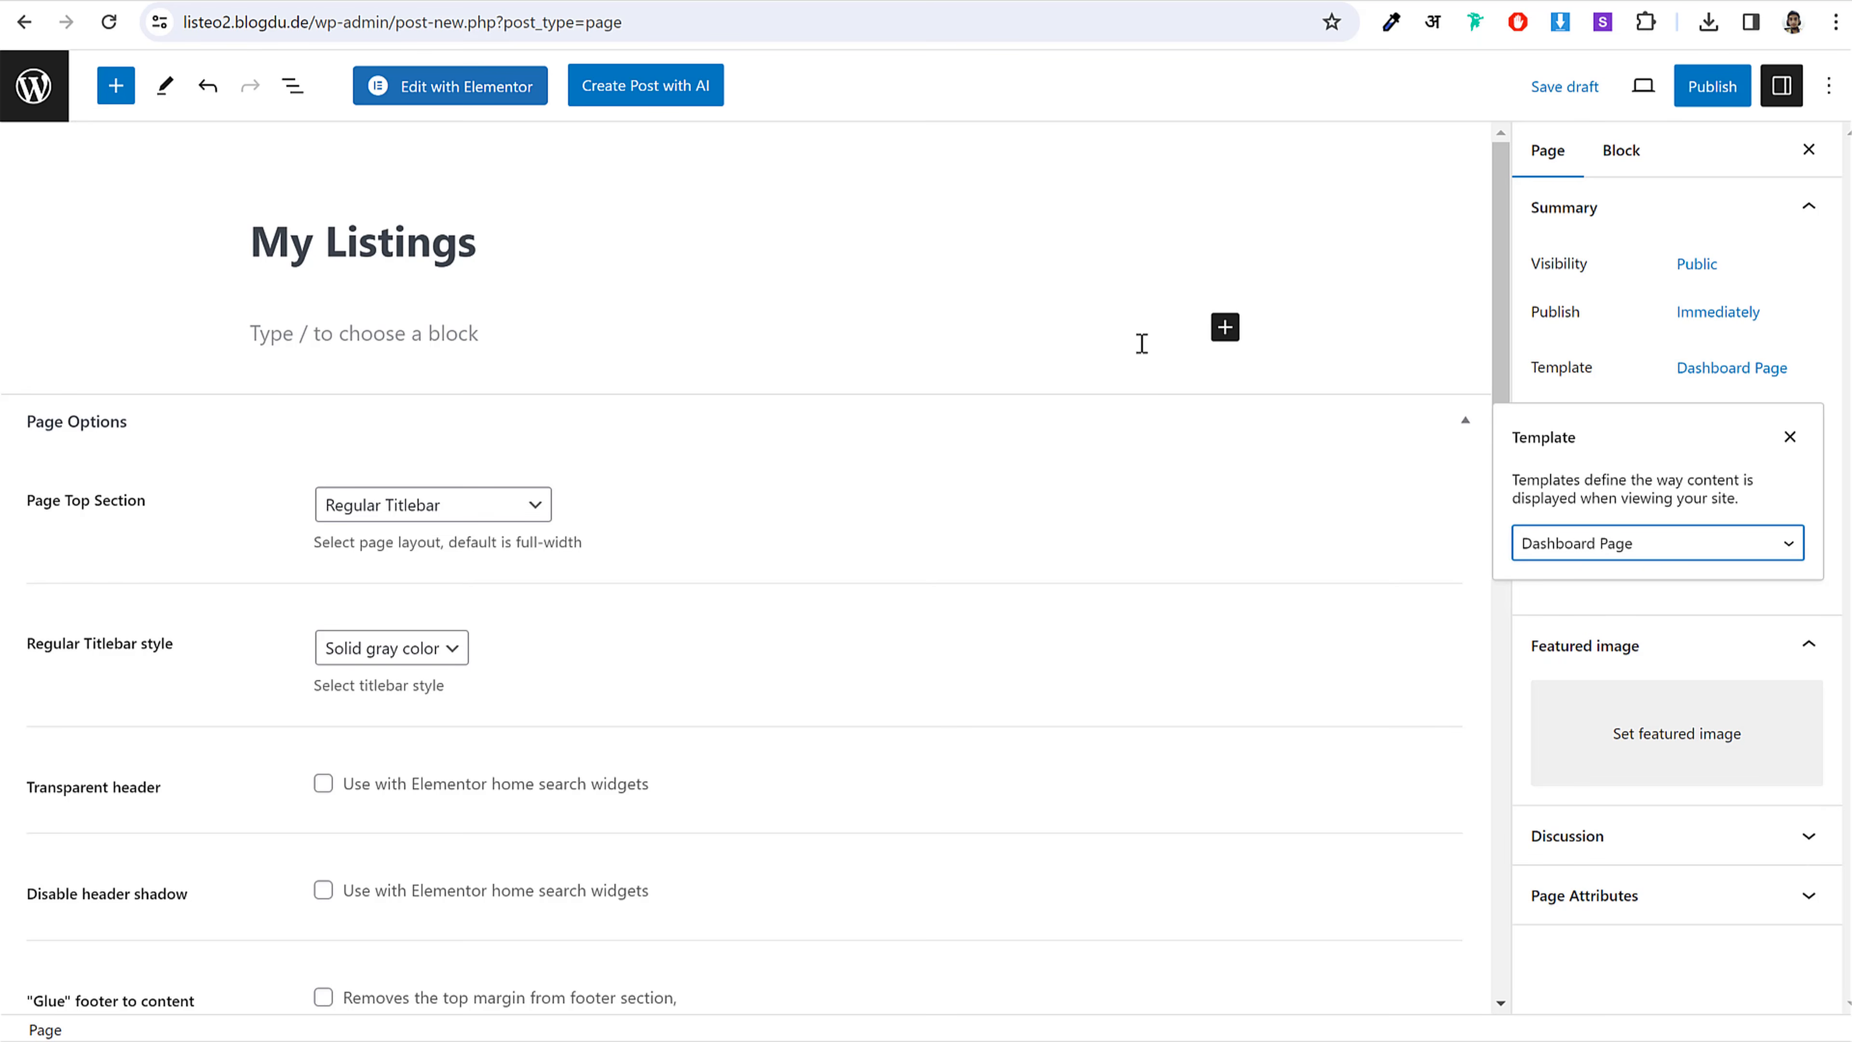
pyautogui.click(1242, 340)
# Step: Add a Shortcode block containing [listeo_my_listings]
pyautogui.click(1225, 328)
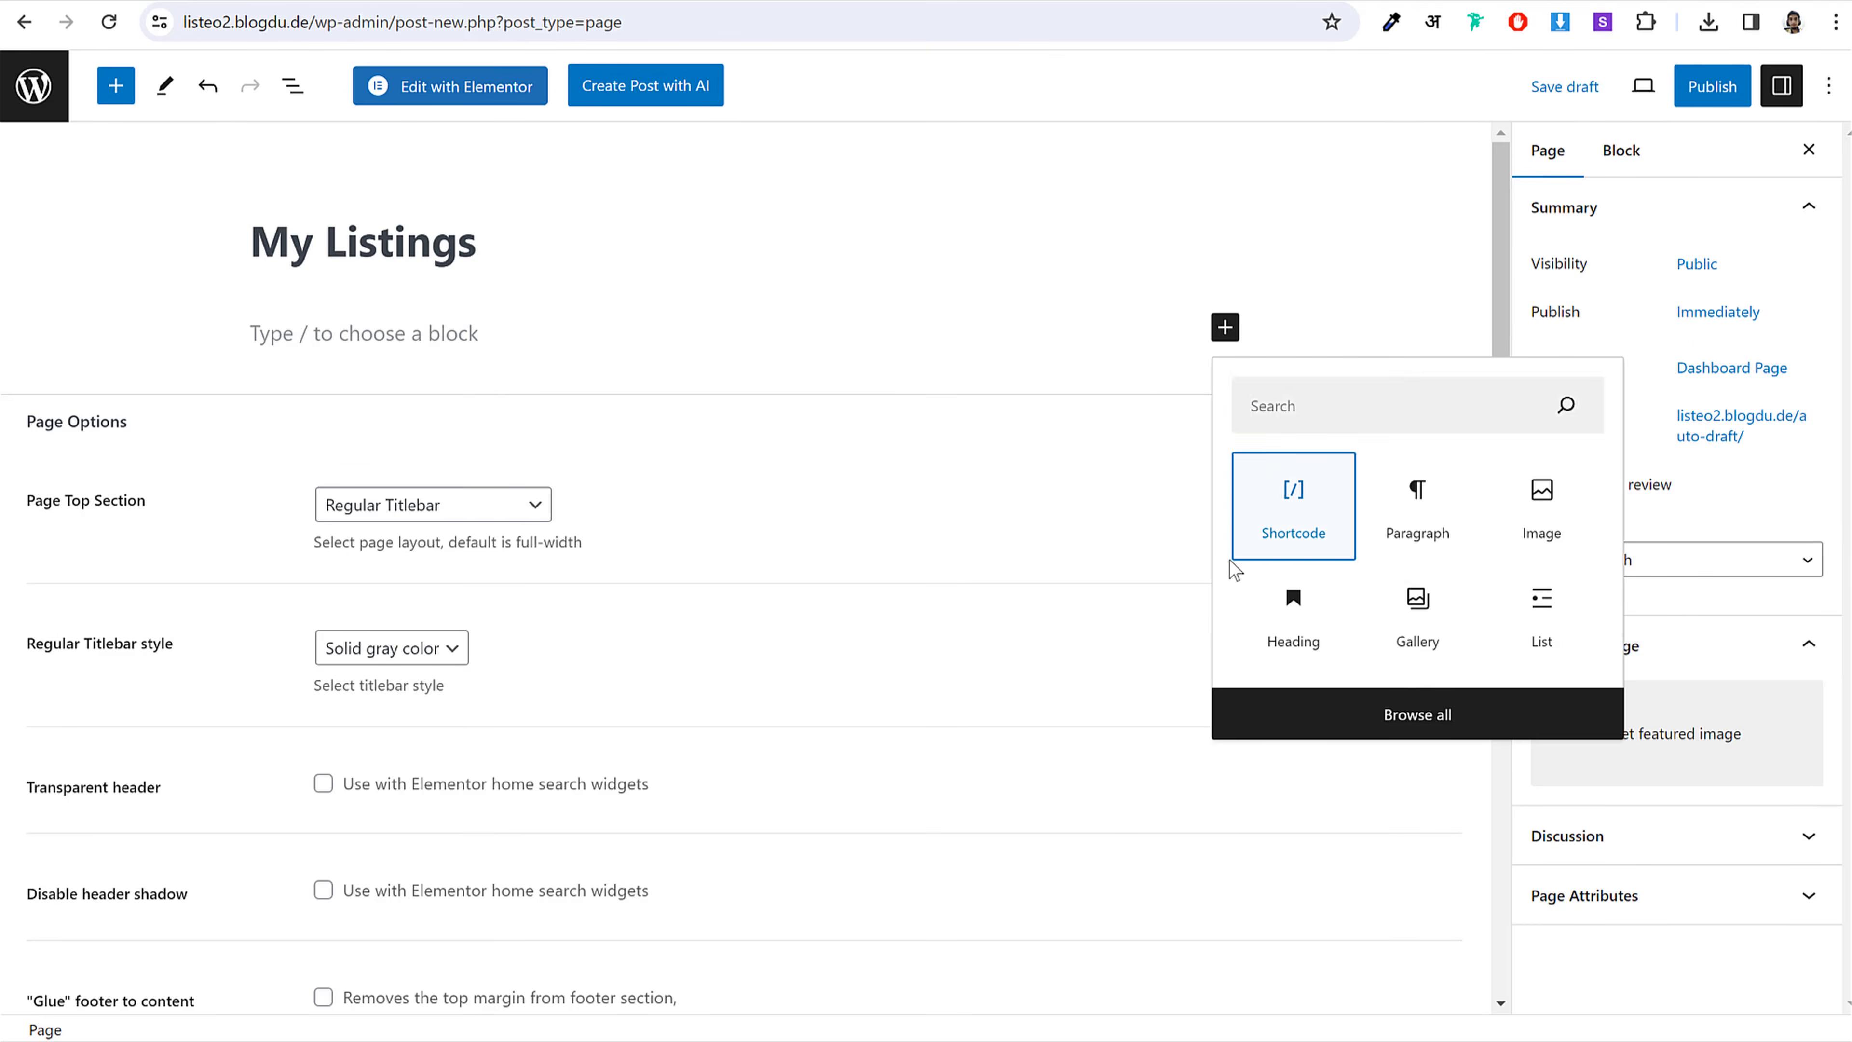
pyautogui.click(1296, 499)
pyautogui.hotkey('alt', 'Tab')
pyautogui.moveTo(1164, 311); pyautogui.dragTo(971, 307)
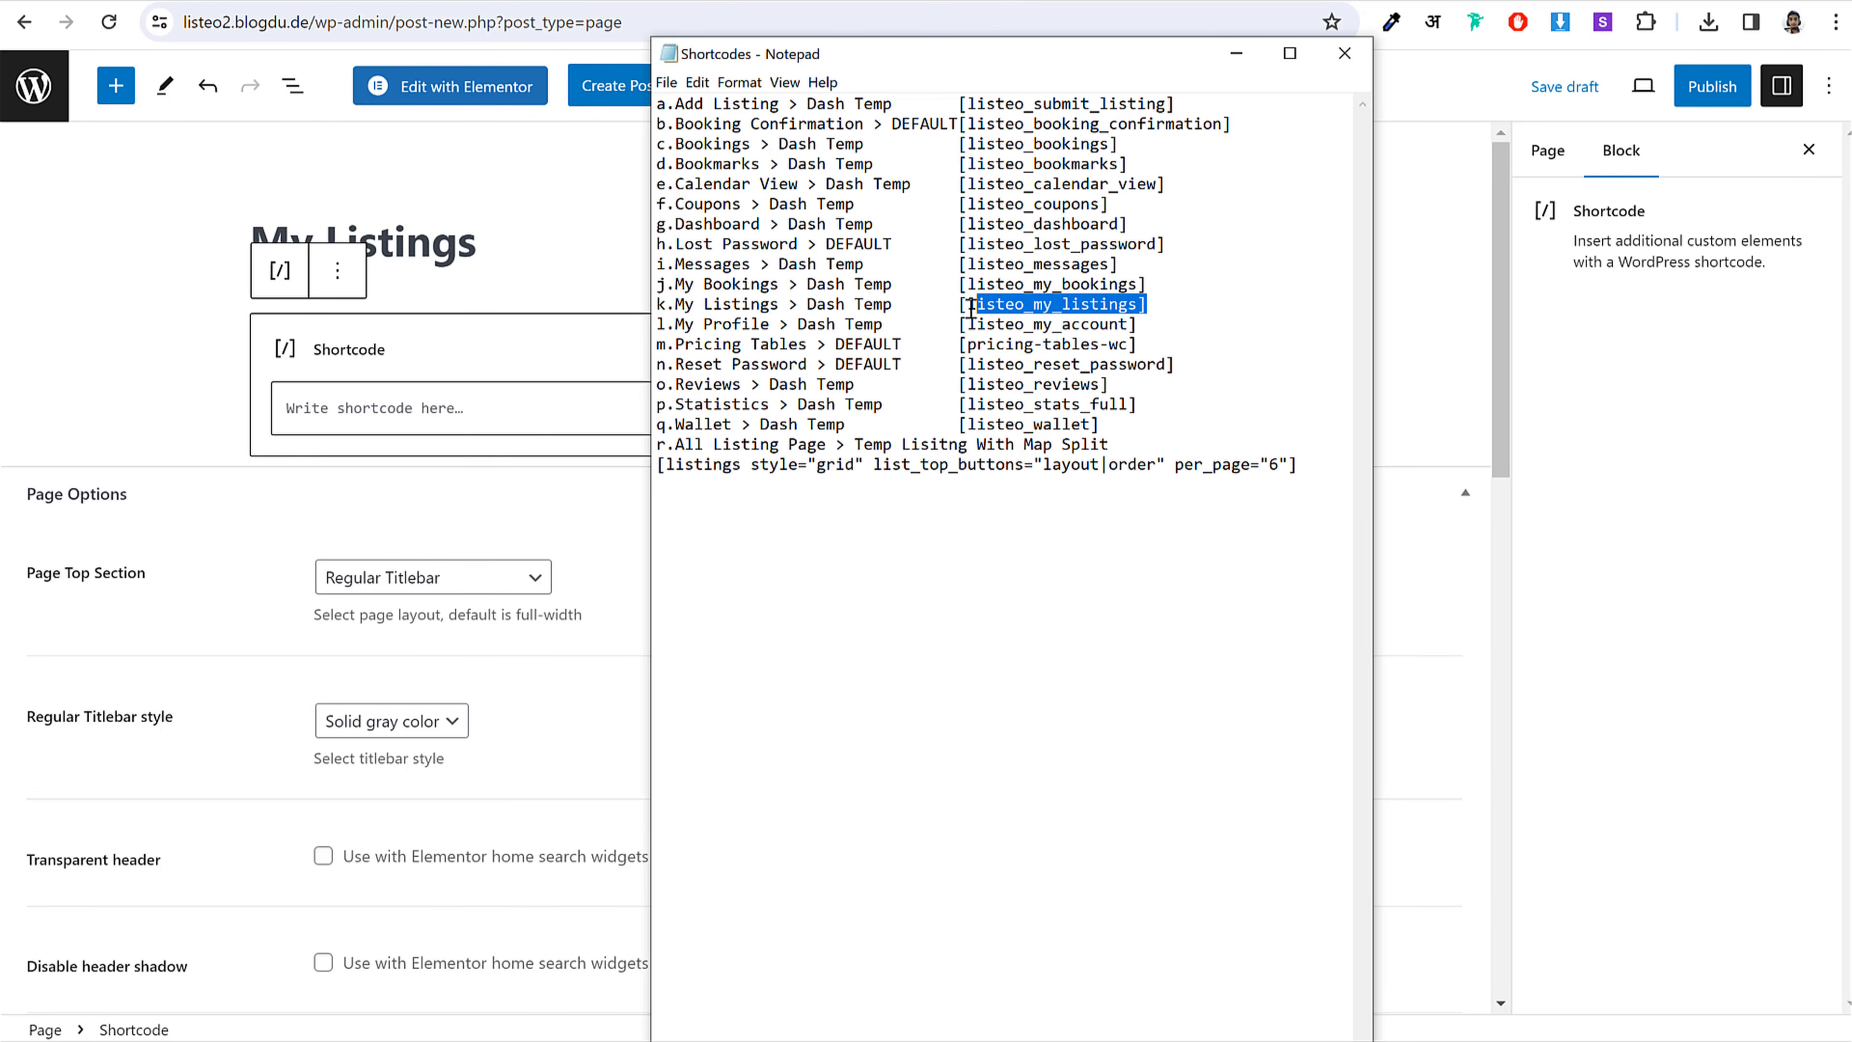
pyautogui.hotkey('ctrl', 'c')
pyautogui.hotkey('alt', 'Tab')
pyautogui.hotkey('ctrl', 'v')
# Step: Publish the My Listings page and return to the list of pages
pyautogui.click(1712, 86)
pyautogui.click(1615, 85)
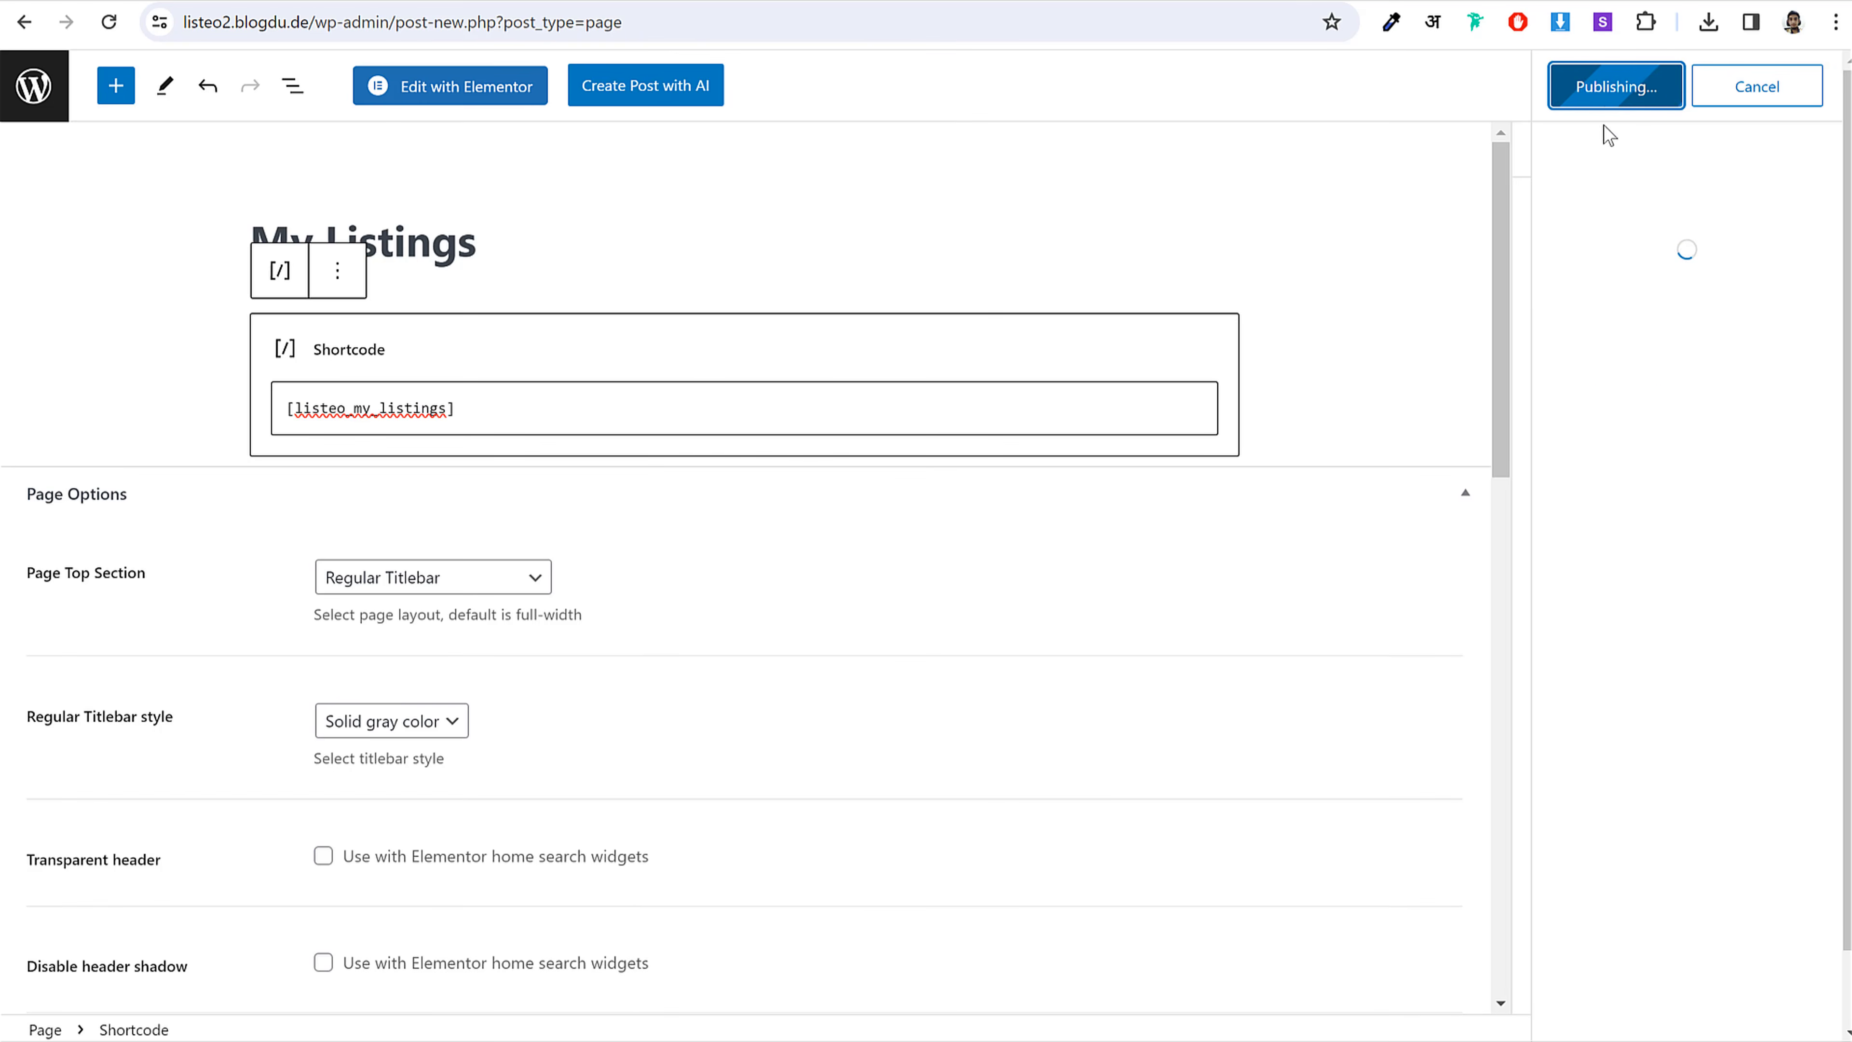
pyautogui.click(47, 103)
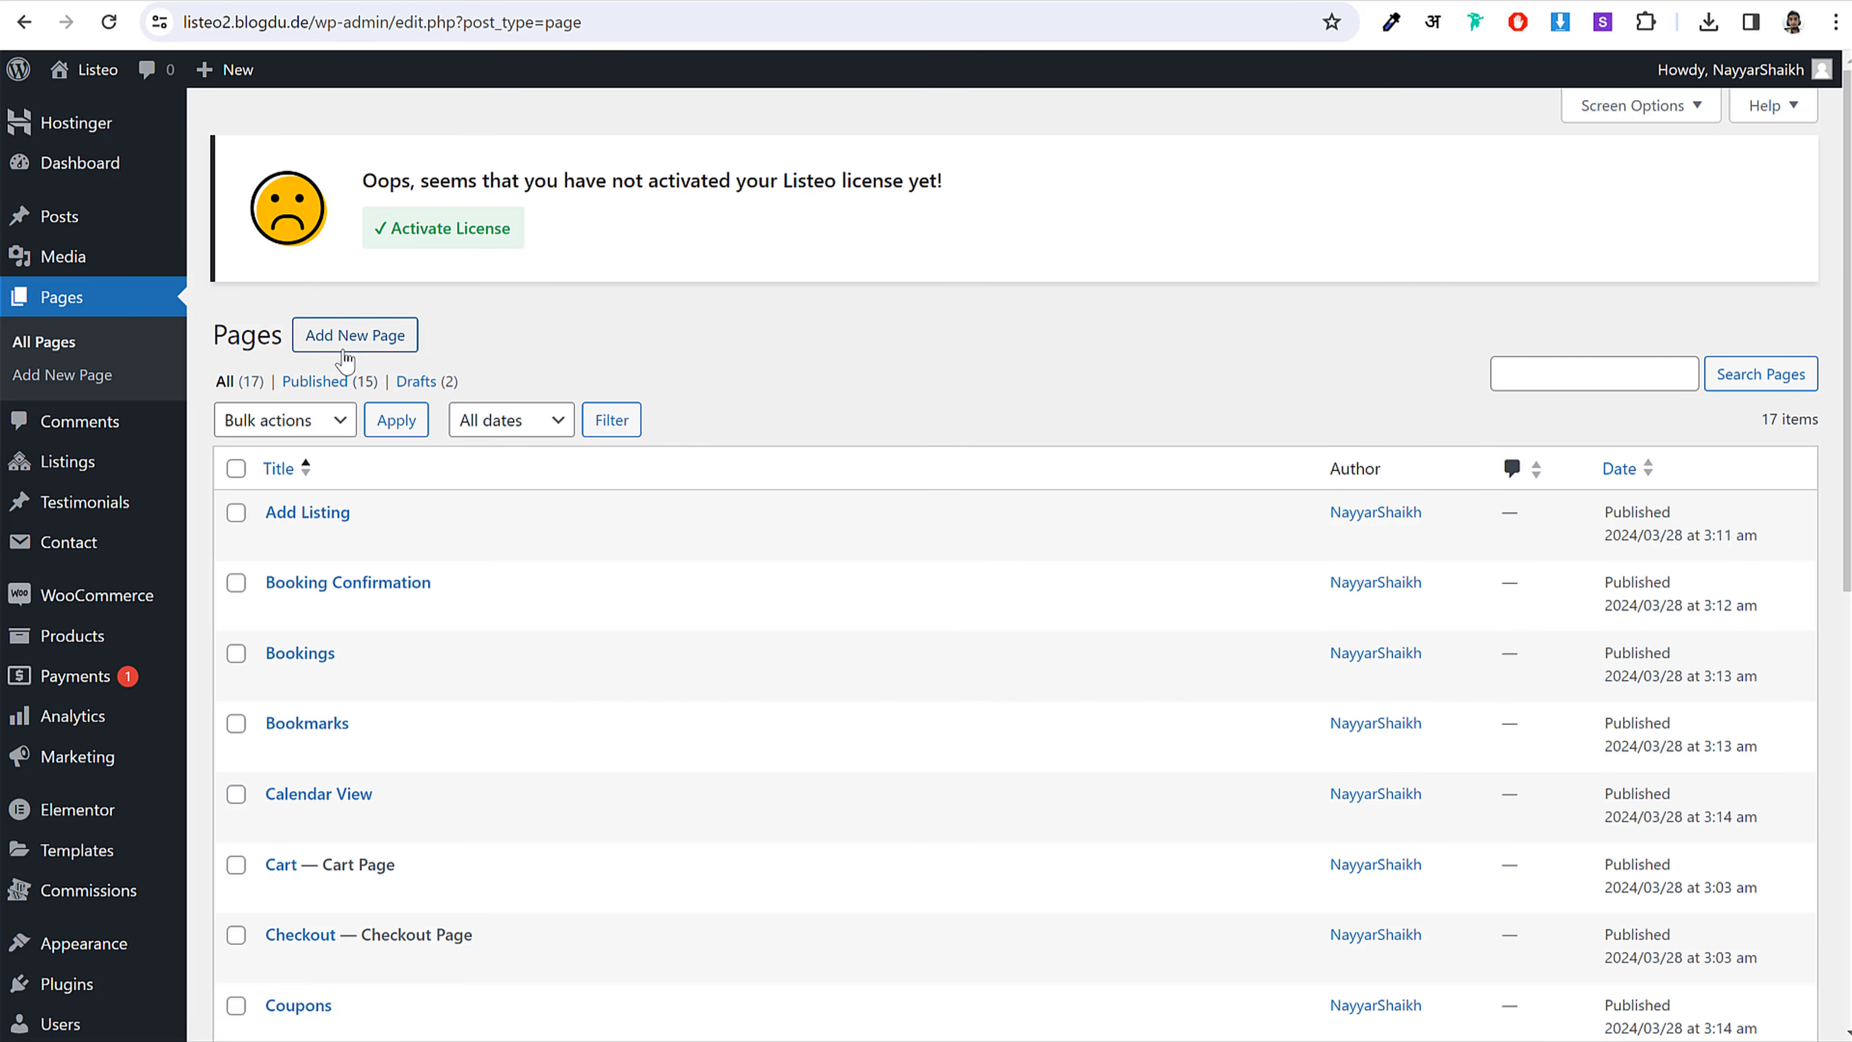
# Step: Title the new page 'My Profile' and set its template to Dashboard Page
pyautogui.hotkey('alt', 'Tab')
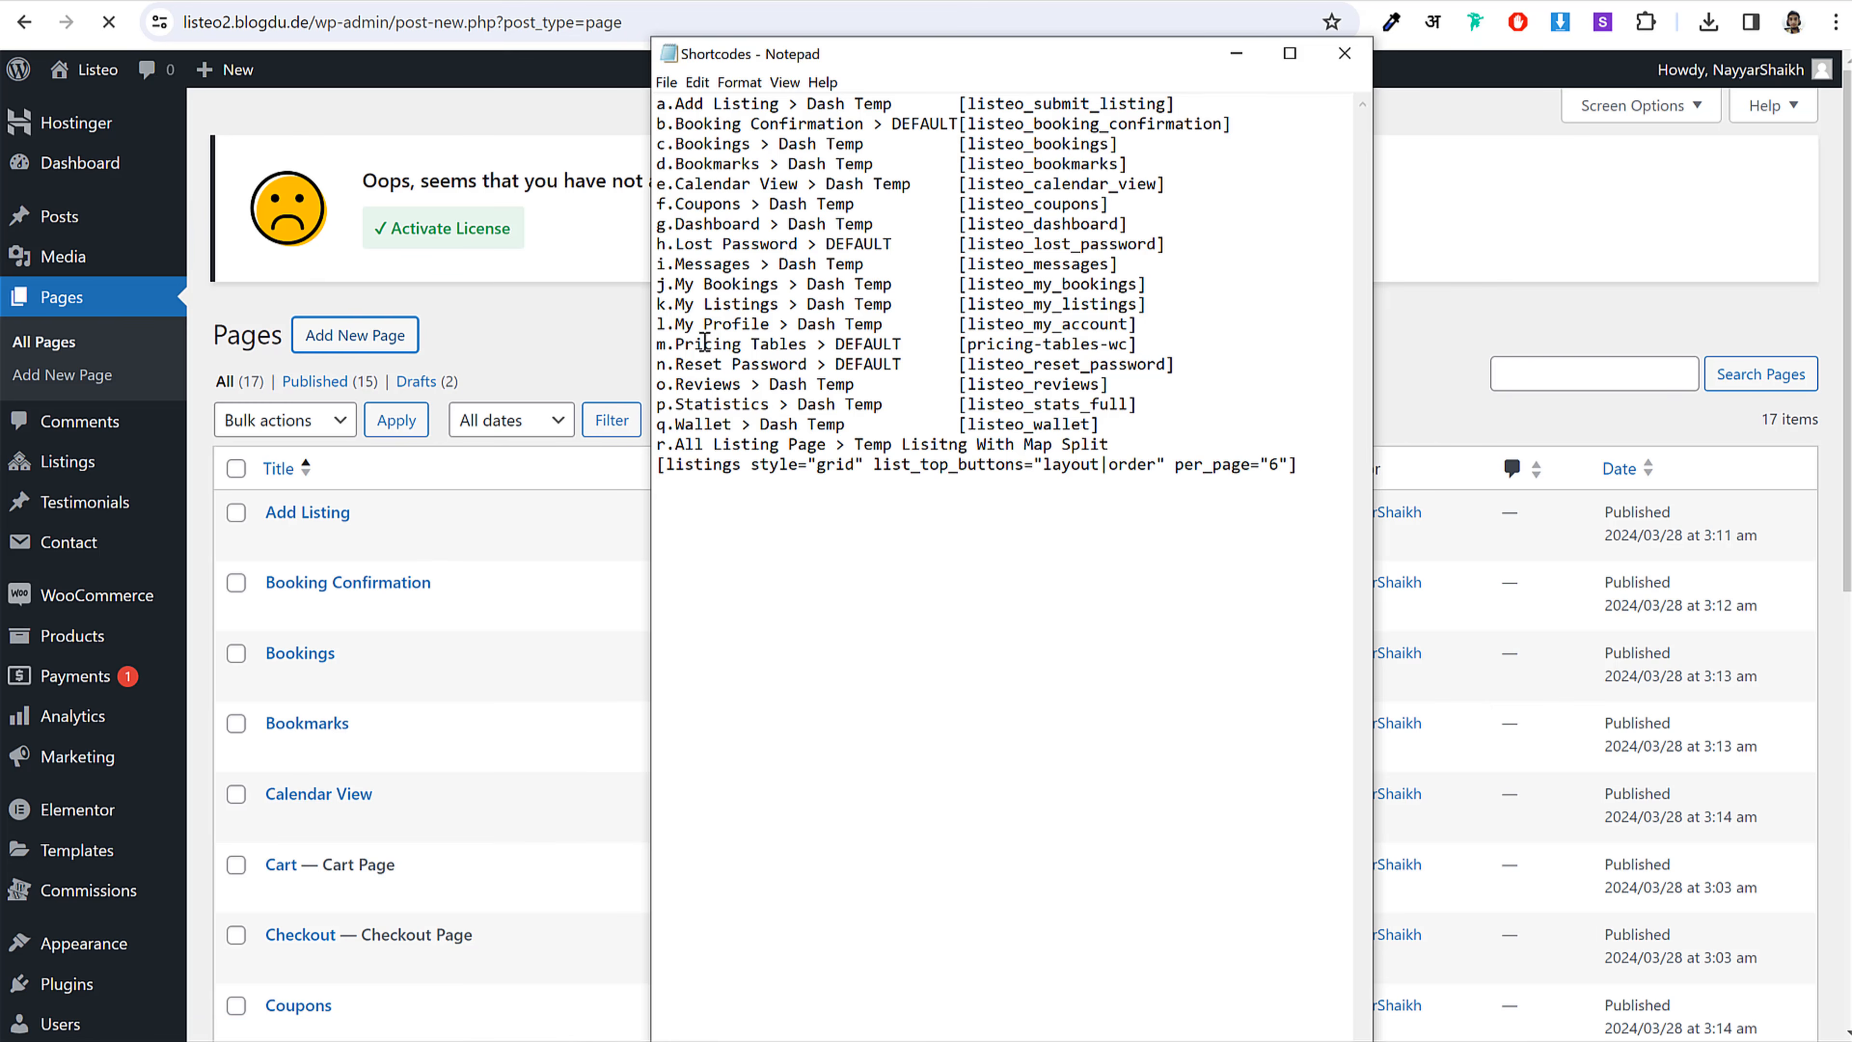
pyautogui.moveTo(769, 324); pyautogui.dragTo(677, 324)
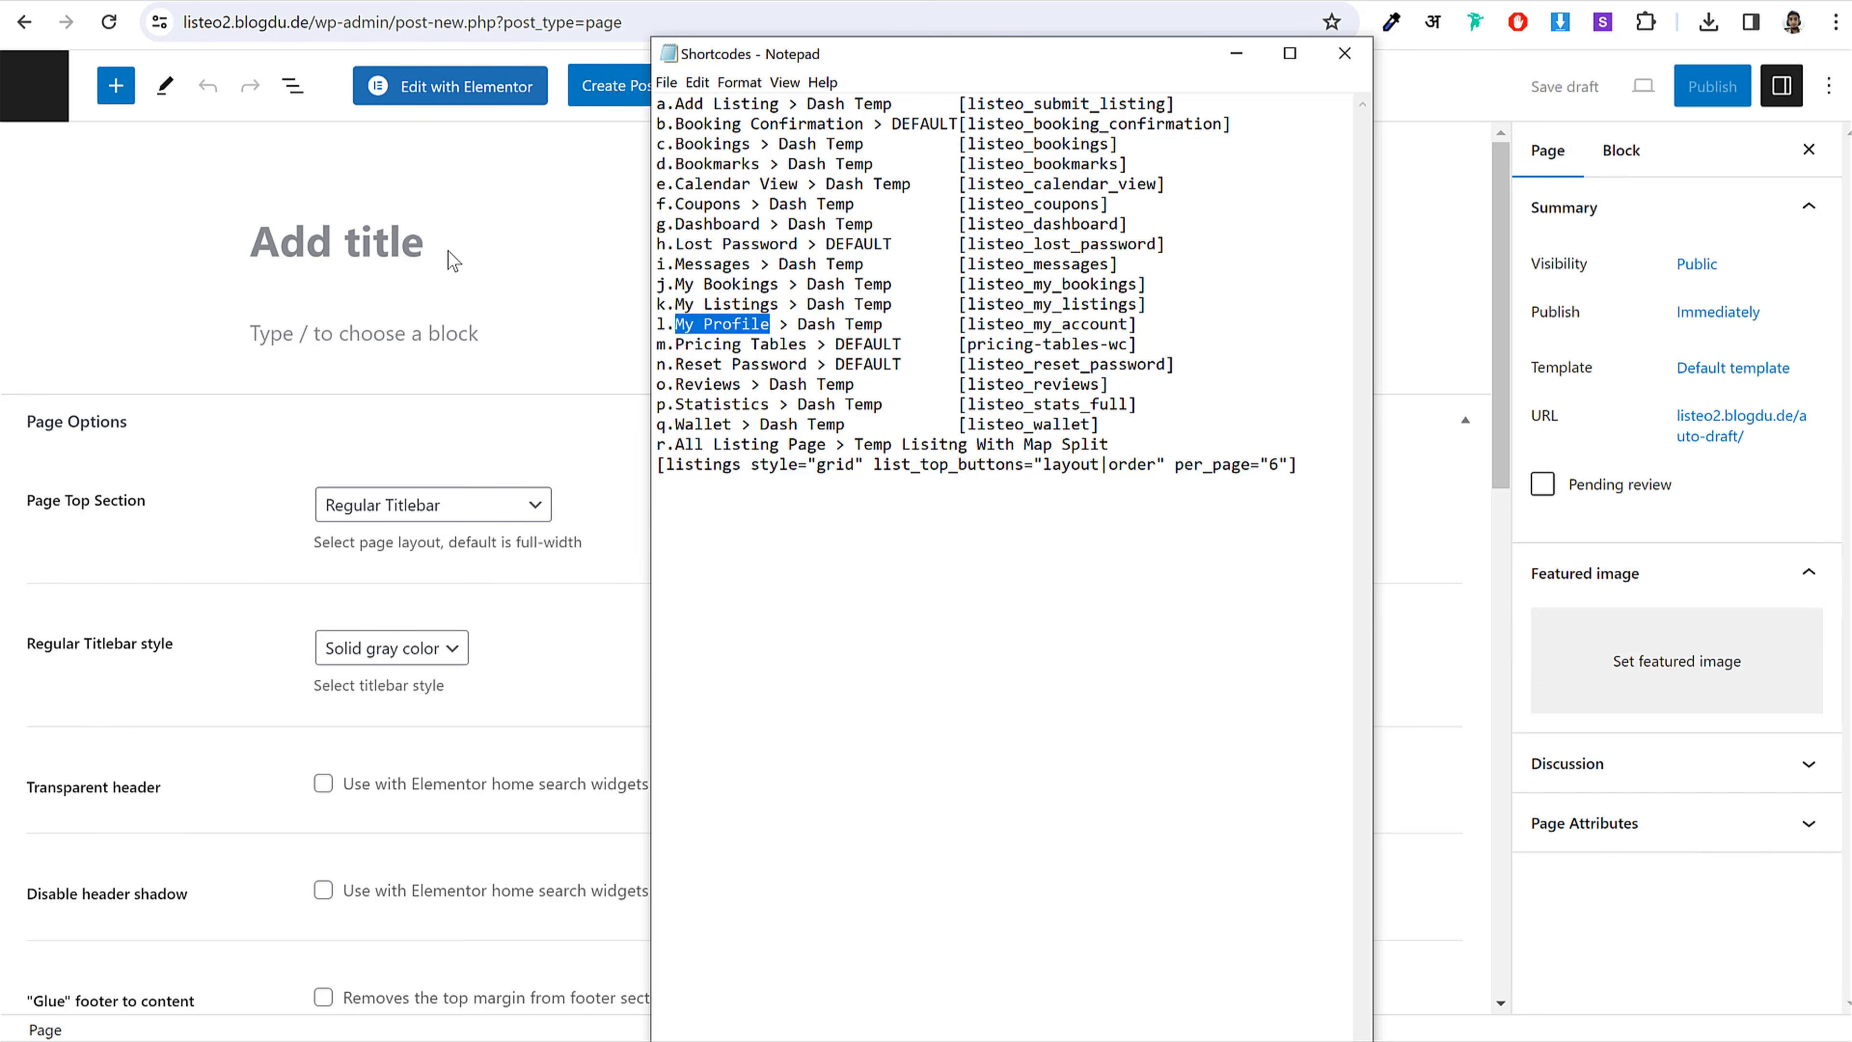
pyautogui.hotkey('ctrl', 'c')
pyautogui.click(488, 241)
pyautogui.hotkey('ctrl', 'v')
pyautogui.click(1733, 367)
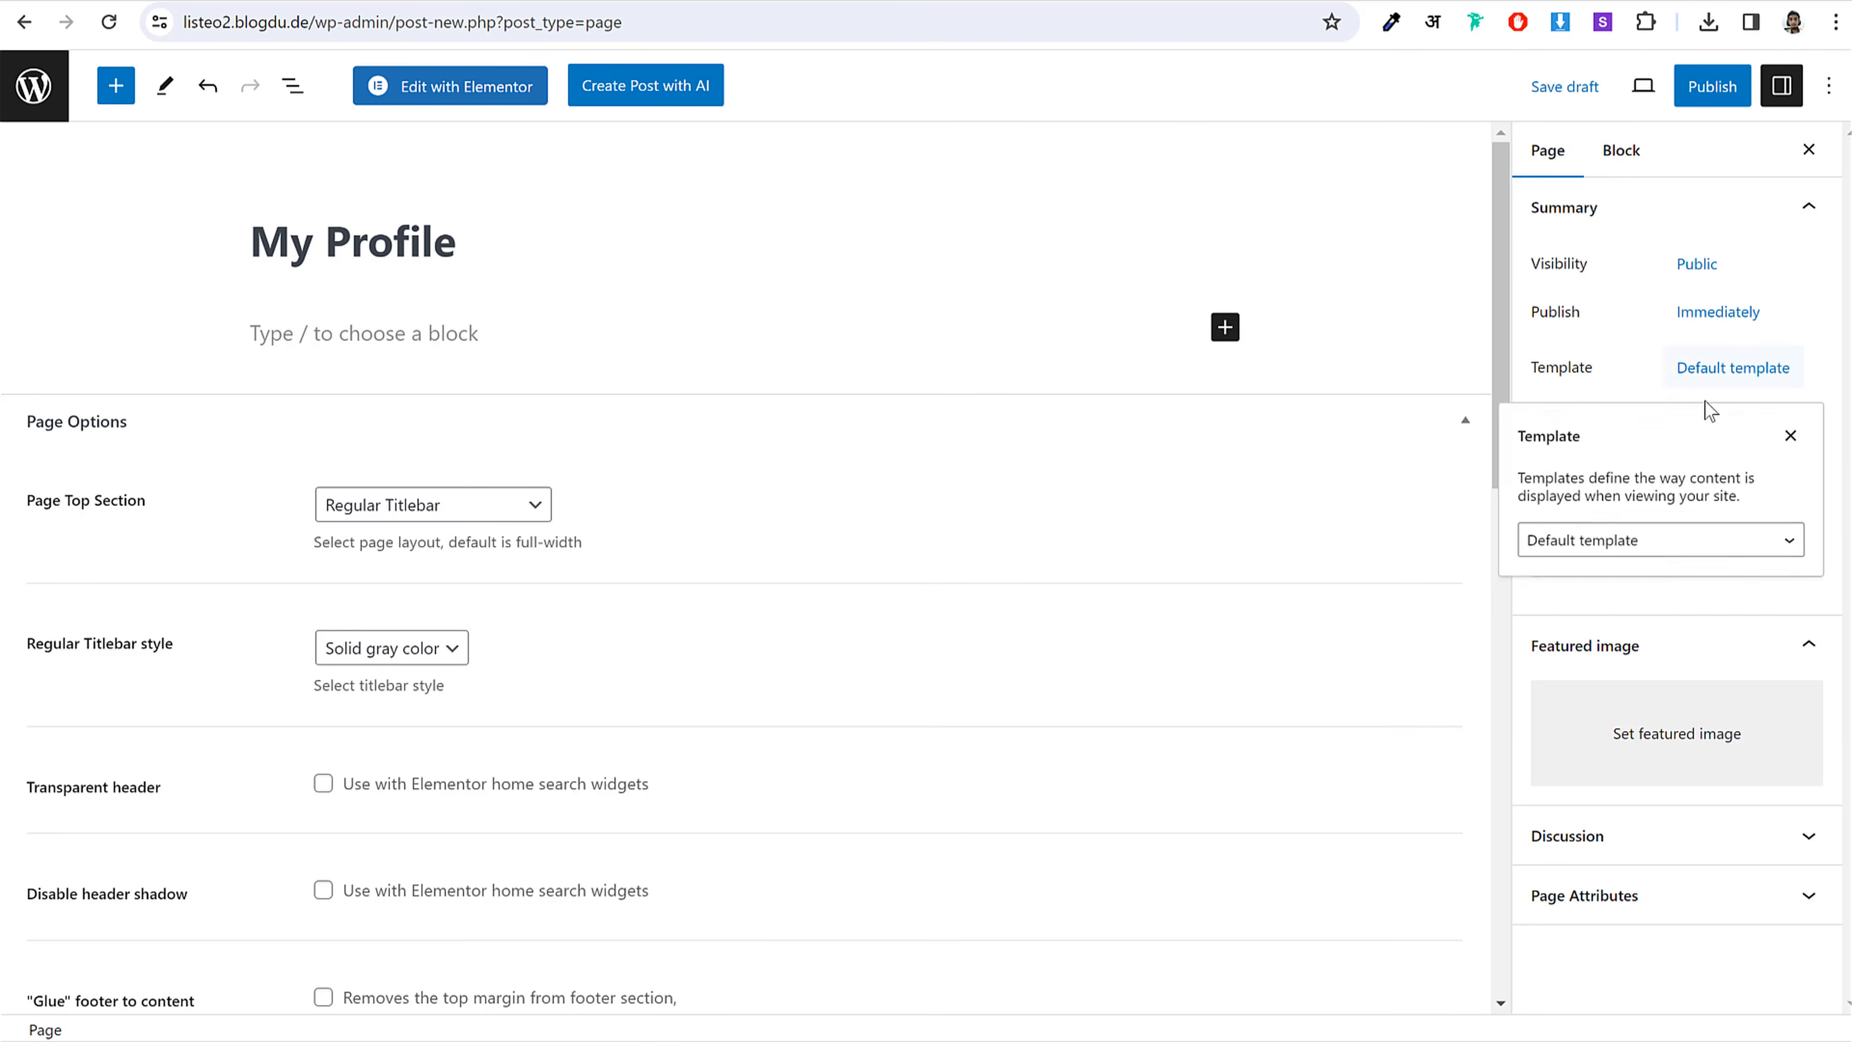
pyautogui.click(1663, 552)
pyautogui.click(1626, 682)
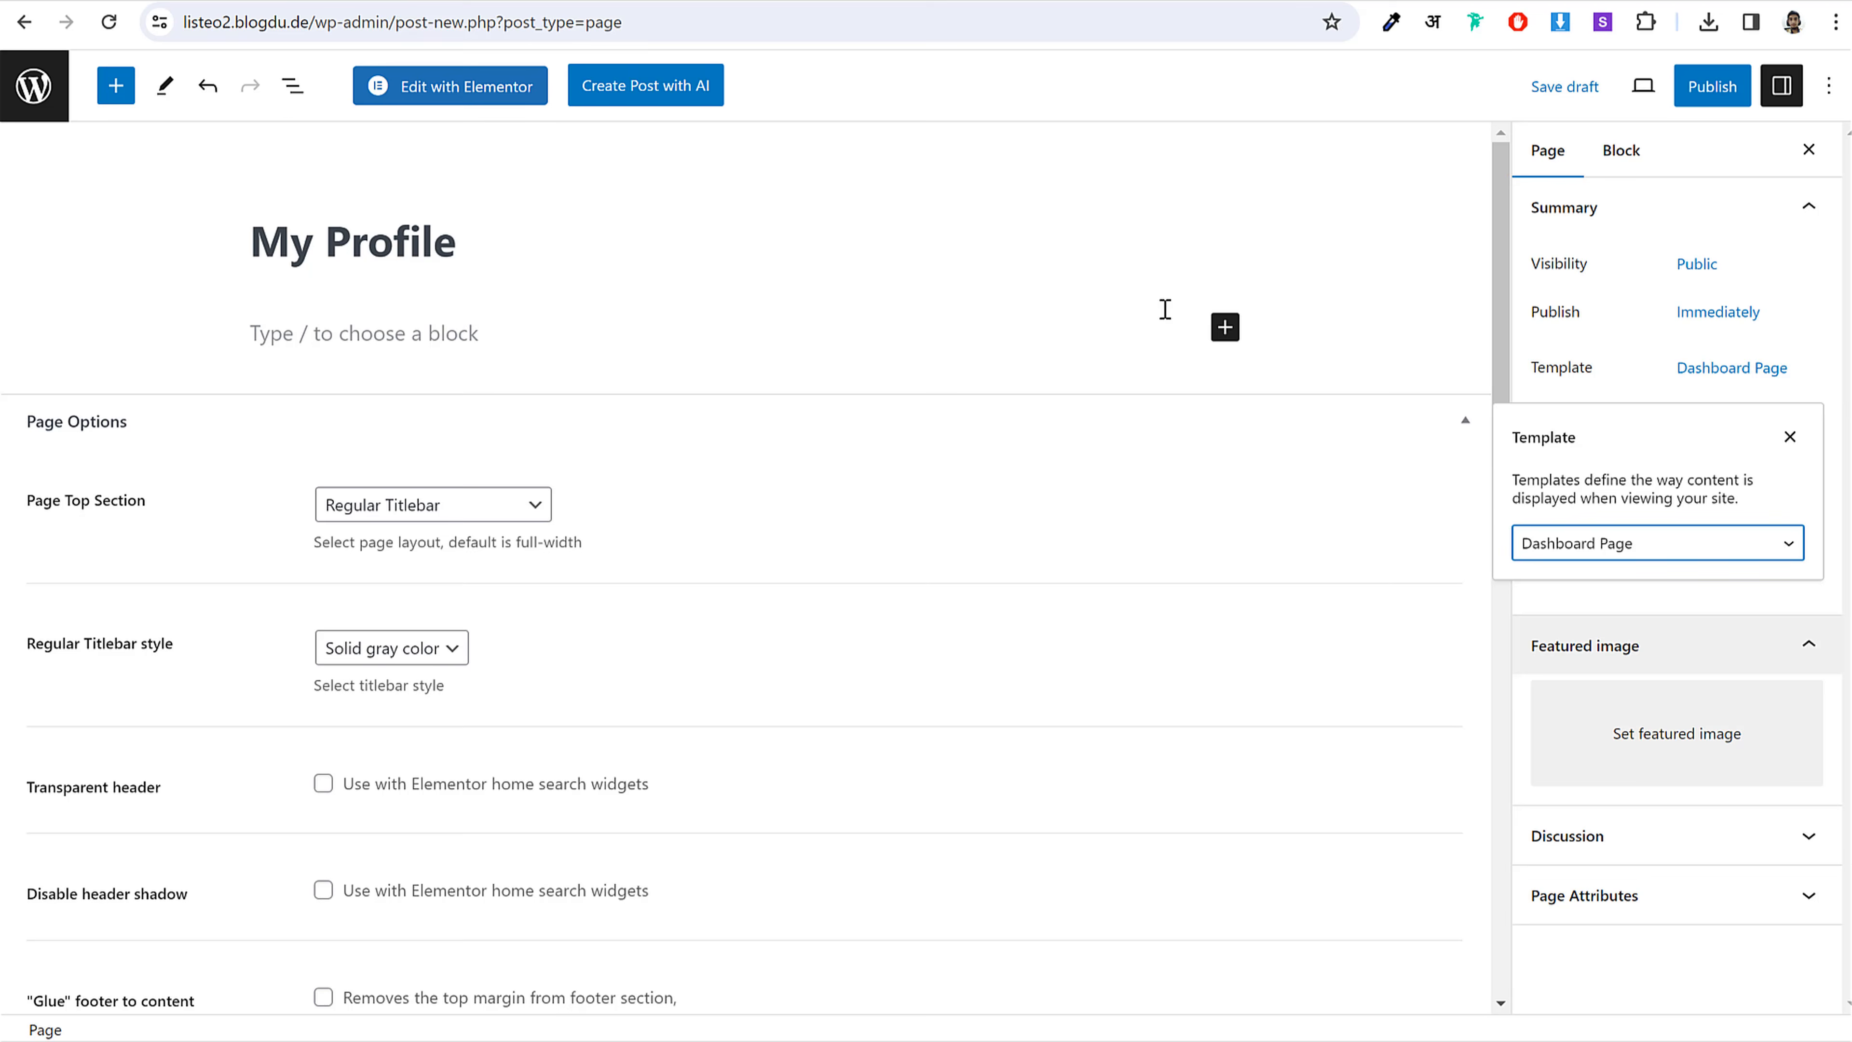
# Step: Add a Shortcode block containing [listeo_my_account]
pyautogui.click(1223, 328)
pyautogui.click(1288, 497)
pyautogui.hotkey('alt', 'Tab')
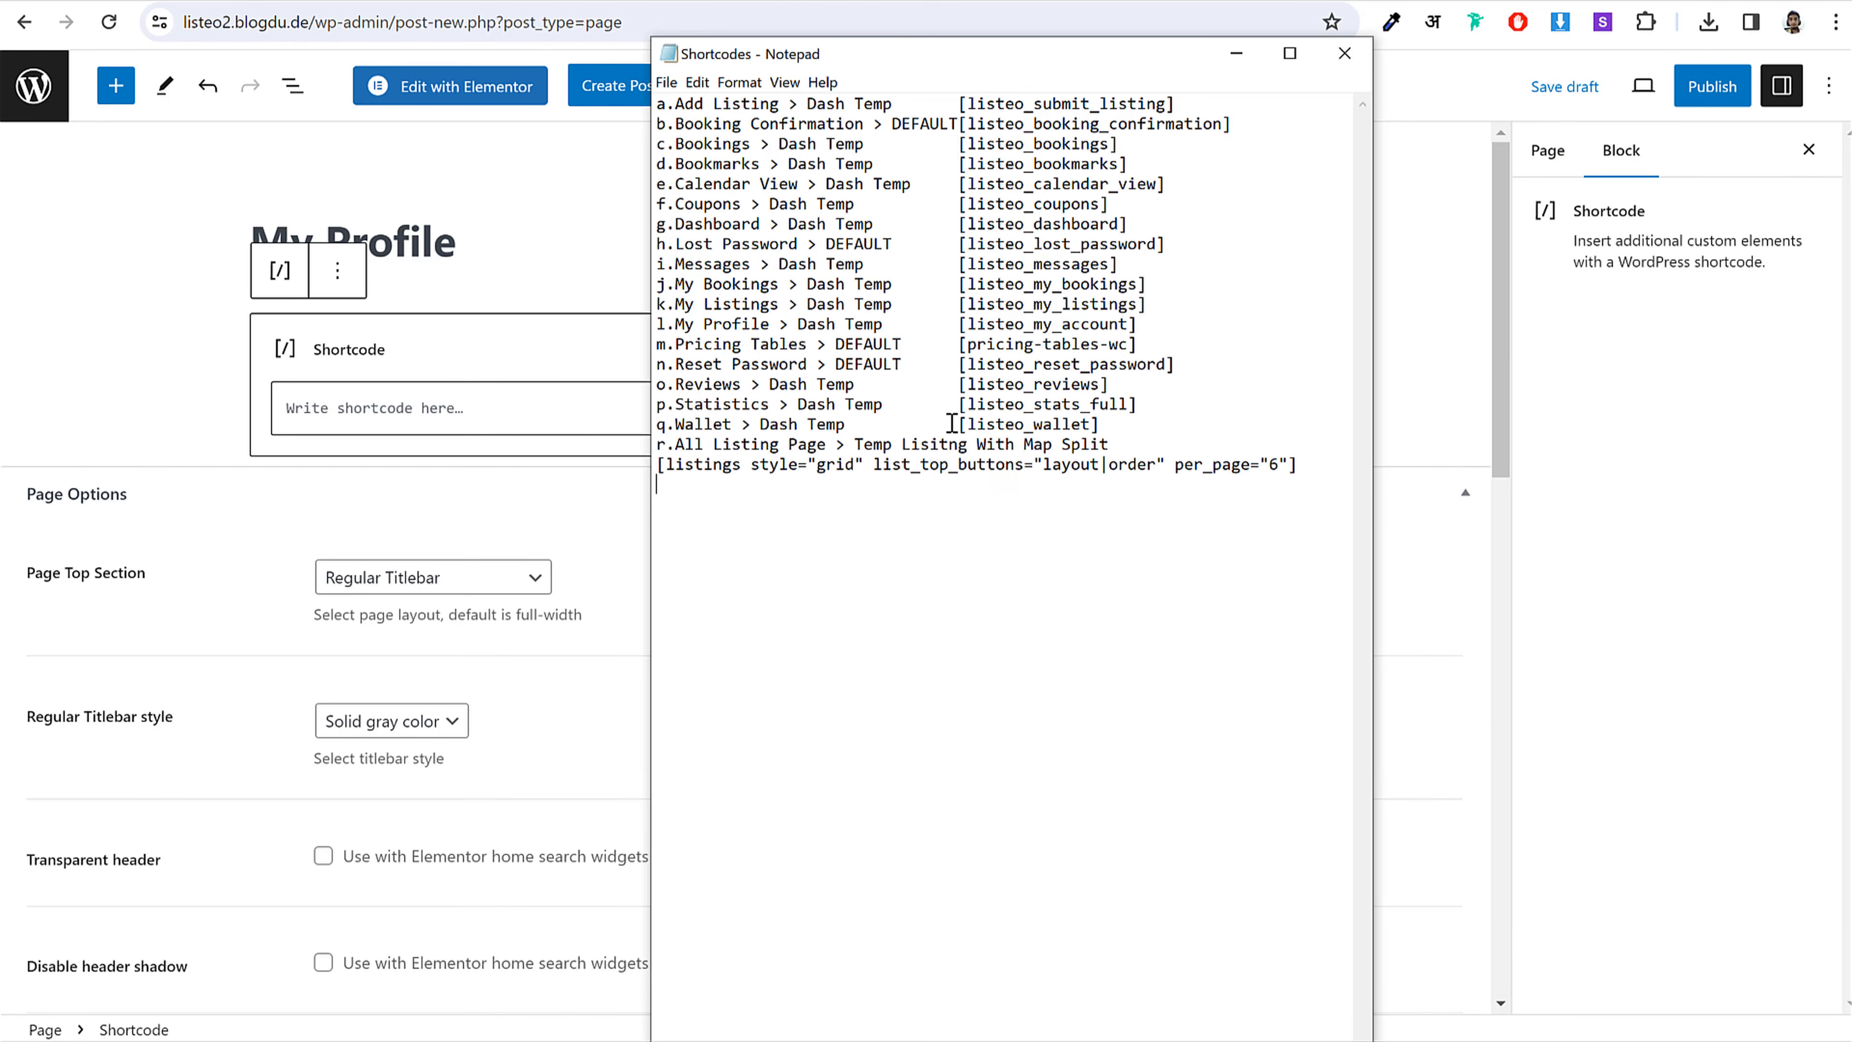
pyautogui.moveTo(1130, 329); pyautogui.dragTo(971, 329)
pyautogui.hotkey('ctrl', 'c')
pyautogui.click(536, 407)
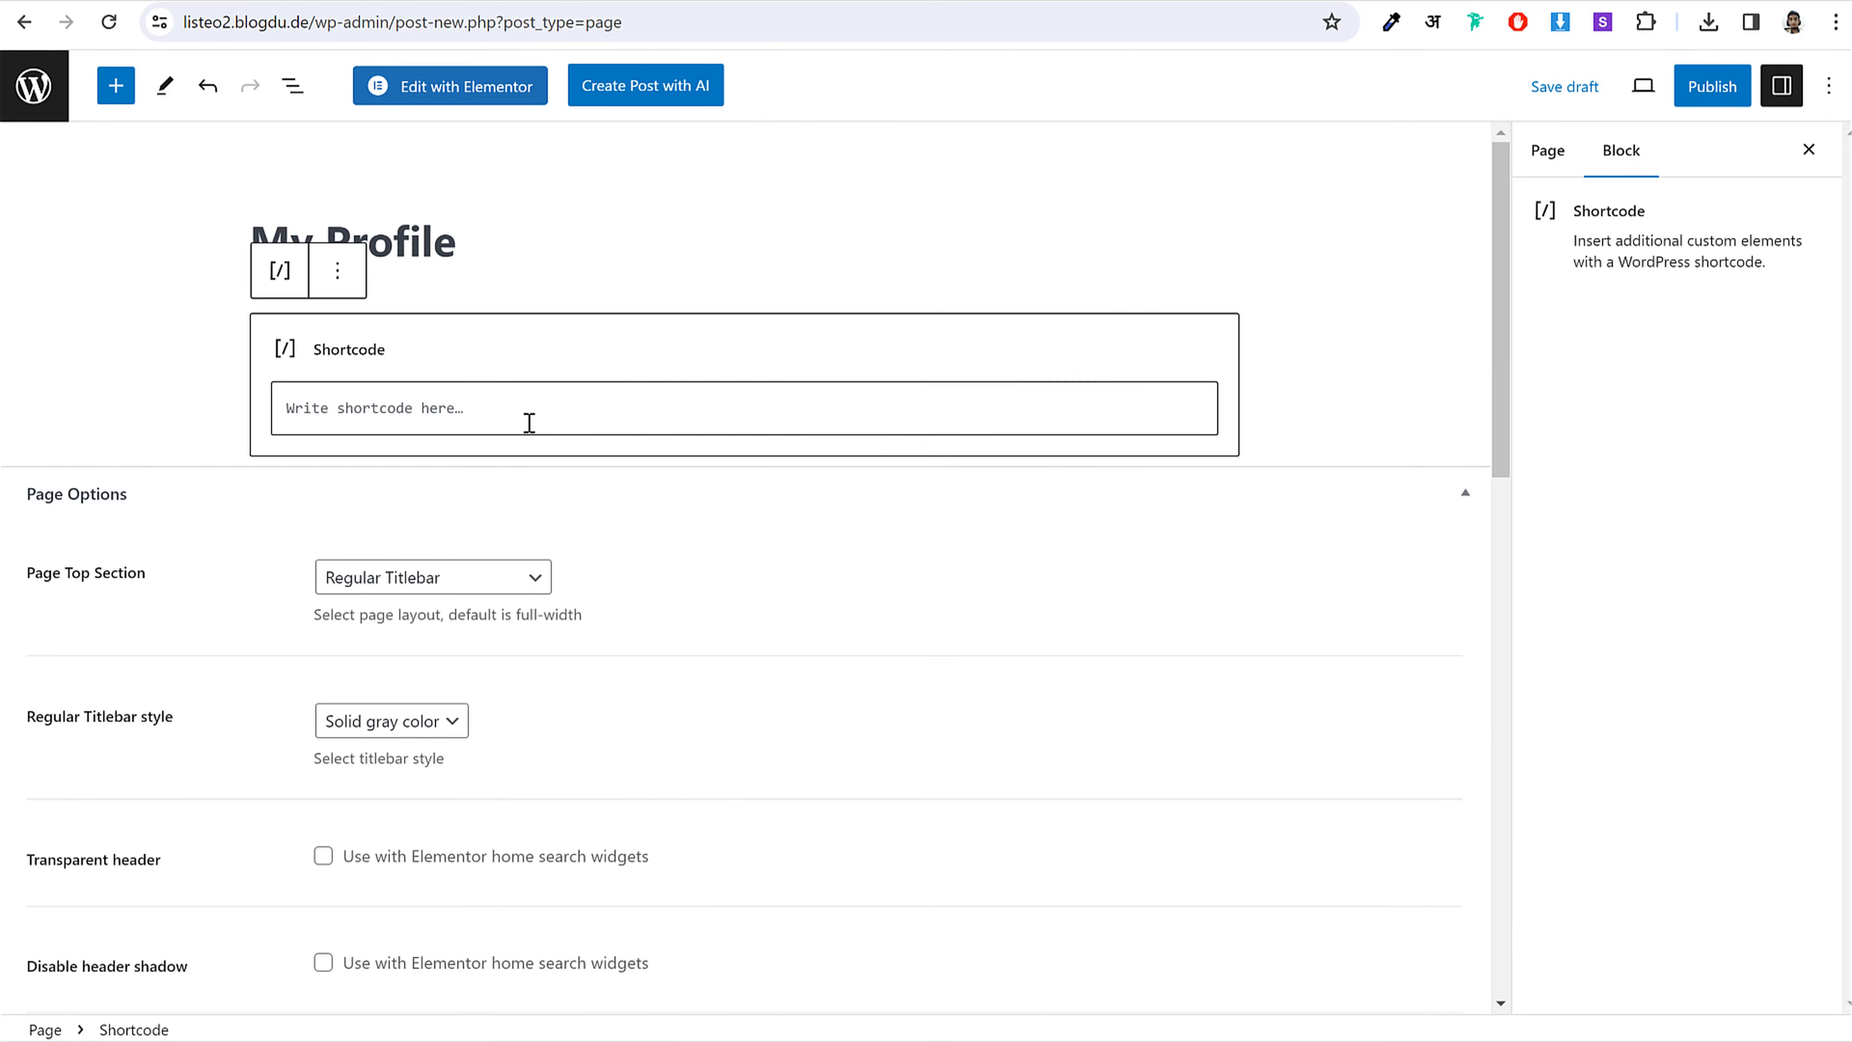
pyautogui.hotkey('ctrl', 'v')
# Step: Publish the My Profile page and return to the pages list
pyautogui.click(1709, 86)
pyautogui.click(1634, 93)
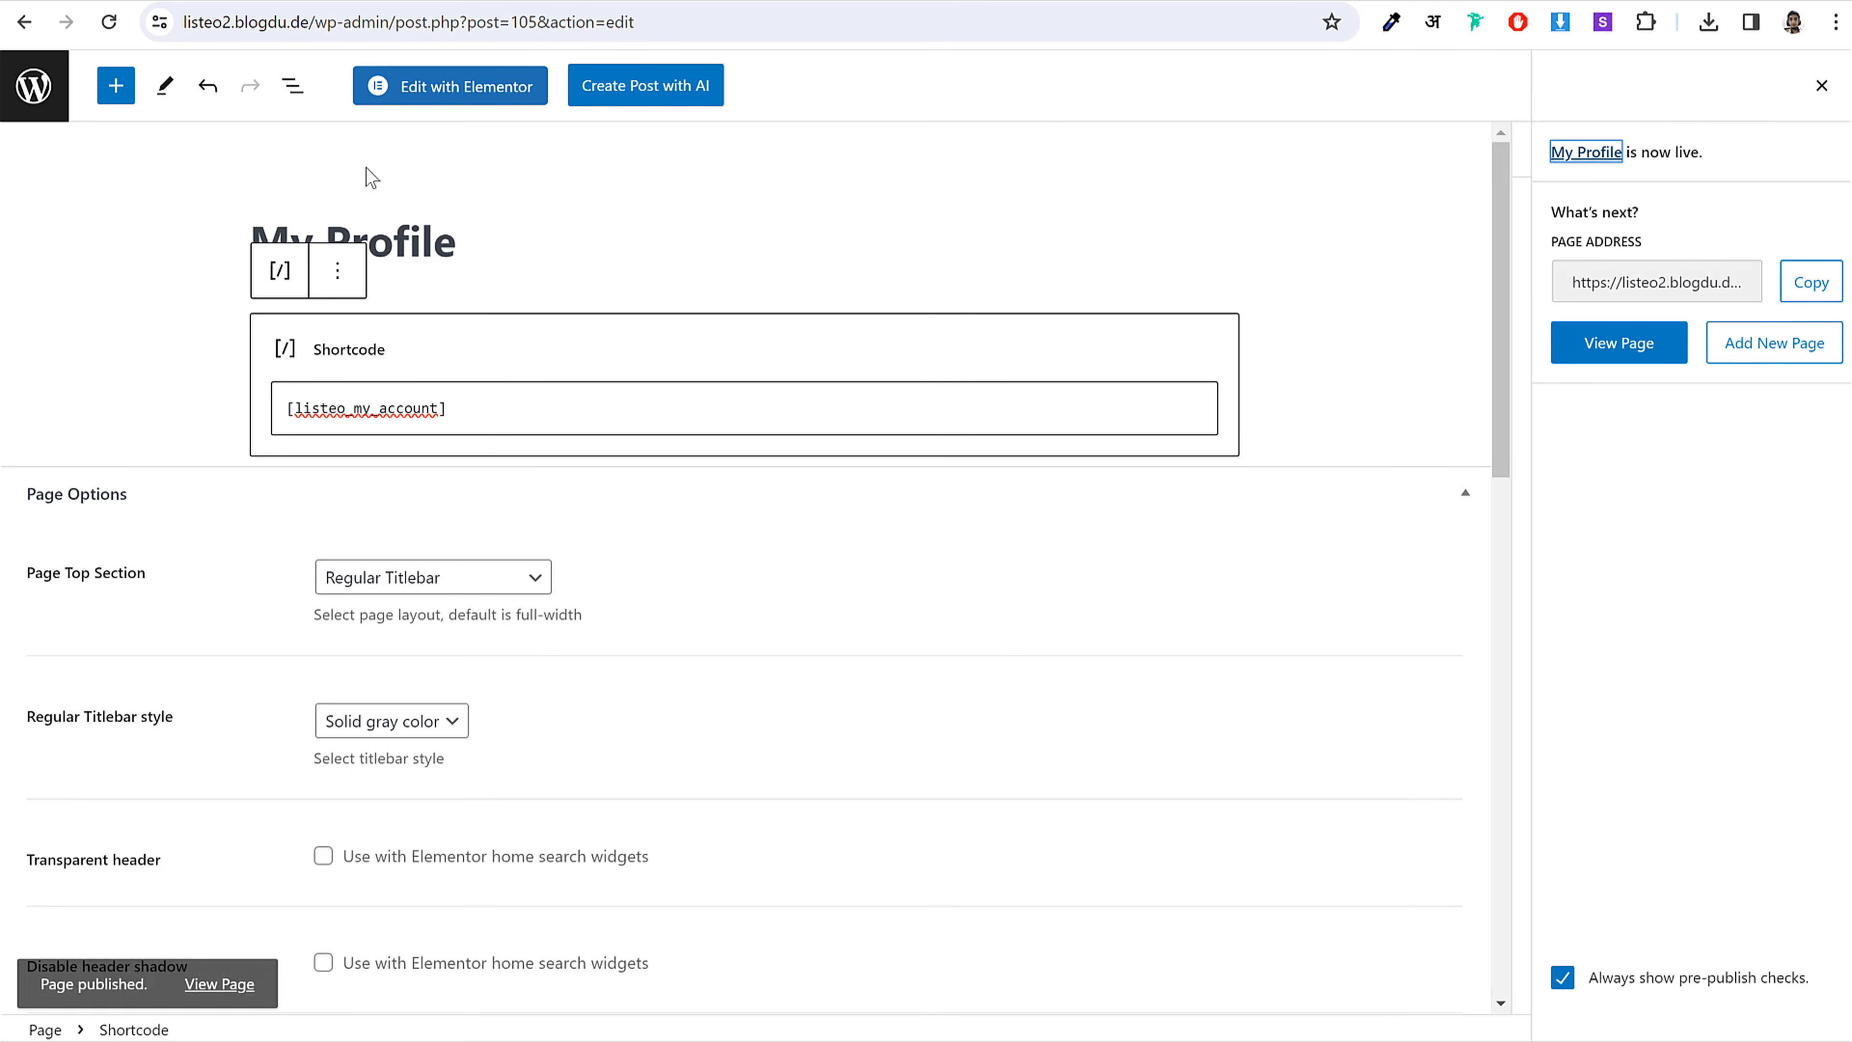
pyautogui.click(33, 86)
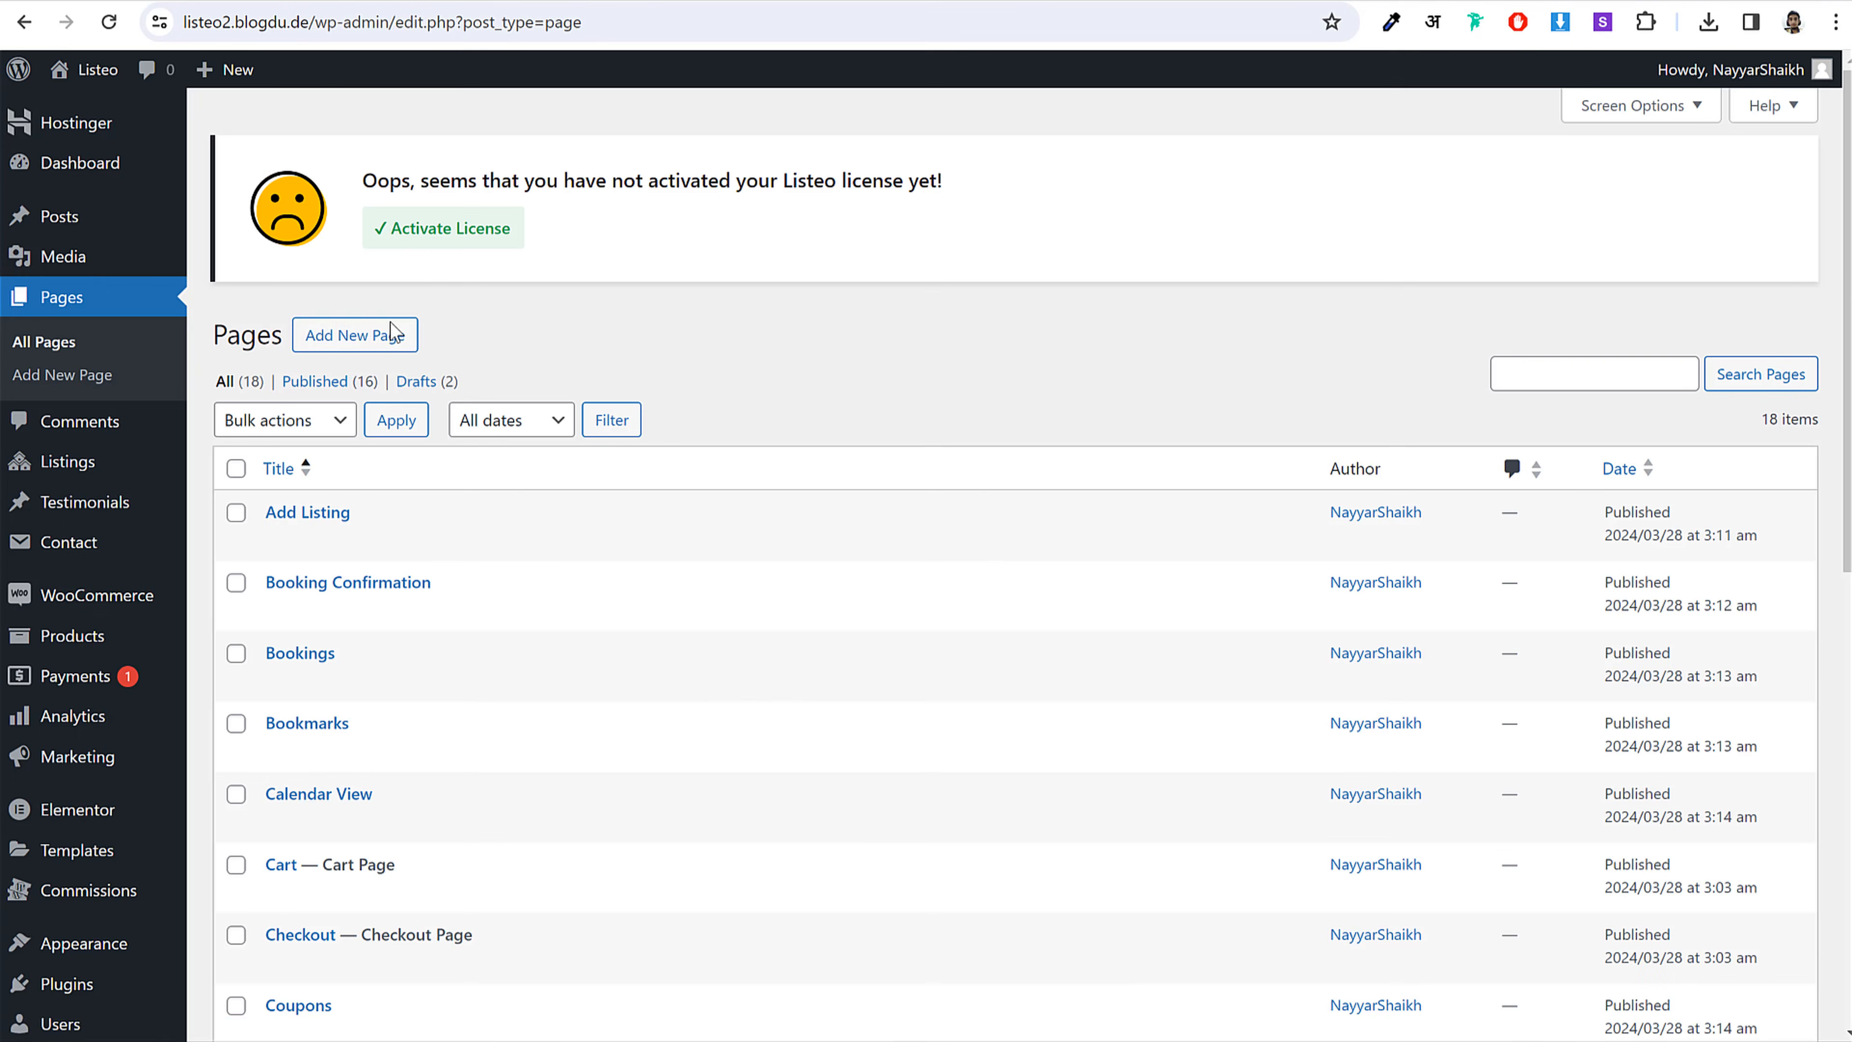
# Step: Start a new page titled 'Pricing Tables'
pyautogui.click(356, 334)
pyautogui.hotkey('alt', 'Tab')
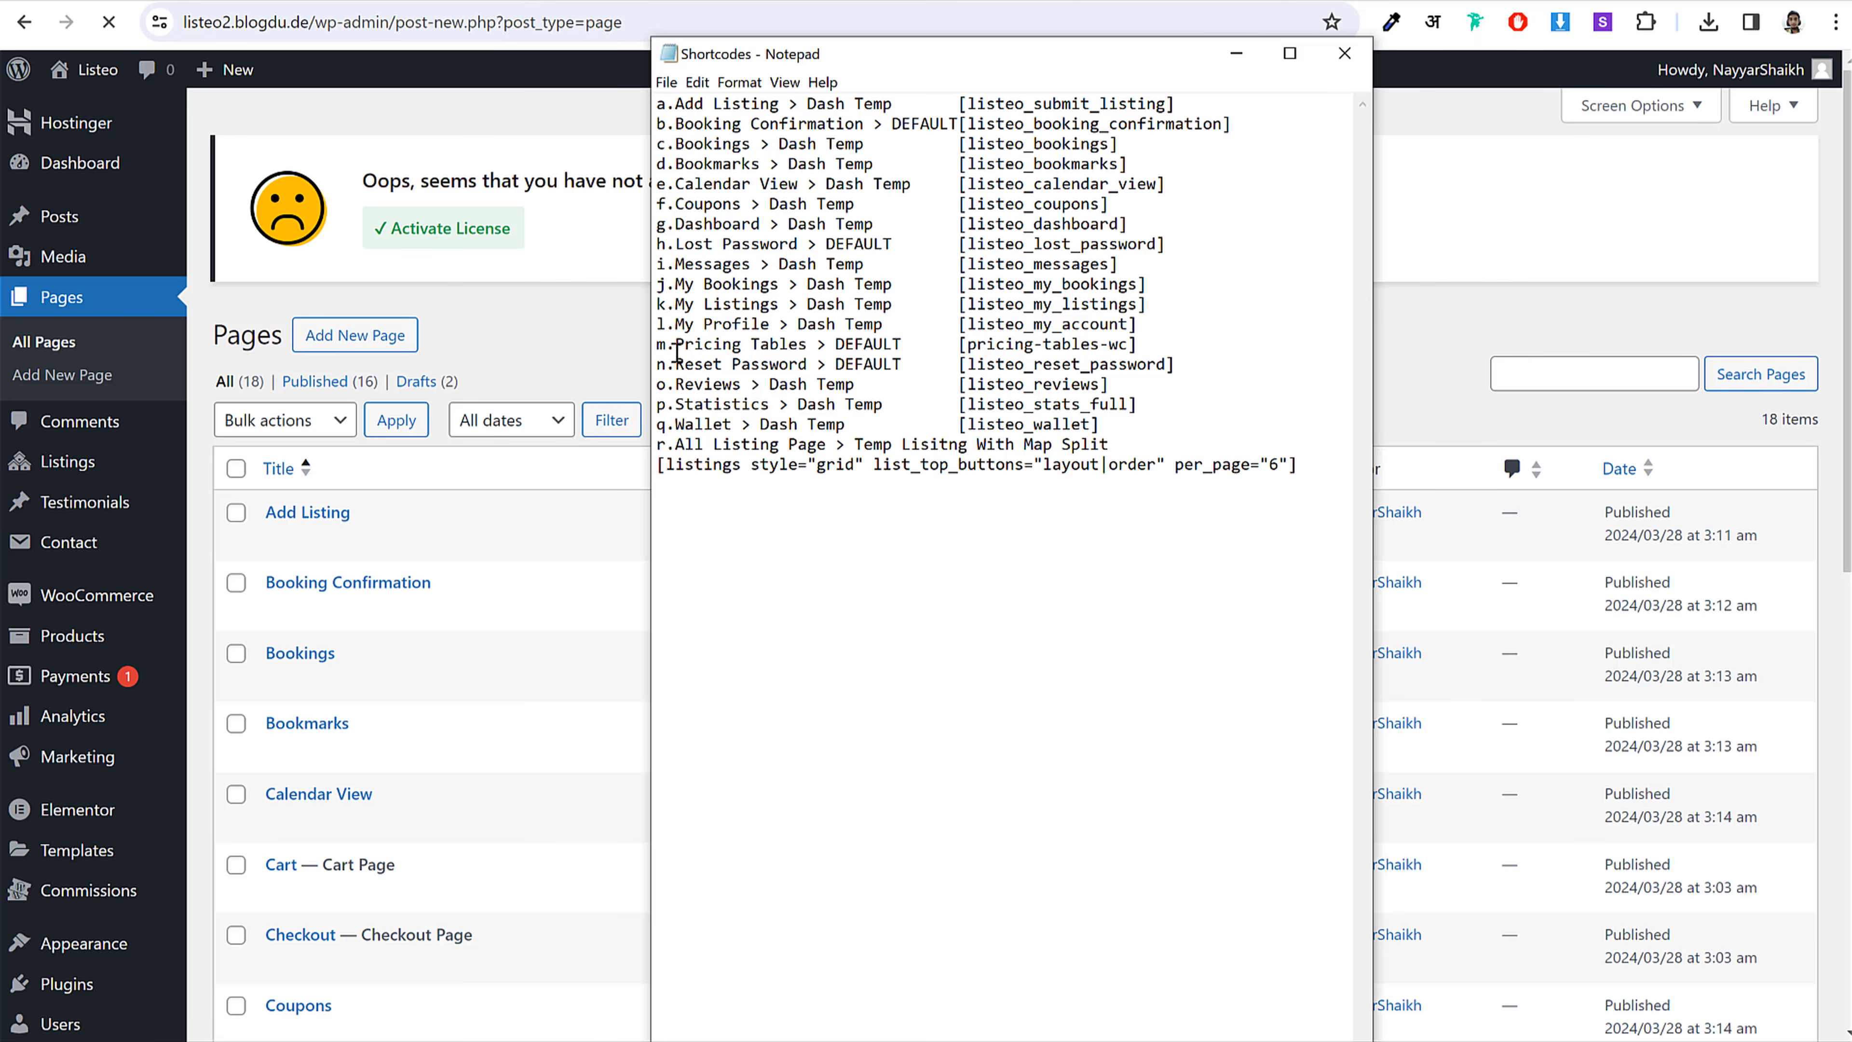
pyautogui.moveTo(764, 348); pyautogui.dragTo(805, 348)
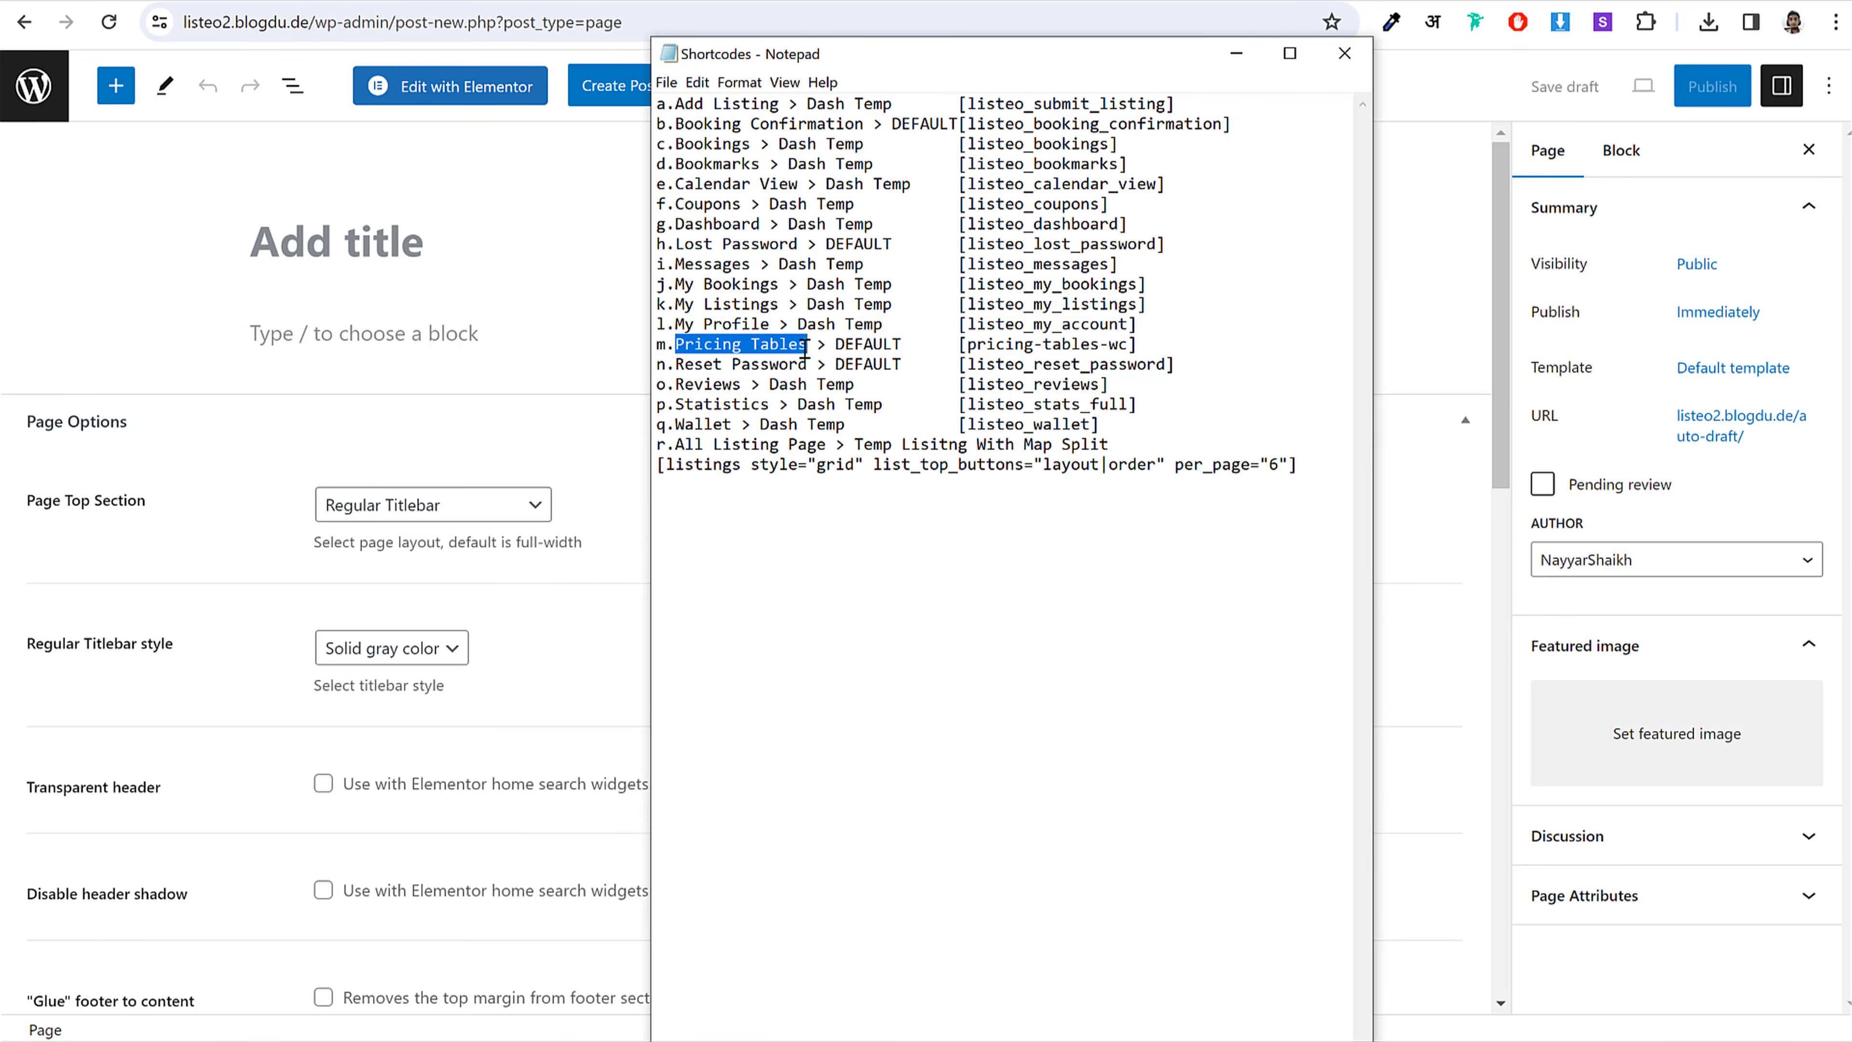
pyautogui.click(343, 251)
pyautogui.hotkey('ctrl', 'v')
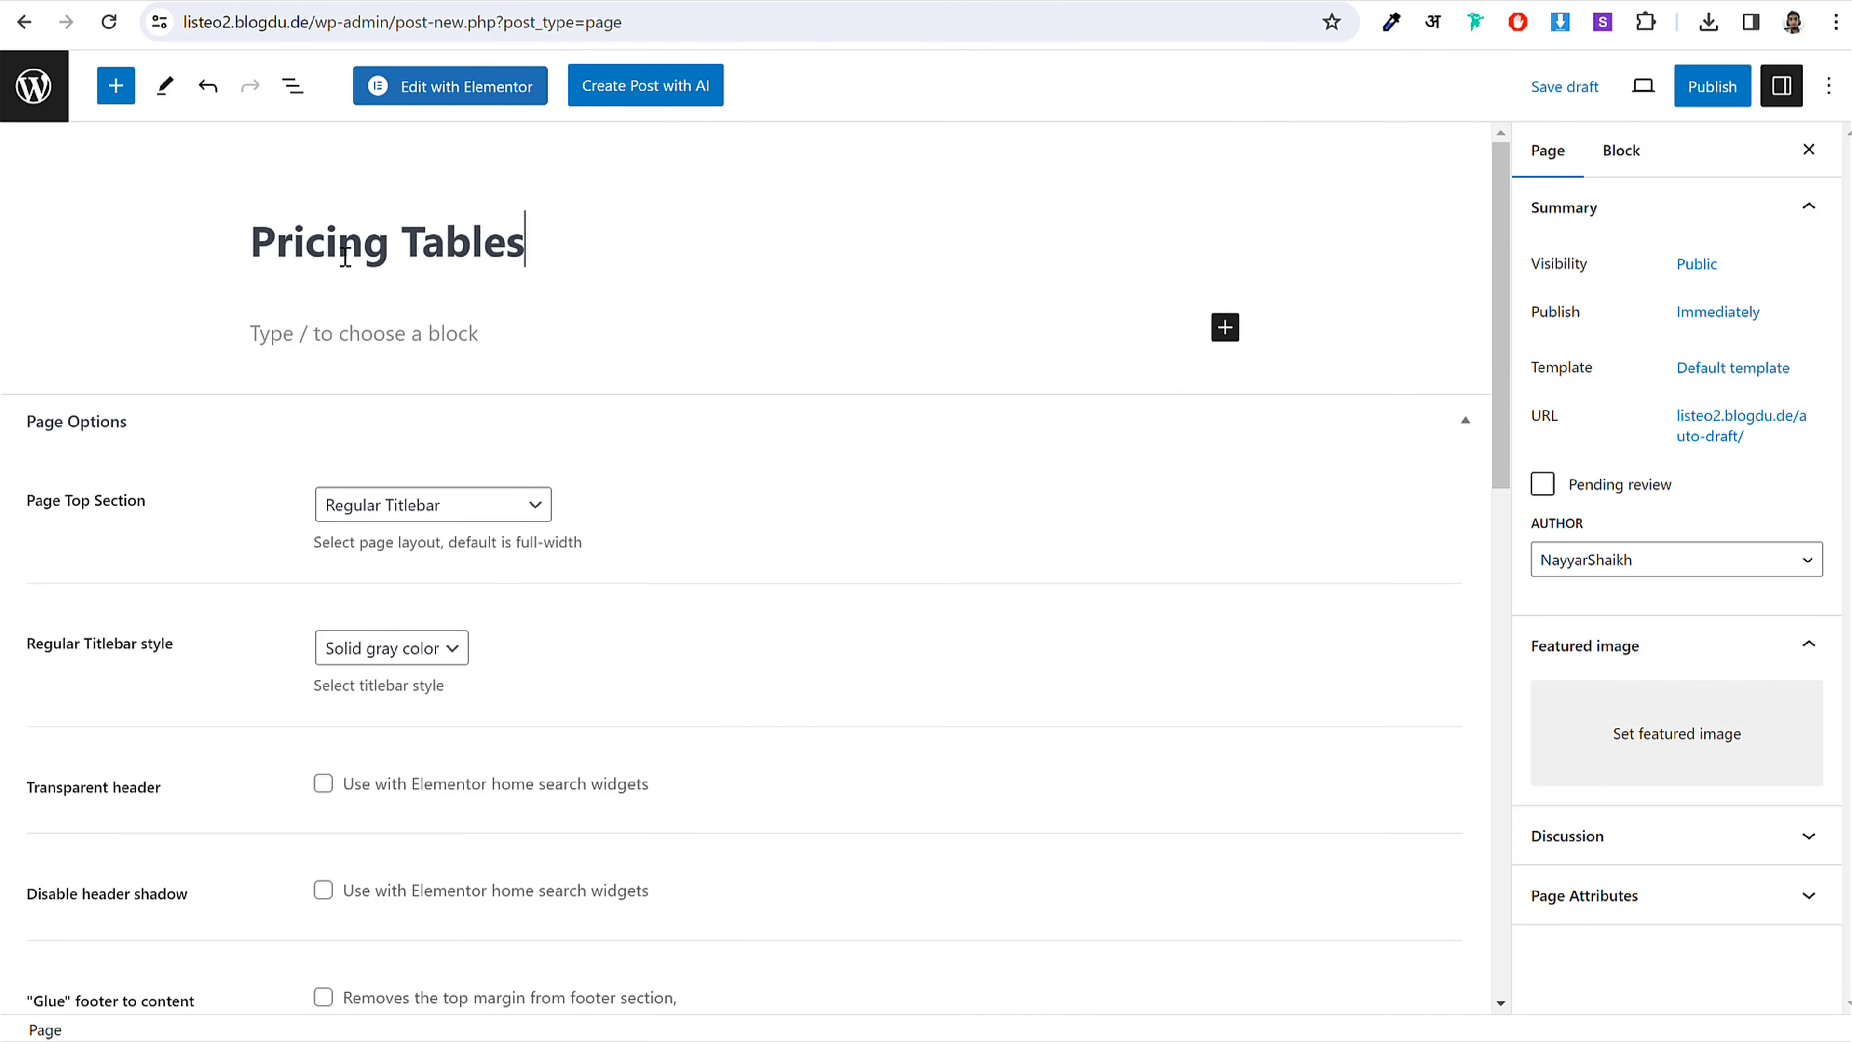
# Step: Add a Shortcode block containing [pricing-tables-wc]
pyautogui.hotkey('alt', 'Tab')
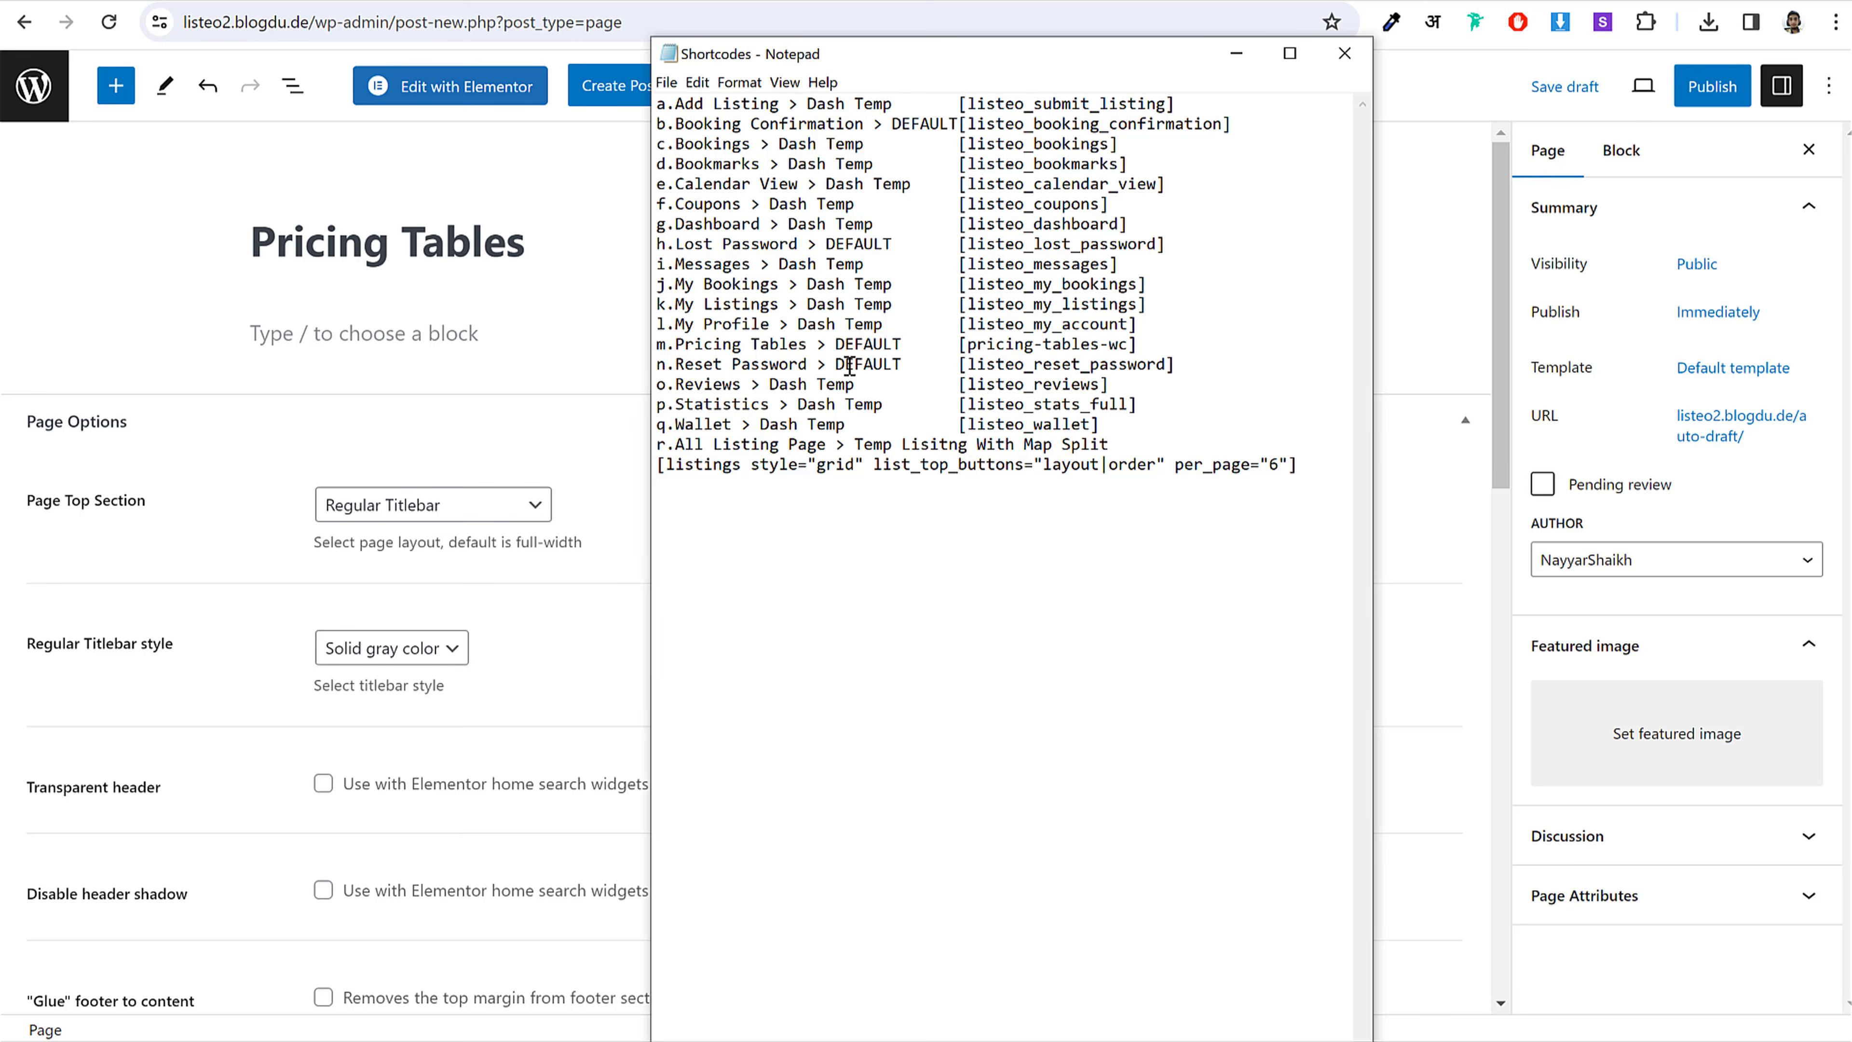
pyautogui.moveTo(895, 343)
pyautogui.mouseDown()
pyautogui.moveTo(889, 364)
pyautogui.moveTo(905, 352)
pyautogui.mouseUp()
pyautogui.moveTo(1175, 339); pyautogui.dragTo(955, 345)
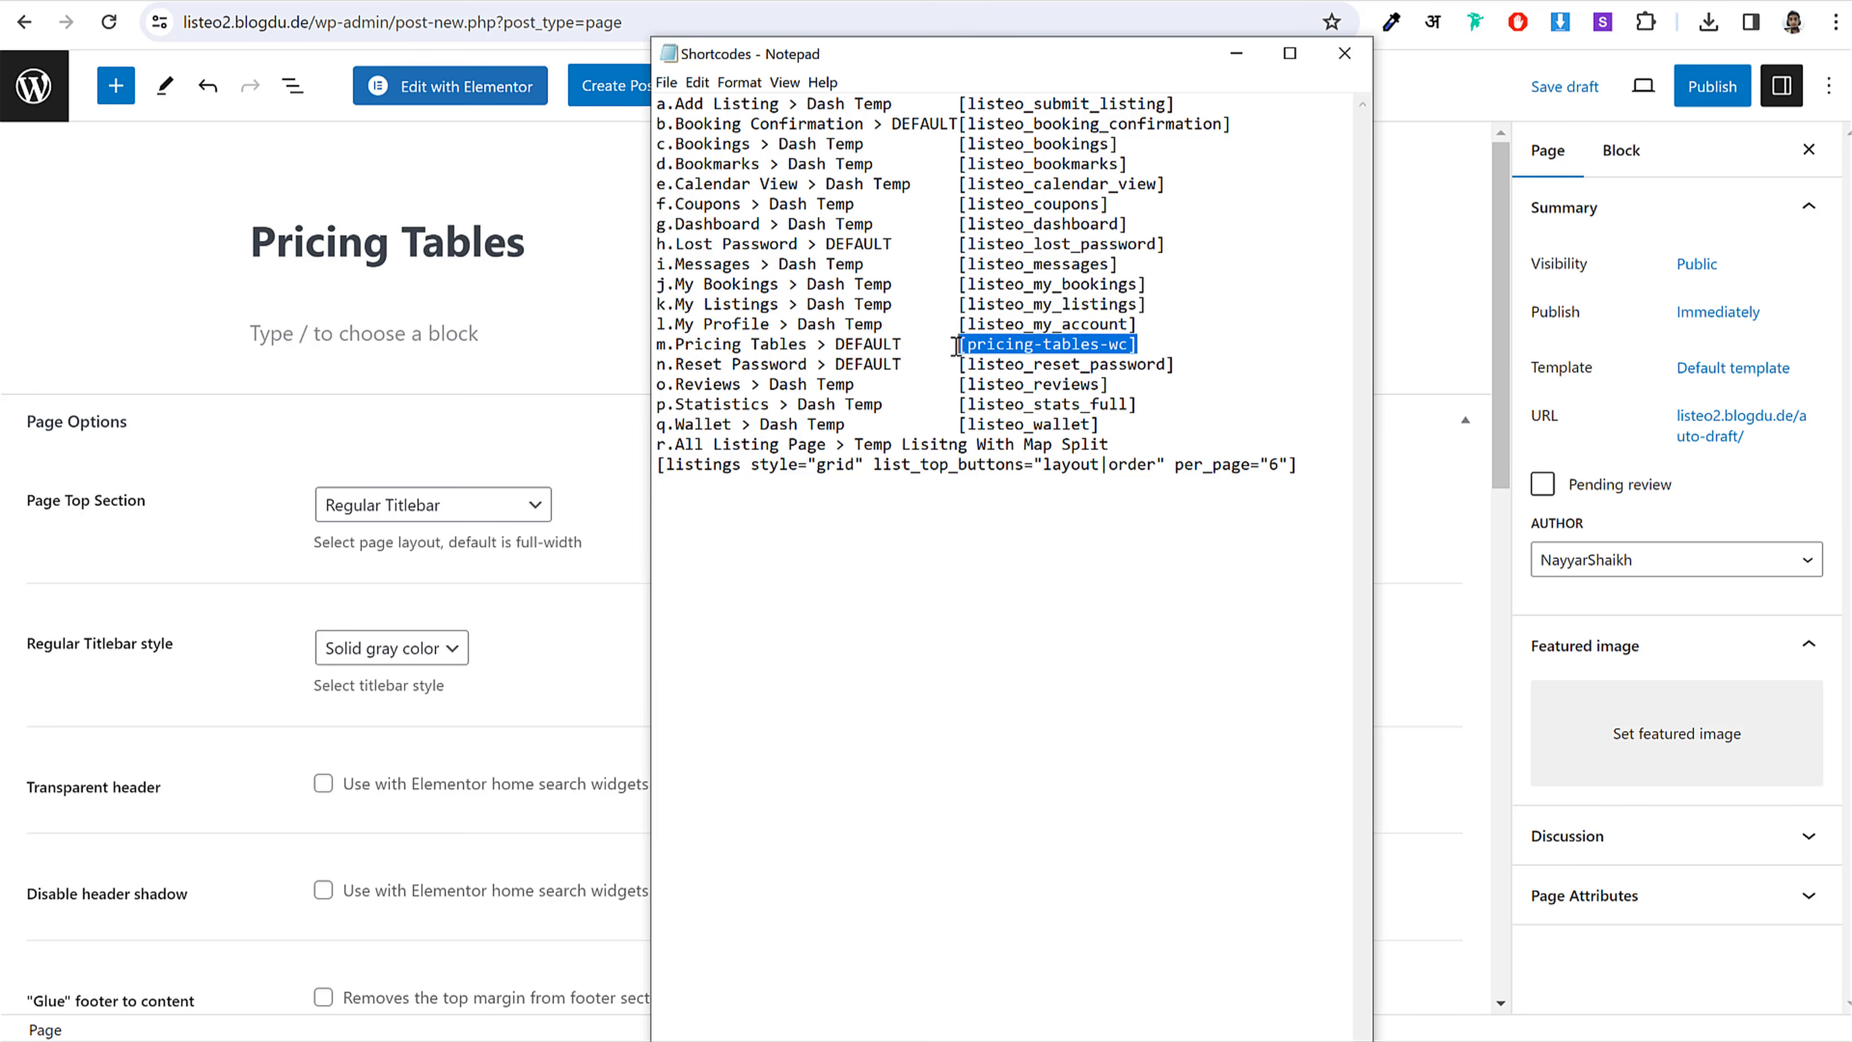
pyautogui.click(547, 382)
pyautogui.click(1225, 327)
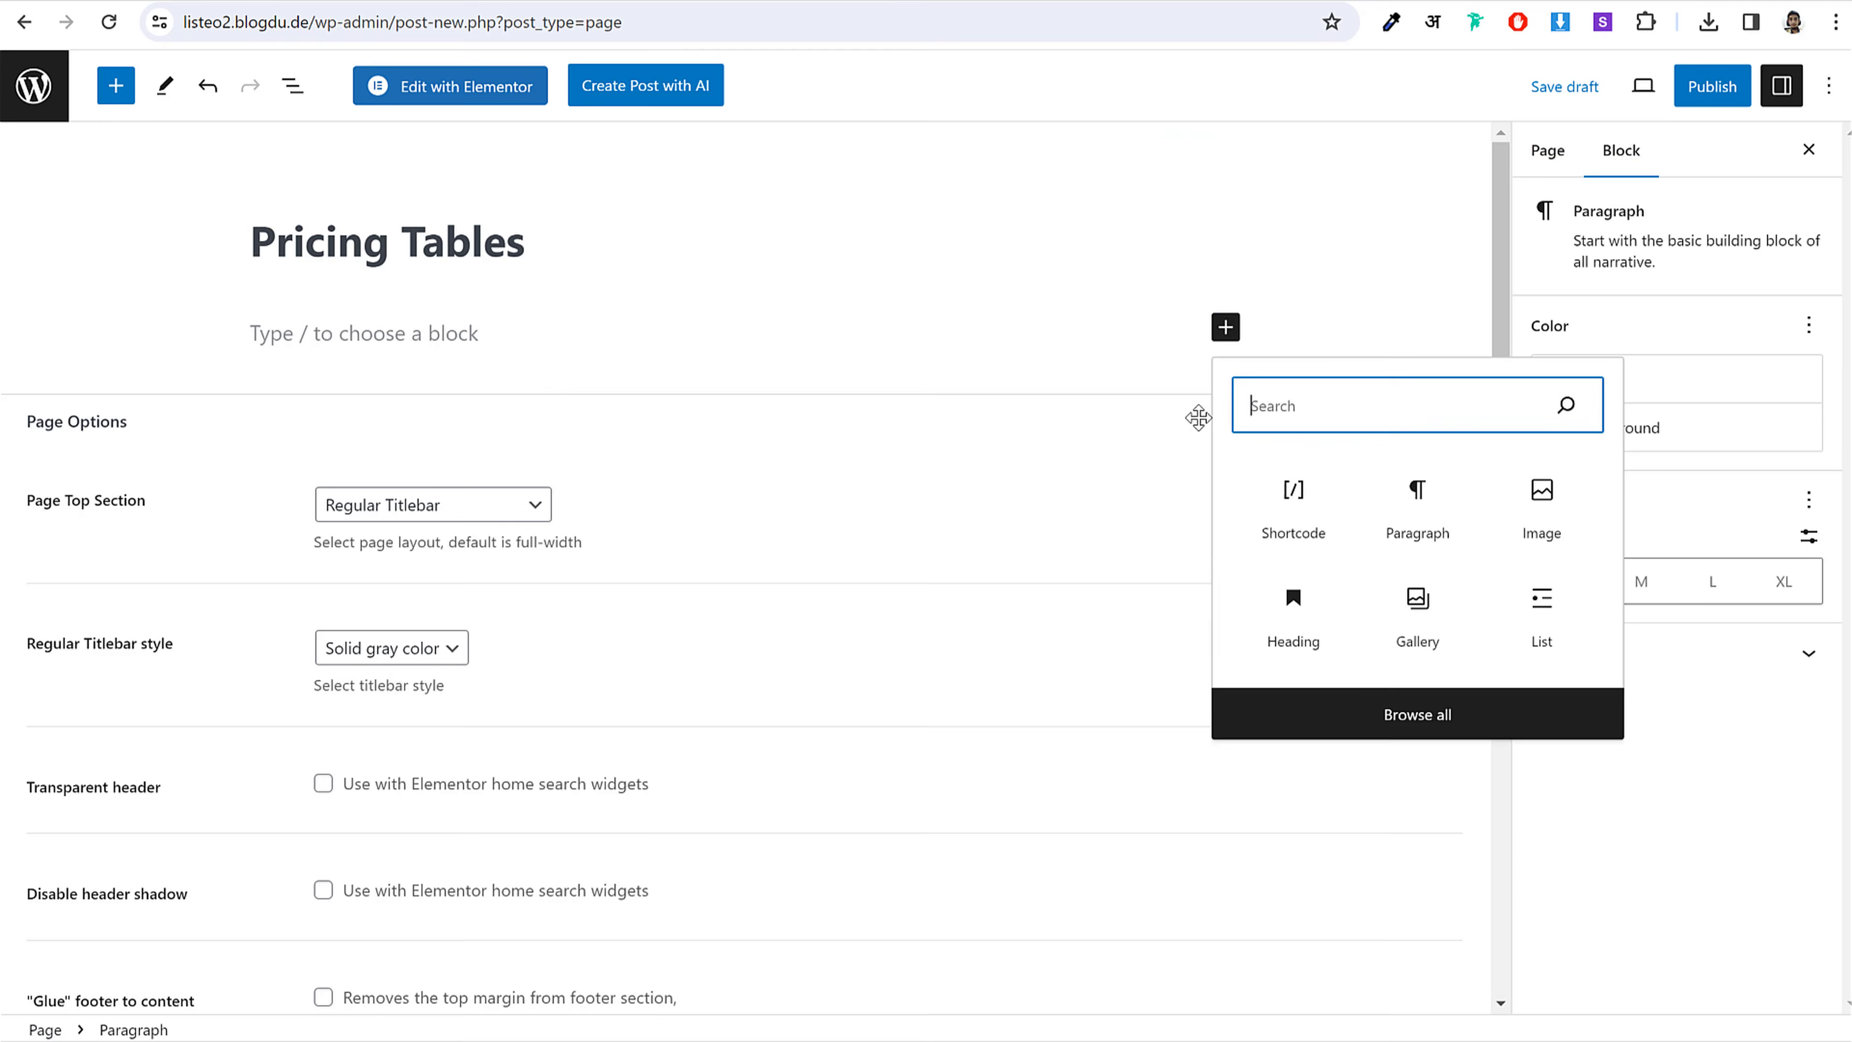
pyautogui.click(1279, 492)
pyautogui.hotkey('ctrl', 'v')
# Step: Publish the Pricing Tables page and return to the pages list
pyautogui.click(1678, 87)
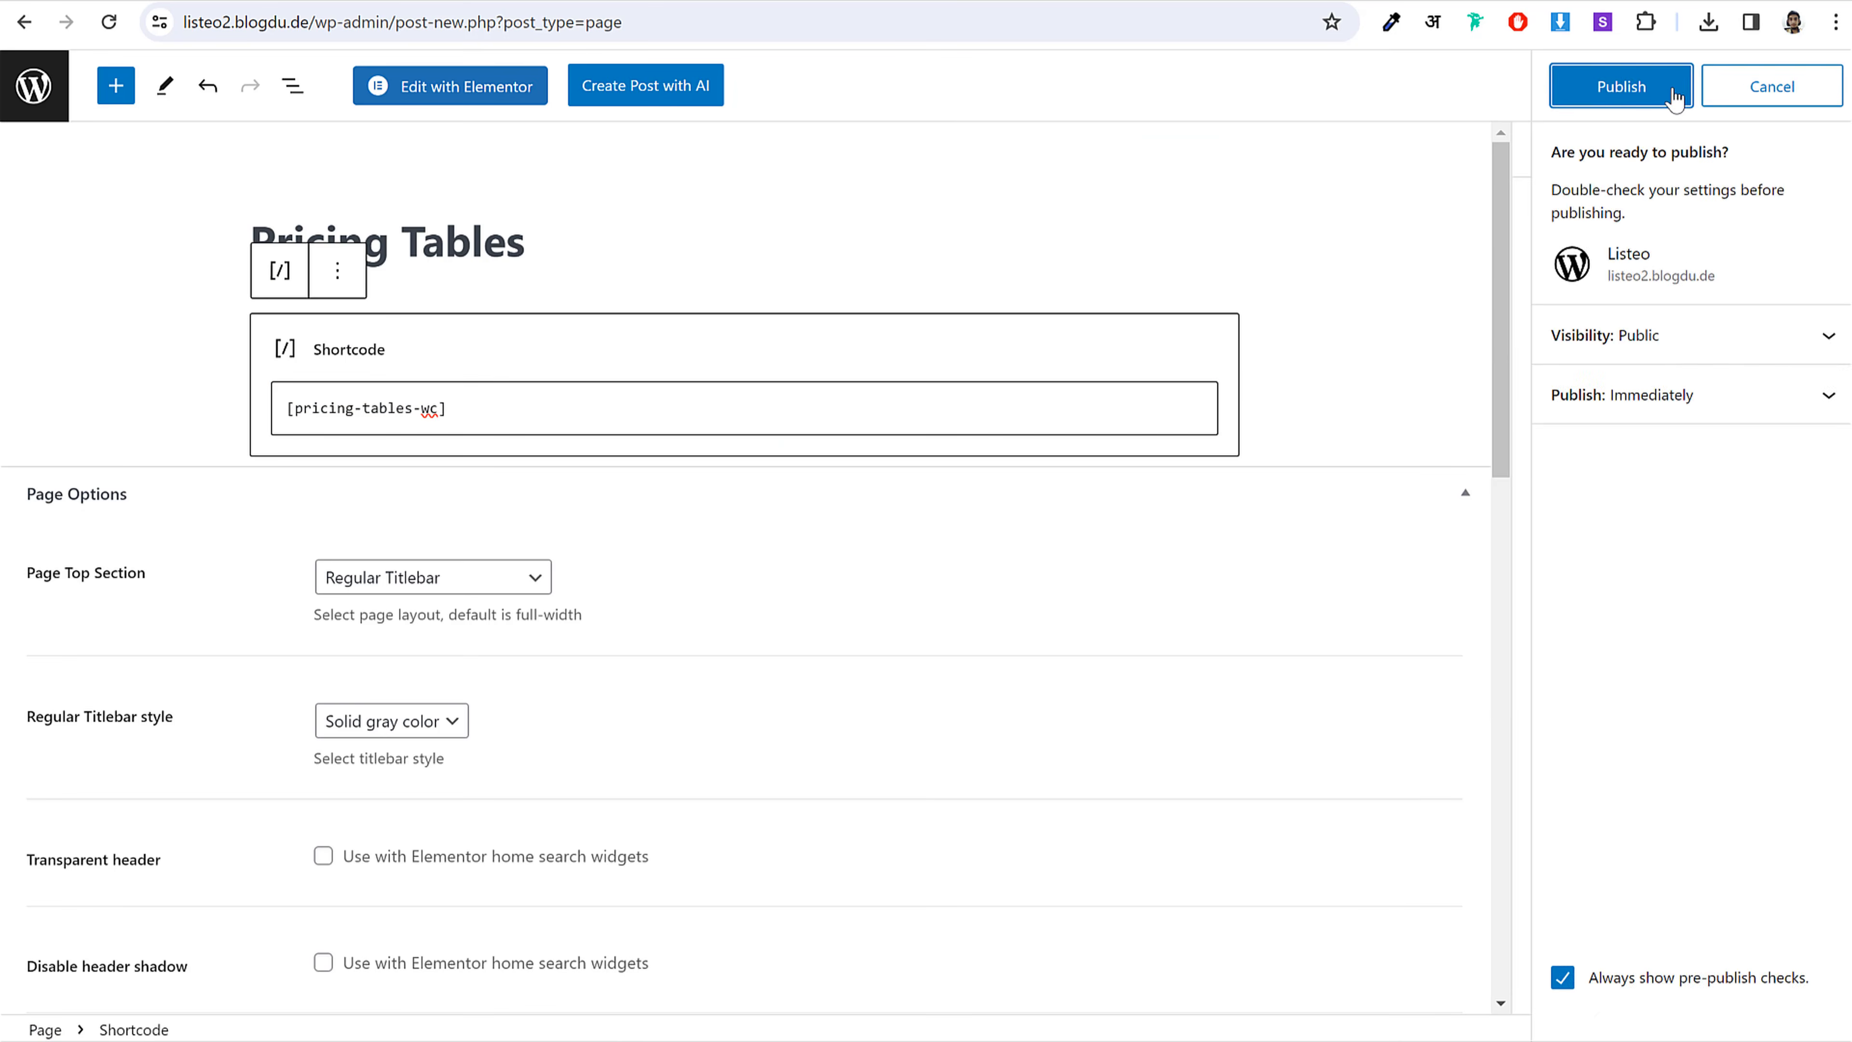
pyautogui.click(1674, 87)
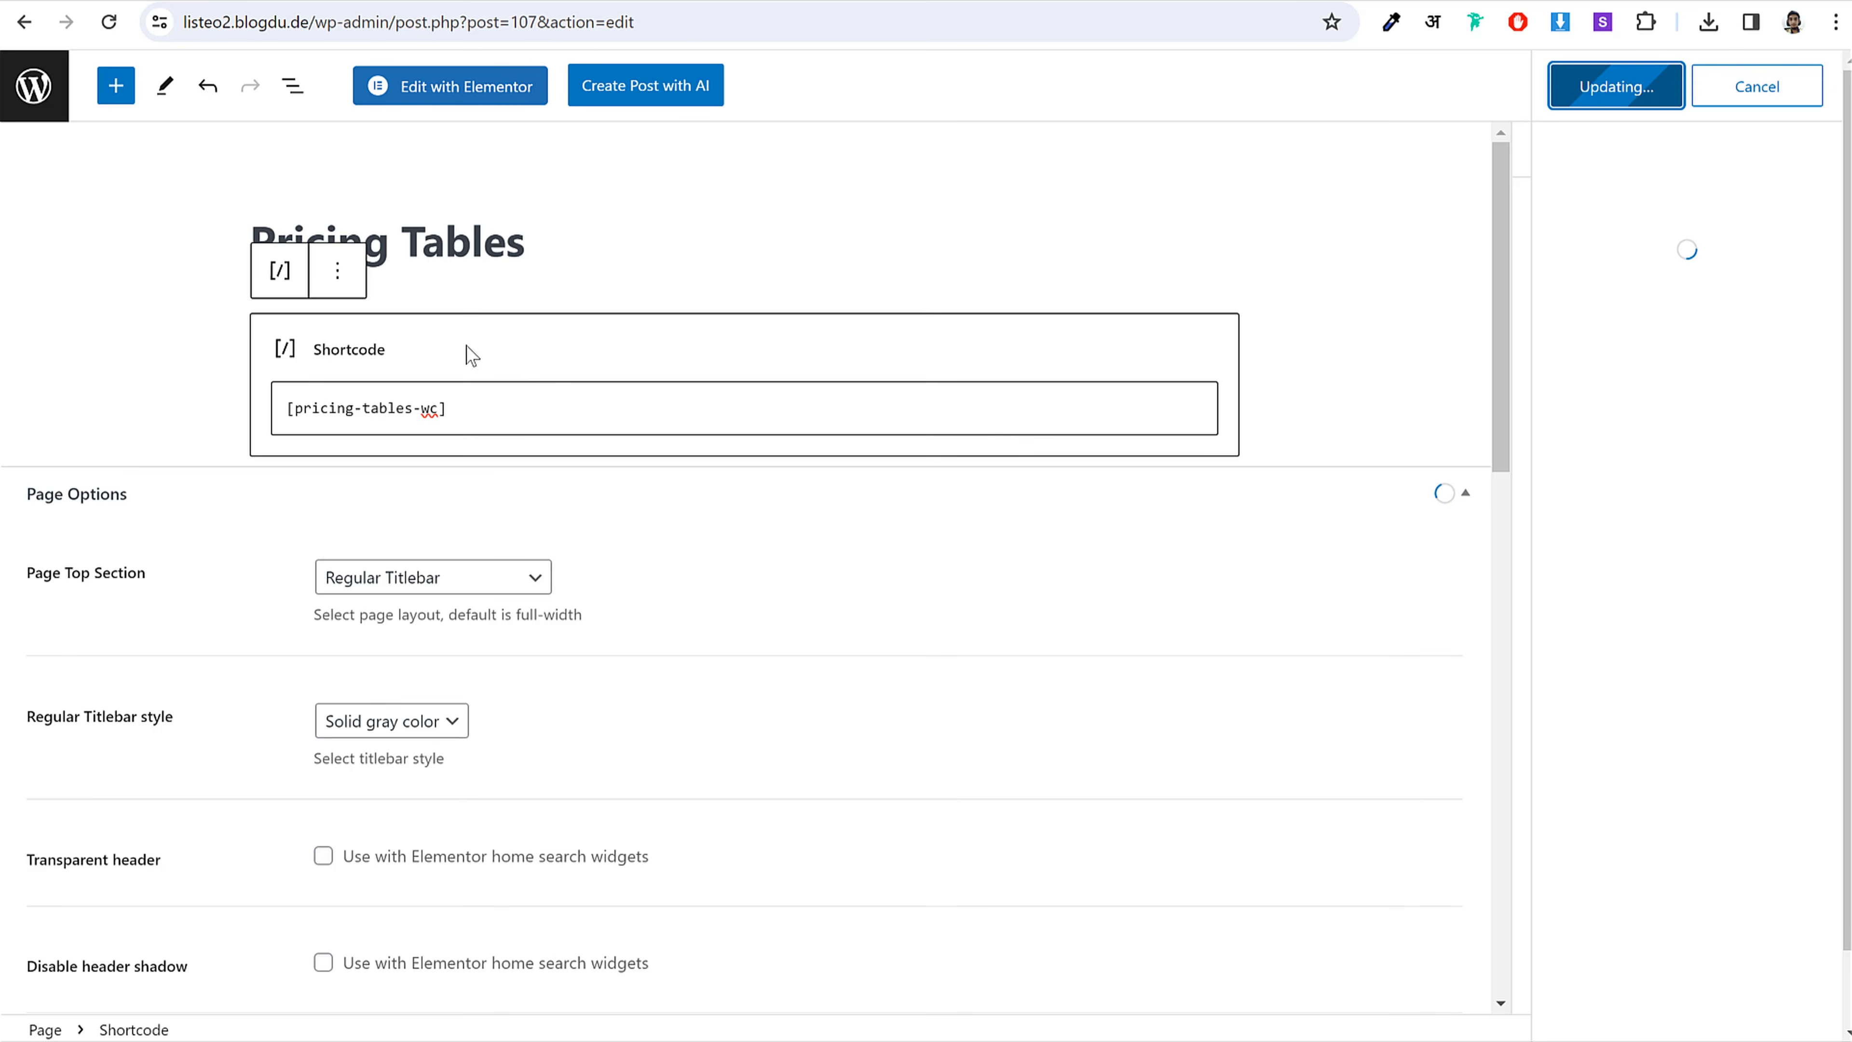
pyautogui.click(35, 85)
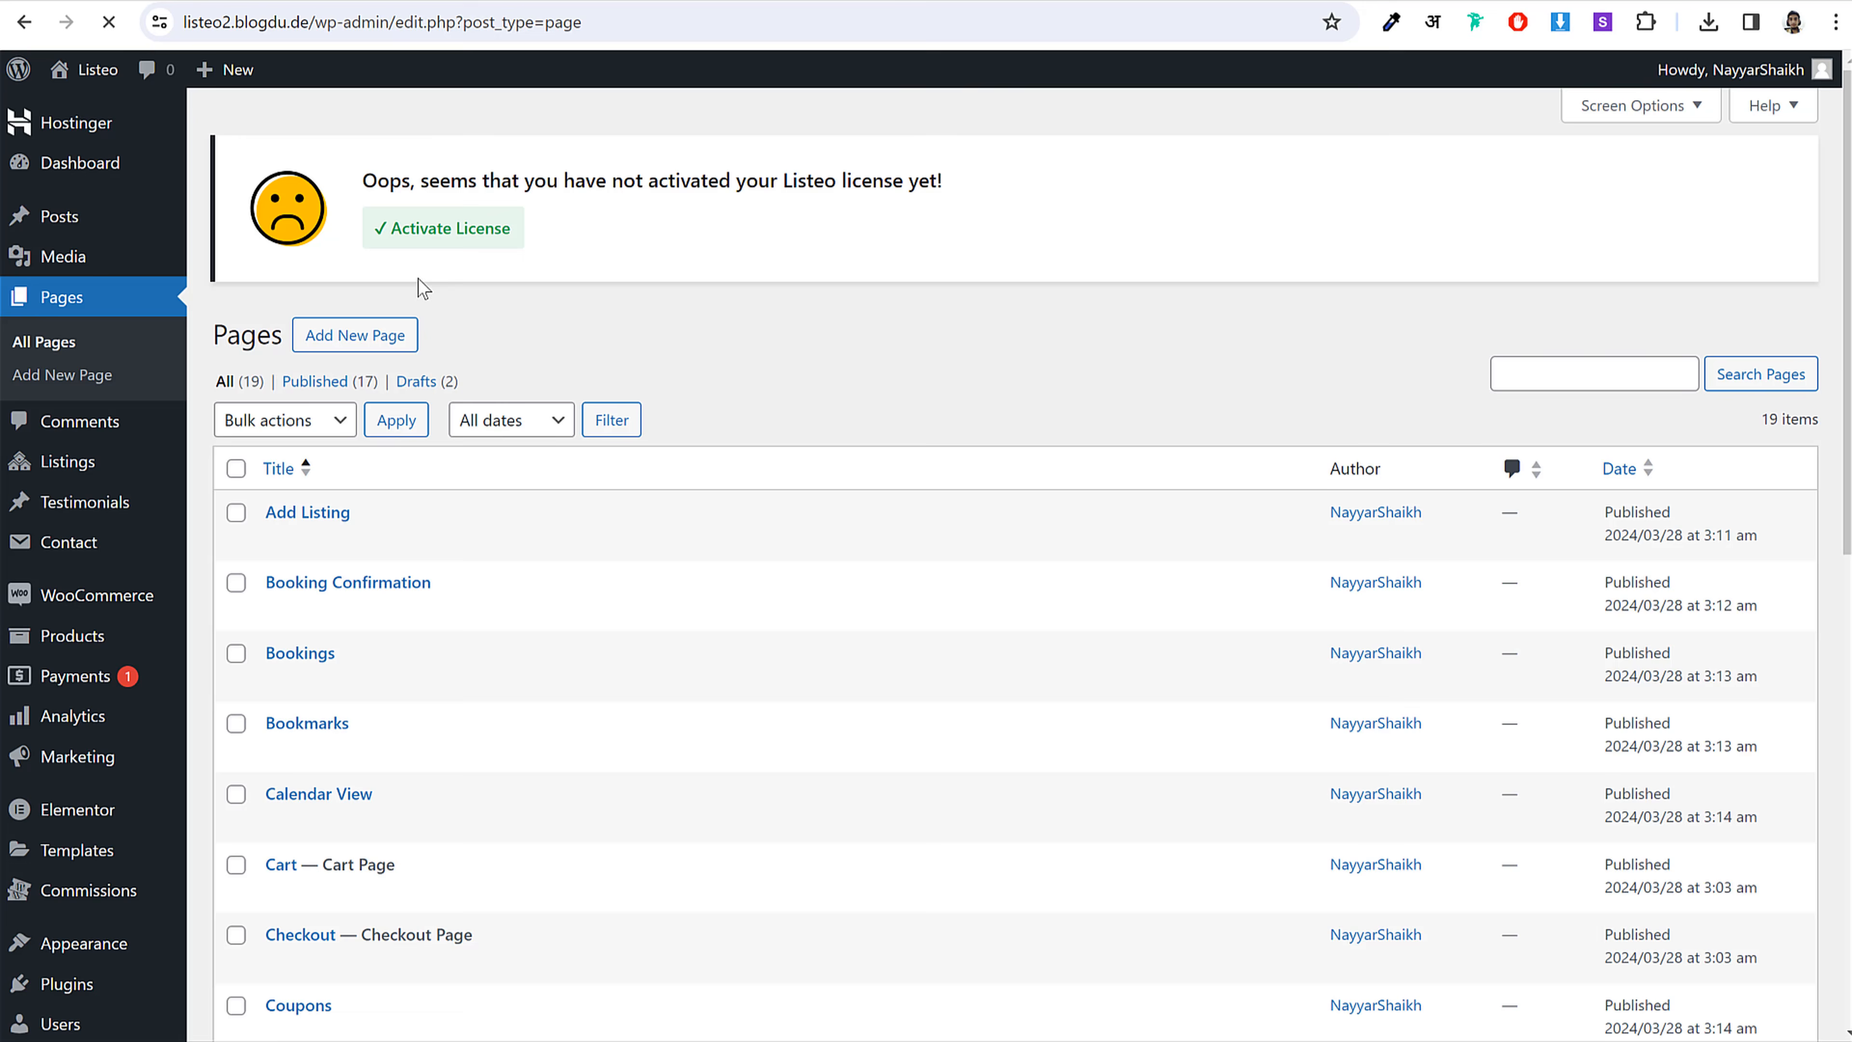
# Step: Start a new page titled 'Reset Password'
pyautogui.click(409, 336)
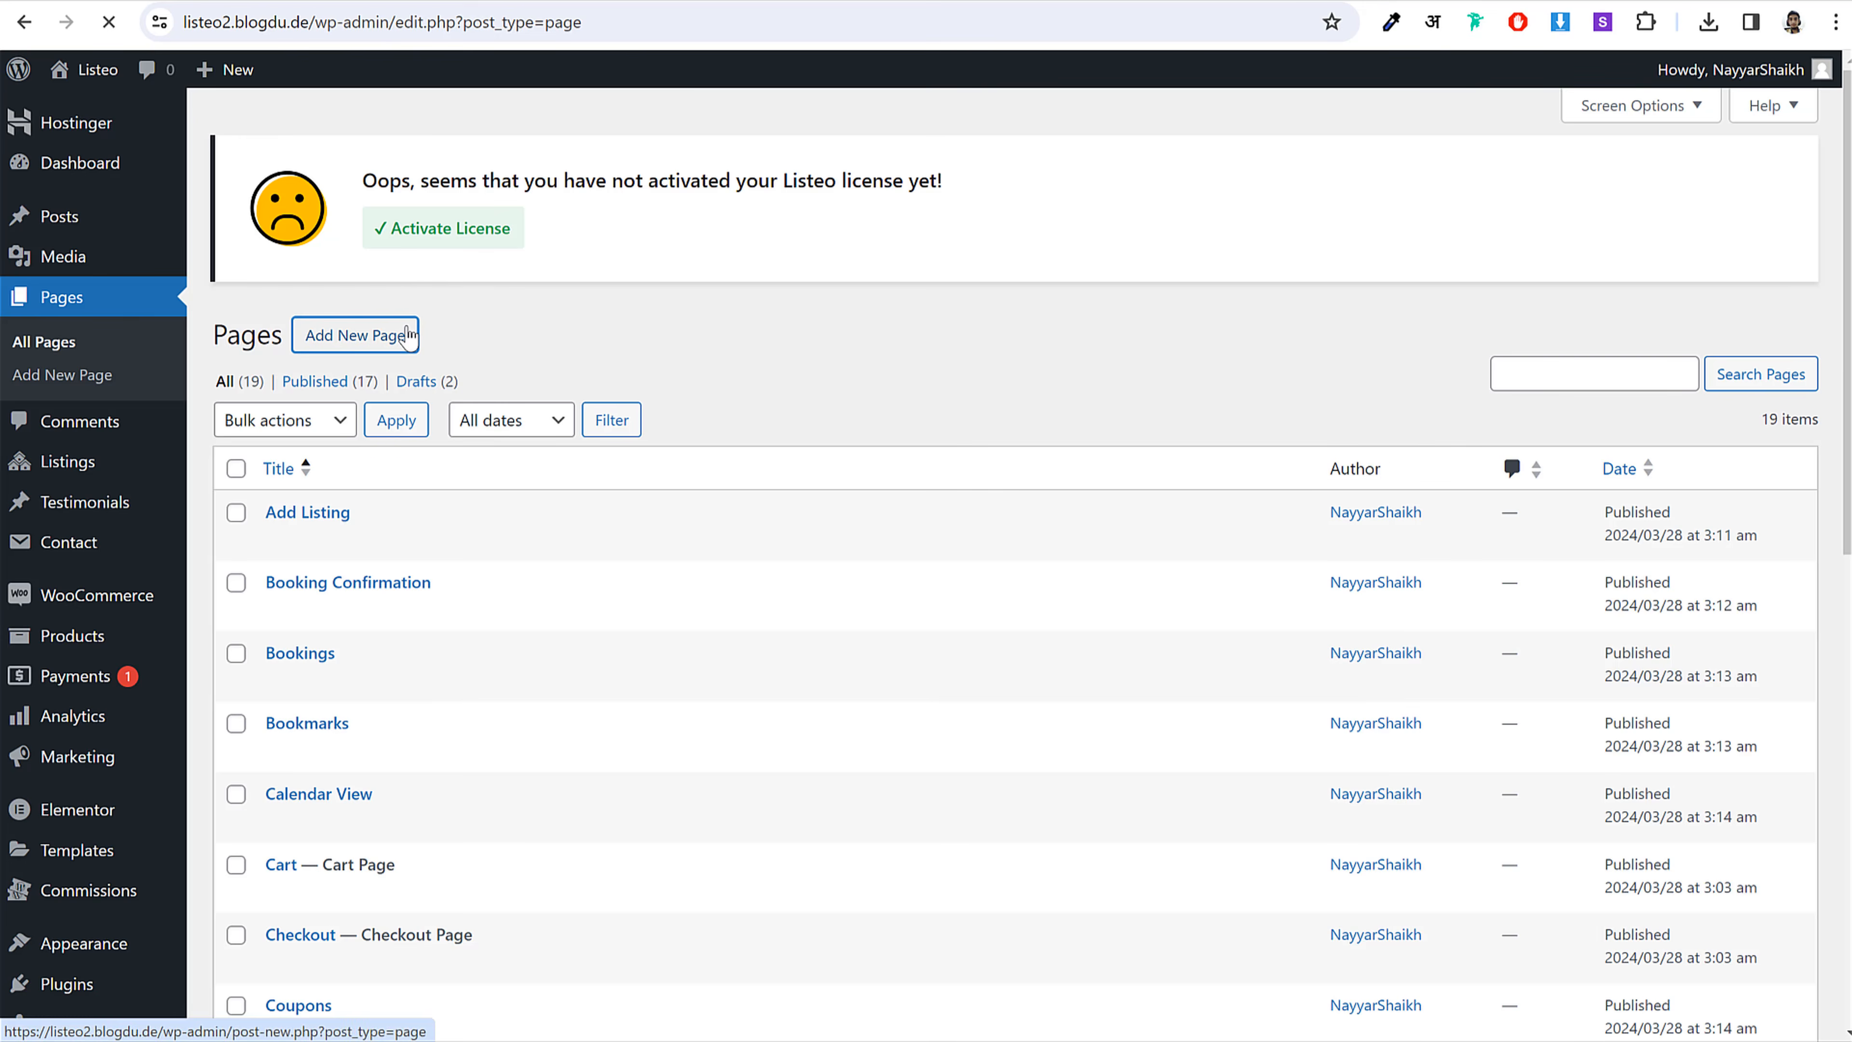
pyautogui.click(794, 1040)
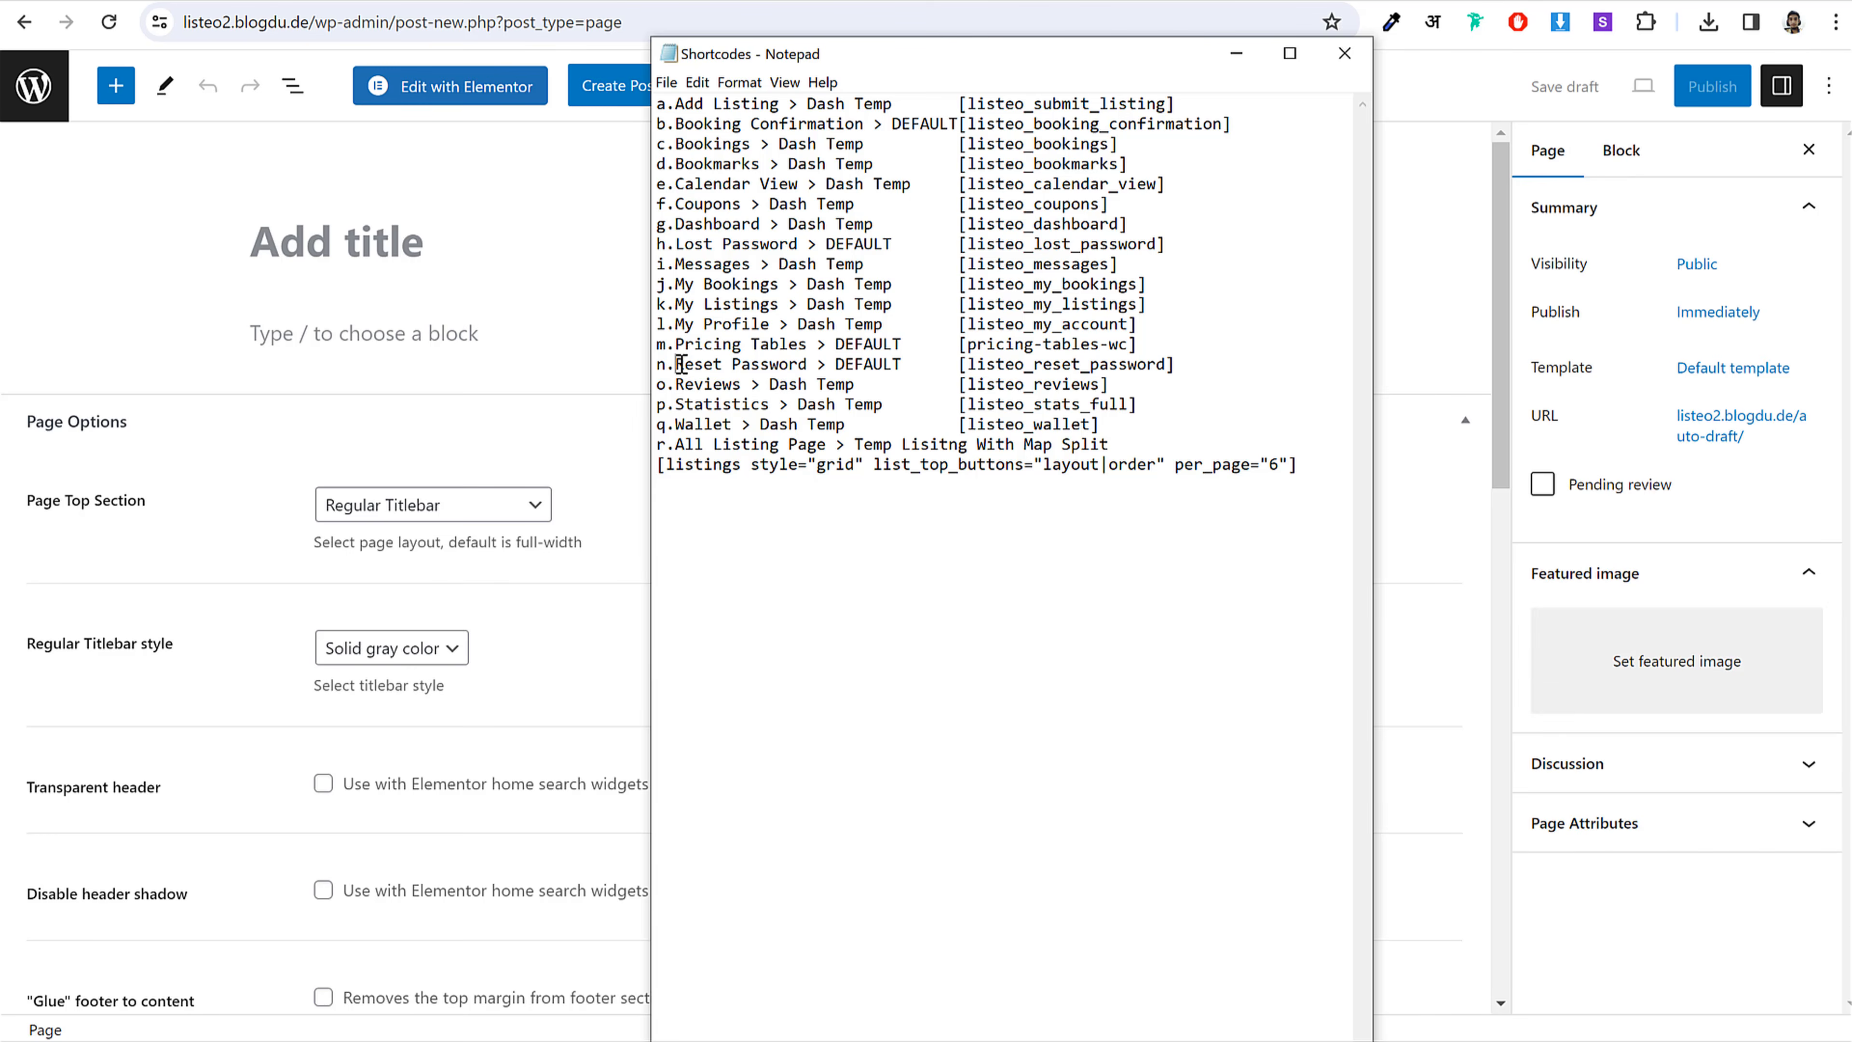
pyautogui.moveTo(675, 365); pyautogui.dragTo(808, 364)
pyautogui.click(481, 258)
pyautogui.hotkey('ctrl', 'v')
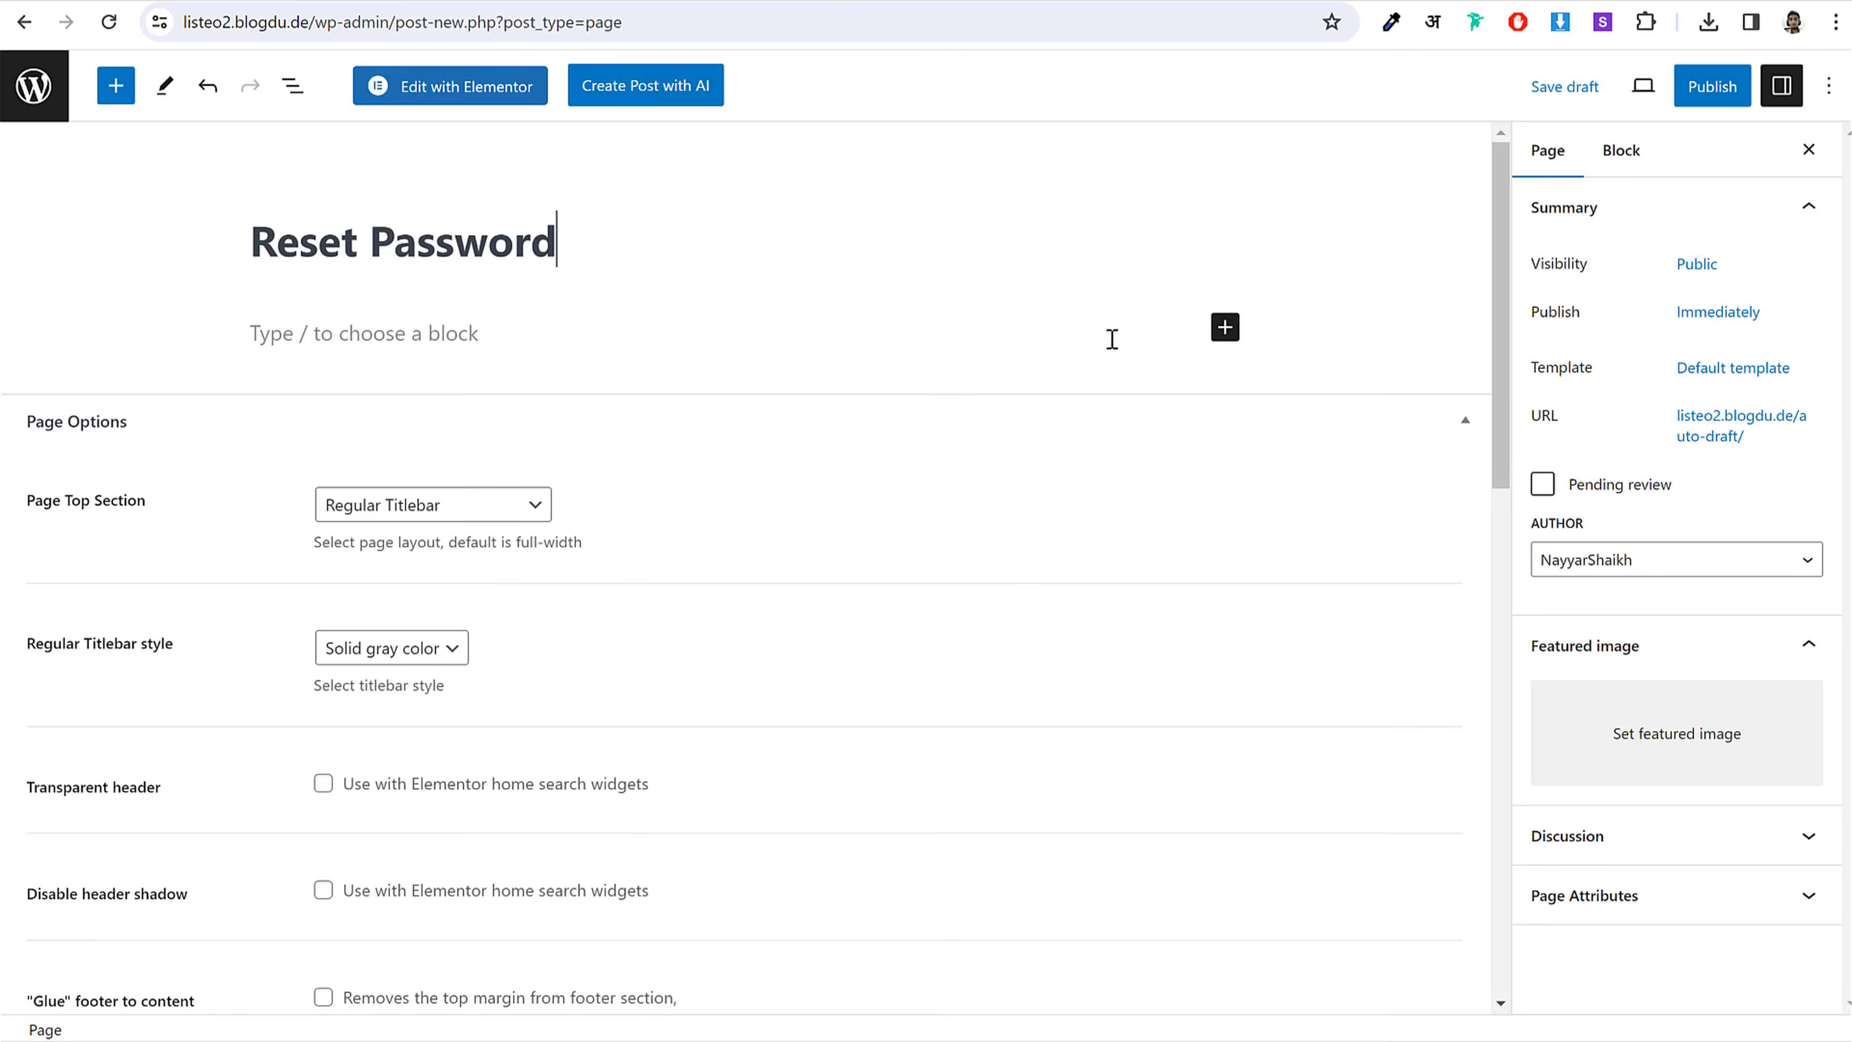
# Step: Add a Shortcode block containing [listeo_reset_password]
pyautogui.click(1225, 332)
pyautogui.click(1225, 332)
pyautogui.click(1289, 500)
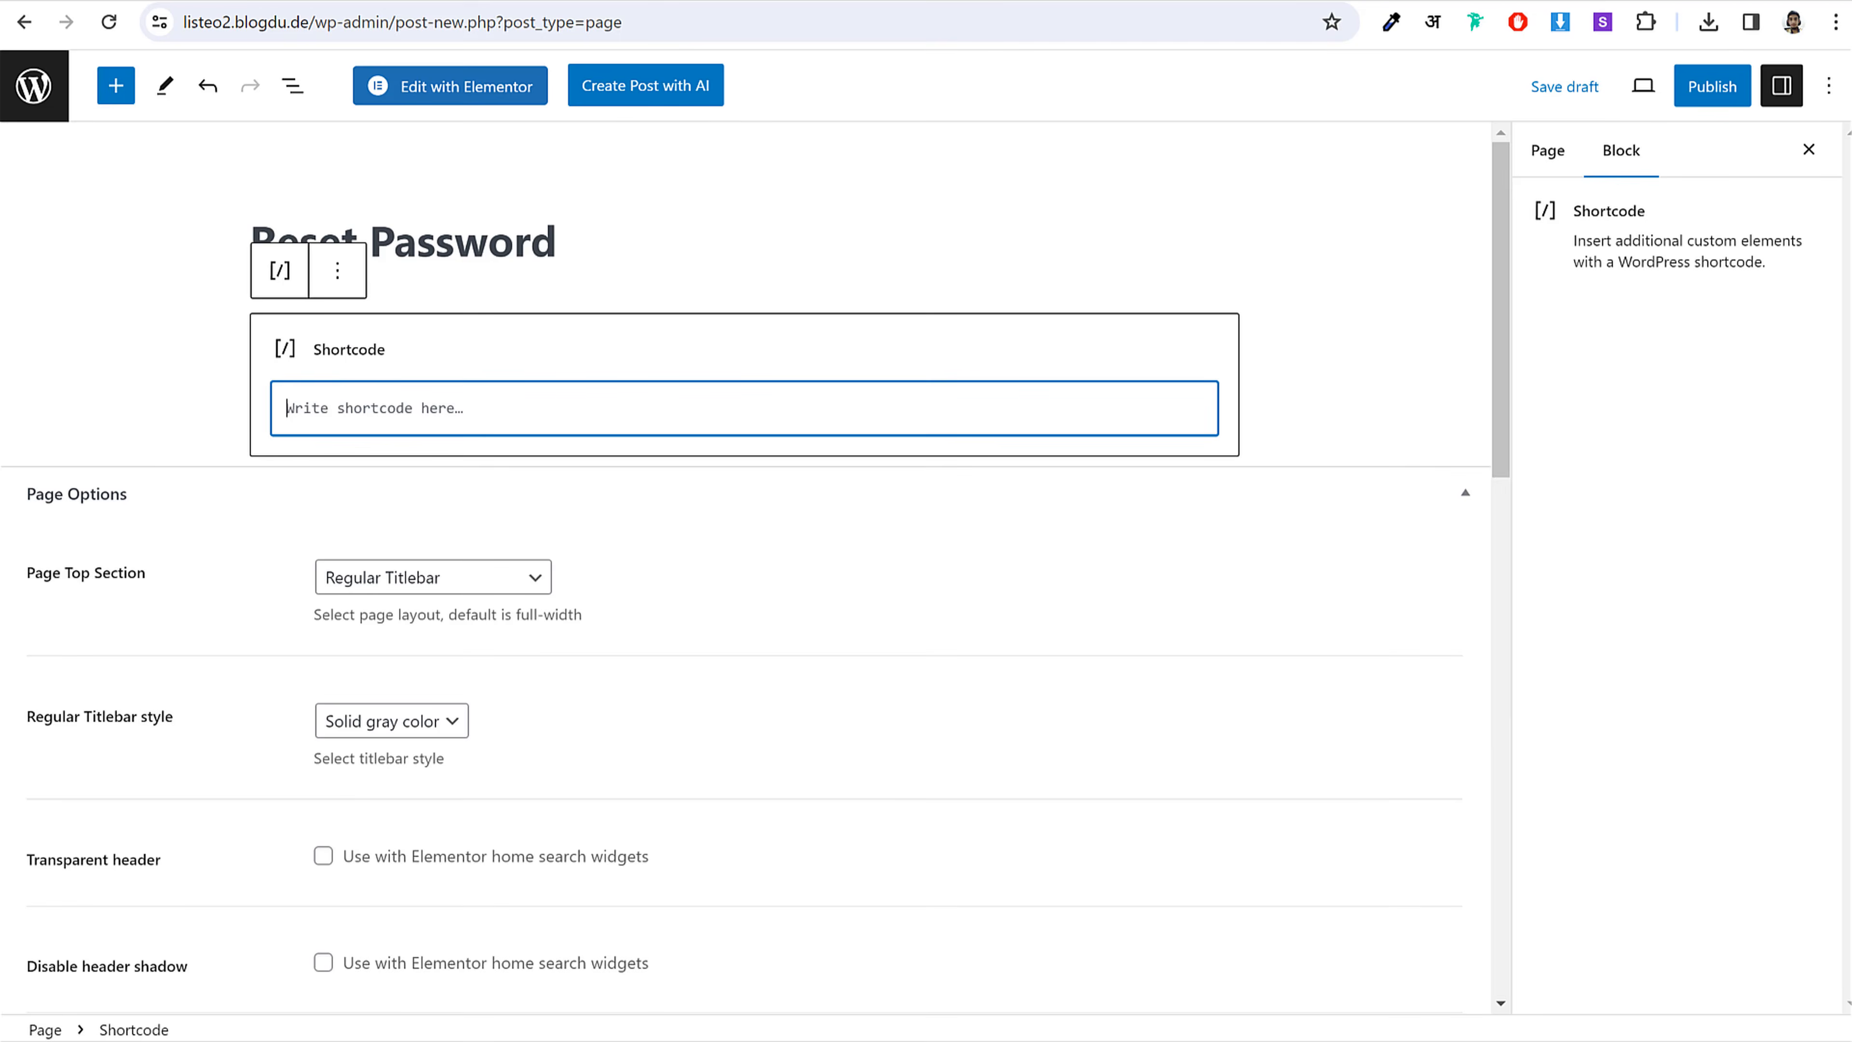
pyautogui.click(793, 1039)
pyautogui.moveTo(1176, 364); pyautogui.dragTo(949, 369)
pyautogui.click(533, 421)
pyautogui.hotkey('ctrl', 'v')
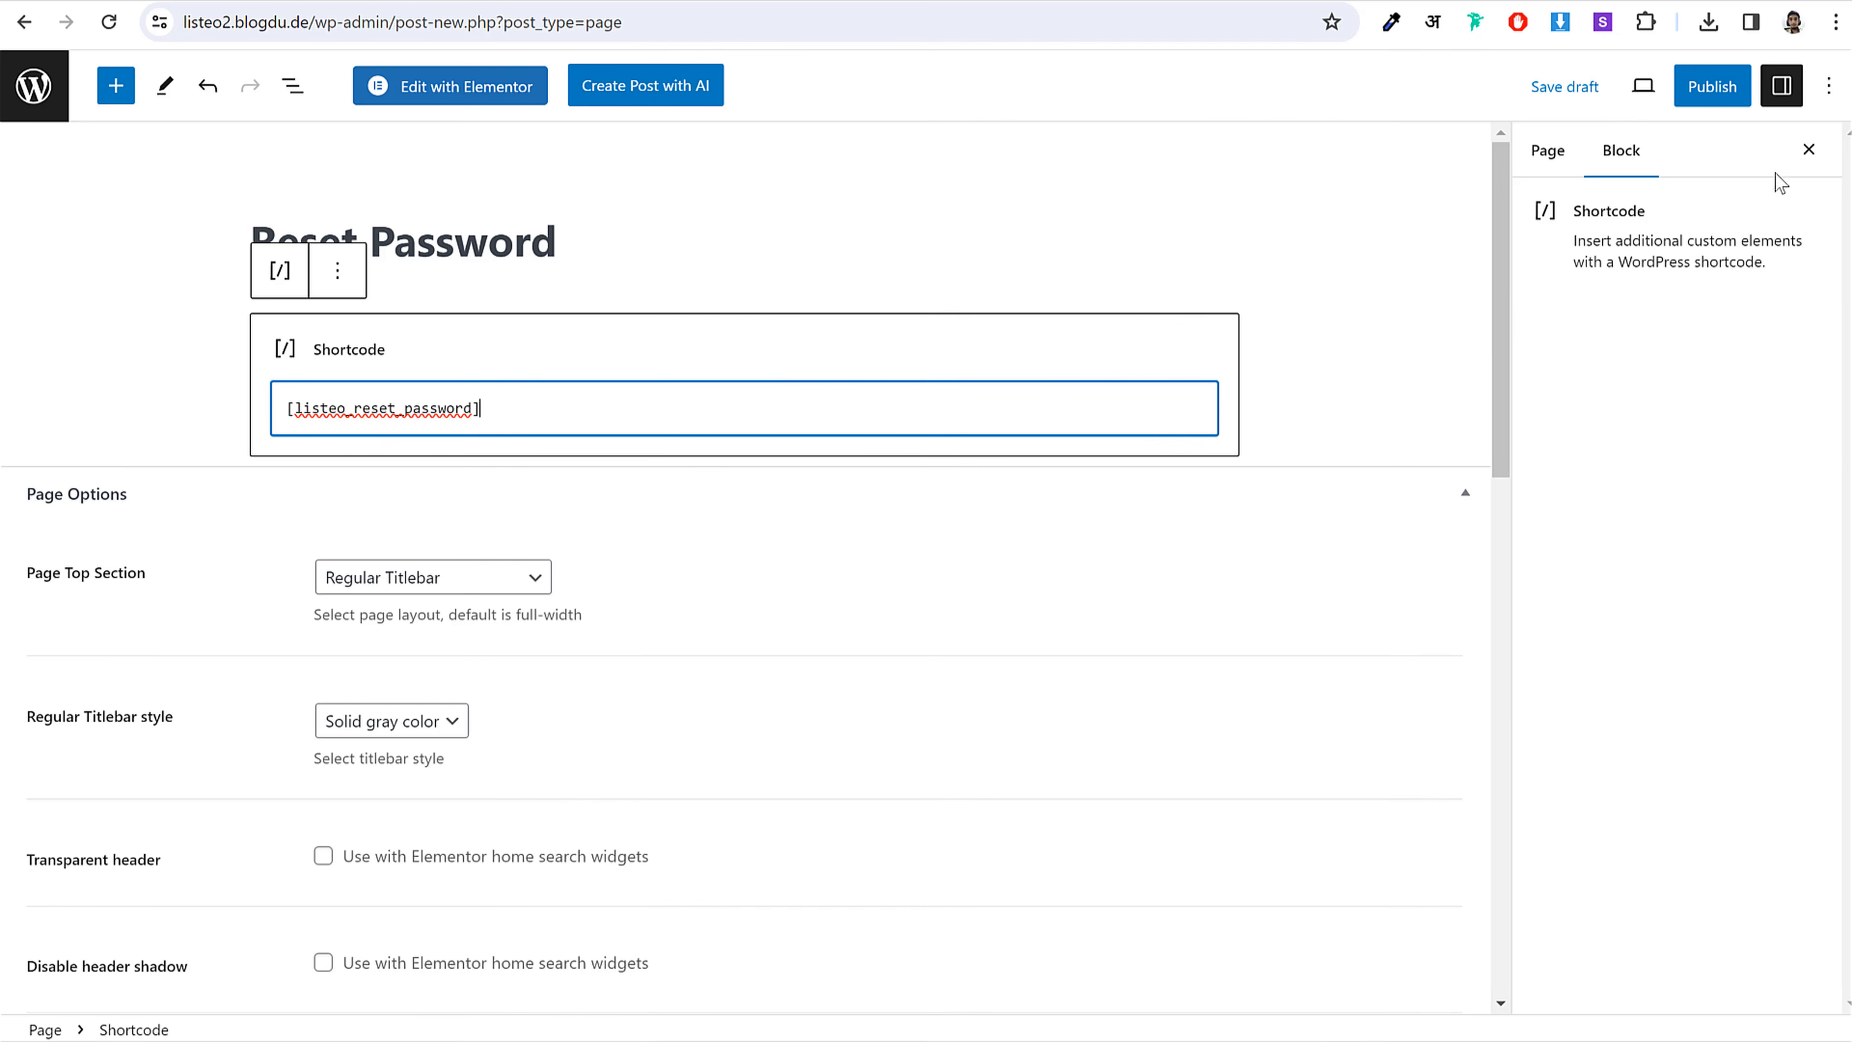
# Step: Publish the Reset Password page and return to the pages list
pyautogui.click(1712, 86)
pyautogui.click(1616, 86)
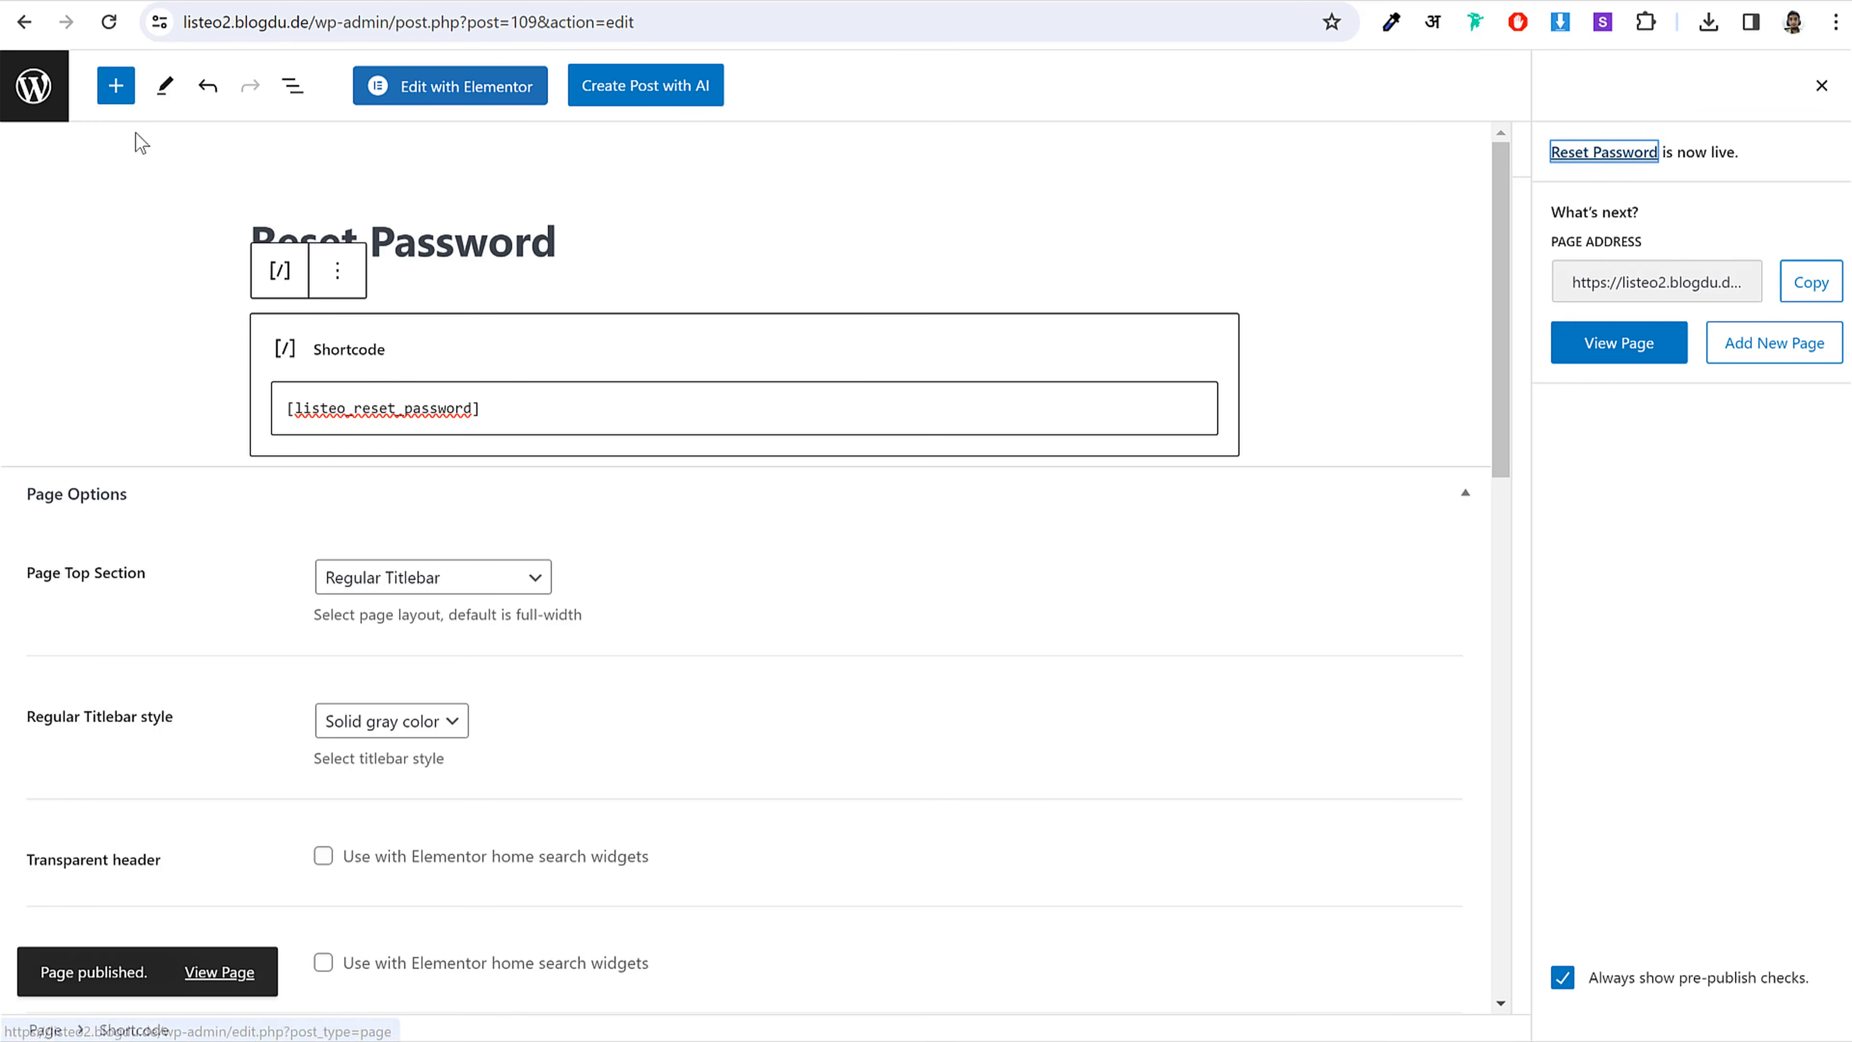
pyautogui.click(57, 111)
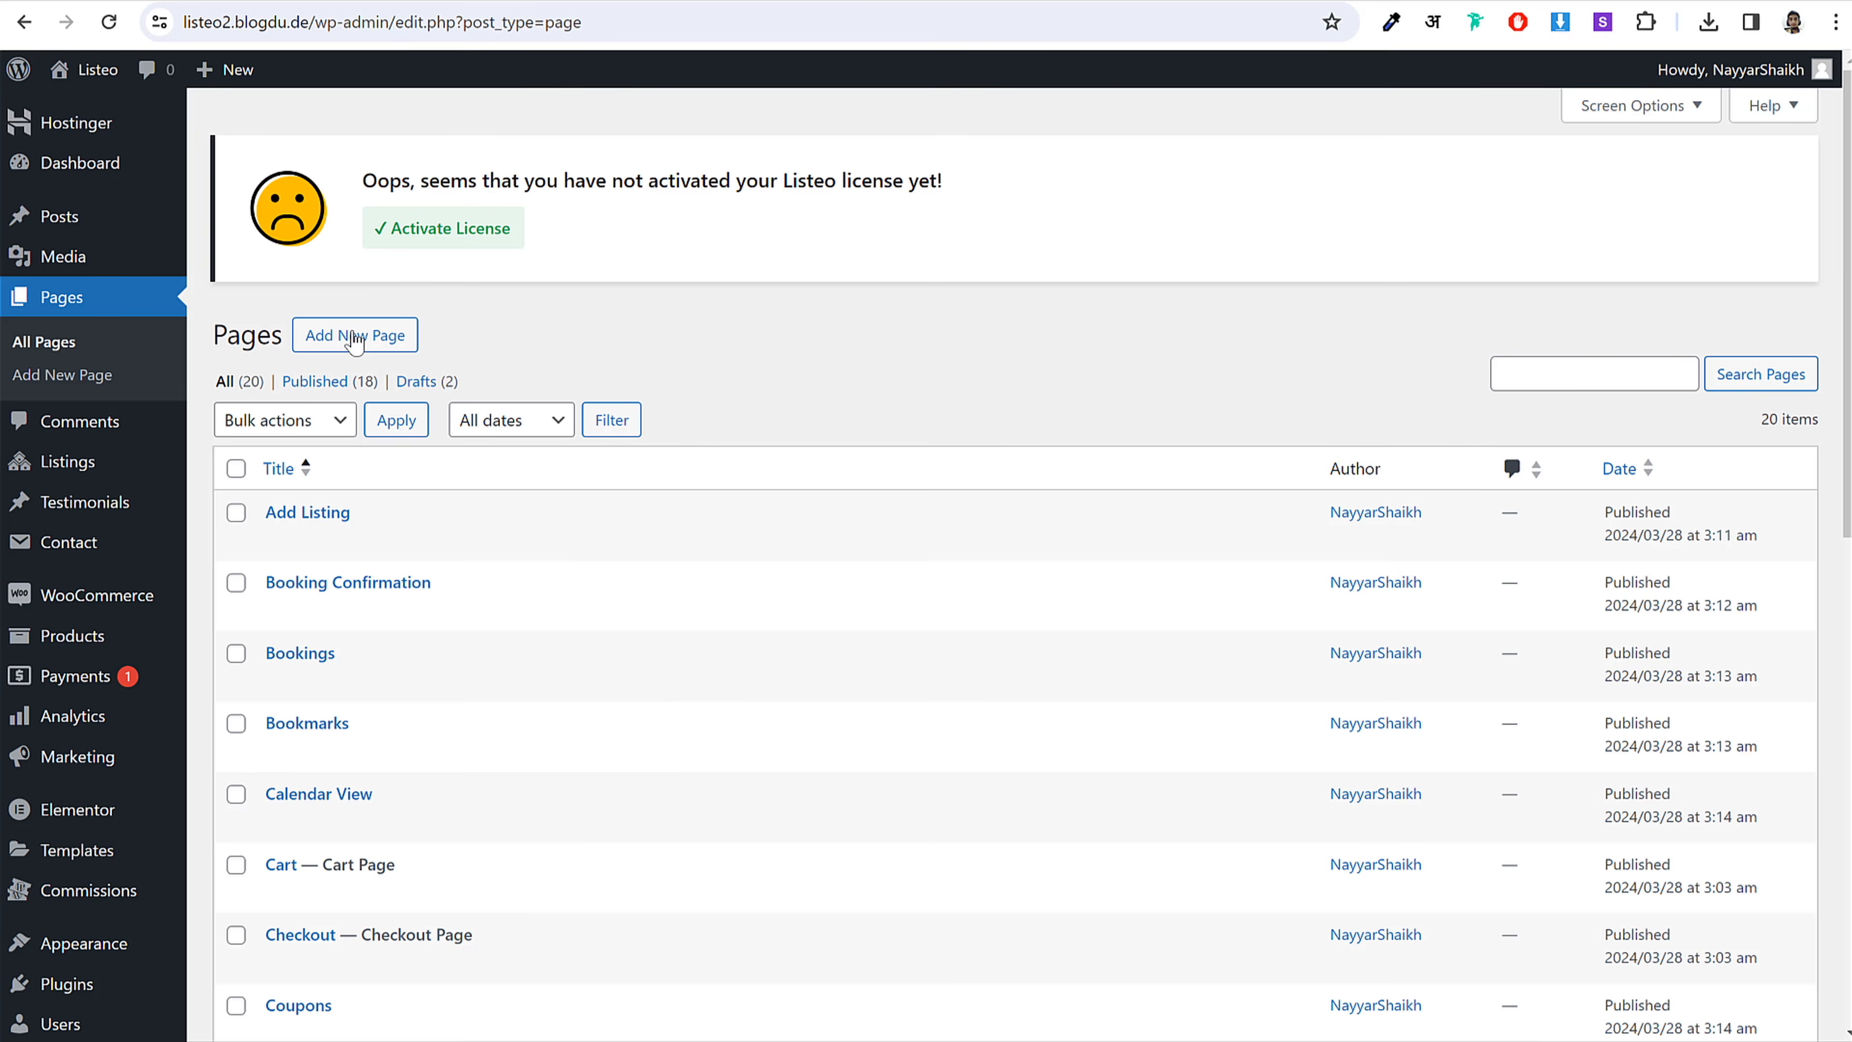
# Step: Start a new page and select 'Reviews' in the shortcode notes
pyautogui.click(355, 335)
pyautogui.hotkey('alt', 'Tab')
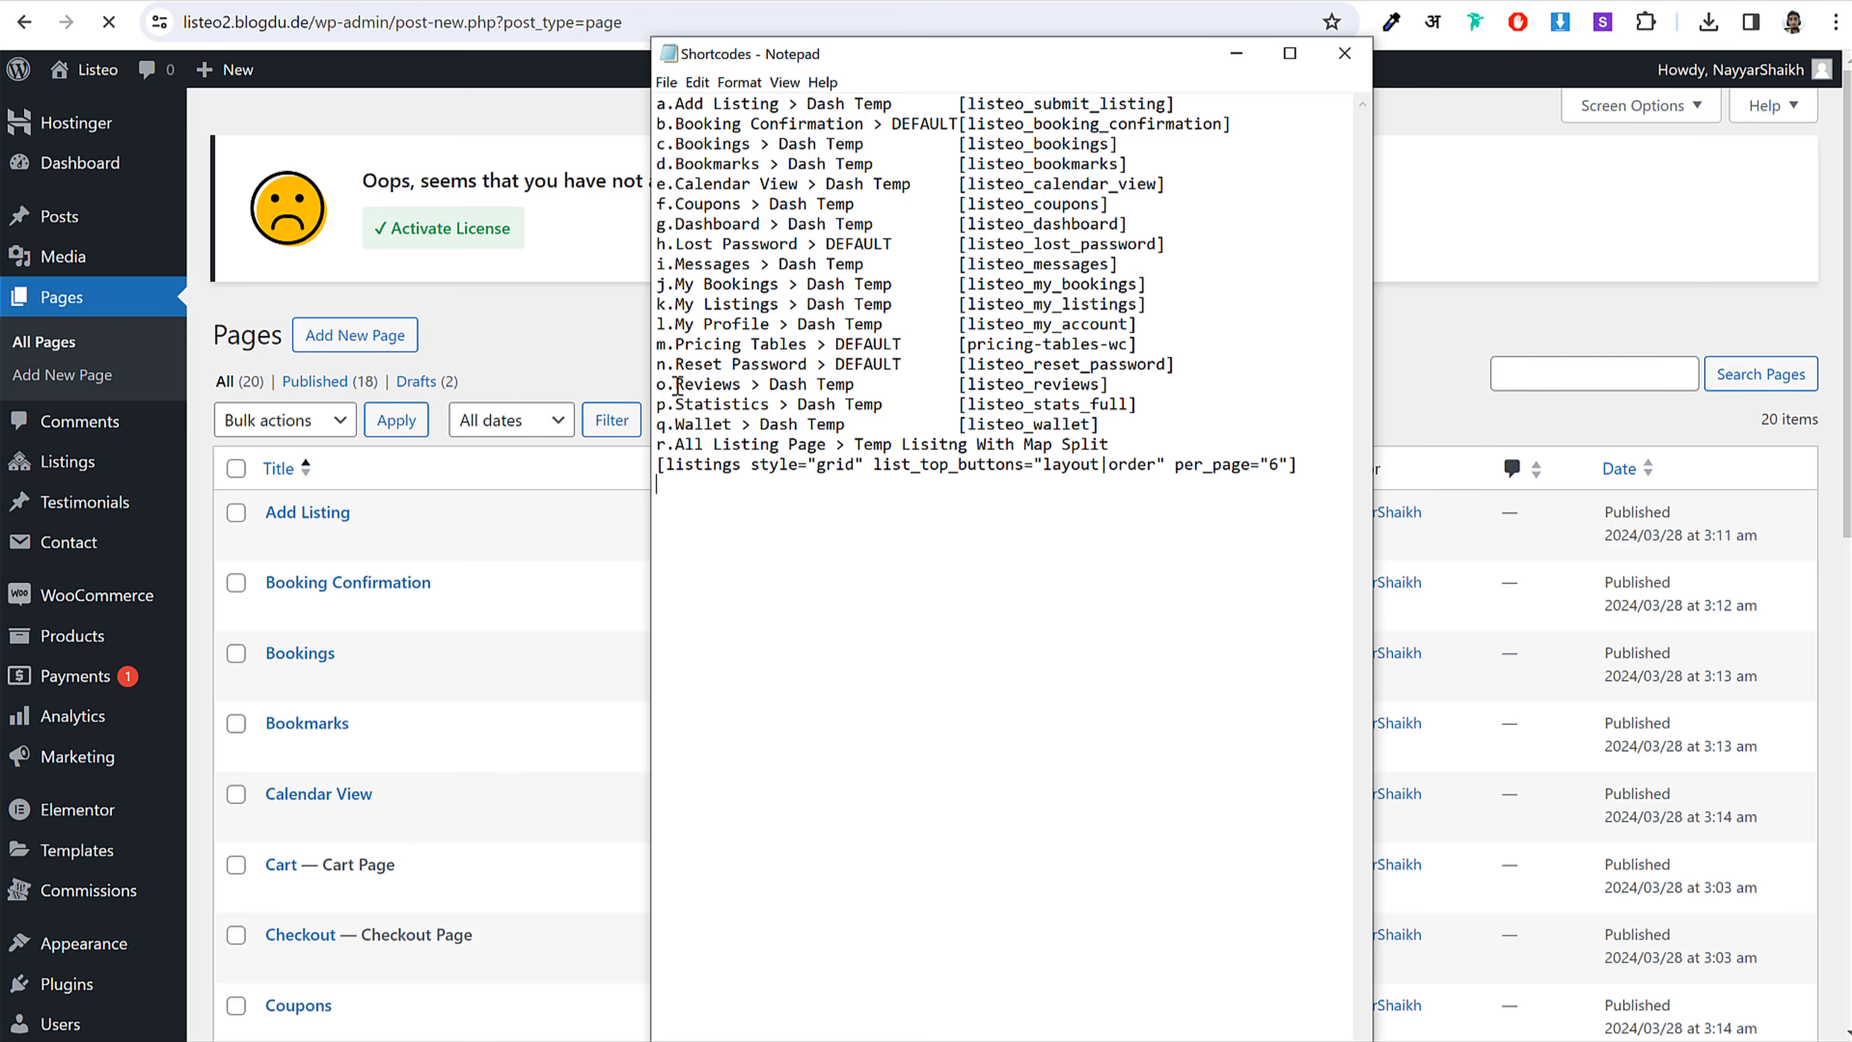
pyautogui.moveTo(677, 385); pyautogui.dragTo(743, 386)
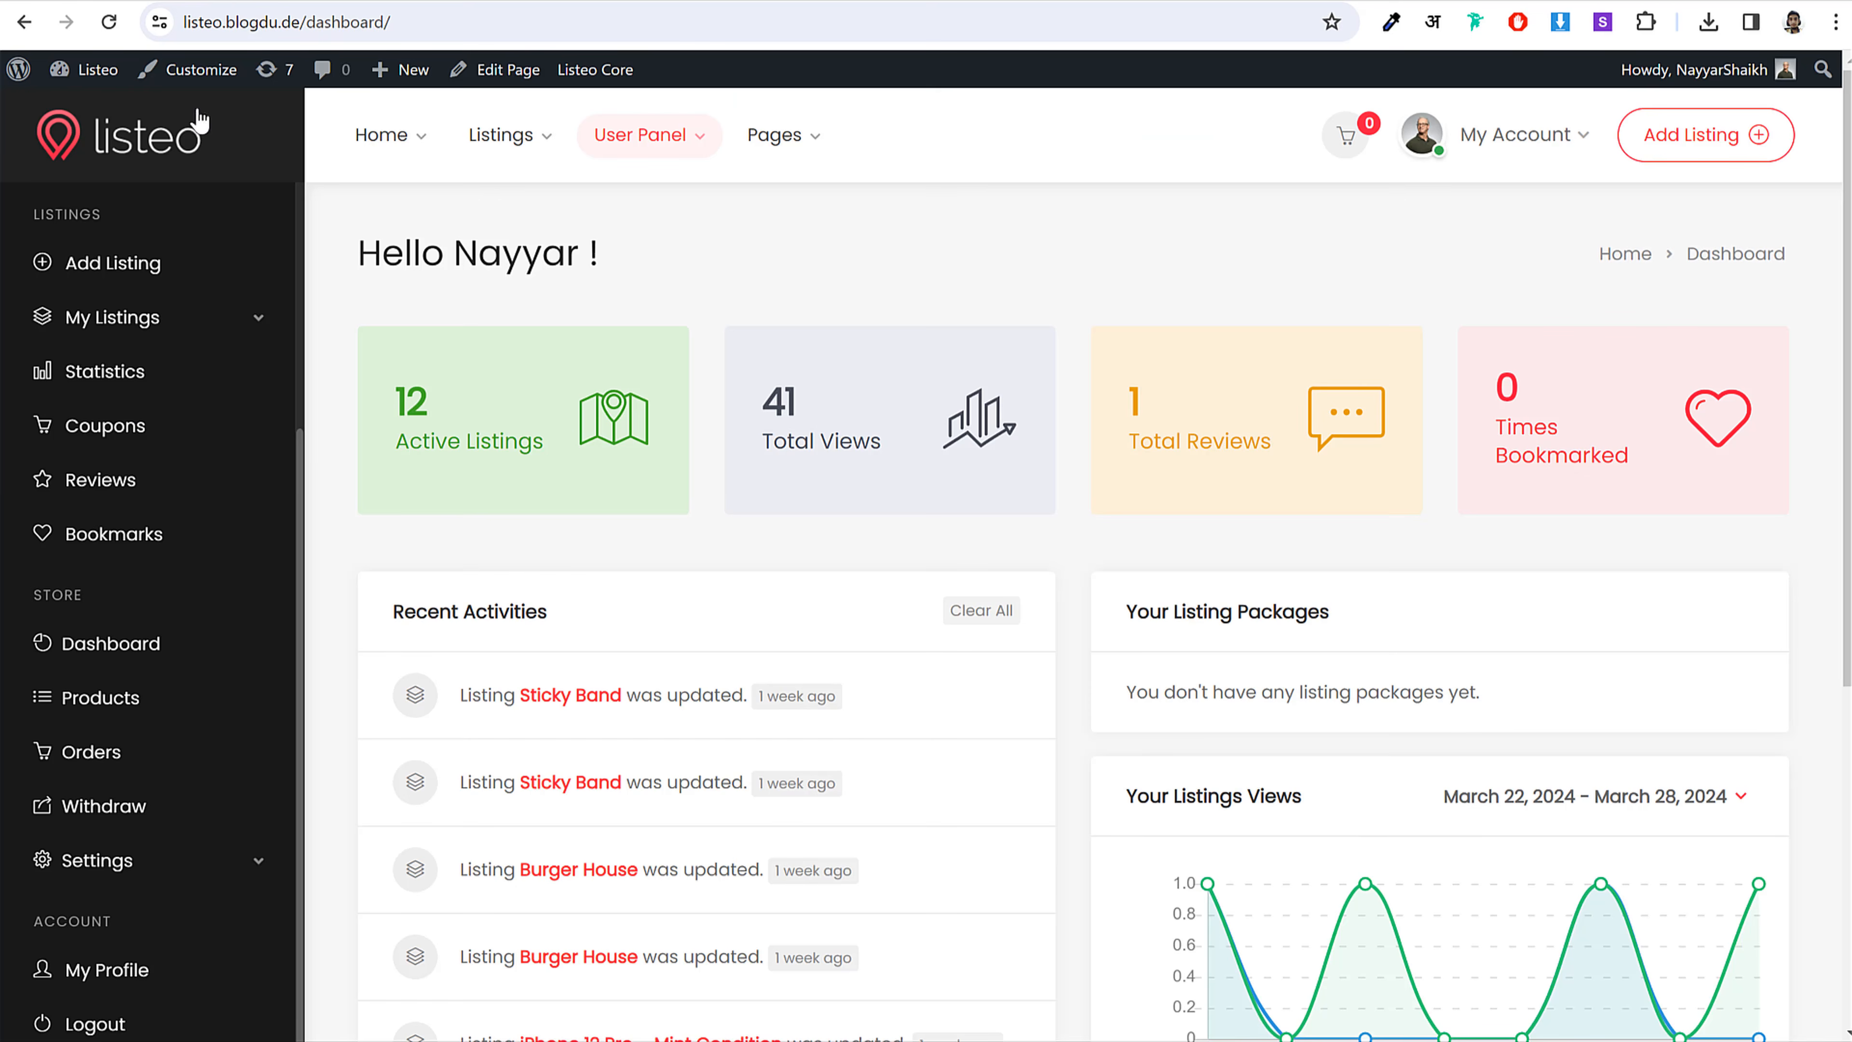
# Step: Look over the reference site's Reviews dashboard page, then open a blank new page
pyautogui.click(124, 492)
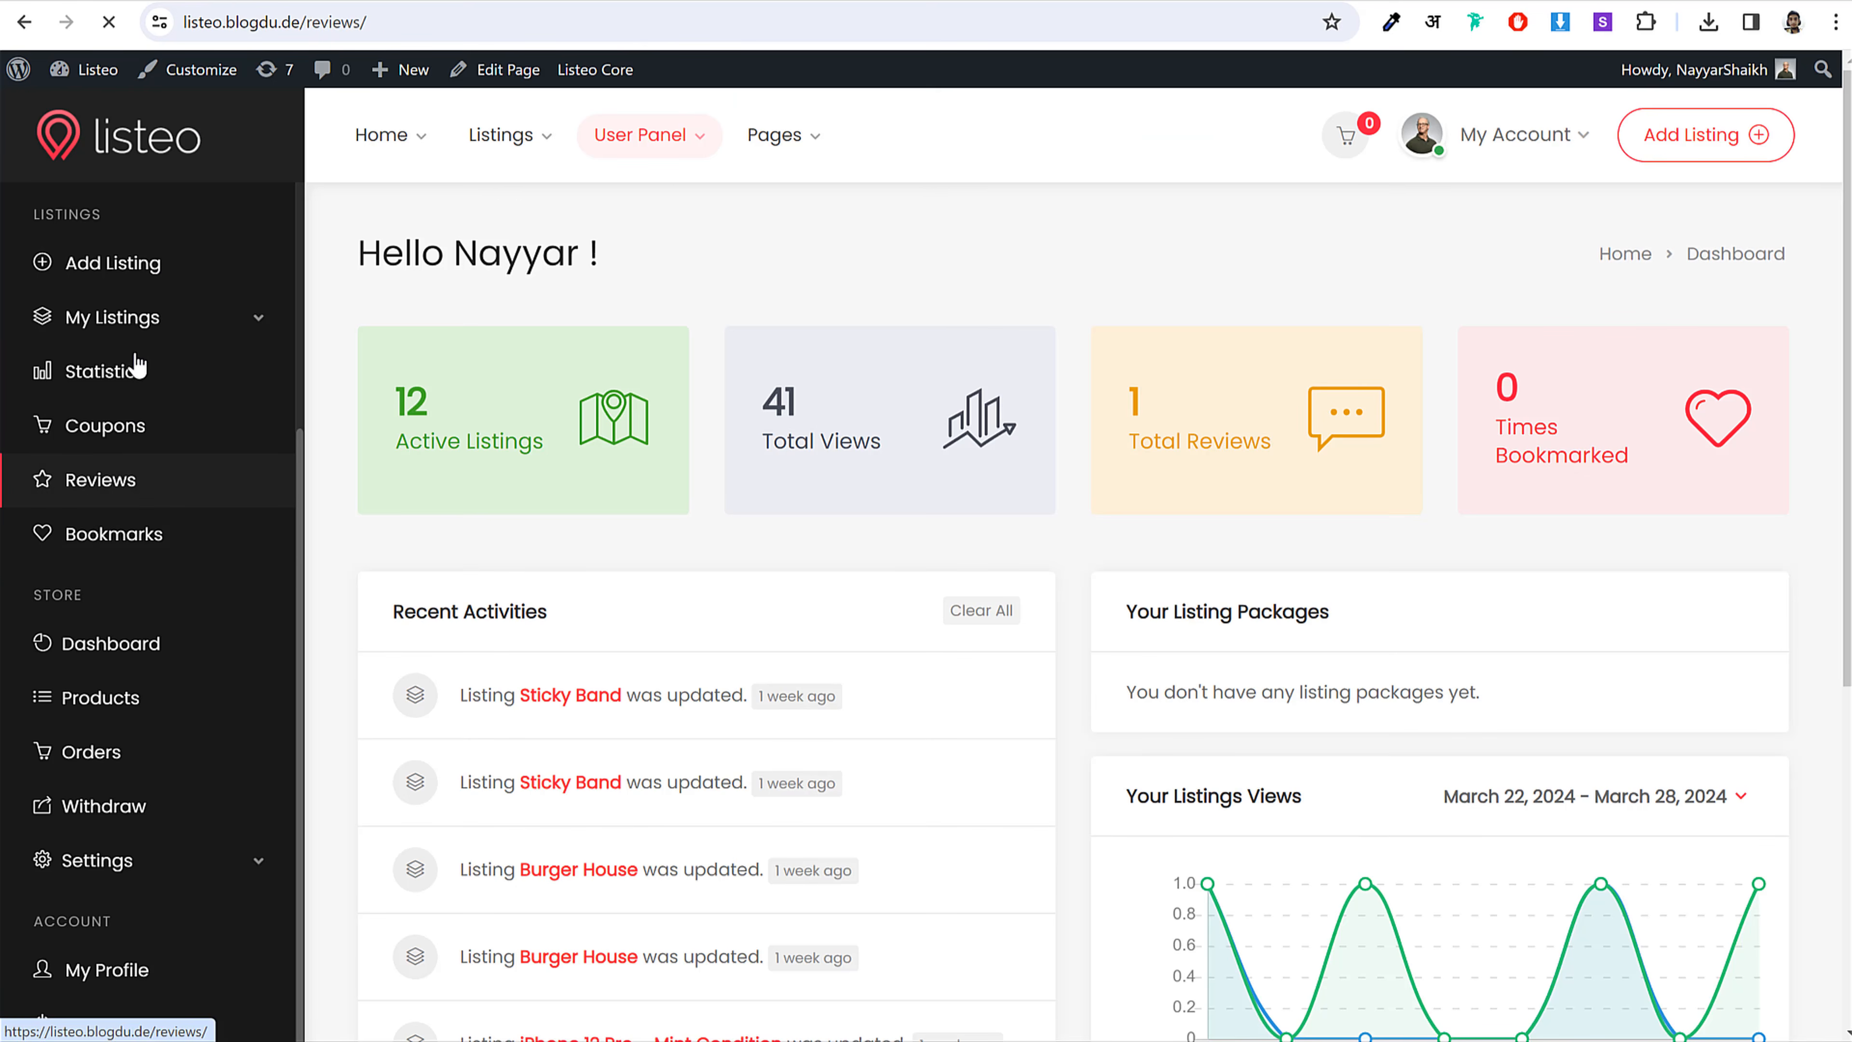
pyautogui.scroll(-5, 157, 694)
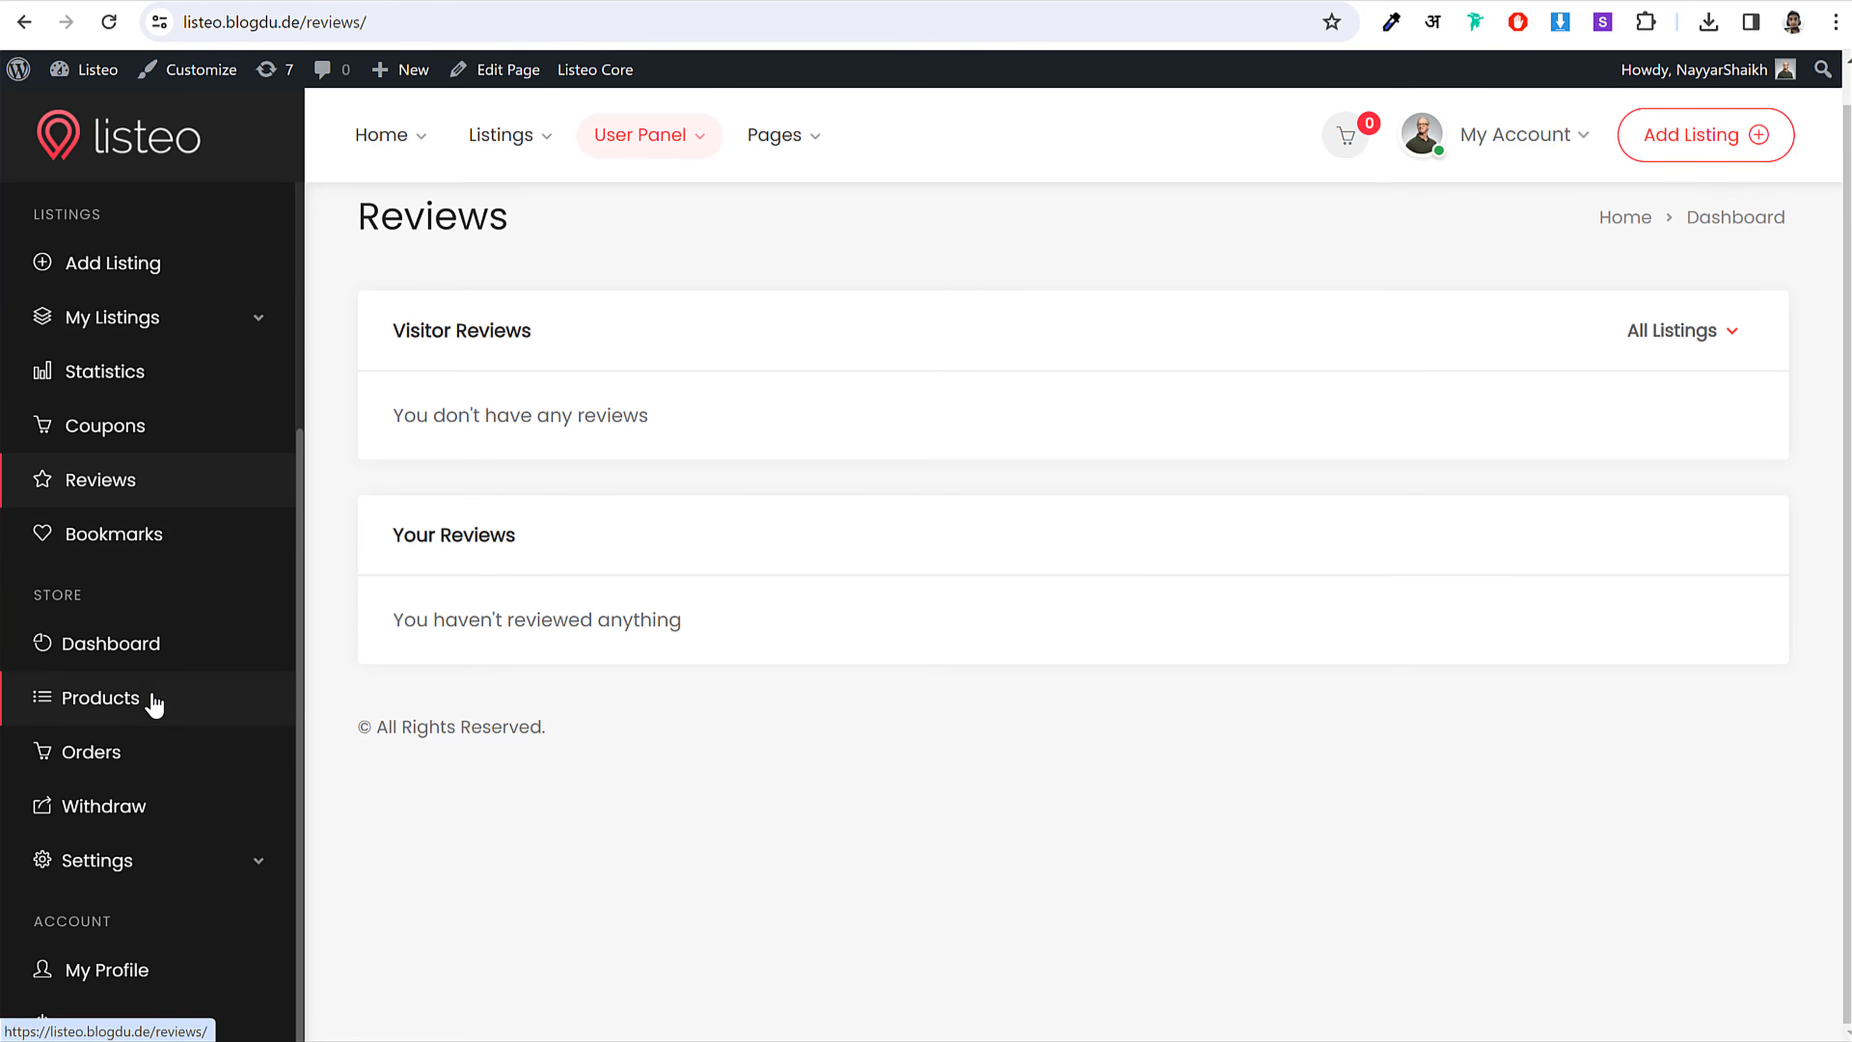
pyautogui.scroll(4, 154, 704)
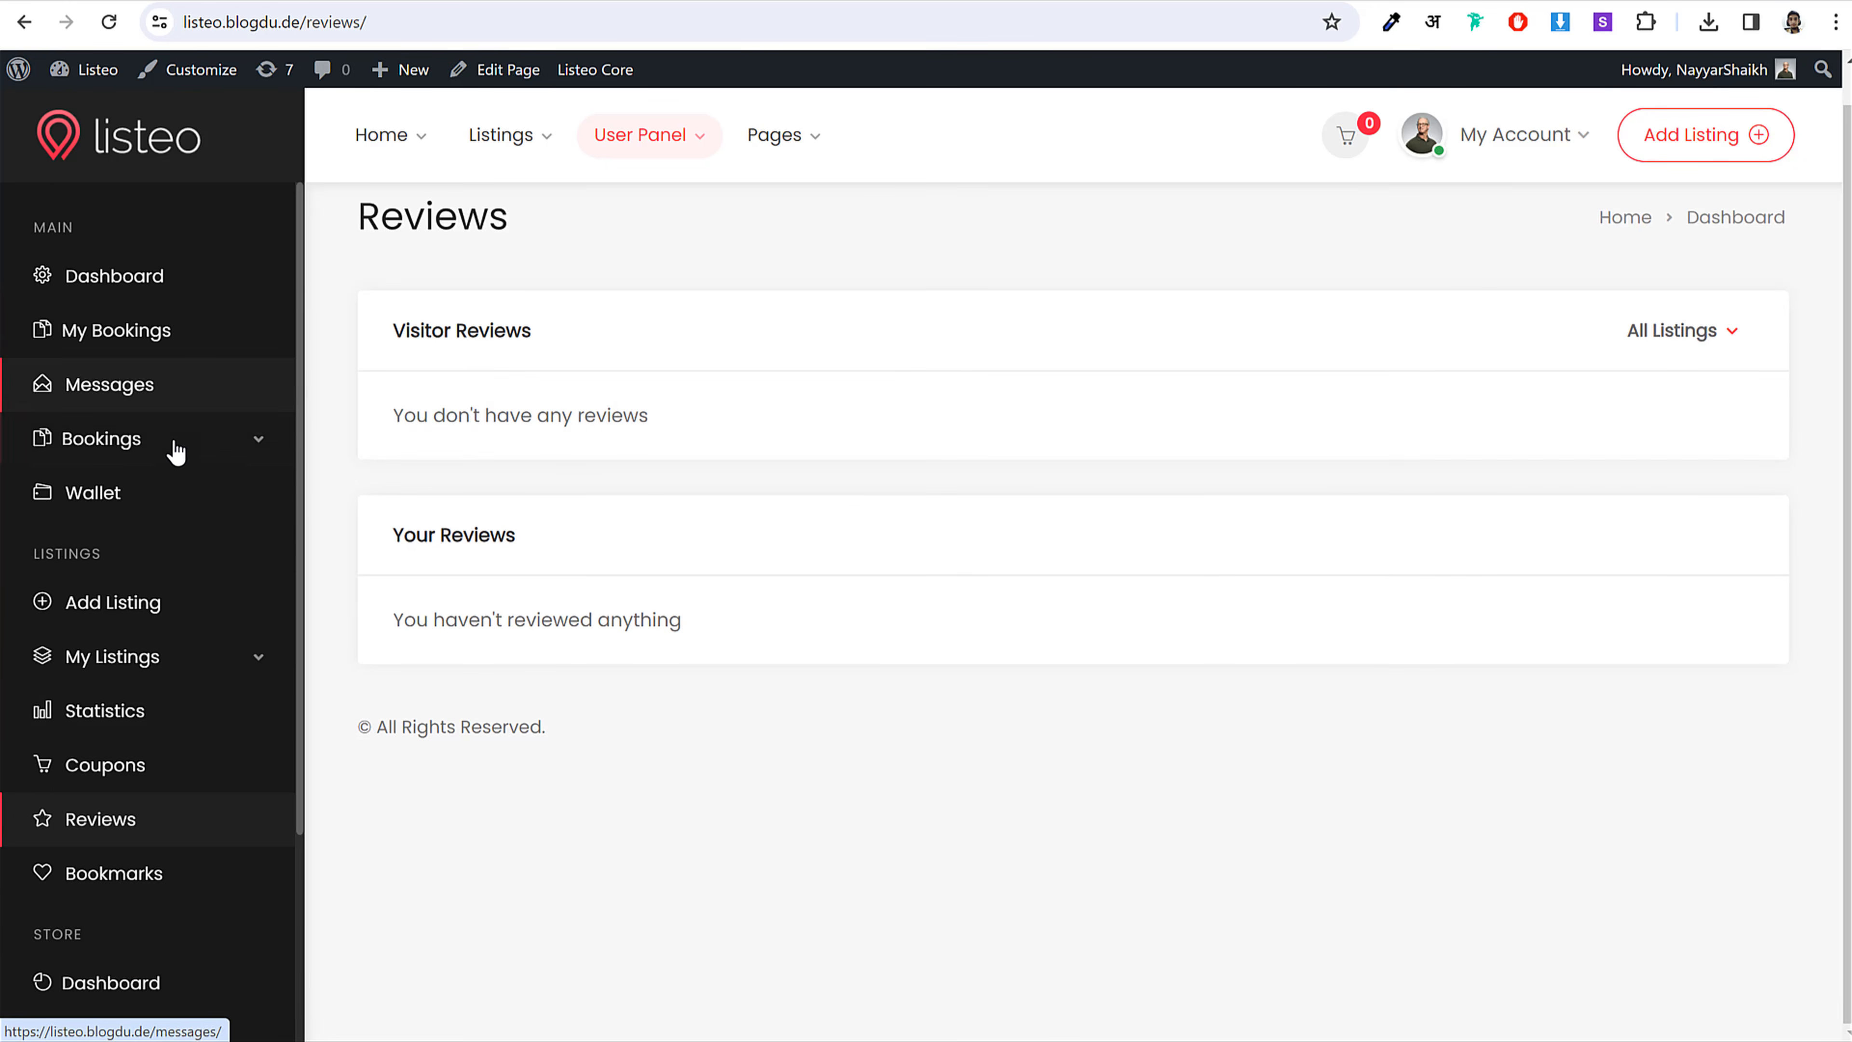
pyautogui.scroll(-5, 182, 817)
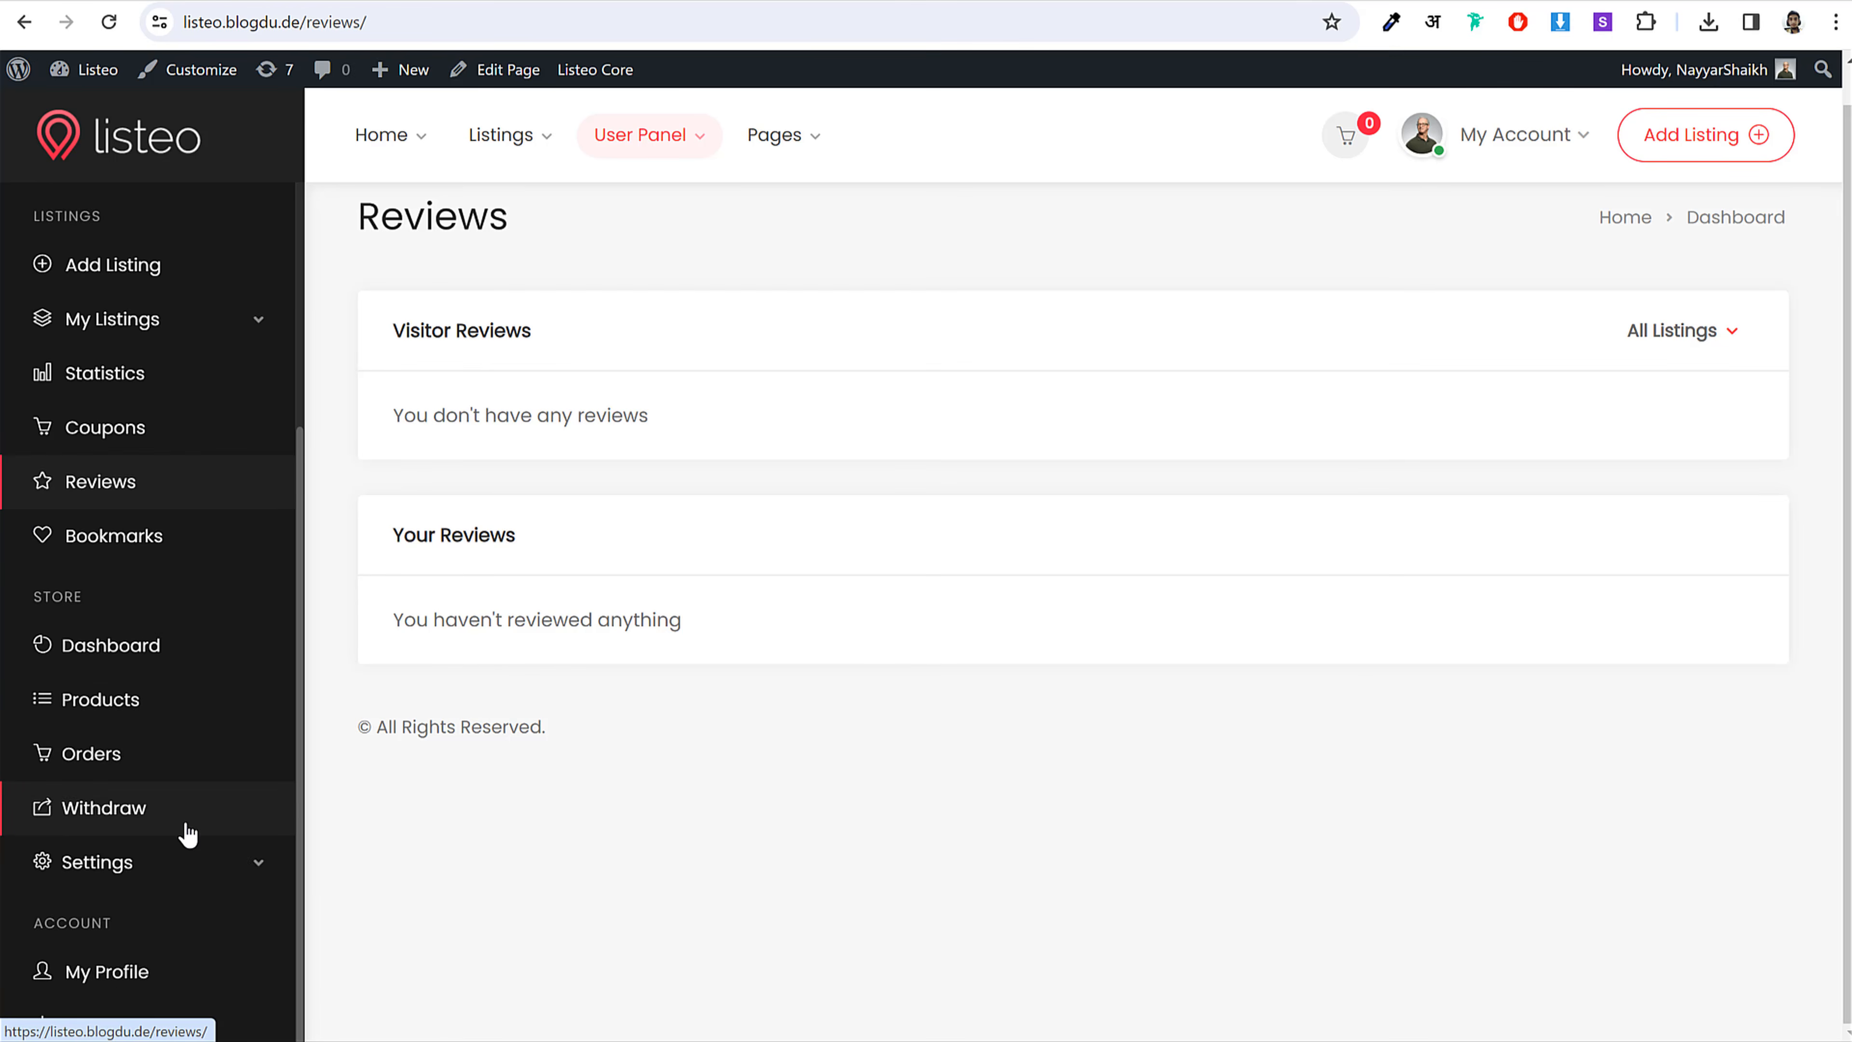
pyautogui.scroll(2, 157, 850)
pyautogui.scroll(3, 159, 810)
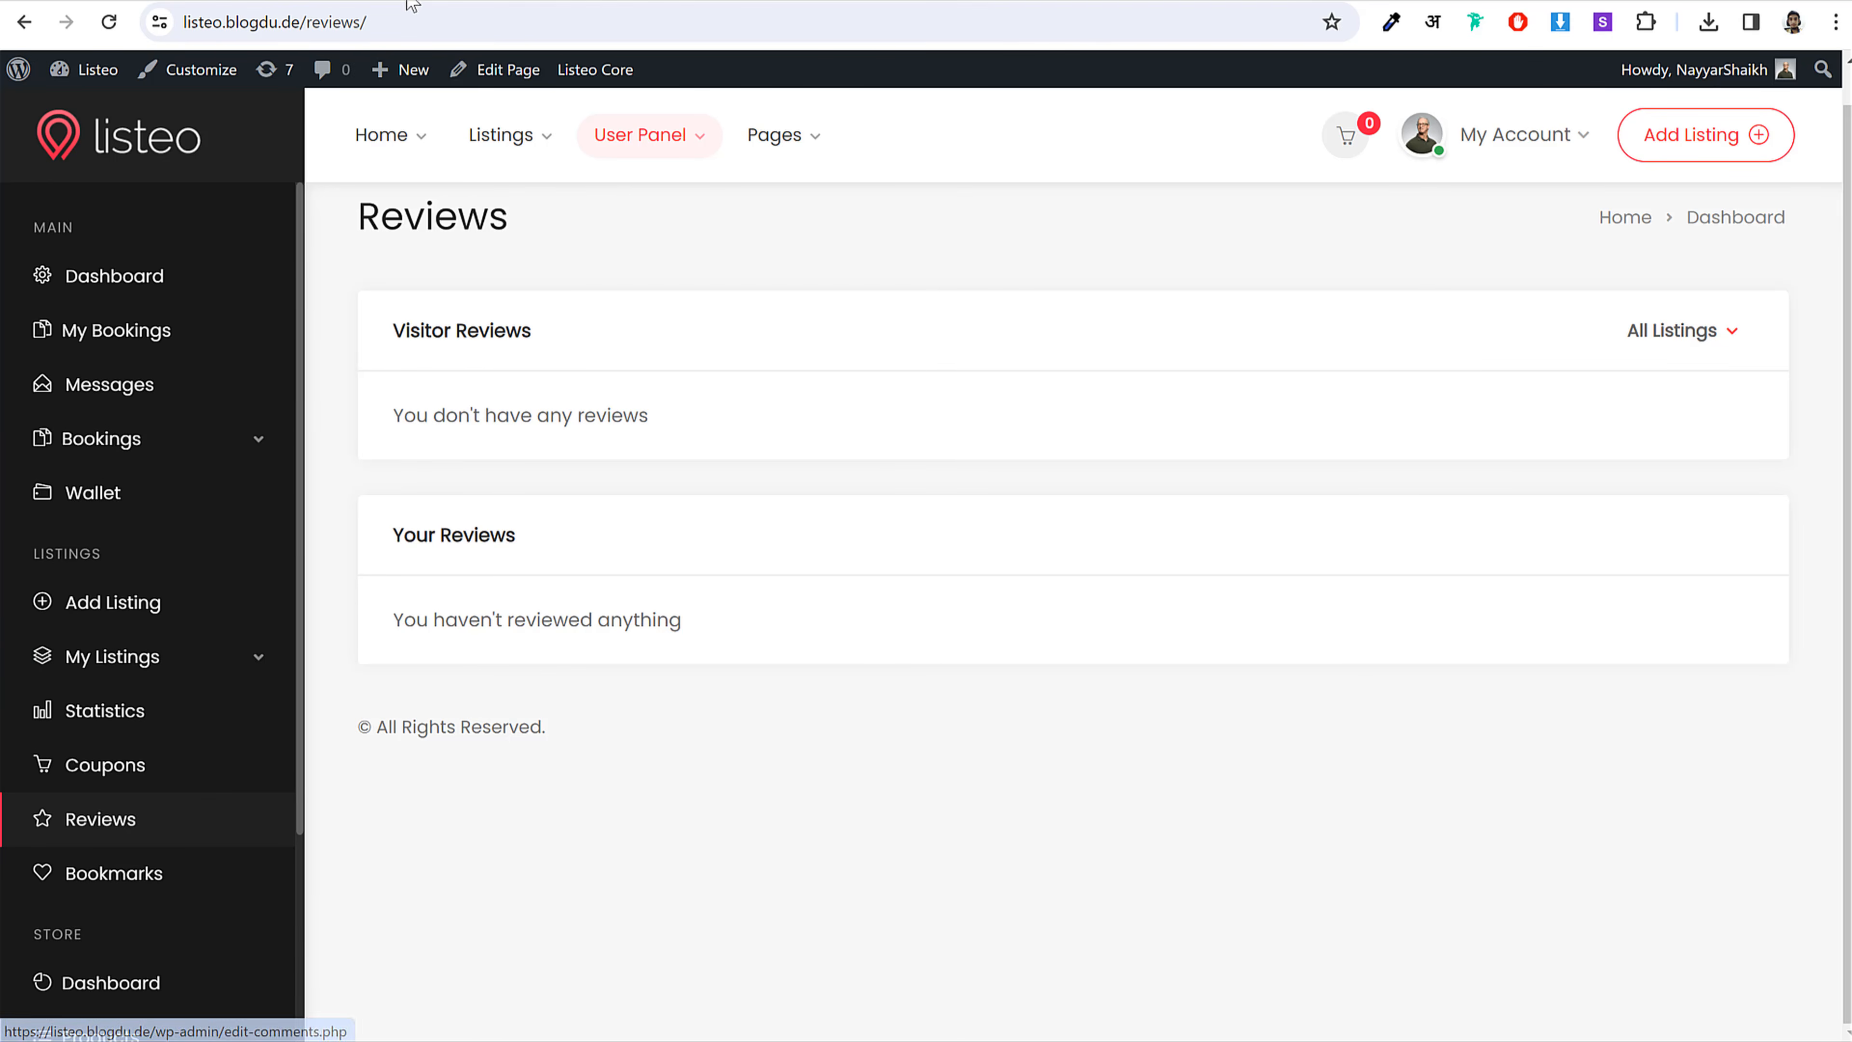
pyautogui.click(430, 198)
# Step: Title the page 'Reviews' and set its template to Dashboard Page
pyautogui.write('Reviews')
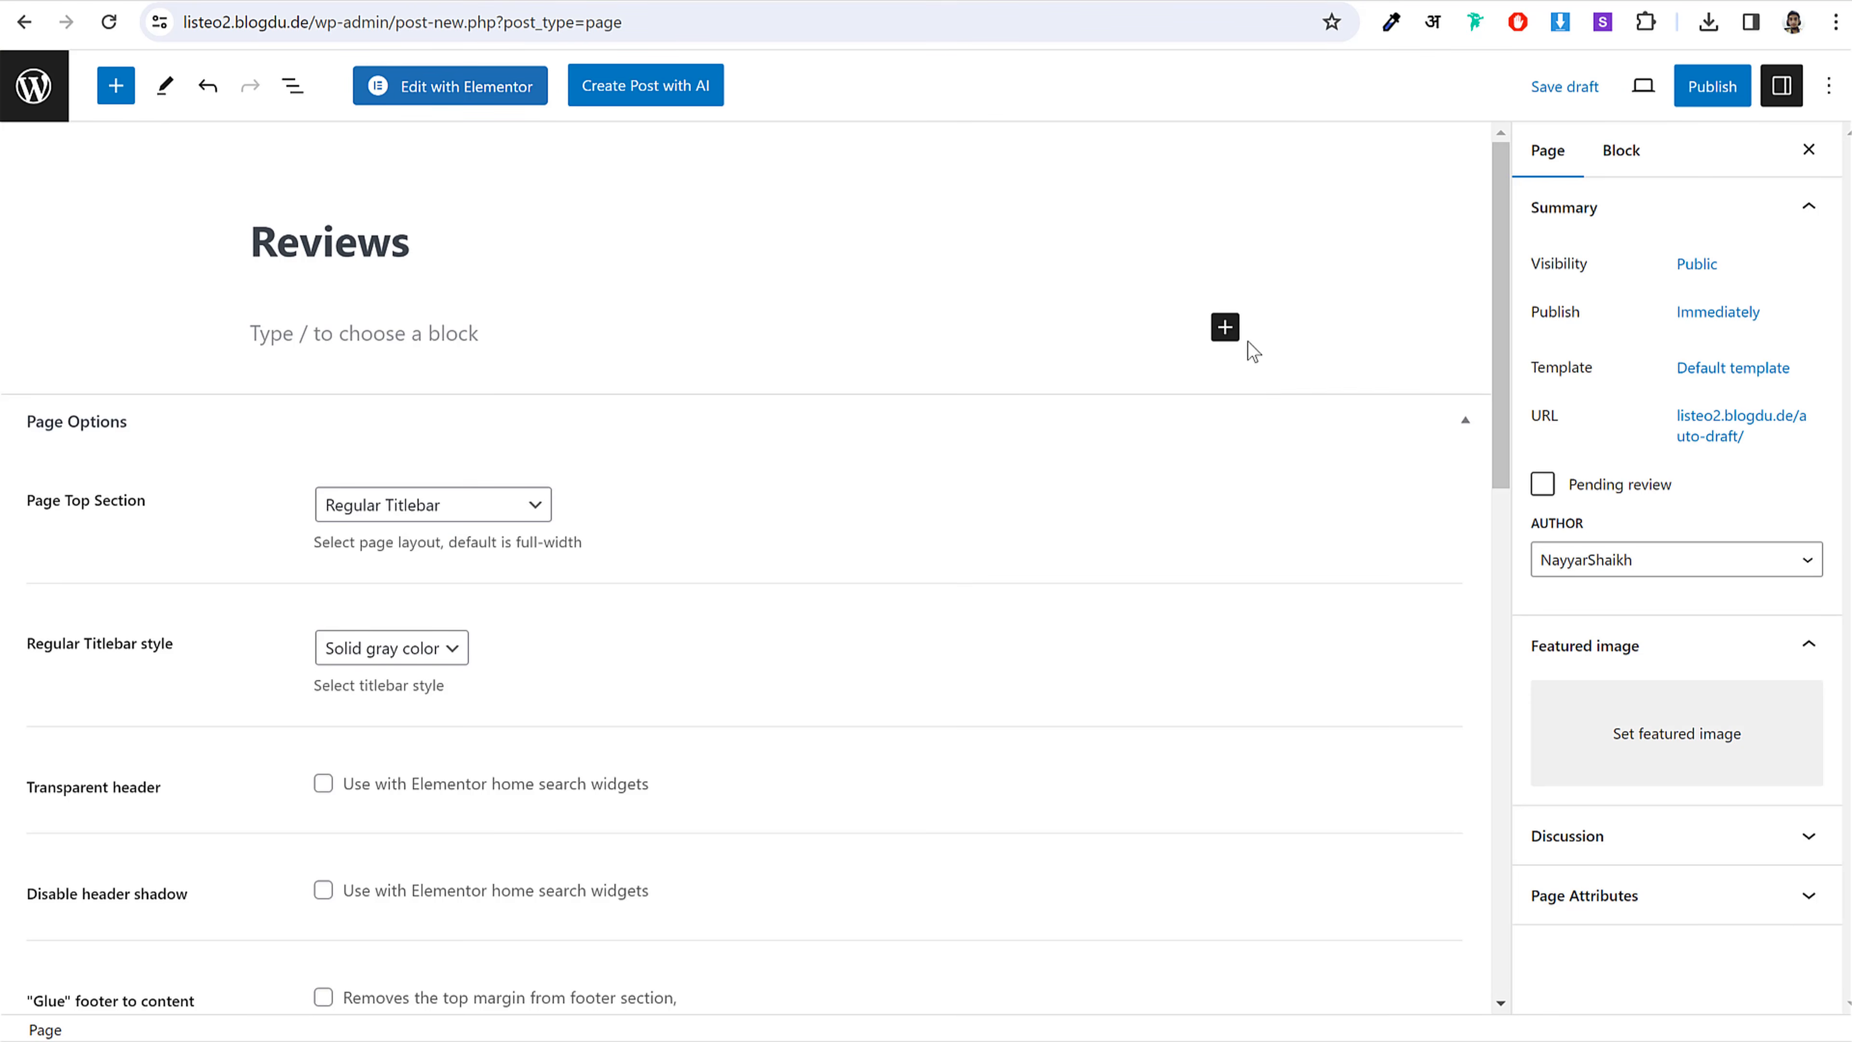
pyautogui.click(1702, 361)
pyautogui.click(1624, 544)
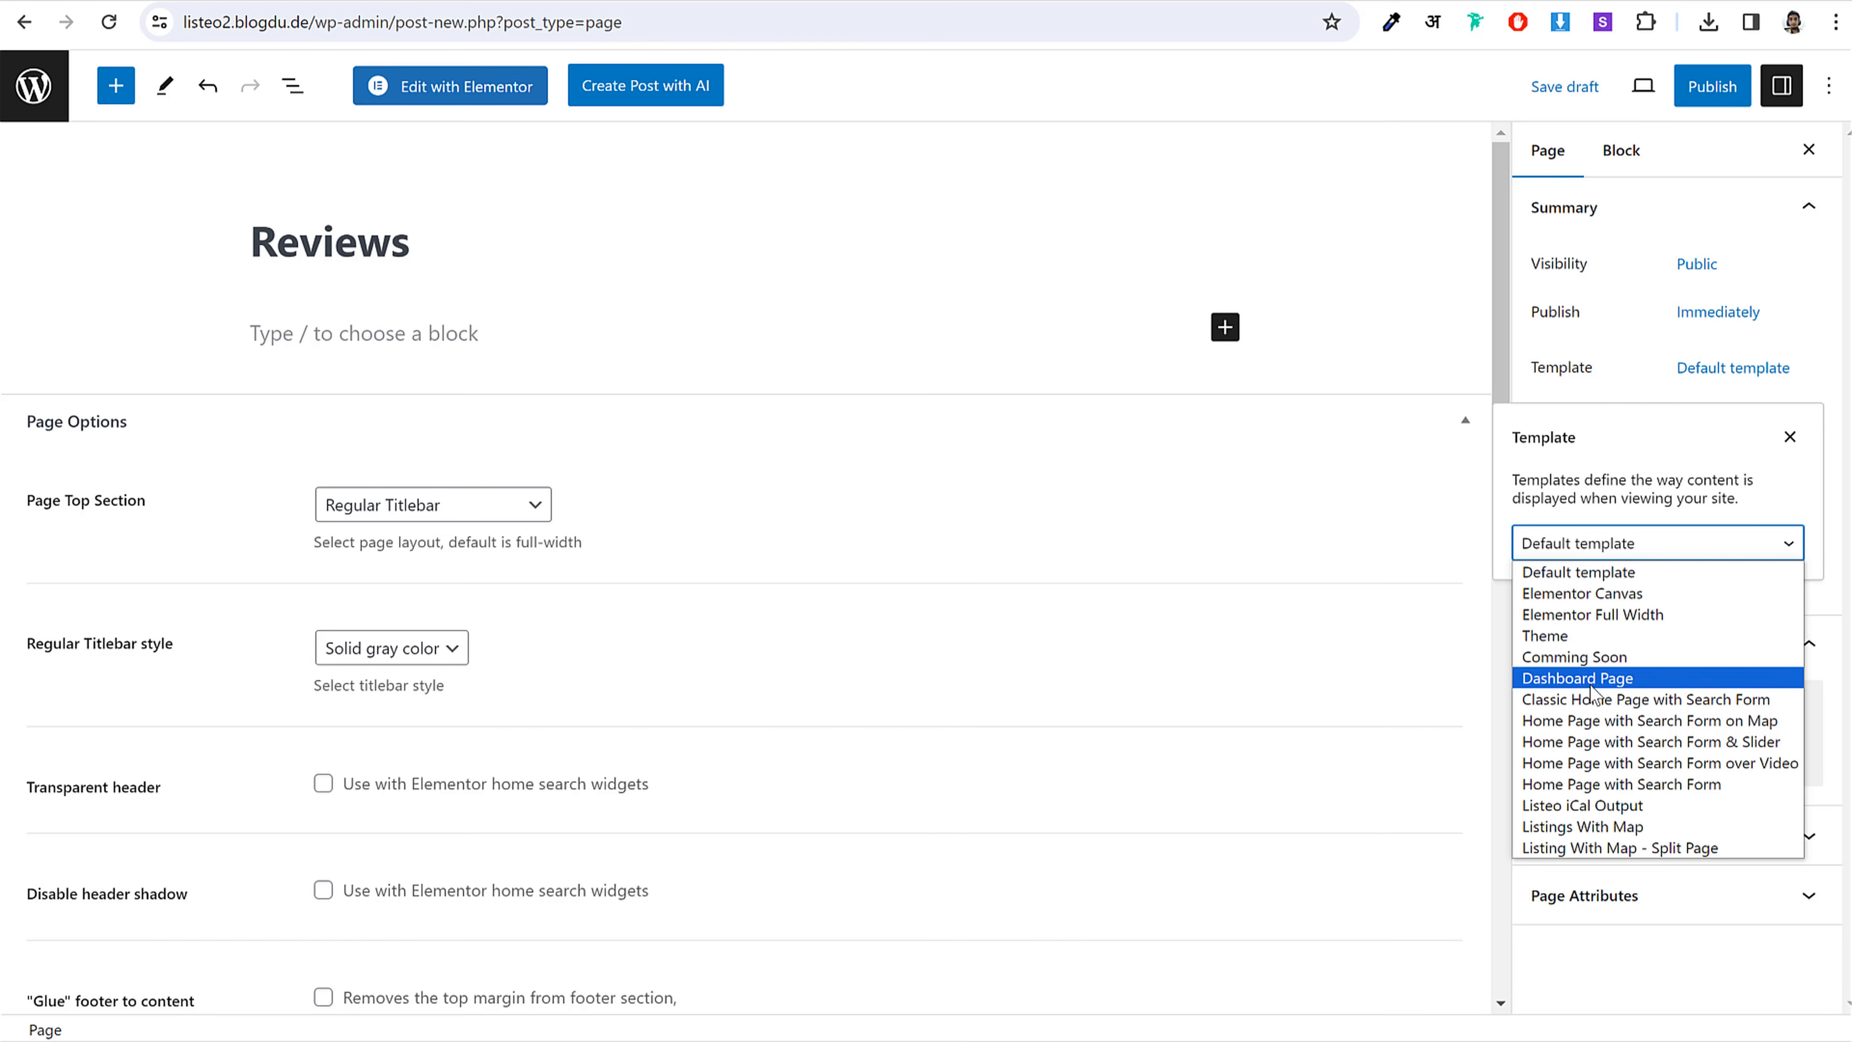
pyautogui.click(1597, 679)
pyautogui.click(1555, 590)
# Step: Add a Shortcode block containing [listeo_reviews]
pyautogui.click(1224, 327)
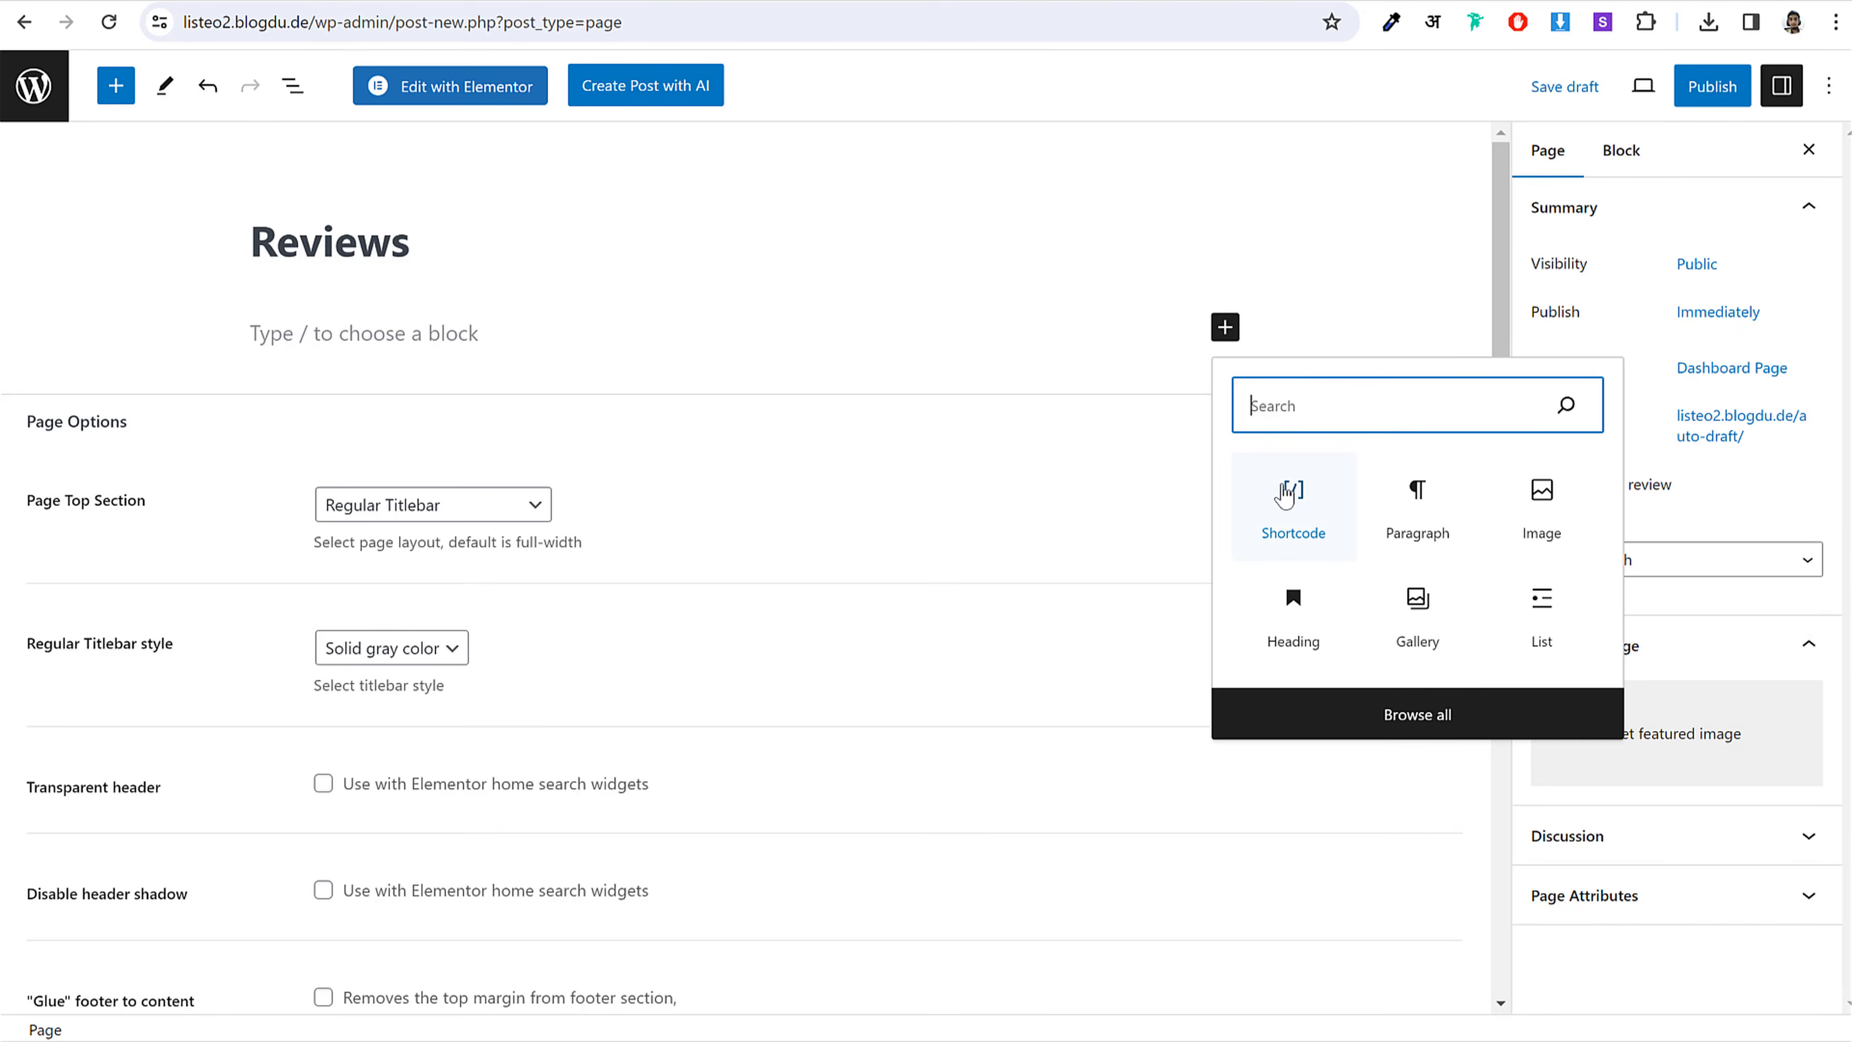
pyautogui.click(1292, 504)
pyautogui.hotkey('alt', 'Tab')
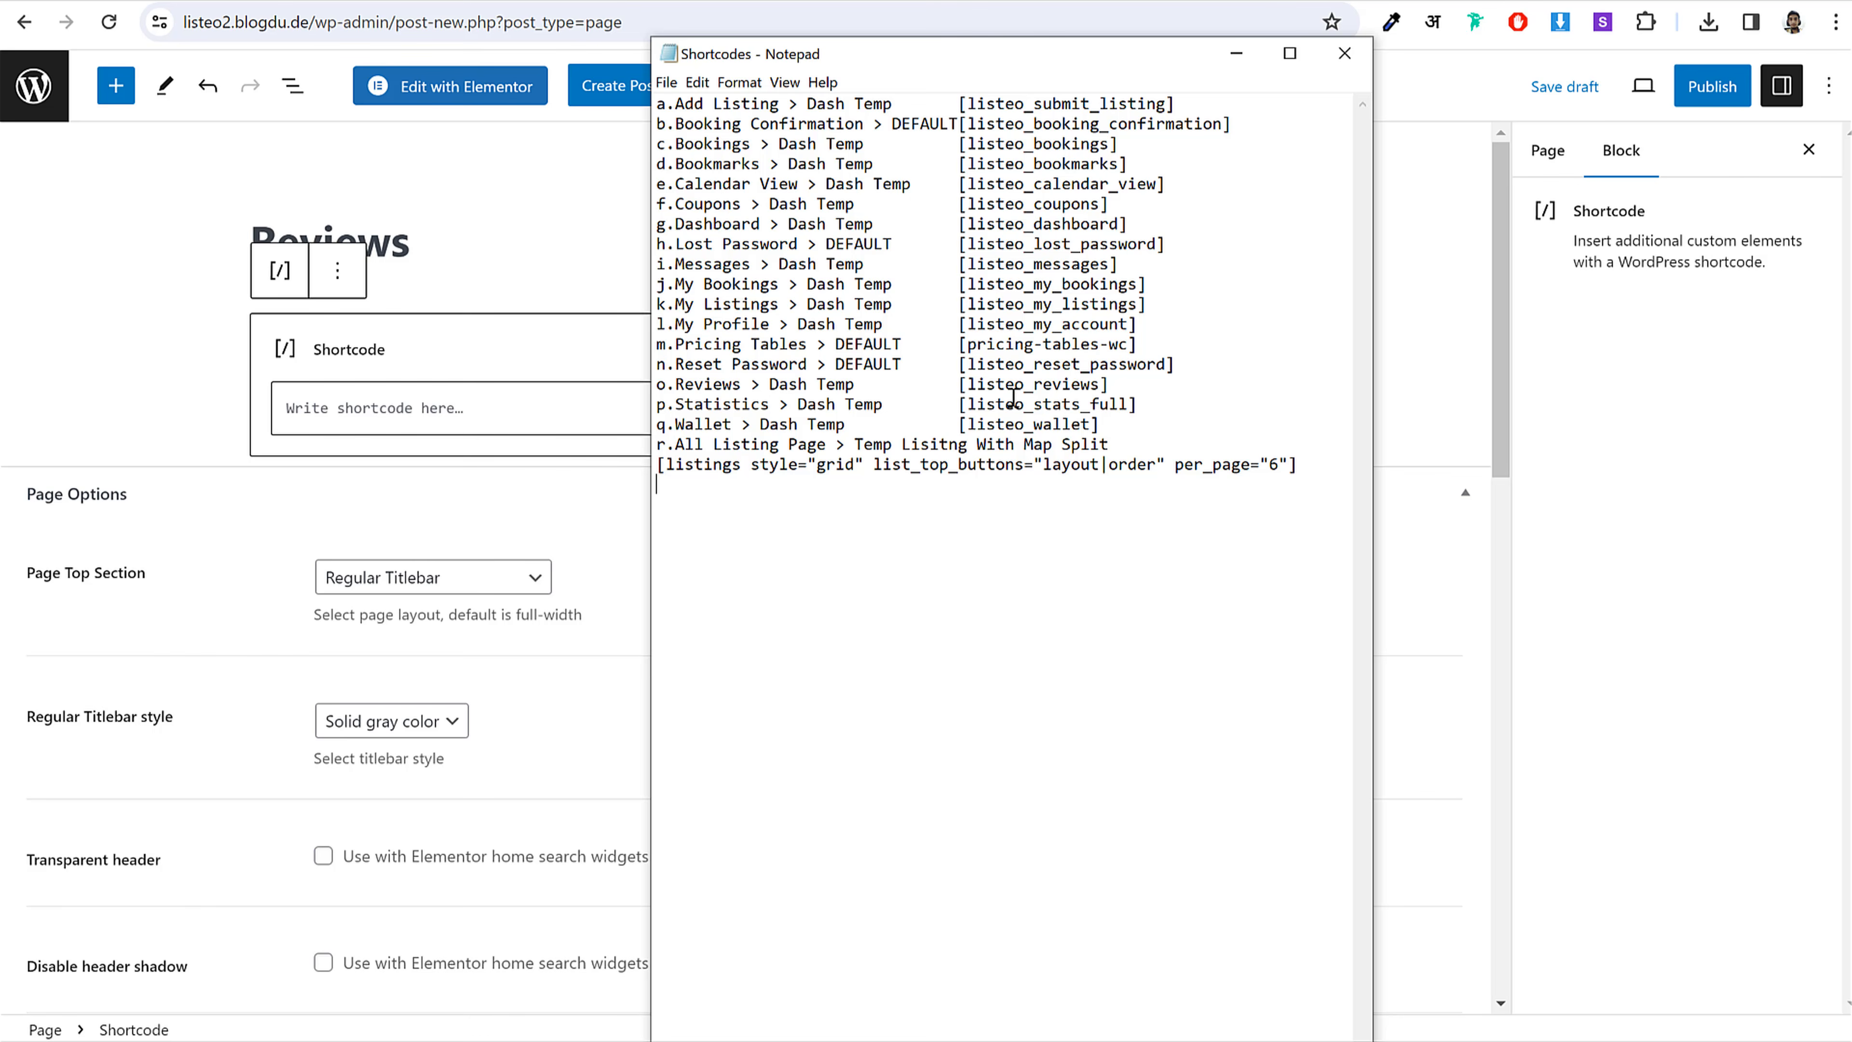
pyautogui.moveTo(1169, 379); pyautogui.dragTo(970, 386)
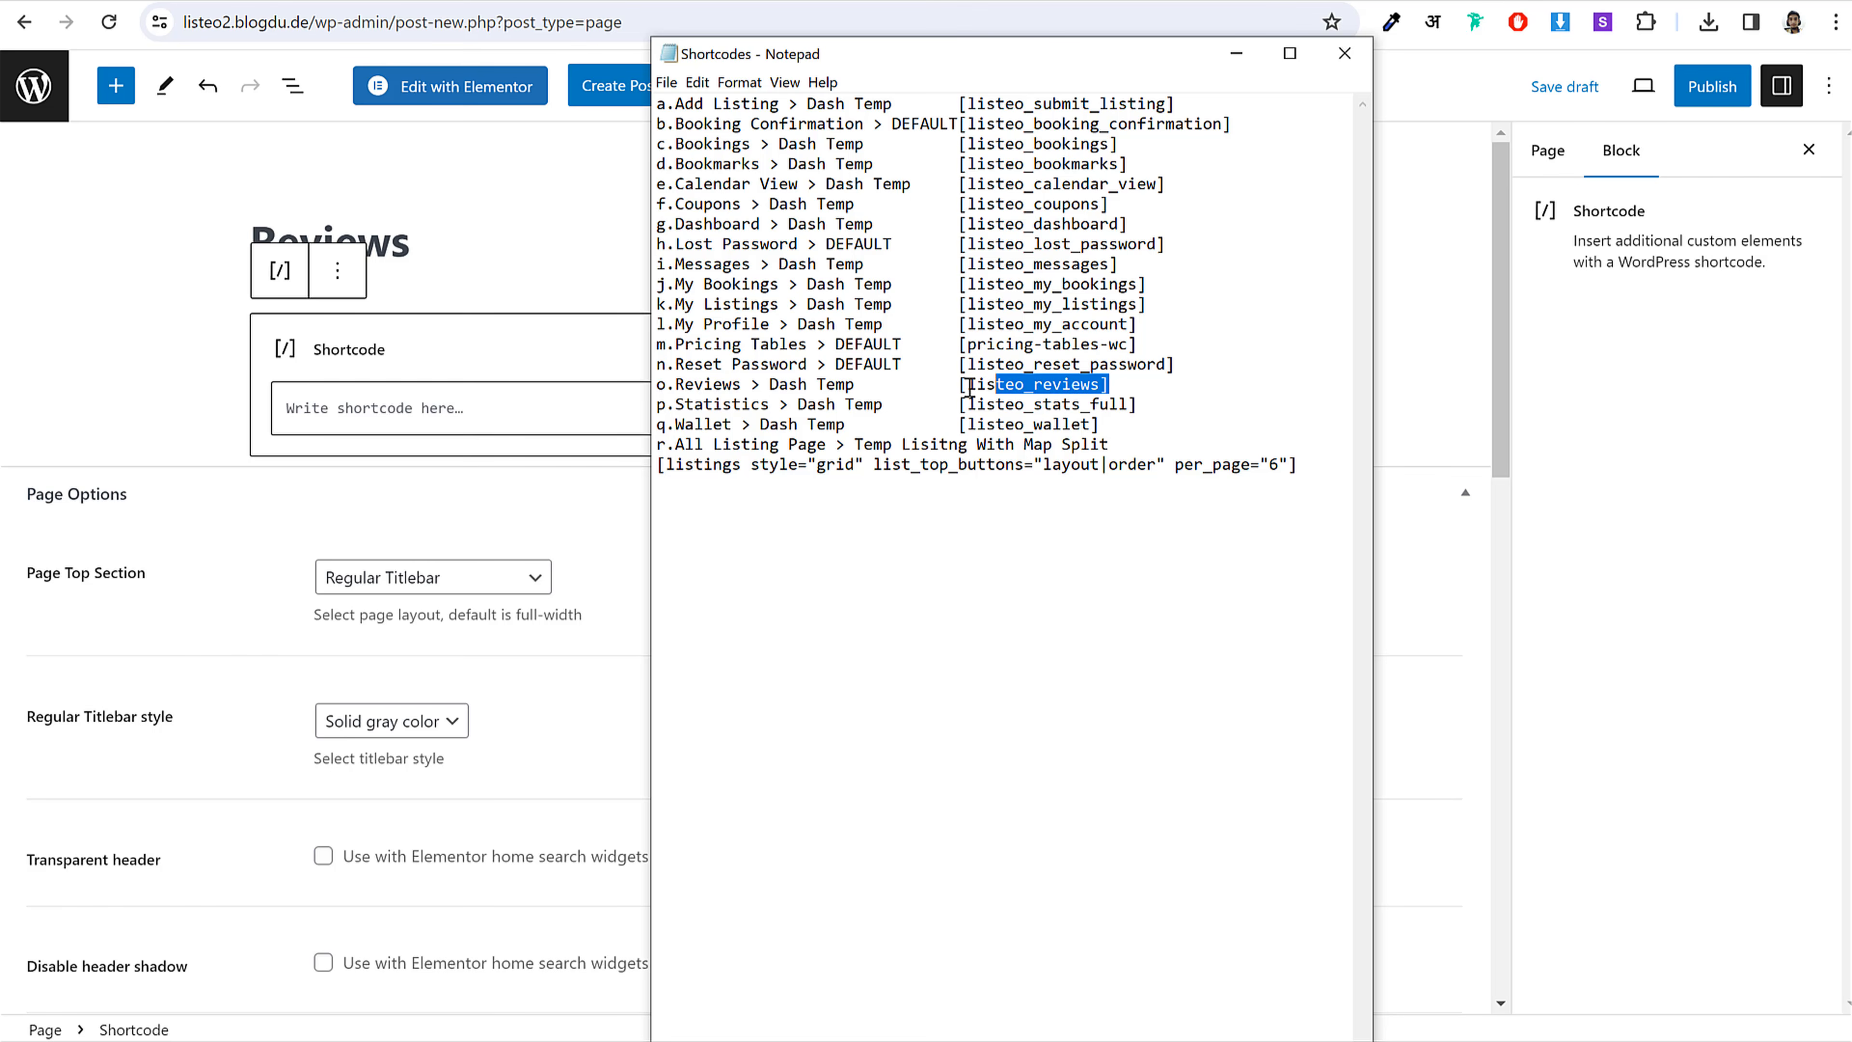
pyautogui.click(596, 423)
pyautogui.write('[listeo_reviews]')
# Step: Publish the Reviews page and return to the pages list
pyautogui.click(1699, 86)
pyautogui.click(1588, 93)
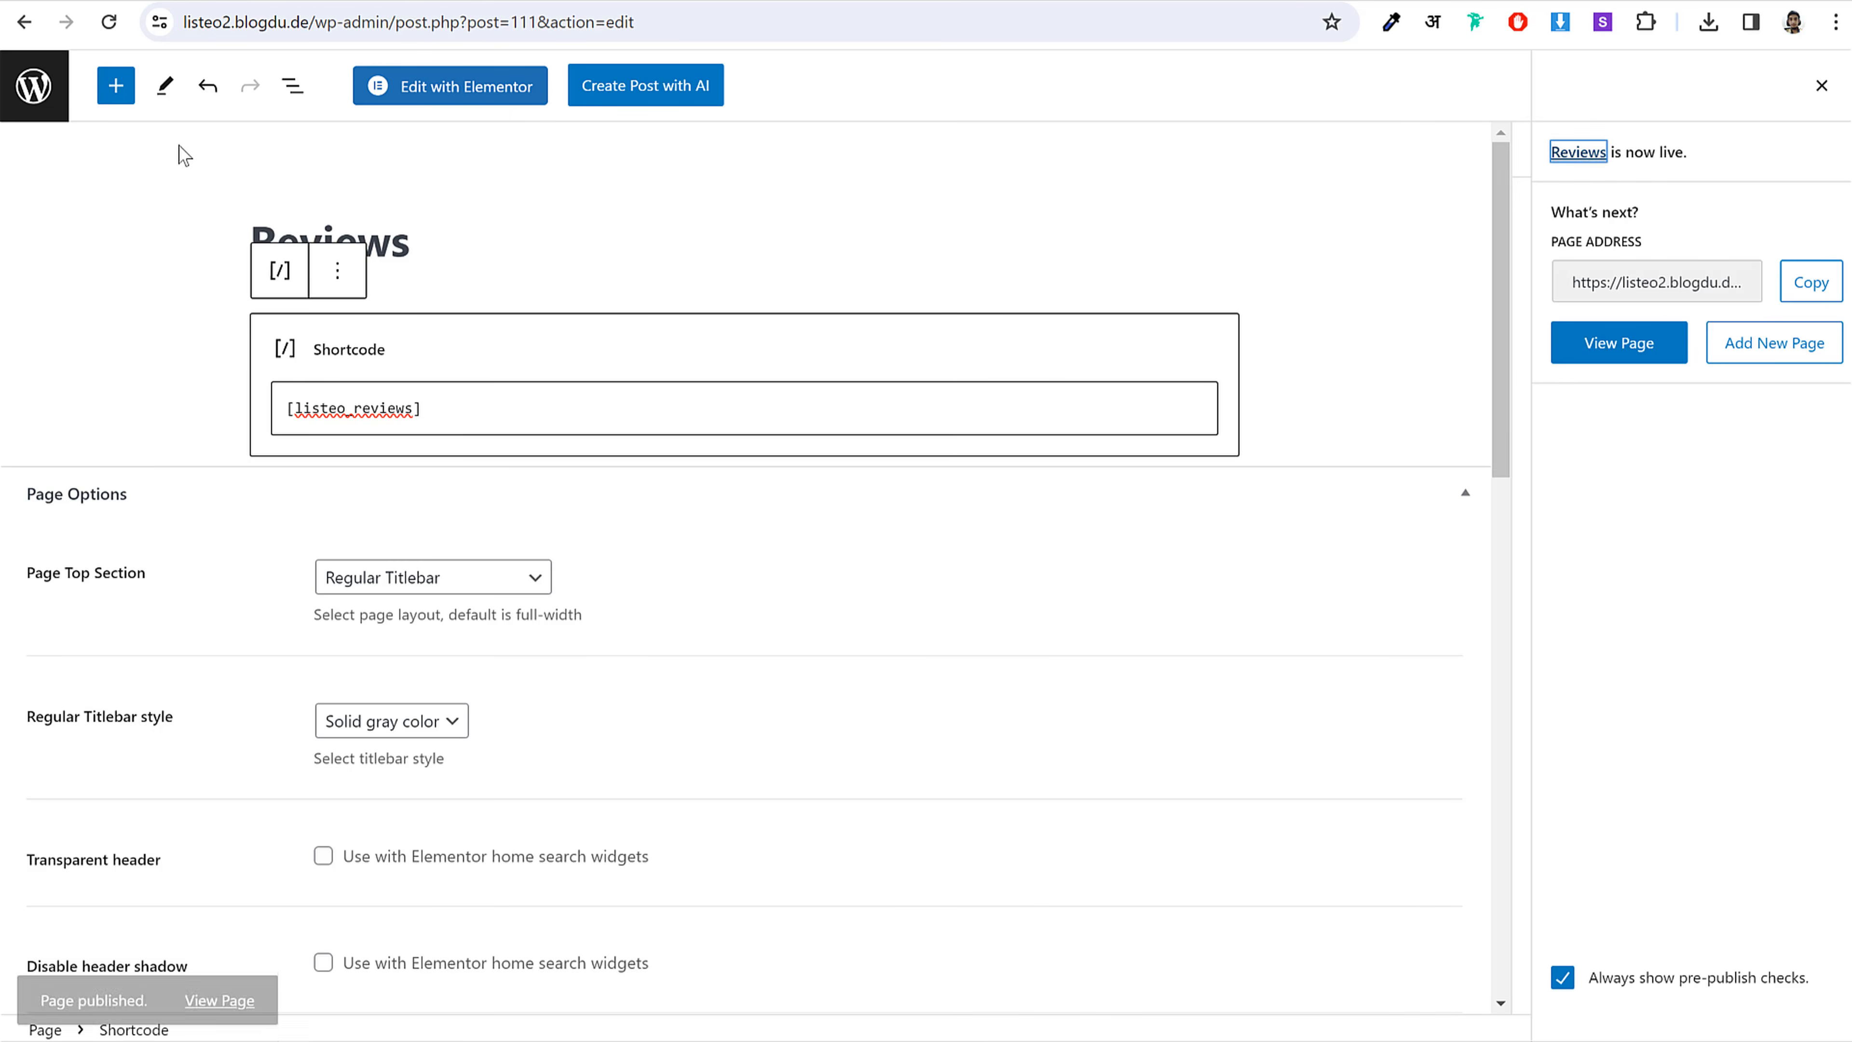
pyautogui.click(29, 86)
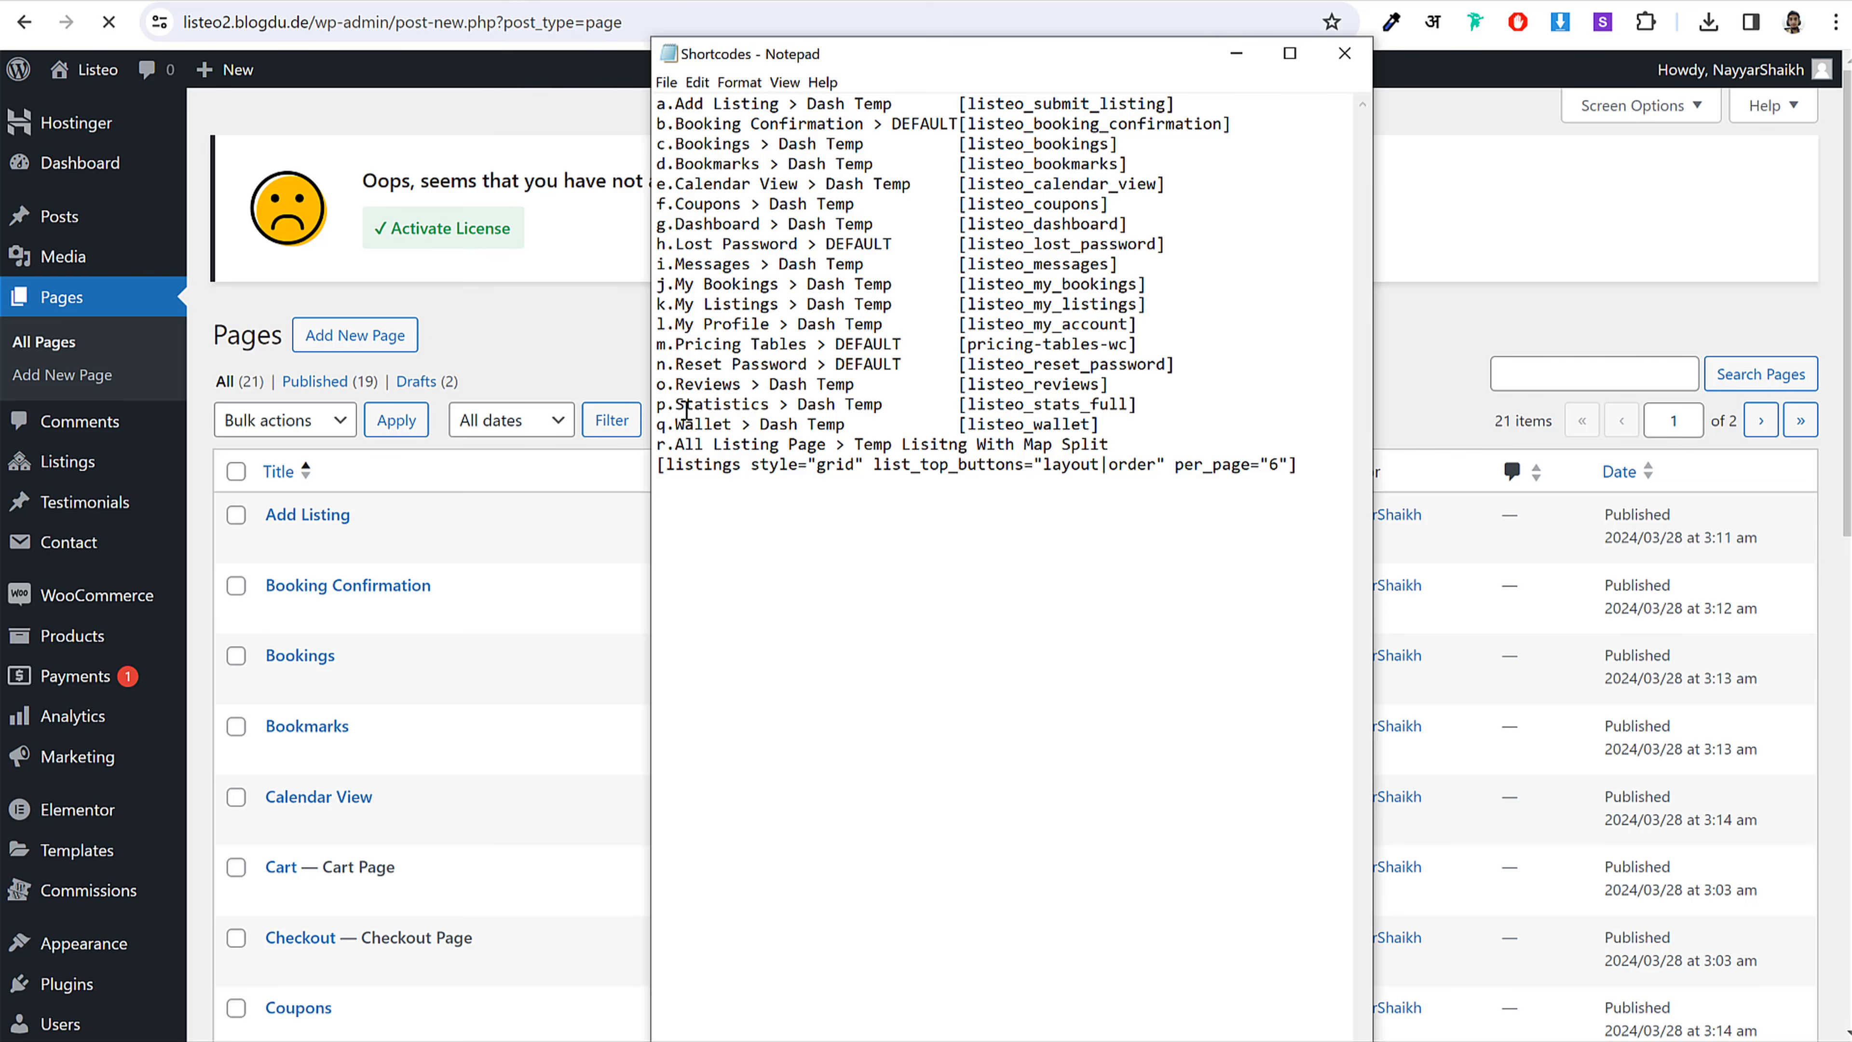
# Step: Title the new page 'Statistics' and set its template to Dashboard Page
pyautogui.moveTo(677, 404); pyautogui.dragTo(770, 405)
pyautogui.hotkey('ctrl', 'c')
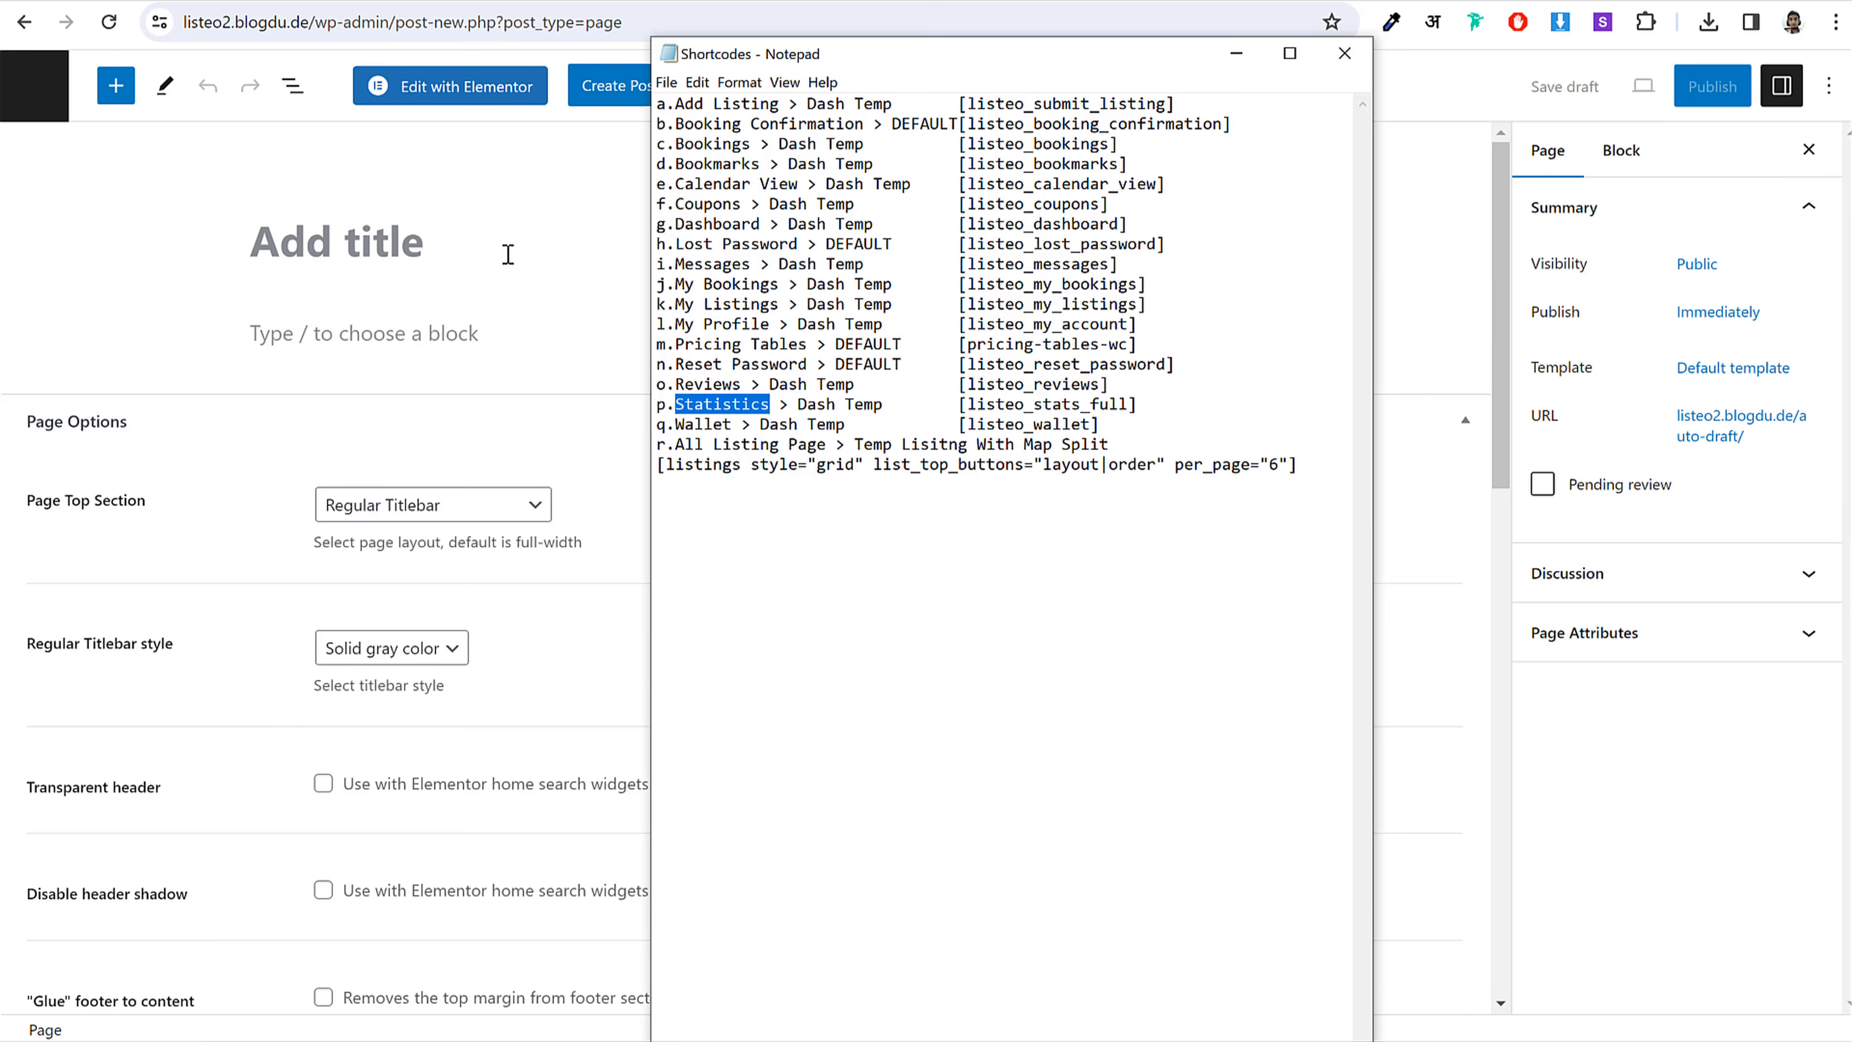
pyautogui.click(508, 254)
pyautogui.hotkey('ctrl', 'v')
pyautogui.click(1733, 367)
pyautogui.click(1656, 542)
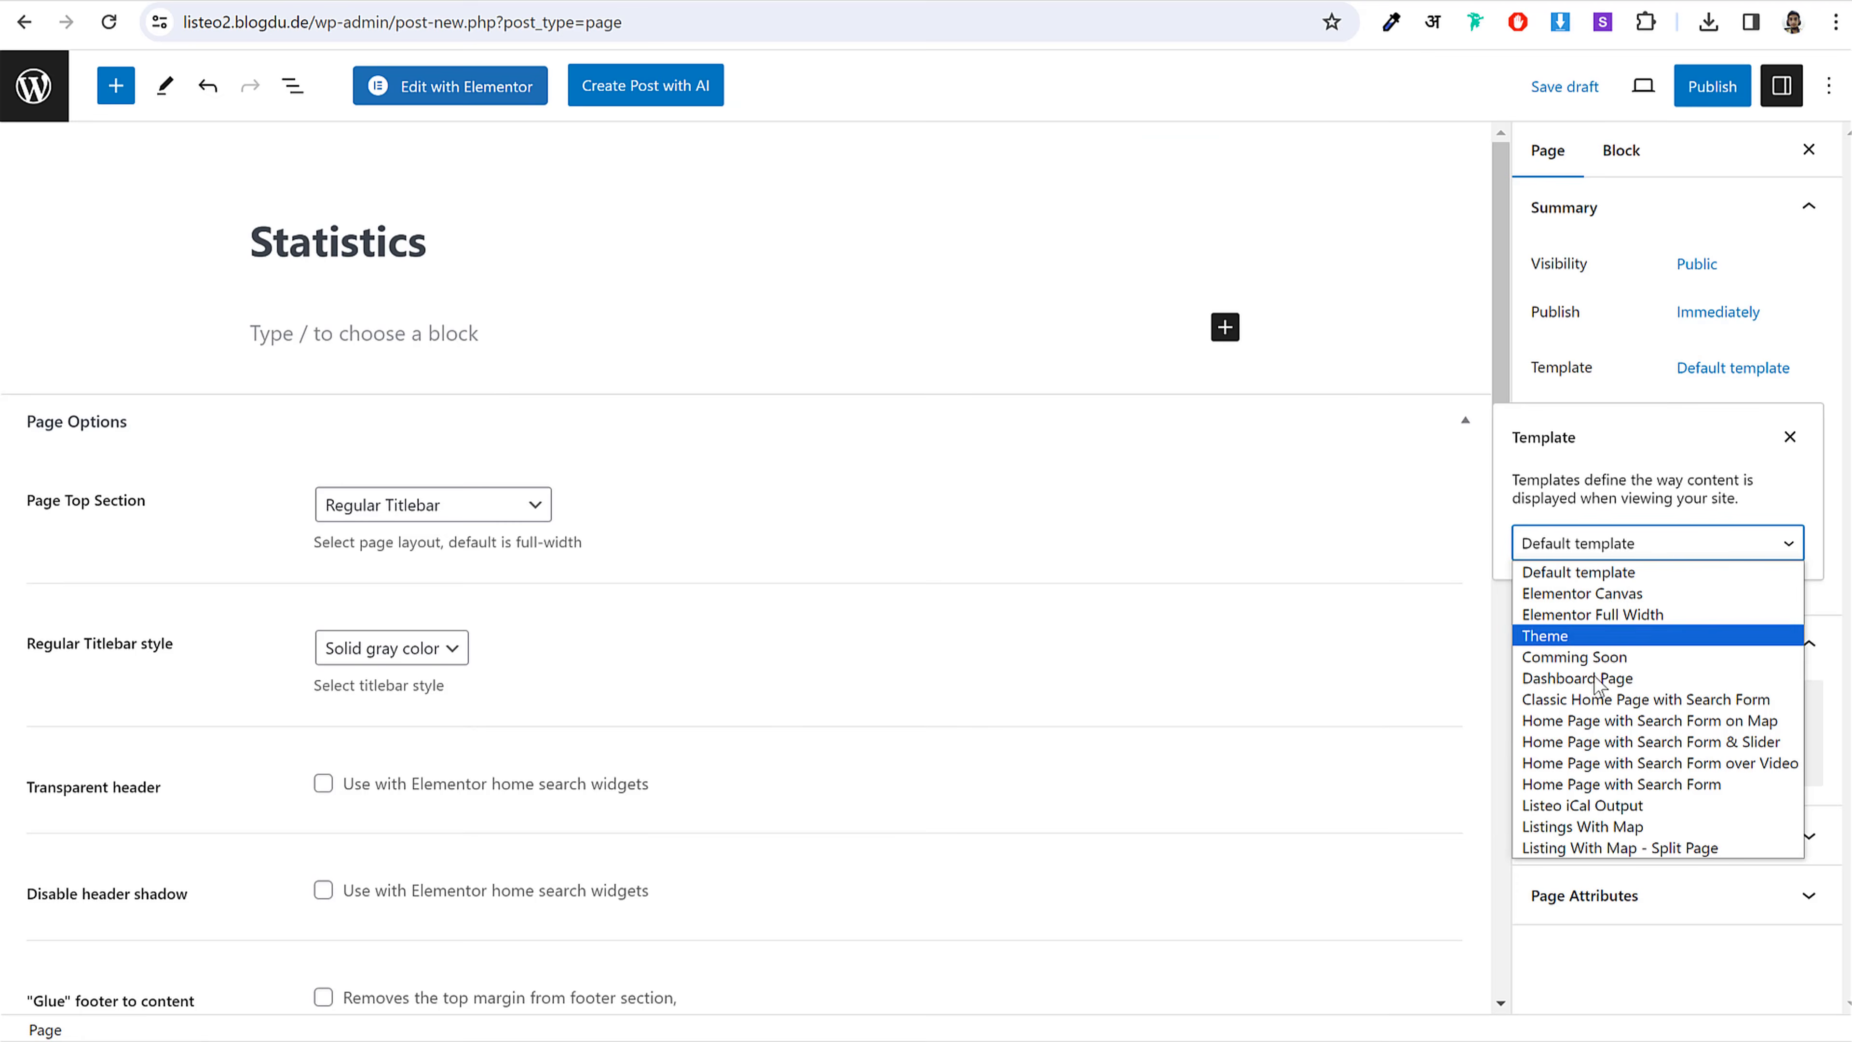
pyautogui.click(1577, 678)
pyautogui.click(1225, 327)
# Step: Add a Shortcode block containing [listeo_stats_full]
pyautogui.click(1225, 327)
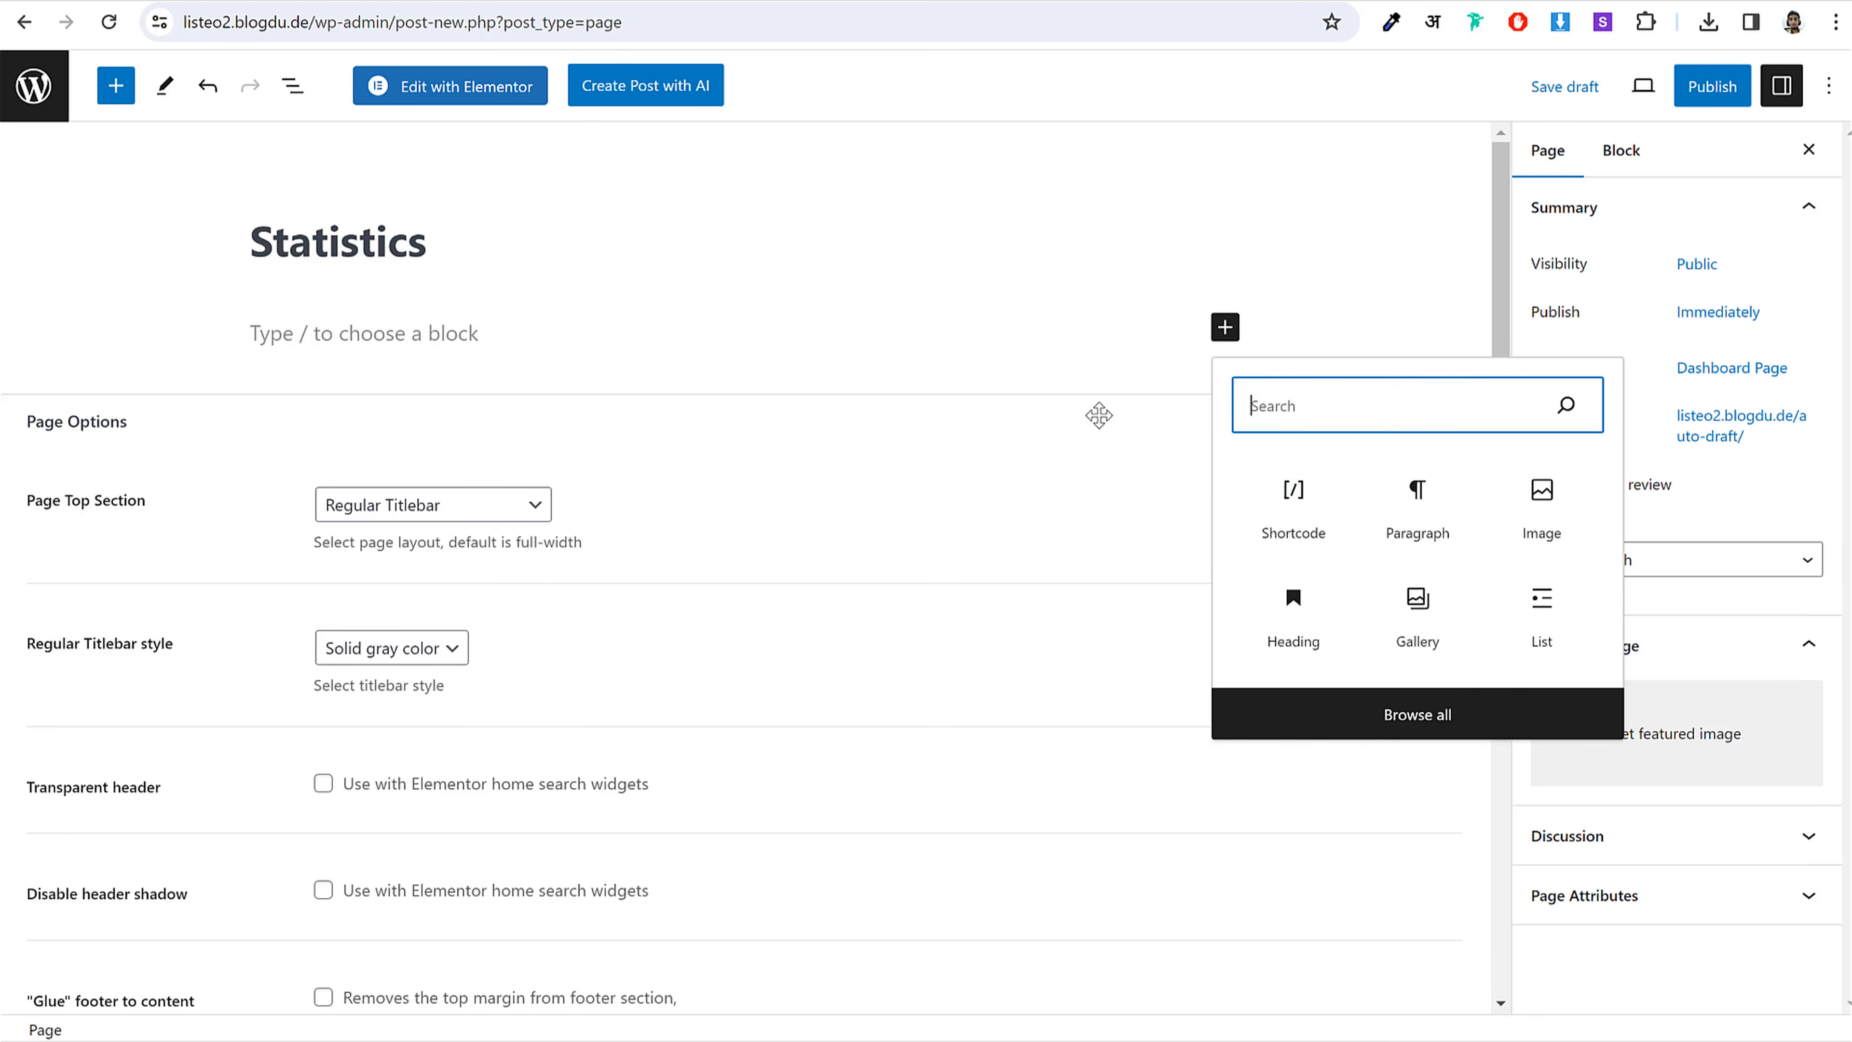
pyautogui.click(1293, 504)
pyautogui.hotkey('alt', 'Tab')
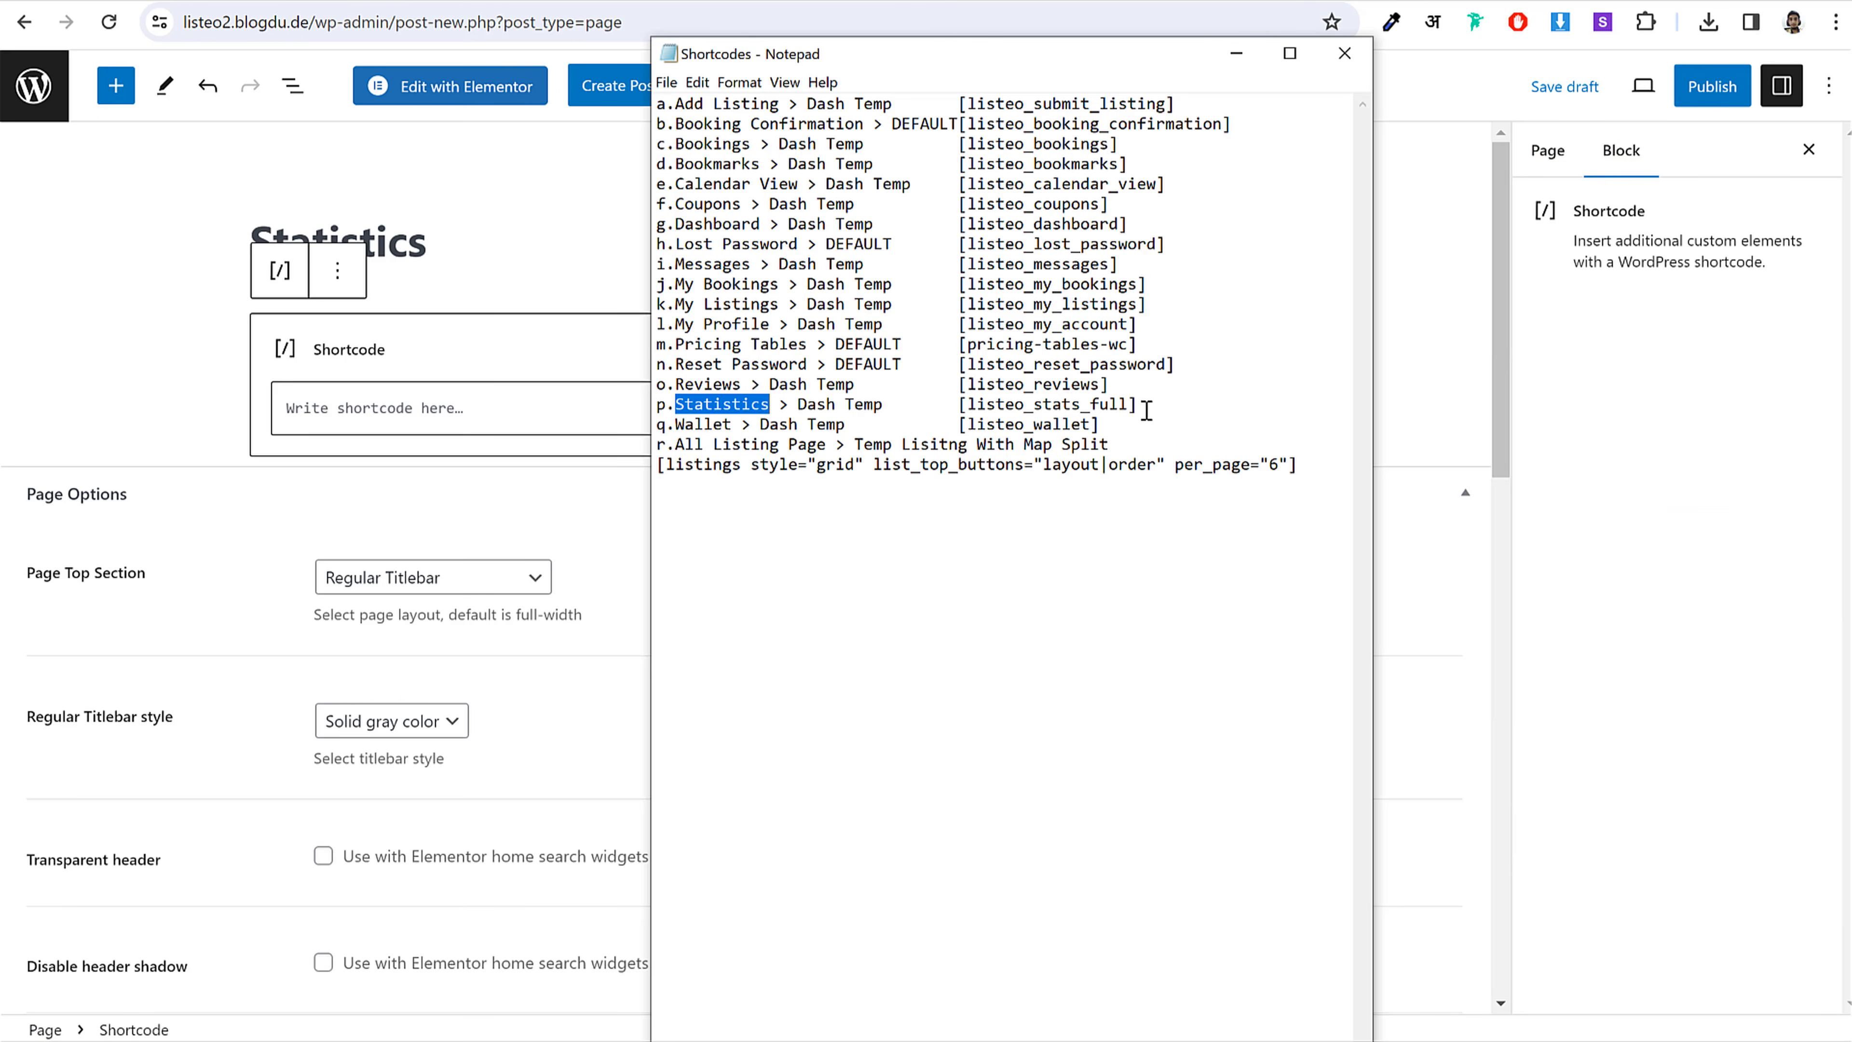
pyautogui.moveTo(1147, 411); pyautogui.dragTo(962, 405)
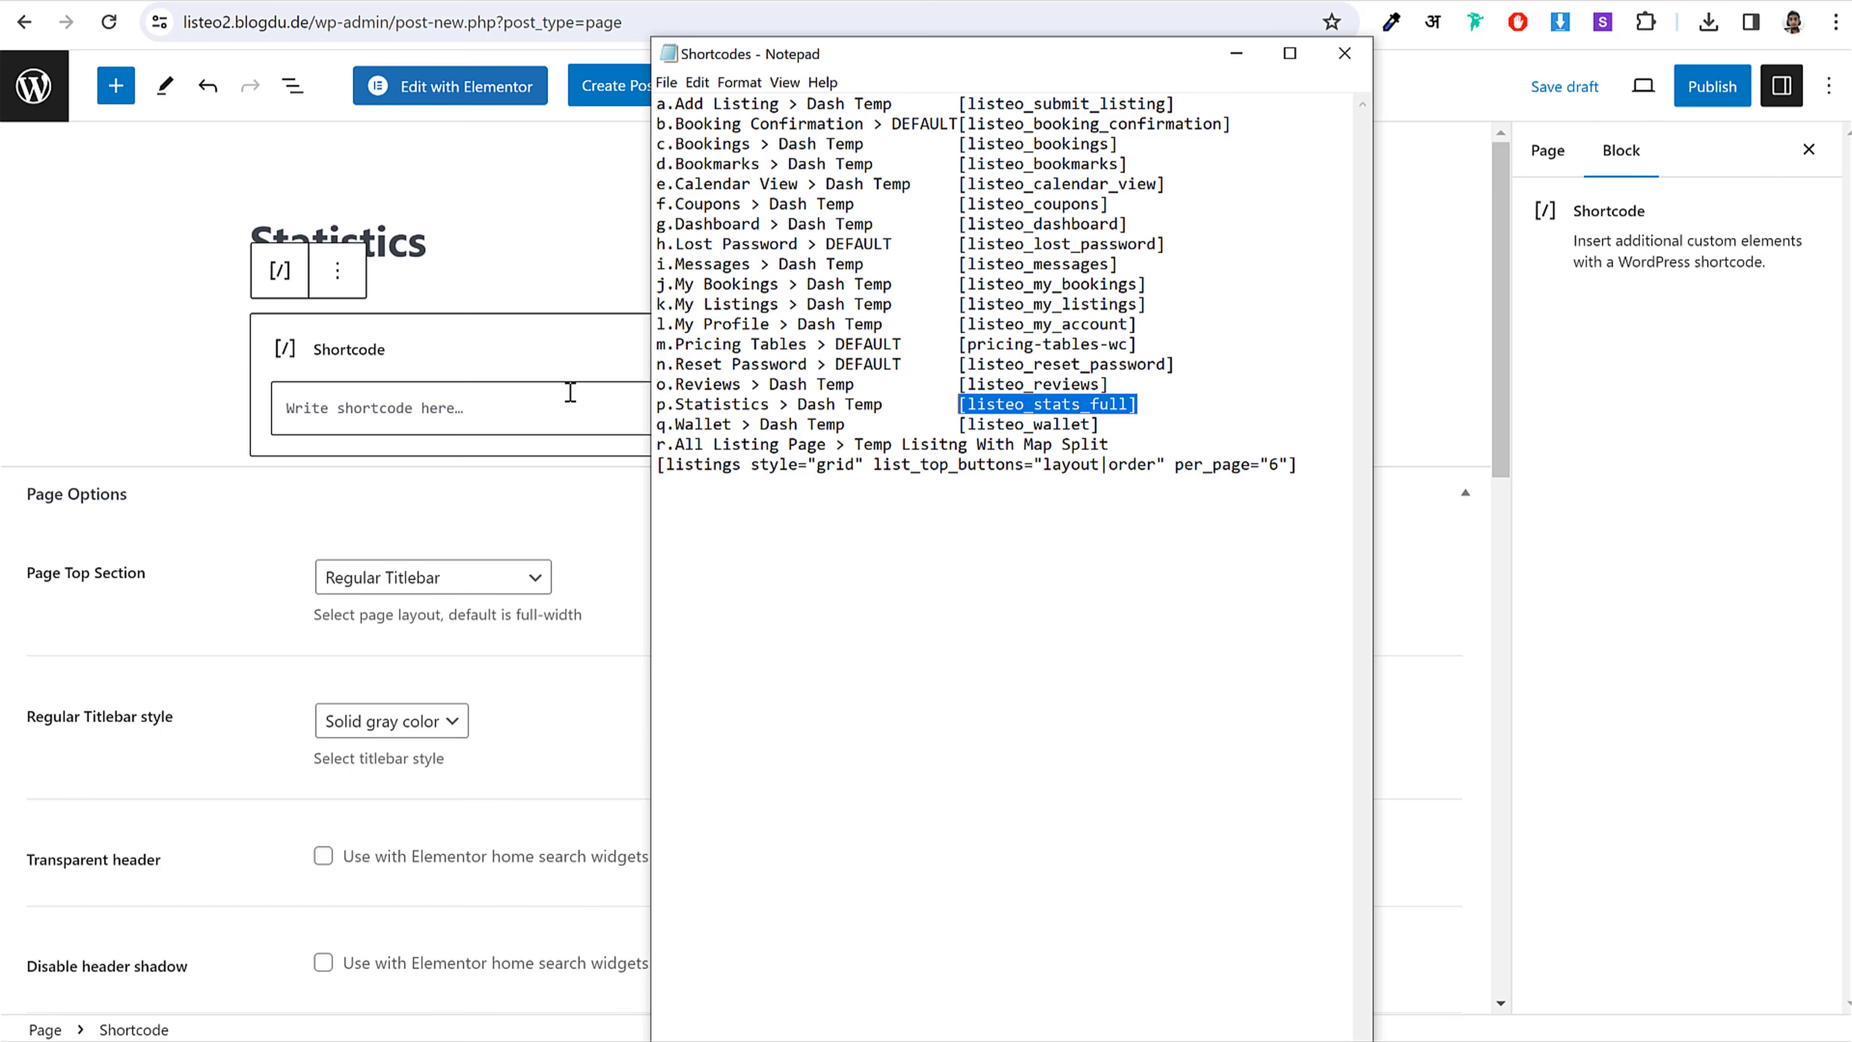
pyautogui.click(513, 406)
pyautogui.write('[listeo_stats_full]')
# Step: Publish the Statistics page and return to the pages list
pyautogui.click(1703, 86)
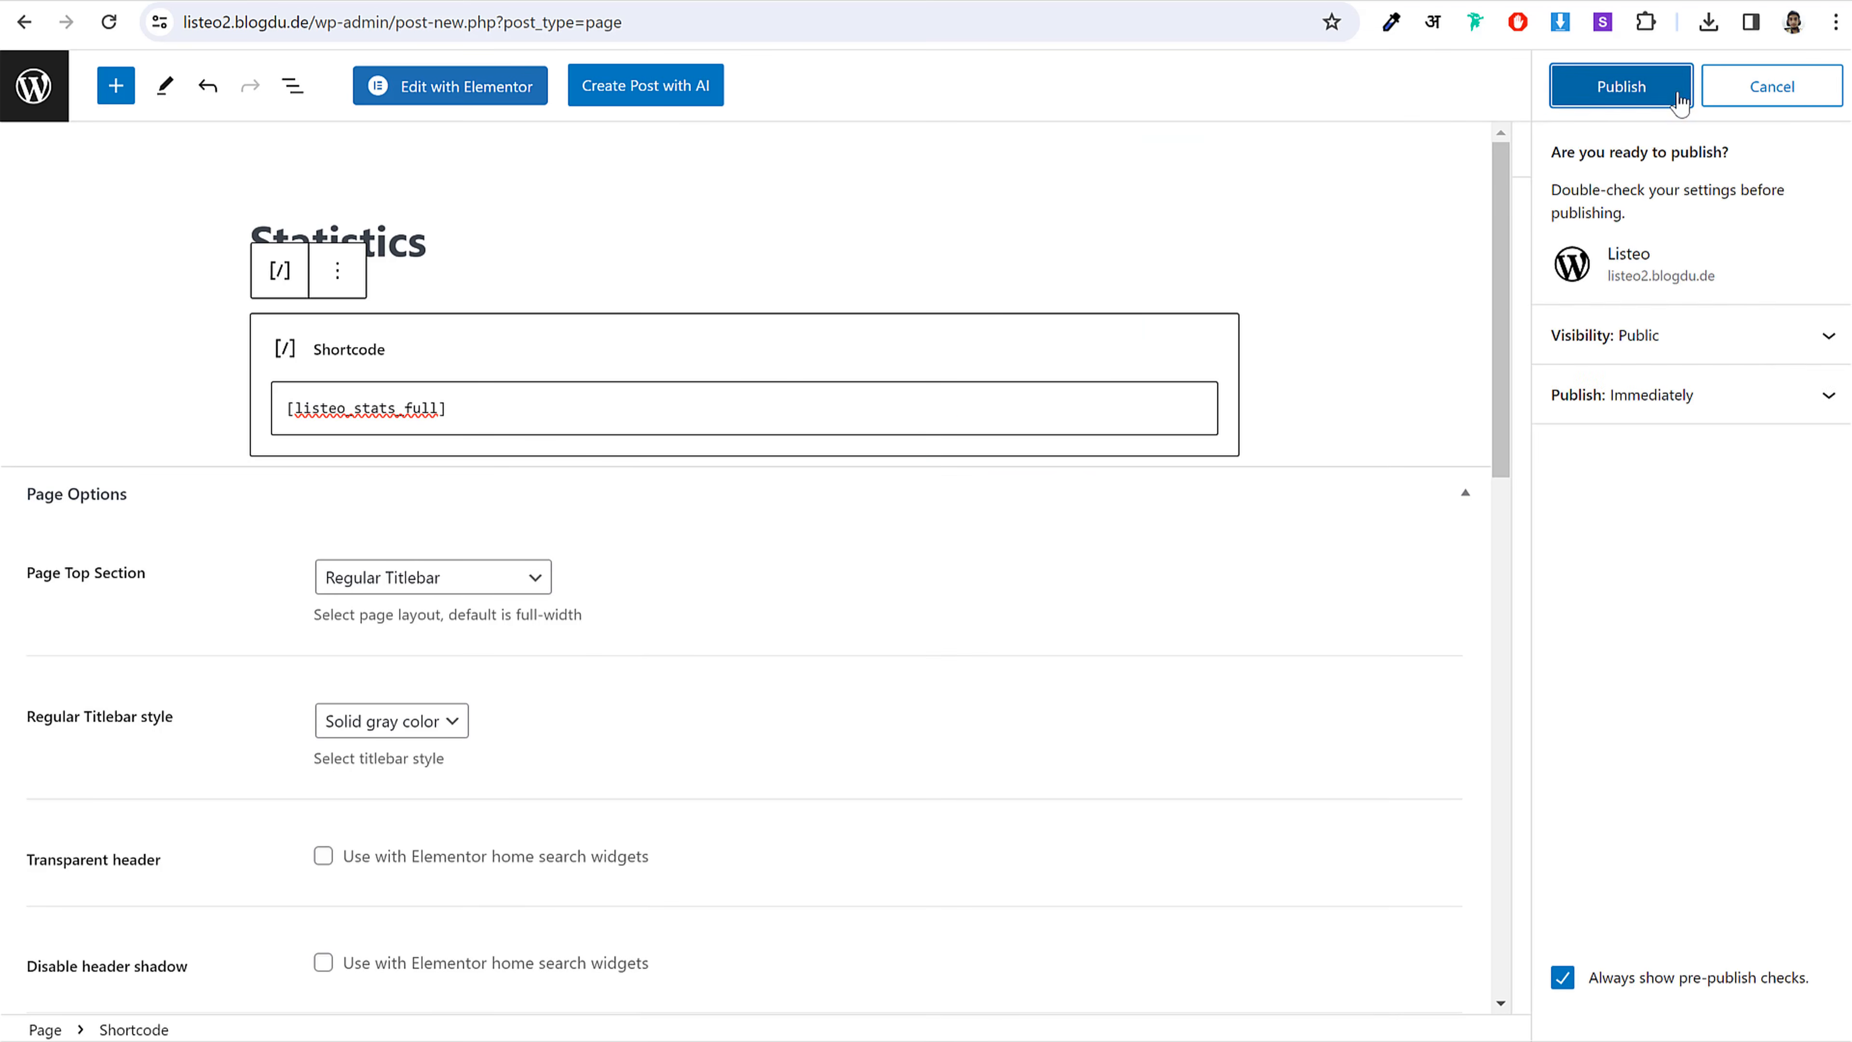
pyautogui.click(1679, 101)
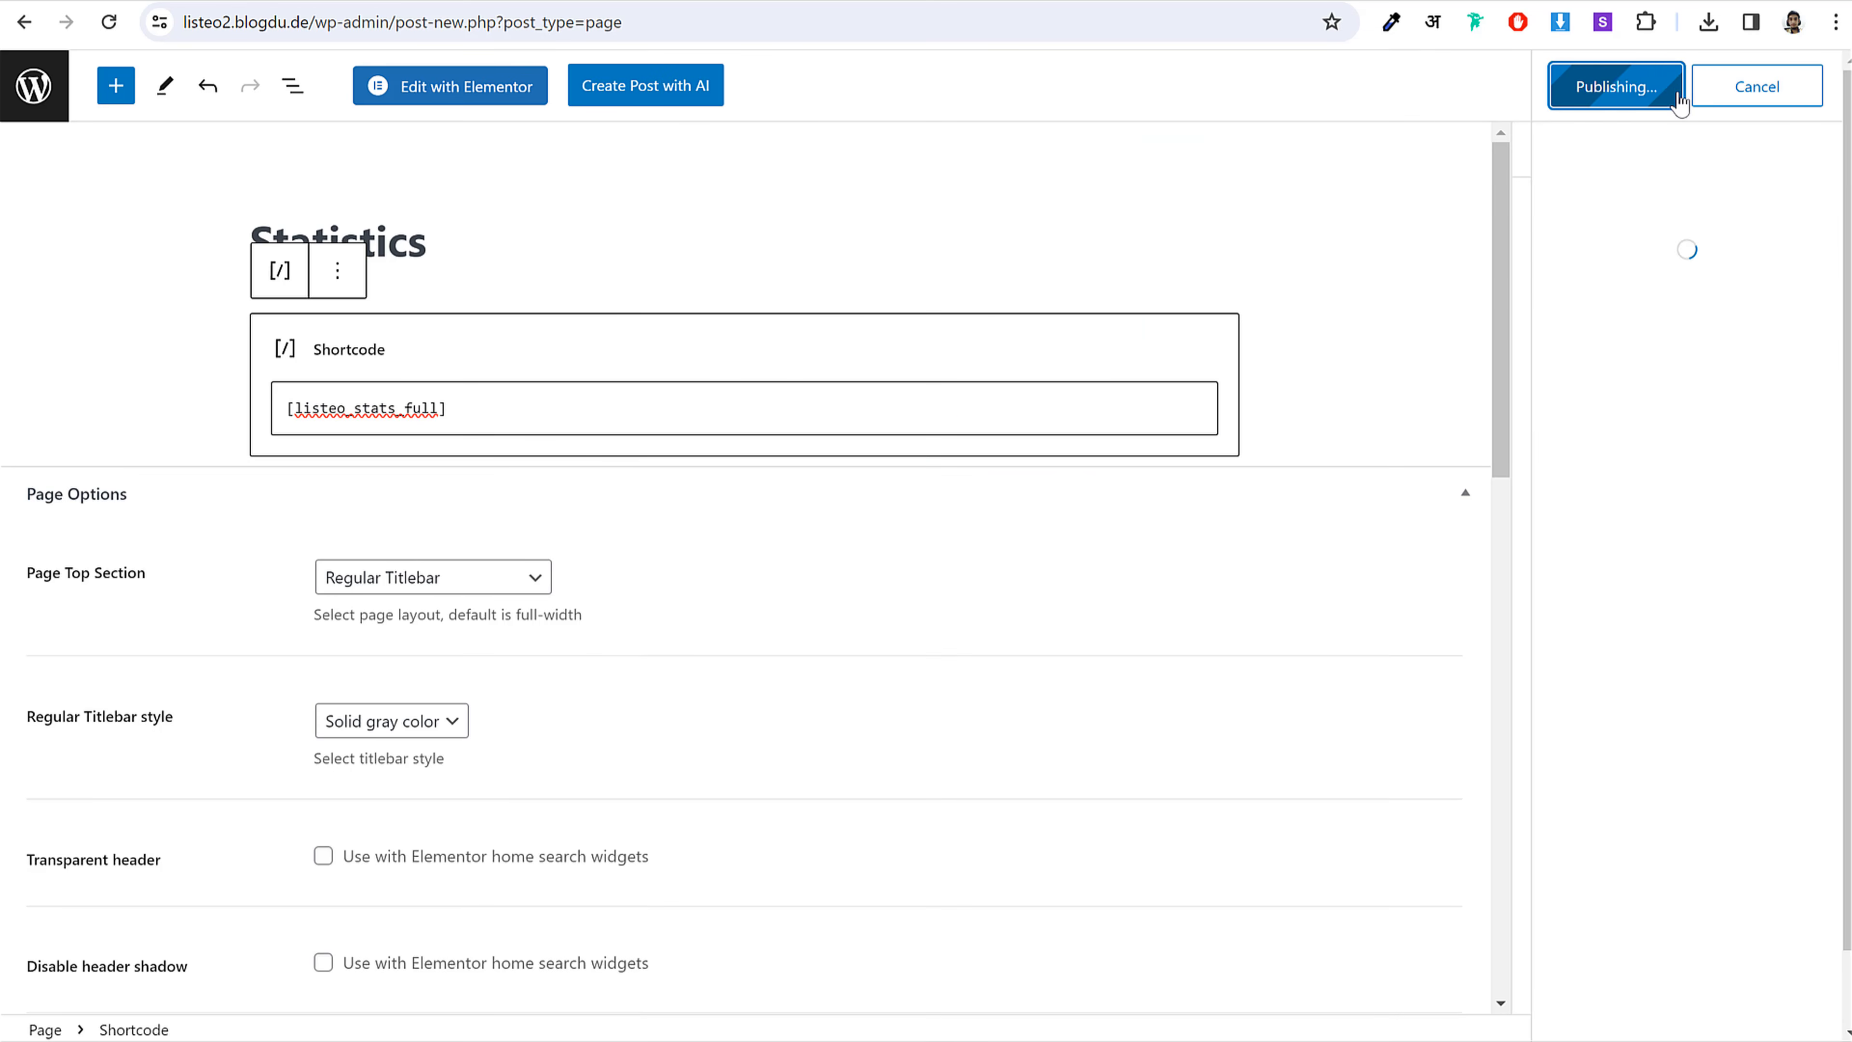
pyautogui.click(53, 102)
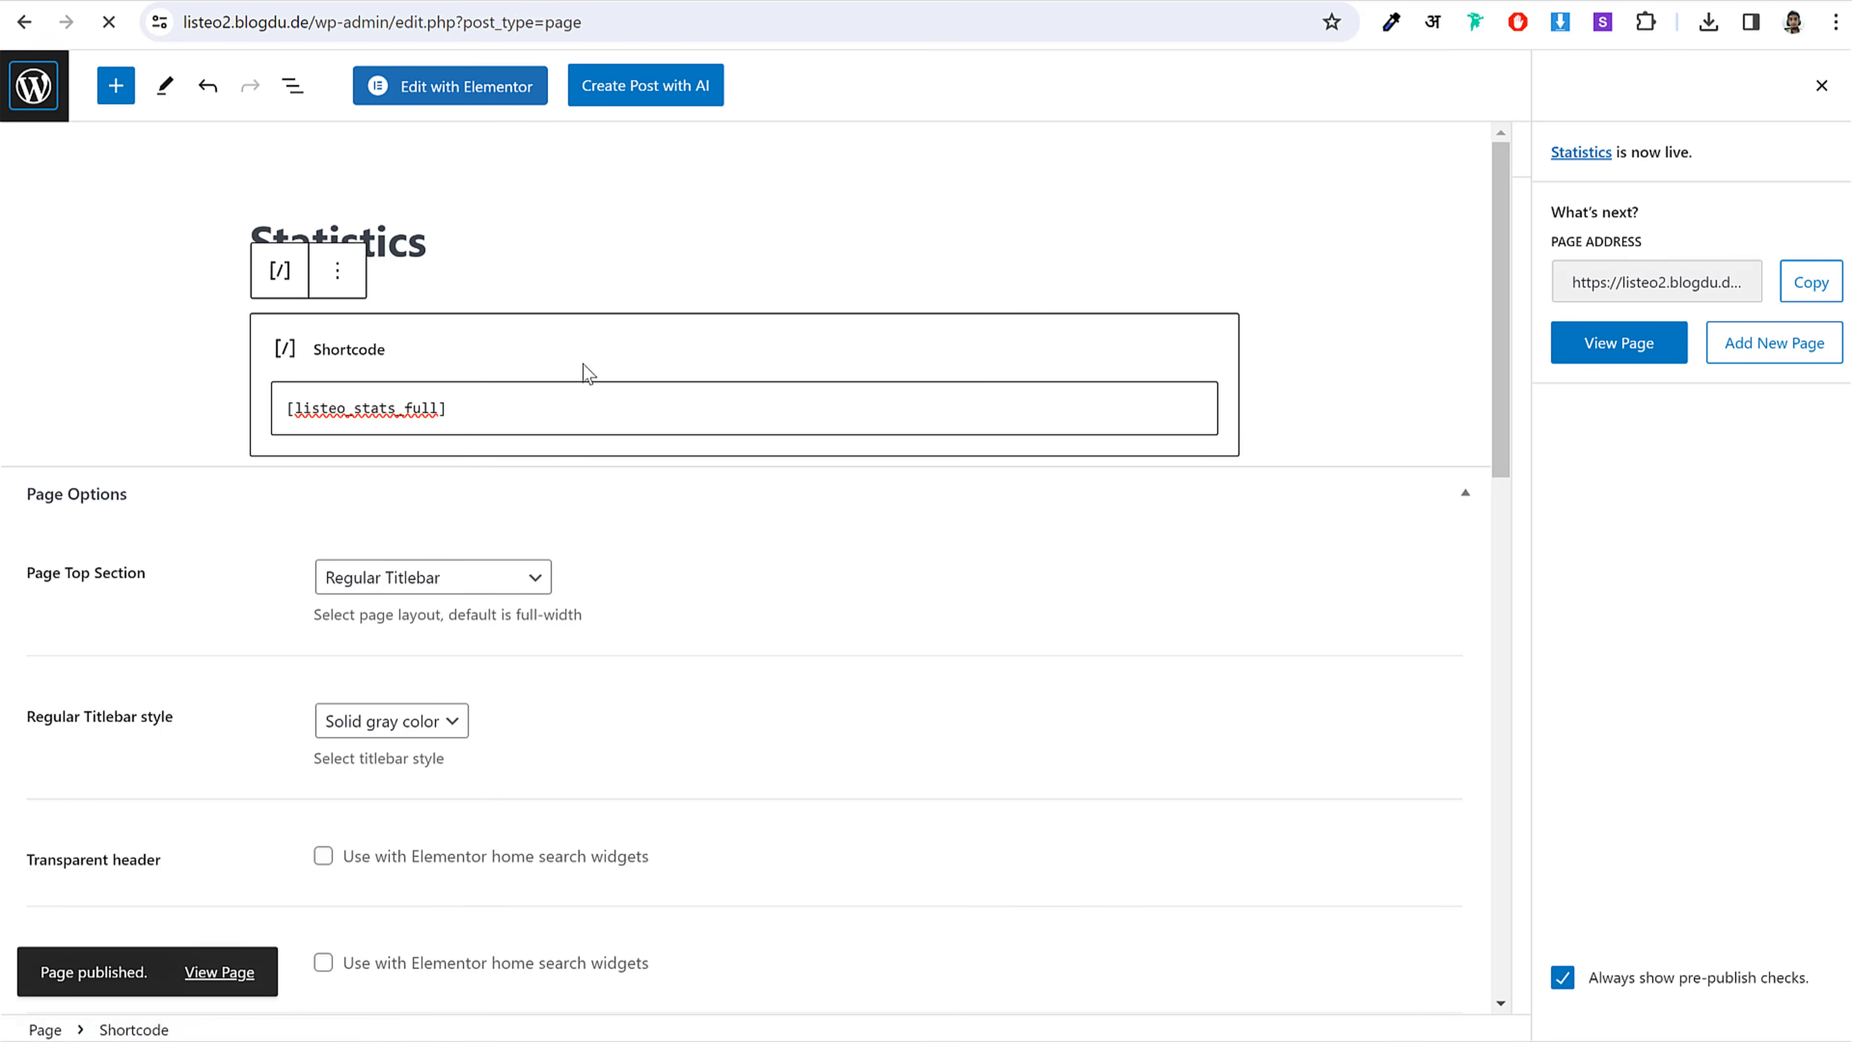
# Step: Title the new page 'Wallet' and set its template to Dashboard Page
pyautogui.hotkey('alt', 'Tab')
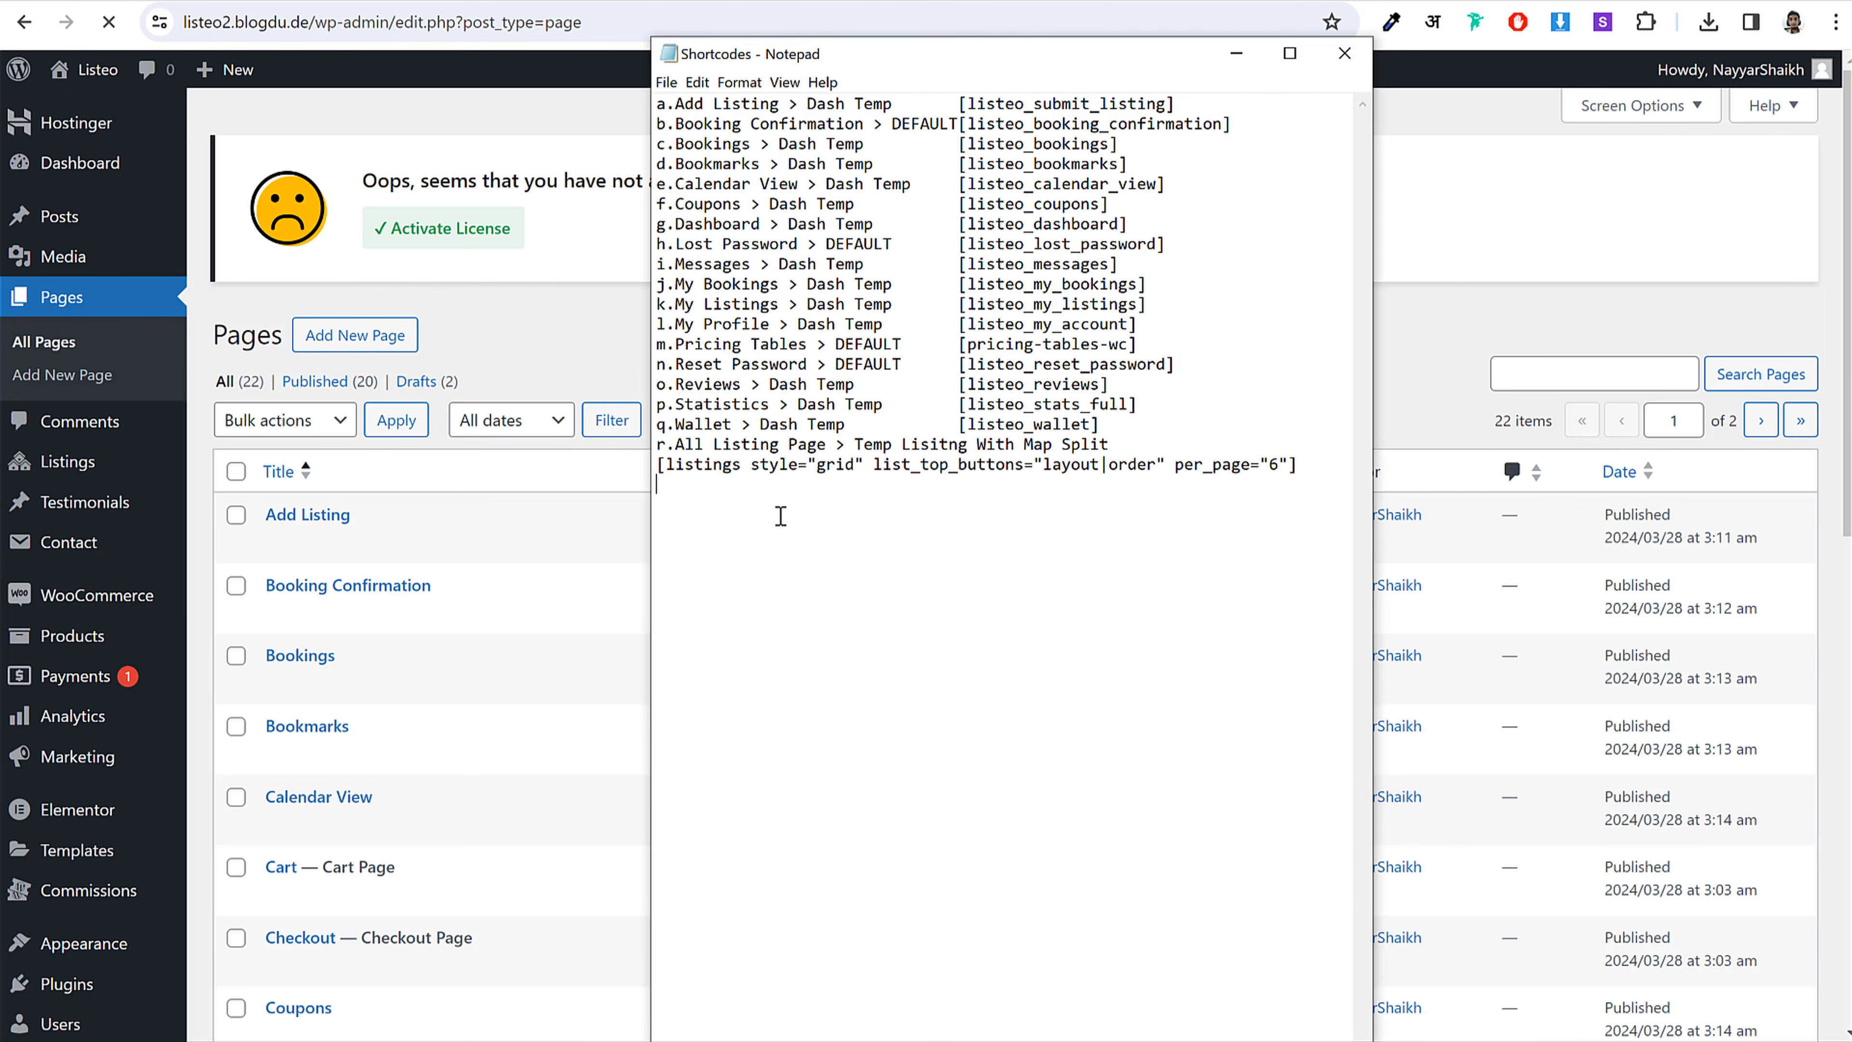
pyautogui.moveTo(732, 426); pyautogui.dragTo(678, 424)
pyautogui.hotkey('ctrl', 'c')
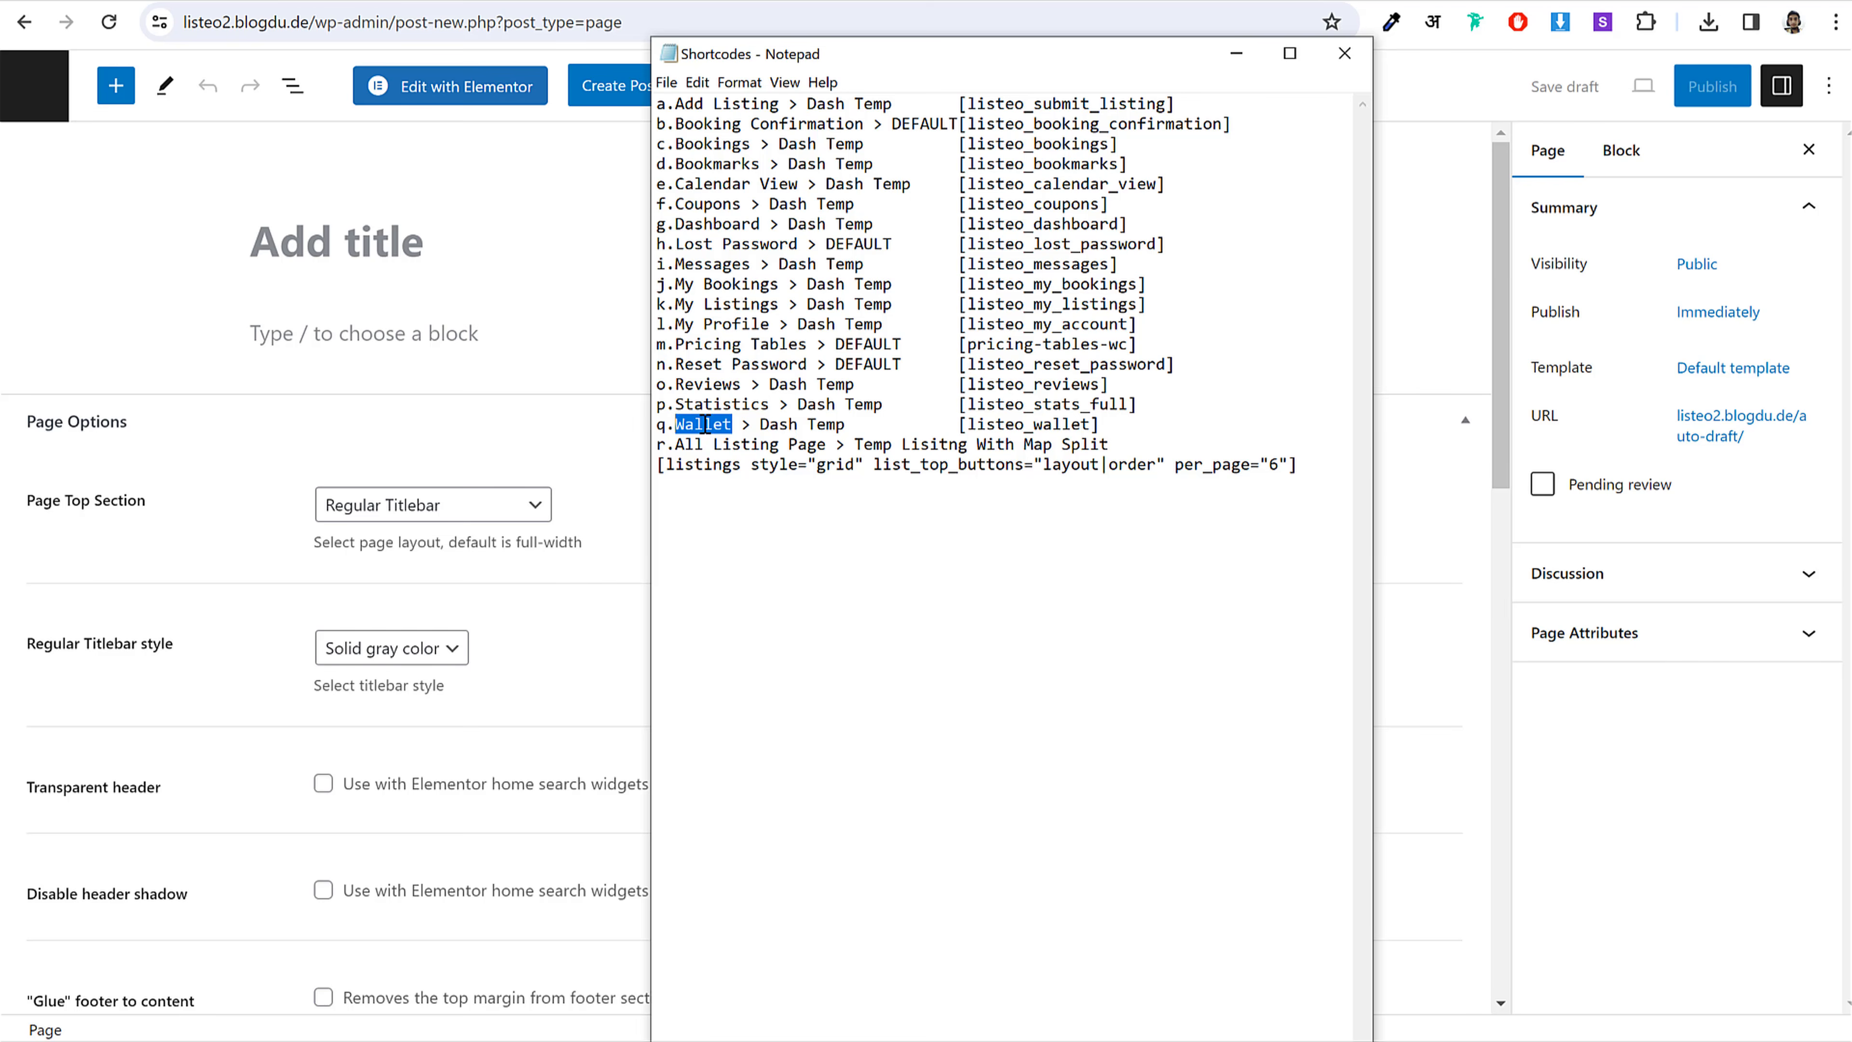
pyautogui.click(459, 244)
pyautogui.hotkey('ctrl', 'v')
pyautogui.click(1718, 312)
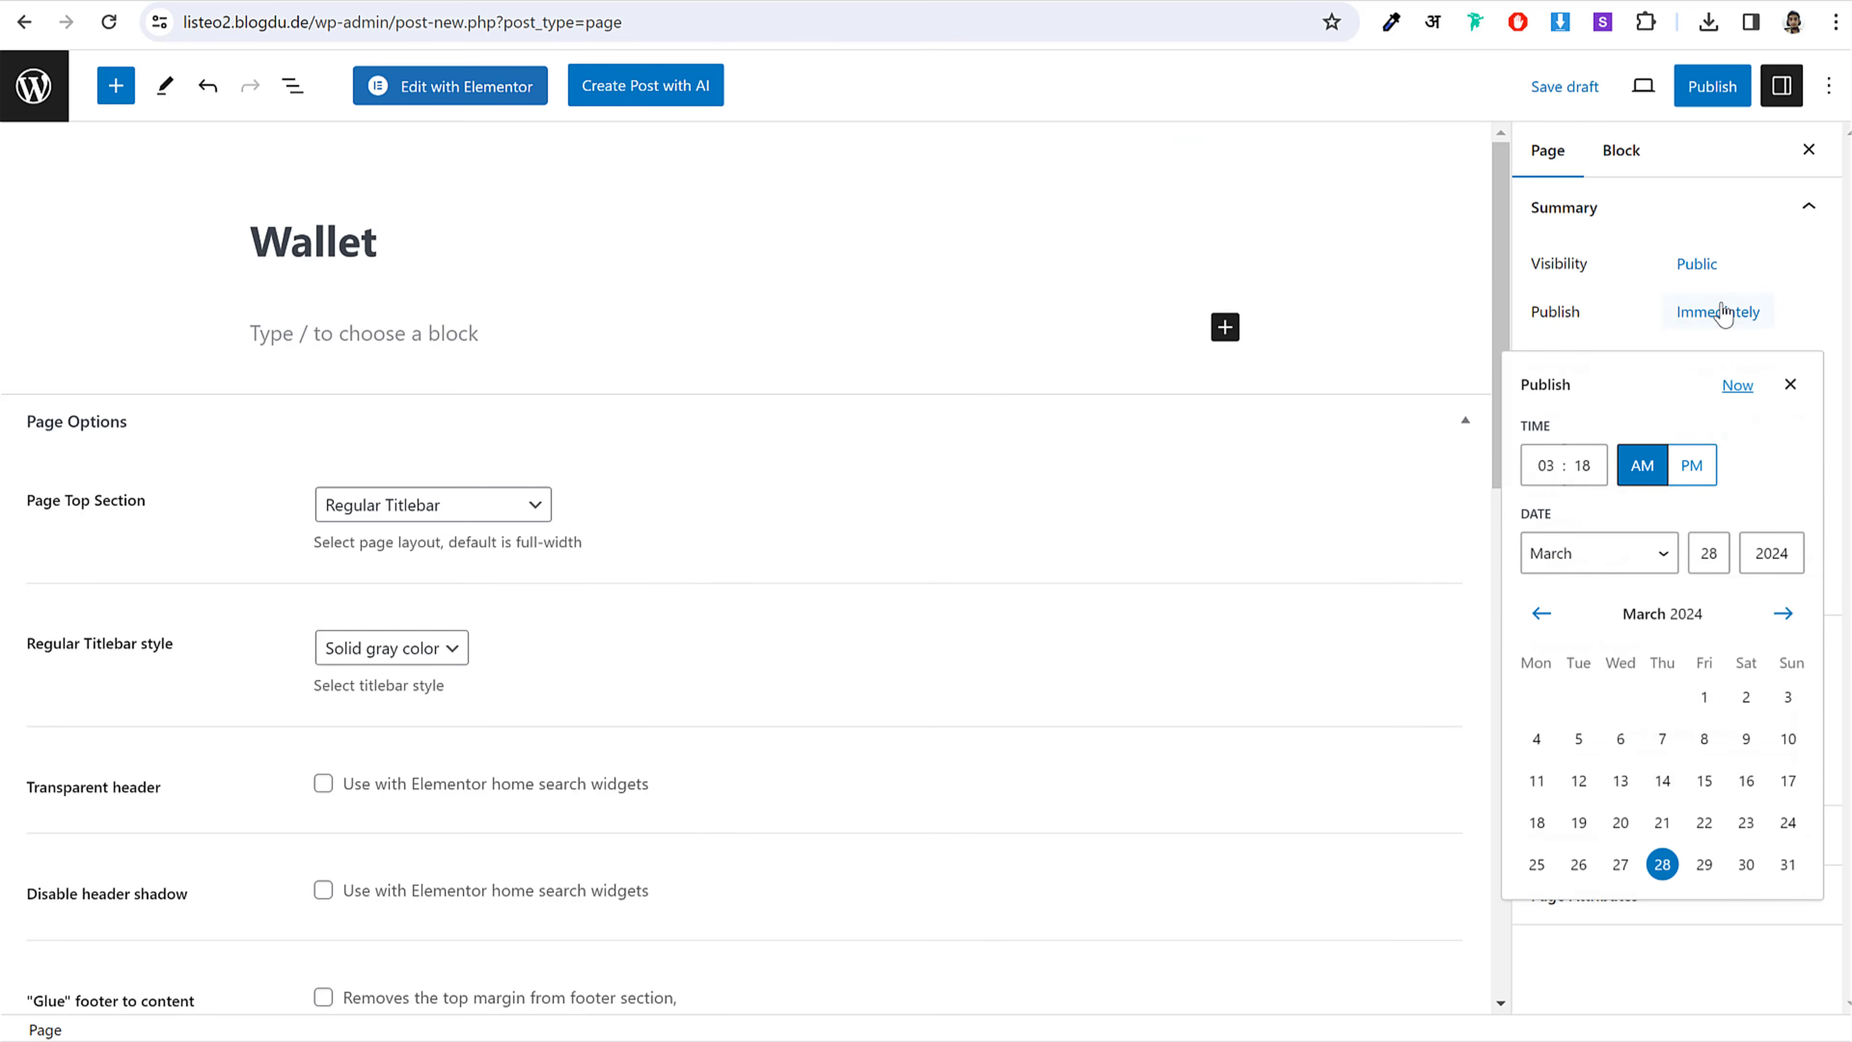
pyautogui.press('Escape')
pyautogui.click(1715, 378)
pyautogui.click(1619, 543)
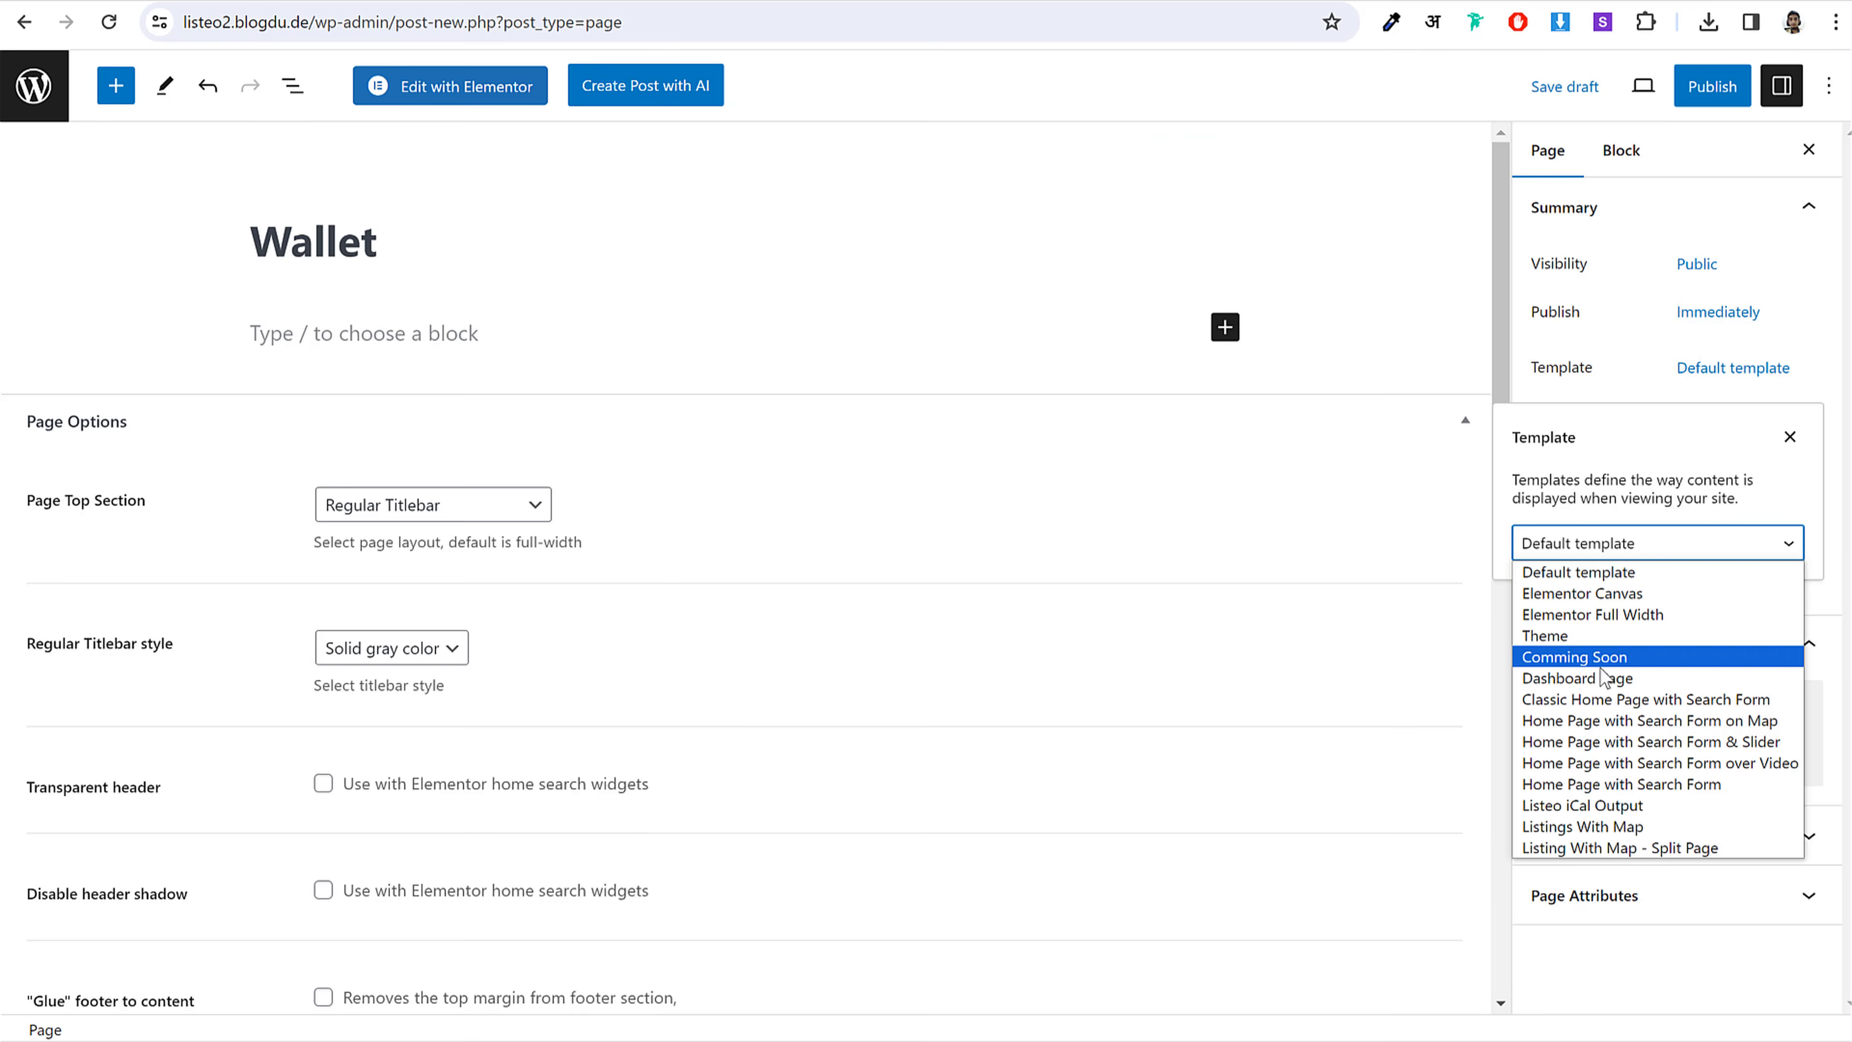
pyautogui.click(1604, 674)
# Step: Add a Shortcode block containing [listeo_wallet]
pyautogui.click(1225, 327)
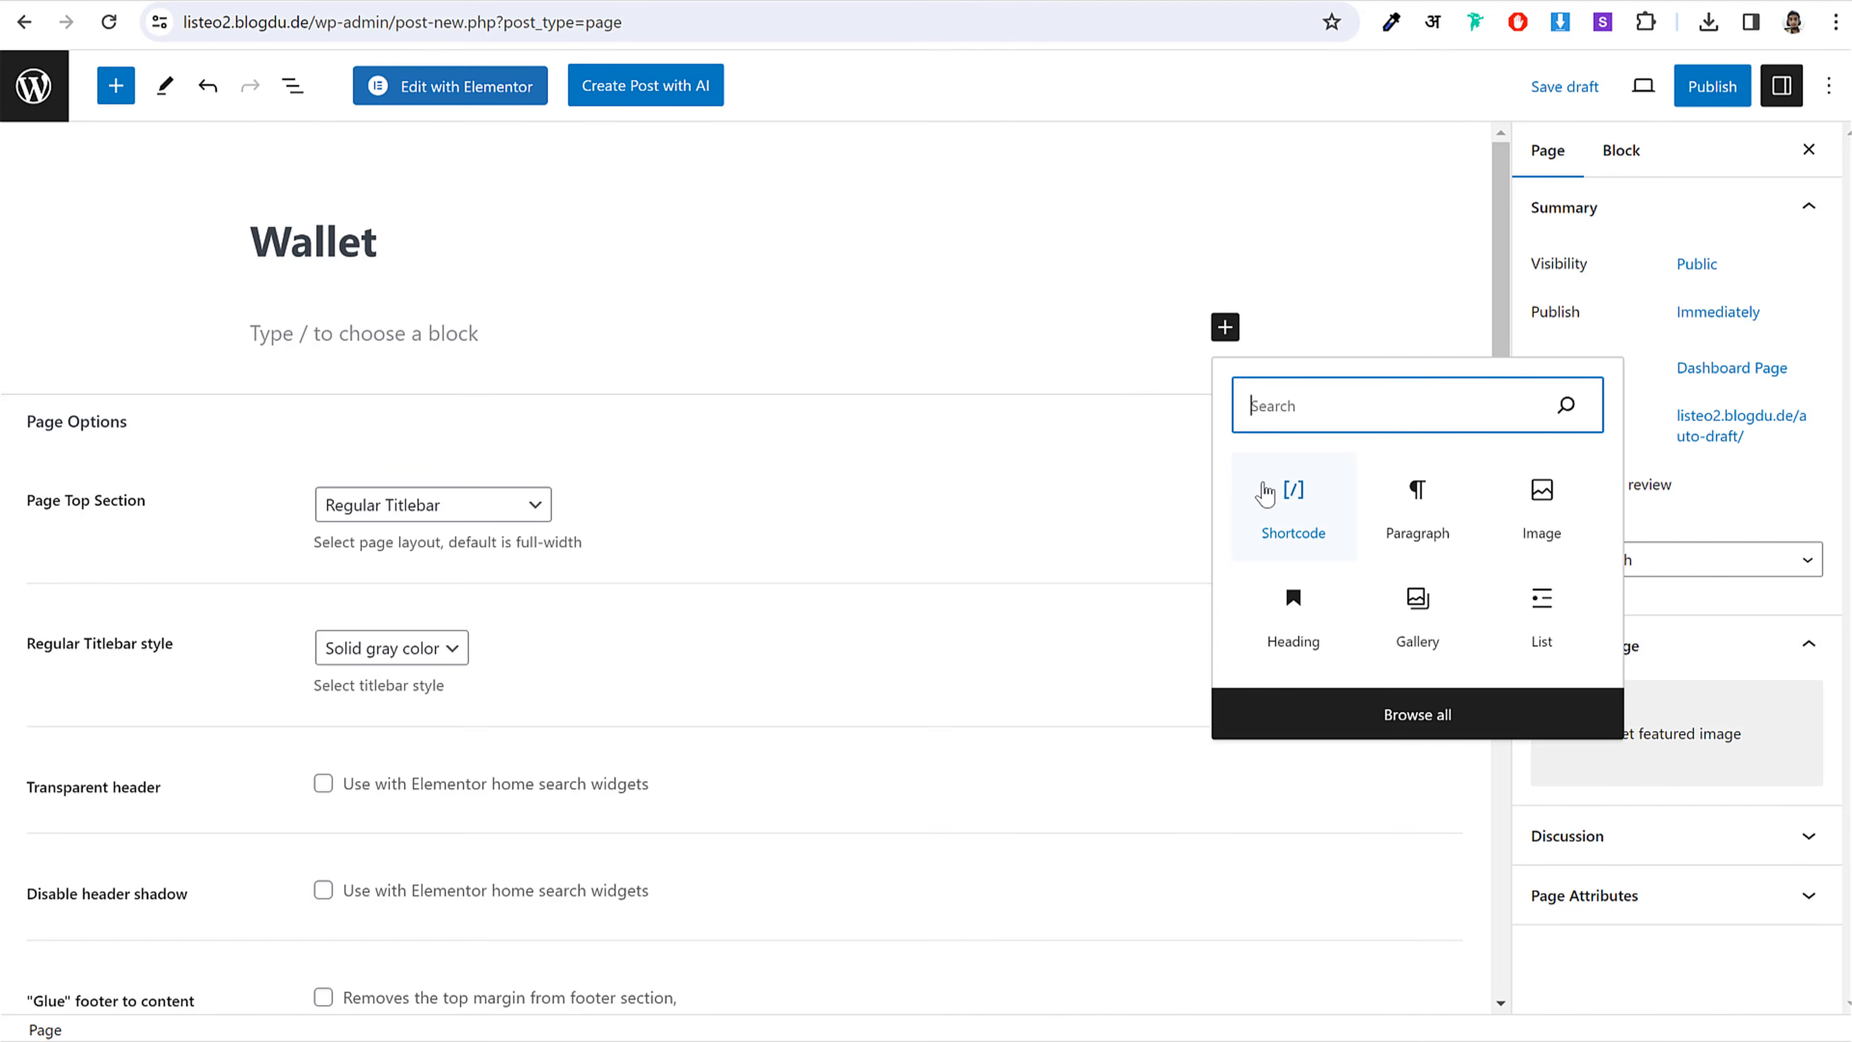
pyautogui.click(1269, 490)
pyautogui.hotkey('alt', 'Tab')
pyautogui.moveTo(1117, 428); pyautogui.dragTo(958, 423)
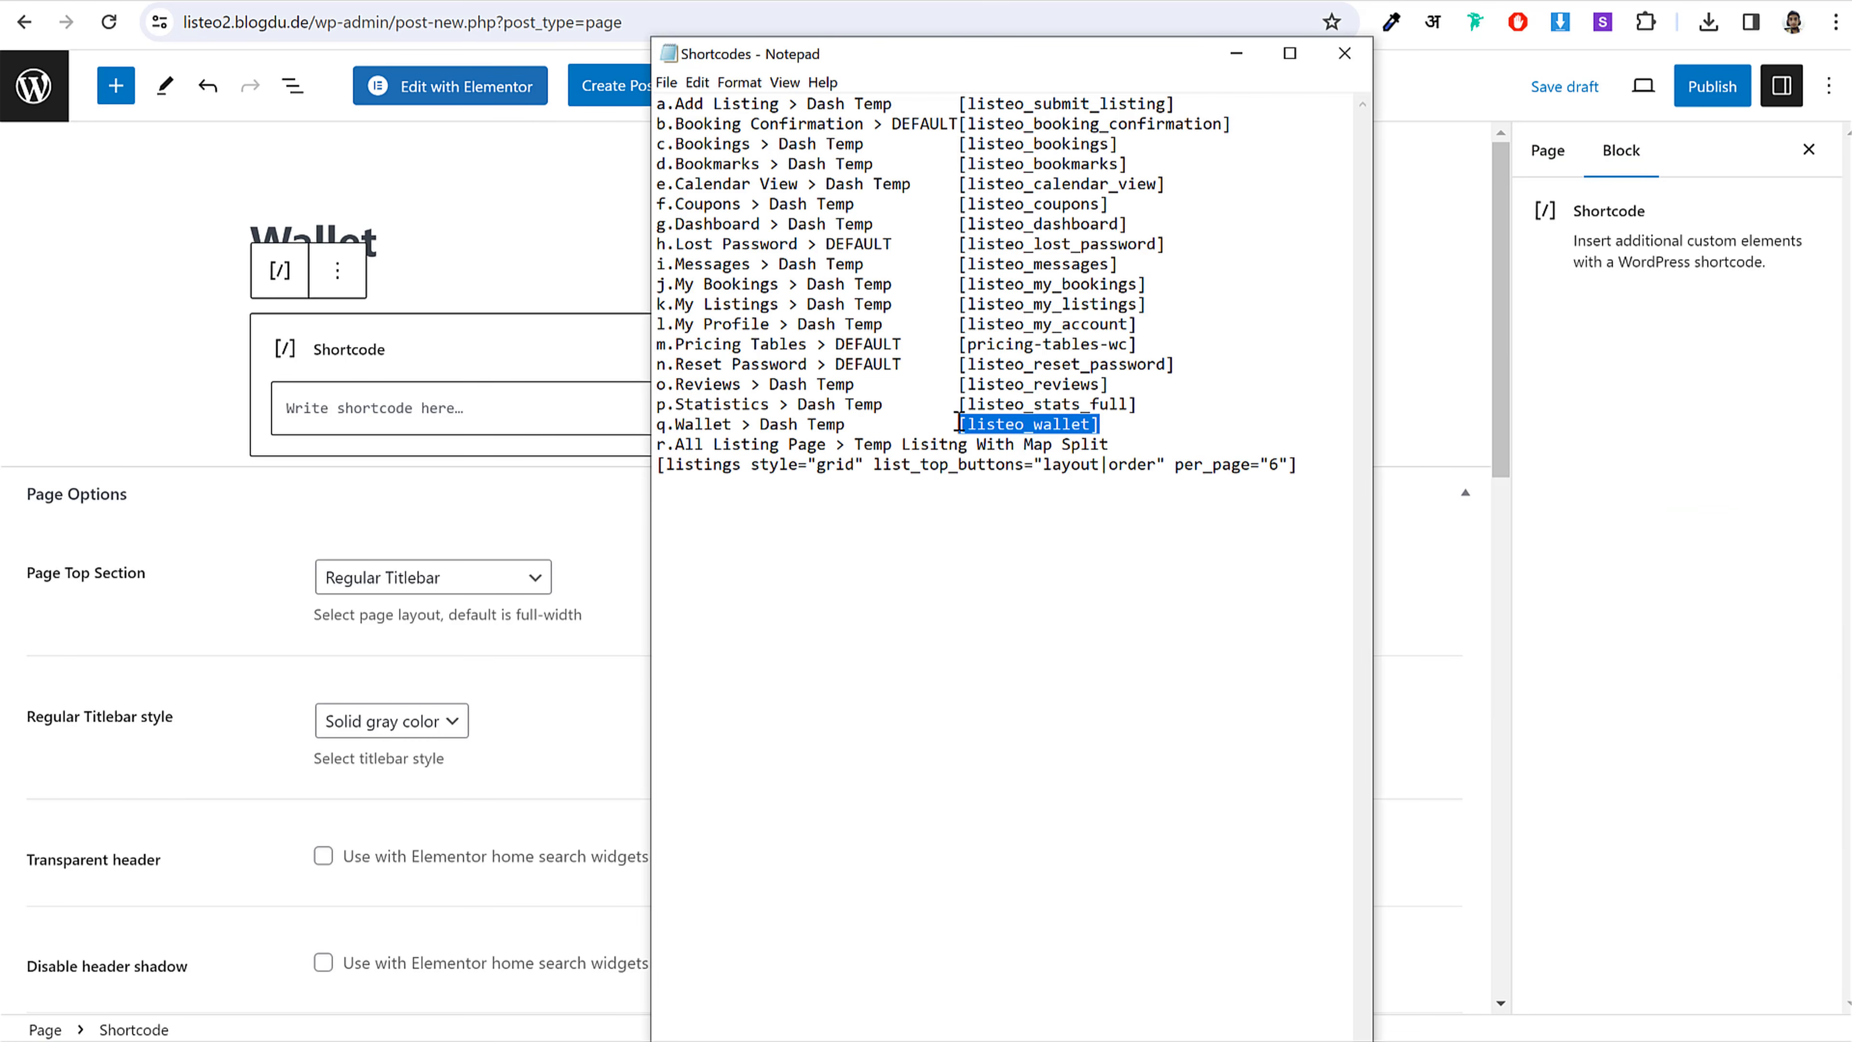
pyautogui.hotkey('ctrl', 'c')
pyautogui.hotkey('alt', 'Tab')
pyautogui.click(363, 412)
pyautogui.hotkey('ctrl', 'v')
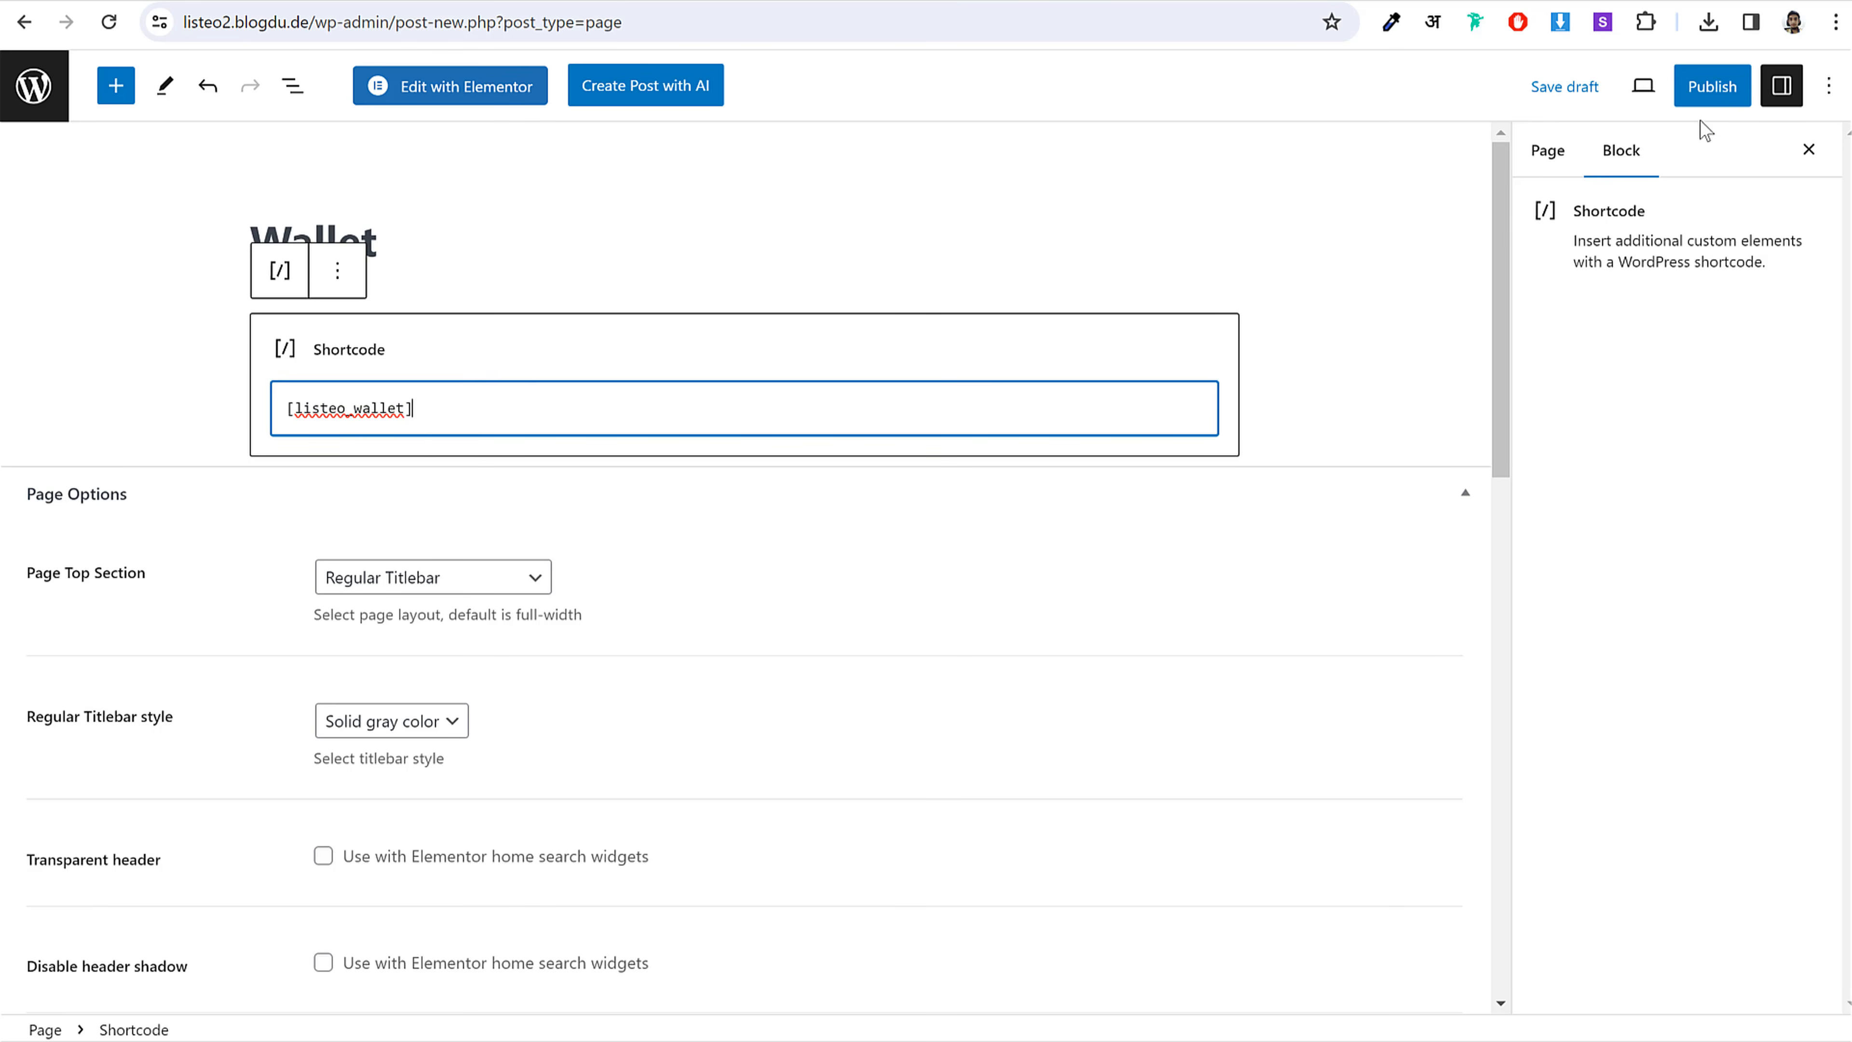
# Step: Publish the Wallet page and return to the pages list
pyautogui.click(1708, 85)
pyautogui.click(1626, 94)
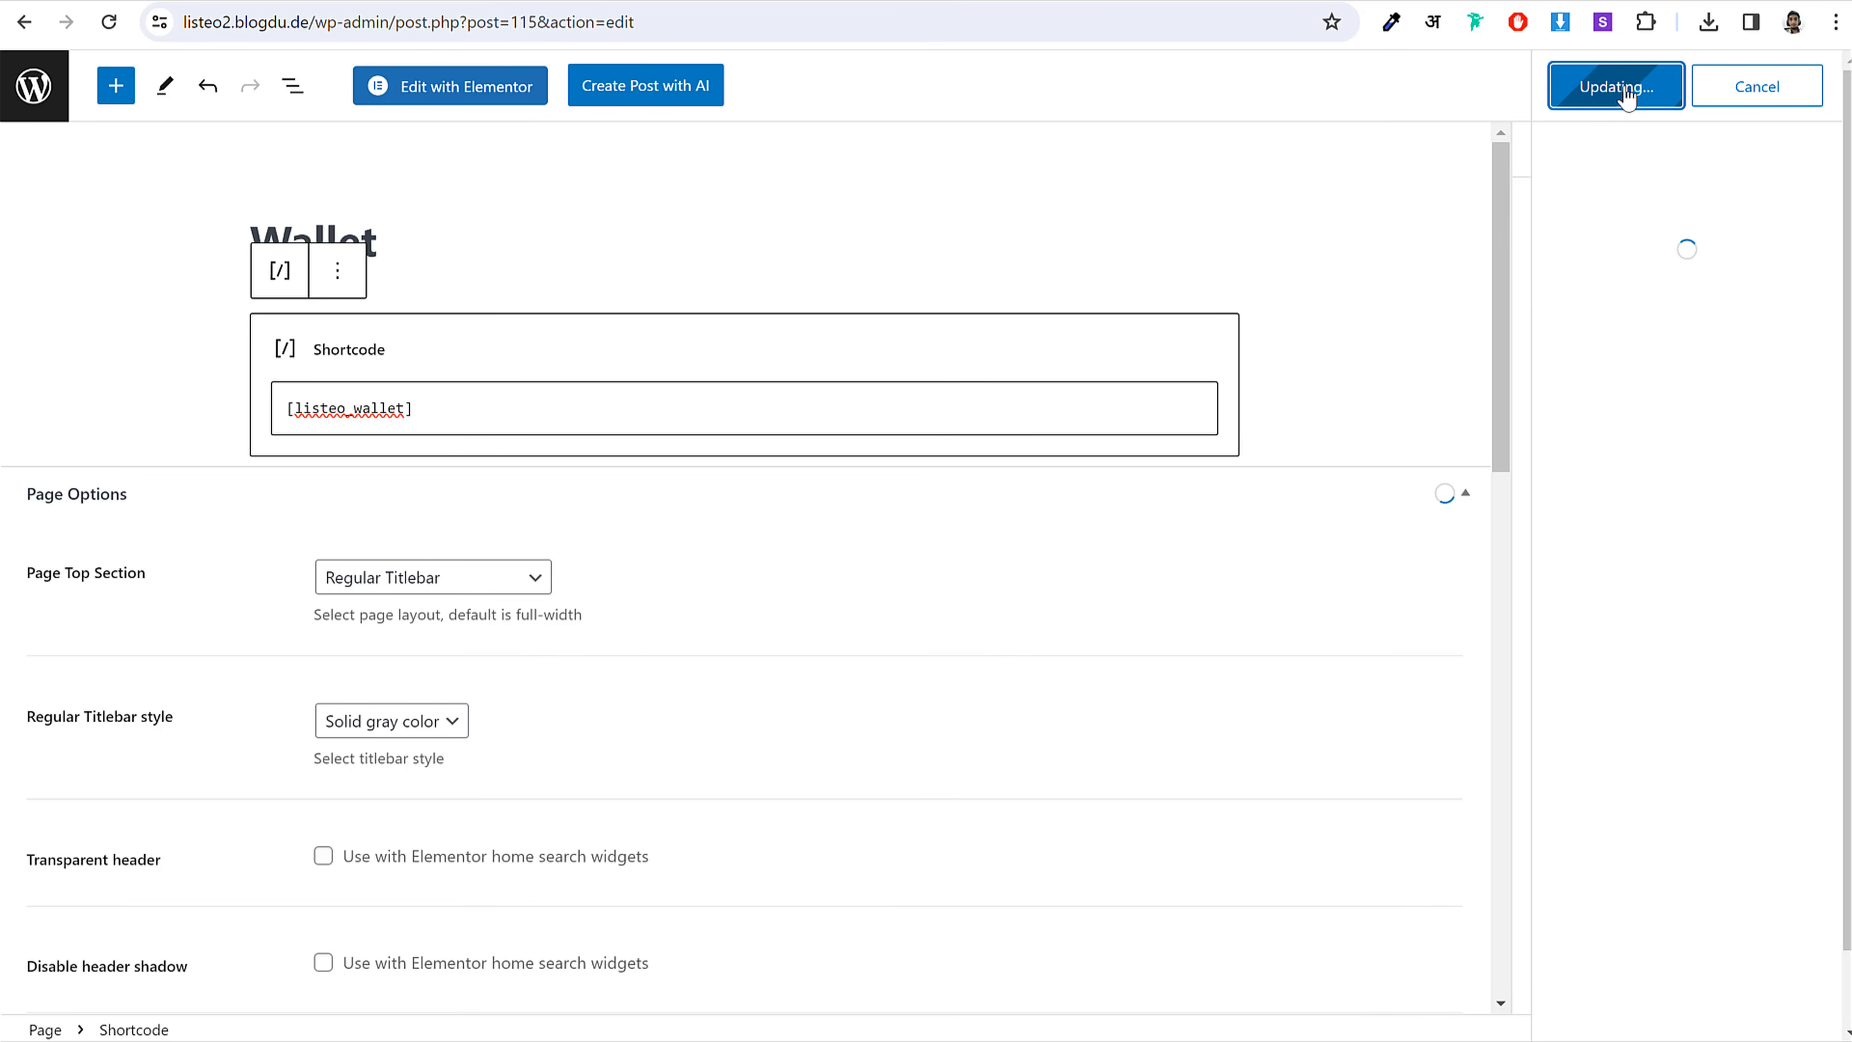
pyautogui.click(30, 109)
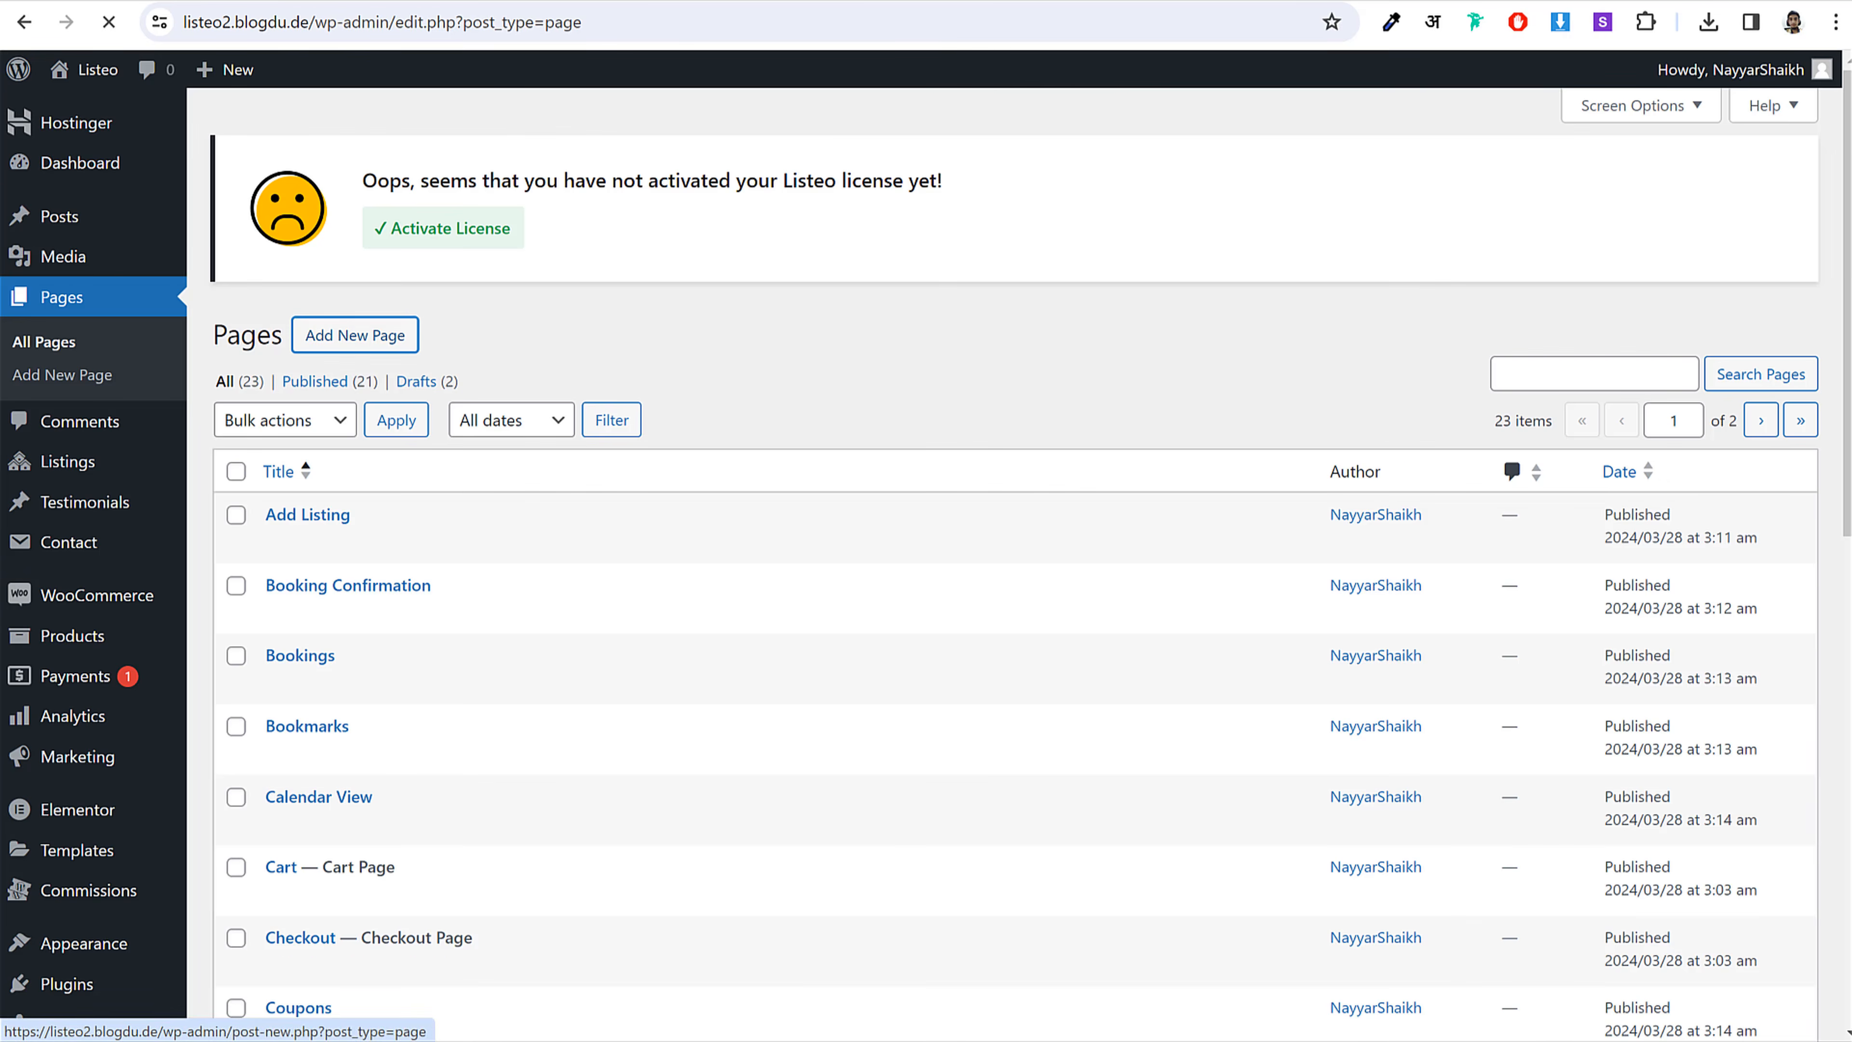
pyautogui.hotkey('alt', 'Tab')
# Step: Title the new page 'All Listing'
pyautogui.moveTo(674, 443); pyautogui.dragTo(777, 444)
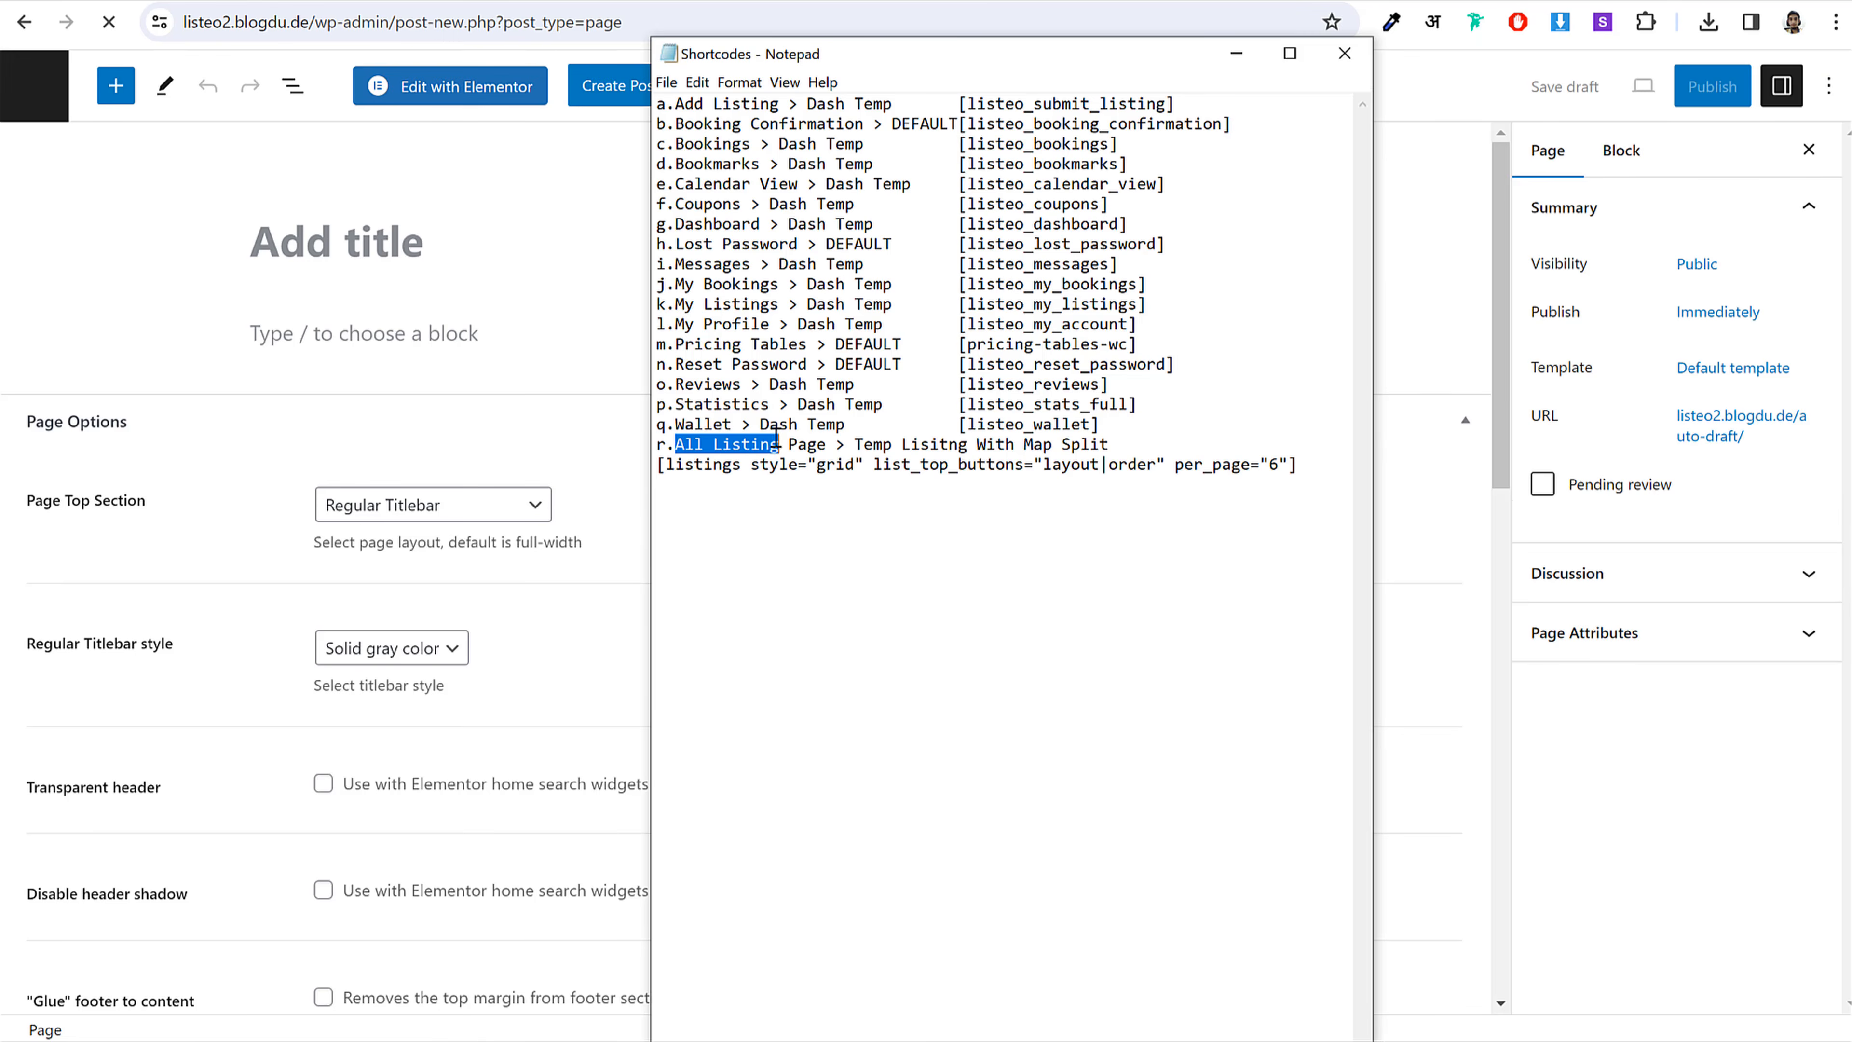
pyautogui.hotkey('ctrl', 'c')
pyautogui.click(474, 252)
pyautogui.hotkey('ctrl', 'v')
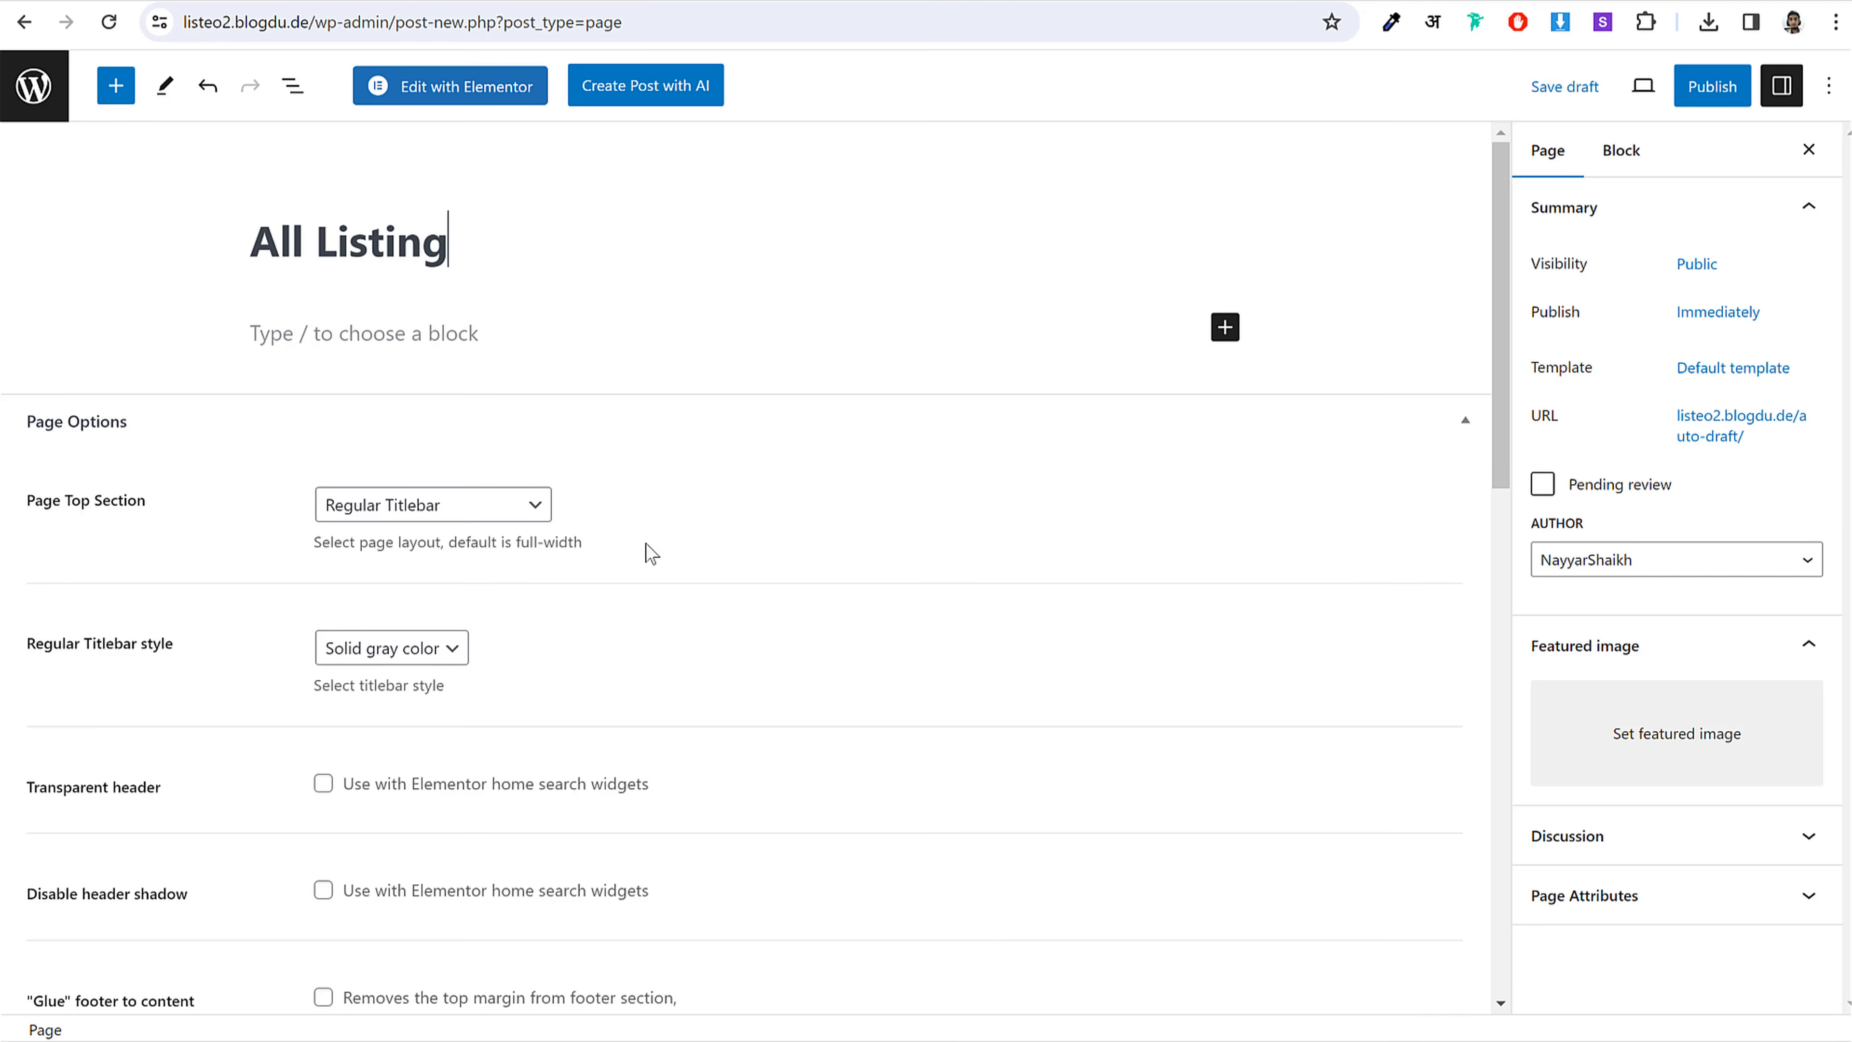
# Step: Copy the All Listing template name and preview the live site's listings-with-map search results
pyautogui.click(652, 555)
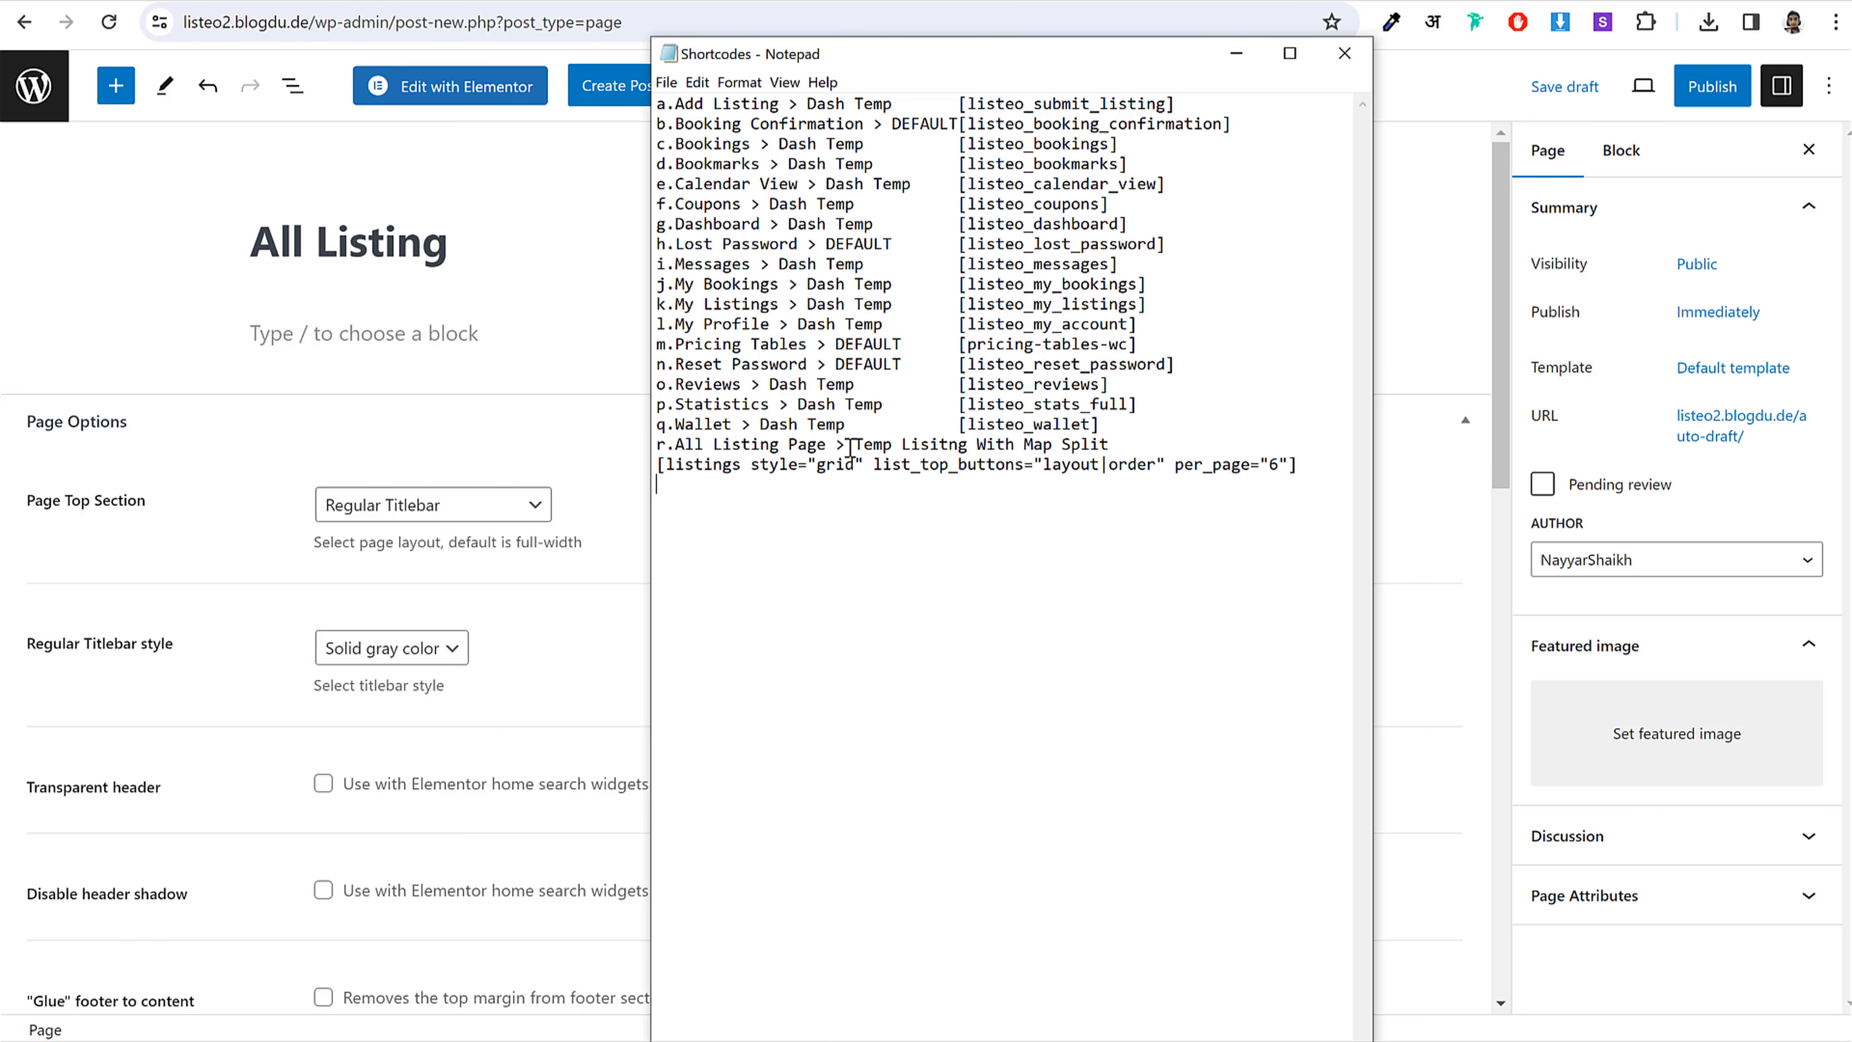
pyautogui.moveTo(850, 445); pyautogui.dragTo(1088, 438)
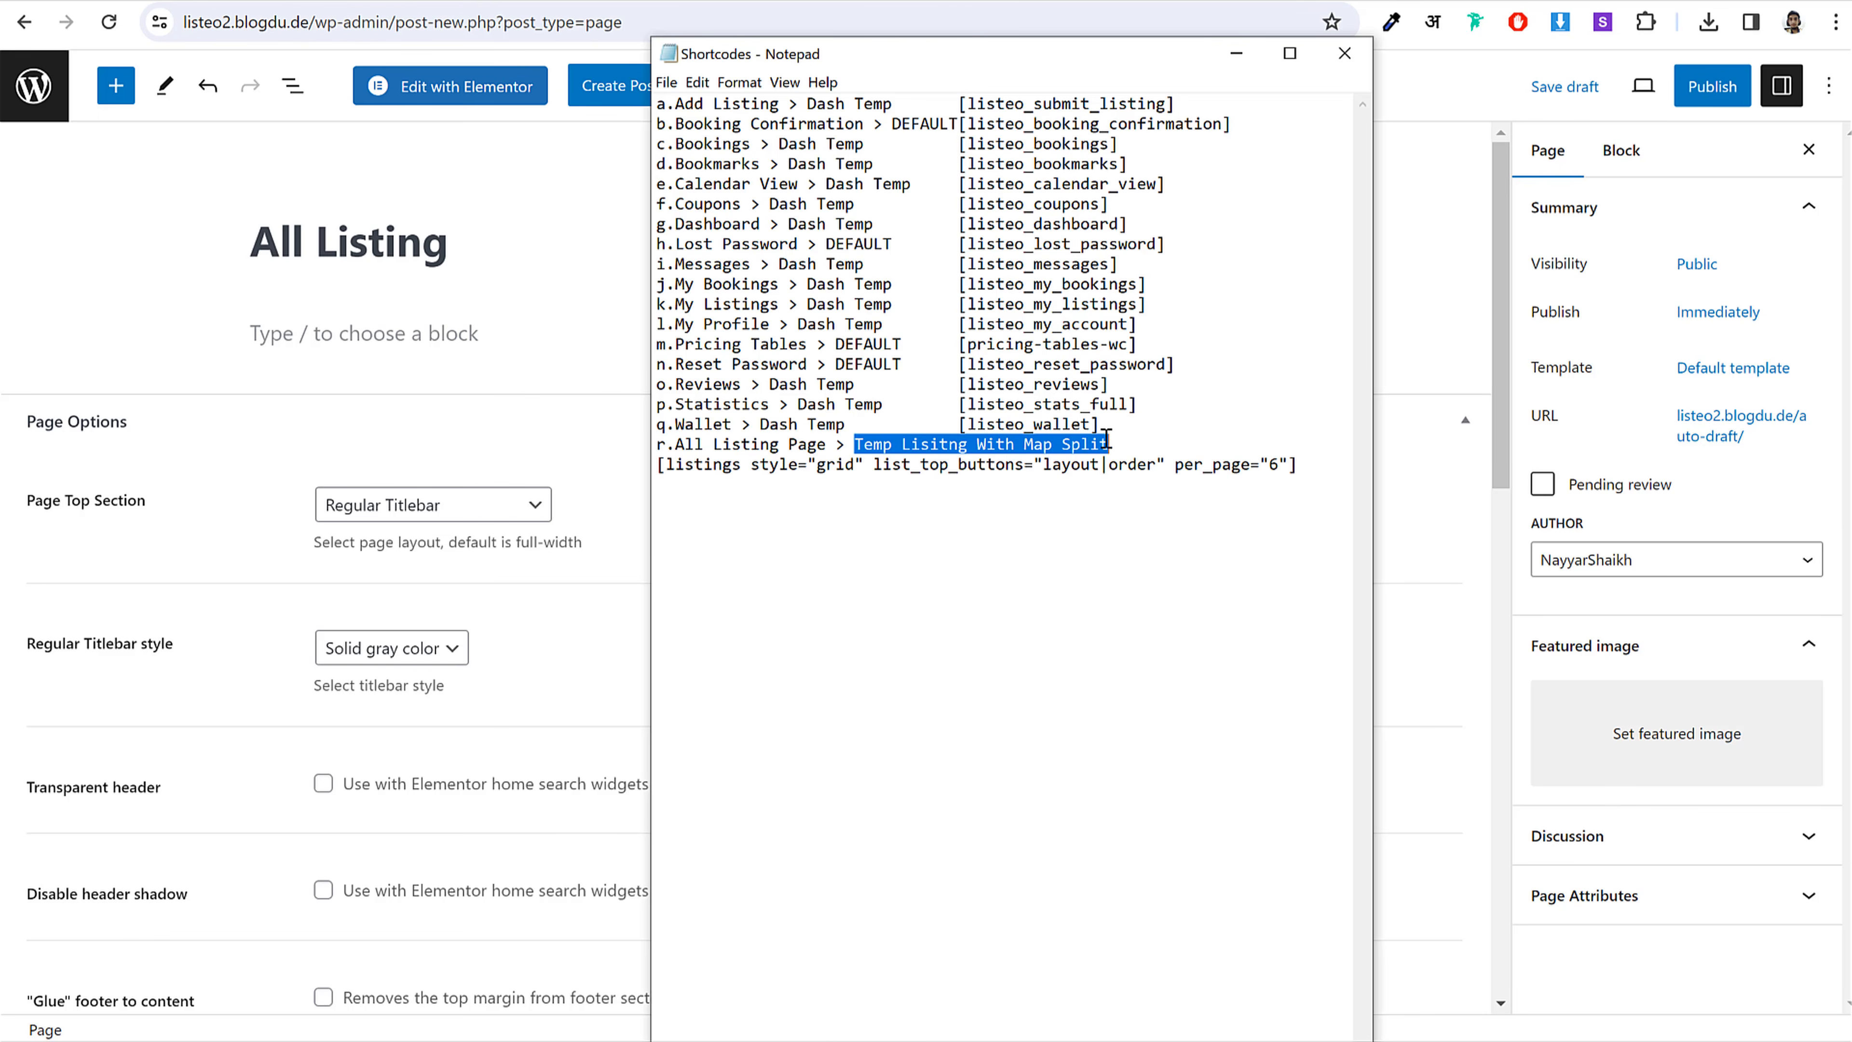
pyautogui.click(495, 299)
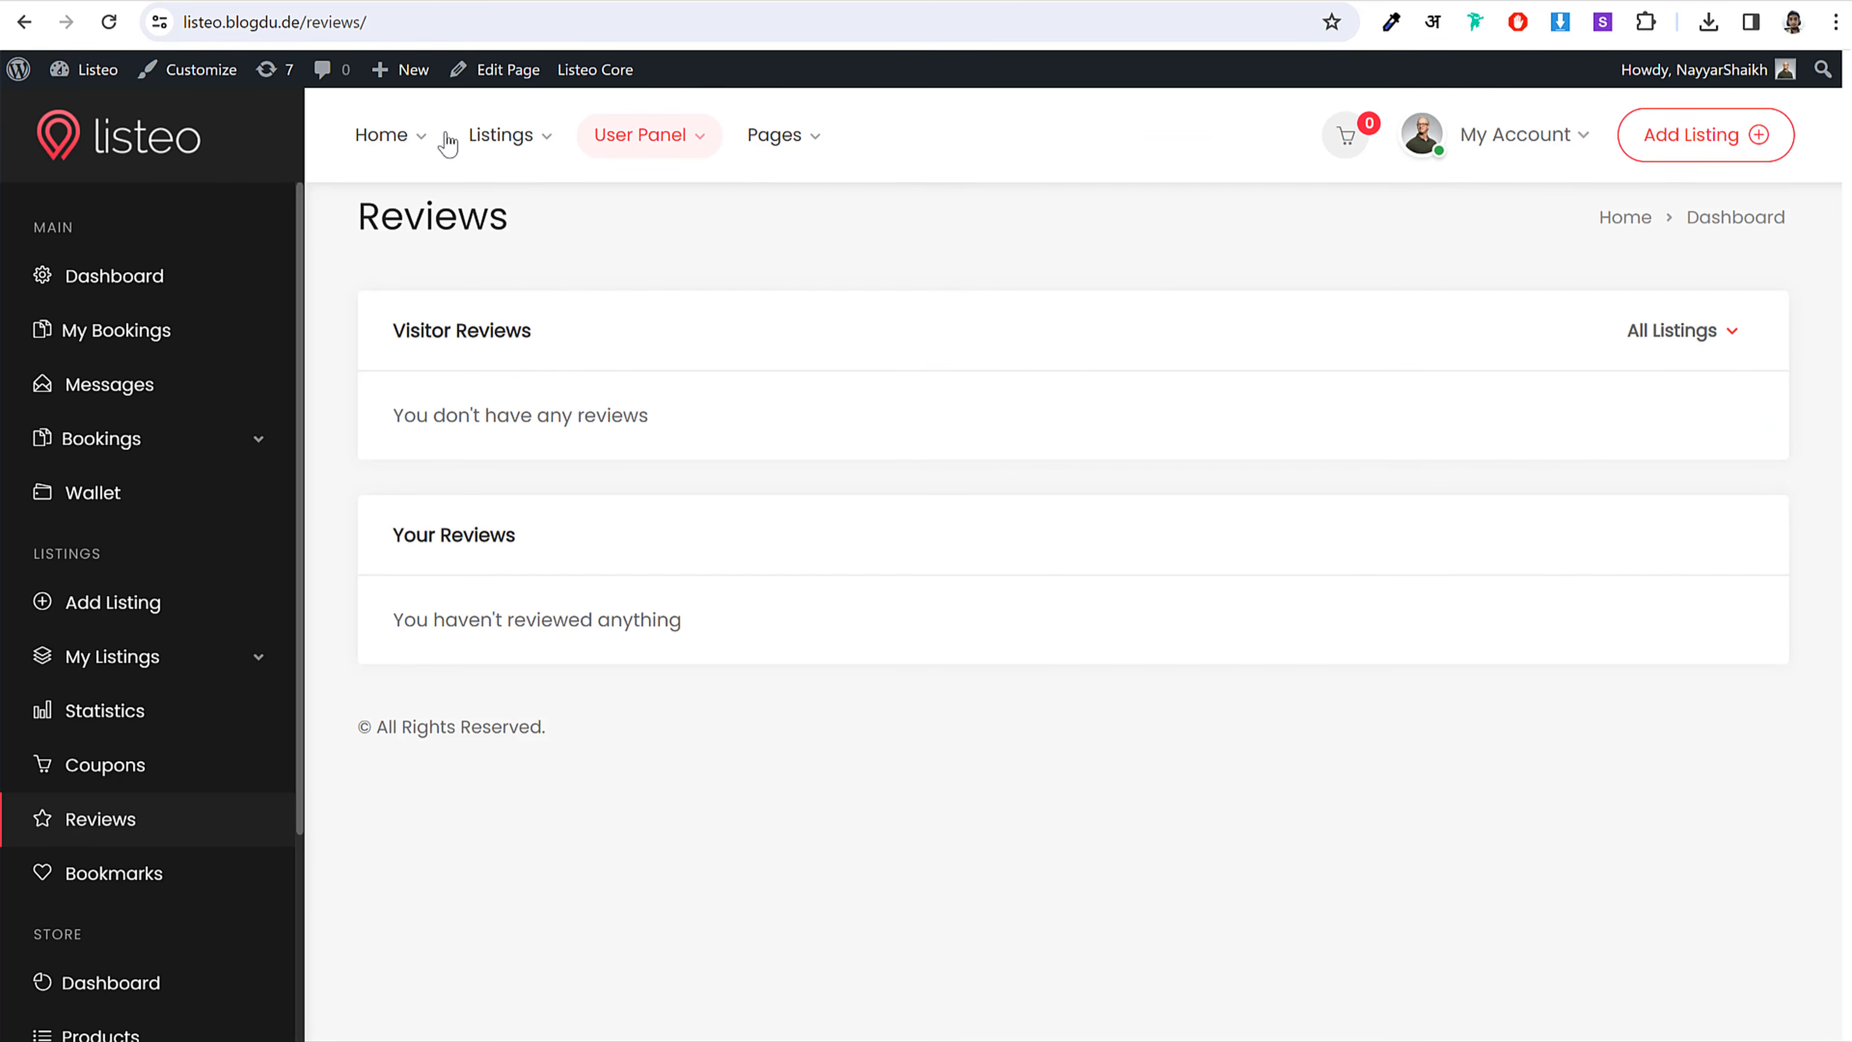
pyautogui.click(166, 124)
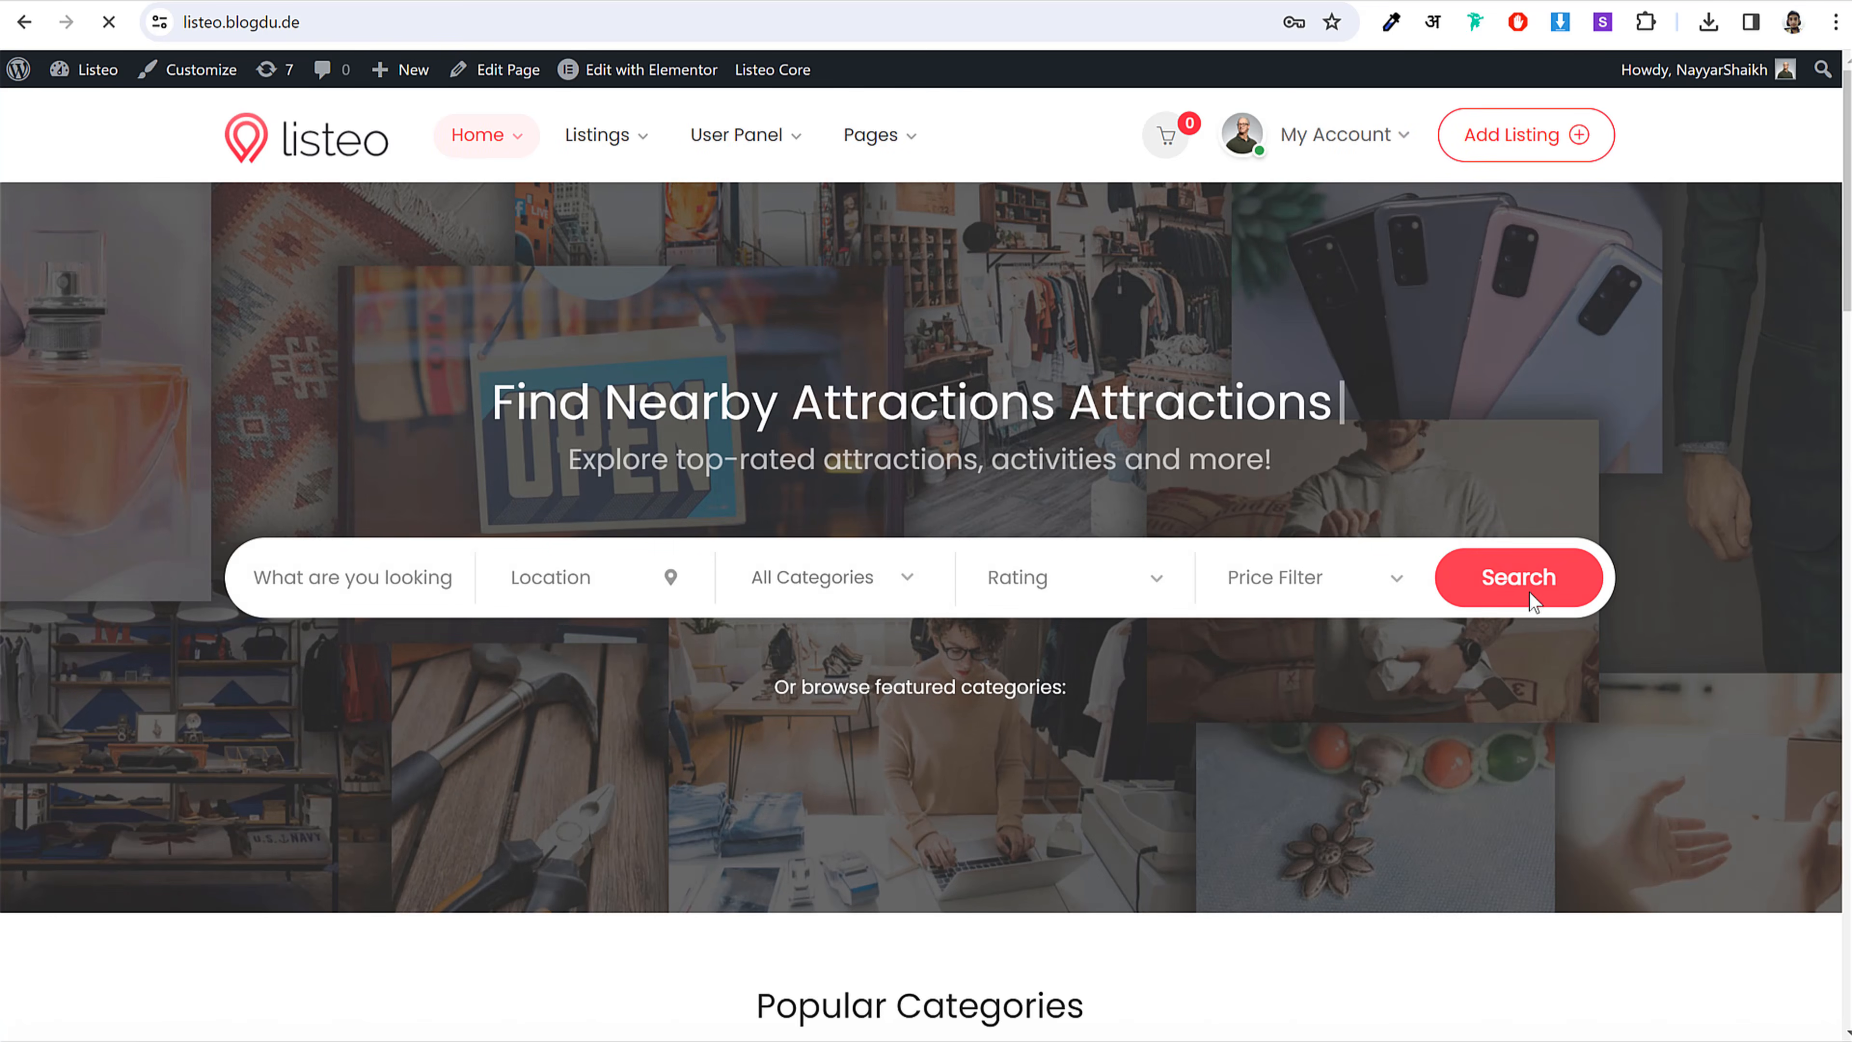
pyautogui.click(1532, 603)
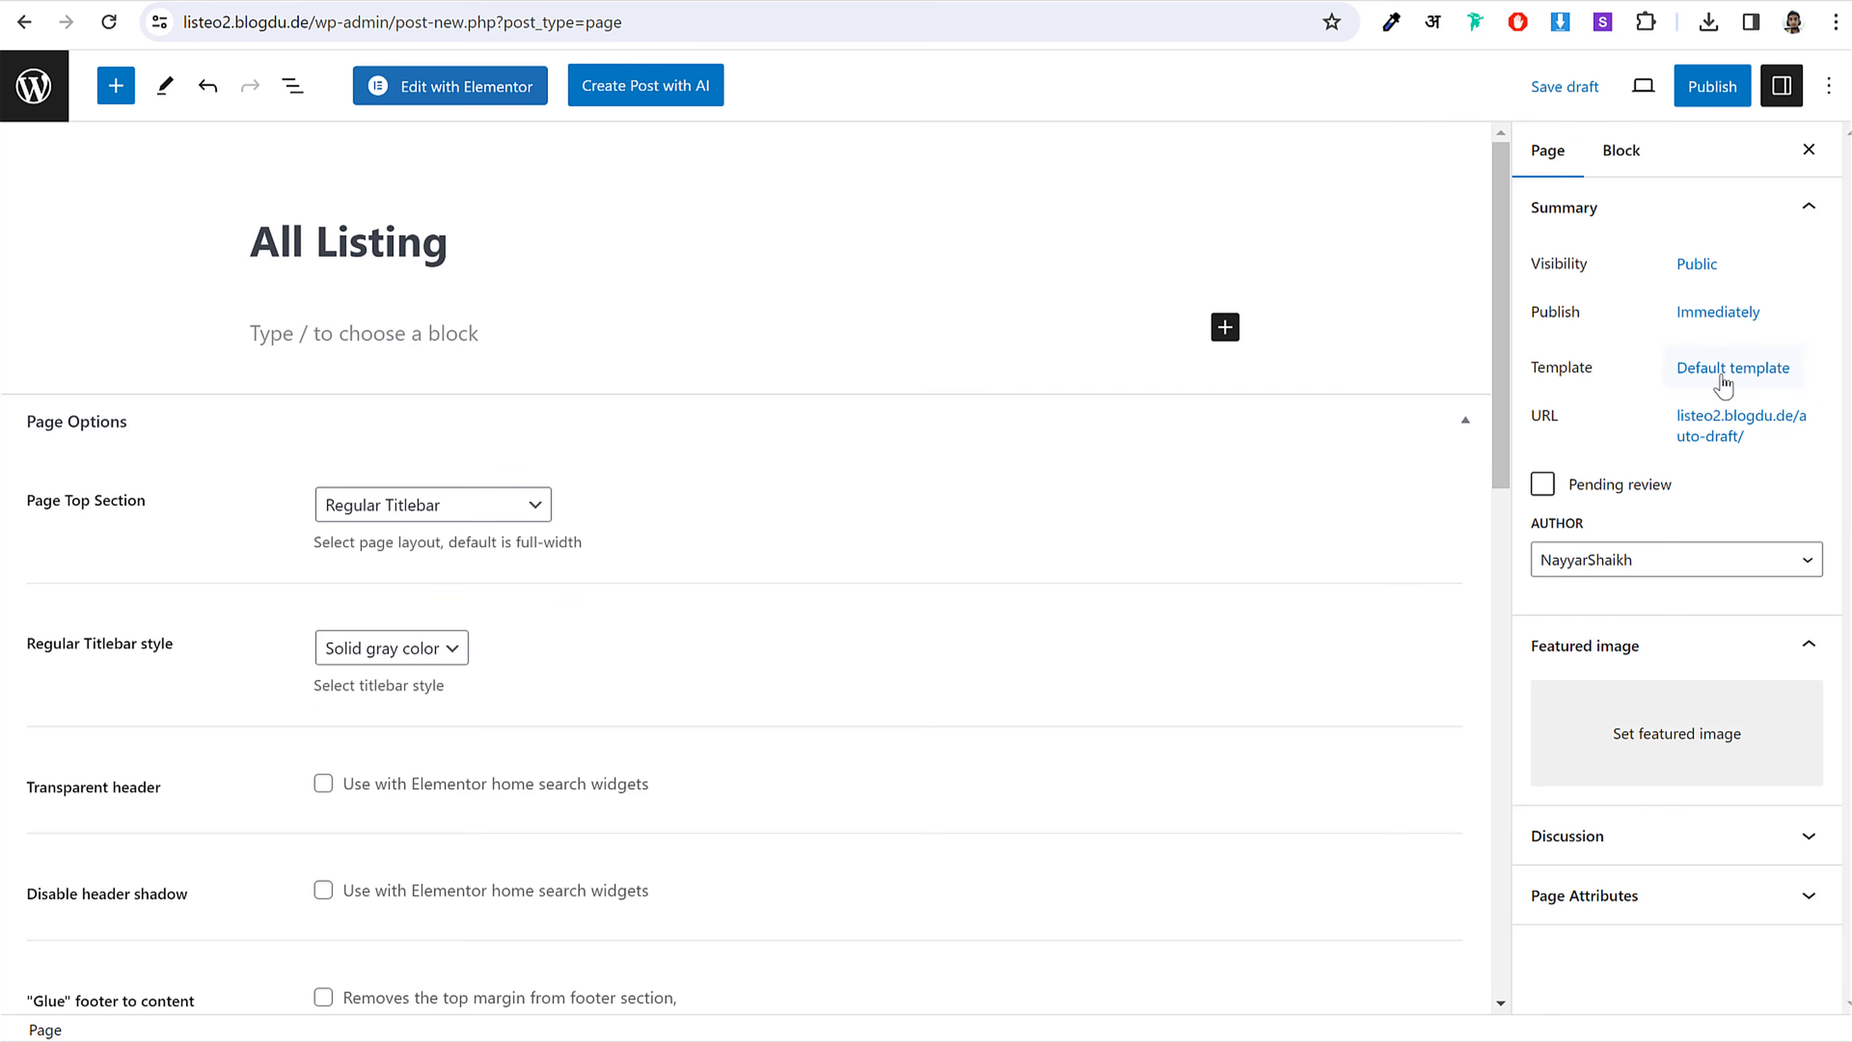
# Step: Add a Shortcode block holding the listings shortcode copied from the notes
pyautogui.click(1723, 371)
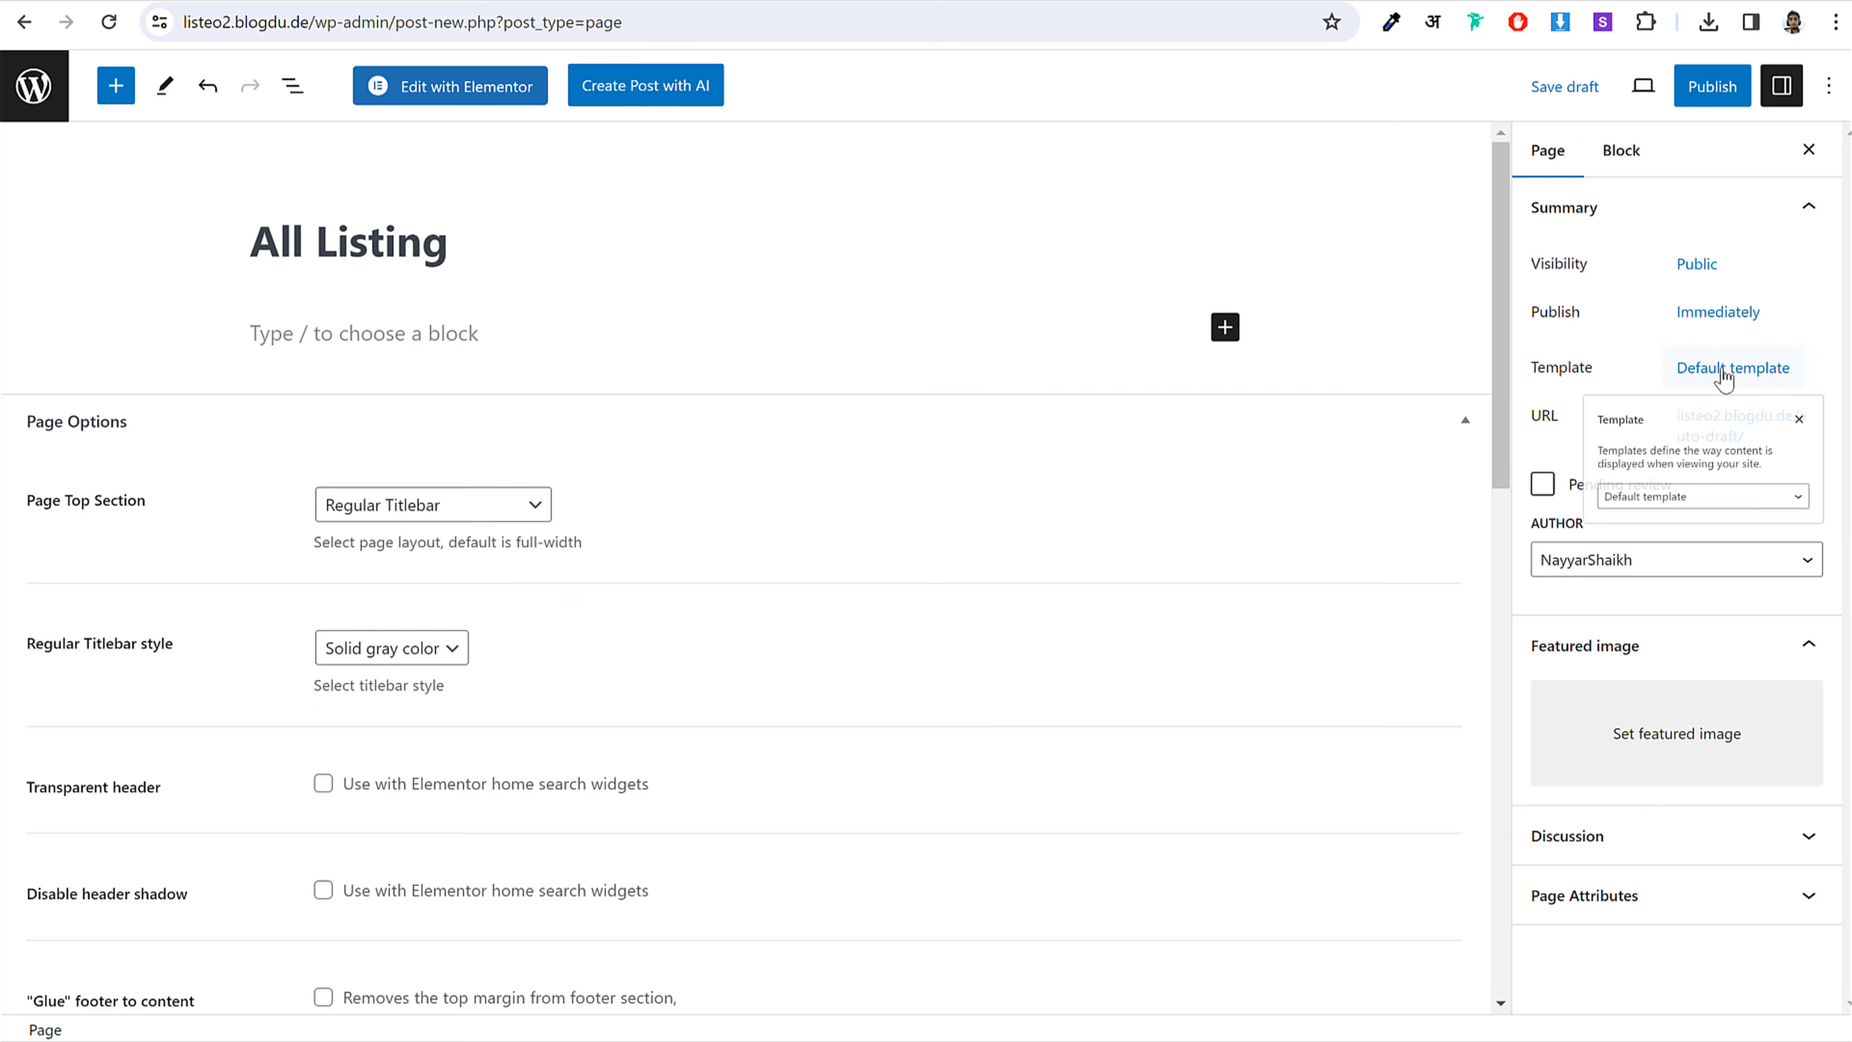
pyautogui.click(1608, 554)
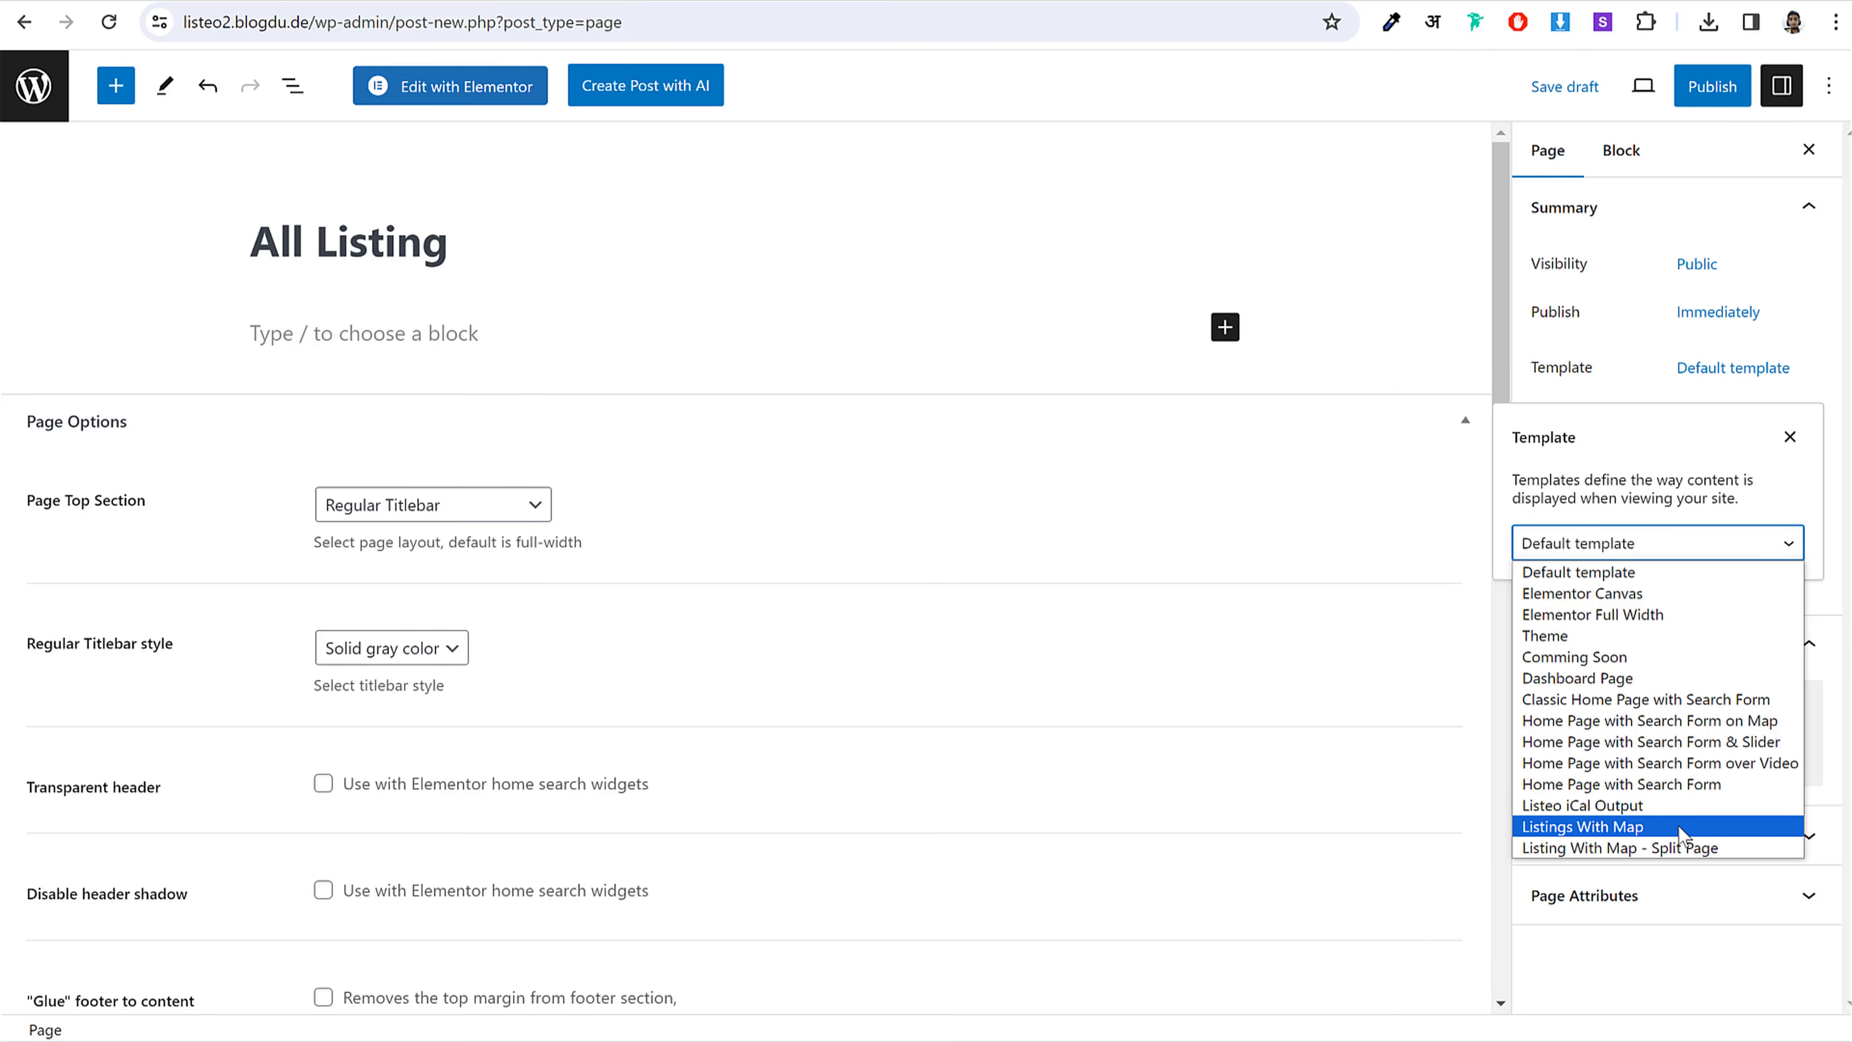
pyautogui.hotkey('alt', 'Tab')
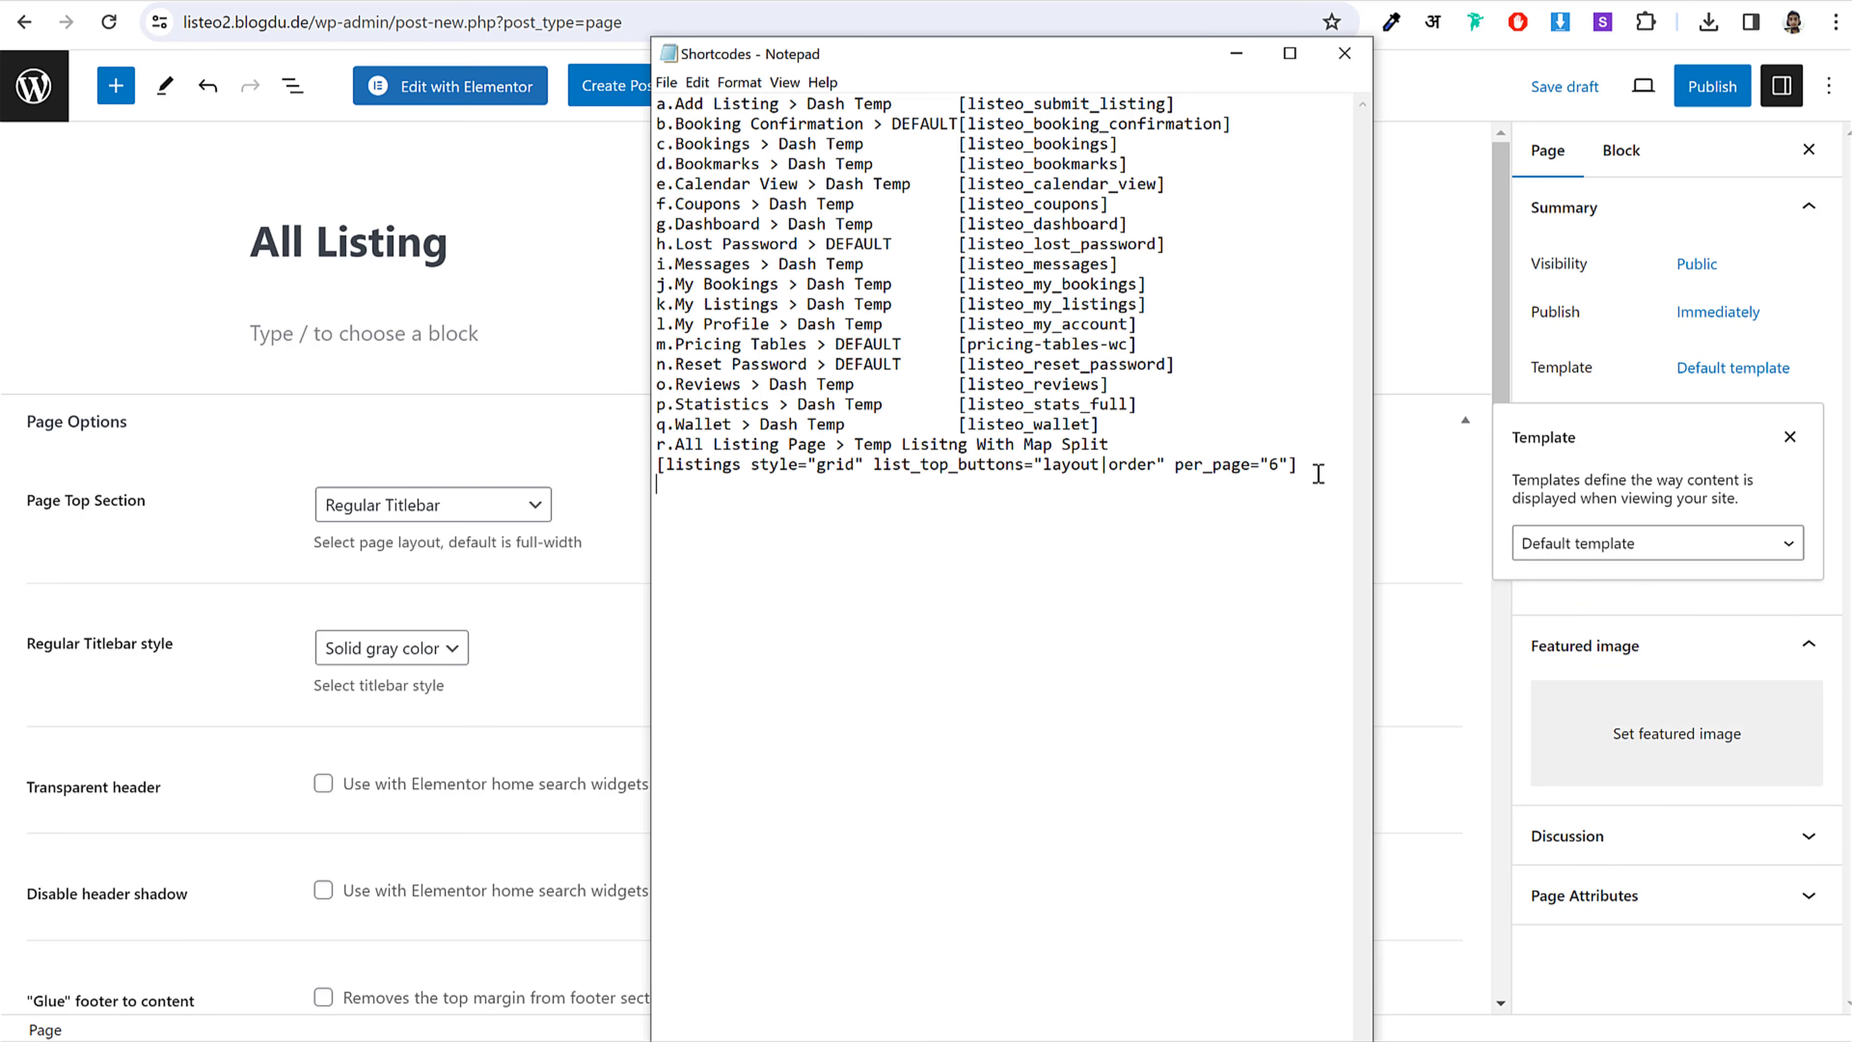
pyautogui.moveTo(1291, 464); pyautogui.dragTo(661, 459)
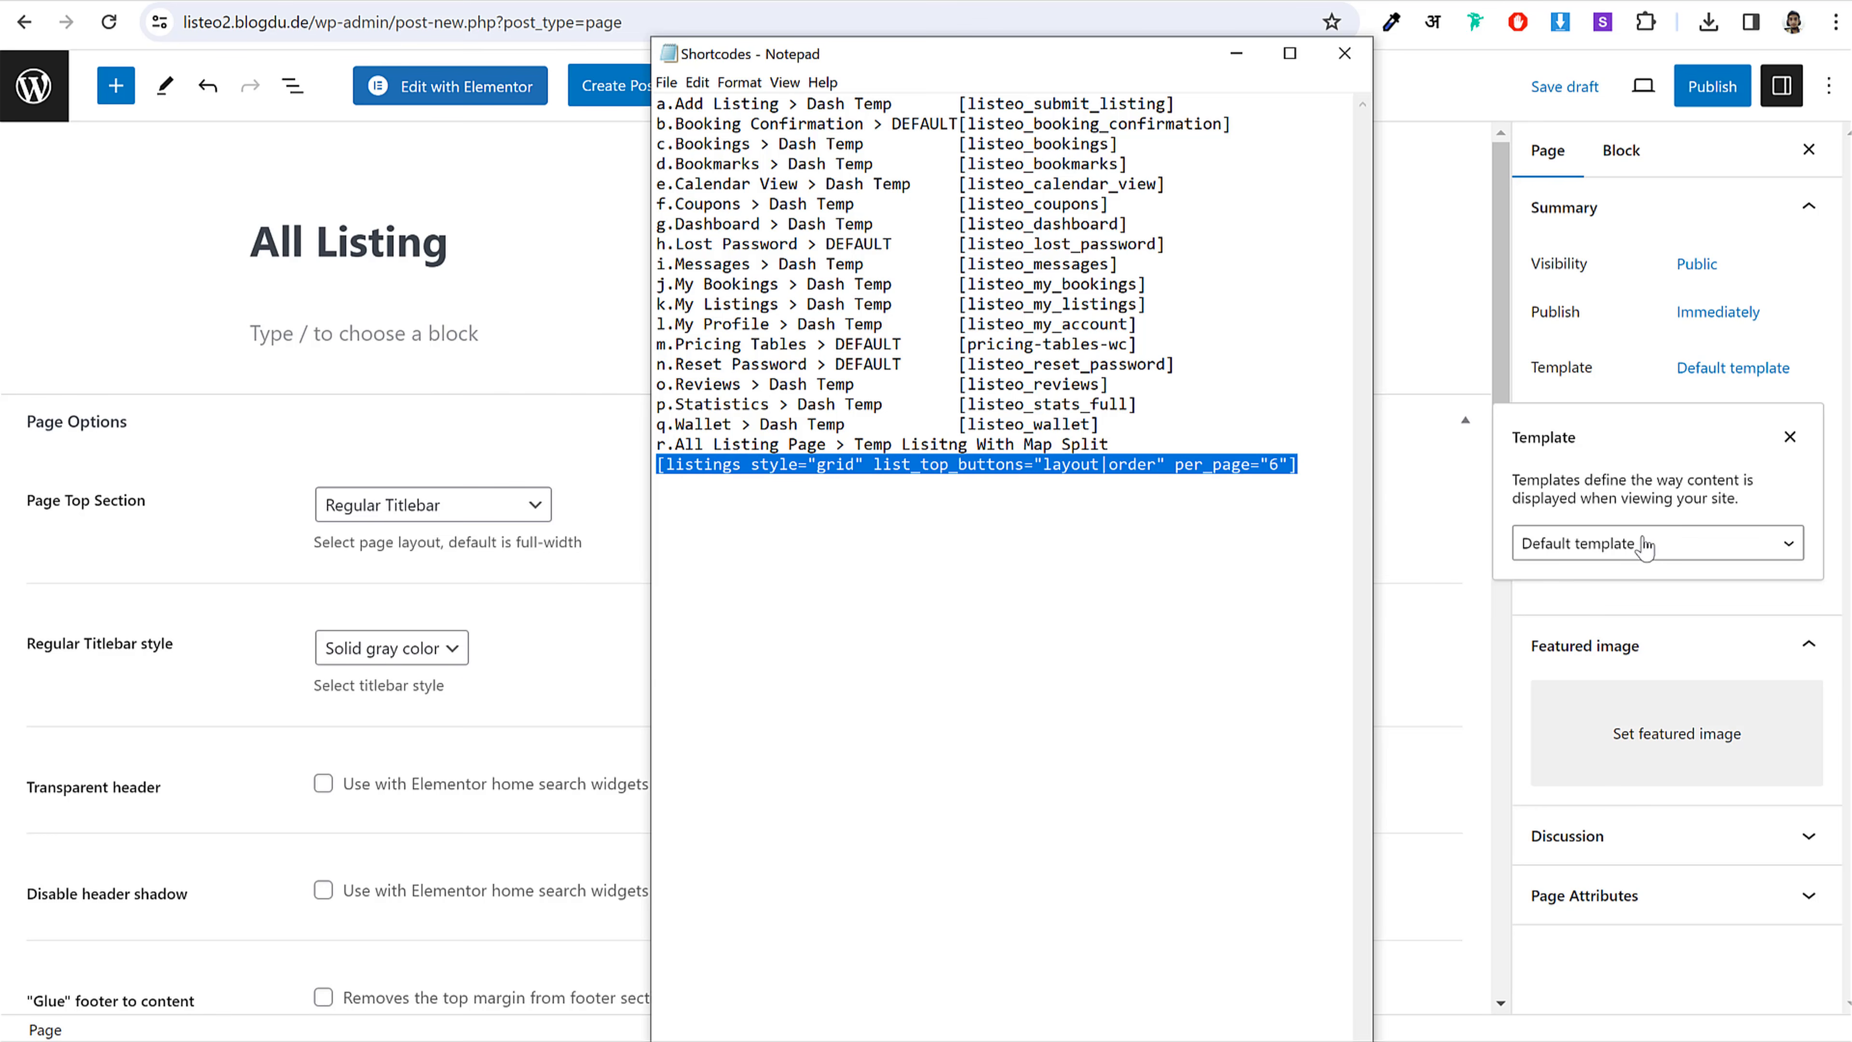
pyautogui.click(1610, 545)
pyautogui.click(1610, 546)
pyautogui.click(1224, 332)
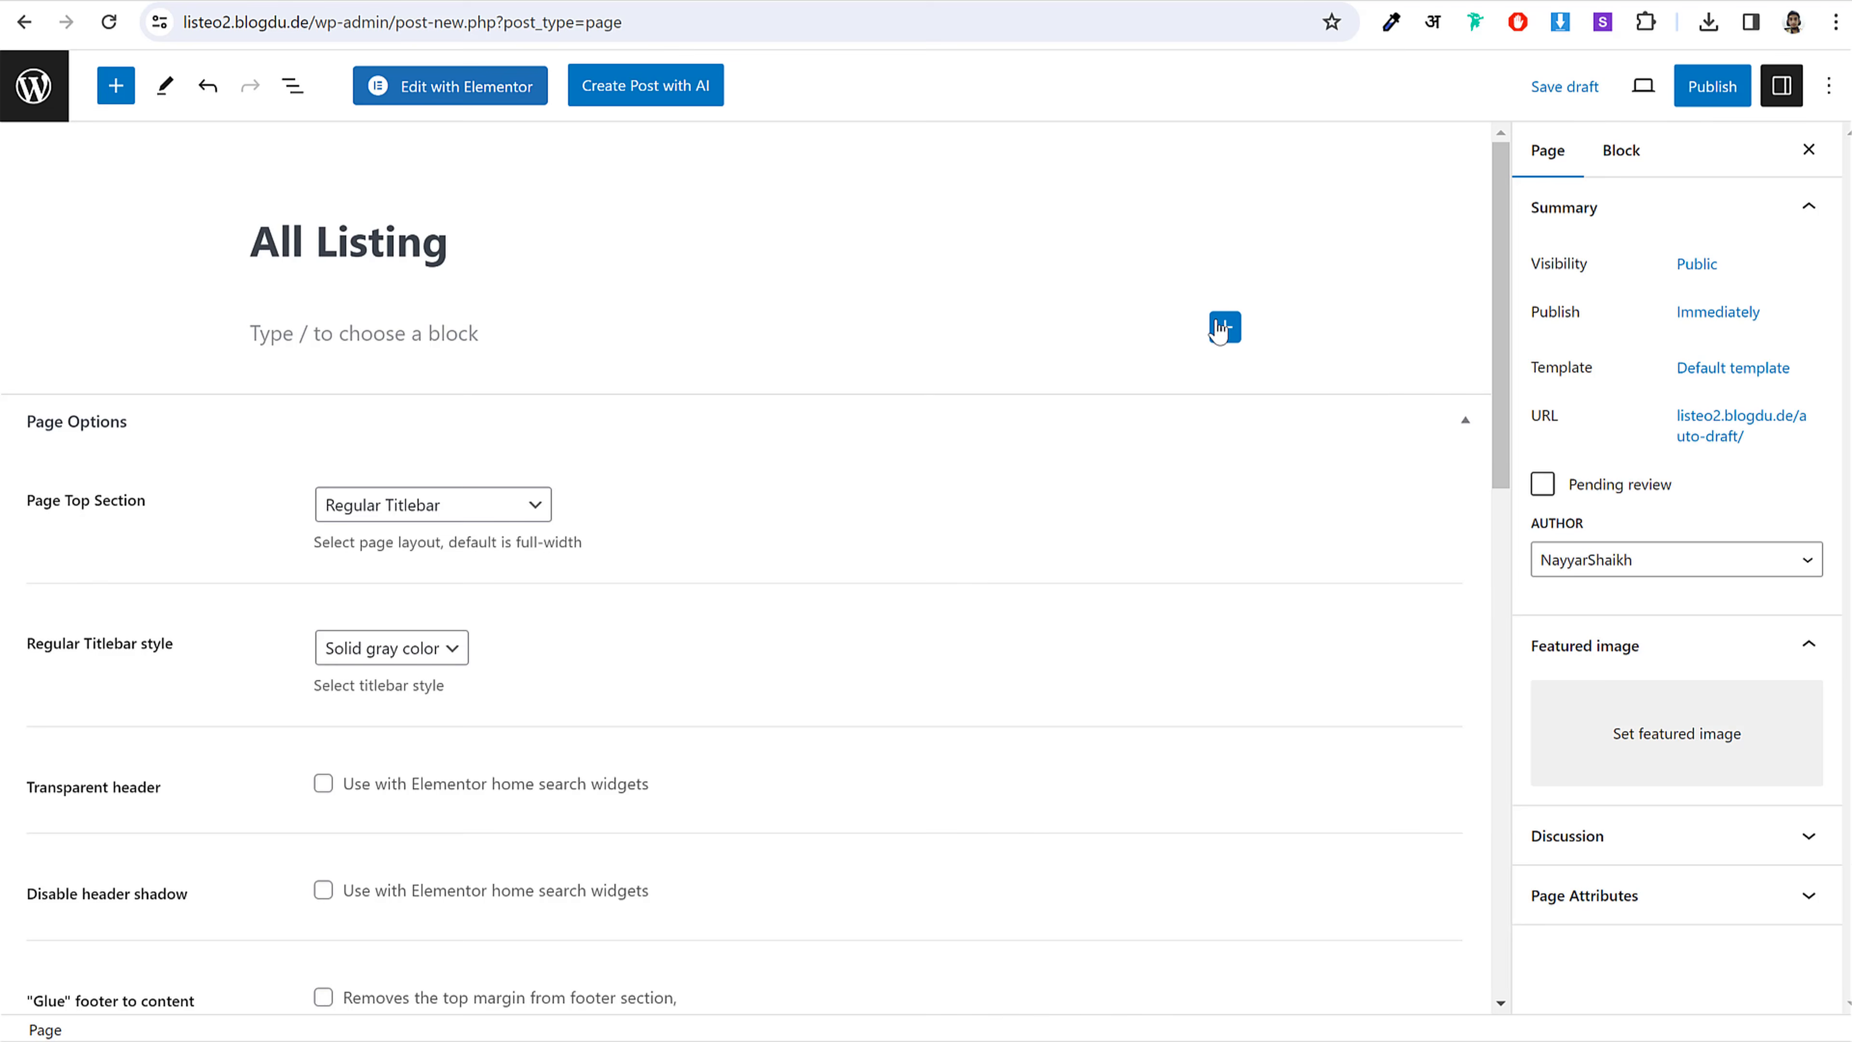
pyautogui.click(1293, 503)
pyautogui.hotkey('ctrl', 'v')
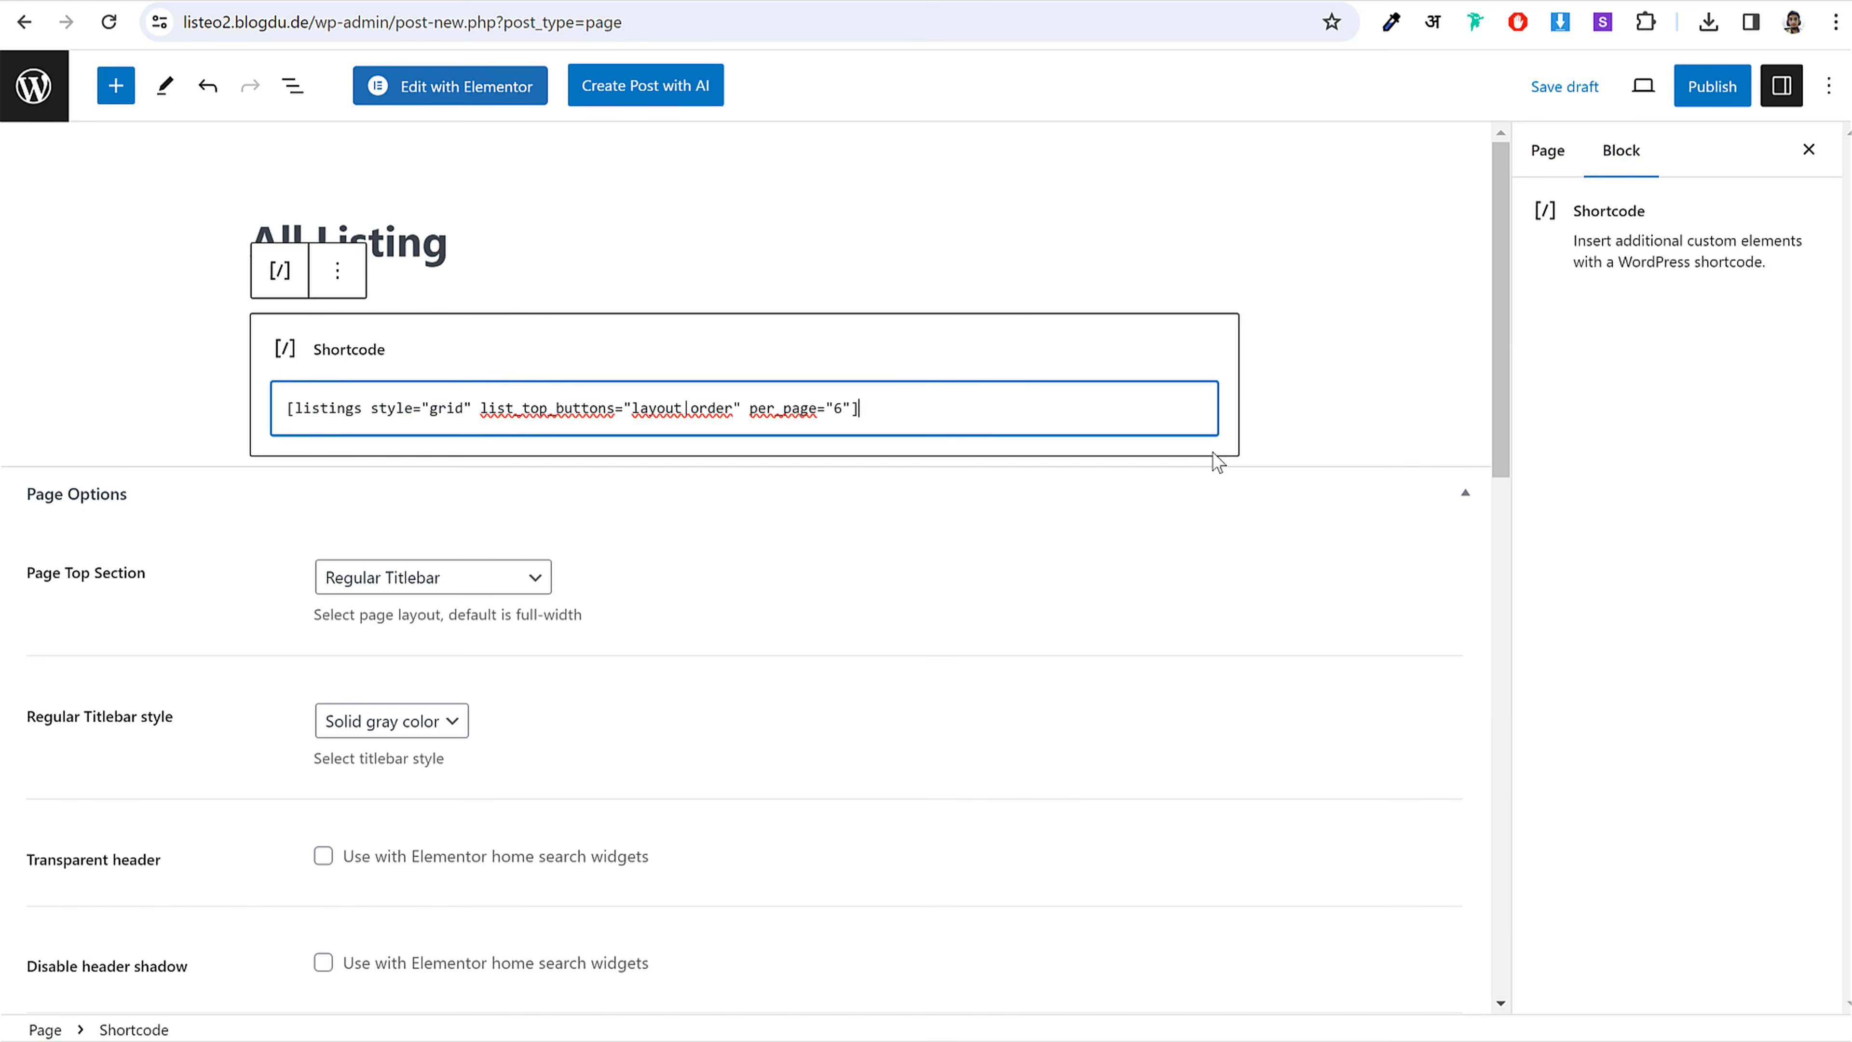
# Step: Set the page template to Listing With Map - Split Page
pyautogui.click(1546, 151)
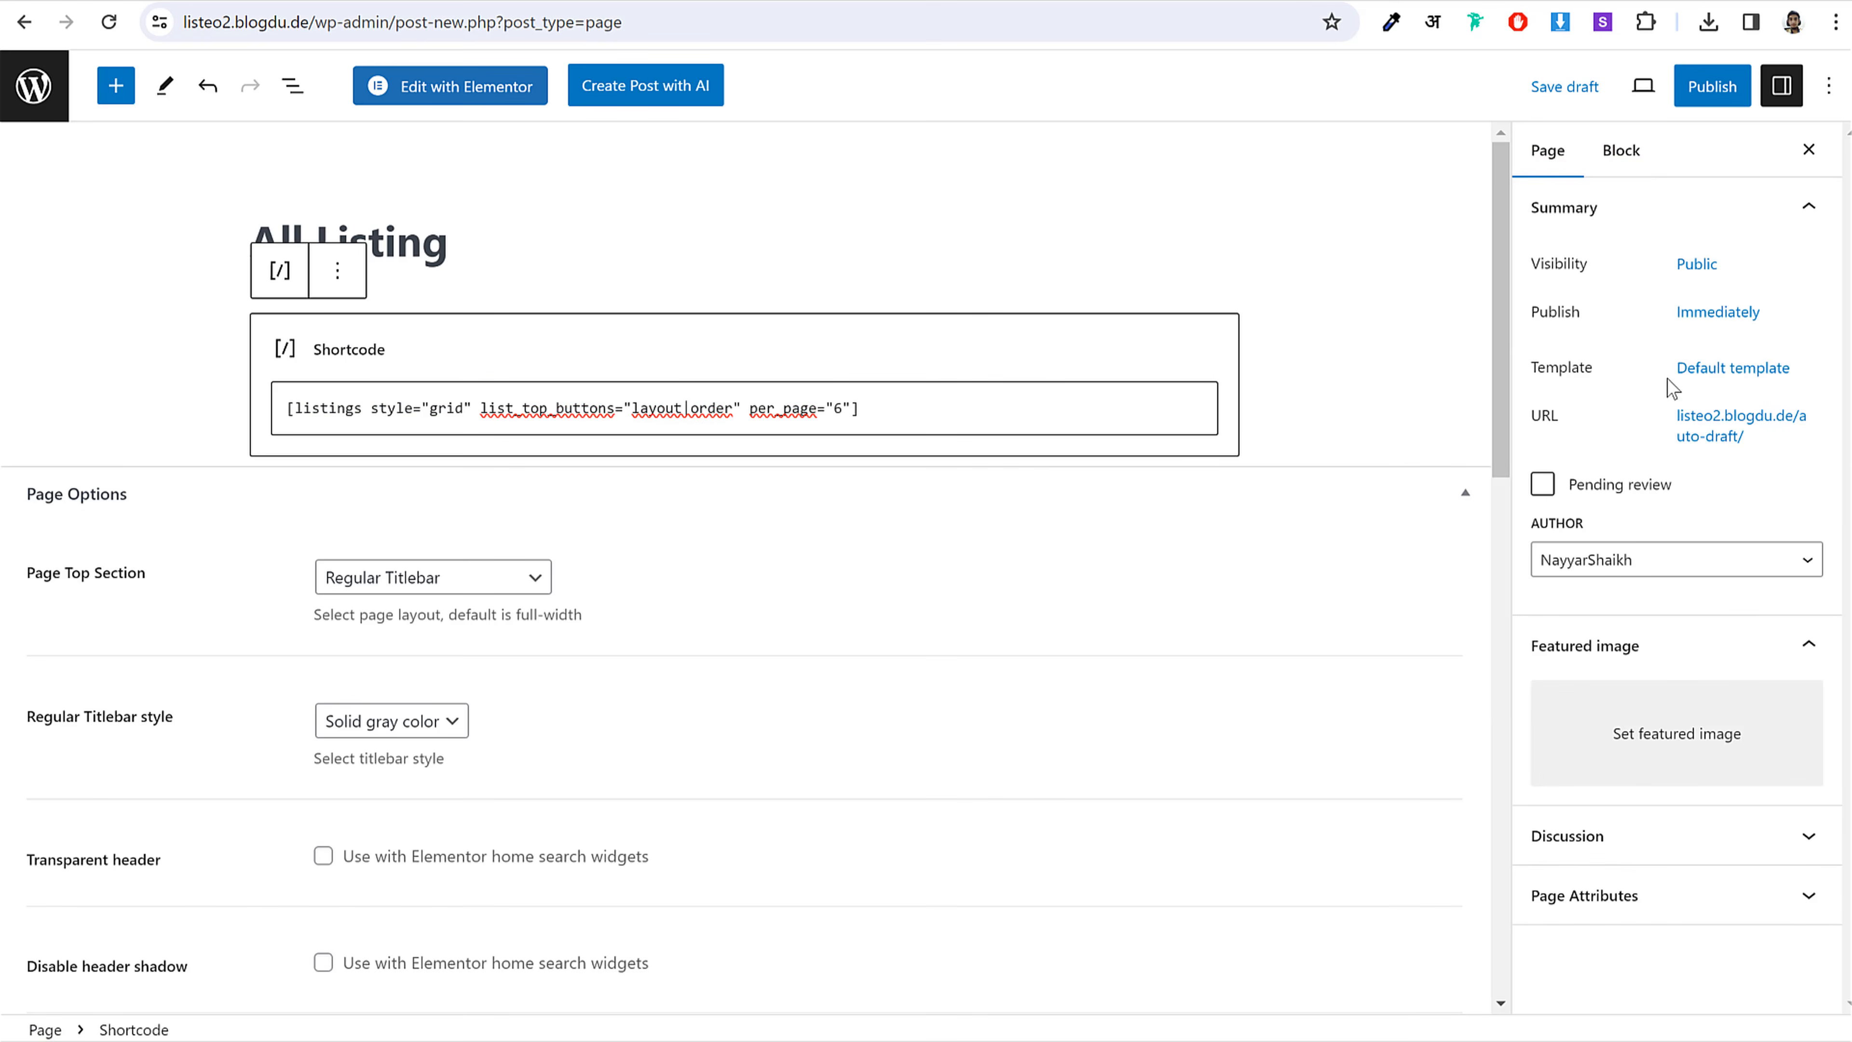
pyautogui.click(1748, 370)
pyautogui.click(1633, 551)
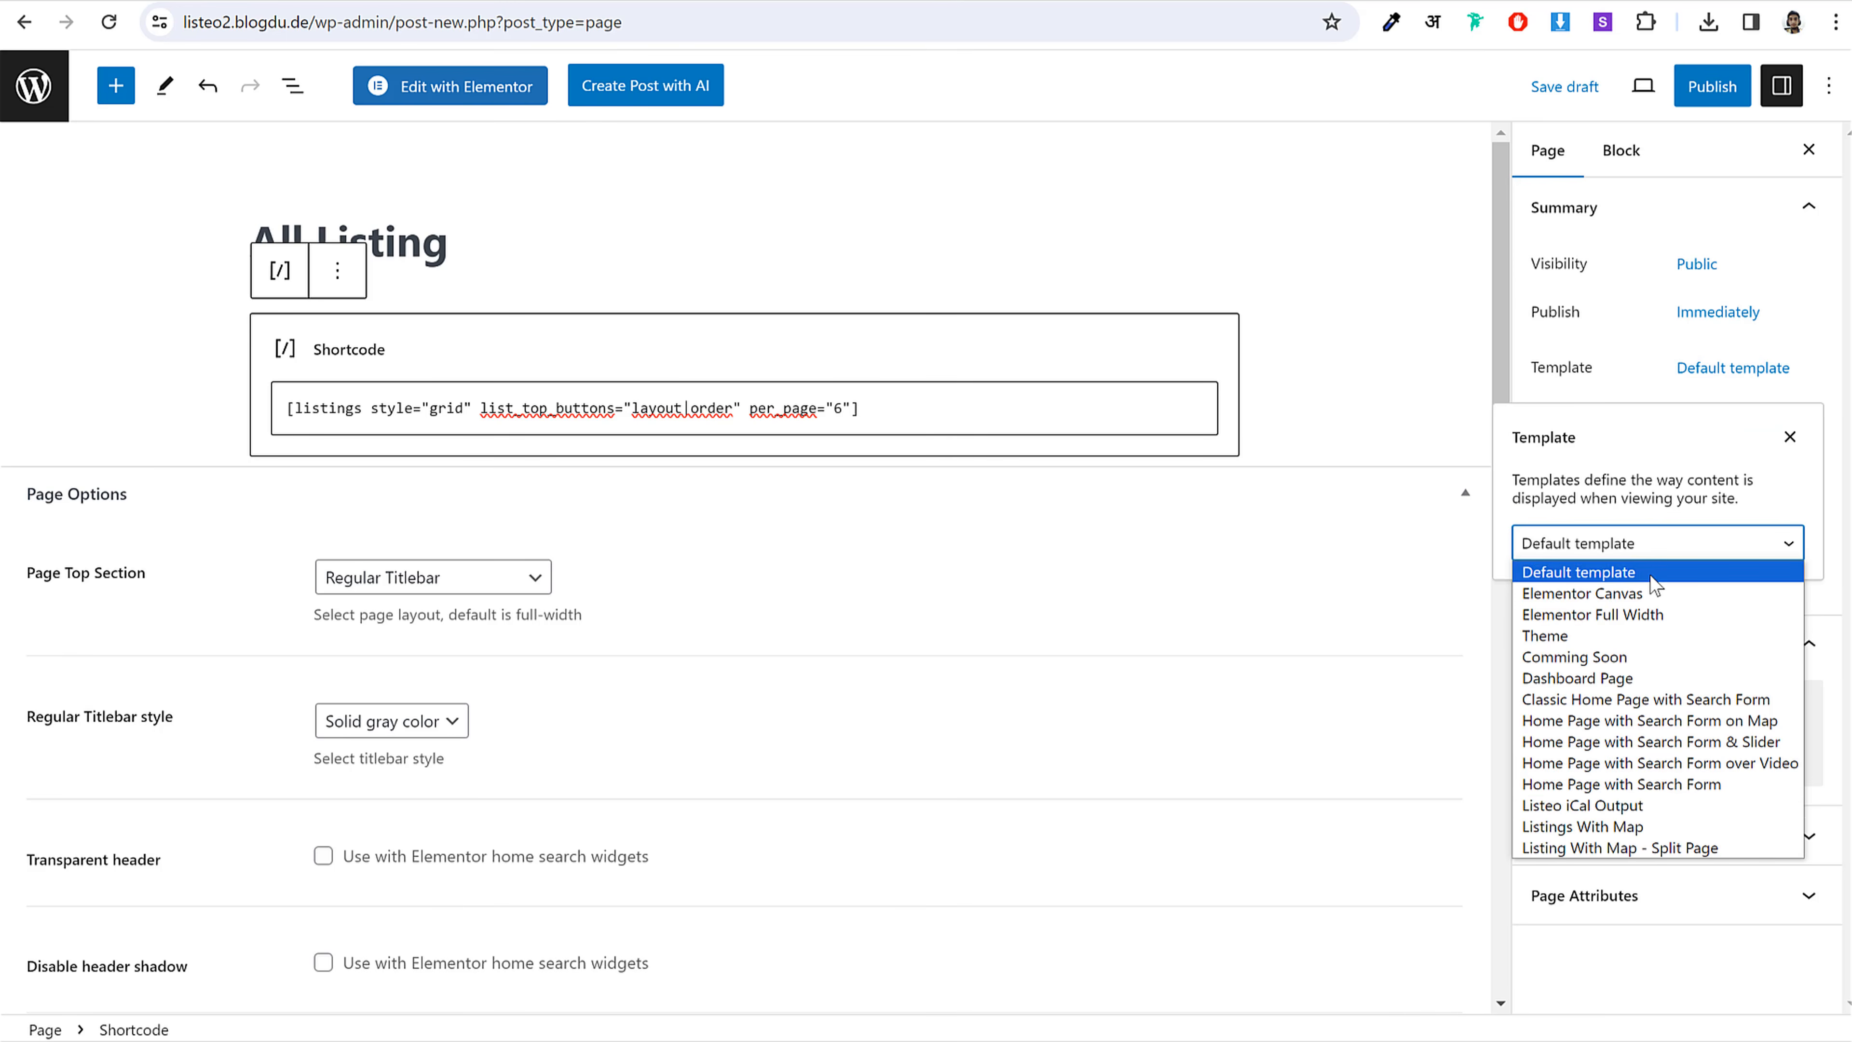
pyautogui.click(1638, 848)
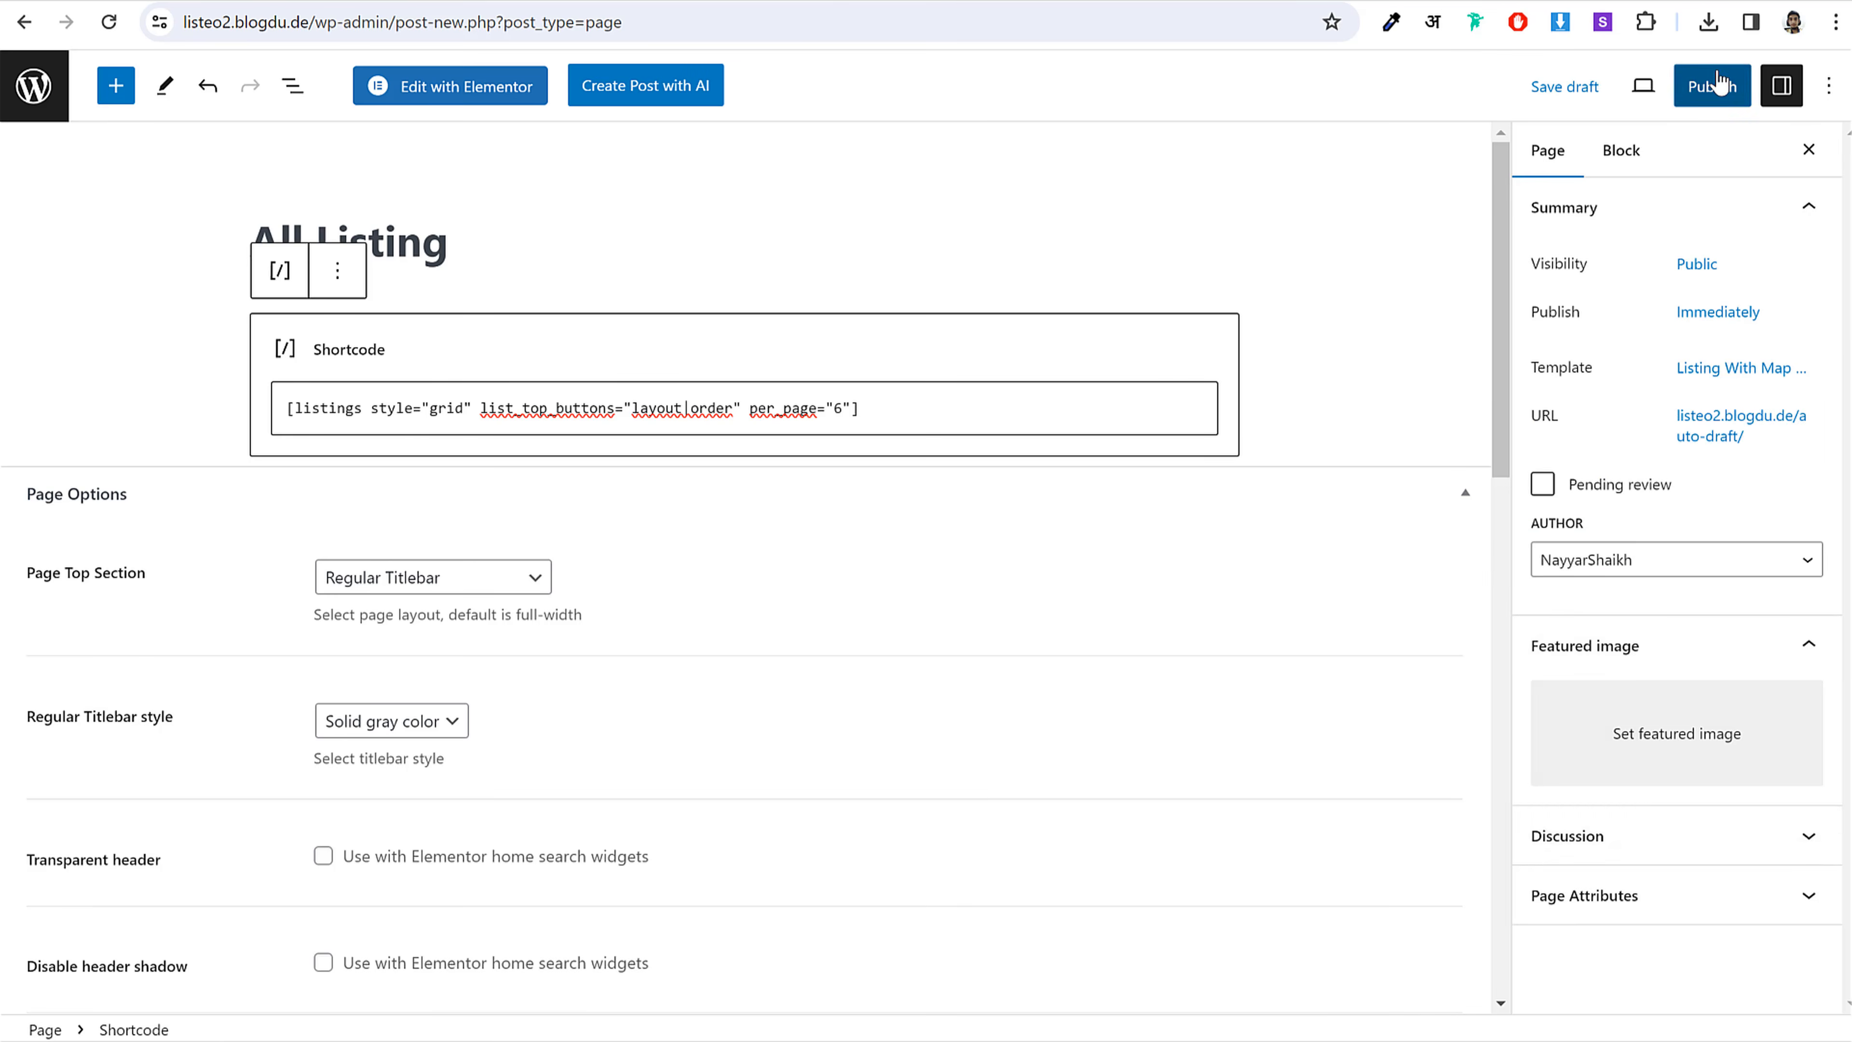
# Step: Publish the All Listing page and return to the pages list
pyautogui.click(1677, 86)
pyautogui.click(1670, 91)
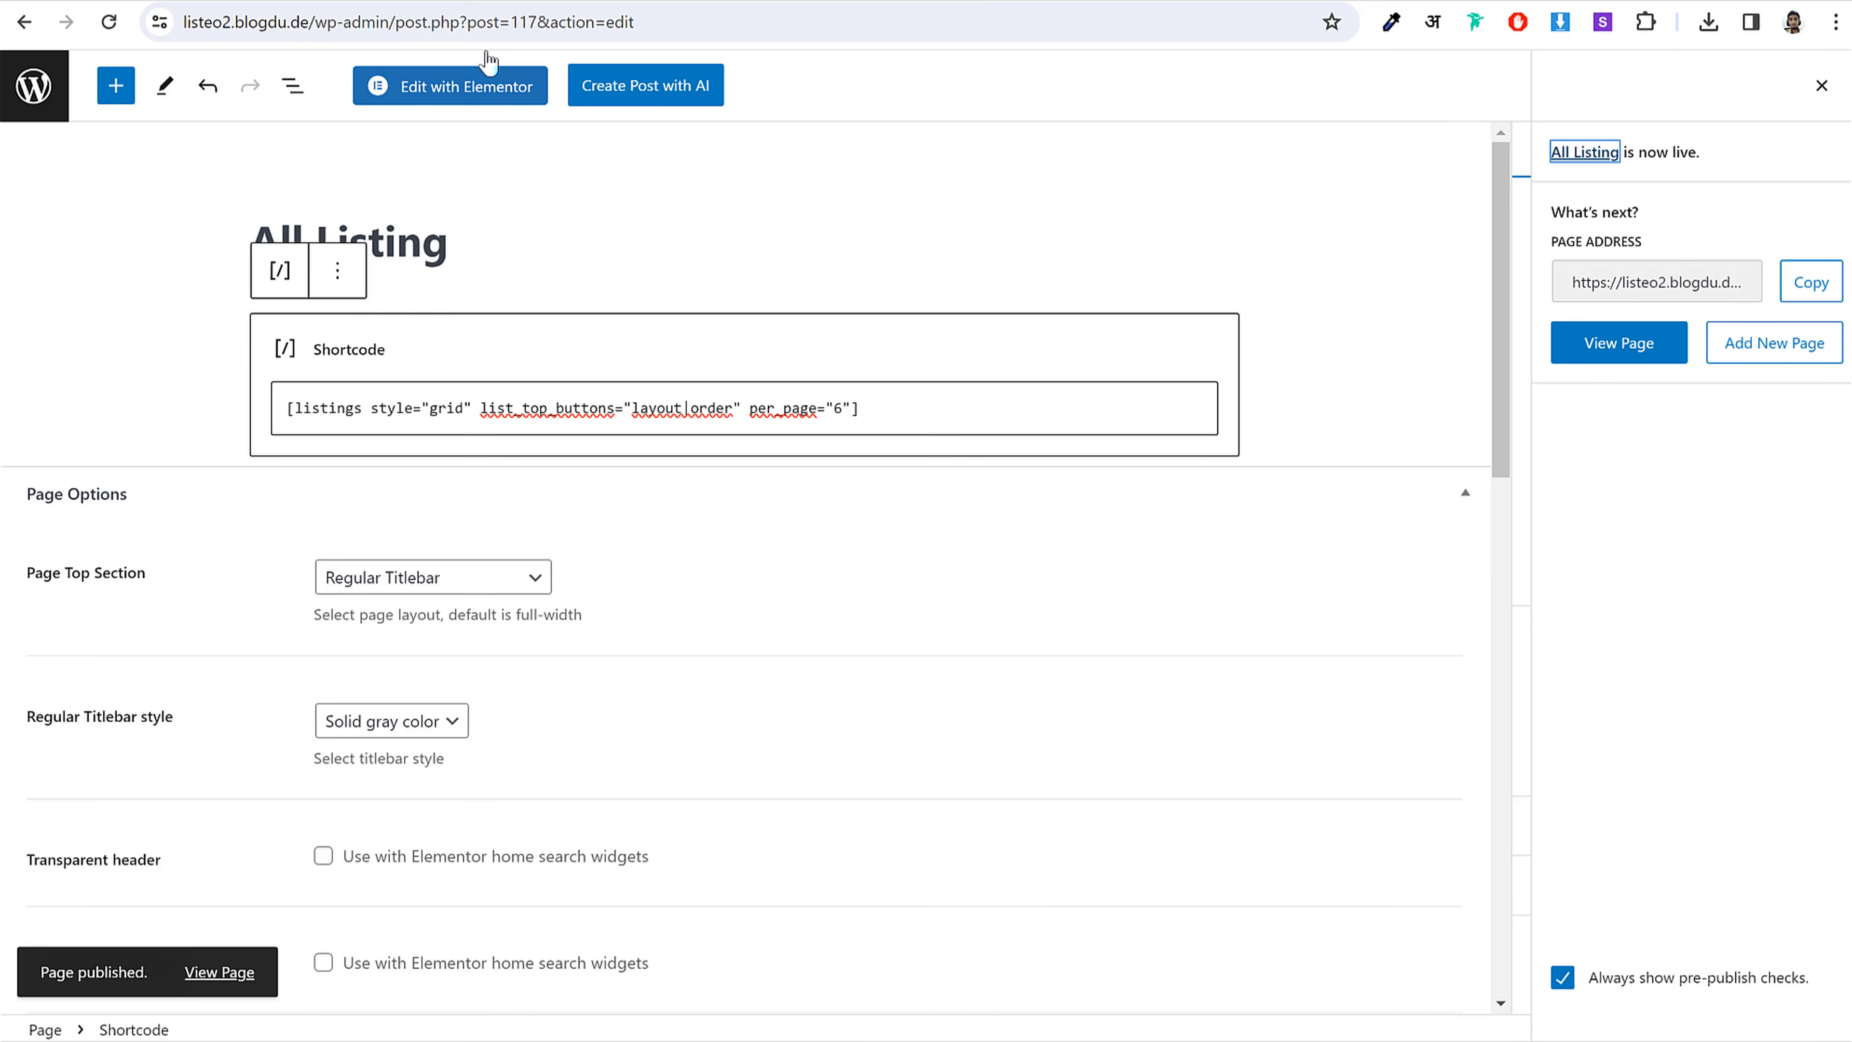
pyautogui.click(34, 86)
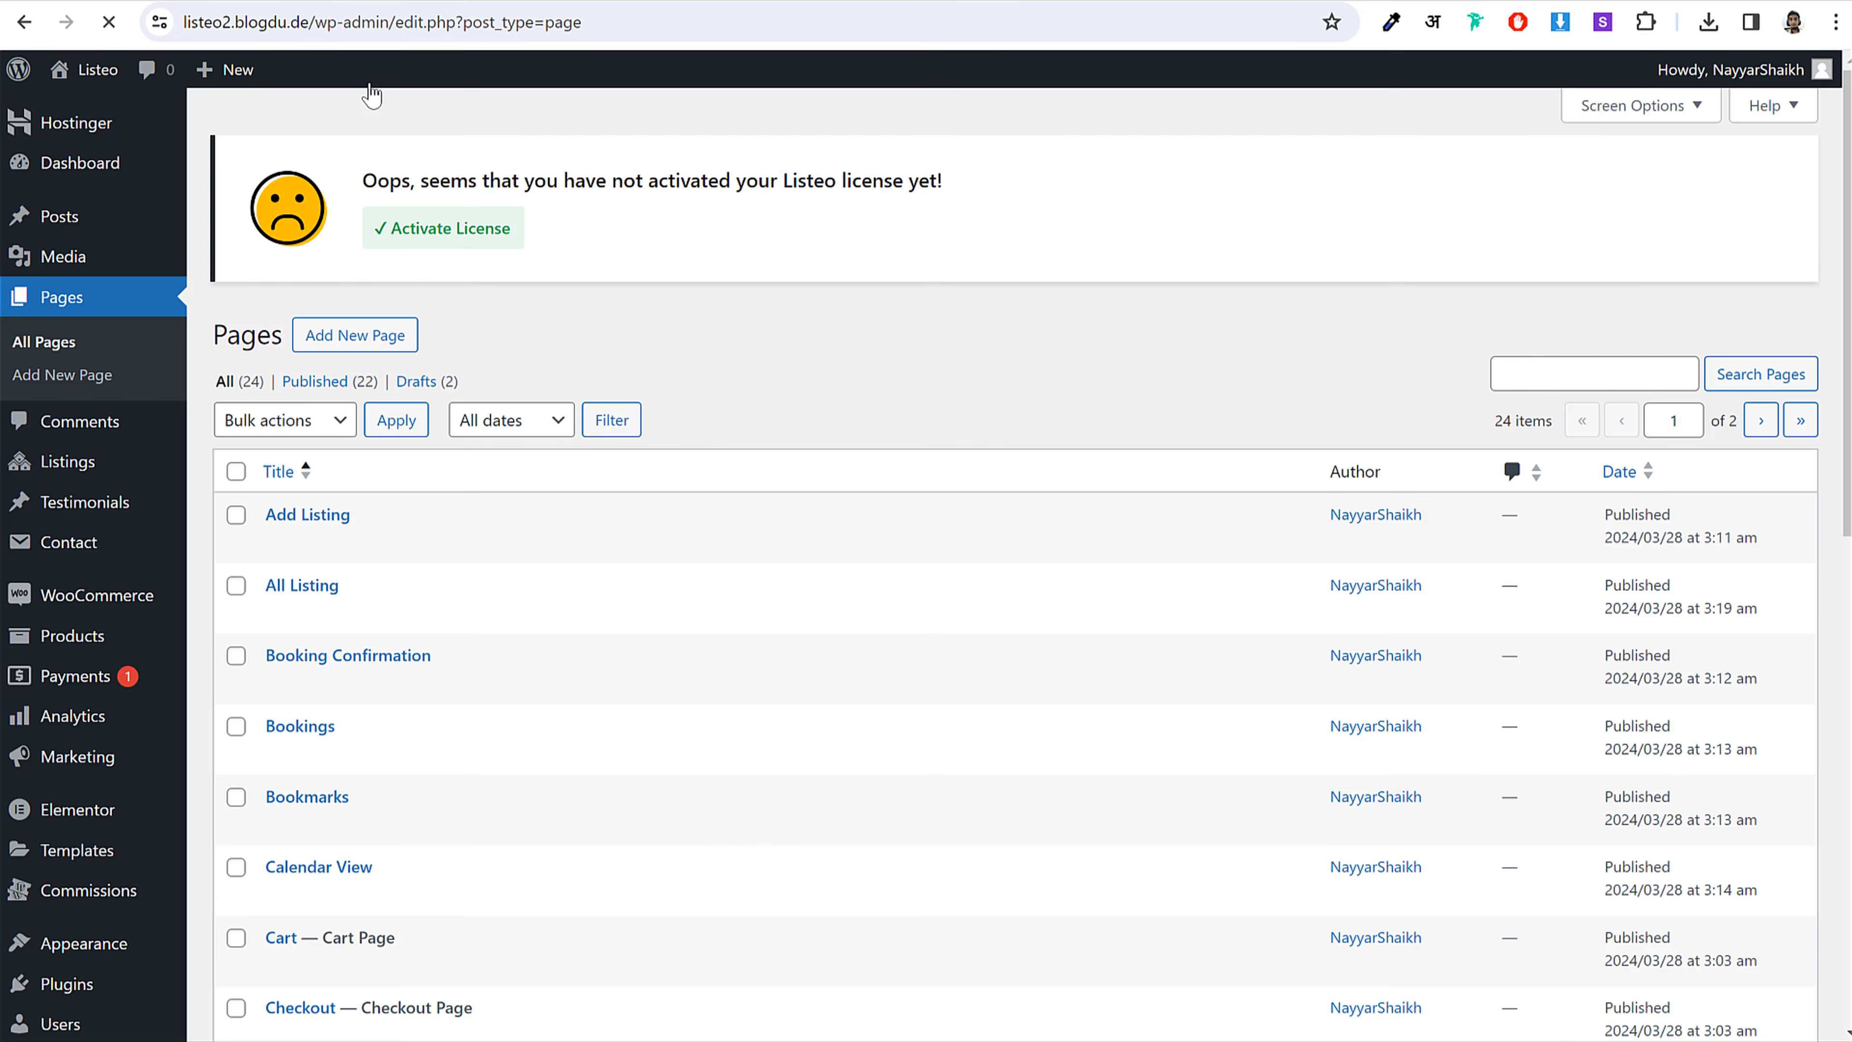
# Step: Reload the live site homepage so the header menu shows all the new dashboard pages
pyautogui.scroll(-10, 587, 501)
pyautogui.scroll(5, 591, 501)
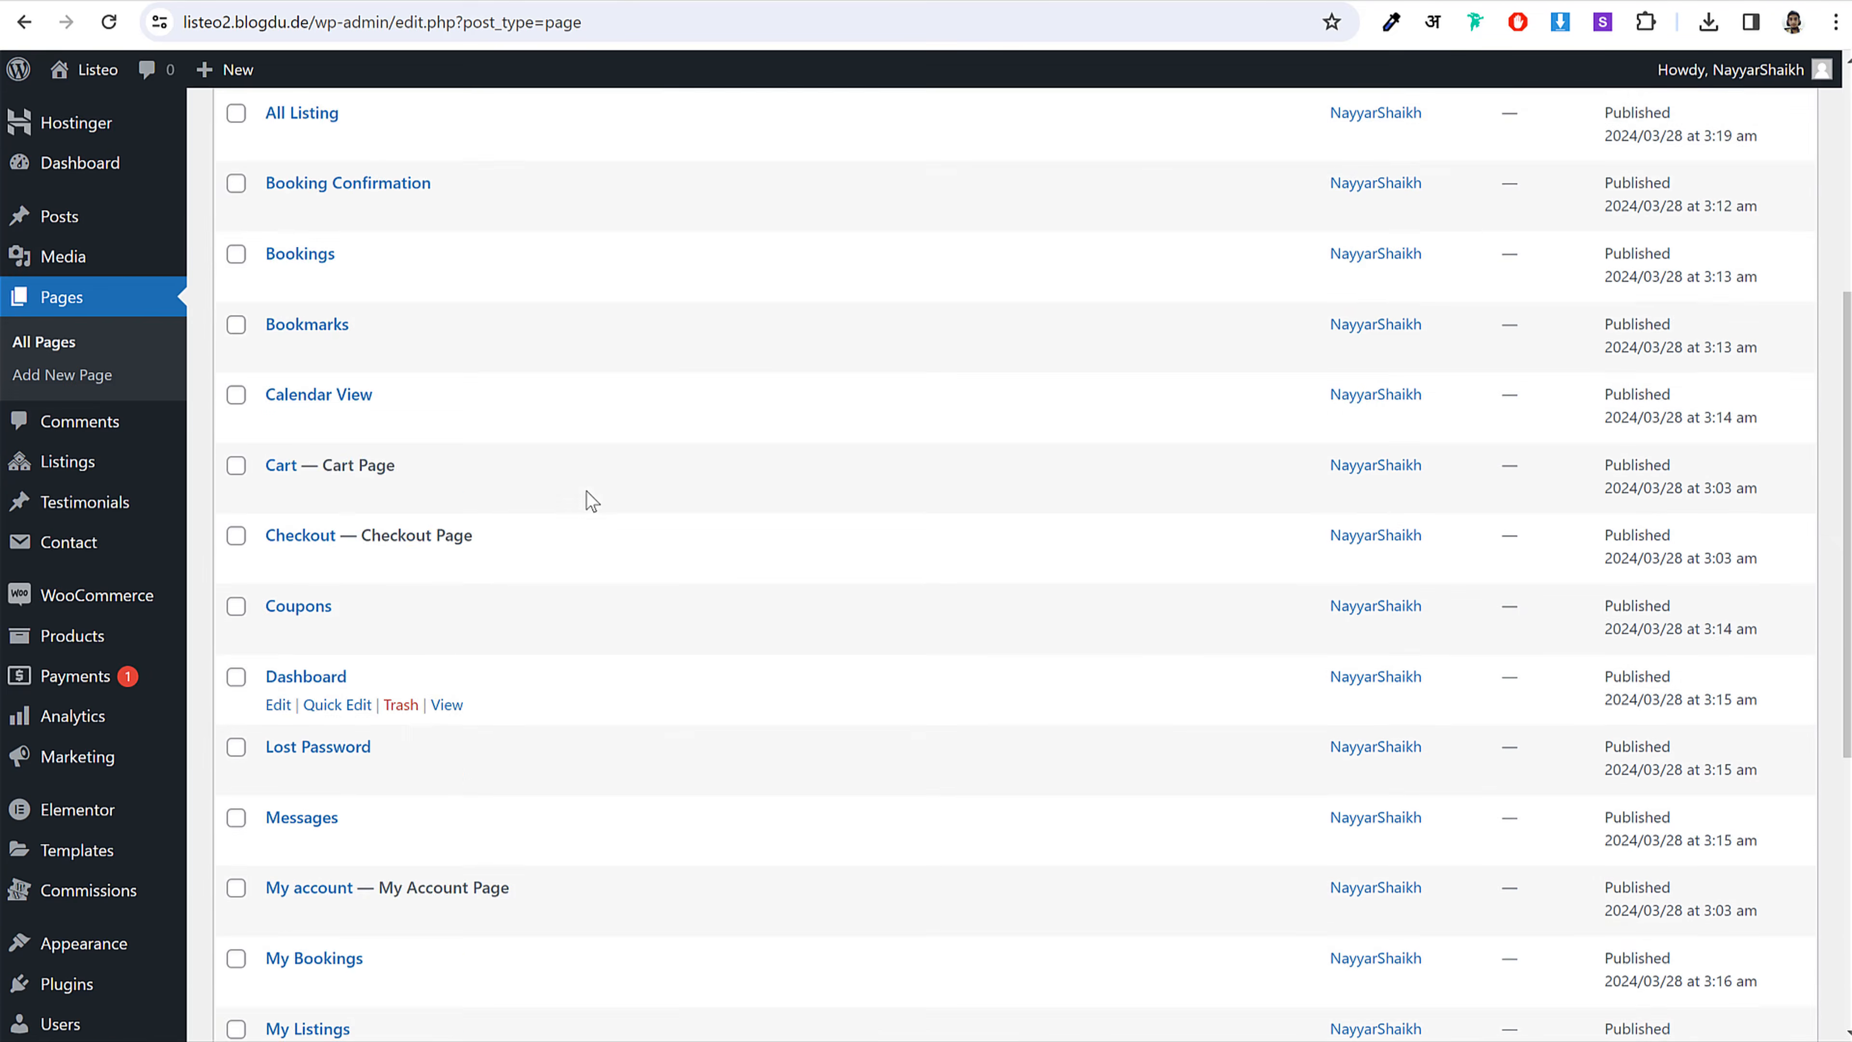
pyautogui.scroll(5, 591, 501)
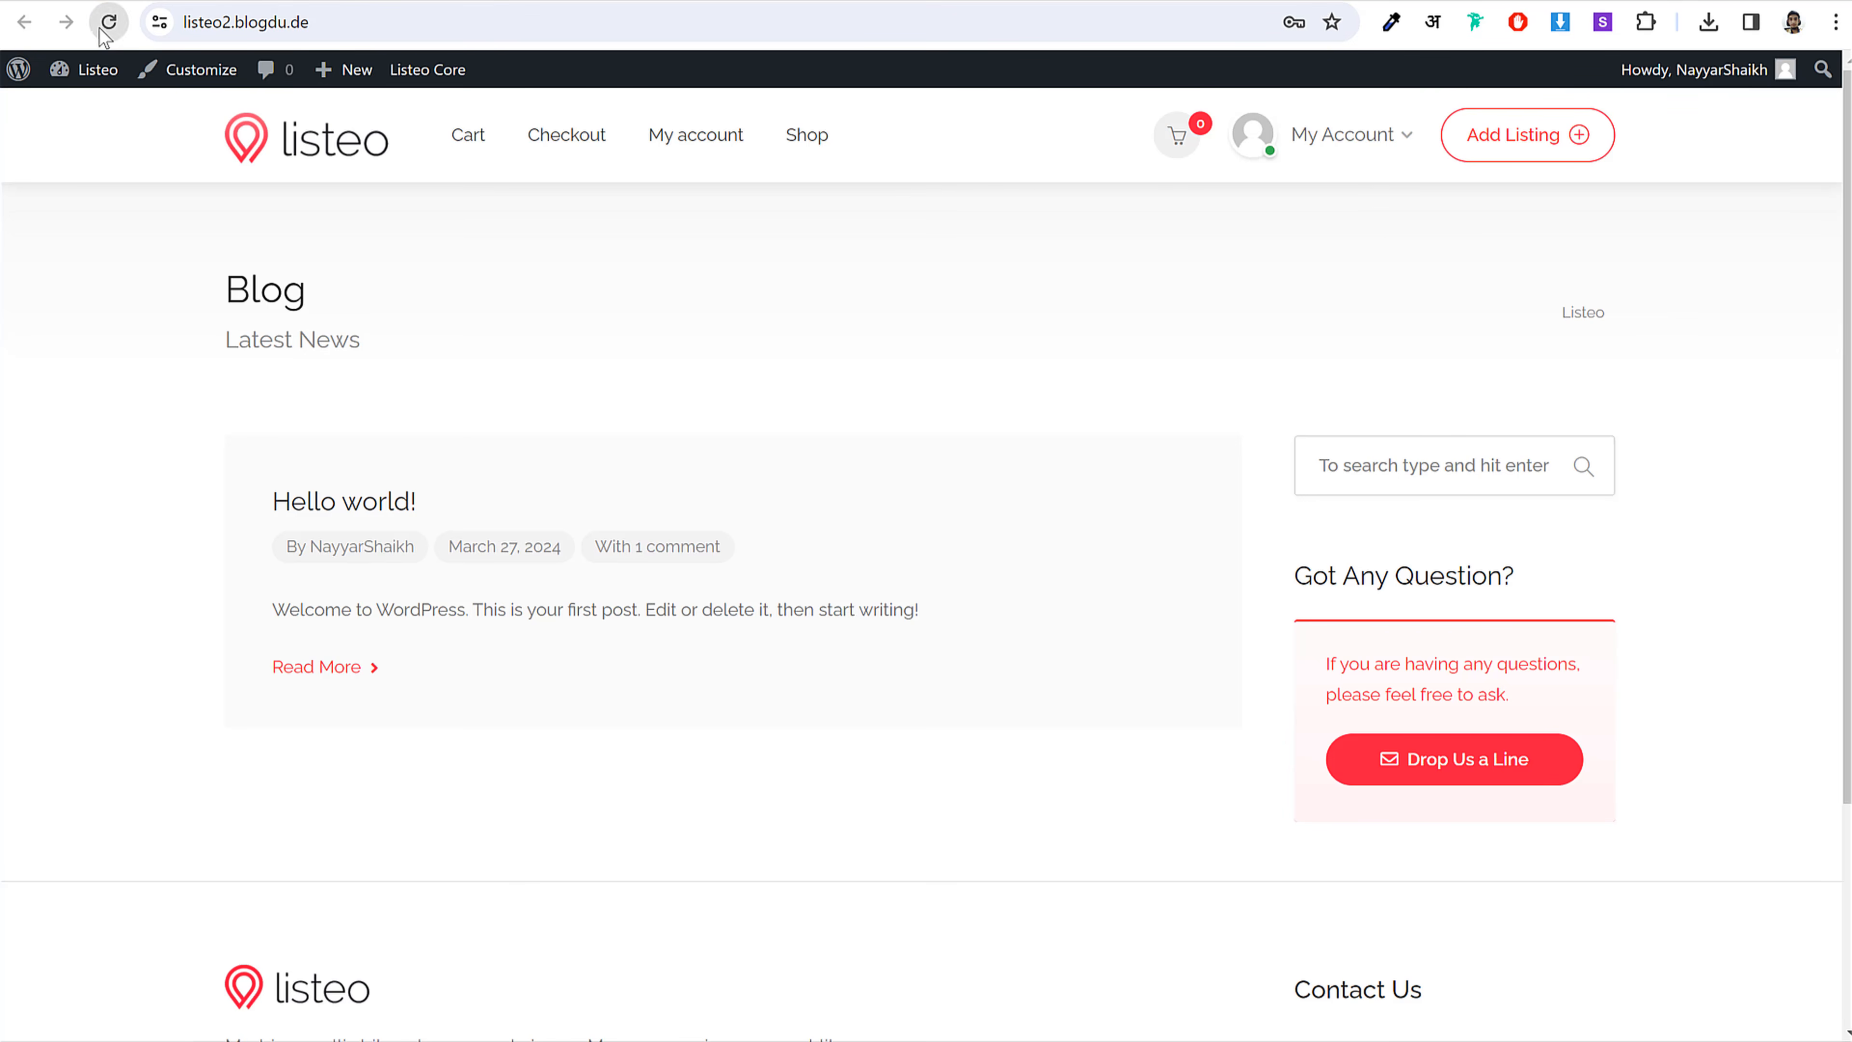
pyautogui.click(107, 23)
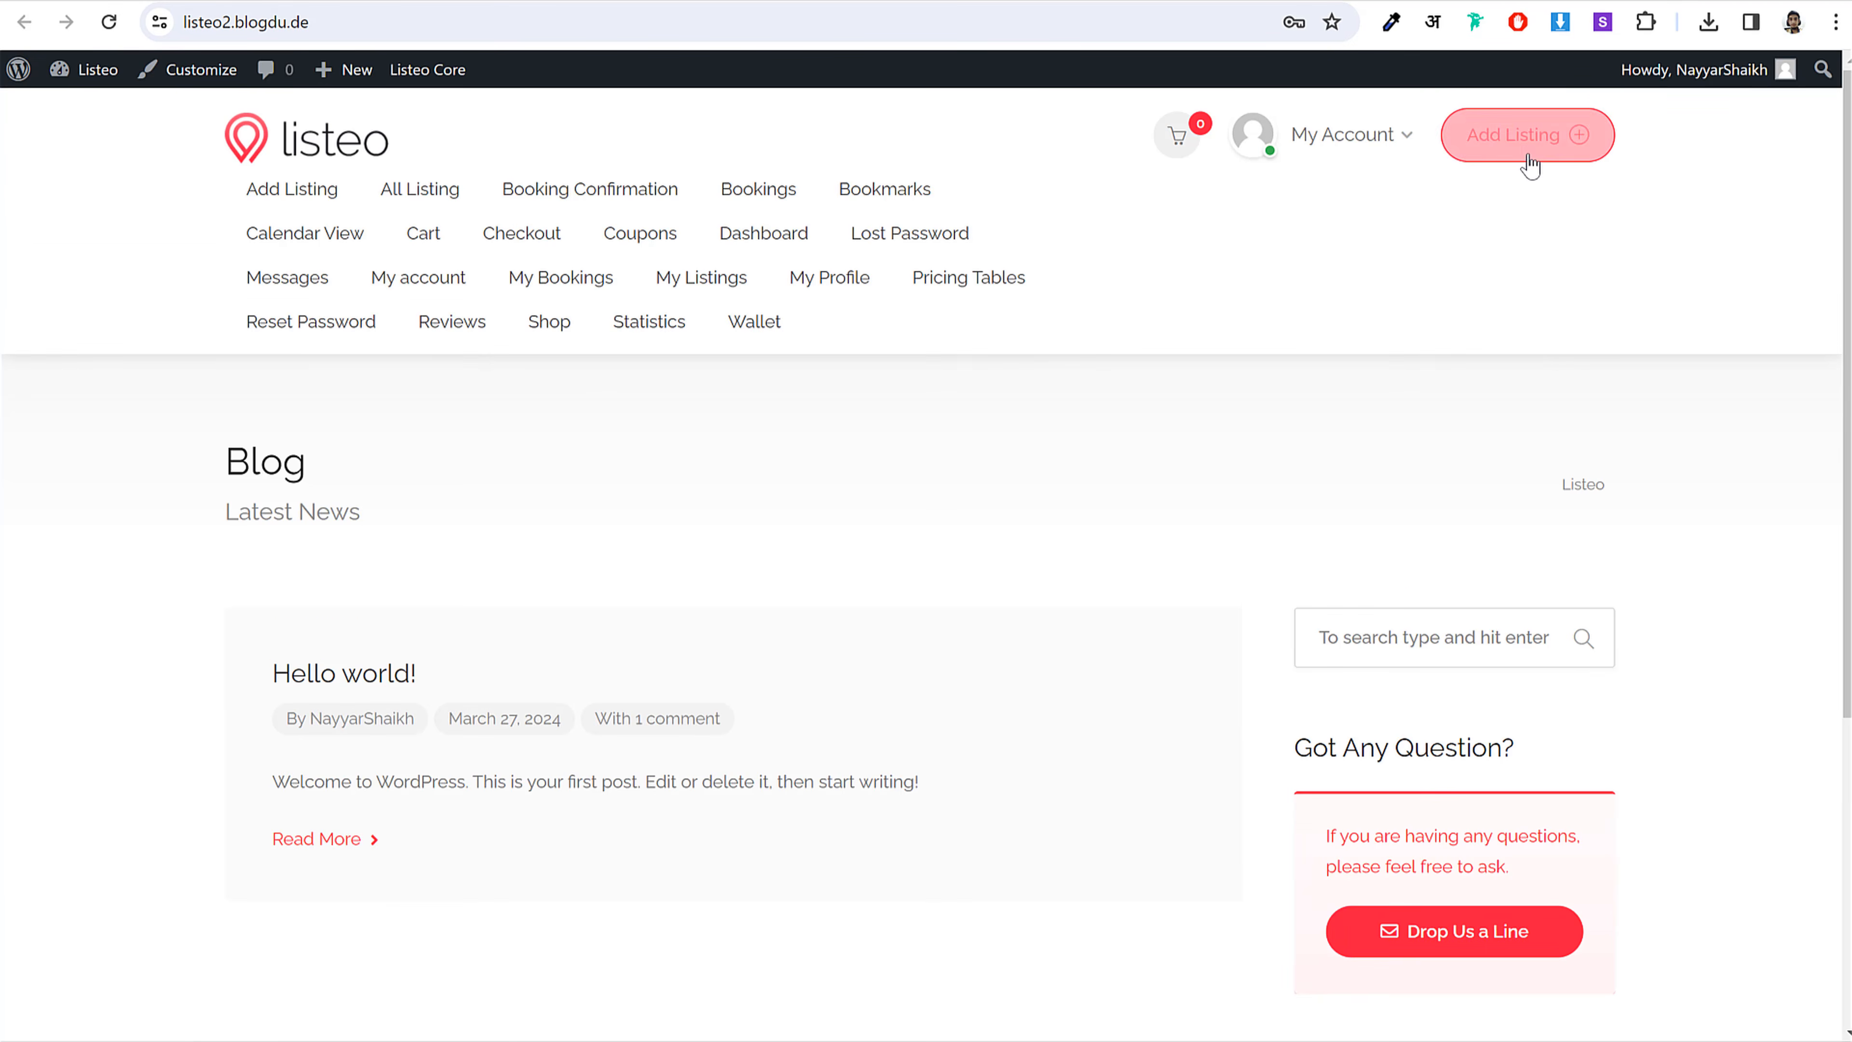
# Step: Follow the header's Add Listing button to the resulting Page Not Found 404 page
pyautogui.click(1530, 164)
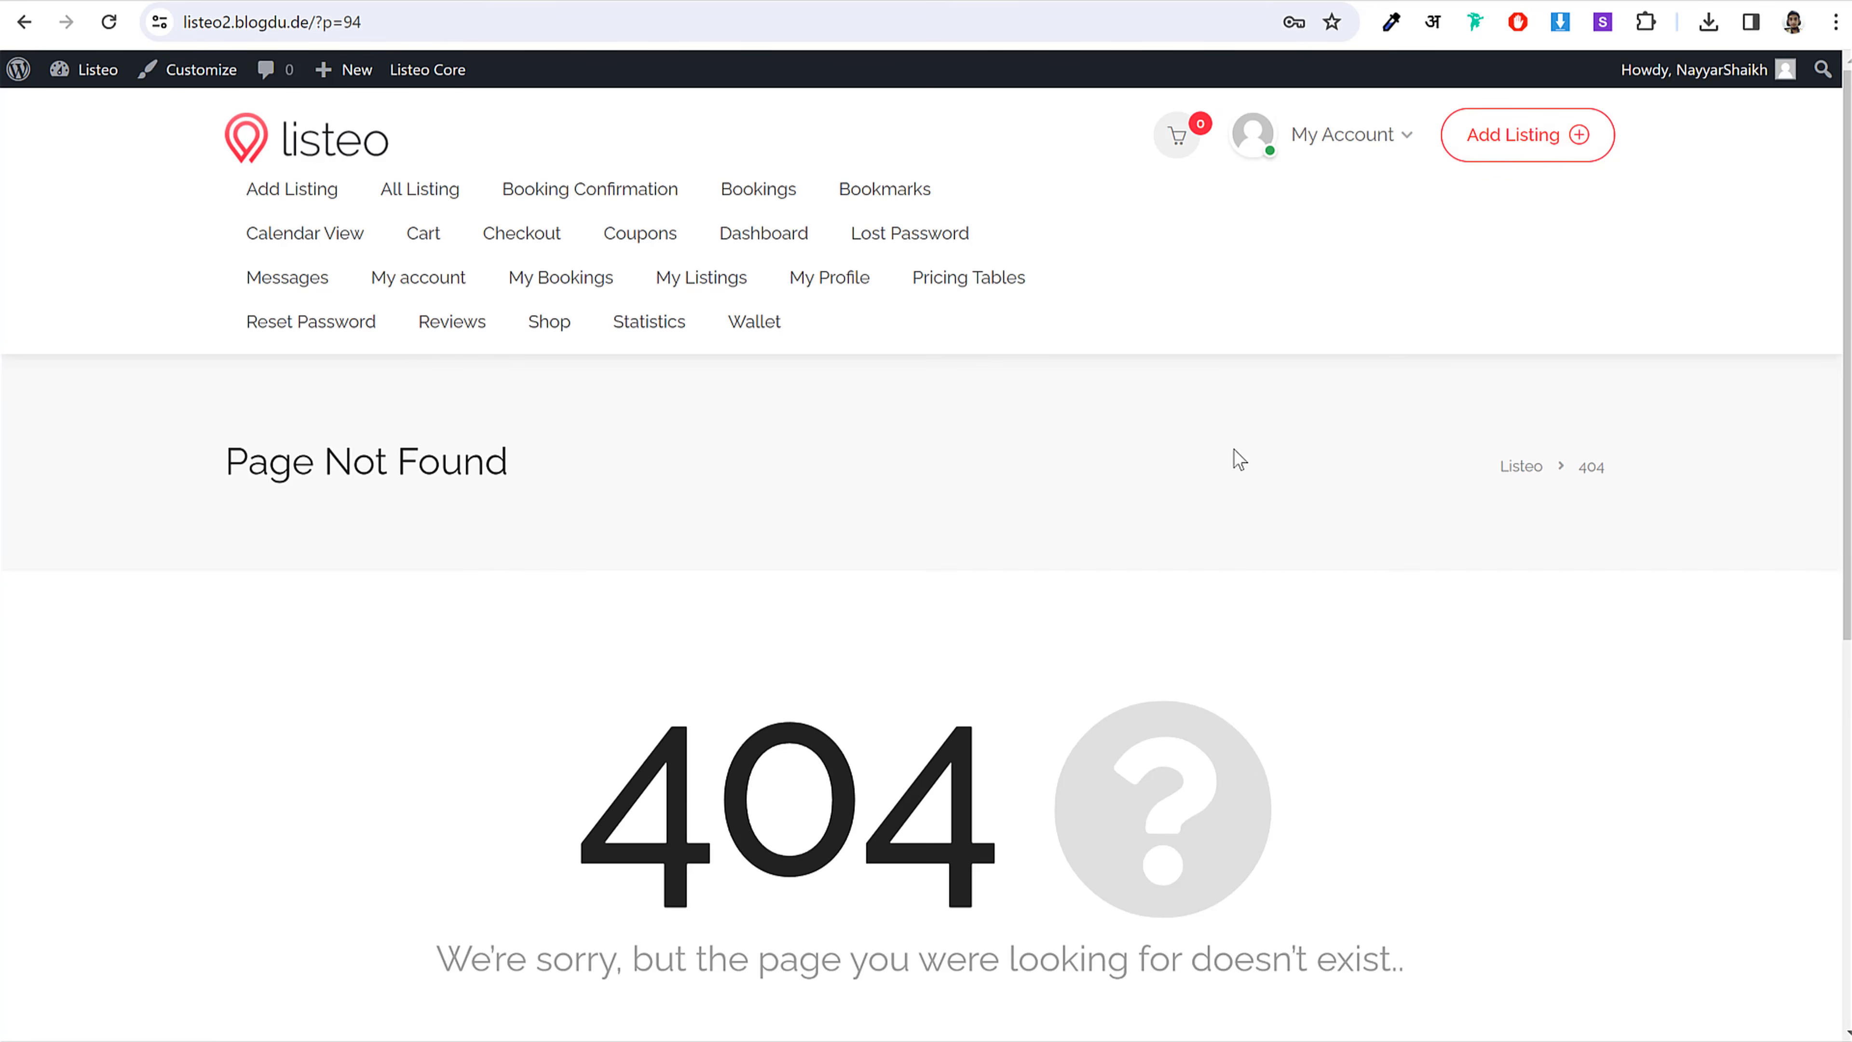
pyautogui.scroll(-3, 1234, 453)
pyautogui.doubleClick(692, 460)
pyautogui.click(1078, 442)
pyautogui.scroll(3, 1085, 552)
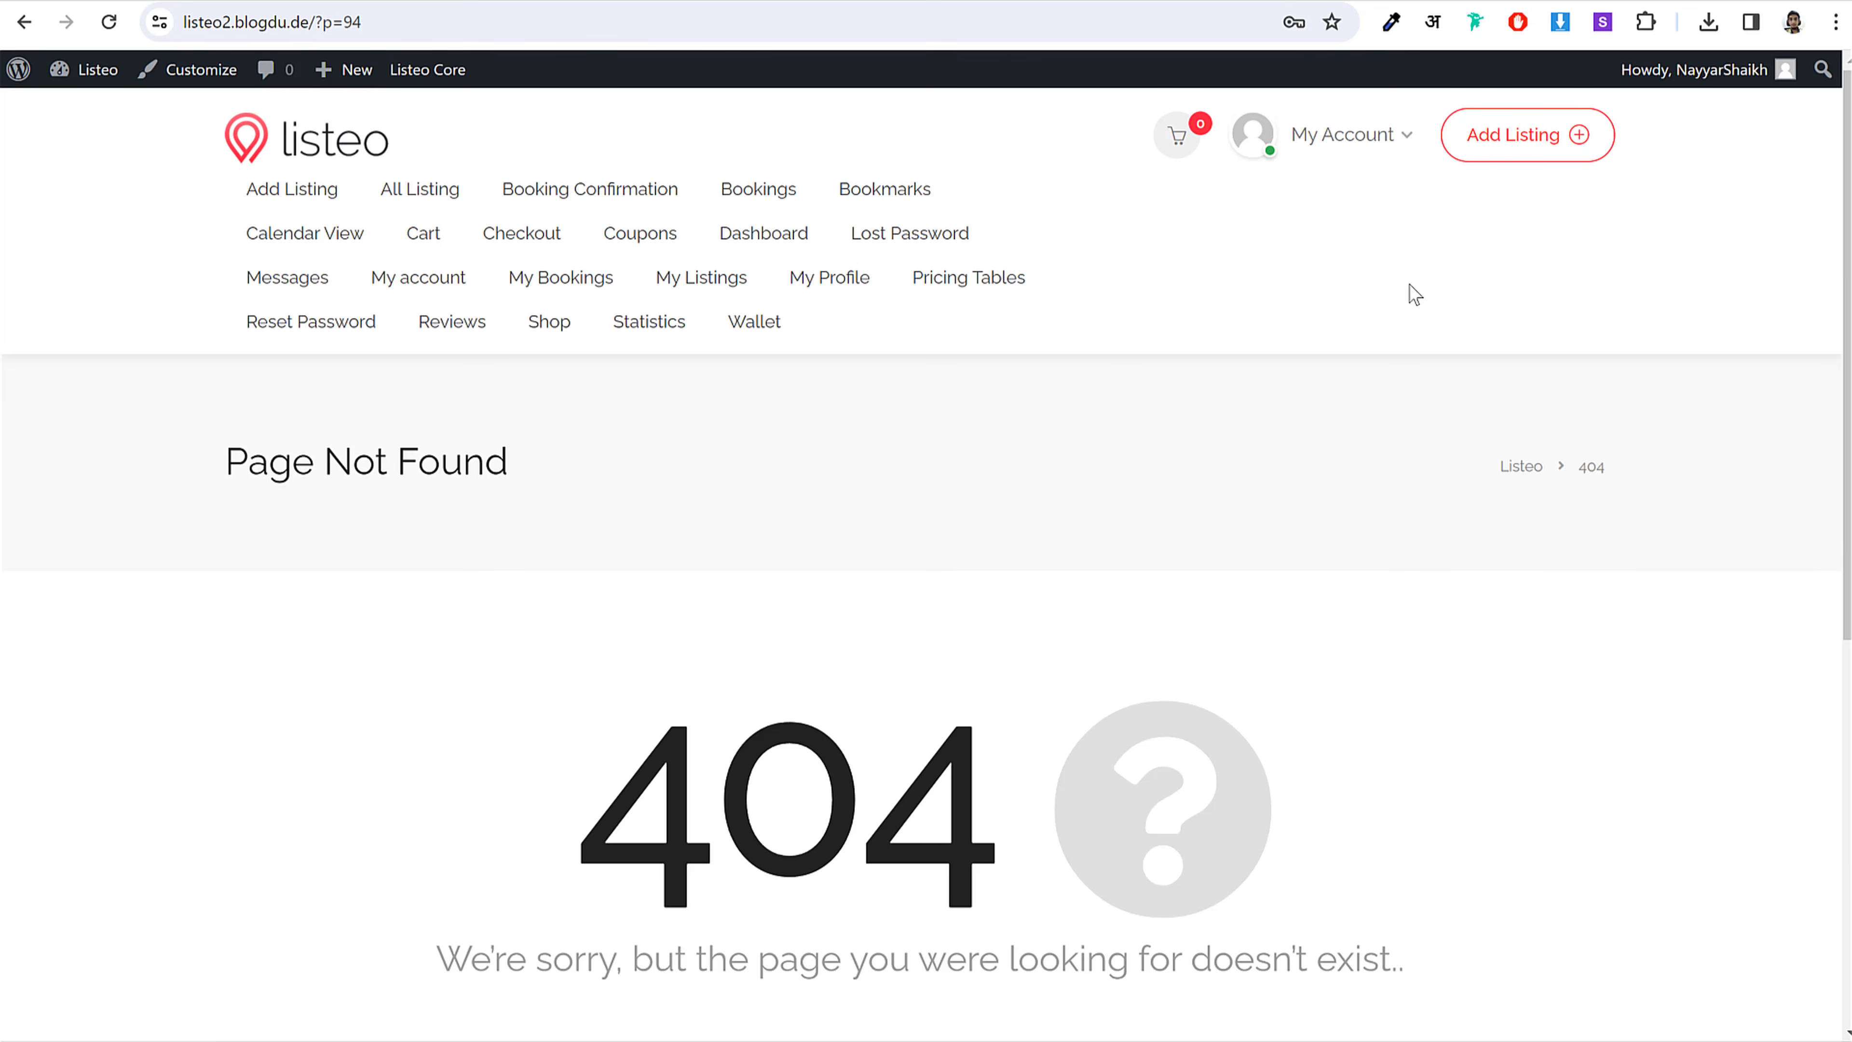
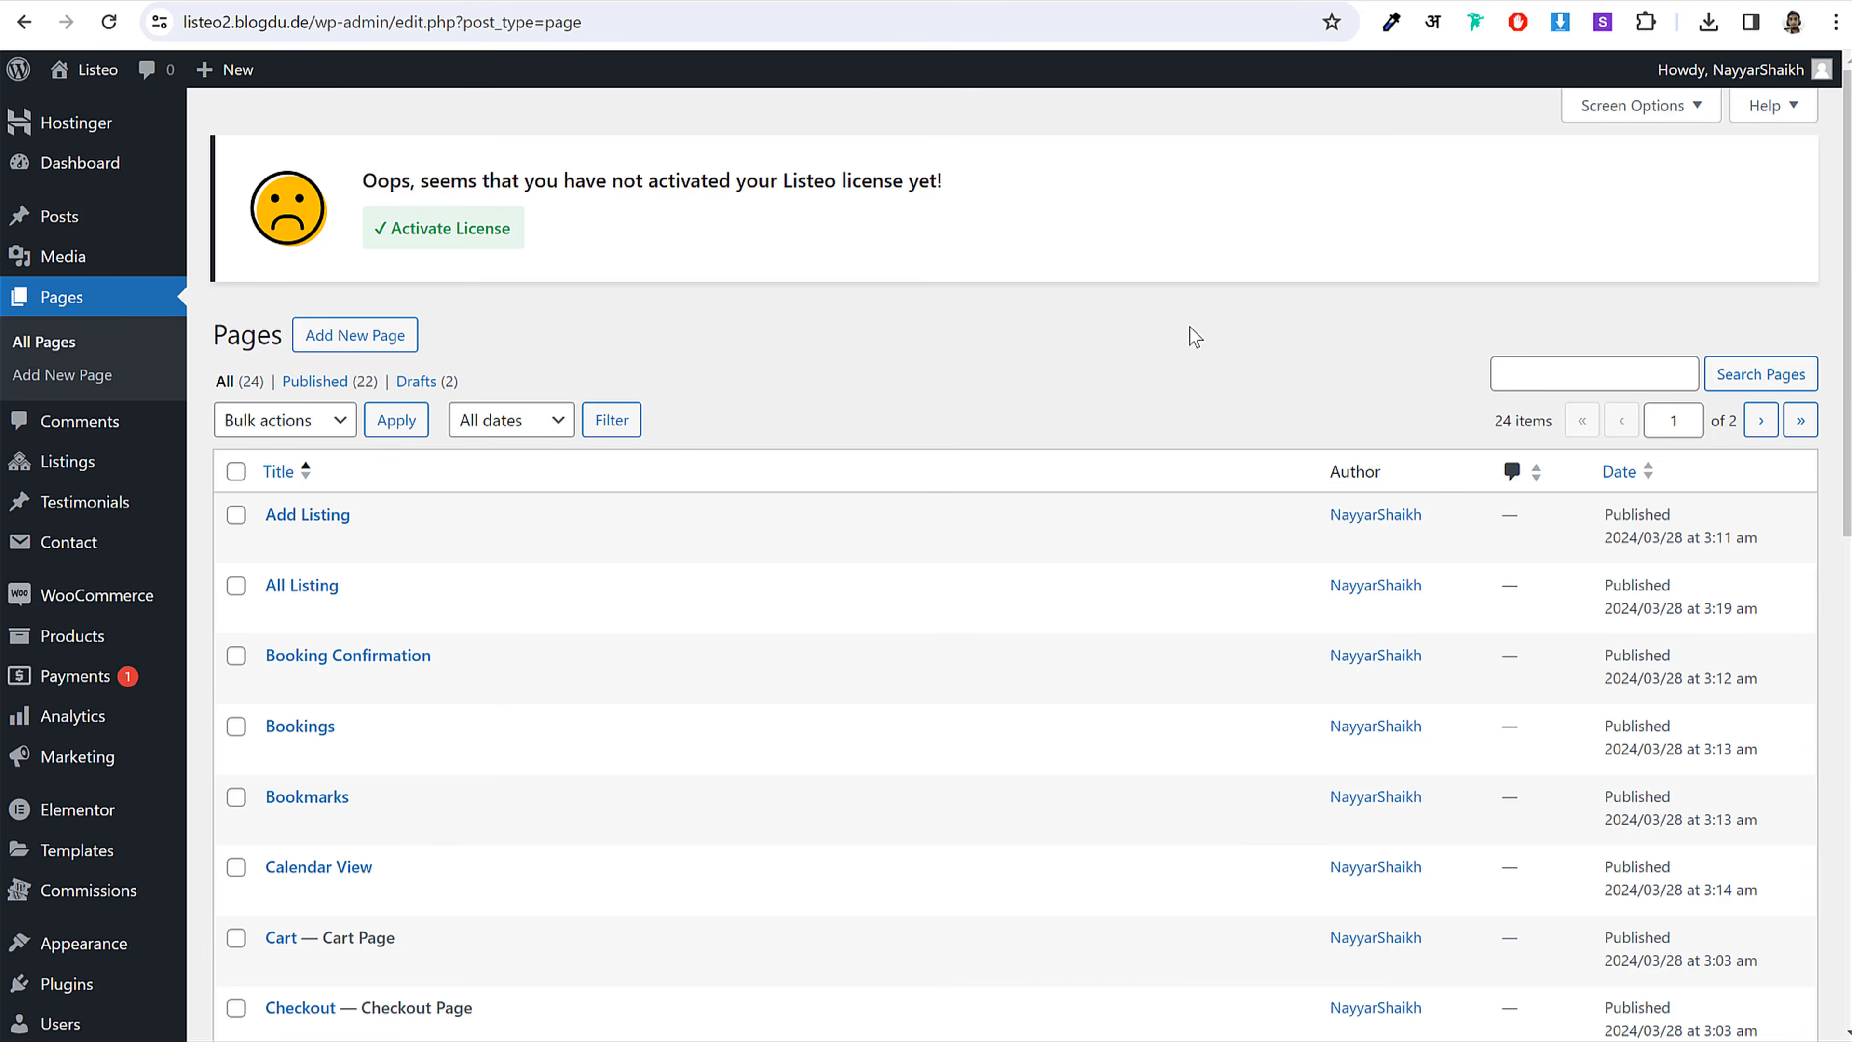
# Step: Go to Listeo Core in the admin sidebar and open its Pages settings tab
pyautogui.scroll(-5, 1194, 337)
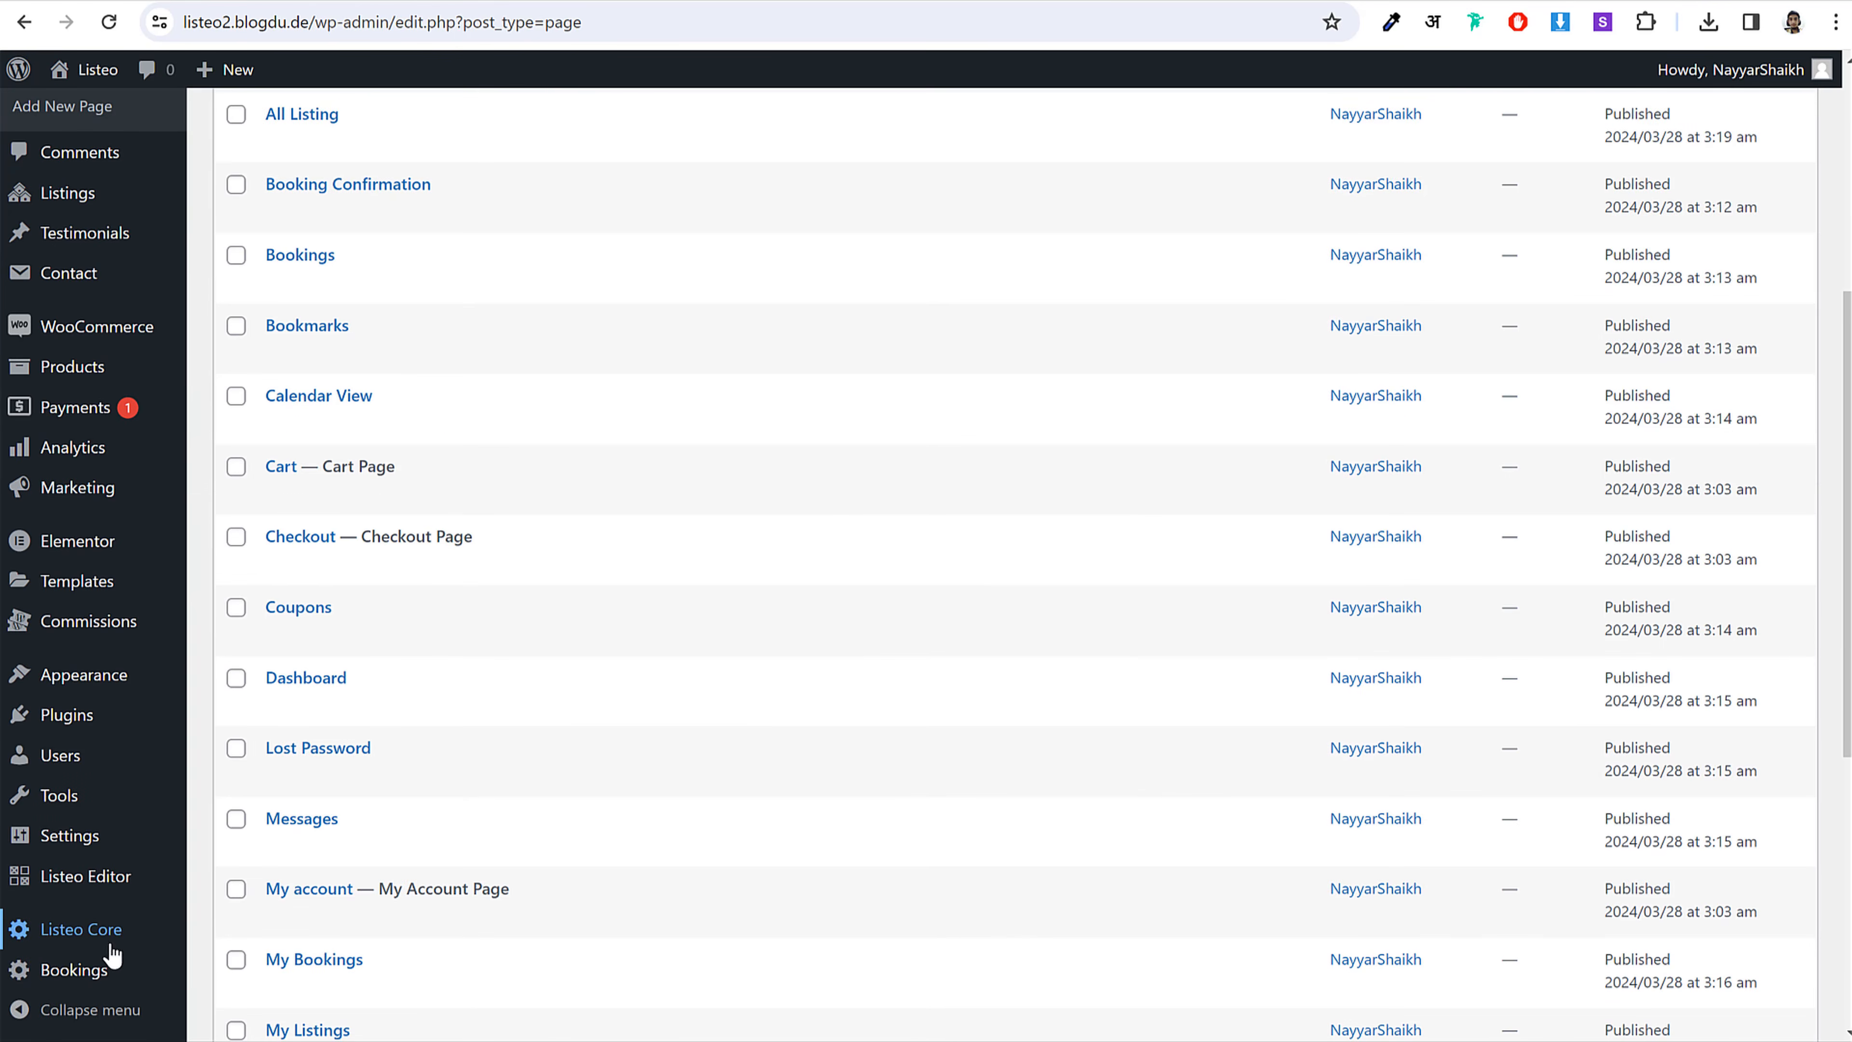
pyautogui.moveTo(97, 941)
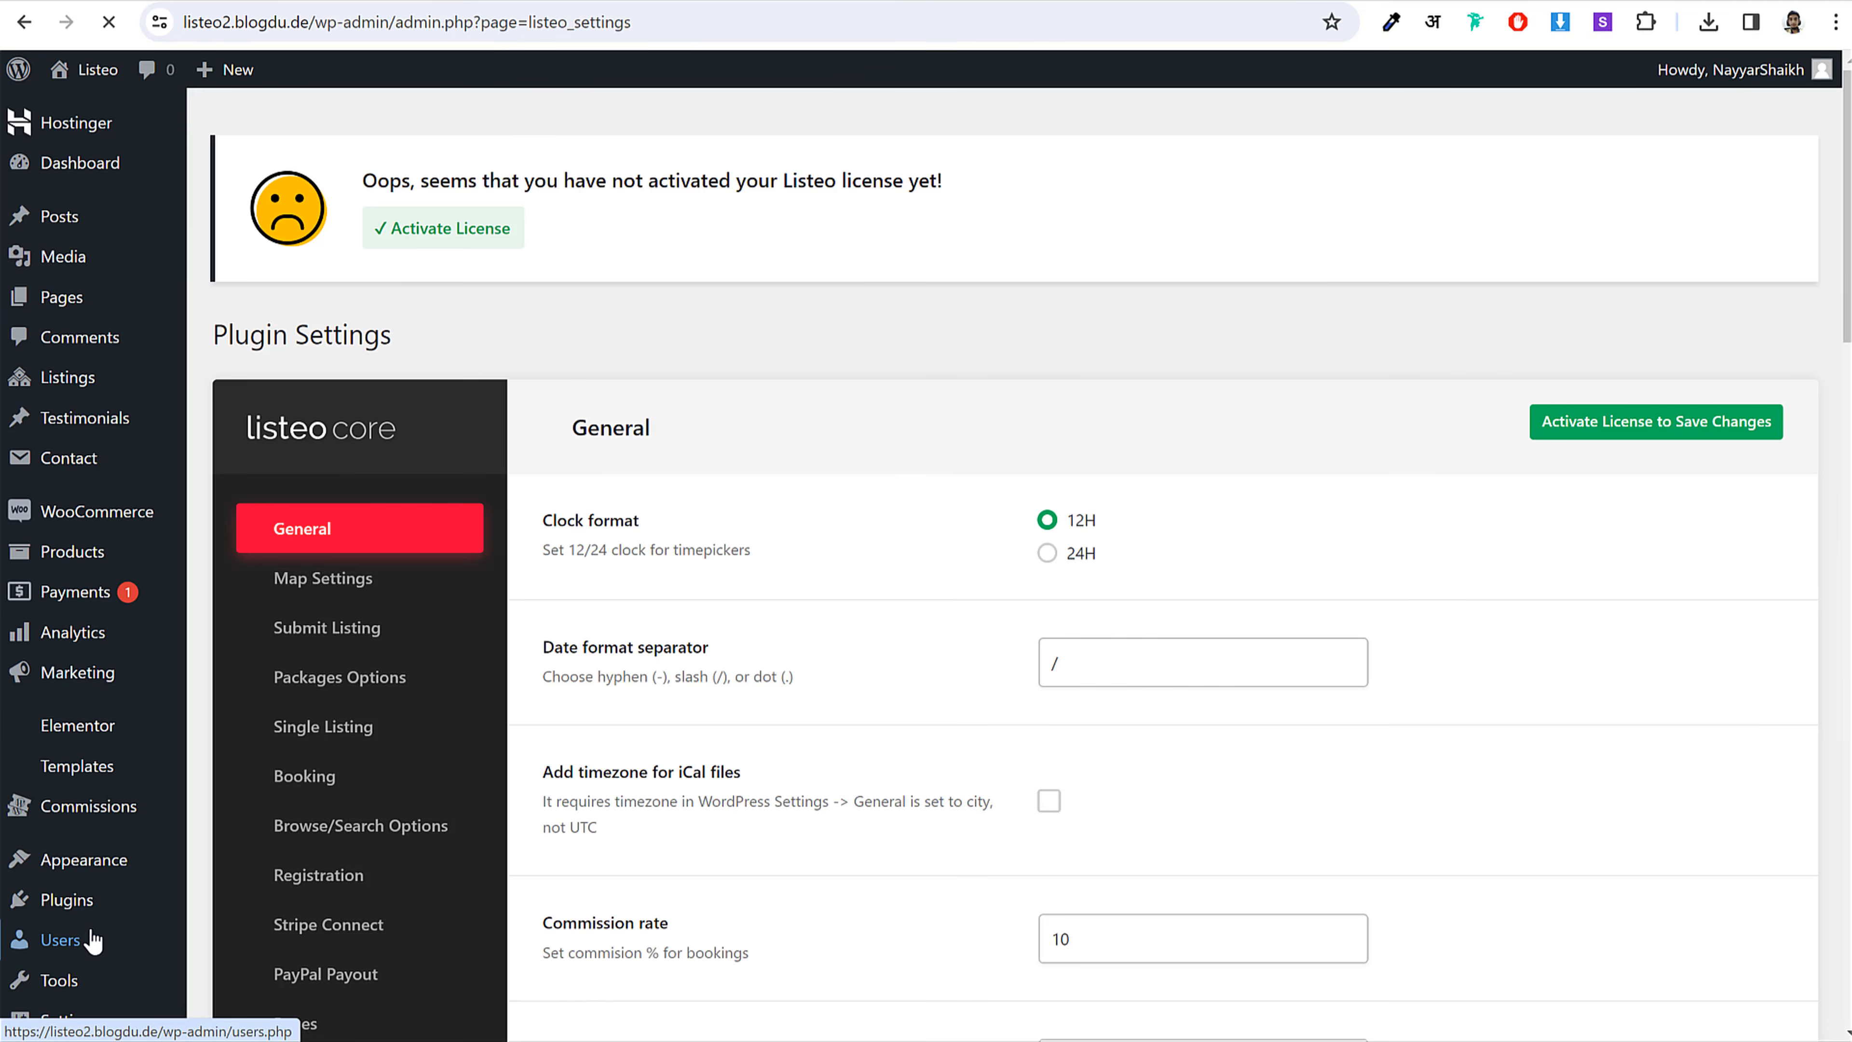
pyautogui.scroll(-3, 1427, 508)
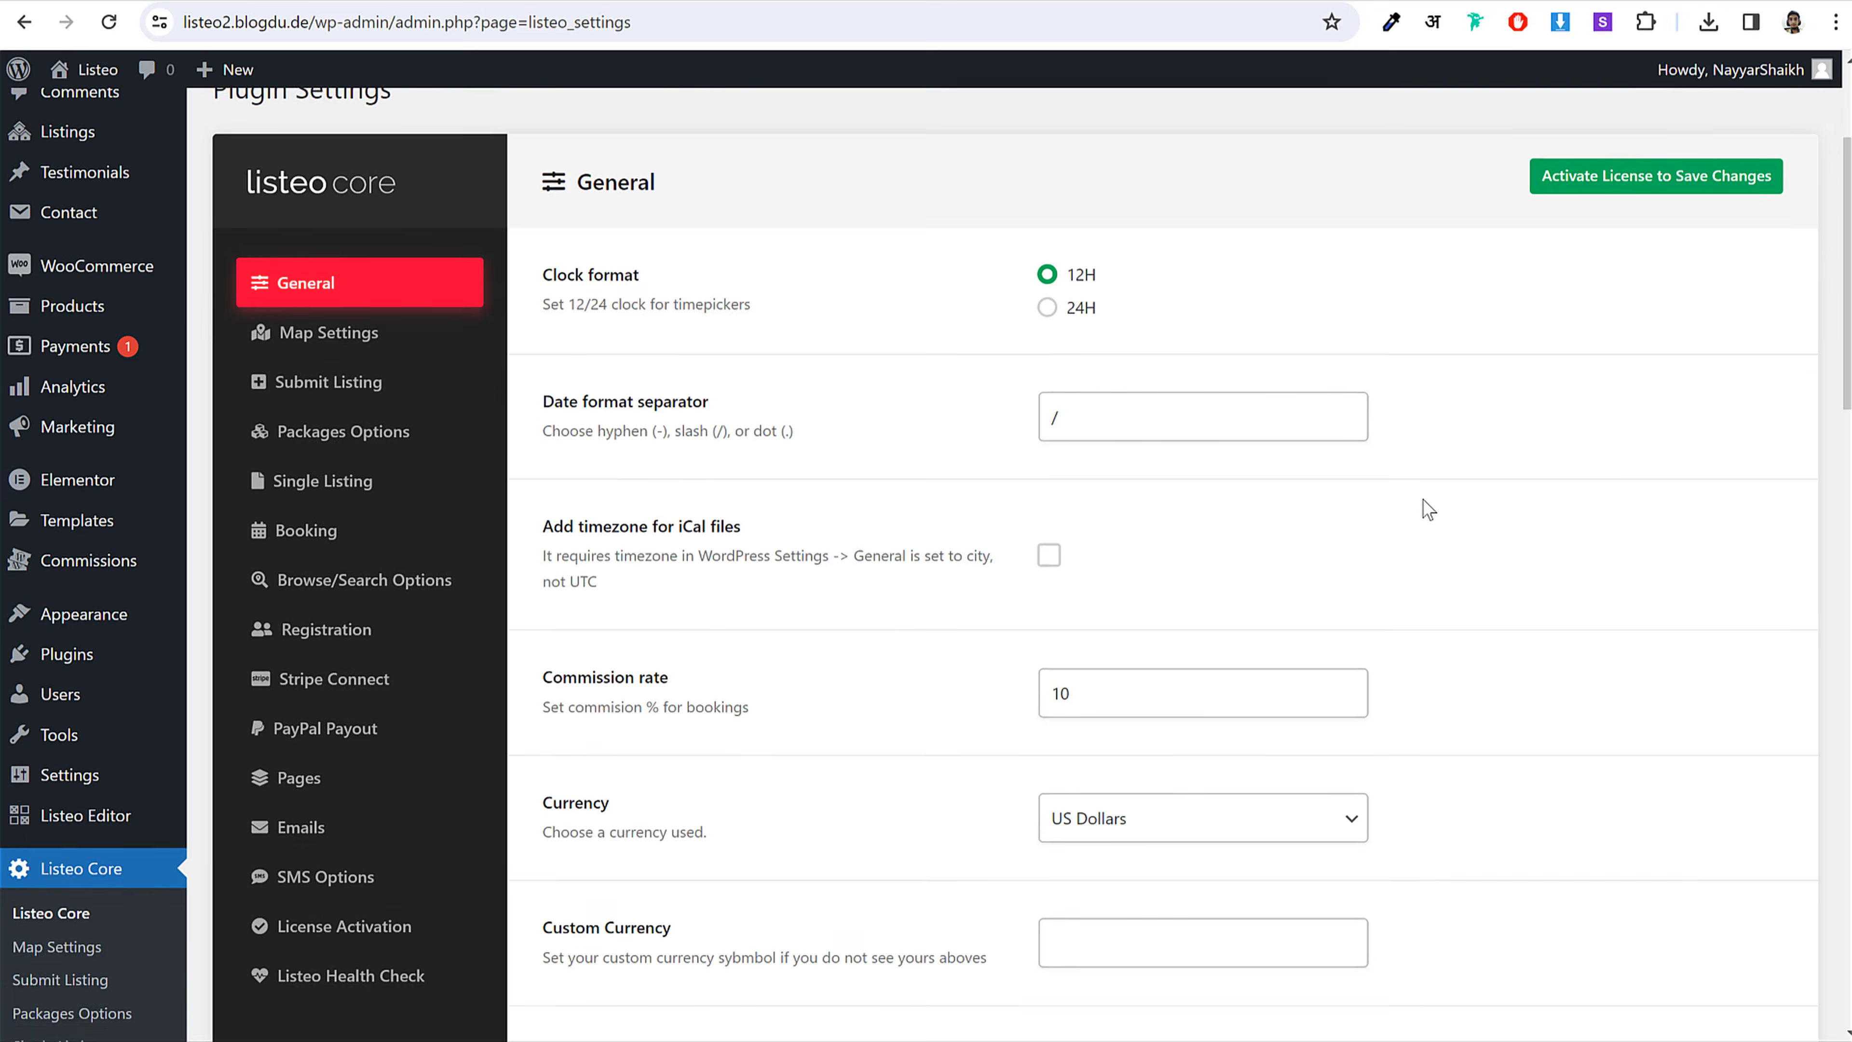
pyautogui.click(339, 731)
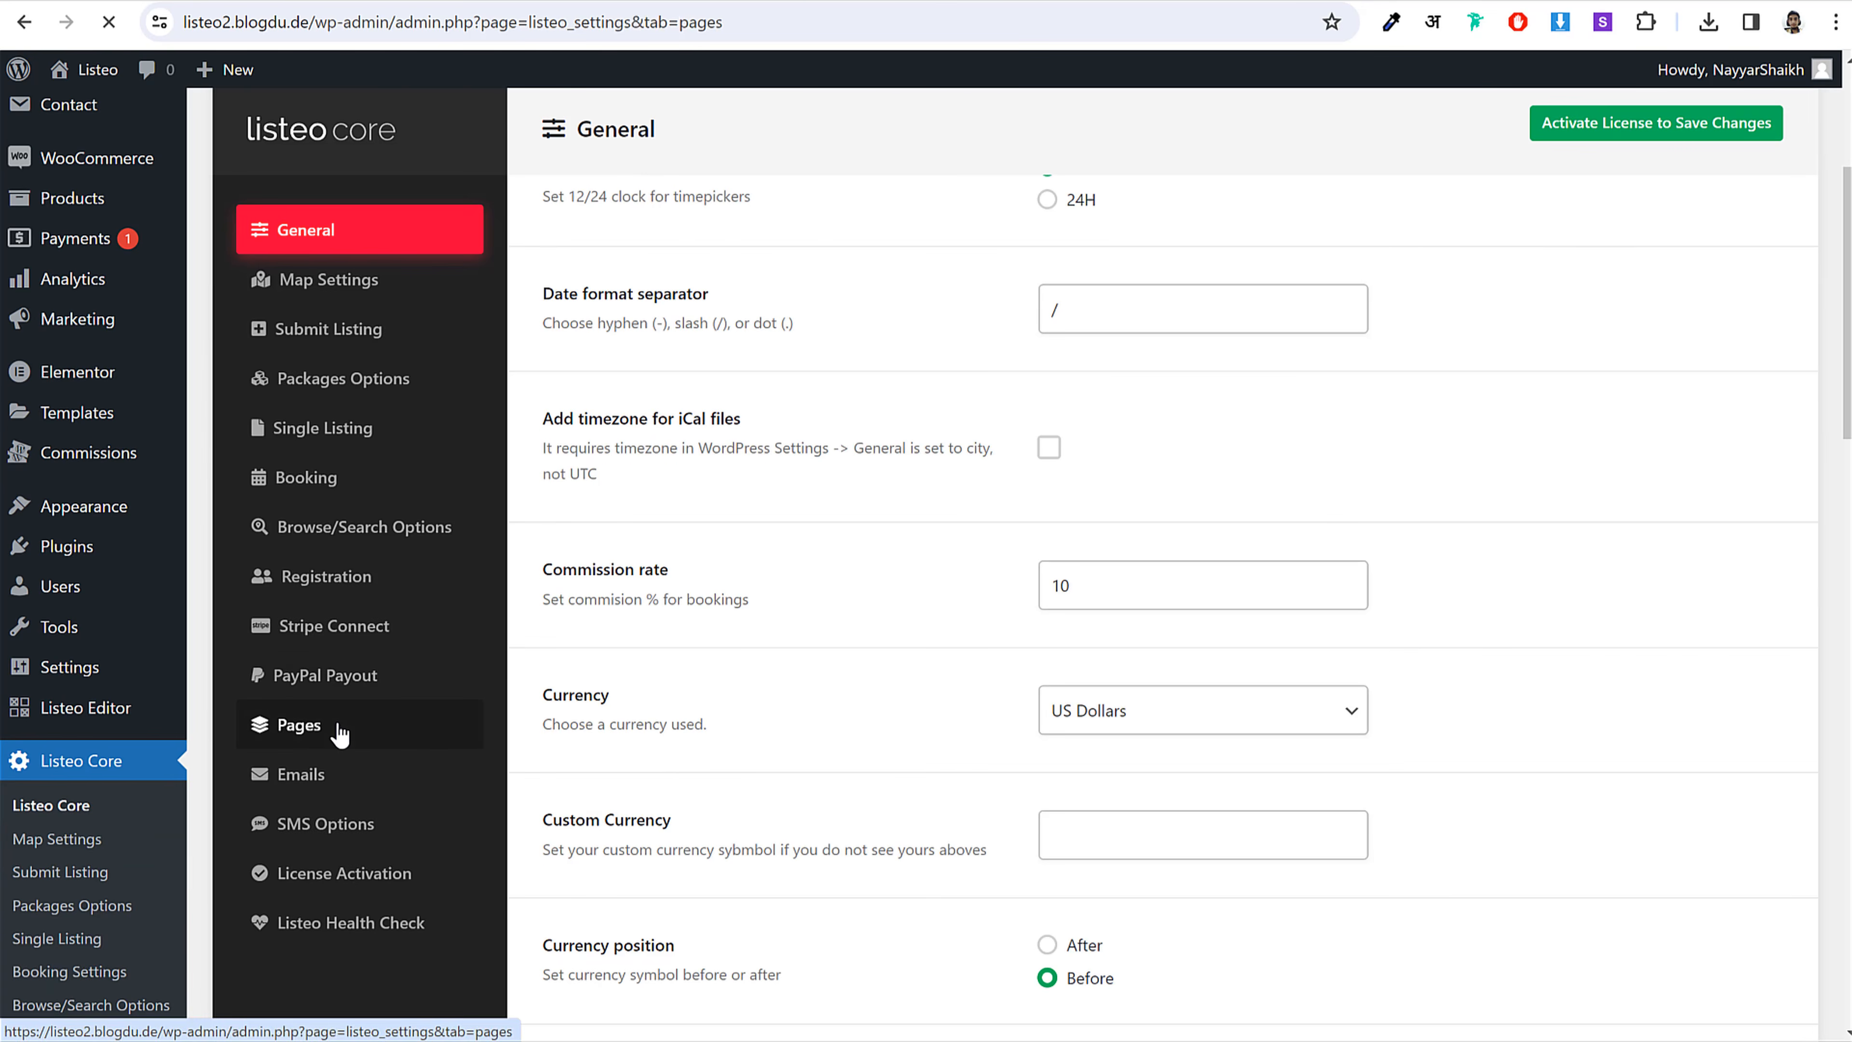
# Step: Set the Dashboard Page to the Dashboard page
pyautogui.scroll(-4, 1120, 530)
pyautogui.scroll(-7, 1178, 510)
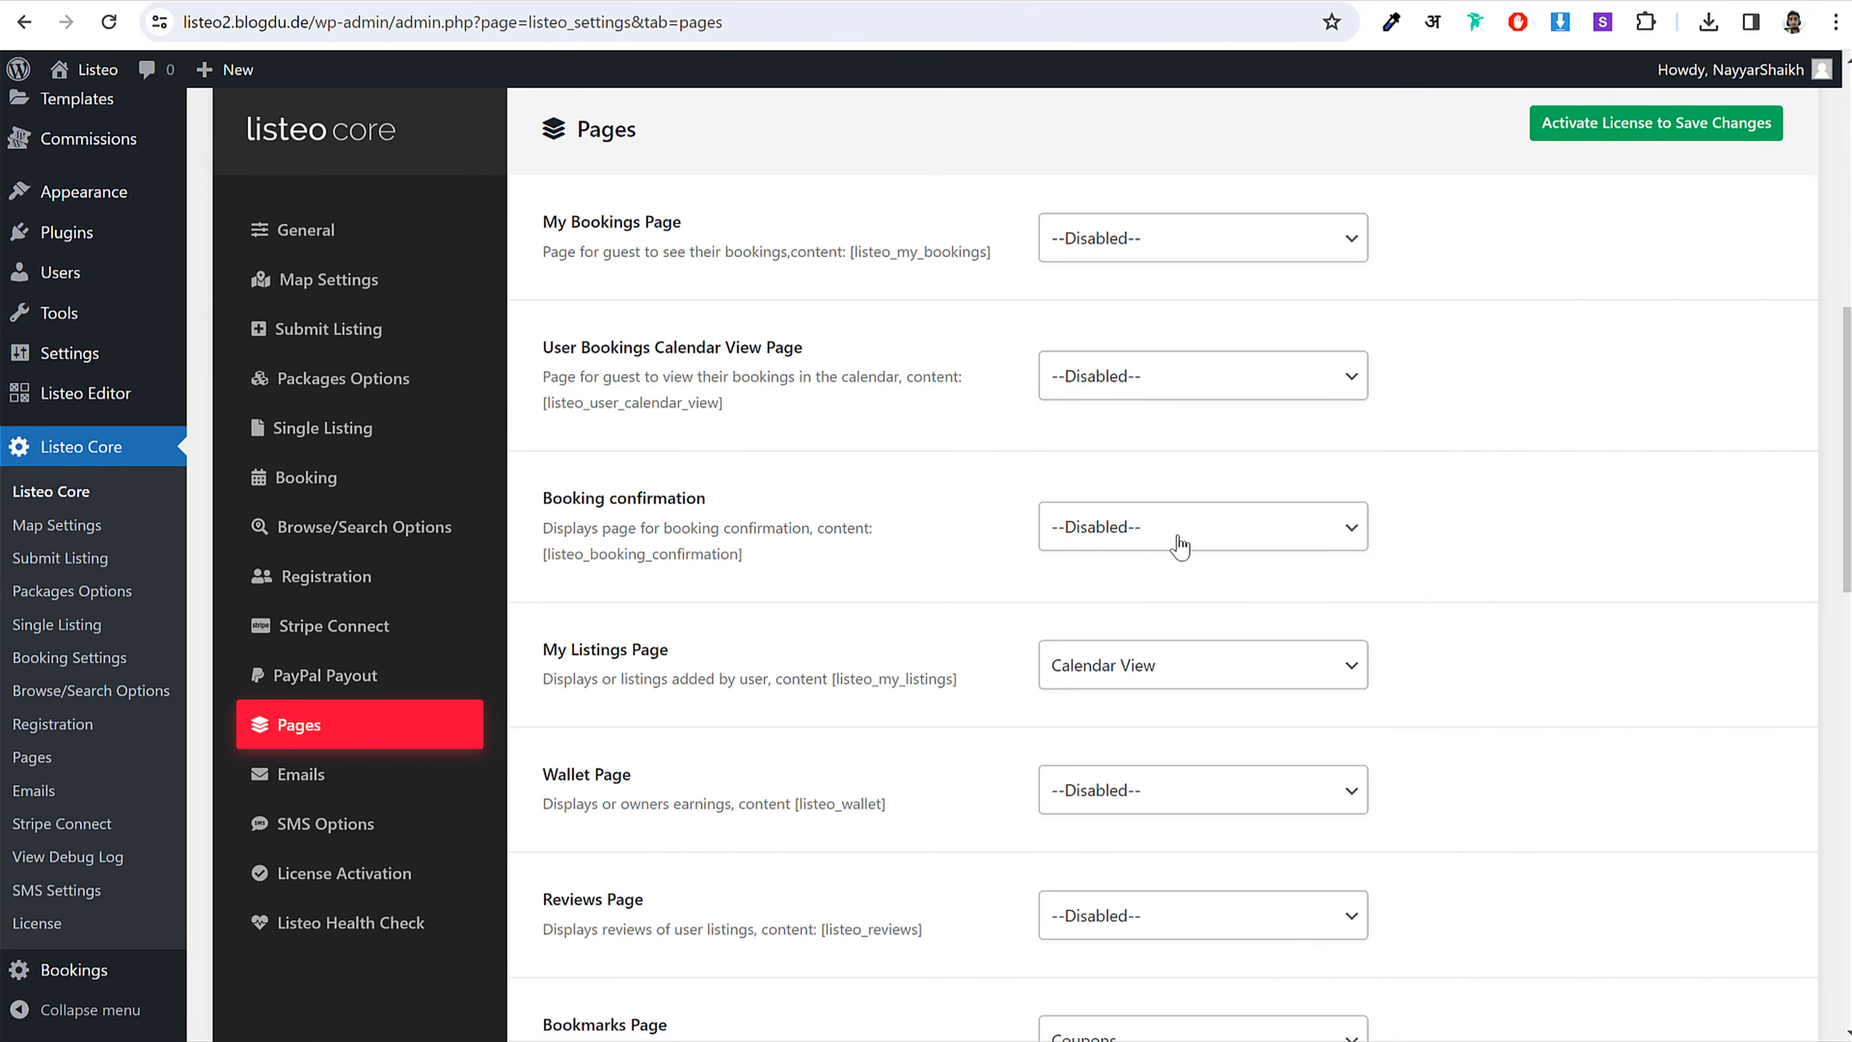
pyautogui.scroll(8, 1181, 536)
pyautogui.moveTo(542, 406); pyautogui.dragTo(784, 402)
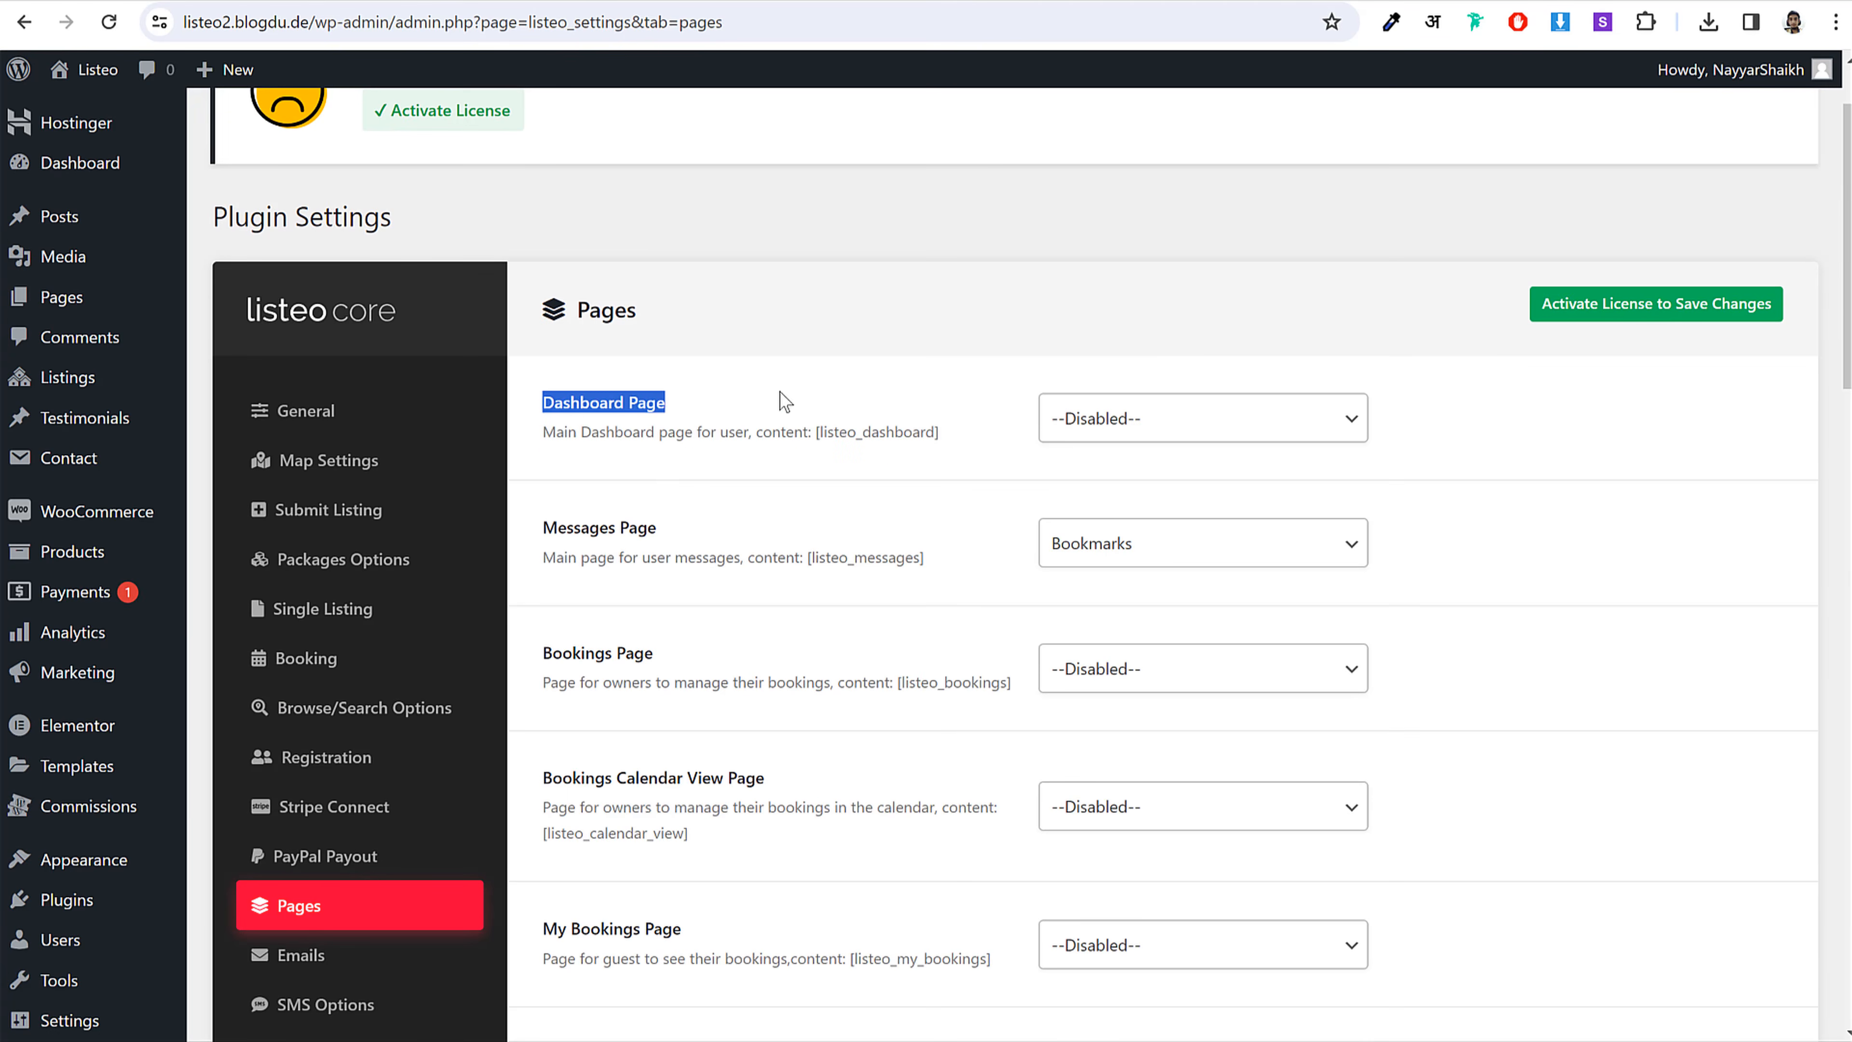
pyautogui.click(1096, 420)
pyautogui.click(1120, 726)
pyautogui.click(1551, 579)
# Step: Set Messages Page to Messages and Bookings Page to Bookings
pyautogui.click(1091, 532)
pyautogui.write('my p')
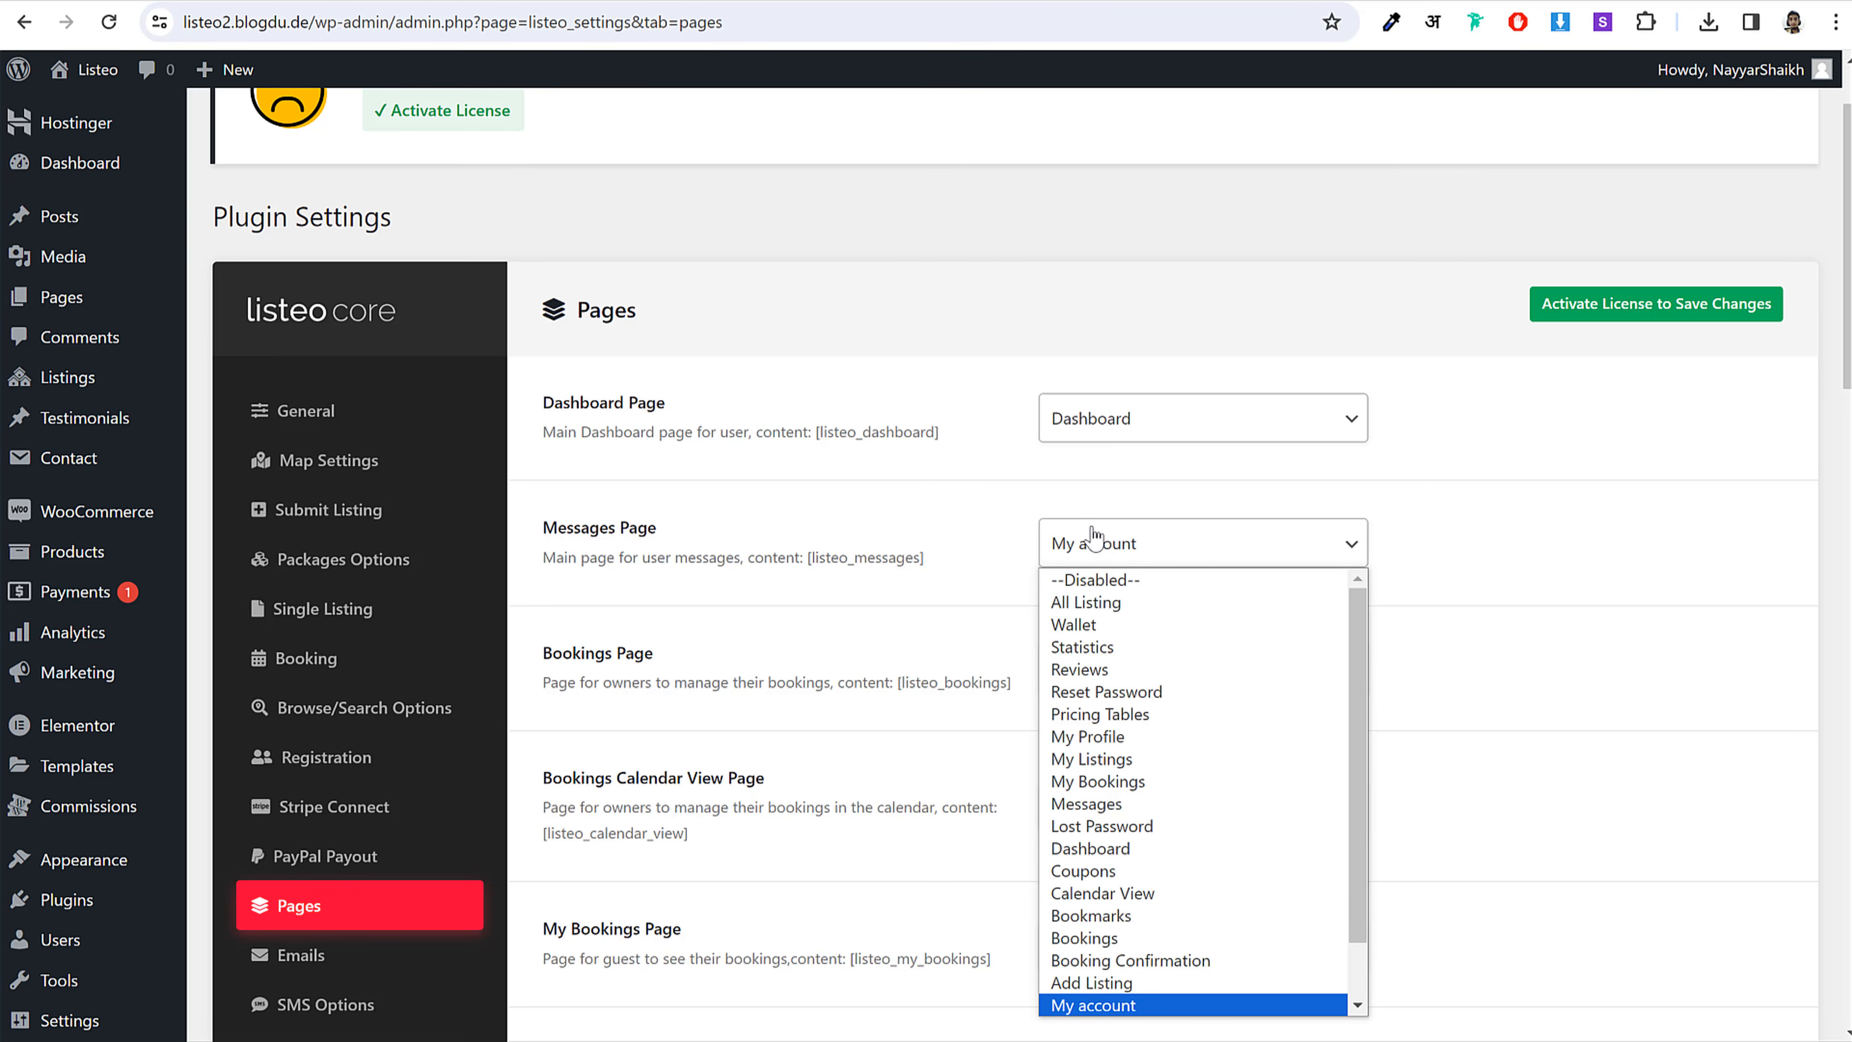
pyautogui.press('Down')
pyautogui.press('Down')
pyautogui.press('Down')
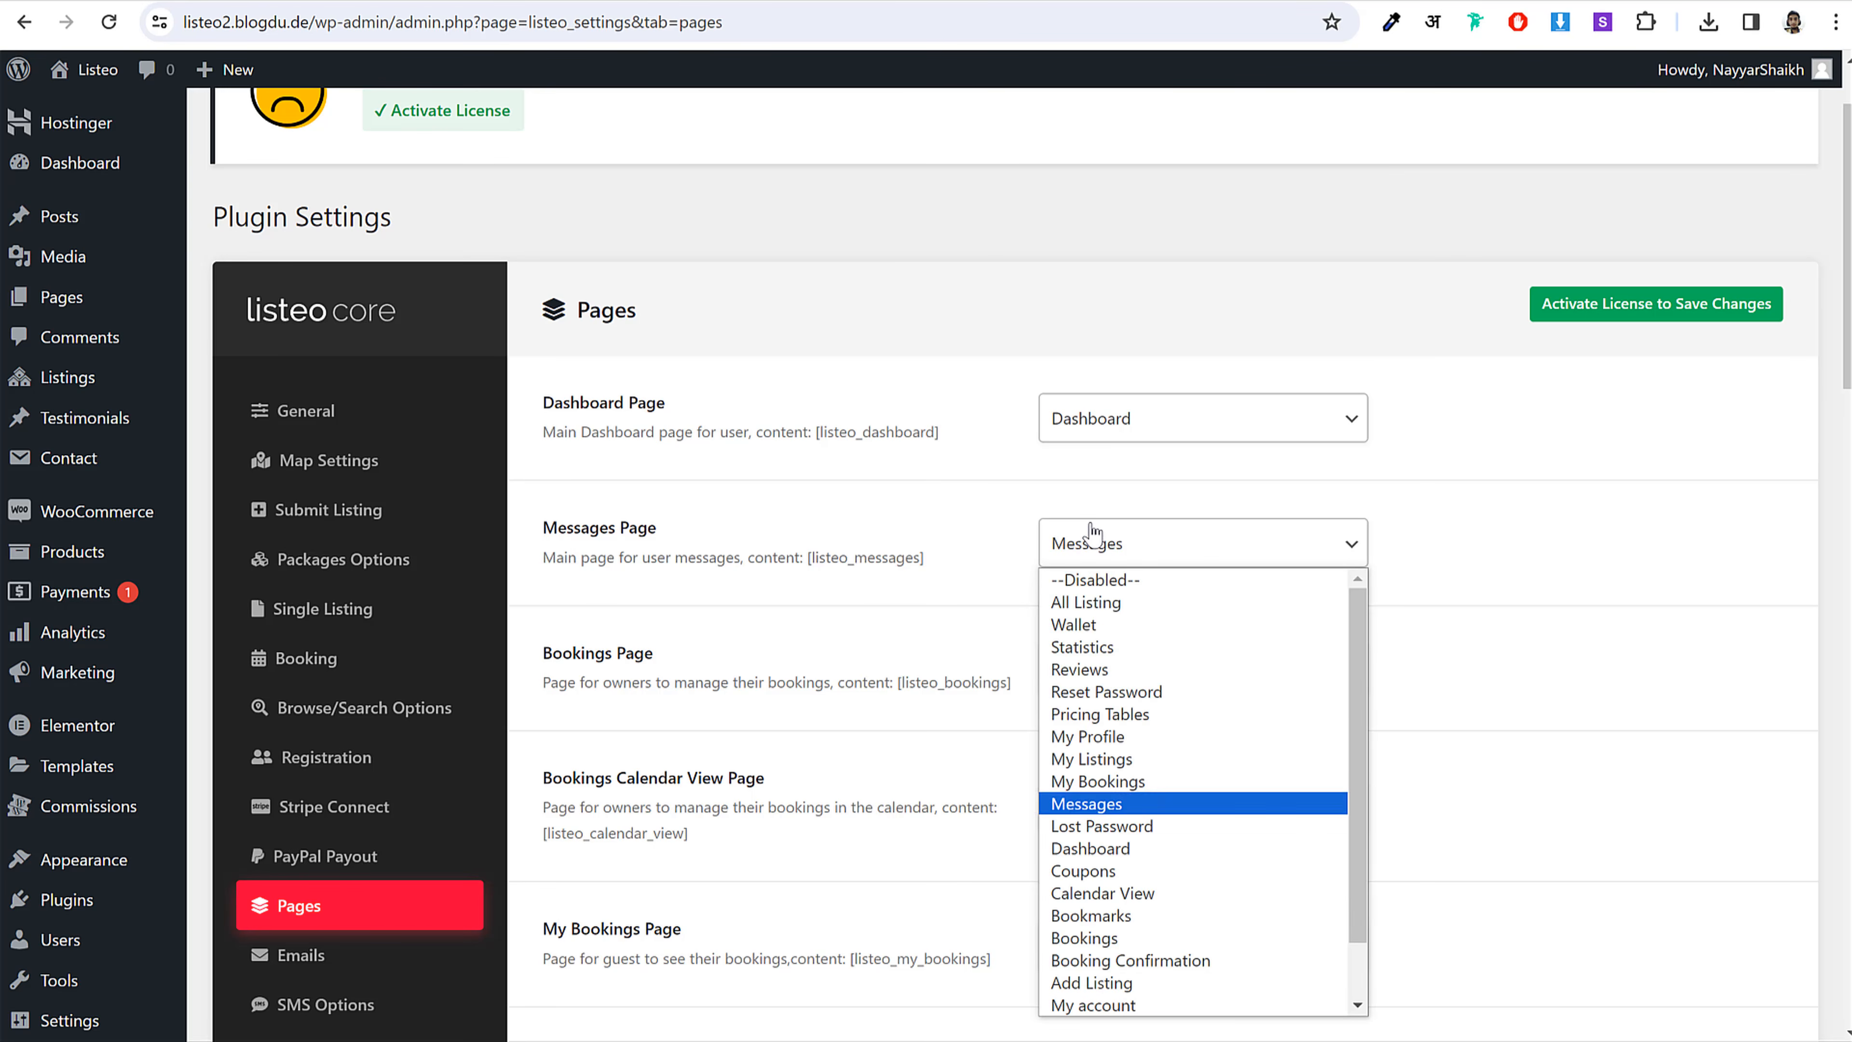
pyautogui.press('Return')
pyautogui.click(1150, 683)
pyautogui.write('booki')
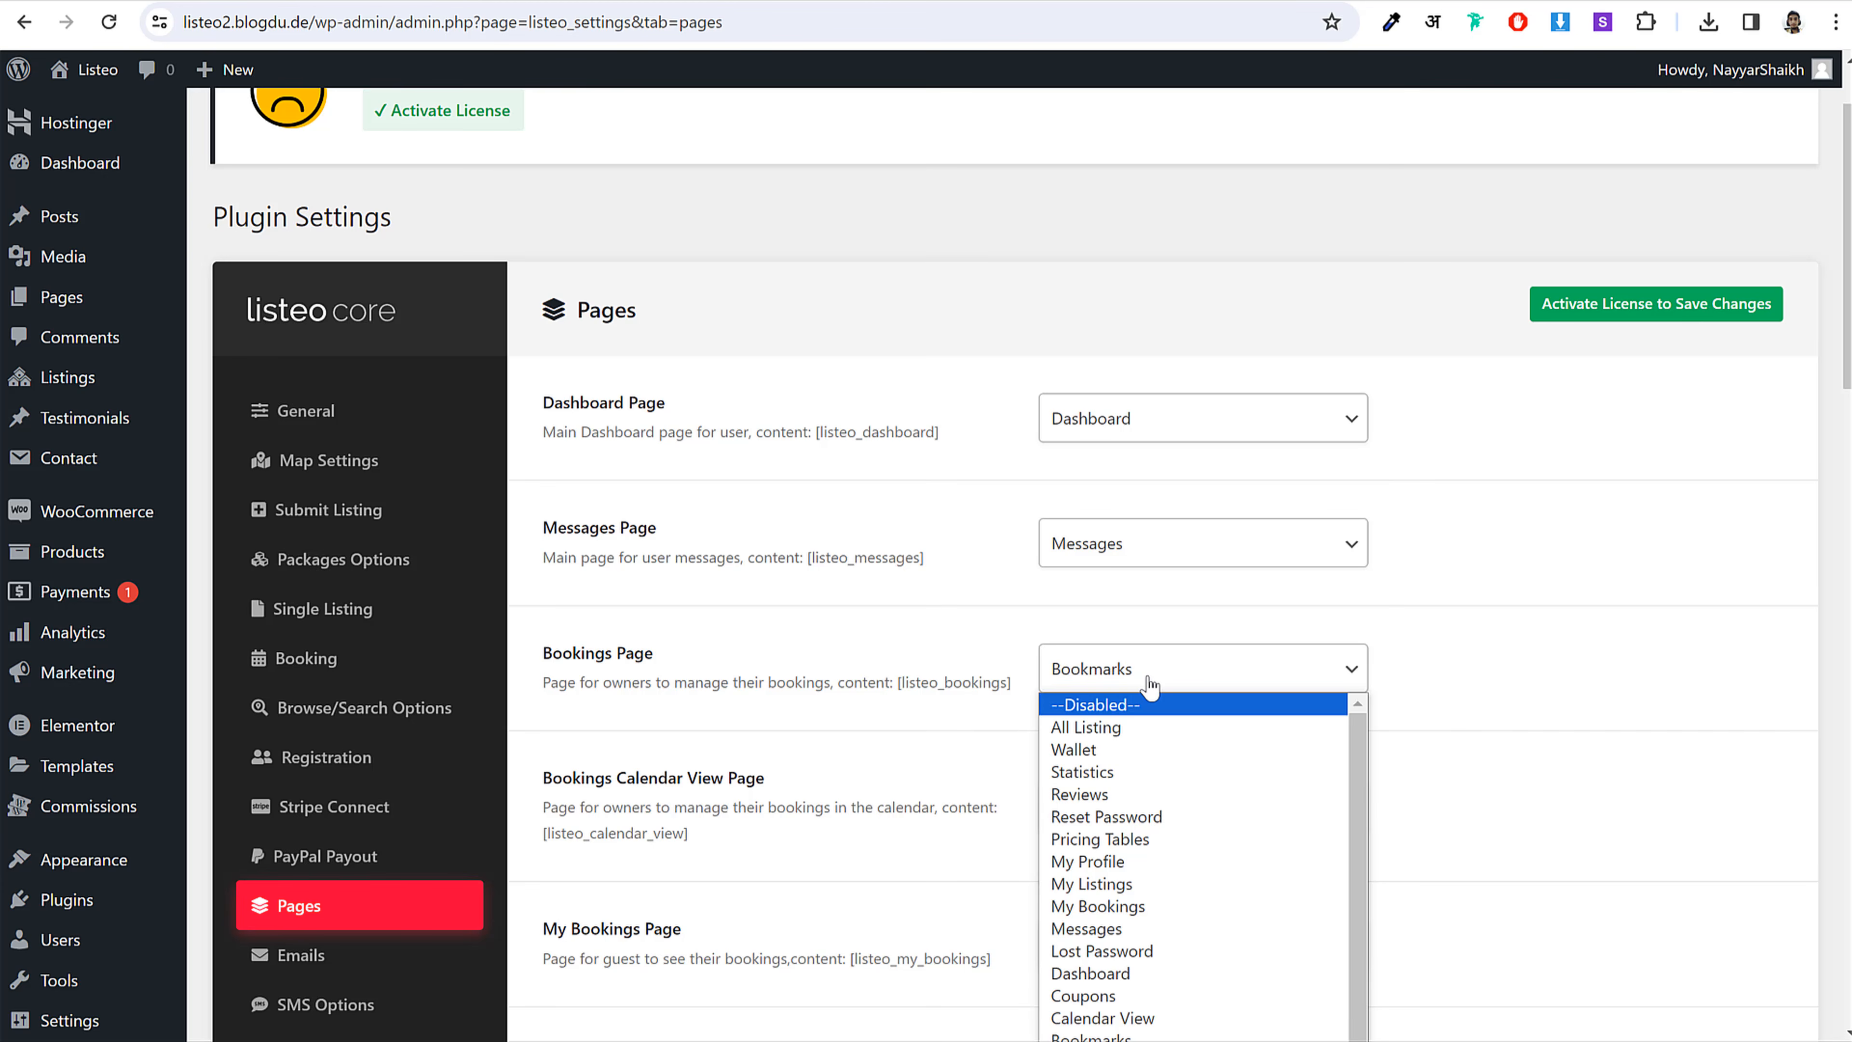
pyautogui.press('Return')
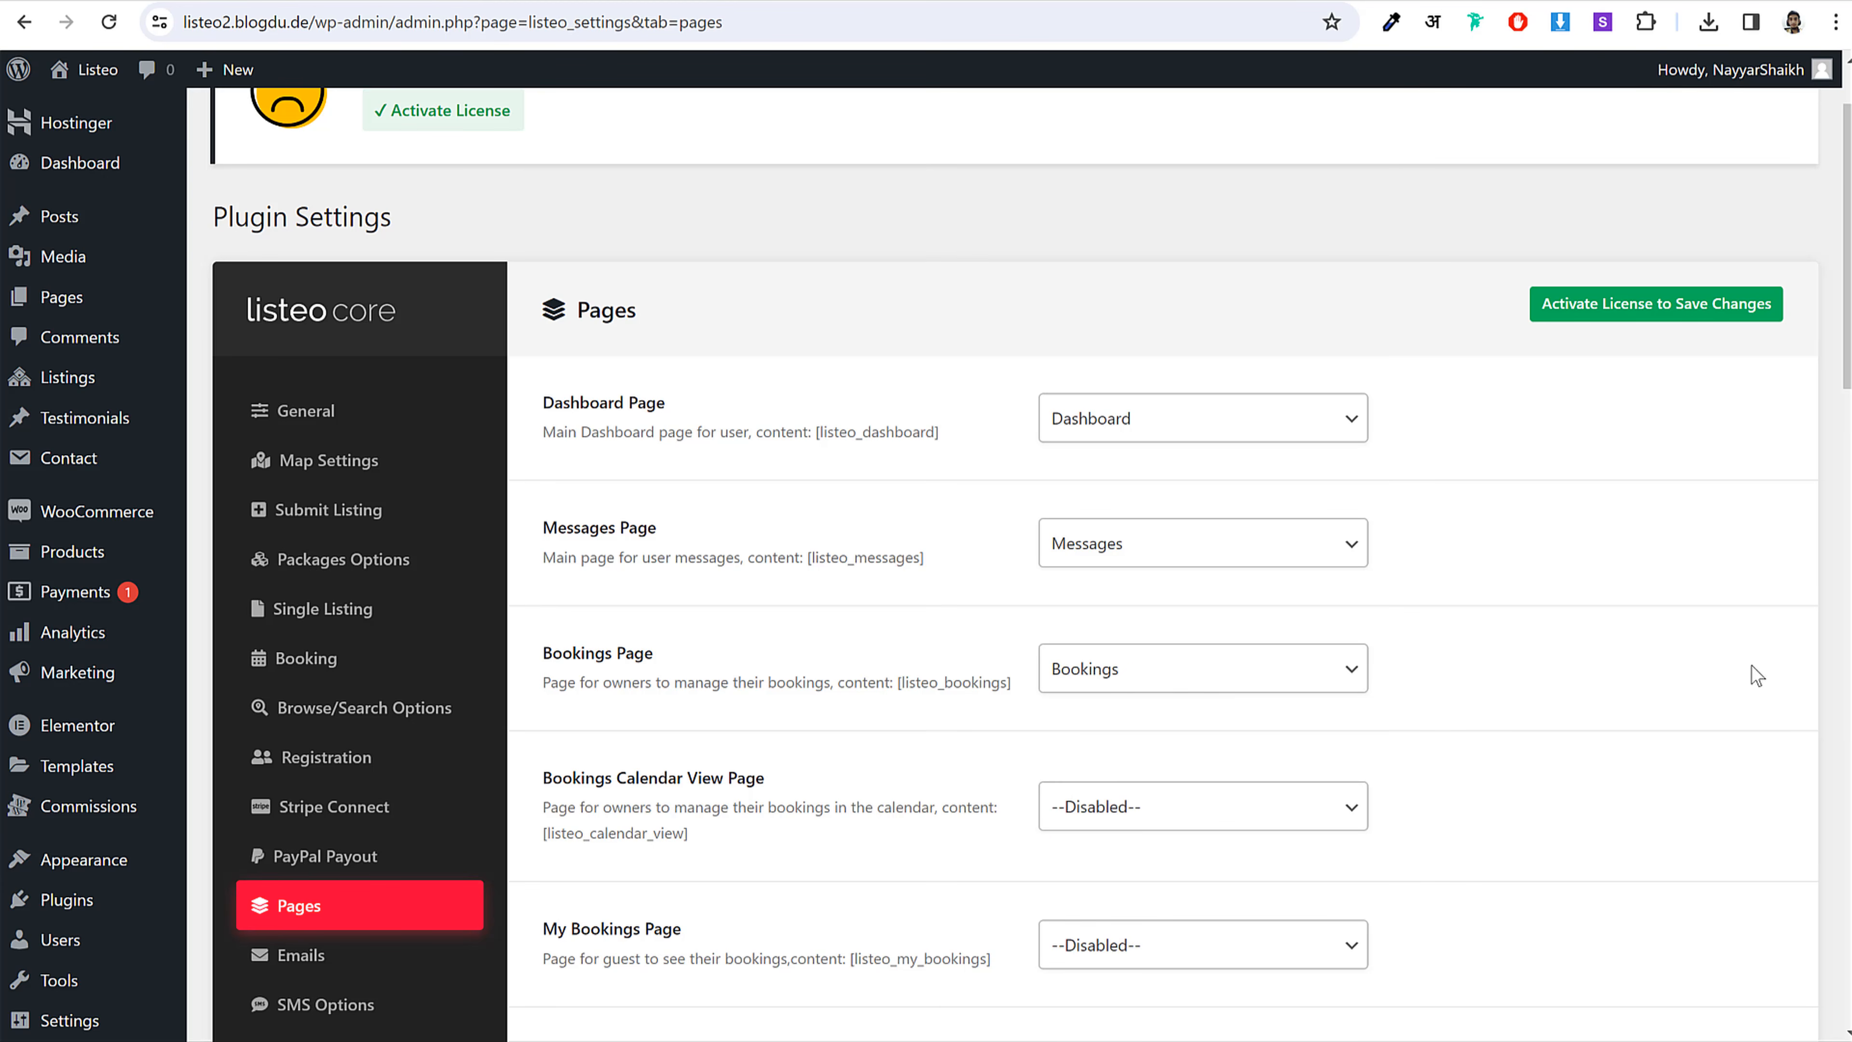
# Step: Set Bookings Calendar View Page to Calendar View and My Bookings Page to My Bookings
pyautogui.scroll(-5, 1670, 678)
pyautogui.click(1202, 365)
pyautogui.write('c')
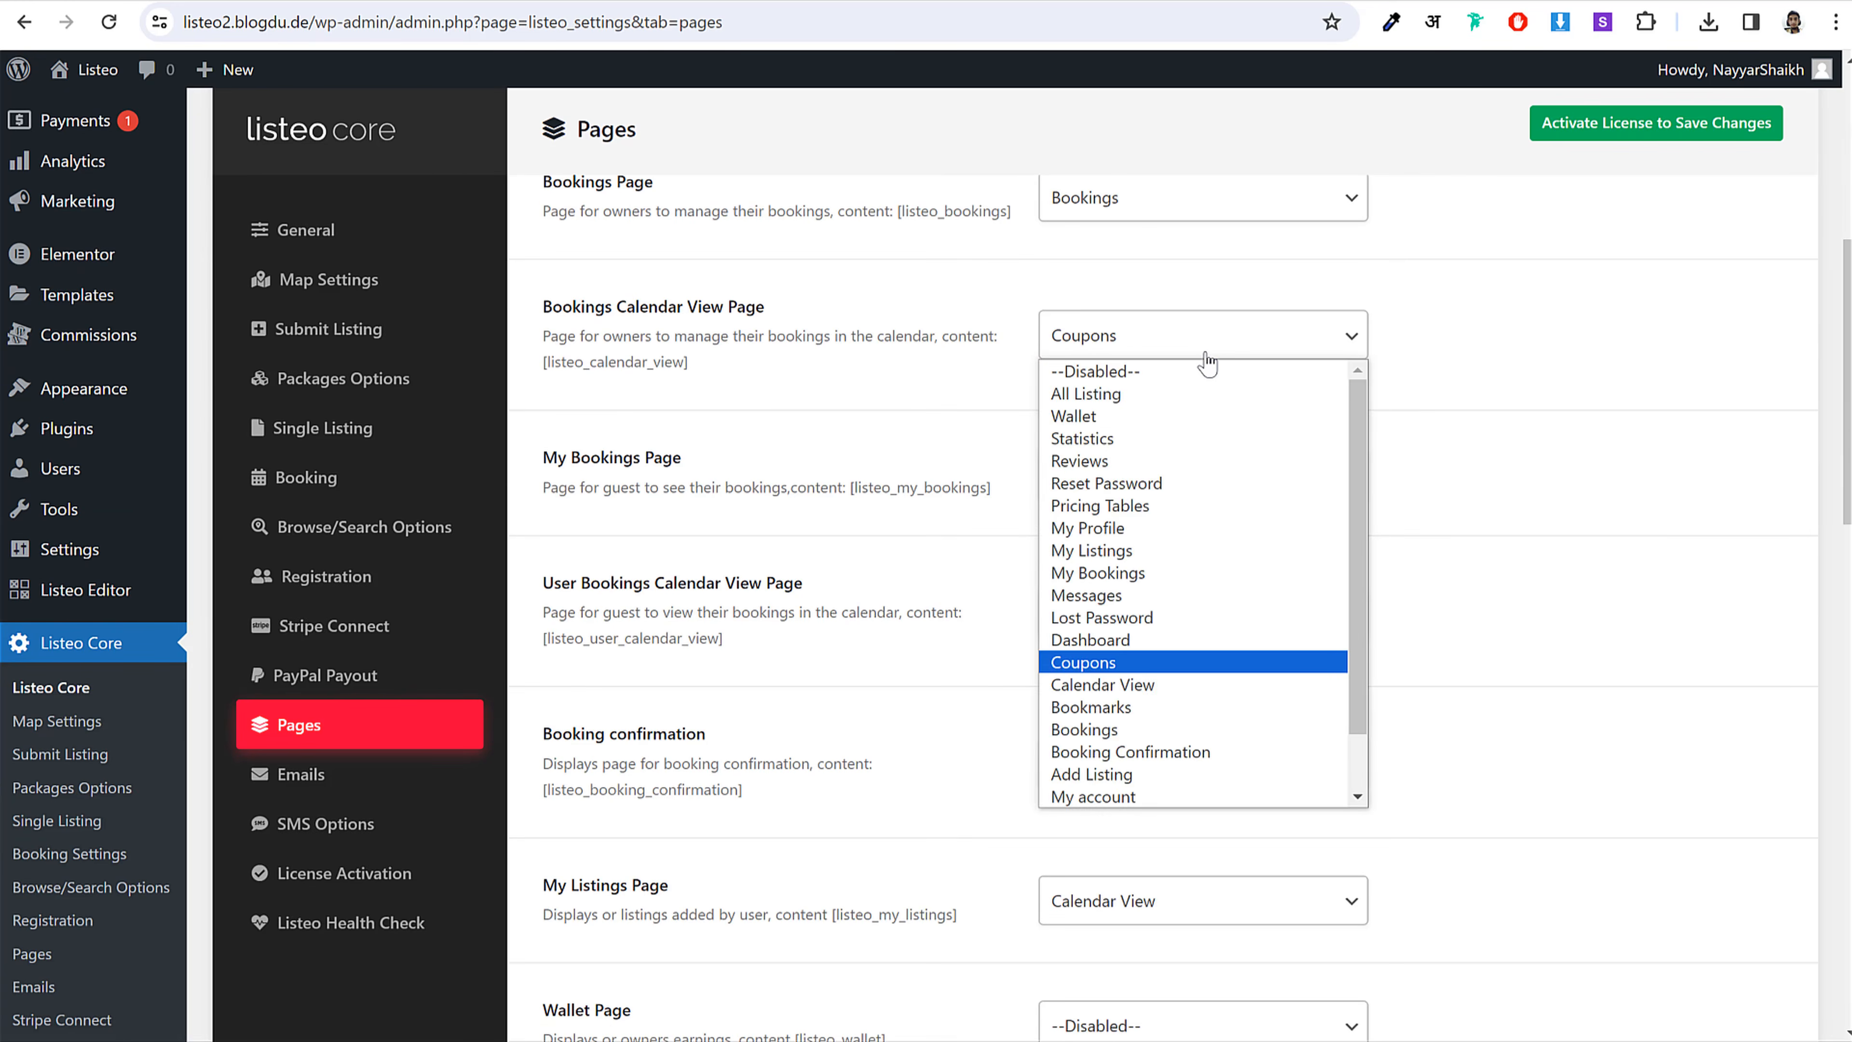
pyautogui.write('alendar View')
pyautogui.press('Return')
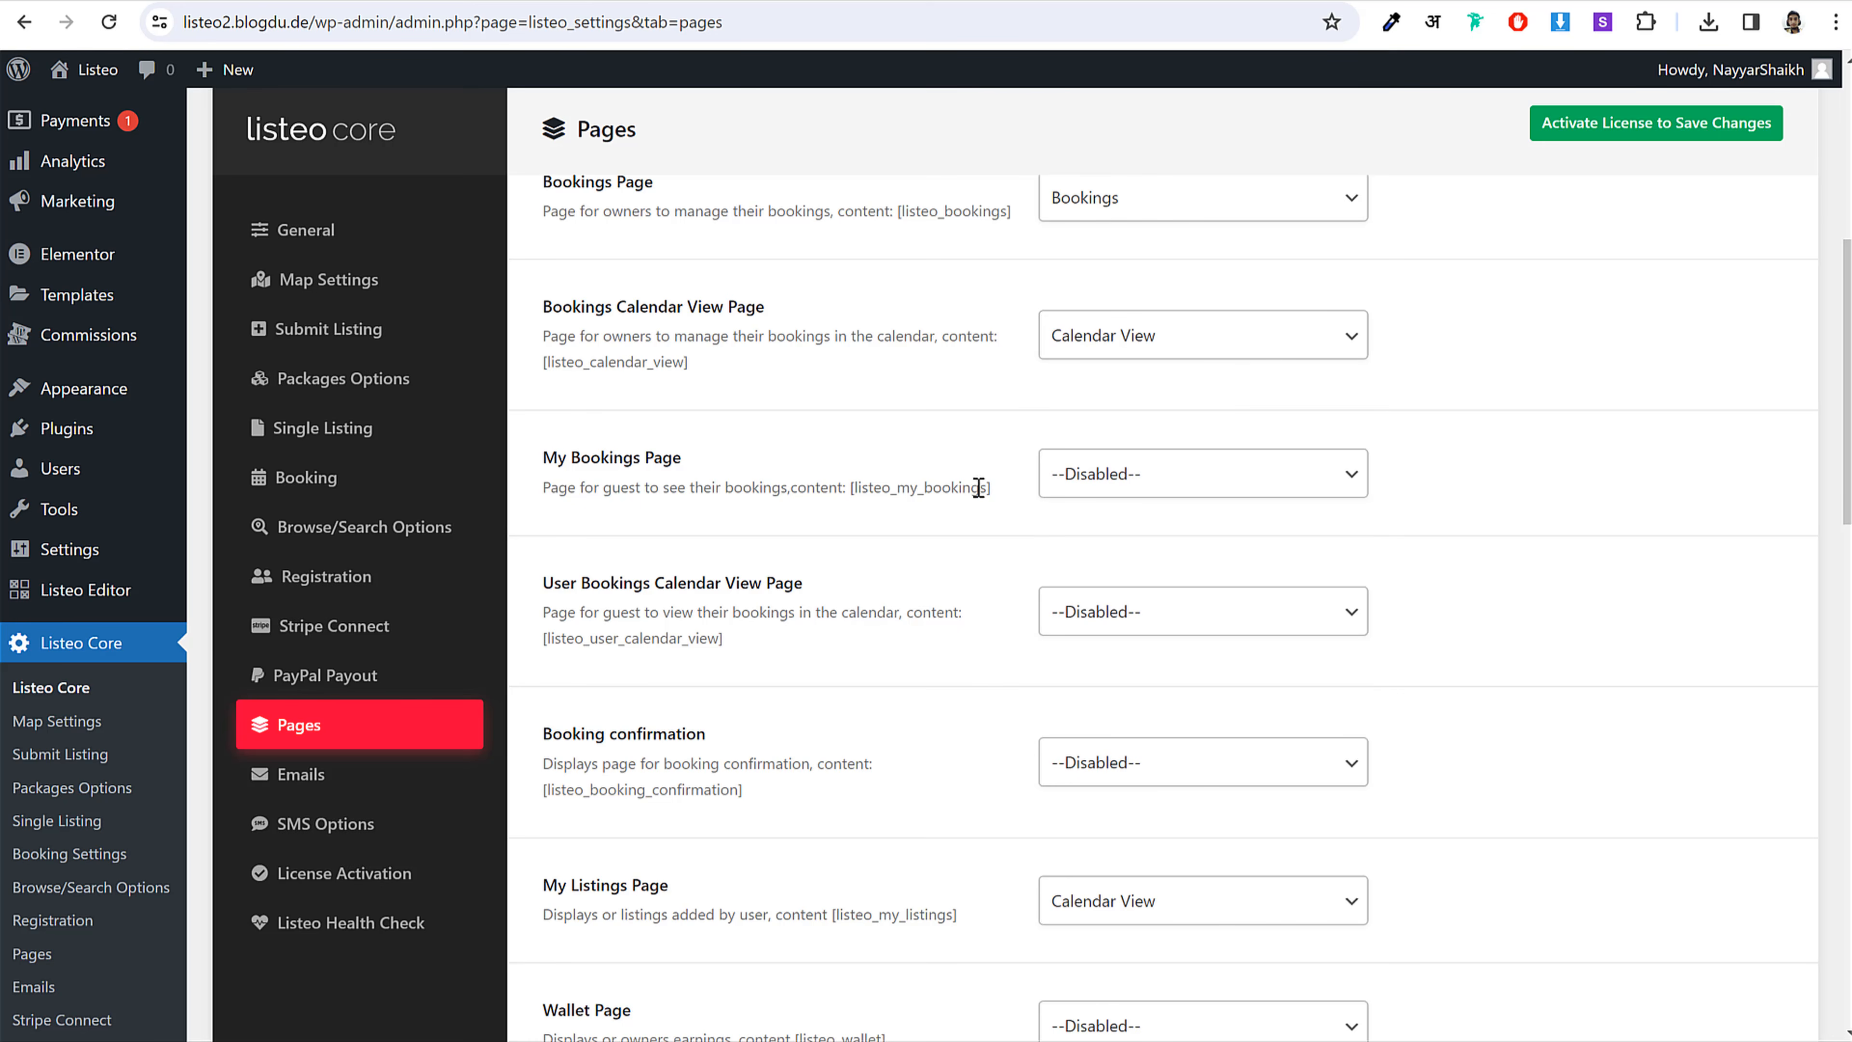
pyautogui.click(1065, 488)
pyautogui.write('m')
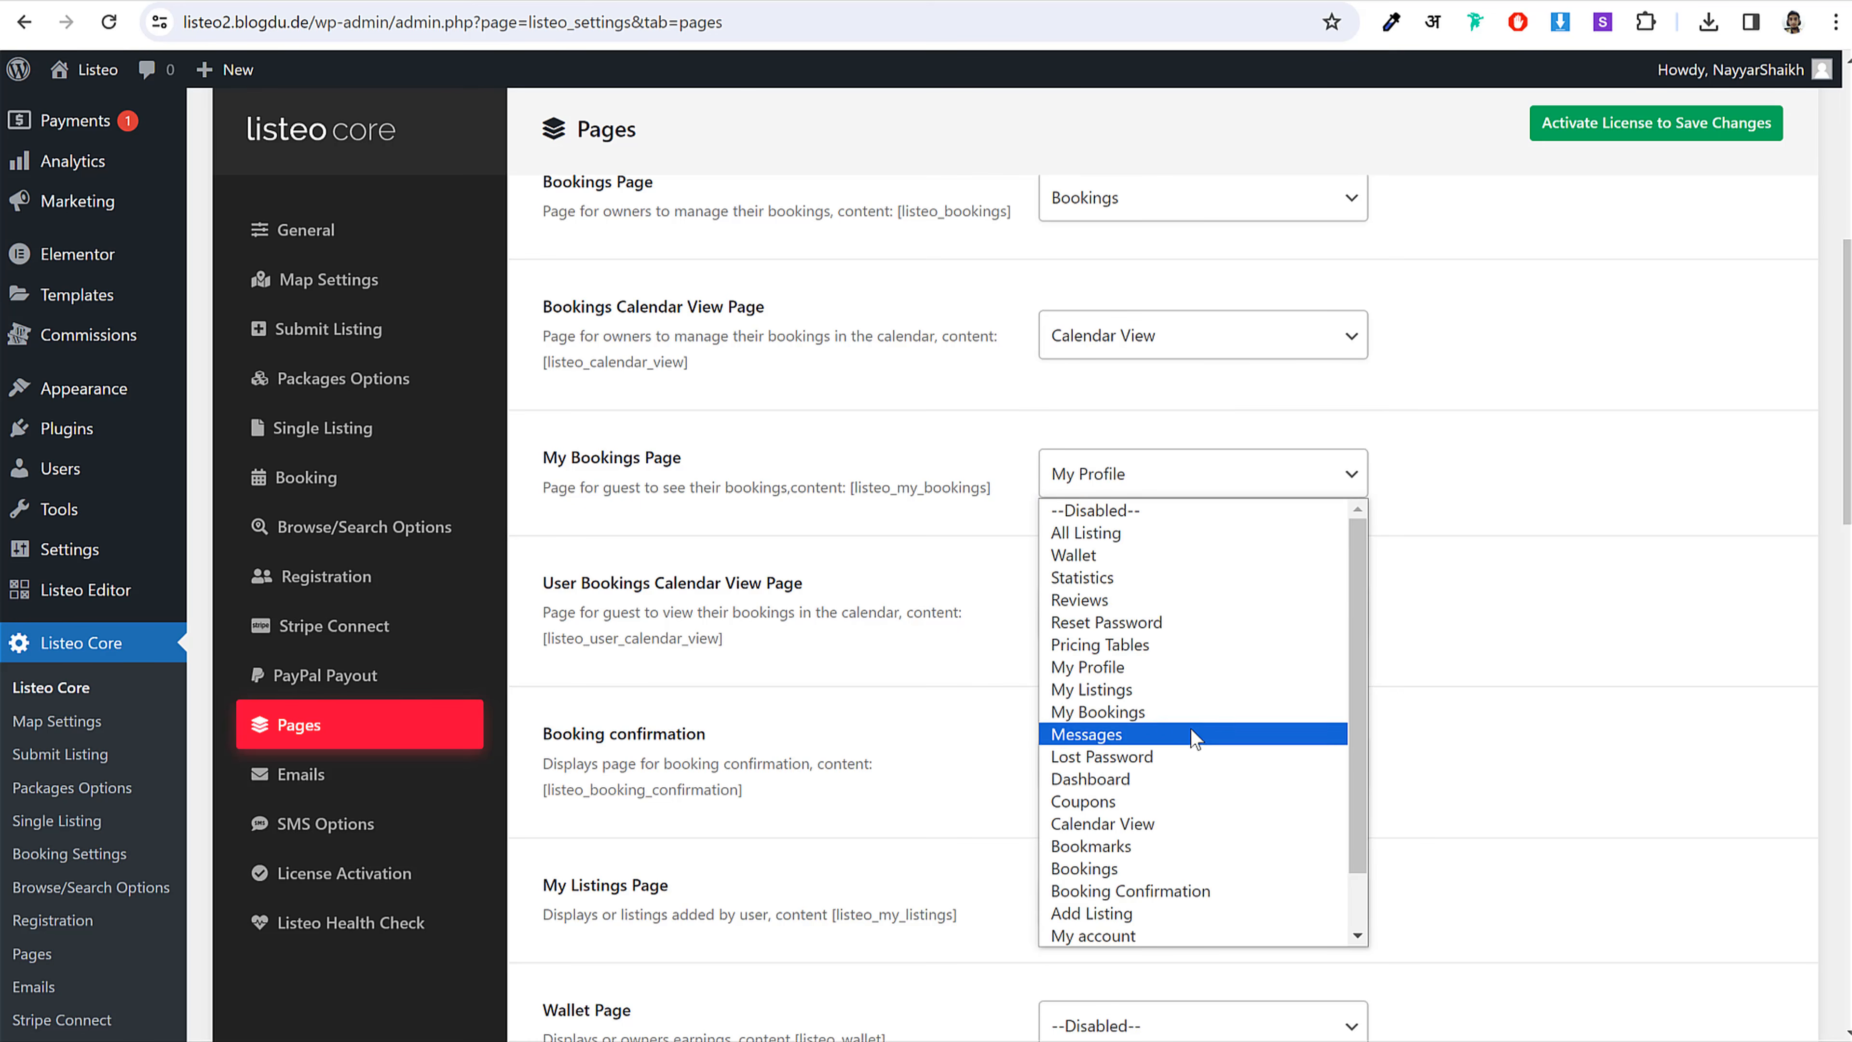
pyautogui.click(1205, 711)
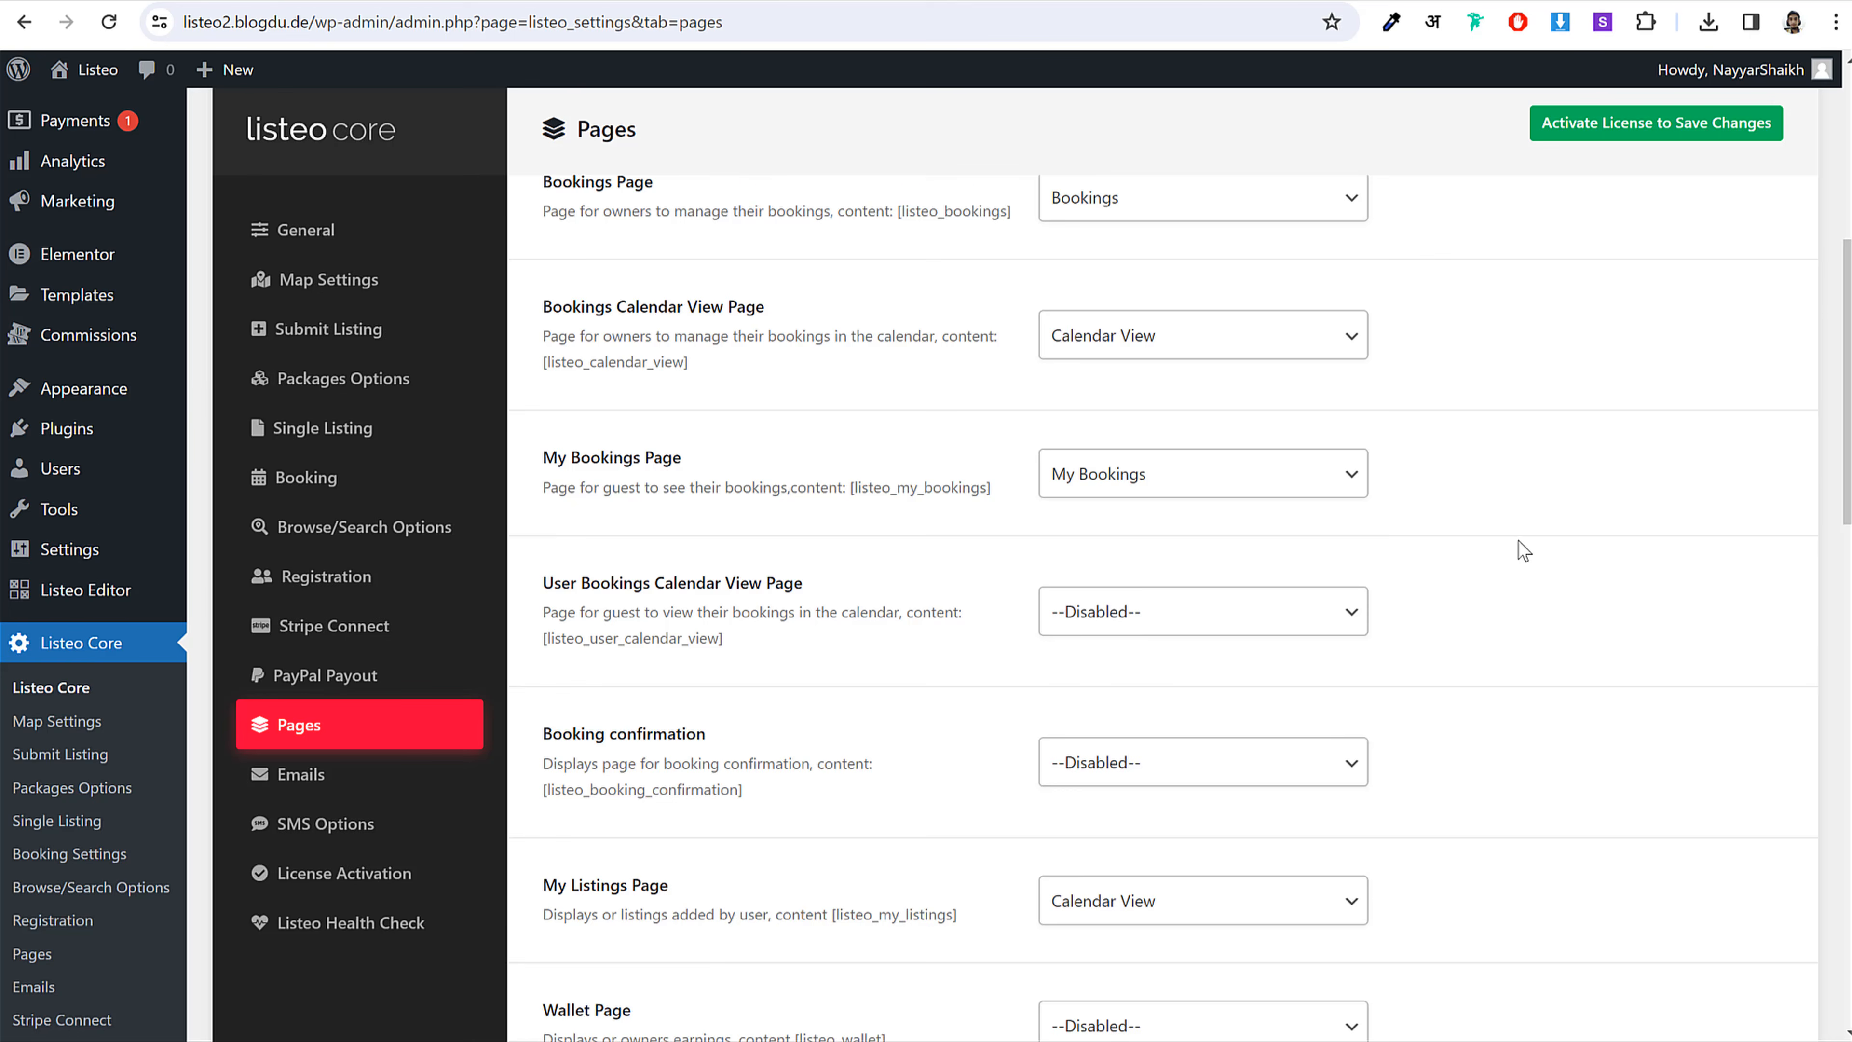
# Step: Inspect the User Bookings Calendar View Page setting and its [listeo_user_calendar_view] shortcode
pyautogui.scroll(-3, 1317, 456)
pyautogui.scroll(2, 1251, 405)
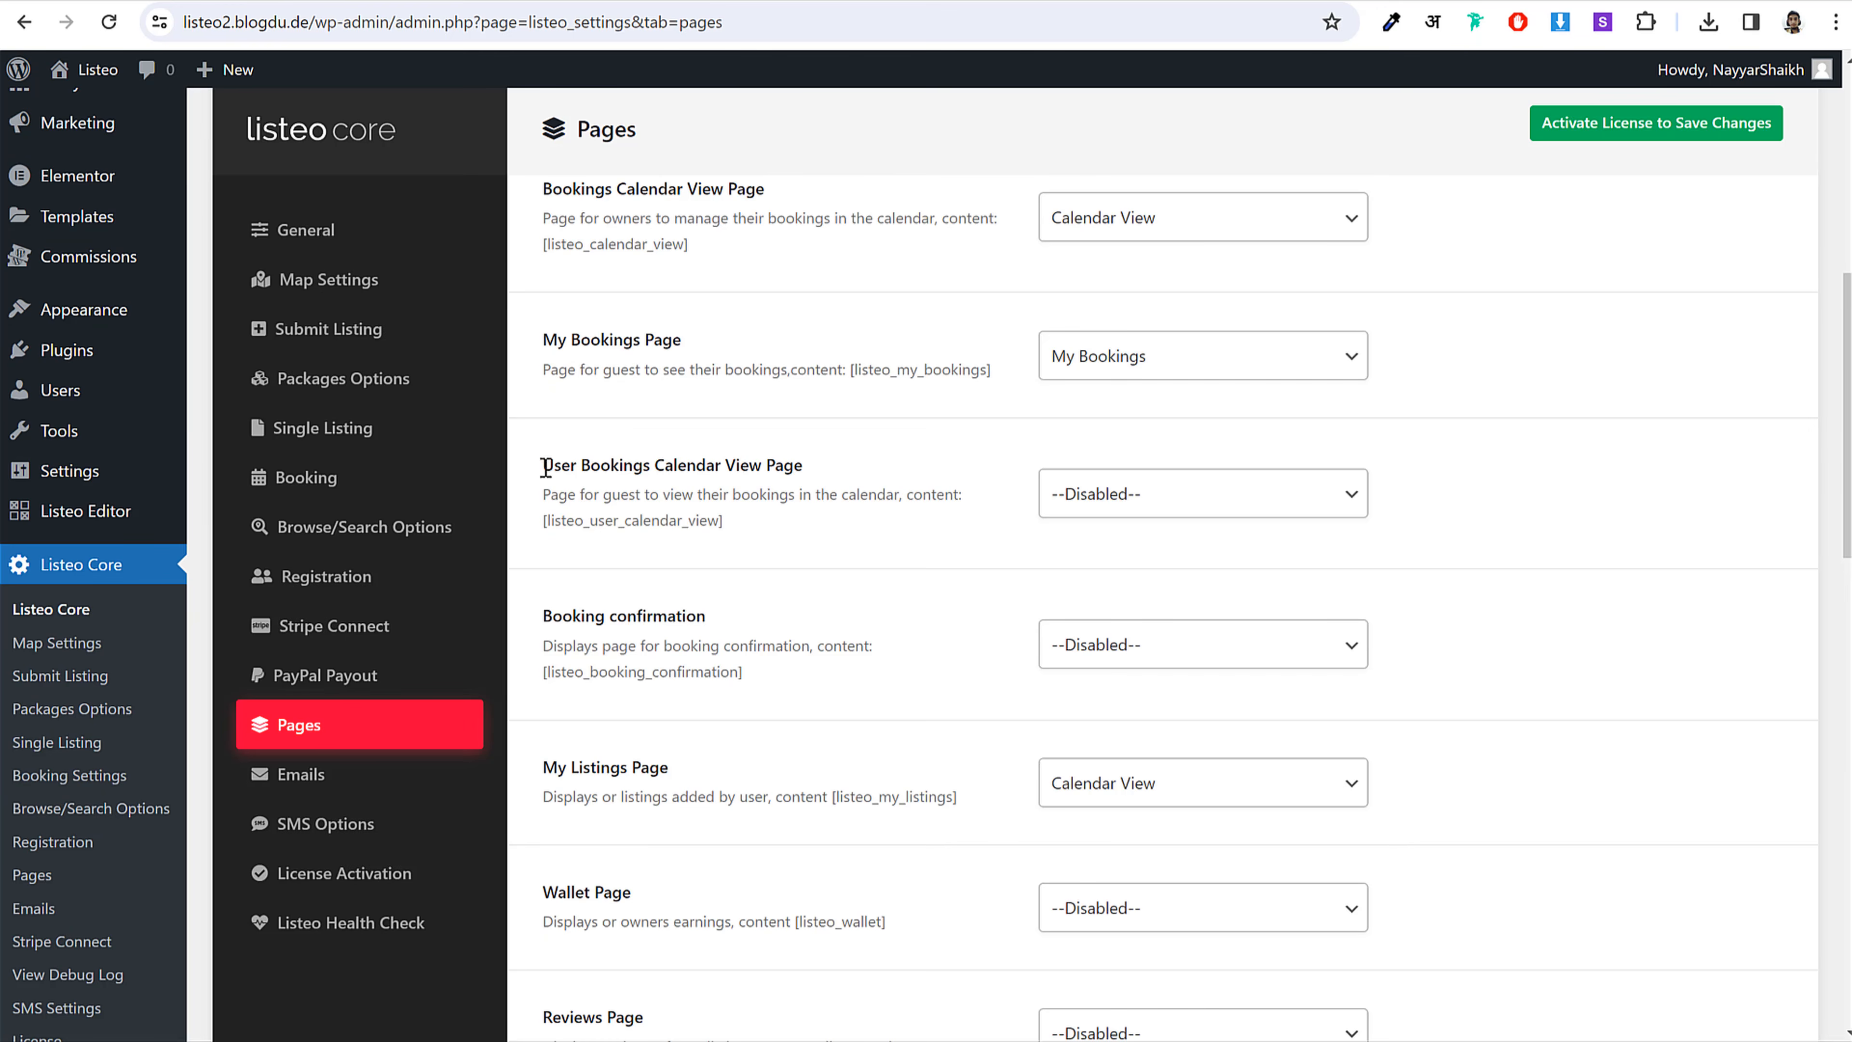
pyautogui.moveTo(545, 466); pyautogui.dragTo(798, 465)
pyautogui.click(798, 465)
pyautogui.moveTo(722, 520); pyautogui.dragTo(545, 520)
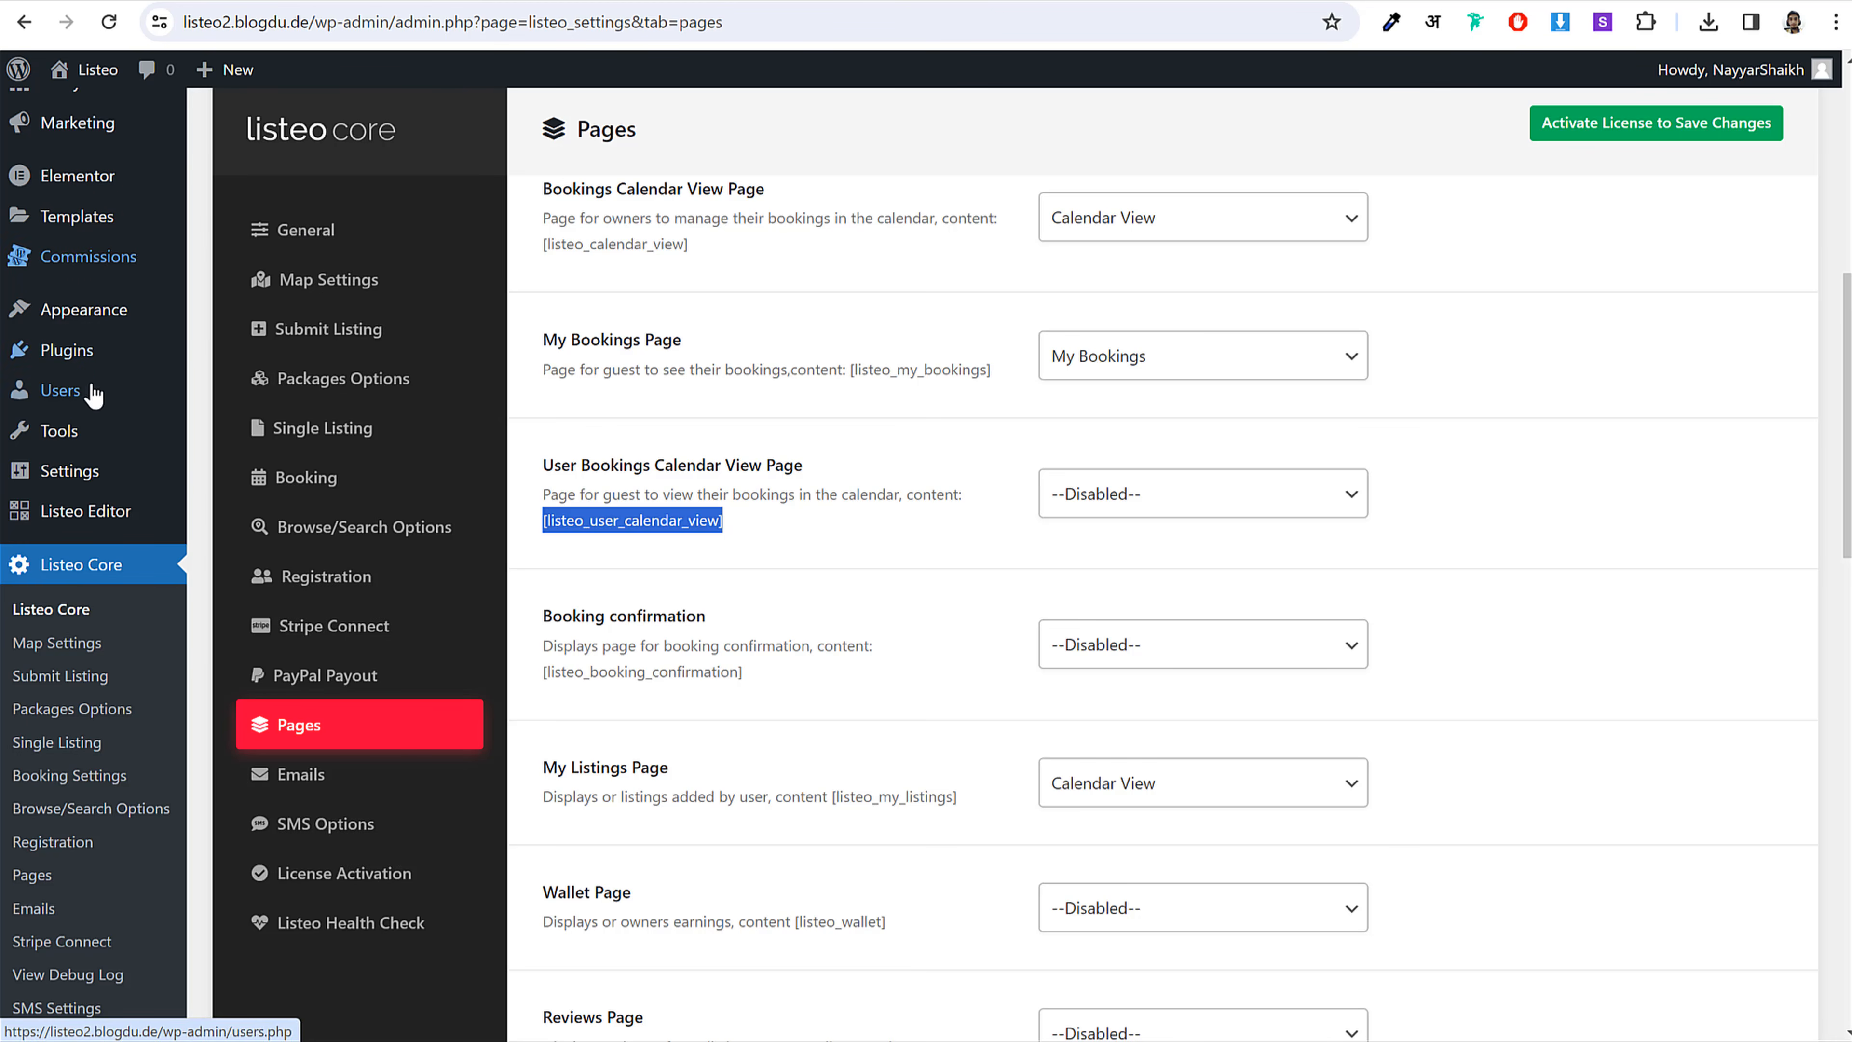
pyautogui.click(1170, 458)
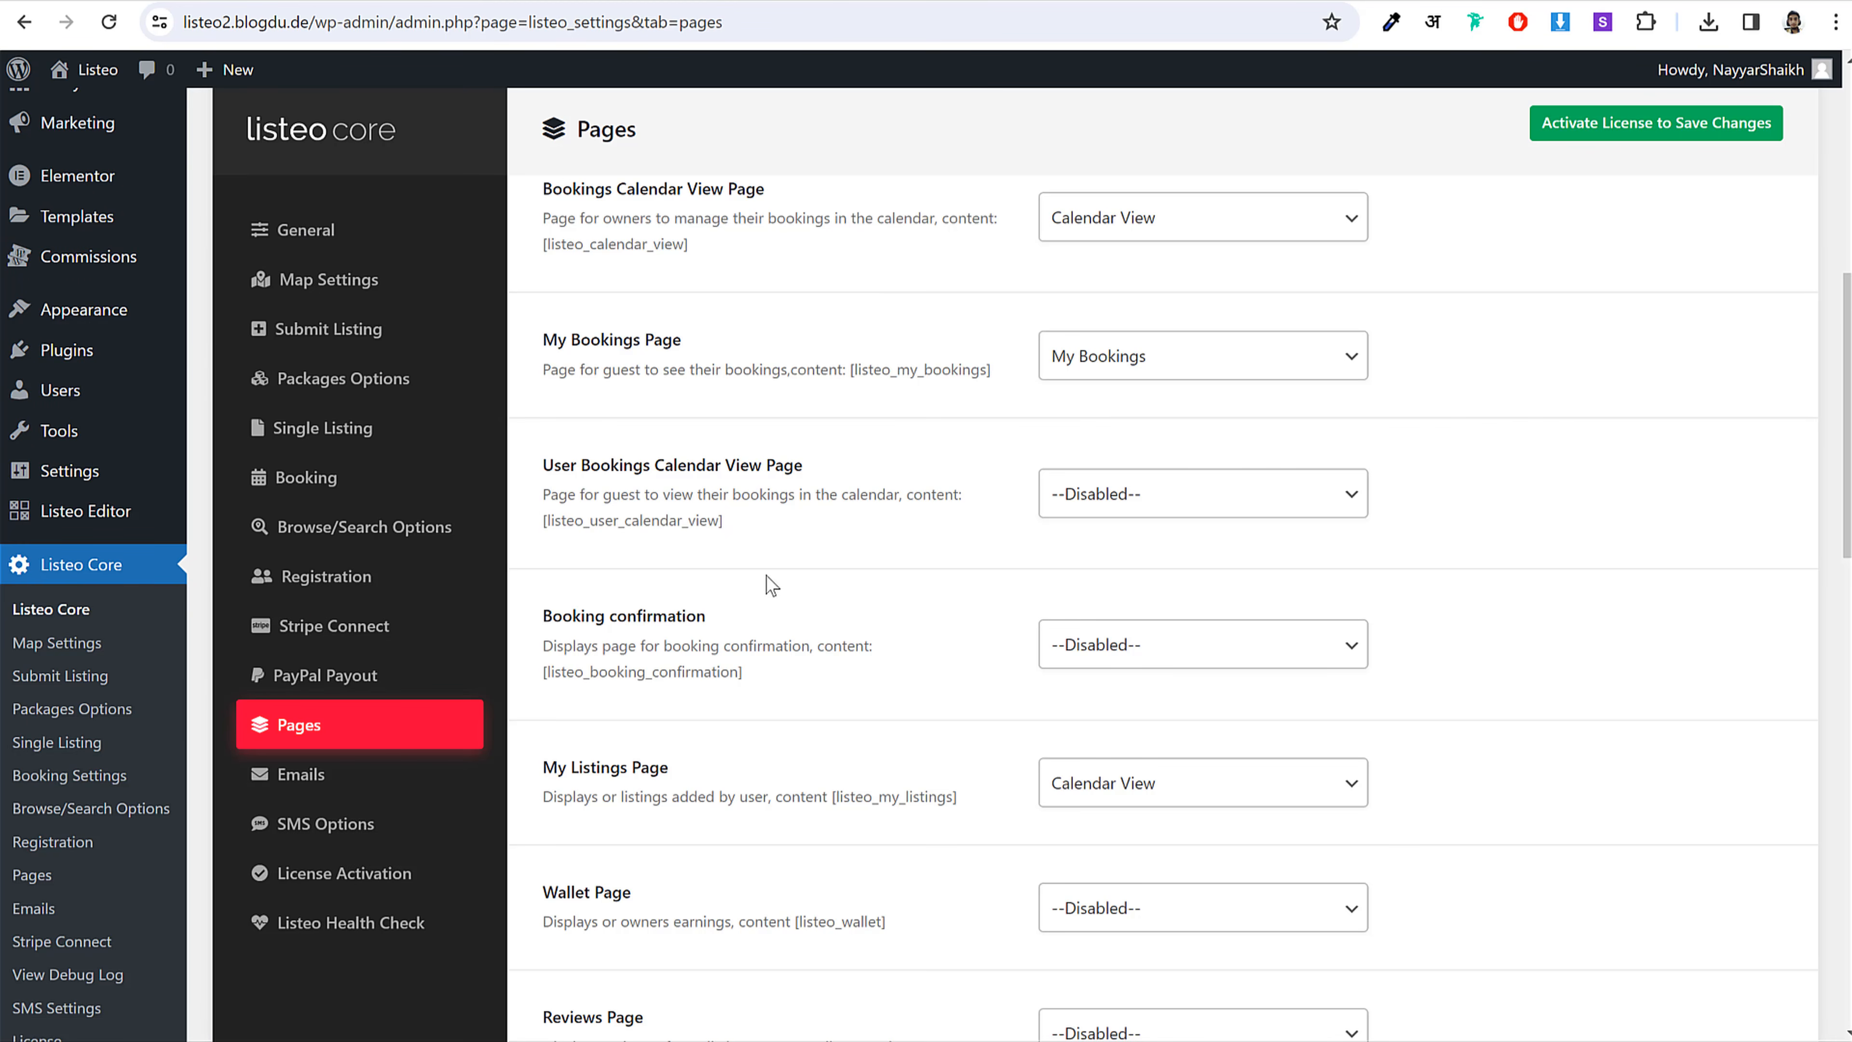
# Step: Set Booking confirmation to Booking Confirmation and My Listings Page to My Listings
pyautogui.scroll(-3, 1448, 610)
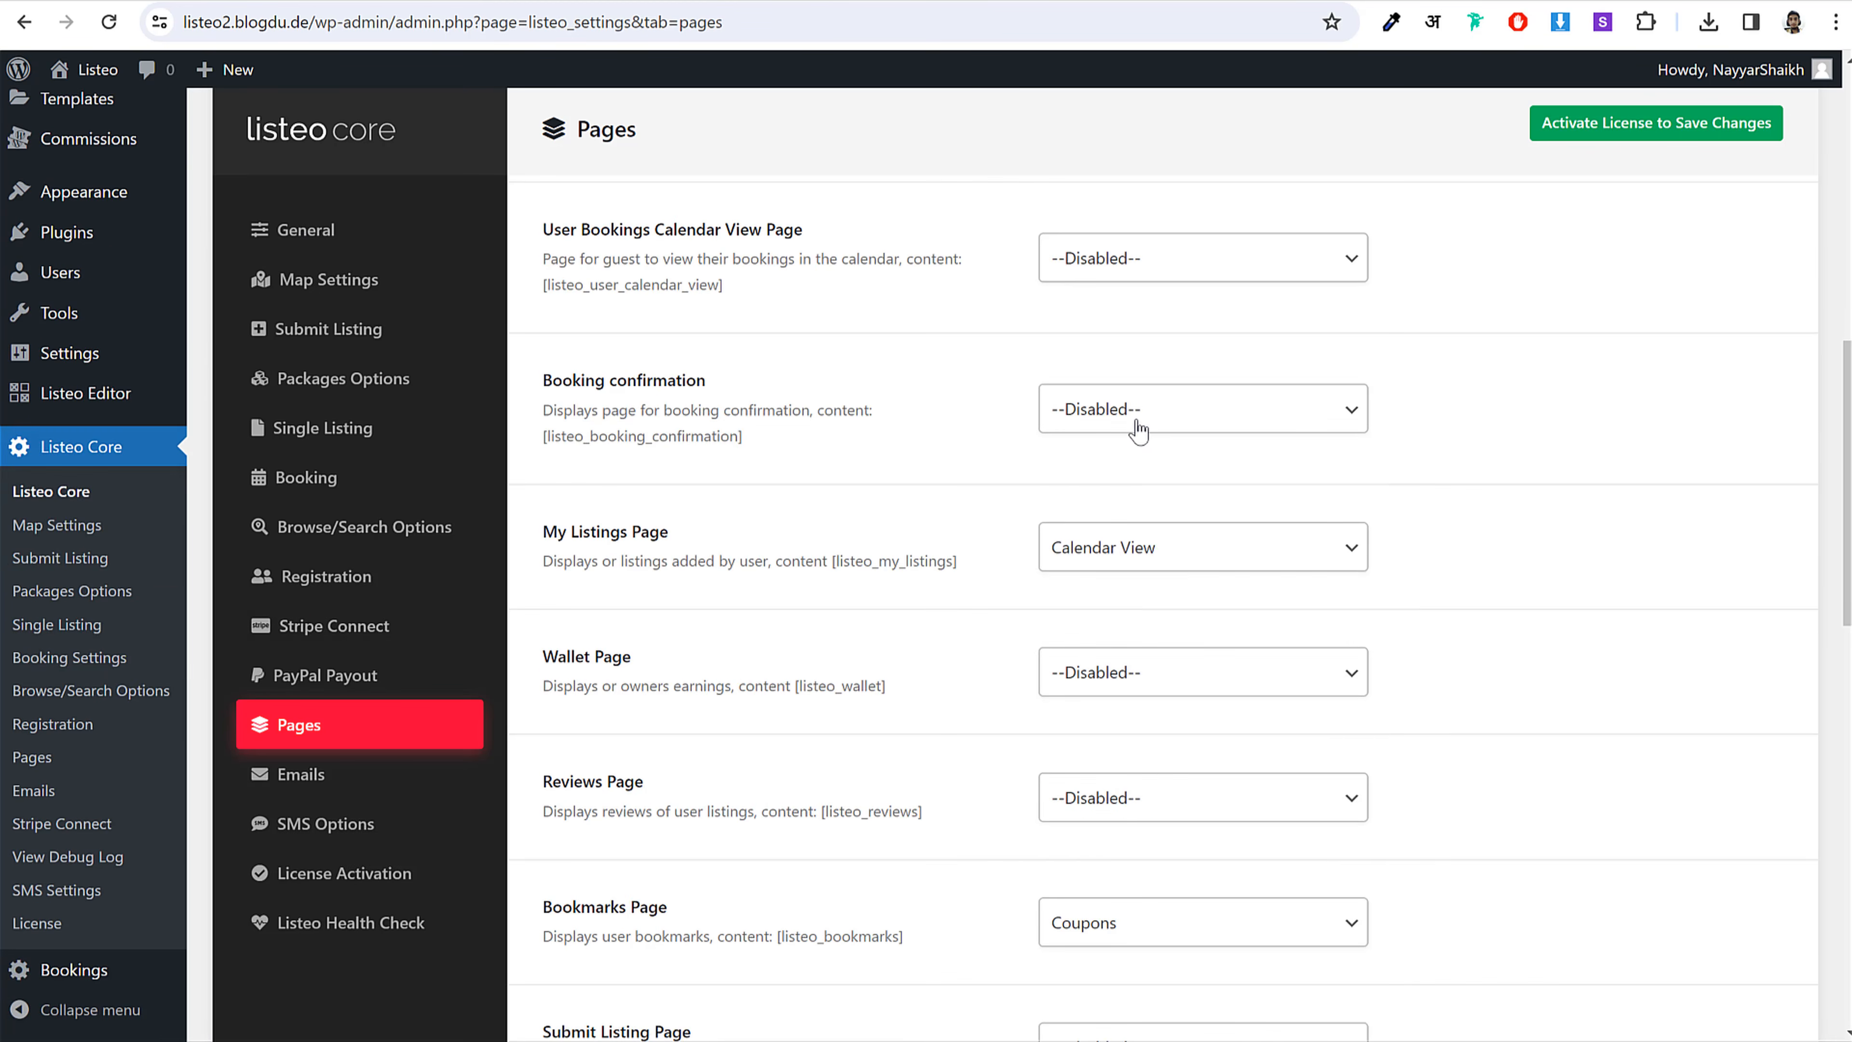
pyautogui.click(1138, 432)
pyautogui.press('b')
pyautogui.press('b')
pyautogui.press('b')
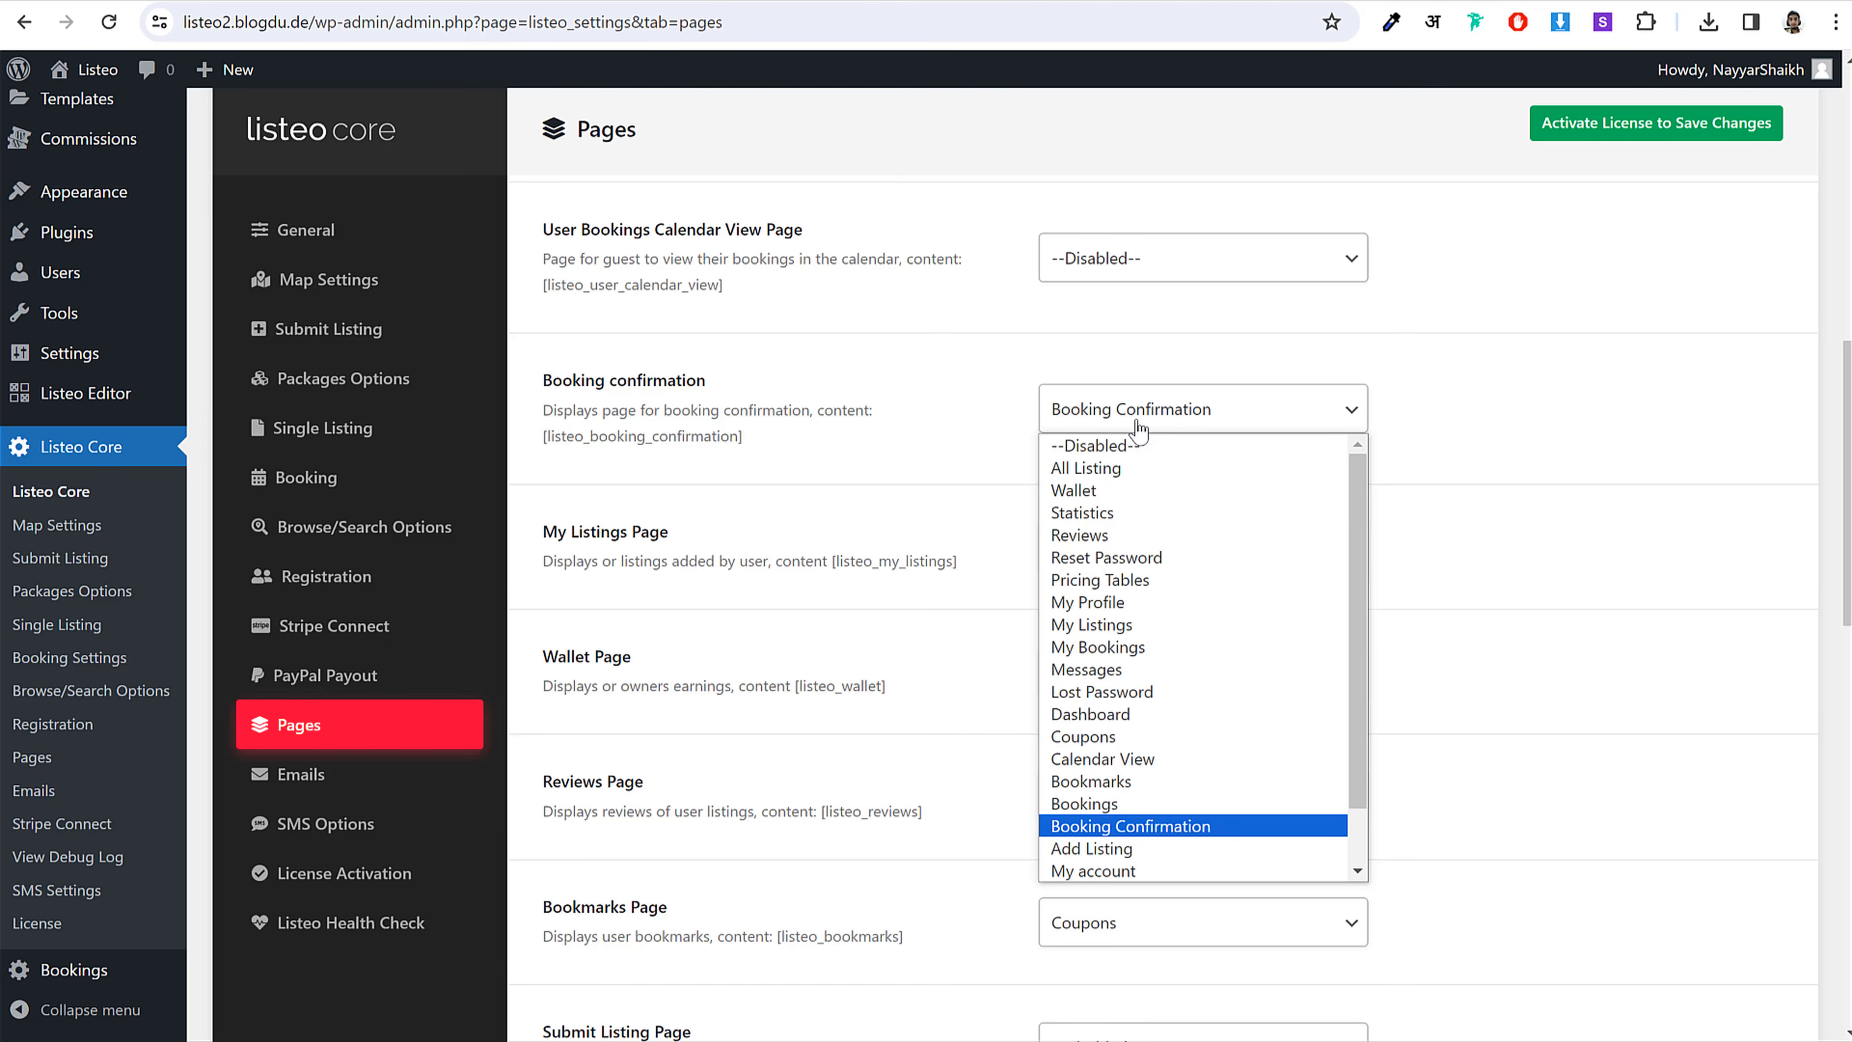
pyautogui.press('Return')
pyautogui.click(1076, 561)
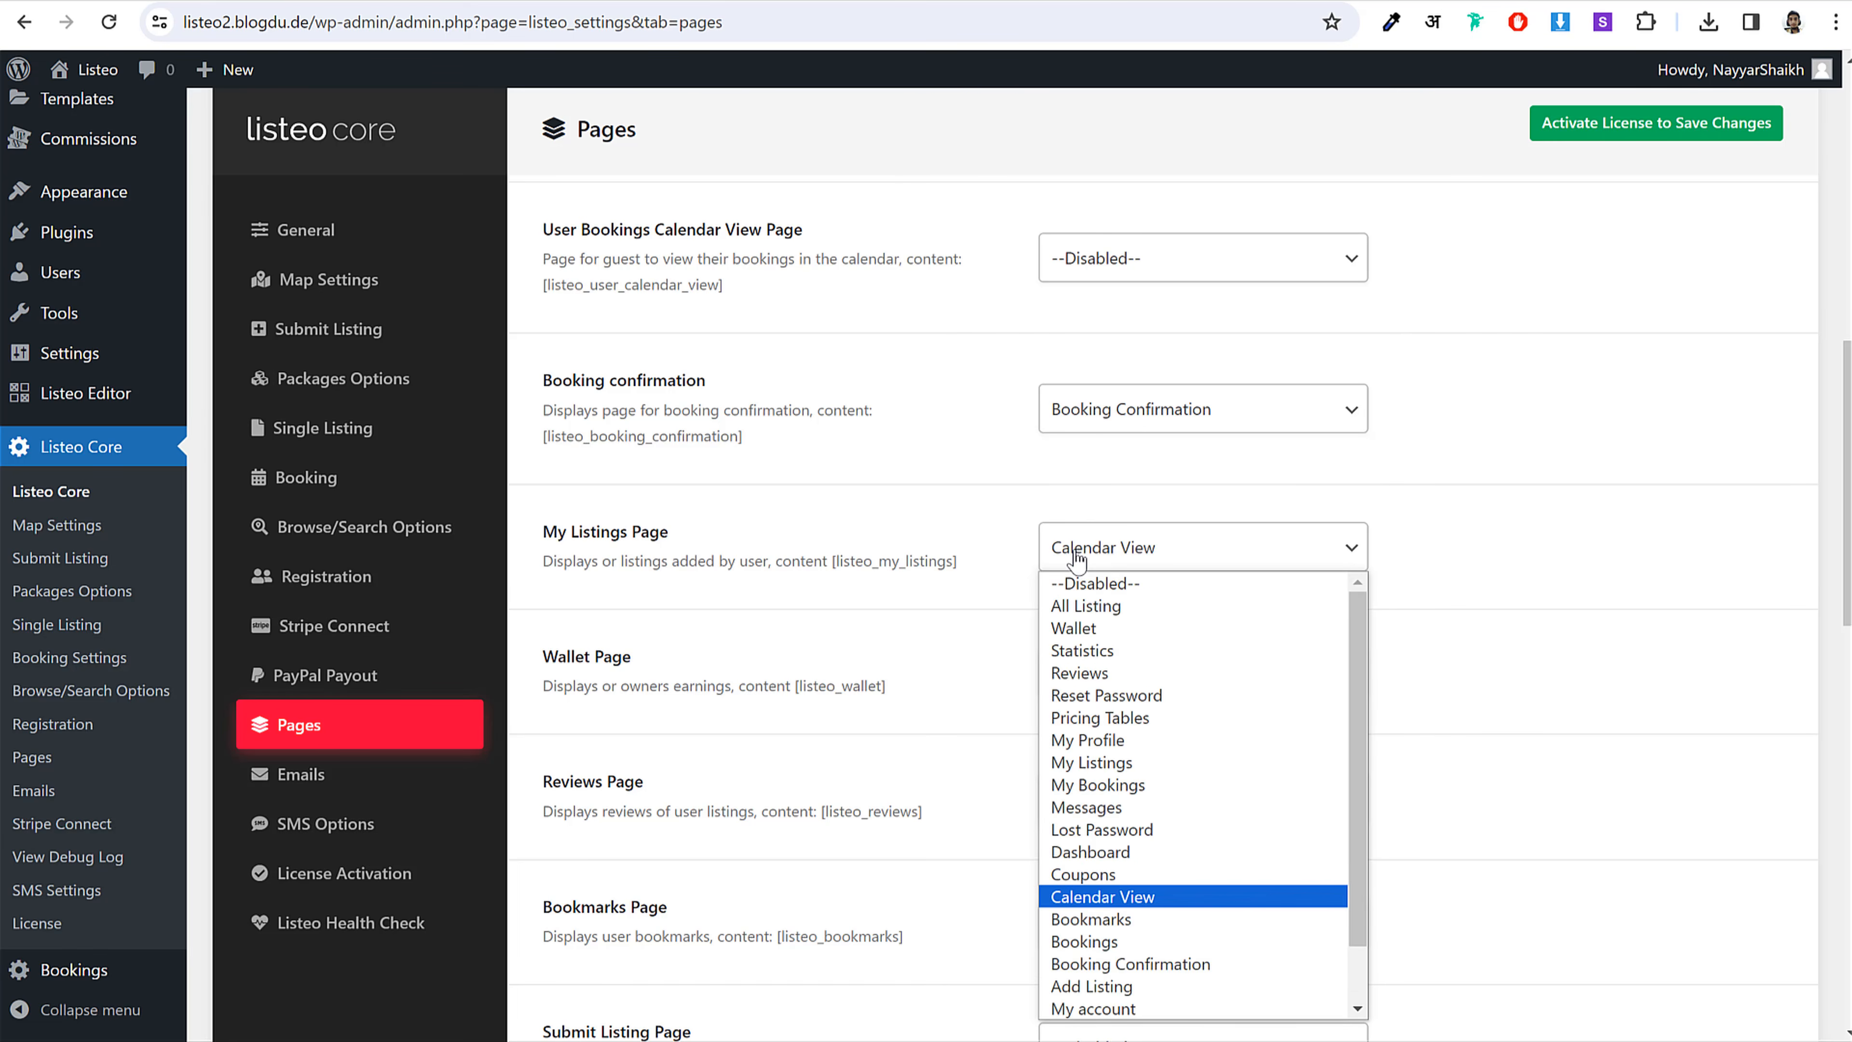
pyautogui.press('m')
pyautogui.scroll(-1, 1194, 706)
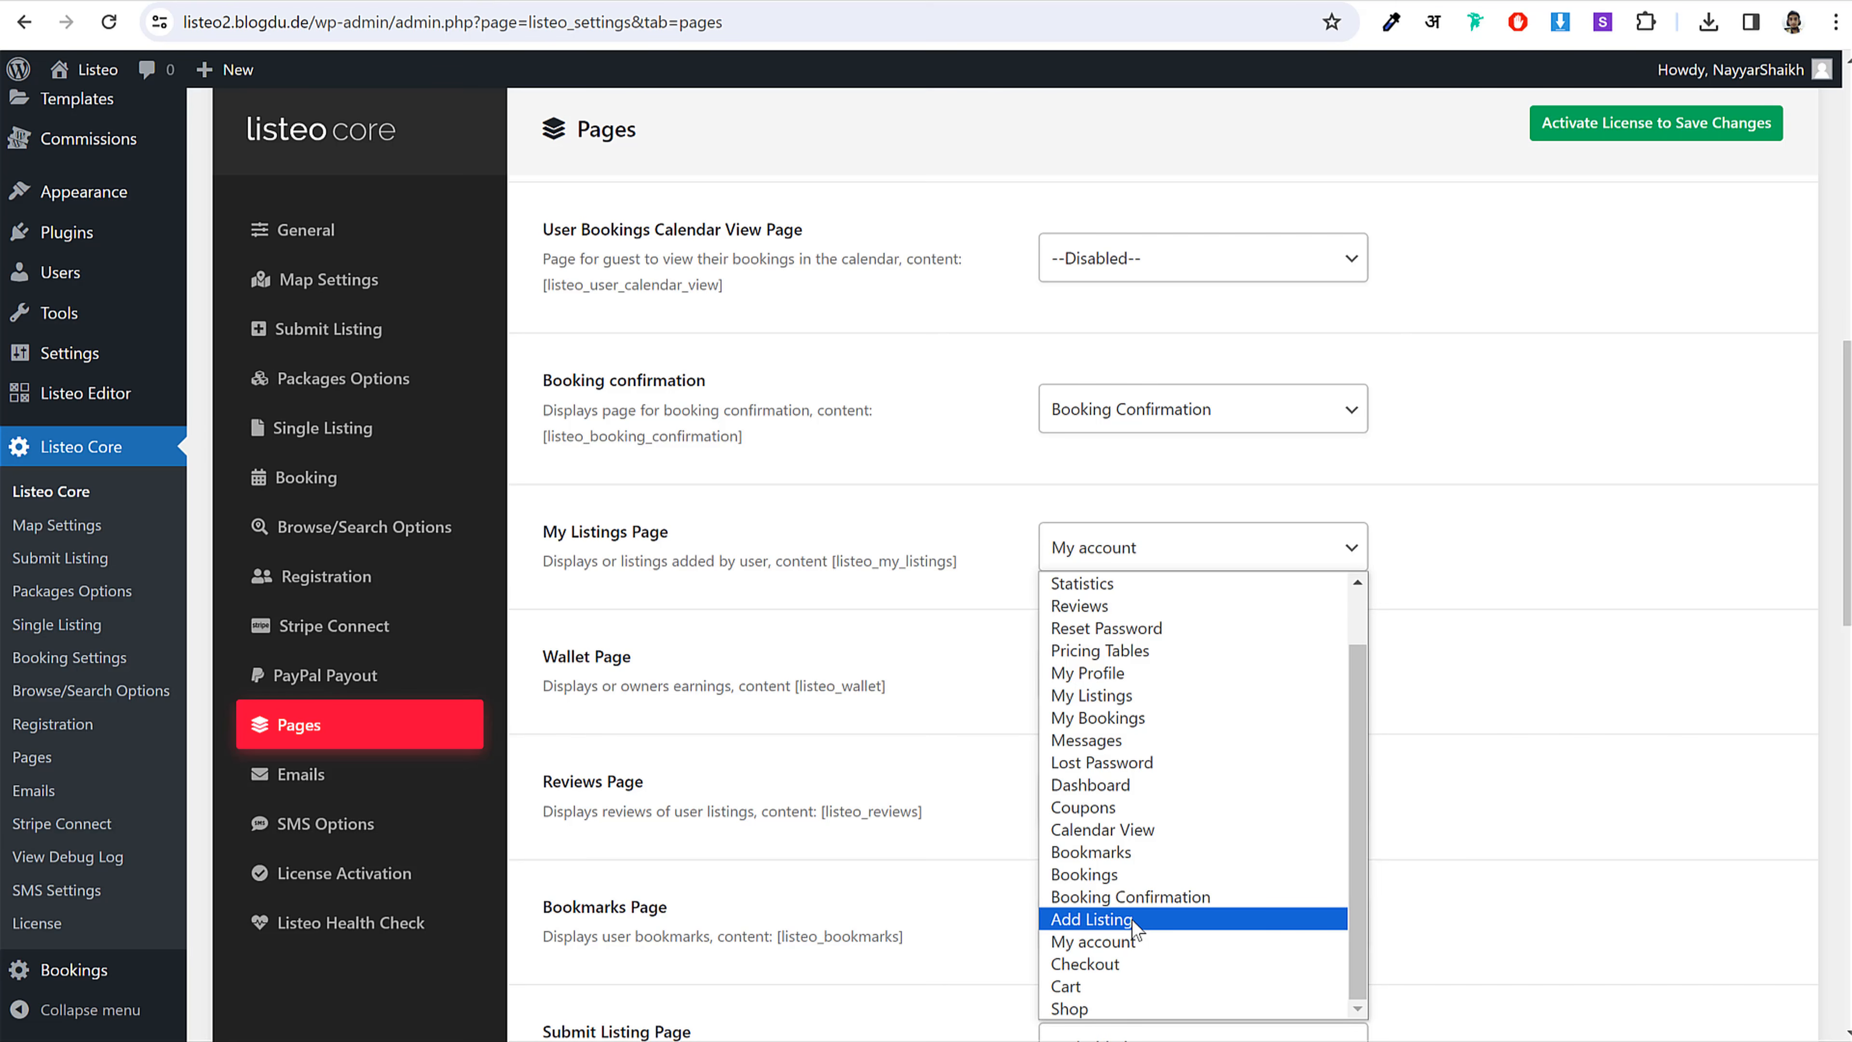
pyautogui.press('m')
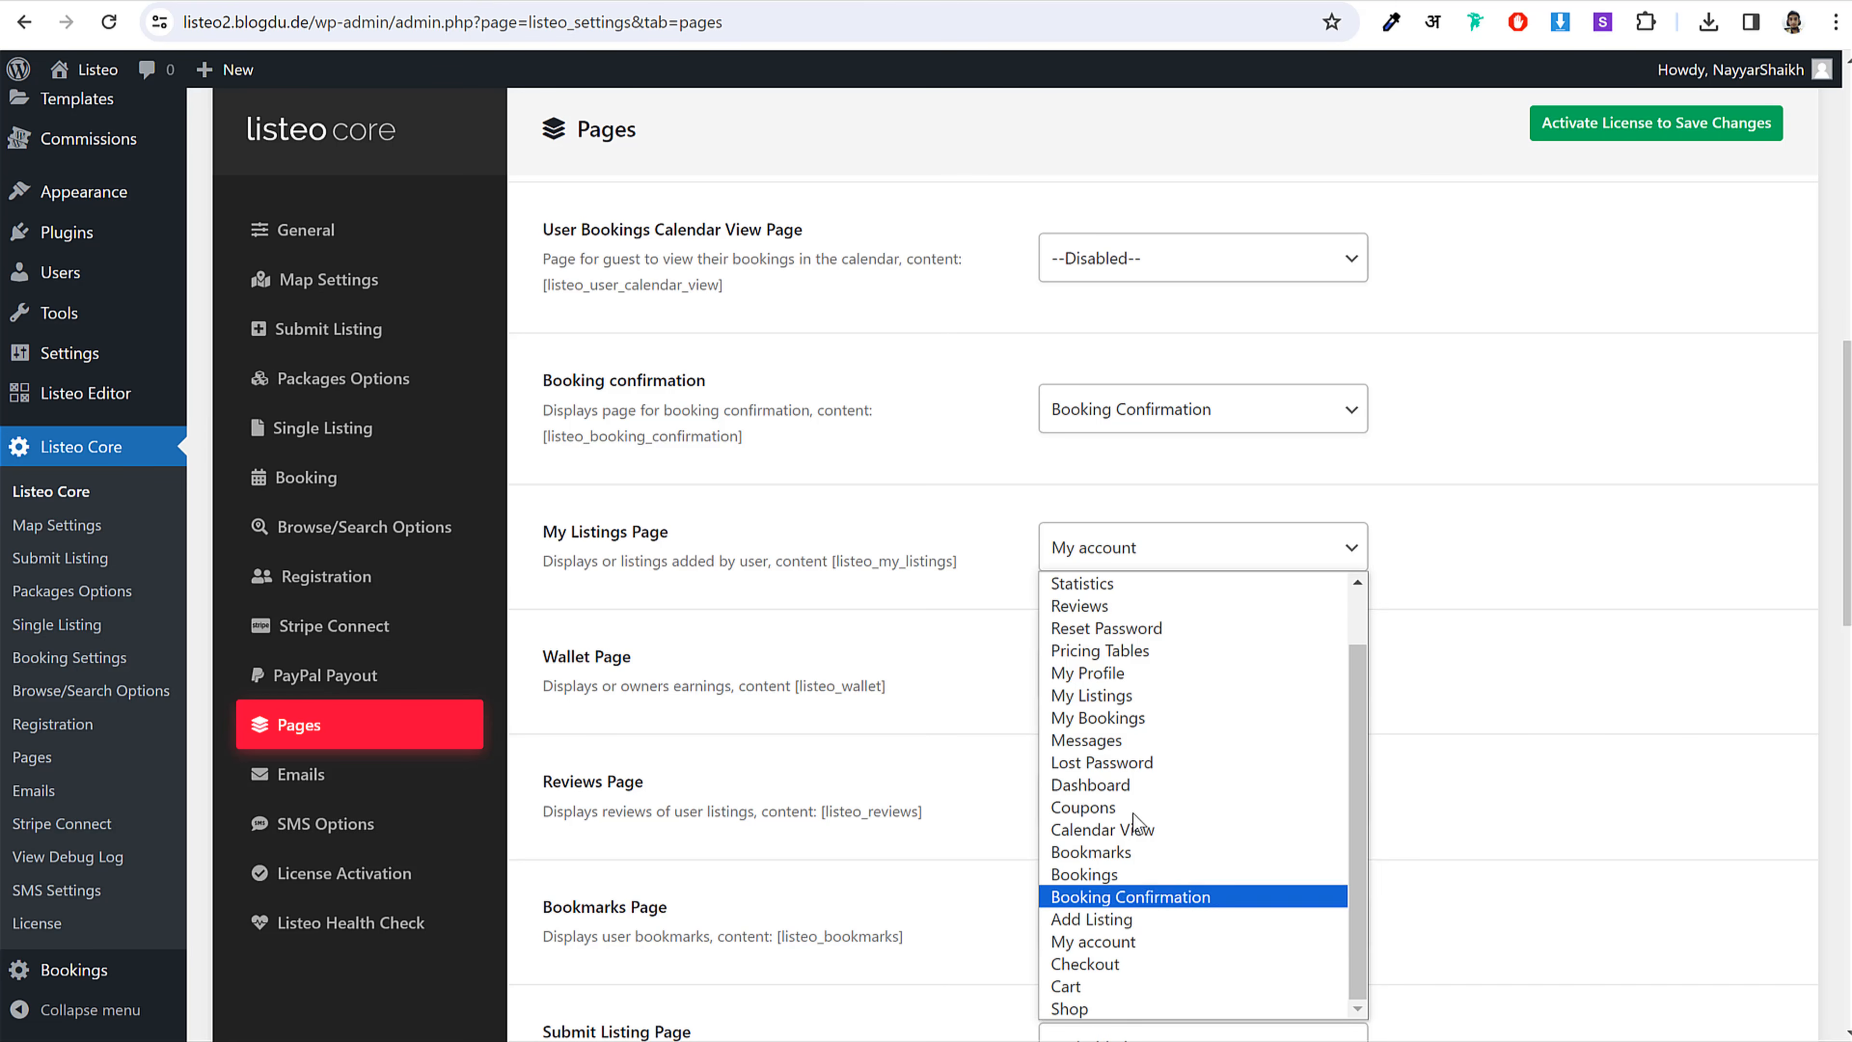
pyautogui.click(1145, 694)
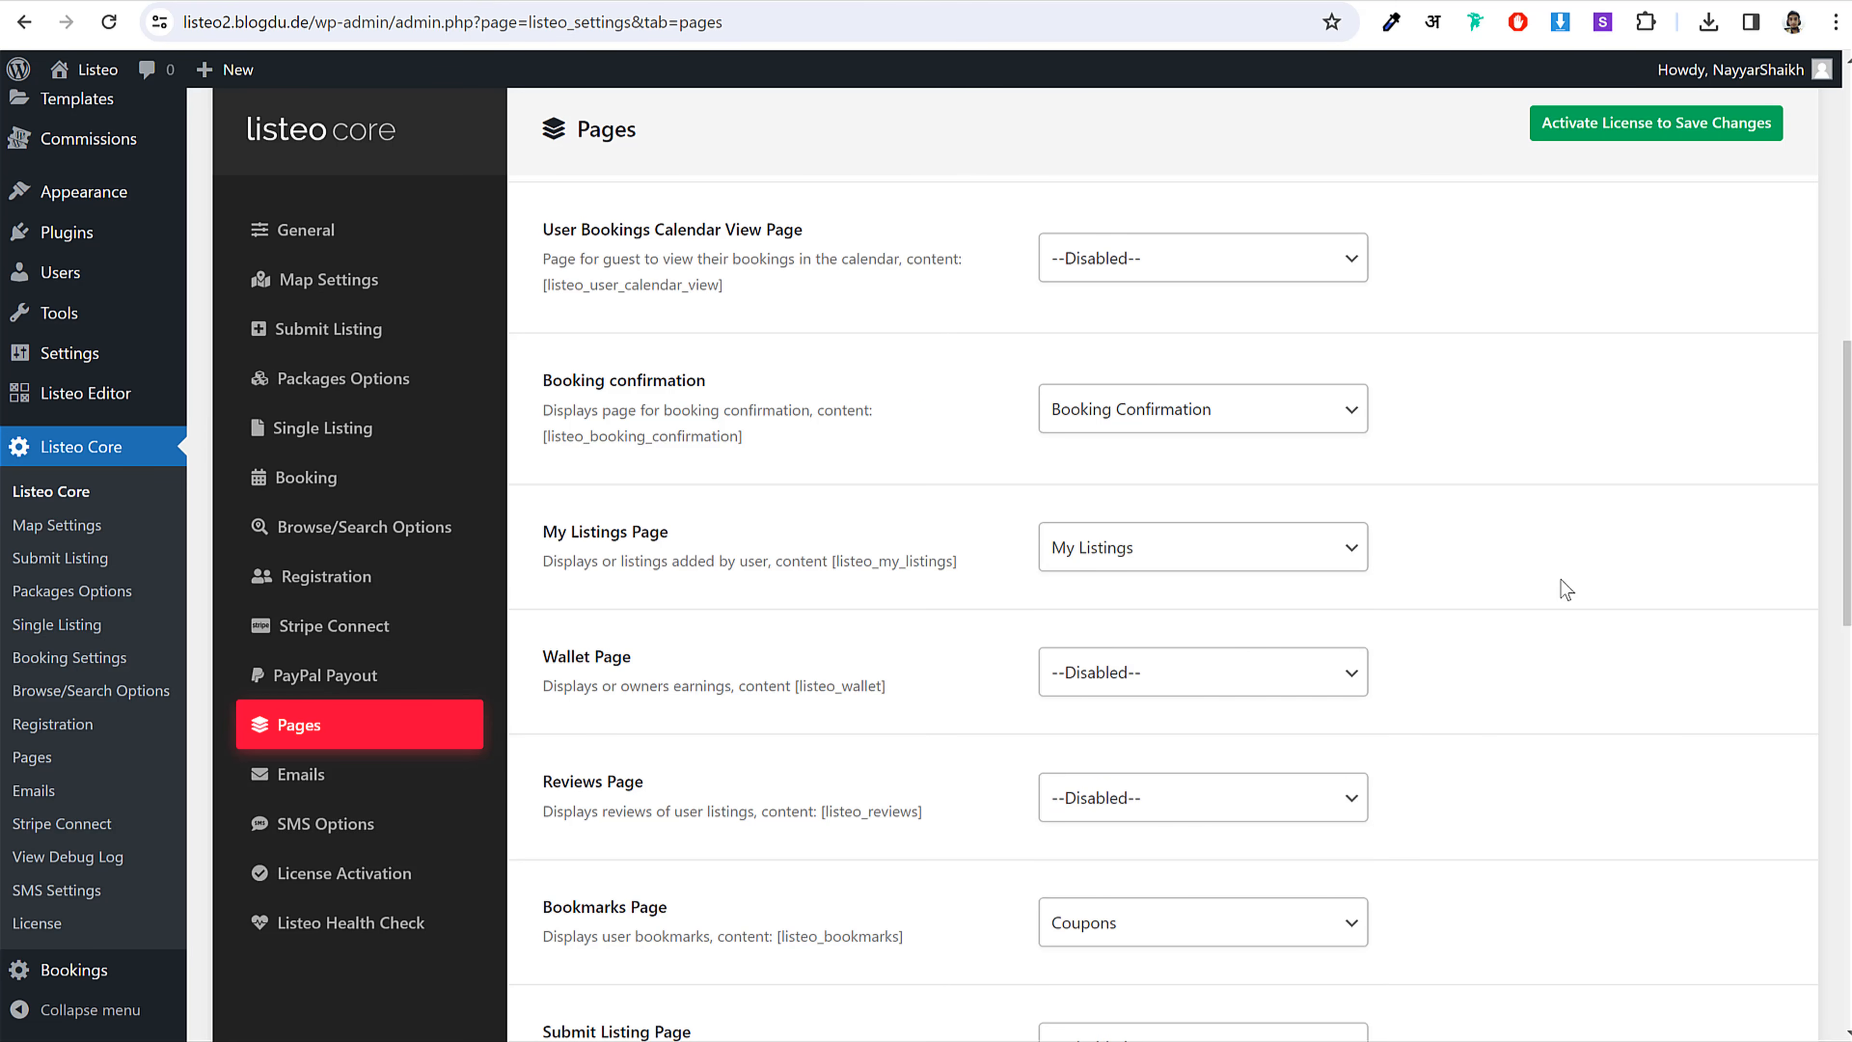
# Step: Assign the Wallet, Reviews and Bookmarks pages to their matching settings
pyautogui.scroll(-3, 1565, 589)
pyautogui.click(1224, 459)
pyautogui.press('w')
pyautogui.click(1199, 455)
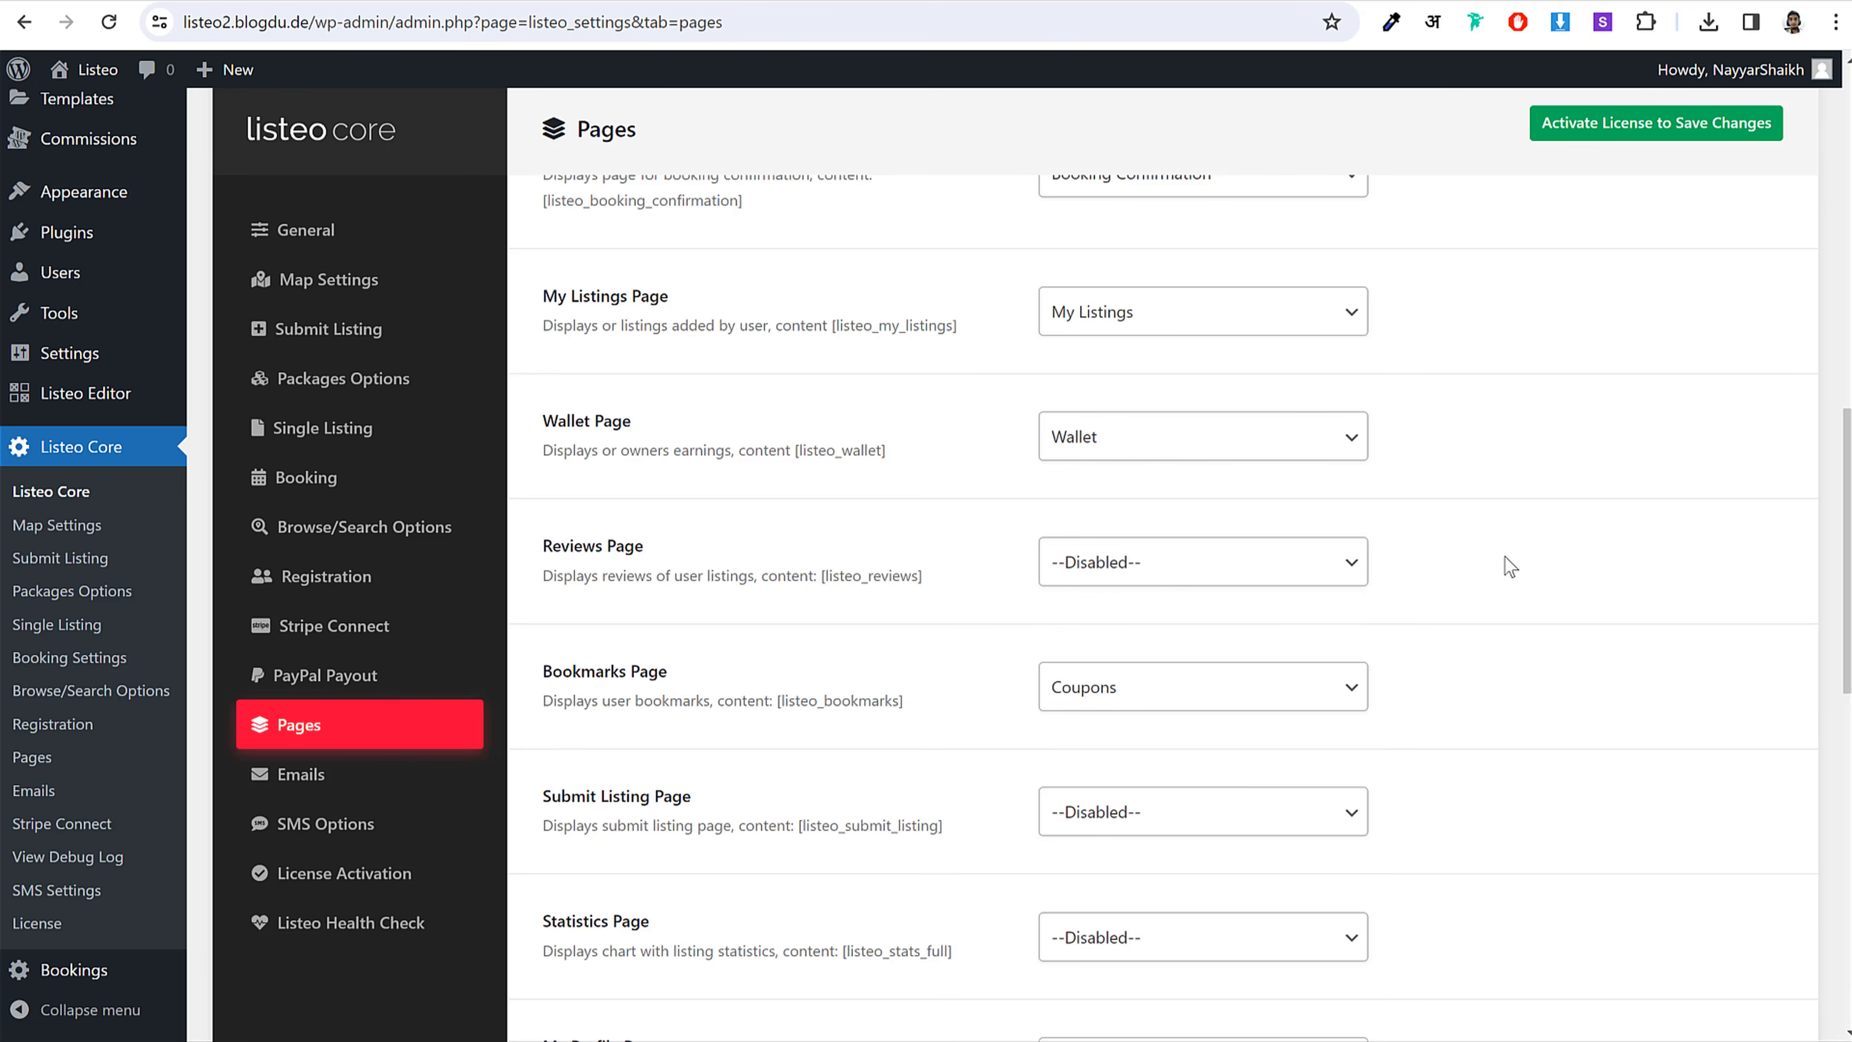
pyautogui.click(1290, 576)
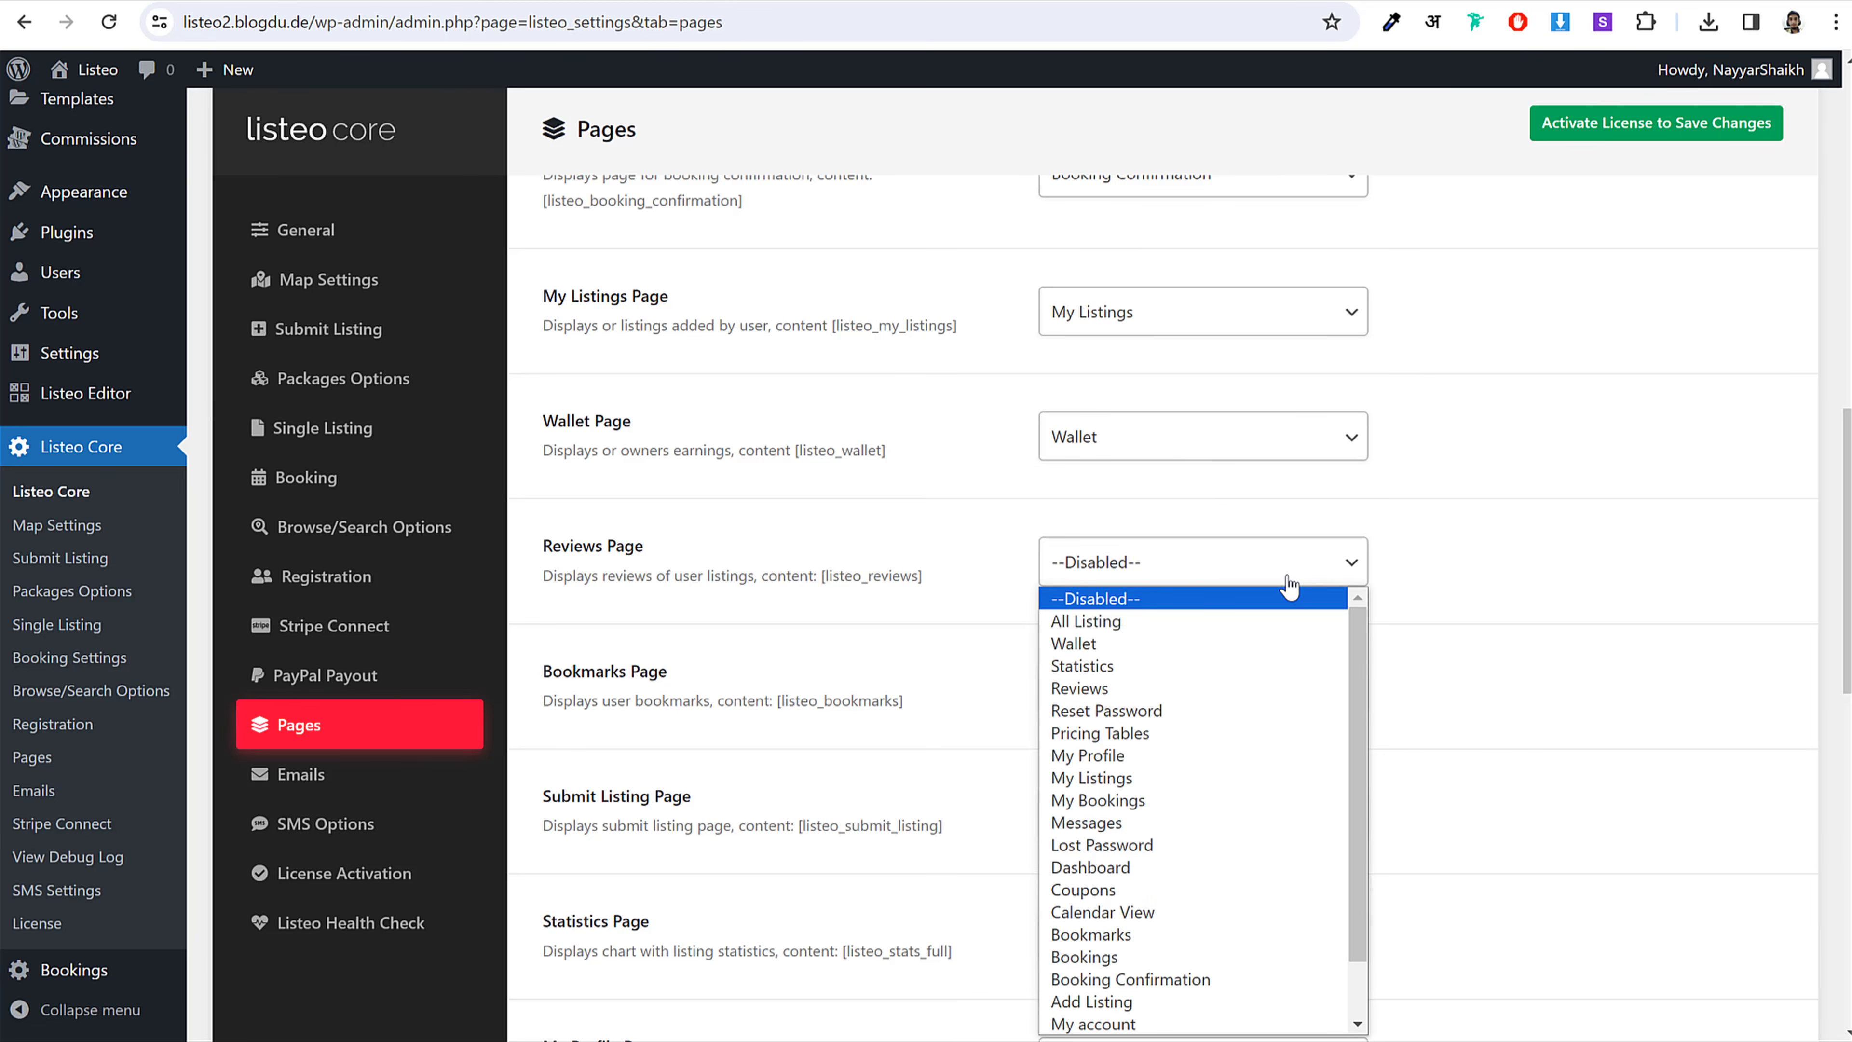
pyautogui.press('r')
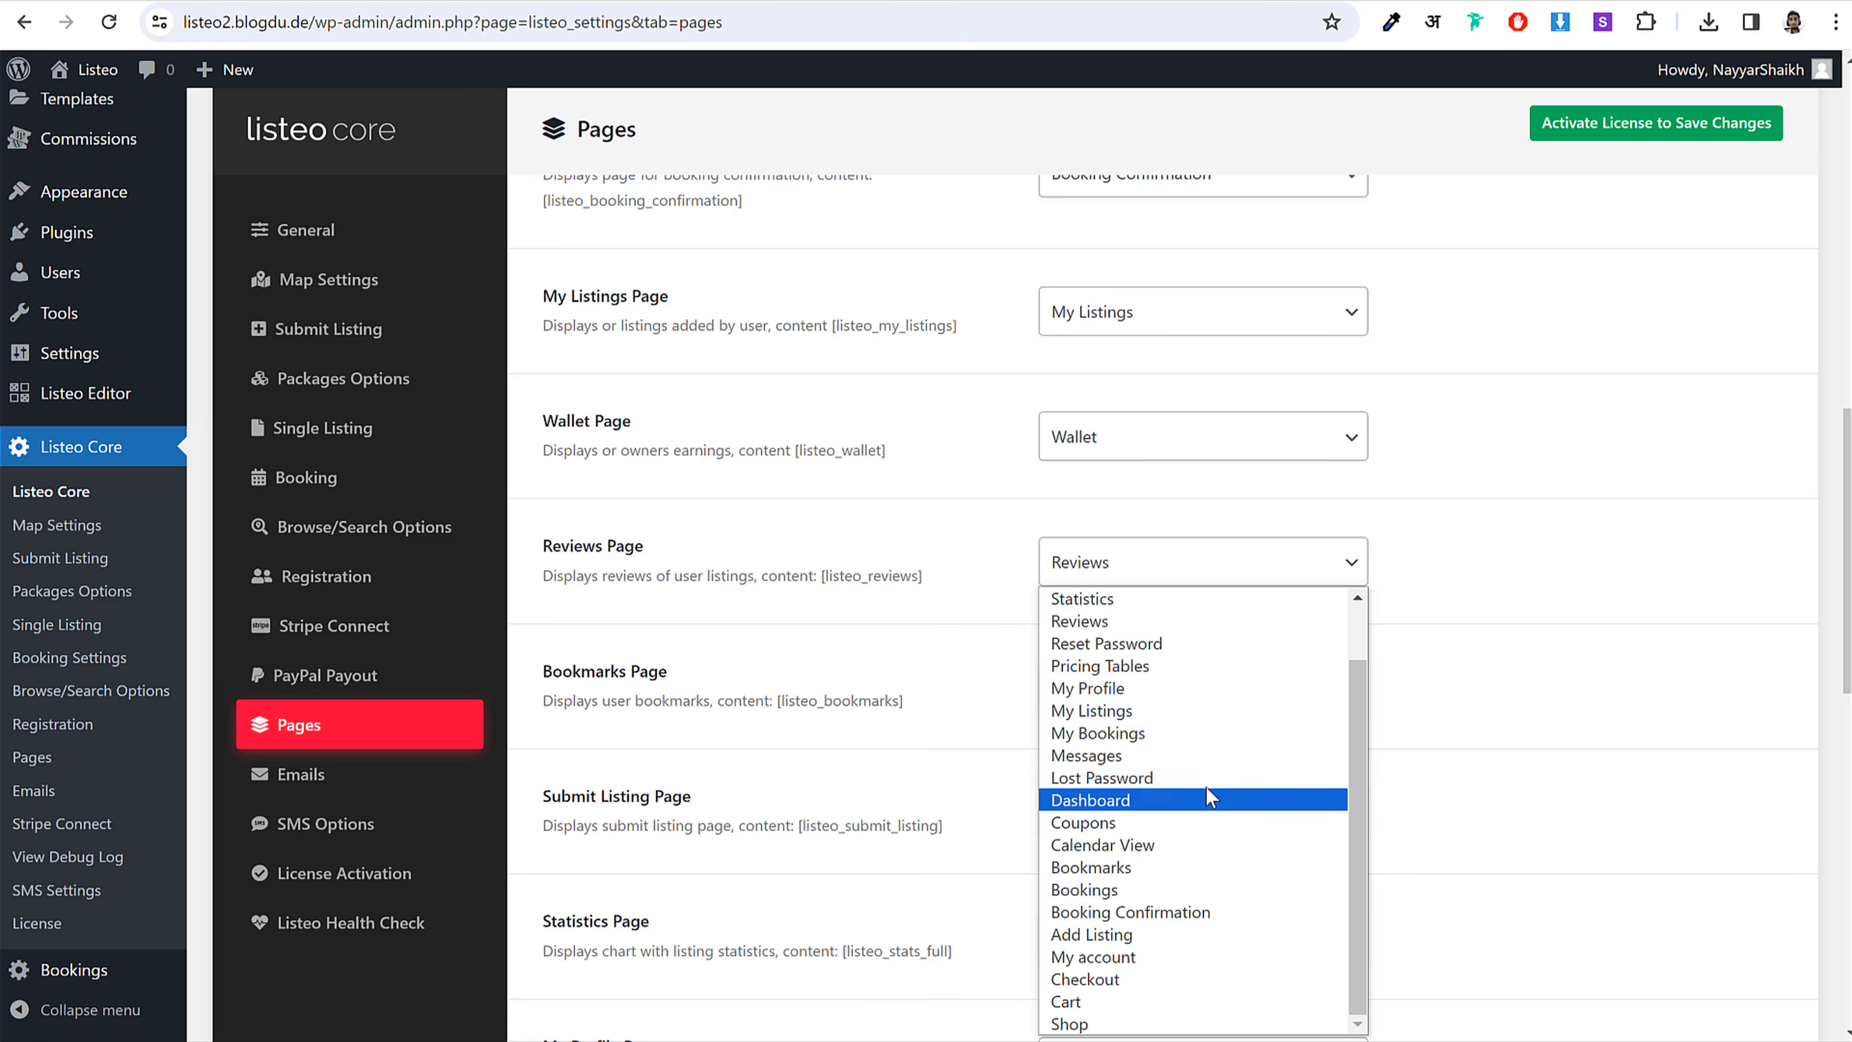
pyautogui.click(1161, 620)
pyautogui.scroll(-3, 1534, 617)
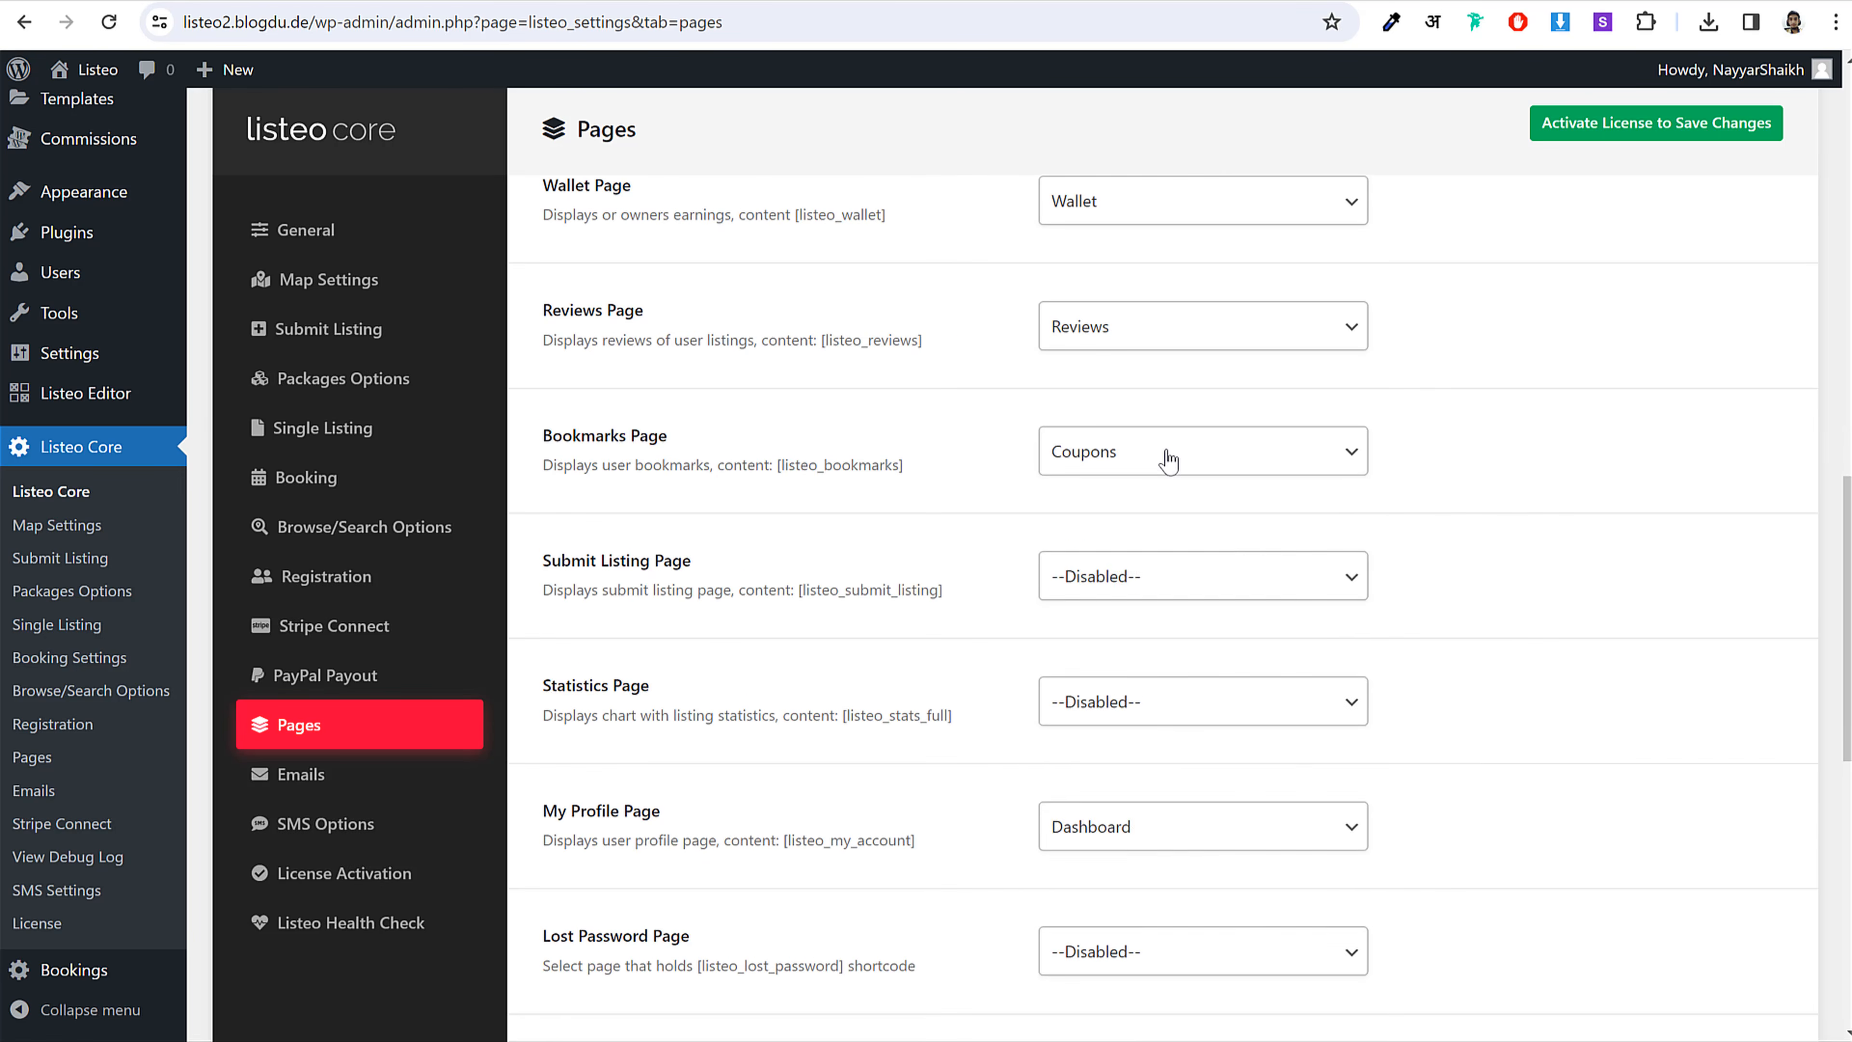
pyautogui.click(1169, 456)
pyautogui.press('b')
pyautogui.click(1169, 460)
# Step: Set the Submit Listing Page to Add Listing
pyautogui.click(1152, 583)
pyautogui.press('a')
pyautogui.press('d')
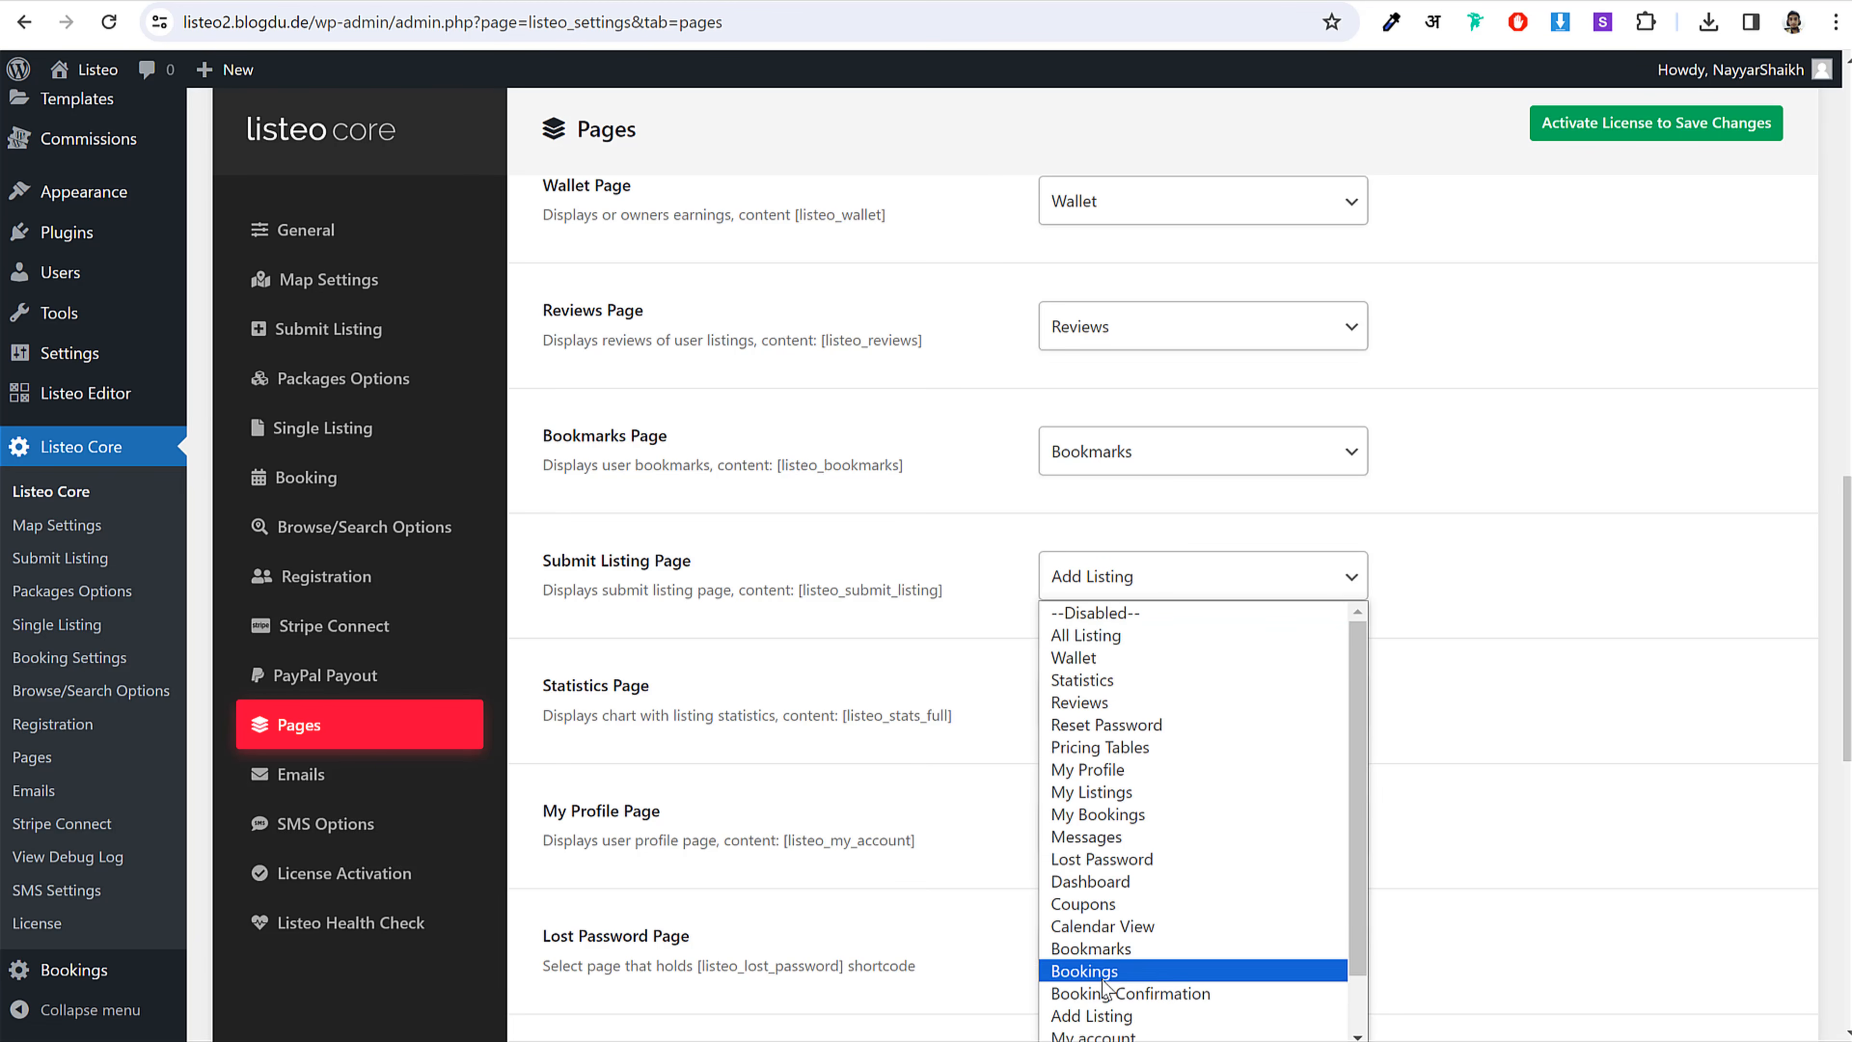
pyautogui.click(1091, 1016)
# Step: Set Statistics Page to Statistics and My Profile Page to My Profile
pyautogui.scroll(-2, 1555, 656)
pyautogui.scroll(-1, 1557, 656)
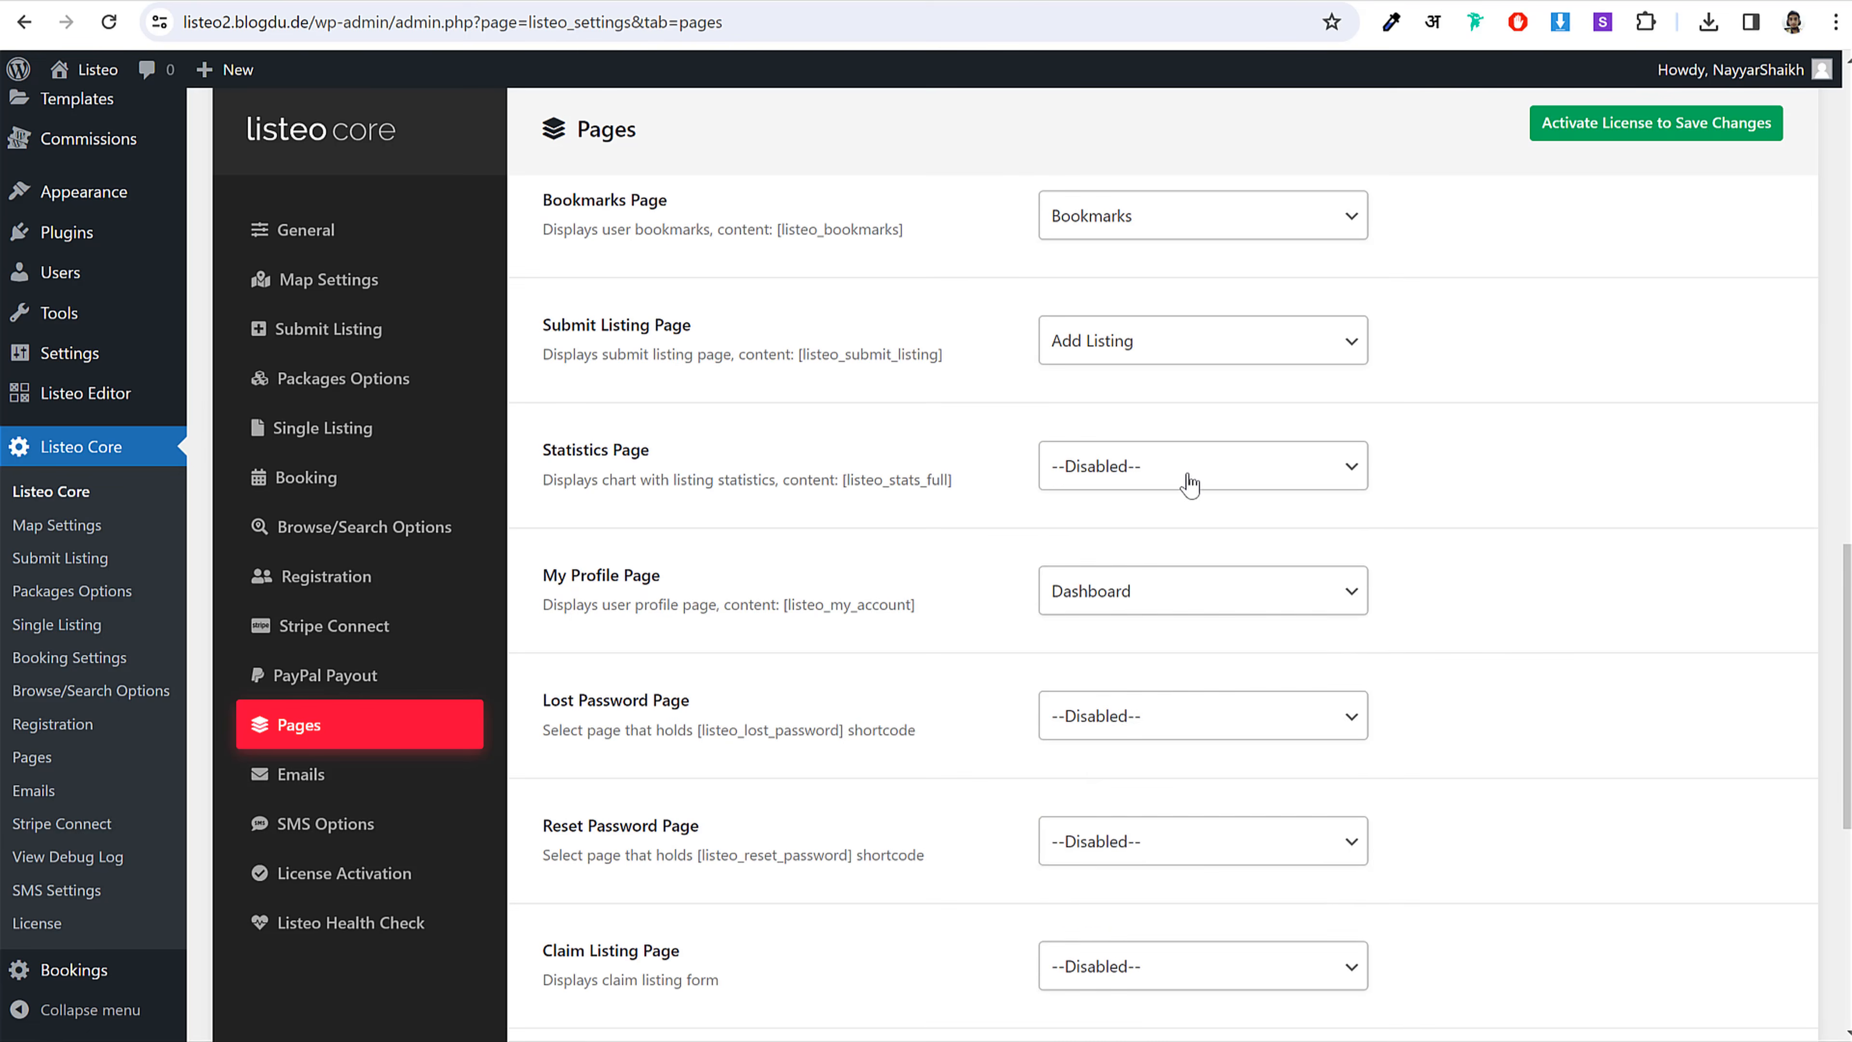
pyautogui.click(1186, 481)
pyautogui.press('s')
pyautogui.press('Return')
pyautogui.click(1145, 589)
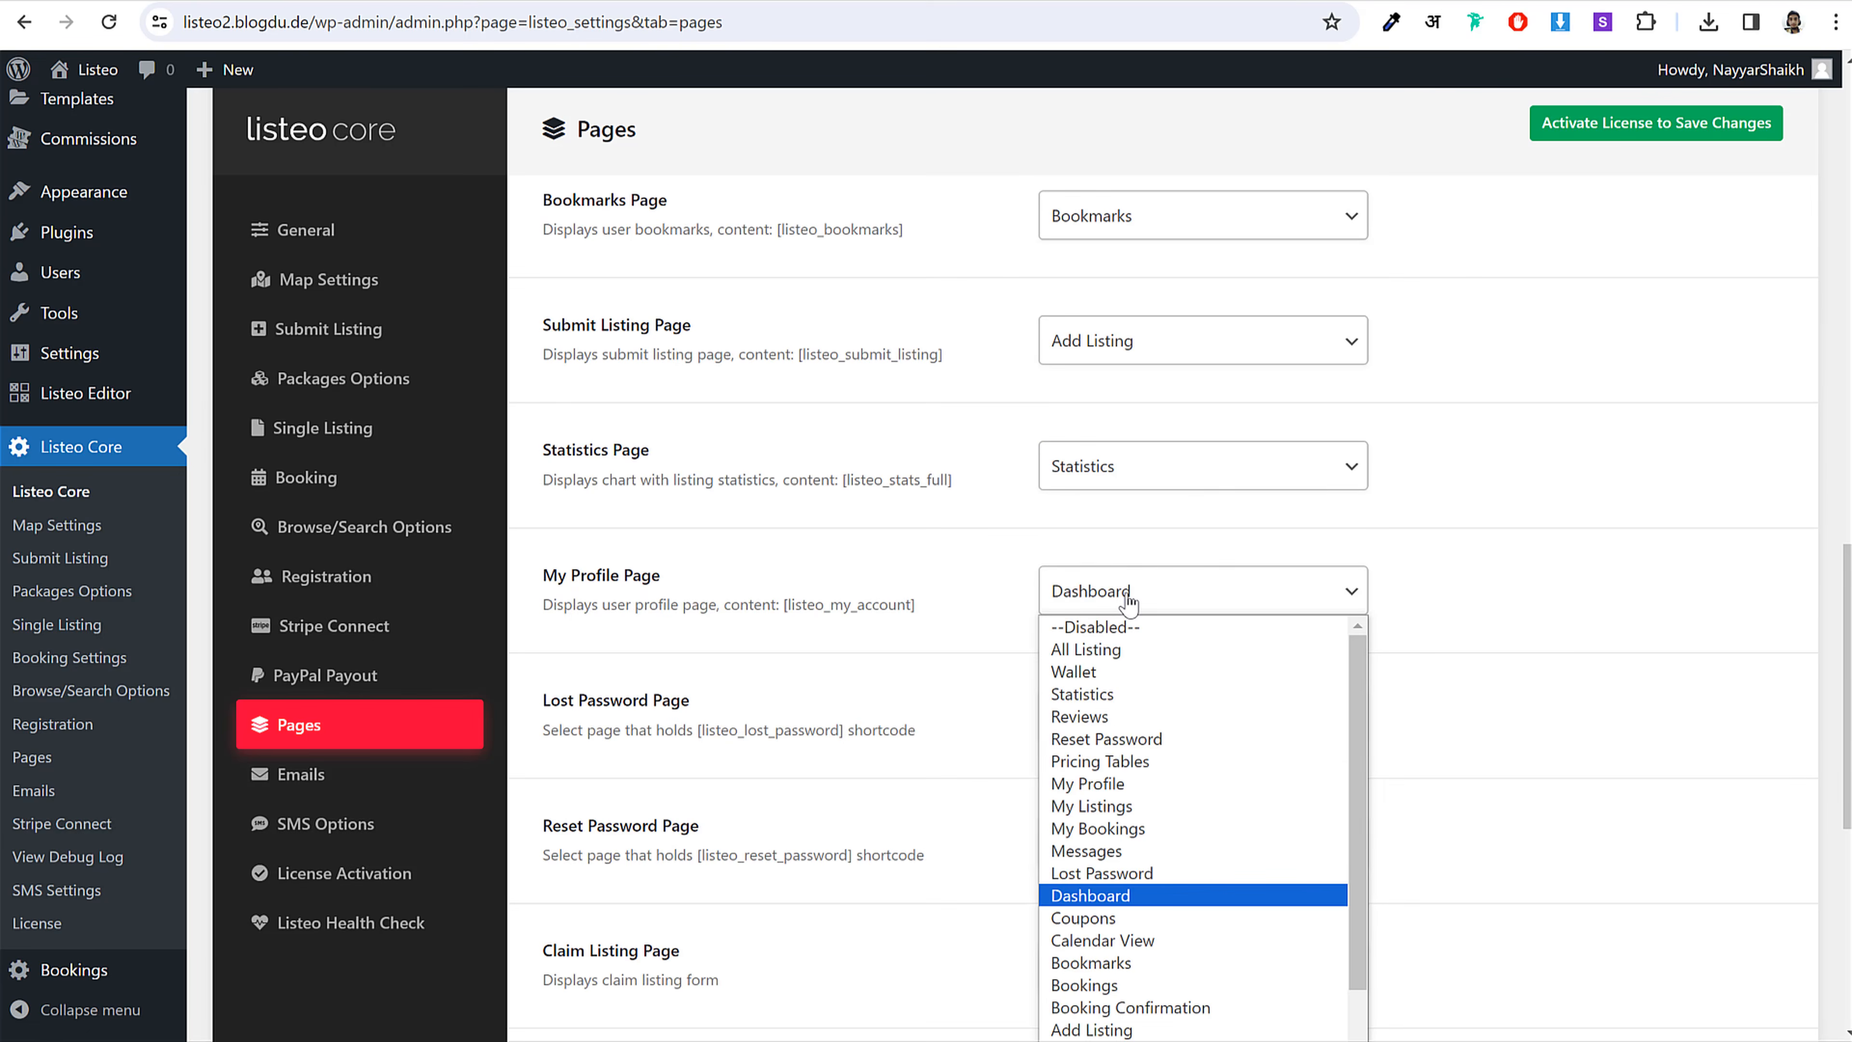
pyautogui.press('m')
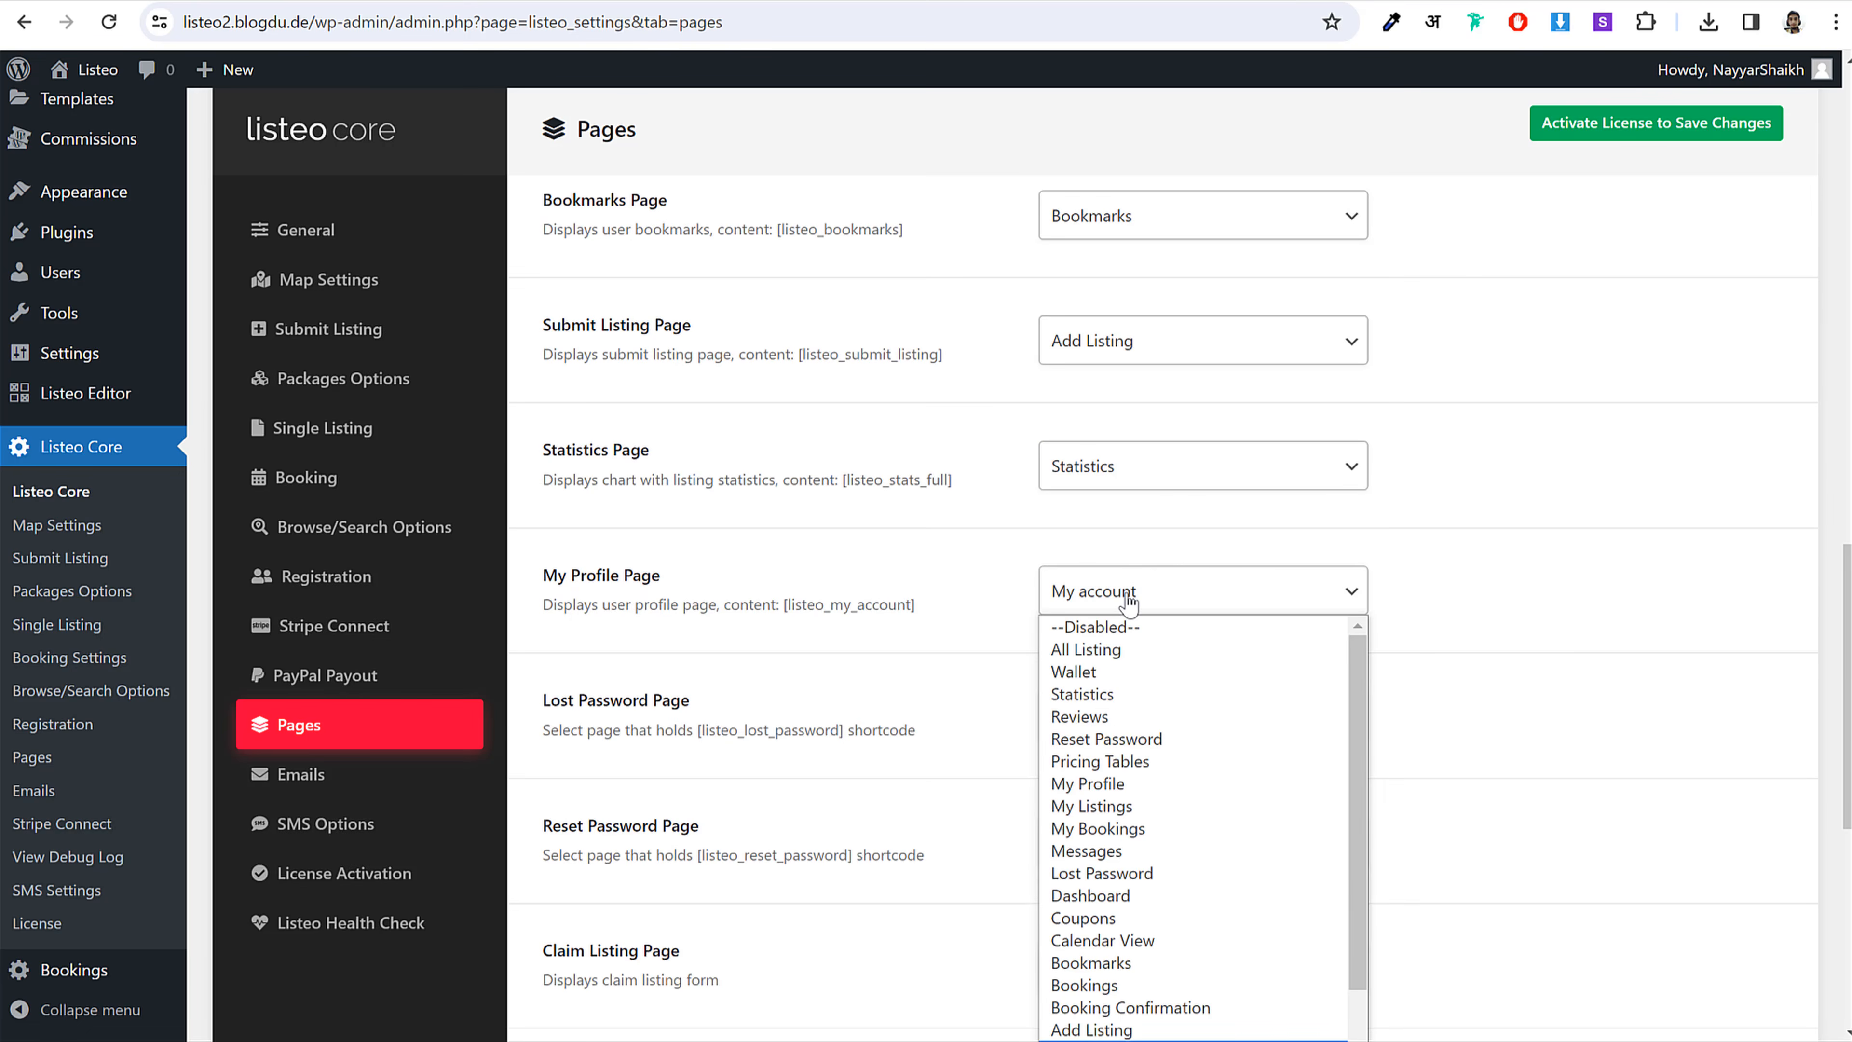
pyautogui.press('Down')
pyautogui.press('Down')
pyautogui.press('Down')
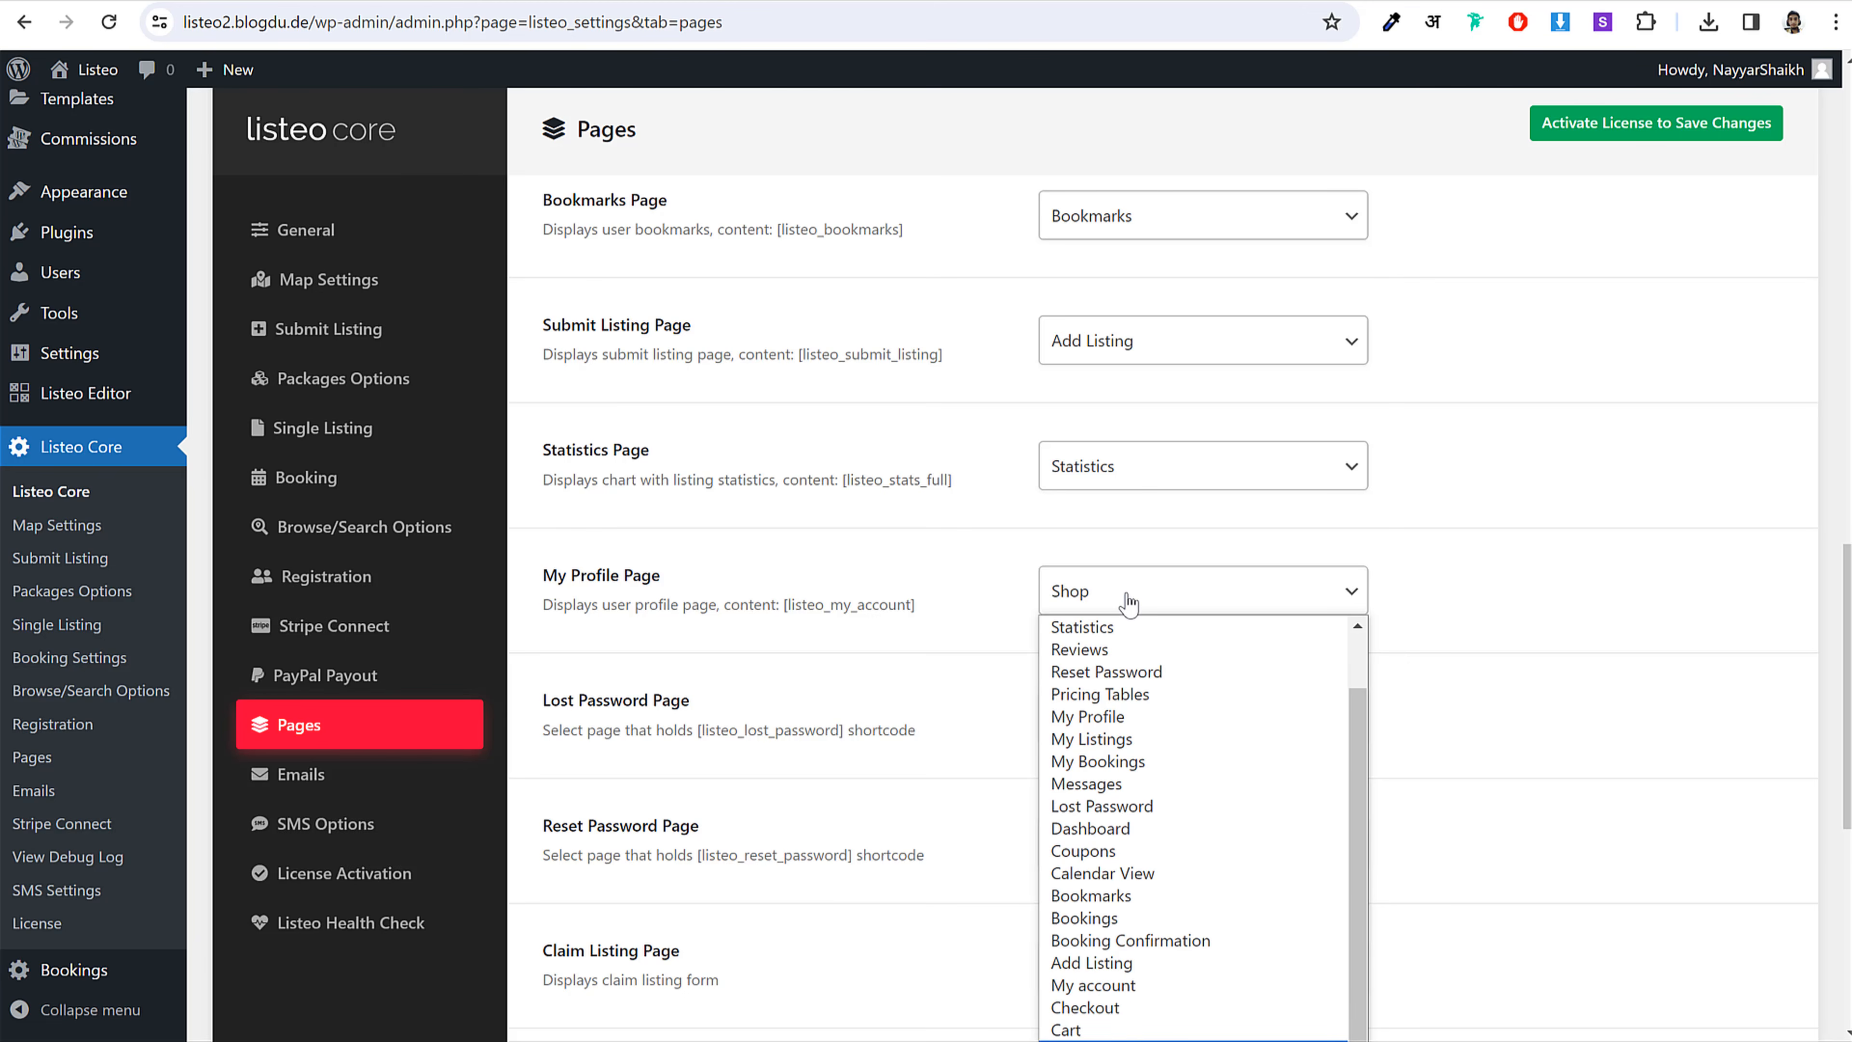
pyautogui.click(1193, 715)
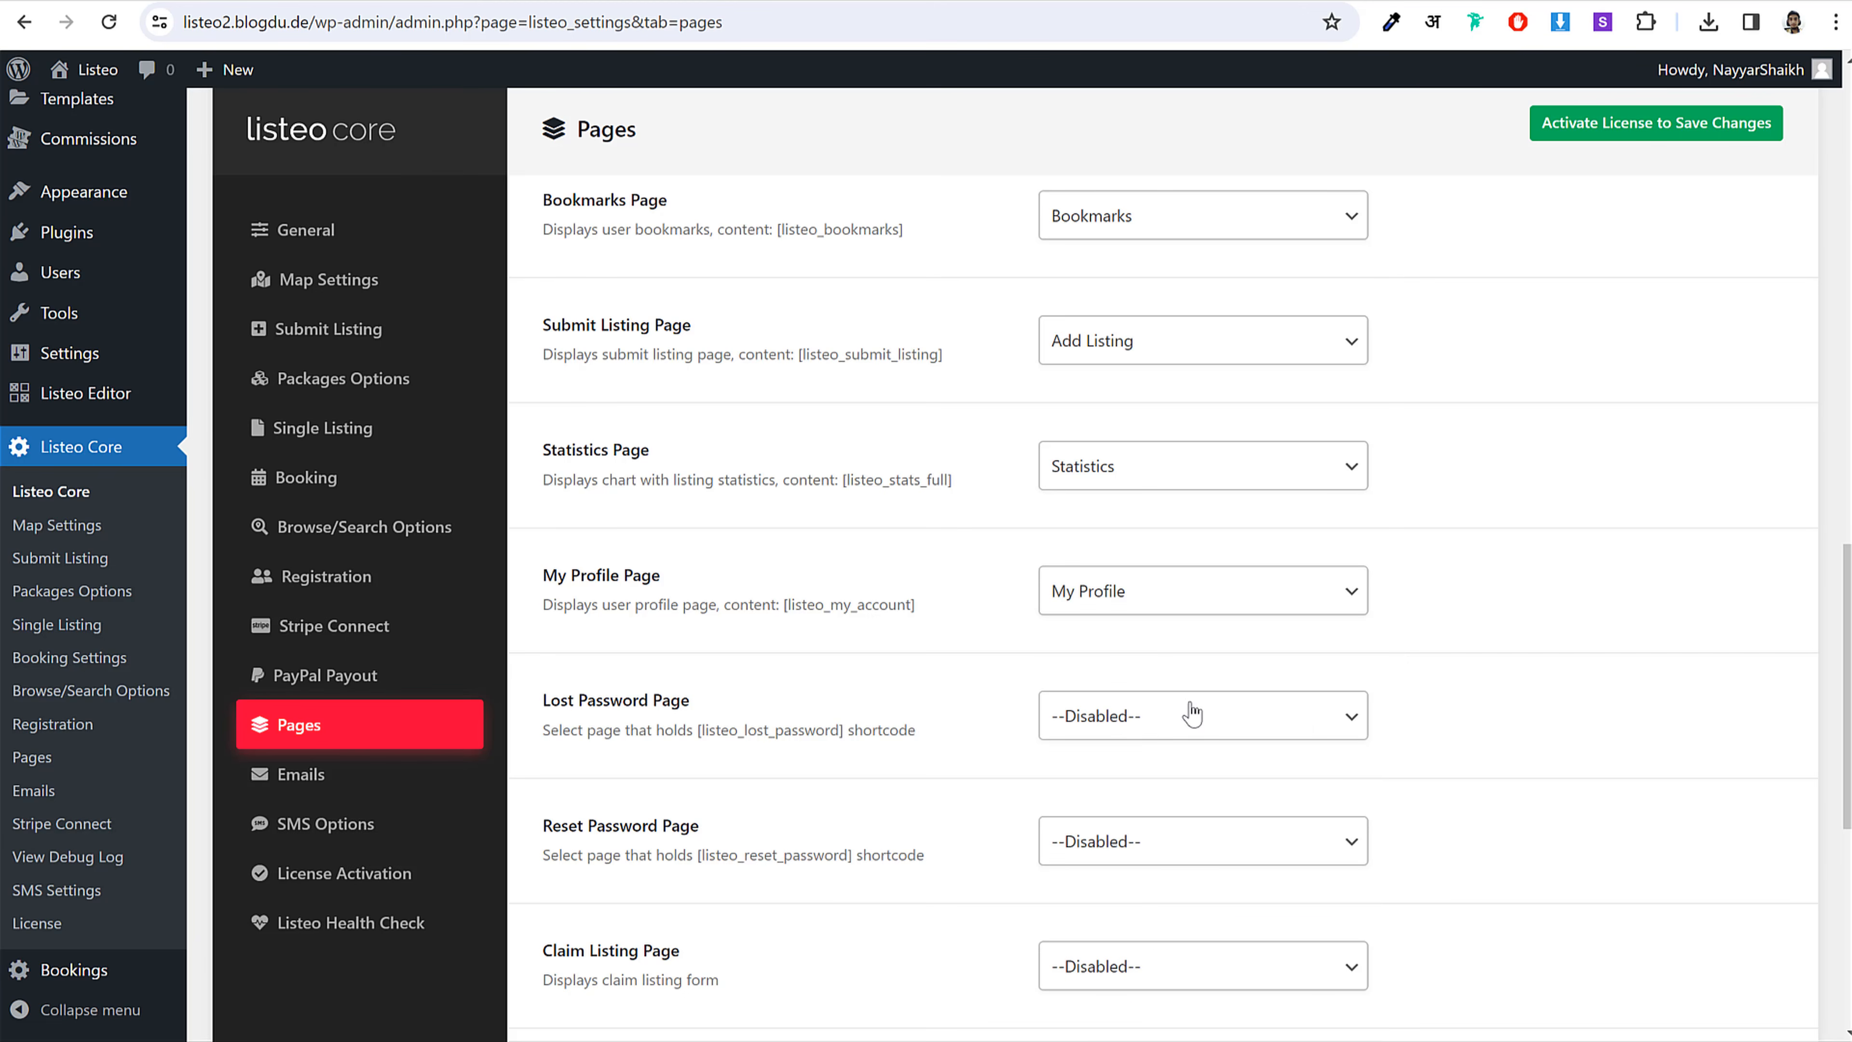
# Step: Set the Lost Password Page to Lost Password
pyautogui.scroll(-3, 1640, 634)
pyautogui.click(1196, 496)
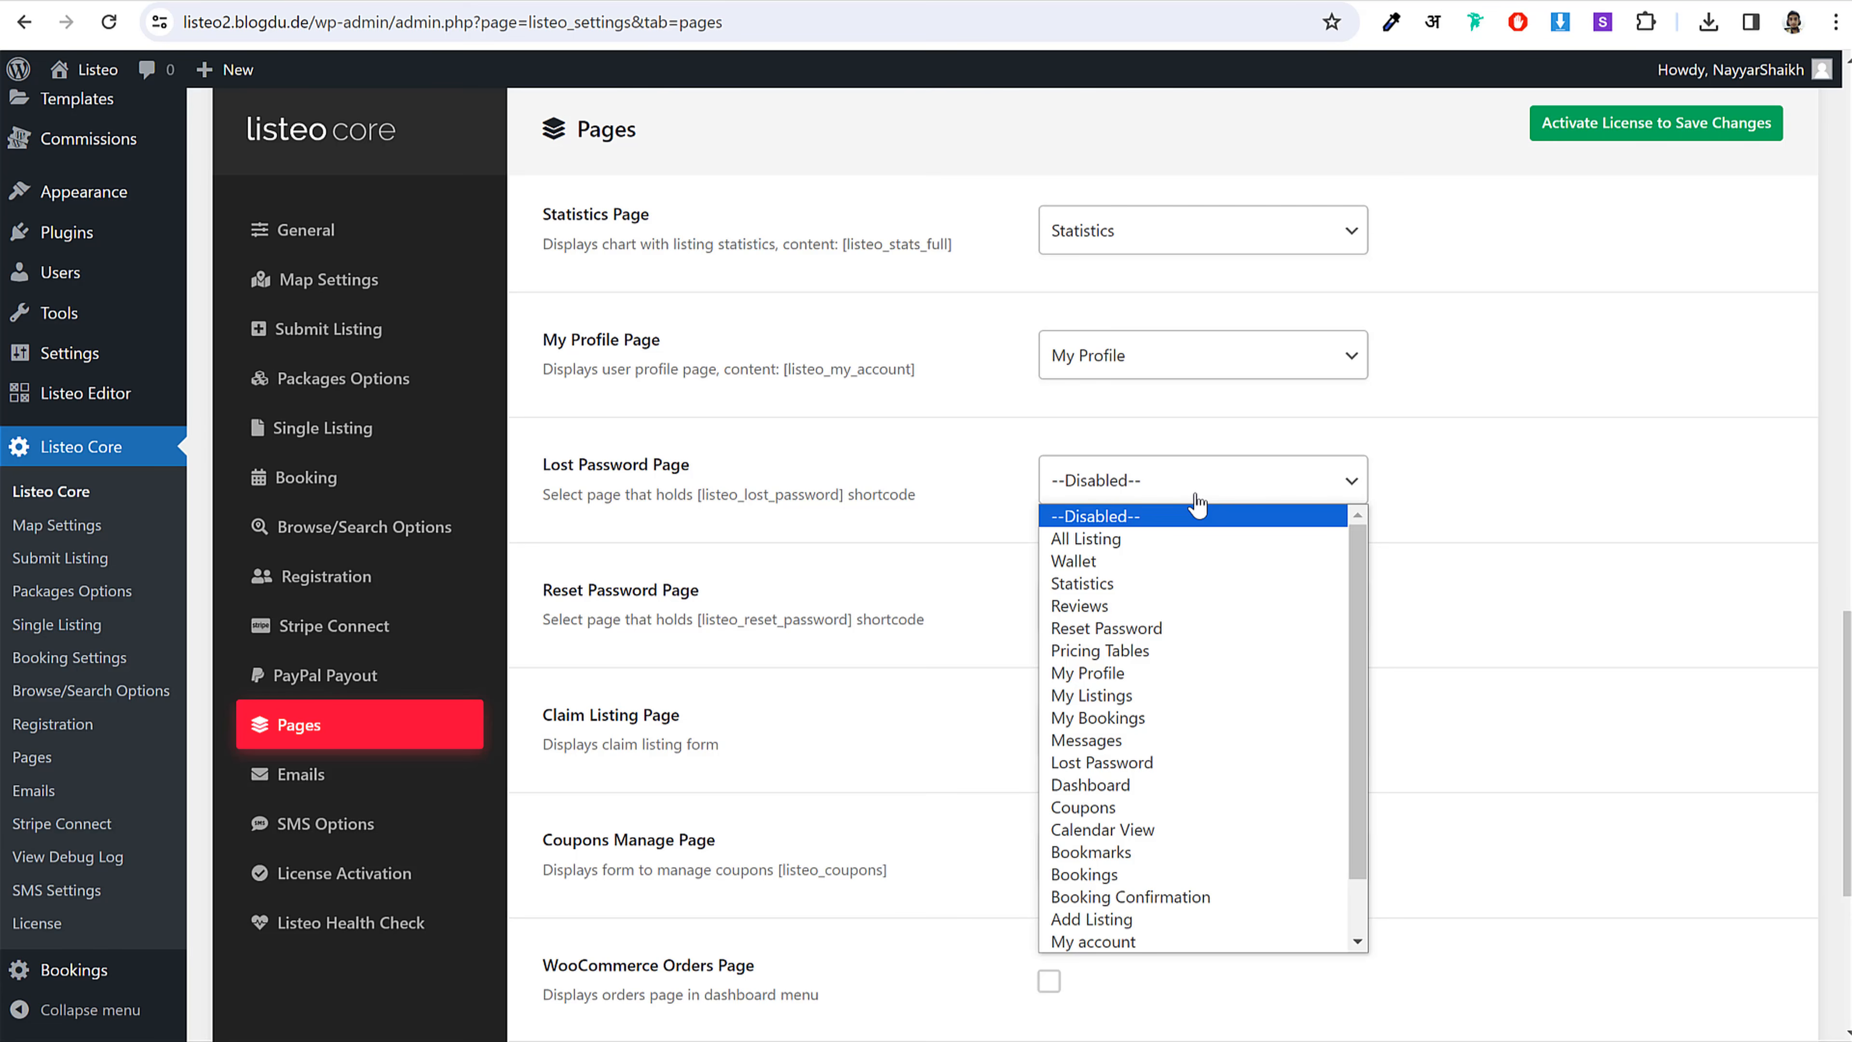
pyautogui.press('l')
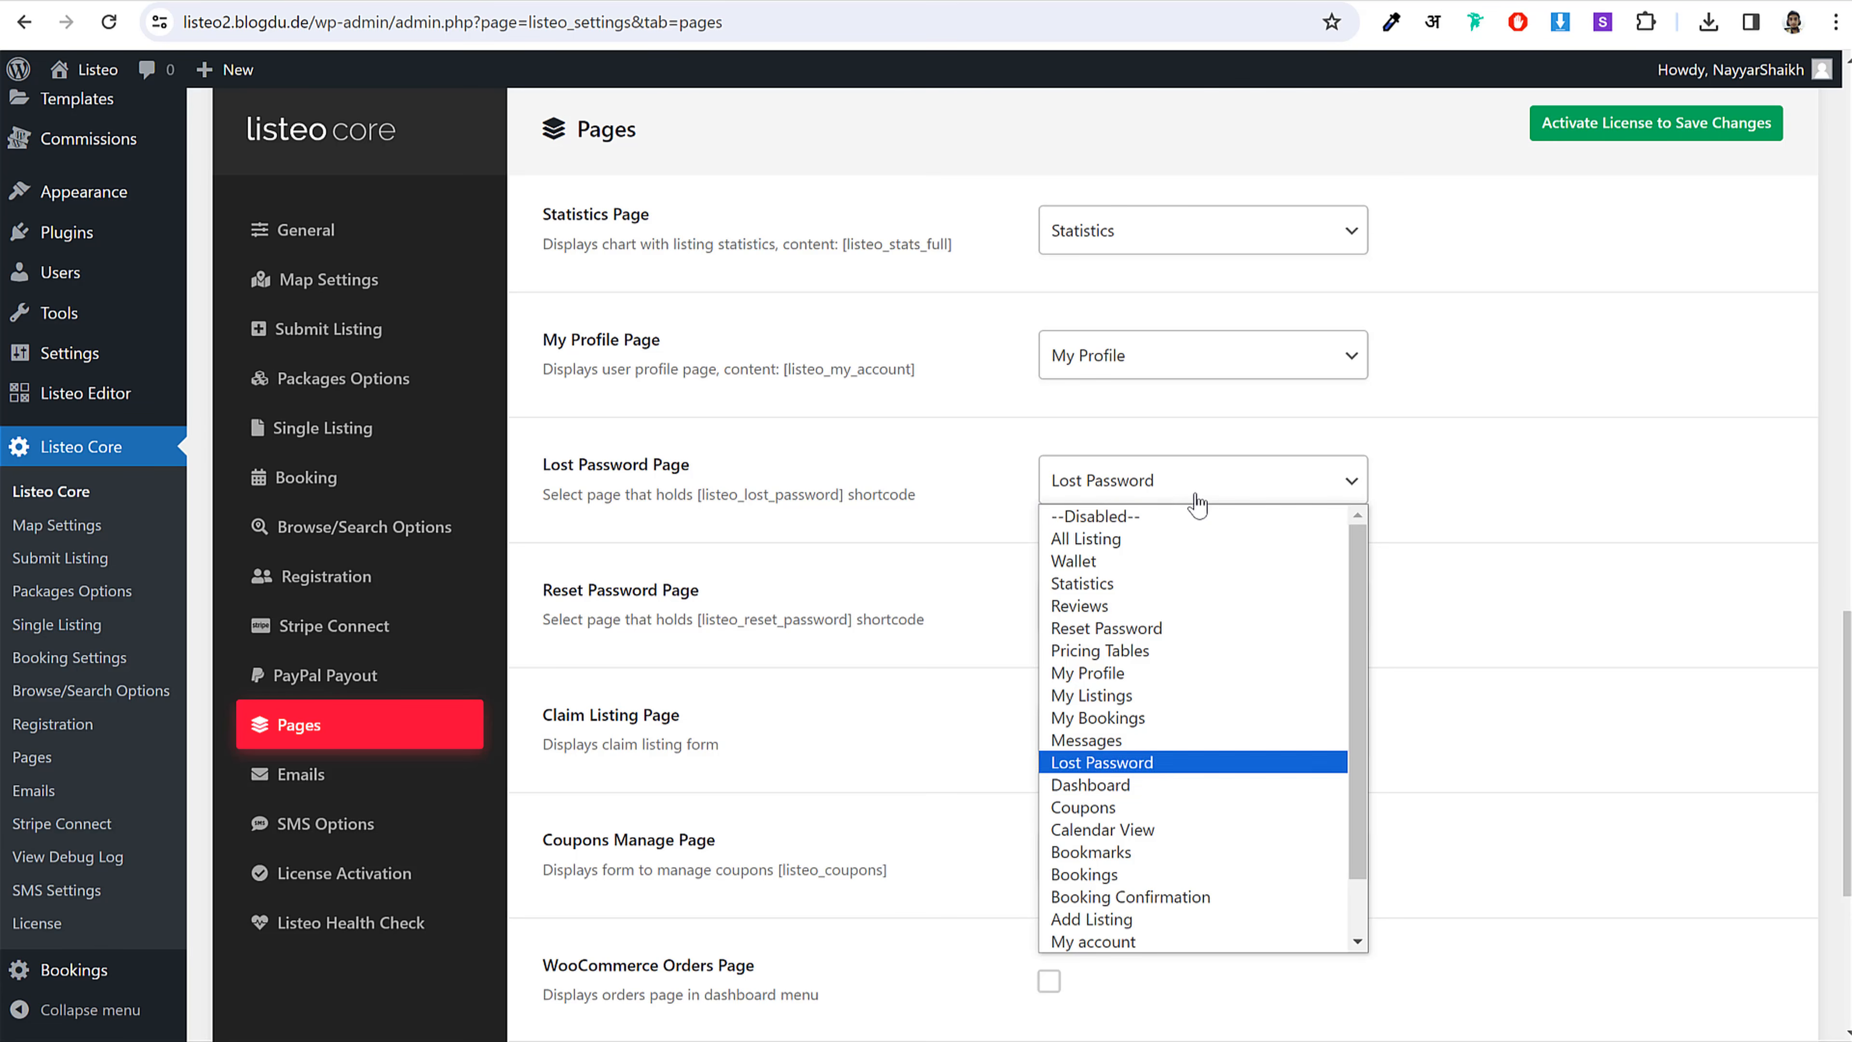
pyautogui.press('Return')
pyautogui.click(1136, 606)
# Step: Choose Reset Password and Coupons for their page settings, then scroll to the save button
pyautogui.press('r')
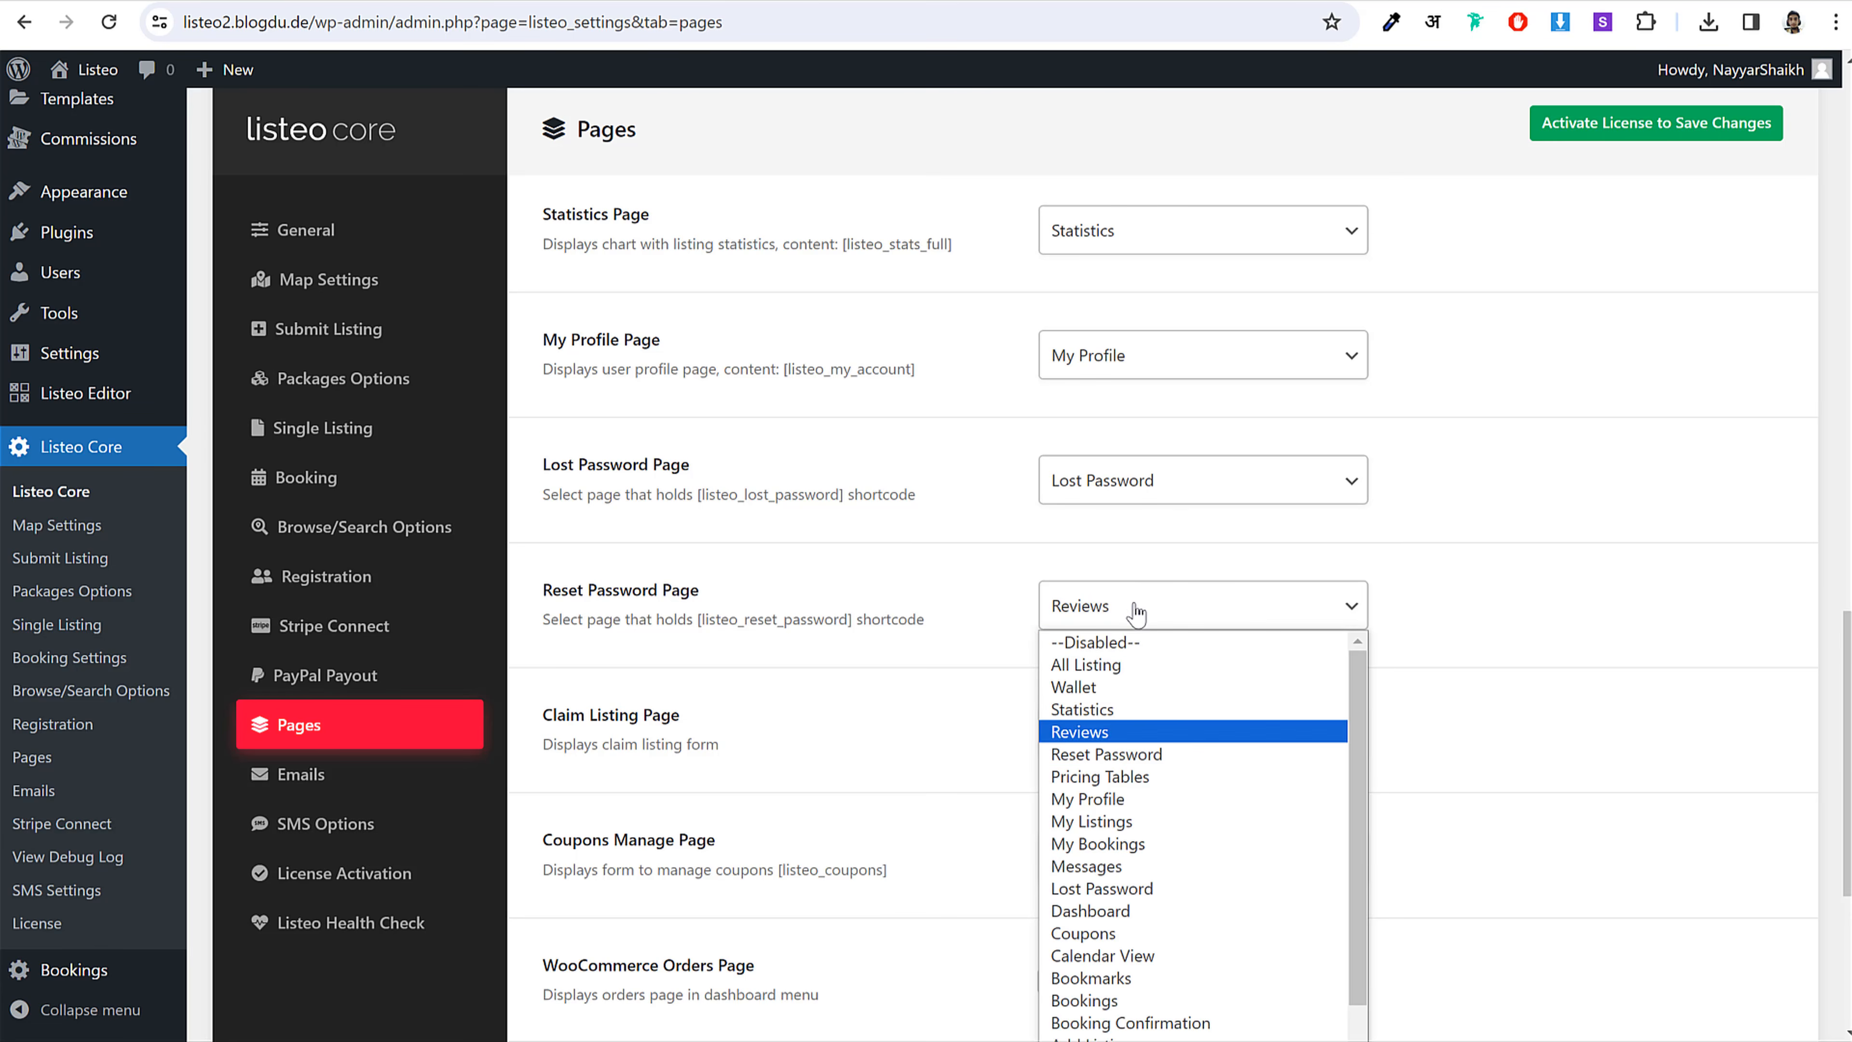
pyautogui.press('Return')
pyautogui.click(1135, 607)
pyautogui.click(1134, 756)
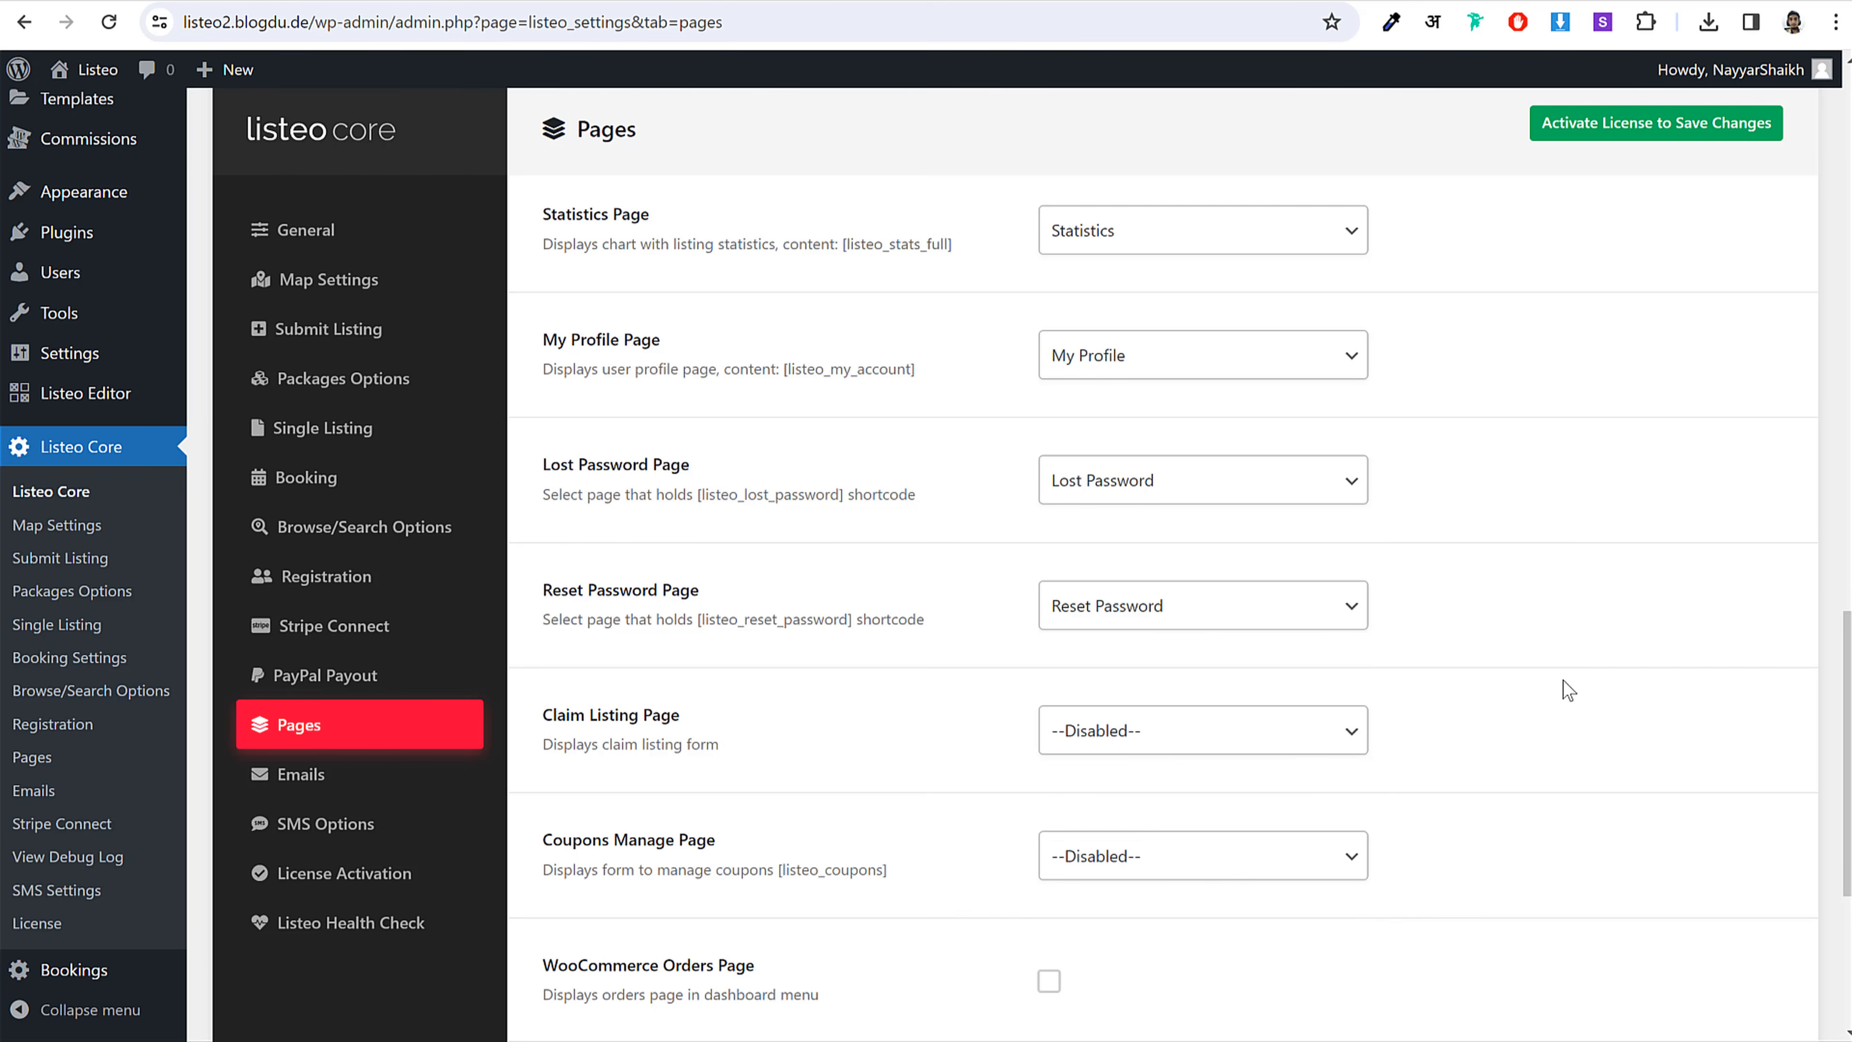
pyautogui.scroll(-3, 1564, 697)
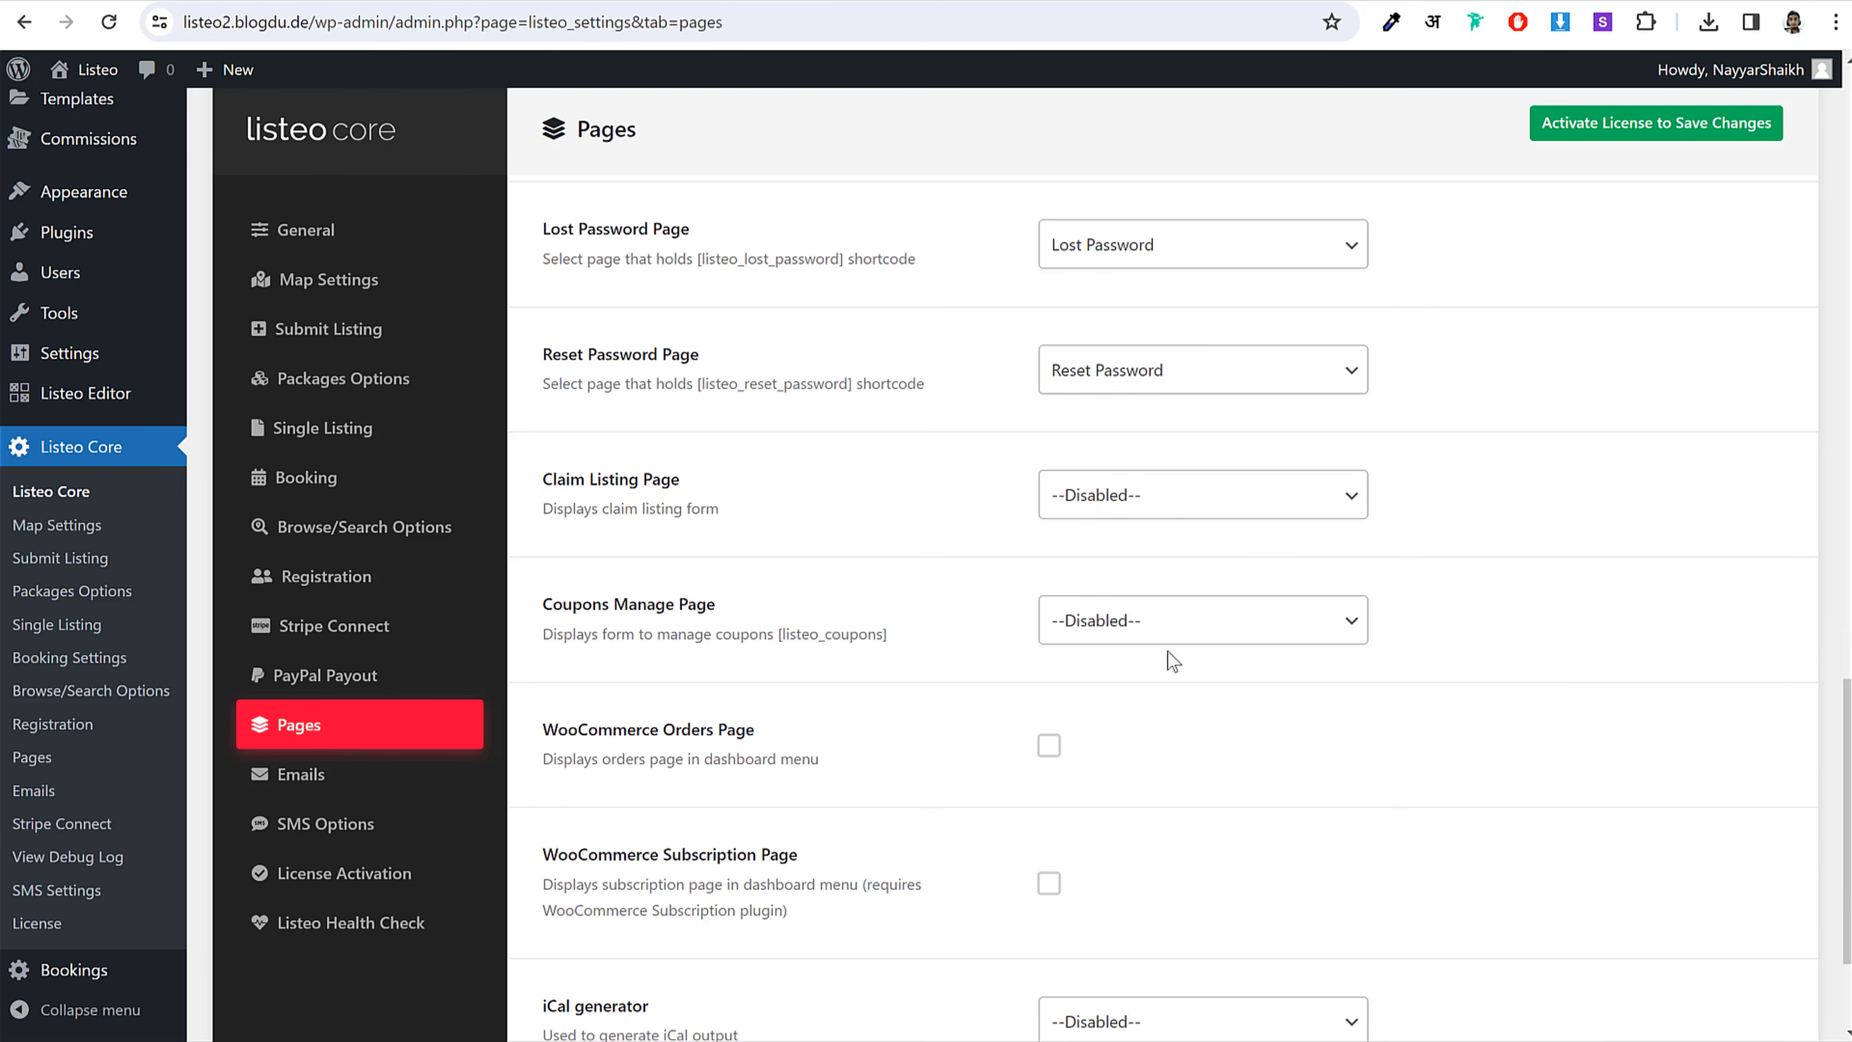
pyautogui.click(1174, 636)
pyautogui.press('c')
pyautogui.scroll(-3, 1550, 706)
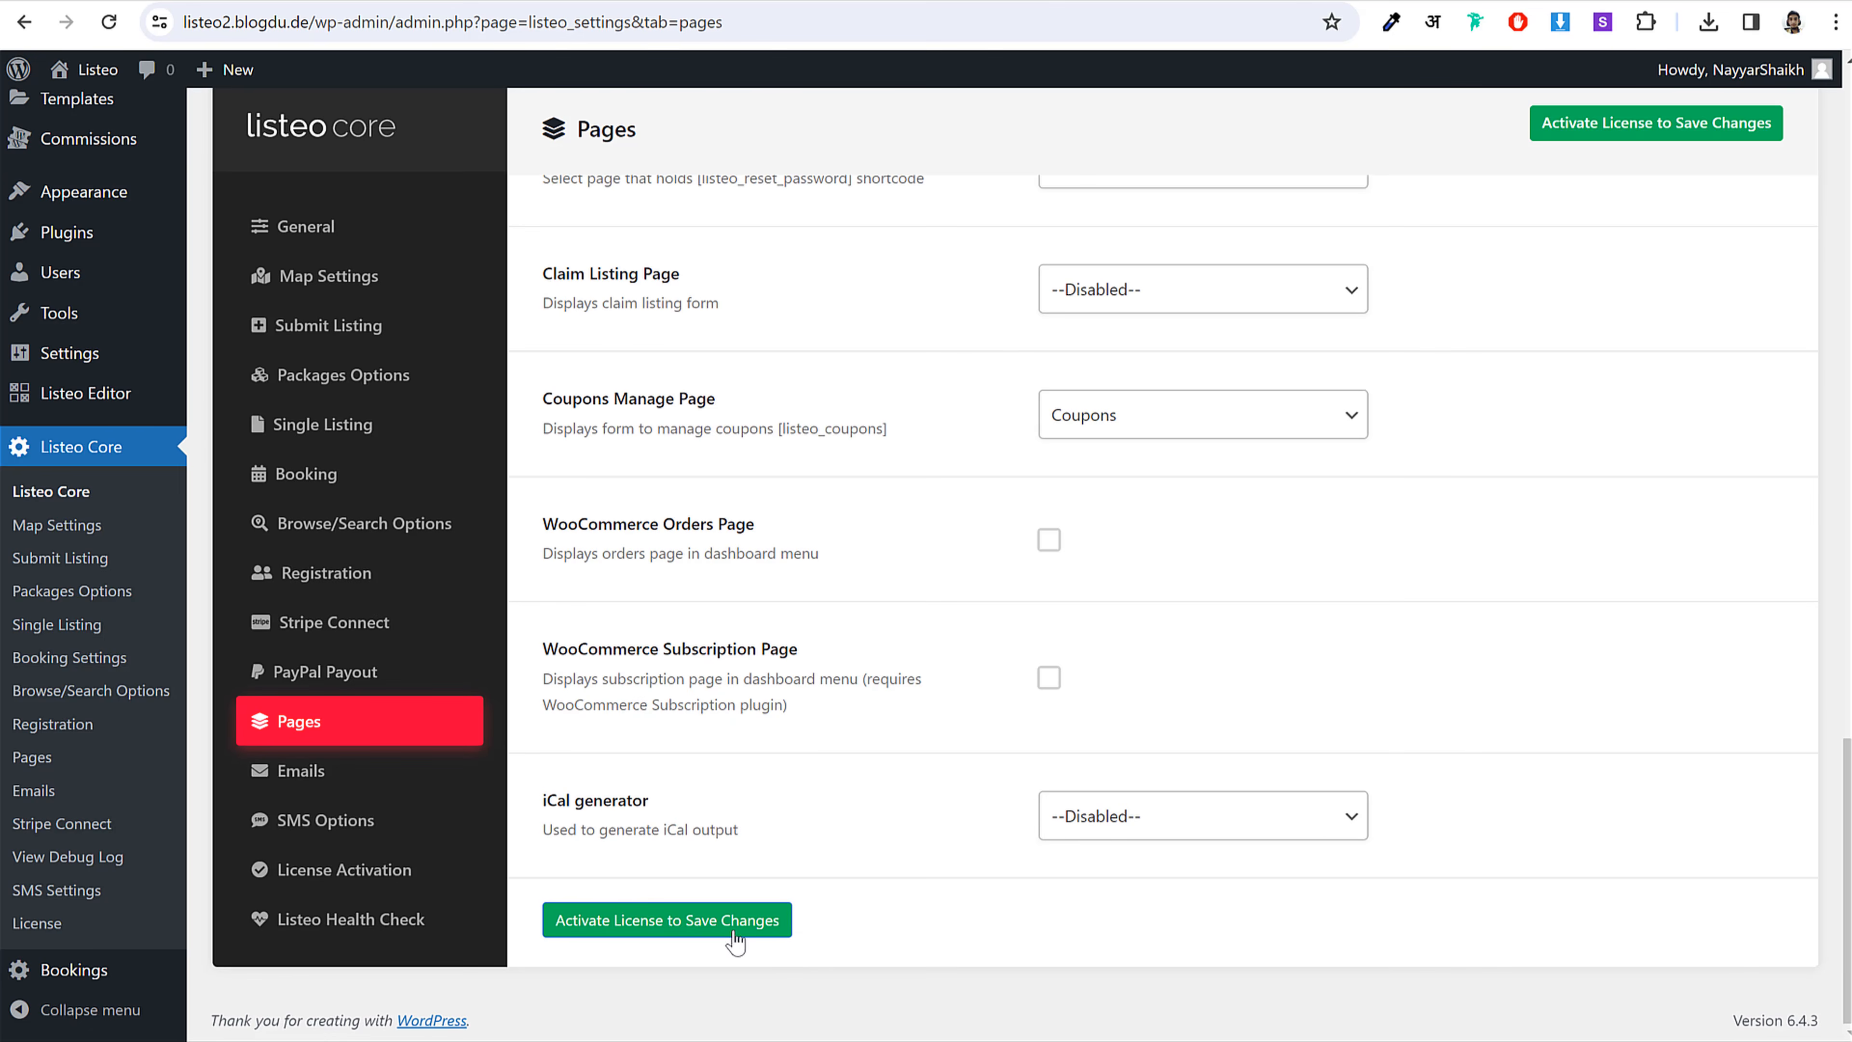
# Step: Try saving the page settings, which redirects to the license activation page
pyautogui.click(714, 930)
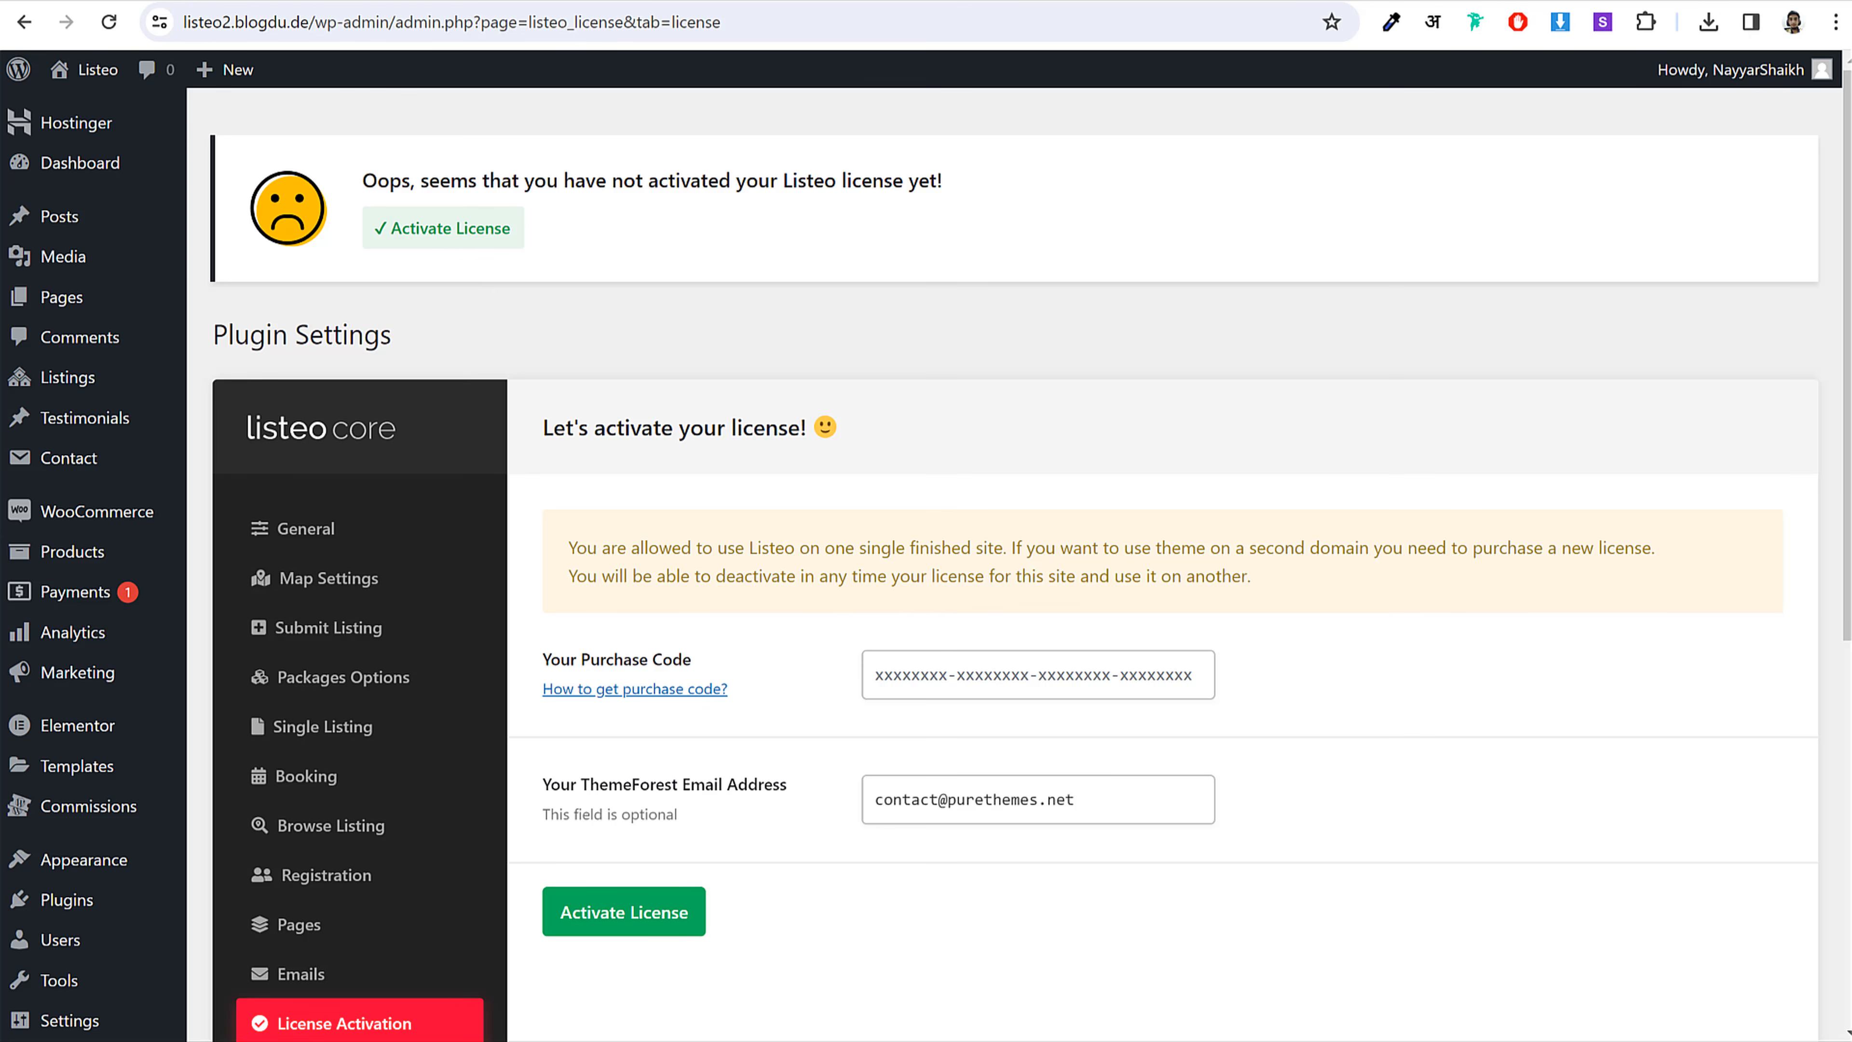
pyautogui.hotkey('ctrl', 't')
# Step: Copy Listeo's purchase code from ThemeForest Downloads > Support and paste it into the activation form
pyautogui.write('themeforest.net')
pyautogui.press('Return')
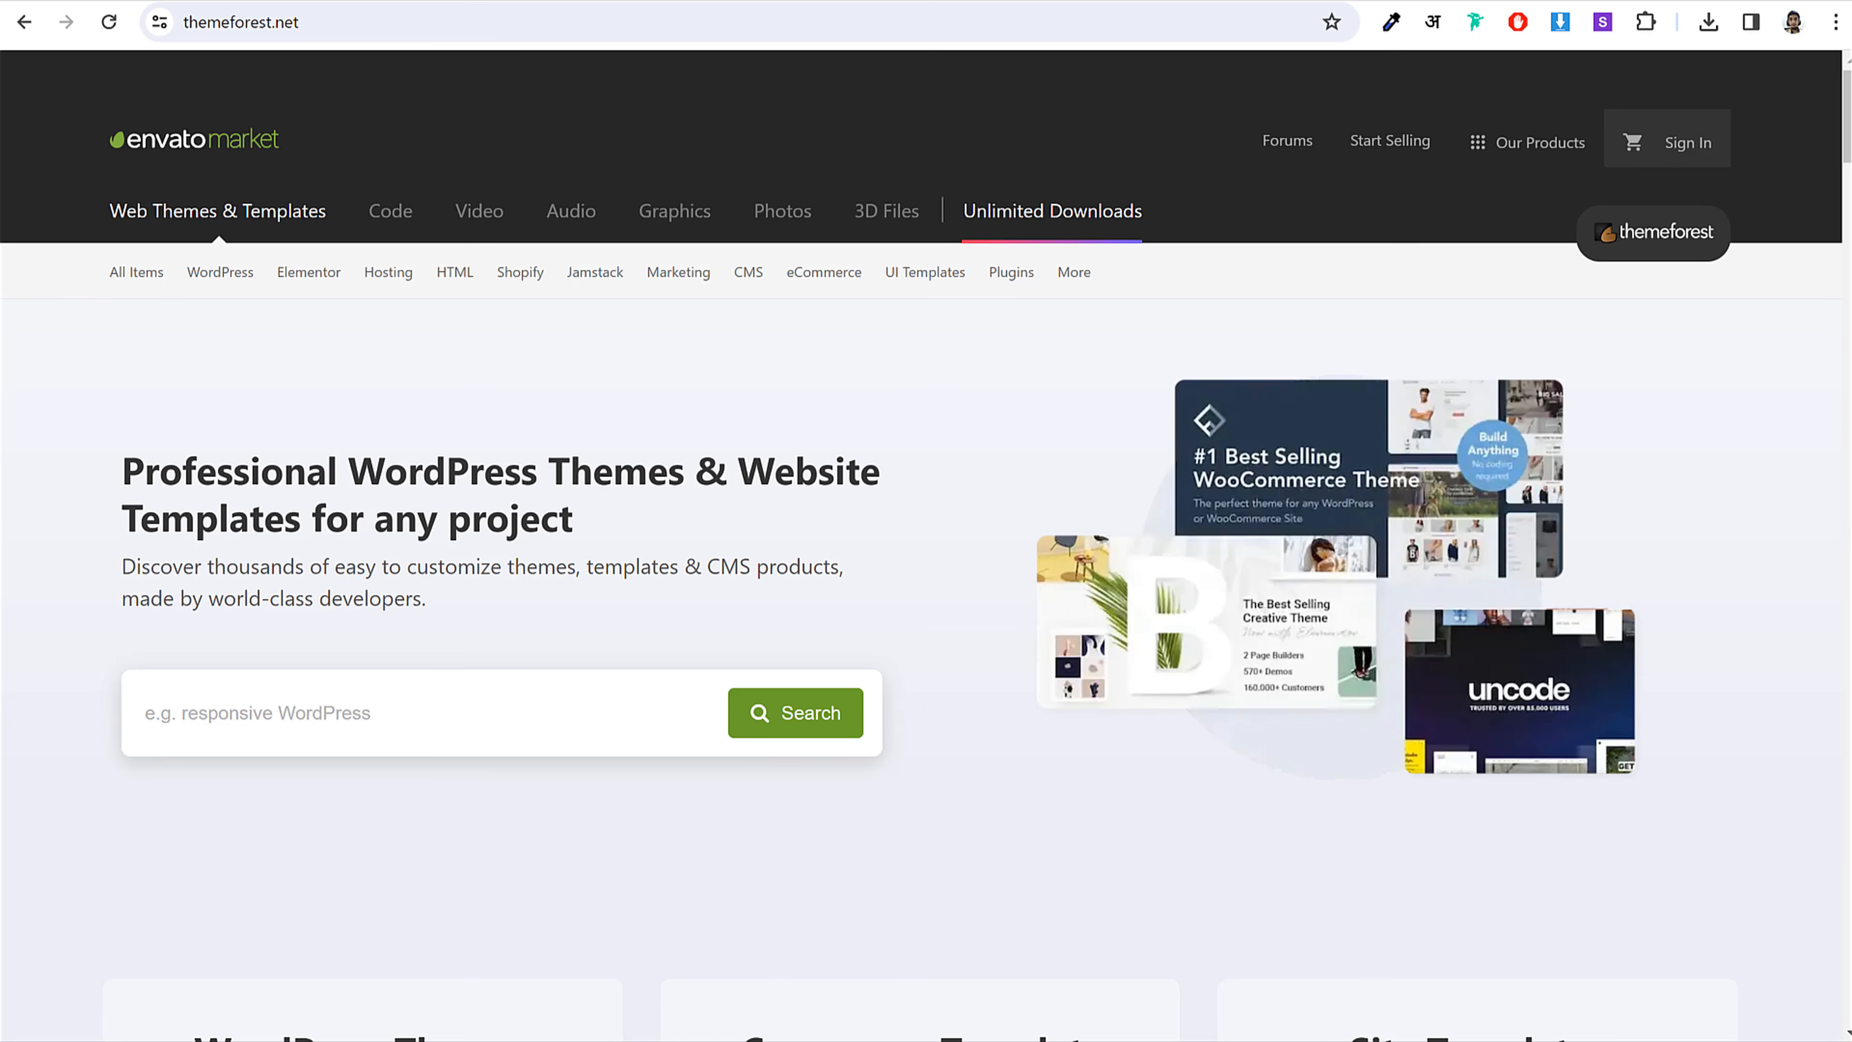
pyautogui.moveTo(1685, 146)
pyautogui.click(1524, 315)
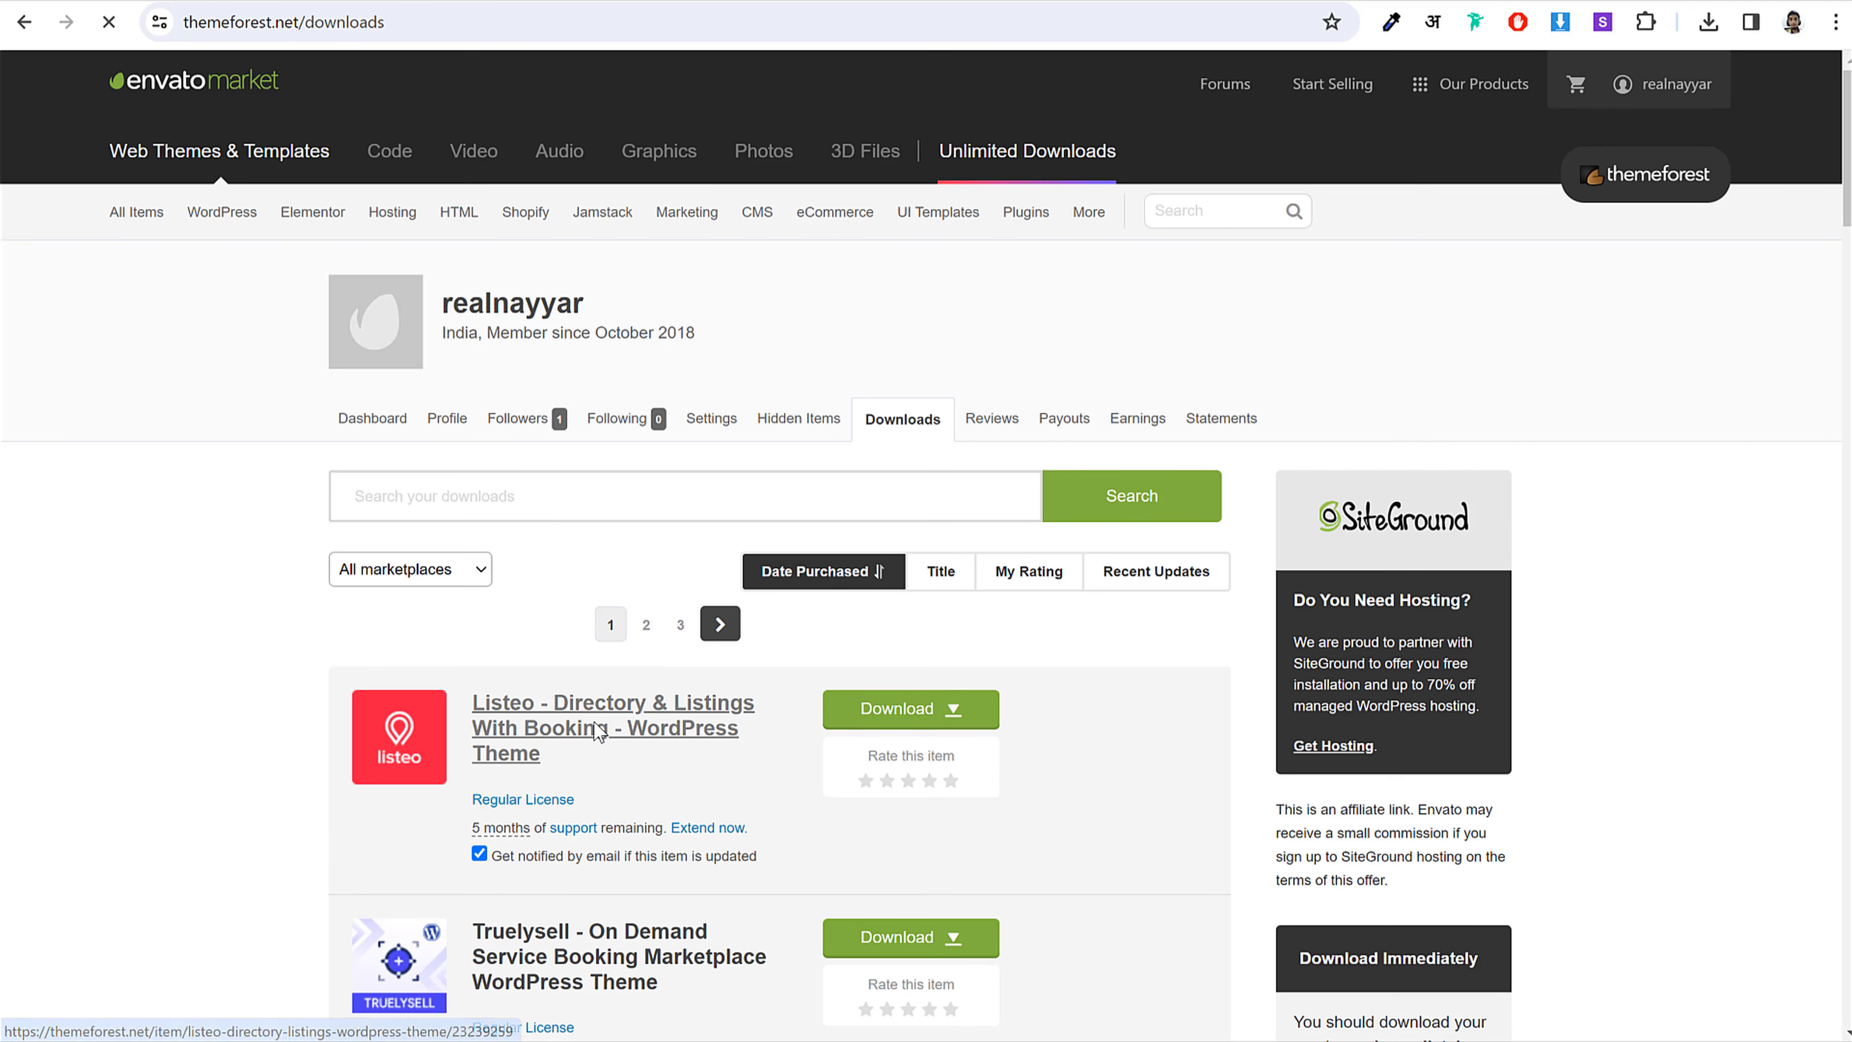
pyautogui.click(583, 729)
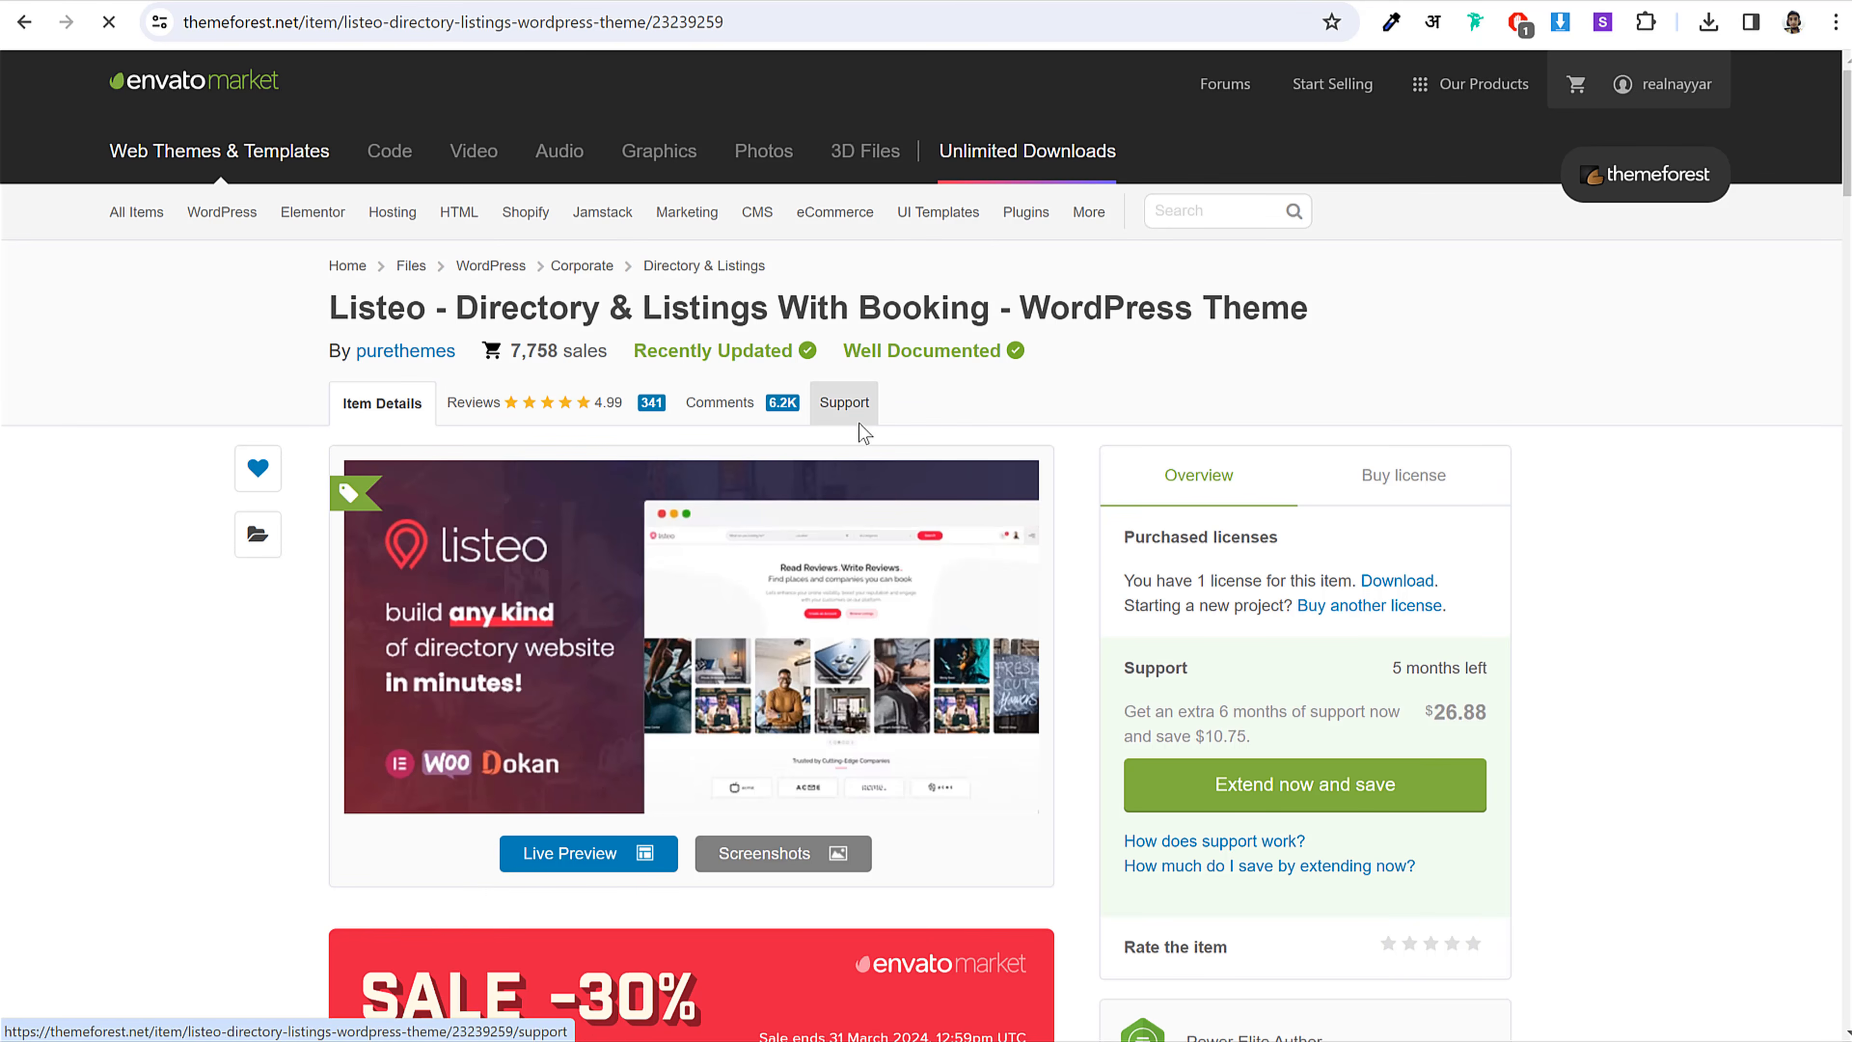
pyautogui.click(860, 427)
pyautogui.scroll(-10, 678, 442)
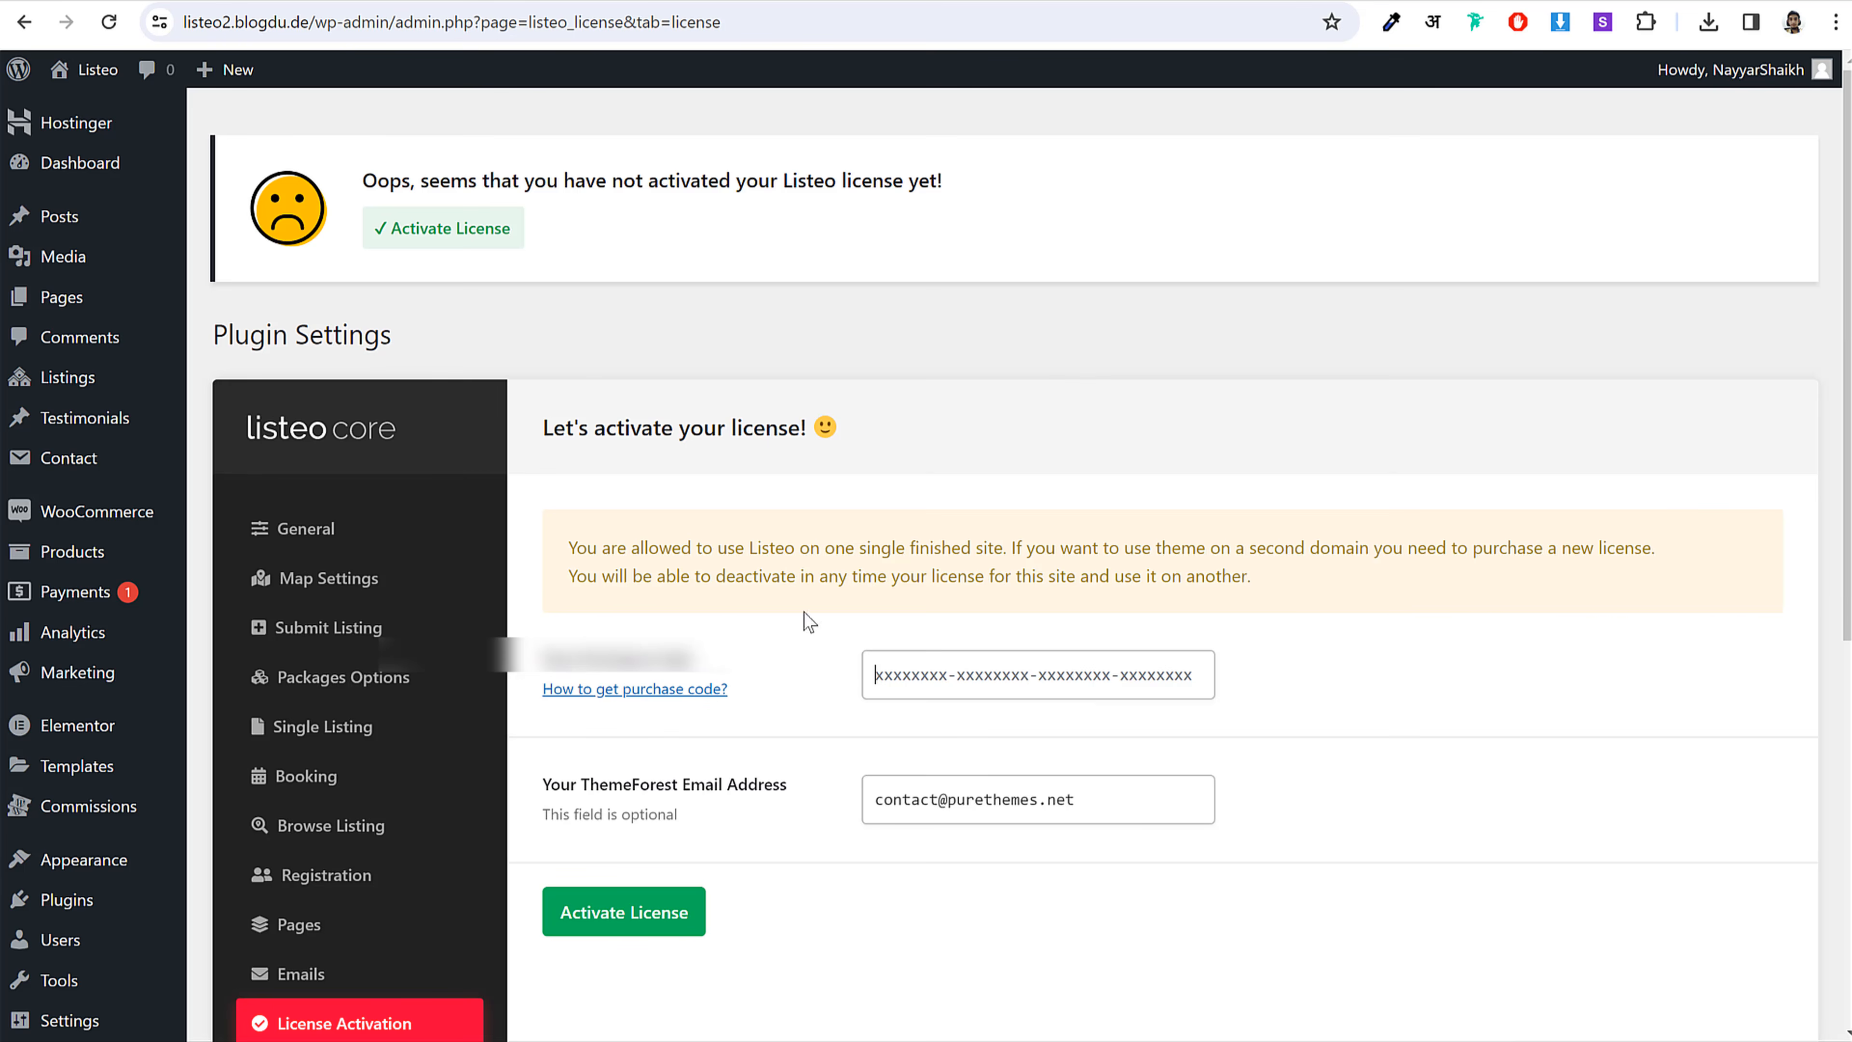
pyautogui.click(892, 670)
pyautogui.hotkey('ctrl', 'v')
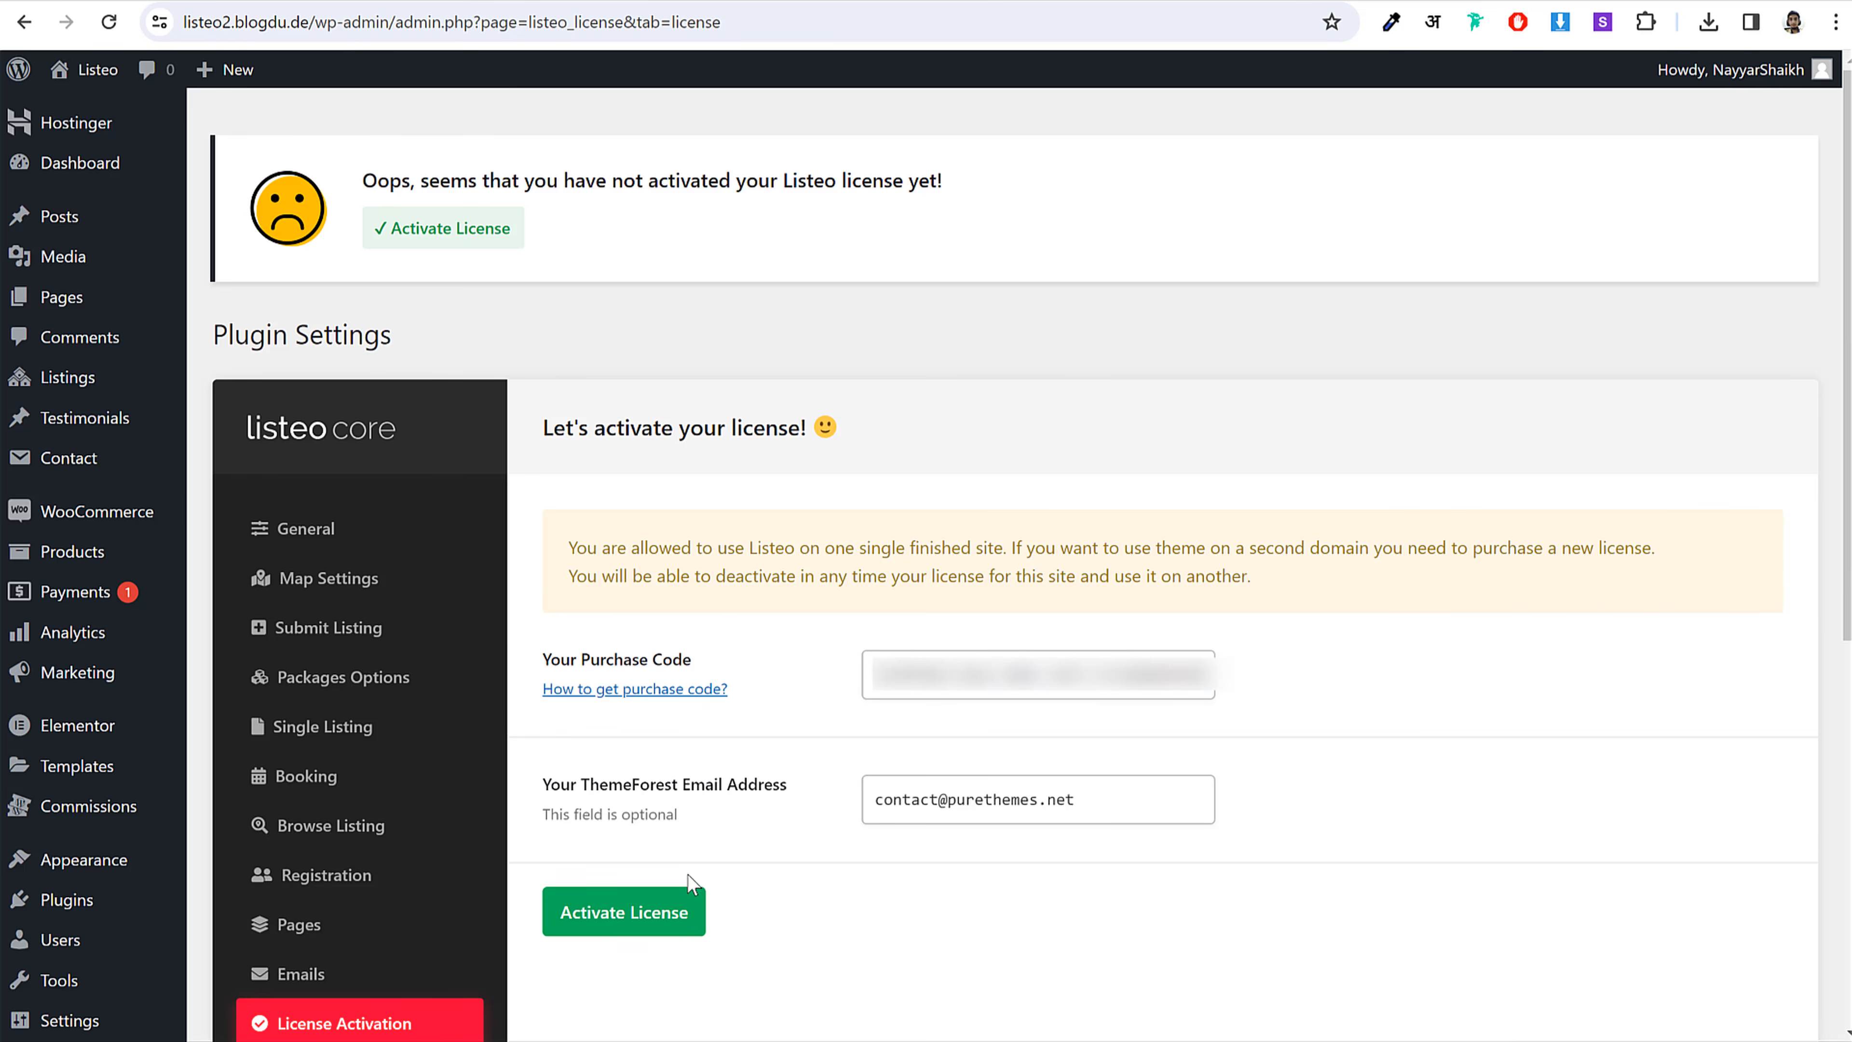
# Step: Activate the license, then save the Pages settings with Dashboard and the booking pages assigned
pyautogui.click(641, 916)
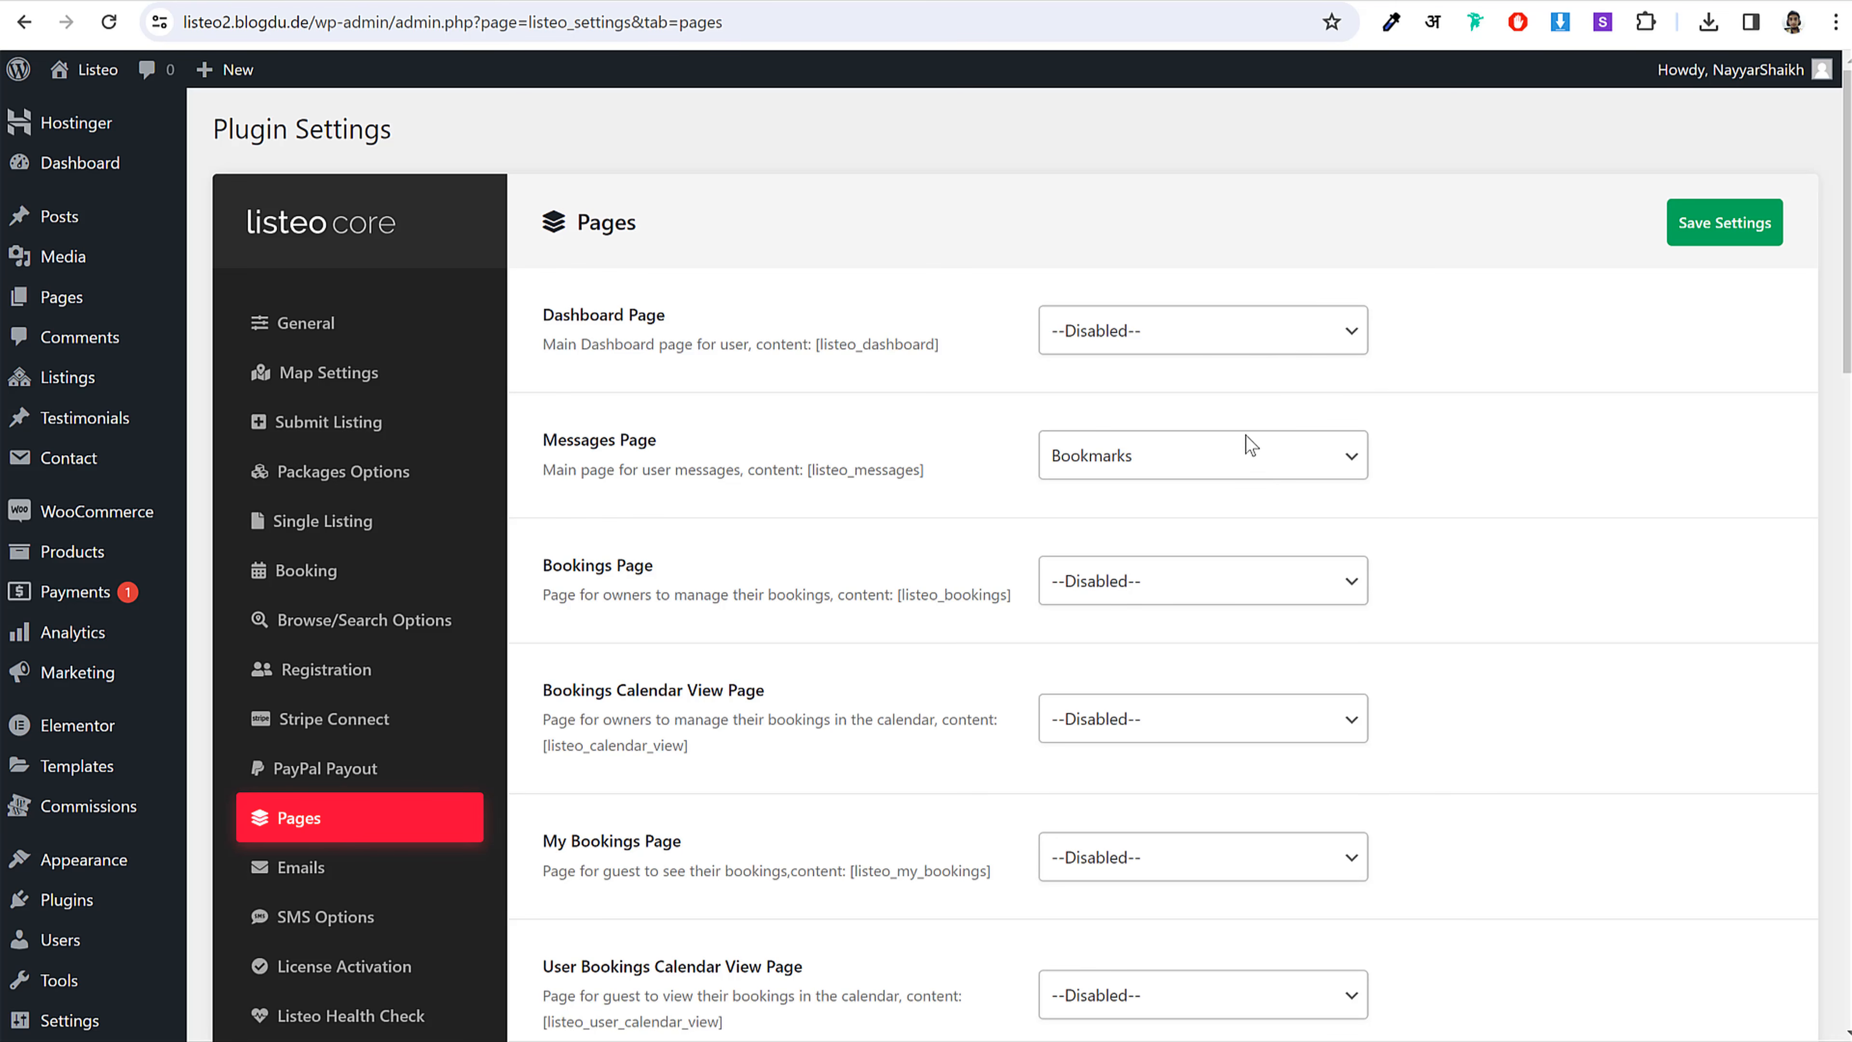
pyautogui.click(1119, 341)
pyautogui.click(646, 926)
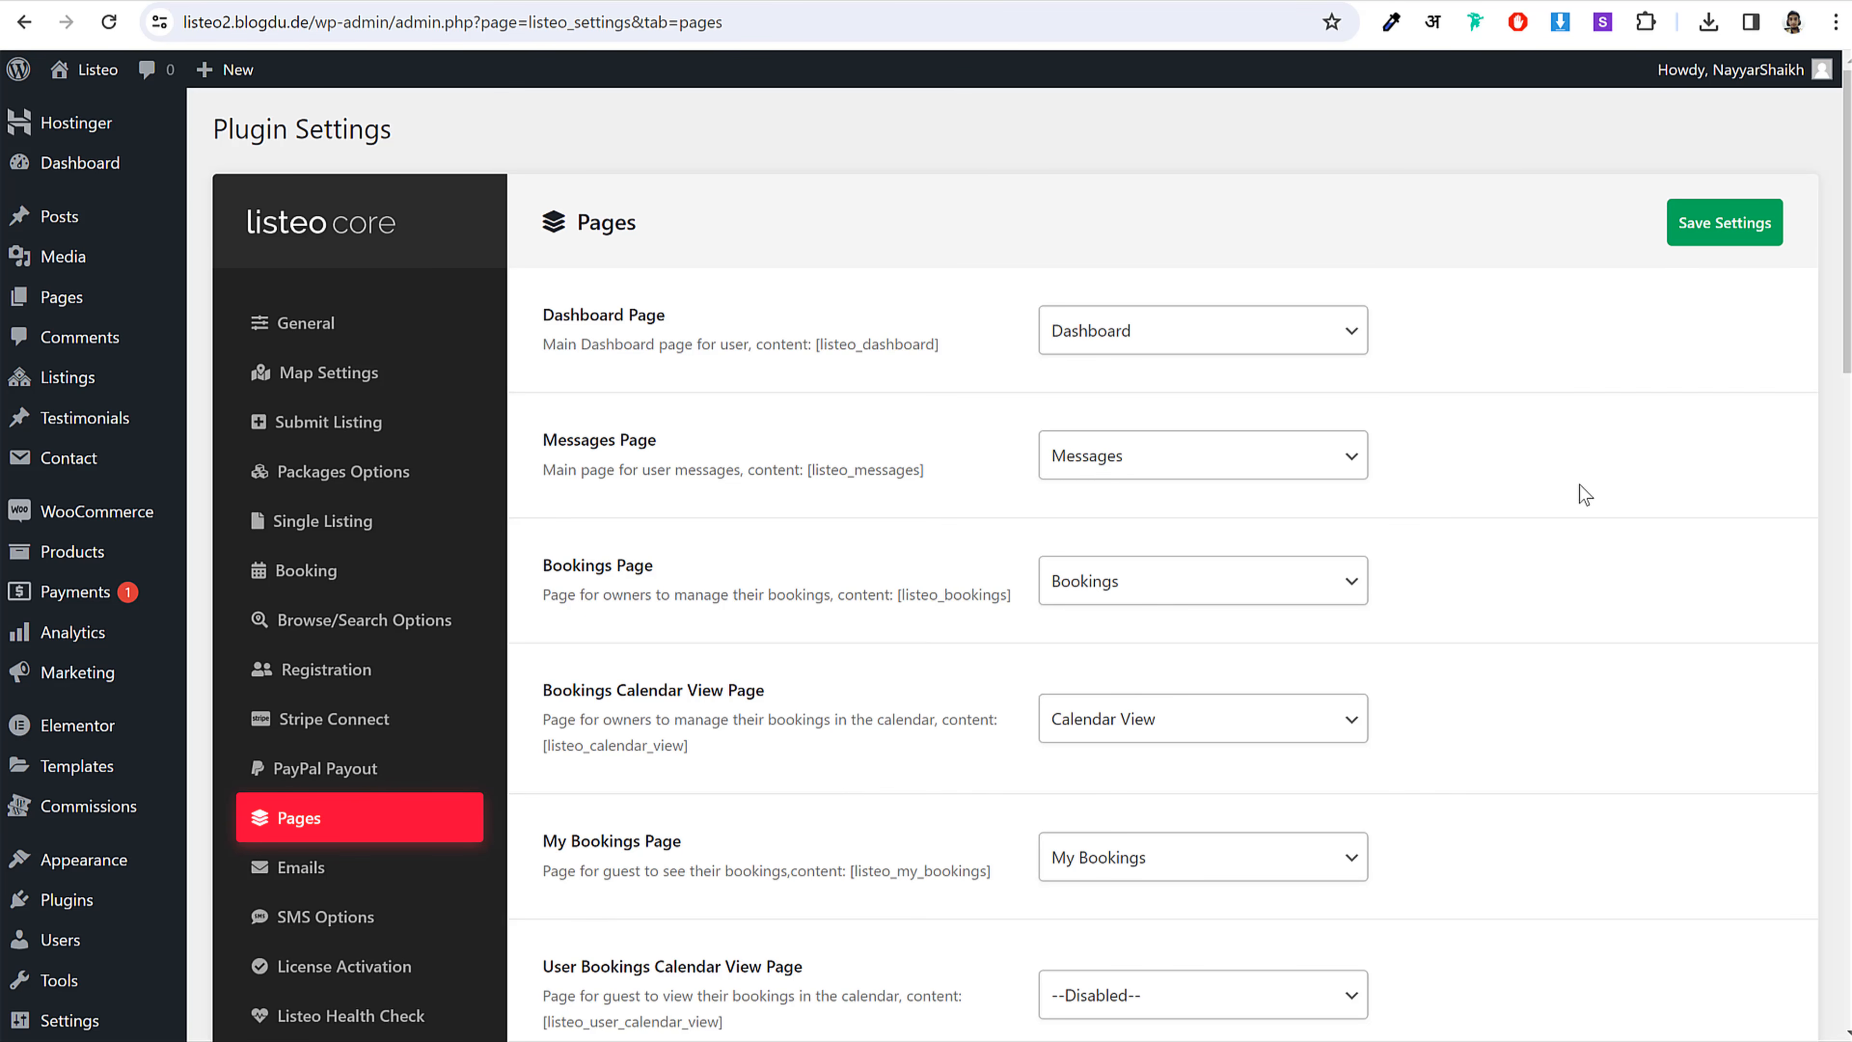
pyautogui.scroll(-15, 1585, 495)
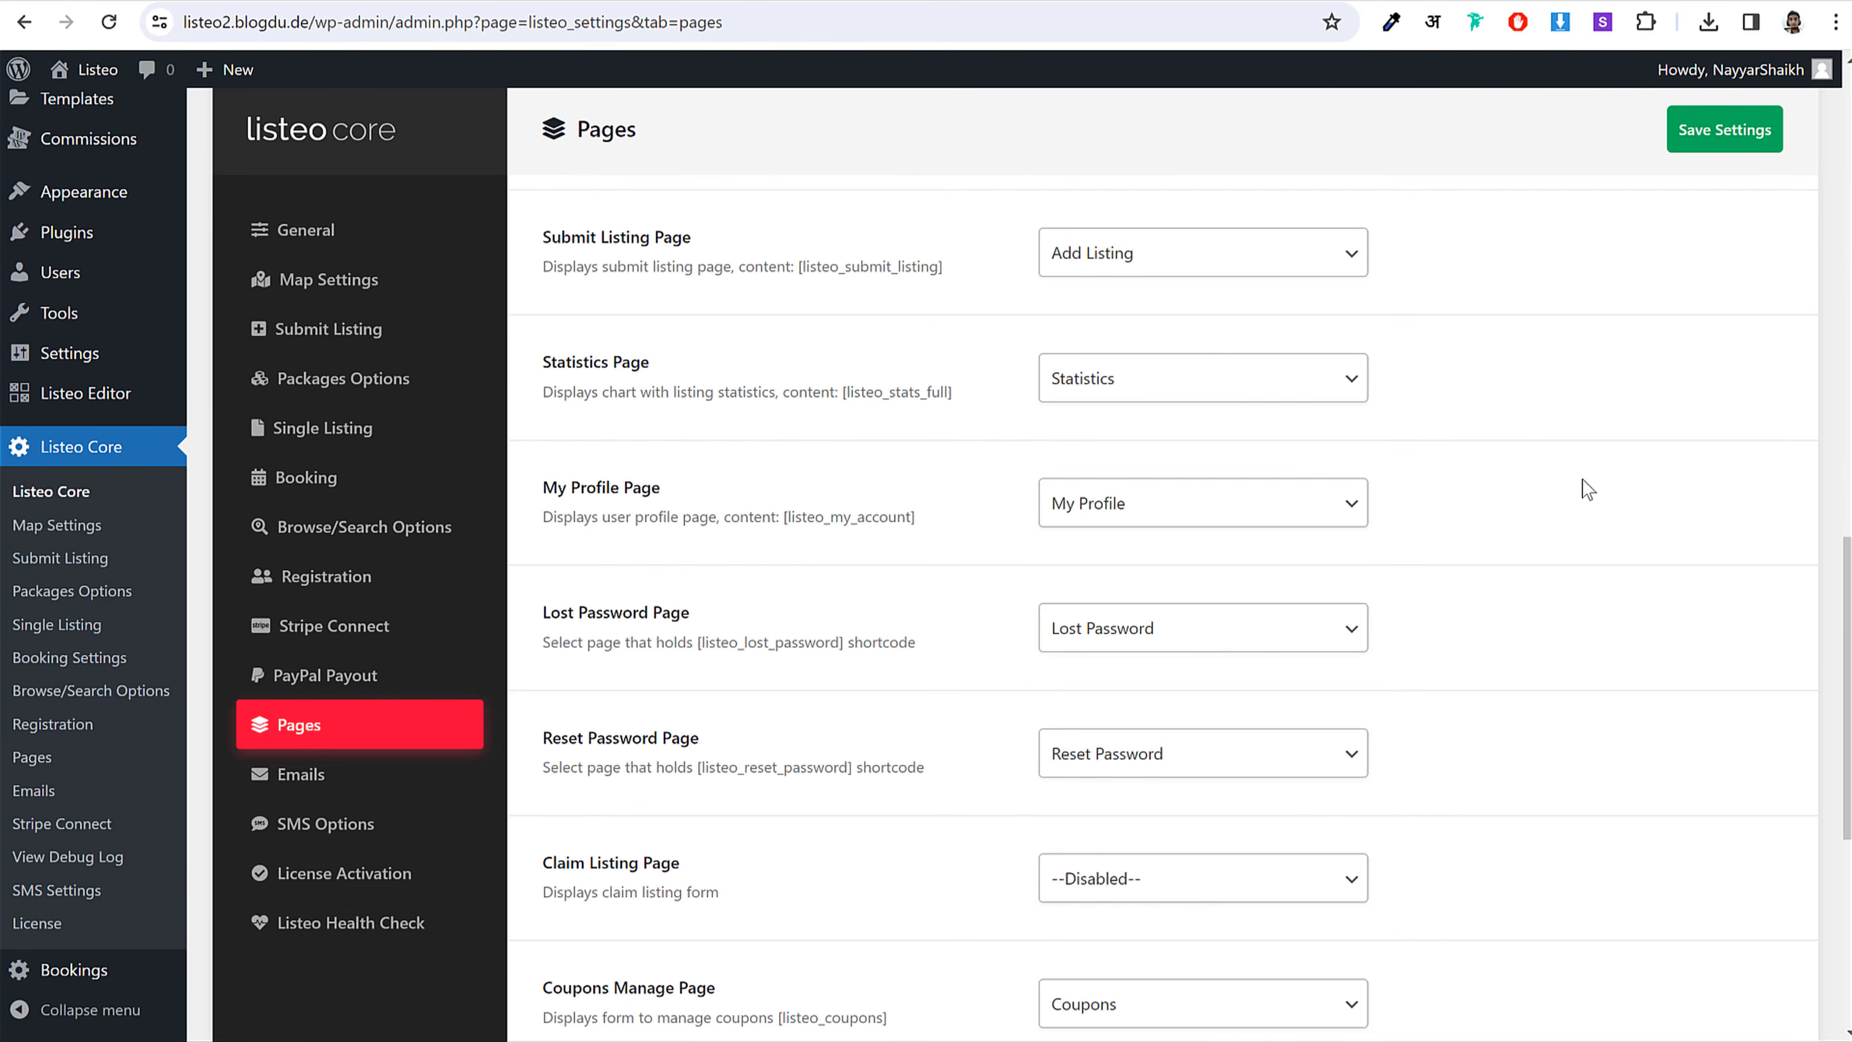
# Step: Copy the [listeo_user_calendar_view] shortcode from the Listeo Pages settings
pyautogui.scroll(10, 1582, 480)
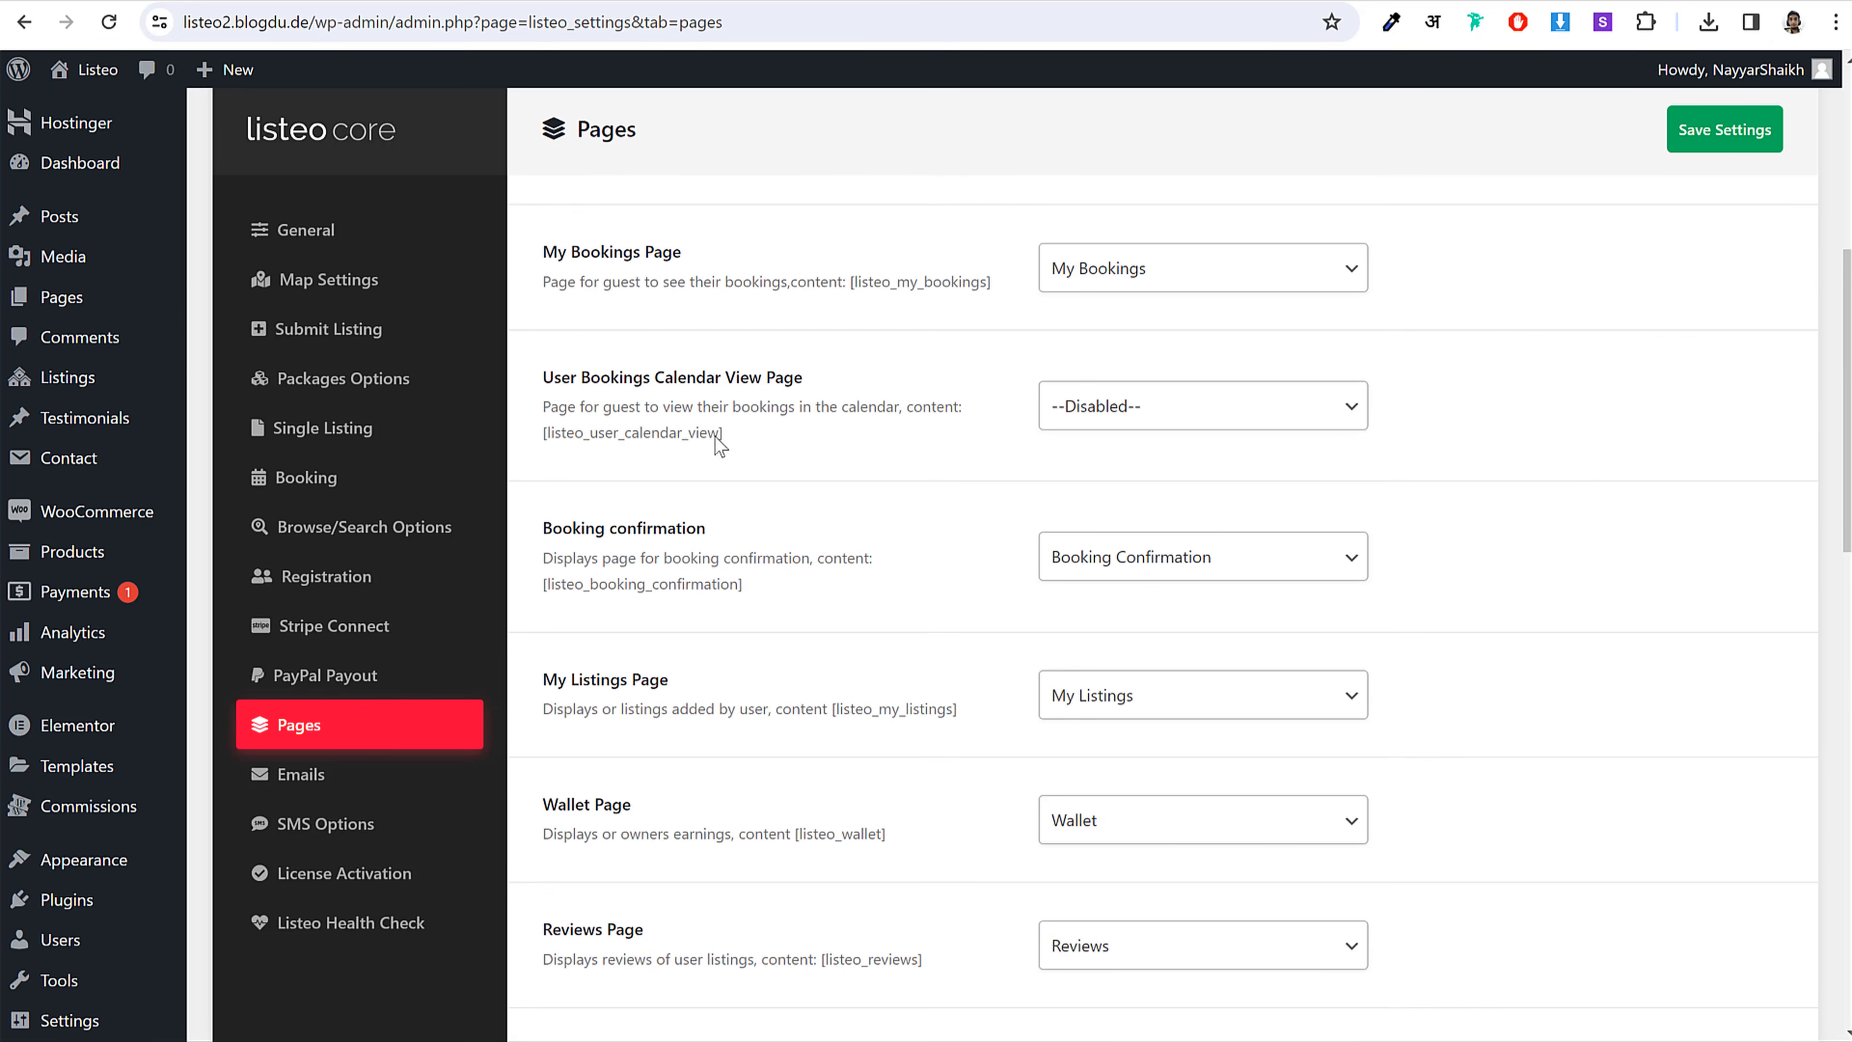
pyautogui.moveTo(547, 377); pyautogui.dragTo(827, 378)
pyautogui.click(832, 379)
pyautogui.moveTo(739, 441); pyautogui.dragTo(544, 446)
pyautogui.rightClick(565, 432)
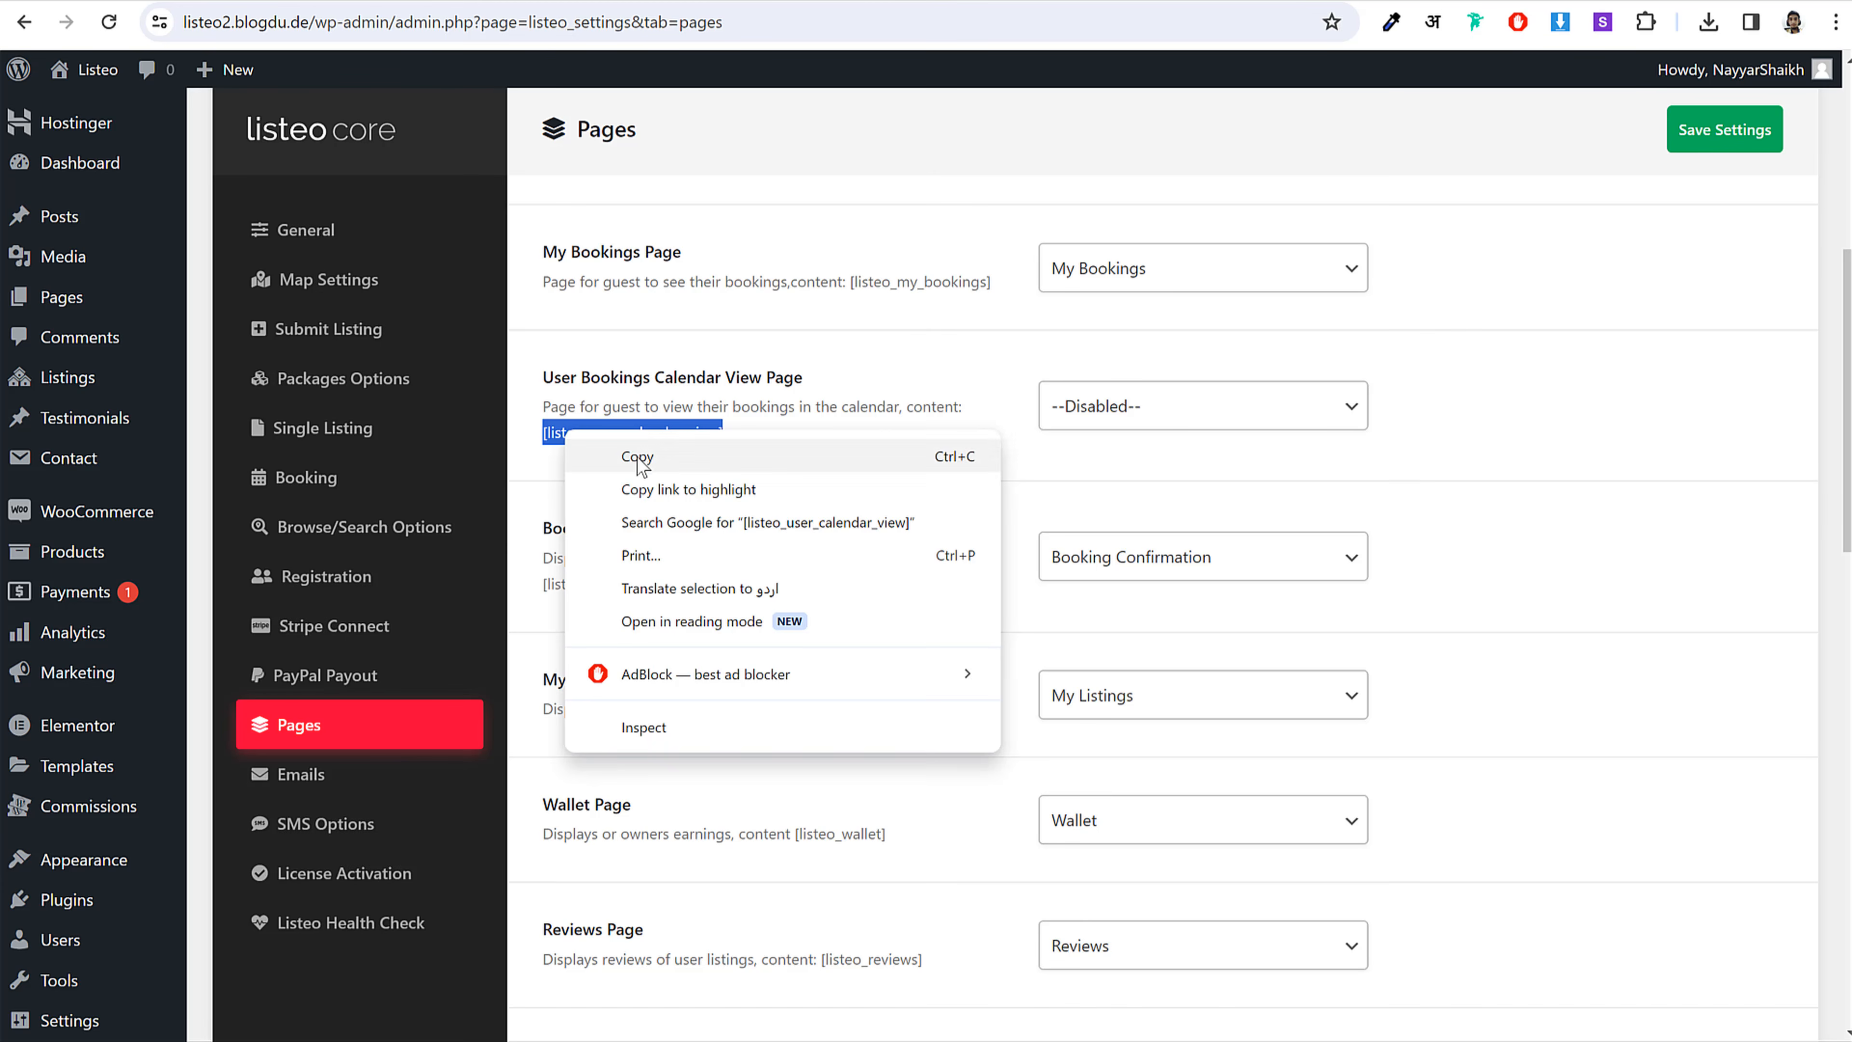
pyautogui.click(605, 459)
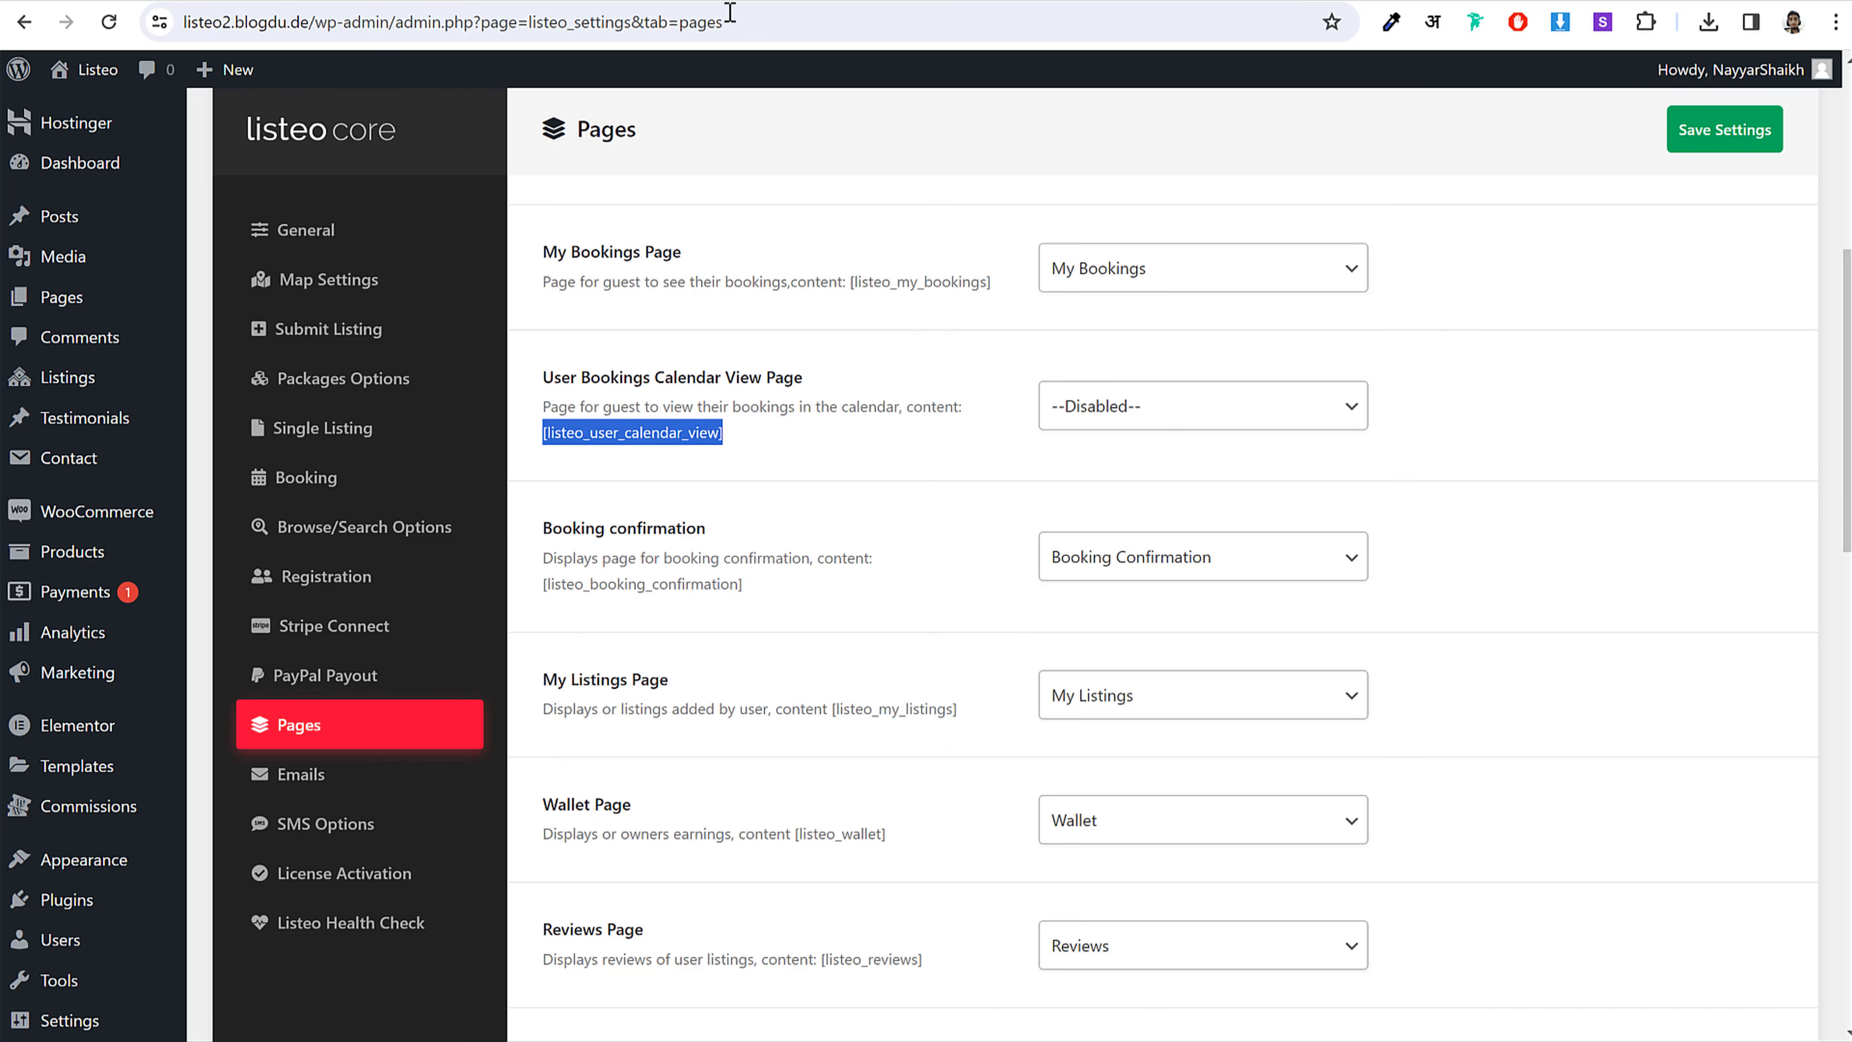
# Step: Start a new WordPress page with a Shortcode block holding the pasted shortcode
pyautogui.rightClick(95, 290)
pyautogui.click(131, 314)
pyautogui.click(239, 300)
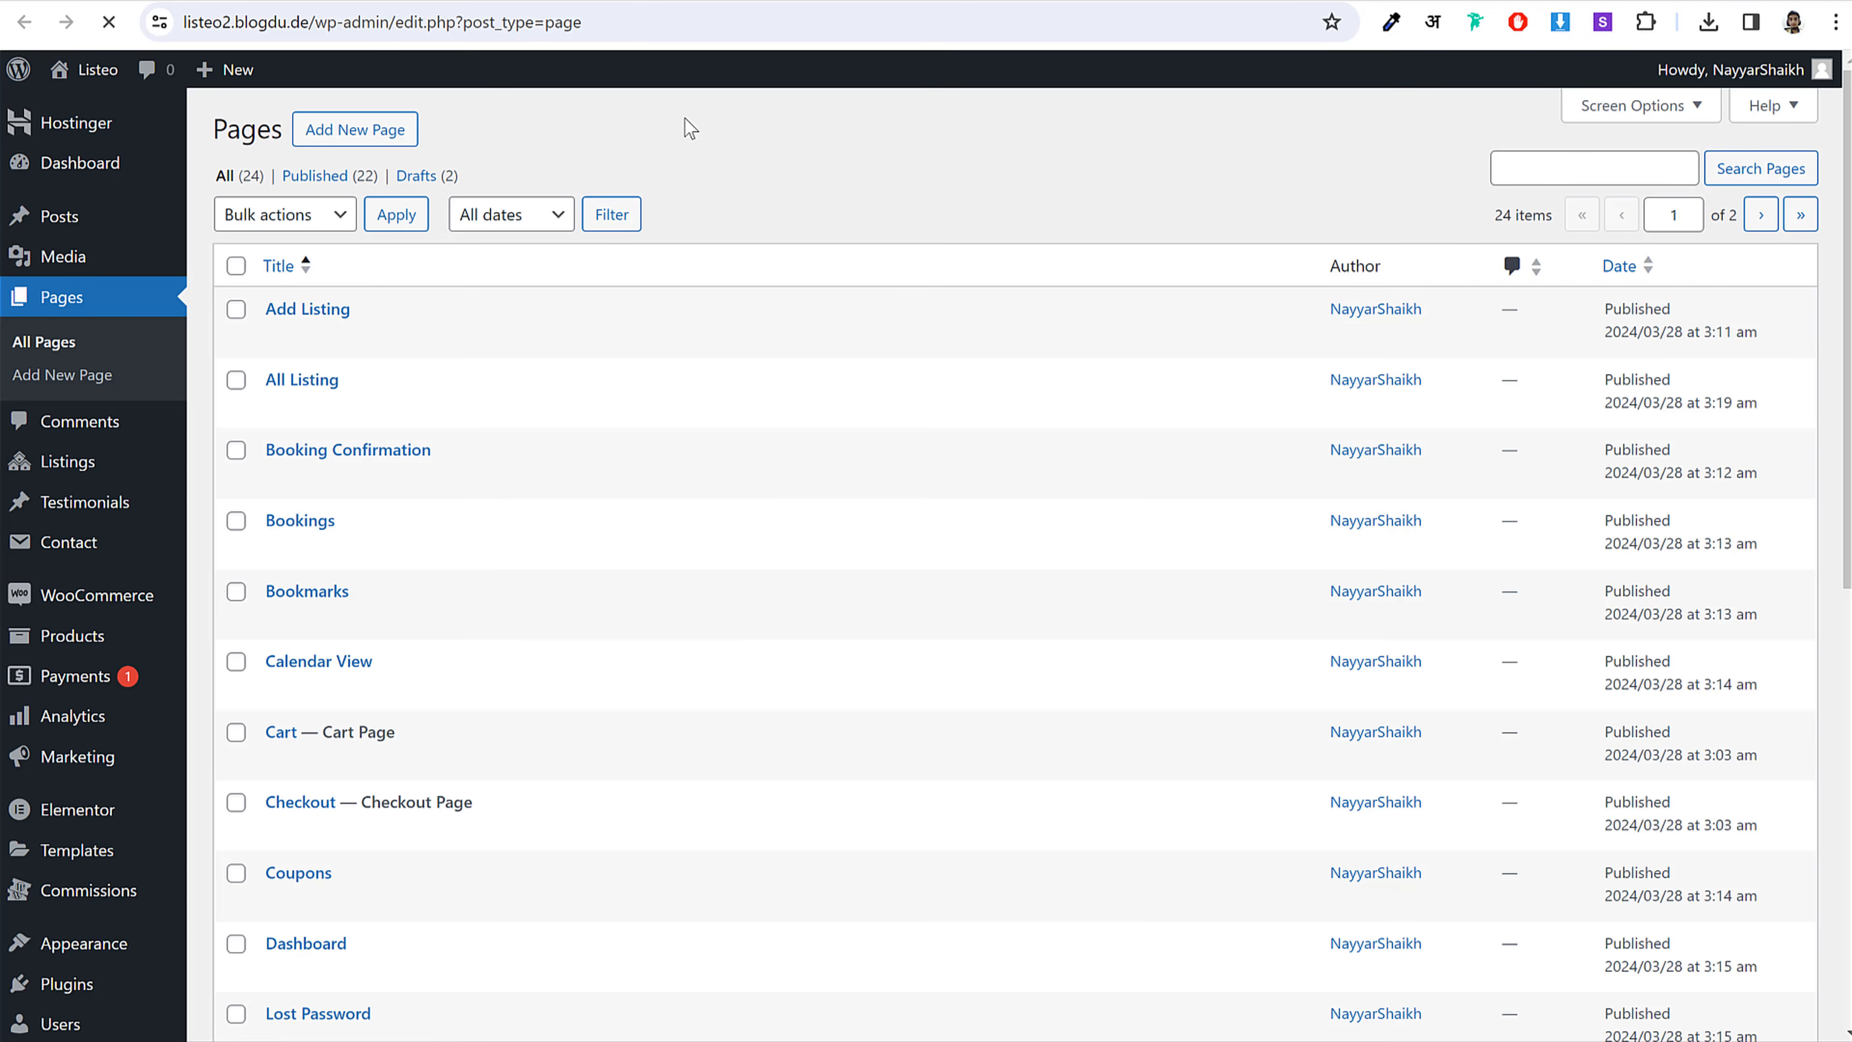
pyautogui.click(347, 146)
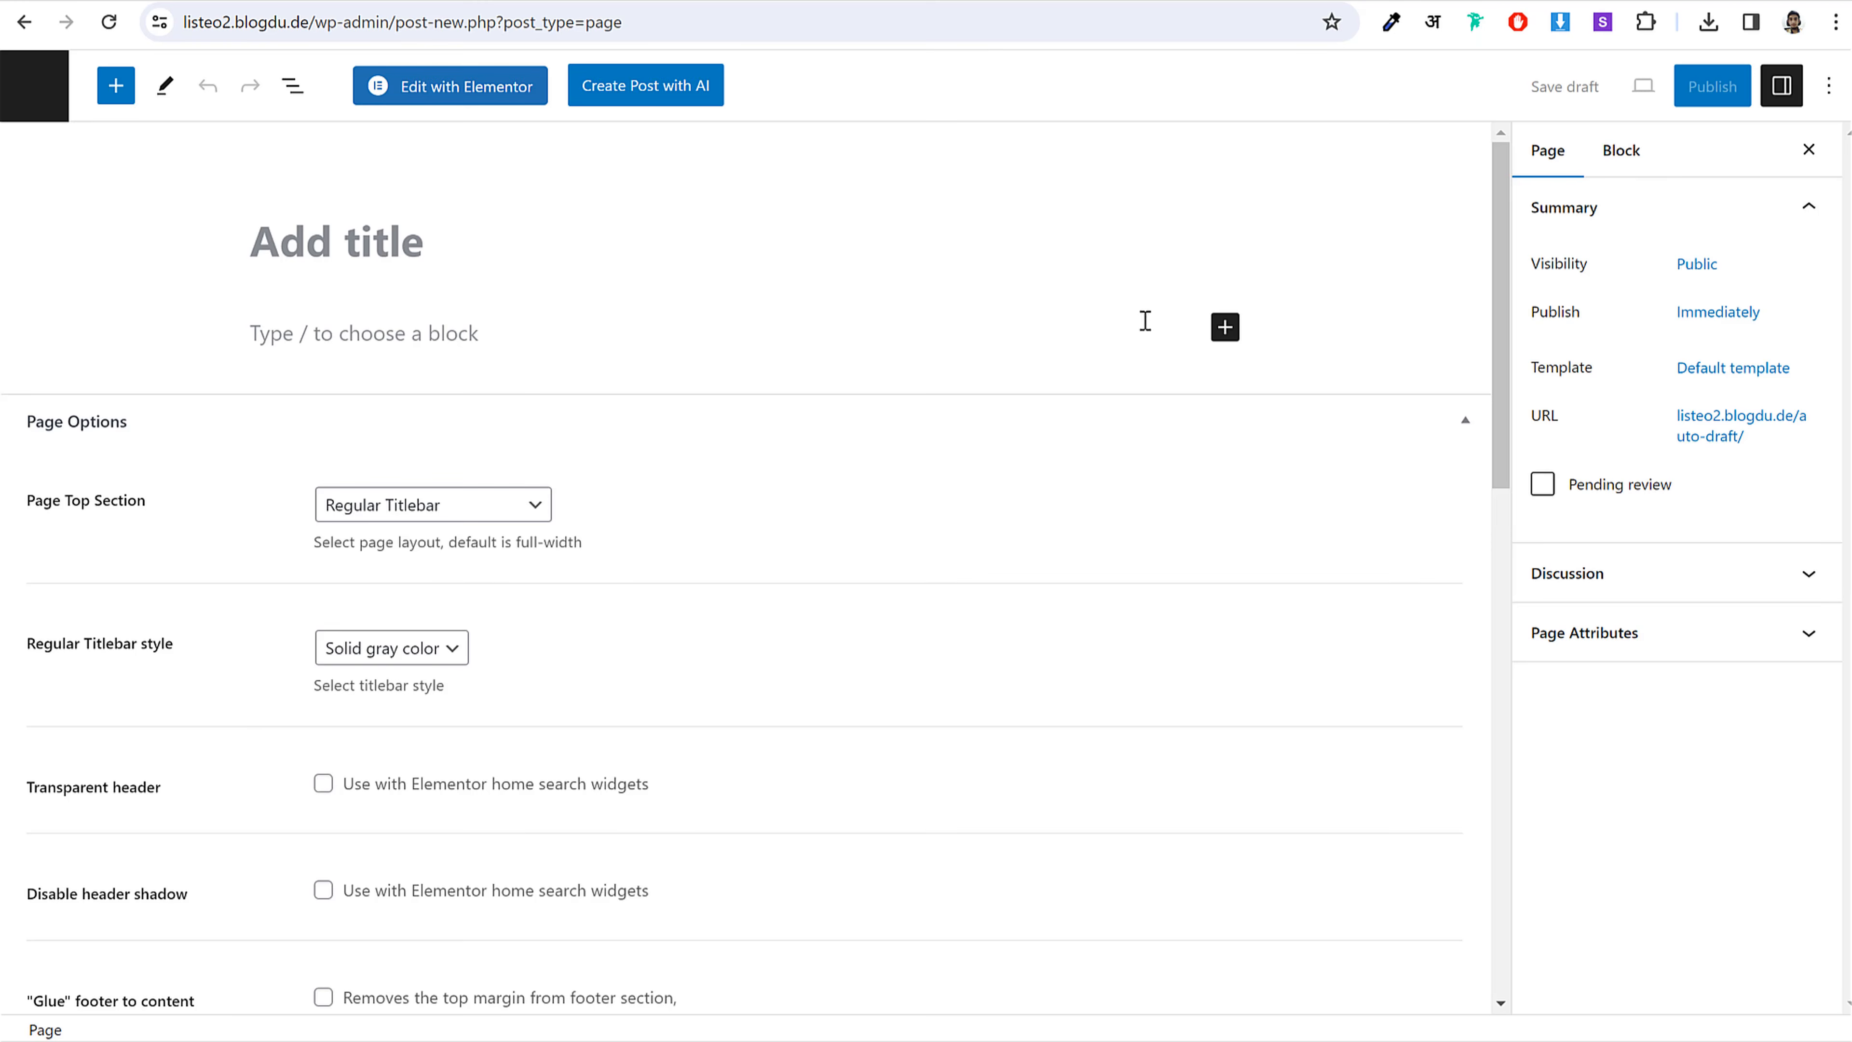
pyautogui.click(1229, 328)
pyautogui.click(1321, 488)
pyautogui.hotkey('ctrl', 'v')
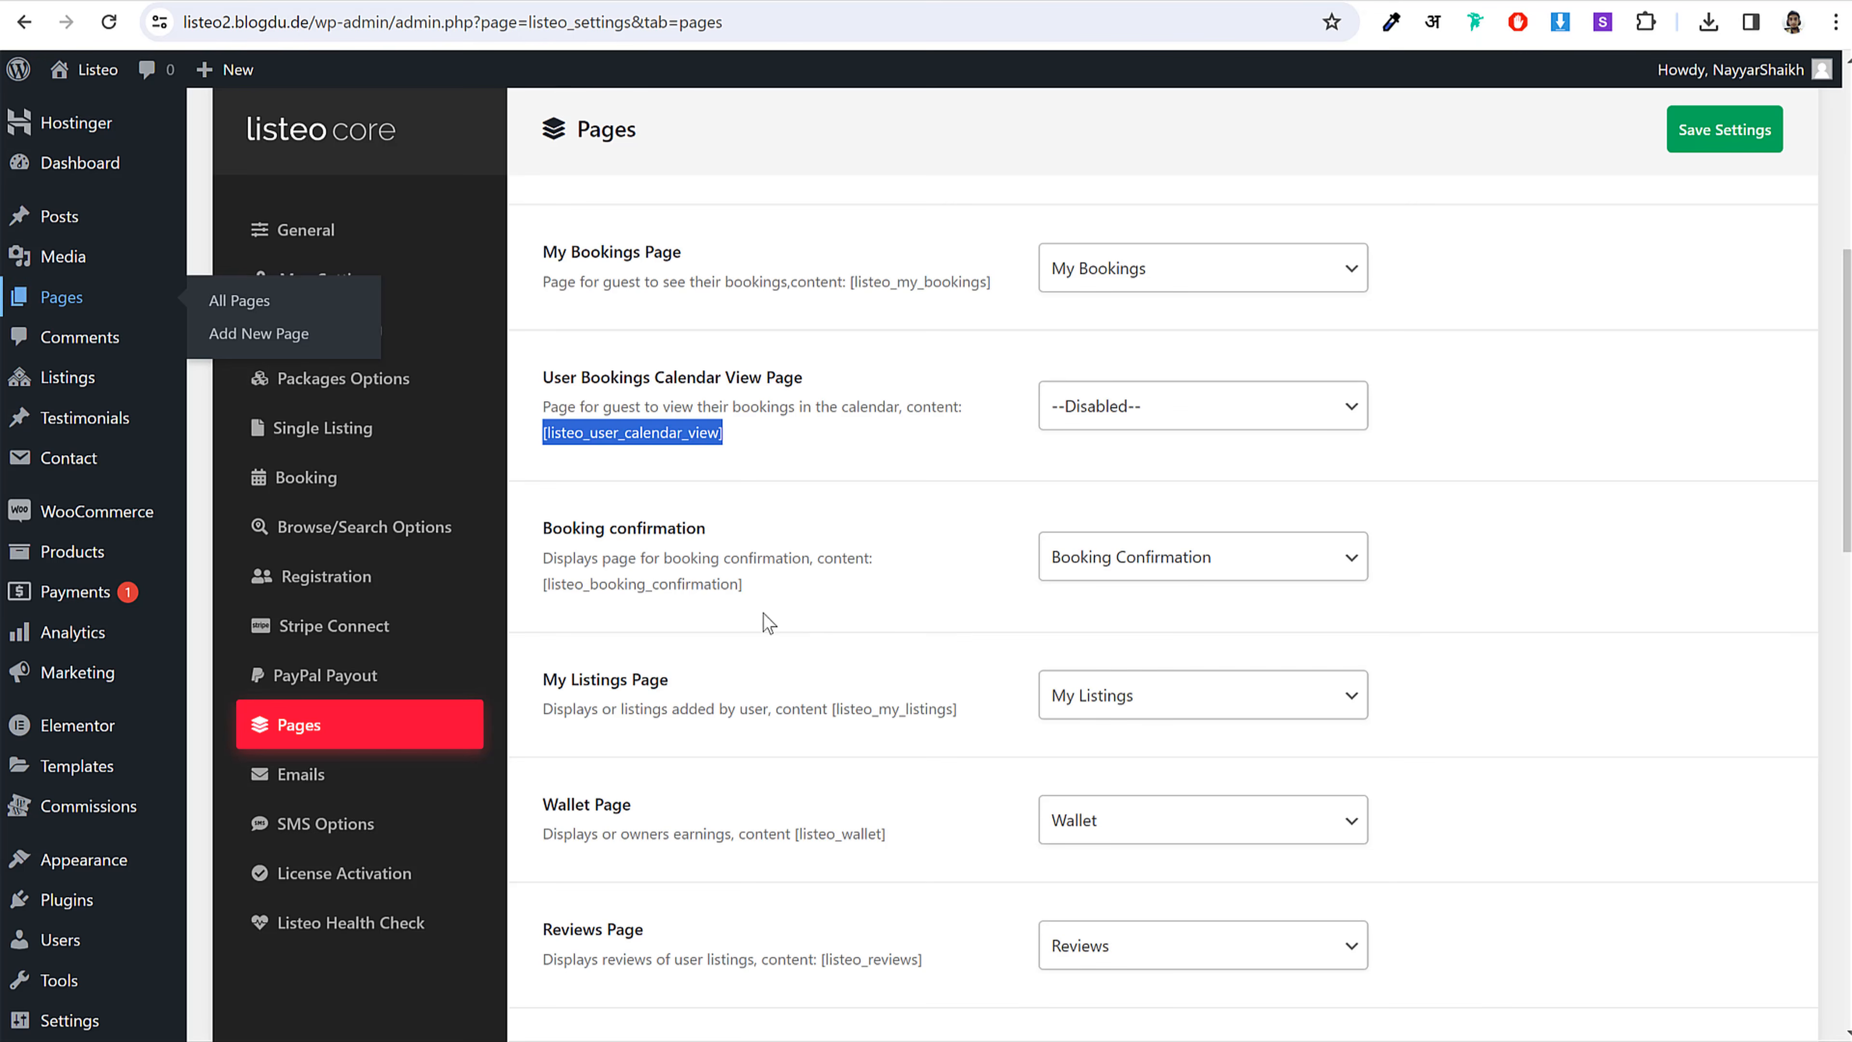
# Step: Title the page 'User Bookings', apply the Dashboard Page template, and publish it
pyautogui.click(693, 381)
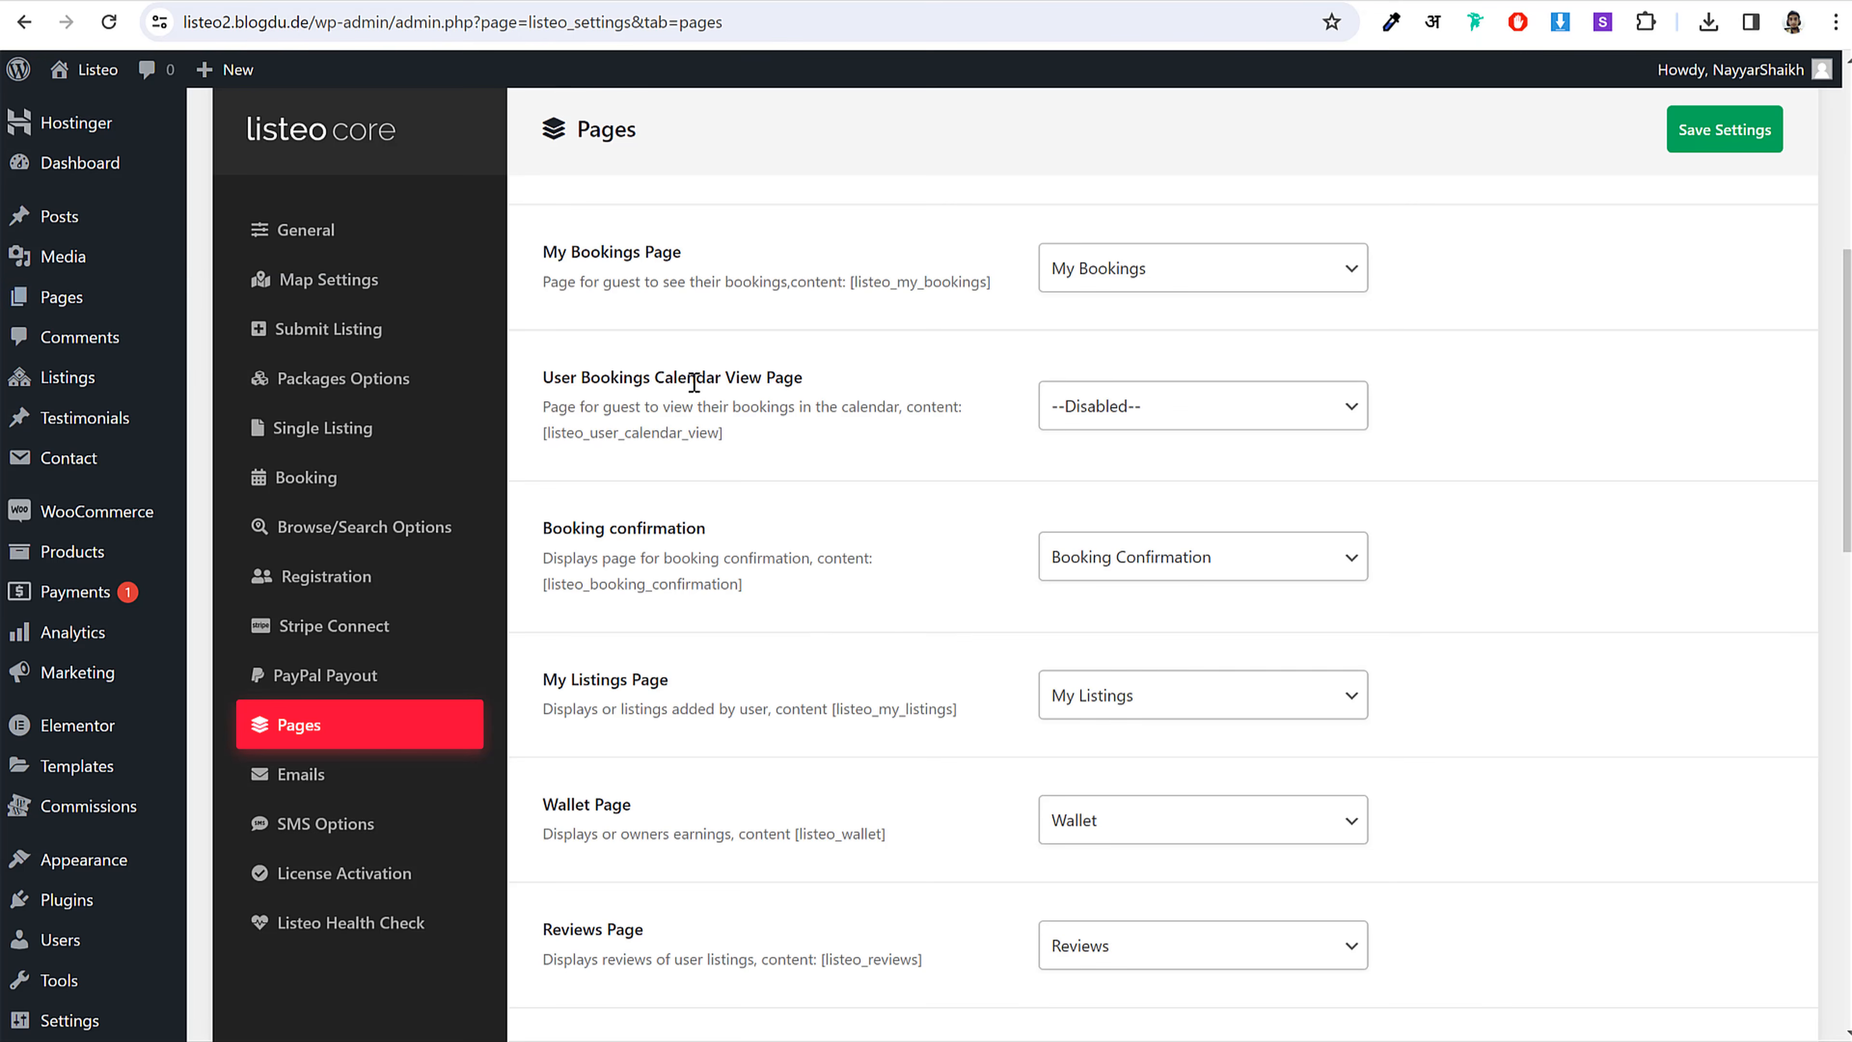
pyautogui.moveTo(549, 377); pyautogui.dragTo(653, 355)
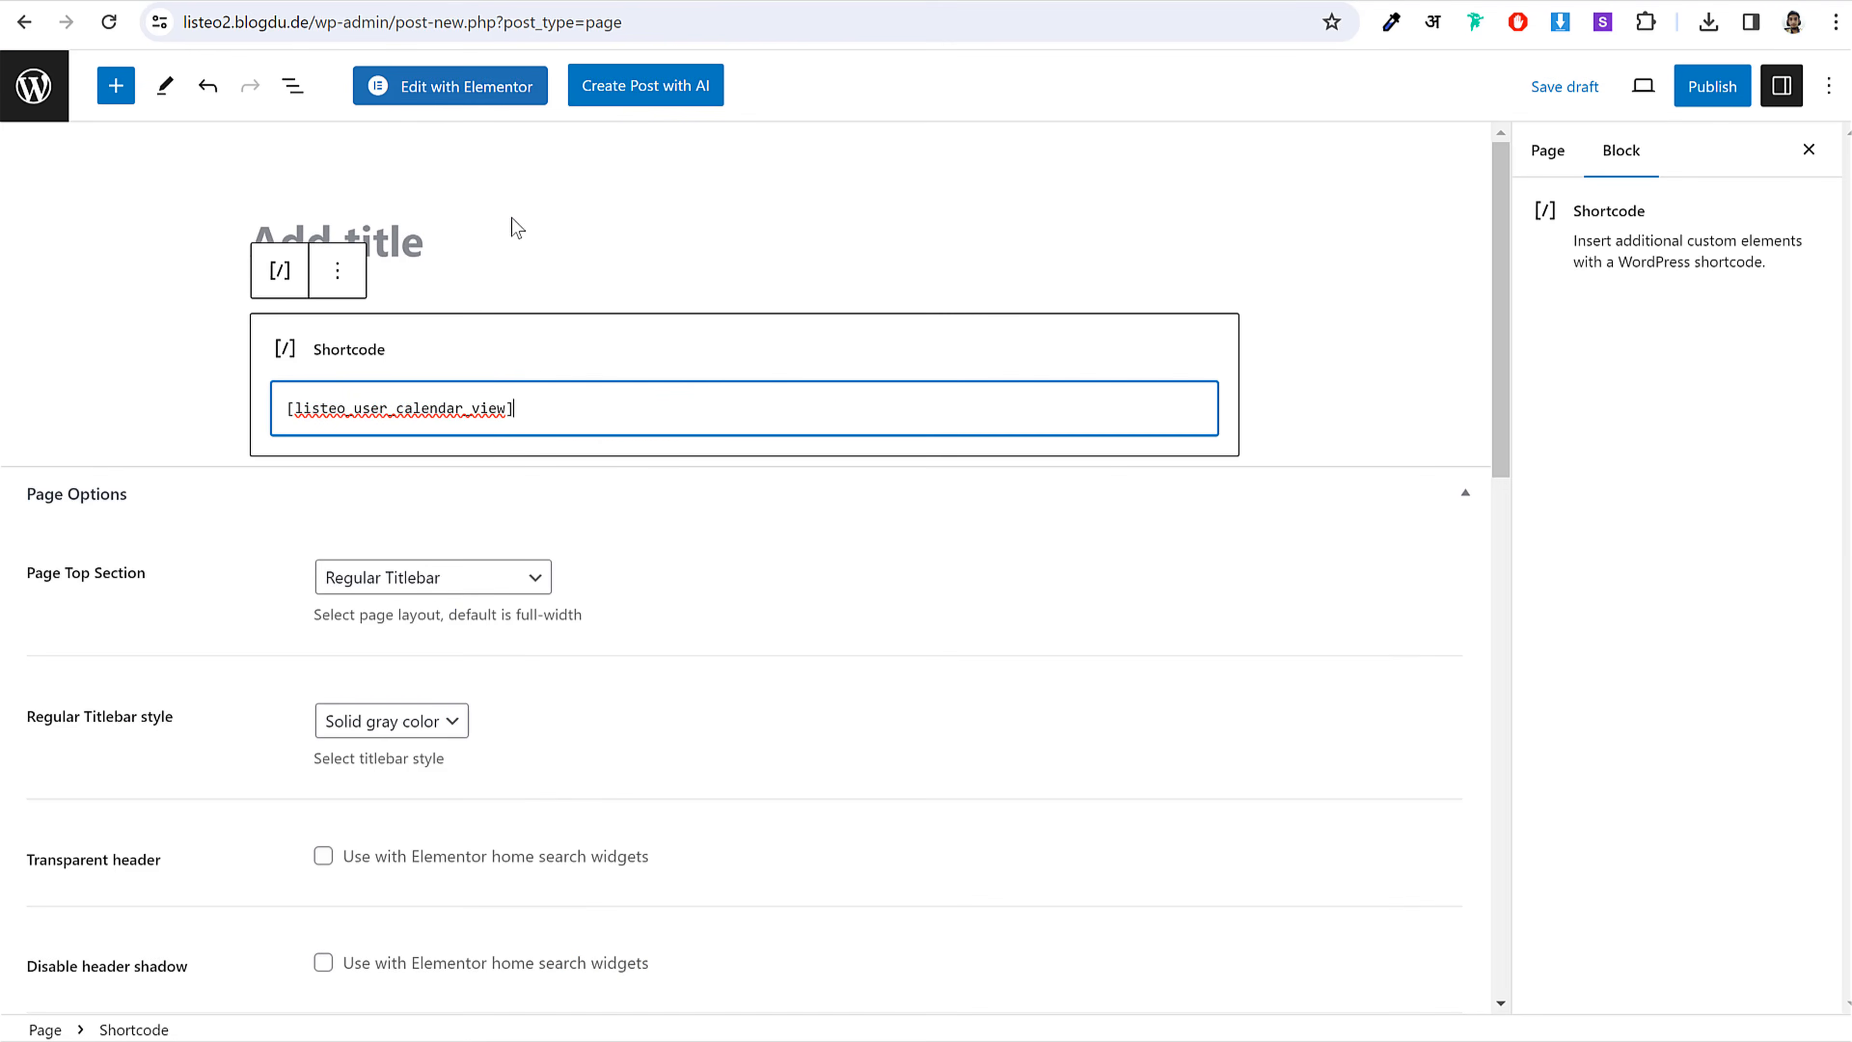
pyautogui.click(513, 229)
pyautogui.hotkey('ctrl', 'v')
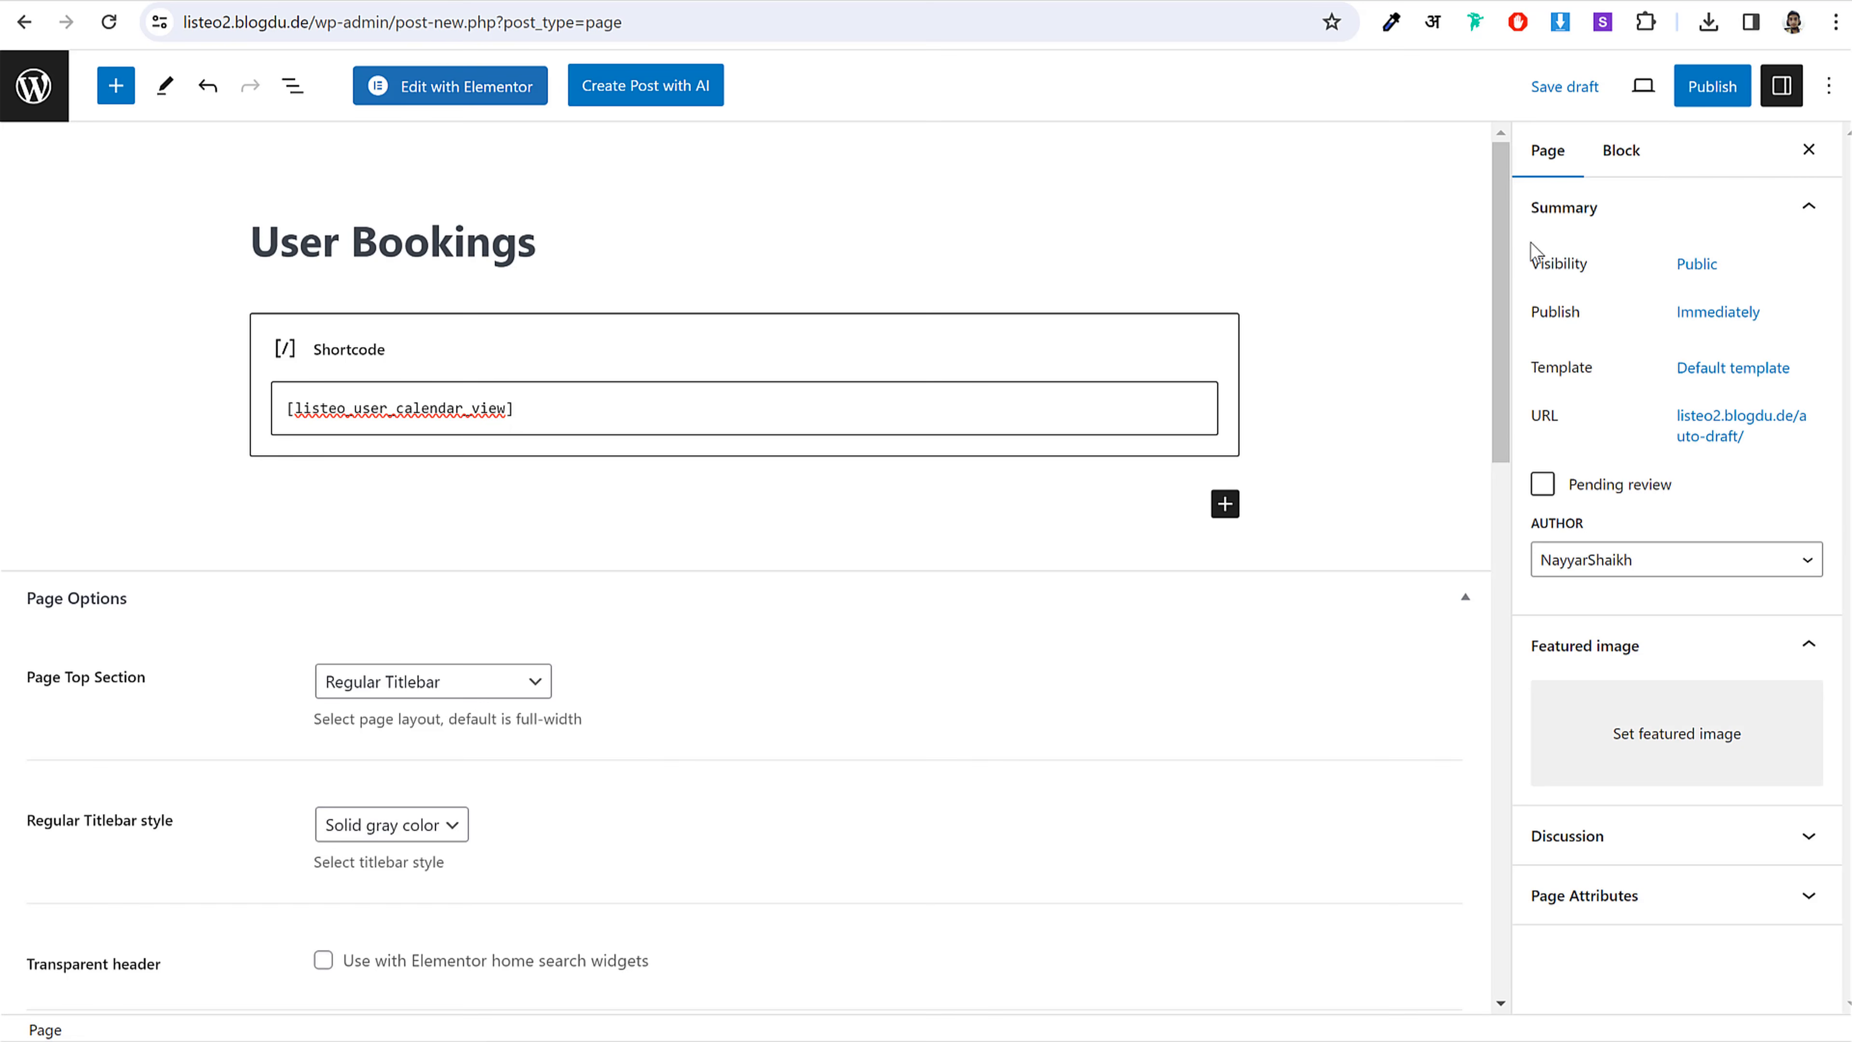
pyautogui.click(1723, 368)
pyautogui.click(1663, 547)
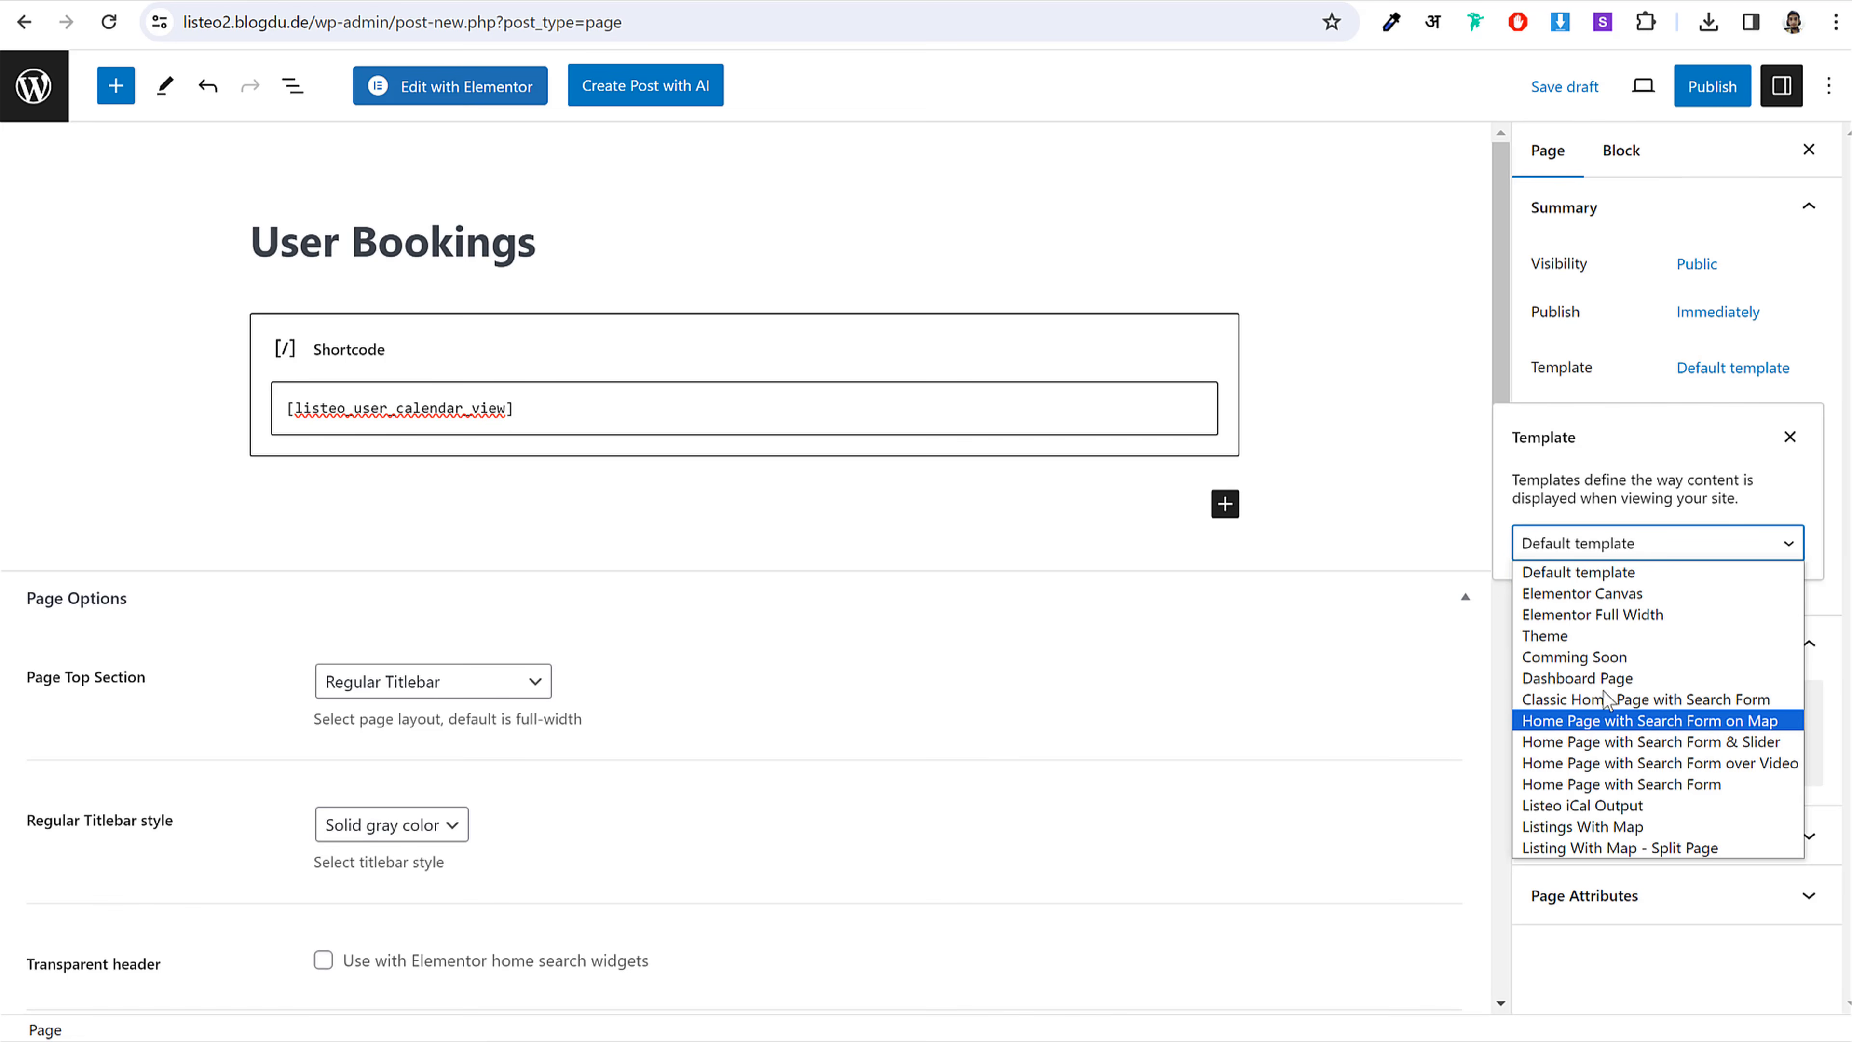
pyautogui.click(1633, 672)
pyautogui.click(1703, 89)
pyautogui.click(1644, 87)
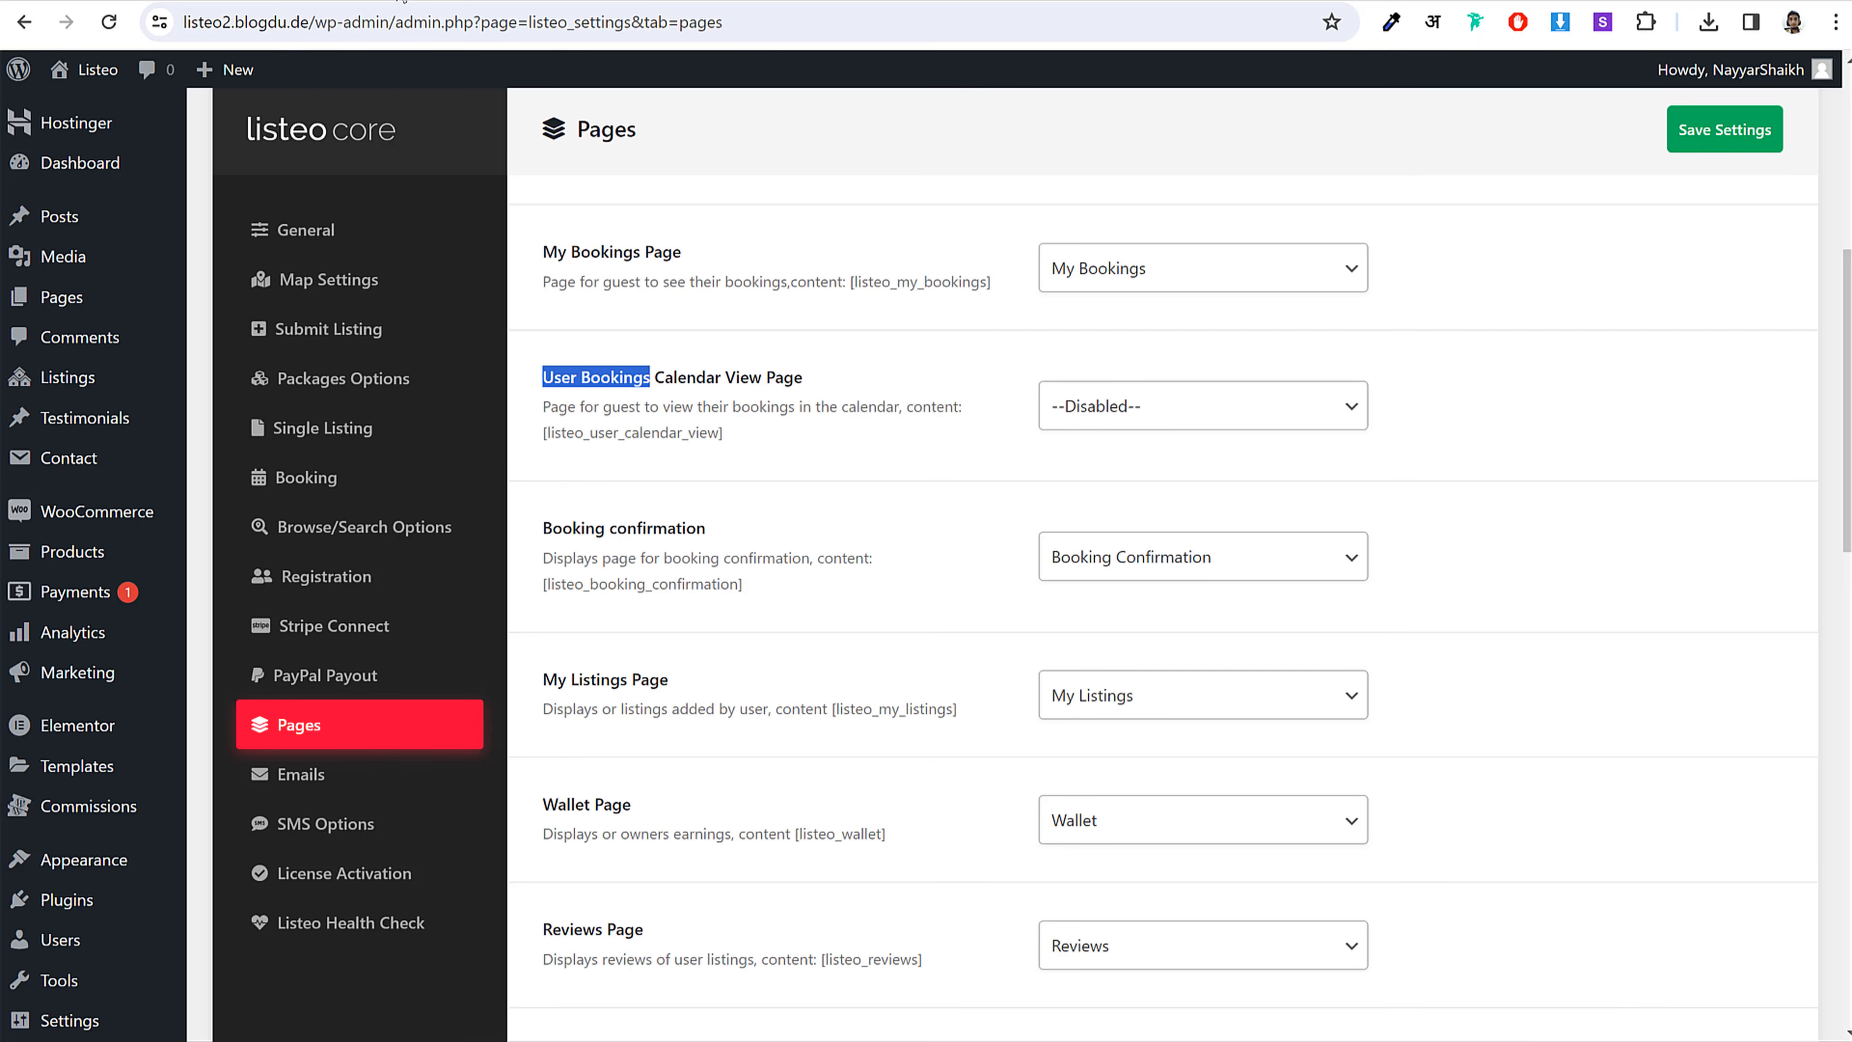
# Step: Reload the Pages settings and pick User Bookings as the User Bookings Calendar View Page
pyautogui.click(108, 23)
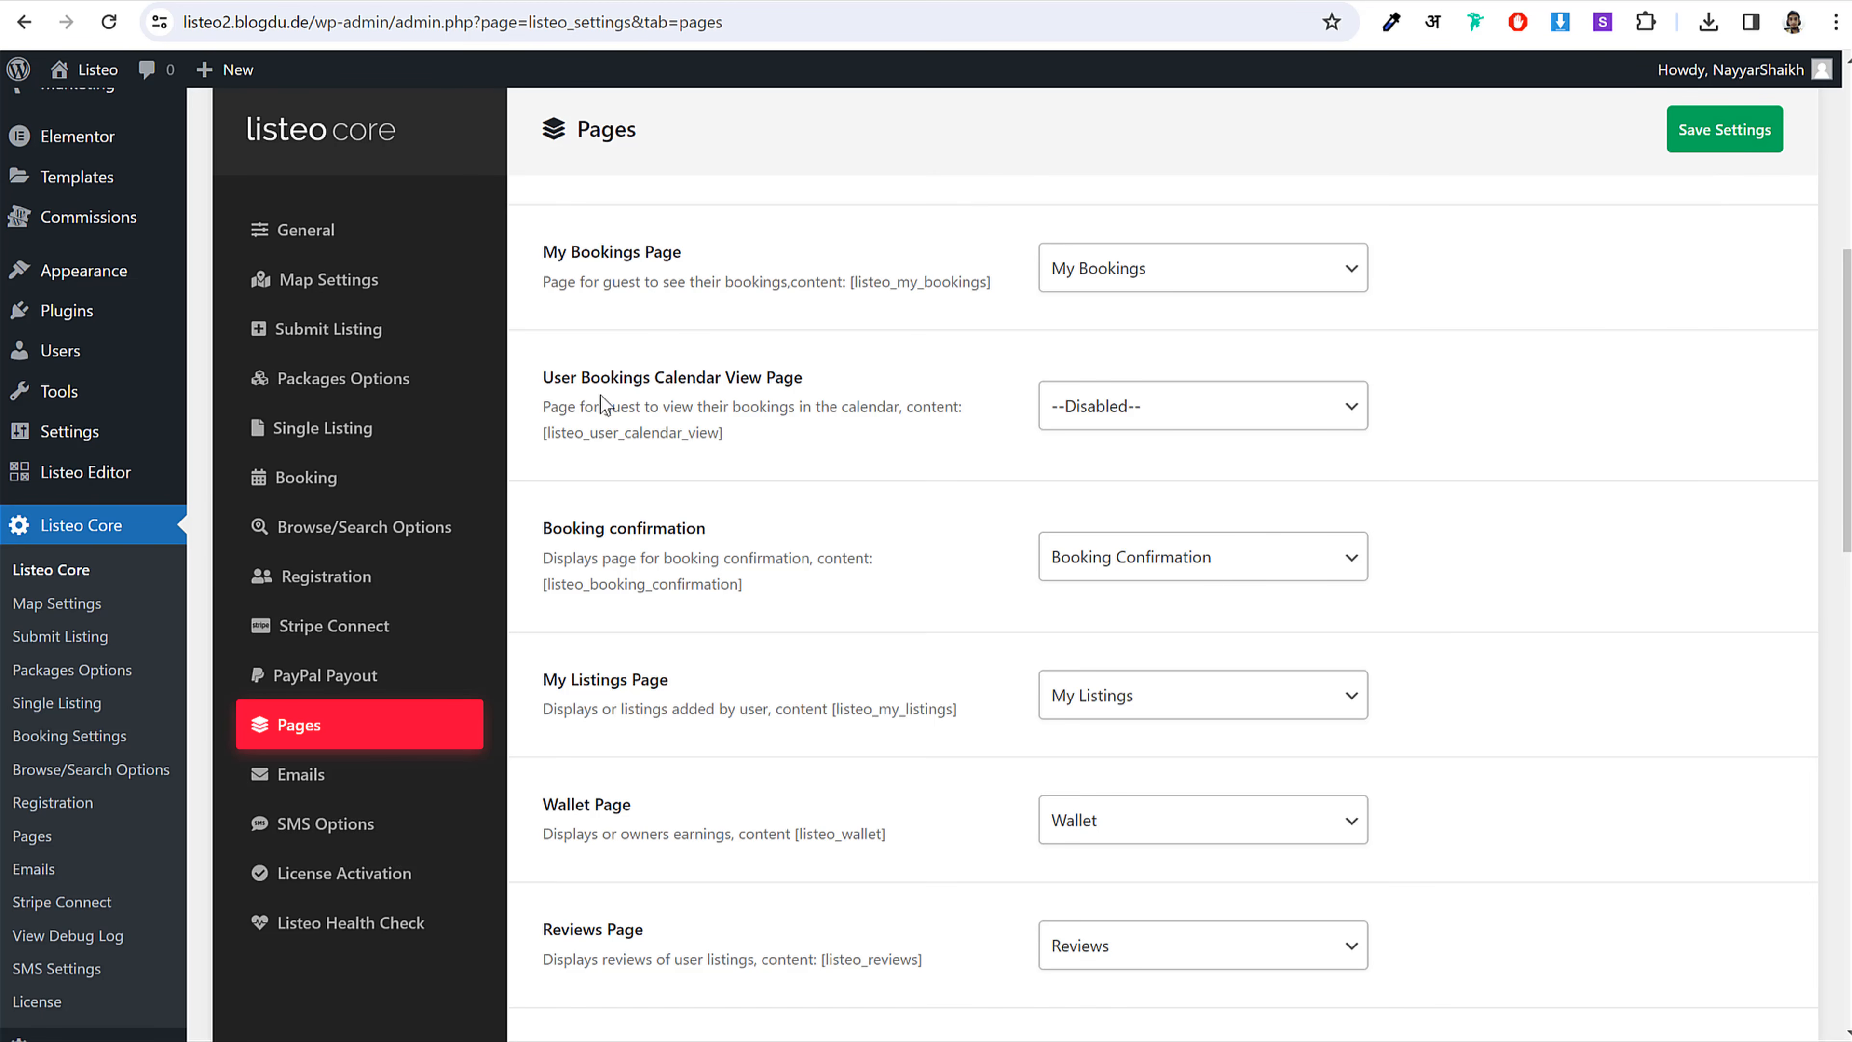
pyautogui.click(1141, 403)
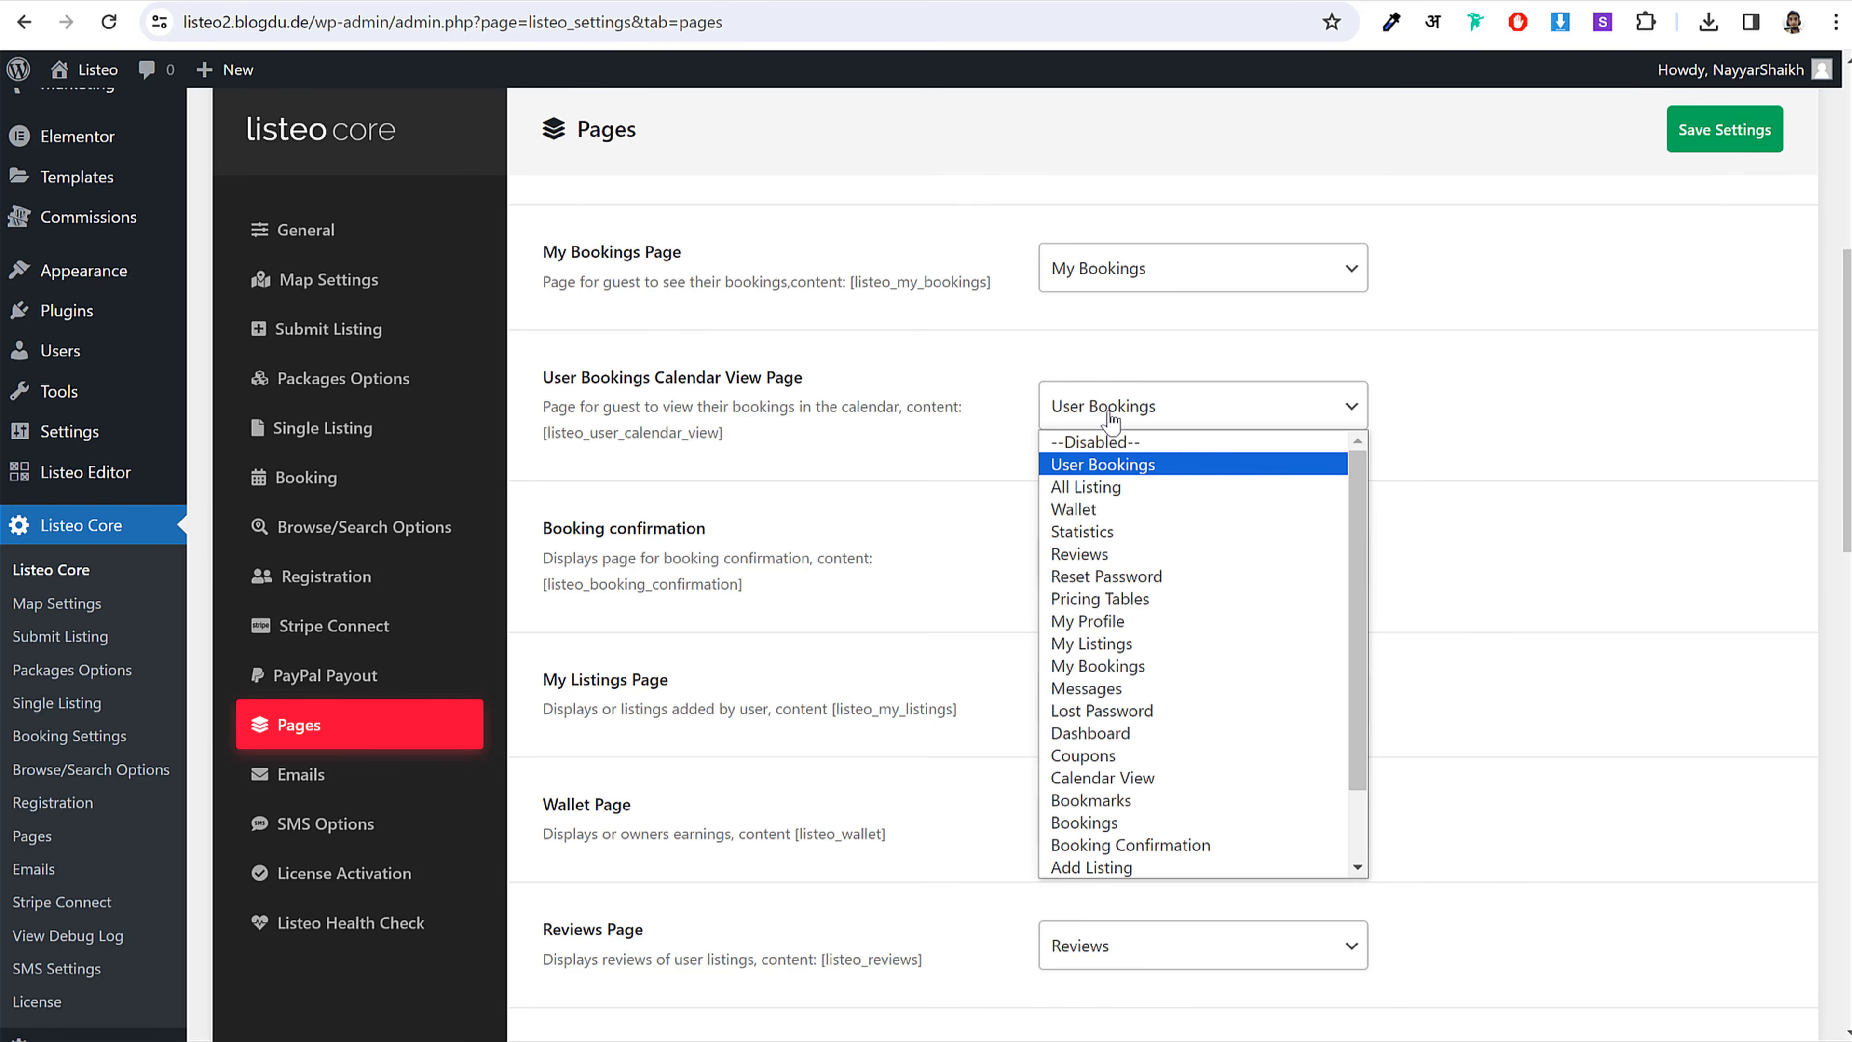
pyautogui.click(1074, 465)
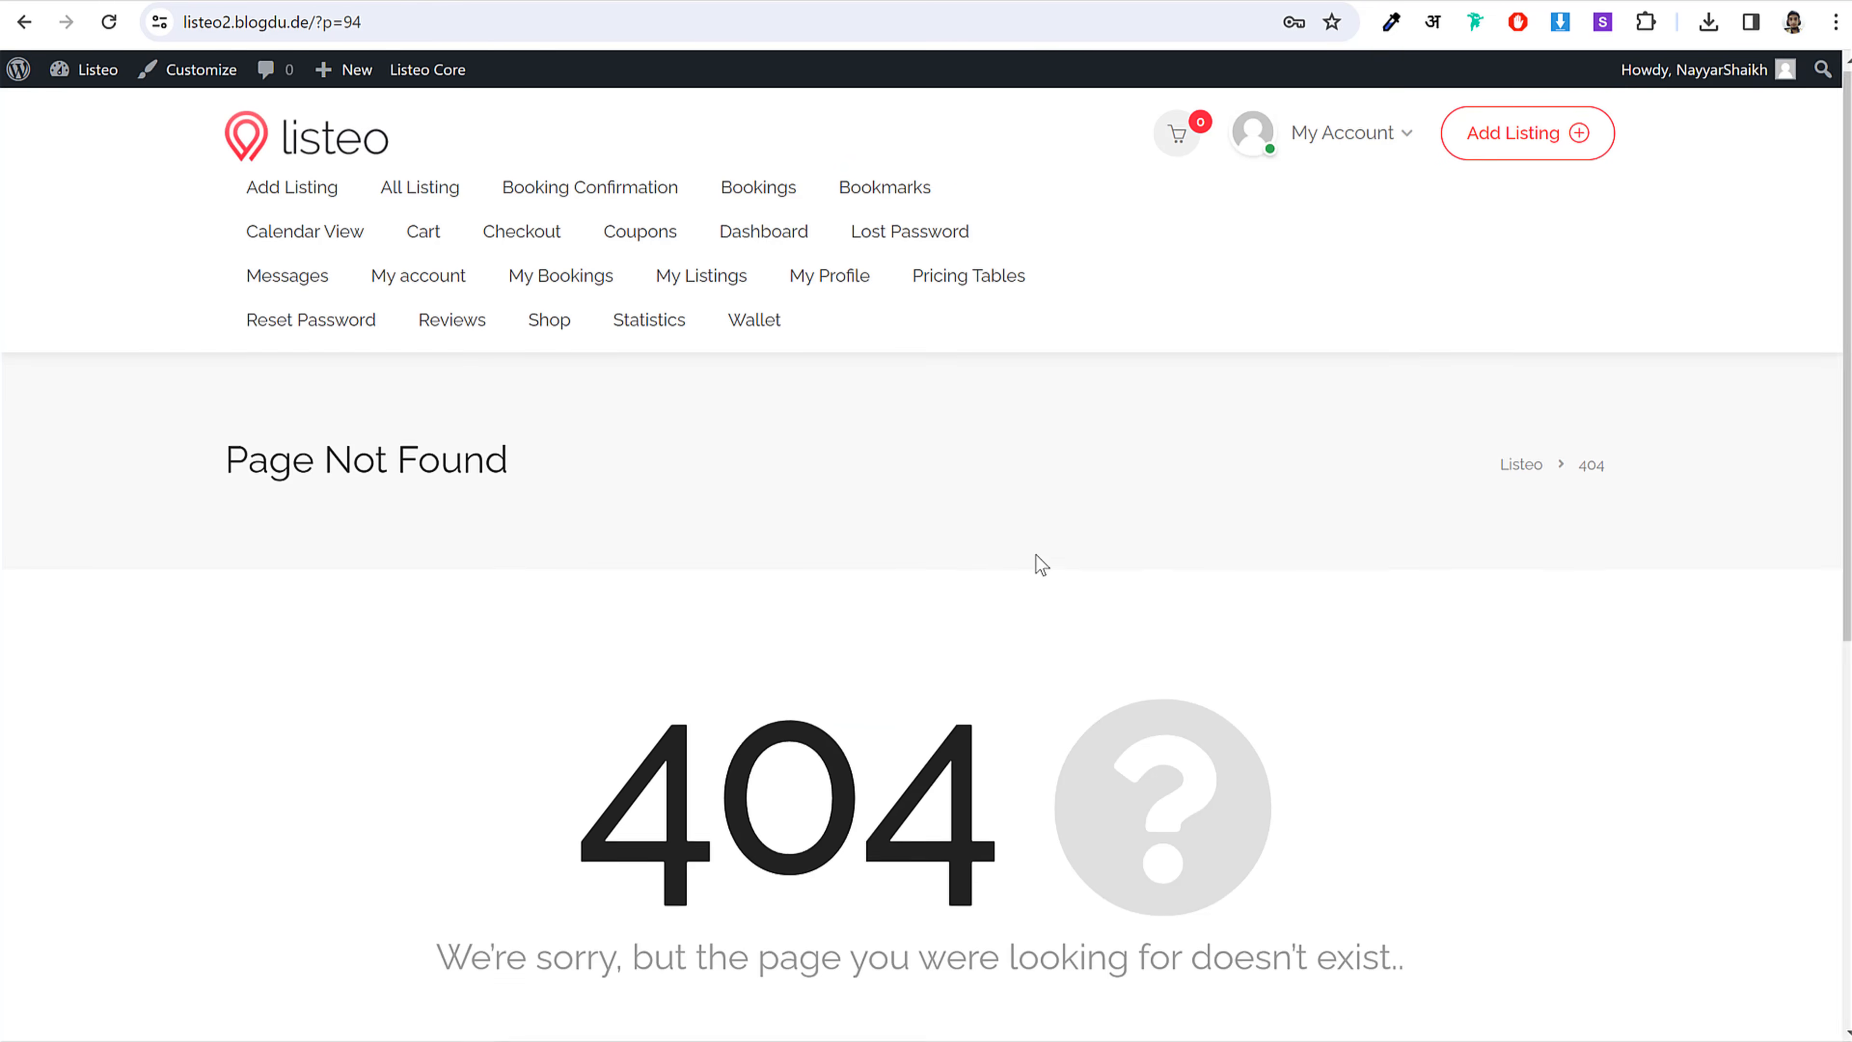
# Step: Open the front-end Add Listing page from the homepage and confirm it shows 'No packages found'
pyautogui.moveTo(597, 568); pyautogui.dragTo(1122, 560)
pyautogui.click(973, 565)
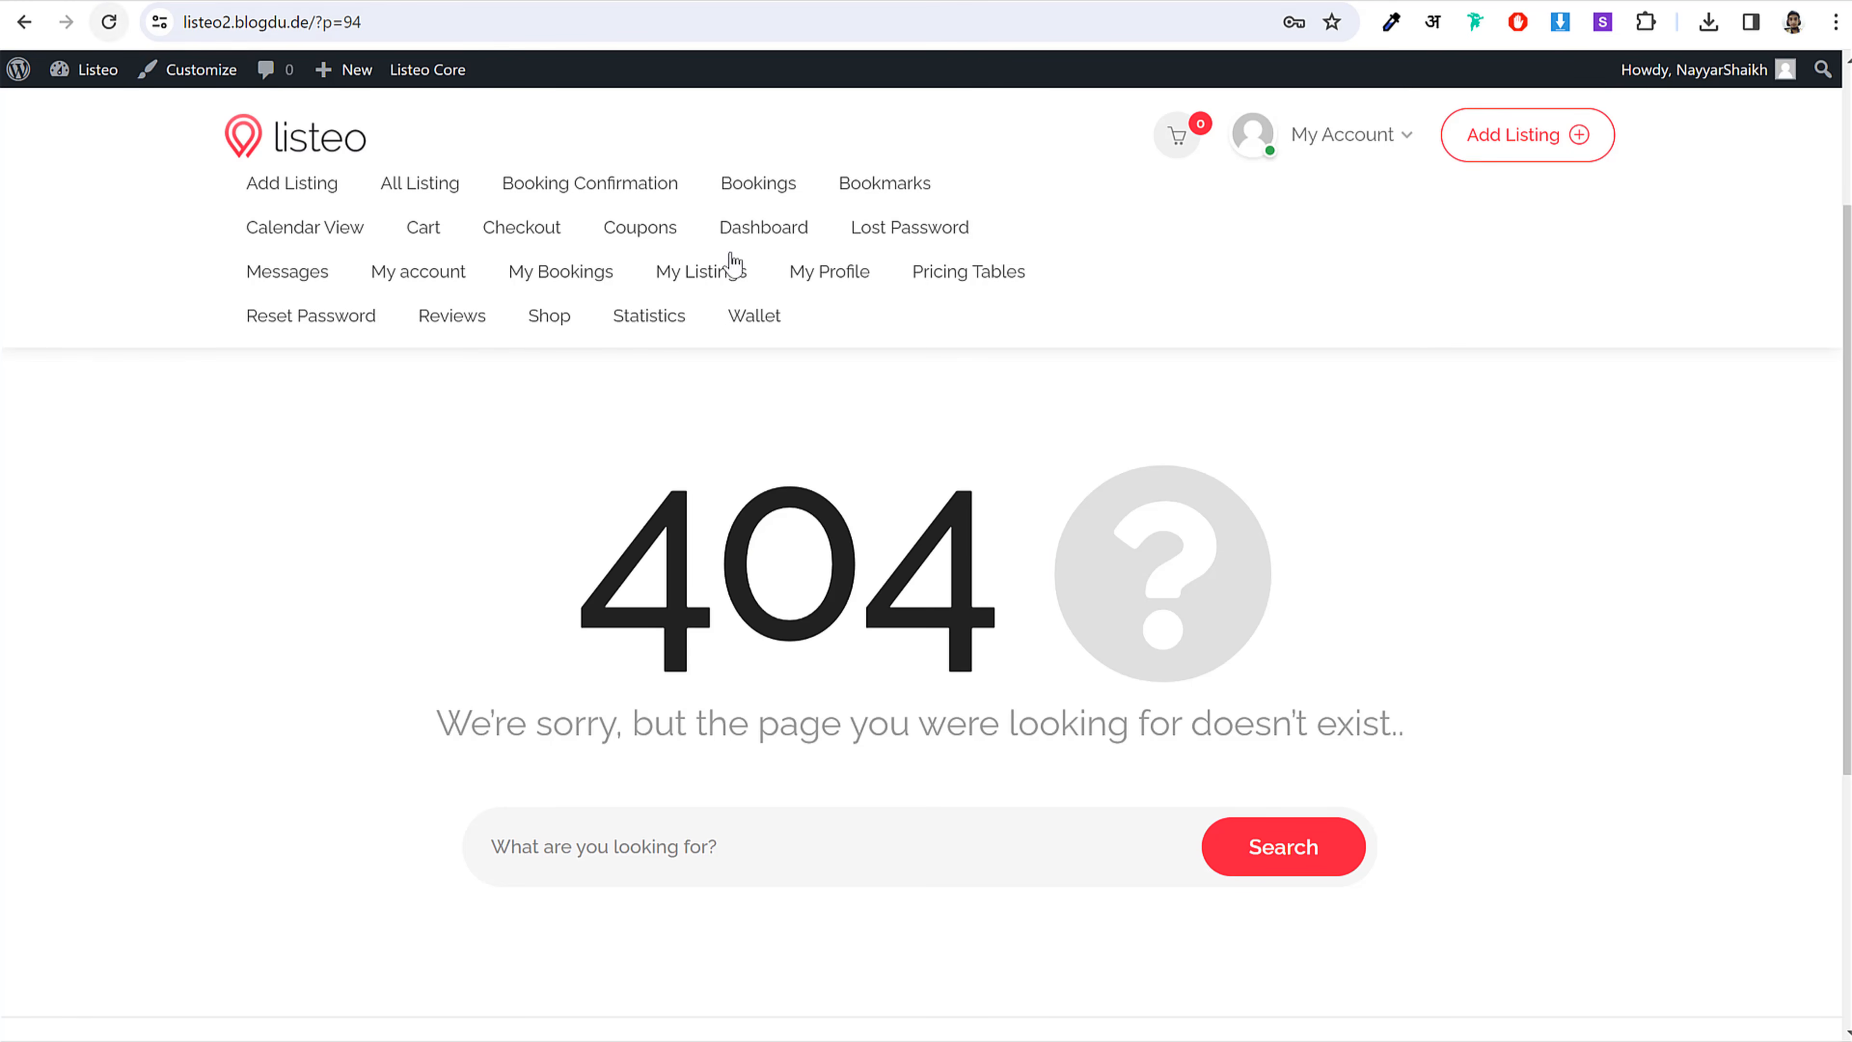
pyautogui.scroll(3, 1149, 561)
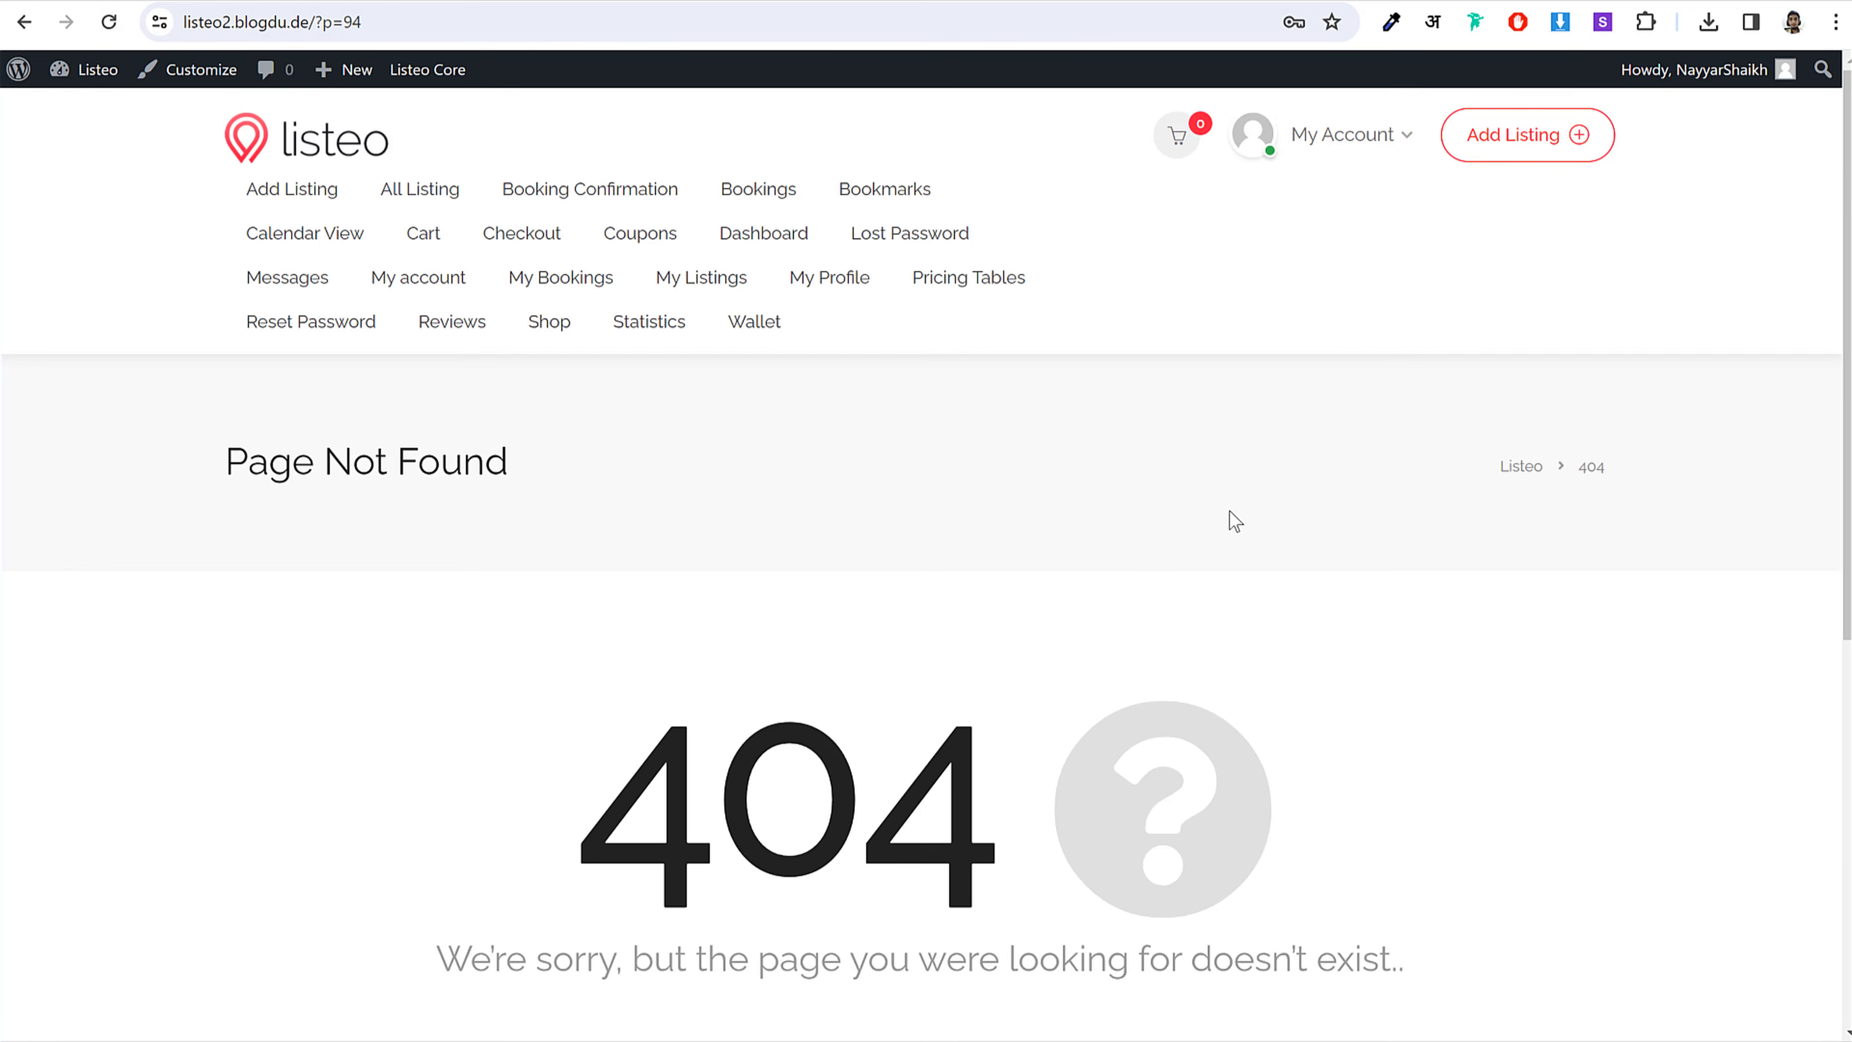
pyautogui.click(253, 166)
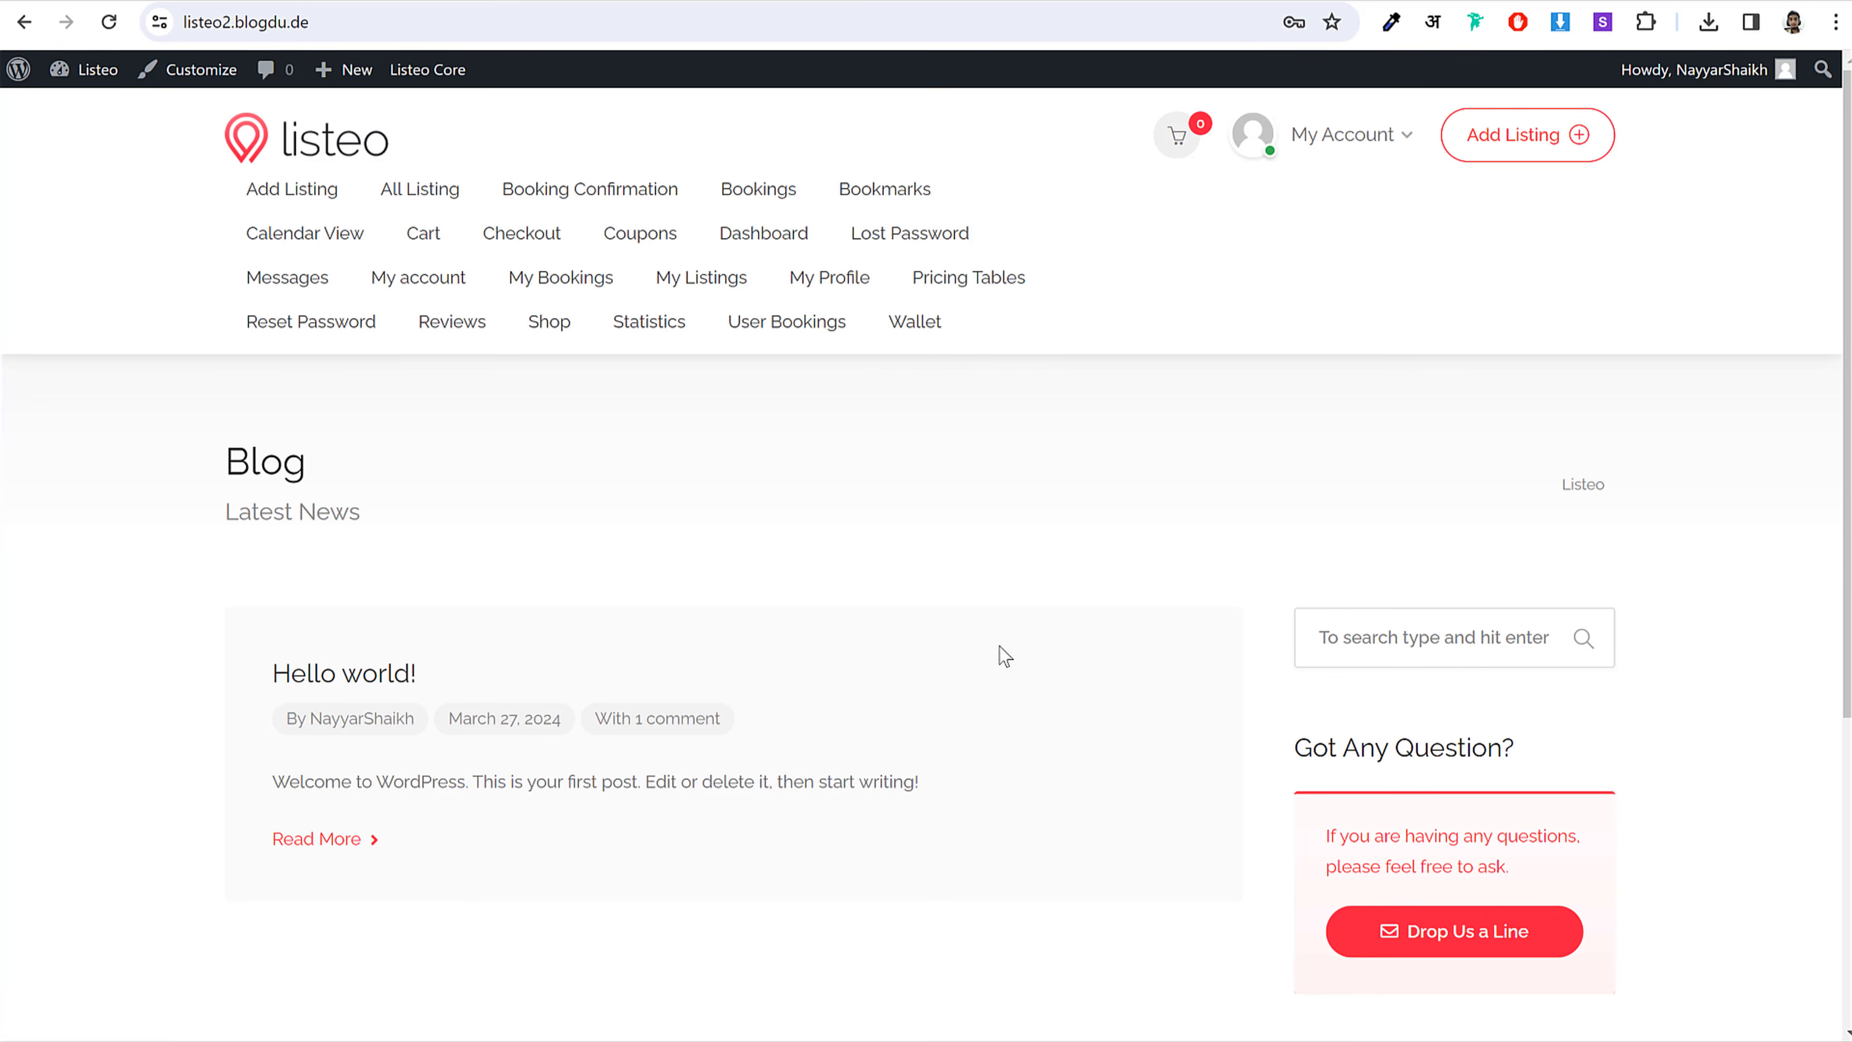
pyautogui.click(1495, 150)
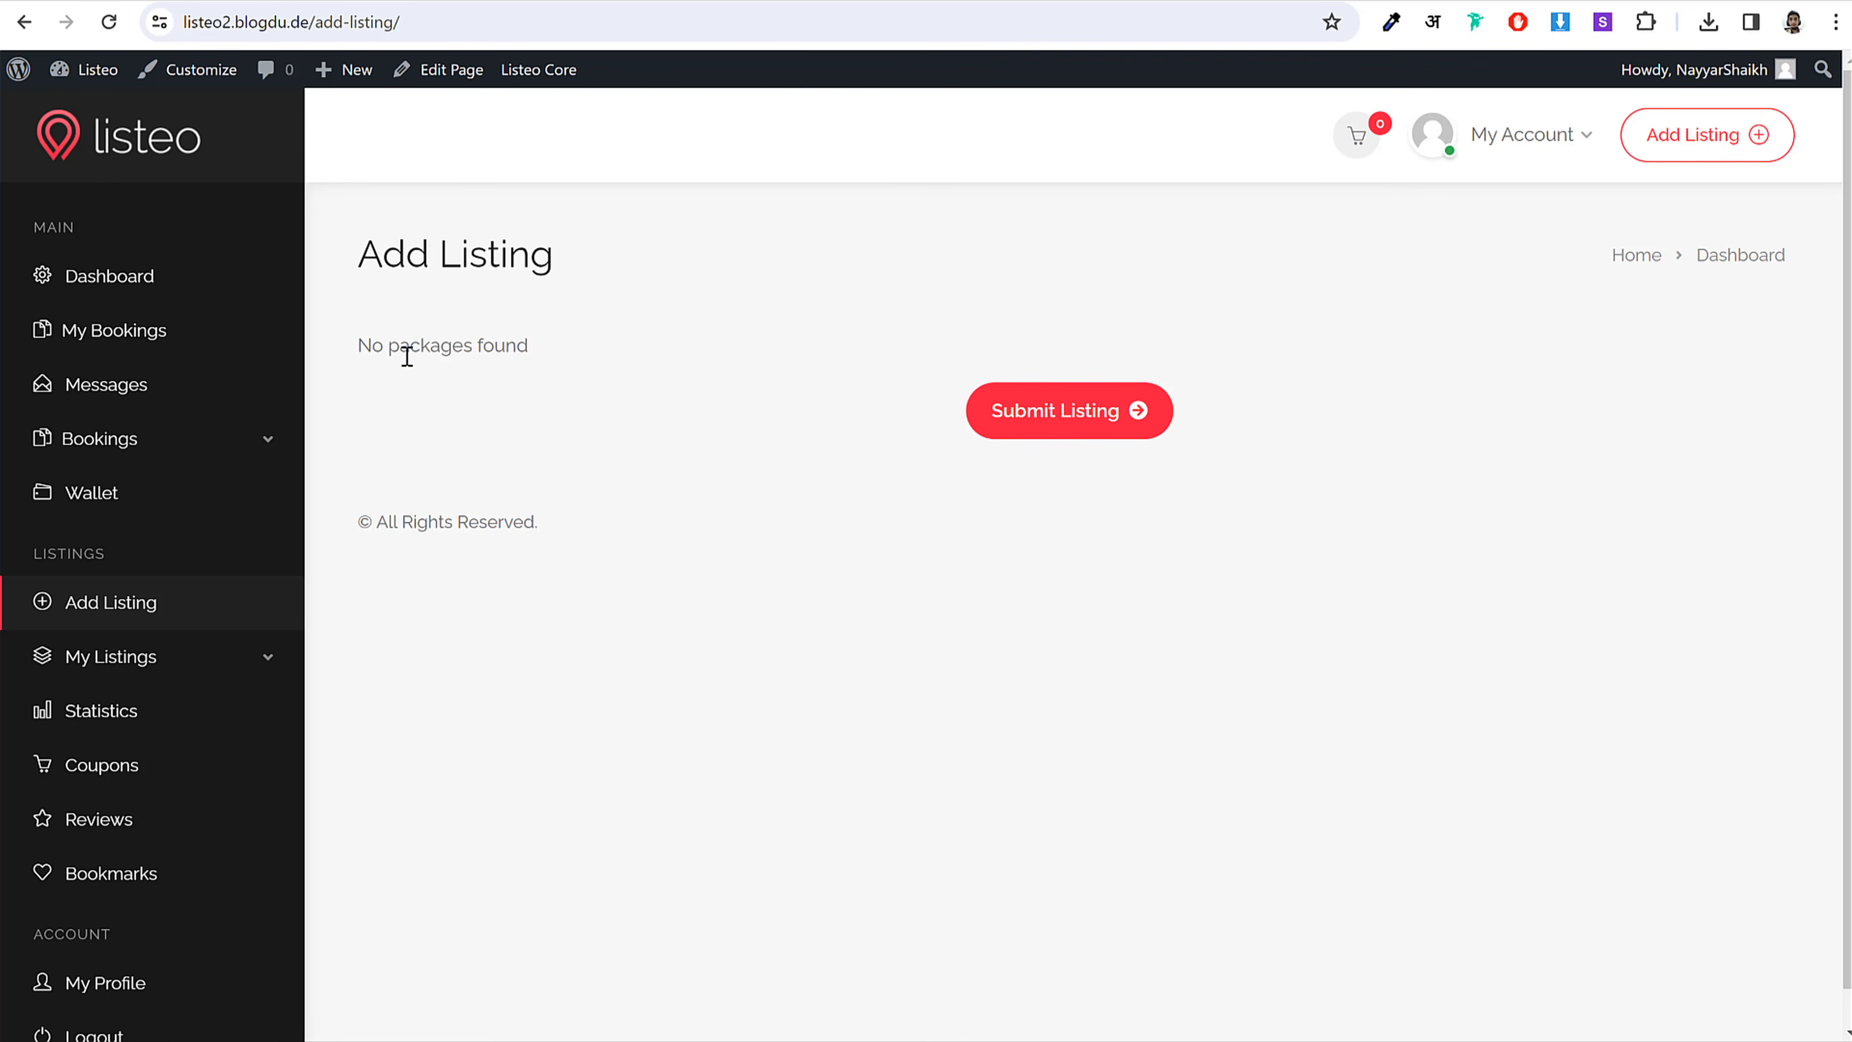
pyautogui.moveTo(361, 345); pyautogui.dragTo(594, 353)
pyautogui.click(604, 349)
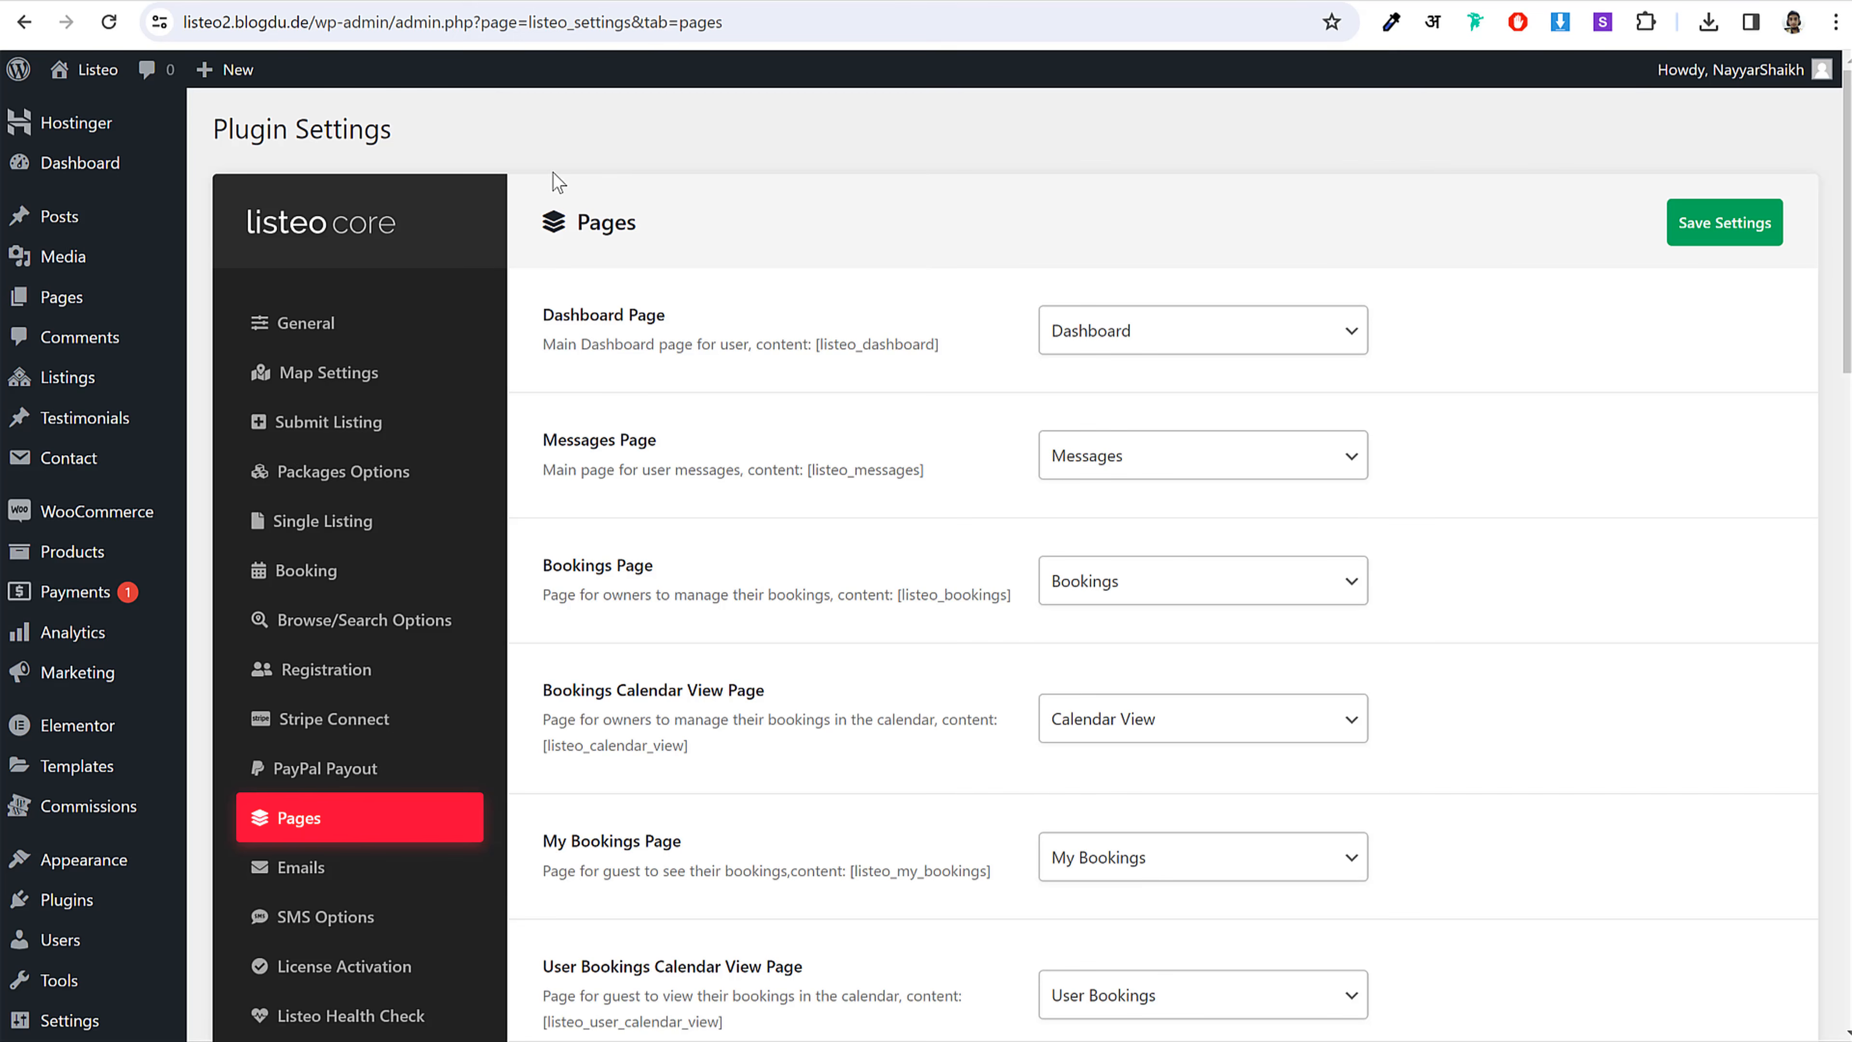
# Step: Untick Paid listings in Packages Options and save the settings
pyautogui.scroll(-3, 573, 237)
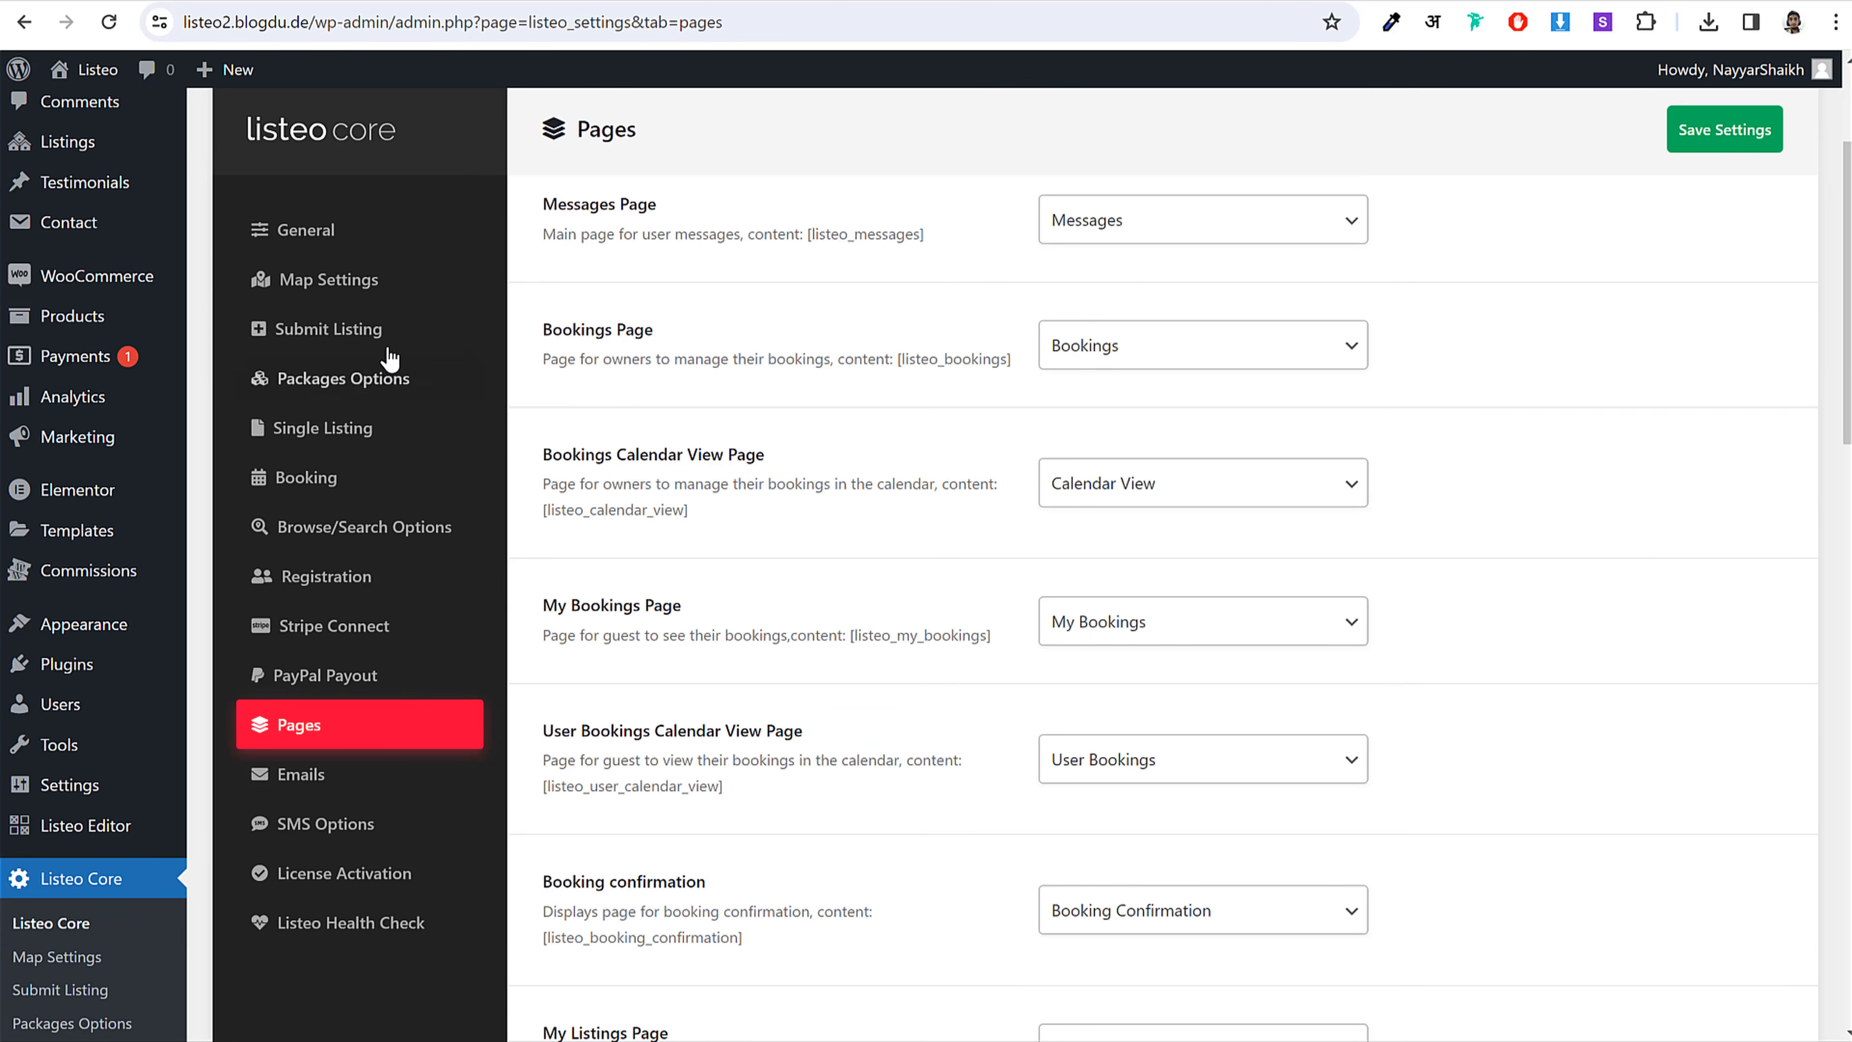
pyautogui.click(386, 381)
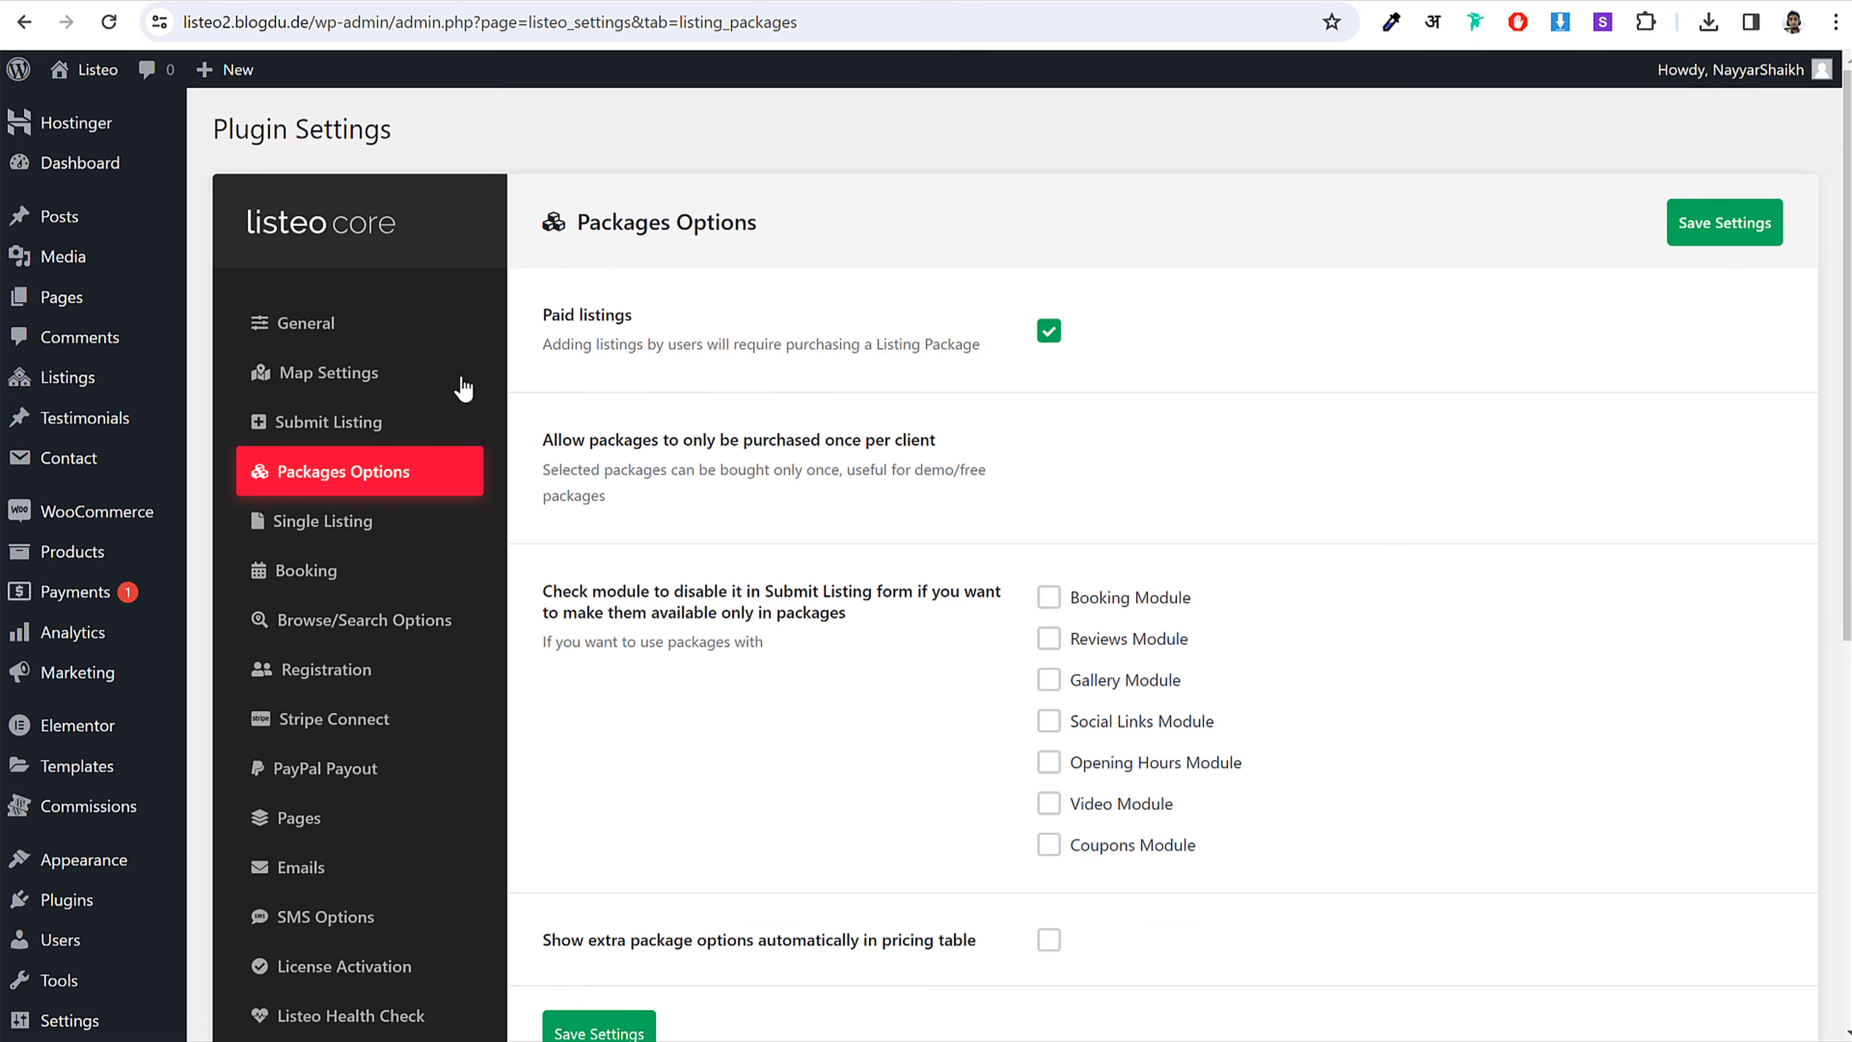
pyautogui.click(1053, 341)
pyautogui.scroll(-2, 1266, 414)
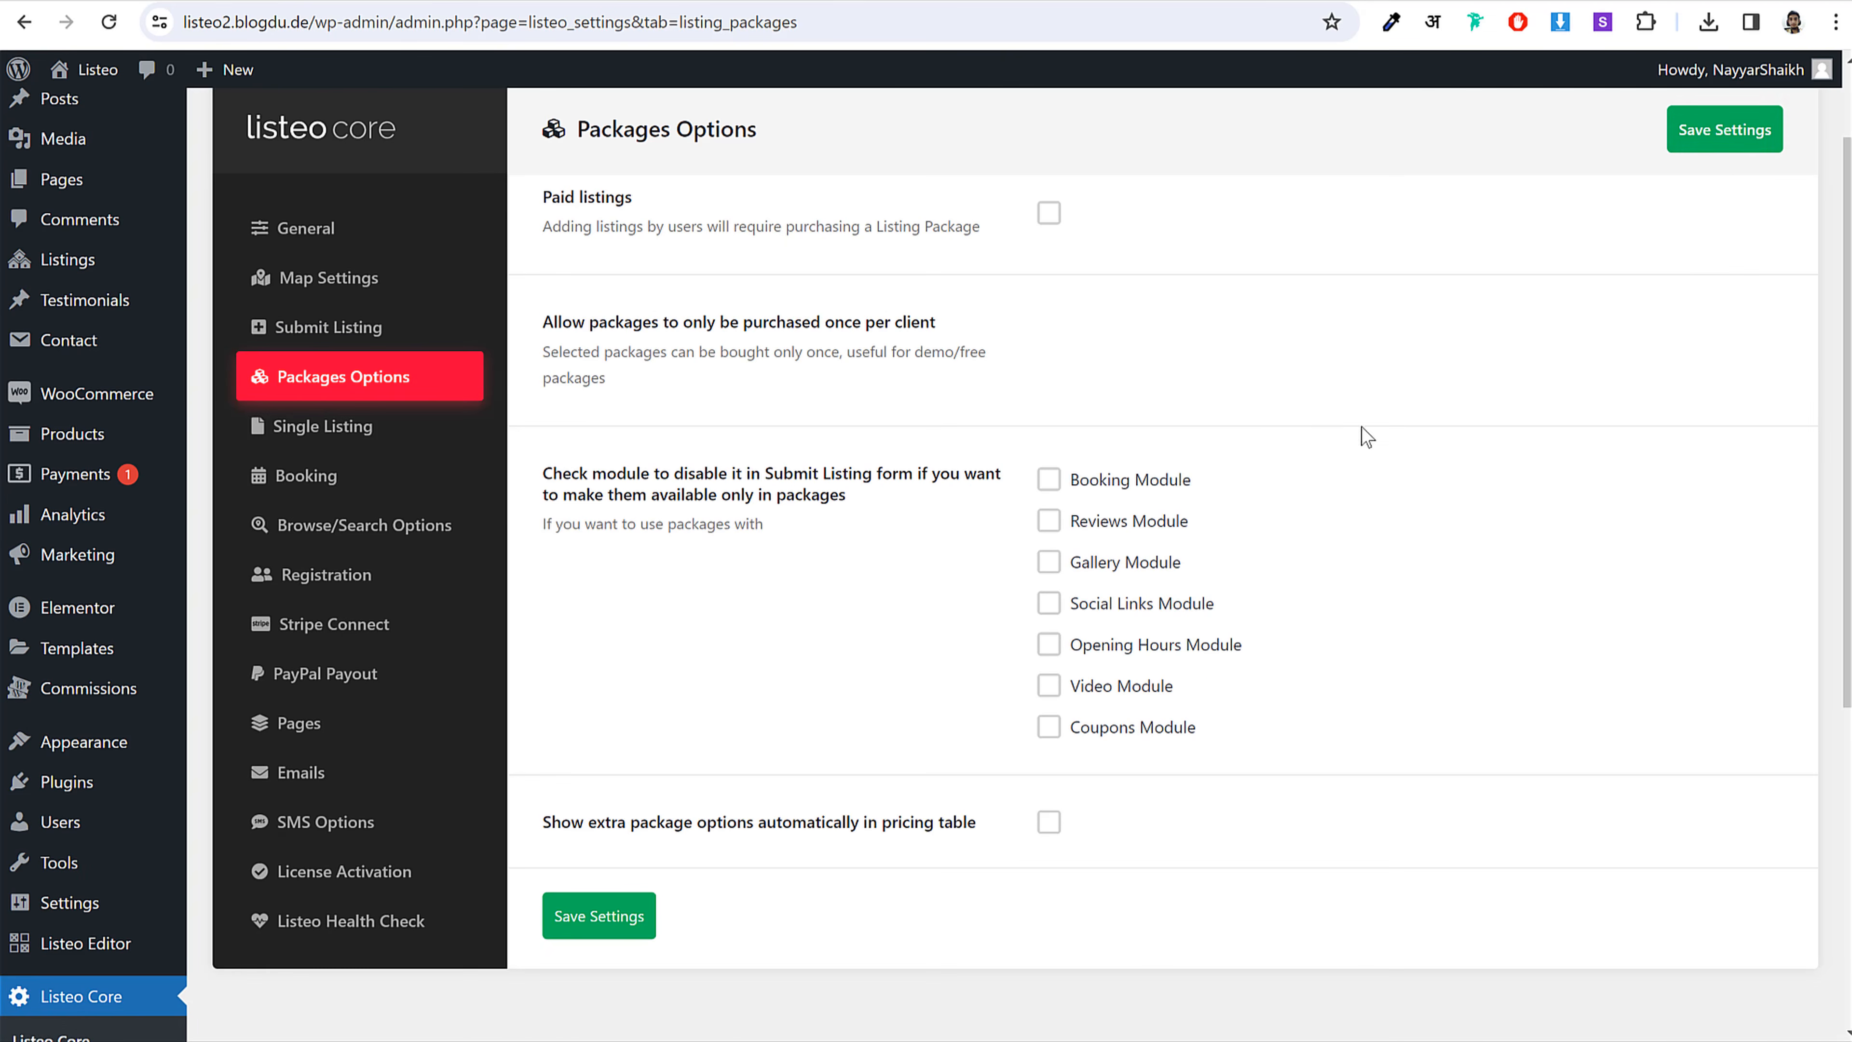
pyautogui.click(1724, 132)
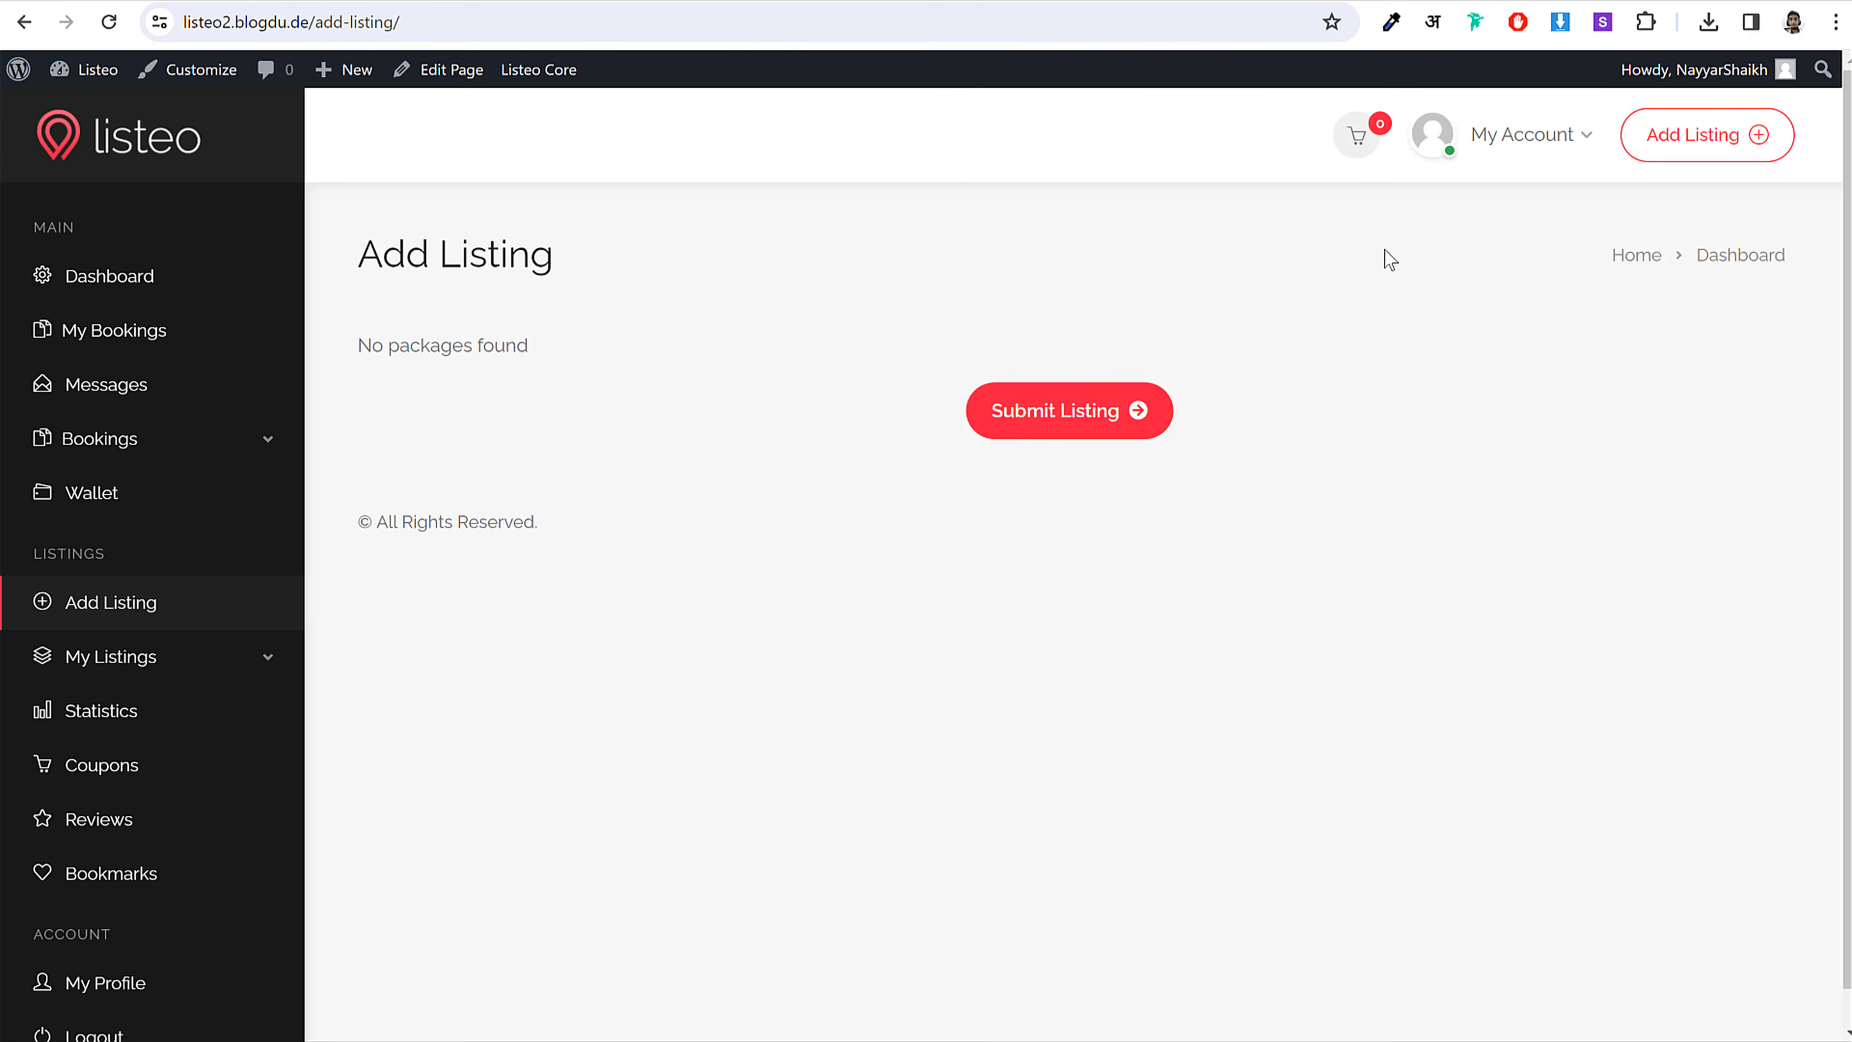
# Step: Reload Add Listing and preview the Rent and Service forms from the listing type choices
pyautogui.click(1672, 156)
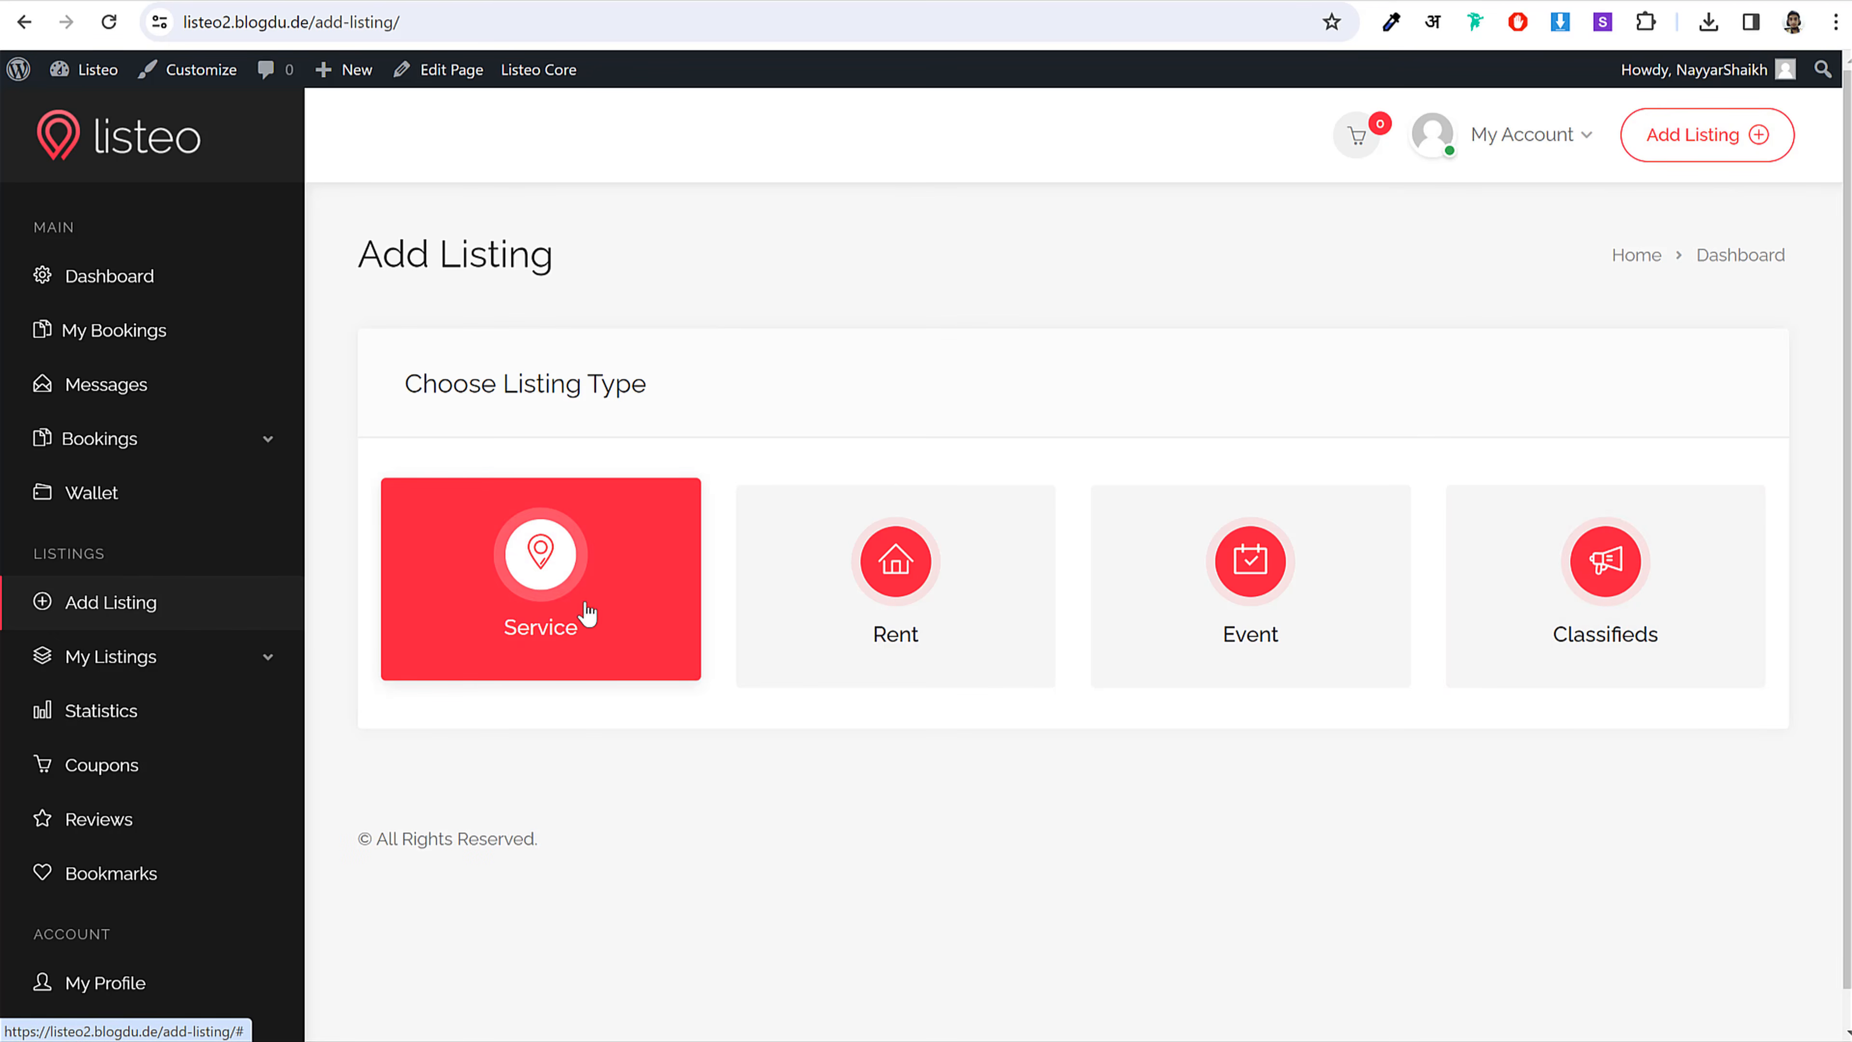
pyautogui.click(952, 630)
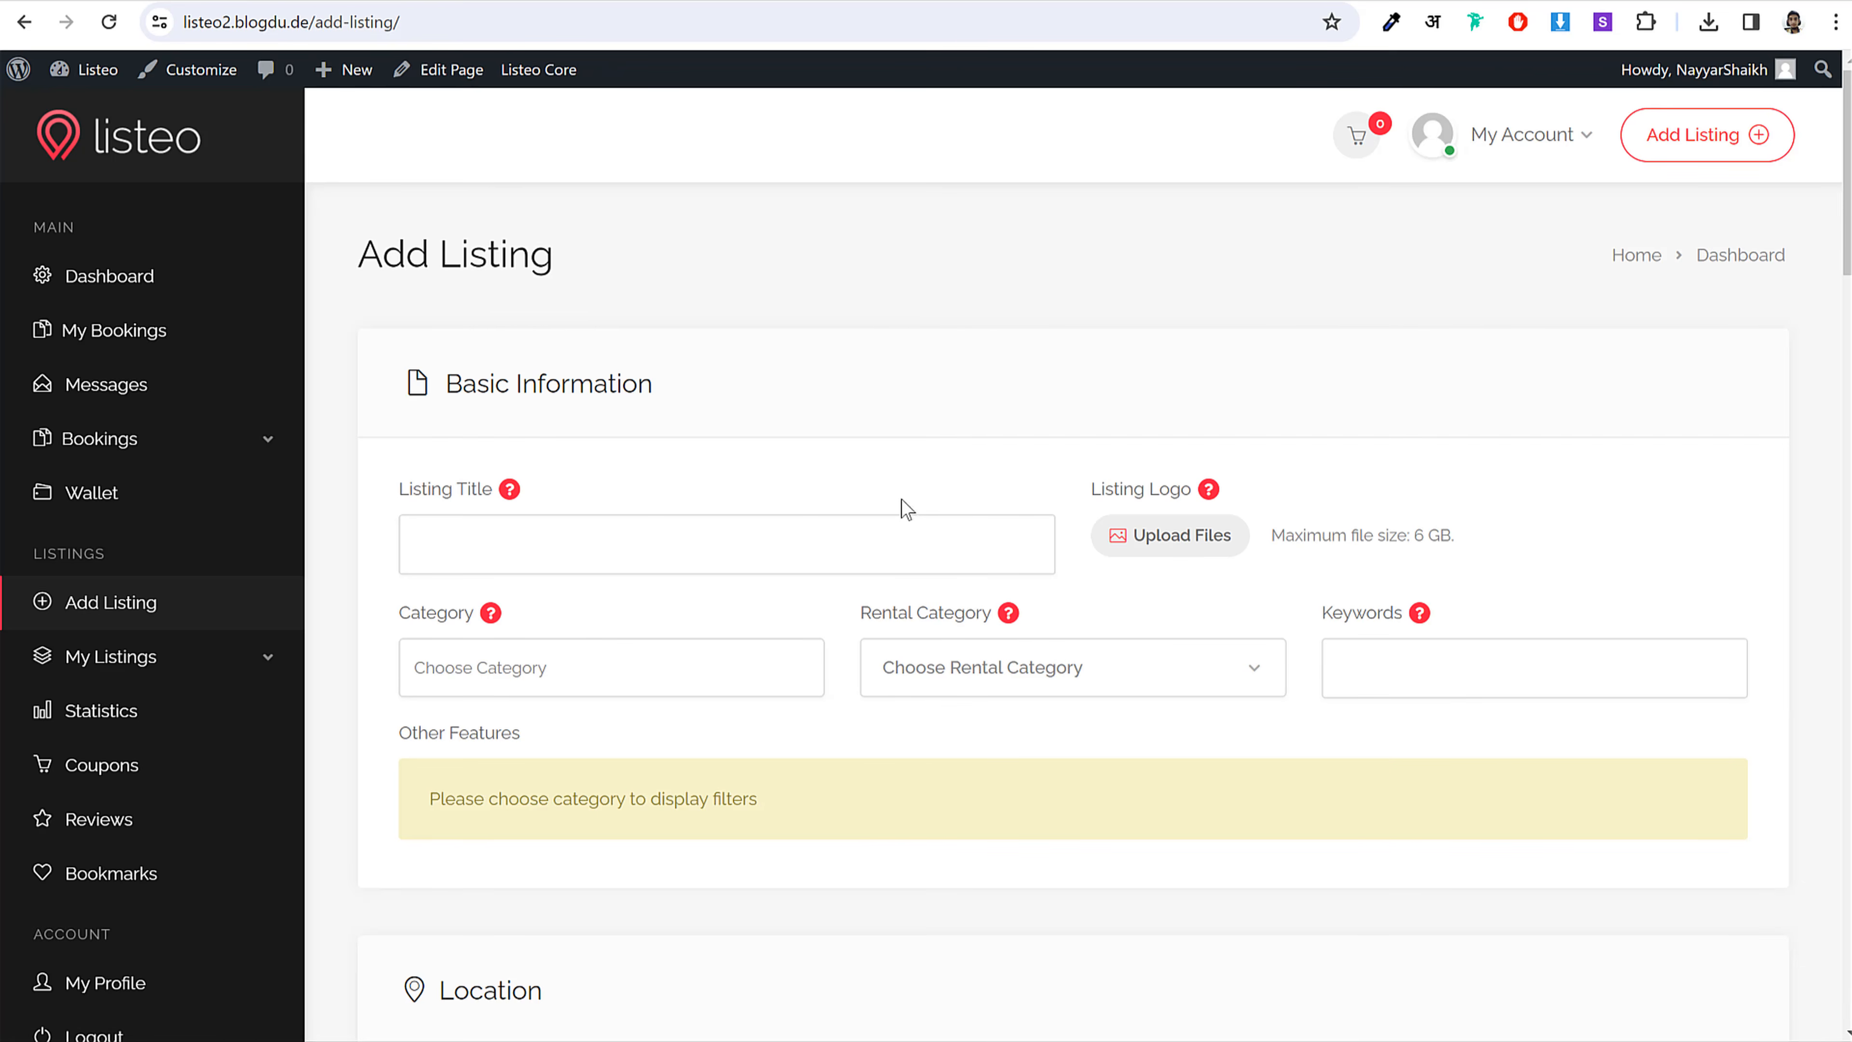
pyautogui.click(1729, 134)
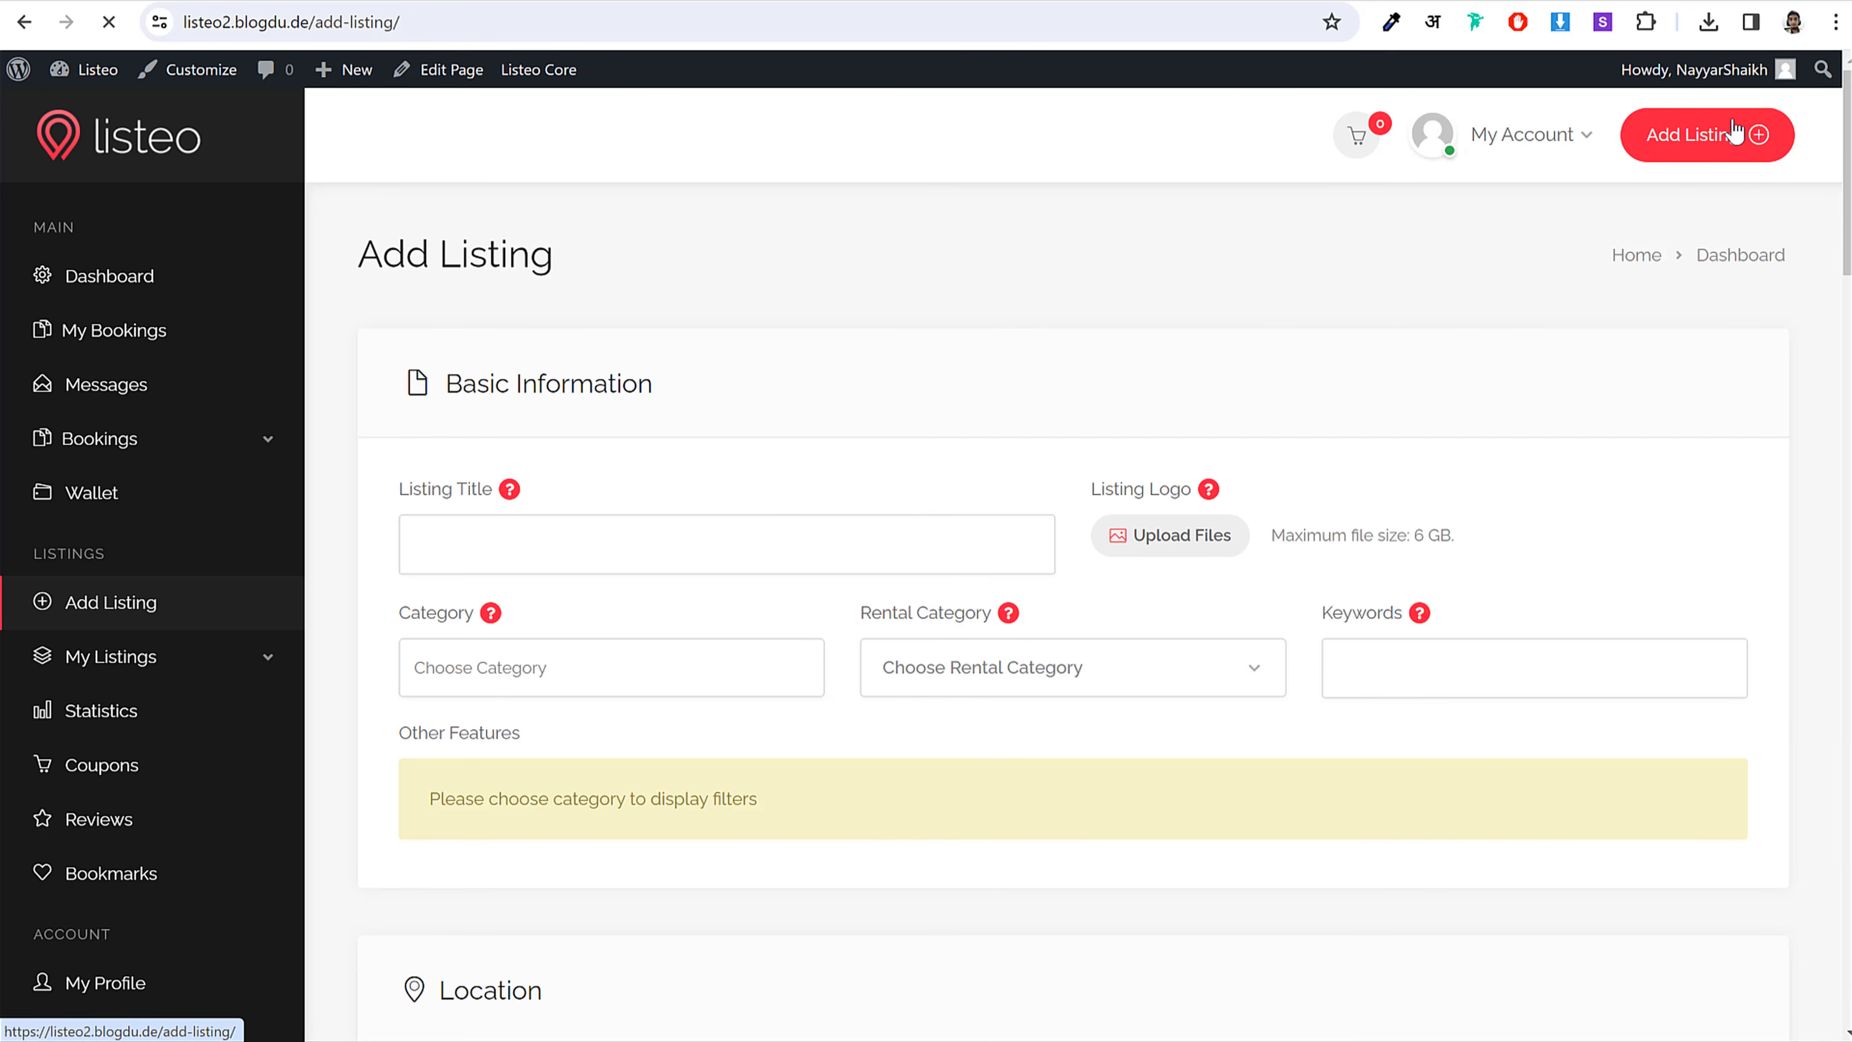
pyautogui.click(563, 604)
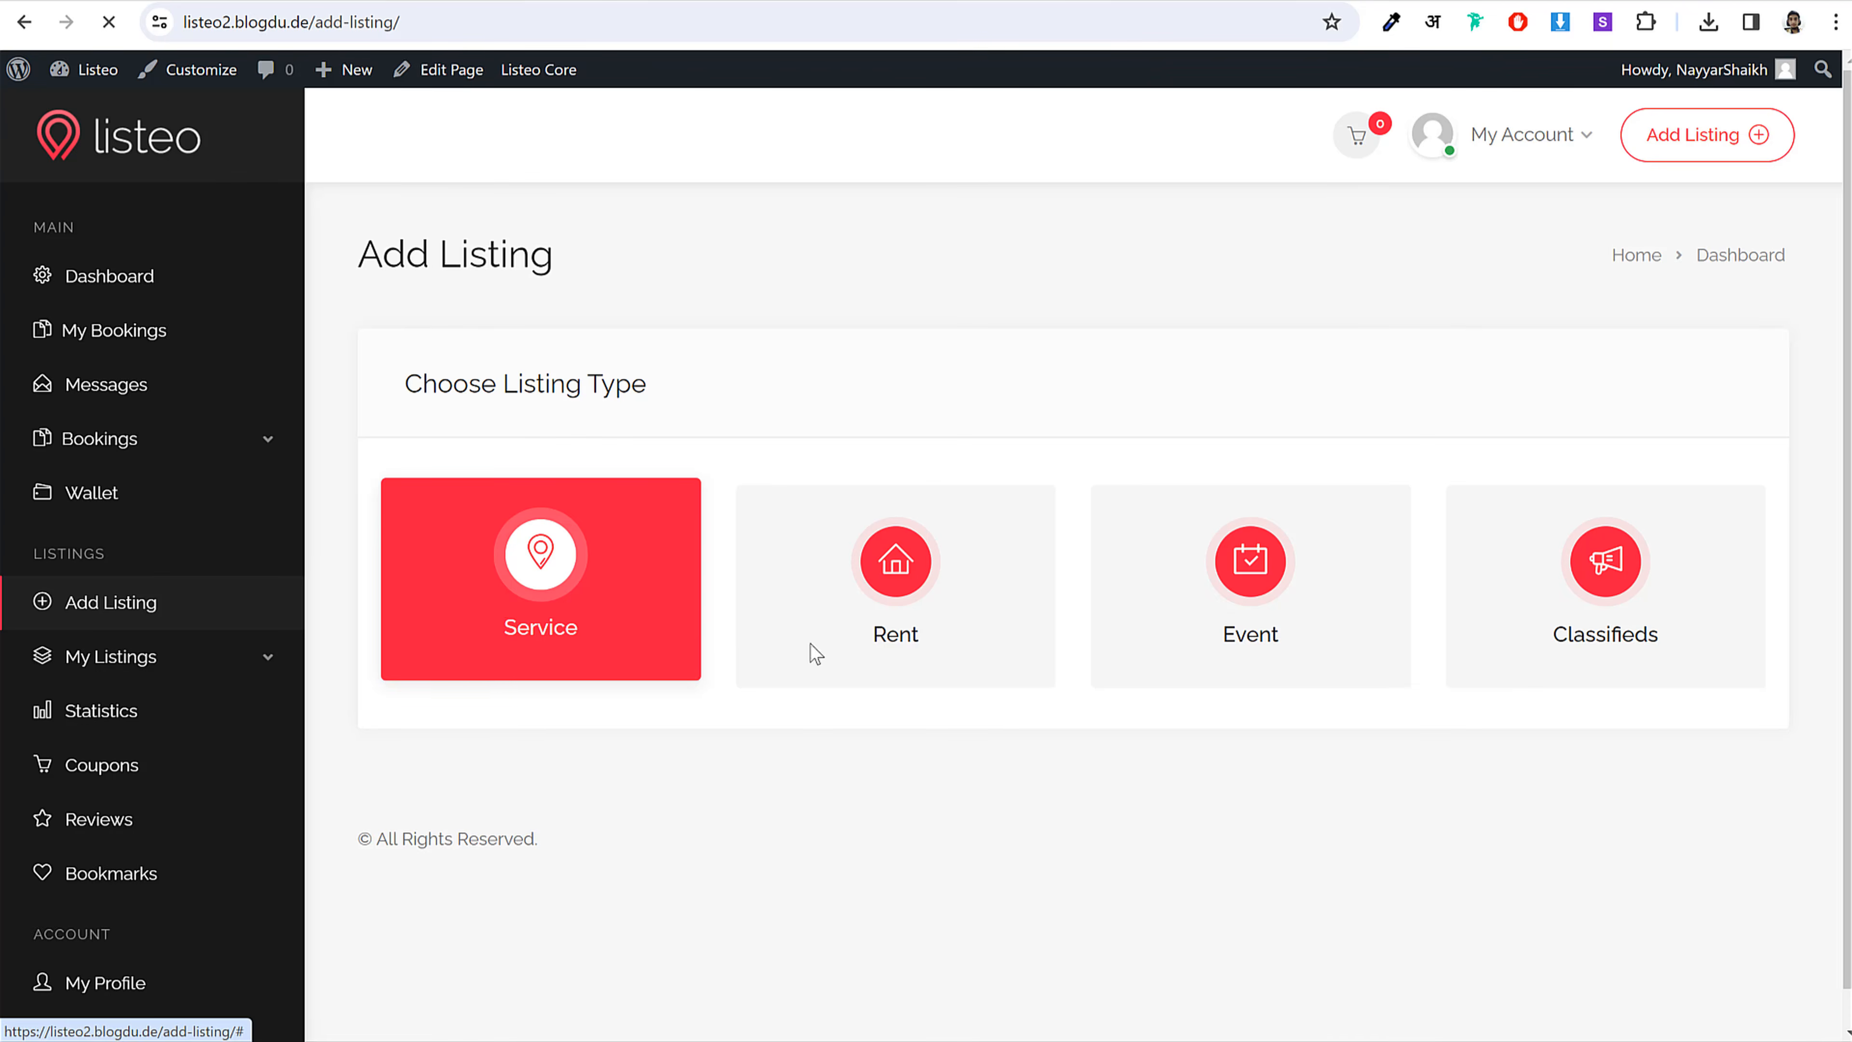
pyautogui.click(1699, 134)
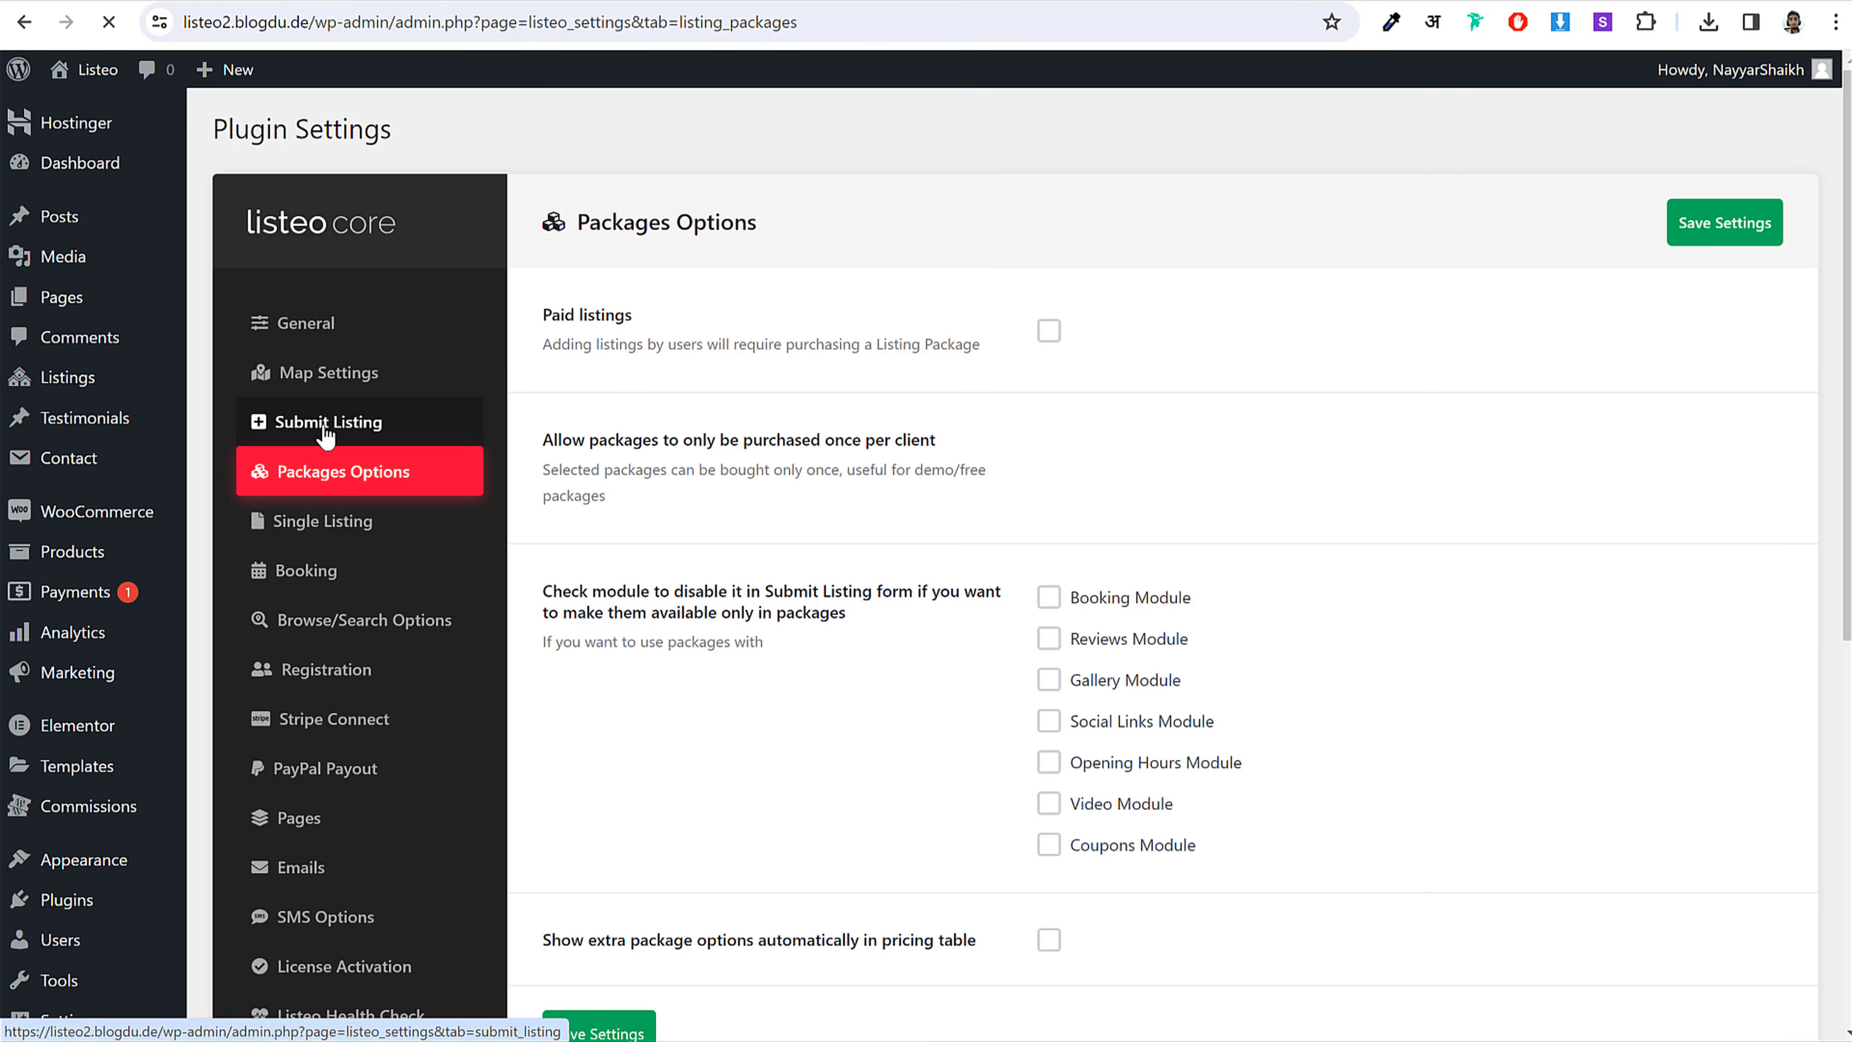
# Step: Untick Rental and Event under Supported listing types, leaving only Service checked
pyautogui.click(1085, 411)
pyautogui.click(1094, 369)
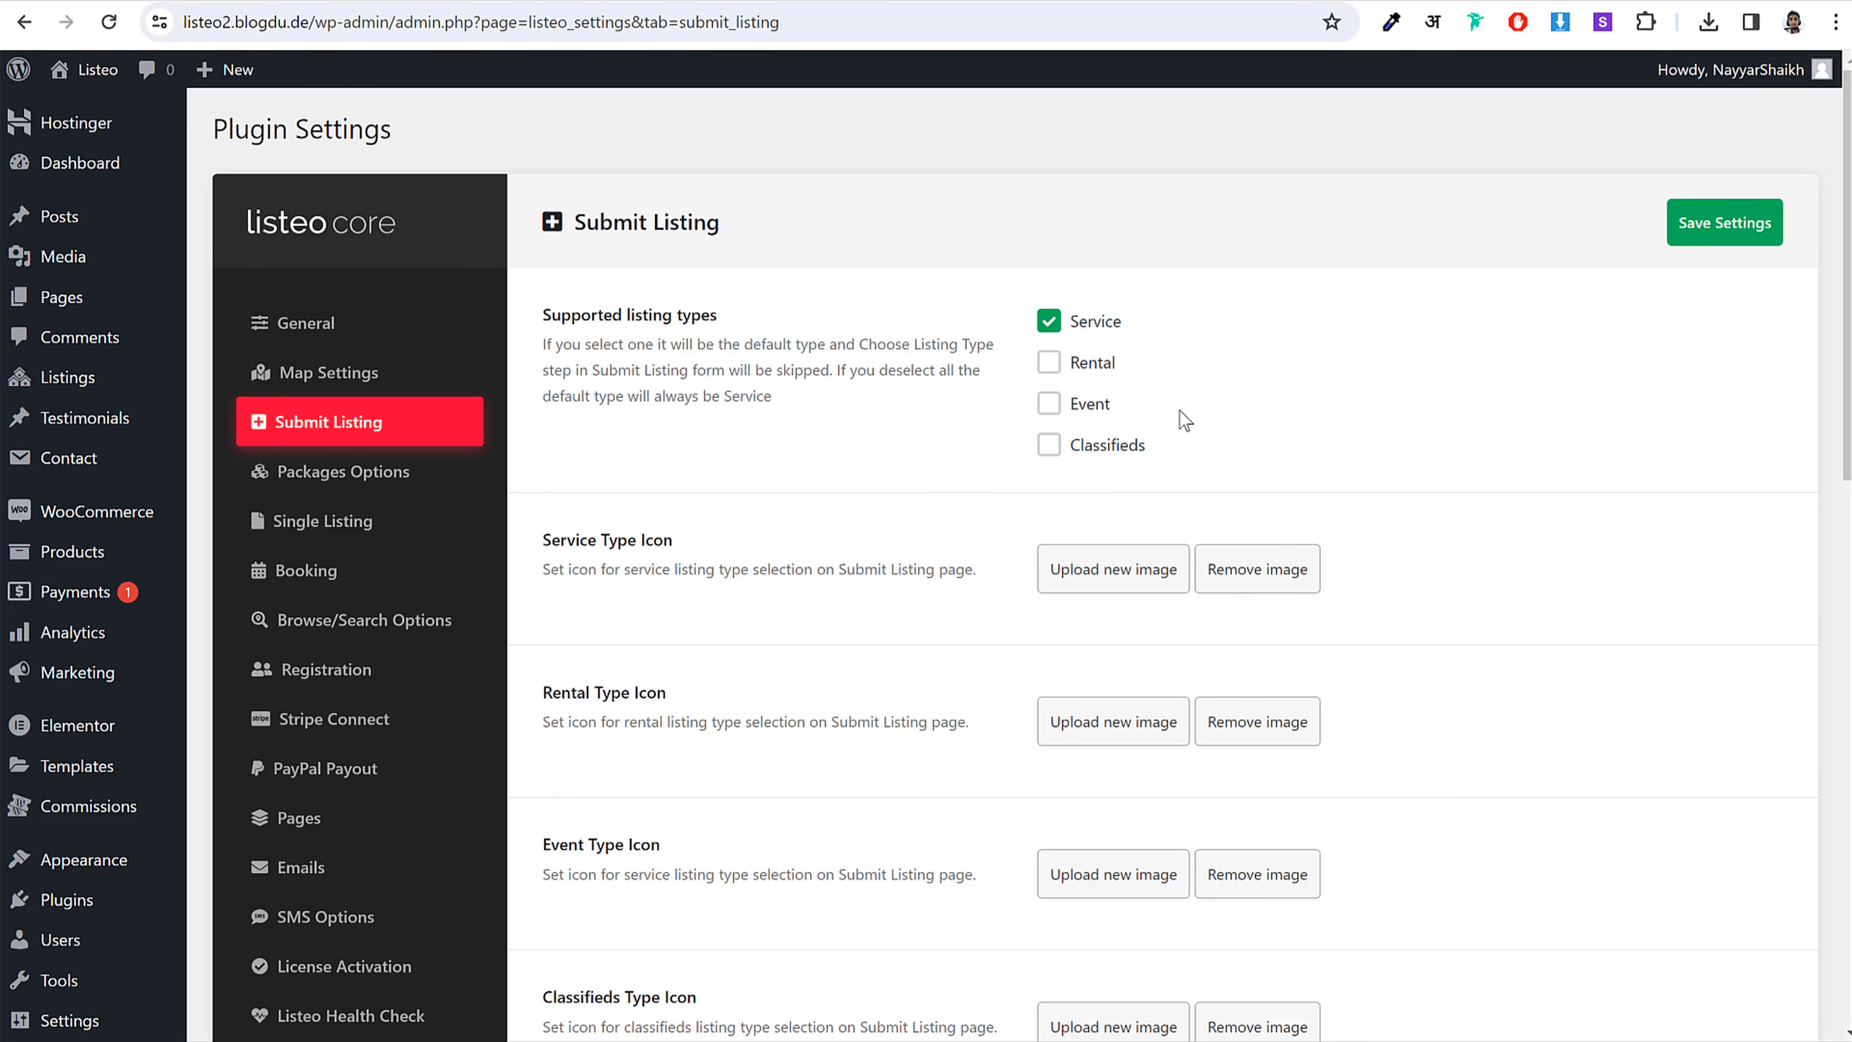
pyautogui.scroll(-10, 1401, 491)
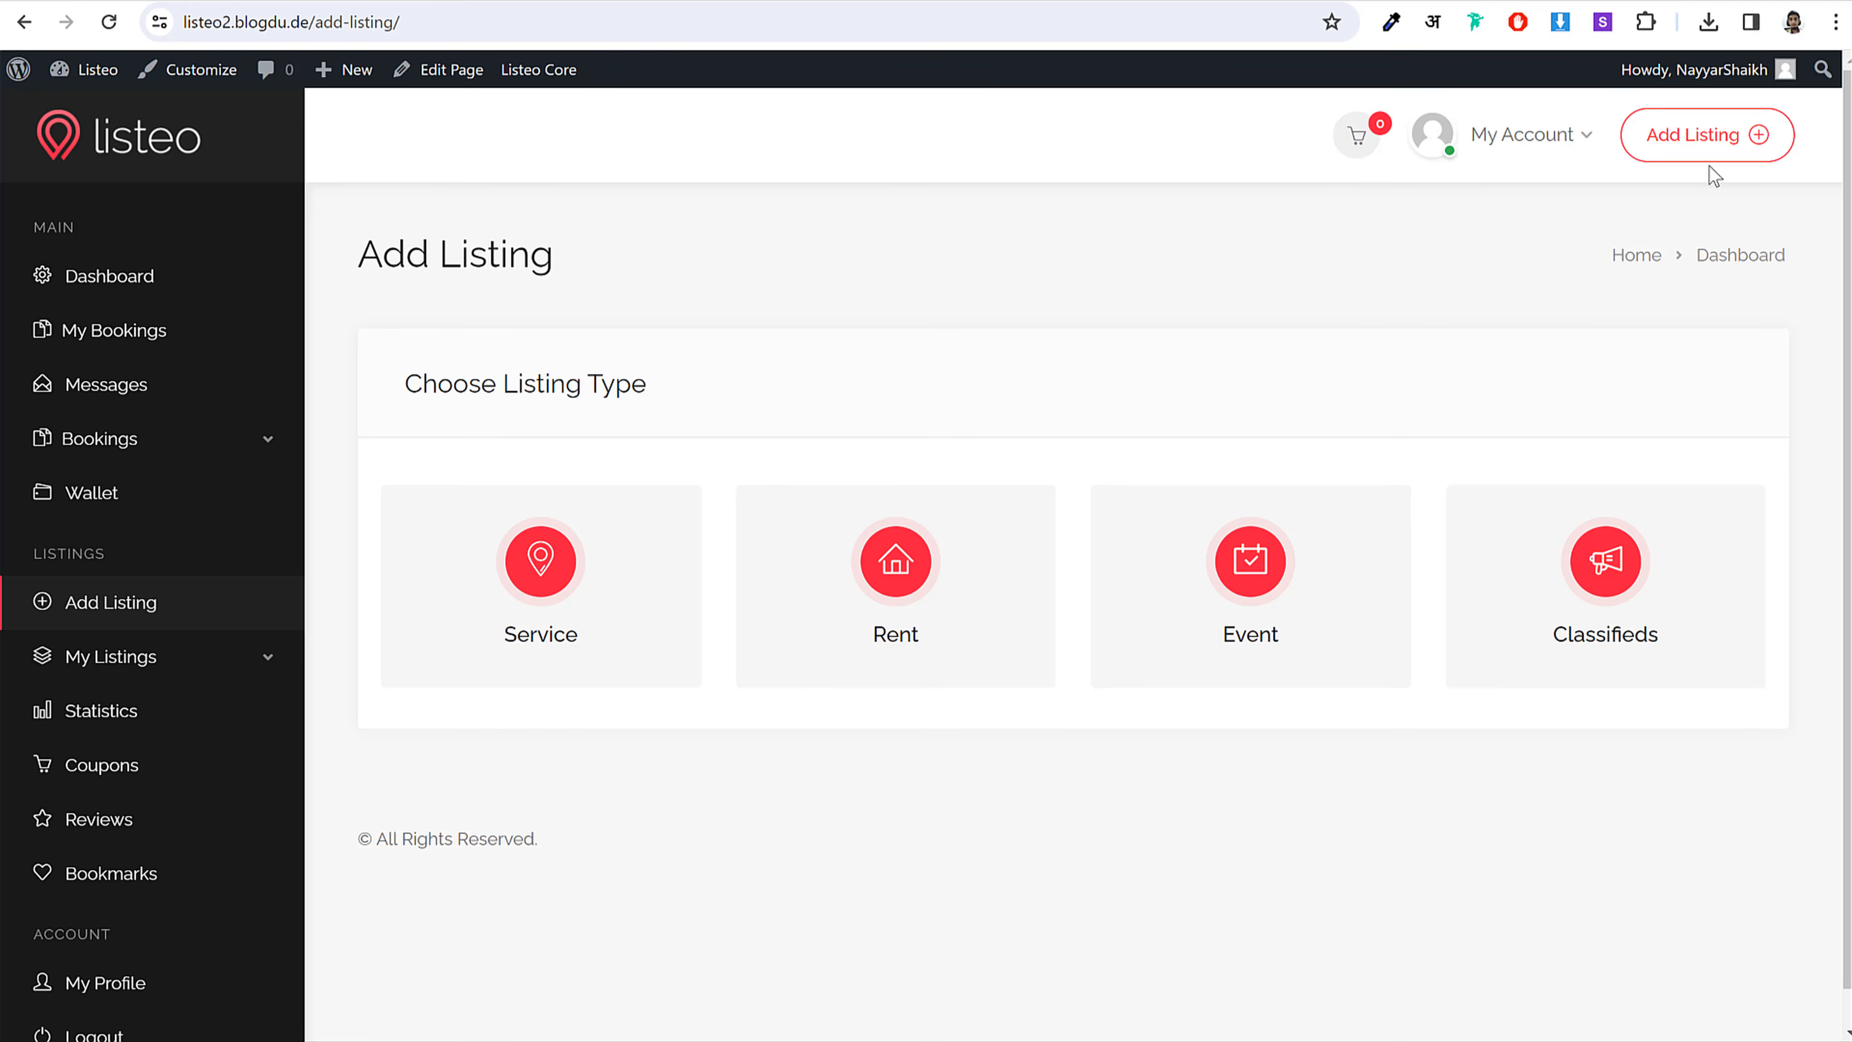
# Step: Reload Add Listing and scroll through the Service form that now opens directly
pyautogui.click(1713, 162)
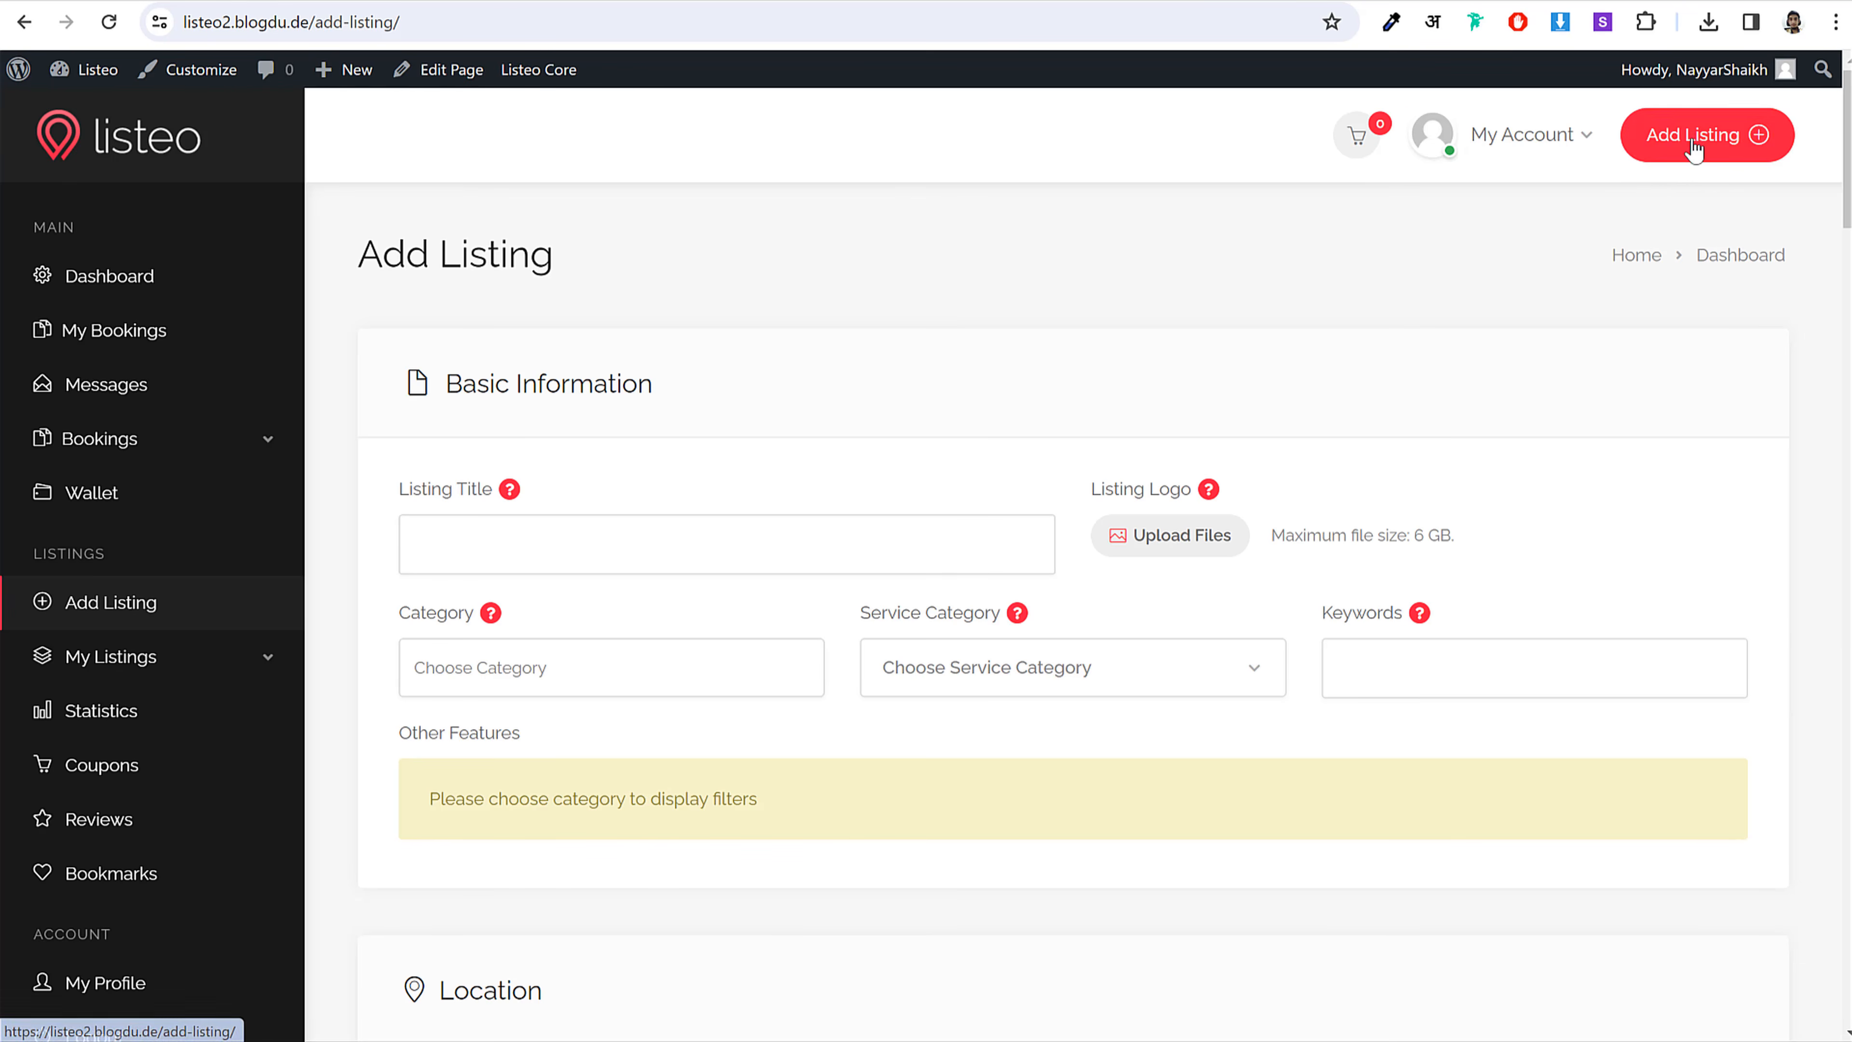
pyautogui.scroll(-7, 1600, 690)
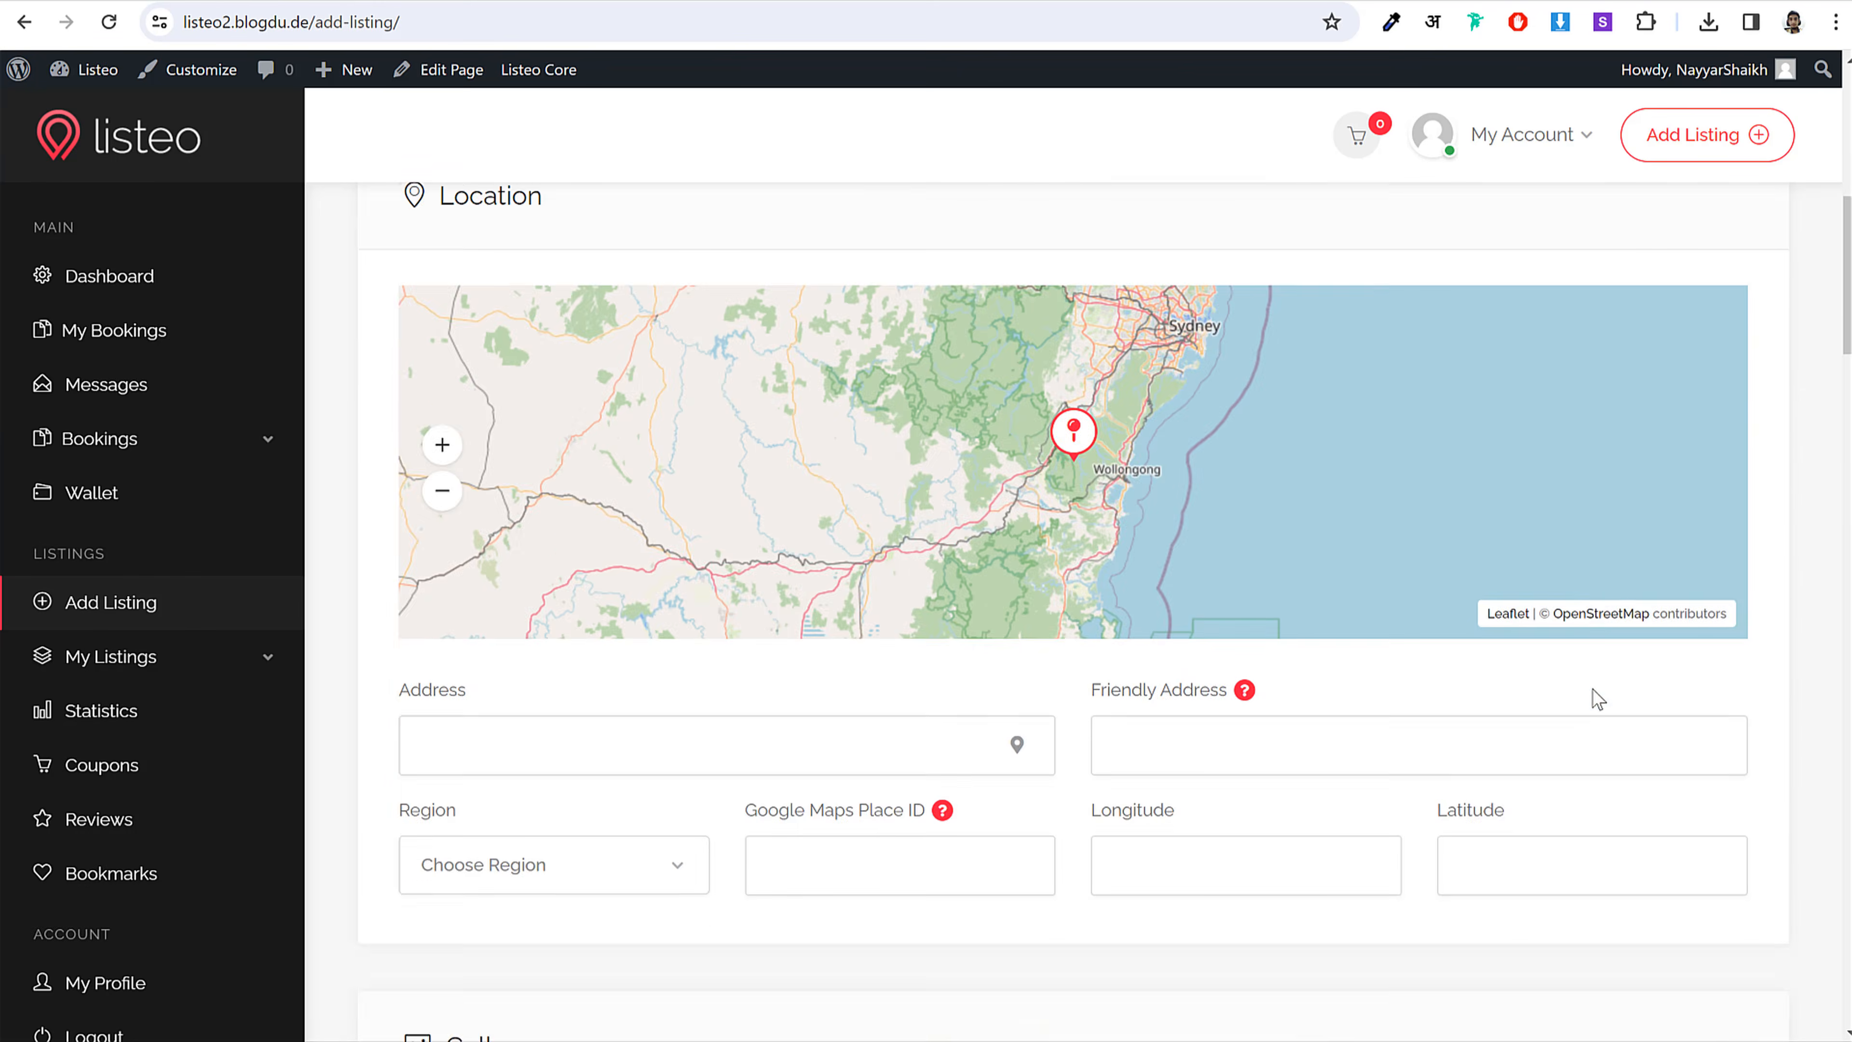
pyautogui.scroll(-6, 1592, 699)
pyautogui.scroll(13, 1586, 704)
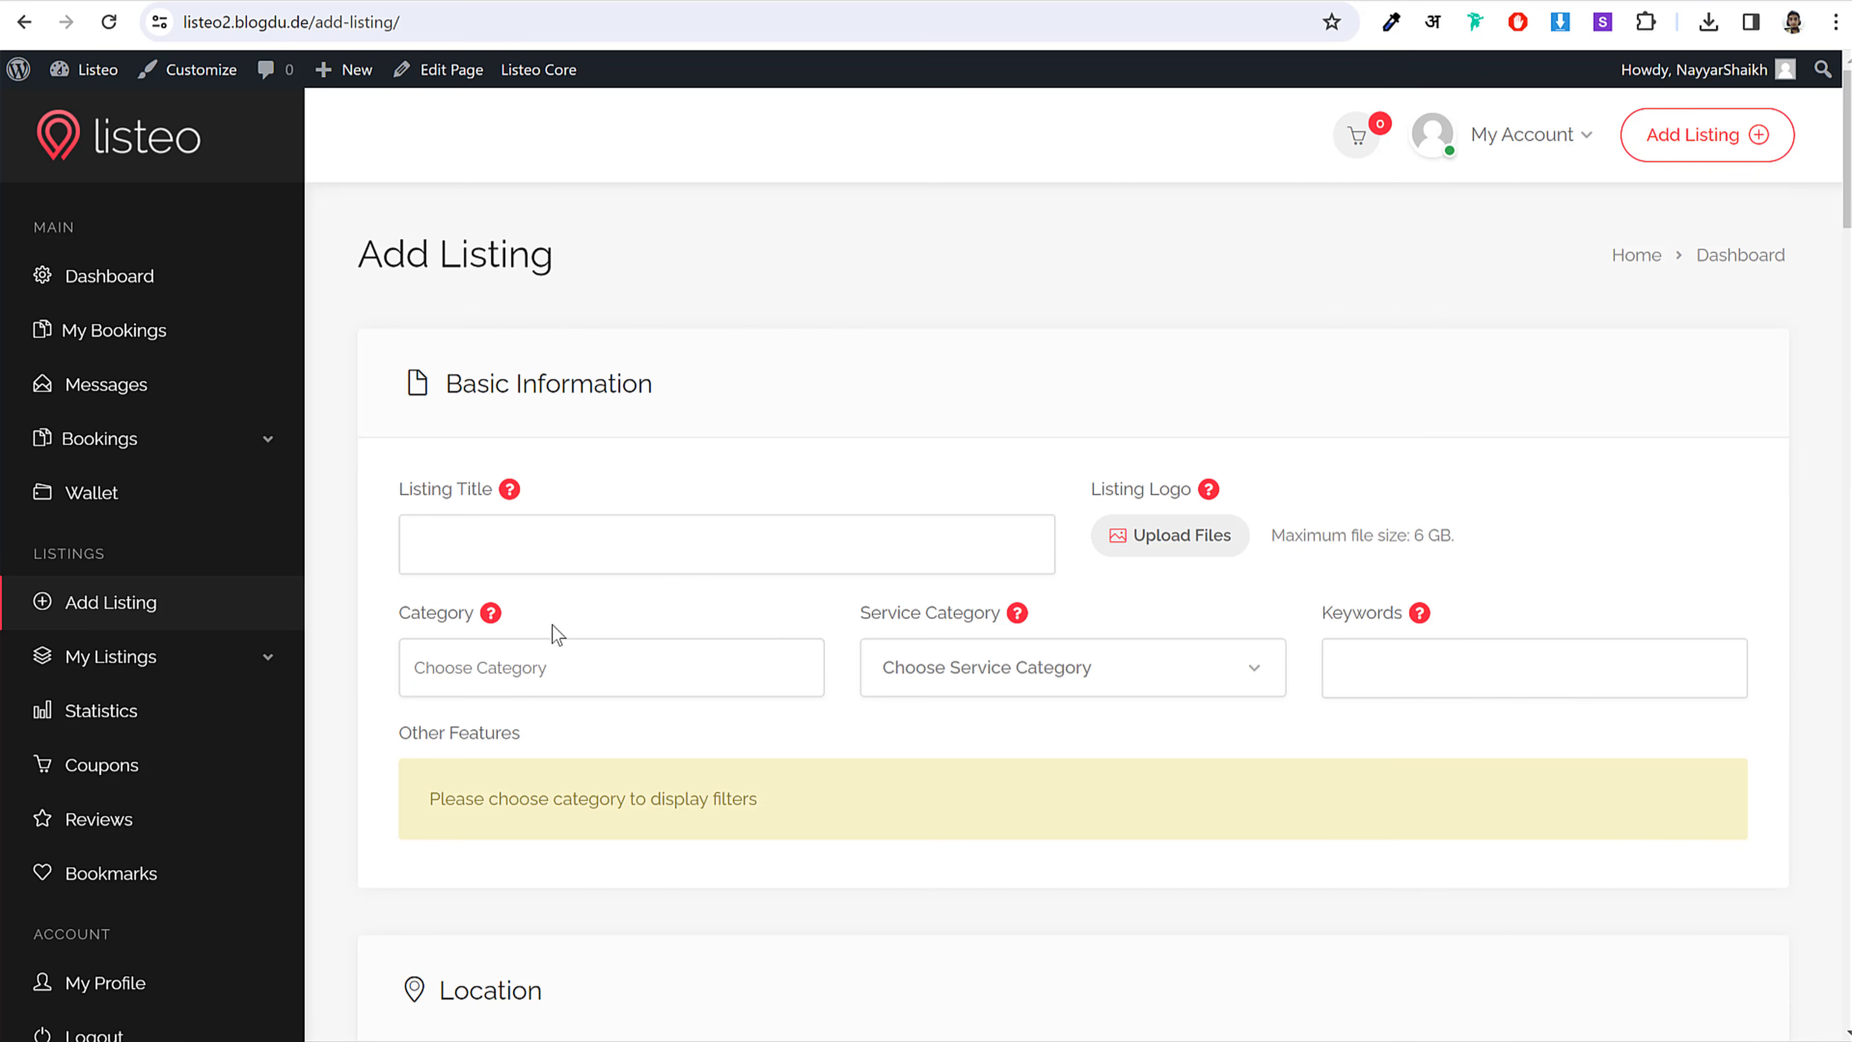
pyautogui.scroll(-4, 867, 584)
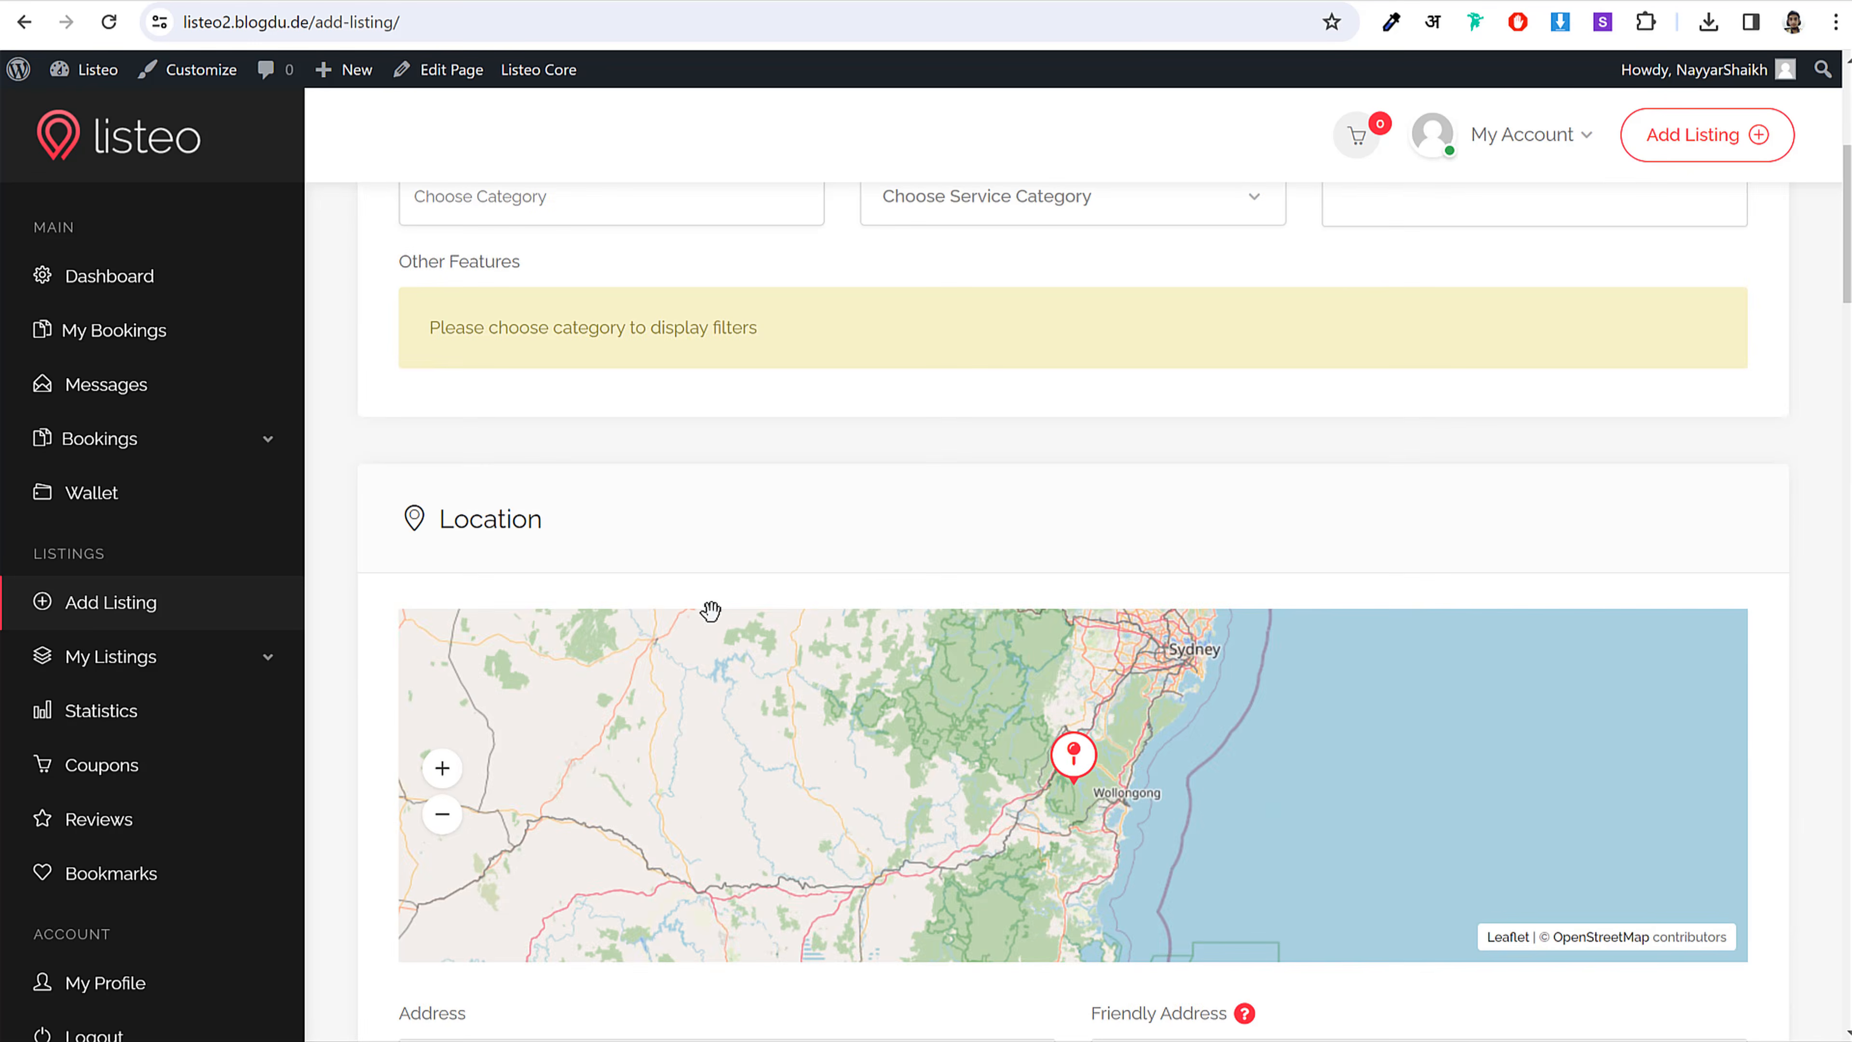
pyautogui.scroll(-9, 711, 610)
pyautogui.scroll(-4, 1041, 579)
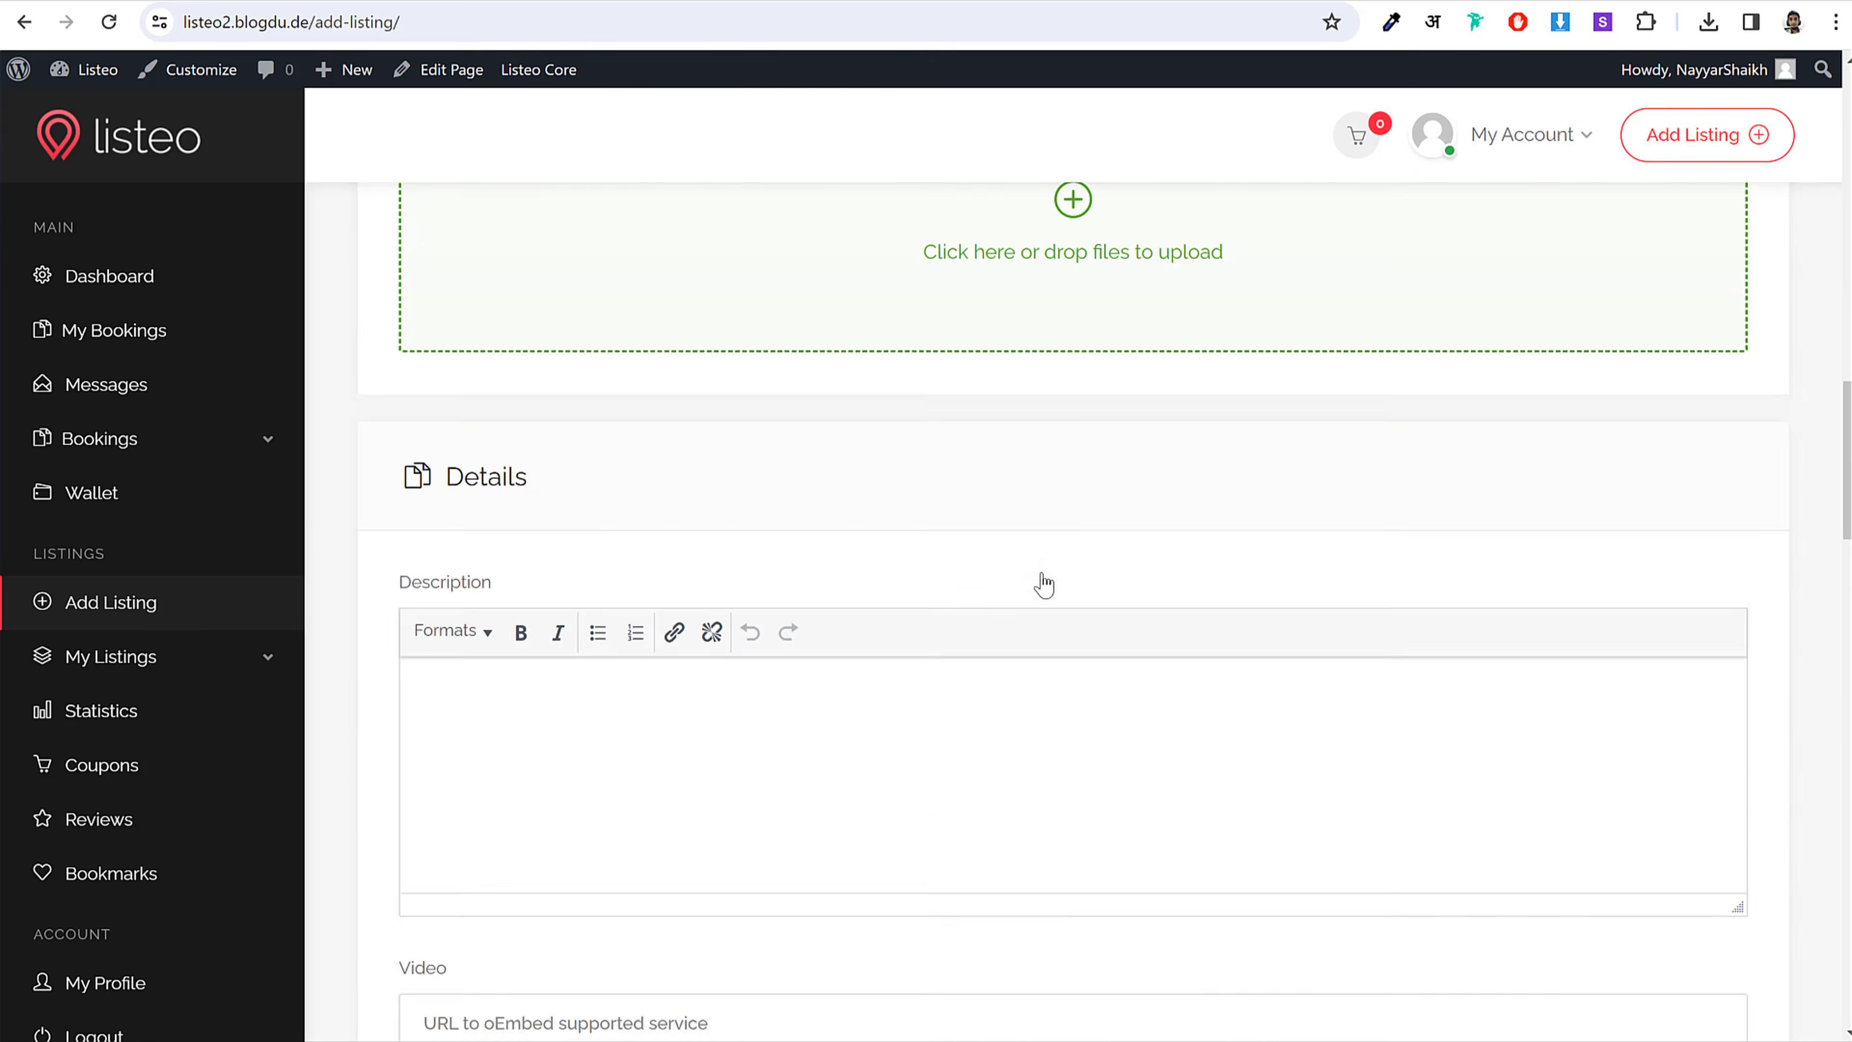
pyautogui.scroll(-15, 802, 595)
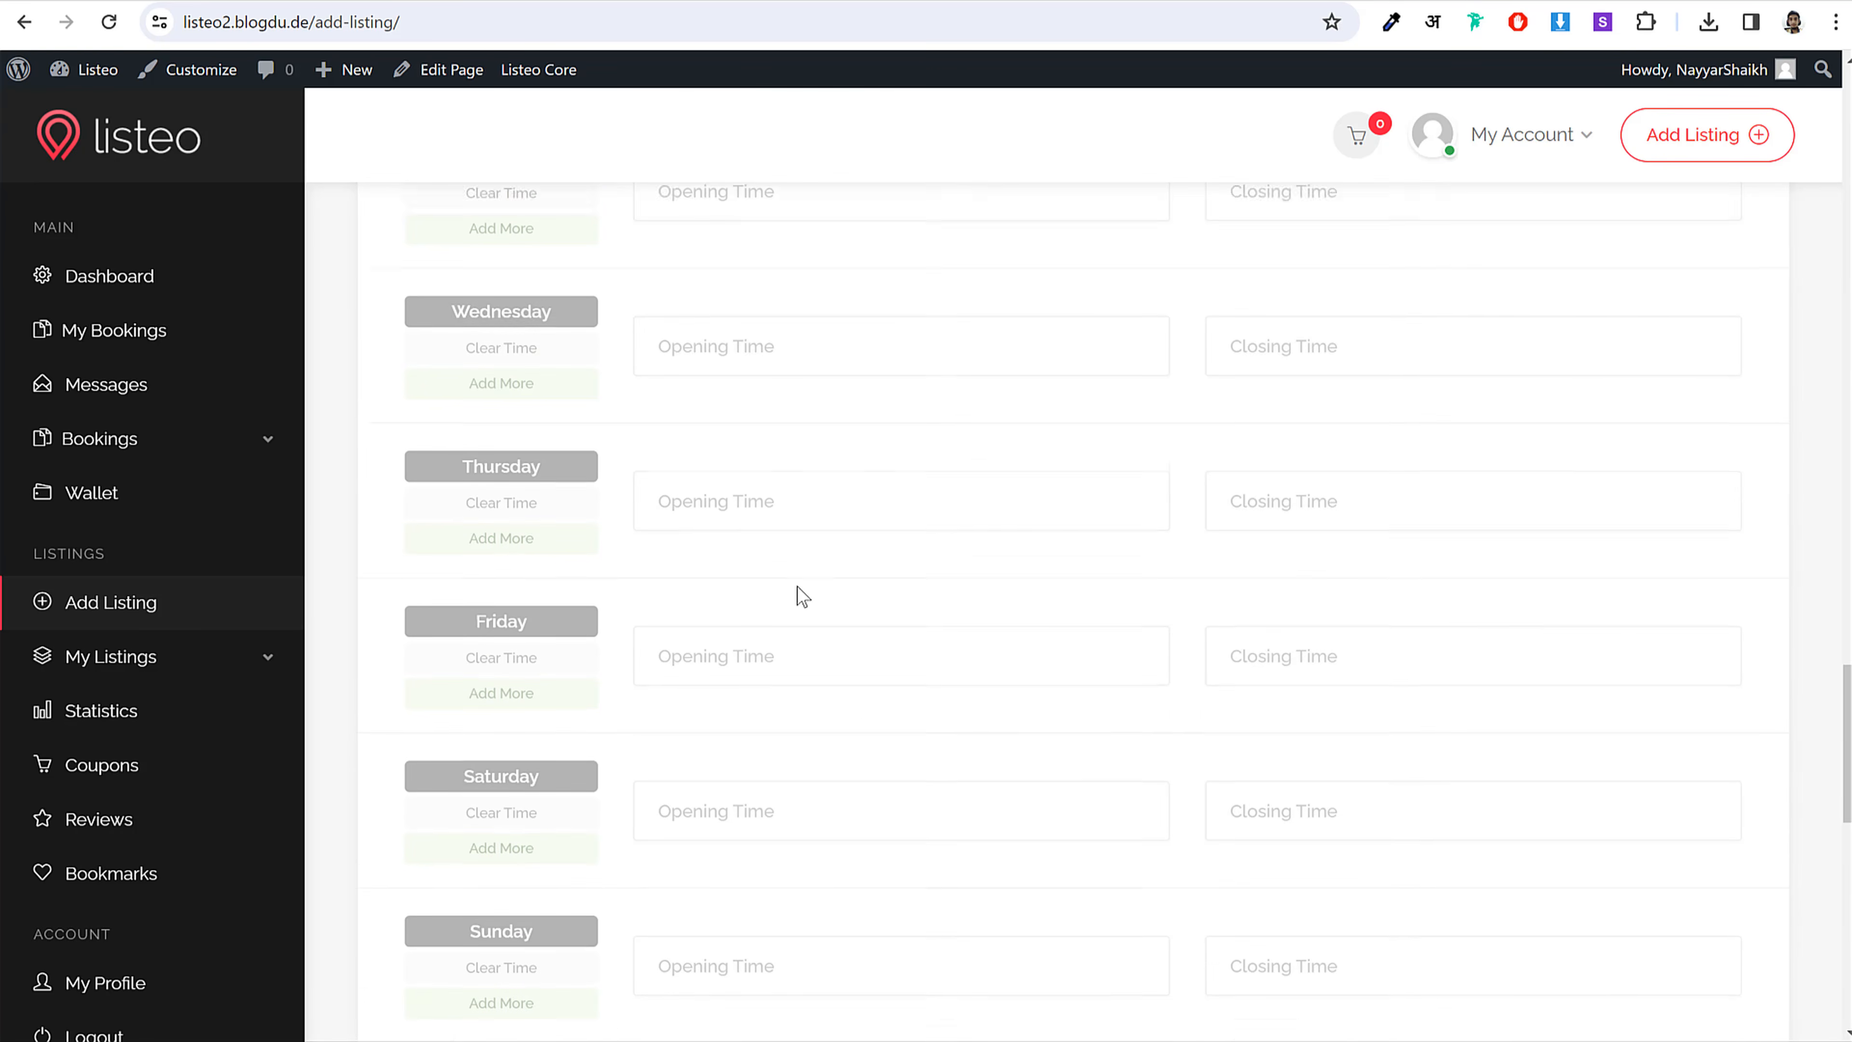
pyautogui.scroll(-12, 802, 595)
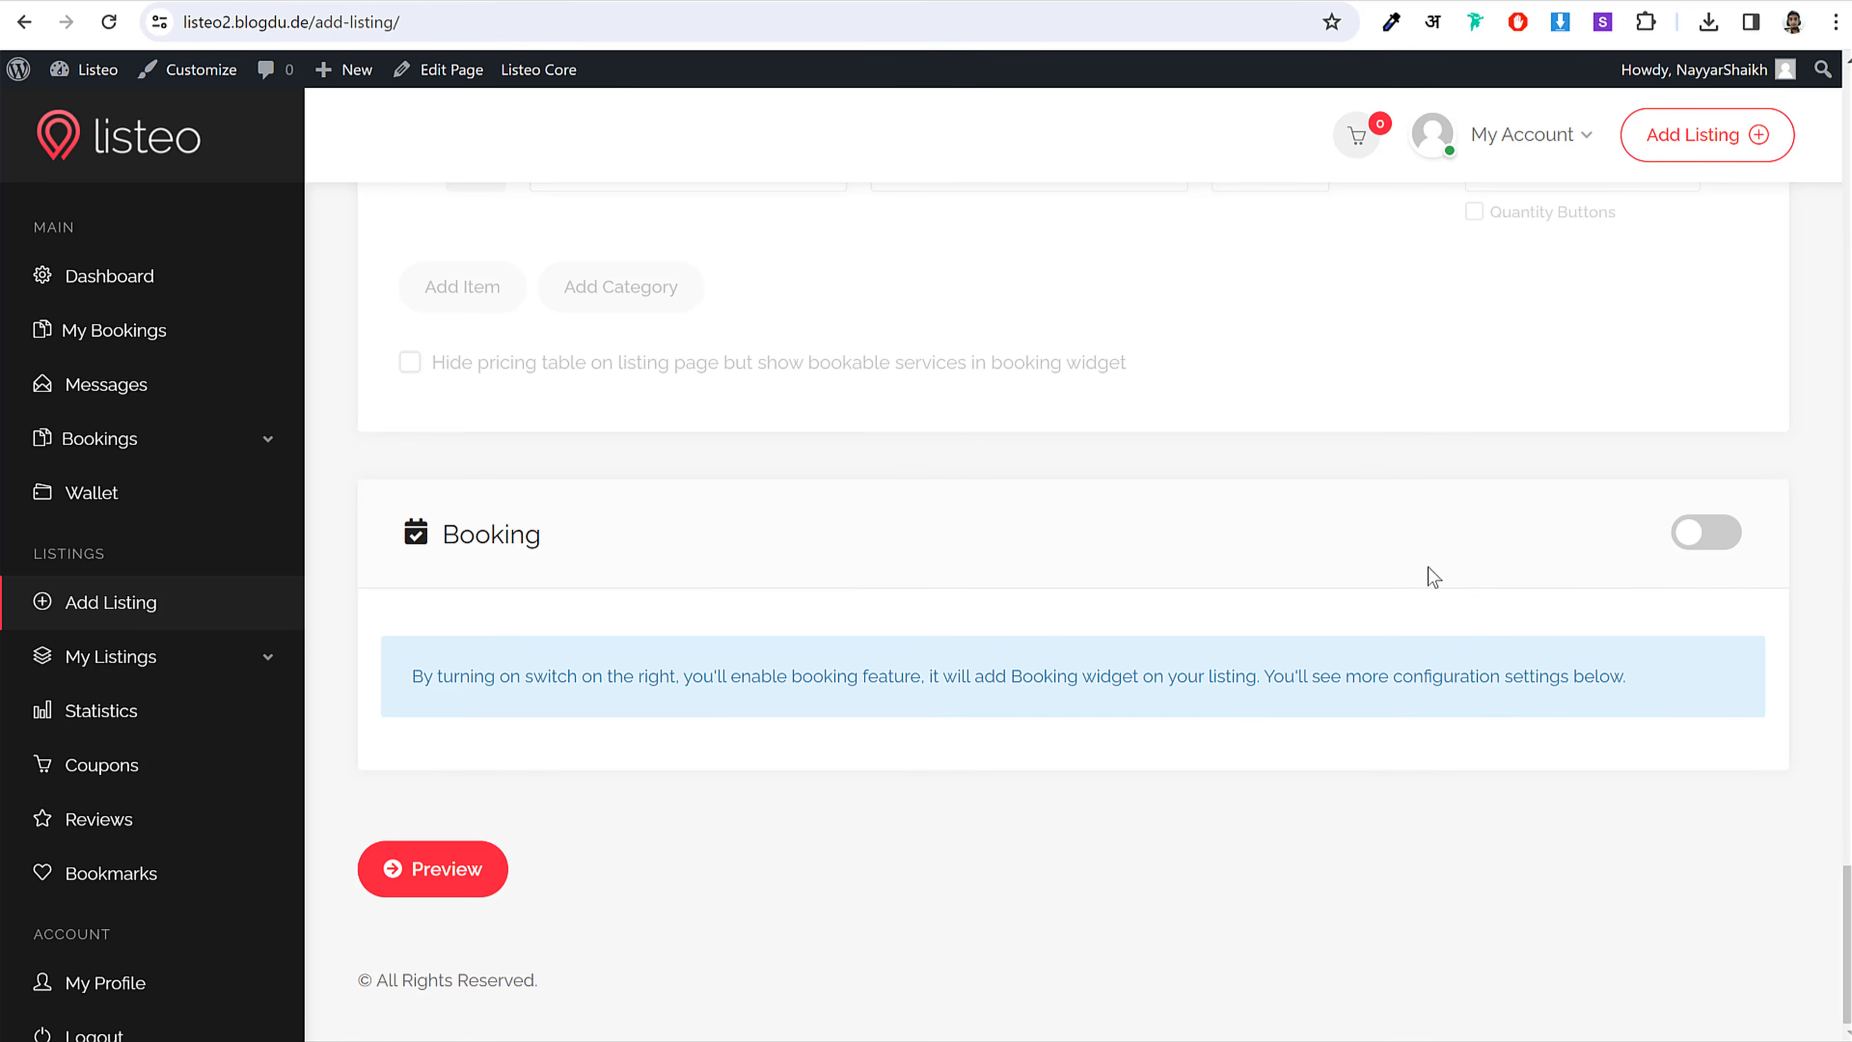
# Step: Toggle the Booking switch on and off, then return to the Submit Listing settings
pyautogui.click(1706, 533)
pyautogui.click(1706, 533)
pyautogui.click(430, 1)
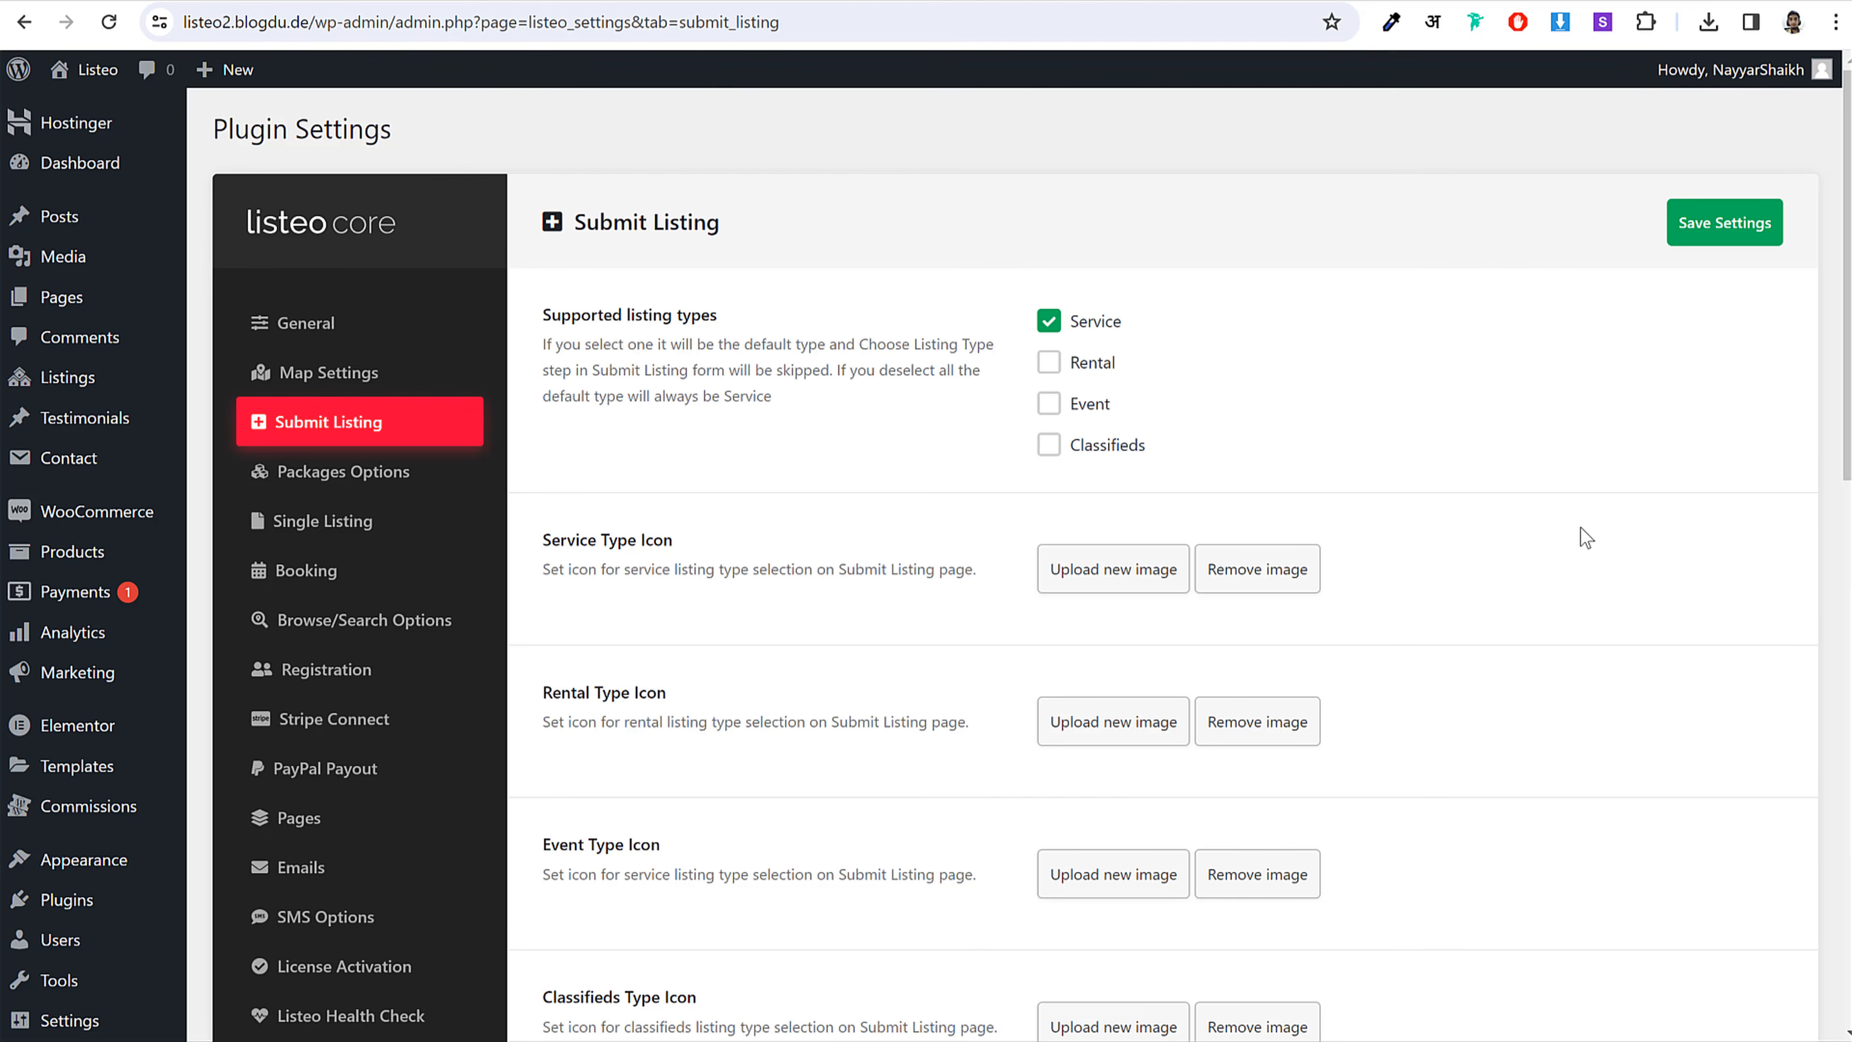
# Step: Scroll through the front-end Add Listing form and back to the top
pyautogui.scroll(-7, 1580, 539)
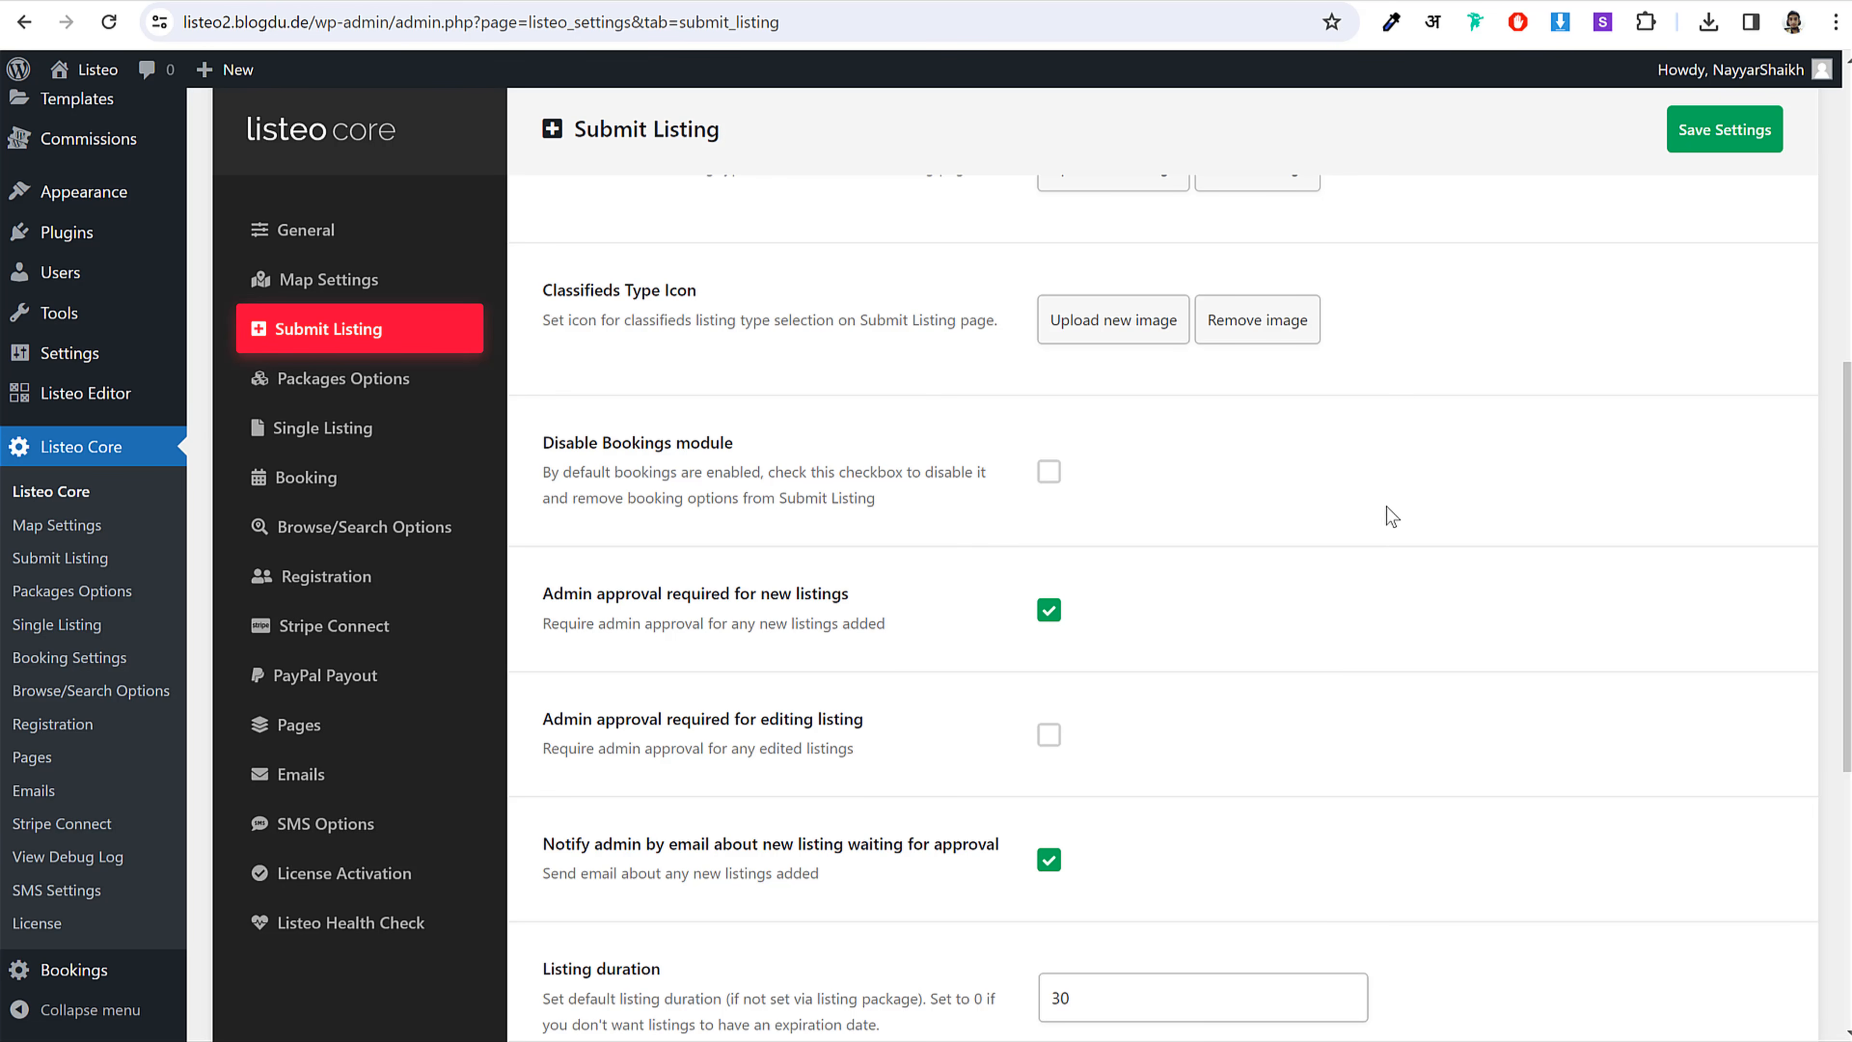
pyautogui.scroll(-3, 1393, 540)
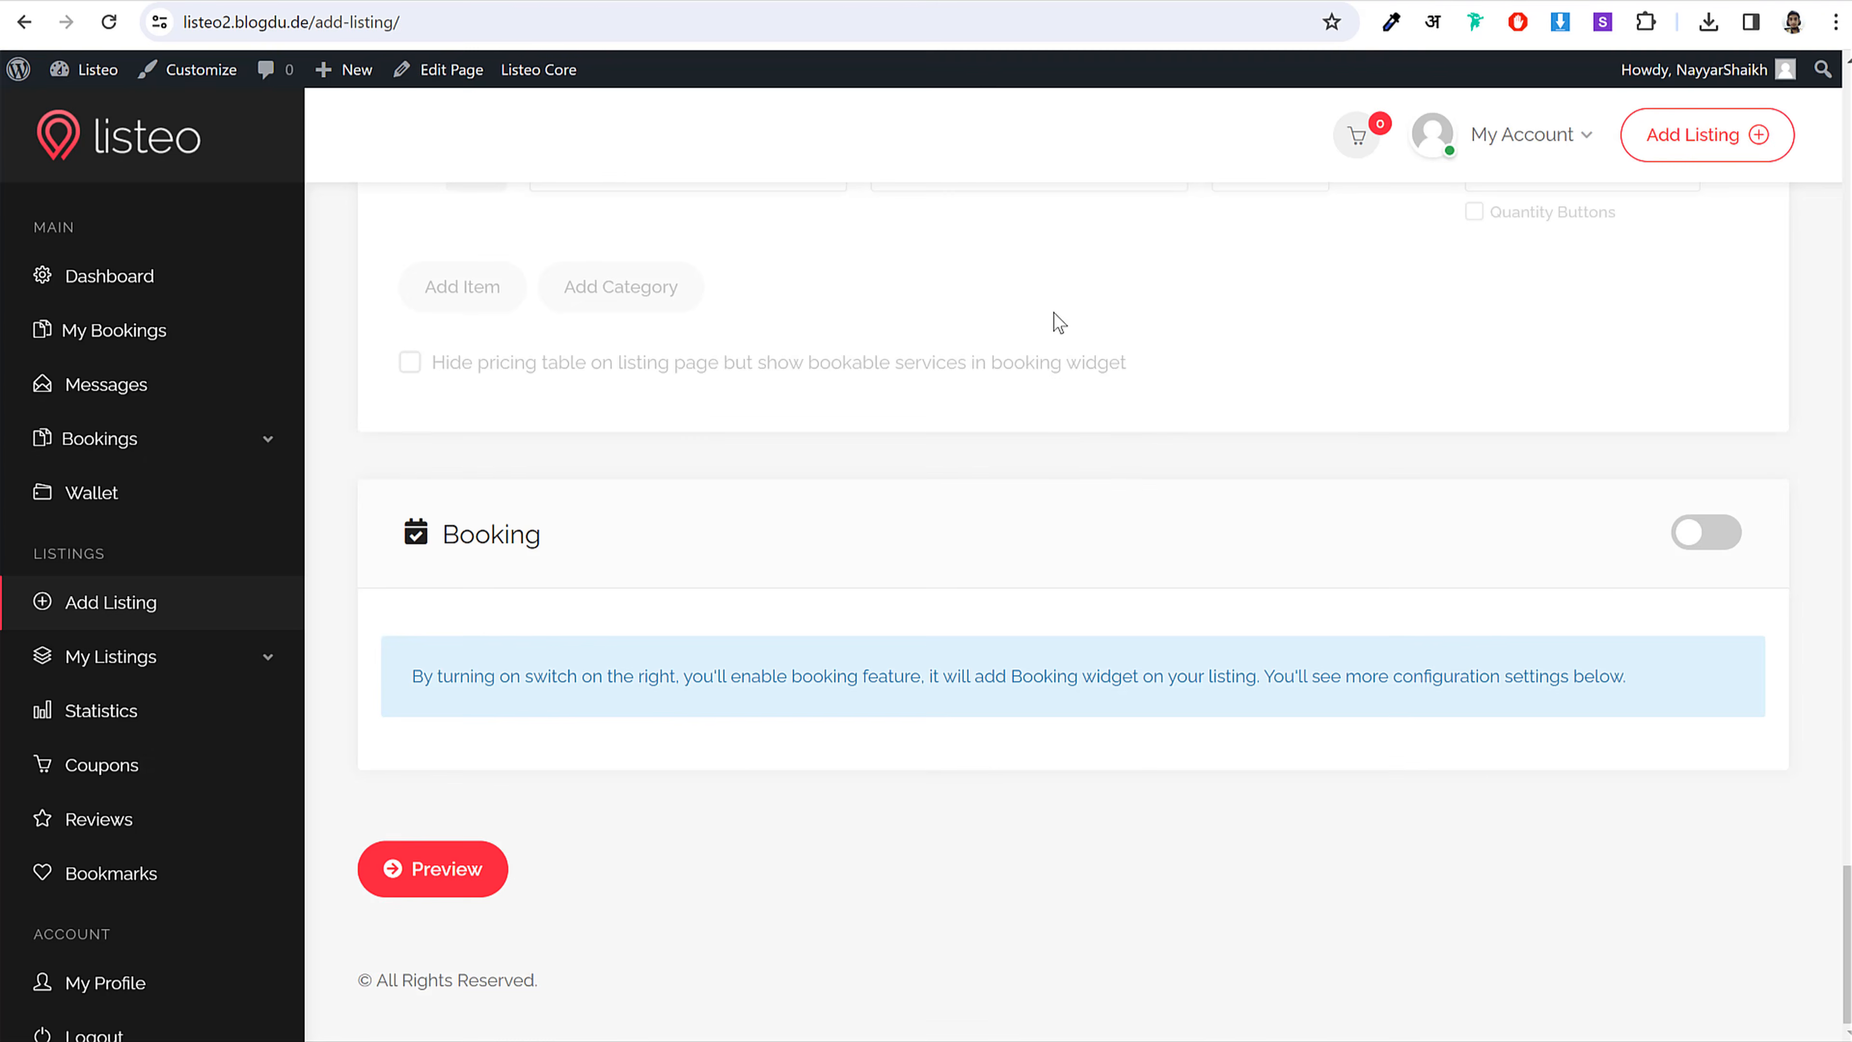
pyautogui.scroll(15, 1079, 468)
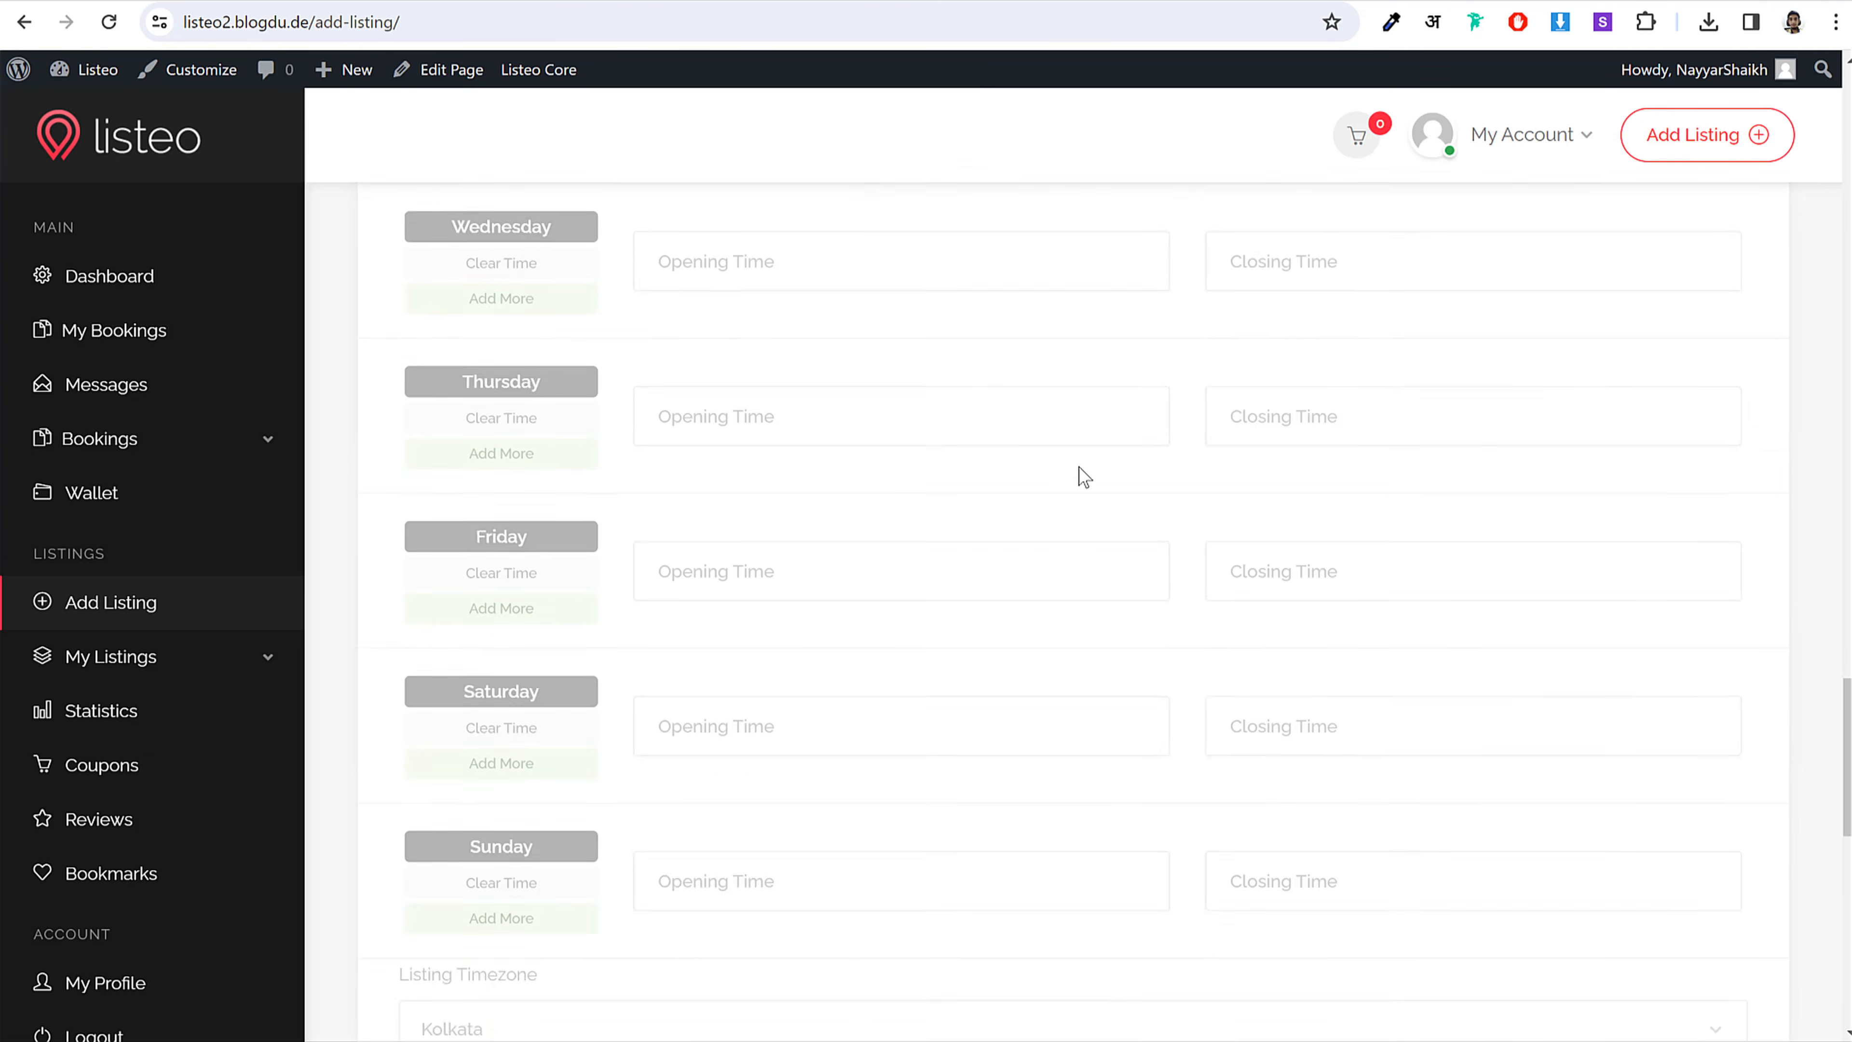
pyautogui.scroll(20, 1084, 478)
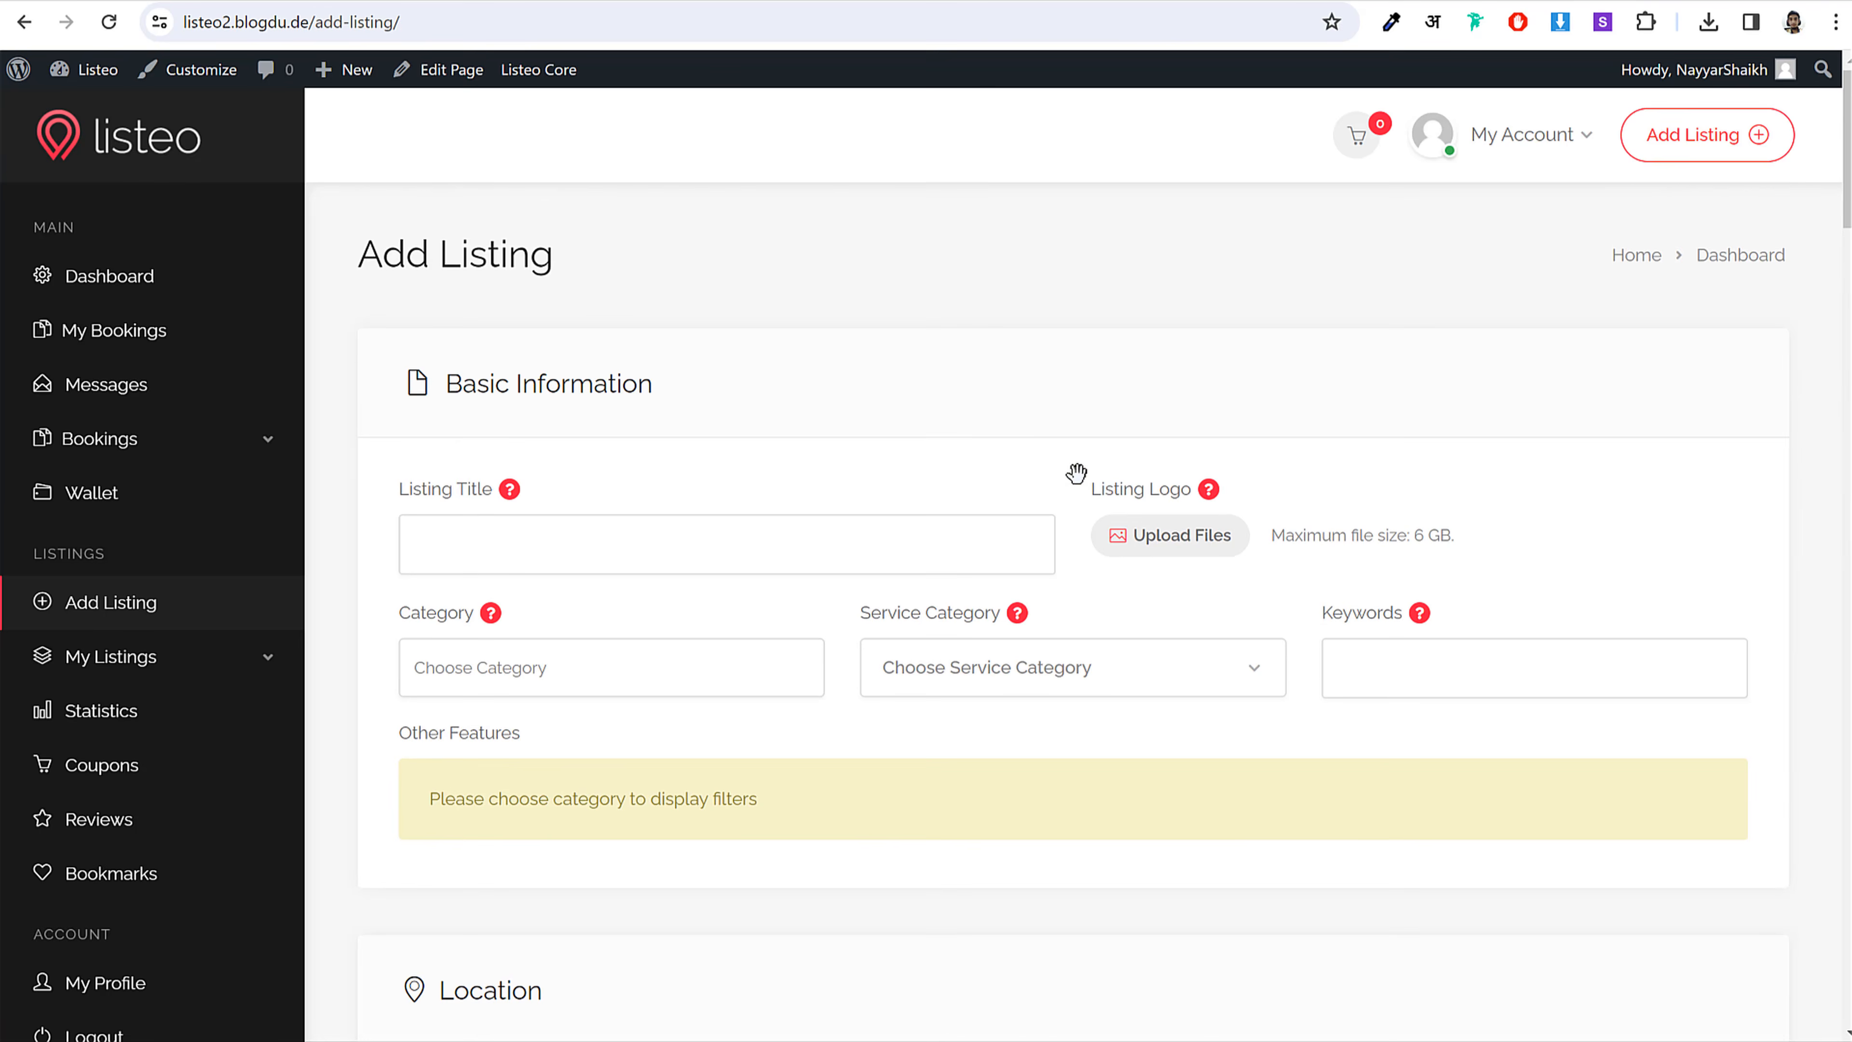
# Step: Review Listeo Core's Submit Listing options: bookings enabled, admin approval, 30-day duration
pyautogui.click(519, 67)
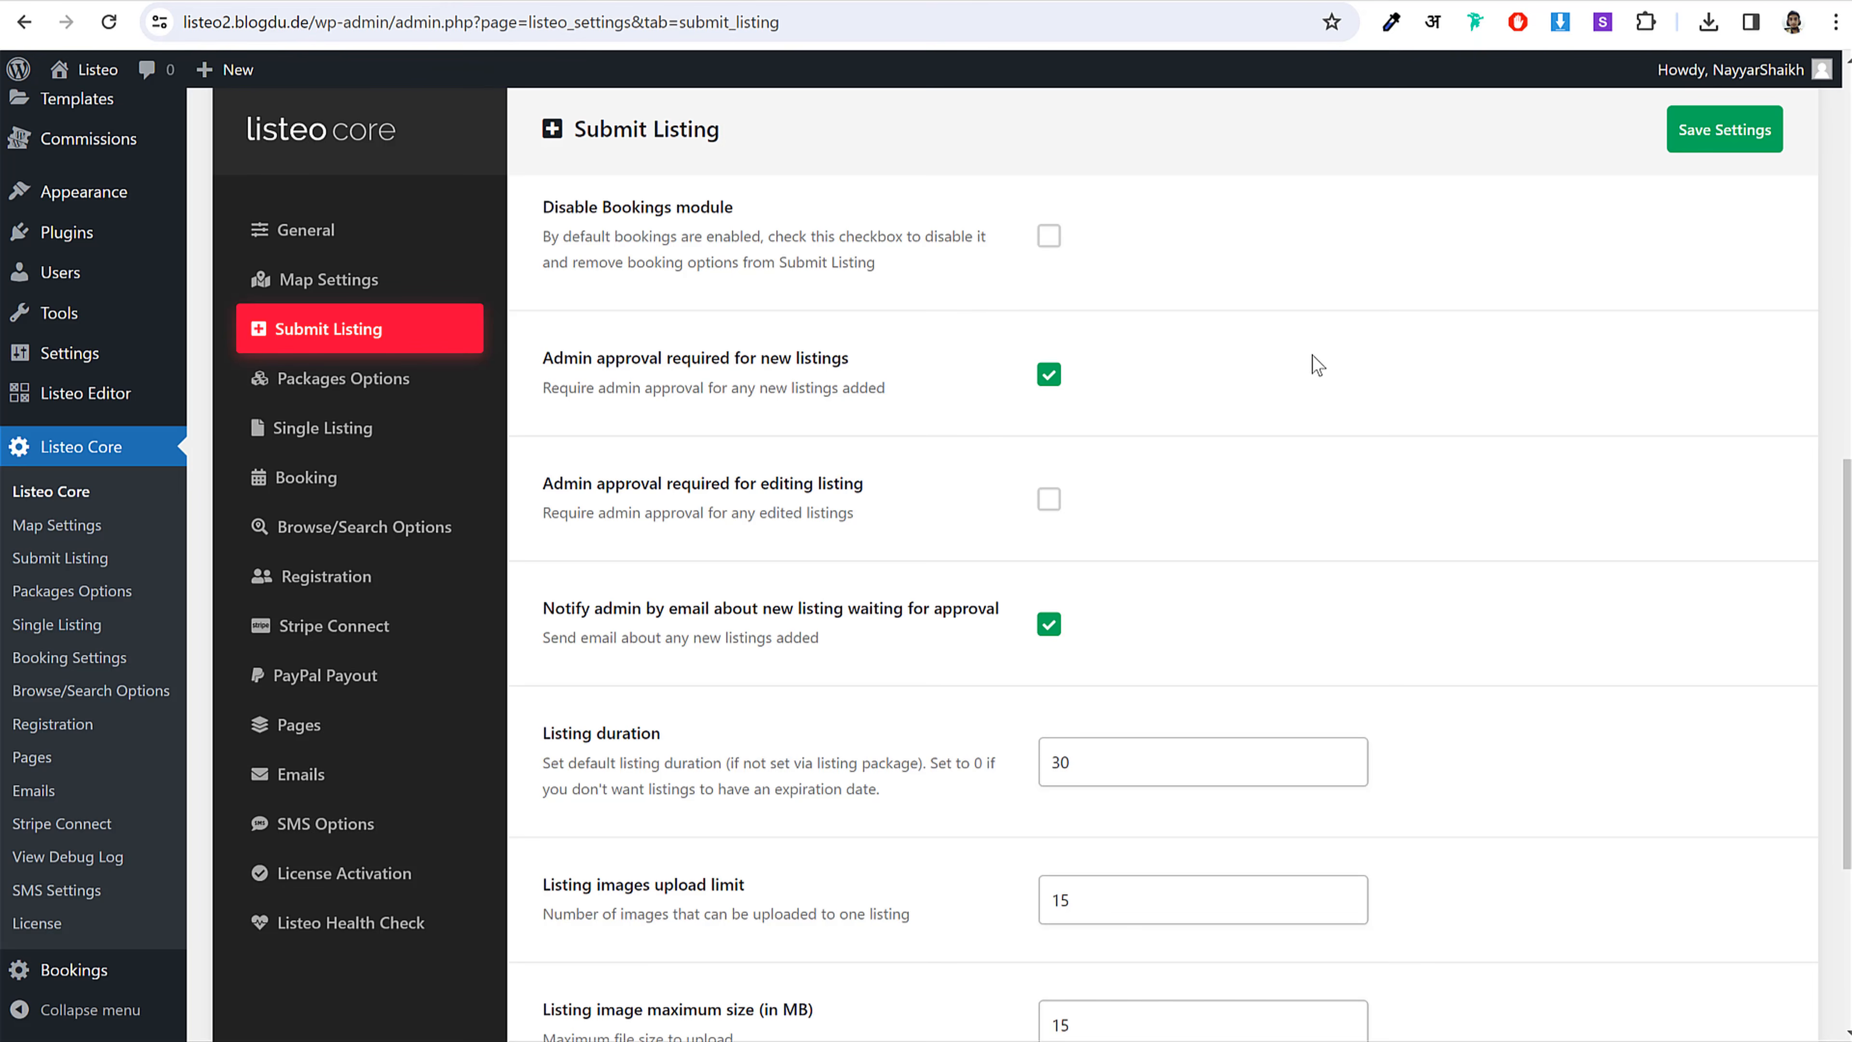
pyautogui.scroll(-3, 1323, 403)
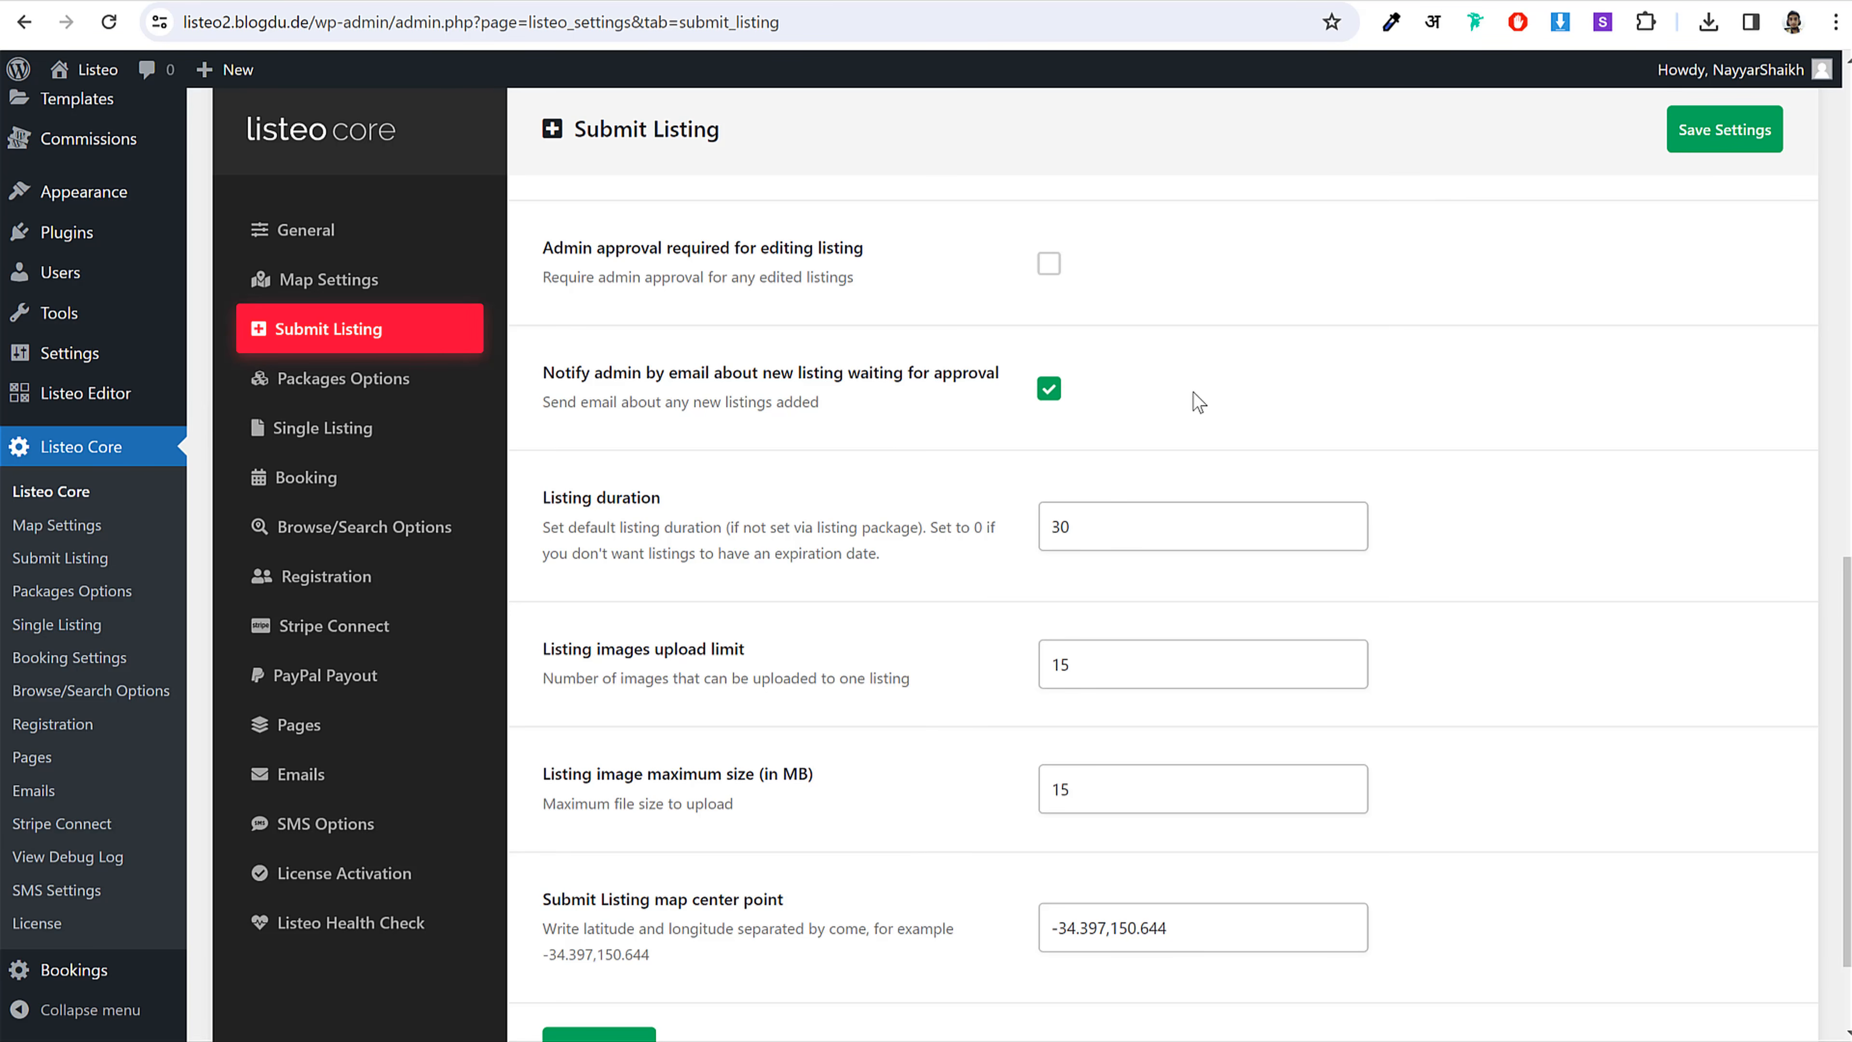
pyautogui.scroll(-2, 1195, 402)
pyautogui.scroll(9, 1030, 532)
pyautogui.scroll(8, 1030, 537)
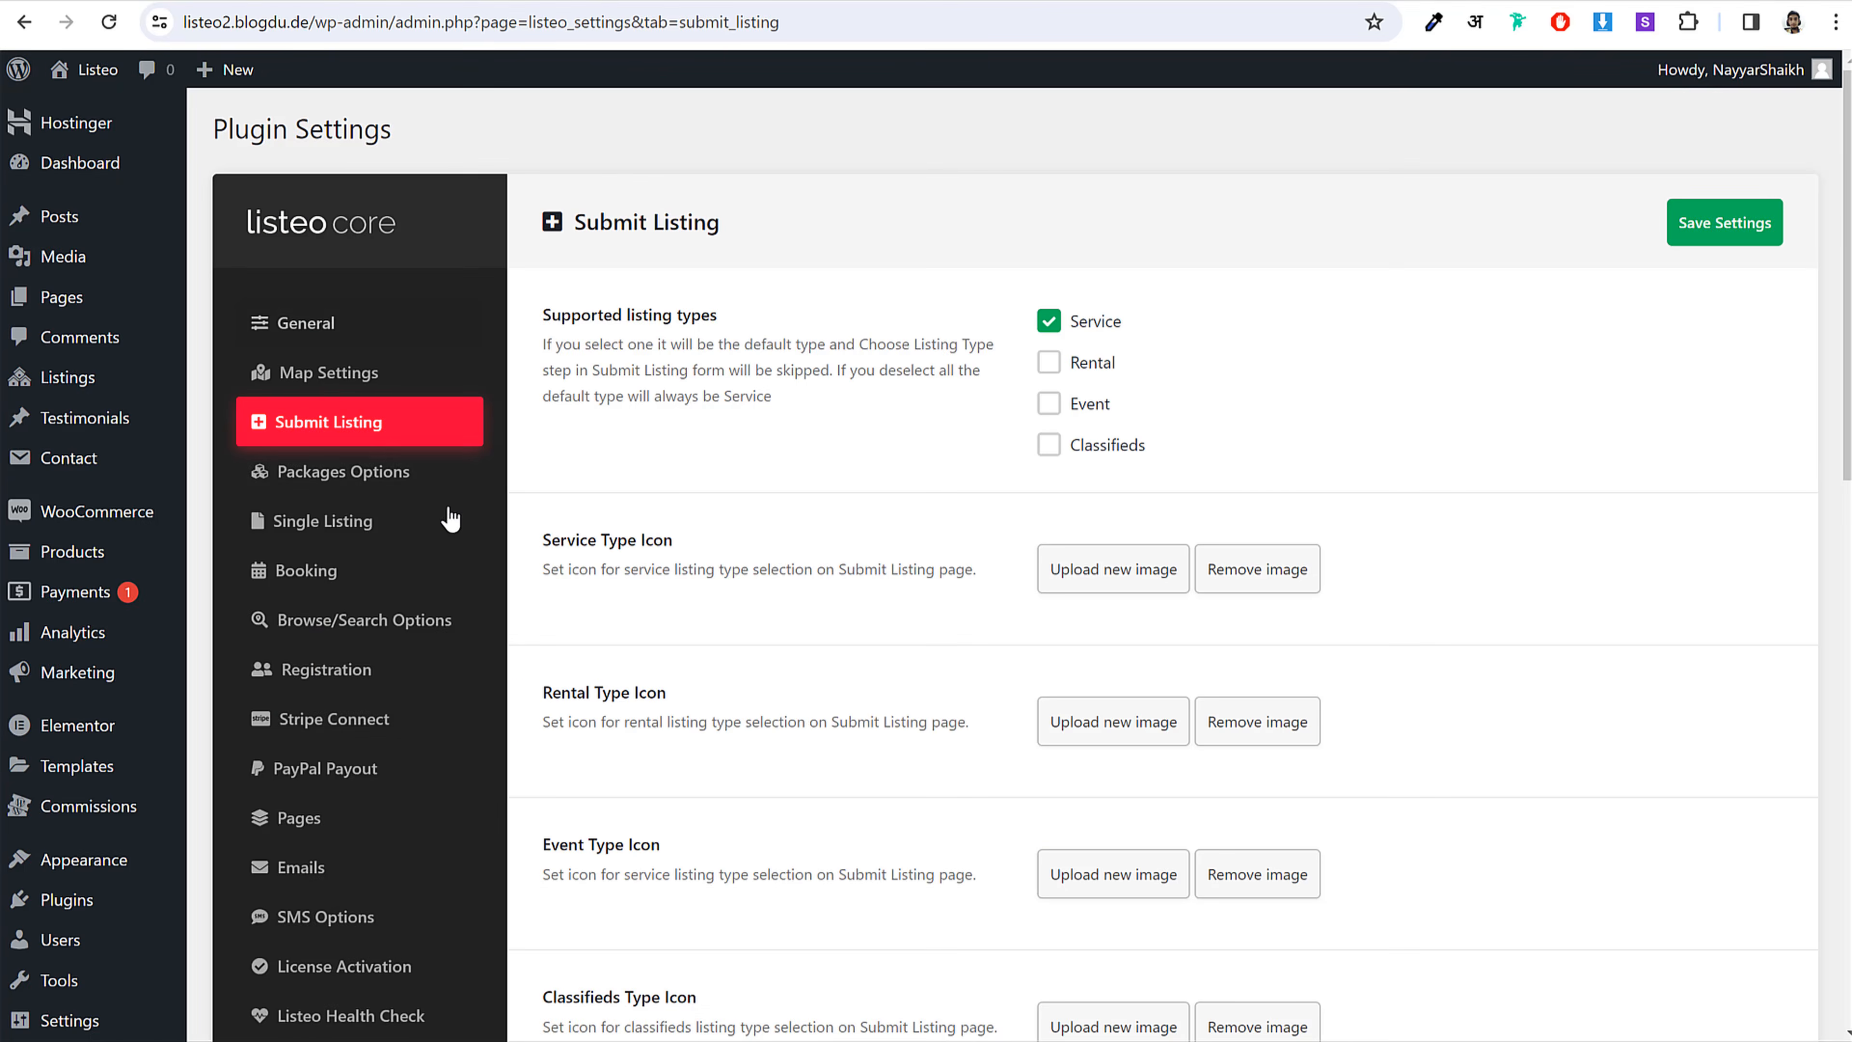
pyautogui.scroll(-3, 448, 522)
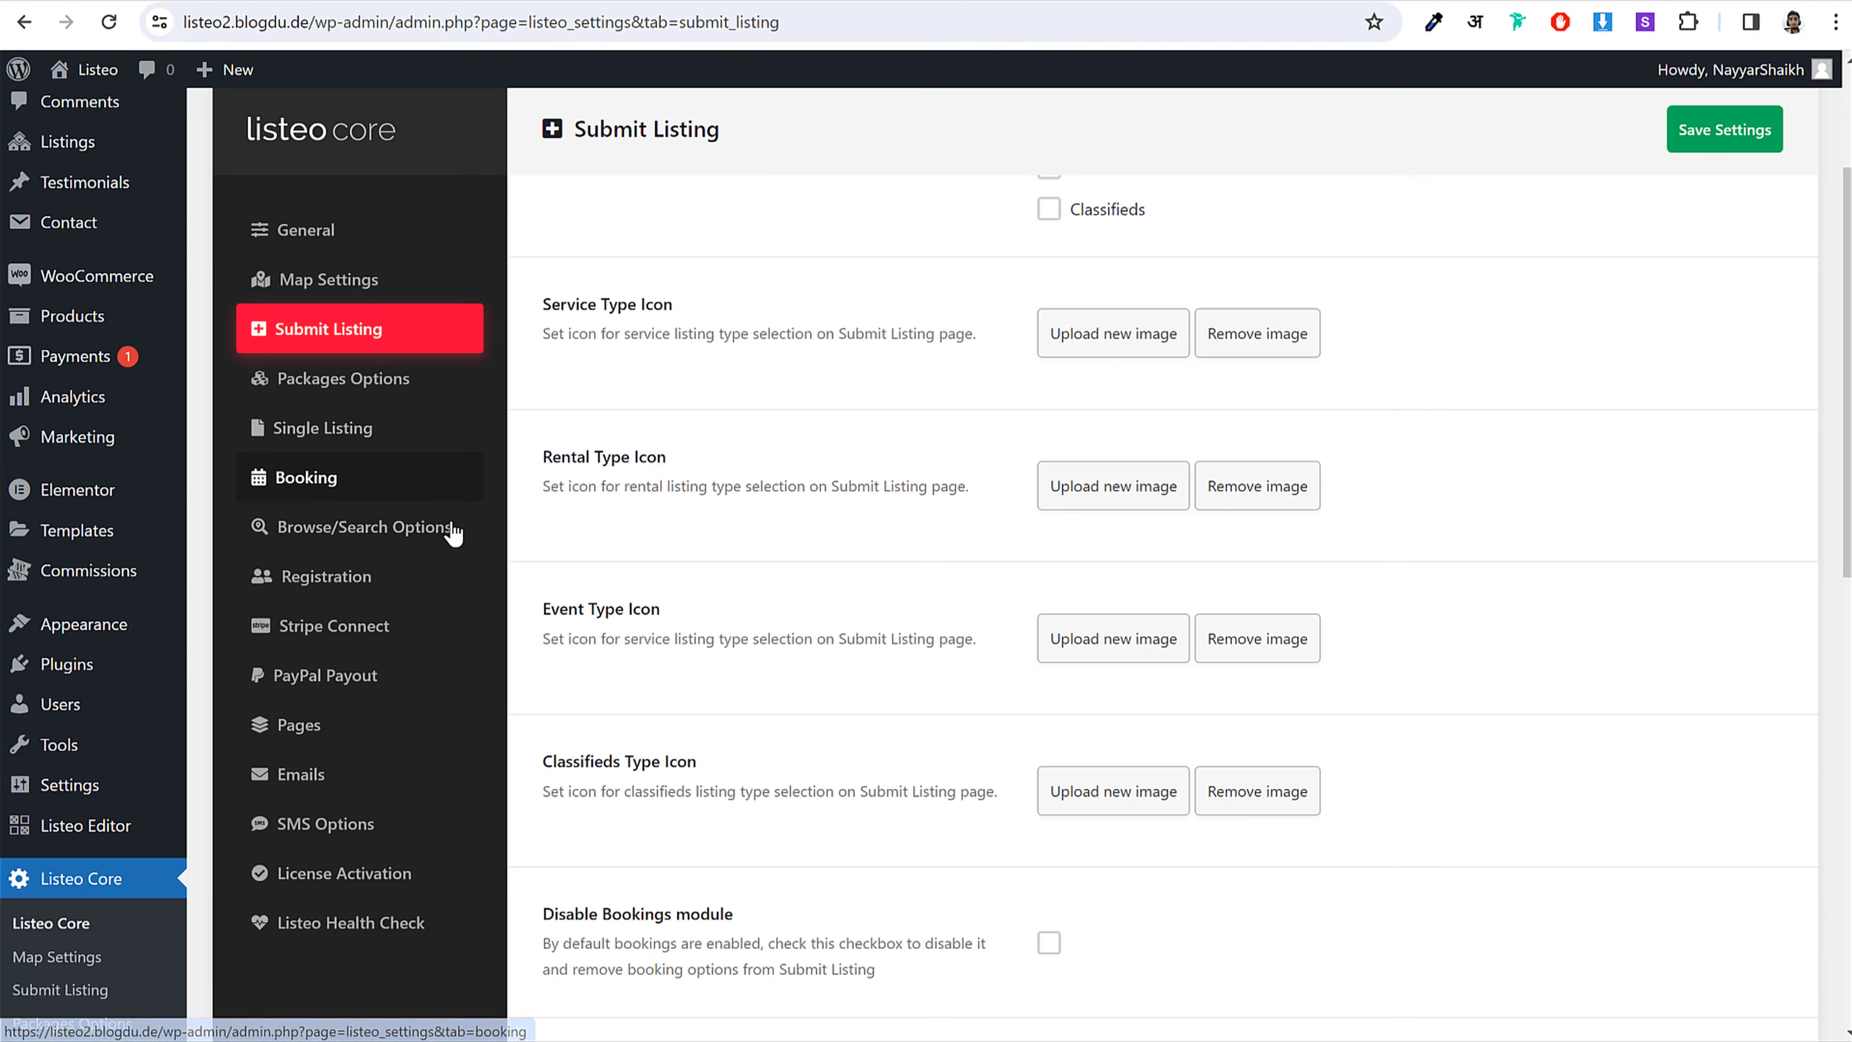
# Step: In Registration settings, enable automatic login after successful registration
pyautogui.click(362, 584)
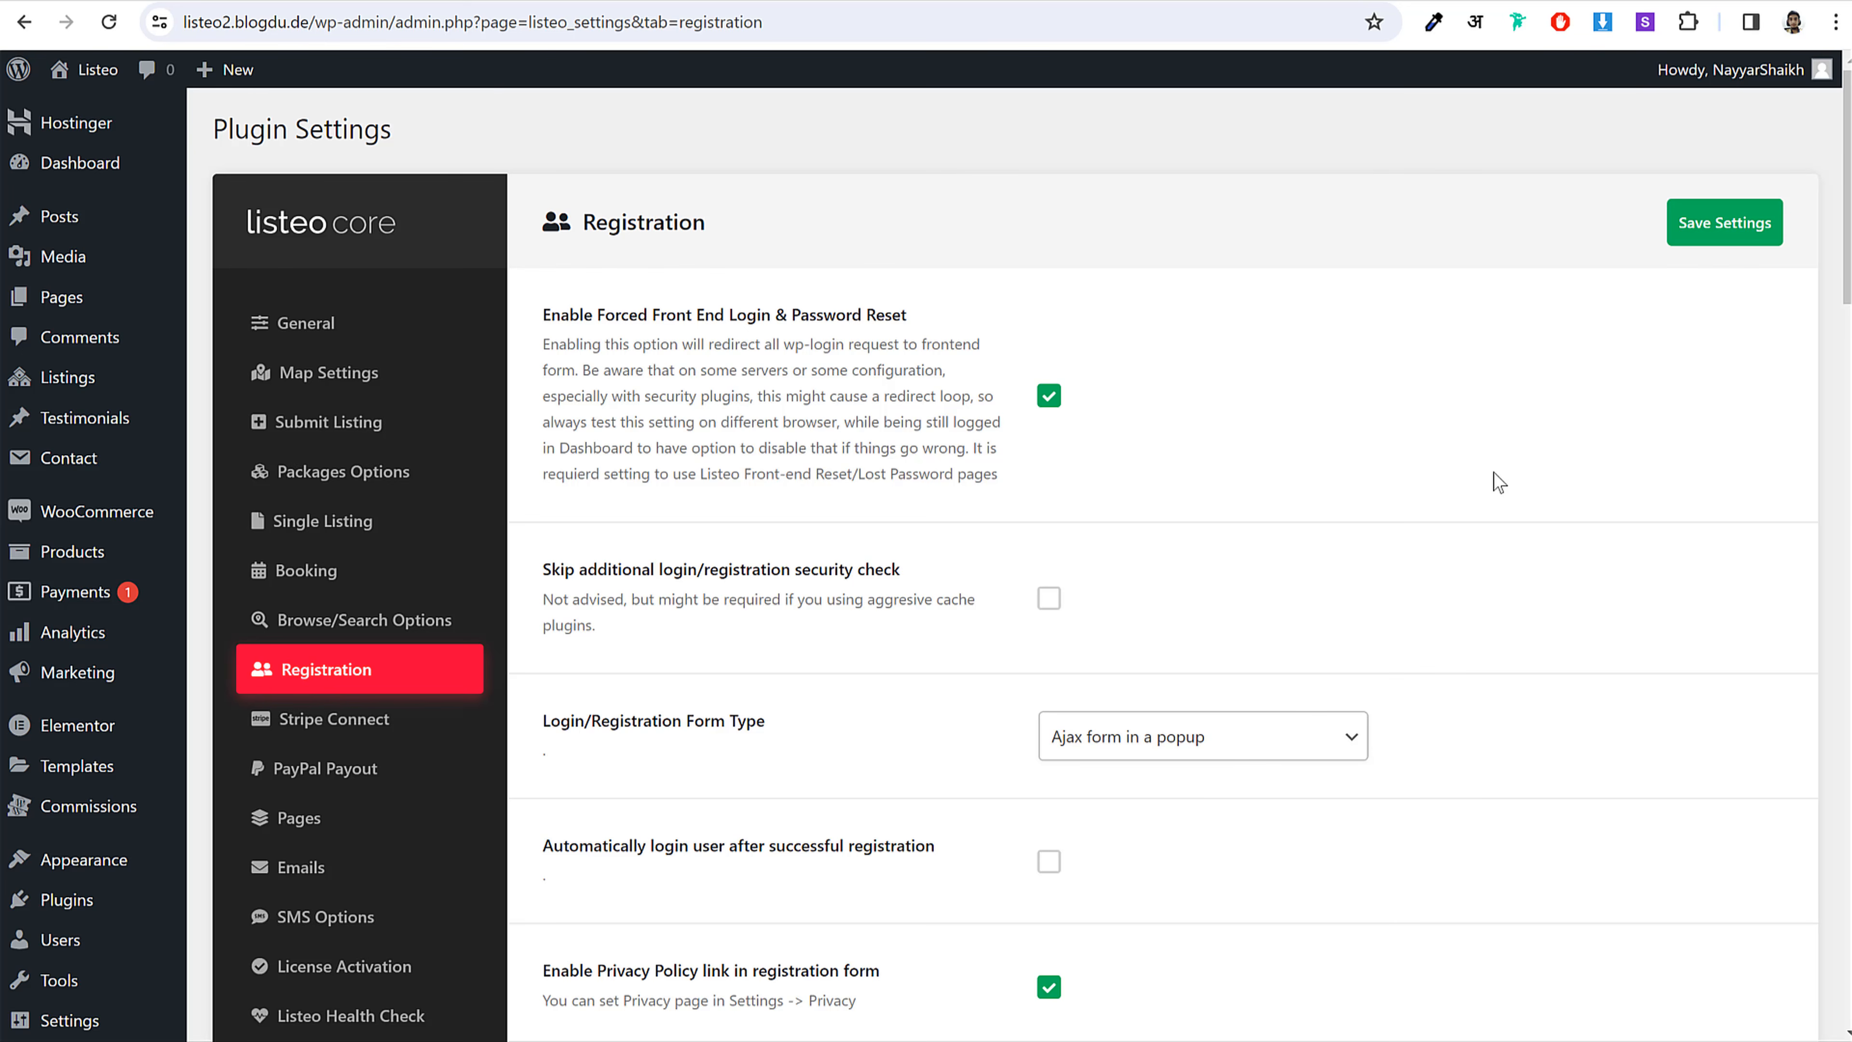
pyautogui.scroll(-5, 1493, 473)
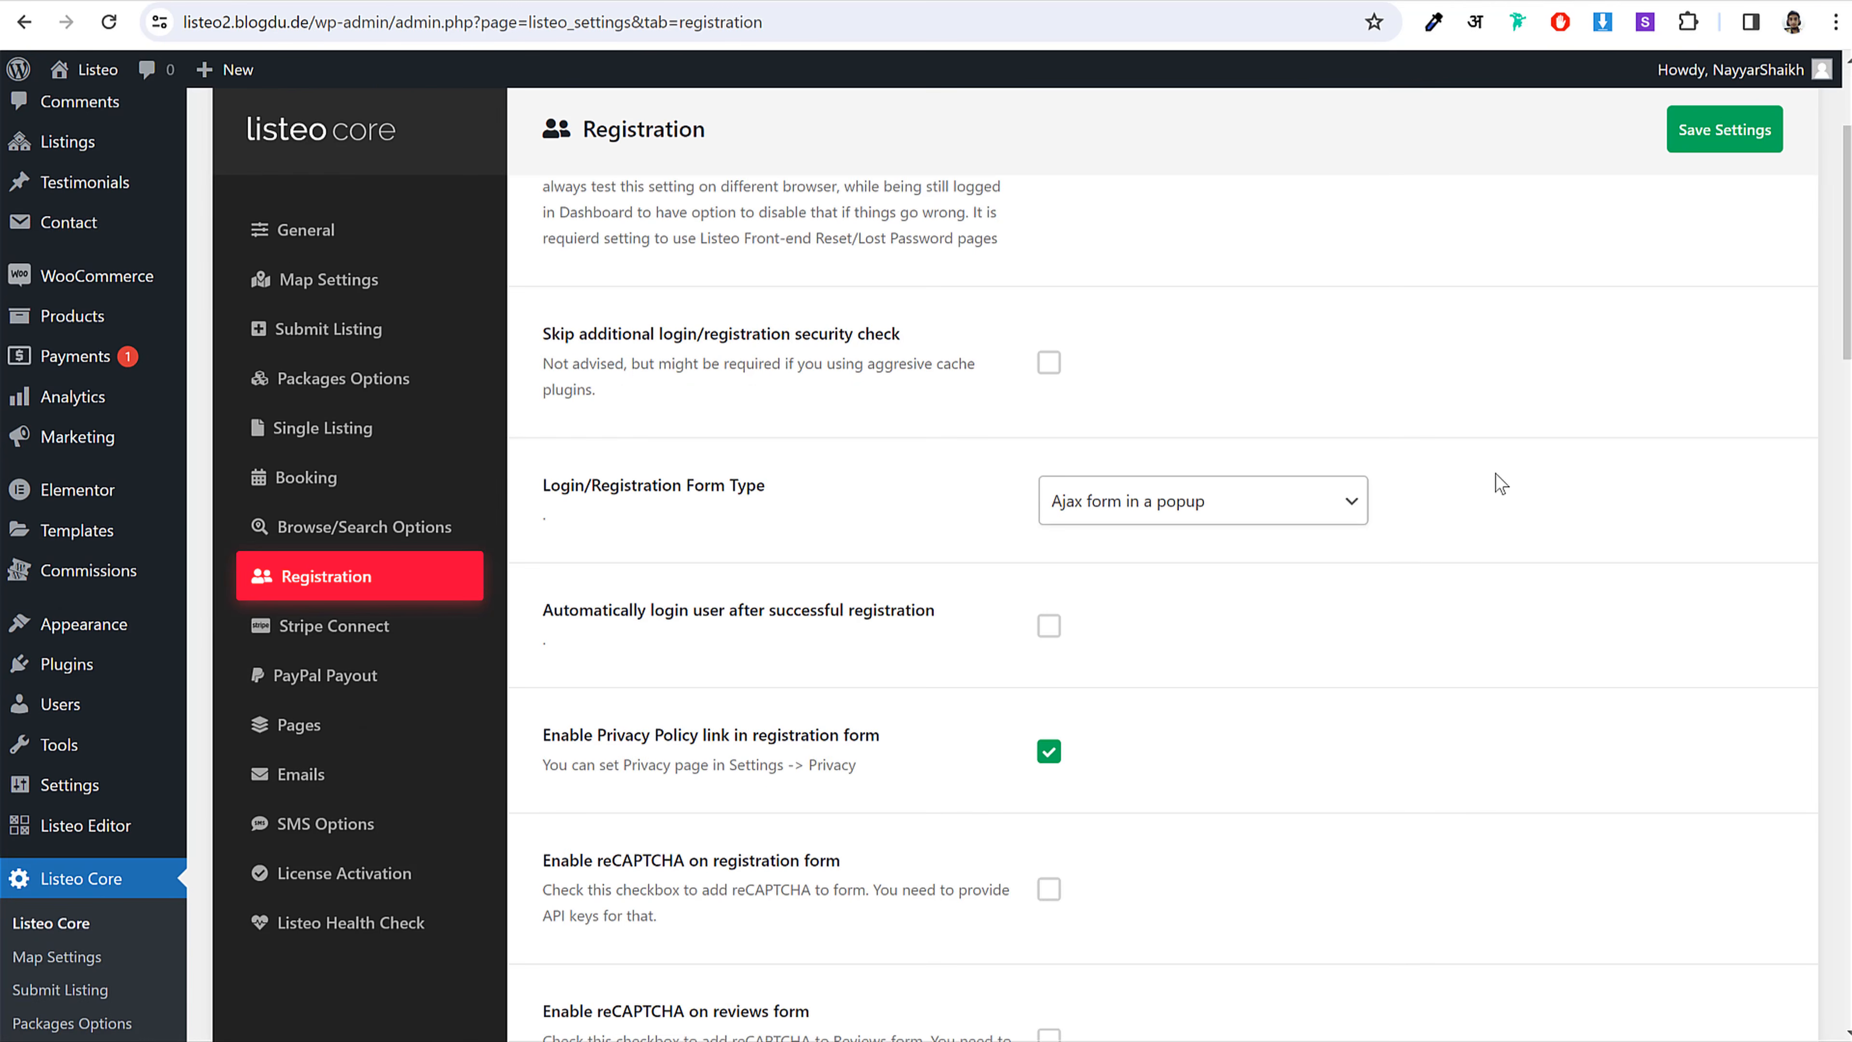
pyautogui.moveTo(689, 500); pyautogui.dragTo(943, 492)
pyautogui.click(1051, 512)
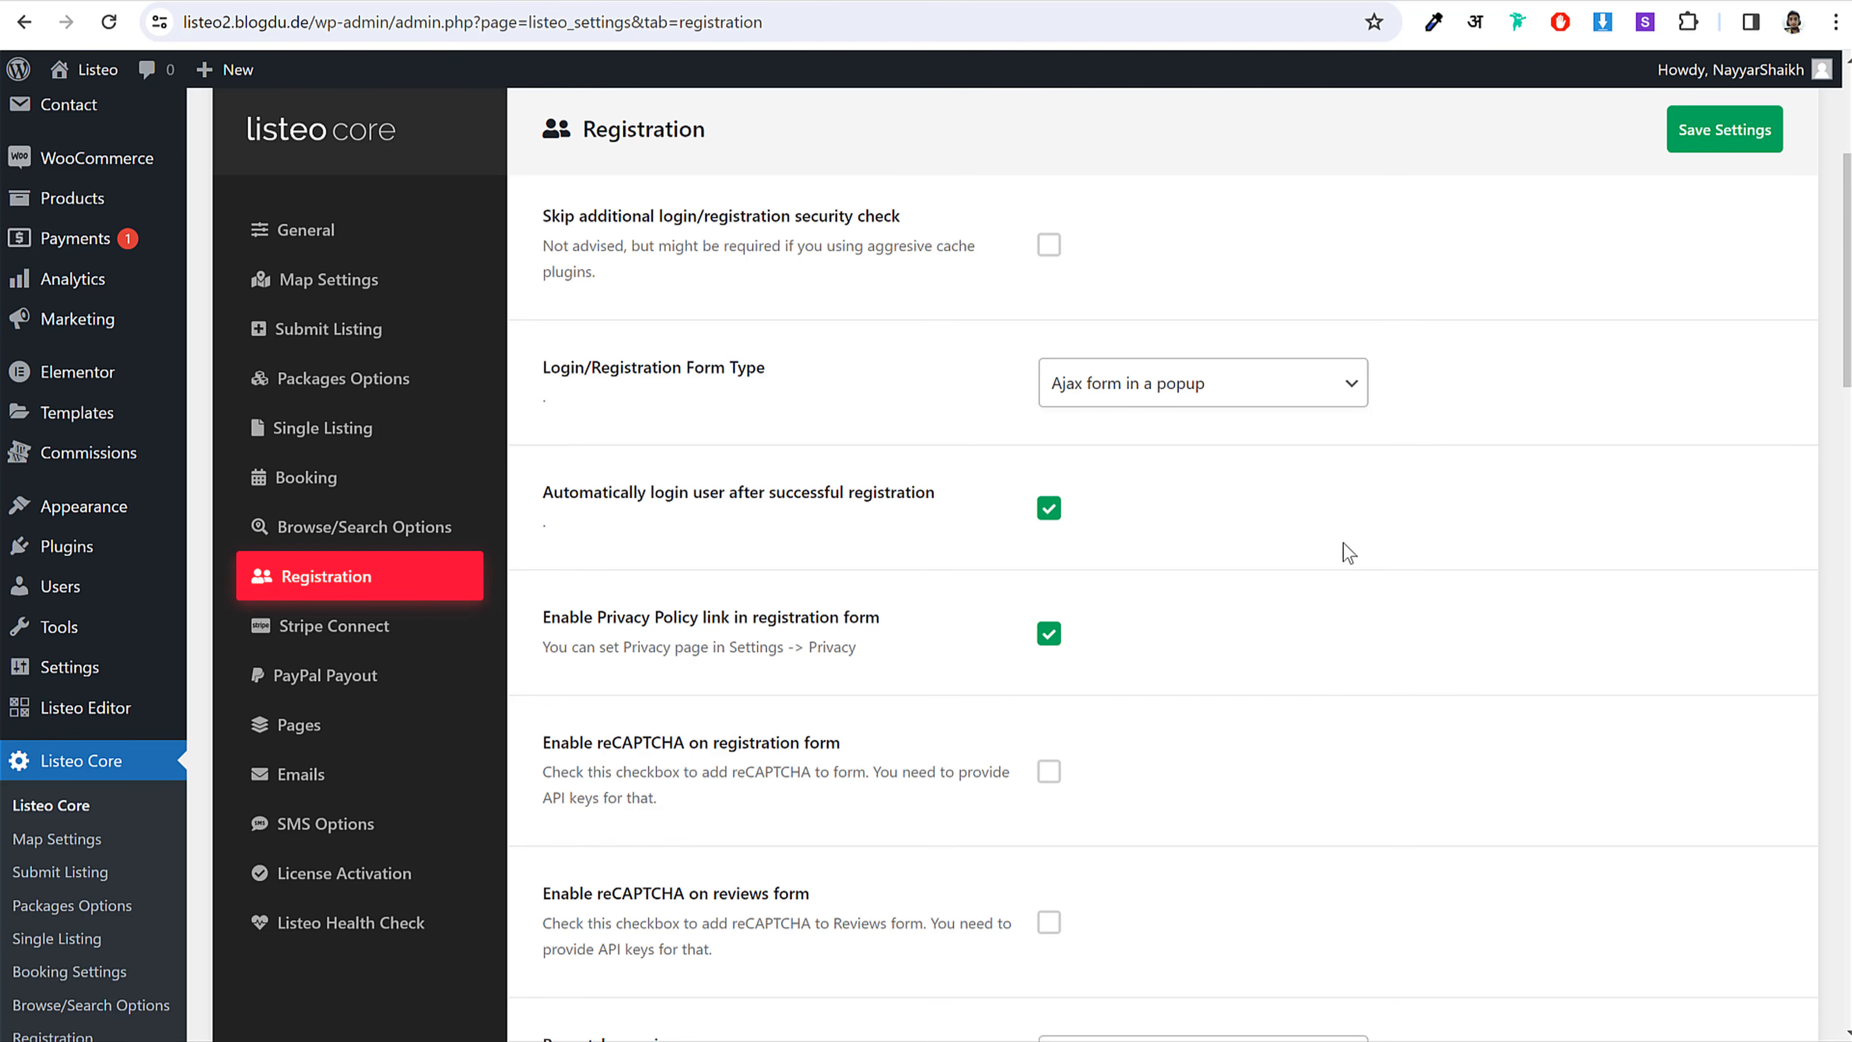
# Step: Redirect owners to Dashboard after registering and after logging in
pyautogui.scroll(-20, 1343, 542)
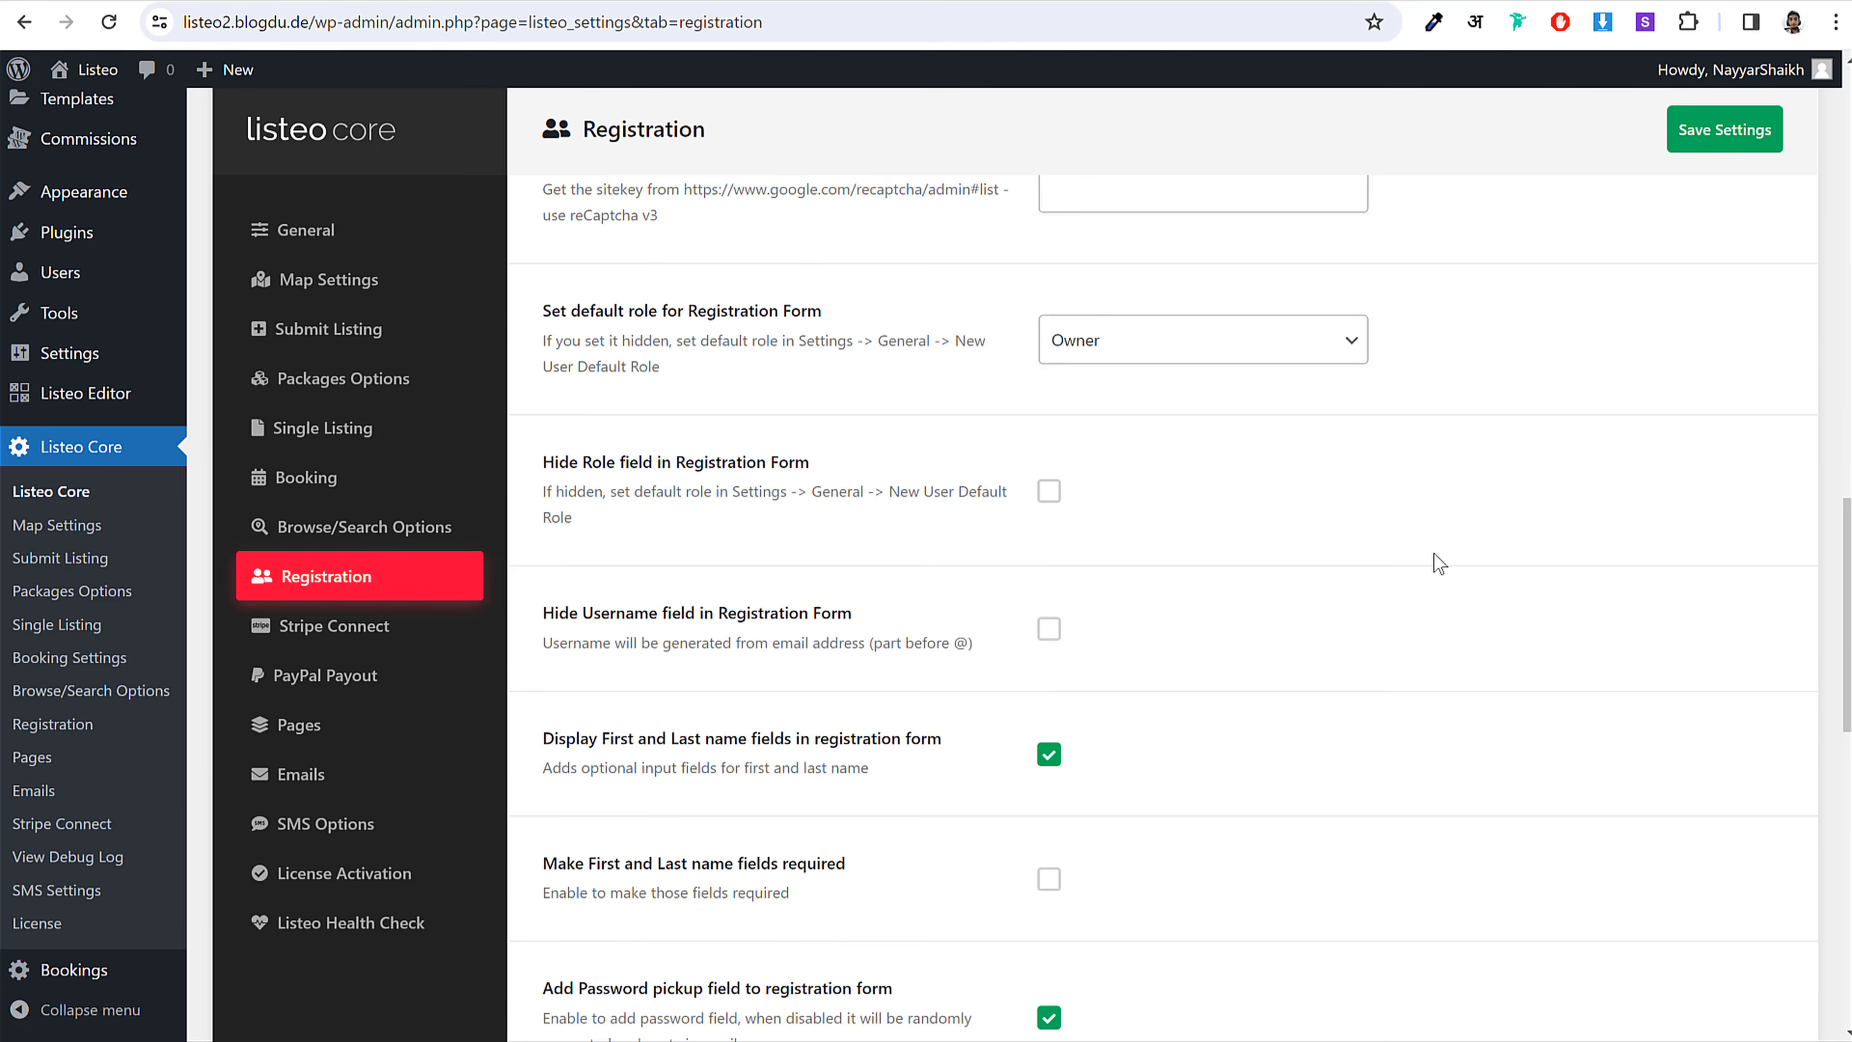
pyautogui.scroll(-2, 1440, 563)
pyautogui.scroll(6, 1440, 564)
pyautogui.scroll(-5, 1444, 561)
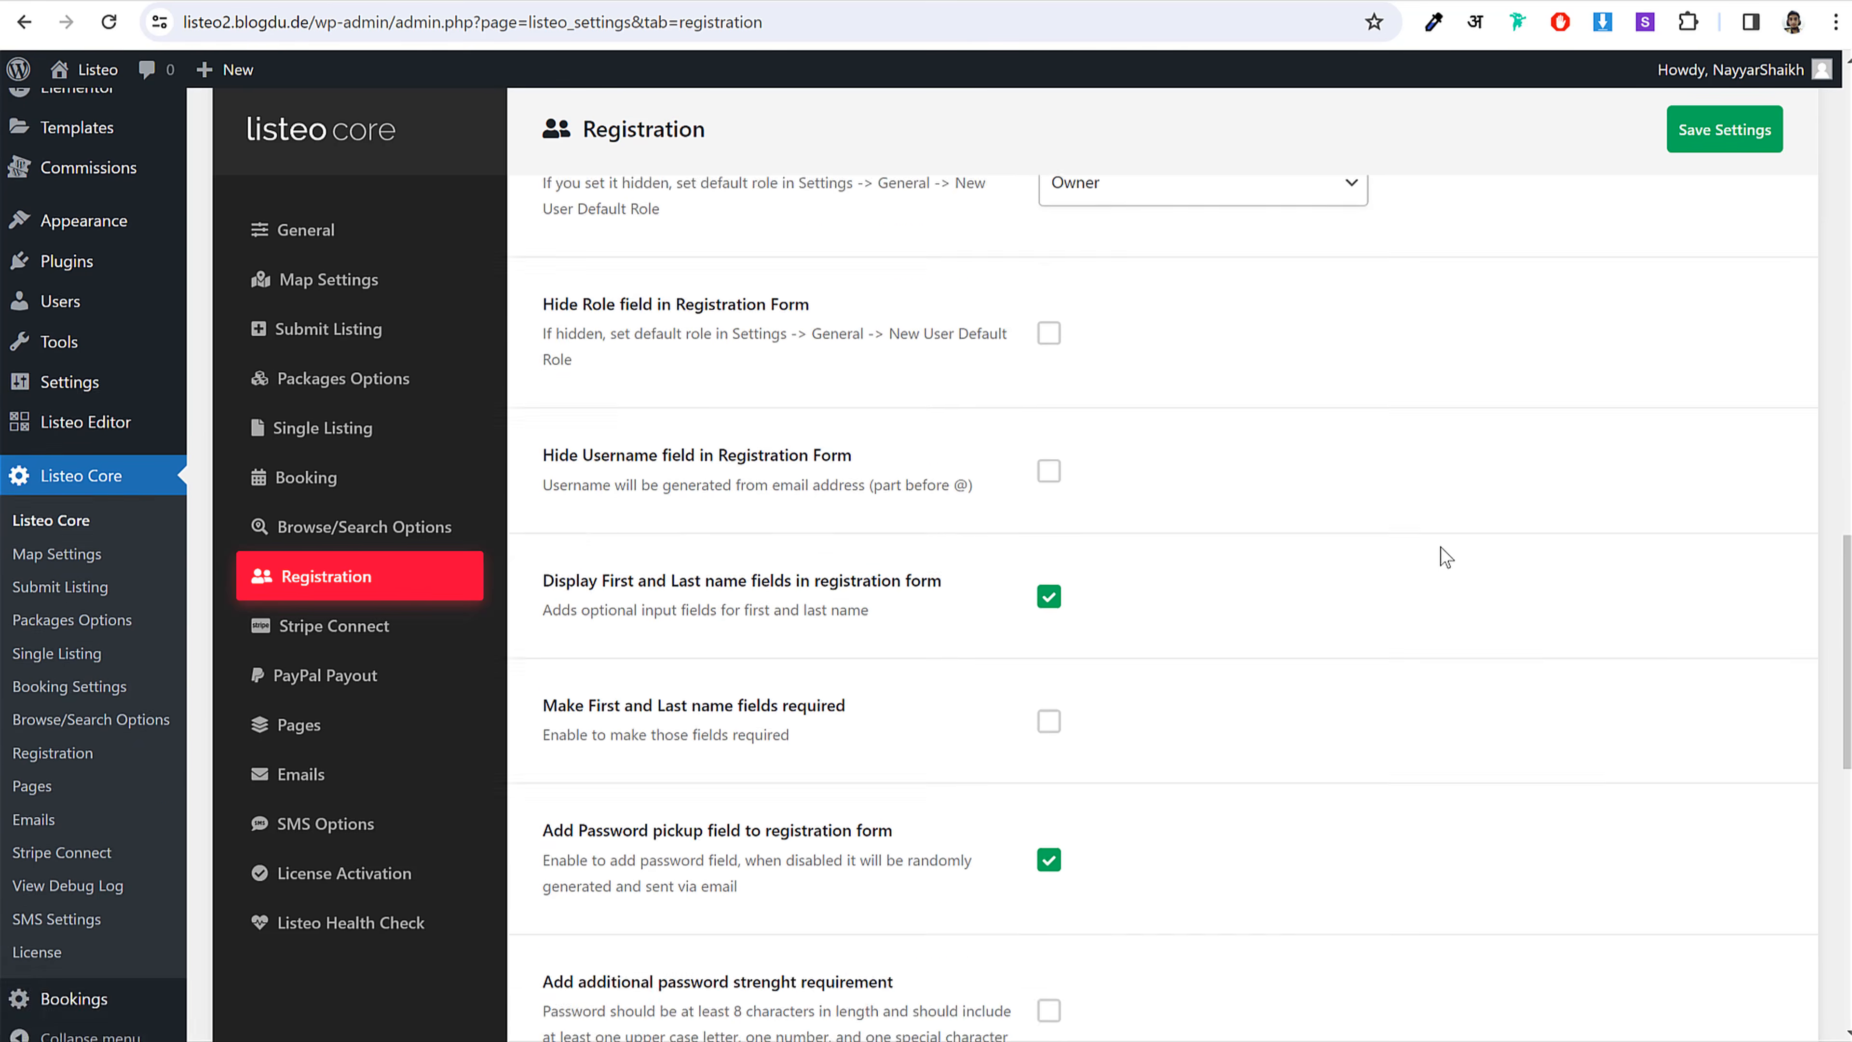
pyautogui.scroll(-4, 1446, 557)
pyautogui.scroll(-8, 1446, 558)
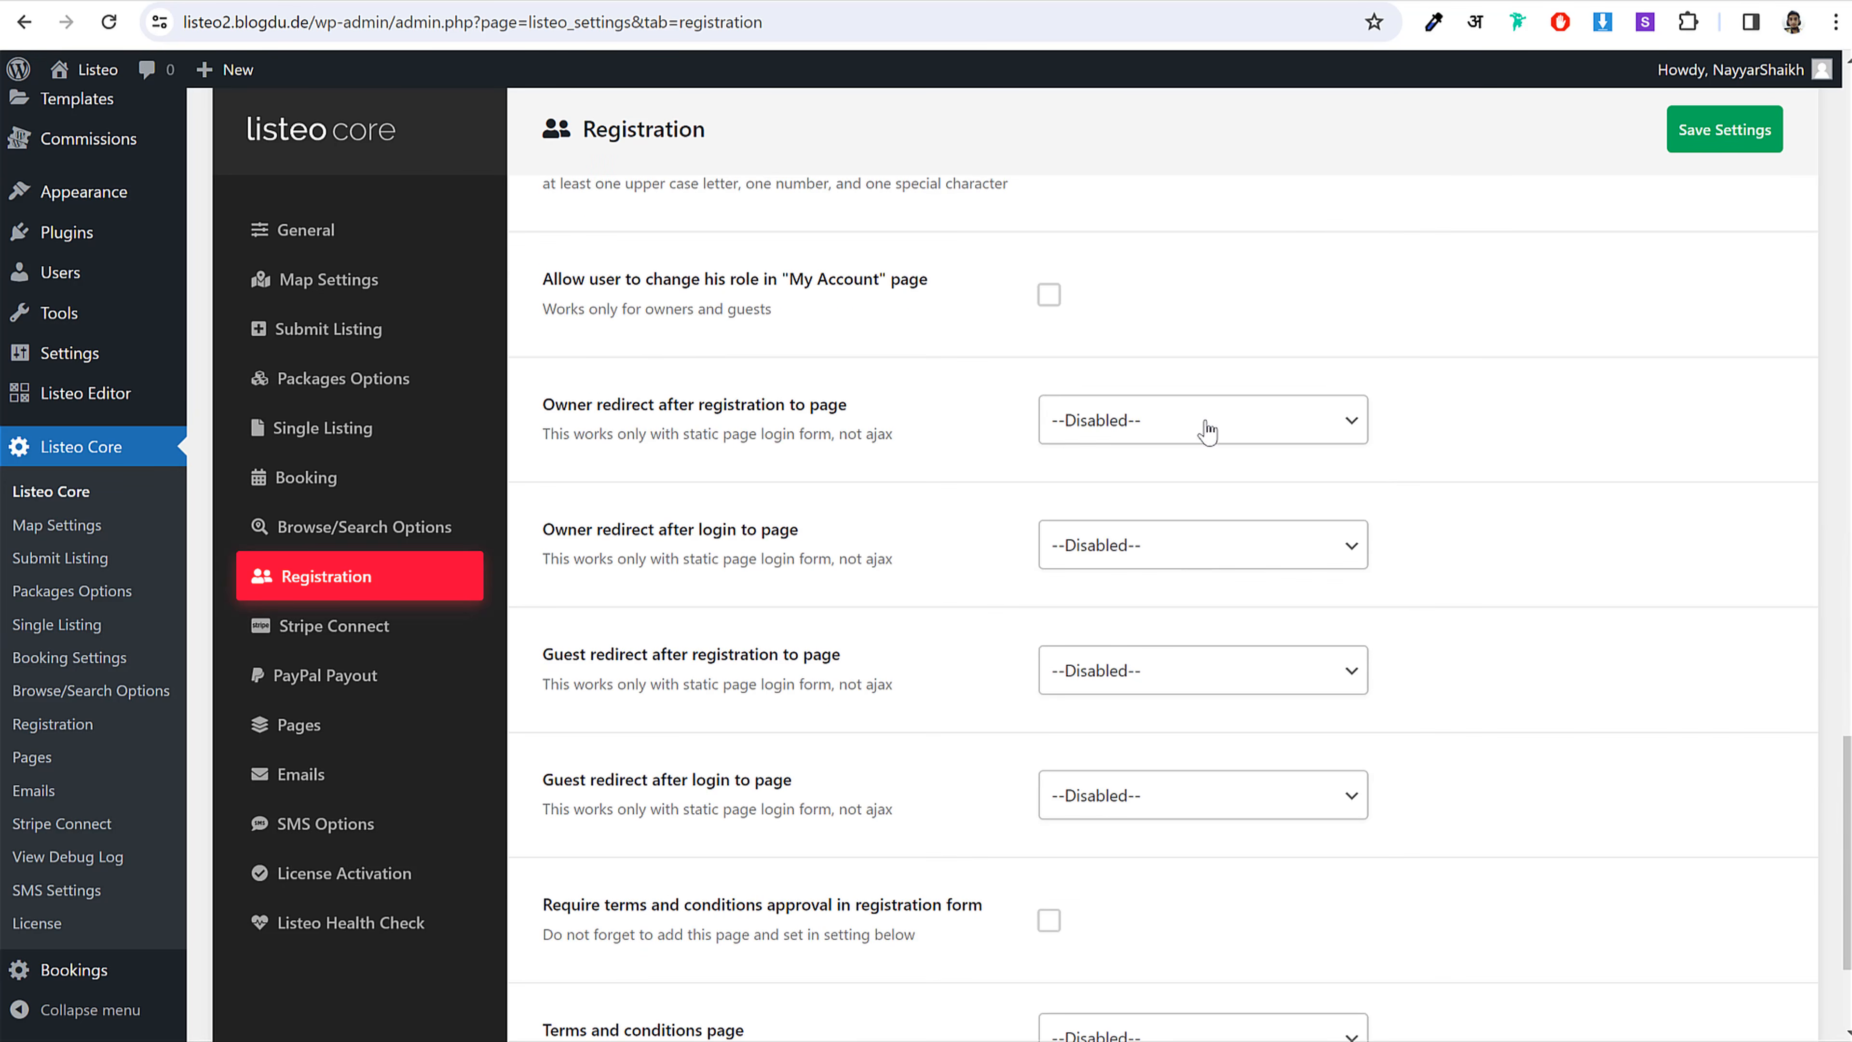
pyautogui.click(1206, 431)
pyautogui.scroll(-1, 1160, 540)
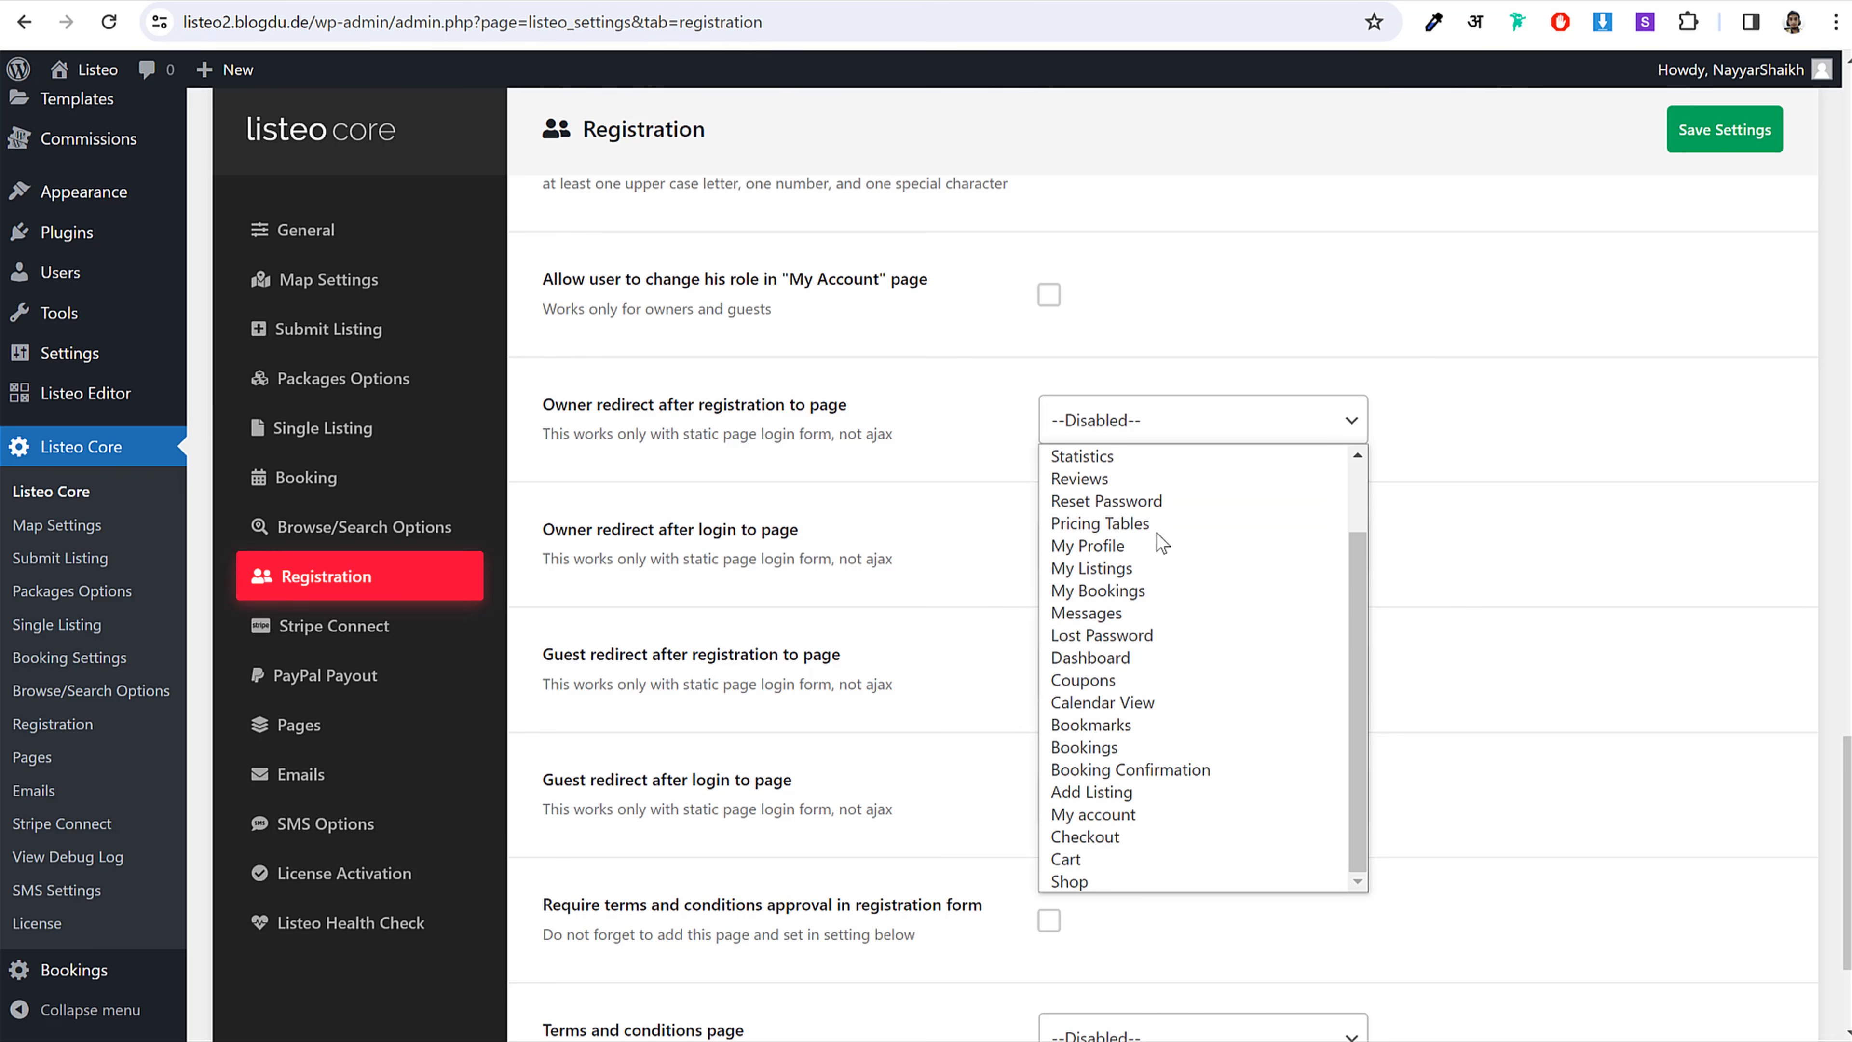
pyautogui.click(1117, 655)
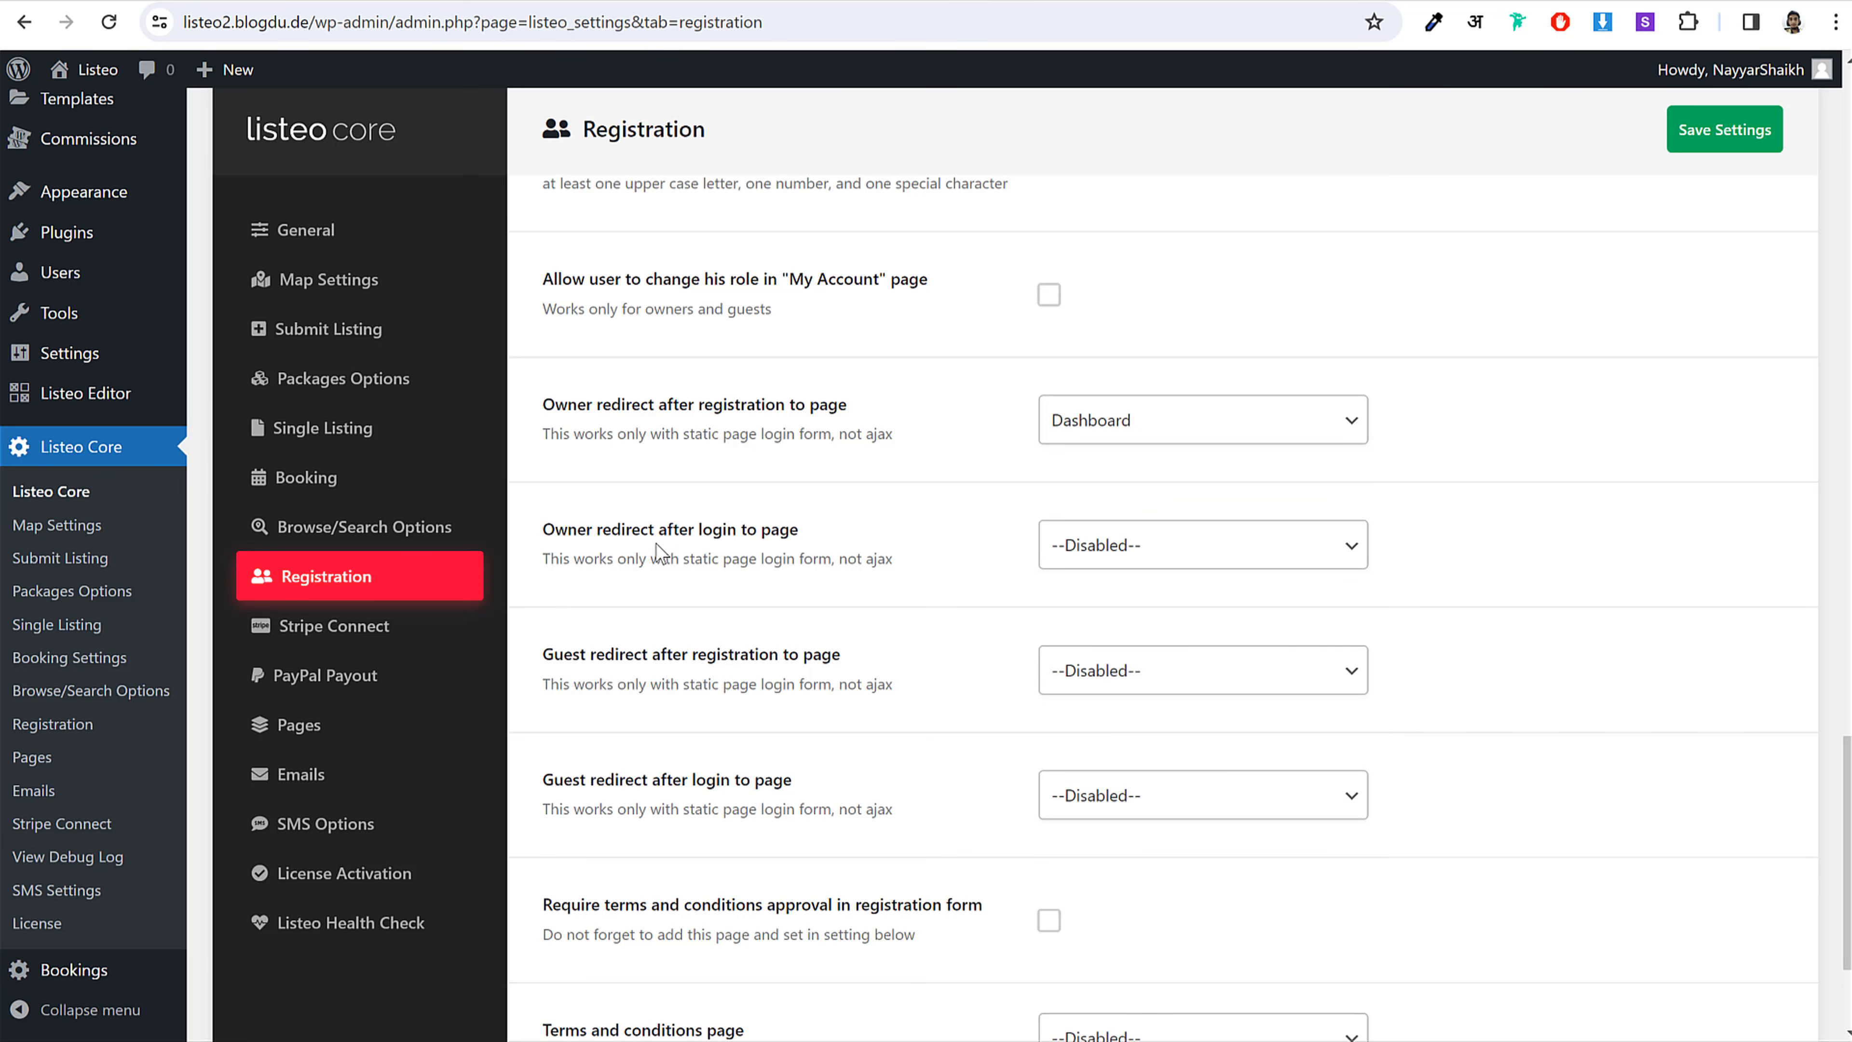
pyautogui.click(1119, 551)
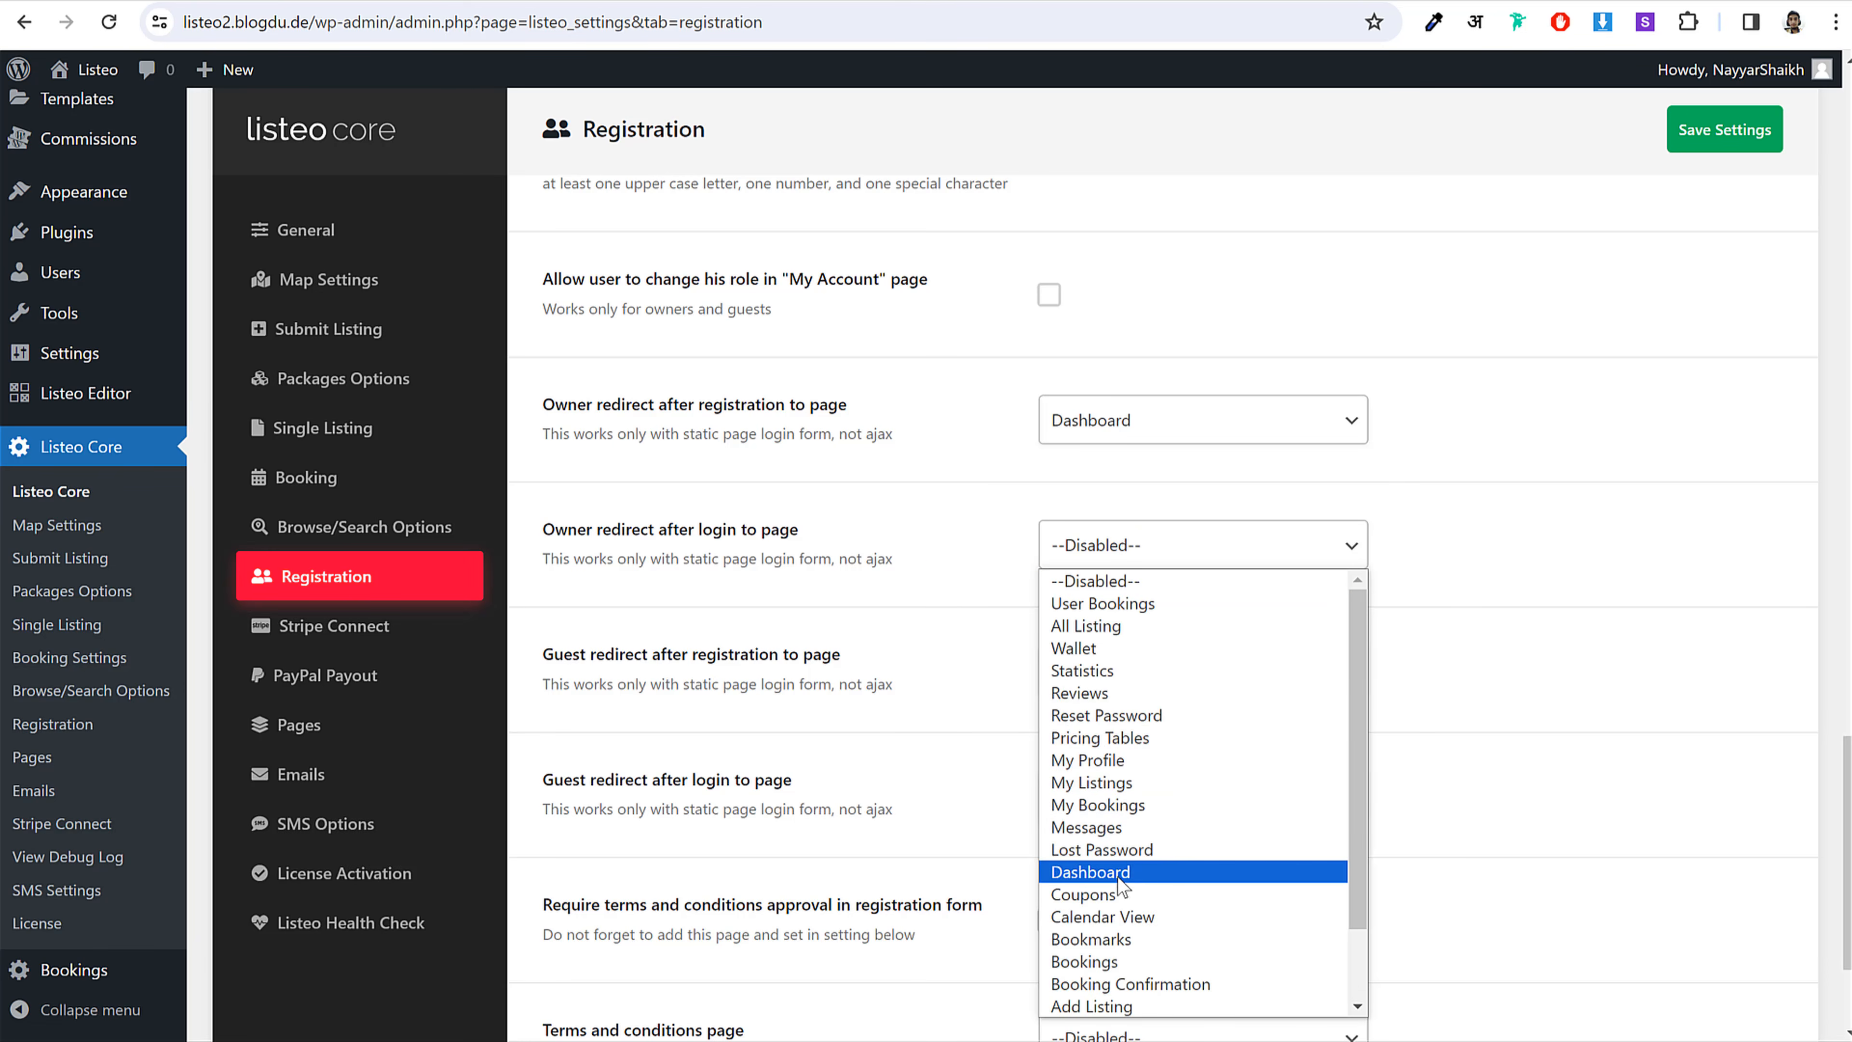
pyautogui.click(1137, 871)
# Step: Redirect guests to Dashboard after registering and logging in, and save the settings
pyautogui.scroll(-3, 1749, 633)
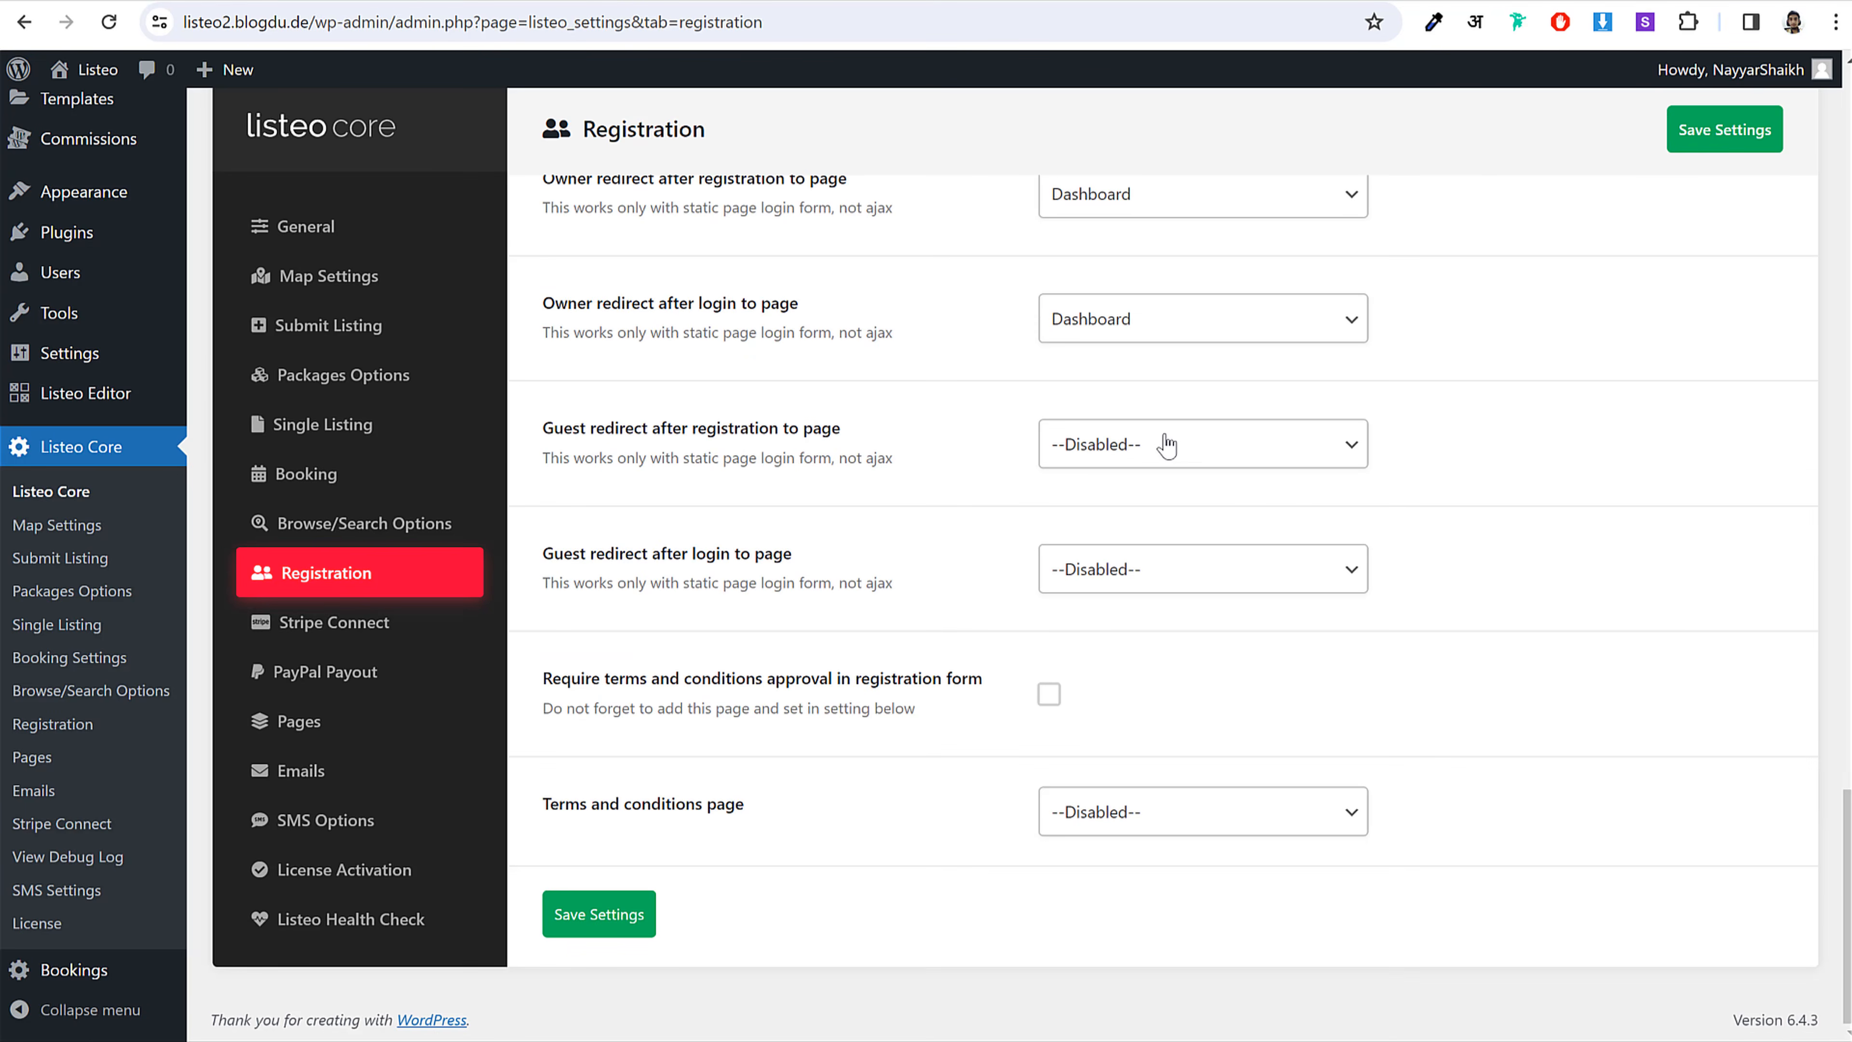
pyautogui.click(1138, 444)
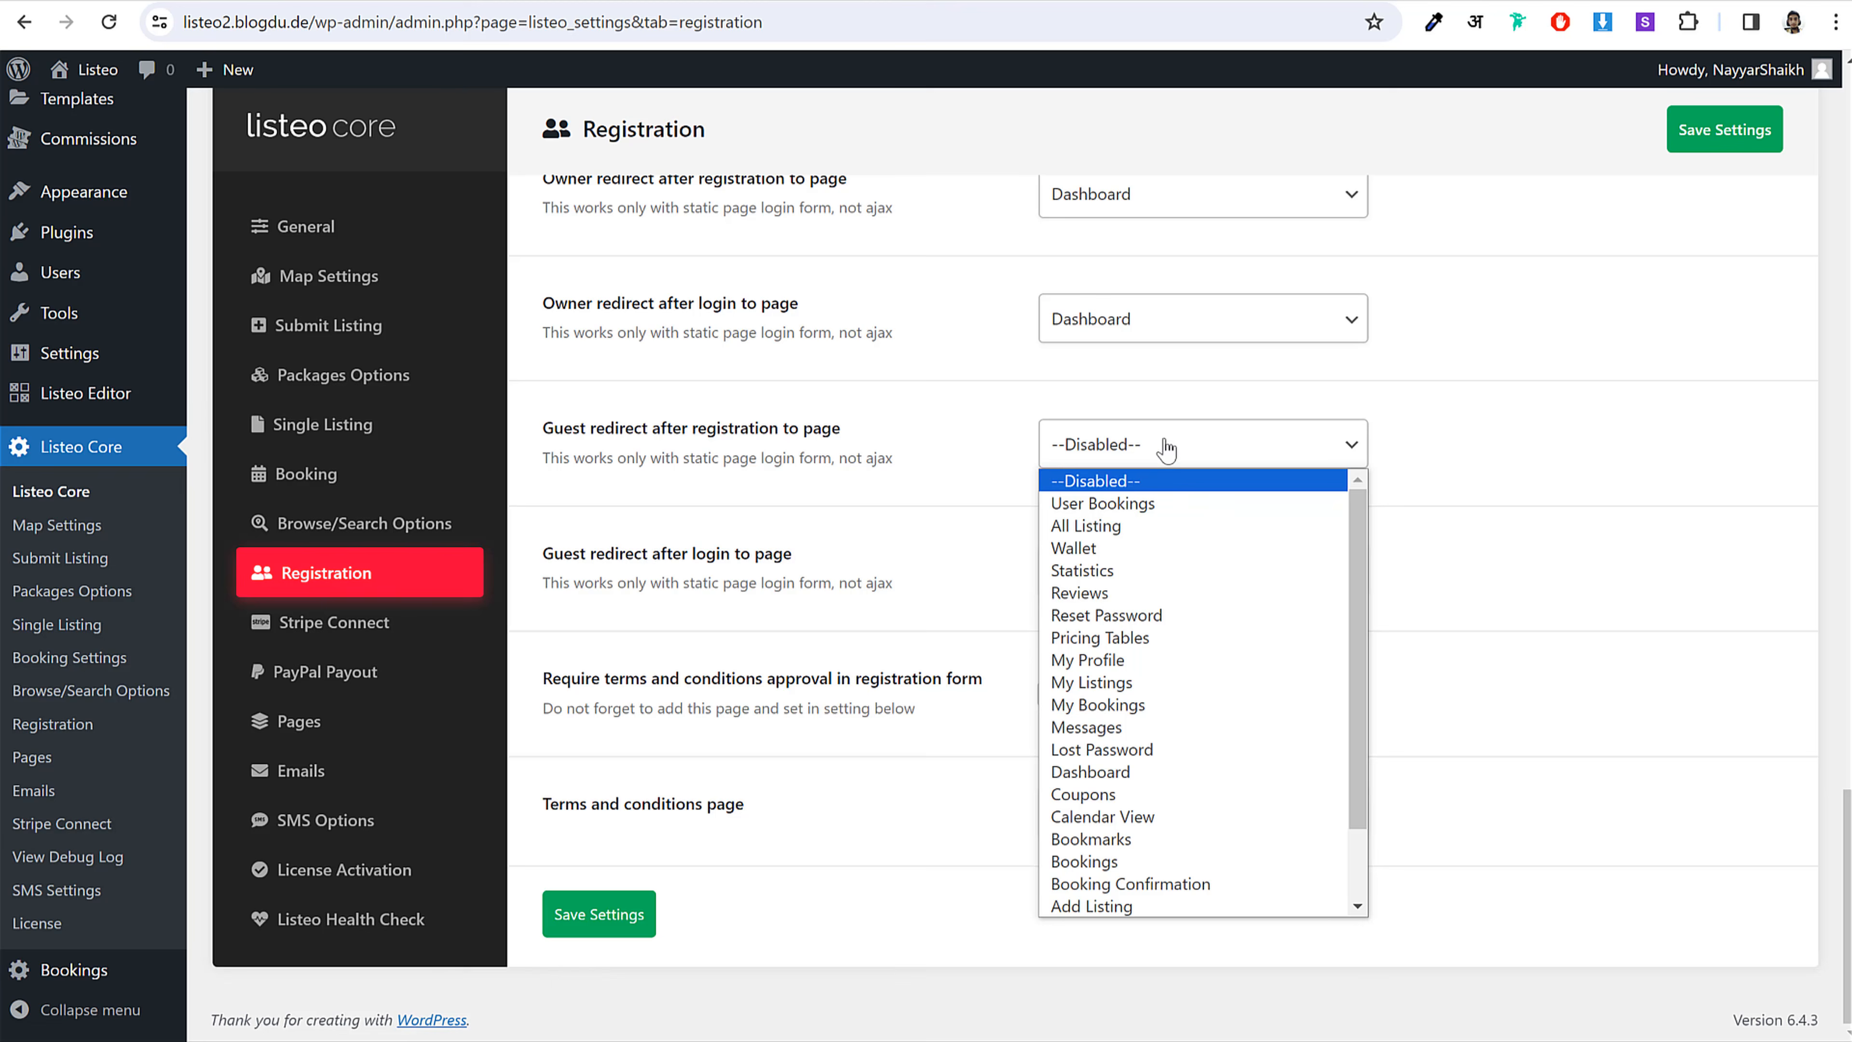
pyautogui.click(1132, 772)
pyautogui.click(1155, 576)
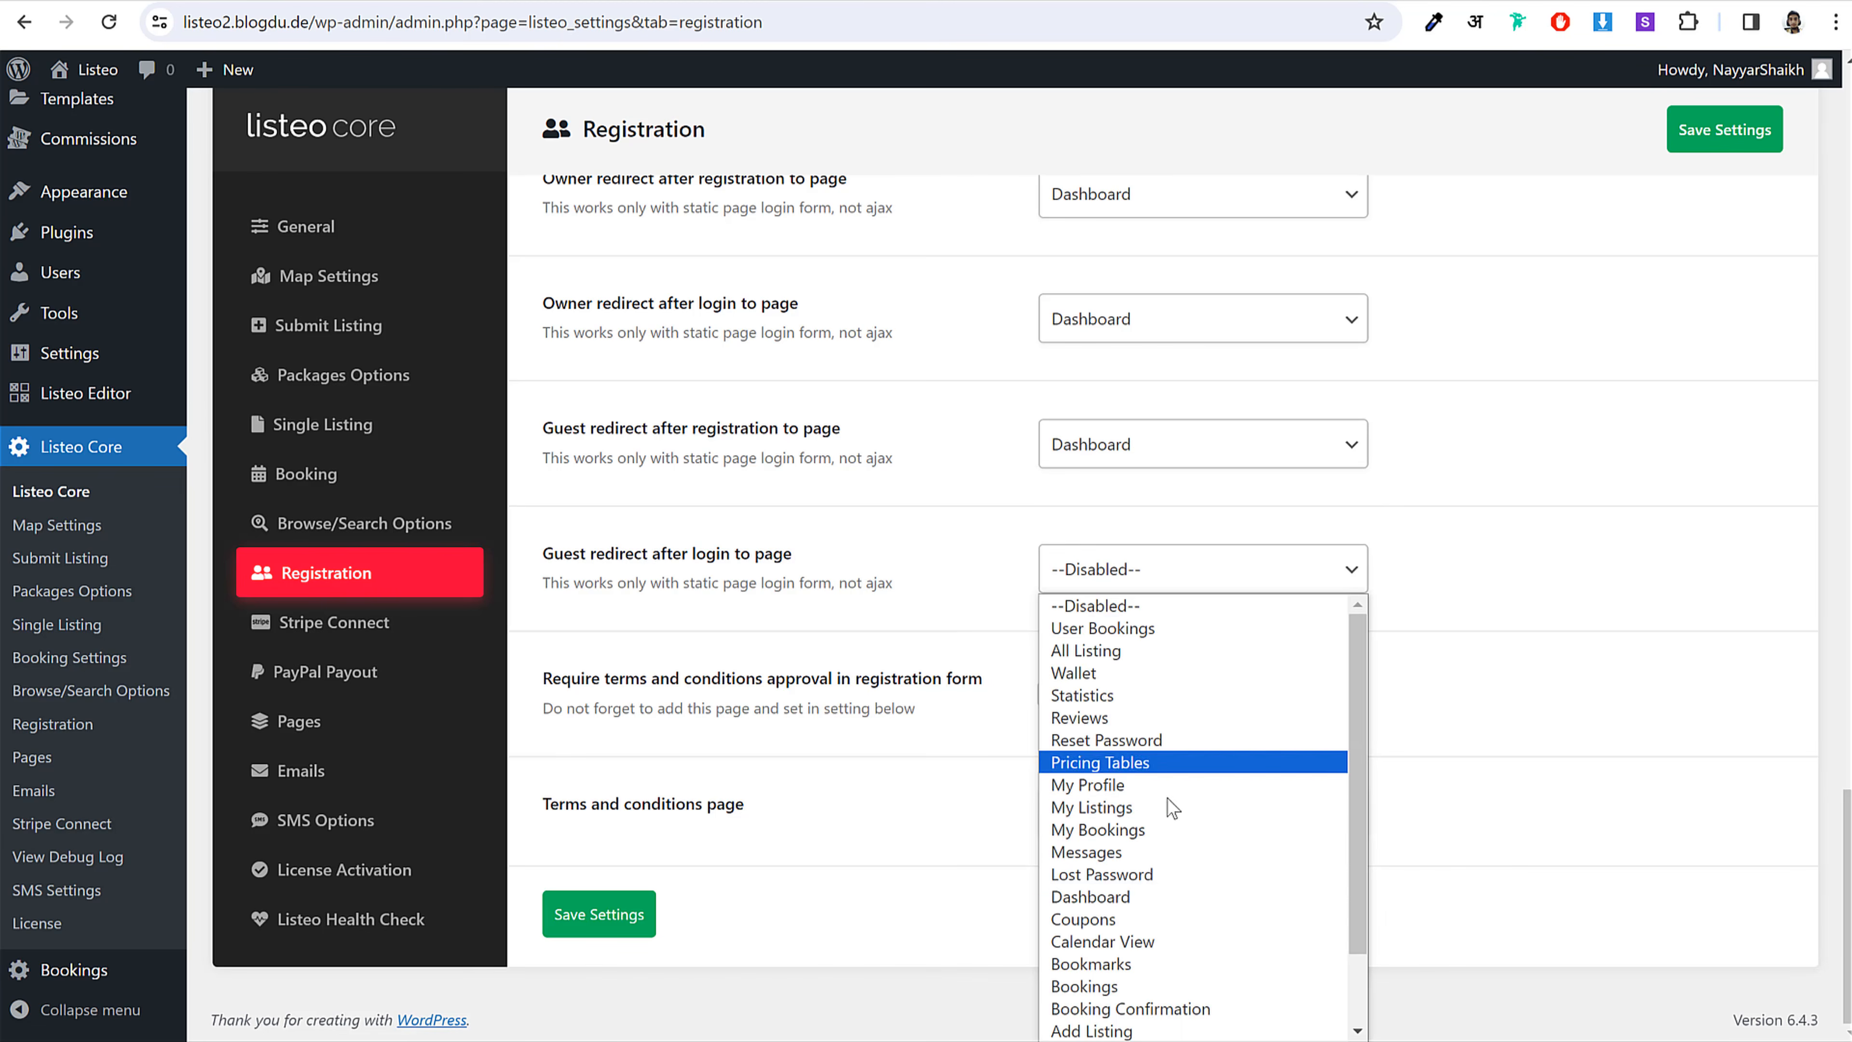
pyautogui.click(1142, 897)
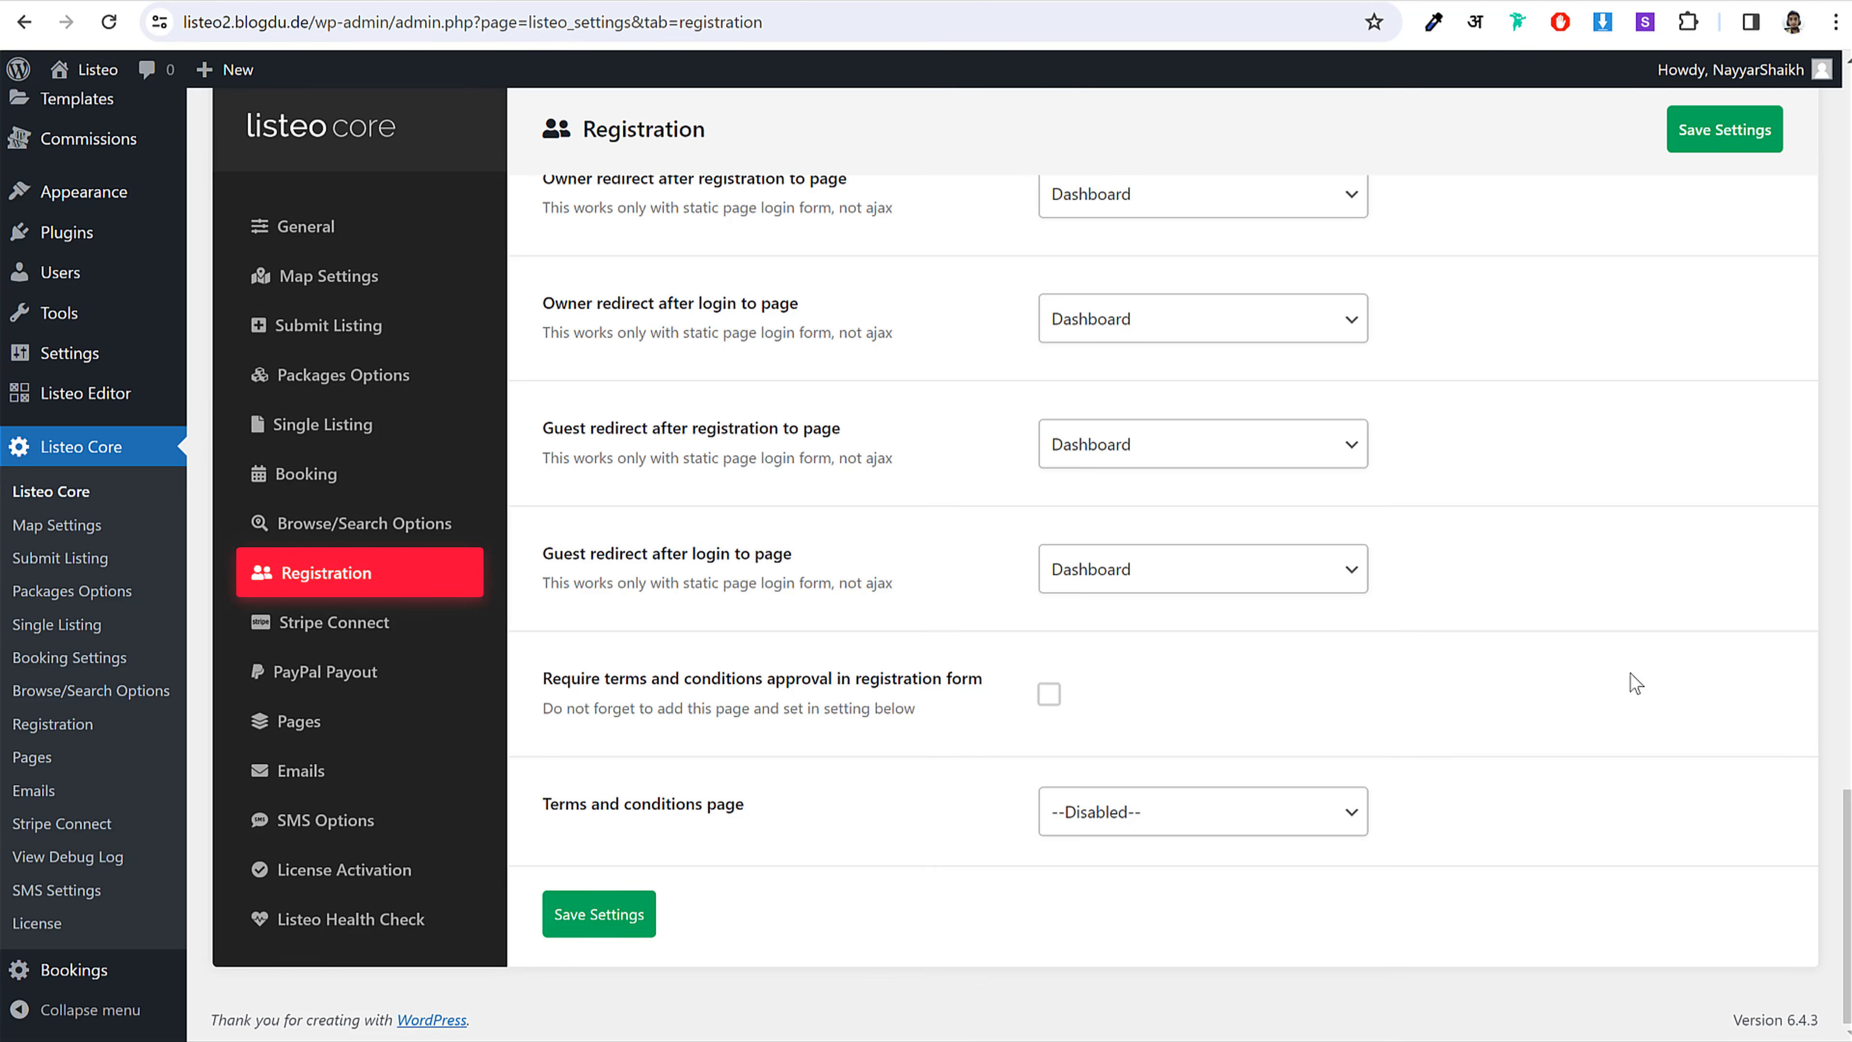
pyautogui.click(600, 915)
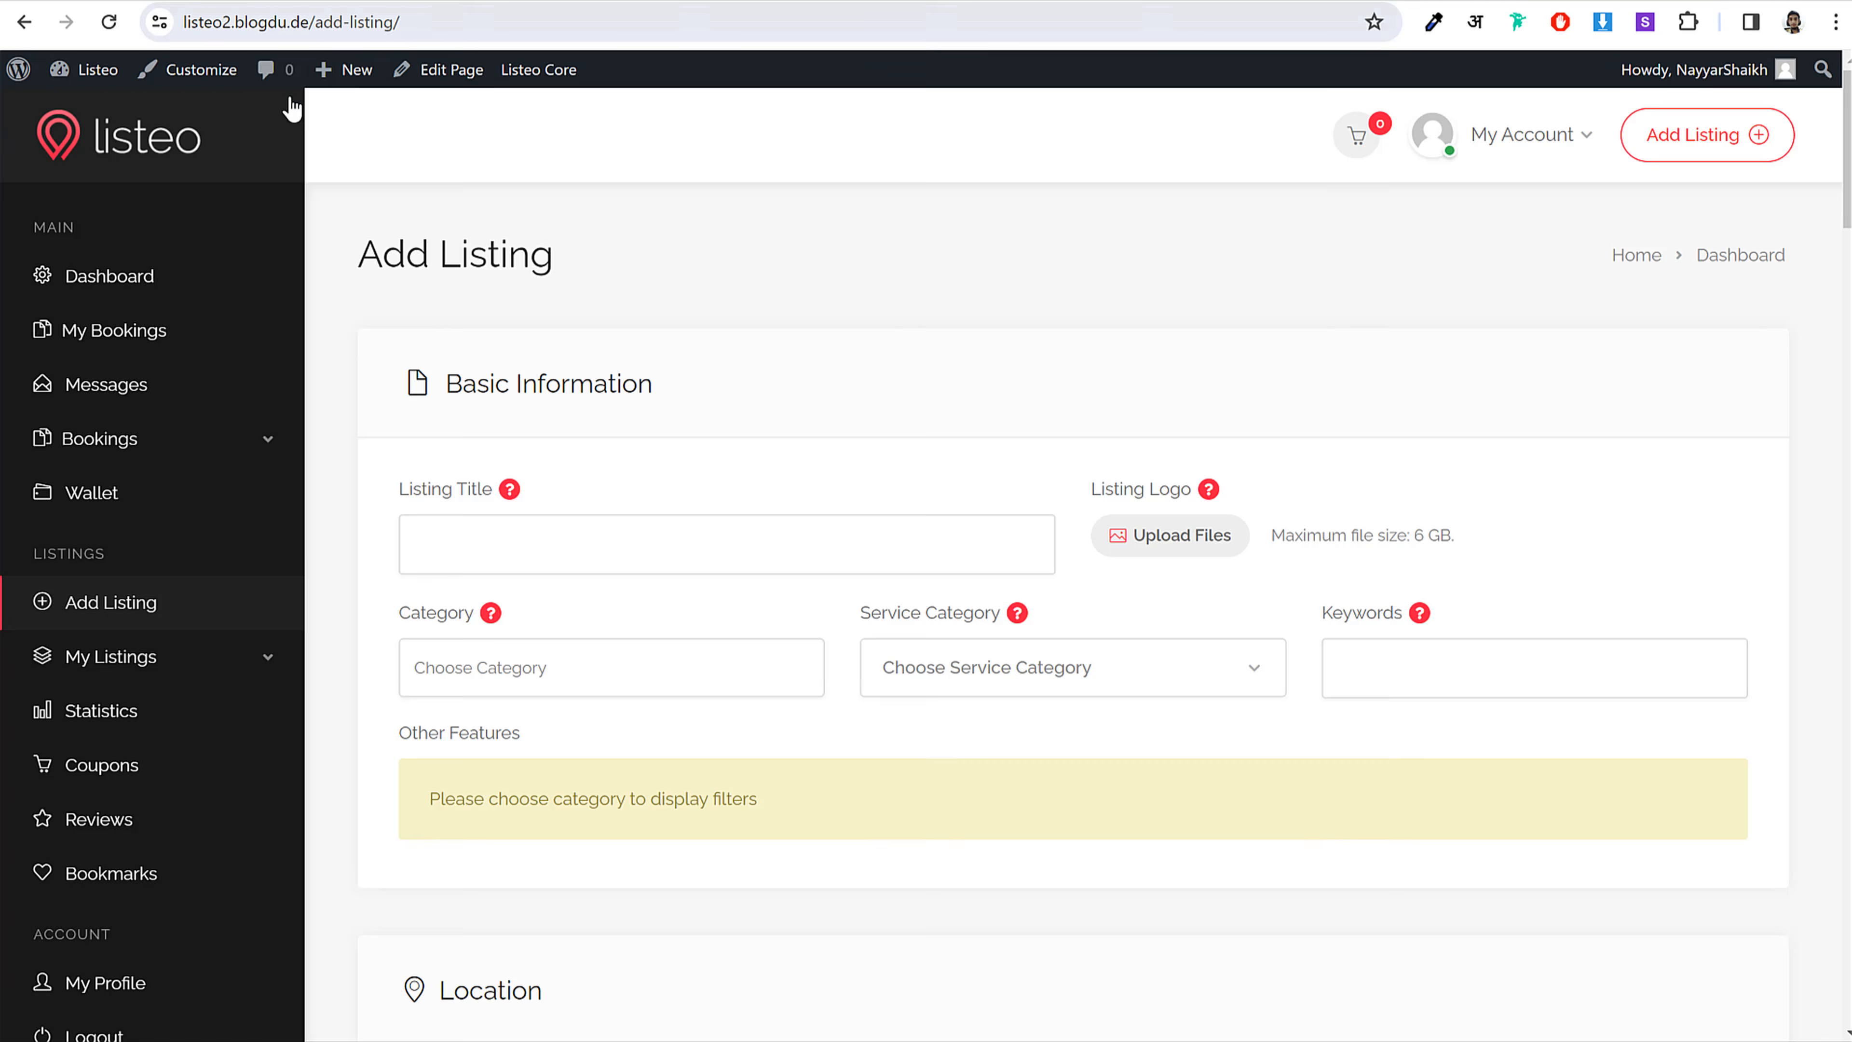
# Step: Open the site's home page in a private incognito window as a logged-out visitor
pyautogui.click(135, 128)
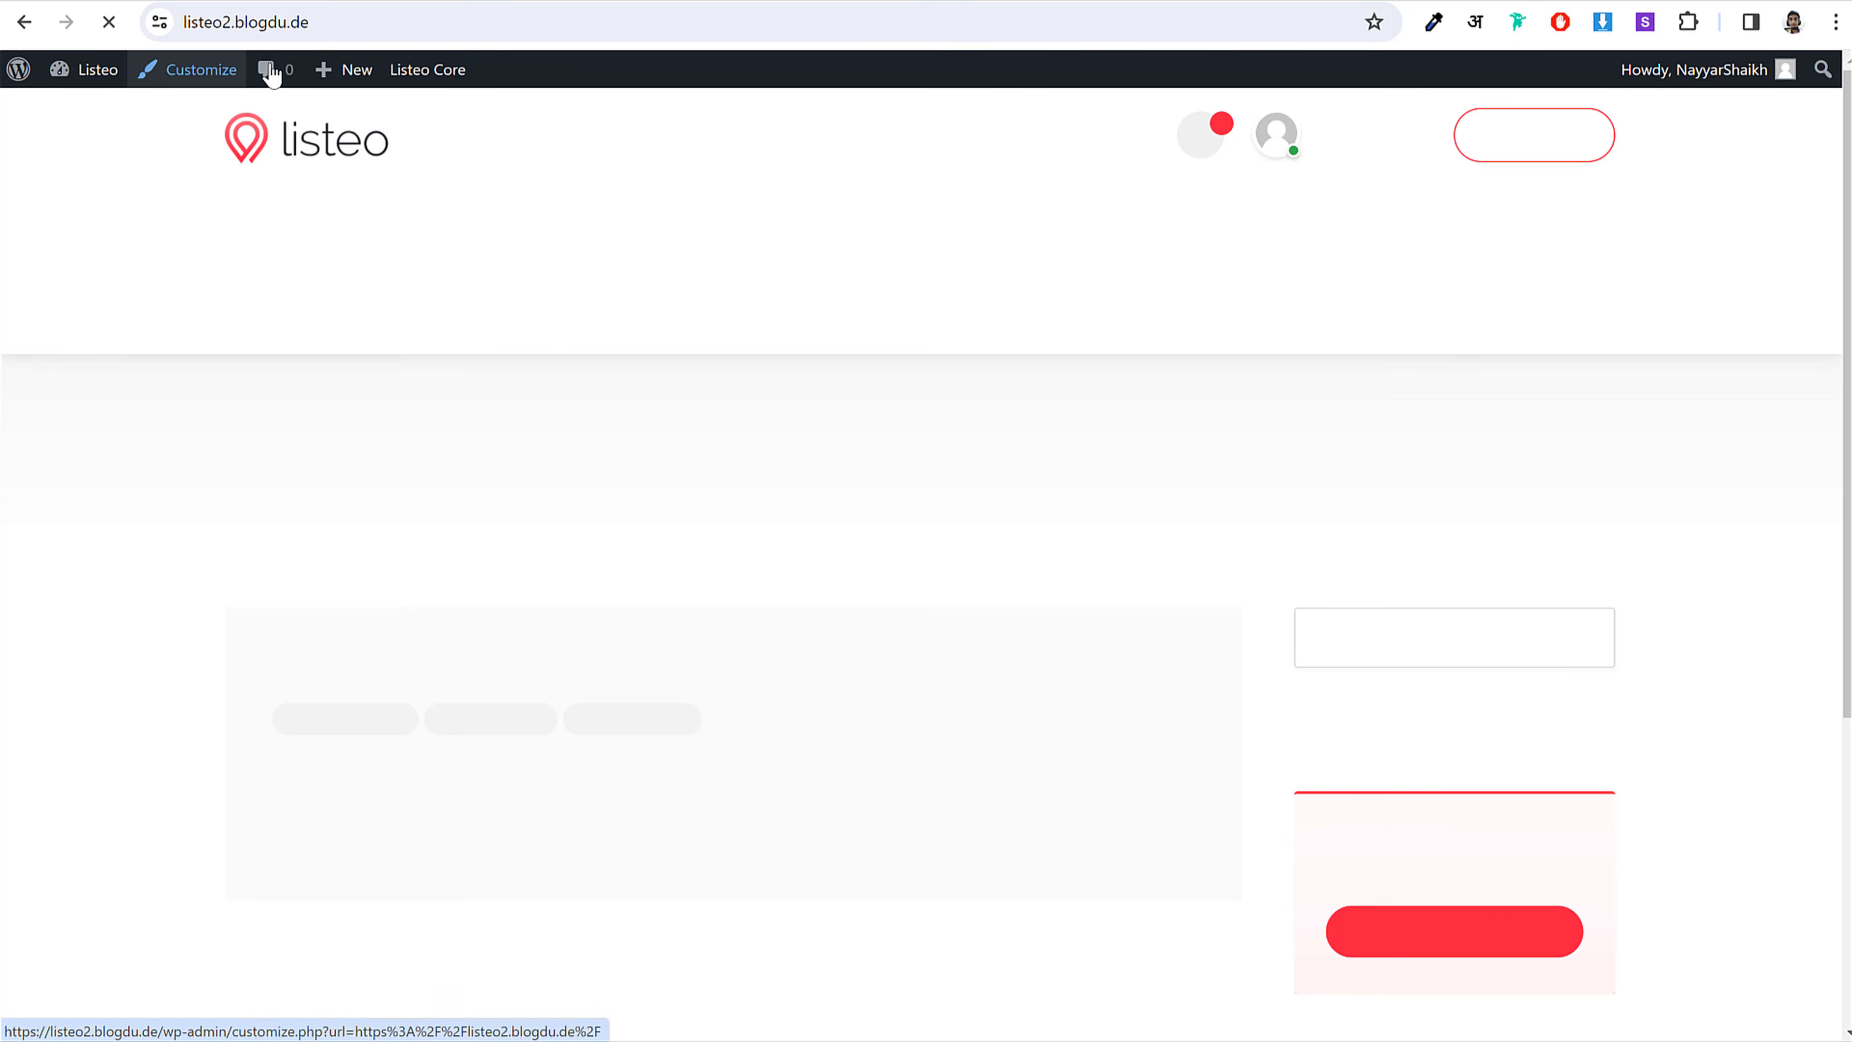
pyautogui.click(361, 28)
pyautogui.hotkey('ctrl', 'c')
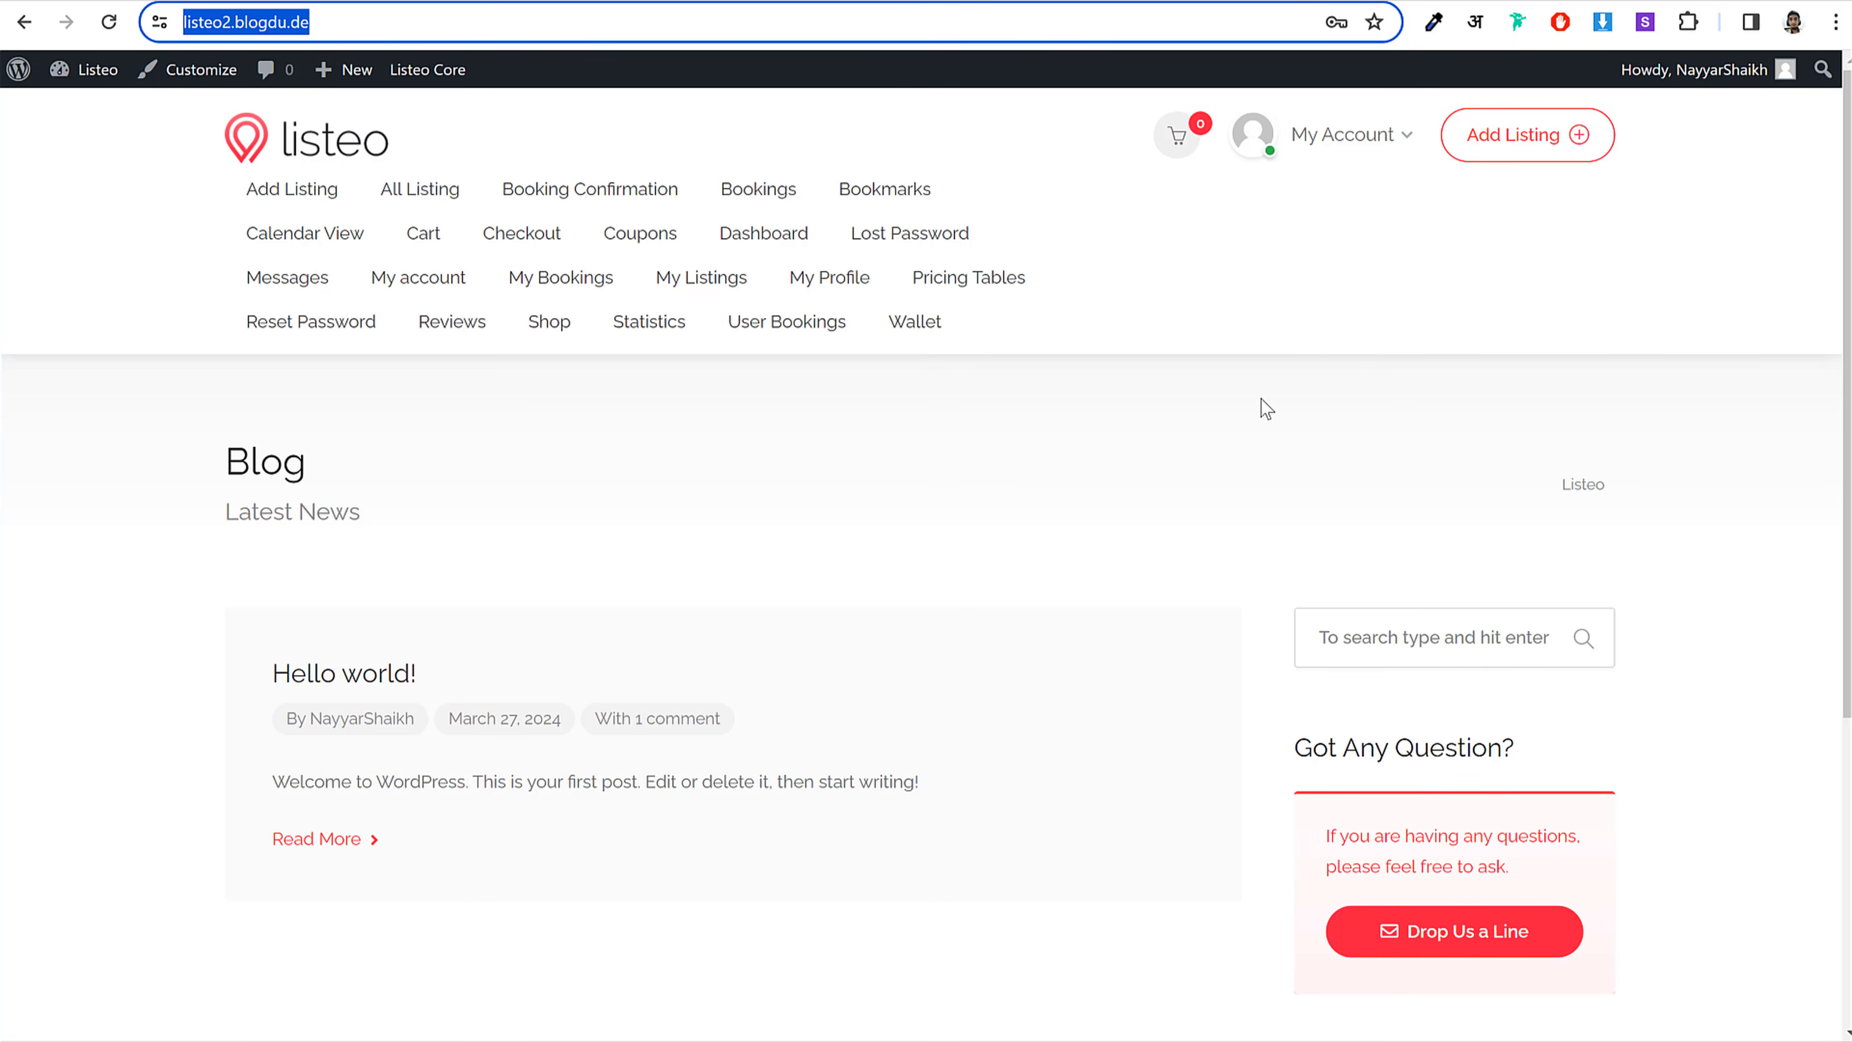
pyautogui.click(1202, 233)
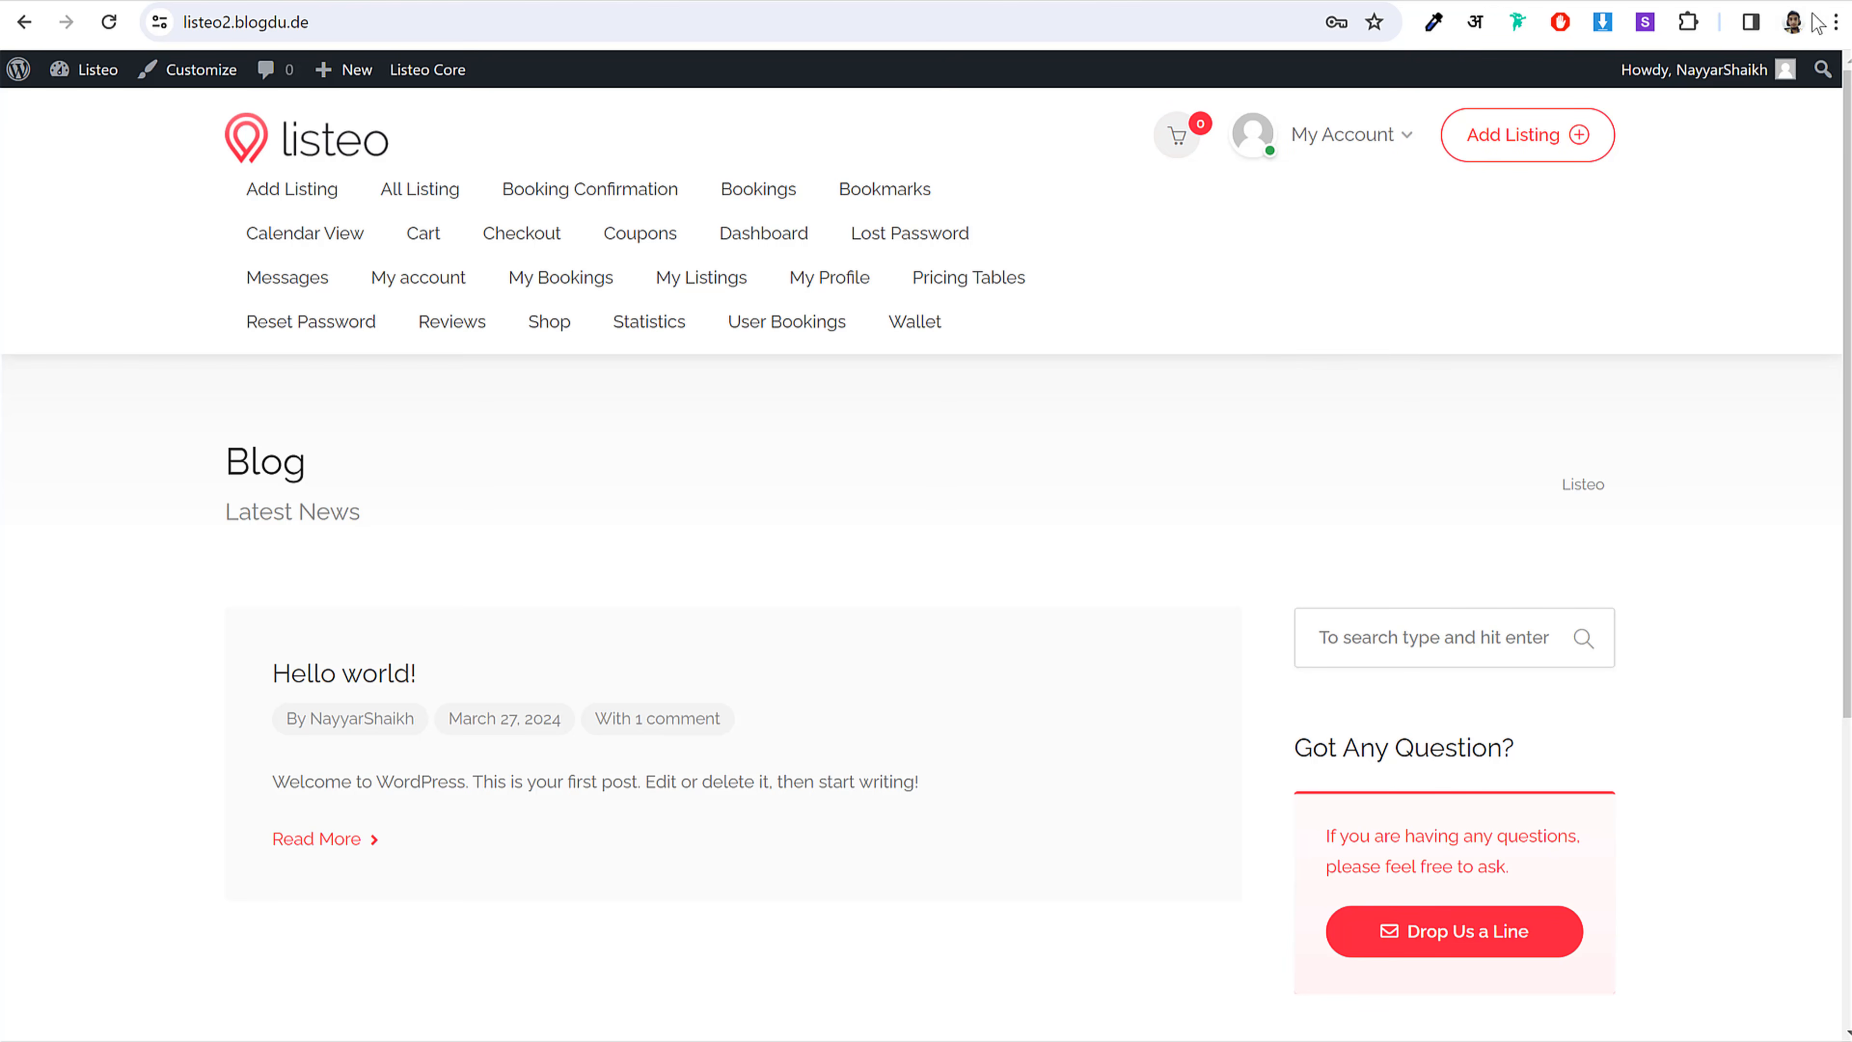
pyautogui.click(1837, 22)
pyautogui.click(1537, 154)
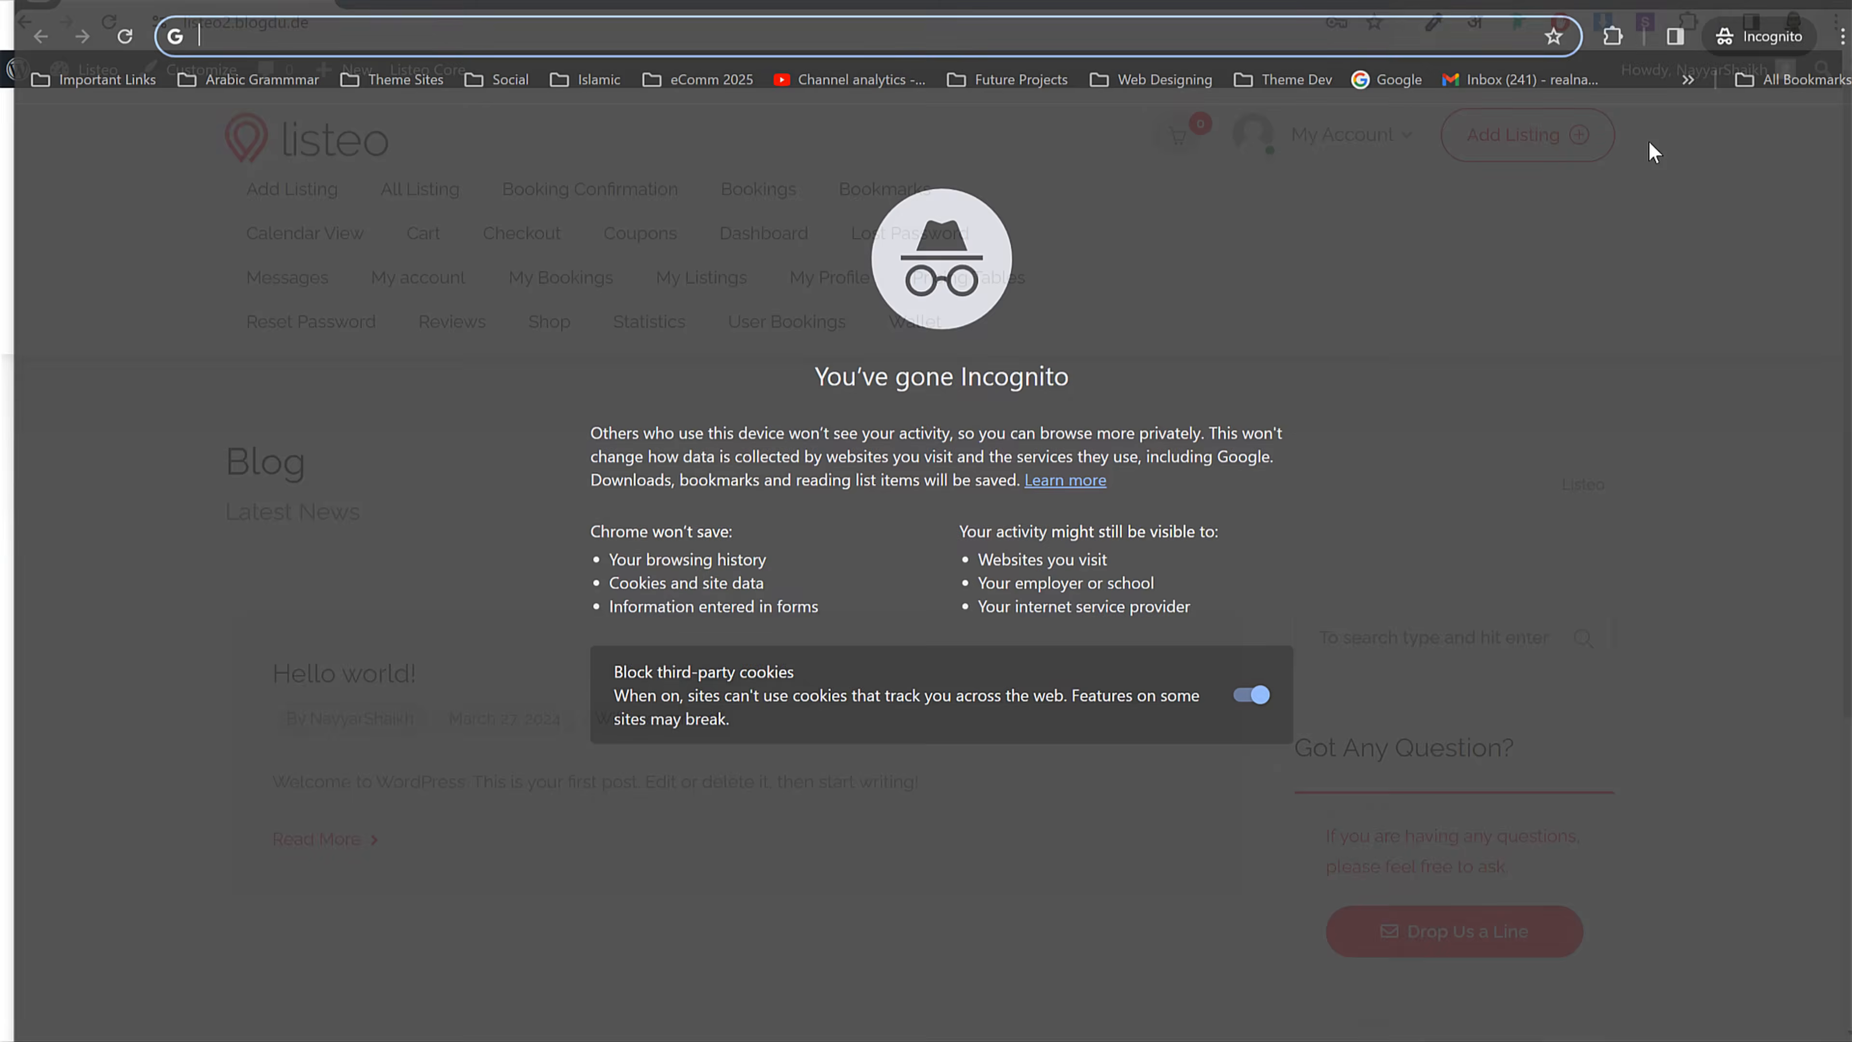
pyautogui.hotkey('ctrl', 'v')
pyautogui.press('Return')
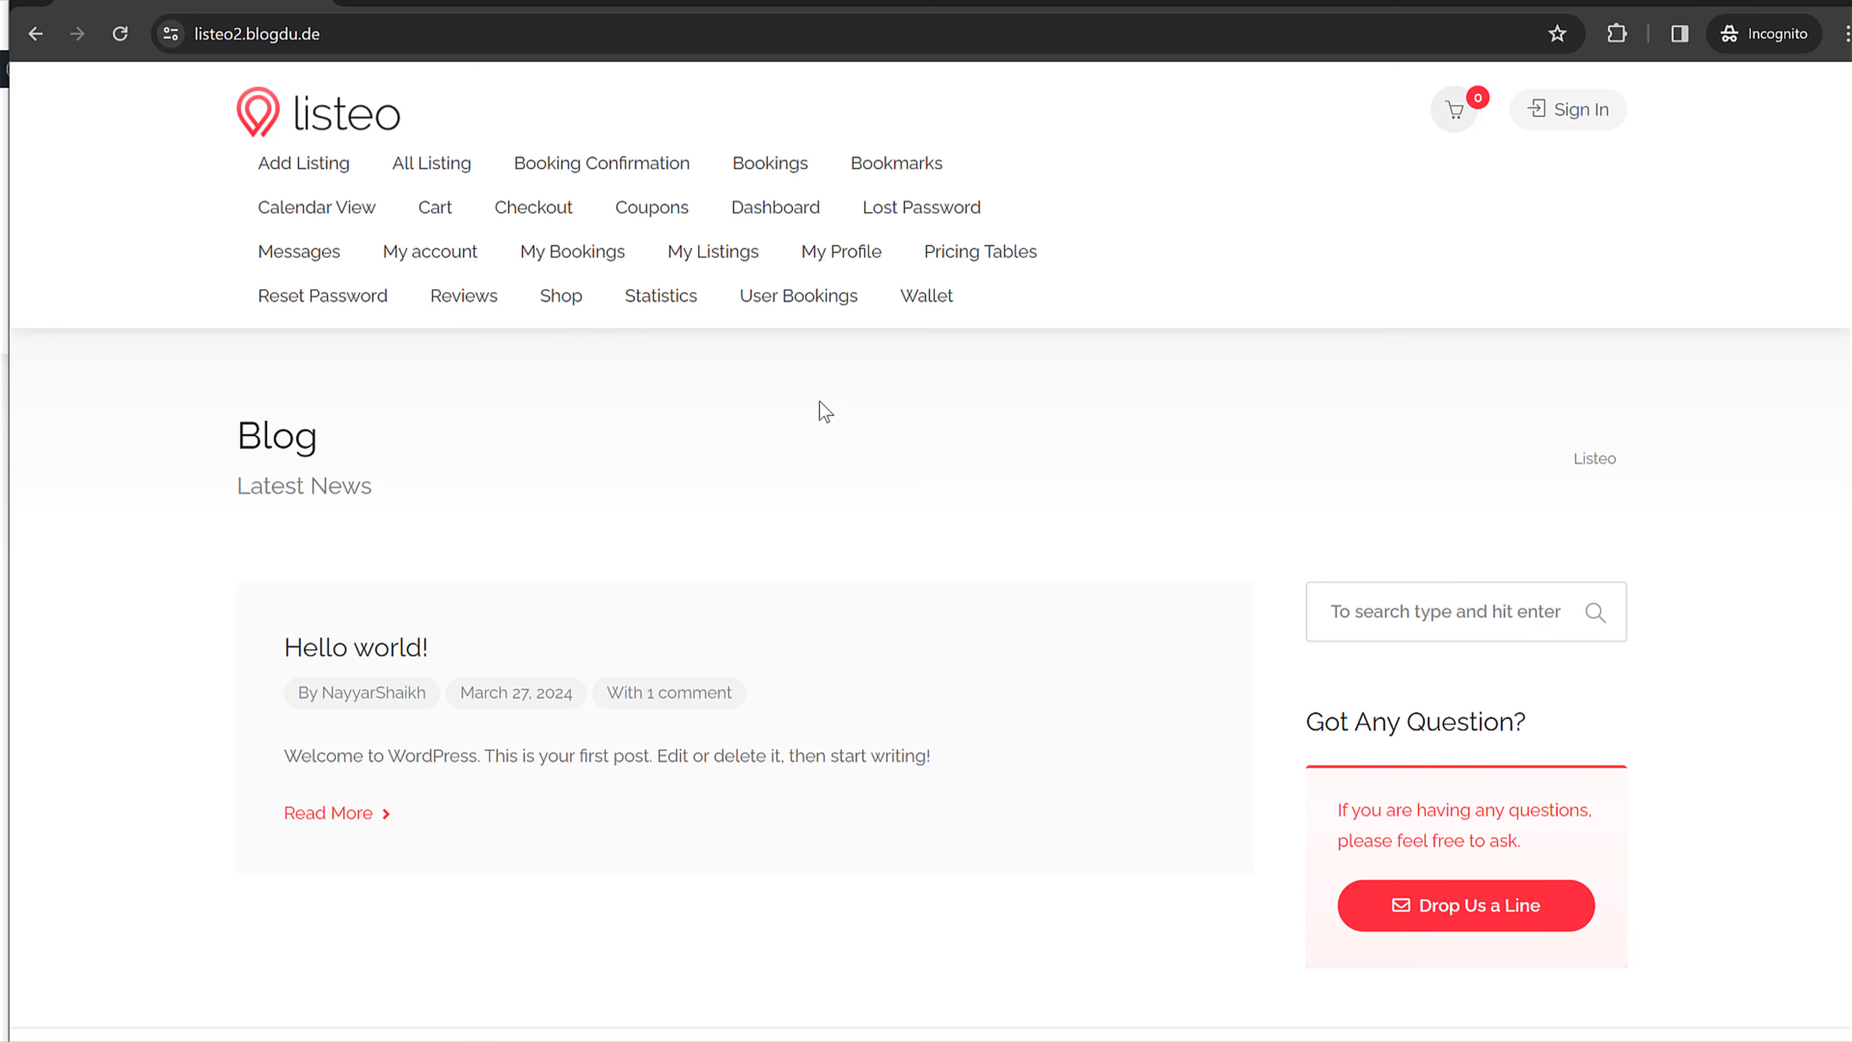
# Step: Open the sign-in form's registration tab and choose to register as an Owner
pyautogui.click(1575, 111)
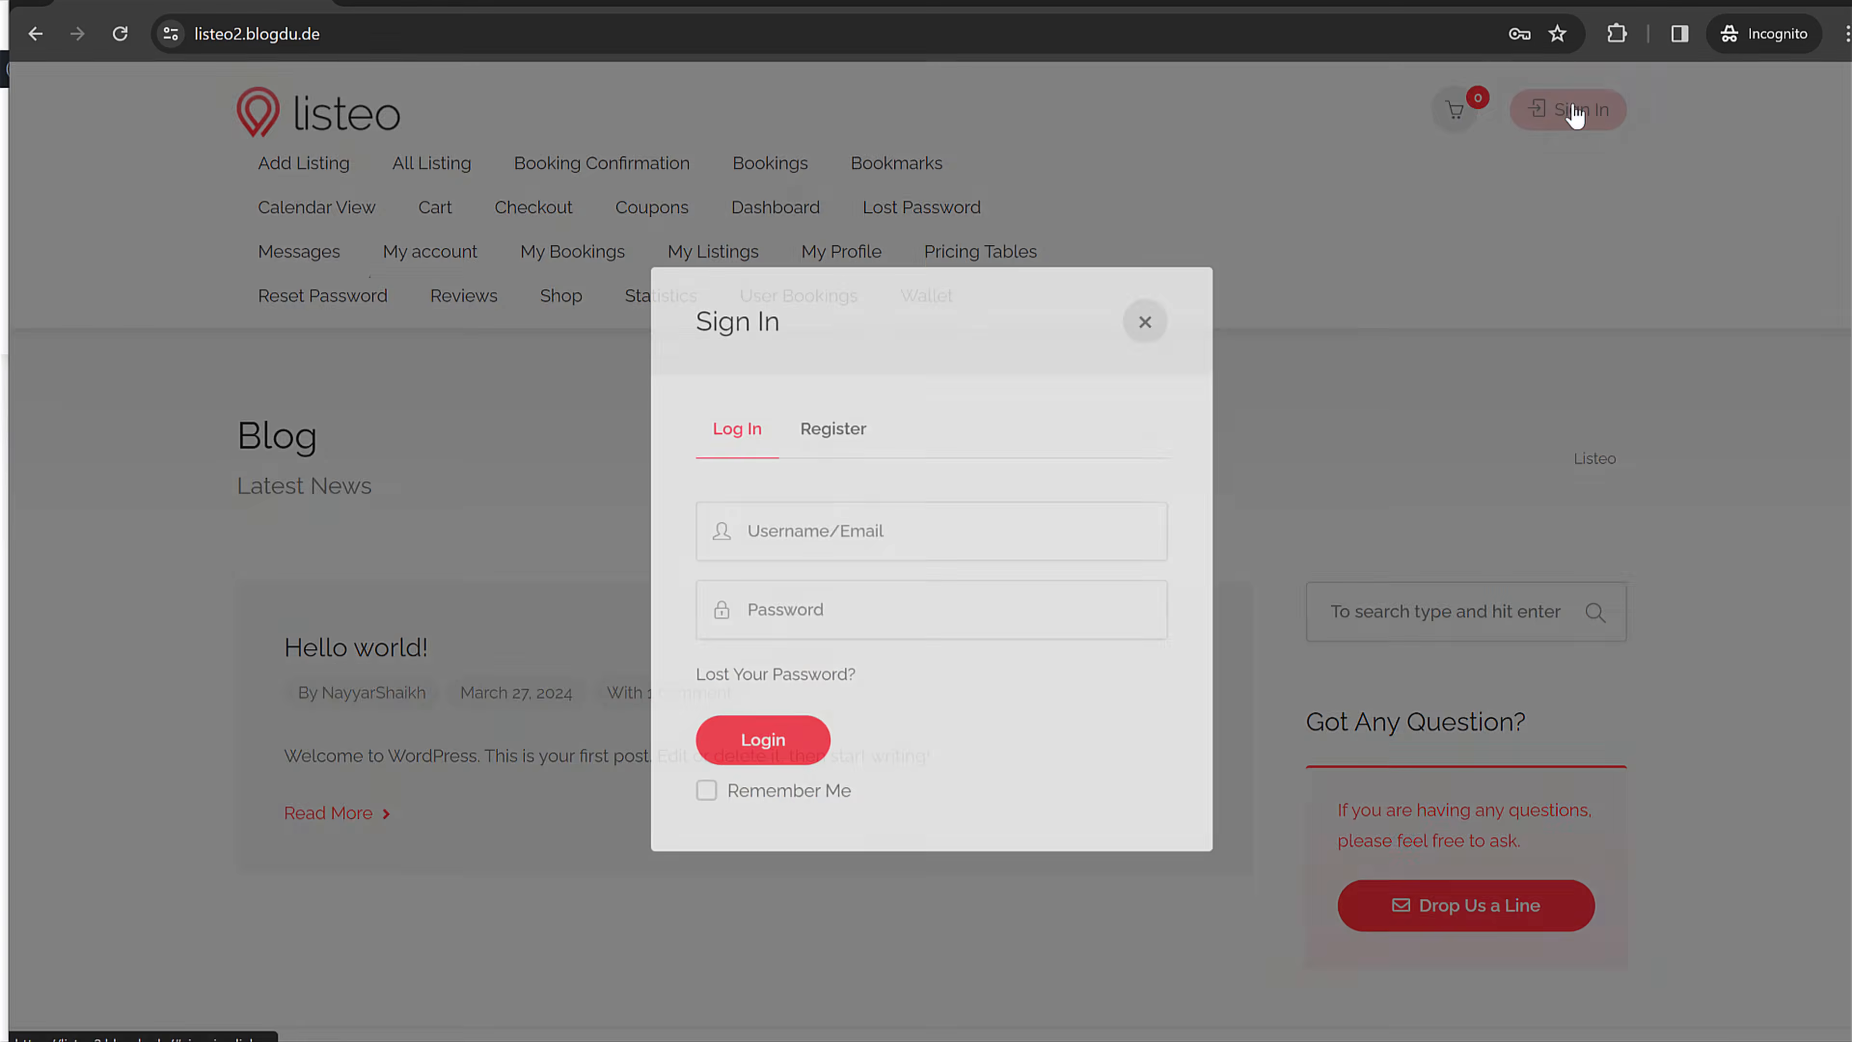
pyautogui.click(852, 521)
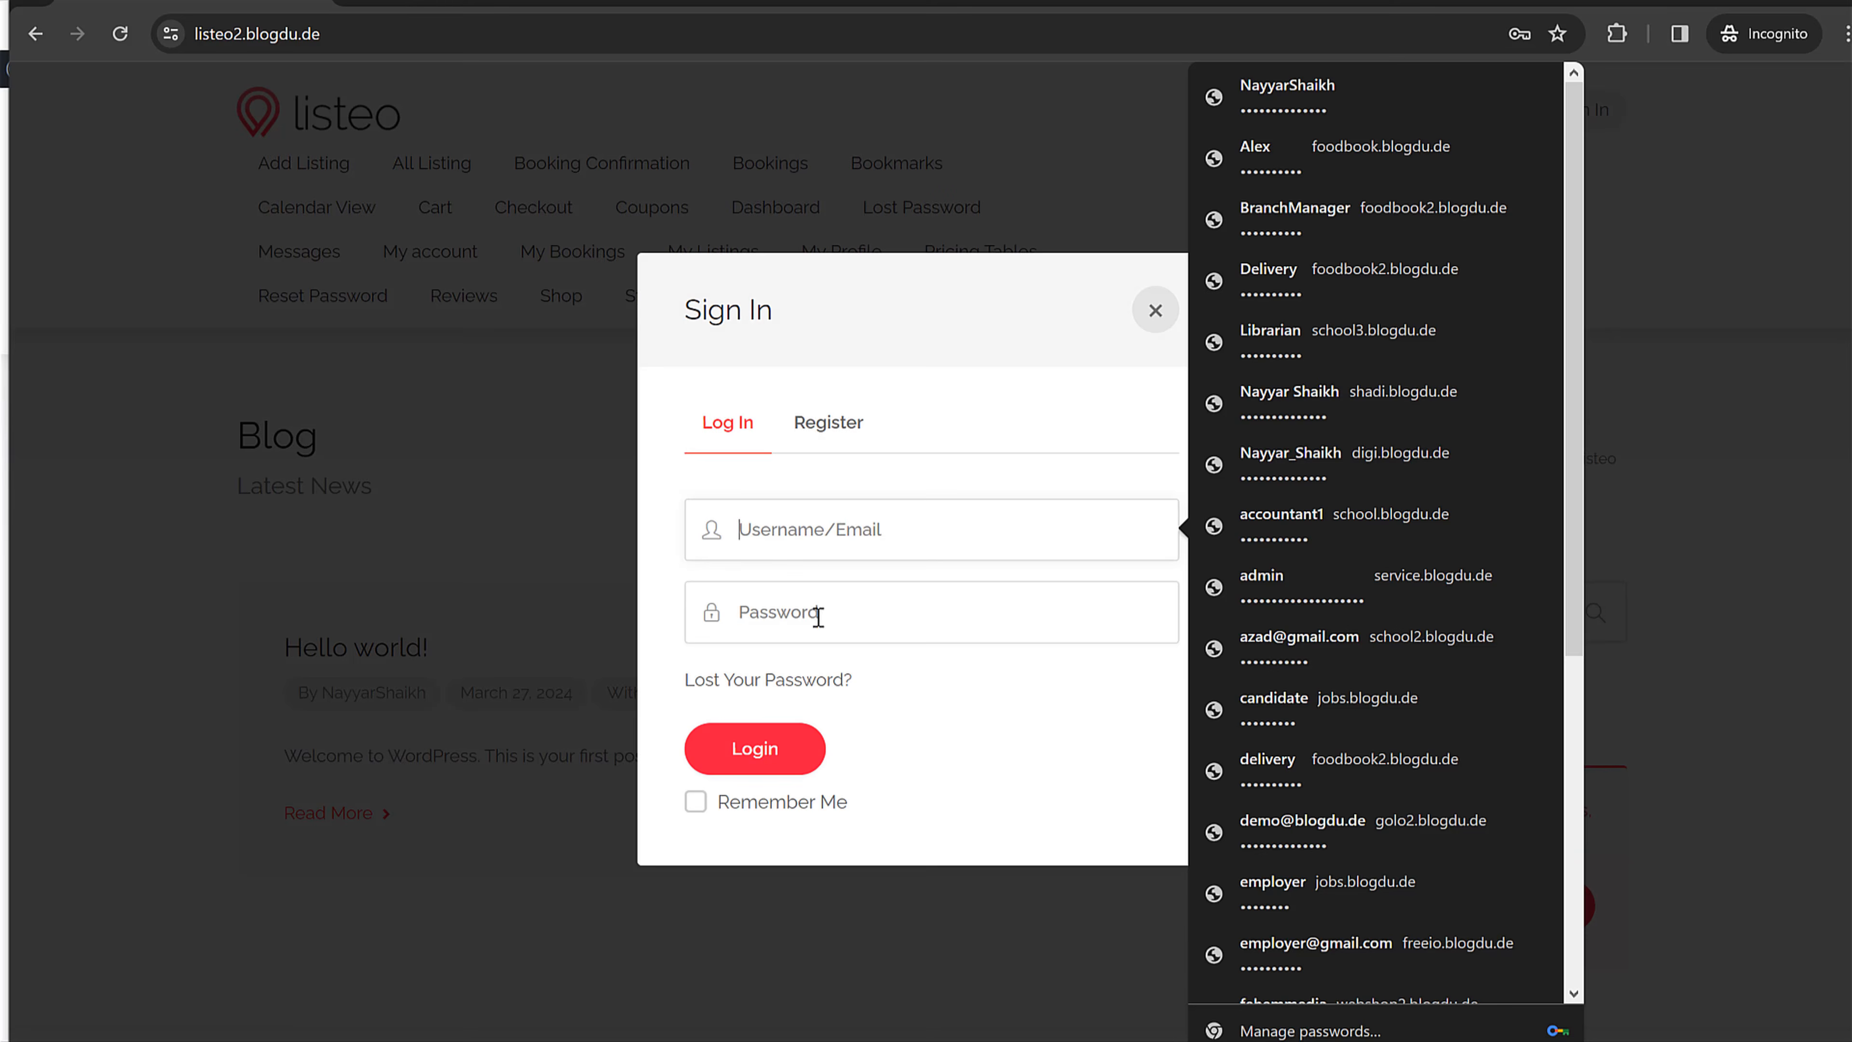
pyautogui.click(947, 710)
pyautogui.click(831, 426)
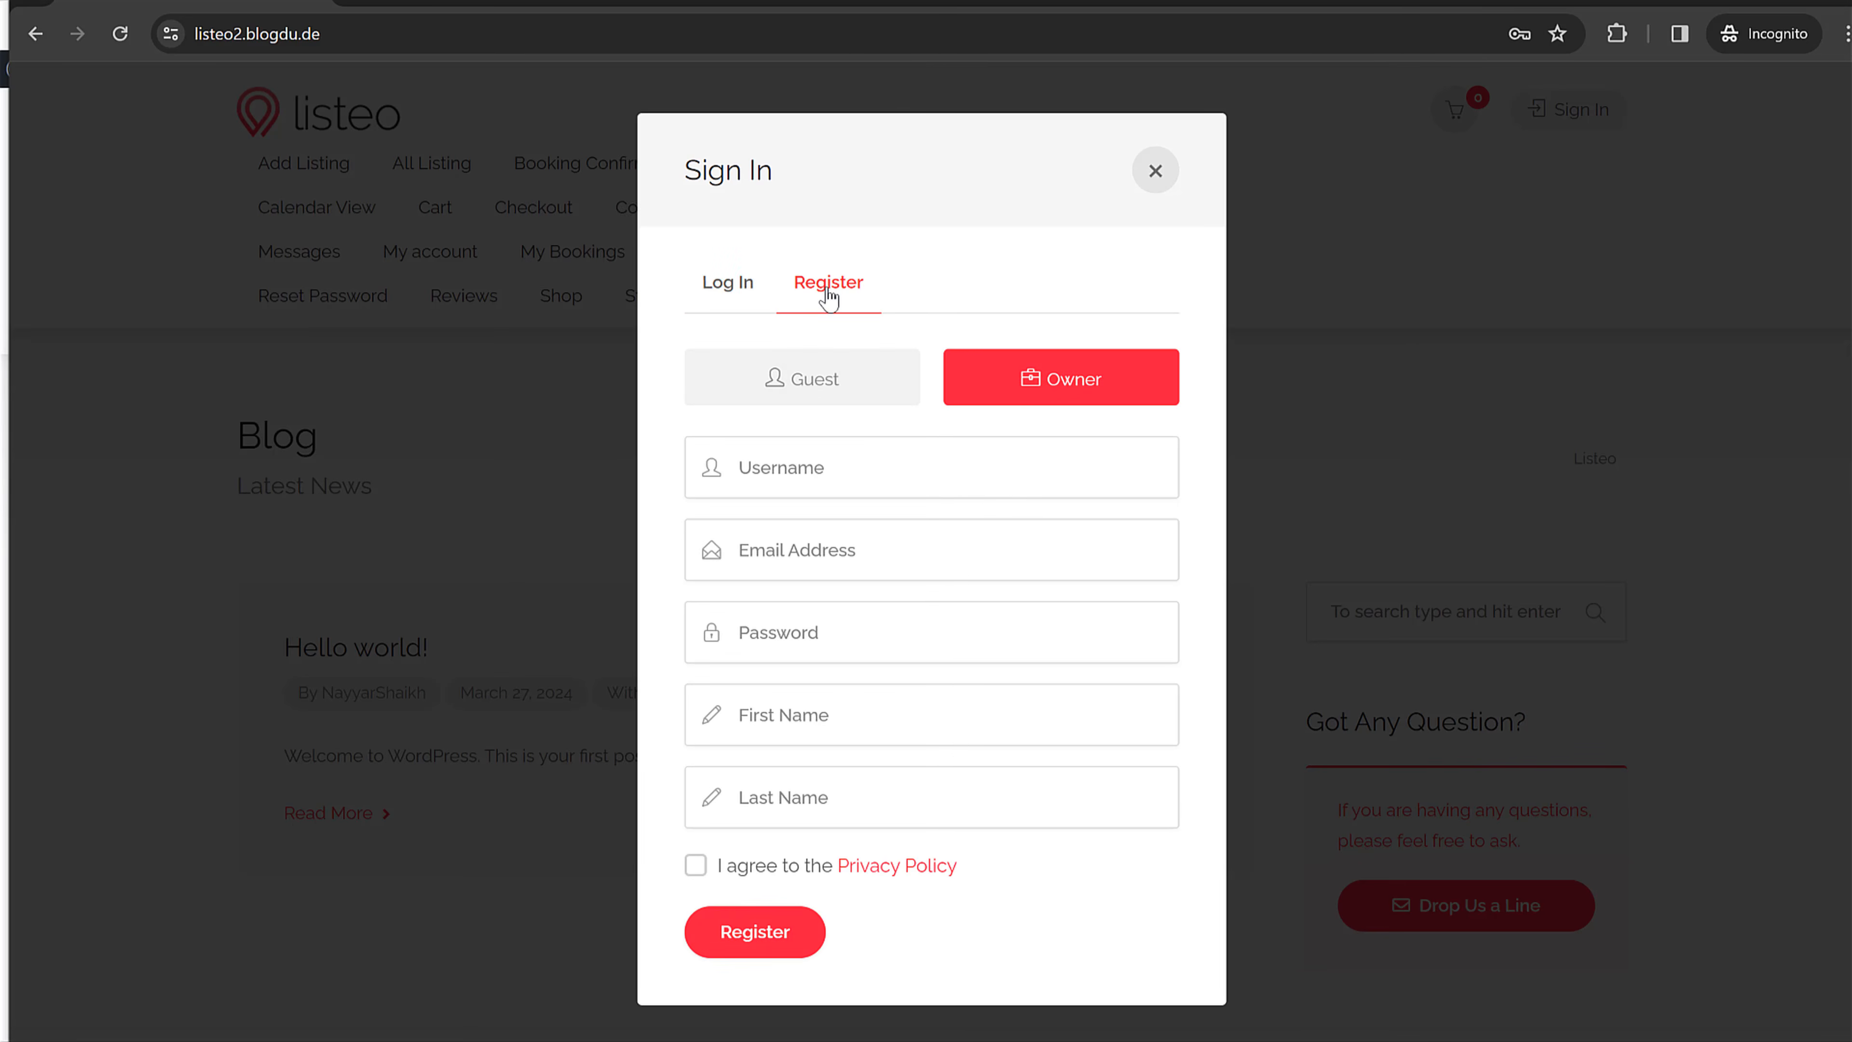
pyautogui.click(822, 394)
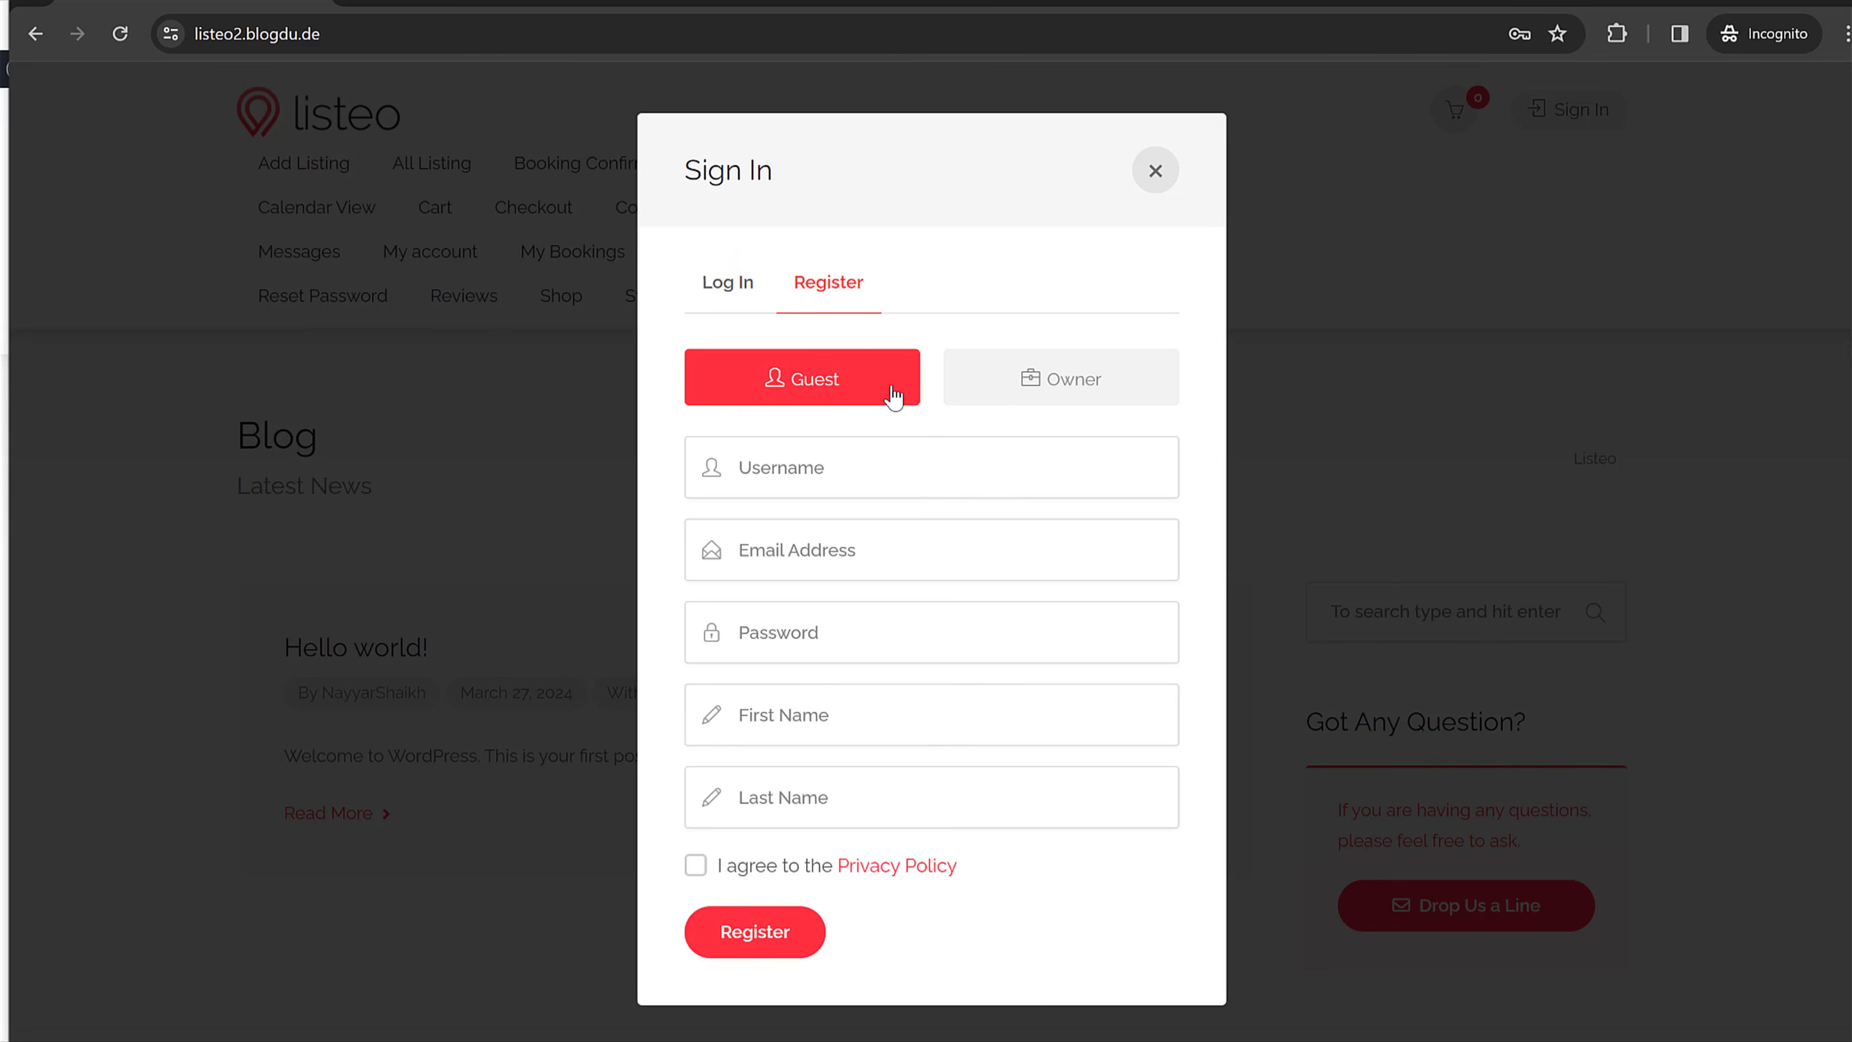
pyautogui.click(1044, 381)
# Step: Fill in the owner's username, e-mail, password, first and last name, and accept the privacy policy
pyautogui.click(920, 479)
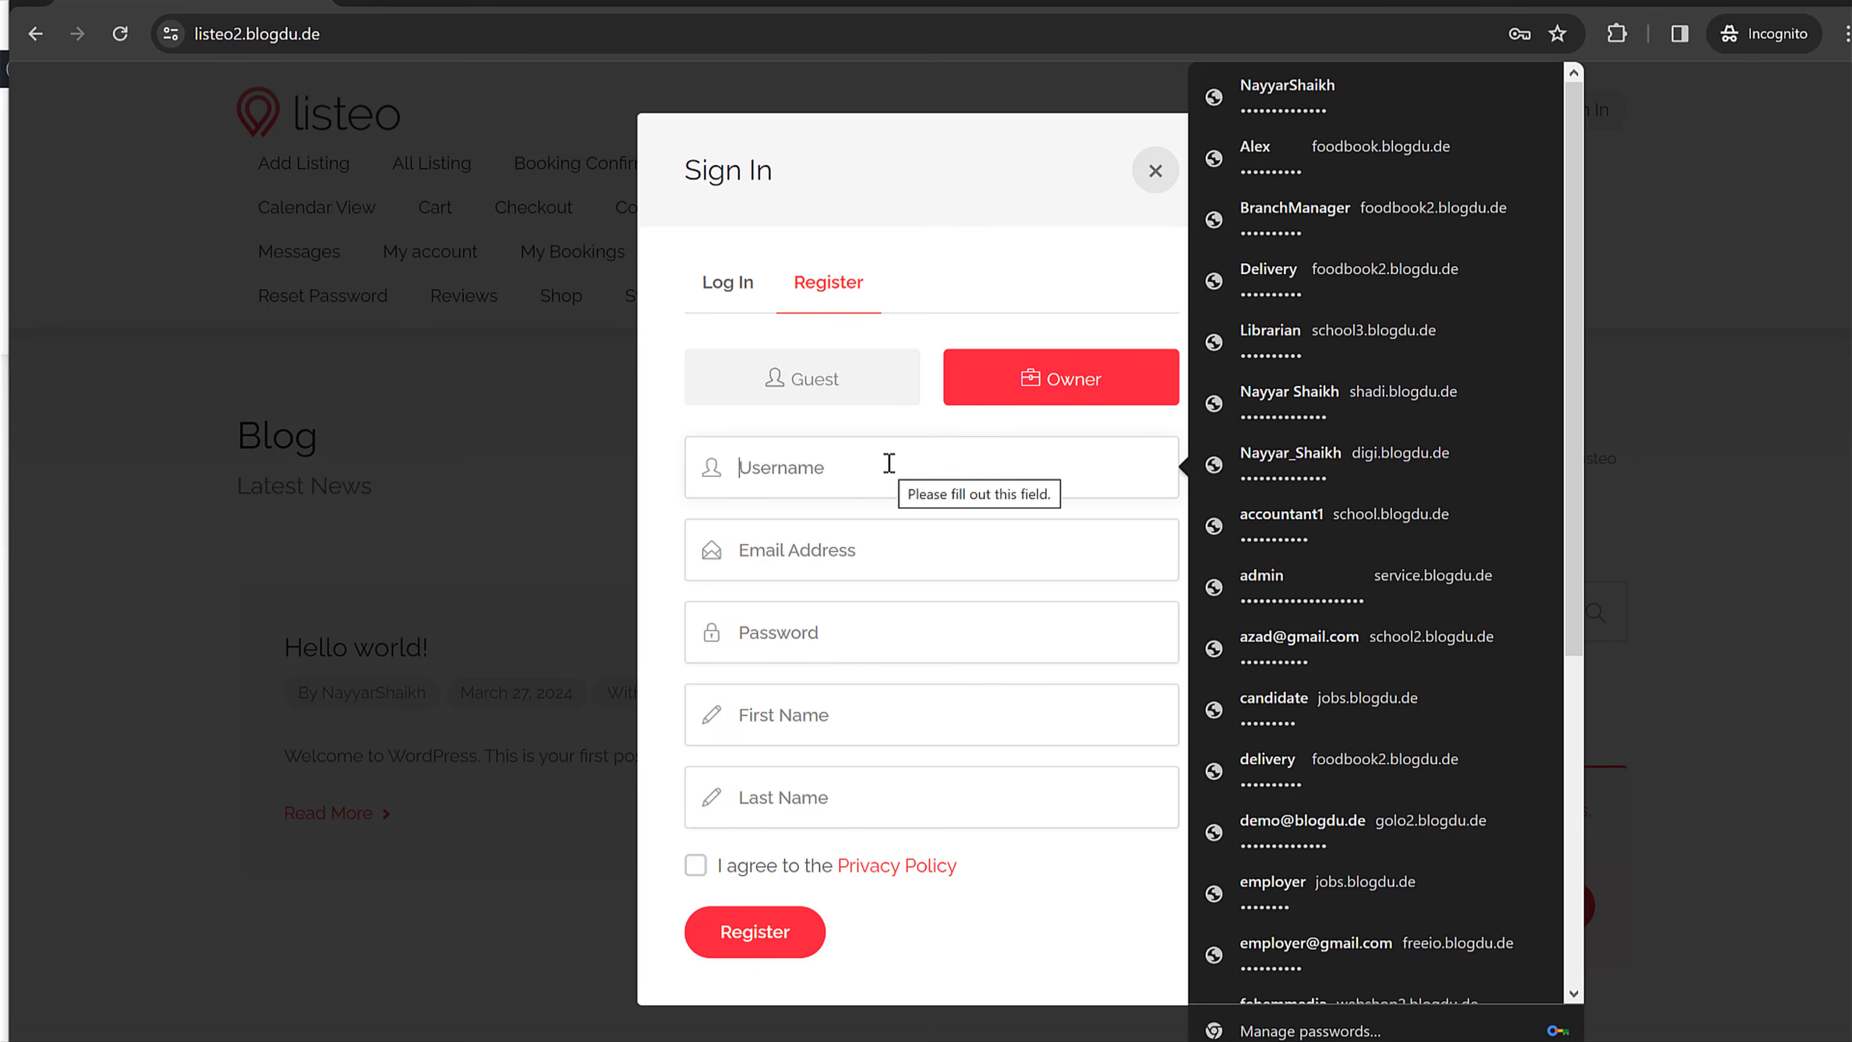
pyautogui.write('n')
pyautogui.press('BackSpace')
pyautogui.write('Johnn')
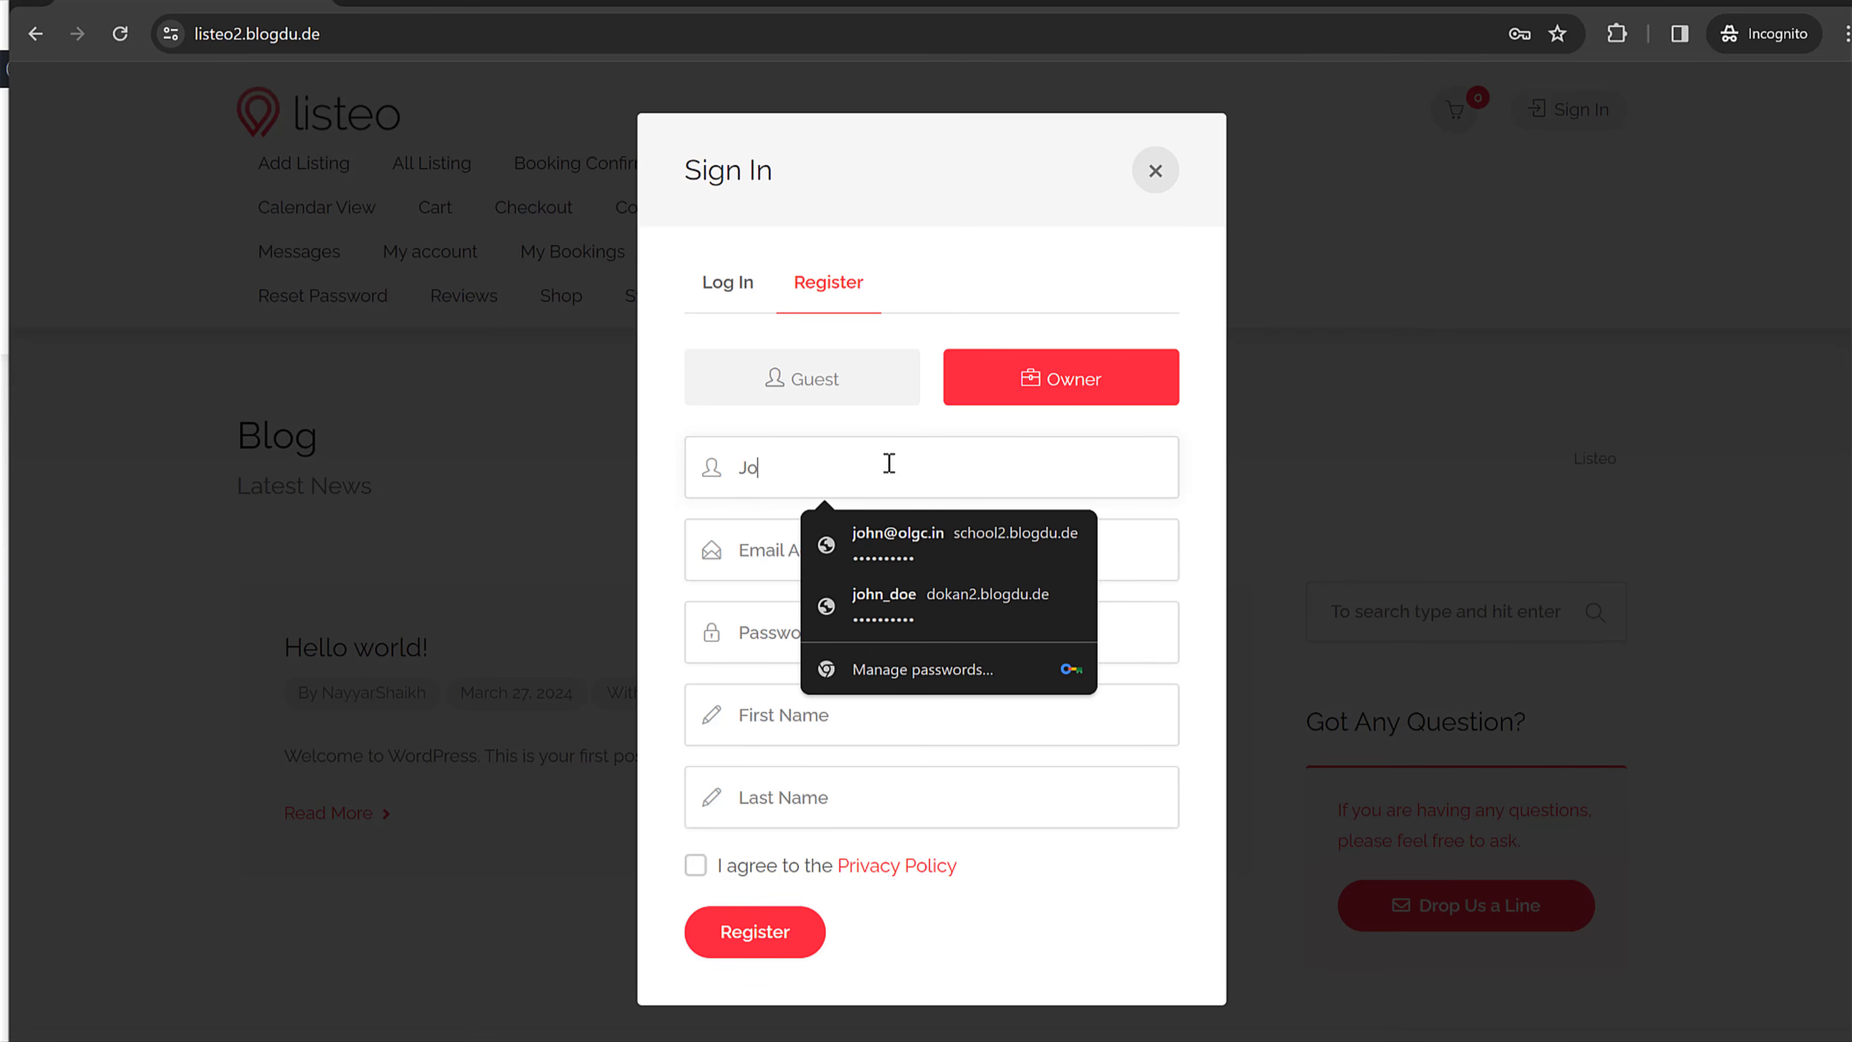
pyautogui.press('BackSpace')
pyautogui.press('BackSpace')
pyautogui.write('nDo')
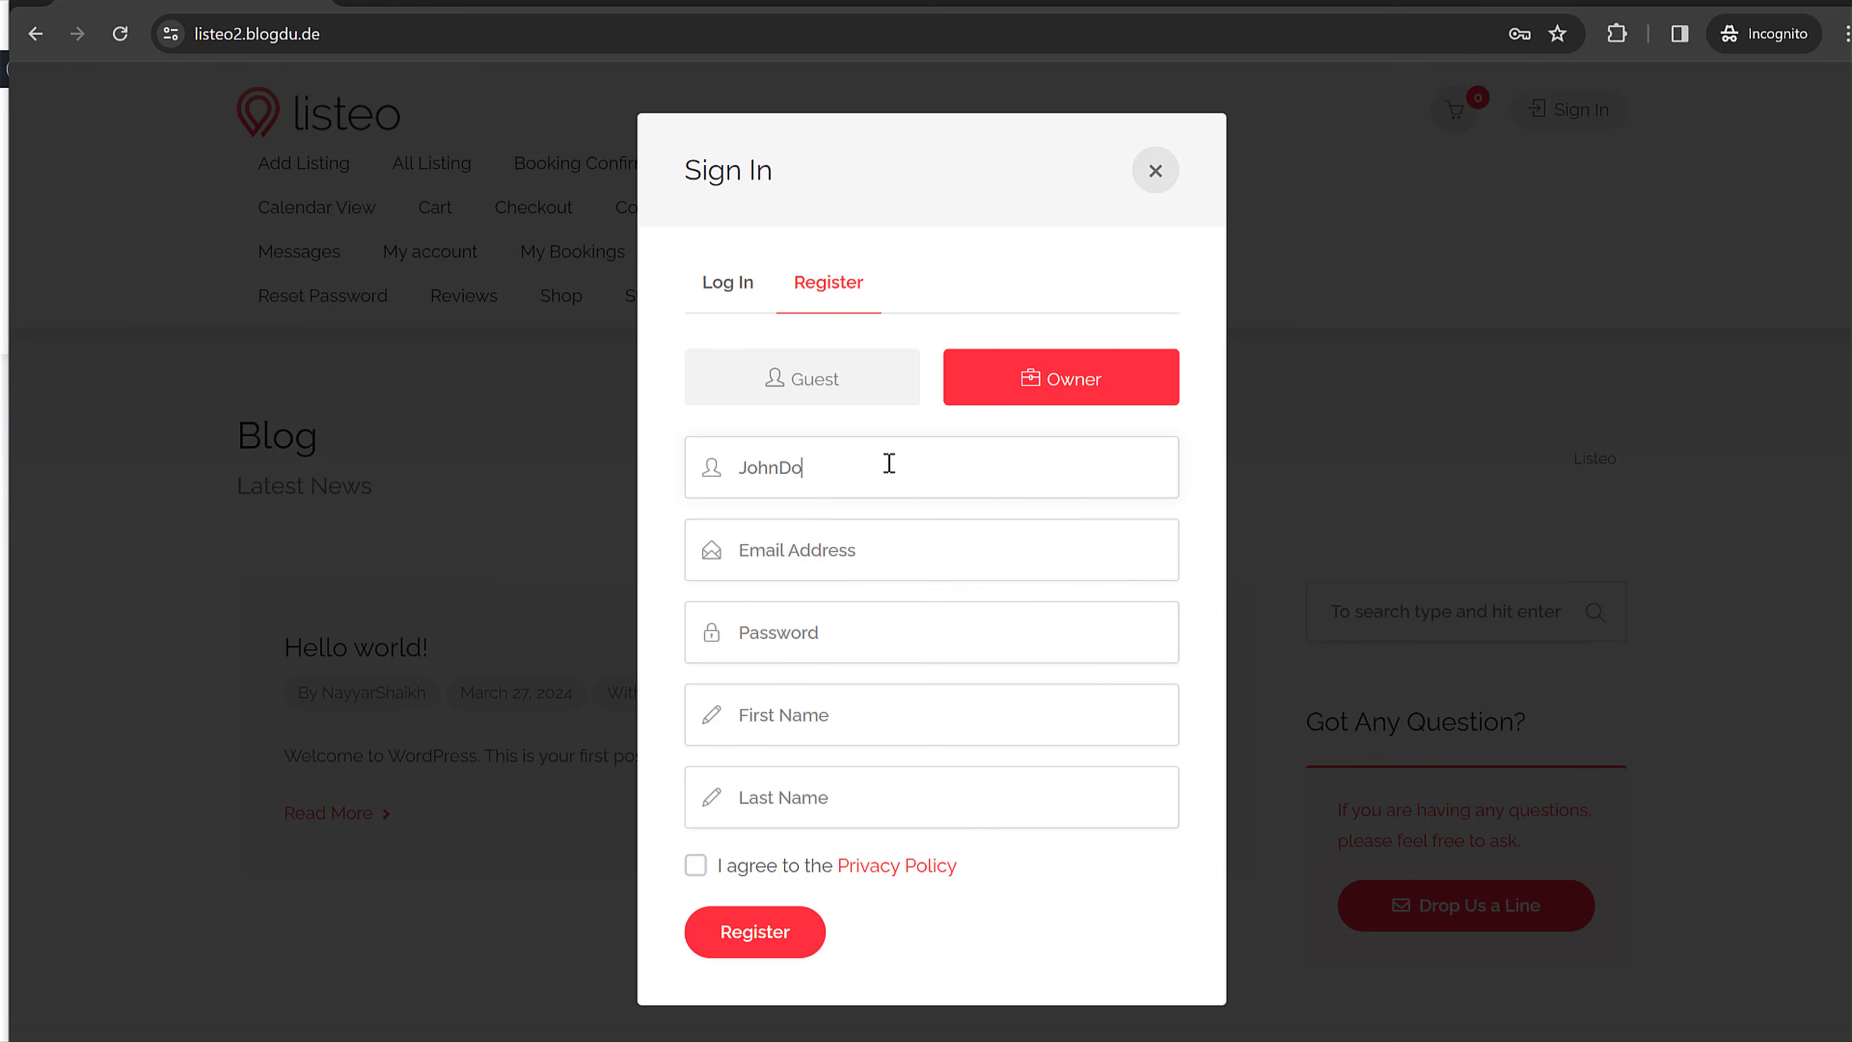
pyautogui.press('Tab')
pyautogui.write('1234')
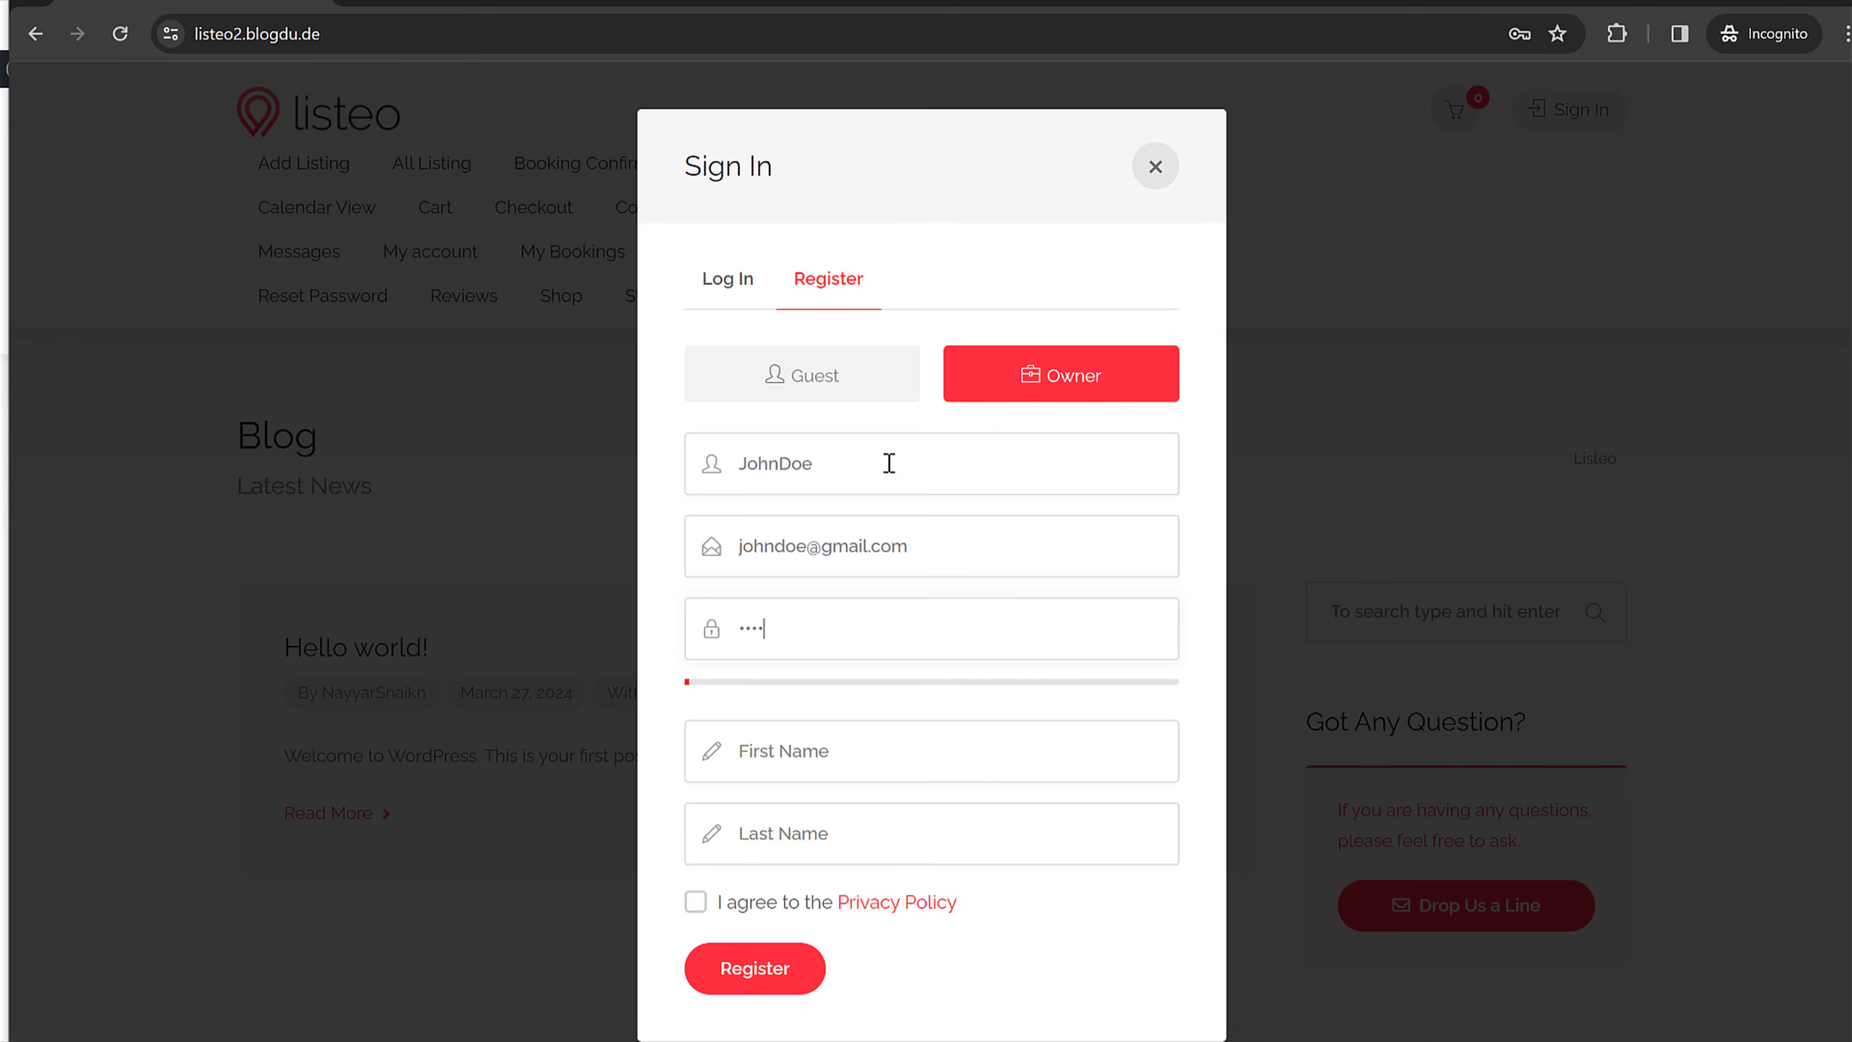
pyautogui.write('567890')
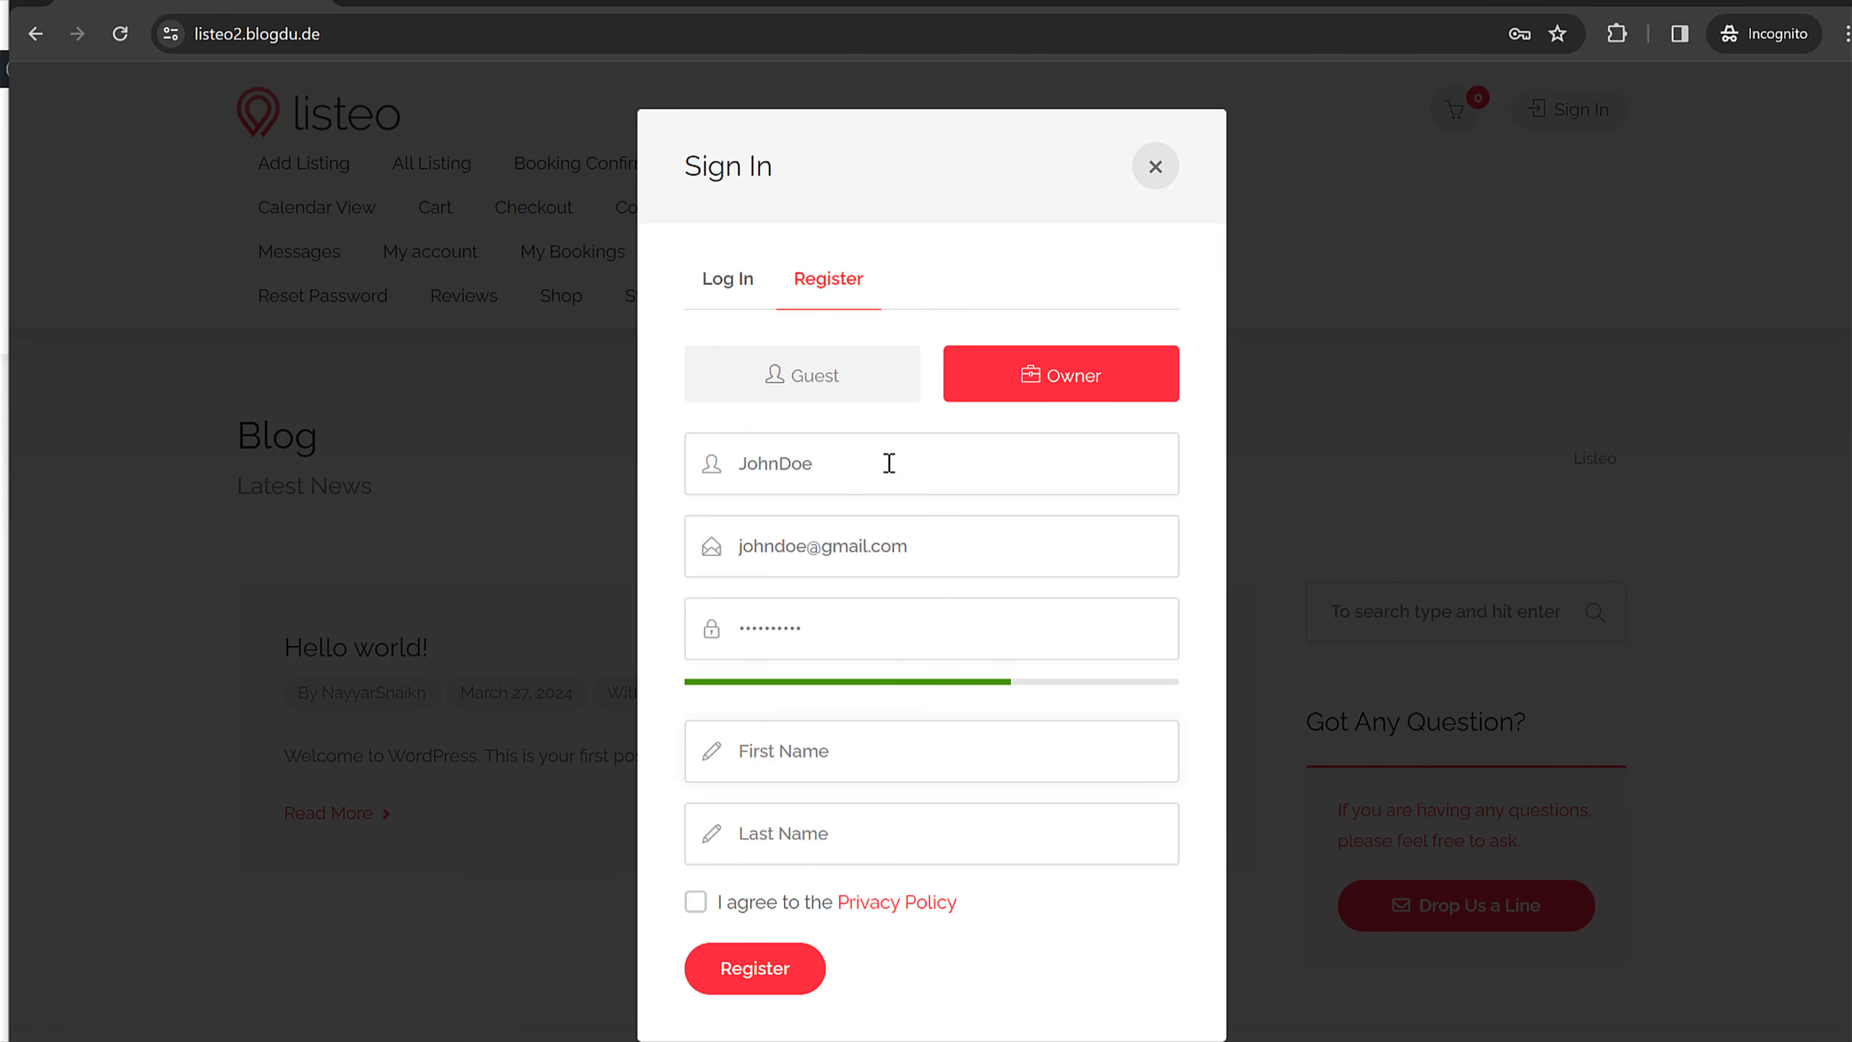
pyautogui.press('Tab')
pyautogui.write('J')
pyautogui.press('Tab')
pyautogui.write('D')
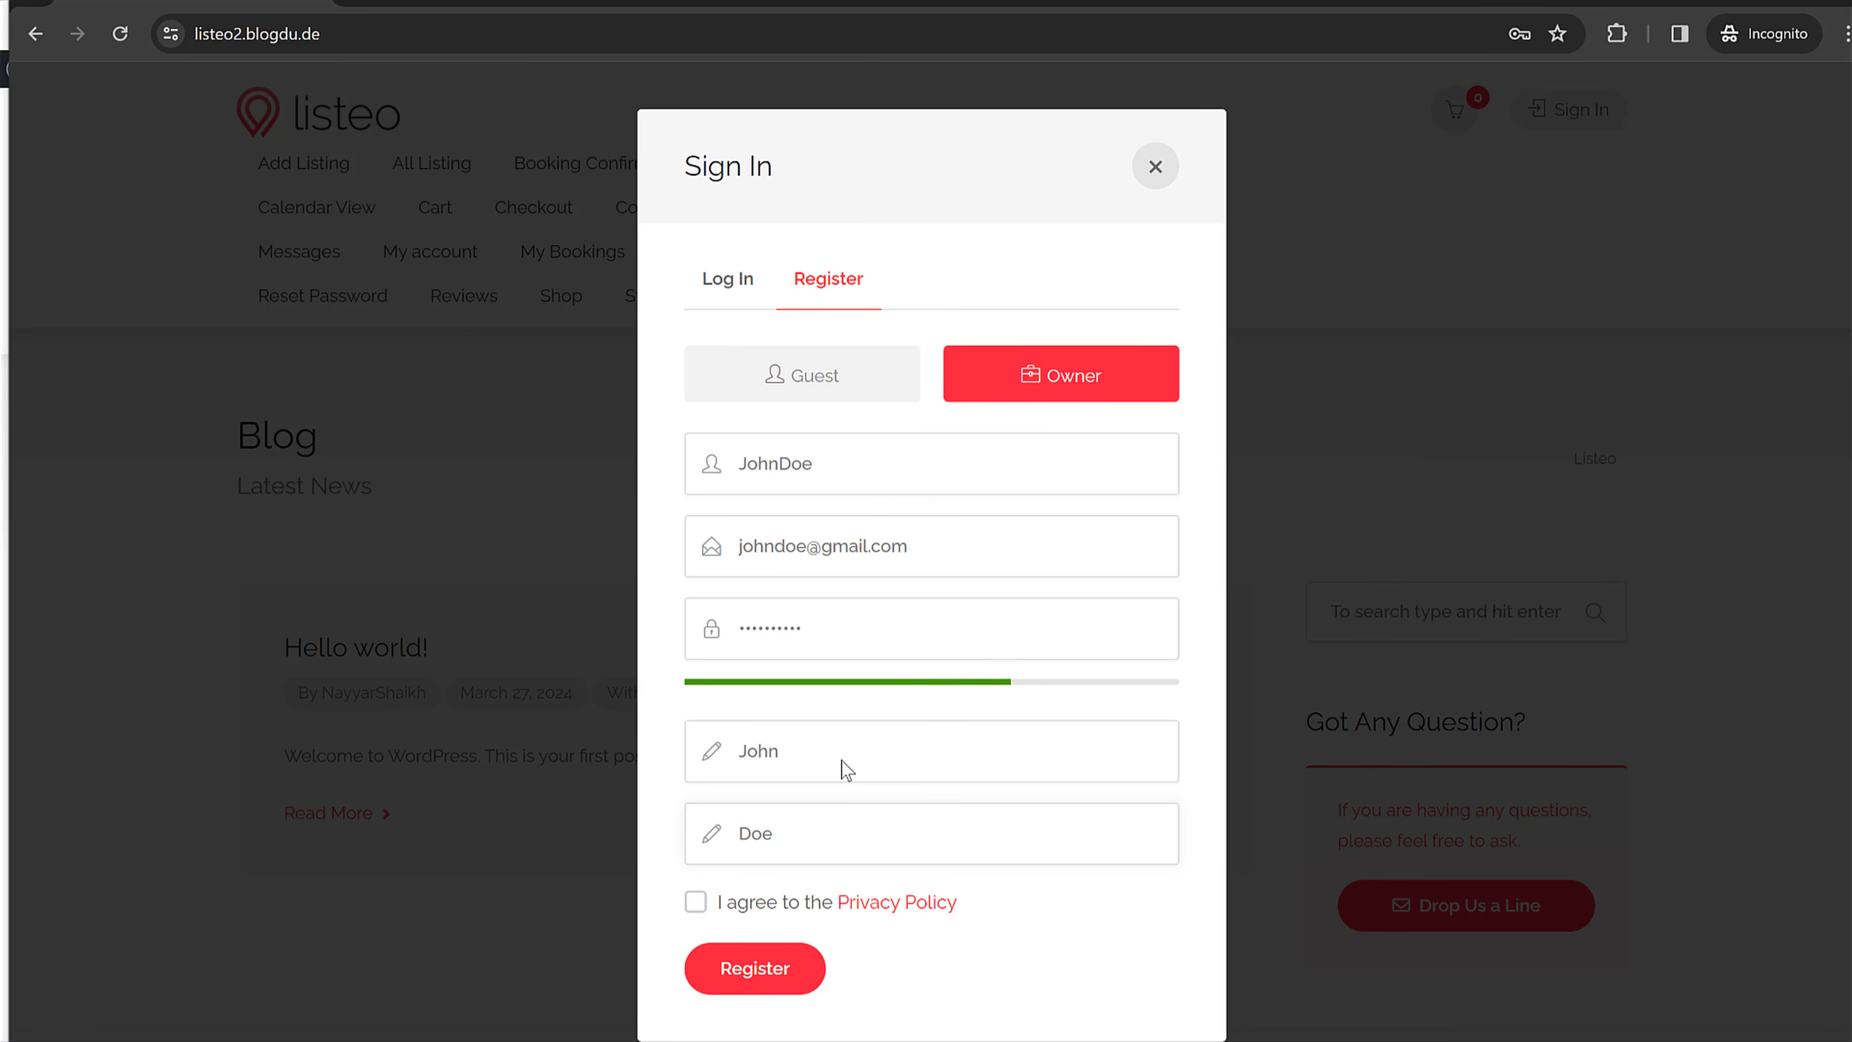
pyautogui.click(742, 905)
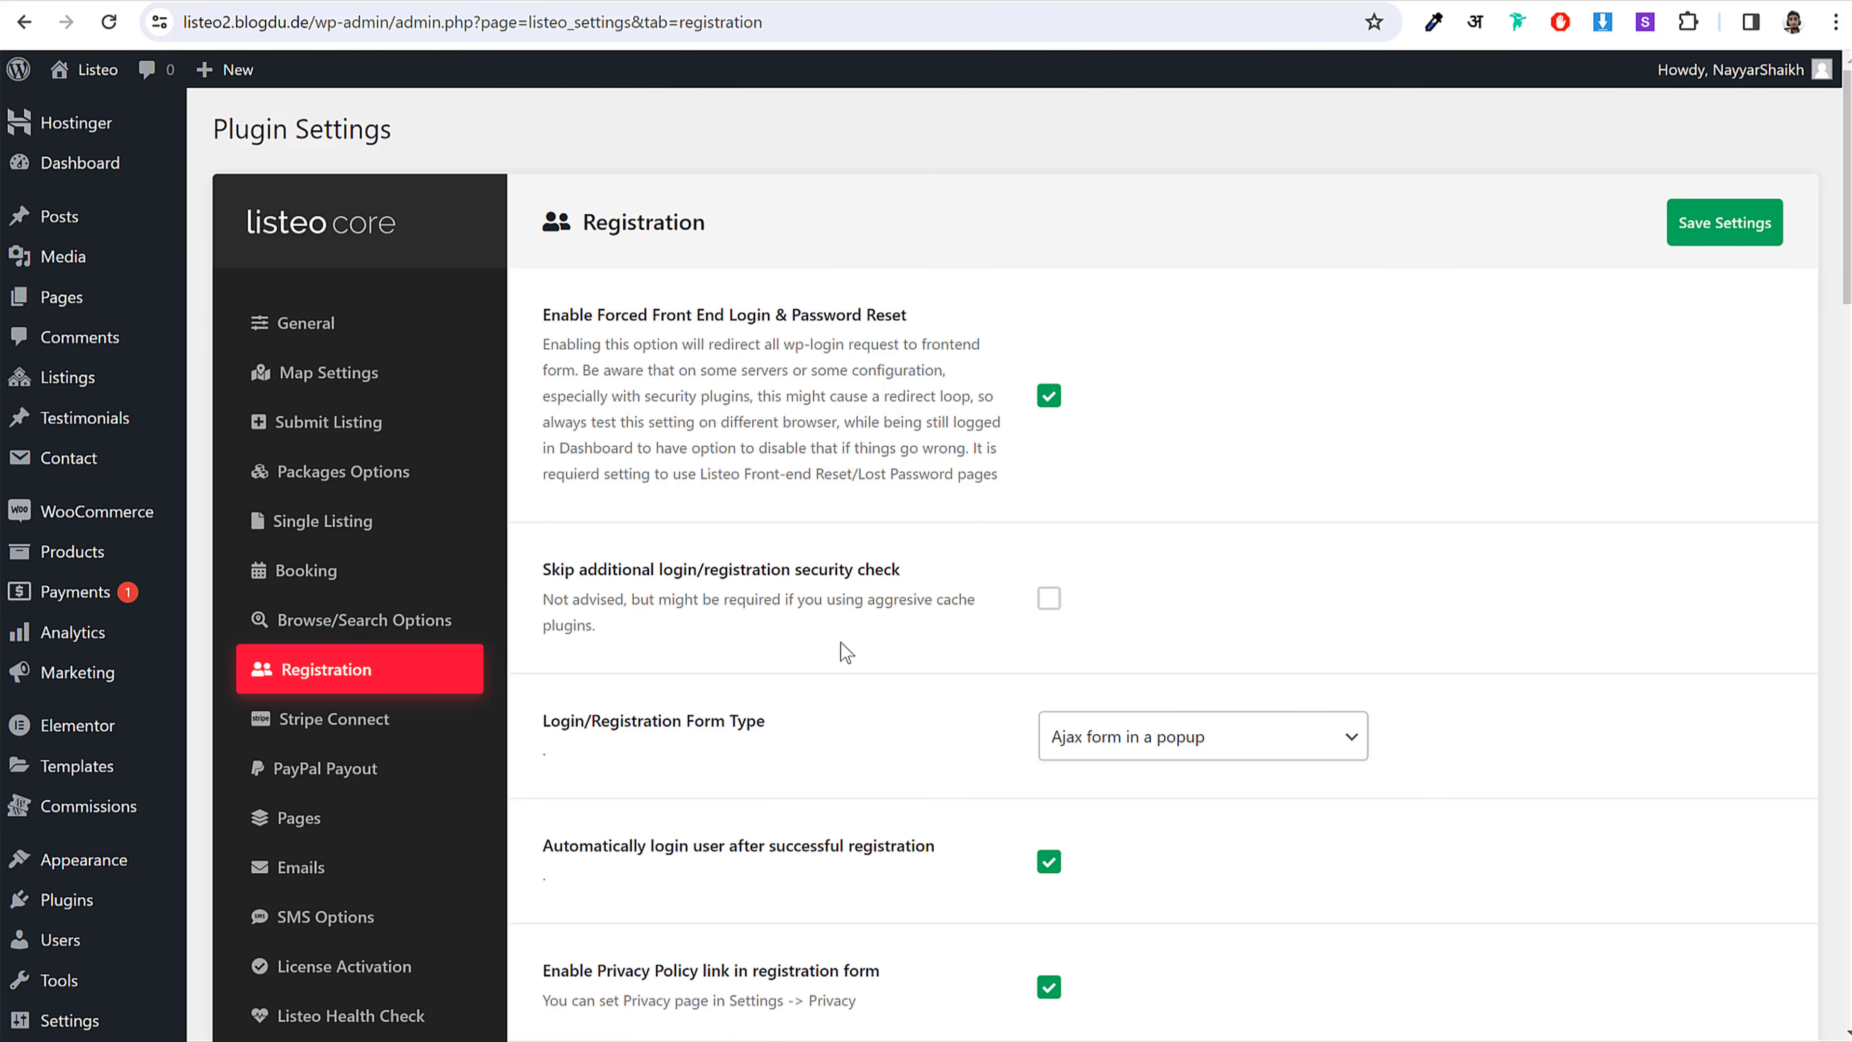
# Step: Submit the owner registration from the private incognito window
pyautogui.scroll(-3, 846, 651)
pyautogui.moveTo(636, 611); pyautogui.dragTo(912, 611)
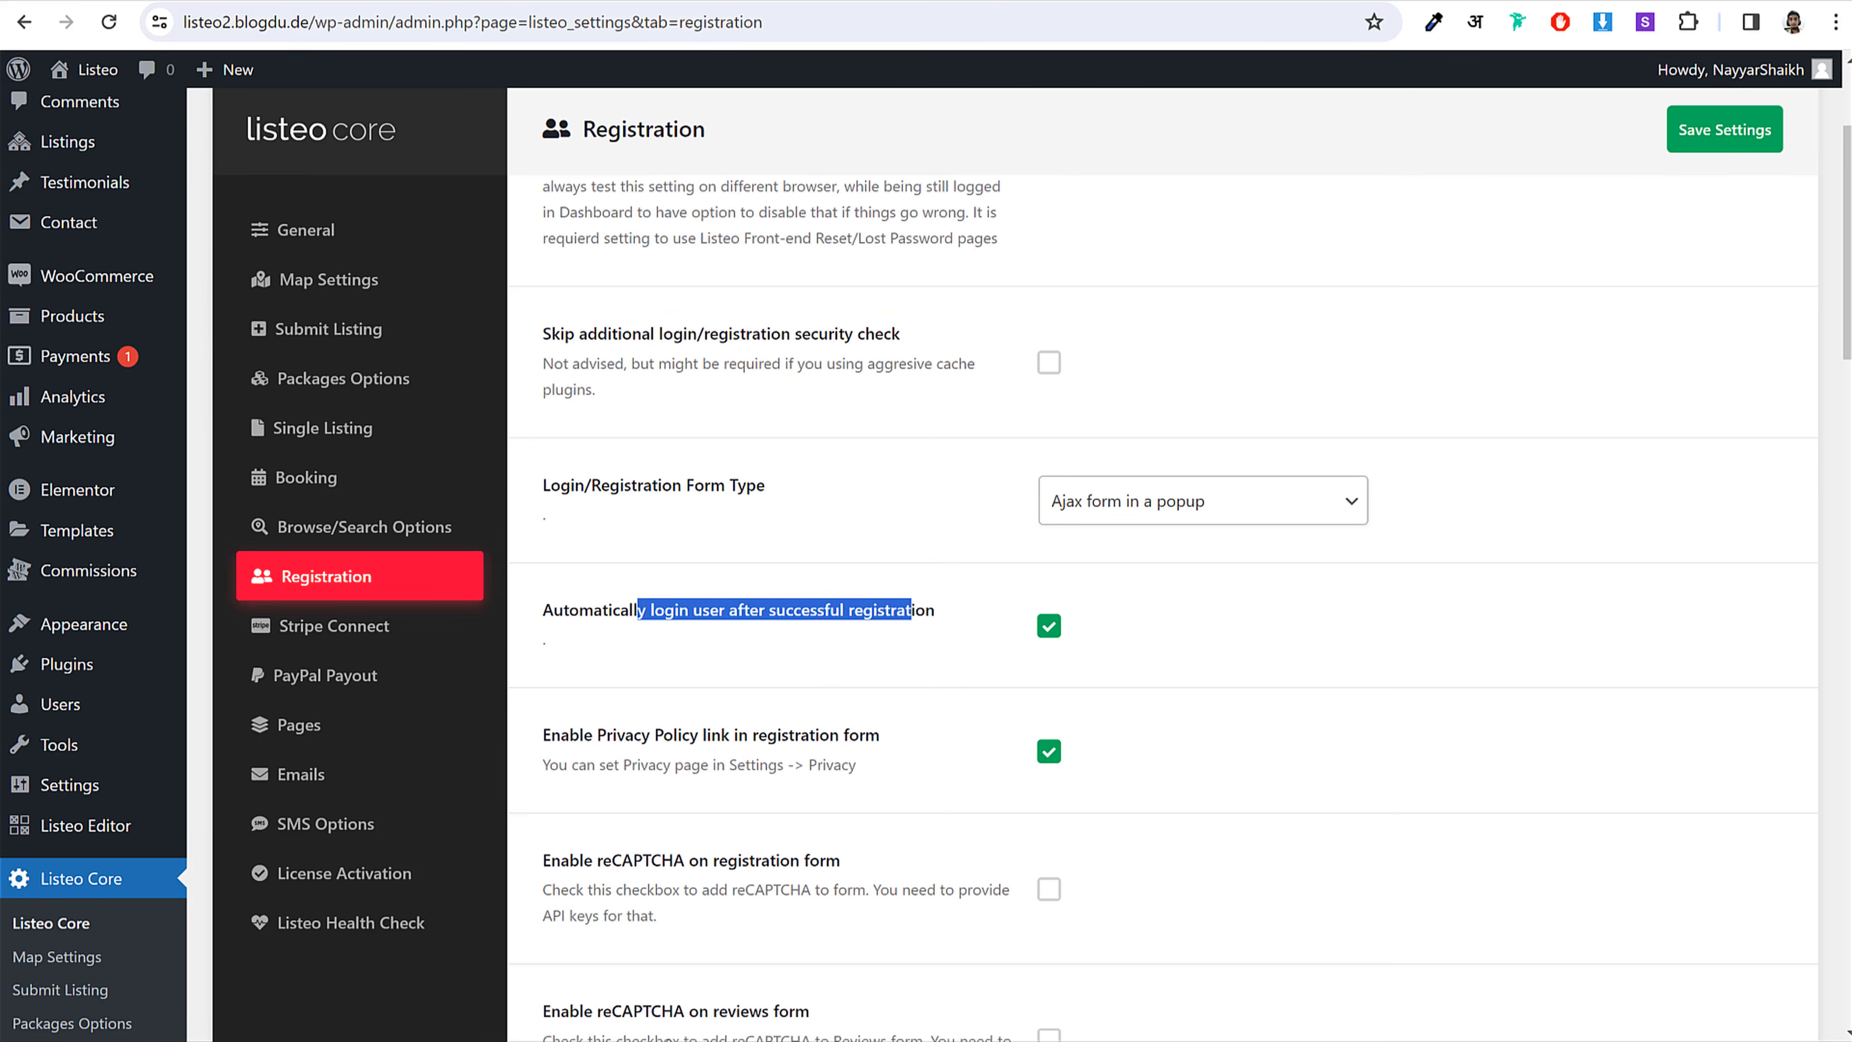
pyautogui.scroll(-15, 1141, 776)
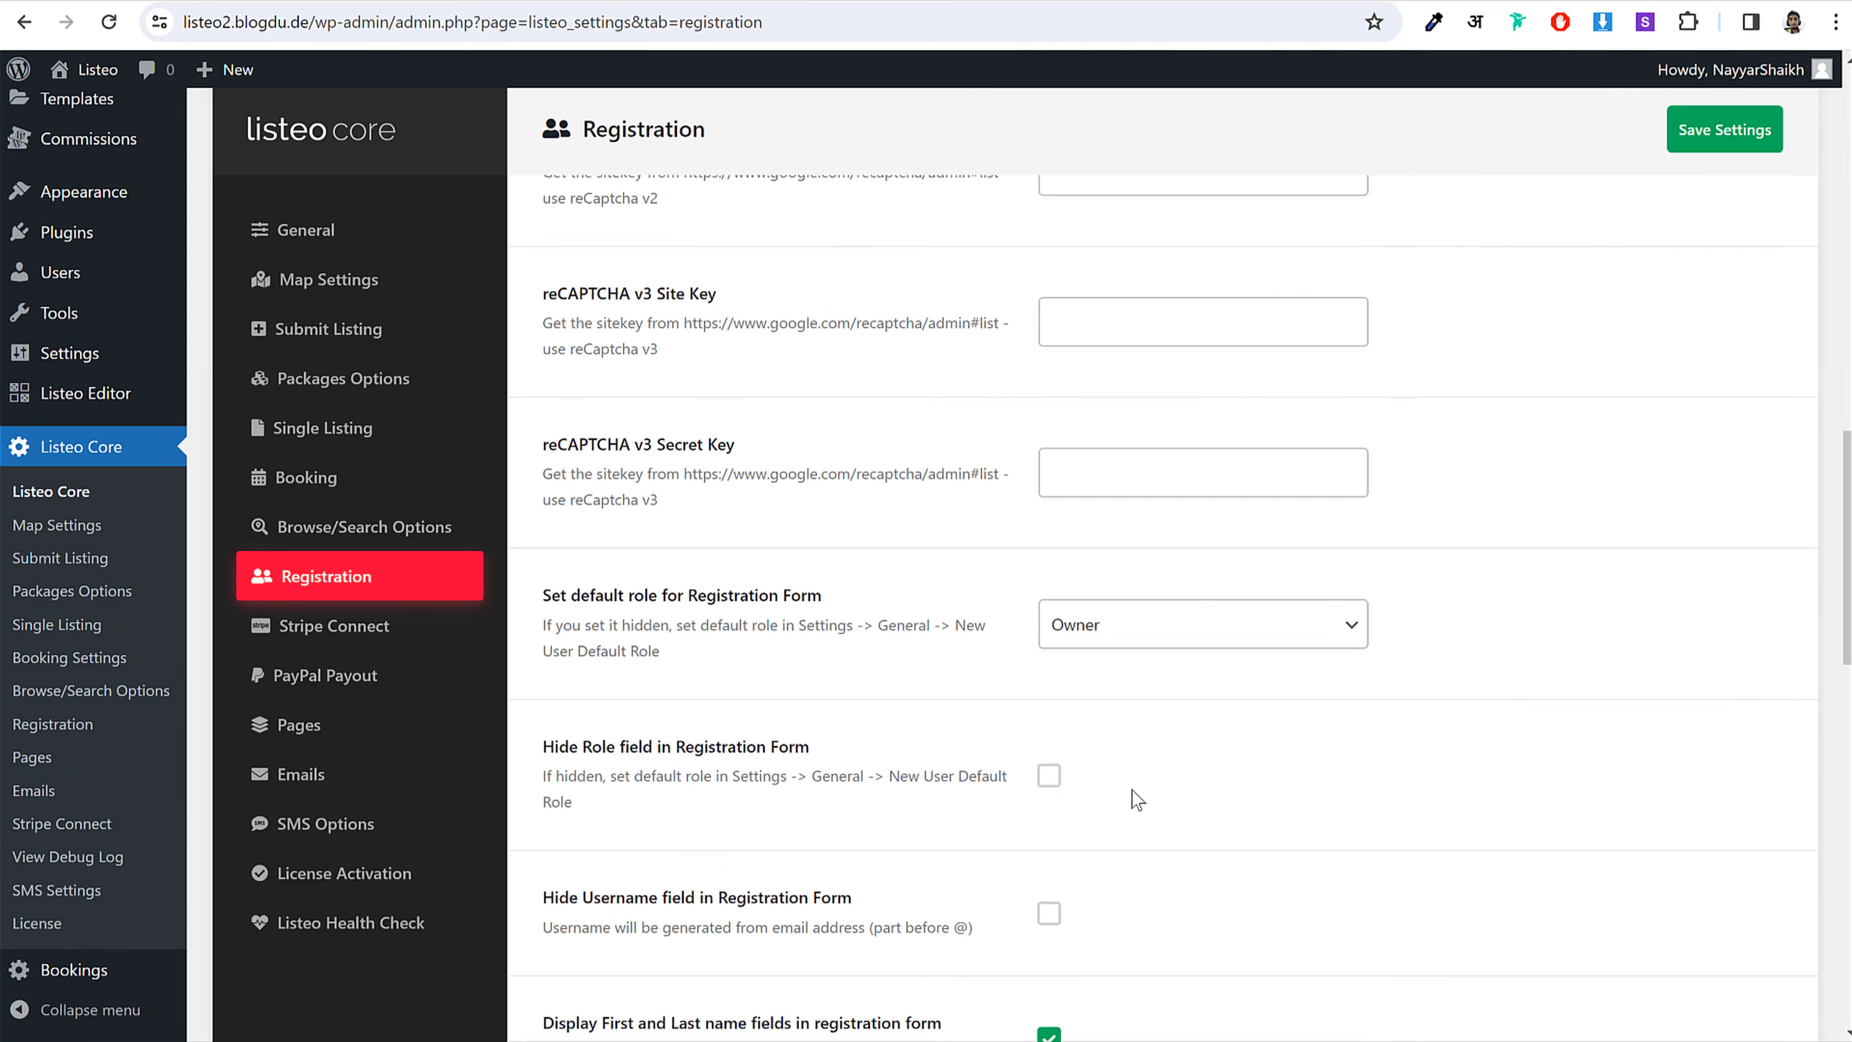
pyautogui.scroll(-10, 1050, 786)
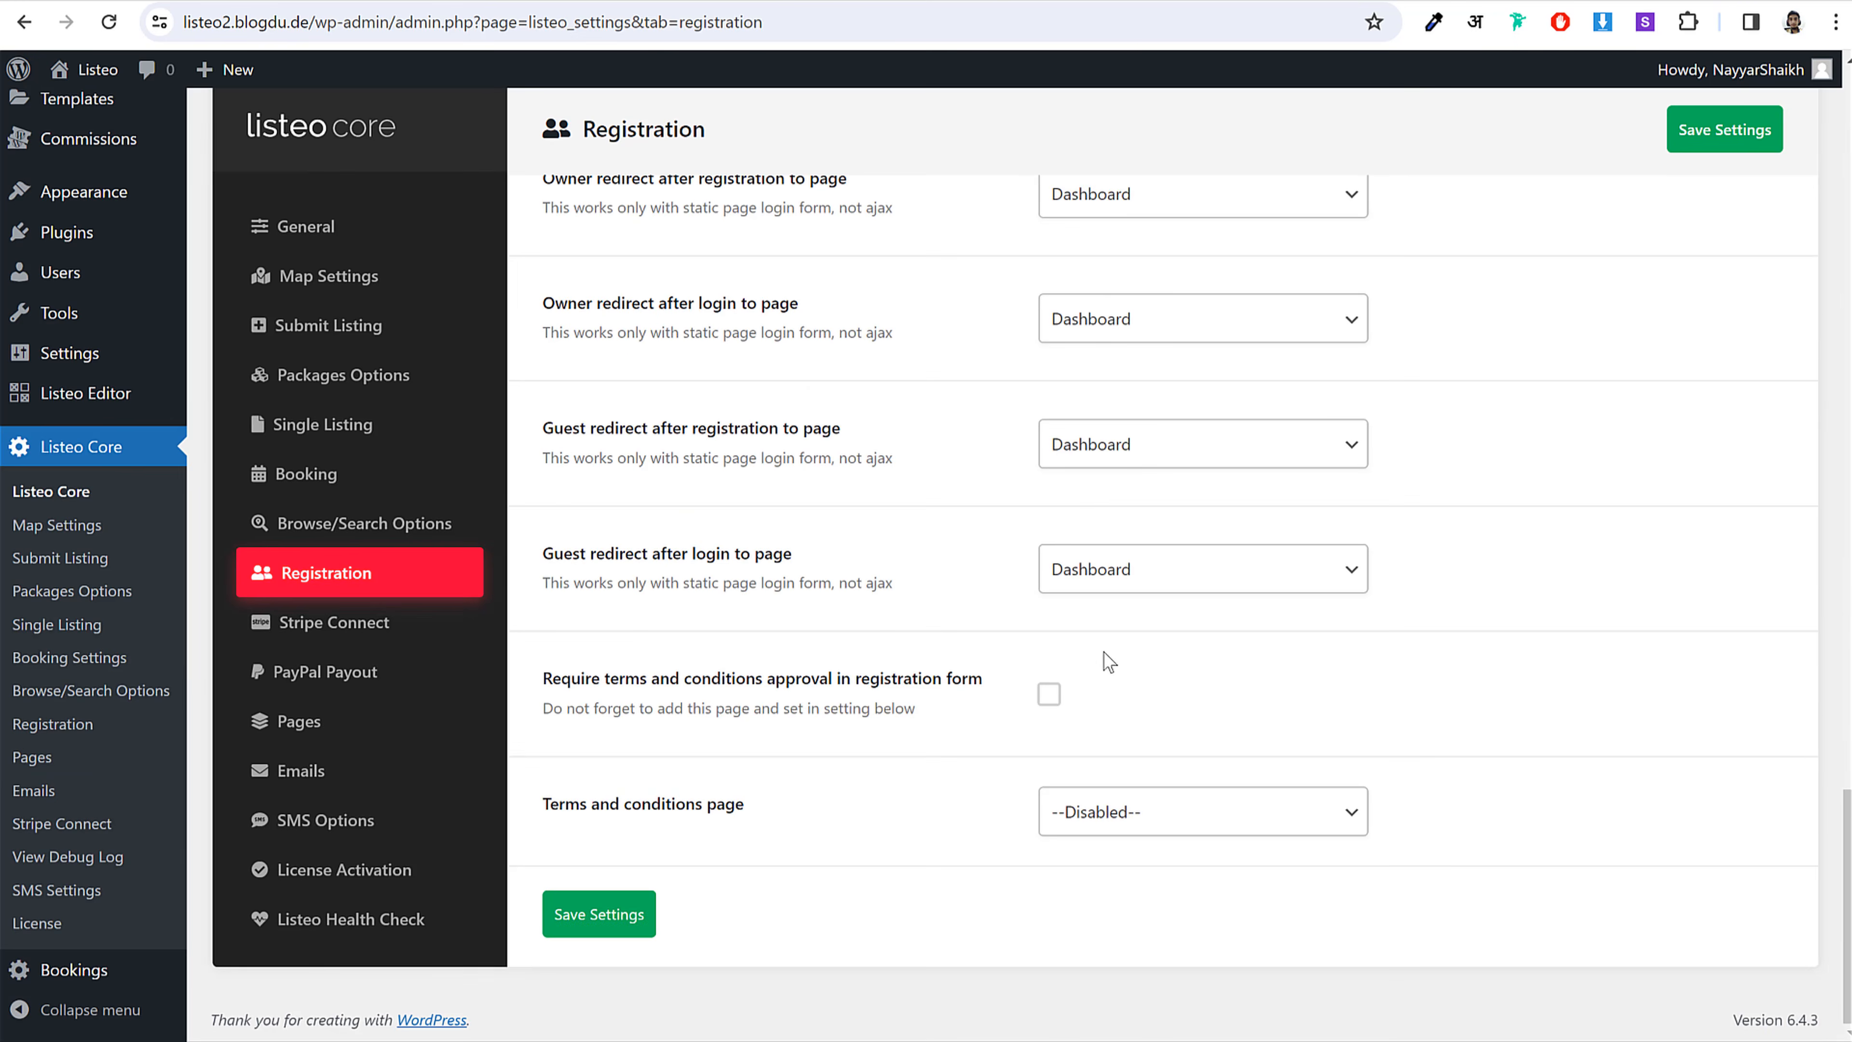
pyautogui.moveTo(630, 1041)
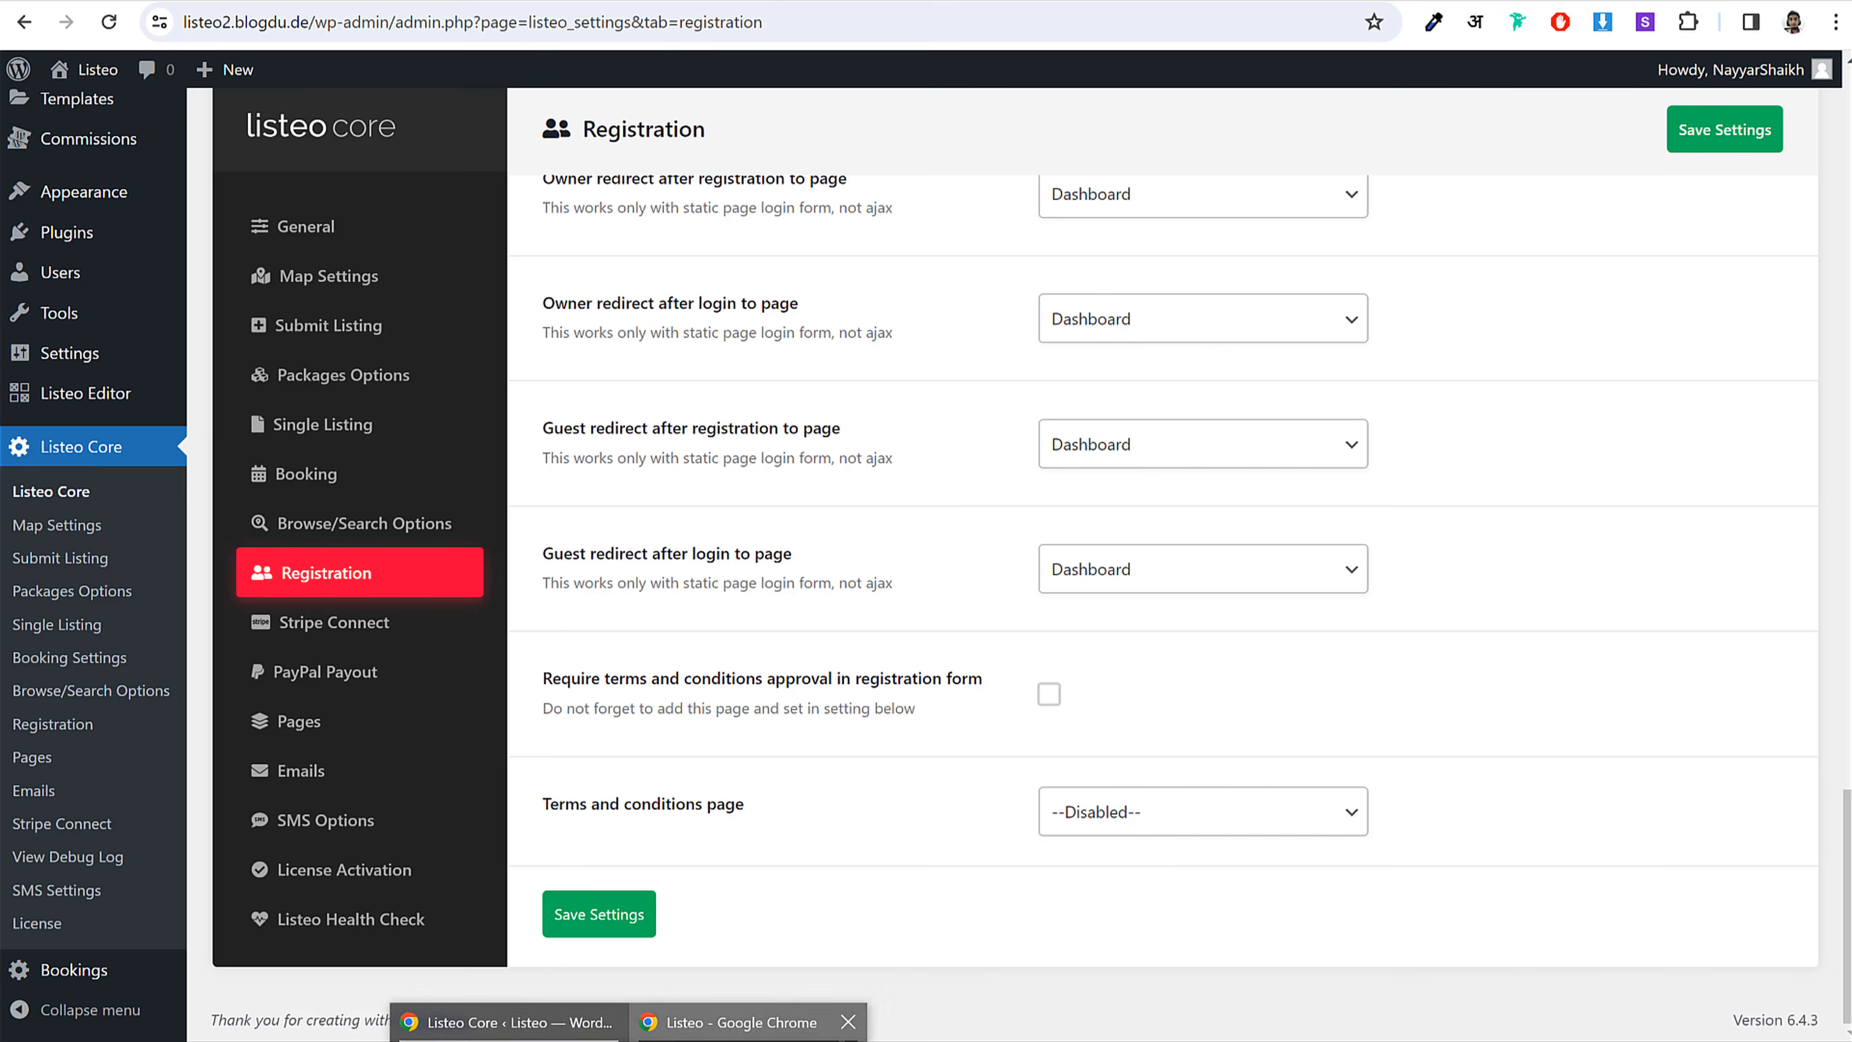
pyautogui.click(748, 1030)
pyautogui.click(768, 975)
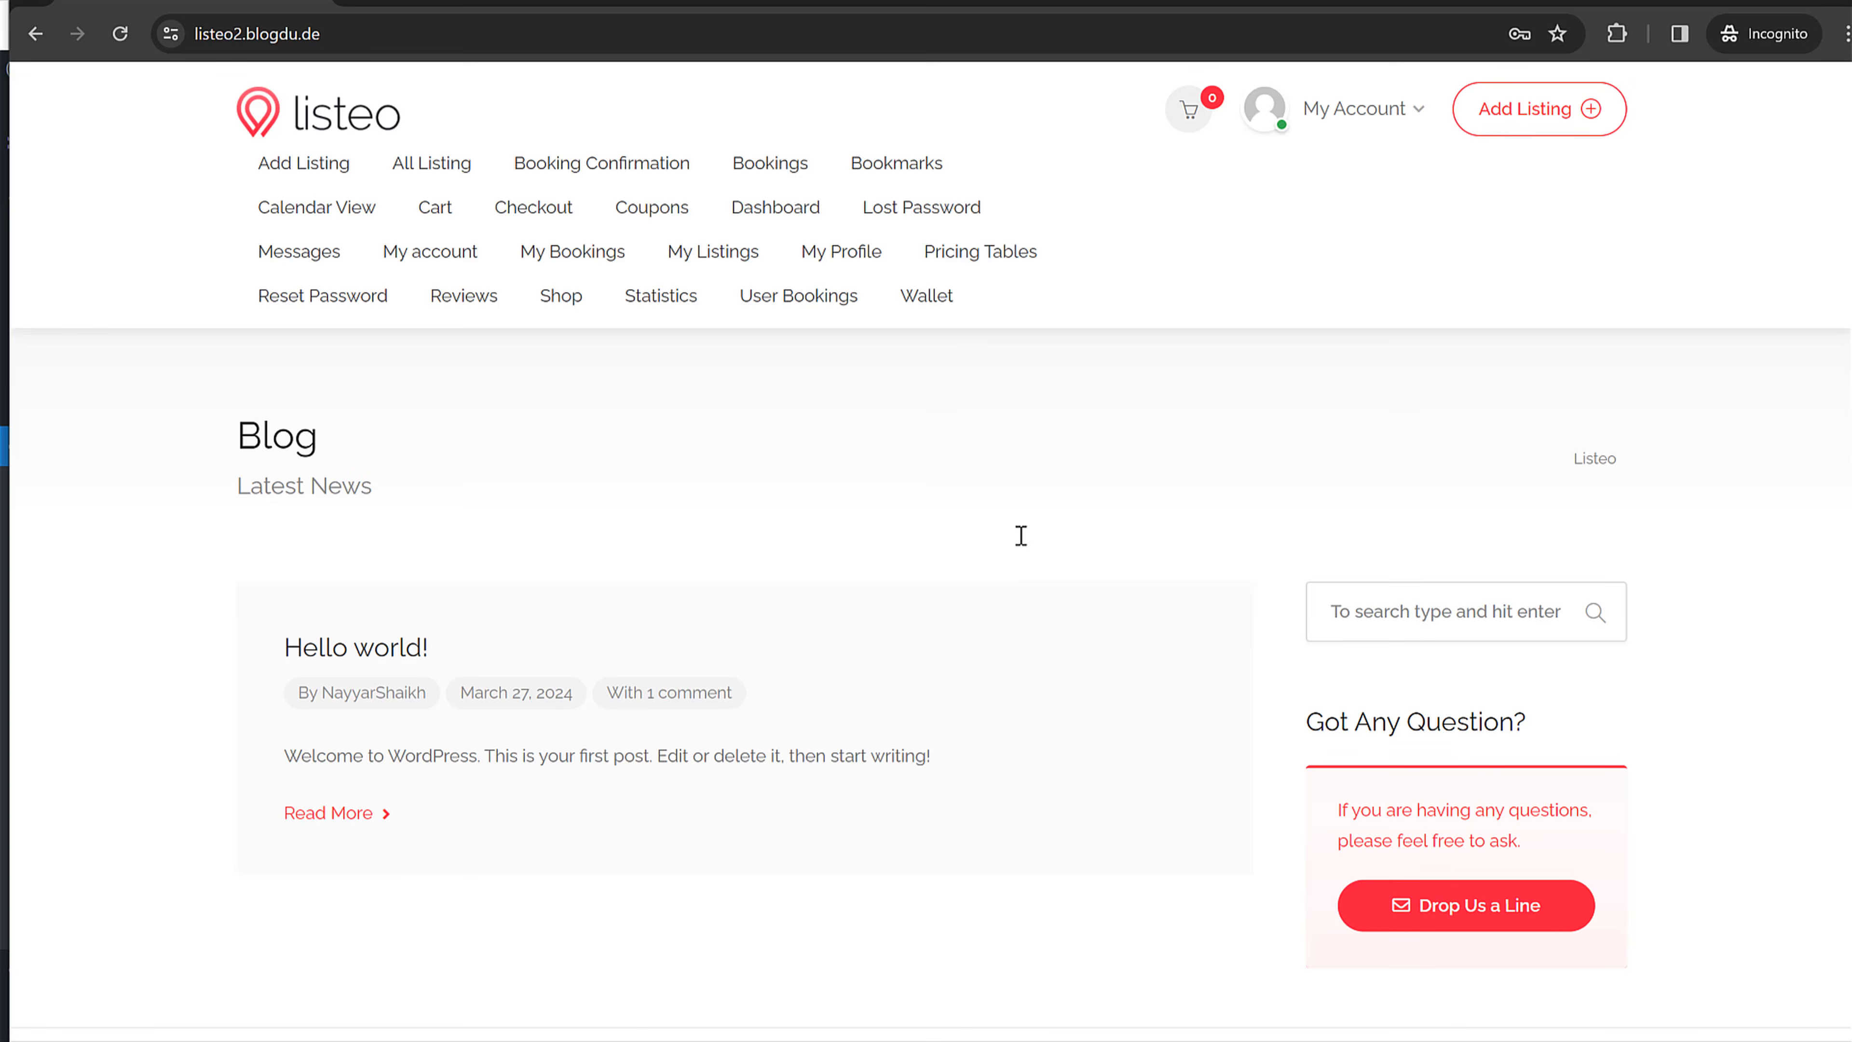
# Step: Go to the new owner's dashboard and its Add Listing form
pyautogui.click(1331, 111)
pyautogui.click(1263, 191)
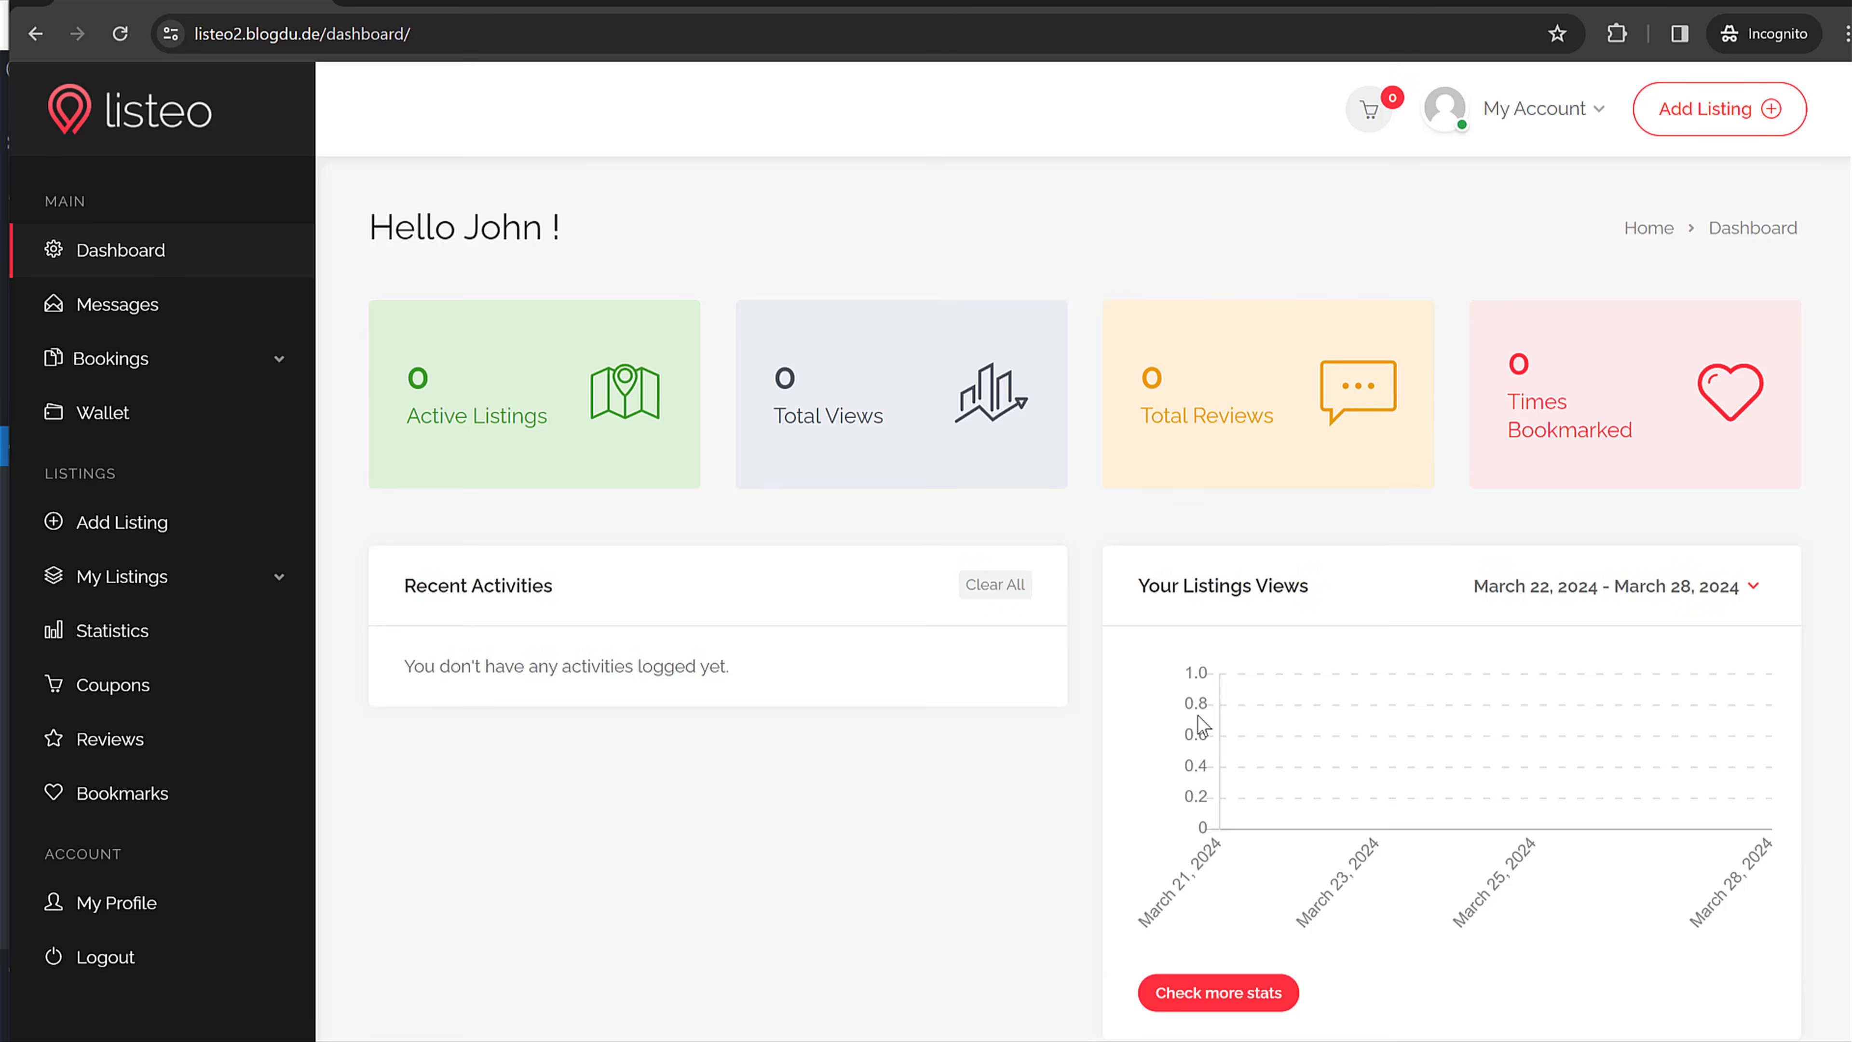
pyautogui.scroll(-2, 1349, 409)
pyautogui.scroll(2, 1407, 525)
pyautogui.moveTo(1849, 281)
pyautogui.mouseDown()
pyautogui.moveTo(1699, 299)
pyautogui.moveTo(1840, 304)
pyautogui.mouseUp()
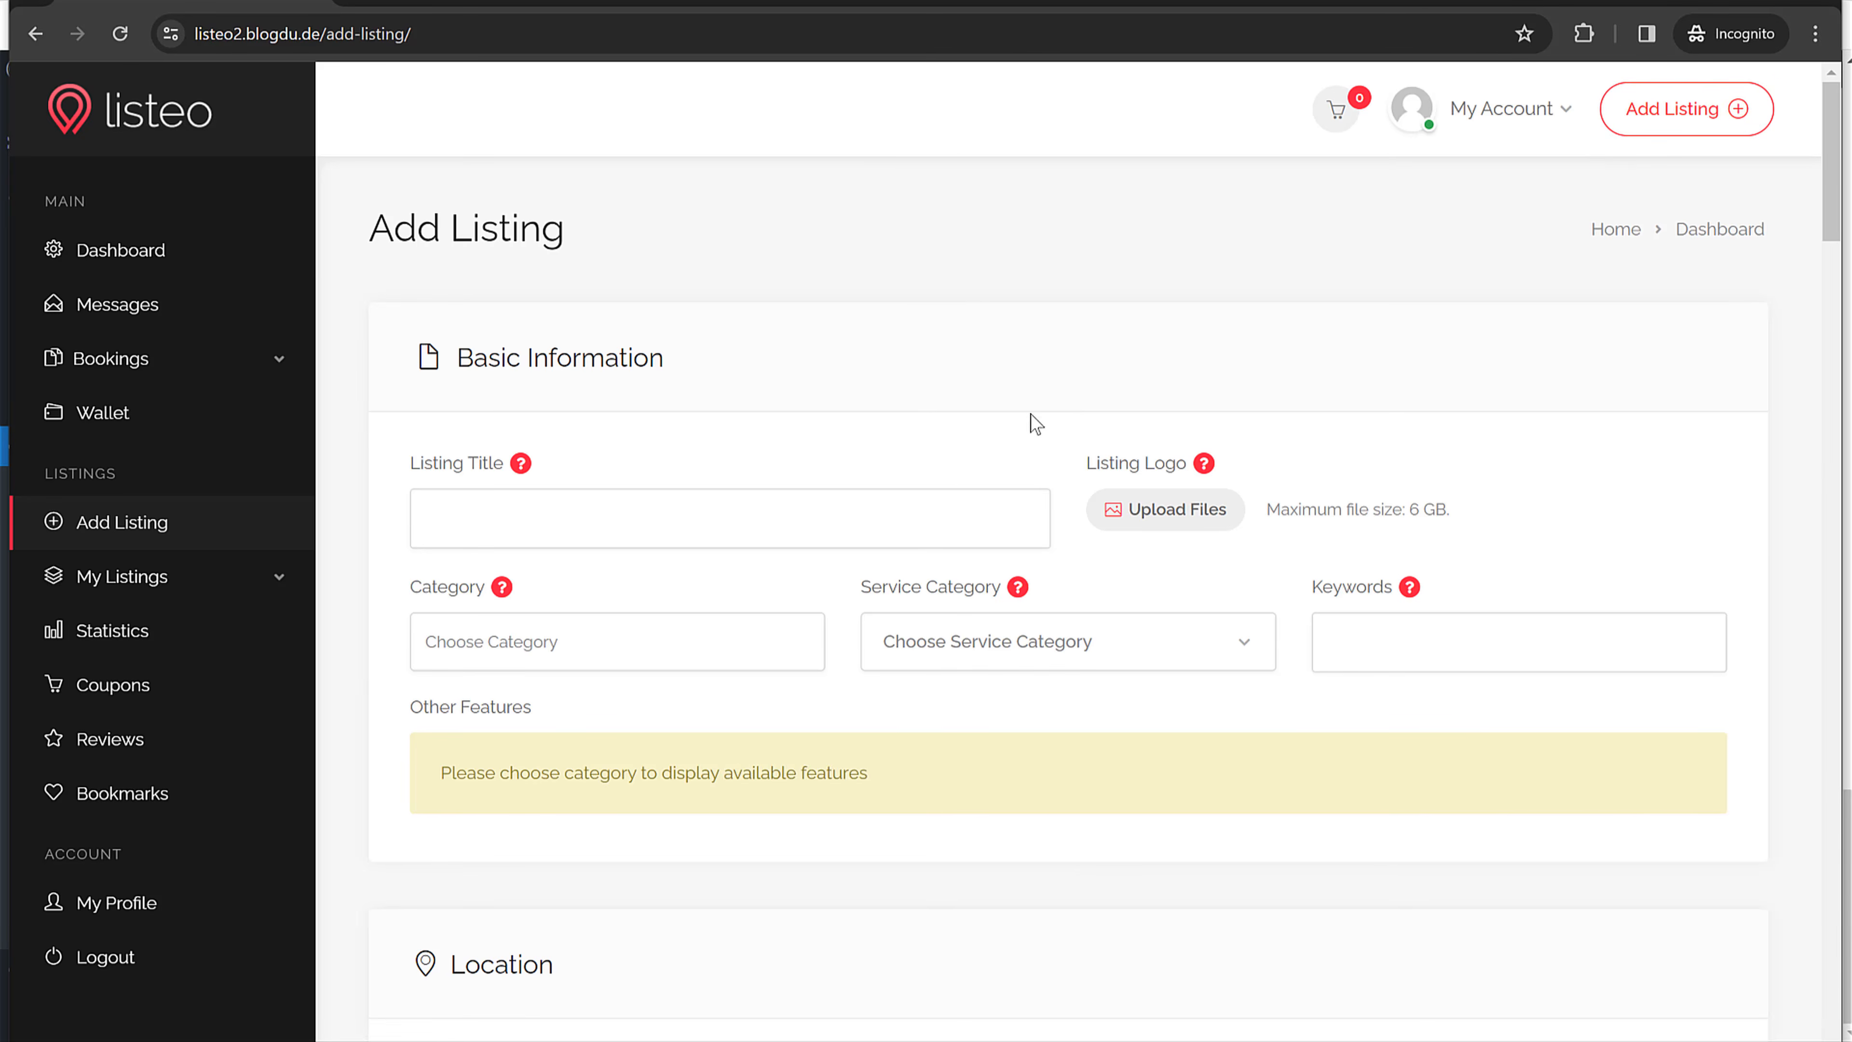
pyautogui.scroll(-2, 811, 642)
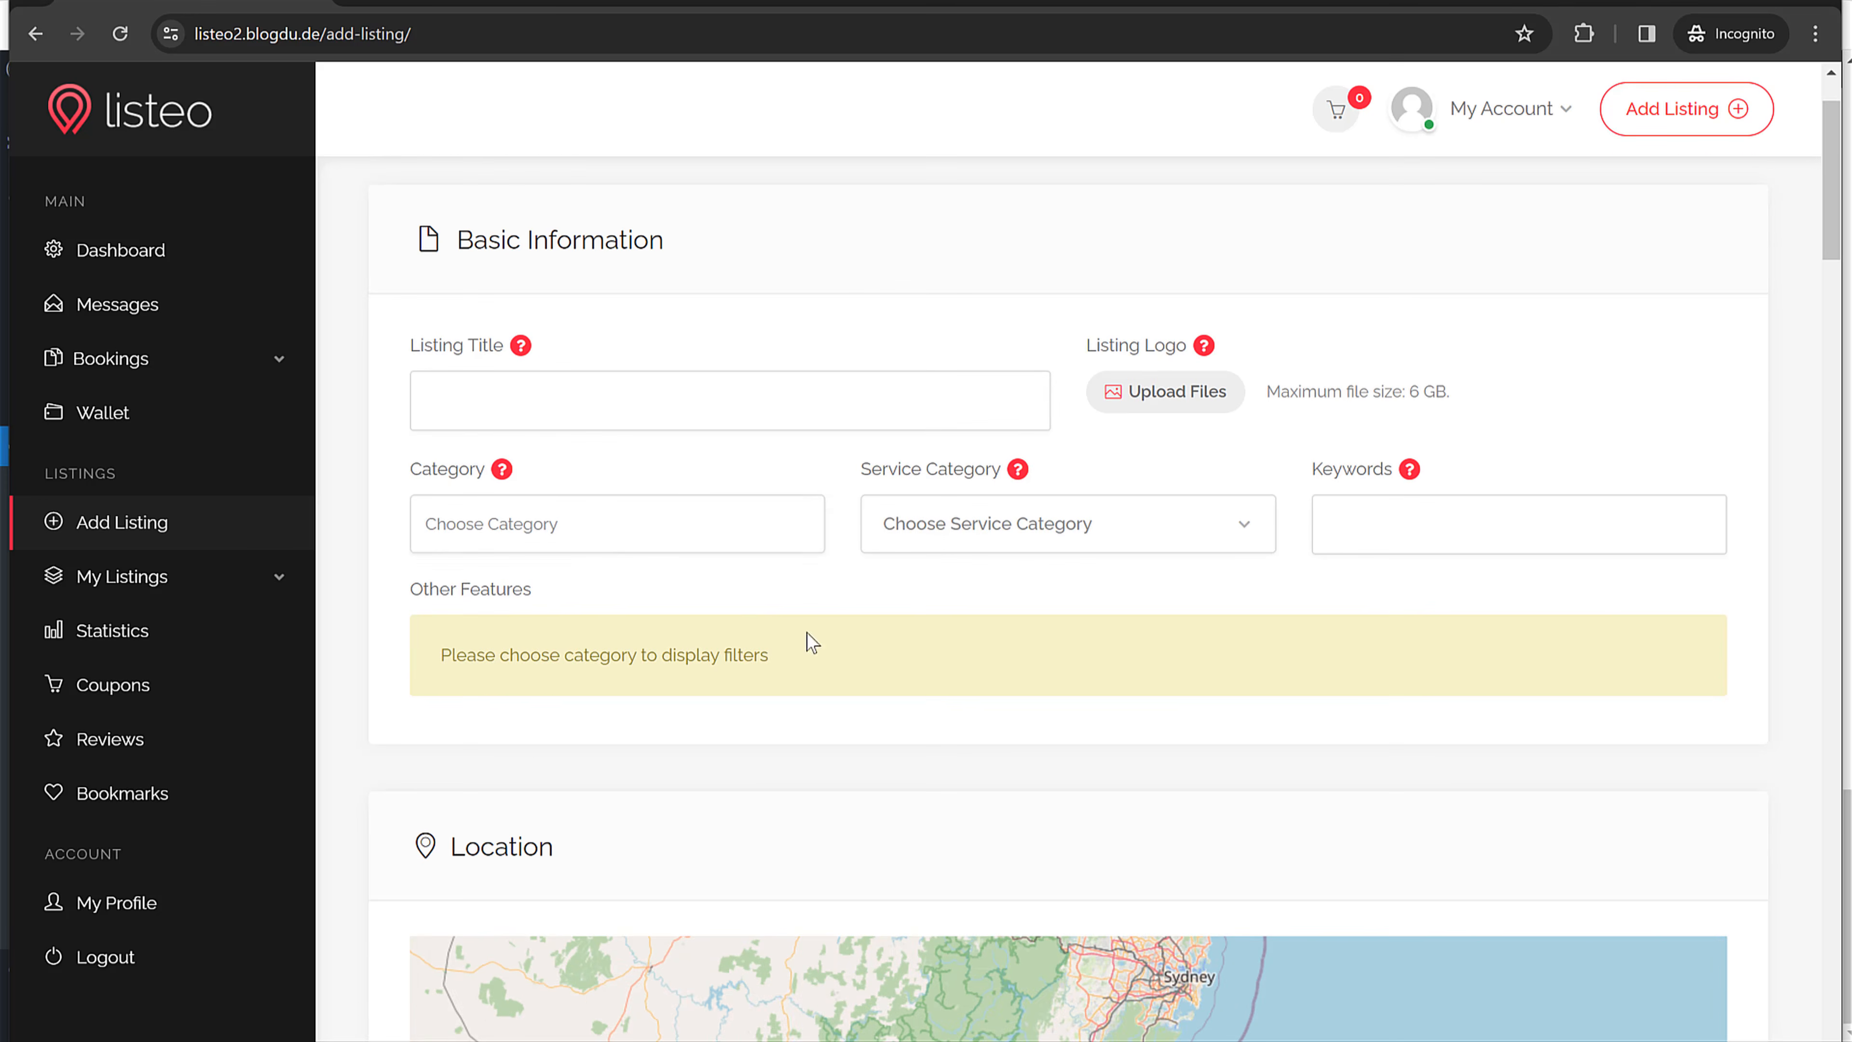
# Step: Open the Category and Service Category dropdowns, finding no categories to choose
pyautogui.click(611, 537)
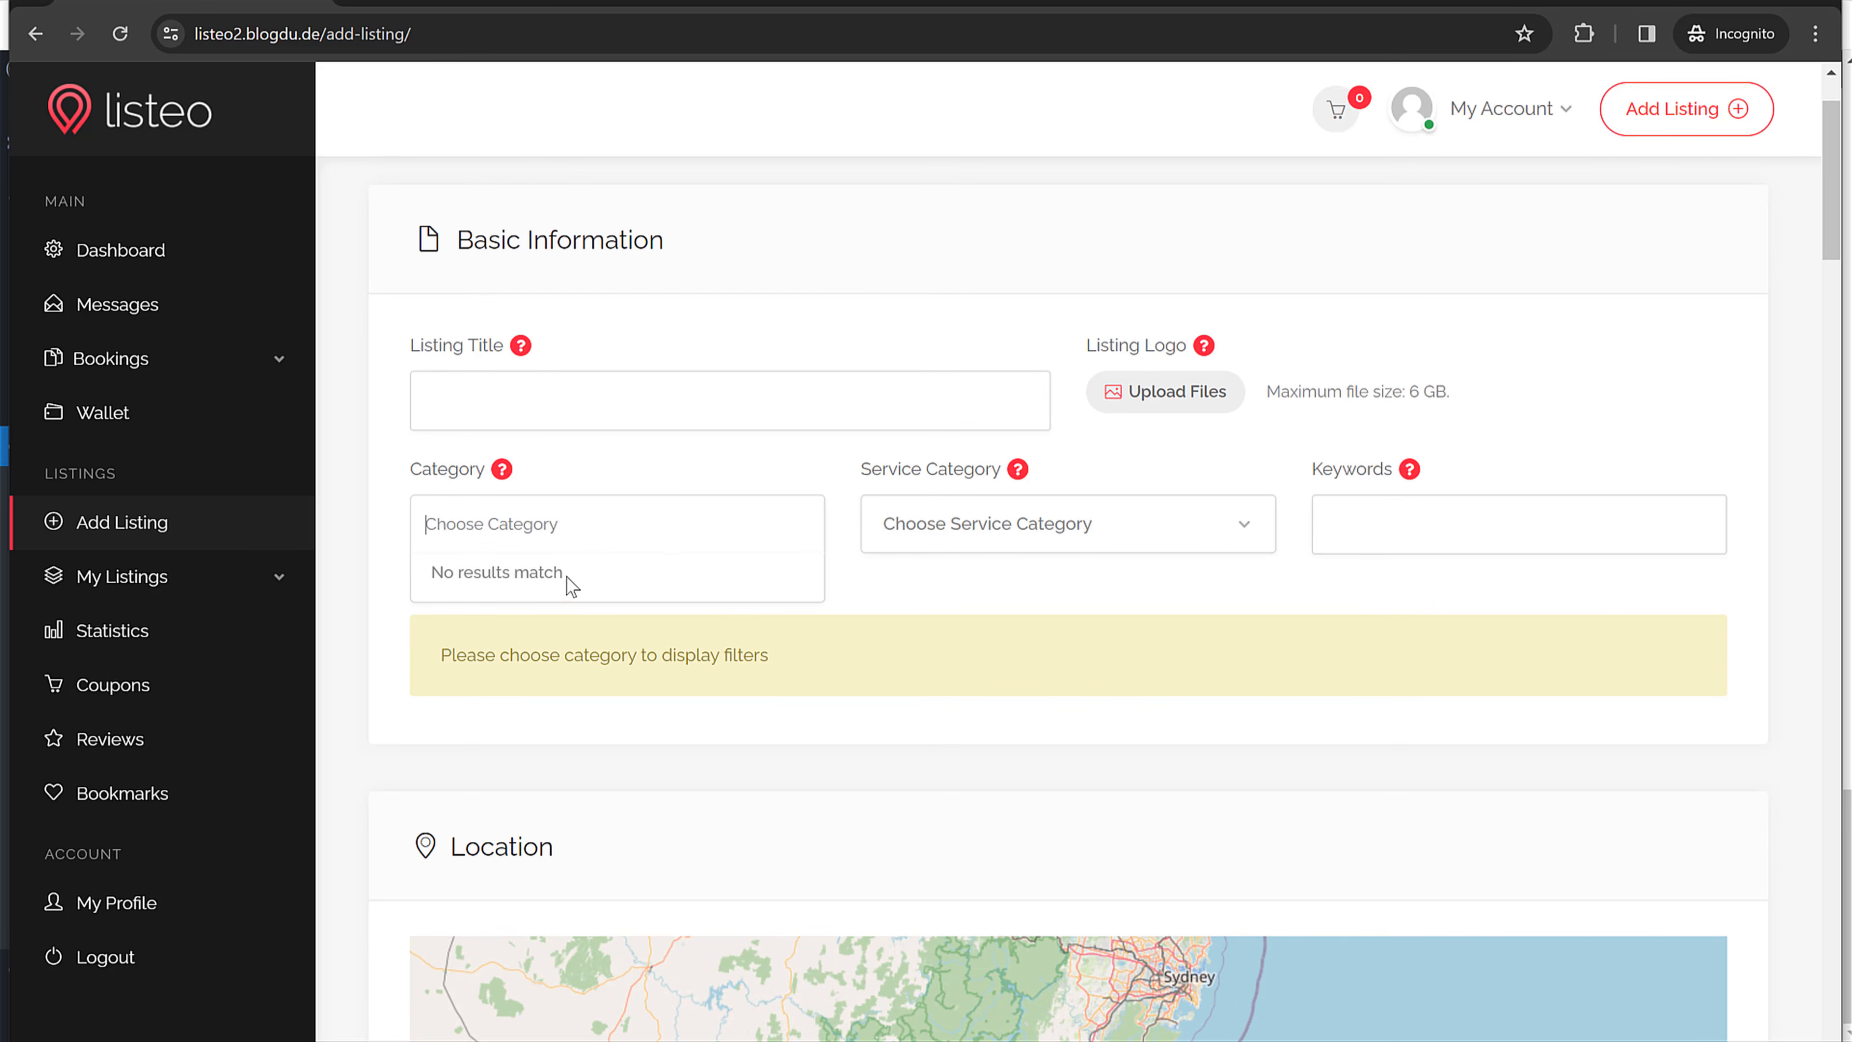
pyautogui.click(933, 527)
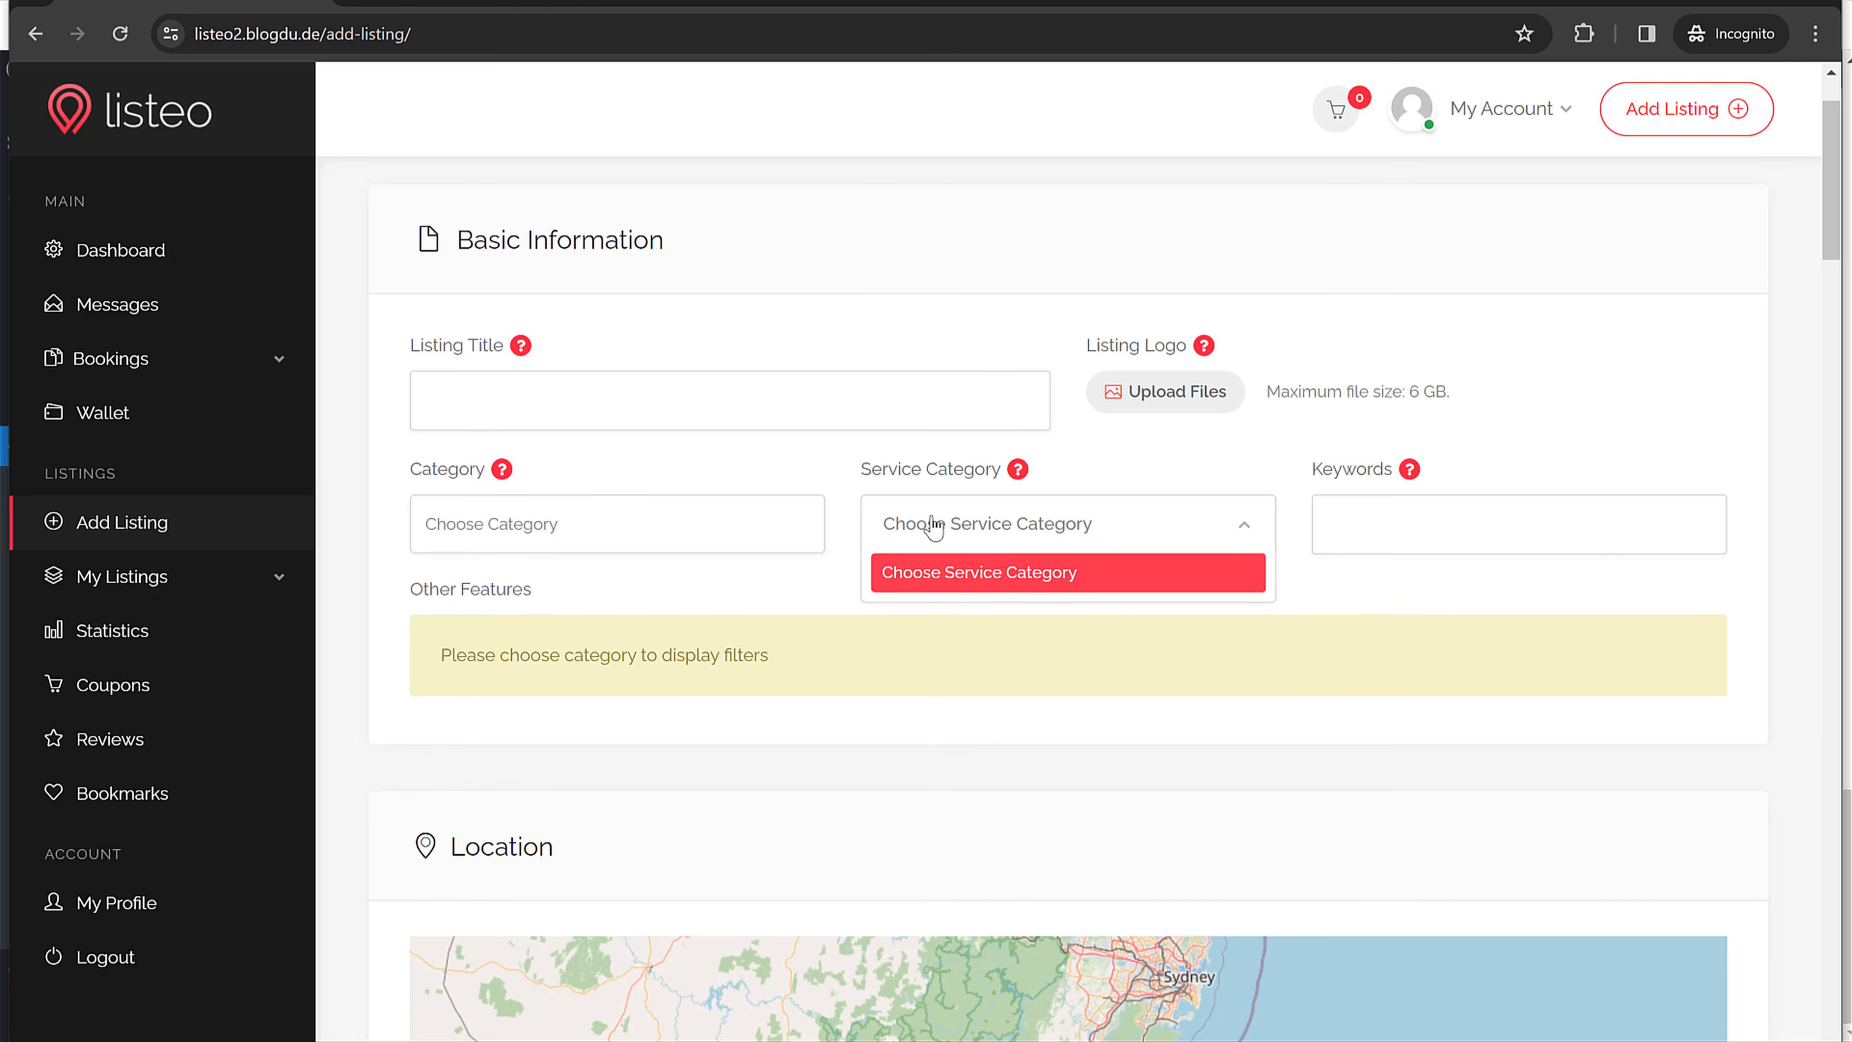
pyautogui.click(977, 573)
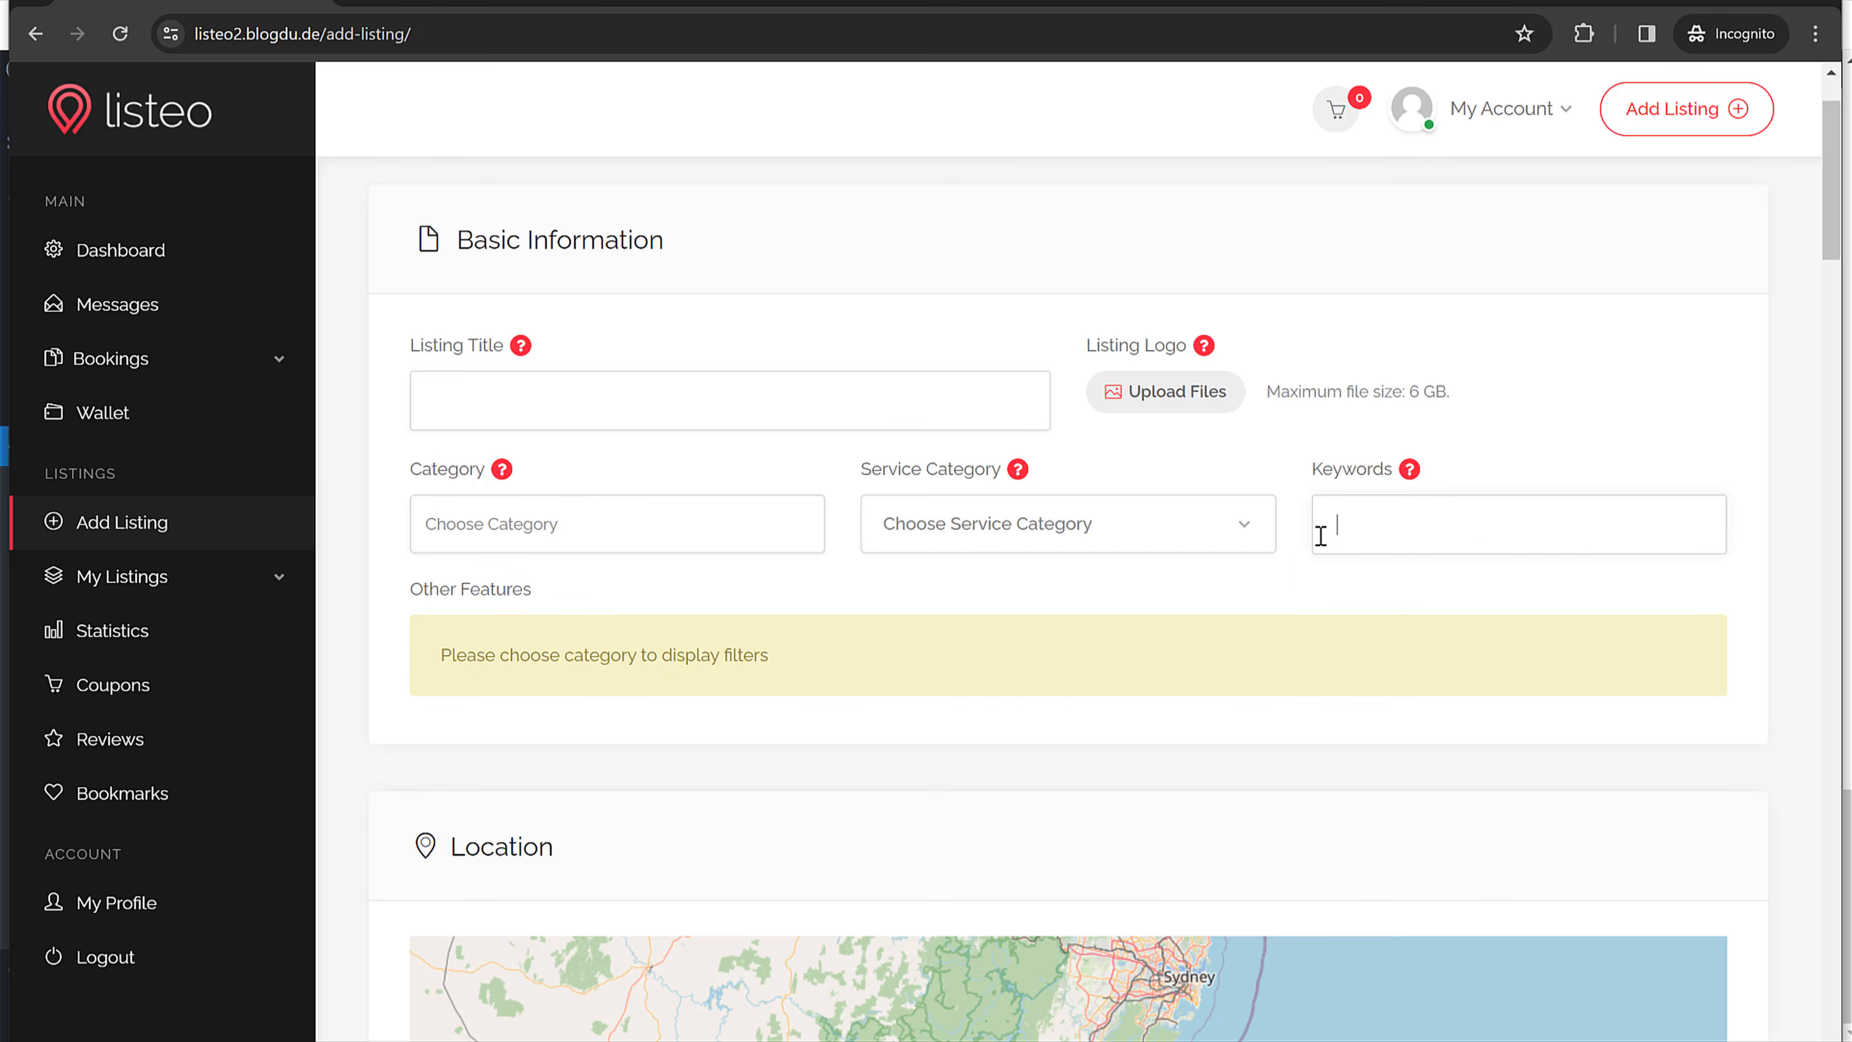
pyautogui.moveTo(434, 655); pyautogui.dragTo(799, 650)
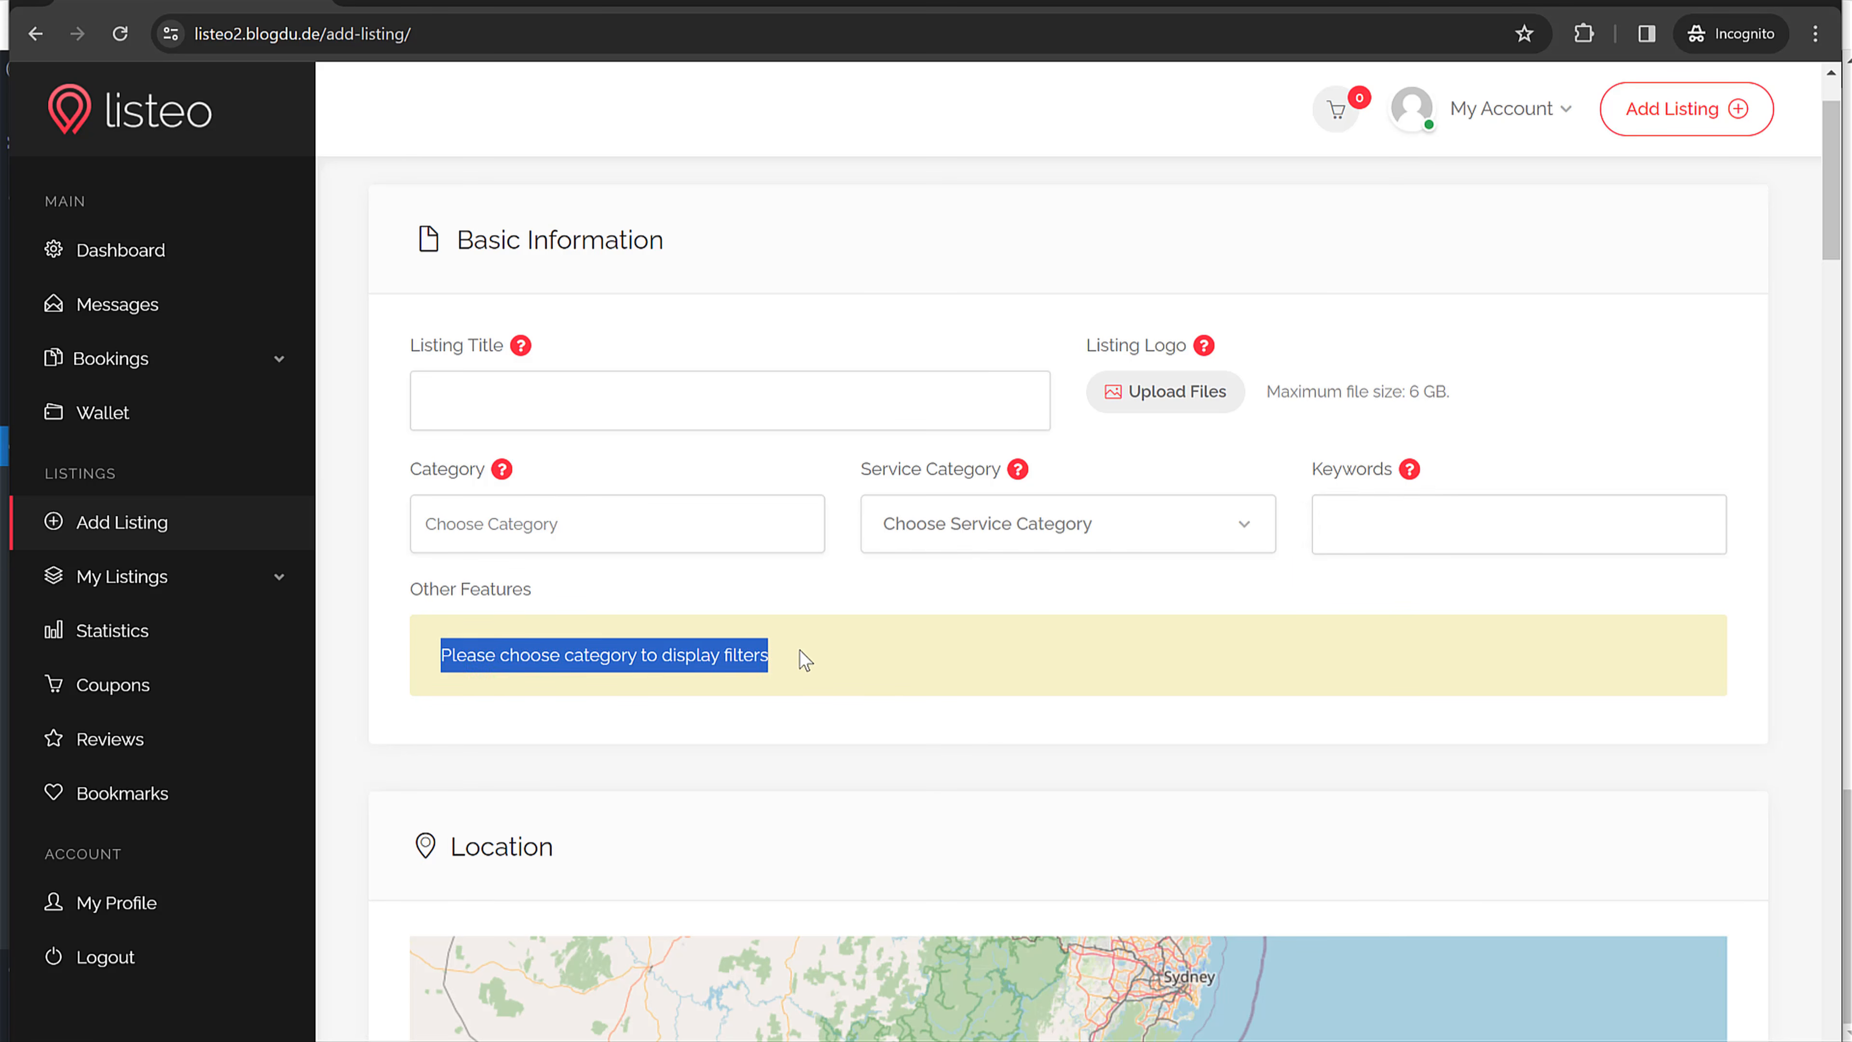
pyautogui.click(1684, 71)
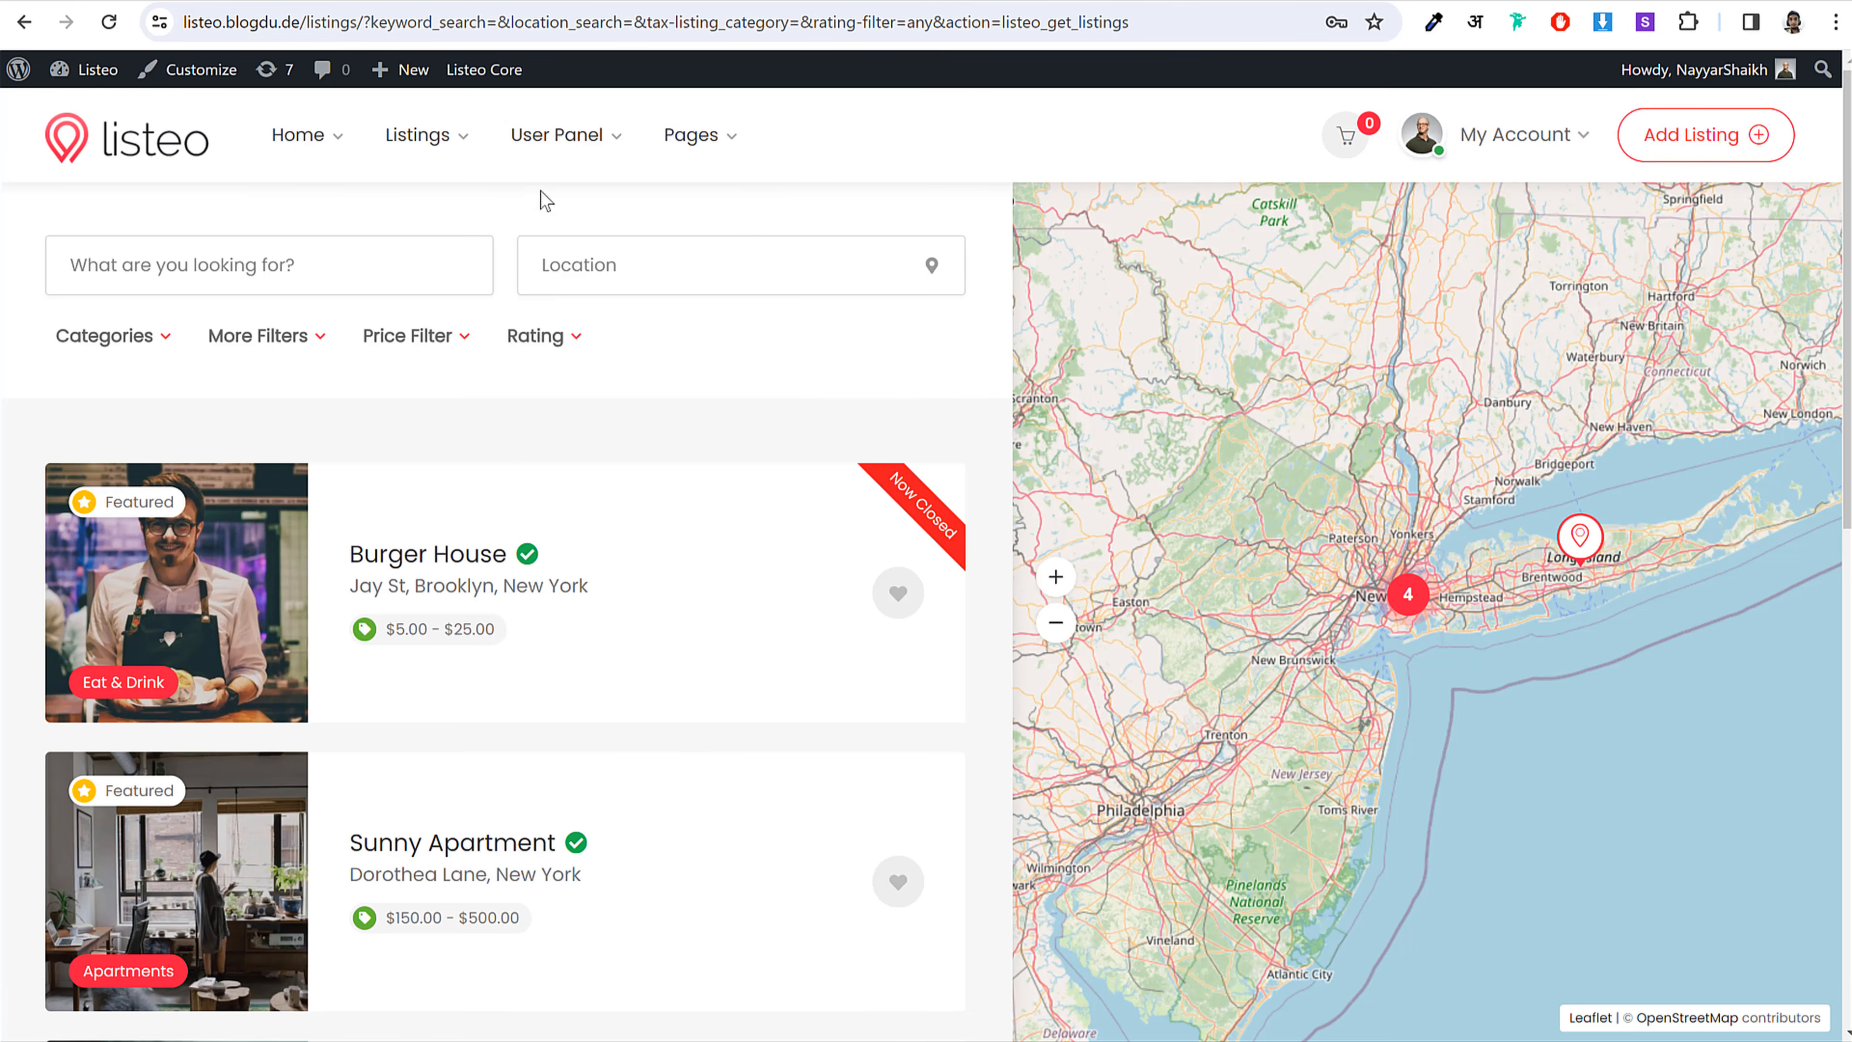
# Step: Browse the demo home page's Popular Categories and open George's Barber Shop listing
pyautogui.click(137, 165)
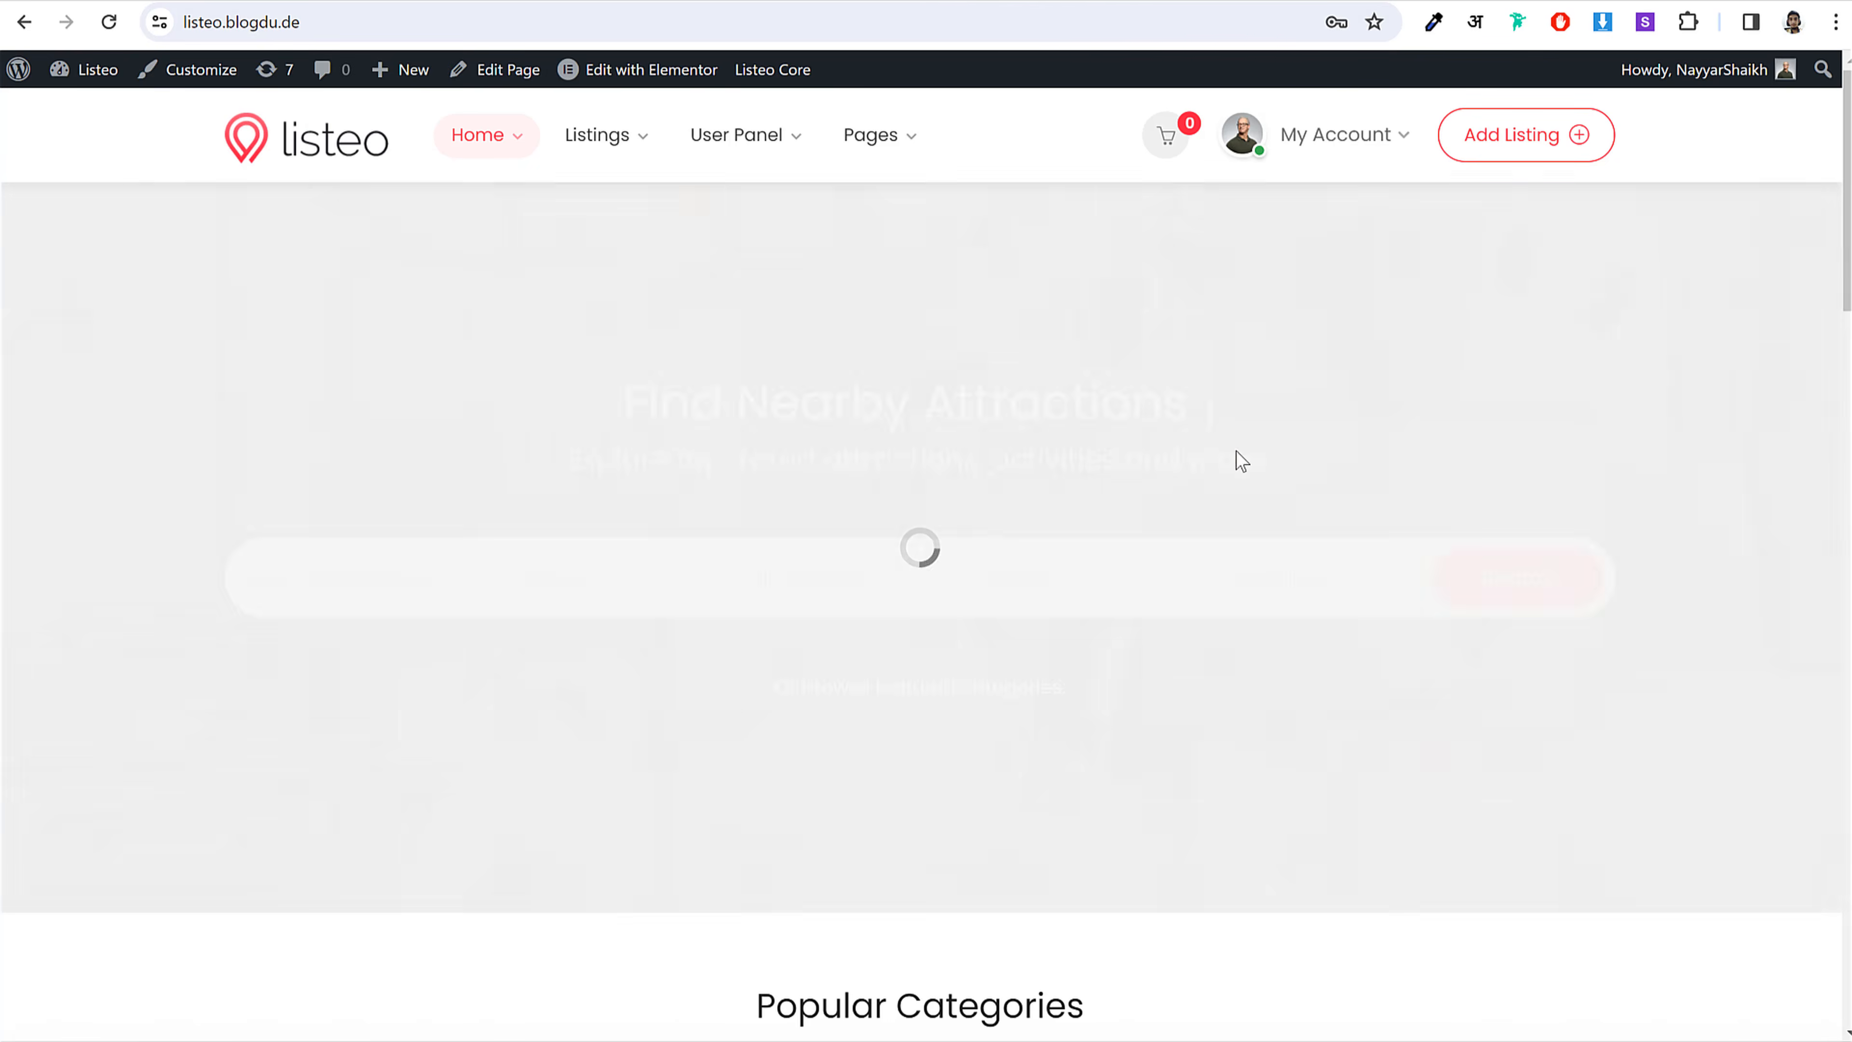
pyautogui.scroll(-6, 1239, 460)
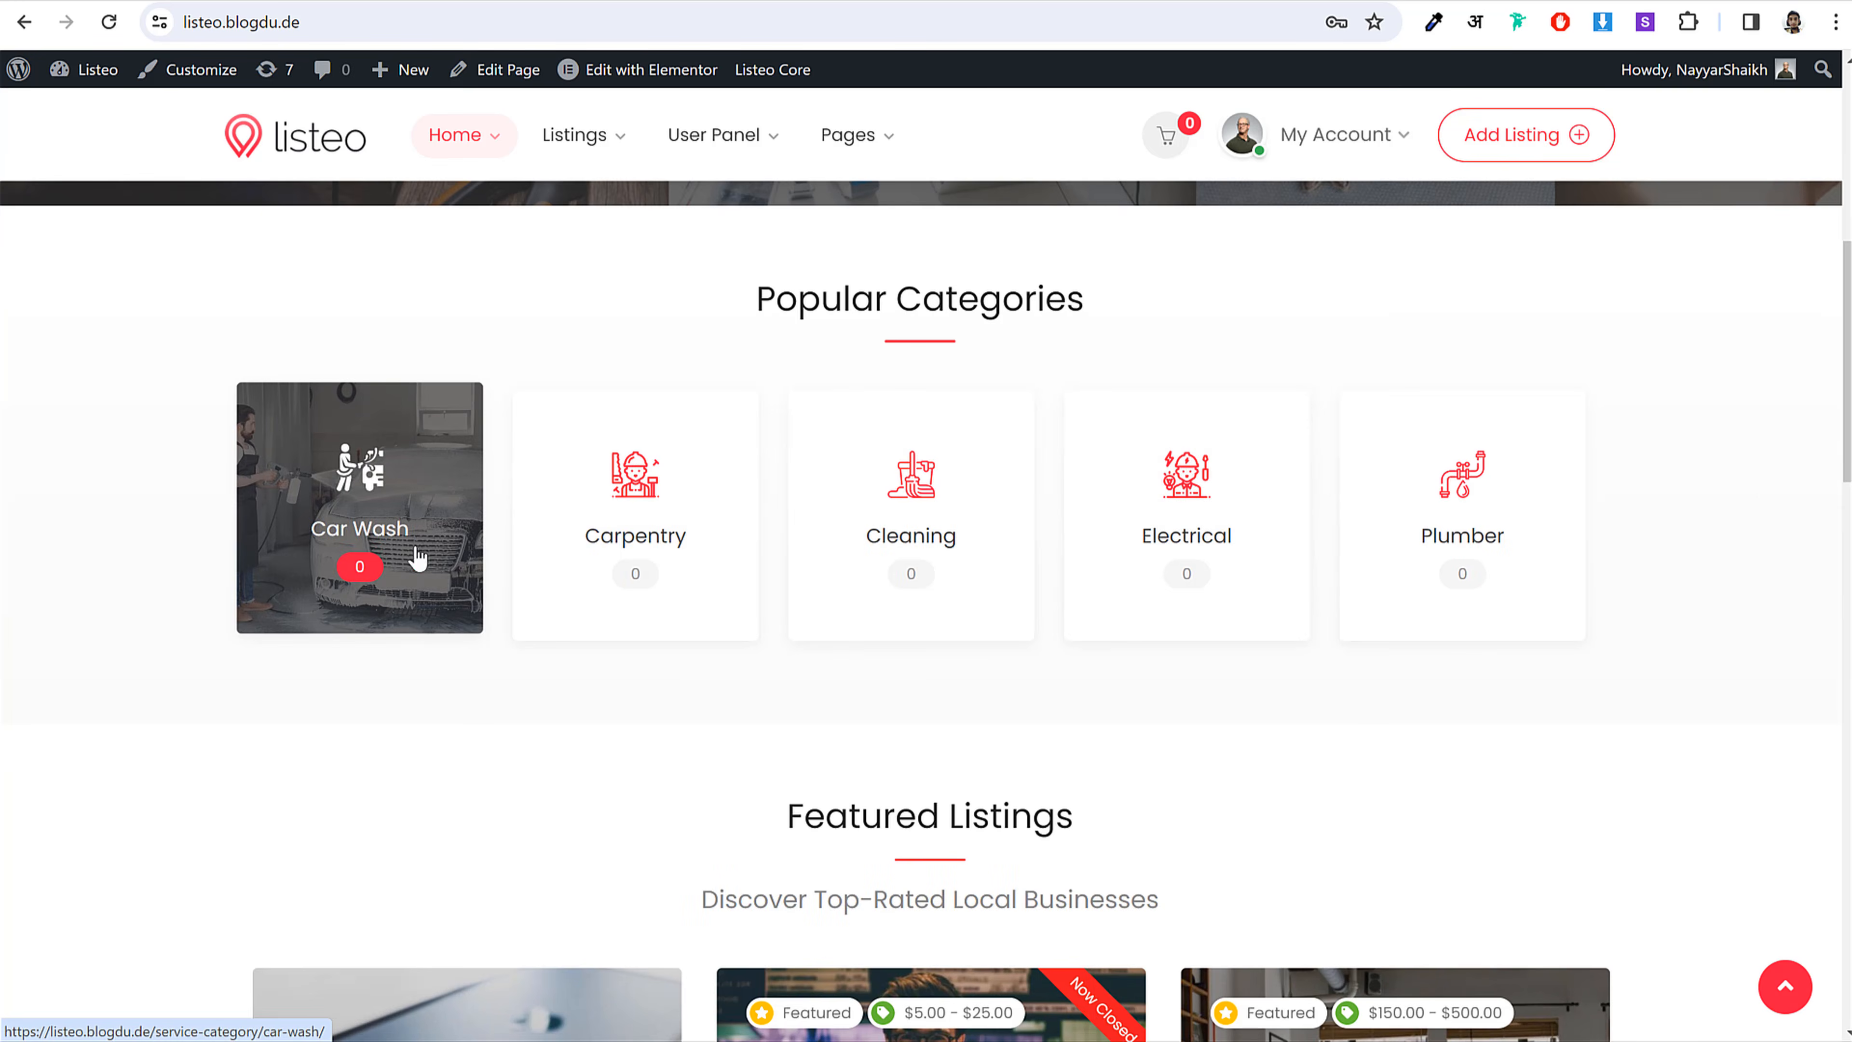
pyautogui.scroll(5, 1716, 525)
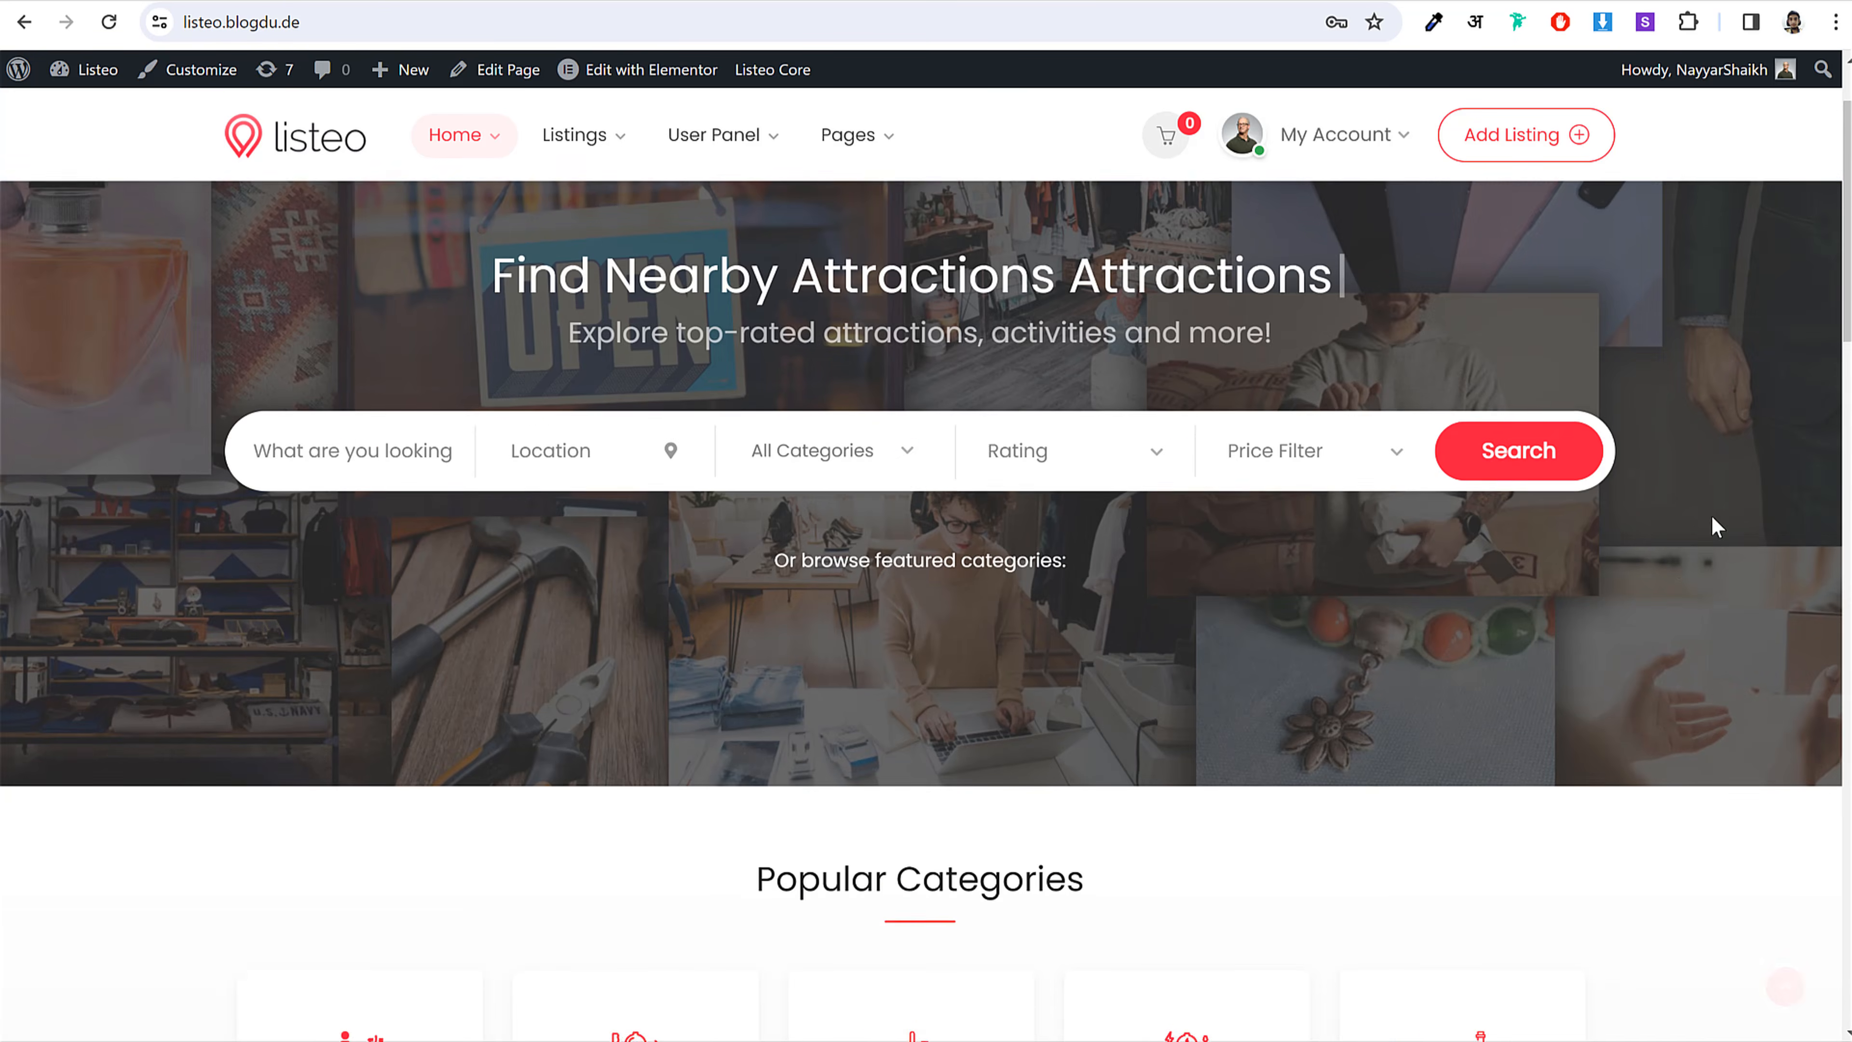
pyautogui.scroll(-6, 1674, 575)
pyautogui.scroll(-6, 1671, 566)
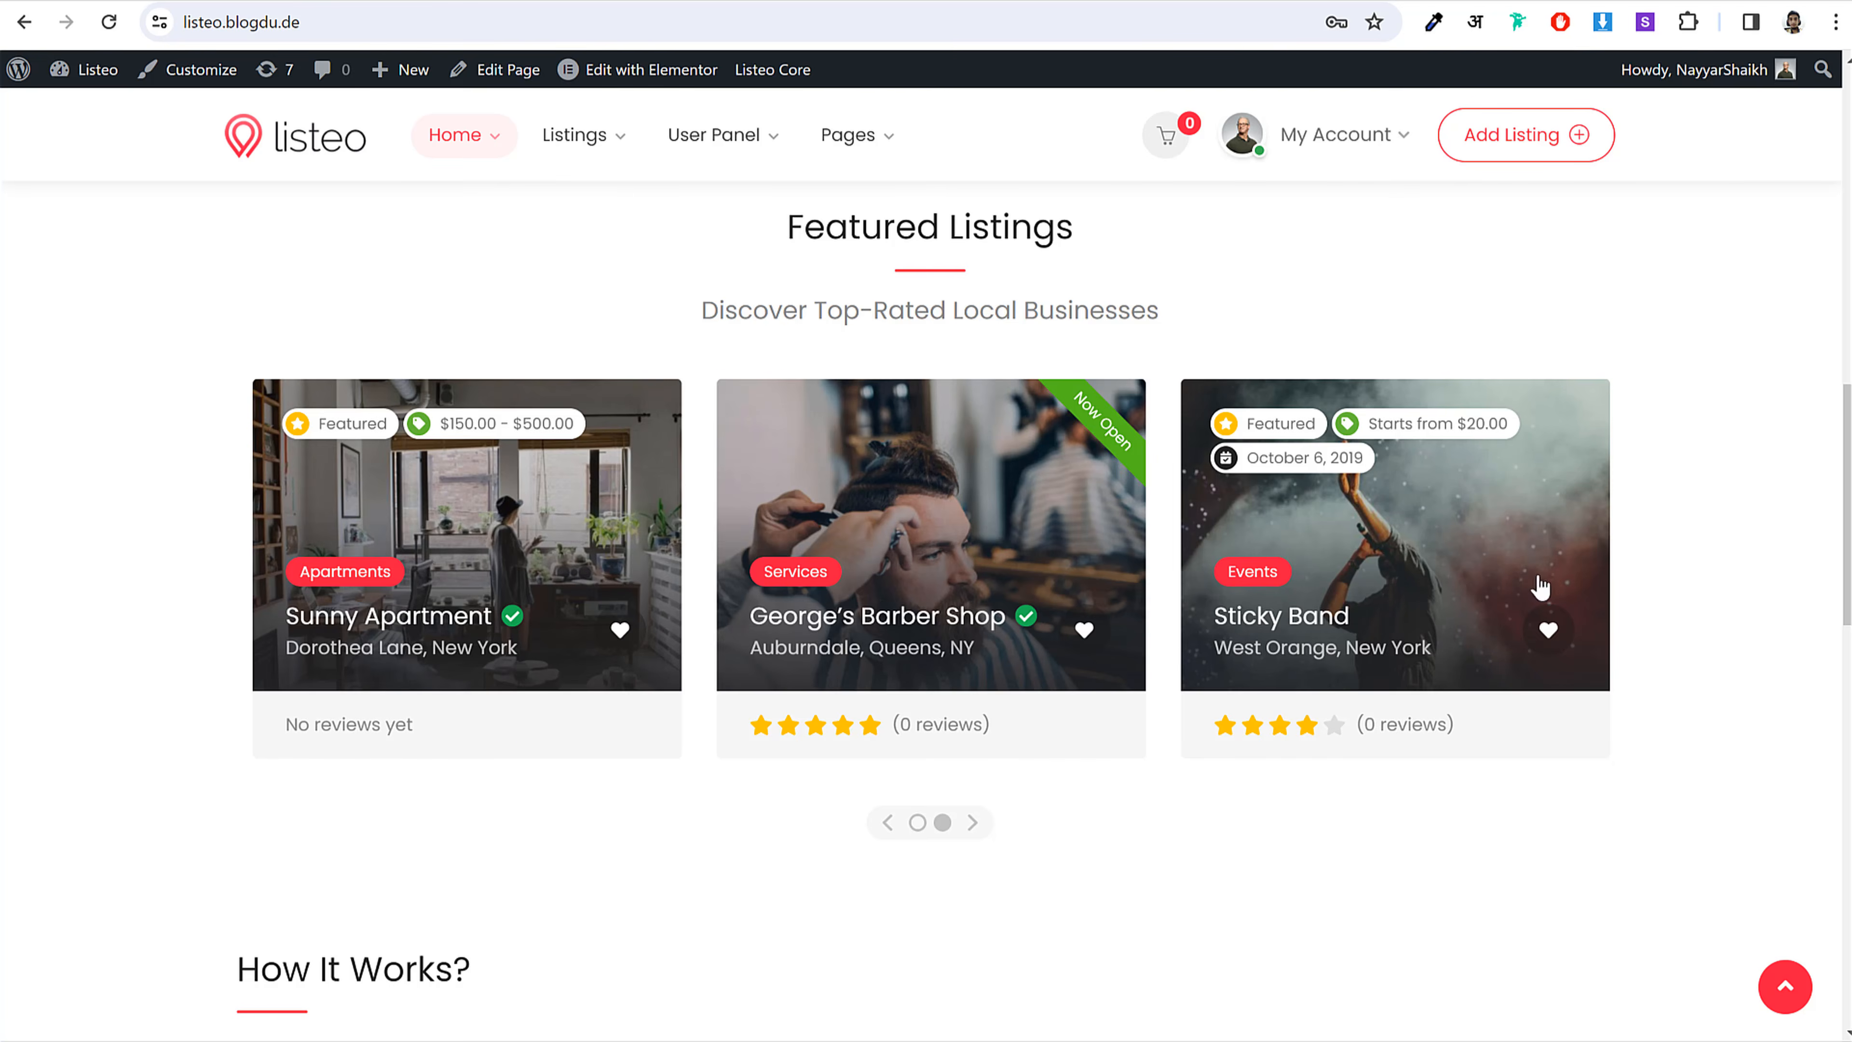
pyautogui.click(919, 546)
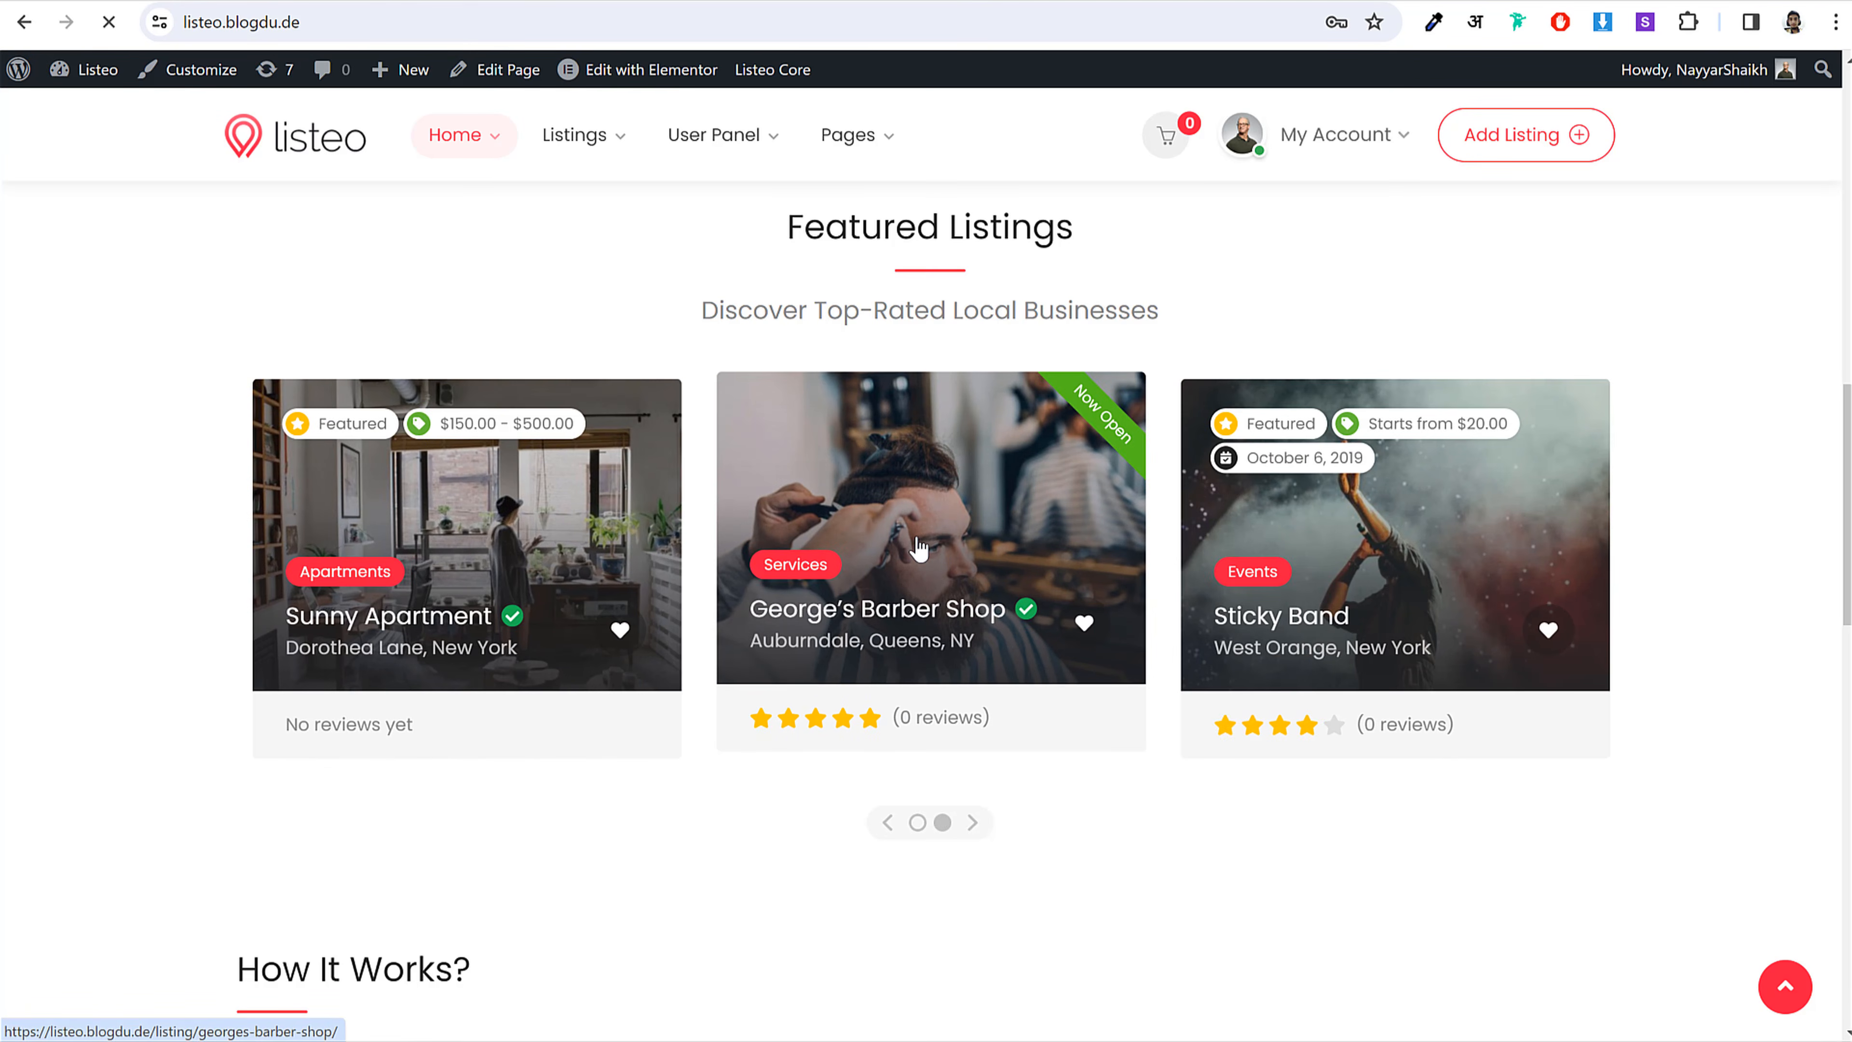
pyautogui.scroll(-15, 926, 550)
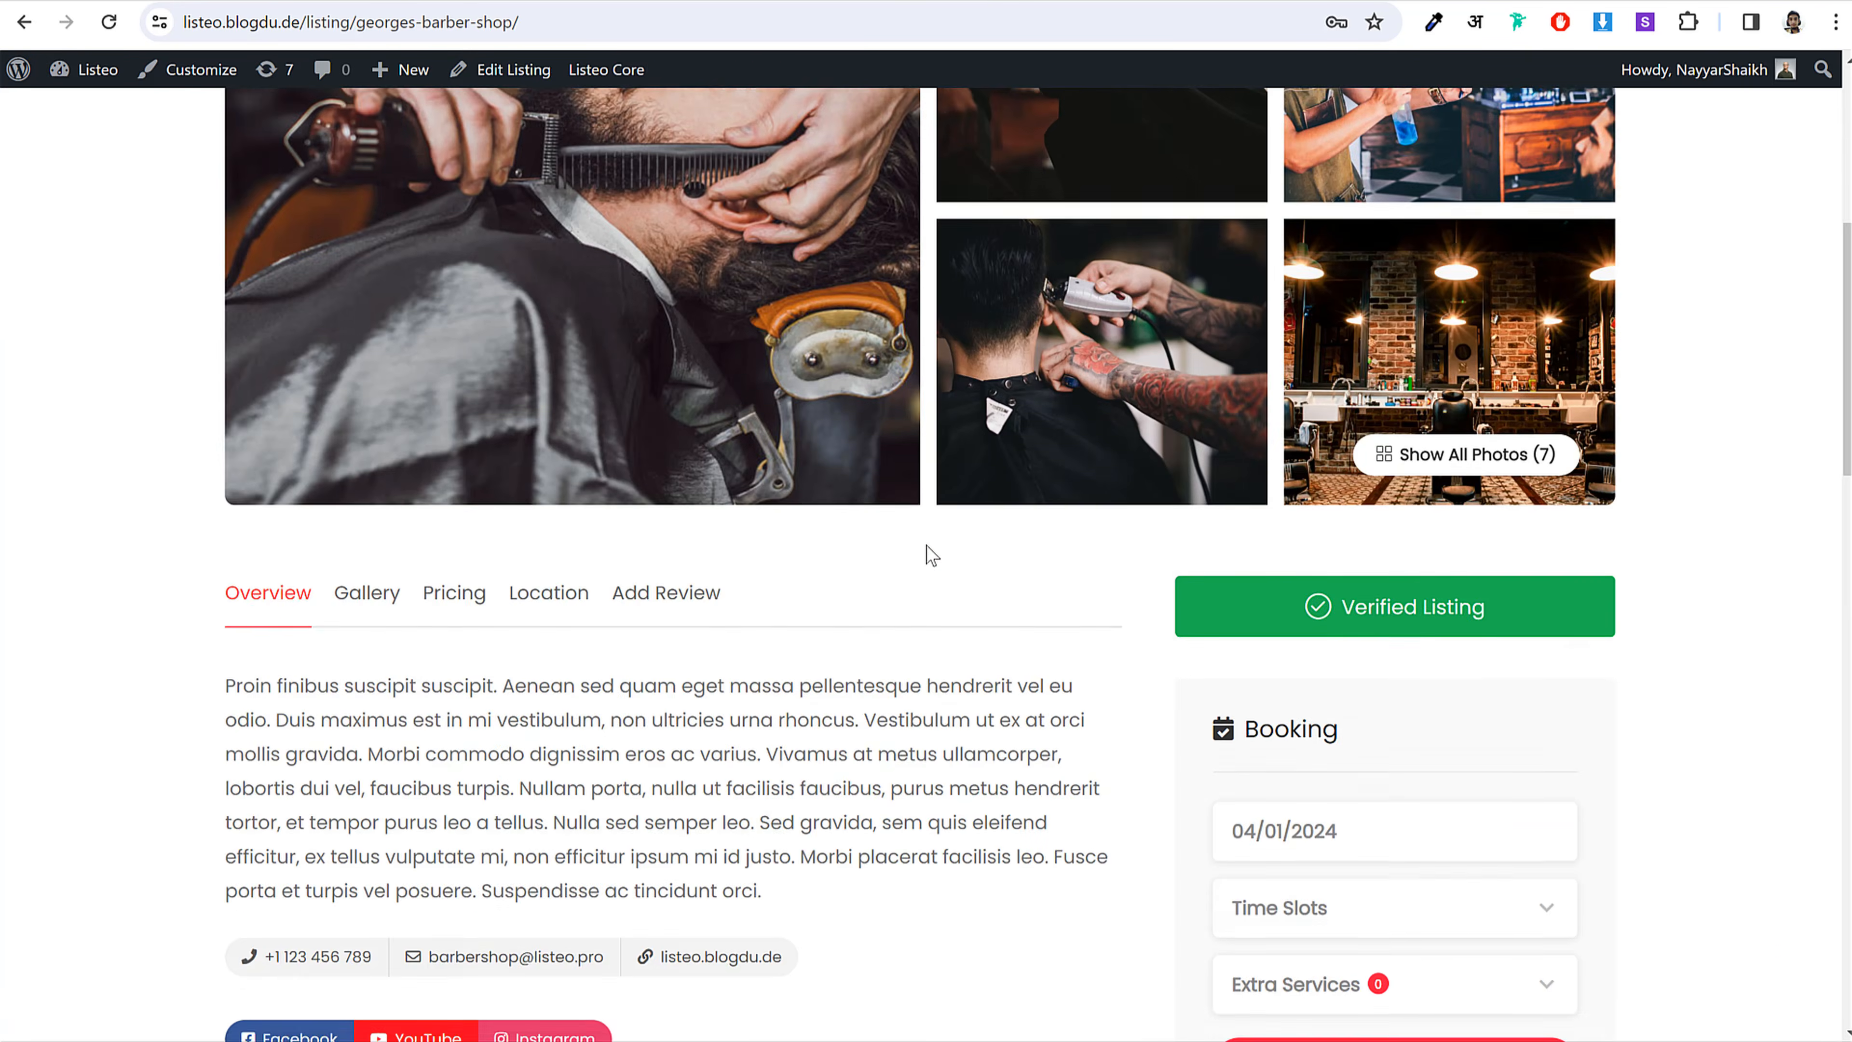
pyautogui.scroll(3, 339, 398)
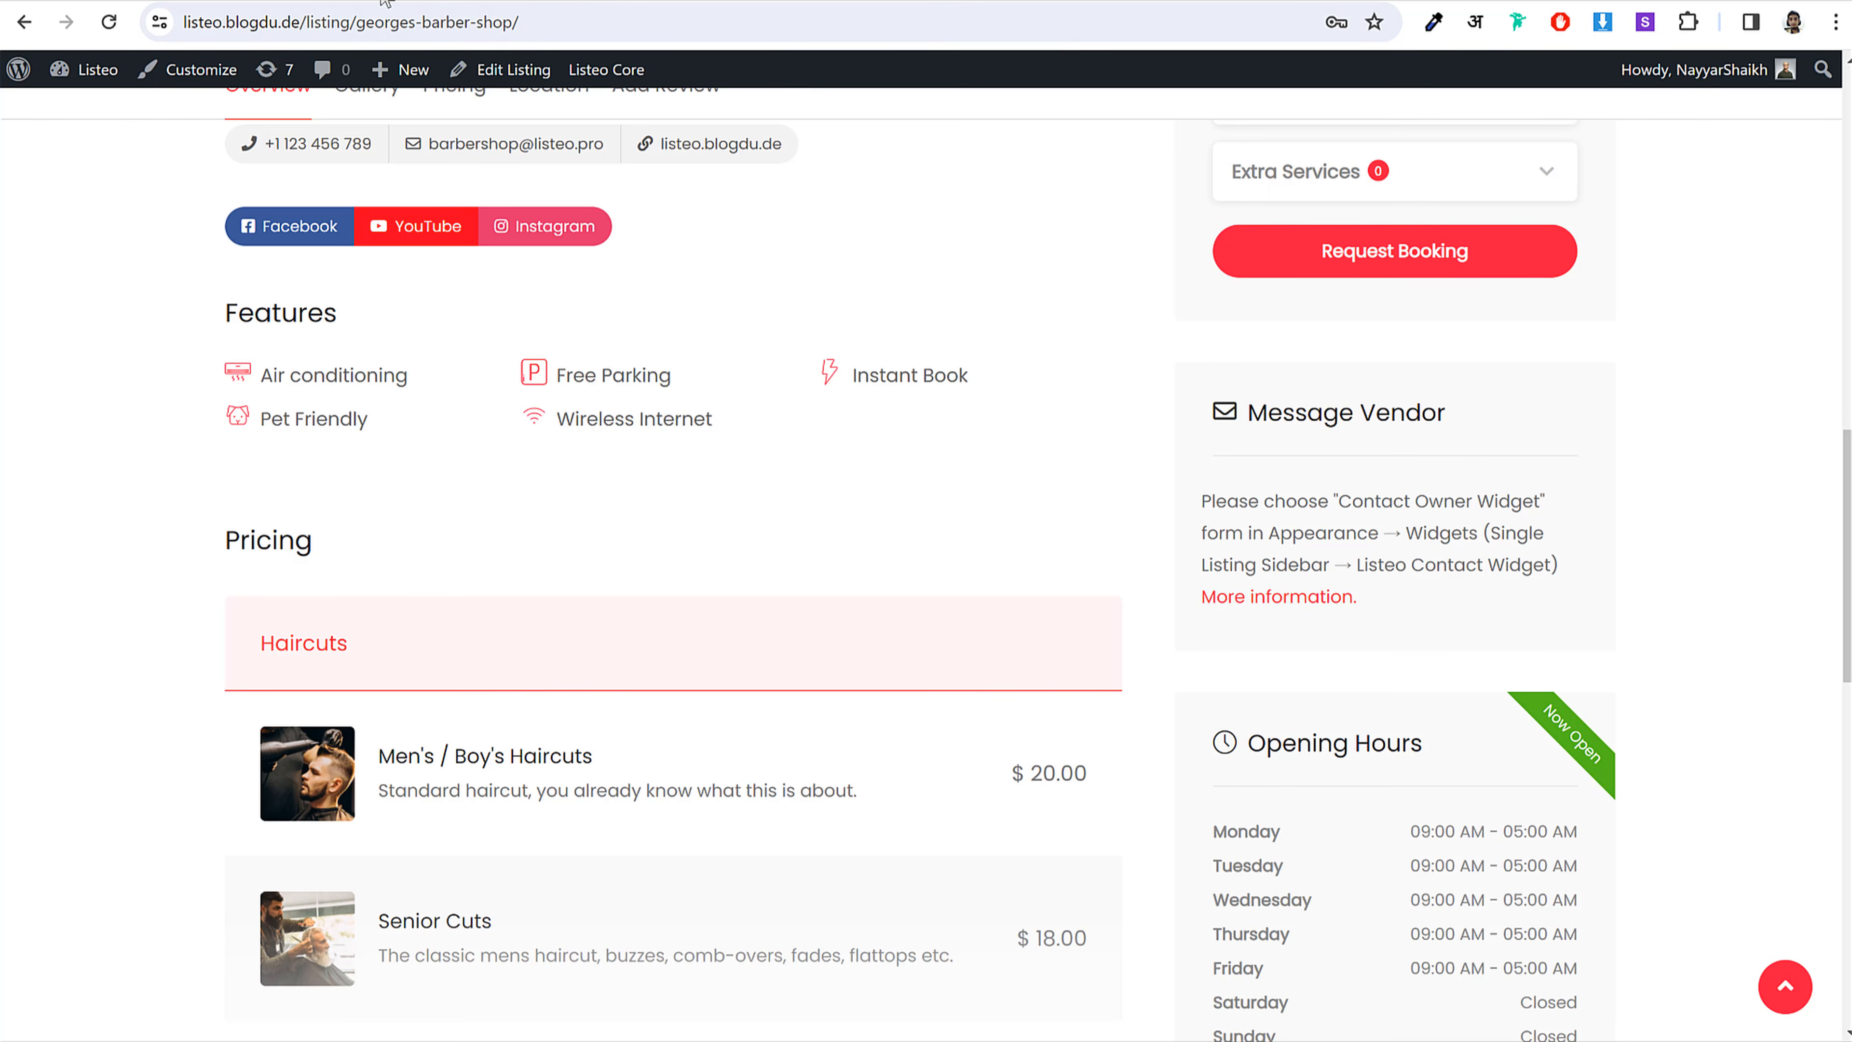
# Step: Return to the admin Registration settings and scroll up to the sidebar Listings menu
pyautogui.click(409, 0)
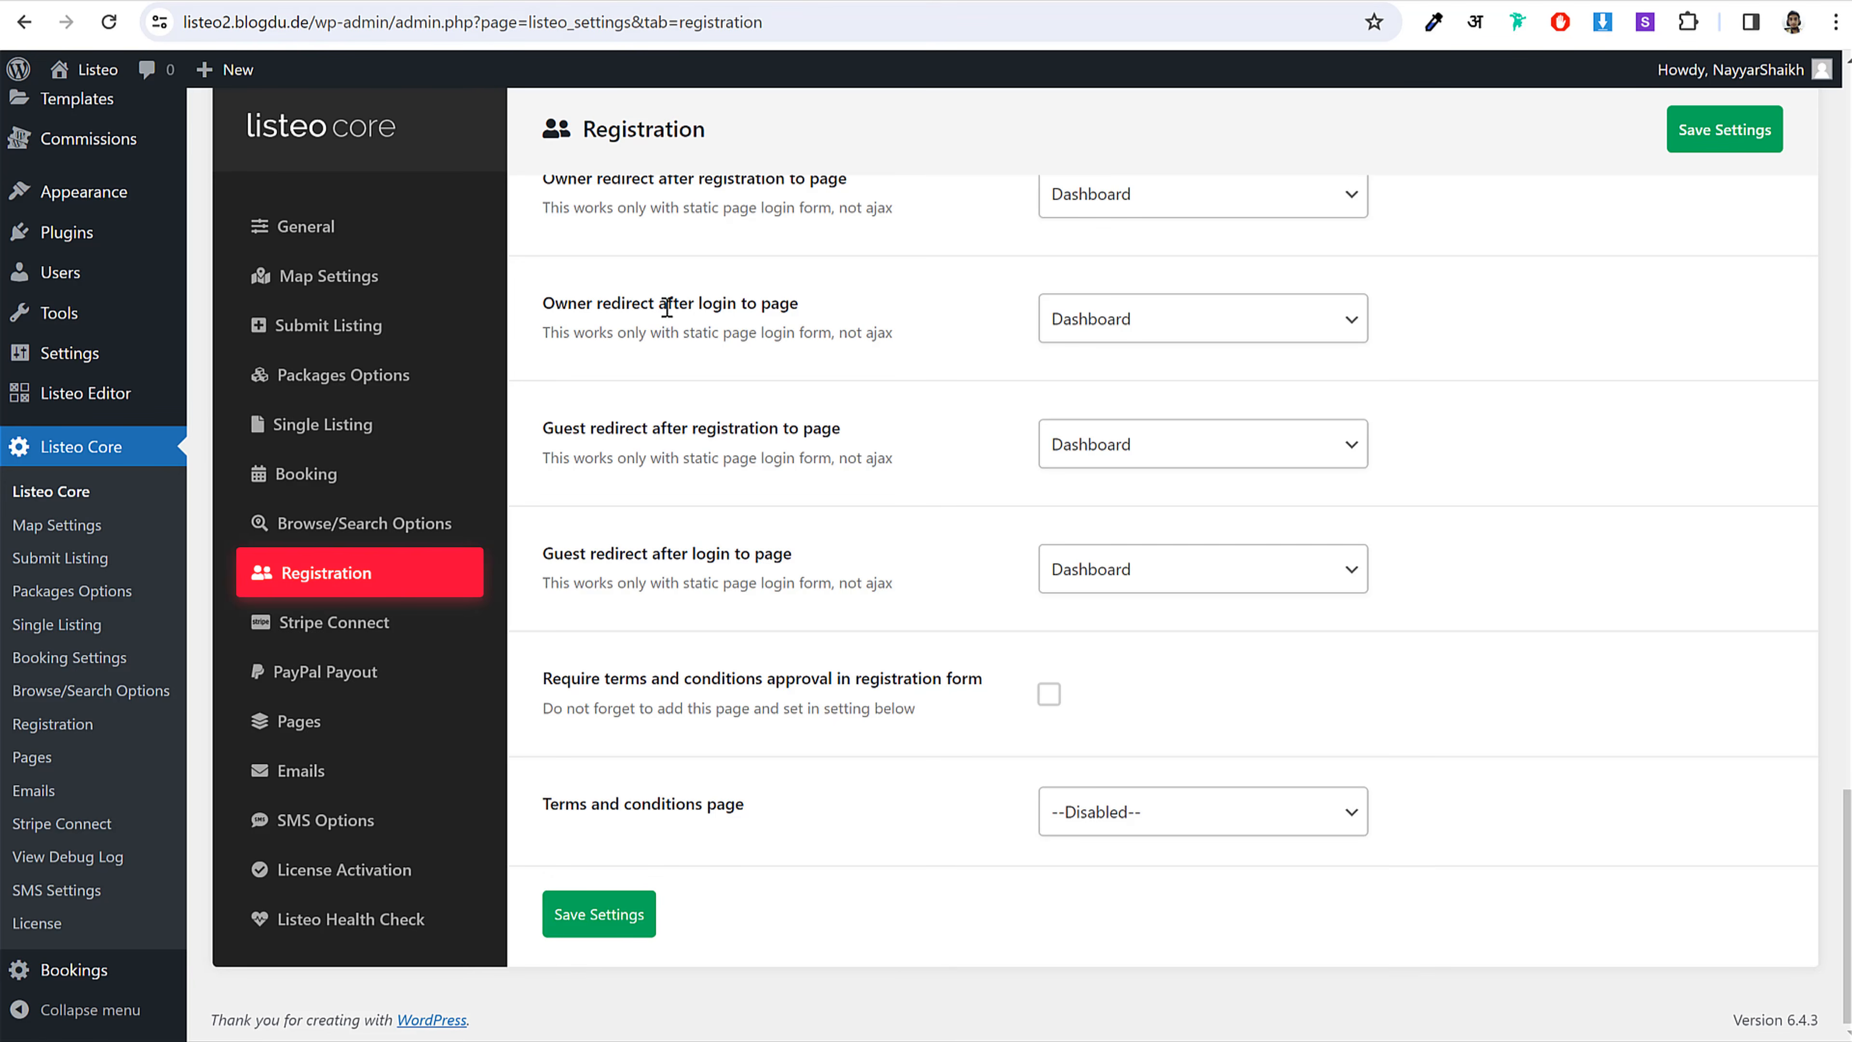
pyautogui.scroll(8, 458, 400)
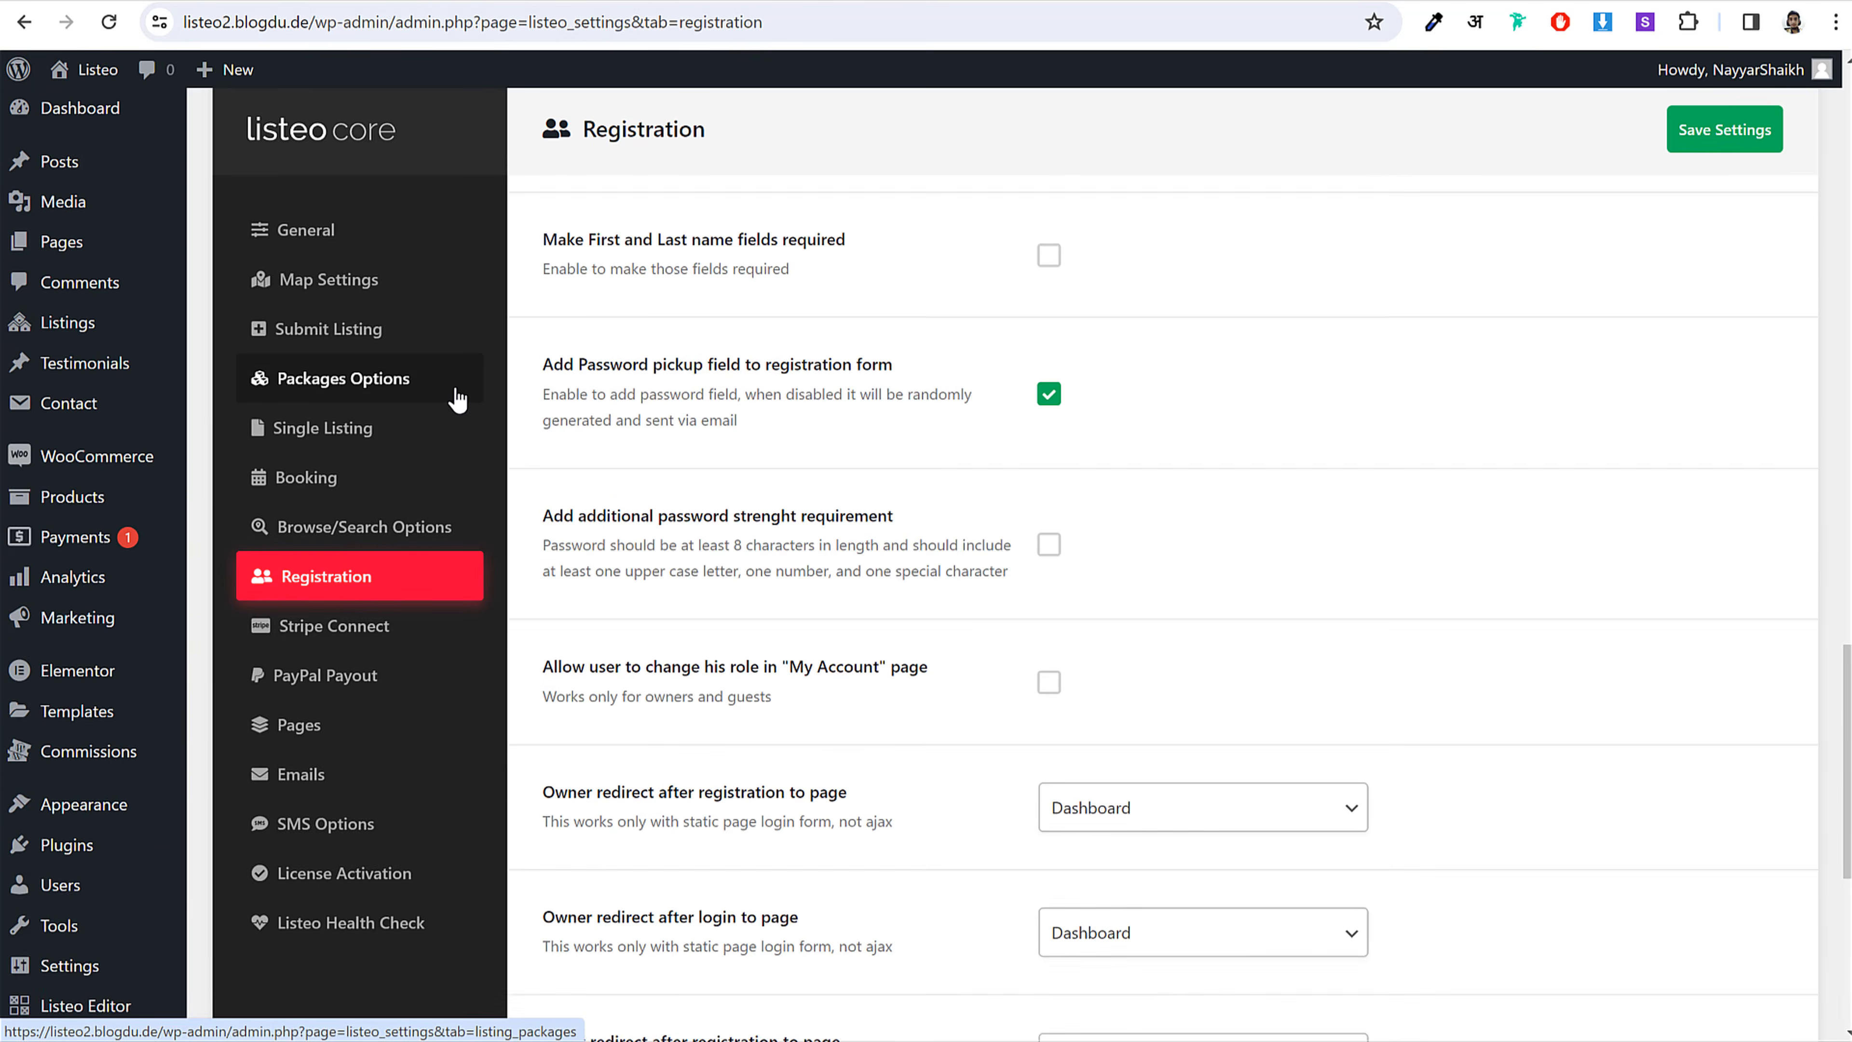
pyautogui.scroll(2, 458, 399)
pyautogui.moveTo(66, 379)
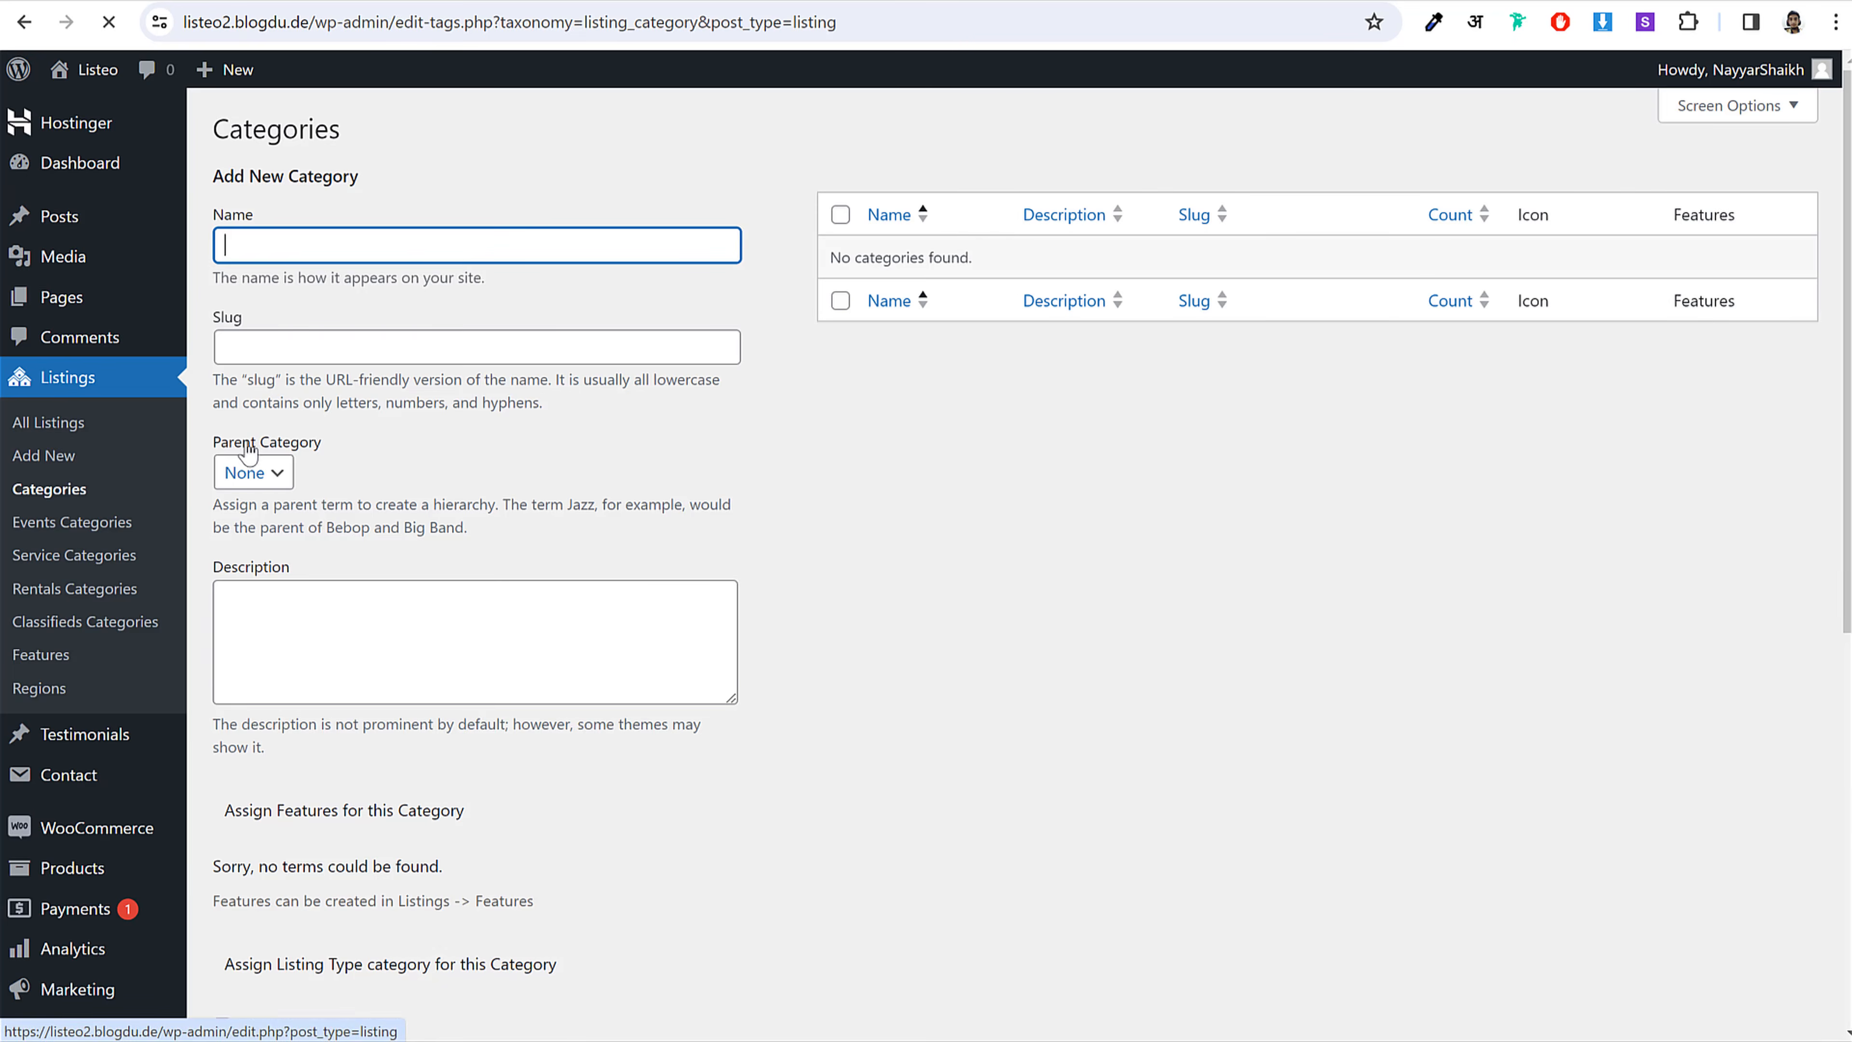
# Step: Create a 'Services' listing category assigned to service listings, then go to Service Categories
pyautogui.click(386, 267)
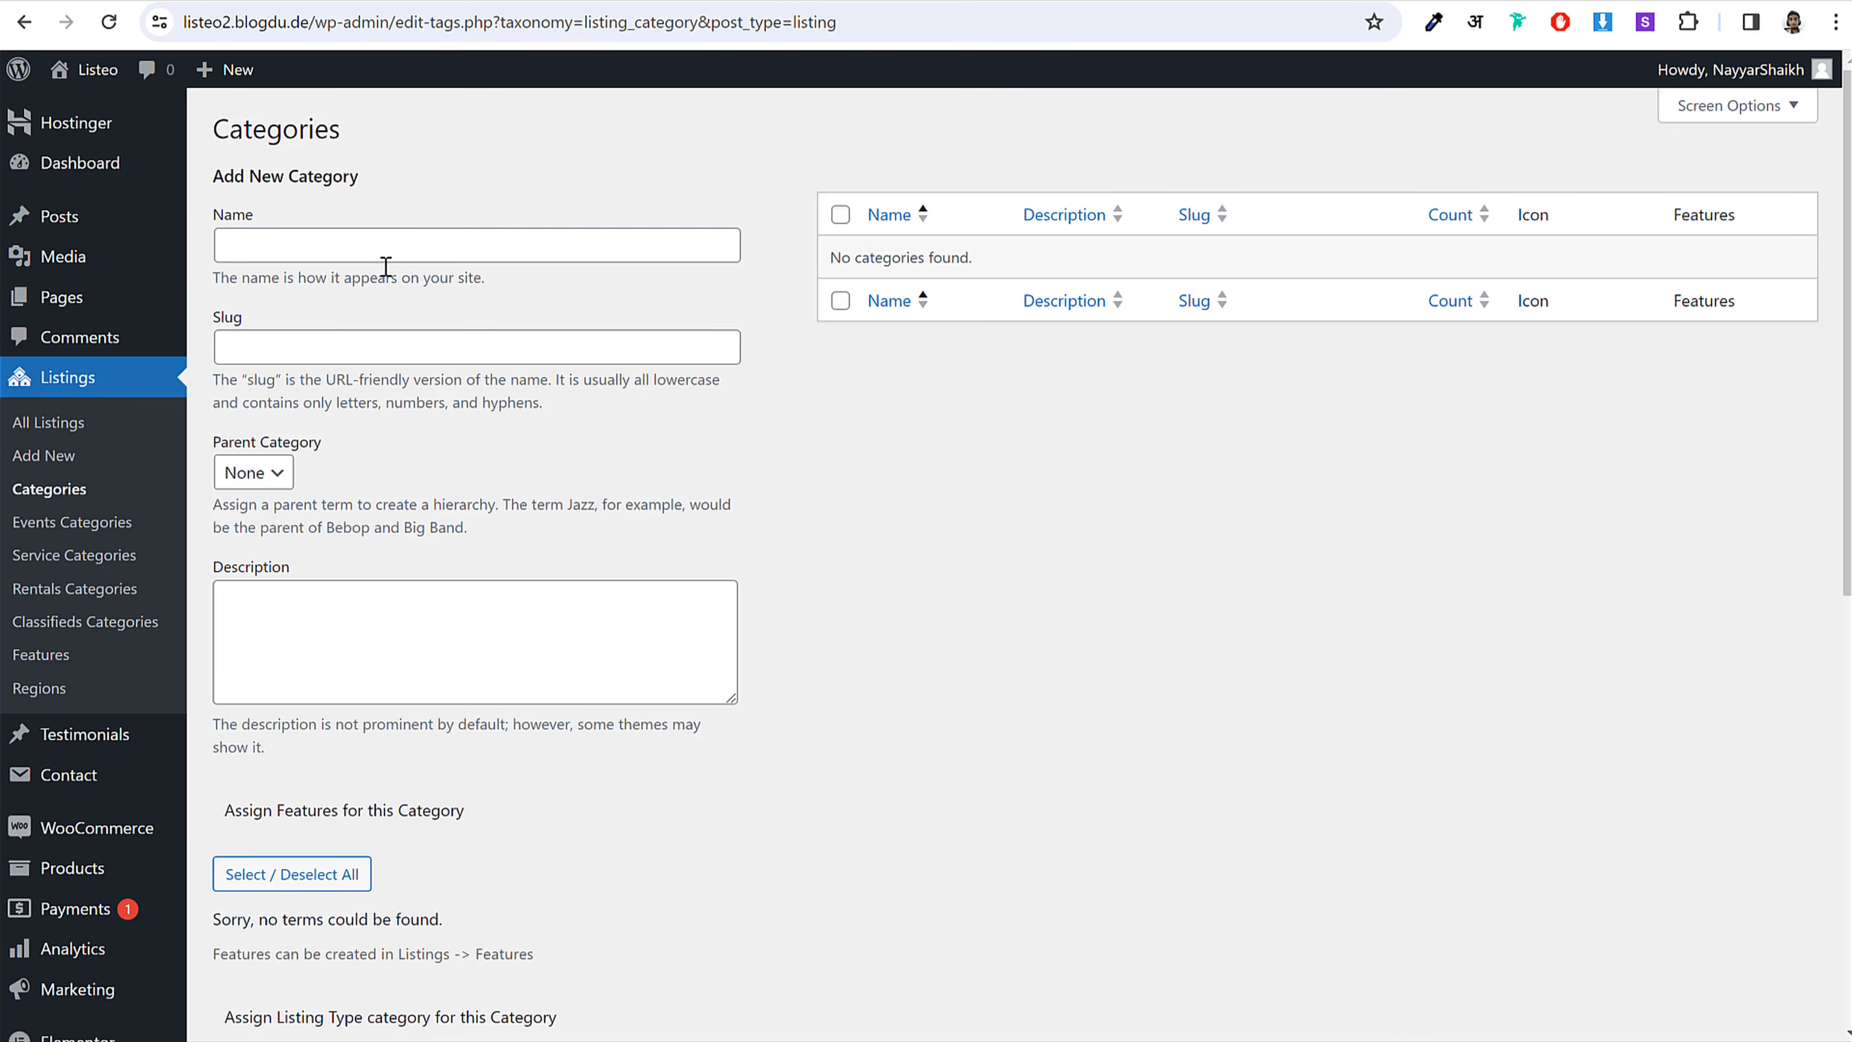
pyautogui.click(417, 231)
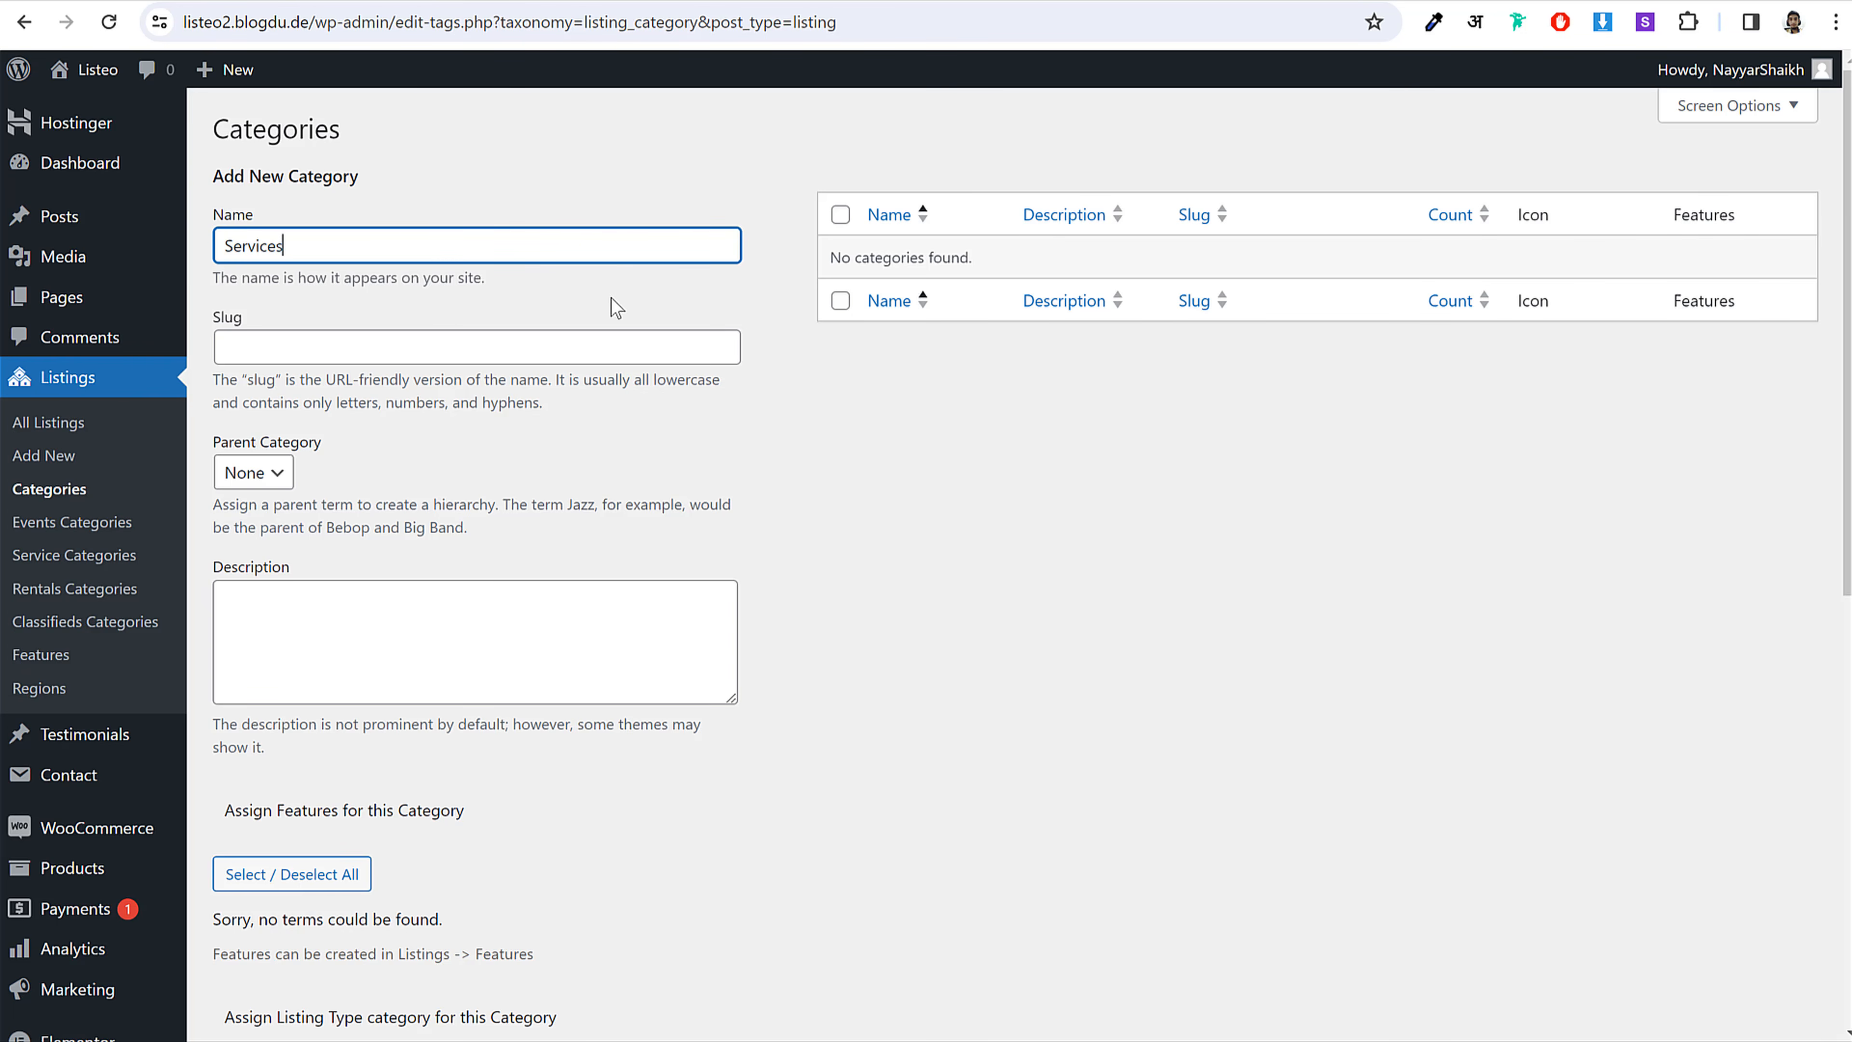
pyautogui.scroll(-10, 758, 436)
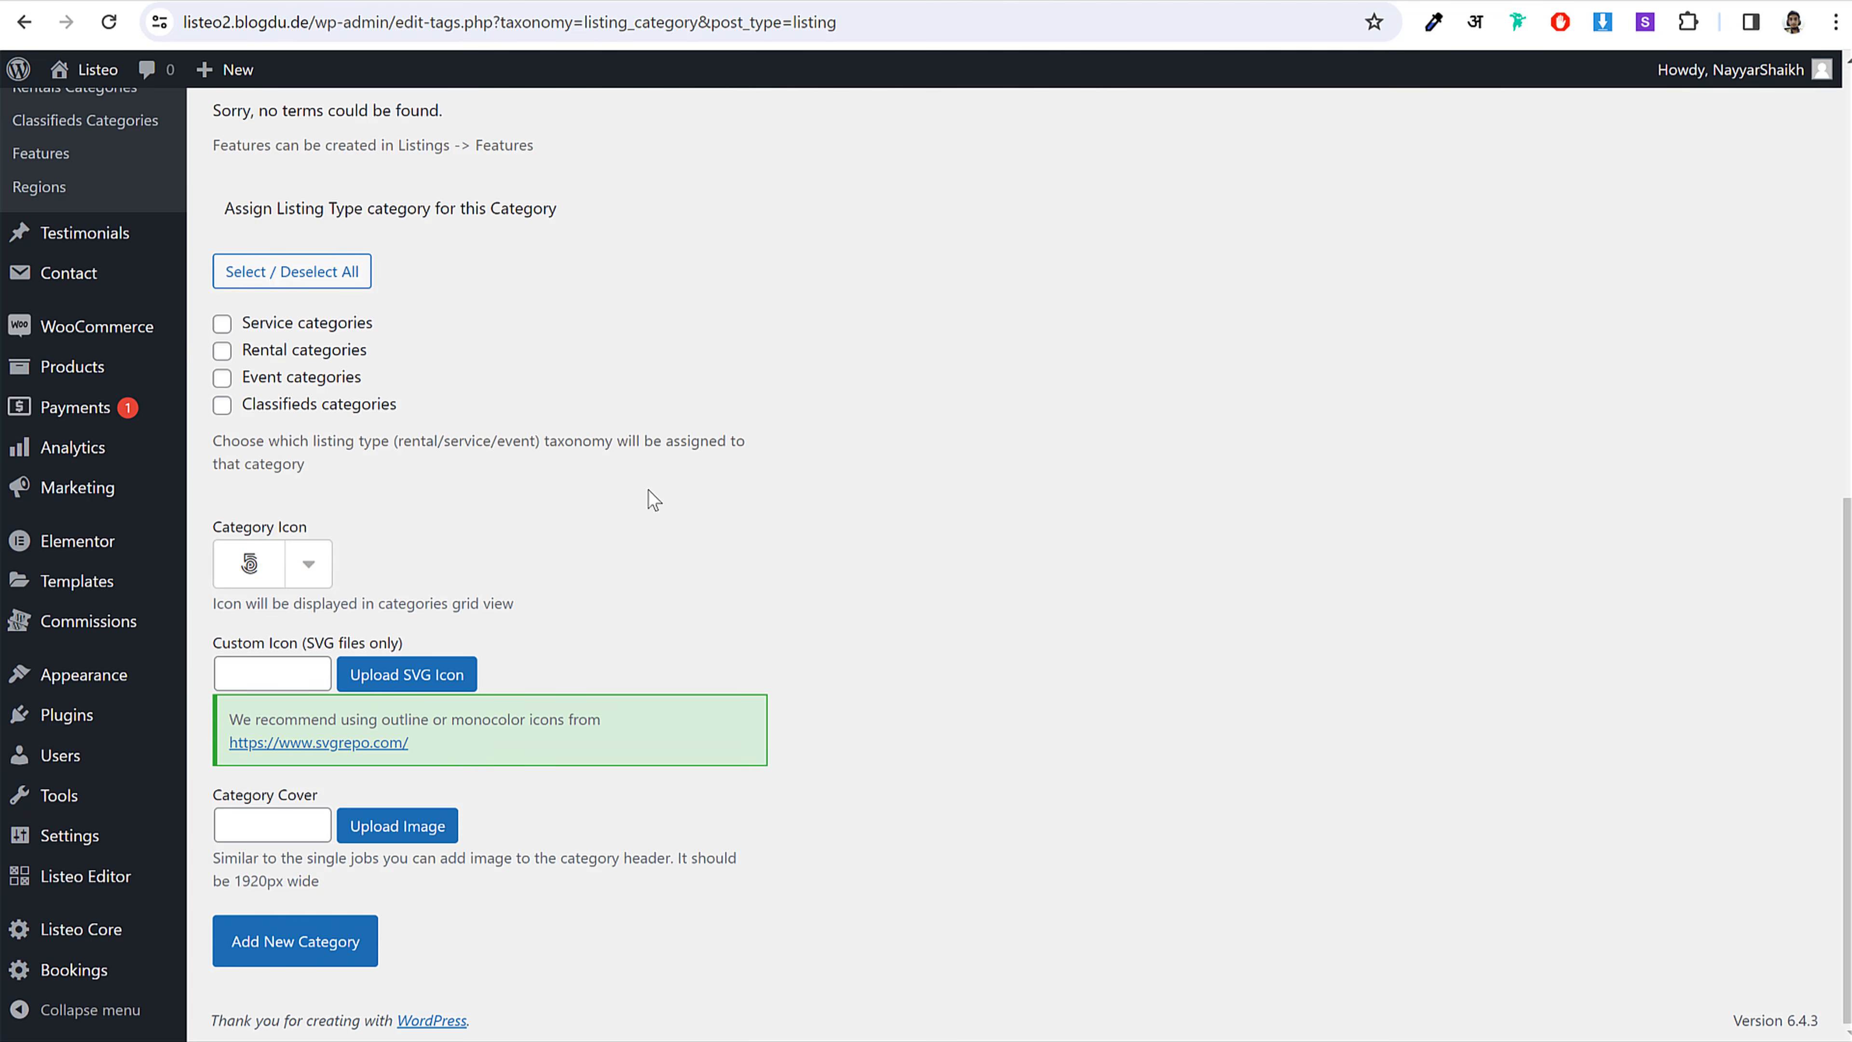
pyautogui.click(321, 329)
pyautogui.scroll(6, 508, 600)
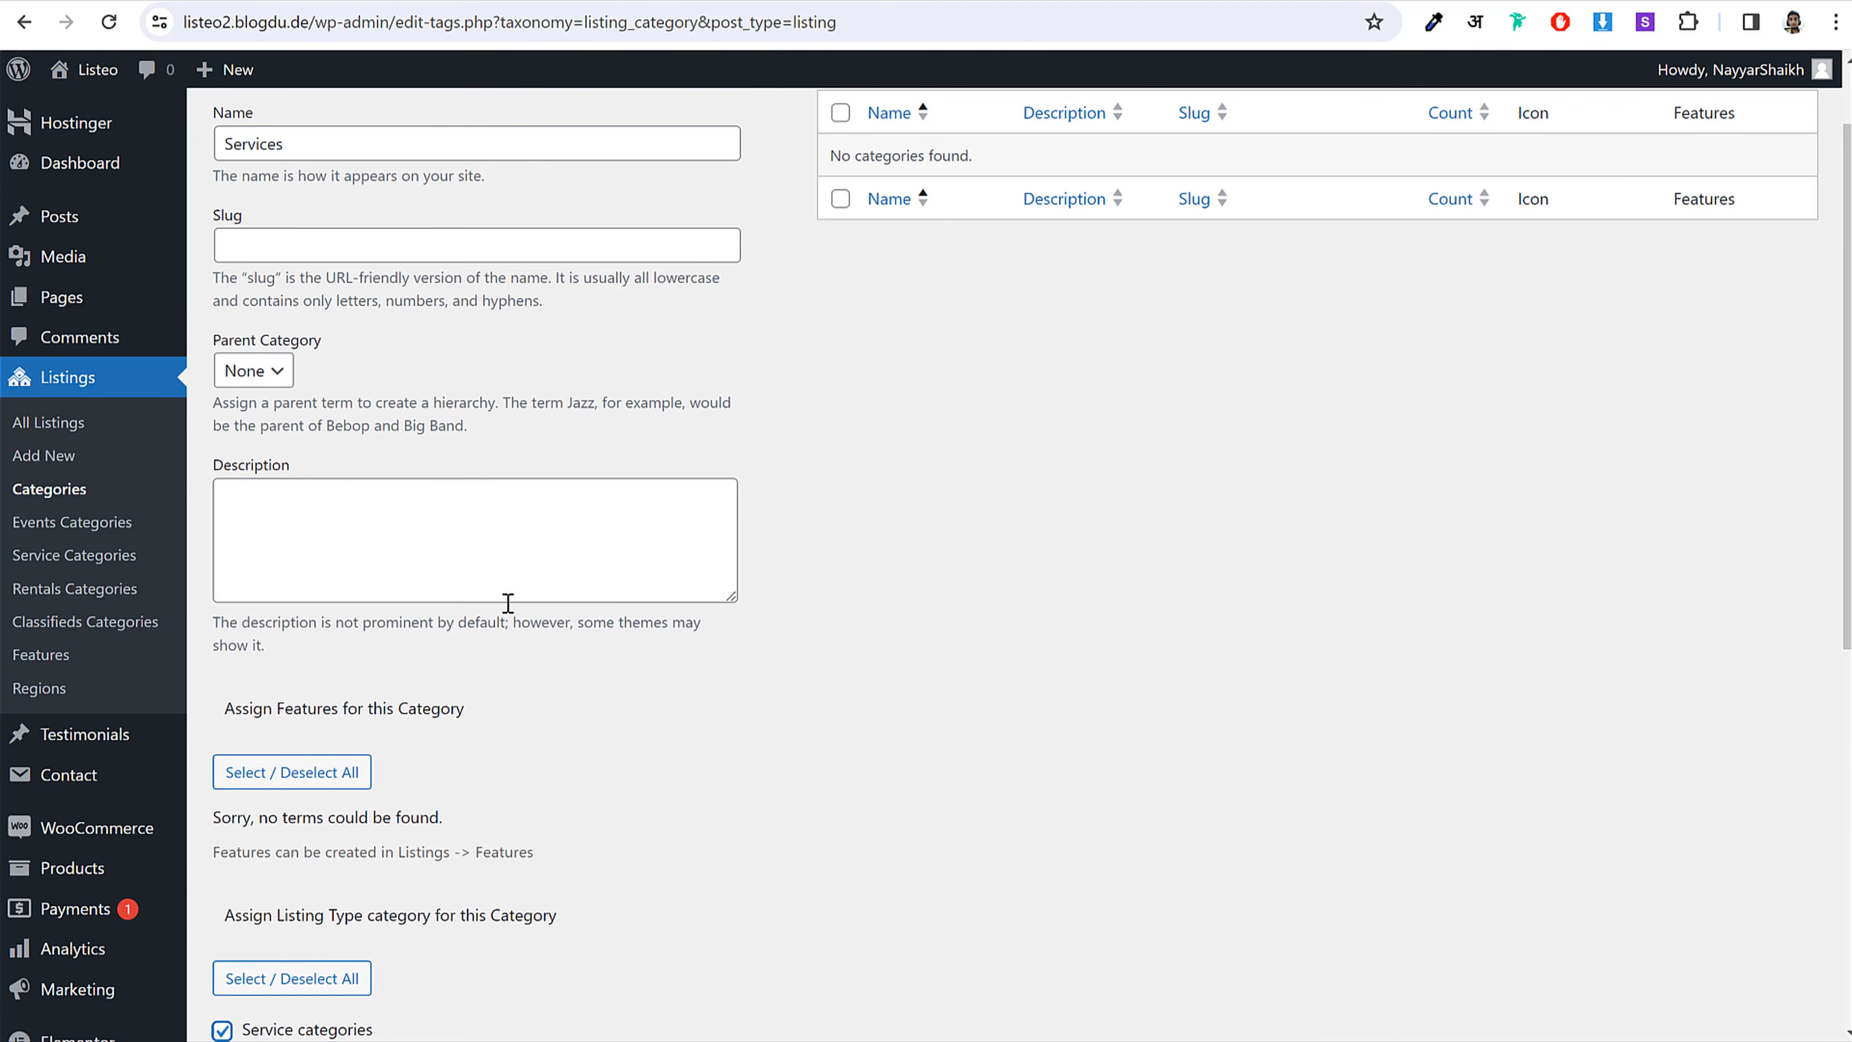
pyautogui.scroll(-7, 508, 601)
pyautogui.click(330, 961)
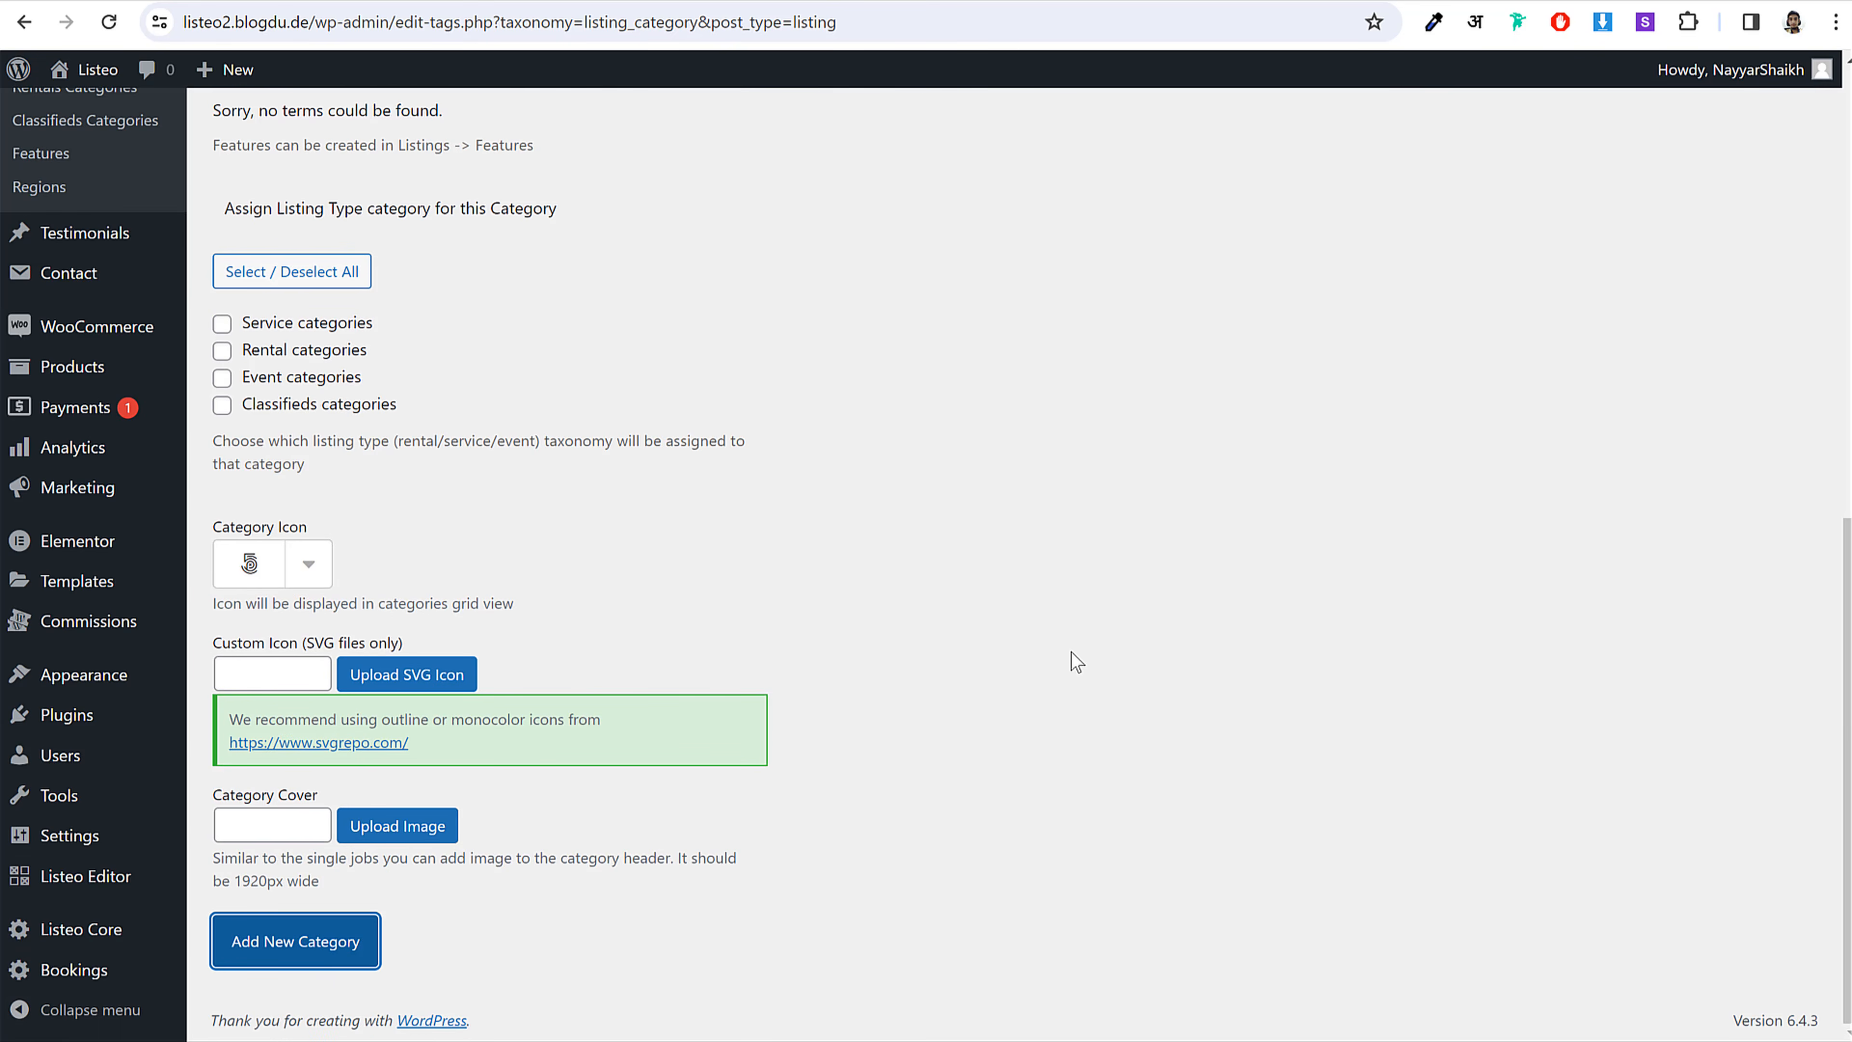
pyautogui.scroll(9, 1070, 652)
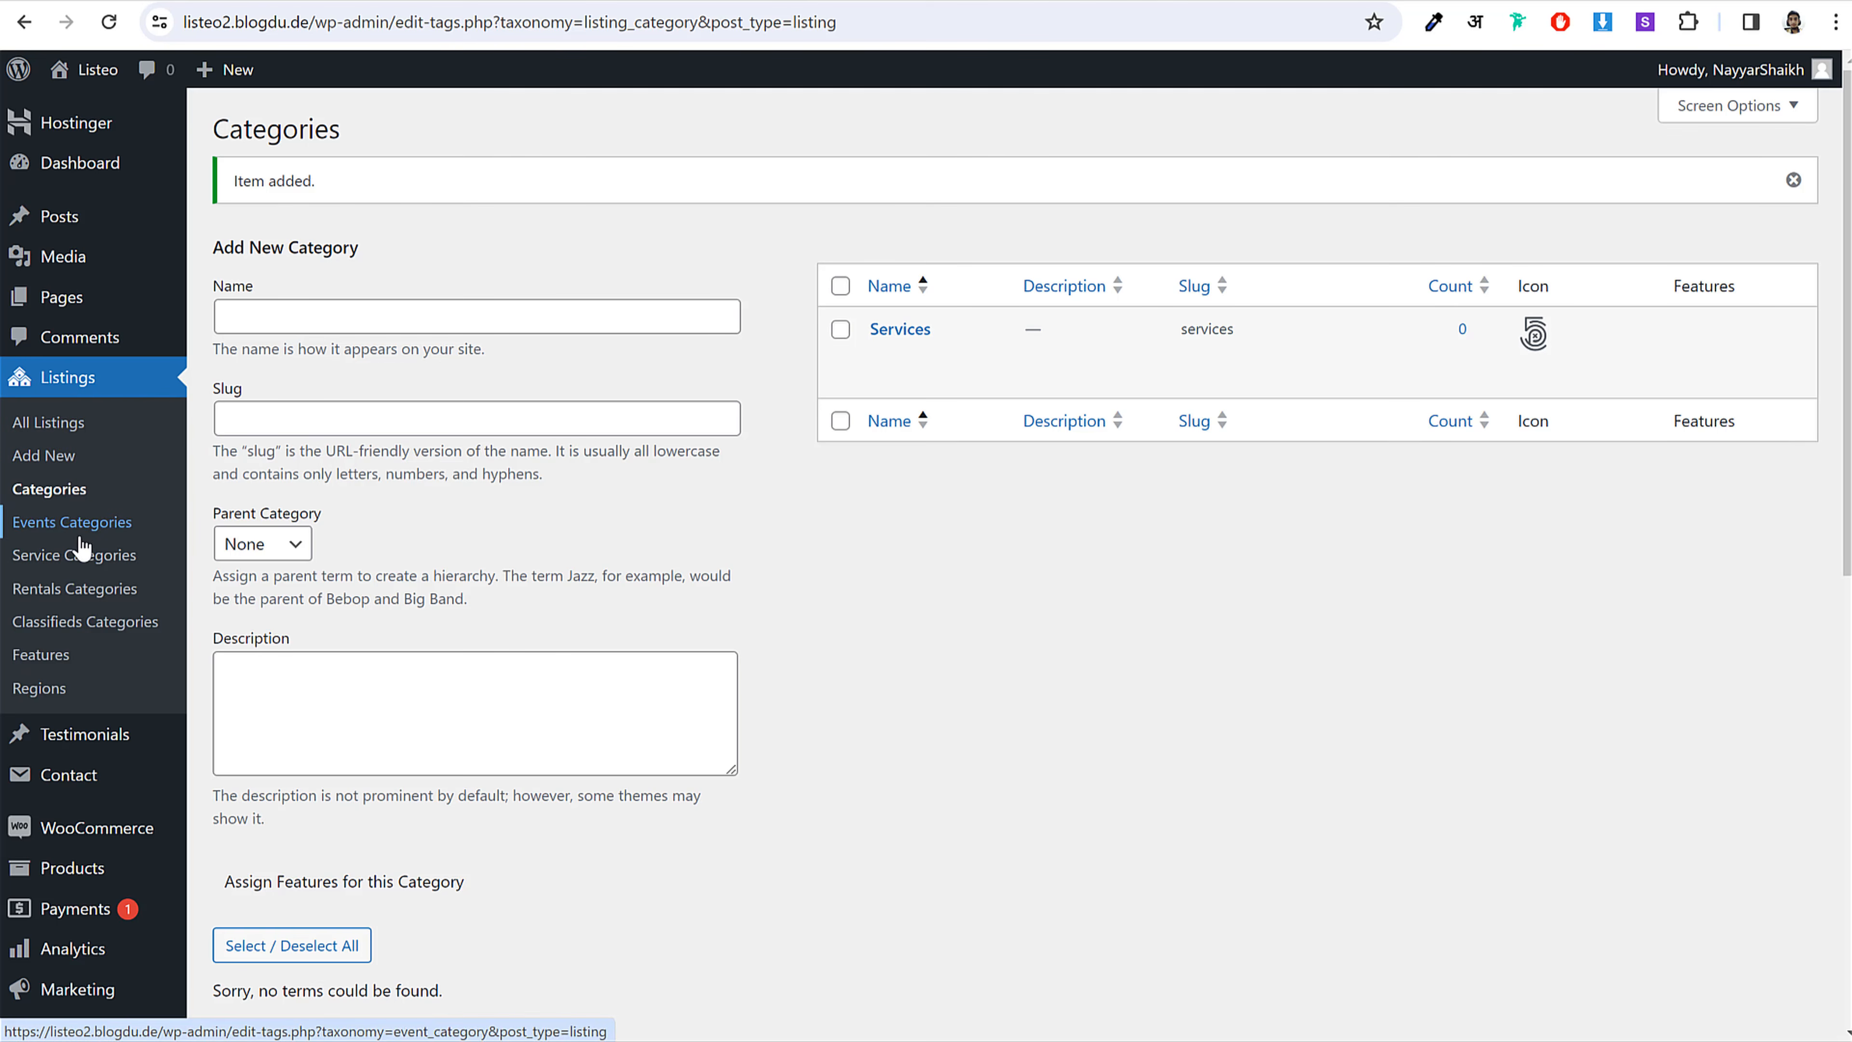
pyautogui.click(106, 558)
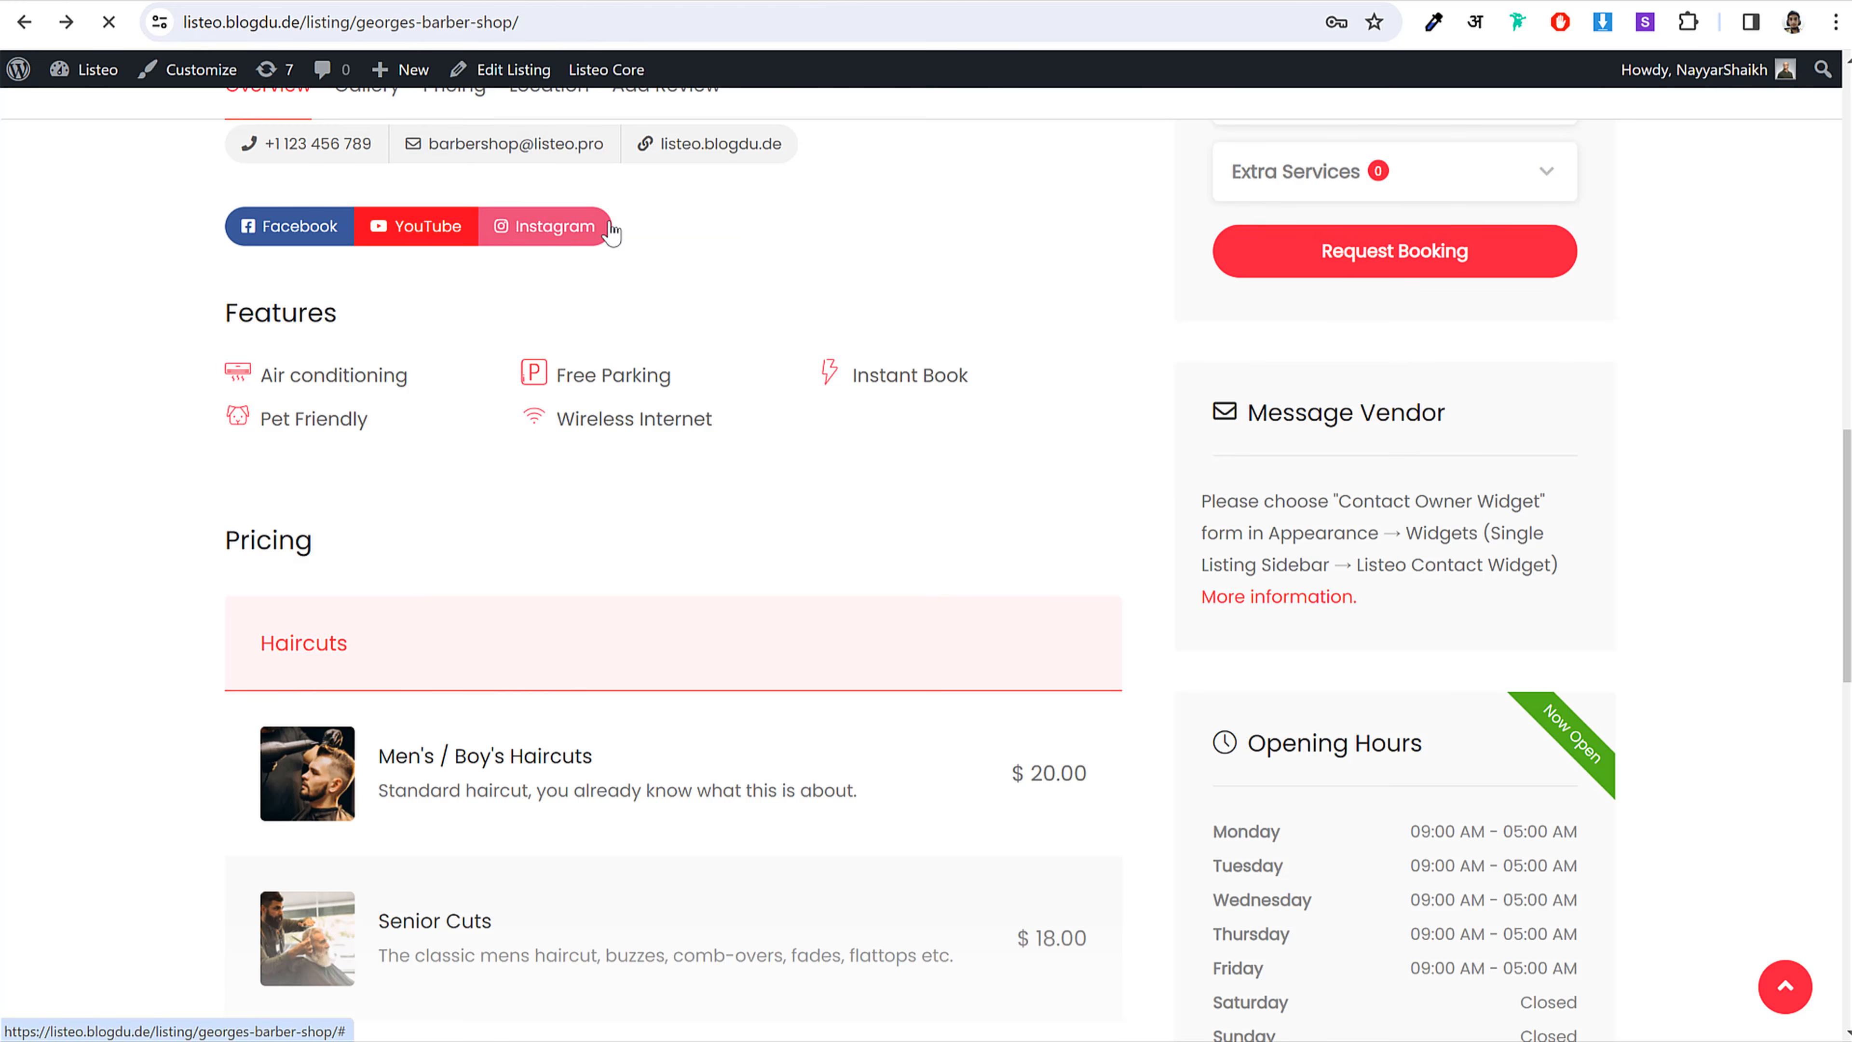
# Step: Scroll the empty add-category form up and back down to the Category Cover field
pyautogui.scroll(6, 722, 404)
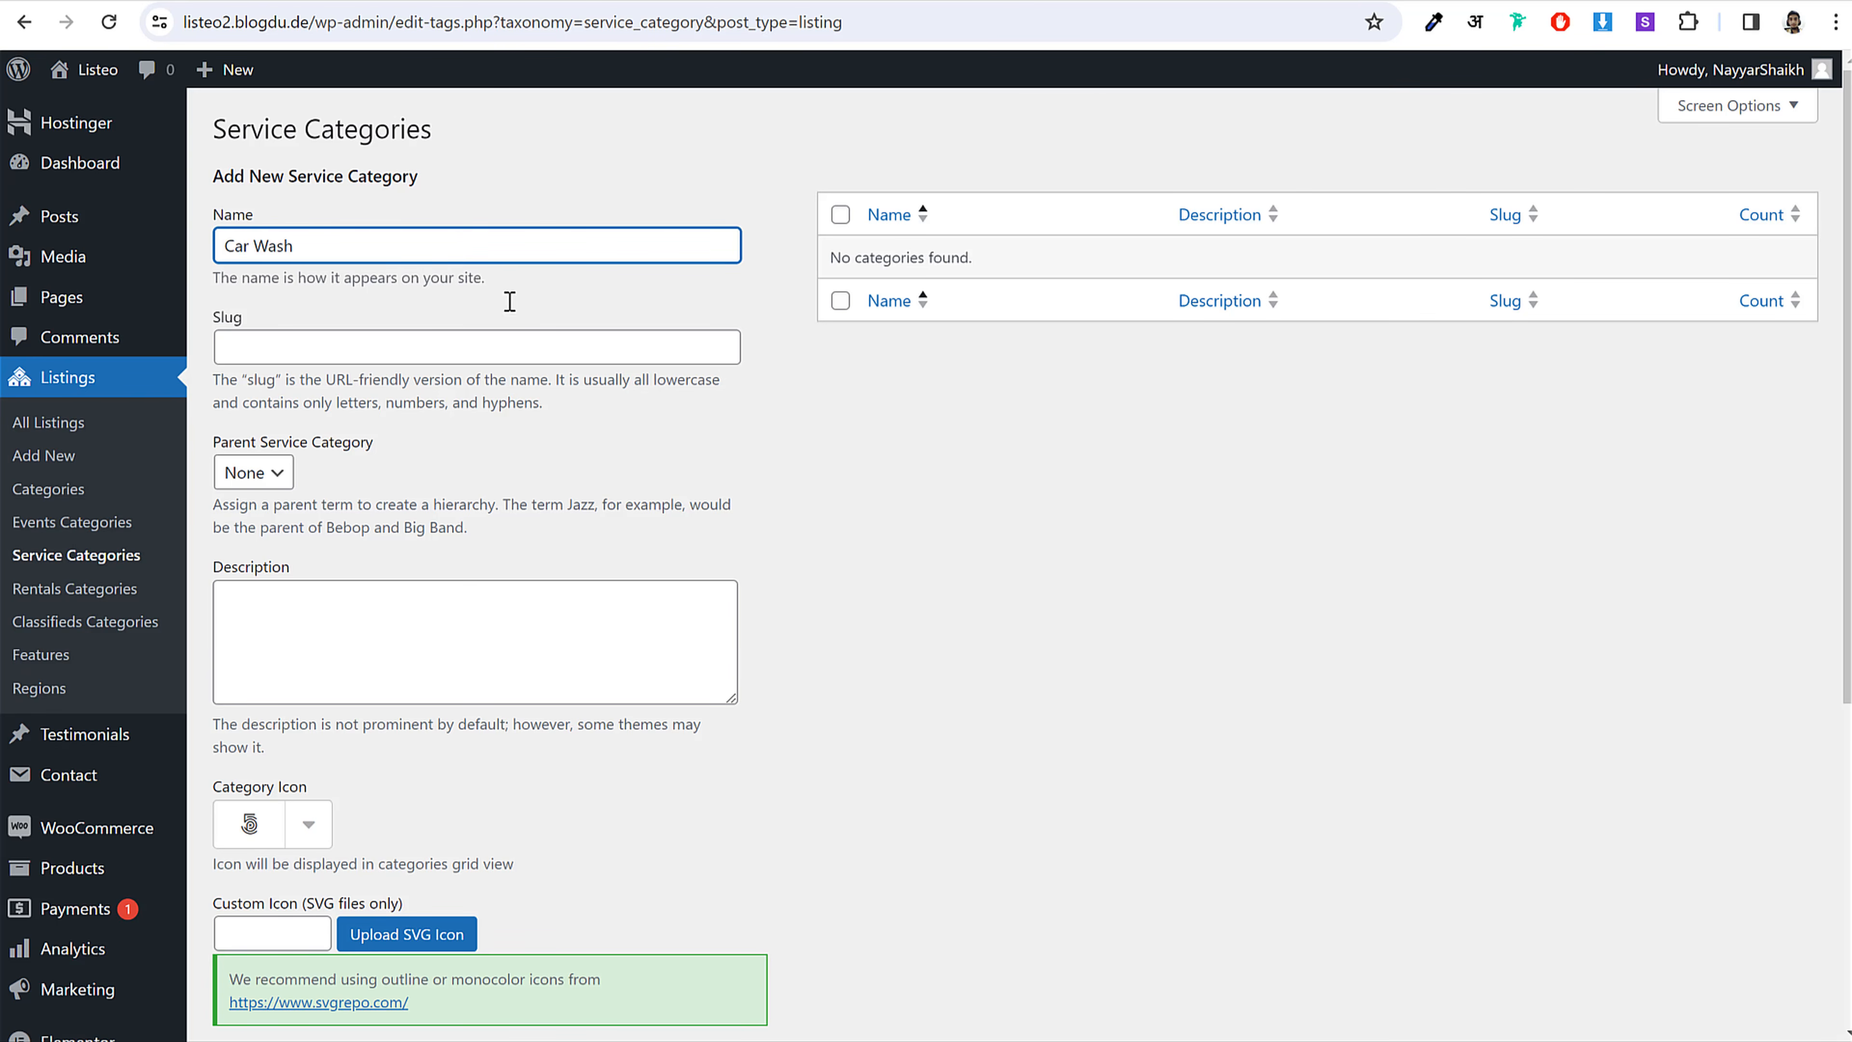
pyautogui.scroll(-4, 607, 335)
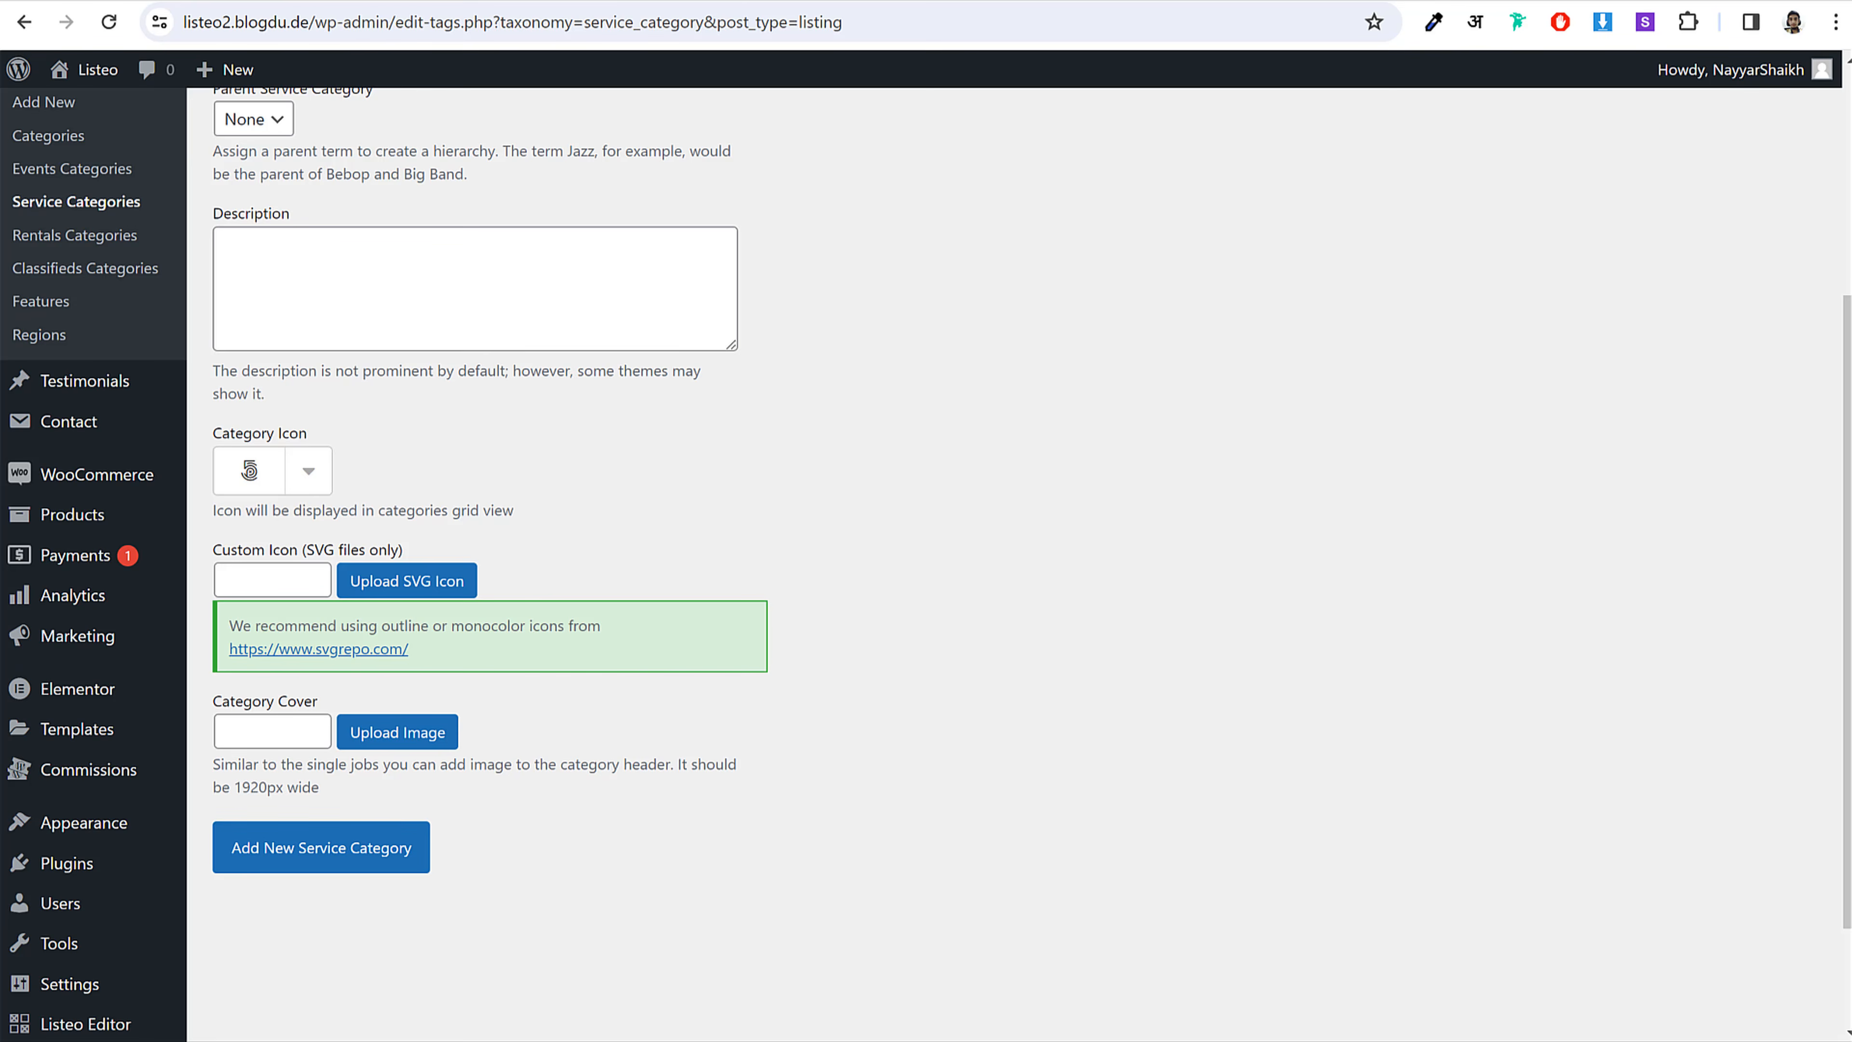
# Step: Browse the saved cover photos in the Banners folder, then bring the browser back in front
pyautogui.hotkey('alt', 'Tab')
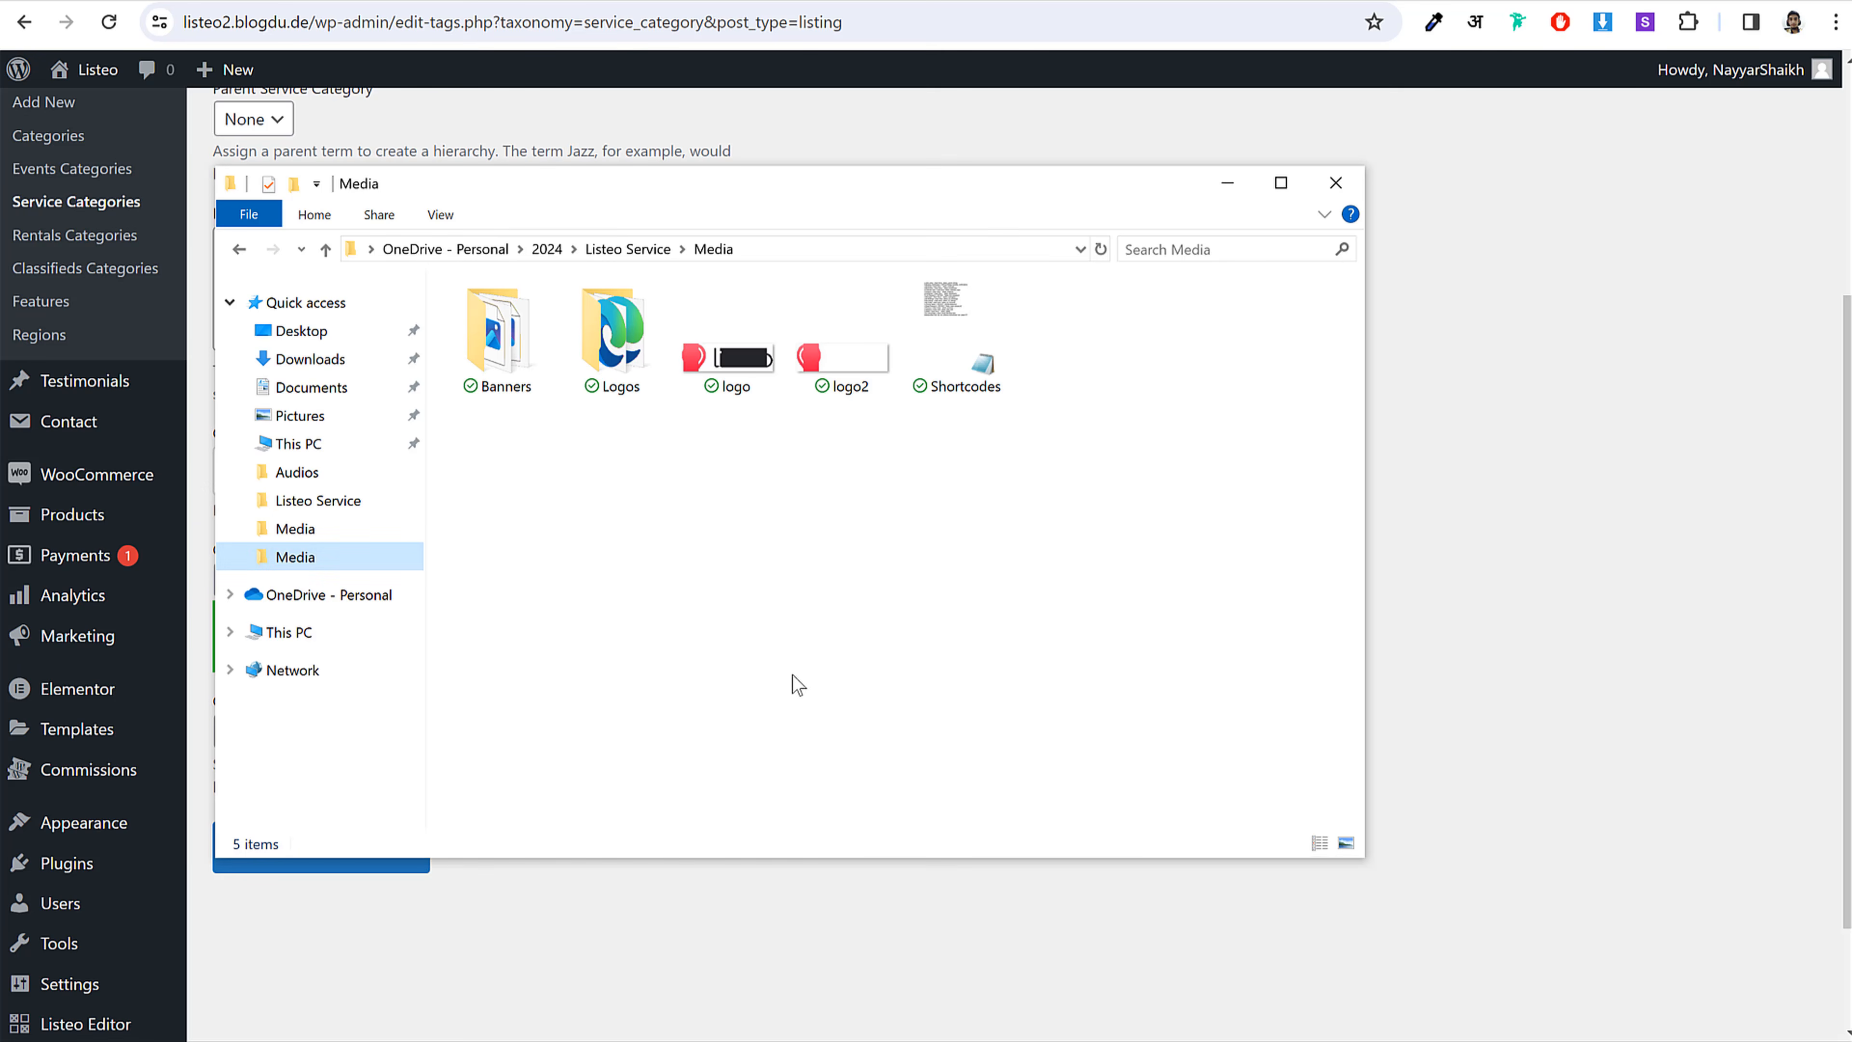
pyautogui.doubleClick(498, 336)
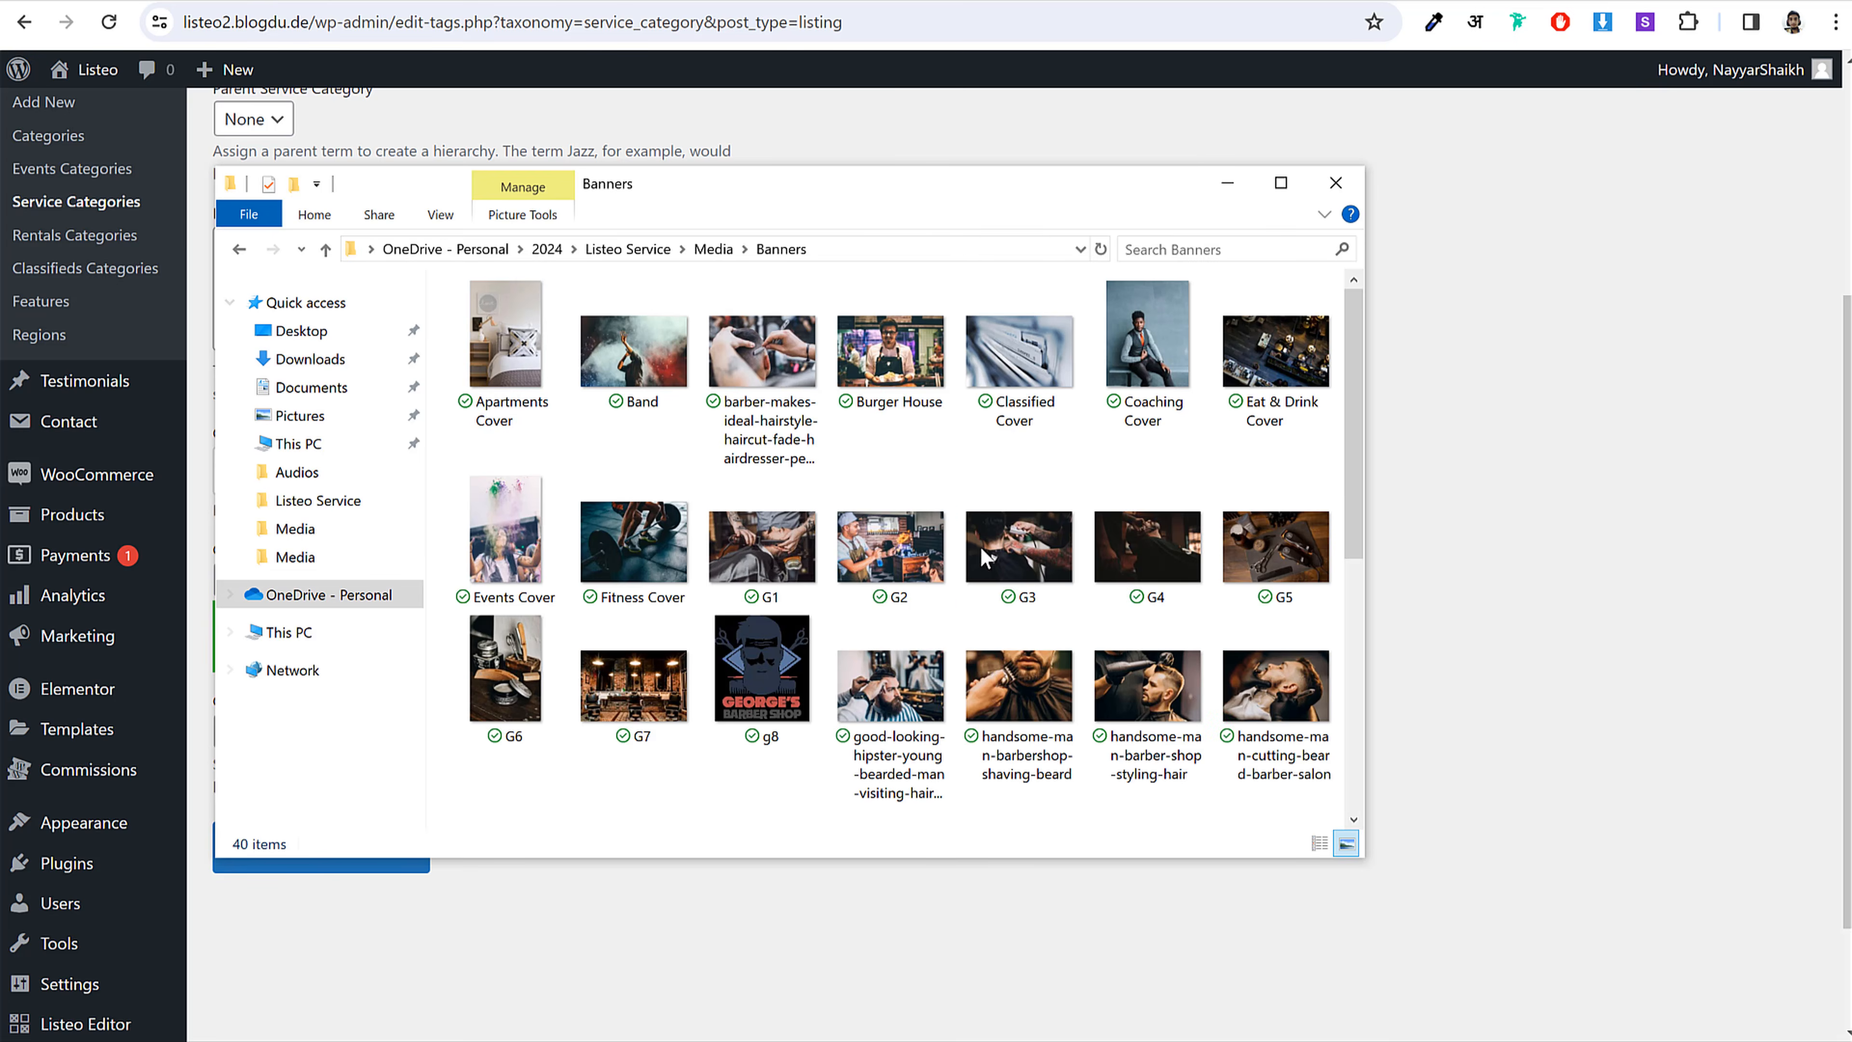
pyautogui.scroll(-5, 993, 642)
pyautogui.scroll(5, 996, 642)
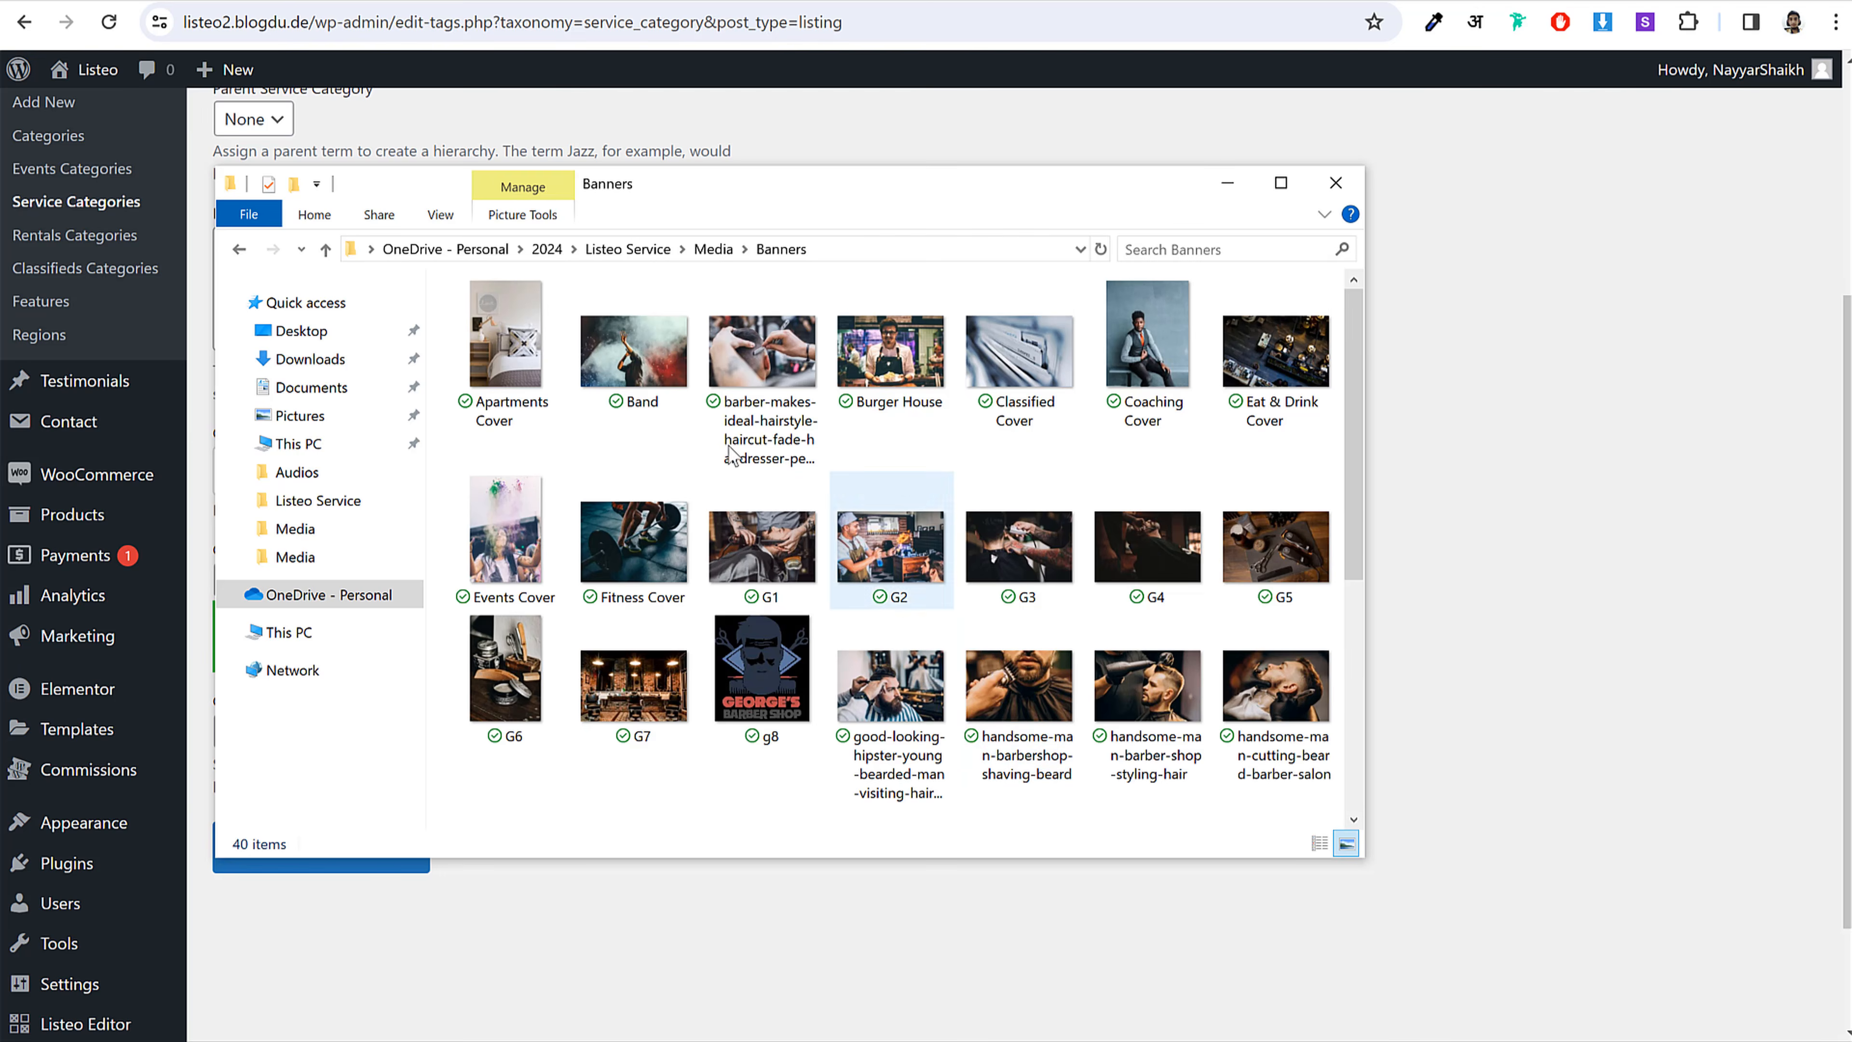
pyautogui.click(1447, 387)
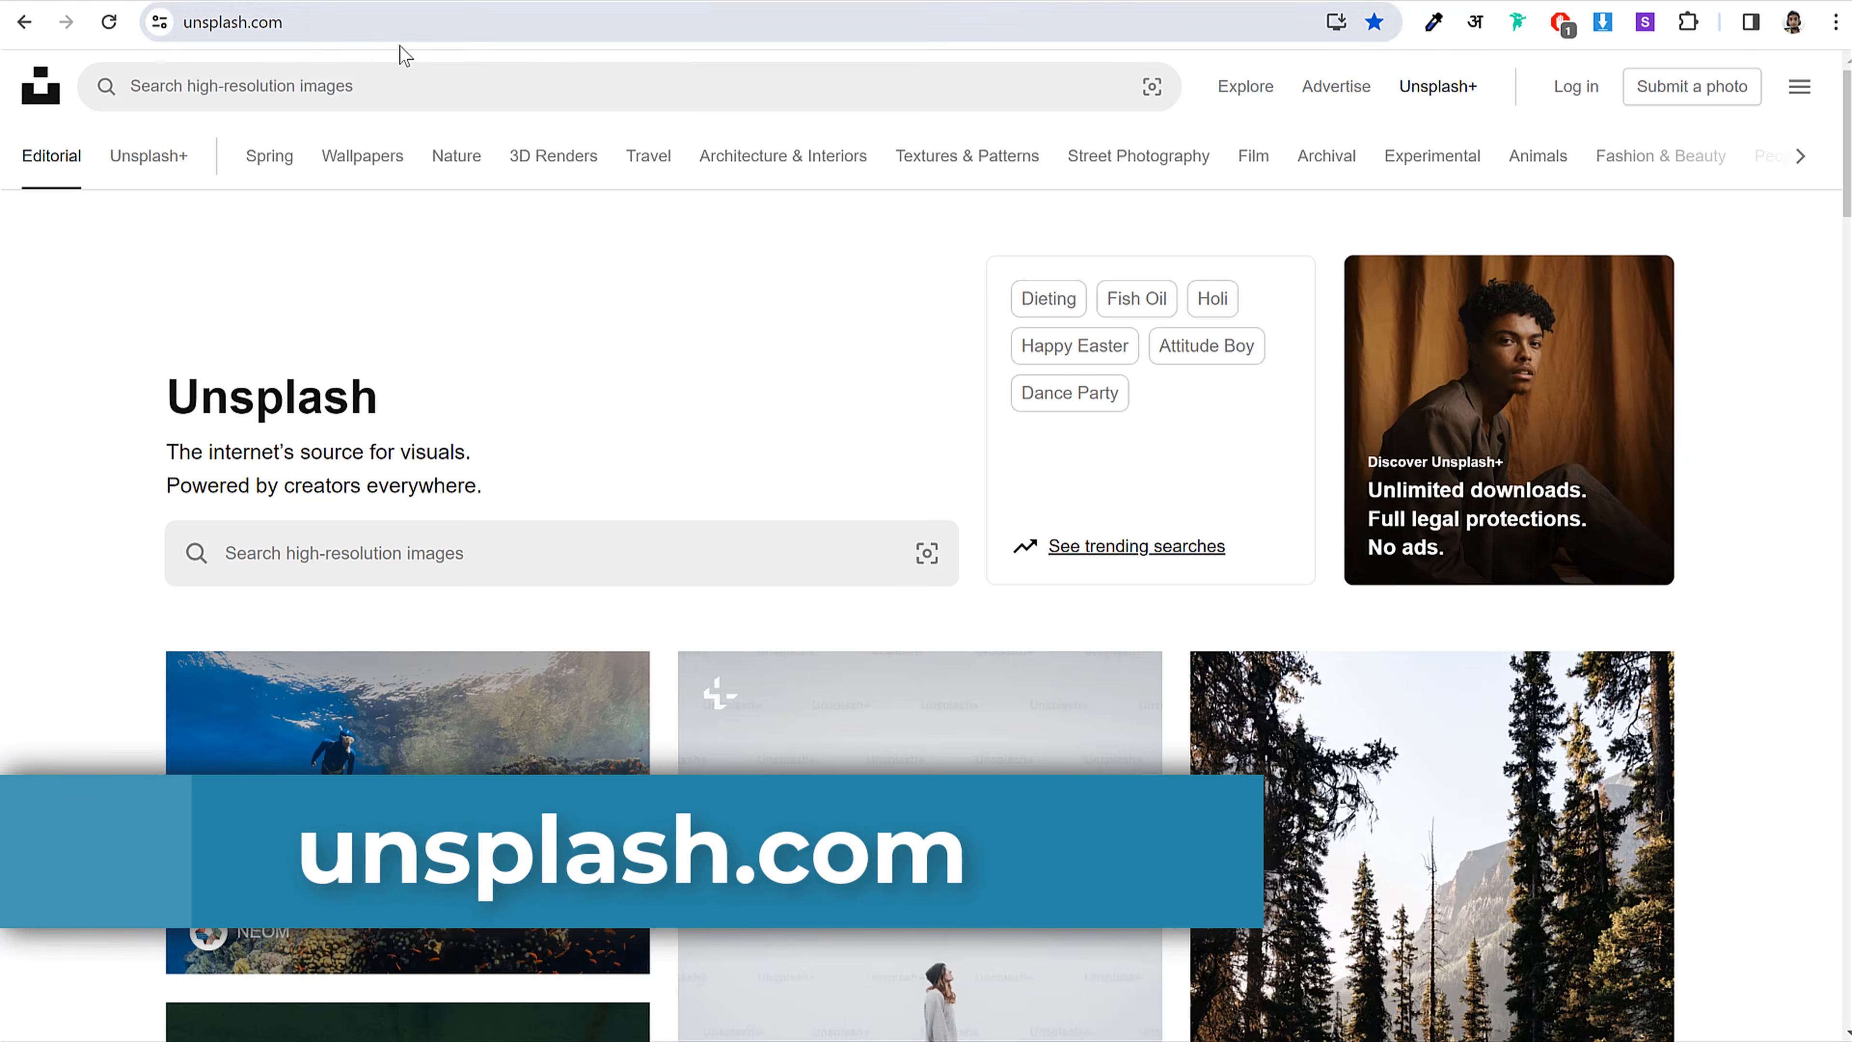
# Step: Search Unsplash for carpenter photos and preview the lathe woodturning photo
pyautogui.click(703, 552)
pyautogui.write('ca')
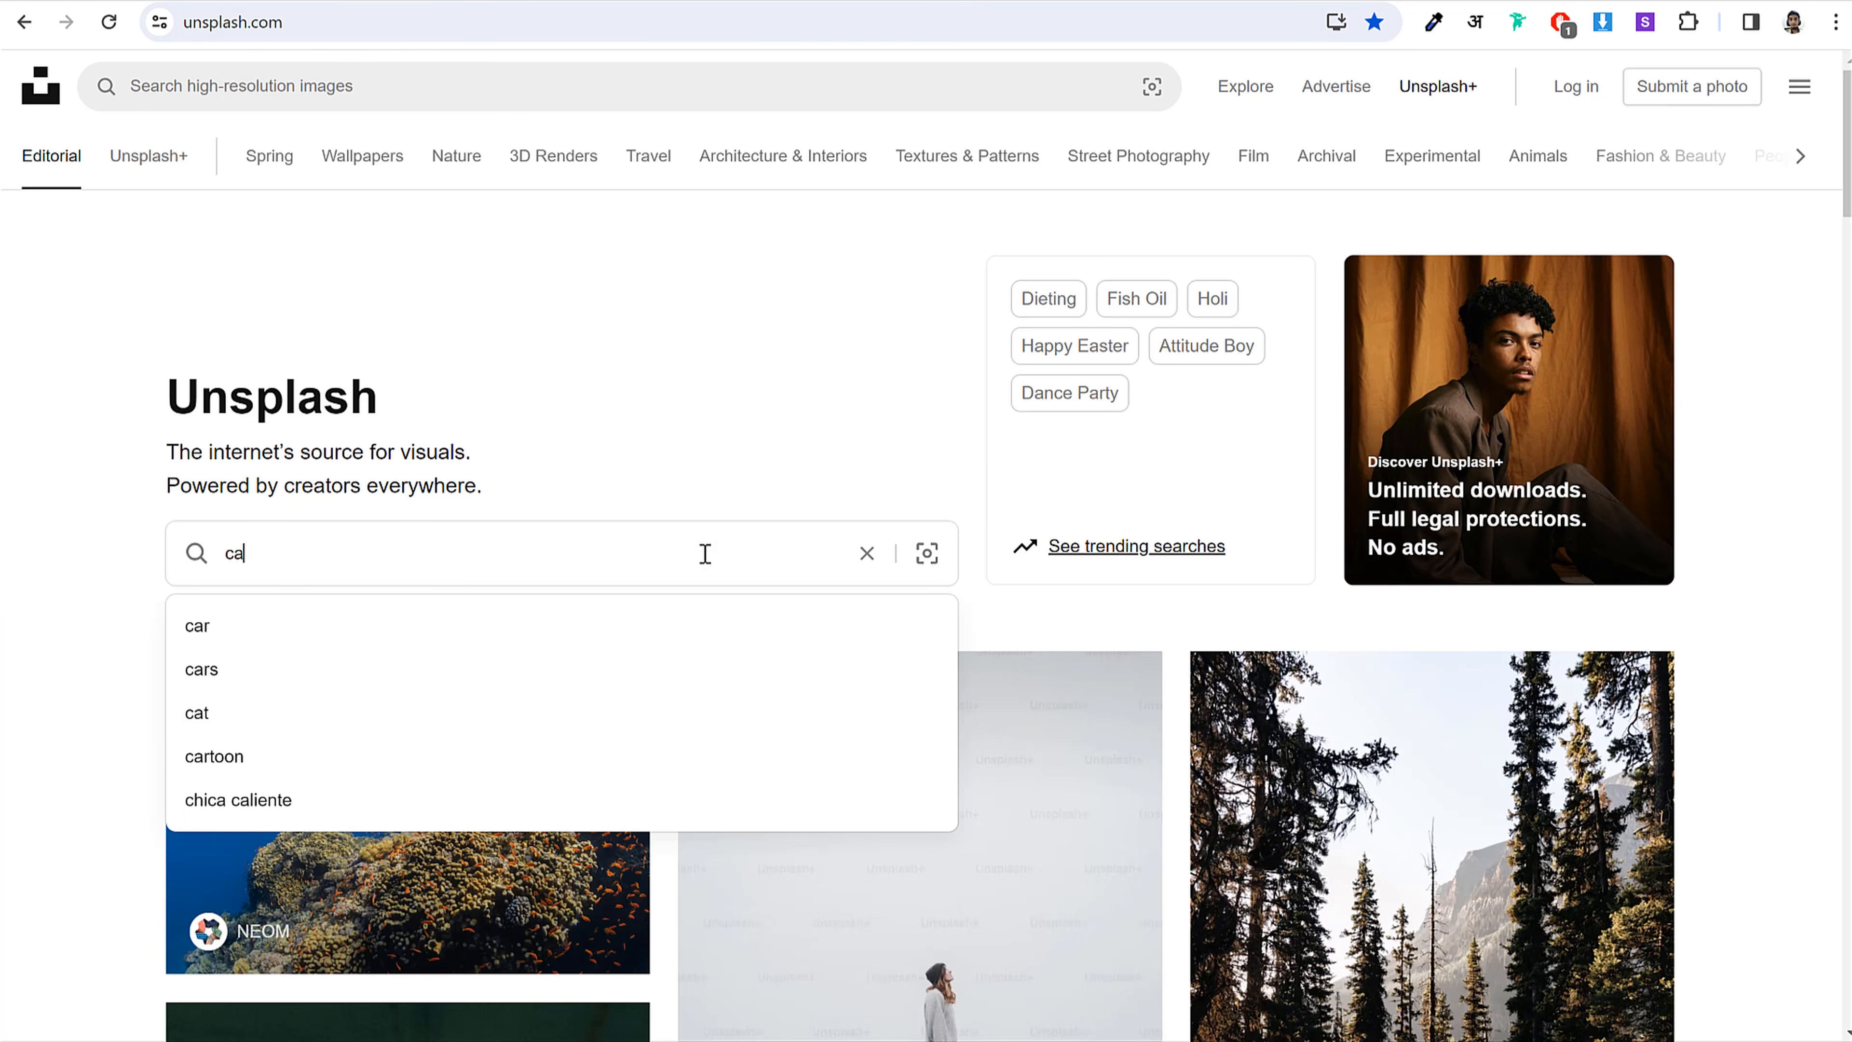
pyautogui.write('rpe')
pyautogui.click(320, 693)
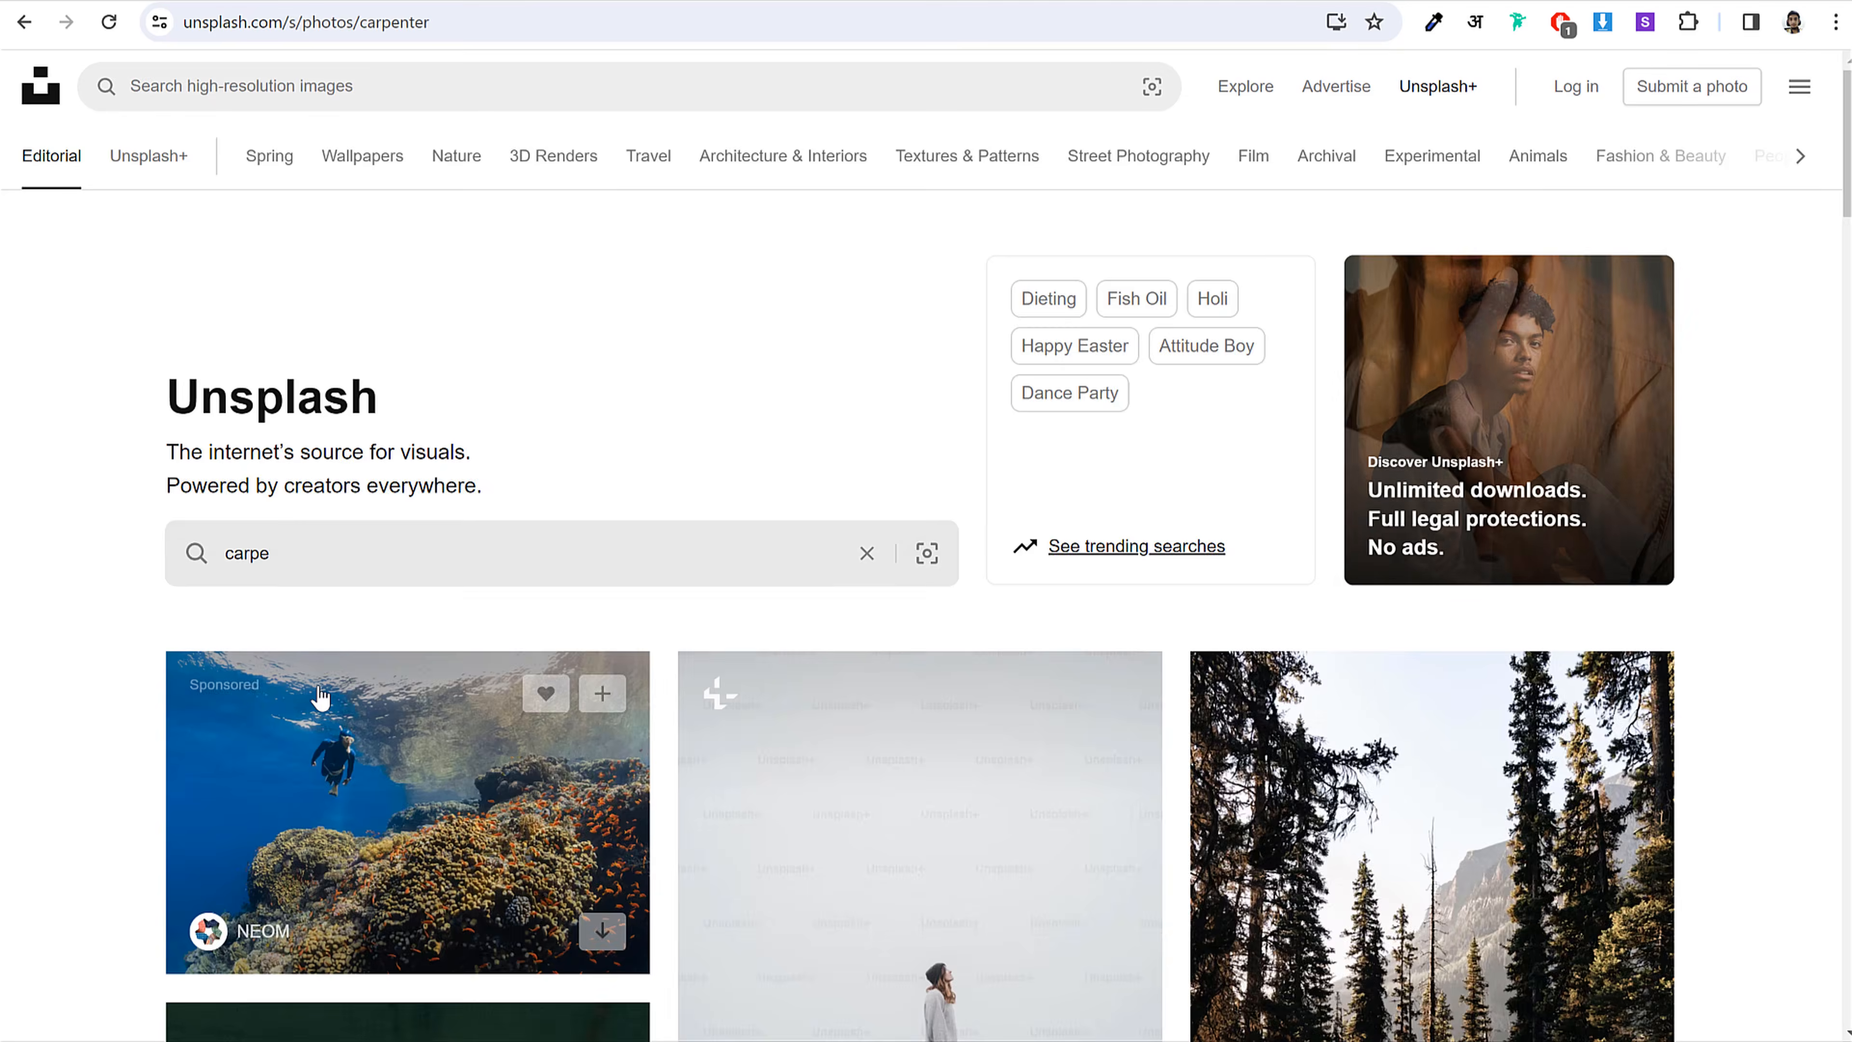
pyautogui.scroll(-10, 318, 681)
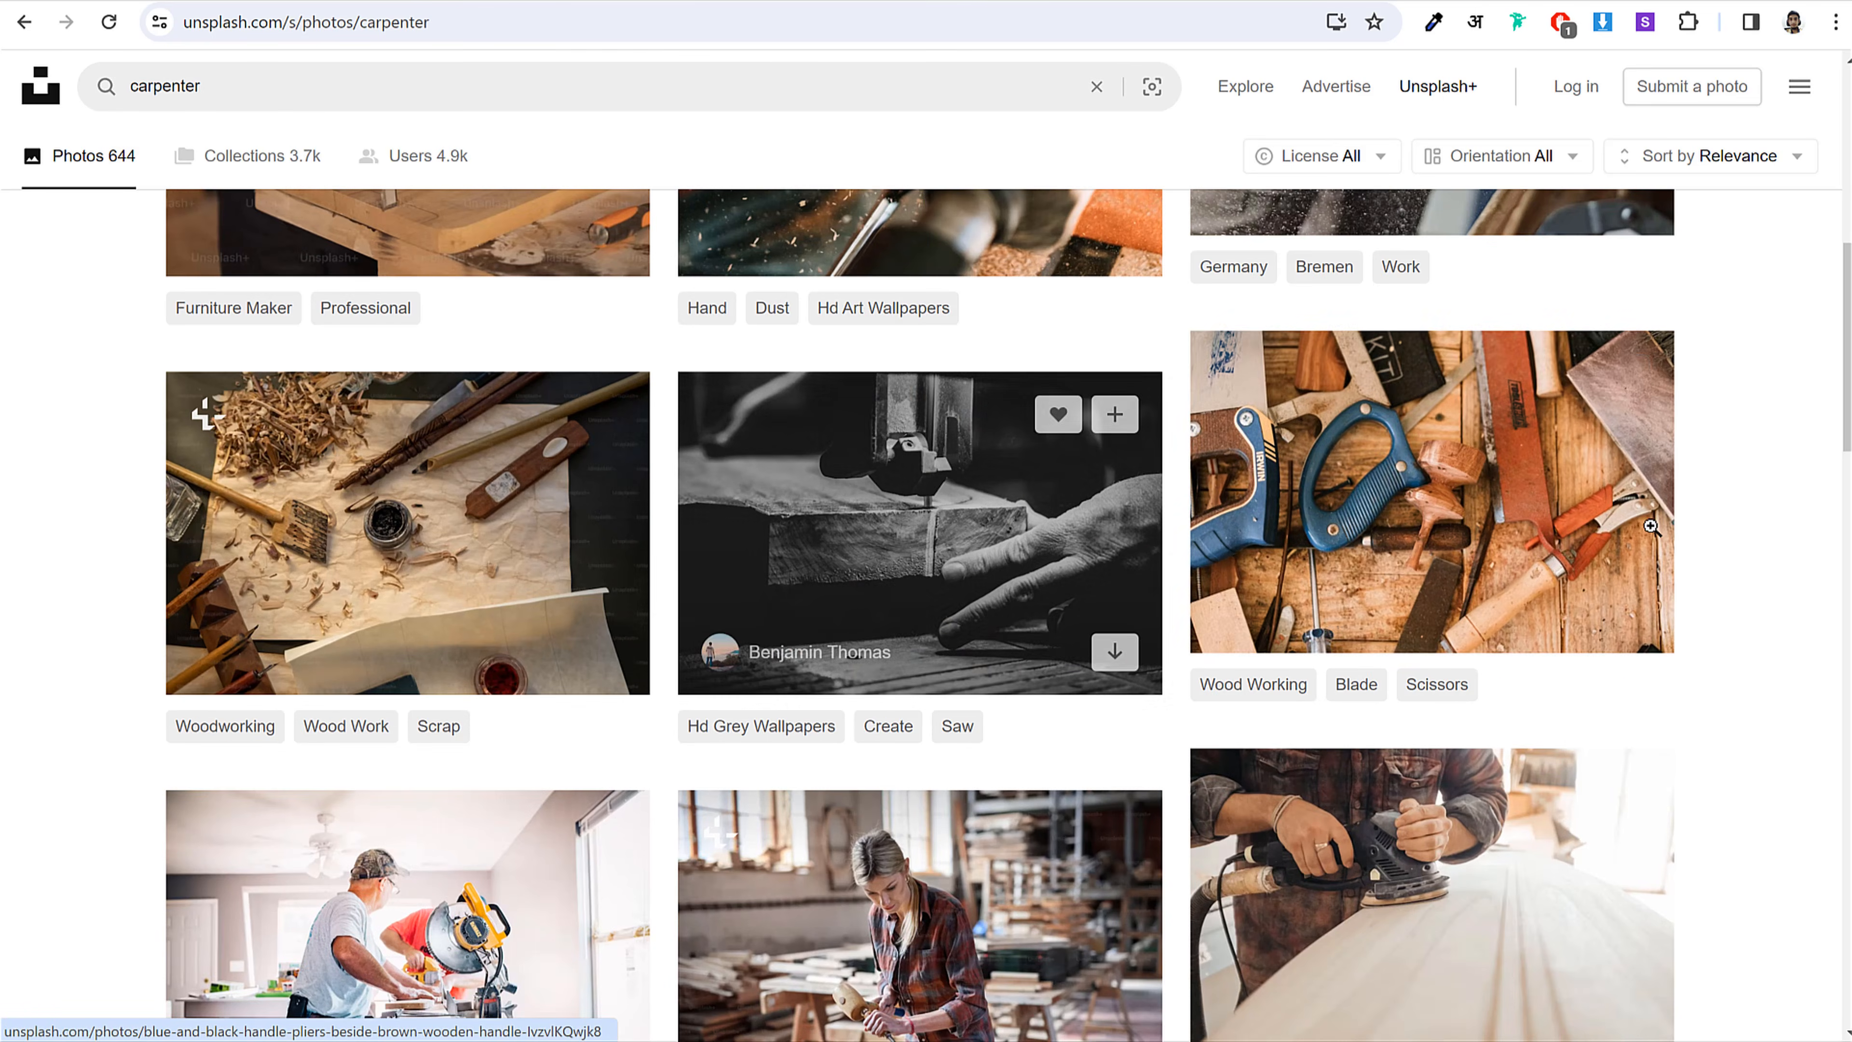
pyautogui.scroll(-5, 1604, 529)
pyautogui.scroll(-5, 1532, 514)
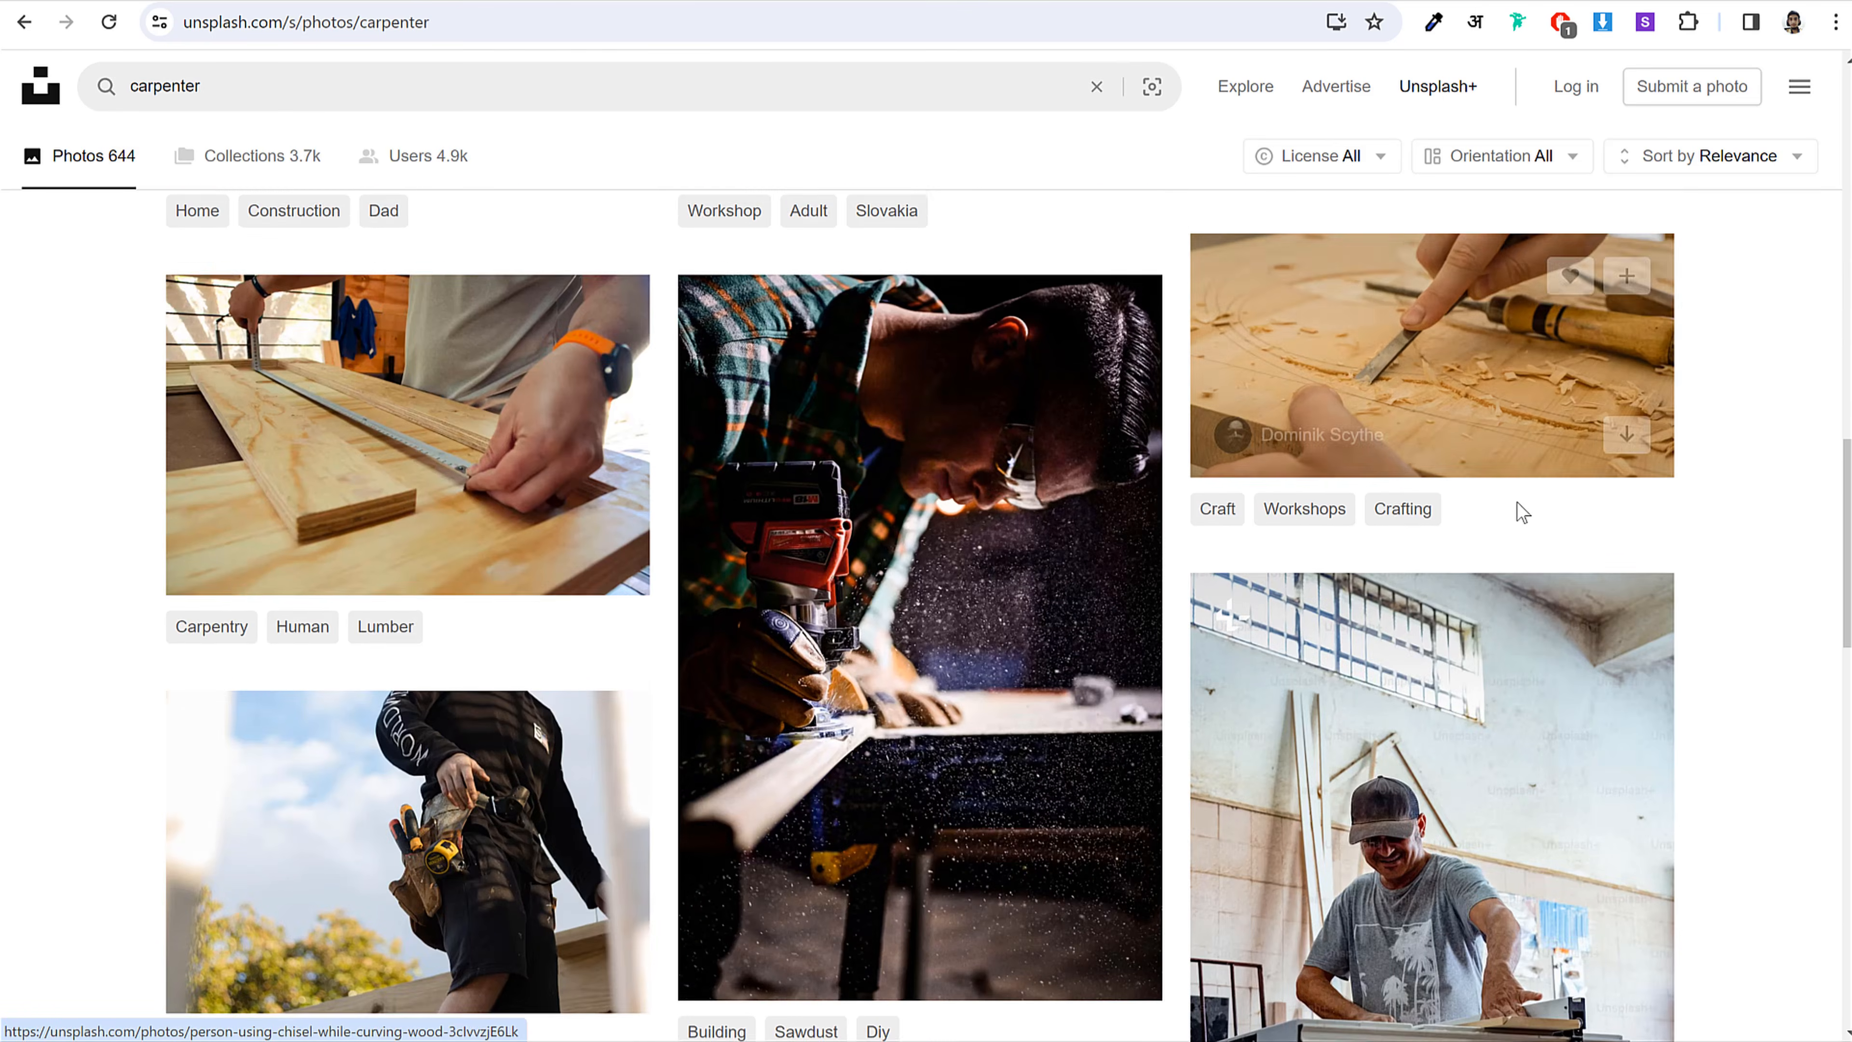
pyautogui.scroll(-10, 1523, 512)
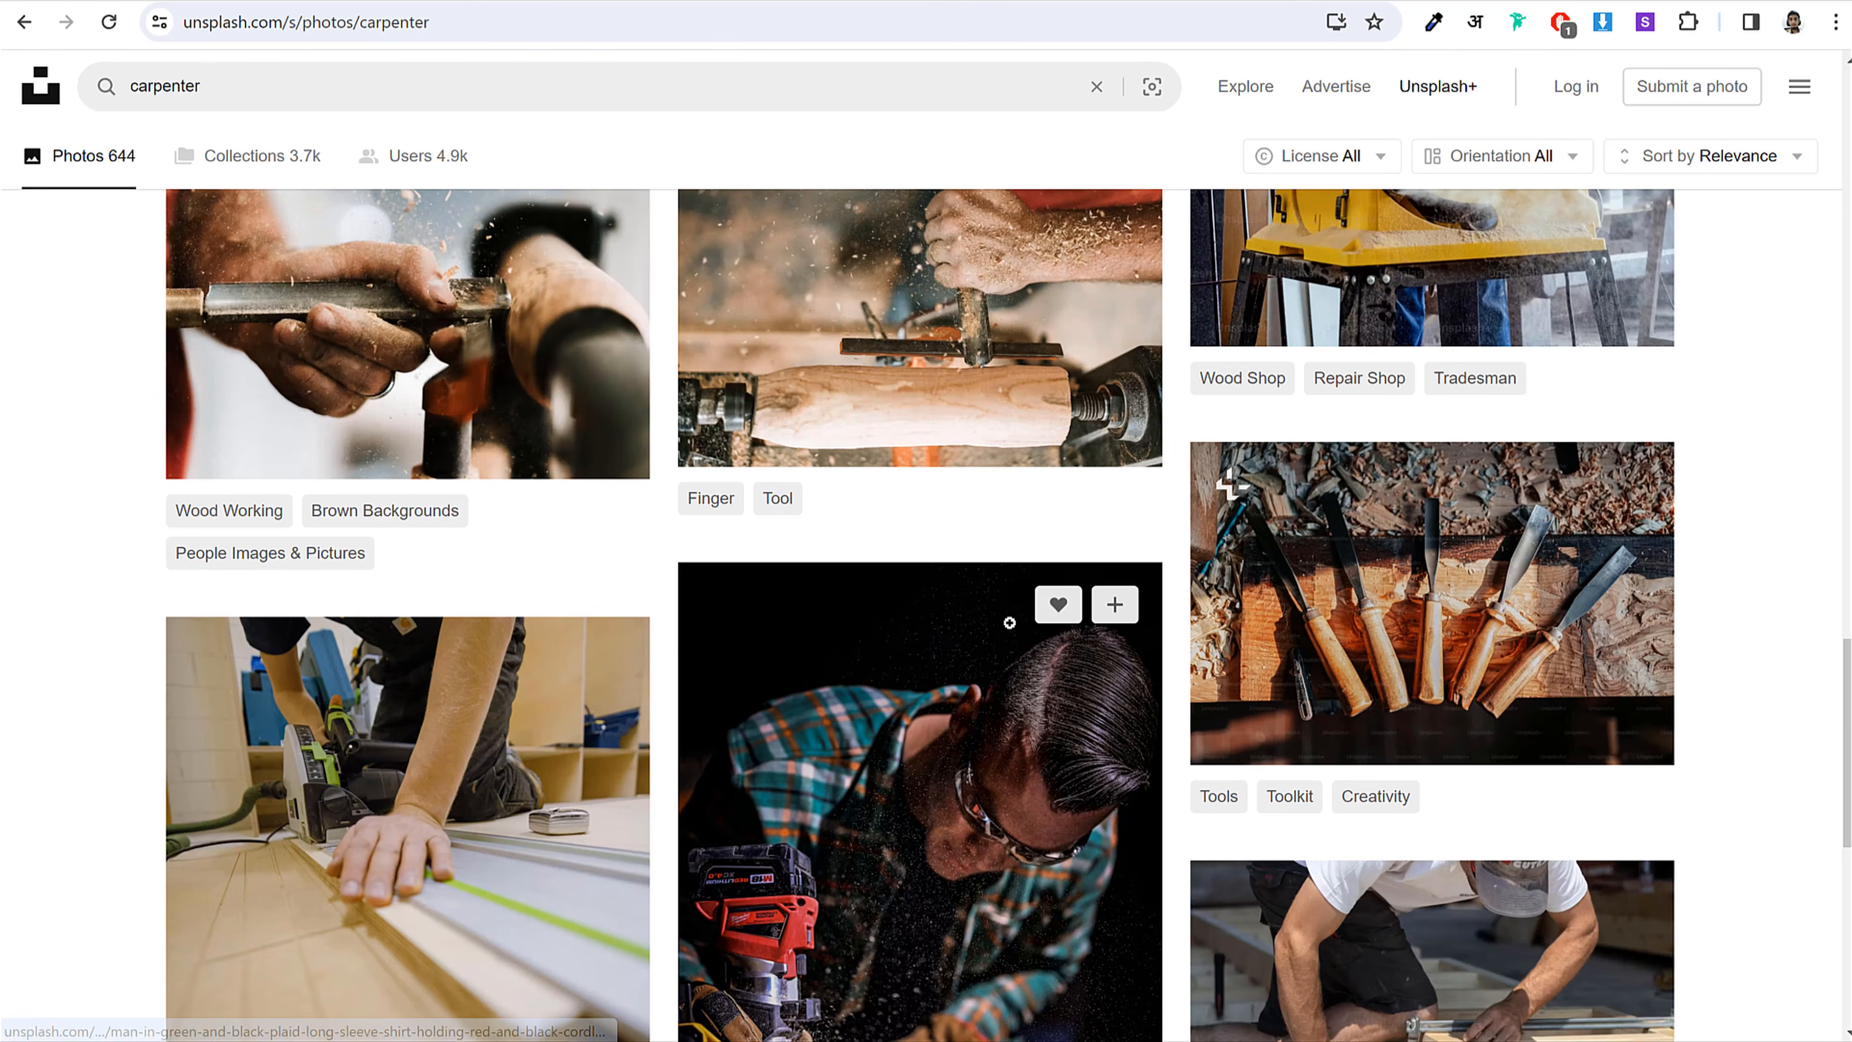
pyautogui.click(920, 343)
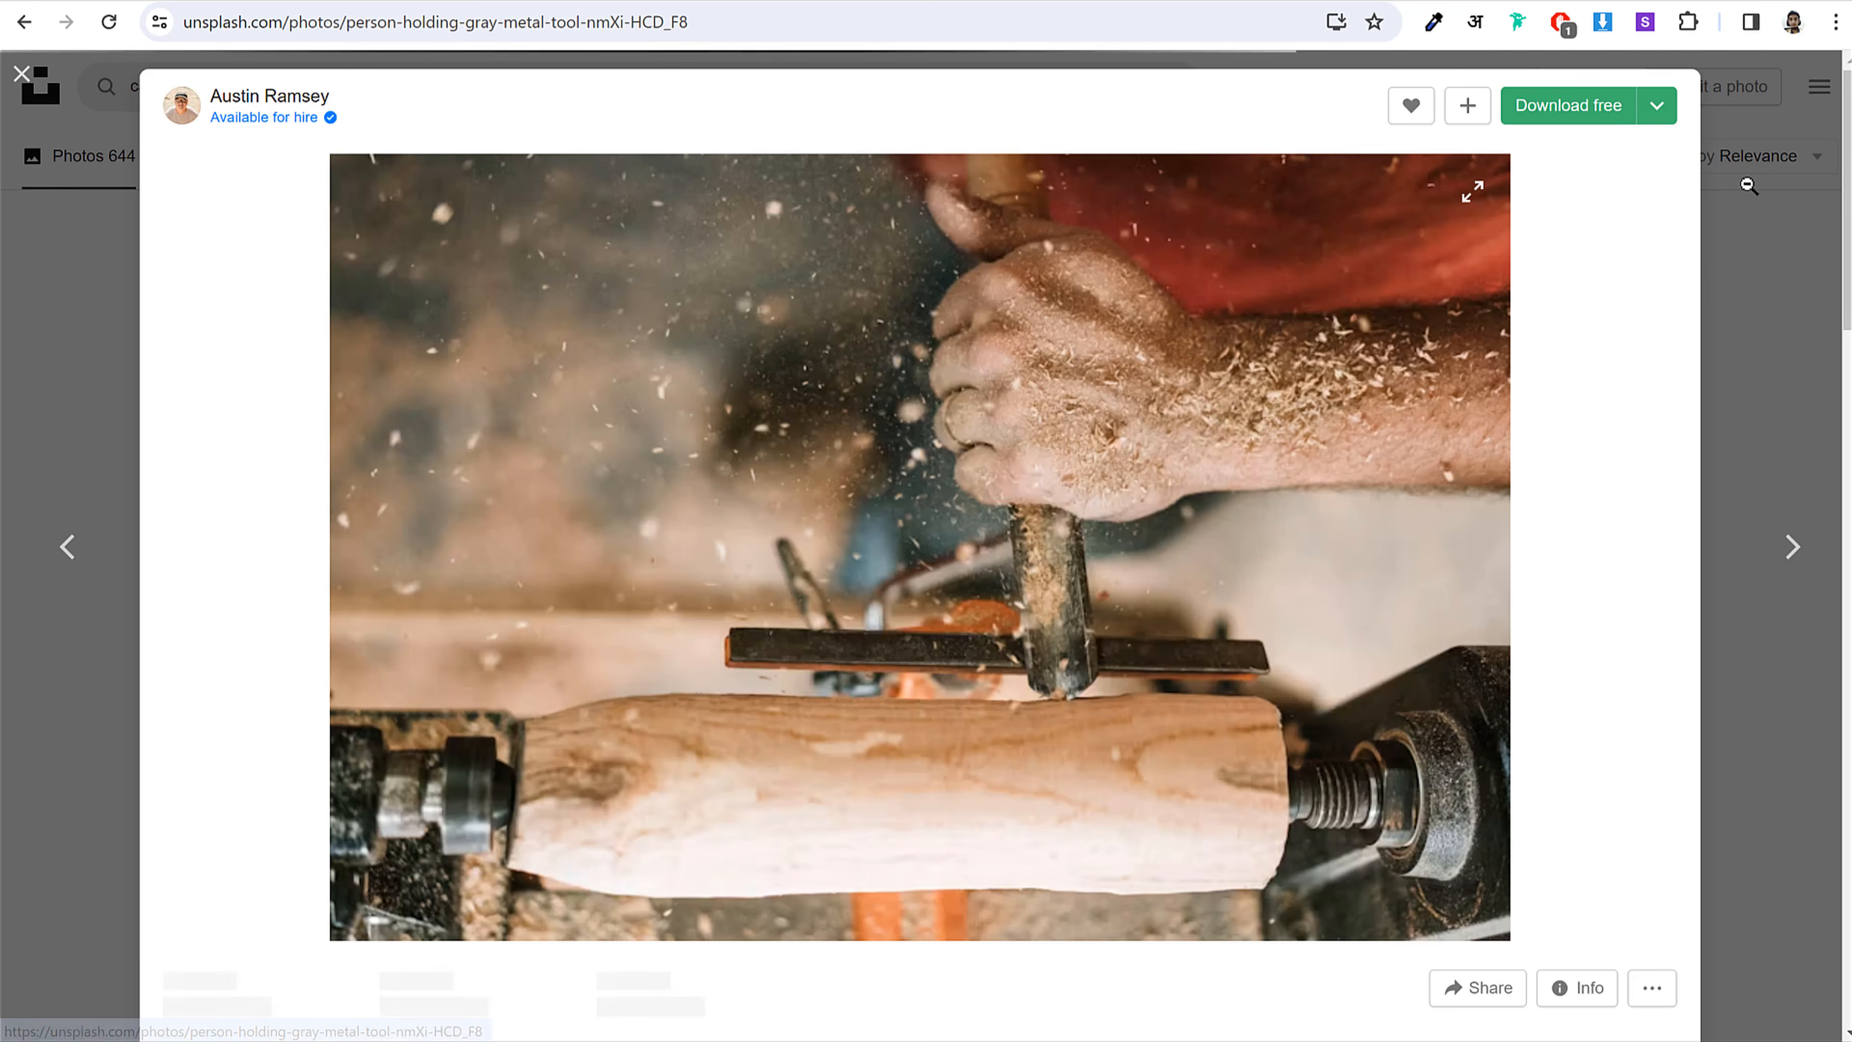
pyautogui.click(1734, 333)
pyautogui.scroll(14, 1495, 569)
# Step: Search Pexels for 'plumber' photos and scroll through the results
pyautogui.click(1242, 3)
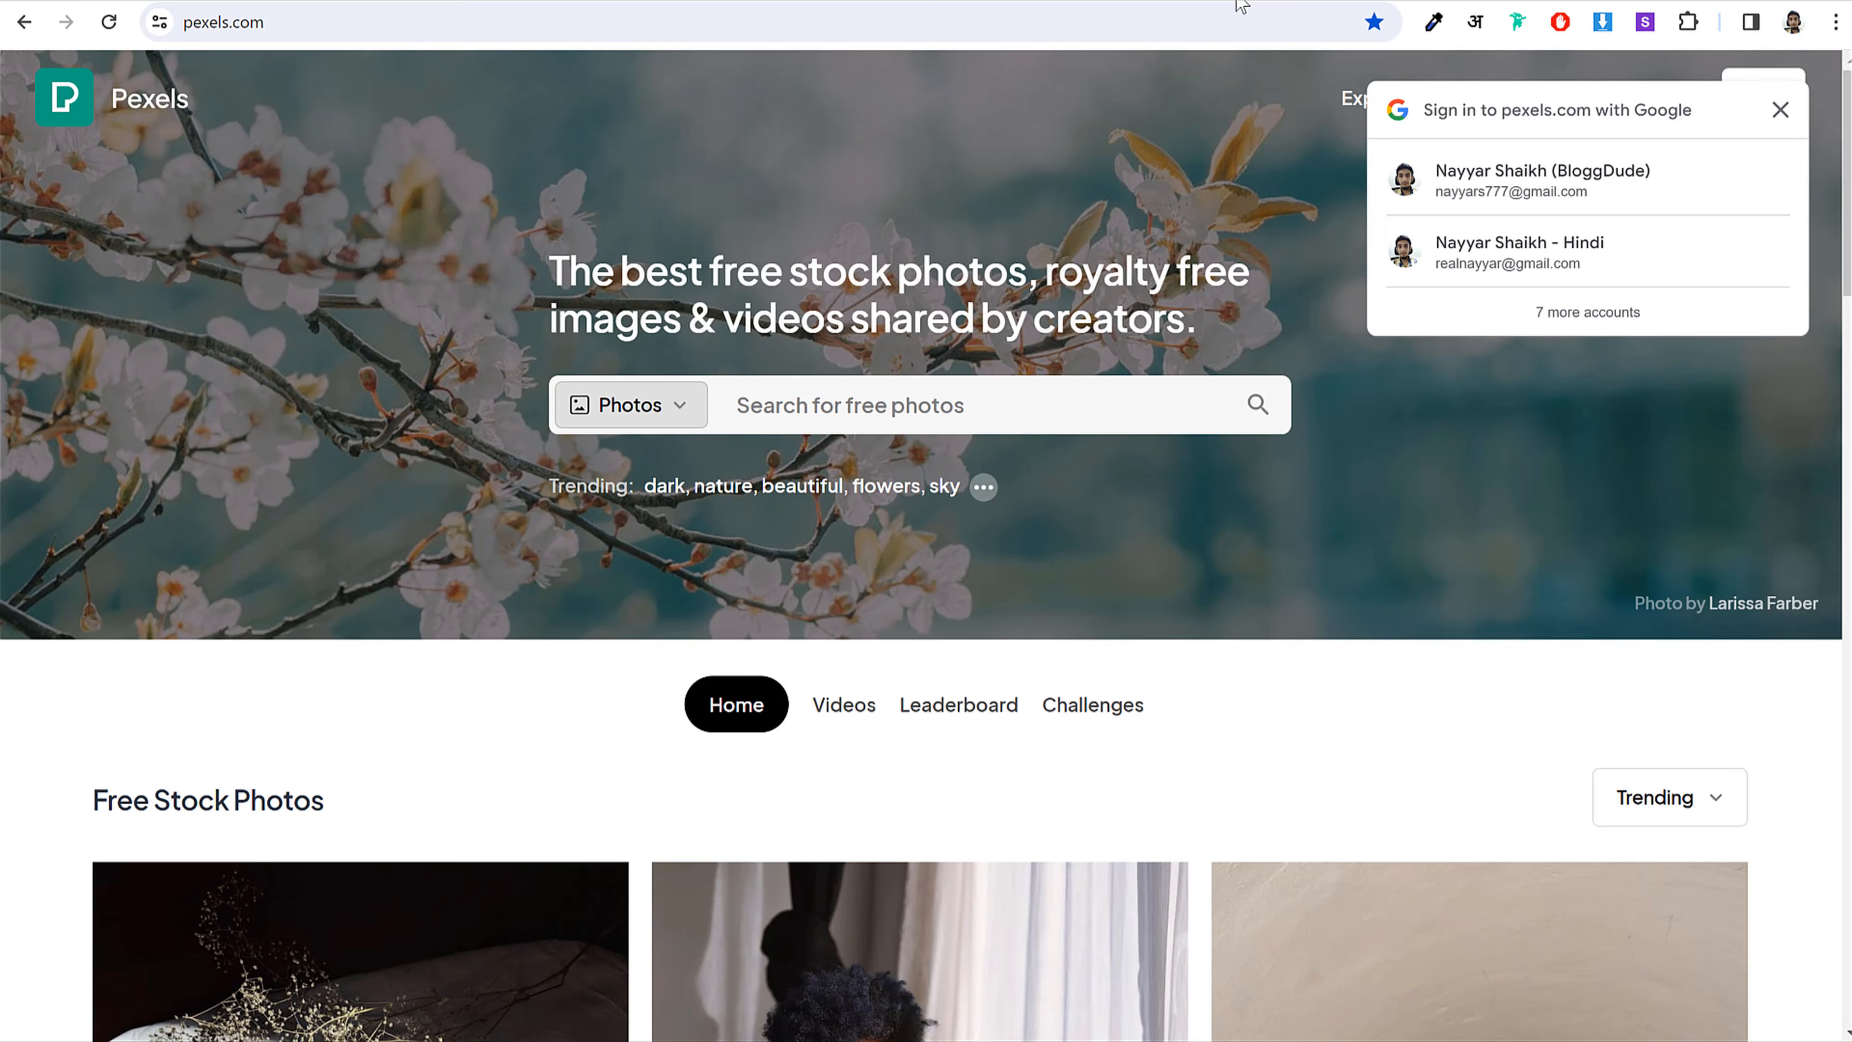
pyautogui.click(847, 409)
pyautogui.write('c')
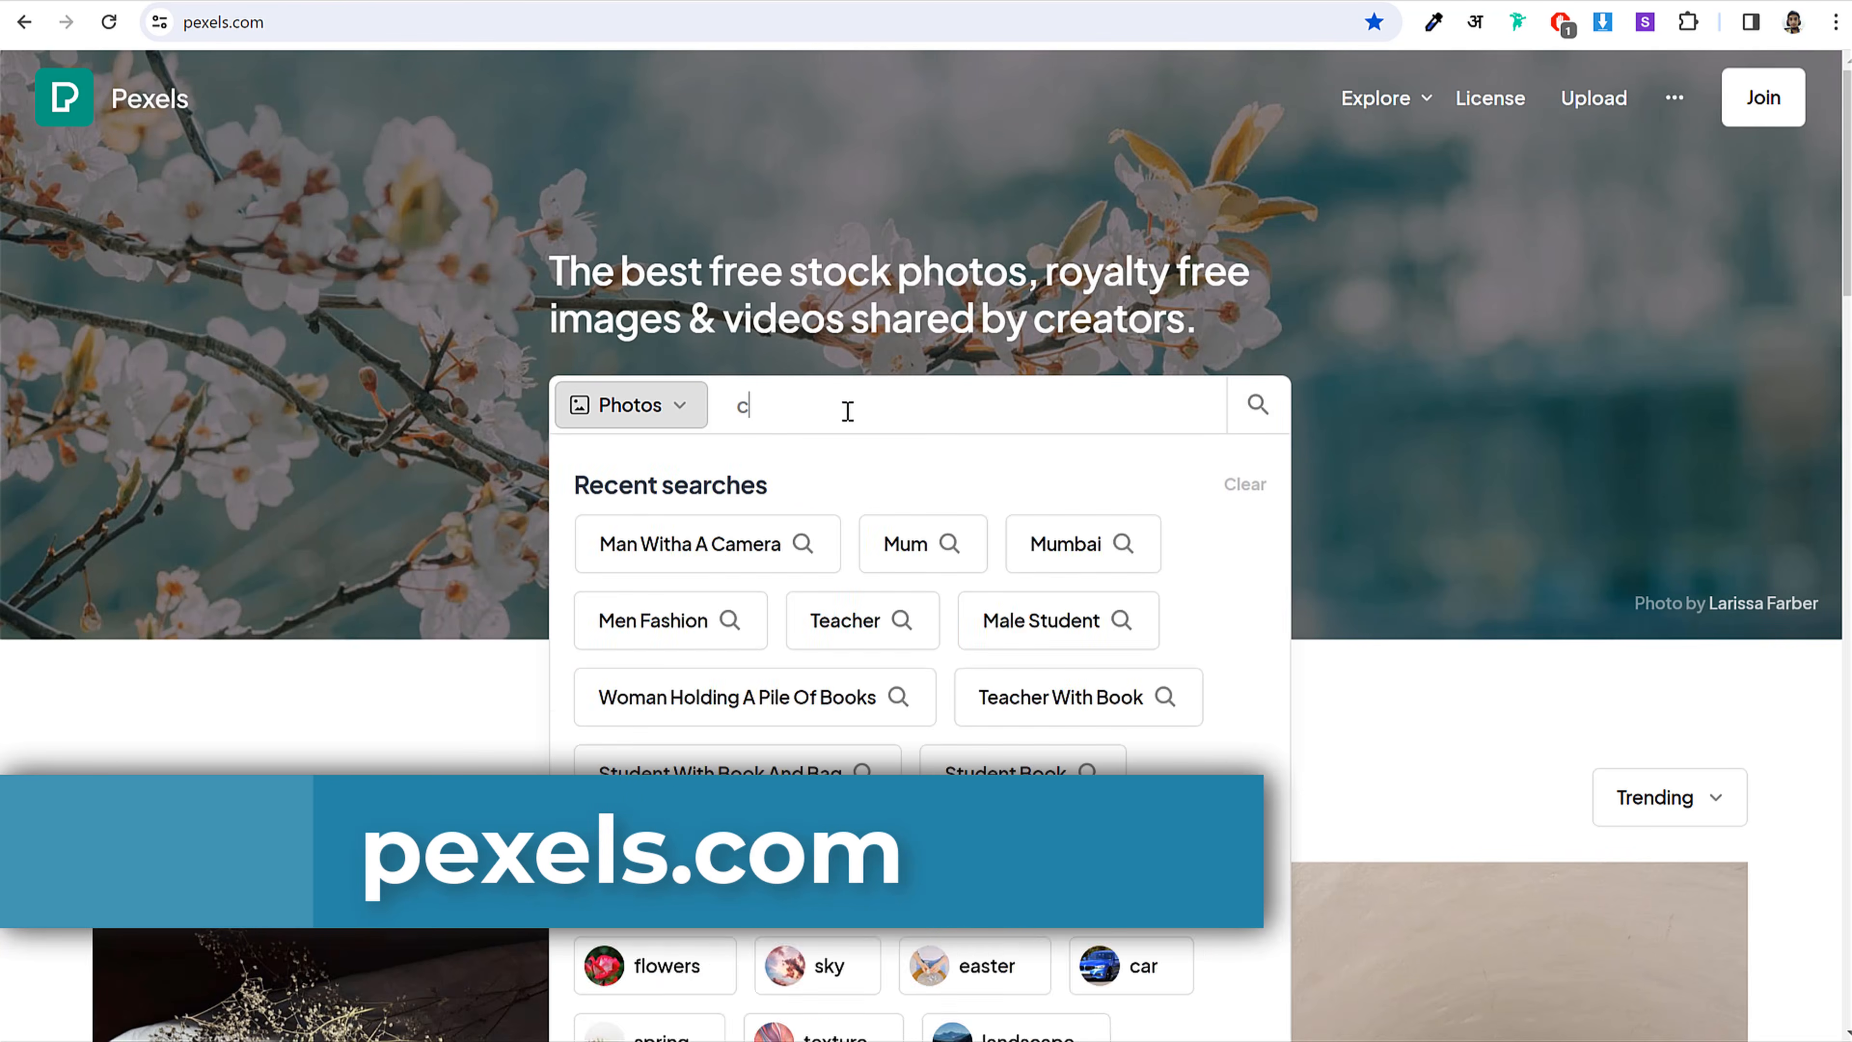
pyautogui.press('BackSpace')
pyautogui.write('plumb')
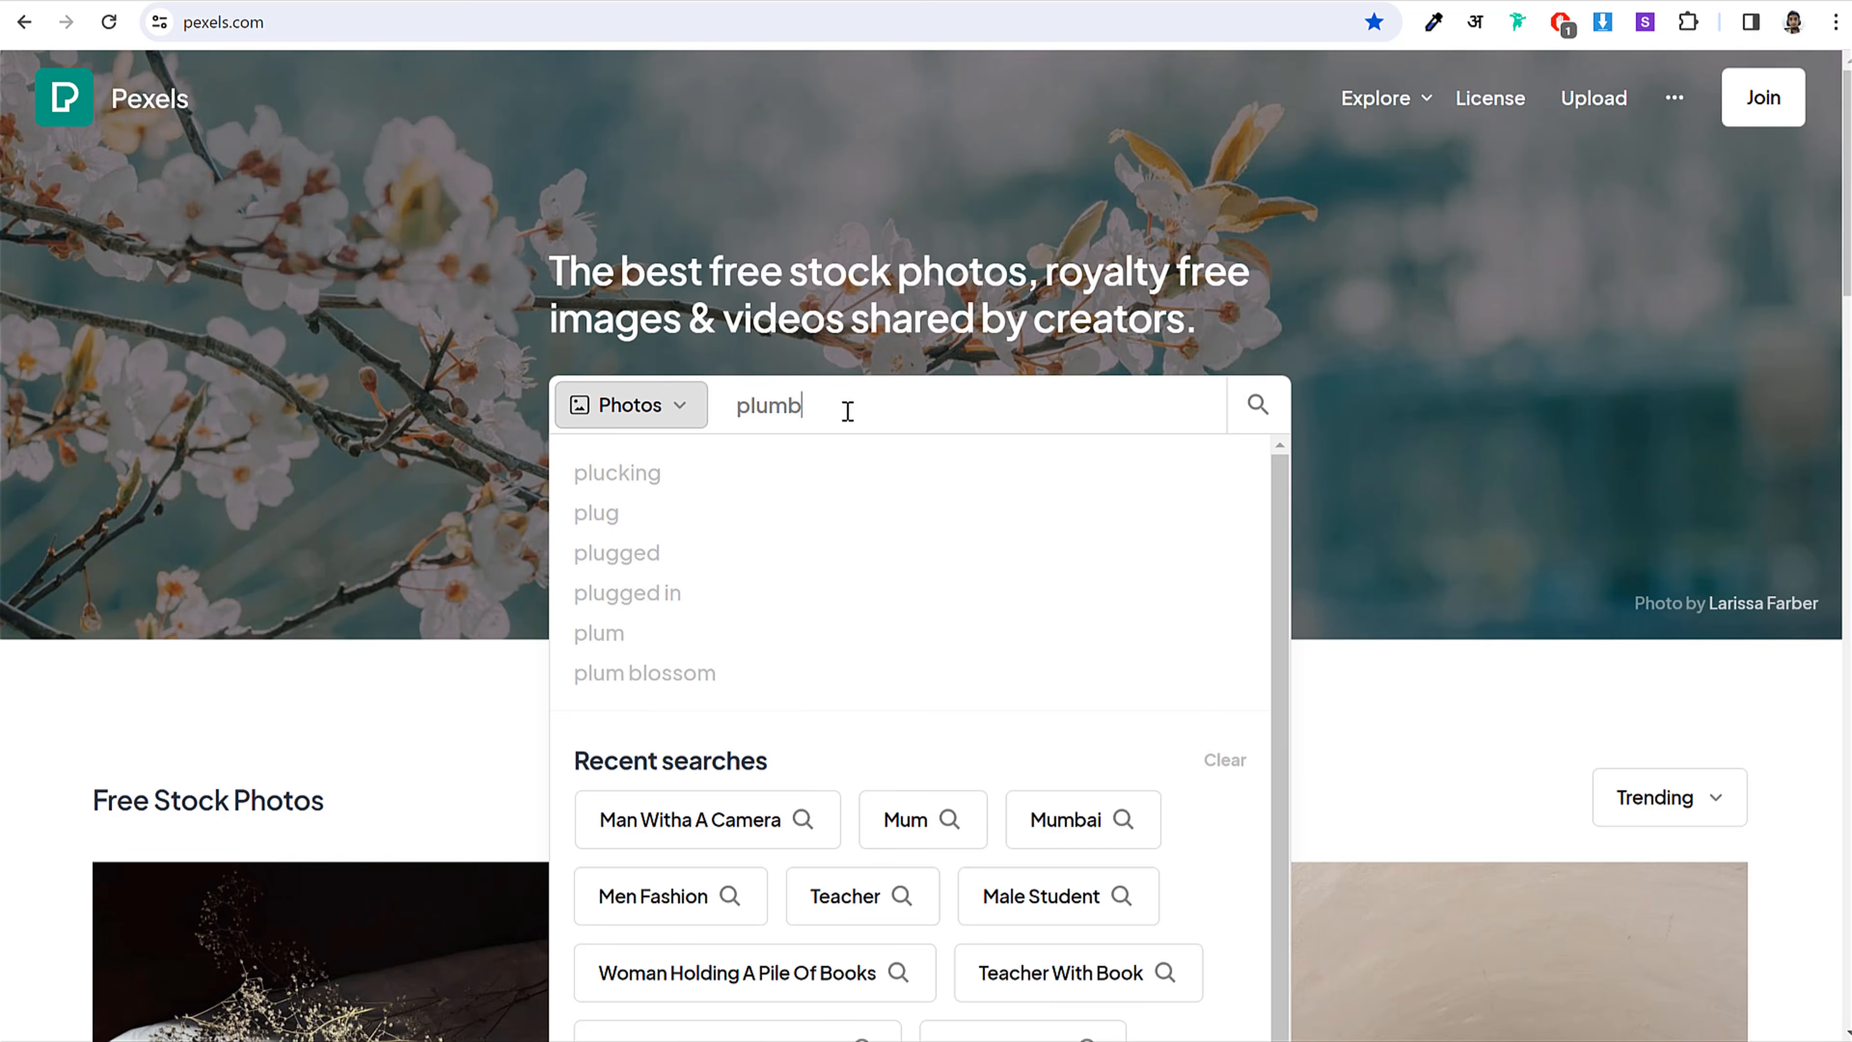
pyautogui.write('er')
pyautogui.press('Return')
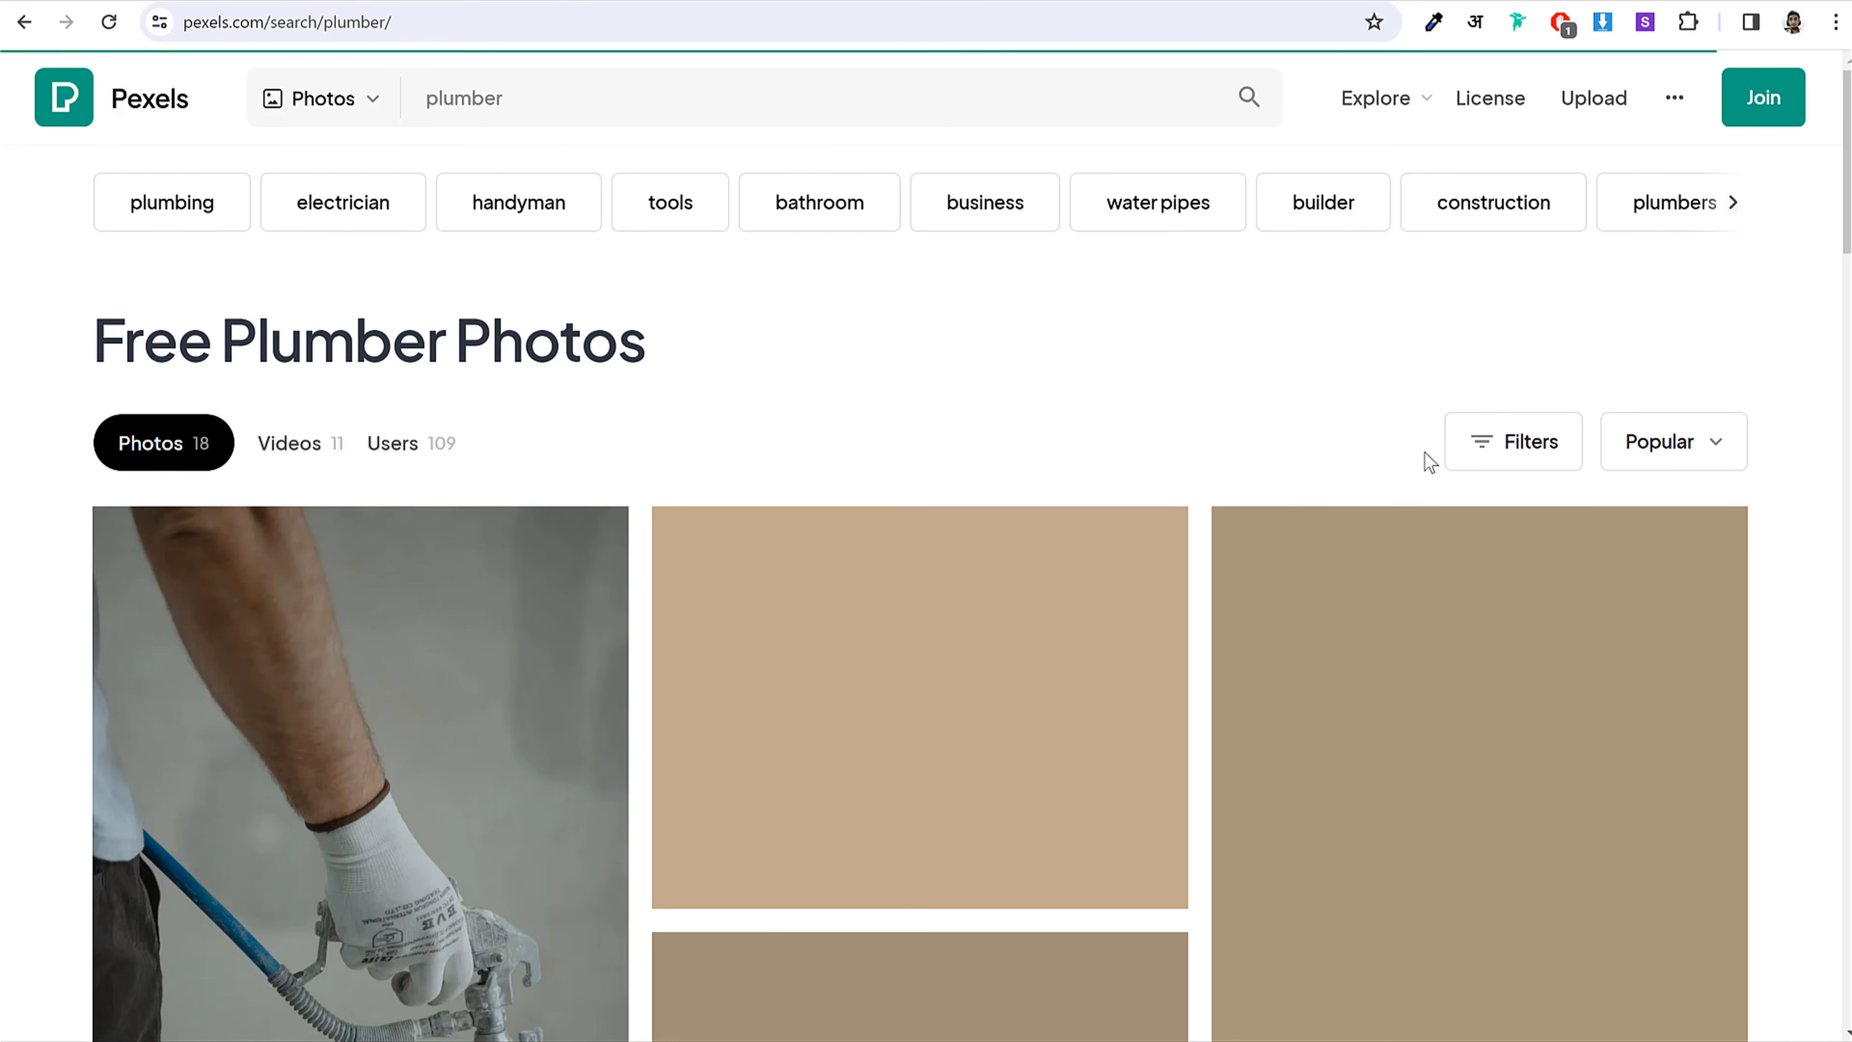
pyautogui.scroll(-10, 1429, 466)
pyautogui.scroll(-15, 1701, 475)
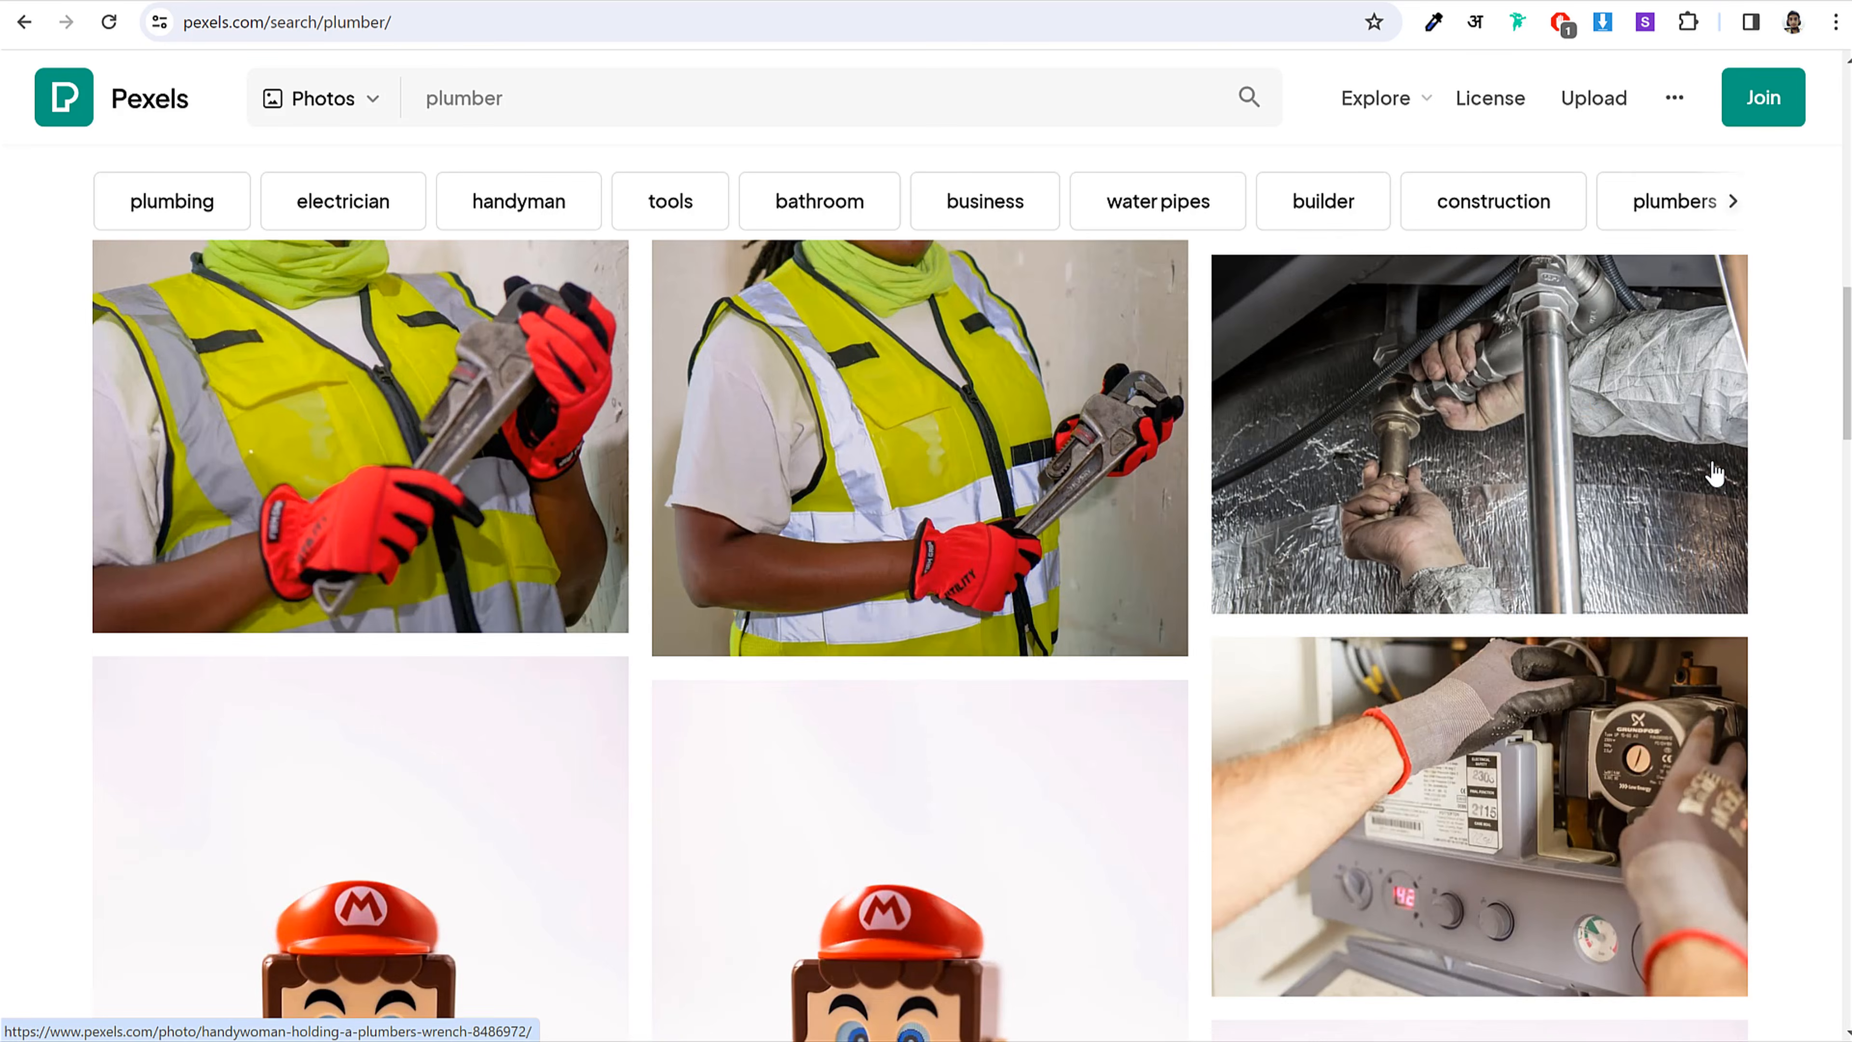
pyautogui.scroll(-10, 1714, 481)
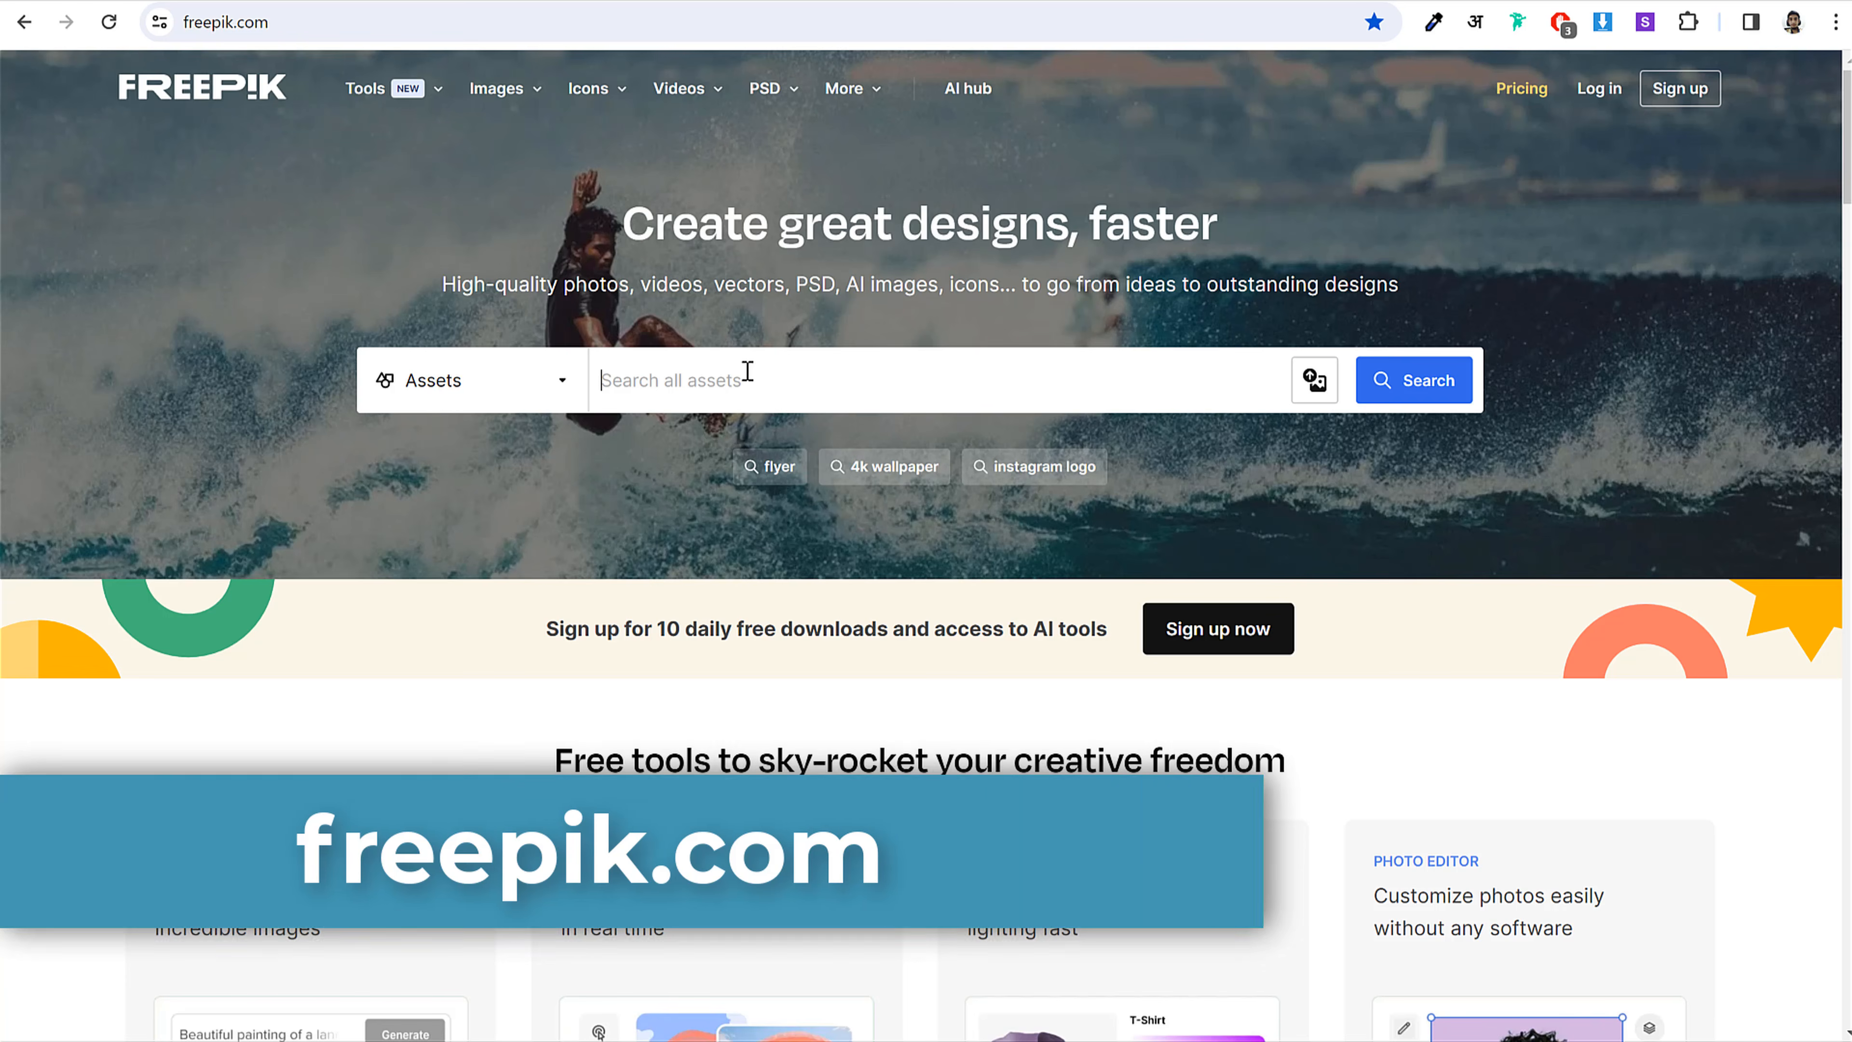
# Step: Search Freepik for carpenter assets and browse the results
pyautogui.click(747, 371)
pyautogui.write('carpenter')
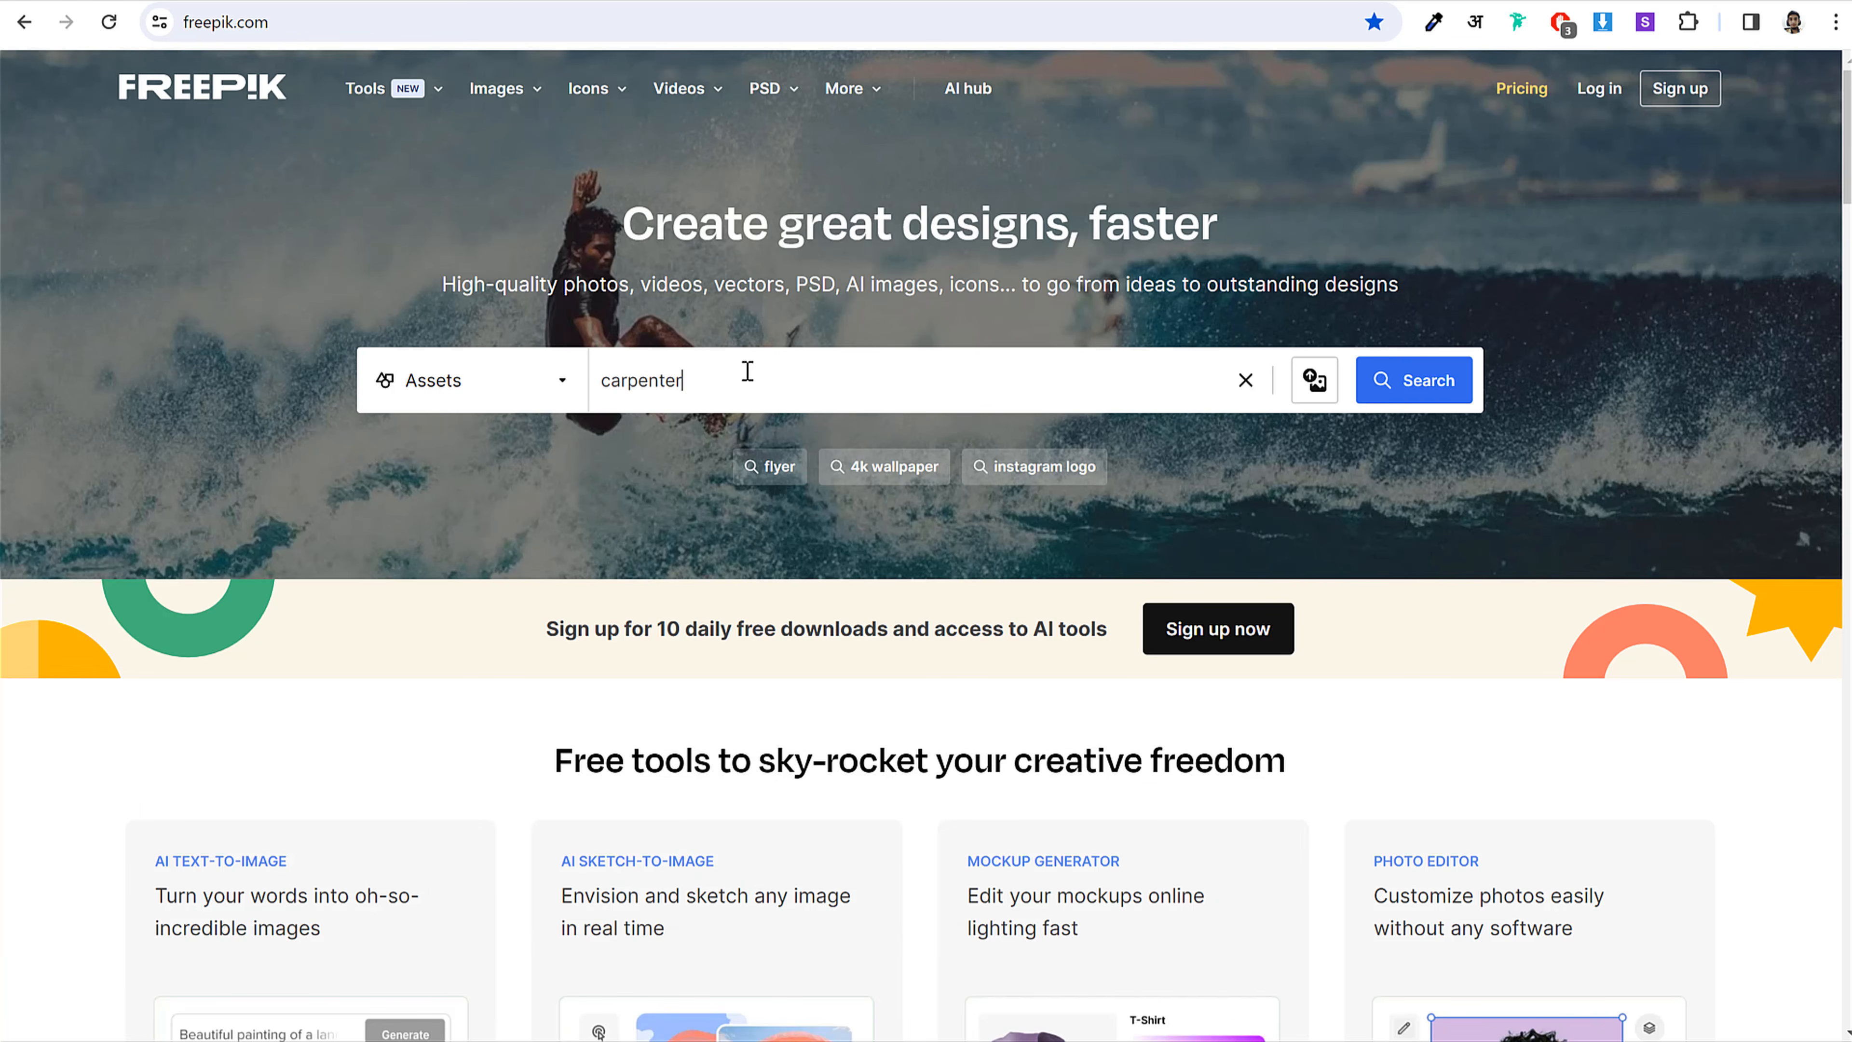
pyautogui.press('Return')
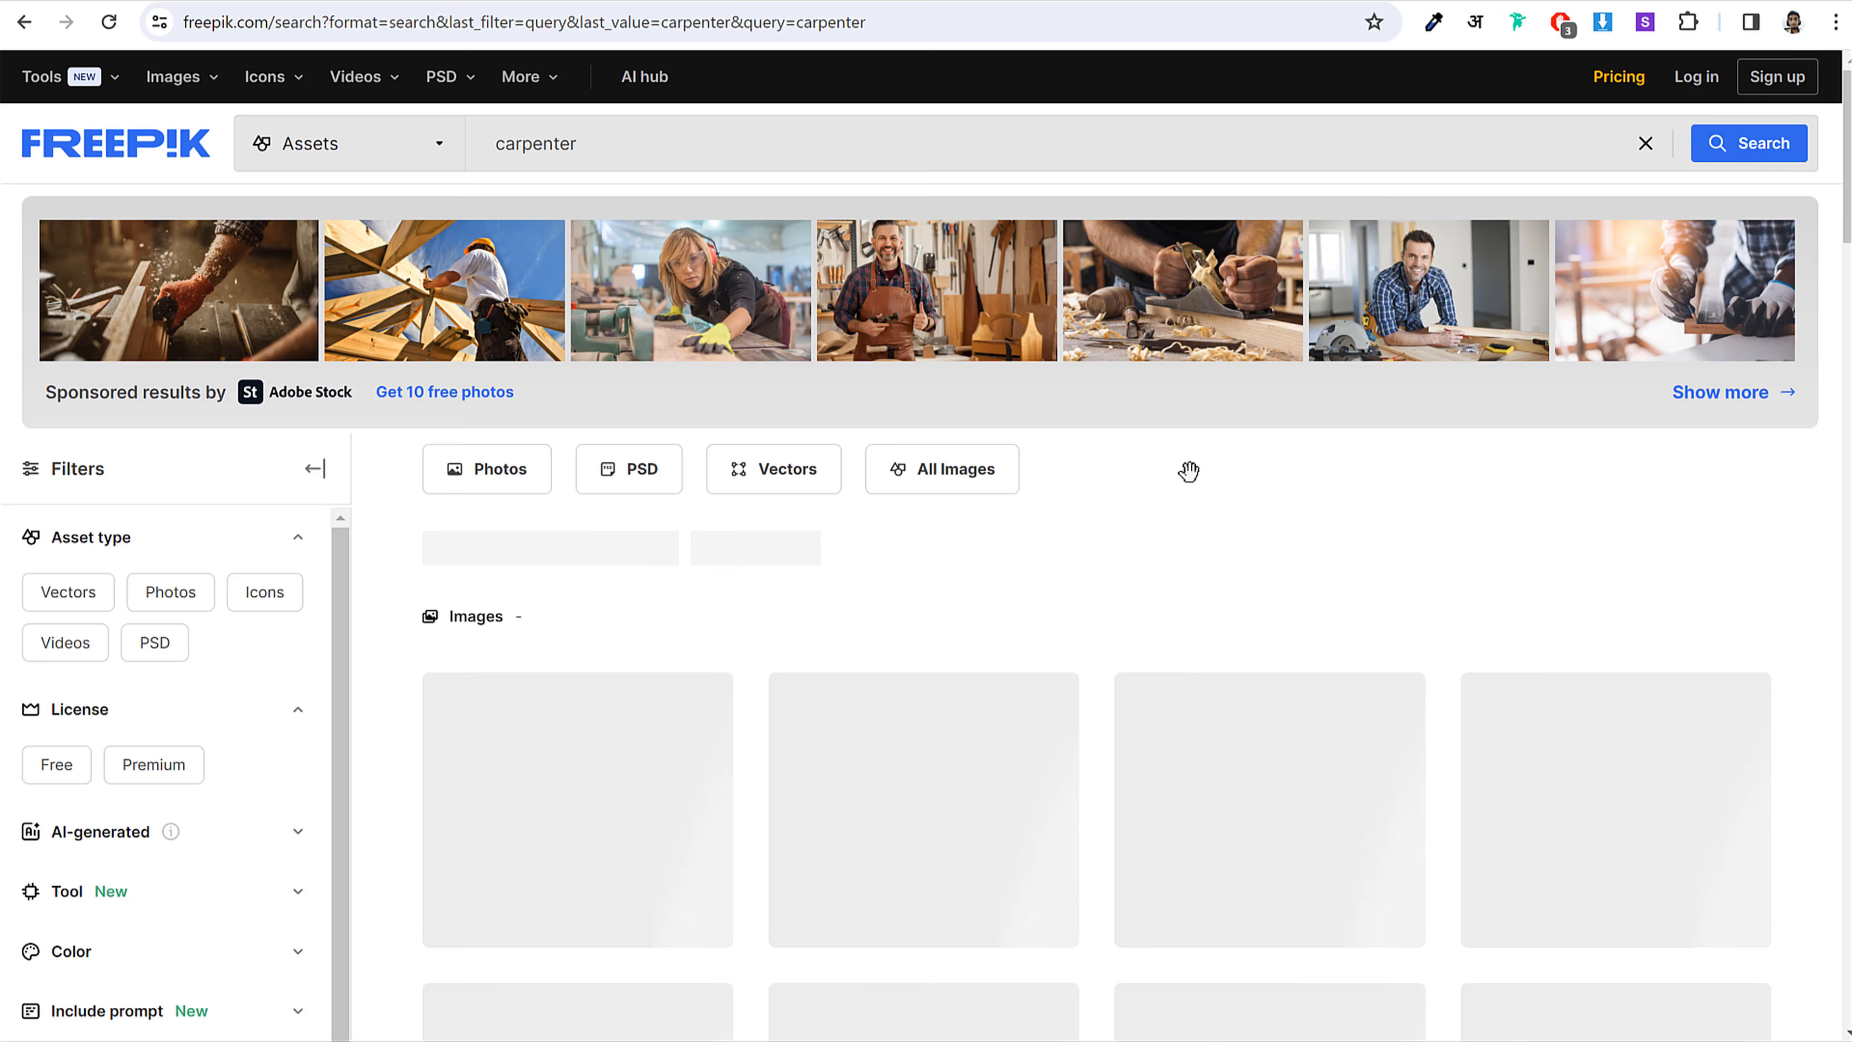
pyautogui.scroll(-4, 1418, 550)
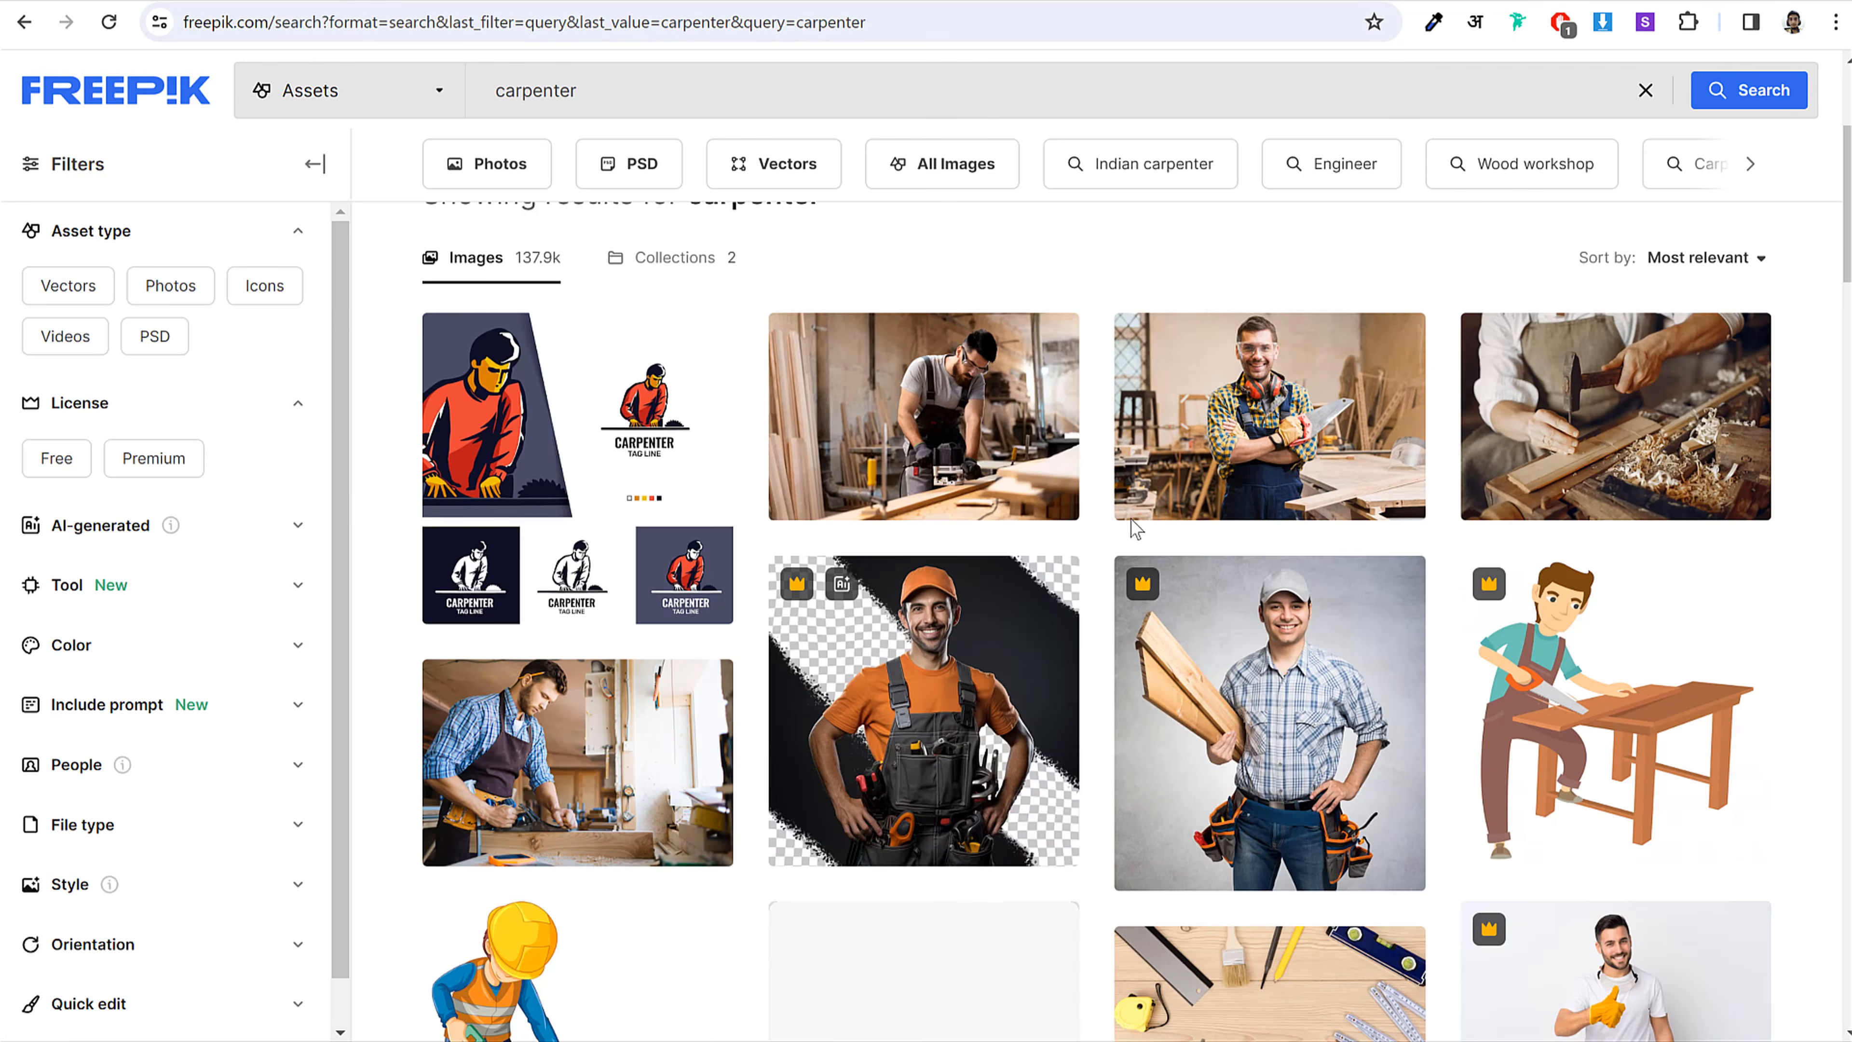
pyautogui.scroll(-12, 1706, 418)
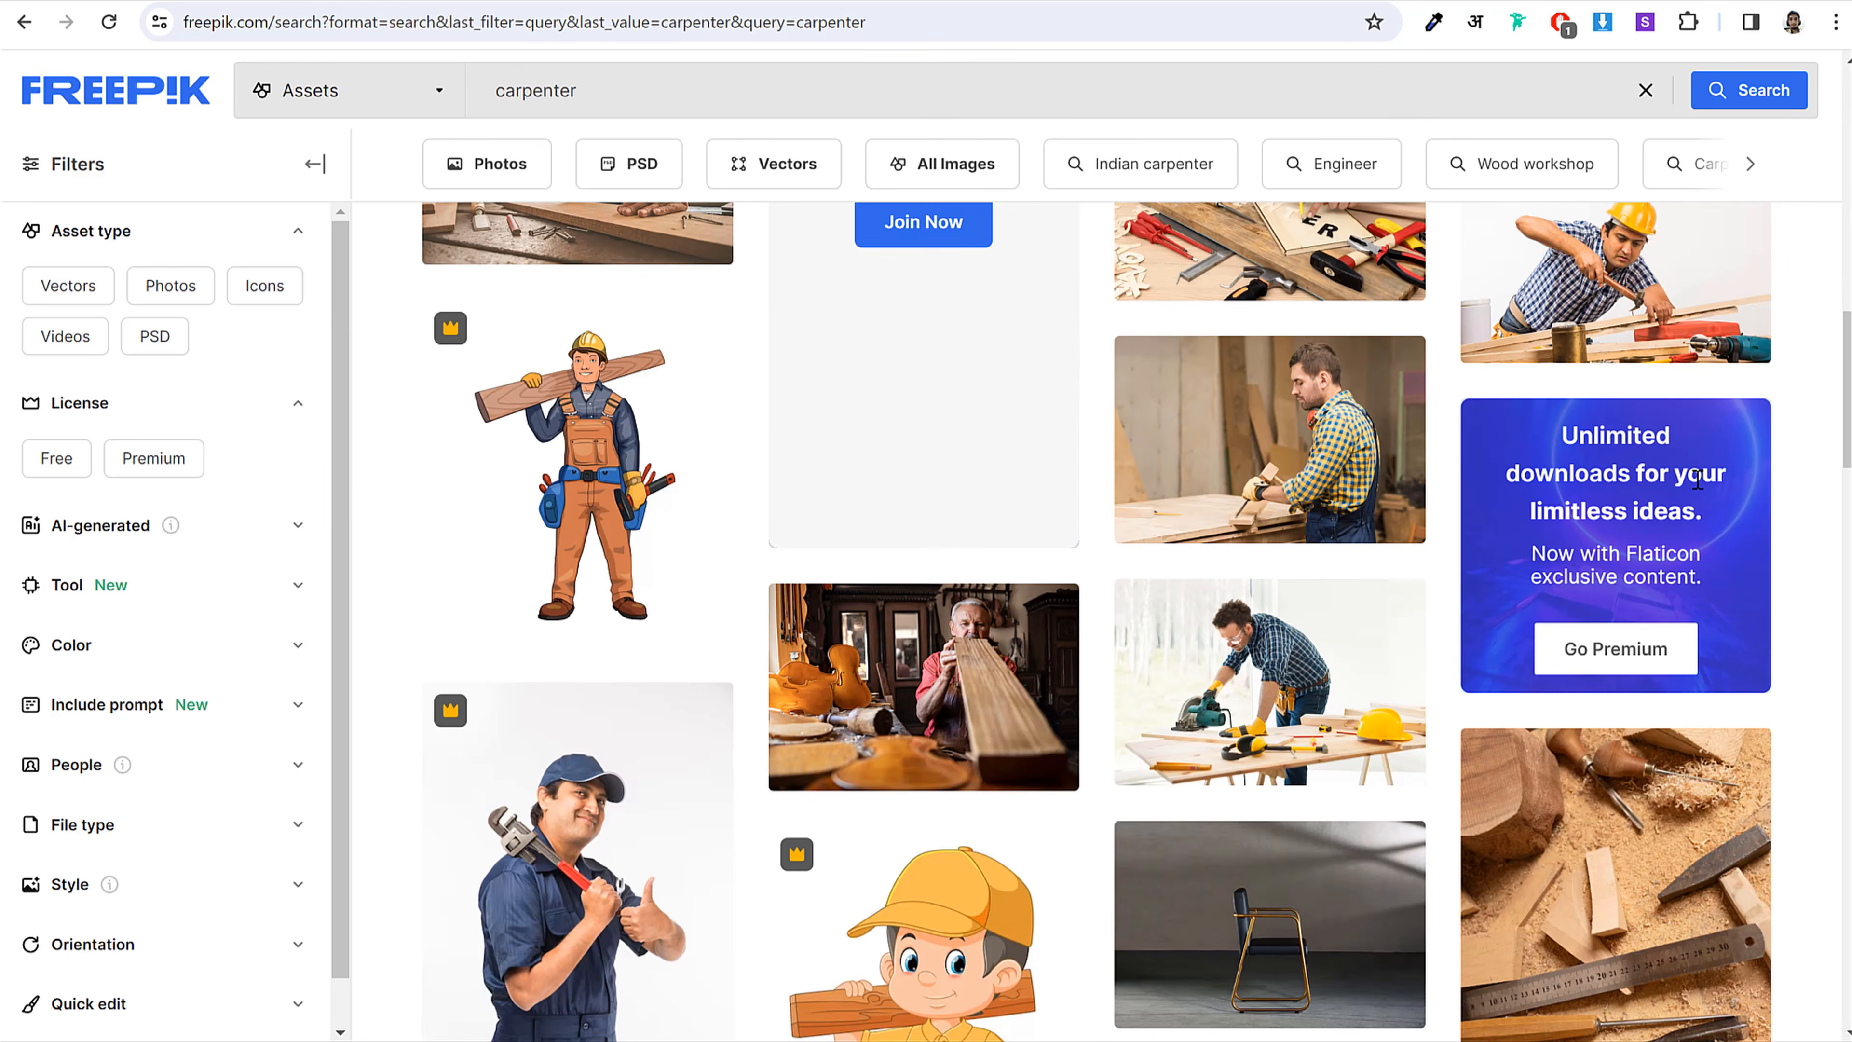
pyautogui.scroll(7, 1695, 490)
pyautogui.scroll(10, 1695, 490)
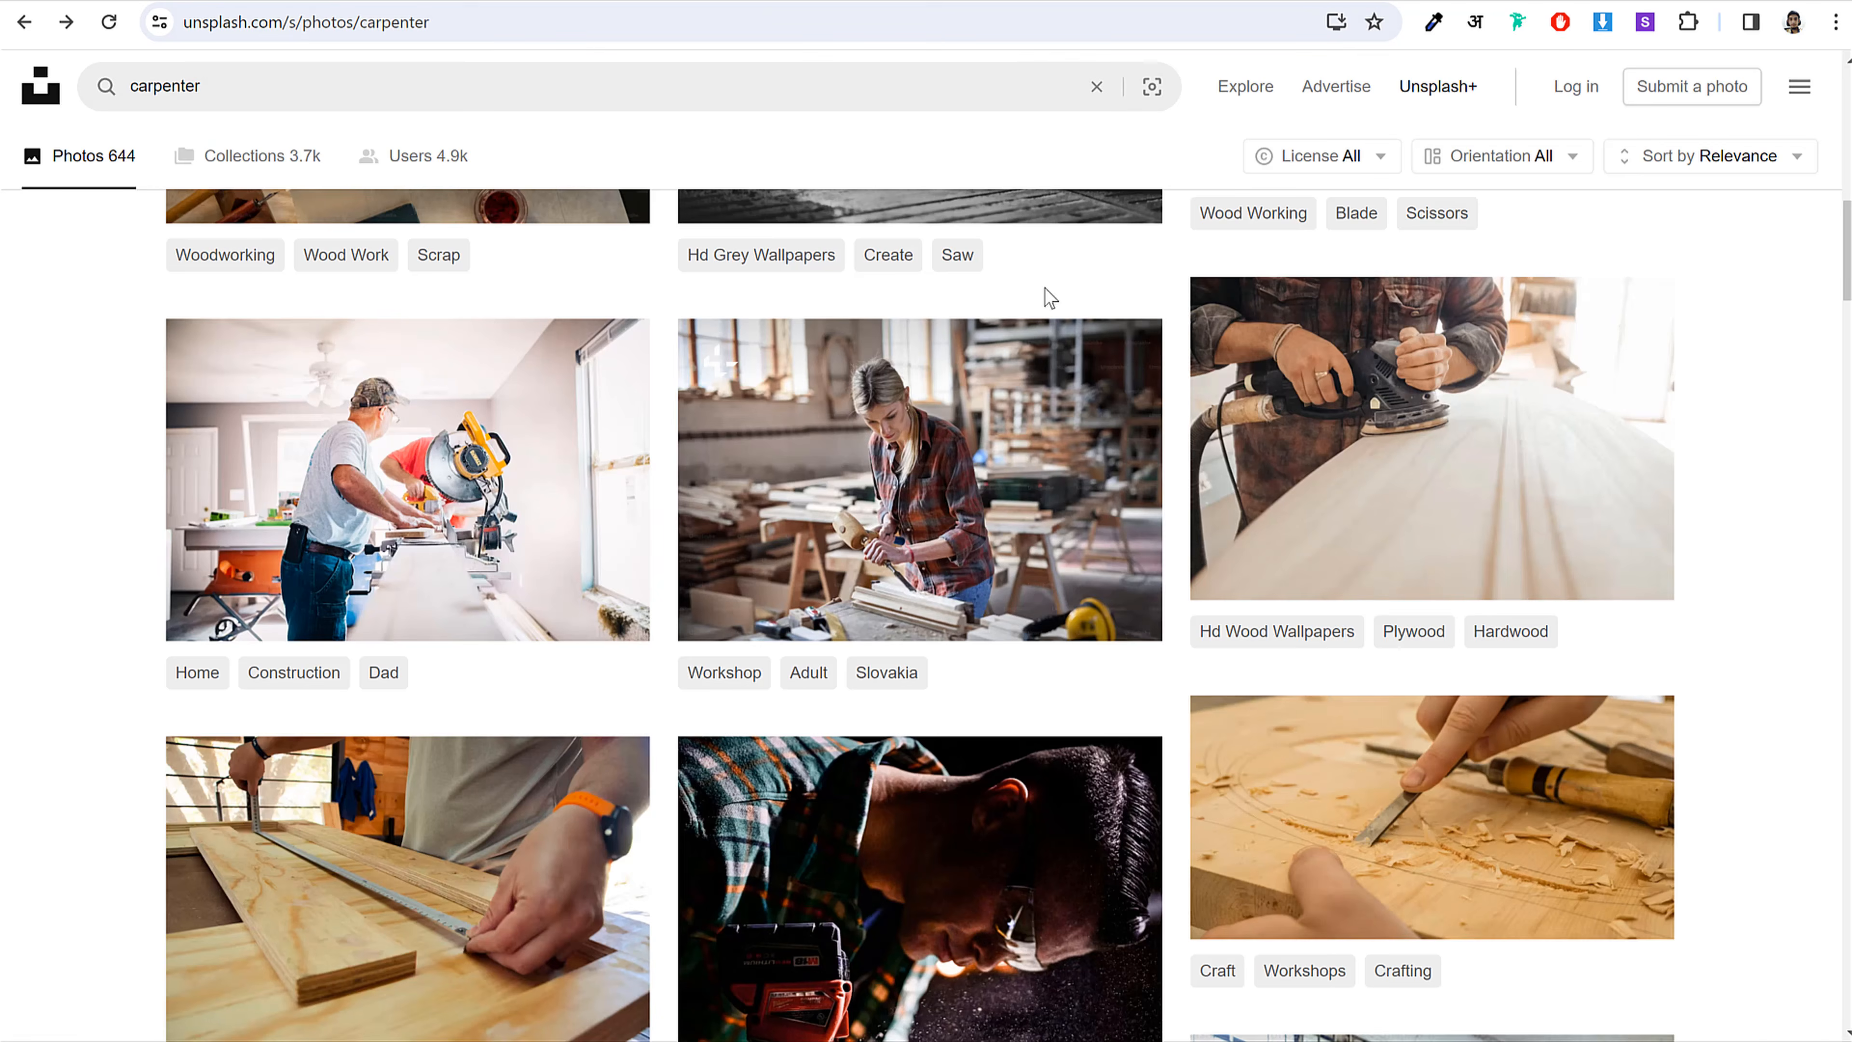
pyautogui.scroll(10, 807, 555)
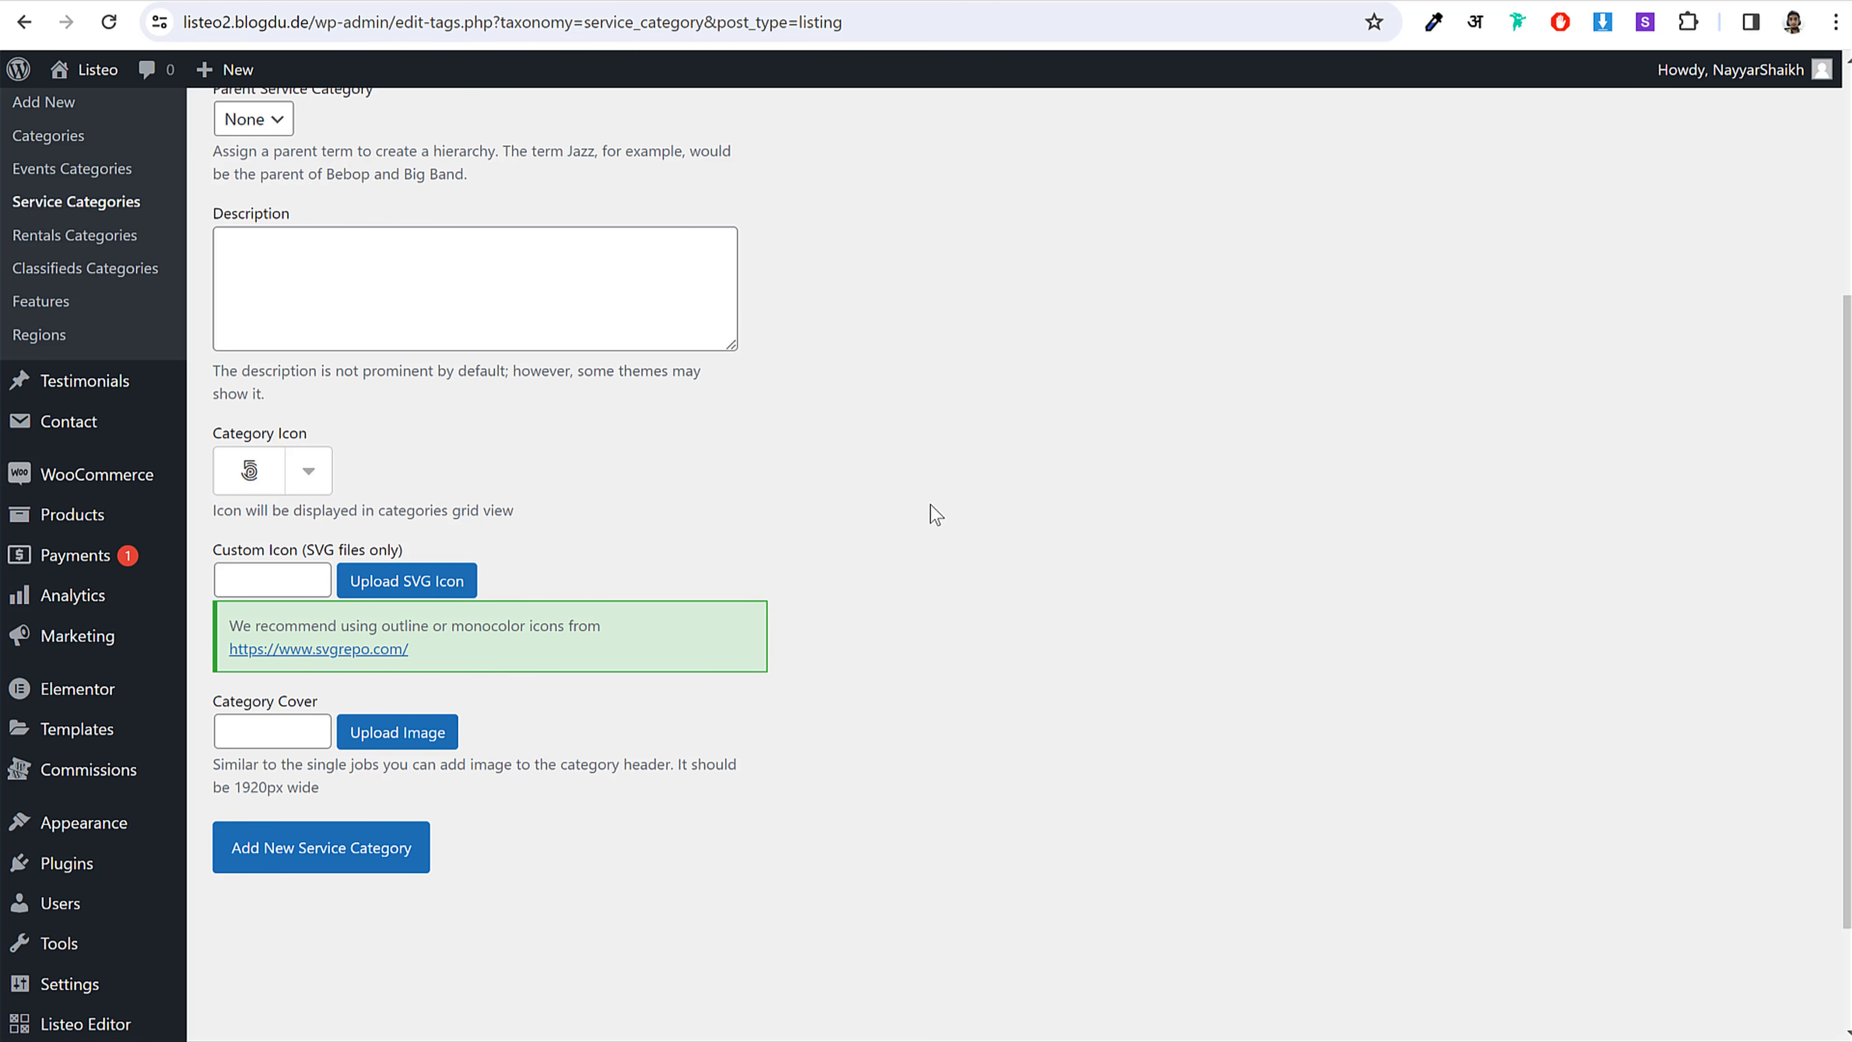
# Step: Upload all 40 banner images from the Banners folder into the media library
pyautogui.moveTo(220, 713); pyautogui.dragTo(325, 715)
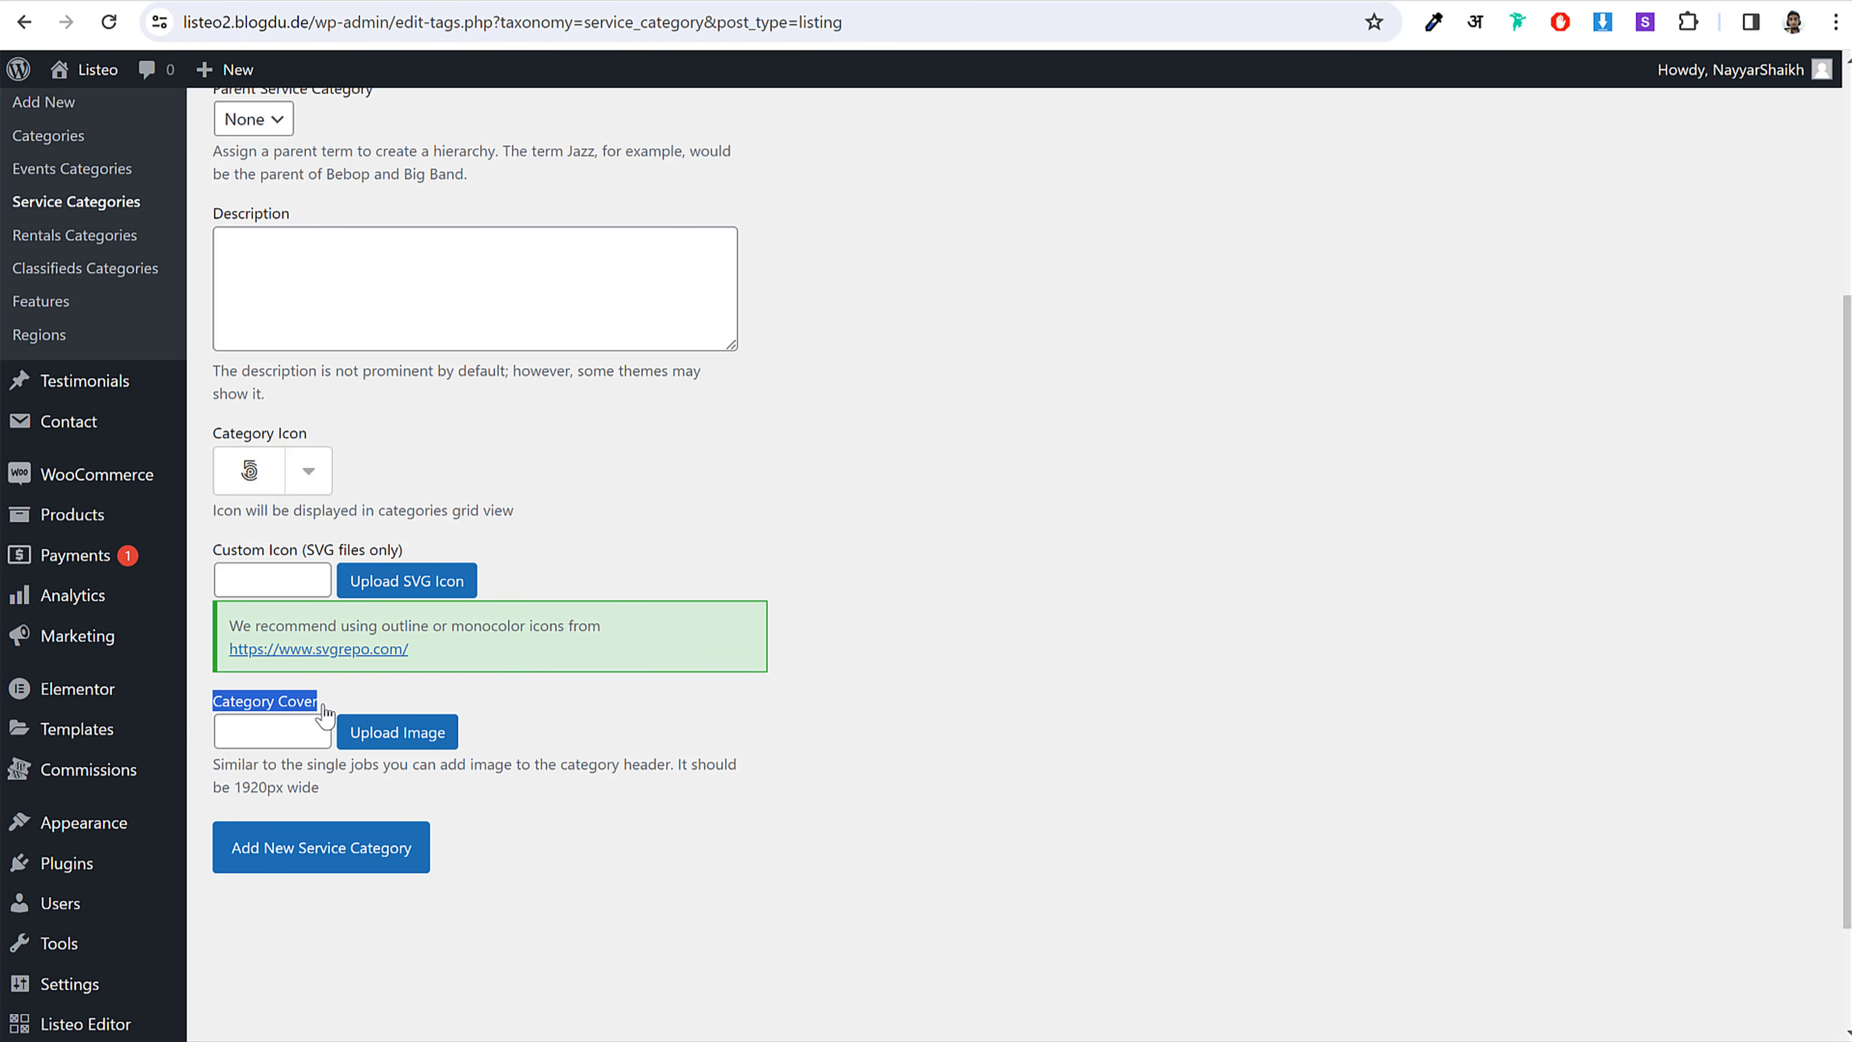
pyautogui.click(410, 731)
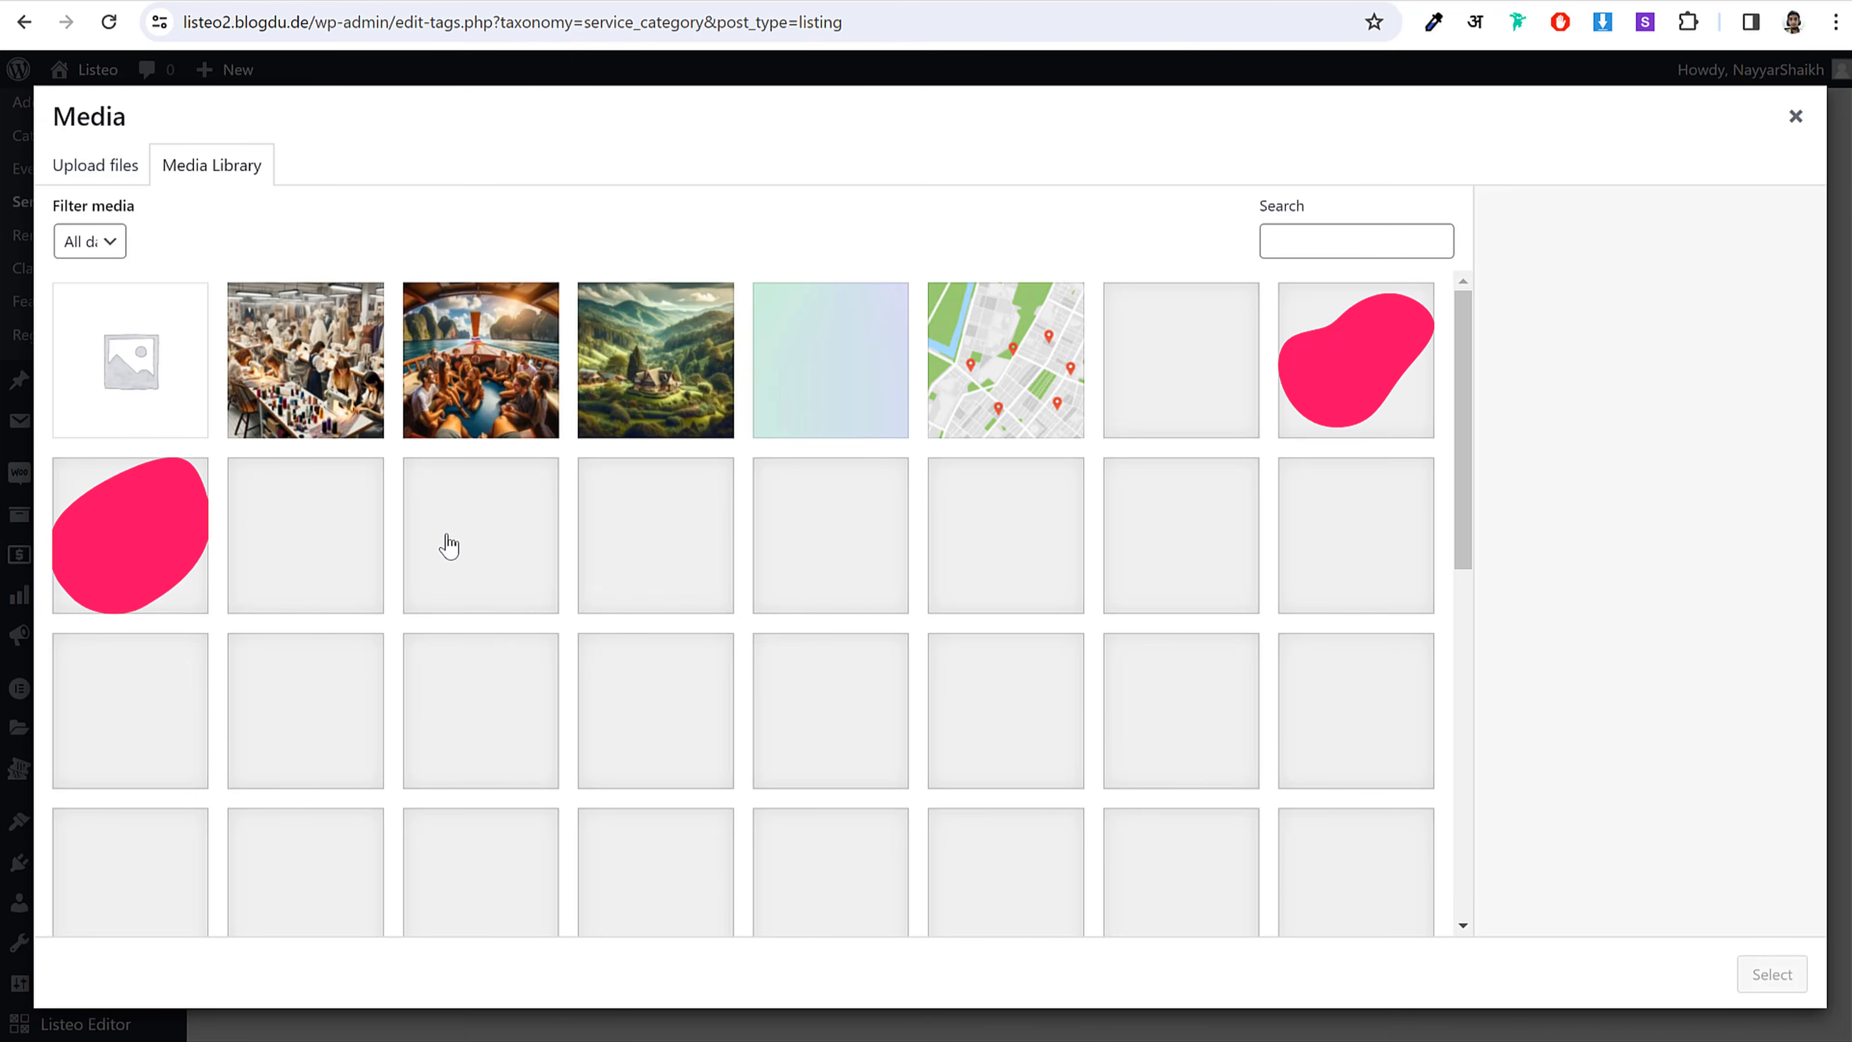
pyautogui.scroll(-10, 881, 670)
pyautogui.scroll(10, 880, 669)
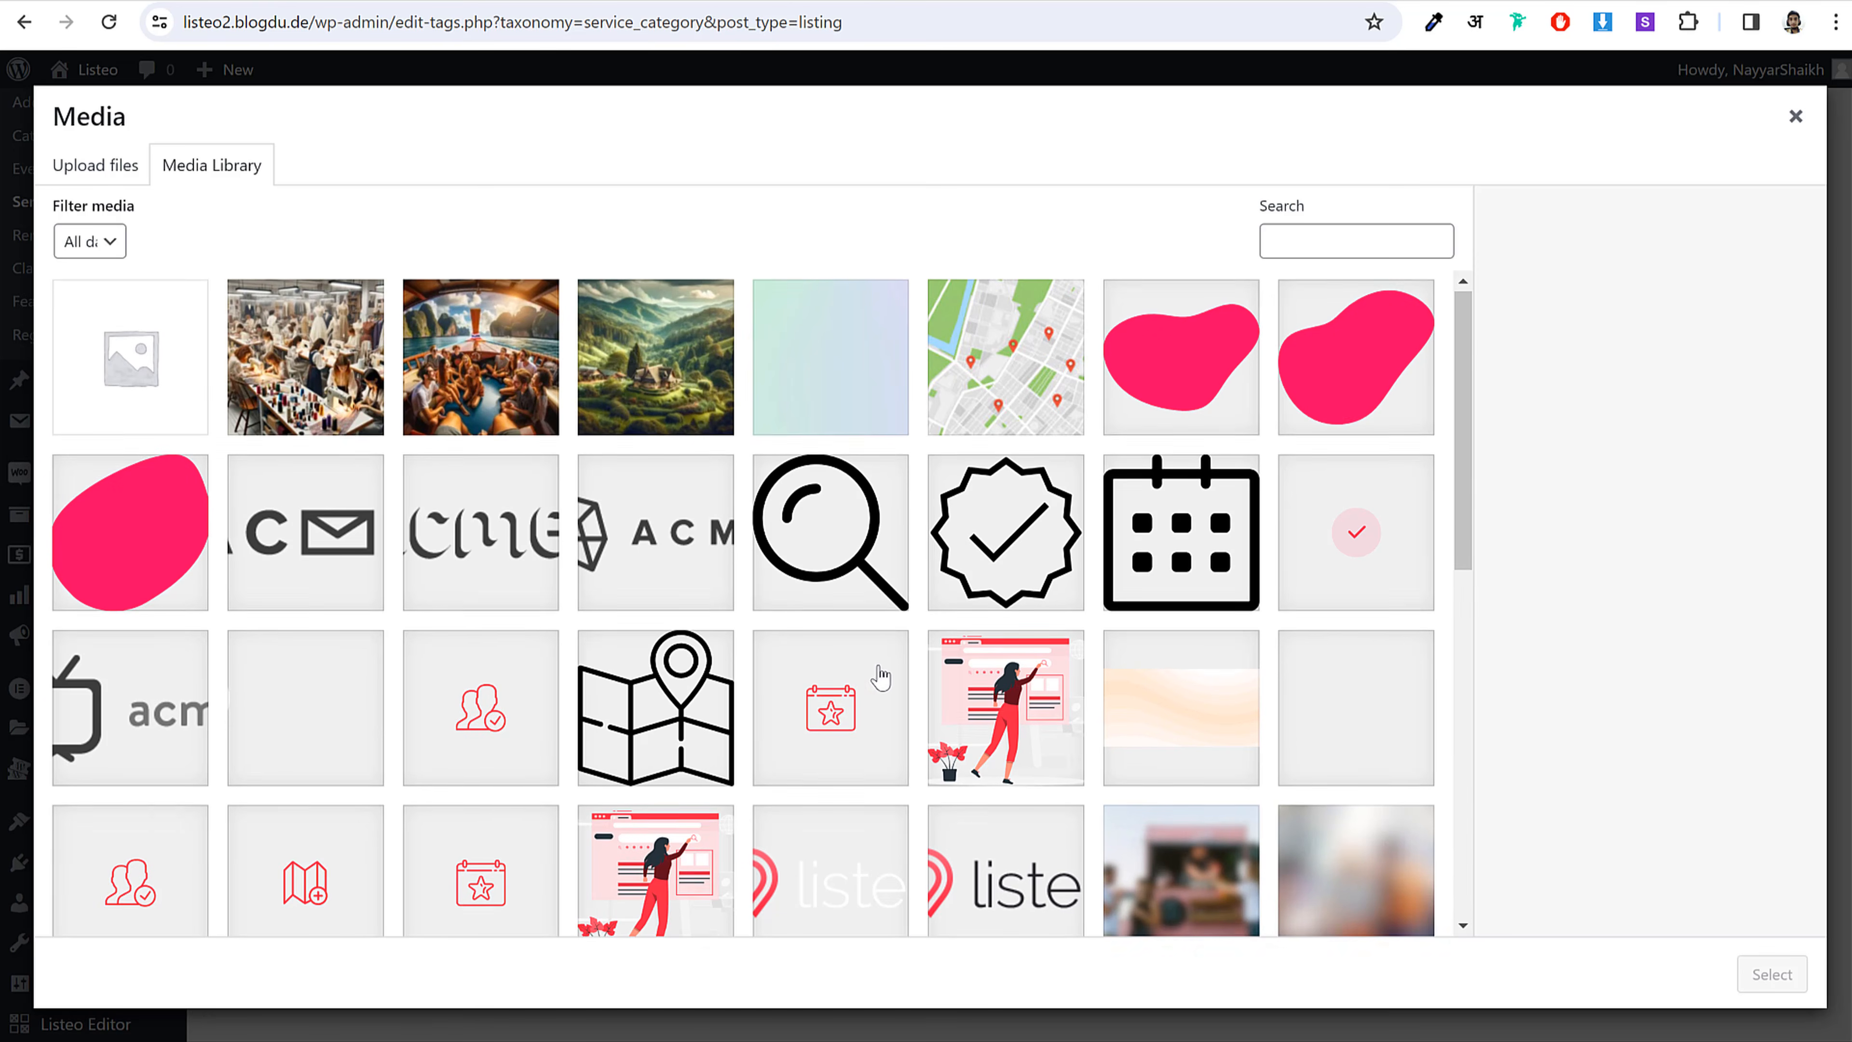
pyautogui.hotkey('alt', 'Tab')
pyautogui.click(822, 686)
pyautogui.scroll(-5, 885, 583)
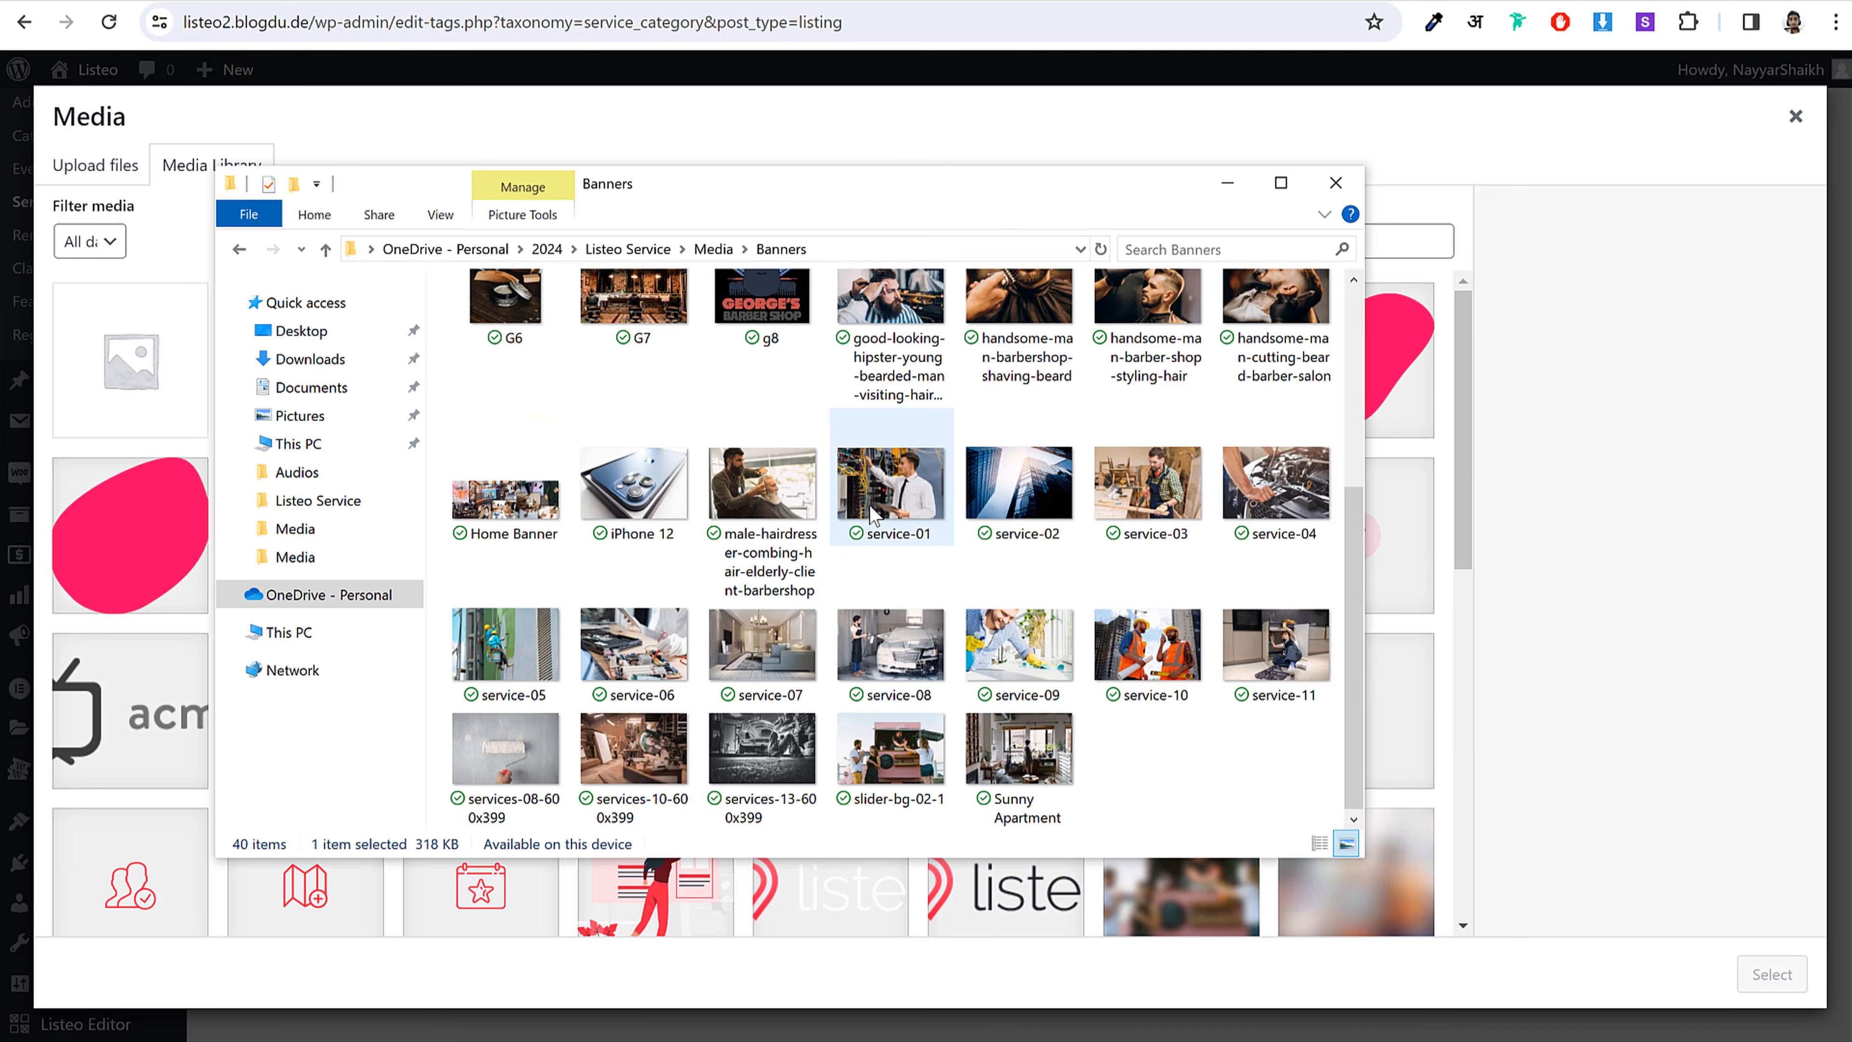
pyautogui.hotkey('ctrl', 'a')
pyautogui.scroll(5, 862, 525)
pyautogui.moveTo(531, 397); pyautogui.dragTo(603, 247)
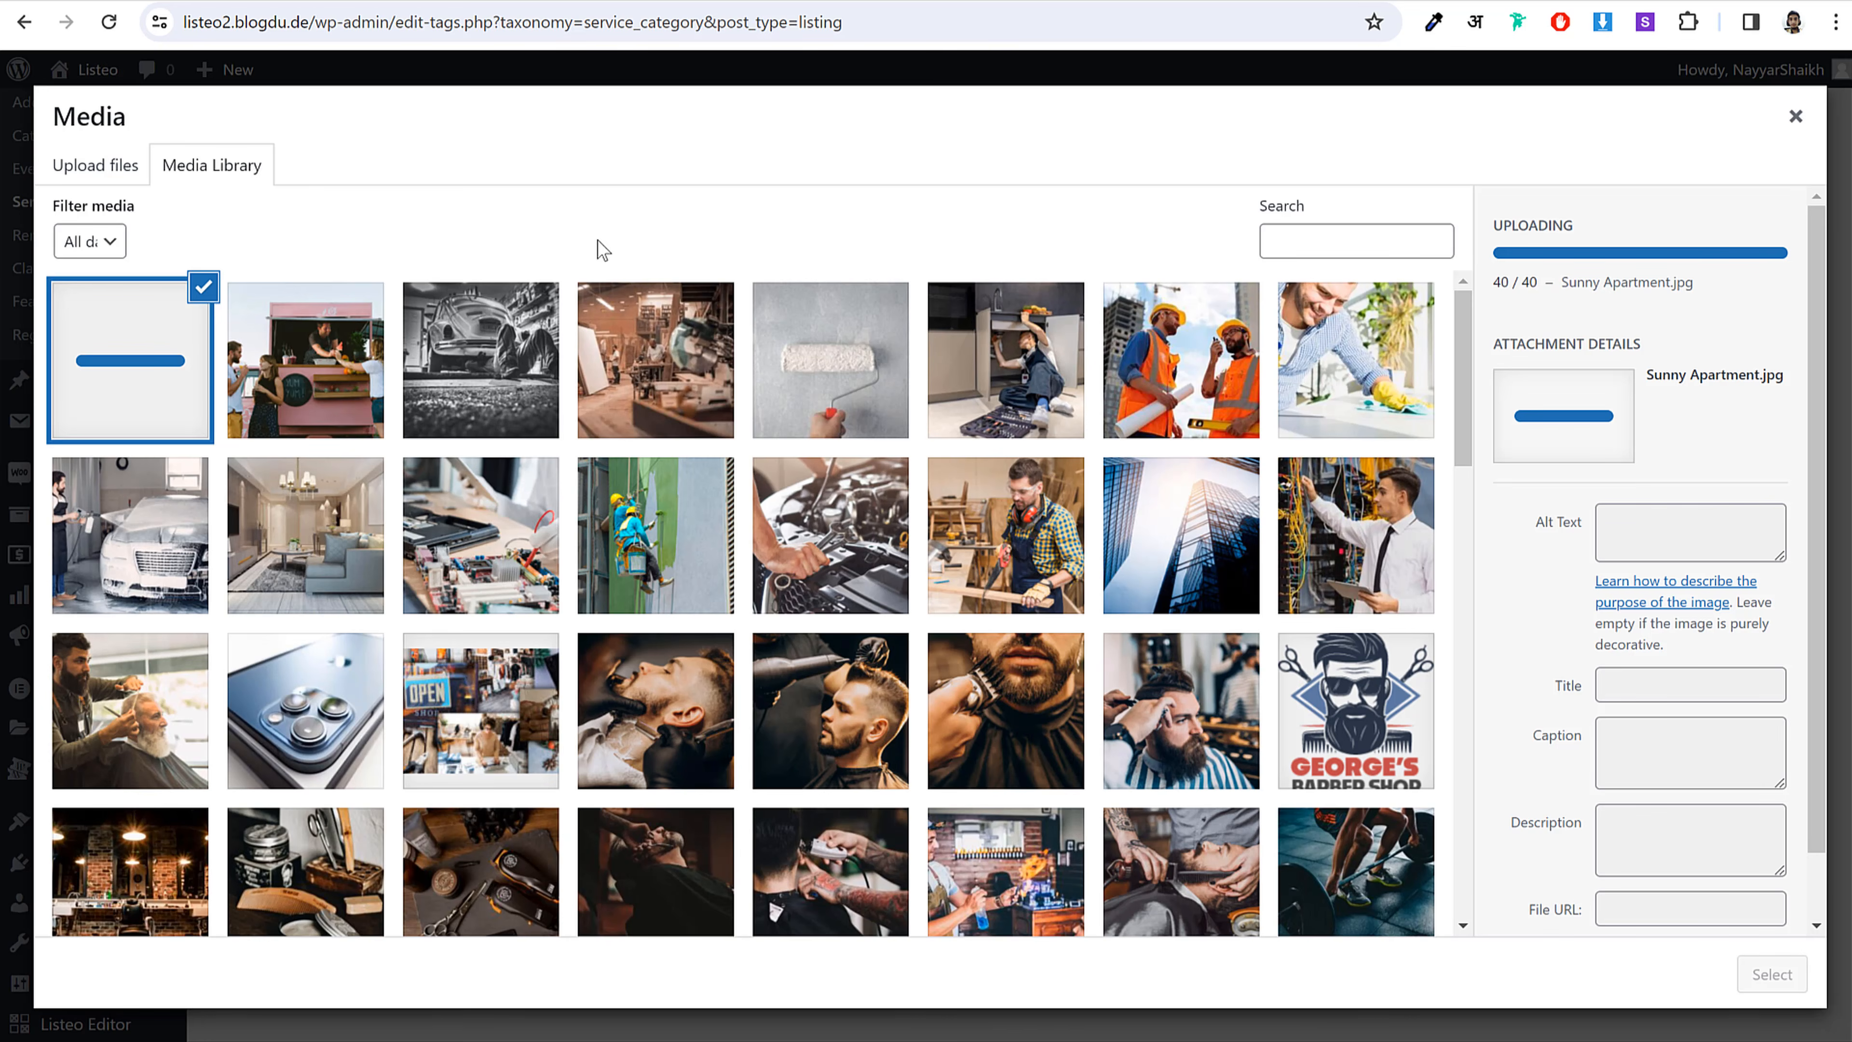
# Step: Create the Car Wash category with the service-08 car-wash photo as its cover
pyautogui.click(151, 537)
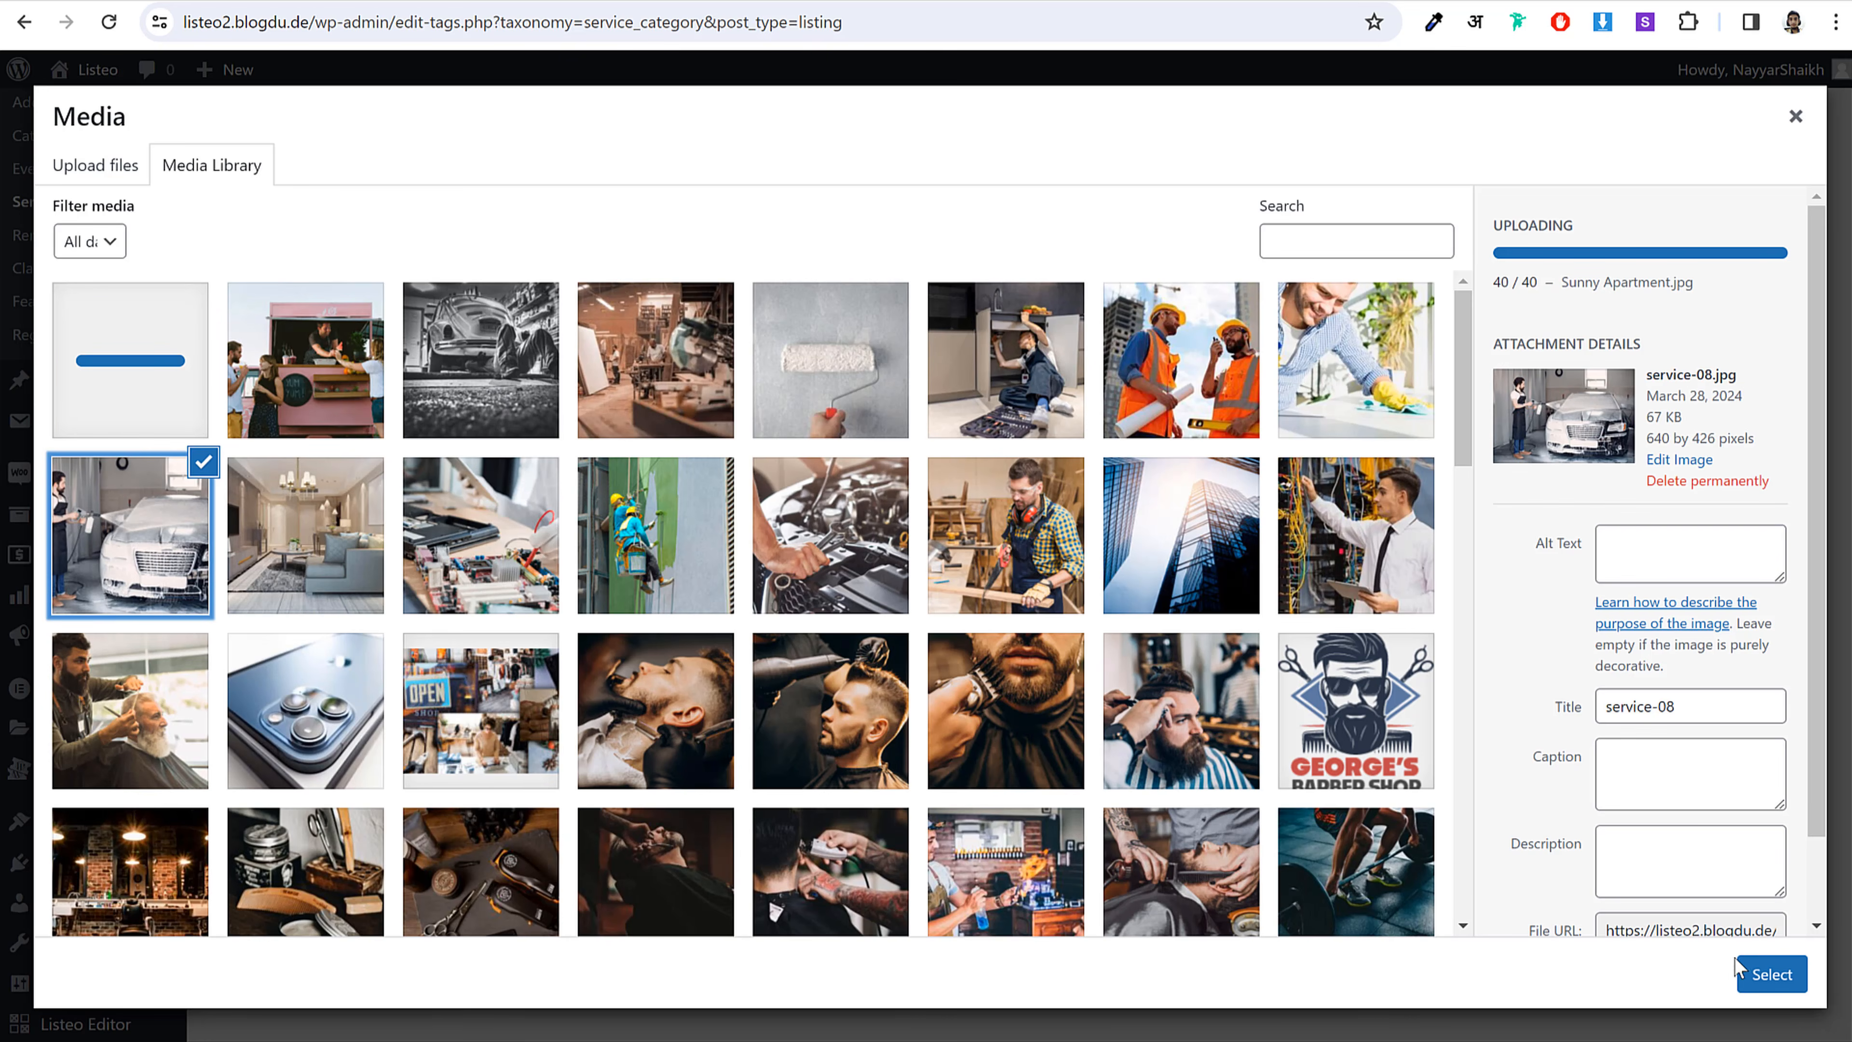
pyautogui.click(1772, 975)
pyautogui.click(746, 794)
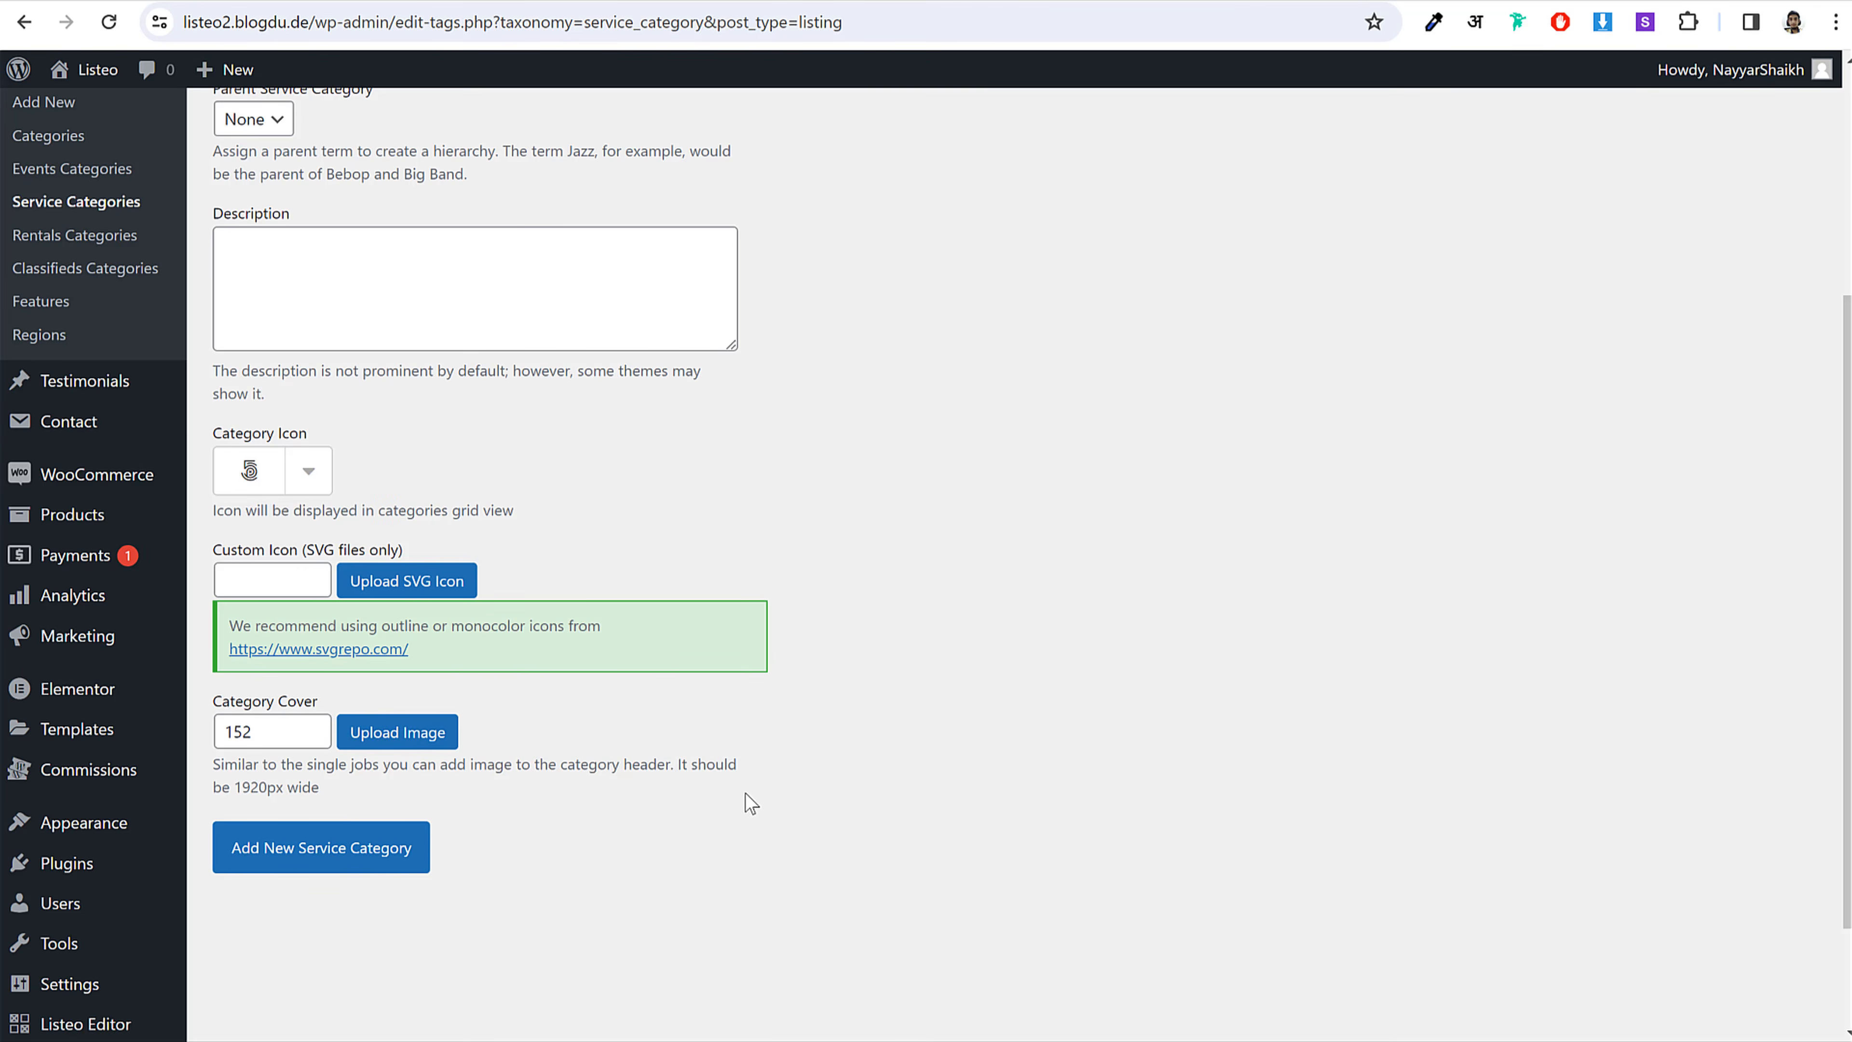
pyautogui.click(376, 862)
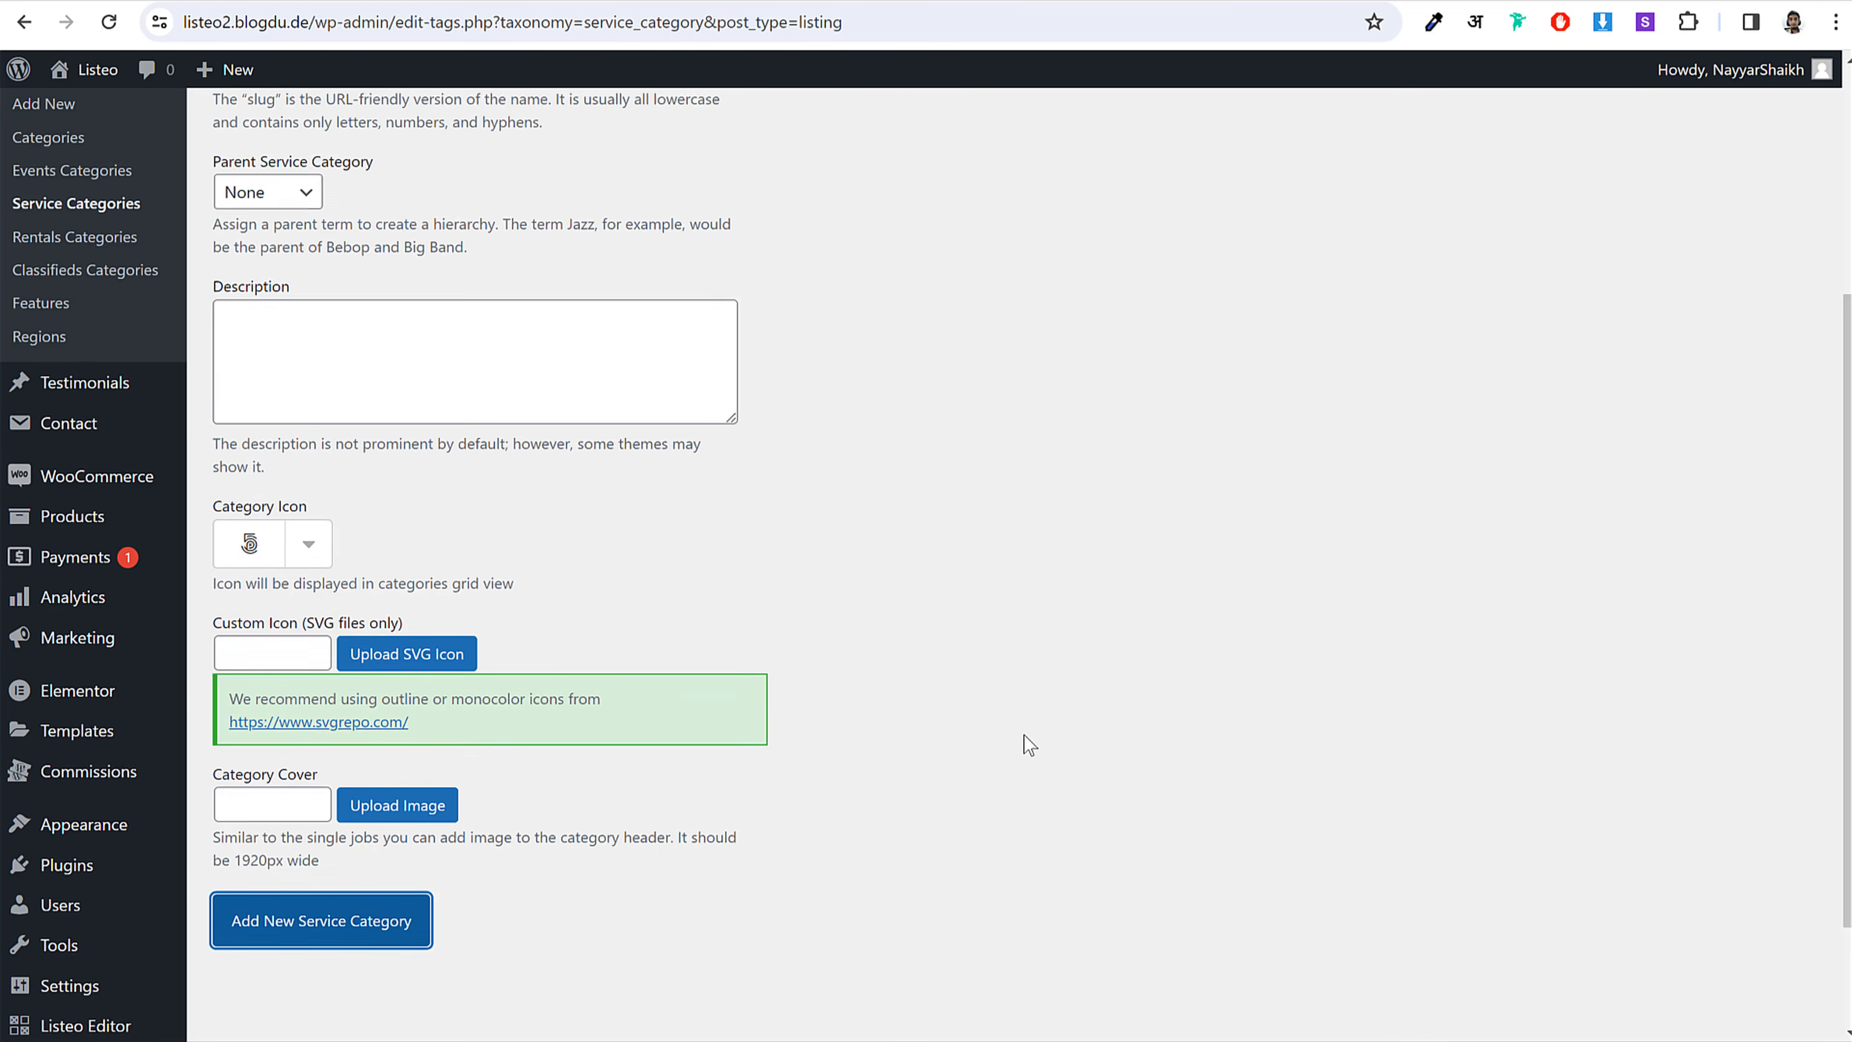
# Step: Open Car Wash for editing to check it, then go back to the categories list
pyautogui.click(889, 356)
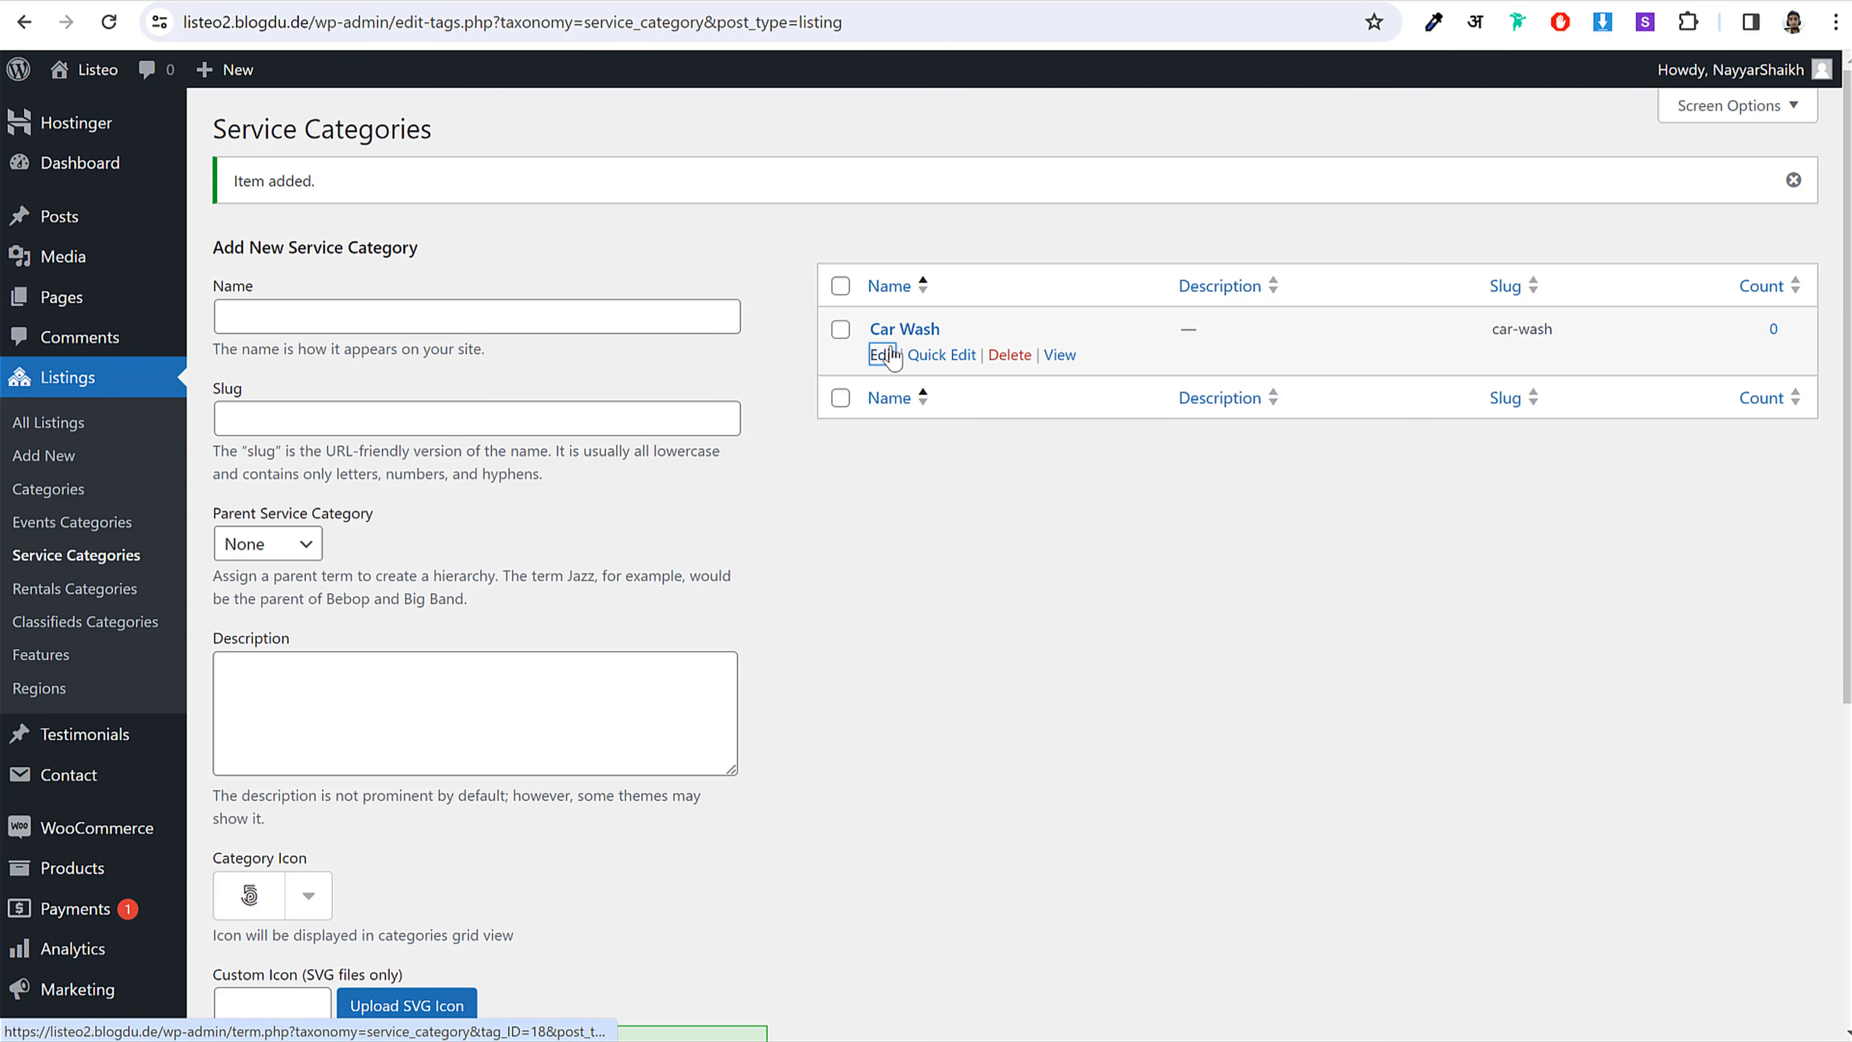
pyautogui.scroll(-5, 863, 545)
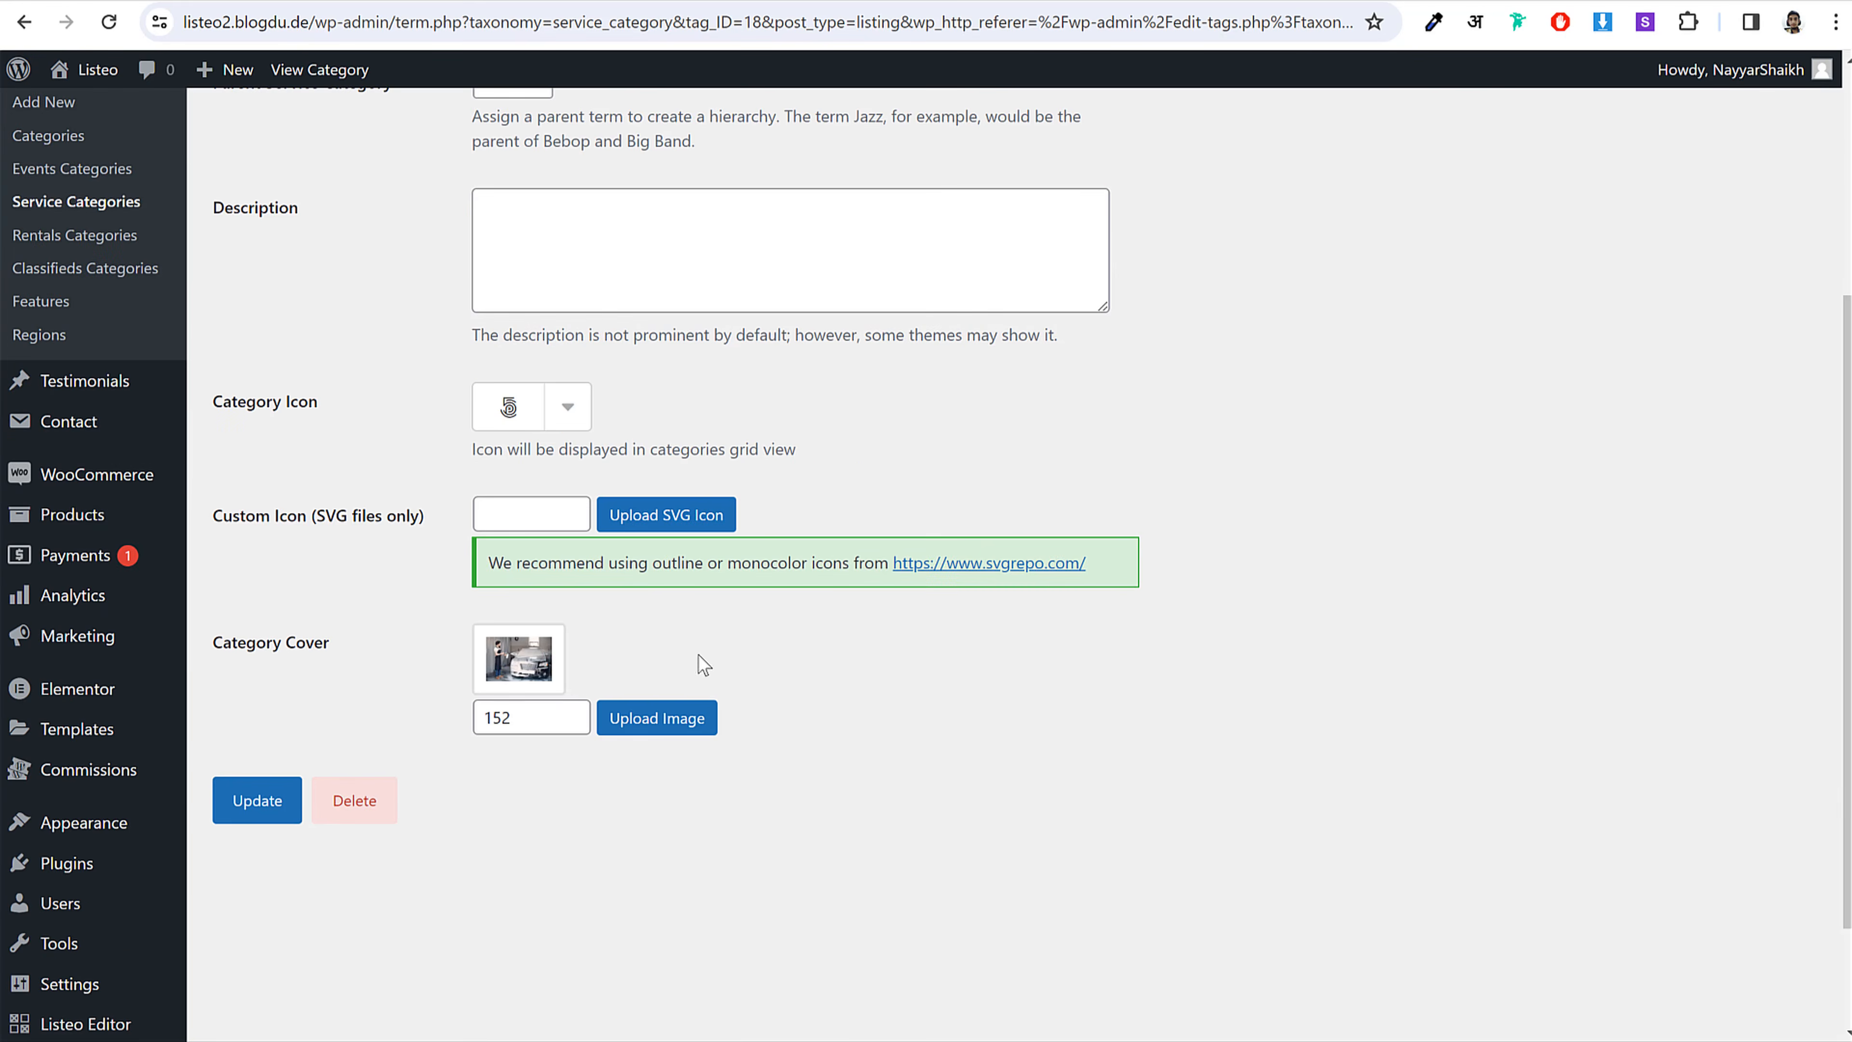
pyautogui.scroll(5, 520, 648)
pyautogui.hotkey('alt', 'Left')
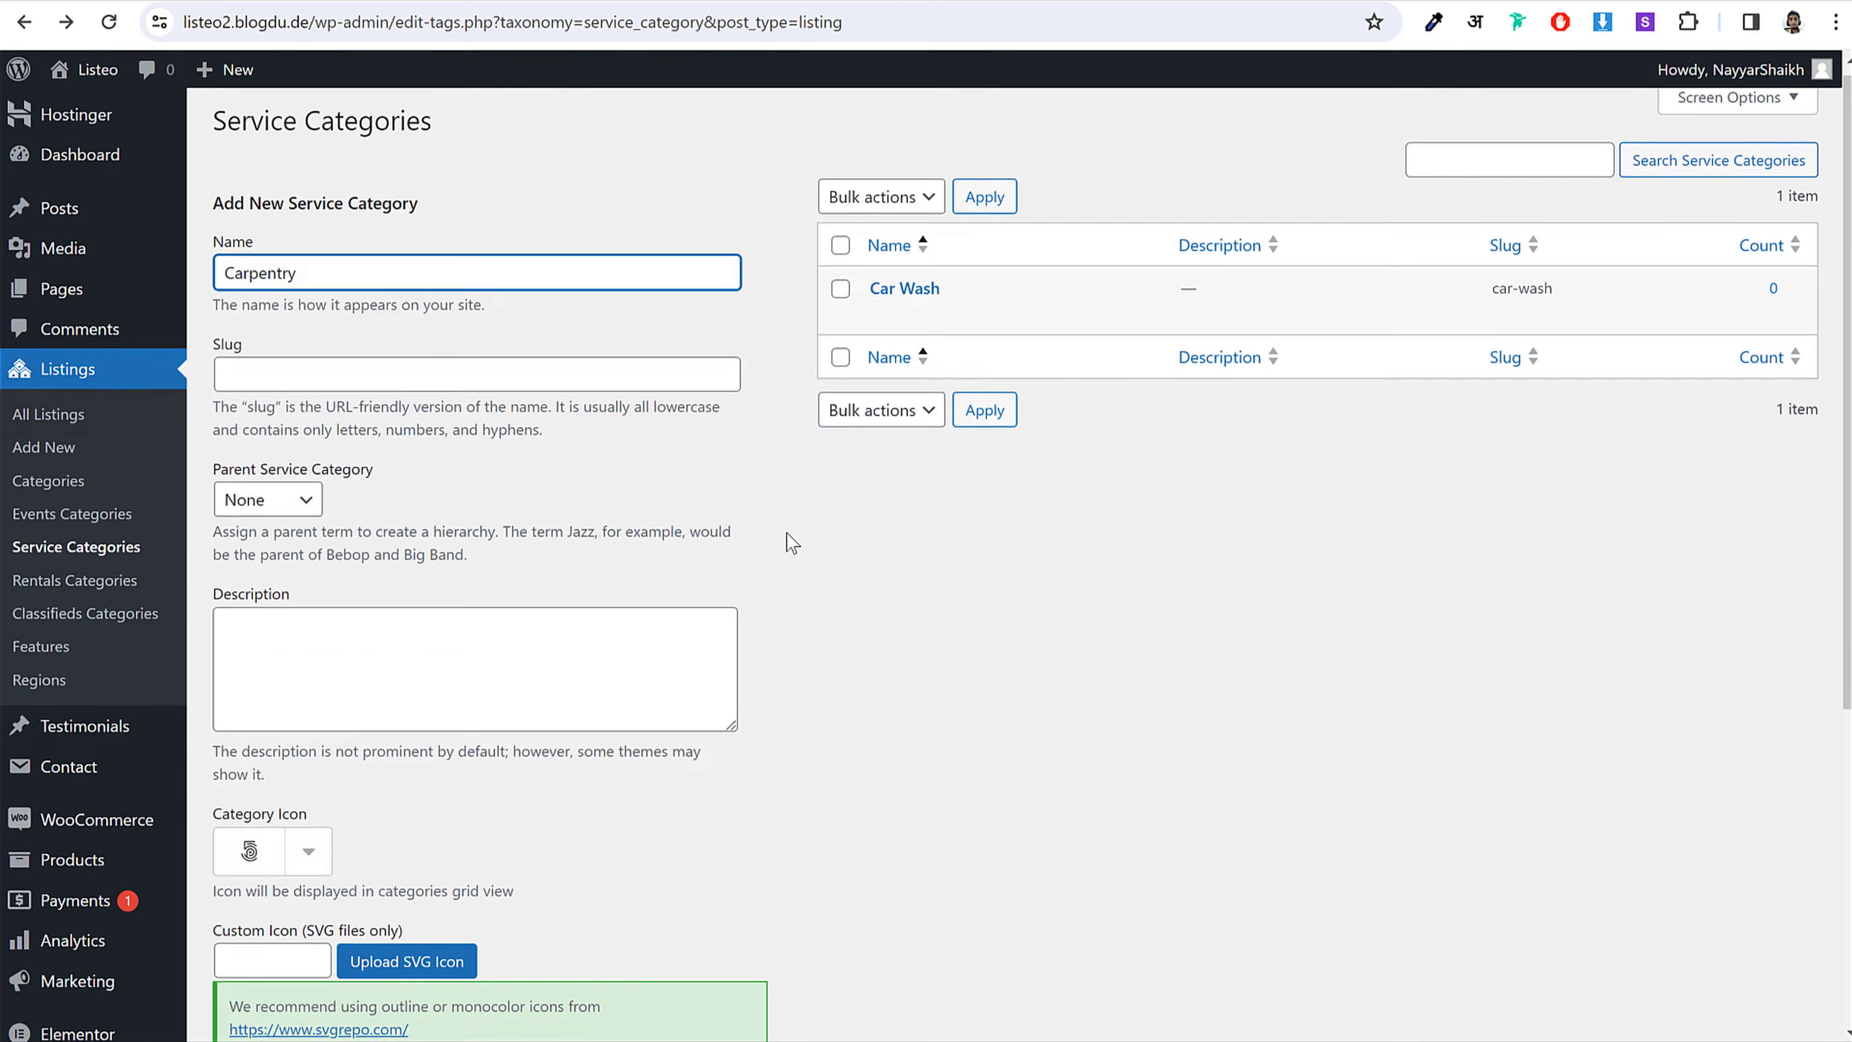
# Step: Add the Carpentry category with the service-03 carpenter photo as its cover
pyautogui.scroll(-5, 785, 538)
pyautogui.click(404, 622)
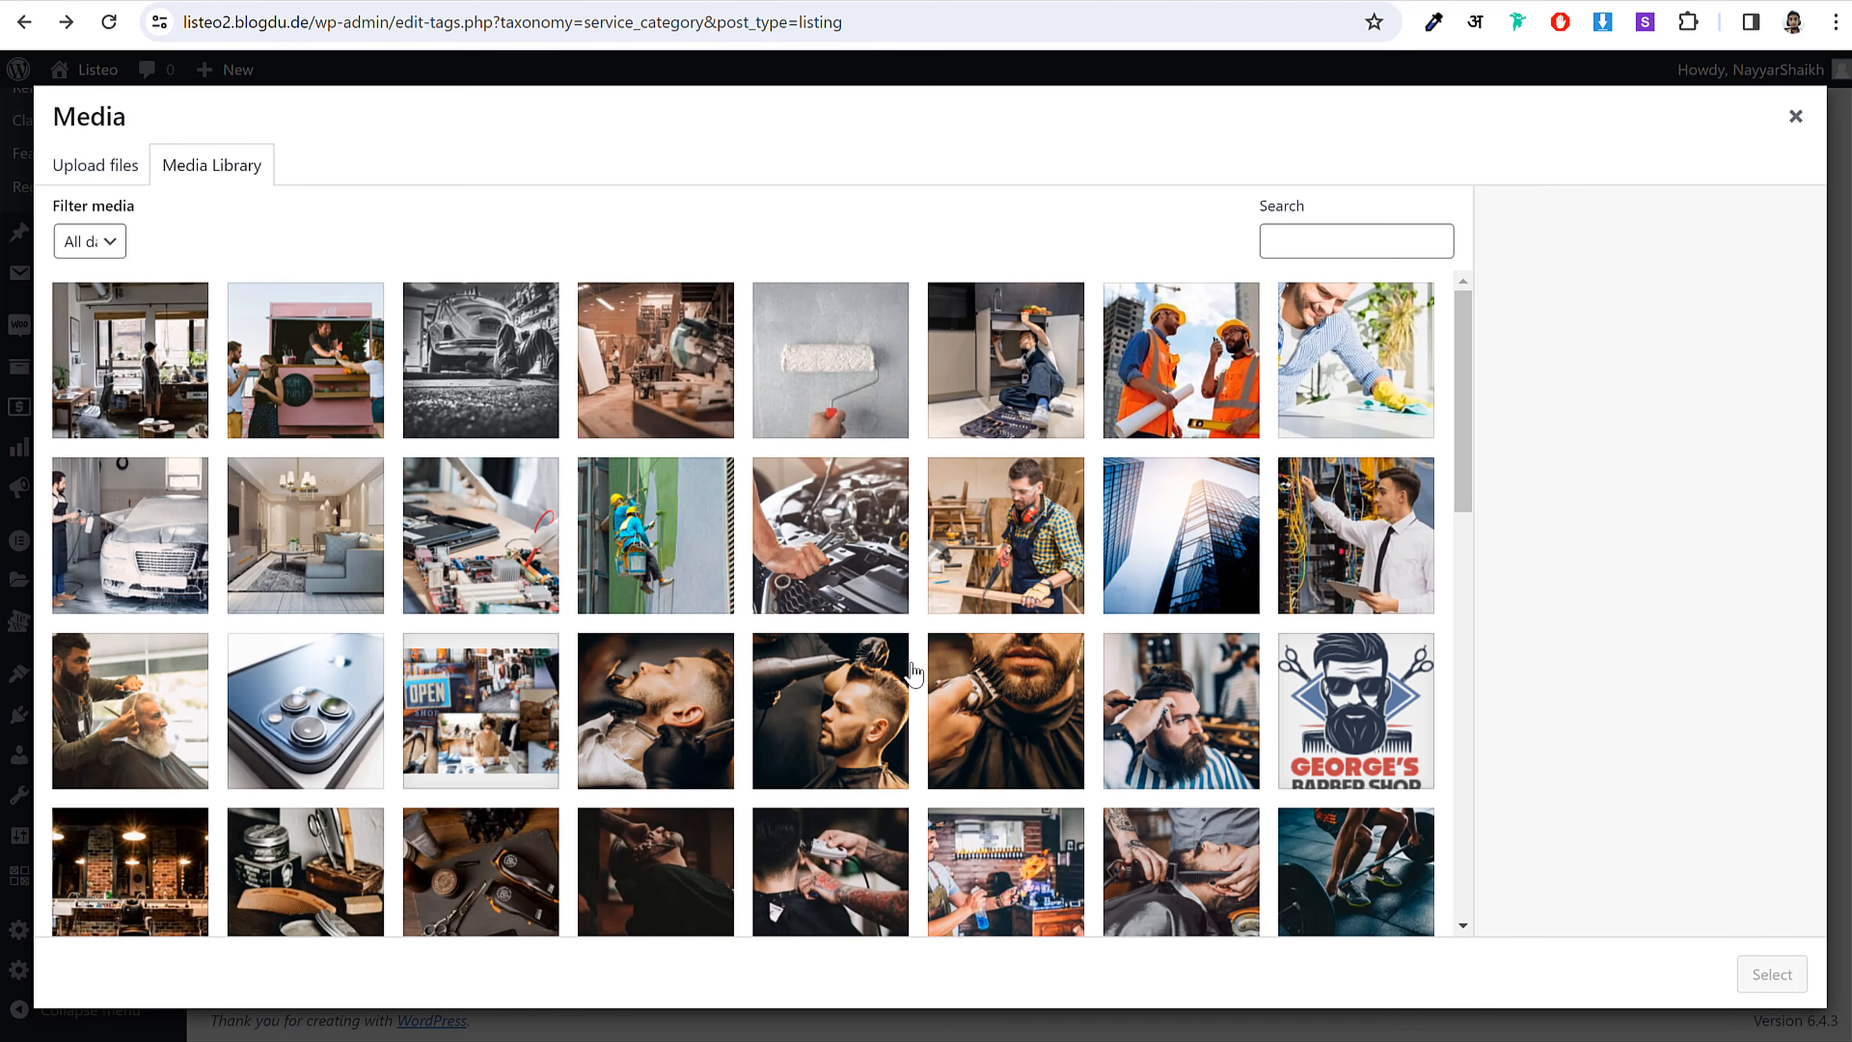
pyautogui.click(1021, 554)
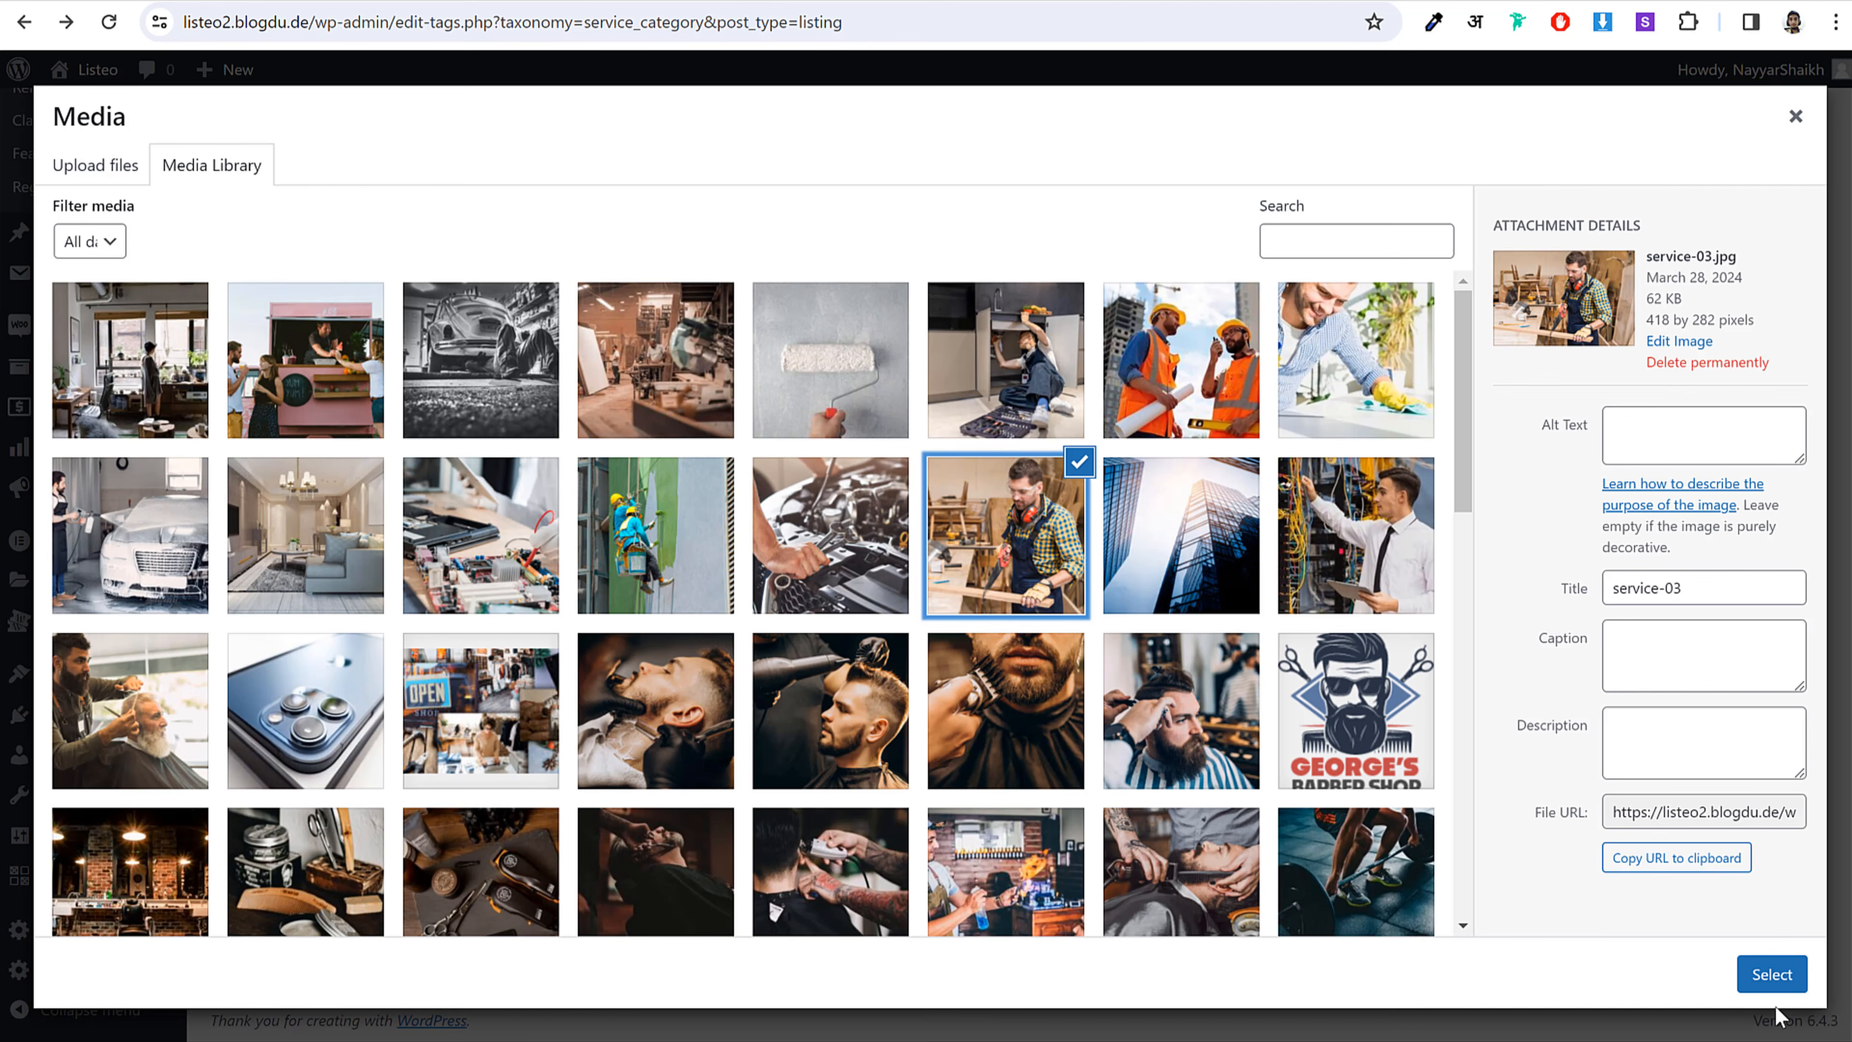
pyautogui.click(1771, 973)
pyautogui.click(393, 744)
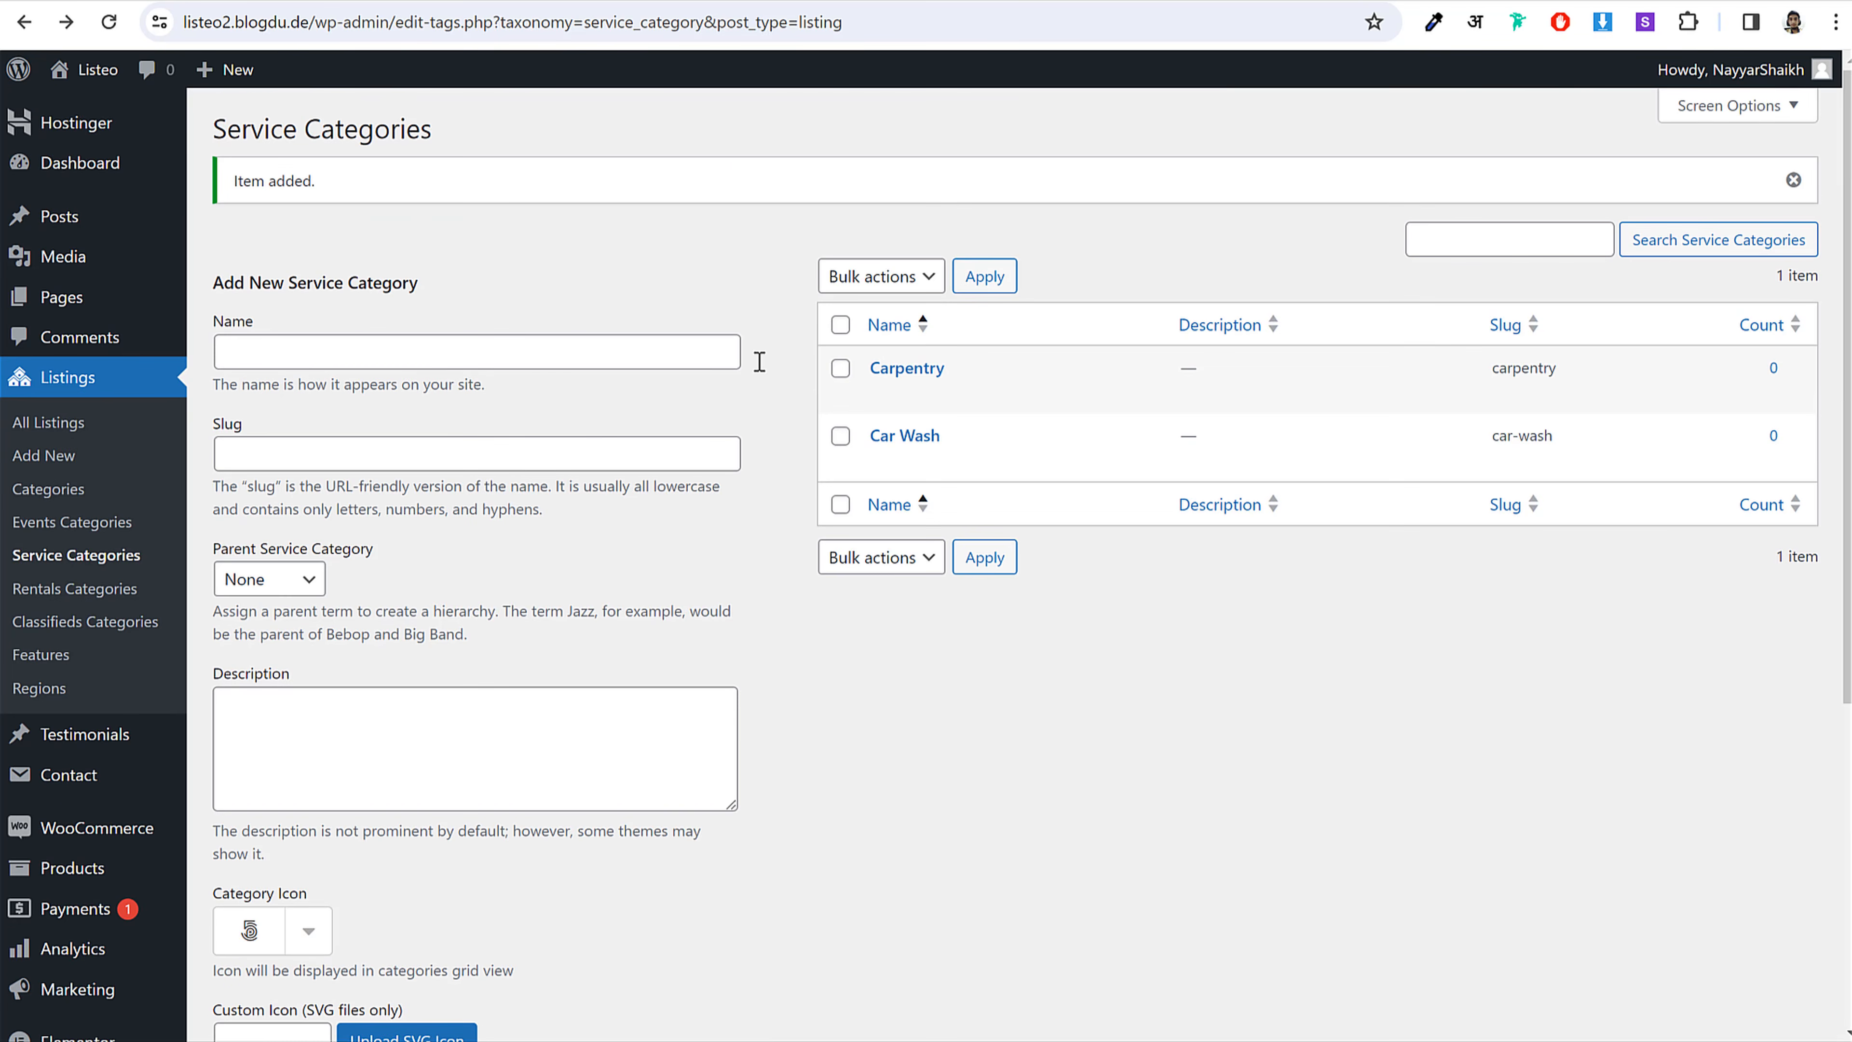
pyautogui.click(386, 353)
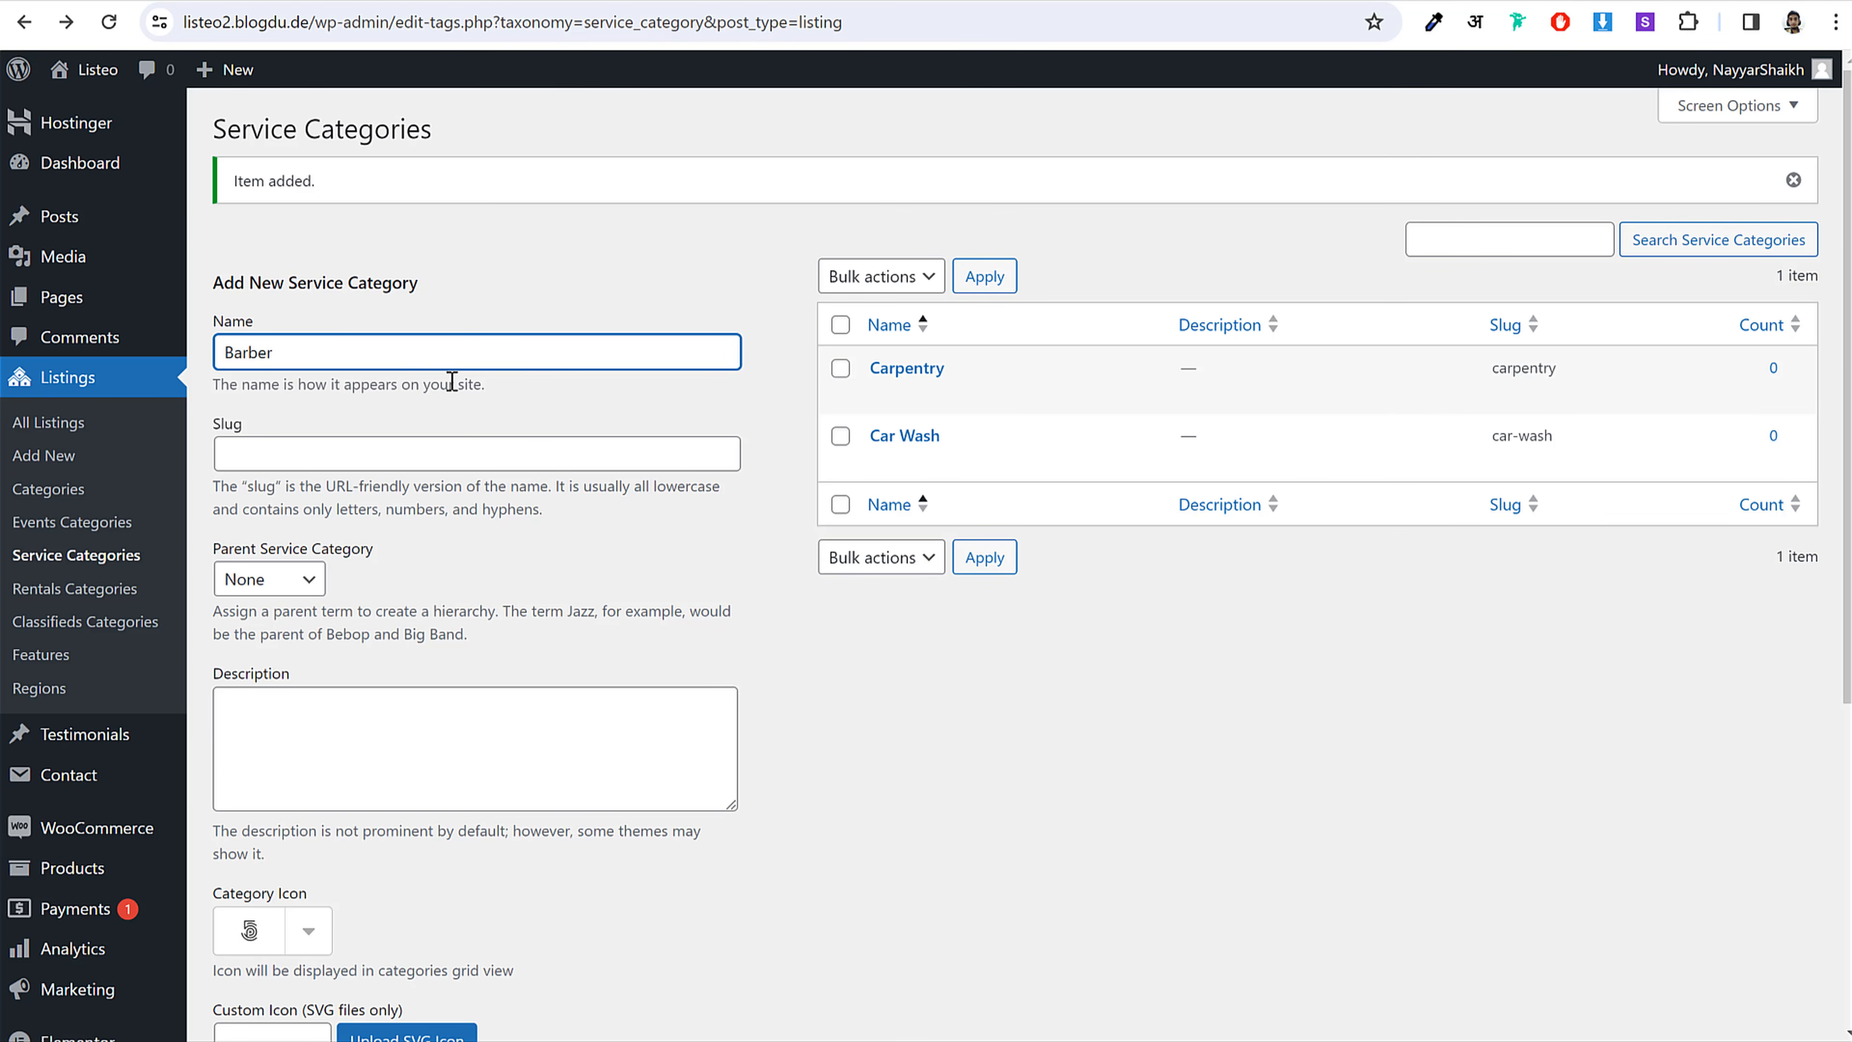
# Step: Add the Barber category with the barber styling photo as its cover image
pyautogui.scroll(-5, 678, 470)
pyautogui.click(410, 686)
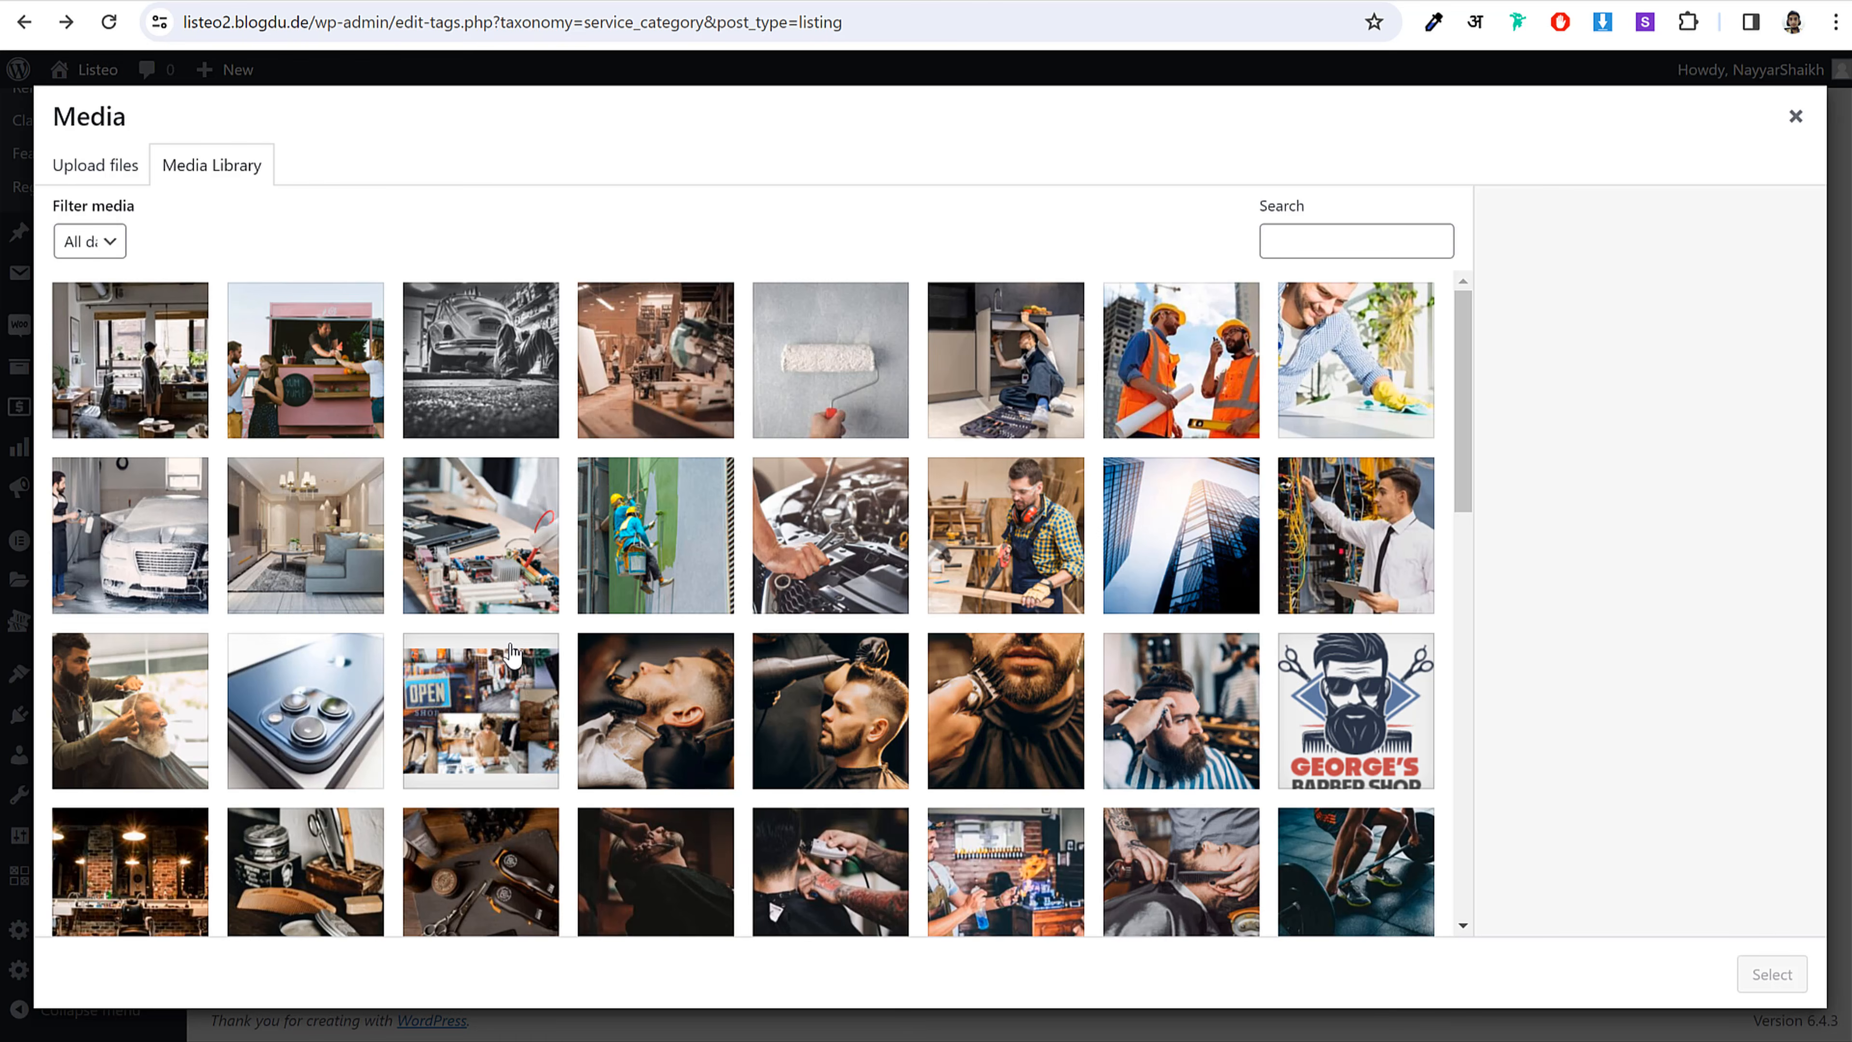
pyautogui.click(829, 730)
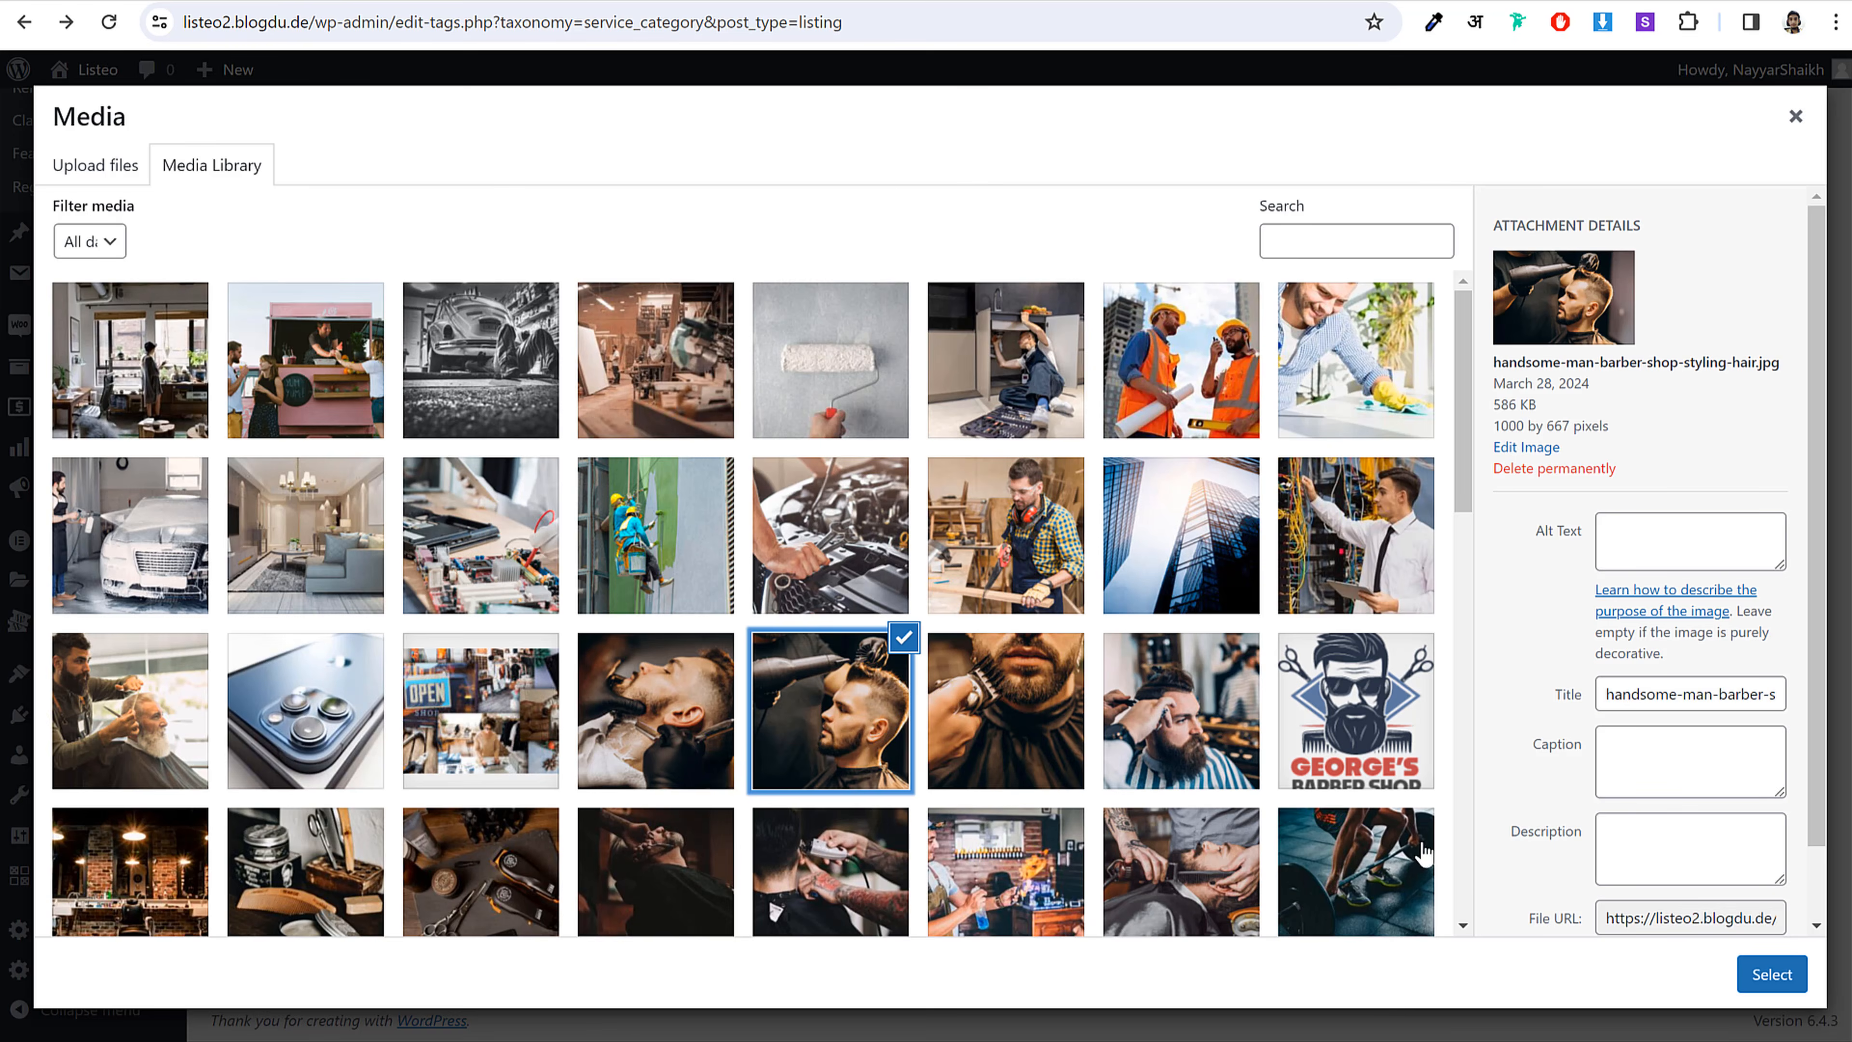
pyautogui.click(1772, 974)
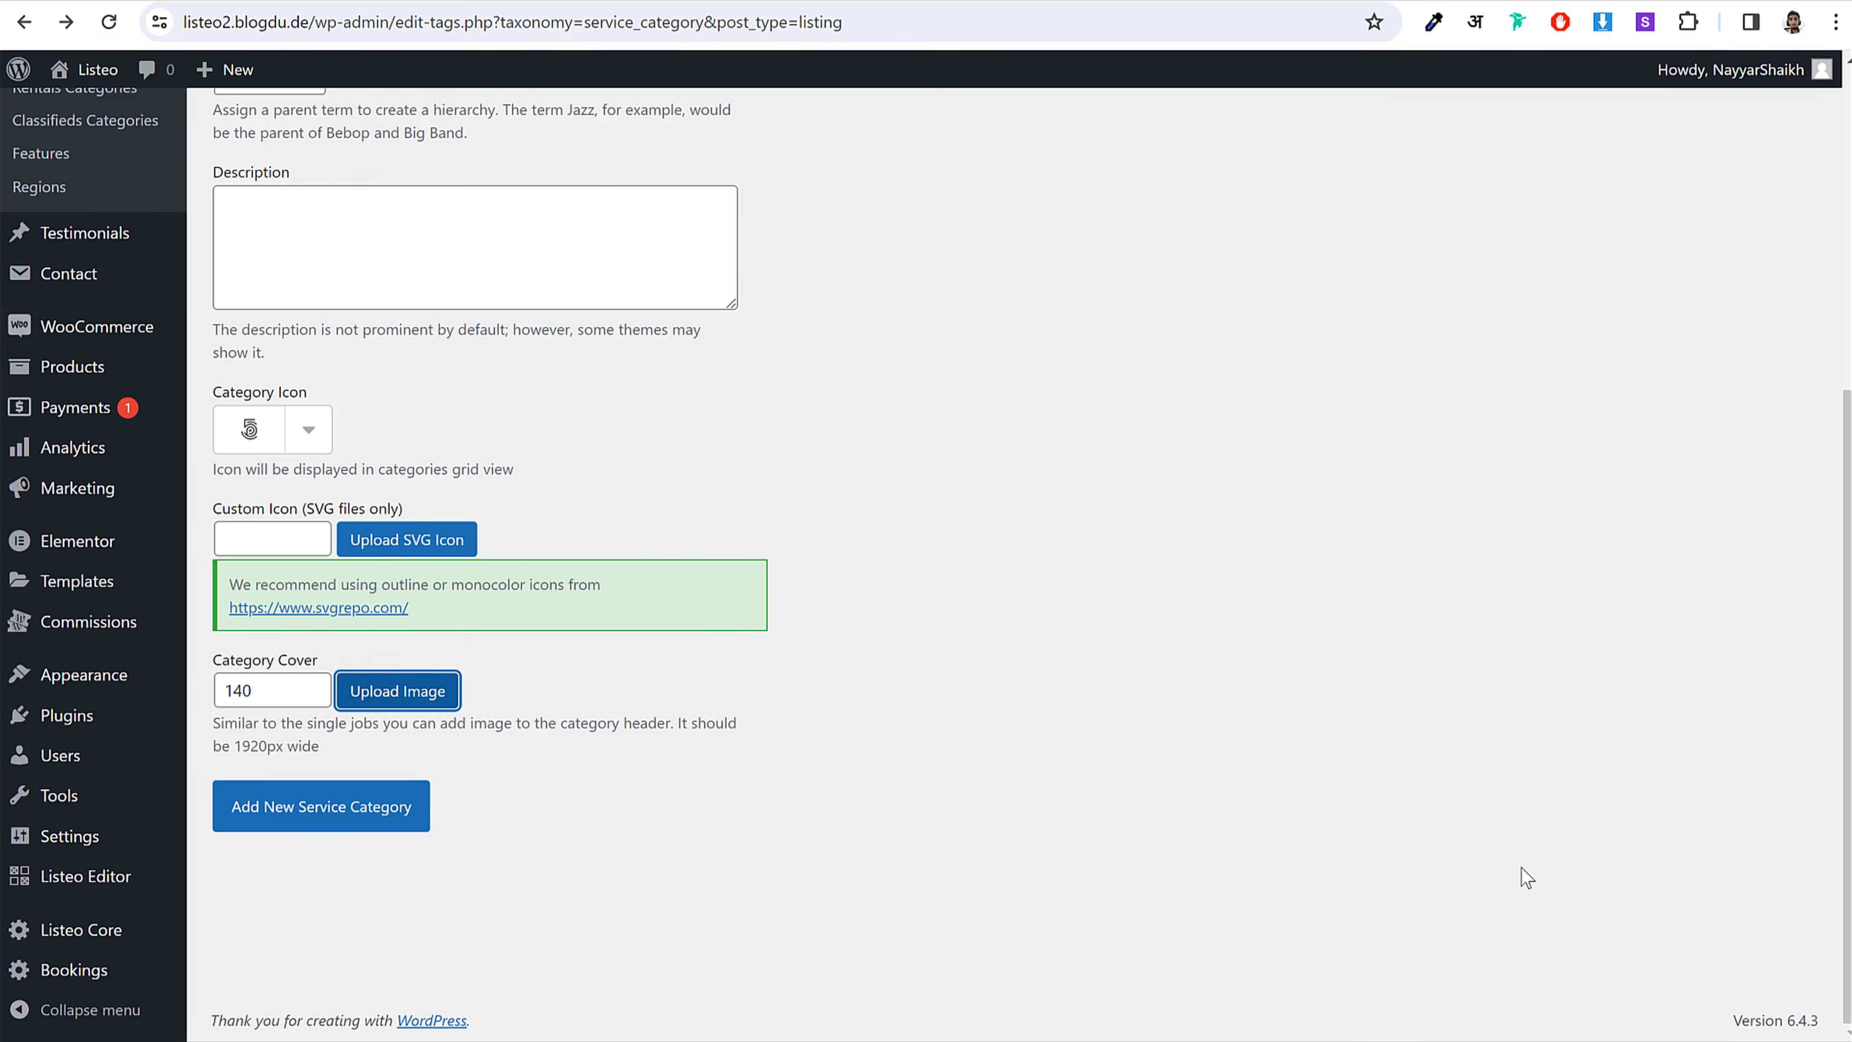
pyautogui.click(332, 815)
pyautogui.scroll(5, 983, 736)
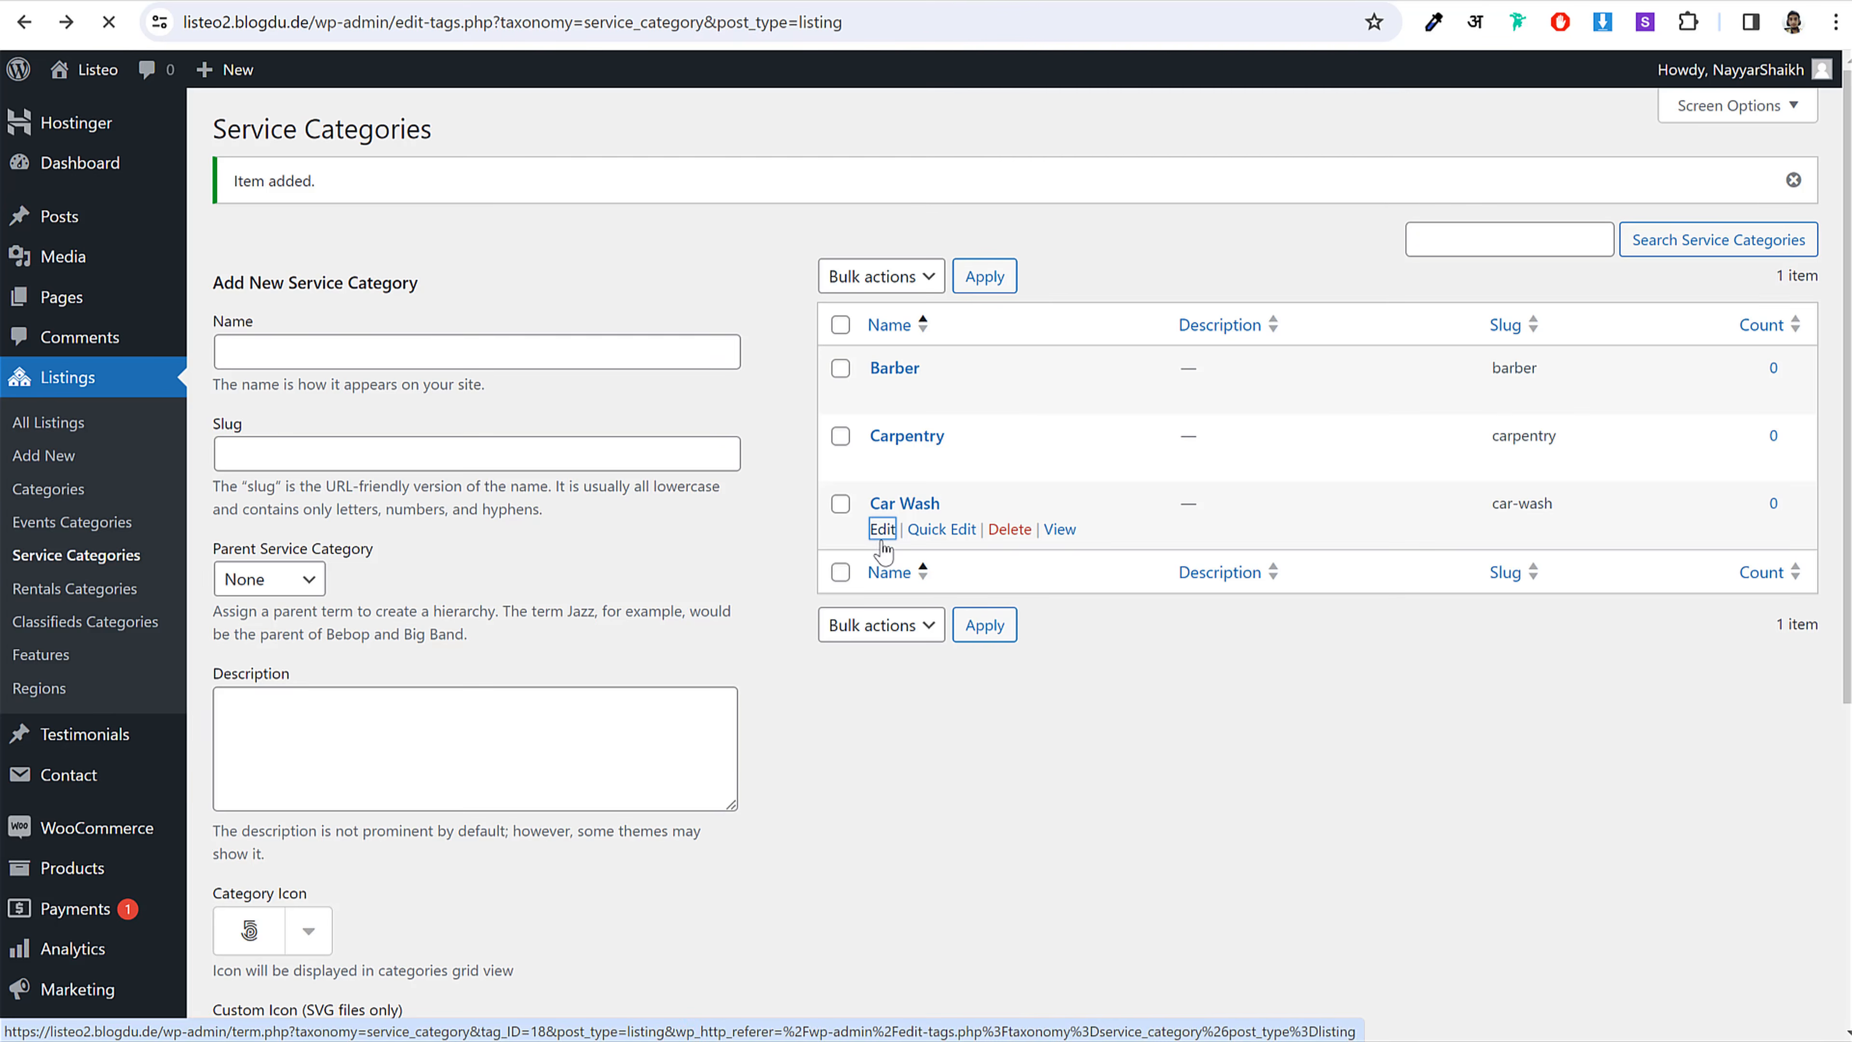
# Step: In Car Wash's built-in Category Icon list, search 'car', then close it unchanged
pyautogui.scroll(-5, 881, 548)
pyautogui.scroll(1, 977, 546)
pyautogui.scroll(1, 977, 546)
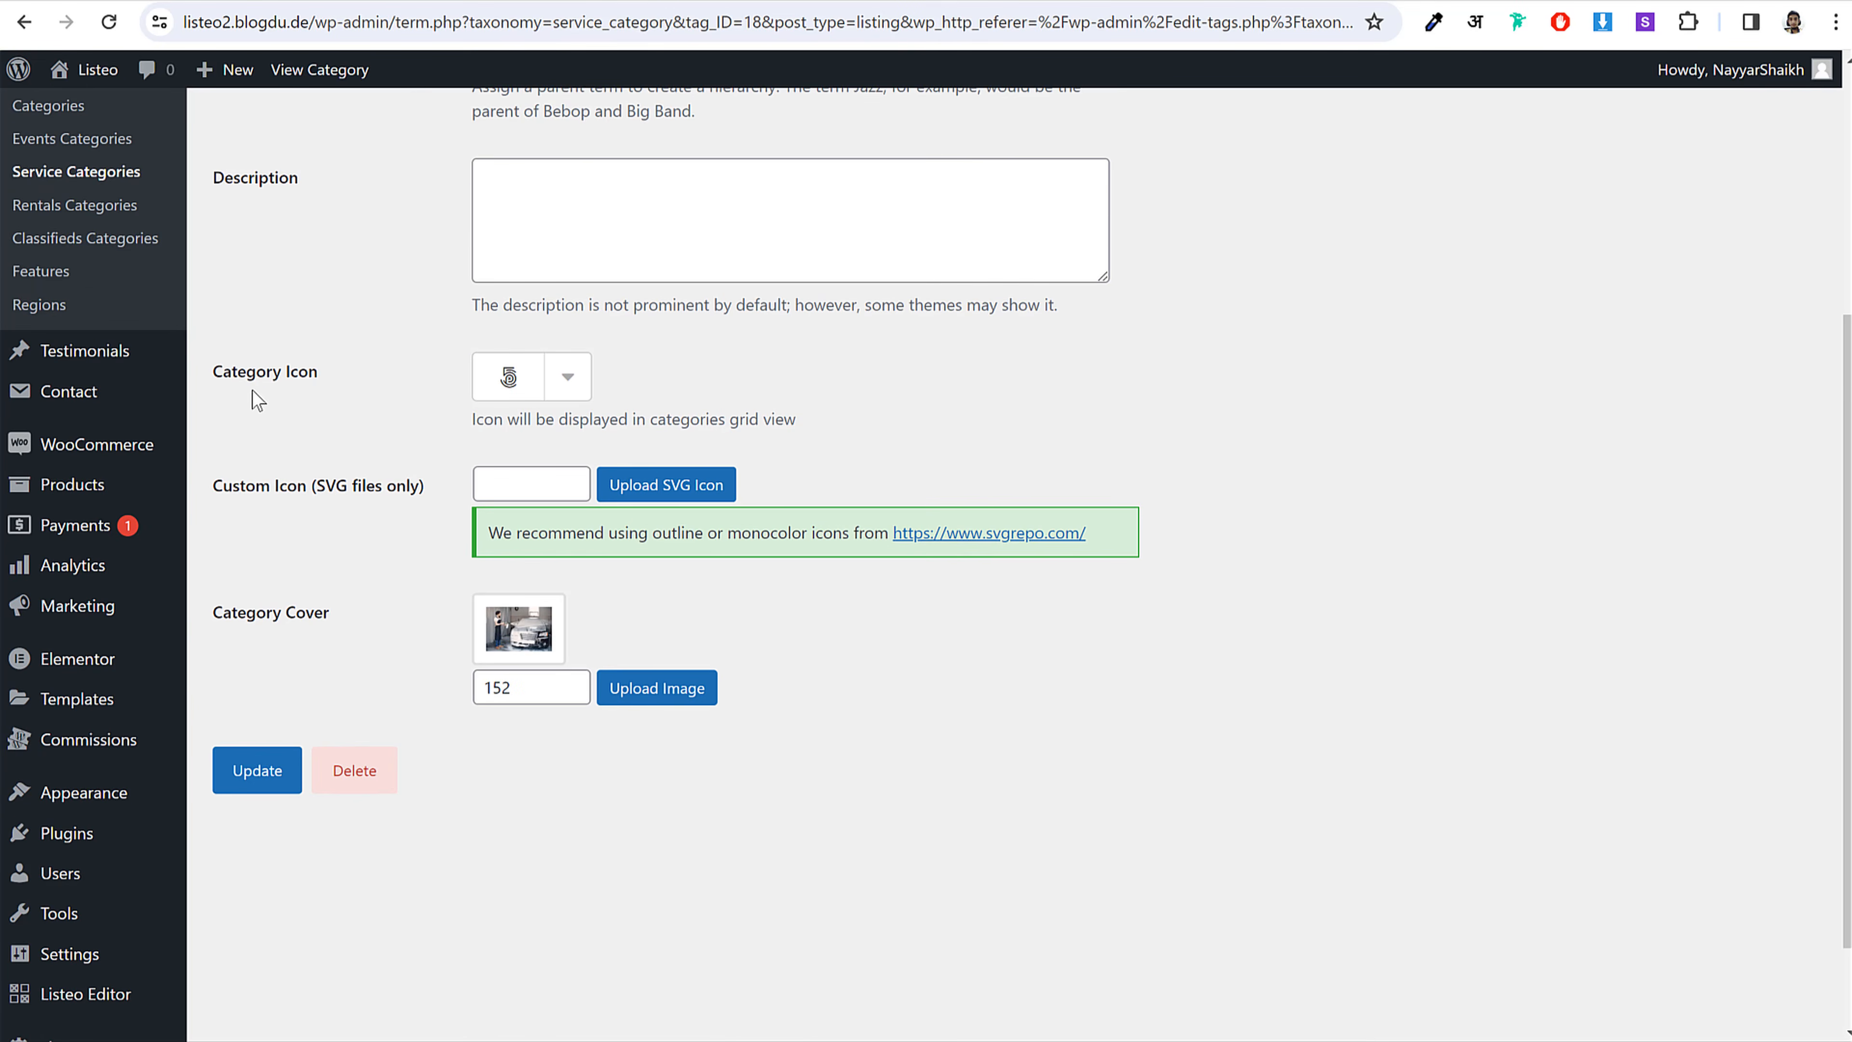
pyautogui.moveTo(228, 387); pyautogui.dragTo(558, 392)
pyautogui.click(568, 378)
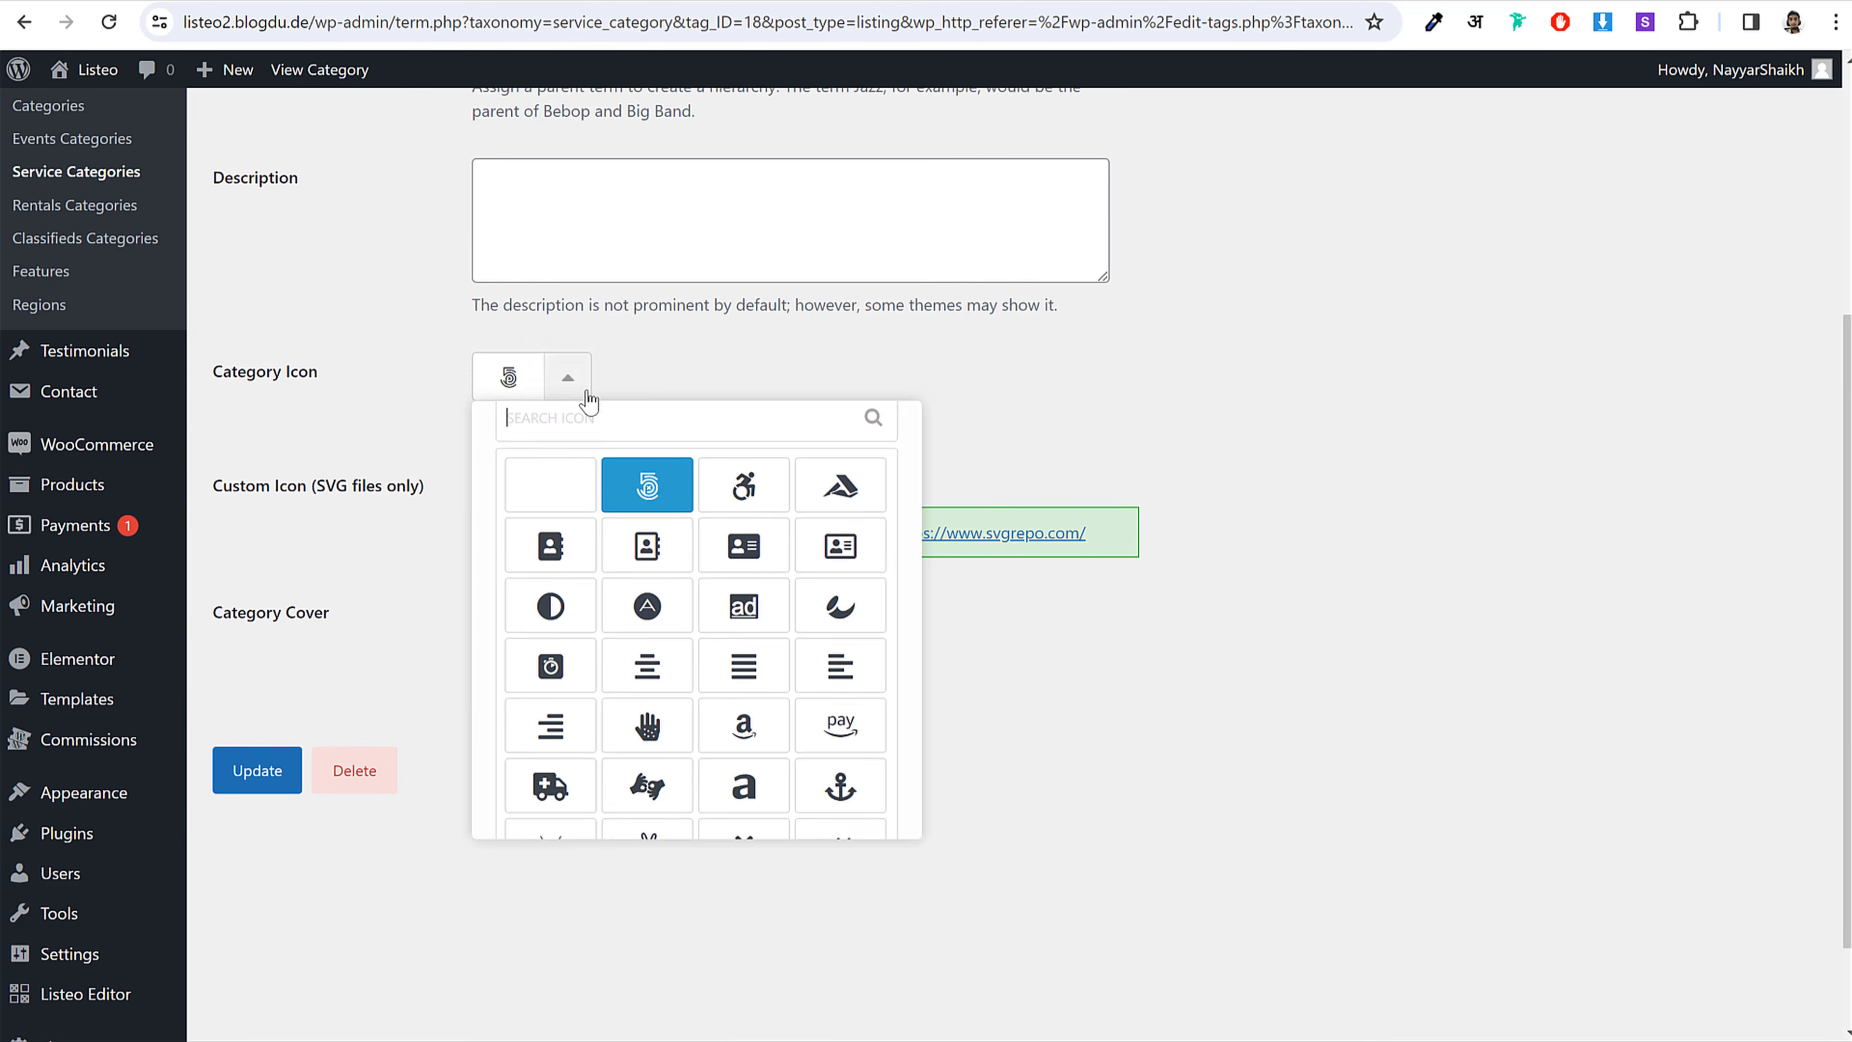
pyautogui.write('car')
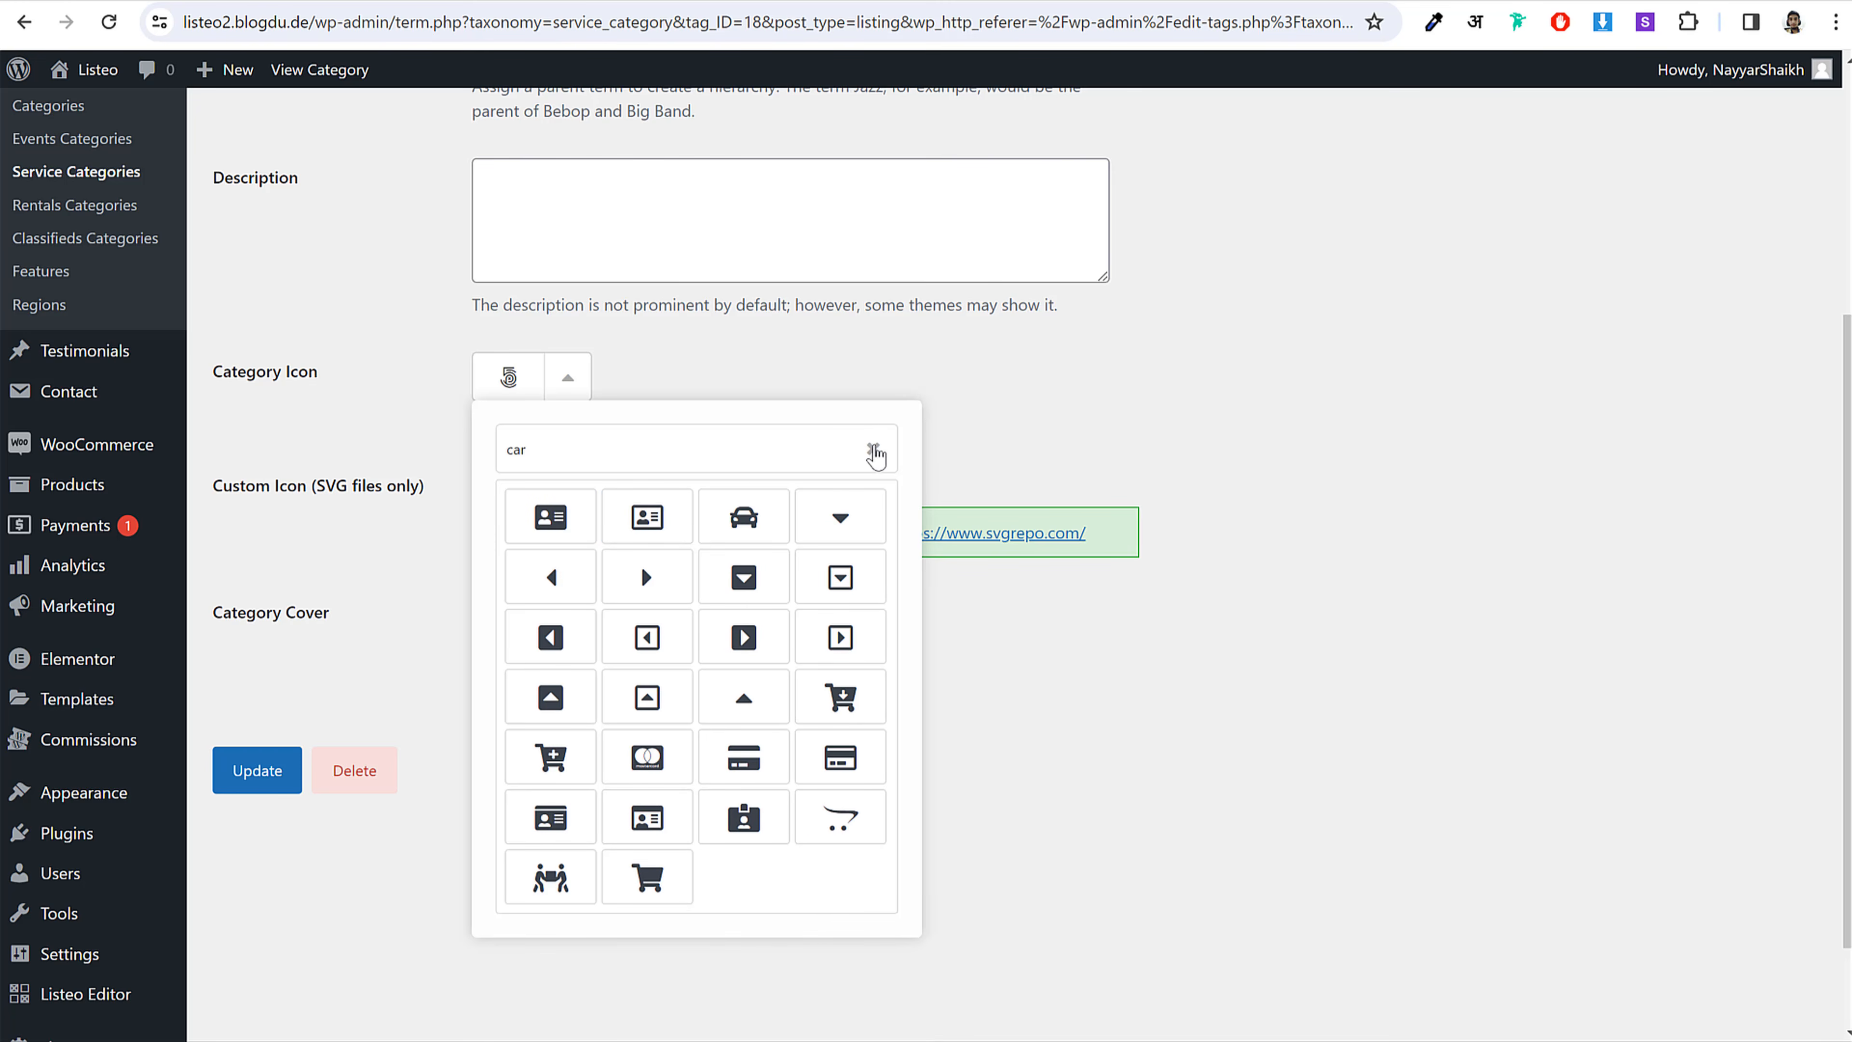
pyautogui.click(873, 449)
pyautogui.click(1038, 394)
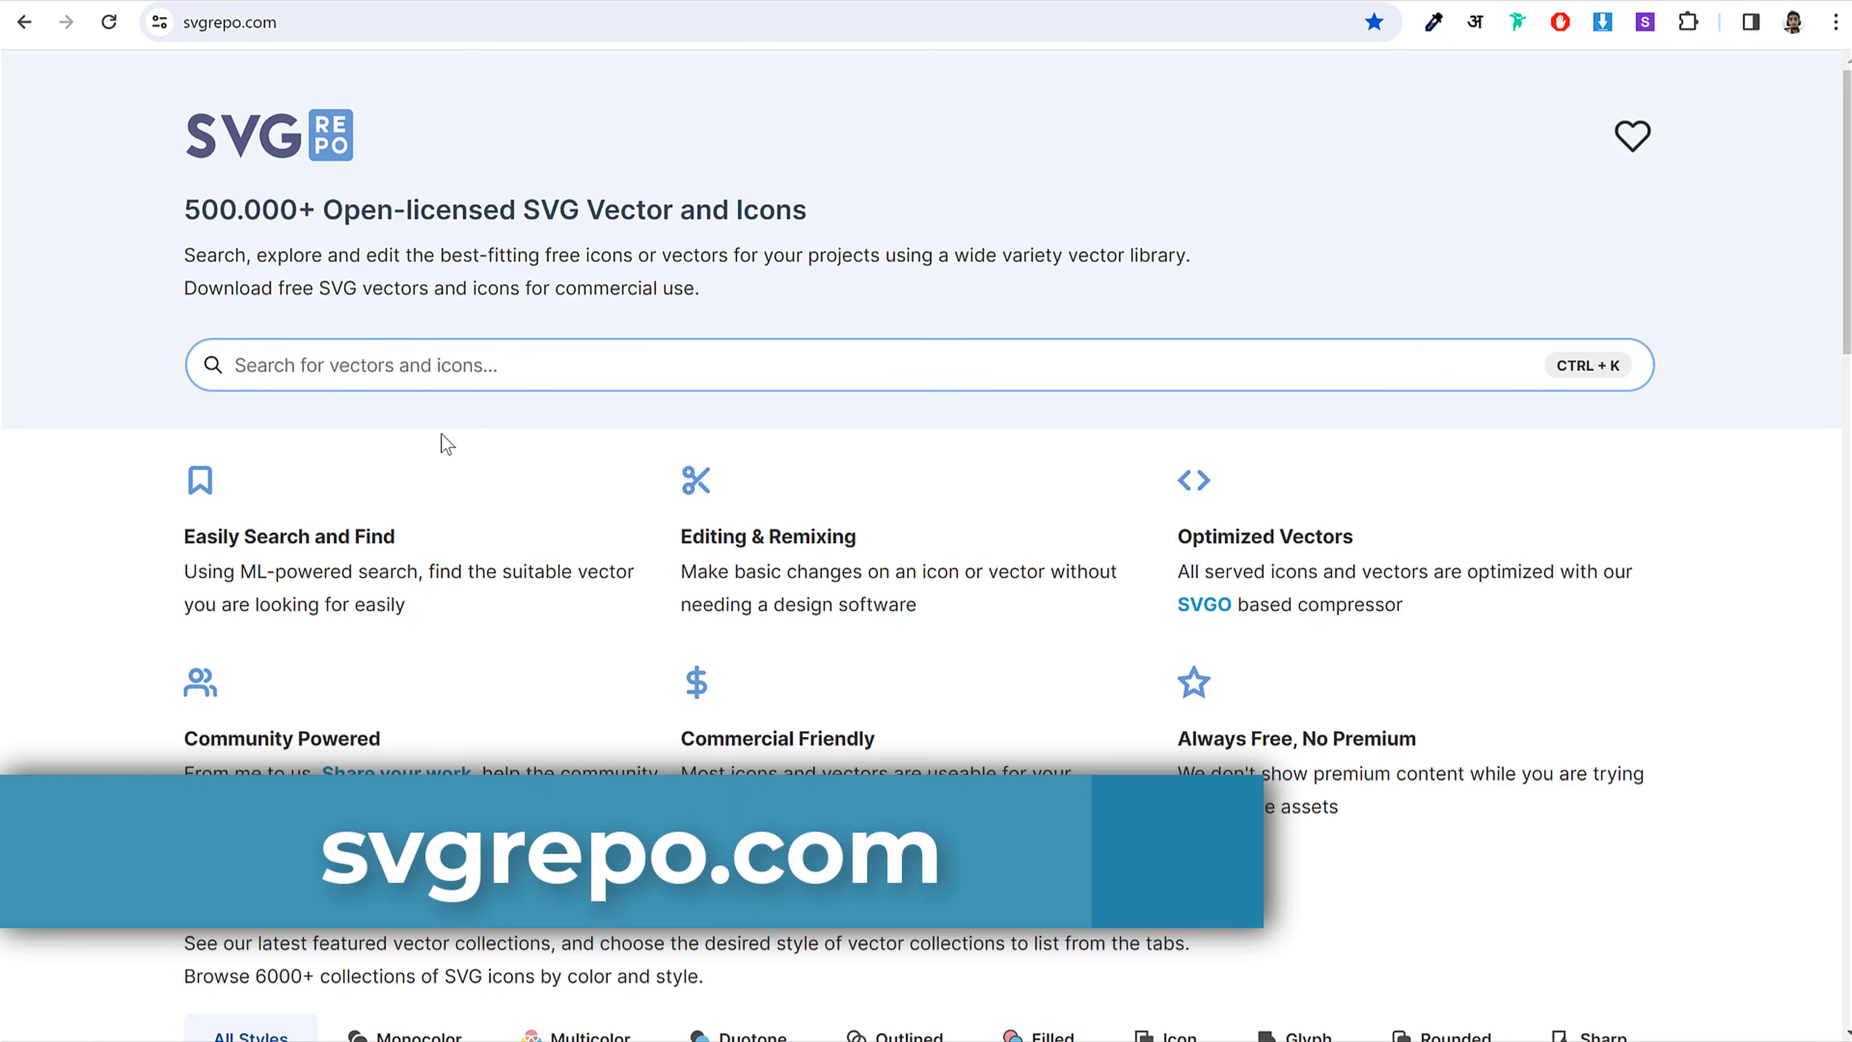
# Step: Search SVG Repo for car wash icons and download the outlined car wash SVG
pyautogui.click(430, 368)
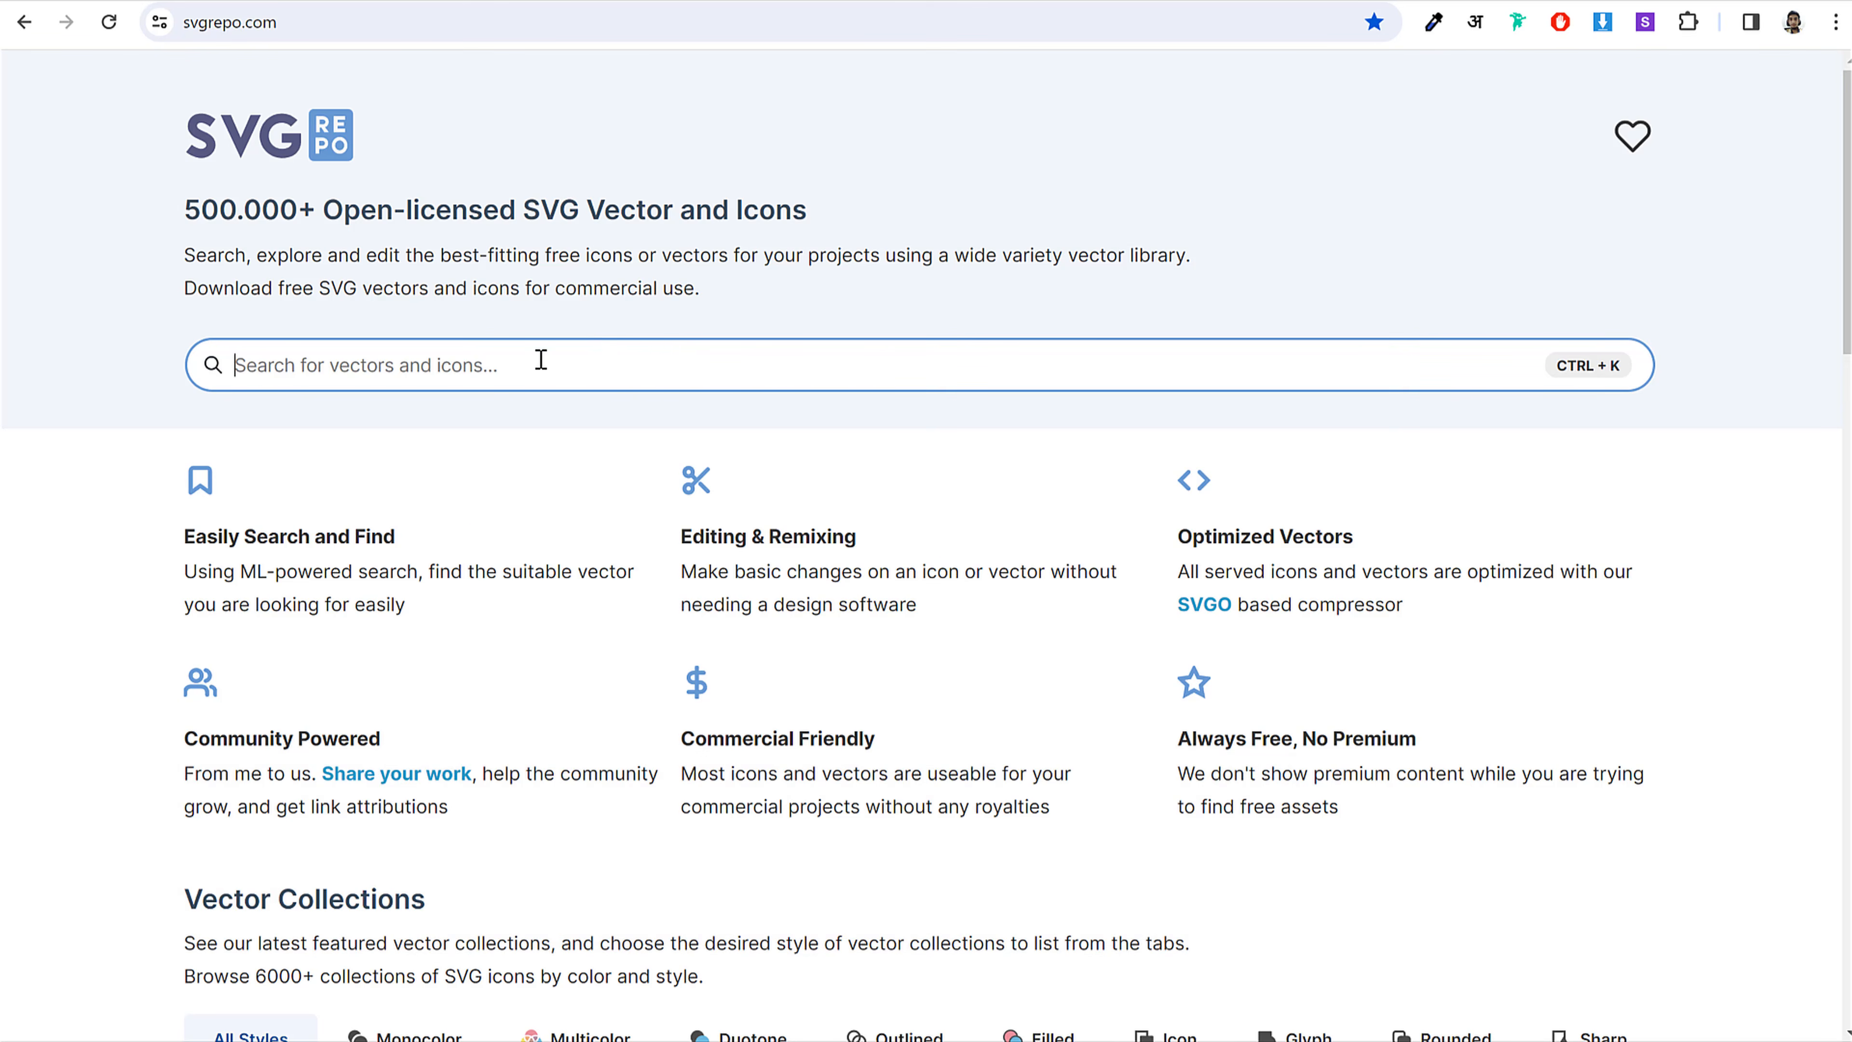
pyautogui.write('car')
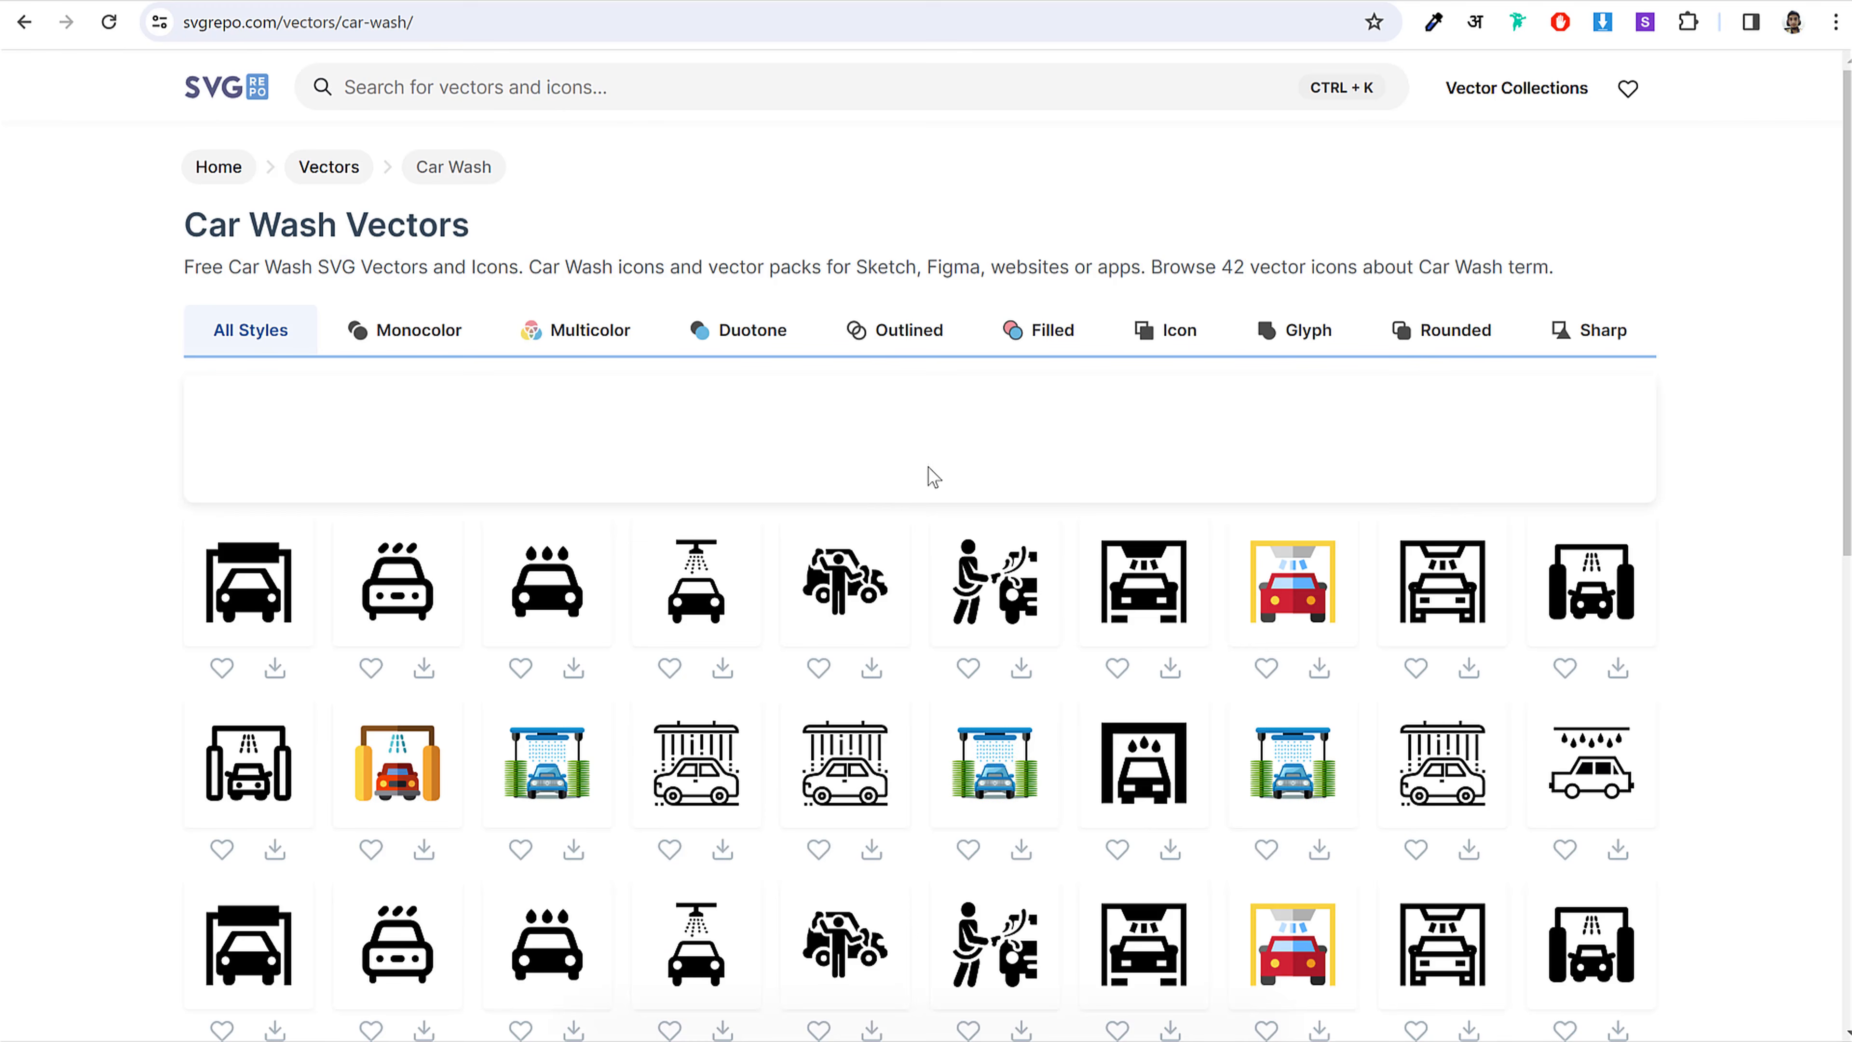
pyautogui.scroll(-3, 1753, 532)
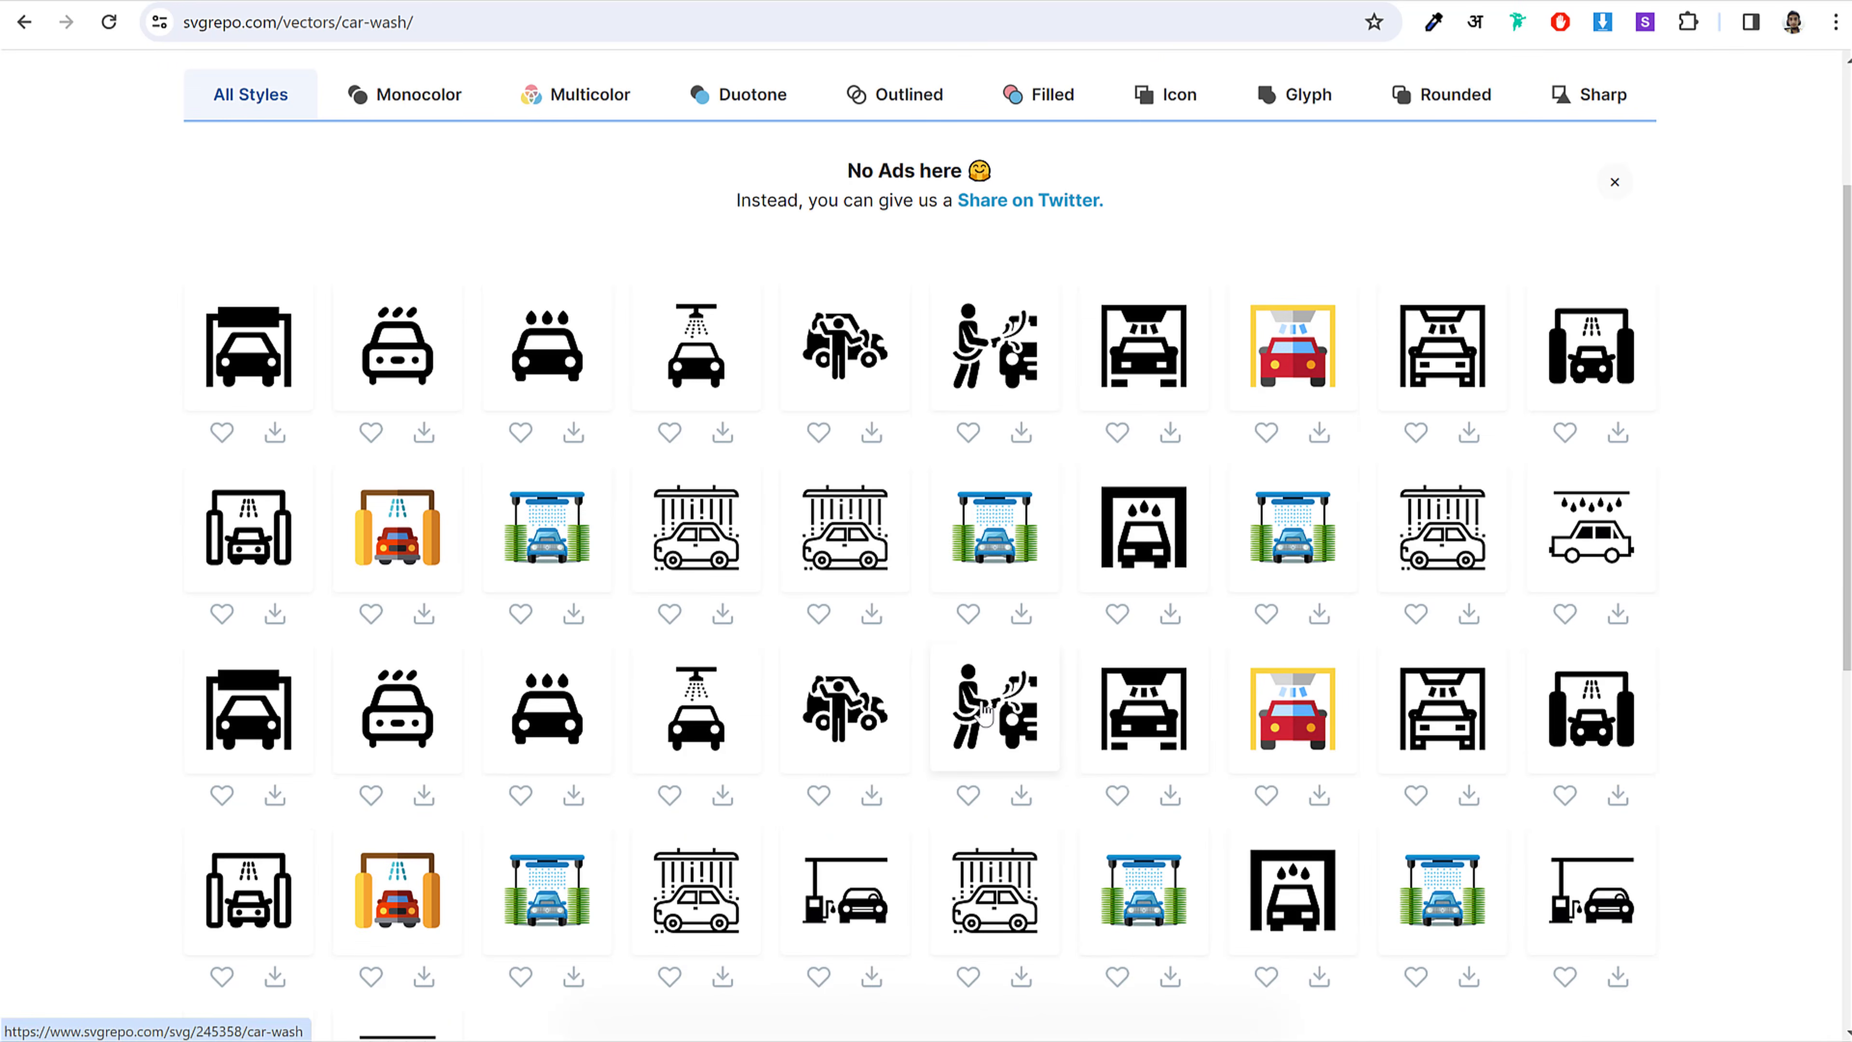
pyautogui.scroll(-4, 487, 769)
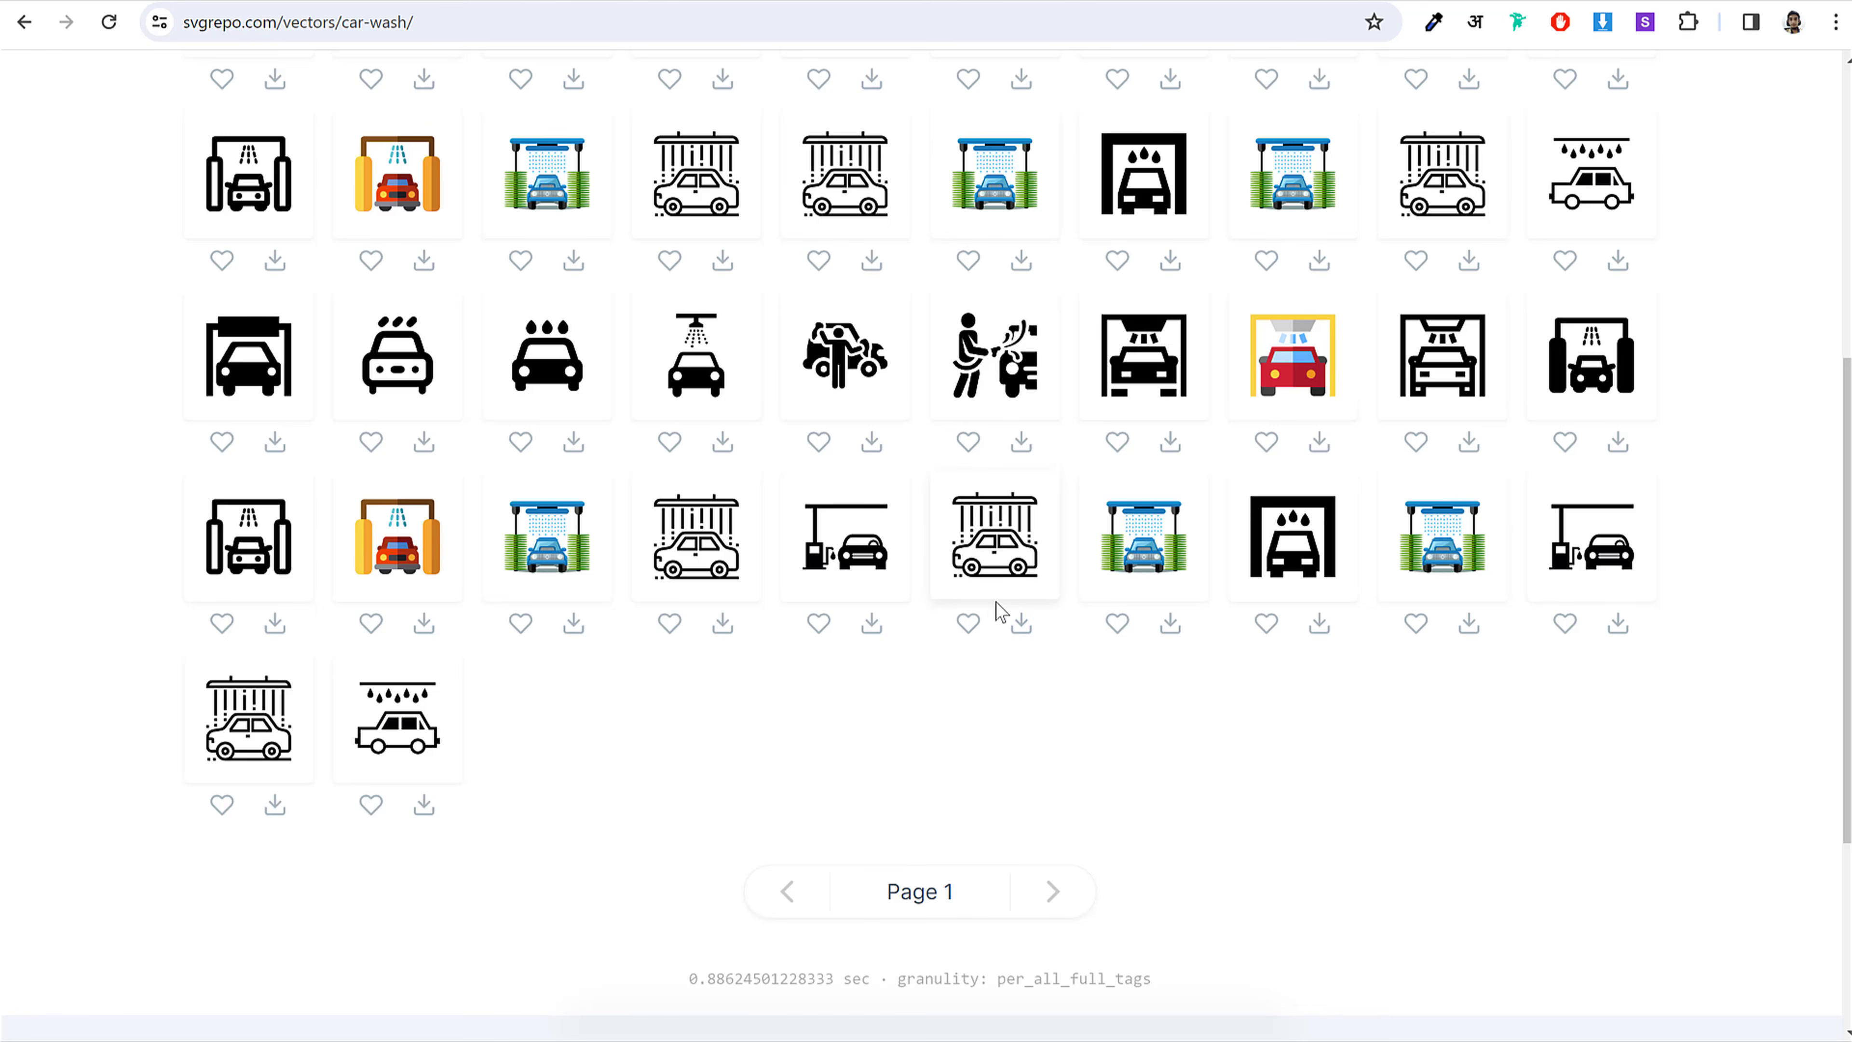
pyautogui.click(1010, 544)
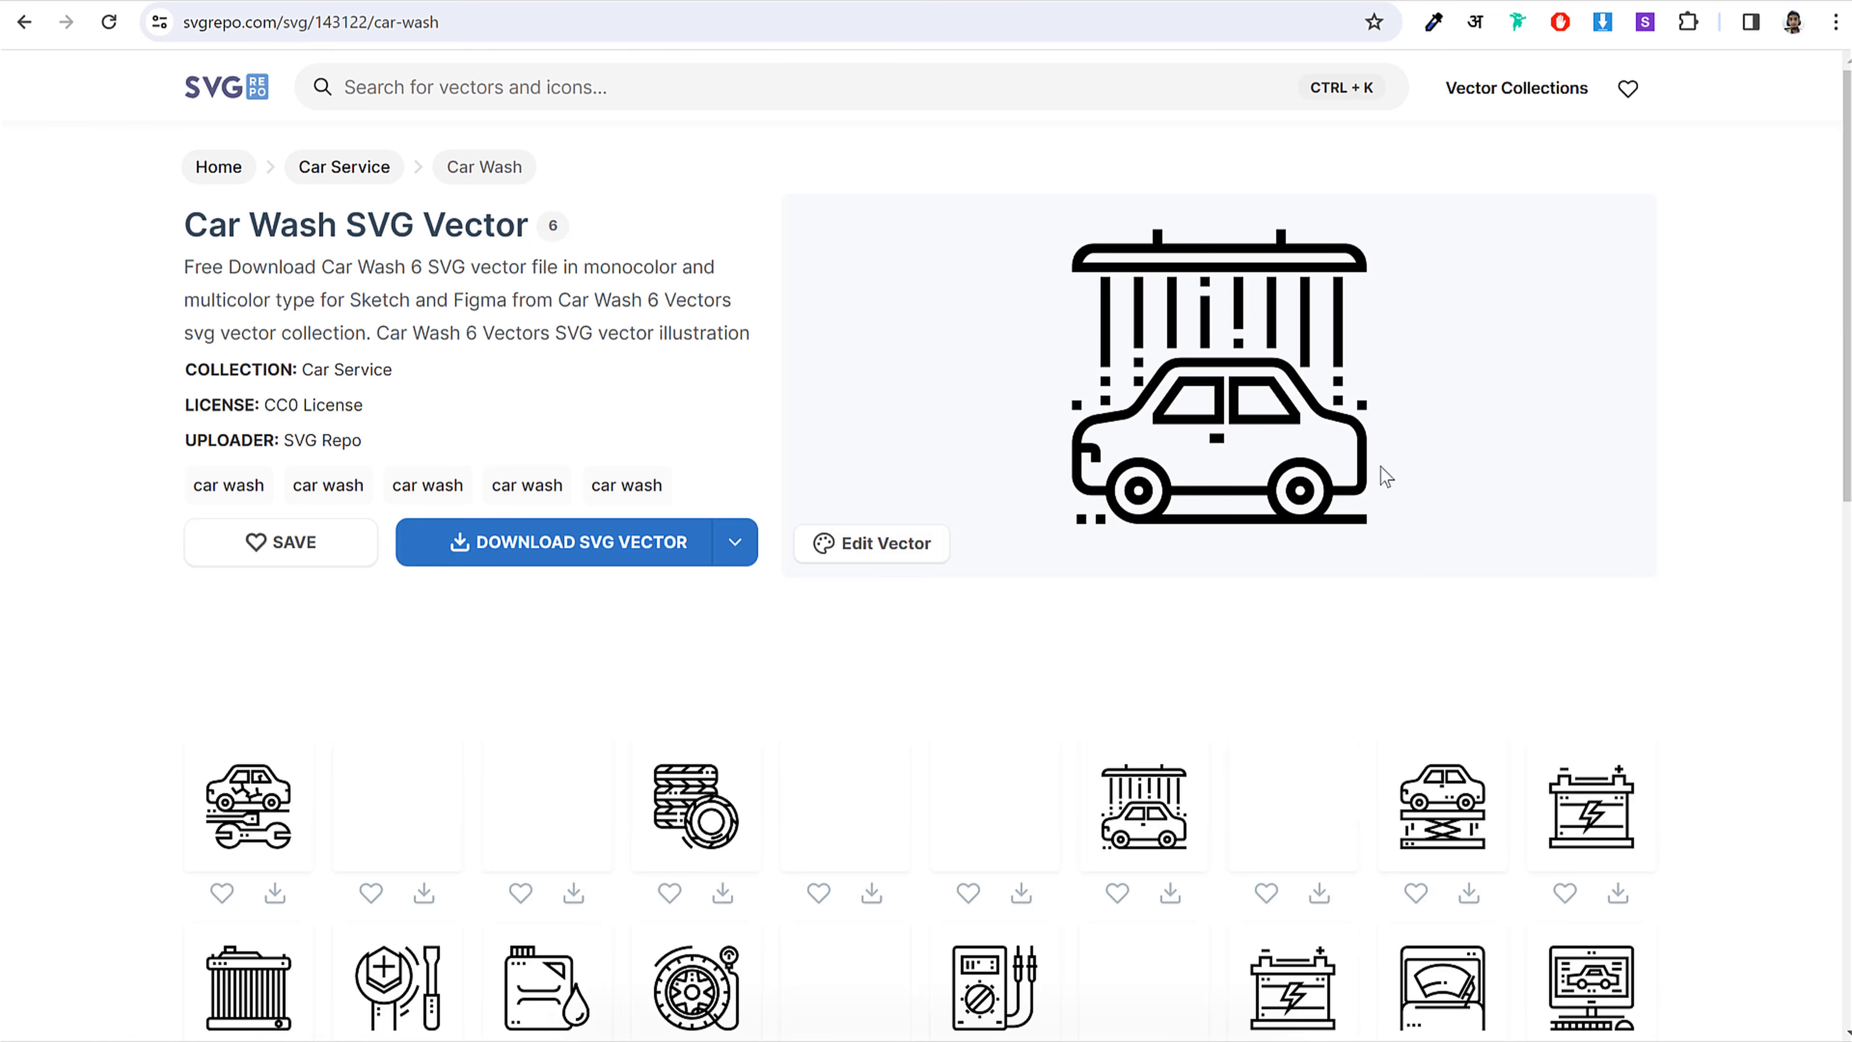
pyautogui.click(603, 548)
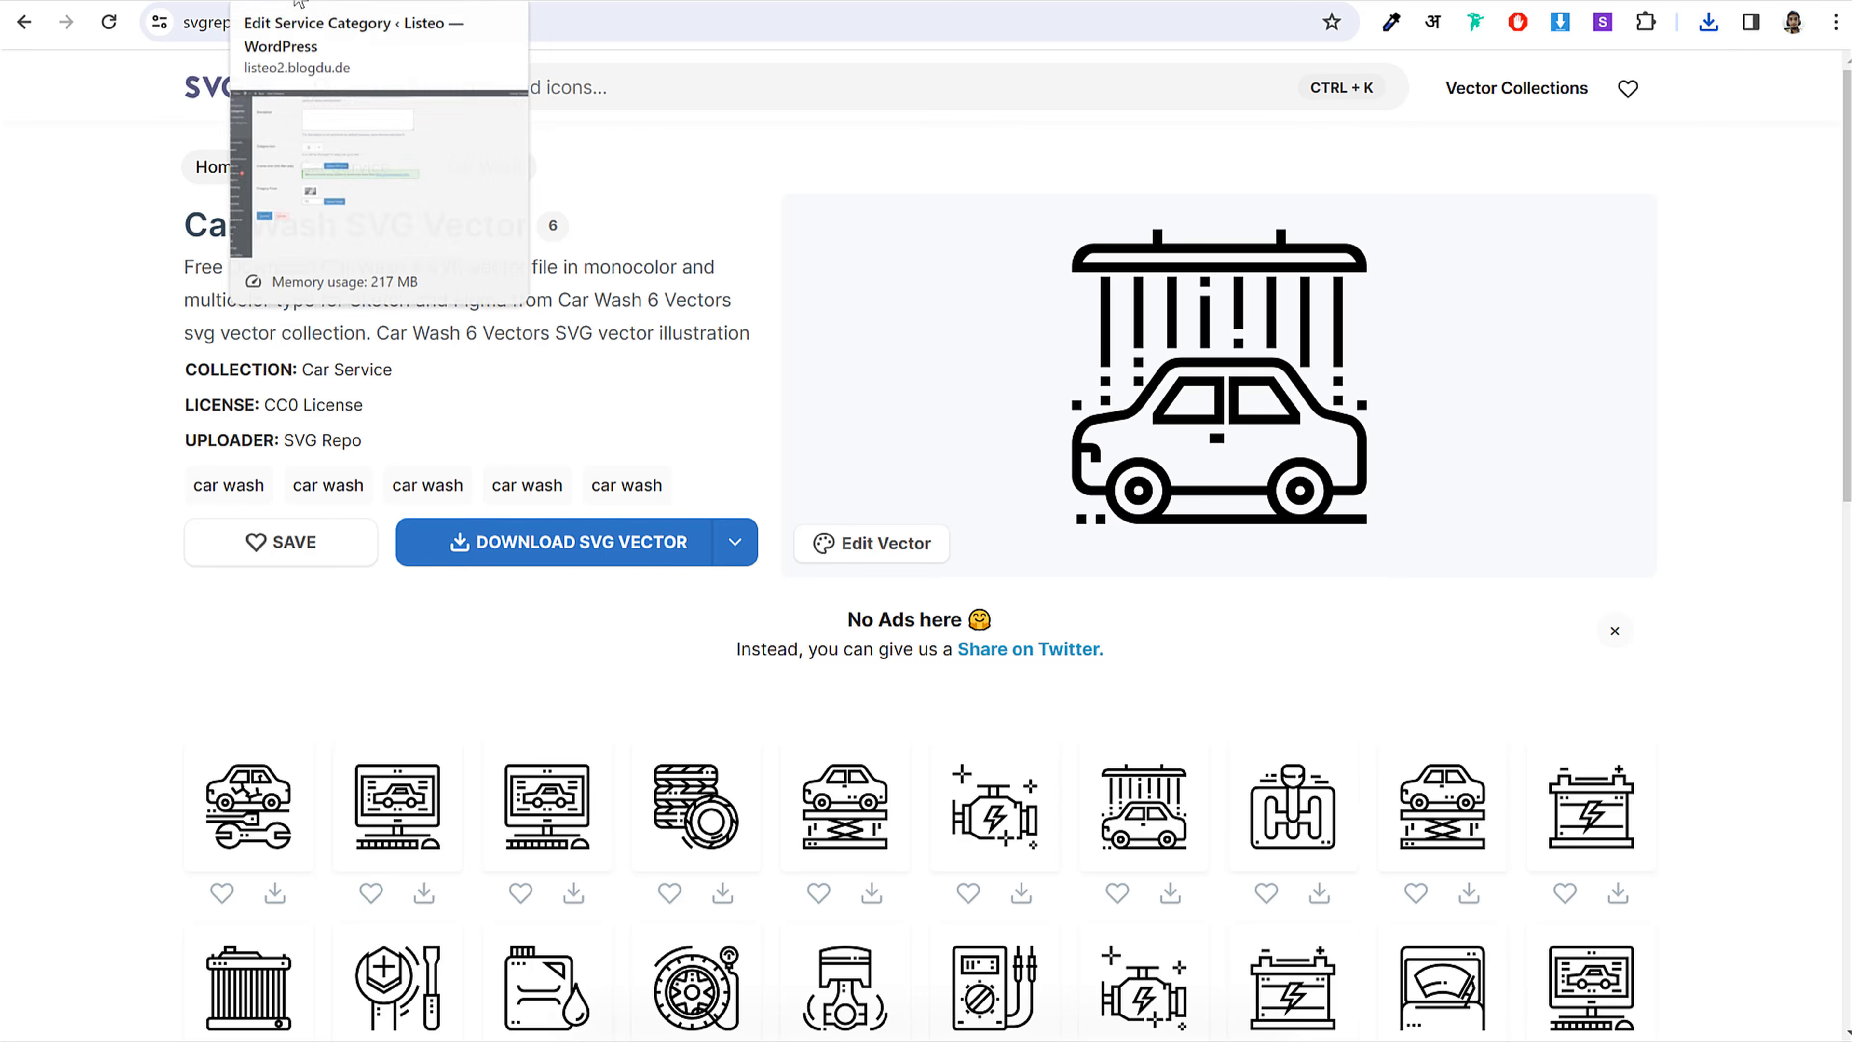
# Step: On the Car Wash edit page, upload the car-wash and carpenter SVGs from the Logos folder
pyautogui.click(299, 3)
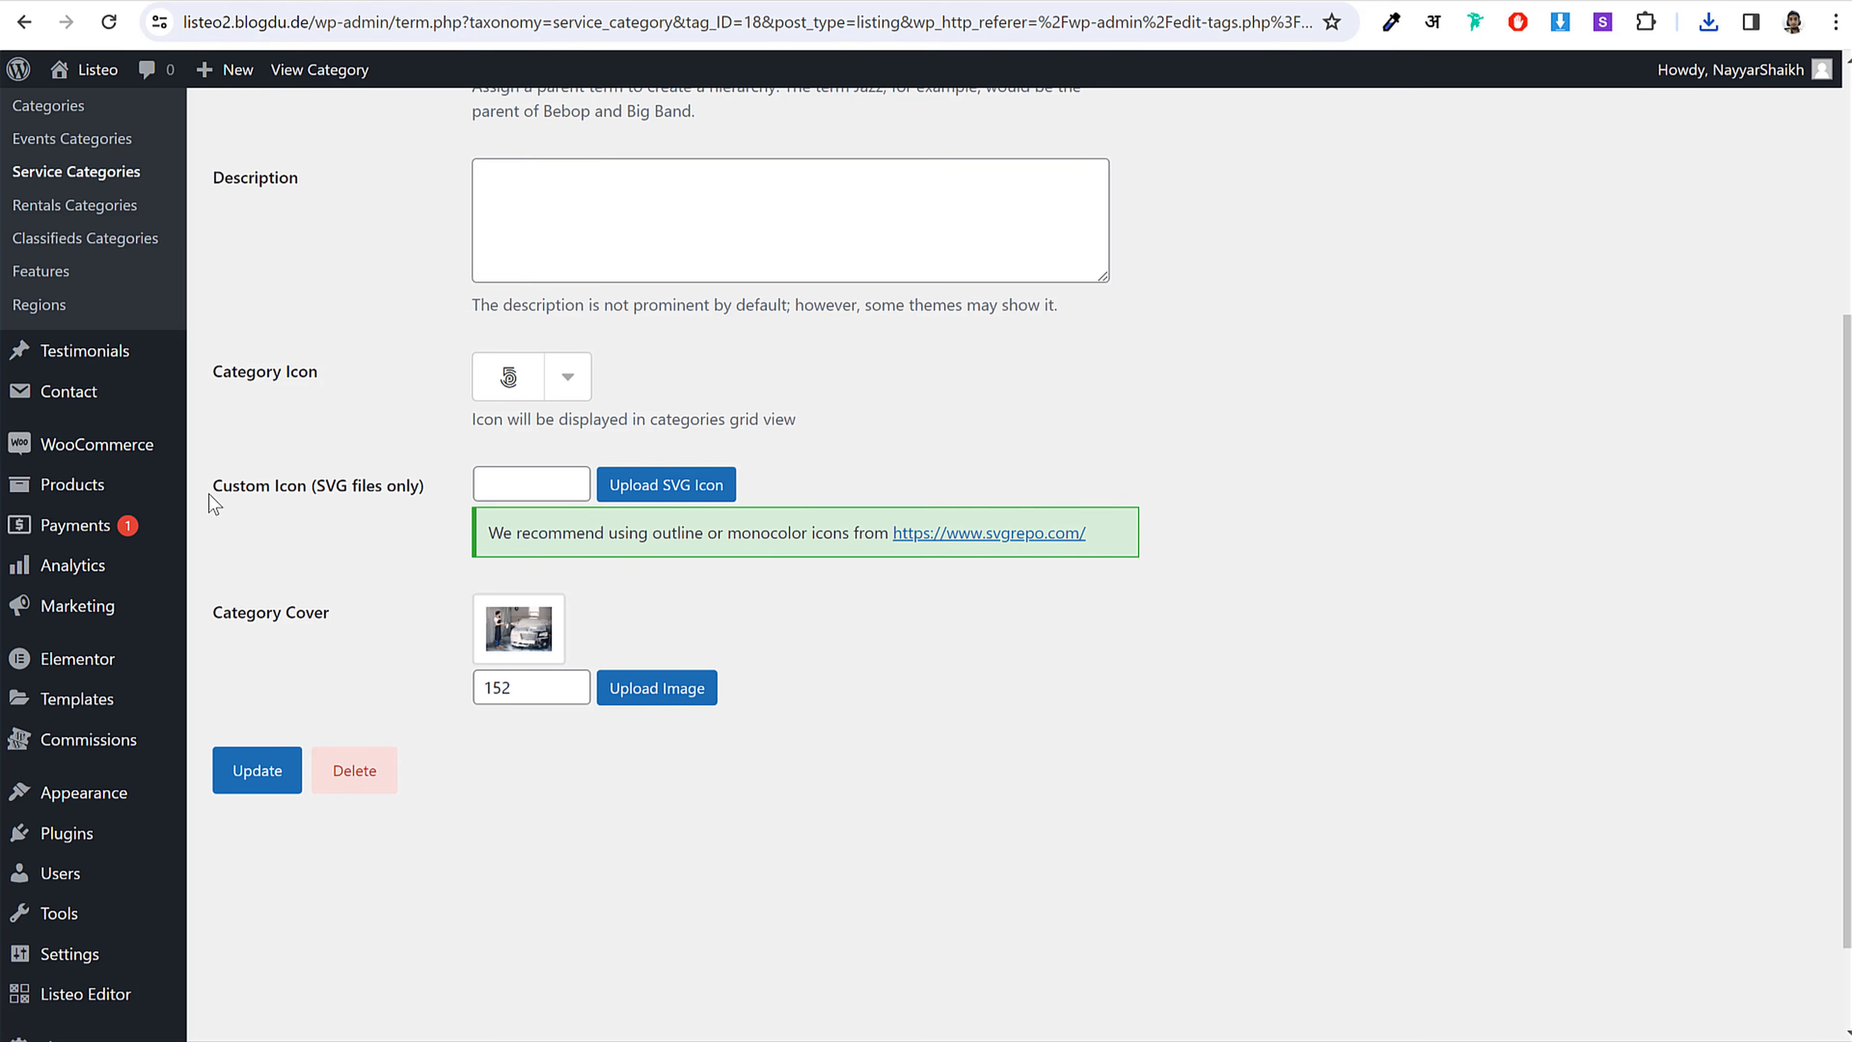
pyautogui.moveTo(209, 495); pyautogui.dragTo(393, 496)
pyautogui.click(373, 496)
pyautogui.moveTo(214, 493); pyautogui.dragTo(385, 502)
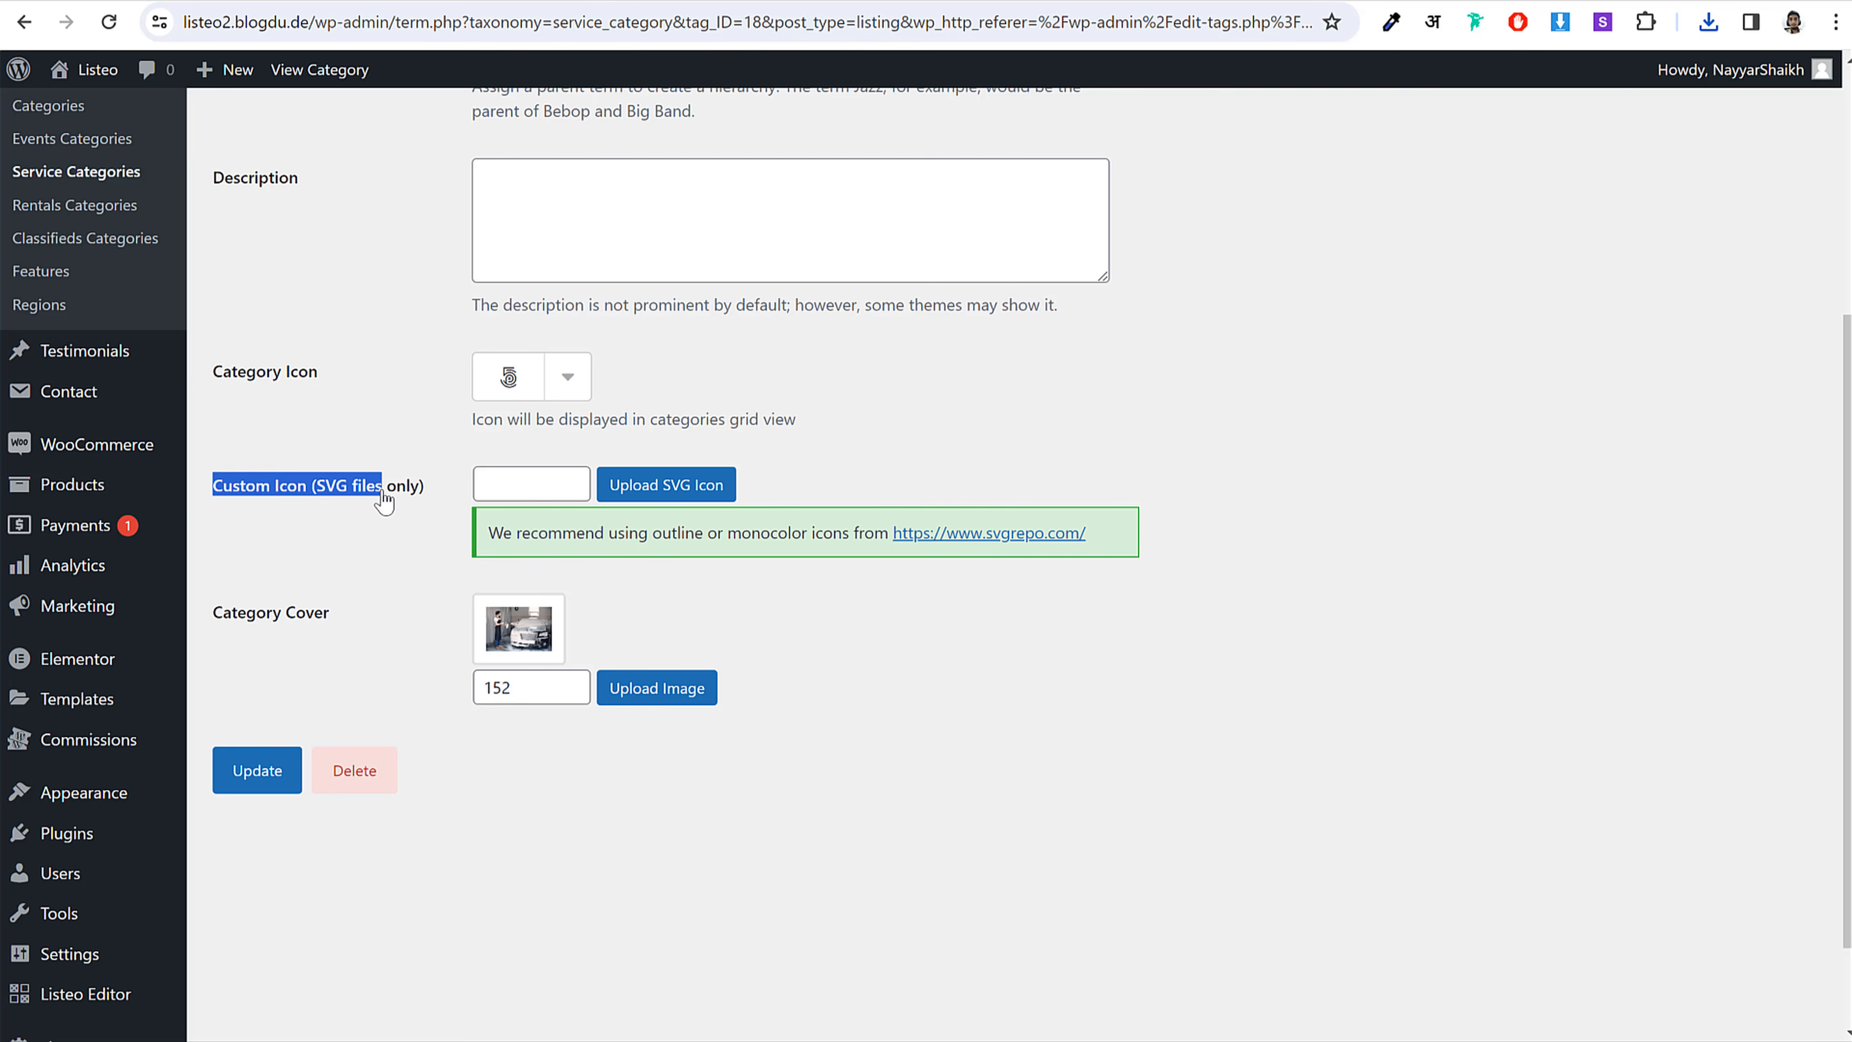
pyautogui.click(394, 502)
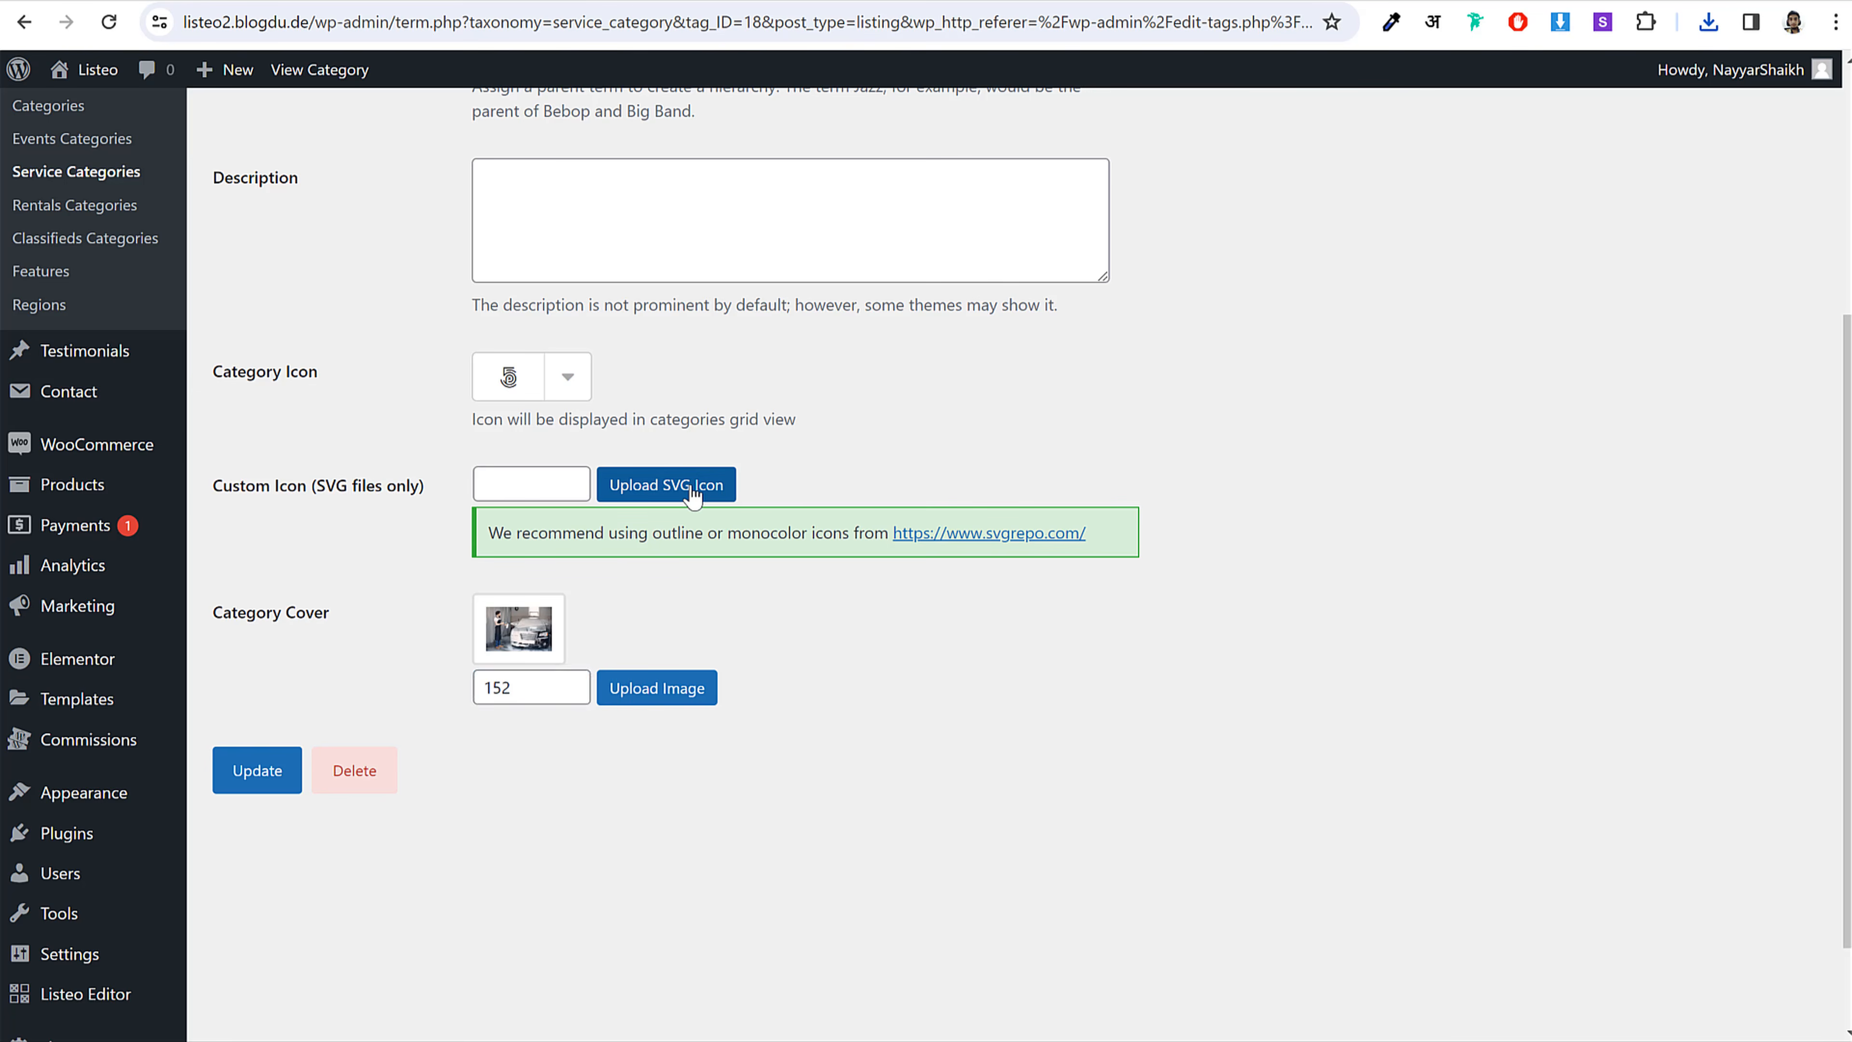
pyautogui.click(692, 495)
pyautogui.hotkey('alt', 'Tab')
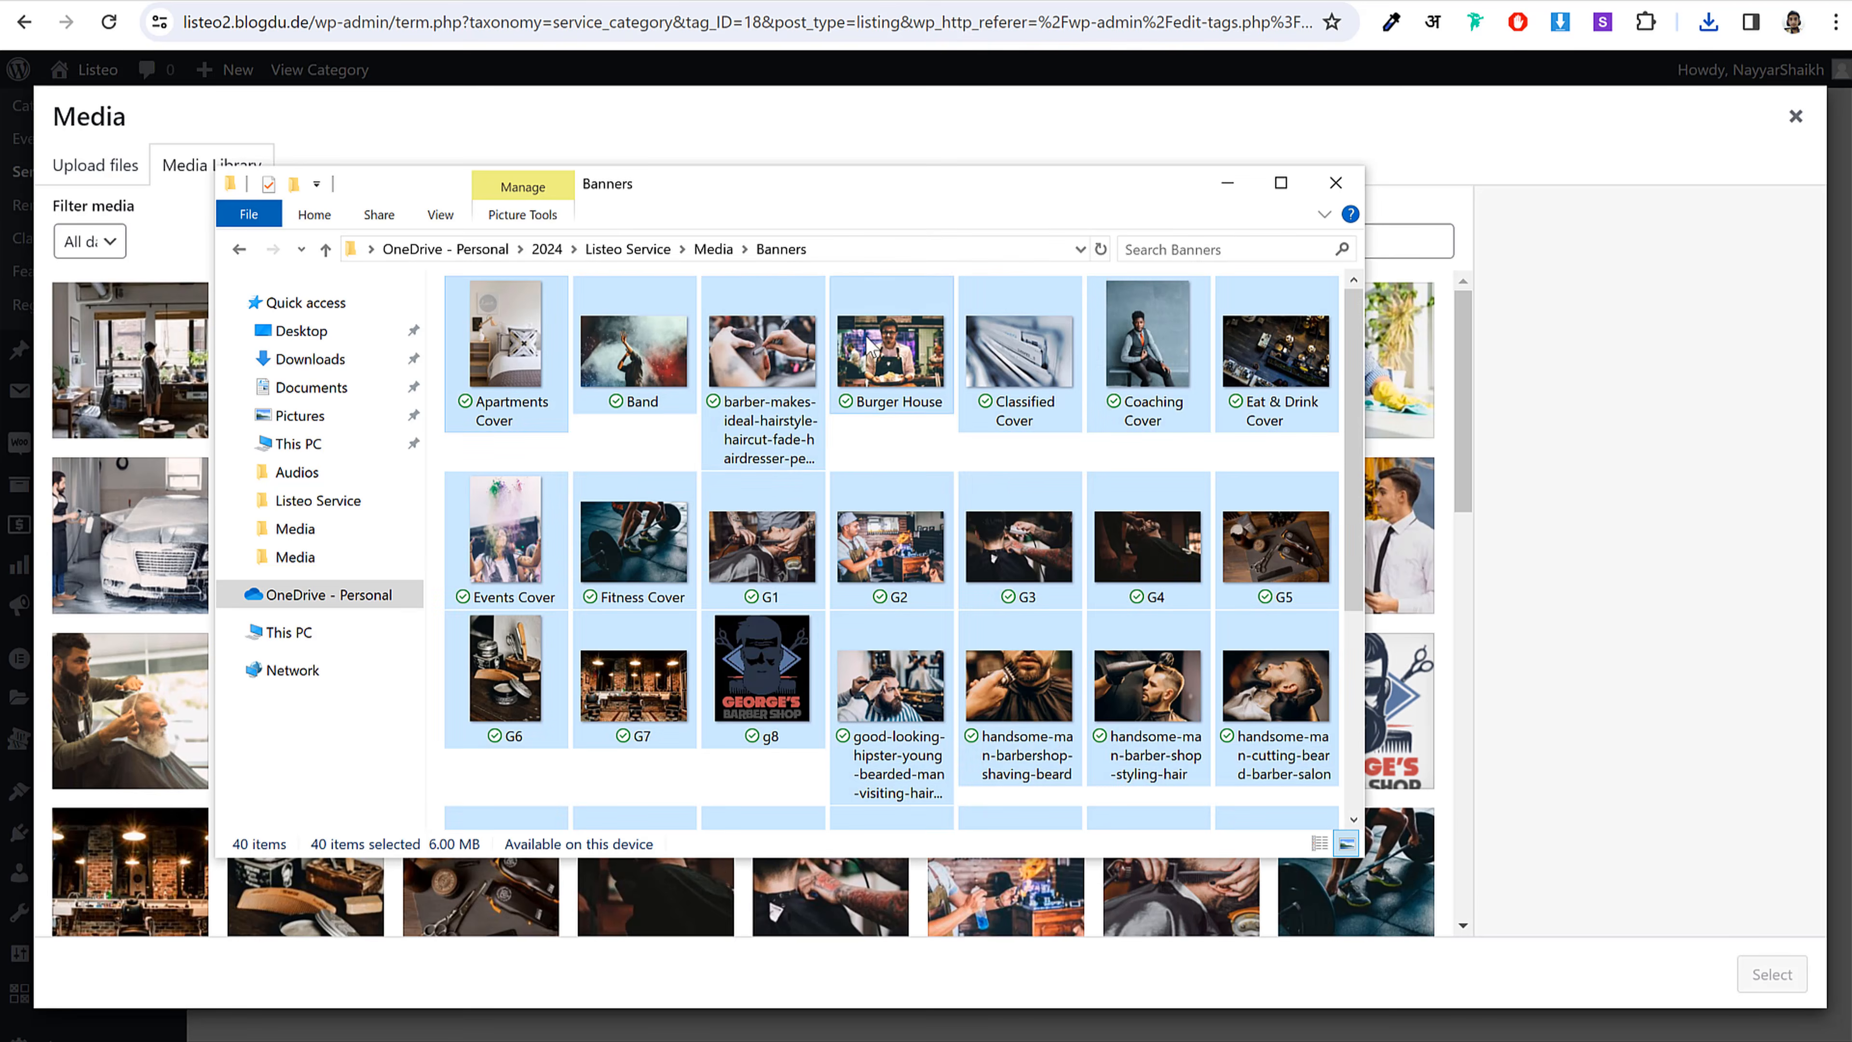
pyautogui.click(720, 255)
pyautogui.doubleClick(618, 374)
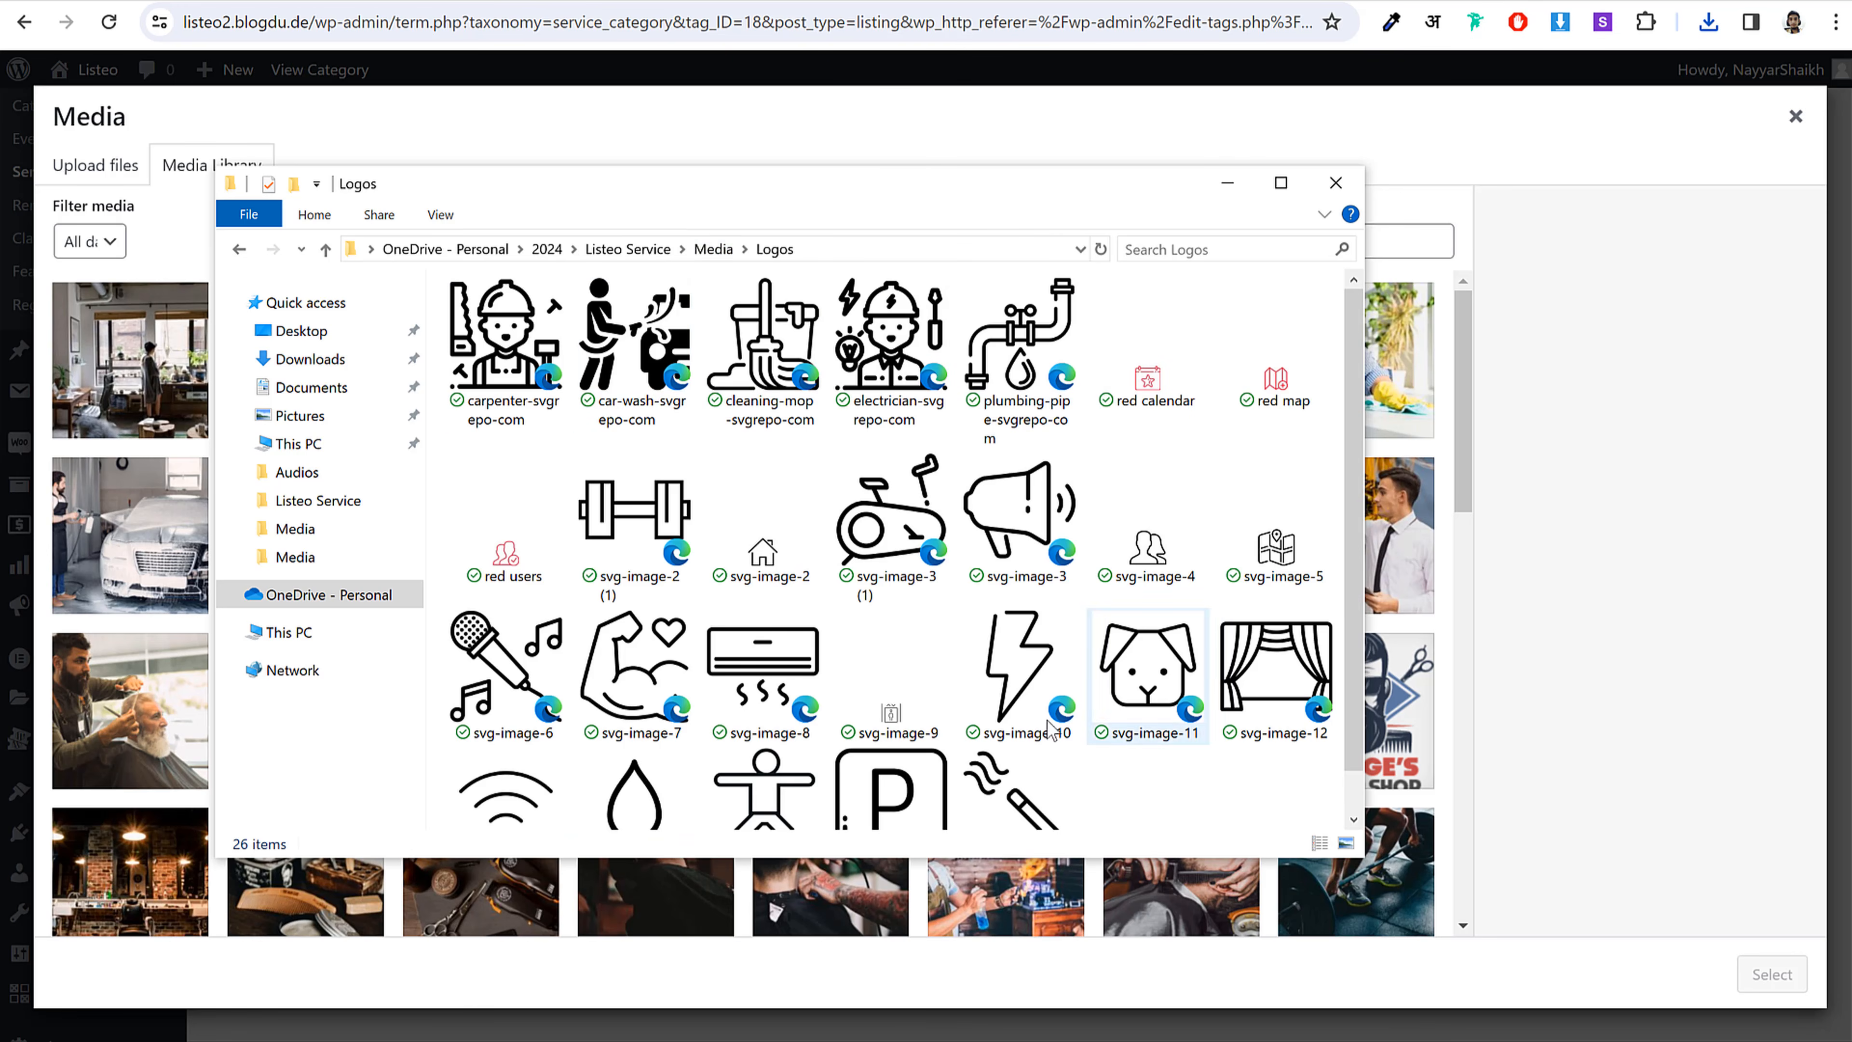
pyautogui.click(618, 359)
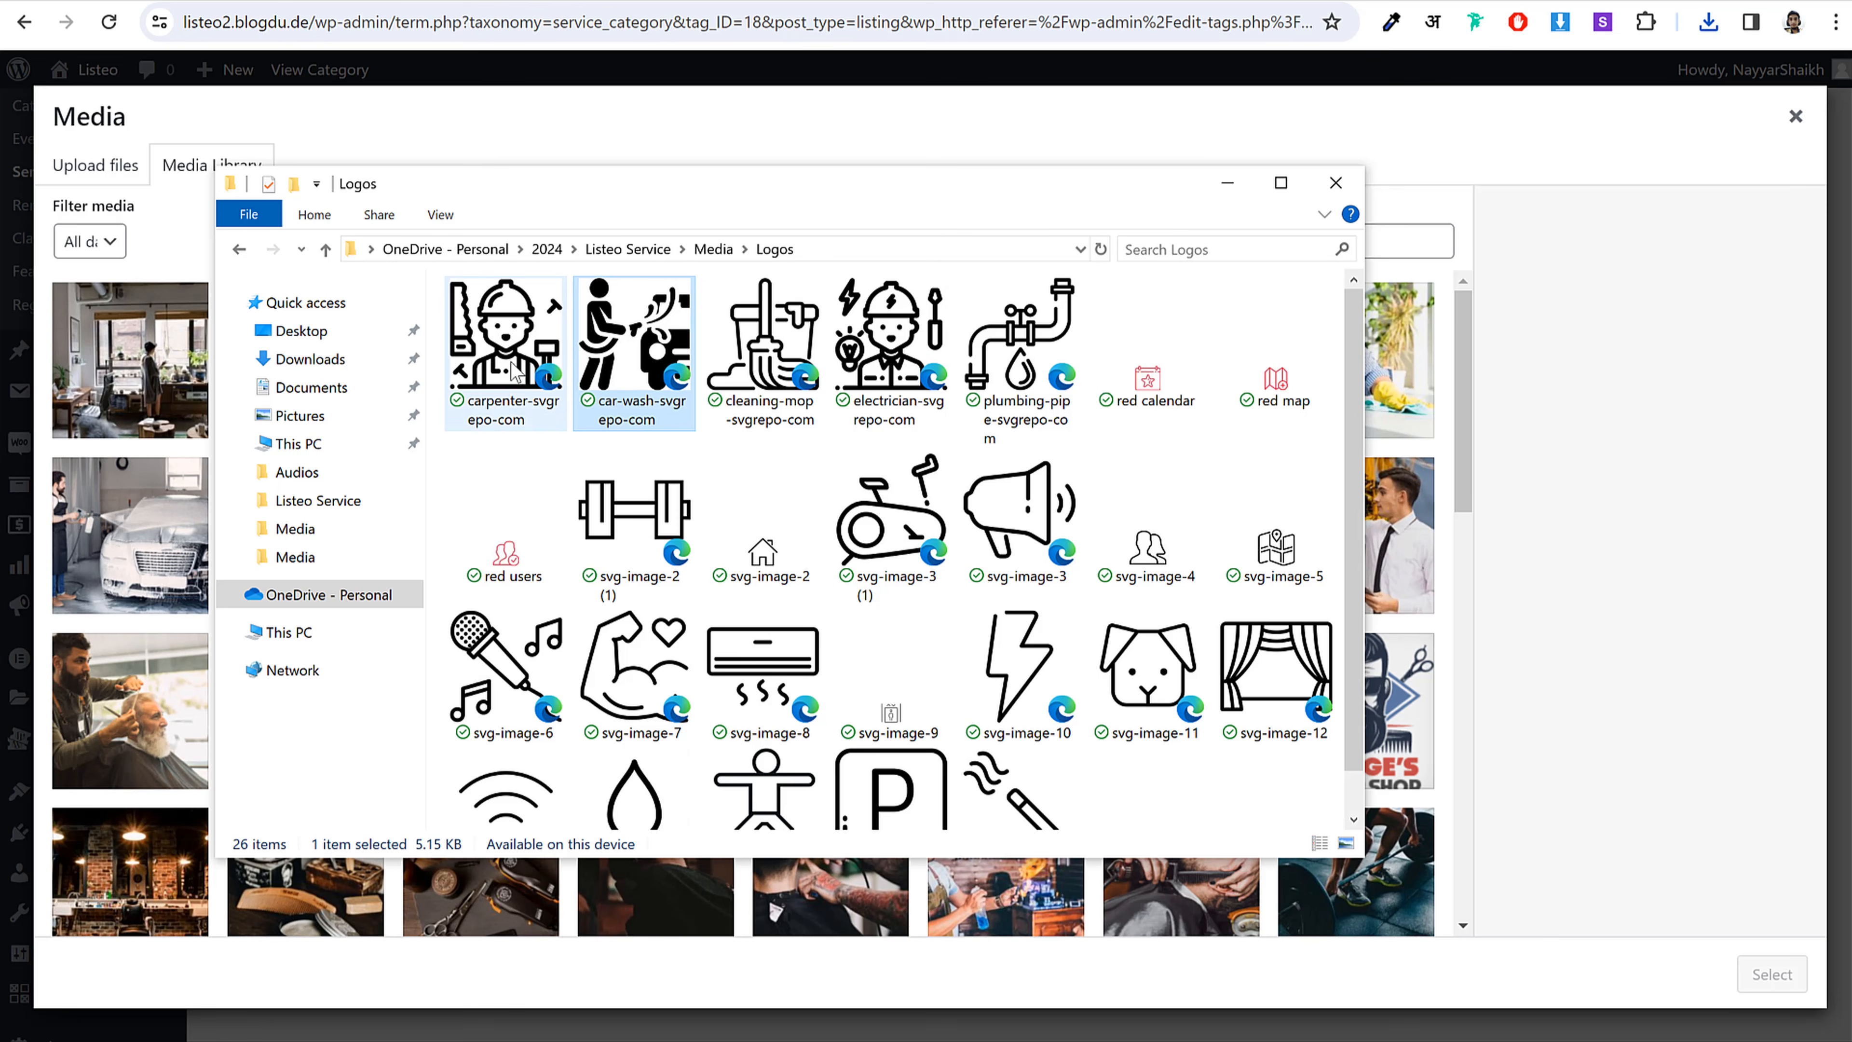
pyautogui.keyDown('ctrl'); pyautogui.click(501, 427); pyautogui.keyUp('ctrl')
pyautogui.moveTo(501, 427); pyautogui.dragTo(165, 455)
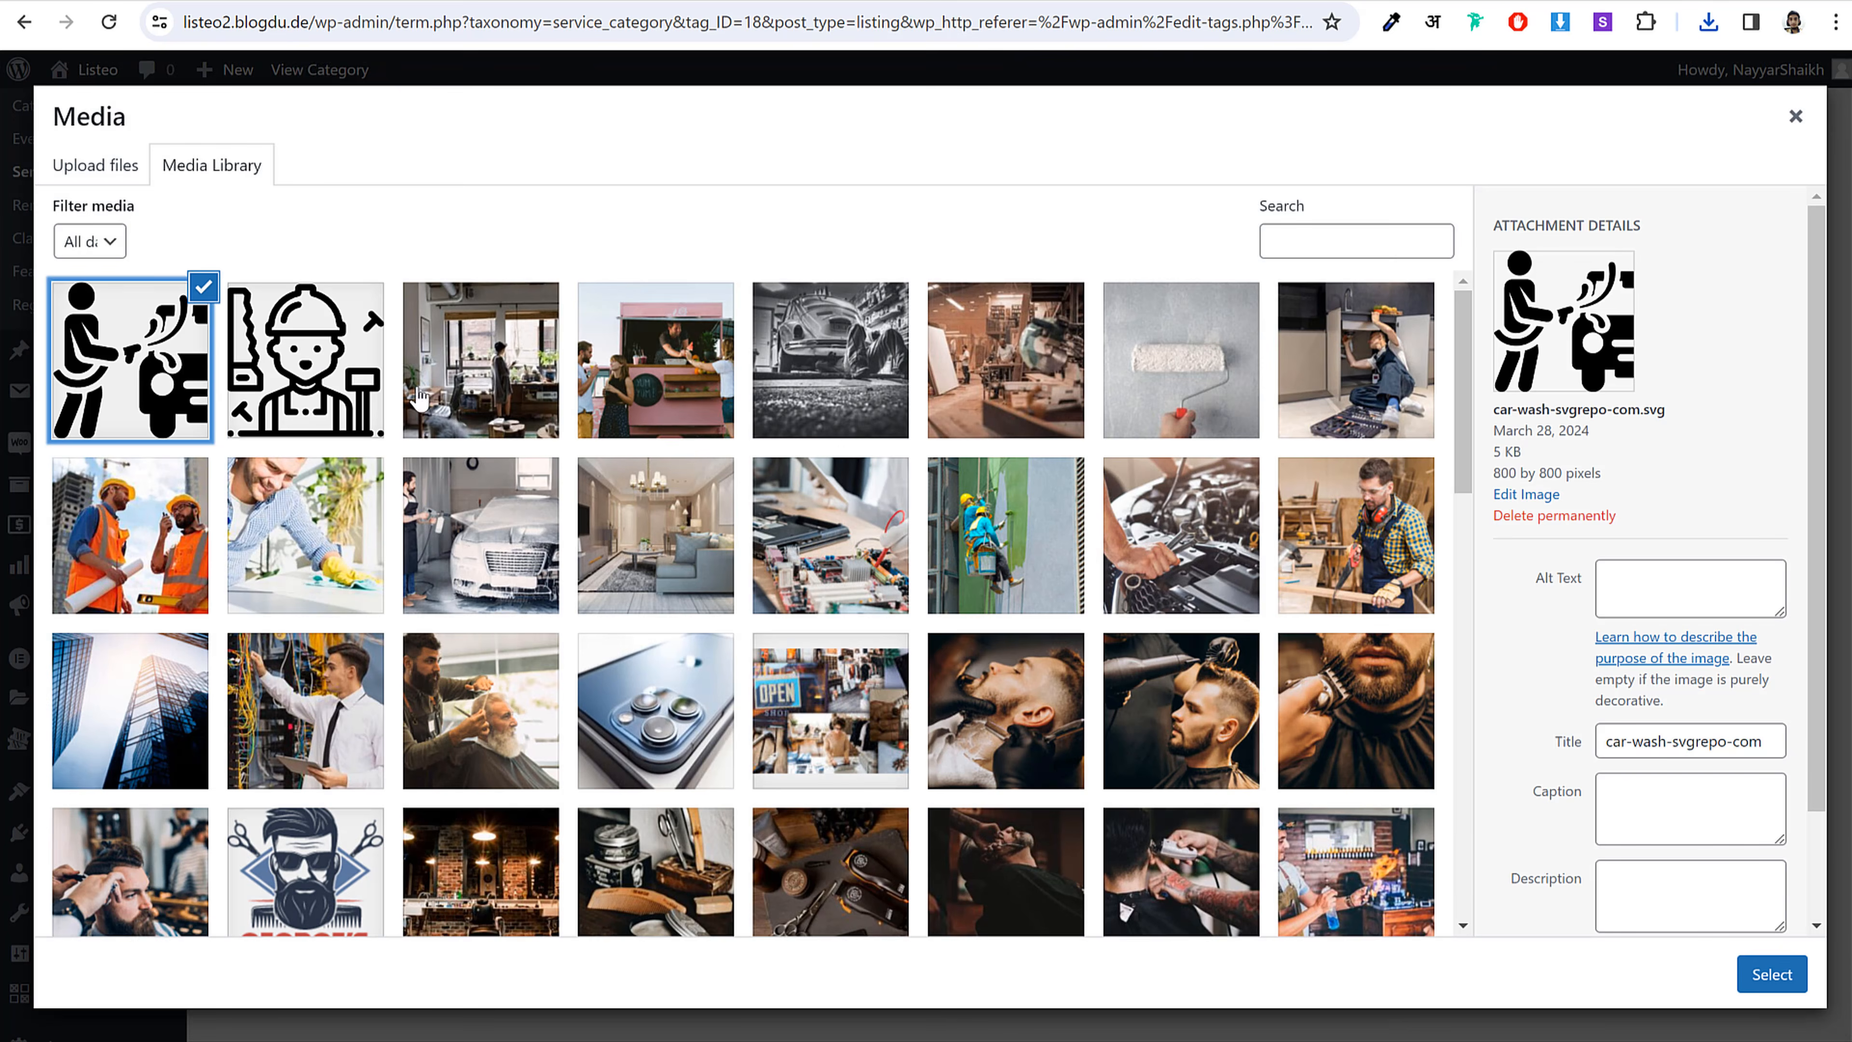
# Step: Set the car-wash SVG as Car Wash's custom icon, update, and return to the list
pyautogui.click(1765, 975)
pyautogui.click(274, 778)
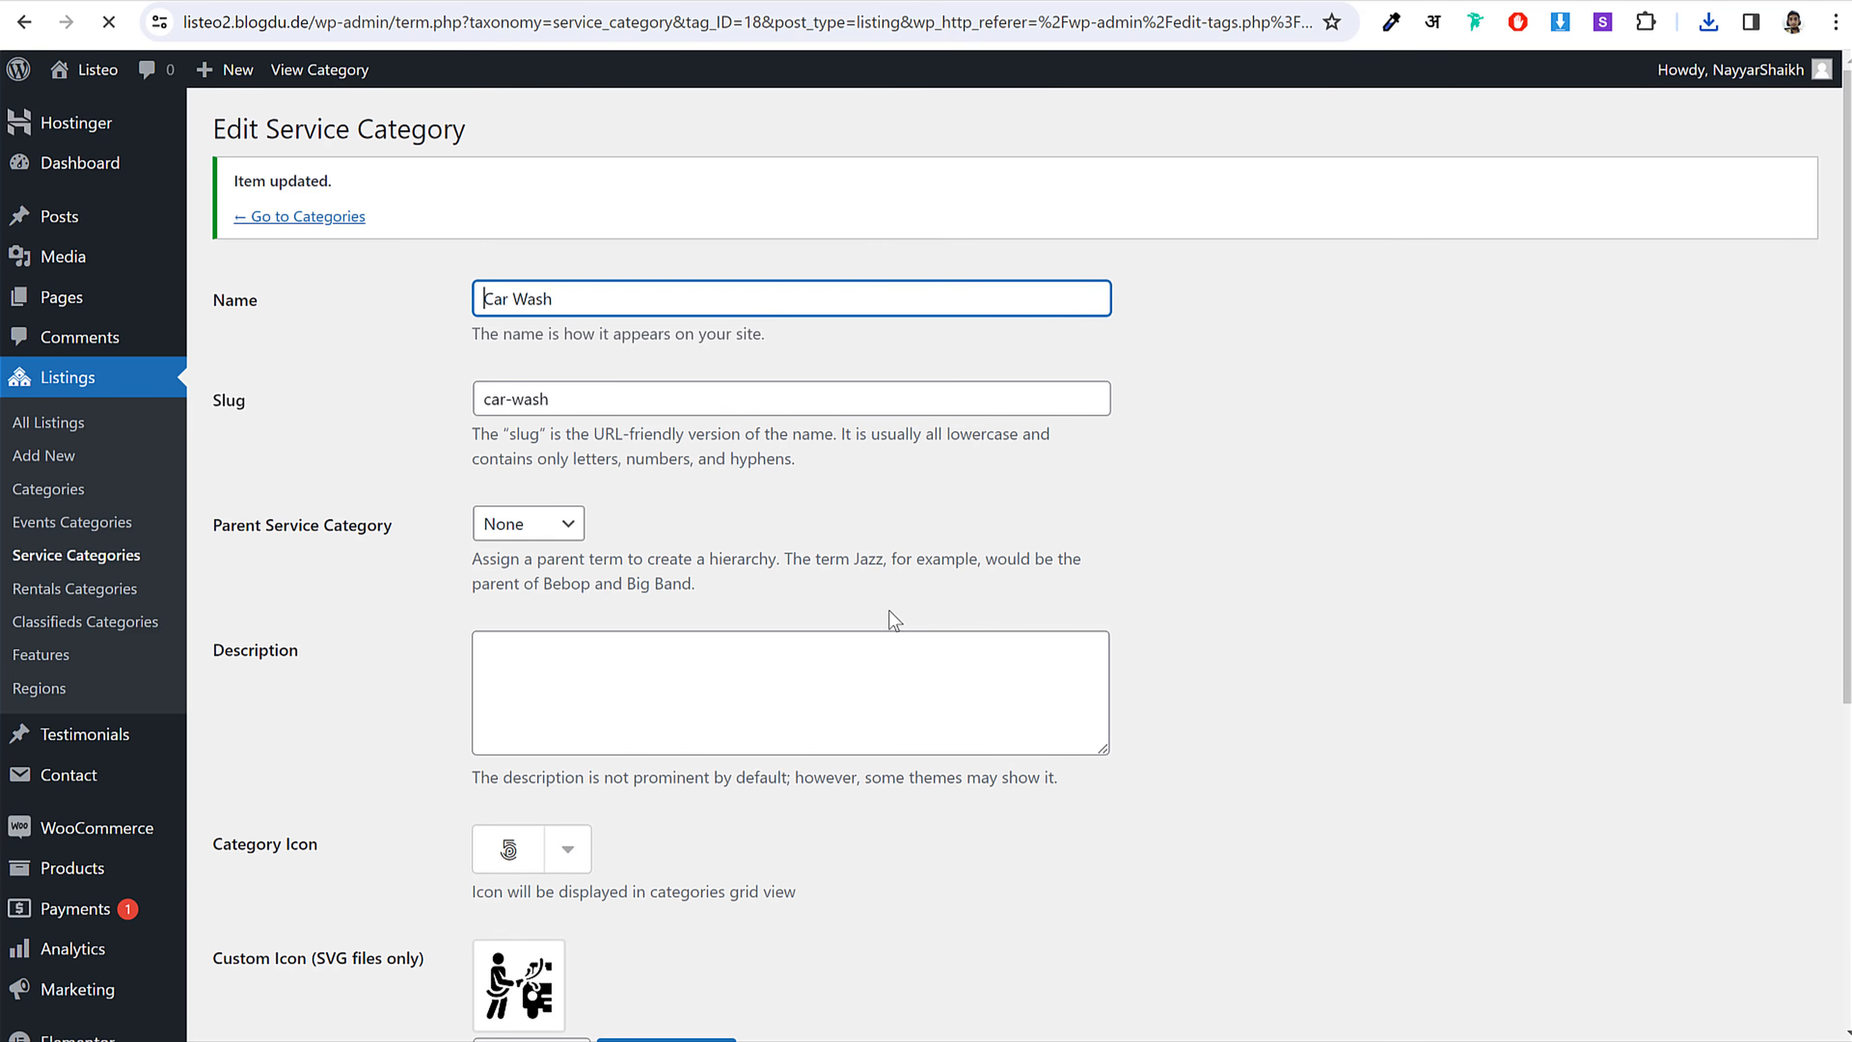
pyautogui.scroll(-7, 888, 610)
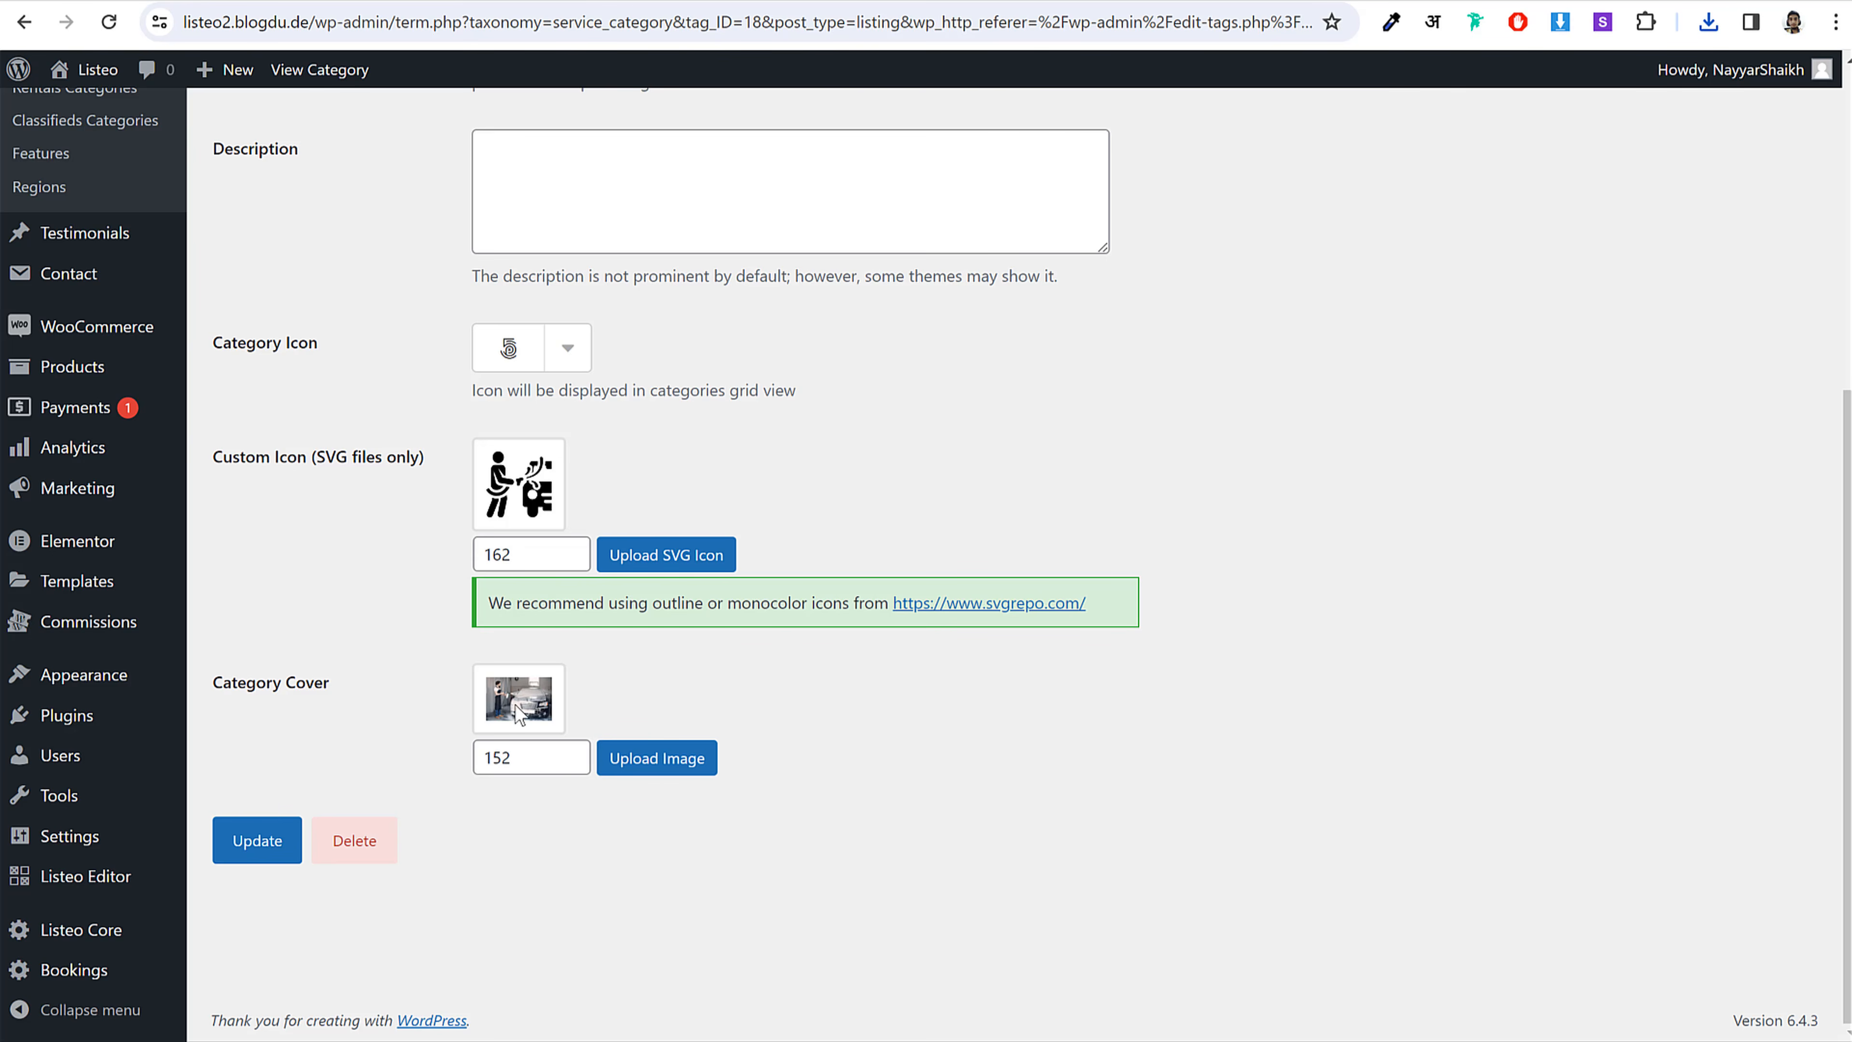
pyautogui.scroll(7, 694, 733)
pyautogui.click(310, 219)
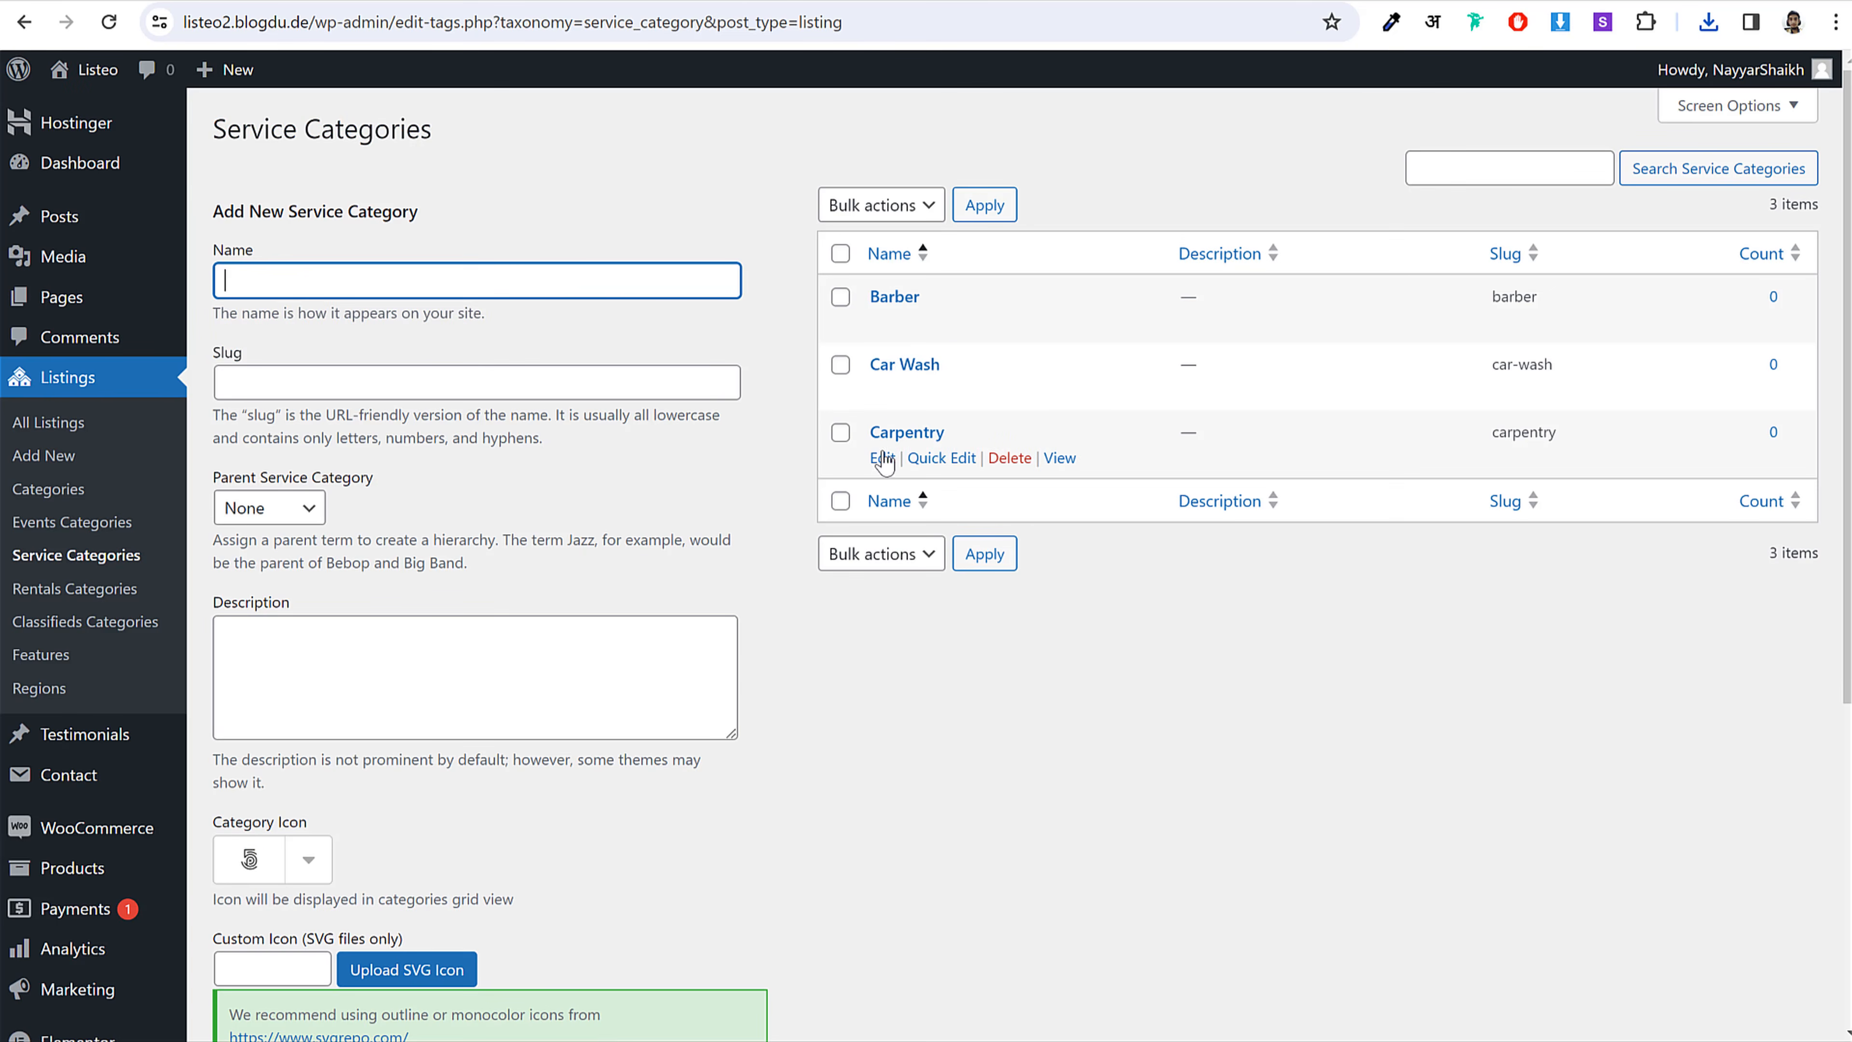
# Step: Give Carpentry the carpenter SVG as its custom icon, update it, and return to the list
pyautogui.click(882, 459)
pyautogui.scroll(-6, 859, 525)
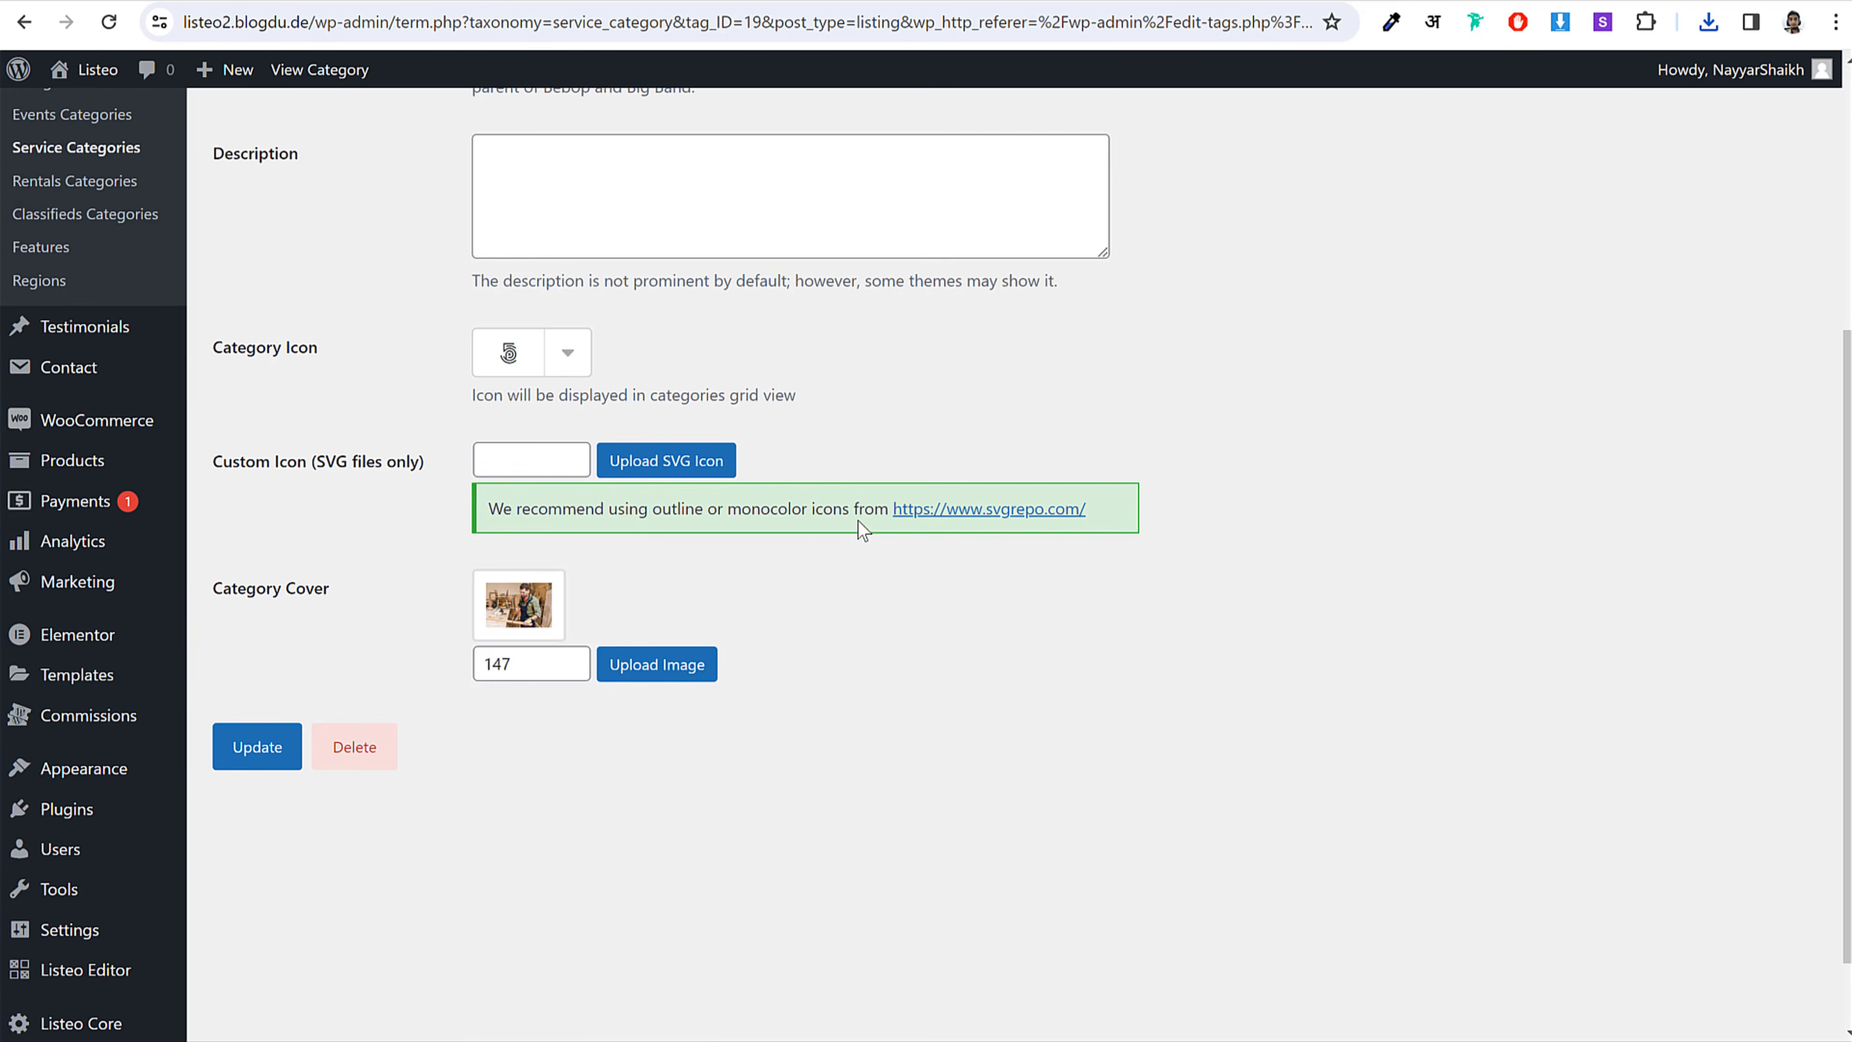
pyautogui.click(717, 376)
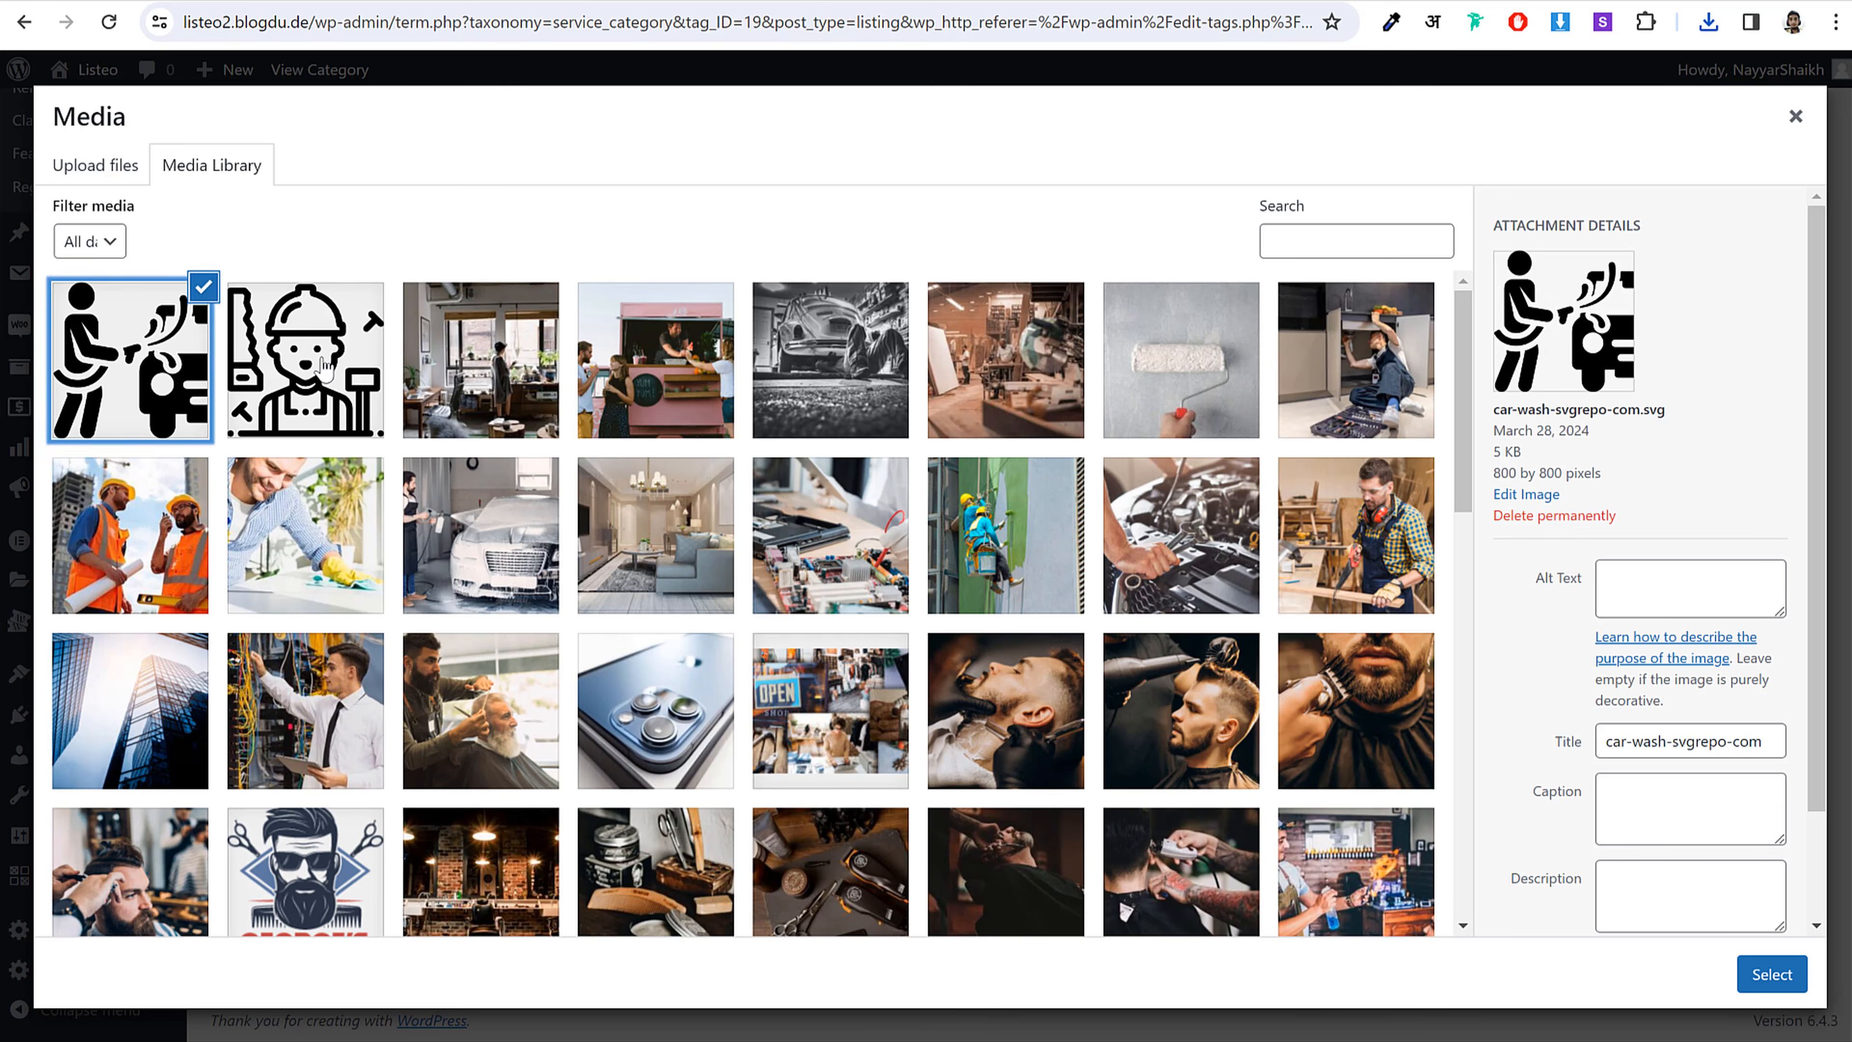
pyautogui.click(306, 360)
pyautogui.click(1772, 974)
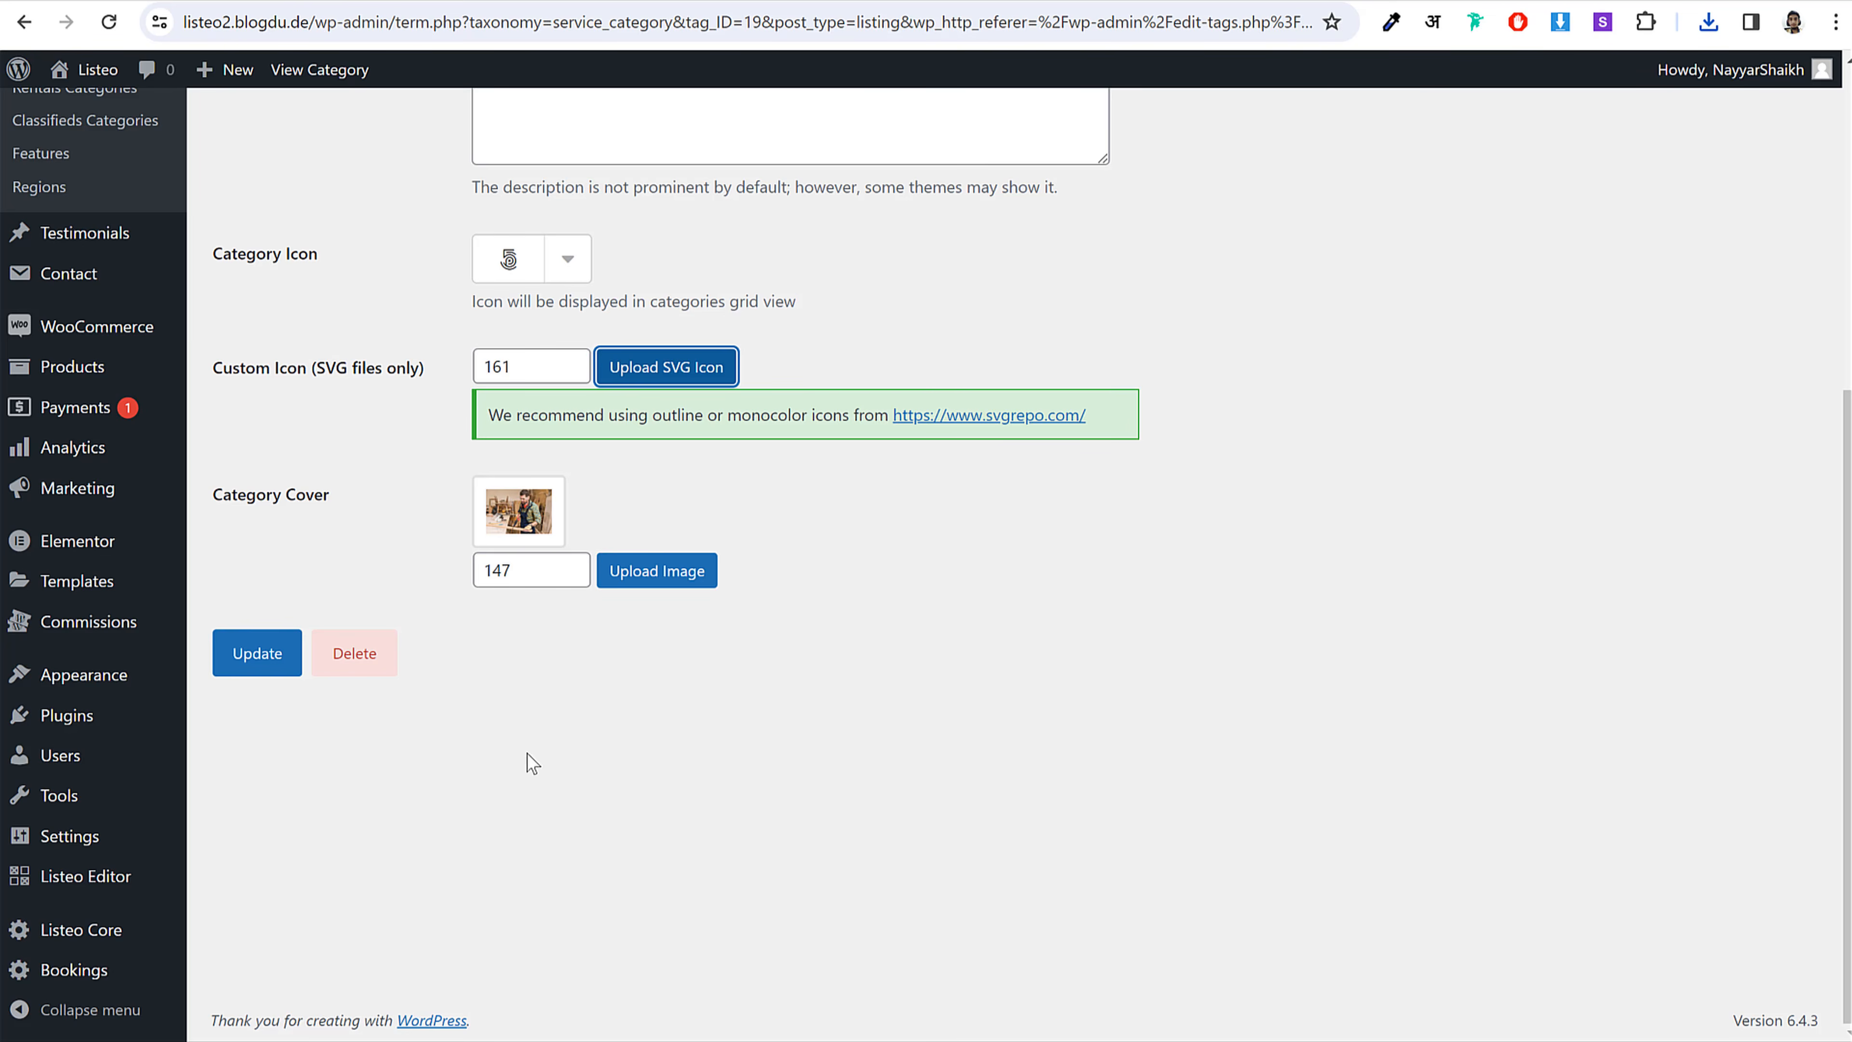
pyautogui.click(254, 649)
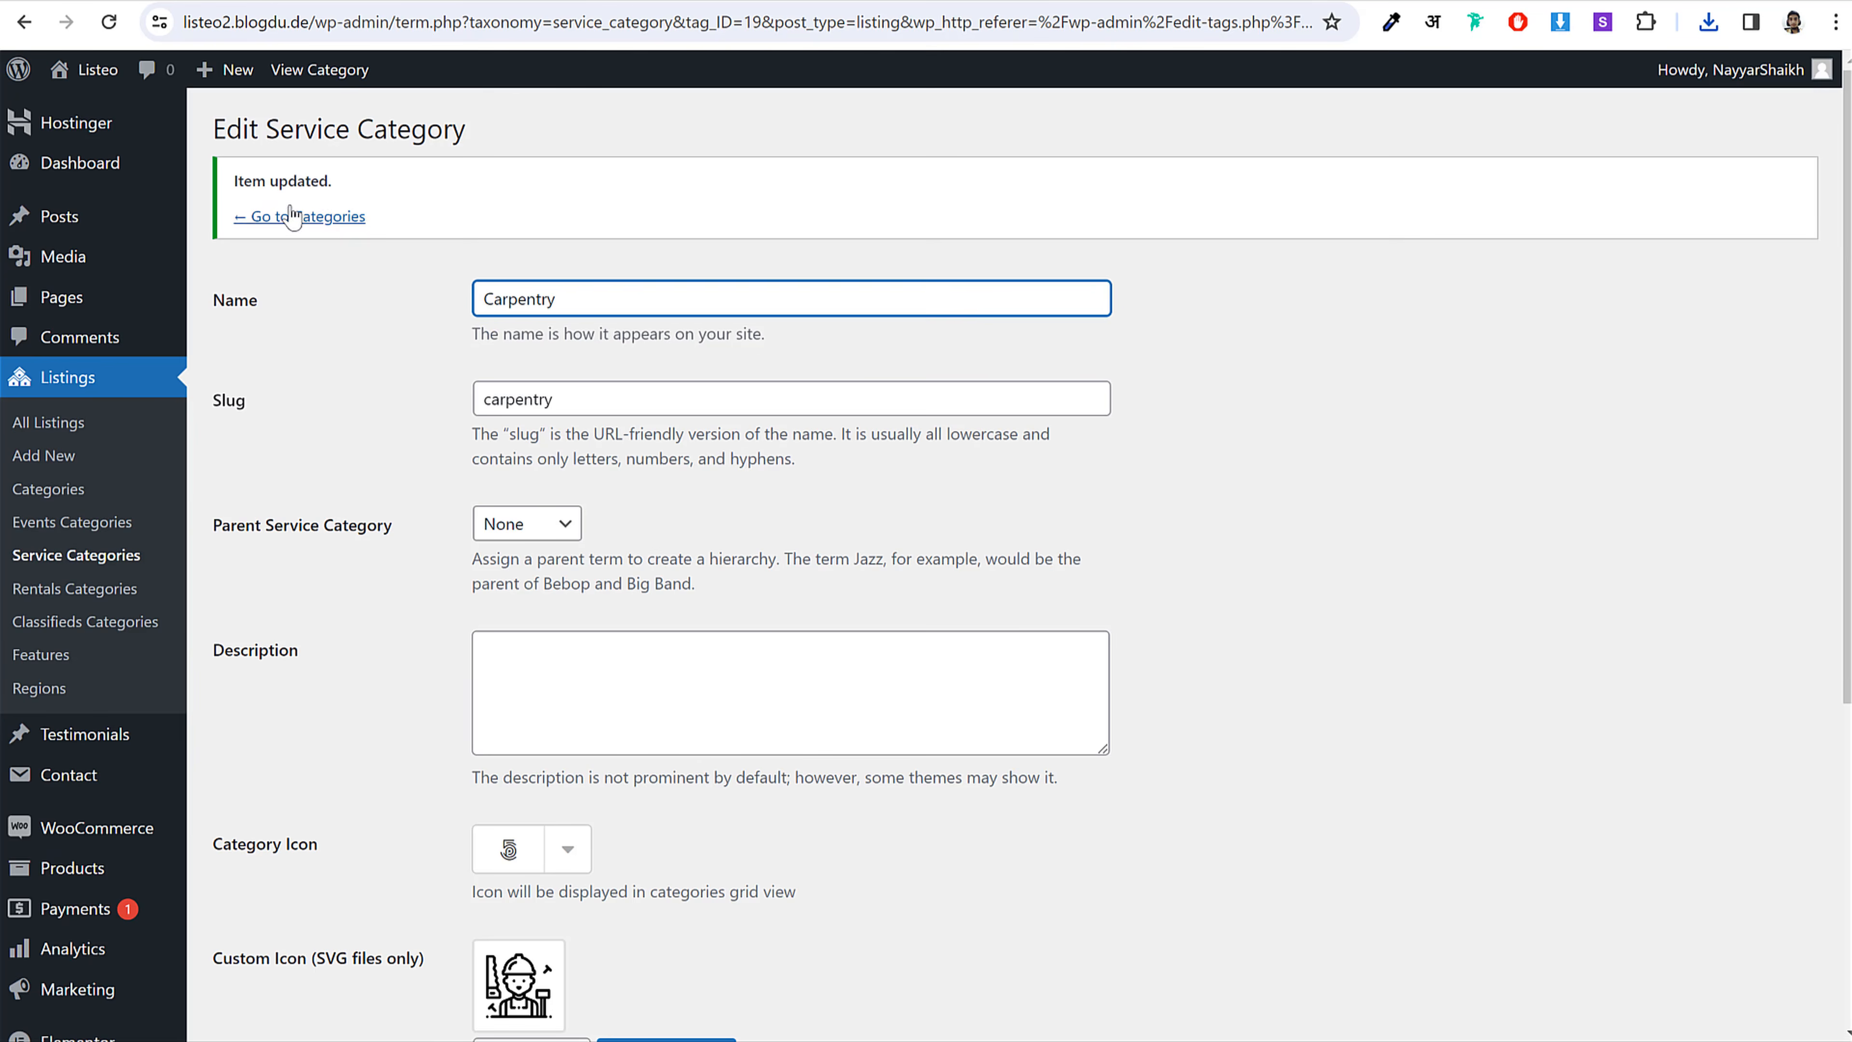
pyautogui.click(291, 216)
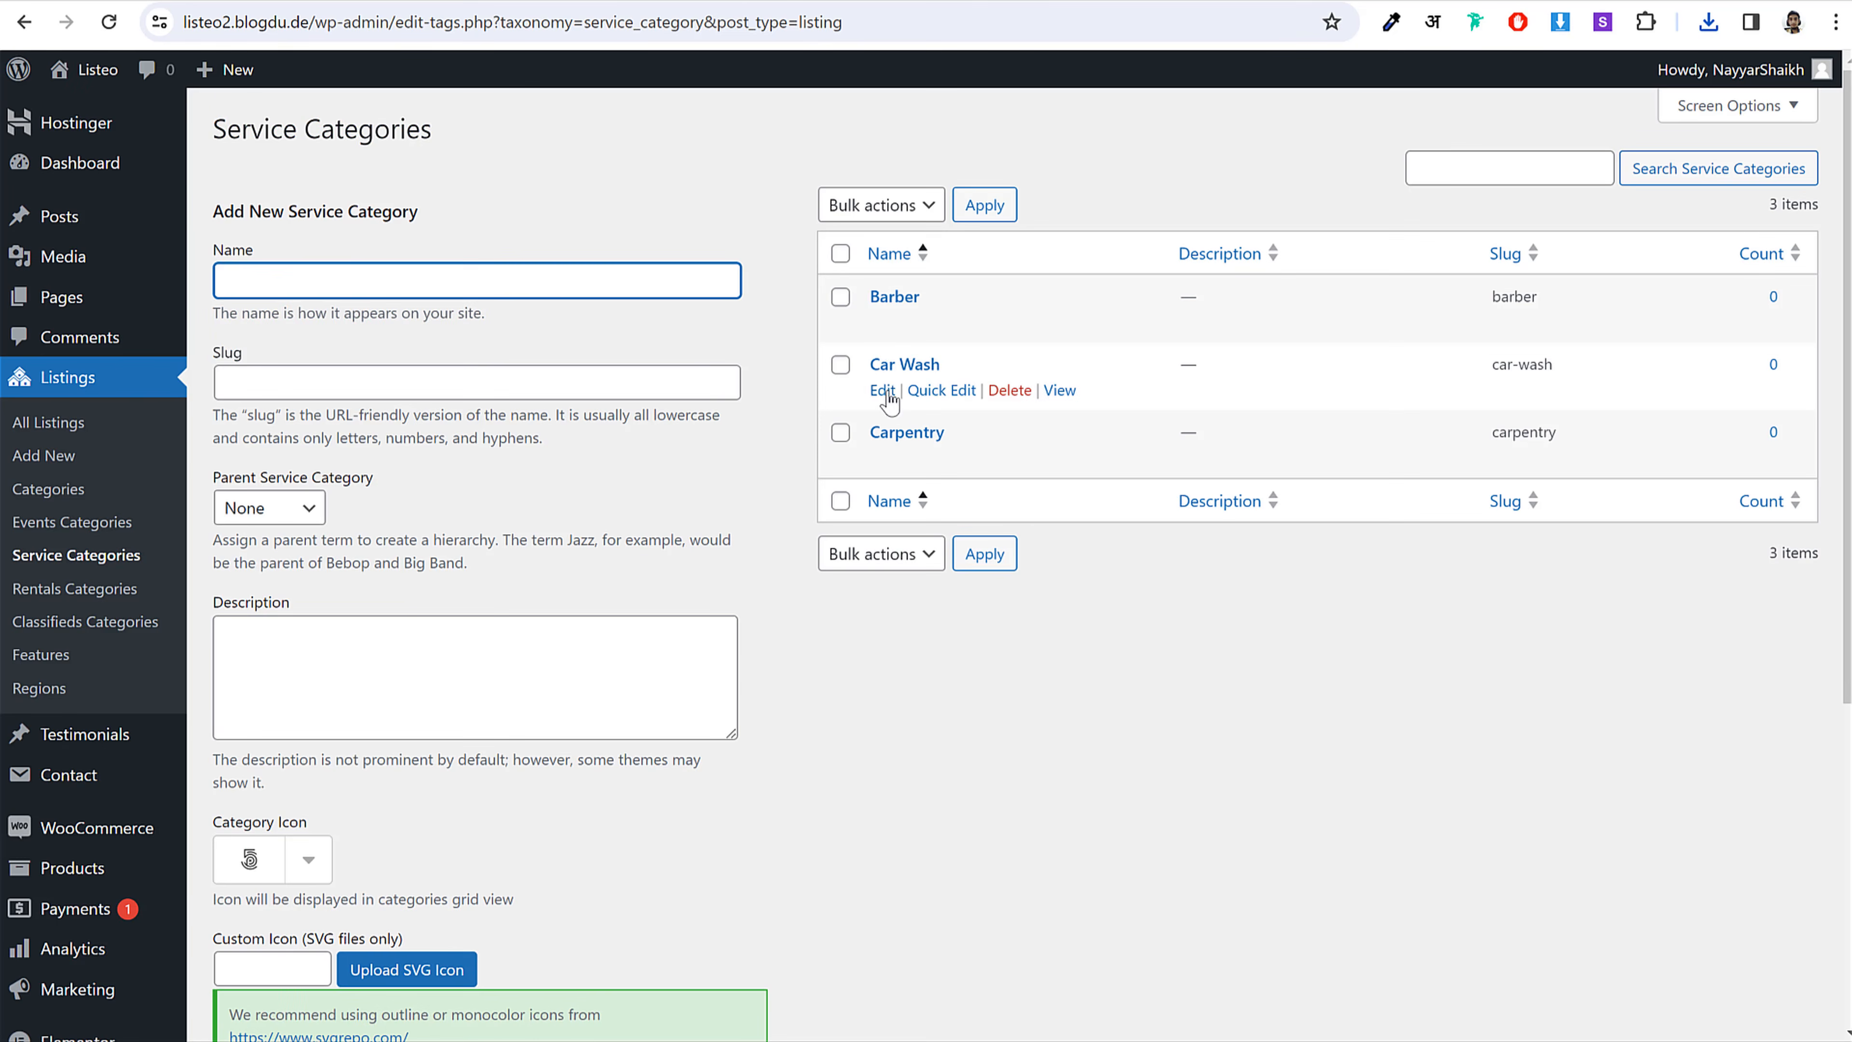
# Step: Open the Barber category's edit page and launch the Upload SVG Icon media picker
pyautogui.click(881, 321)
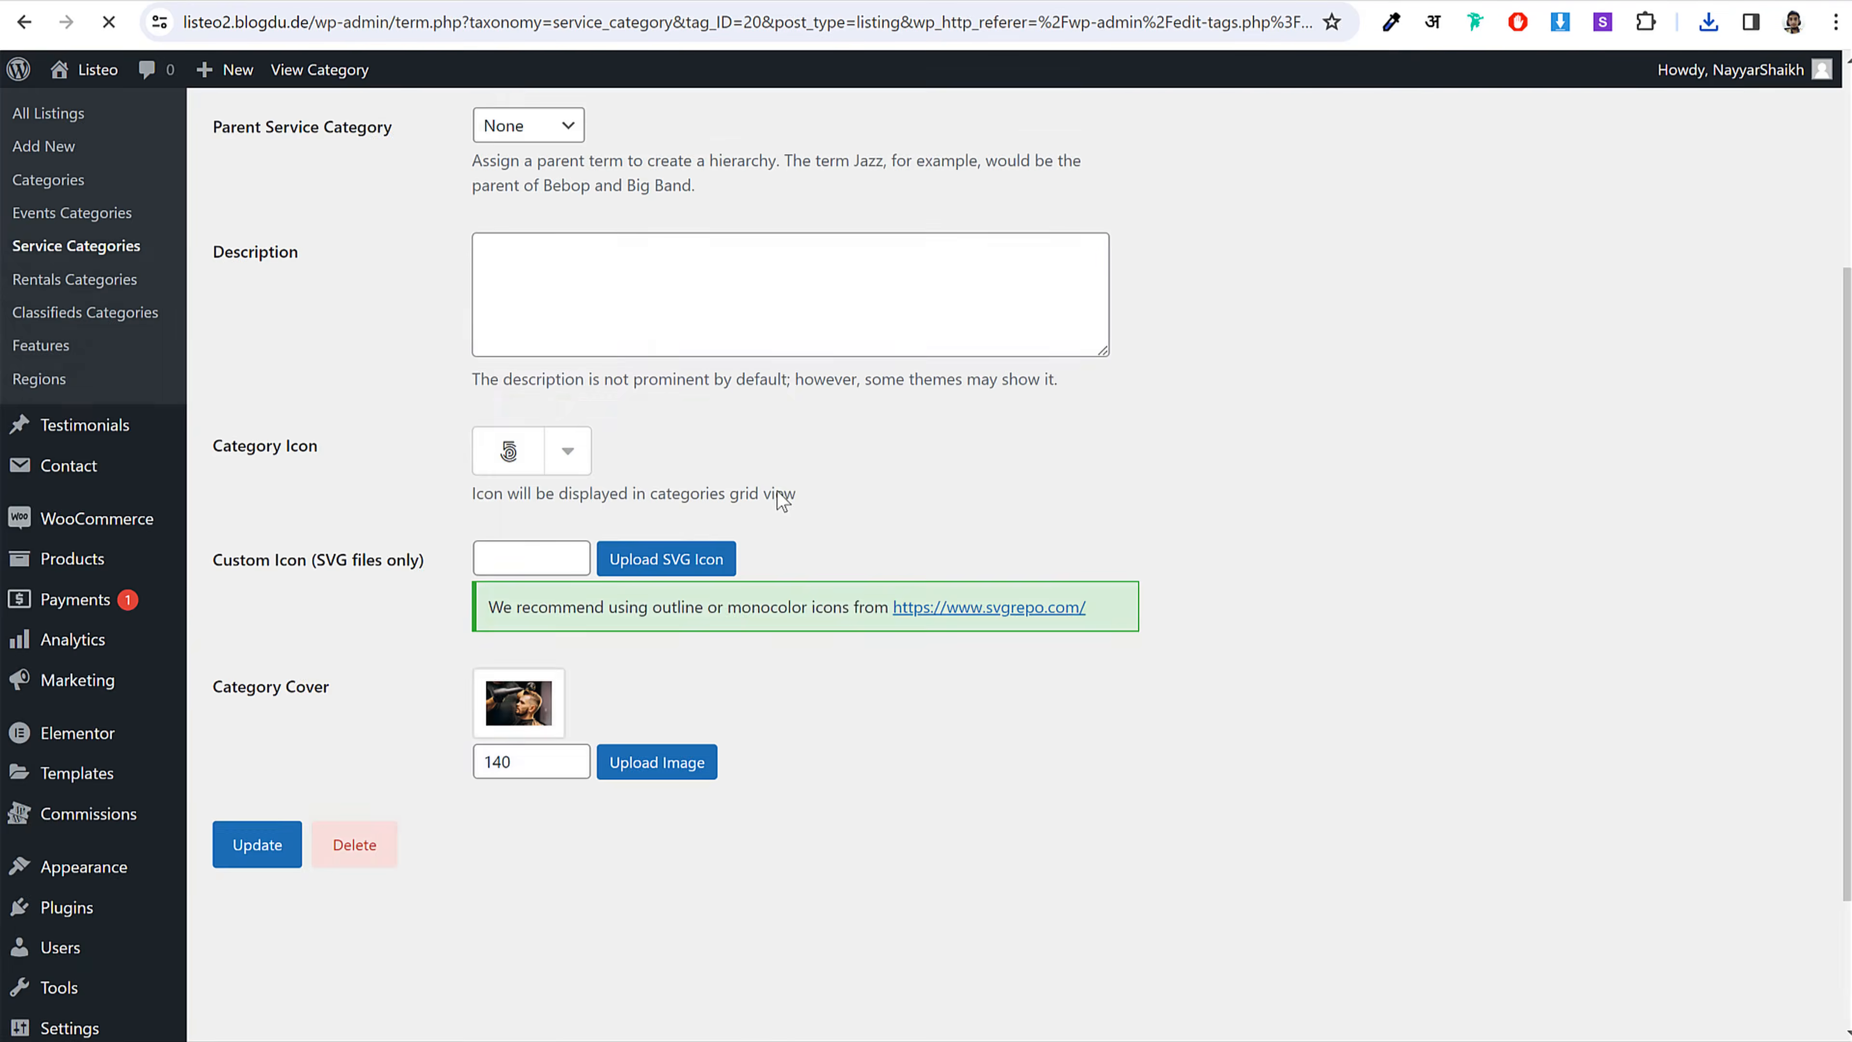
pyautogui.scroll(-3, 729, 474)
pyautogui.click(660, 367)
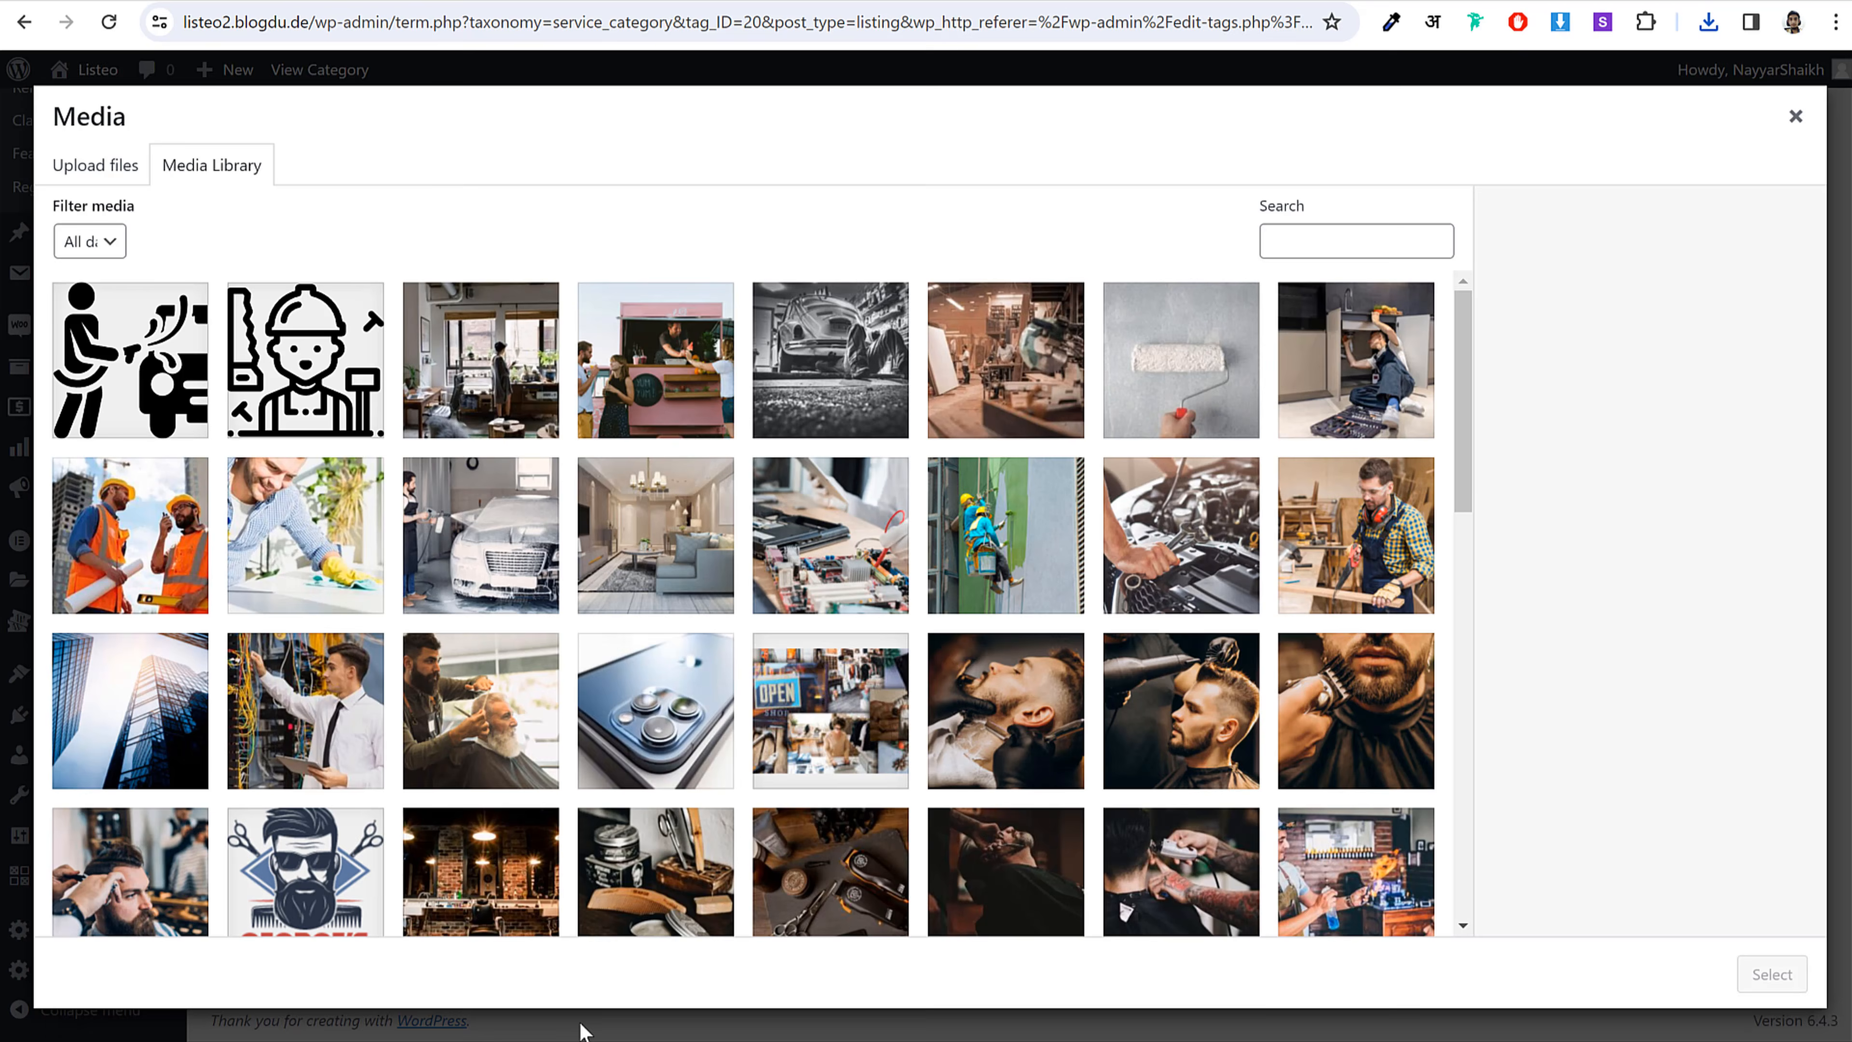
# Step: Switch to the Logos folder to browse the saved SVG icons
pyautogui.hotkey('alt', 'Tab')
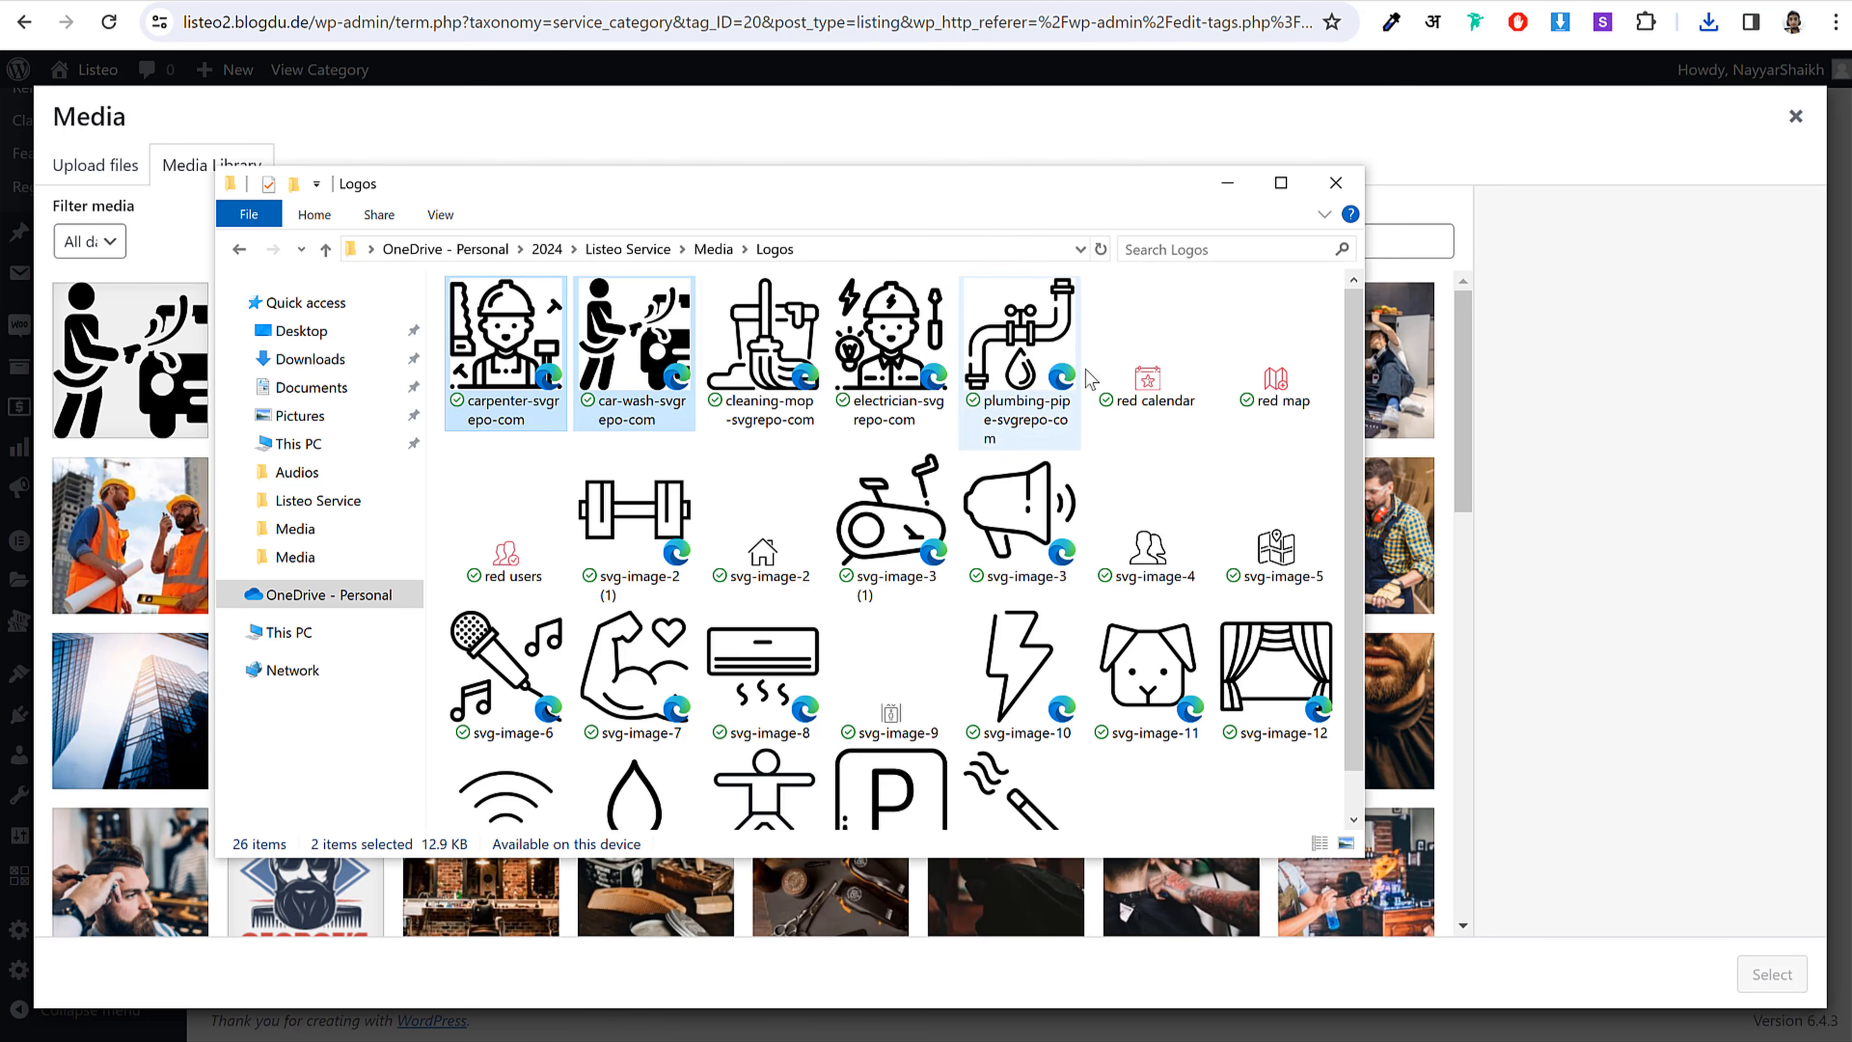
pyautogui.scroll(-1, 1183, 461)
pyautogui.scroll(1, 1135, 502)
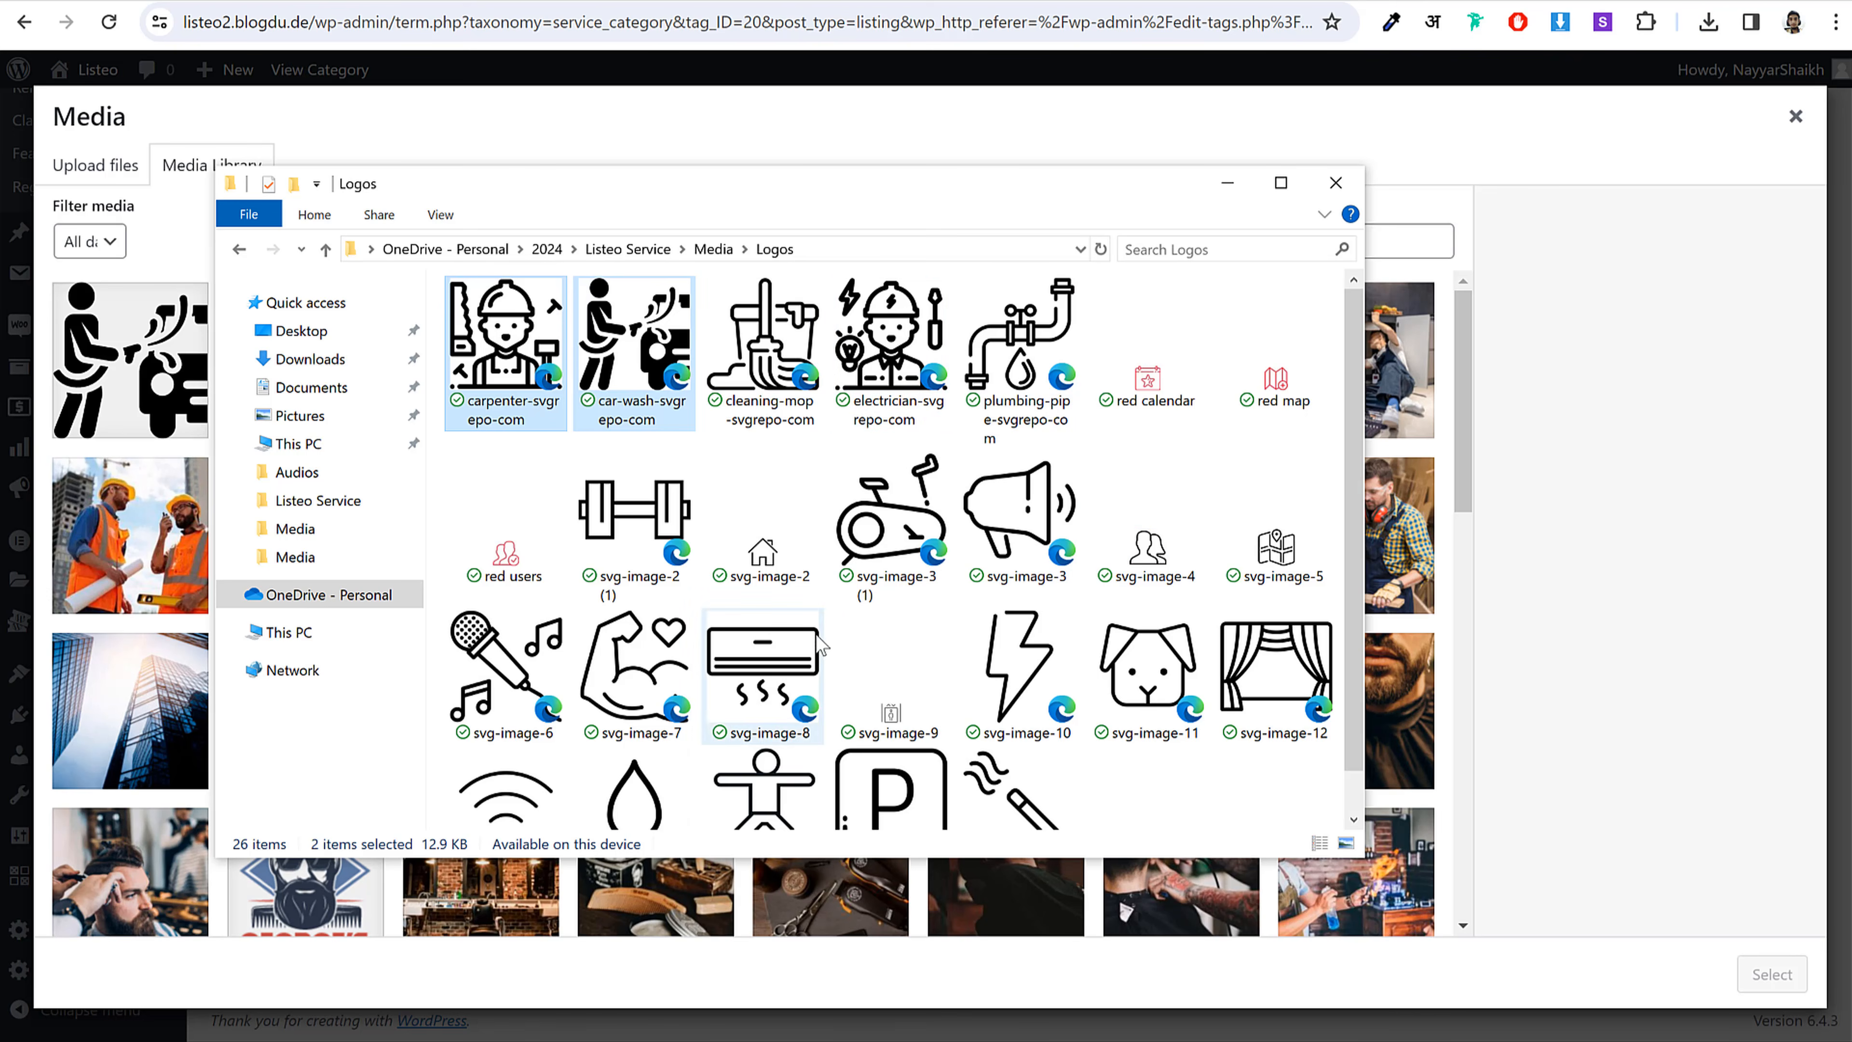
pyautogui.scroll(-1, 875, 583)
pyautogui.scroll(1, 1038, 792)
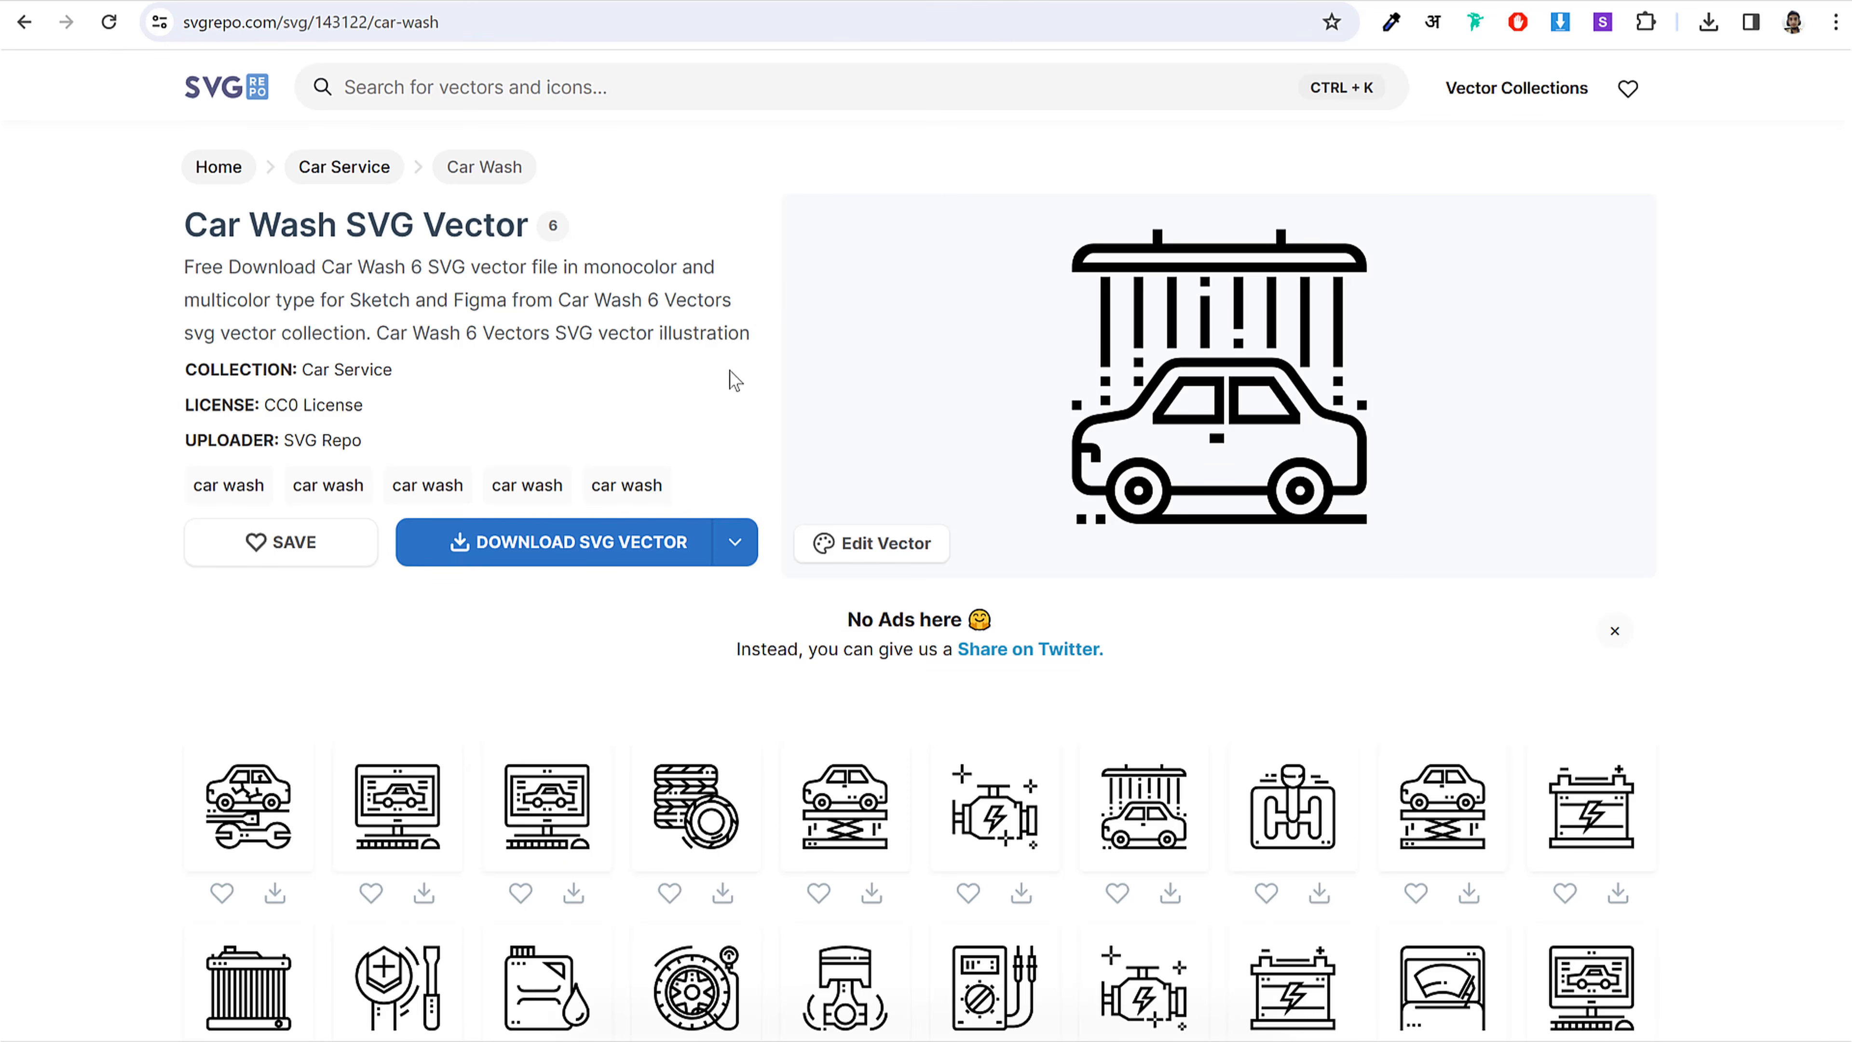
# Step: Search SVG Repo for 'barber' icons
pyautogui.click(638, 88)
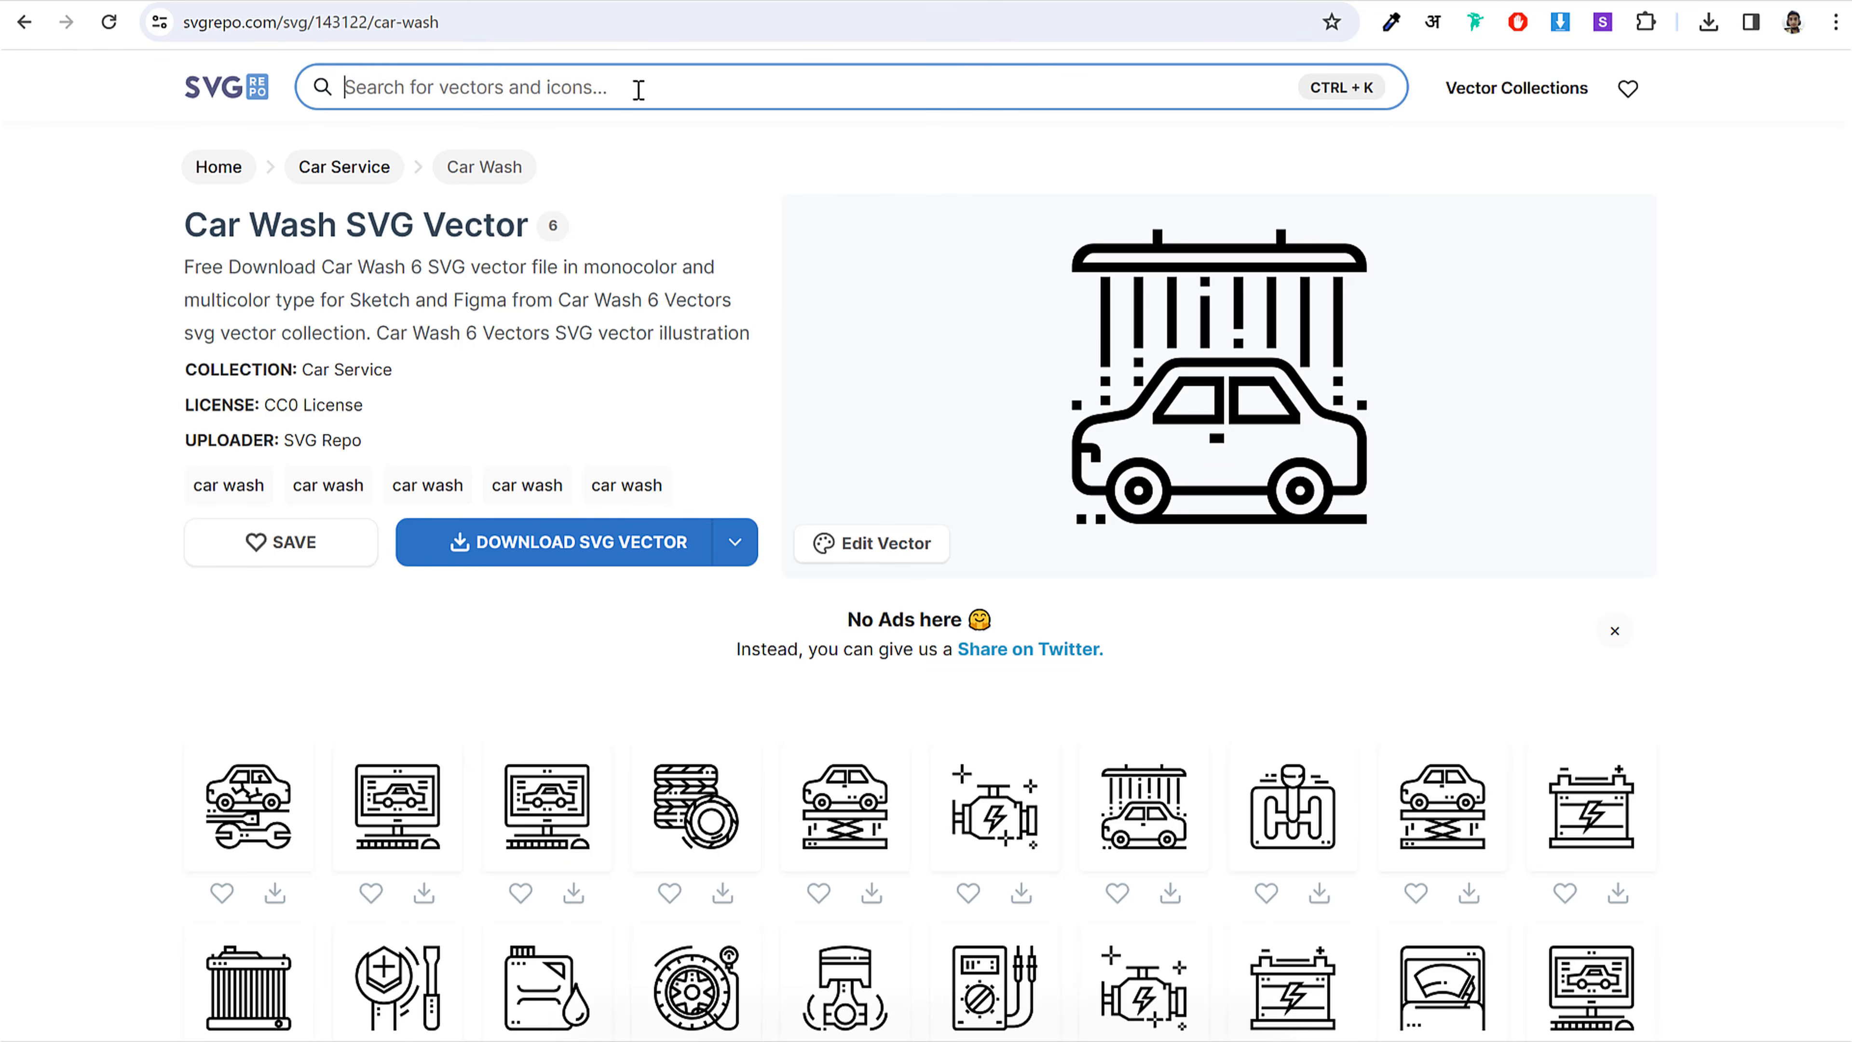
pyautogui.write('barber')
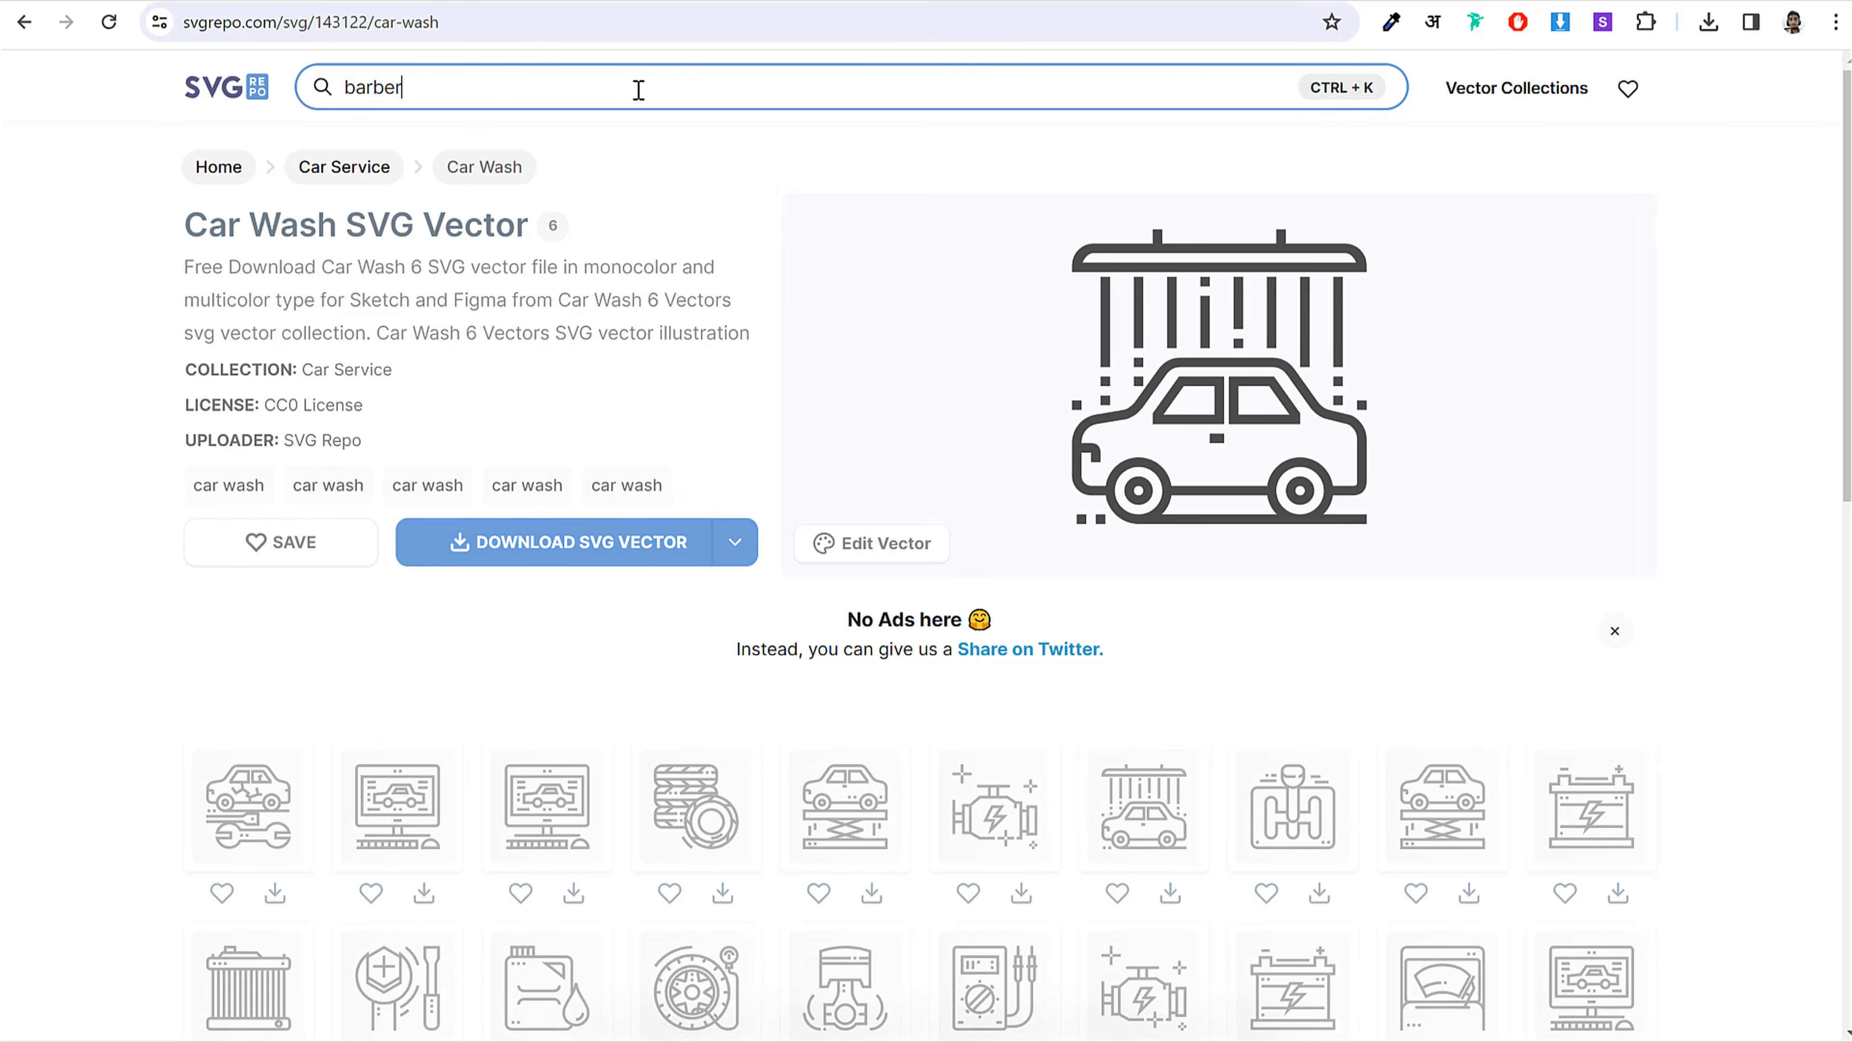
pyautogui.press('Return')
pyautogui.scroll(-4, 765, 596)
pyautogui.scroll(-5, 765, 597)
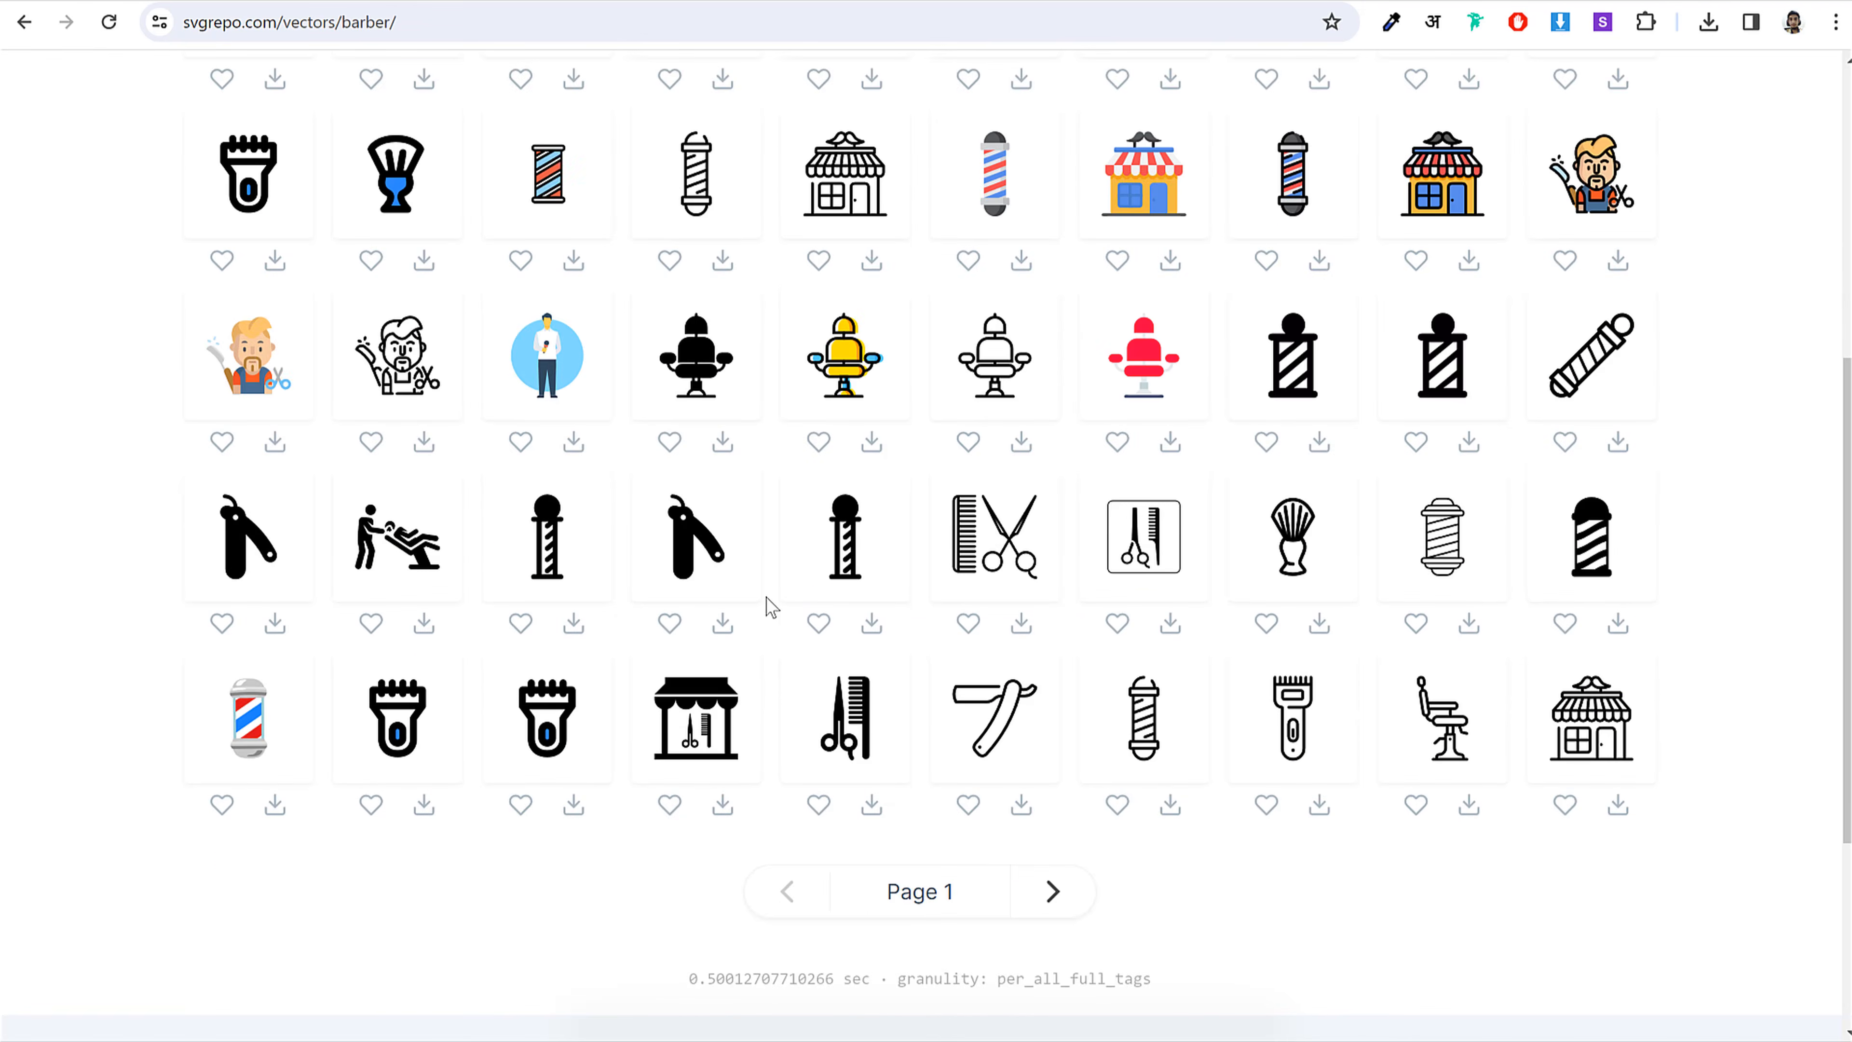
# Step: Download the Haircut Tools Barber SVG and show recent downloads back in WordPress
pyautogui.click(850, 616)
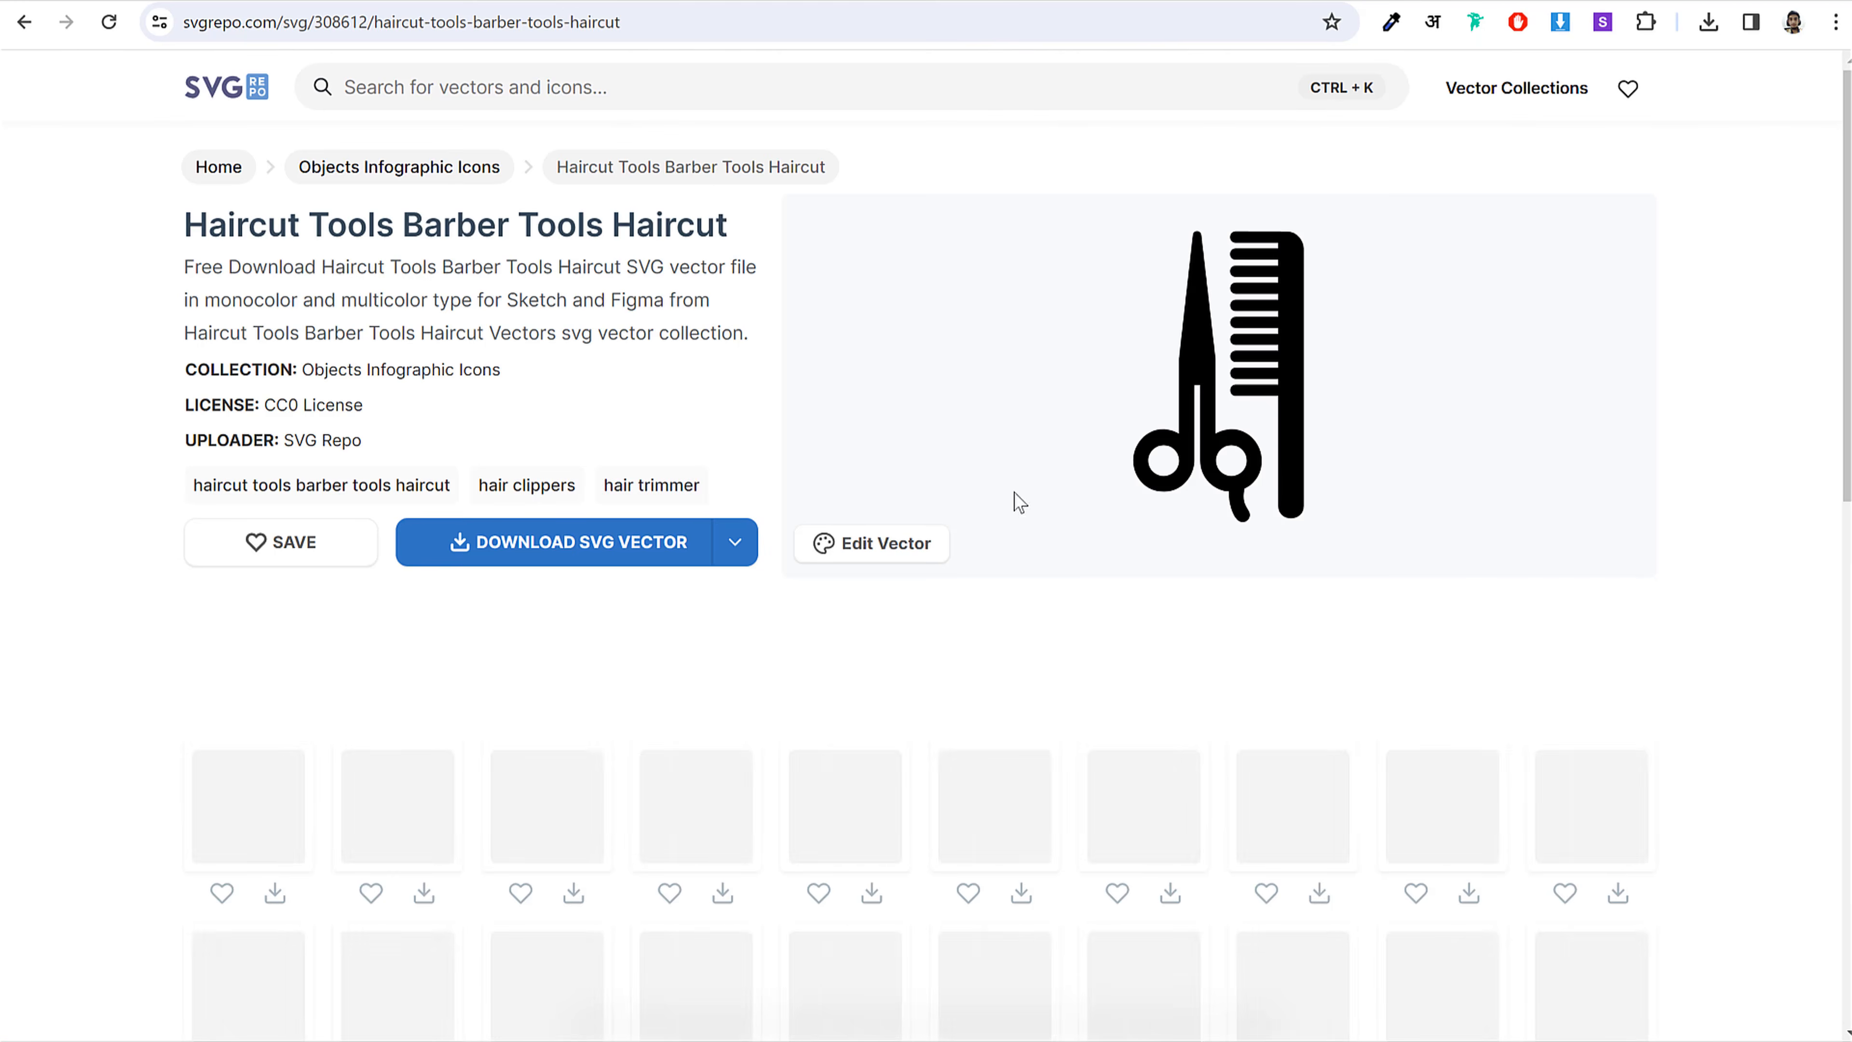
pyautogui.click(583, 542)
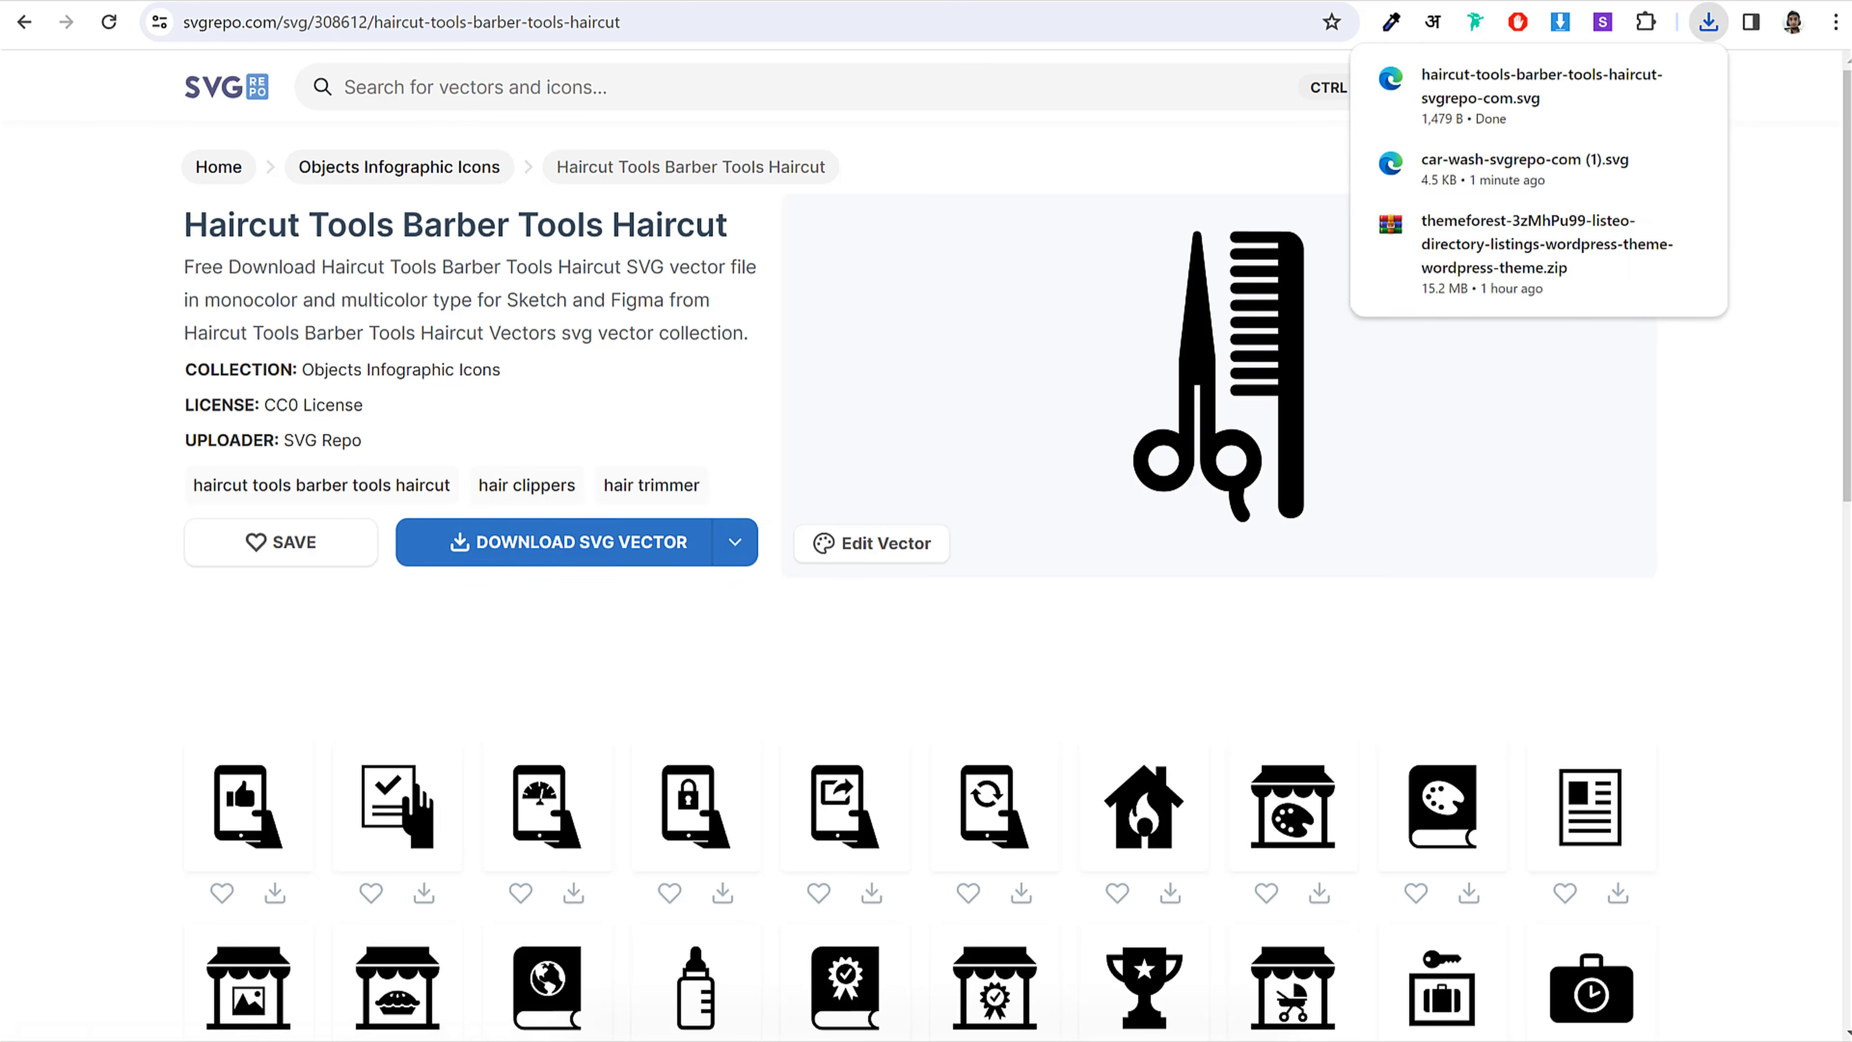
pyautogui.hotkey('ctrl', 'Tab')
pyautogui.click(1706, 23)
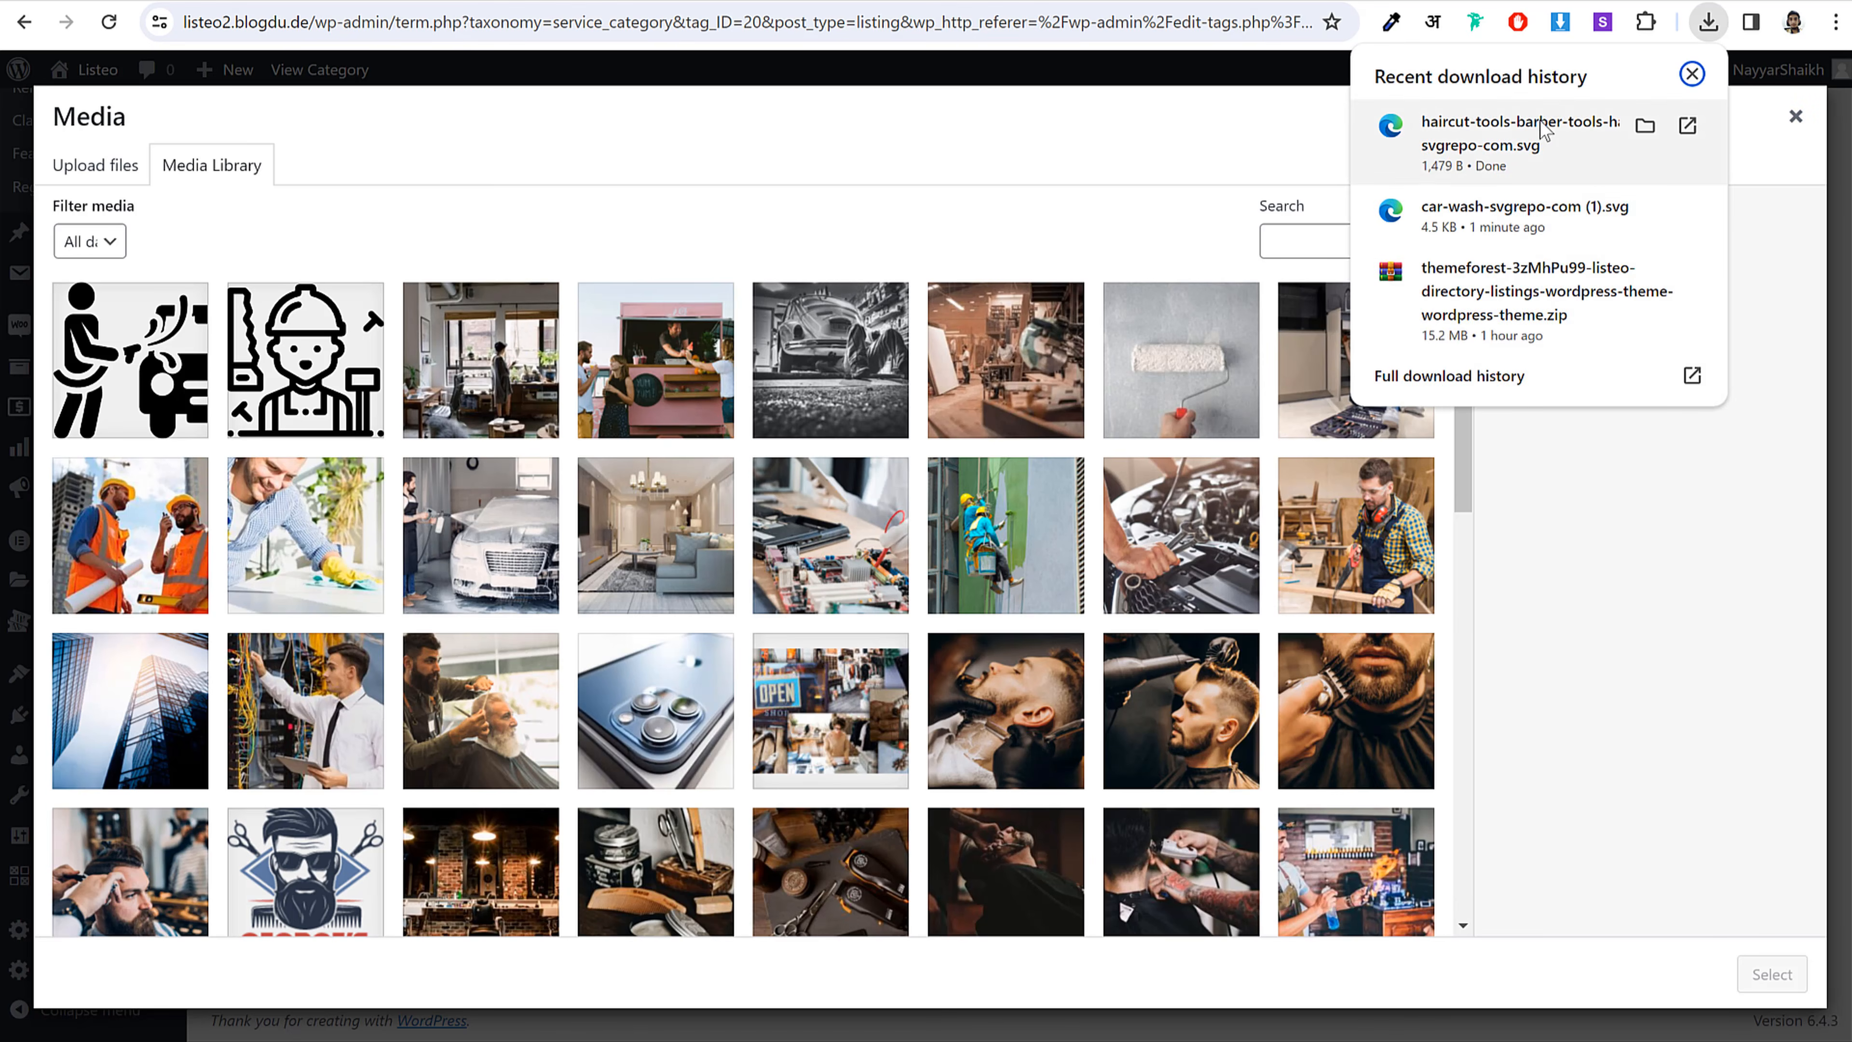
# Step: Upload the haircut-tools SVG, set it as Barber's custom icon, and update the category
pyautogui.moveTo(1538, 135); pyautogui.dragTo(654, 488)
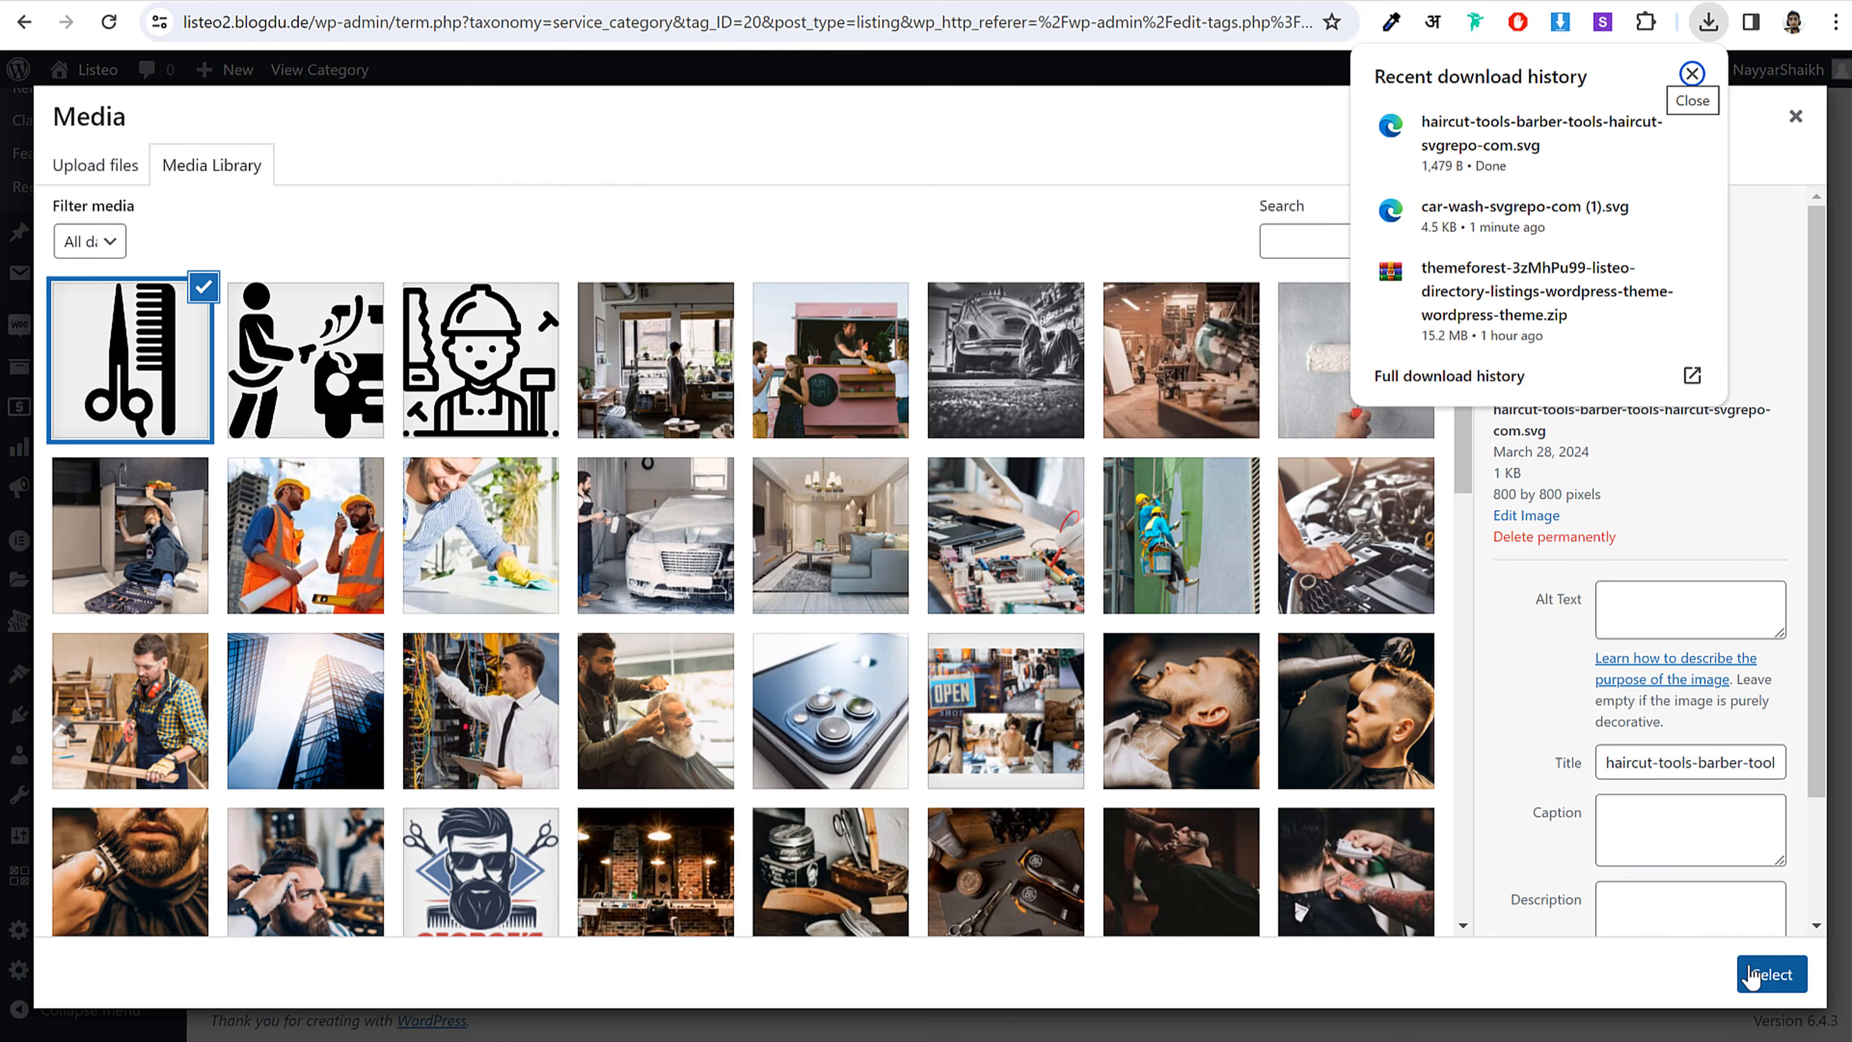
pyautogui.click(1754, 976)
pyautogui.click(229, 654)
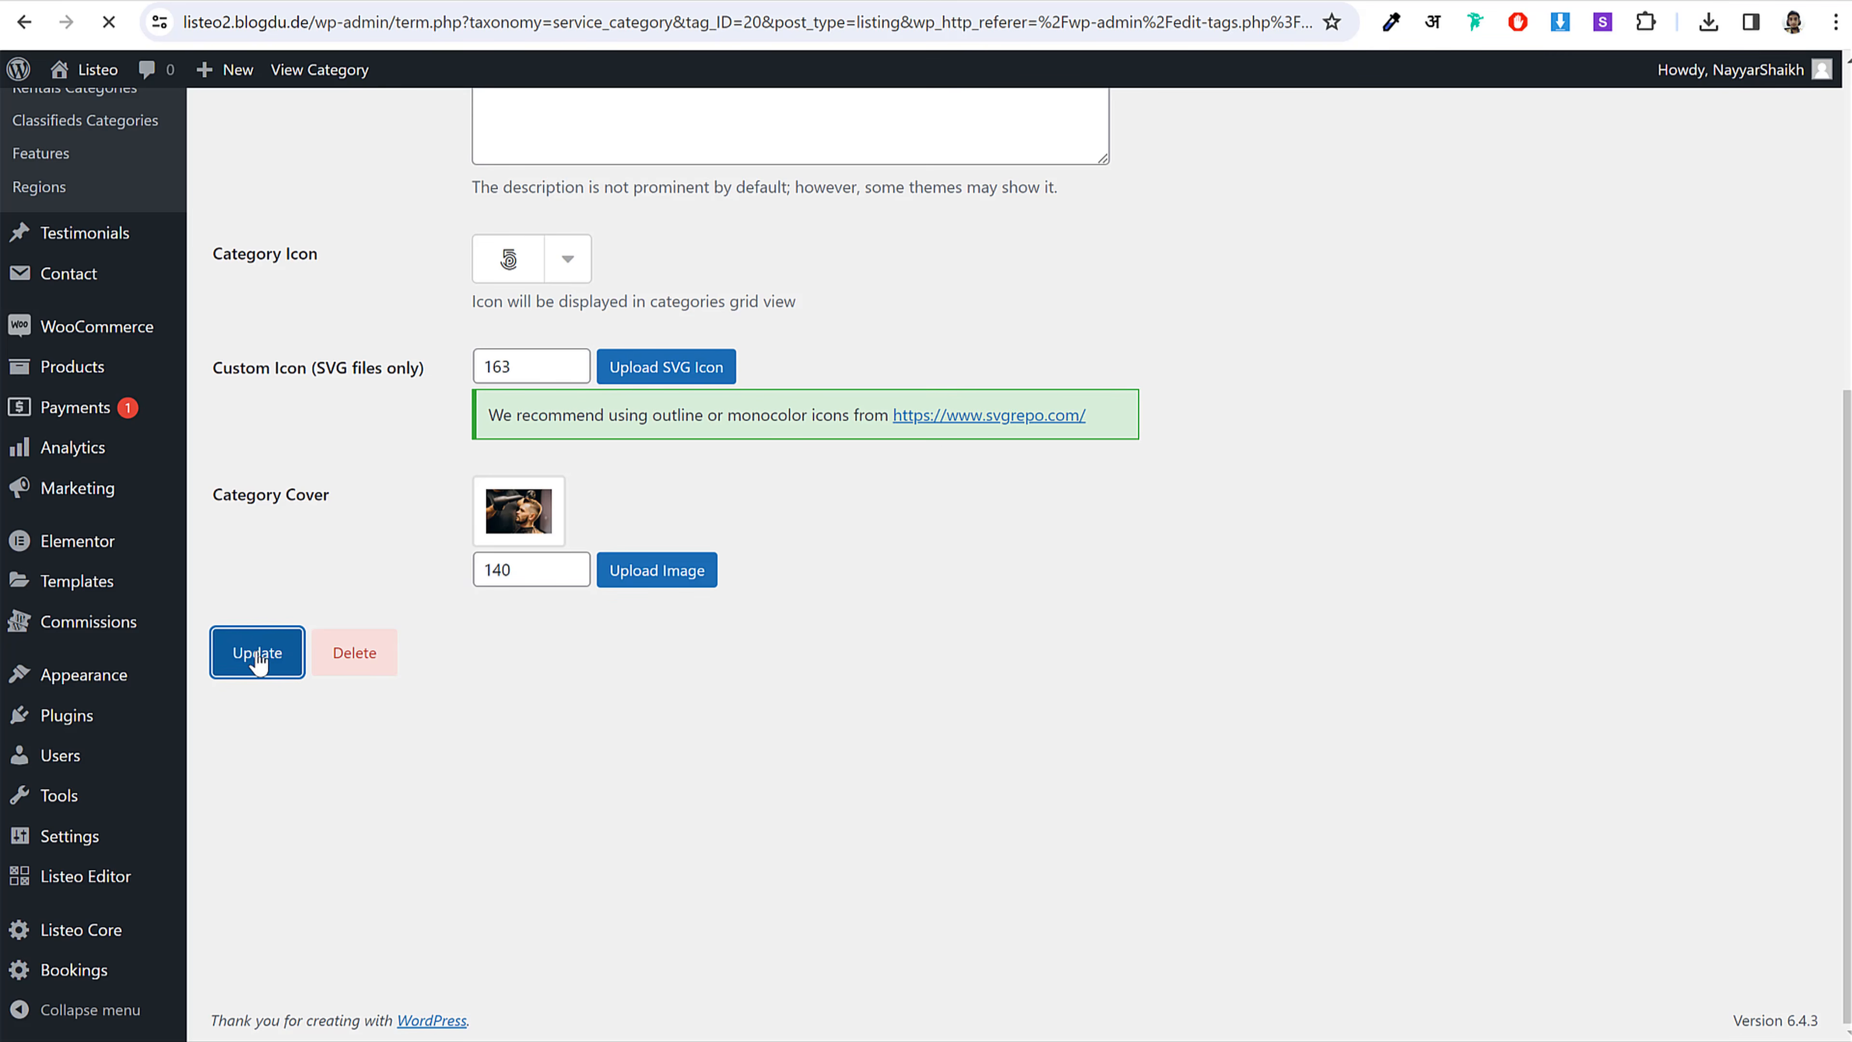
pyautogui.scroll(-5, 1502, 547)
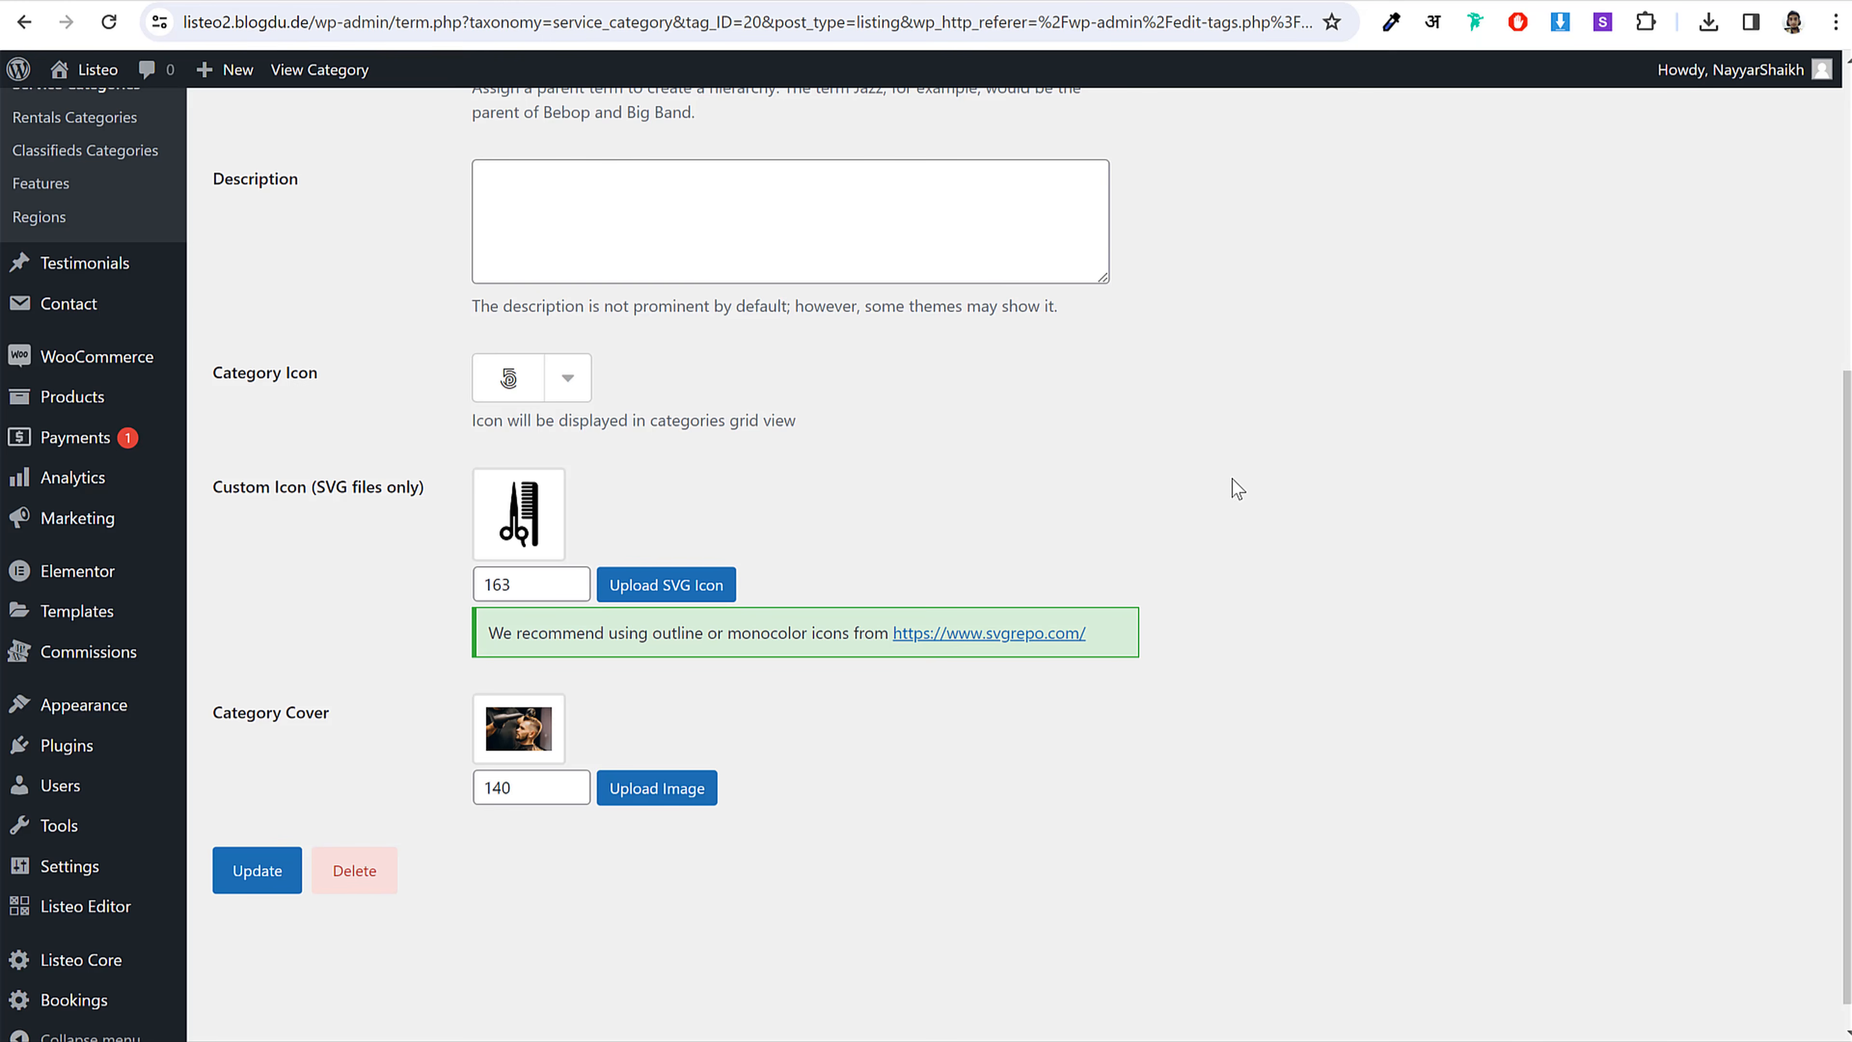
# Step: Go to the Listings > Features admin page
pyautogui.scroll(3, 1238, 489)
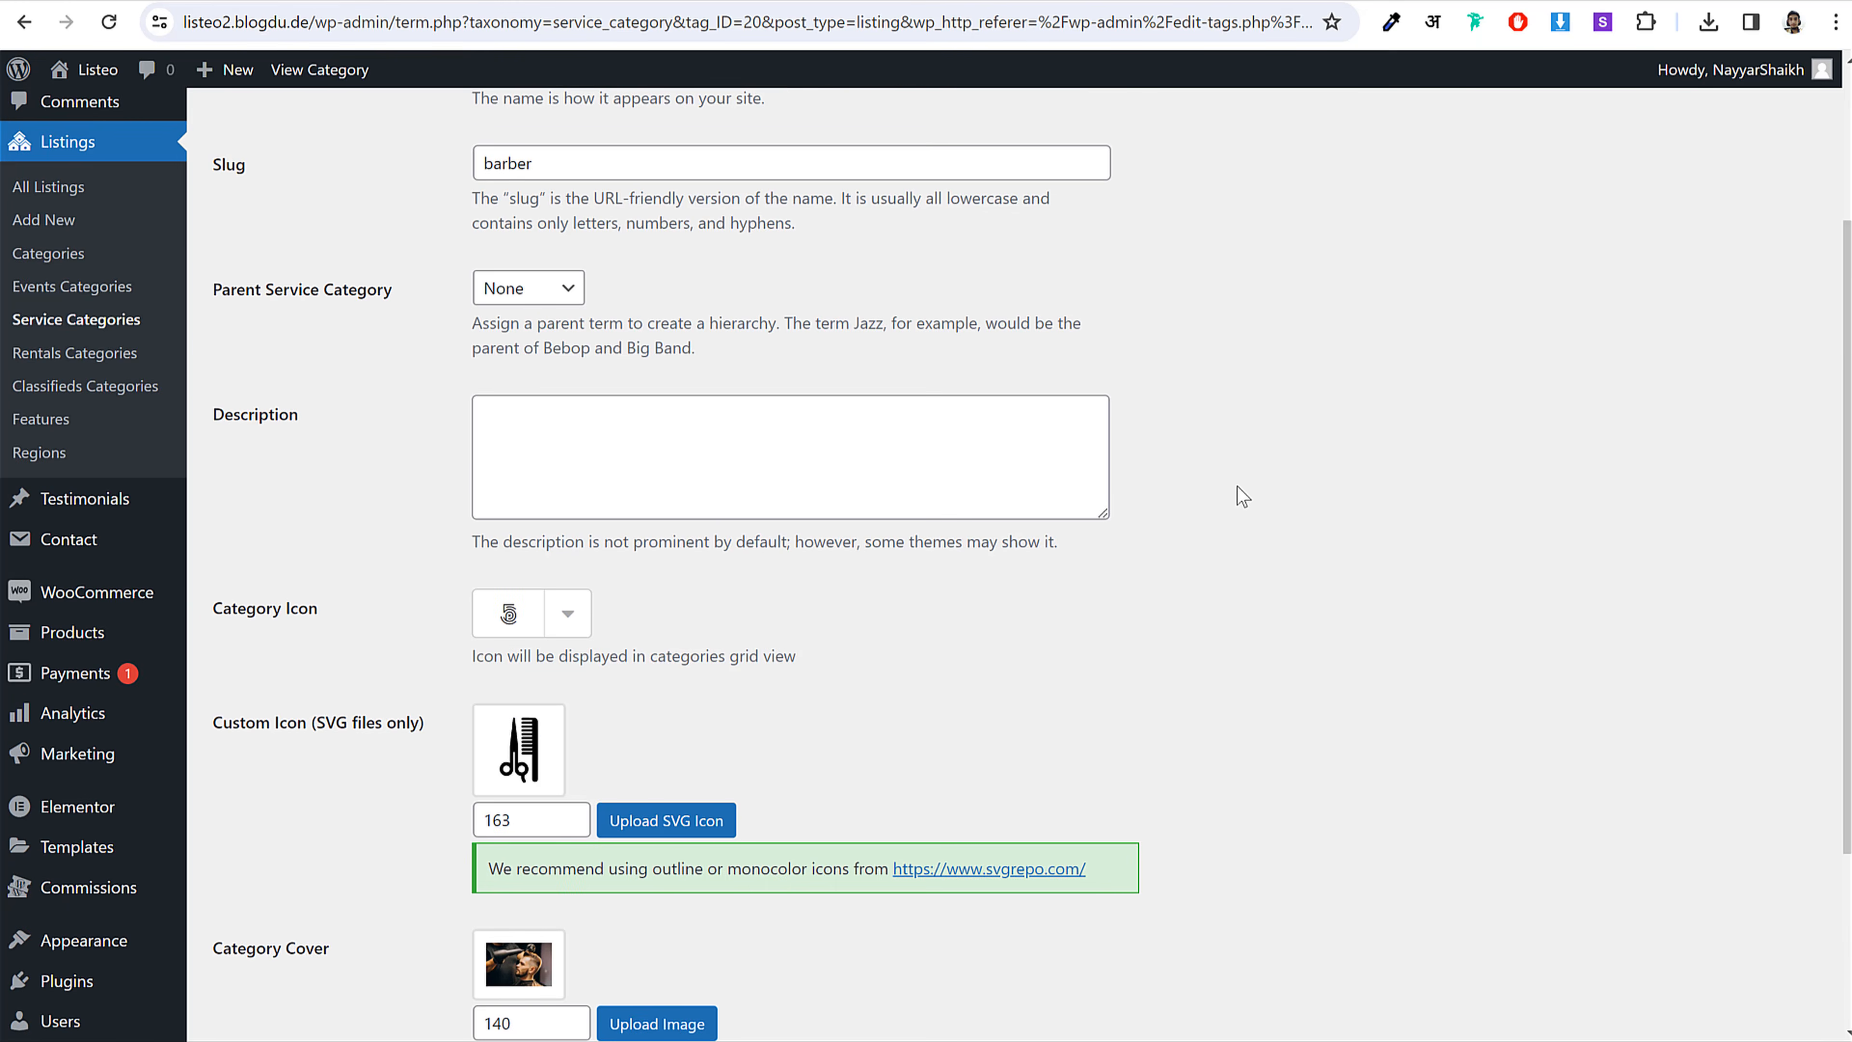
pyautogui.click(46, 423)
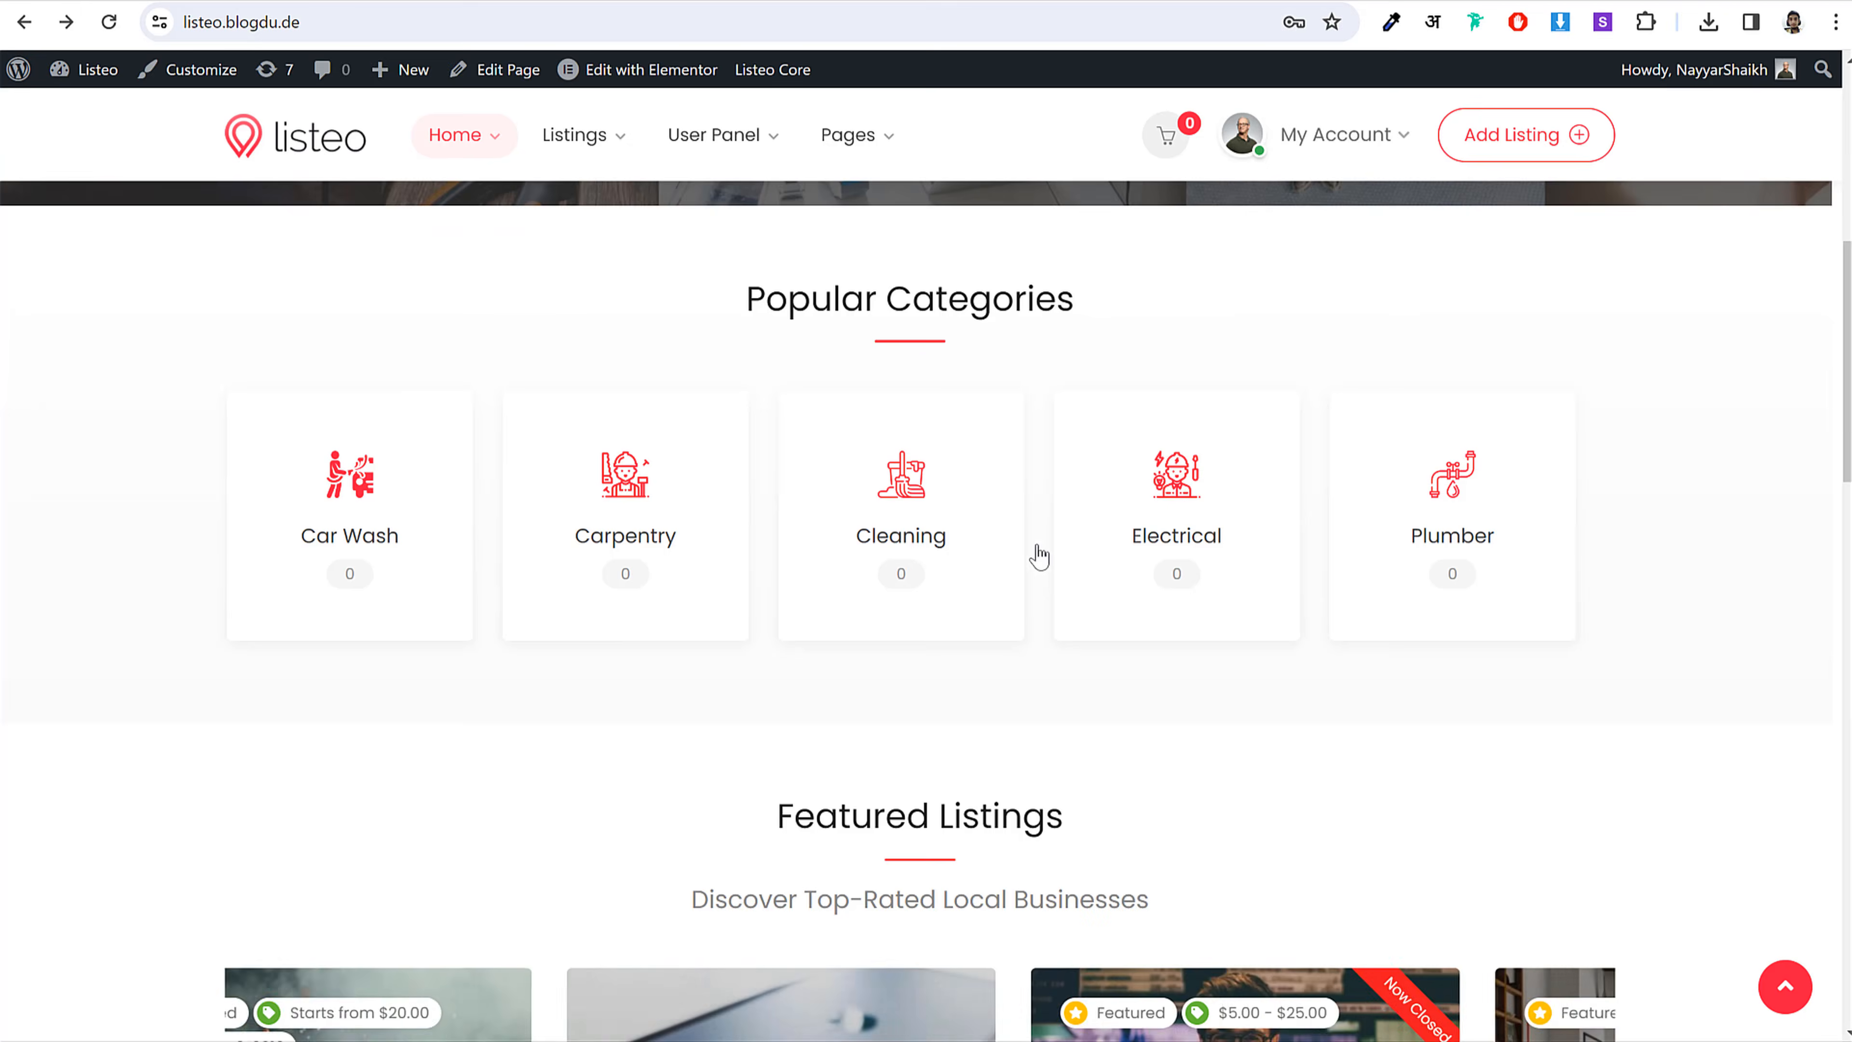
# Step: Open the front-end Burger House listing and select its 'Air conditioning' feature label
pyautogui.scroll(-5, 1034, 550)
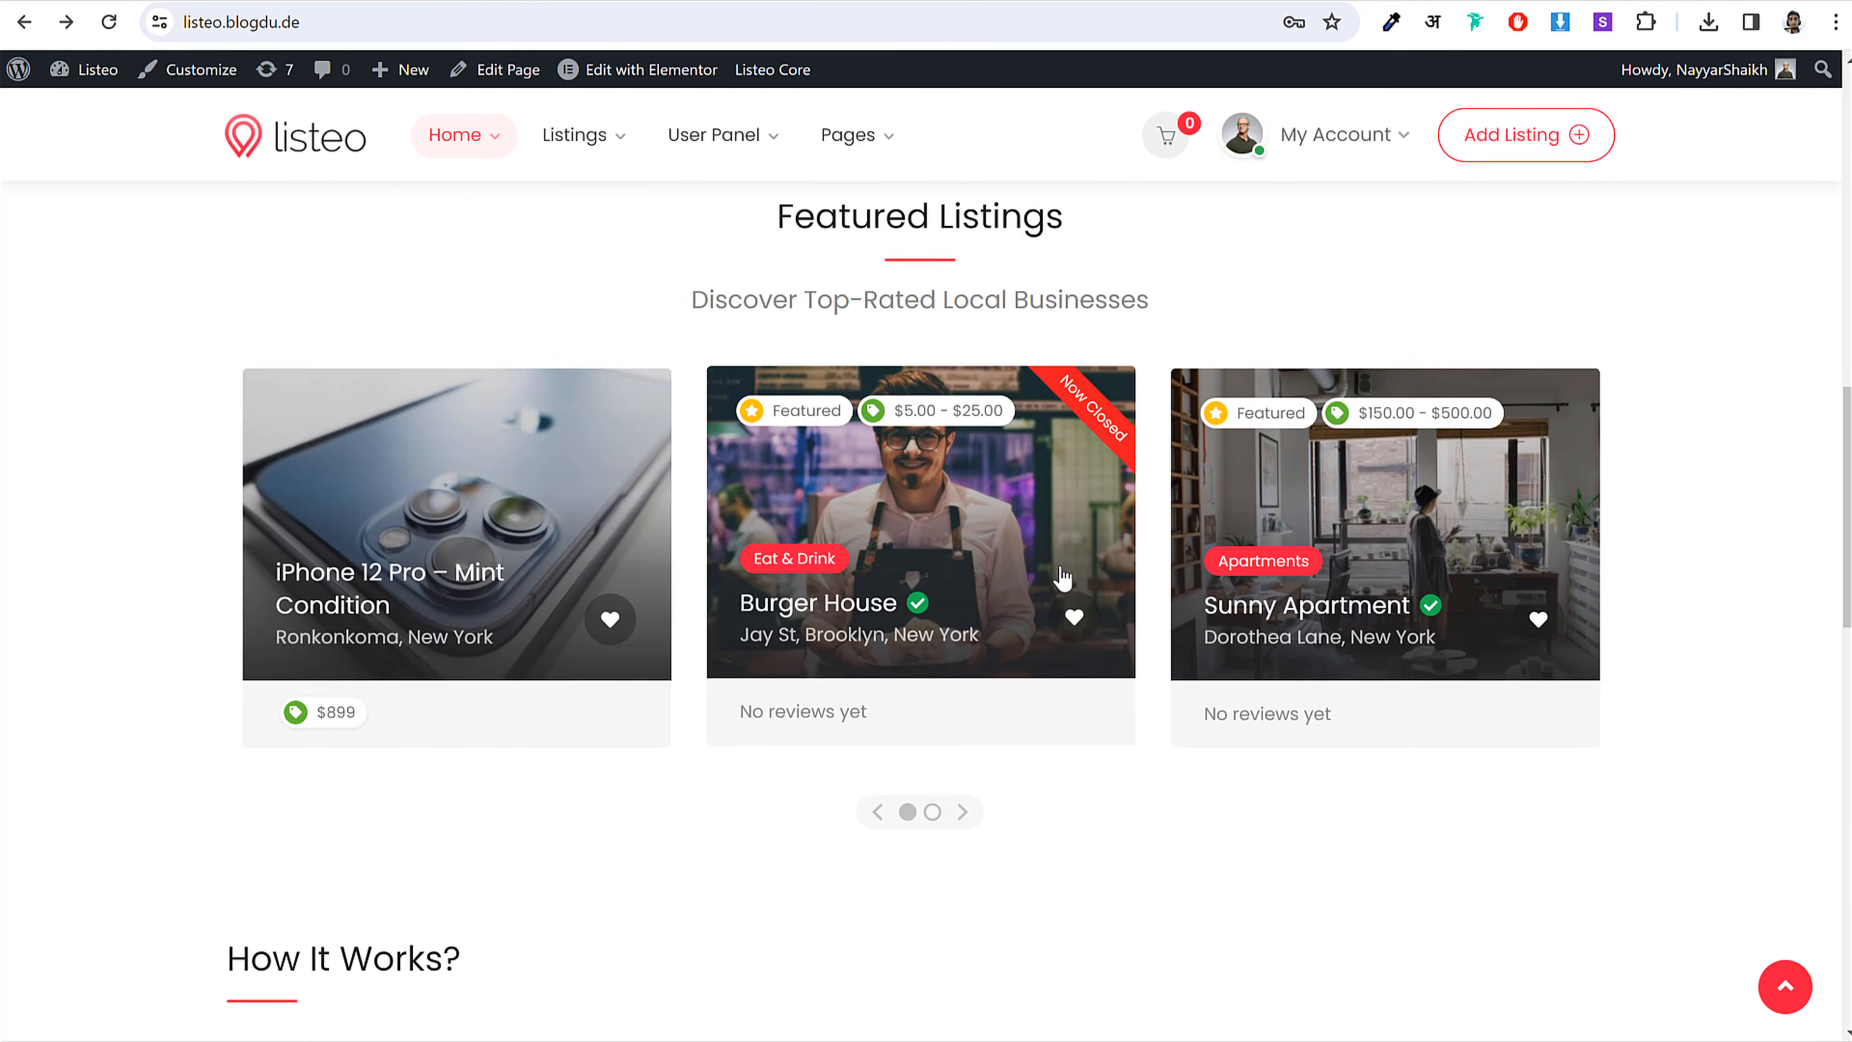
pyautogui.scroll(-1, 1062, 578)
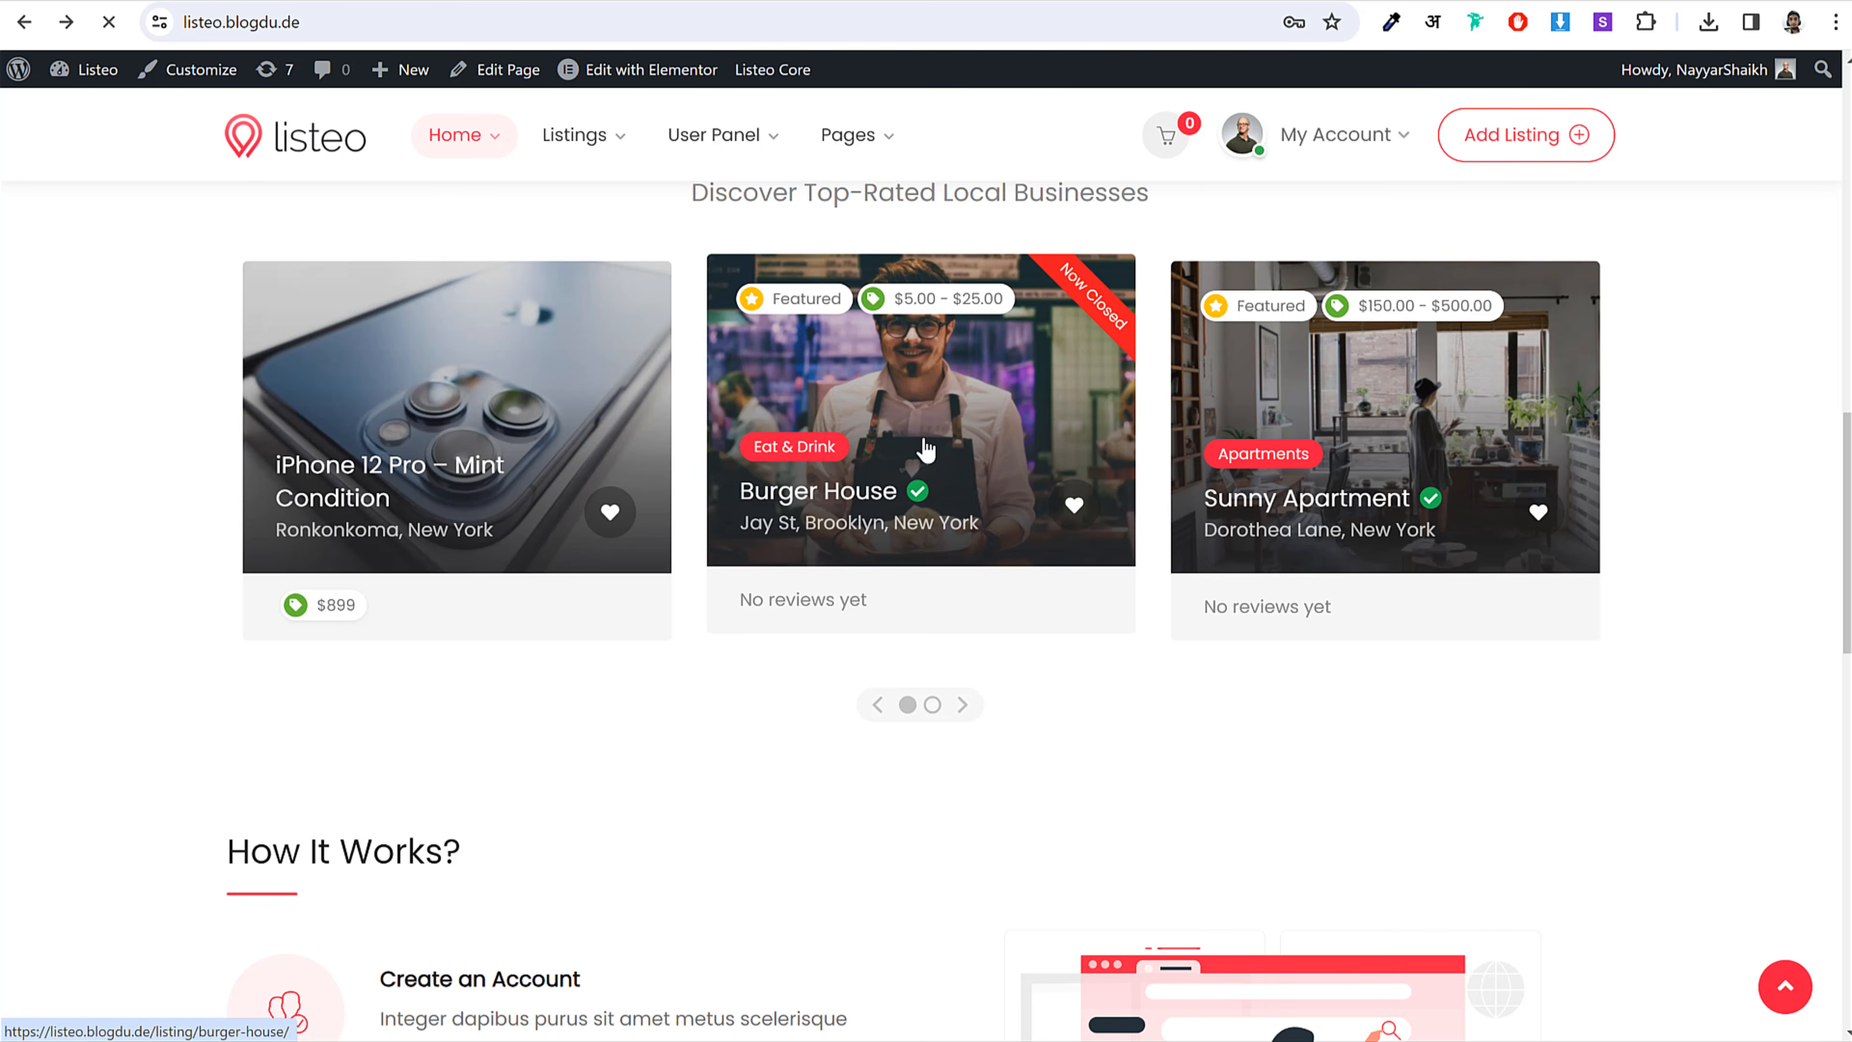
pyautogui.click(937, 503)
pyautogui.scroll(-10, 955, 633)
pyautogui.scroll(-3, 393, 420)
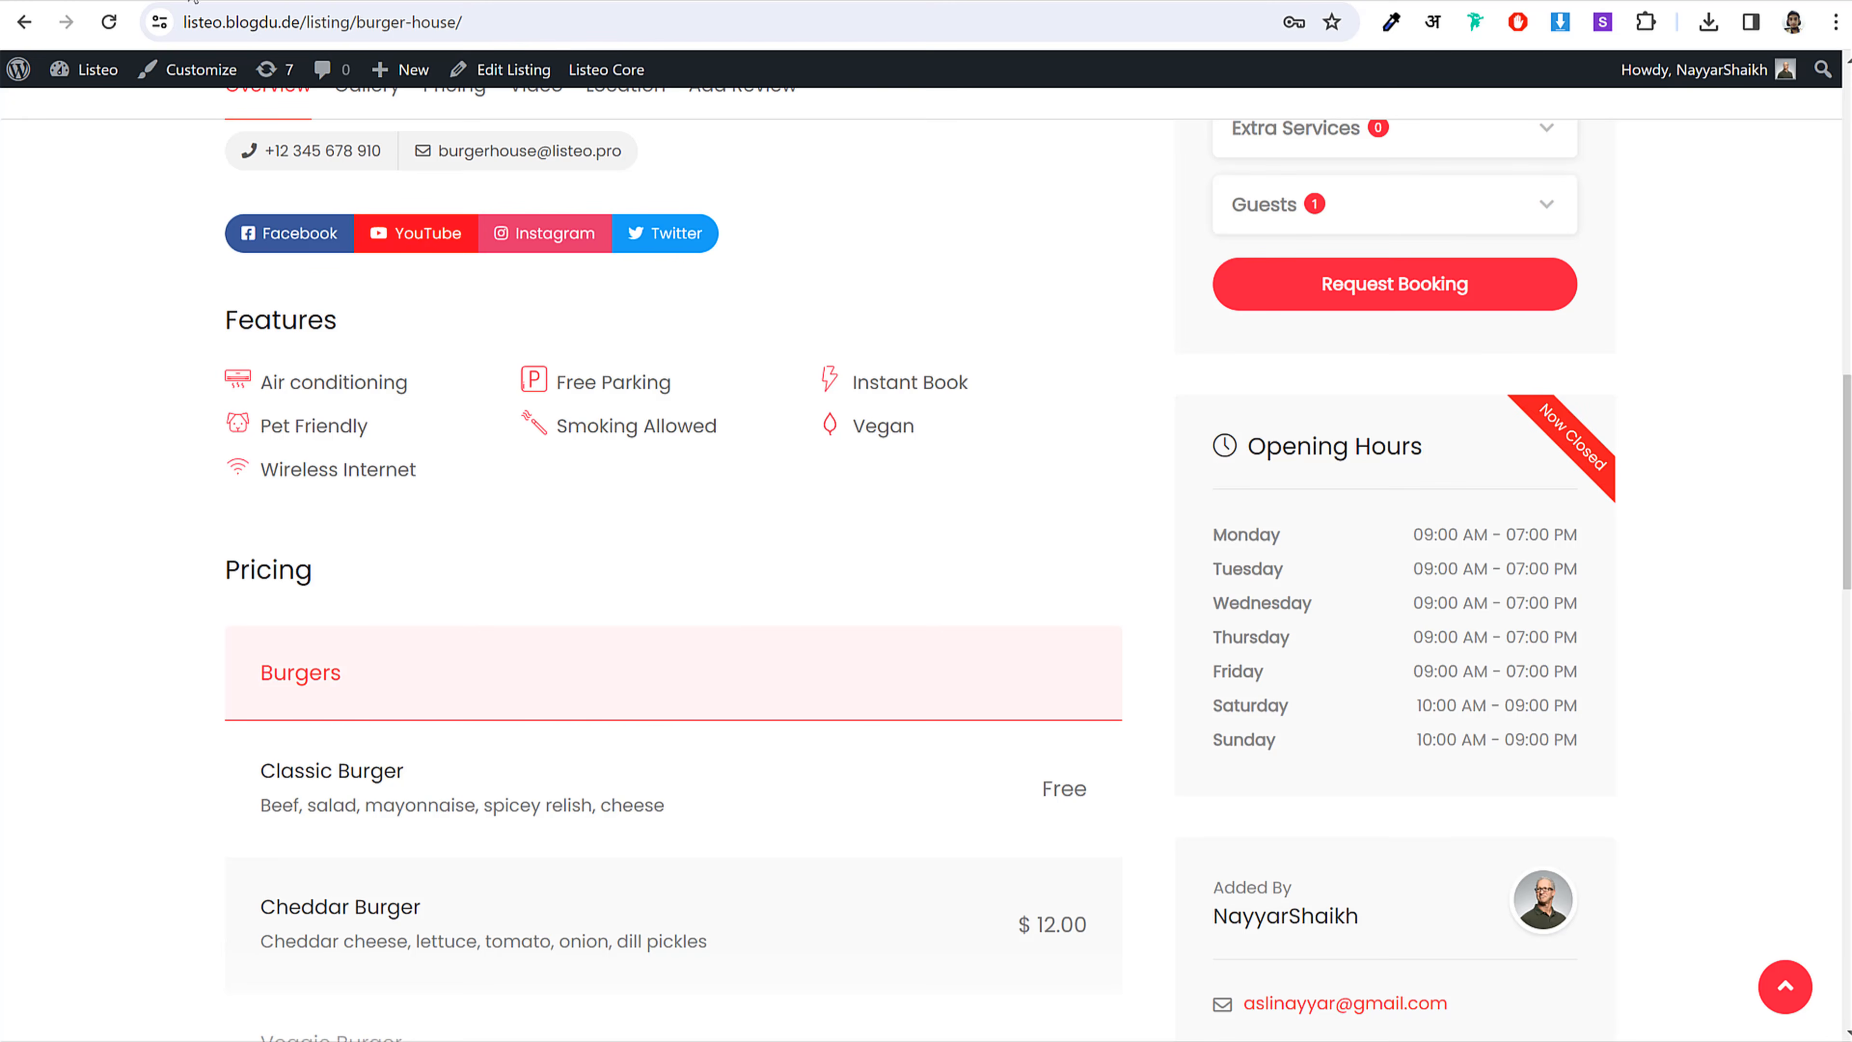
pyautogui.moveTo(437, 381); pyautogui.dragTo(268, 383)
# Step: Paste 'Air conditioning' as the new feature's name
pyautogui.hotkey('ctrl', 'c')
pyautogui.hotkey('ctrl', 'v')
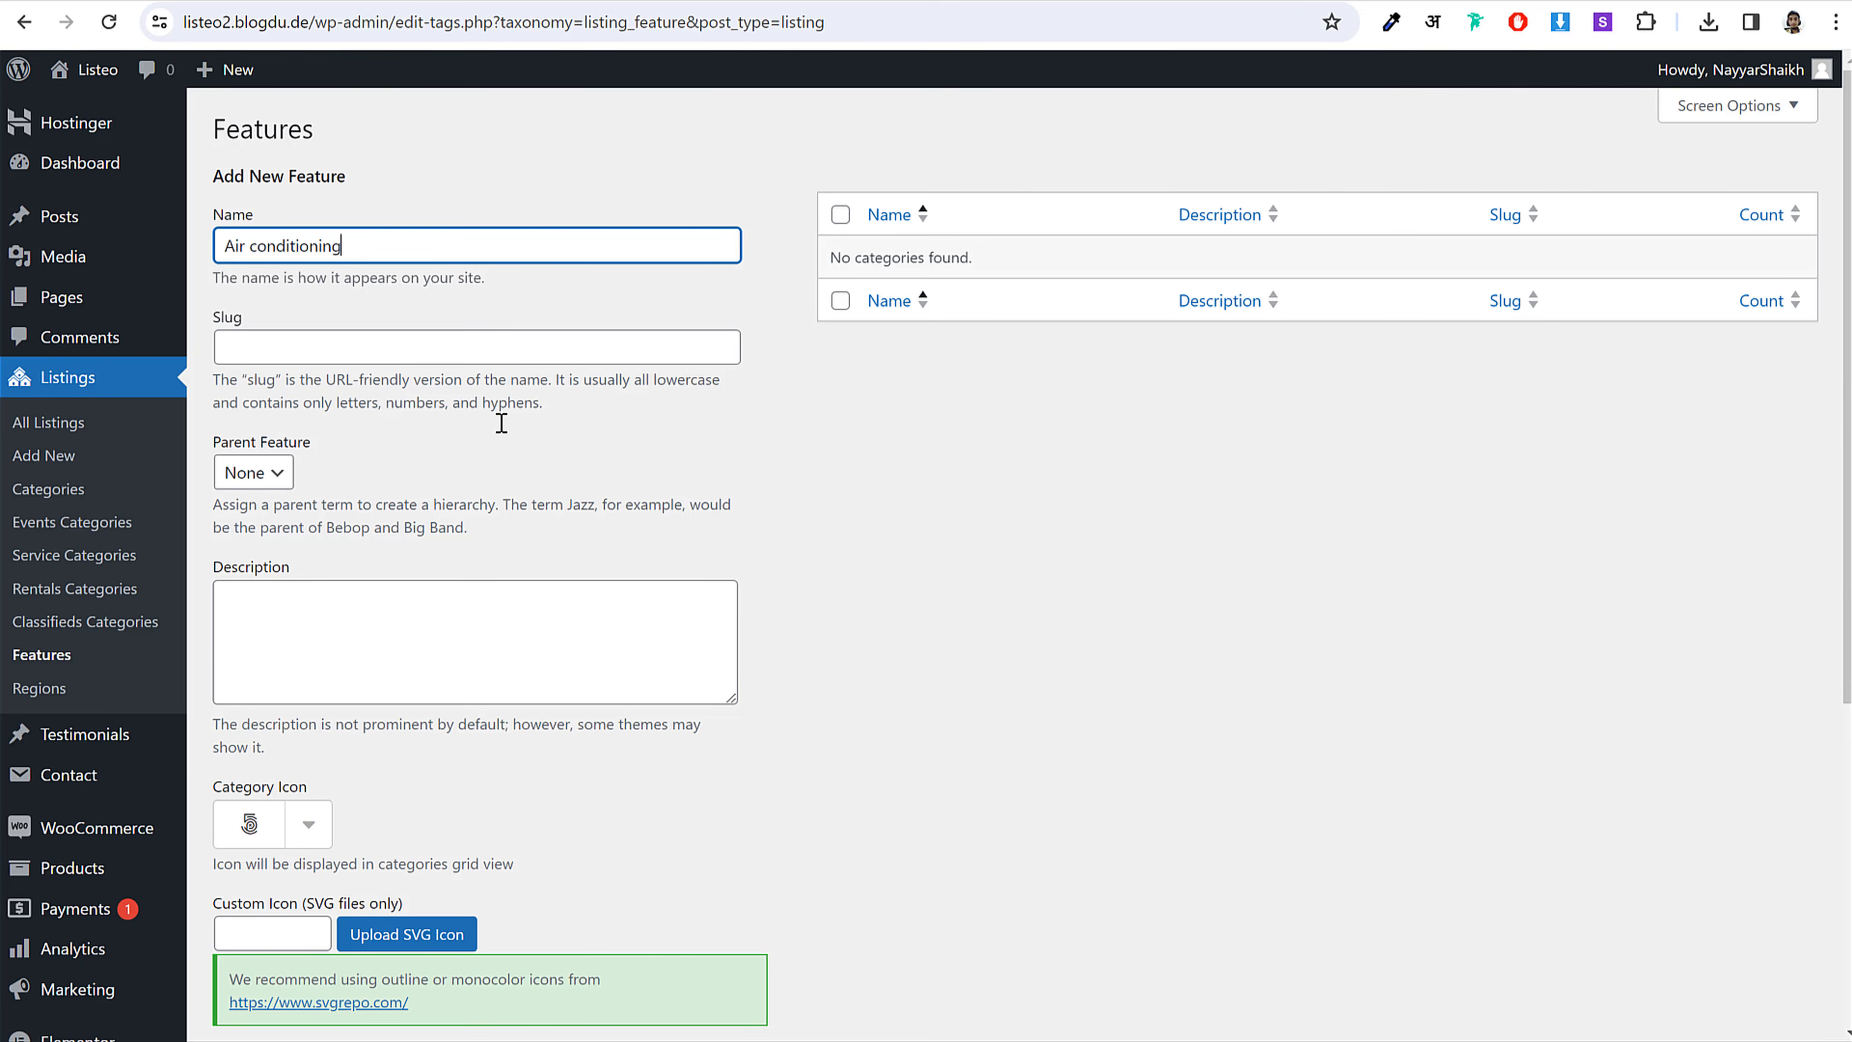
pyautogui.scroll(-3, 871, 536)
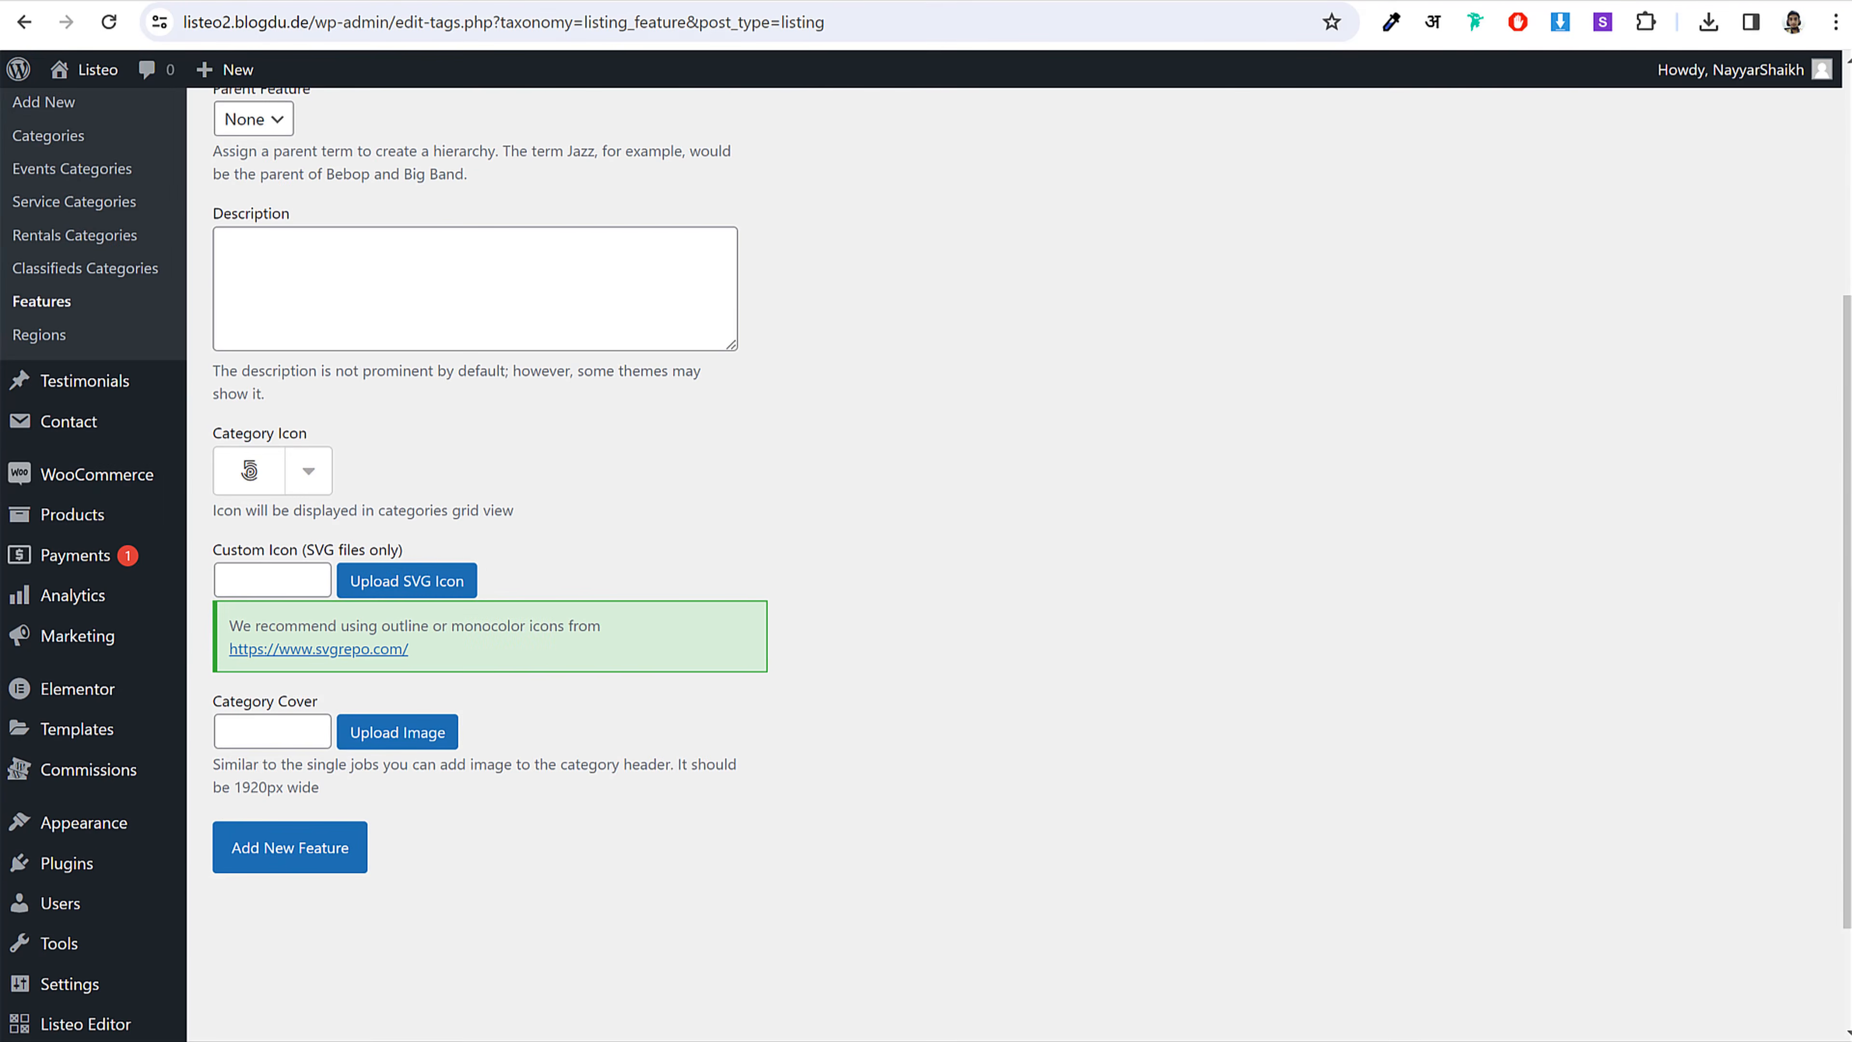
pyautogui.click(1363, 1)
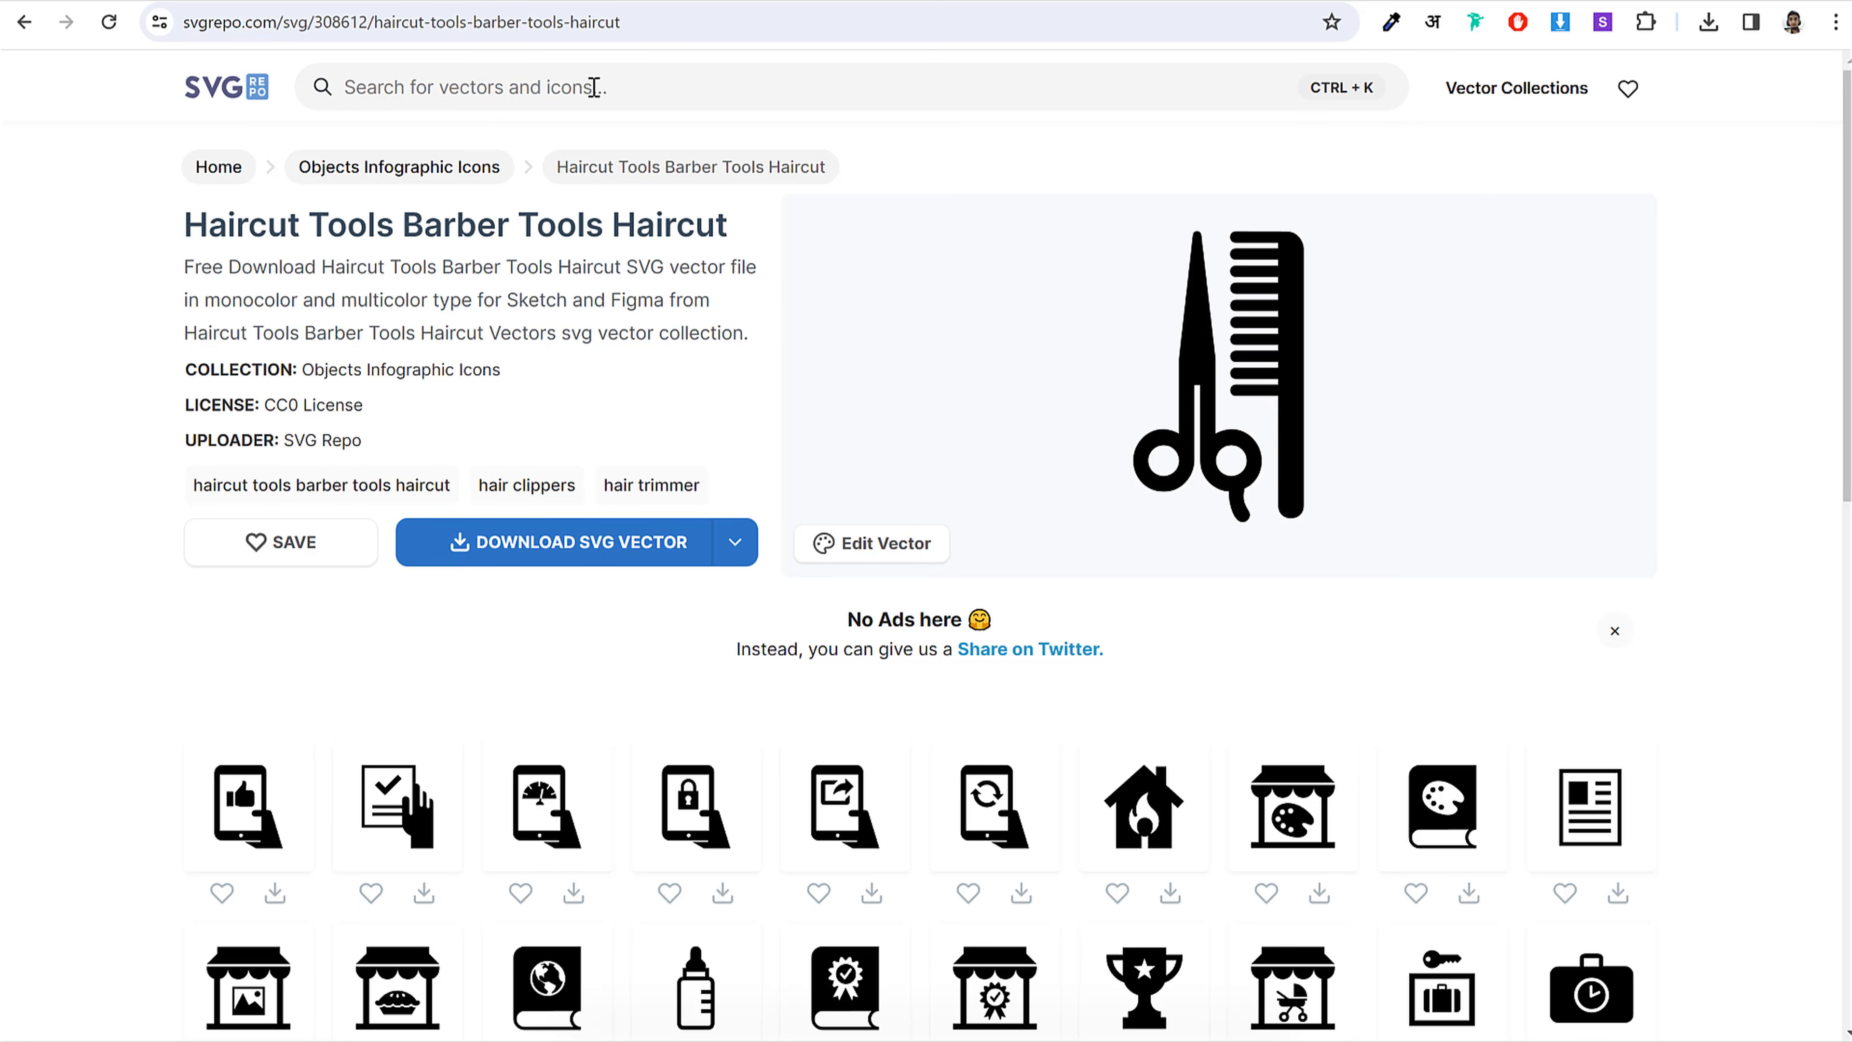
pyautogui.scroll(-2, 915, 576)
pyautogui.scroll(2, 1273, 629)
pyautogui.click(340, 2)
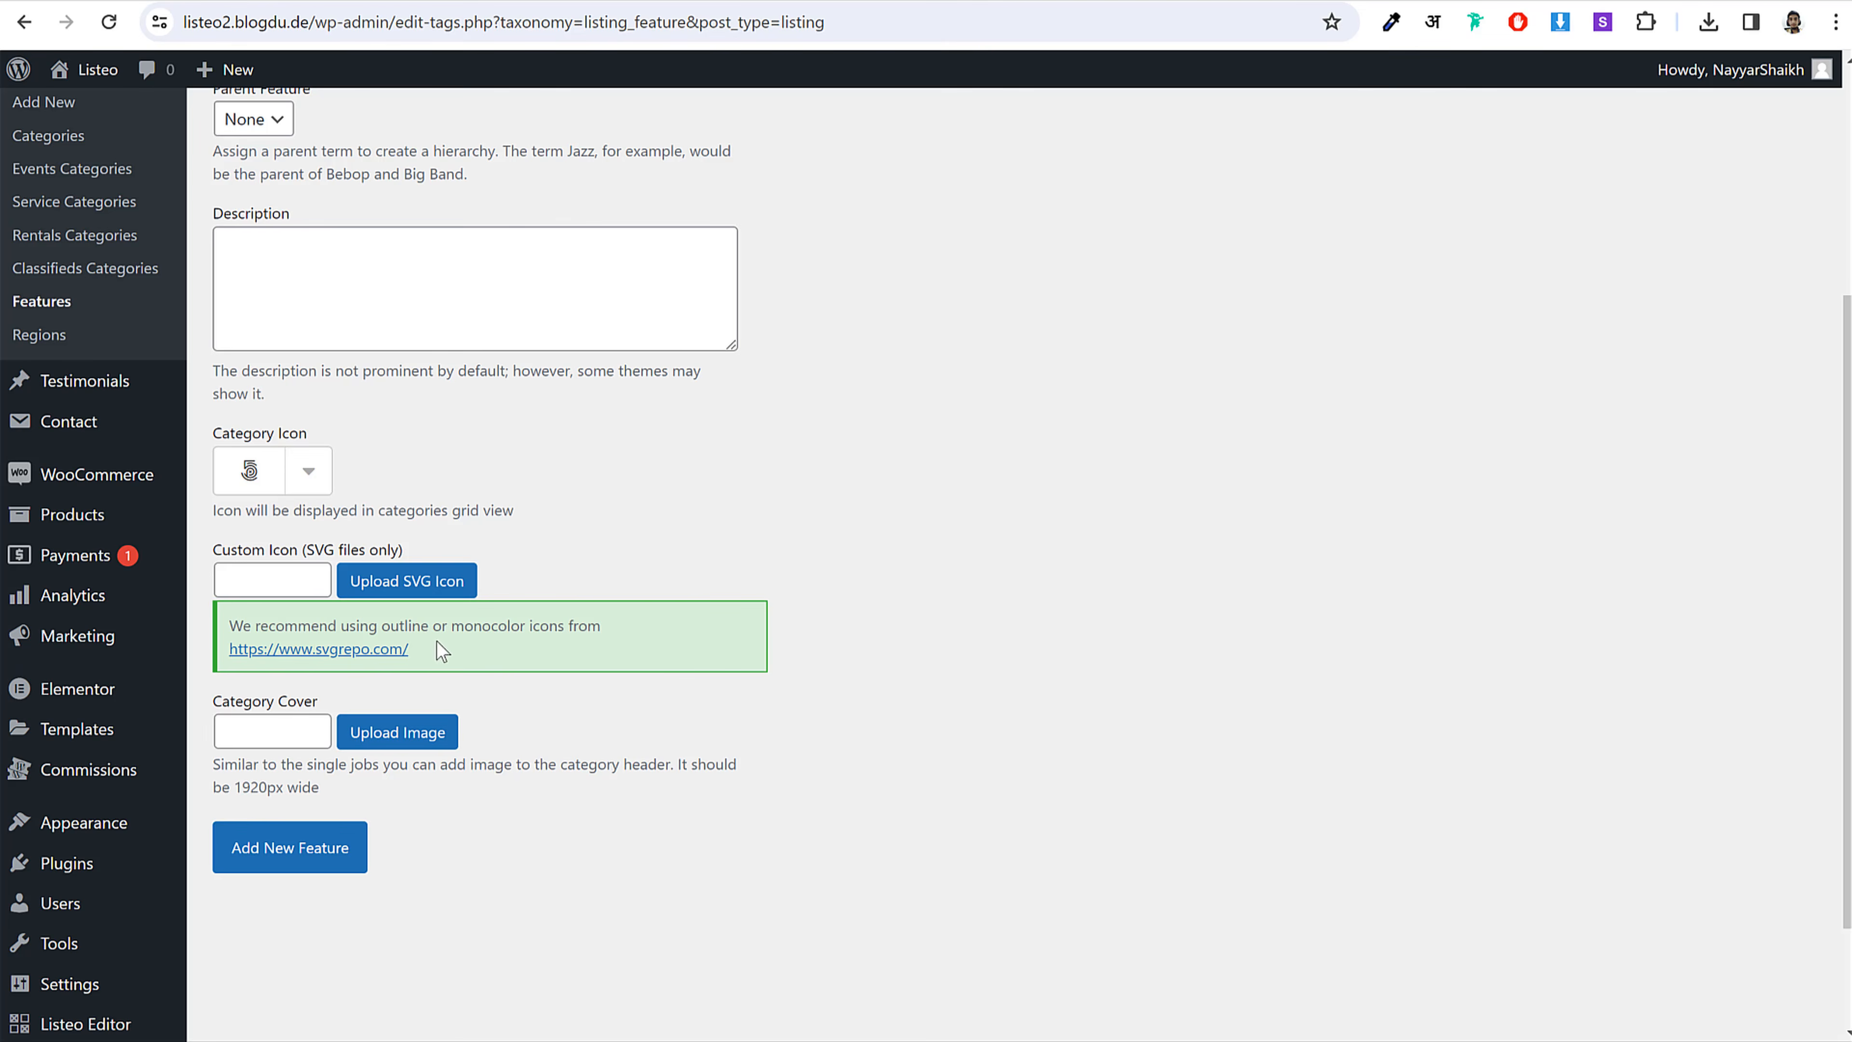
# Step: Upload eleven SVG feature icons from the Logos folder into the media library
pyautogui.click(426, 595)
pyautogui.hotkey('alt', 'Tab')
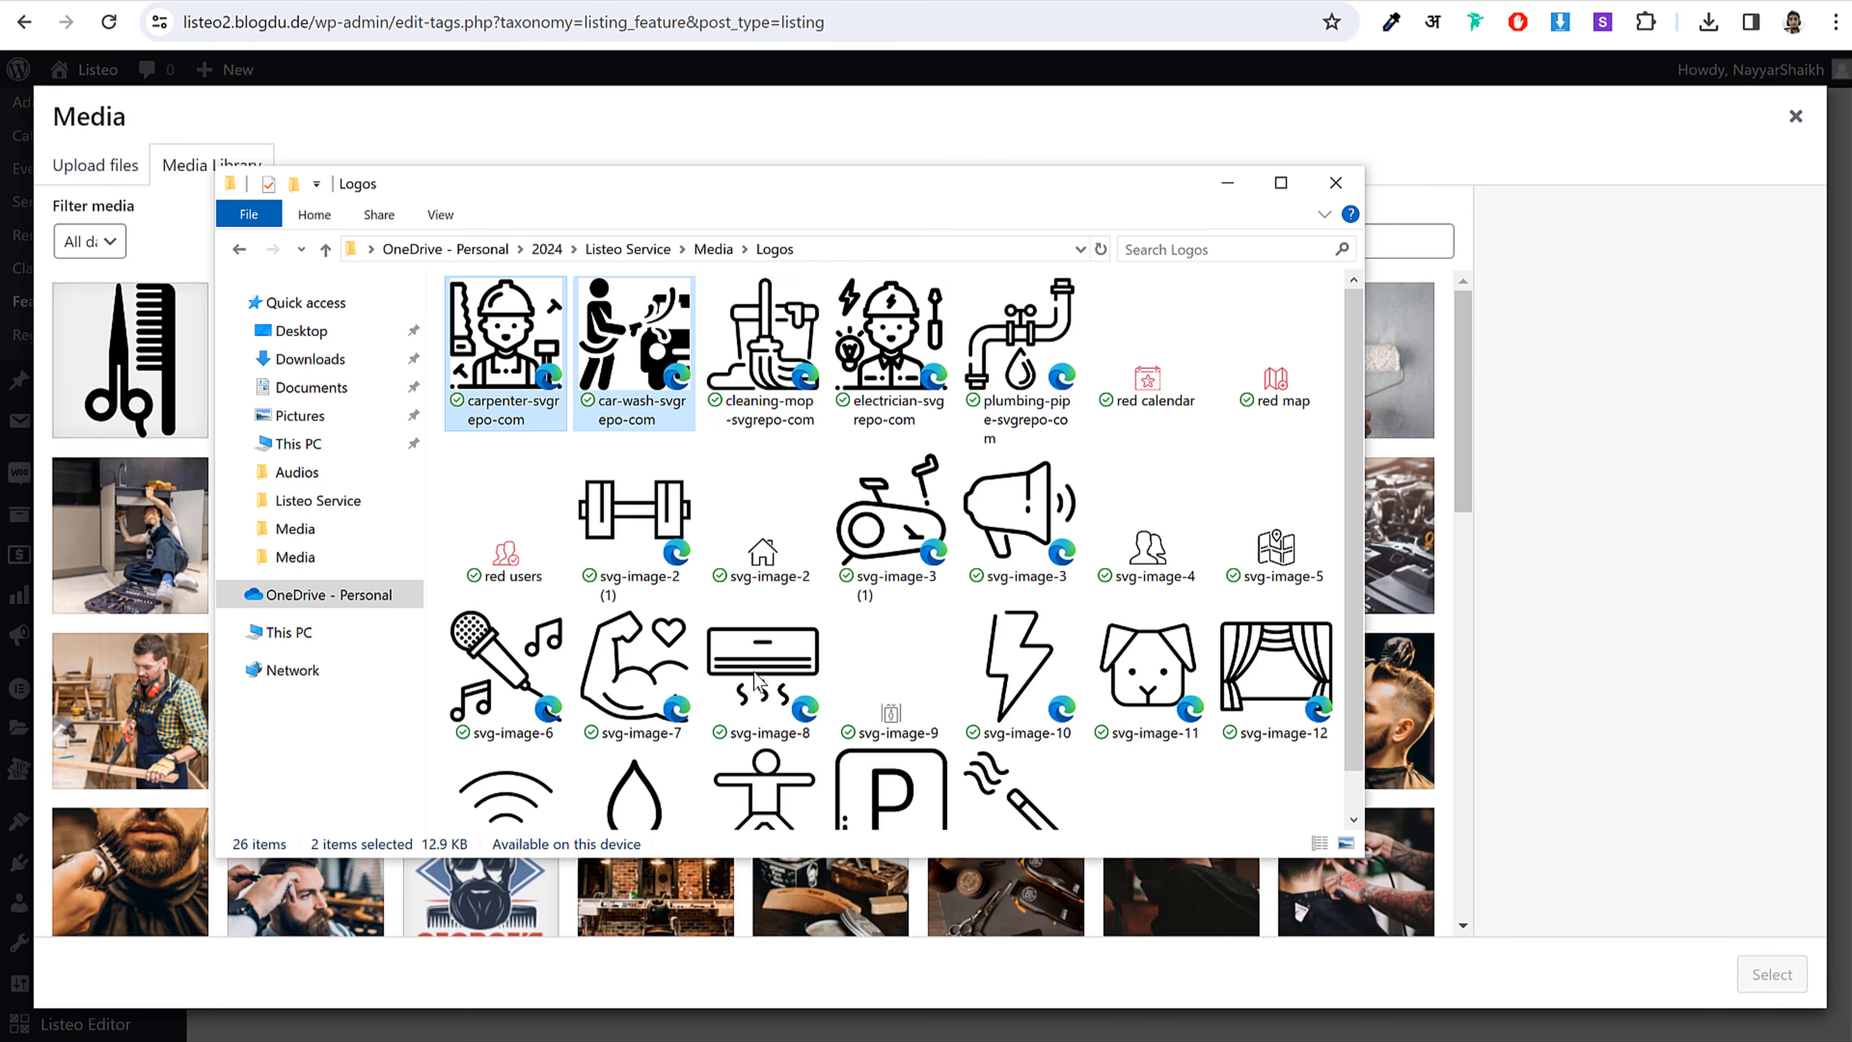
pyautogui.scroll(-1, 1148, 510)
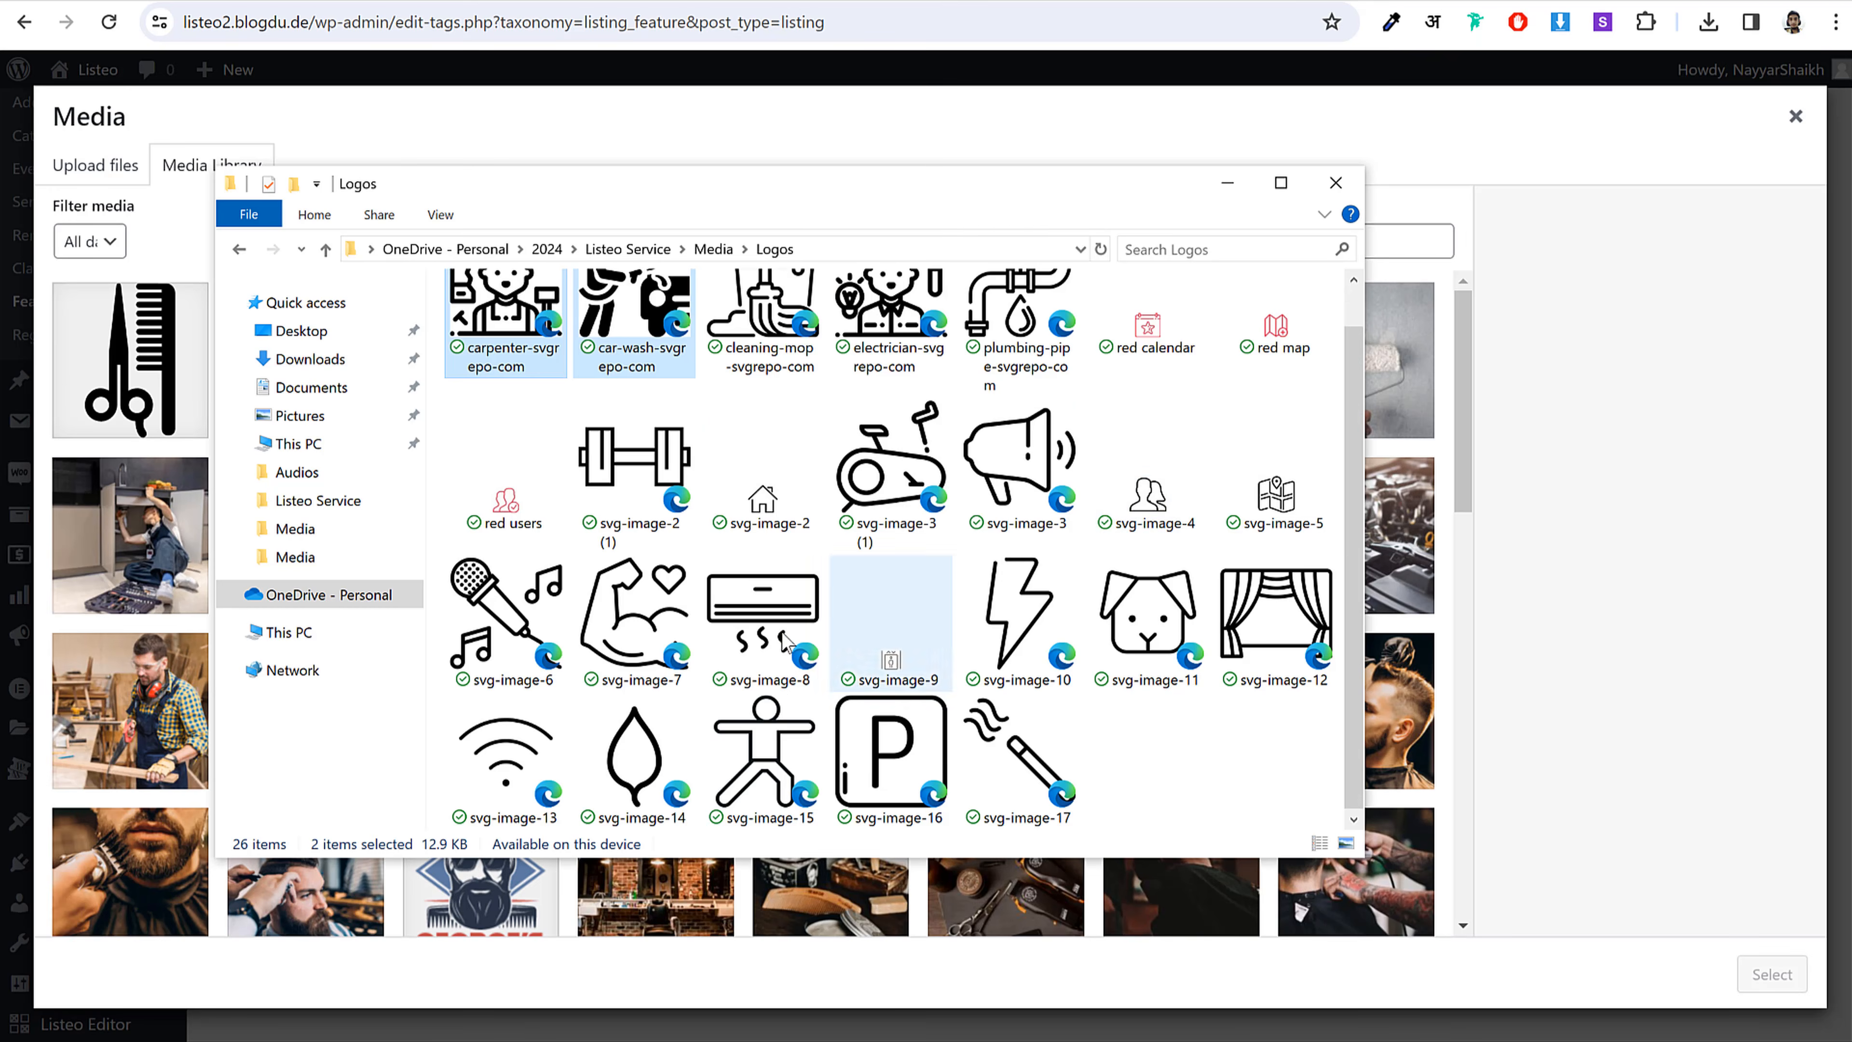
pyautogui.click(762, 628)
pyautogui.keyDown('ctrl'); pyautogui.click(596, 620); pyautogui.keyUp('ctrl')
pyautogui.keyDown('ctrl'); pyautogui.click(510, 618); pyautogui.keyUp('ctrl')
pyautogui.keyDown('ctrl'); pyautogui.click(514, 740); pyautogui.keyUp('ctrl')
pyautogui.keyDown('ctrl'); pyautogui.click(643, 751); pyautogui.keyUp('ctrl')
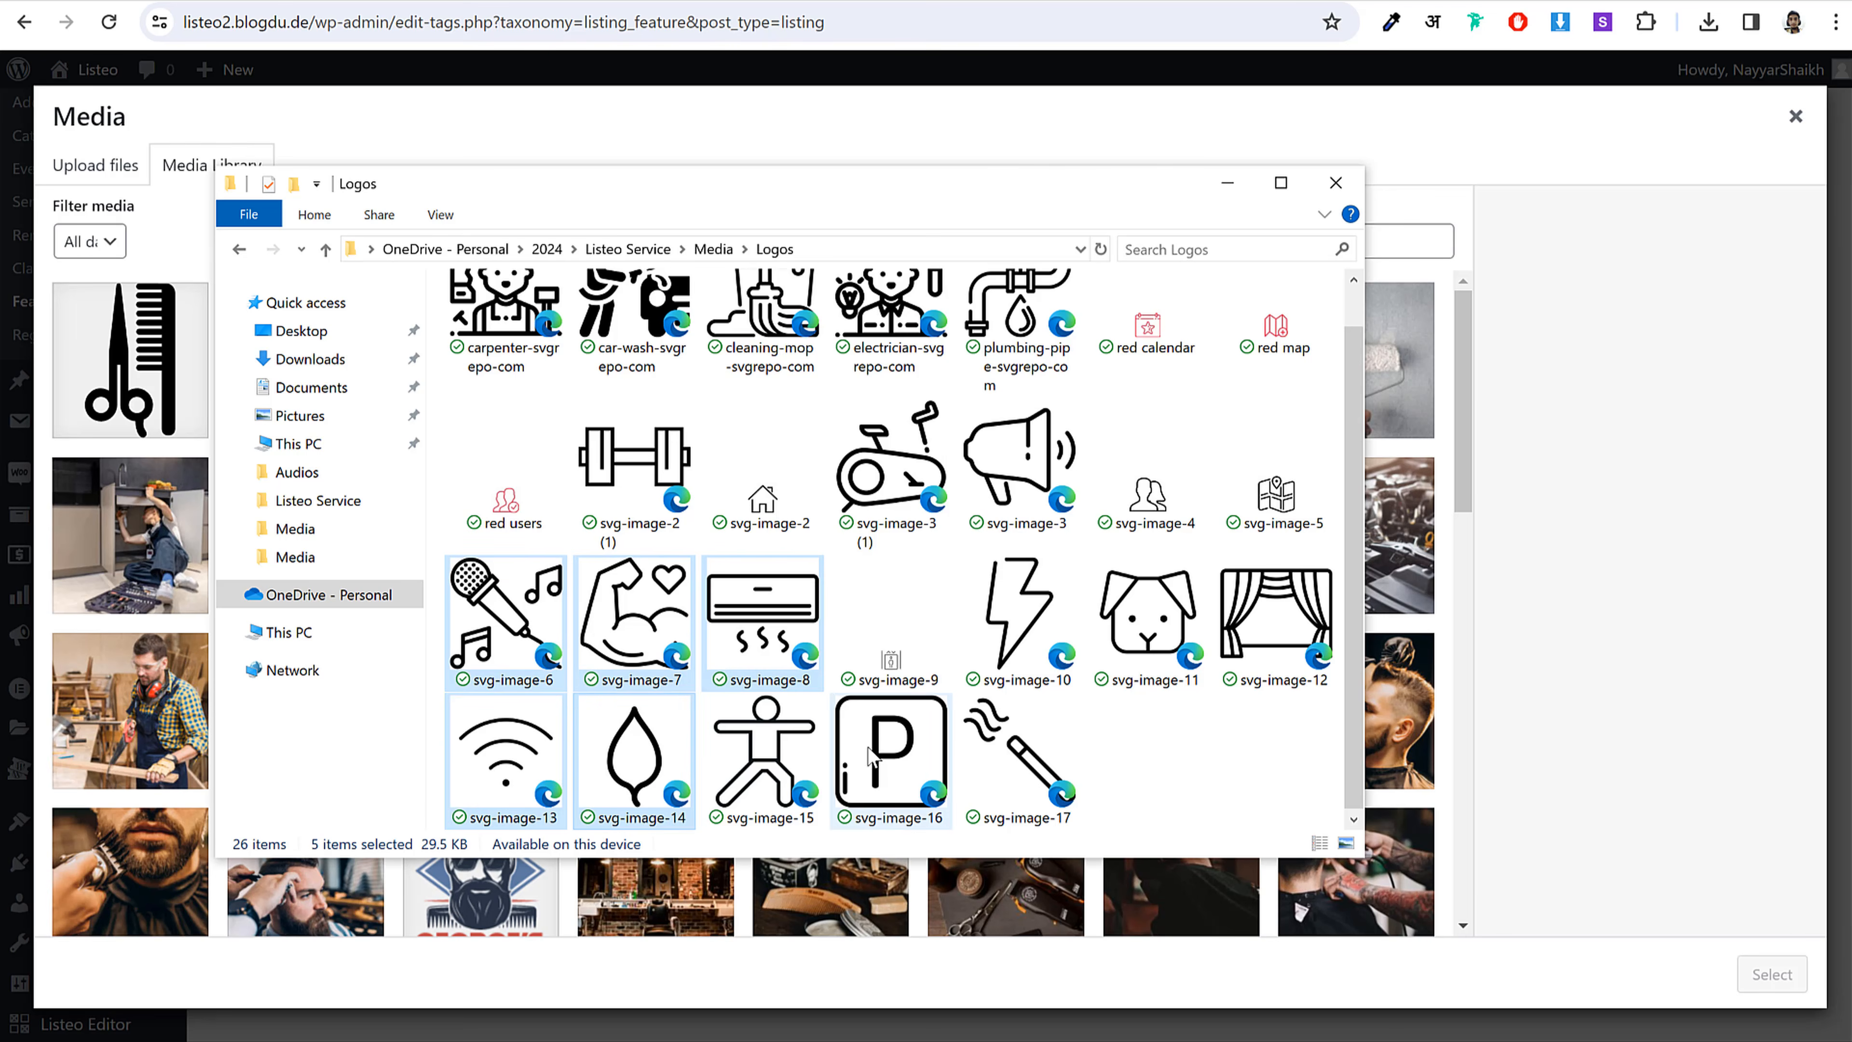
pyautogui.keyDown('ctrl'); pyautogui.click(867, 748); pyautogui.keyUp('ctrl')
pyautogui.keyDown('ctrl'); pyautogui.click(788, 729); pyautogui.keyUp('ctrl')
pyautogui.keyDown('ctrl'); pyautogui.click(1061, 614); pyautogui.keyUp('ctrl')
pyautogui.moveTo(762, 620); pyautogui.dragTo(159, 614)
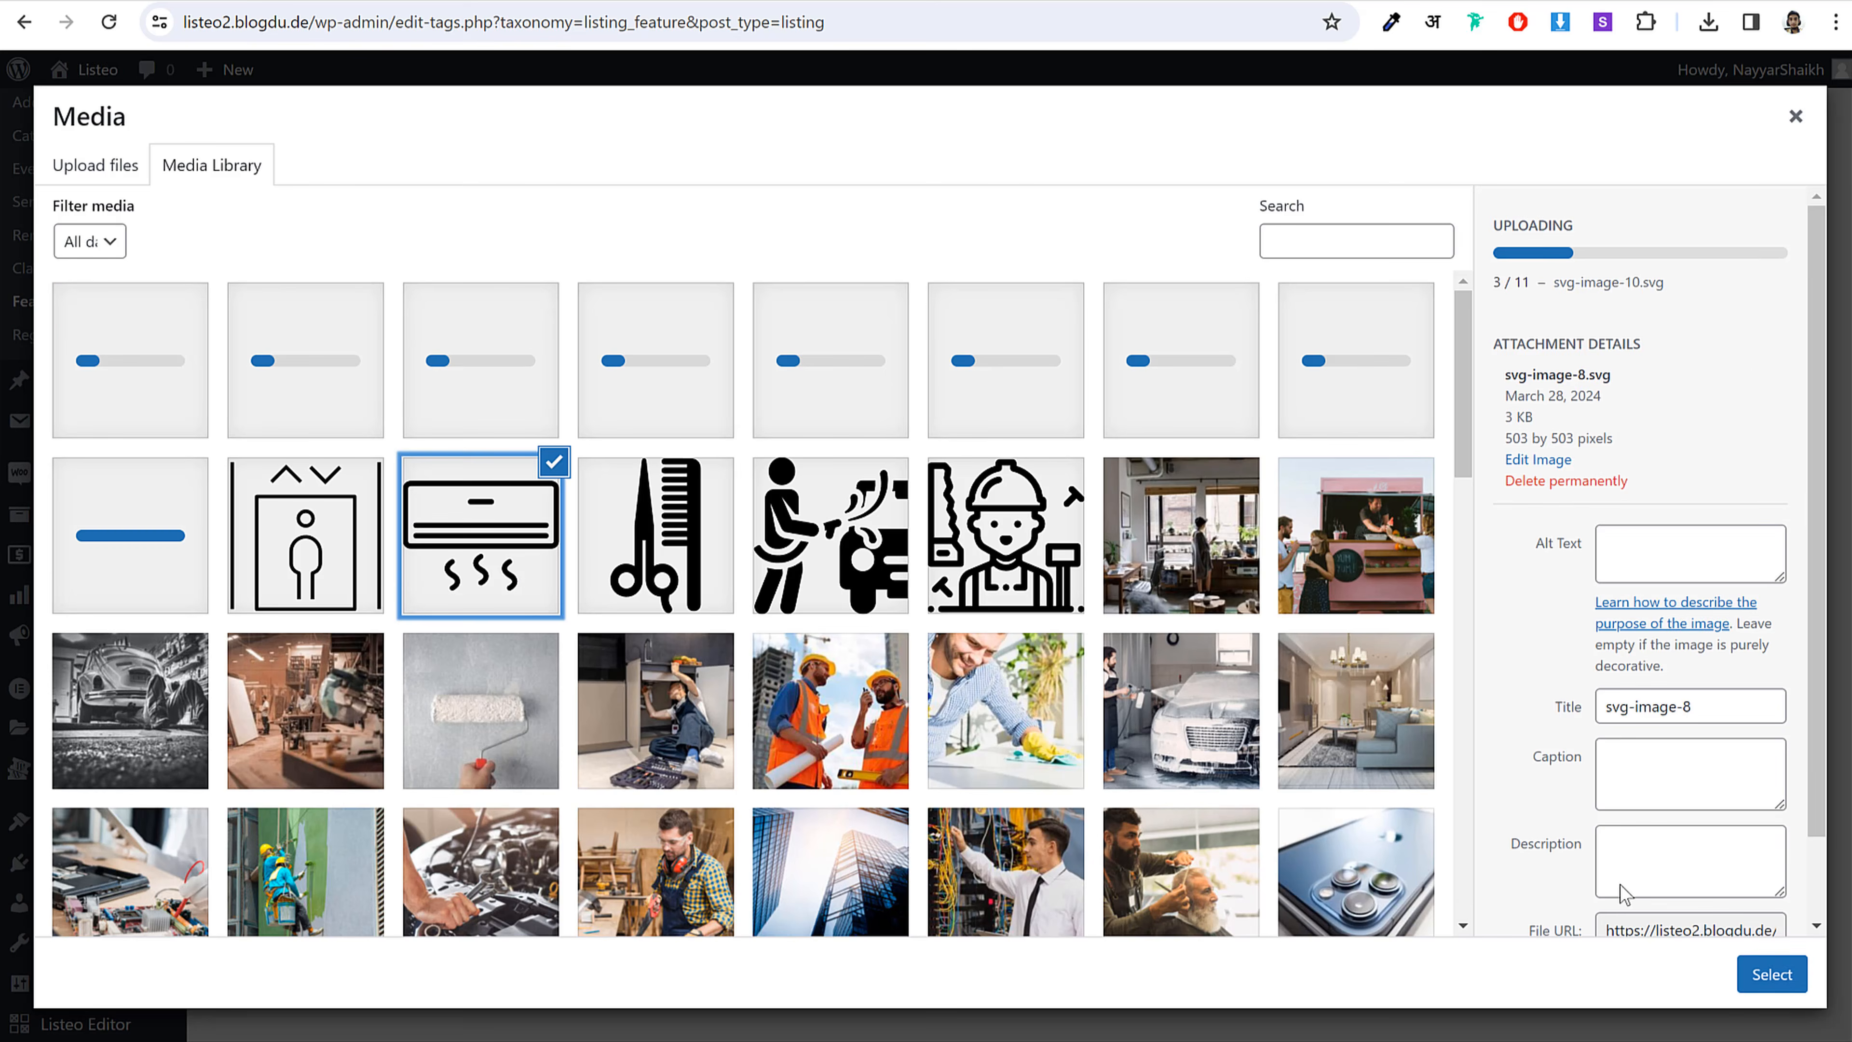
# Step: Set the air-conditioner SVG (164) as the feature's custom icon
pyautogui.click(1771, 975)
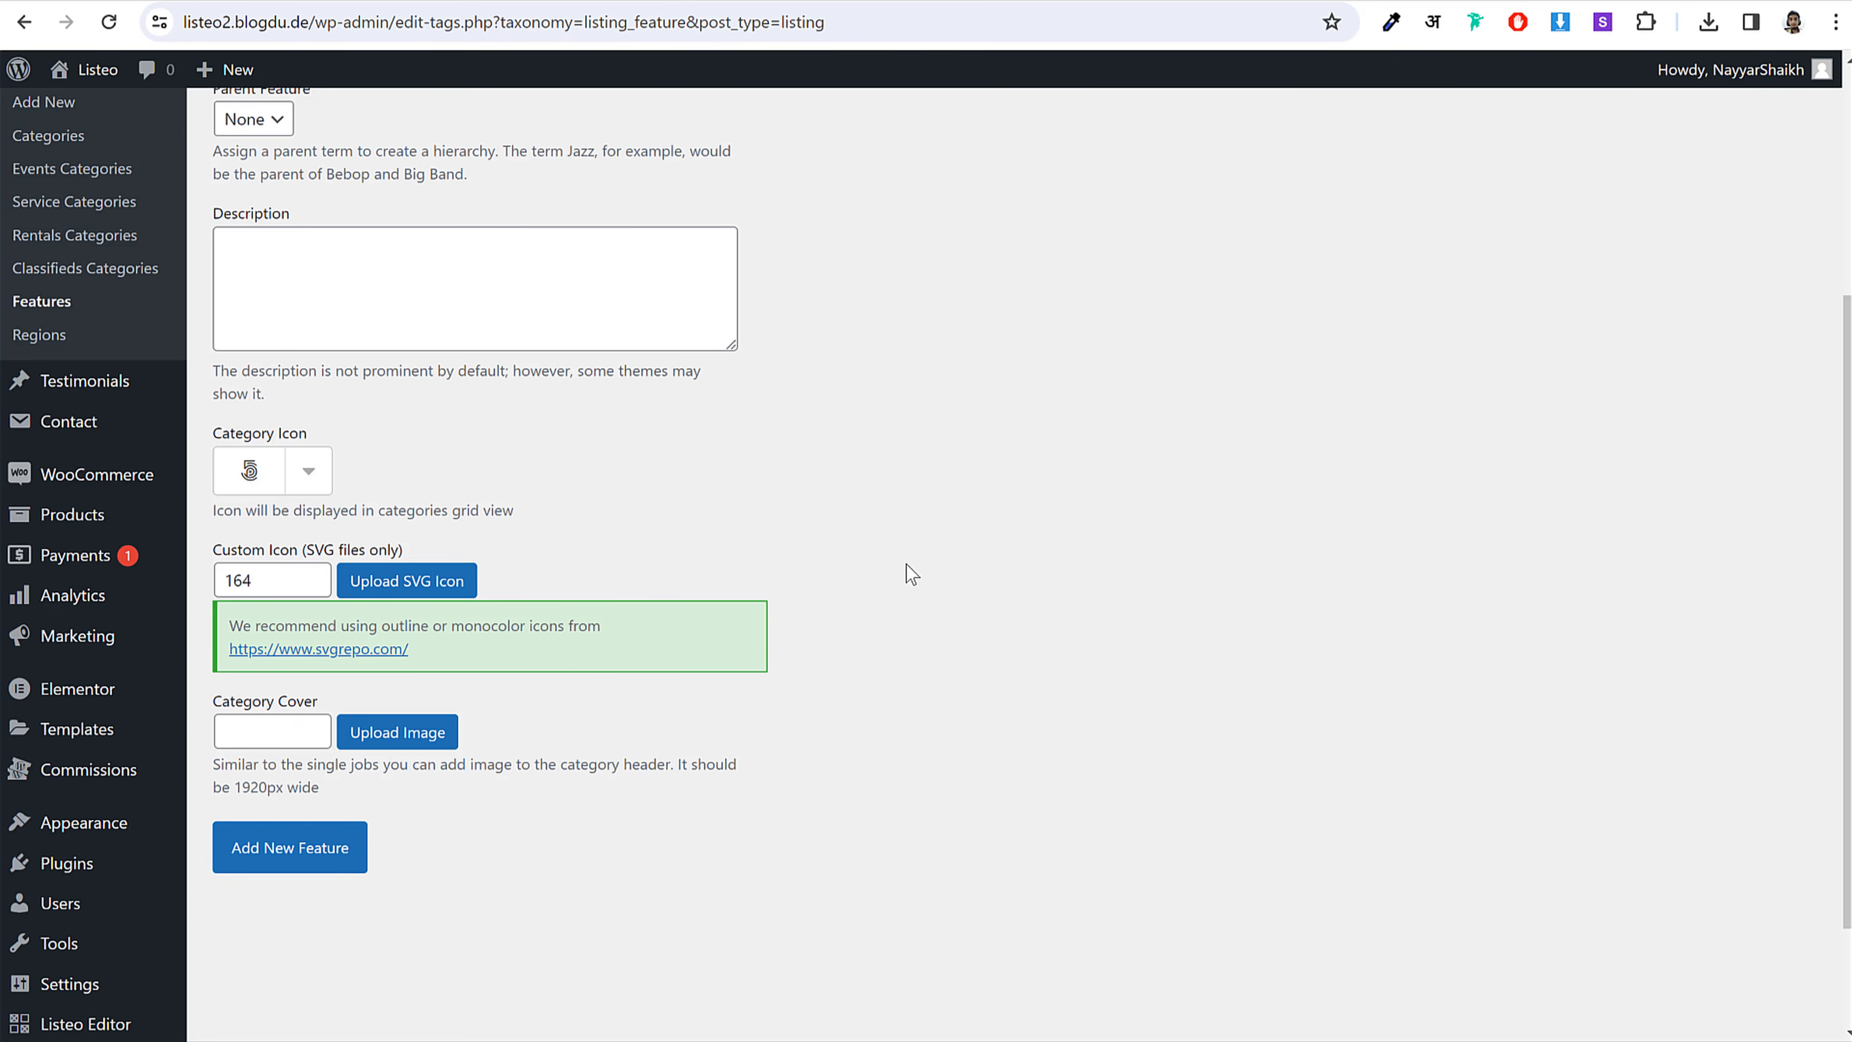
pyautogui.click(401, 583)
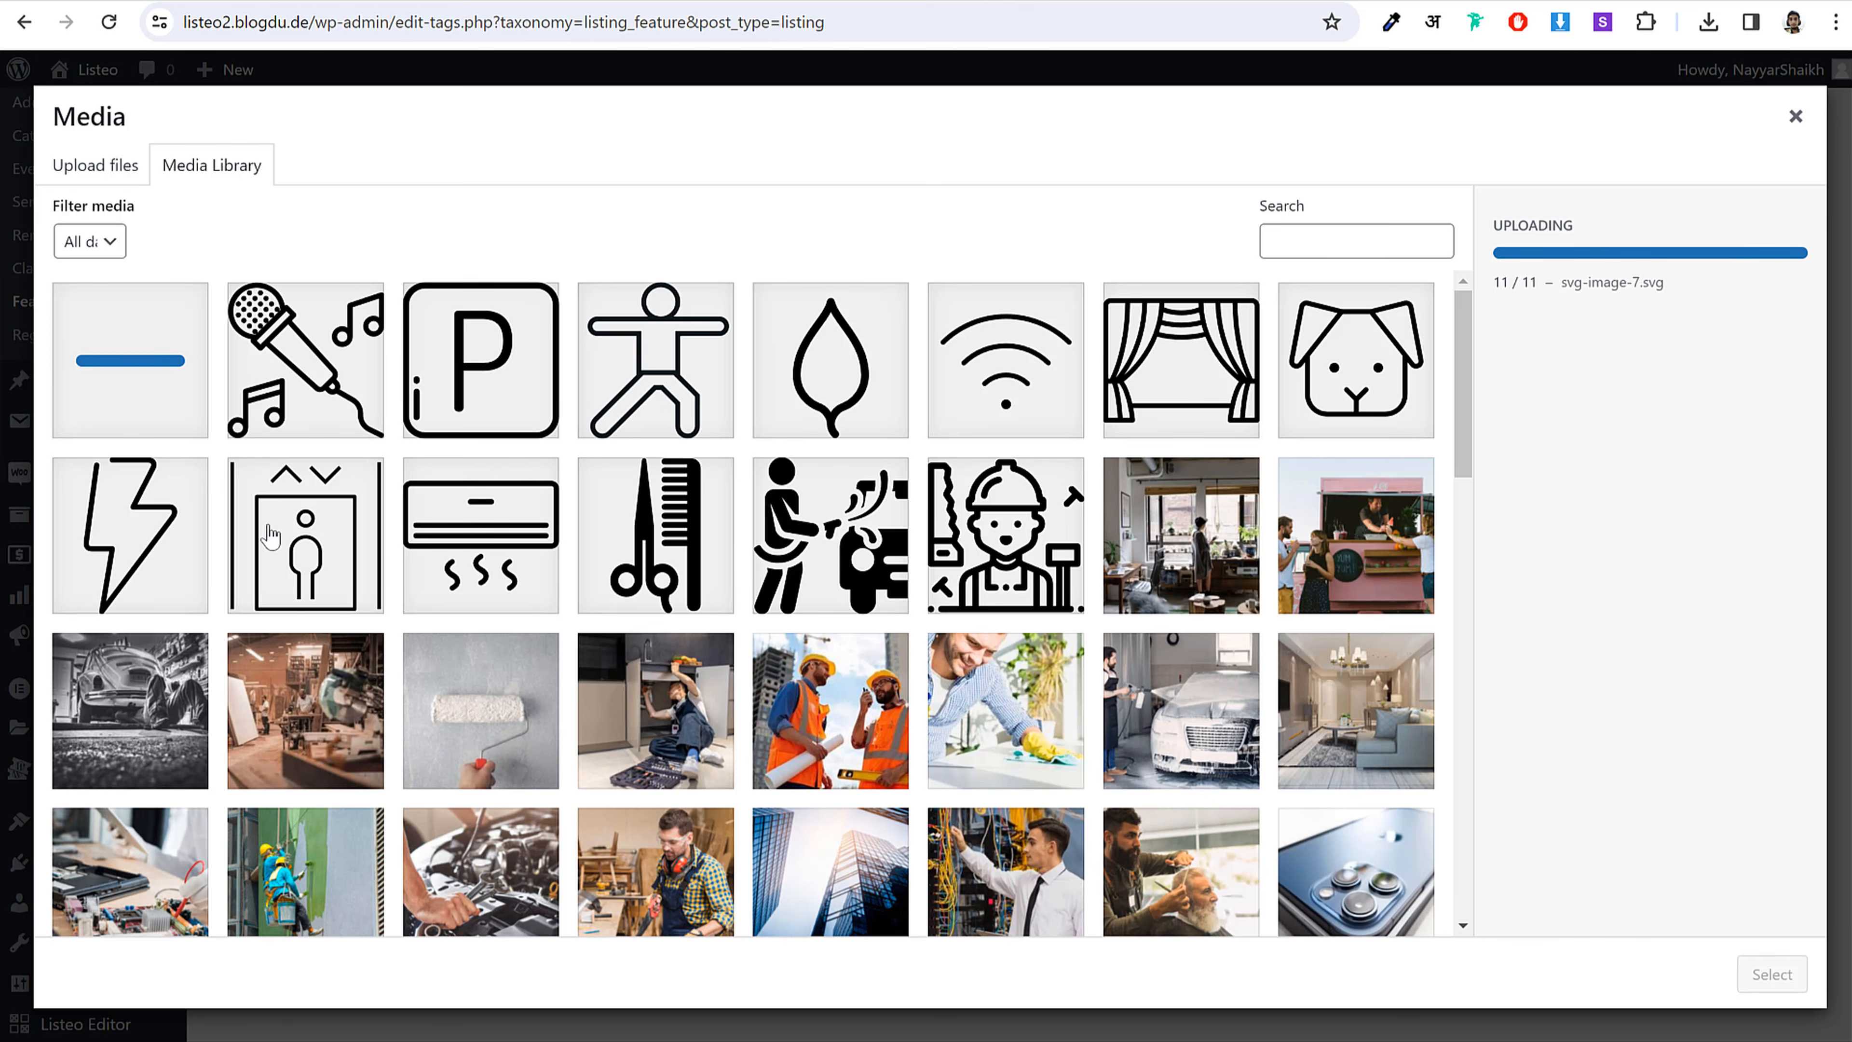
pyautogui.click(500, 548)
pyautogui.click(1782, 983)
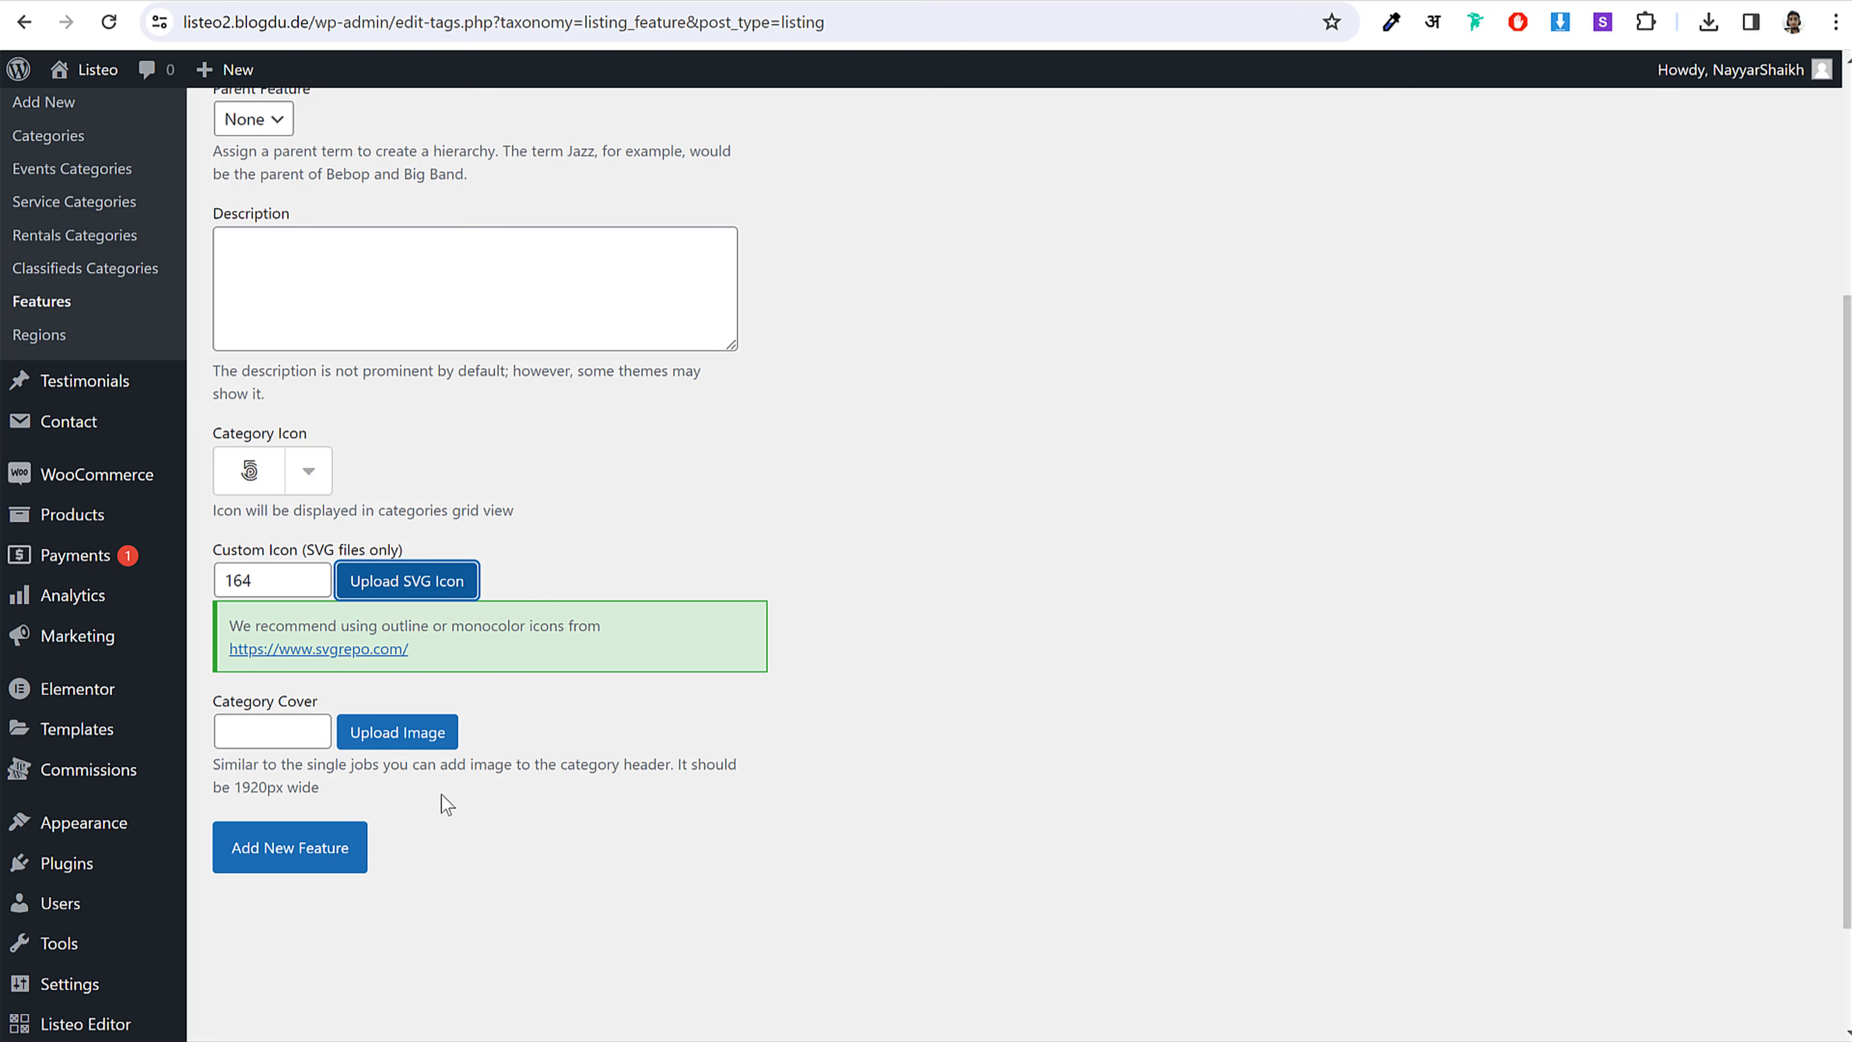
# Step: Save Air conditioning, then add a Free Parking feature with the parking P icon
pyautogui.click(296, 851)
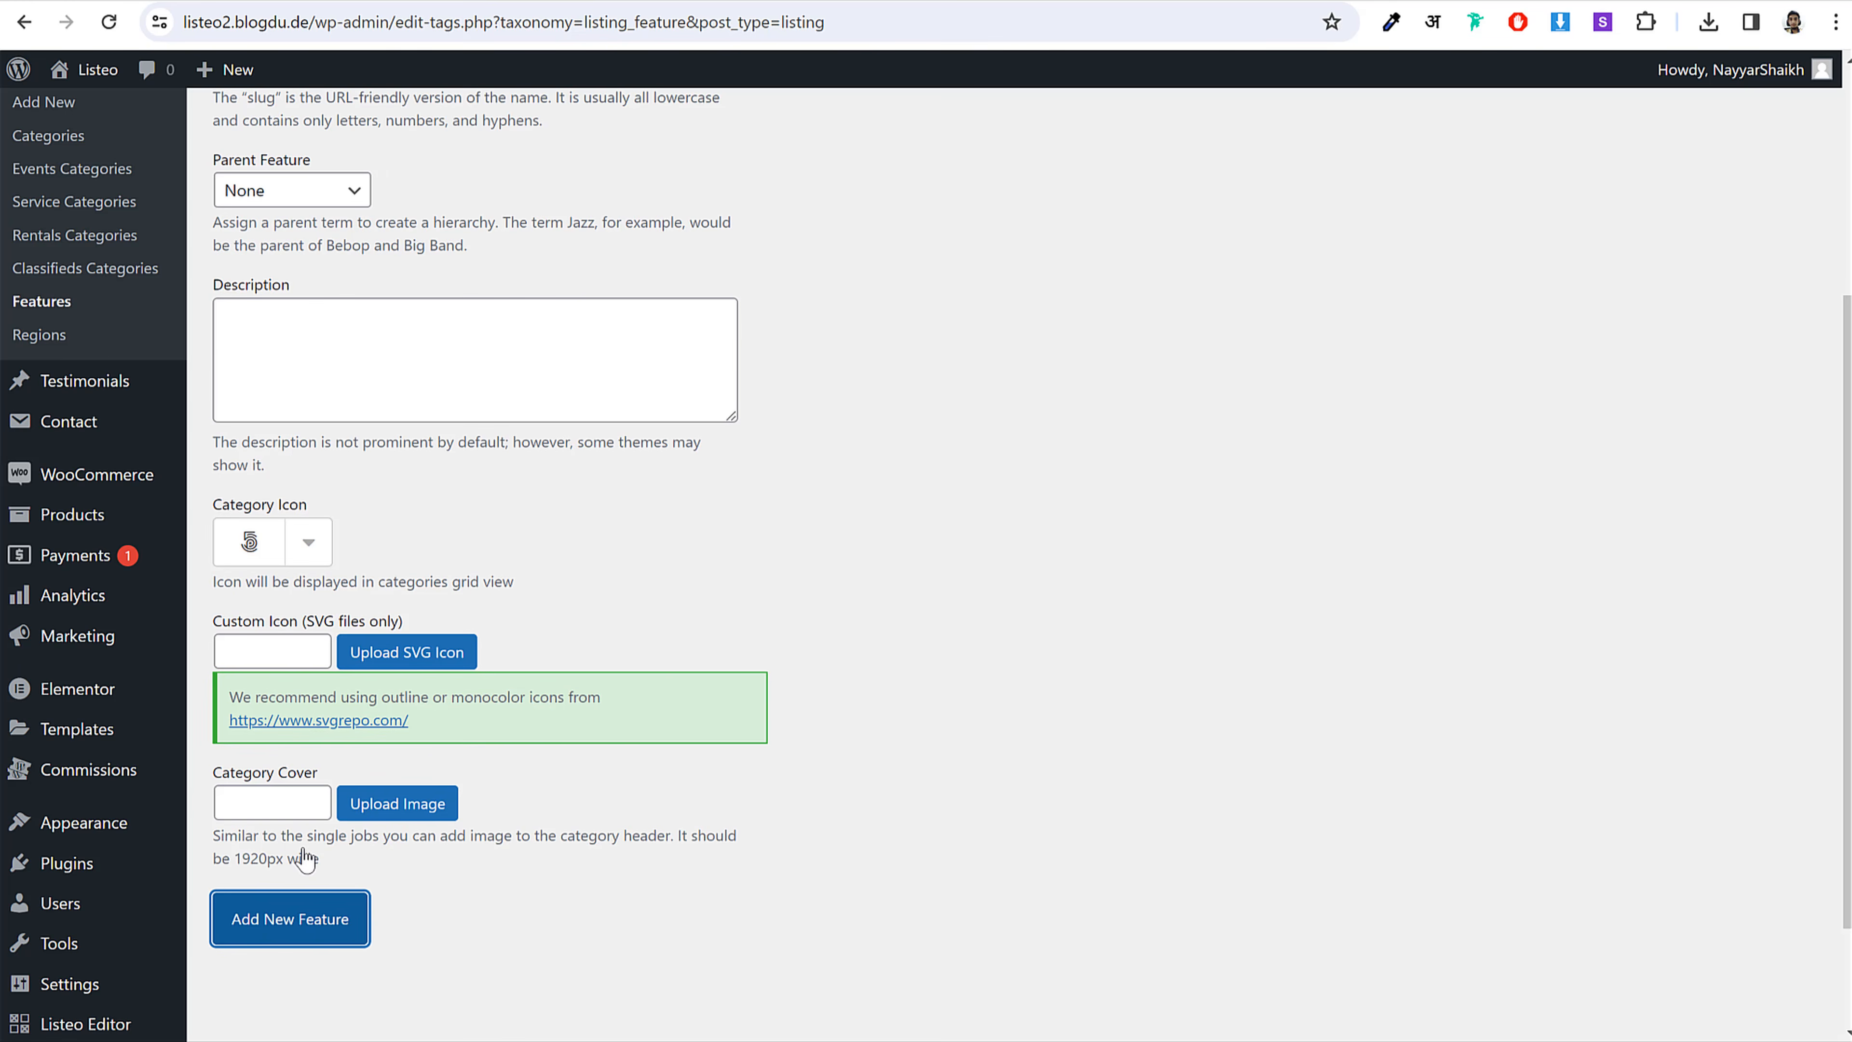
pyautogui.scroll(5, 1116, 613)
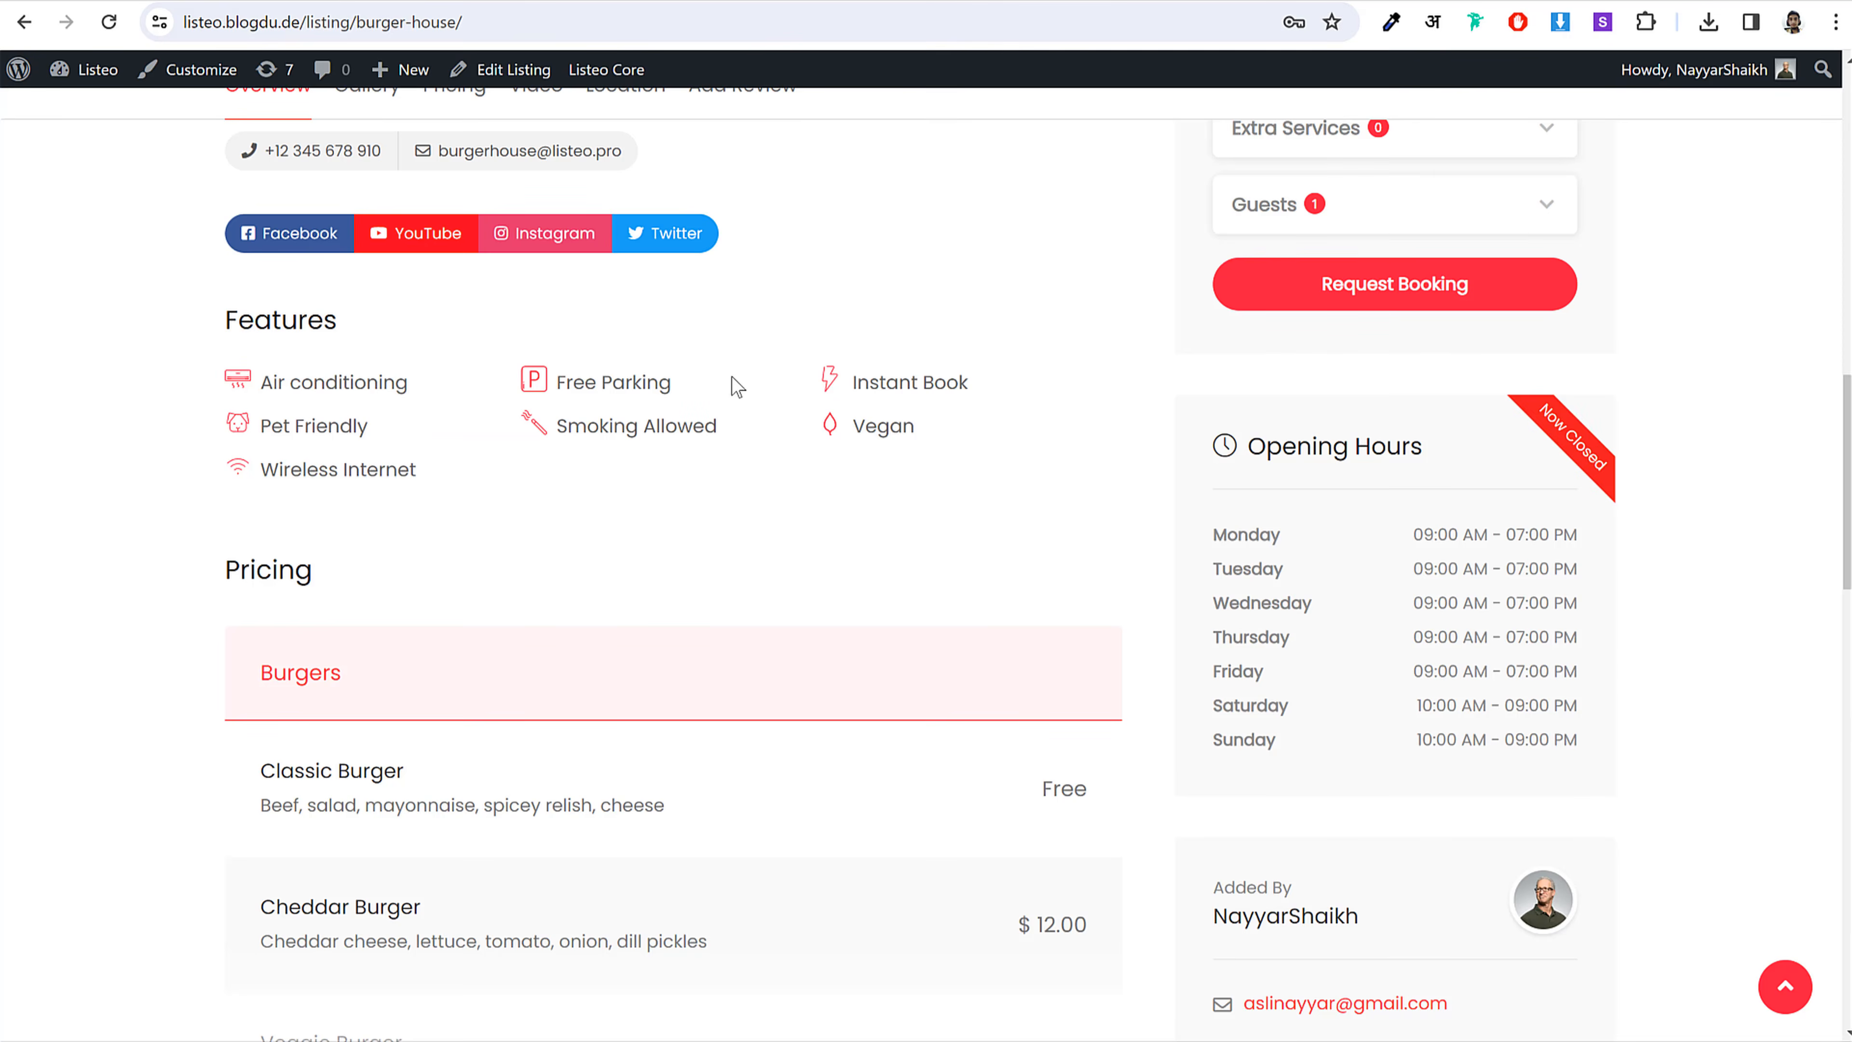
pyautogui.moveTo(731, 384); pyautogui.dragTo(555, 391)
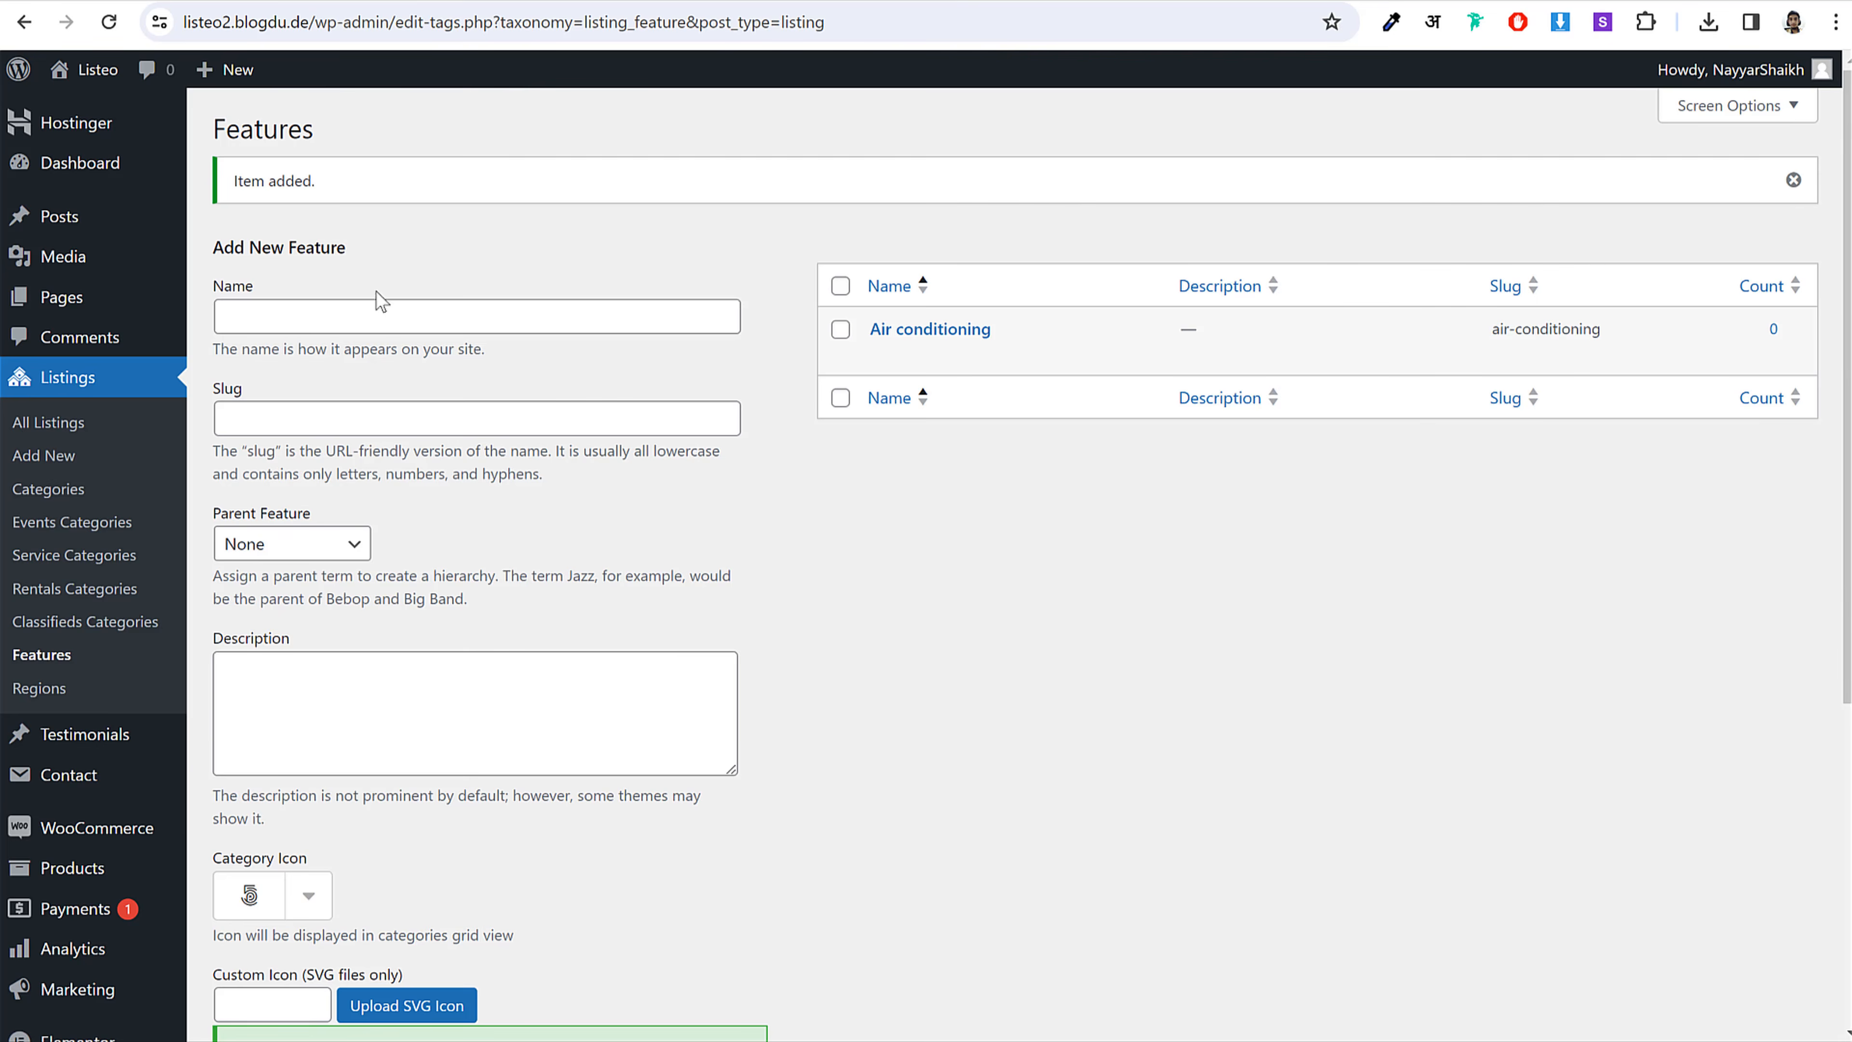
pyautogui.click(386, 321)
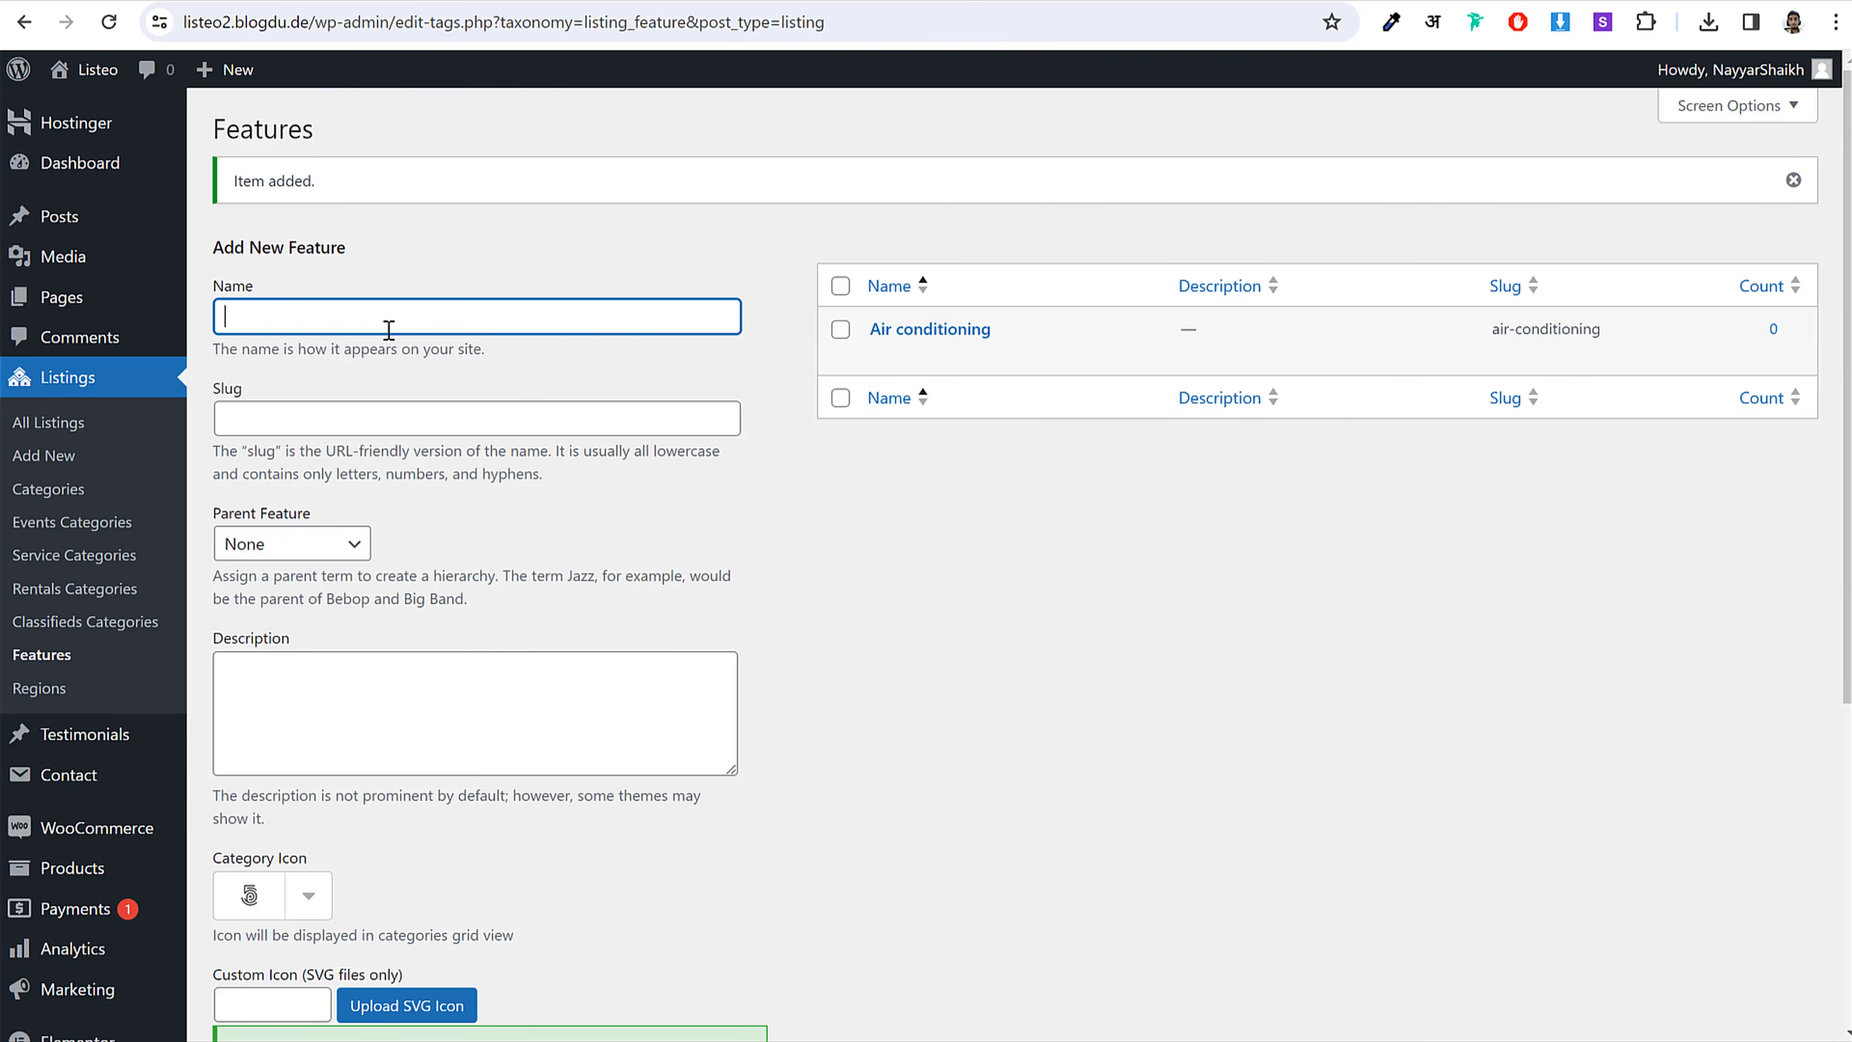
pyautogui.hotkey('ctrl', 'v')
pyautogui.scroll(-7, 667, 640)
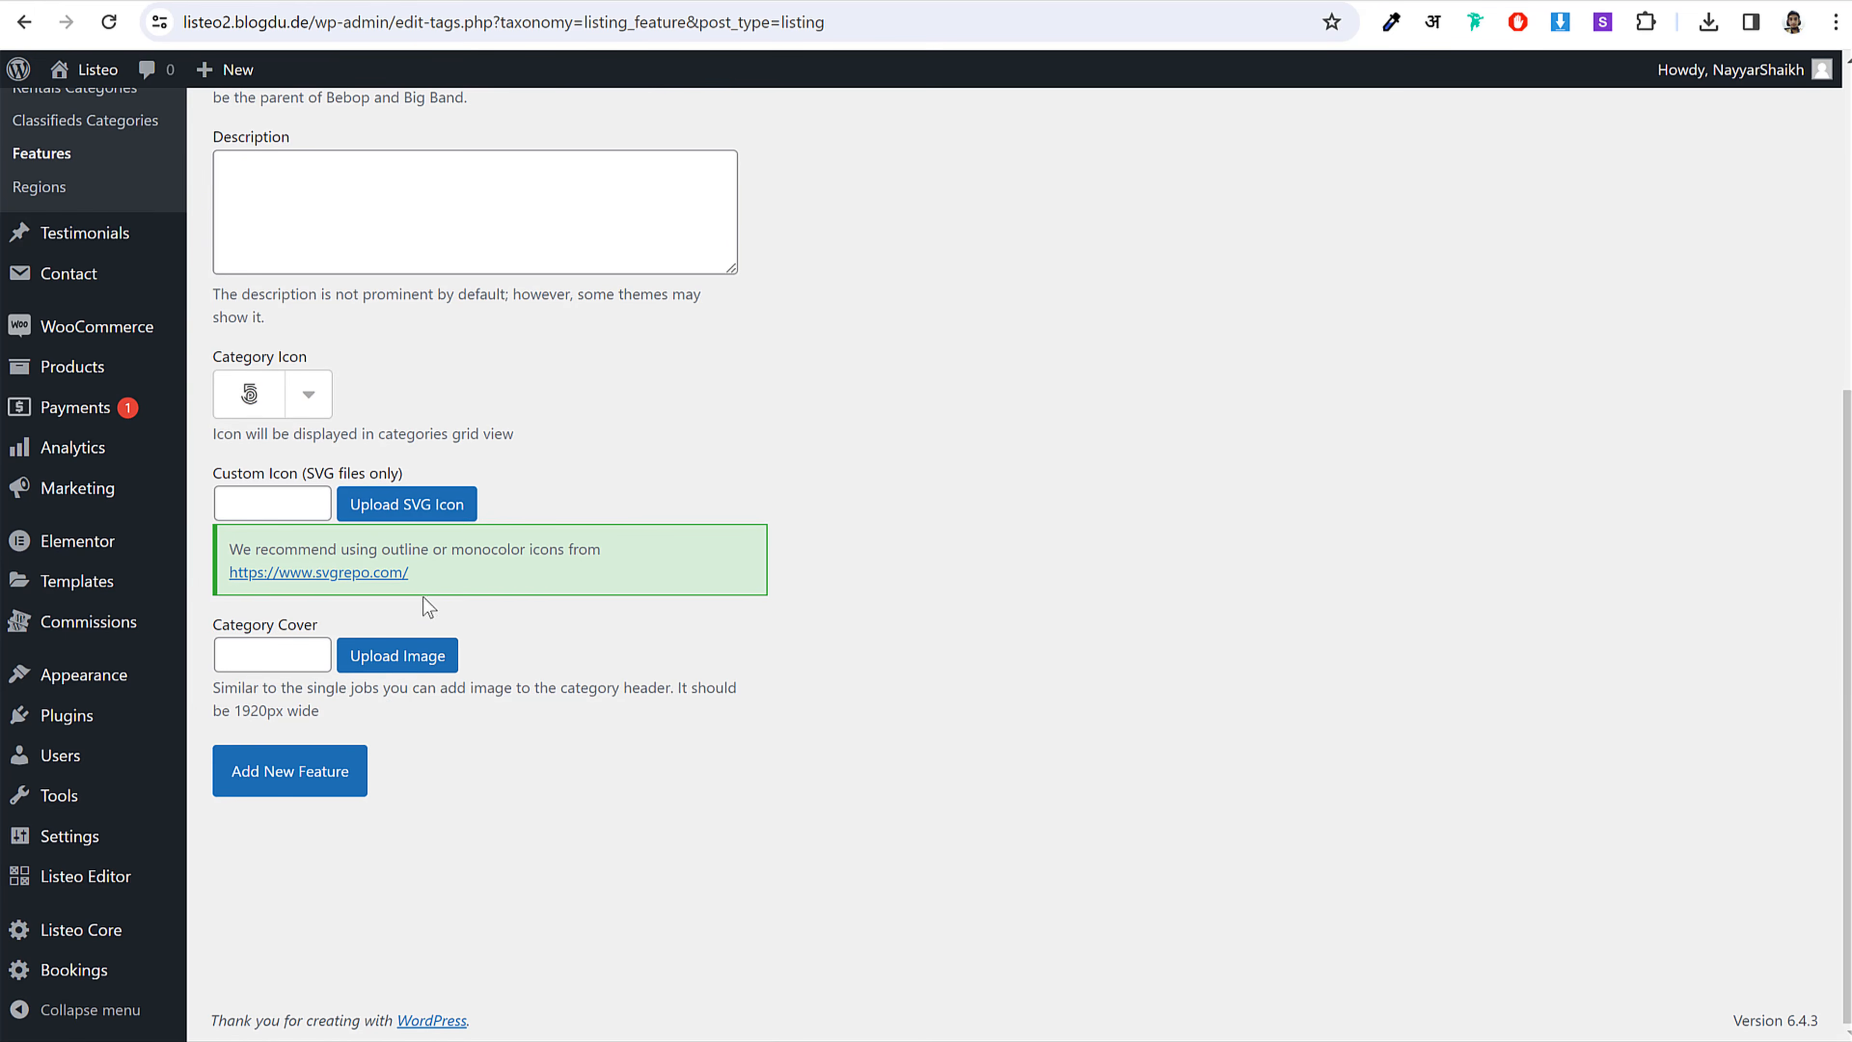
pyautogui.click(407, 505)
pyautogui.click(453, 405)
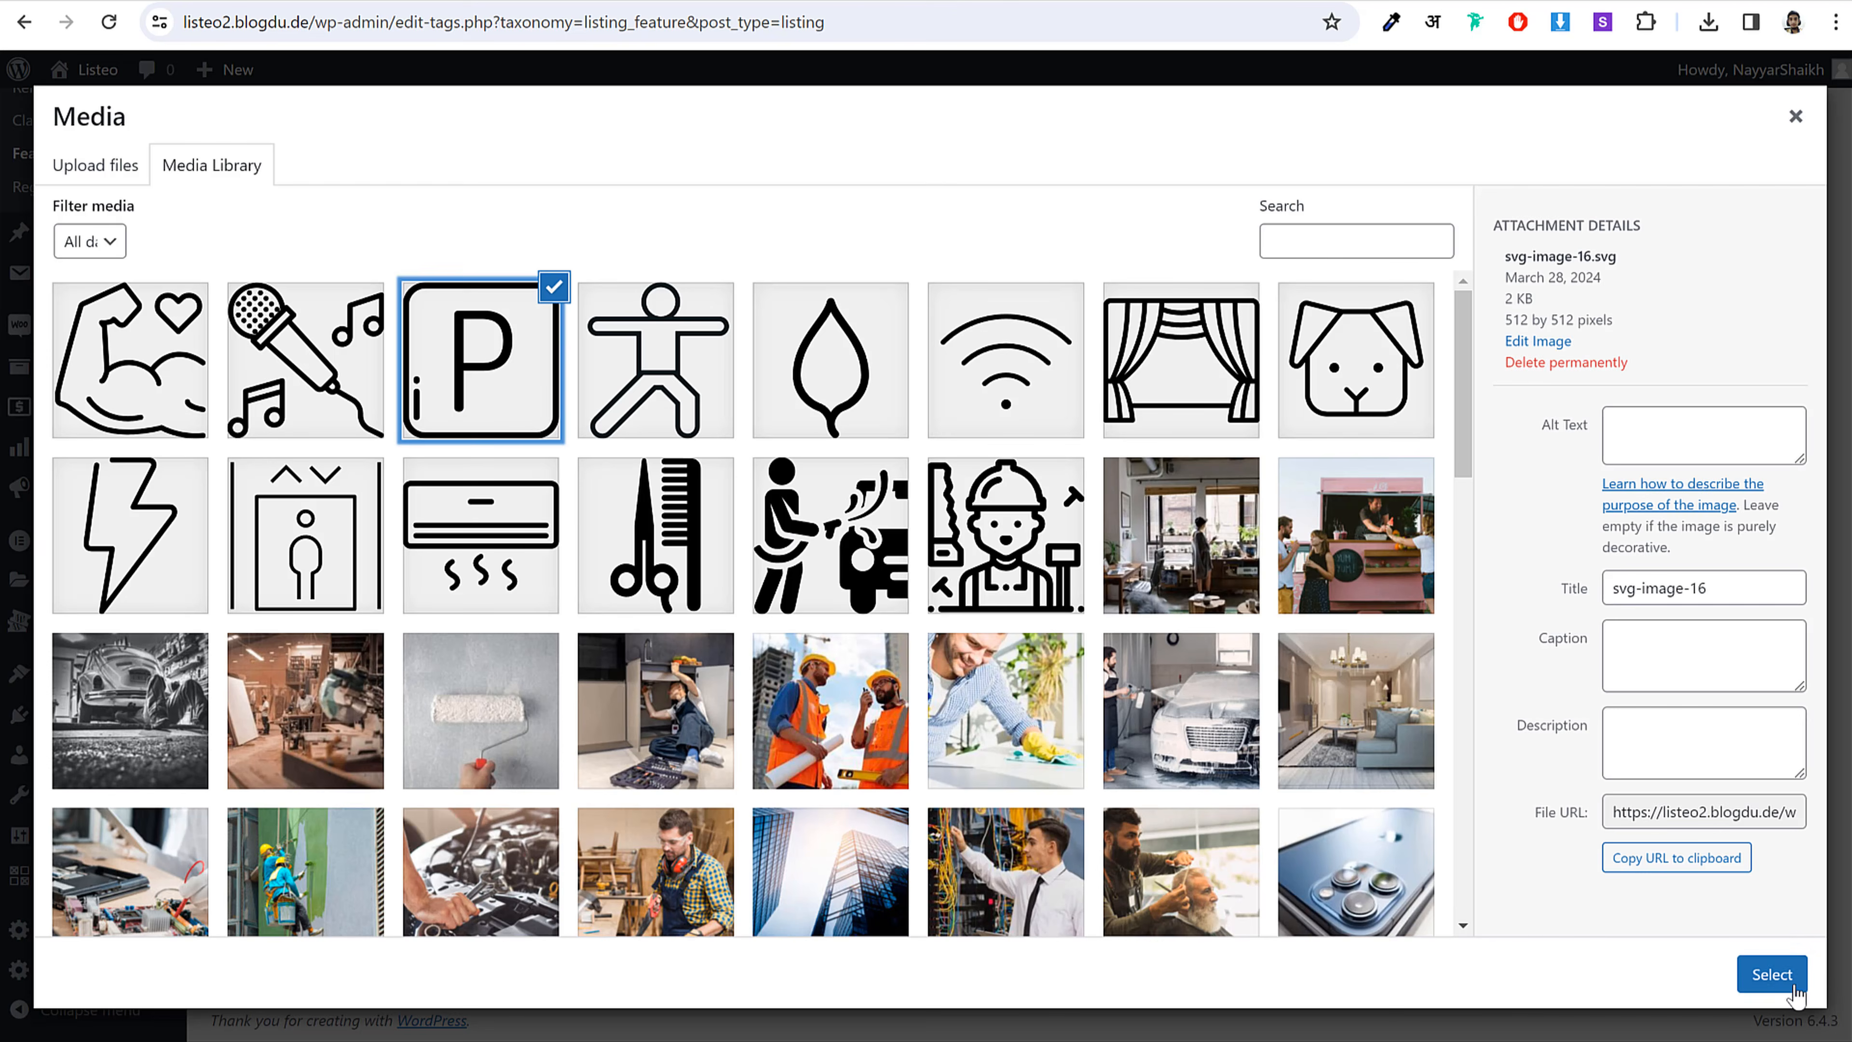
pyautogui.click(1772, 973)
pyautogui.click(285, 771)
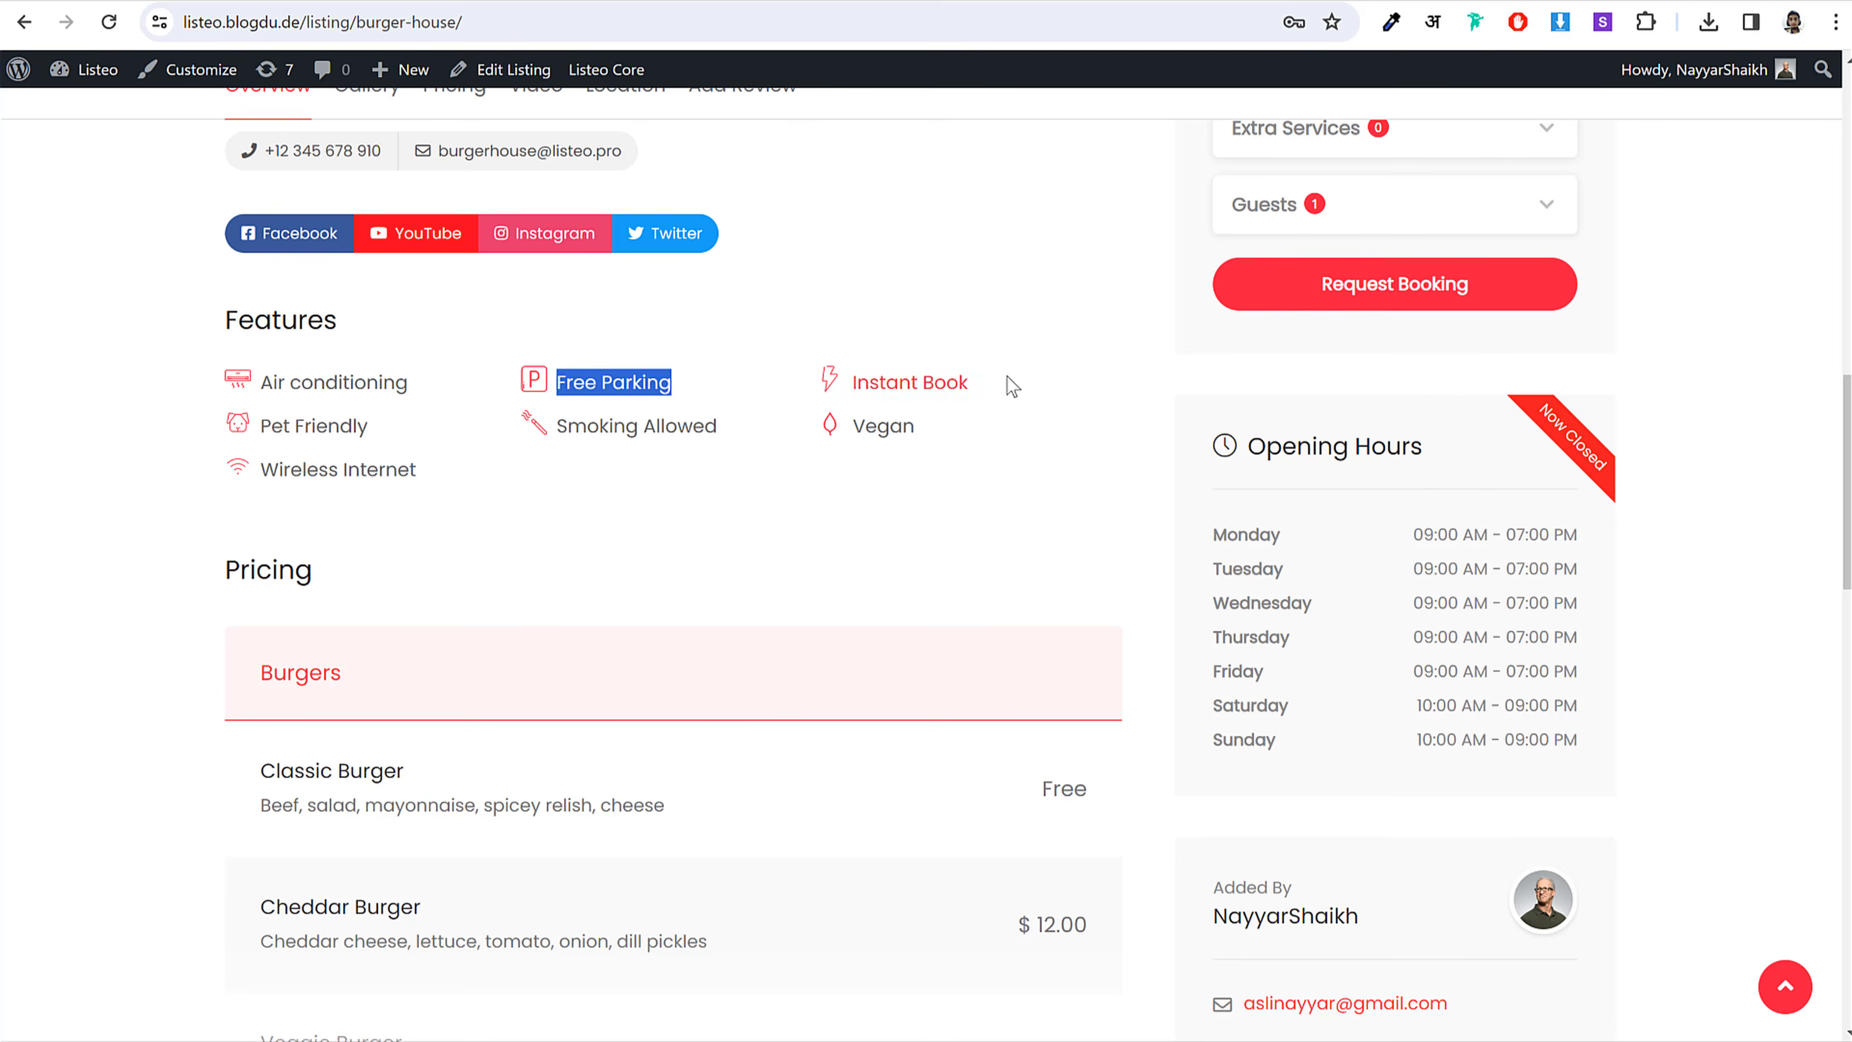
# Step: Add an Instant Book feature with the lightning-bolt icon
pyautogui.moveTo(1012, 387); pyautogui.dragTo(850, 382)
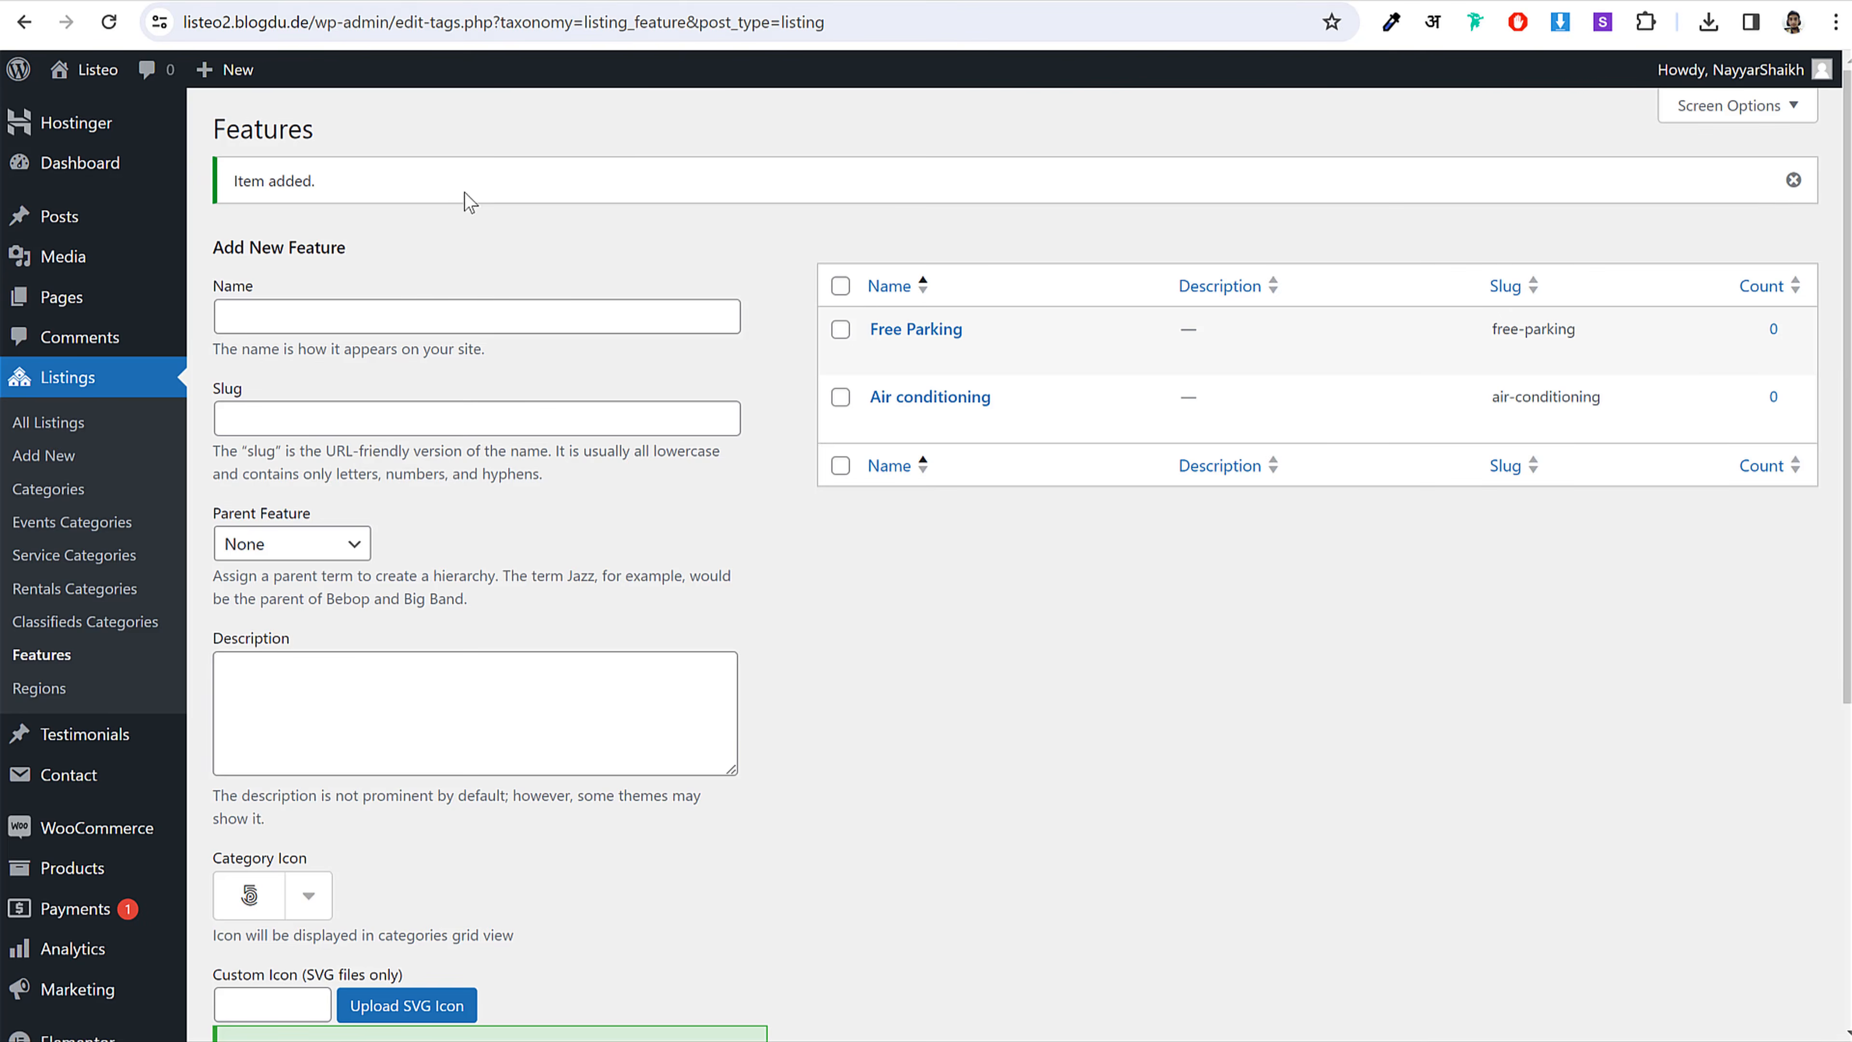
pyautogui.click(467, 310)
pyautogui.hotkey('ctrl', 'v')
pyautogui.scroll(-1, 642, 503)
pyautogui.scroll(-4, 641, 504)
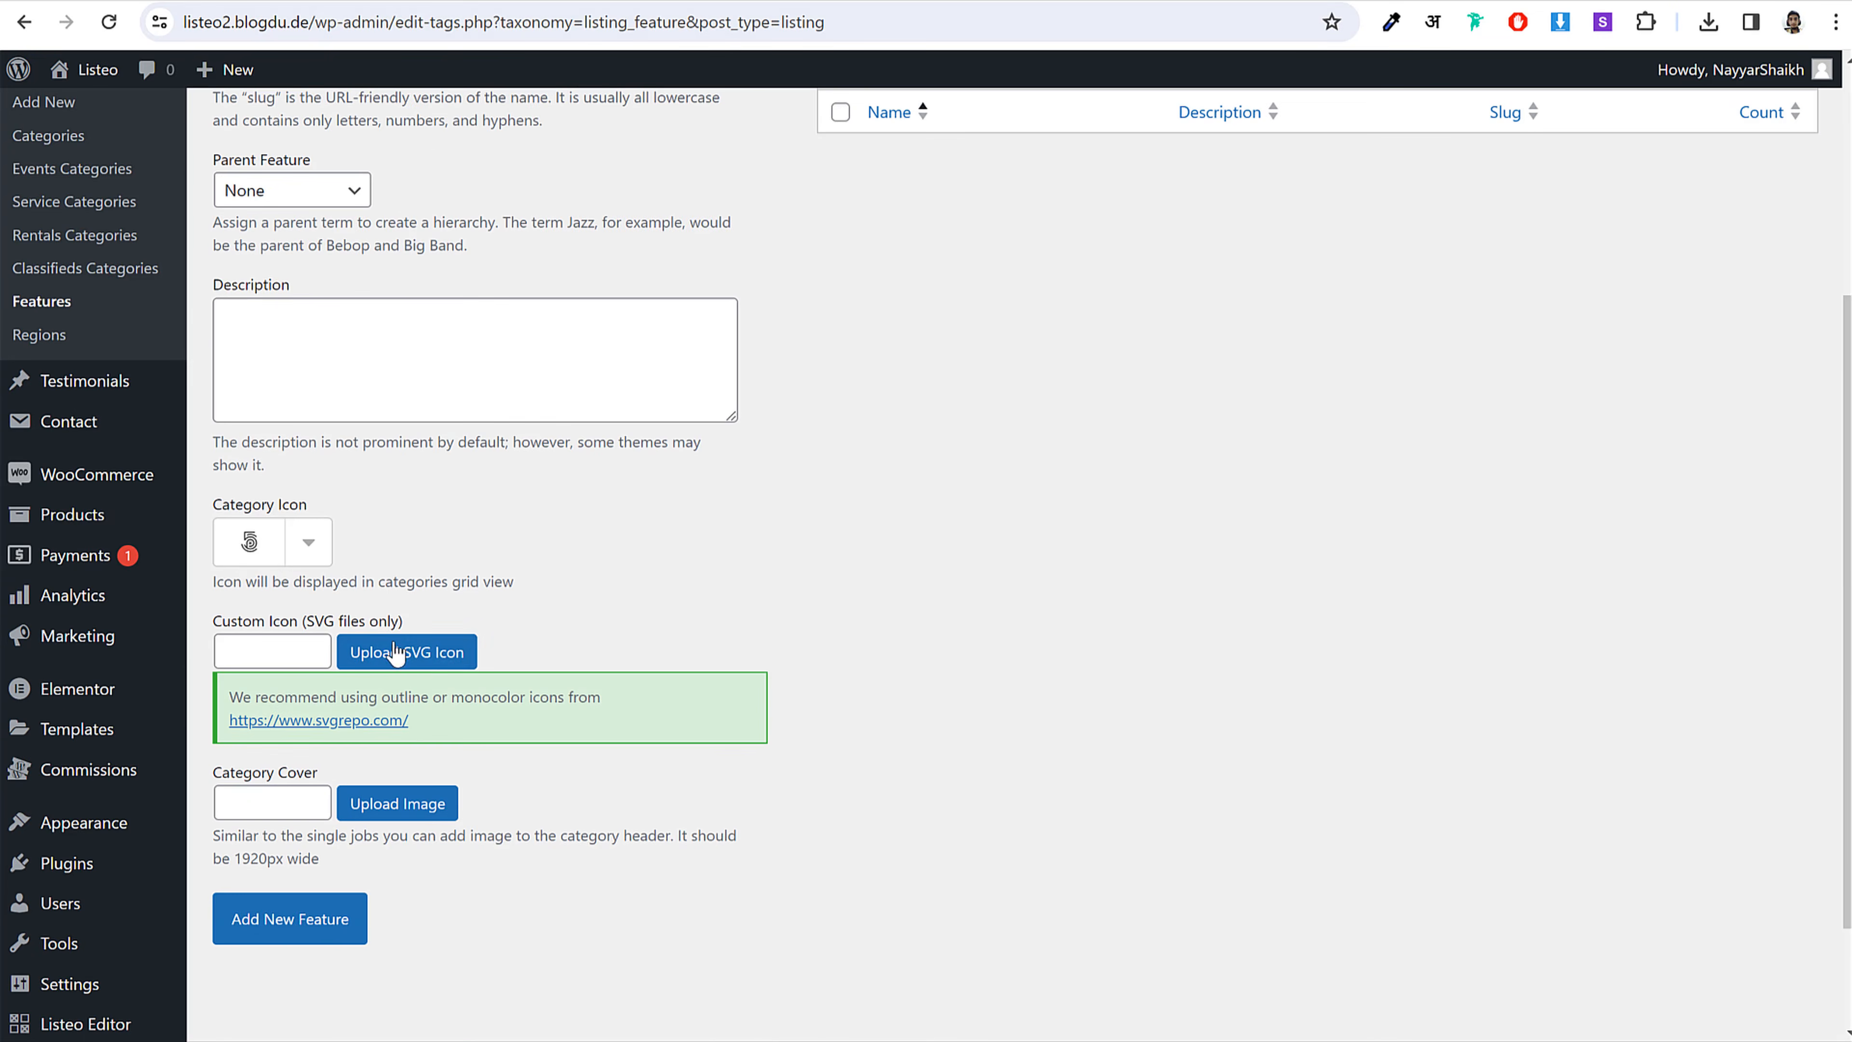
pyautogui.click(406, 656)
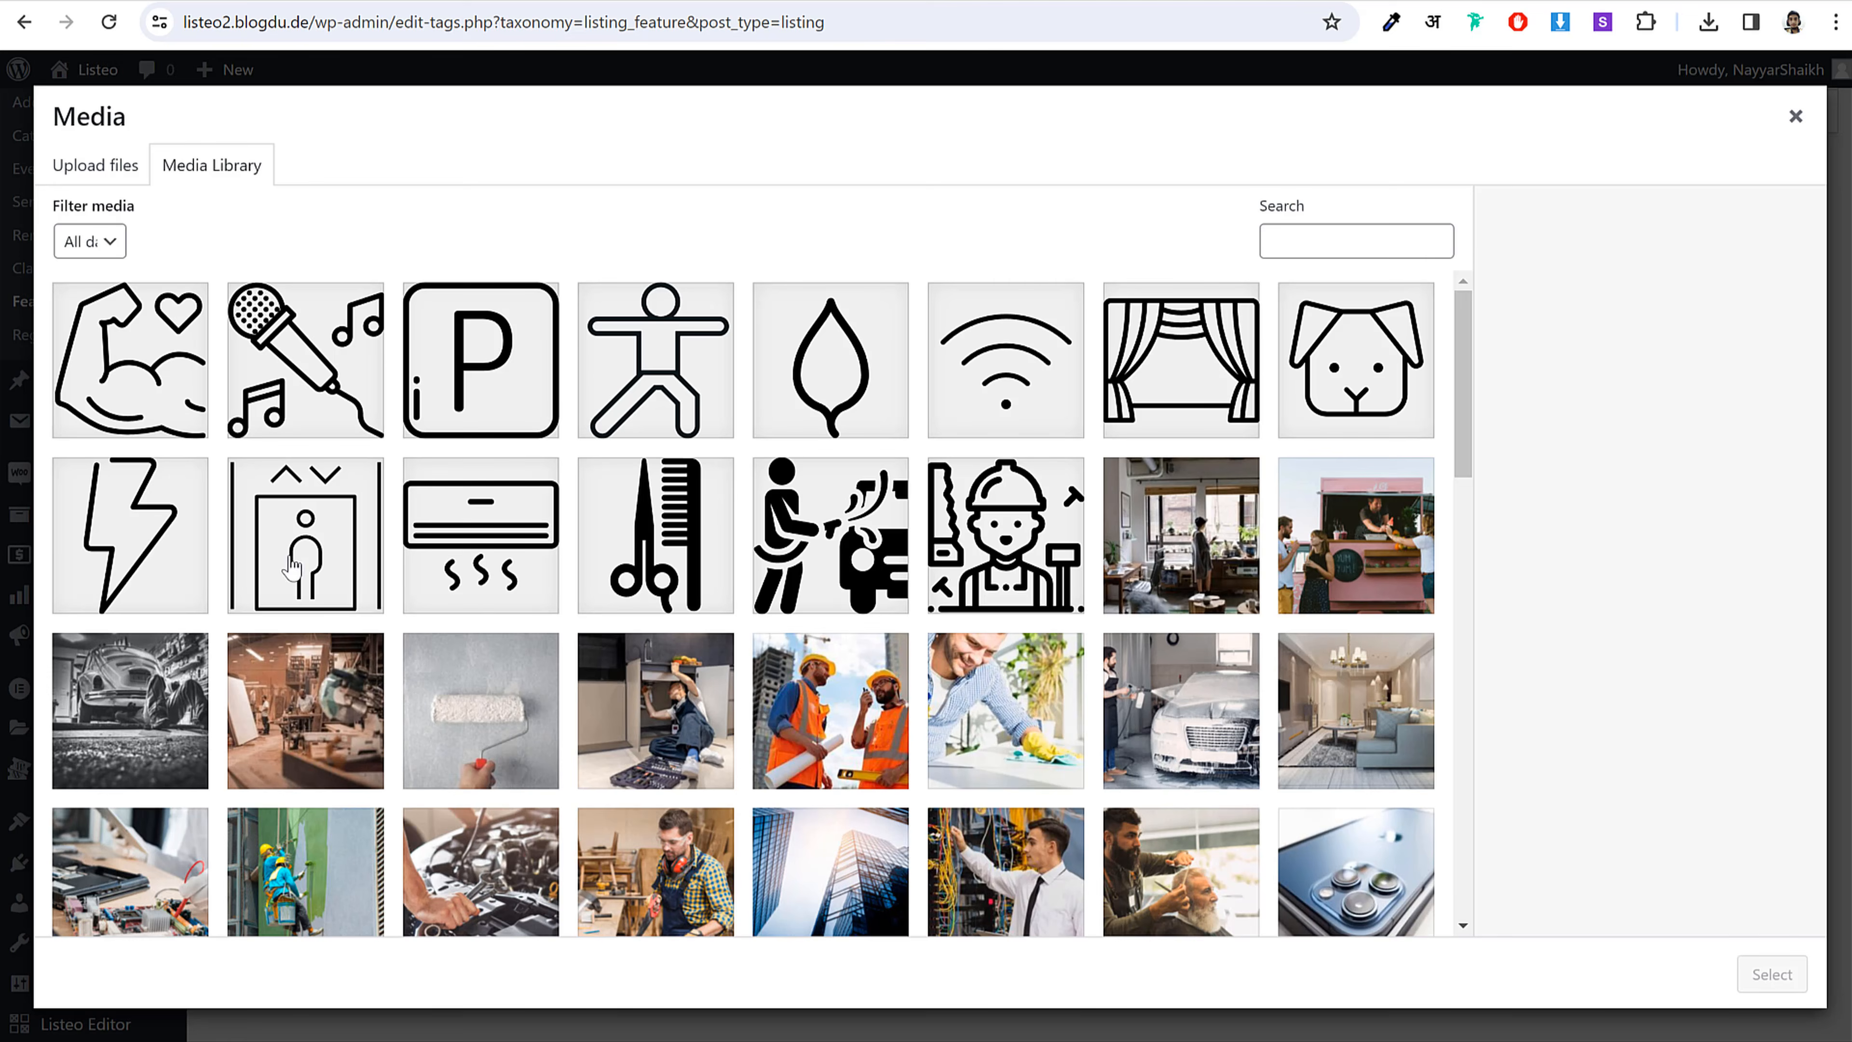
pyautogui.click(185, 574)
pyautogui.click(1772, 974)
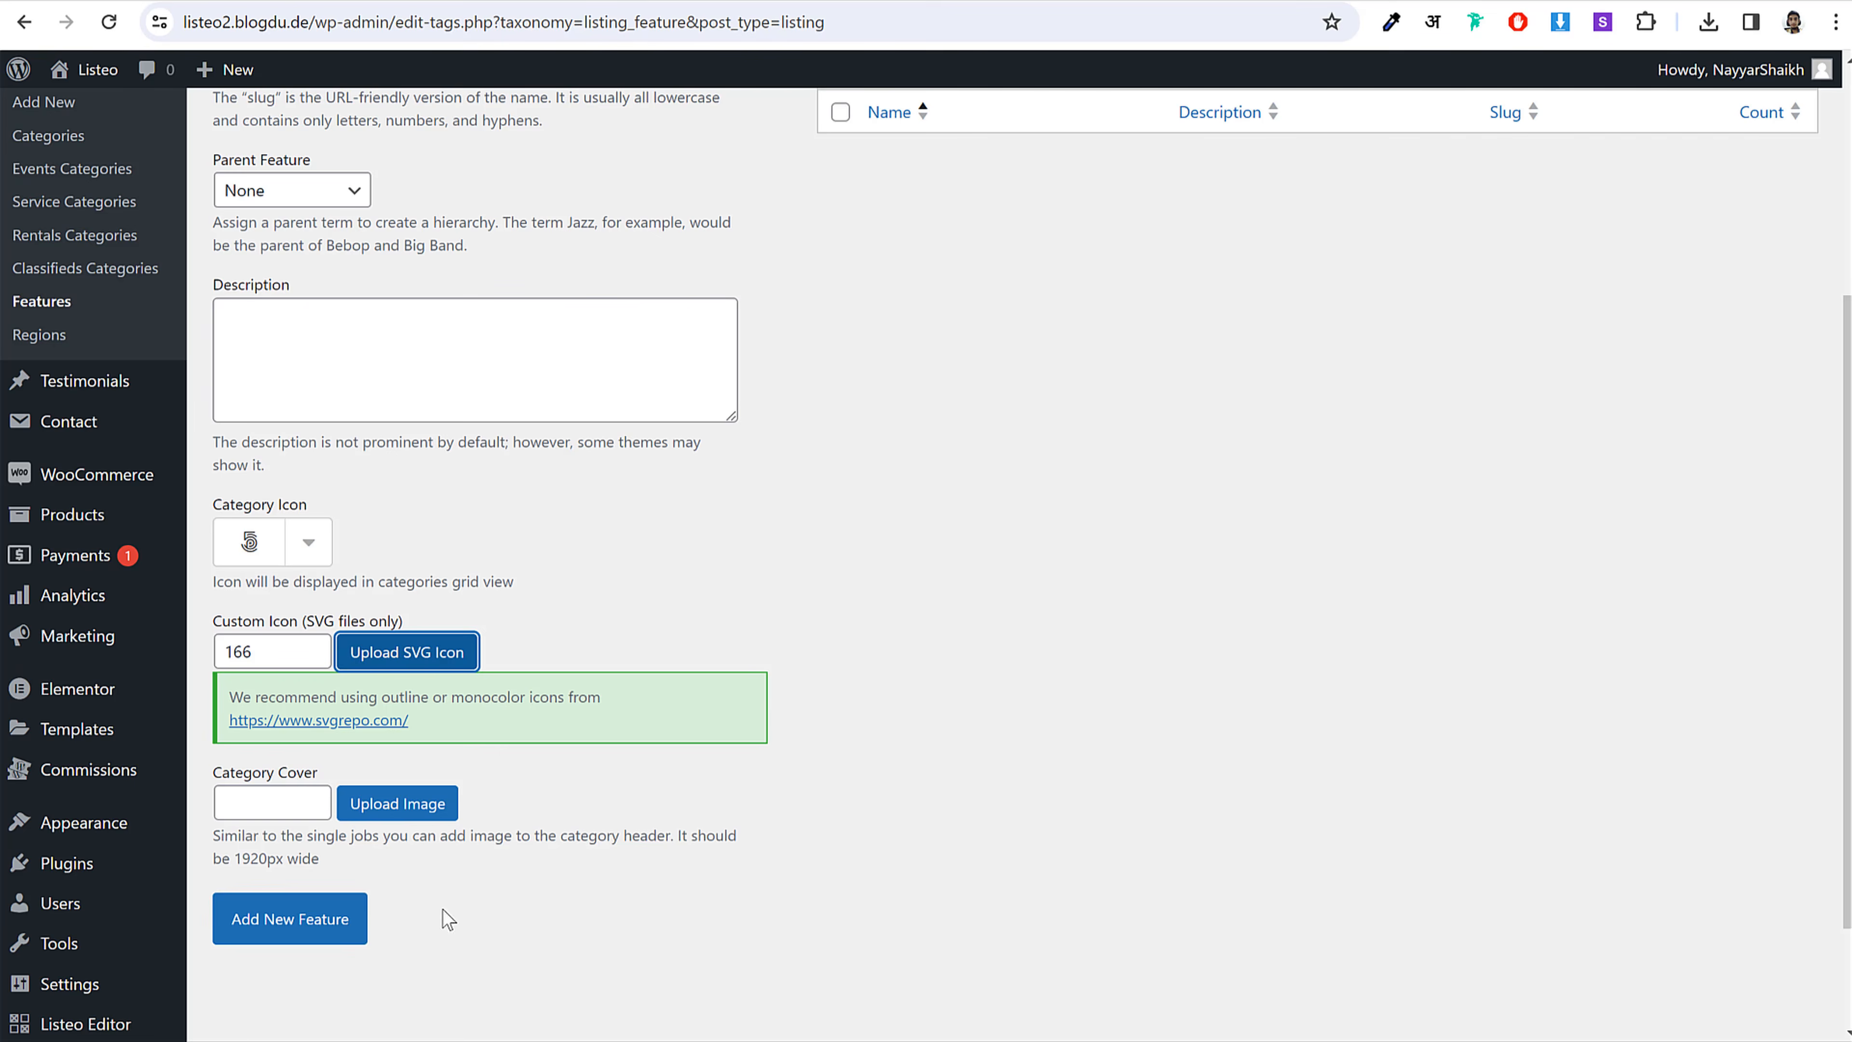
pyautogui.click(326, 923)
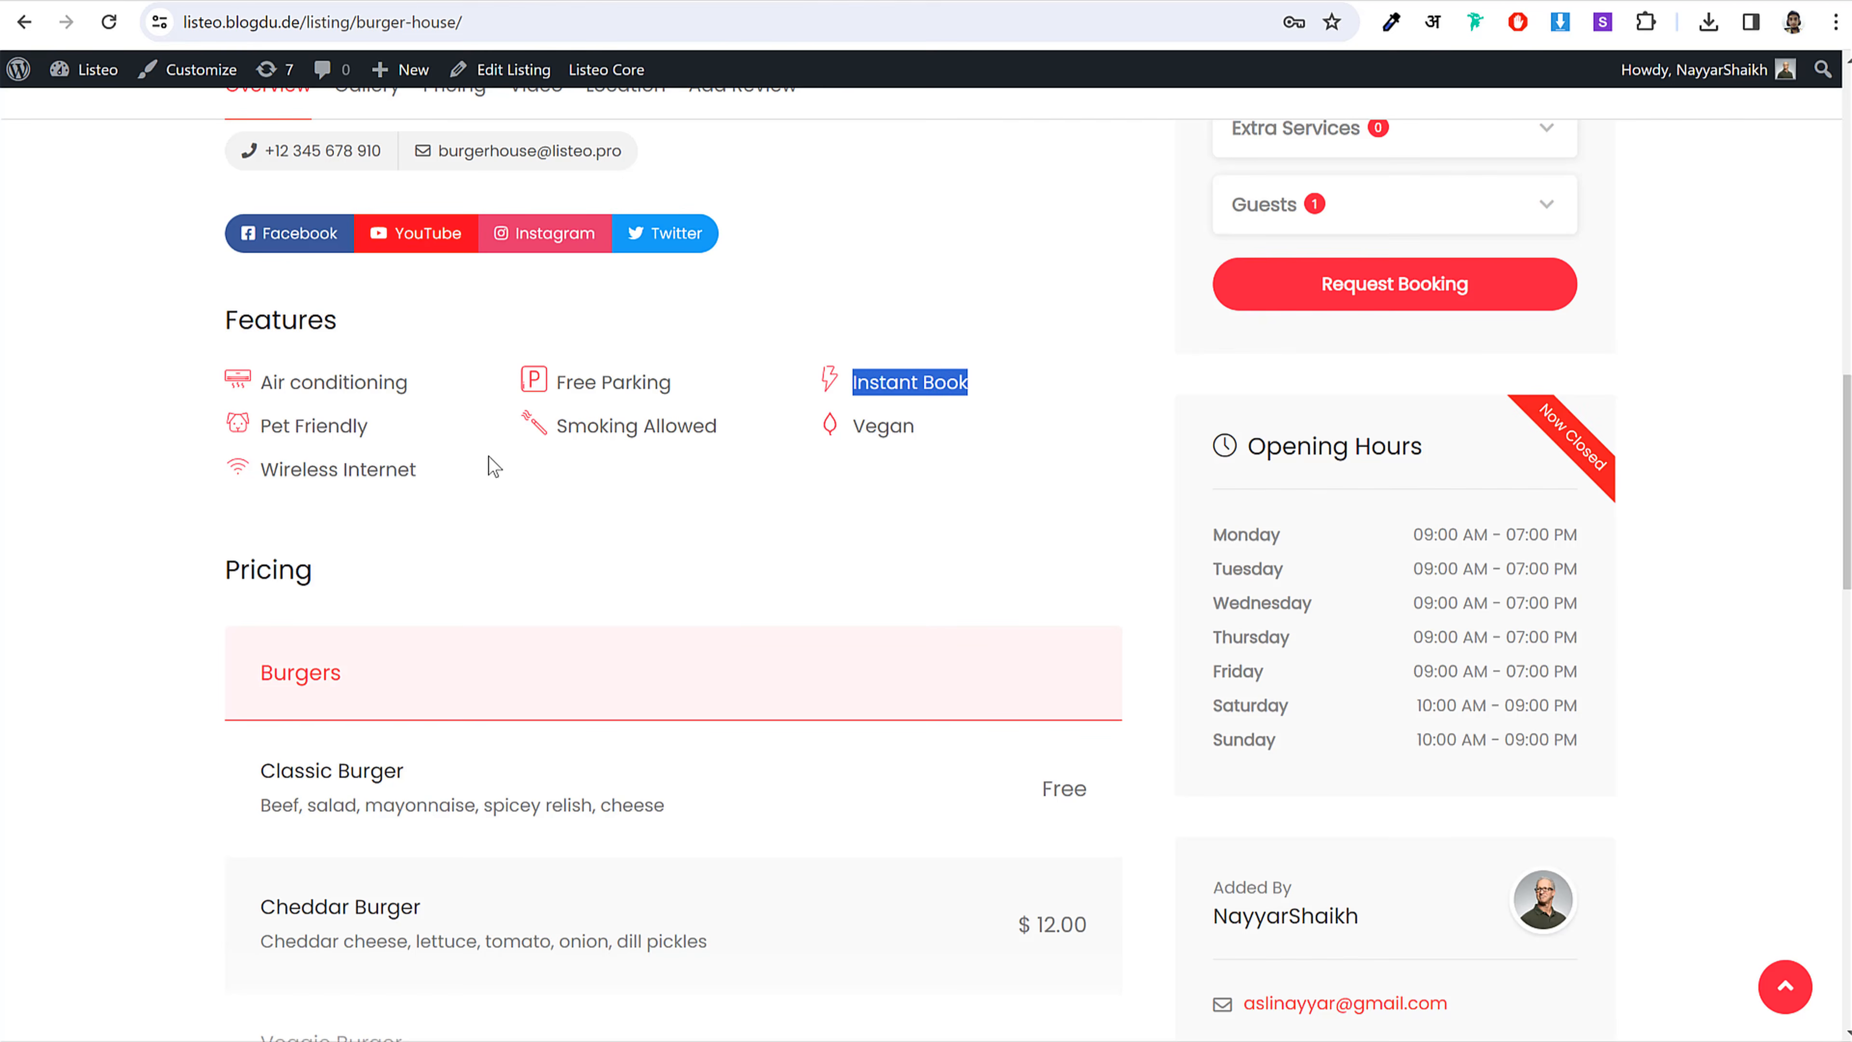
# Step: Add a Wireless Internet feature with the Wi-Fi icon
pyautogui.tripleClick(332, 476)
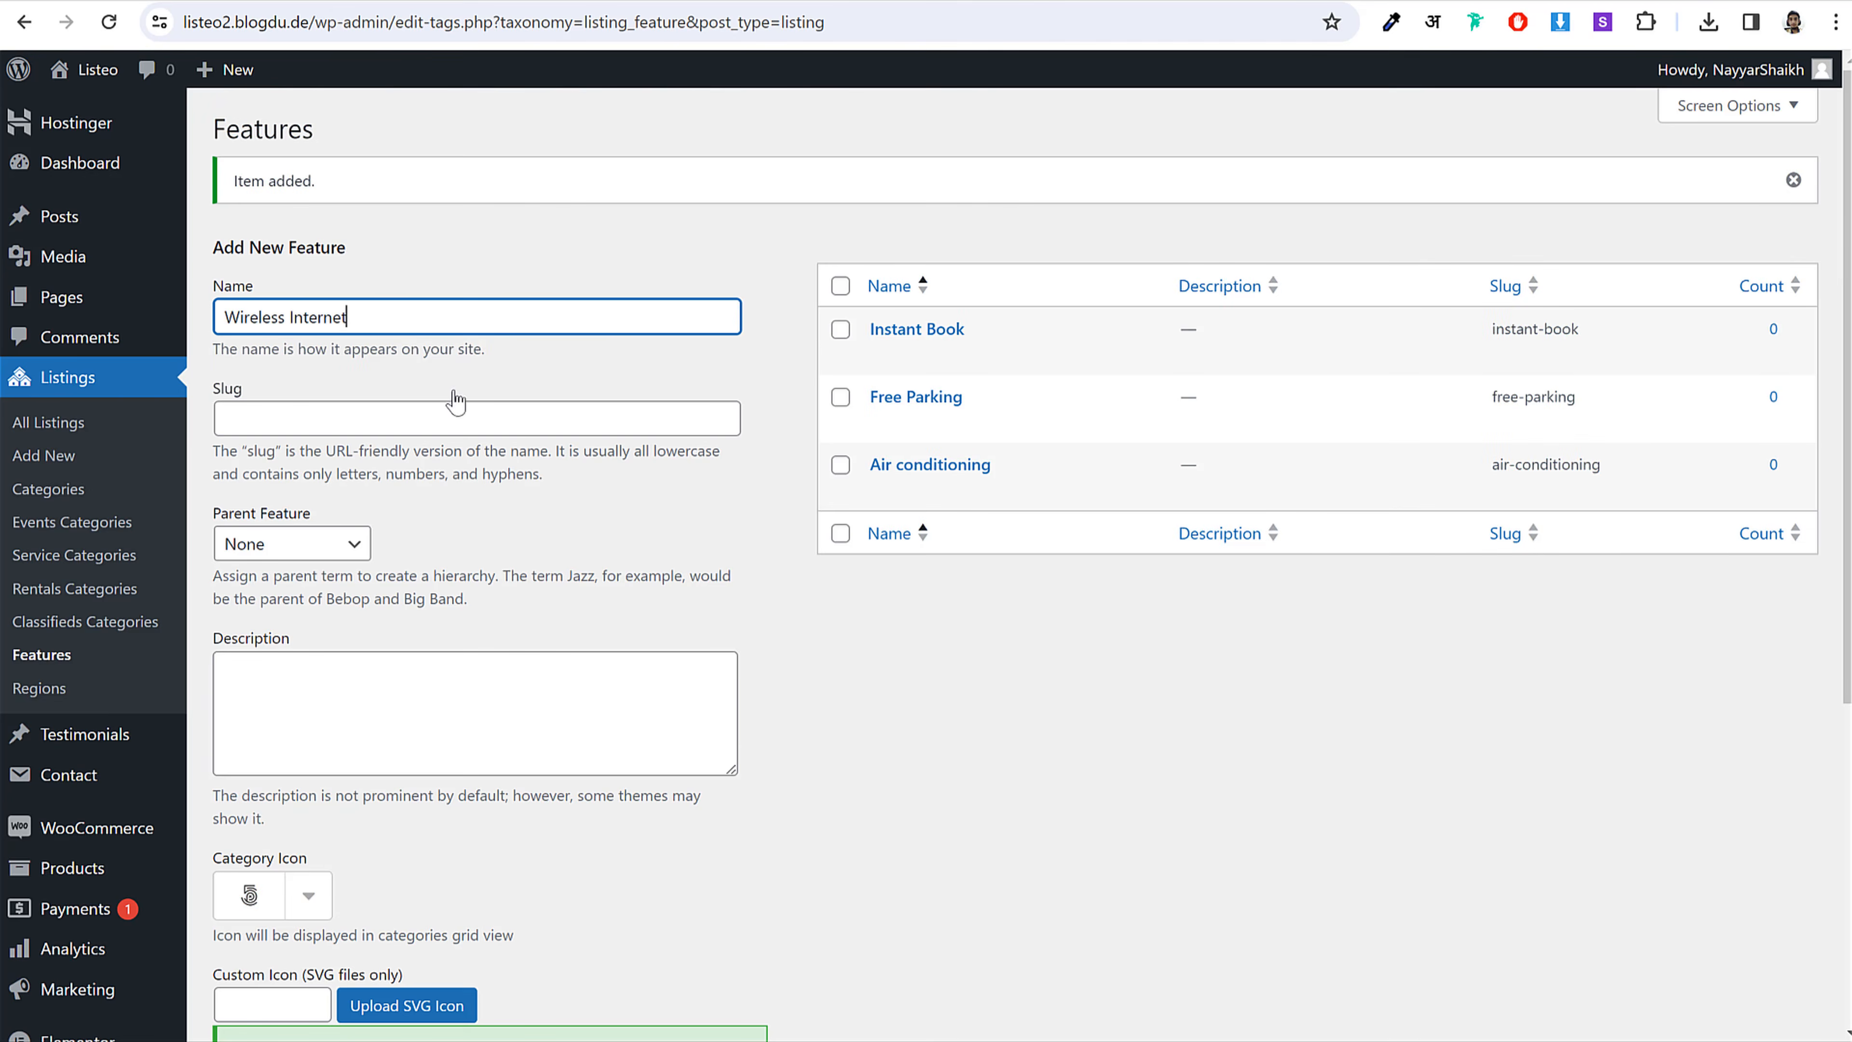
pyautogui.scroll(-6, 517, 446)
pyautogui.click(414, 735)
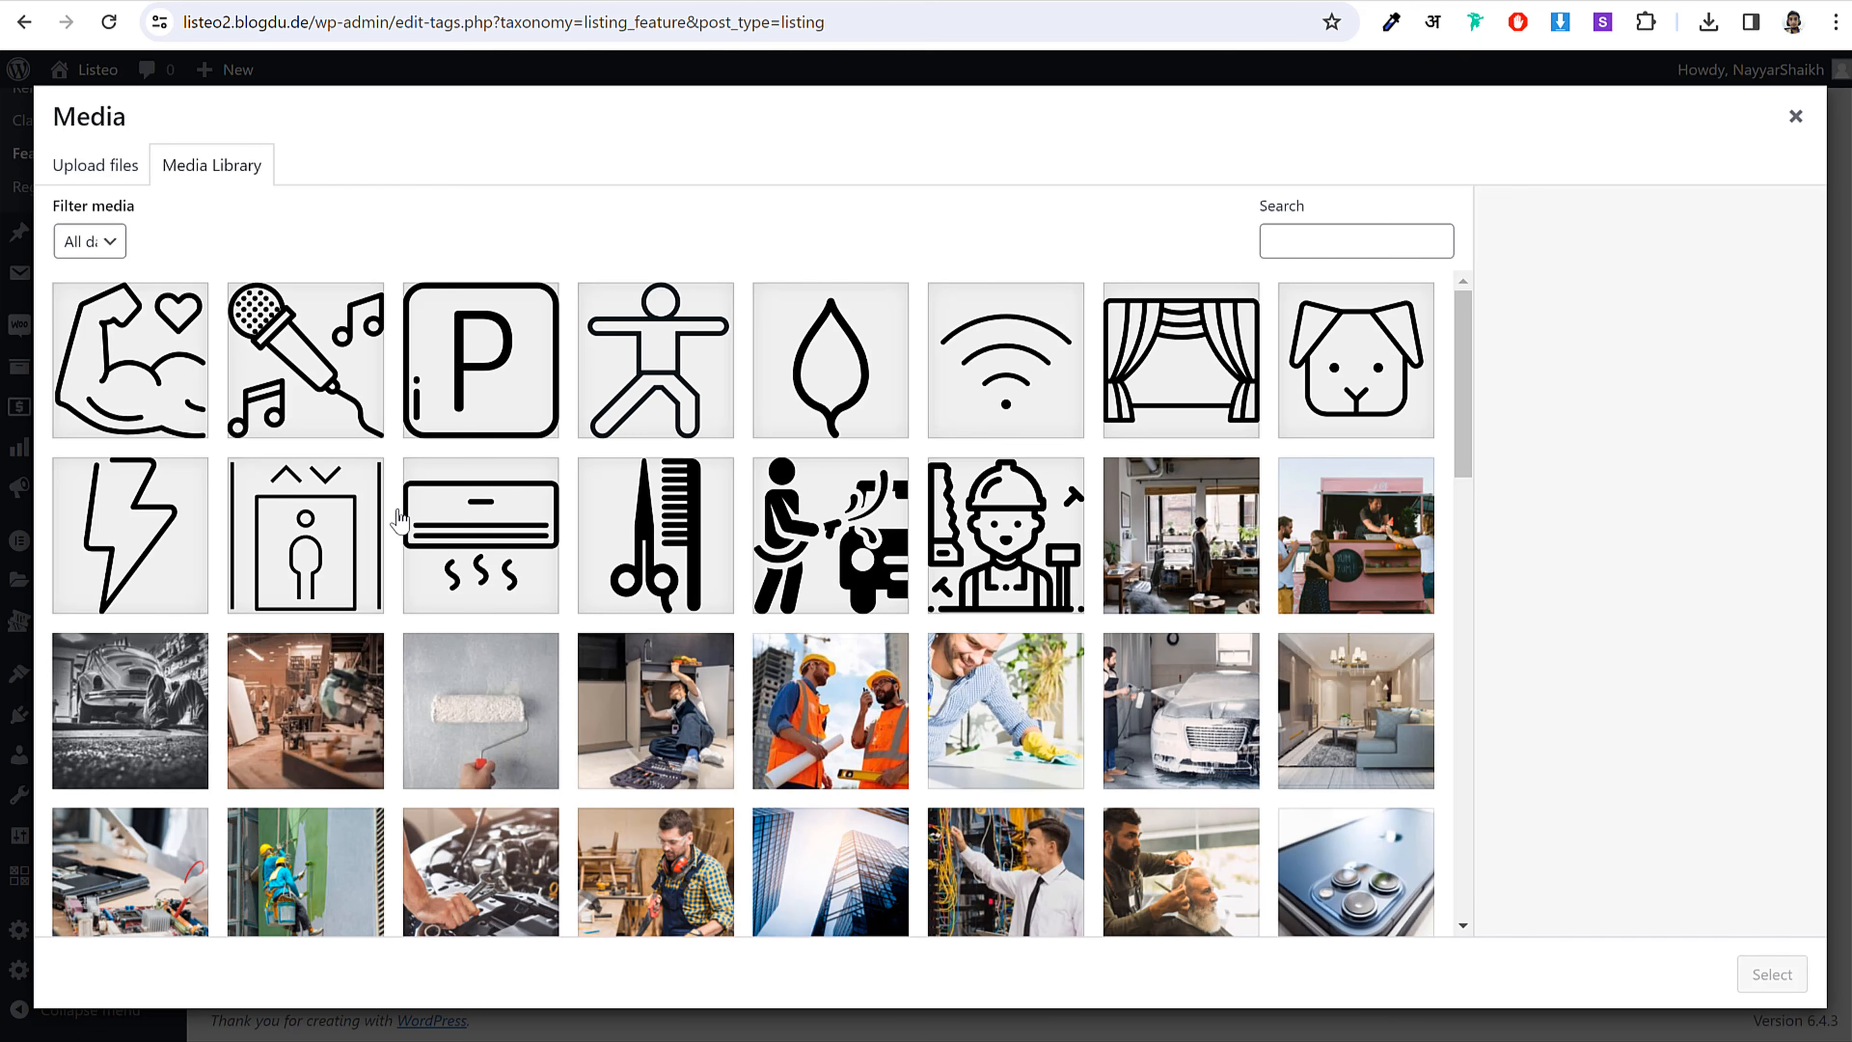
pyautogui.click(1024, 405)
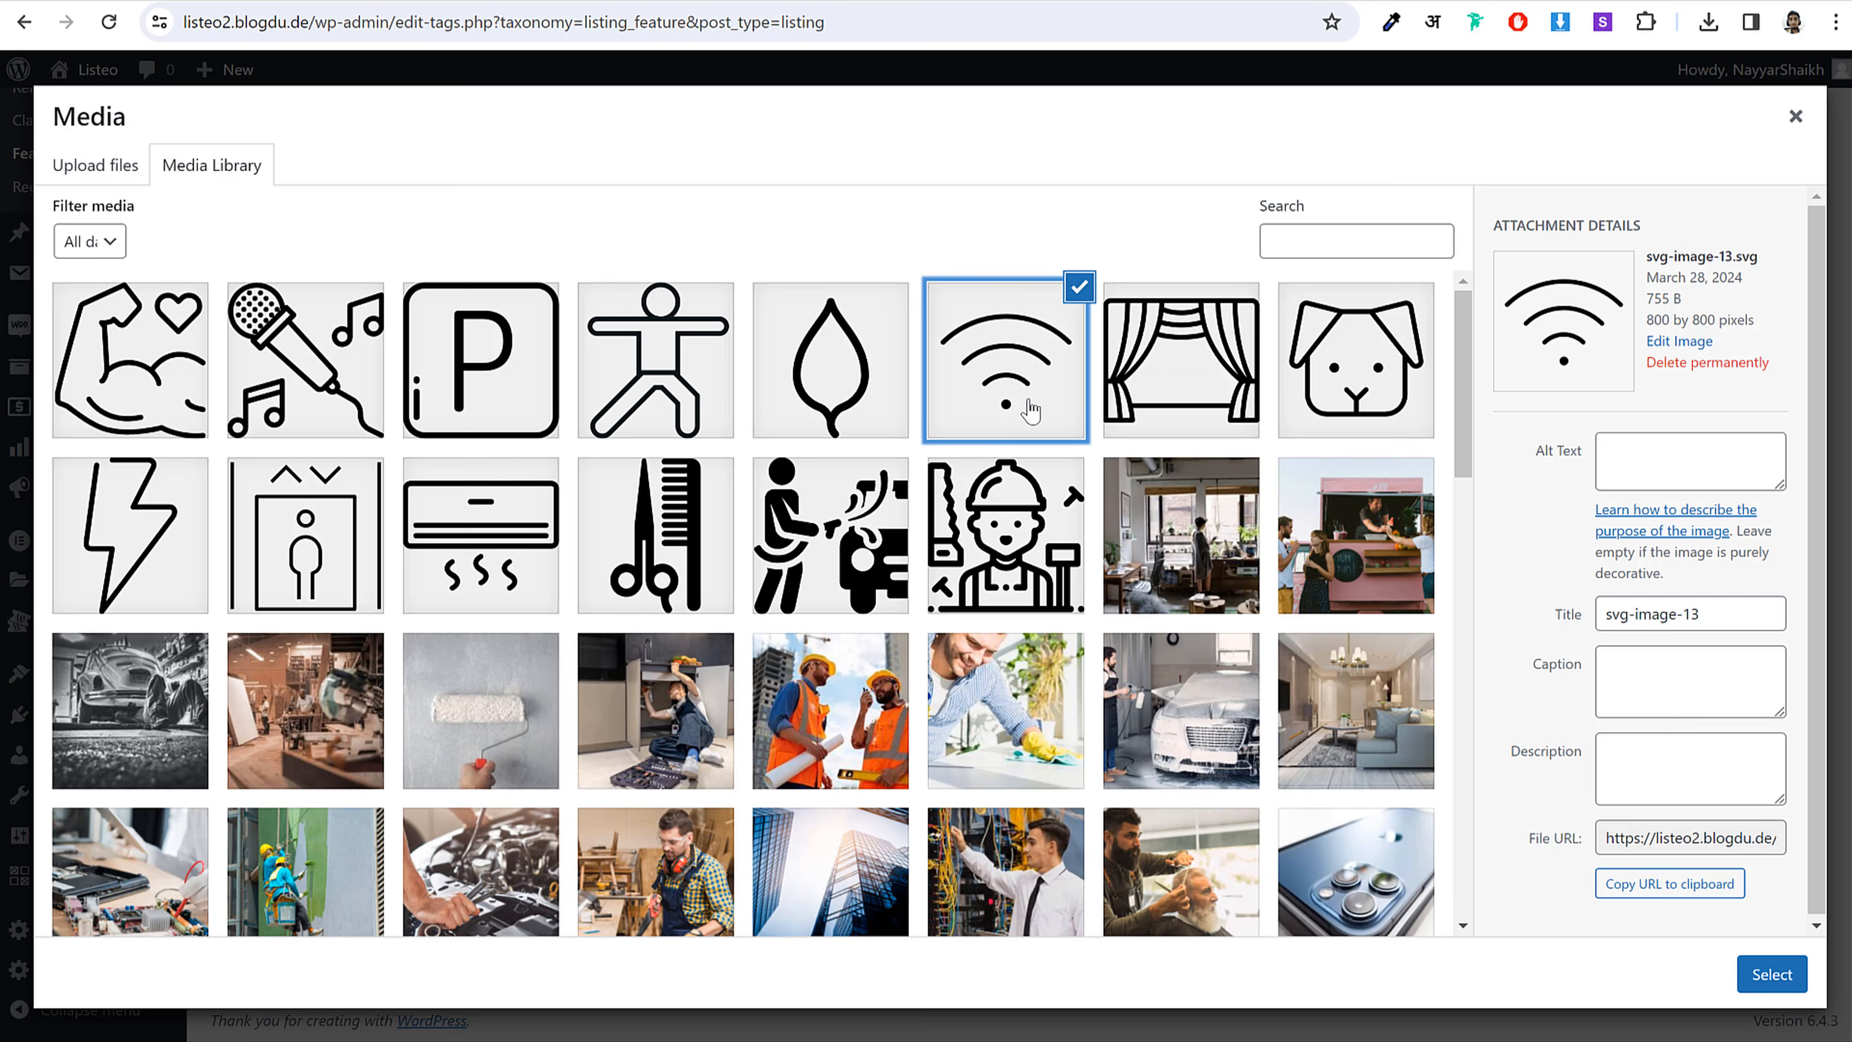
pyautogui.click(1757, 972)
pyautogui.click(310, 776)
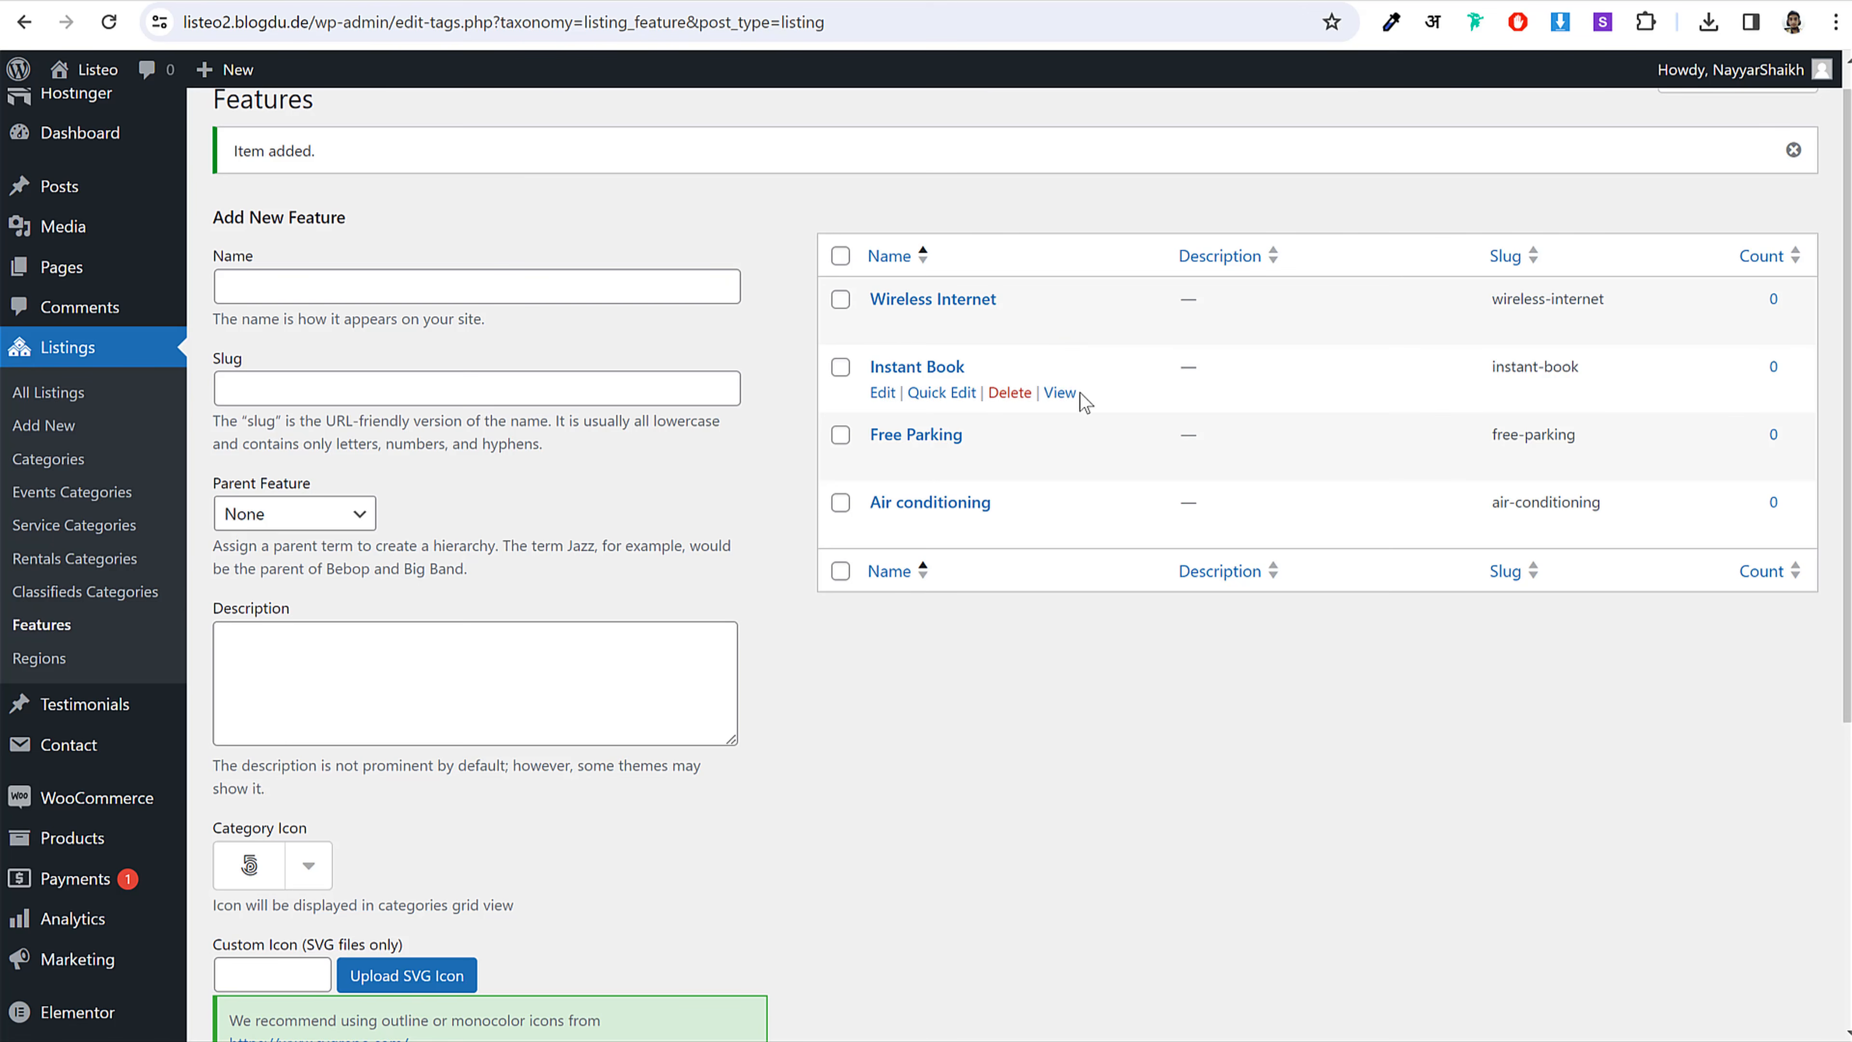
pyautogui.click(66, 660)
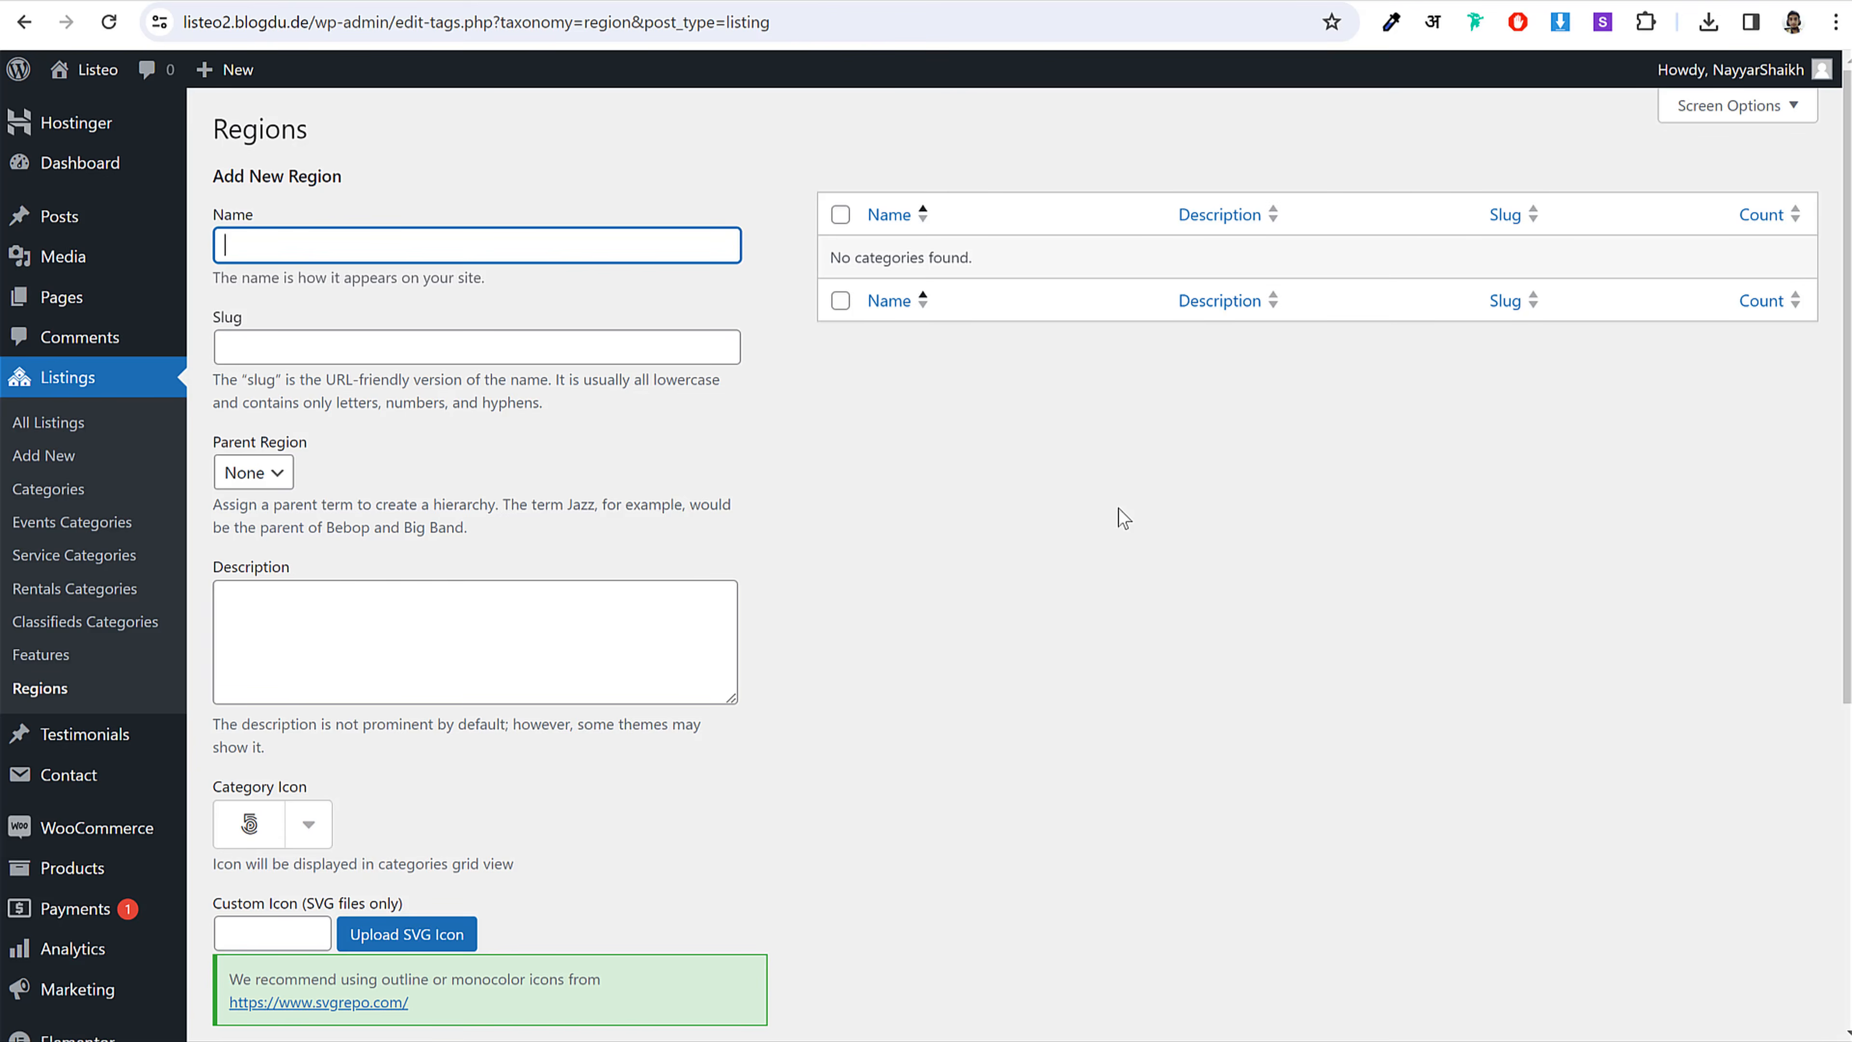
# Step: Add Mumbai as a listing region
pyautogui.scroll(-3, 1118, 509)
pyautogui.scroll(3, 1118, 505)
pyautogui.scroll(-3, 758, 706)
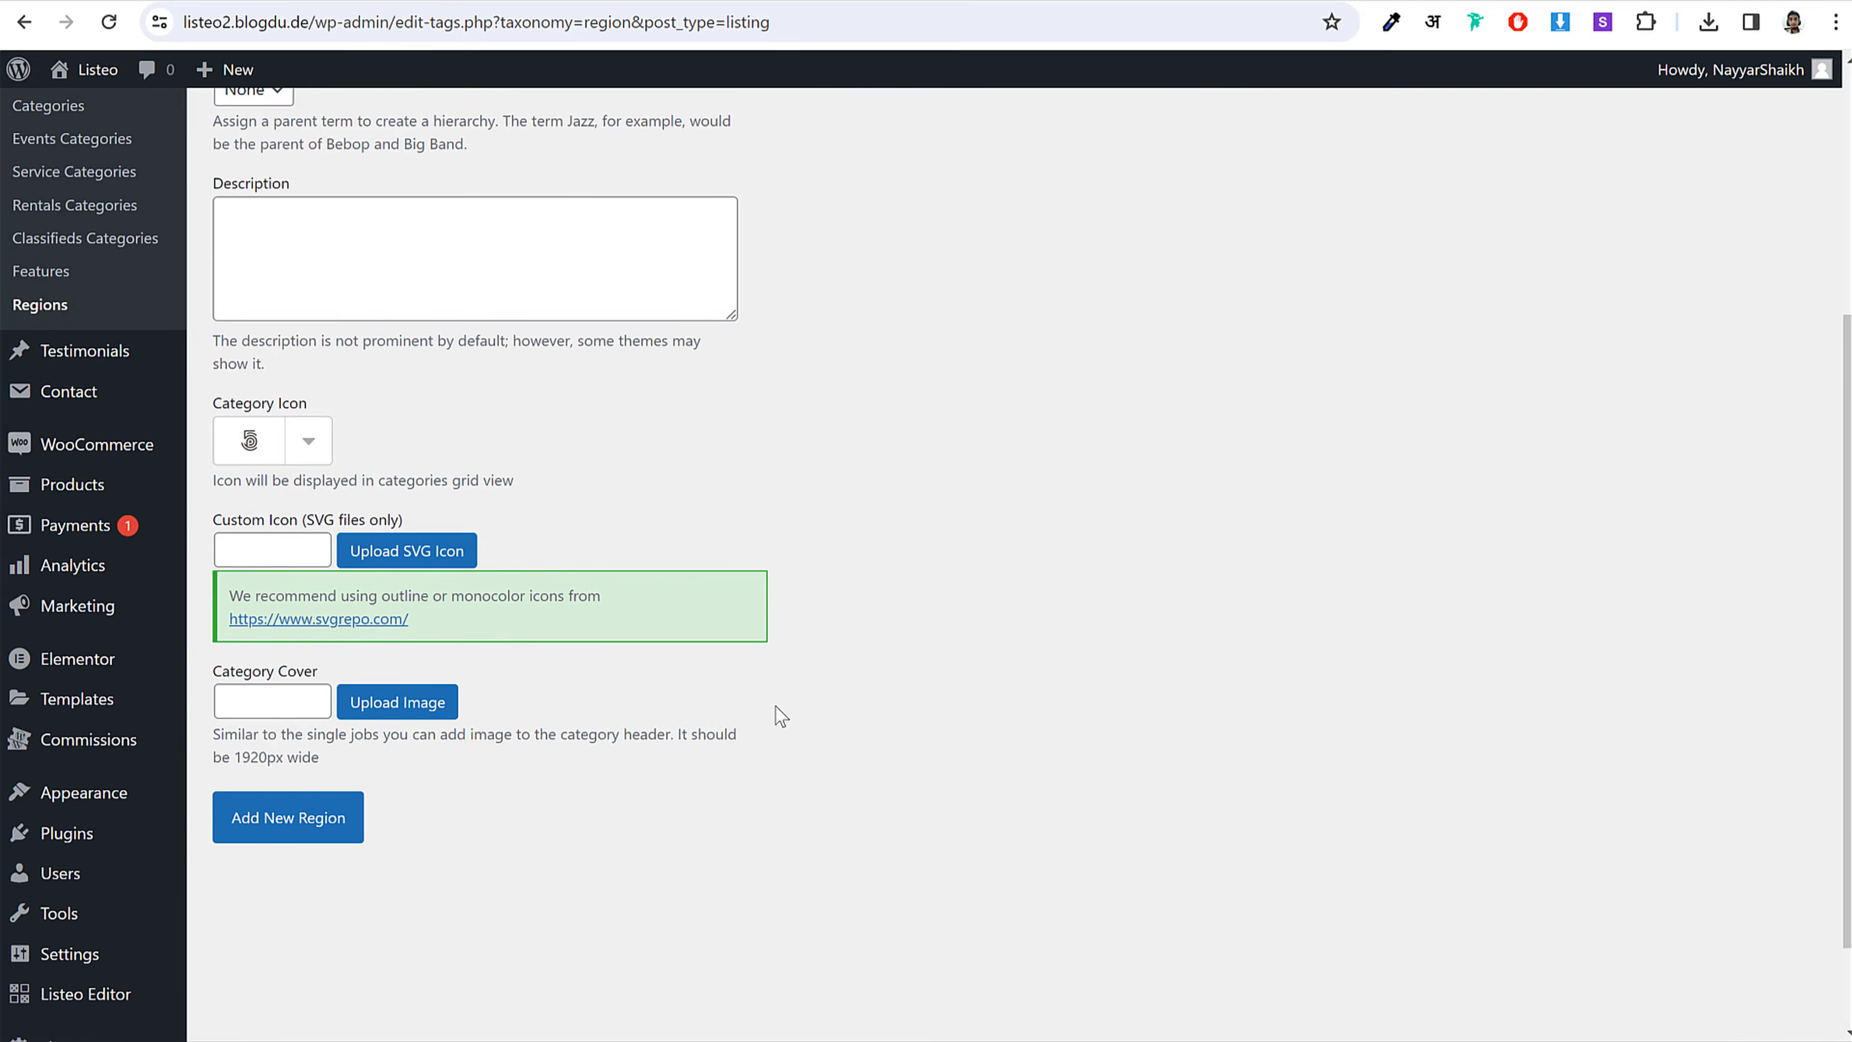
pyautogui.scroll(3, 778, 712)
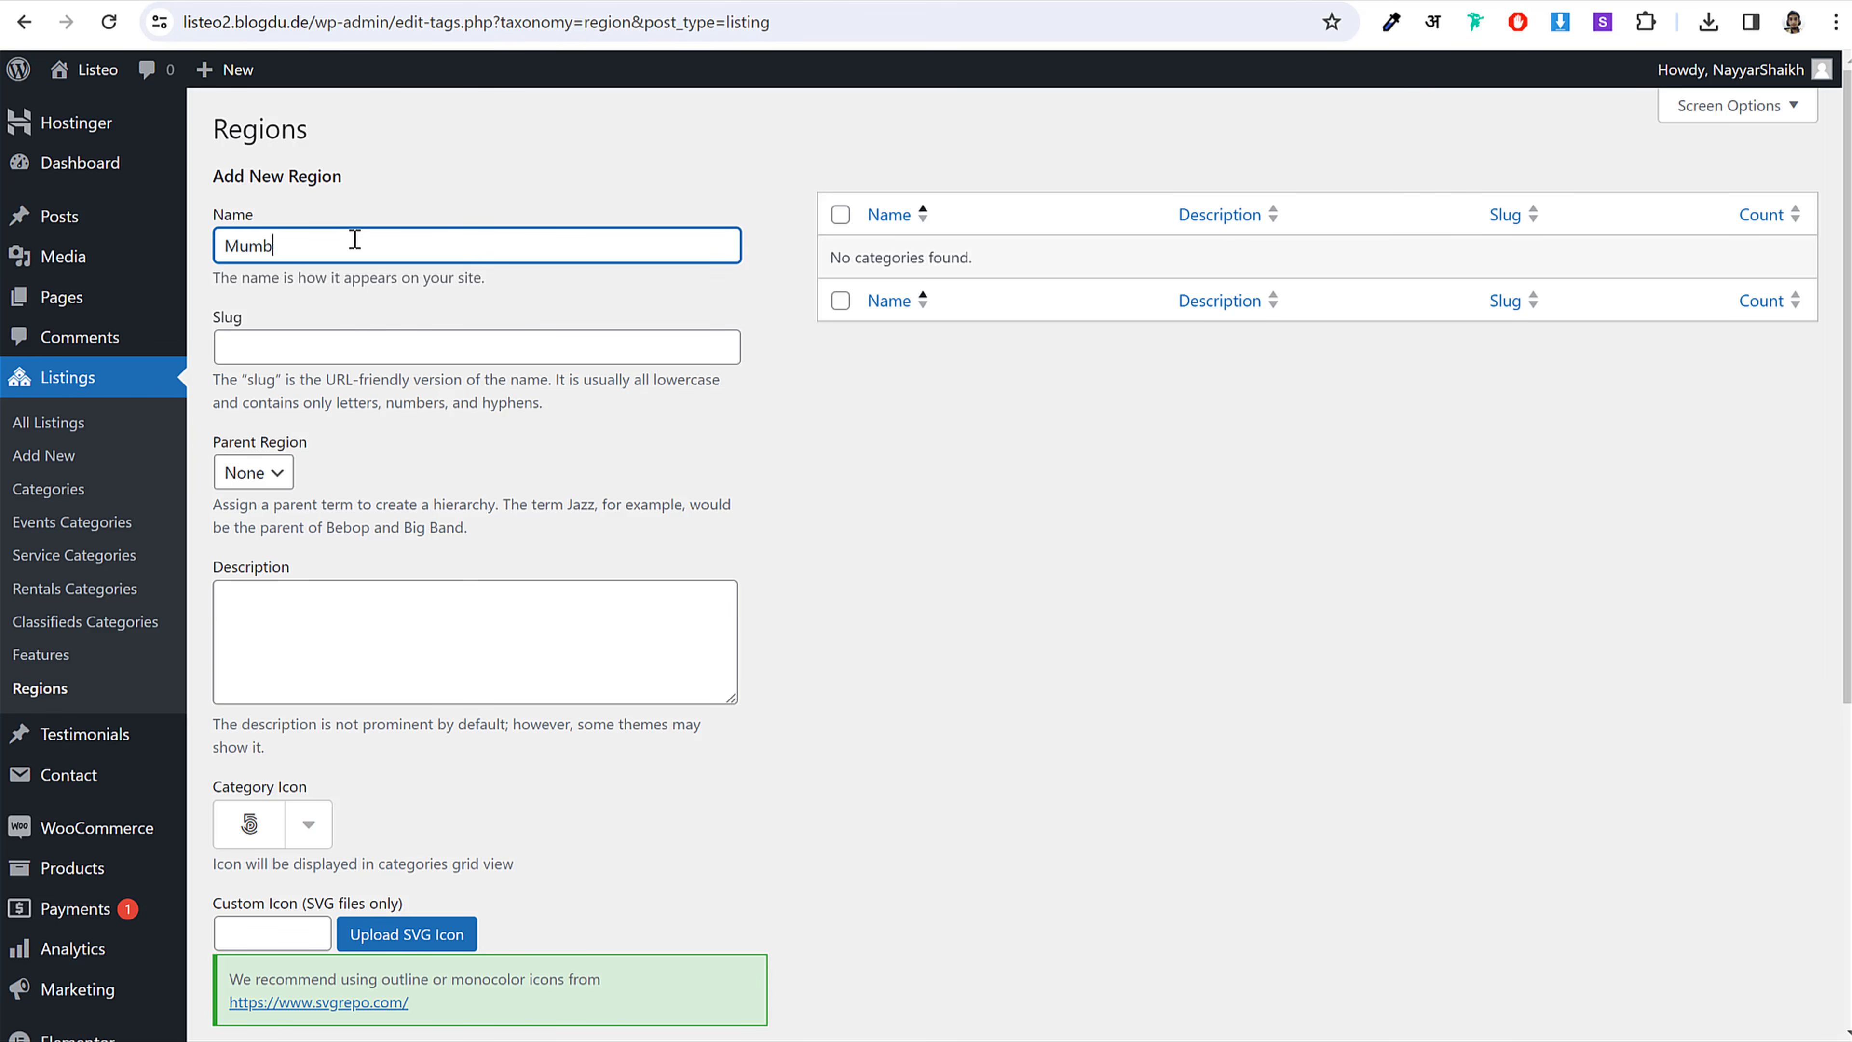
pyautogui.scroll(-6, 306, 656)
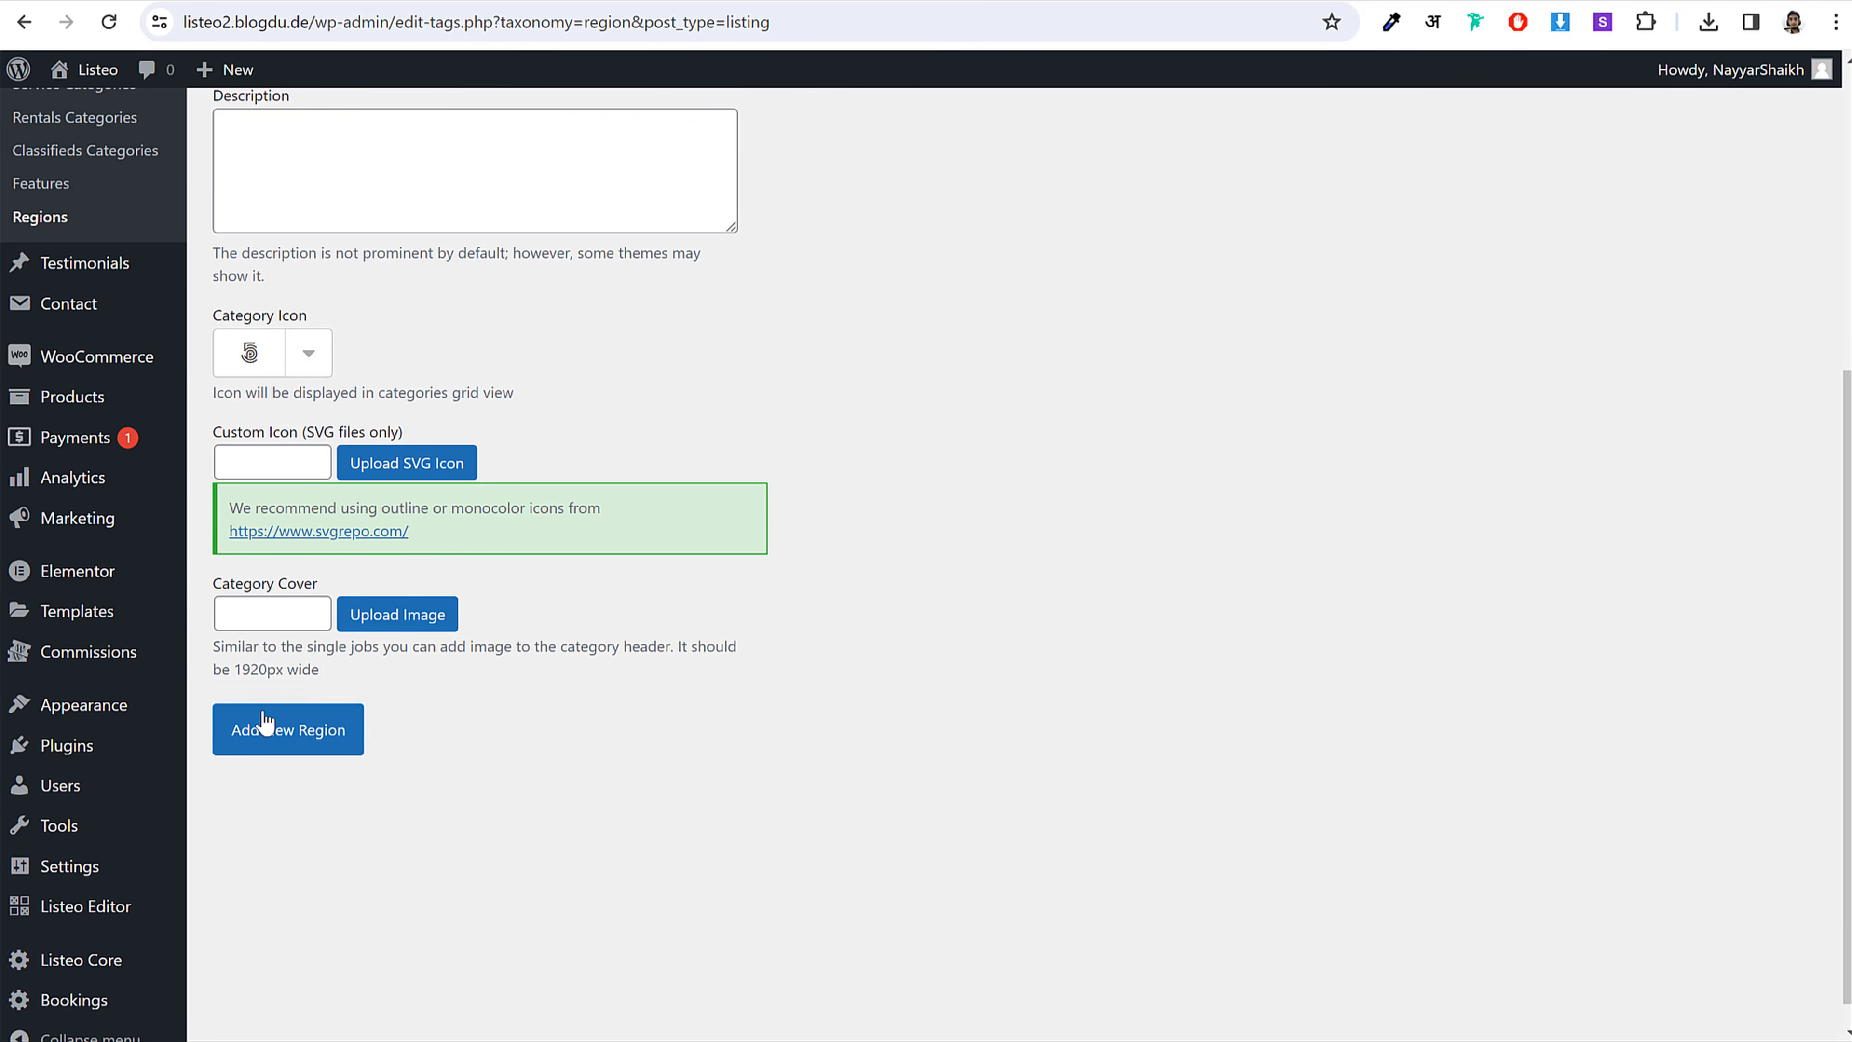
pyautogui.click(260, 729)
pyautogui.scroll(4, 534, 809)
pyautogui.scroll(3, 534, 809)
# Step: Add Pune and Nashik as listing regions
pyautogui.click(329, 313)
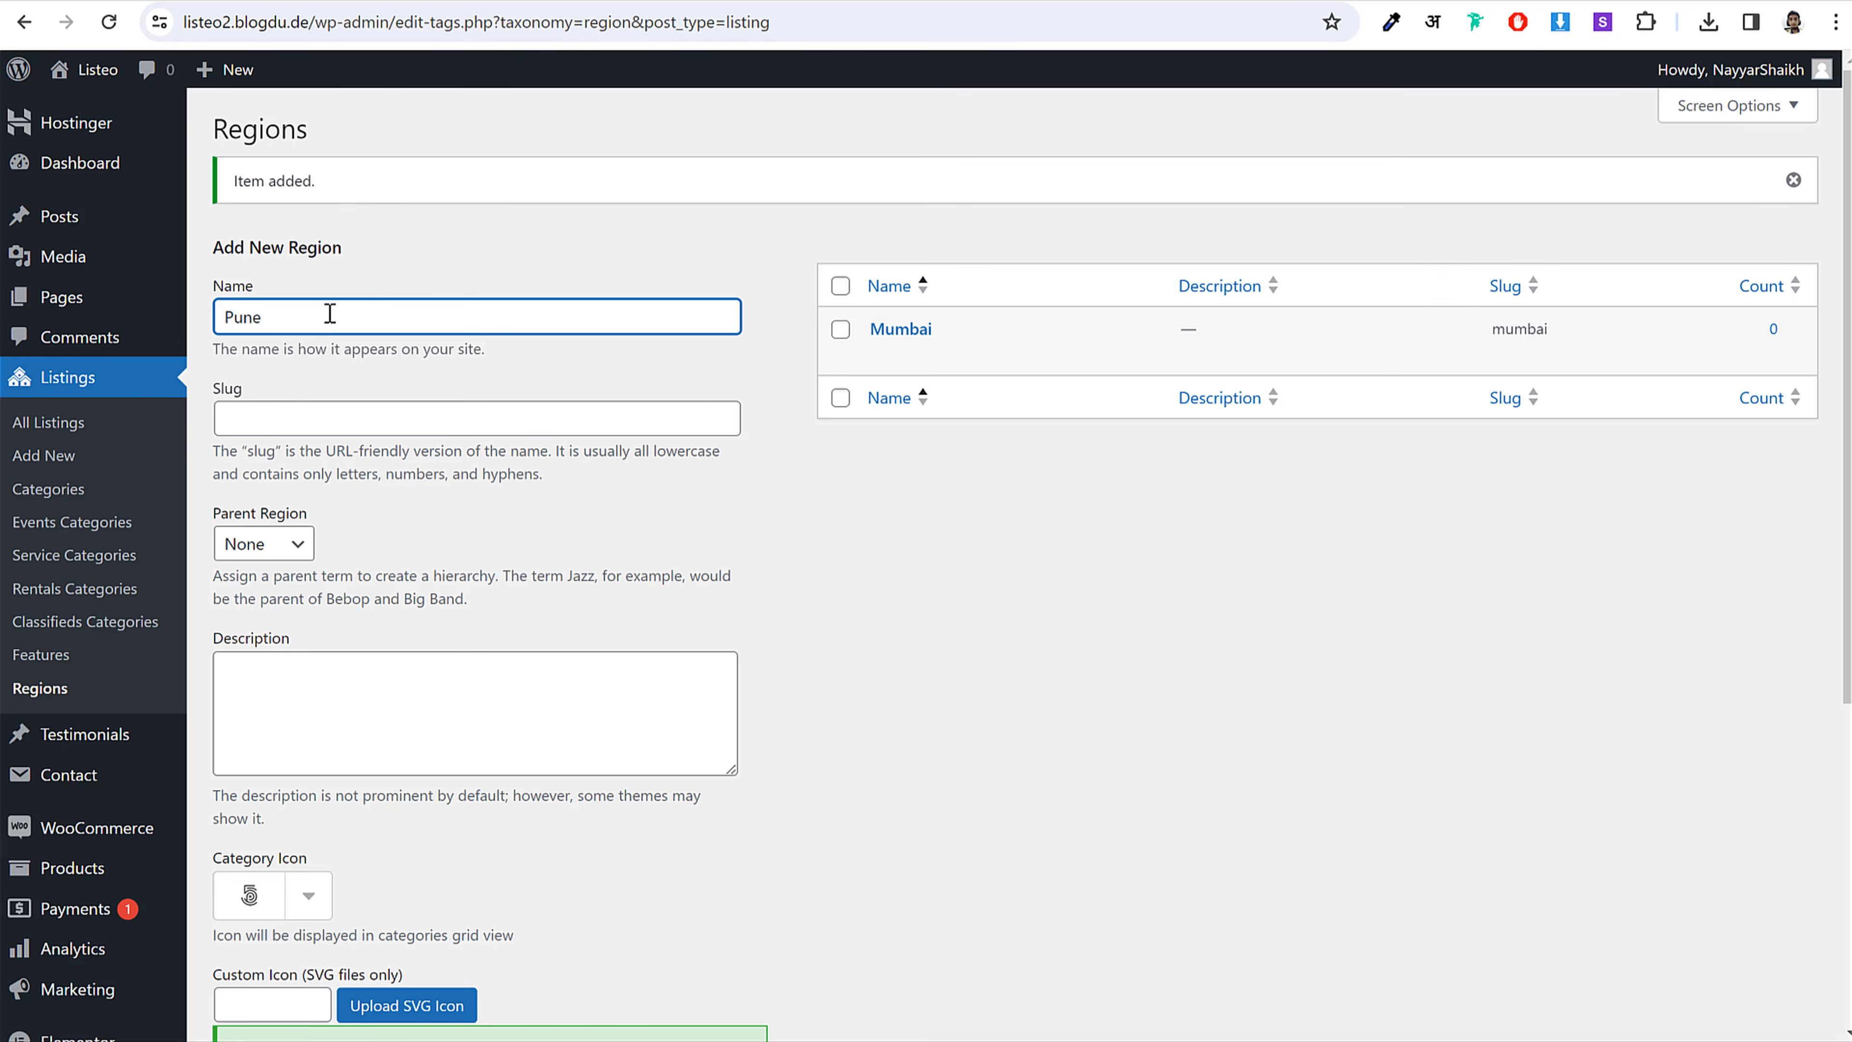
pyautogui.press('Return')
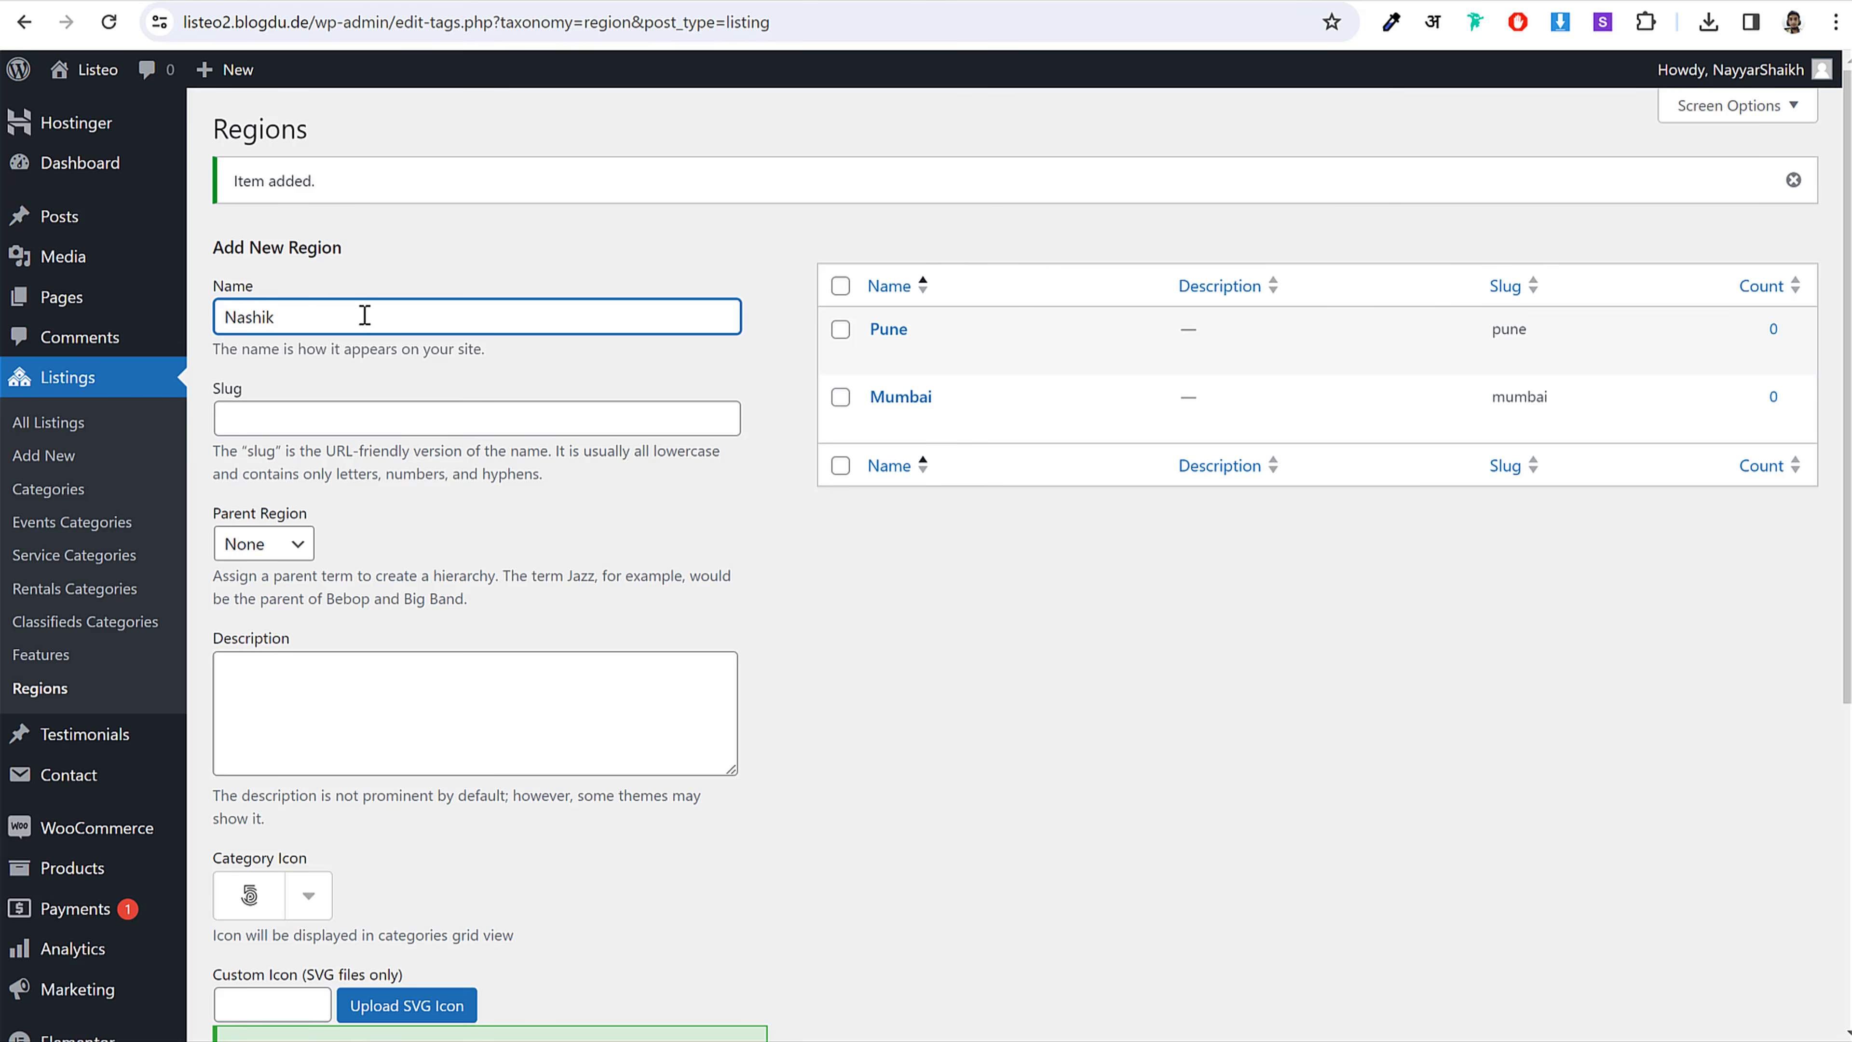
pyautogui.scroll(-7, 365, 314)
pyautogui.click(347, 781)
pyautogui.scroll(6, 948, 742)
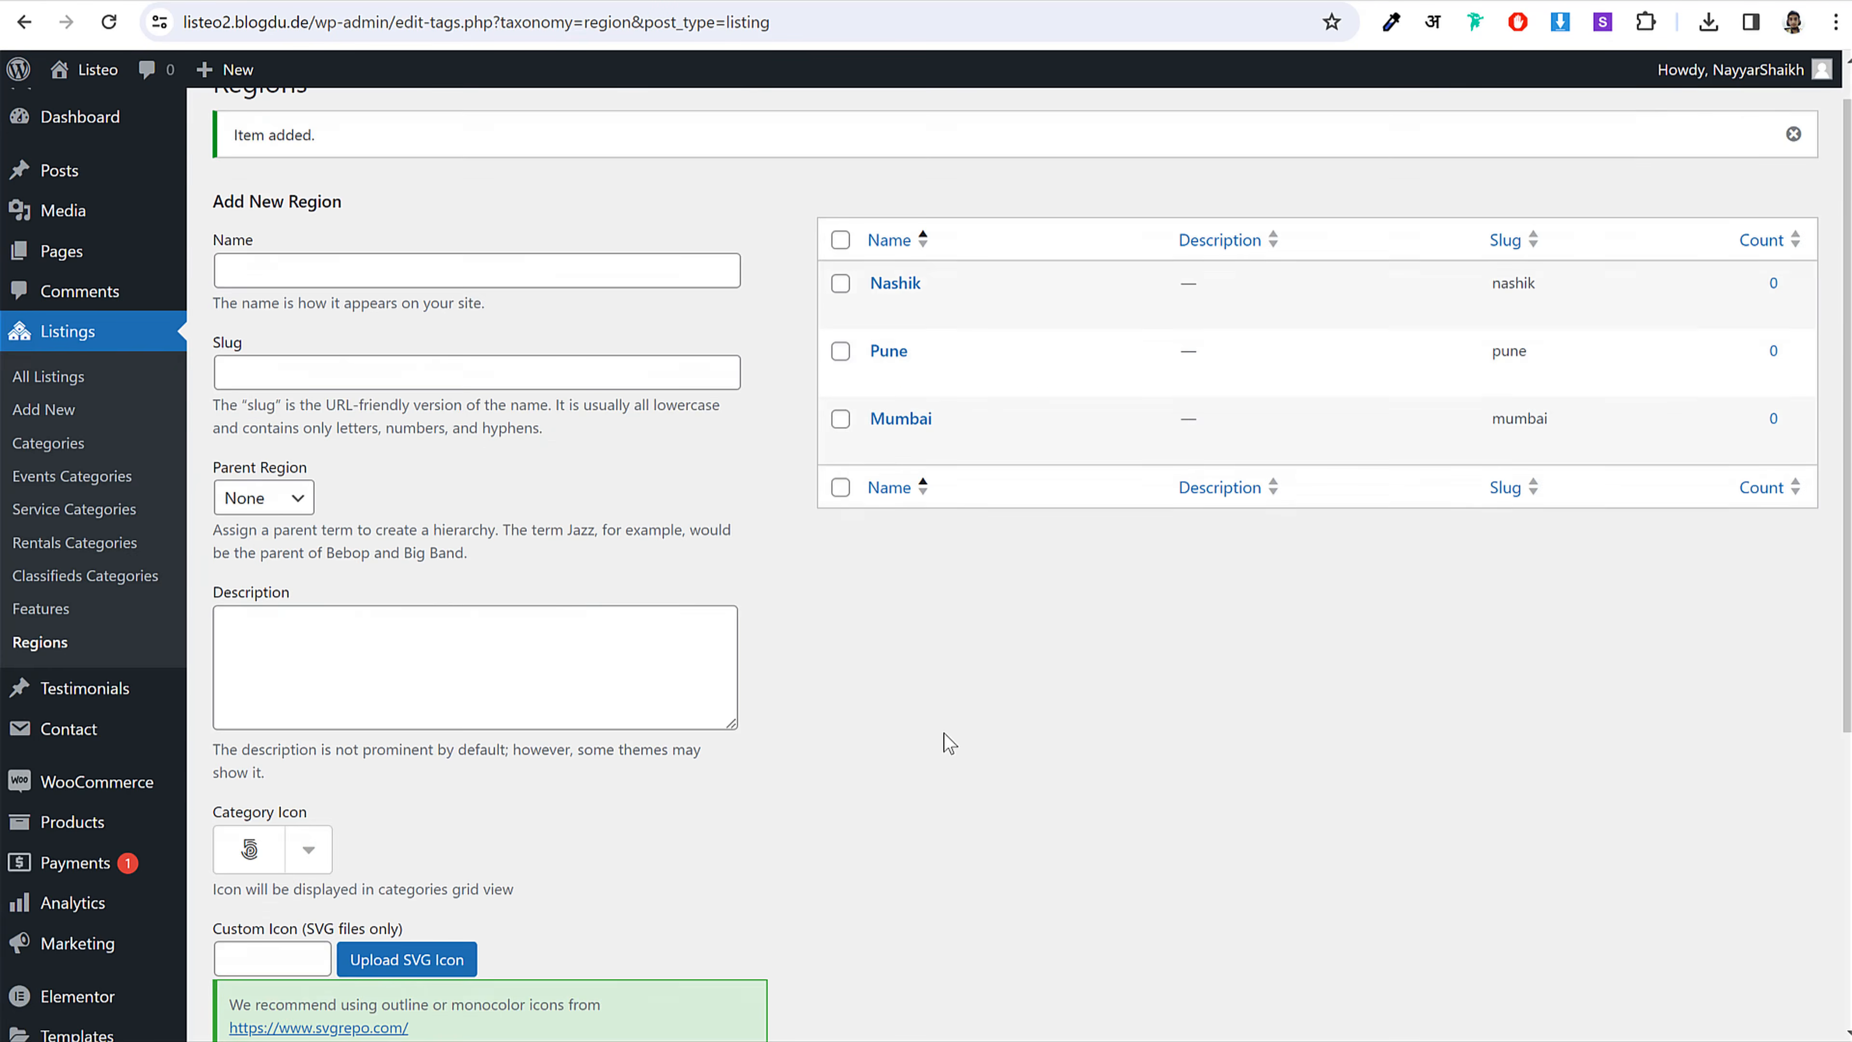
pyautogui.scroll(1, 948, 742)
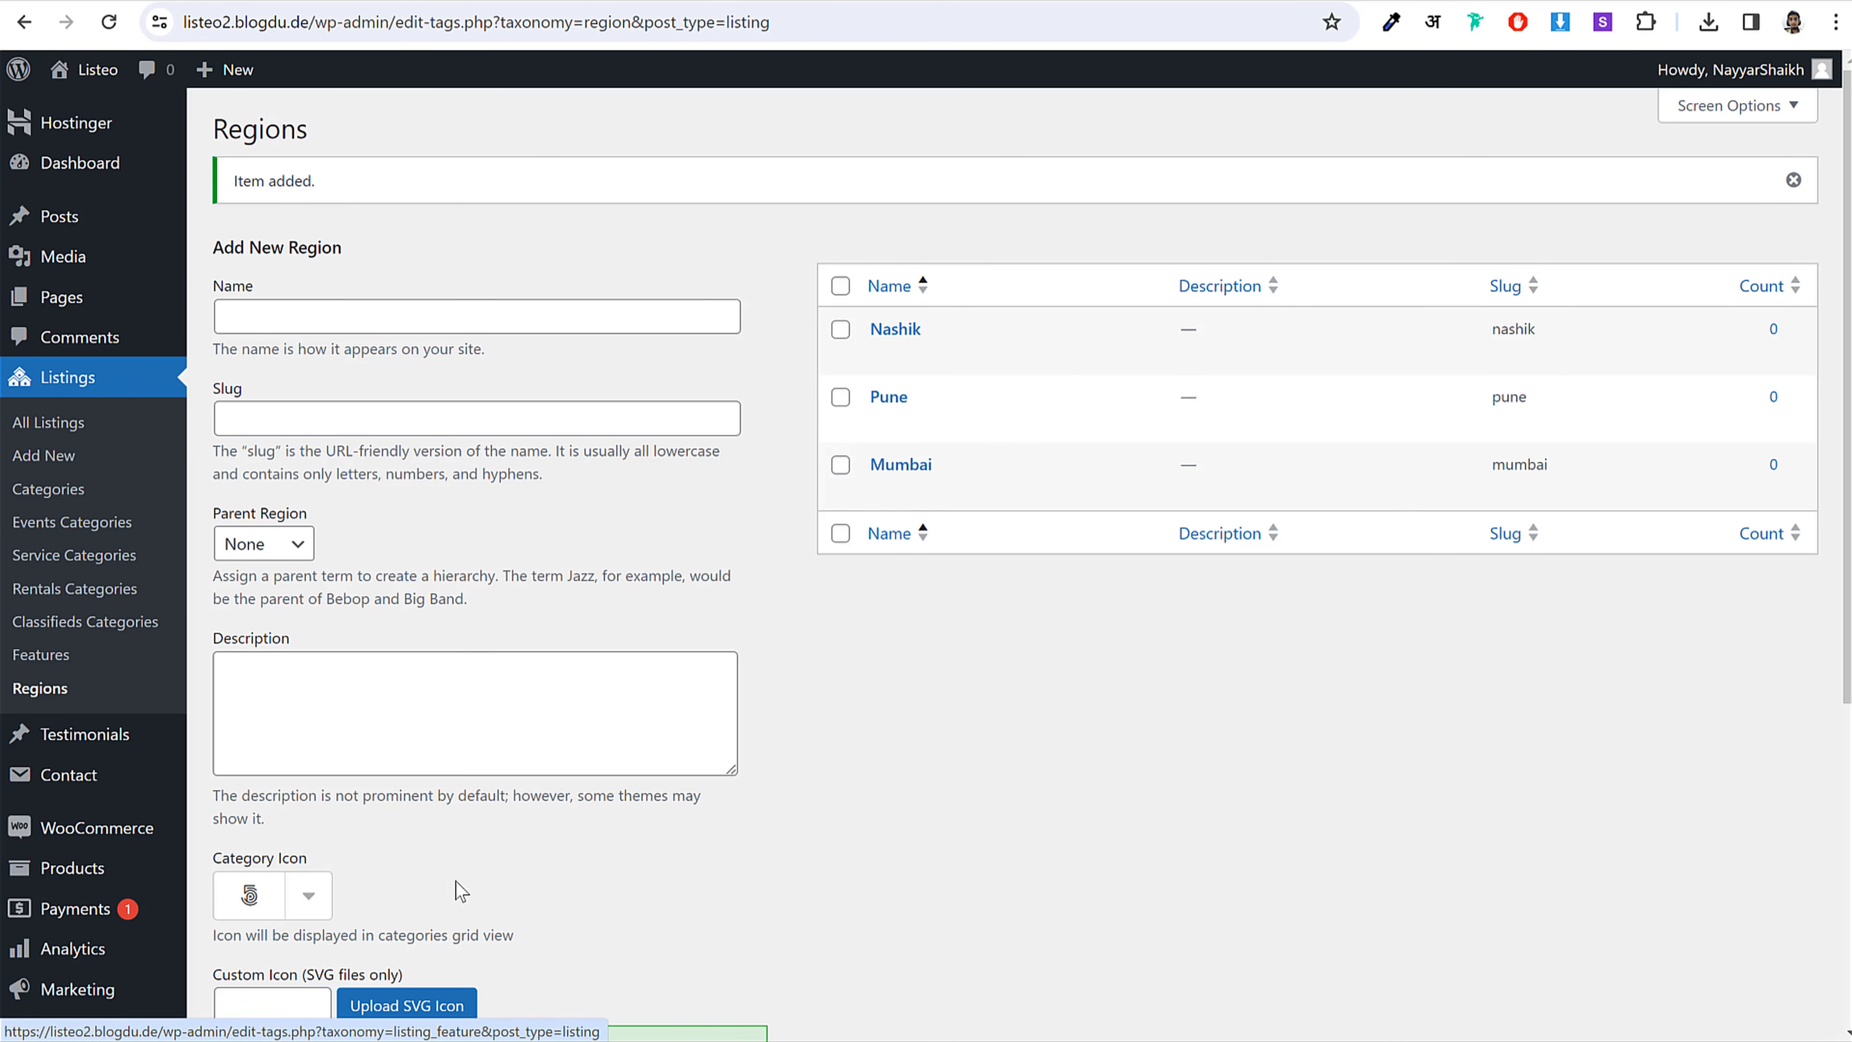
# Step: Reload the front-end Add Listing form and choose category Services with service category Barber
pyautogui.click(773, 1039)
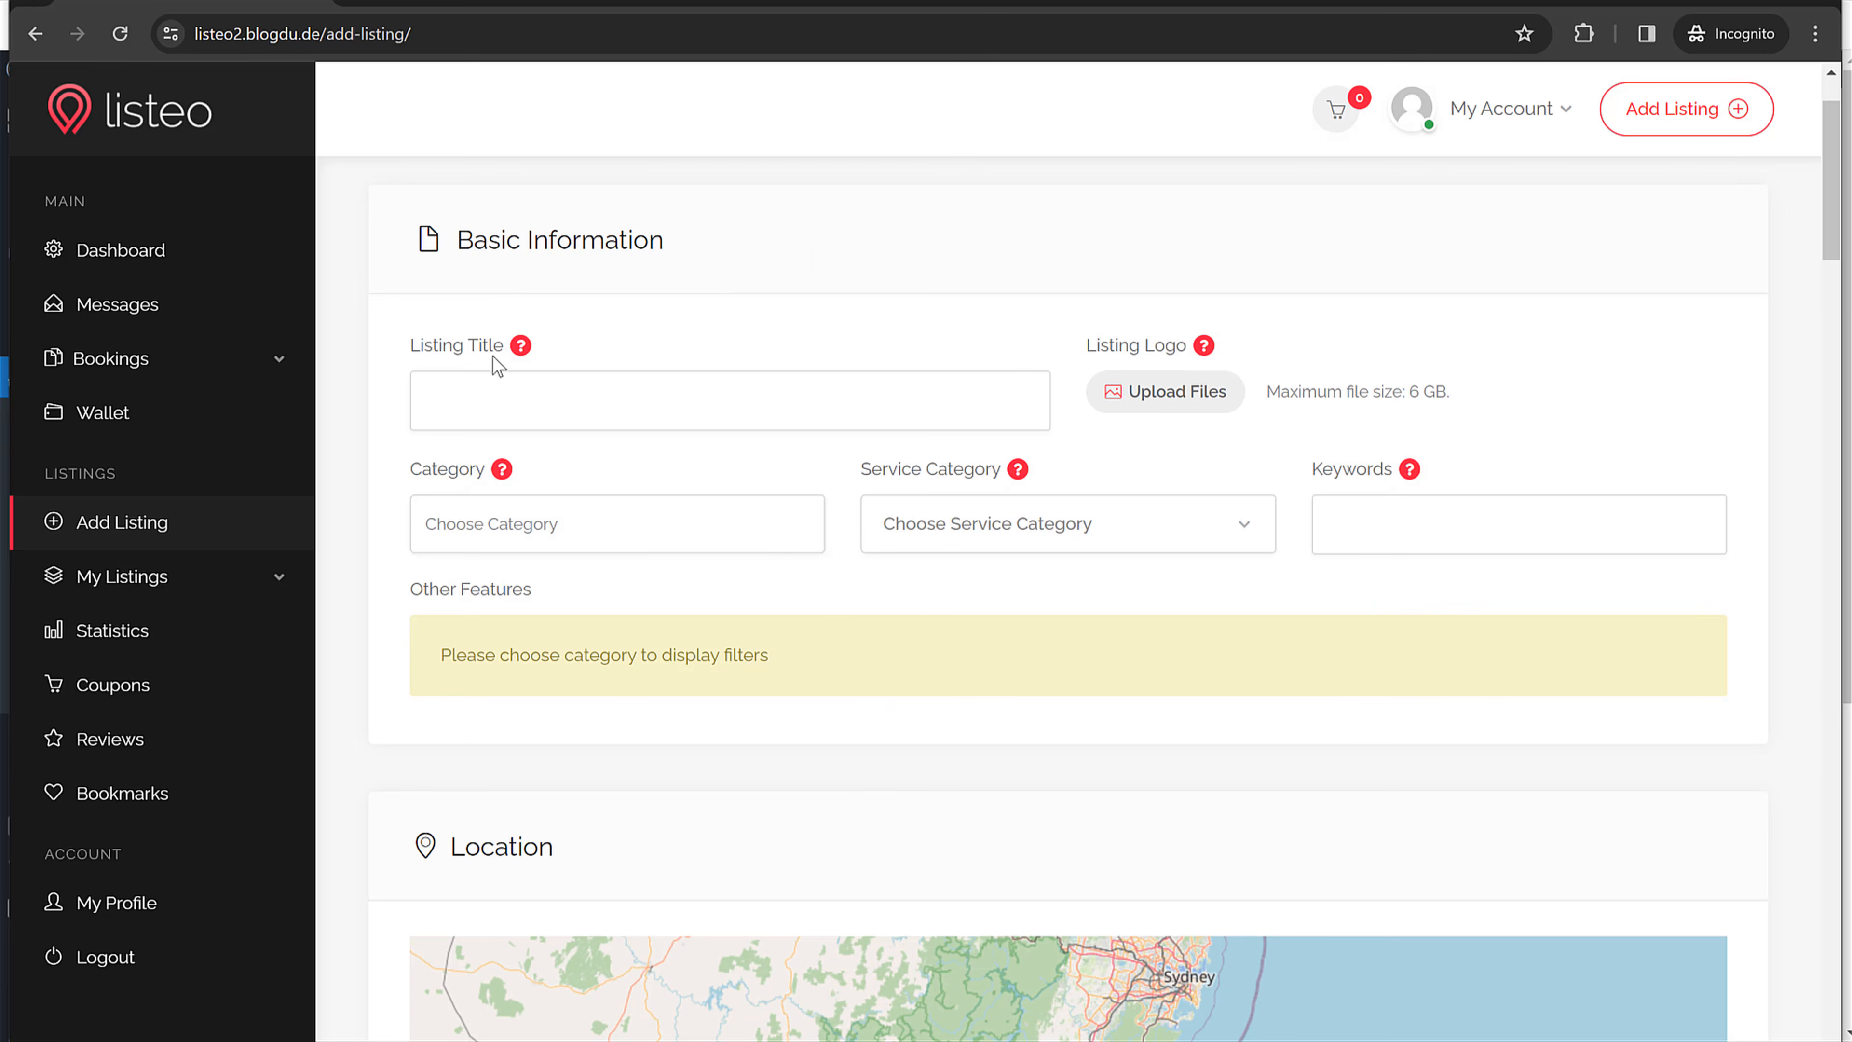
pyautogui.click(119, 34)
pyautogui.click(504, 524)
pyautogui.click(496, 569)
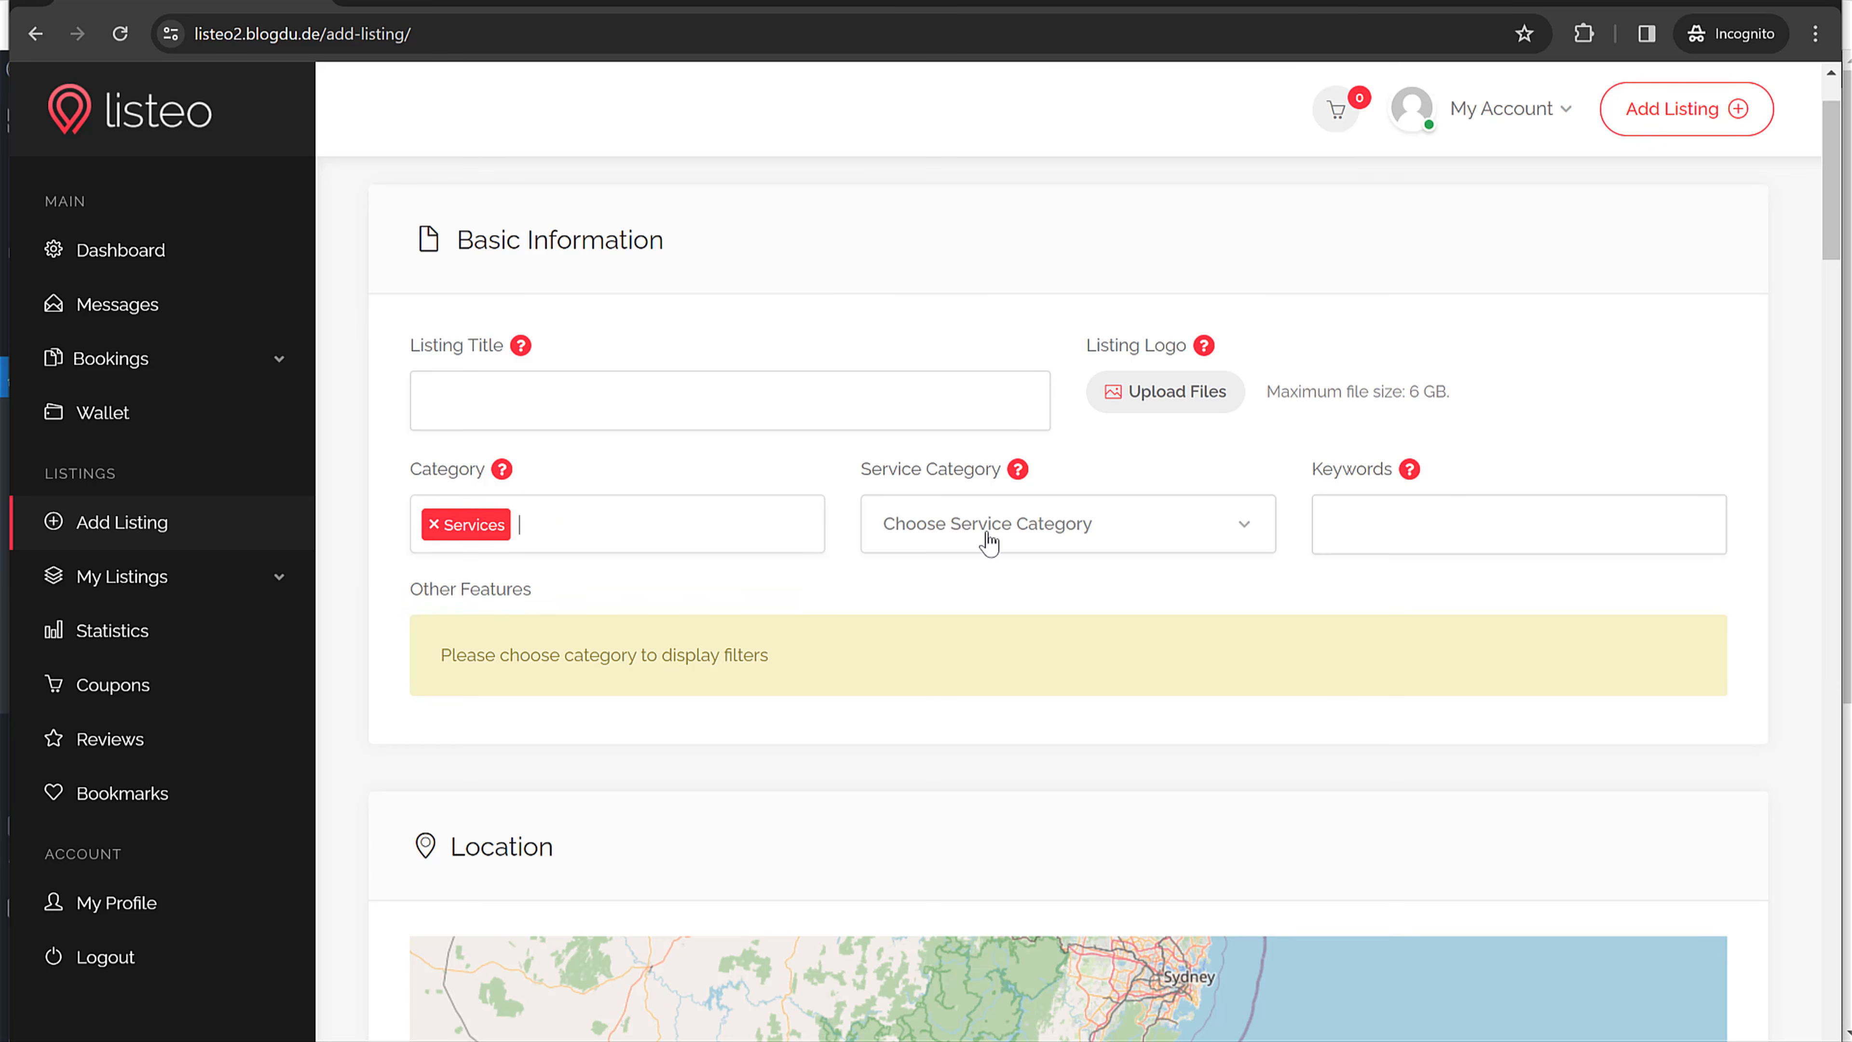
pyautogui.click(984, 538)
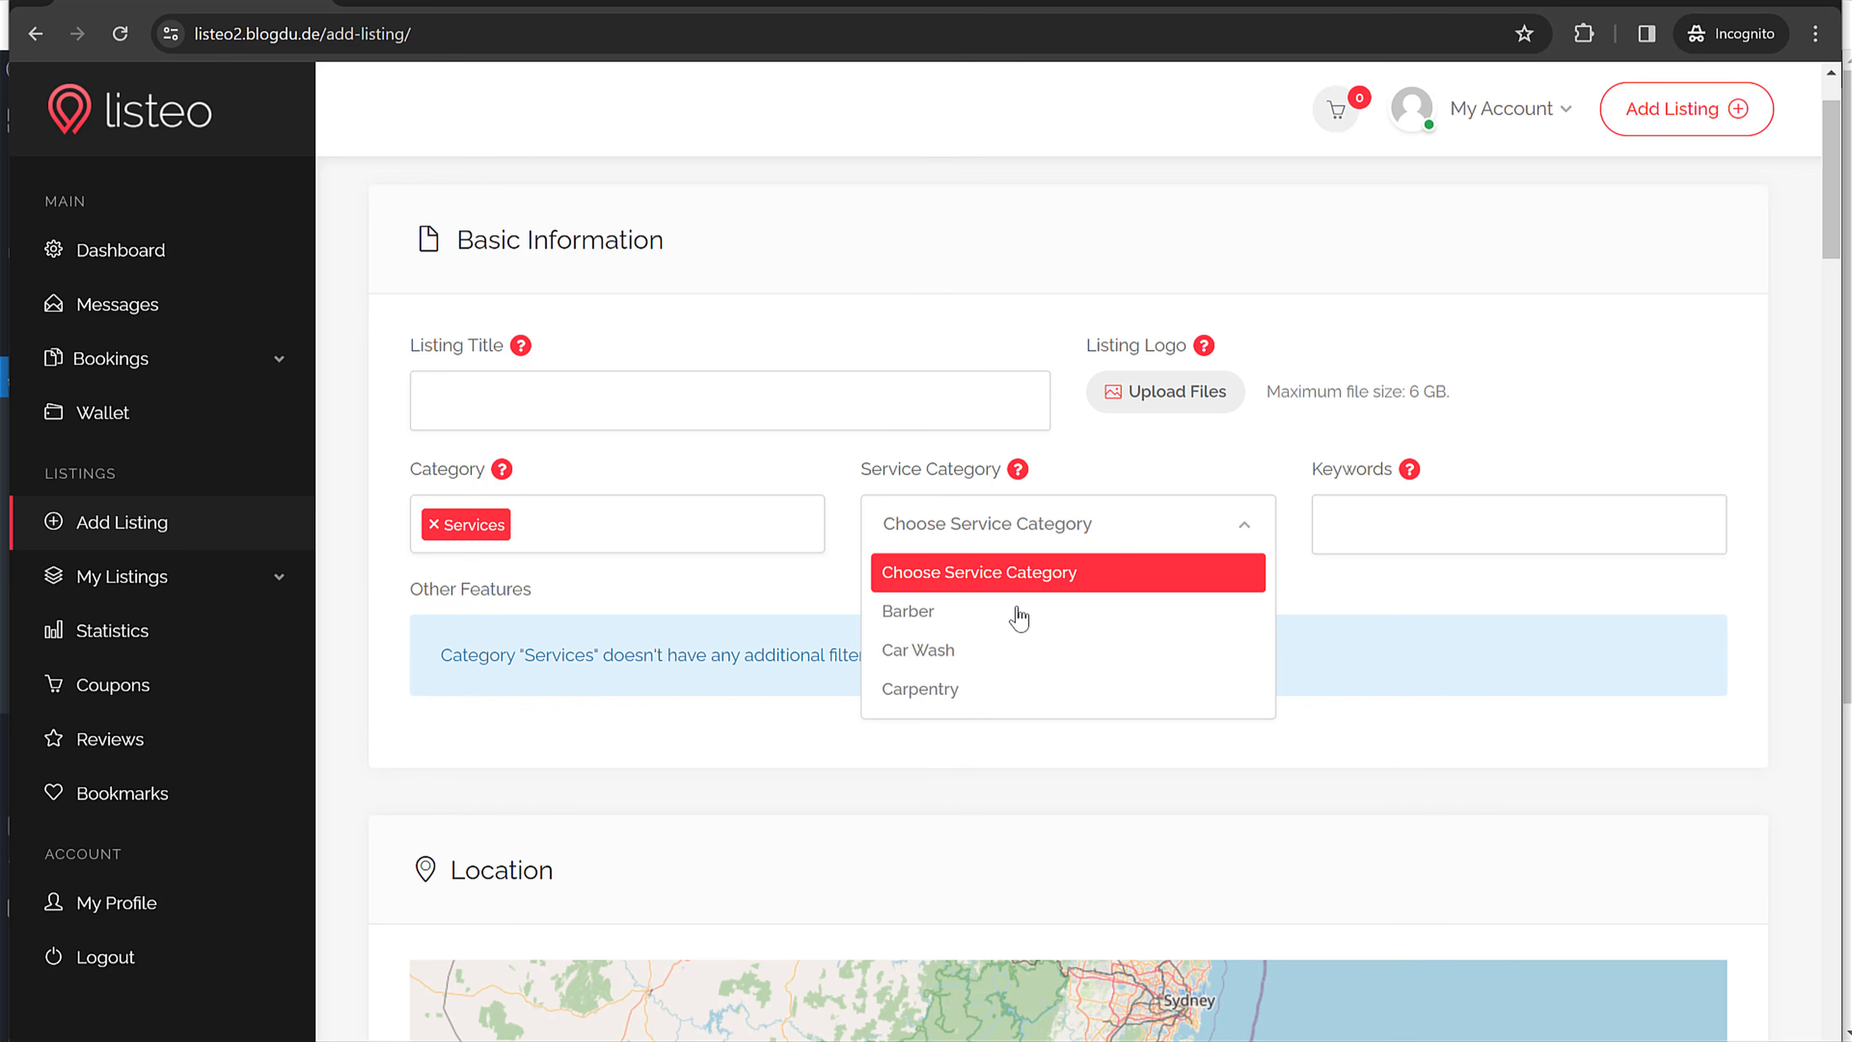
pyautogui.click(1393, 507)
pyautogui.click(1173, 529)
pyautogui.click(993, 618)
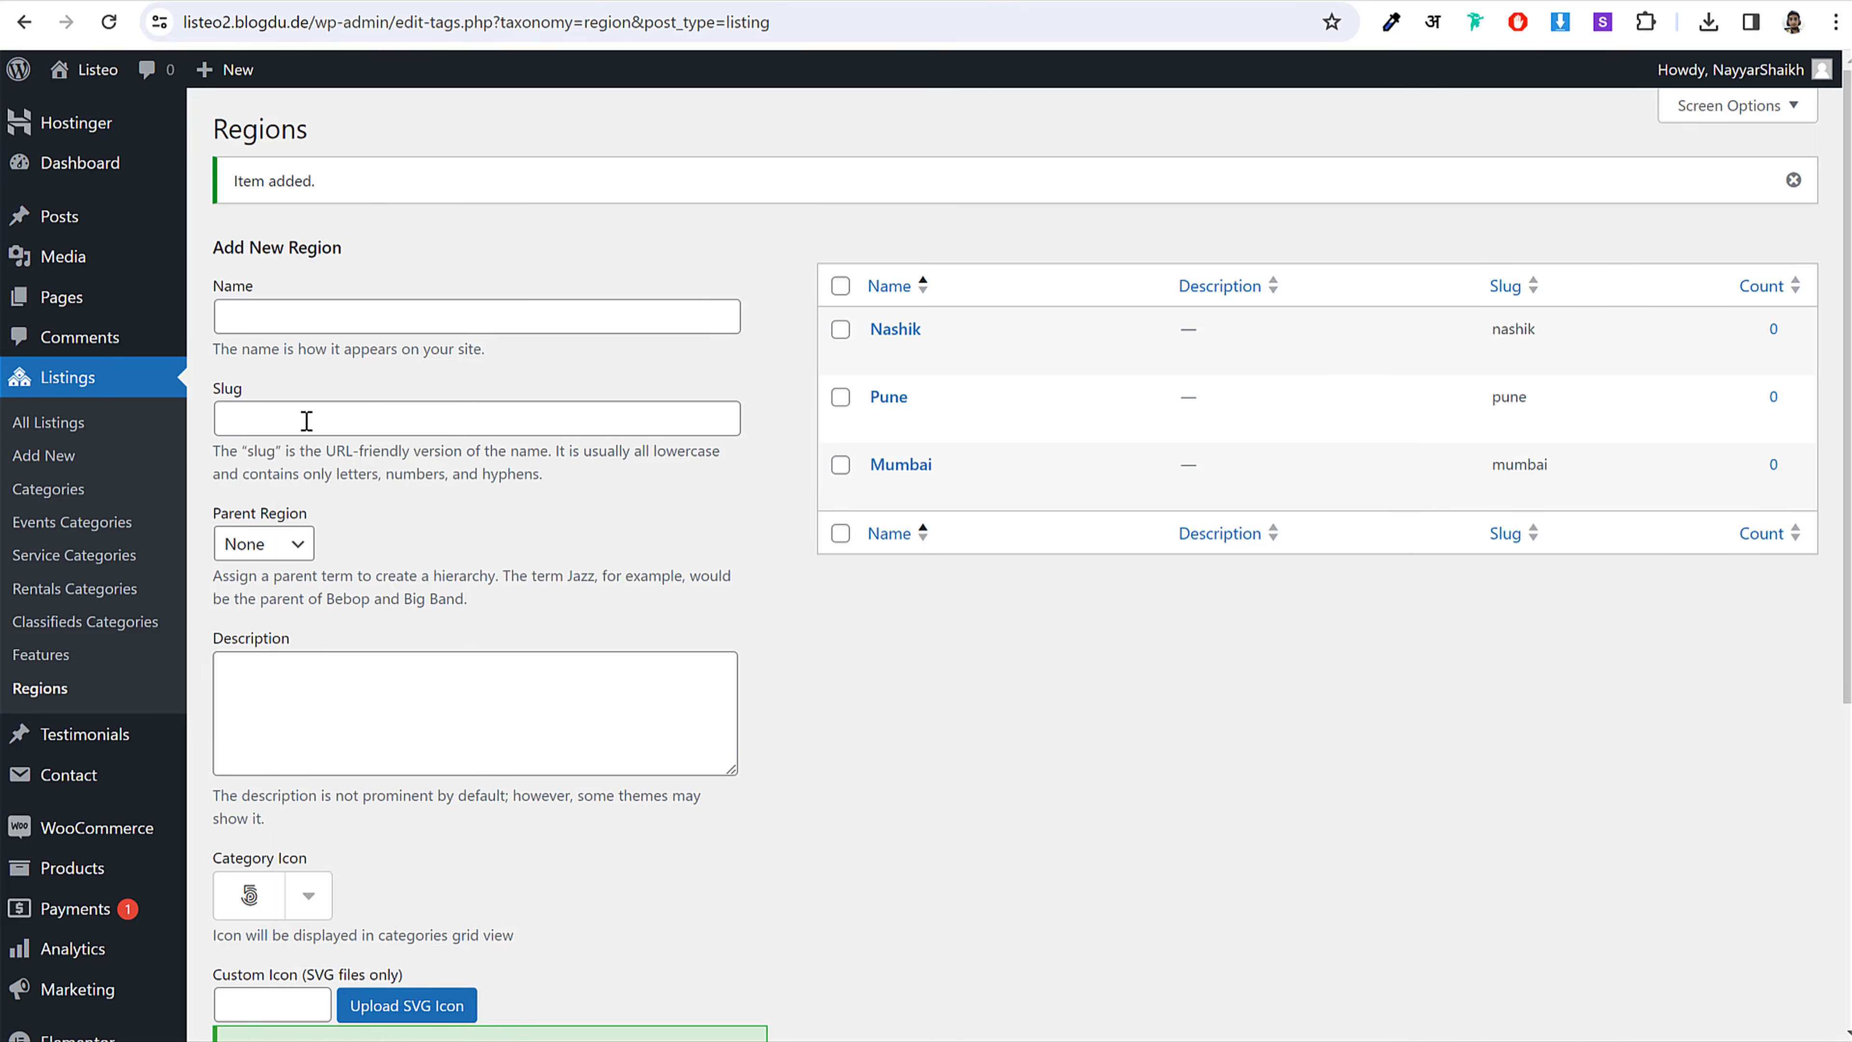
# Step: Assign Free Parking, Instant Book and Wireless Internet to the Services category and update it
pyautogui.click(51, 496)
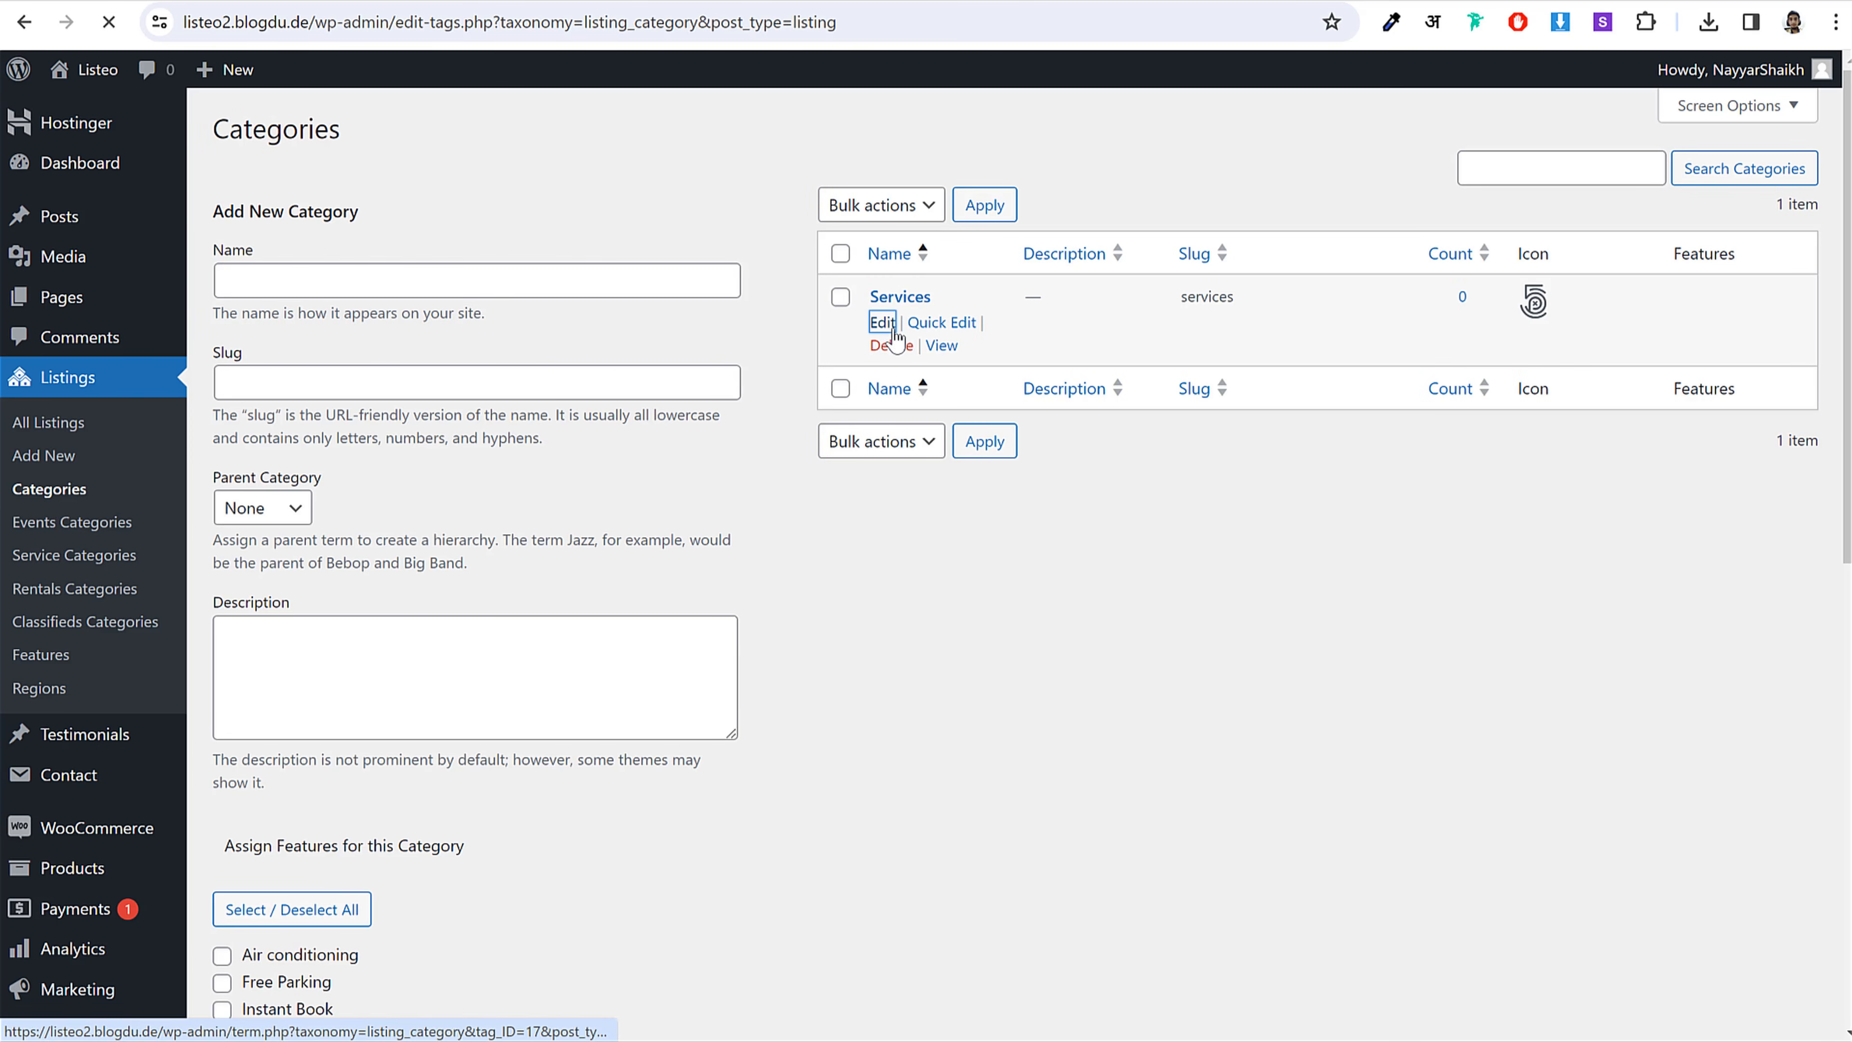
pyautogui.scroll(-8, 904, 379)
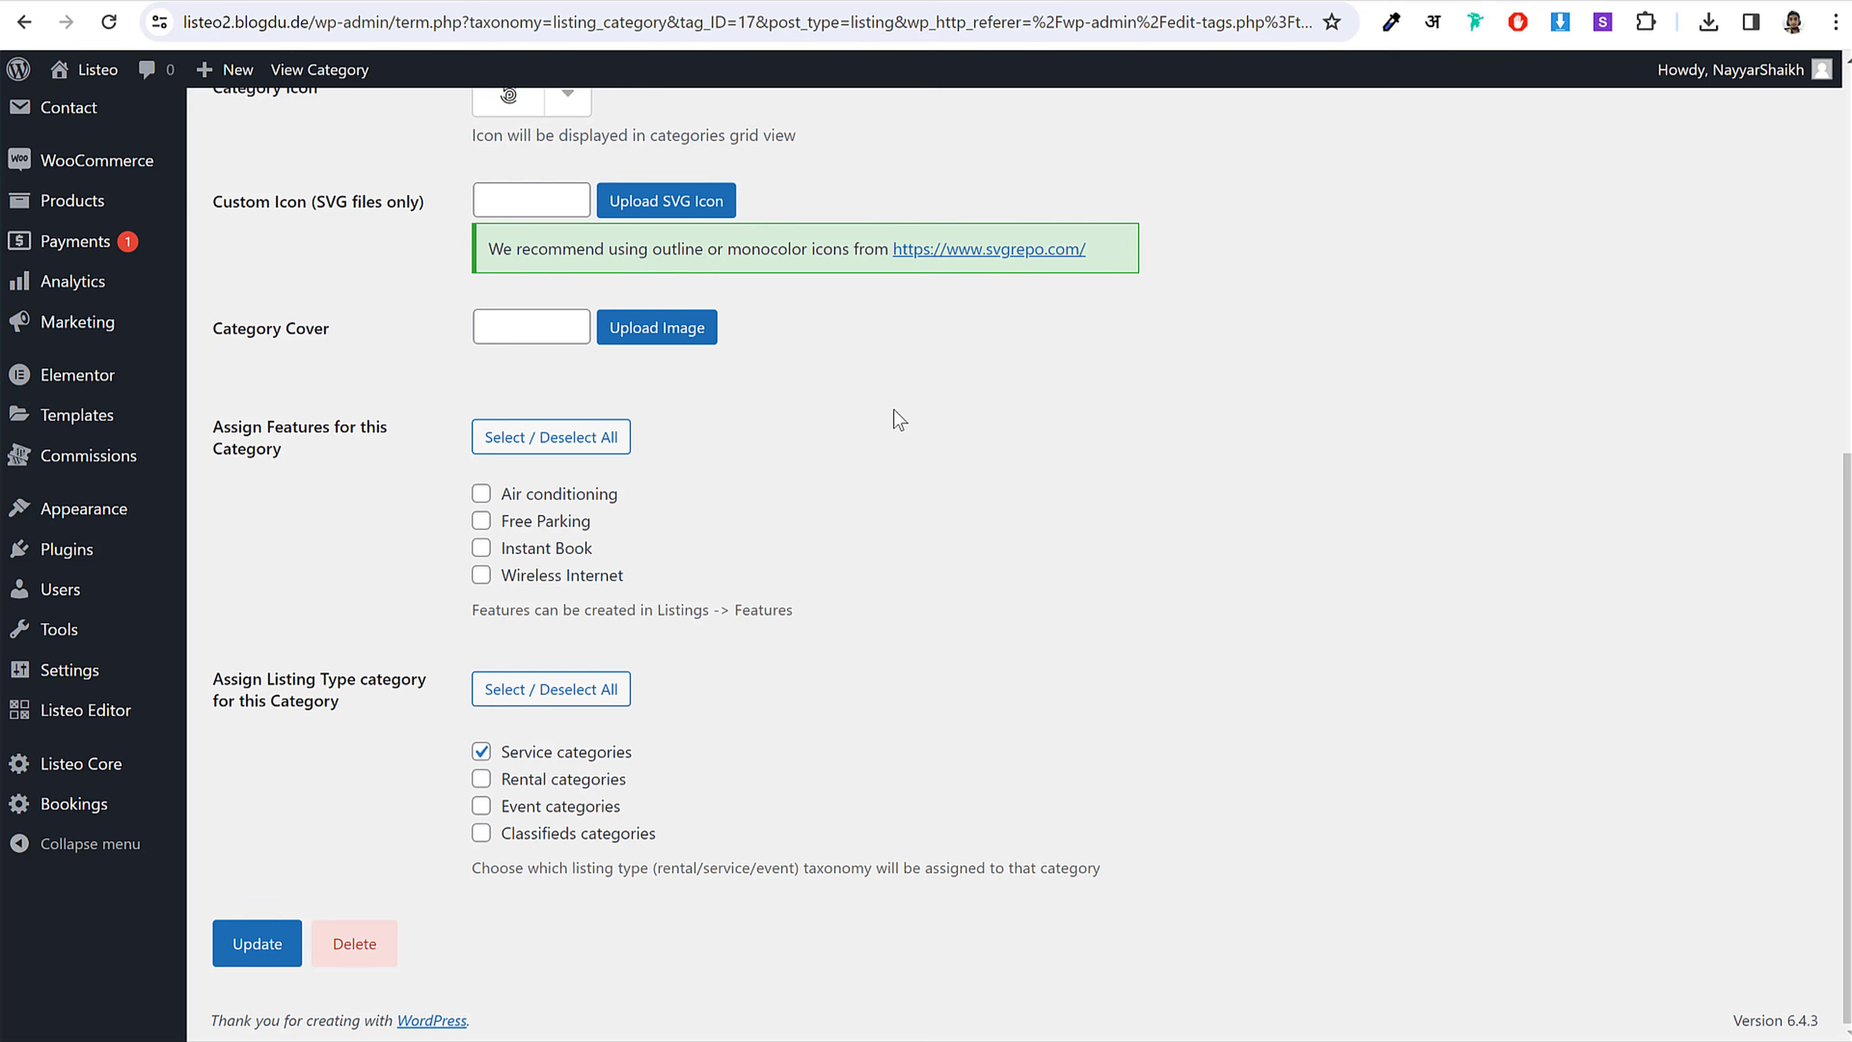
pyautogui.click(526, 522)
pyautogui.click(527, 548)
pyautogui.click(525, 576)
pyautogui.click(267, 947)
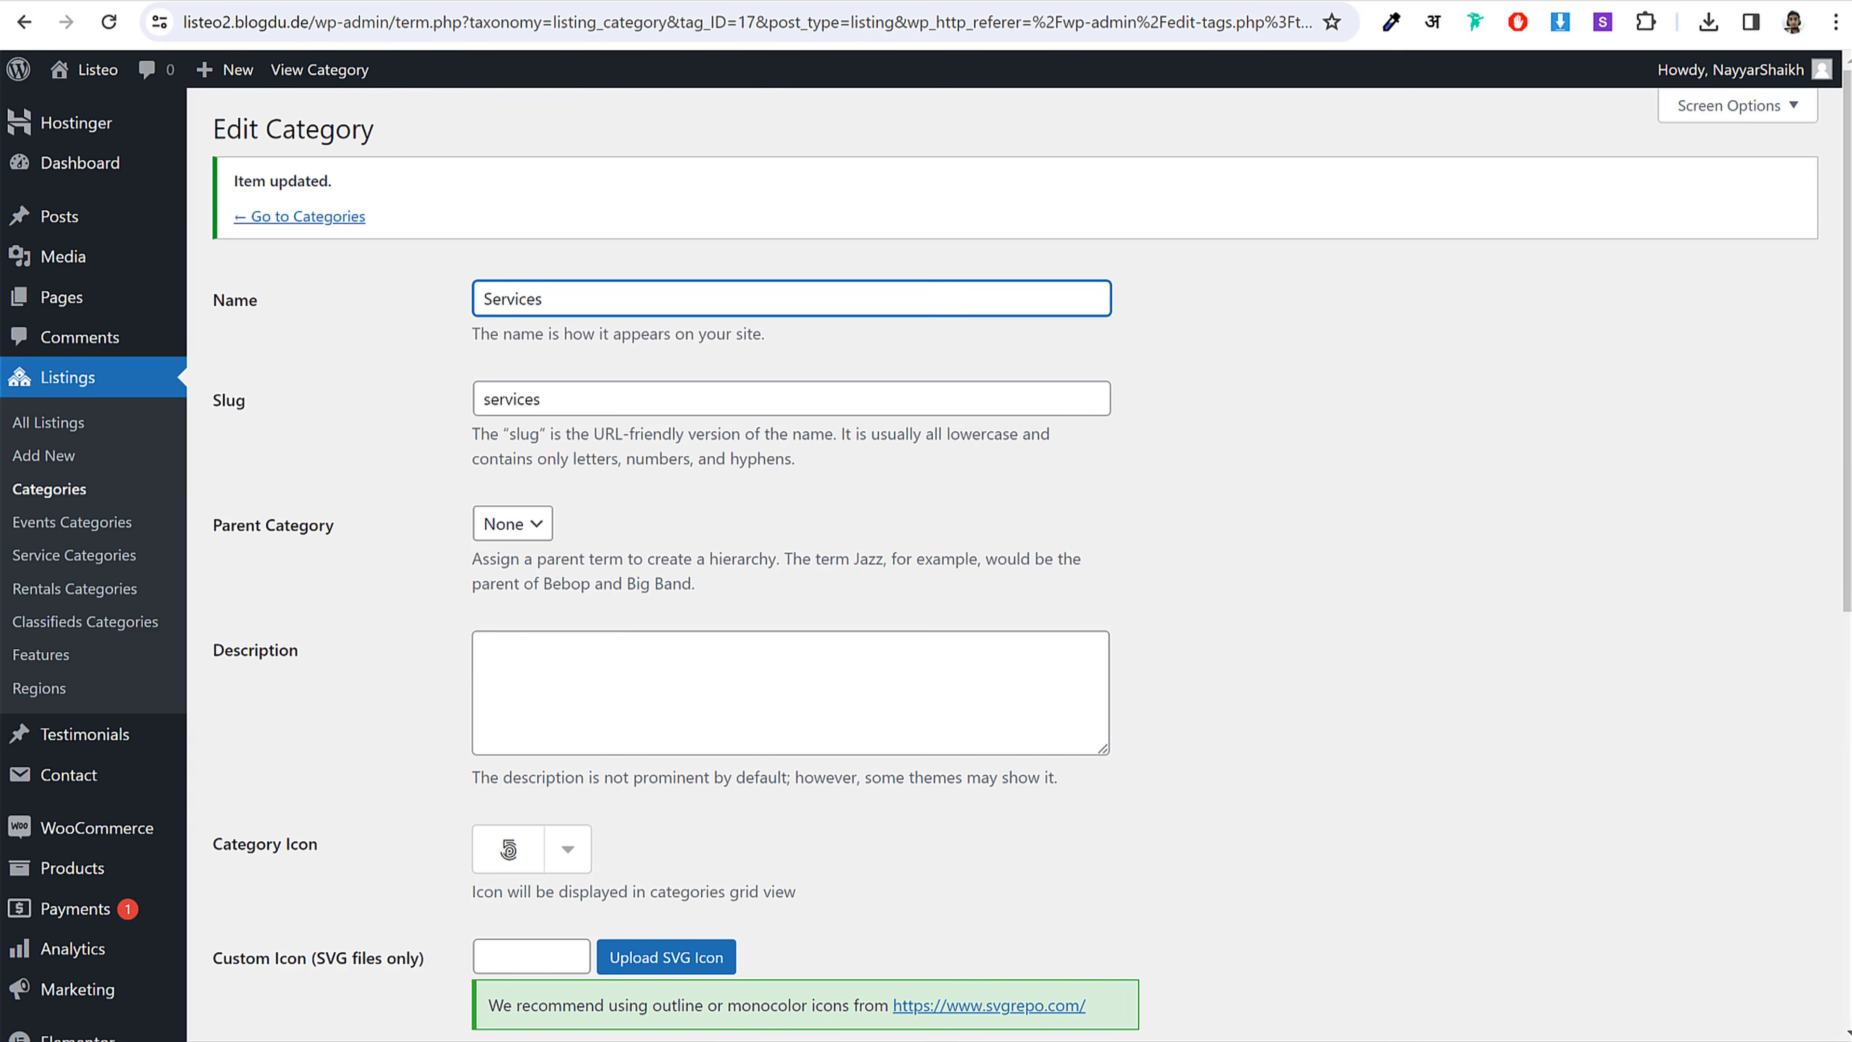
pyautogui.click(729, 1022)
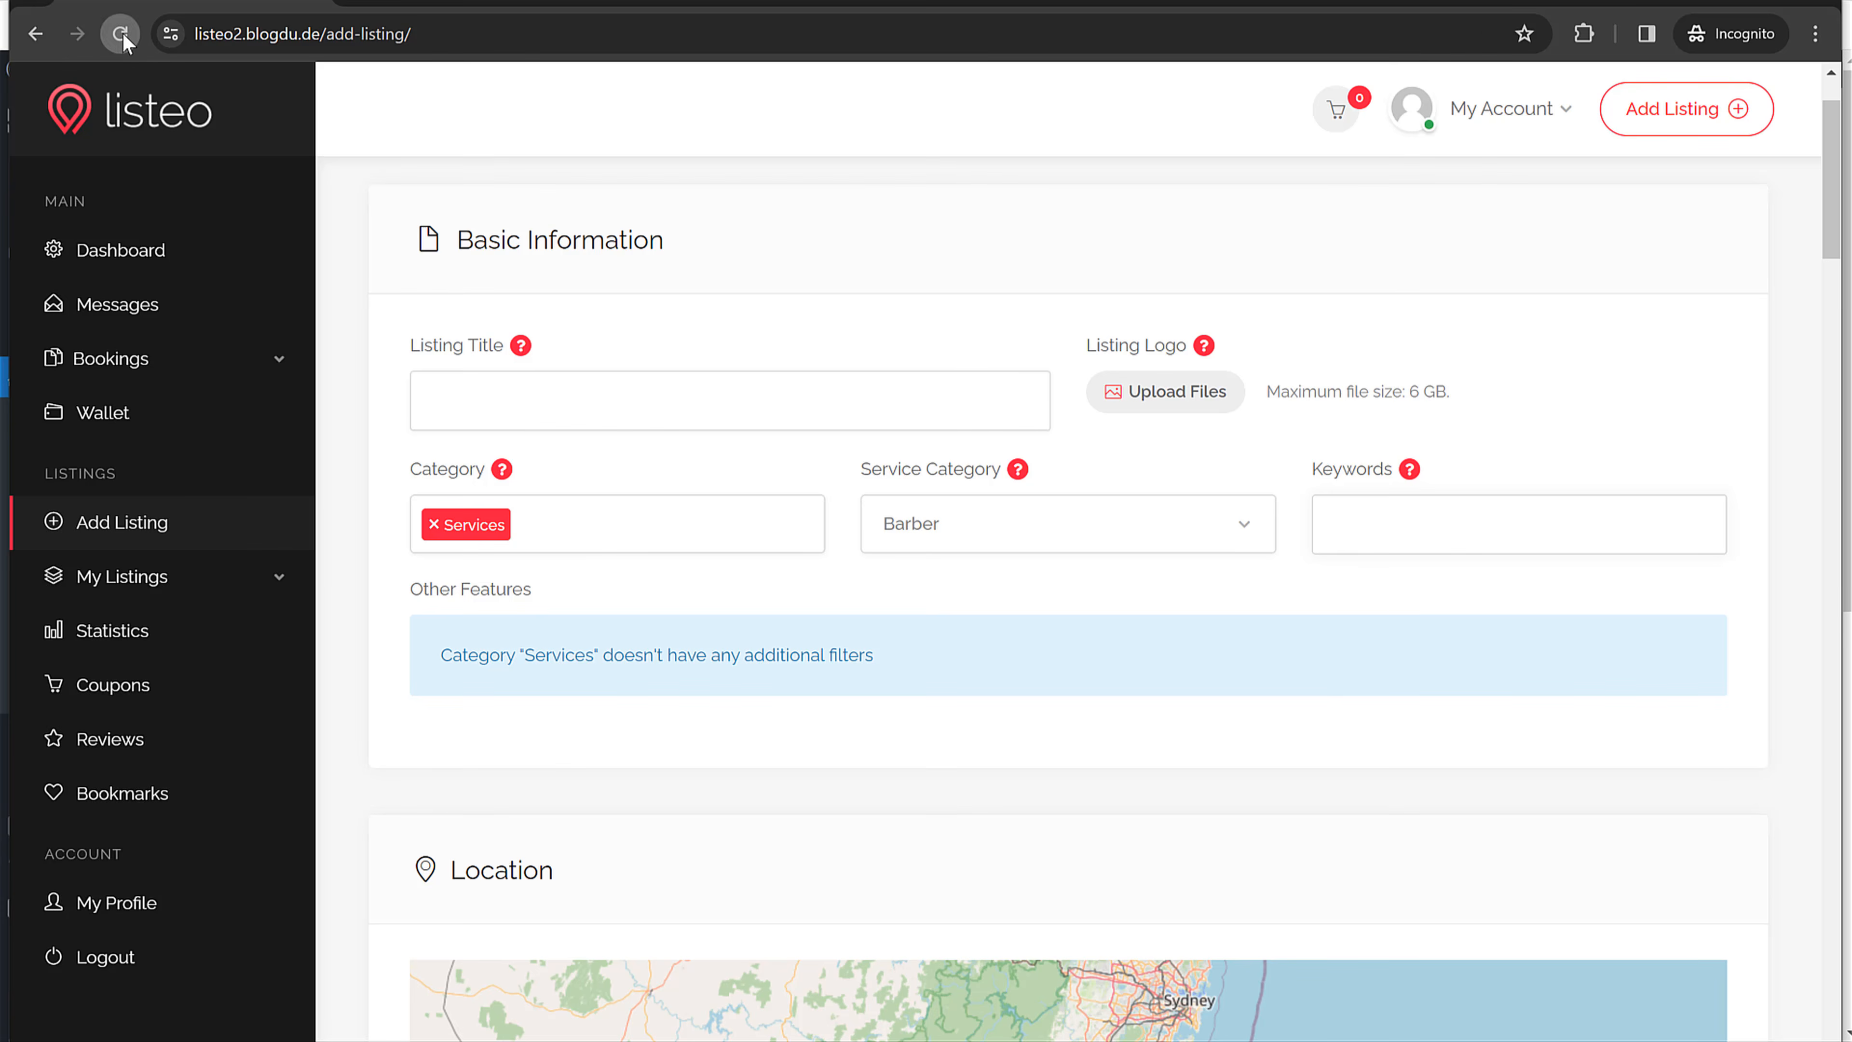
# Step: Reload the Add Listing form and choose Services with service category Barber
pyautogui.click(121, 34)
pyautogui.click(513, 522)
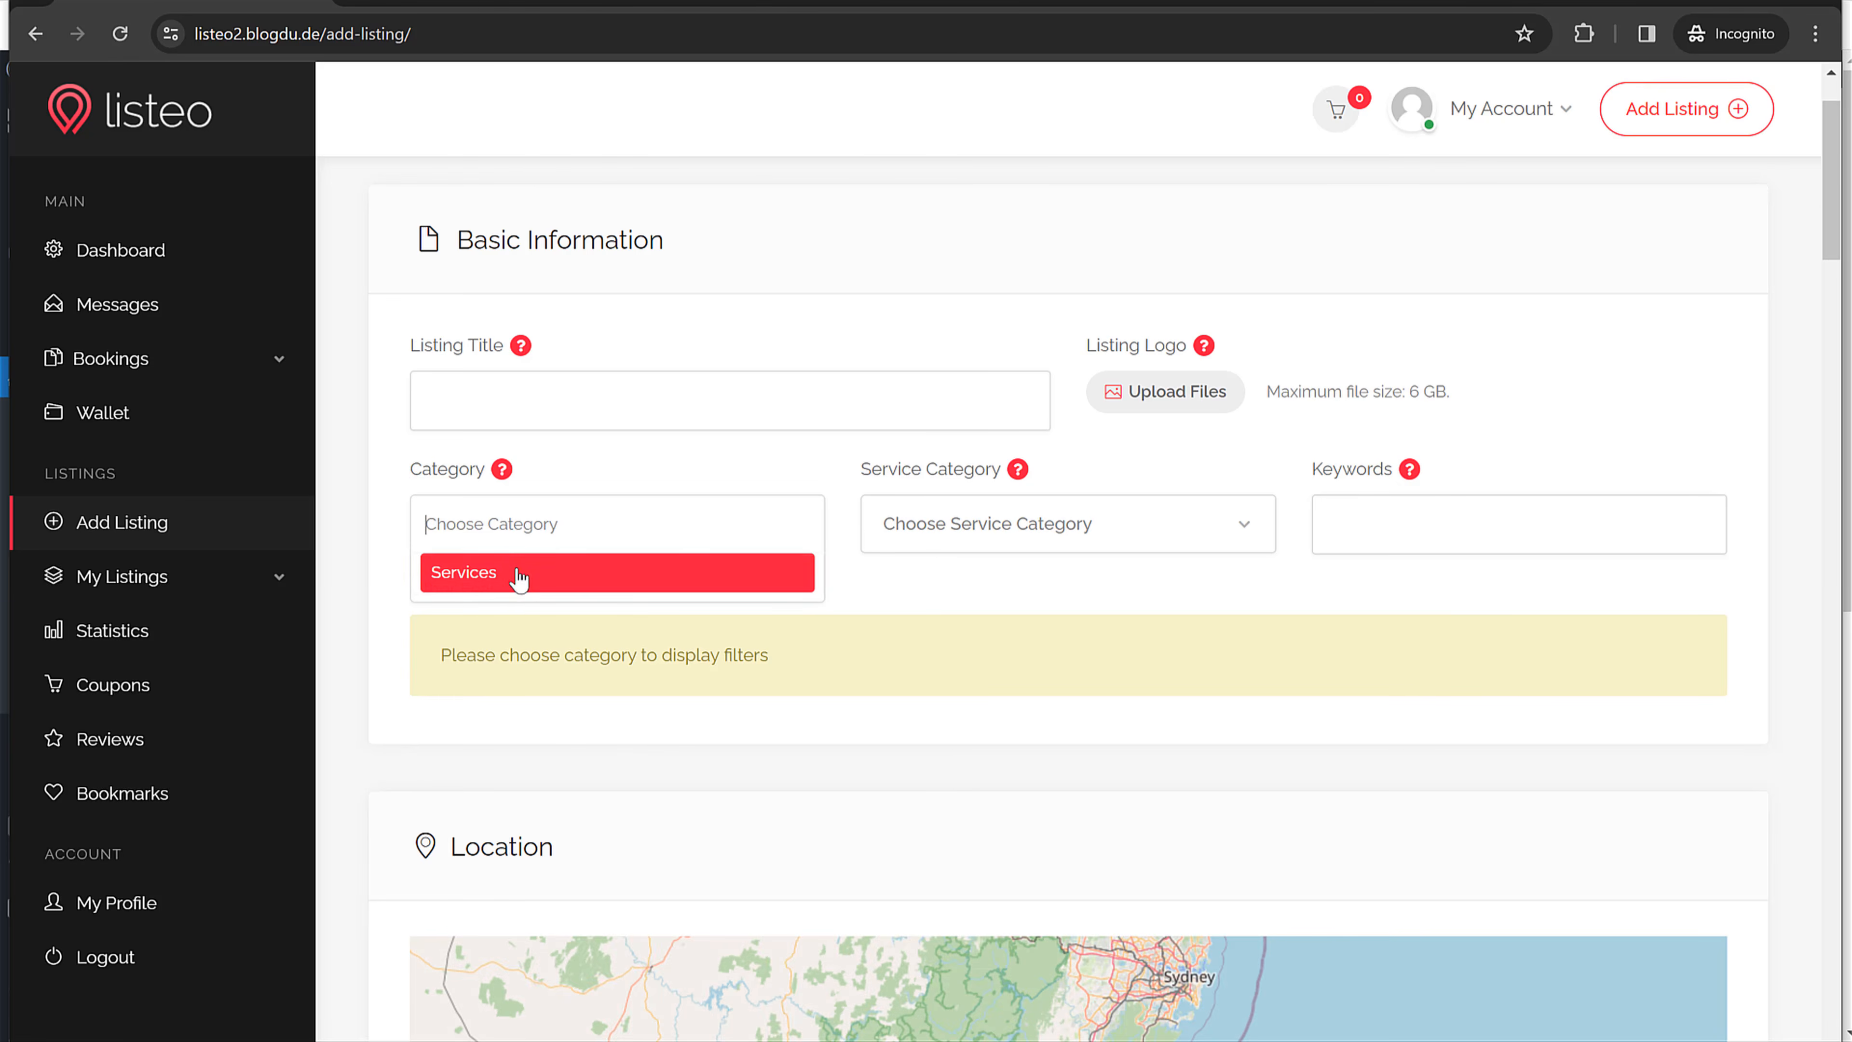
pyautogui.click(517, 576)
pyautogui.click(952, 548)
pyautogui.click(965, 614)
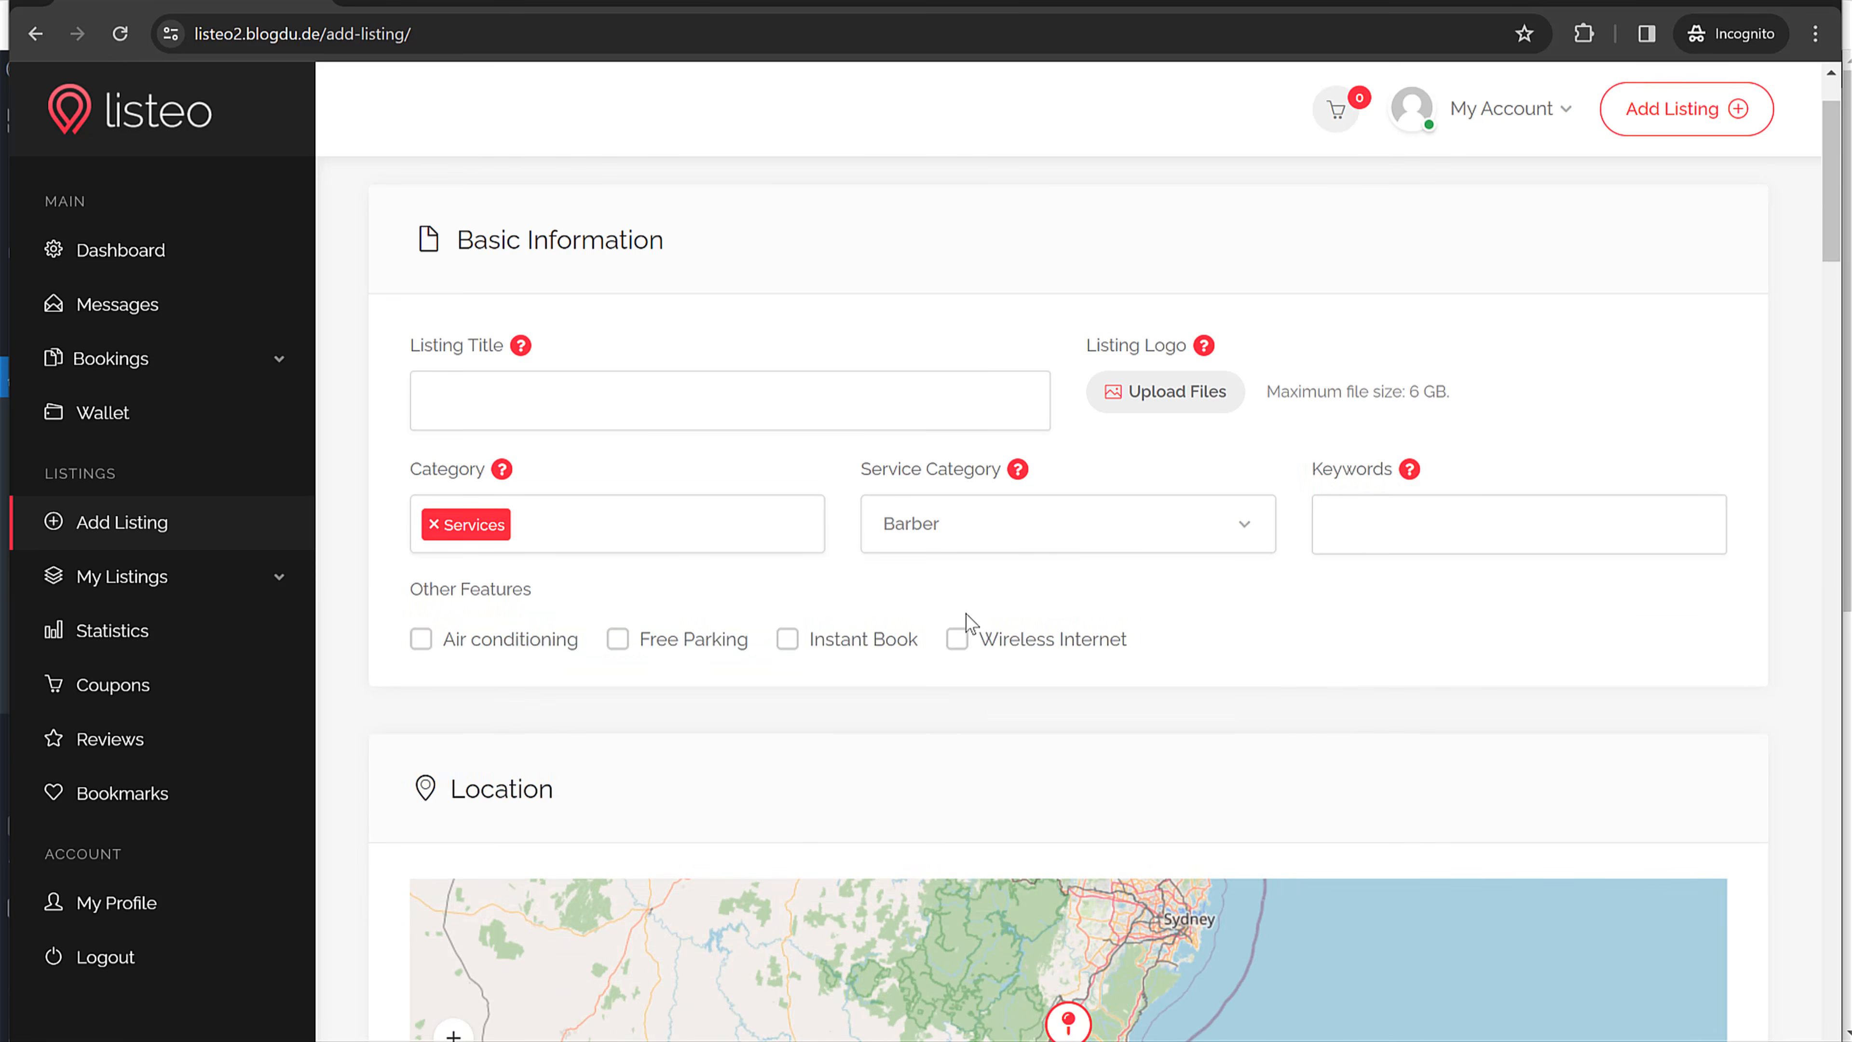
# Step: Tick the Free Parking, Instant Book and Wireless Internet features on the form
pyautogui.click(693, 642)
pyautogui.click(900, 643)
pyautogui.click(1043, 642)
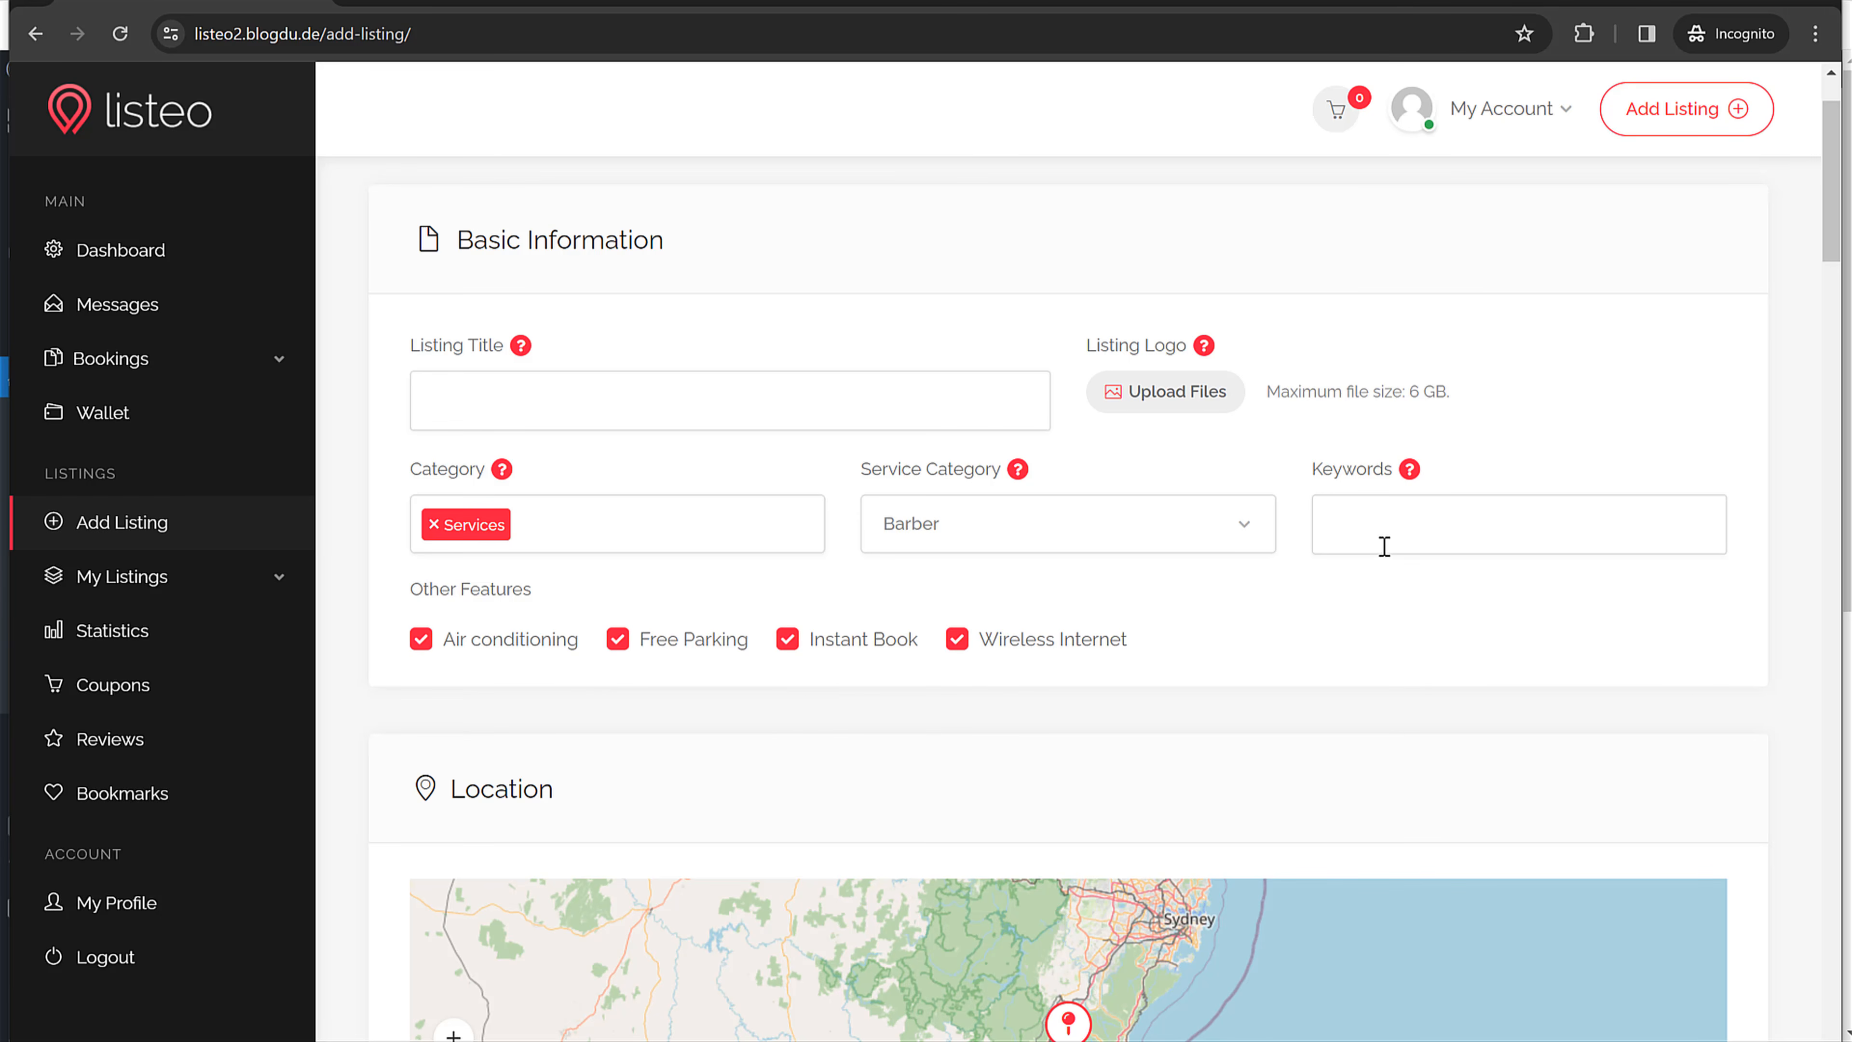
pyautogui.scroll(-20, 1367, 682)
pyautogui.scroll(10, 1367, 682)
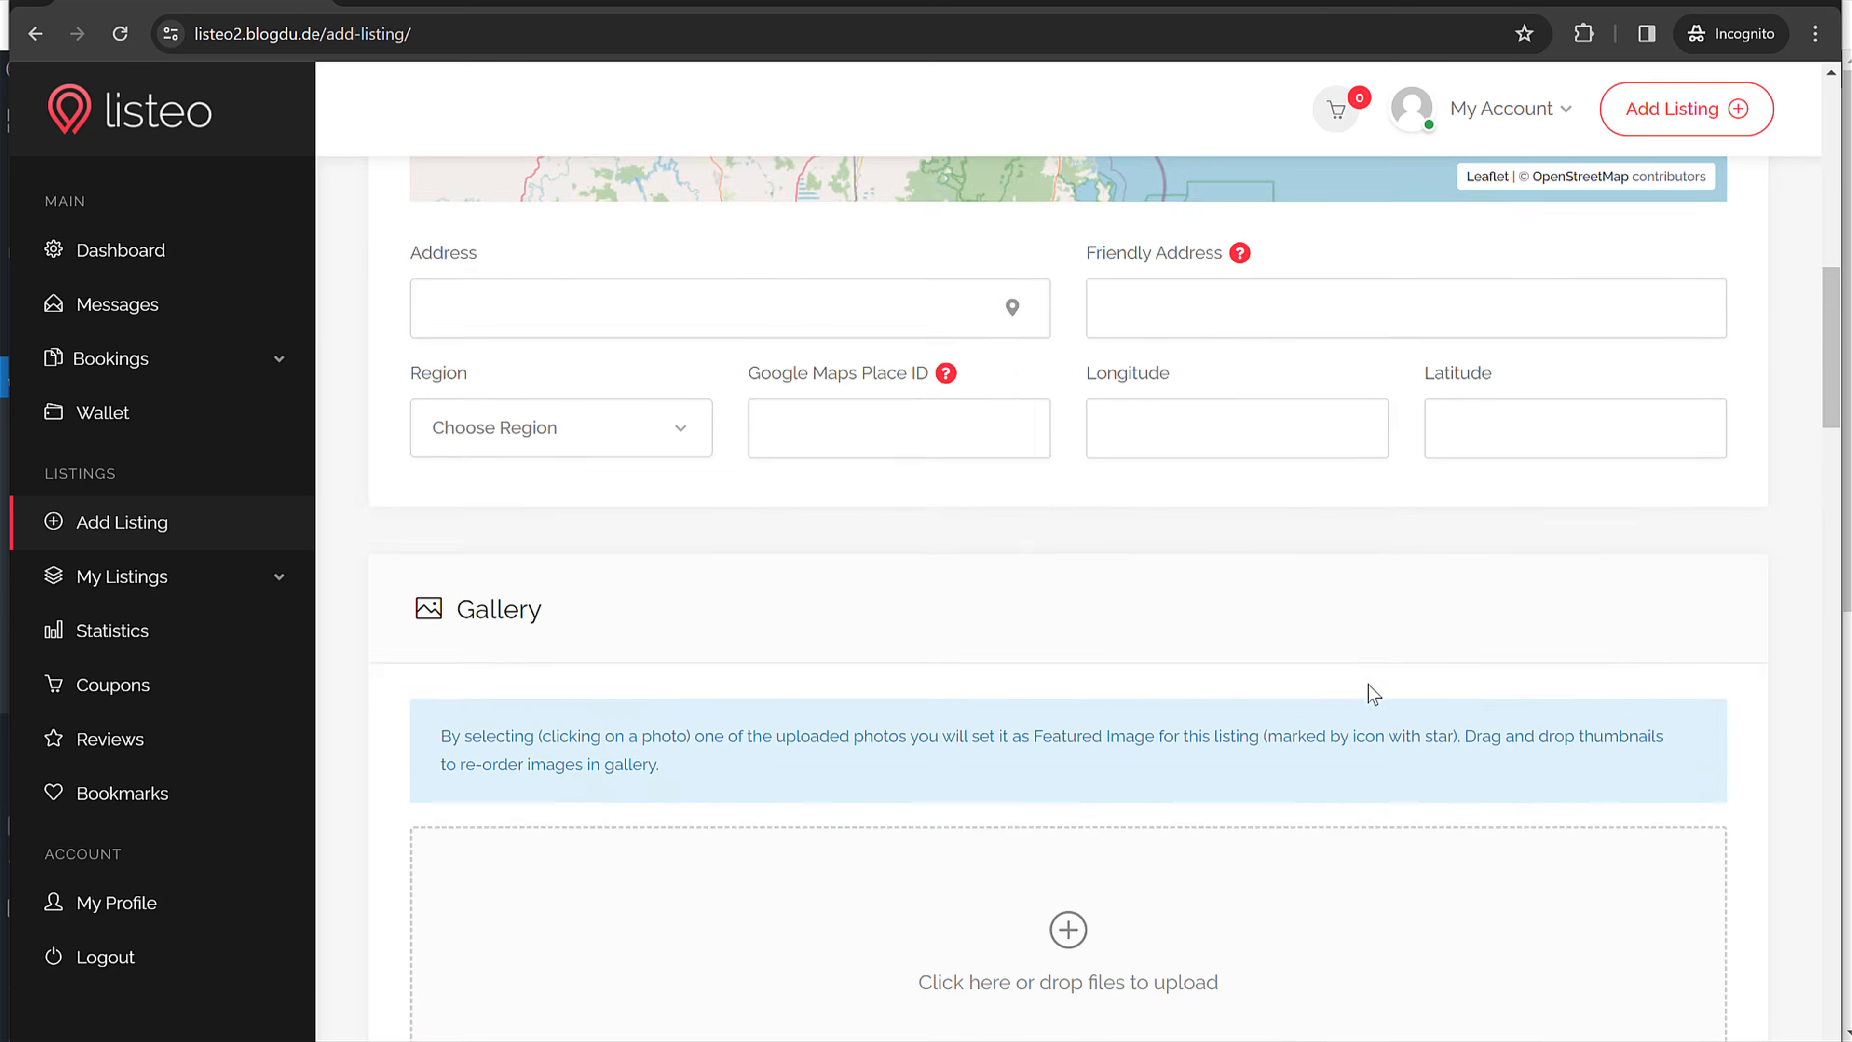
pyautogui.scroll(10, 1371, 689)
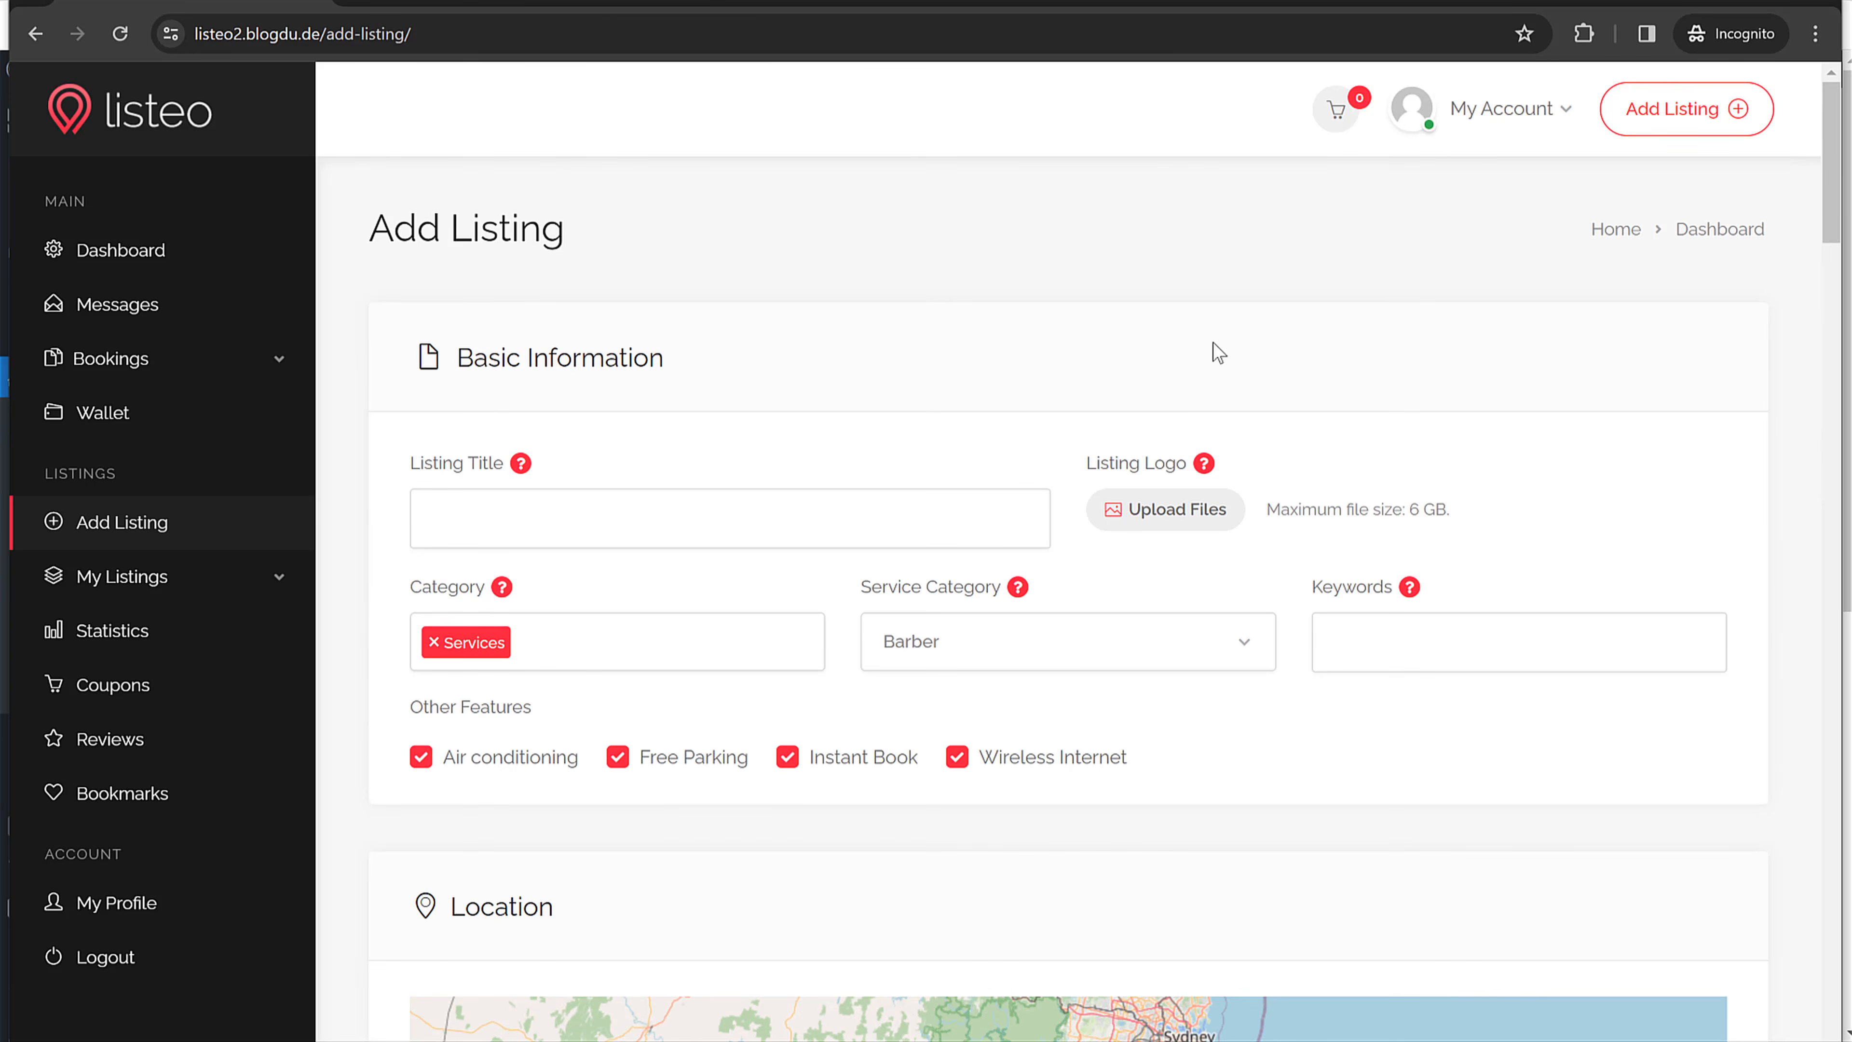
pyautogui.click(1544, 117)
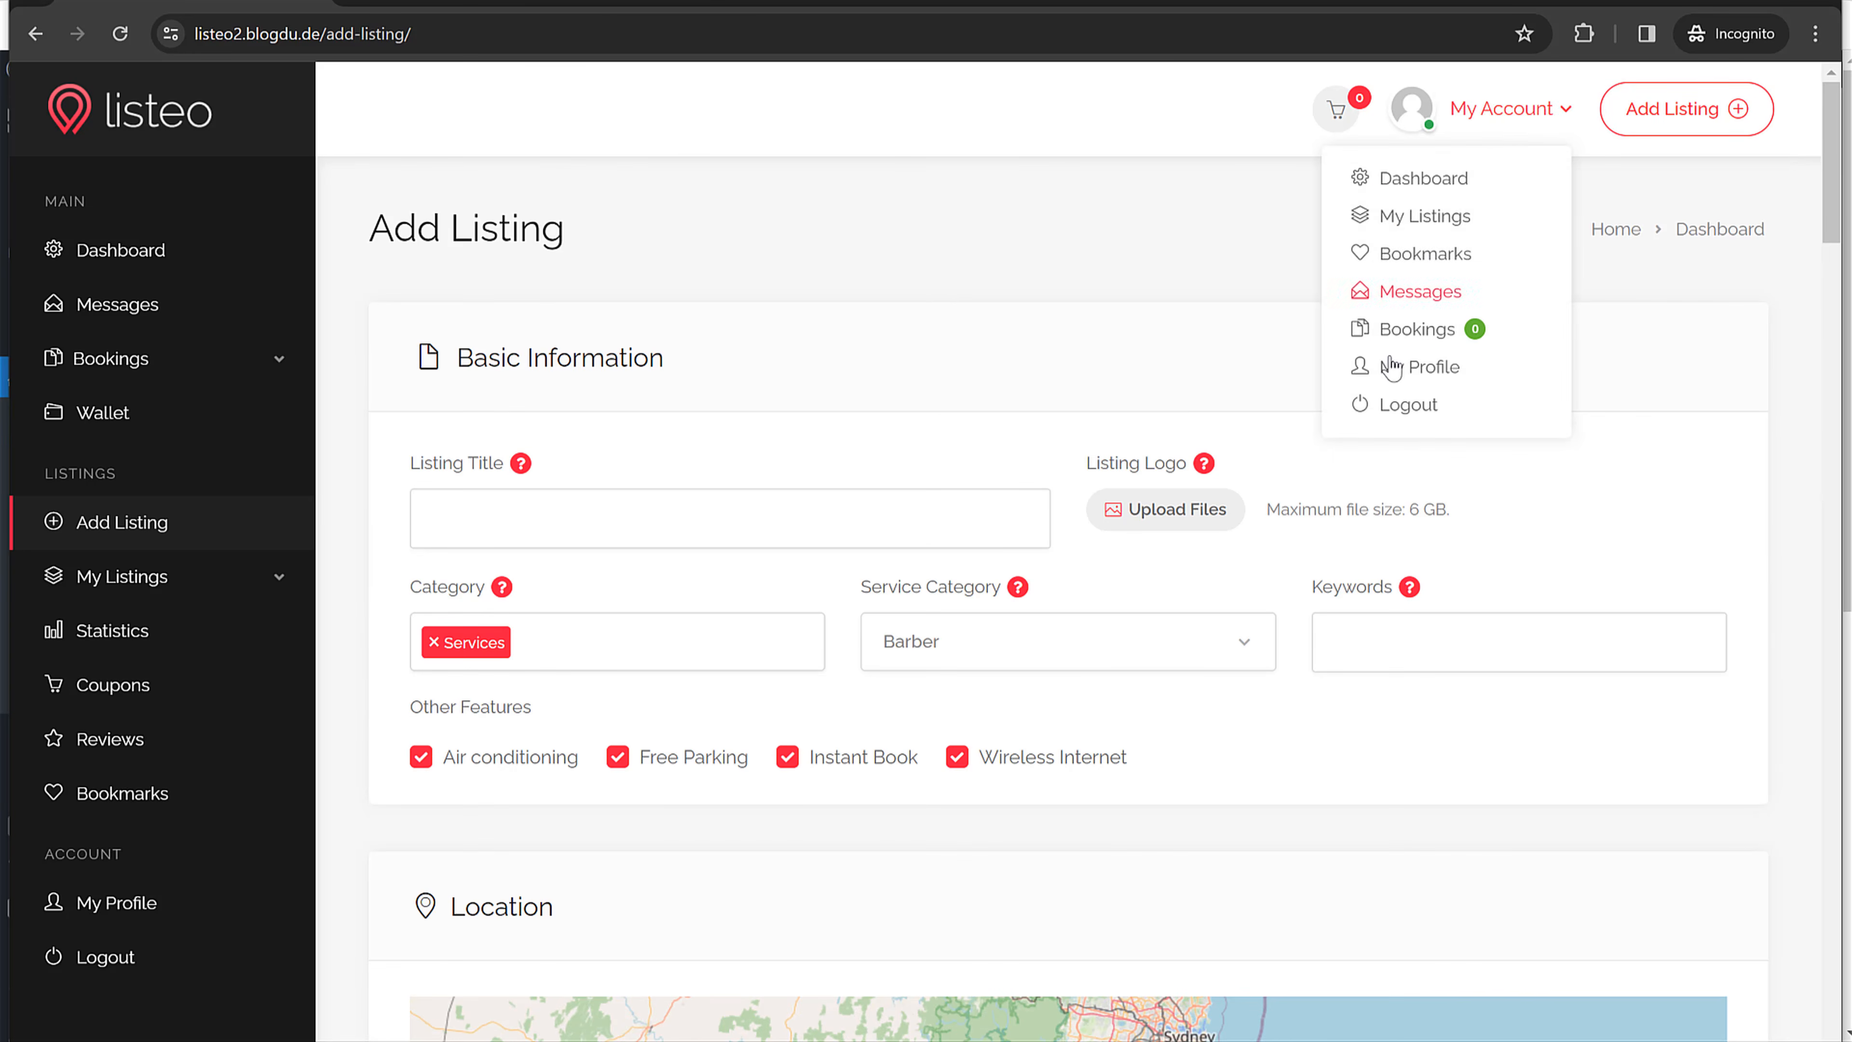
pyautogui.click(1085, 325)
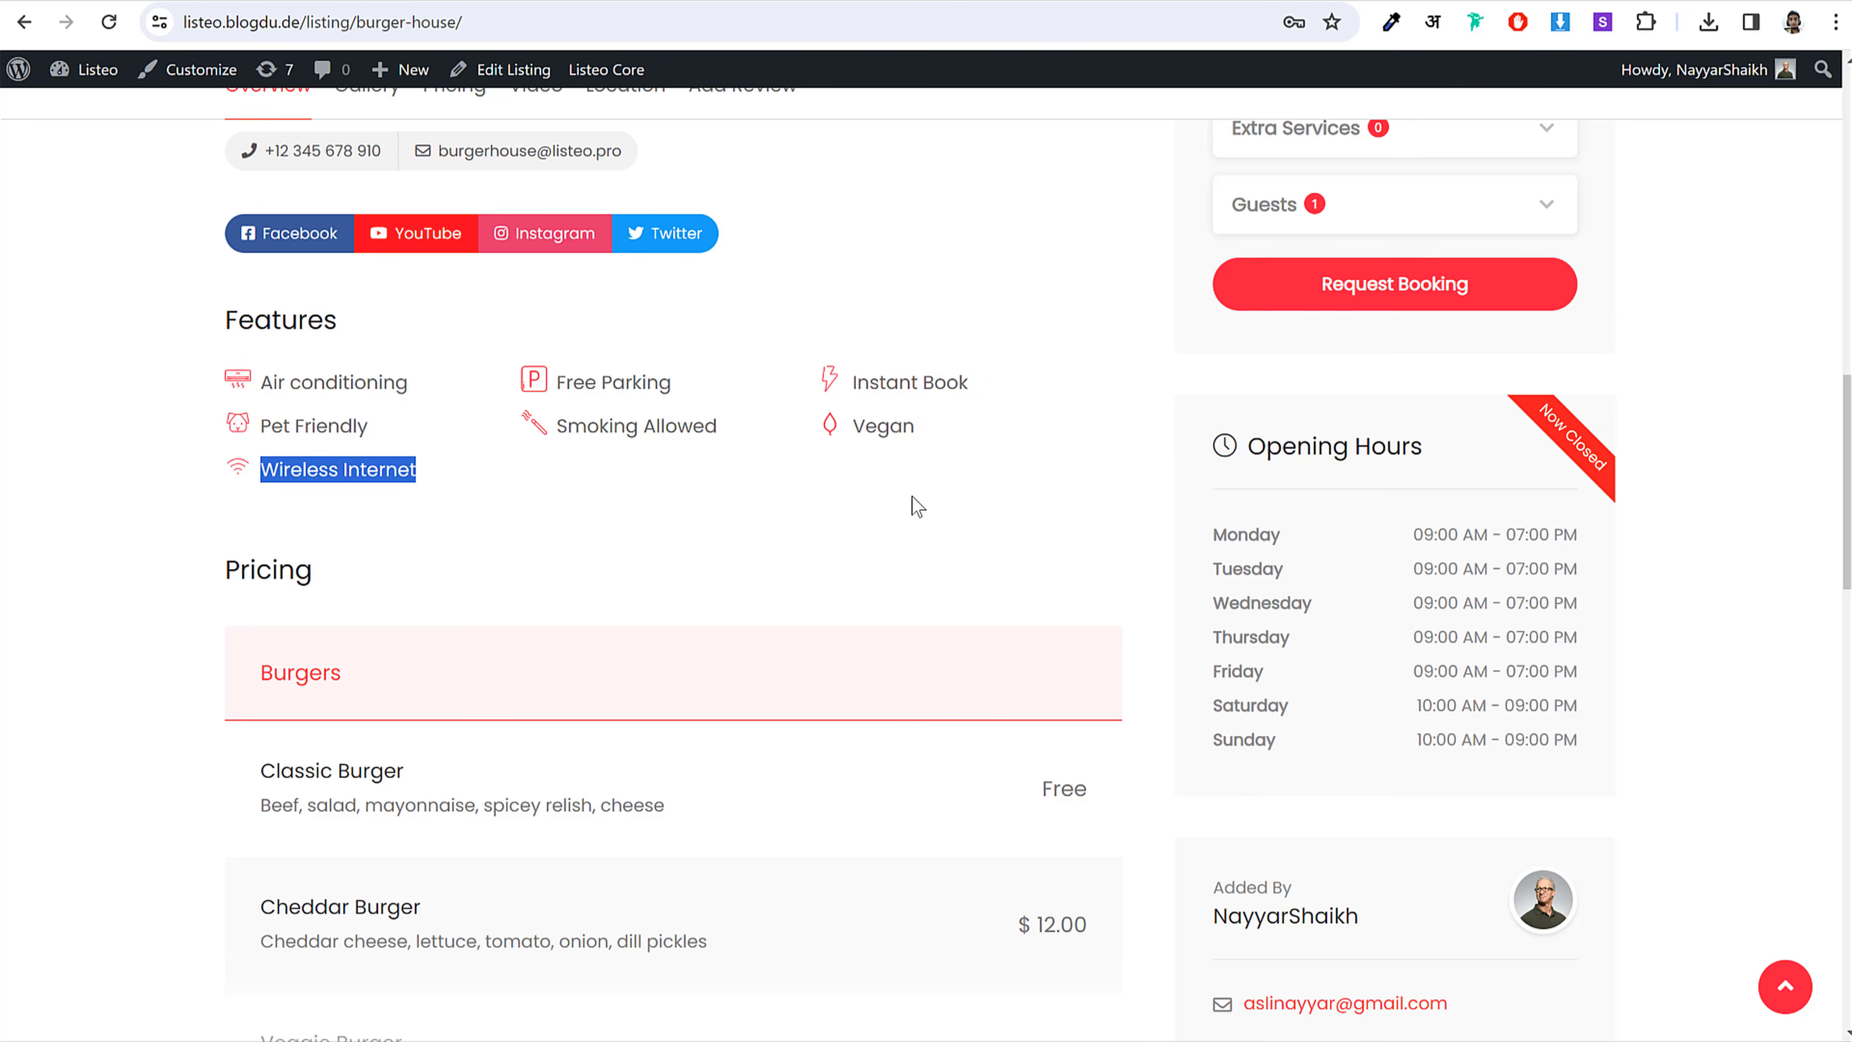
# Step: Copy the title 'George's Barber Shop' from the demo listing into the Add Listing title
pyautogui.scroll(3, 911, 496)
pyautogui.click(897, 504)
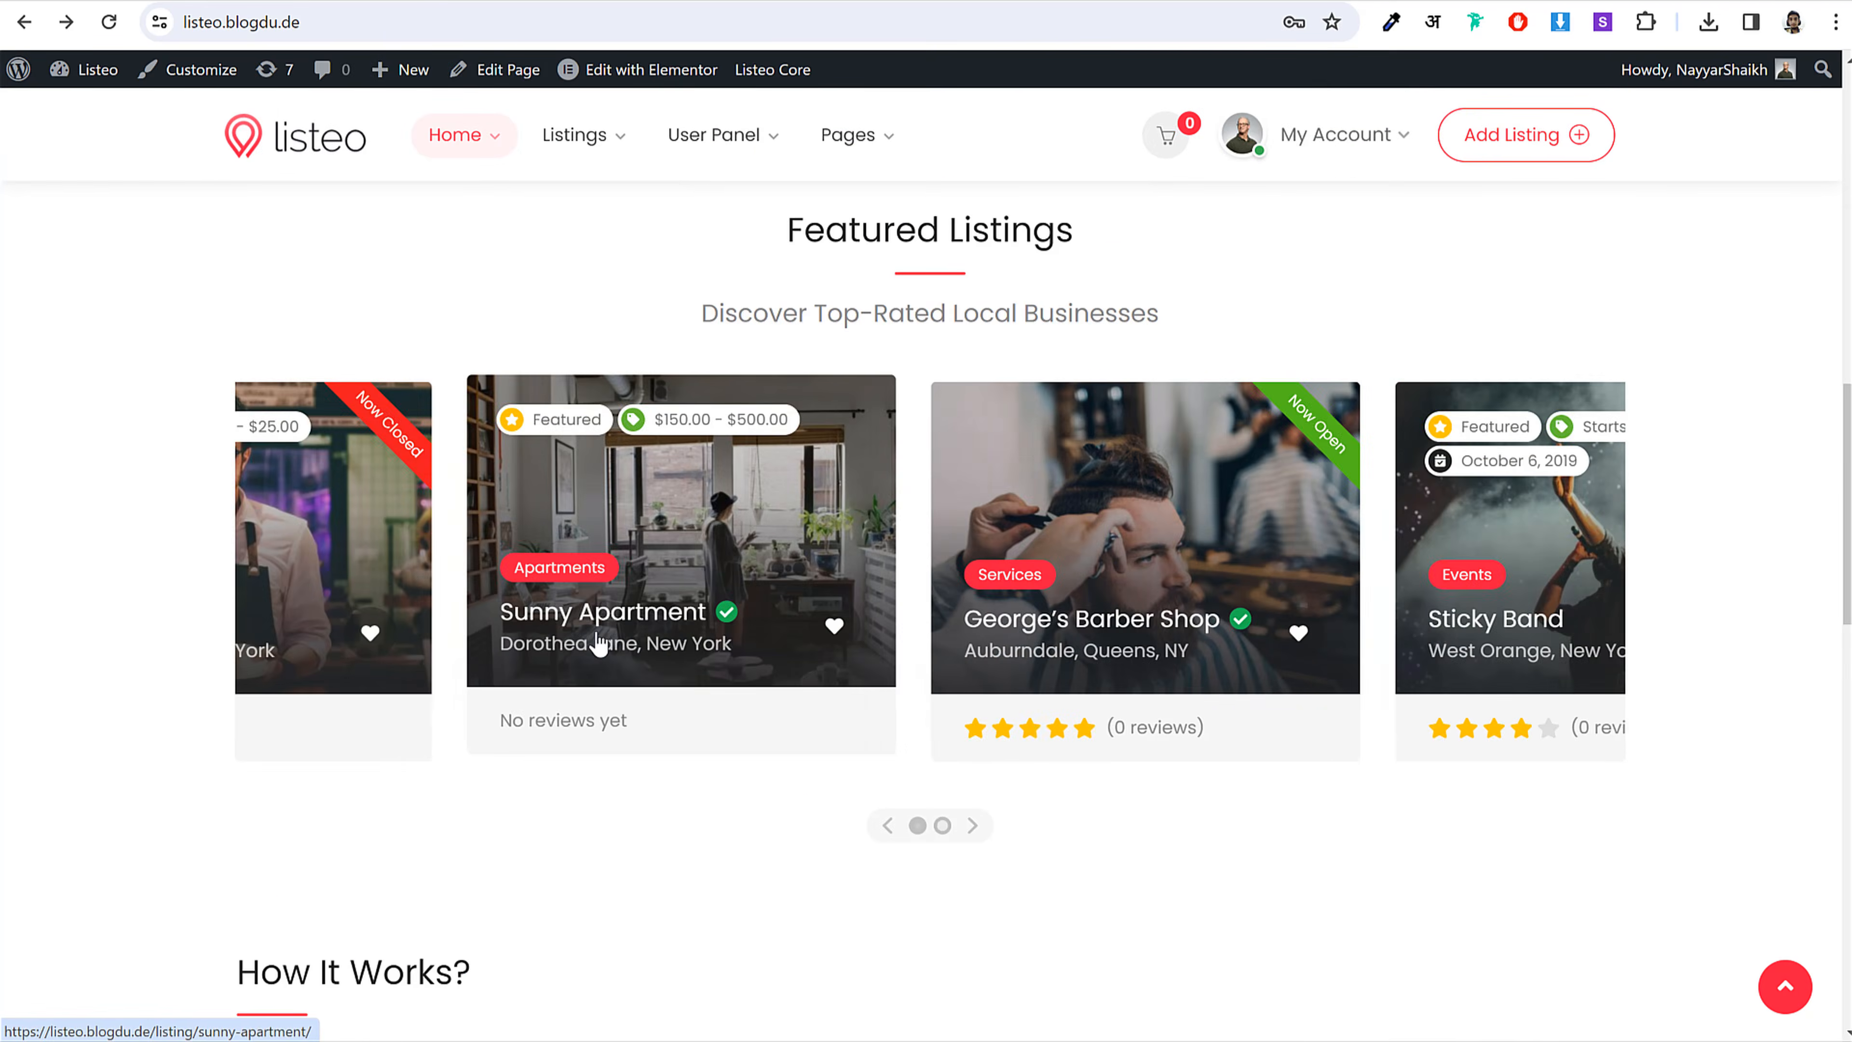
pyautogui.click(967, 467)
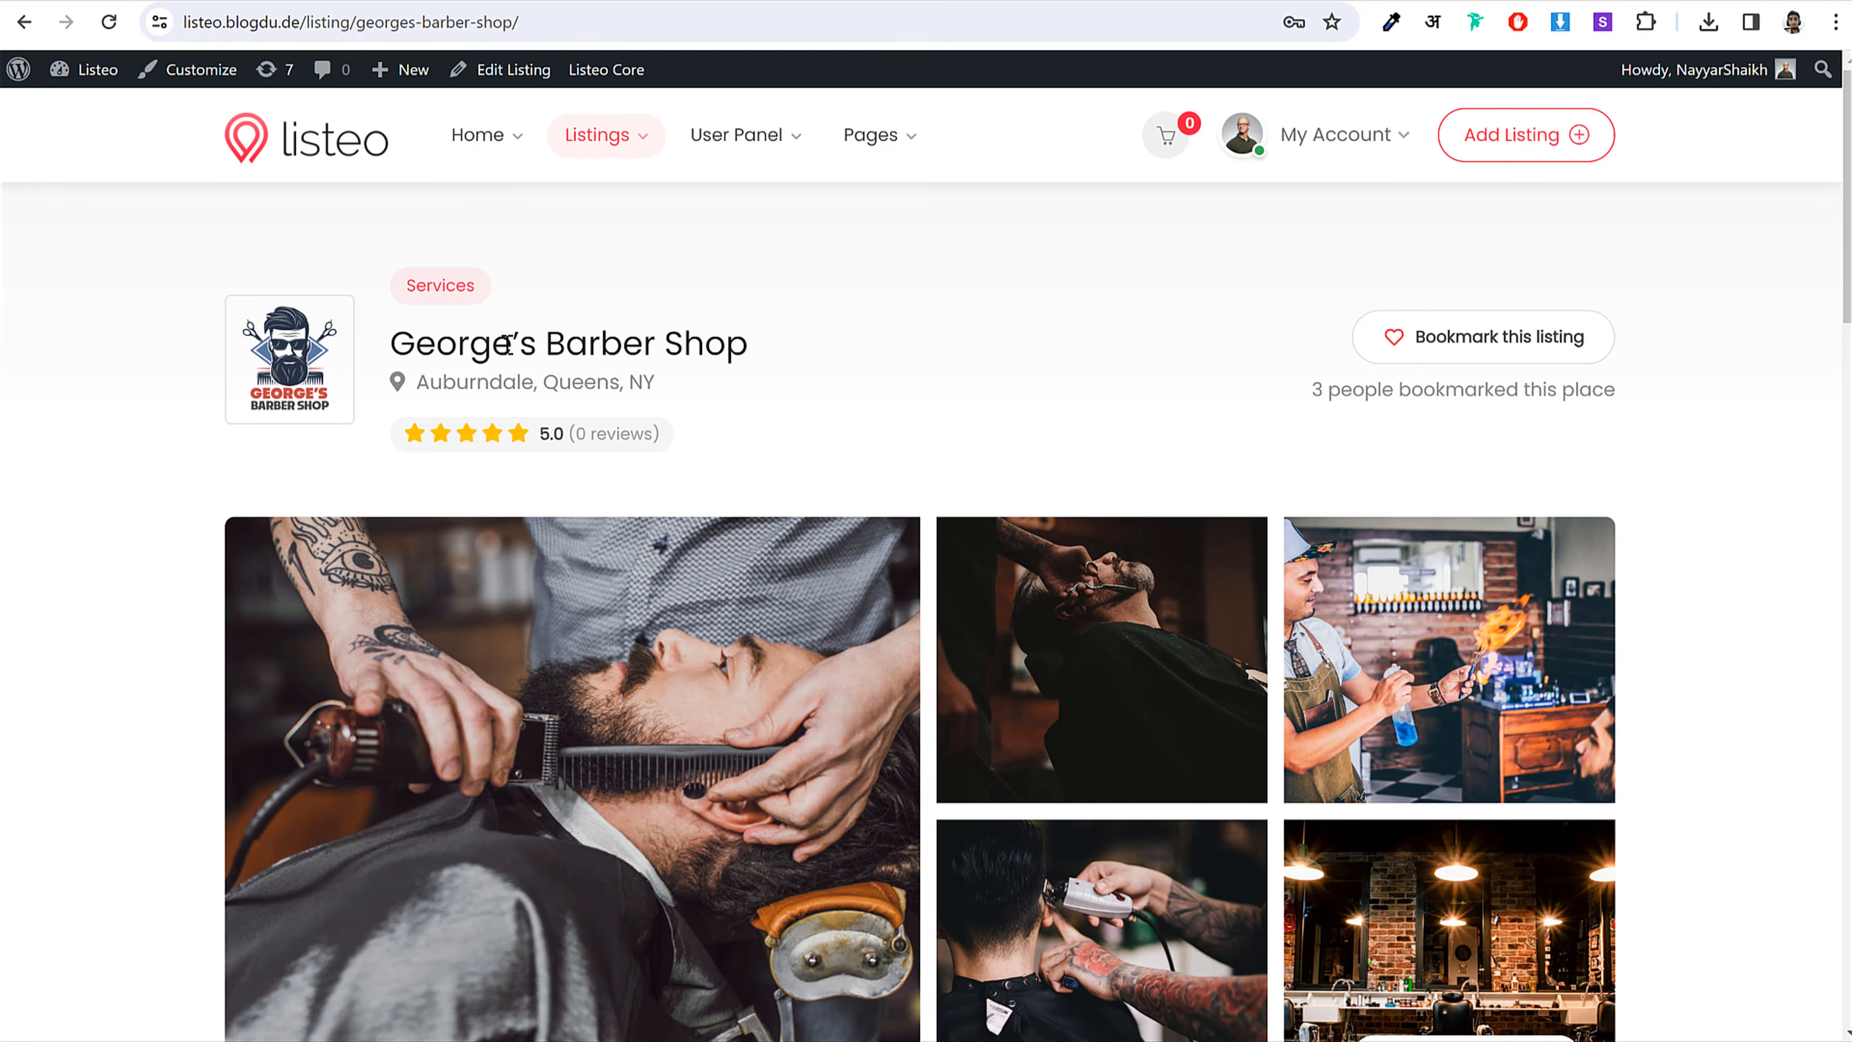
pyautogui.moveTo(747, 344); pyautogui.dragTo(392, 344)
pyautogui.hotkey('ctrl', 'c')
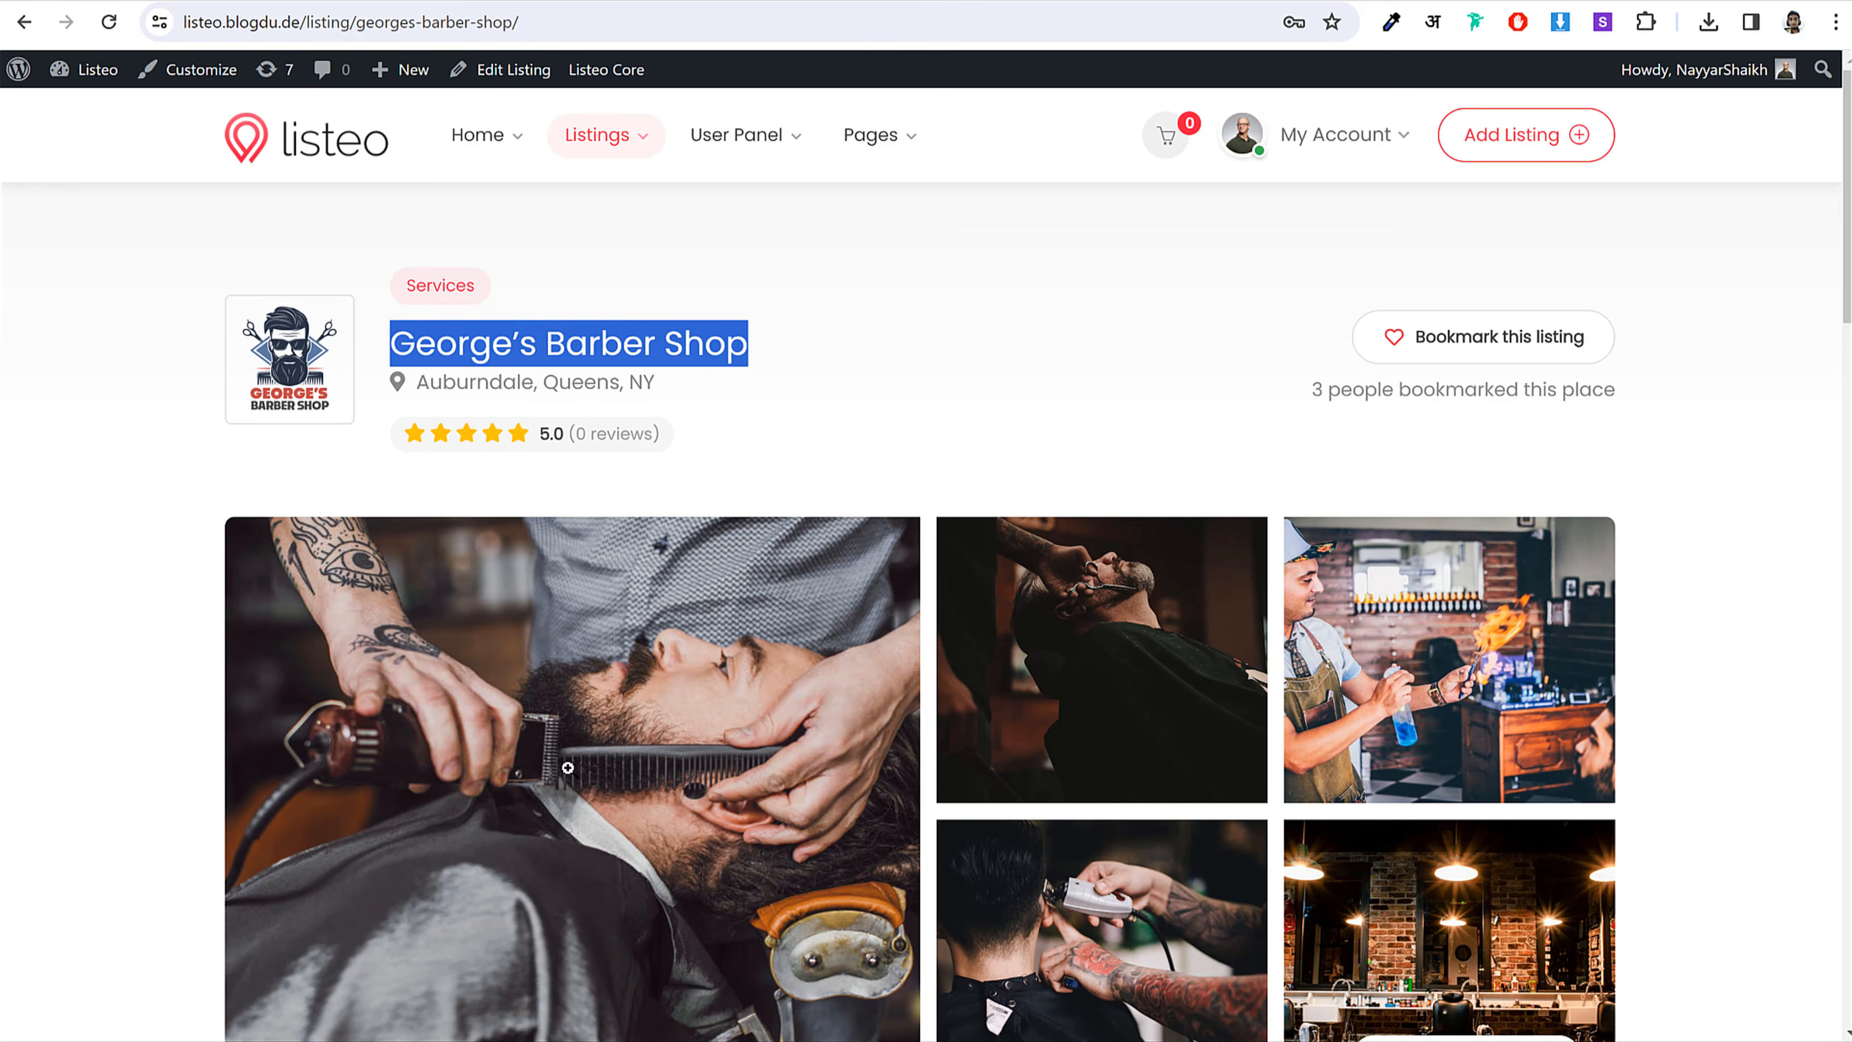
pyautogui.click(627, 1040)
pyautogui.click(736, 1040)
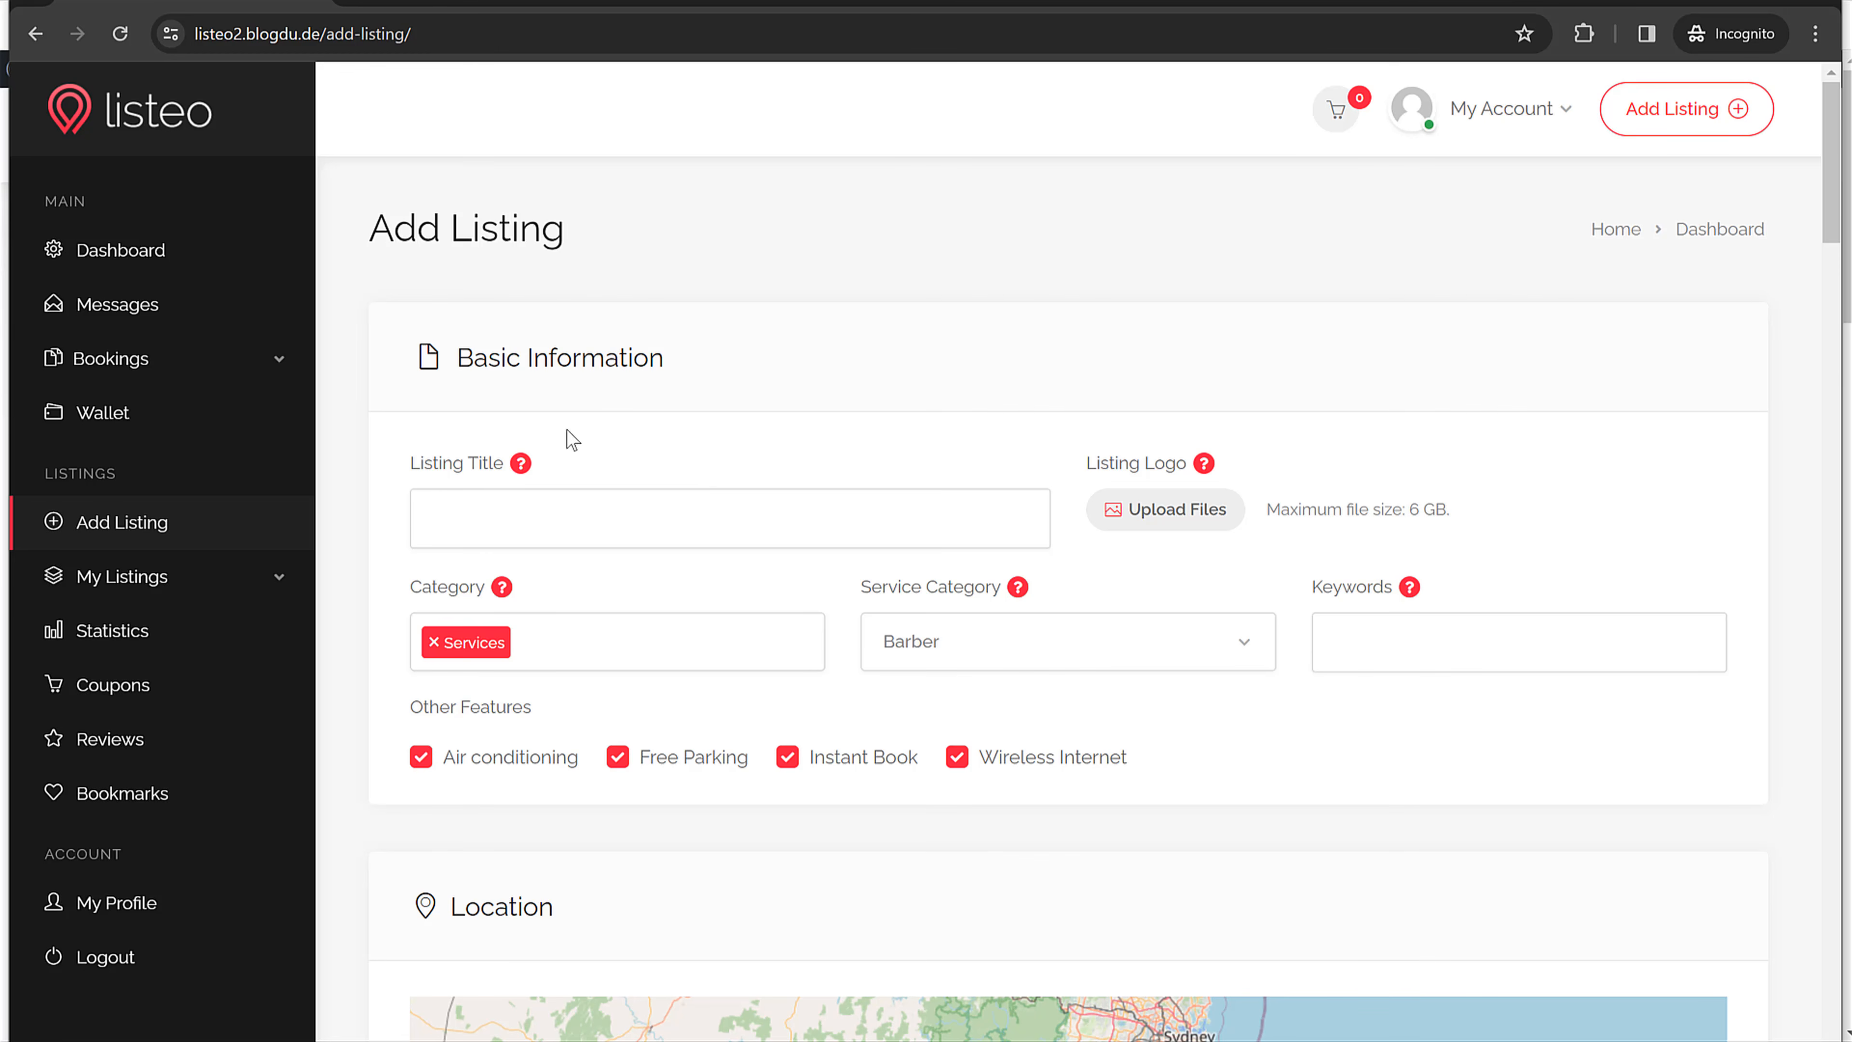
pyautogui.hotkey('ctrl', 'v')
# Step: Upload the g8 image from the Media Banners folder as the listing logo
pyautogui.click(1170, 518)
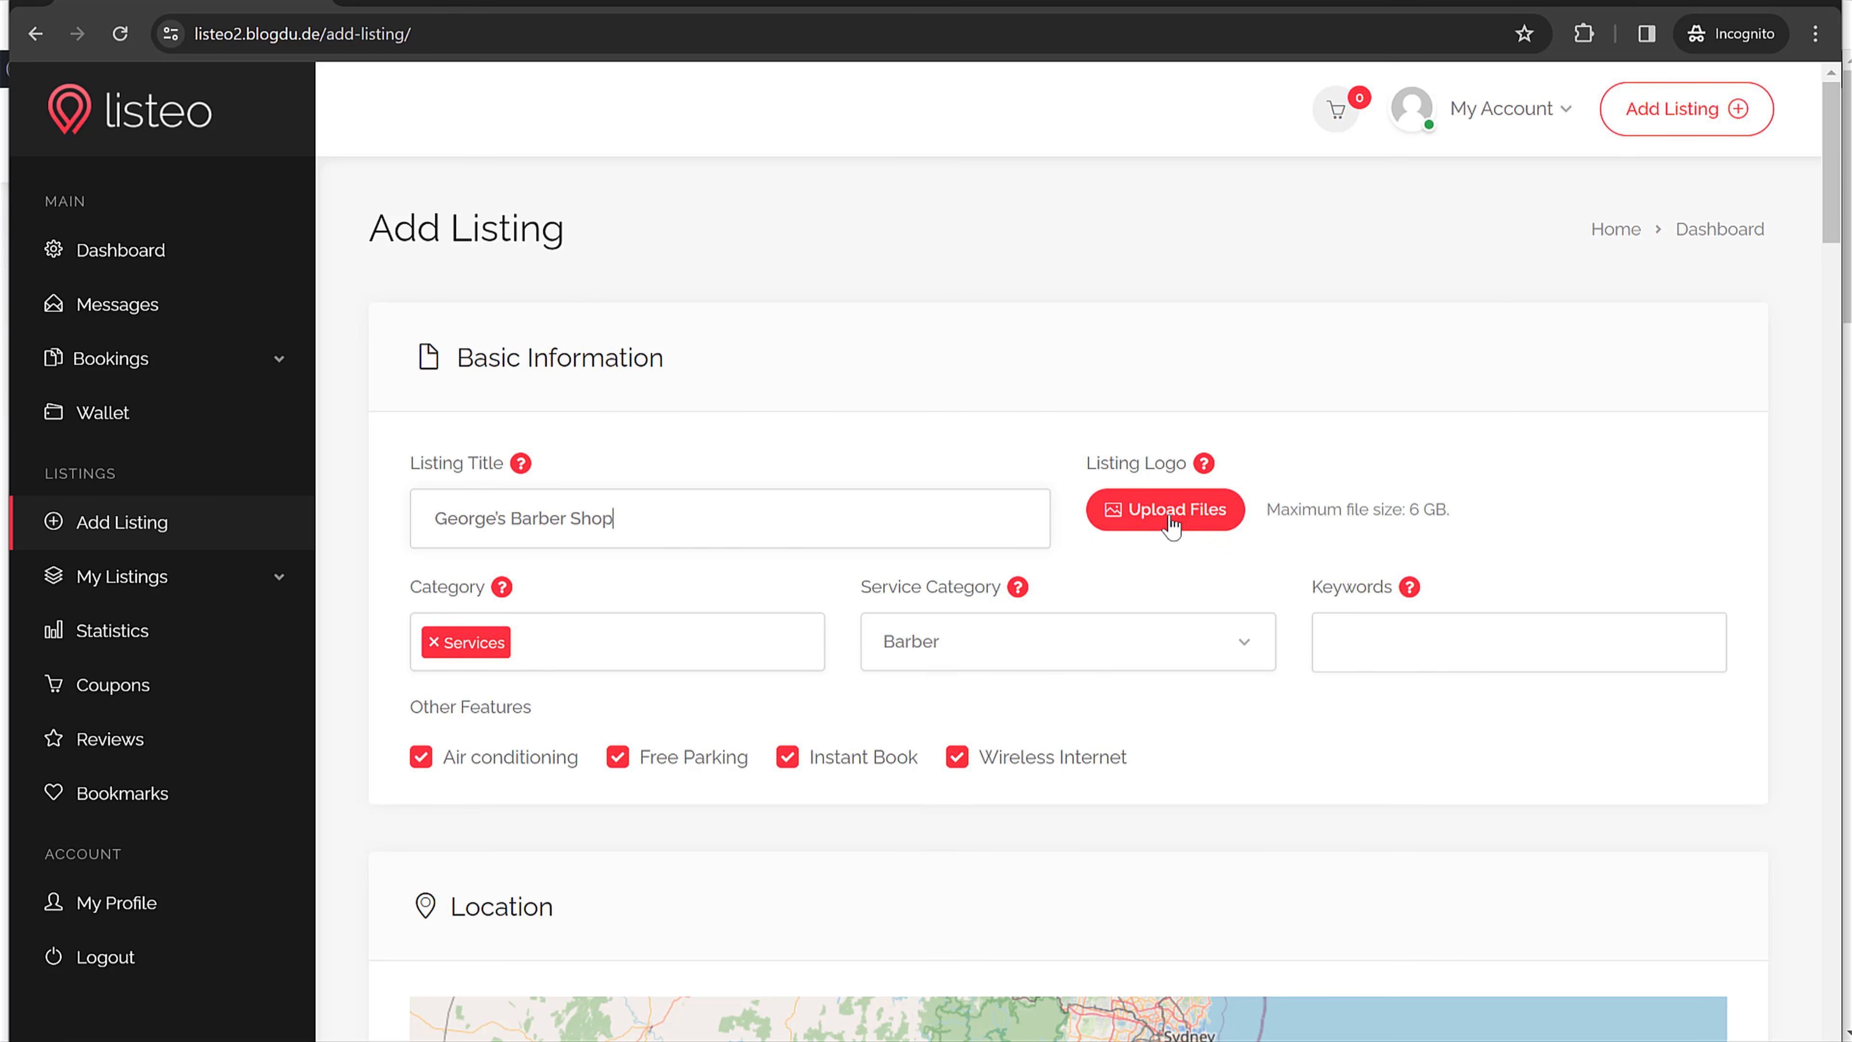
pyautogui.click(1707, 3)
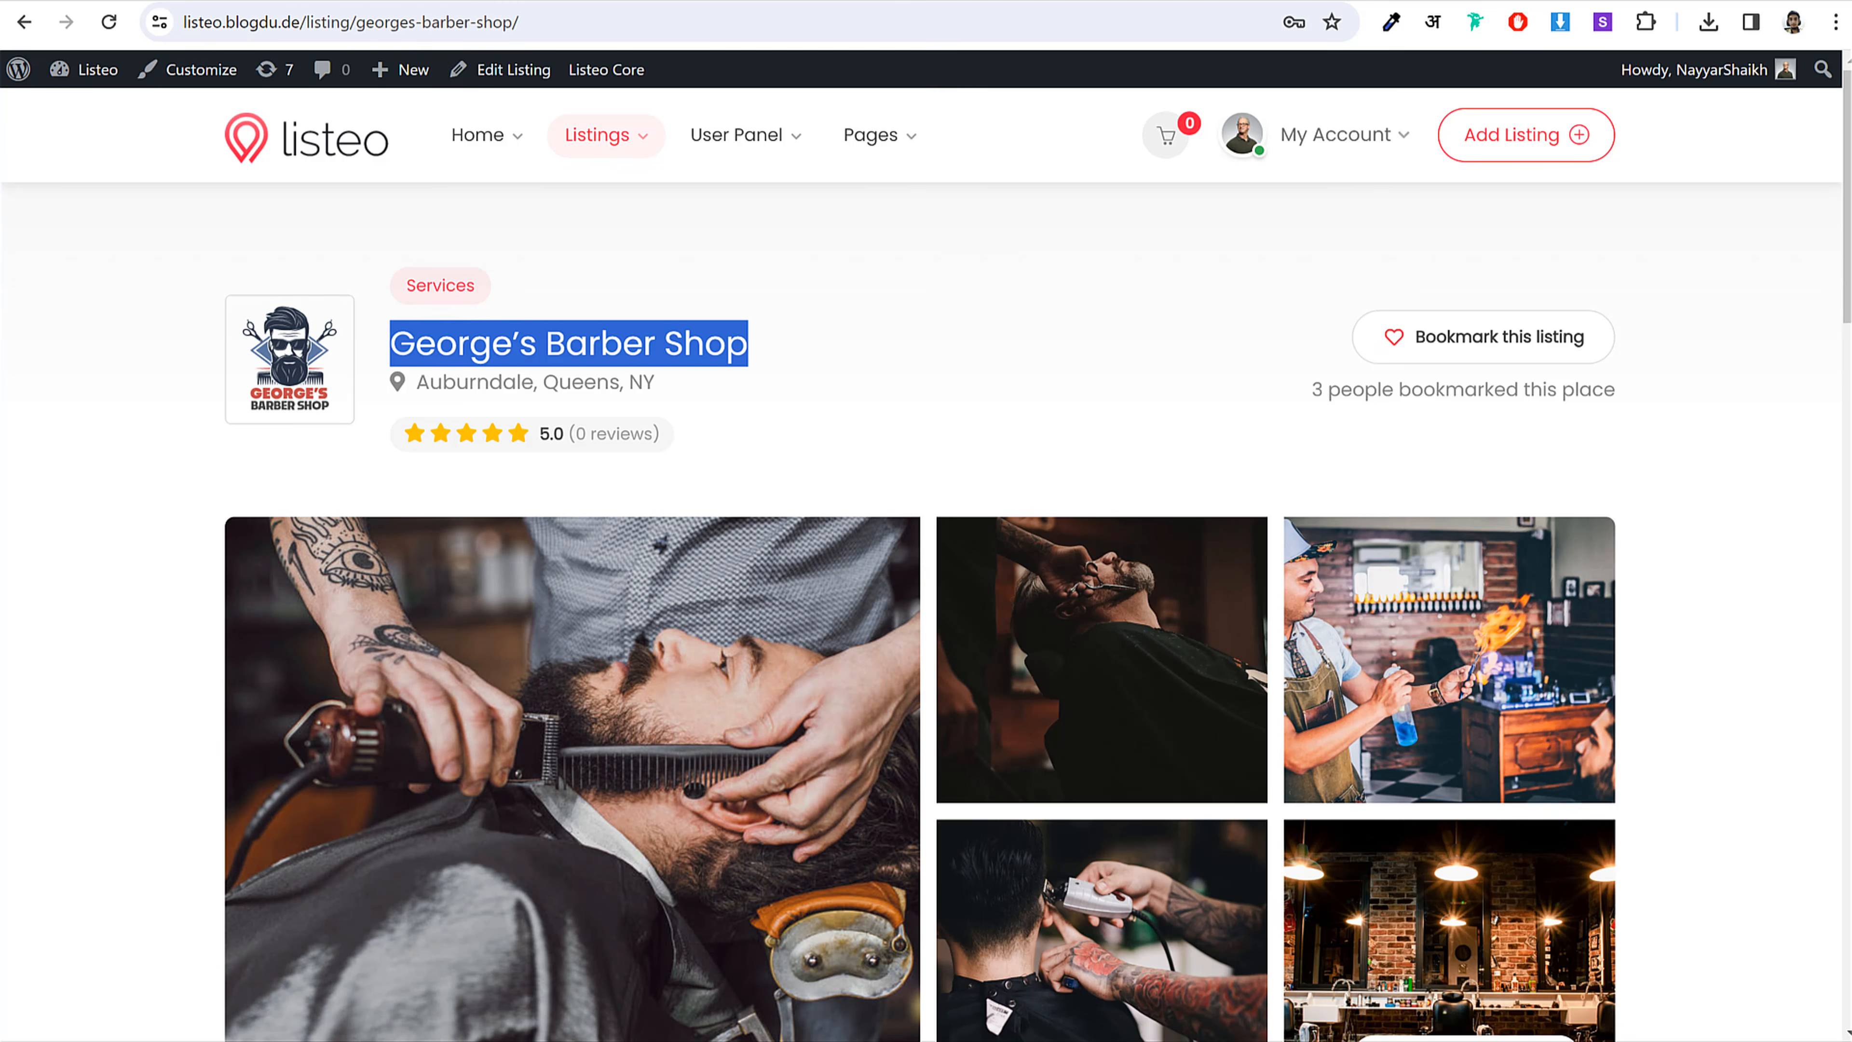
pyautogui.click(628, 1041)
pyautogui.click(744, 1036)
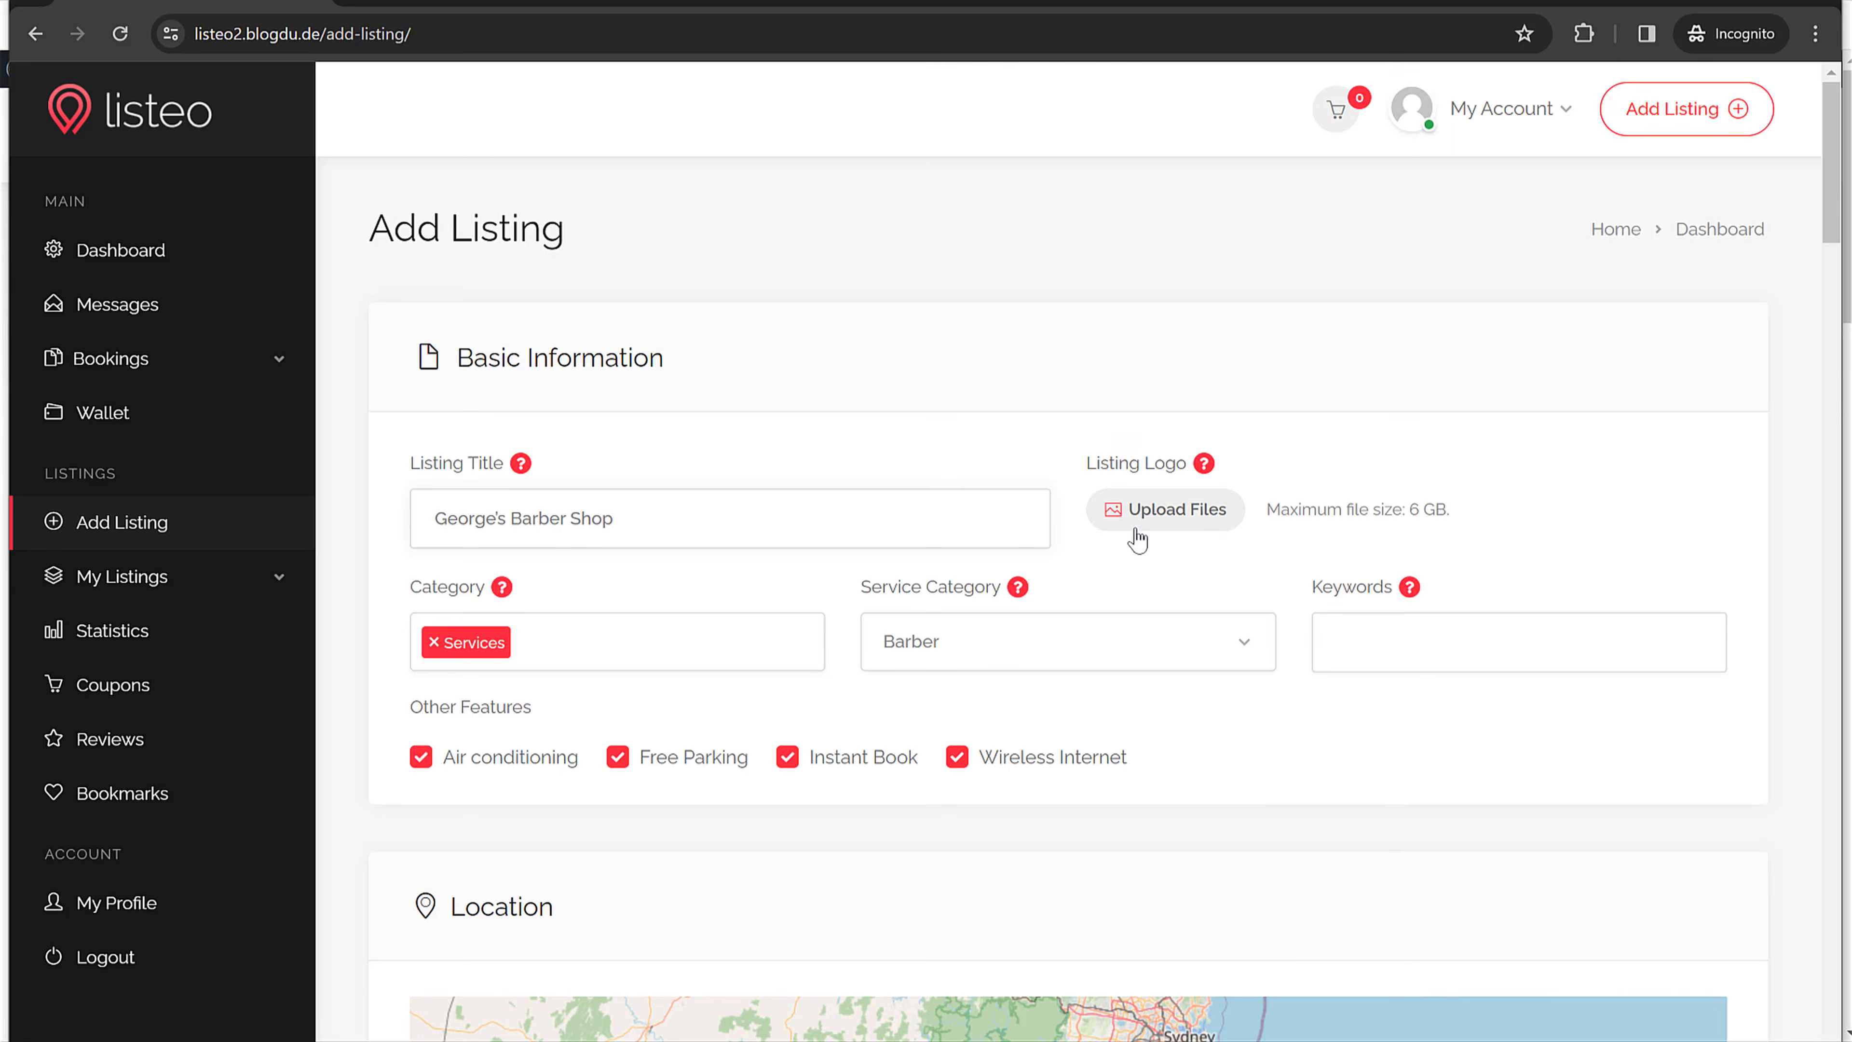
pyautogui.click(1159, 511)
pyautogui.doubleClick(302, 143)
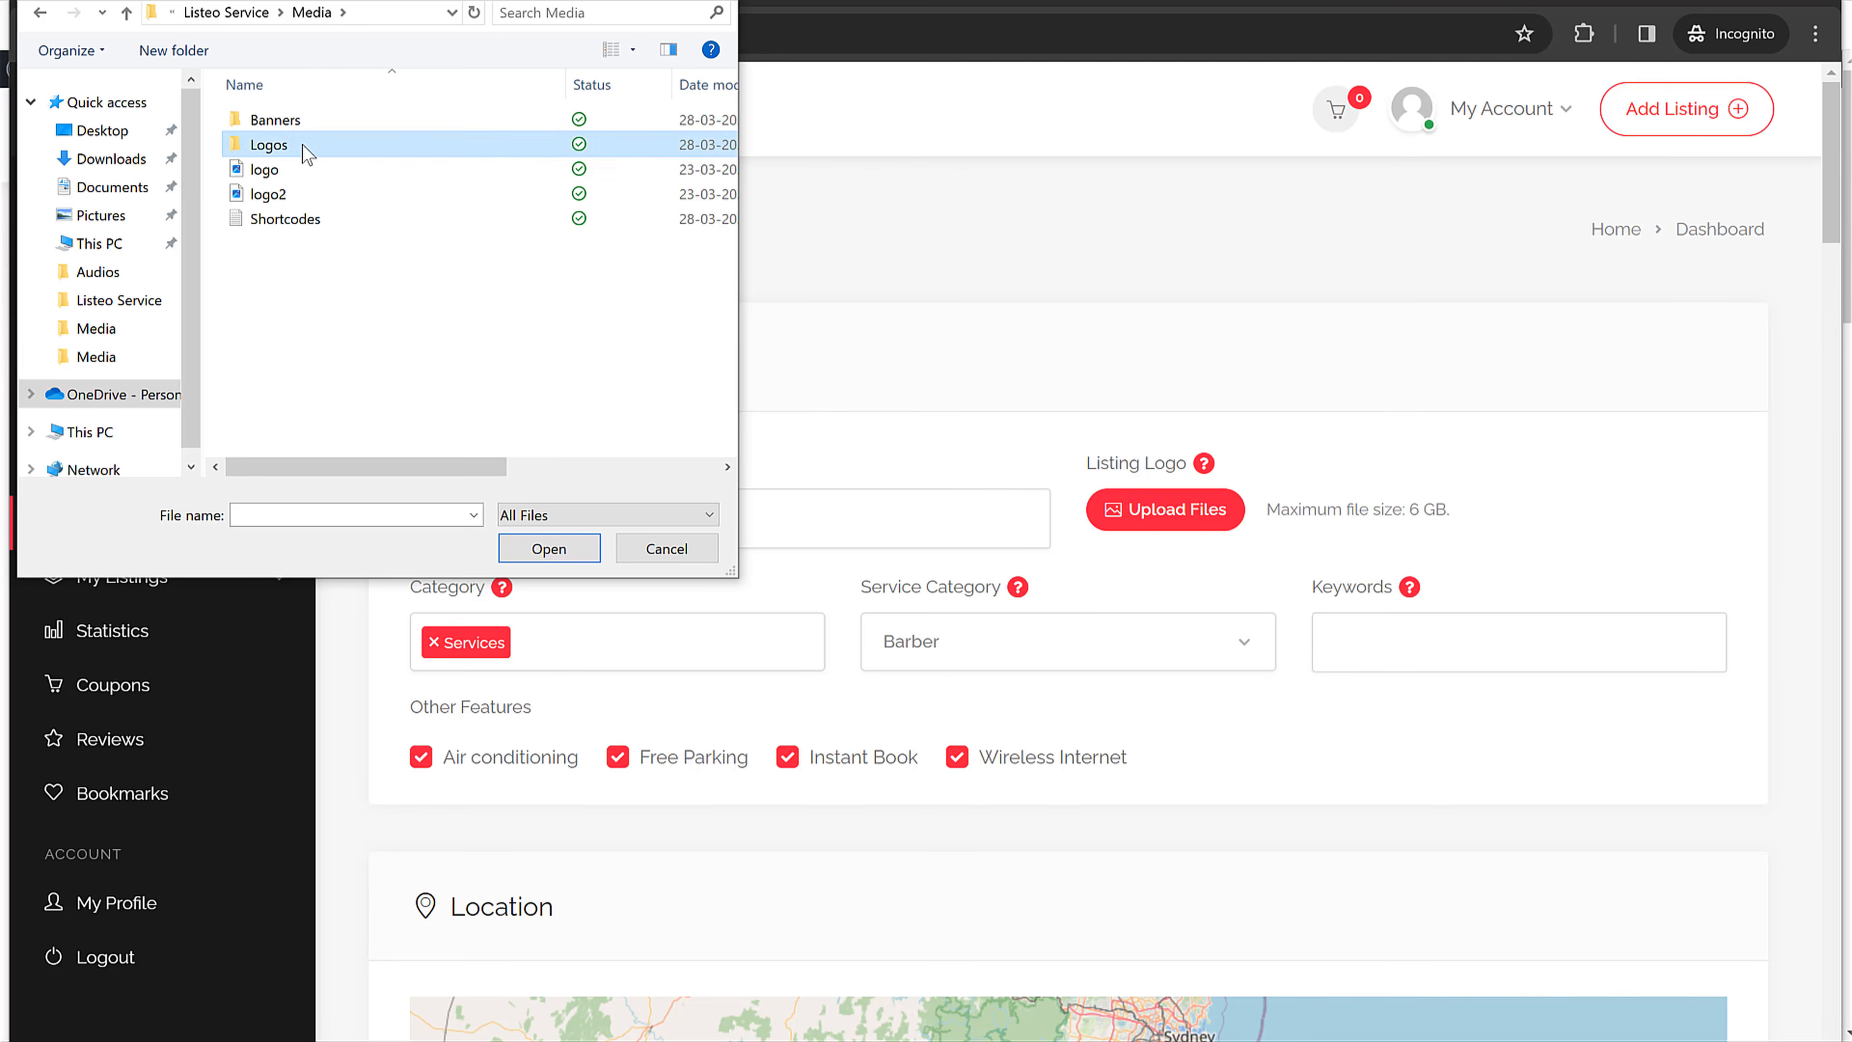
pyautogui.click(299, 15)
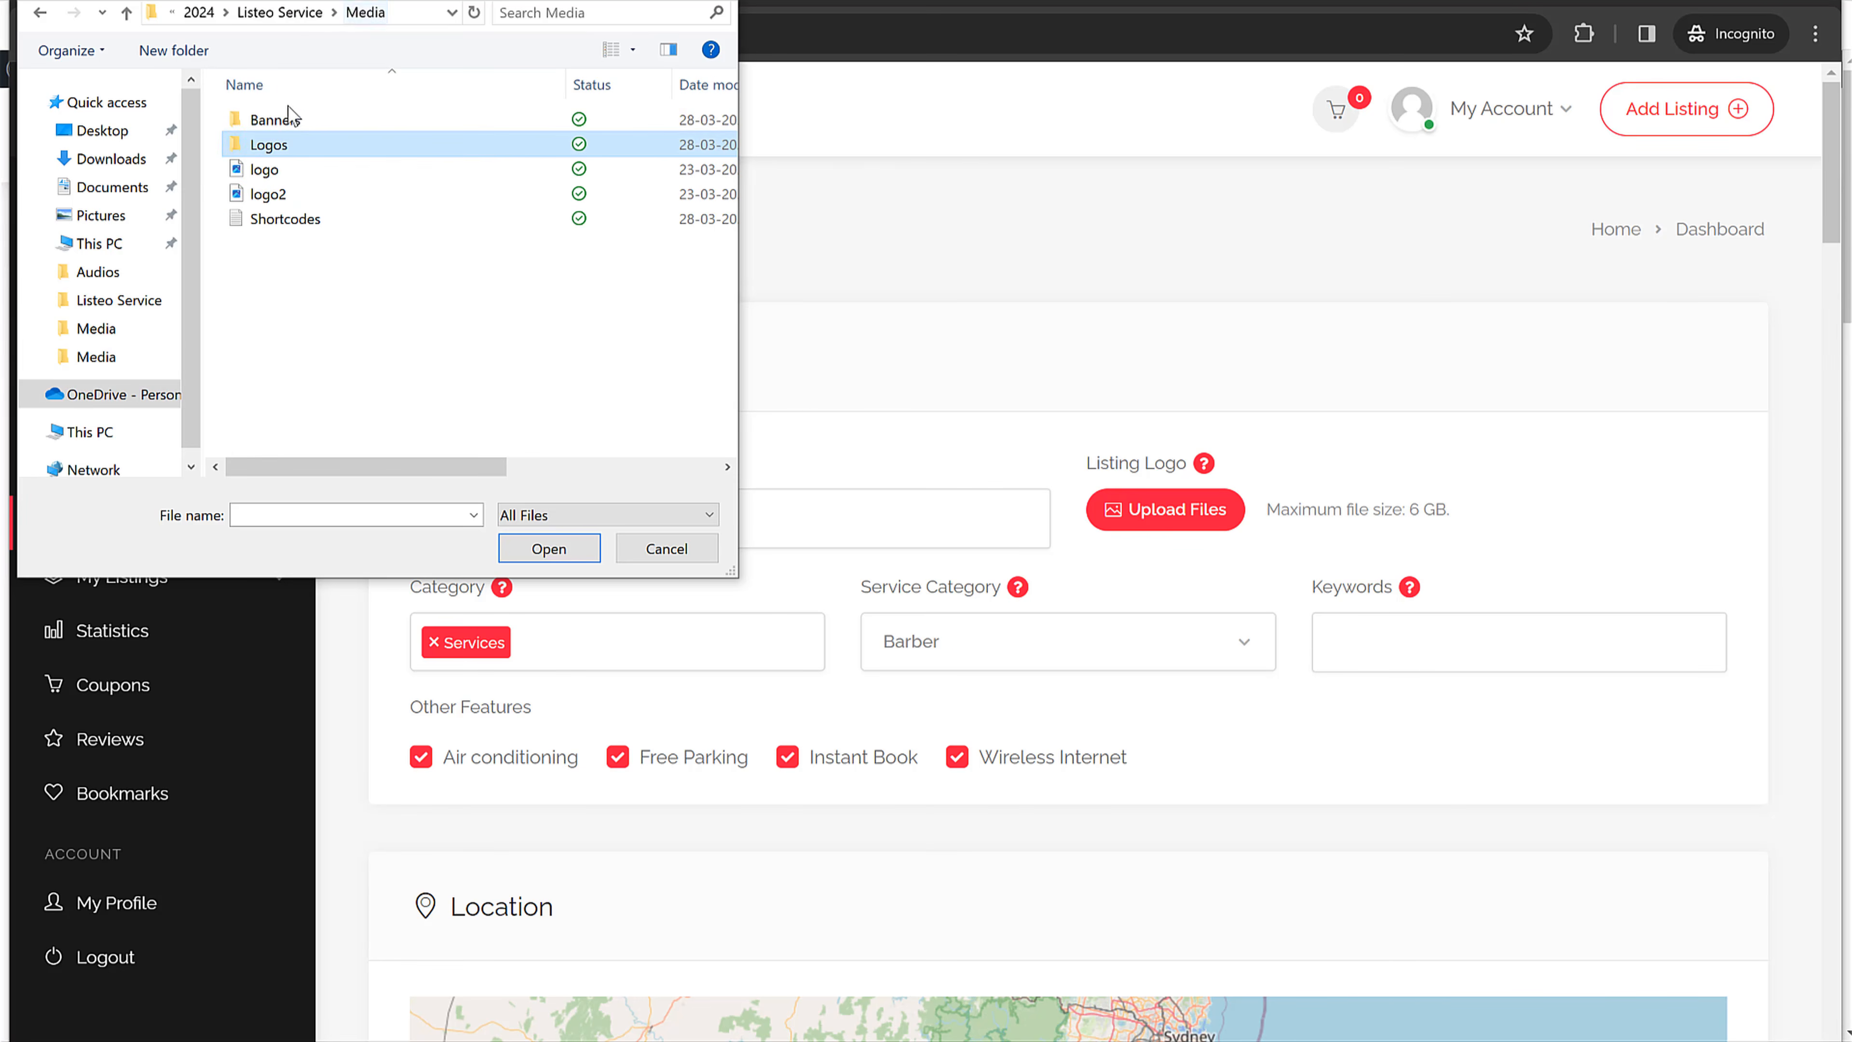
pyautogui.doubleClick(287, 105)
pyautogui.scroll(-5, 583, 358)
pyautogui.scroll(-3, 583, 357)
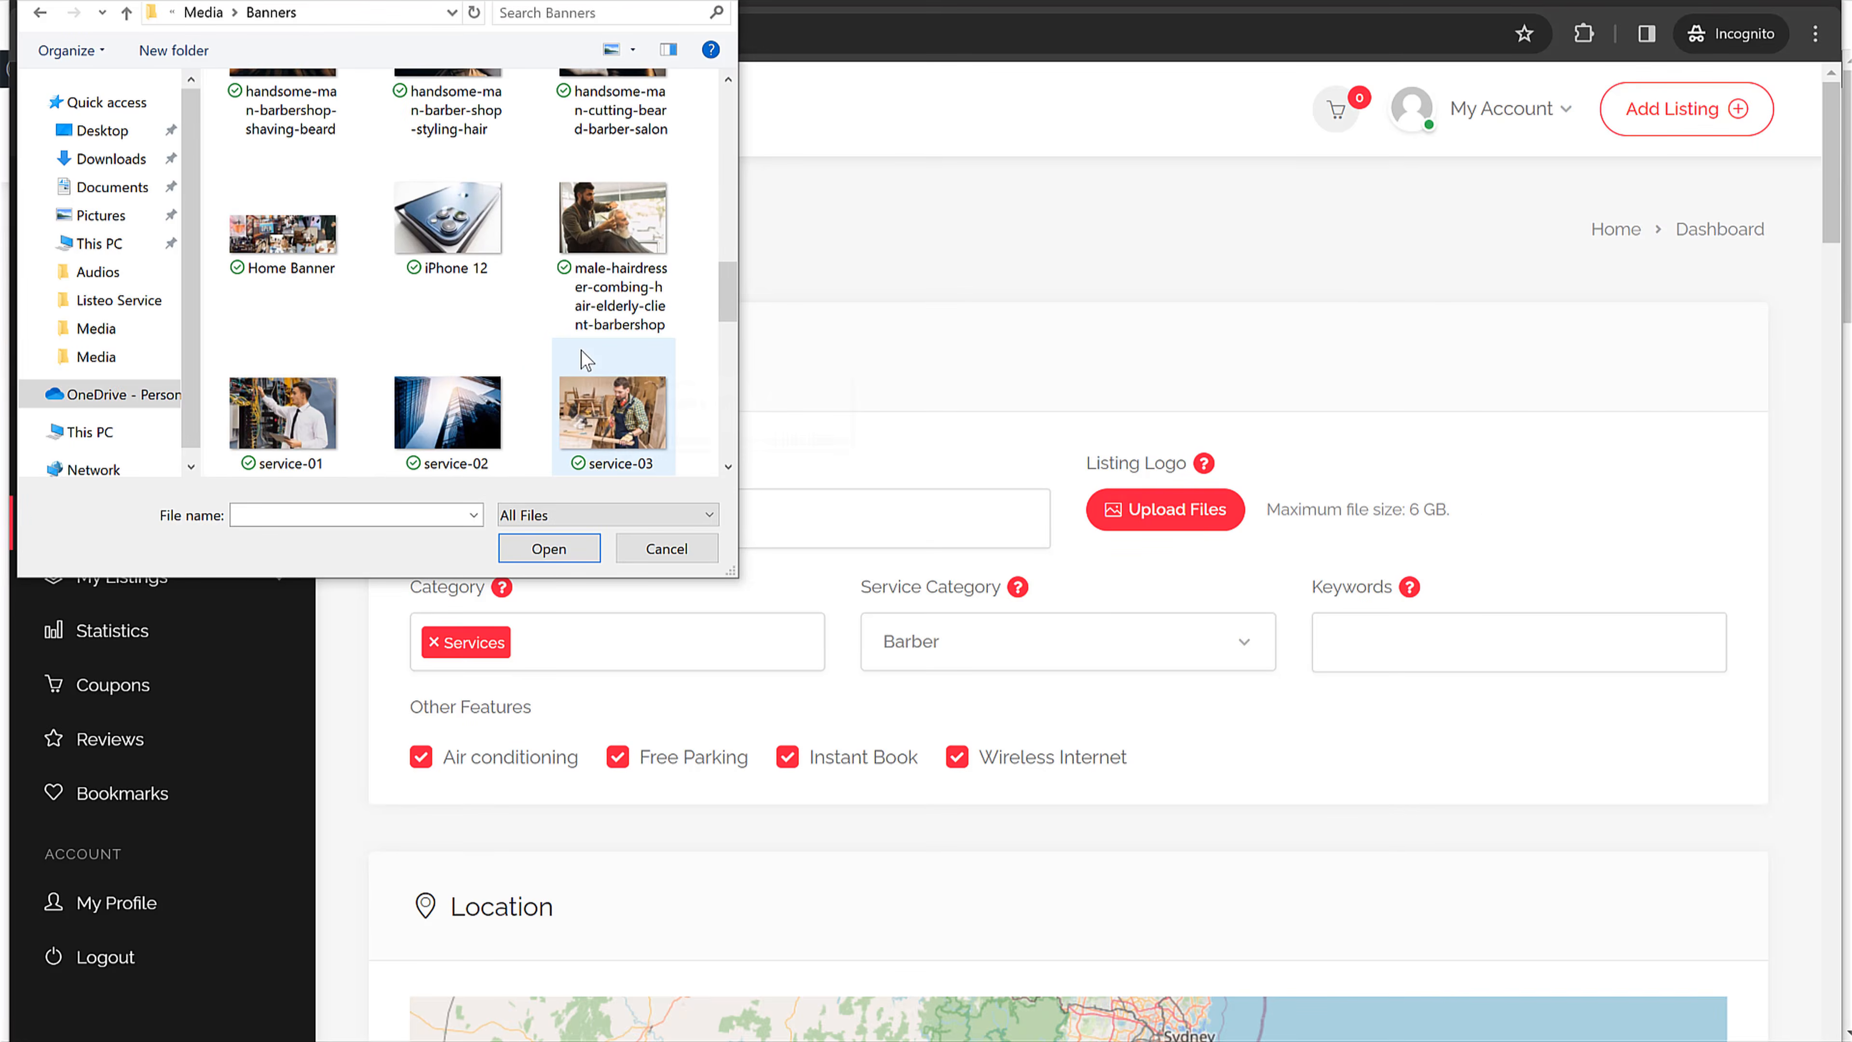
pyautogui.scroll(2, 580, 352)
pyautogui.click(429, 144)
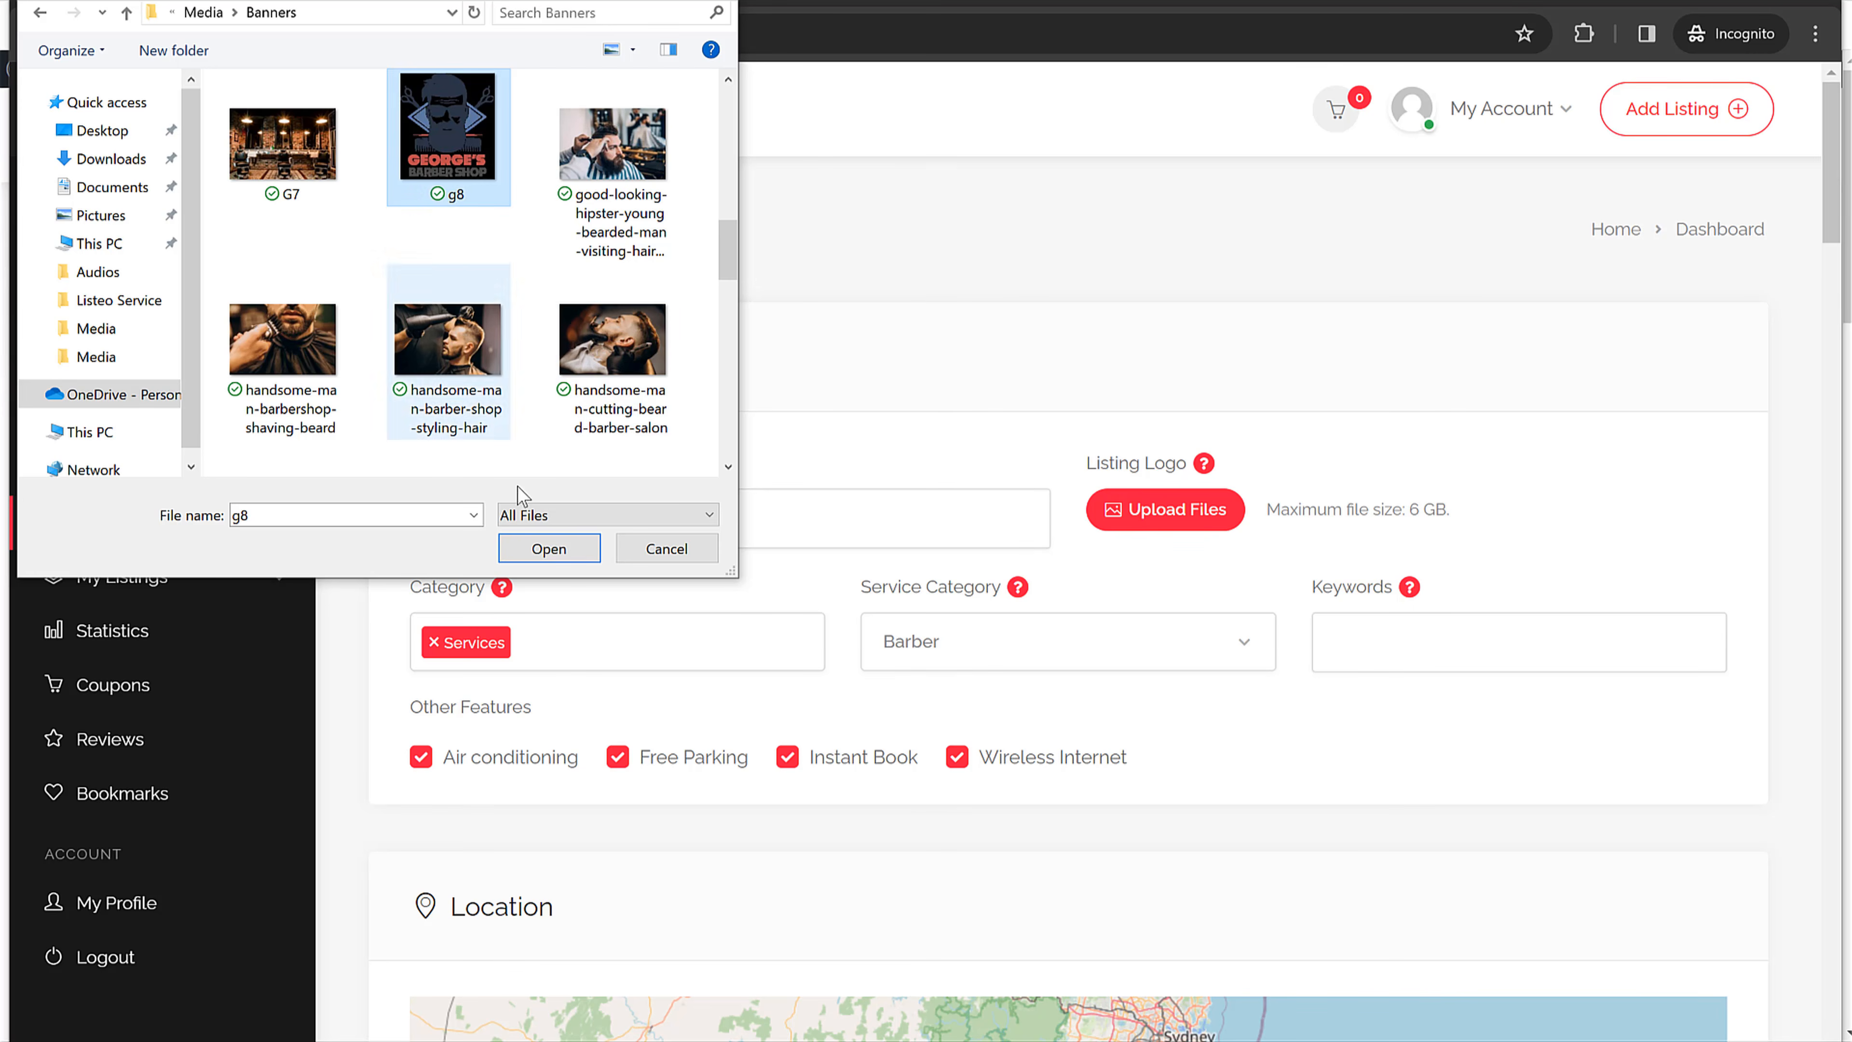
pyautogui.click(548, 546)
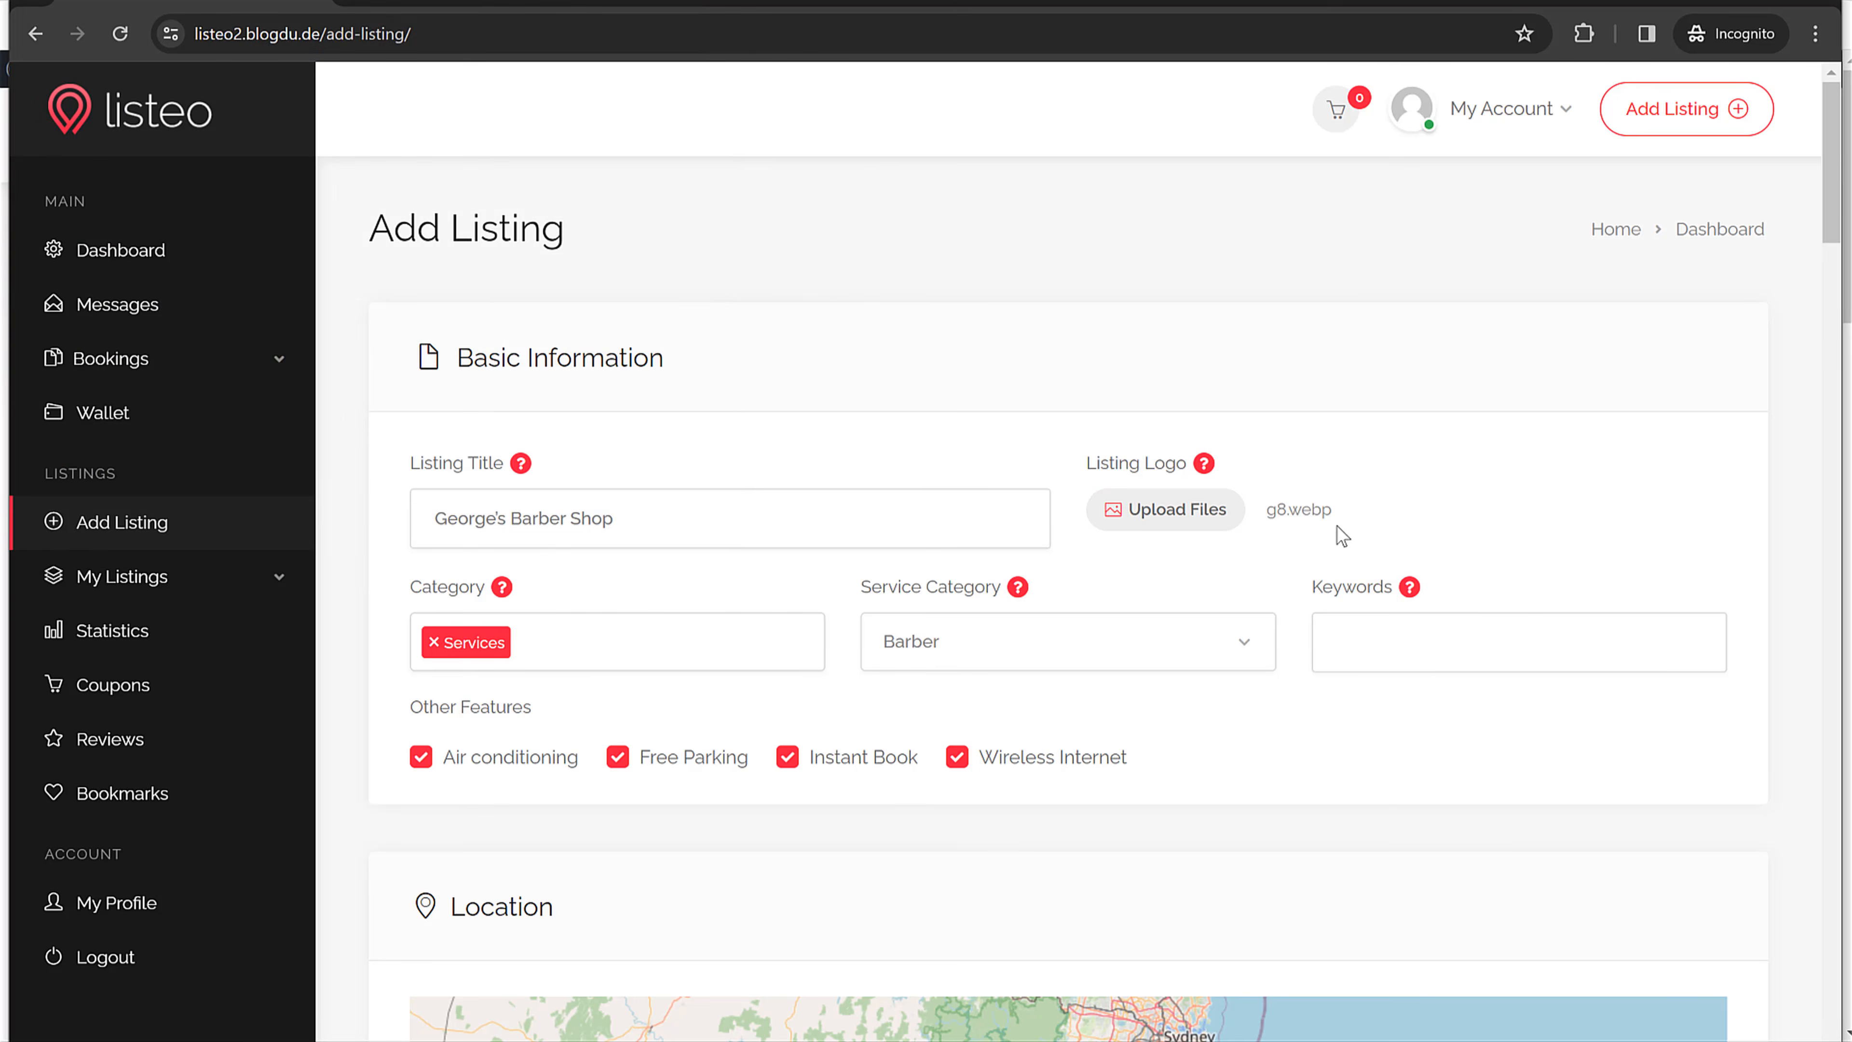
# Step: Replace the listing logo with Coaching Cover.jpg
pyautogui.moveTo(1335, 515)
pyautogui.mouseDown()
pyautogui.moveTo(1278, 517)
pyautogui.moveTo(1303, 511)
pyautogui.mouseUp()
pyautogui.click(1340, 509)
pyautogui.click(1201, 521)
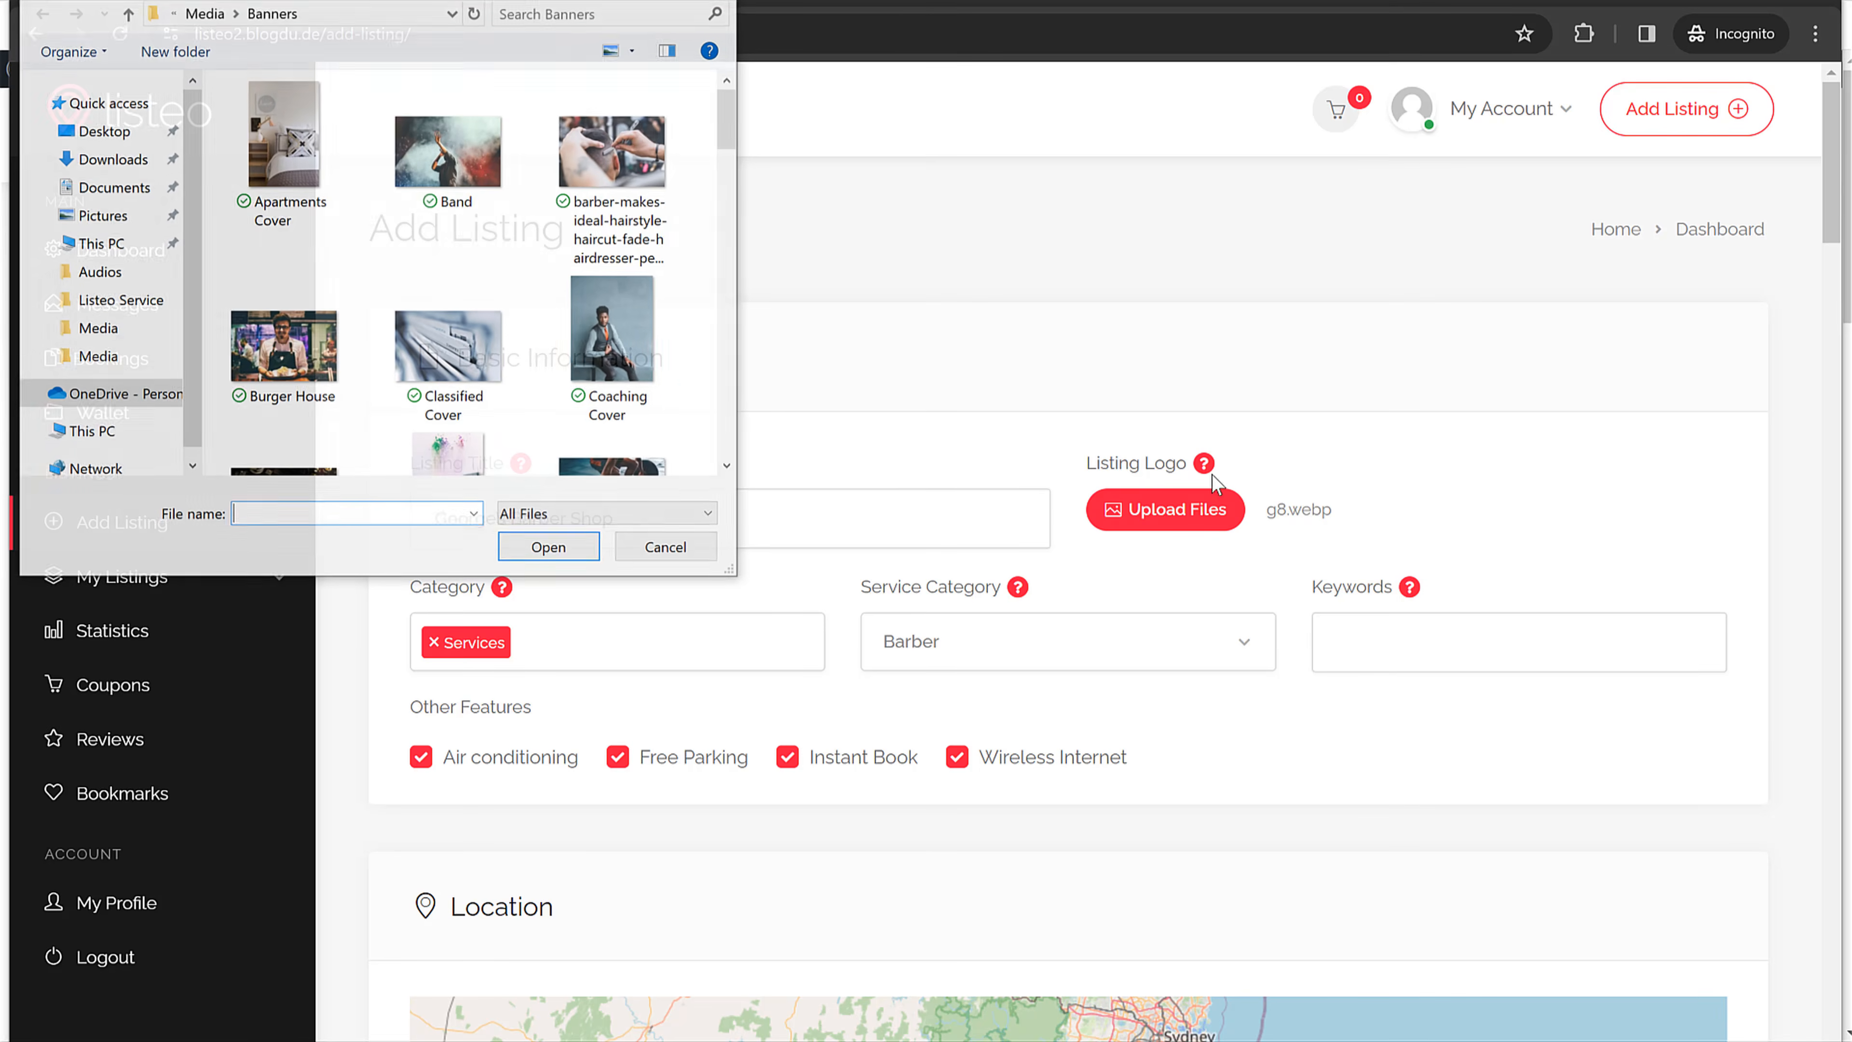
pyautogui.scroll(-10, 632, 374)
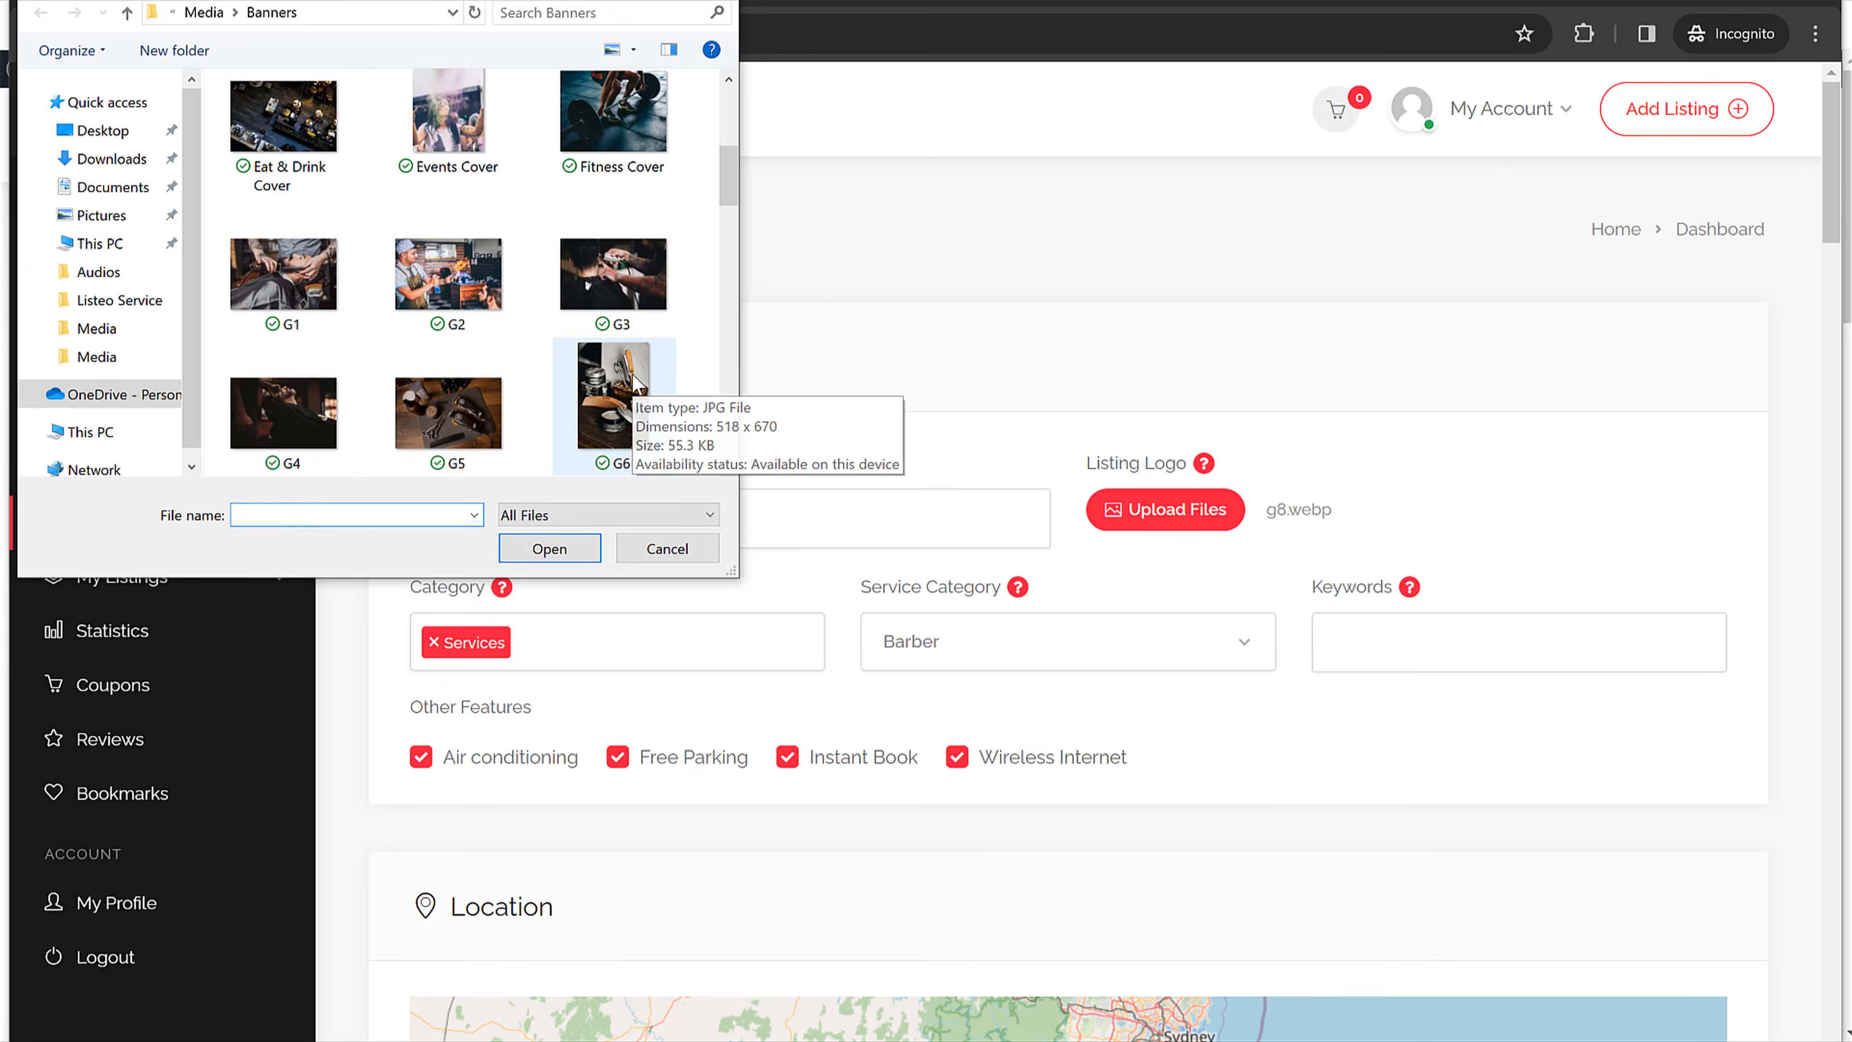
pyautogui.scroll(5, 625, 343)
pyautogui.scroll(5, 625, 343)
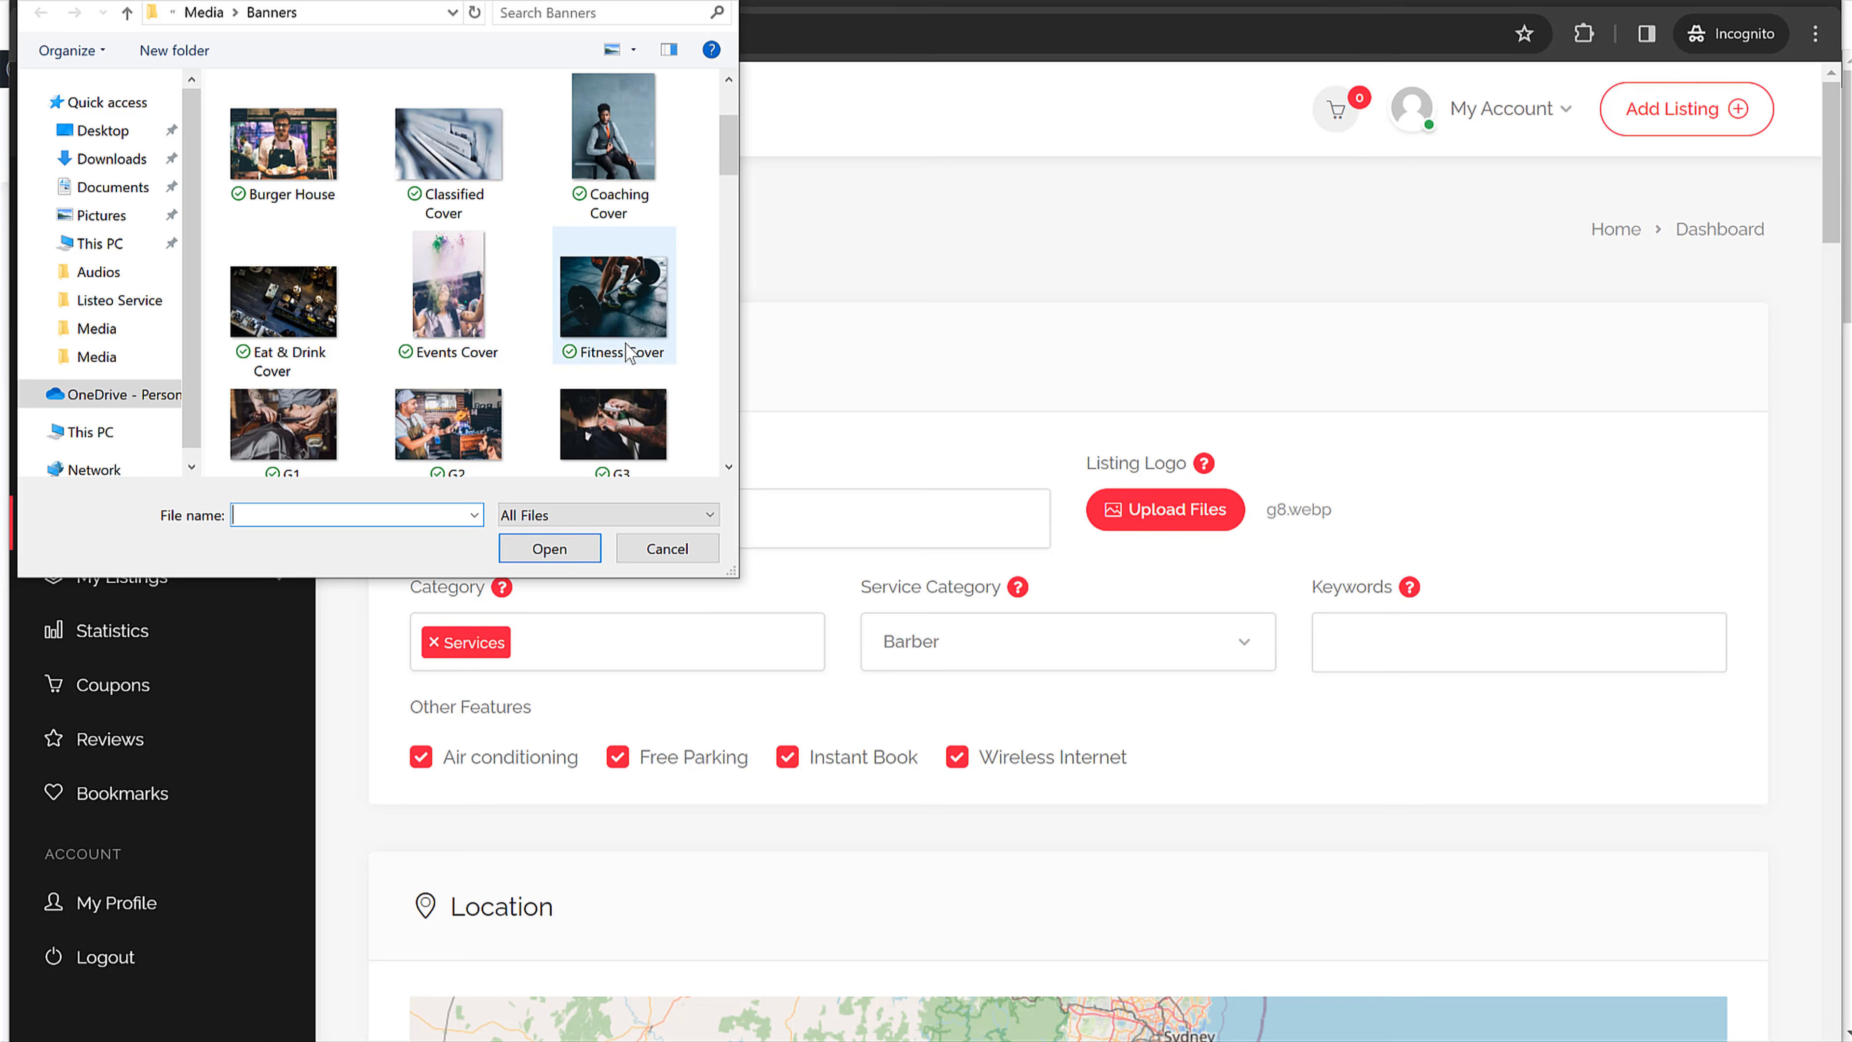
pyautogui.click(620, 188)
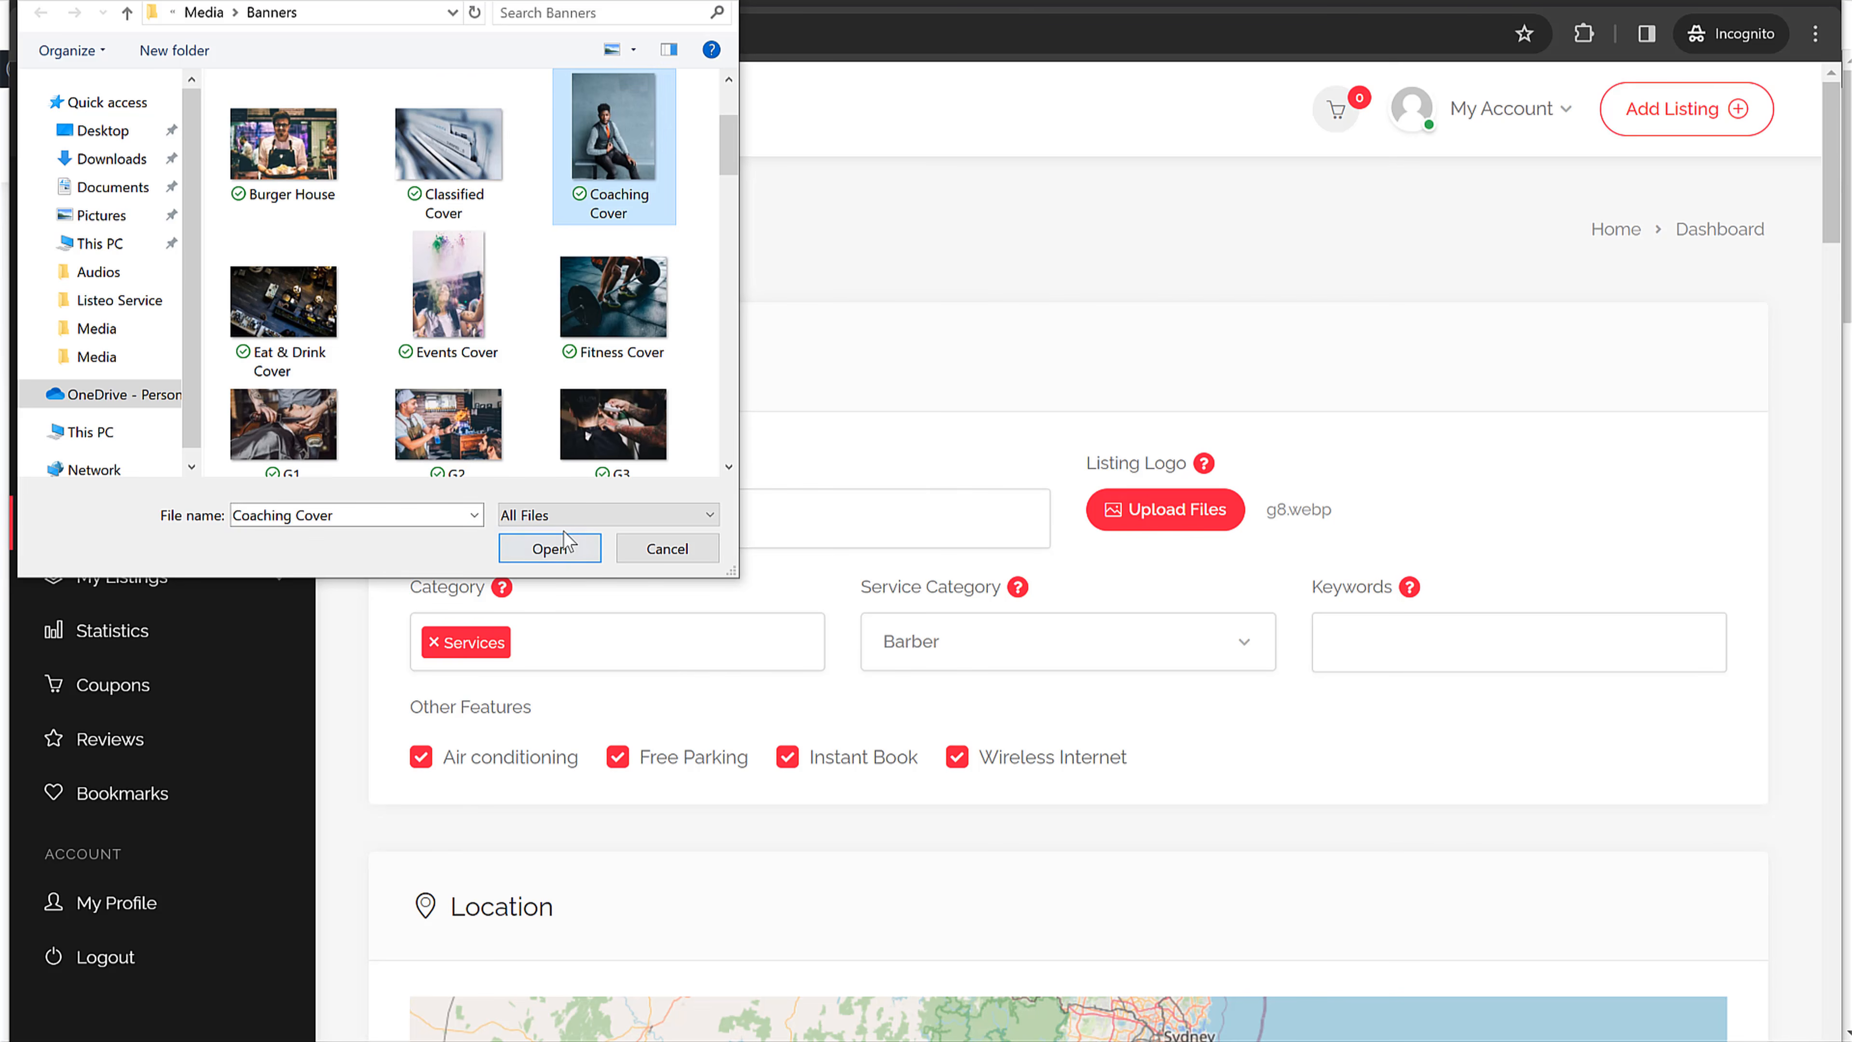
pyautogui.click(548, 548)
pyautogui.click(1509, 489)
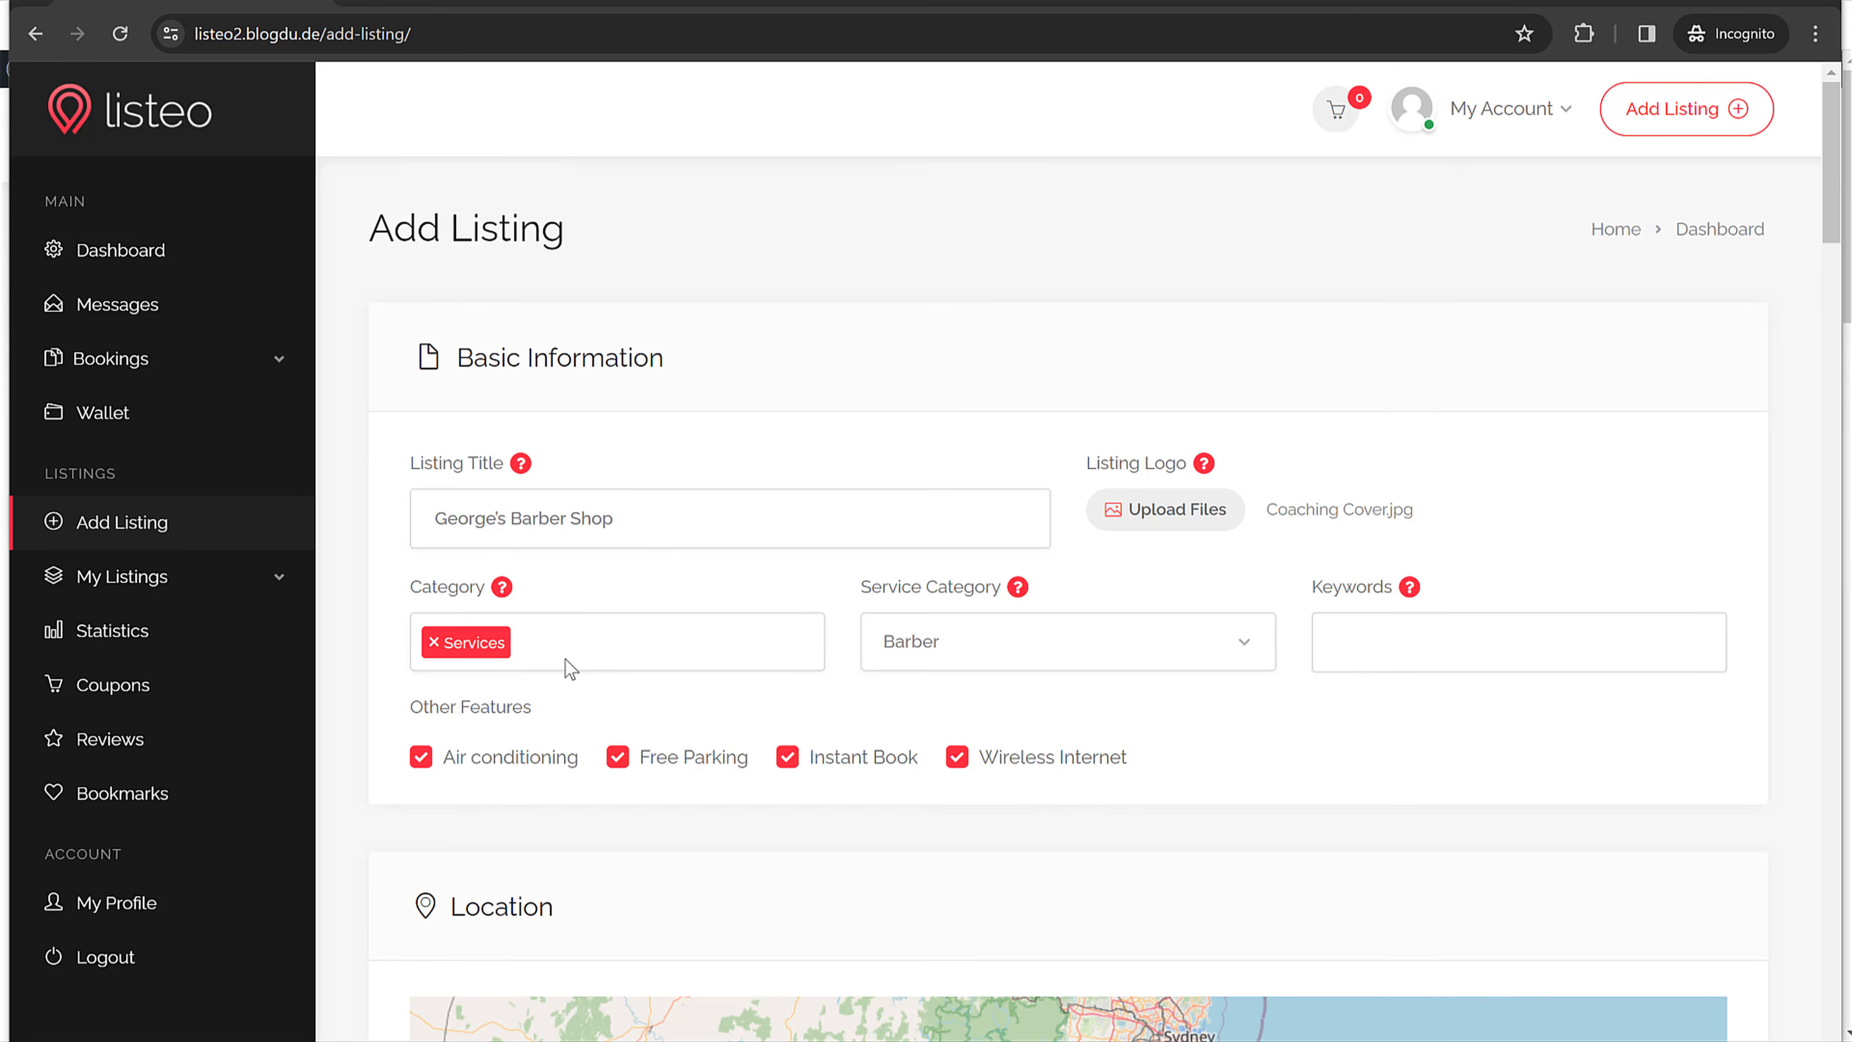
pyautogui.click(709, 544)
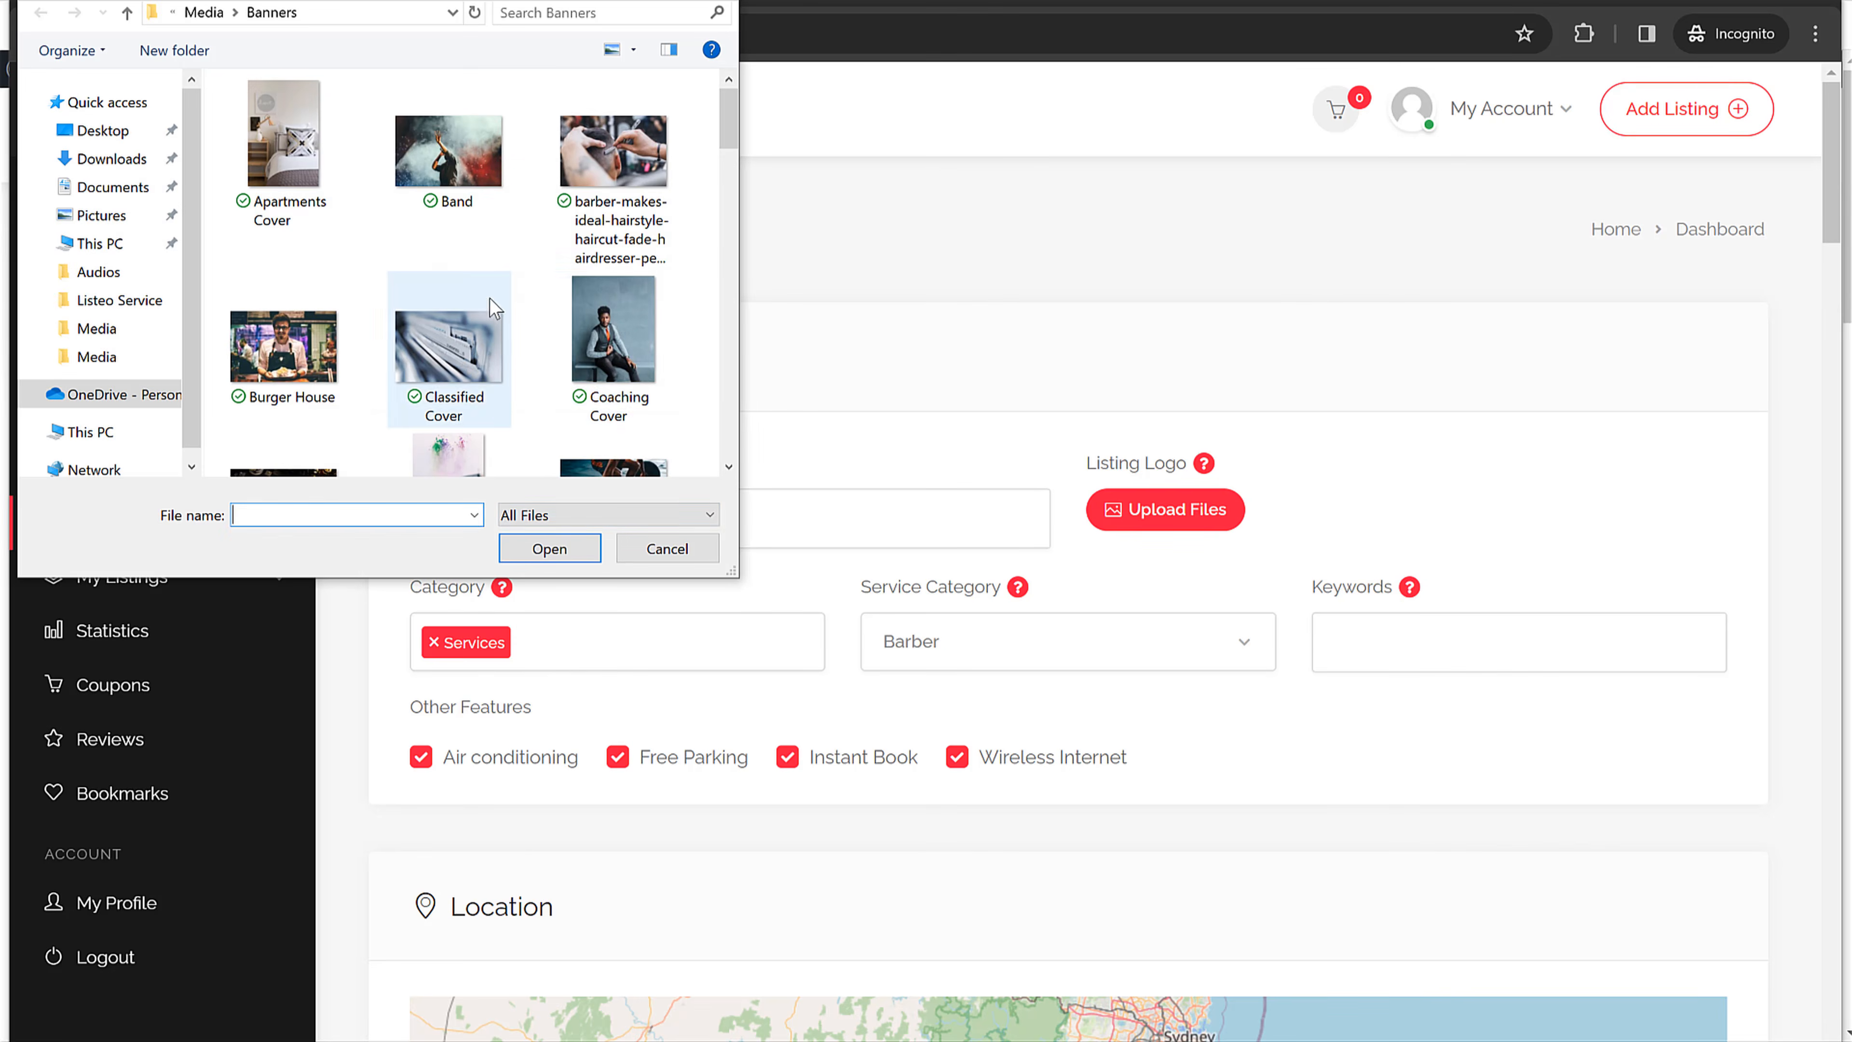
pyautogui.click(615, 348)
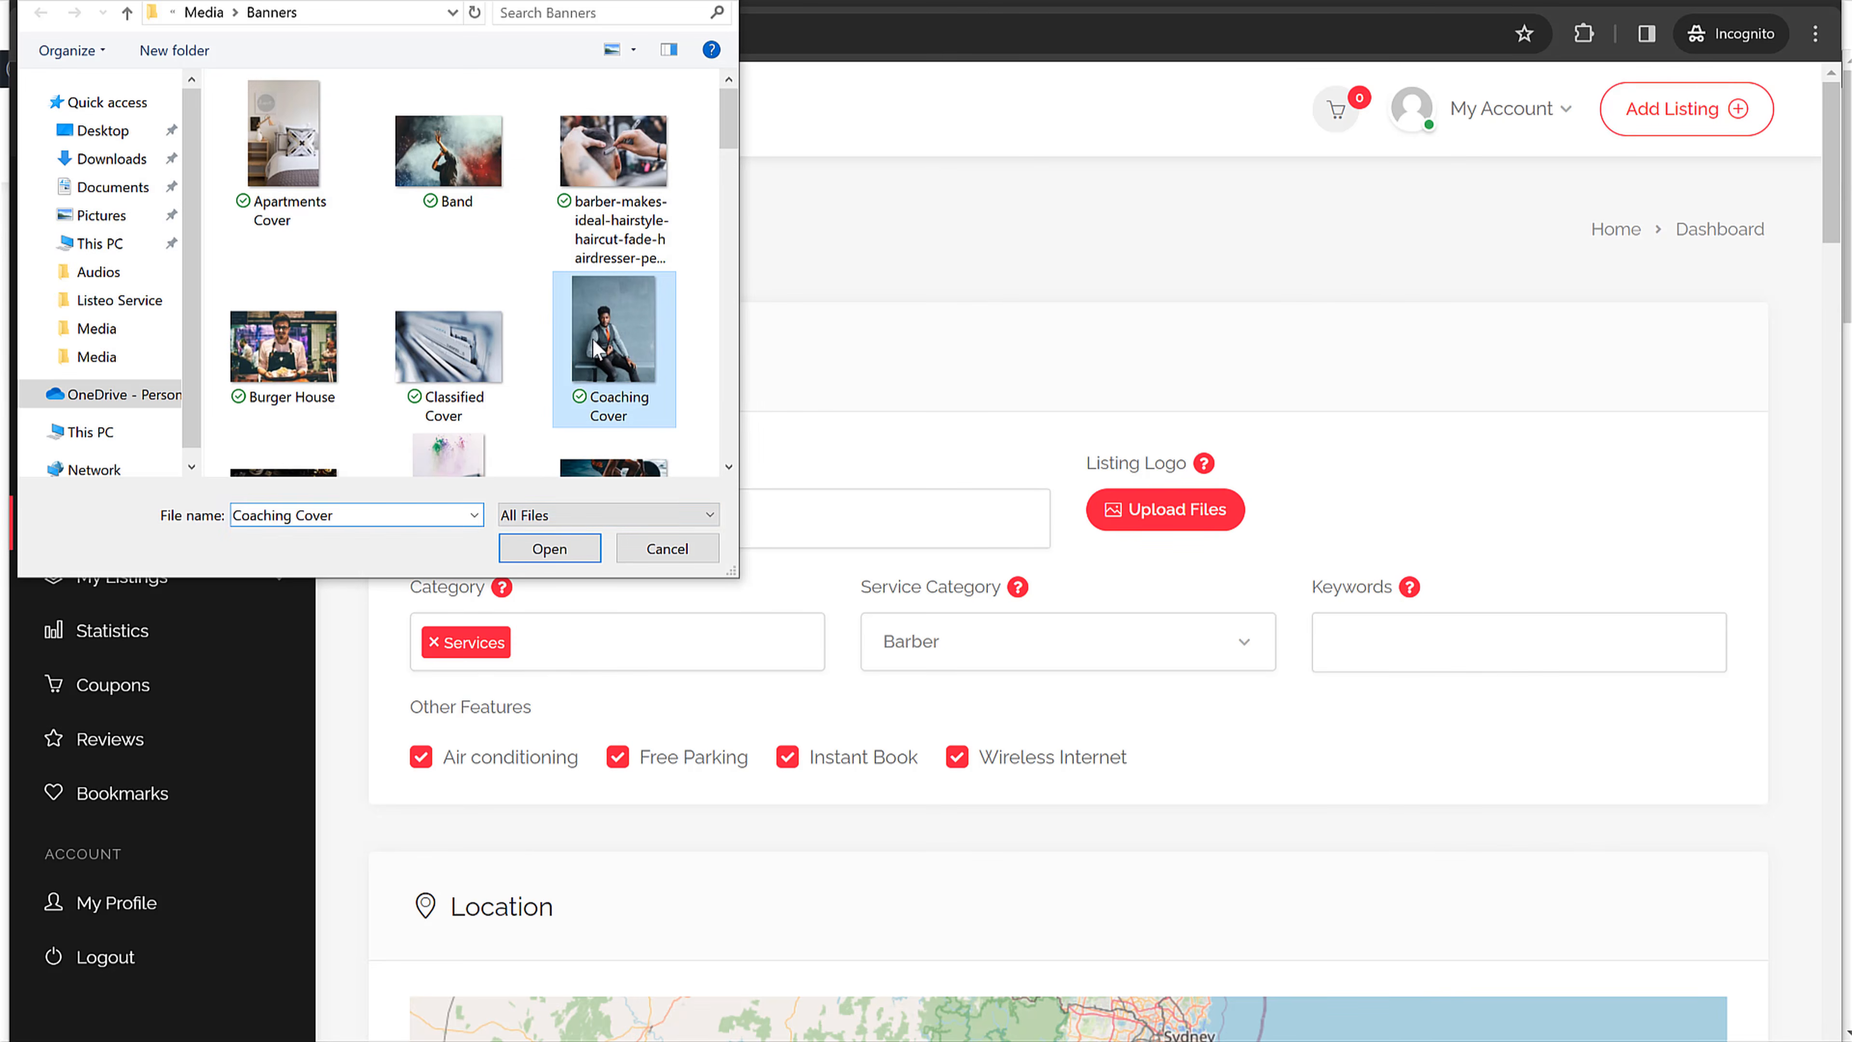
pyautogui.click(543, 546)
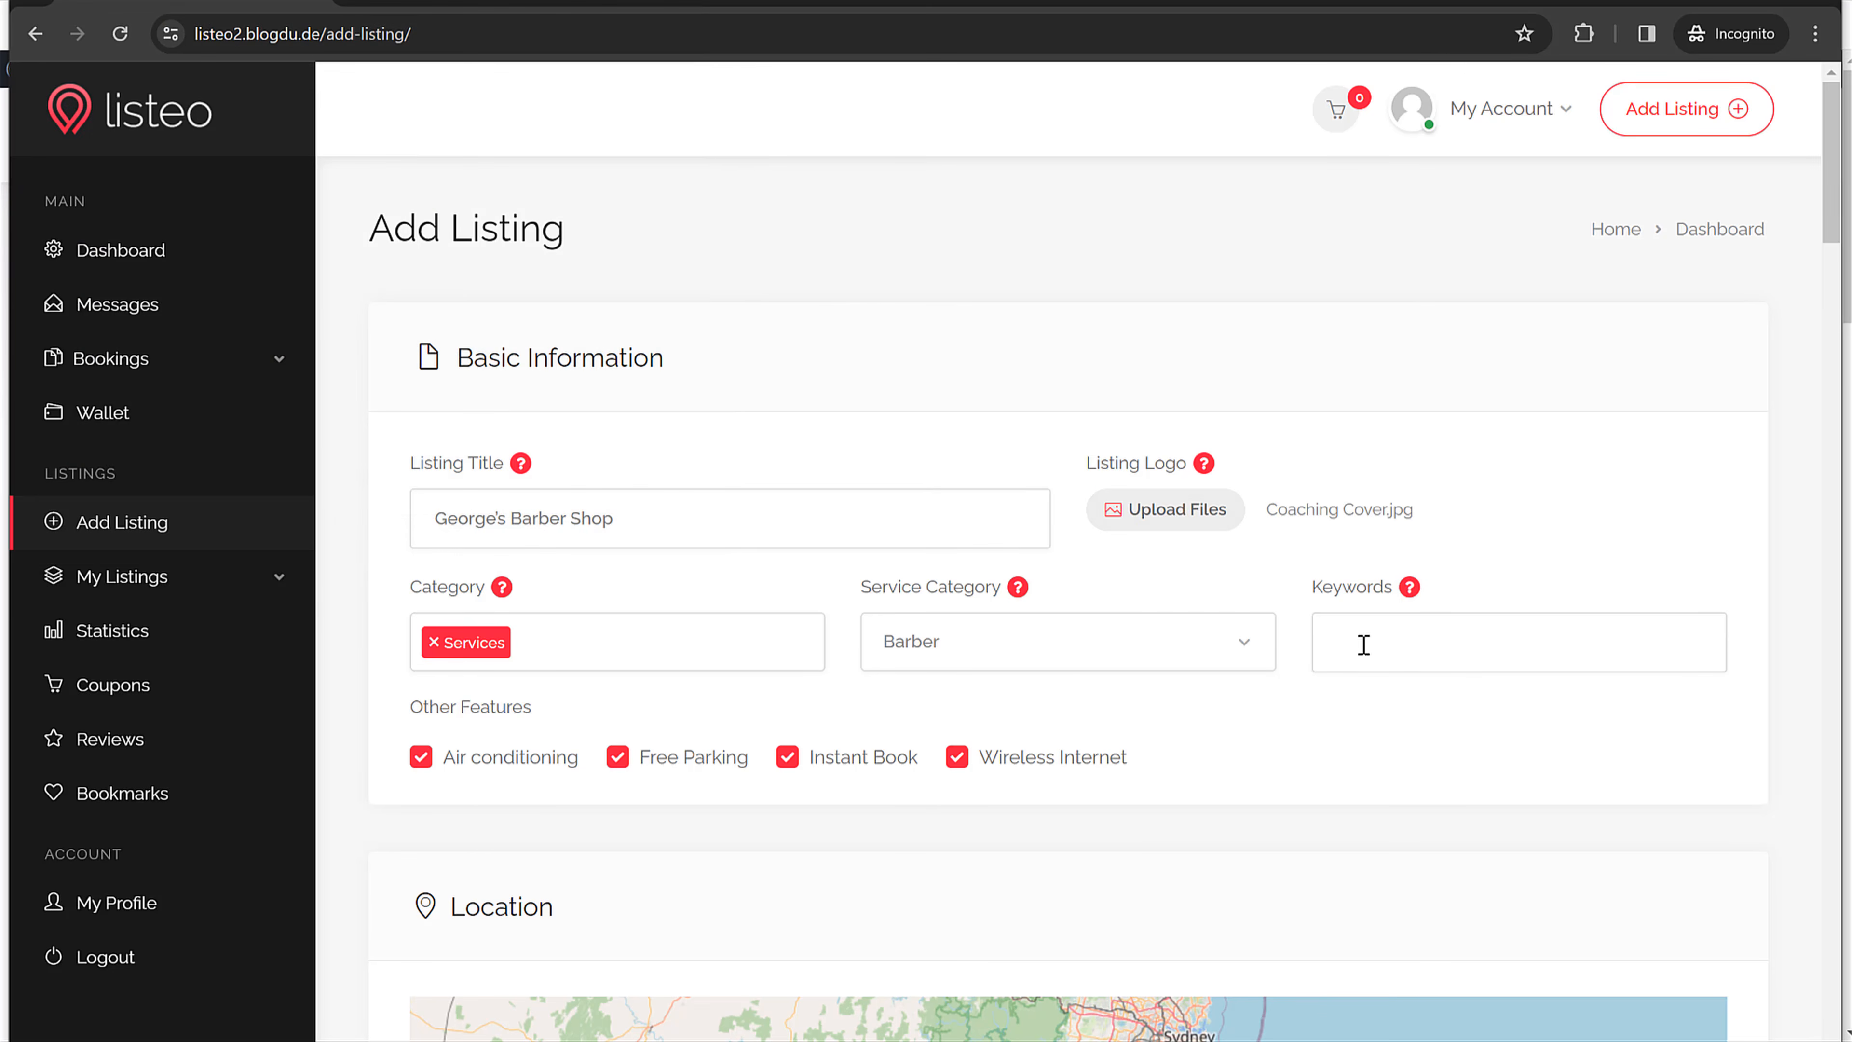
# Step: Keep Barber selected as the service category
pyautogui.click(967, 649)
pyautogui.click(986, 734)
pyautogui.scroll(-3, 1383, 747)
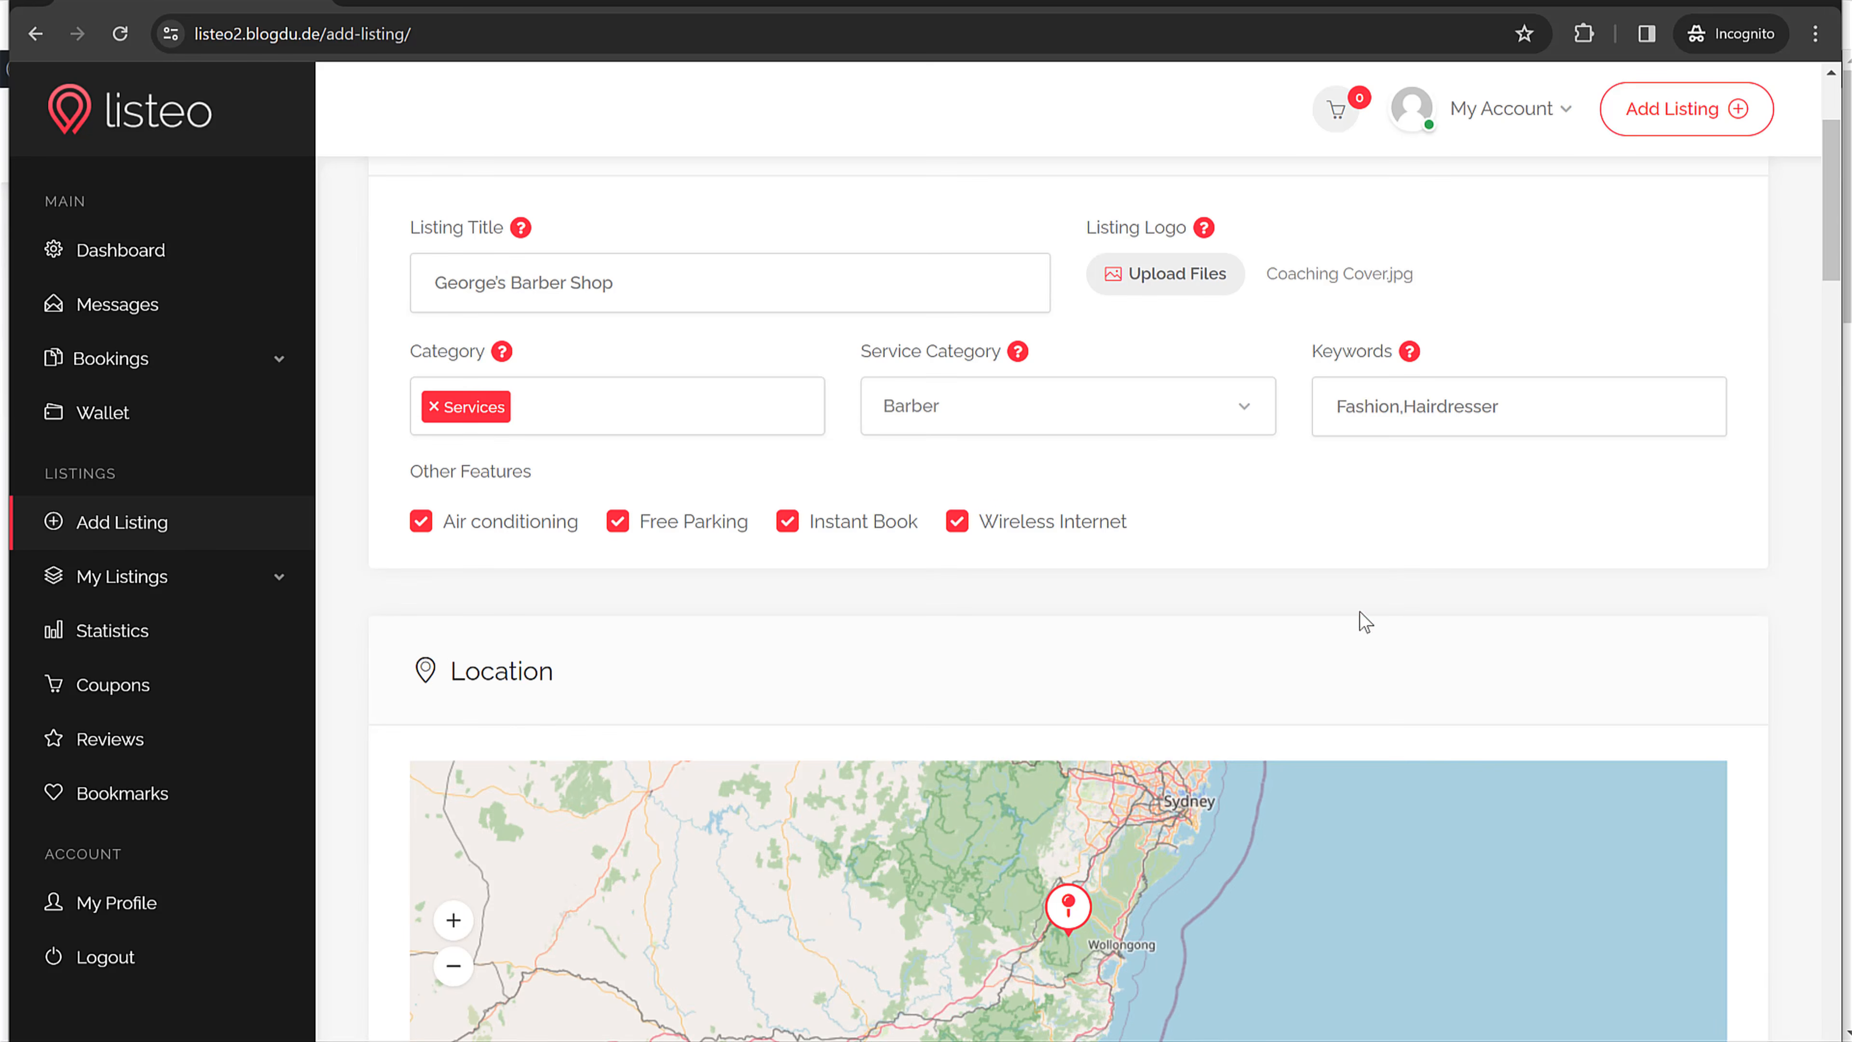
# Step: Set the address to Mumbai, Maharashtra, India and move the map pin to Lower Parel
pyautogui.scroll(-4, 1366, 622)
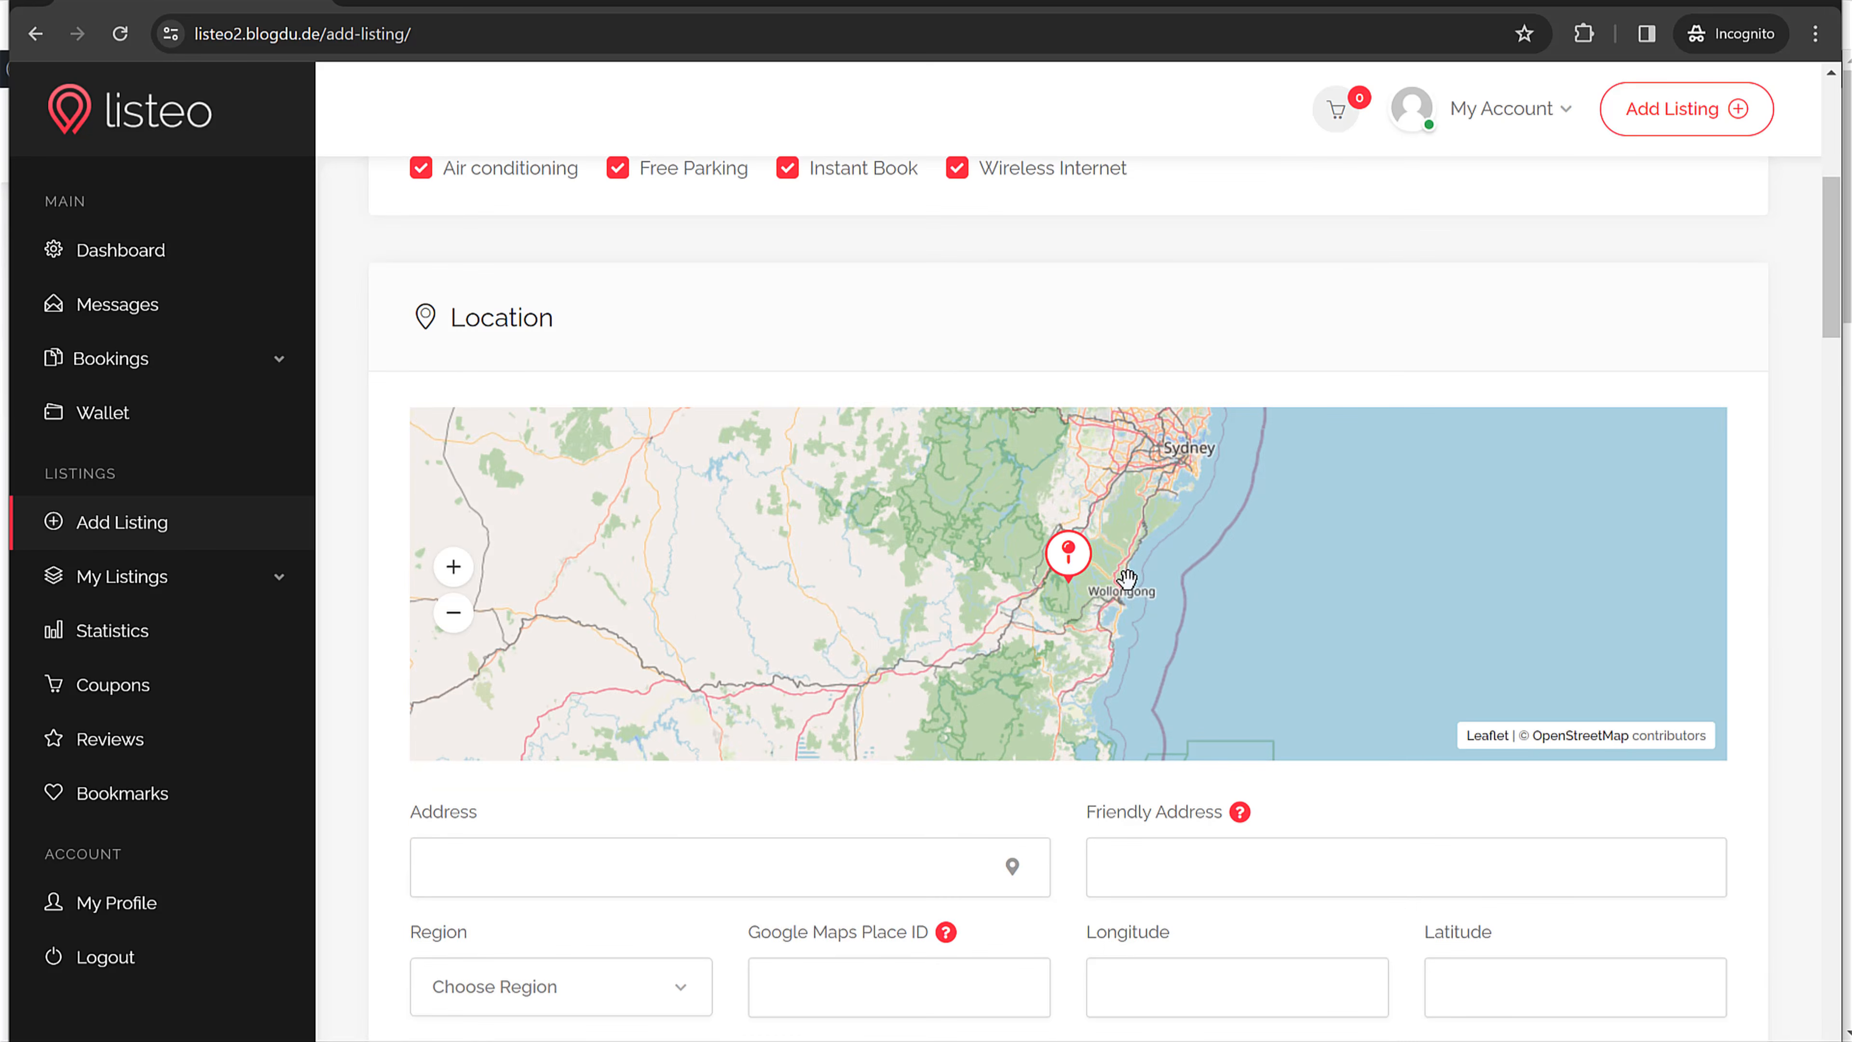
pyautogui.scroll(2, 1126, 568)
pyautogui.scroll(-6, 1166, 572)
pyautogui.scroll(3, 1134, 542)
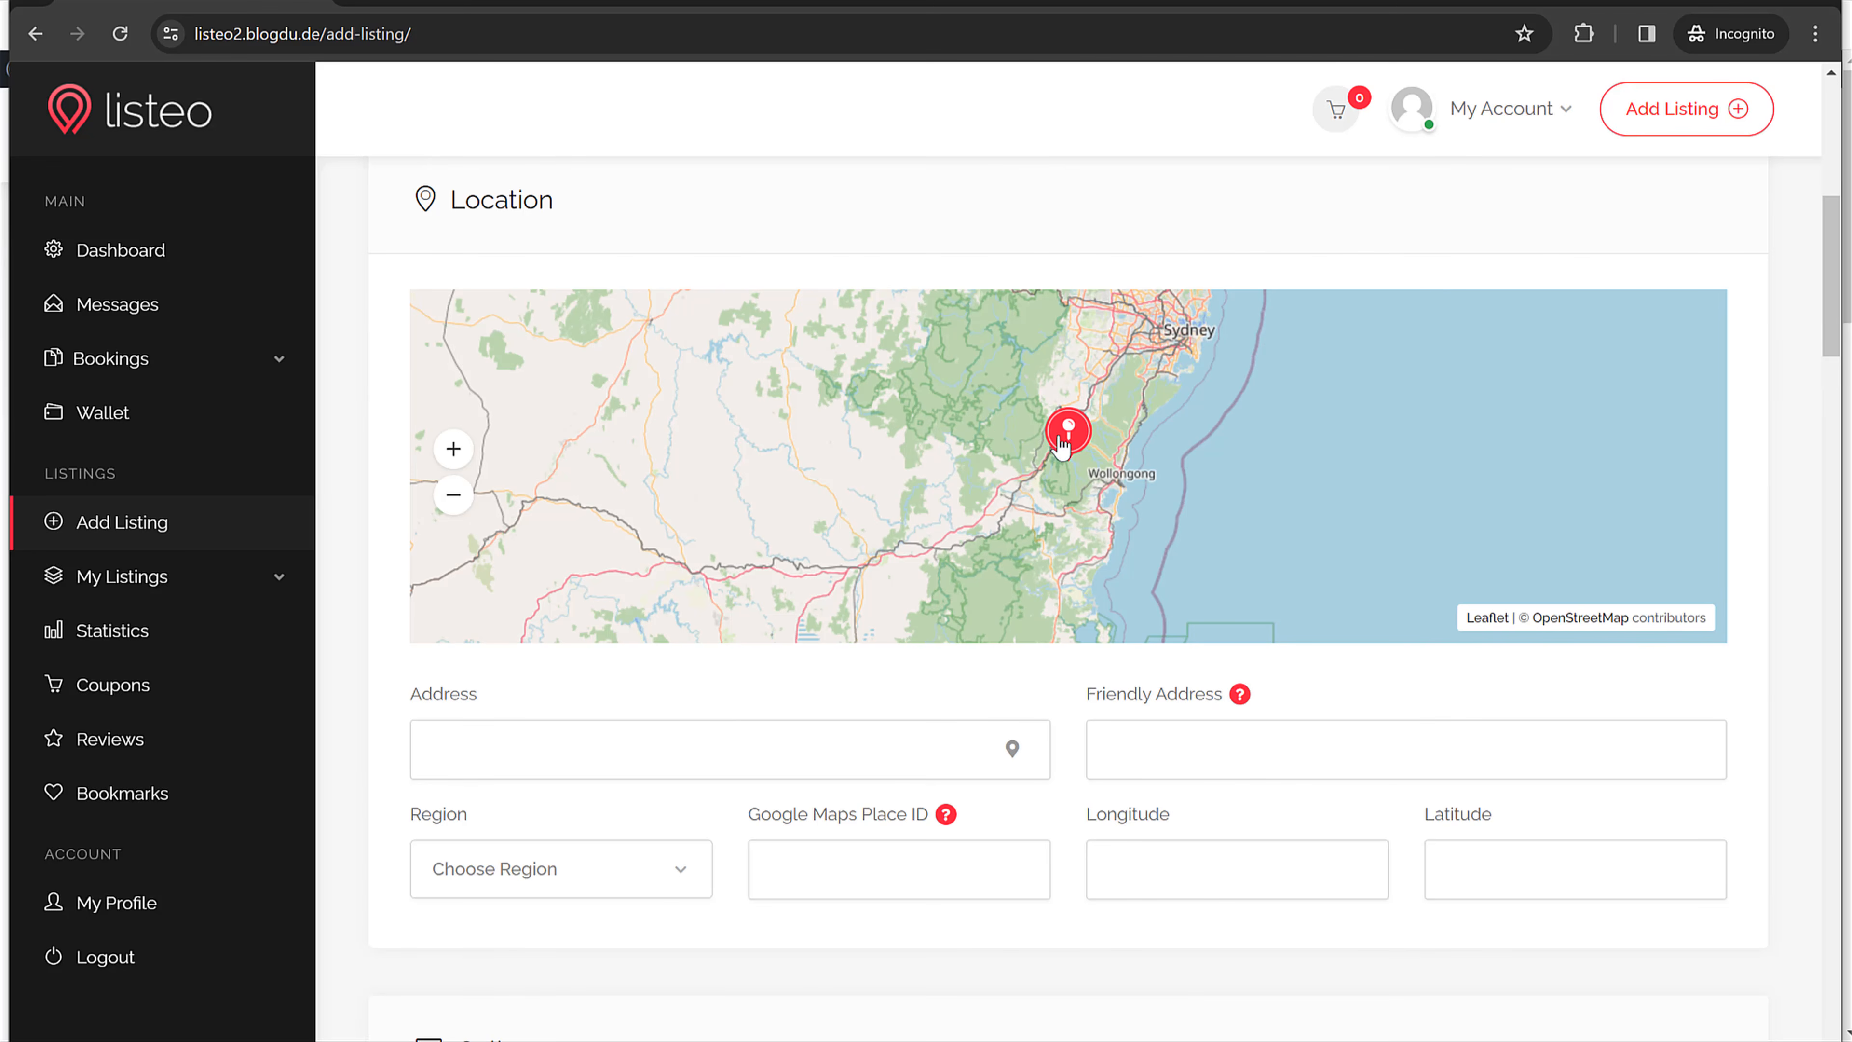
pyautogui.click(645, 749)
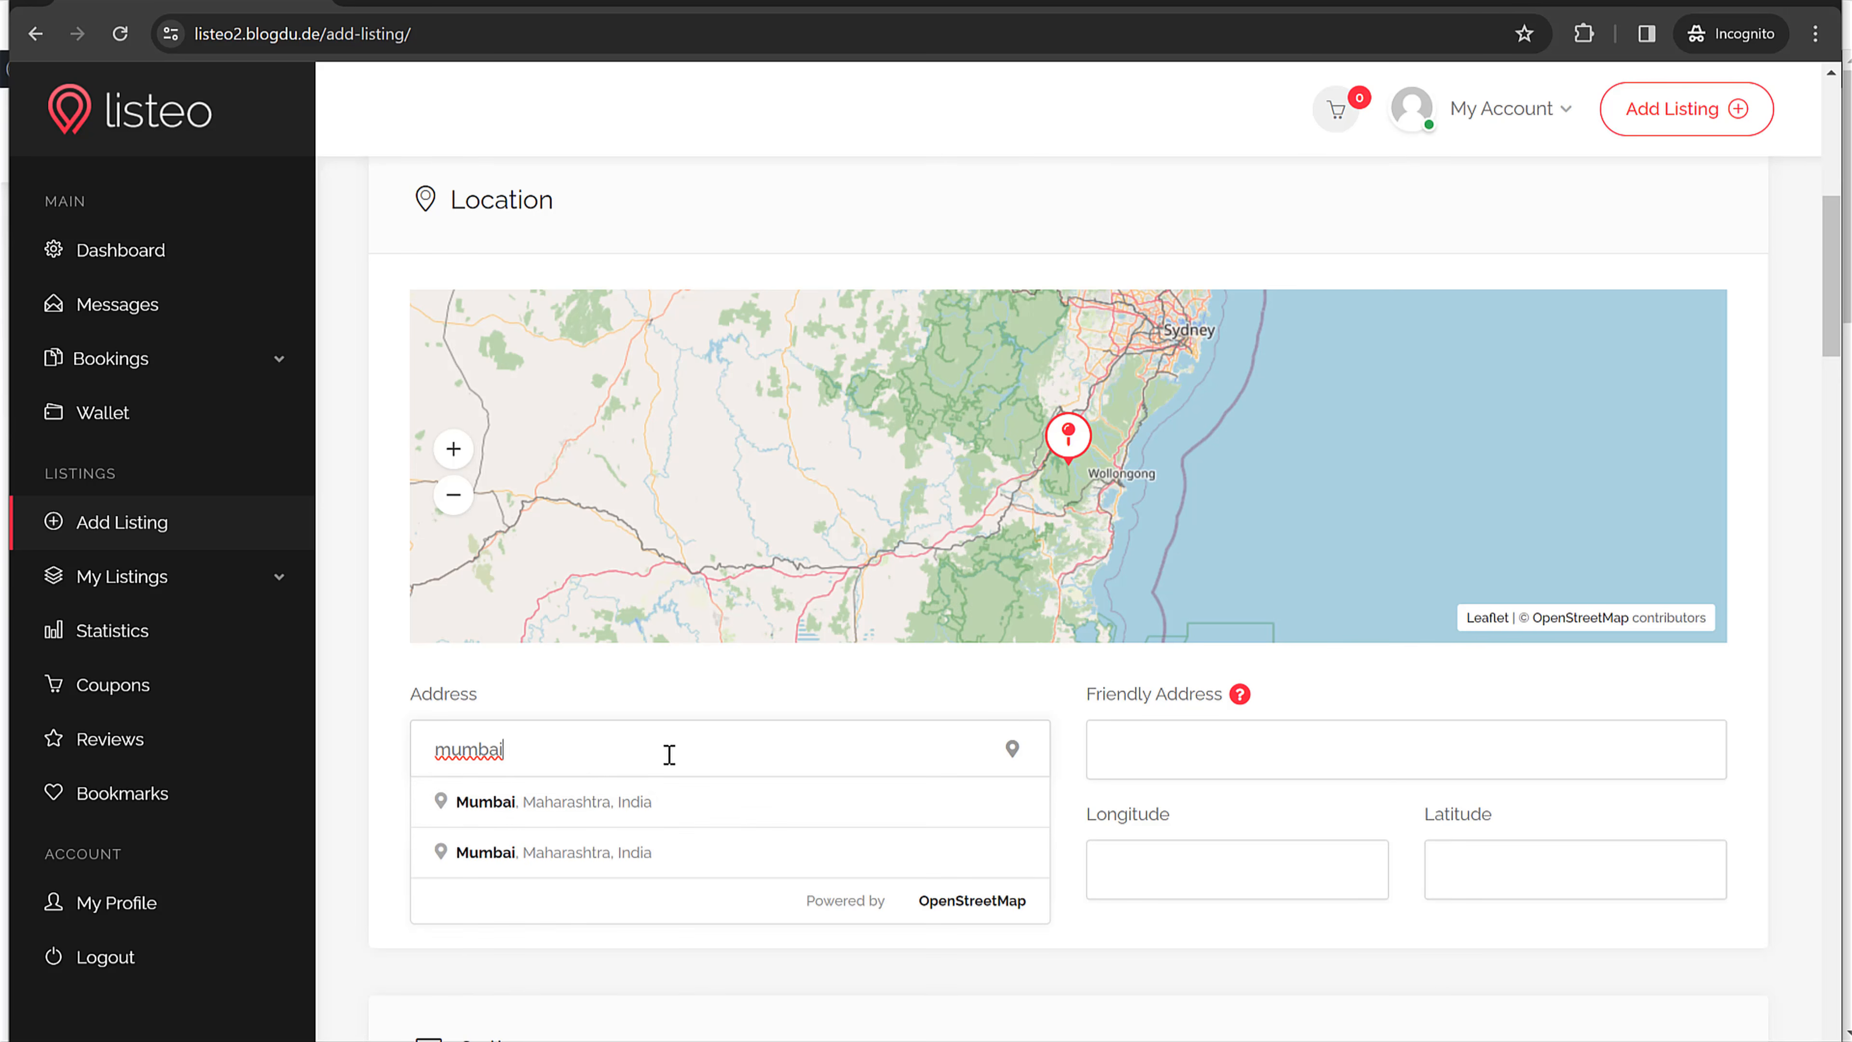
pyautogui.click(621, 806)
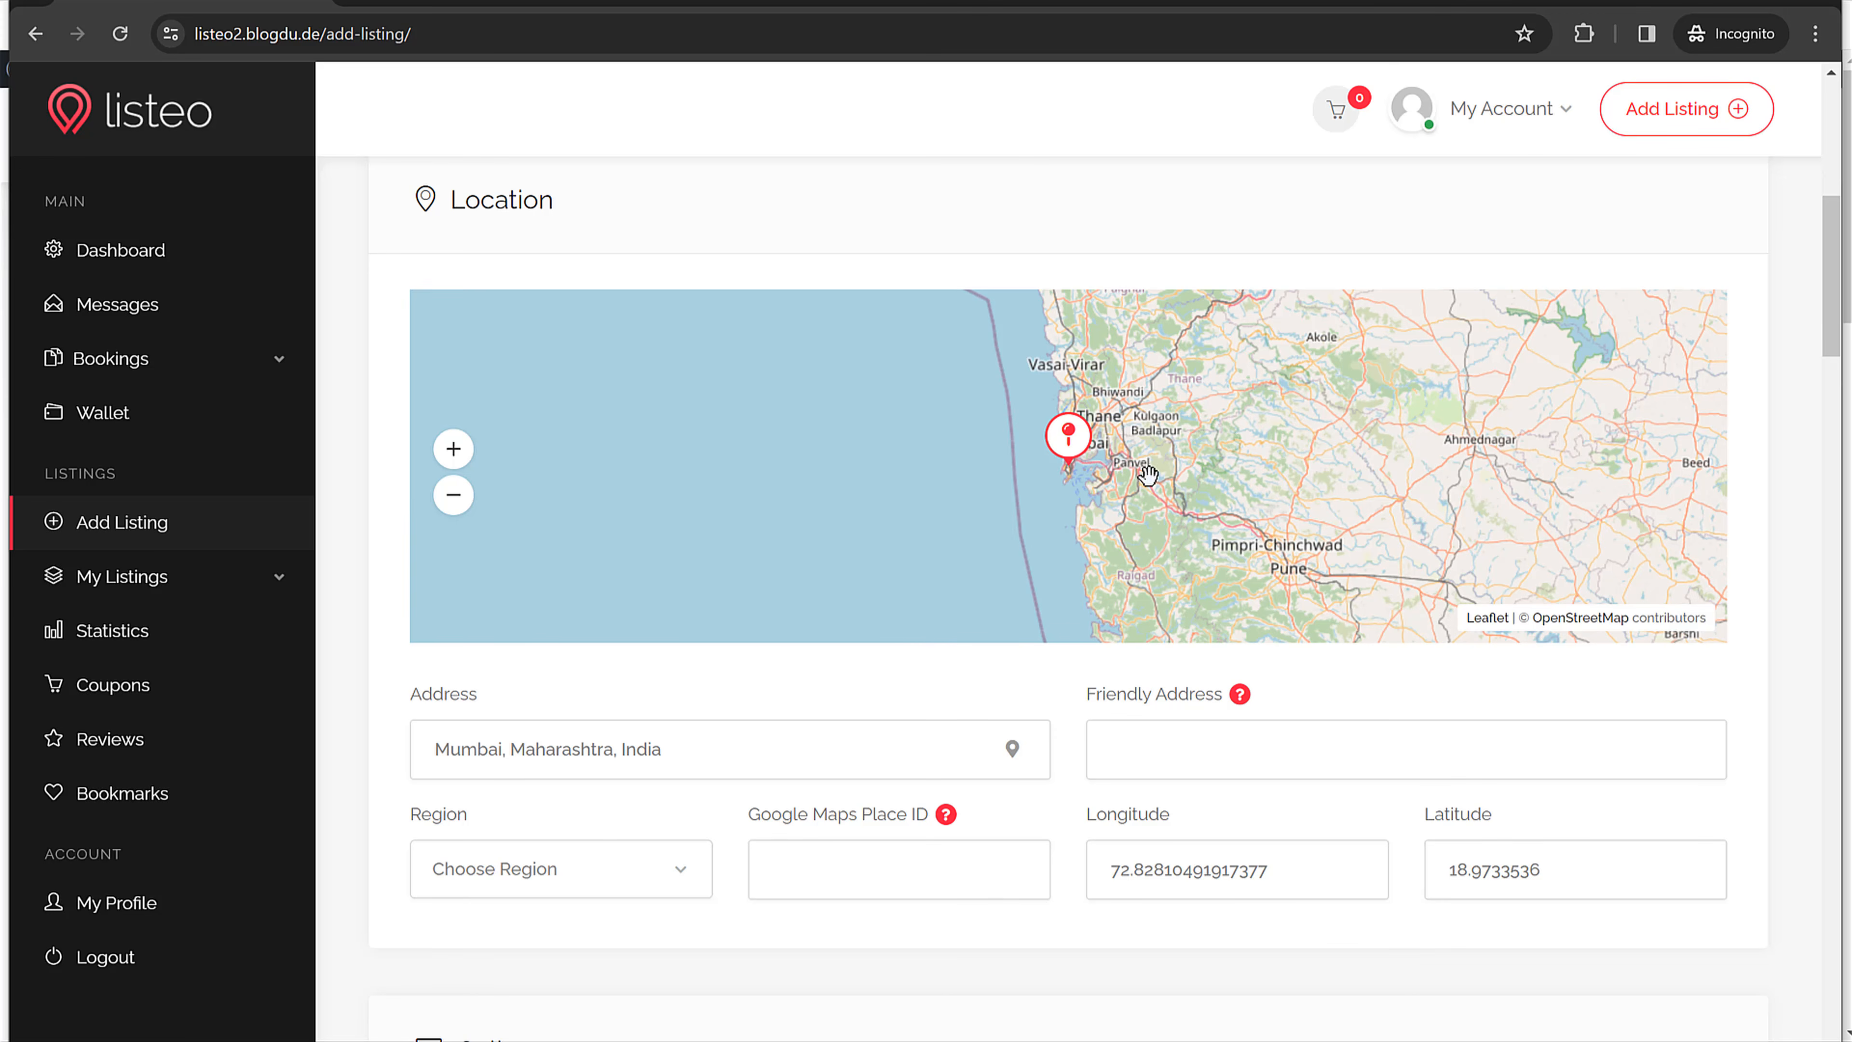
pyautogui.click(454, 452)
pyautogui.click(455, 450)
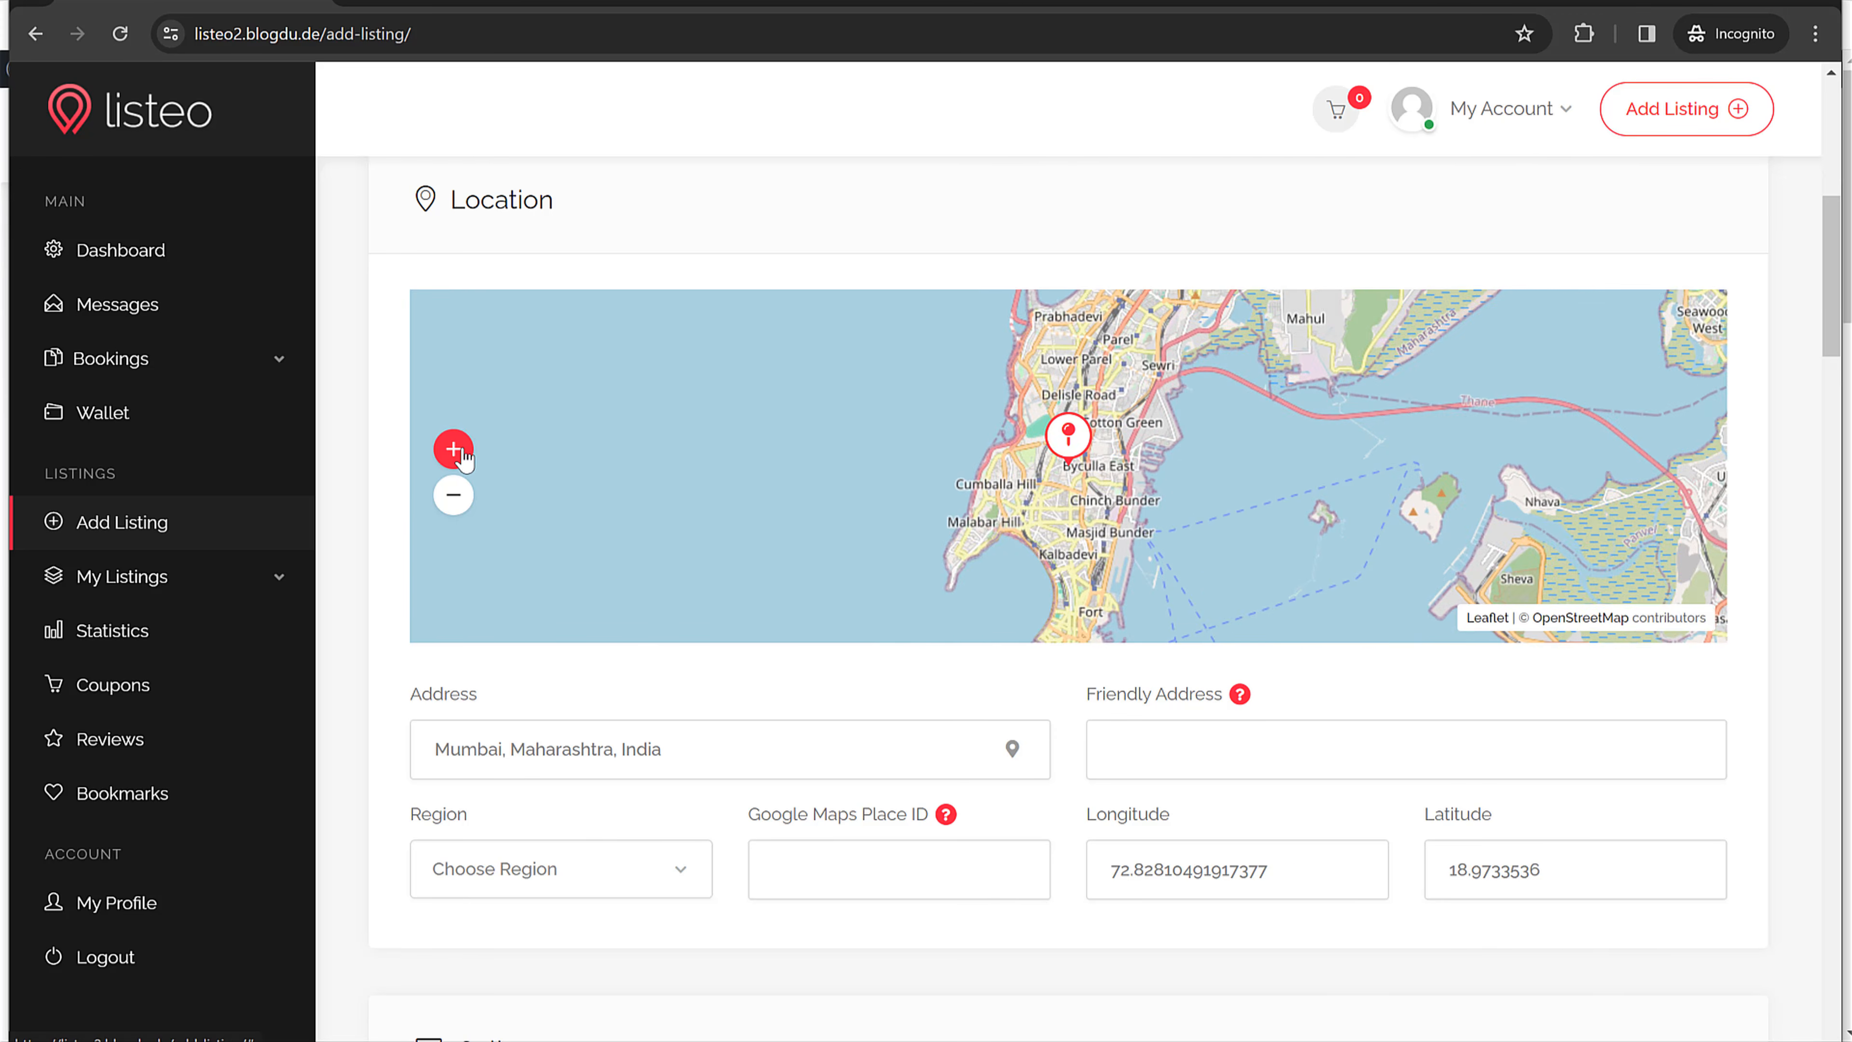
pyautogui.click(455, 450)
pyautogui.moveTo(1081, 445); pyautogui.dragTo(1083, 558)
pyautogui.moveTo(966, 524); pyautogui.dragTo(904, 396)
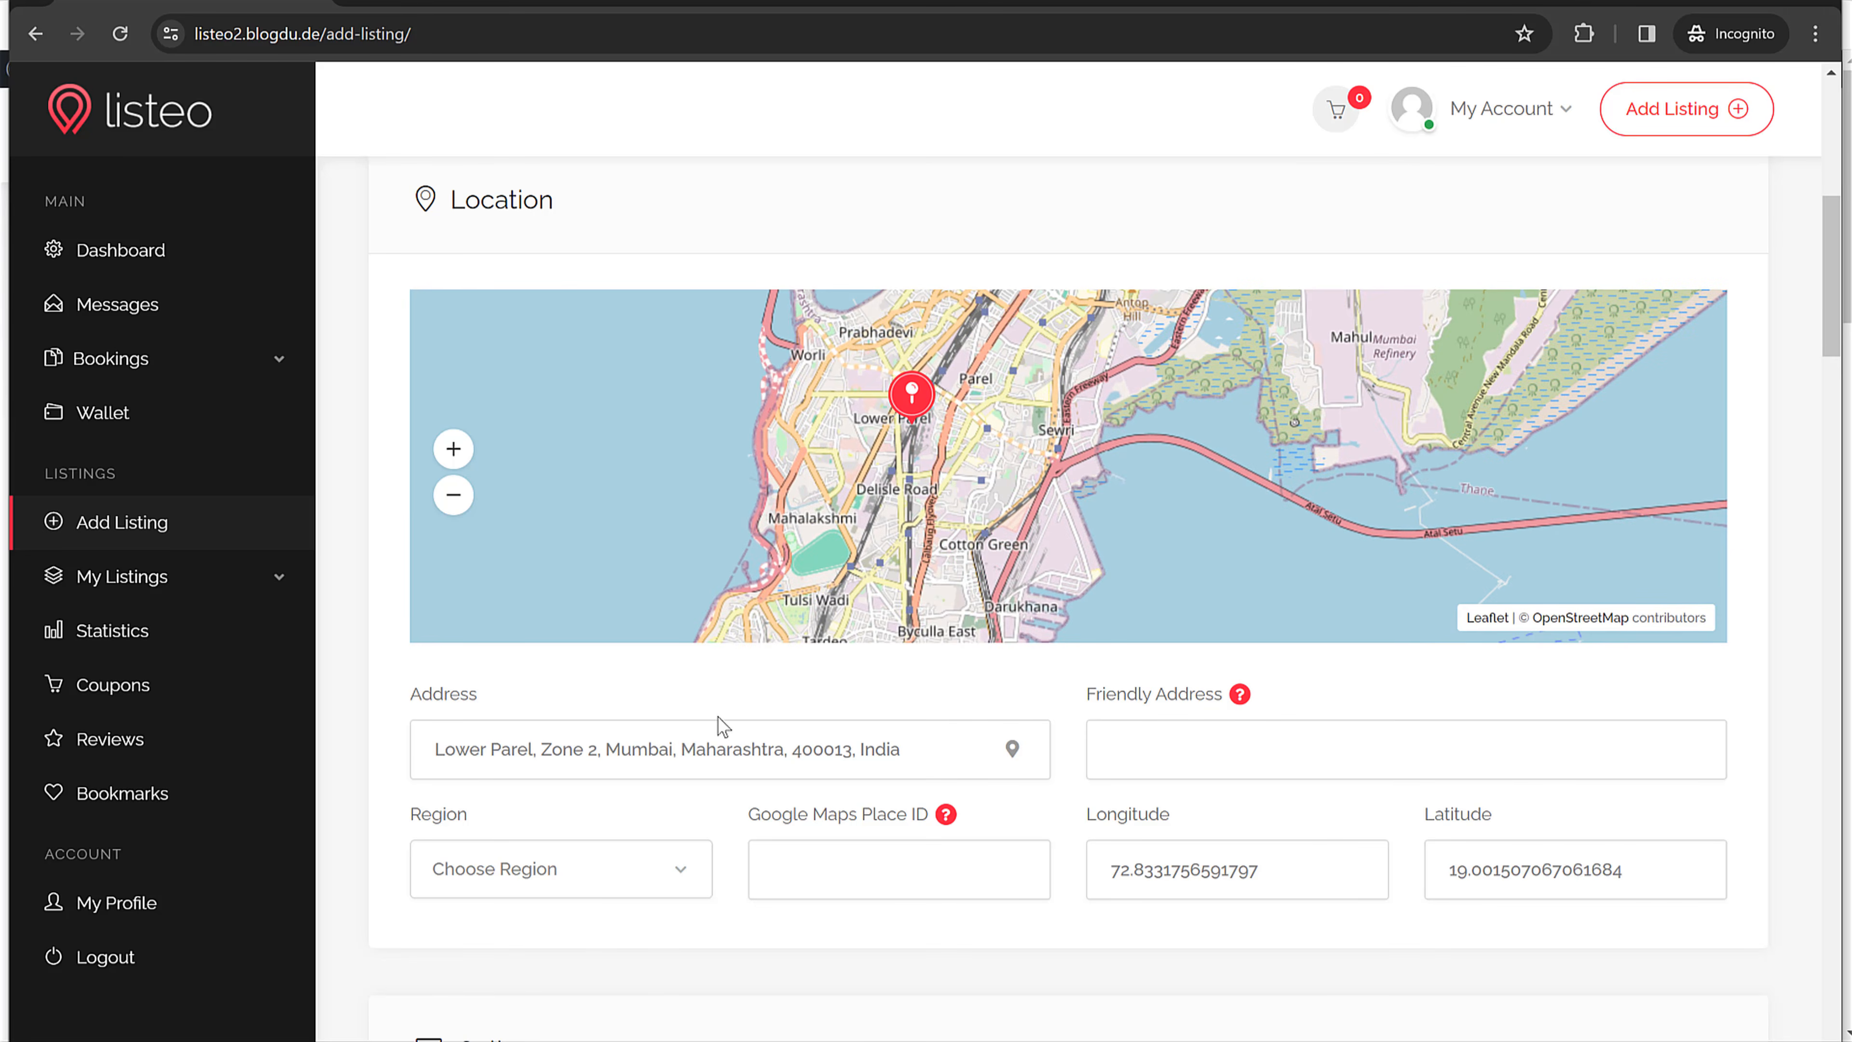
# Step: Choose region Mumbai and fill the friendly address Lower Parel, Mumbai
pyautogui.click(592, 902)
pyautogui.click(508, 962)
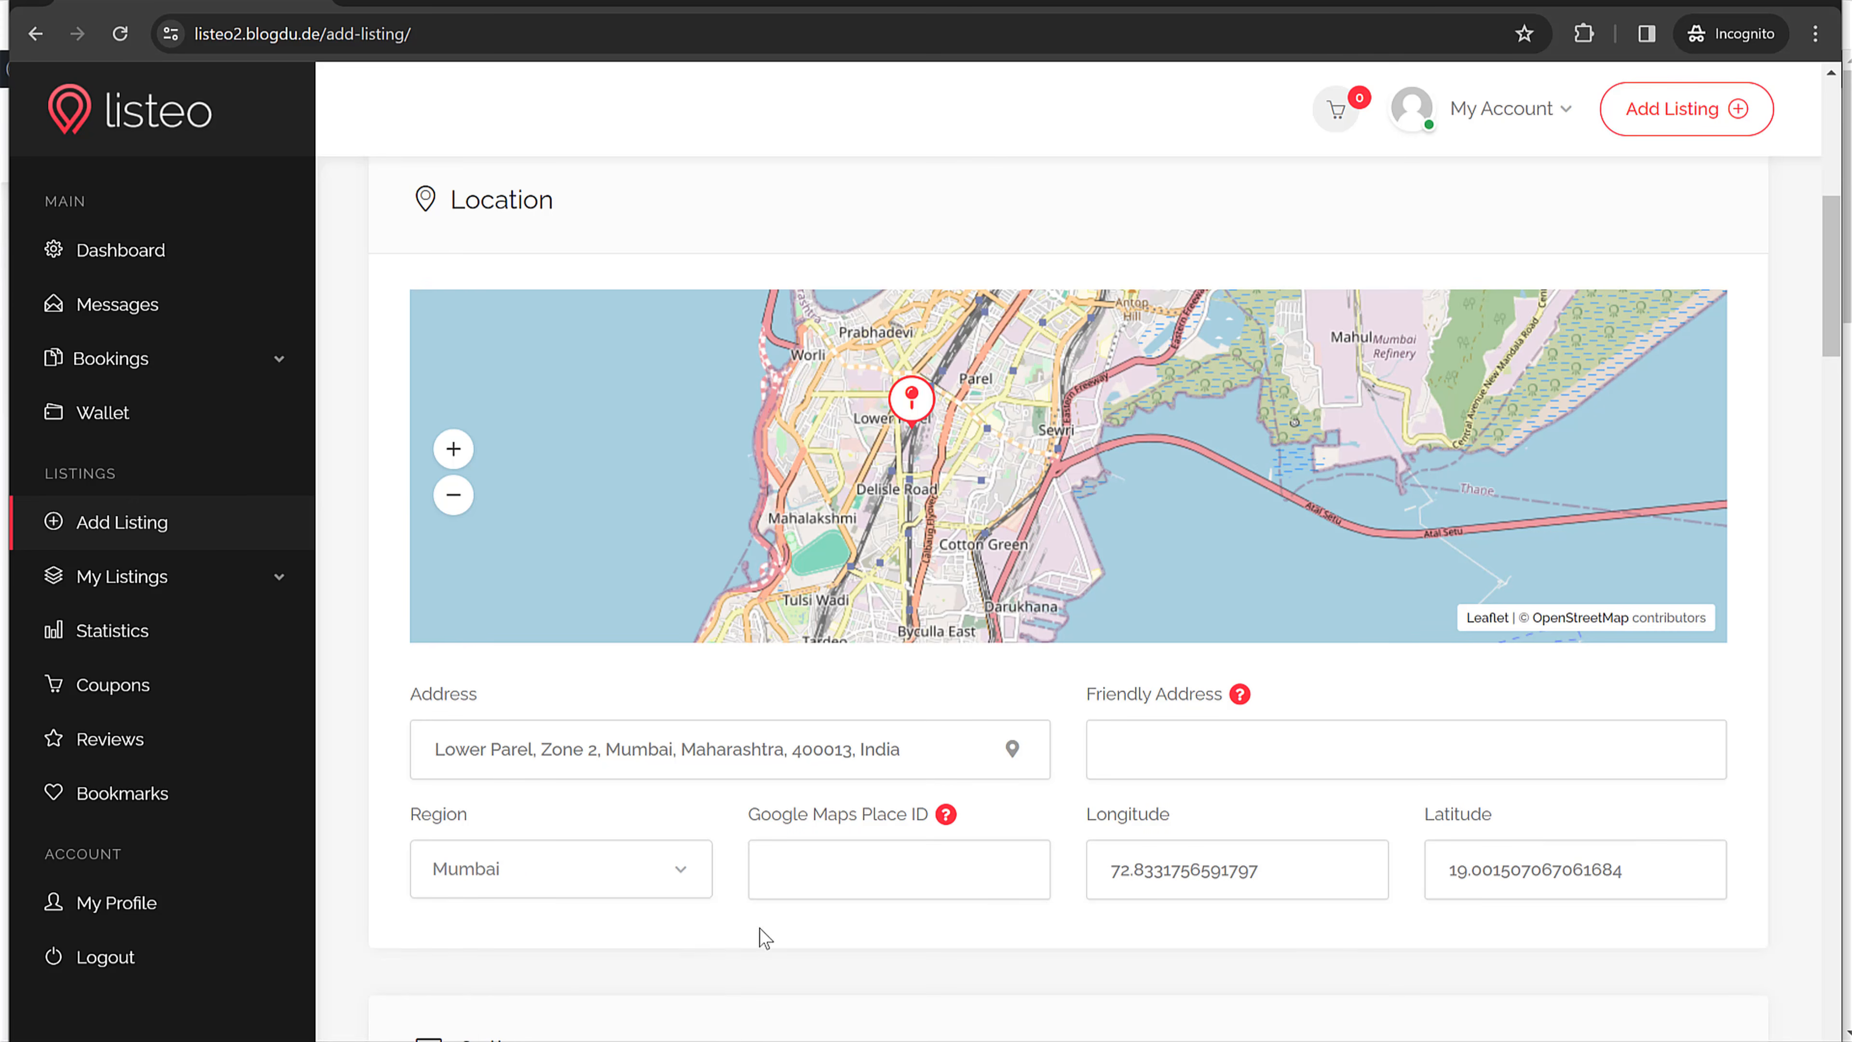
pyautogui.click(1306, 737)
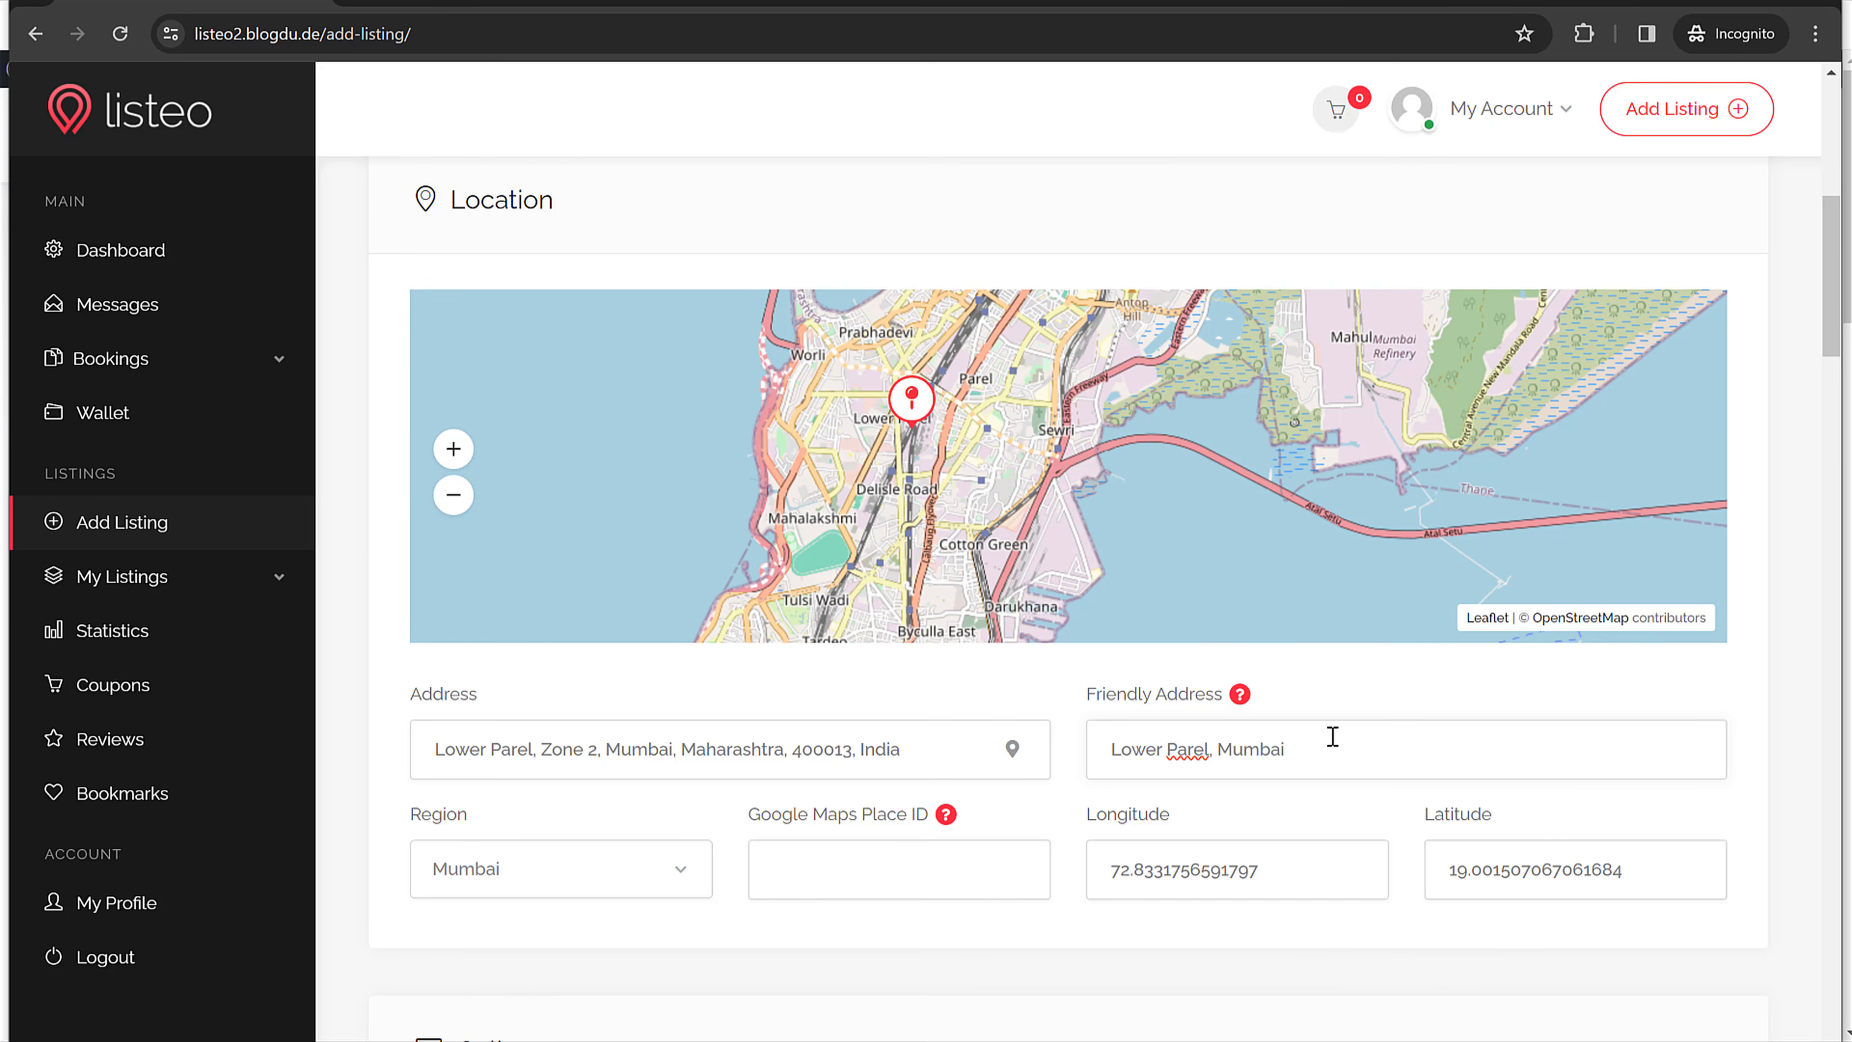
pyautogui.scroll(-10, 1332, 736)
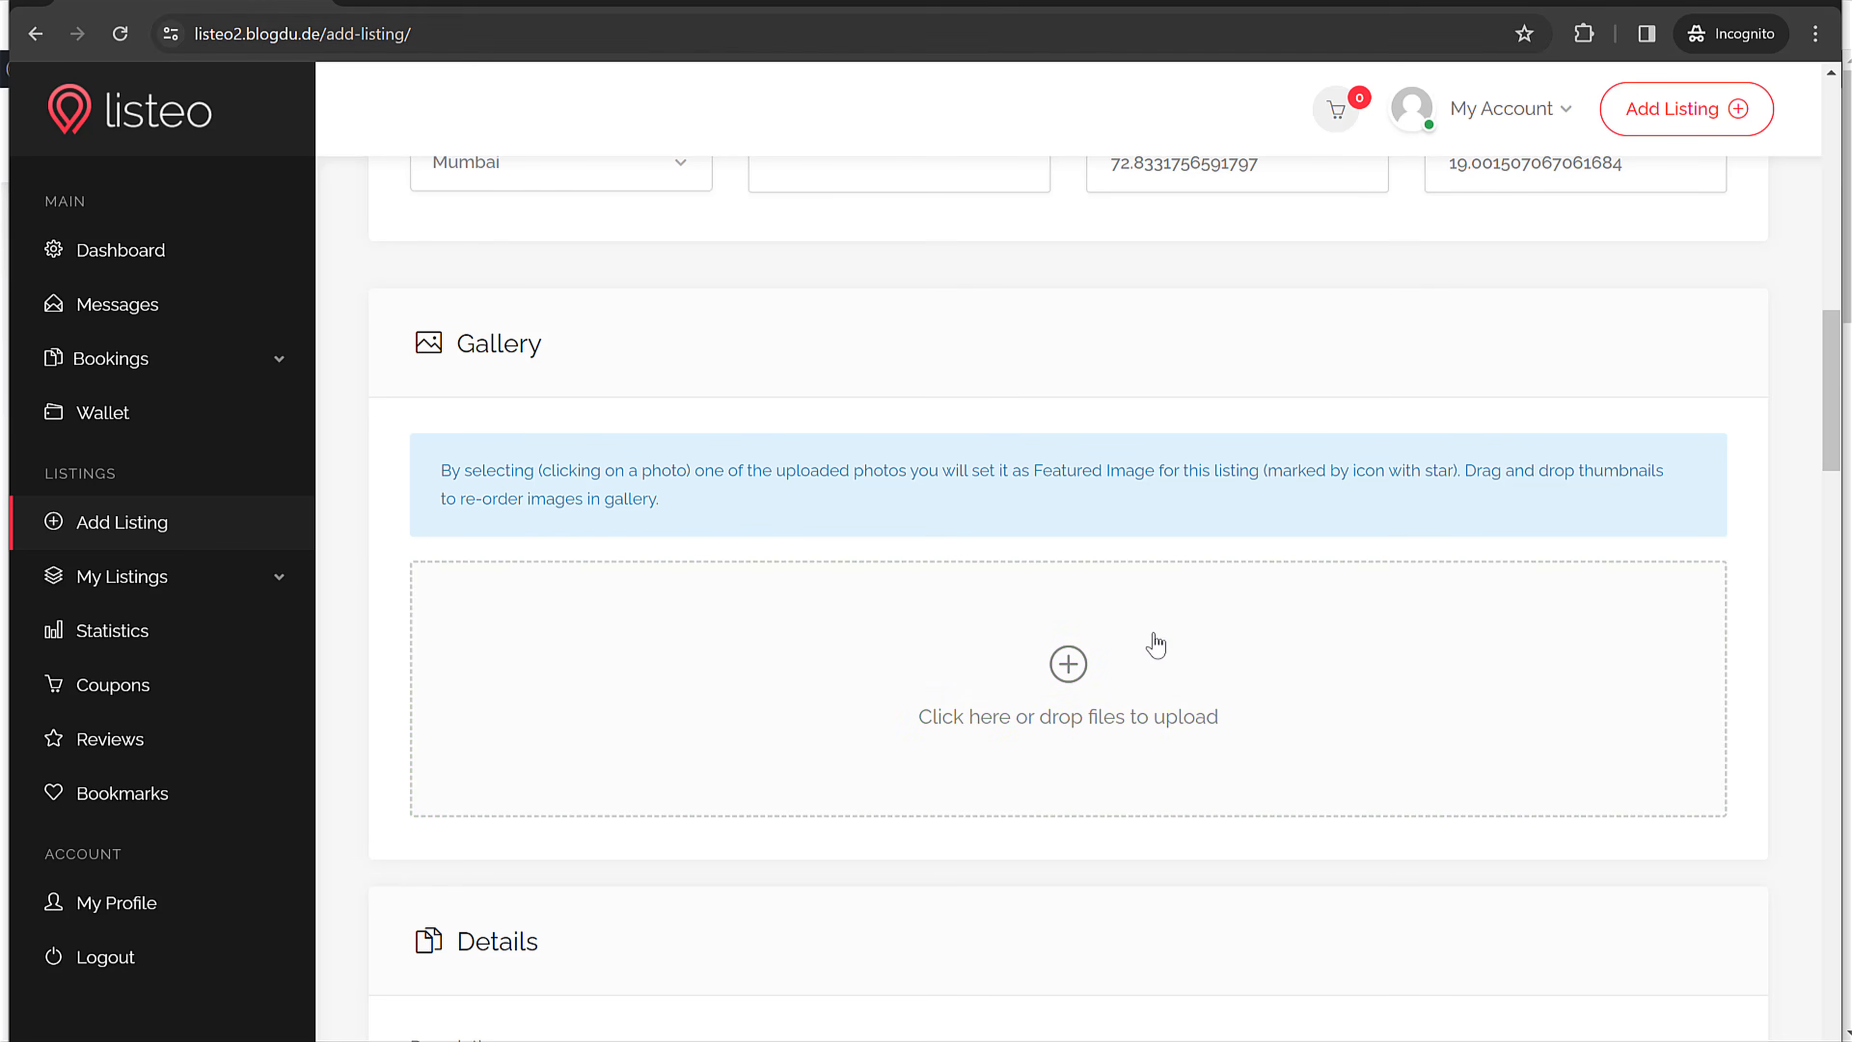
# Step: Upload G1, G3, G4, G5, G6, G7 and the bearded-man hipster photo to the Gallery
pyautogui.click(1097, 689)
pyautogui.scroll(-4, 554, 309)
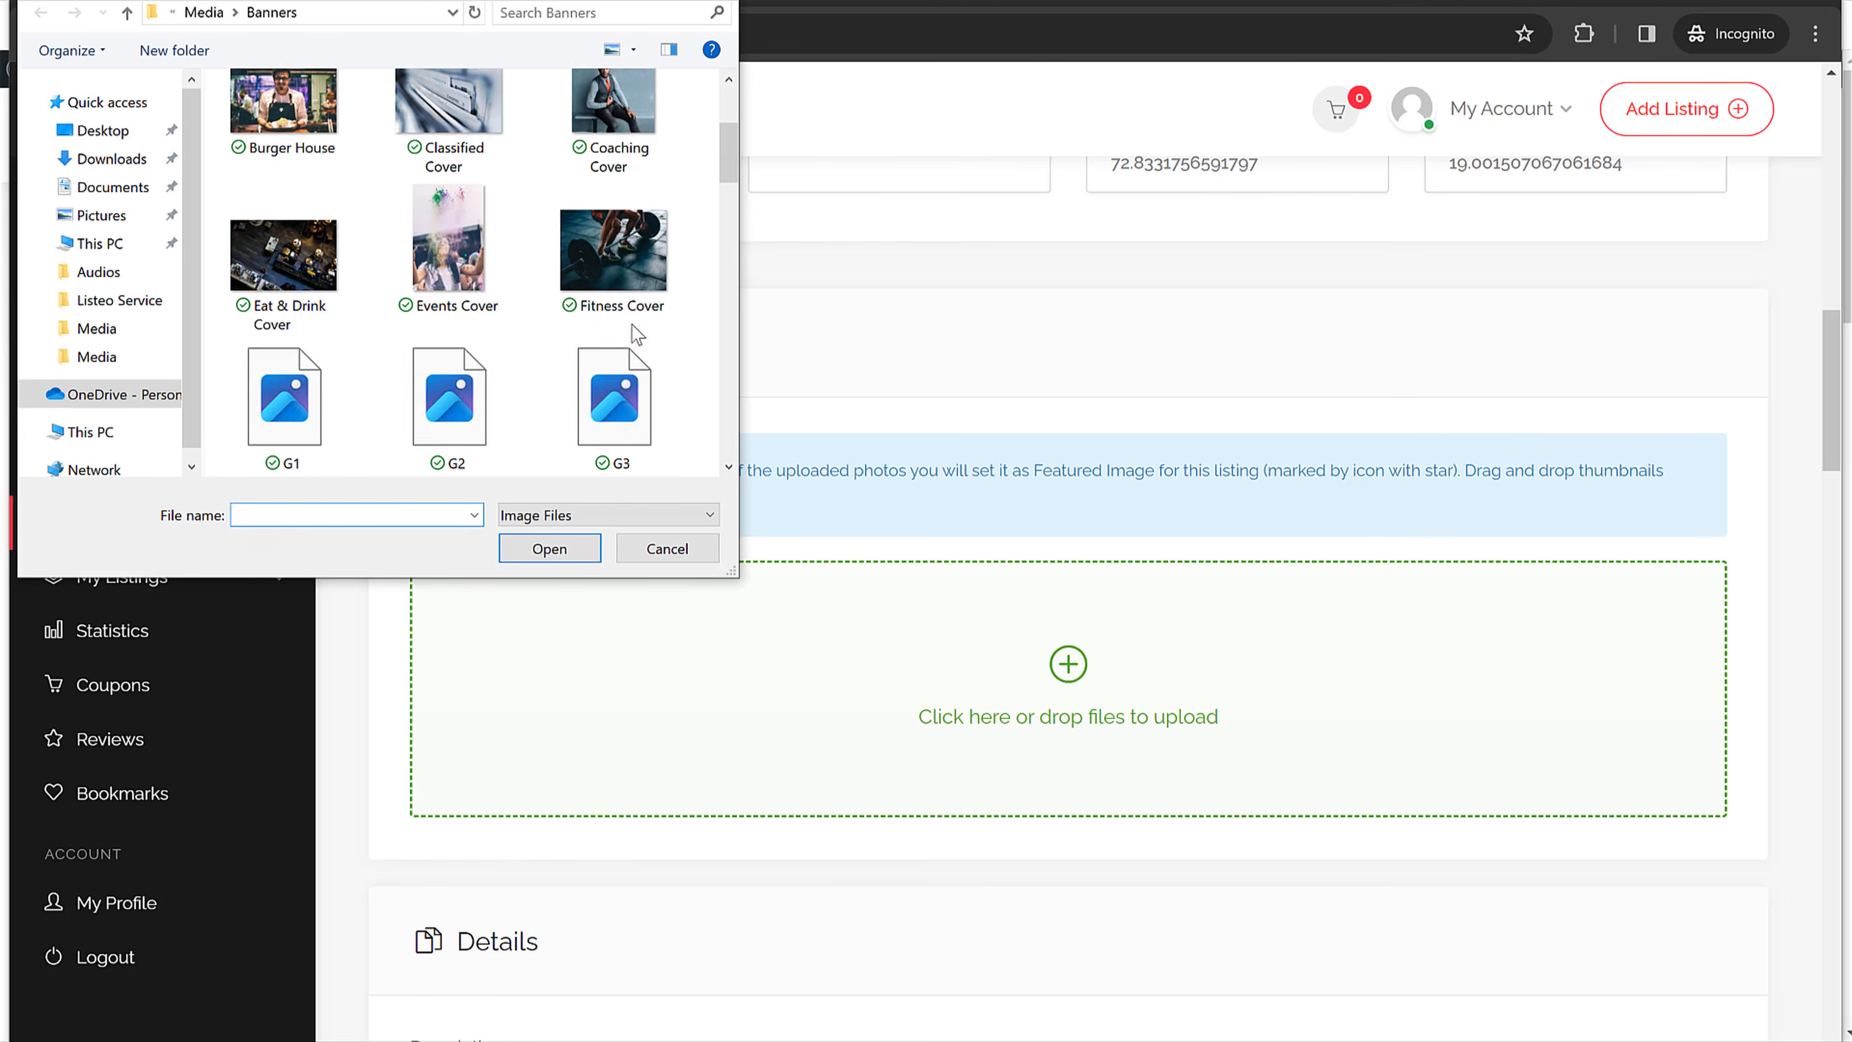
pyautogui.scroll(-2, 451, 317)
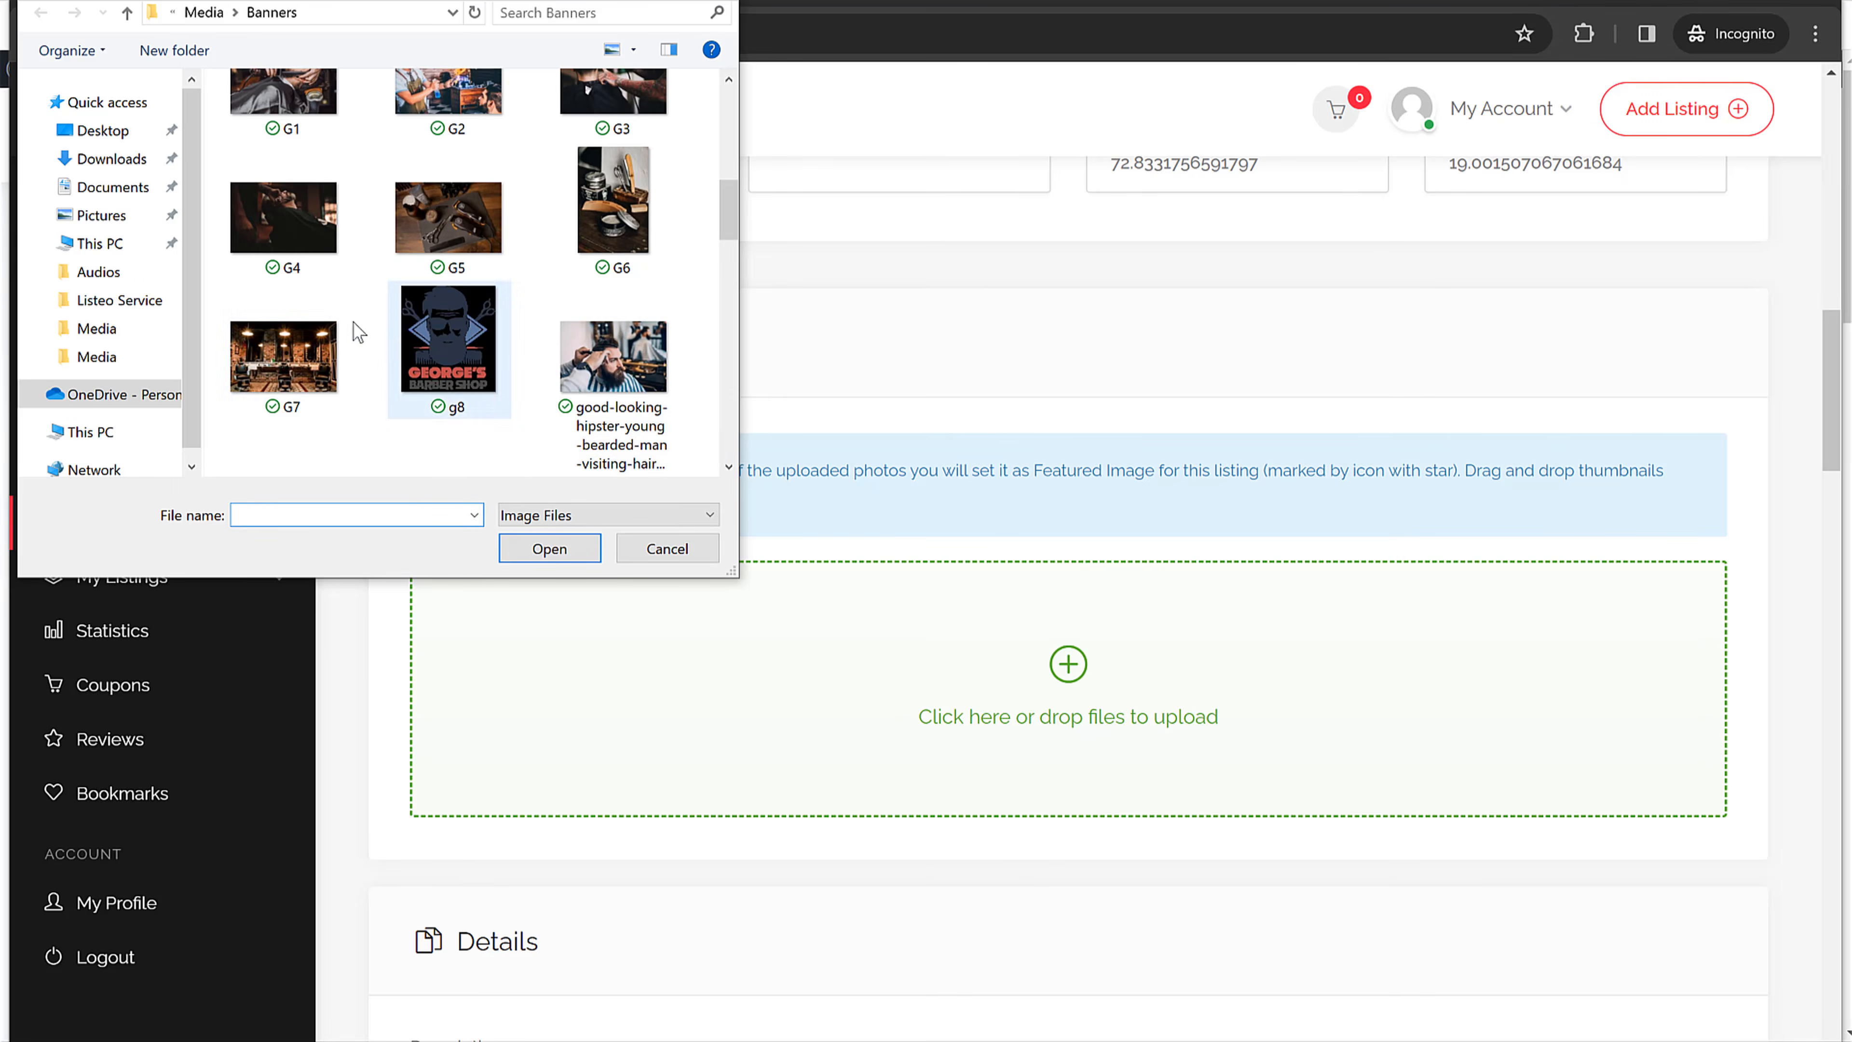
pyautogui.scroll(3, 310, 273)
pyautogui.click(313, 288)
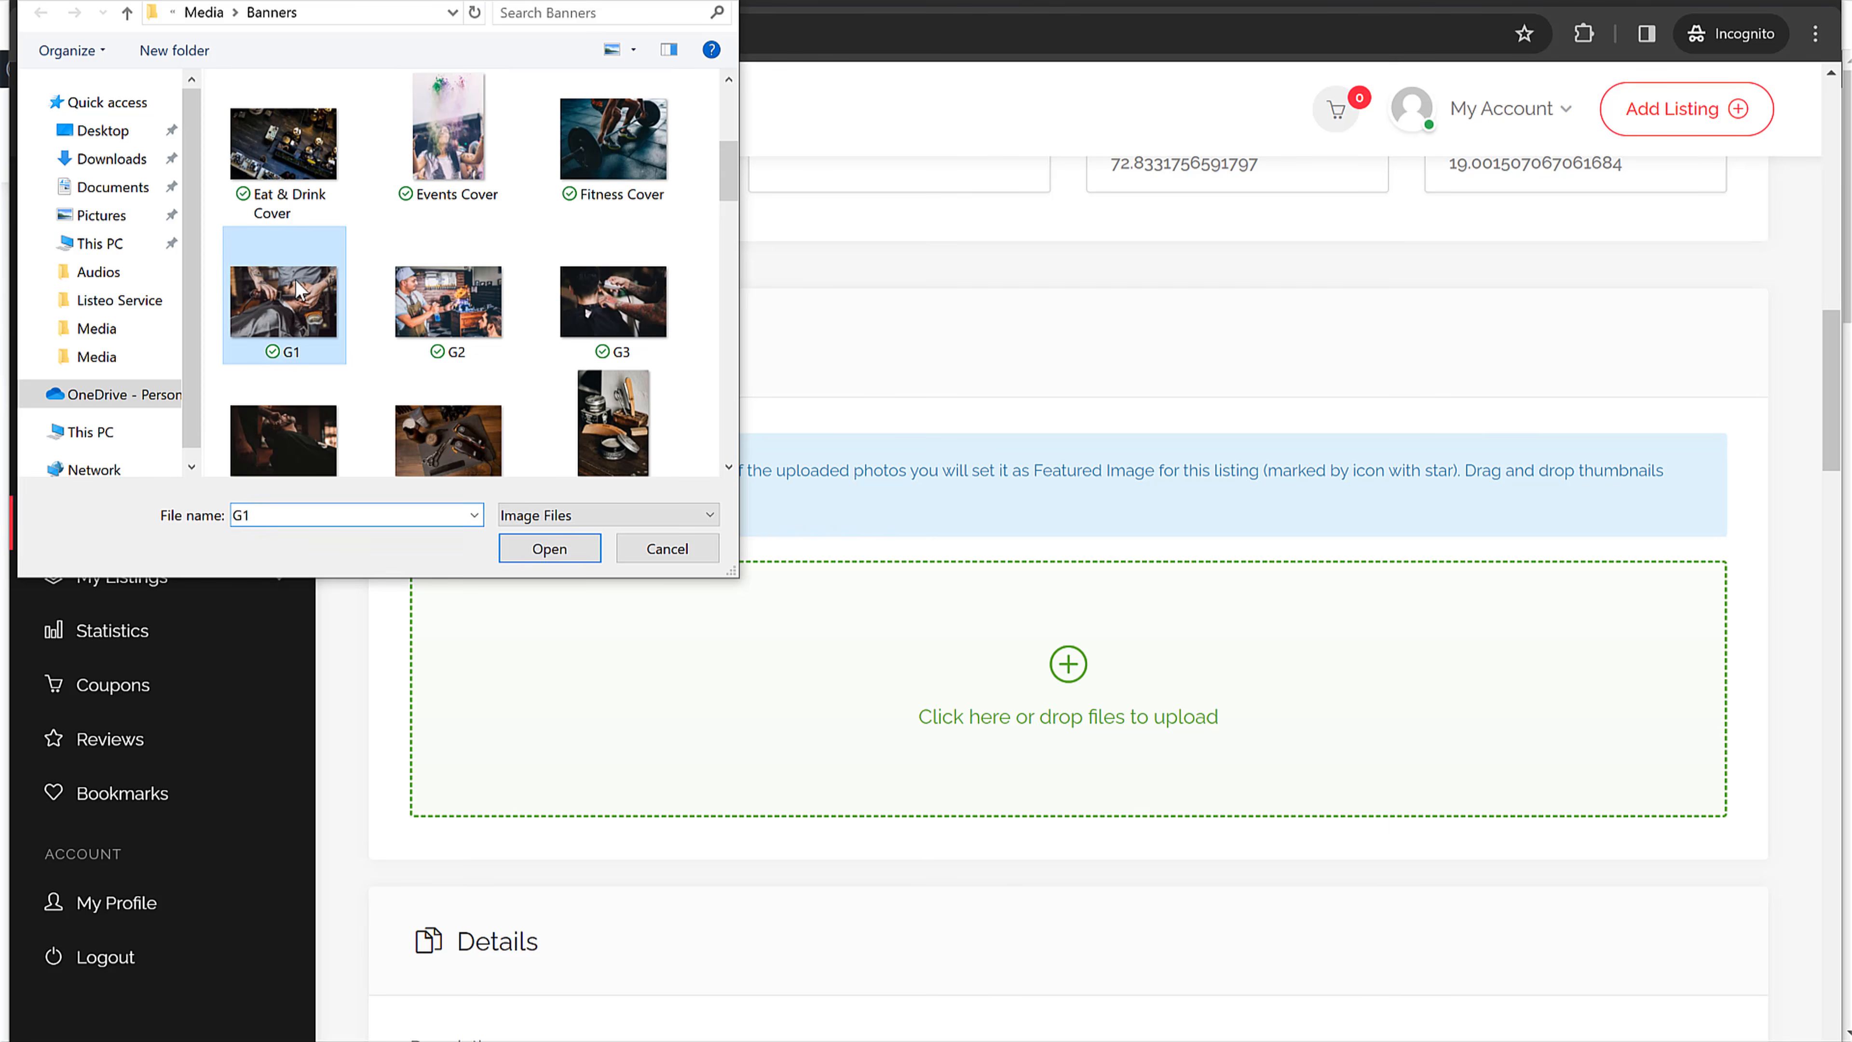
pyautogui.keyDown('ctrl'); pyautogui.click(640, 312); pyautogui.keyUp('ctrl')
pyautogui.keyDown('ctrl'); pyautogui.click(229, 427); pyautogui.keyUp('ctrl')
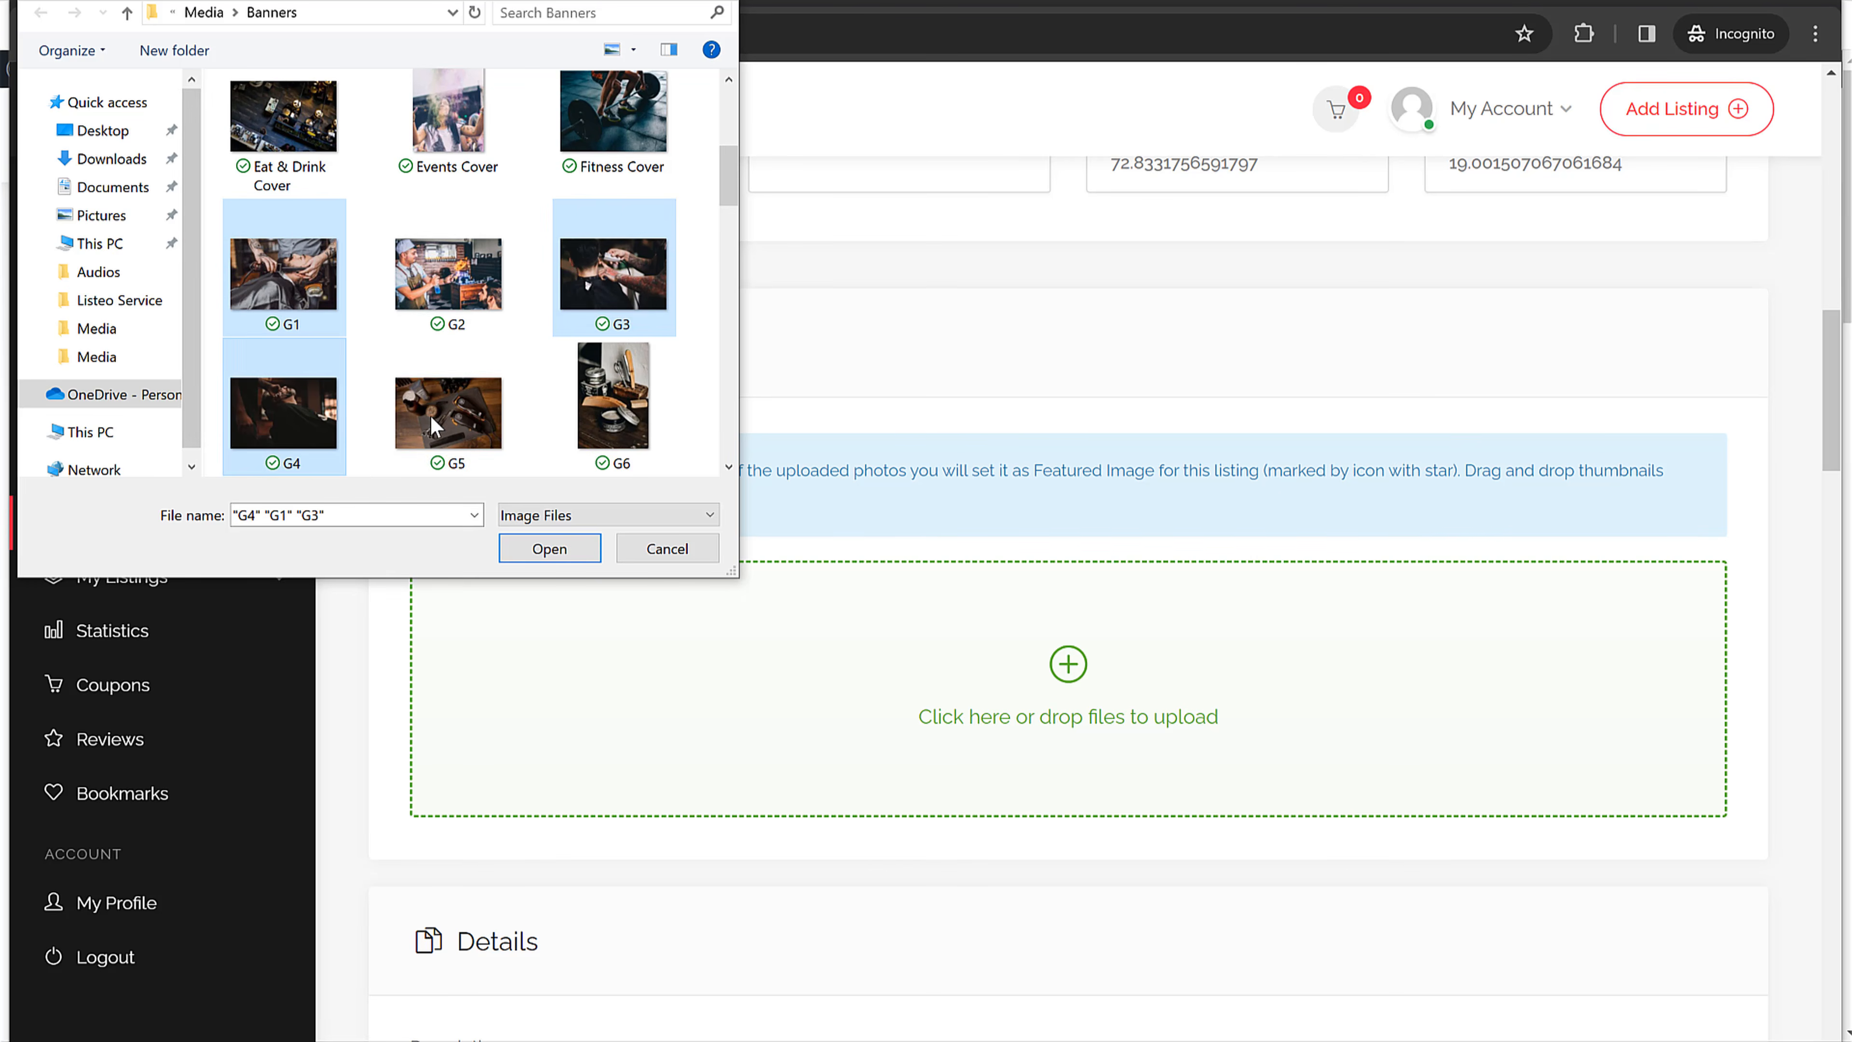
pyautogui.keyDown('ctrl'); pyautogui.click(467, 404); pyautogui.keyUp('ctrl')
pyautogui.keyDown('ctrl'); pyautogui.click(639, 378); pyautogui.keyUp('ctrl')
pyautogui.scroll(-3, 640, 386)
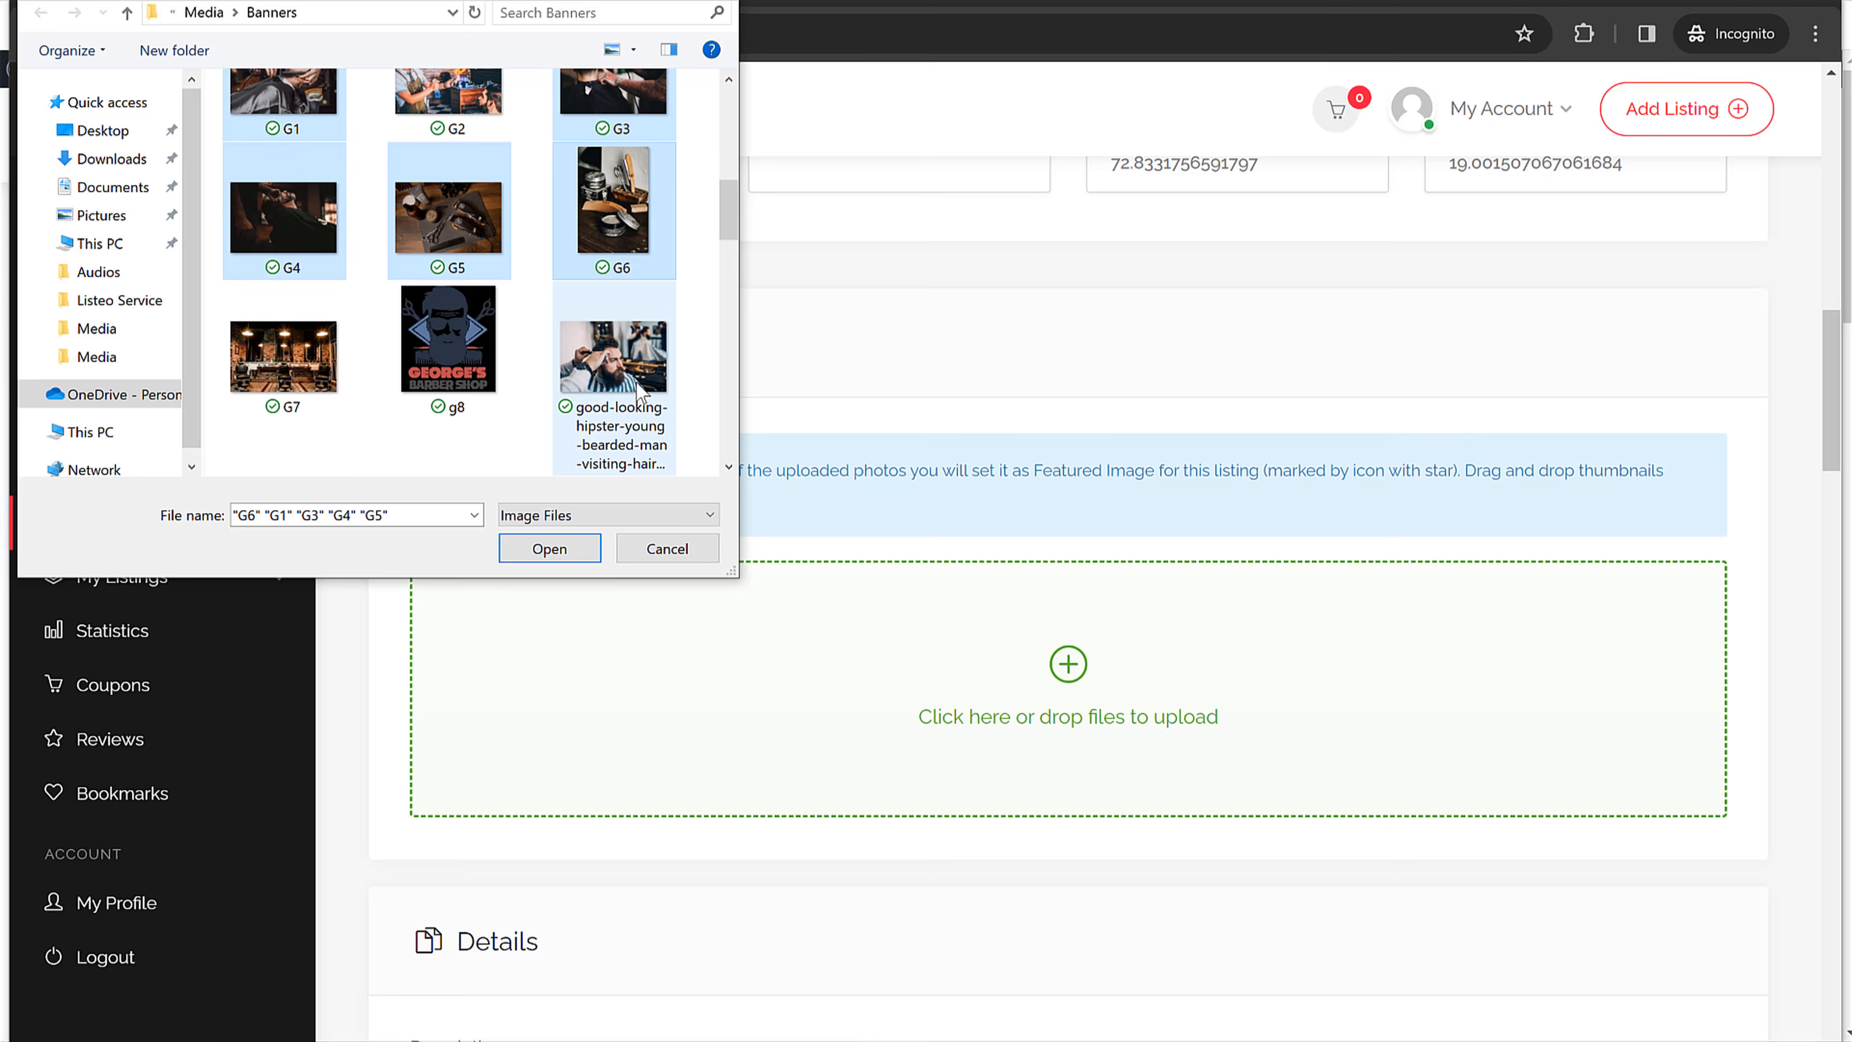
pyautogui.keyDown('ctrl'); pyautogui.click(300, 355); pyautogui.keyUp('ctrl')
pyautogui.keyDown('ctrl'); pyautogui.click(618, 362); pyautogui.keyUp('ctrl')
pyautogui.click(552, 551)
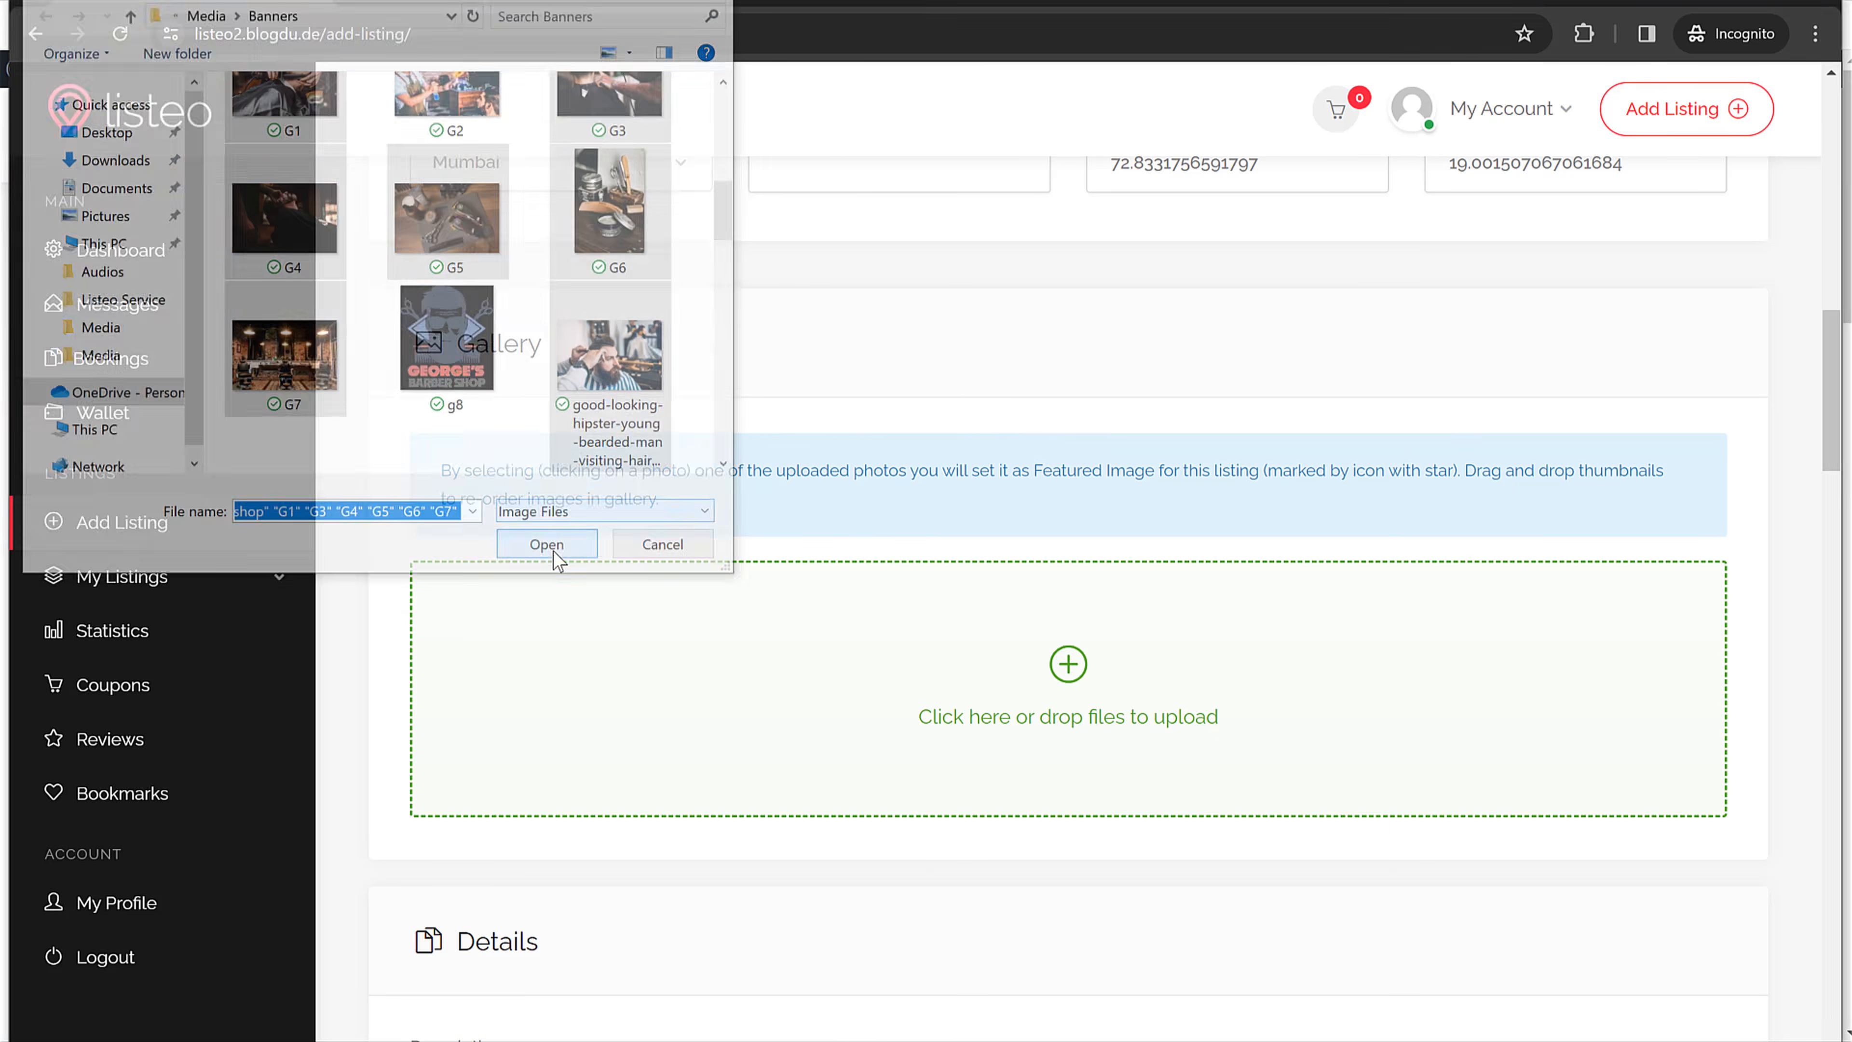
pyautogui.scroll(-8, 1604, 656)
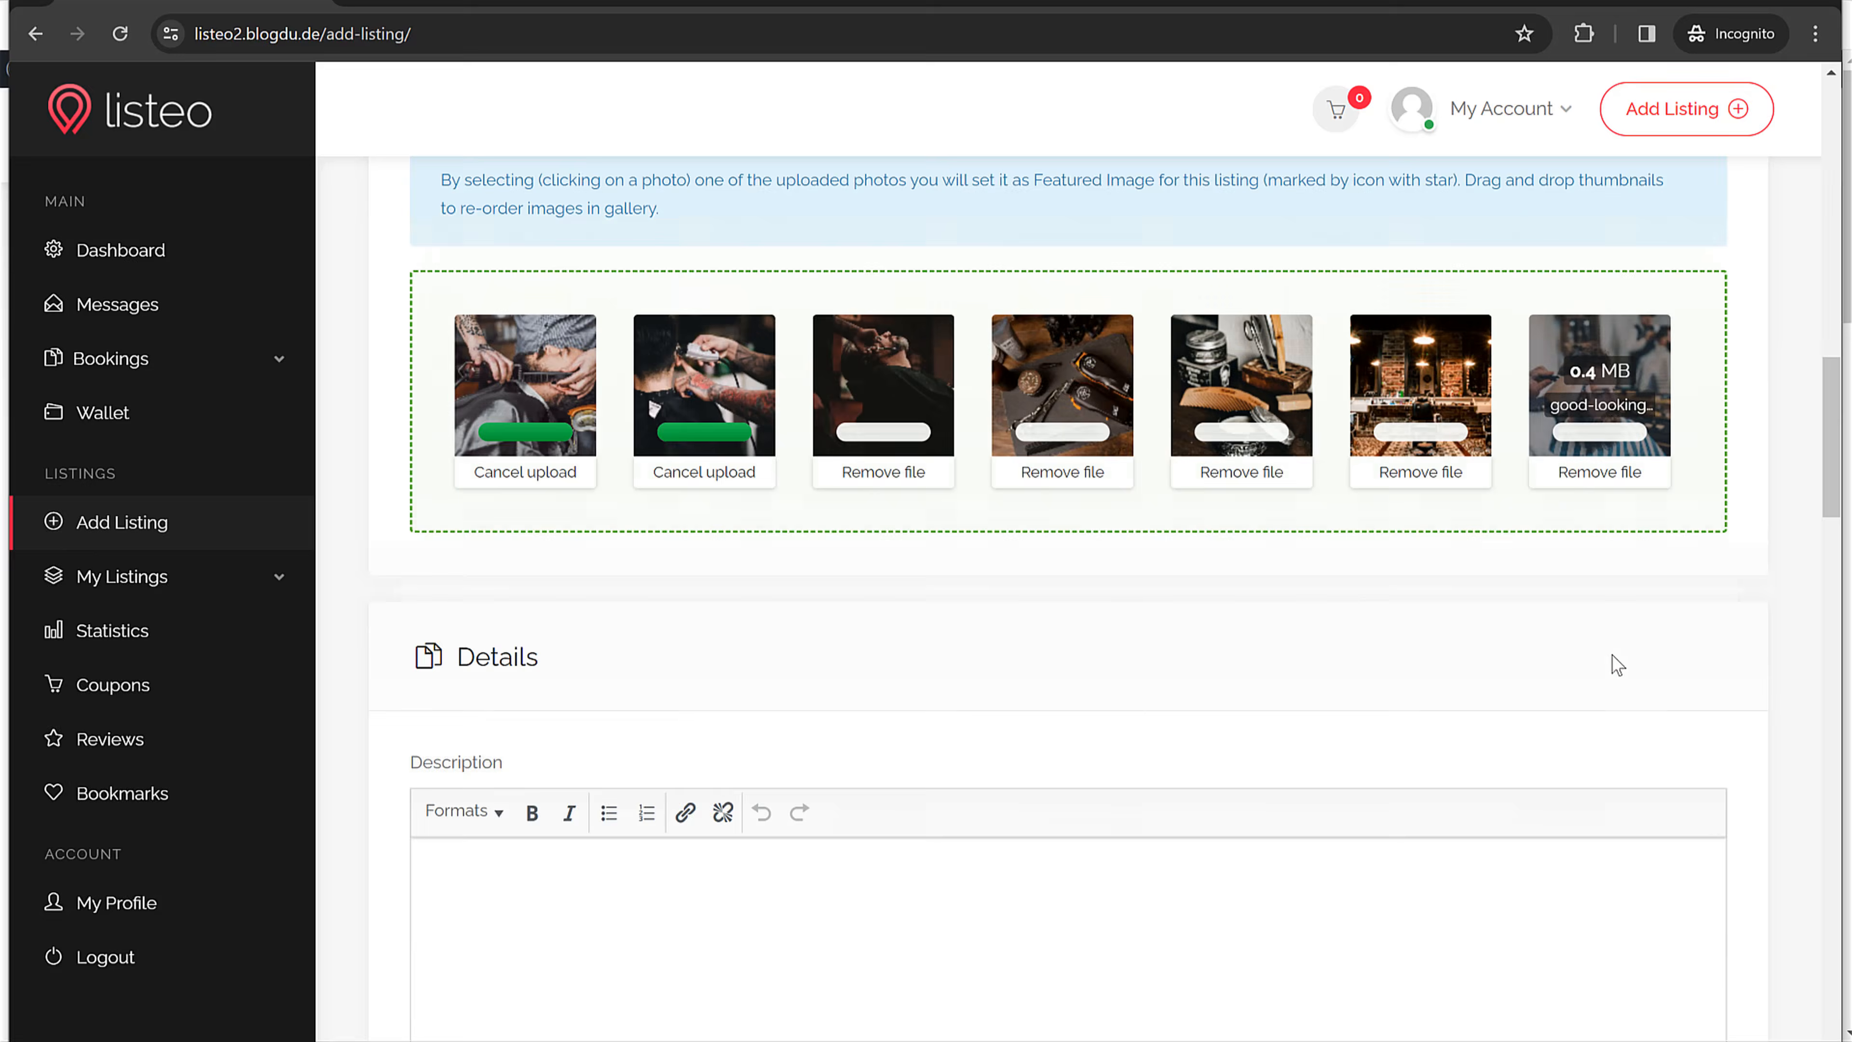
# Step: Copy the Overview paragraph from the live listing into the Description editor
pyautogui.click(781, 580)
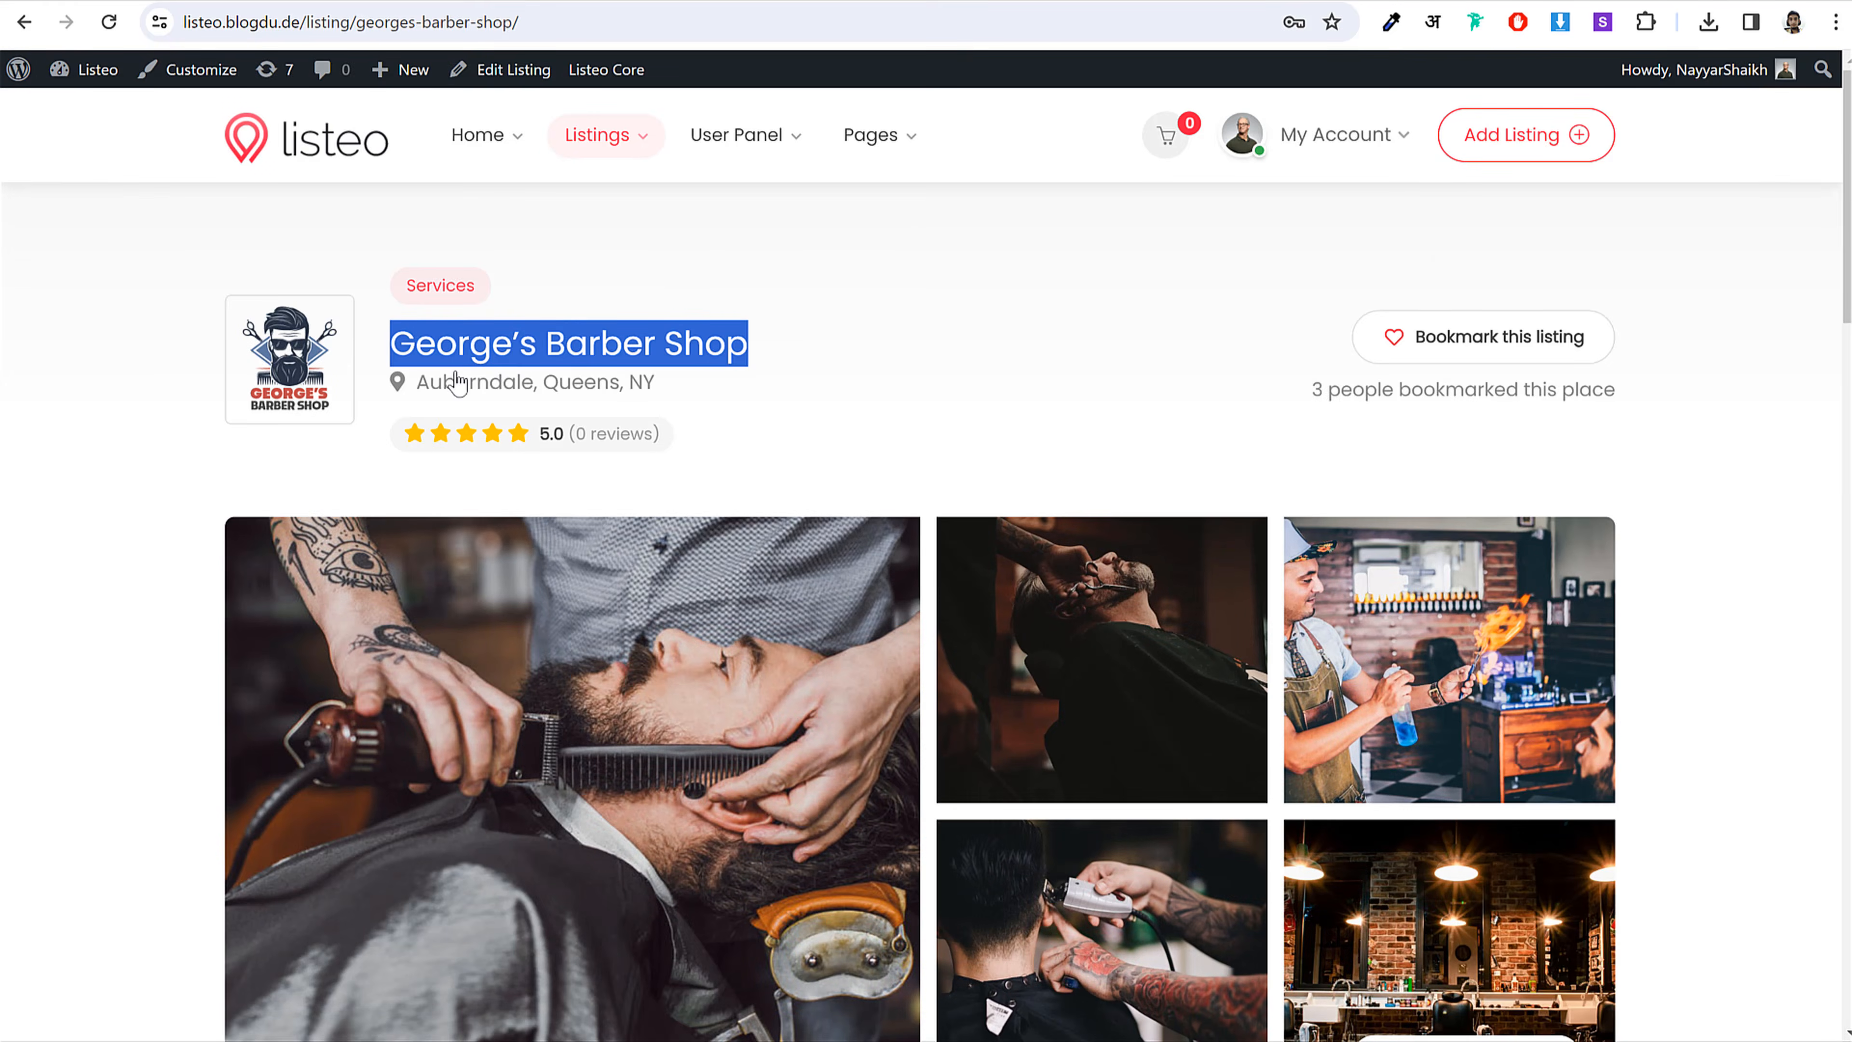
pyautogui.scroll(-10, 284, 372)
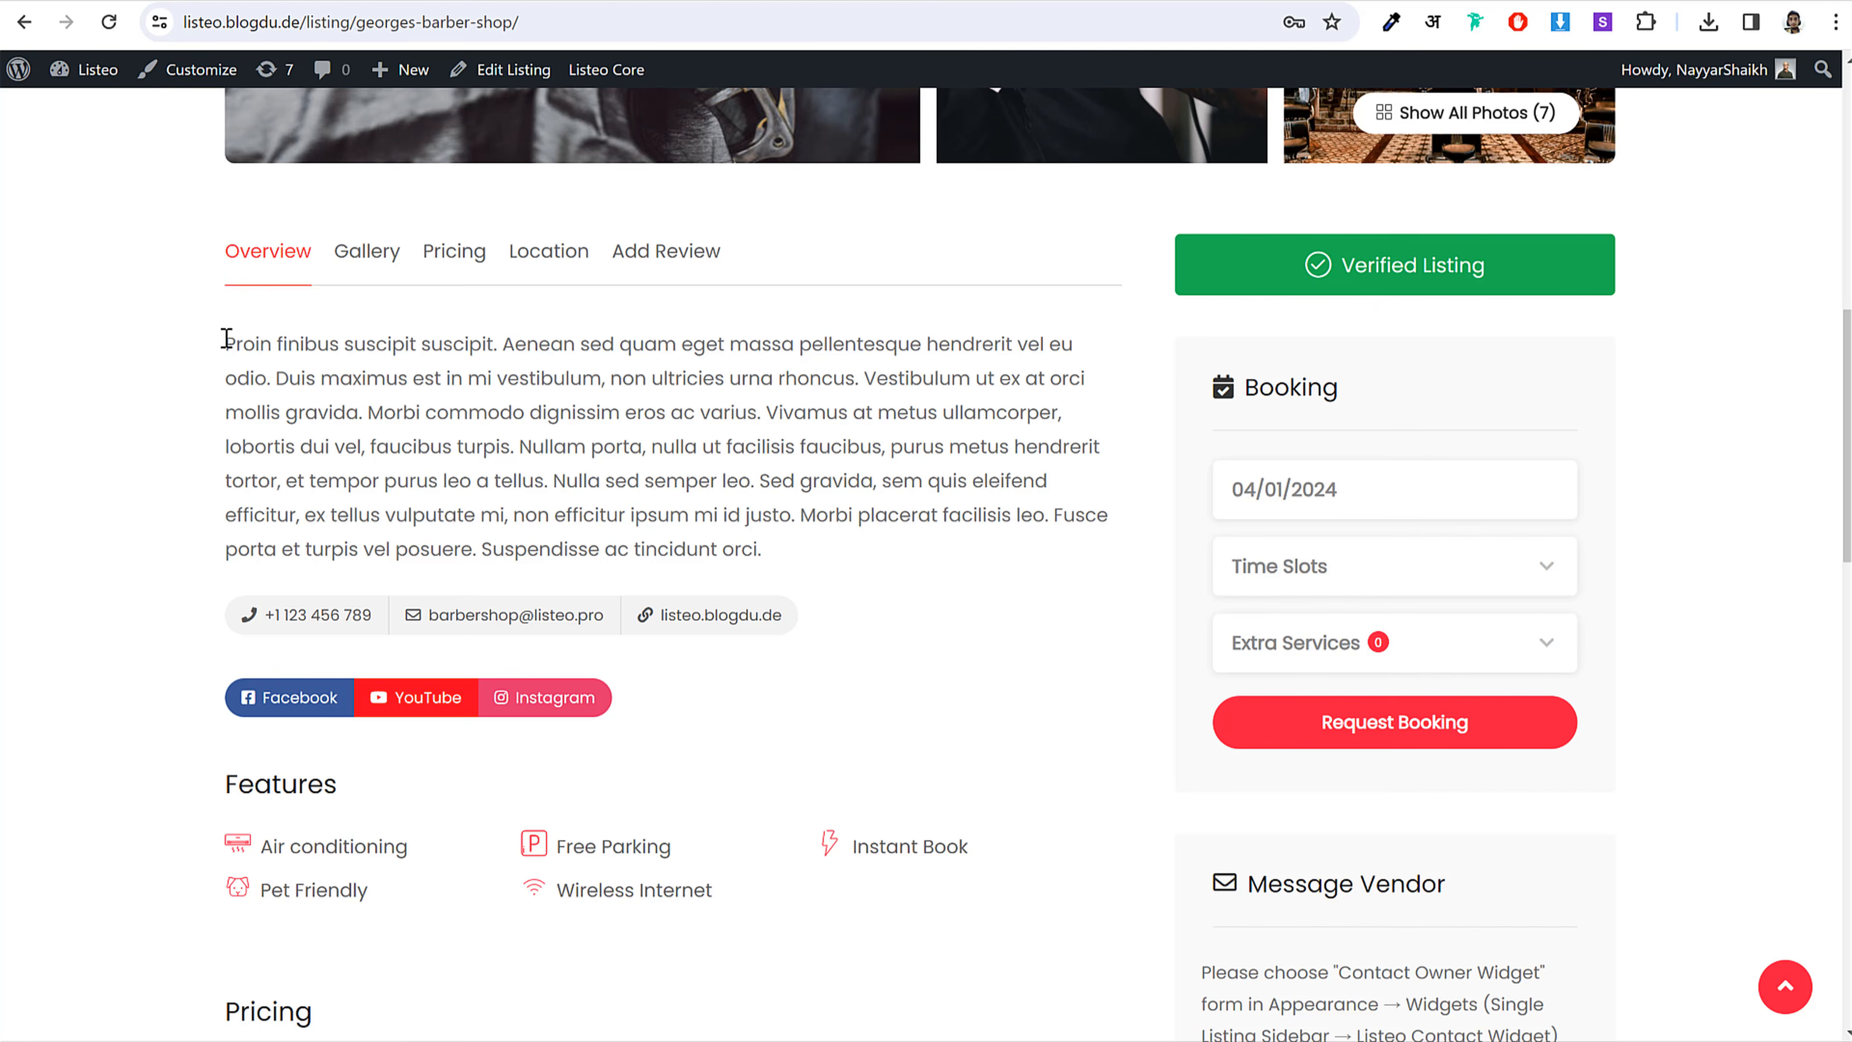
pyautogui.moveTo(223, 337); pyautogui.dragTo(916, 556)
pyautogui.hotkey('ctrl', 'c')
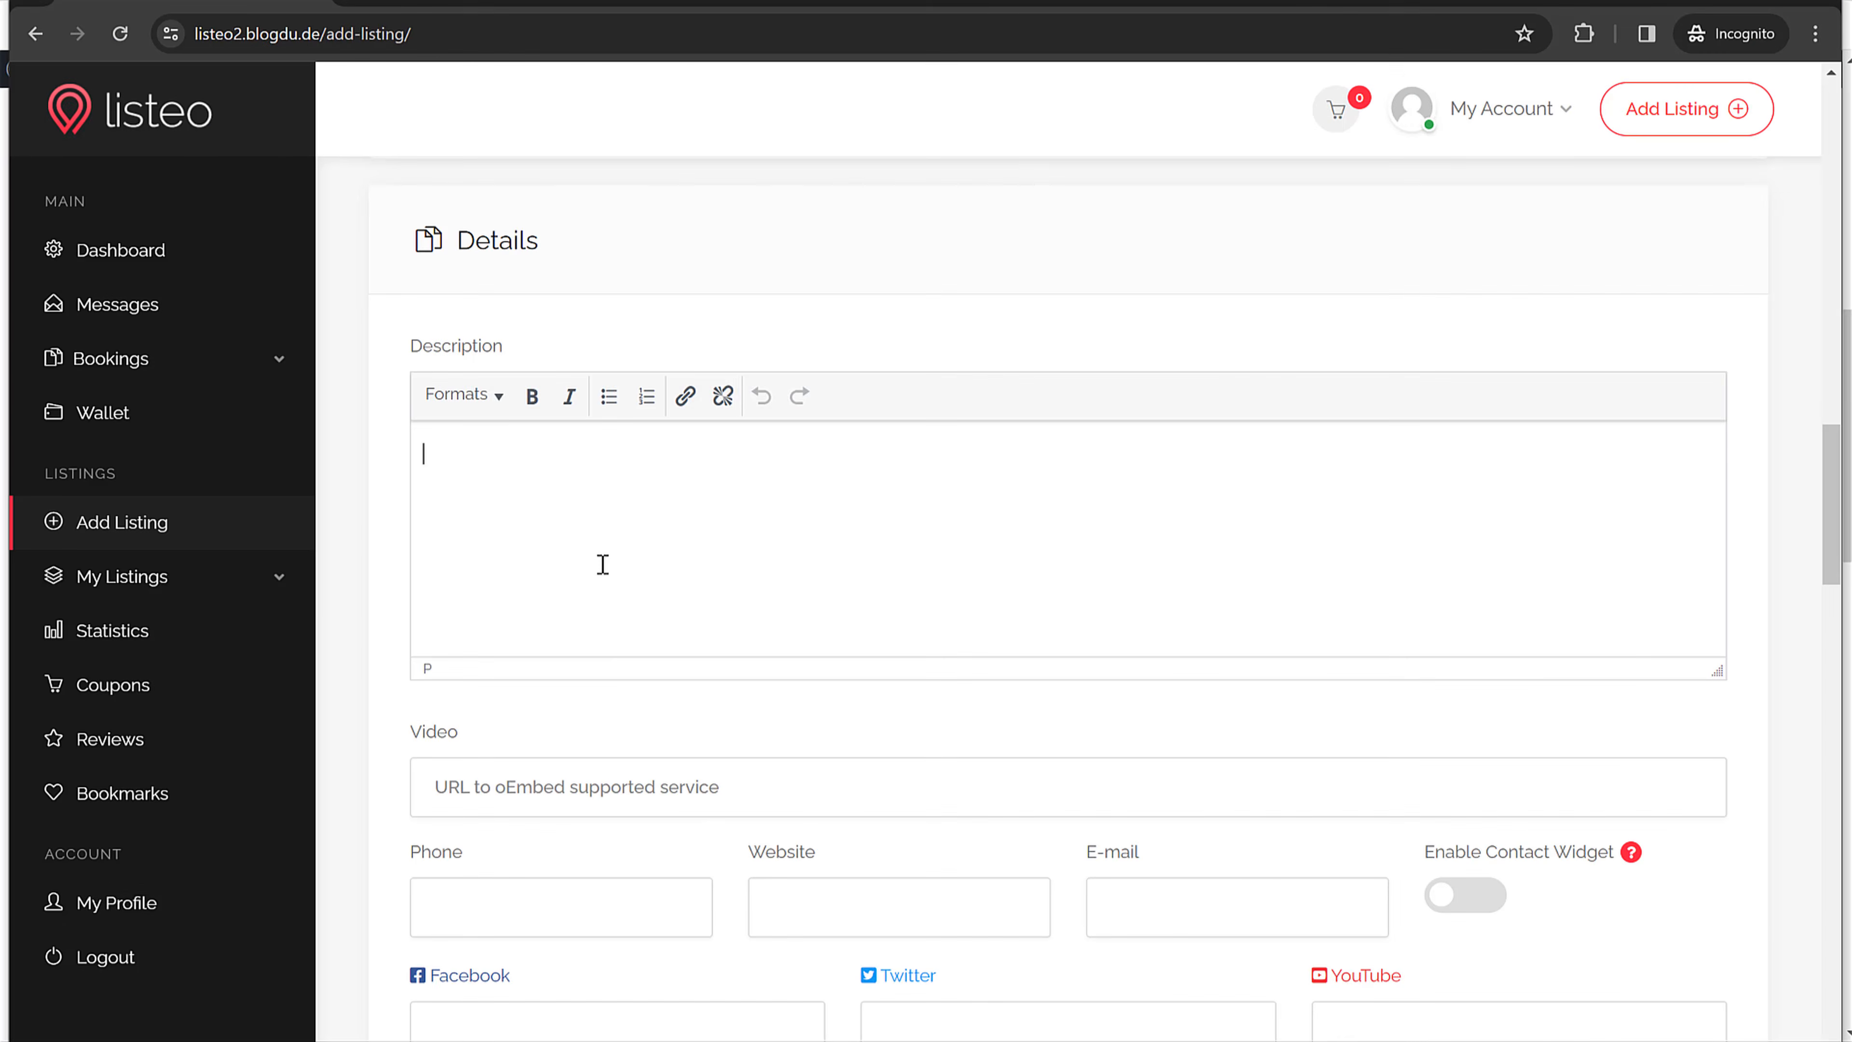
pyautogui.hotkey('ctrl', 'v')
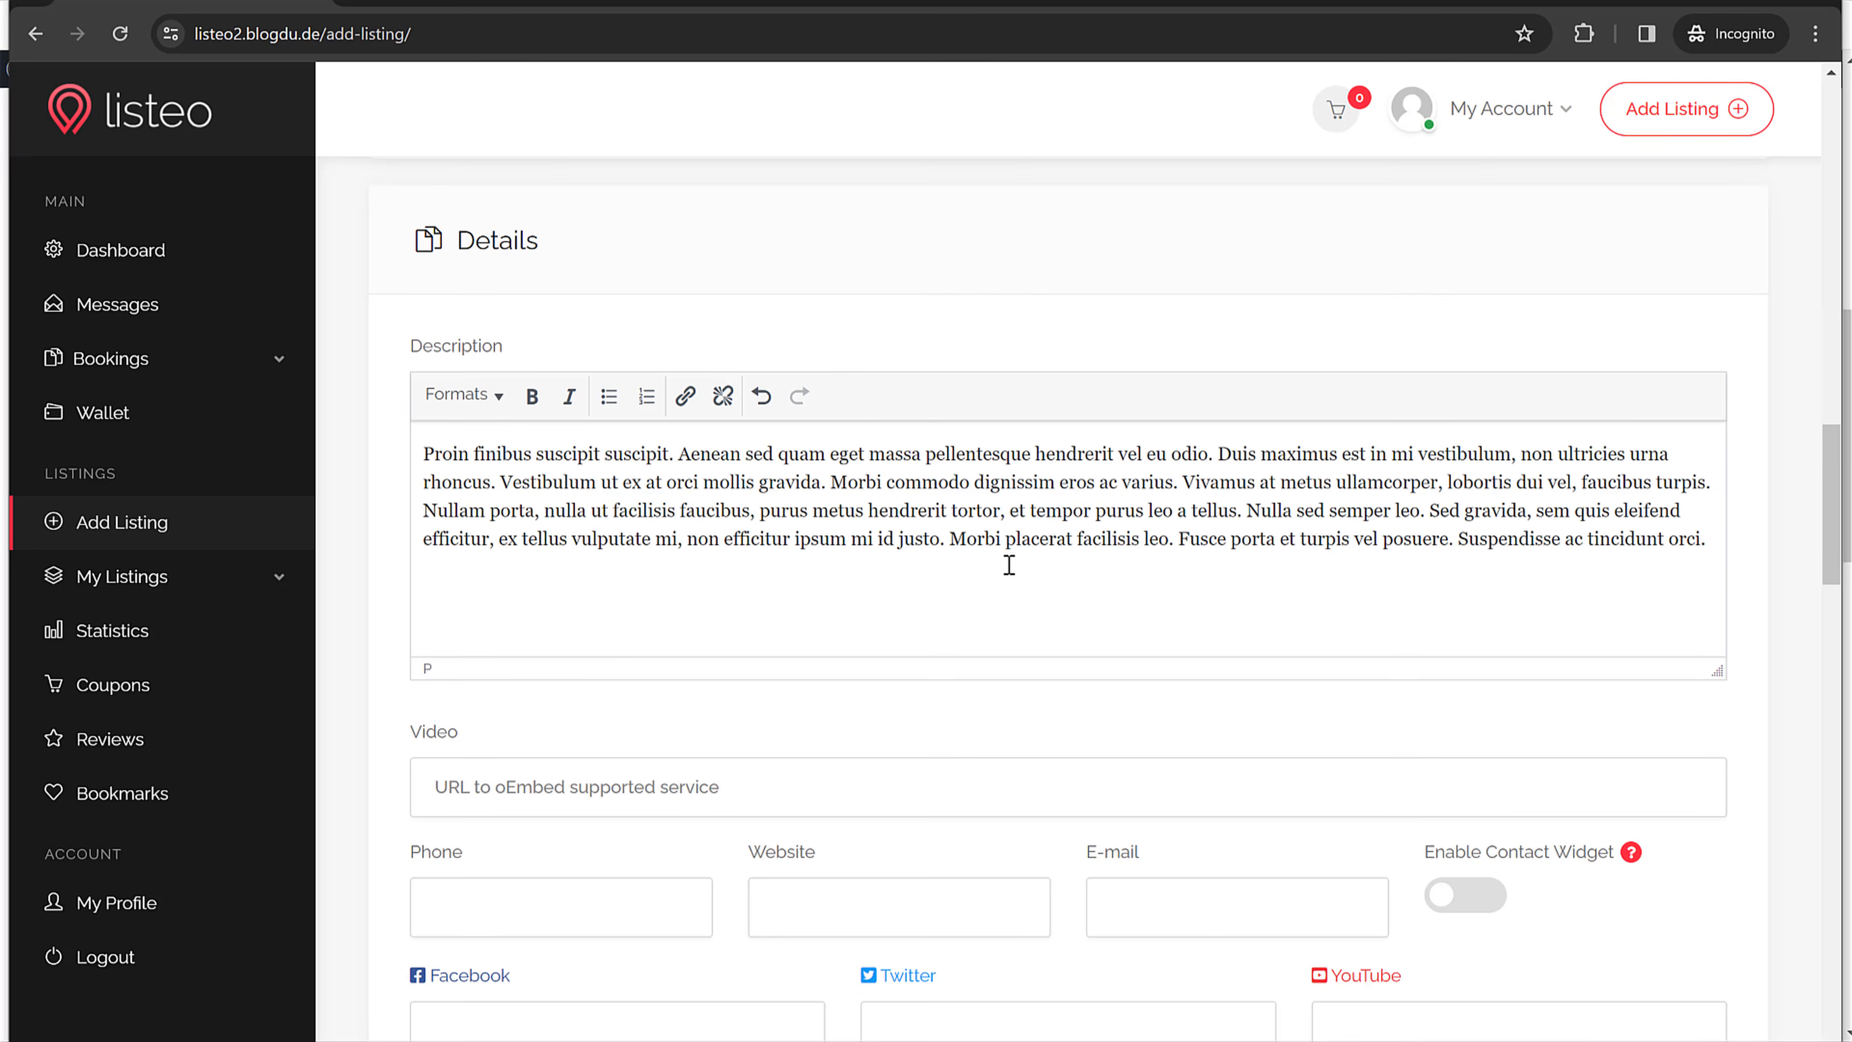
pyautogui.scroll(-6, 1009, 566)
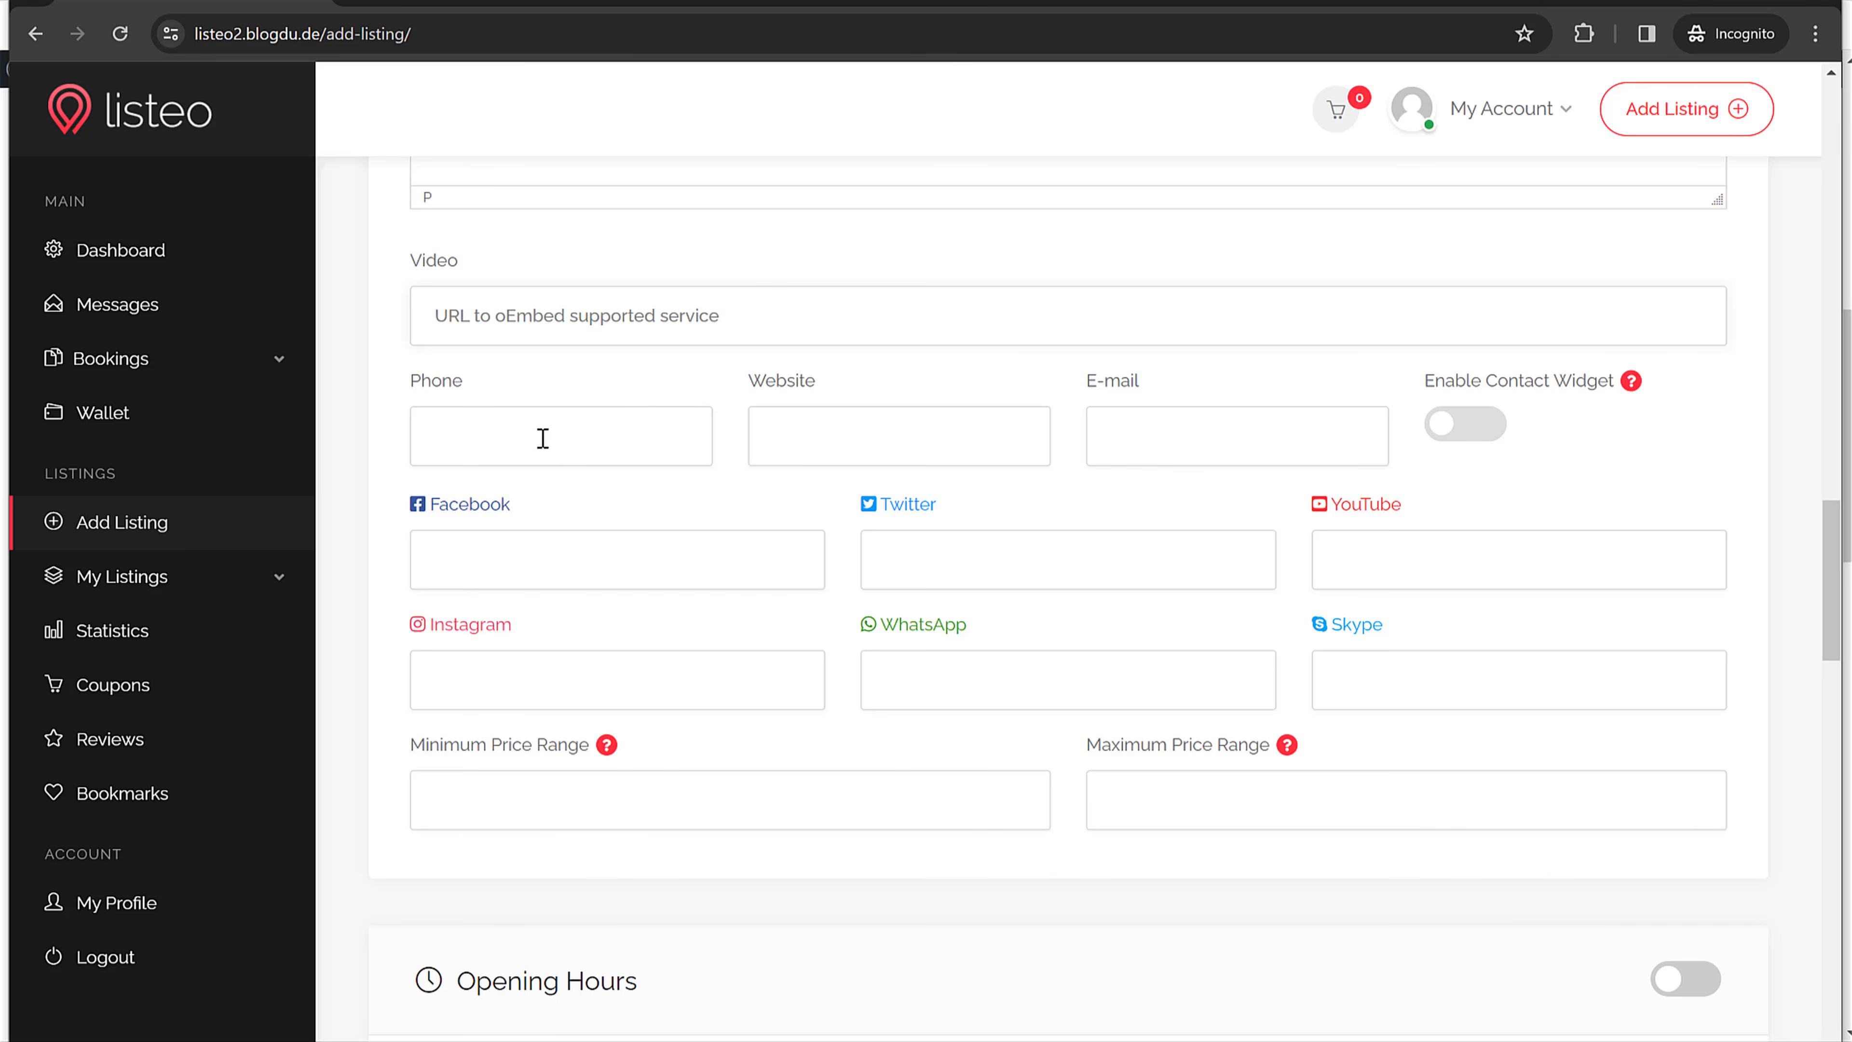
# Step: Enter the shop's phone number and set the Website to the site's base URL
pyautogui.click(1212, 433)
pyautogui.click(453, 421)
pyautogui.click(337, 39)
pyautogui.click(349, 34)
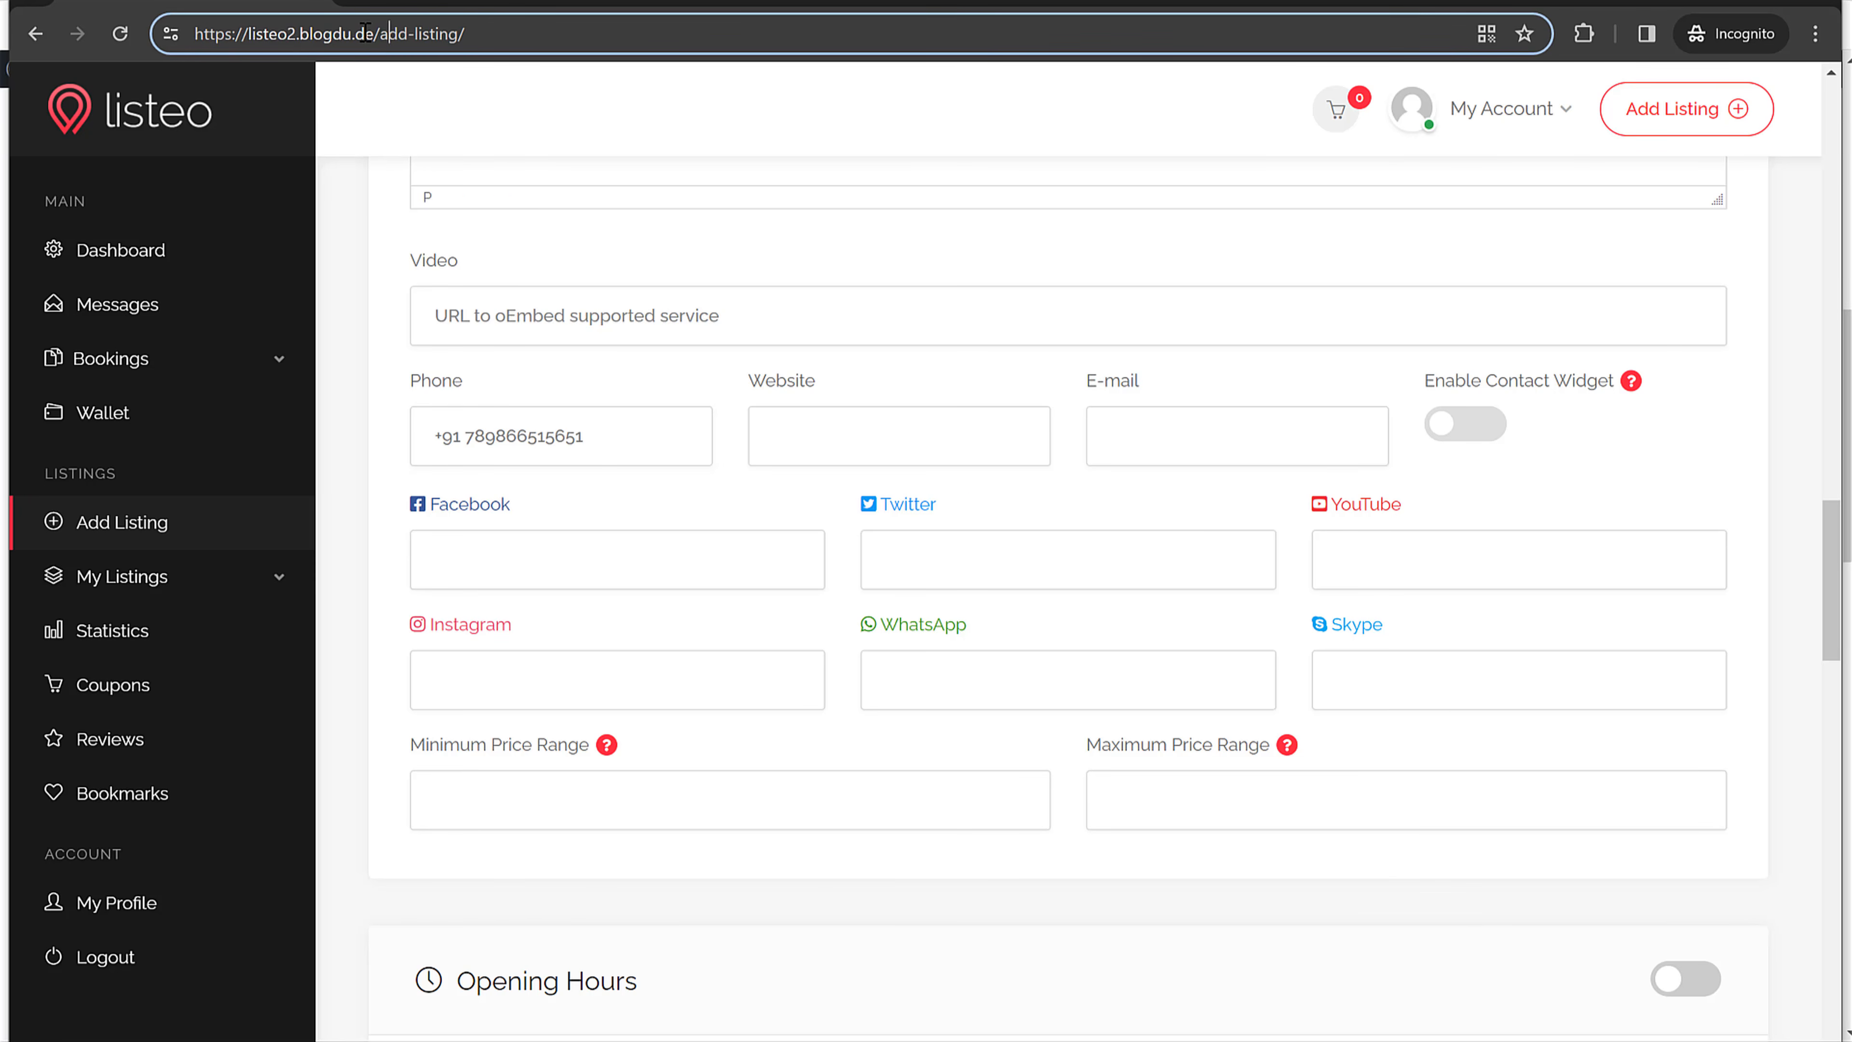
pyautogui.moveTo(382, 34); pyautogui.dragTo(48, 40)
pyautogui.hotkey('ctrl', 'c')
pyautogui.click(959, 449)
pyautogui.hotkey('ctrl', 'v')
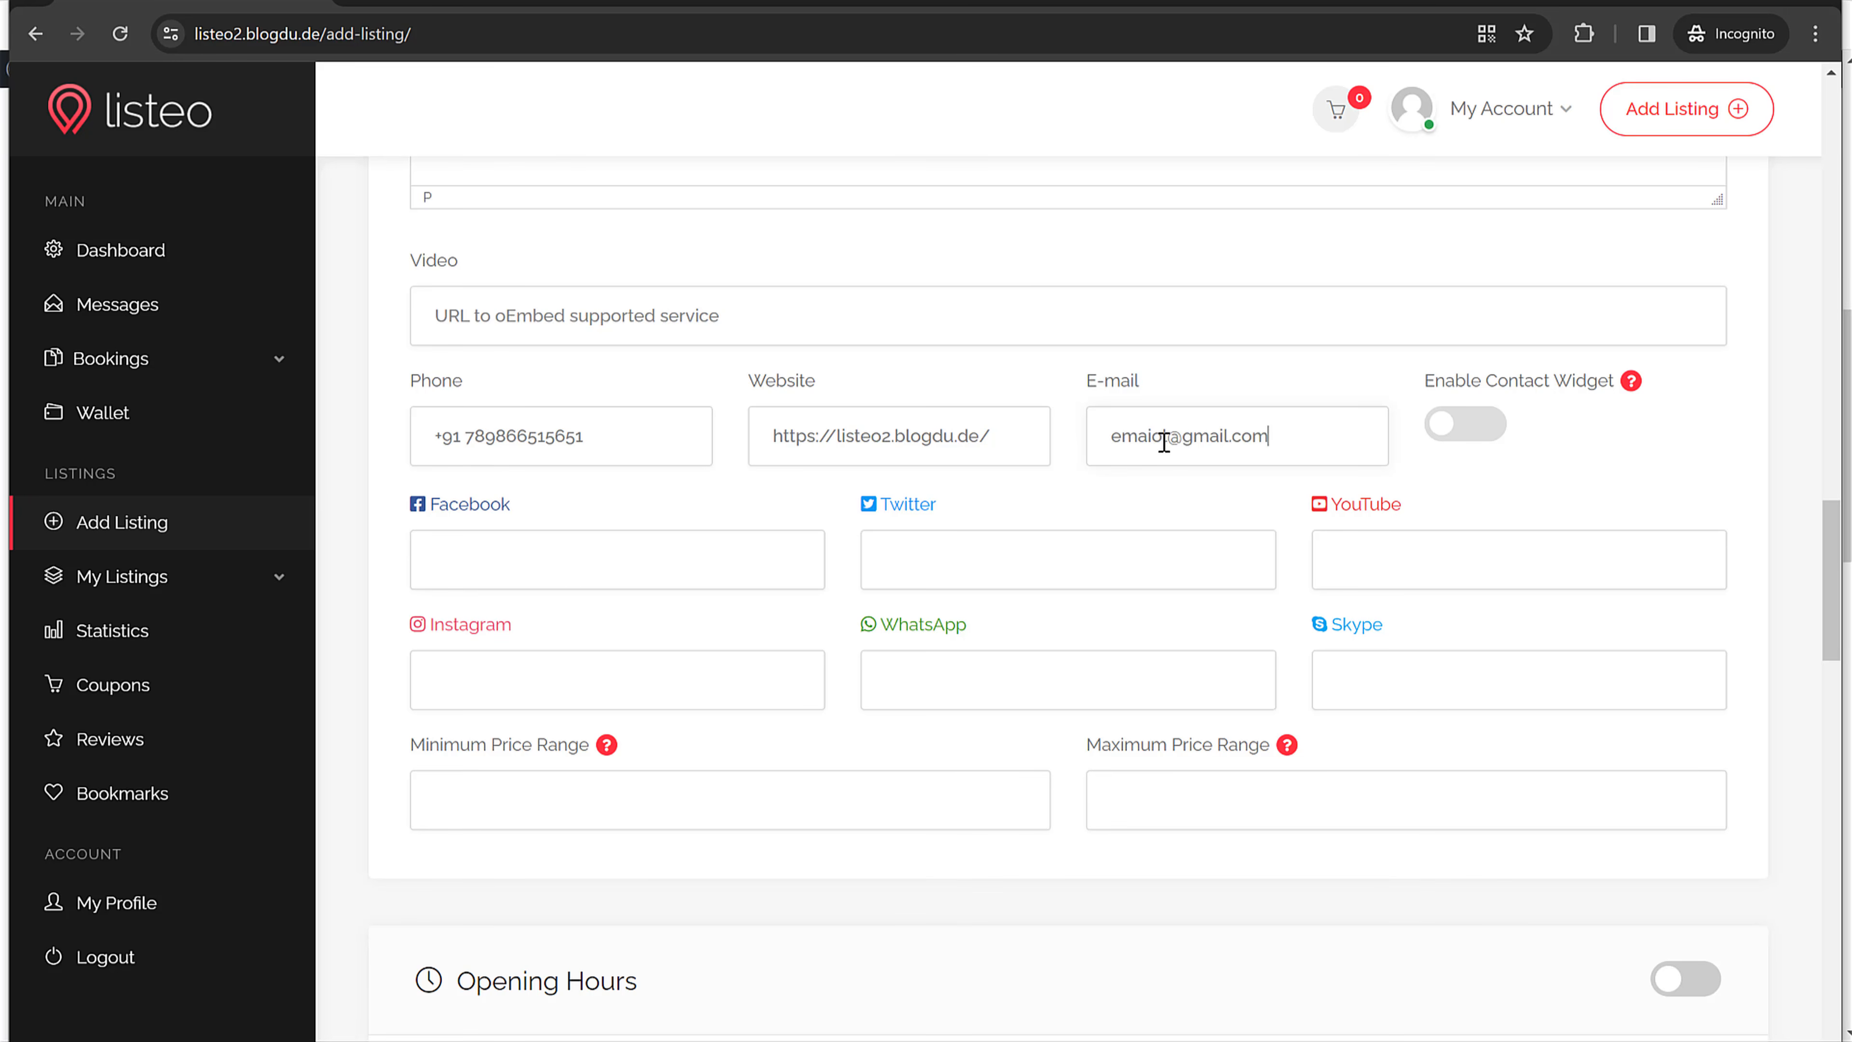
# Step: Paste the site URL into the Facebook, Twitter and YouTube link fields
pyautogui.click(573, 575)
pyautogui.hotkey('ctrl', 'v')
pyautogui.click(978, 547)
pyautogui.hotkey('ctrl', 'v')
pyautogui.click(1479, 547)
pyautogui.hotkey('ctrl', 'v')
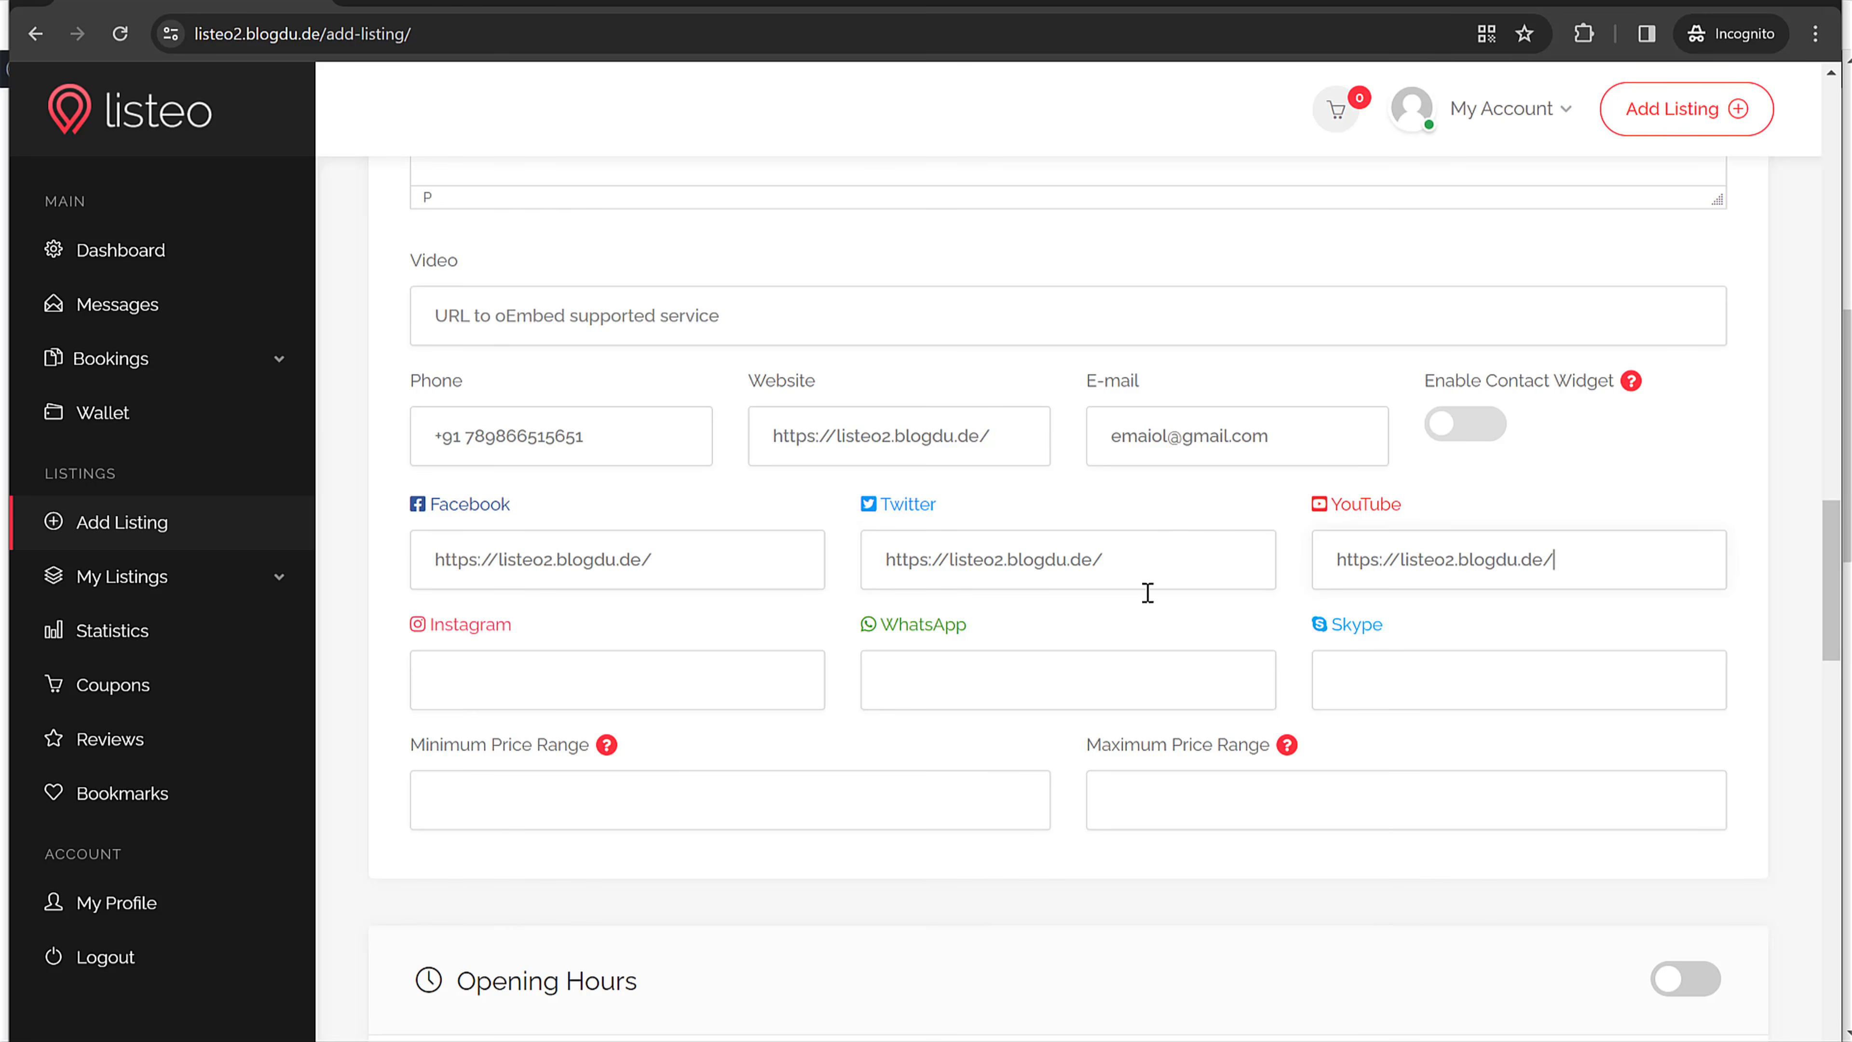
pyautogui.scroll(-3, 1137, 613)
# Step: Turn on opening hours and set Monday to 10:00–20:00
pyautogui.scroll(-5, 1136, 624)
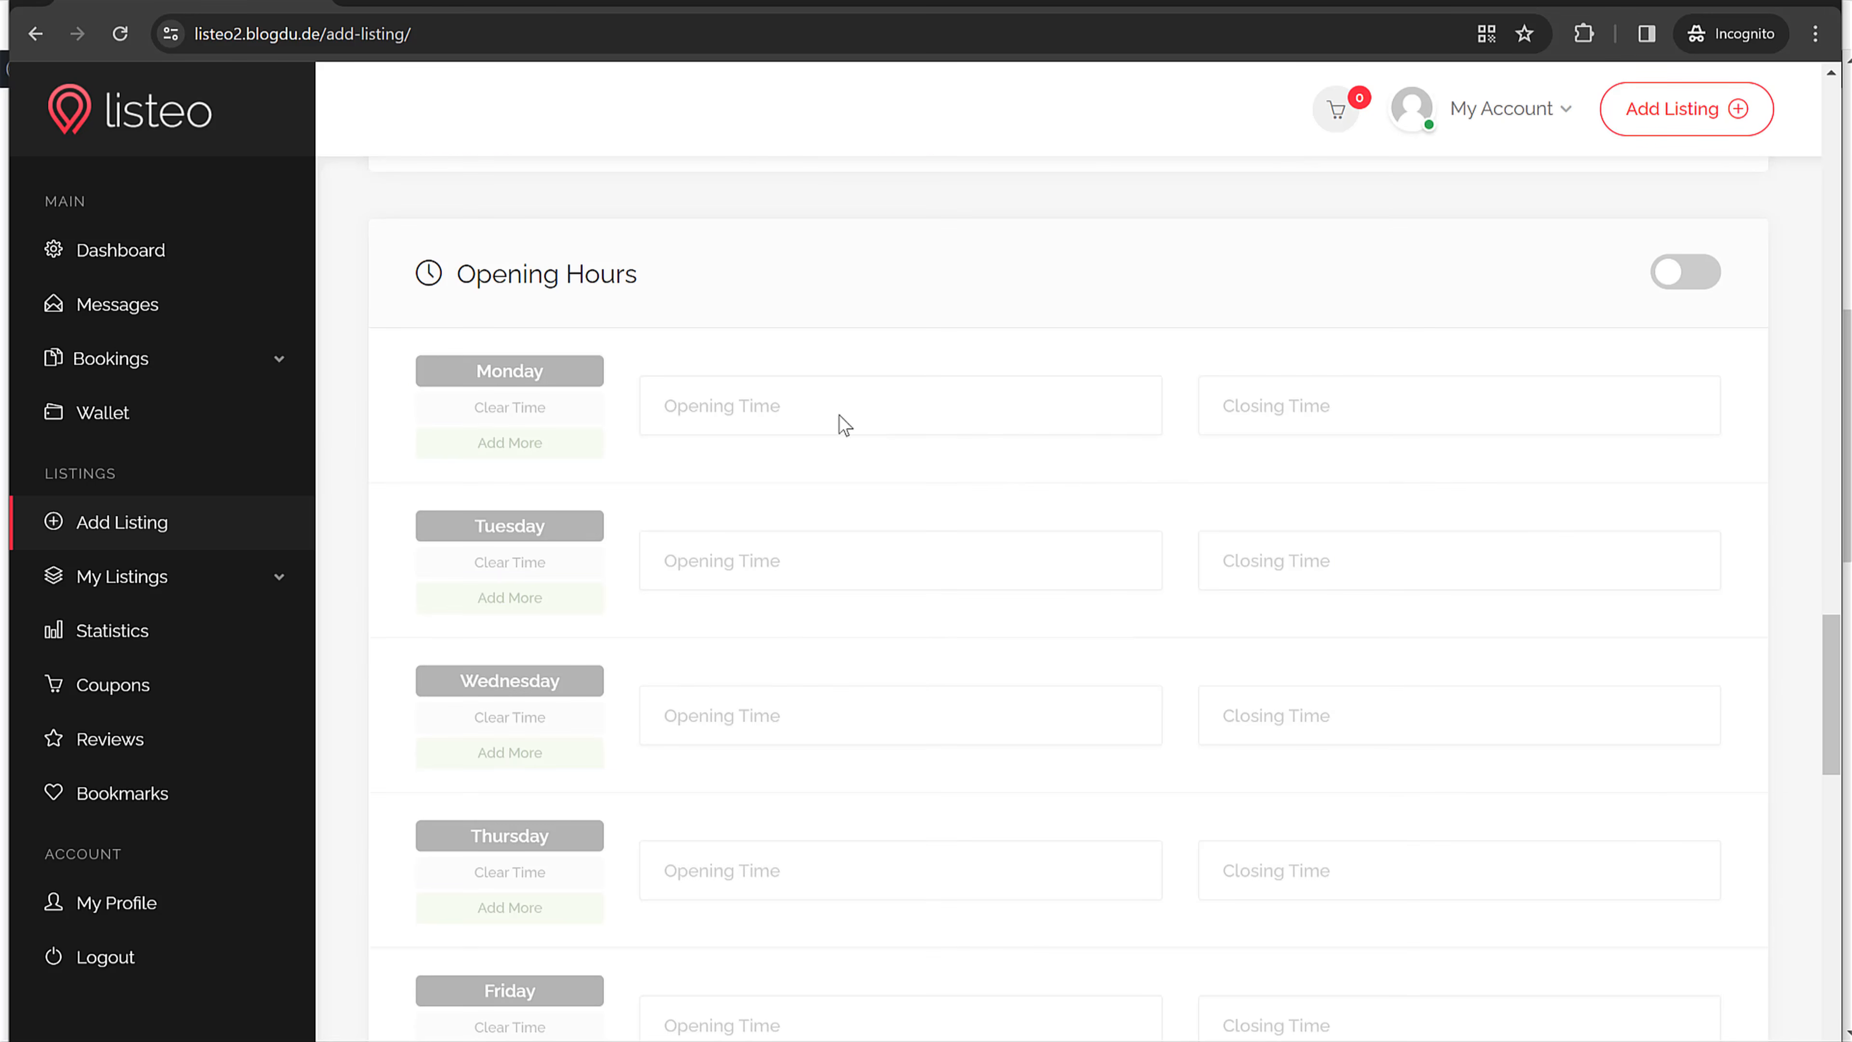
pyautogui.click(1681, 283)
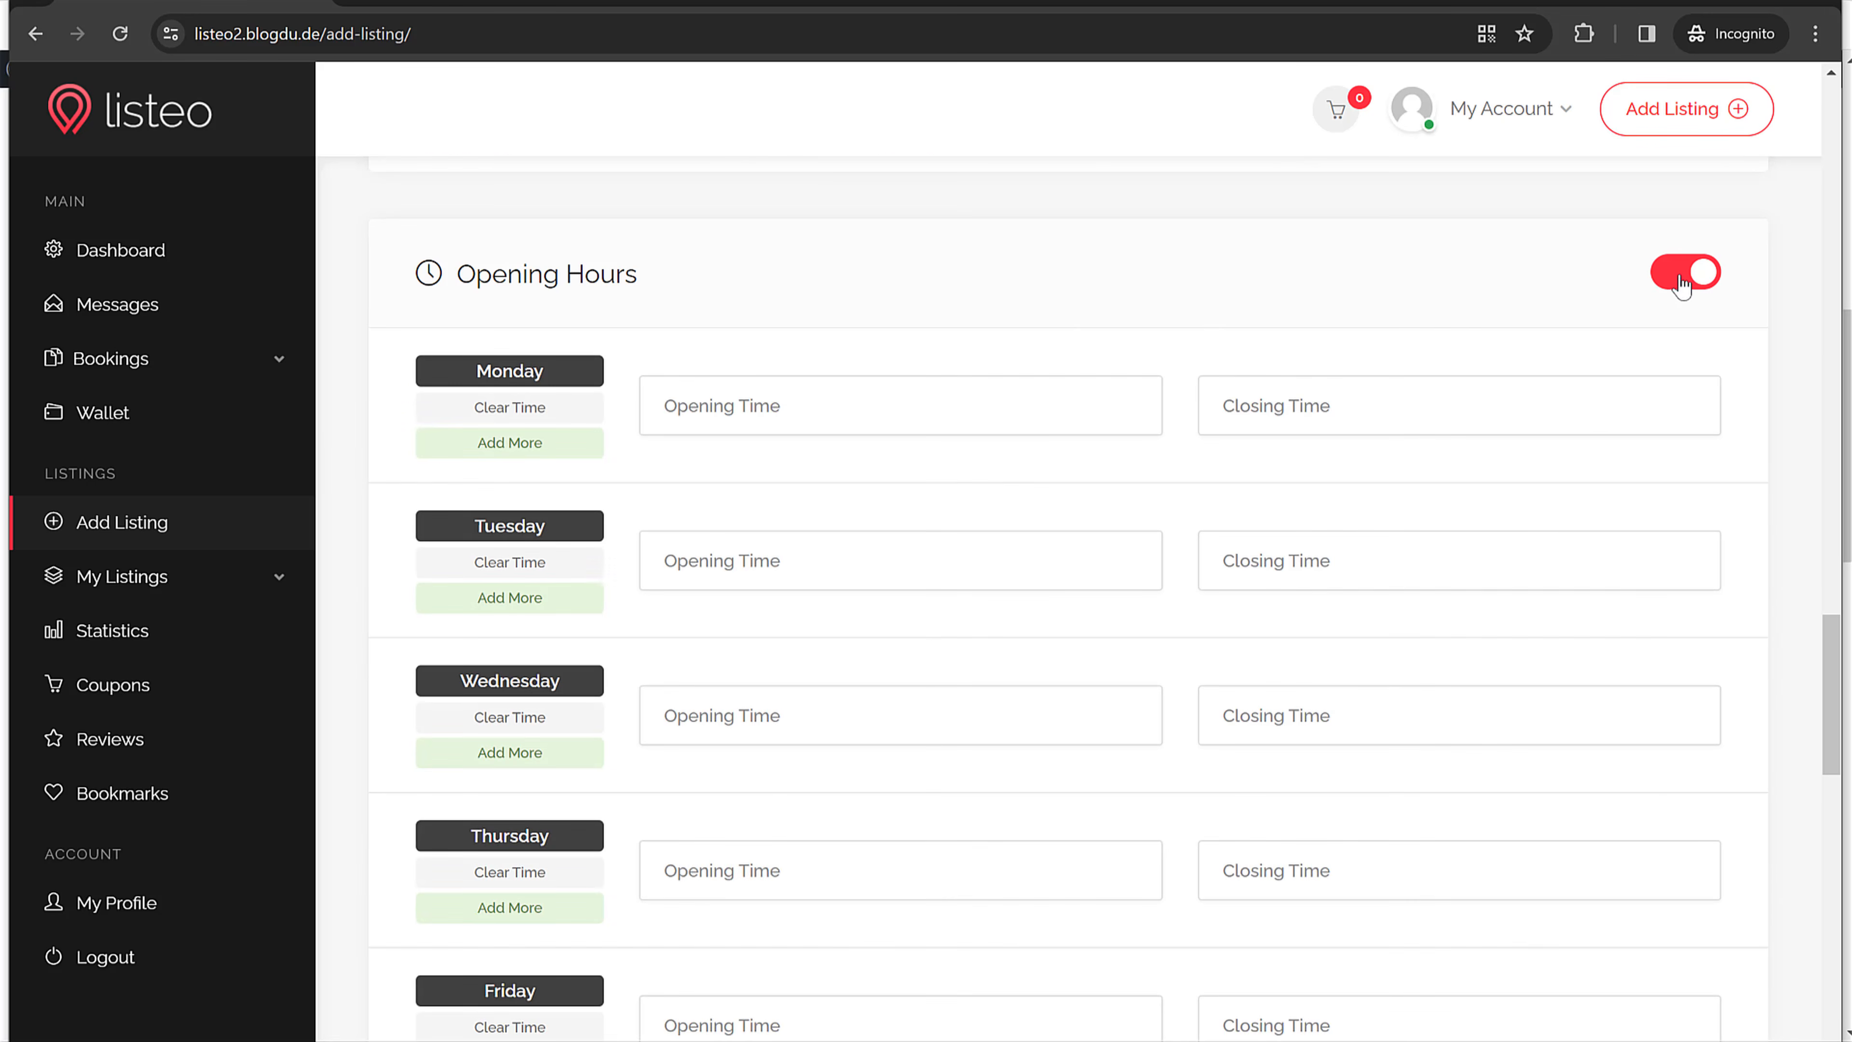
pyautogui.click(809, 403)
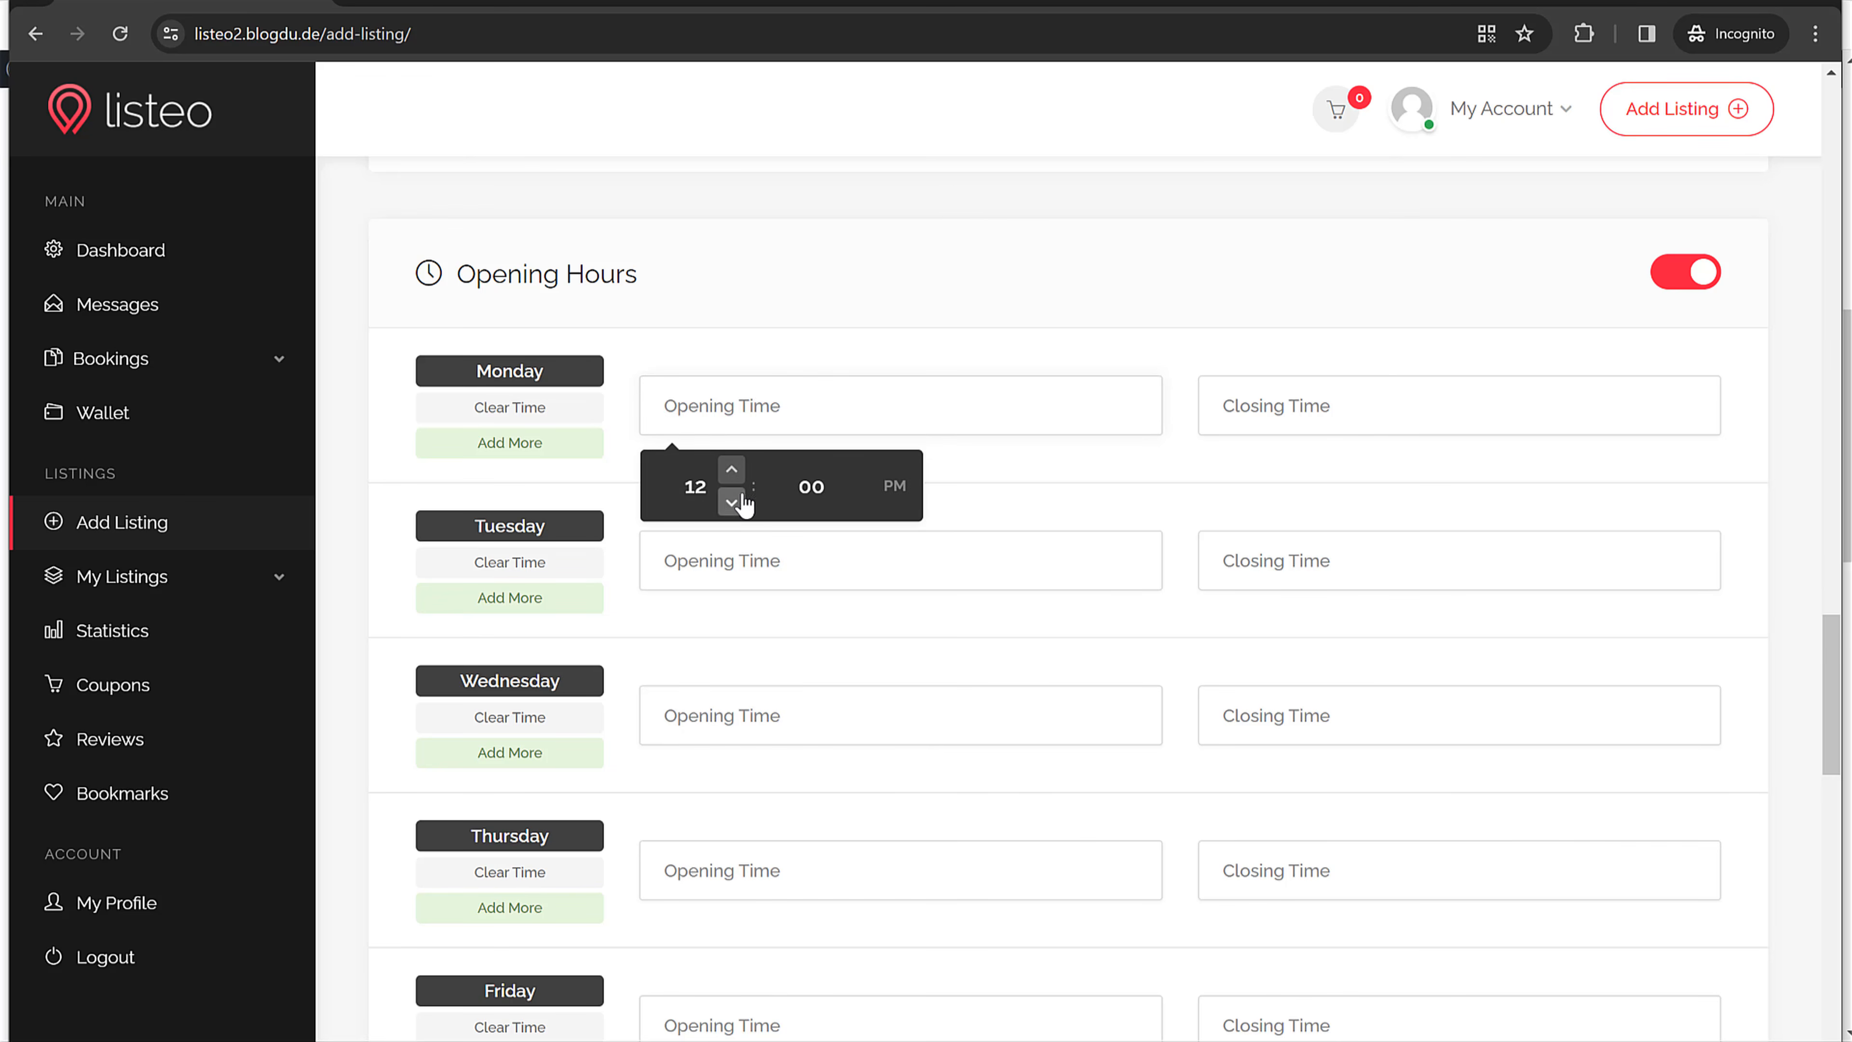
pyautogui.click(731, 502)
pyautogui.click(731, 502)
pyautogui.click(1374, 433)
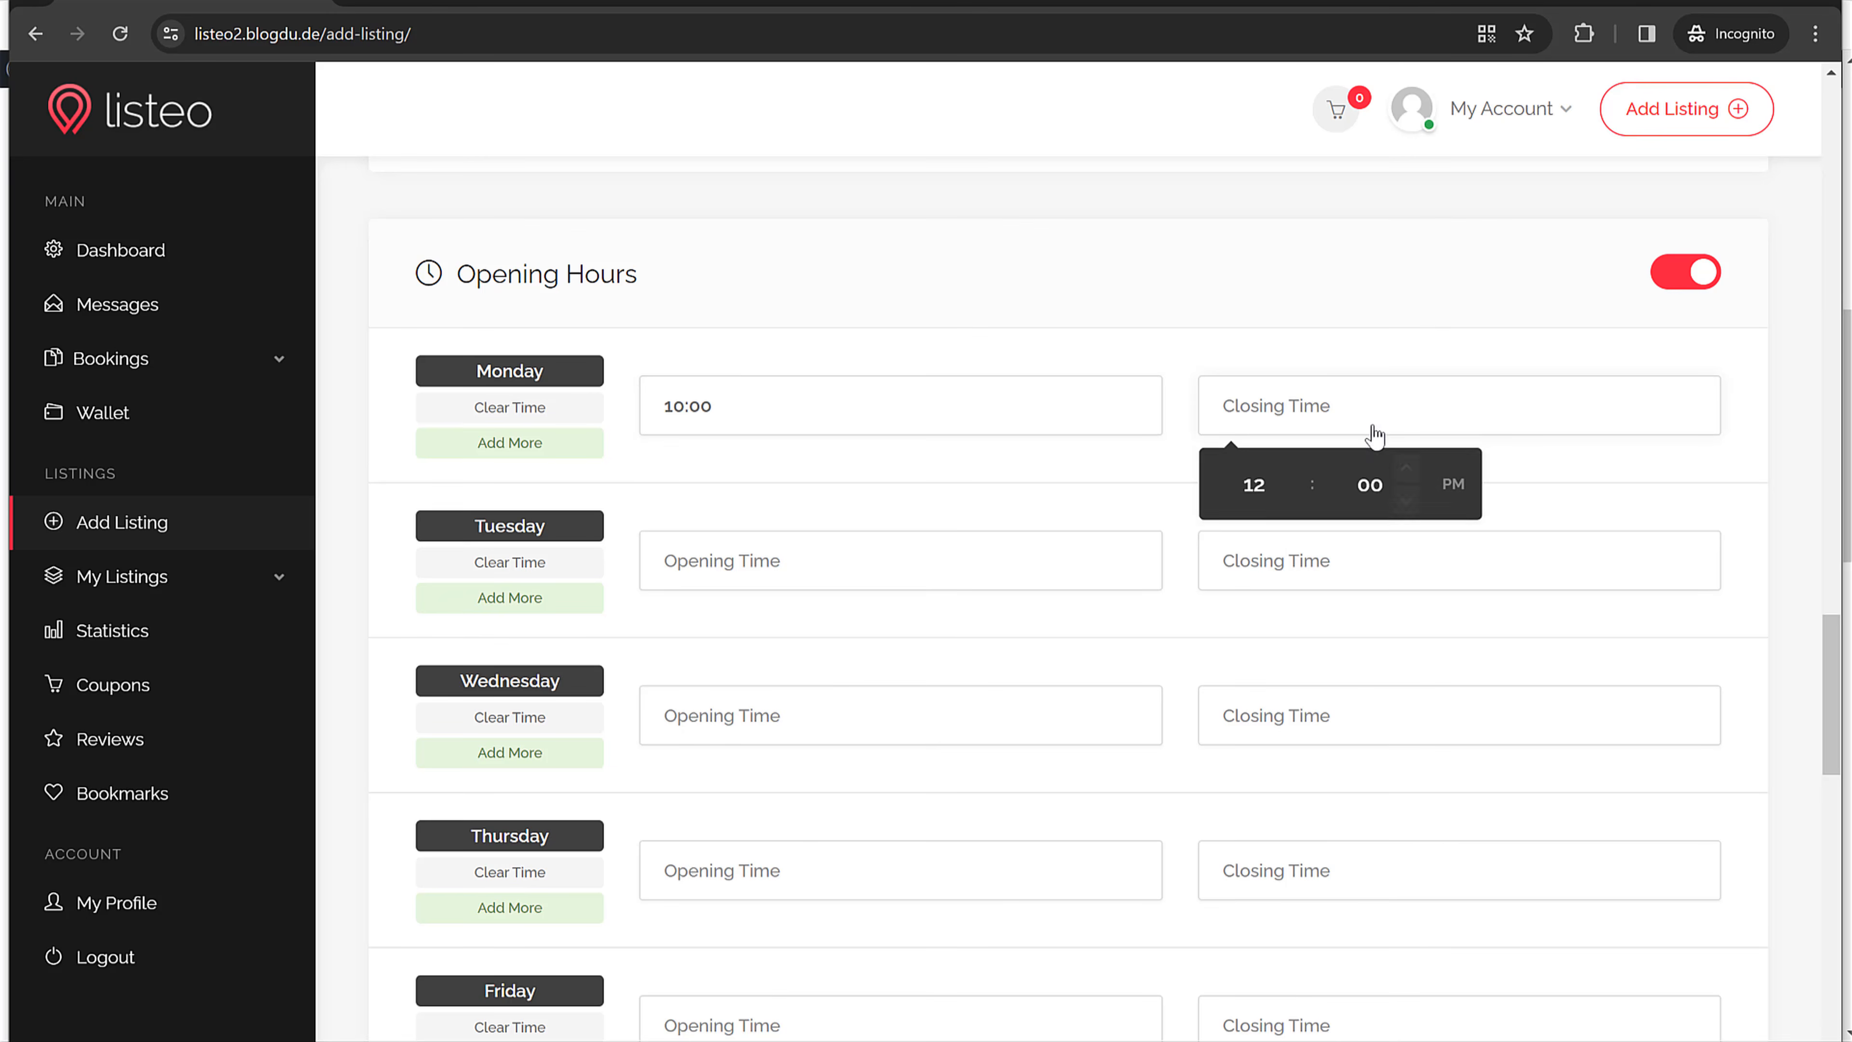
pyautogui.click(1405, 503)
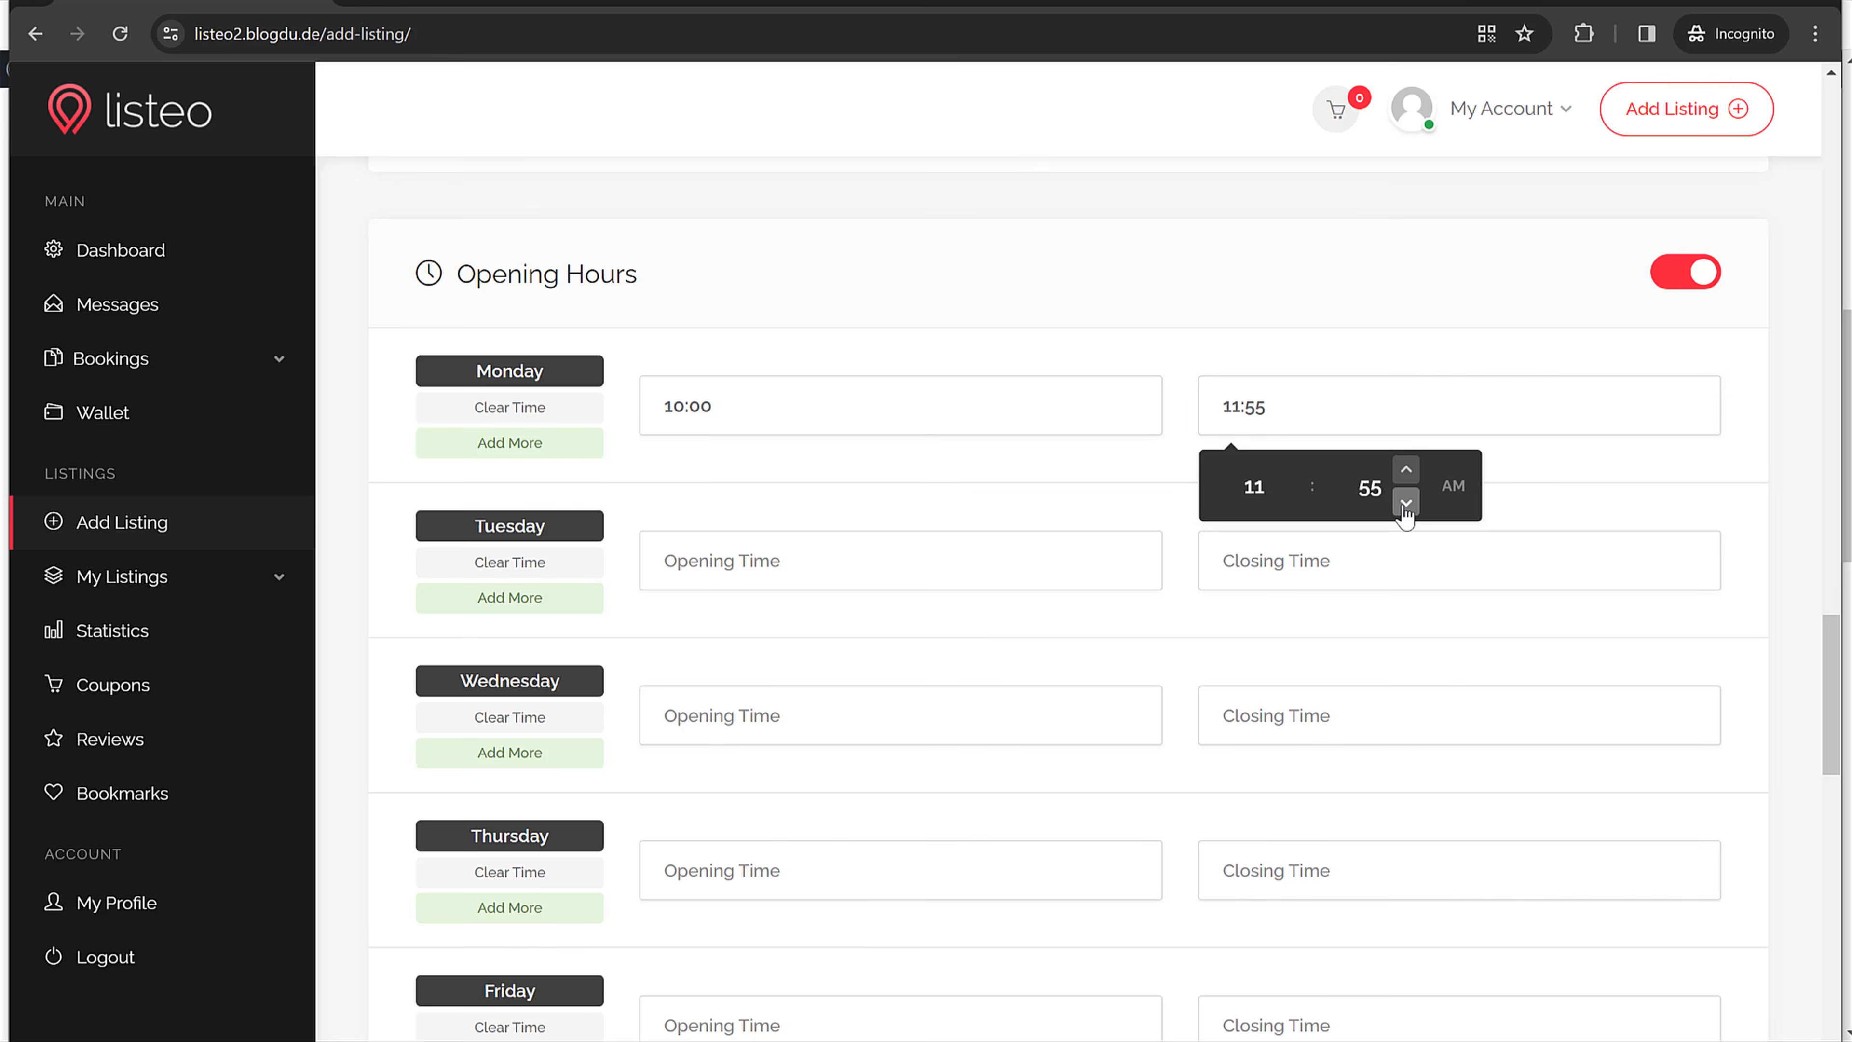
pyautogui.click(1335, 422)
pyautogui.click(1408, 470)
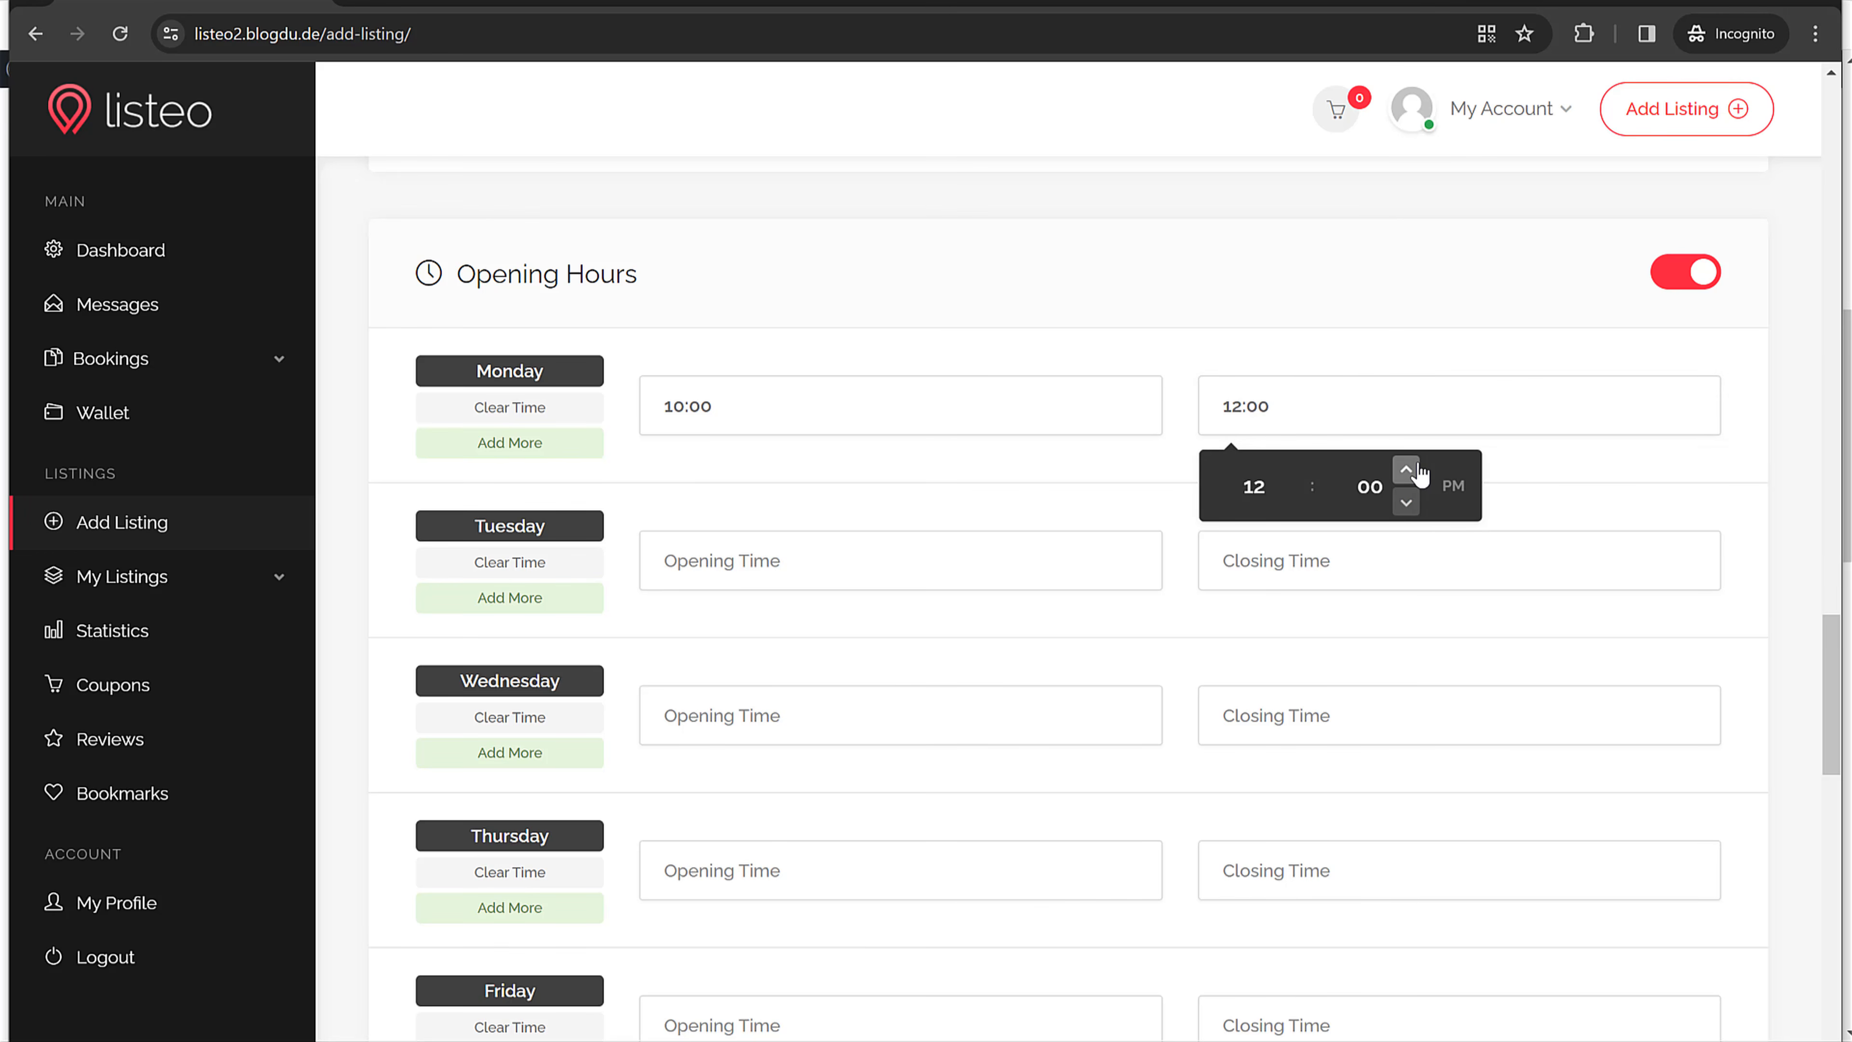
pyautogui.click(1413, 471)
pyautogui.click(1289, 470)
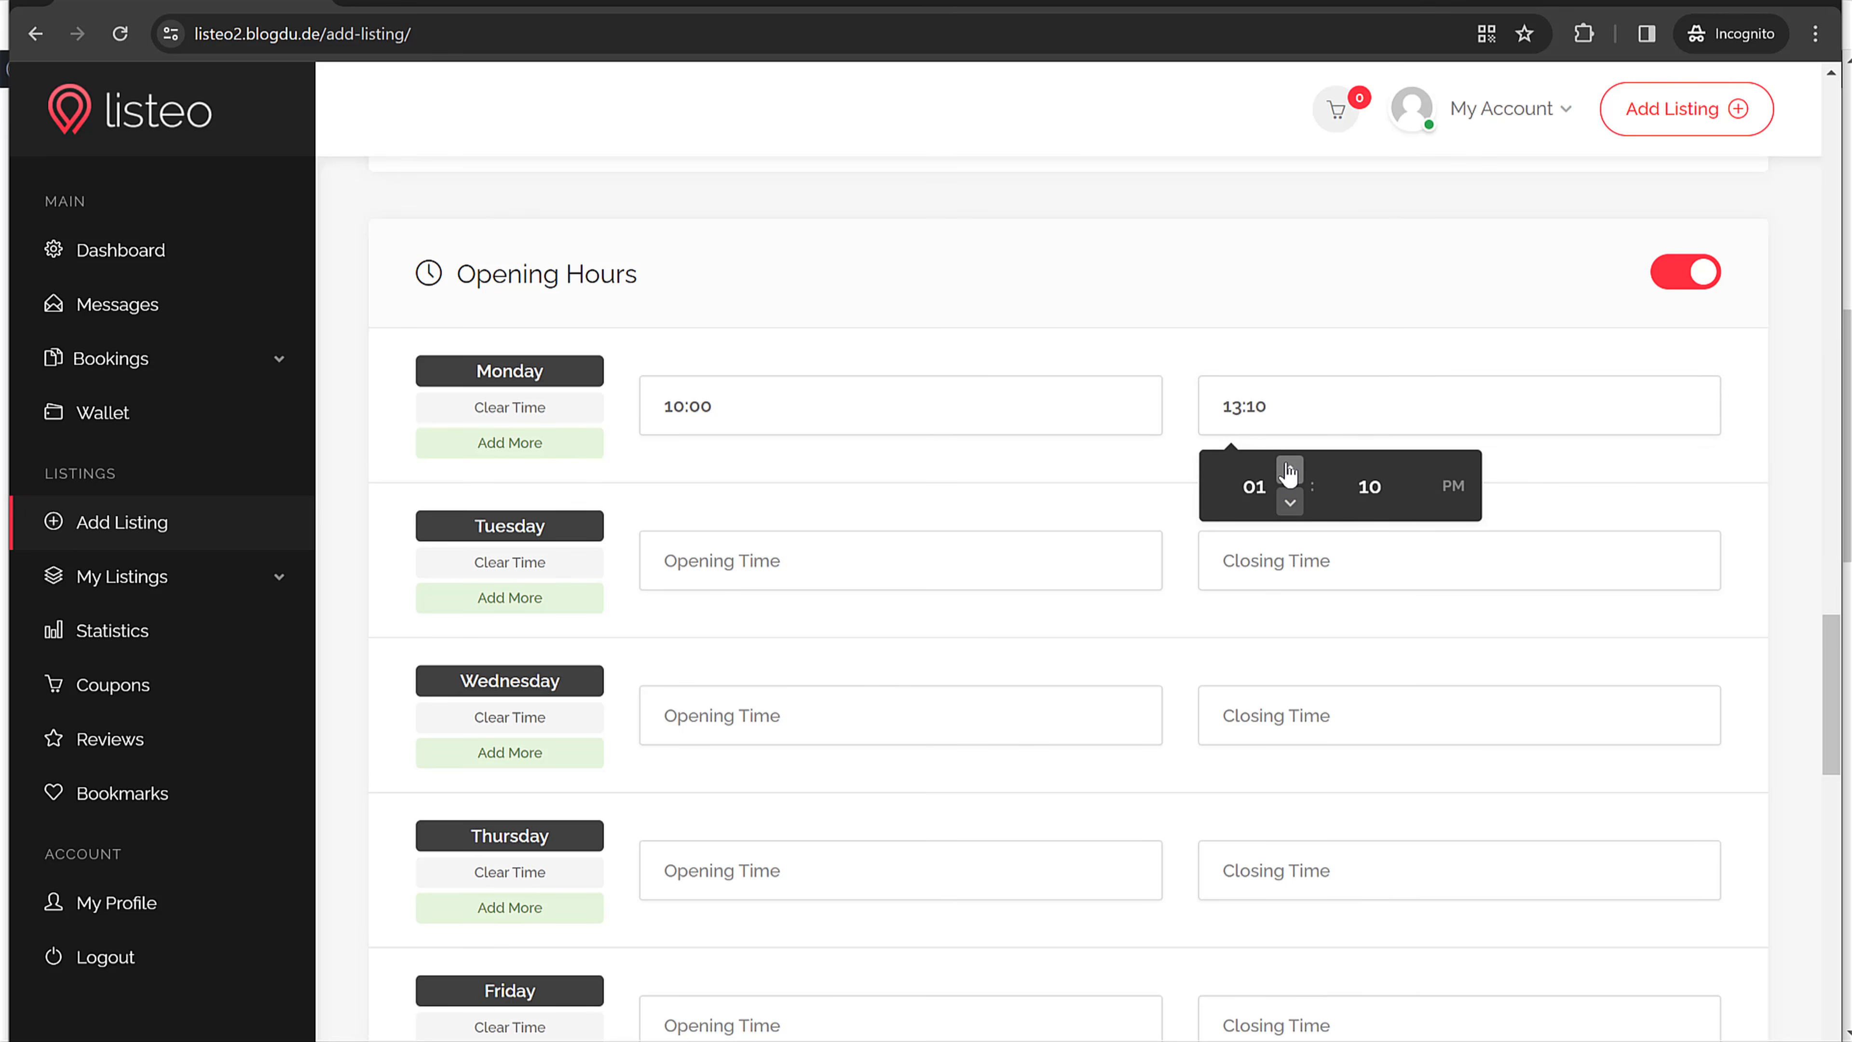
pyautogui.click(1289, 471)
pyautogui.click(1289, 471)
pyautogui.click(1289, 471)
pyautogui.click(1289, 471)
pyautogui.click(1290, 471)
pyautogui.click(1407, 504)
pyautogui.click(1407, 504)
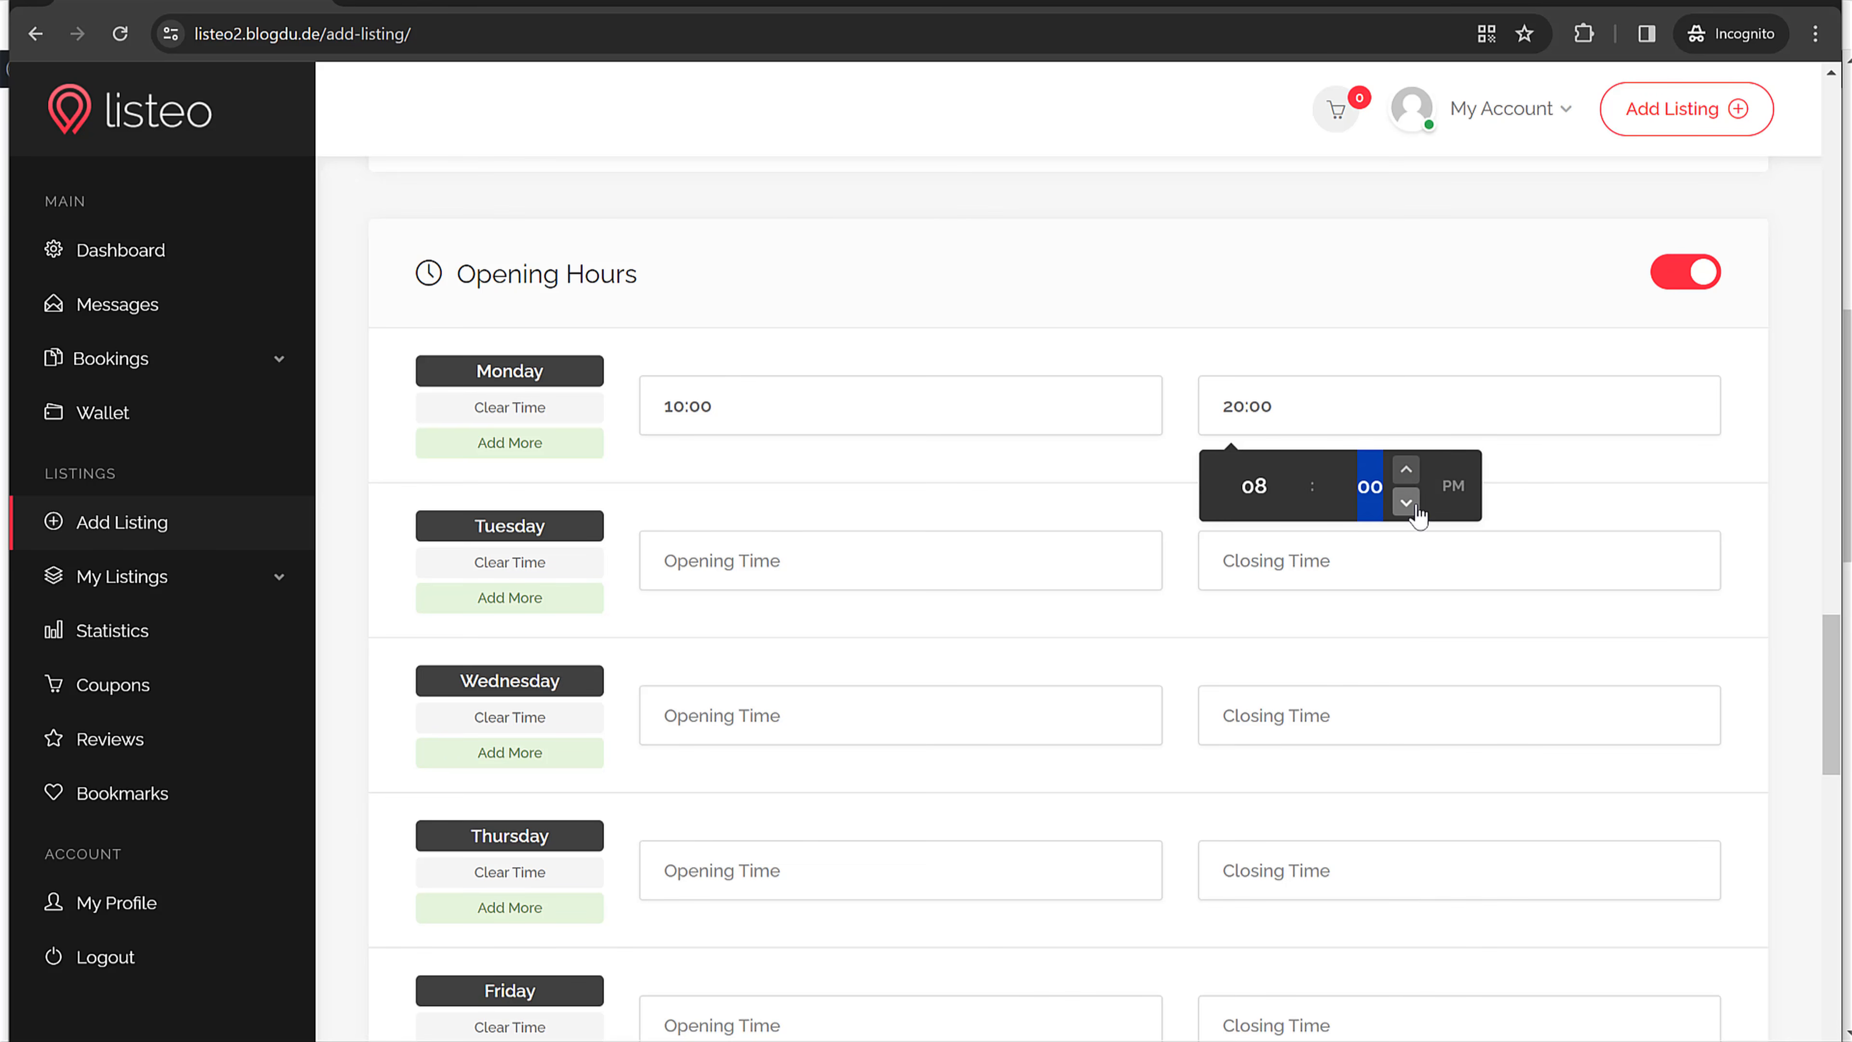
pyautogui.click(1426, 444)
pyautogui.click(1318, 410)
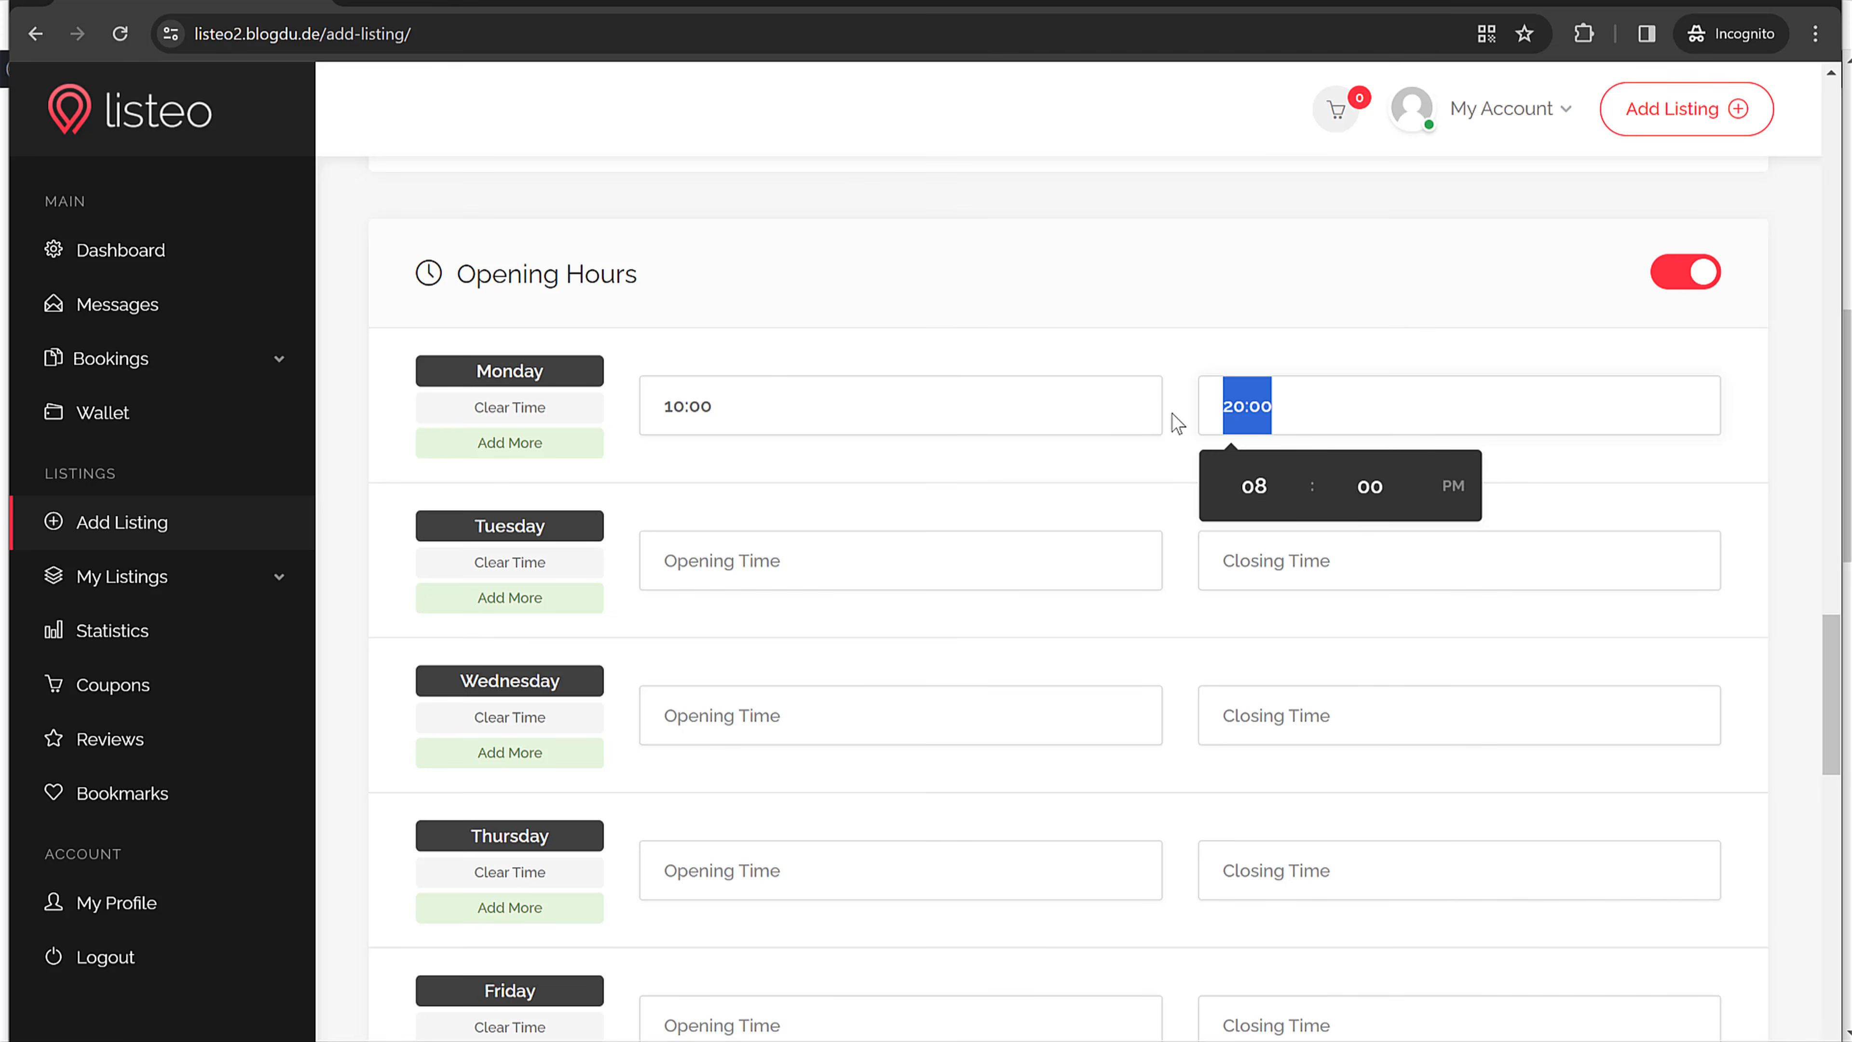
# Step: Set Tuesday's hours to 10:00–20:00
pyautogui.click(1396, 569)
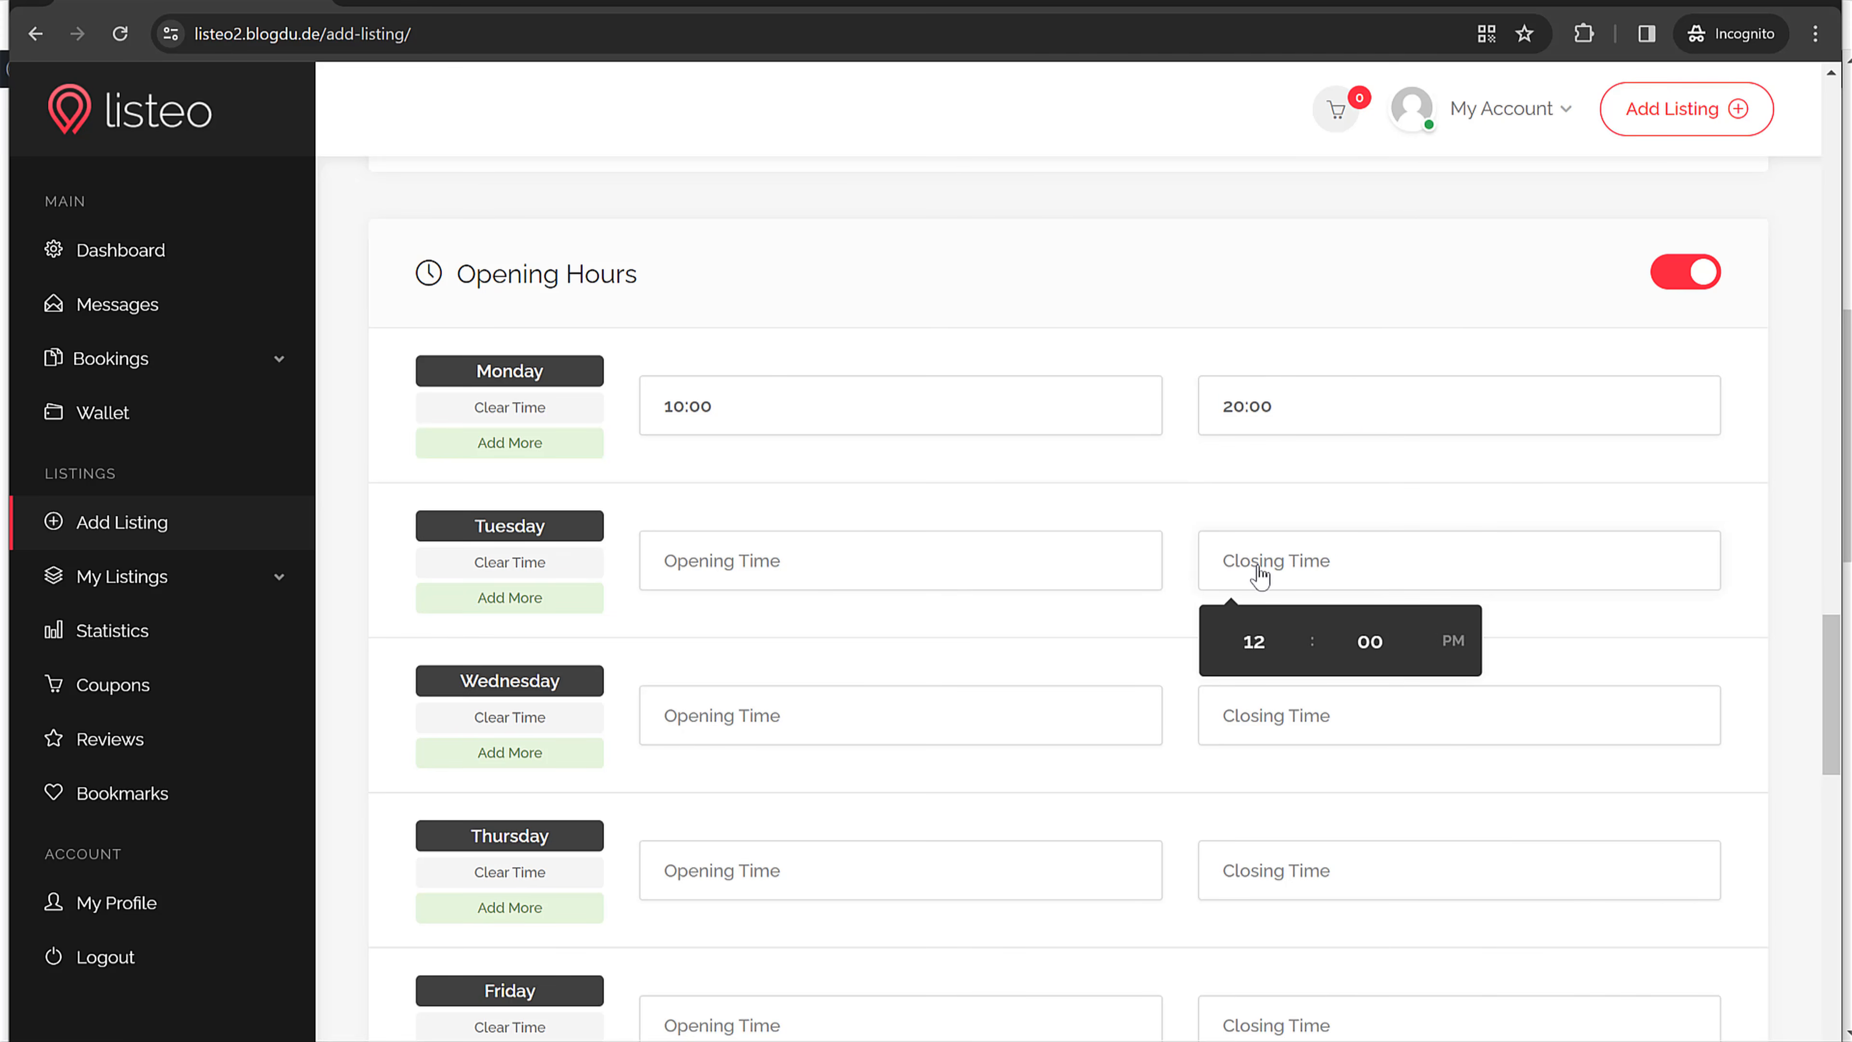
pyautogui.click(731, 557)
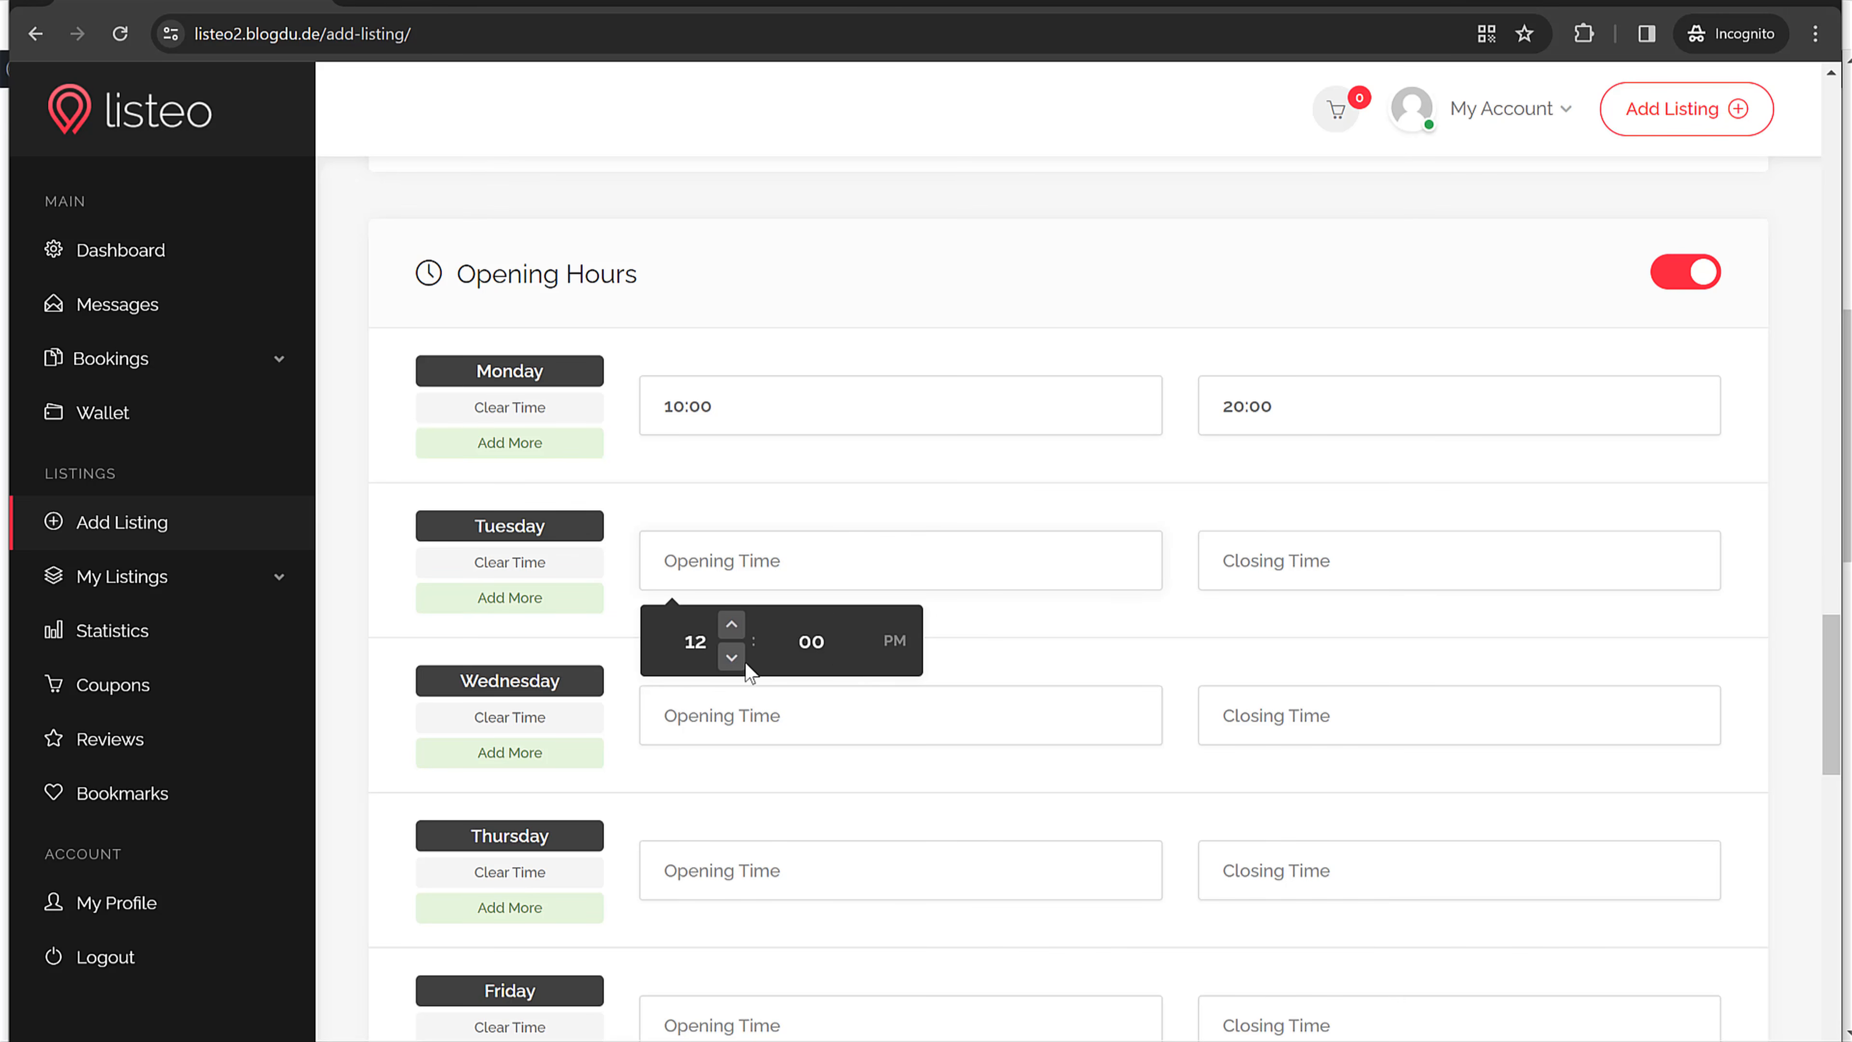
pyautogui.click(731, 657)
pyautogui.click(731, 657)
pyautogui.click(1425, 576)
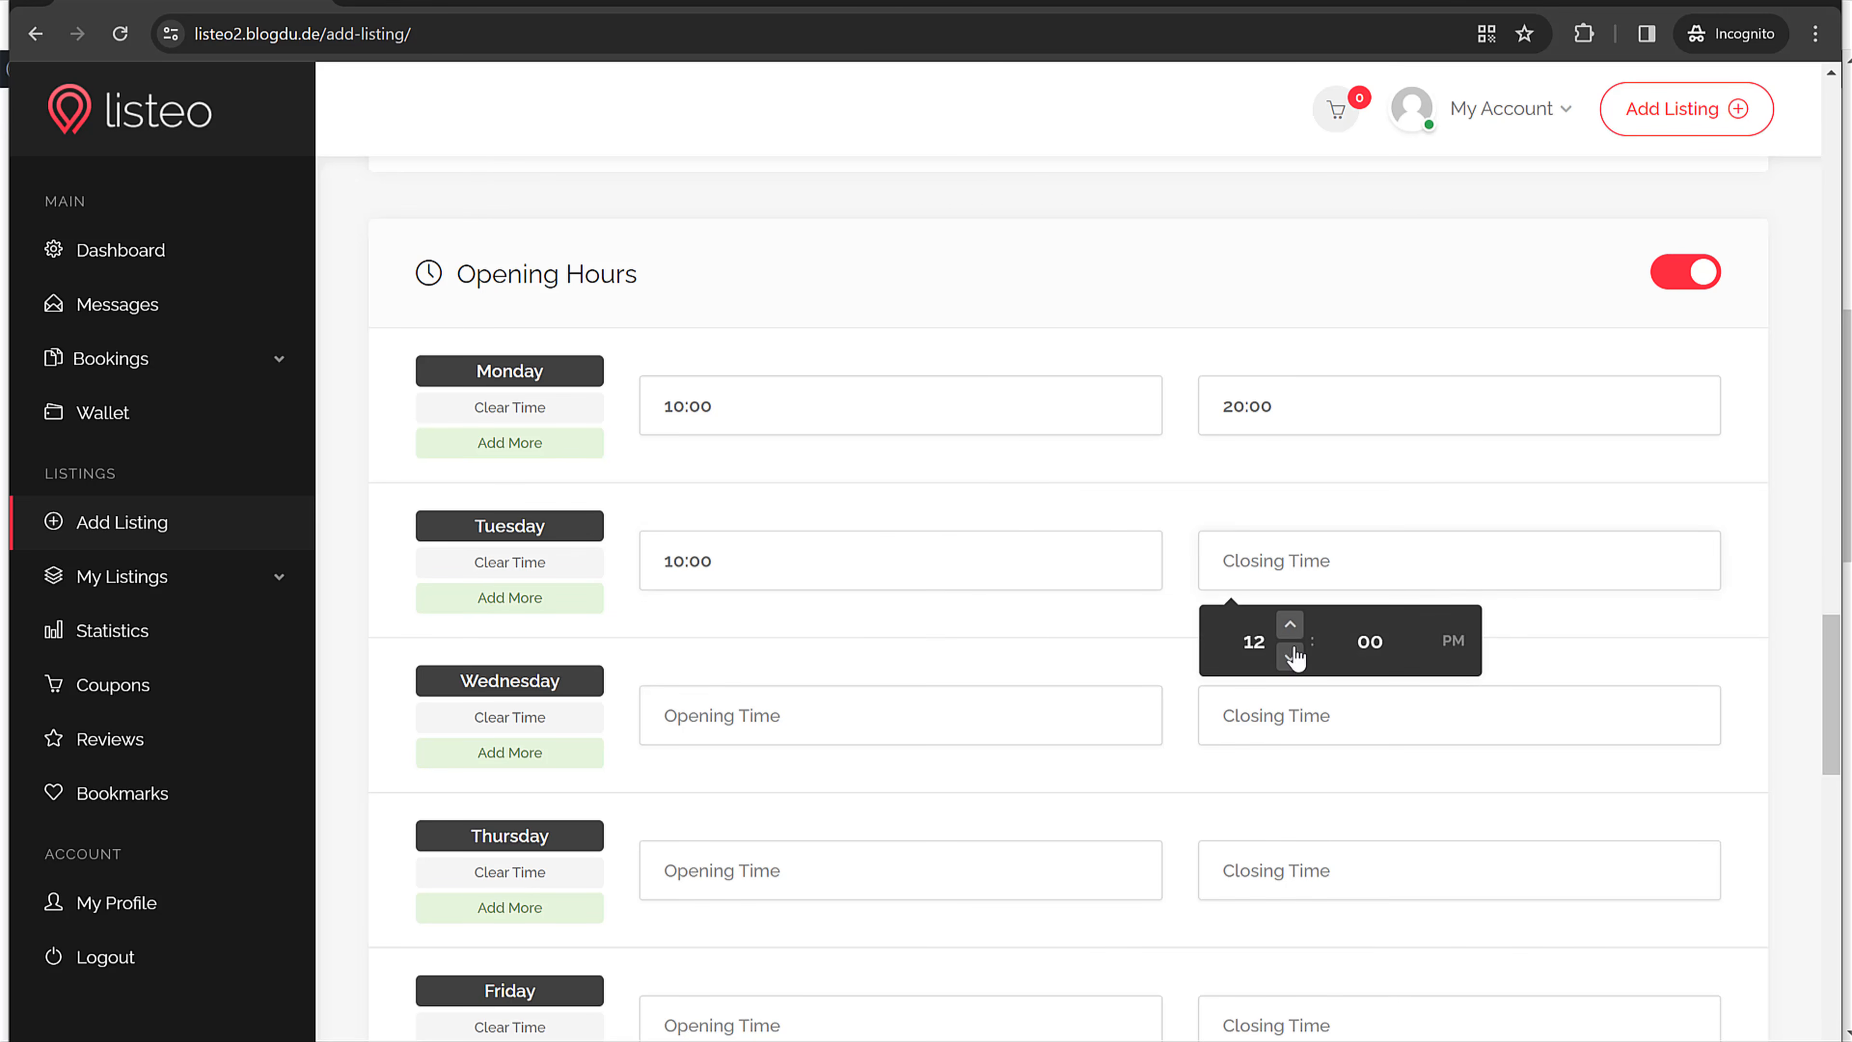
pyautogui.click(1290, 657)
pyautogui.click(1290, 657)
pyautogui.click(1290, 658)
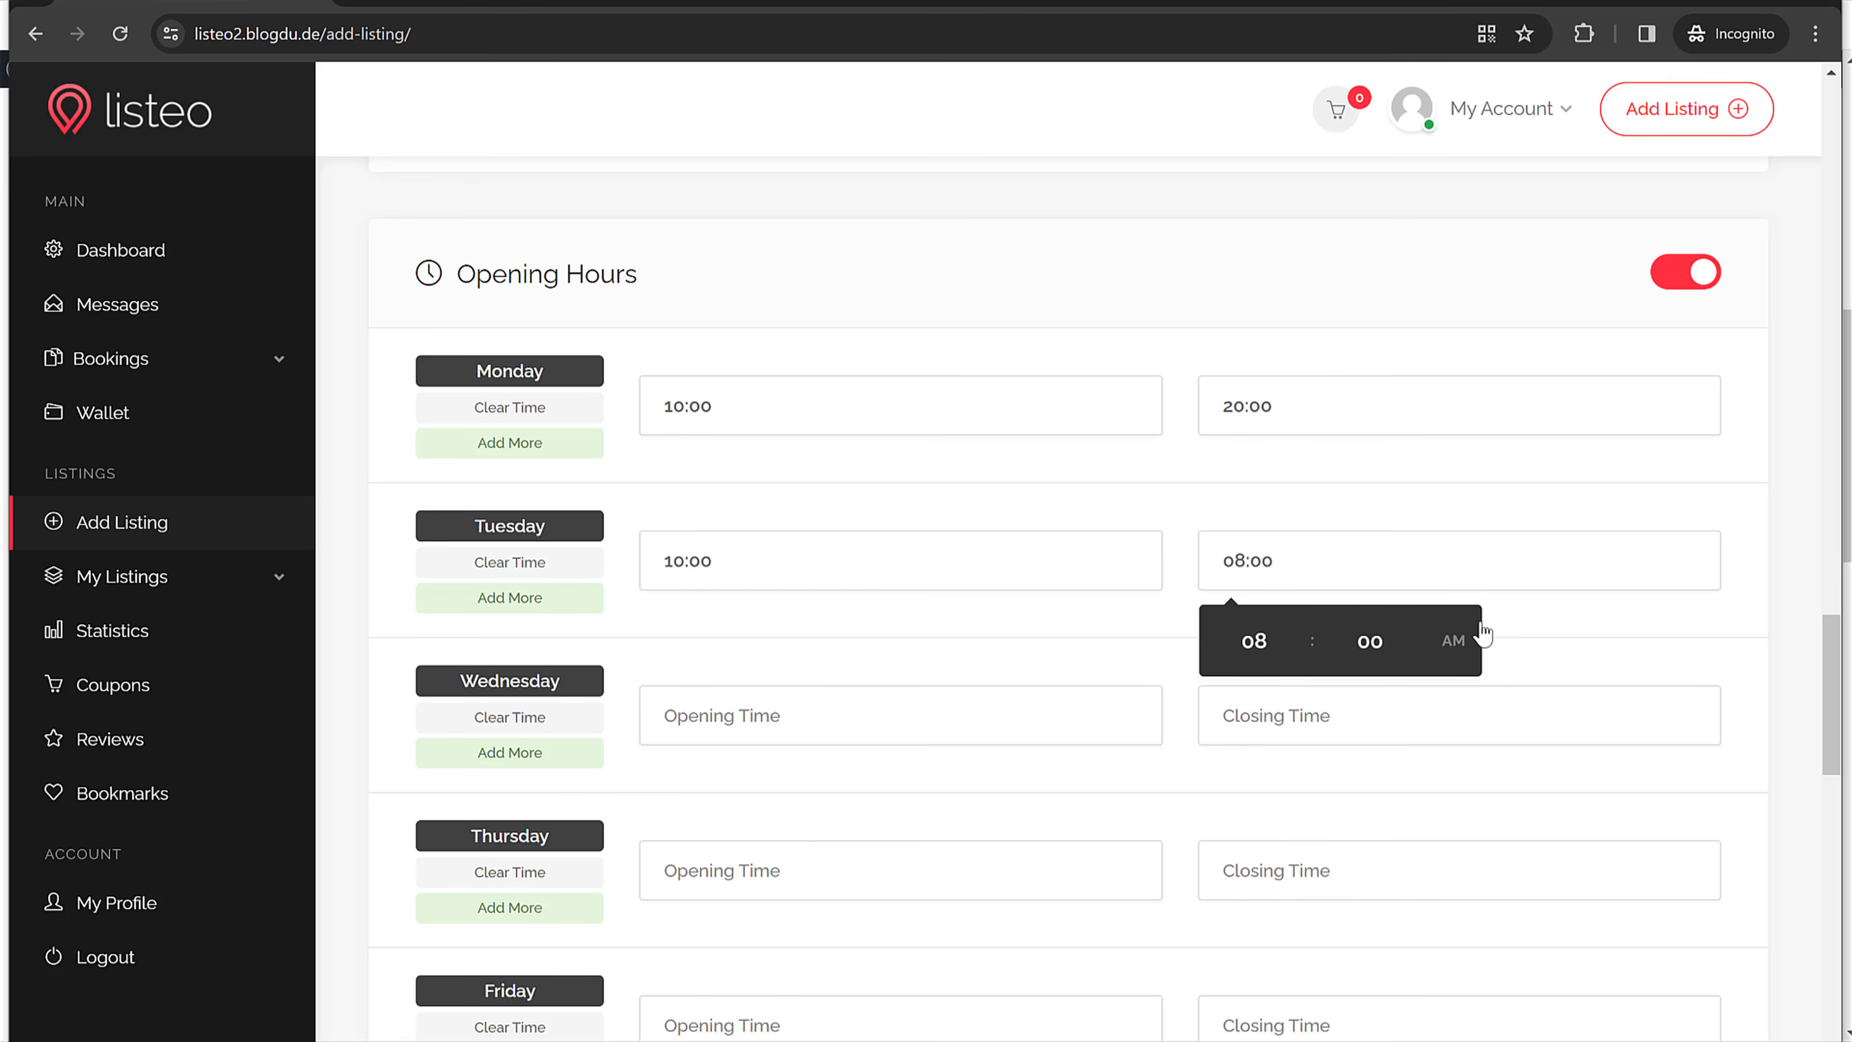
pyautogui.click(1451, 640)
# Step: Set Wednesday and Thursday to 10:00–20:00
pyautogui.click(924, 694)
pyautogui.scroll(-3, 925, 695)
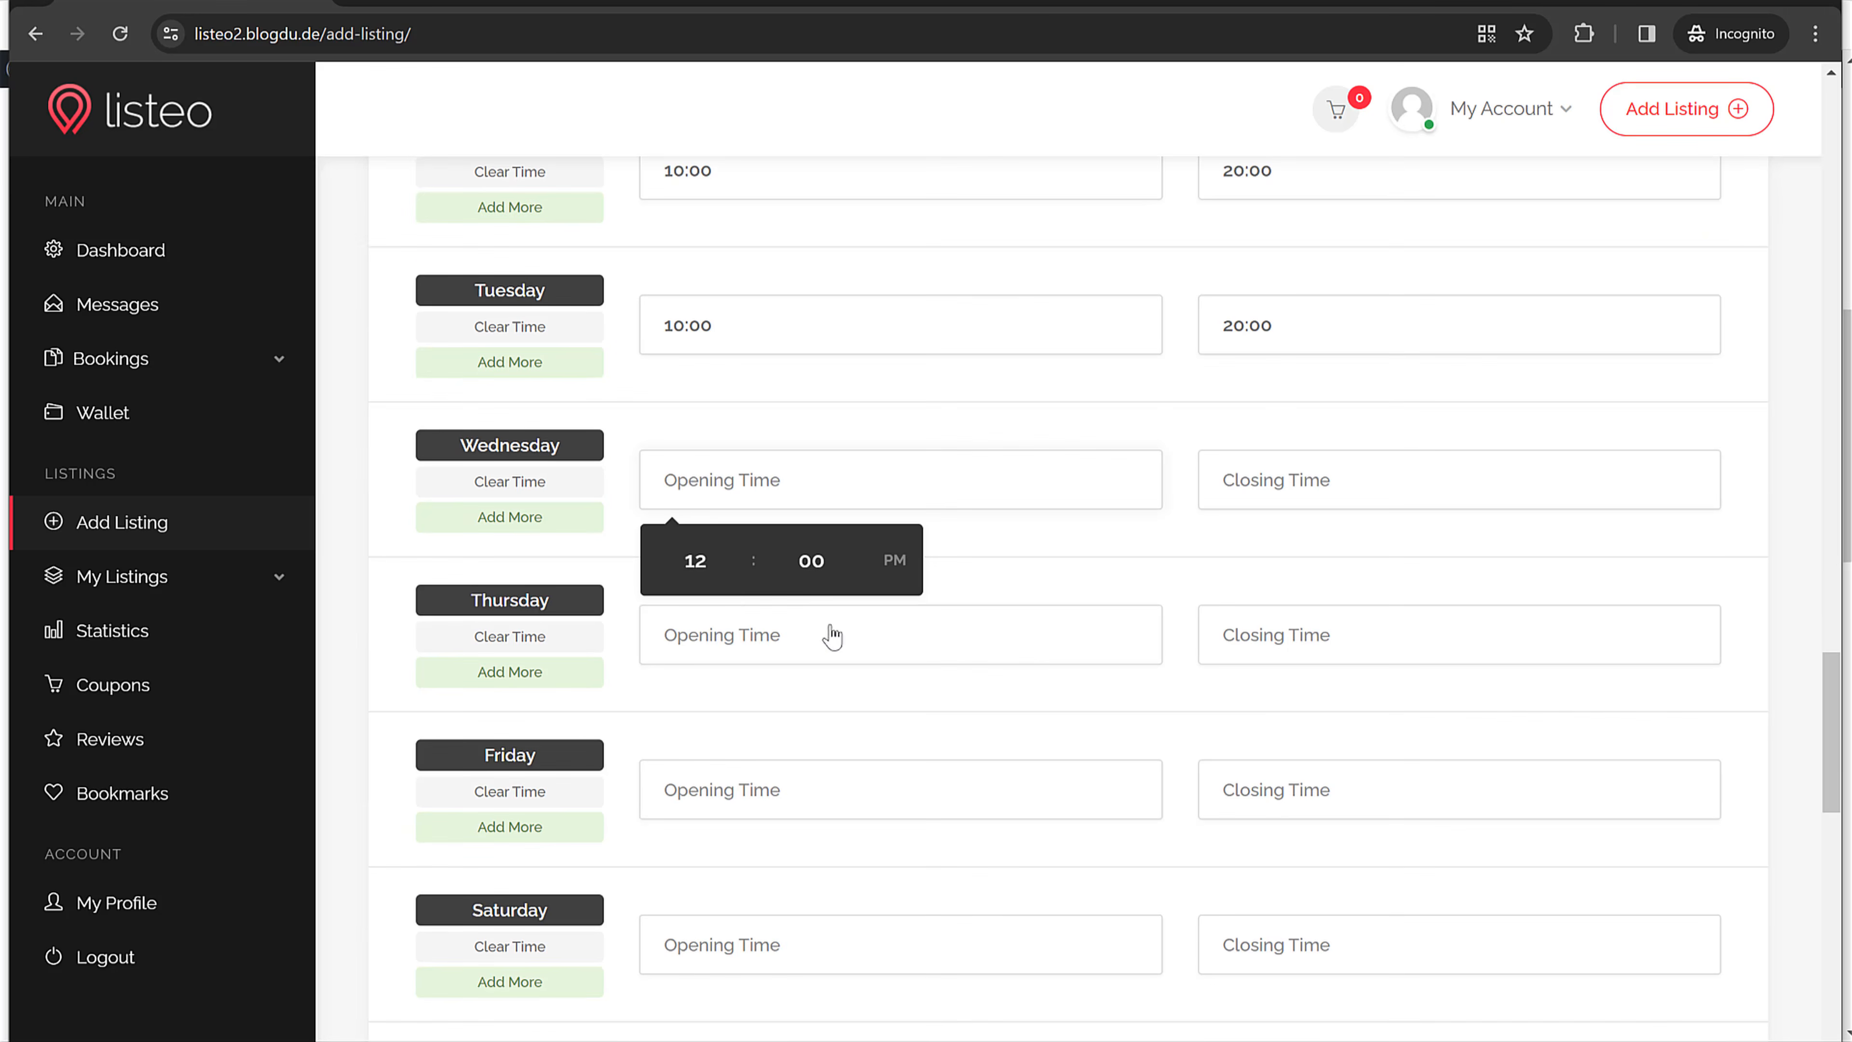
pyautogui.click(731, 586)
pyautogui.click(731, 586)
pyautogui.click(1336, 496)
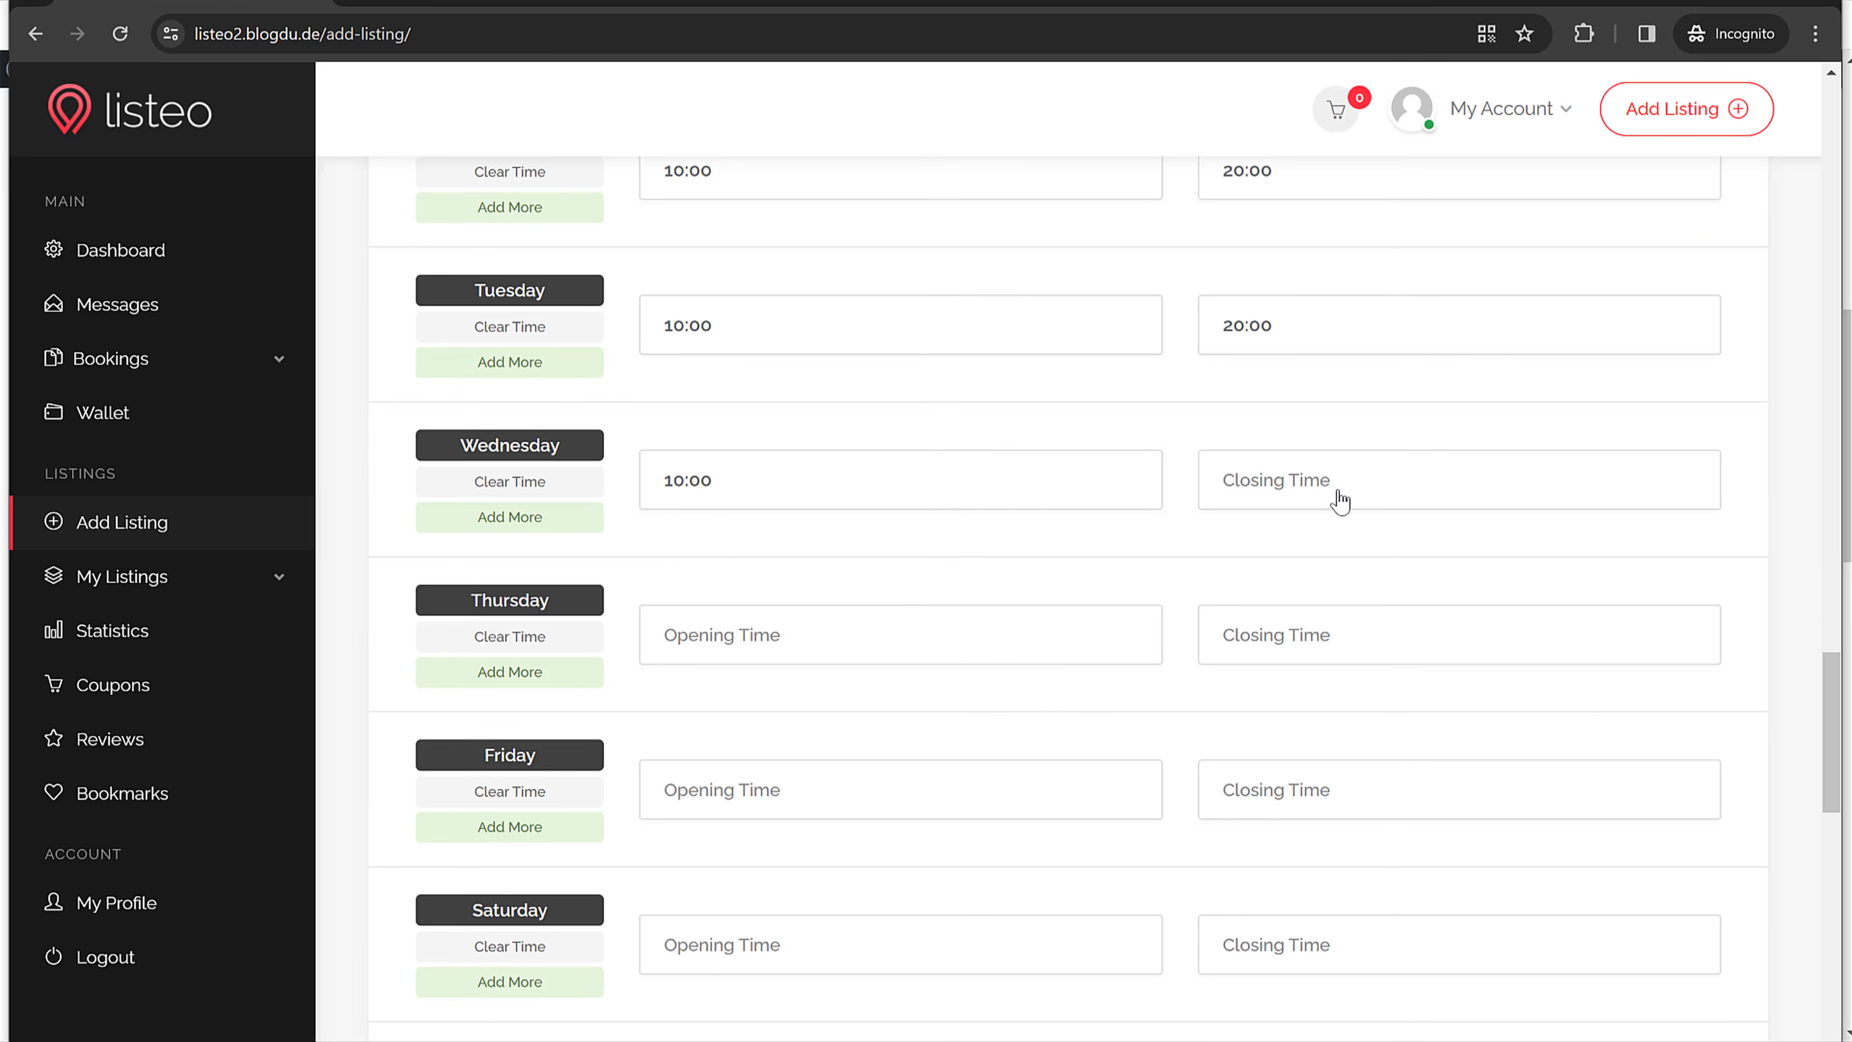
pyautogui.click(1290, 576)
pyautogui.click(1289, 577)
pyautogui.click(1290, 576)
pyautogui.click(1290, 576)
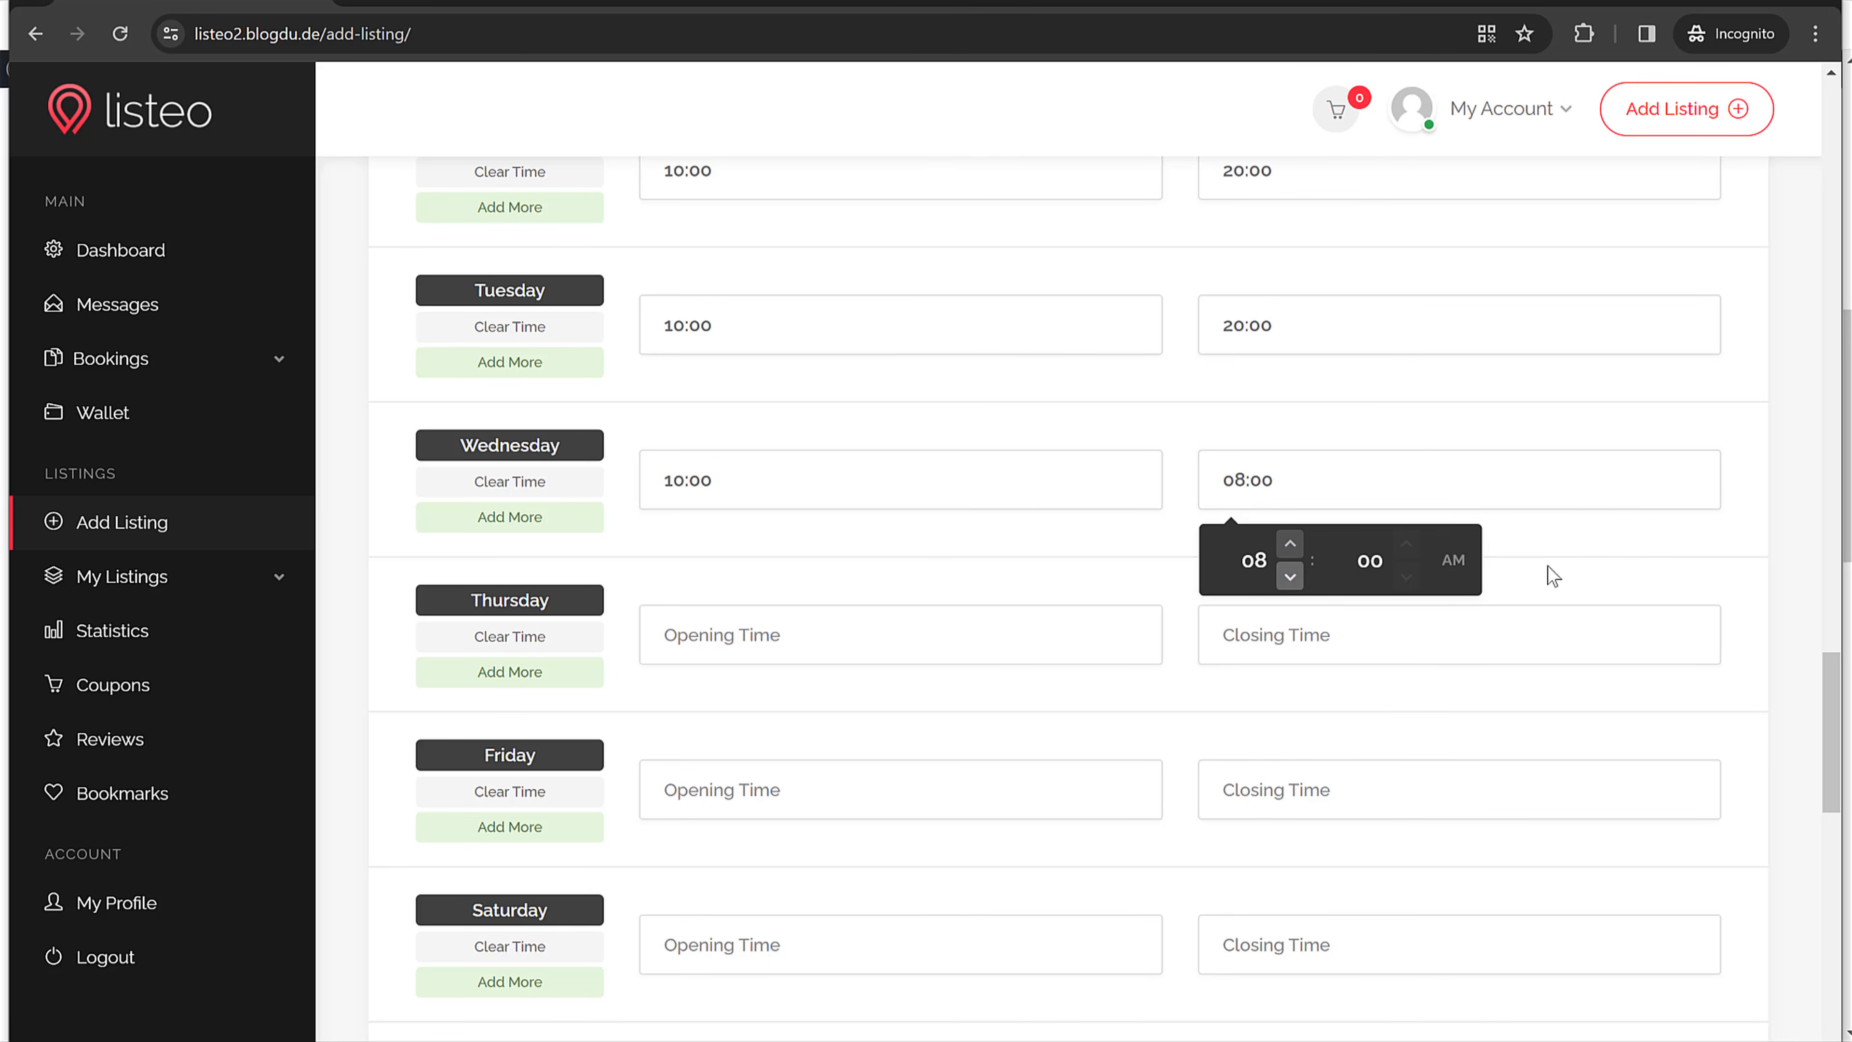
pyautogui.click(1453, 561)
pyautogui.click(782, 640)
pyautogui.scroll(-2, 905, 639)
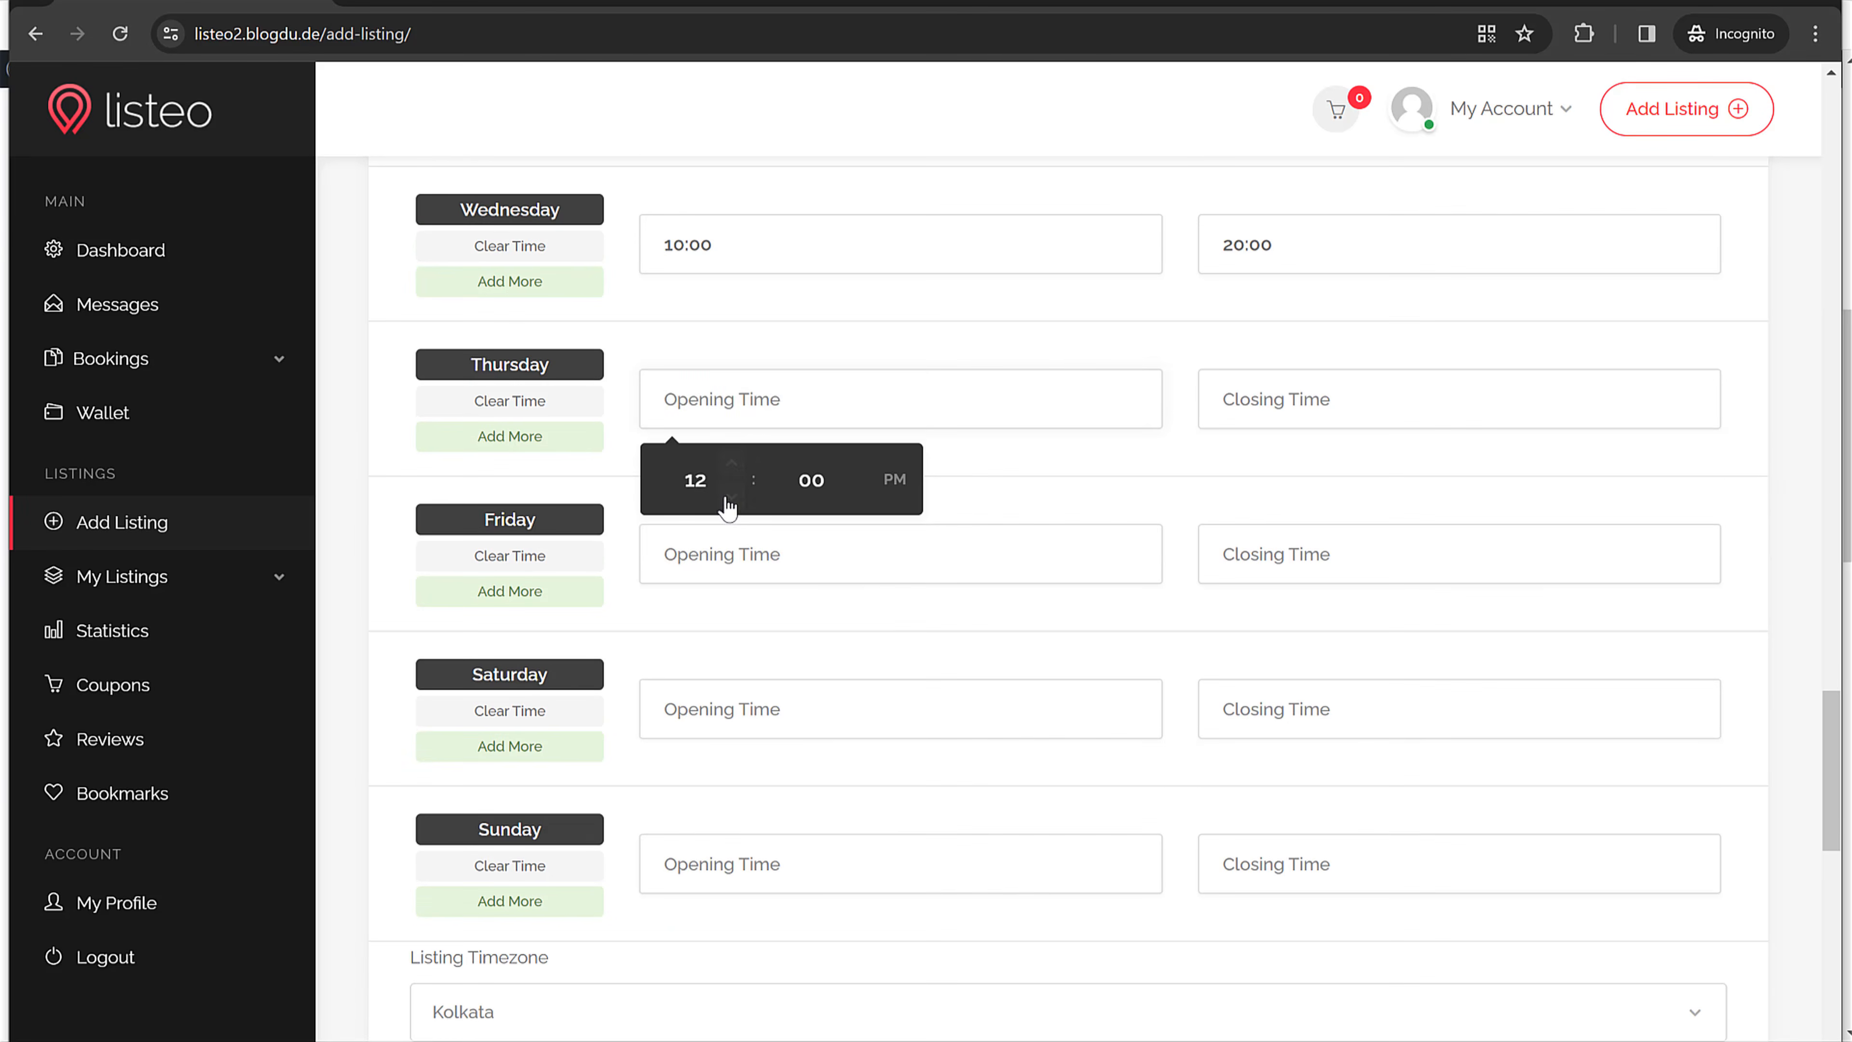
pyautogui.click(732, 500)
pyautogui.click(732, 500)
pyautogui.click(1329, 410)
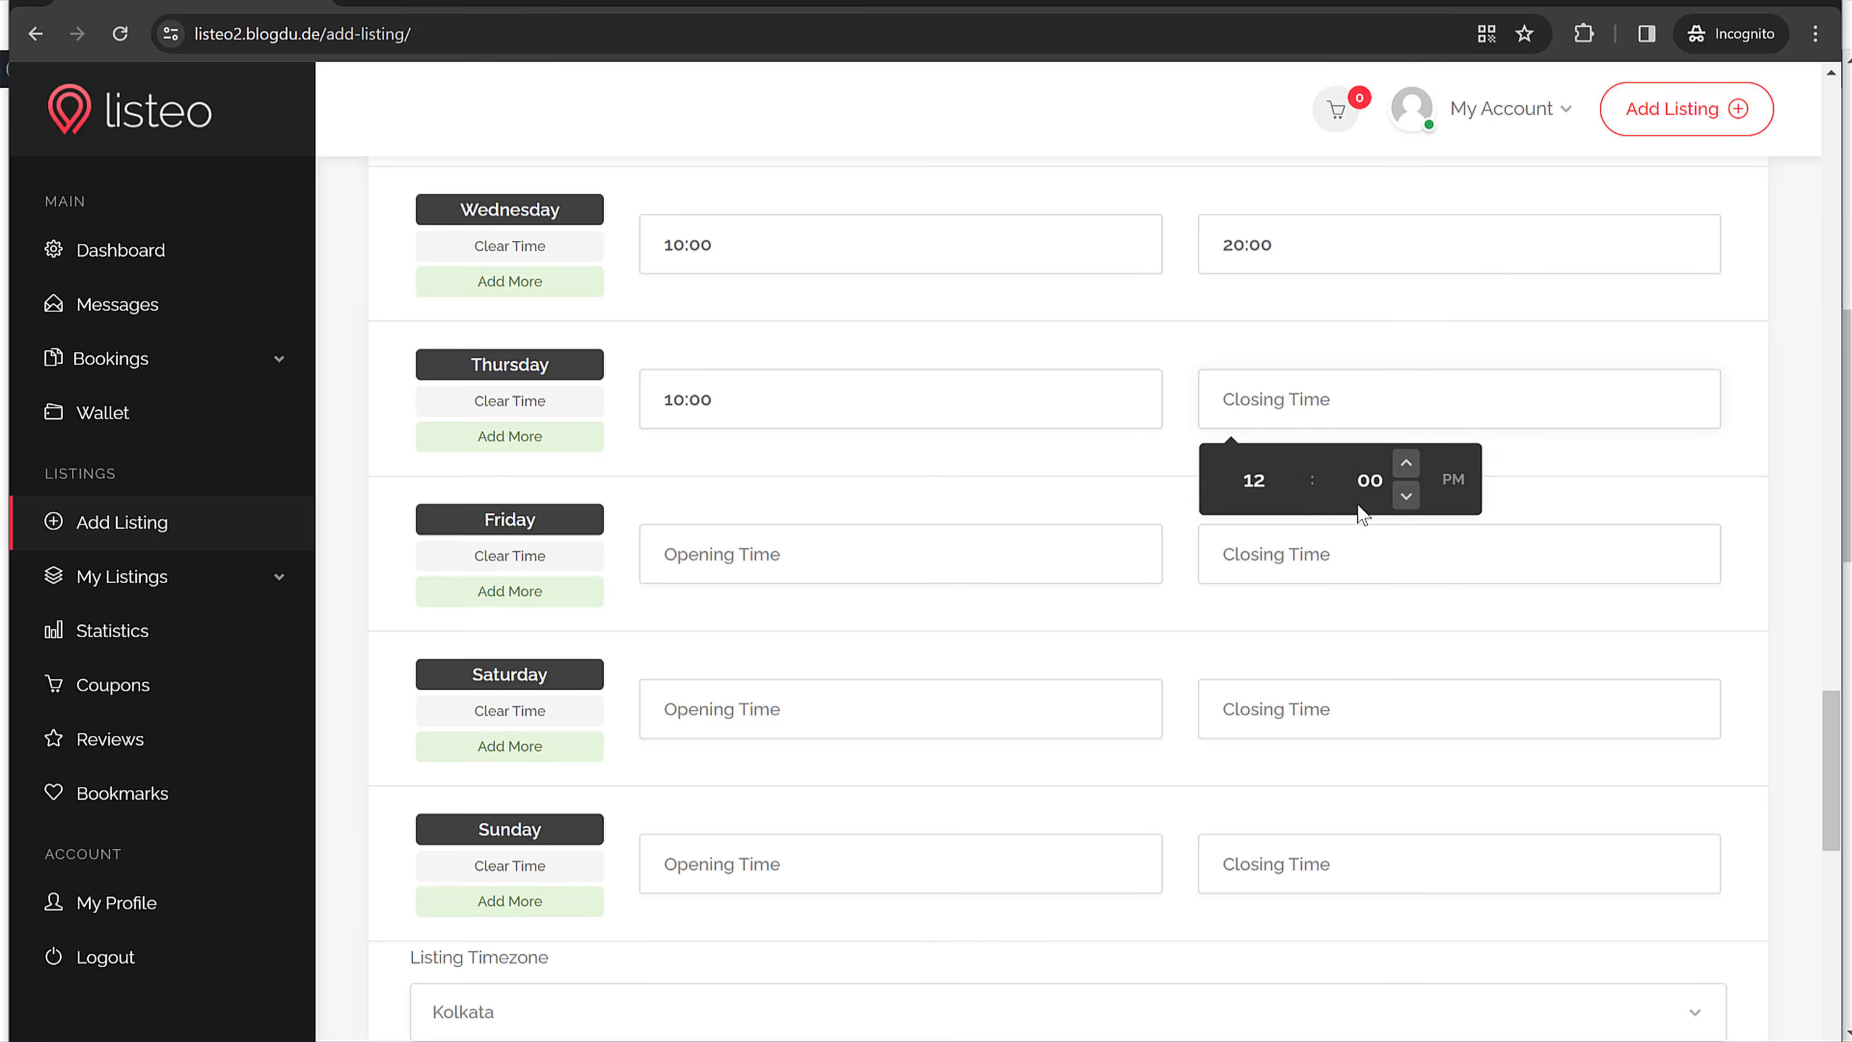
pyautogui.click(762, 599)
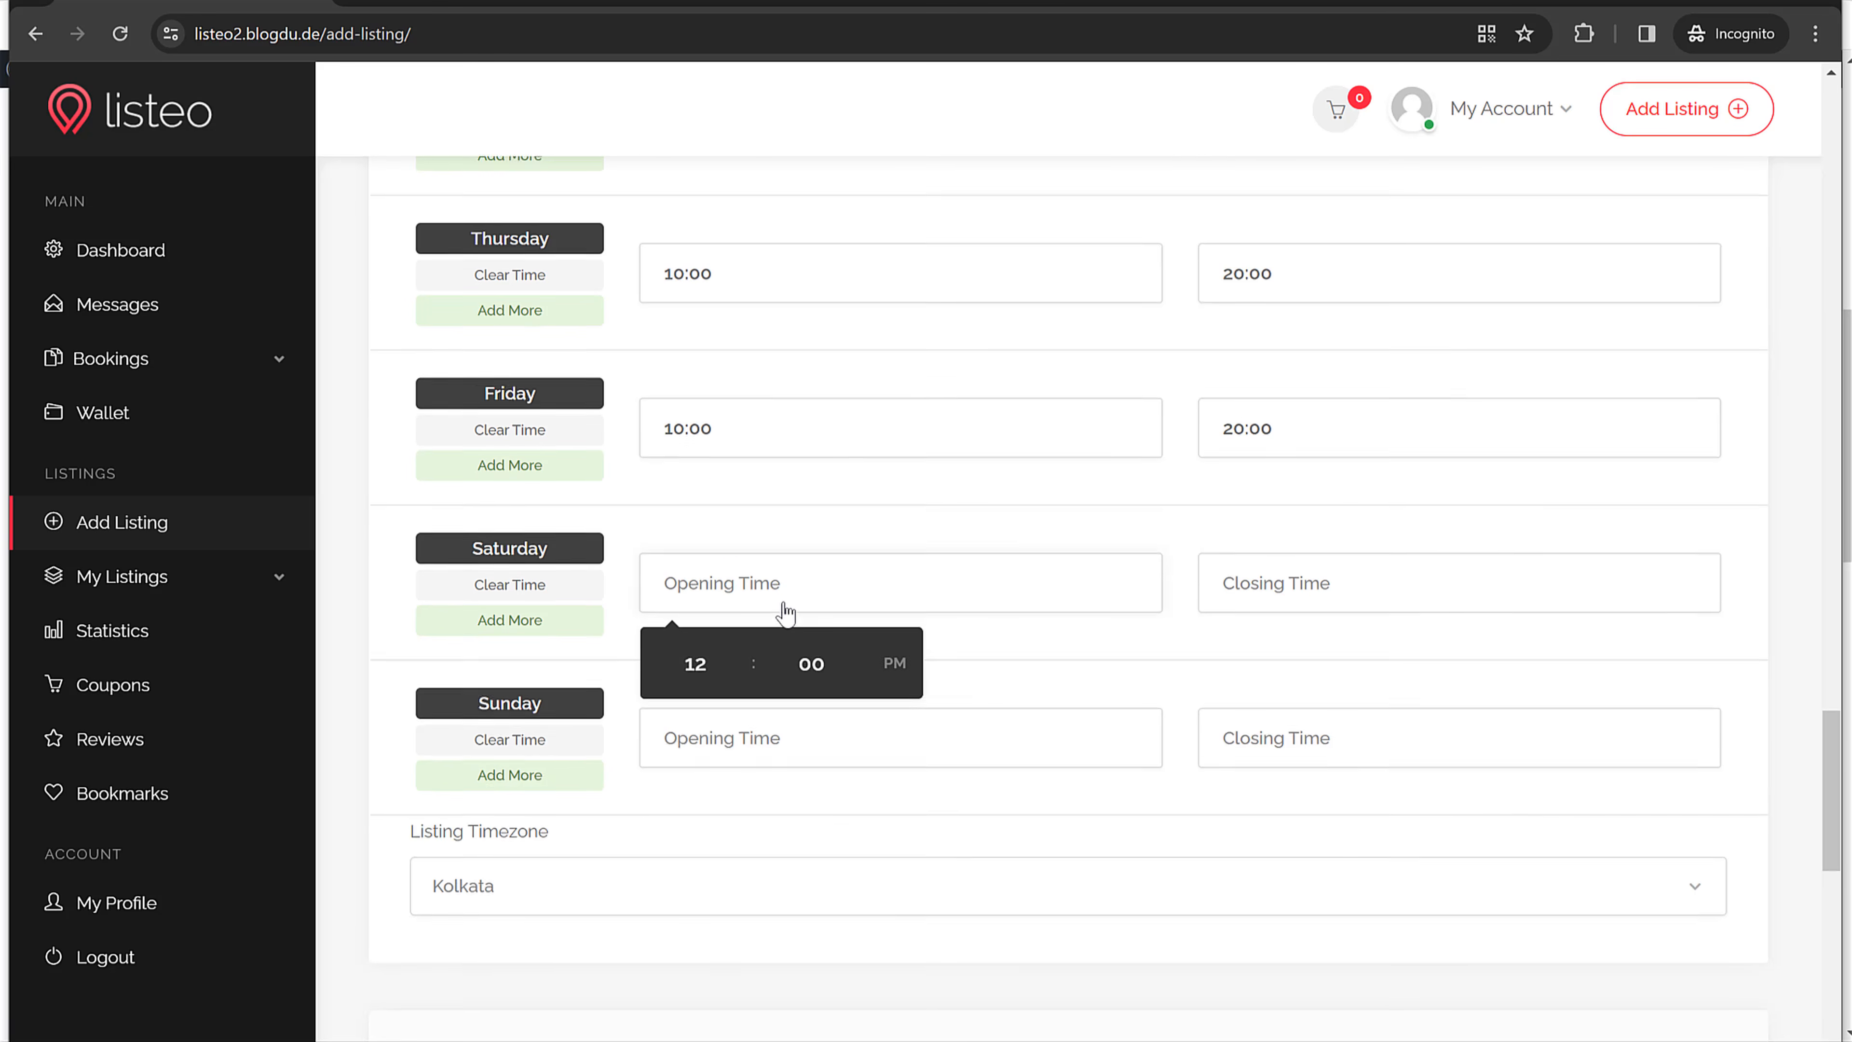
# Step: Set Saturday's hours to 09:00–22:00
pyautogui.scroll(-1, 785, 613)
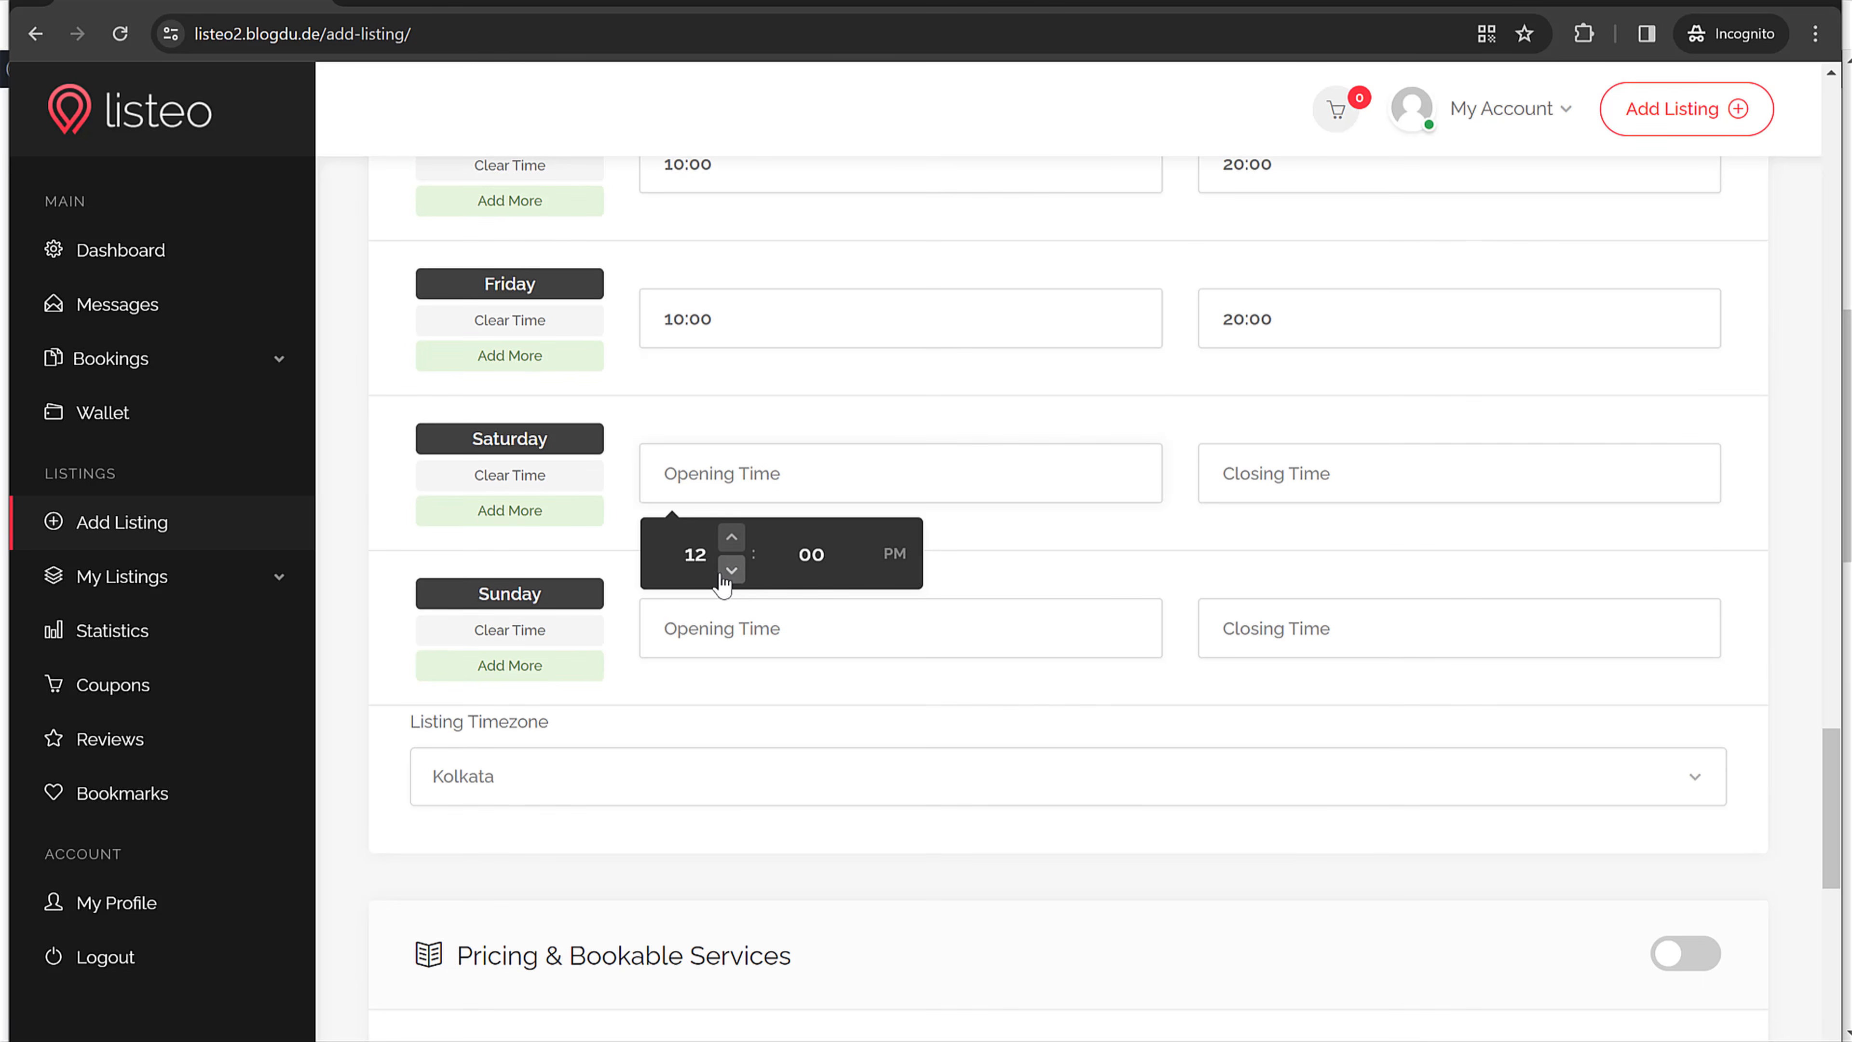
pyautogui.click(731, 570)
pyautogui.click(731, 570)
pyautogui.click(732, 571)
pyautogui.click(1406, 464)
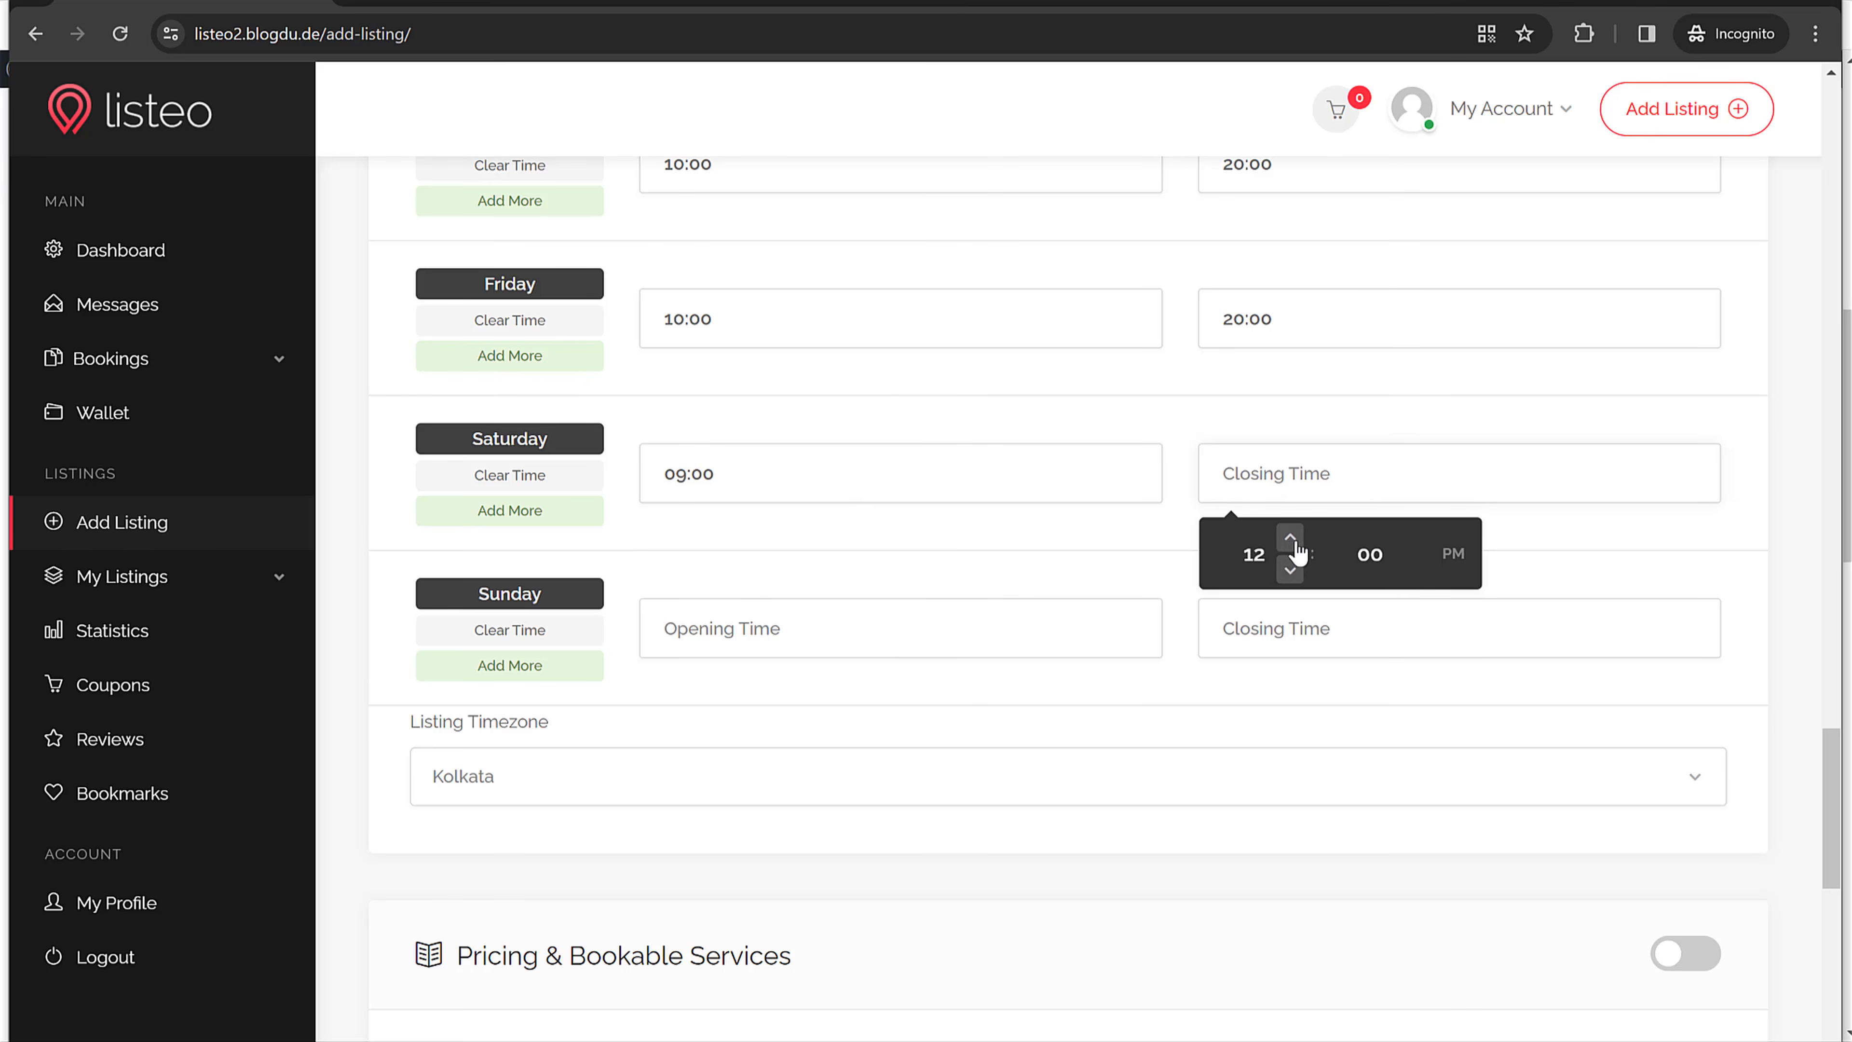
pyautogui.click(1290, 569)
pyautogui.click(1290, 569)
pyautogui.click(1451, 553)
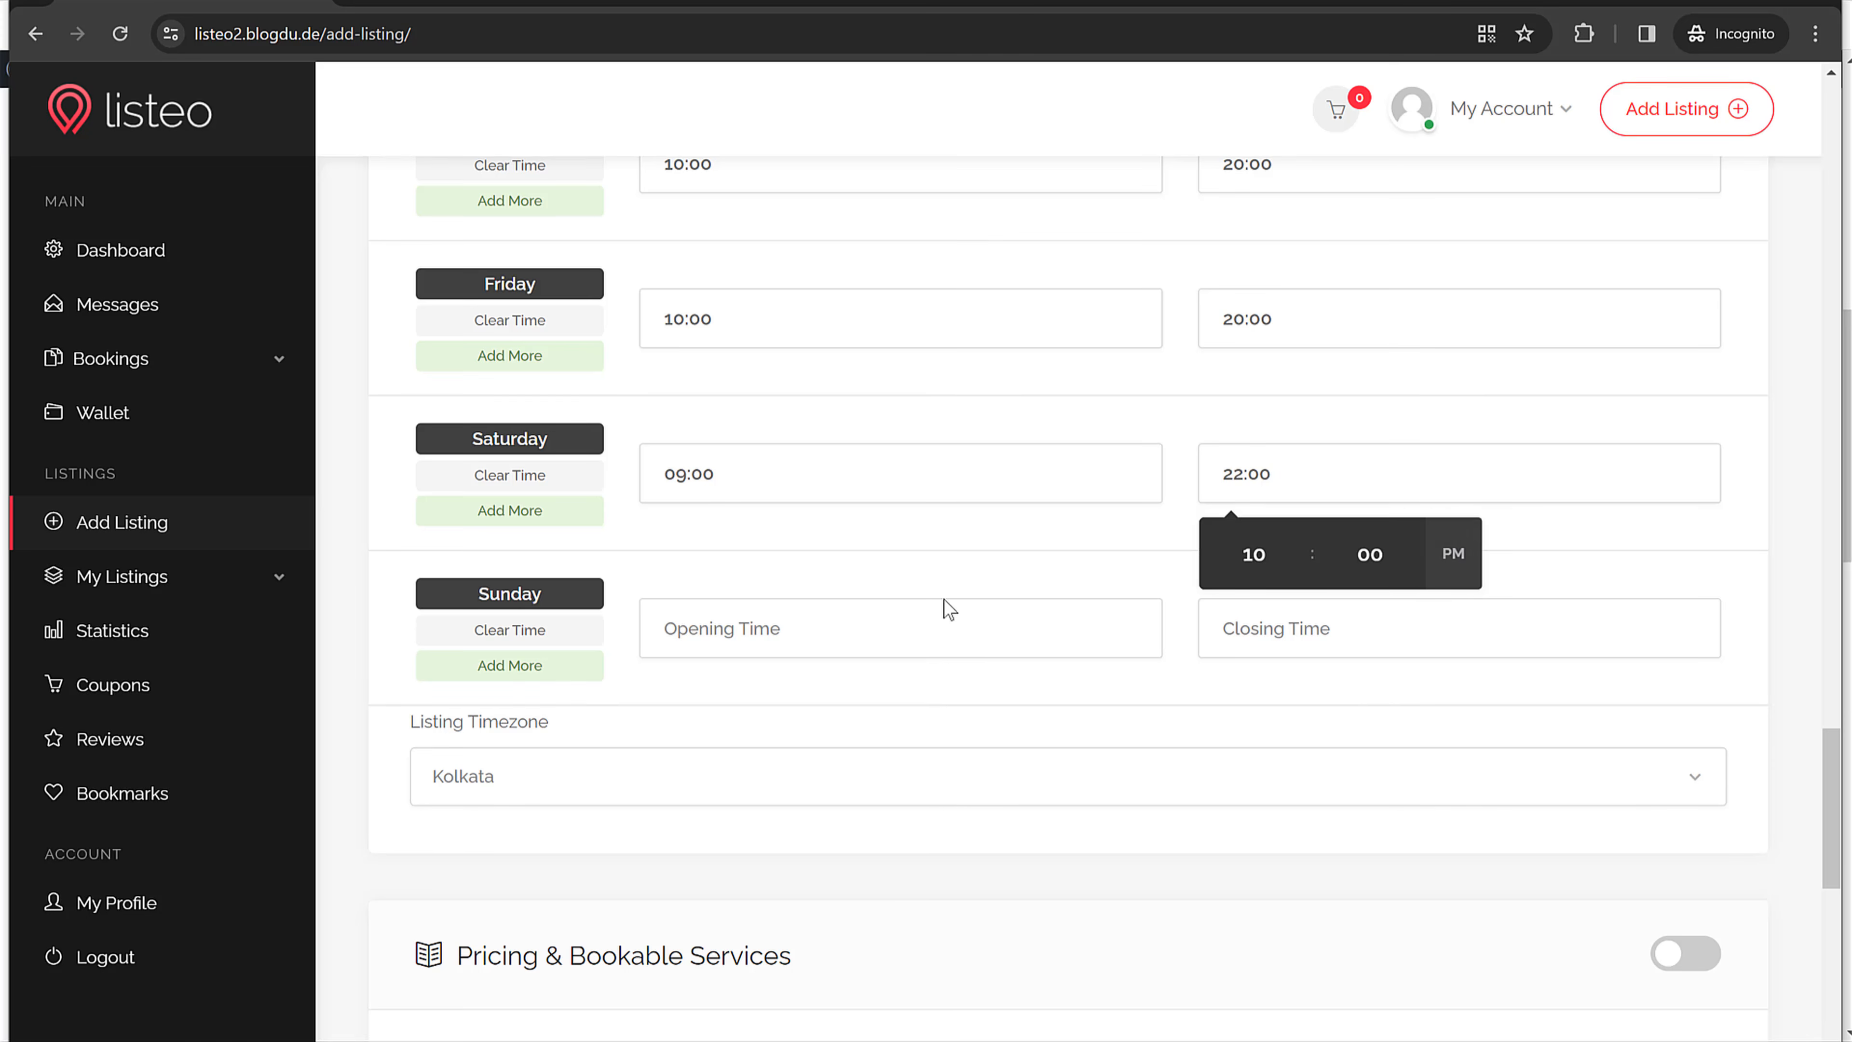
# Step: Set Sunday's hours to 09:00–22:00
pyautogui.click(848, 624)
pyautogui.click(731, 724)
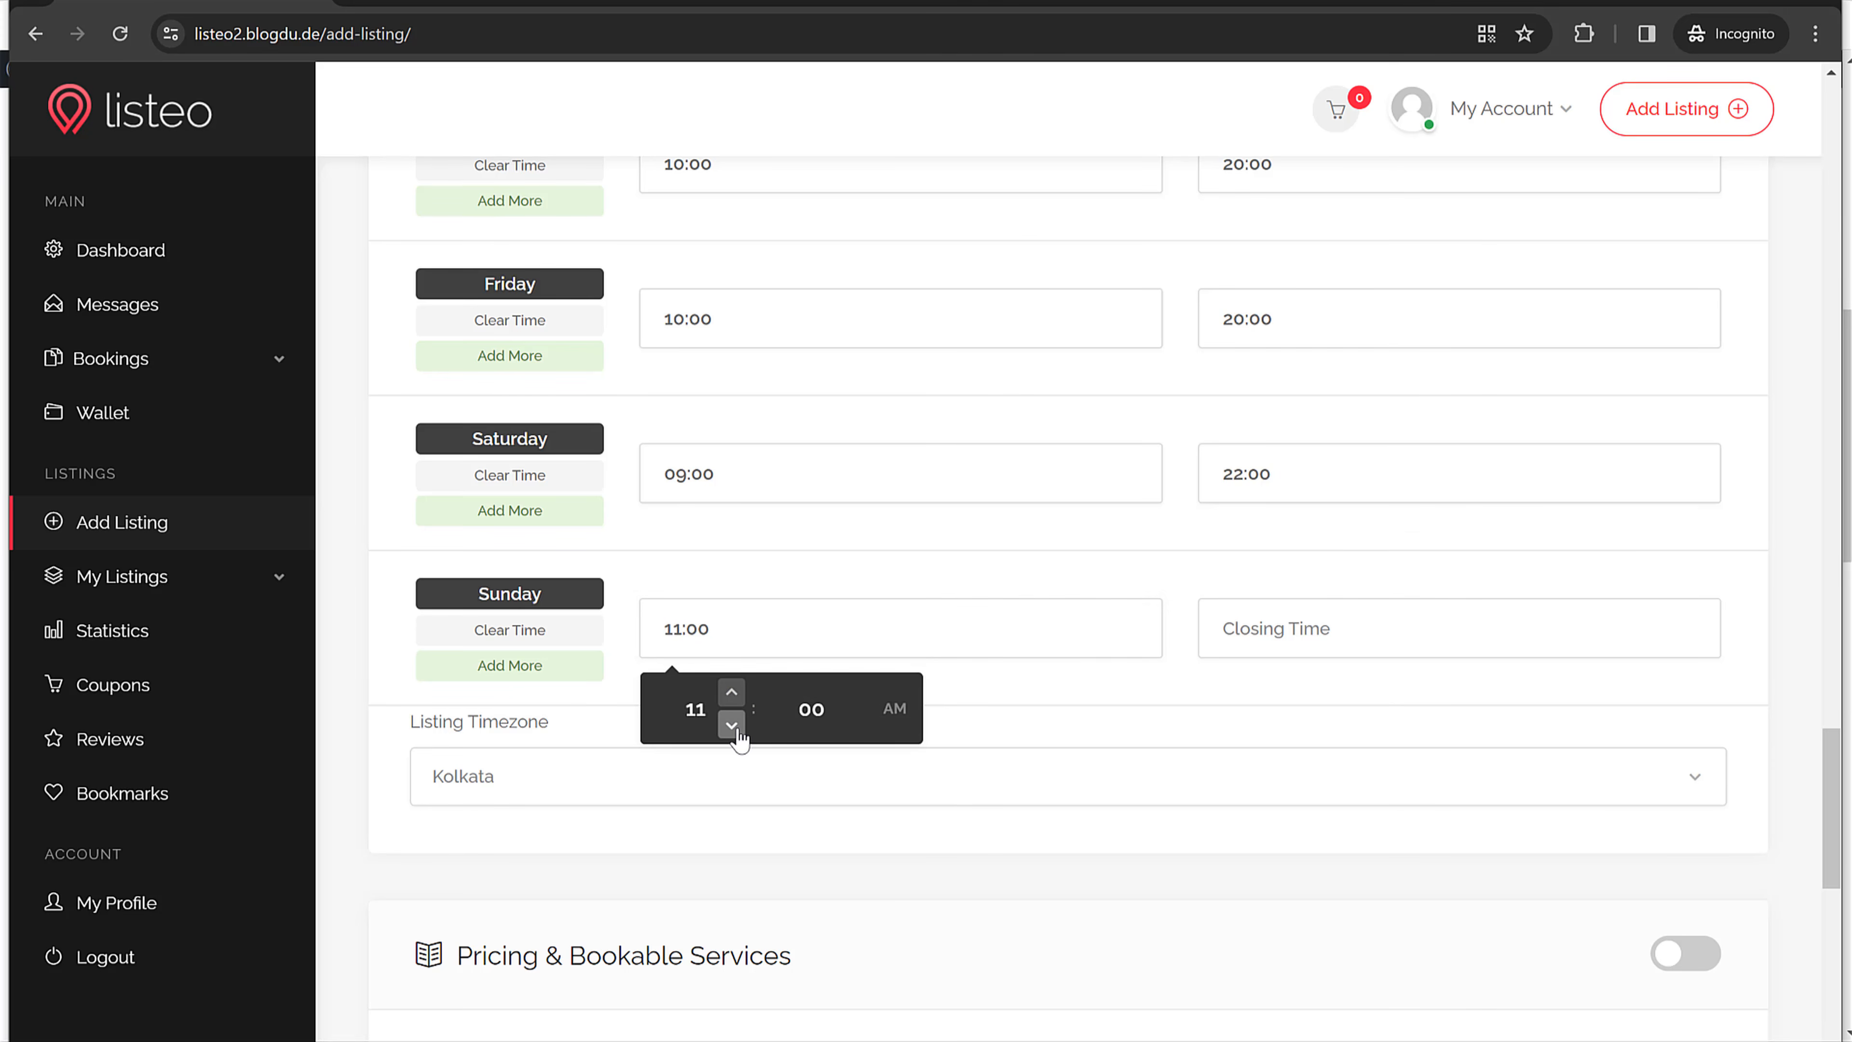
pyautogui.click(731, 725)
pyautogui.click(731, 725)
pyautogui.click(1305, 635)
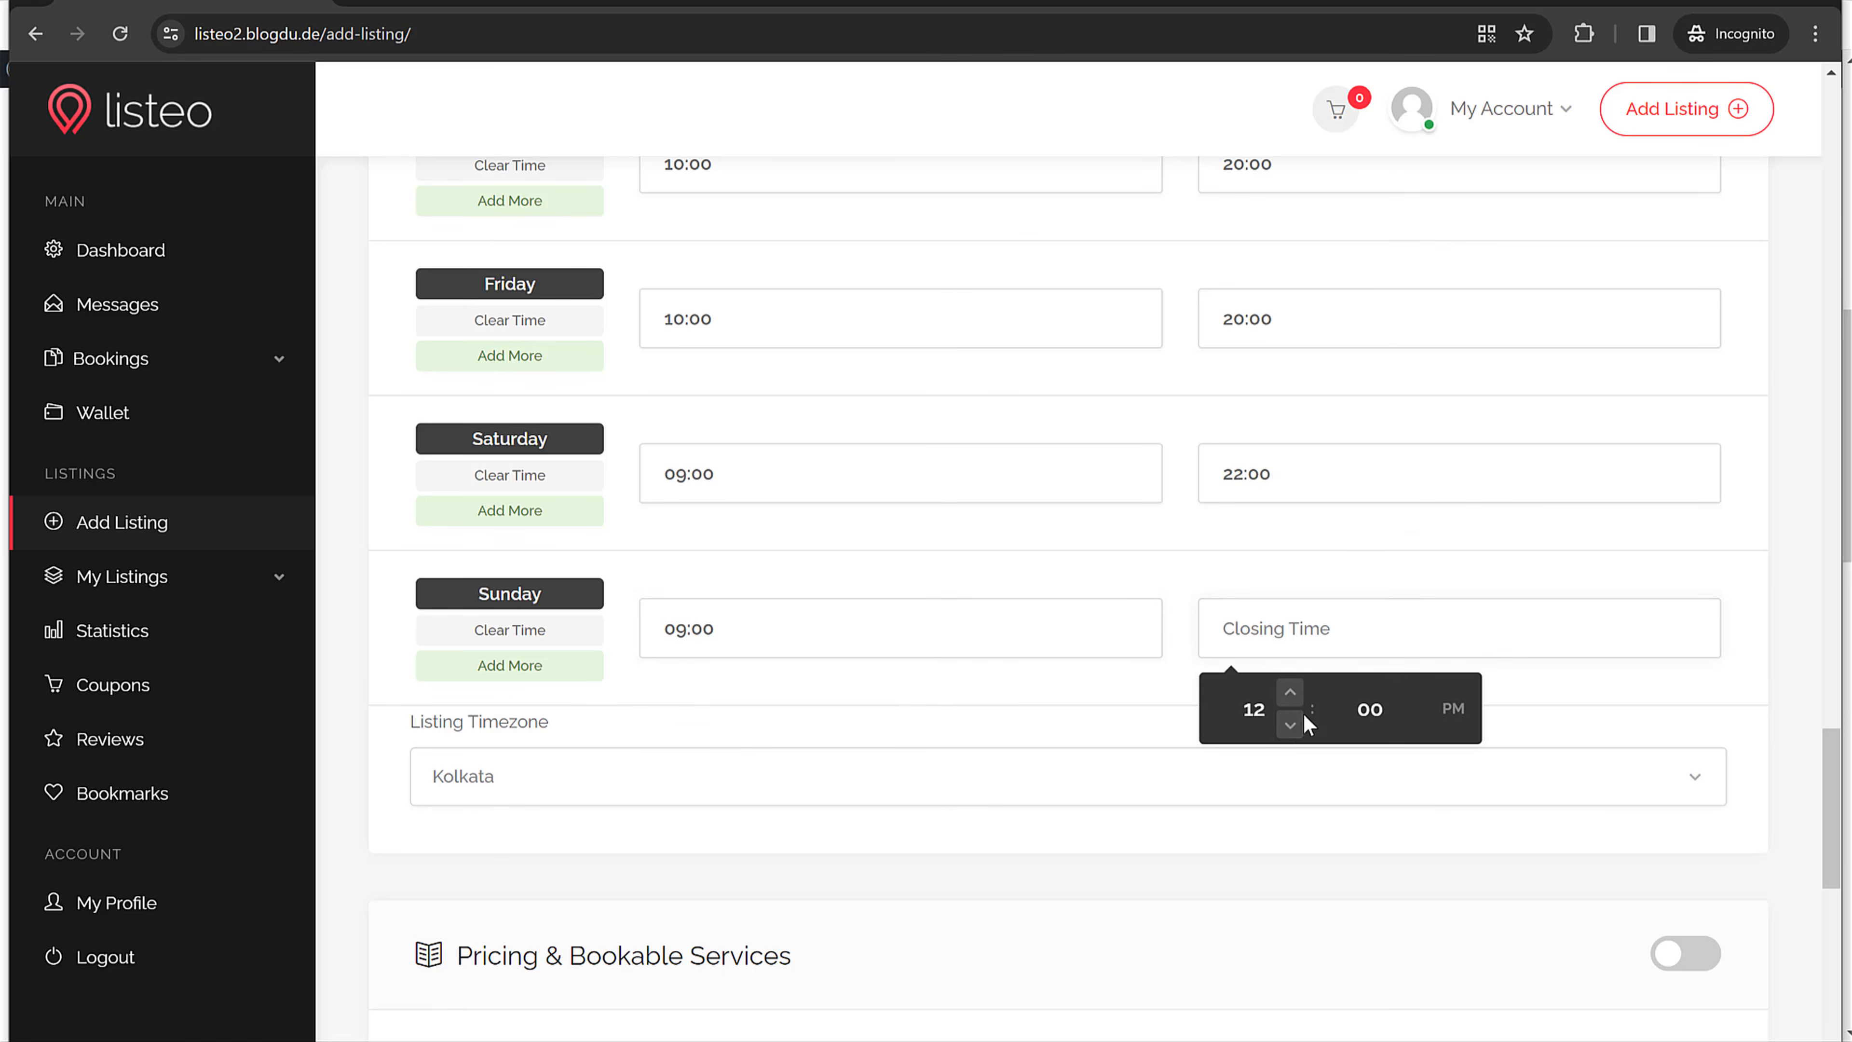
pyautogui.click(1290, 725)
pyautogui.click(1290, 725)
pyautogui.click(1453, 708)
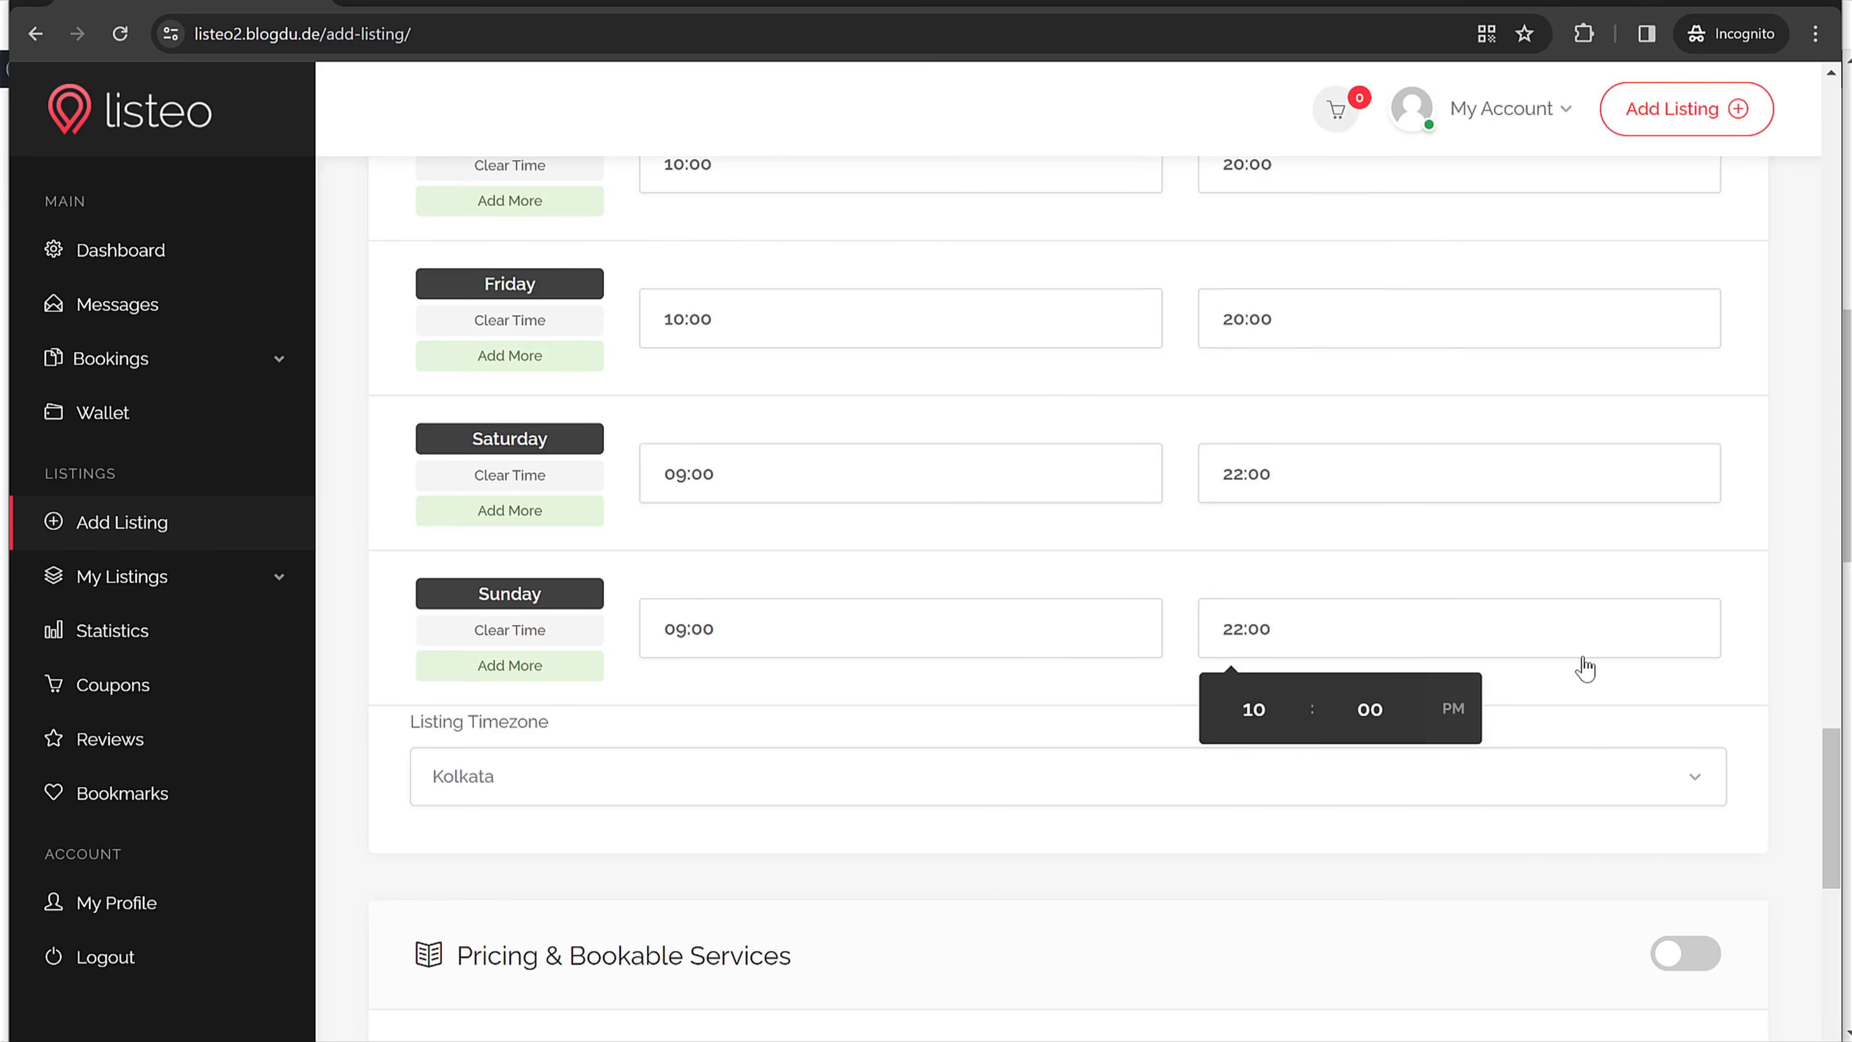
pyautogui.click(788, 717)
# Step: Turn on Pricing & Bookable Services and title the first item 'Men's / Boy's Haircuts'
pyautogui.scroll(-5, 613, 737)
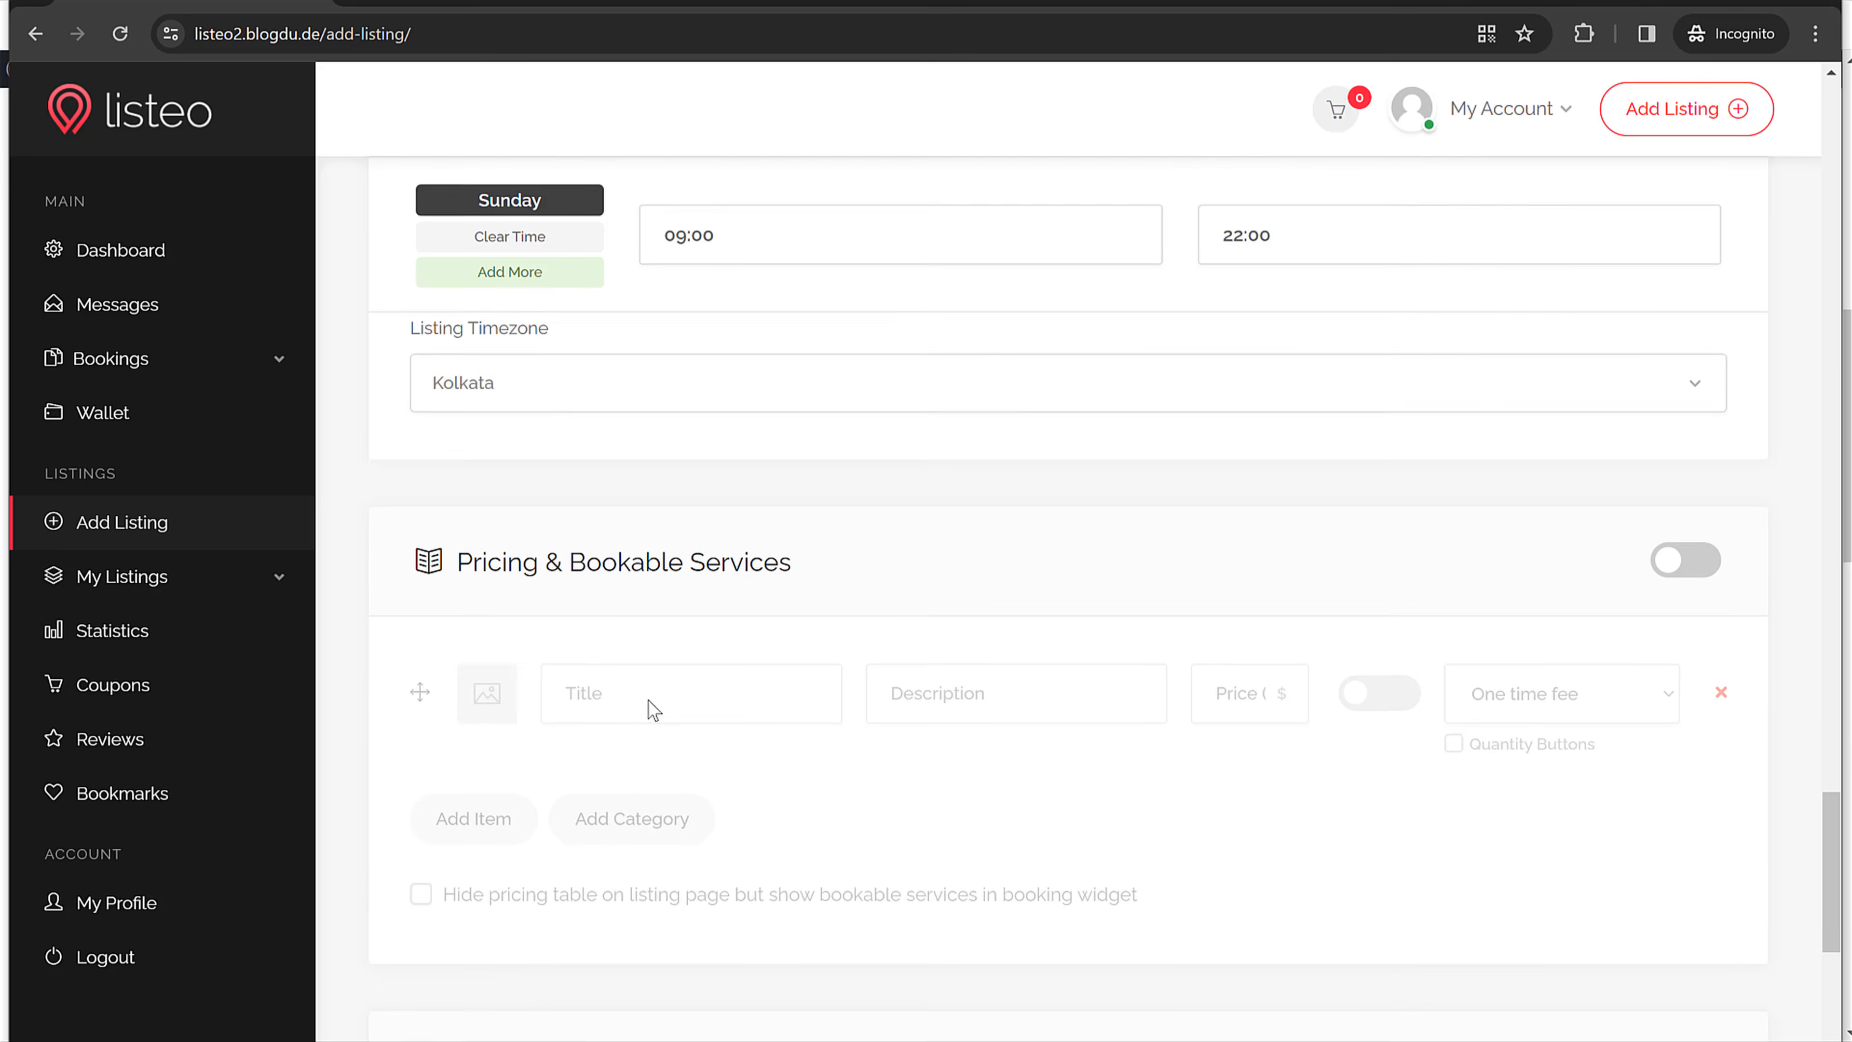
pyautogui.scroll(-1, 641, 694)
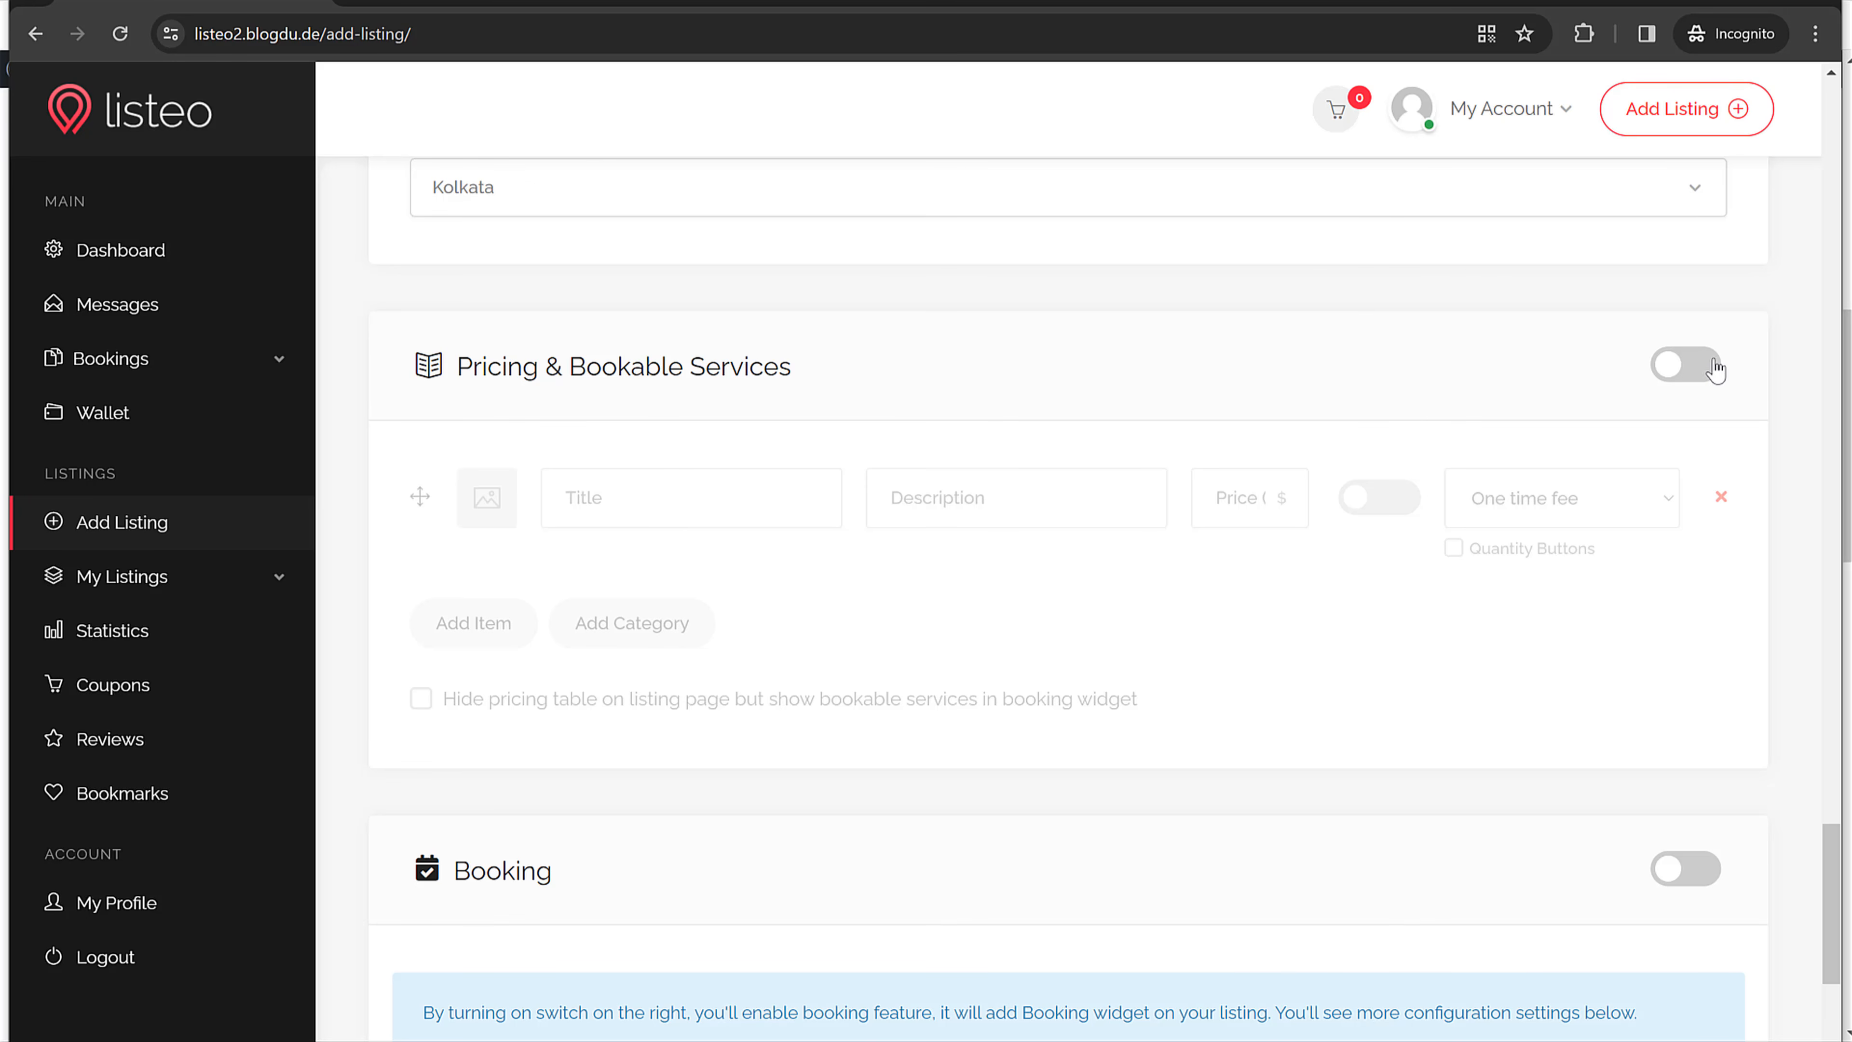
pyautogui.click(1693, 366)
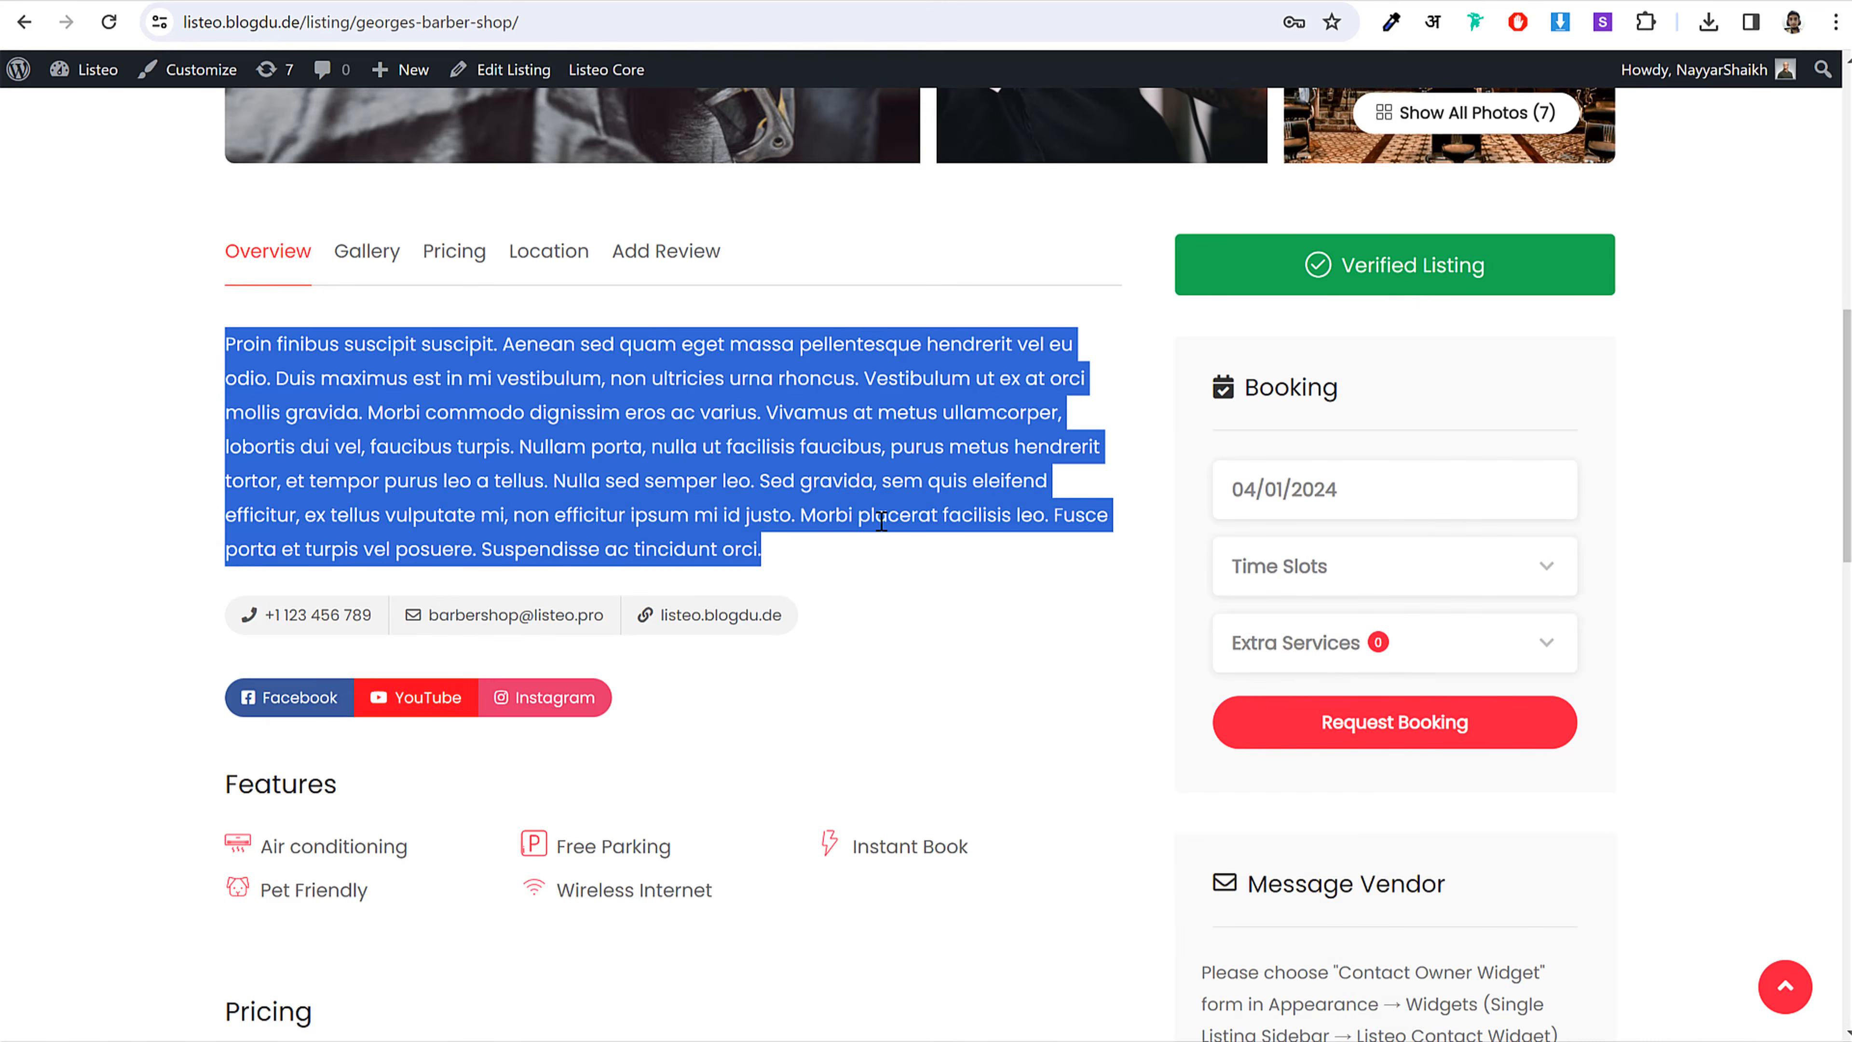
pyautogui.scroll(-10, 932, 547)
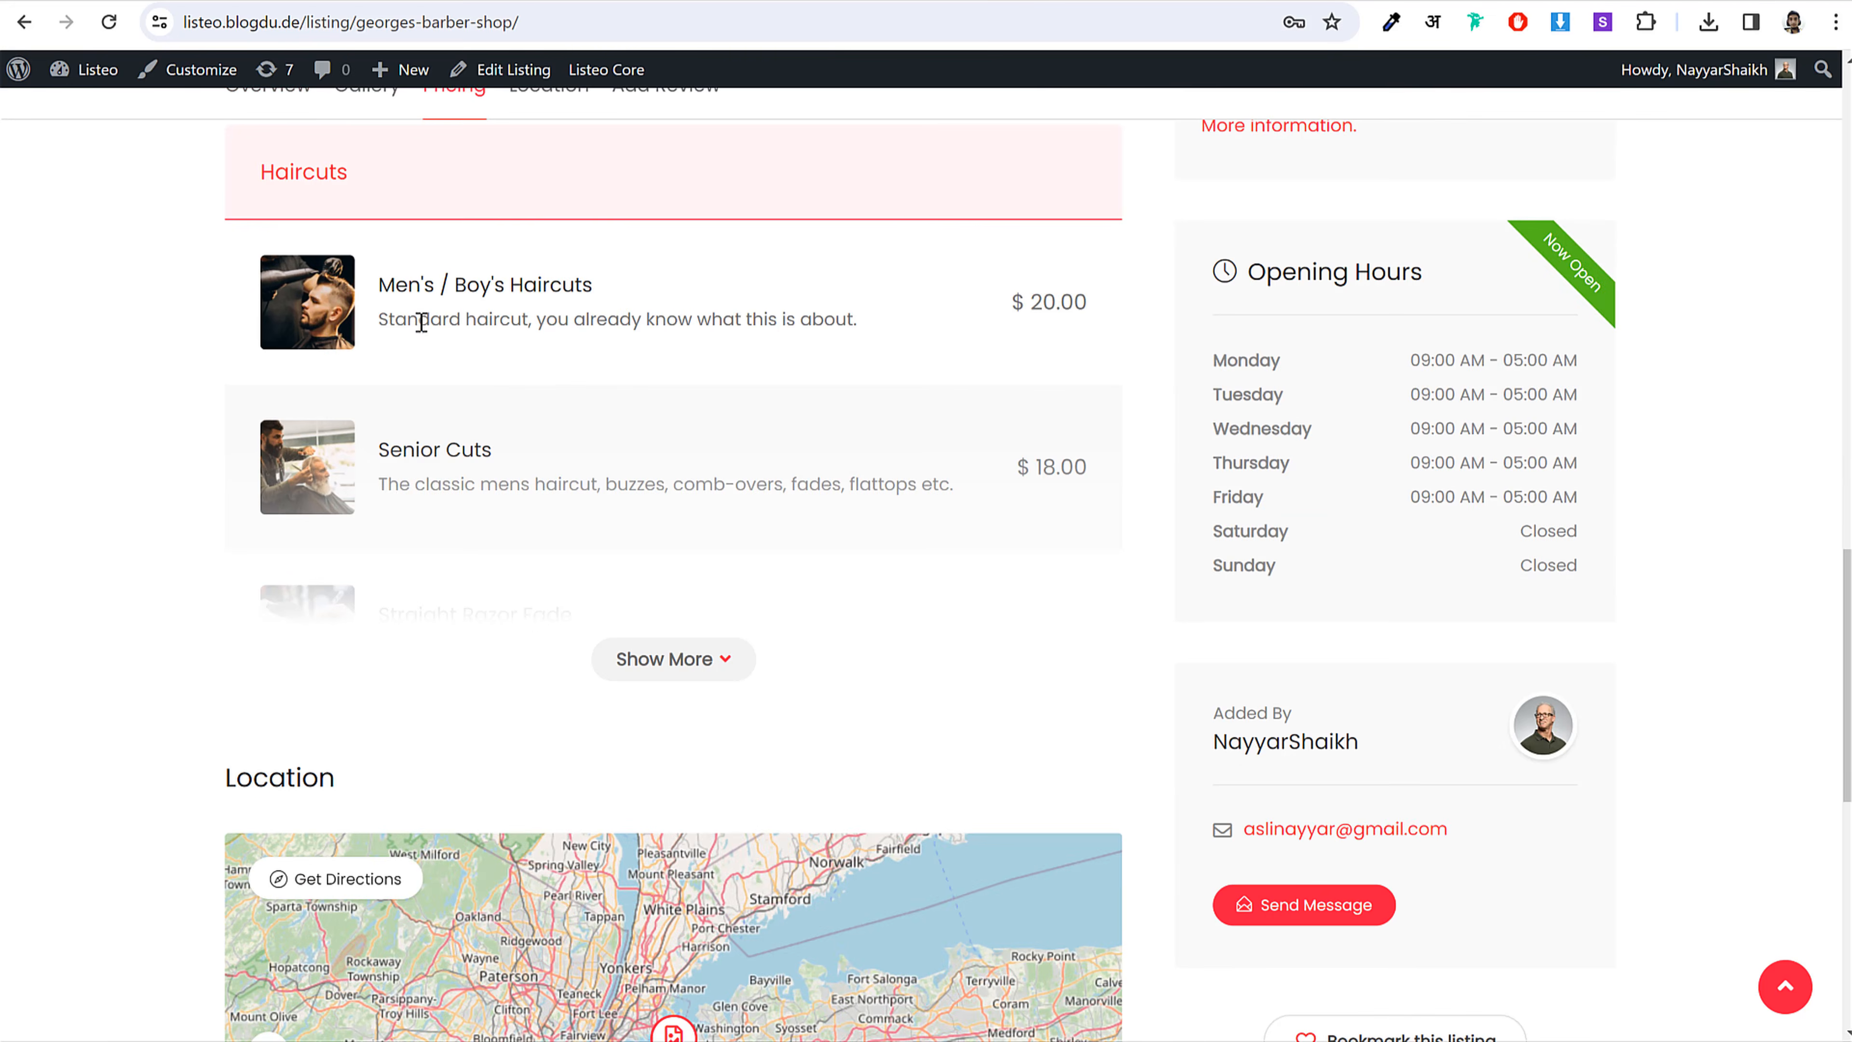
pyautogui.click(627, 668)
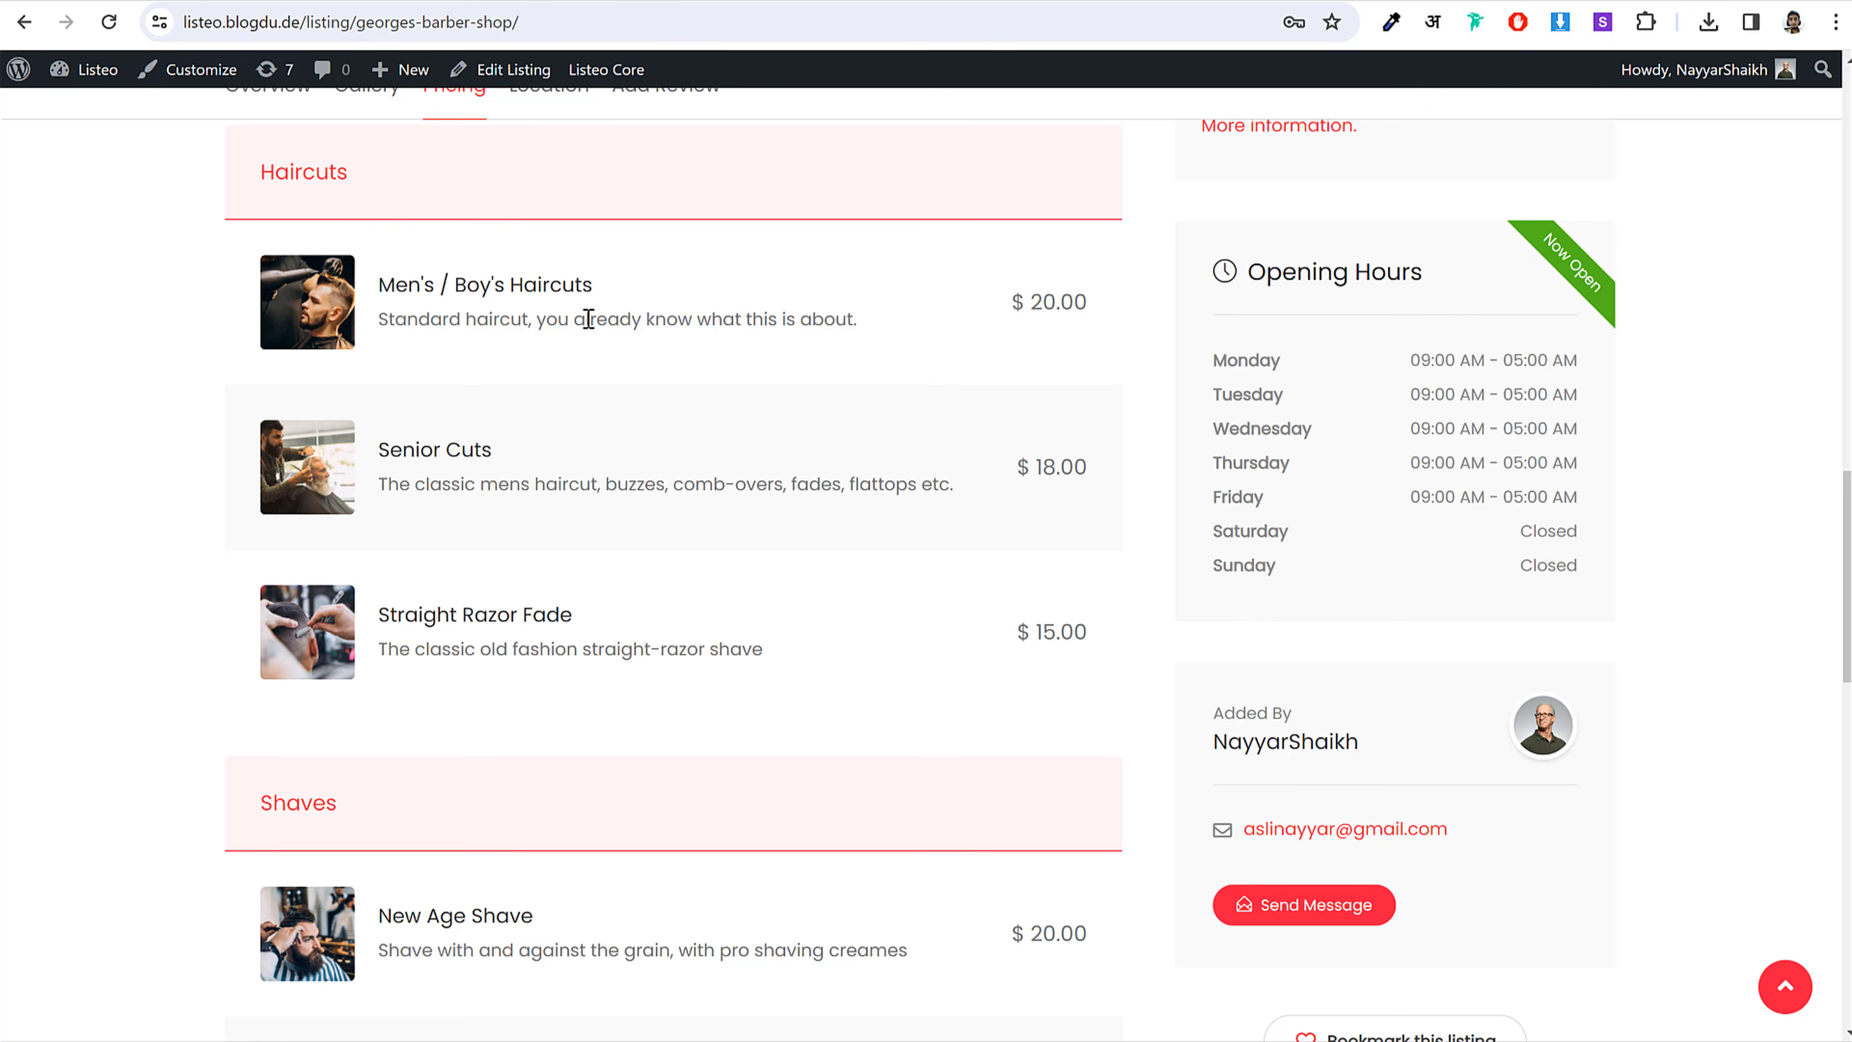
pyautogui.moveTo(592, 284); pyautogui.dragTo(382, 284)
pyautogui.hotkey('ctrl', 'c')
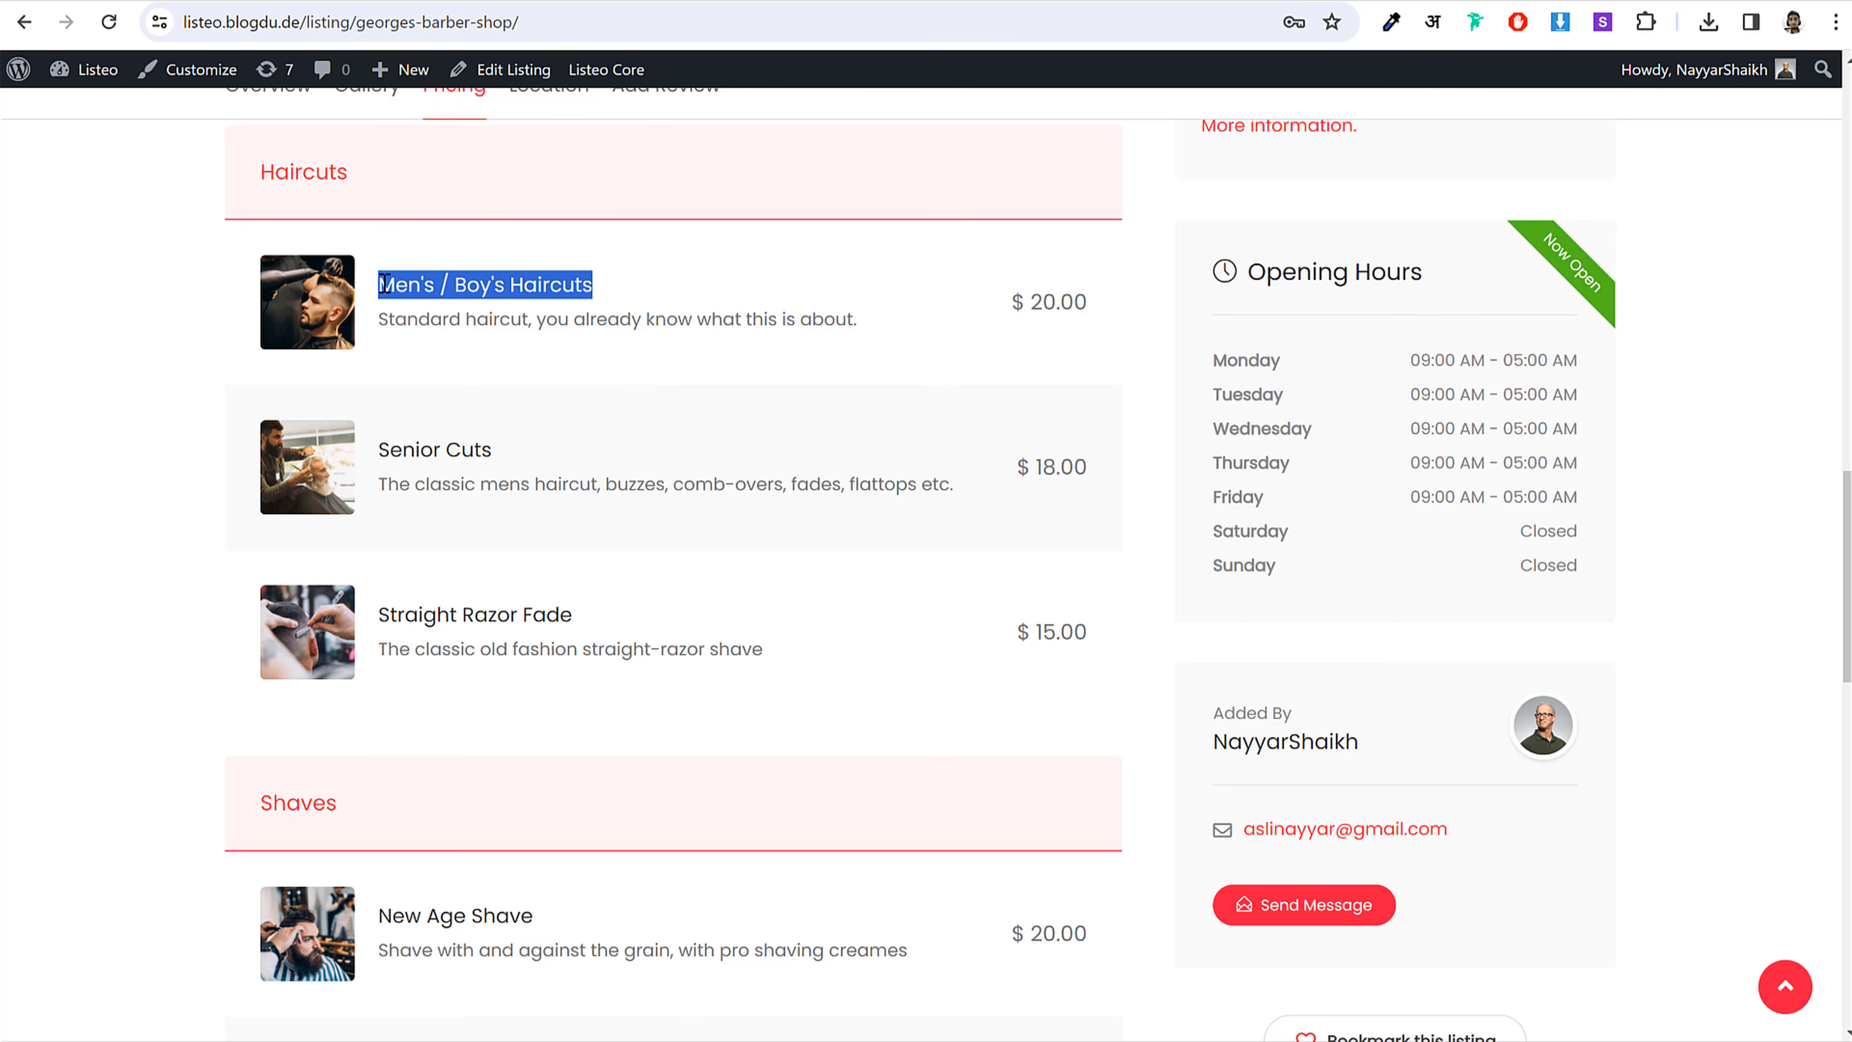
pyautogui.click(630, 1041)
pyautogui.click(750, 1036)
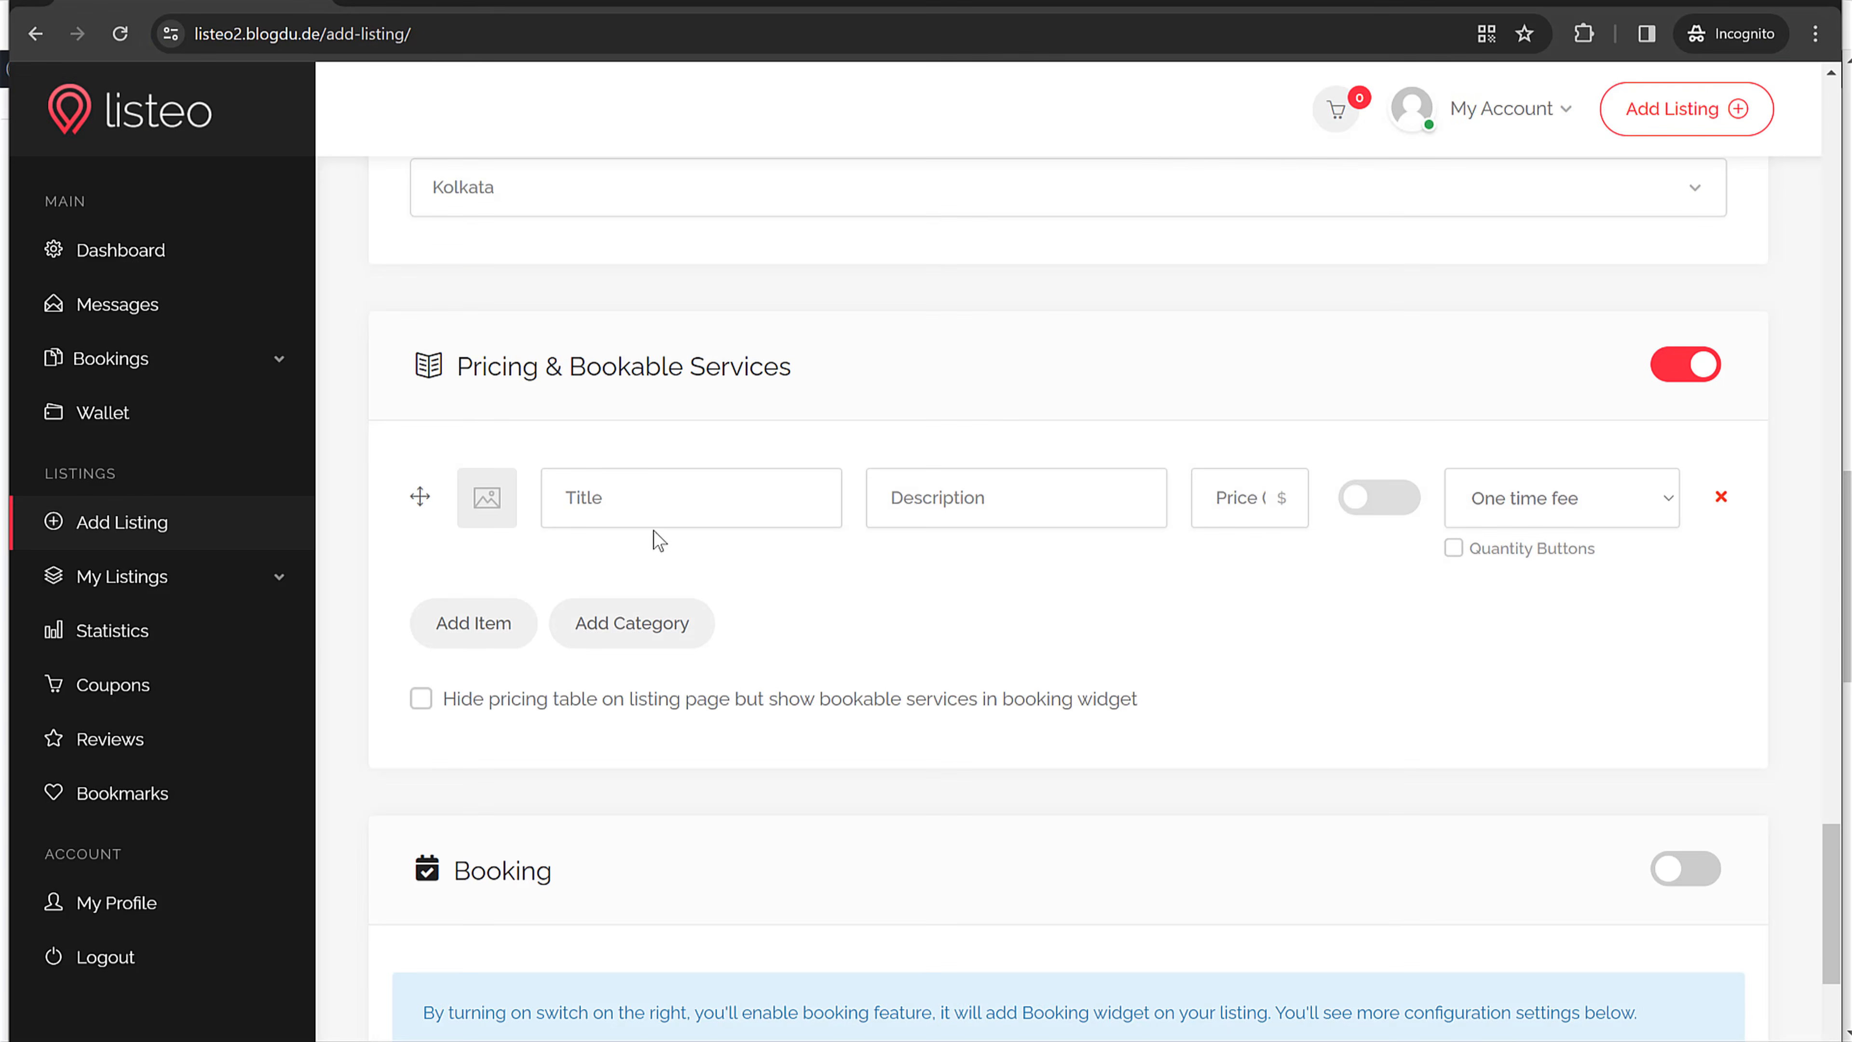
pyautogui.hotkey('ctrl', 'v')
# Step: Copy the haircut description from the published listing into the item's description
pyautogui.click(951, 508)
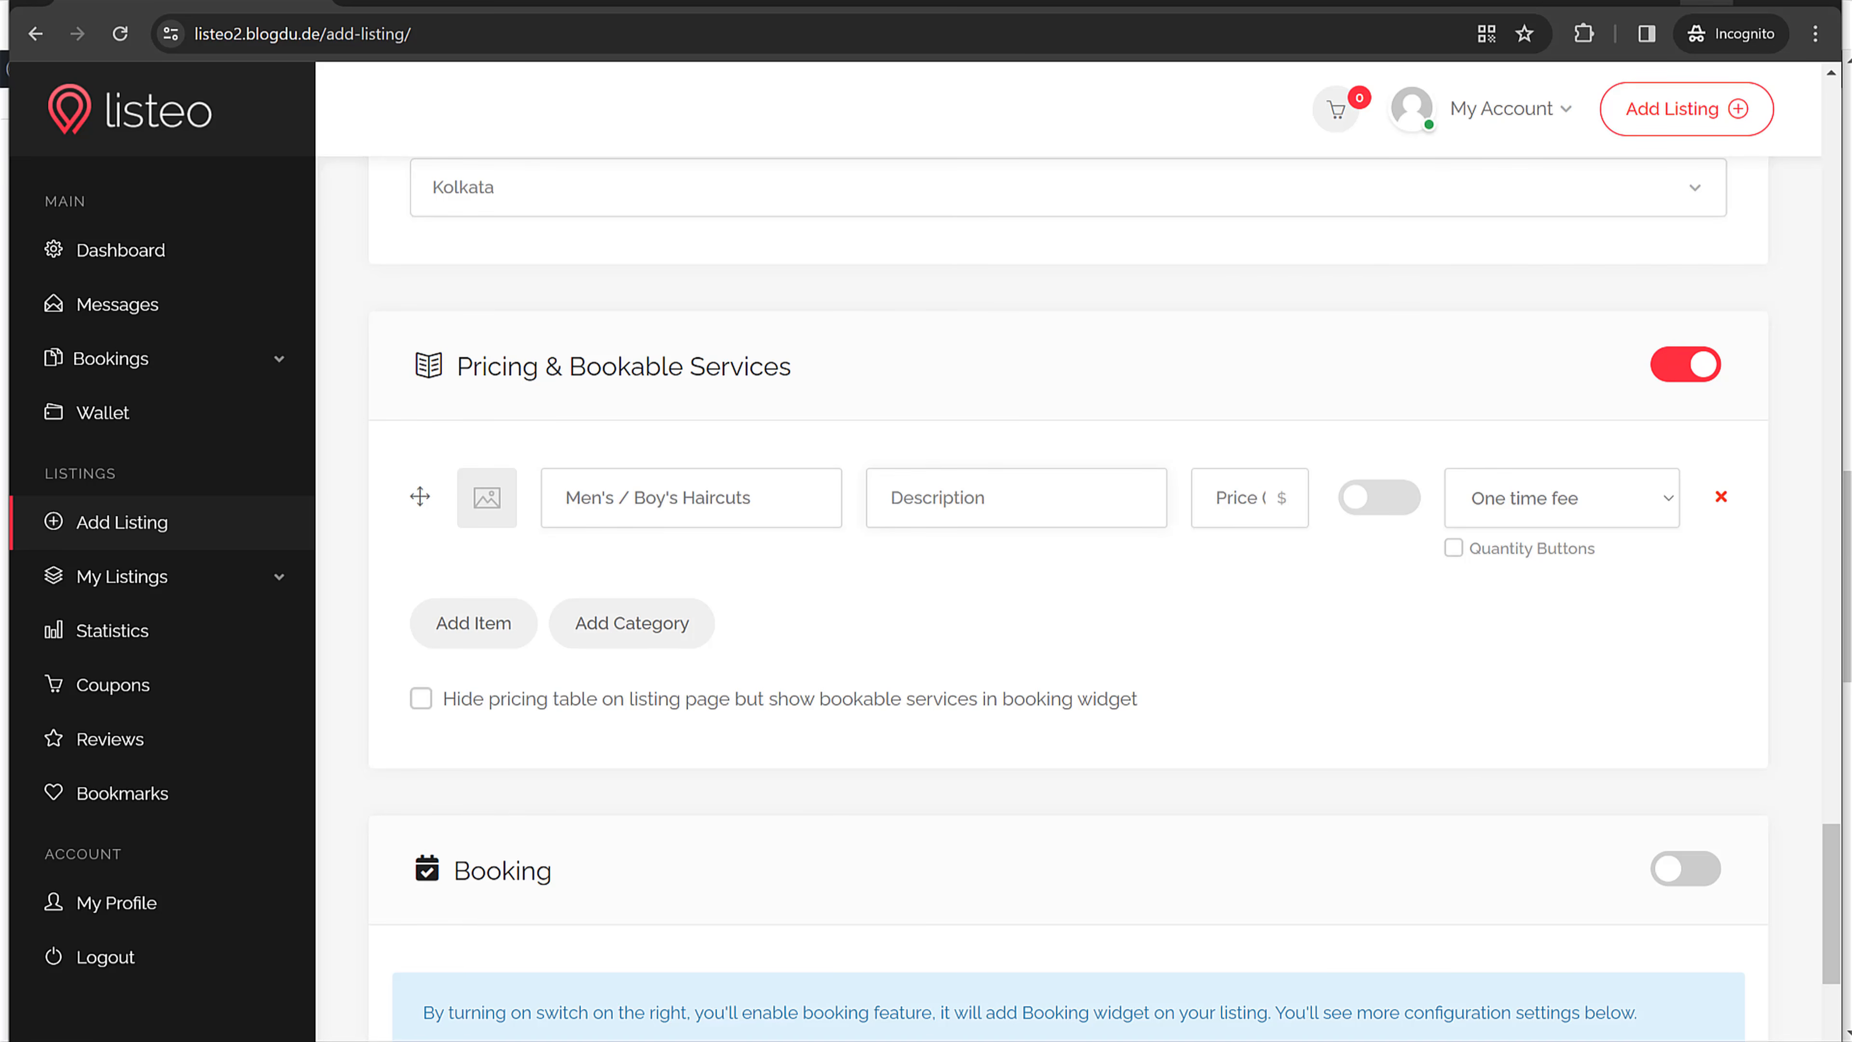
pyautogui.hotkey('alt', 'Tab')
pyautogui.moveTo(859, 322); pyautogui.dragTo(380, 326)
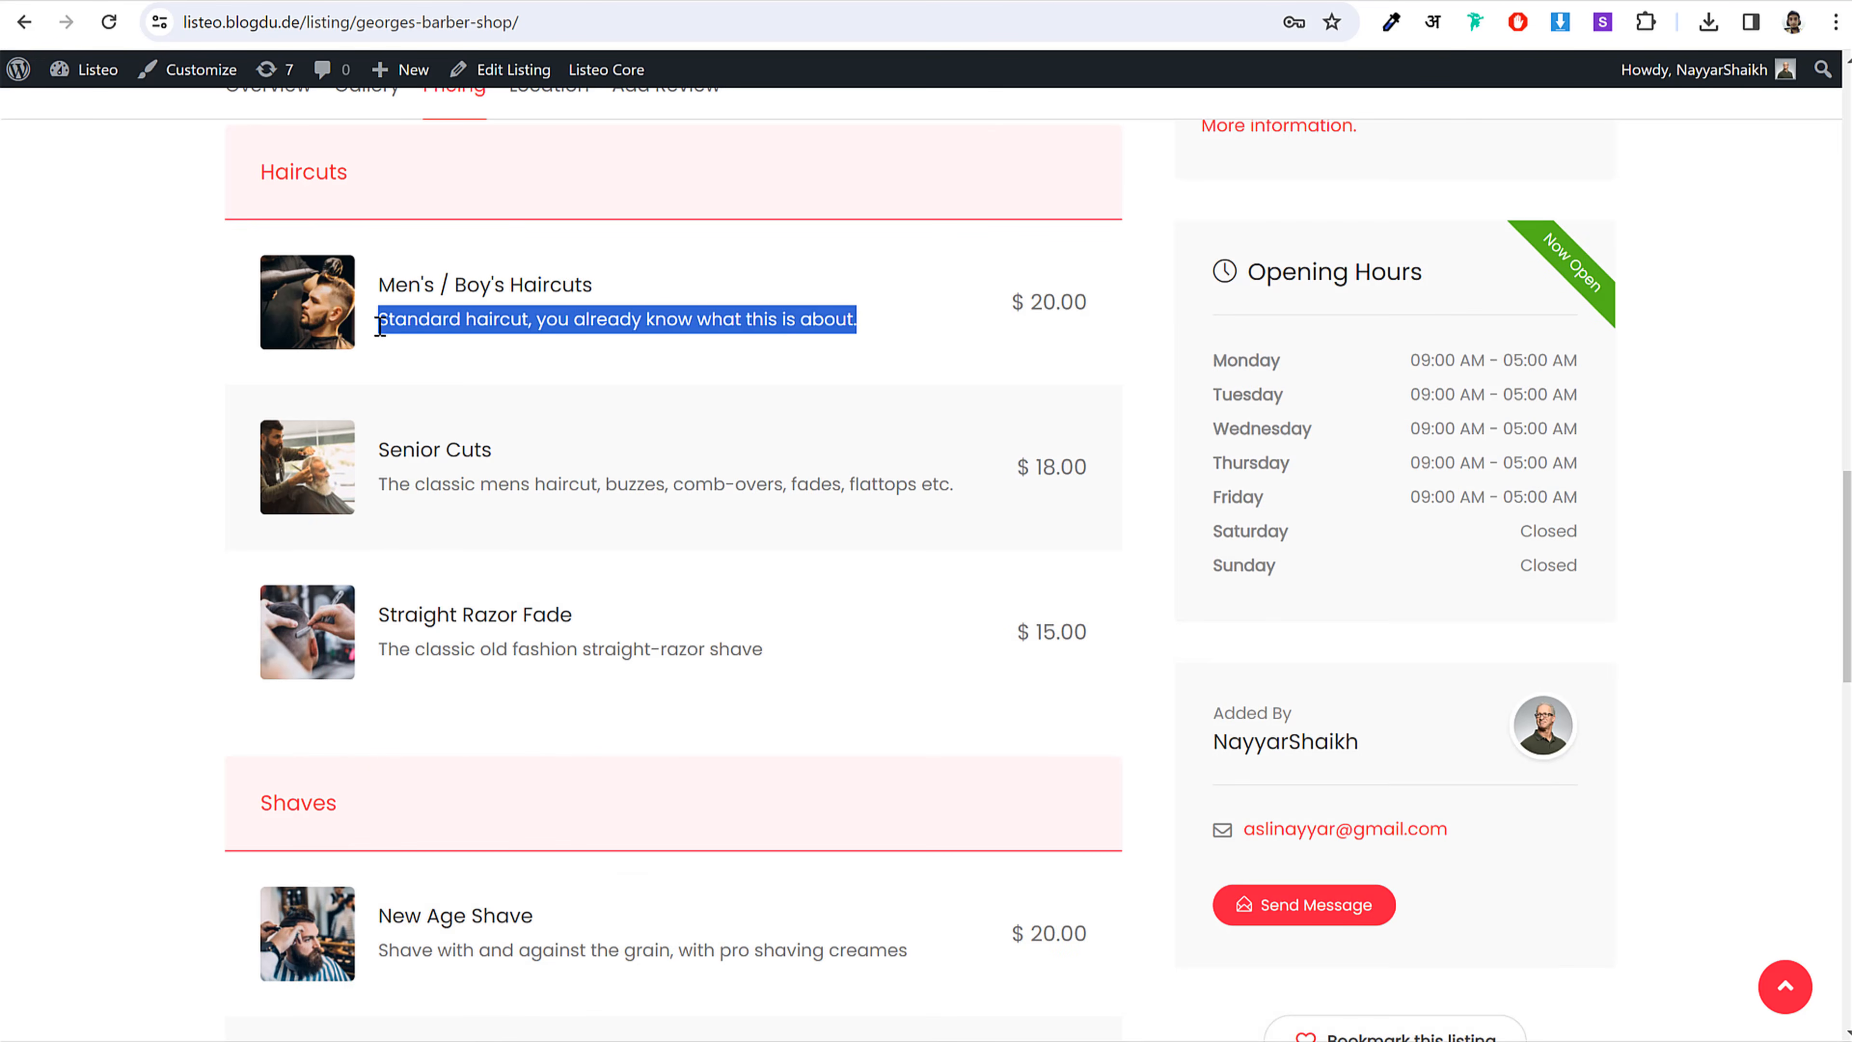
pyautogui.hotkey('ctrl', 'c')
pyautogui.click(630, 1041)
pyautogui.click(751, 1036)
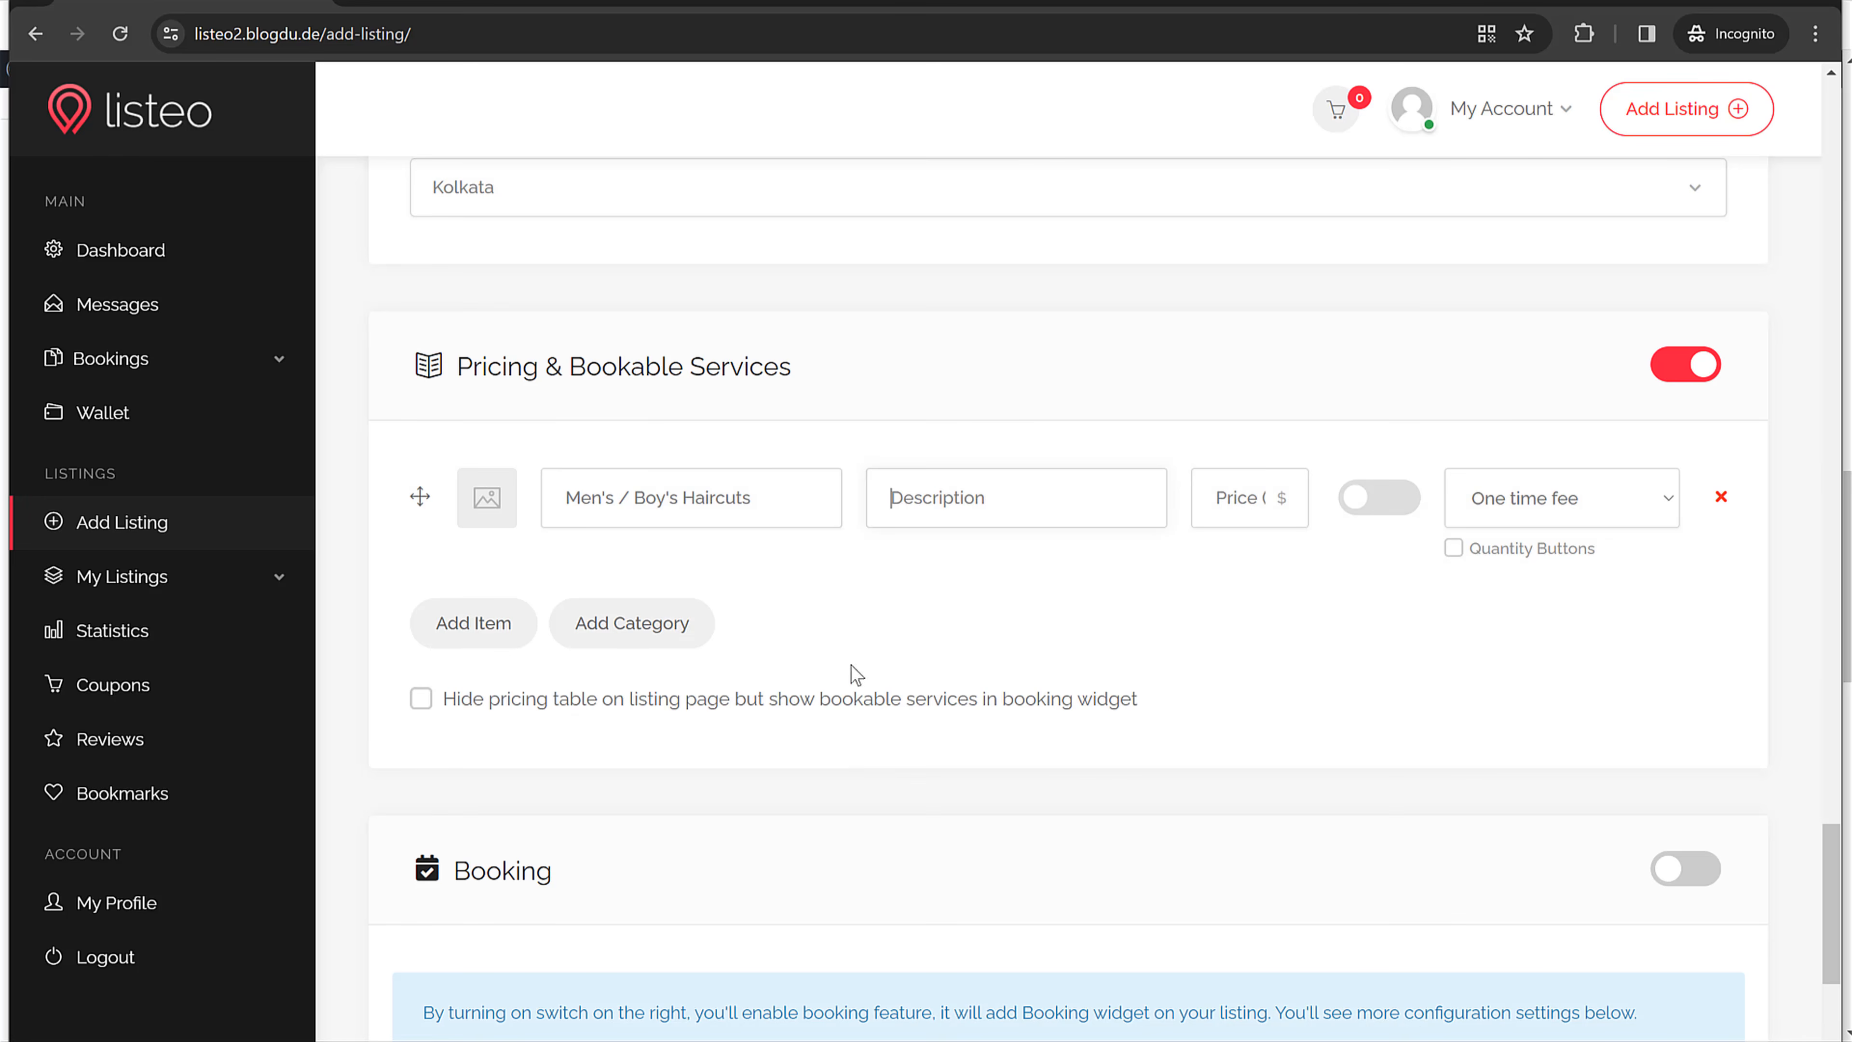
pyautogui.hotkey('ctrl', 'v')
# Step: Price the haircut item at 20 and make it bookable
pyautogui.click(1198, 503)
pyautogui.write('20')
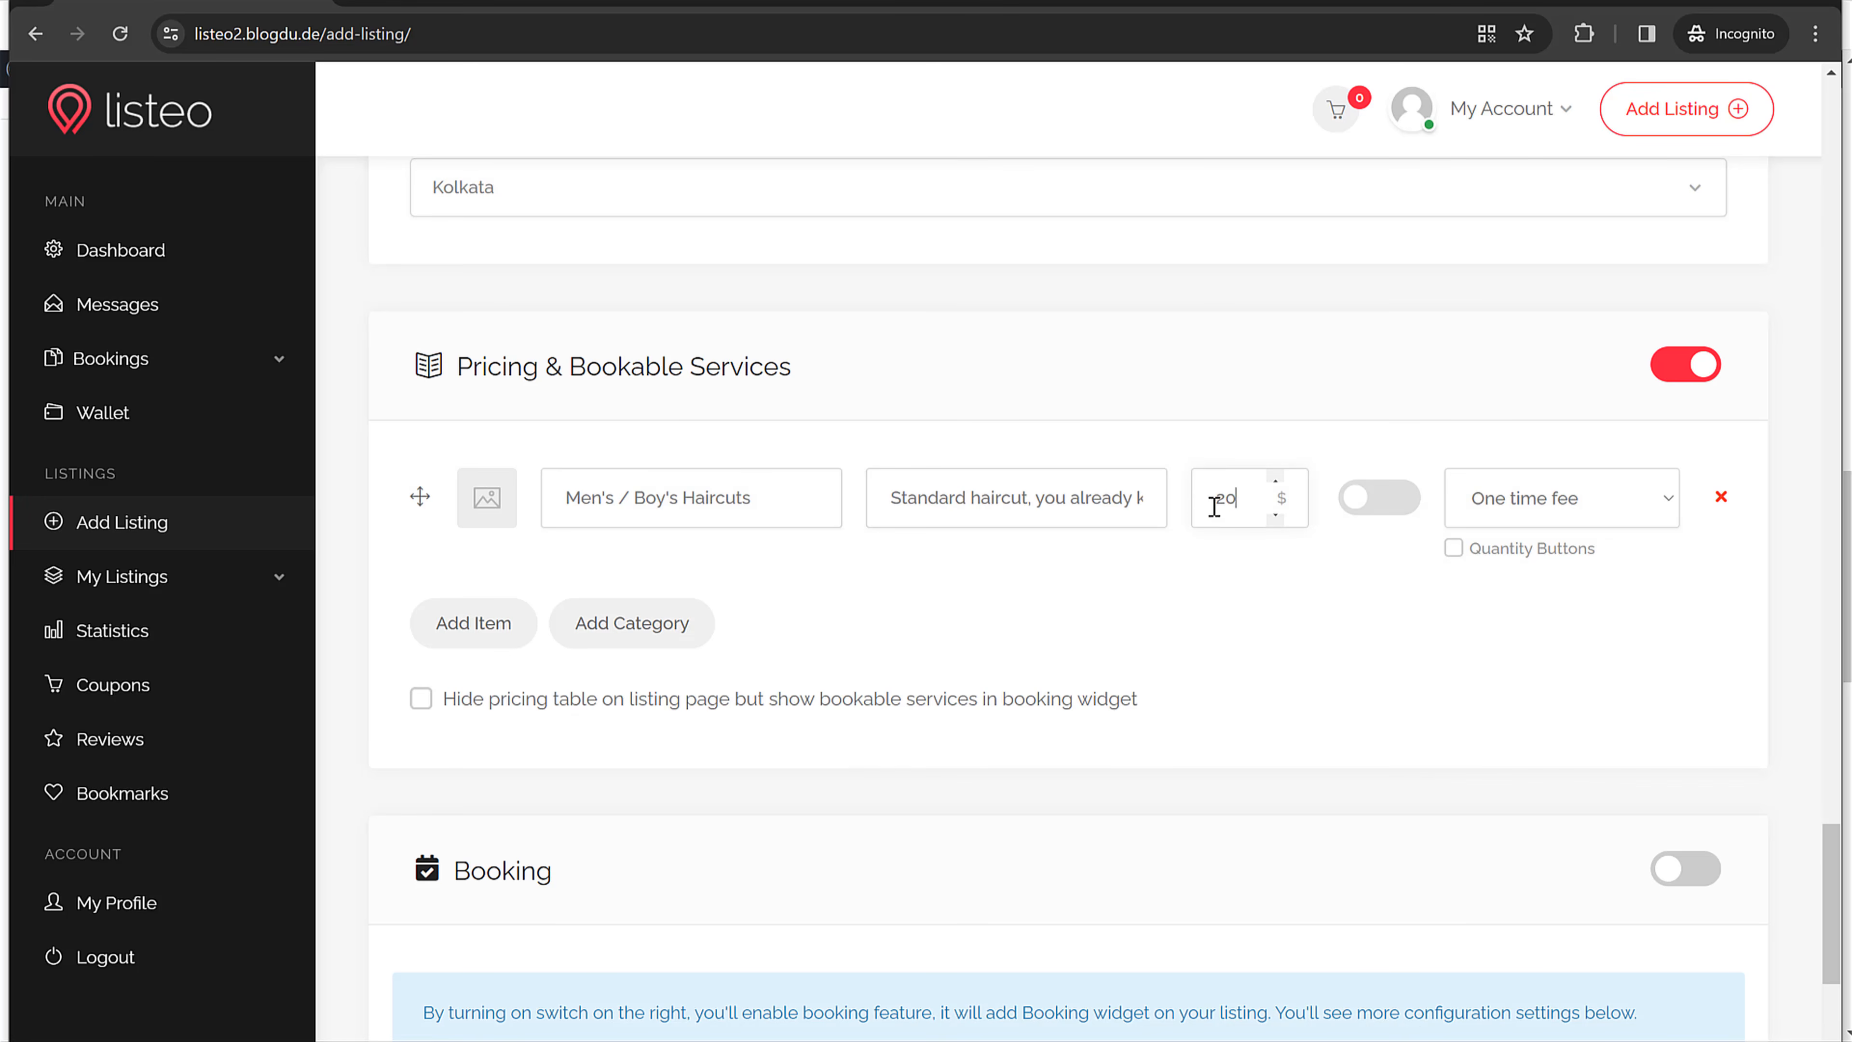
pyautogui.moveTo(1234, 502); pyautogui.dragTo(1205, 508)
pyautogui.click(1400, 503)
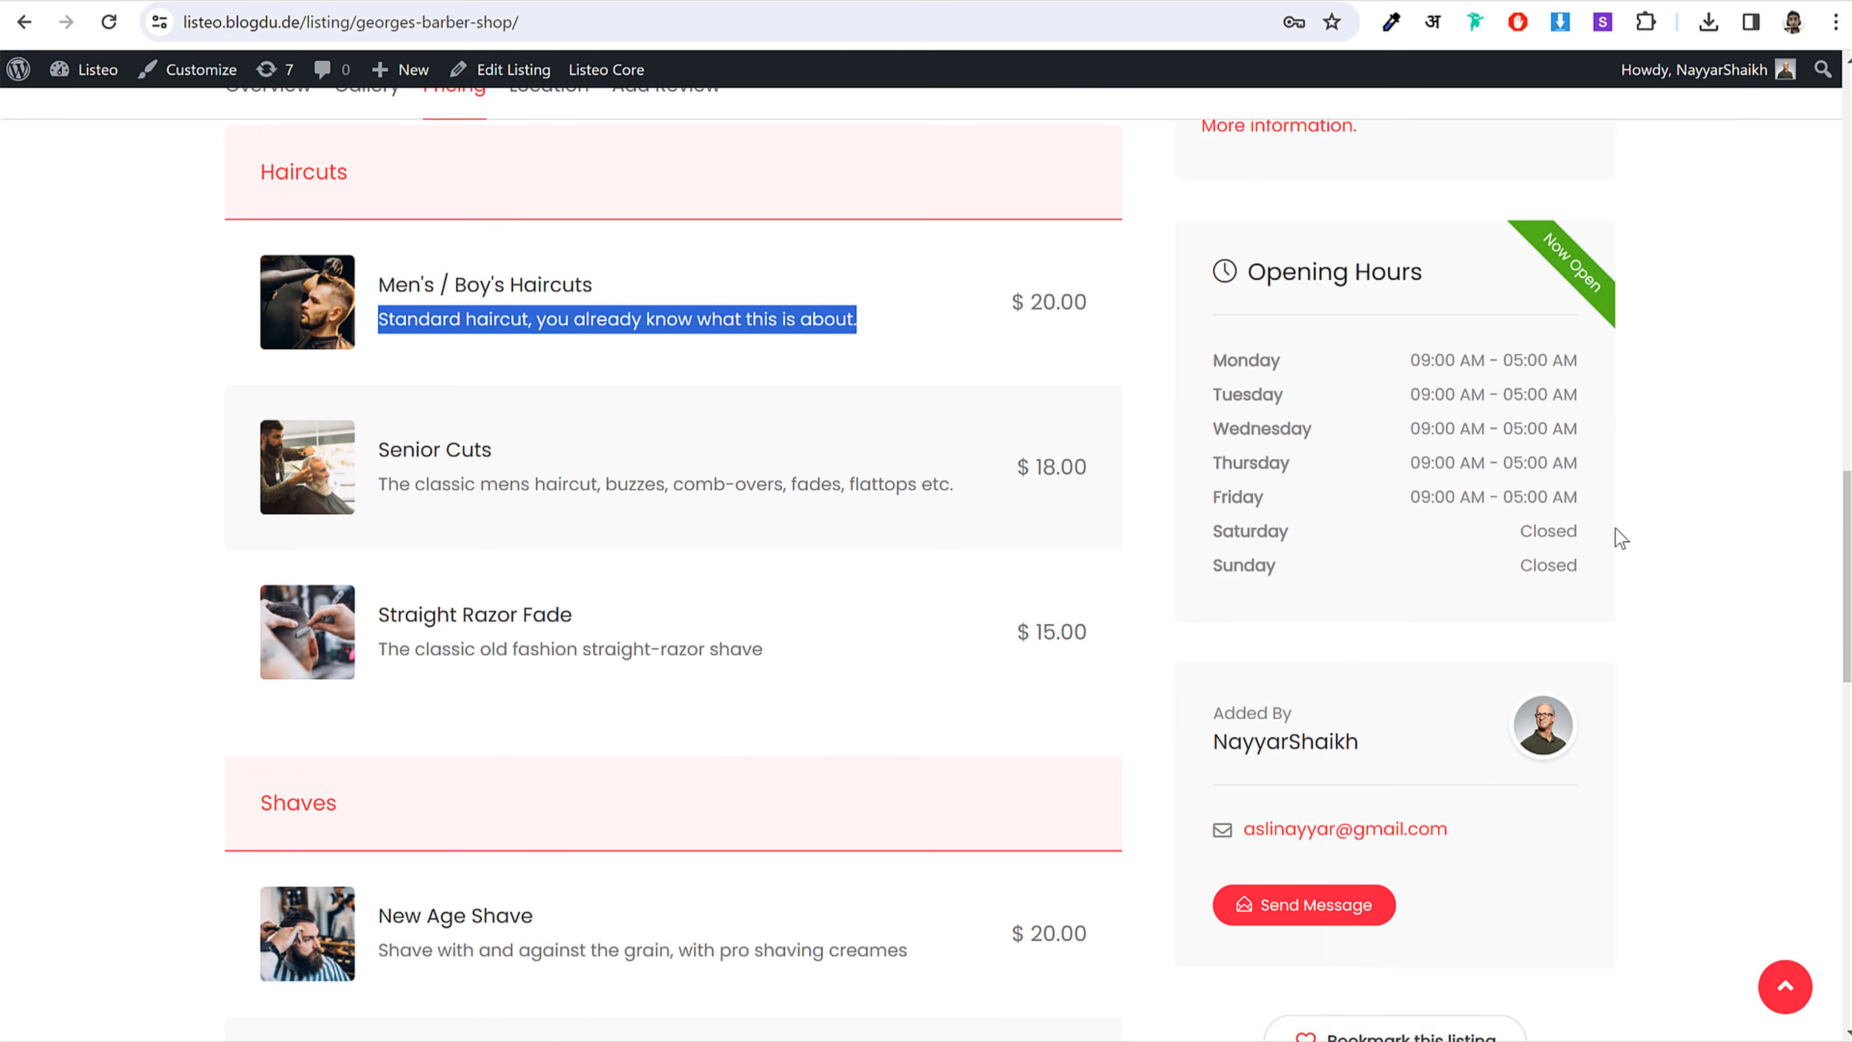
# Step: Review the listing's time slots and extra services, keeping the fee type as One time fee
pyautogui.scroll(5, 1618, 563)
pyautogui.scroll(5, 1618, 563)
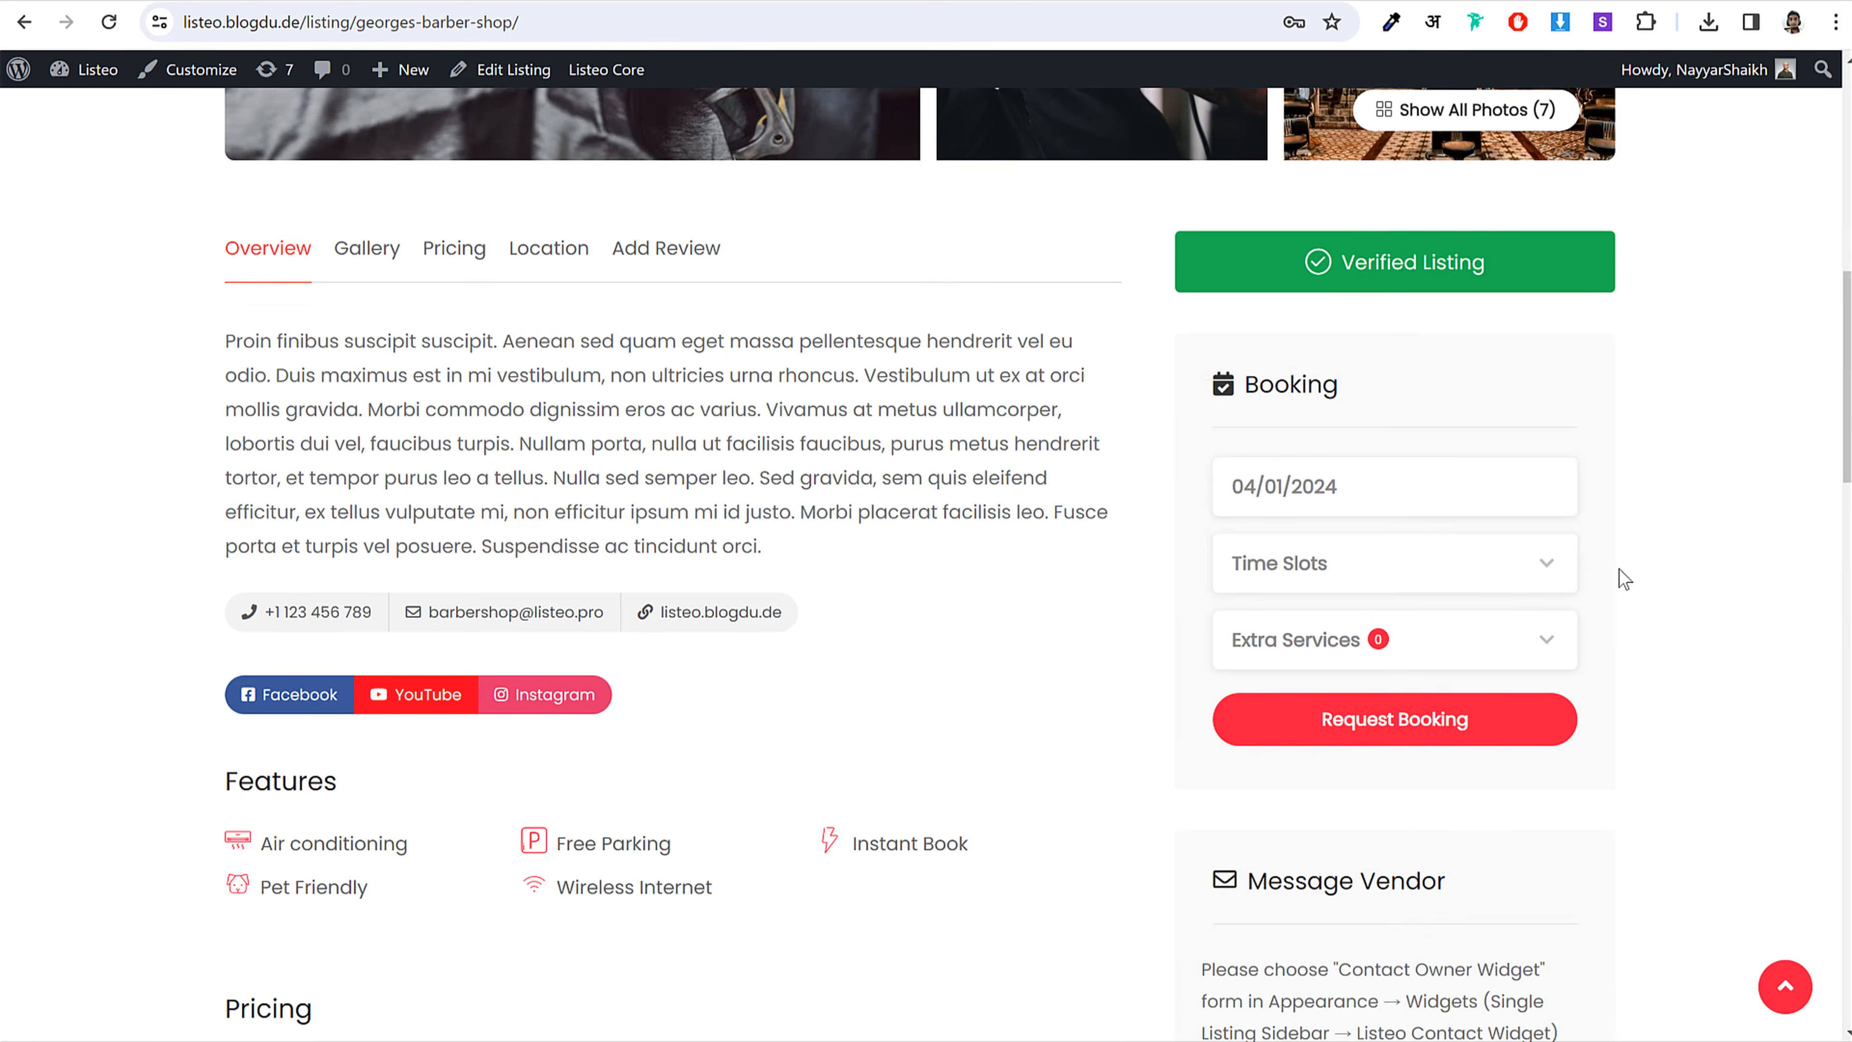
pyautogui.click(1399, 595)
pyautogui.click(1597, 565)
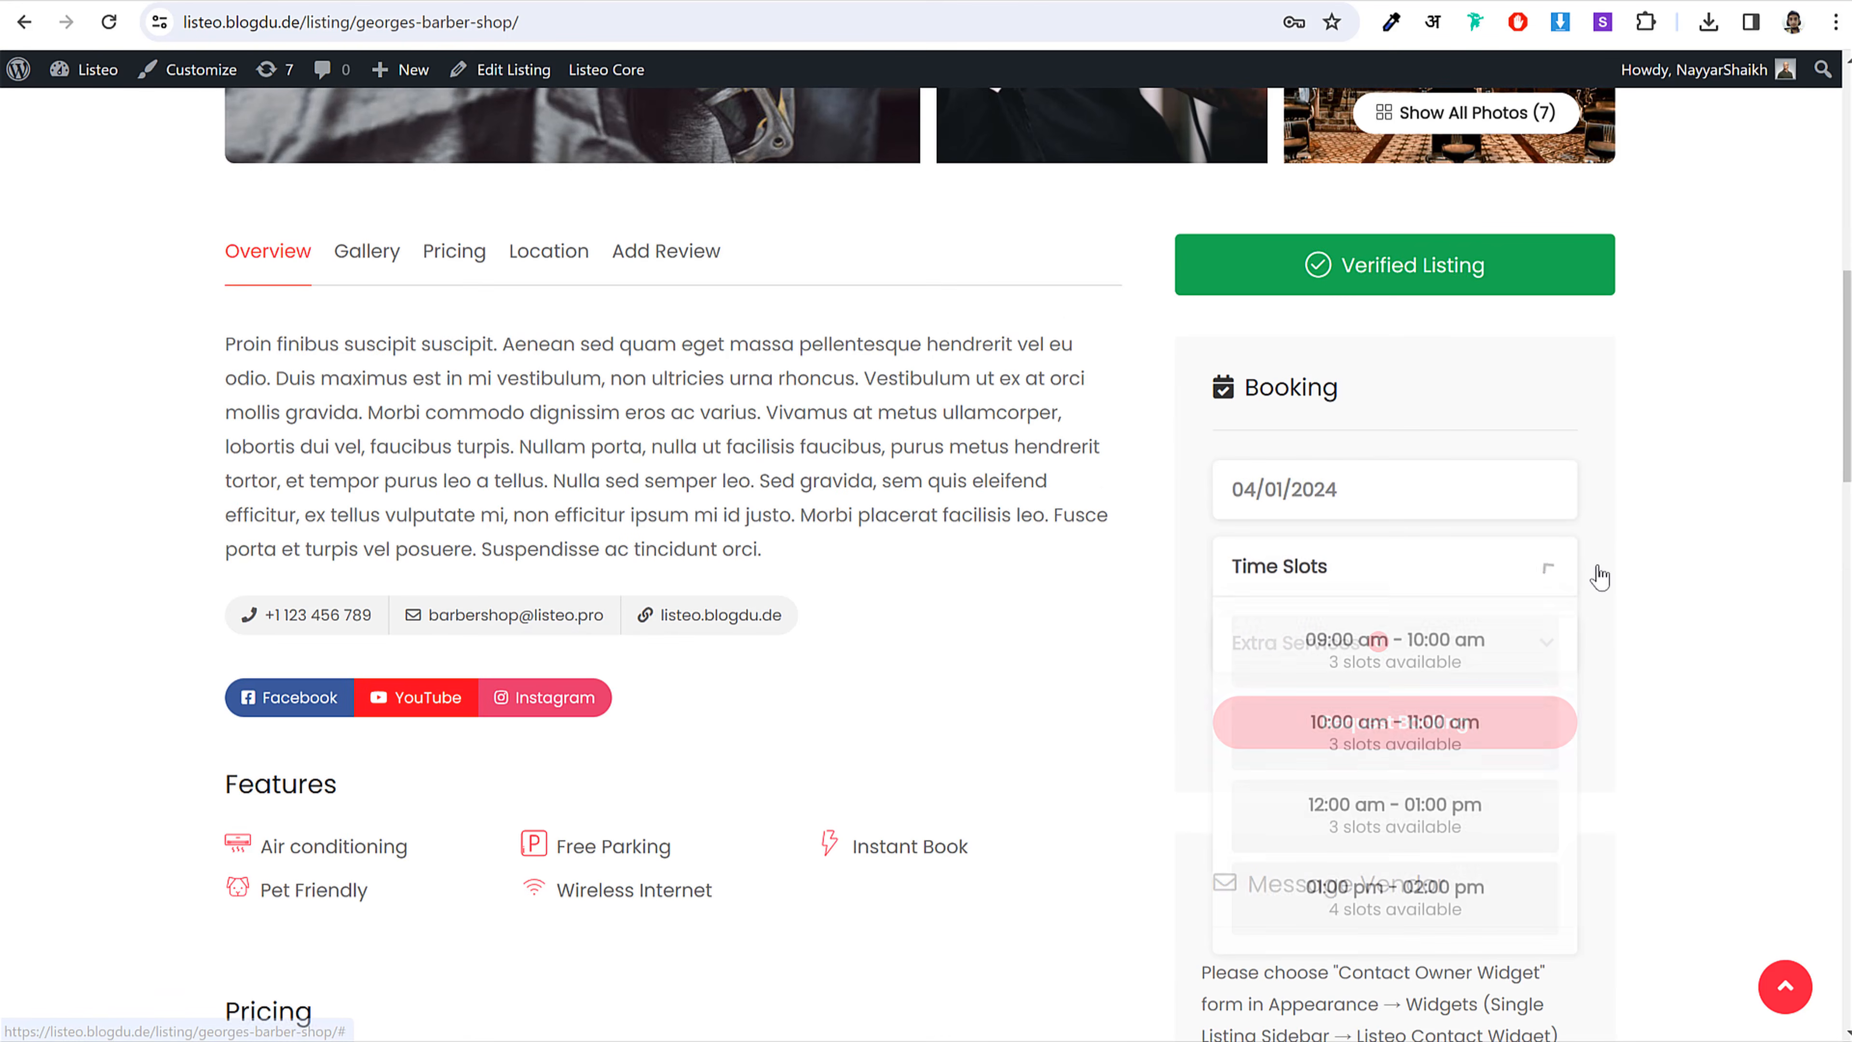
pyautogui.click(1353, 643)
pyautogui.scroll(-2, 1385, 743)
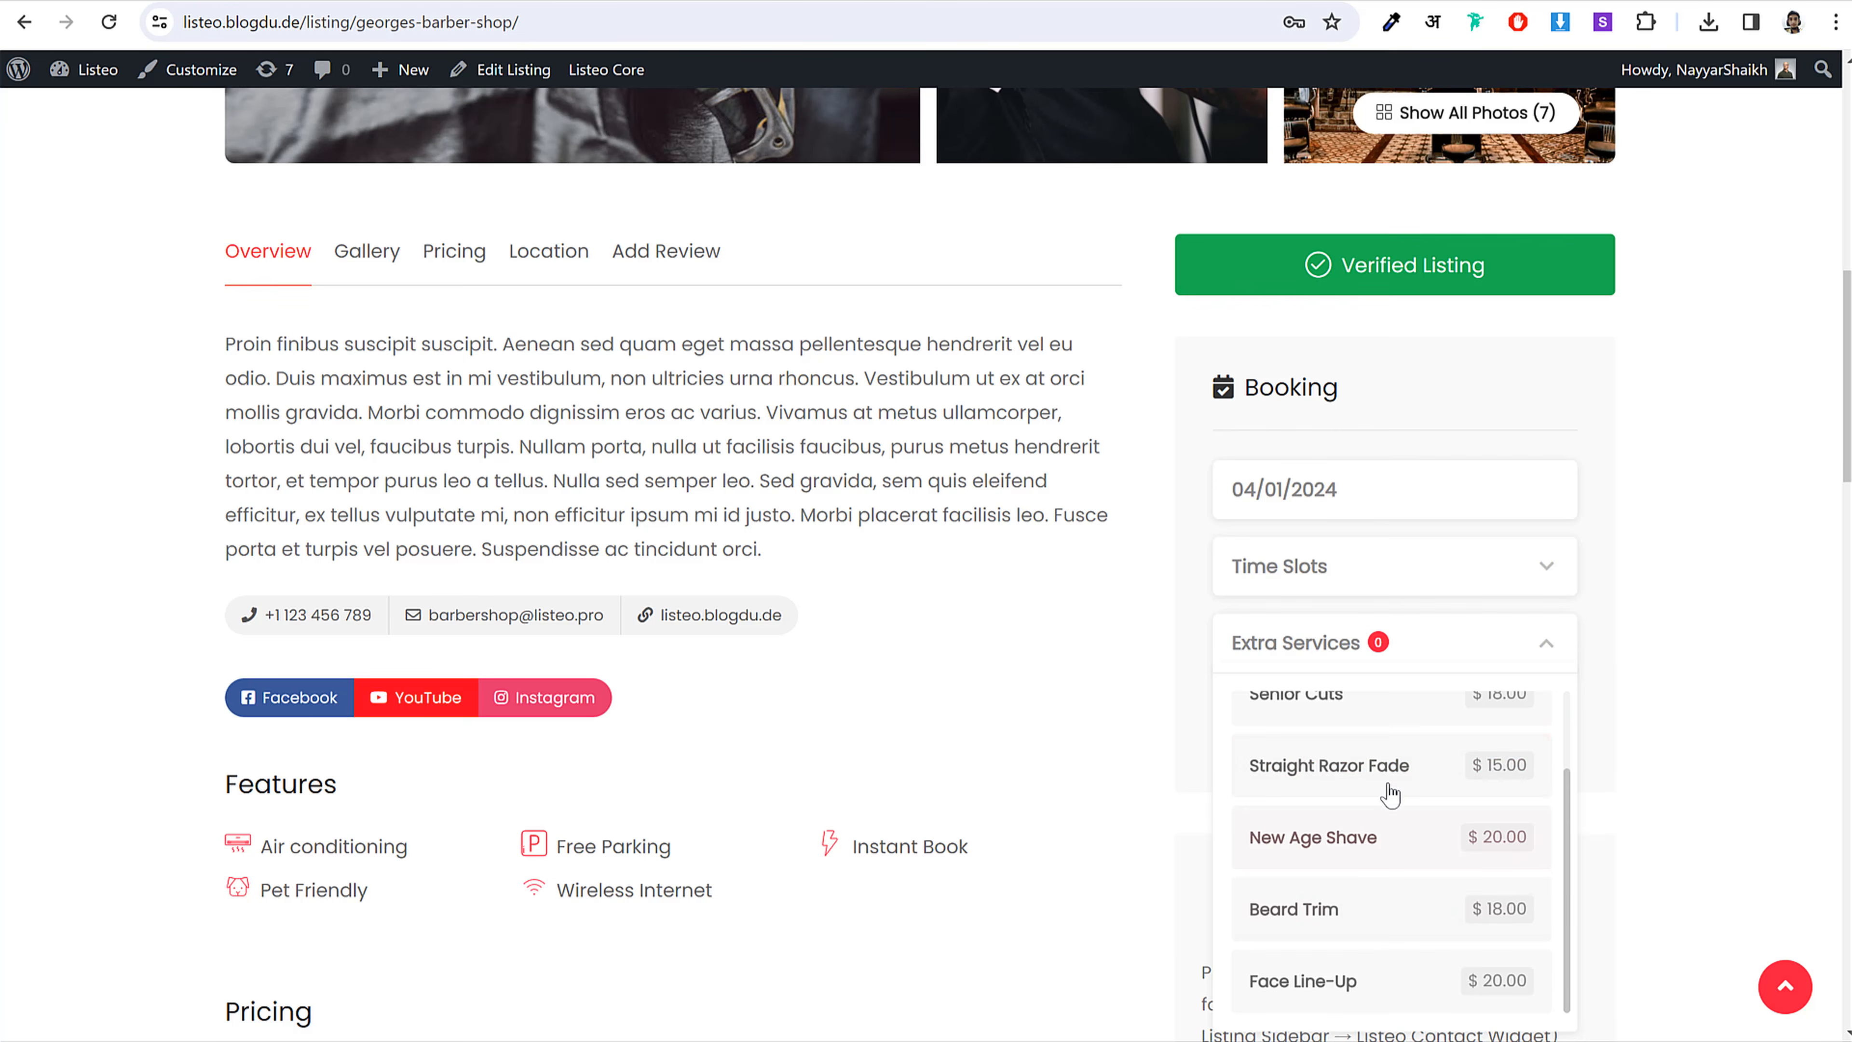
pyautogui.click(1645, 645)
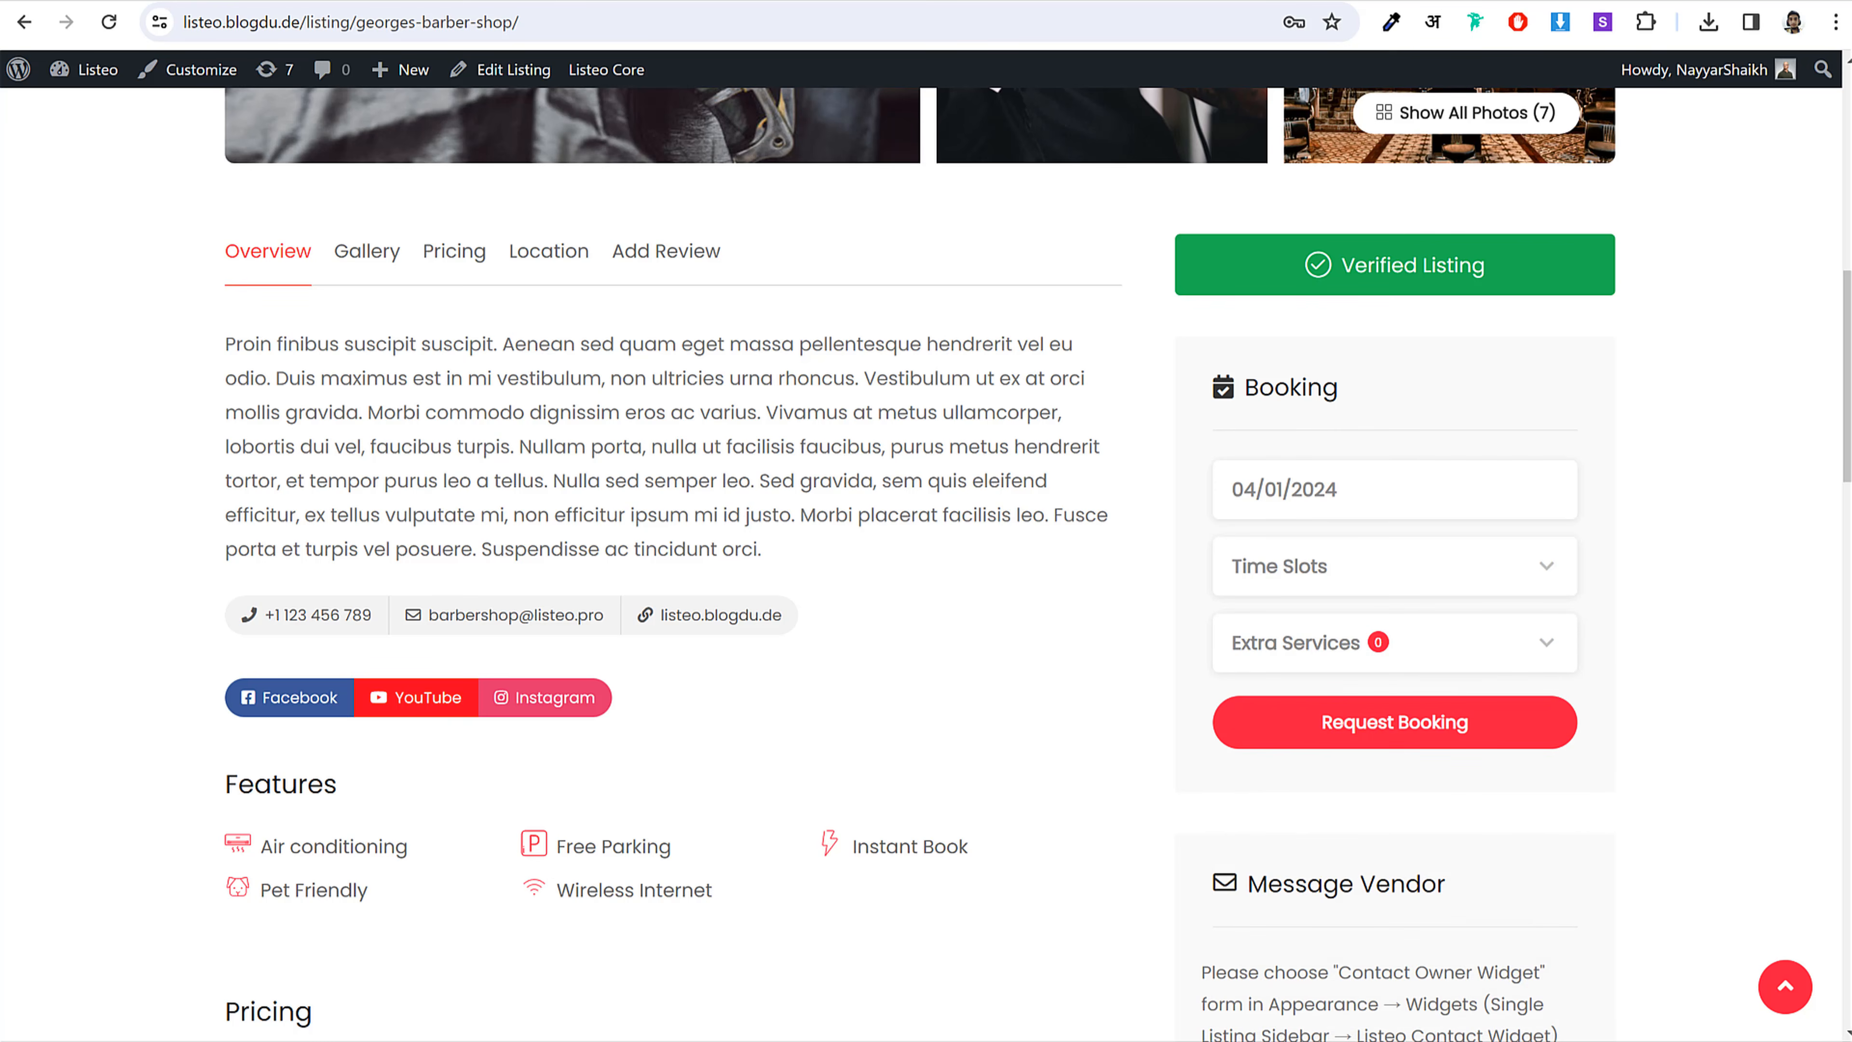
pyautogui.moveTo(629, 1041)
pyautogui.click(751, 1036)
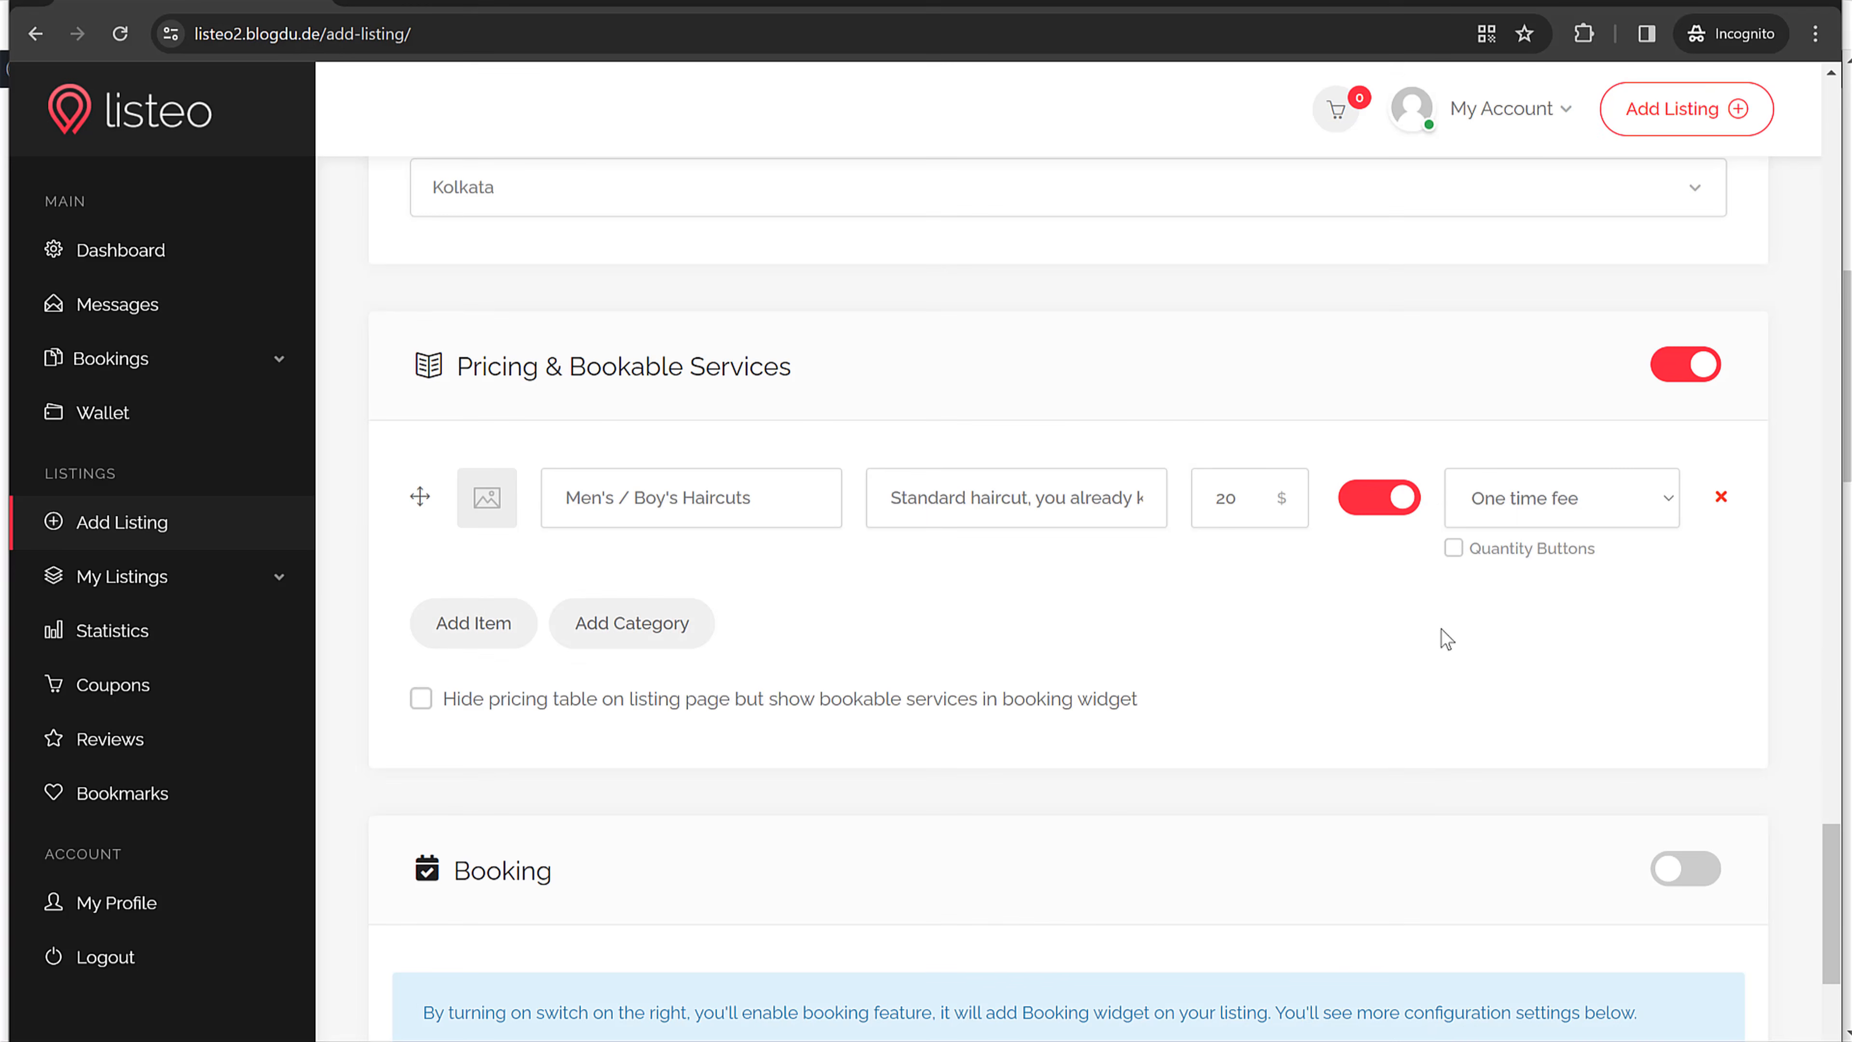
pyautogui.click(1558, 504)
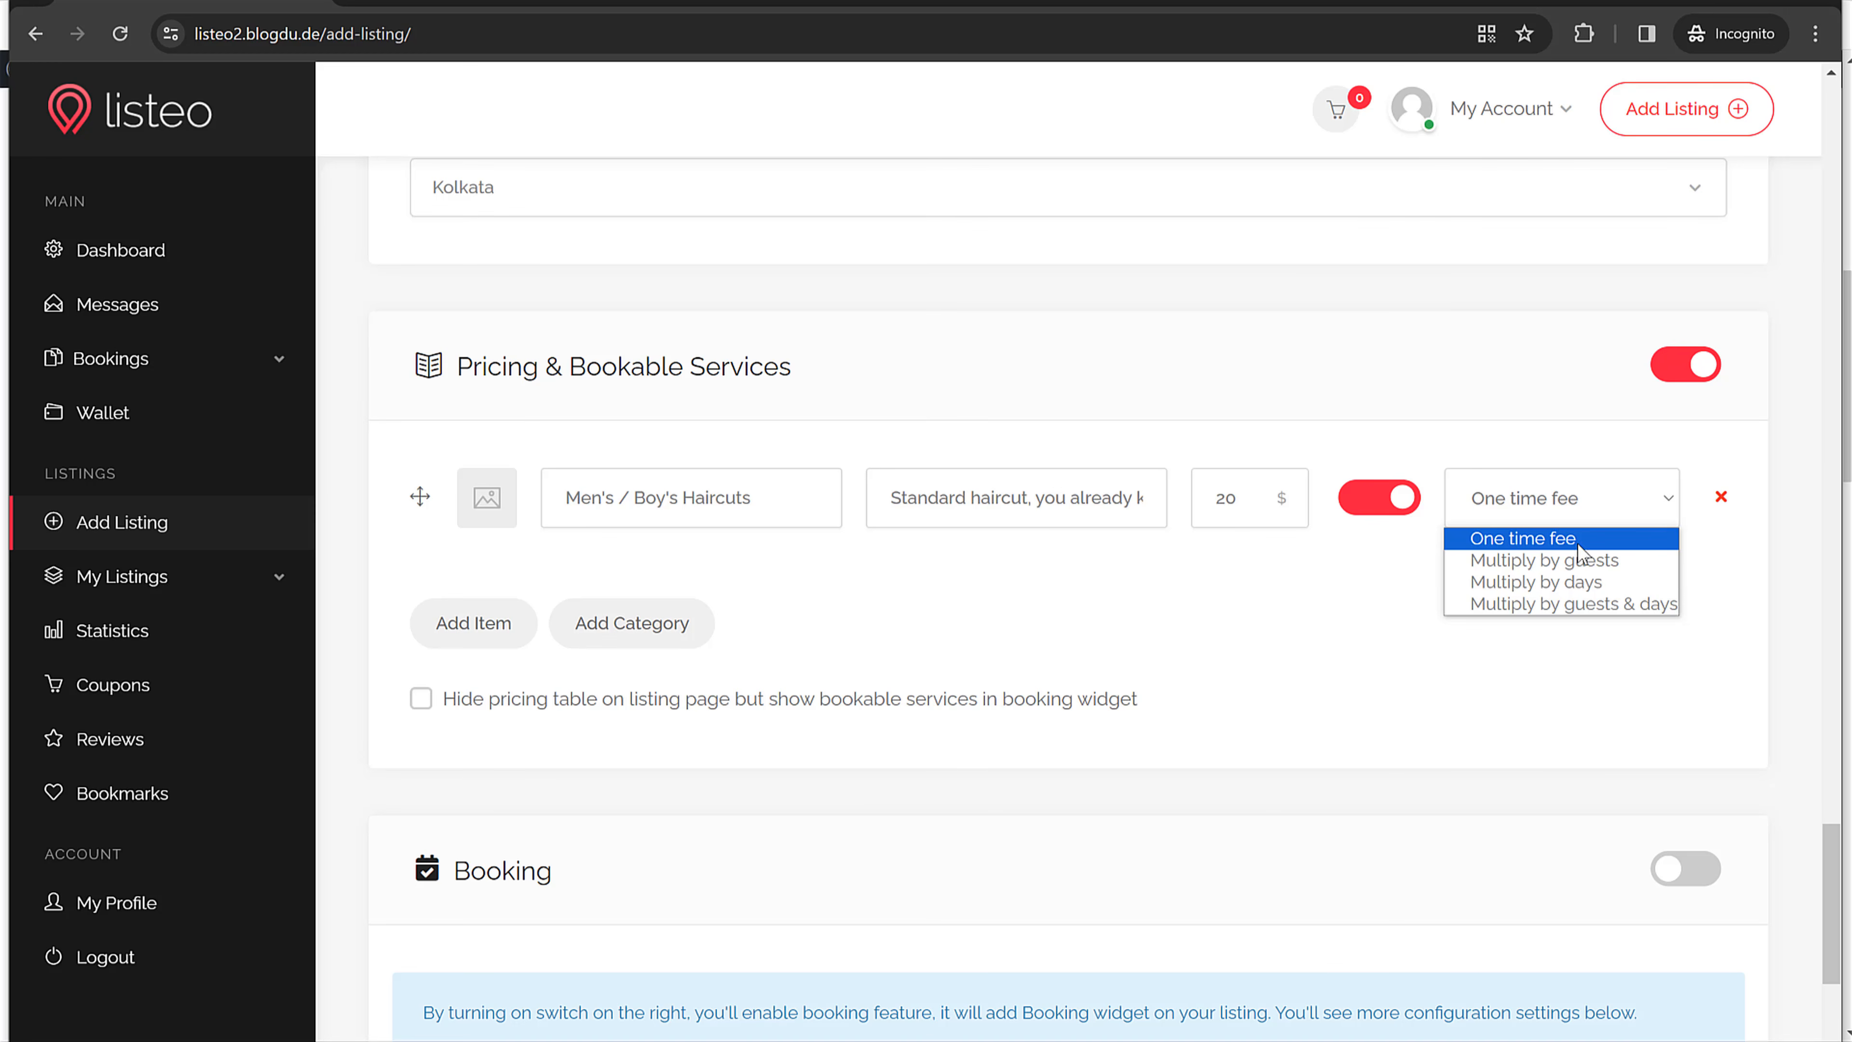
pyautogui.click(1577, 514)
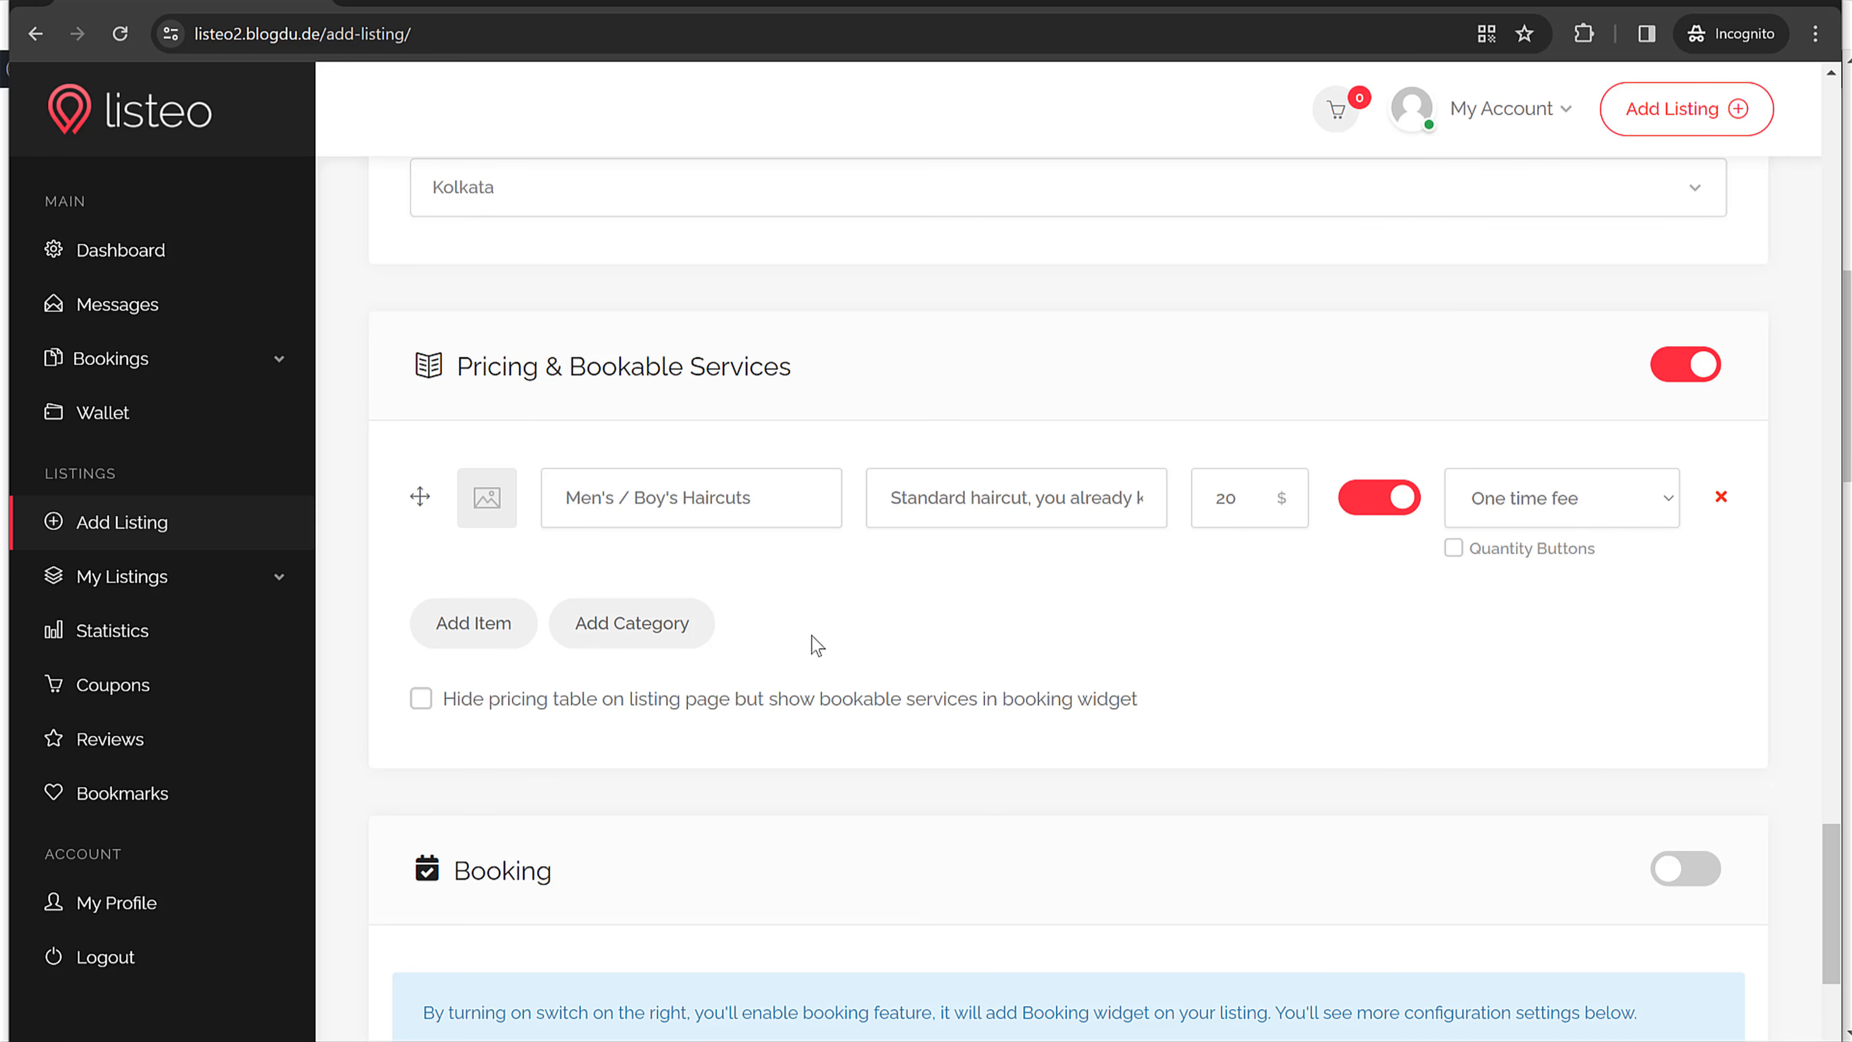
# Step: Give the haircut pricing item a barber photo
pyautogui.click(493, 514)
pyautogui.scroll(-3, 591, 335)
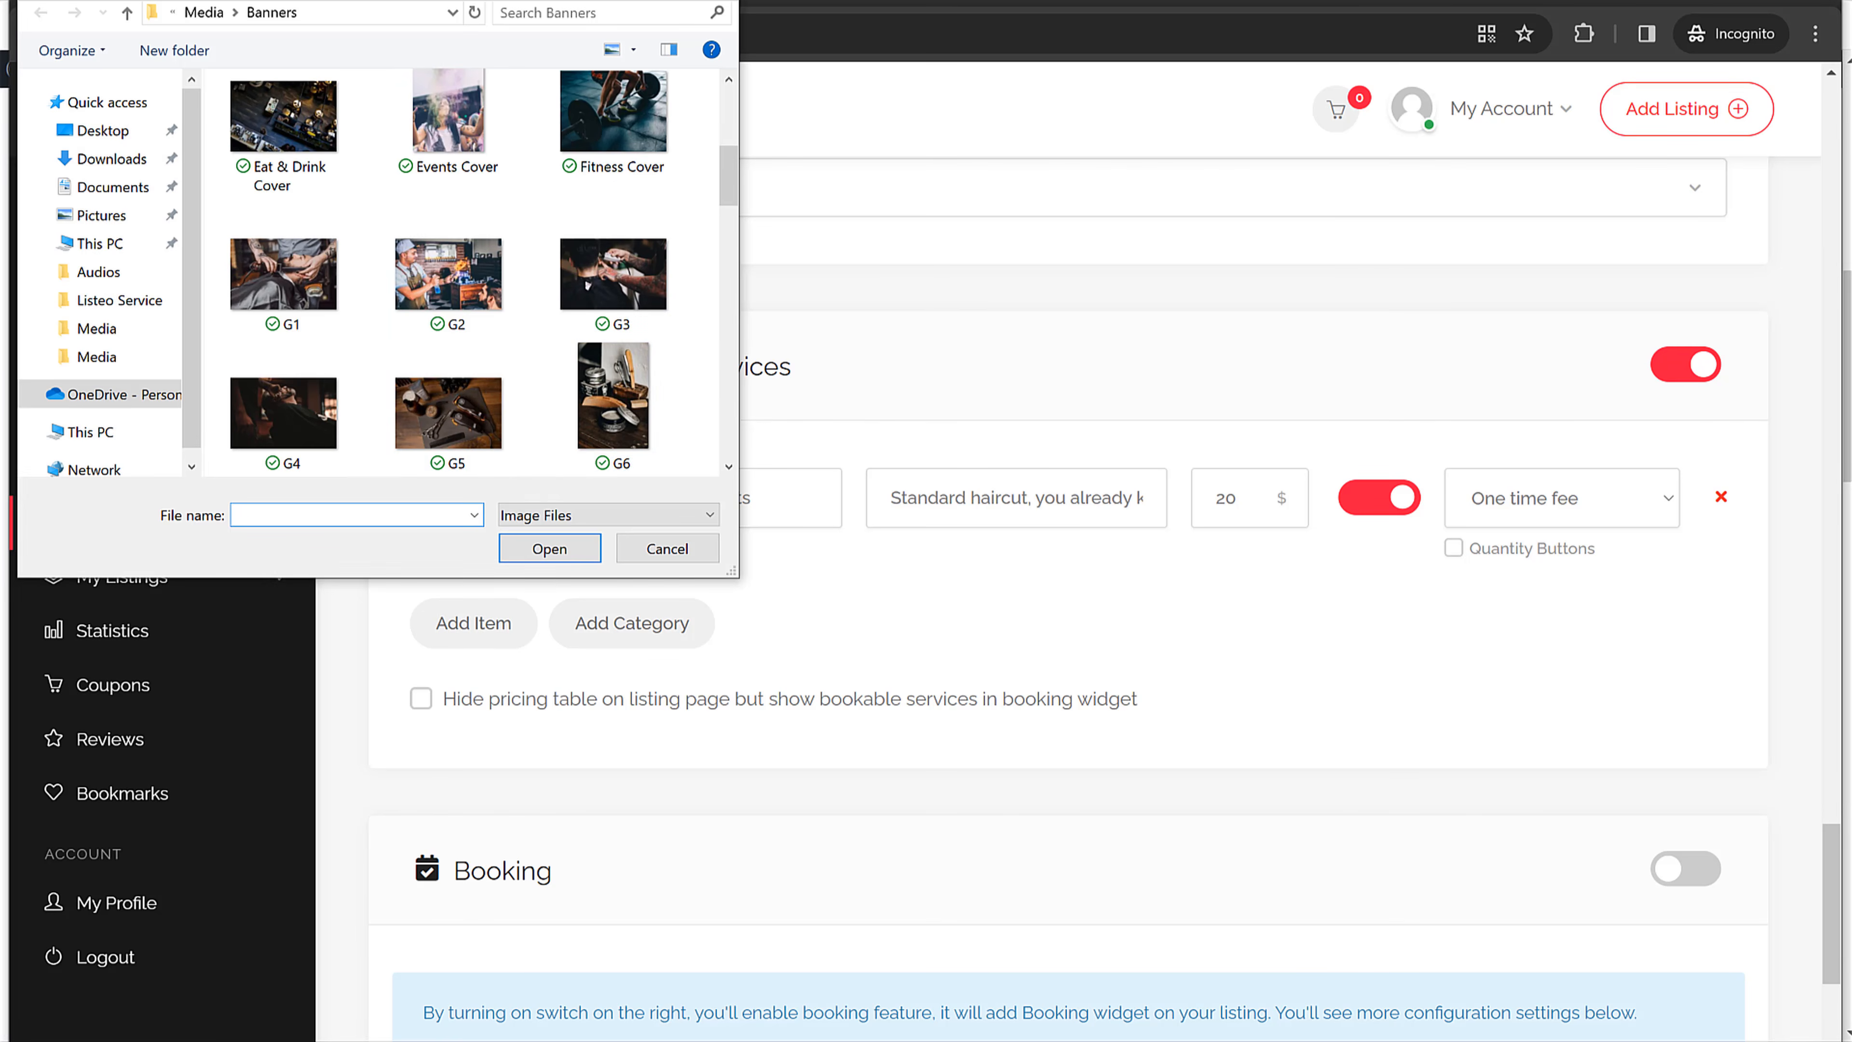
pyautogui.press('Escape')
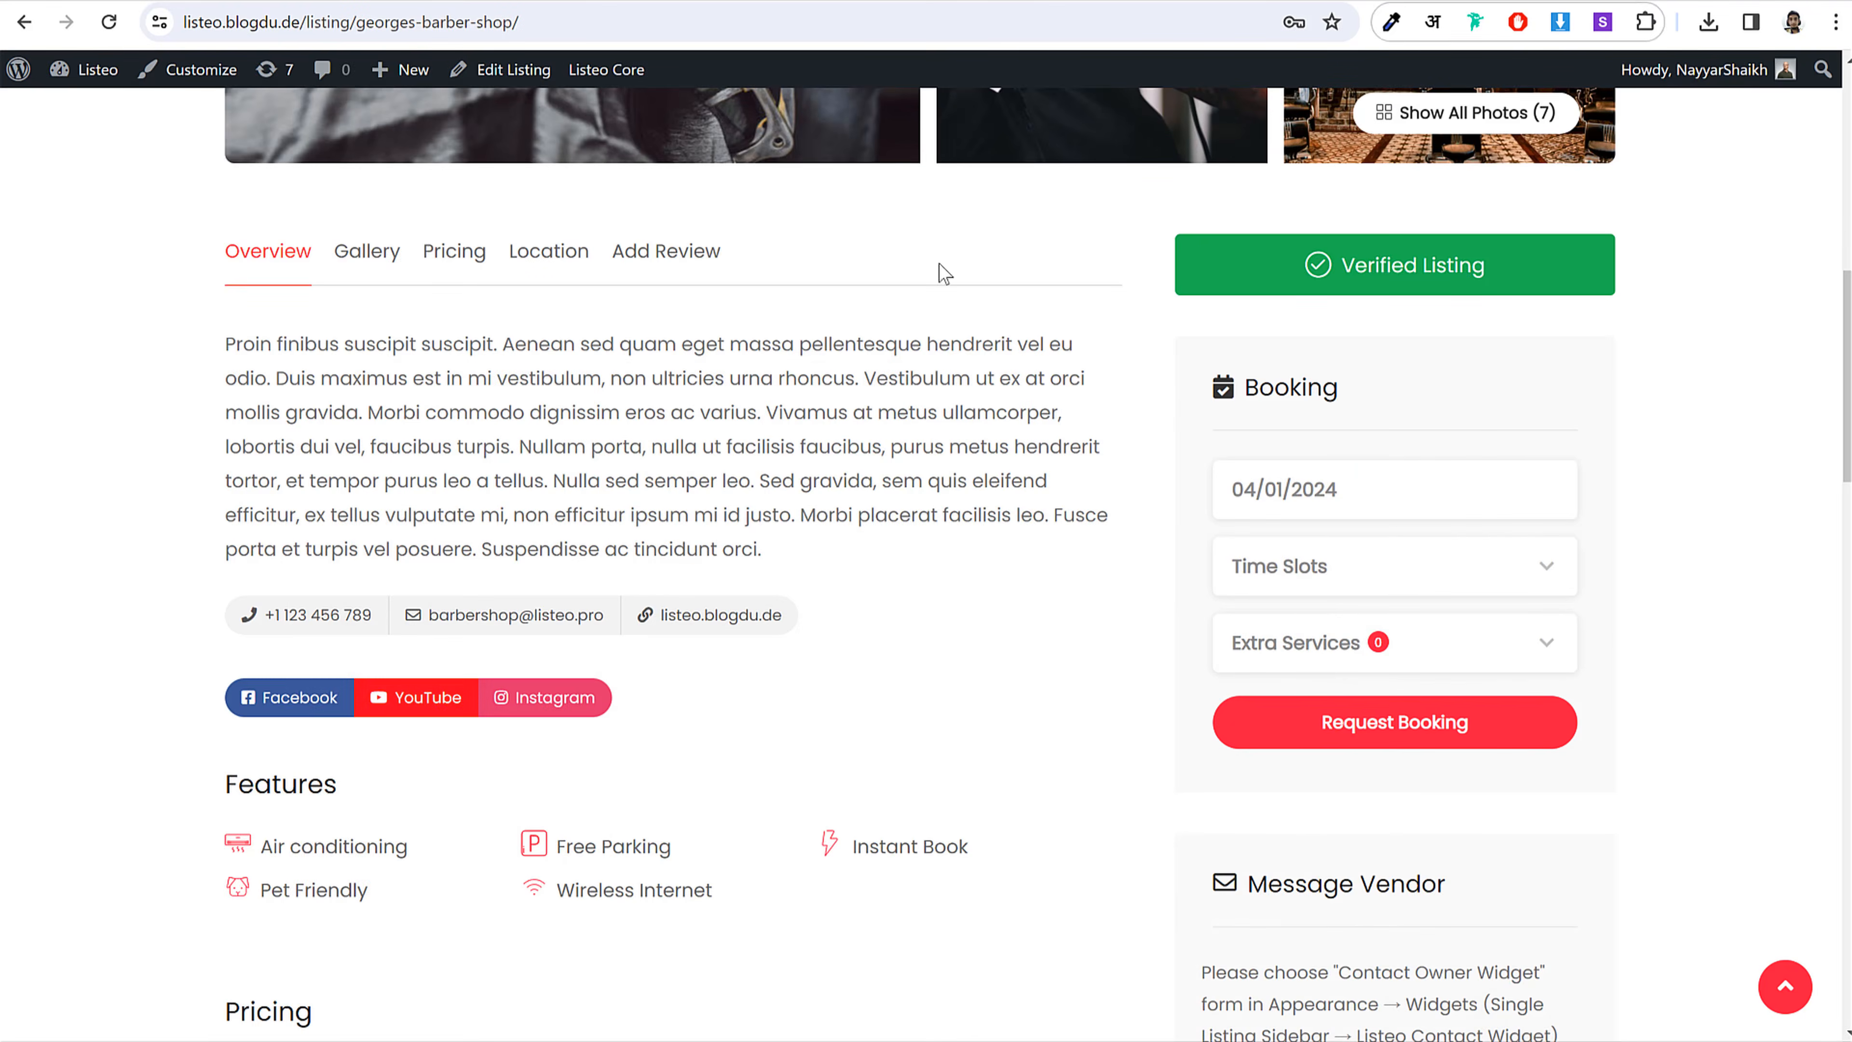
pyautogui.scroll(-8, 591, 580)
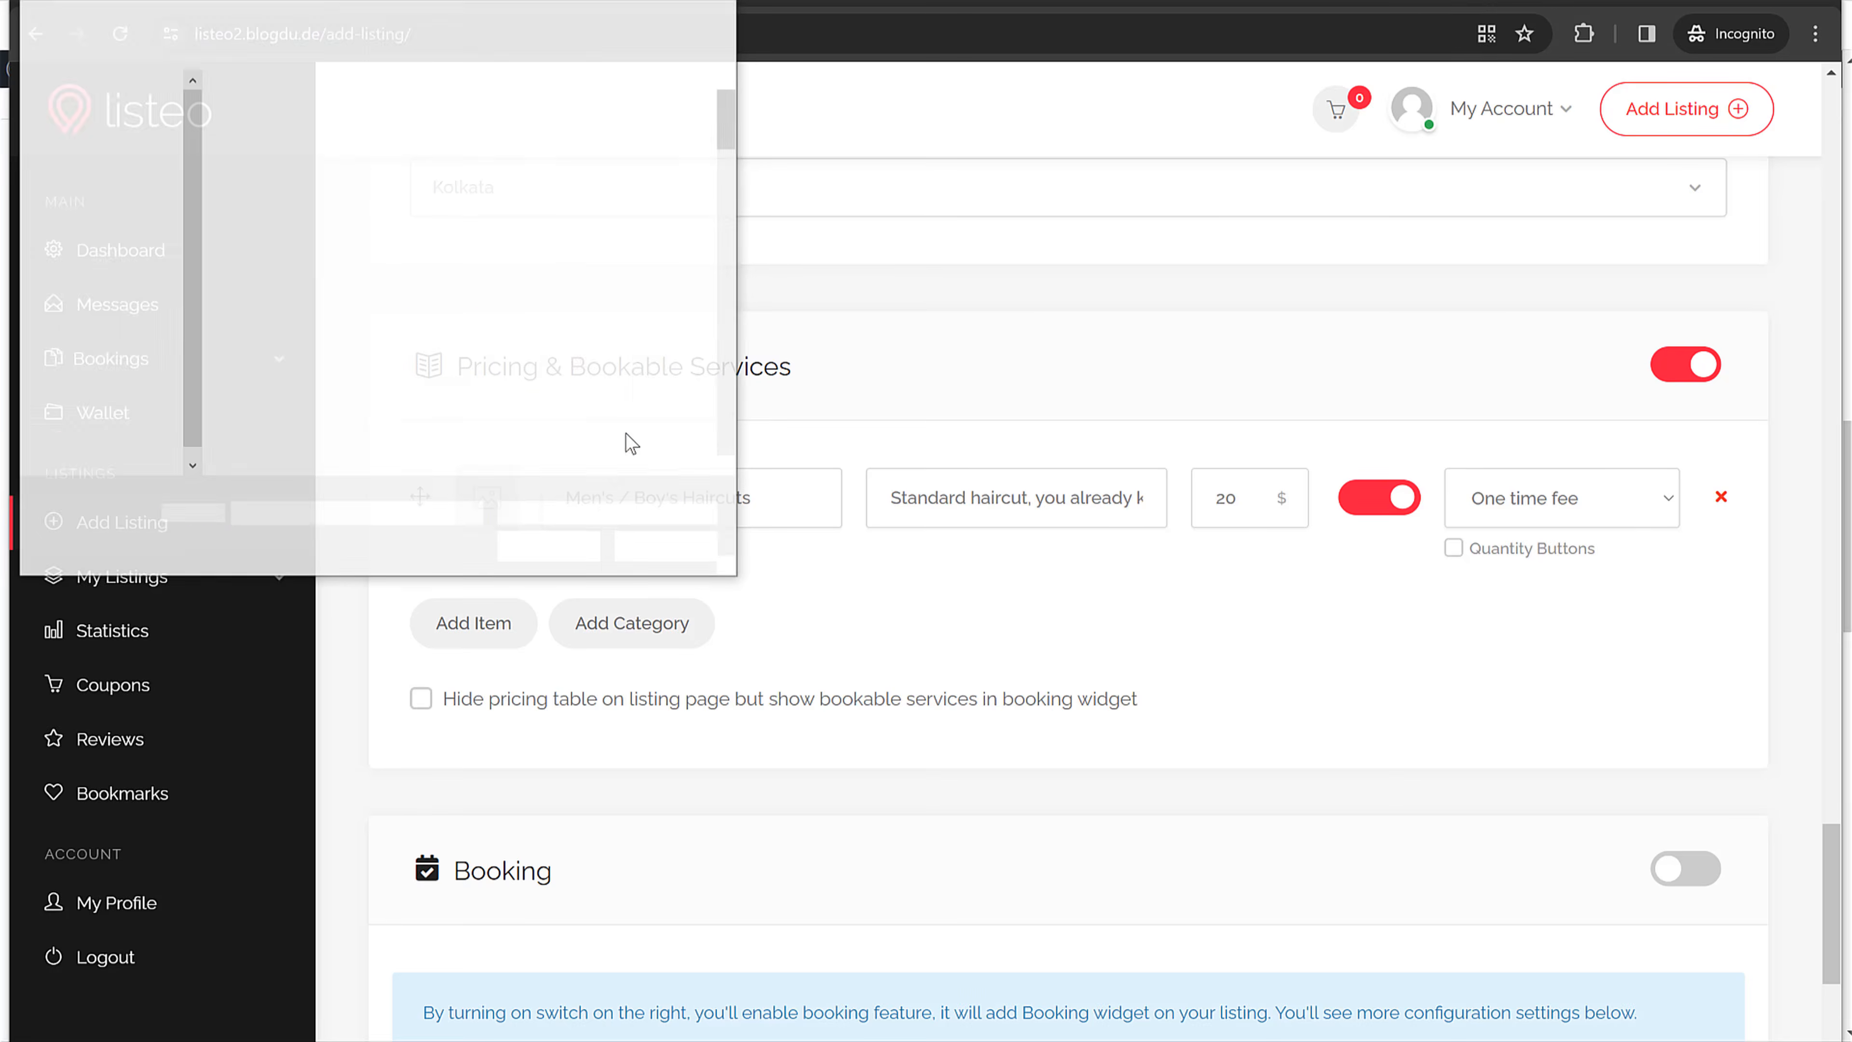
pyautogui.scroll(-3, 646, 432)
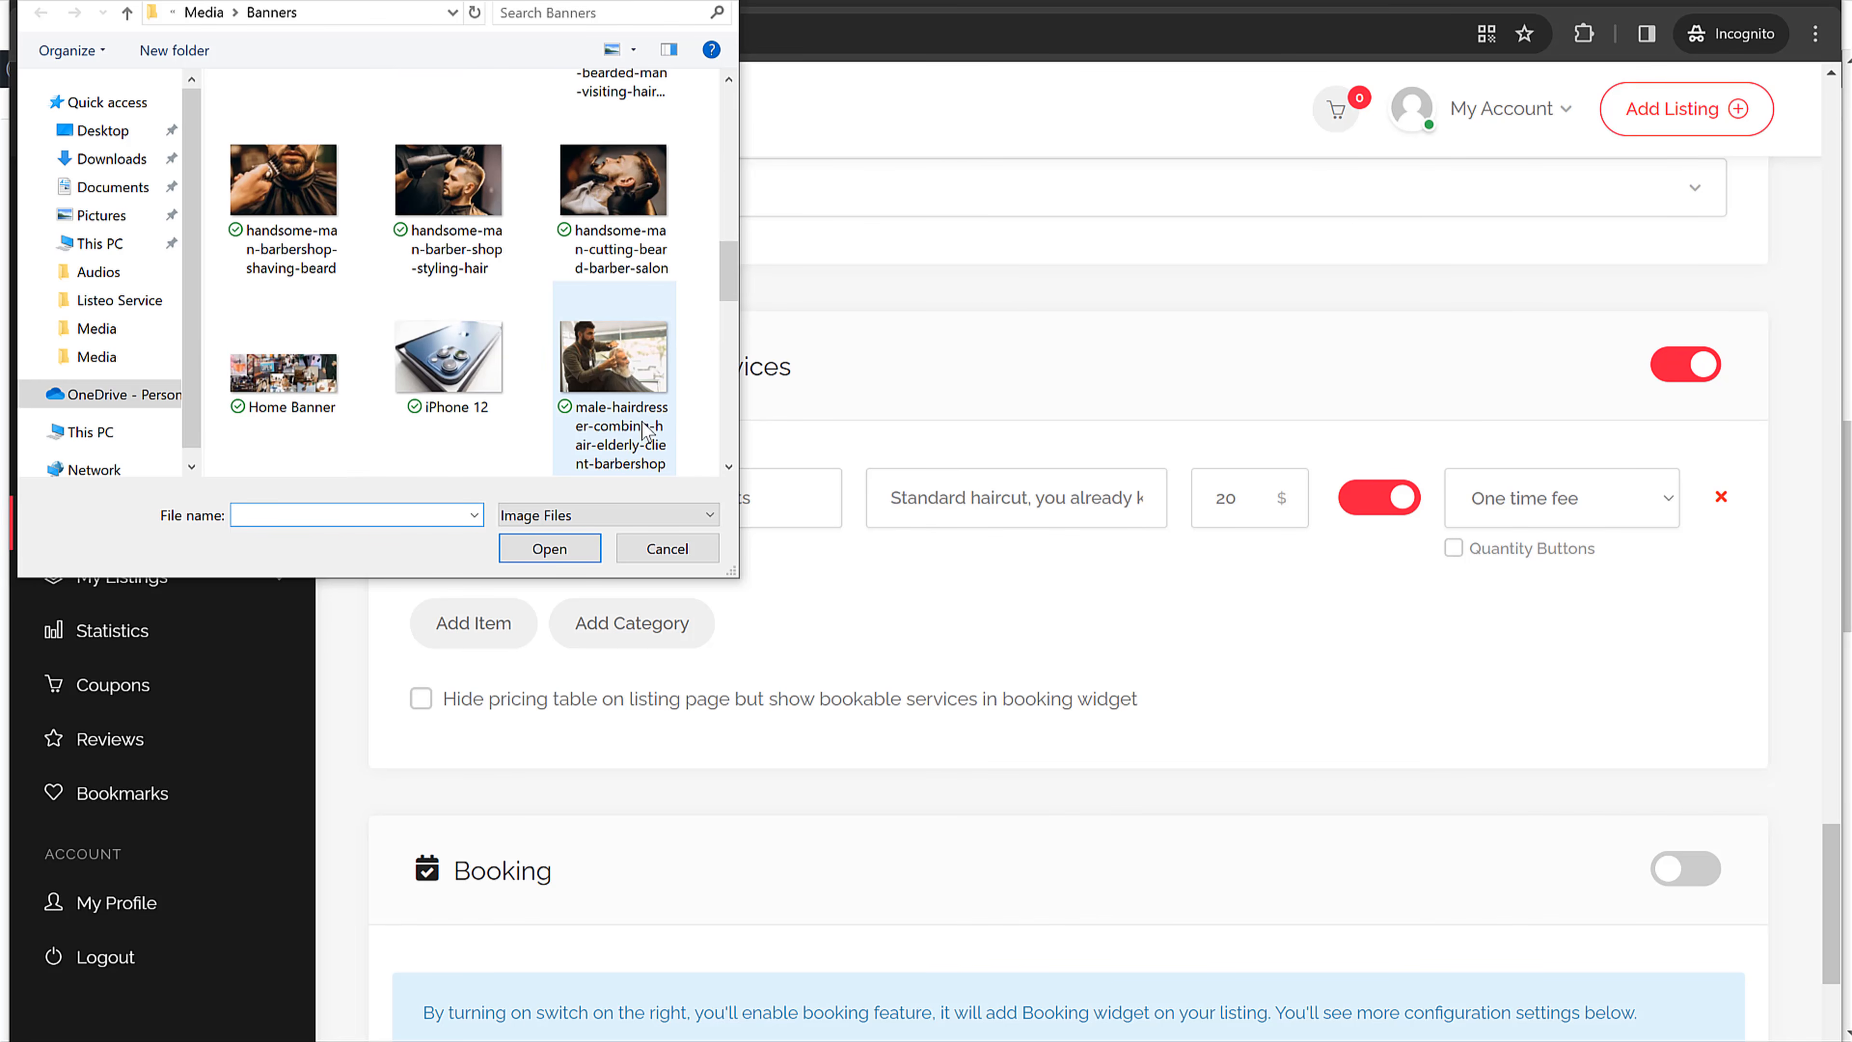
pyautogui.click(449, 189)
pyautogui.click(549, 548)
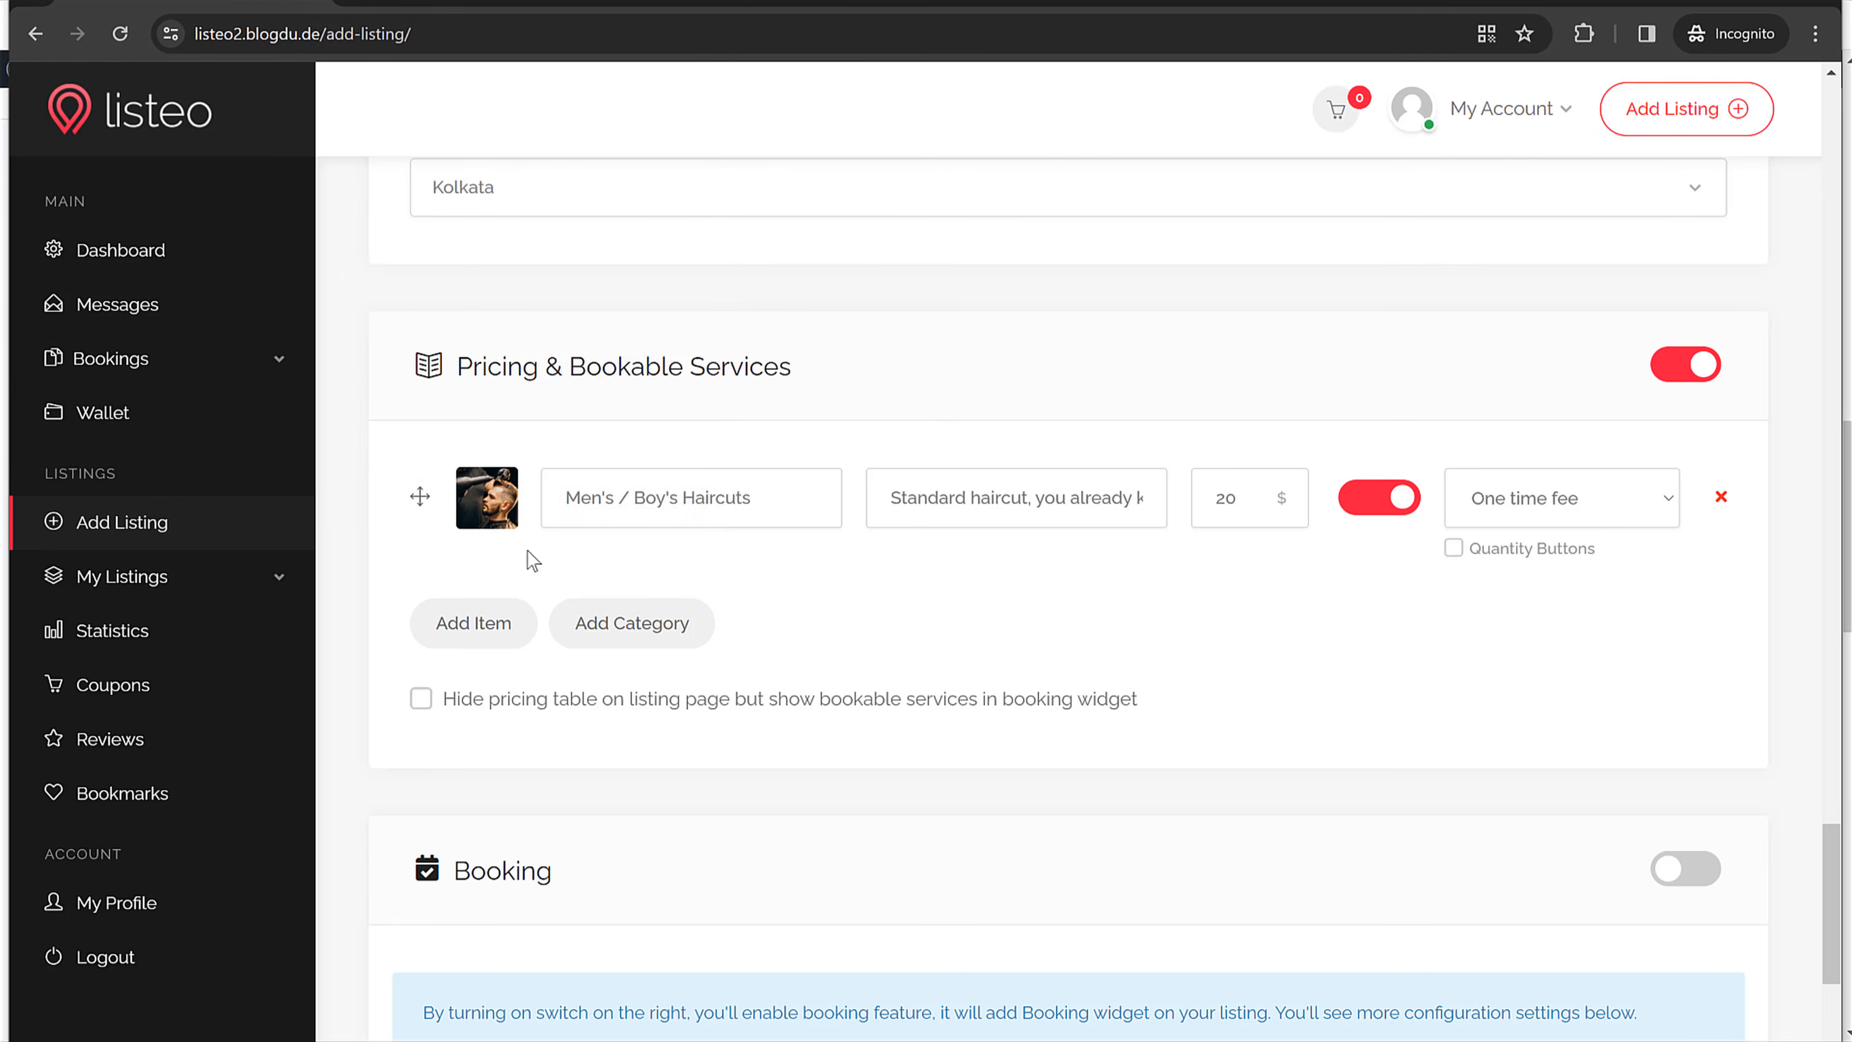
# Step: Add a second service item titled 'Senior Cuts' with the haircut description copied into it
pyautogui.click(482, 628)
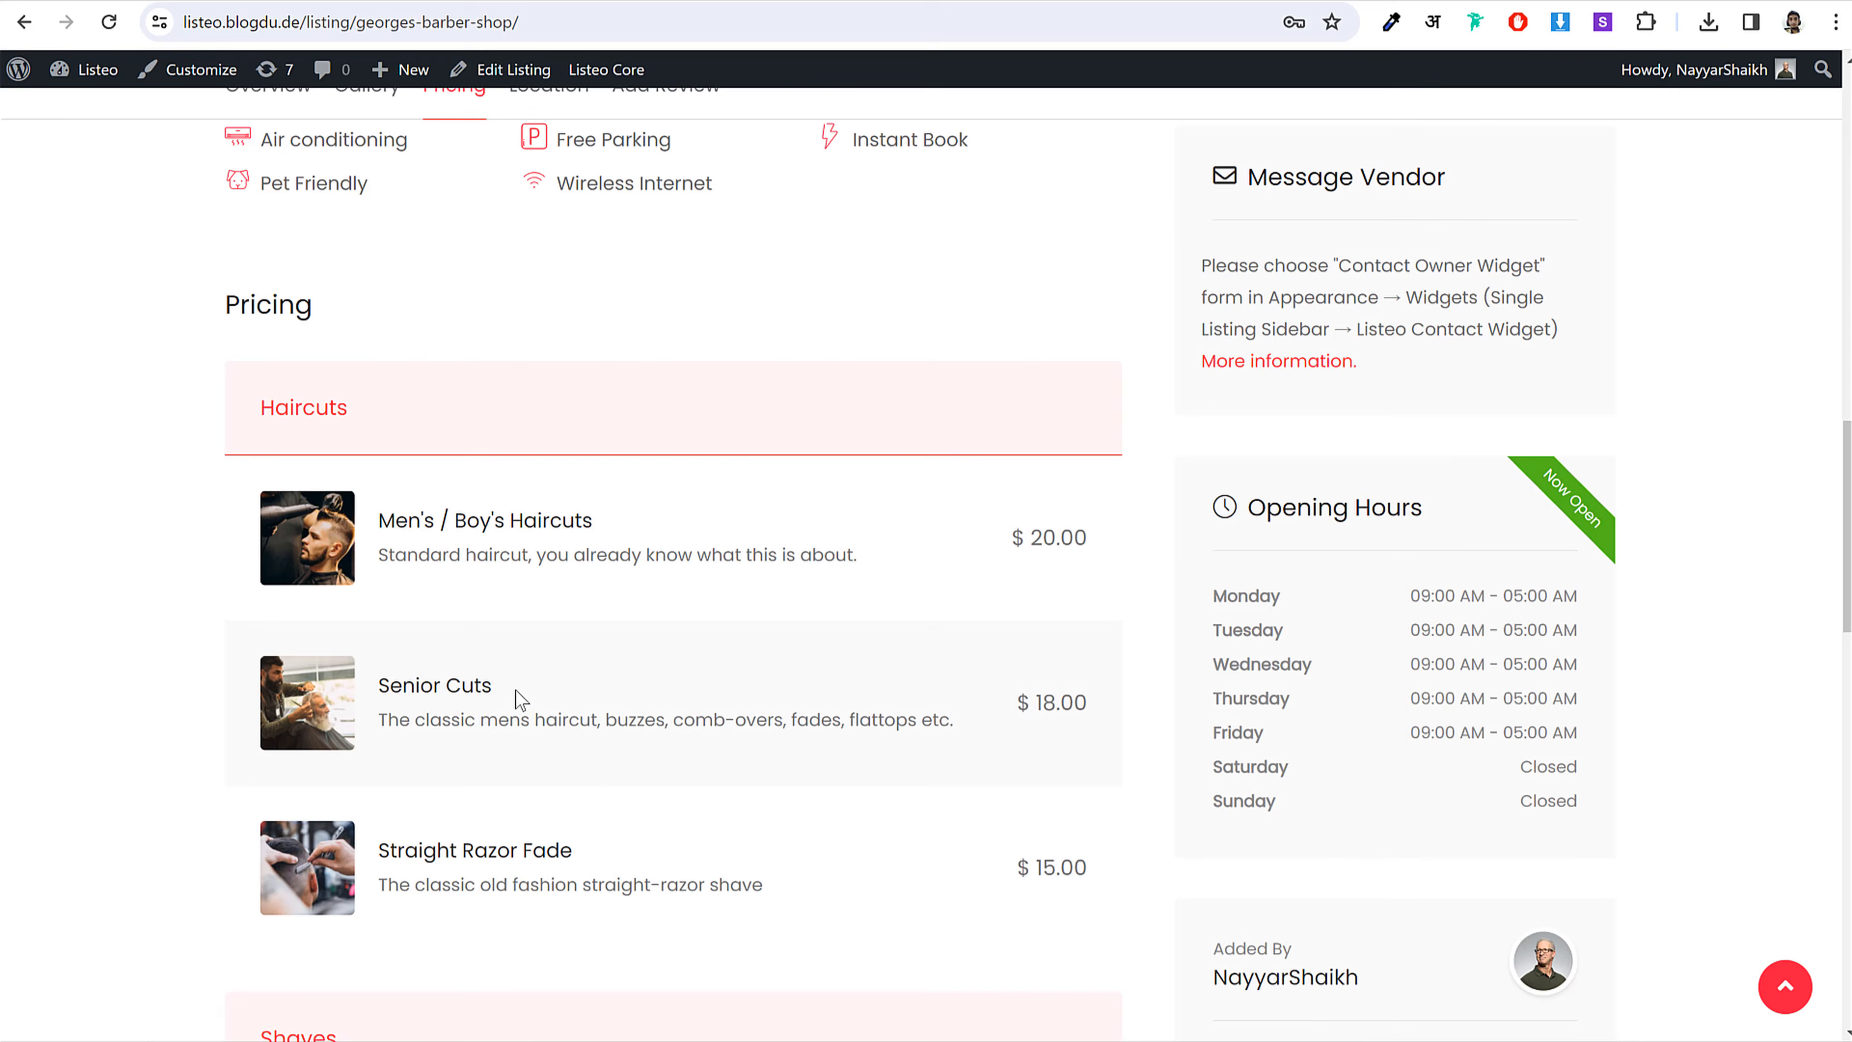
pyautogui.moveTo(515, 691); pyautogui.dragTo(364, 687)
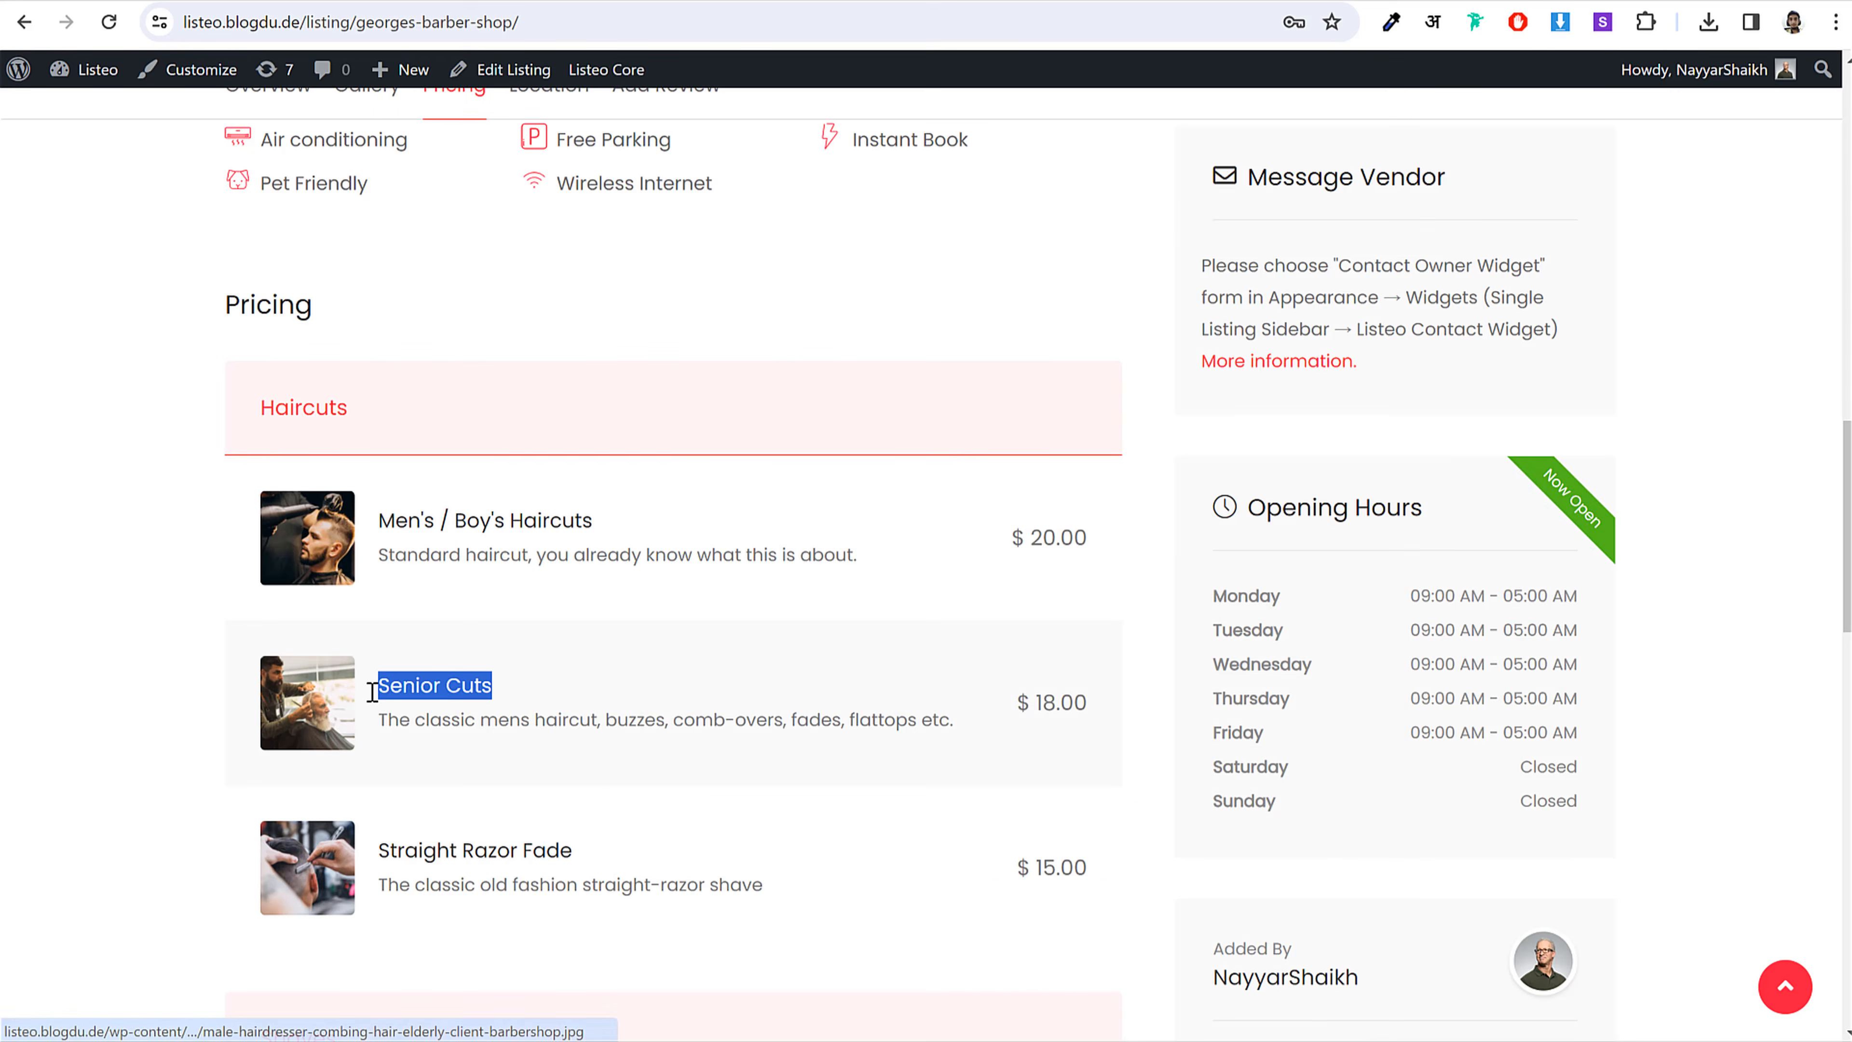
pyautogui.click(628, 1041)
pyautogui.click(729, 1022)
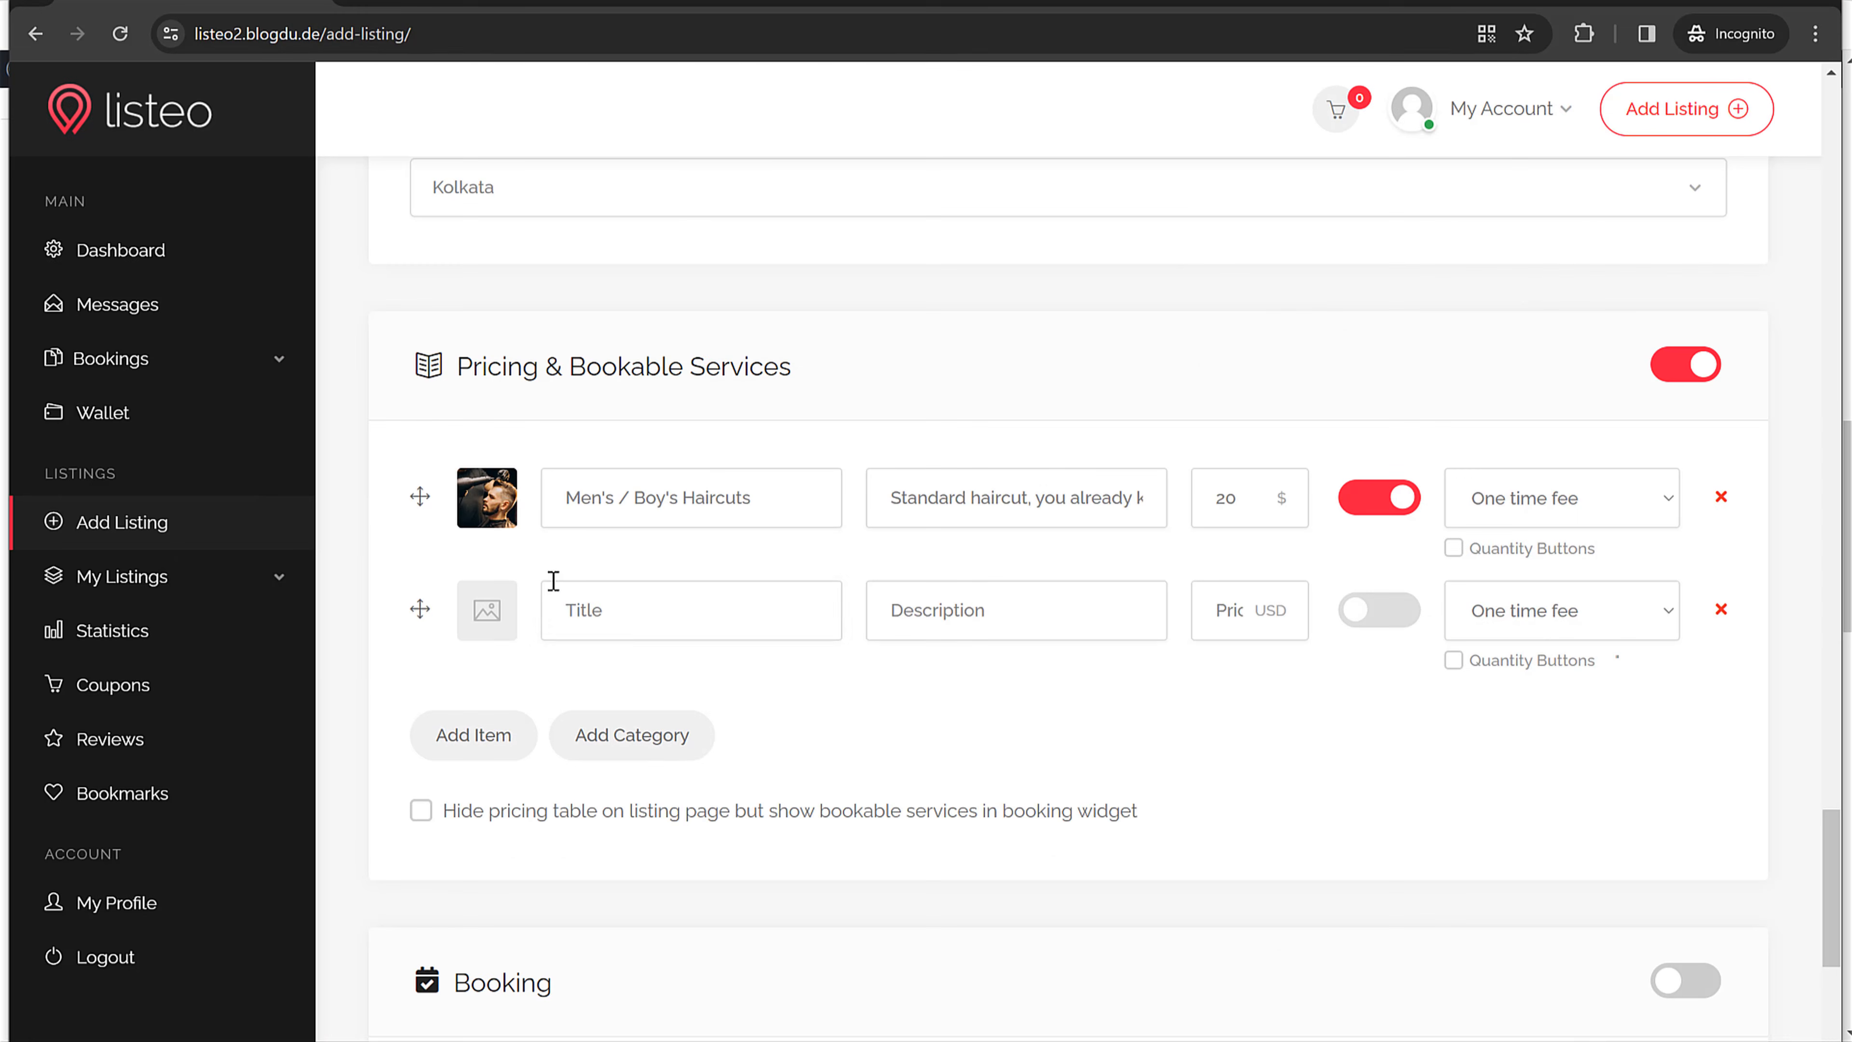
pyautogui.hotkey('ctrl', 'v')
pyautogui.tripleClick(998, 508)
pyautogui.hotkey('ctrl', 'c')
pyautogui.click(980, 616)
pyautogui.hotkey('ctrl', 'v')
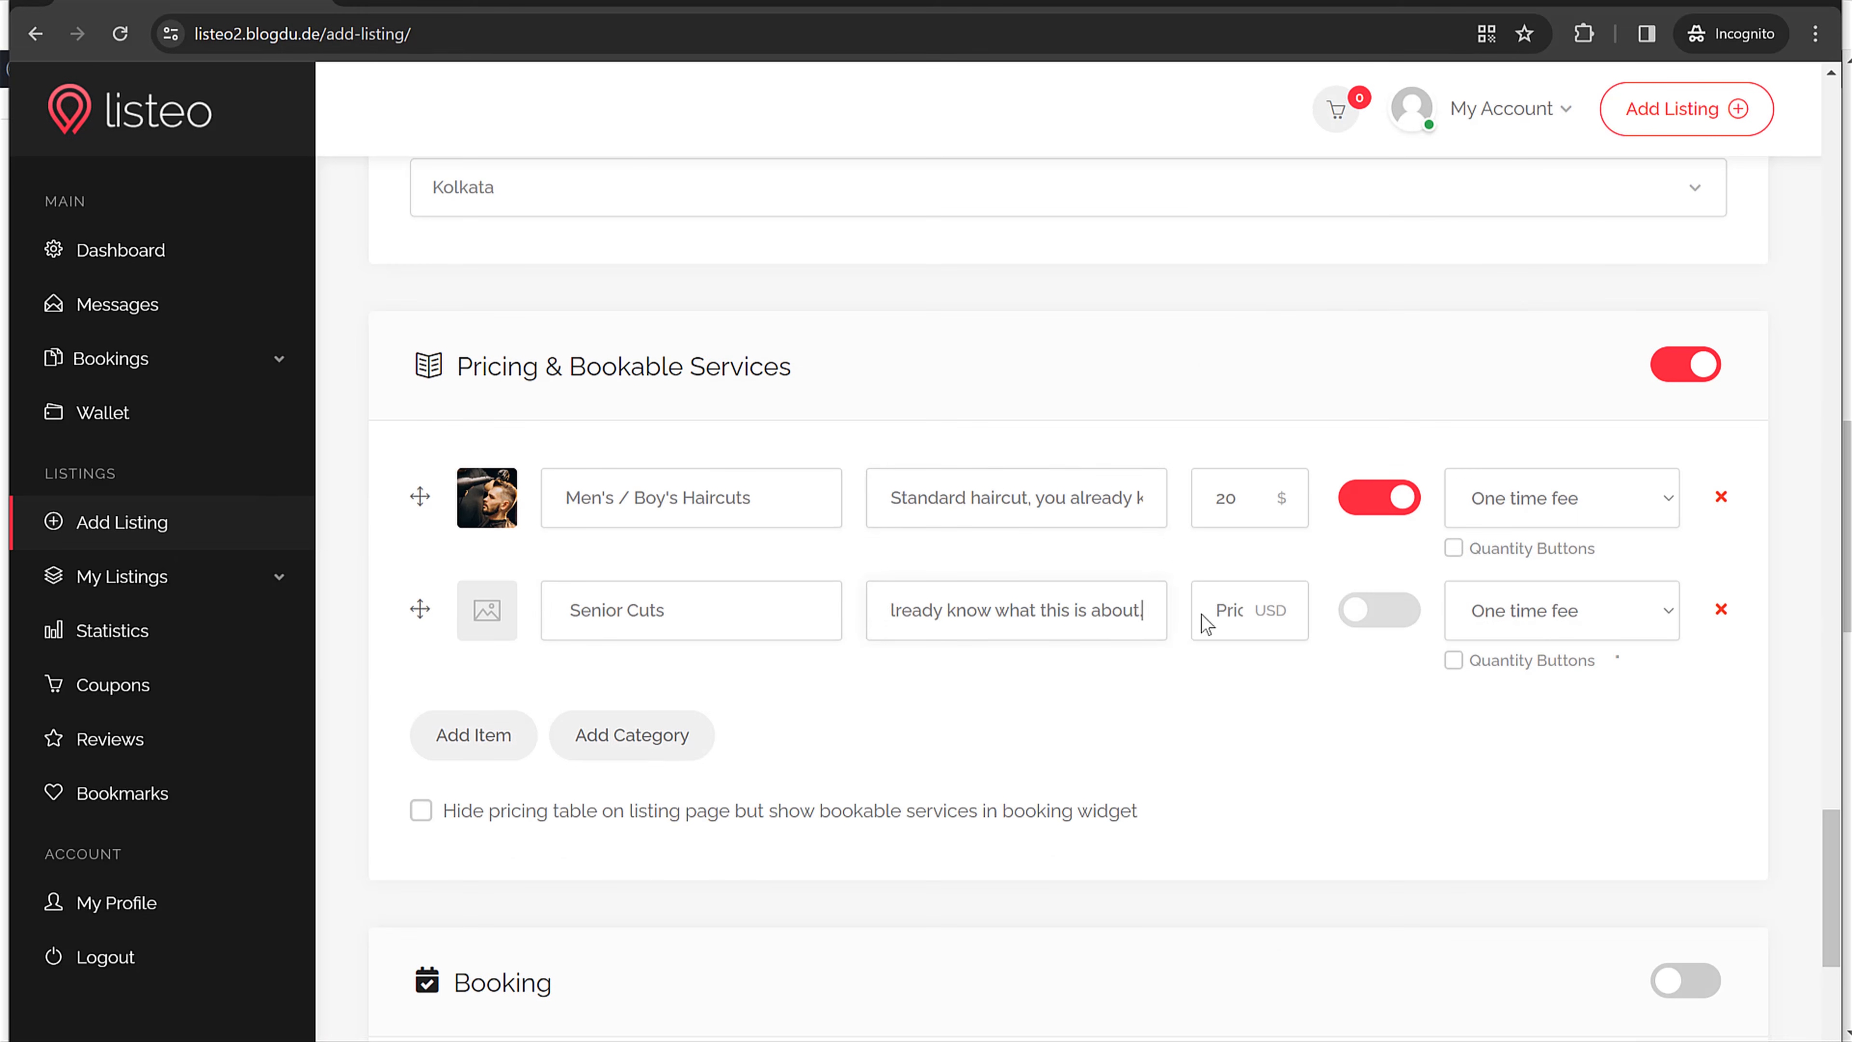
# Step: Price Senior Cuts at 18 USD, make it bookable, and give it the barber haircut photo
pyautogui.click(1211, 613)
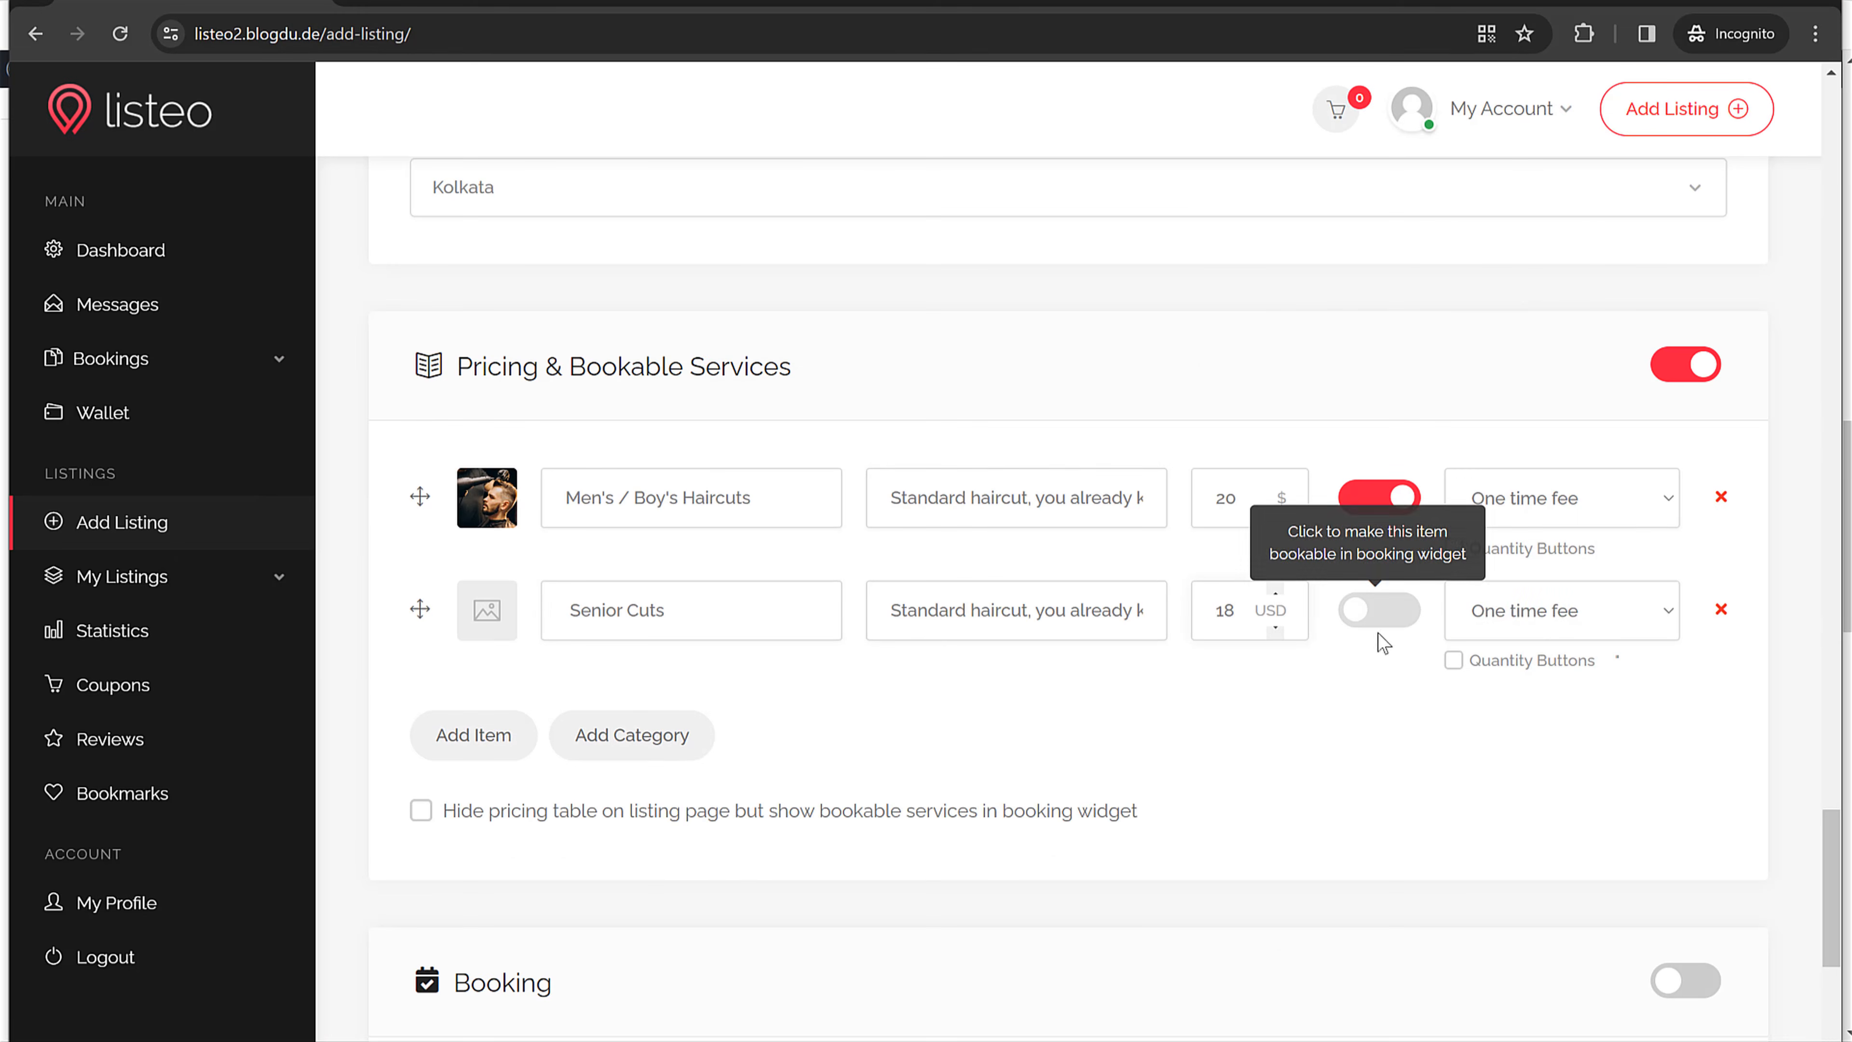
pyautogui.click(1374, 616)
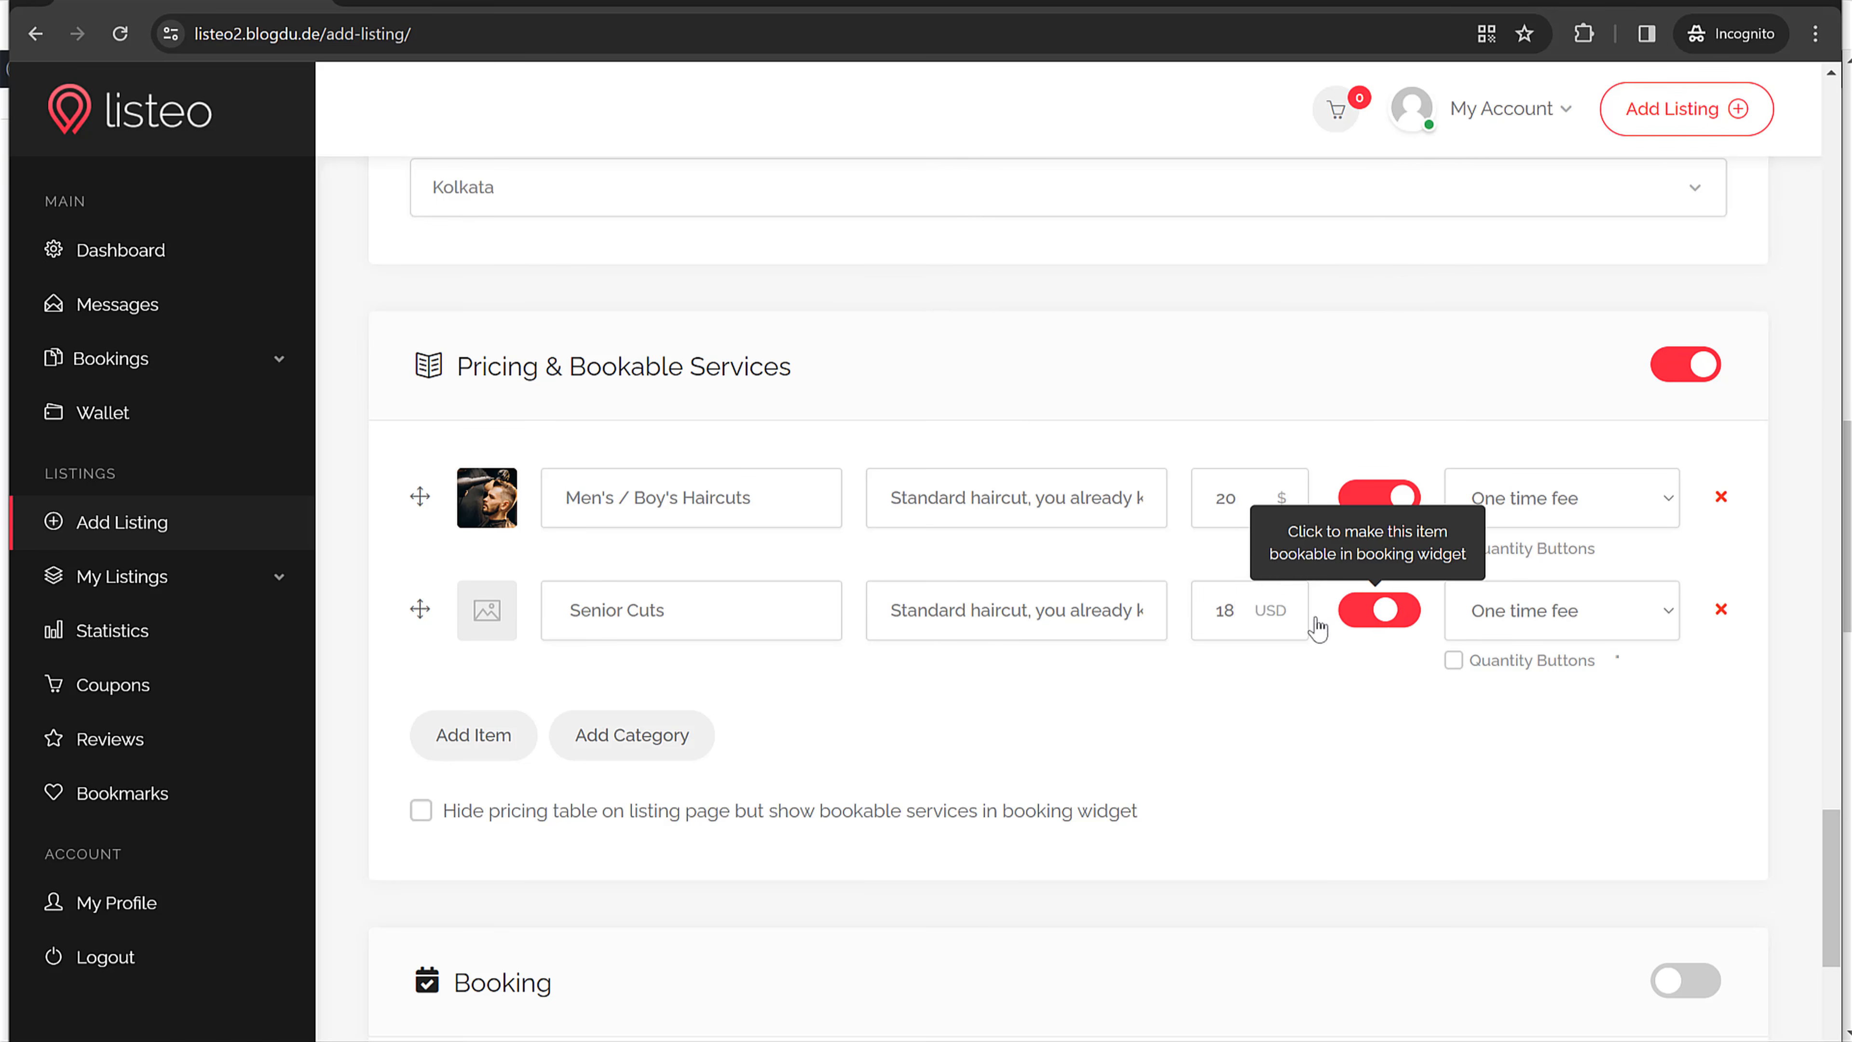
pyautogui.click(487, 628)
pyautogui.scroll(4, 631, 397)
pyautogui.click(631, 195)
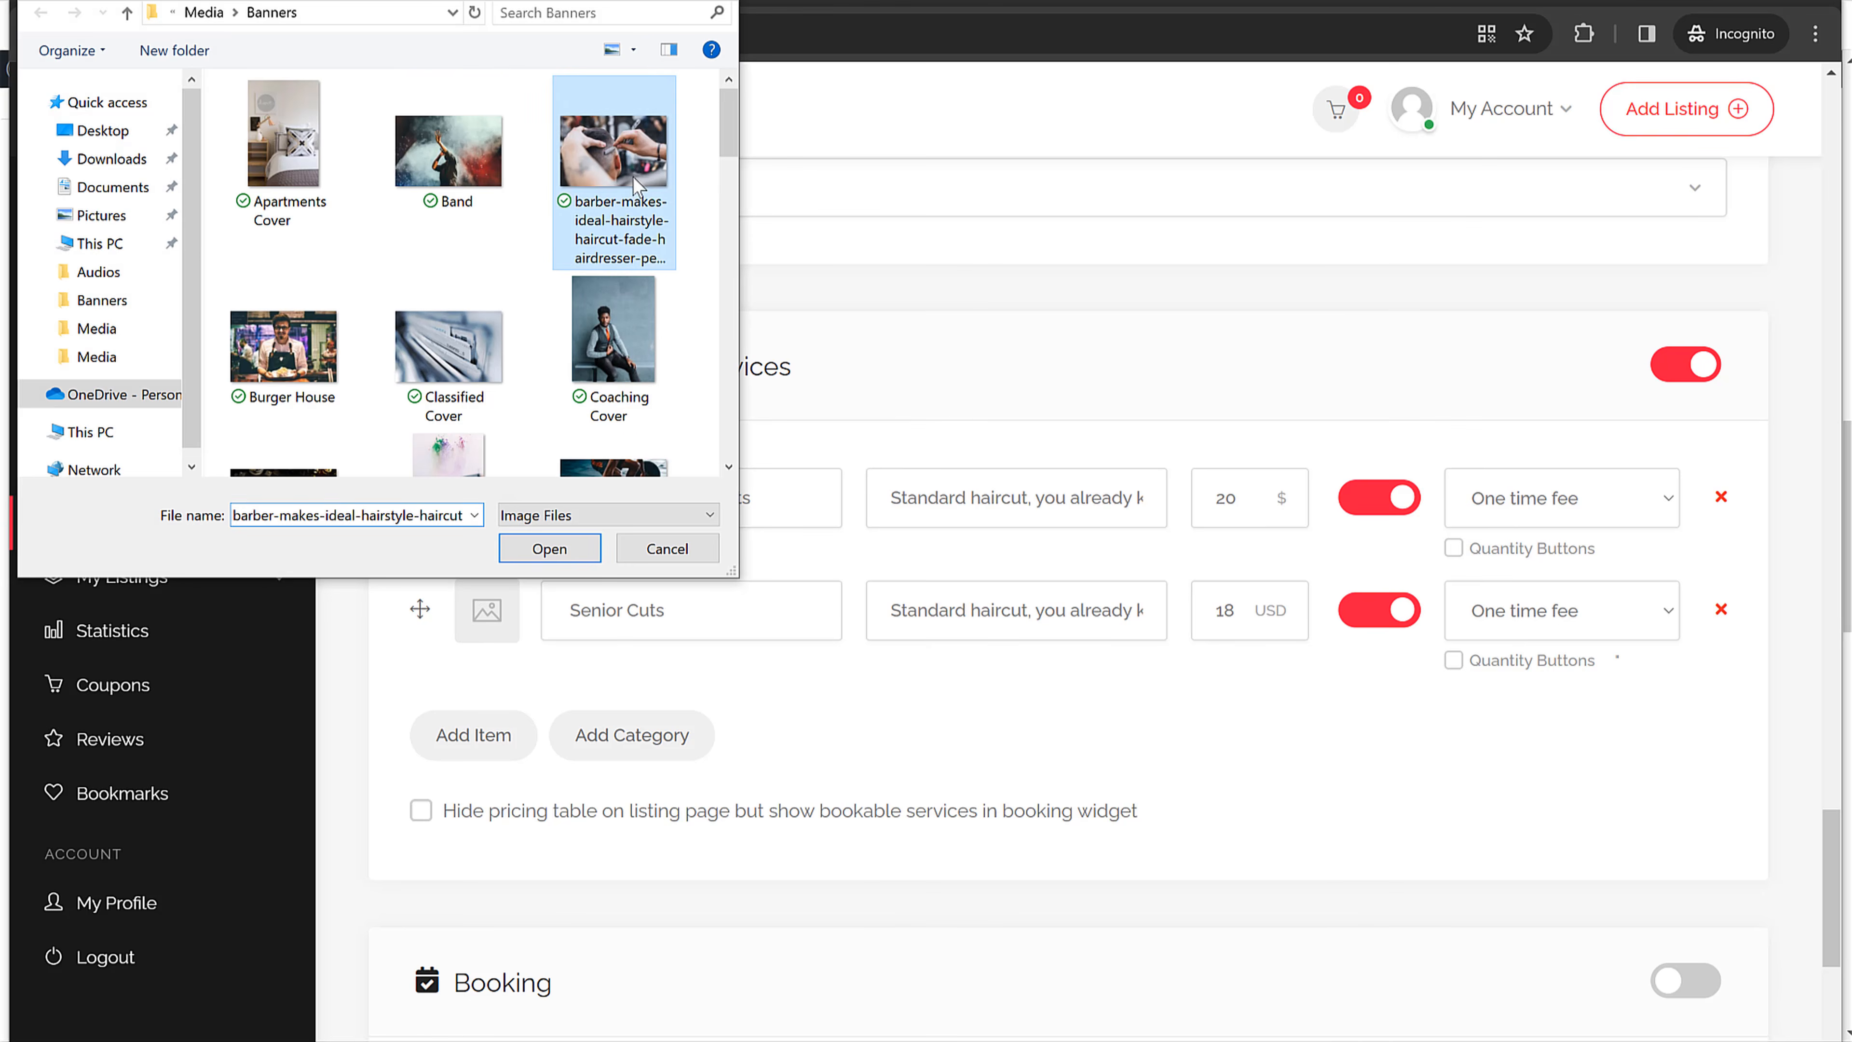
pyautogui.click(580, 557)
pyautogui.scroll(-5, 1152, 702)
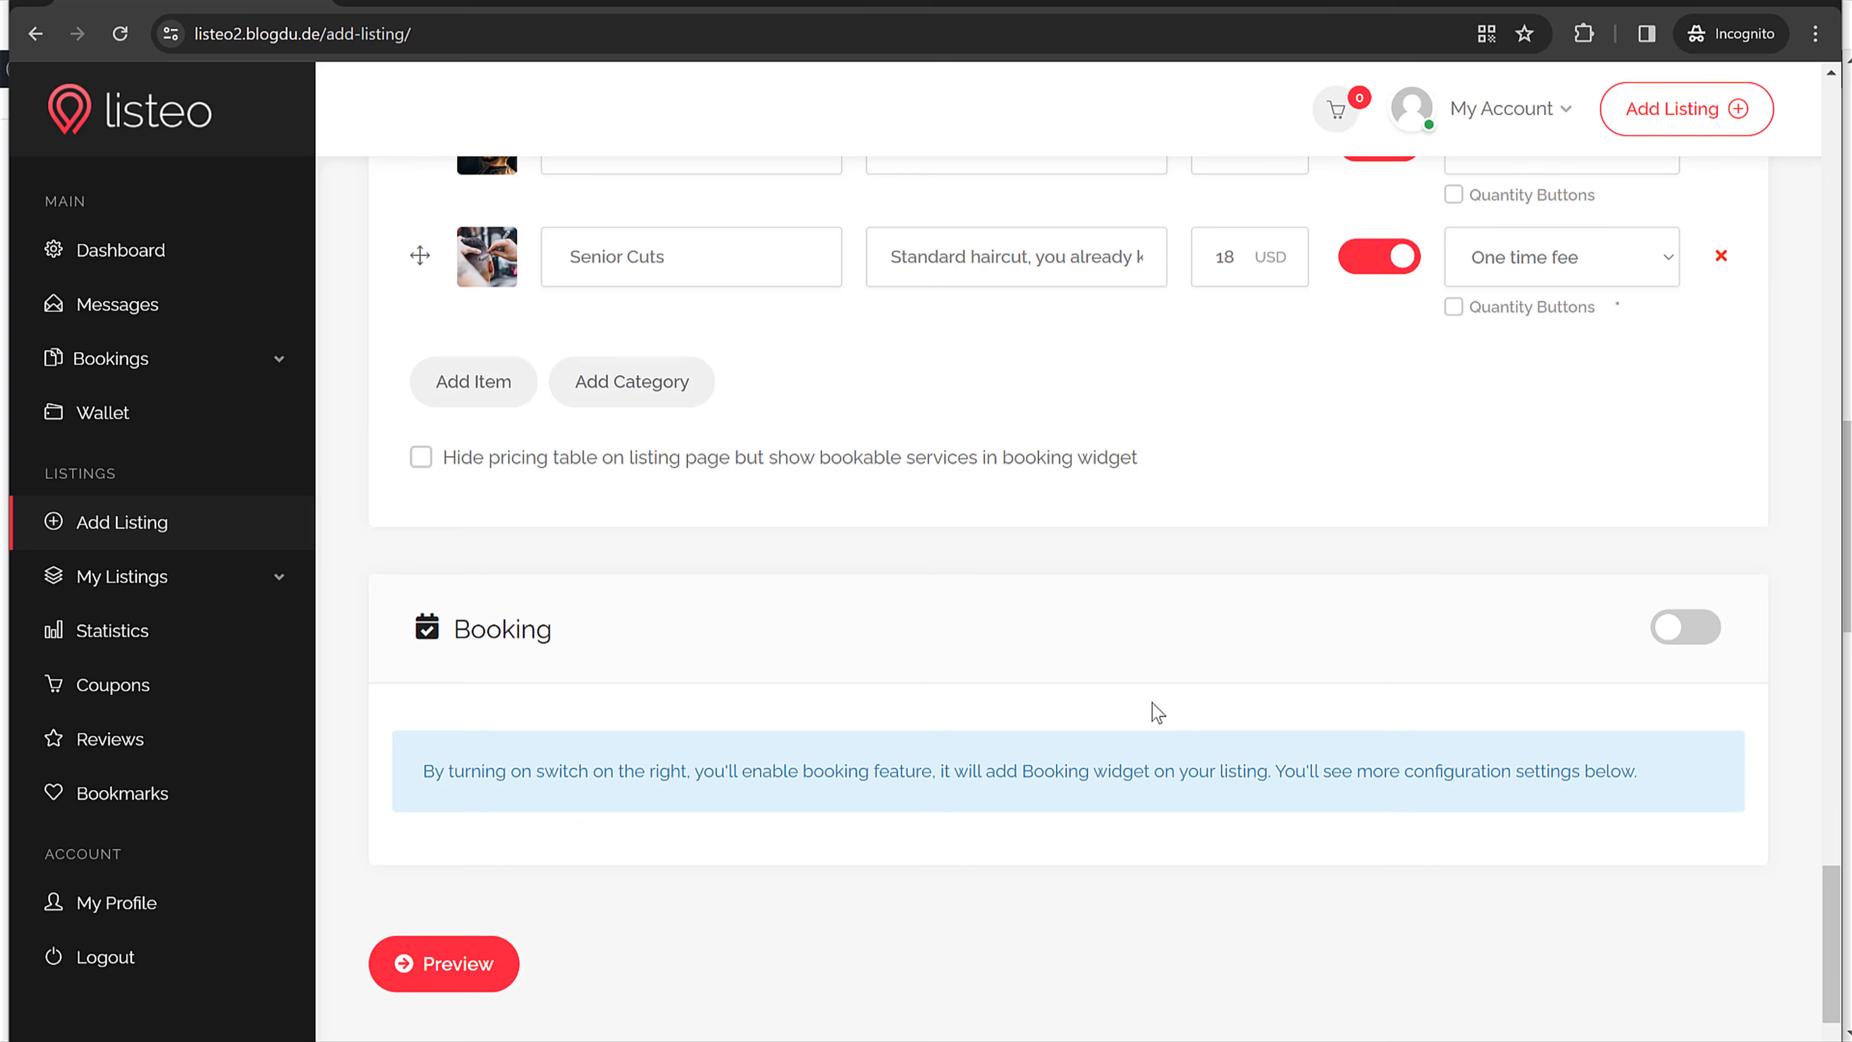
# Step: Check the bookable time slots on the live barber shop listing
pyautogui.click(1685, 545)
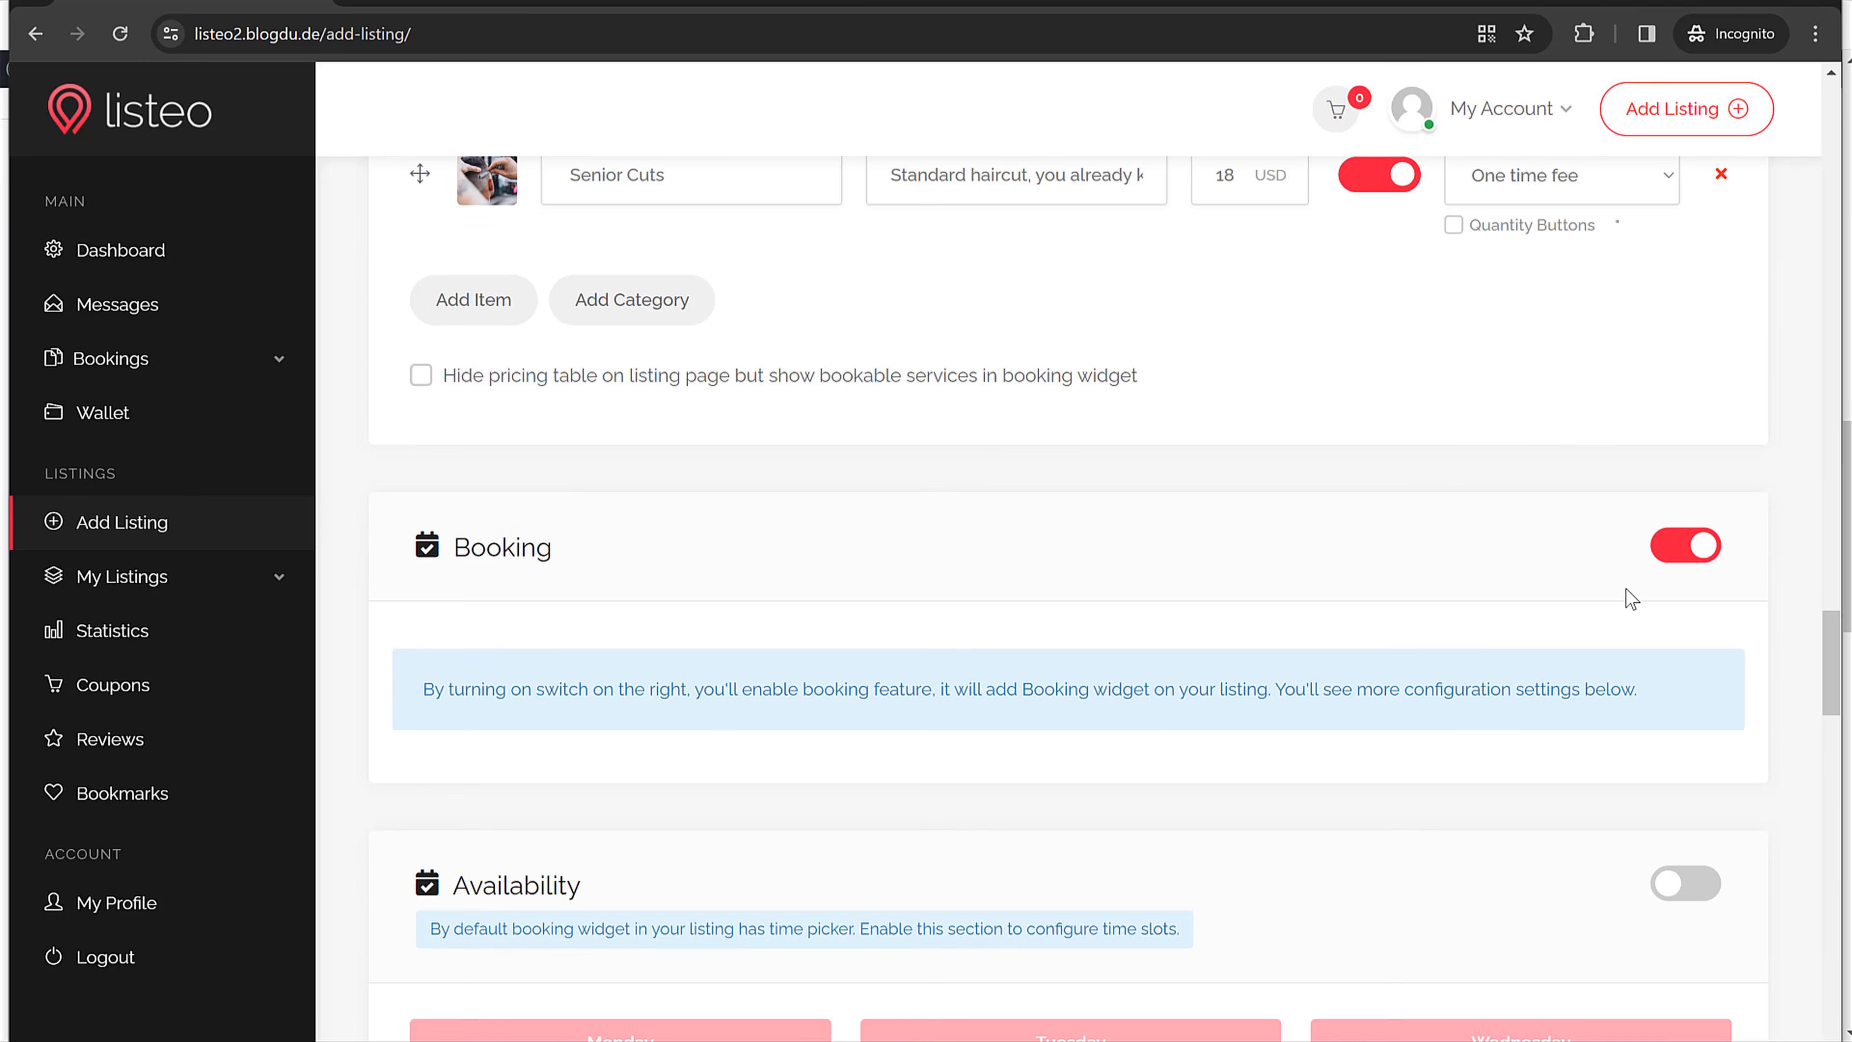
pyautogui.scroll(-3, 1626, 594)
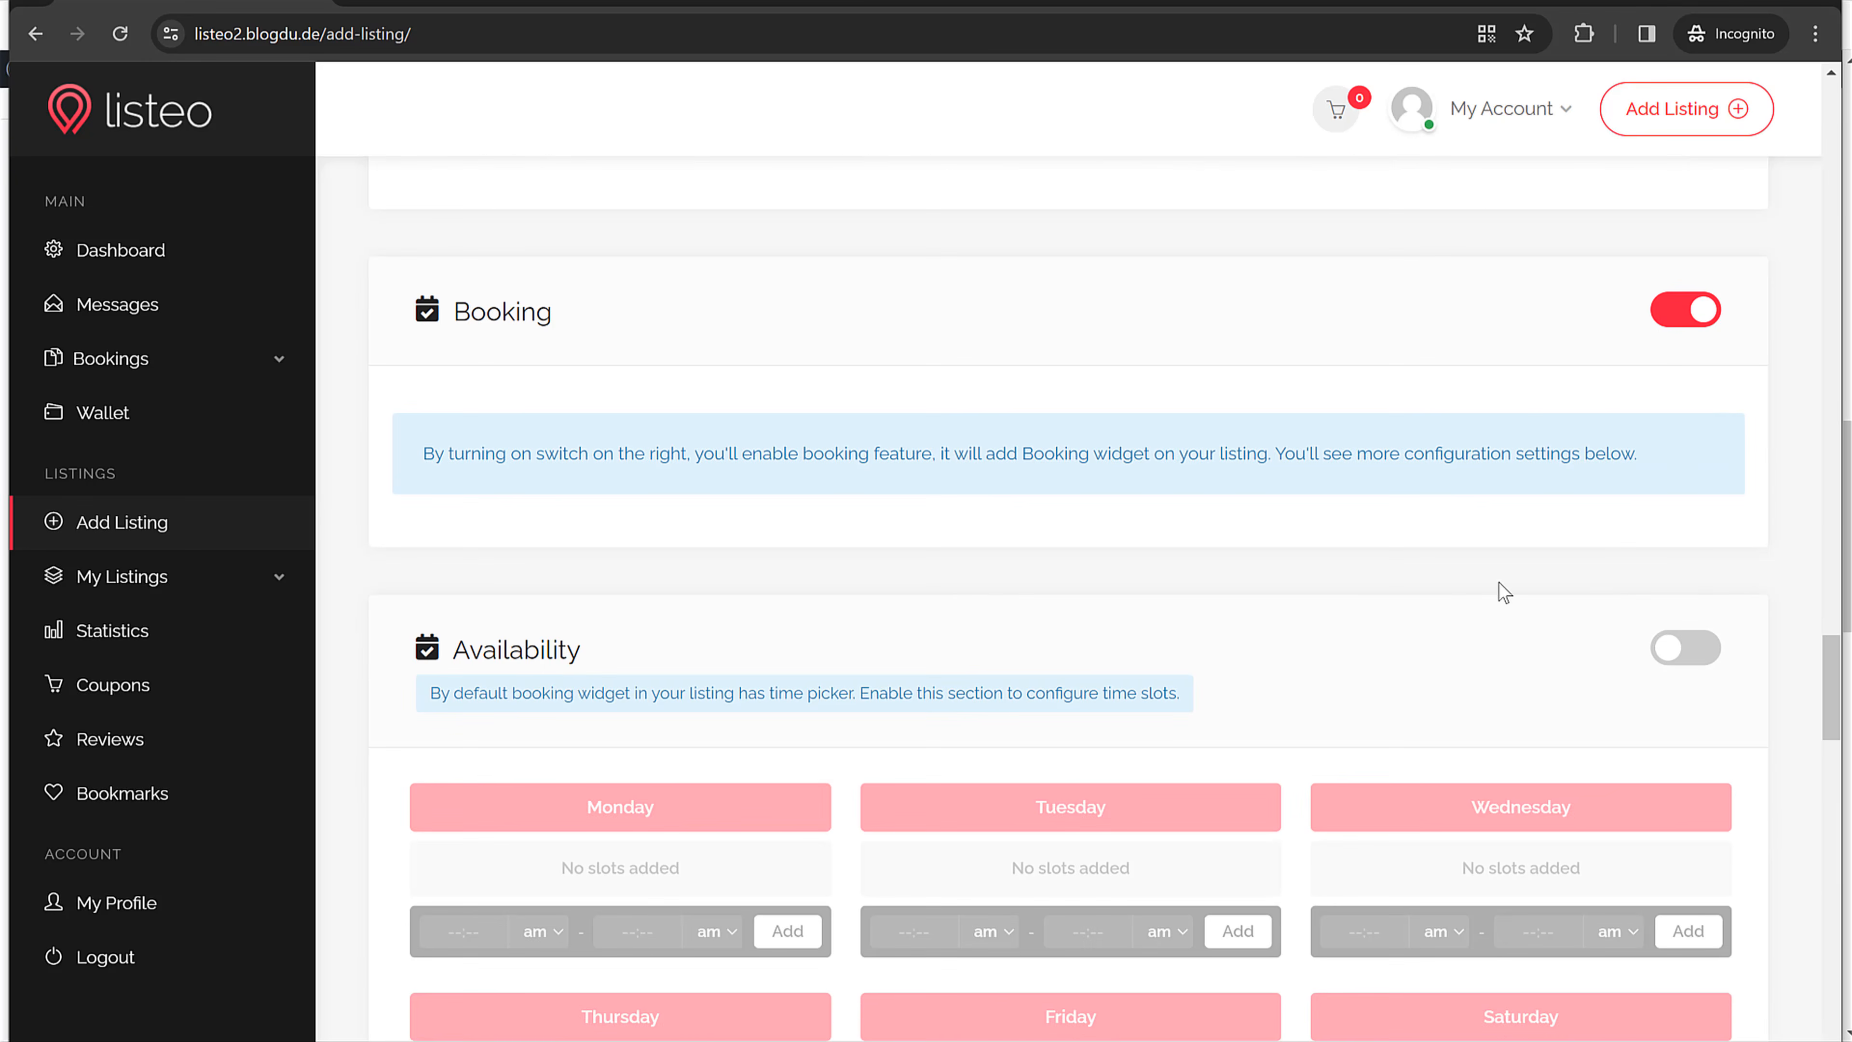
pyautogui.scroll(-3, 1501, 591)
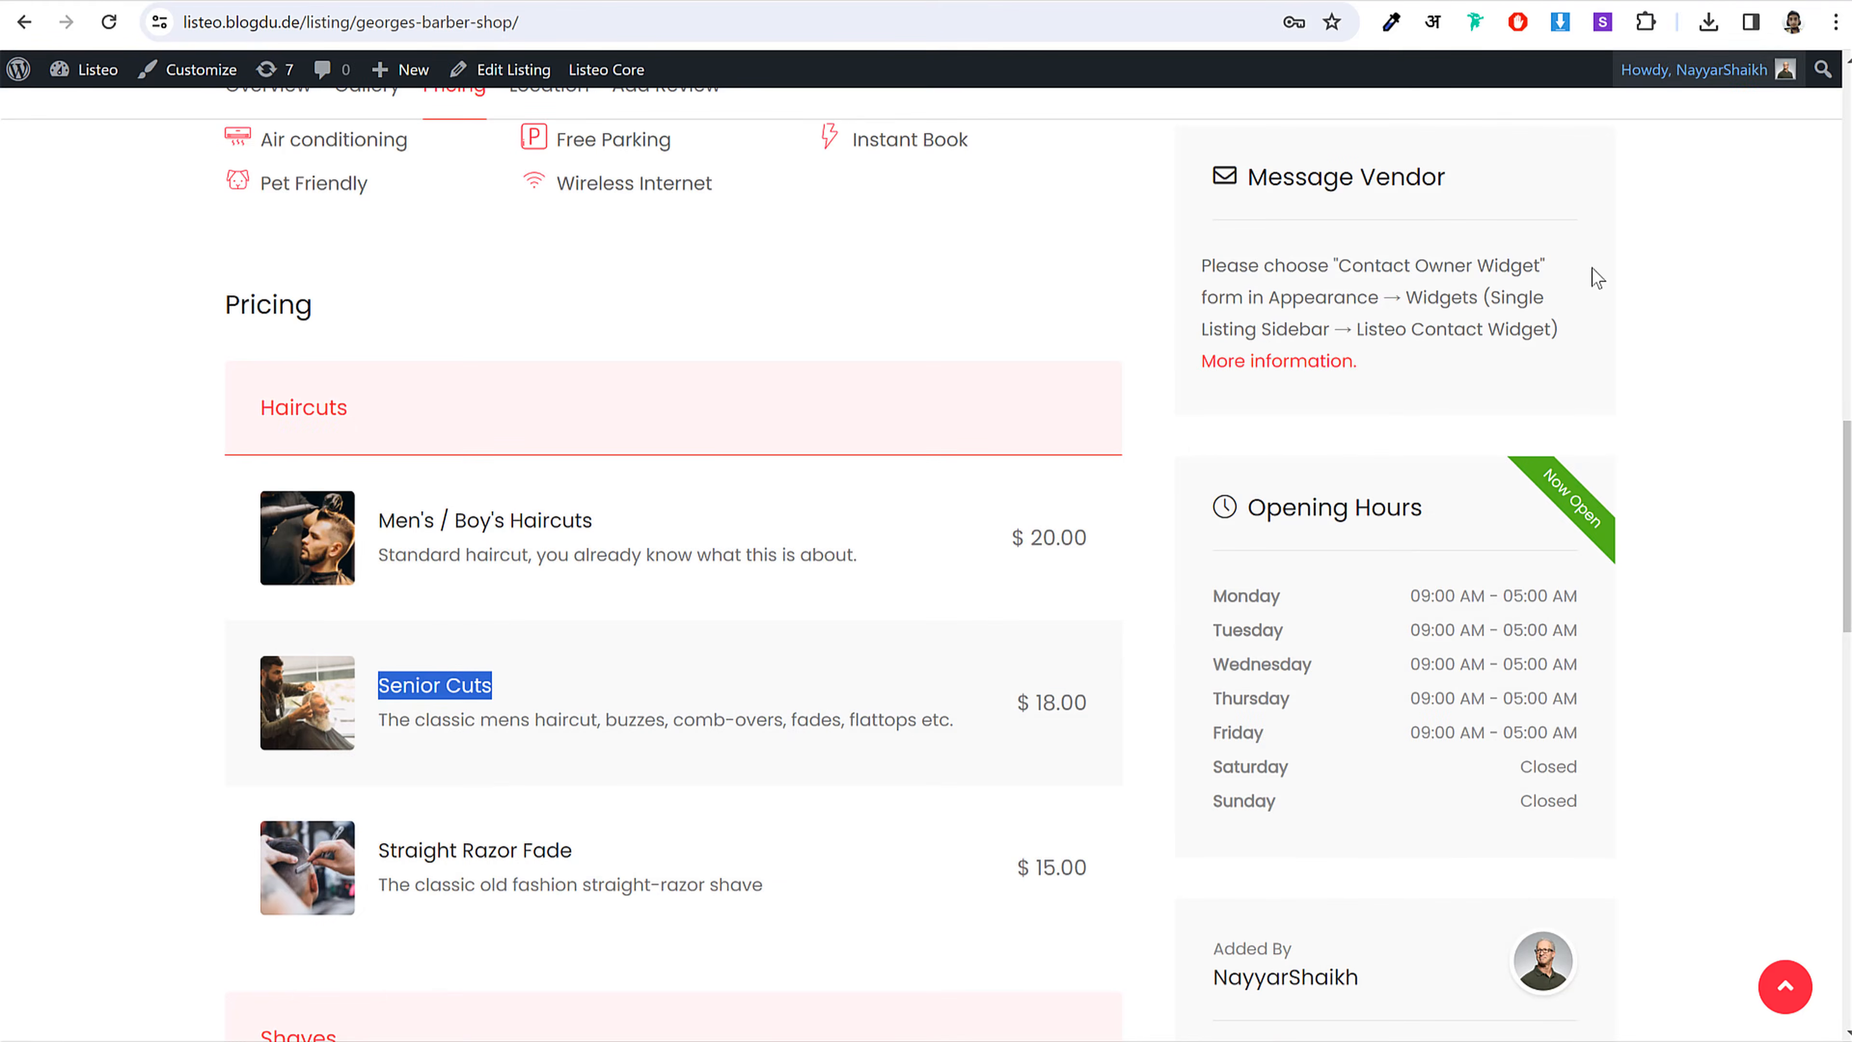
pyautogui.scroll(5, 1551, 494)
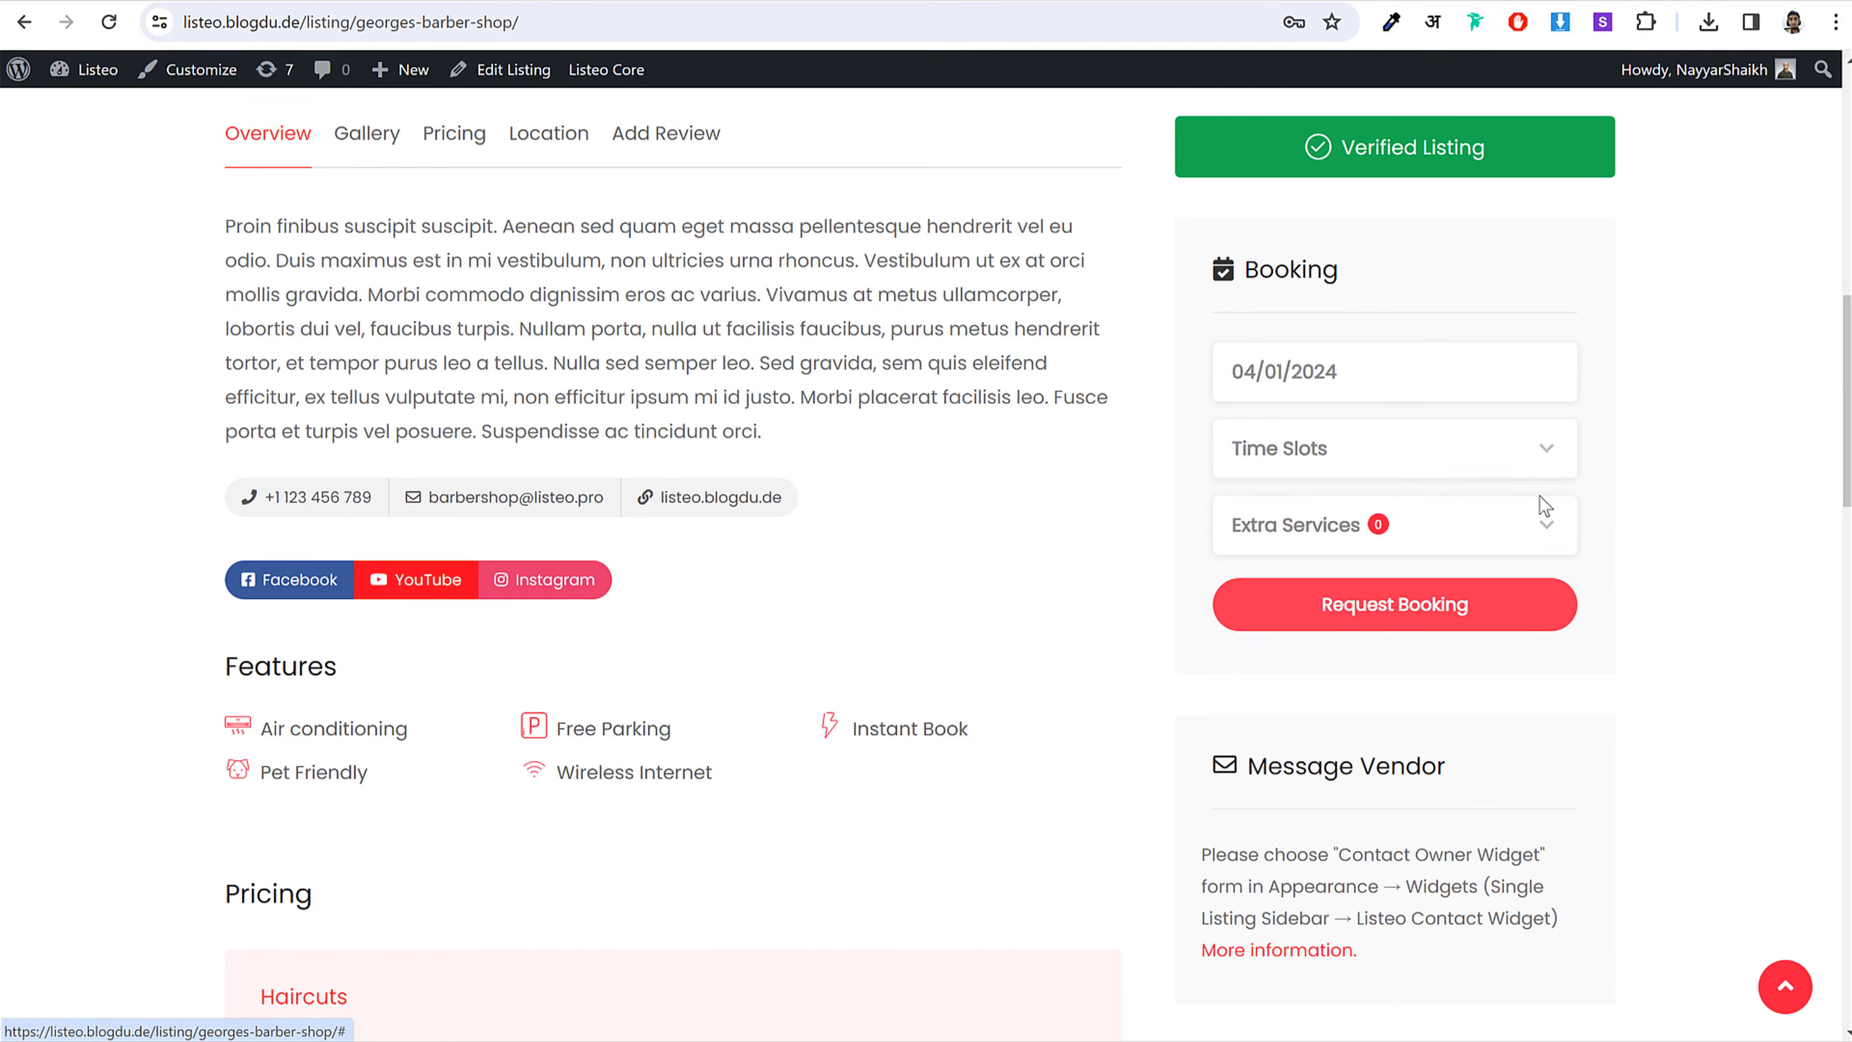
pyautogui.click(1415, 456)
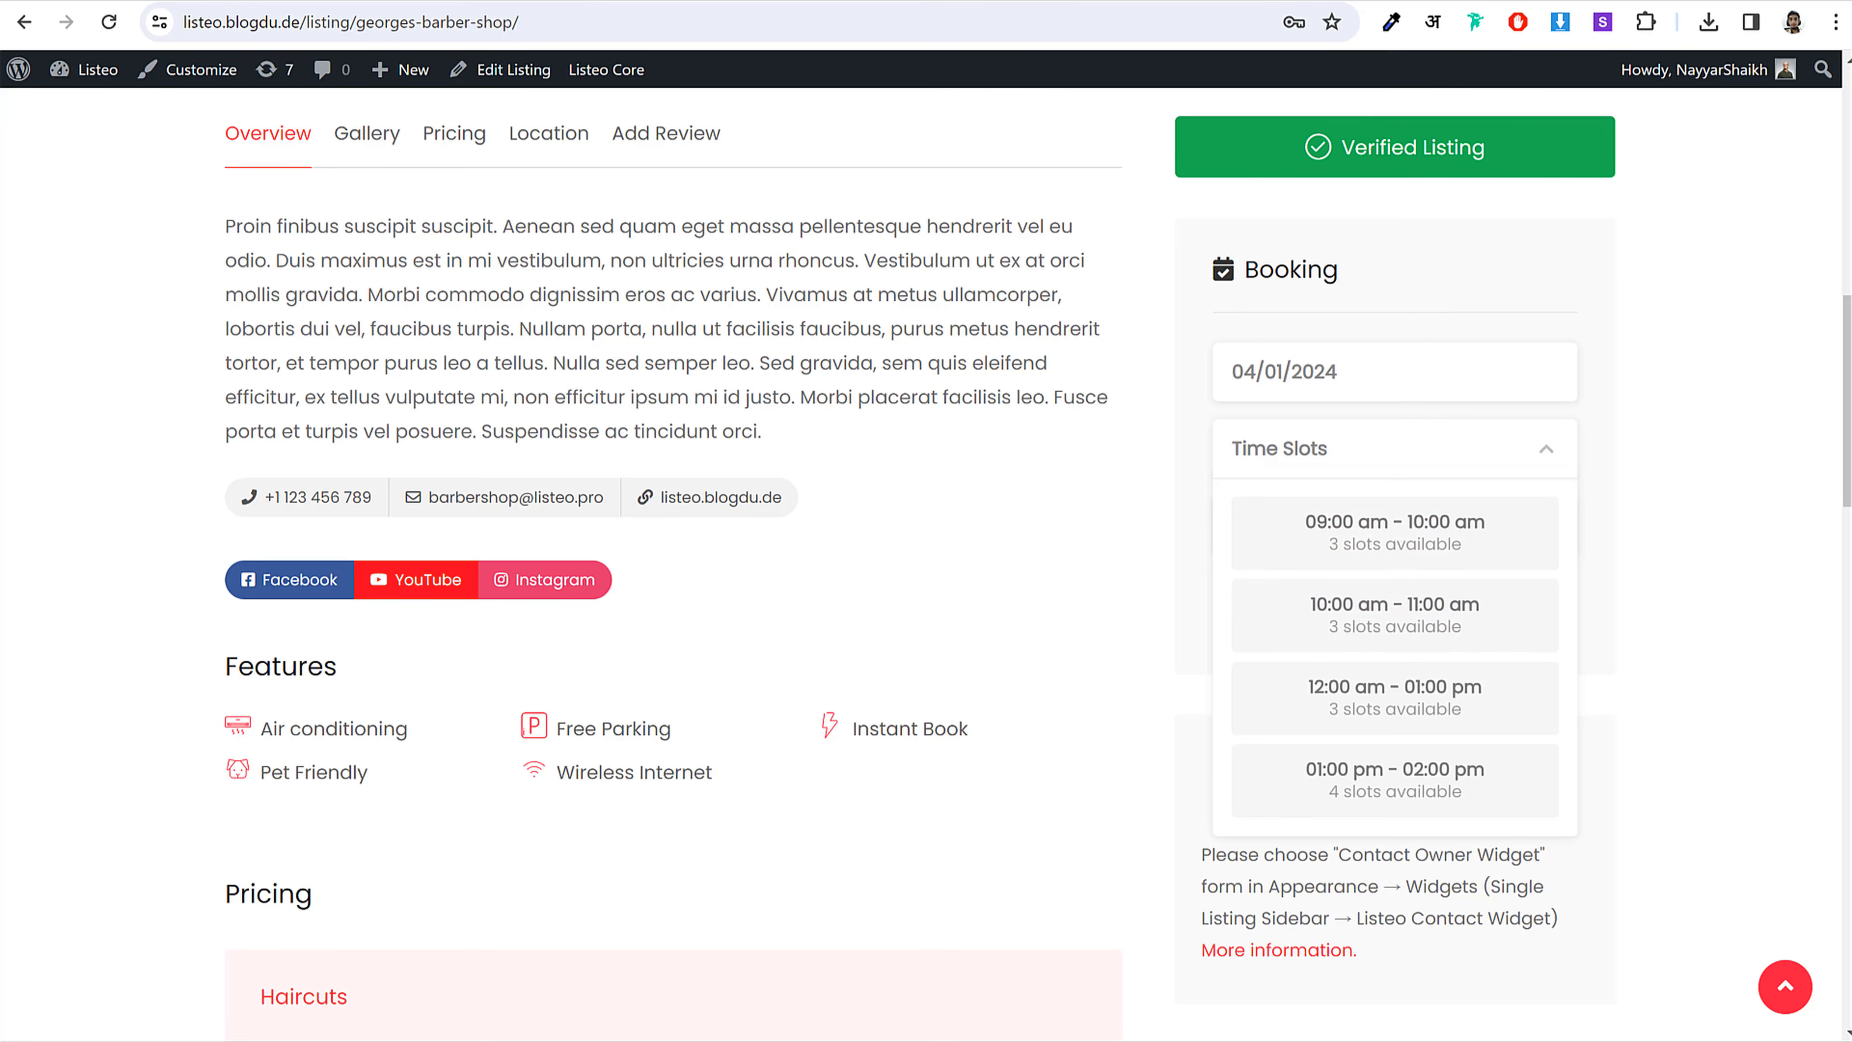
# Step: Back in the Add Listing form, switch on custom time-slot availability
pyautogui.moveTo(629, 1039)
pyautogui.click(752, 1032)
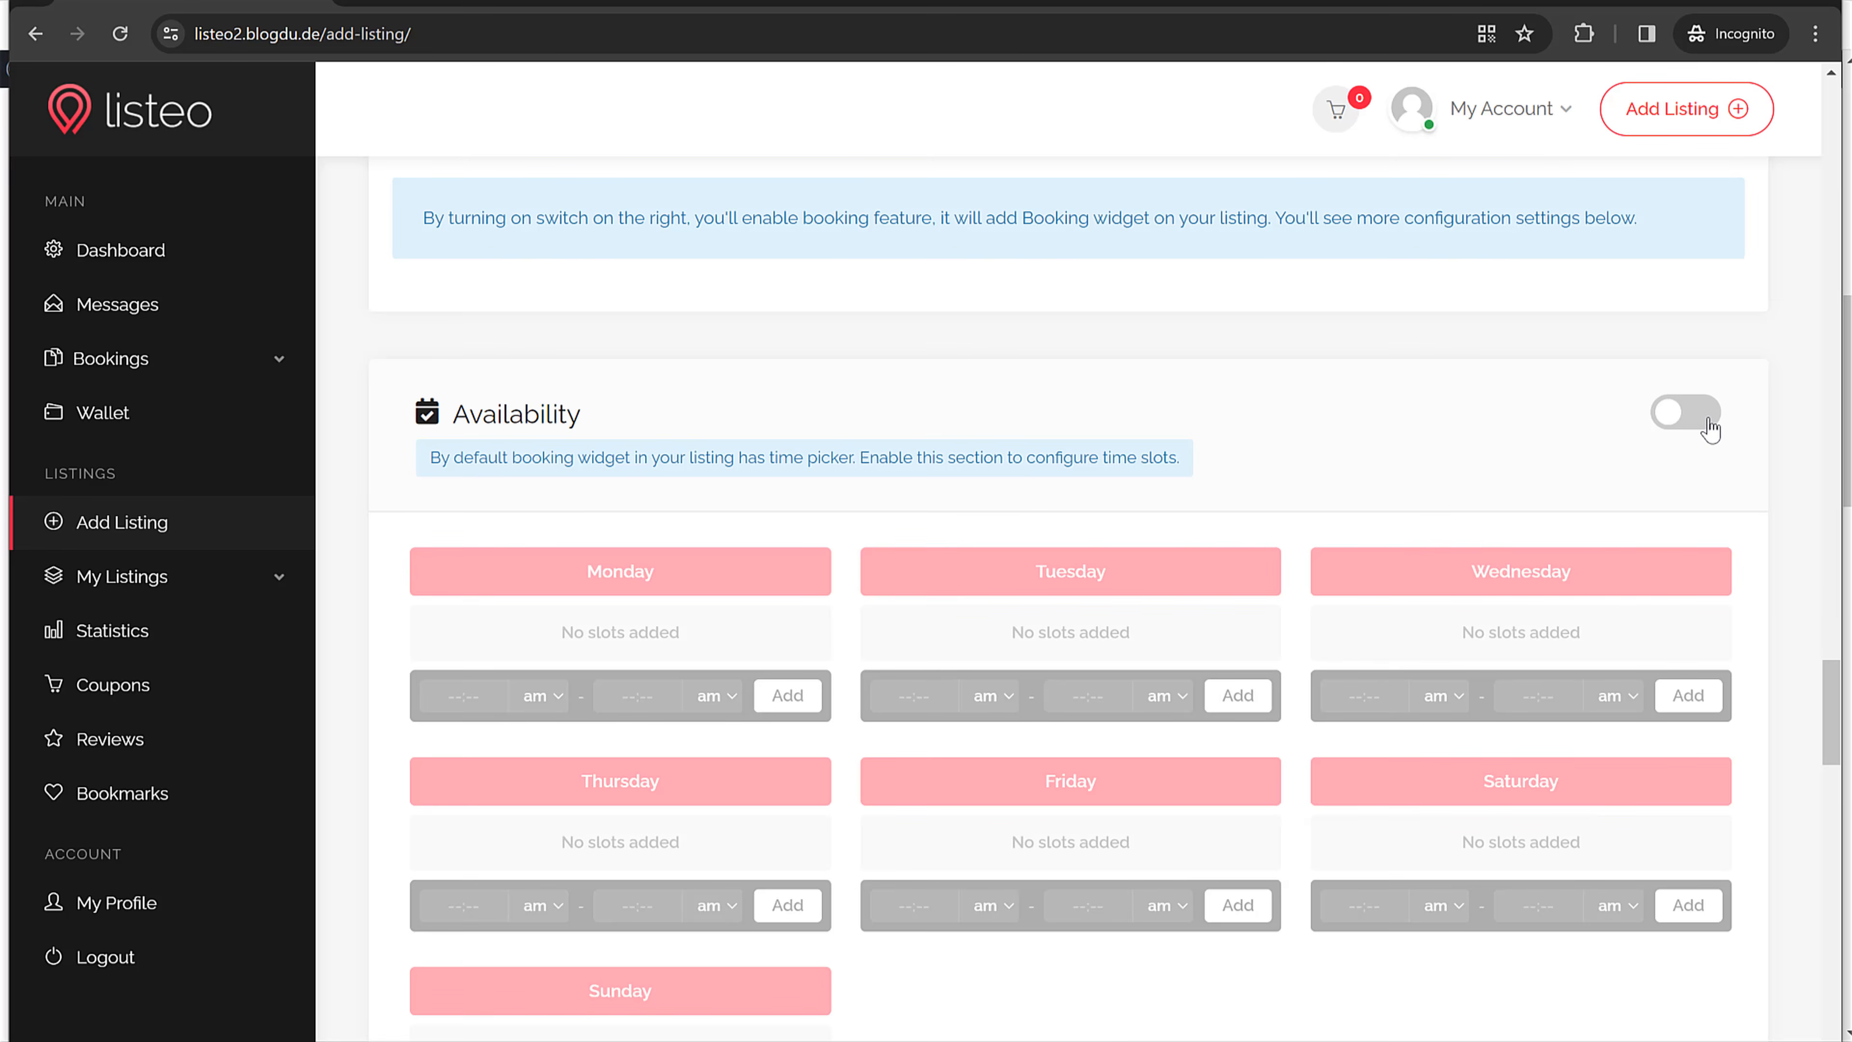
pyautogui.click(1686, 413)
# Step: Add a Monday 10:00–11:00 am slot and raise its bookings to 3
pyautogui.scroll(-3, 1478, 511)
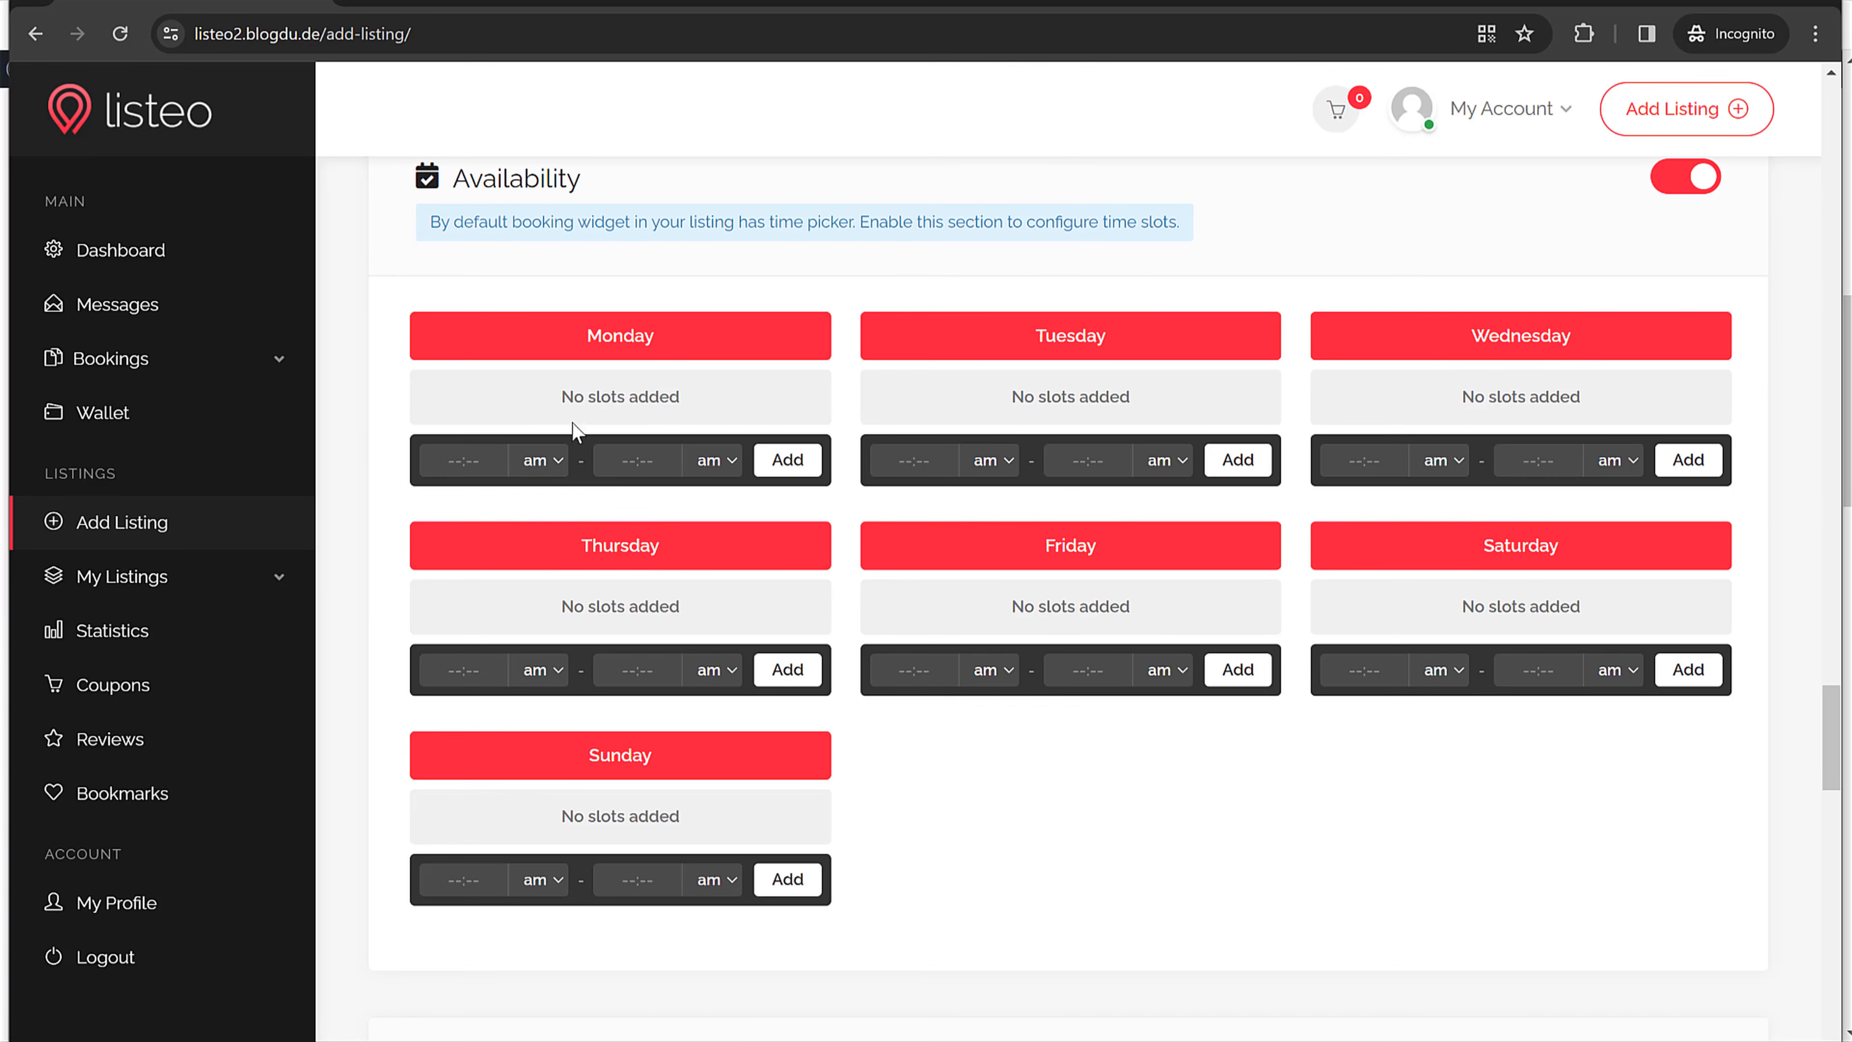
pyautogui.click(498, 471)
pyautogui.write('10:00')
pyautogui.click(627, 472)
pyautogui.click(773, 461)
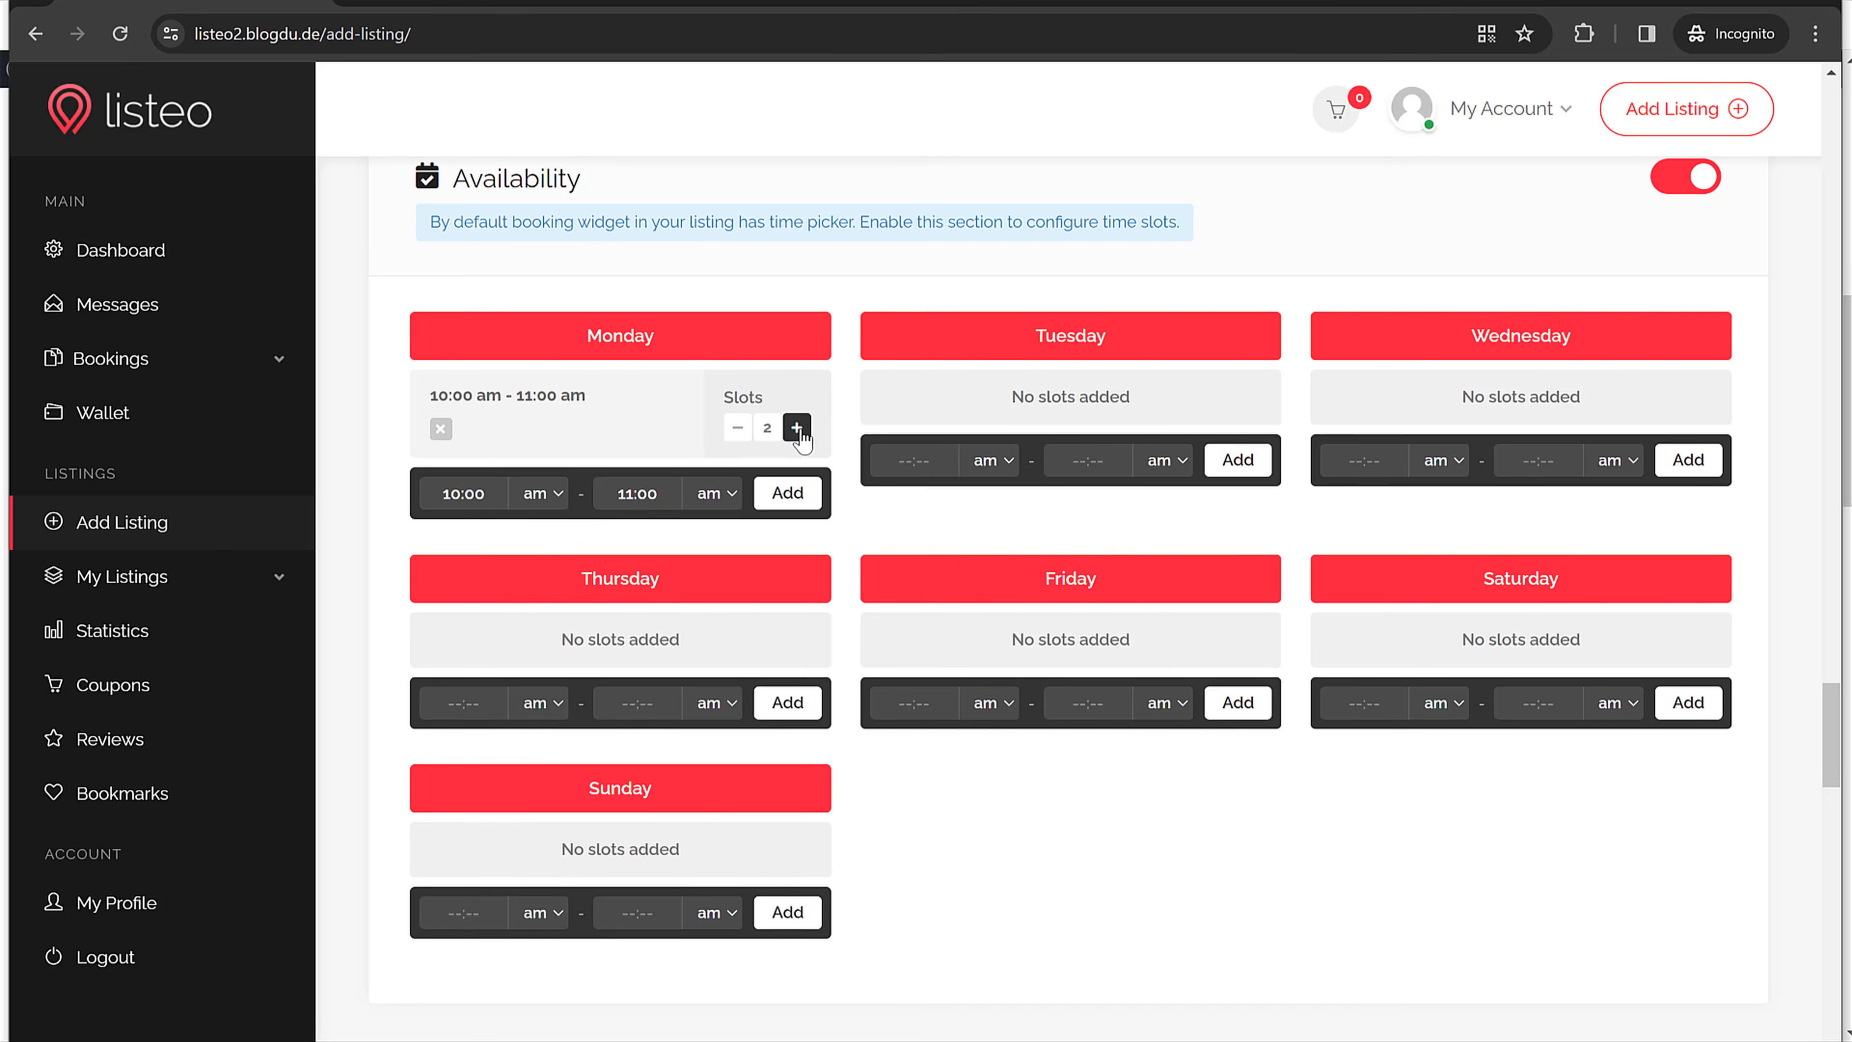
pyautogui.click(797, 427)
pyautogui.click(797, 427)
# Step: Add Monday slots 11:00 am–12:00 pm (3 bookings) and 12:00–01:00 pm (1 booking)
pyautogui.write('00')
pyautogui.click(665, 502)
pyautogui.write('12:00')
pyautogui.click(711, 493)
pyautogui.click(713, 535)
pyautogui.click(770, 504)
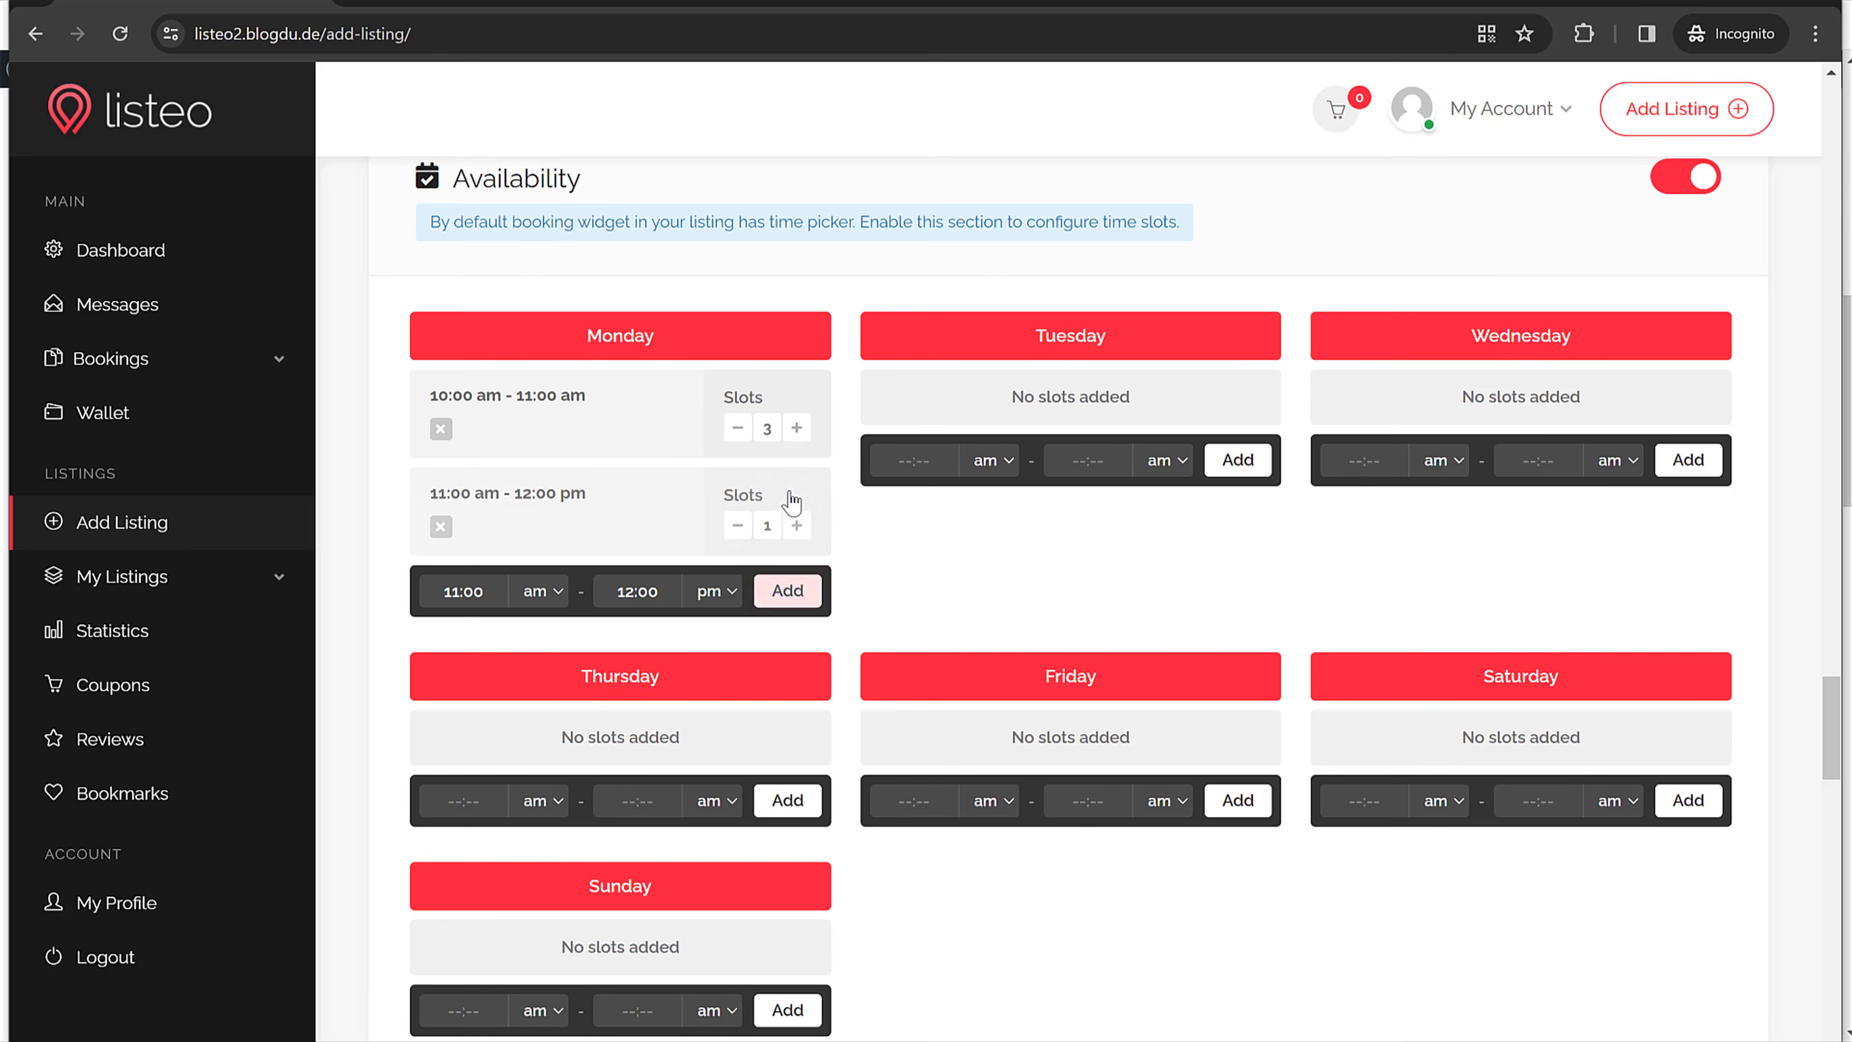
pyautogui.click(797, 525)
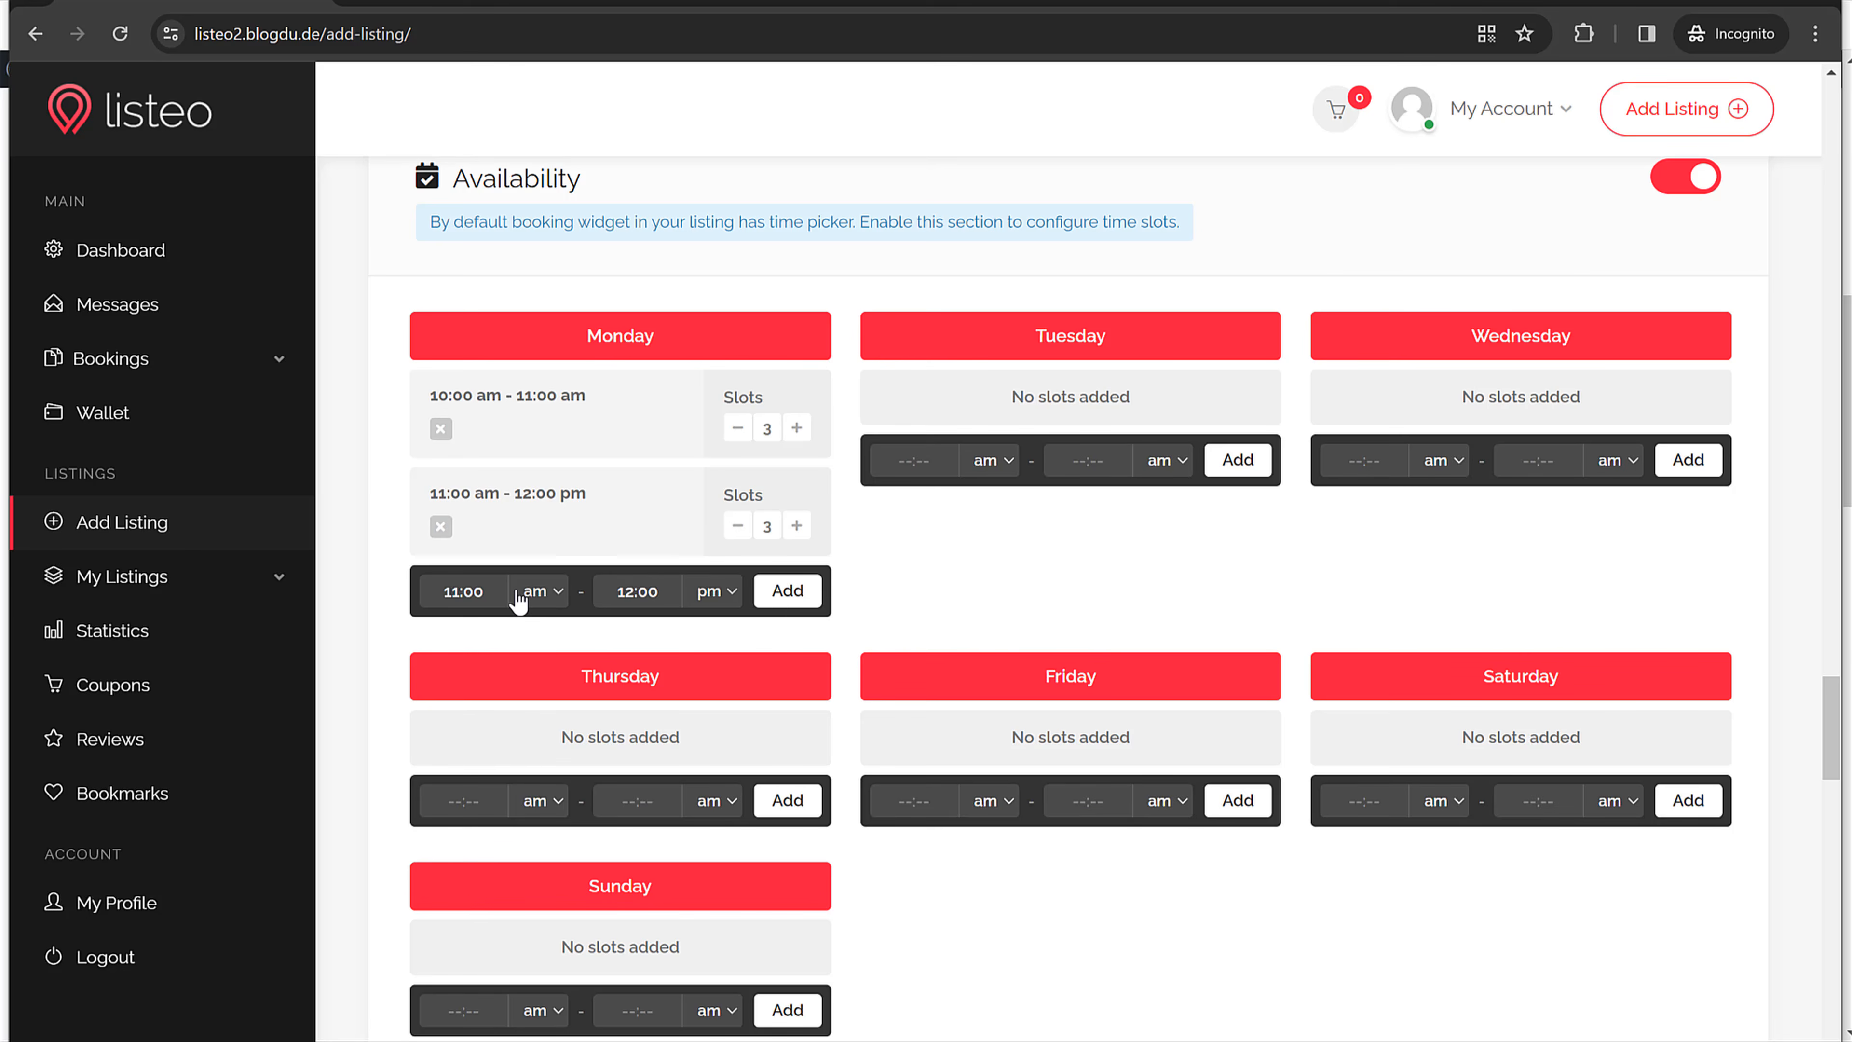
pyautogui.click(482, 592)
pyautogui.click(540, 591)
pyautogui.click(539, 636)
pyautogui.press('BackSpace')
pyautogui.click(788, 591)
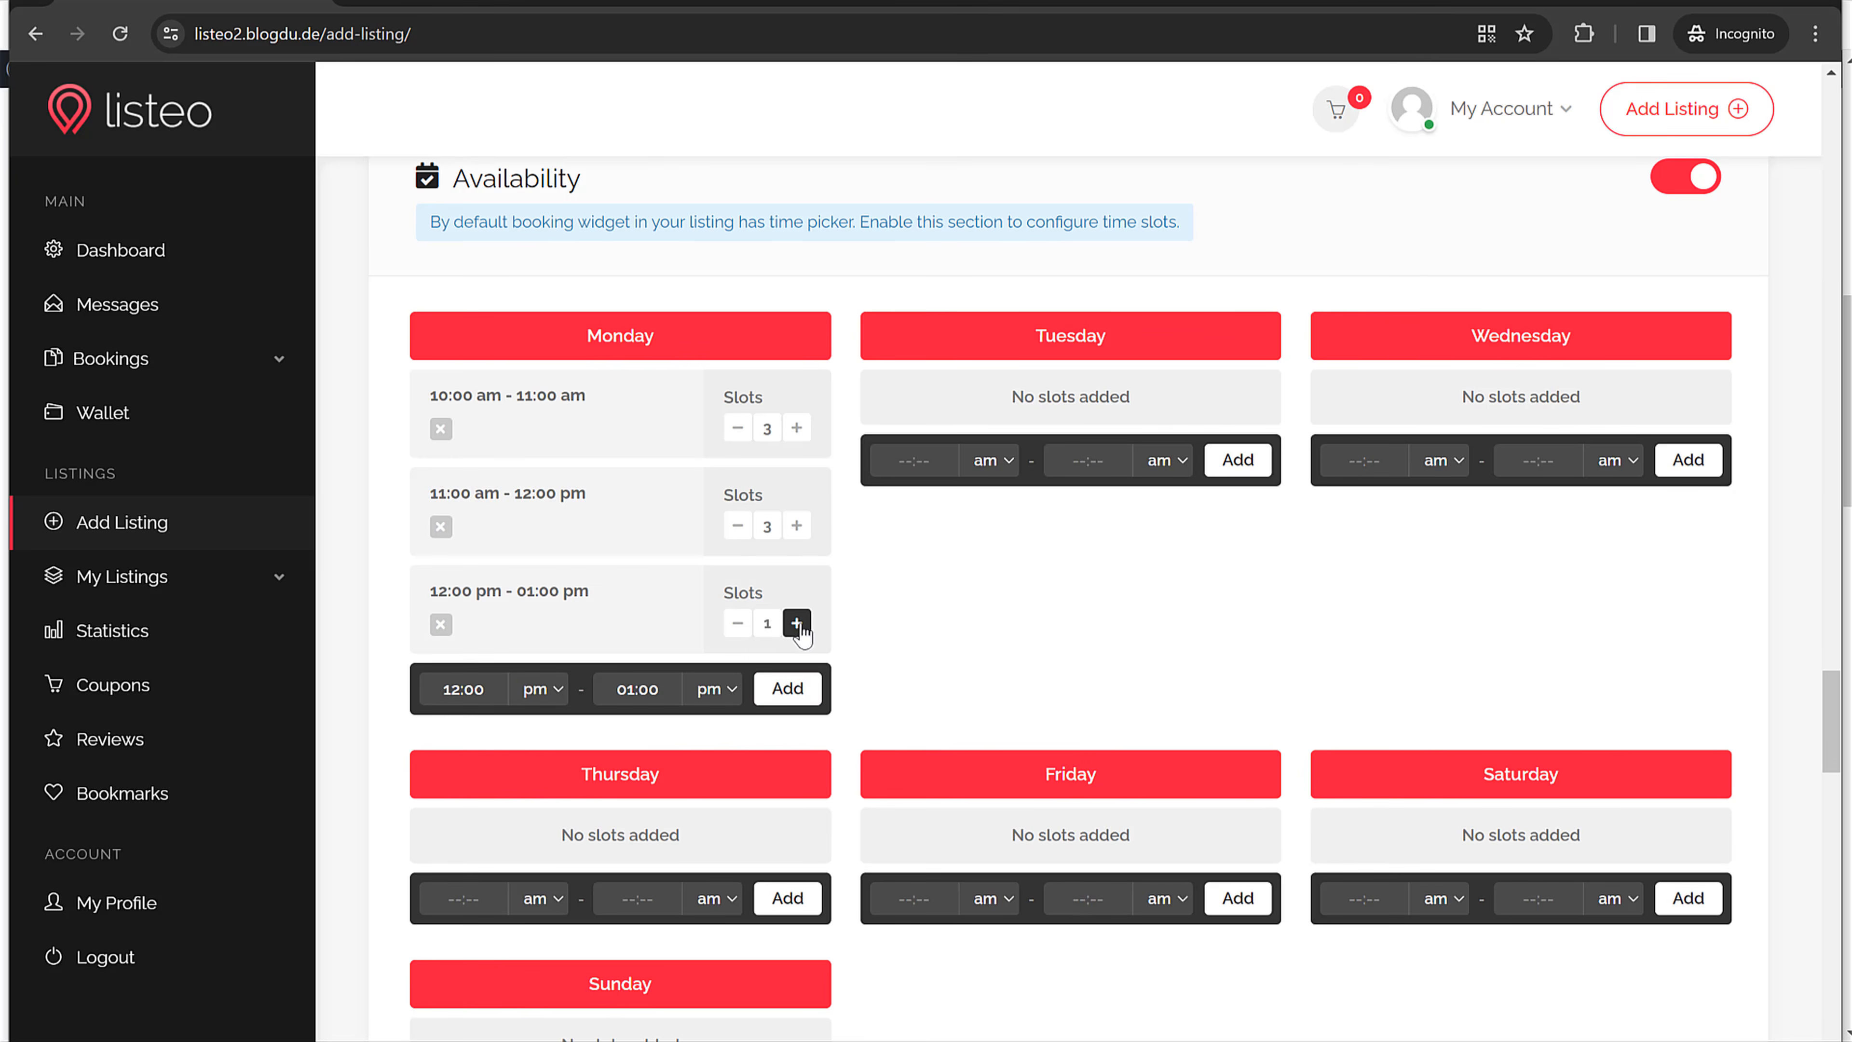
# Step: Keep Regular Price at 0 and set the Weekend Price to 2
pyautogui.scroll(-10, 959, 661)
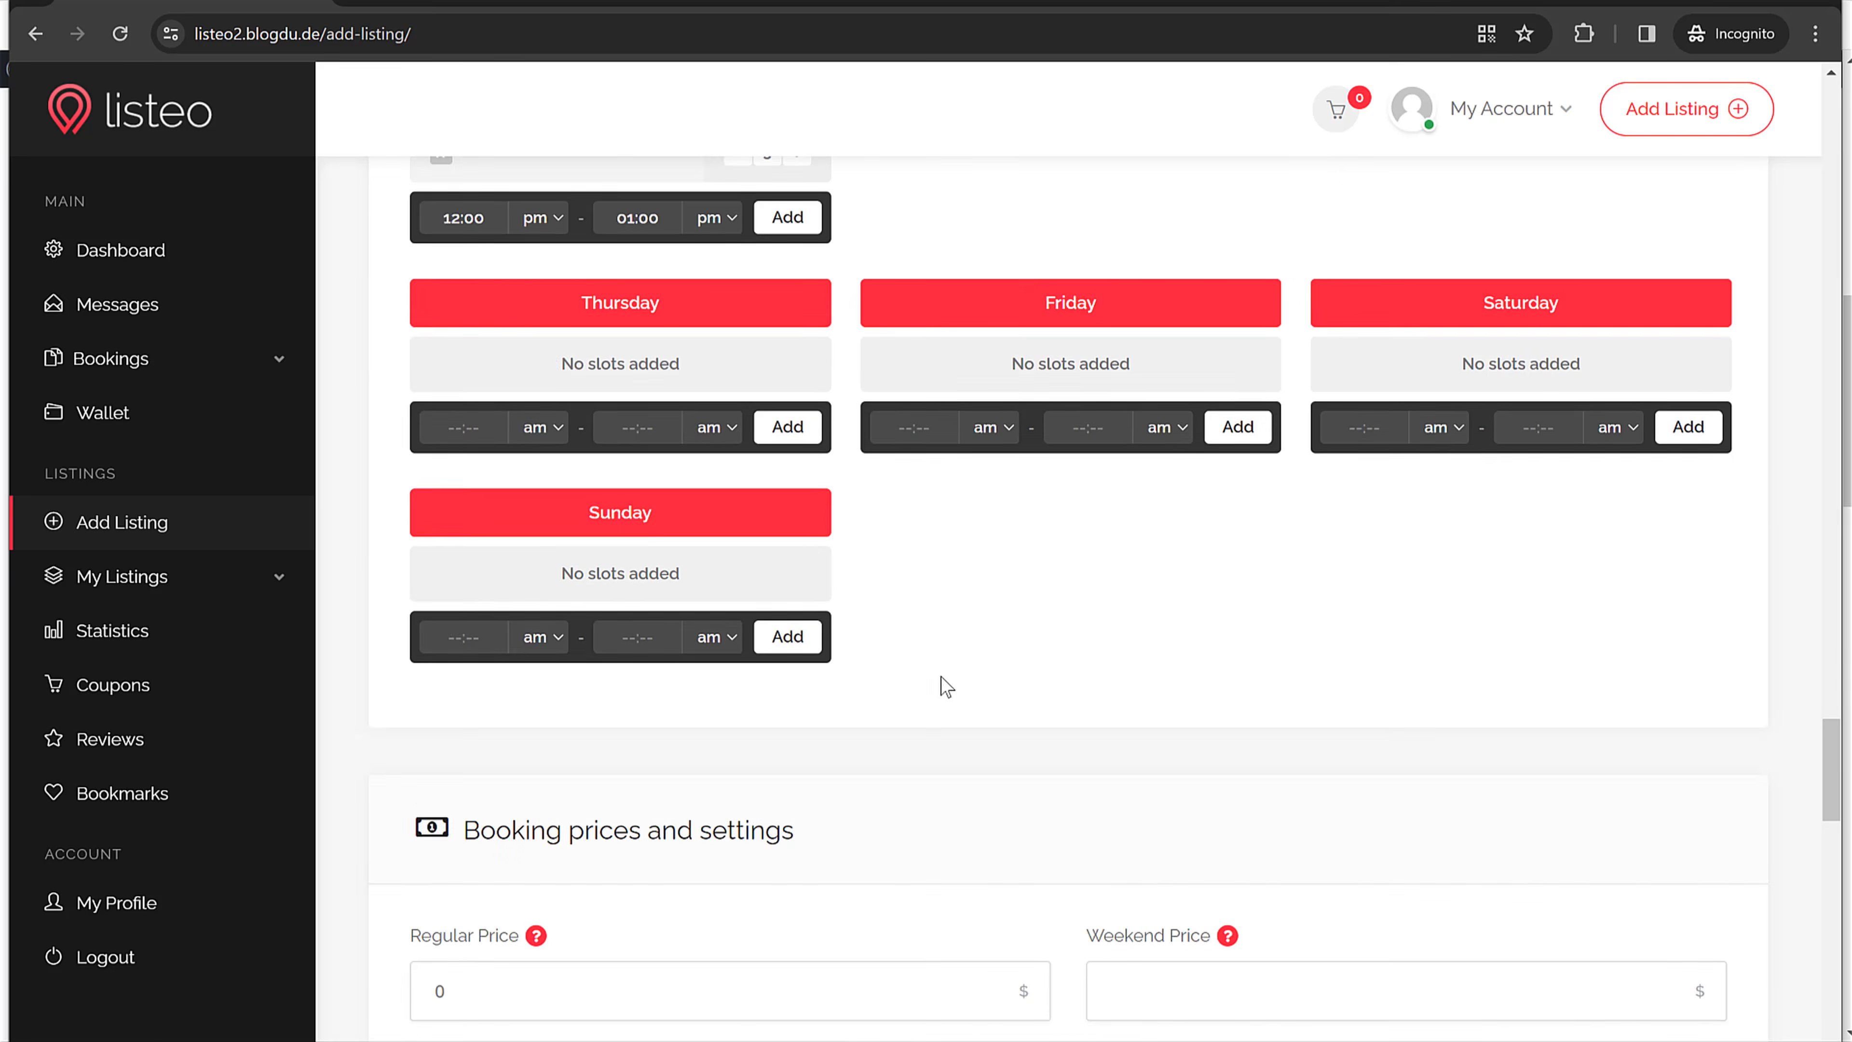
pyautogui.scroll(7, 1191, 654)
pyautogui.scroll(5, 1099, 682)
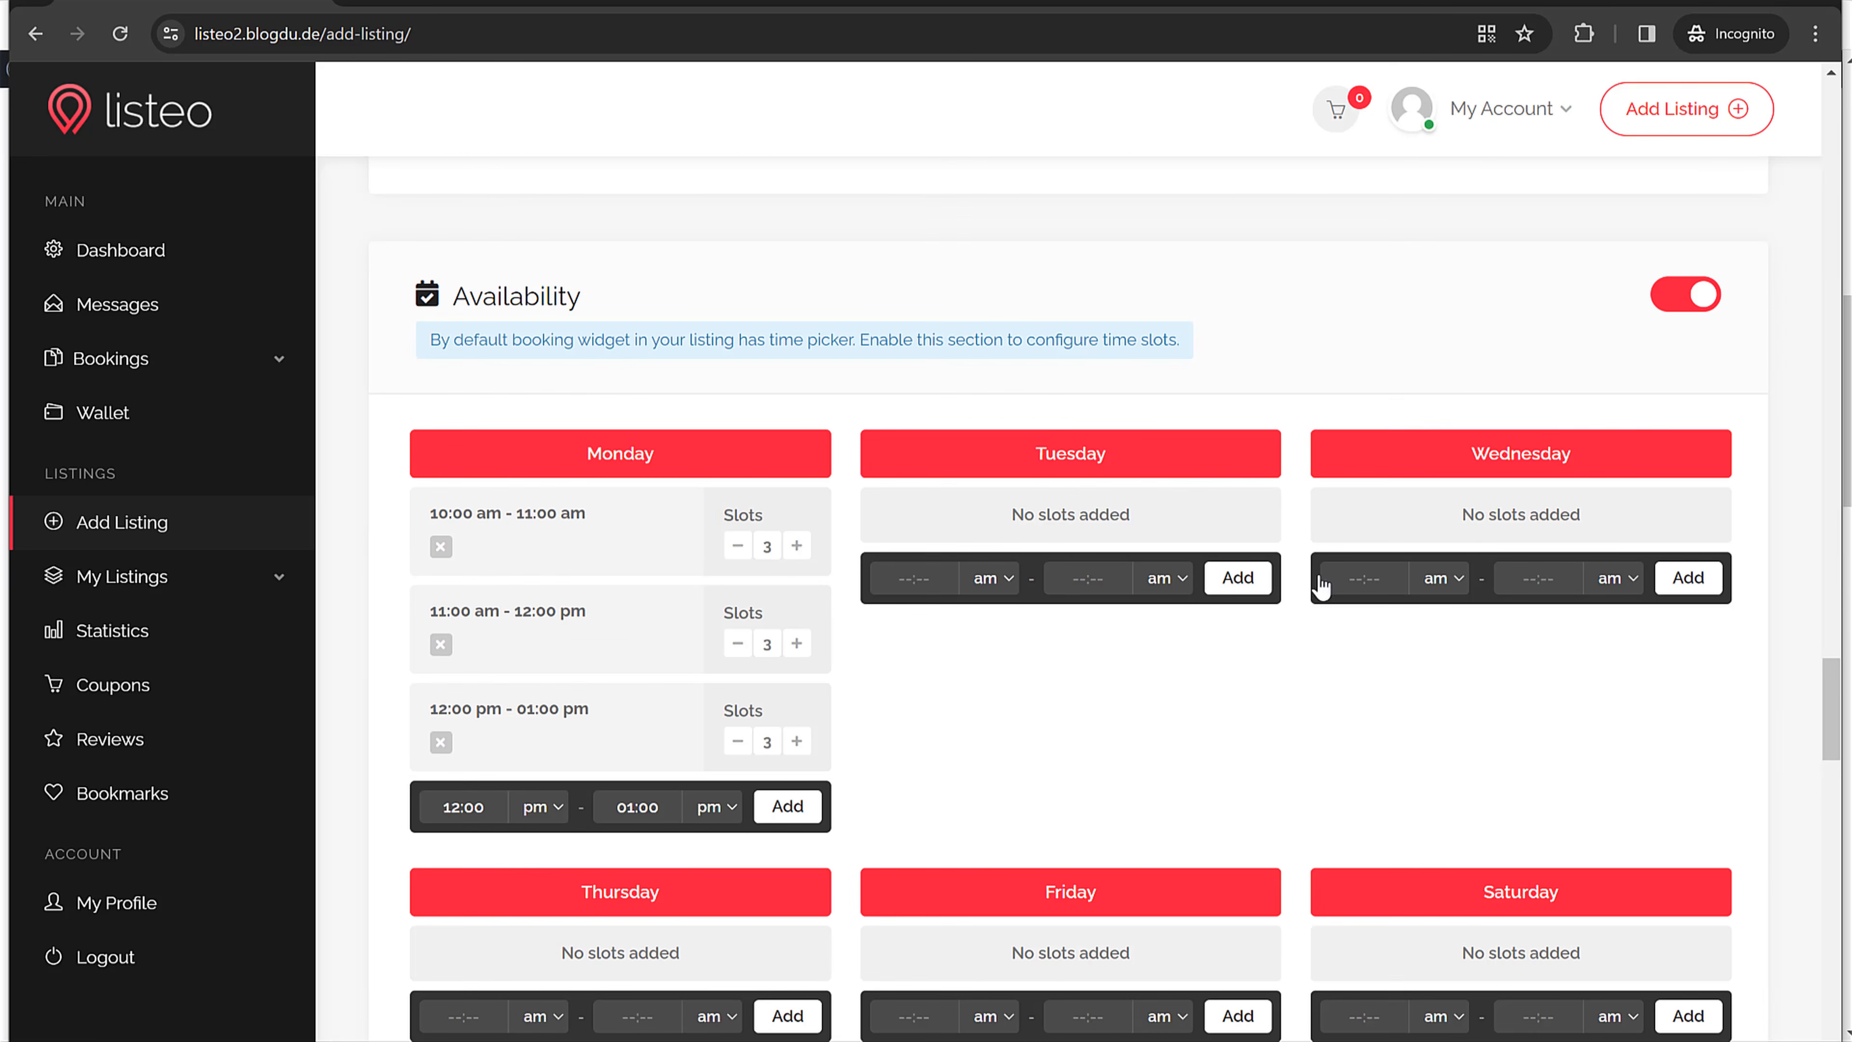
pyautogui.scroll(-15, 1321, 583)
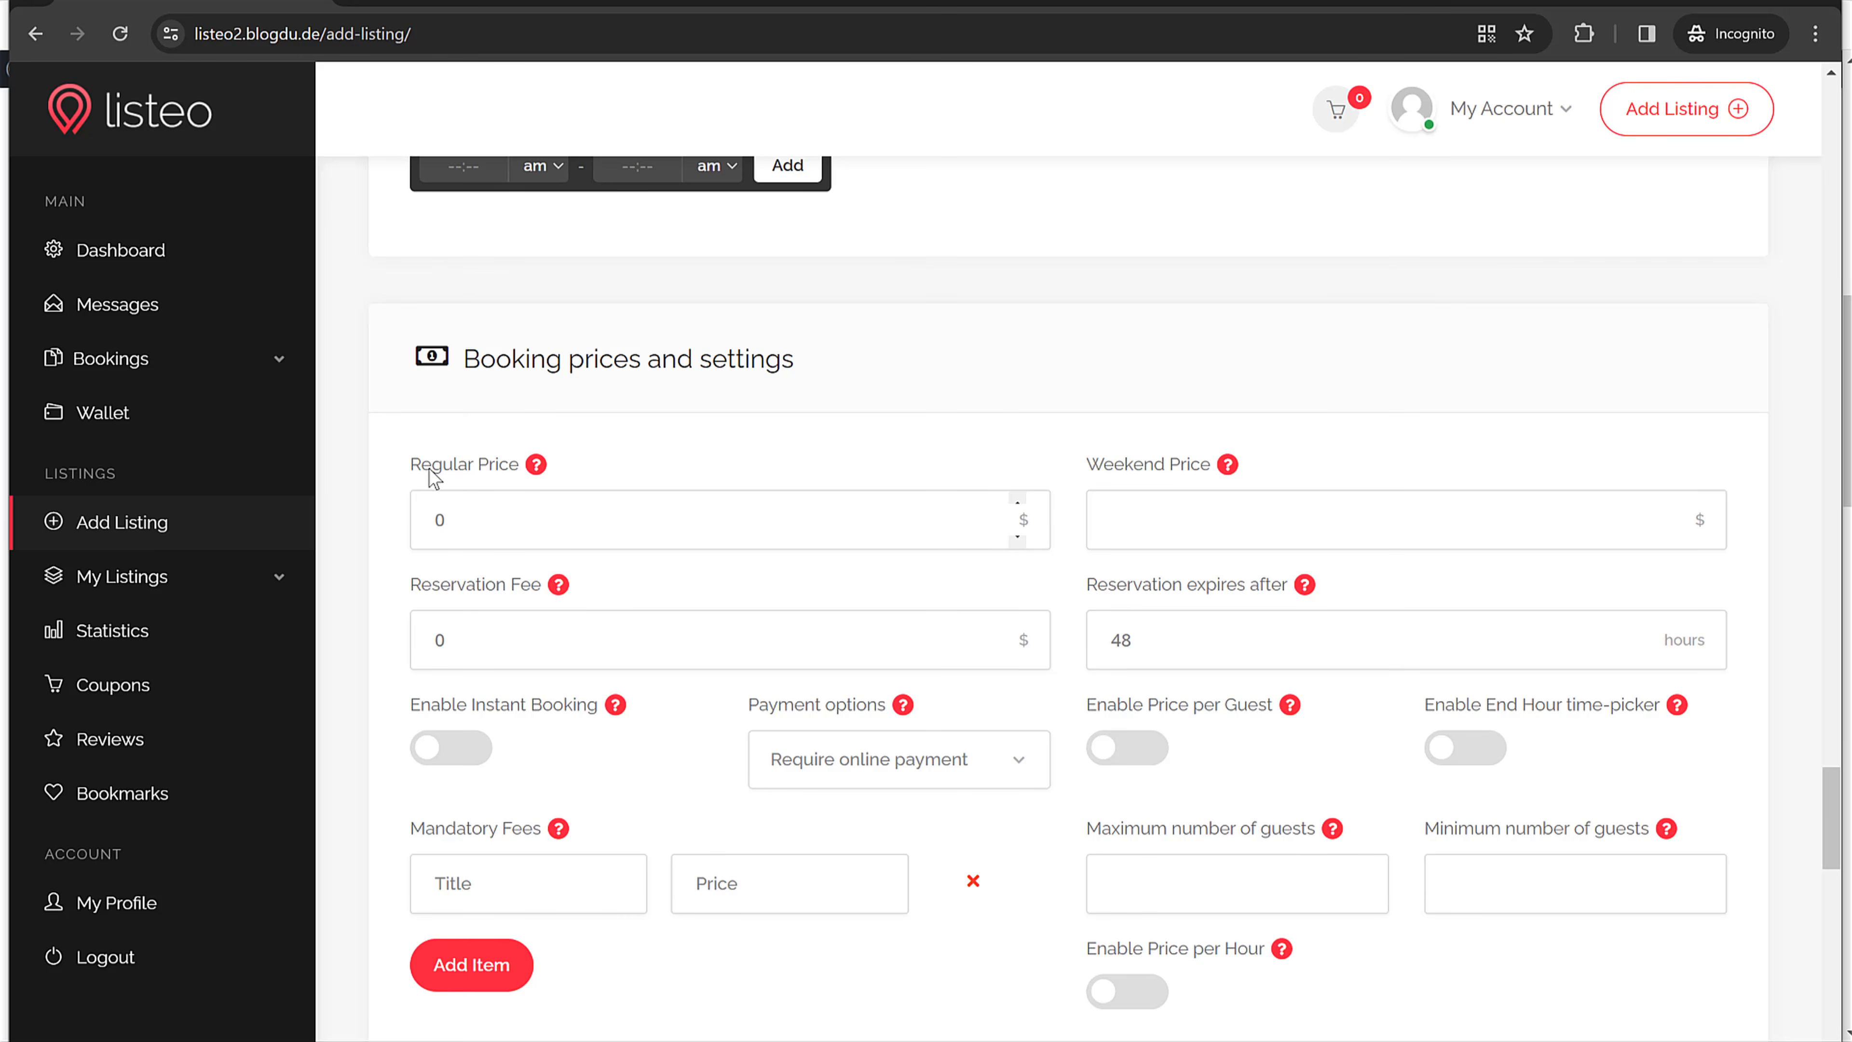
pyautogui.click(456, 517)
pyautogui.click(1140, 536)
pyautogui.write('2024')
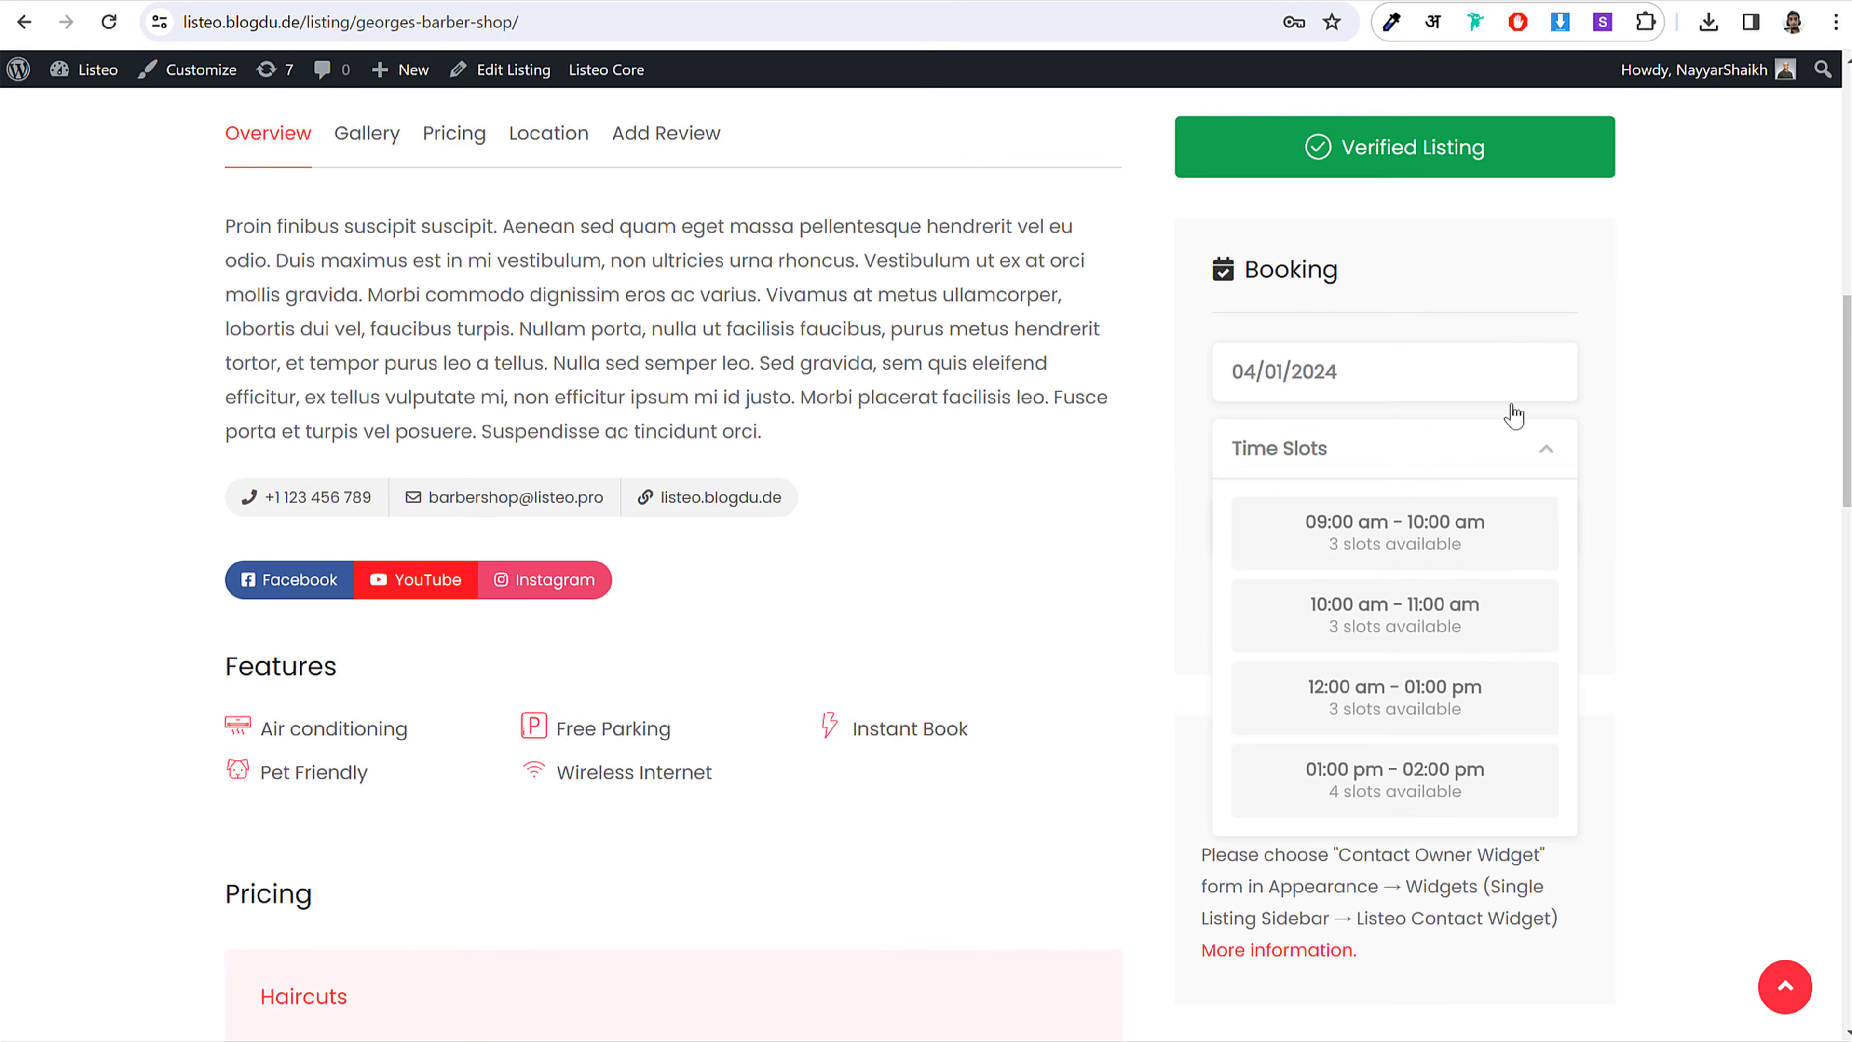
# Step: Review the haircut price of 20 and the 48-hour reservation expiry setting
pyautogui.click(1569, 487)
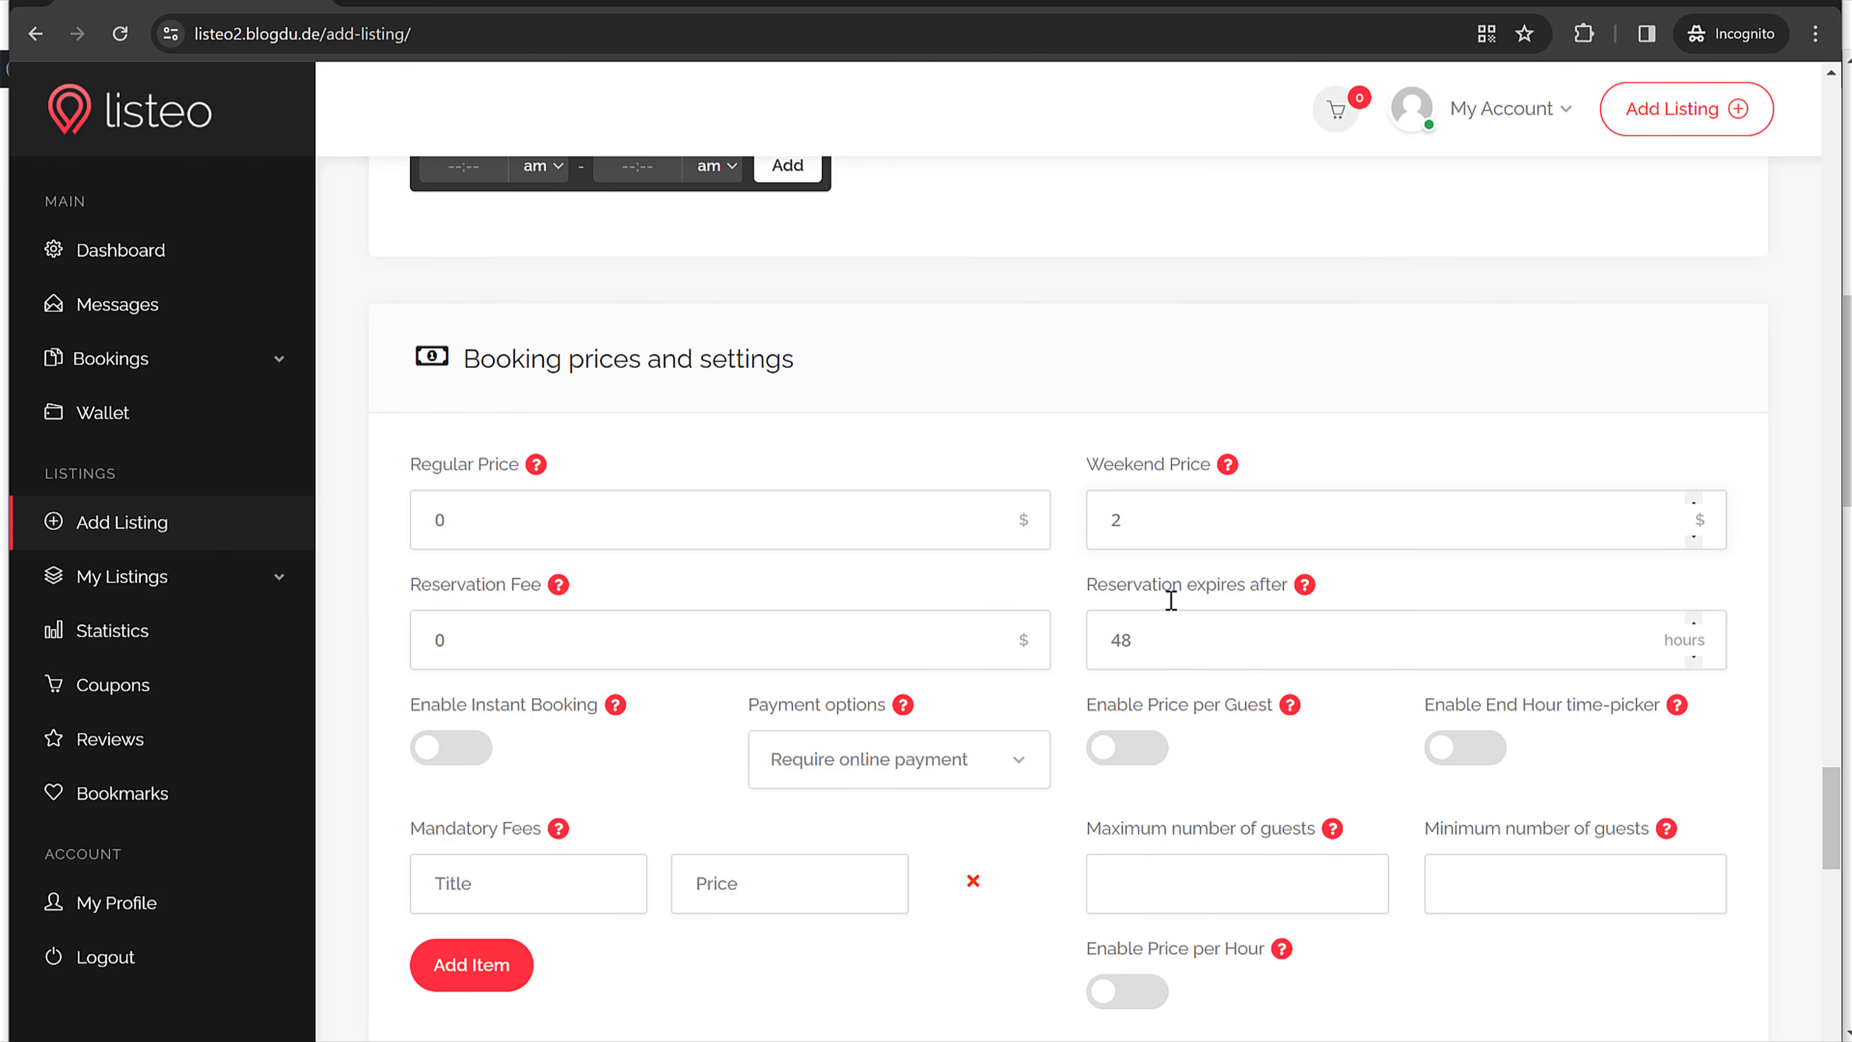
pyautogui.scroll(5, 1071, 545)
pyautogui.scroll(10, 1069, 548)
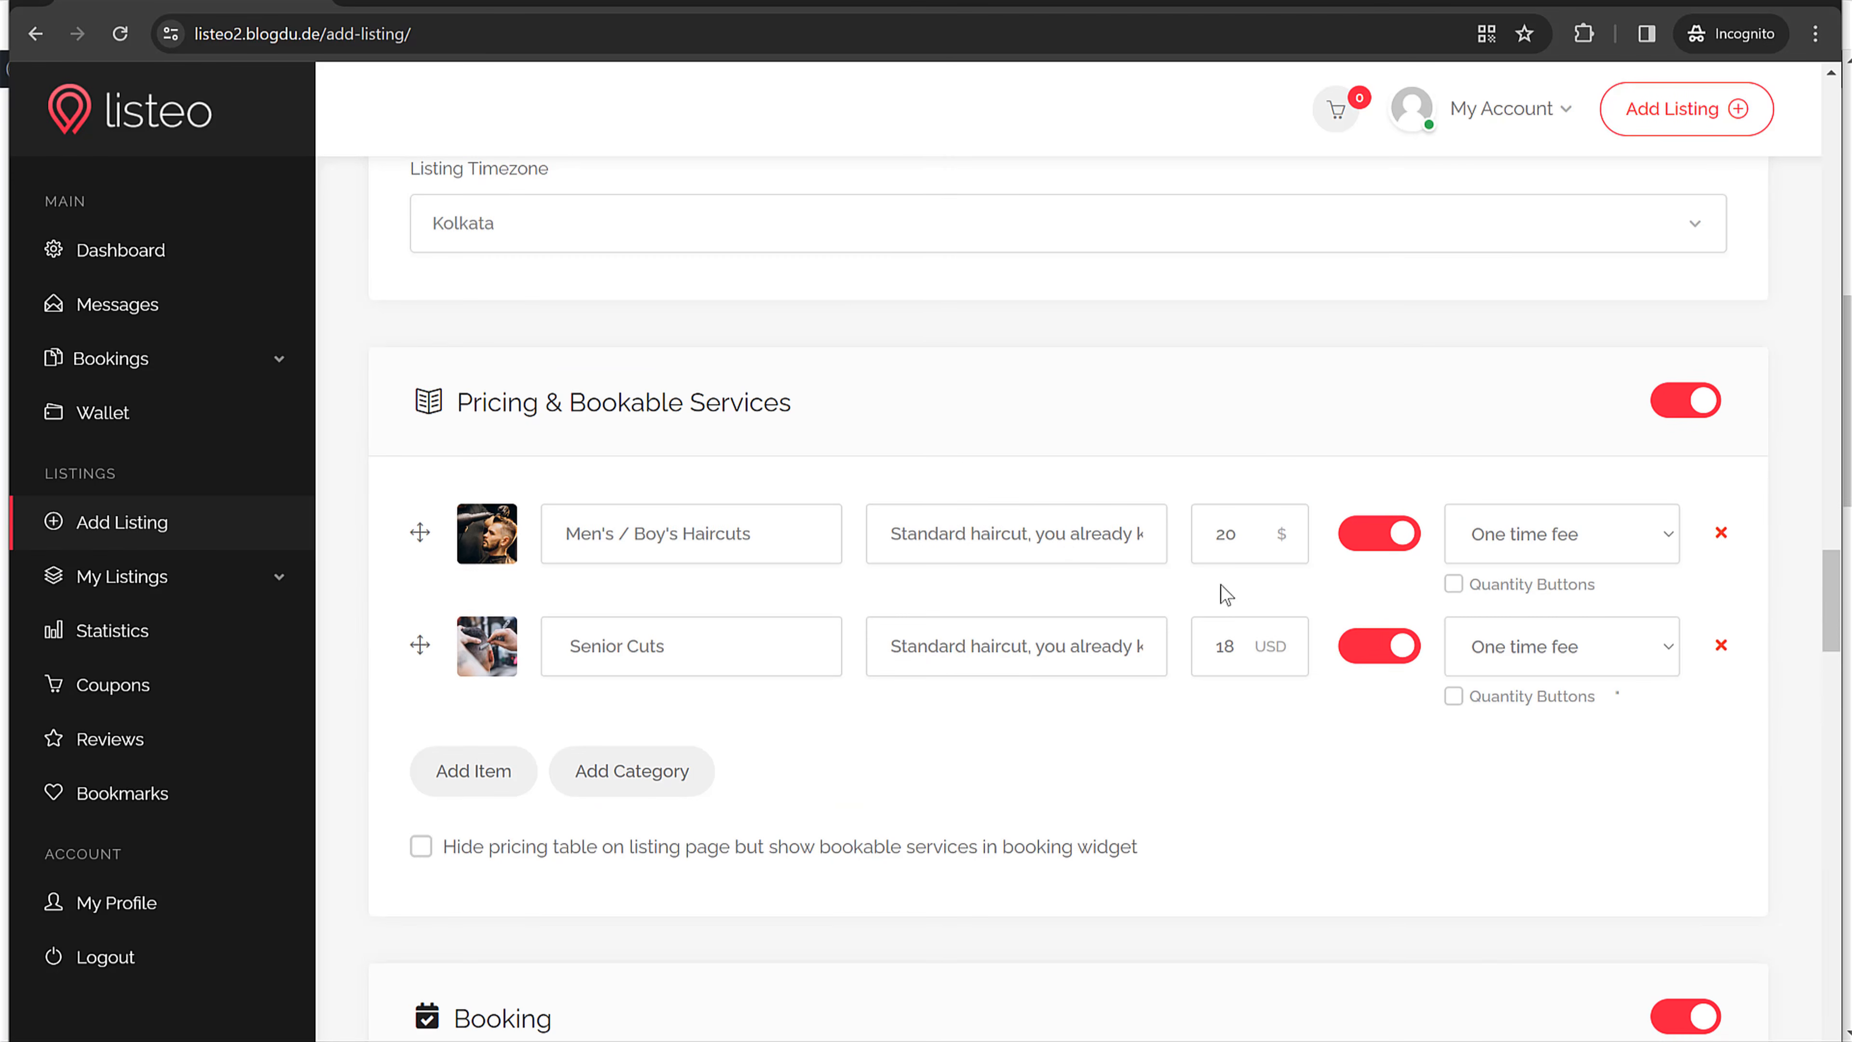
pyautogui.click(1210, 541)
pyautogui.doubleClick(1221, 542)
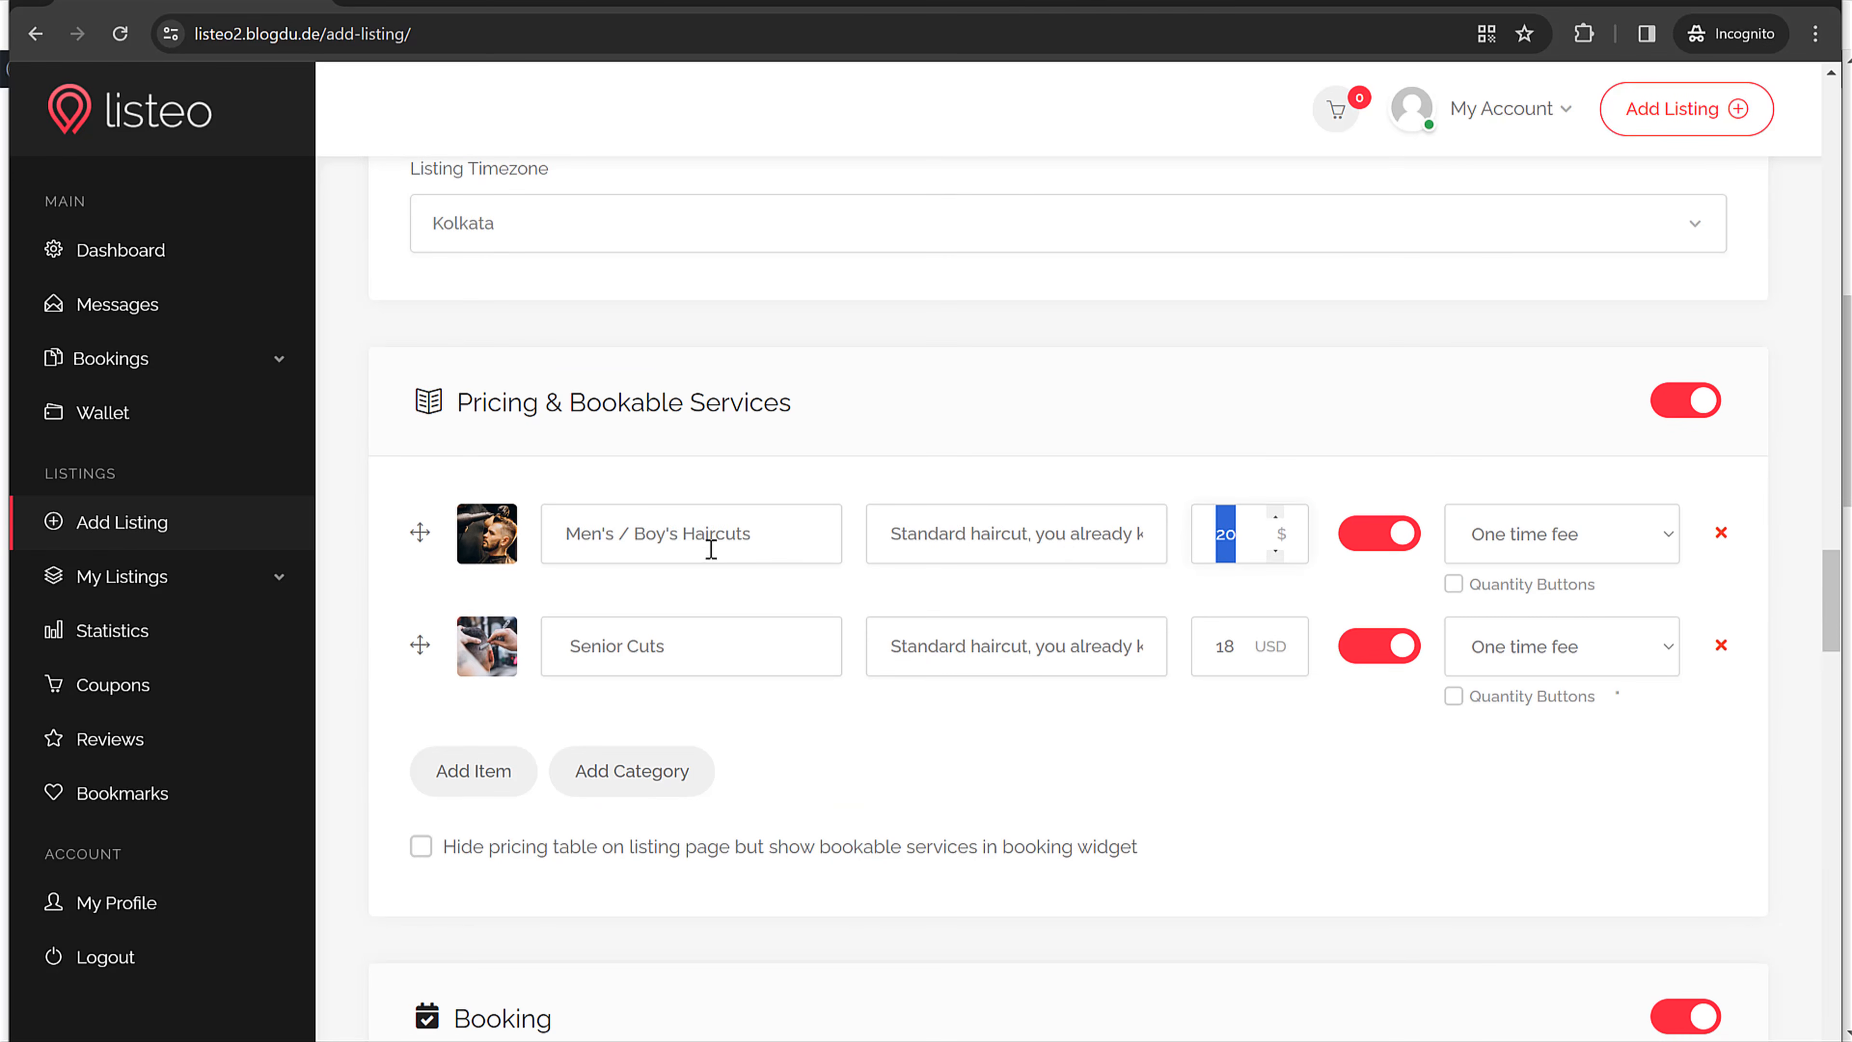
pyautogui.scroll(-12, 1236, 594)
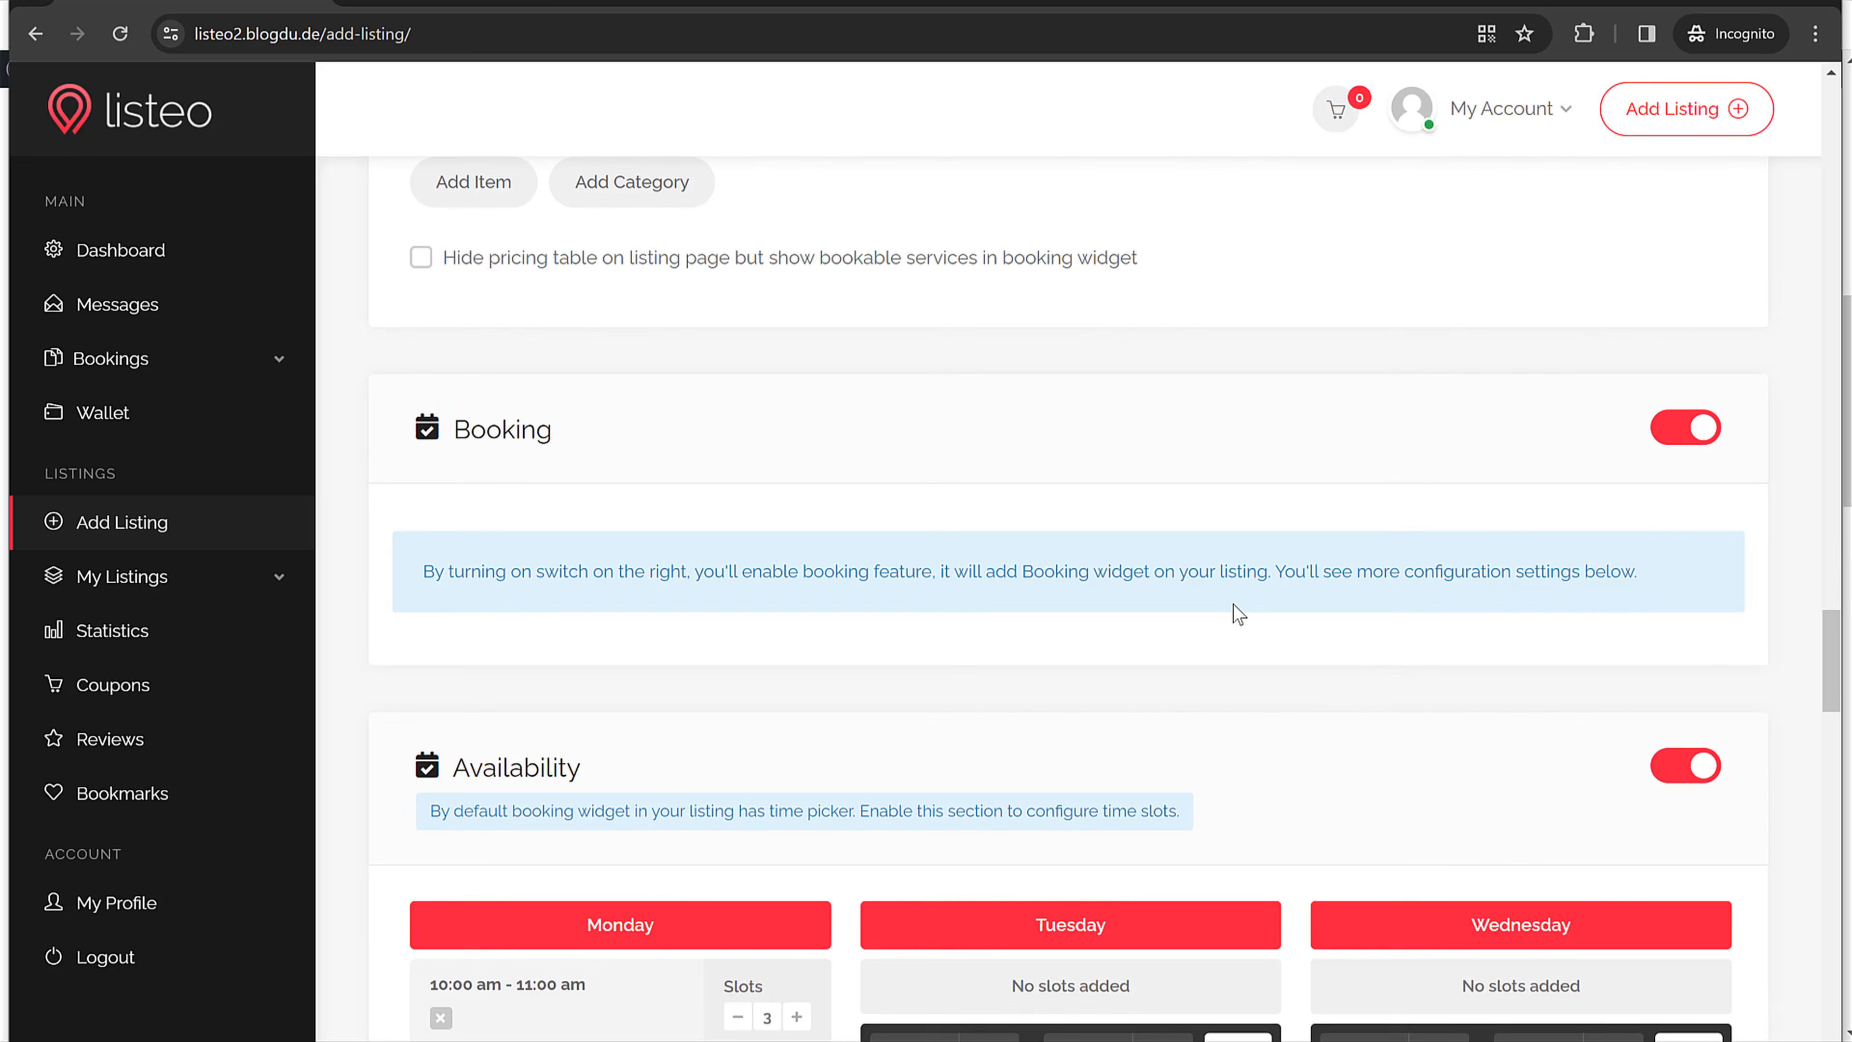
pyautogui.scroll(-6, 1238, 613)
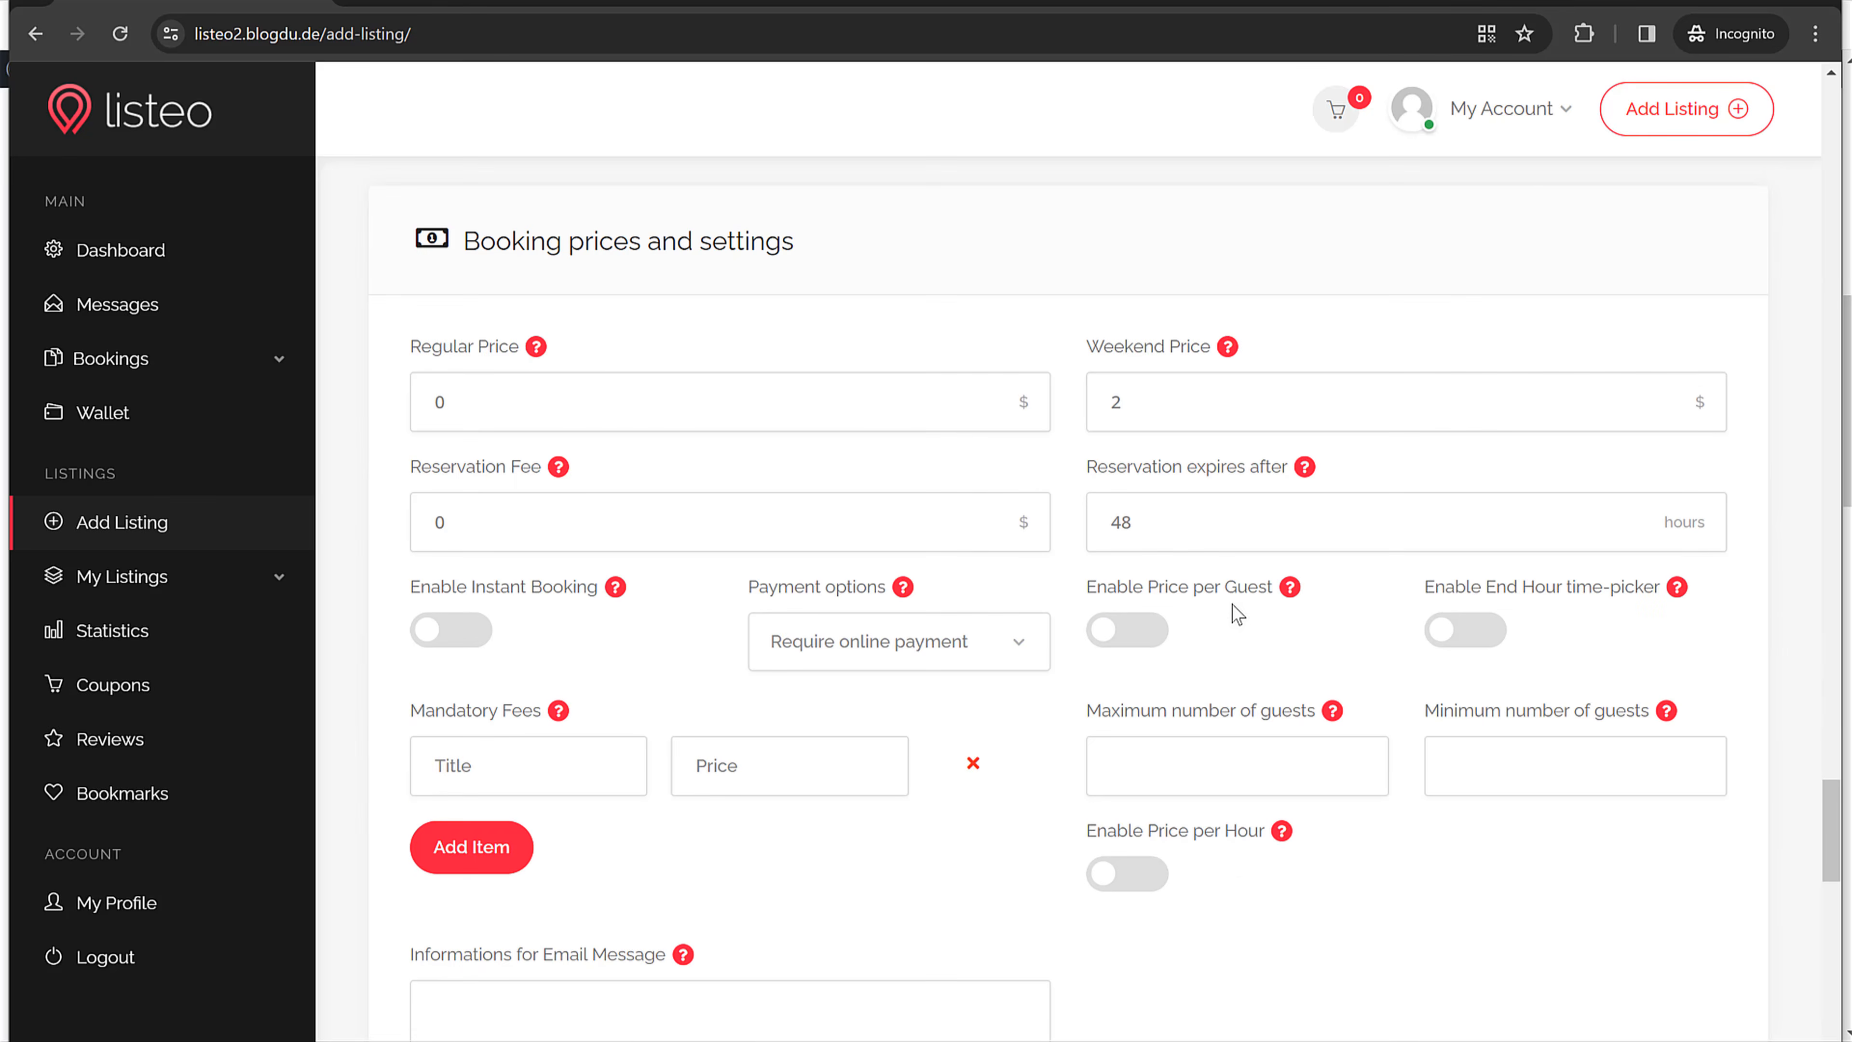
pyautogui.moveTo(1141, 398); pyautogui.dragTo(1076, 409)
pyautogui.click(1184, 519)
pyautogui.moveTo(1260, 519); pyautogui.dragTo(1061, 540)
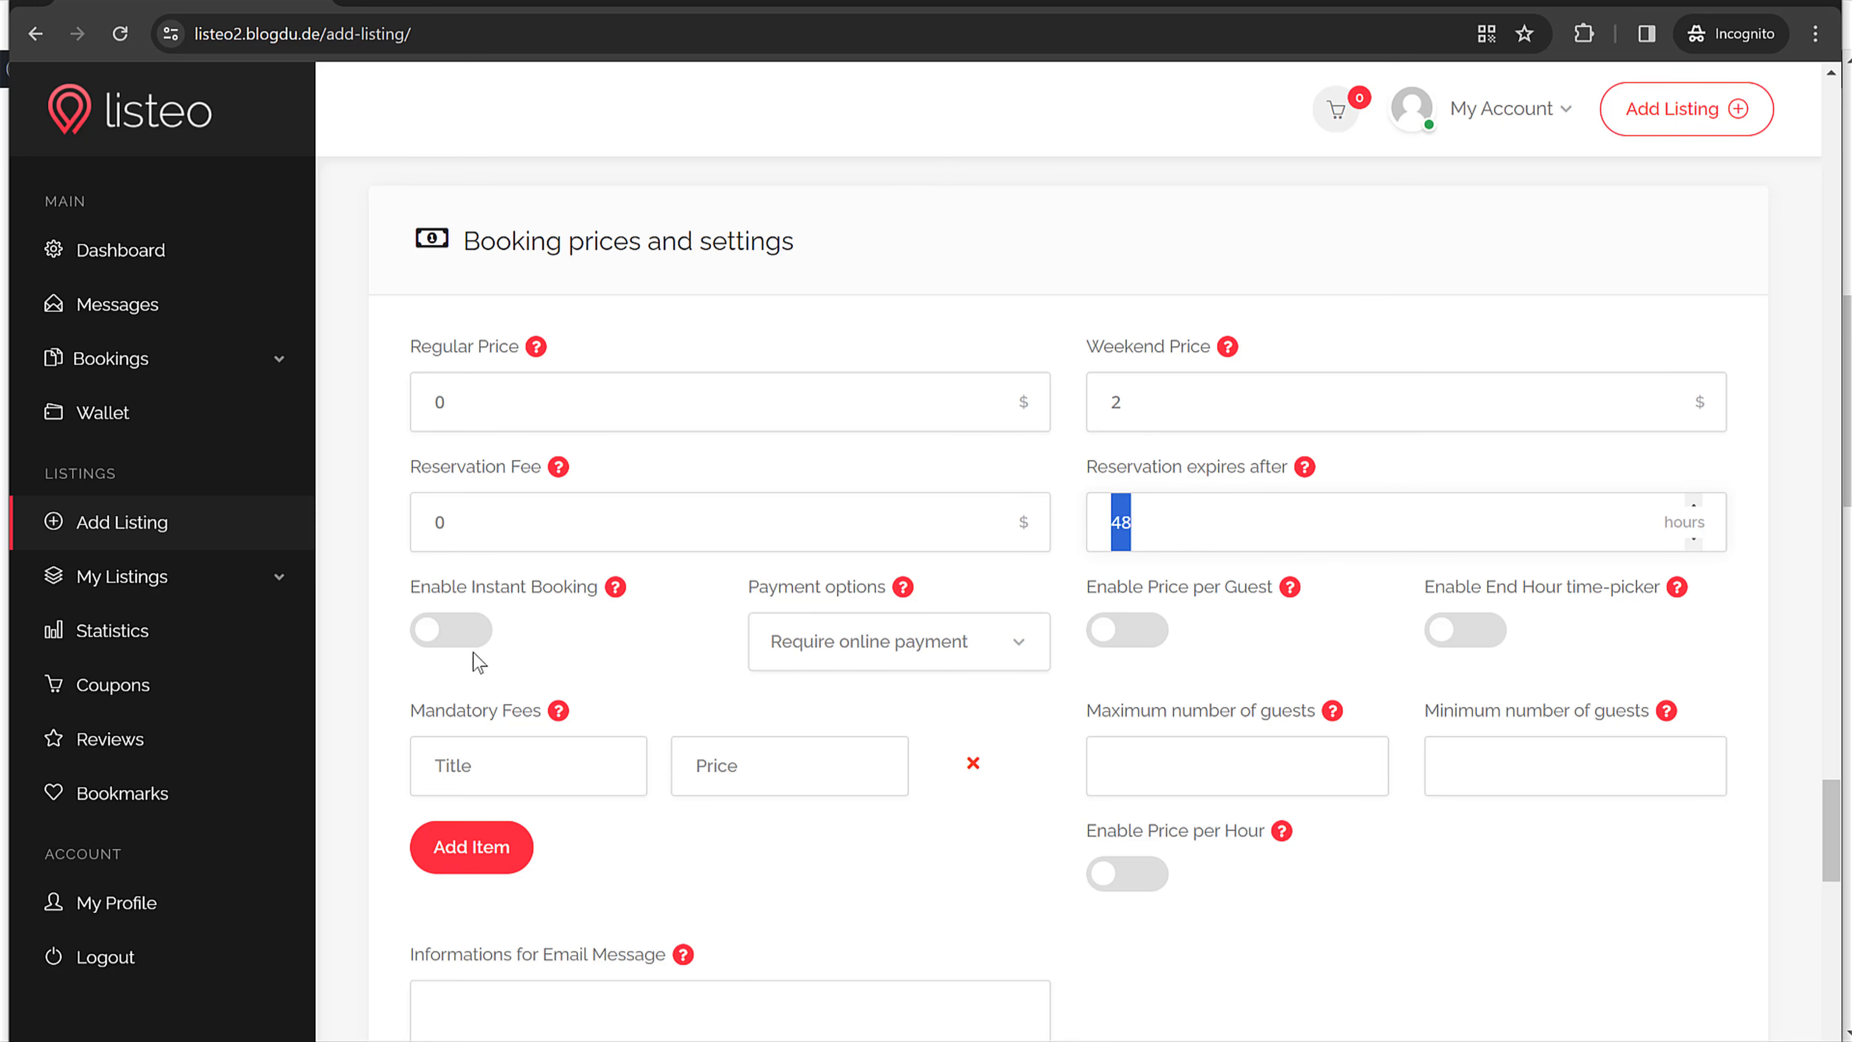
# Step: Turn on Instant Booking and set the payment option to 'Online or cash payment'
pyautogui.click(493, 634)
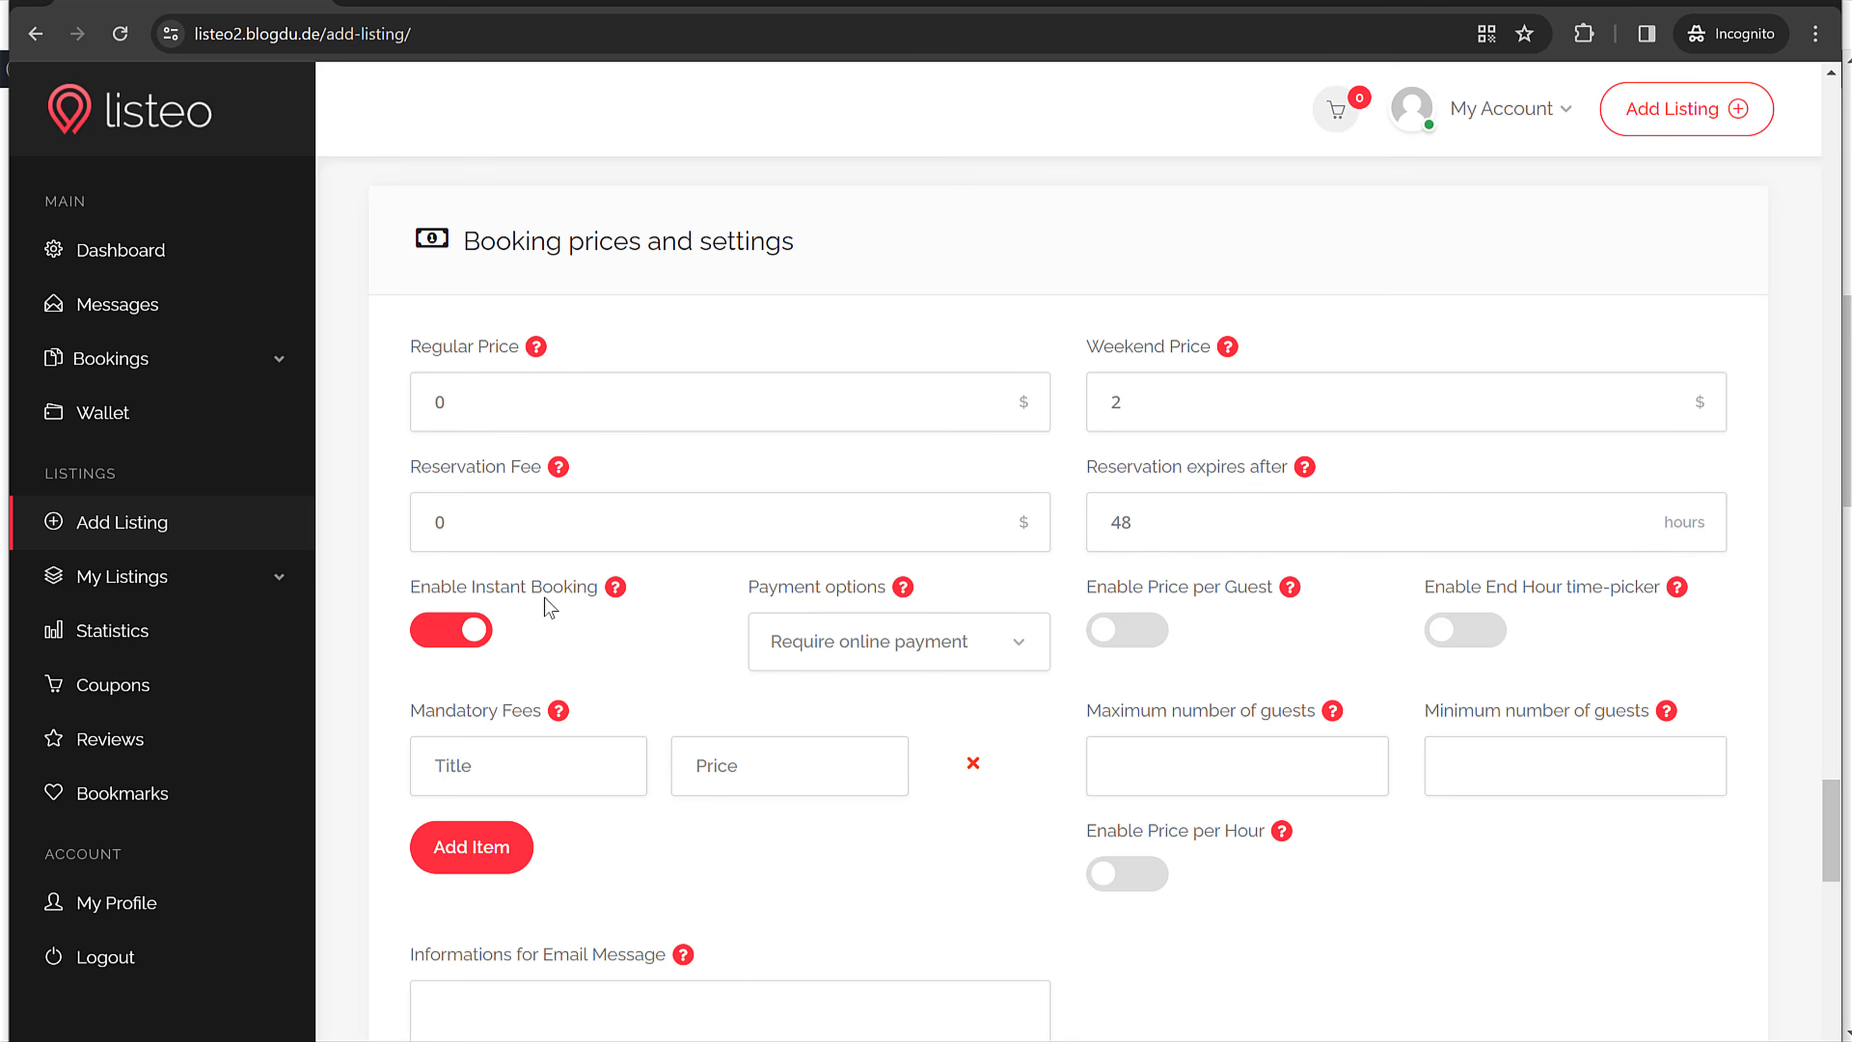
pyautogui.click(838, 630)
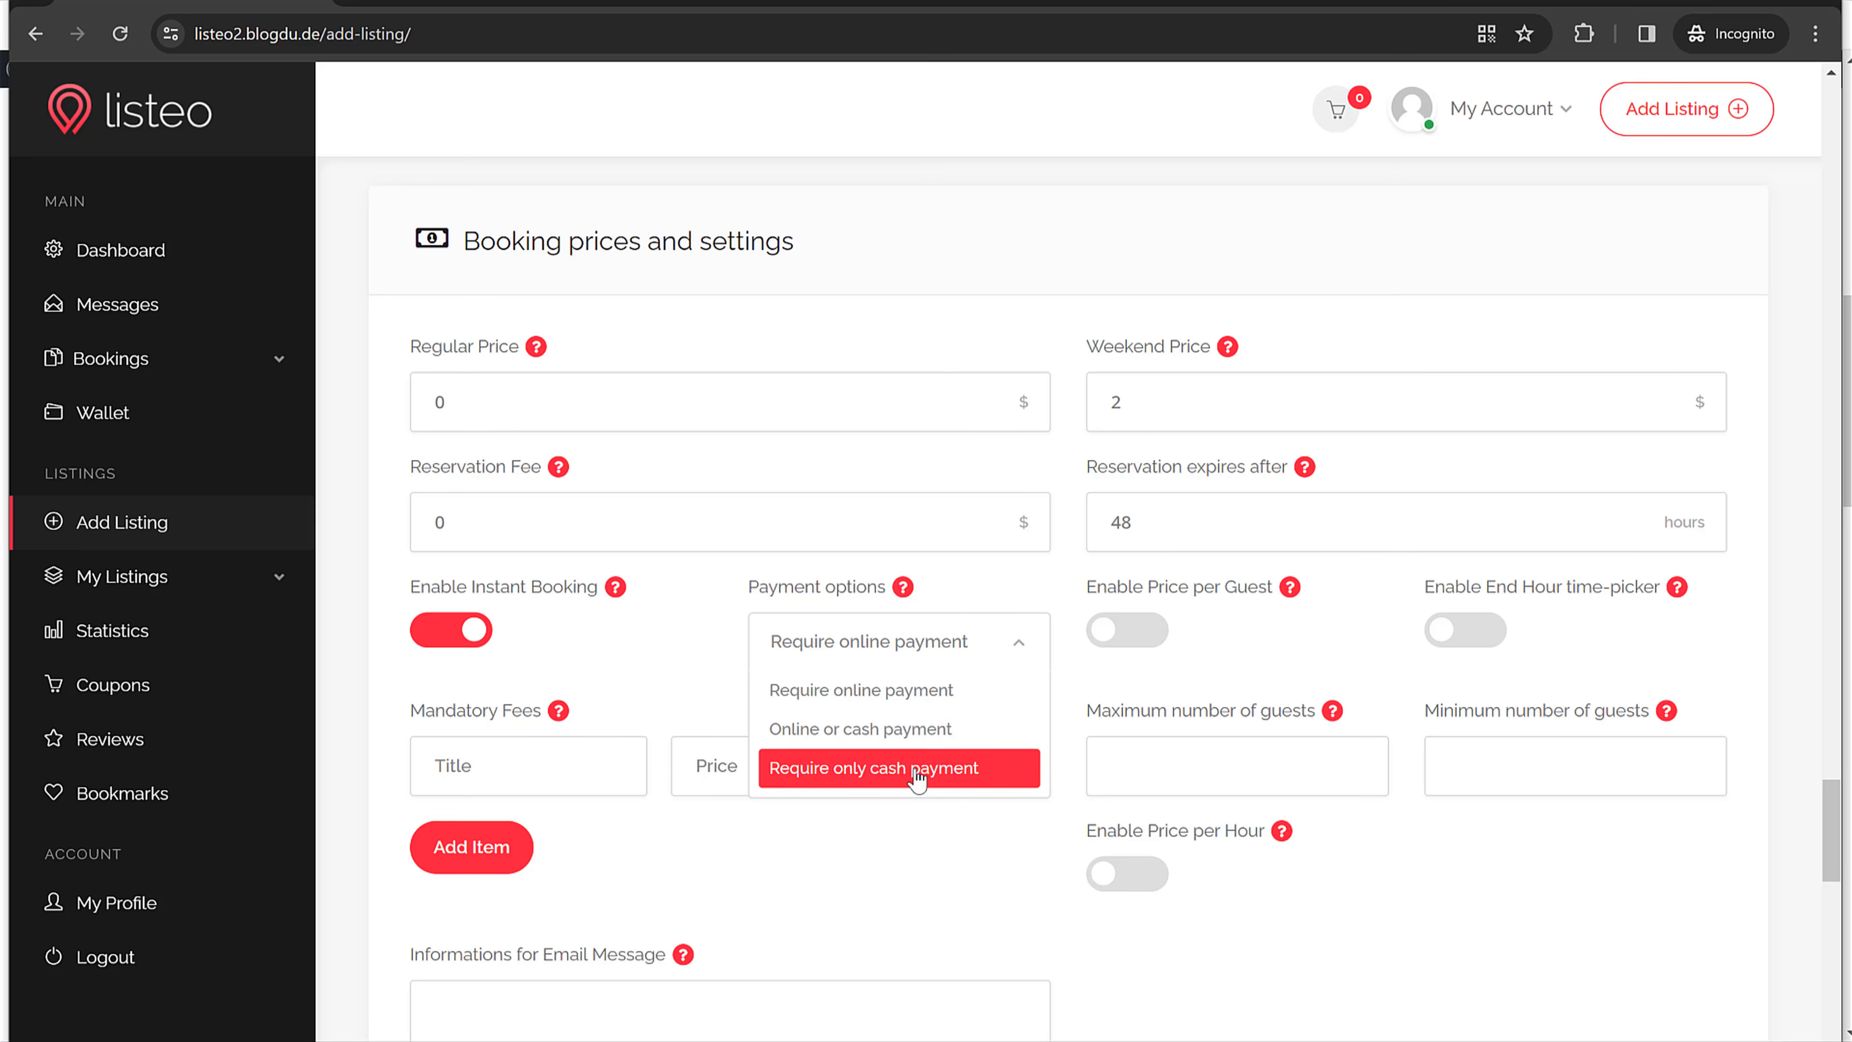
pyautogui.click(910, 731)
pyautogui.click(901, 646)
pyautogui.click(879, 731)
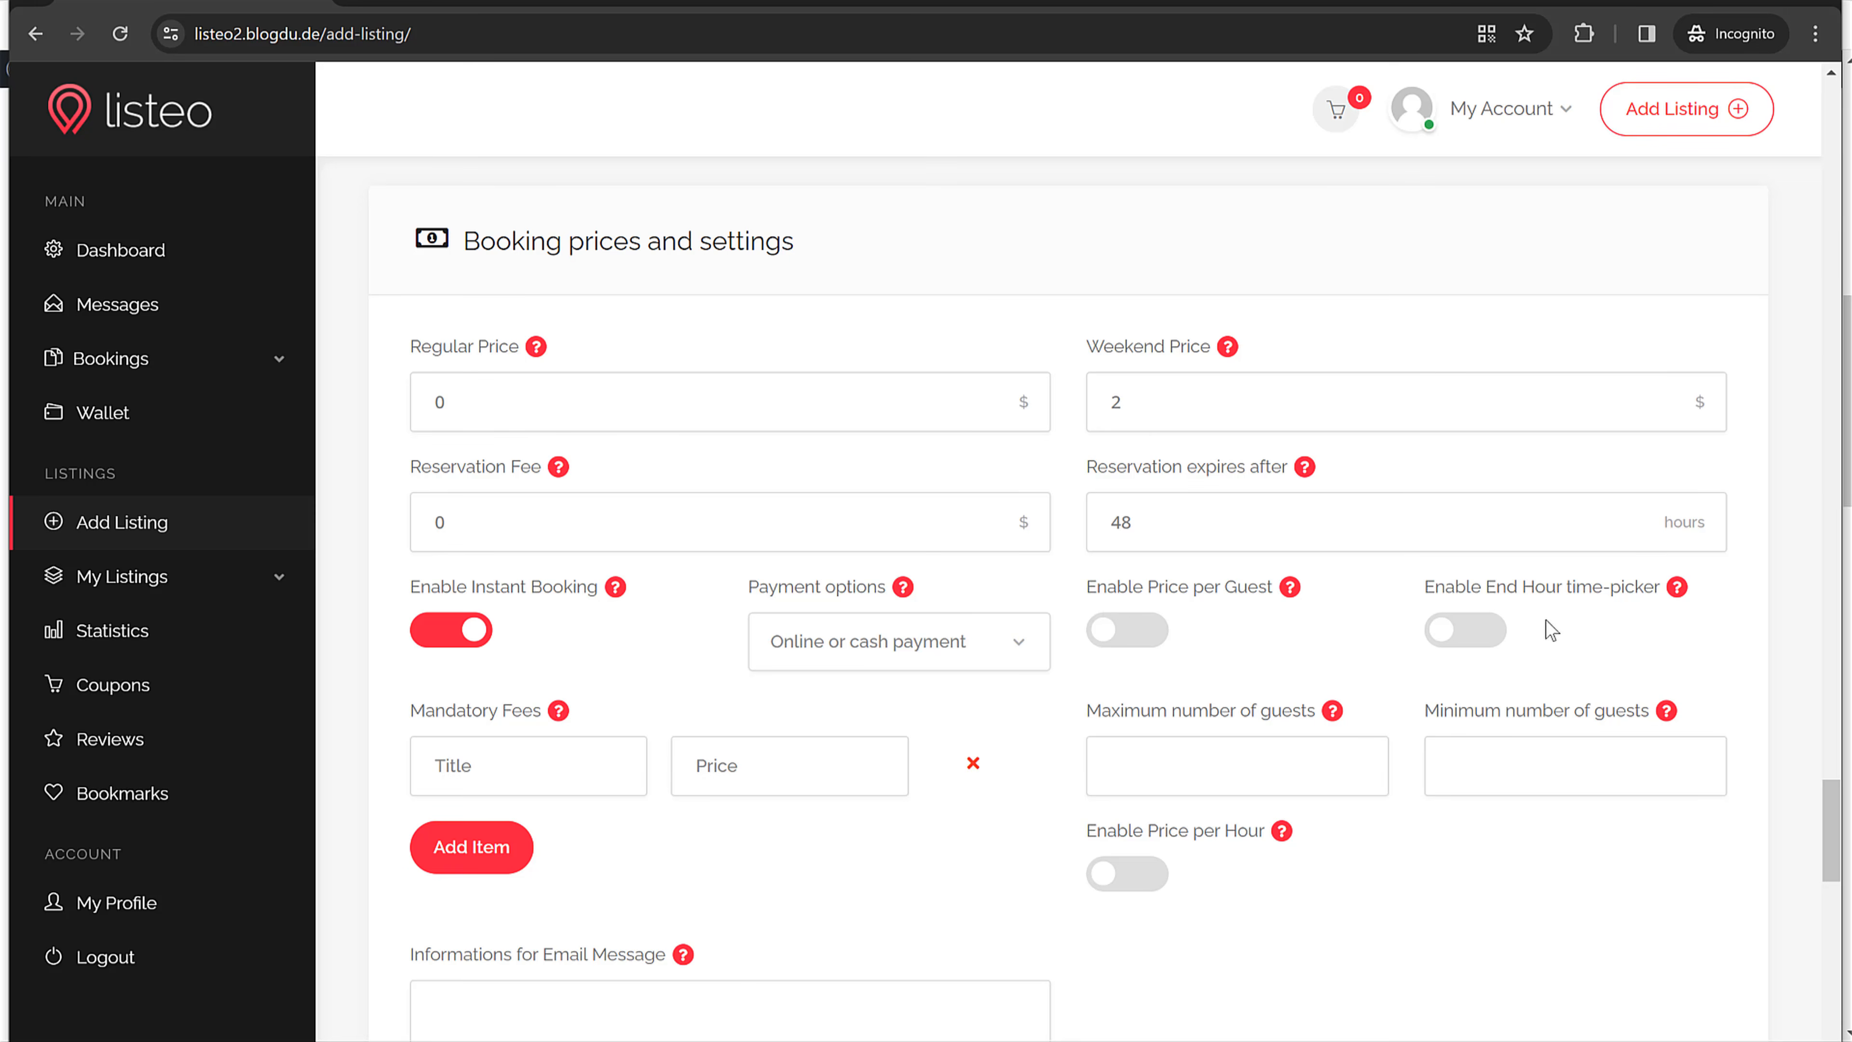
pyautogui.scroll(-2, 1085, 737)
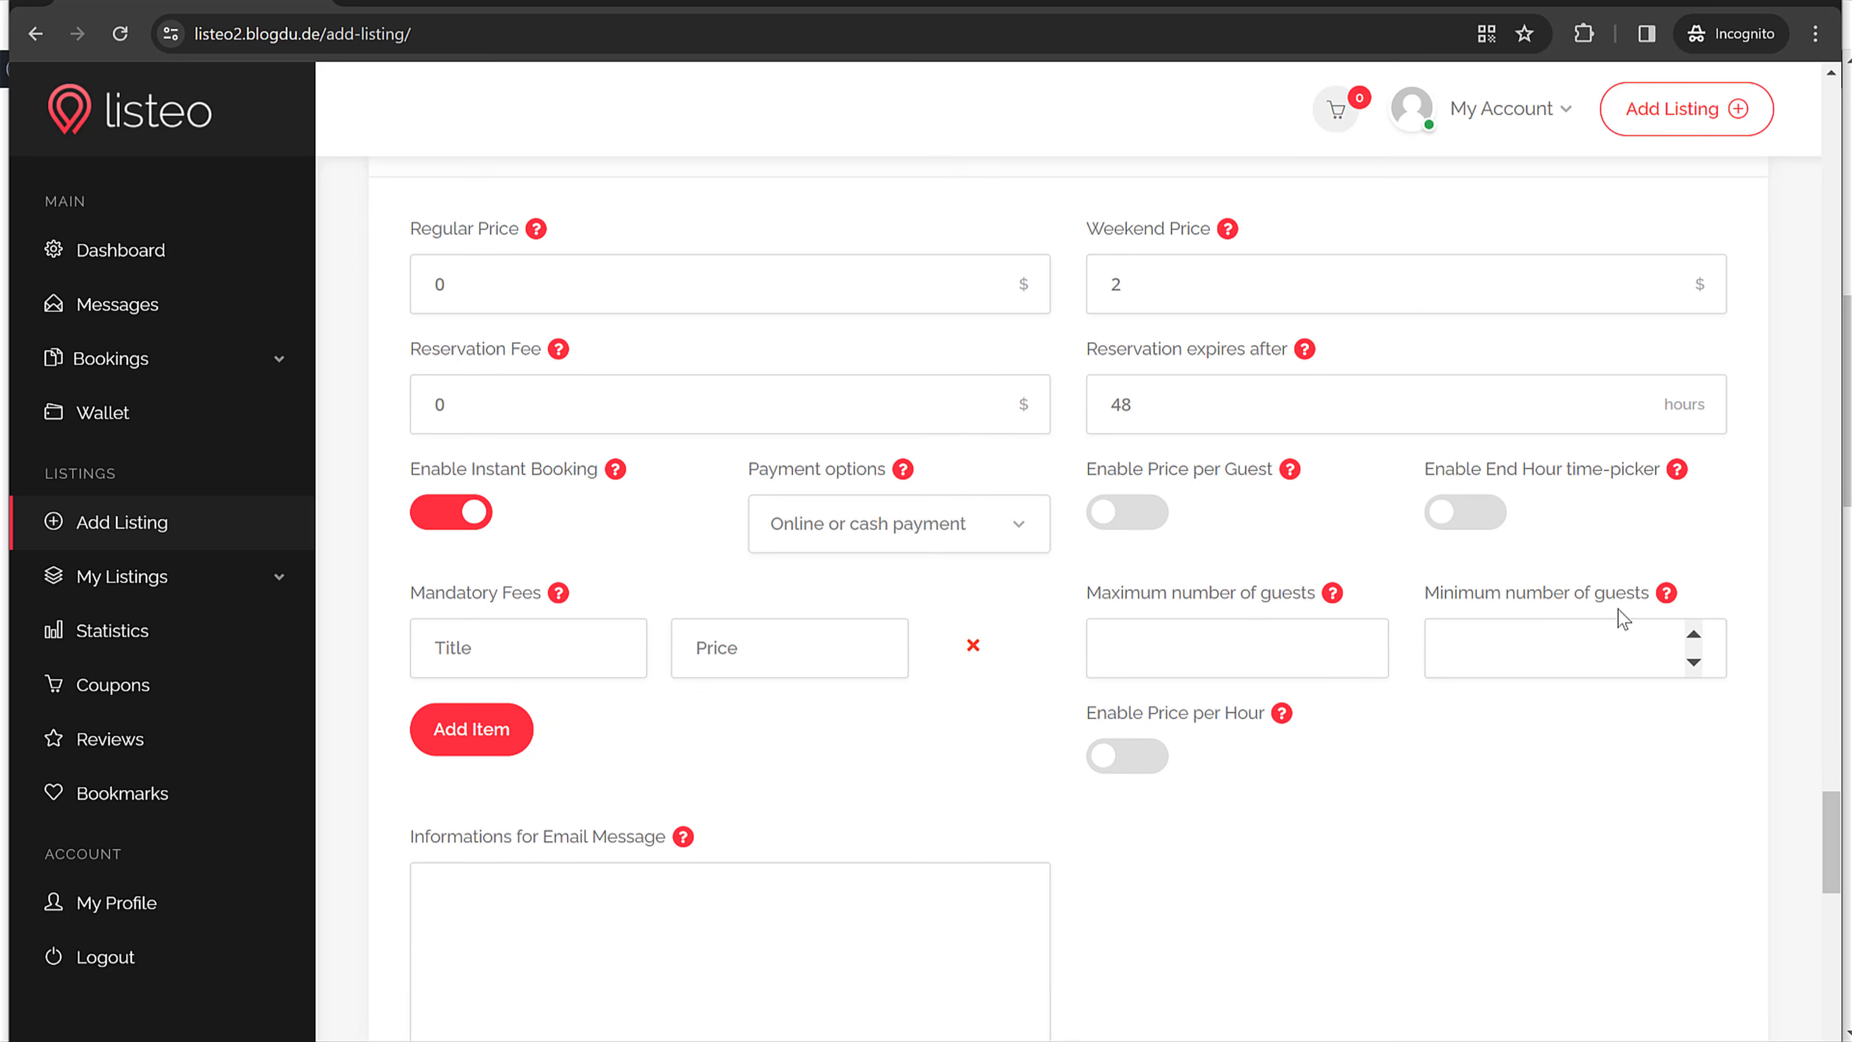
pyautogui.scroll(-2, 1755, 588)
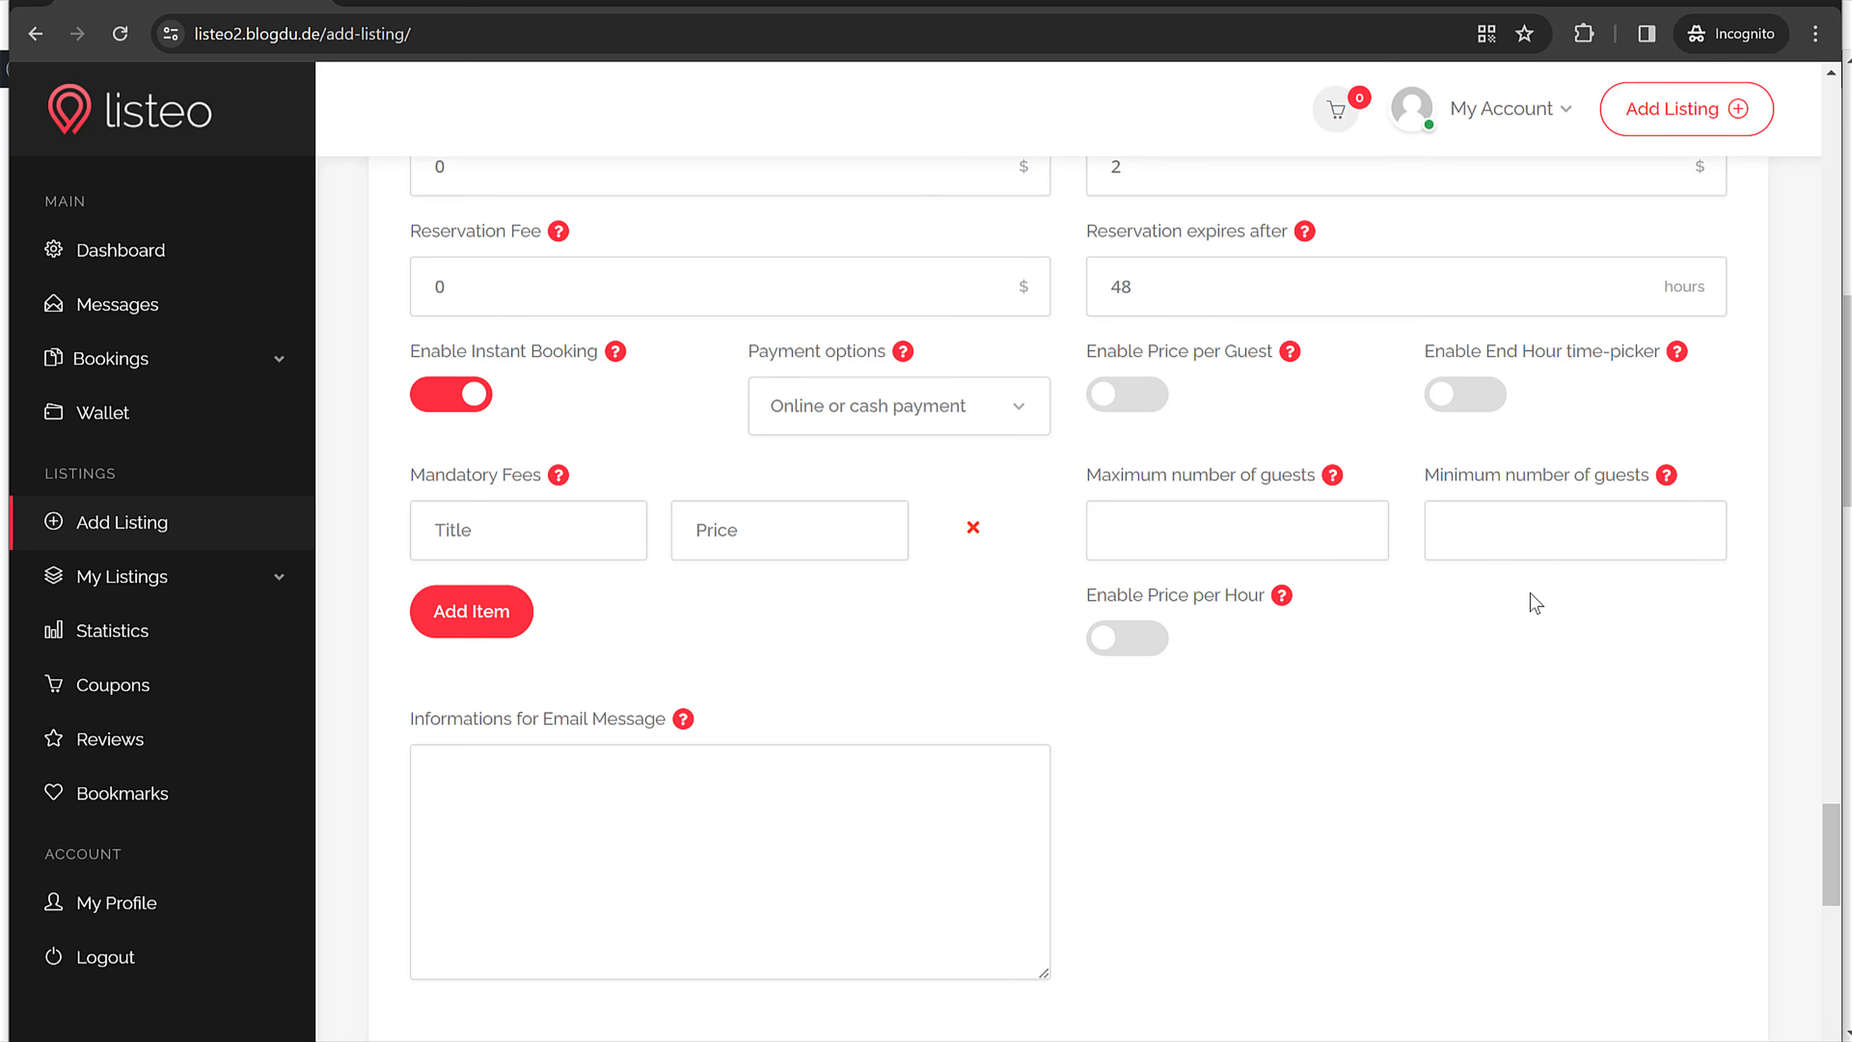
pyautogui.scroll(-10, 1658, 592)
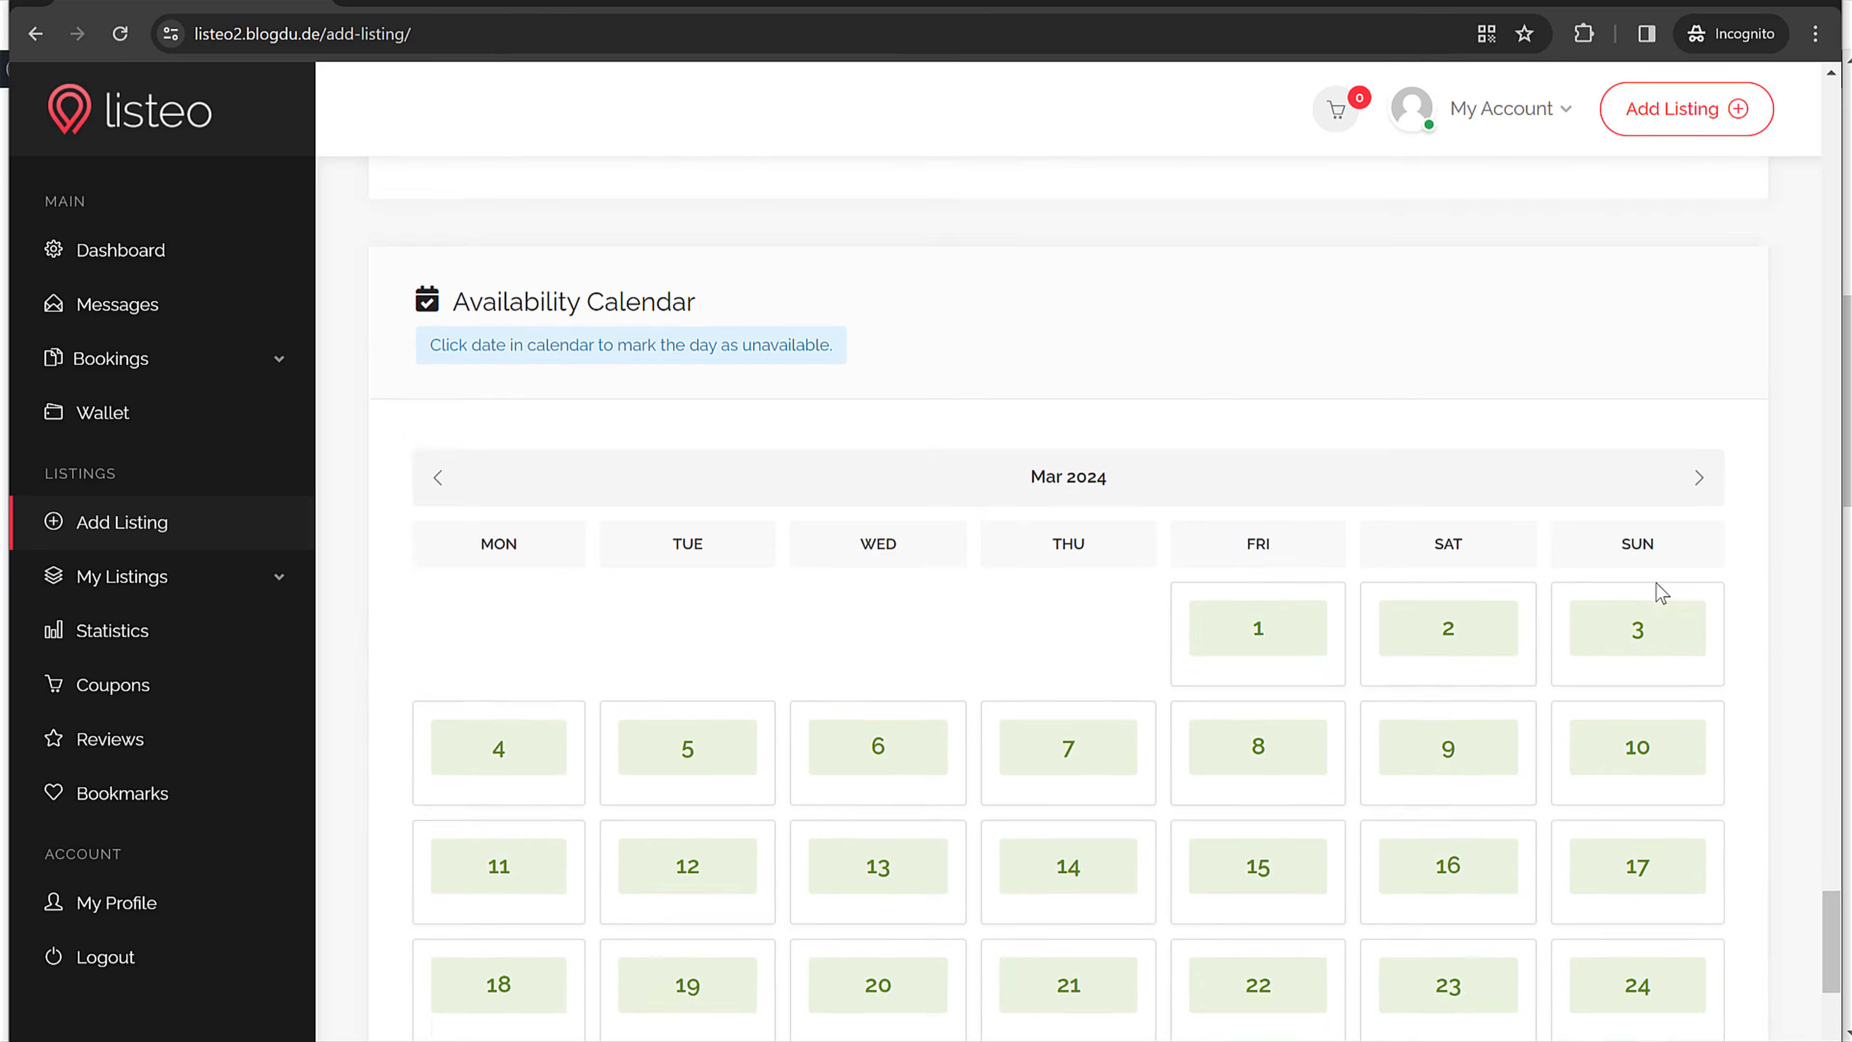
# Step: Mark 30 and 31 March 2024 as unavailable in the Availability Calendar
pyautogui.scroll(-6, 1614, 601)
pyautogui.scroll(5, 1394, 632)
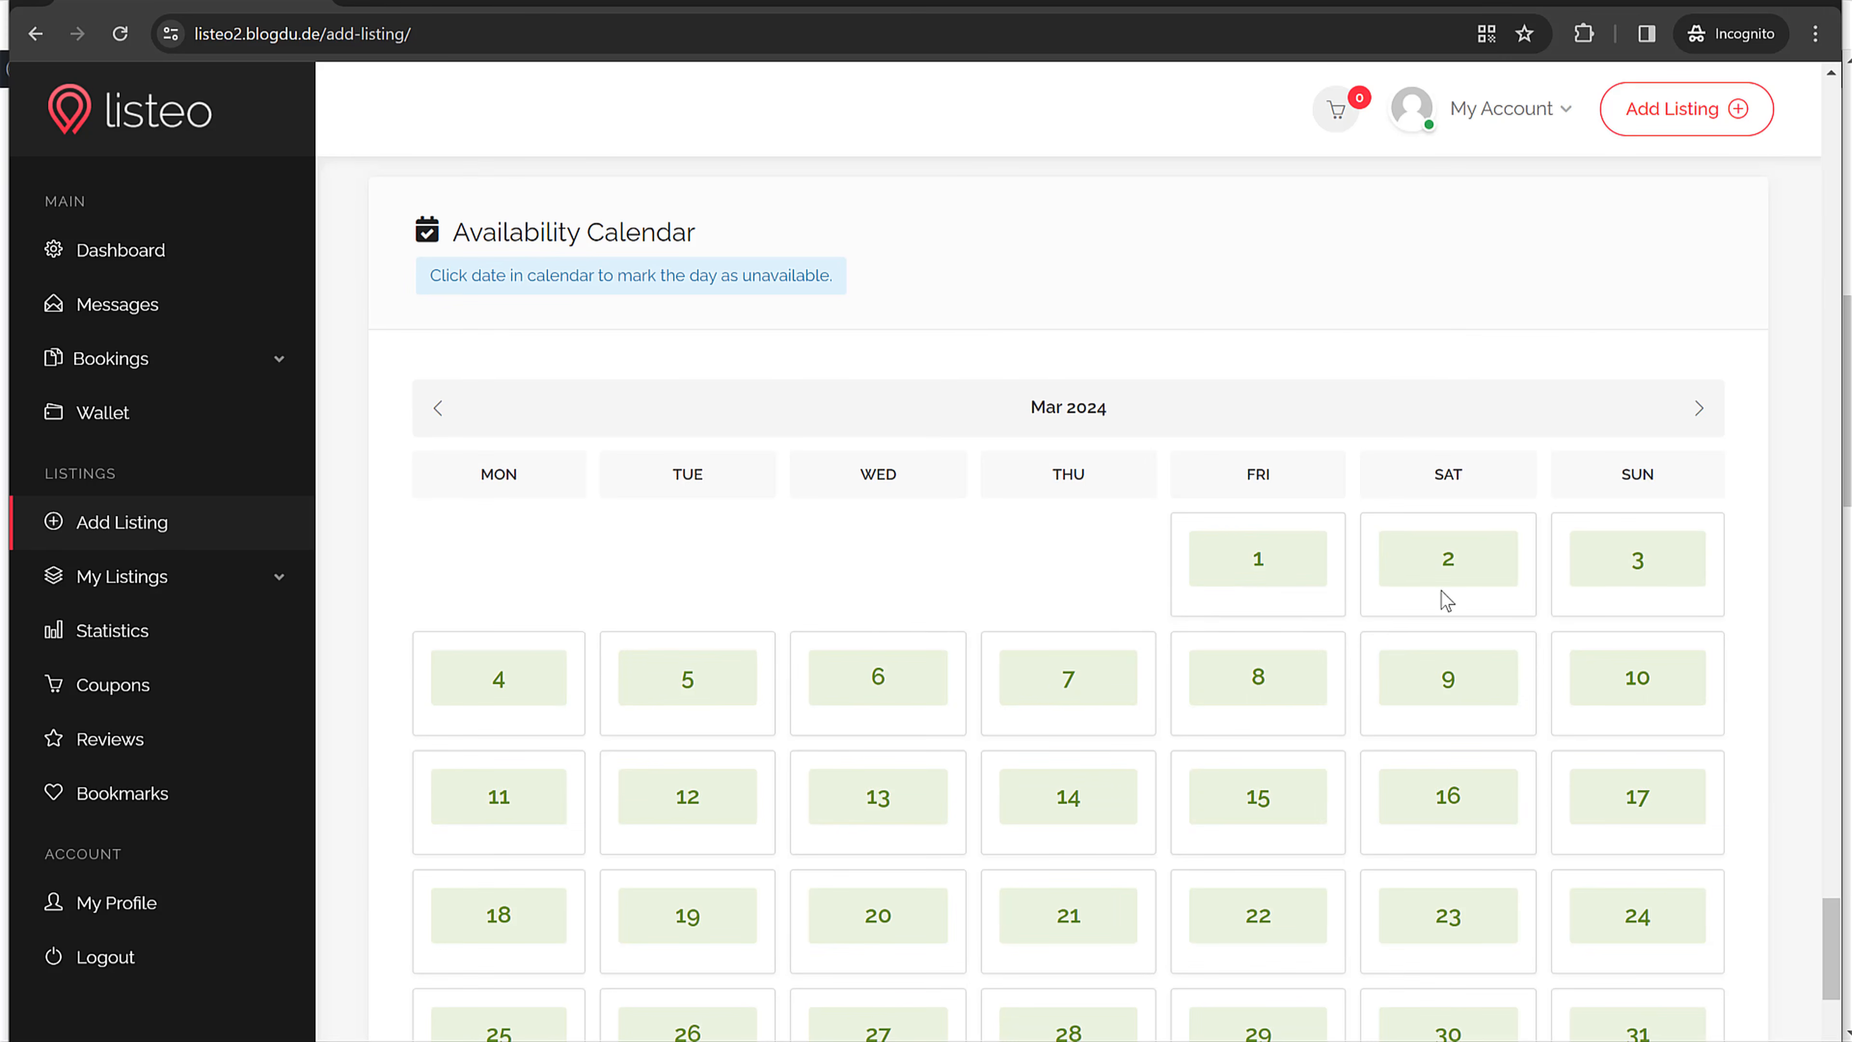
pyautogui.scroll(-3, 1440, 599)
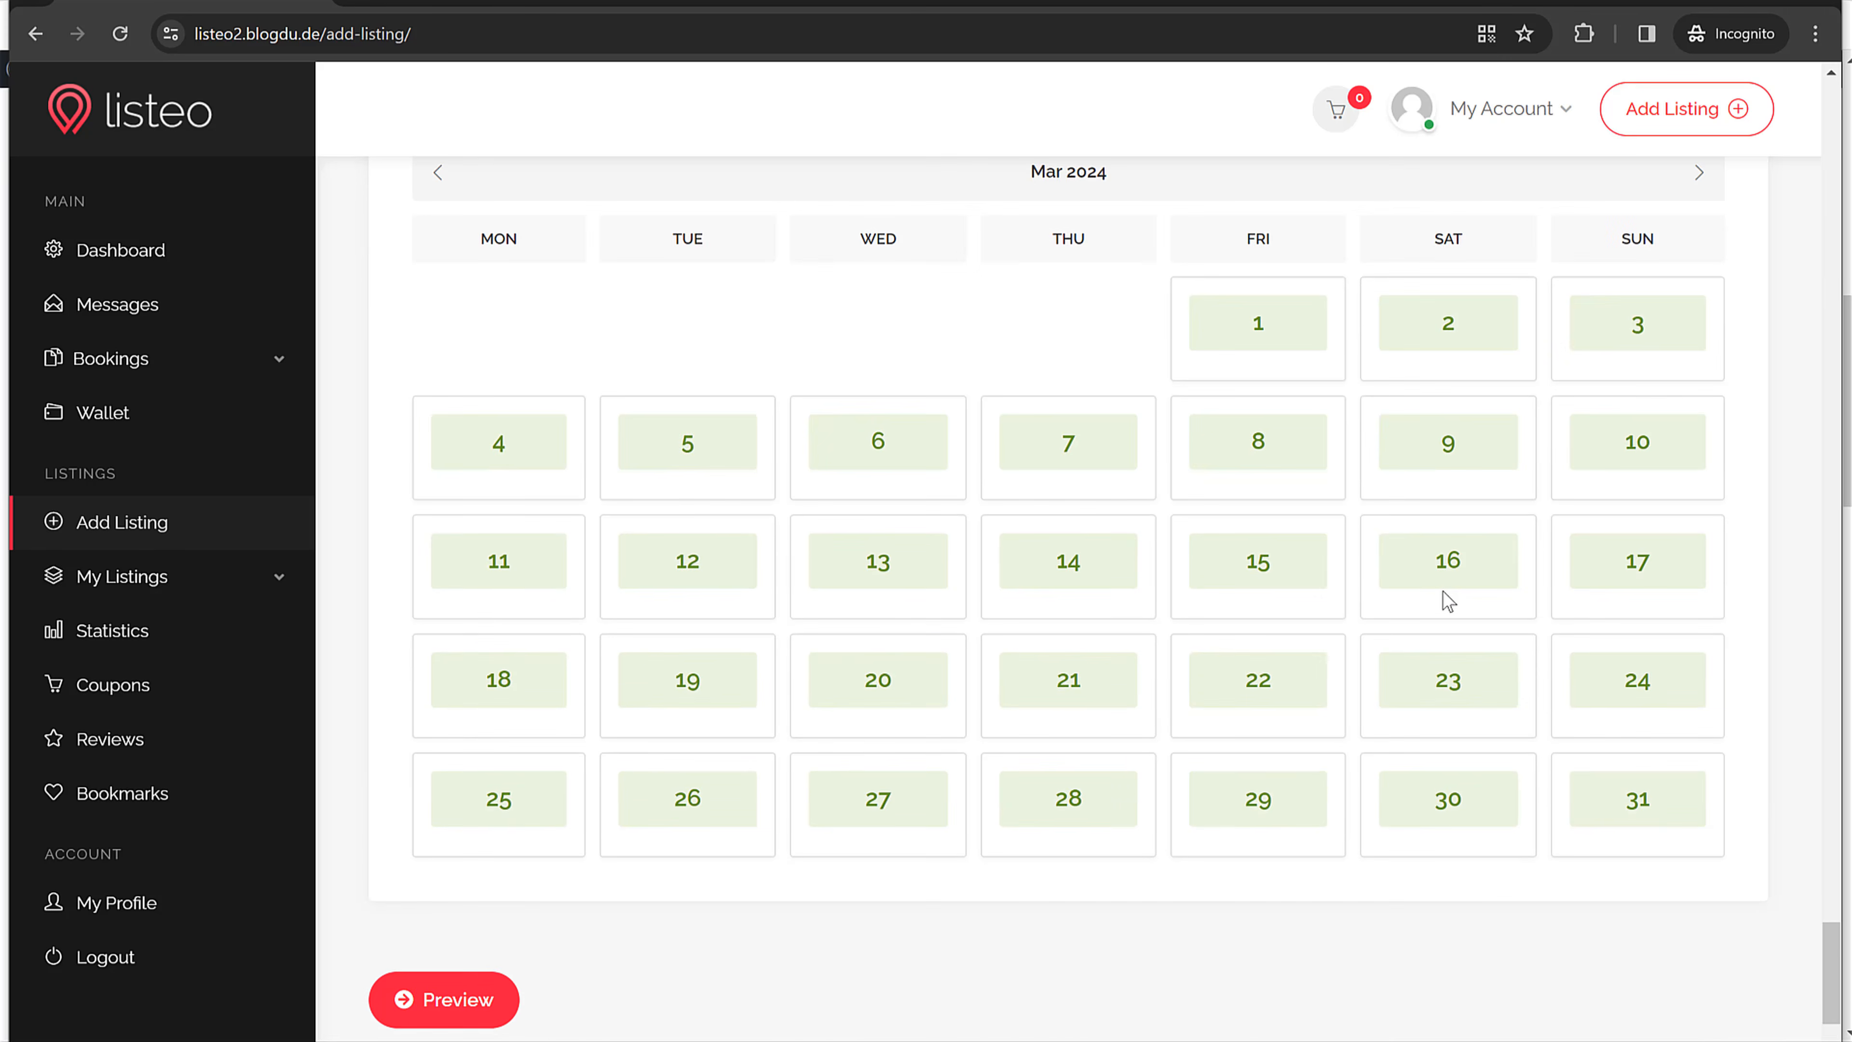
pyautogui.click(1425, 824)
pyautogui.click(1601, 818)
# Step: Submit the listing and expand My Listings by status to find it Pending
pyautogui.scroll(-2, 600, 934)
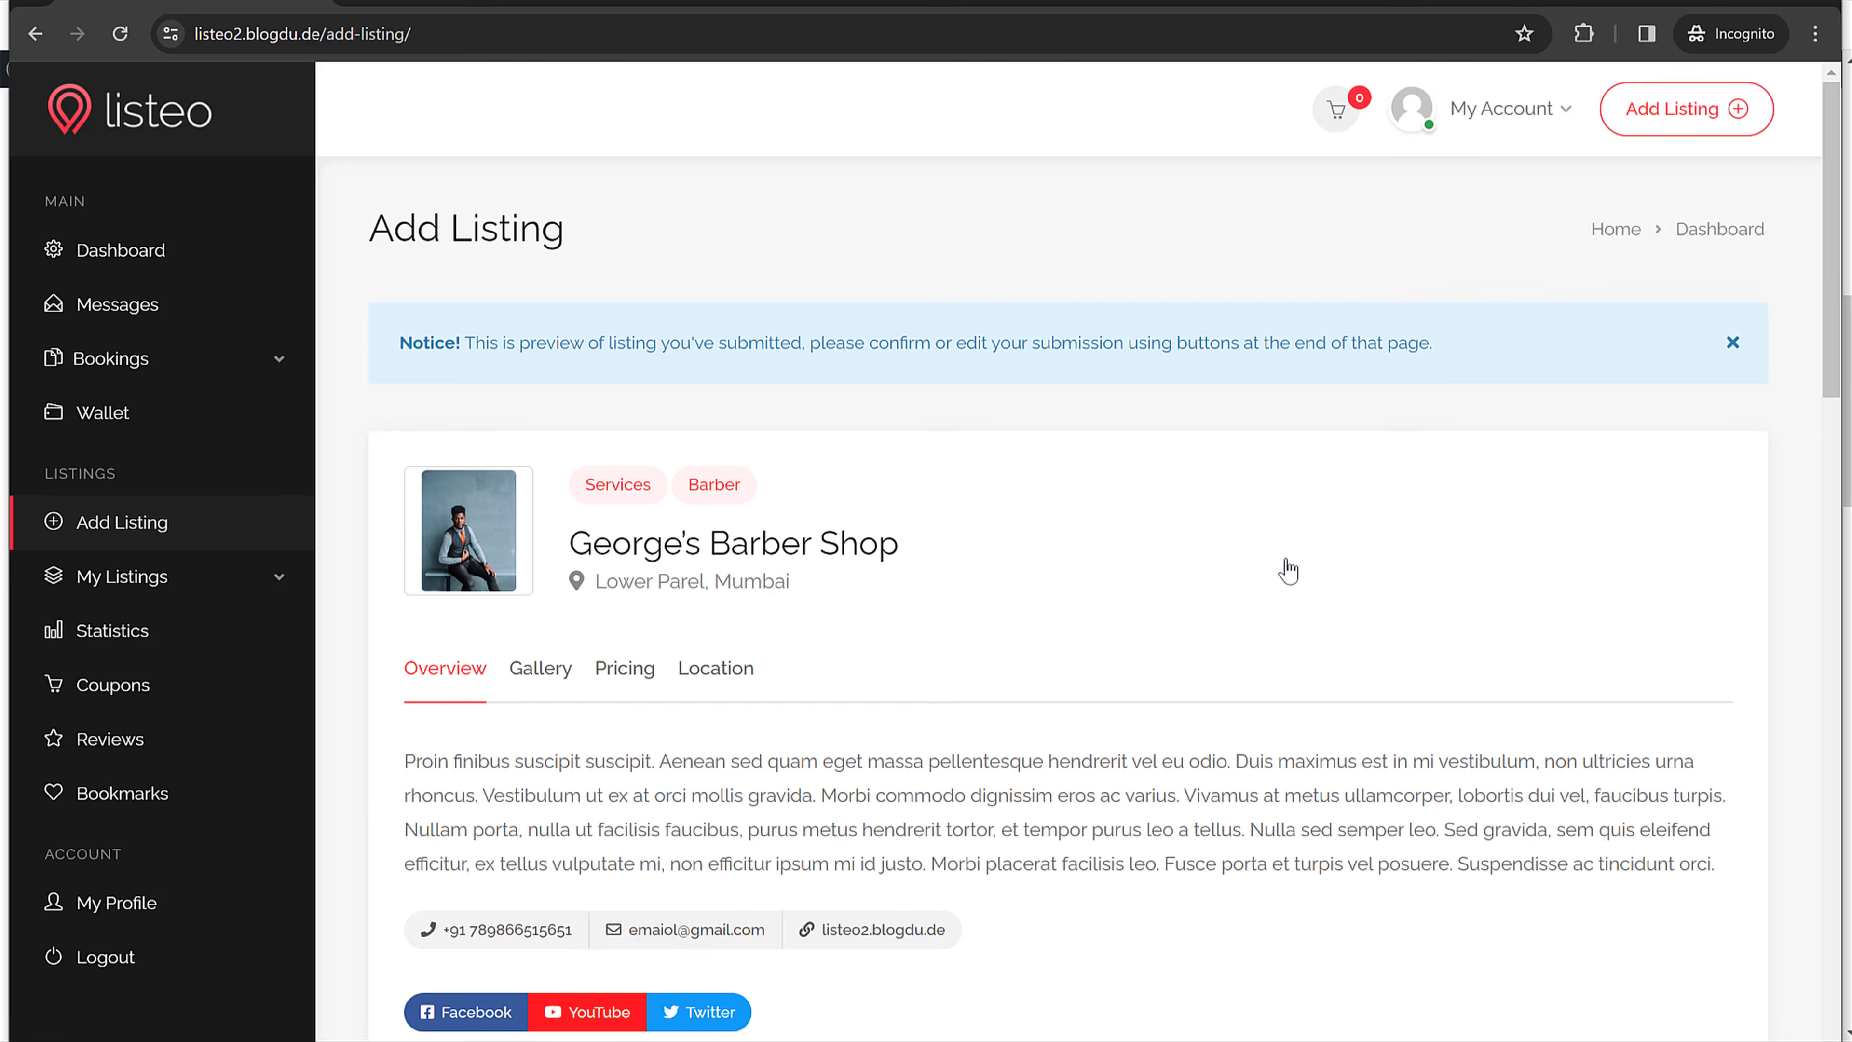
pyautogui.scroll(-8, 1174, 612)
pyautogui.scroll(-20, 970, 620)
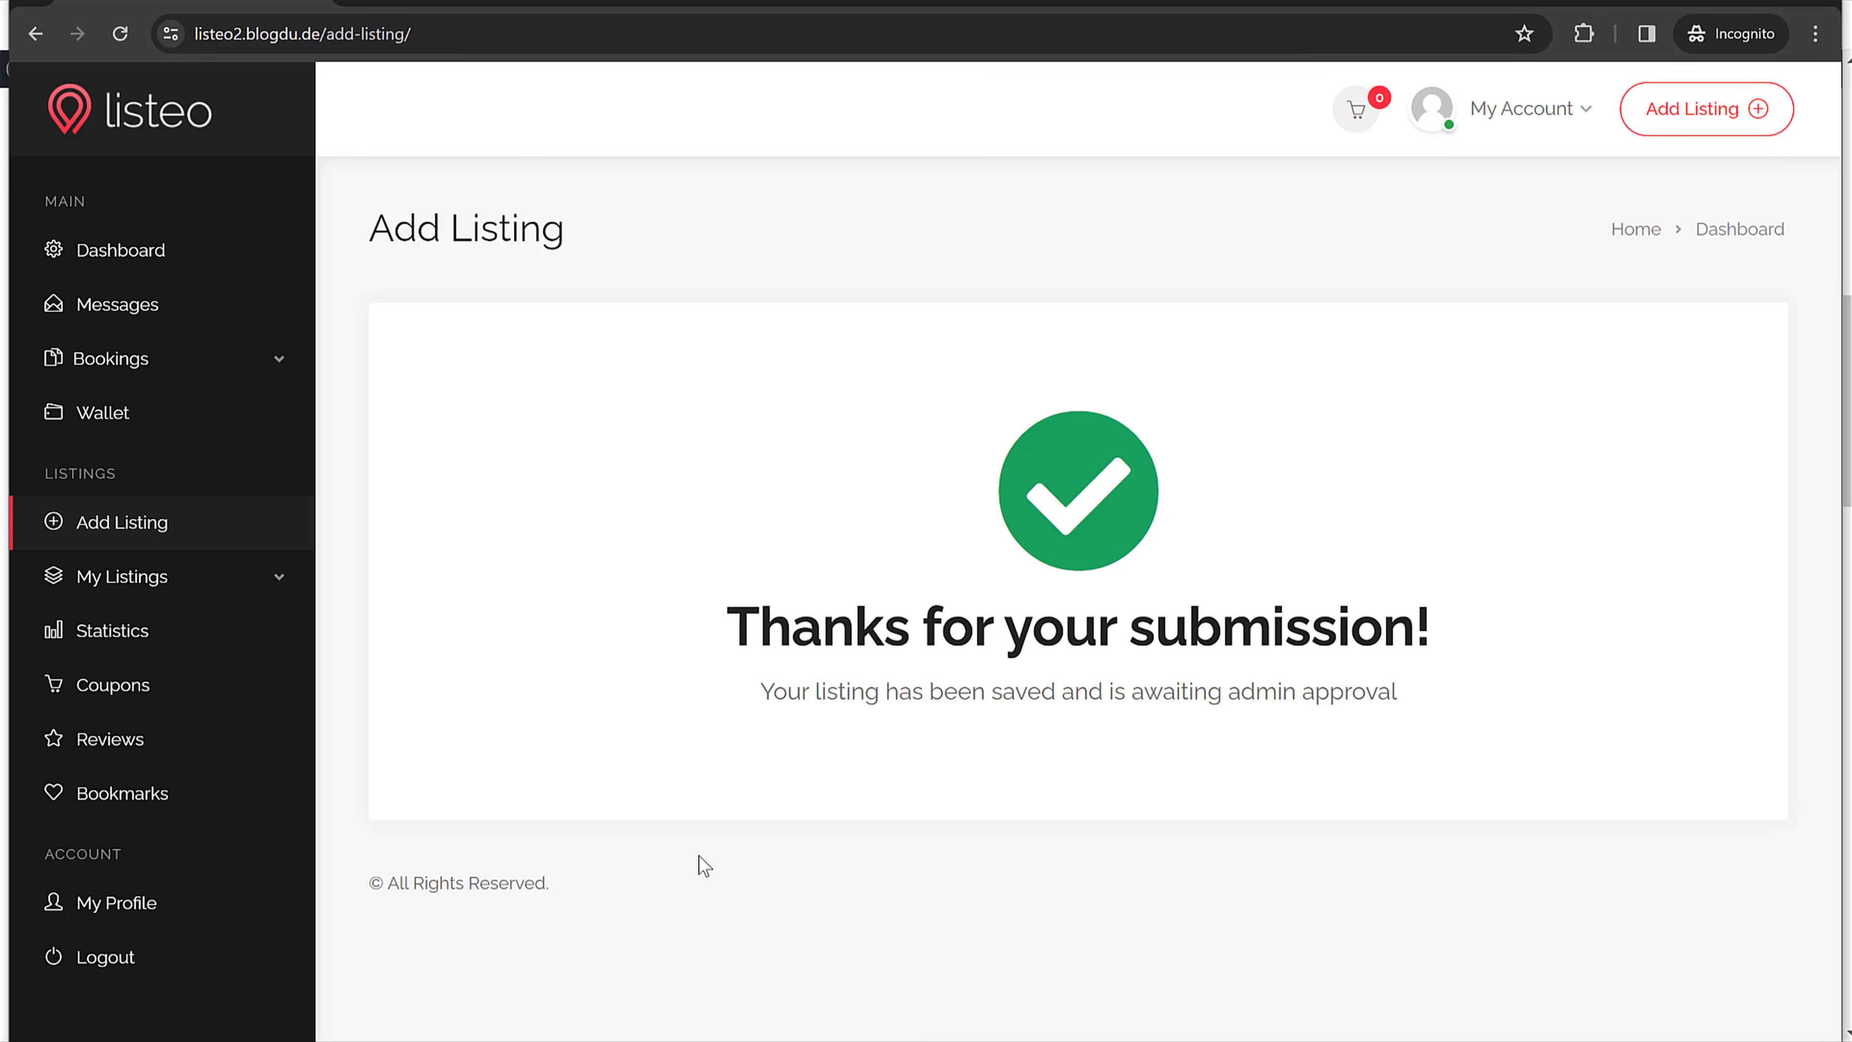
pyautogui.click(276, 580)
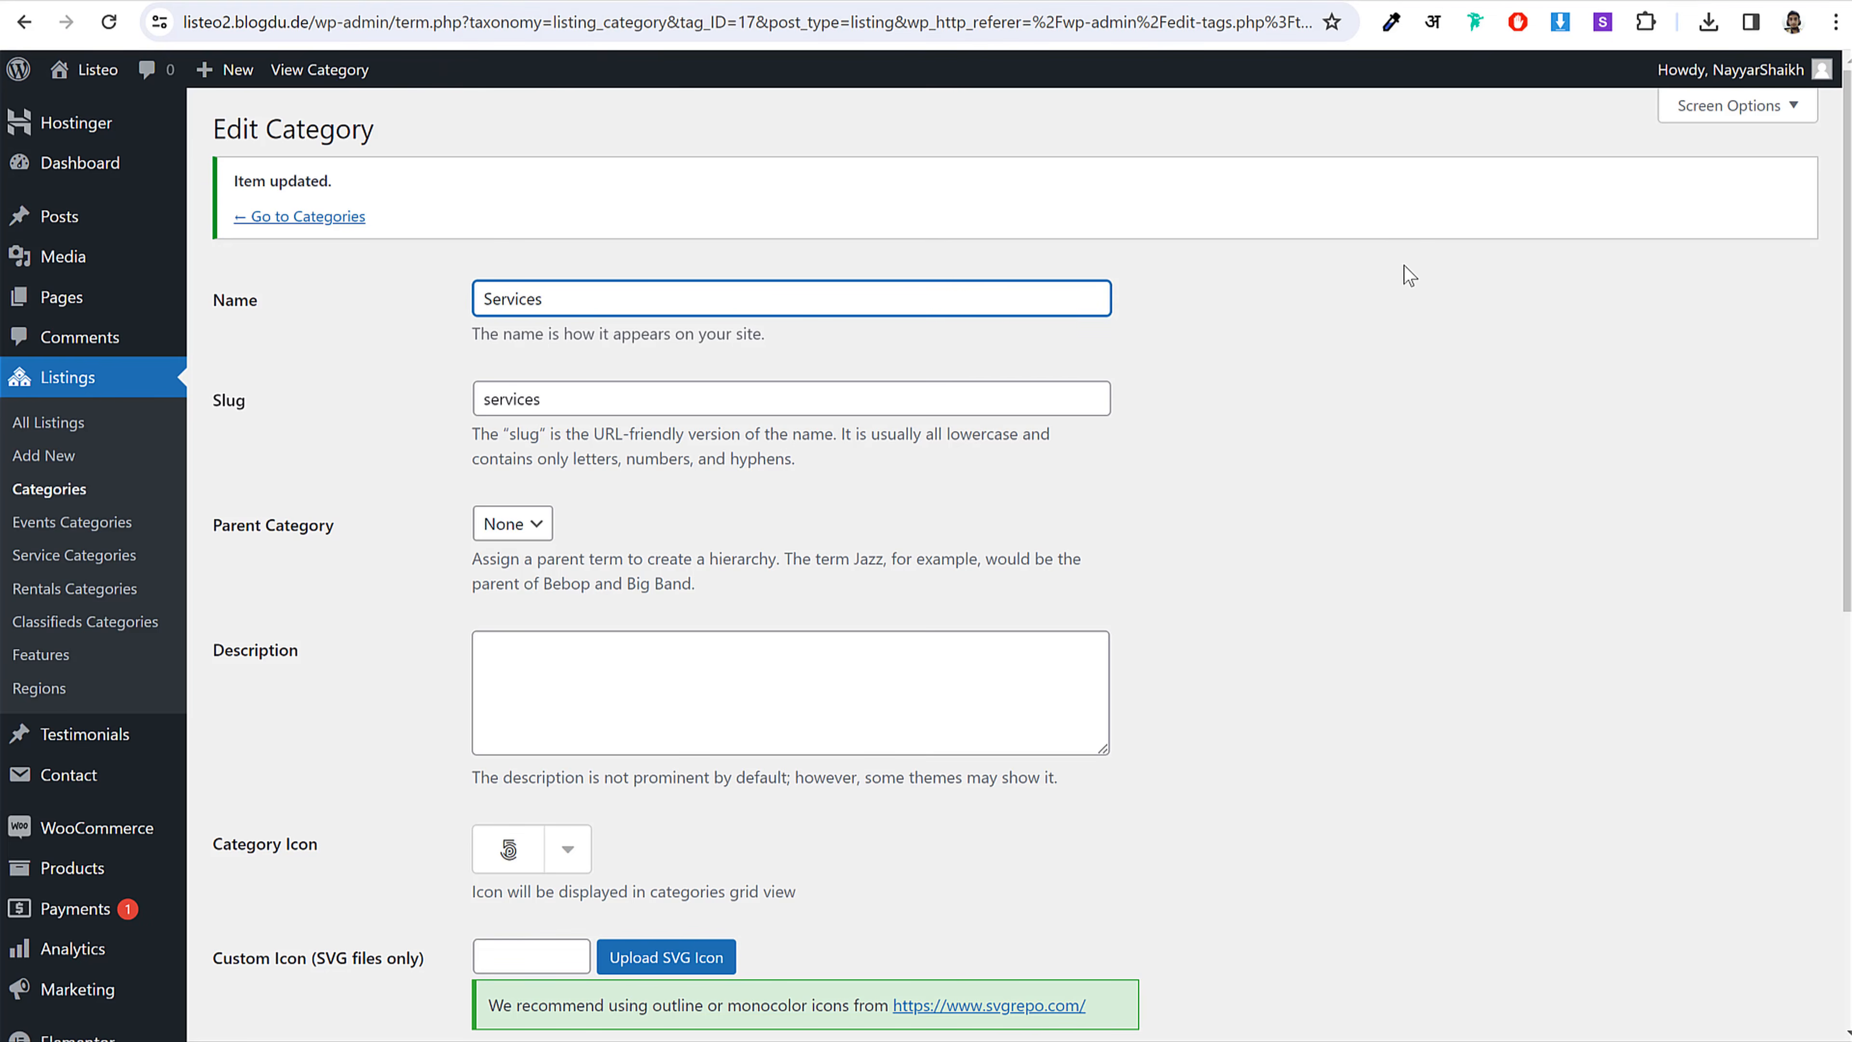
# Step: Open George's Barber Shop from All Listings for editing
pyautogui.click(1404, 265)
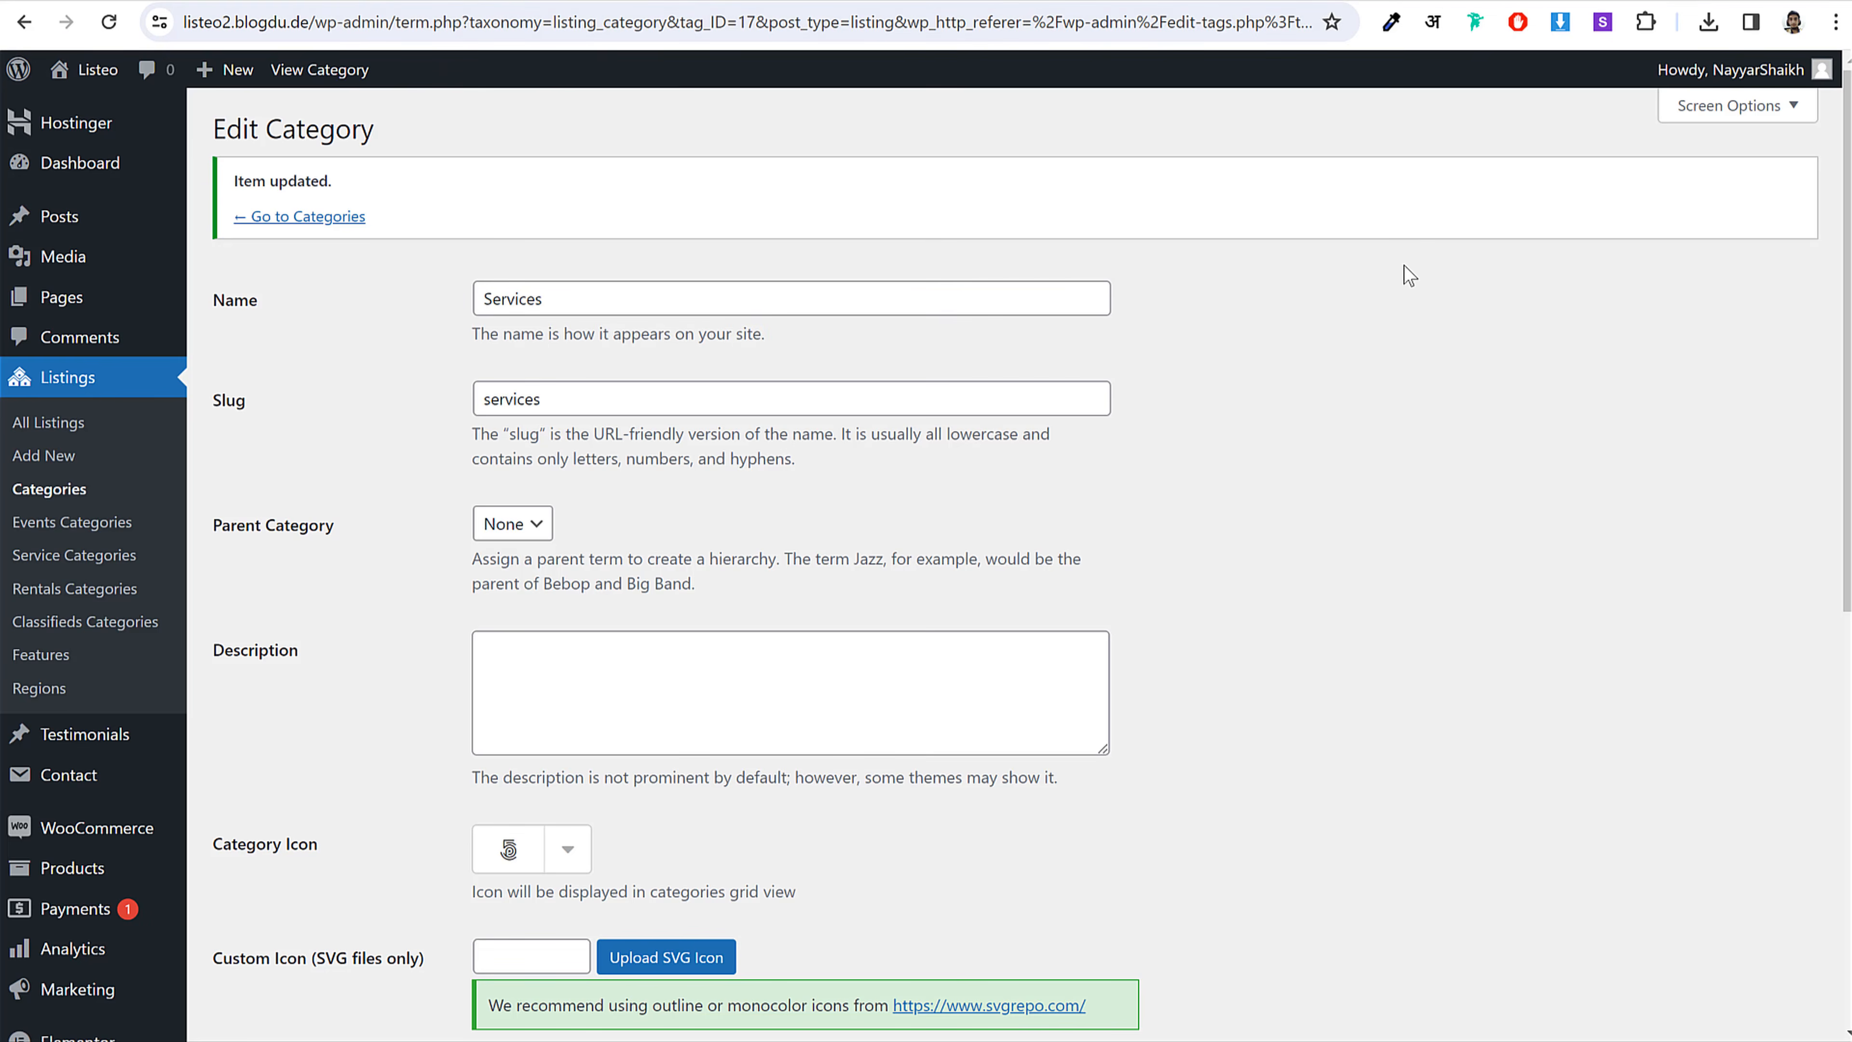
pyautogui.click(46, 428)
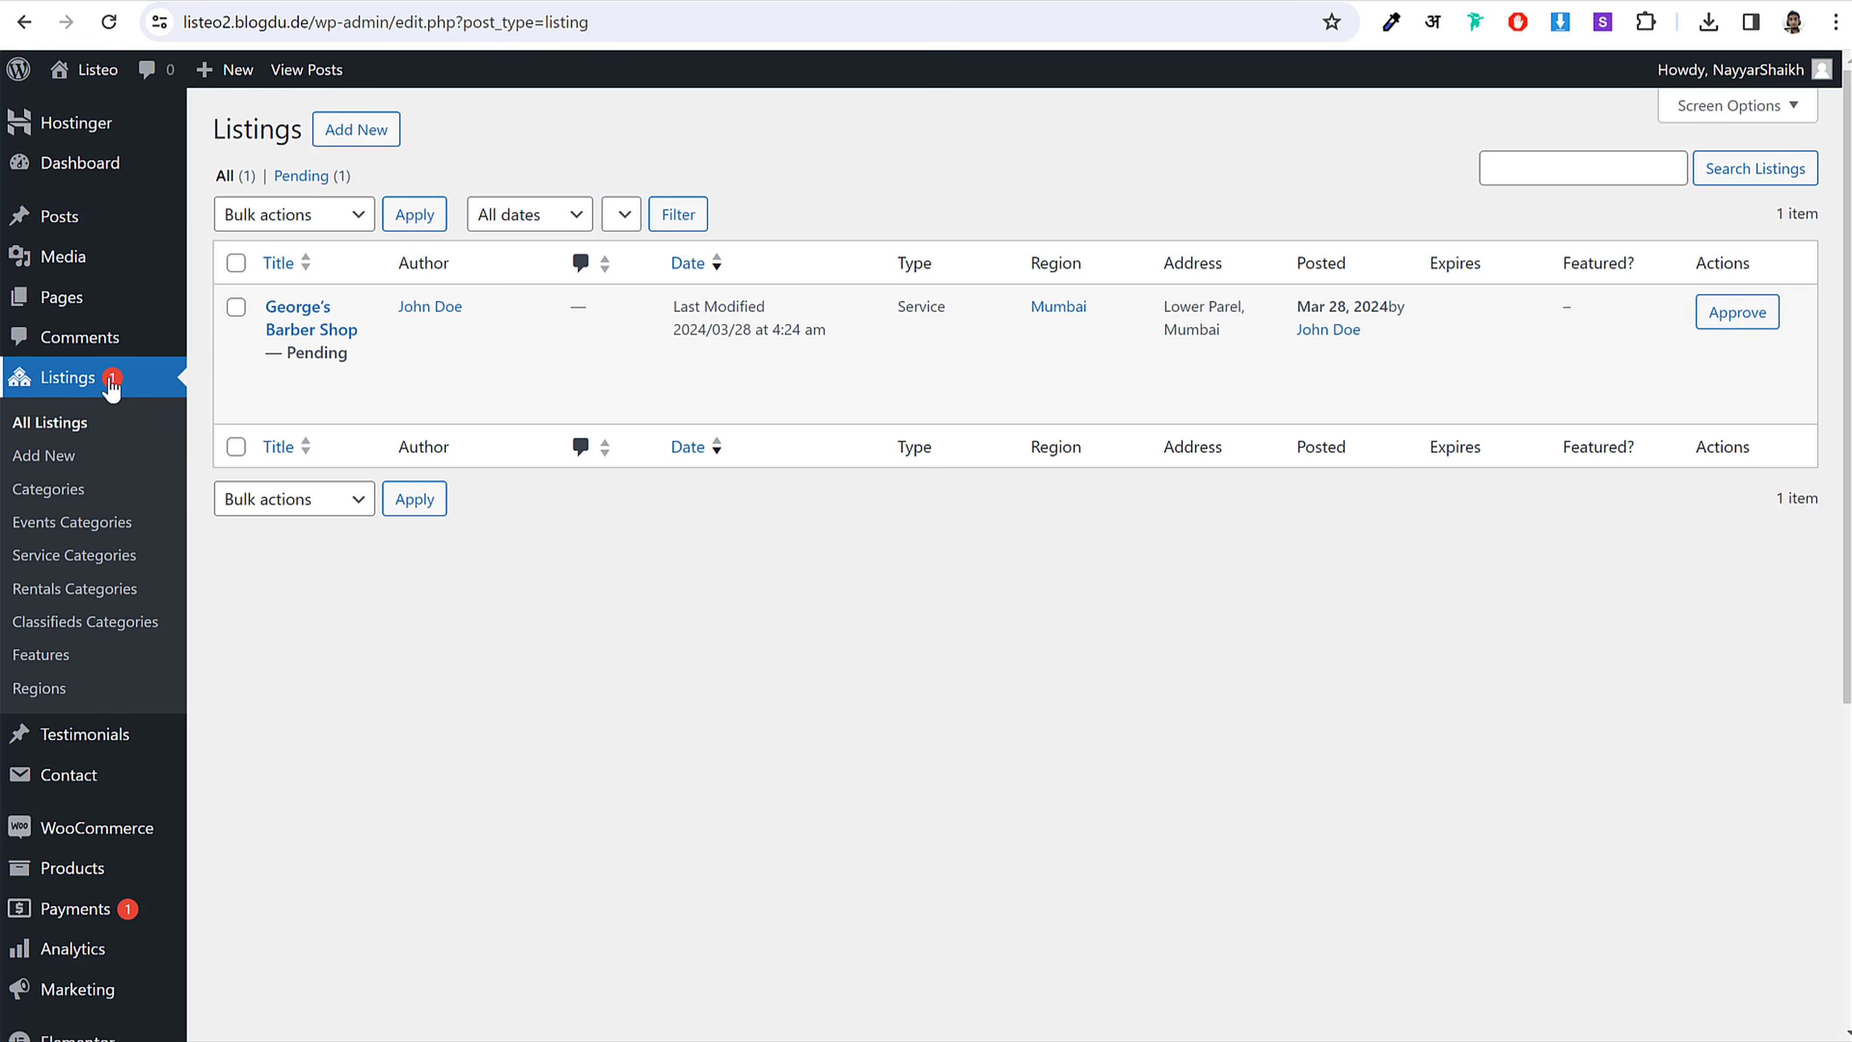
pyautogui.moveTo(349, 353); pyautogui.dragTo(298, 359)
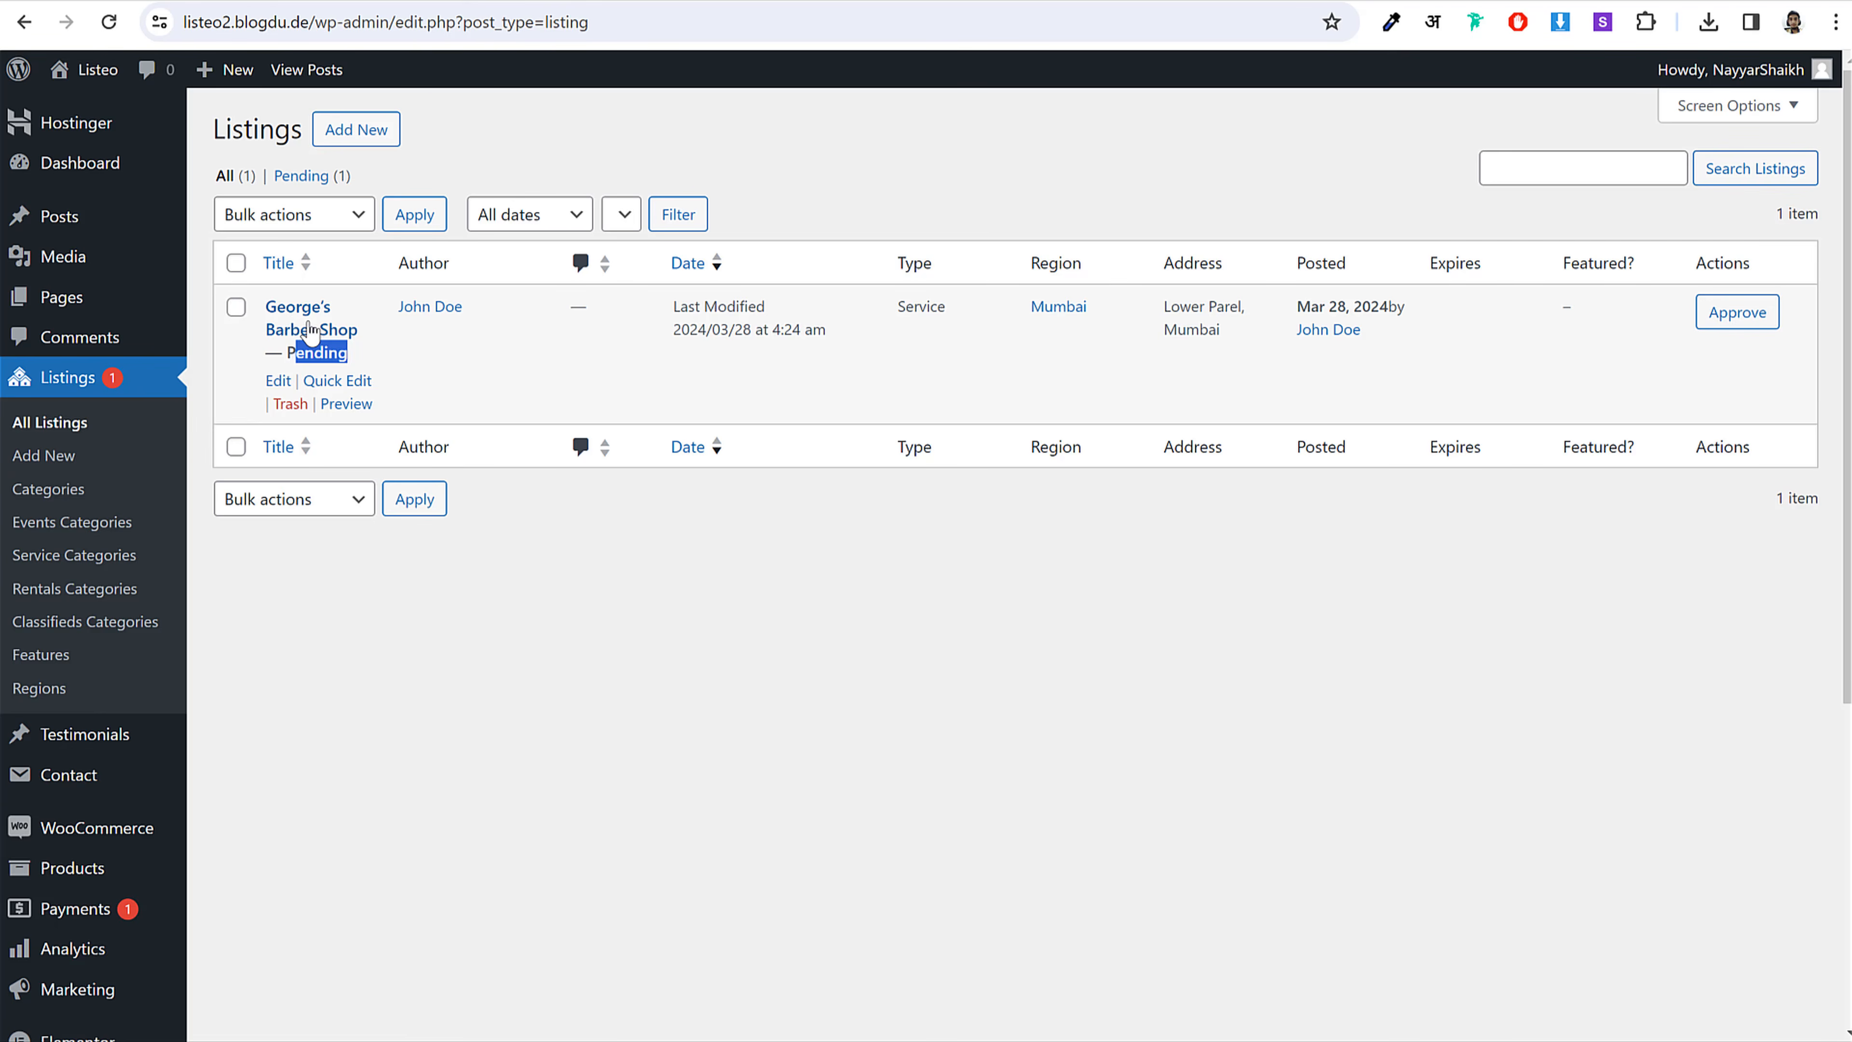
pyautogui.click(275, 382)
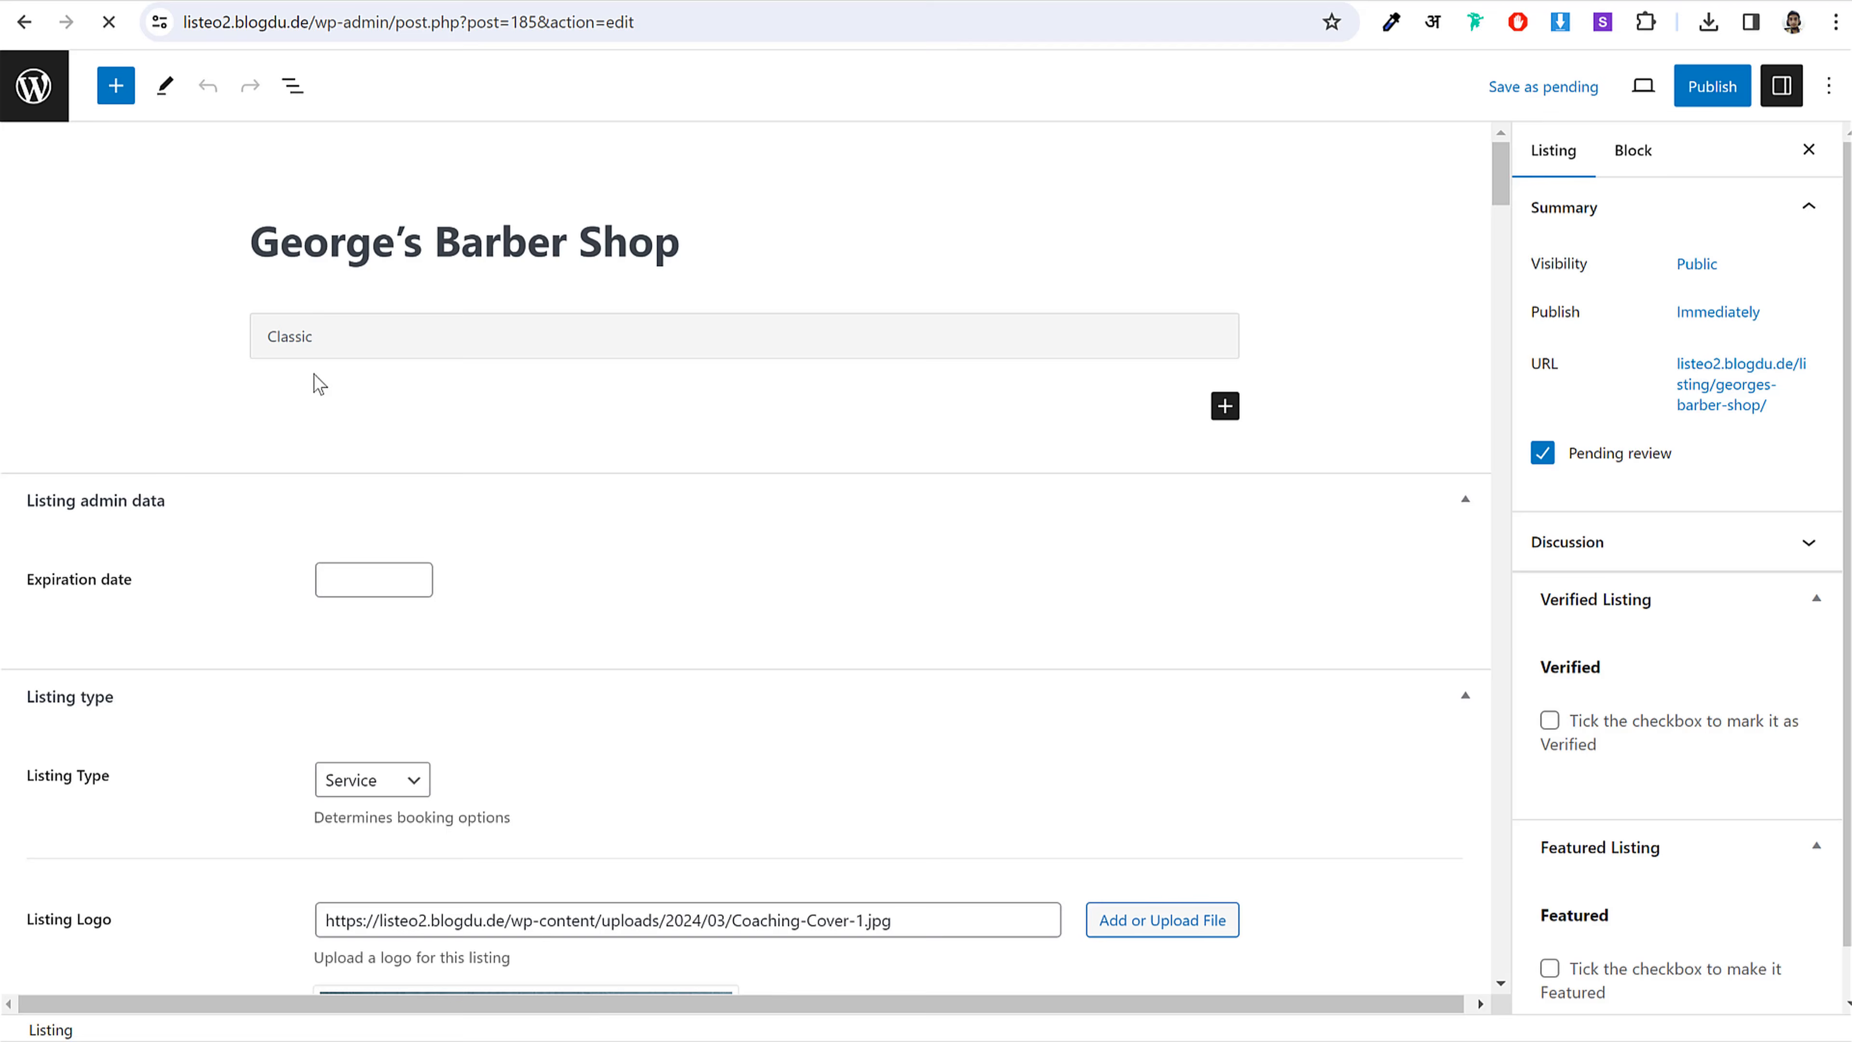
# Step: Tick Verified in the Verified Listing panel
pyautogui.scroll(-6, 839, 562)
pyautogui.scroll(-5, 839, 553)
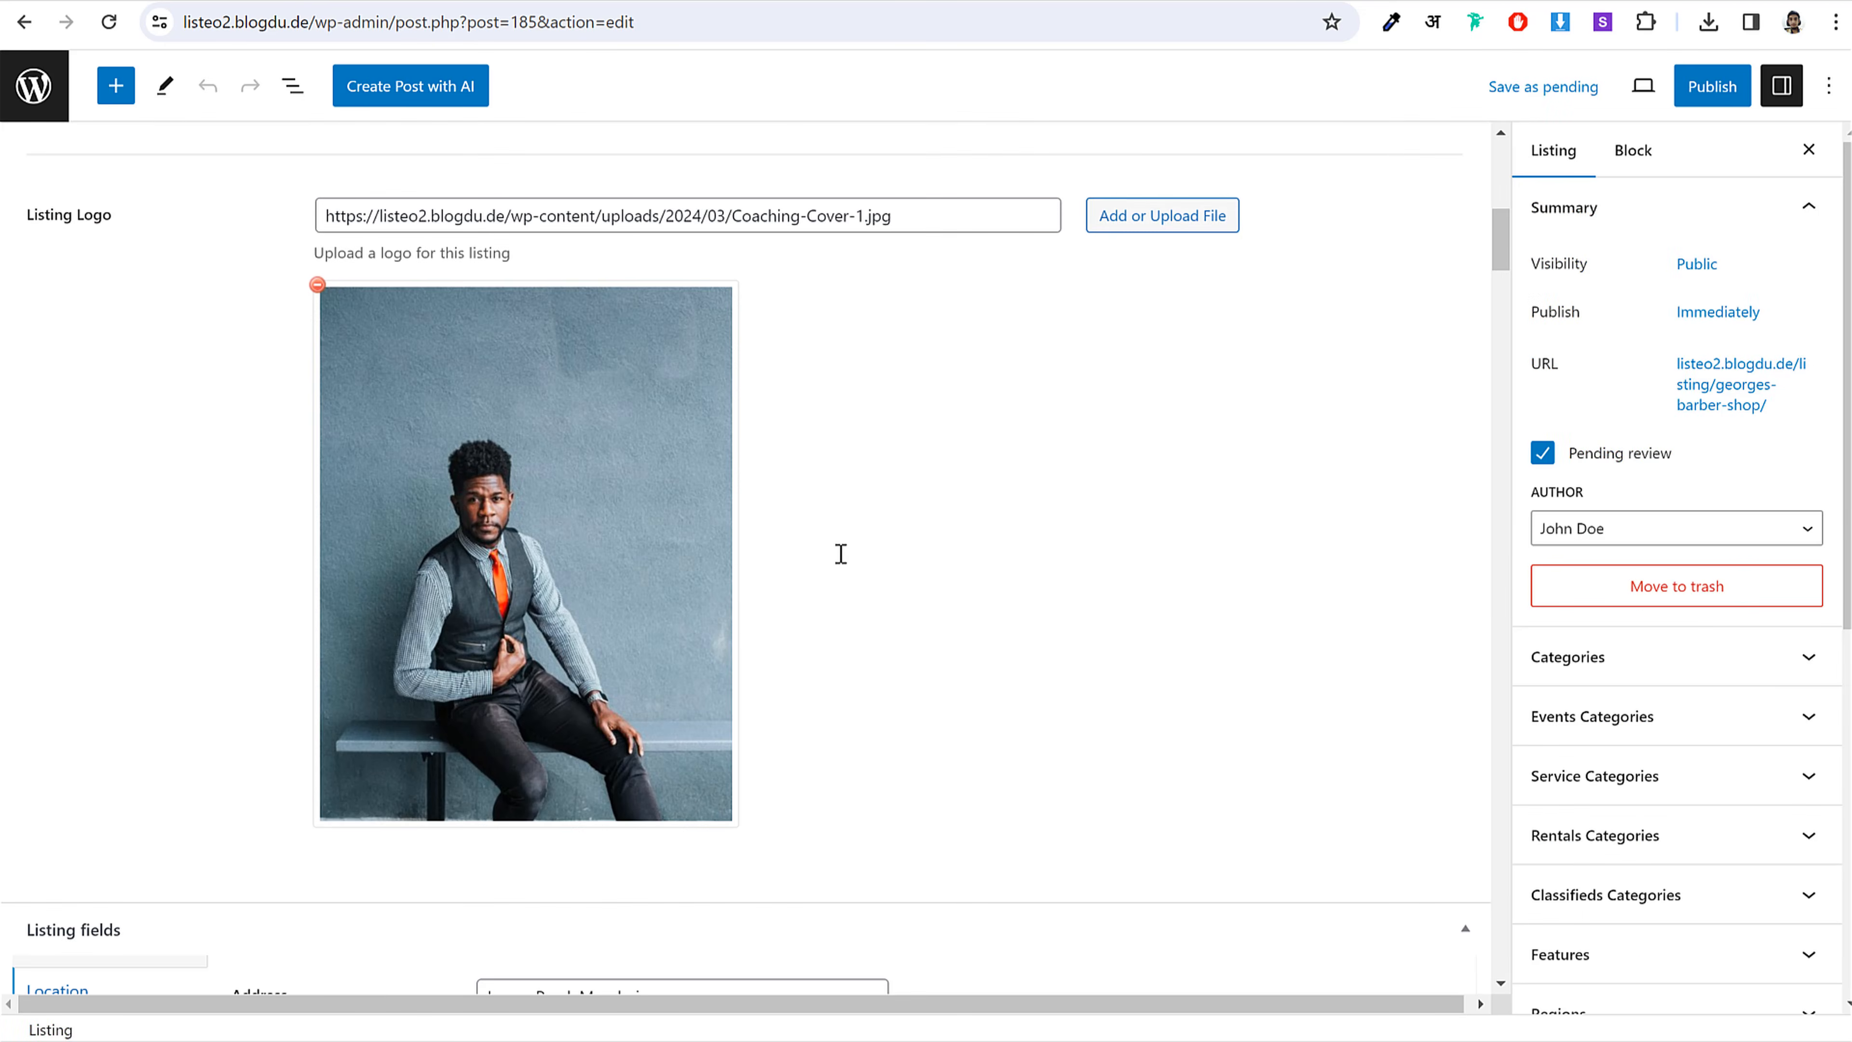
pyautogui.scroll(5, 839, 554)
pyautogui.scroll(-12, 839, 558)
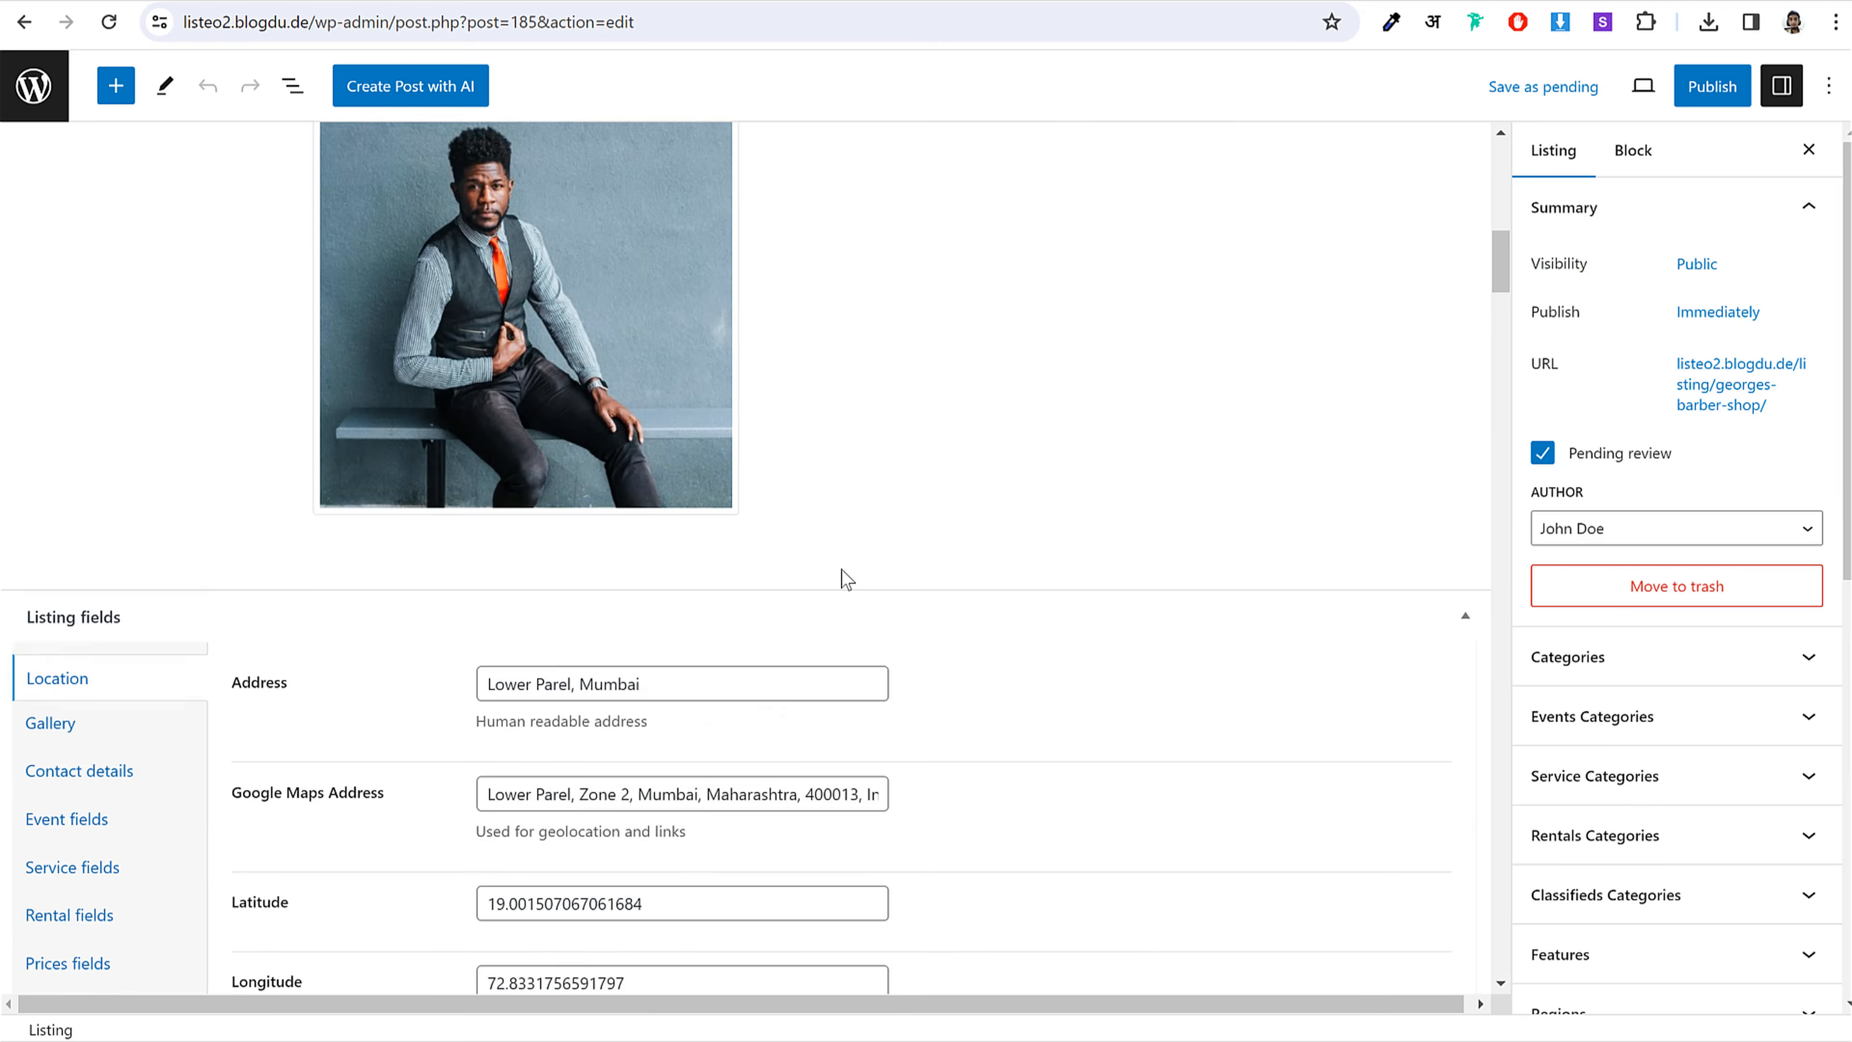
pyautogui.scroll(-1, 846, 582)
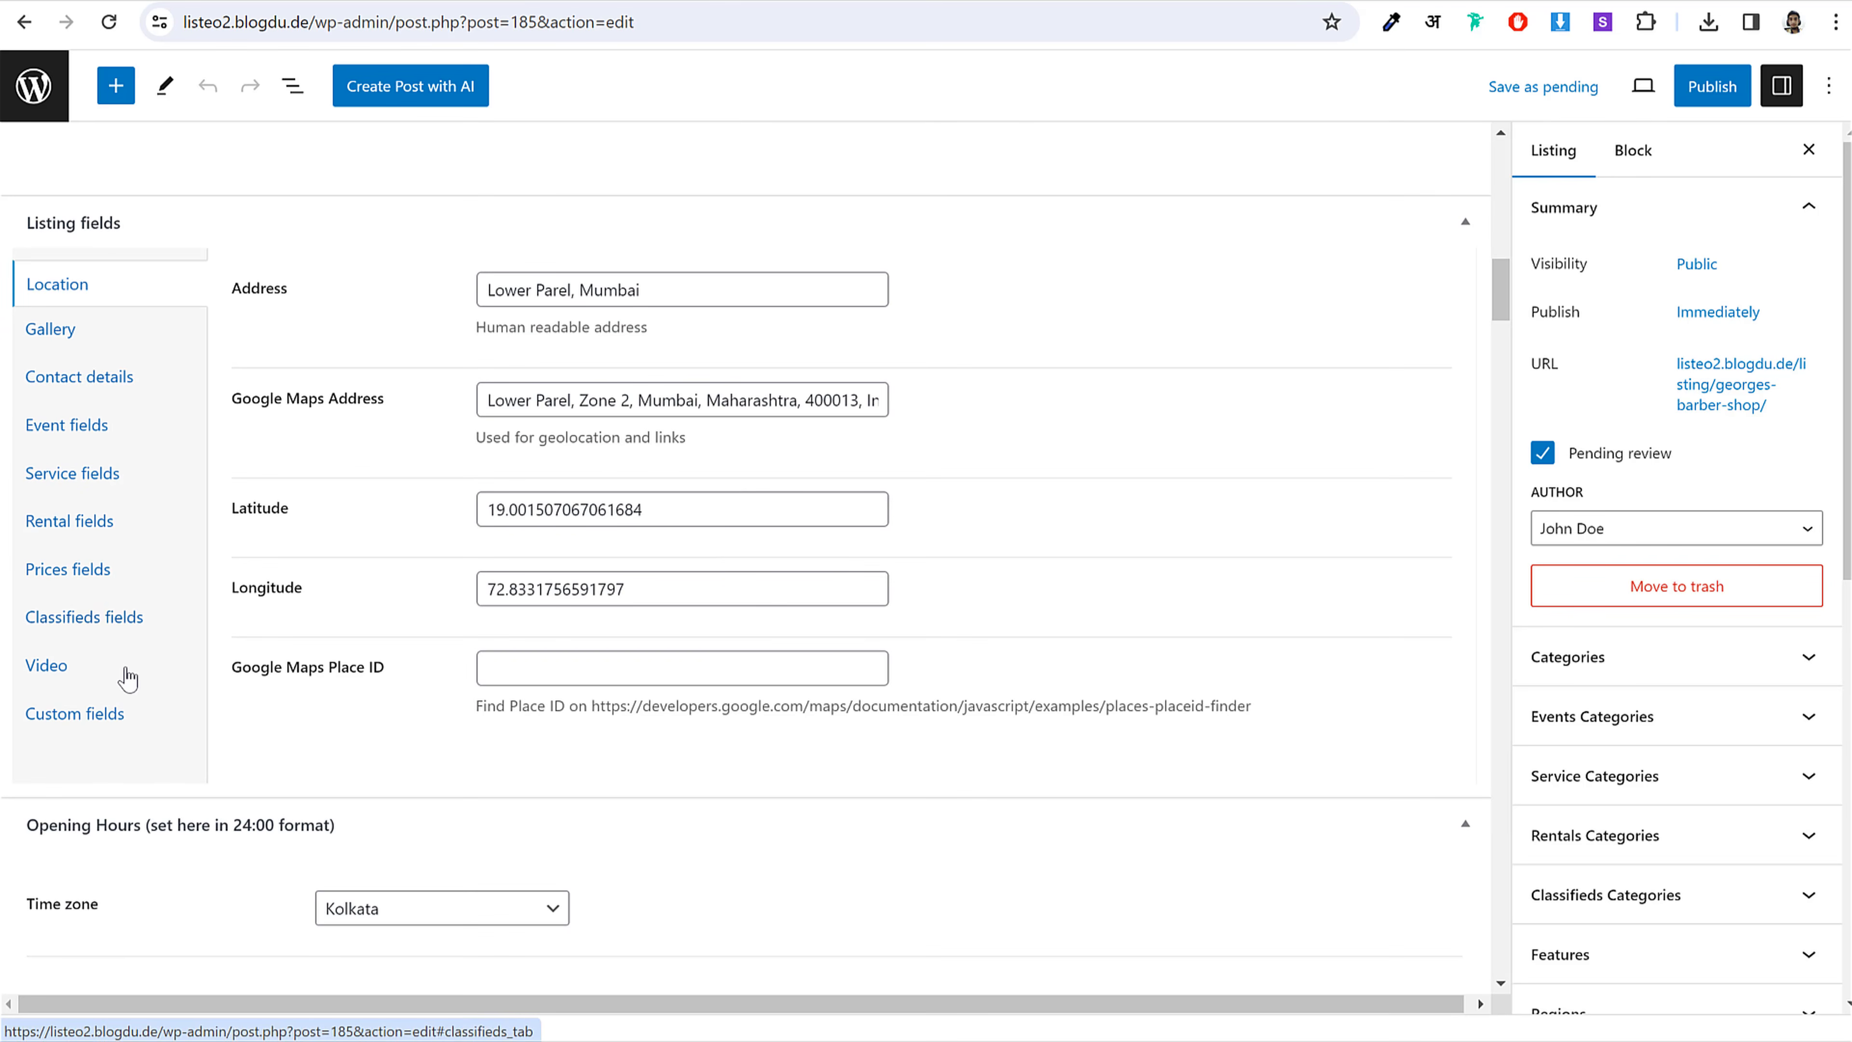
pyautogui.scroll(-3, 1056, 627)
pyautogui.scroll(-20, 1055, 627)
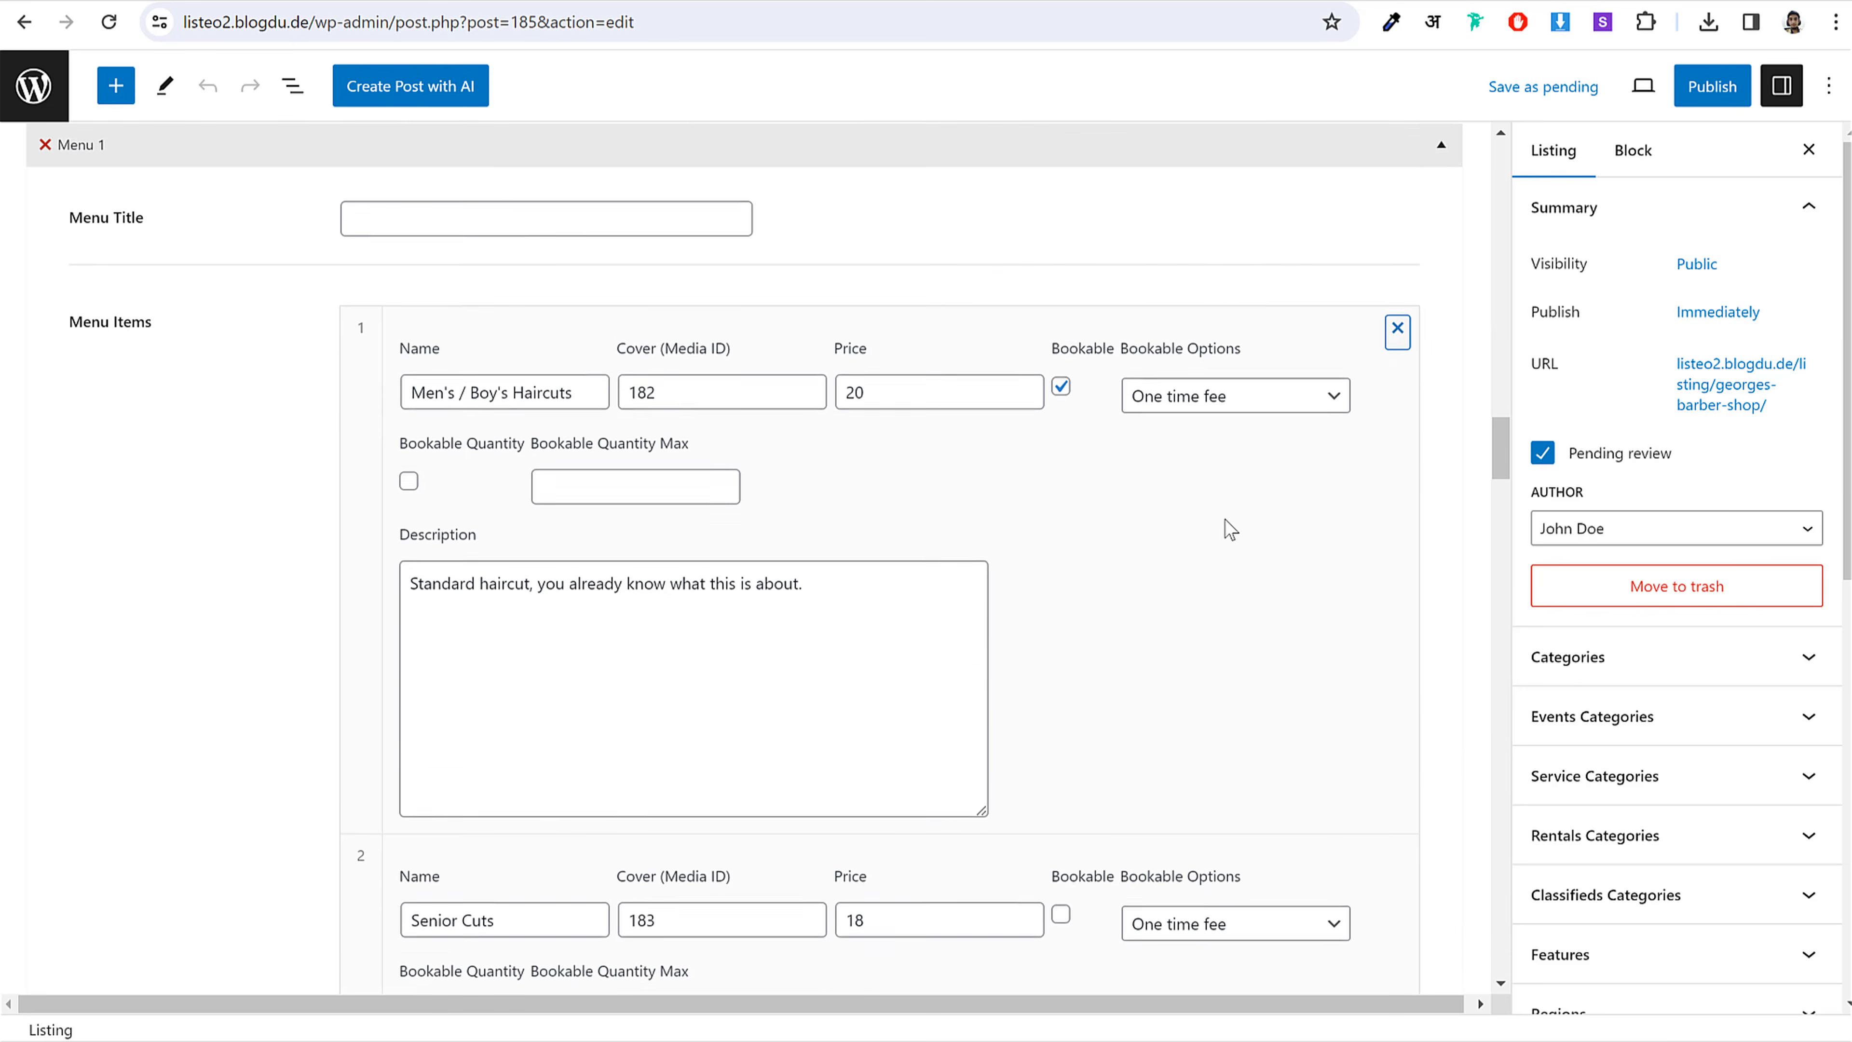
pyautogui.scroll(-20, 1223, 525)
pyautogui.scroll(-20, 1218, 547)
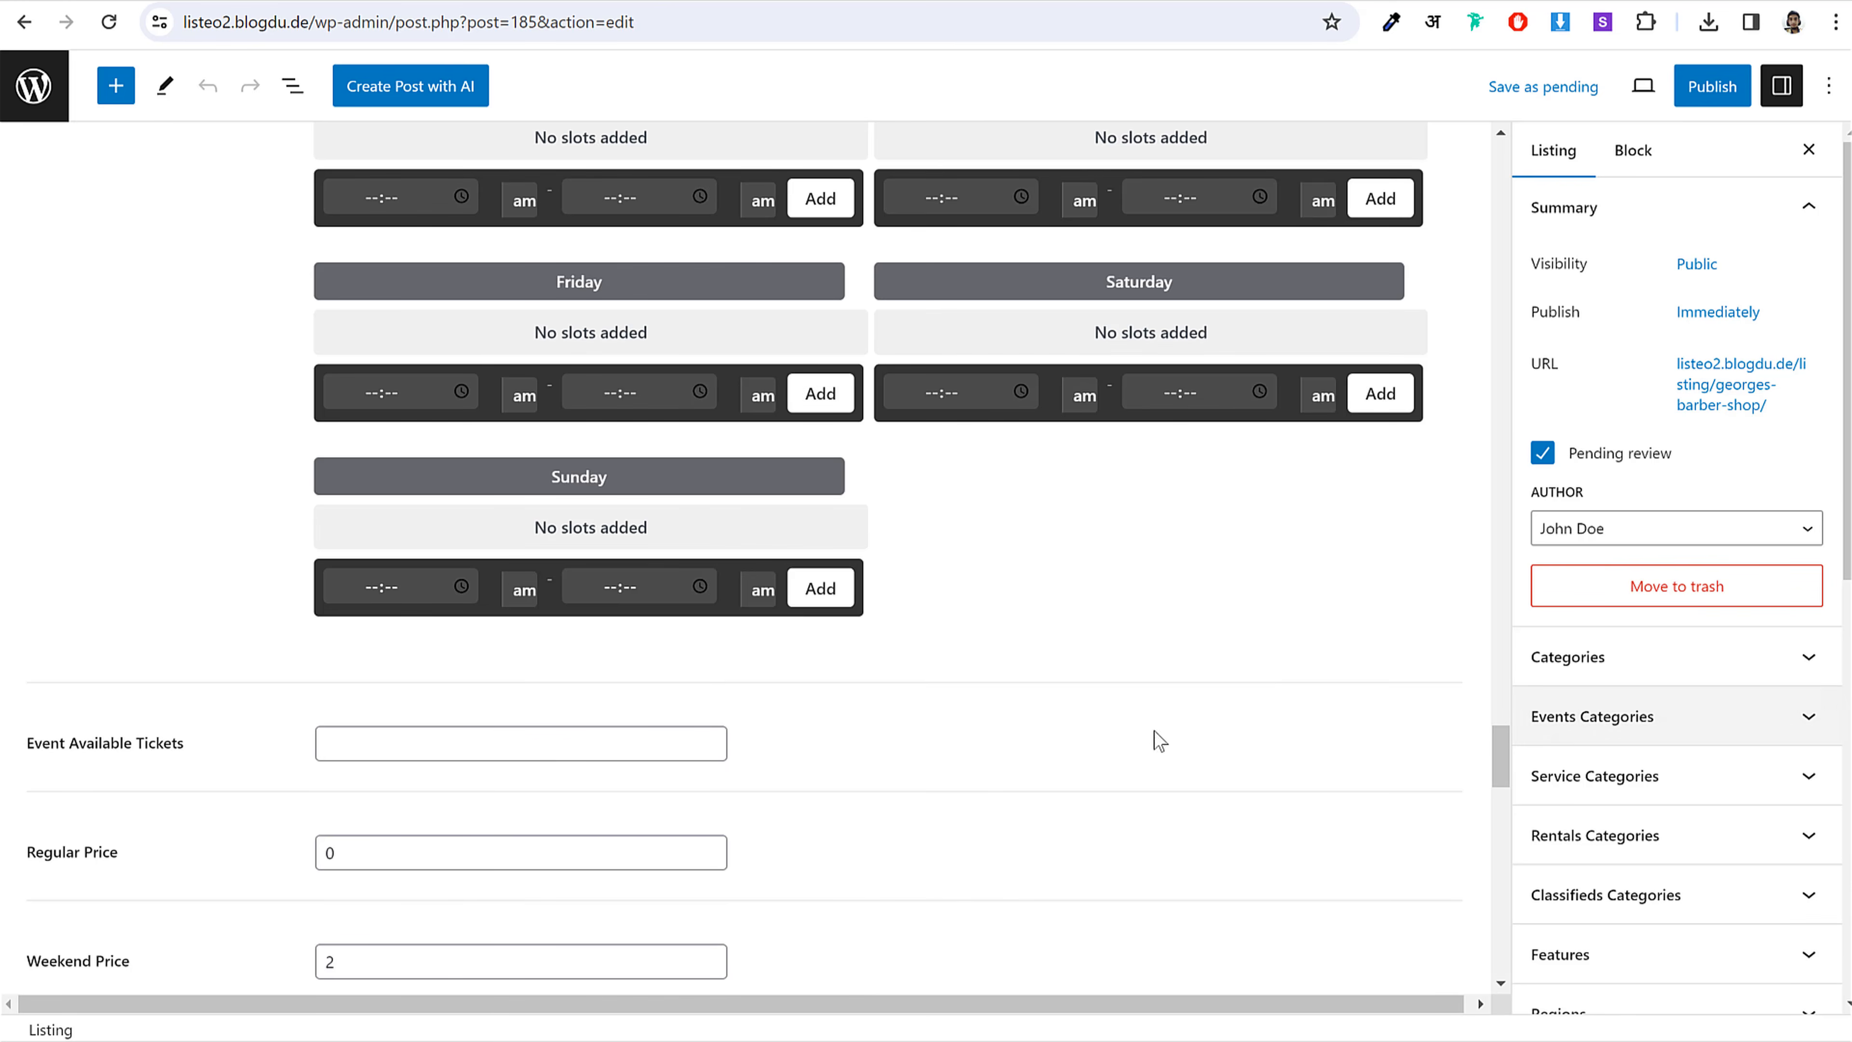
pyautogui.scroll(-6, 1083, 757)
pyautogui.scroll(15, 1091, 757)
pyautogui.scroll(-8, 1594, 561)
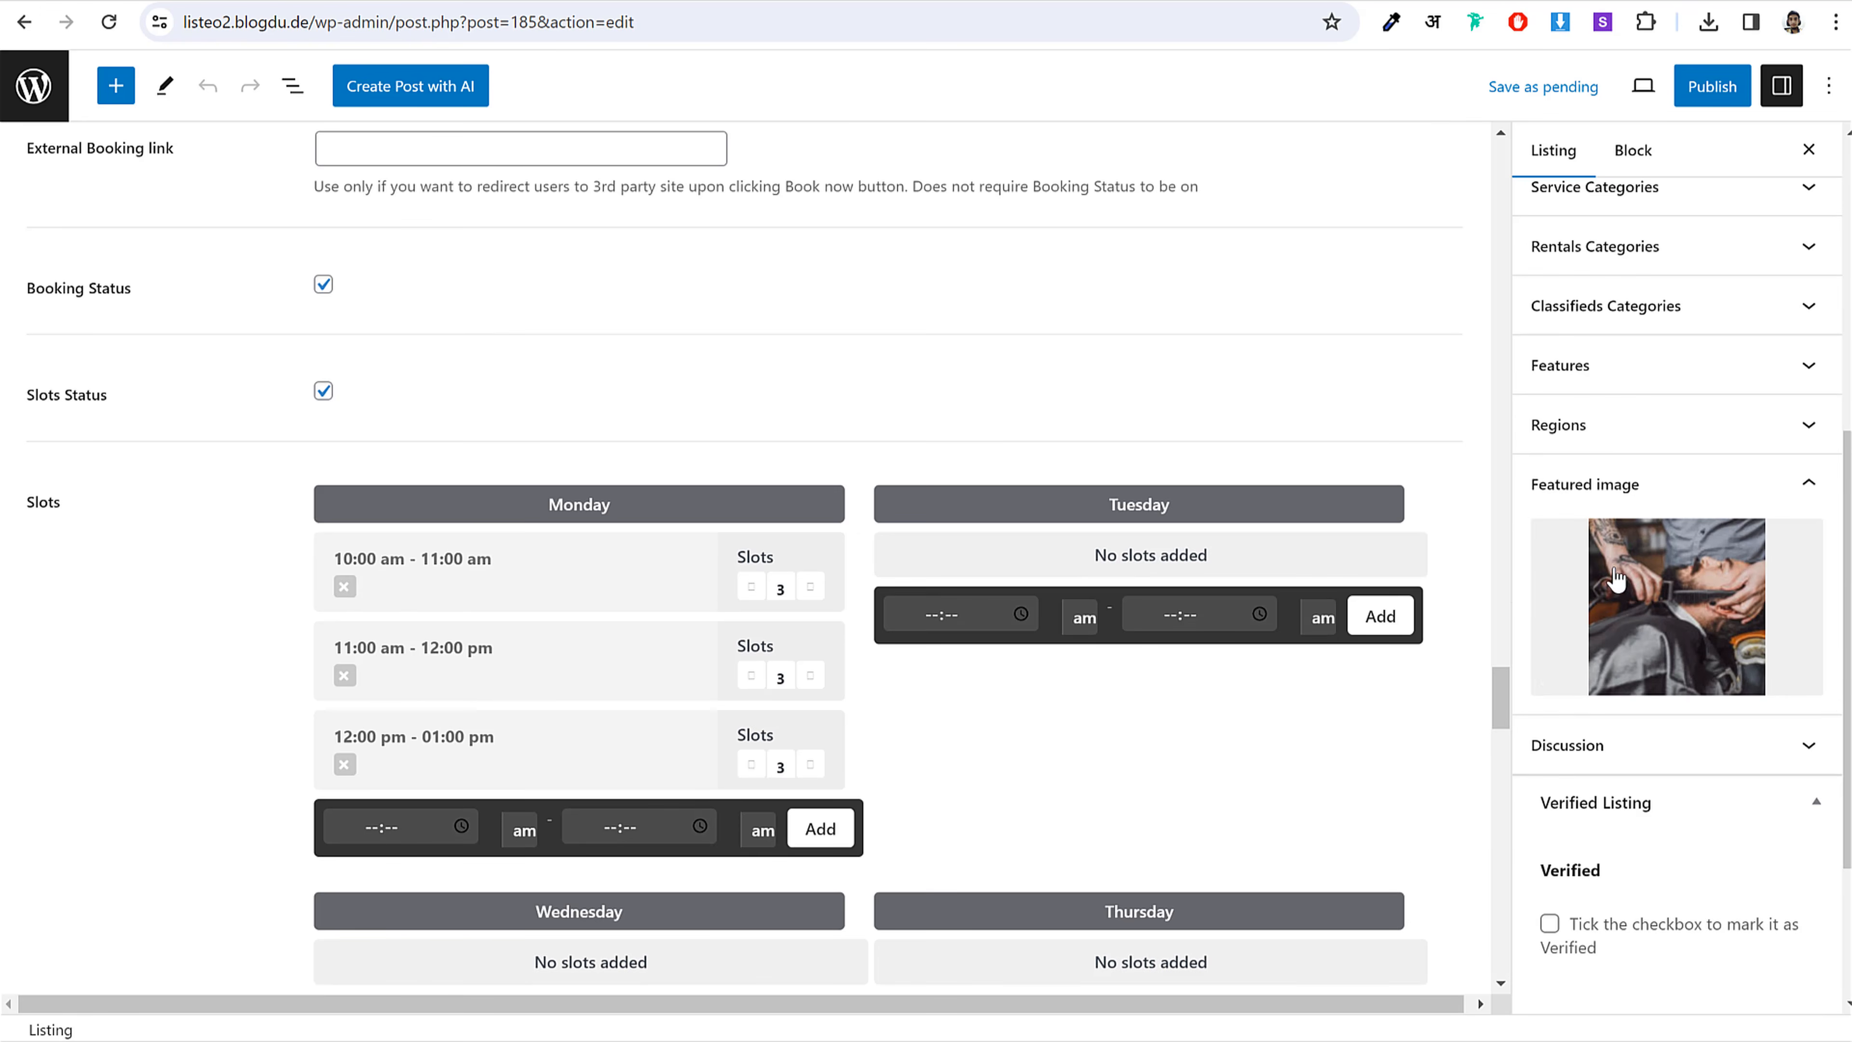
pyautogui.scroll(8, 1305, 702)
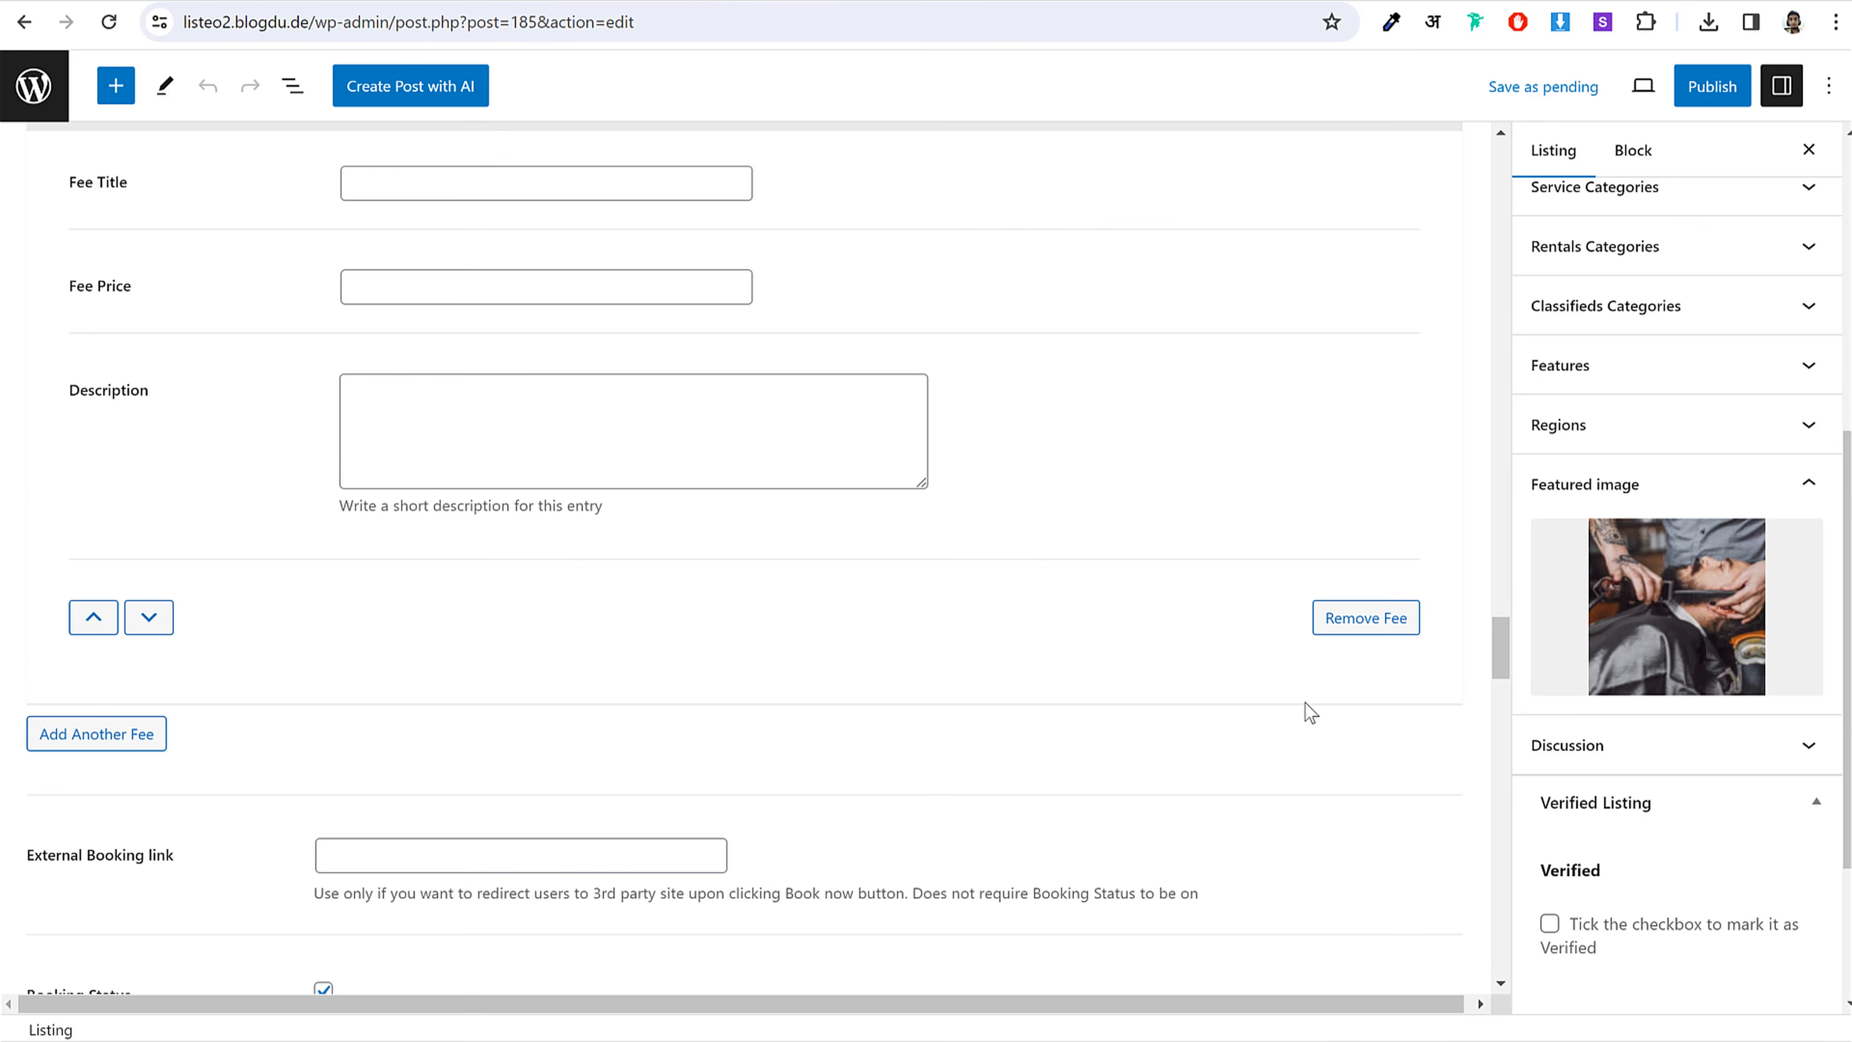
pyautogui.click(1550, 925)
pyautogui.moveTo(1591, 925); pyautogui.dragTo(1611, 959)
# Step: Publish the barber shop listing and return to All Listings
pyautogui.scroll(6, 1604, 744)
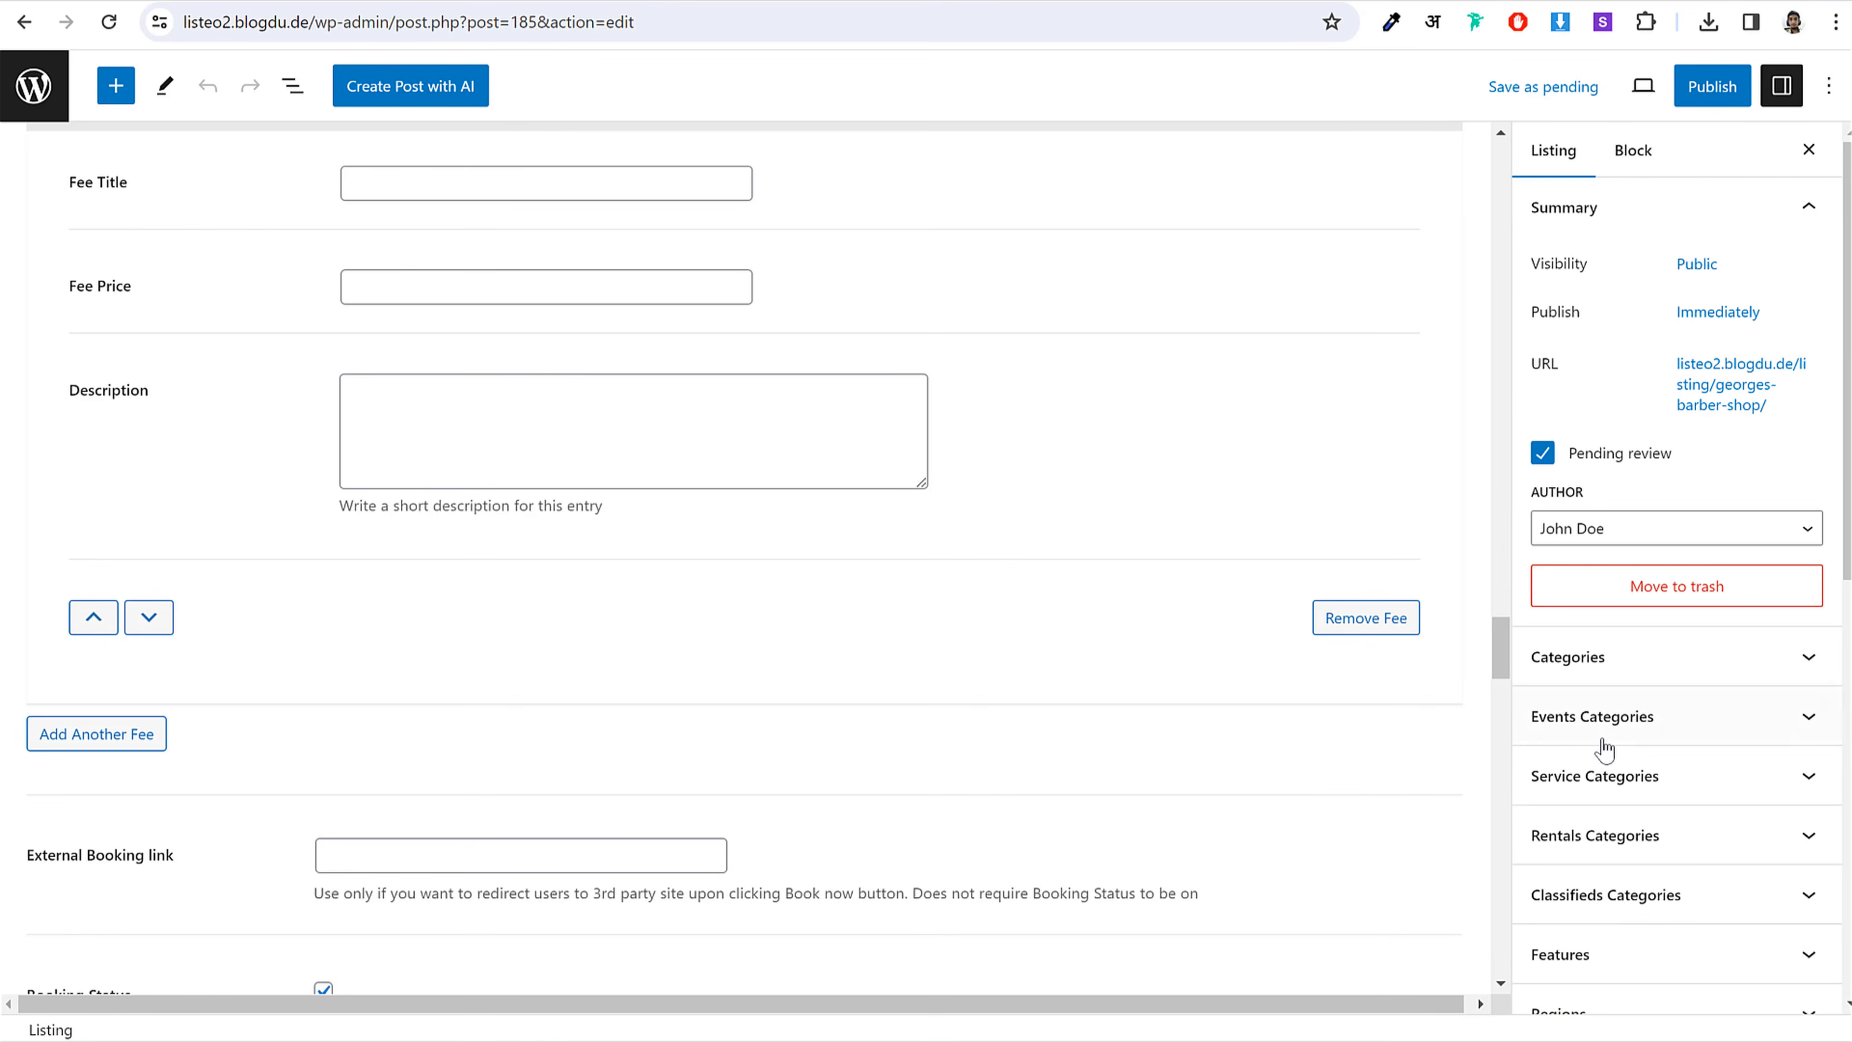
pyautogui.scroll(10, 1447, 733)
pyautogui.scroll(15, 1446, 732)
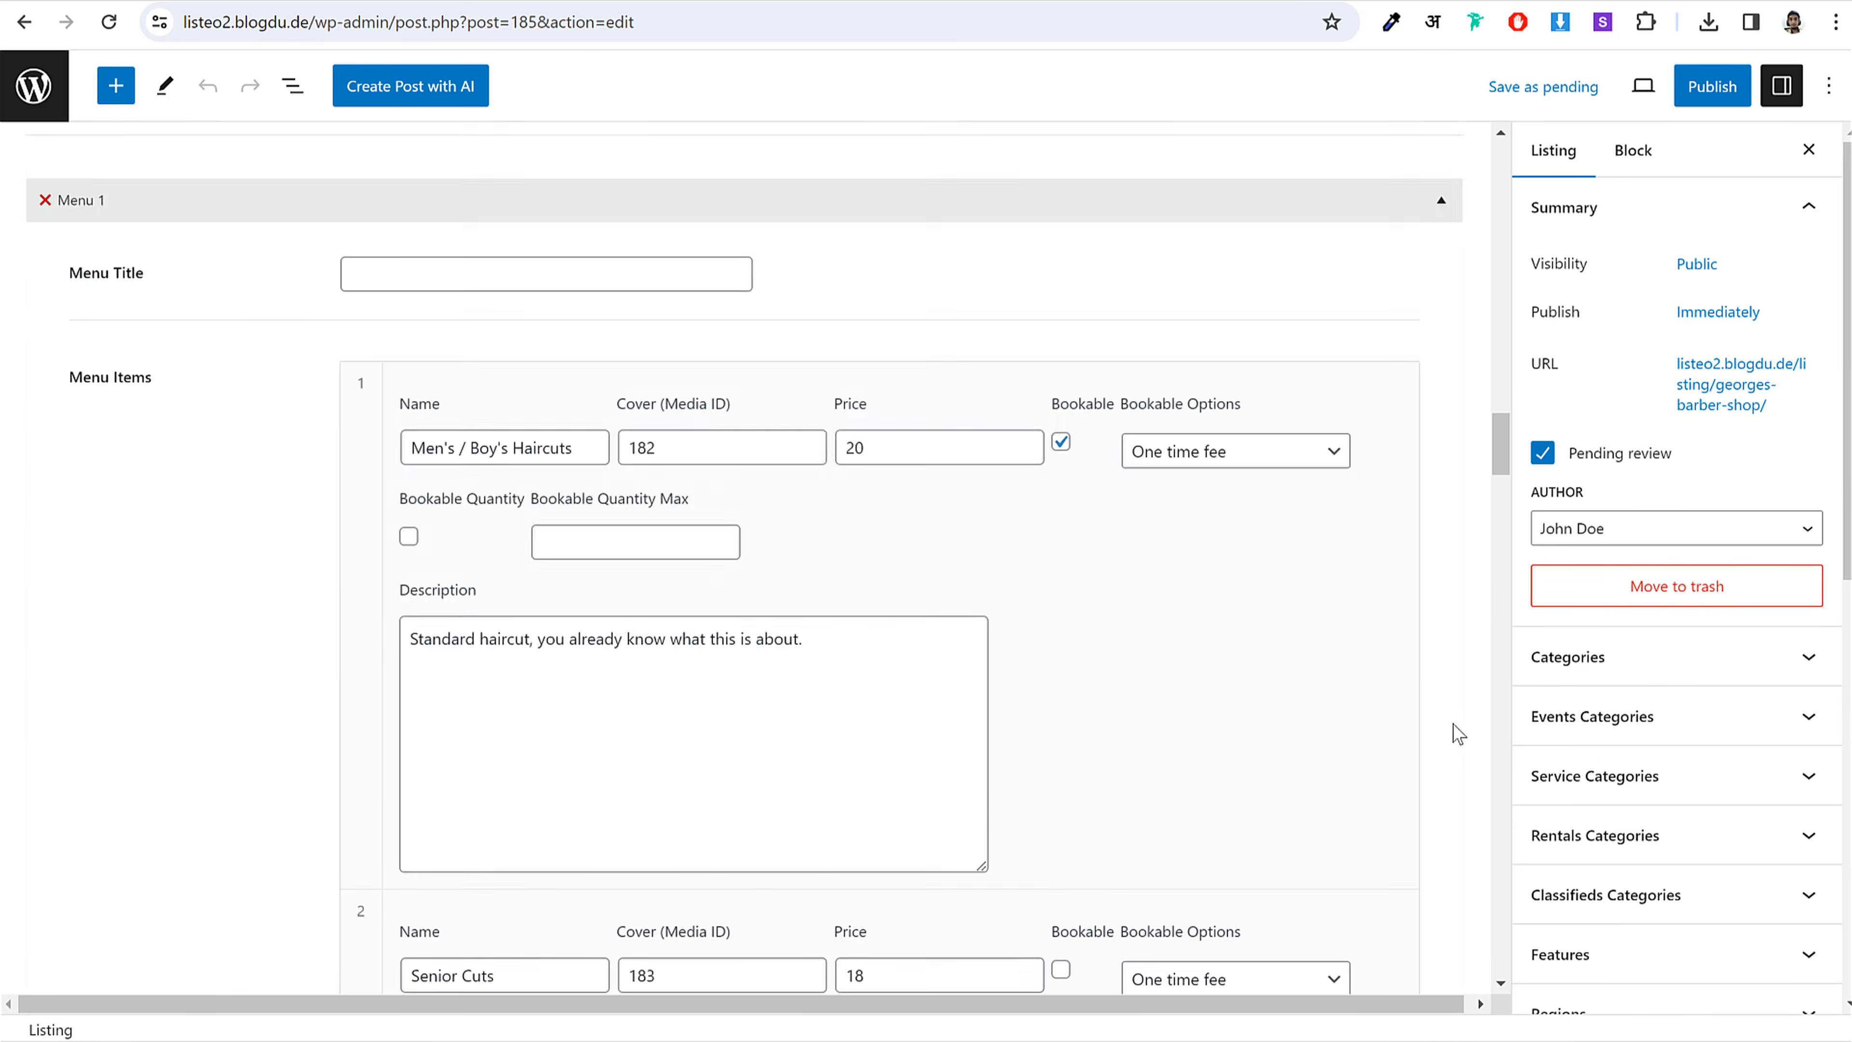
pyautogui.click(1711, 88)
pyautogui.click(1627, 86)
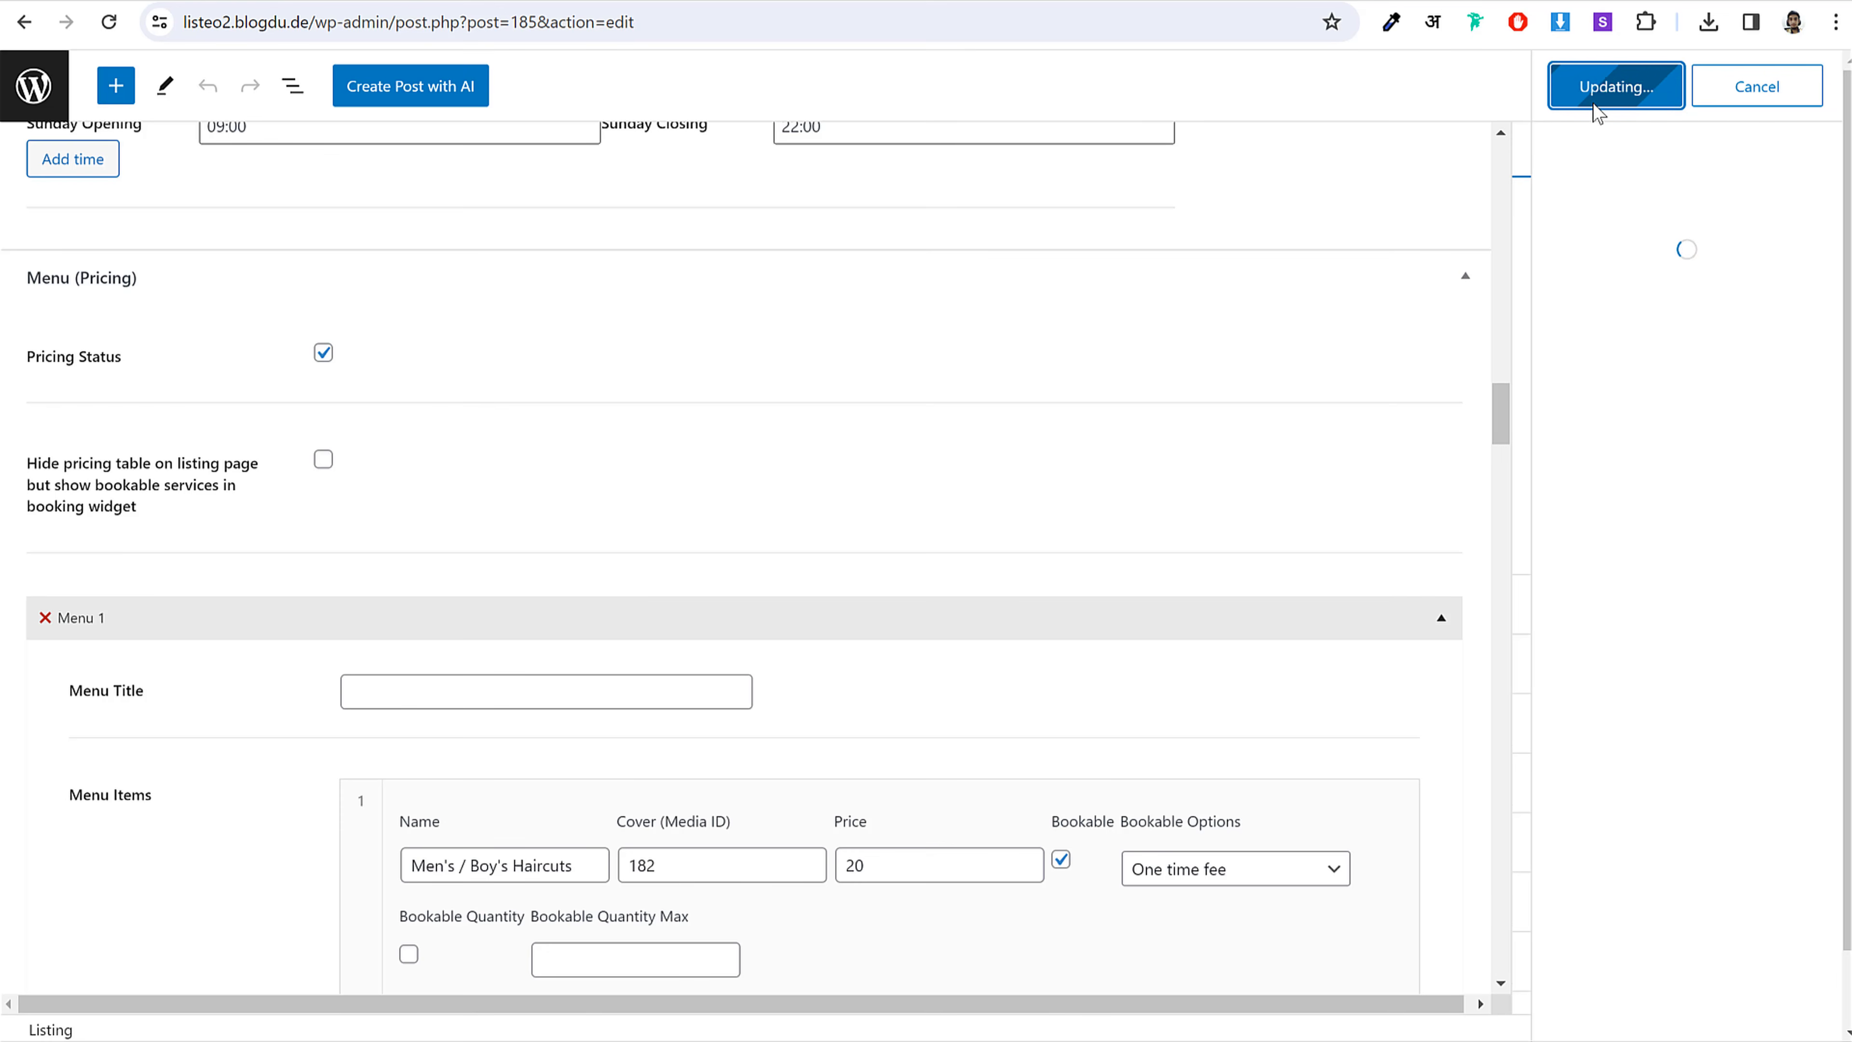
pyautogui.click(36, 98)
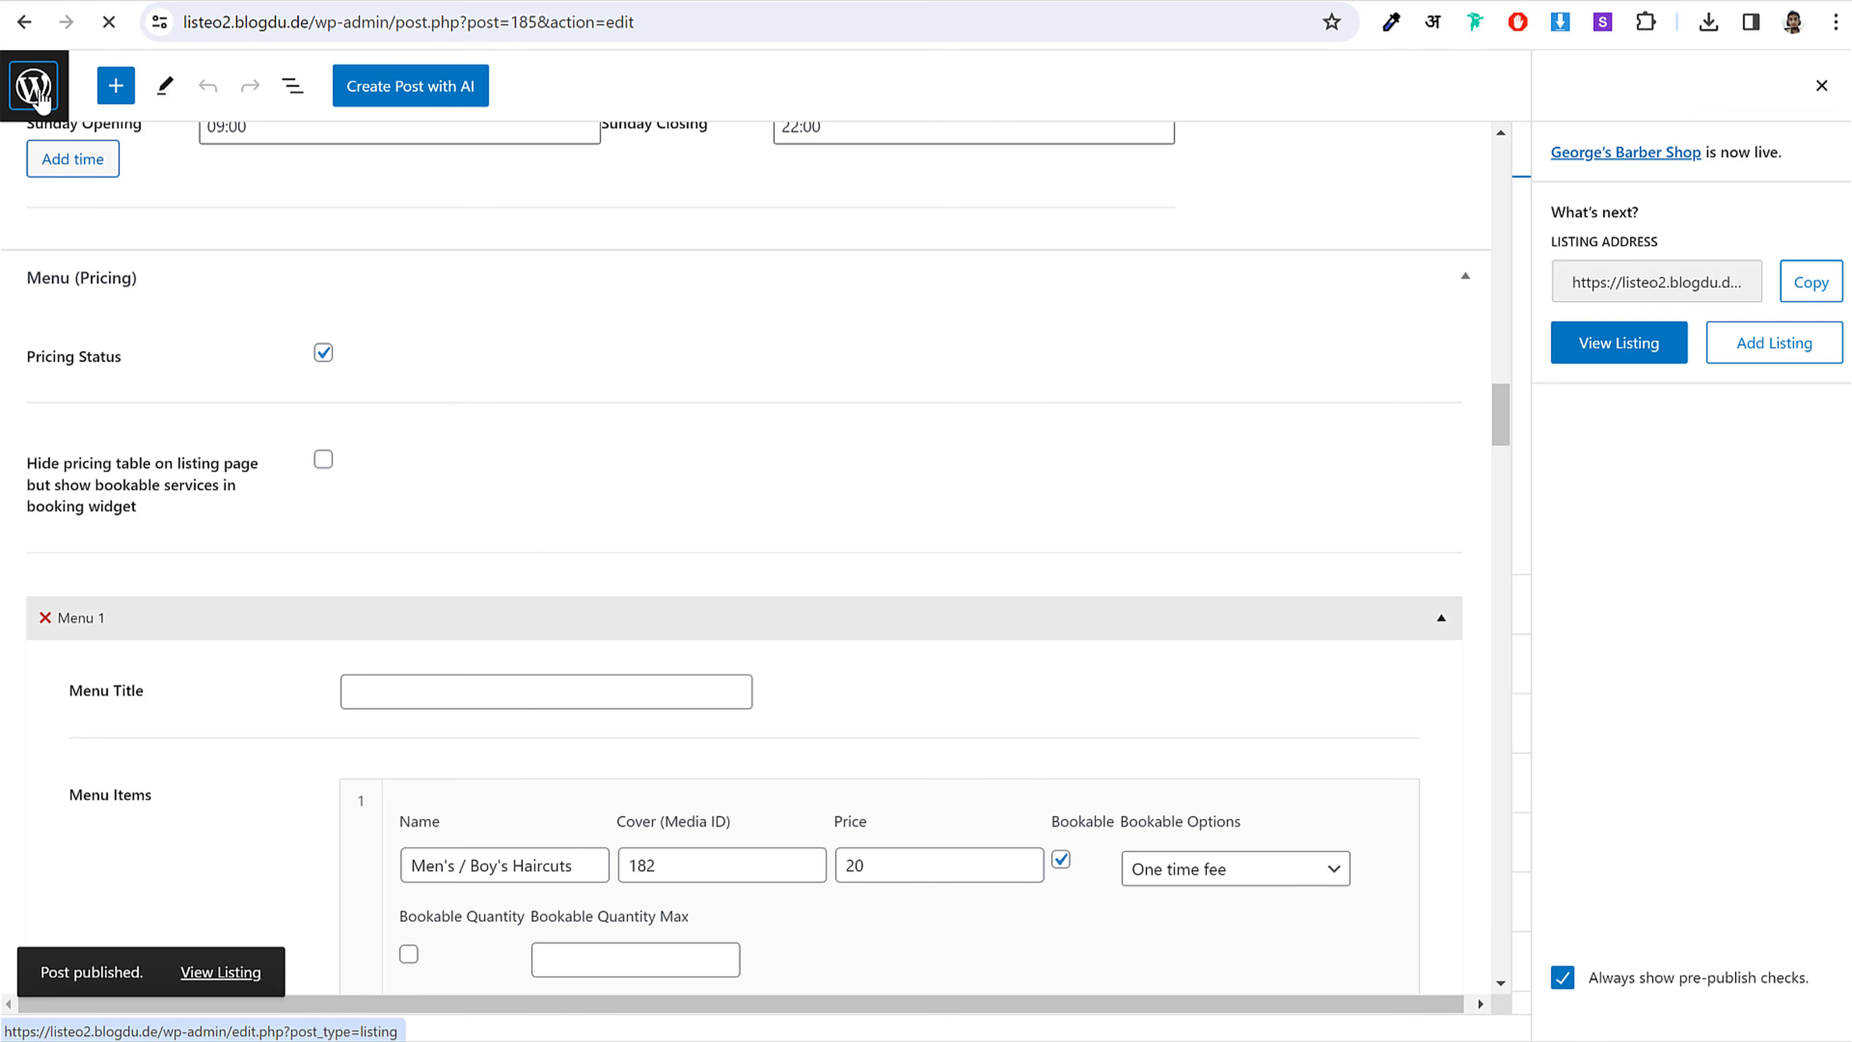
pyautogui.moveTo(820, 322)
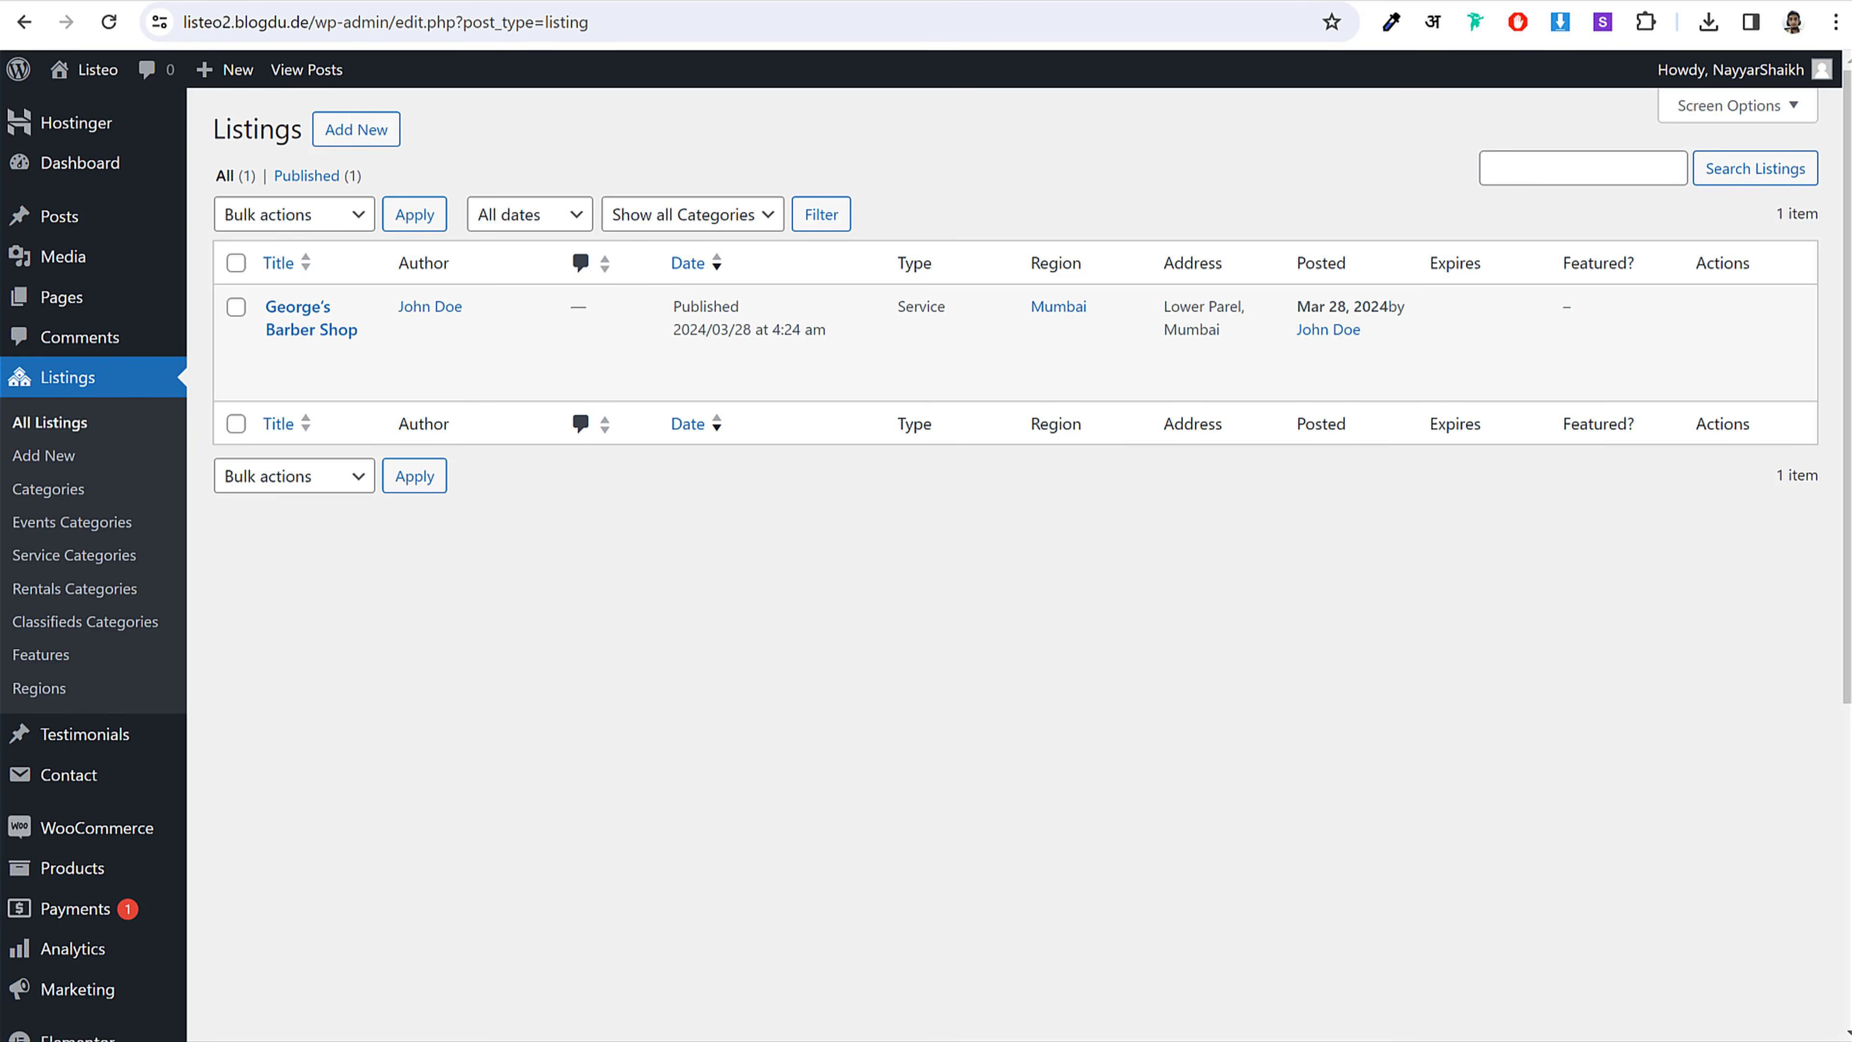
# Step: Refresh My Listings in the front-end window and open the active George's Barber Shop page
pyautogui.moveTo(631, 1040)
pyautogui.click(748, 1038)
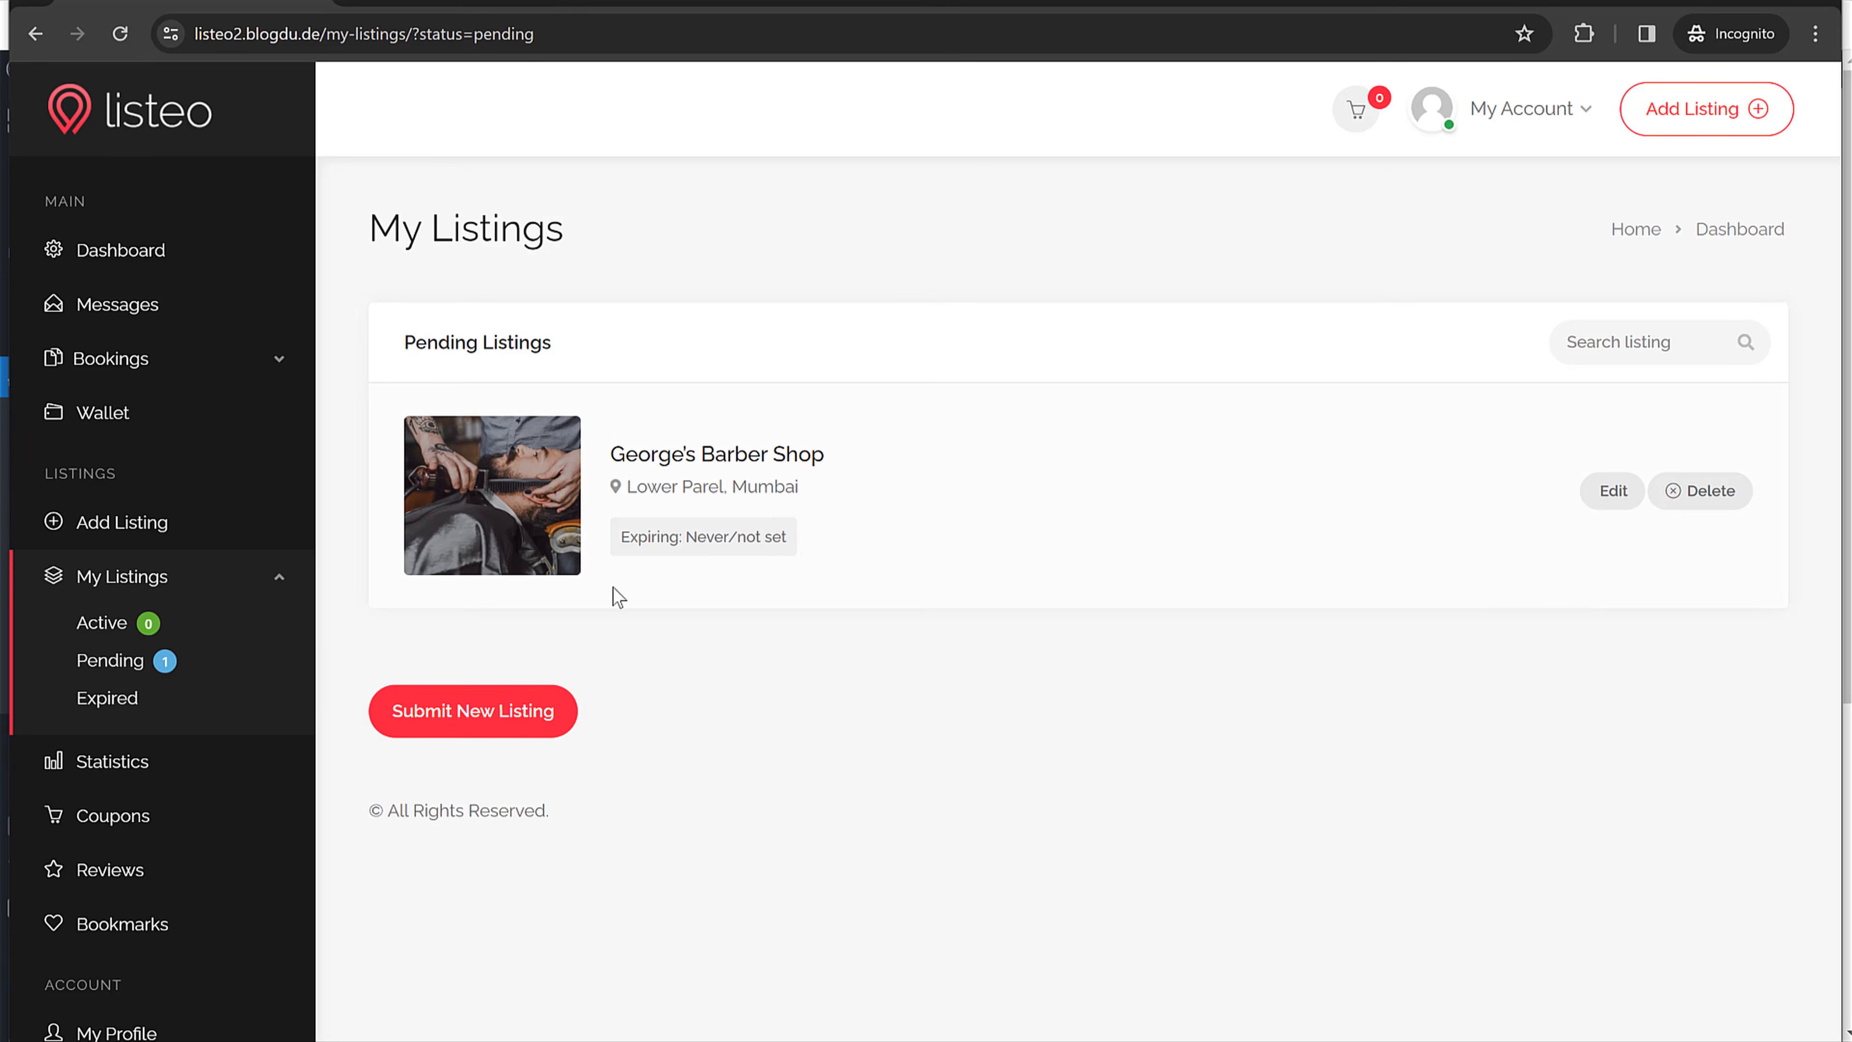
pyautogui.click(117, 37)
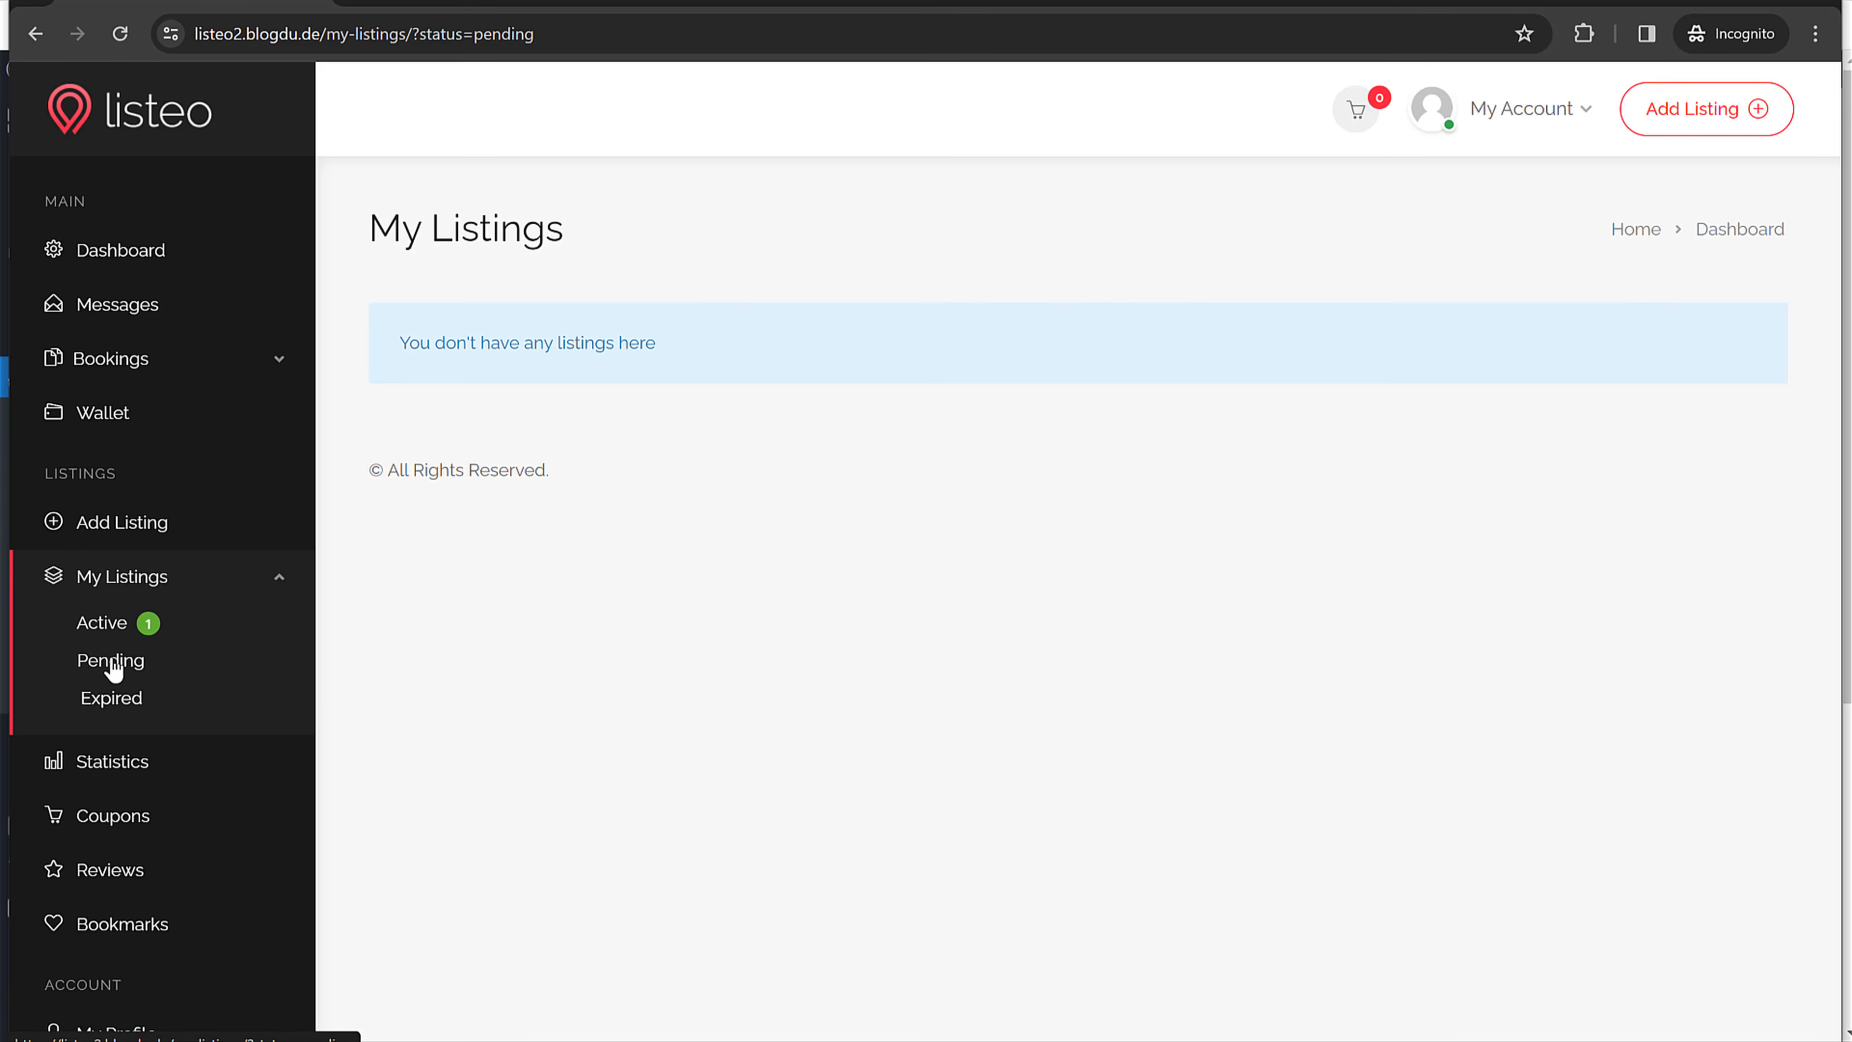
pyautogui.click(94, 631)
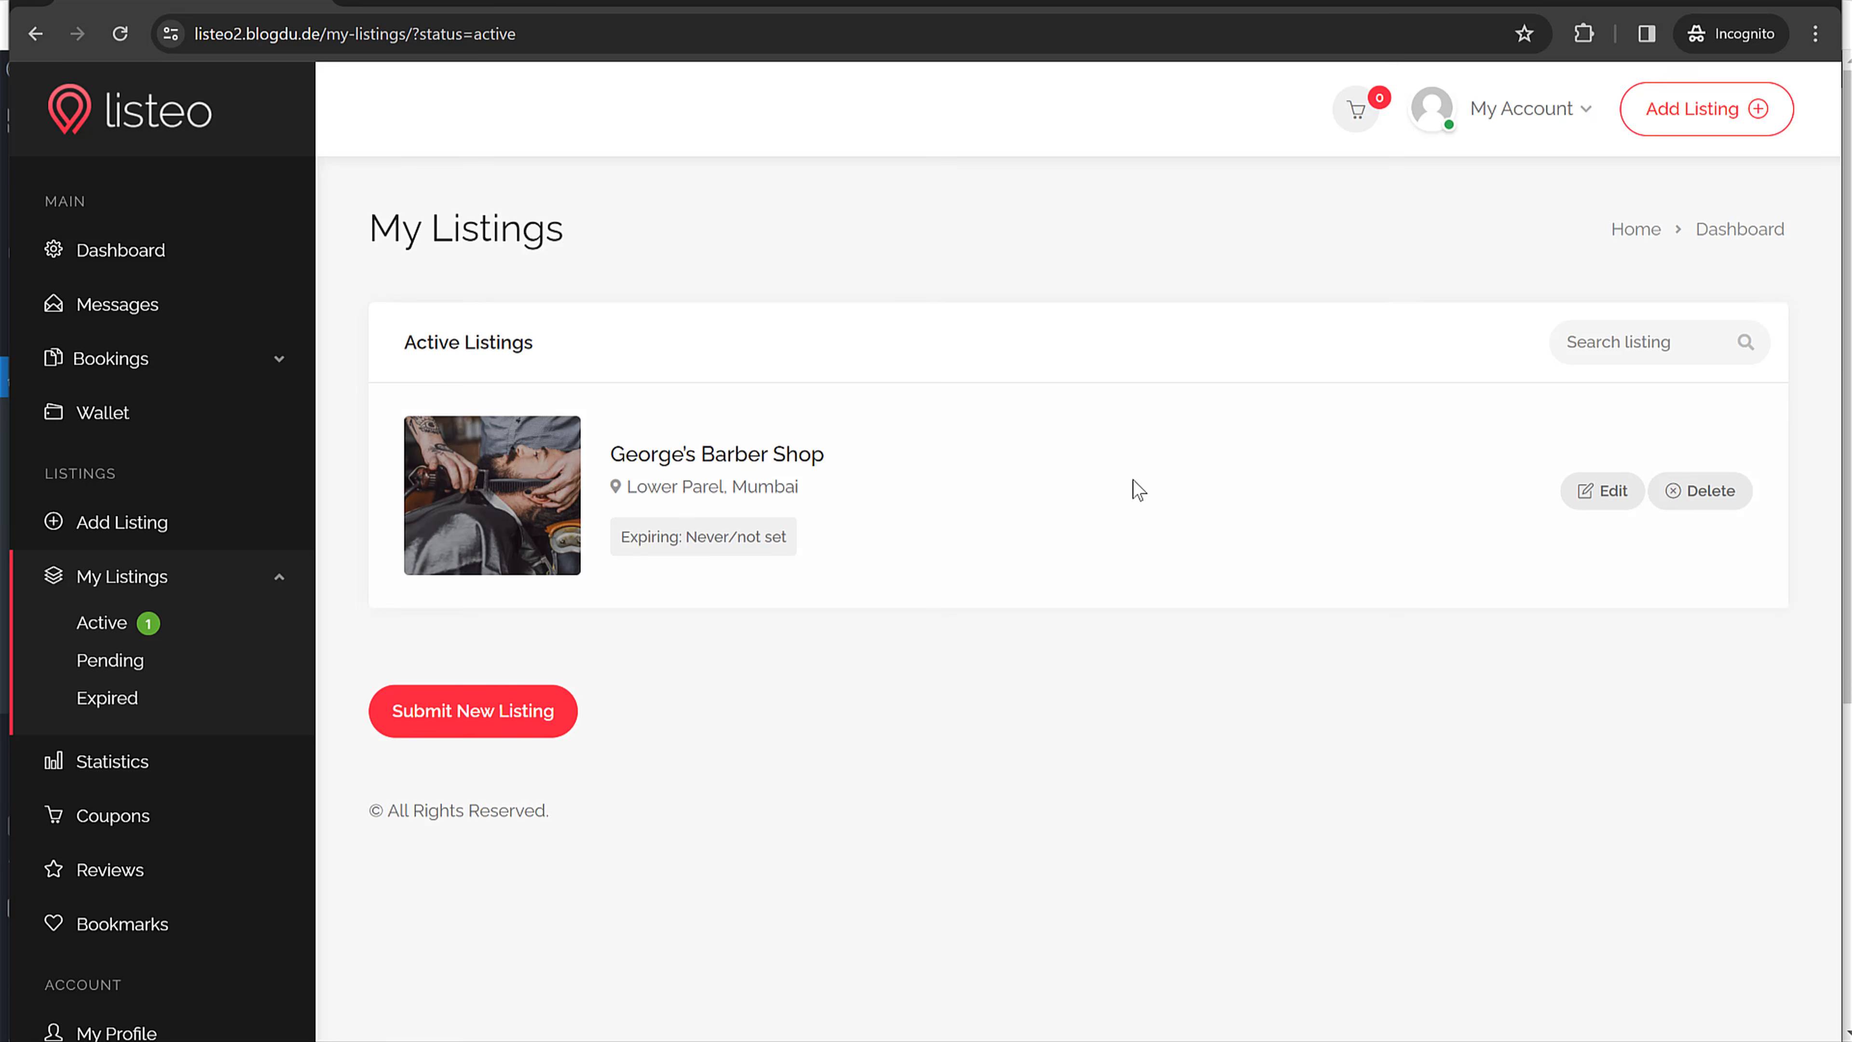
pyautogui.click(533, 498)
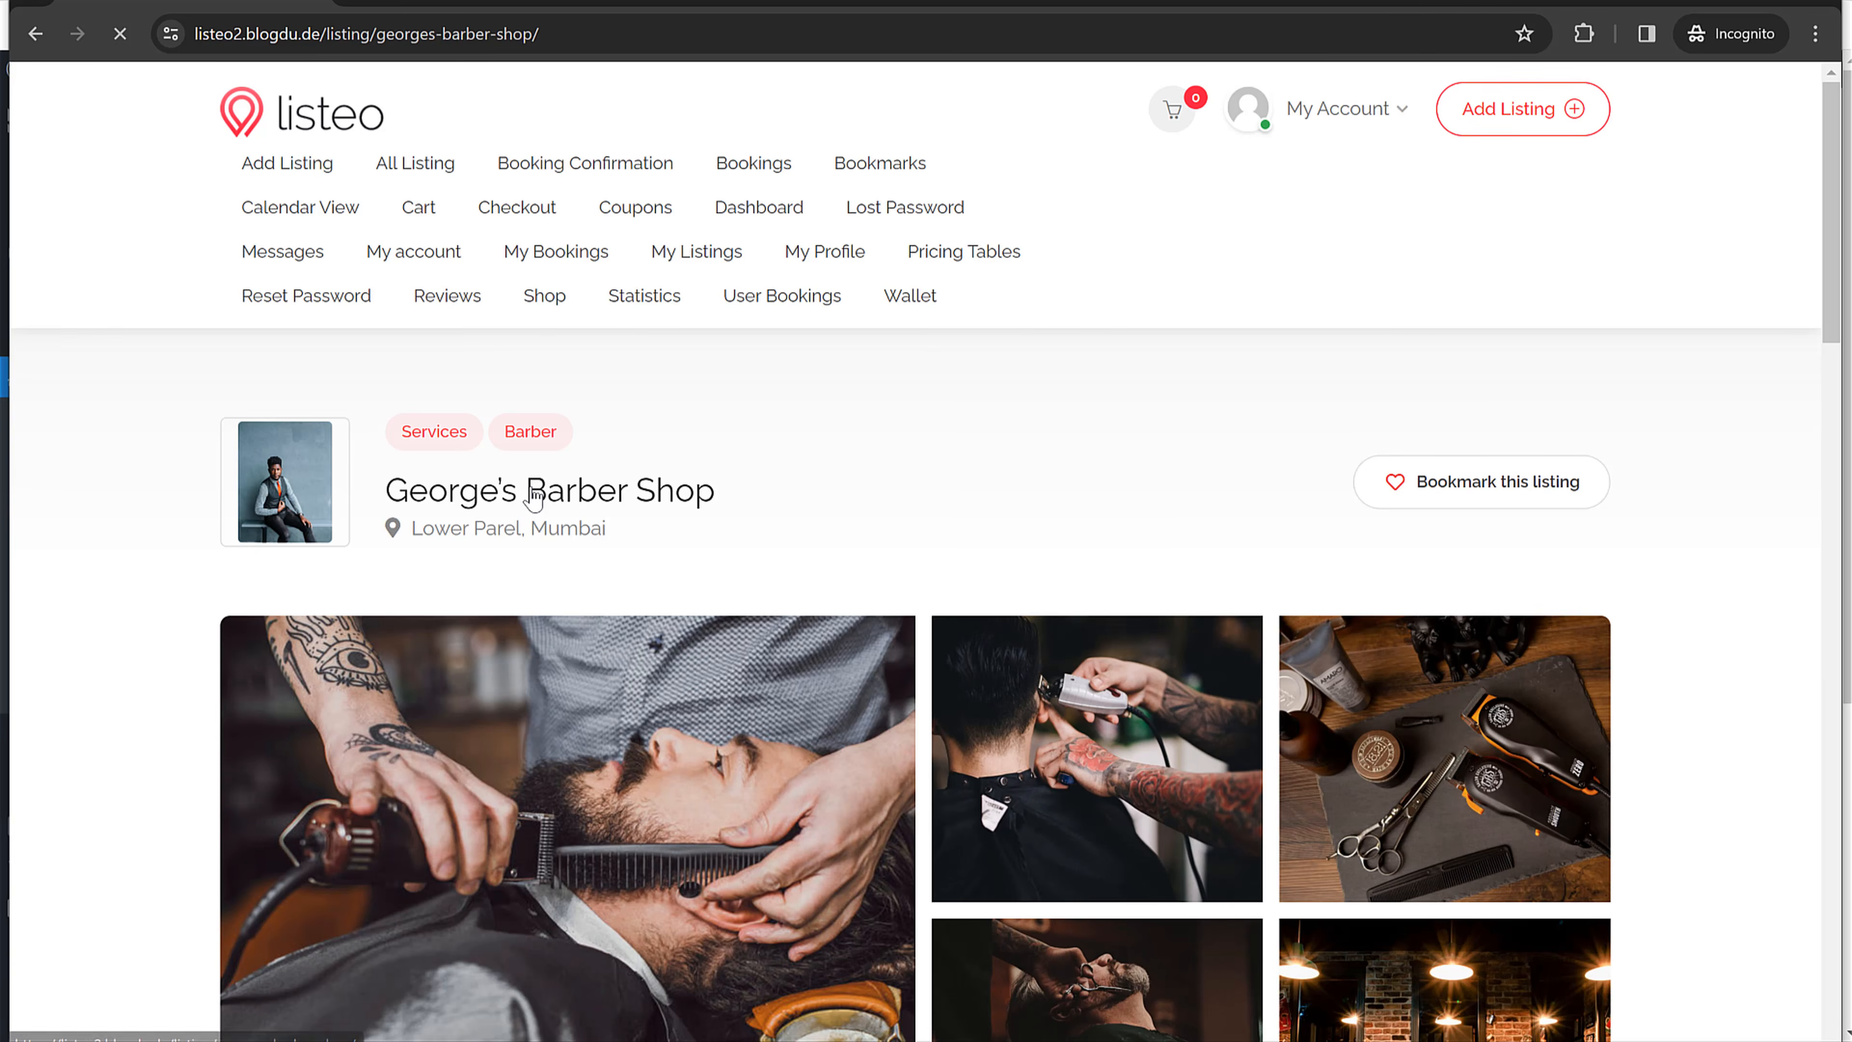
# Step: Check the listing's Verified badge and its Pricing section
pyautogui.scroll(-6, 1531, 438)
pyautogui.scroll(-4, 1568, 450)
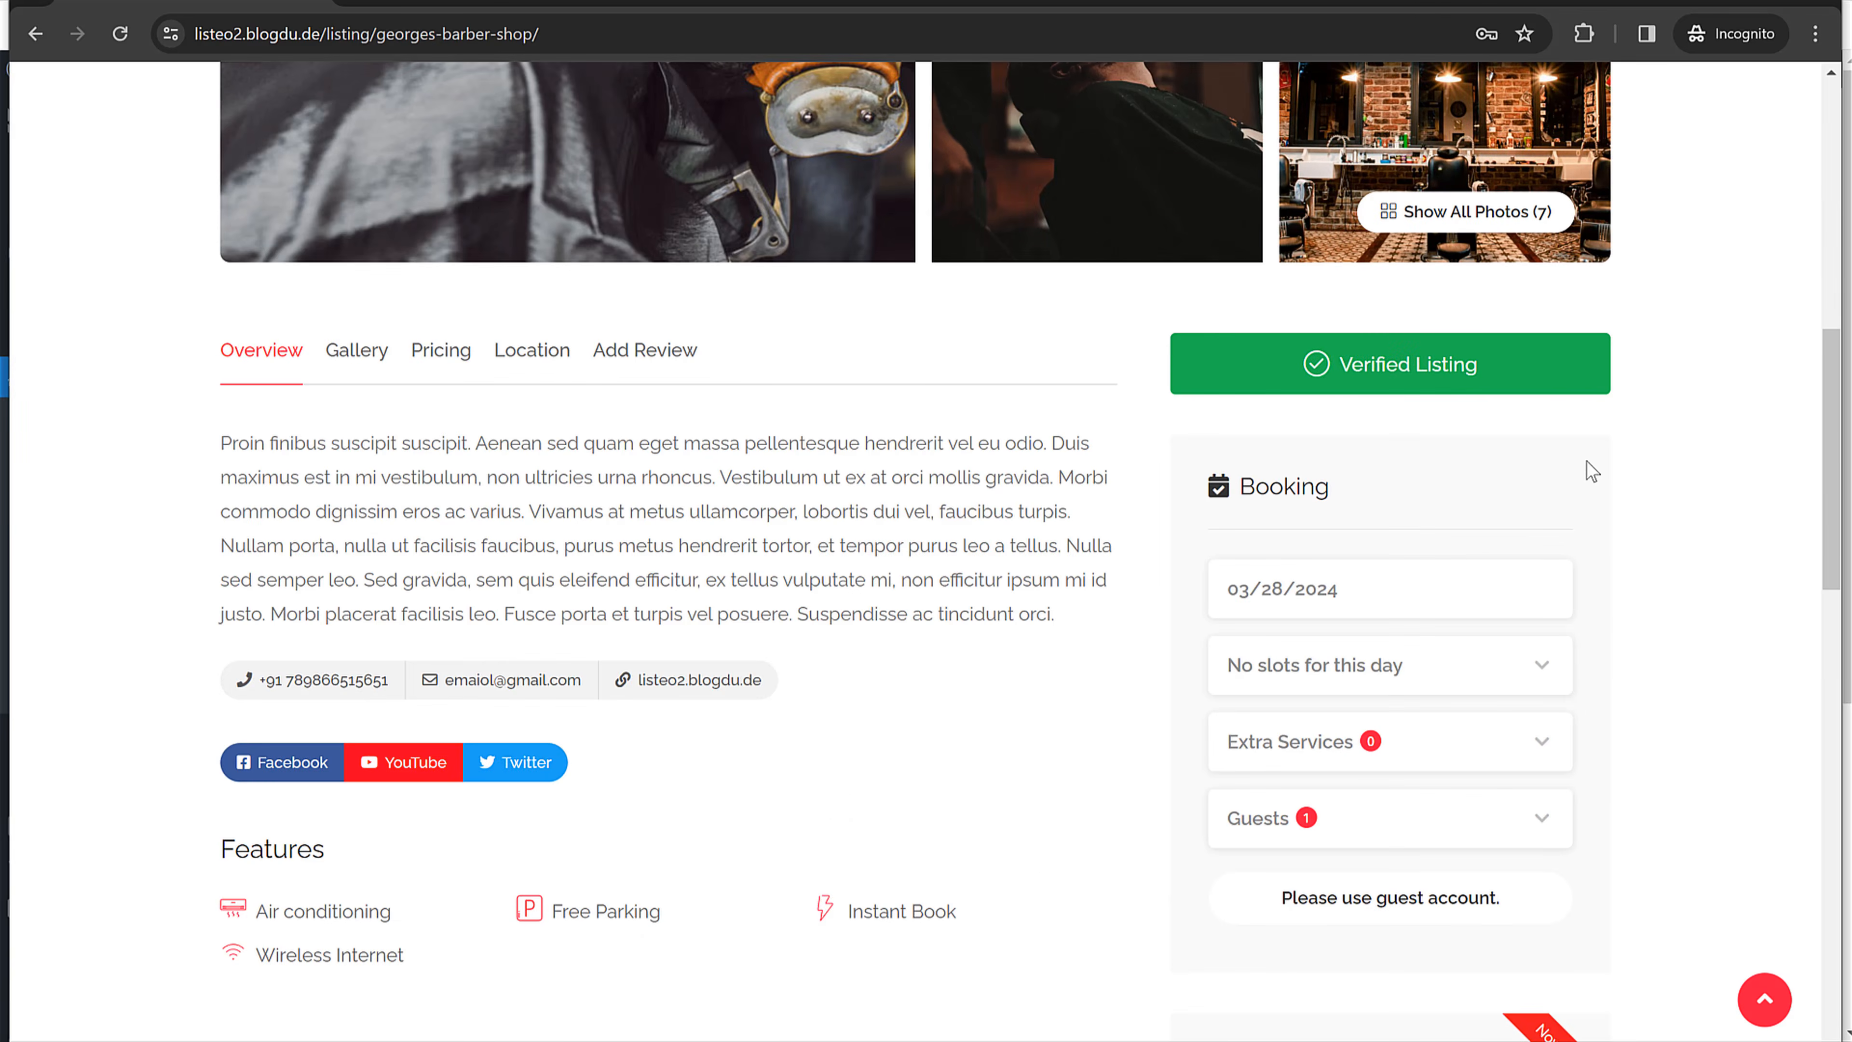
pyautogui.moveTo(1422, 378)
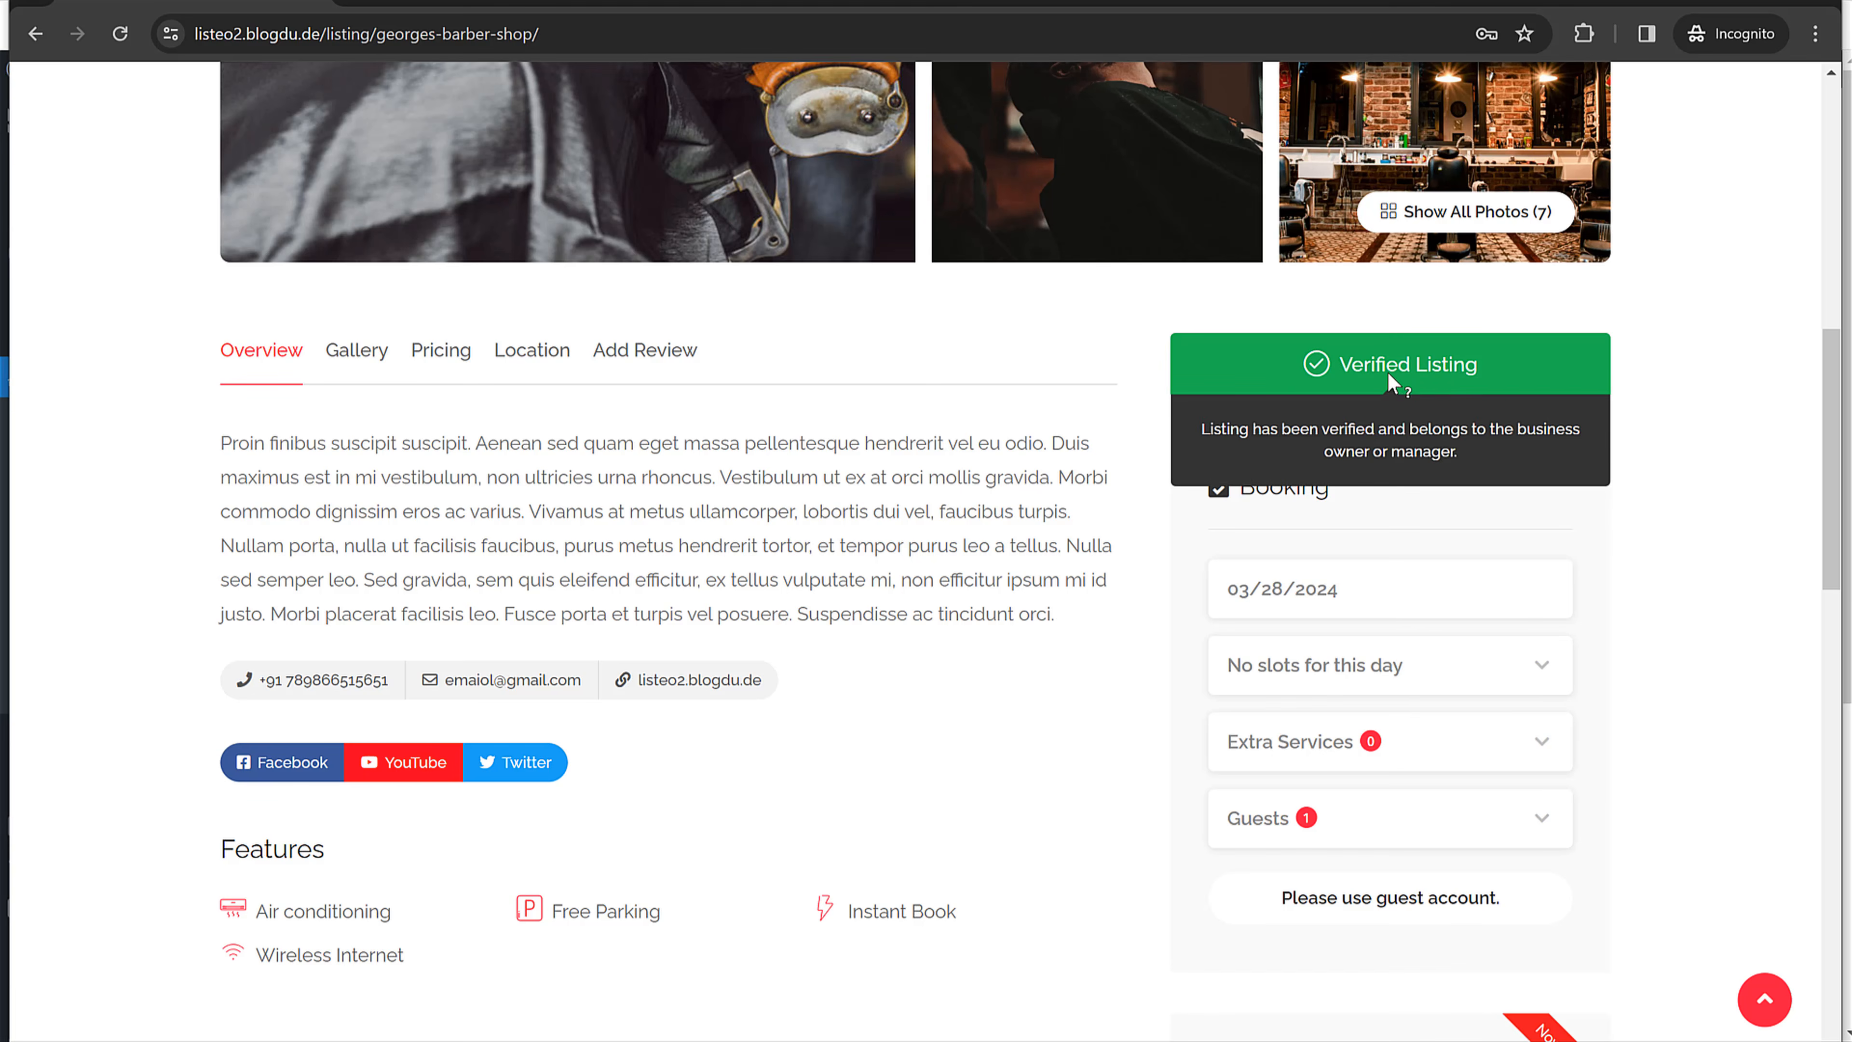
pyautogui.scroll(-18, 765, 509)
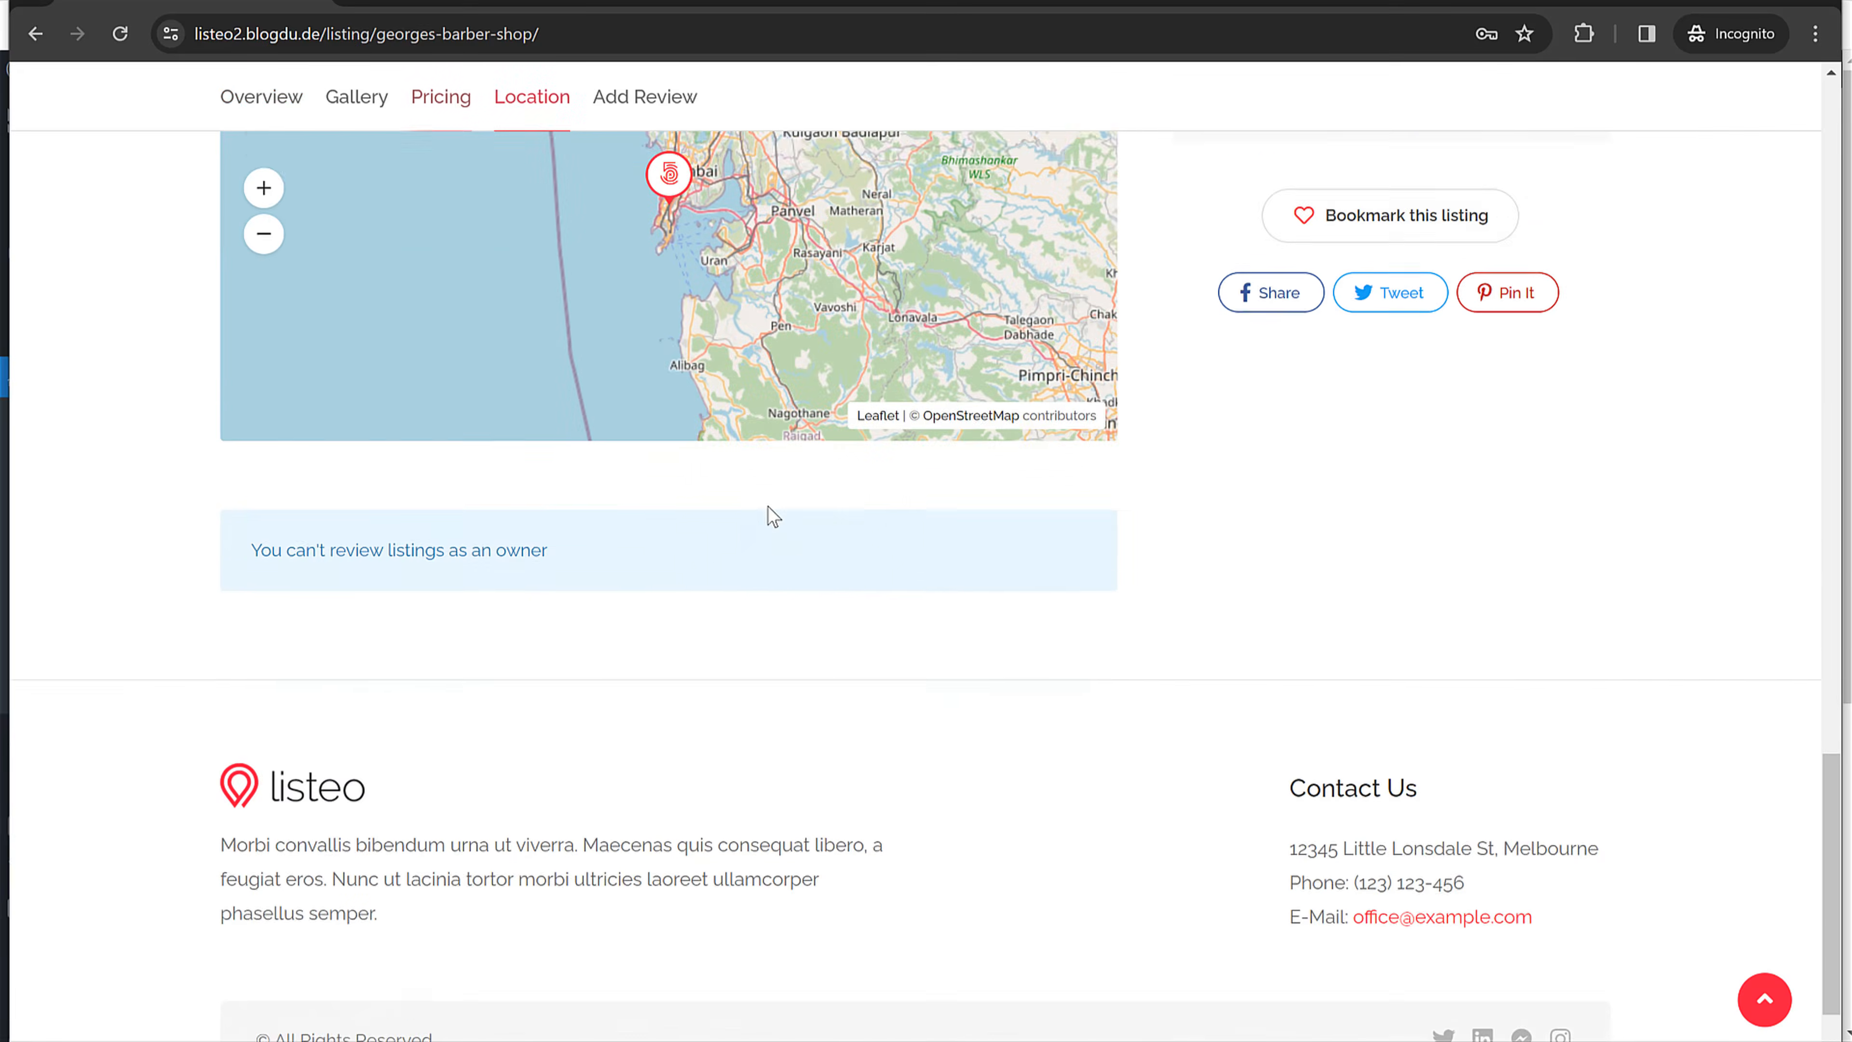
pyautogui.scroll(18, 766, 505)
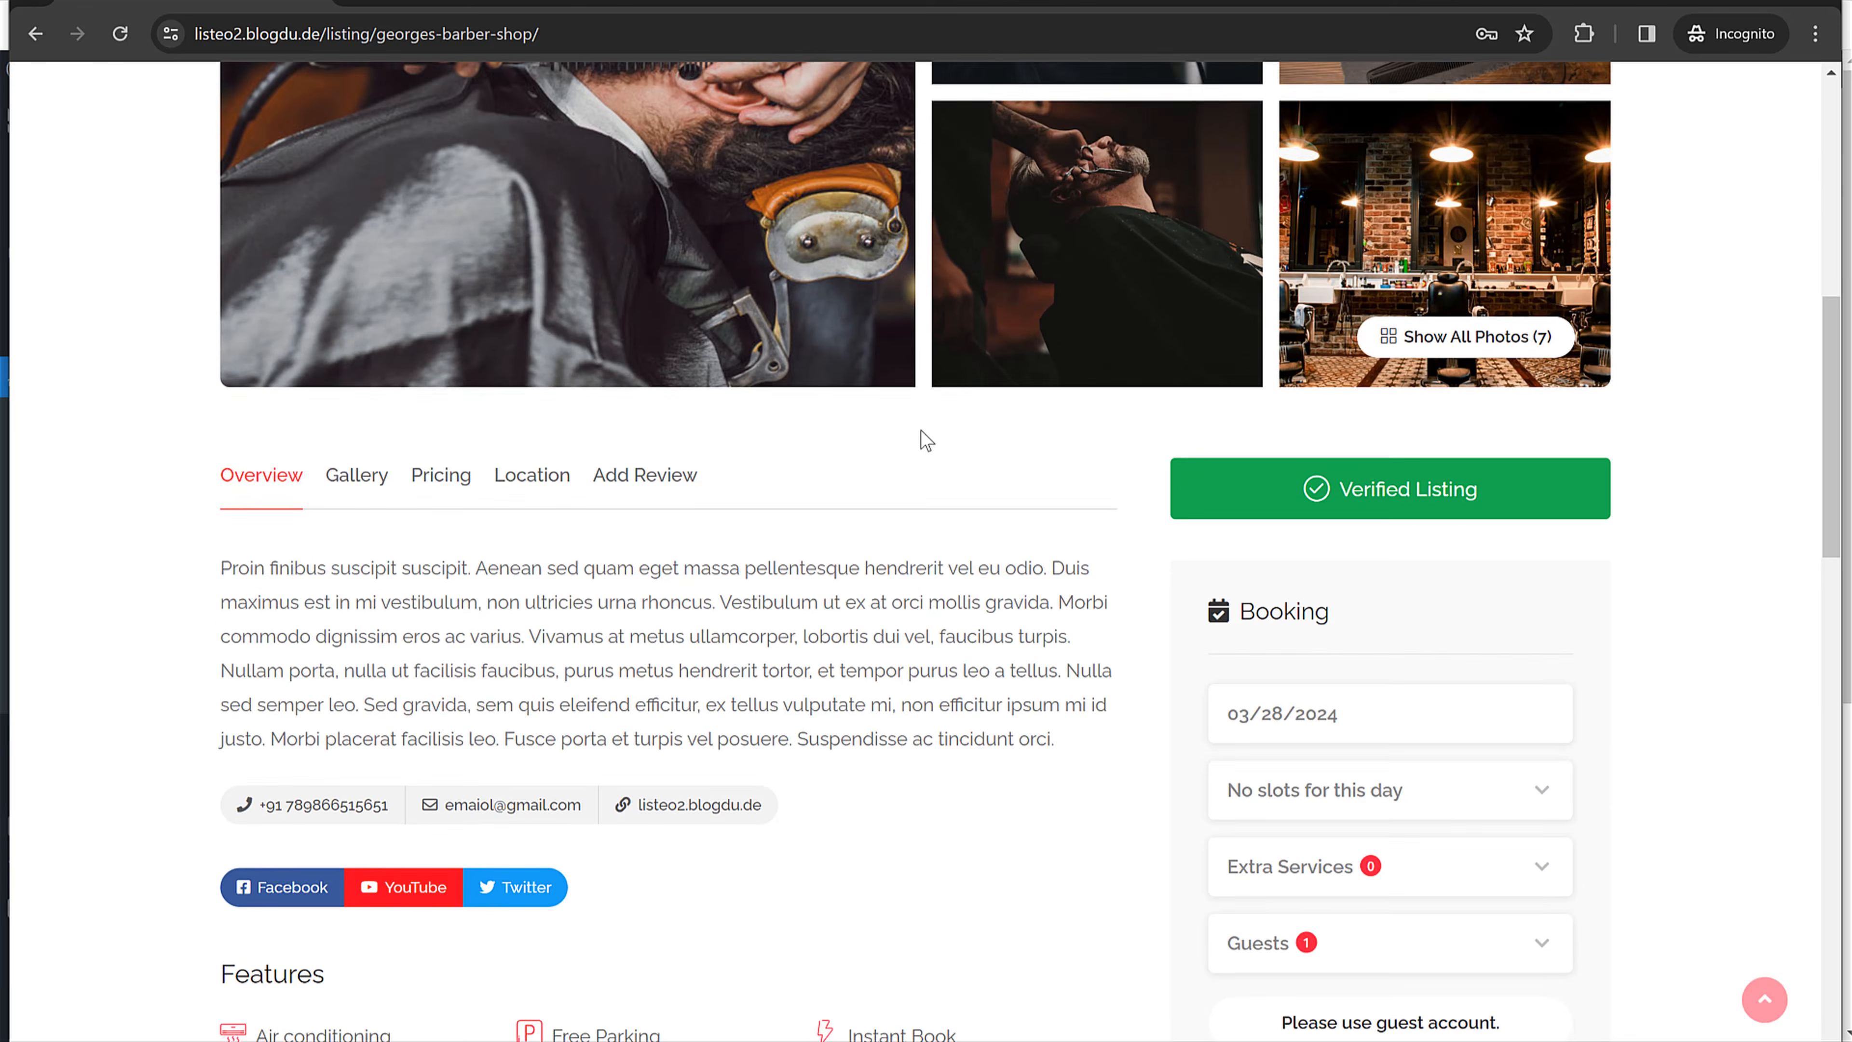
pyautogui.scroll(-2, 921, 429)
pyautogui.click(444, 364)
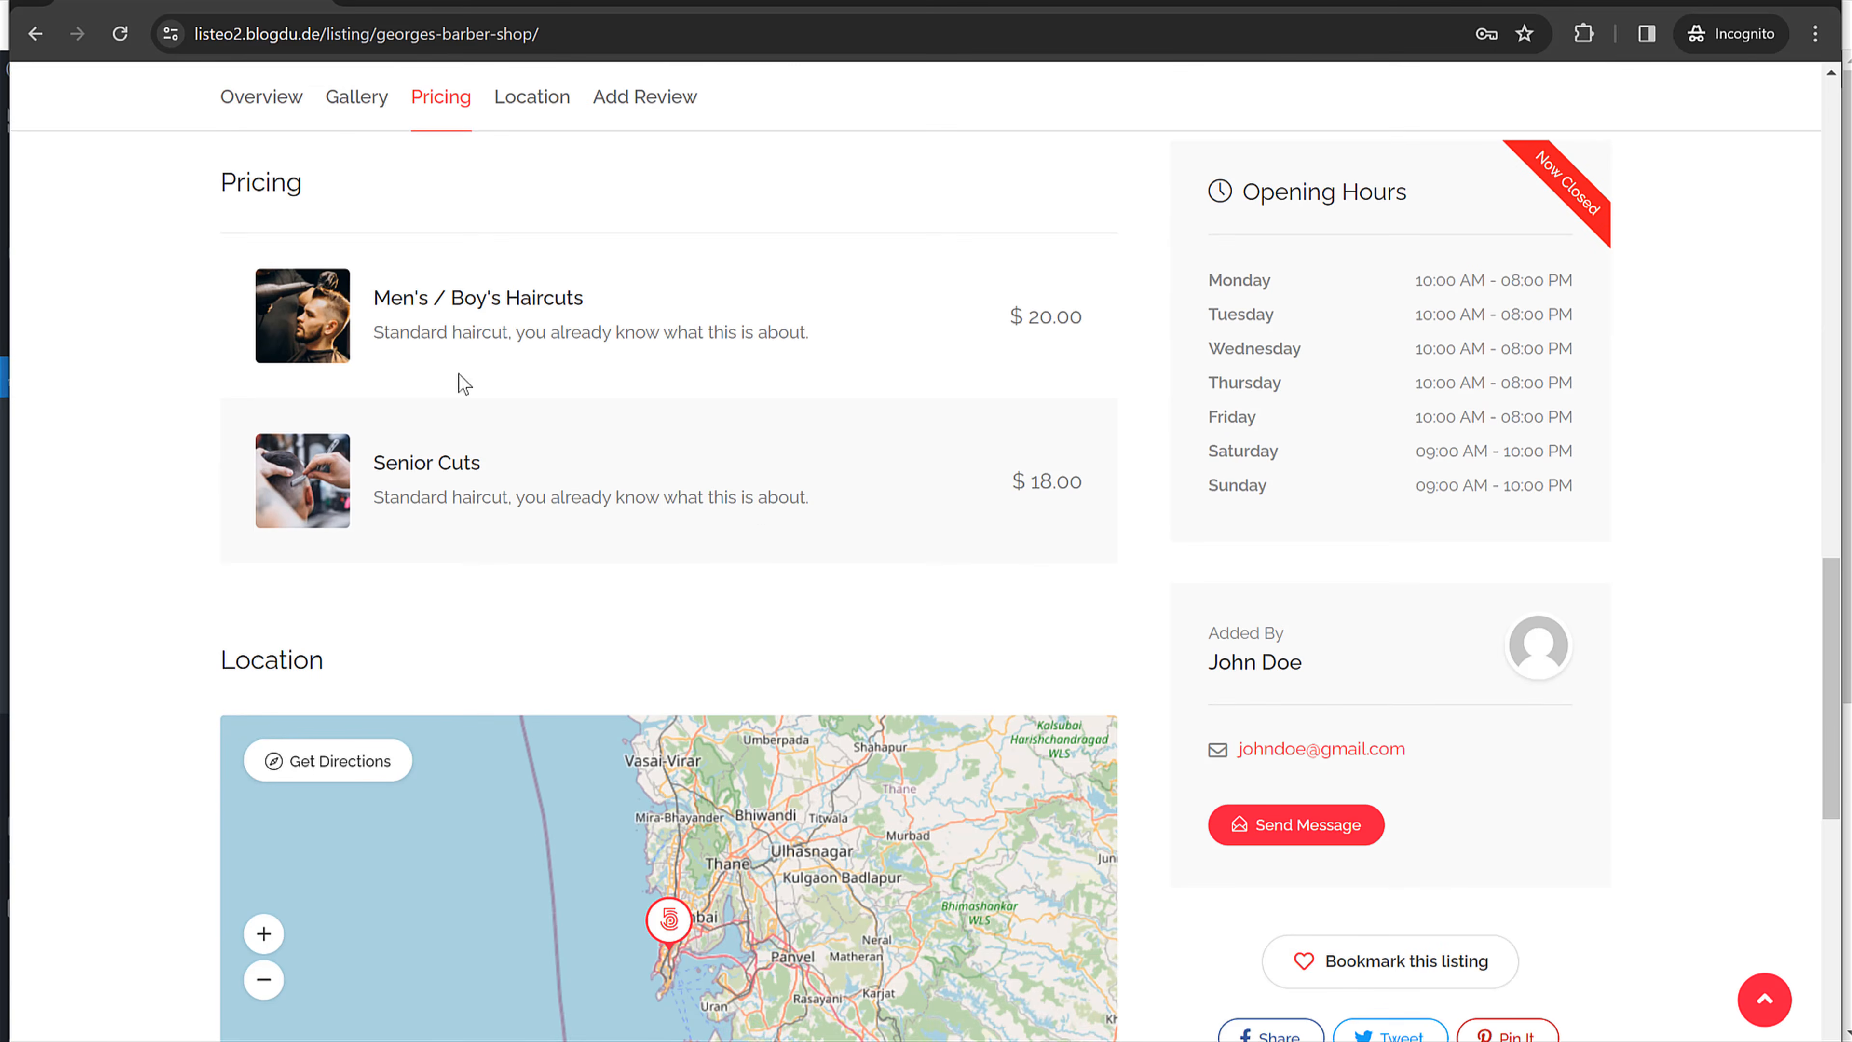
pyautogui.scroll(-10, 758, 540)
pyautogui.scroll(12, 1166, 554)
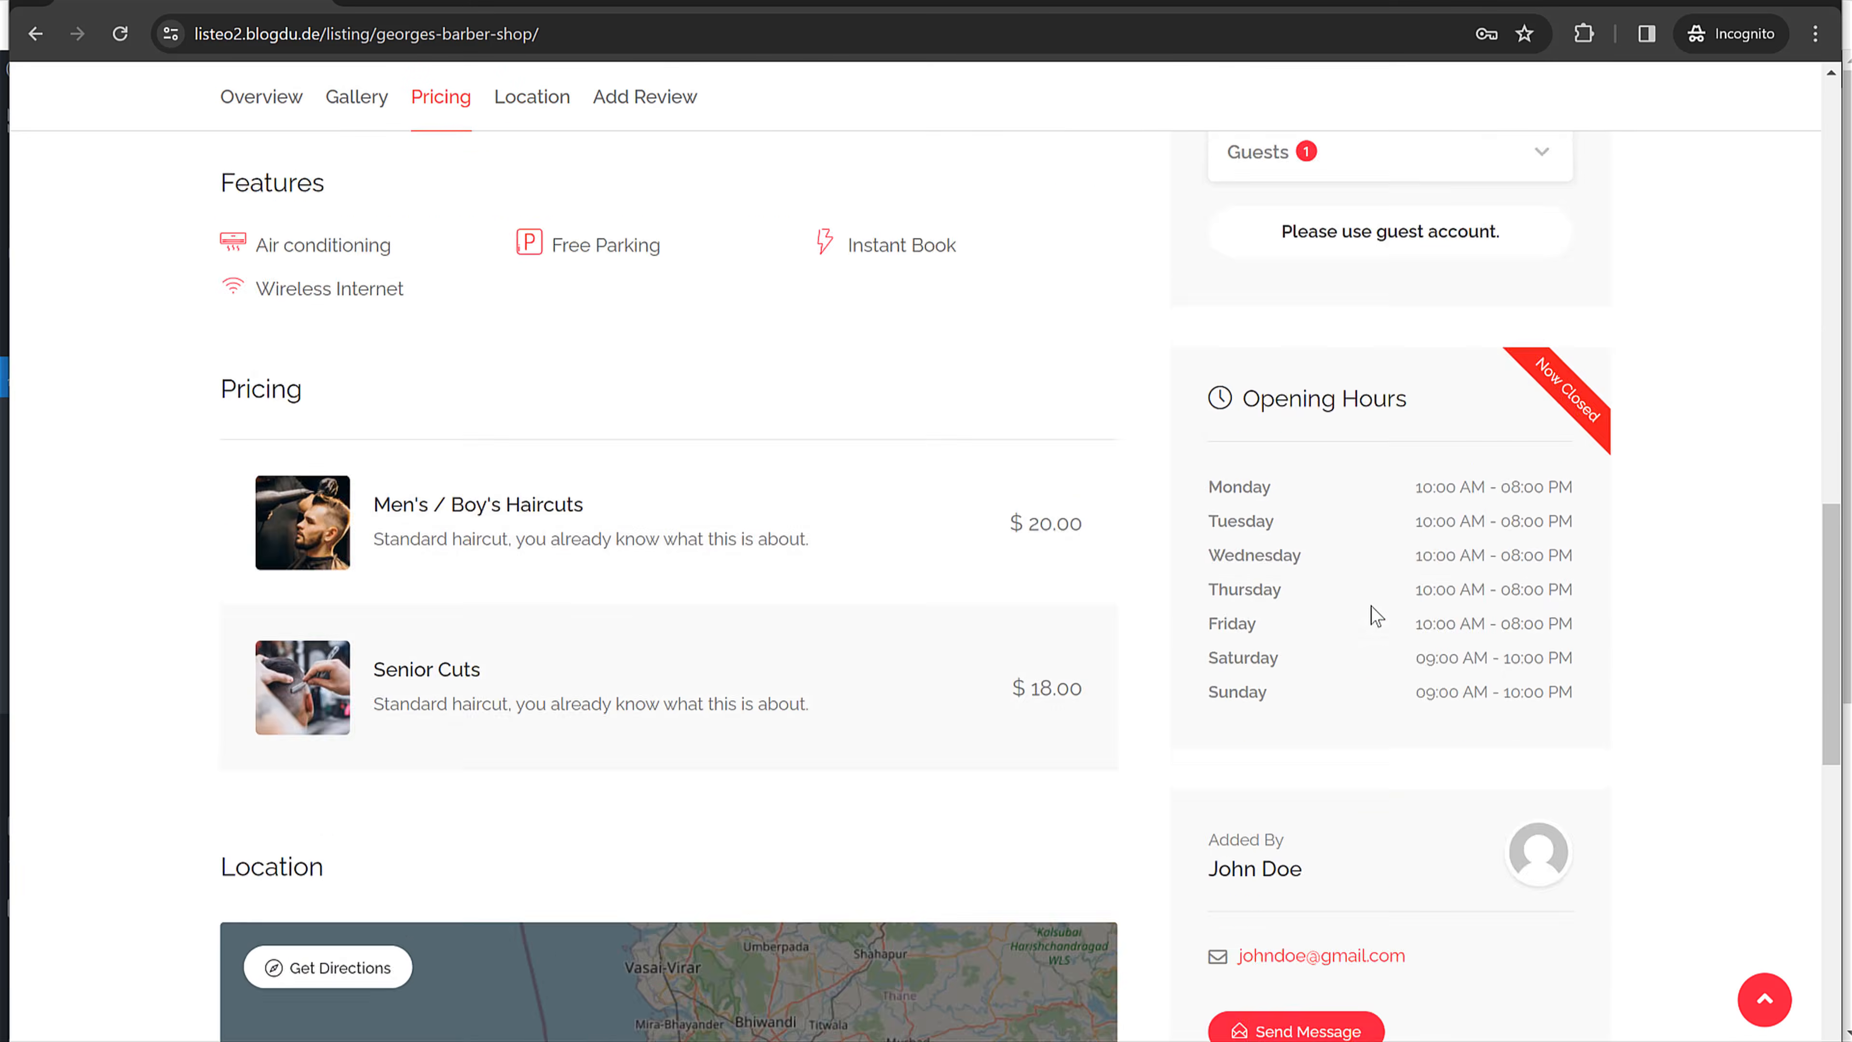
pyautogui.scroll(-2, 1393, 612)
pyautogui.scroll(8, 1495, 547)
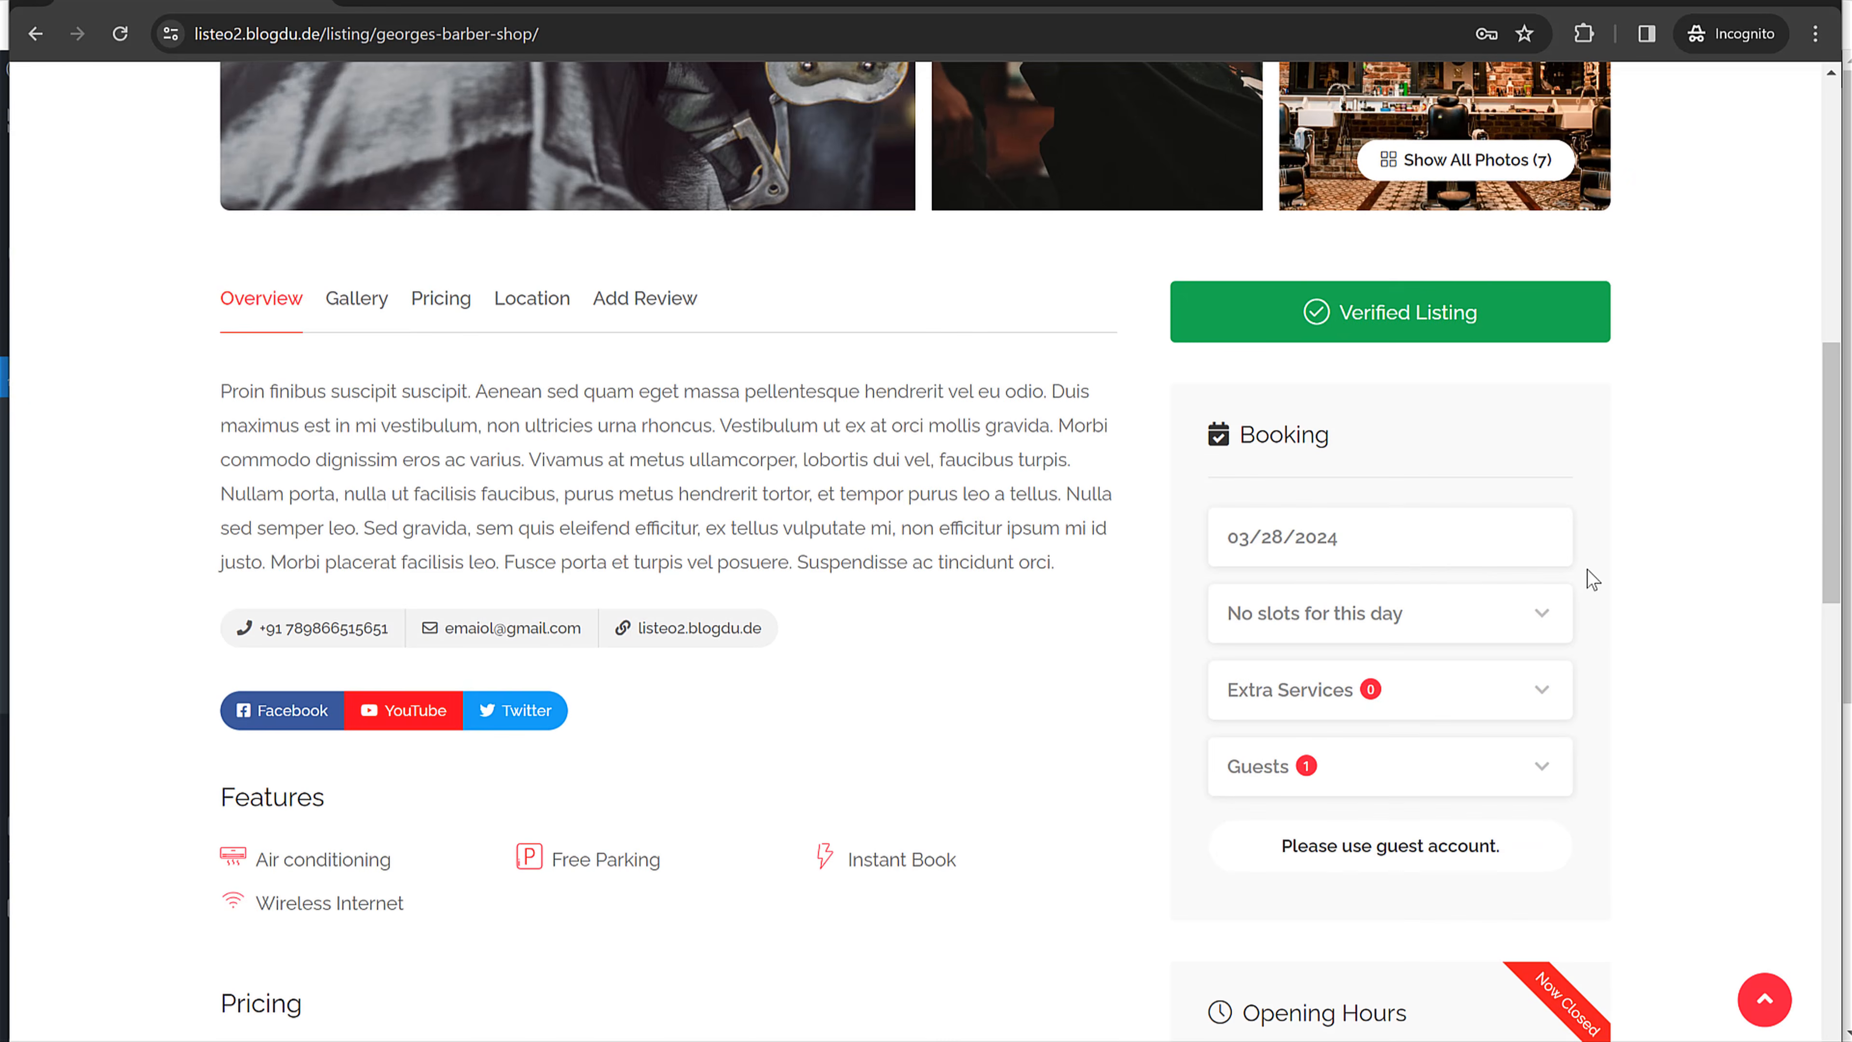
# Step: Choose 04/01/2024 and the 11:00 am - 12:00 pm slot for 1 guest
pyautogui.click(1389, 550)
pyautogui.click(1580, 519)
pyautogui.click(1308, 549)
pyautogui.click(1245, 913)
pyautogui.click(1434, 616)
pyautogui.click(1394, 784)
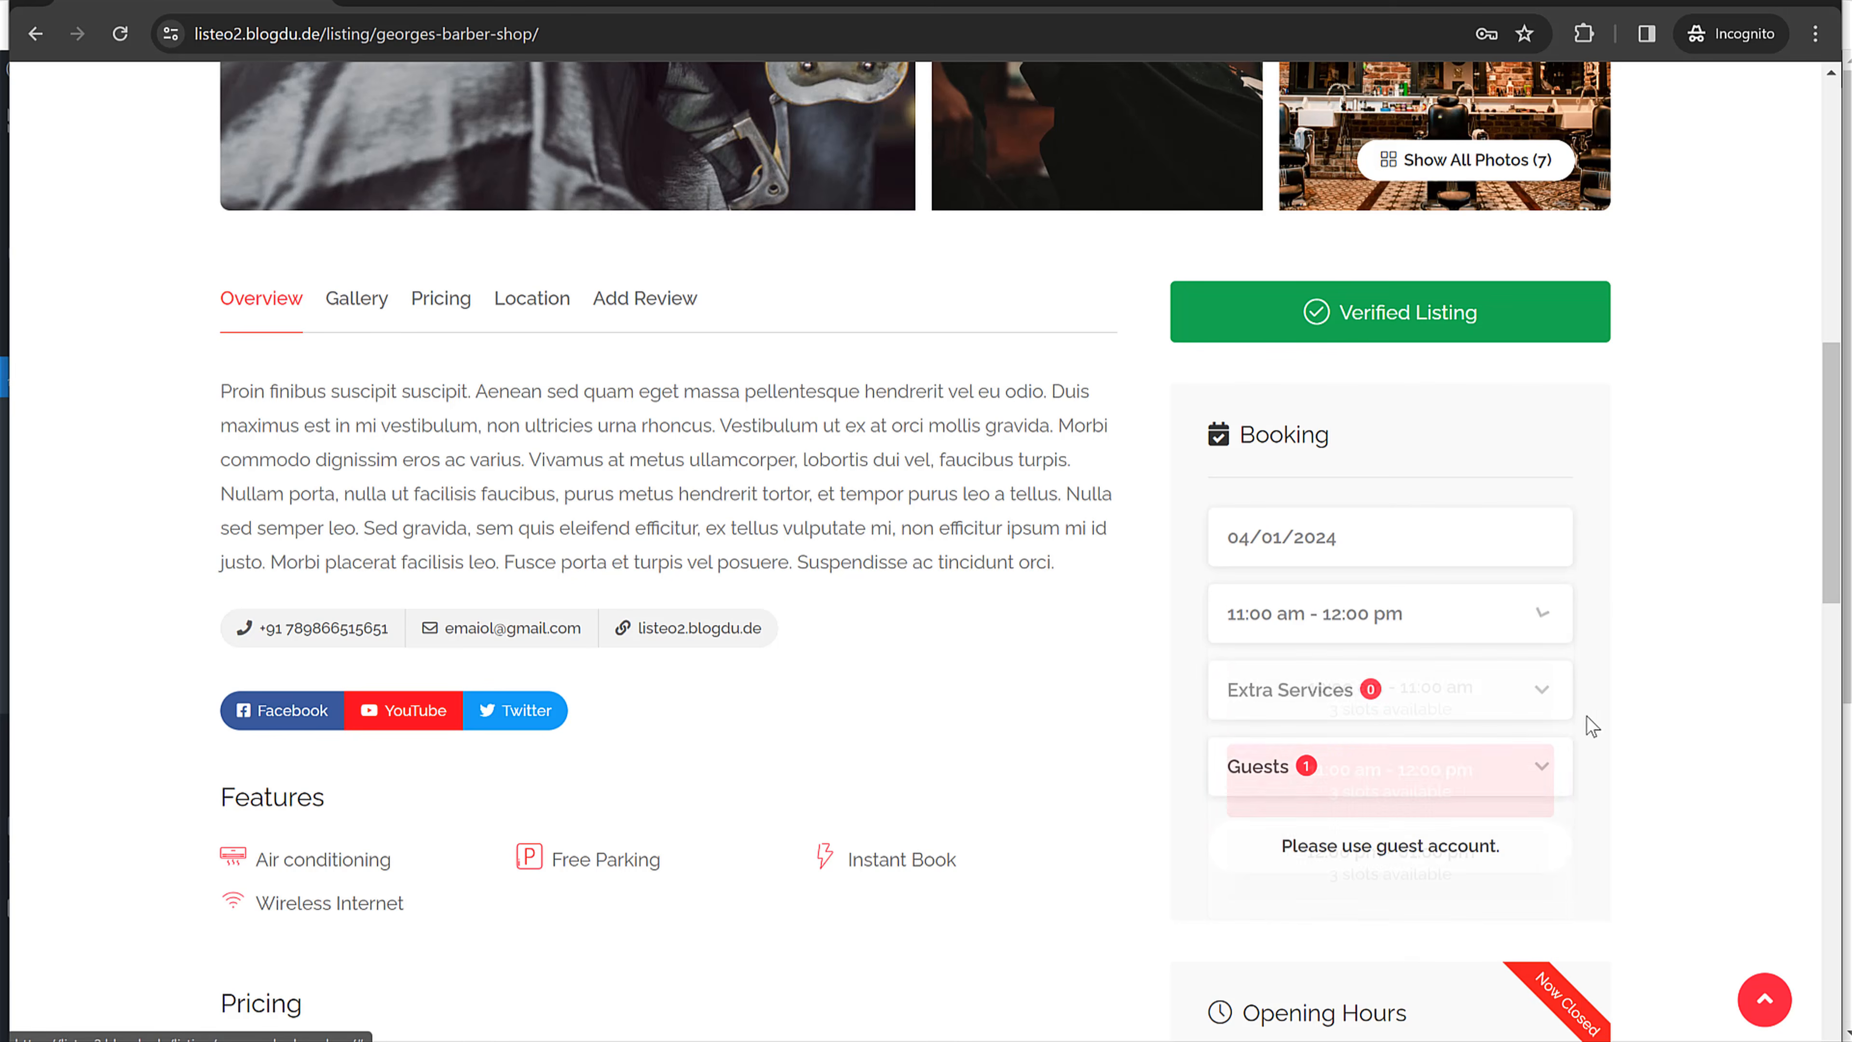
pyautogui.scroll(-1, 1719, 642)
pyautogui.click(1466, 558)
pyautogui.click(1466, 559)
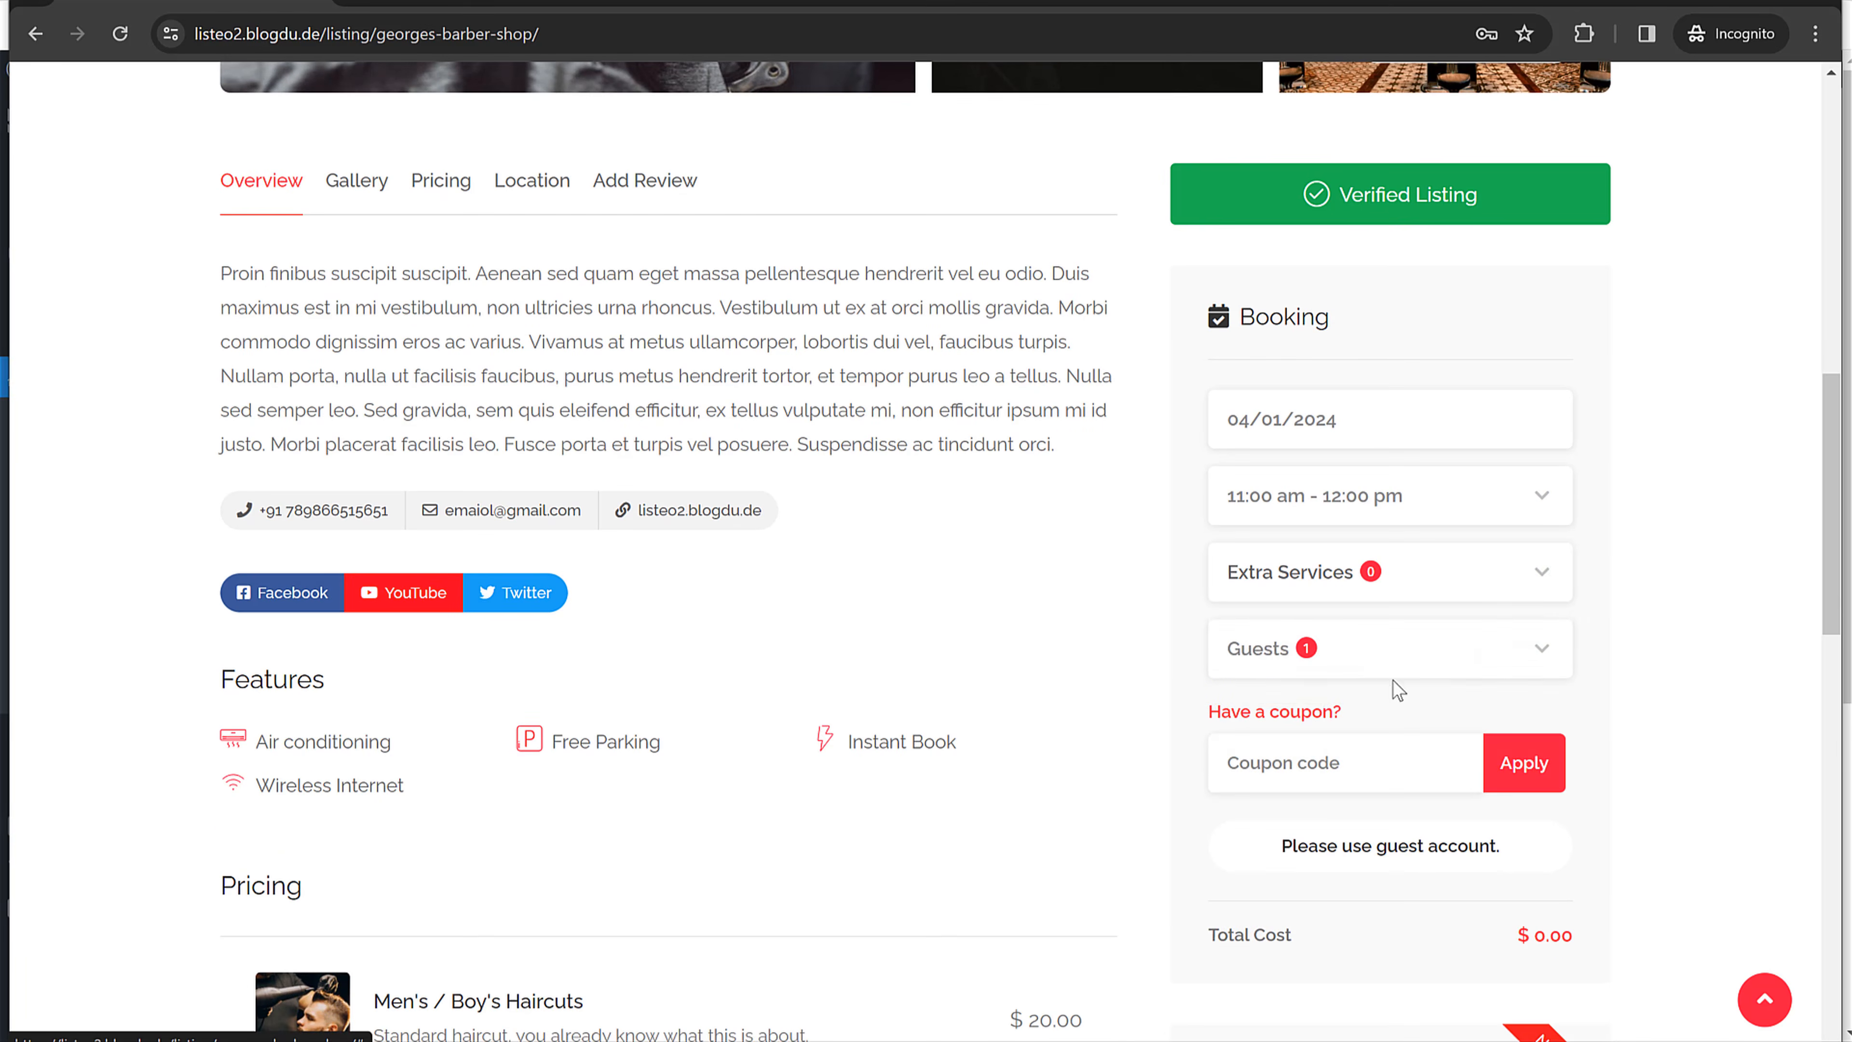
pyautogui.click(1367, 661)
pyautogui.click(1540, 638)
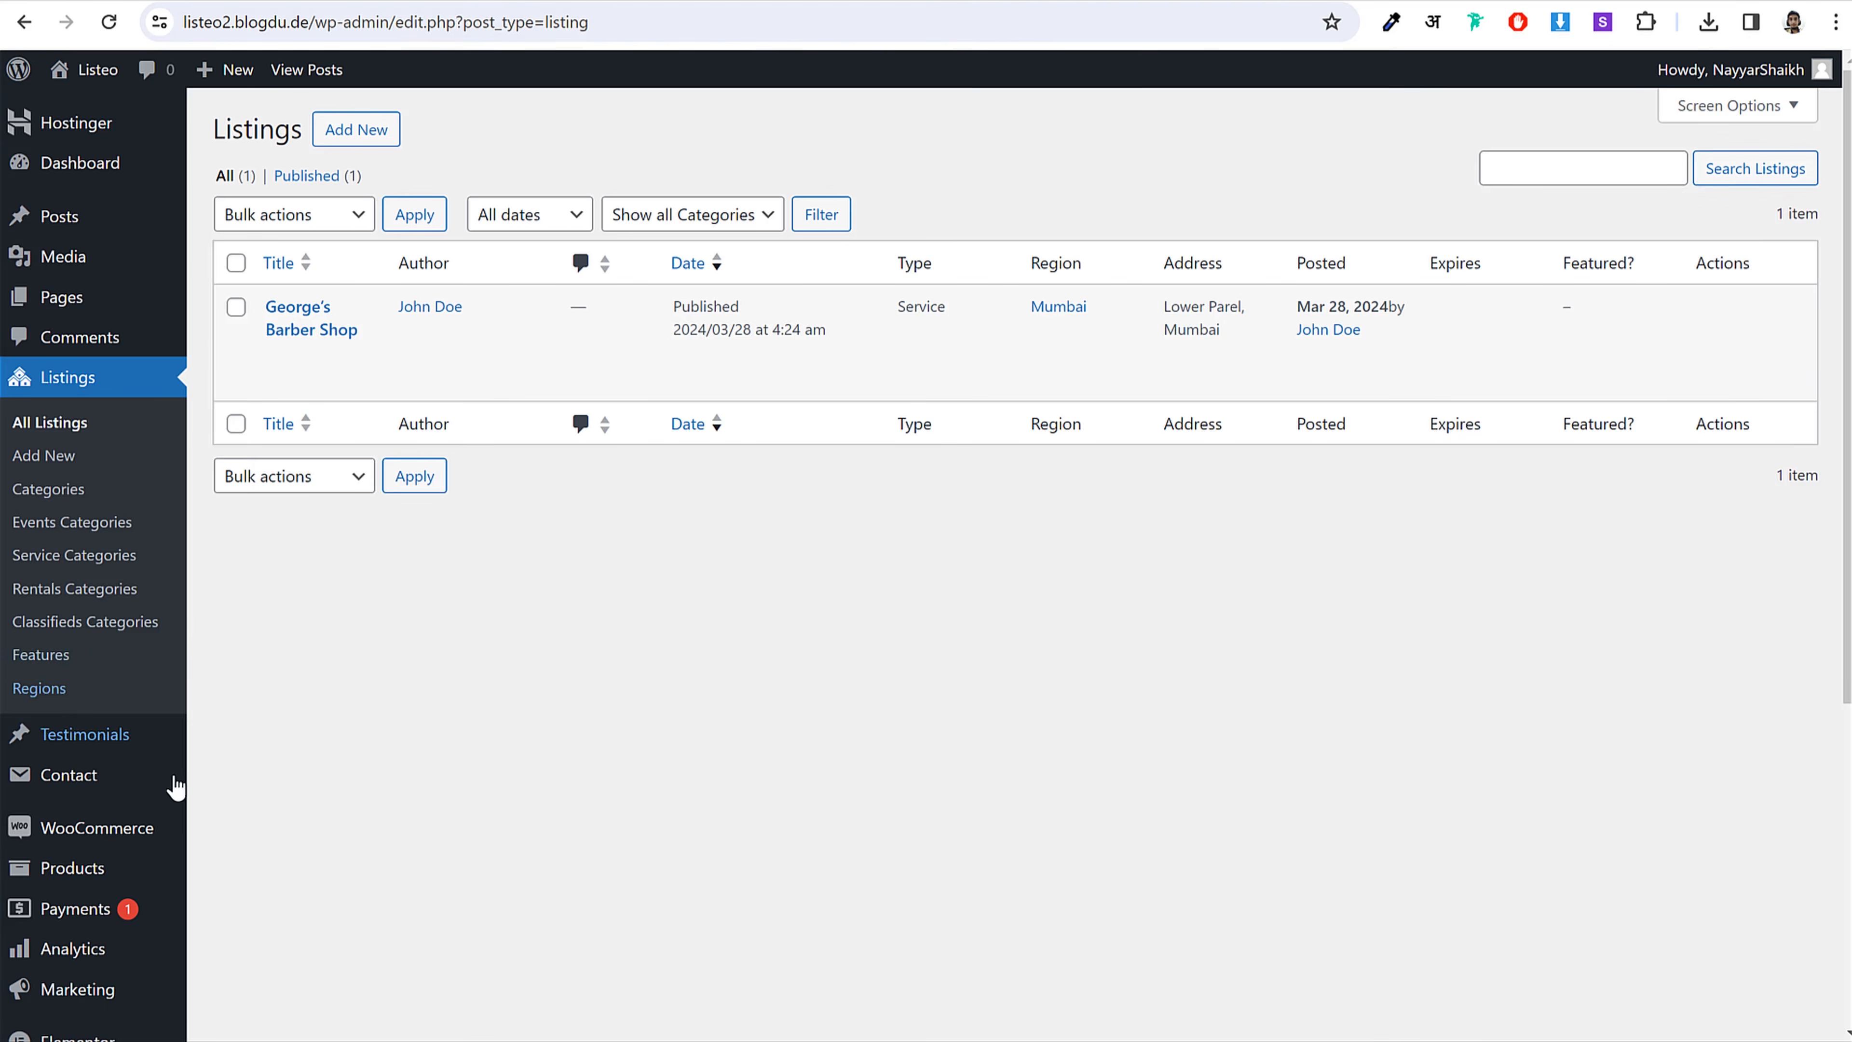
# Step: Open Listeo Core's Single Listing settings and look through its options
pyautogui.scroll(-5, 175, 788)
pyautogui.click(89, 943)
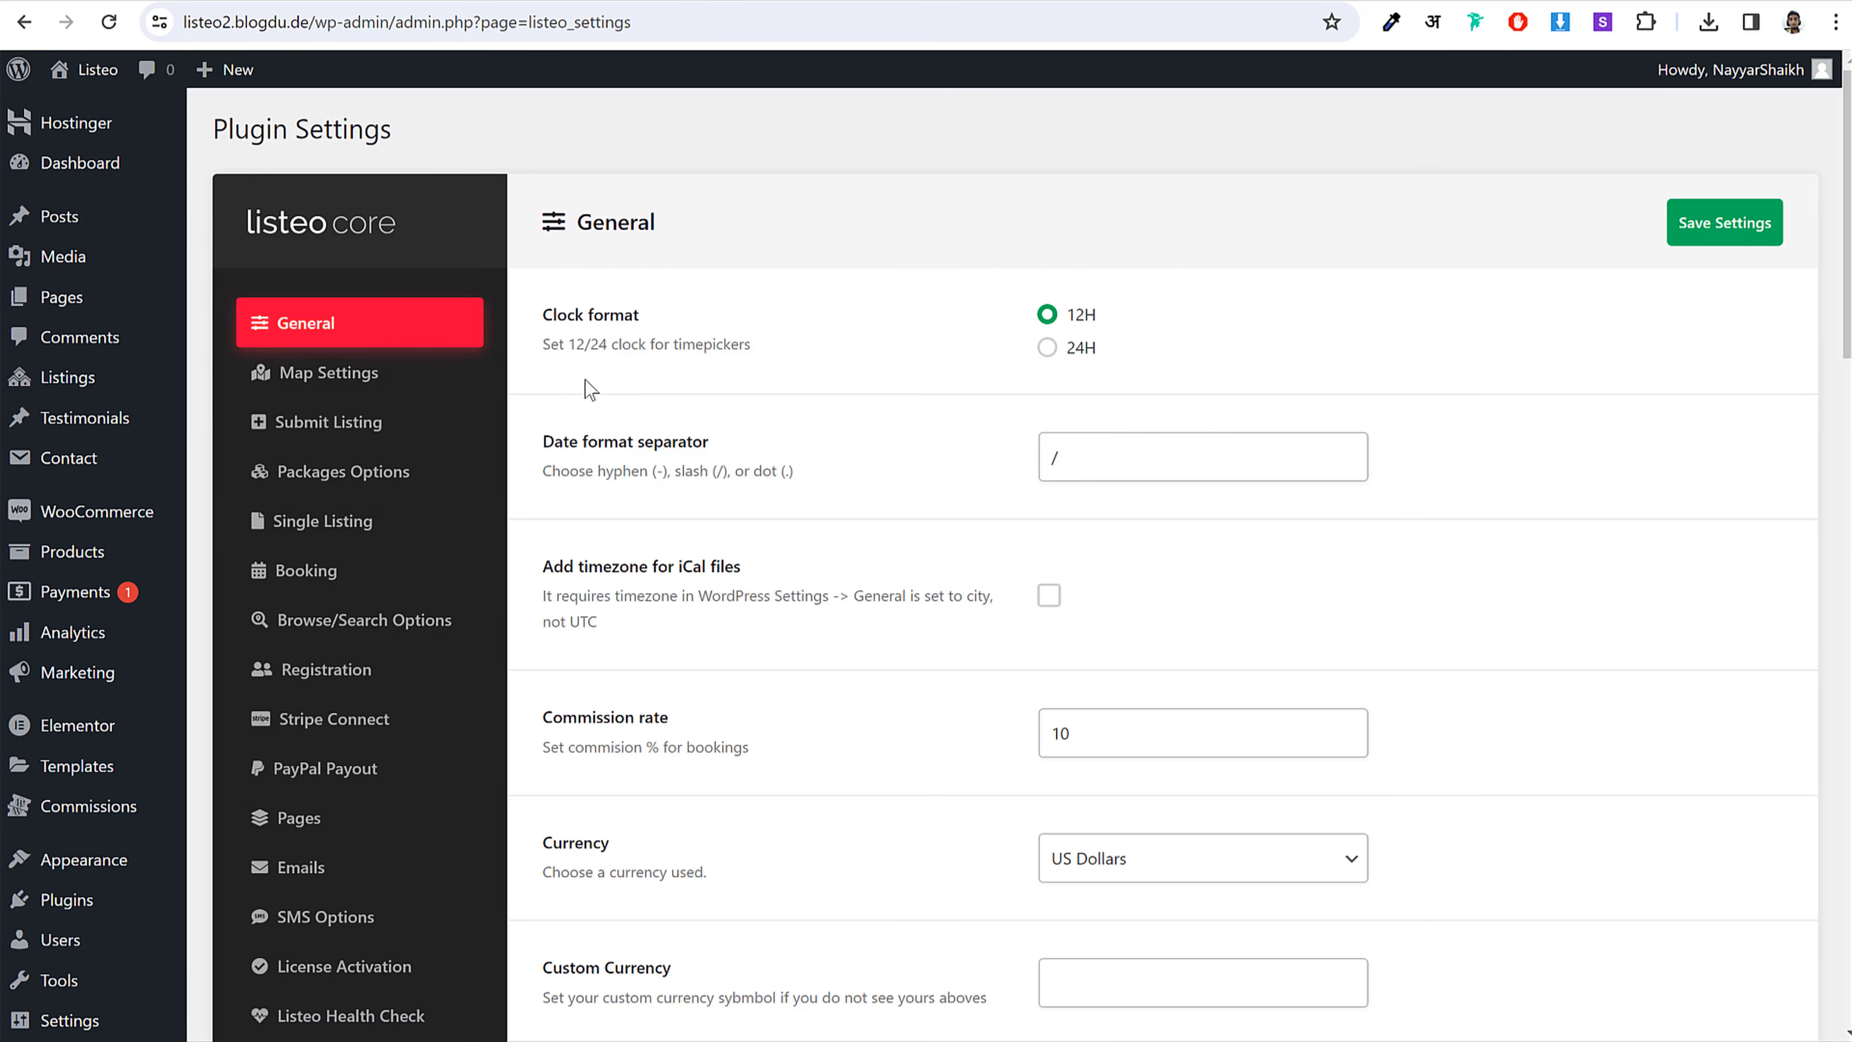
pyautogui.click(373, 535)
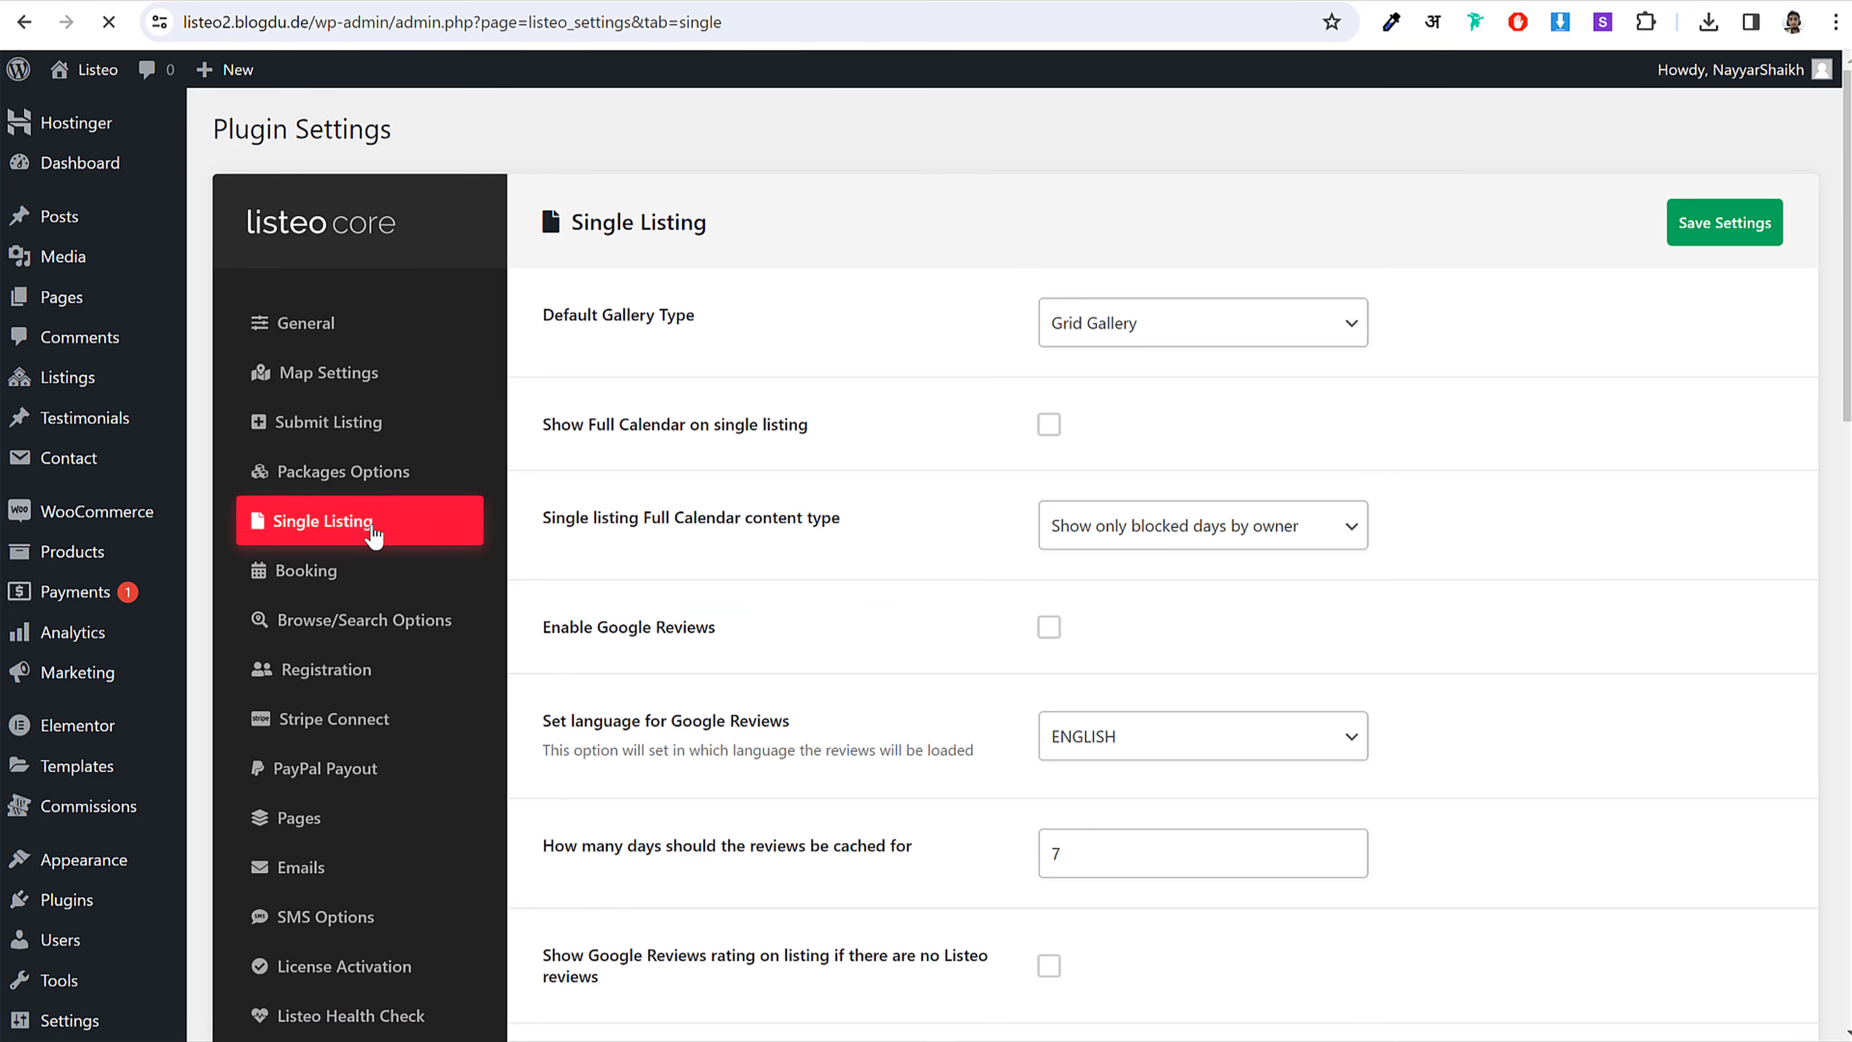
pyautogui.scroll(-5, 1522, 517)
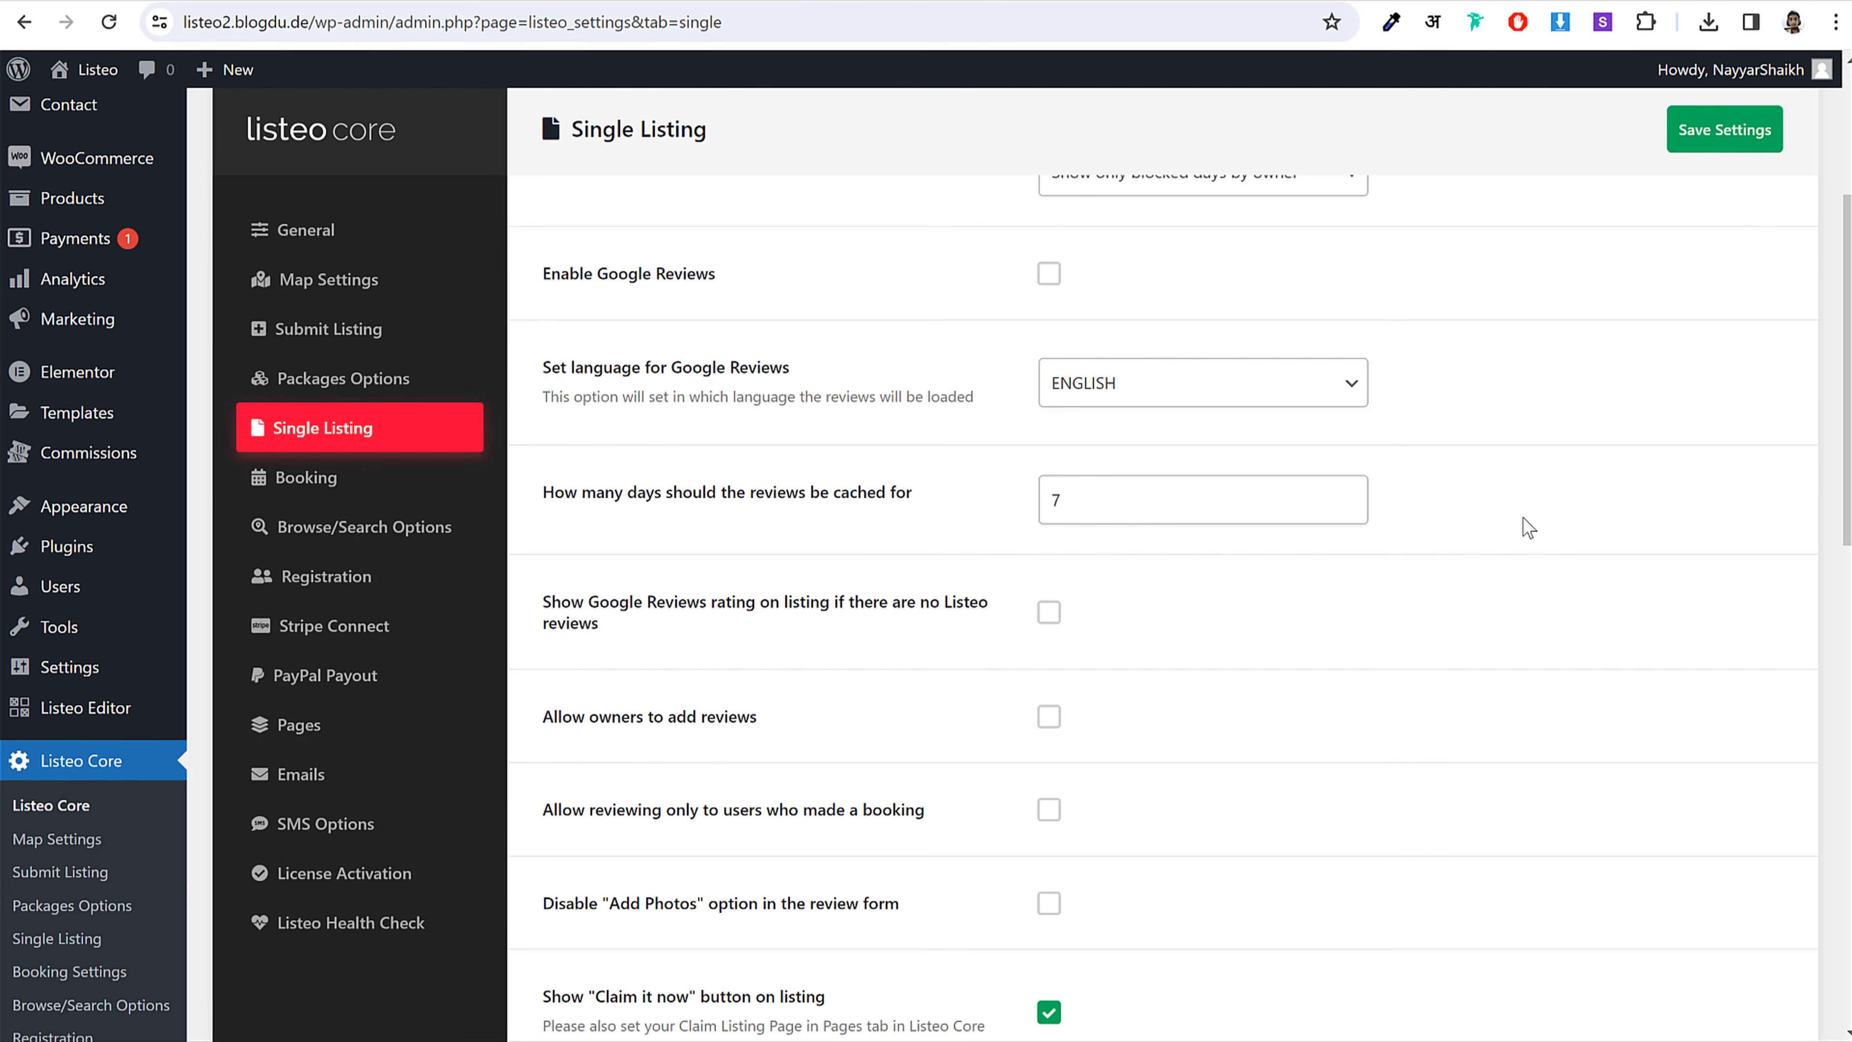
pyautogui.scroll(-8, 1523, 517)
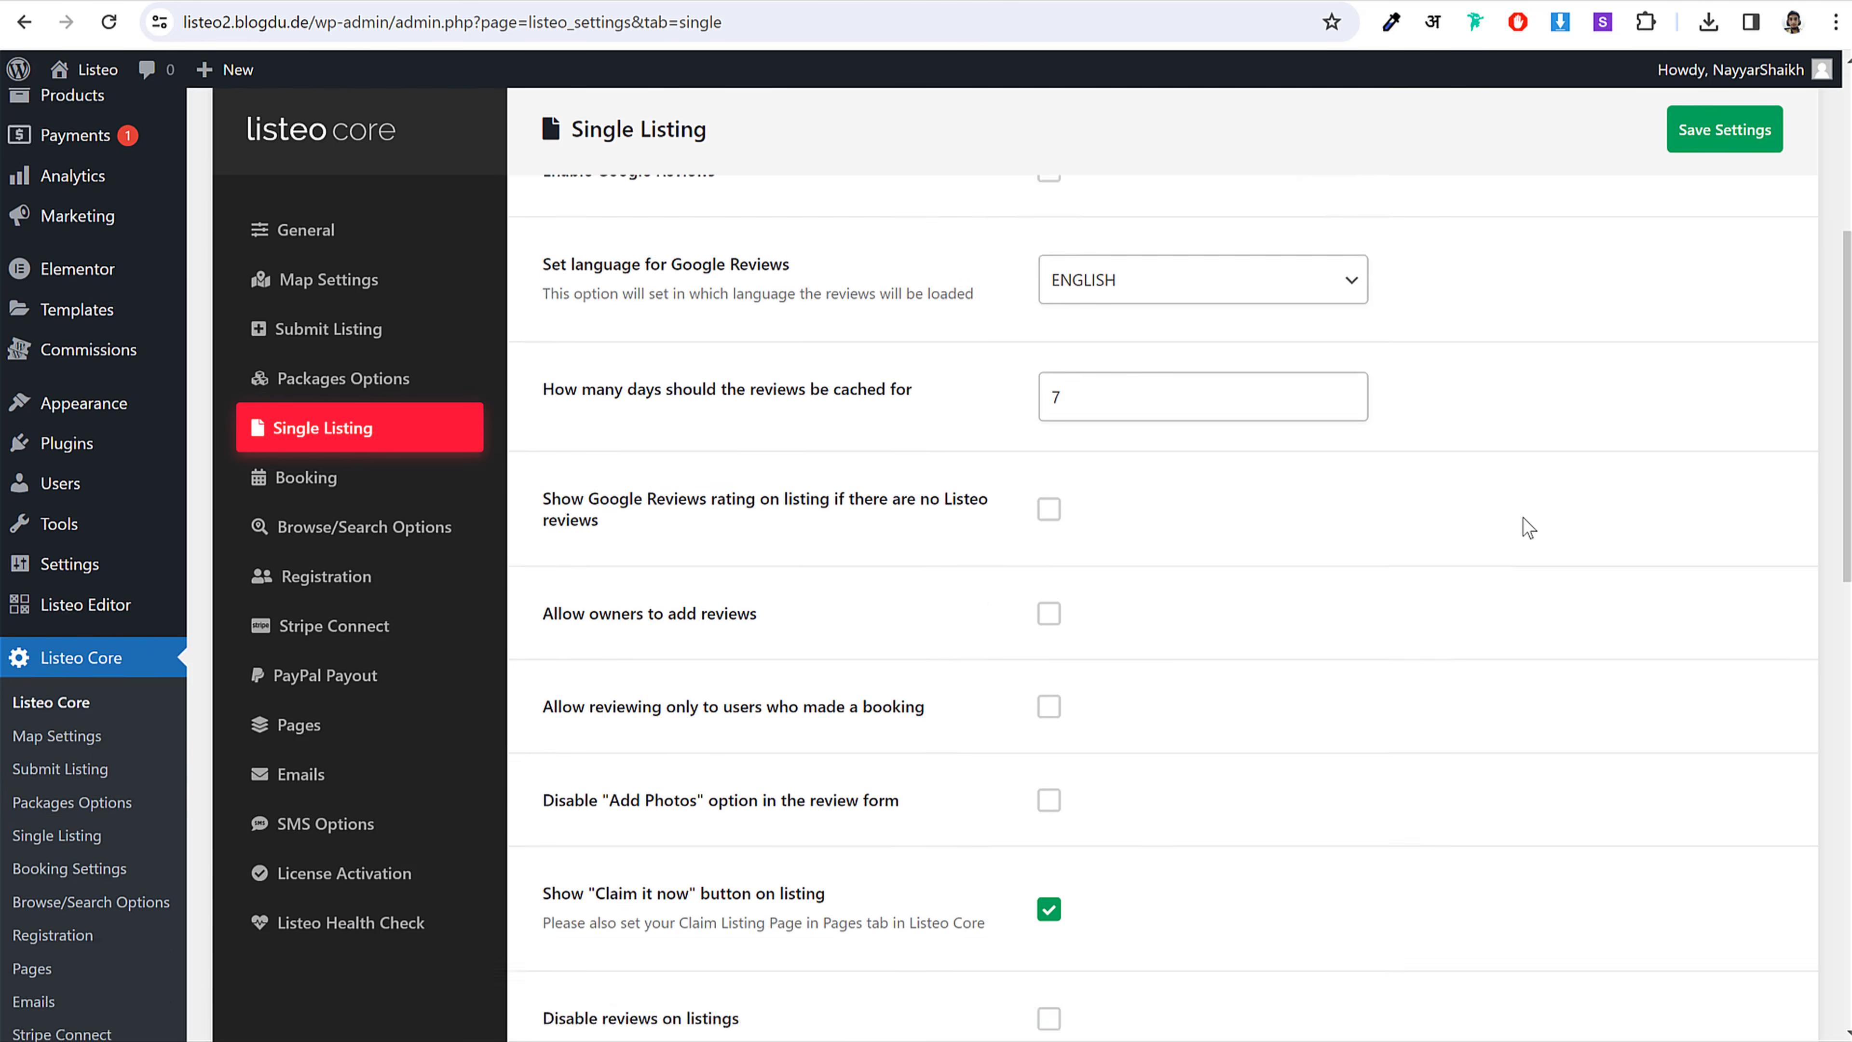
pyautogui.scroll(-2, 1524, 516)
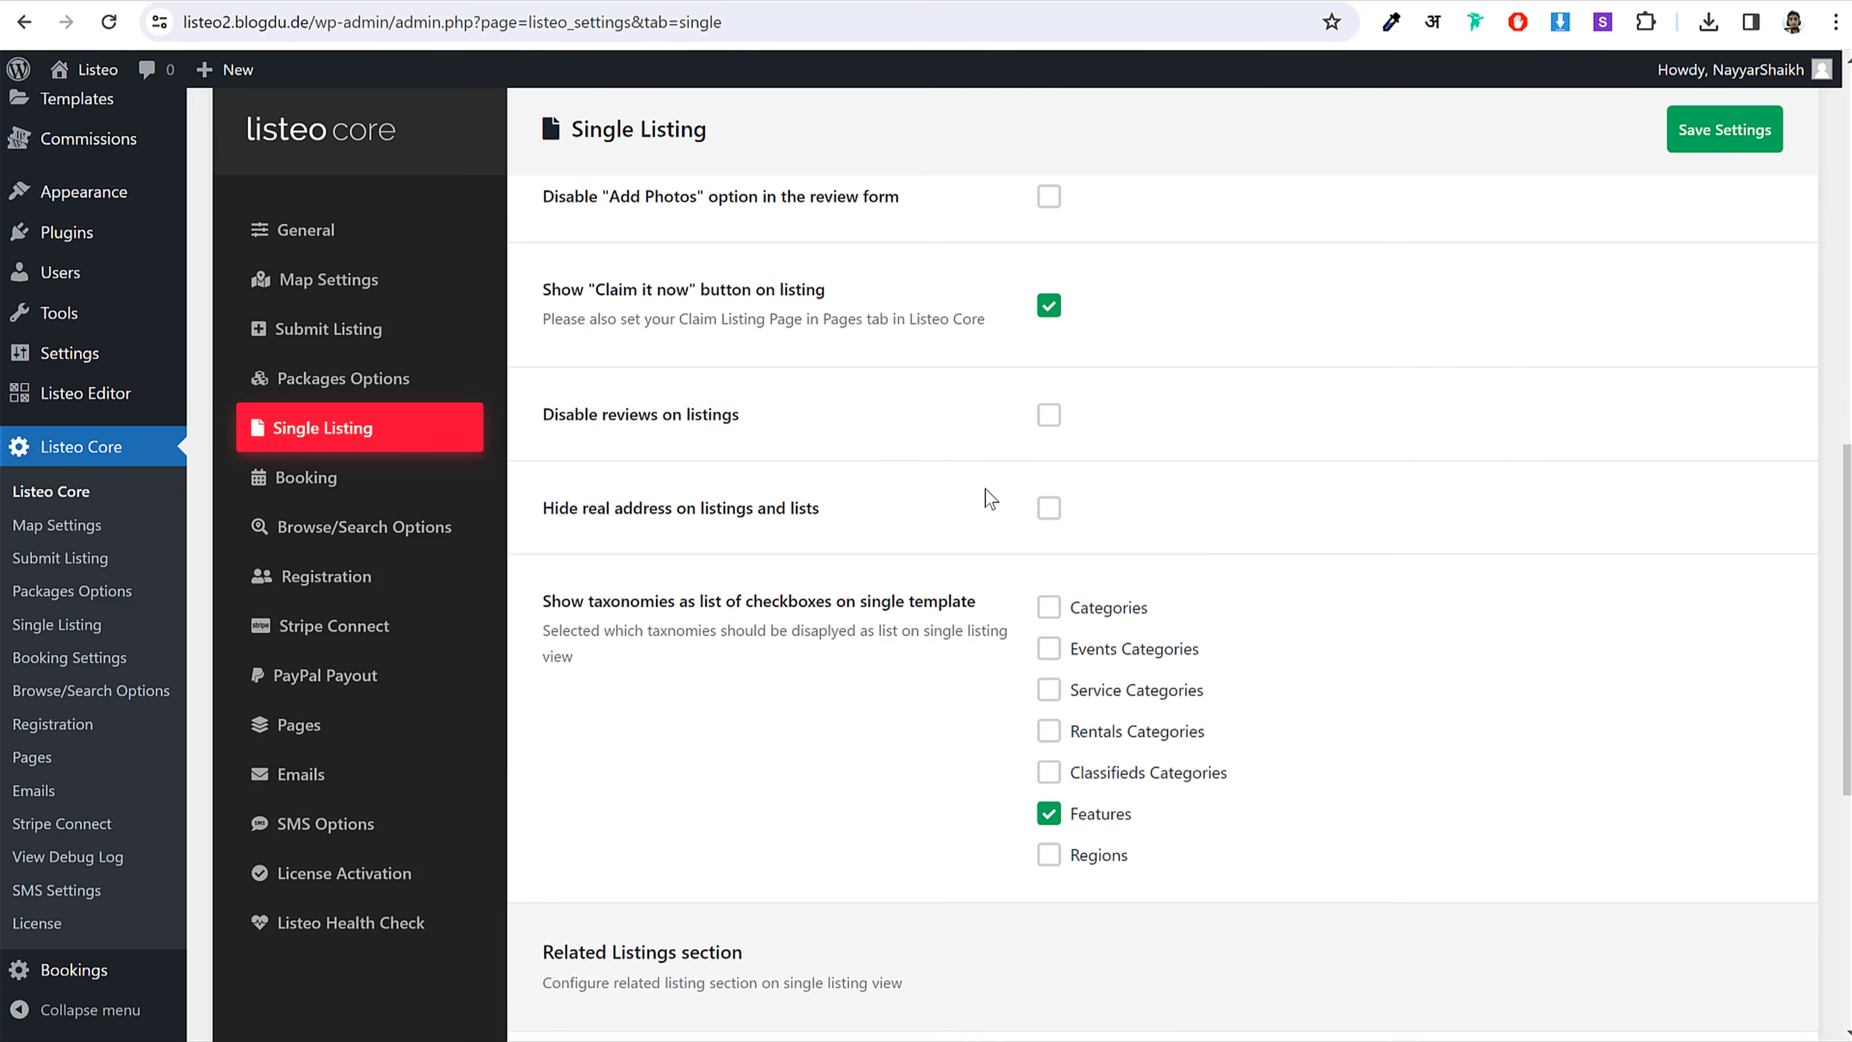
pyautogui.scroll(-3, 1248, 496)
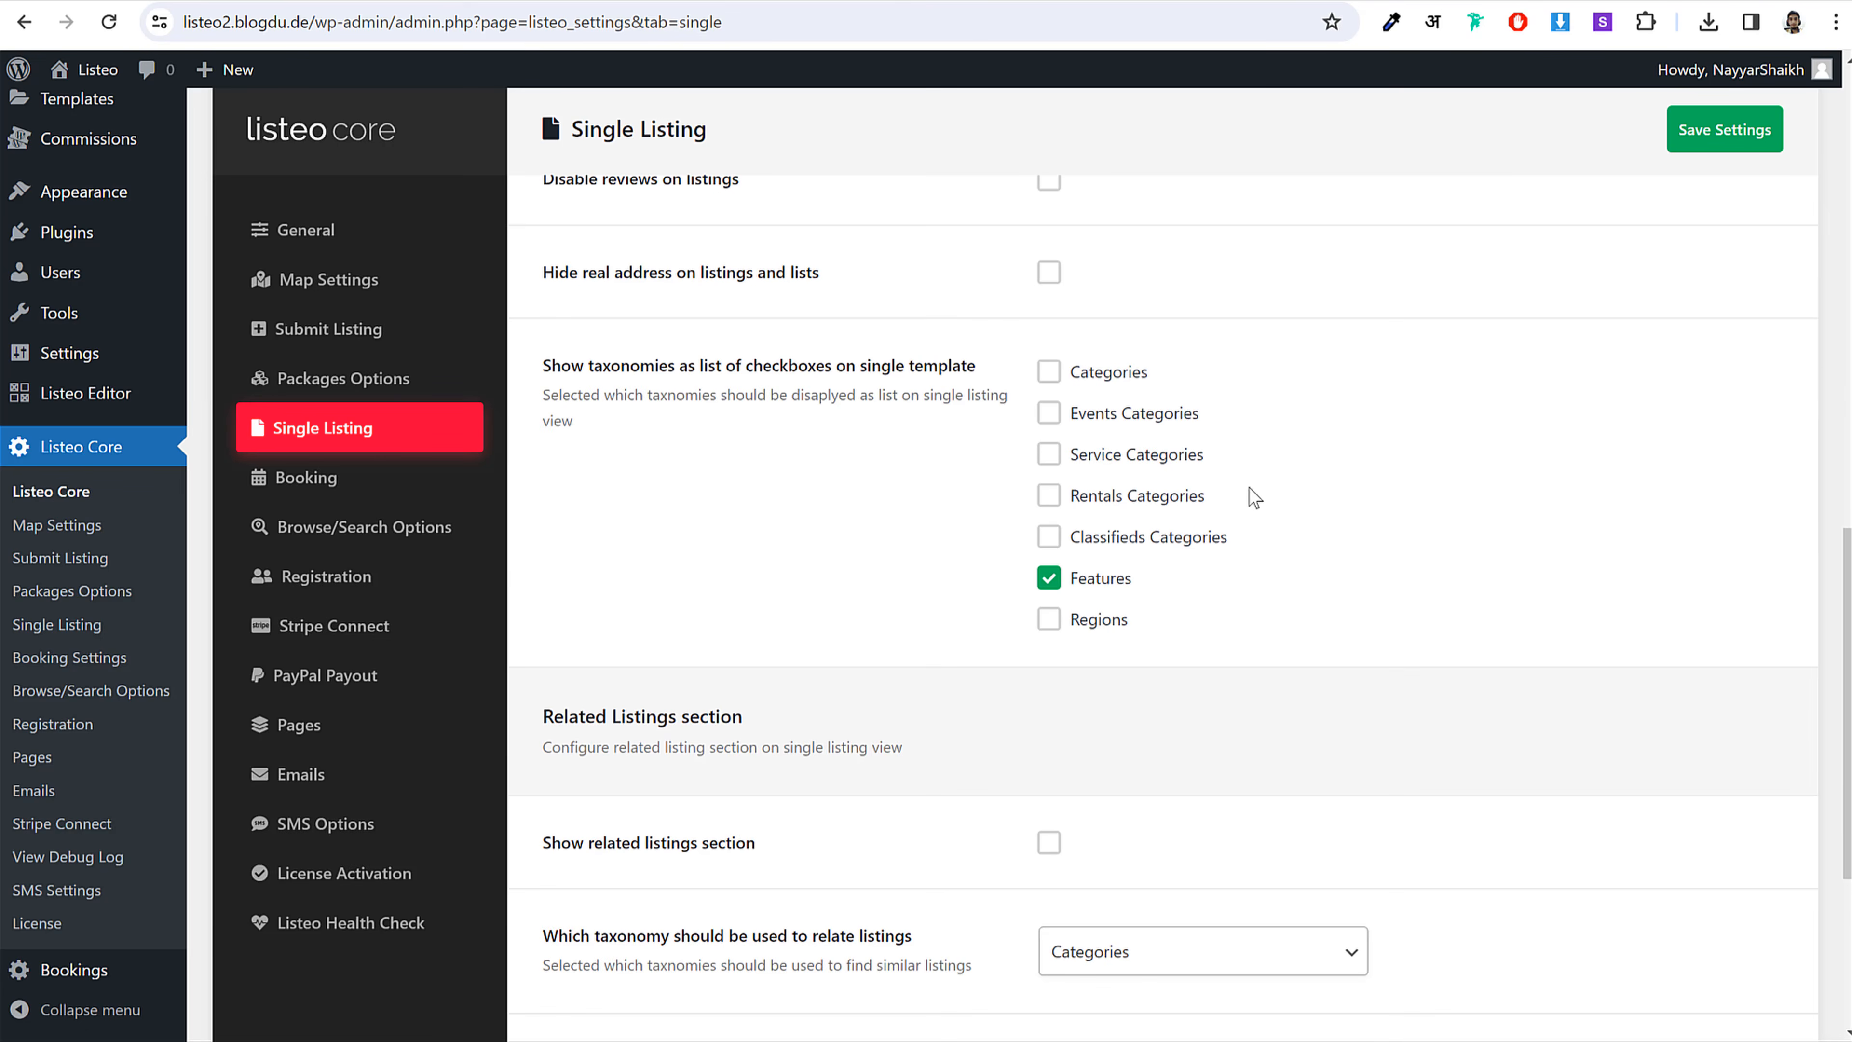
pyautogui.scroll(-5, 1457, 611)
pyautogui.scroll(8, 1457, 610)
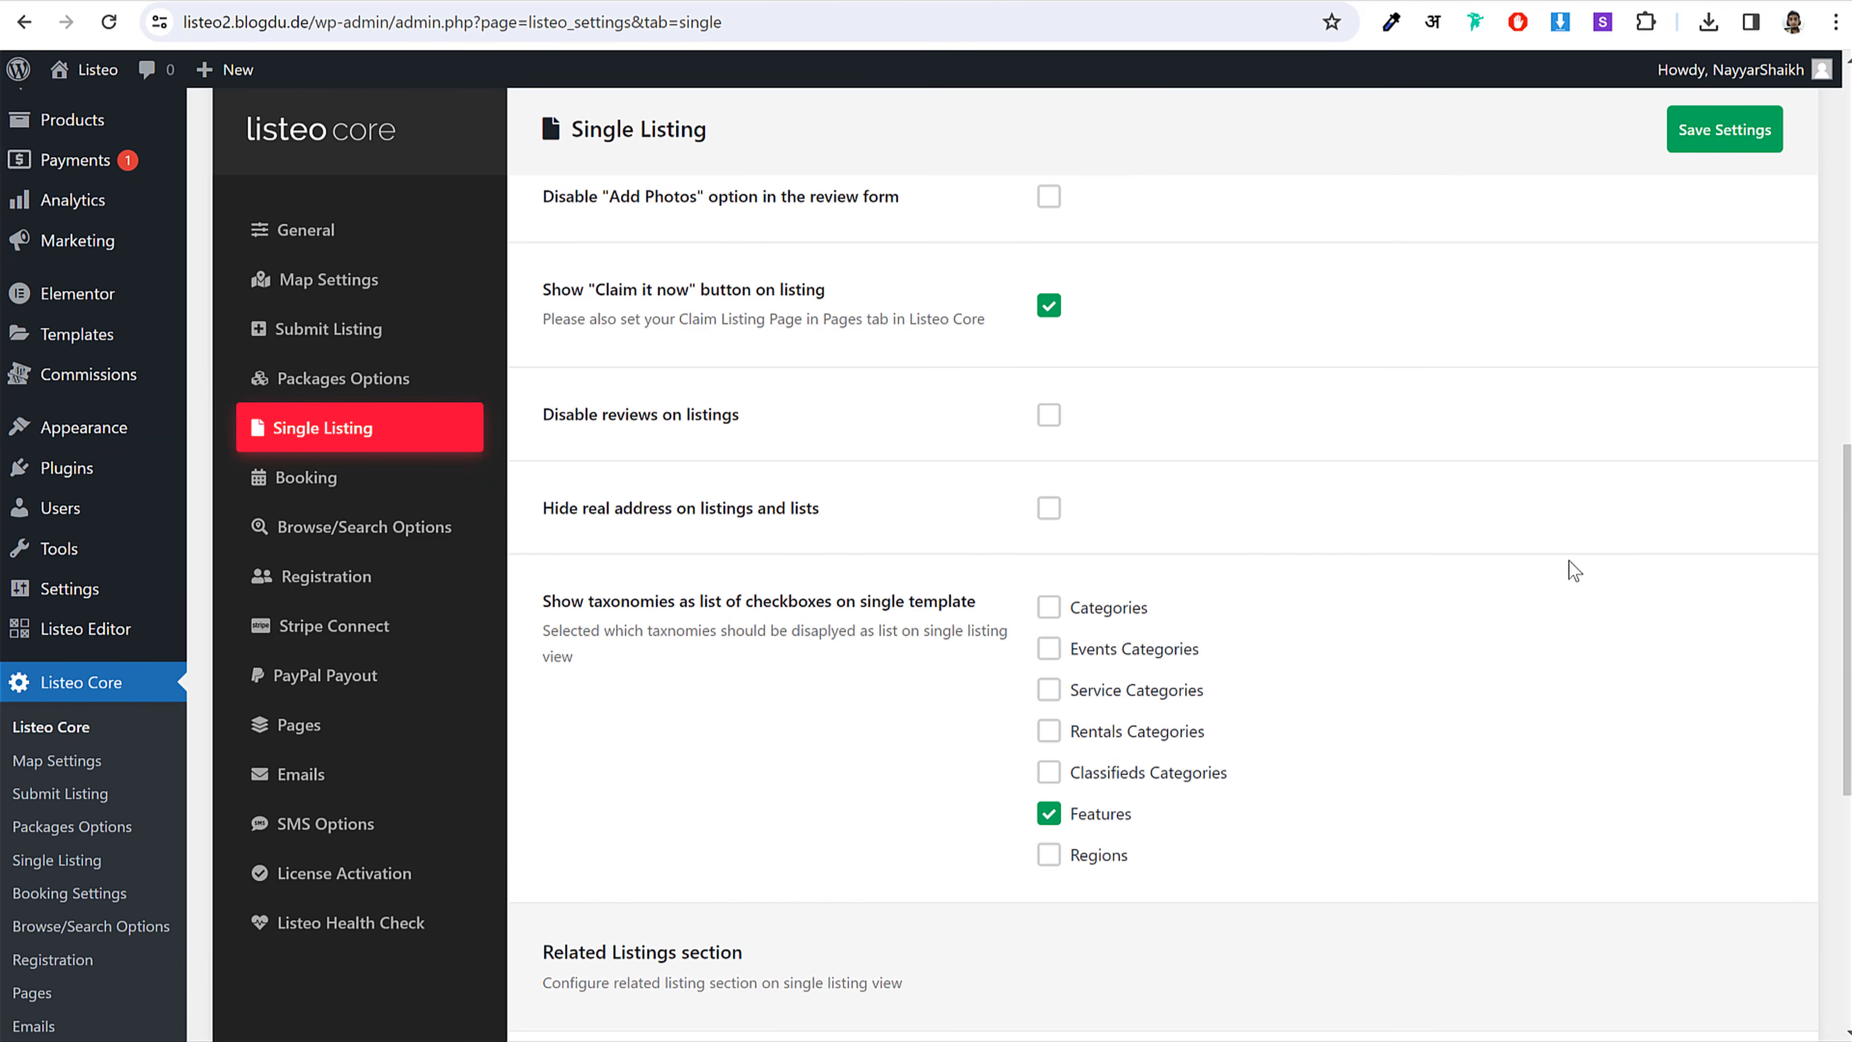
# Step: Confirm 'Hide real address' stays unchecked, then bring up George's Barber Shop's page in the incognito window
pyautogui.moveTo(530, 522); pyautogui.dragTo(827, 526)
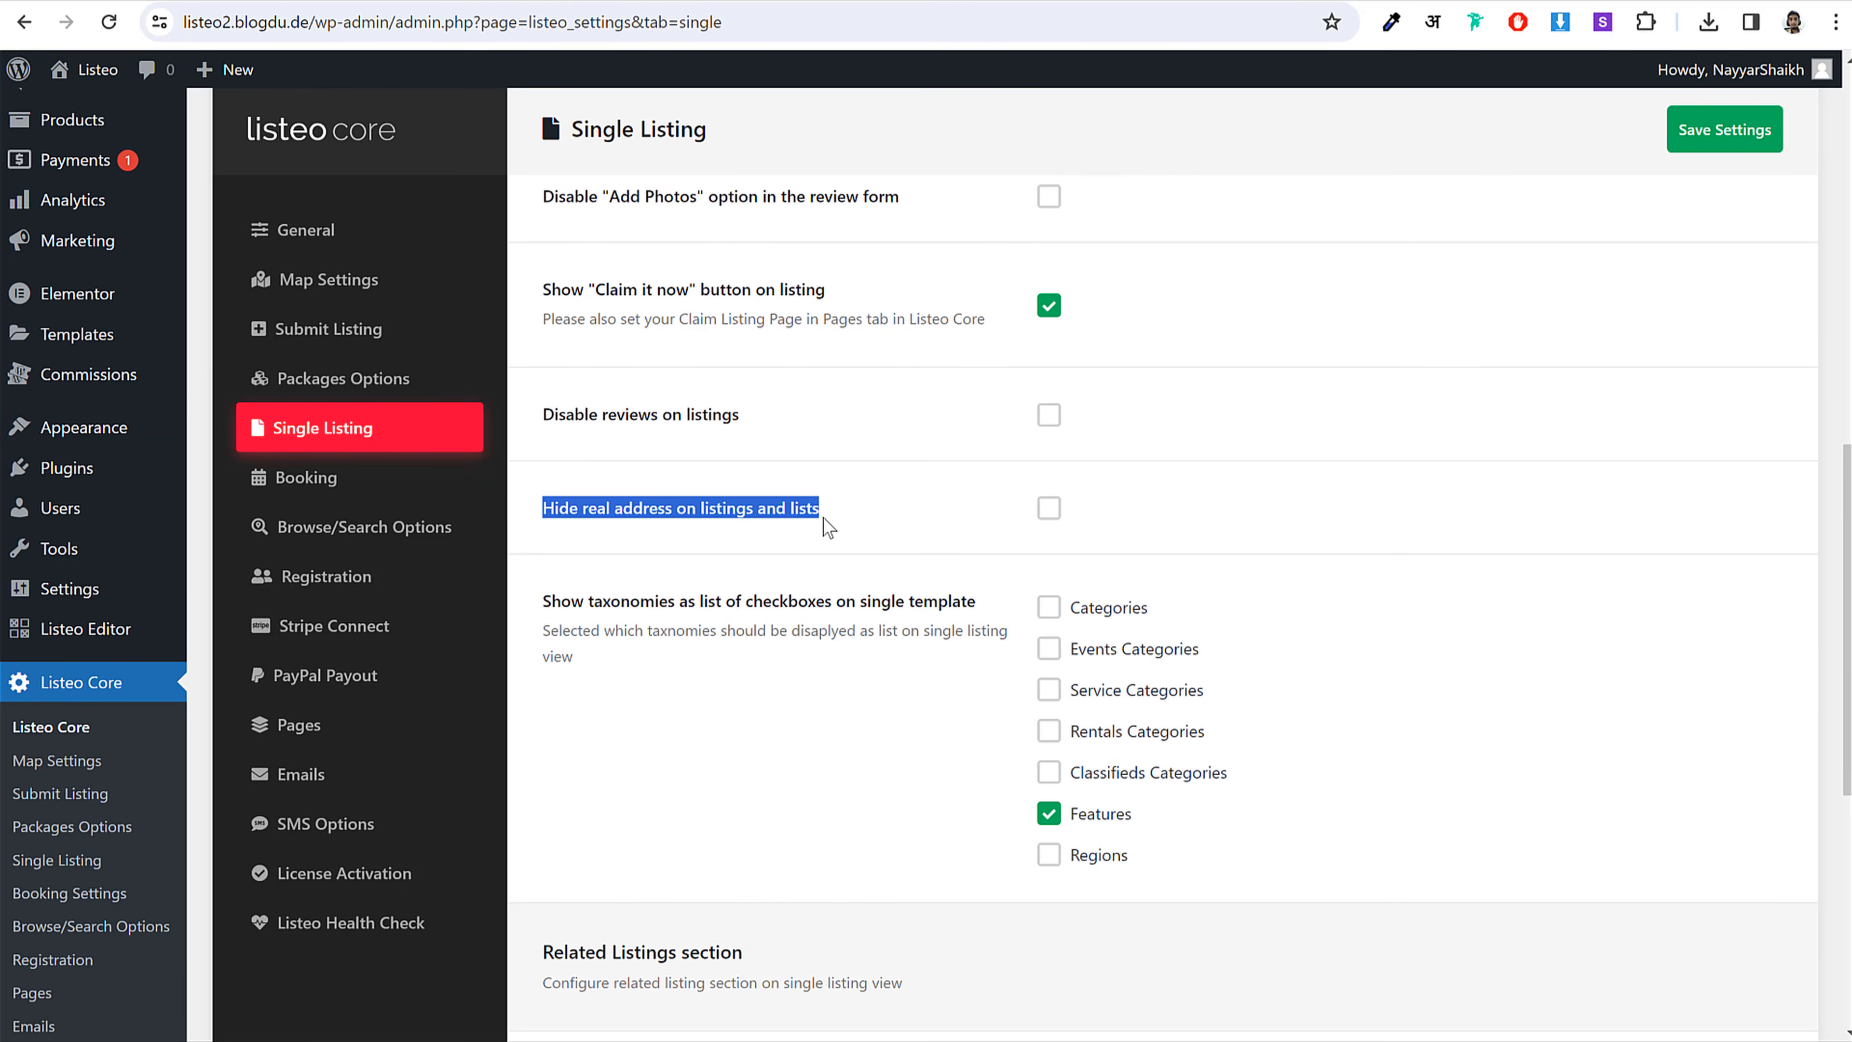
pyautogui.click(817, 517)
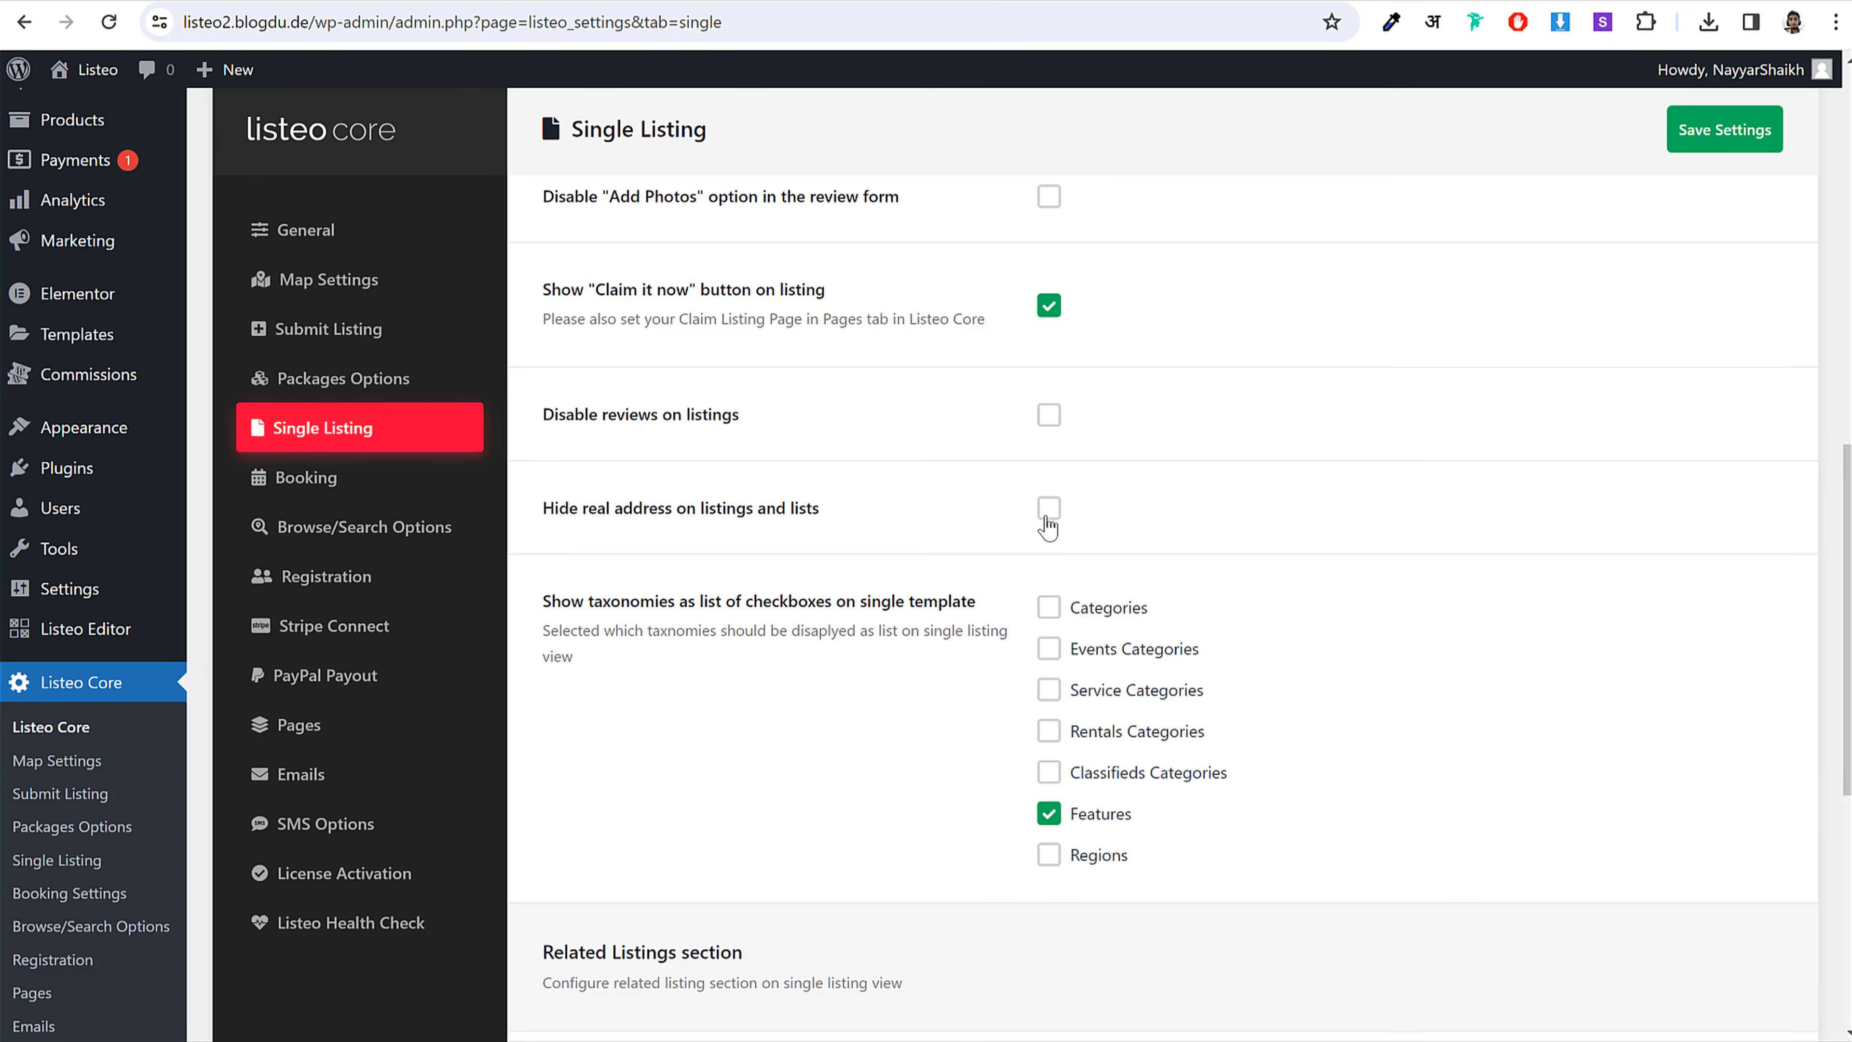
pyautogui.moveTo(643, 505); pyautogui.dragTo(877, 501)
pyautogui.click(877, 502)
pyautogui.scroll(-6, 1278, 507)
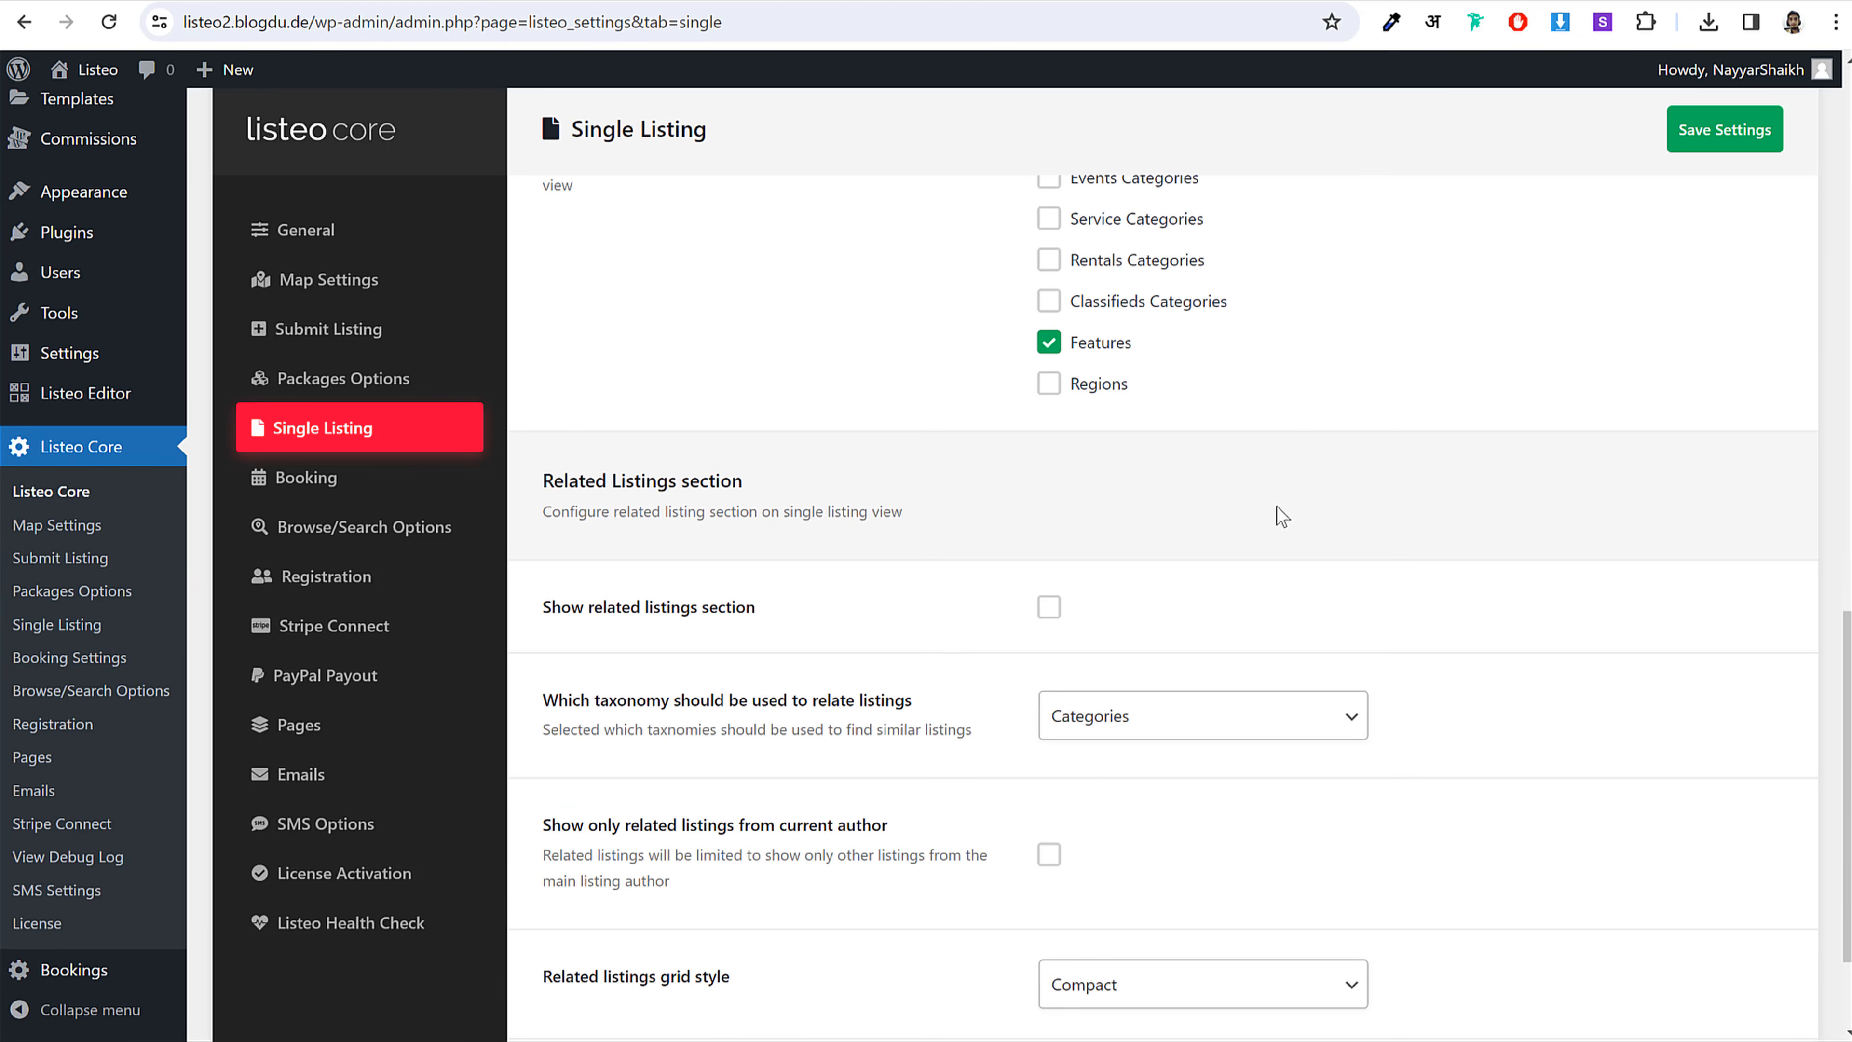
pyautogui.scroll(-2, 1493, 522)
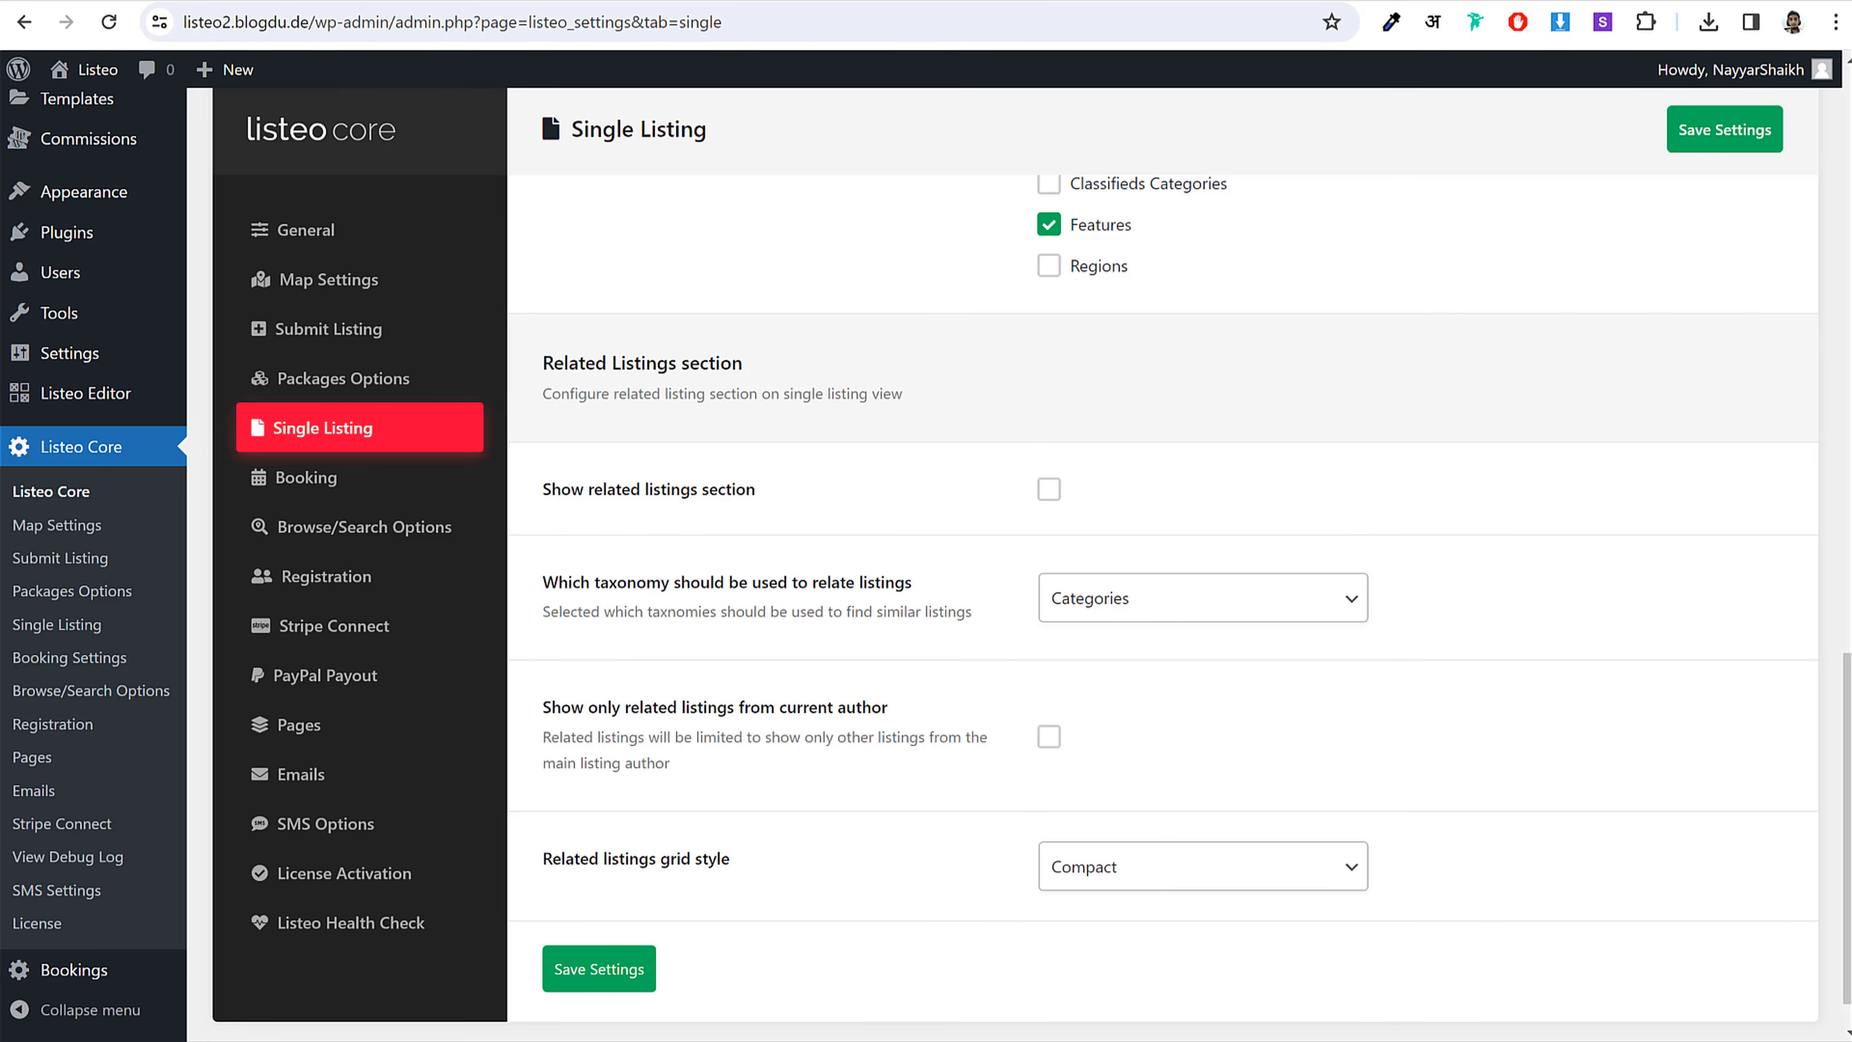
pyautogui.click(758, 1025)
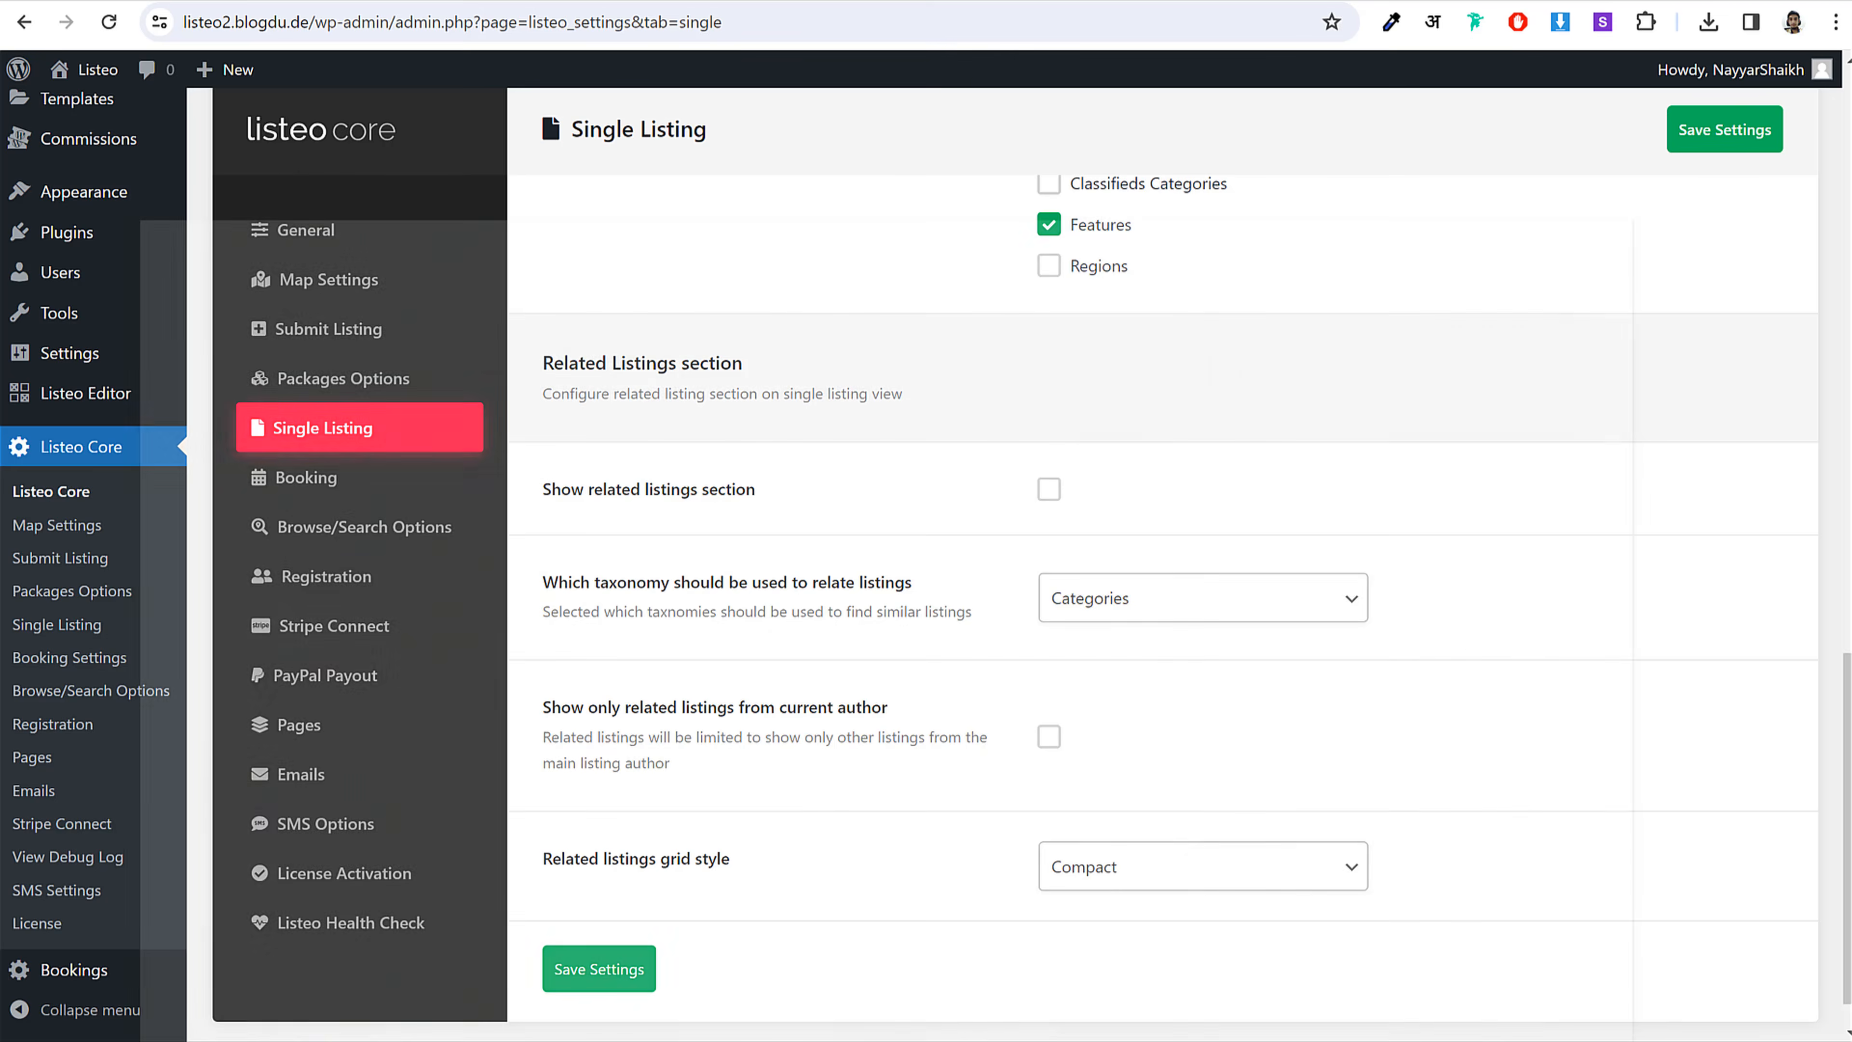
pyautogui.scroll(10, 899, 172)
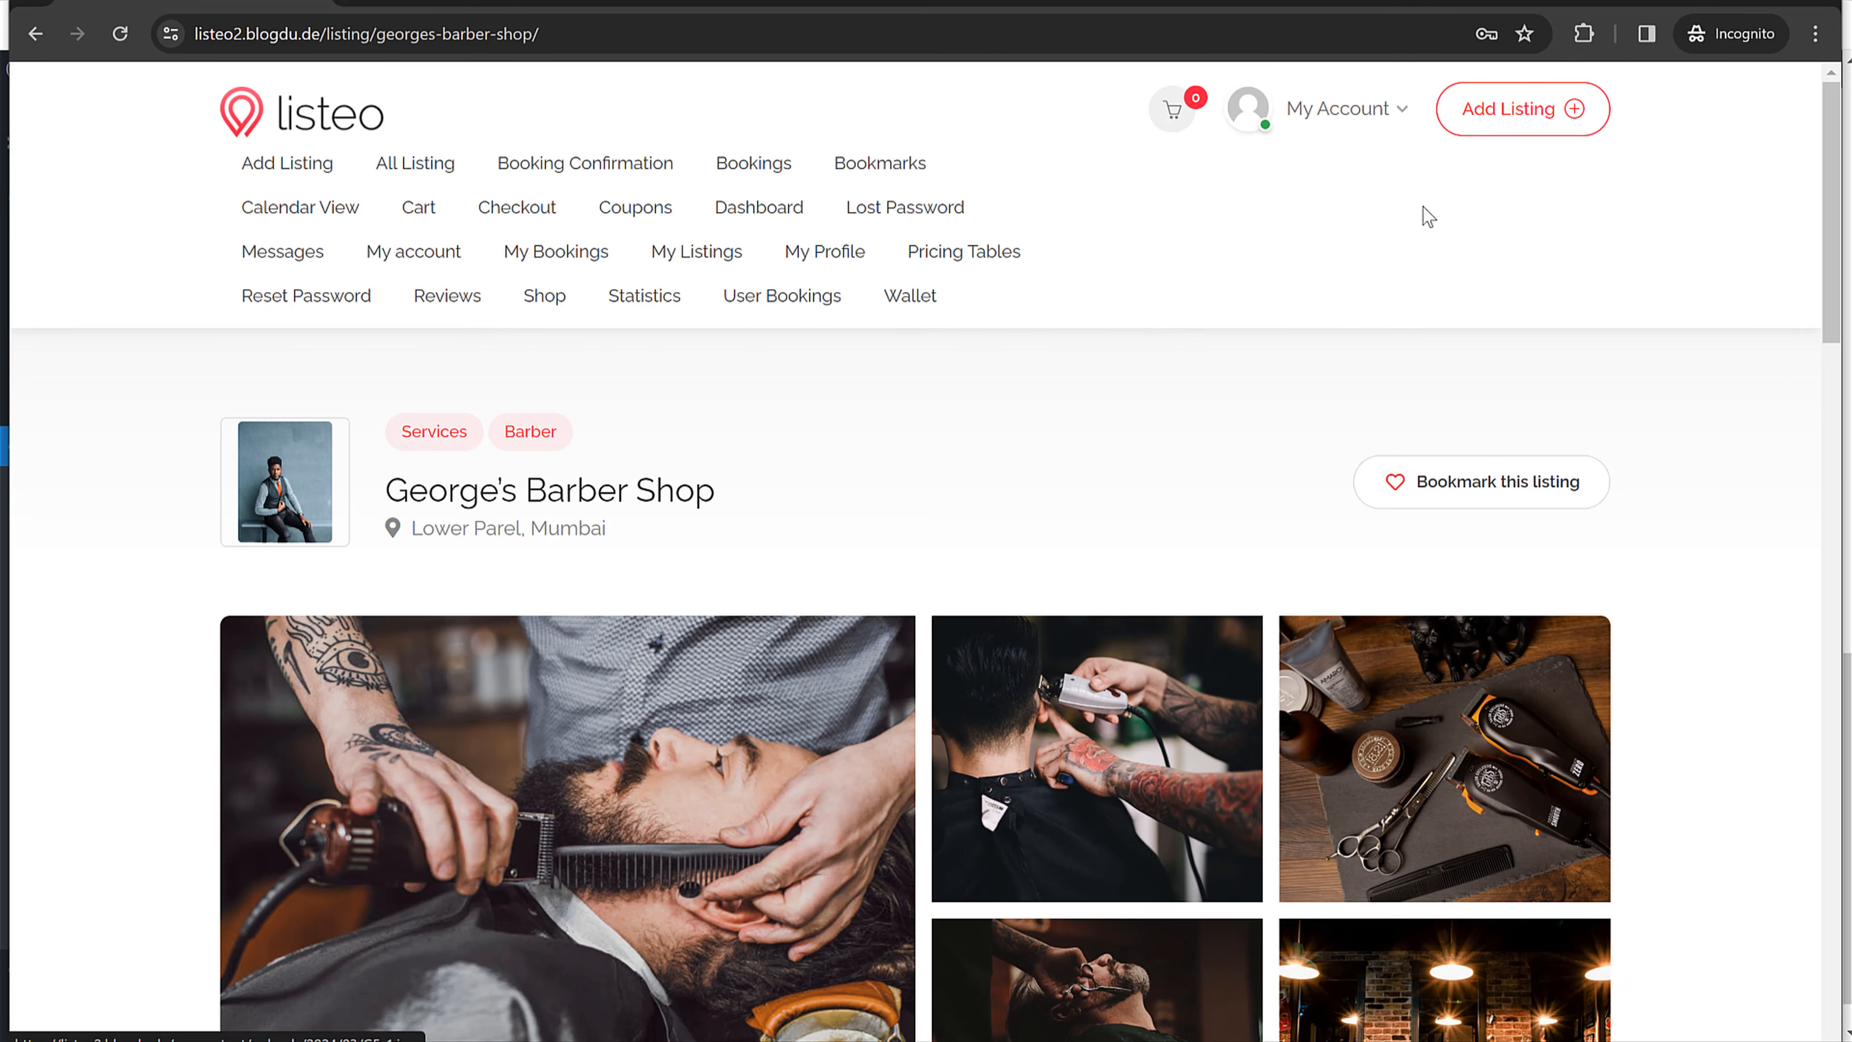
# Step: From the dashboard's active listings, open George's Barber Shop's edit form and review it
pyautogui.click(1294, 135)
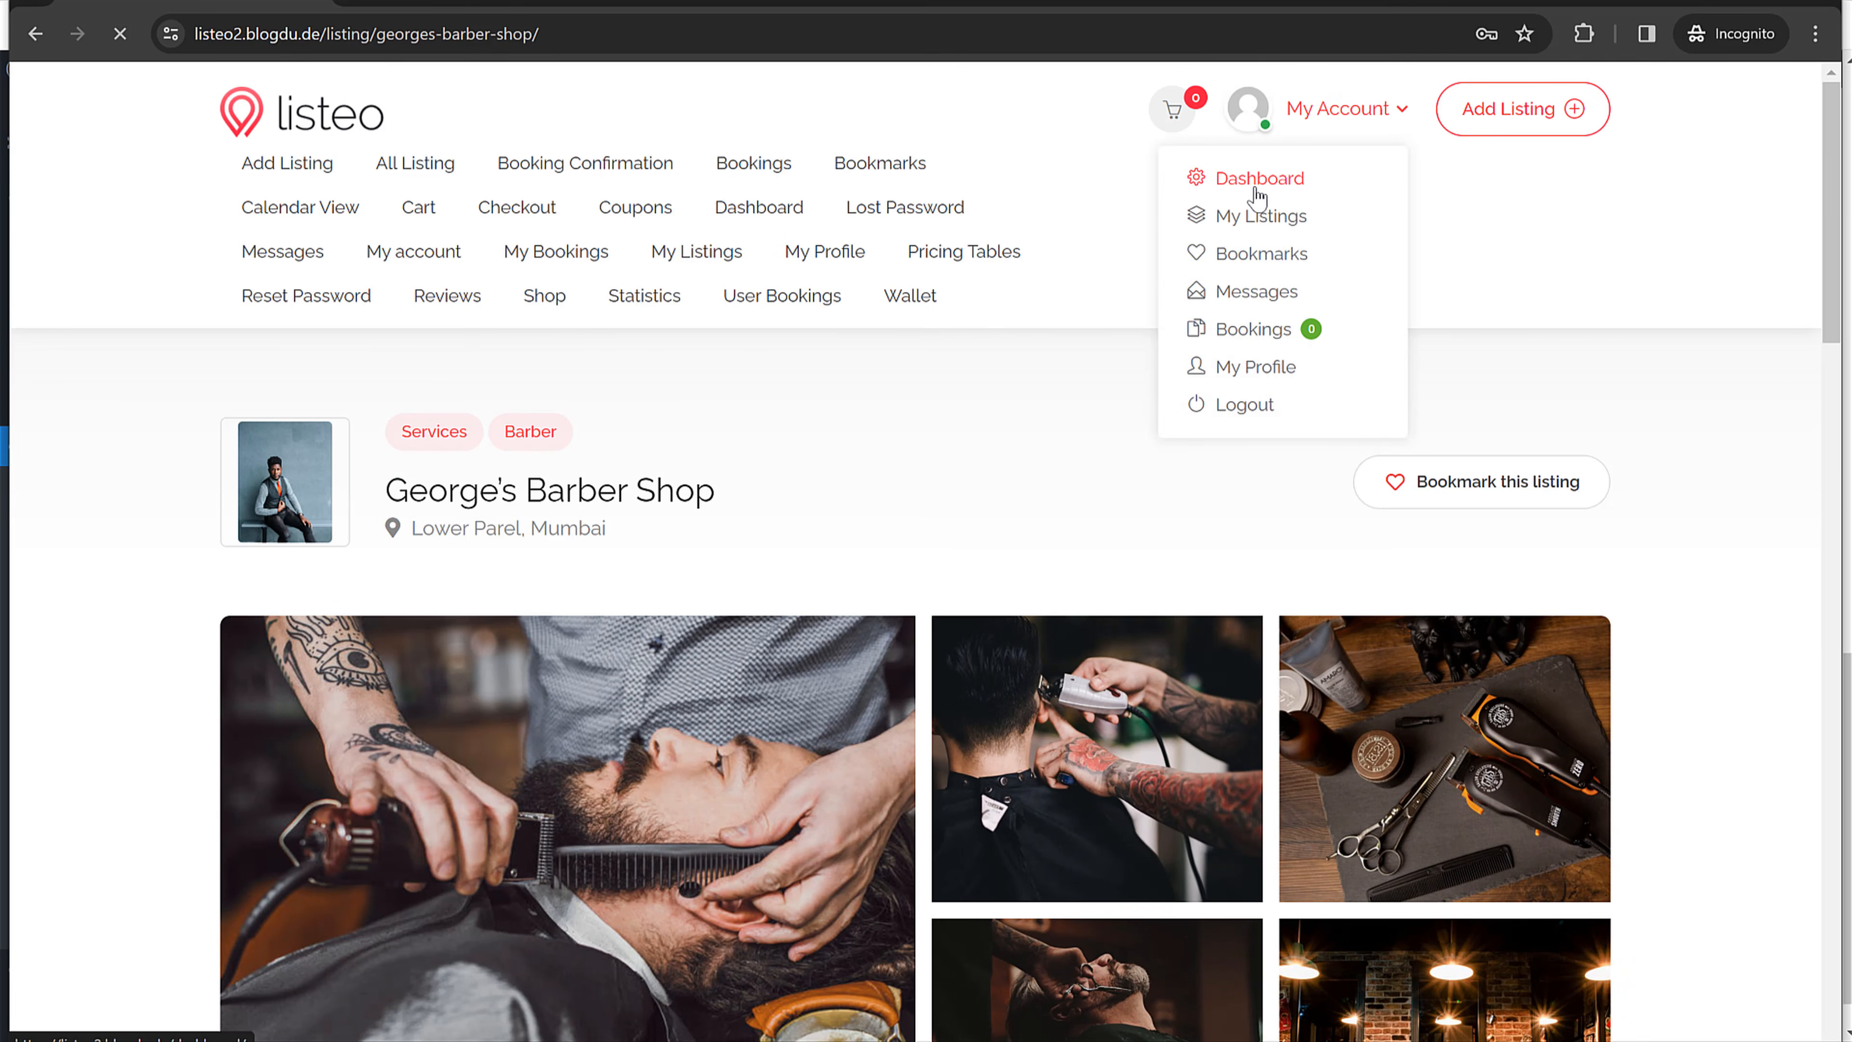
pyautogui.click(1254, 181)
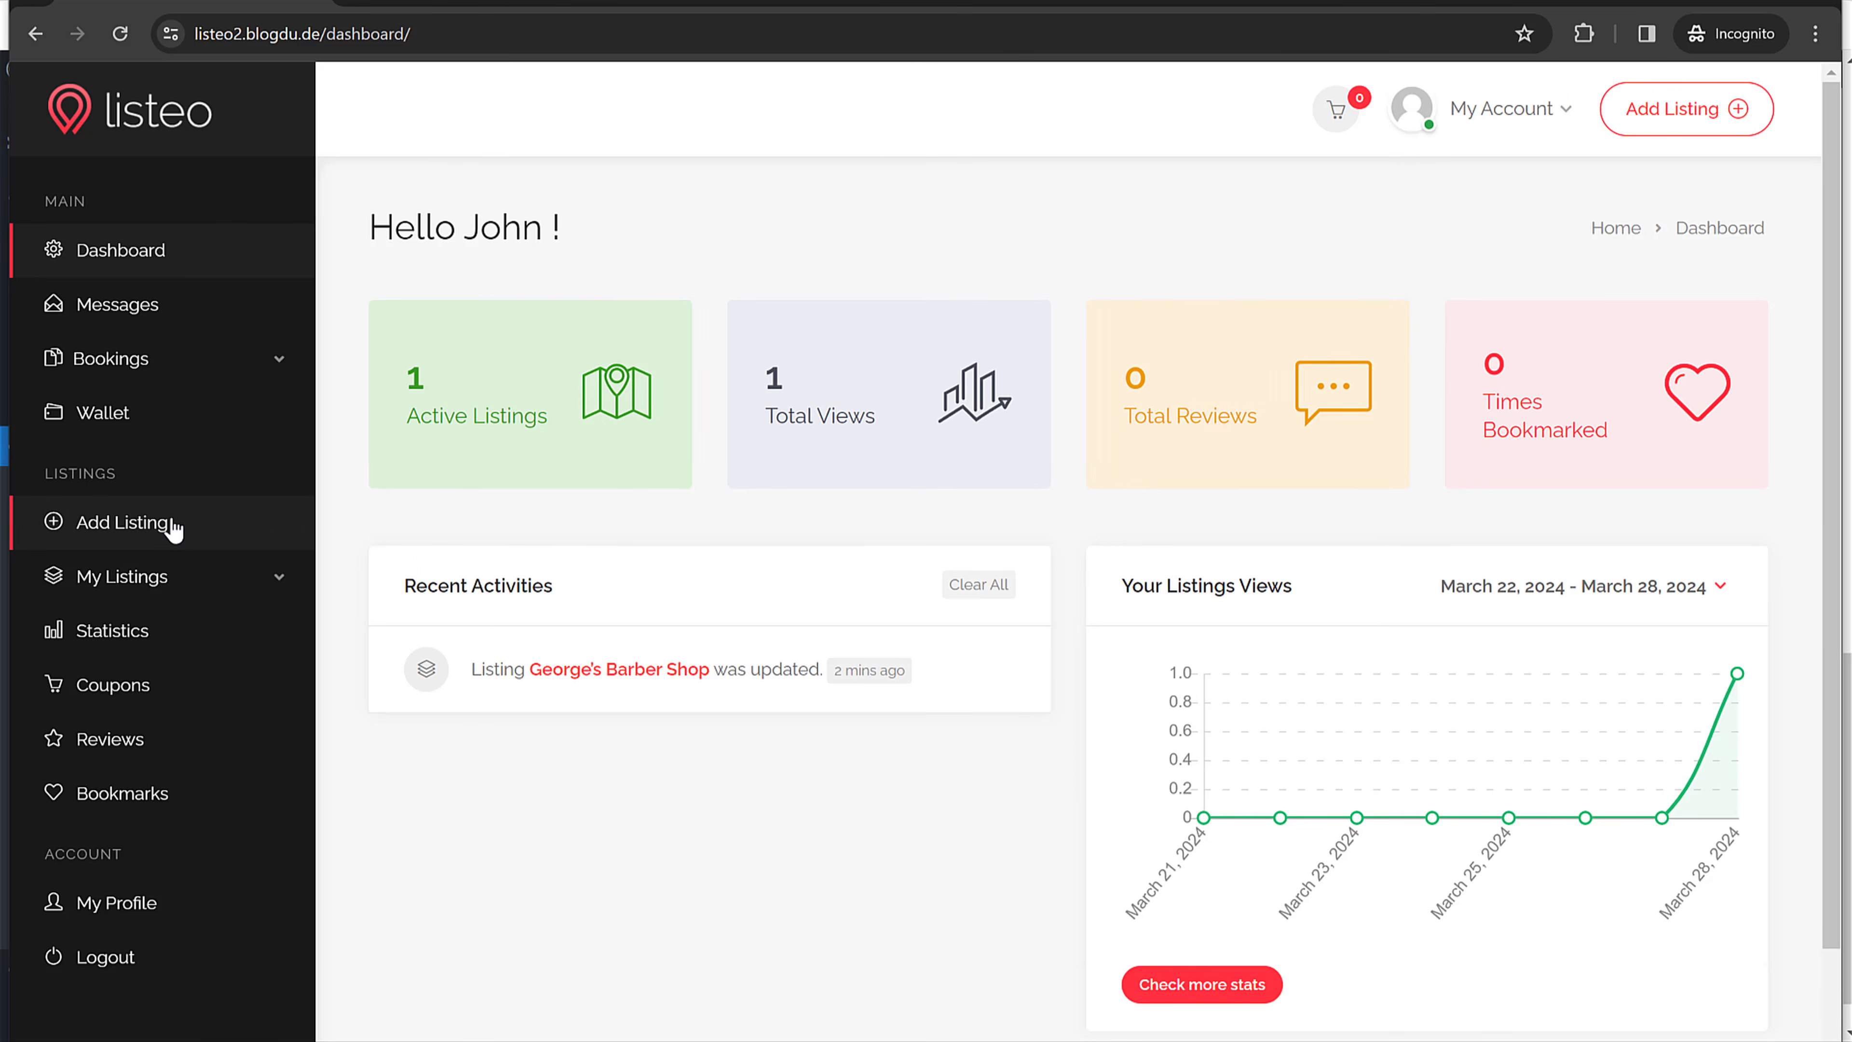
pyautogui.click(157, 580)
pyautogui.click(133, 640)
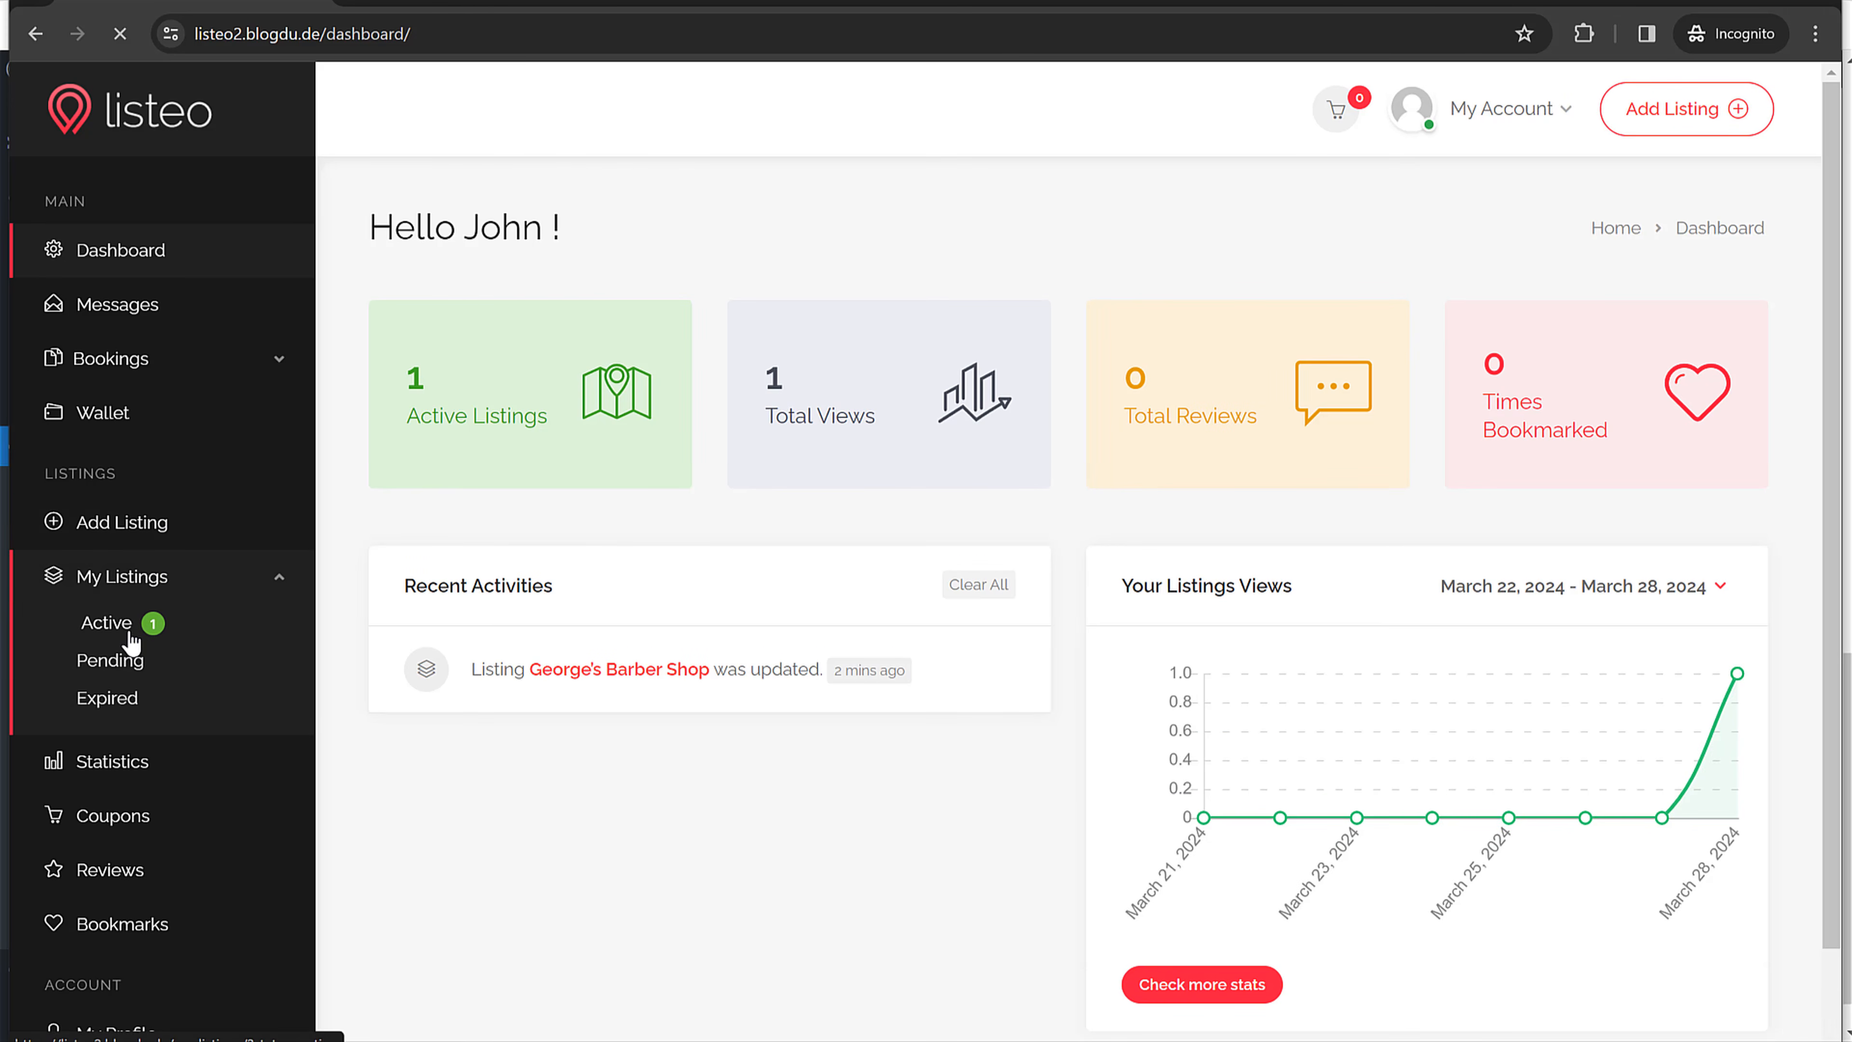
pyautogui.click(1604, 501)
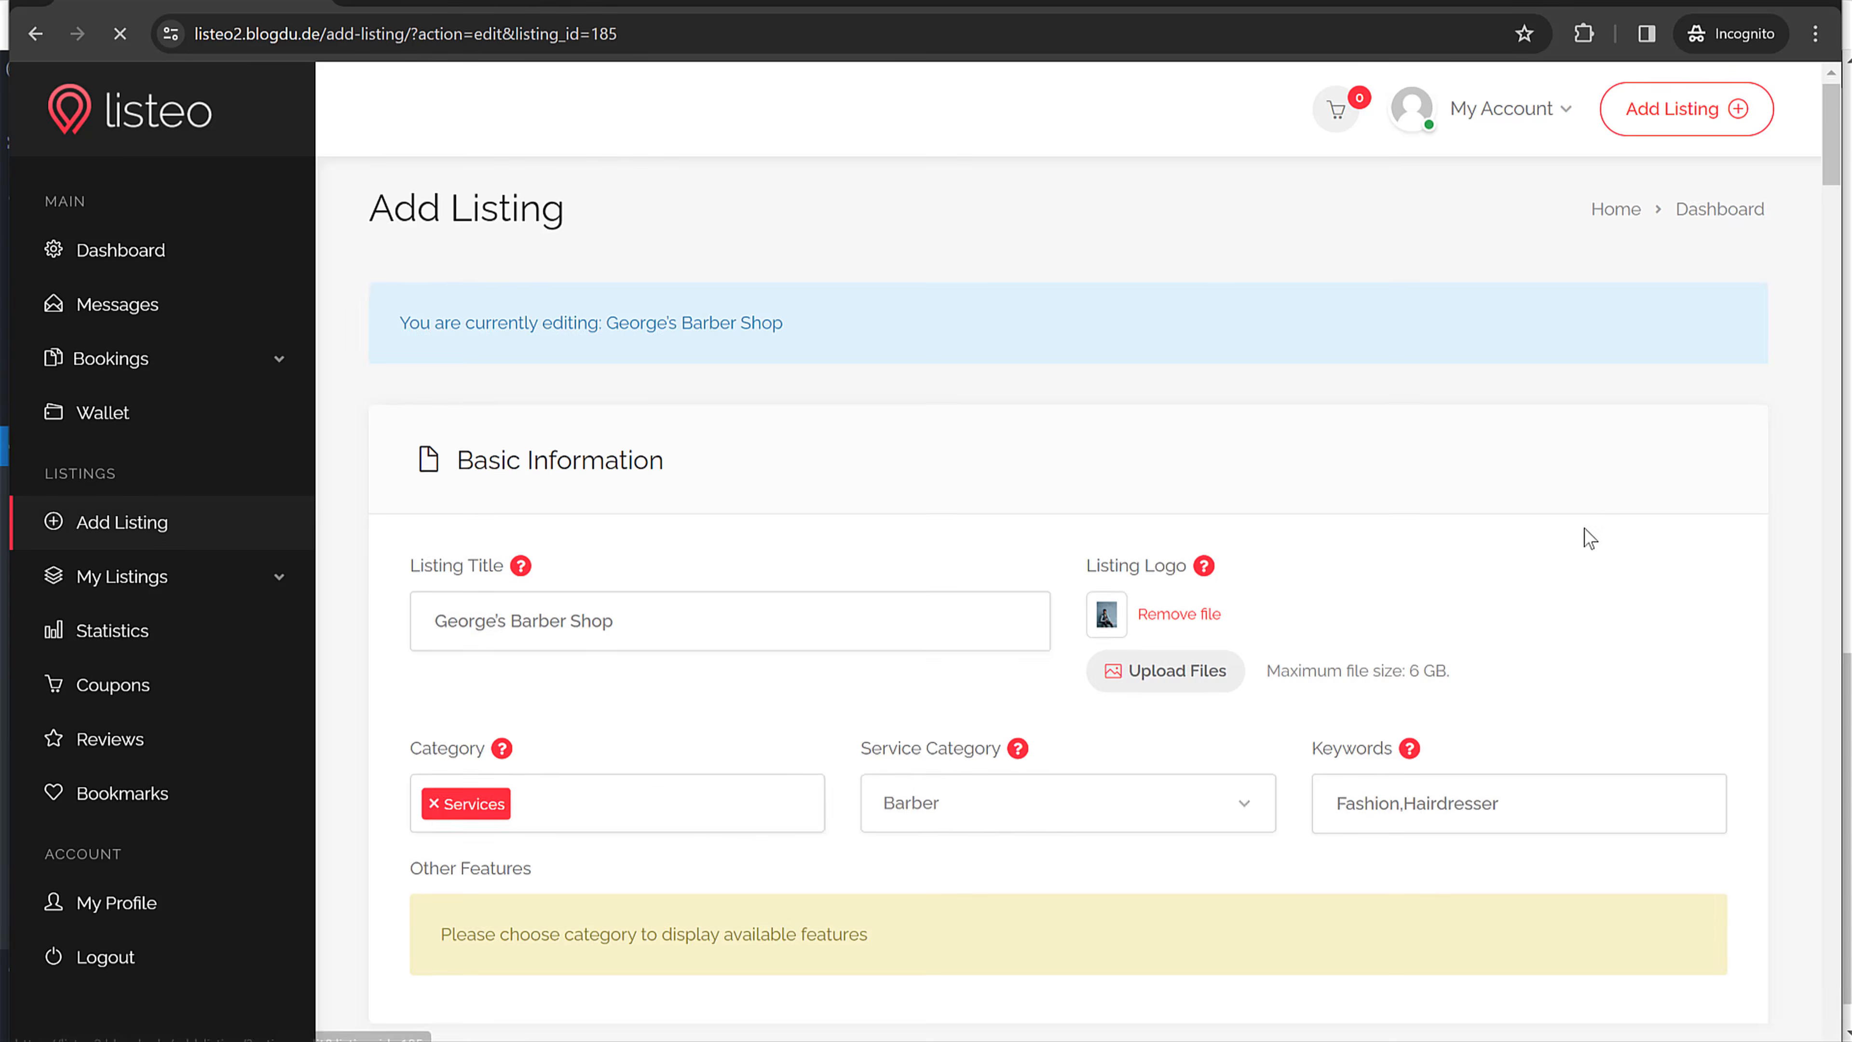
pyautogui.scroll(-20, 1585, 540)
pyautogui.scroll(8, 1587, 547)
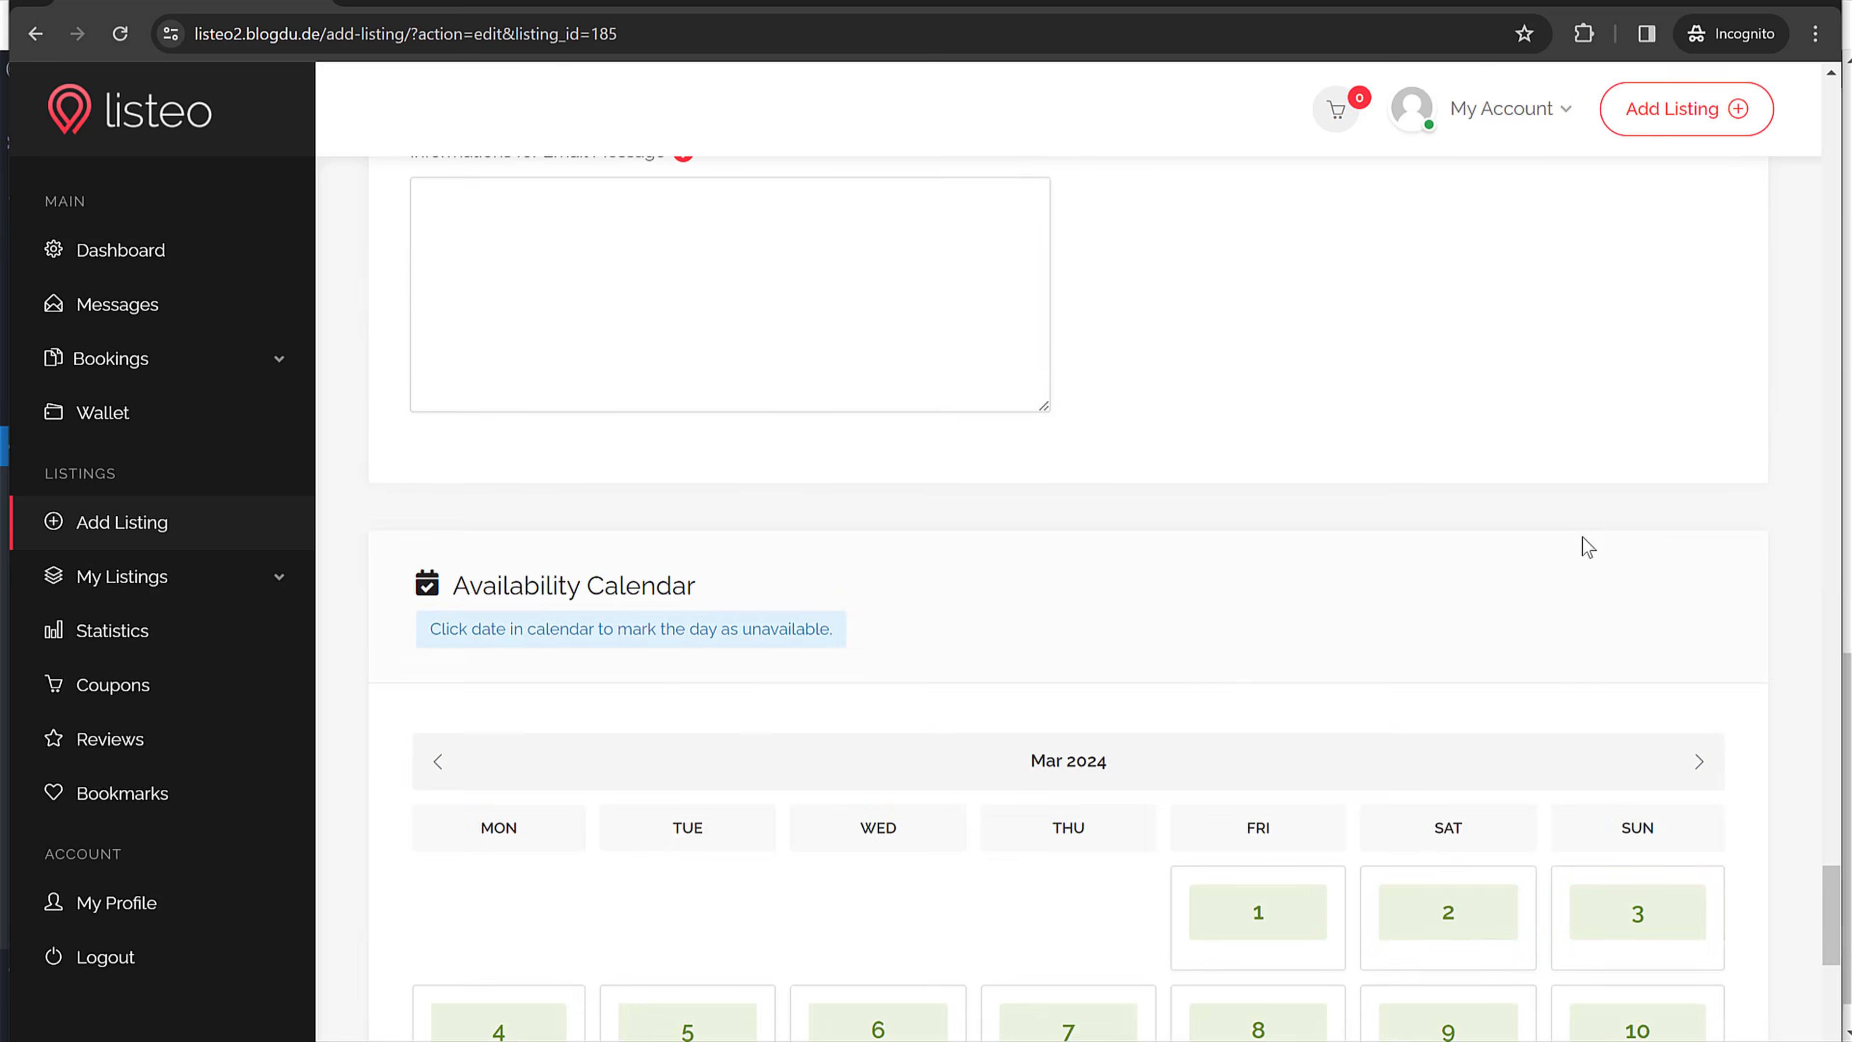
pyautogui.scroll(10, 1585, 546)
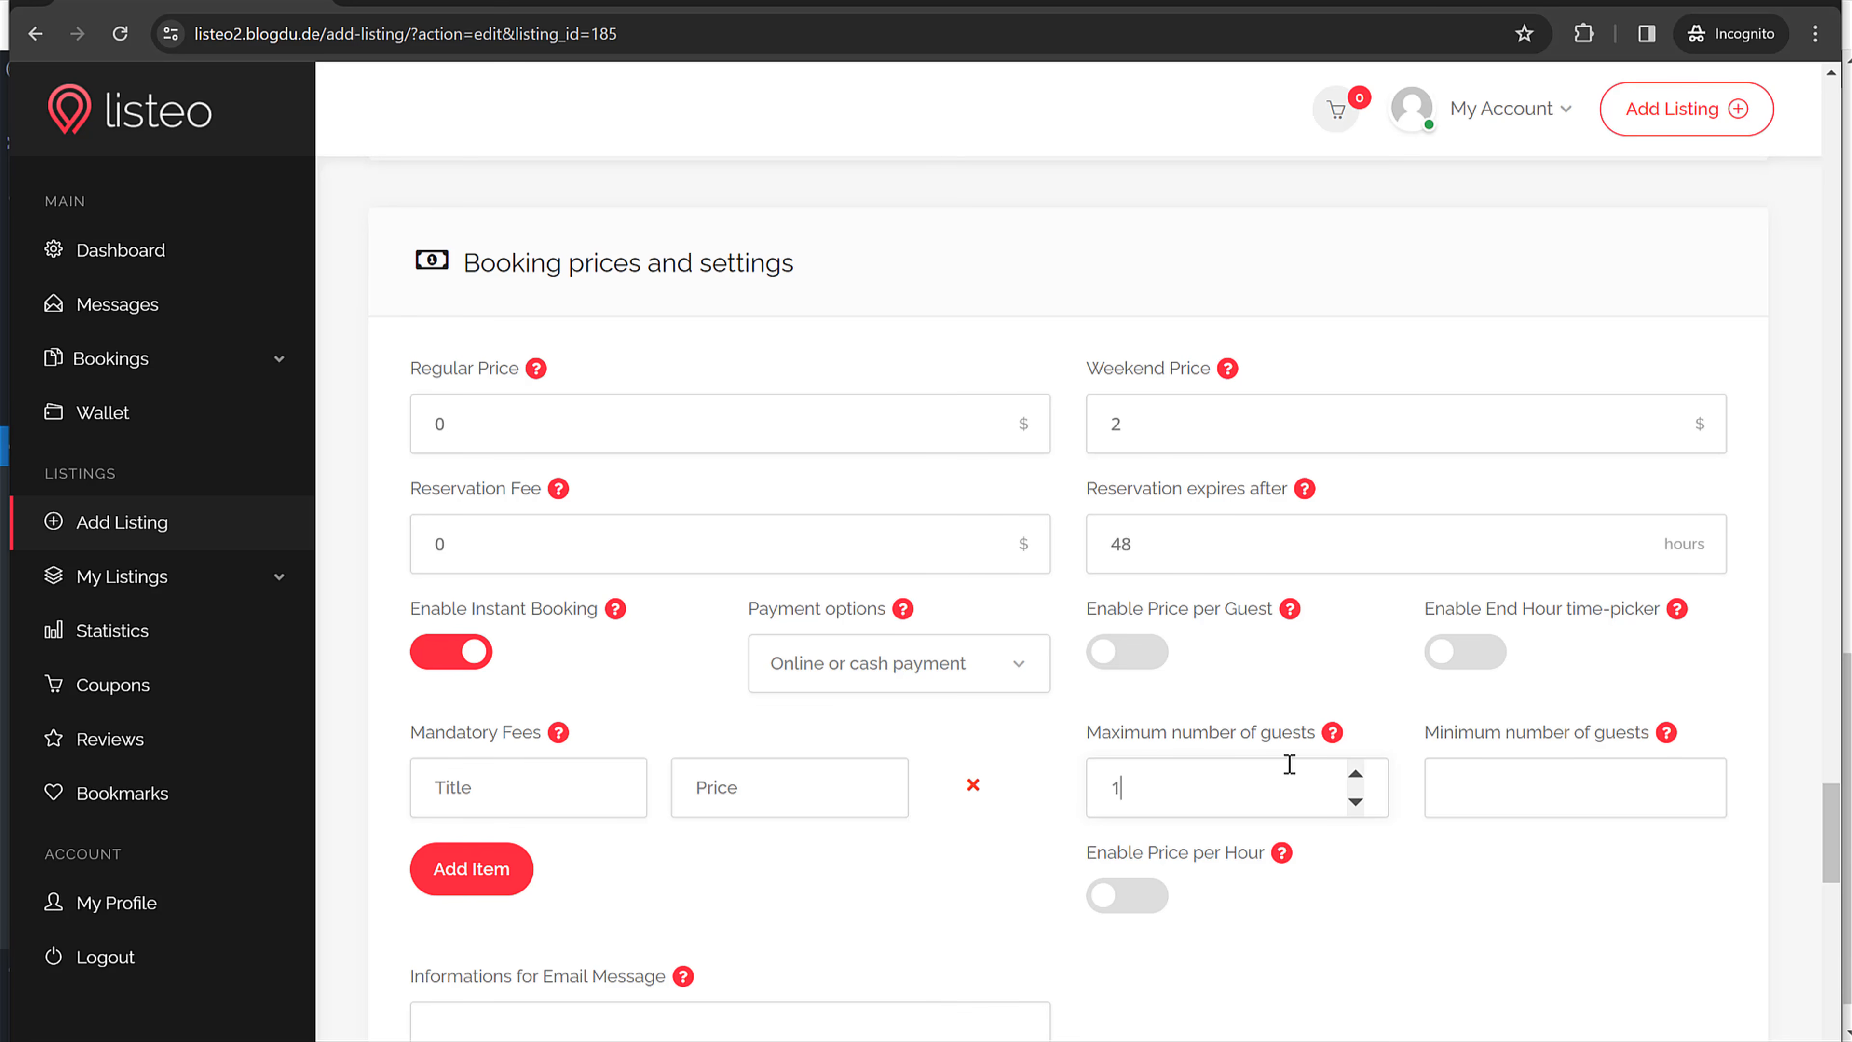
pyautogui.scroll(-10, 1239, 817)
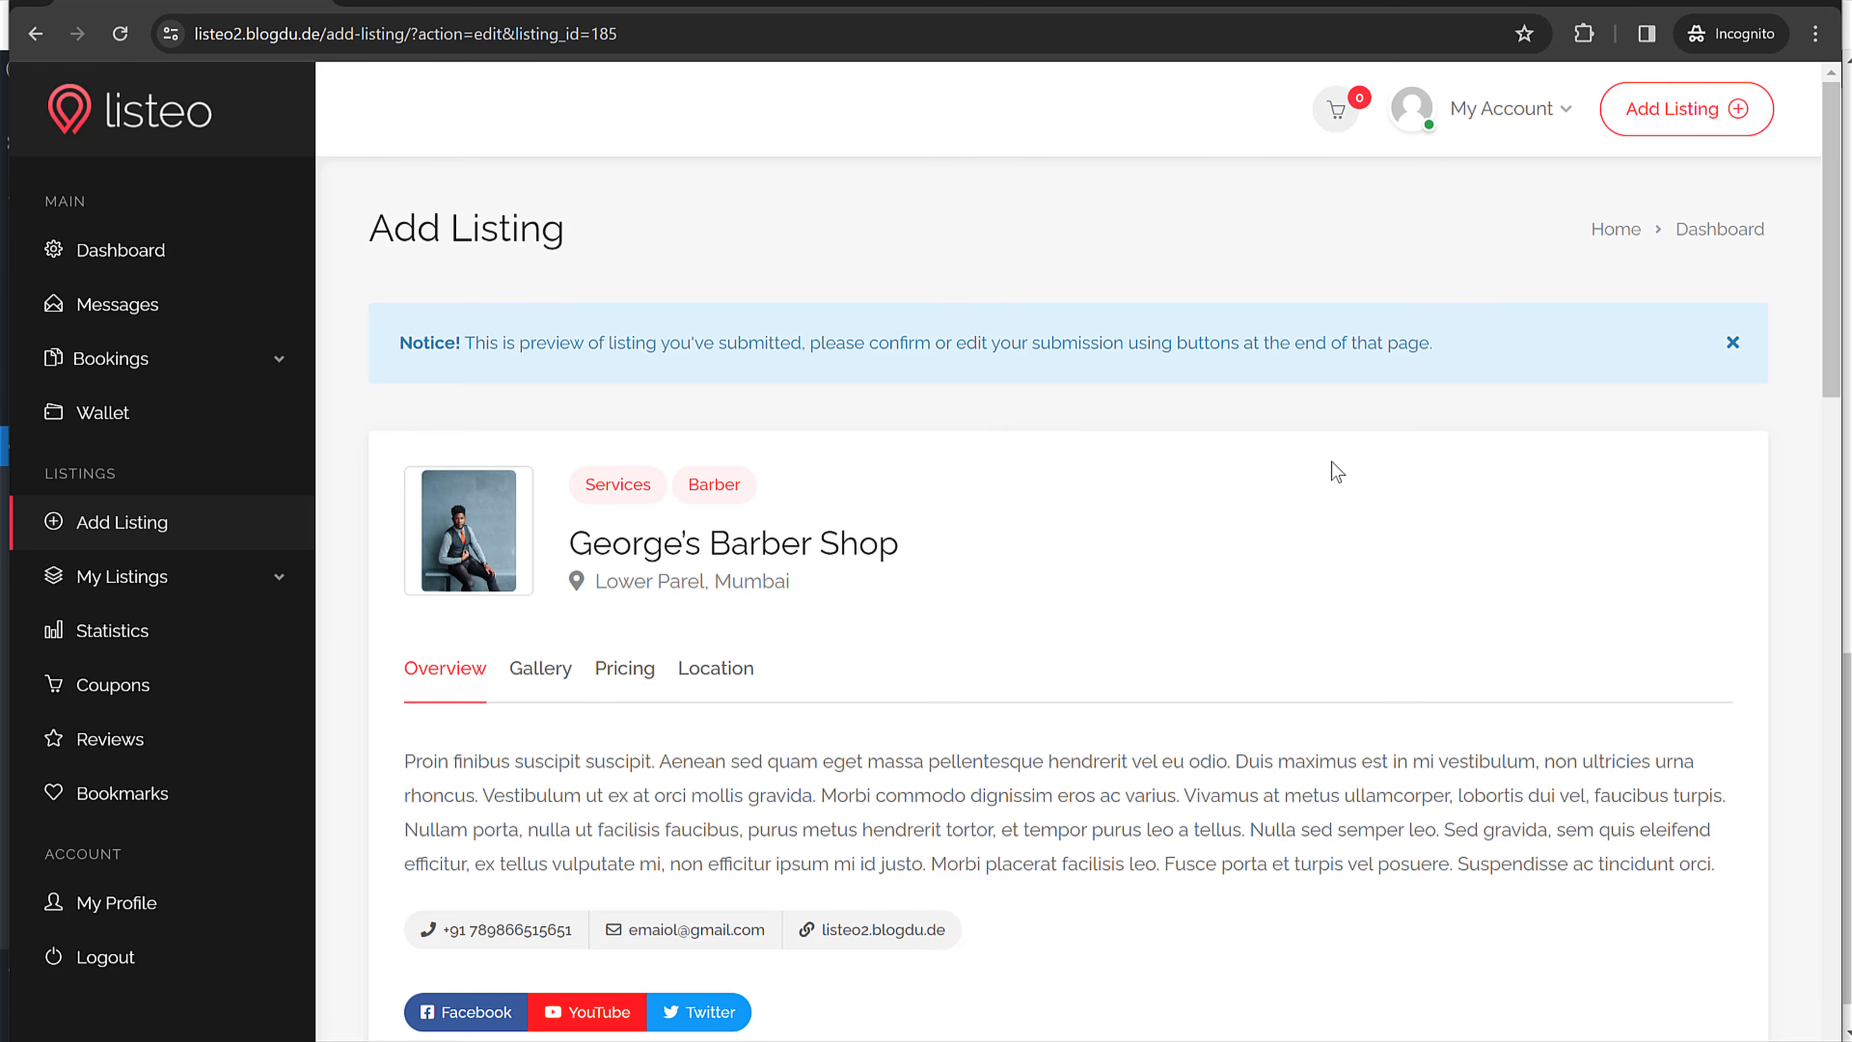
# Step: Go back to My Listings > Active and open the barber shop's public listing page
pyautogui.click(148, 523)
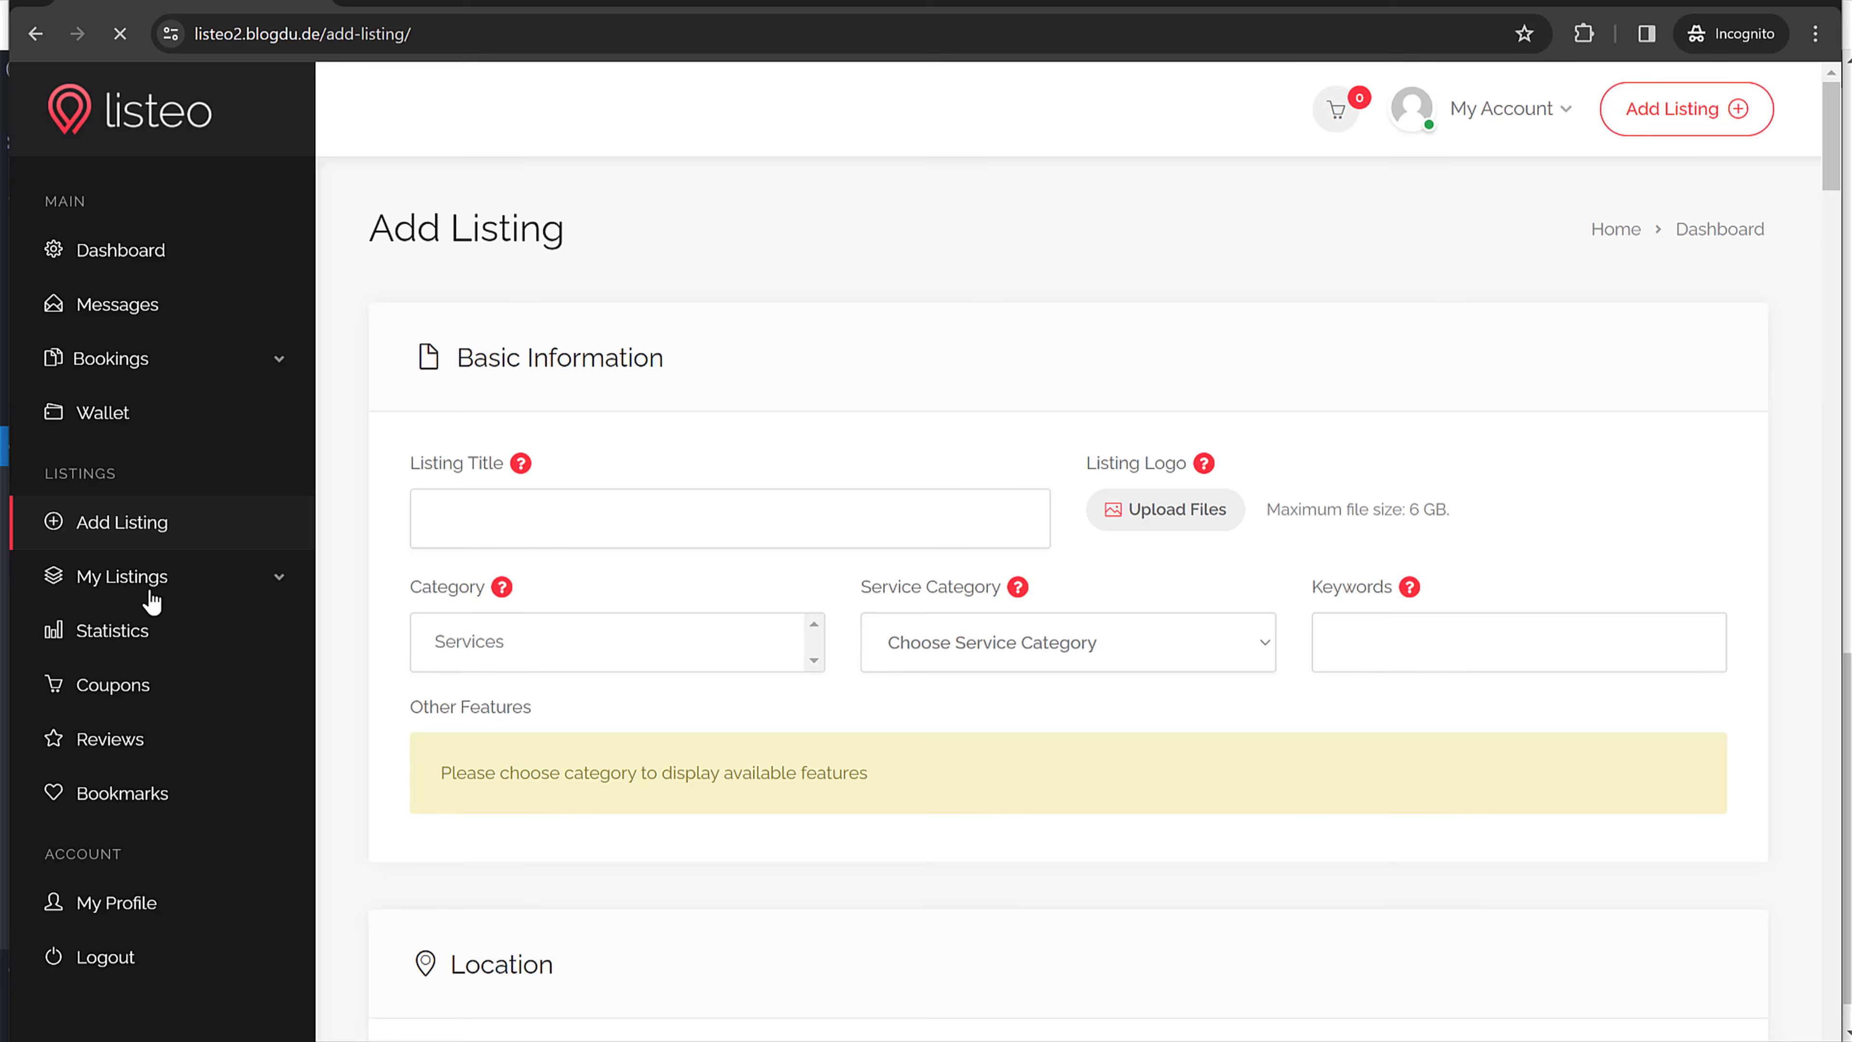
pyautogui.click(148, 592)
pyautogui.click(109, 622)
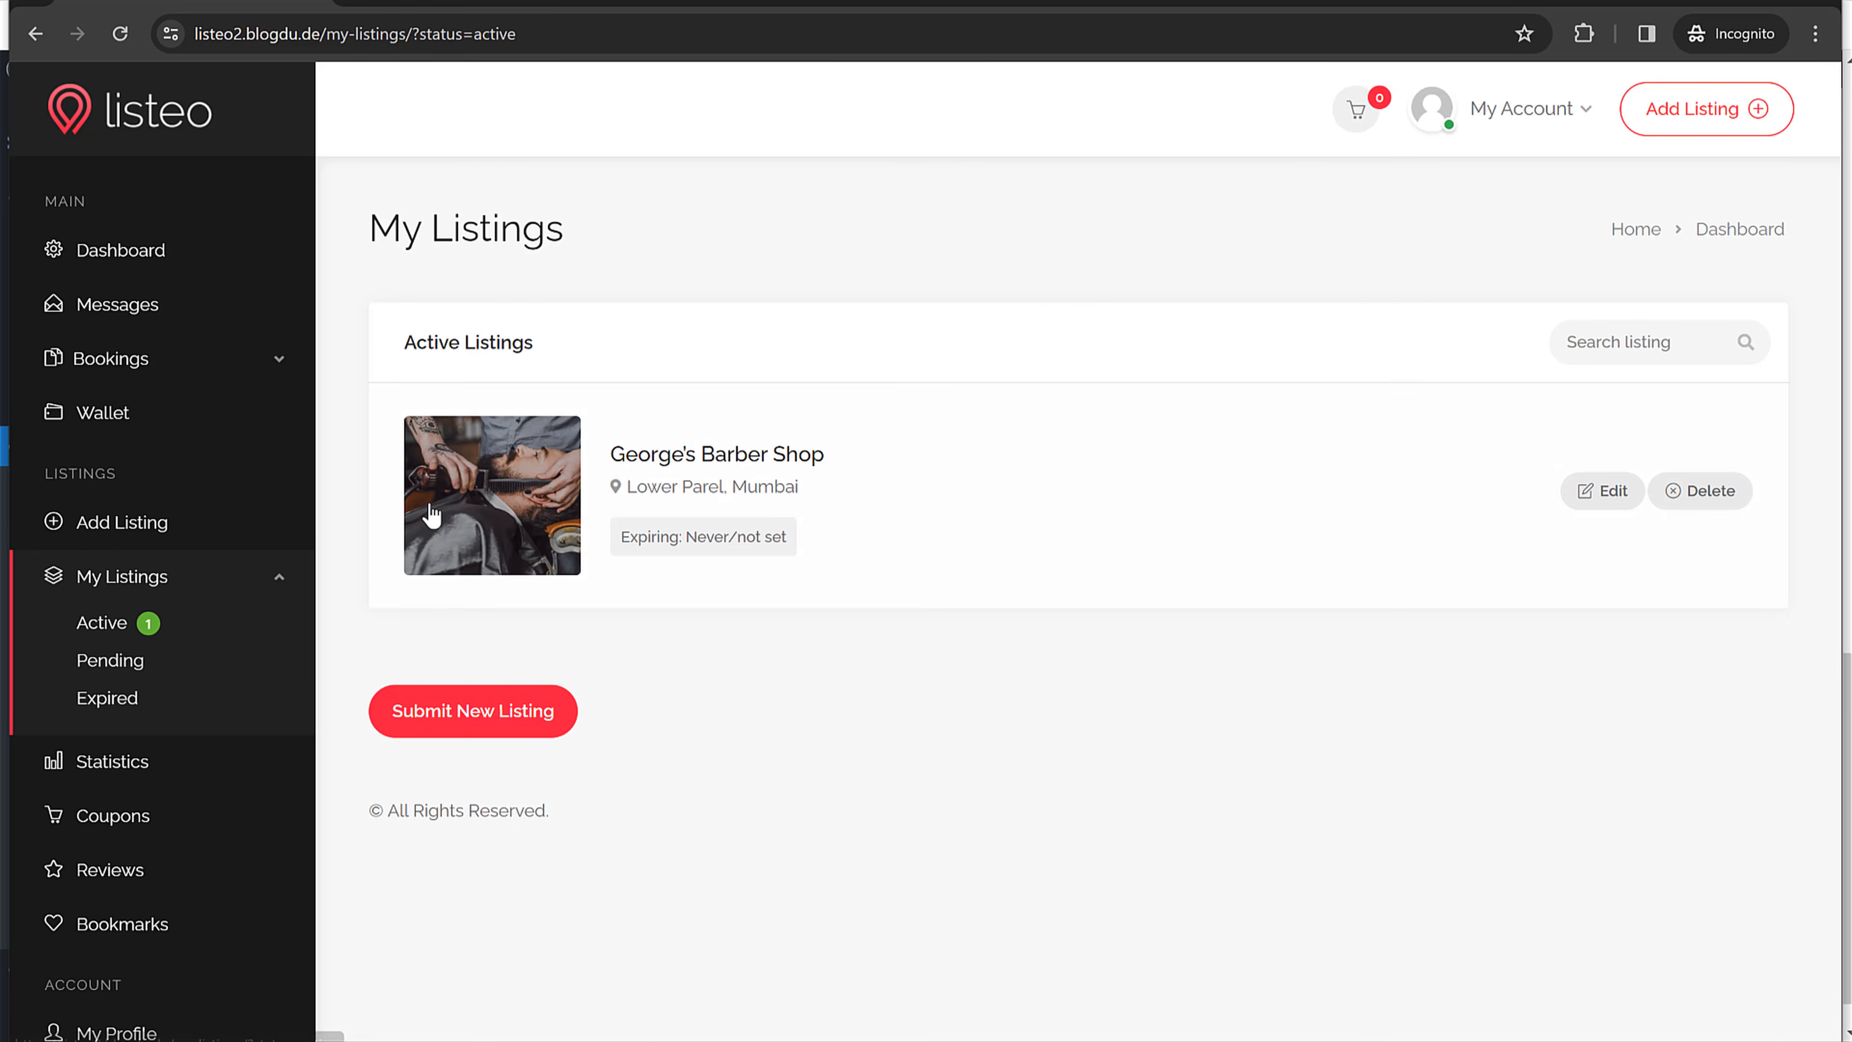
pyautogui.click(496, 471)
pyautogui.scroll(-10, 1531, 634)
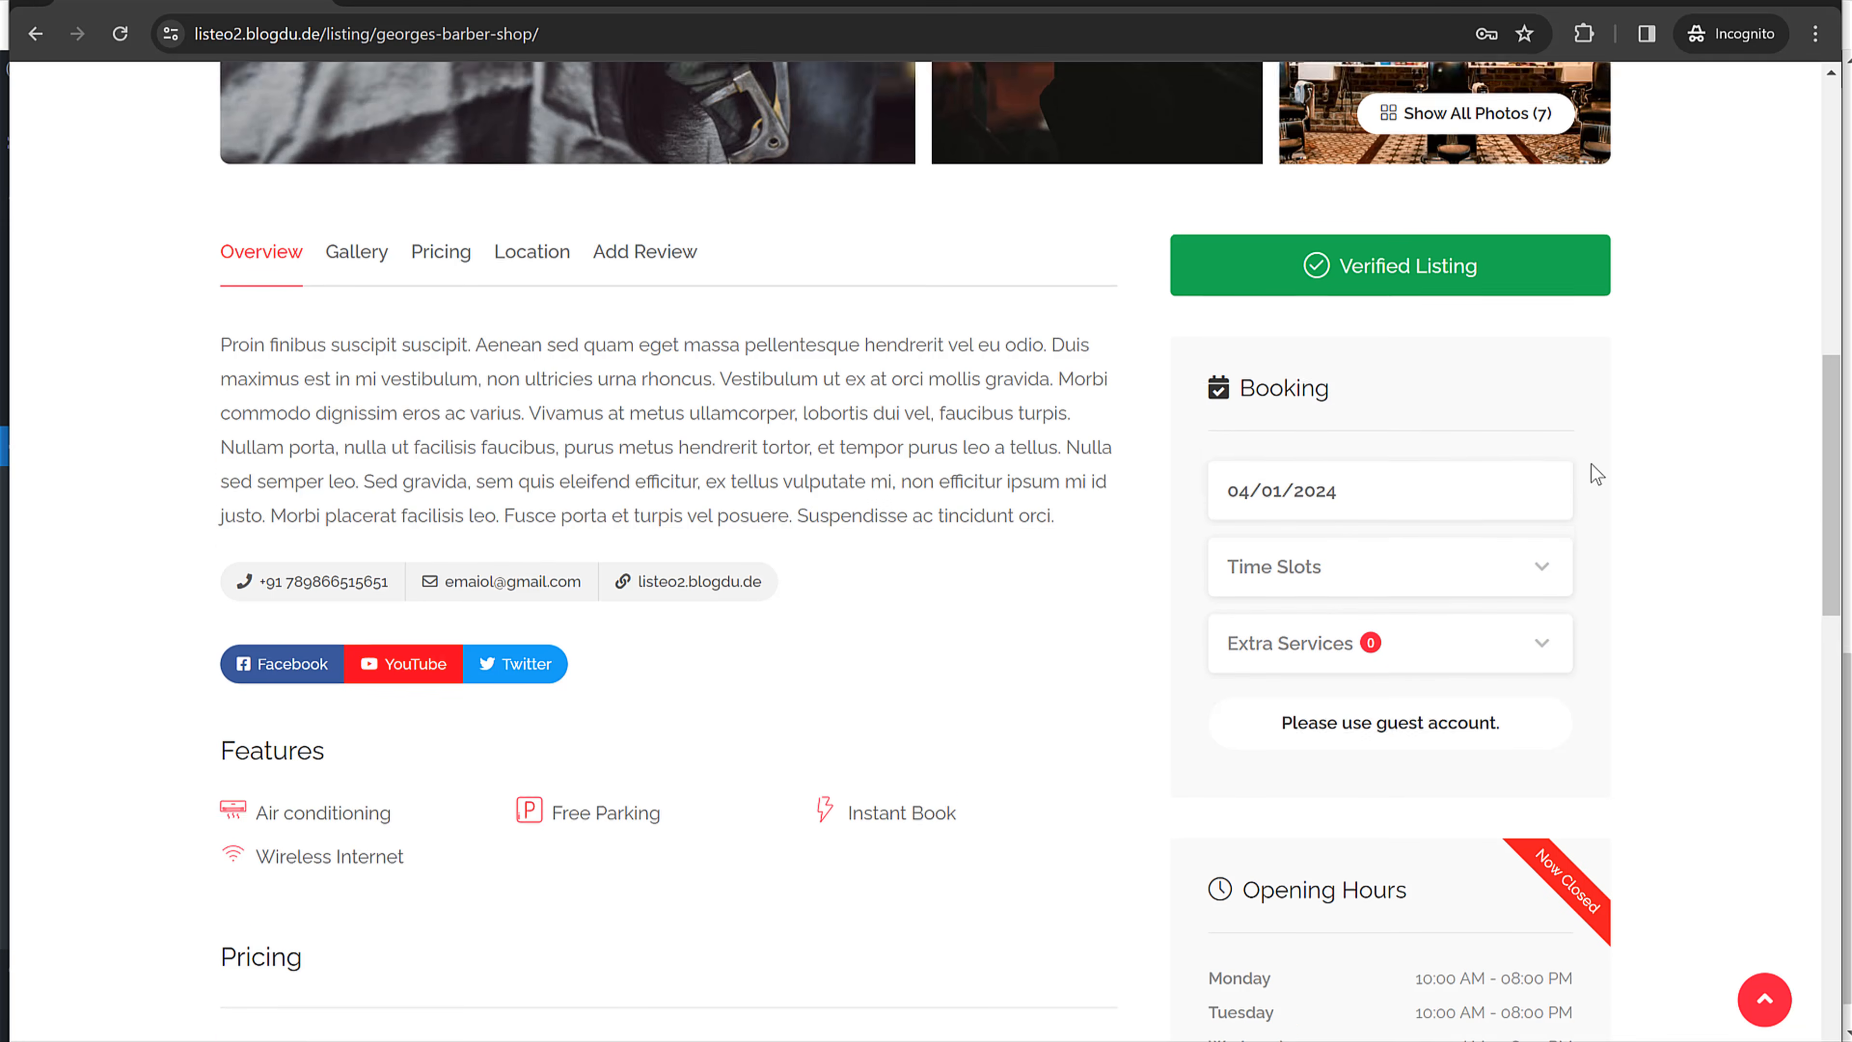
# Step: Load the incognito listing URL in the admin browser and check the Verified badge, booking panel and $20 haircut pricing
pyautogui.scroll(10, 1475, 480)
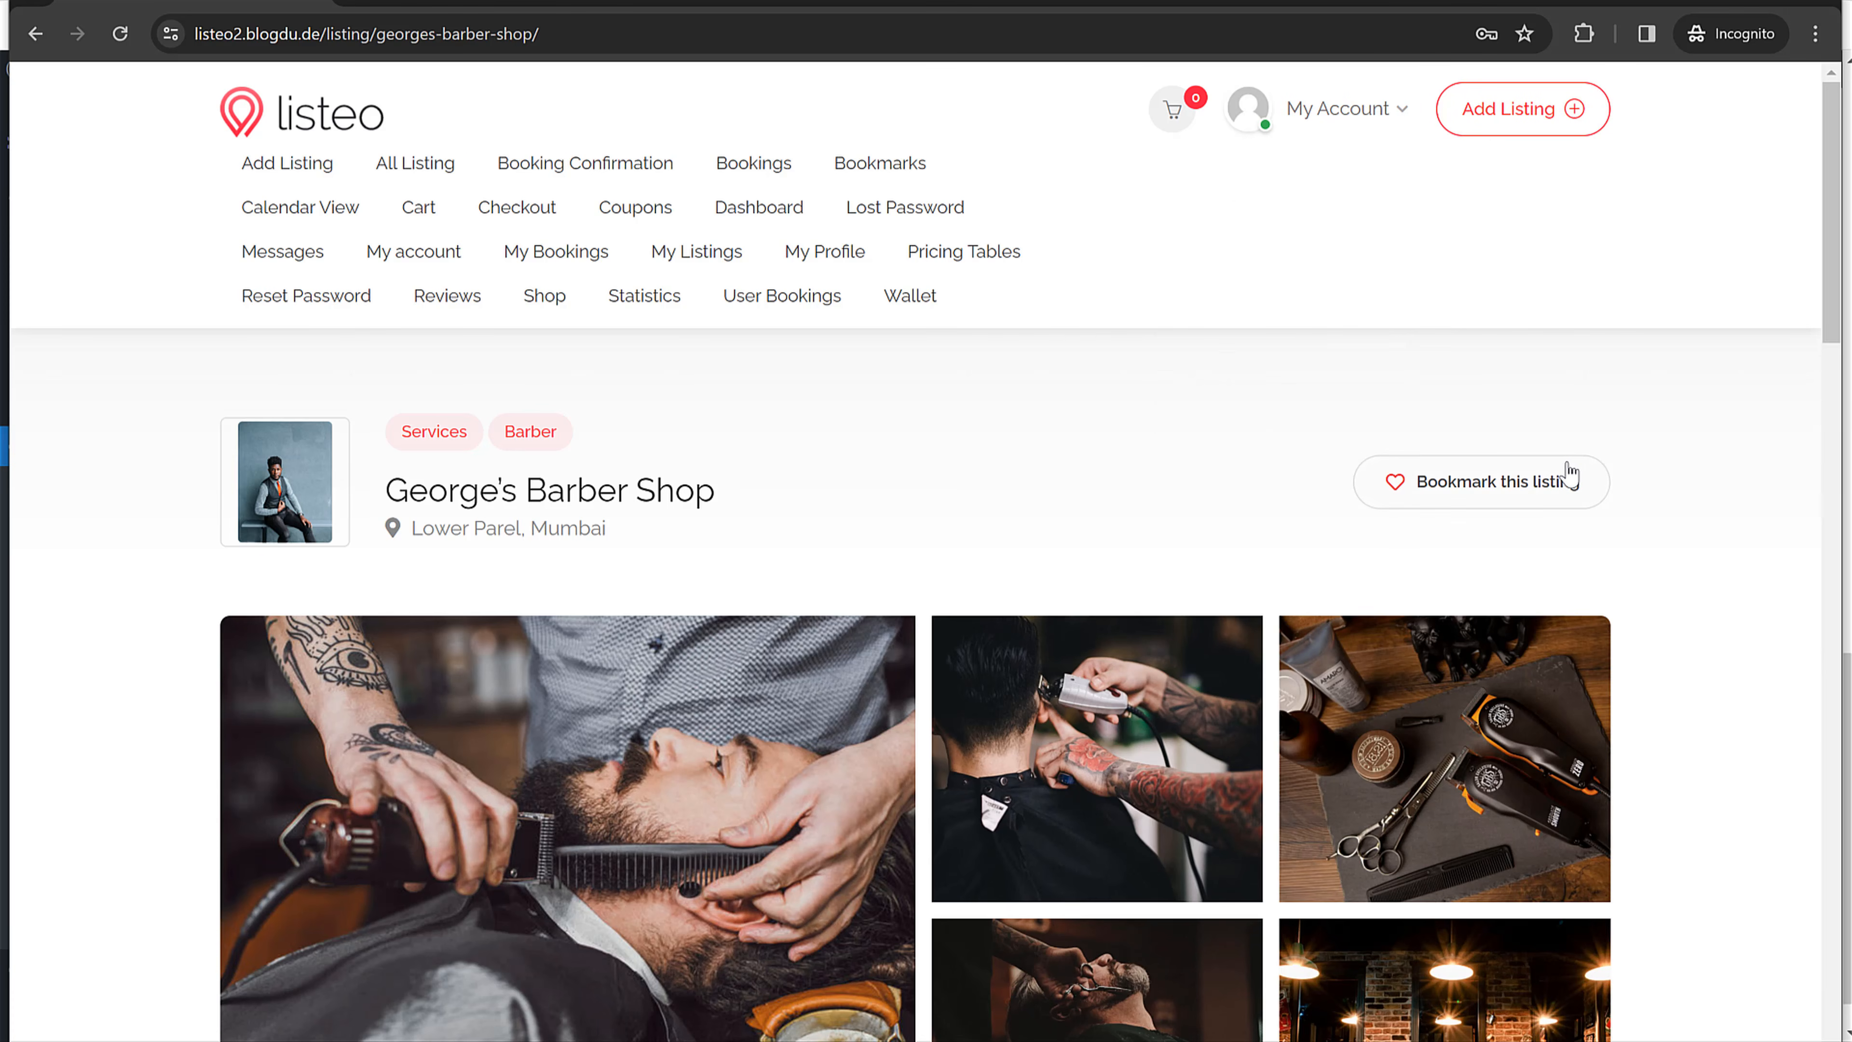
pyautogui.click(549, 21)
pyautogui.hotkey('ctrl', 'c')
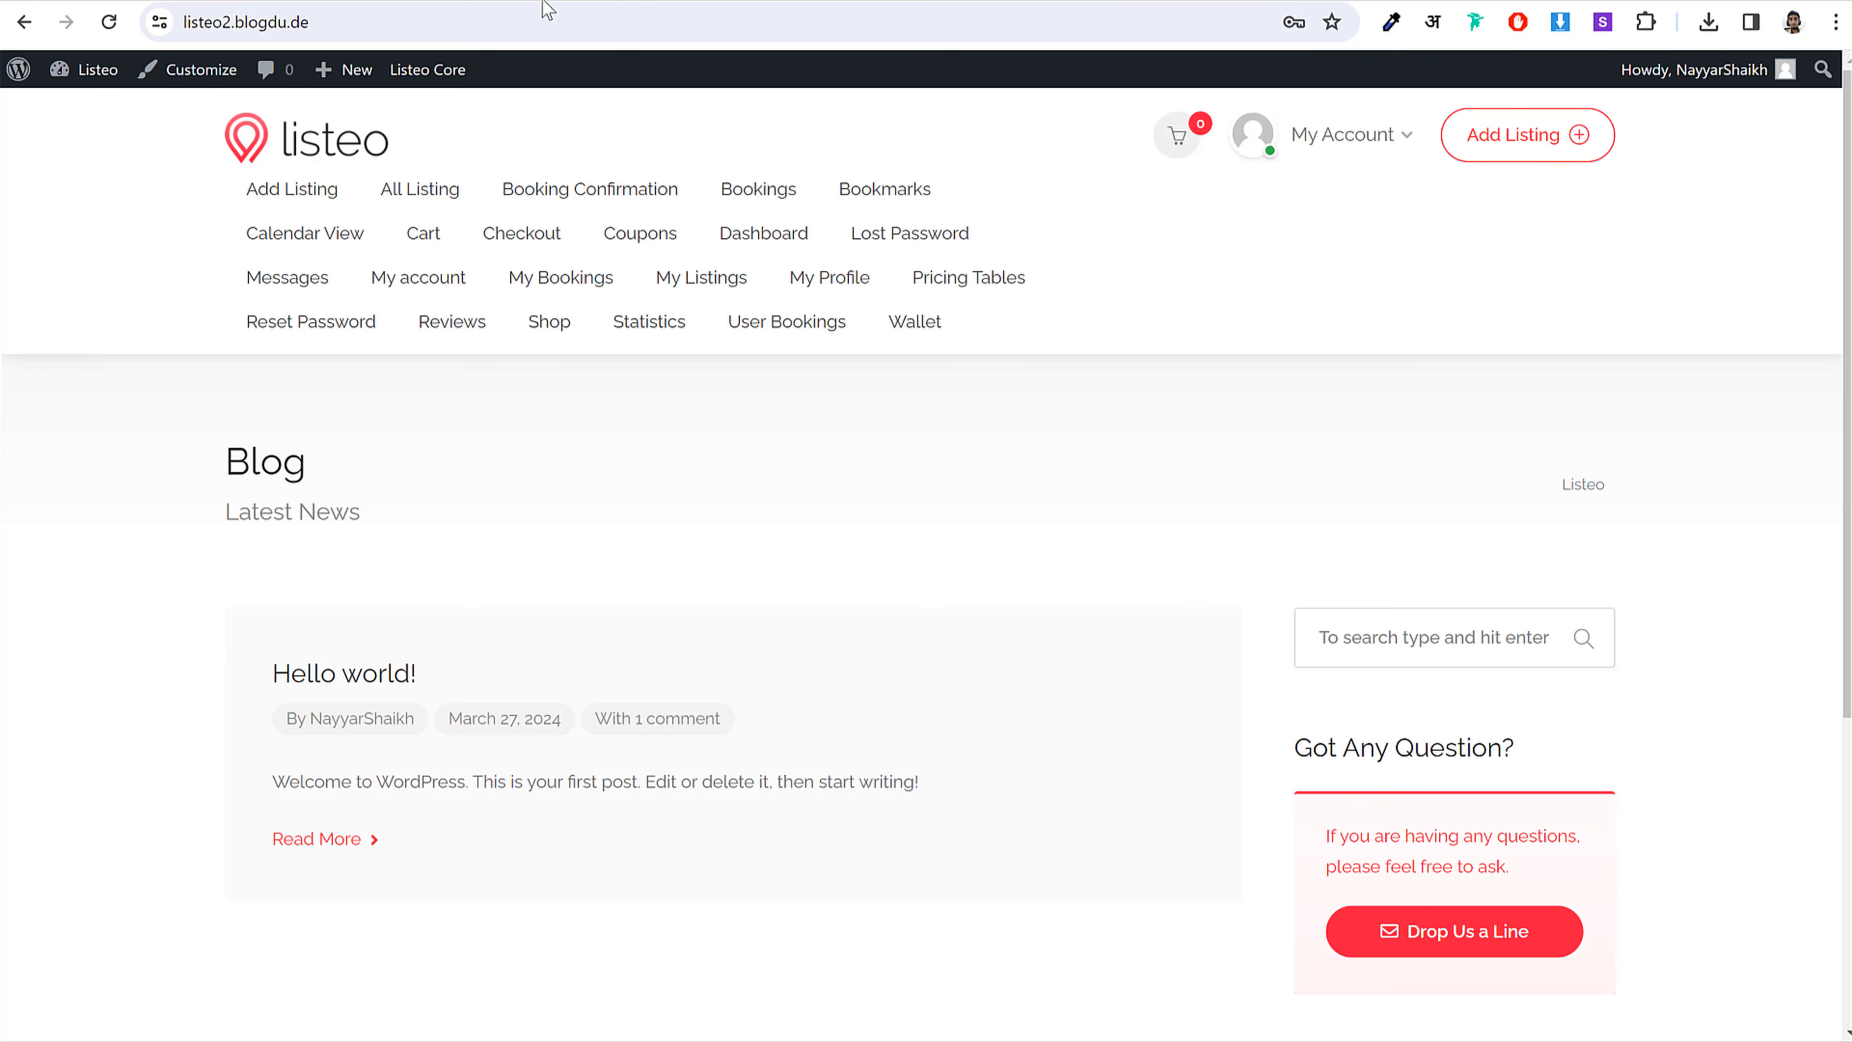
pyautogui.click(554, 15)
pyautogui.hotkey('ctrl', 'v')
pyautogui.press('Return')
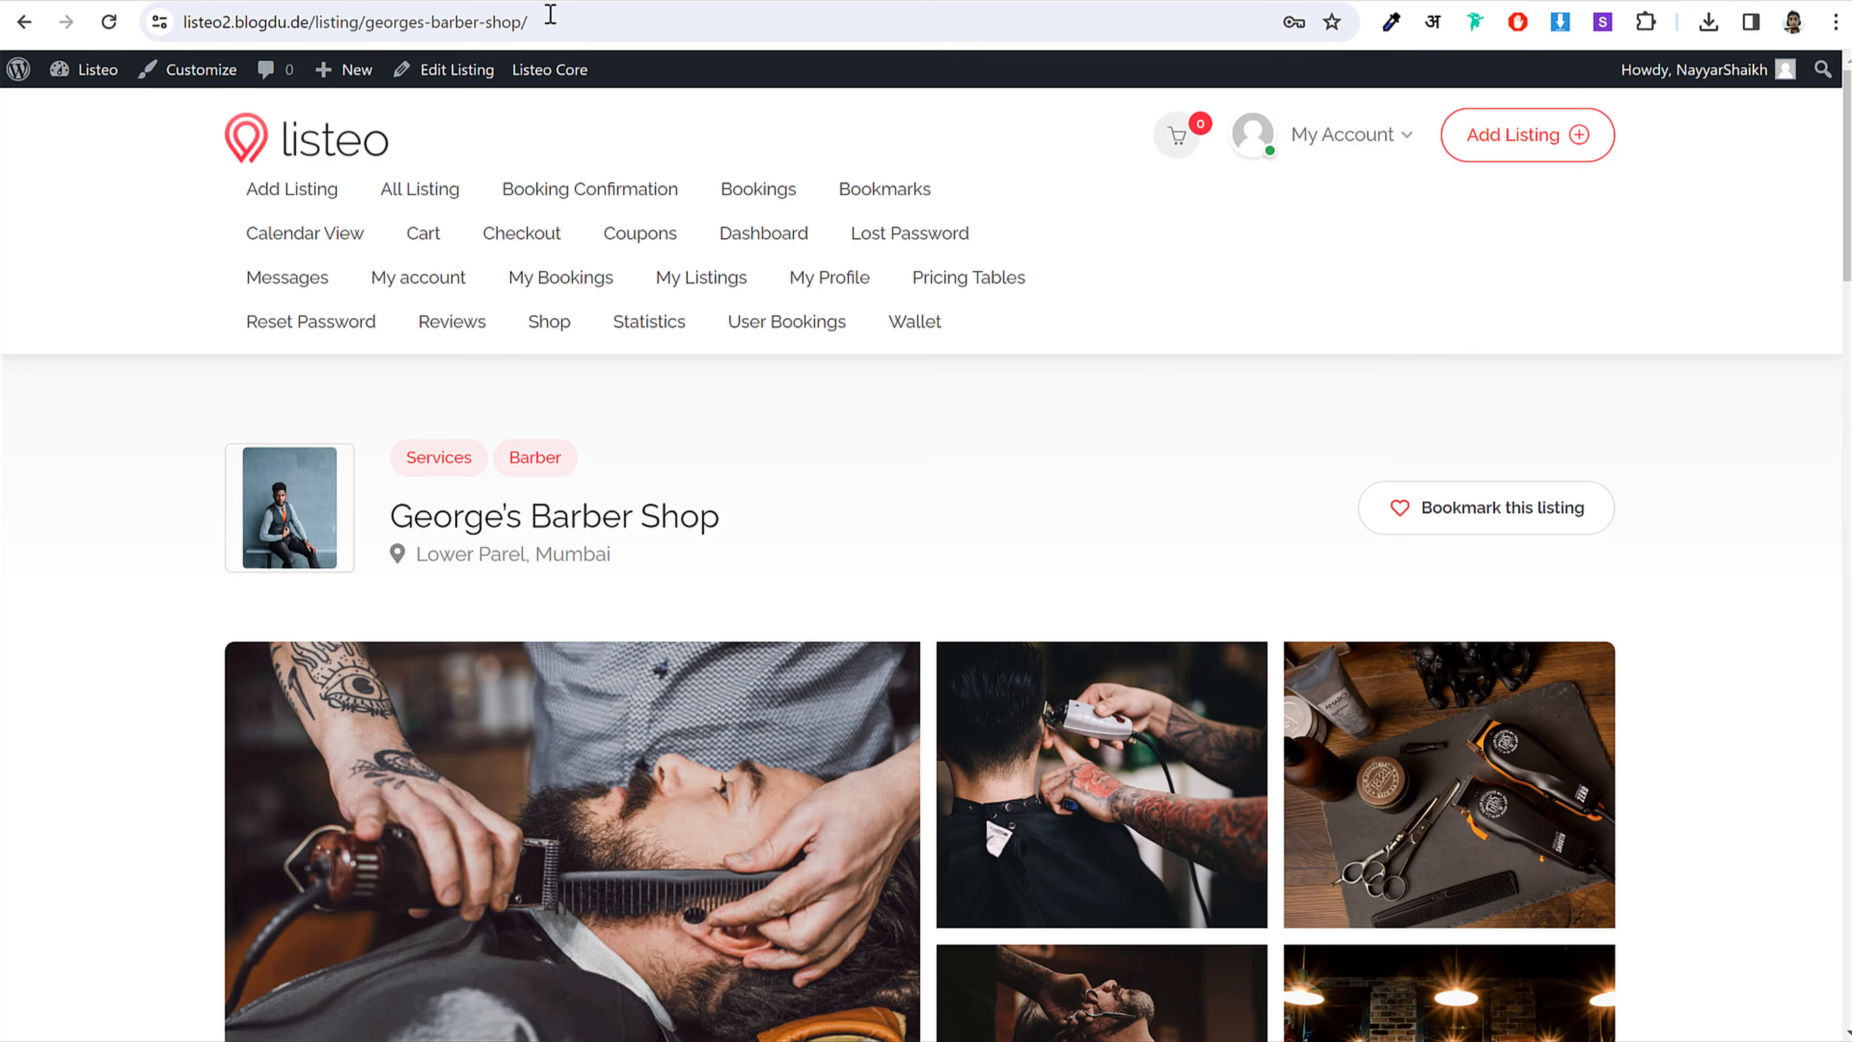
pyautogui.scroll(-12, 722, 453)
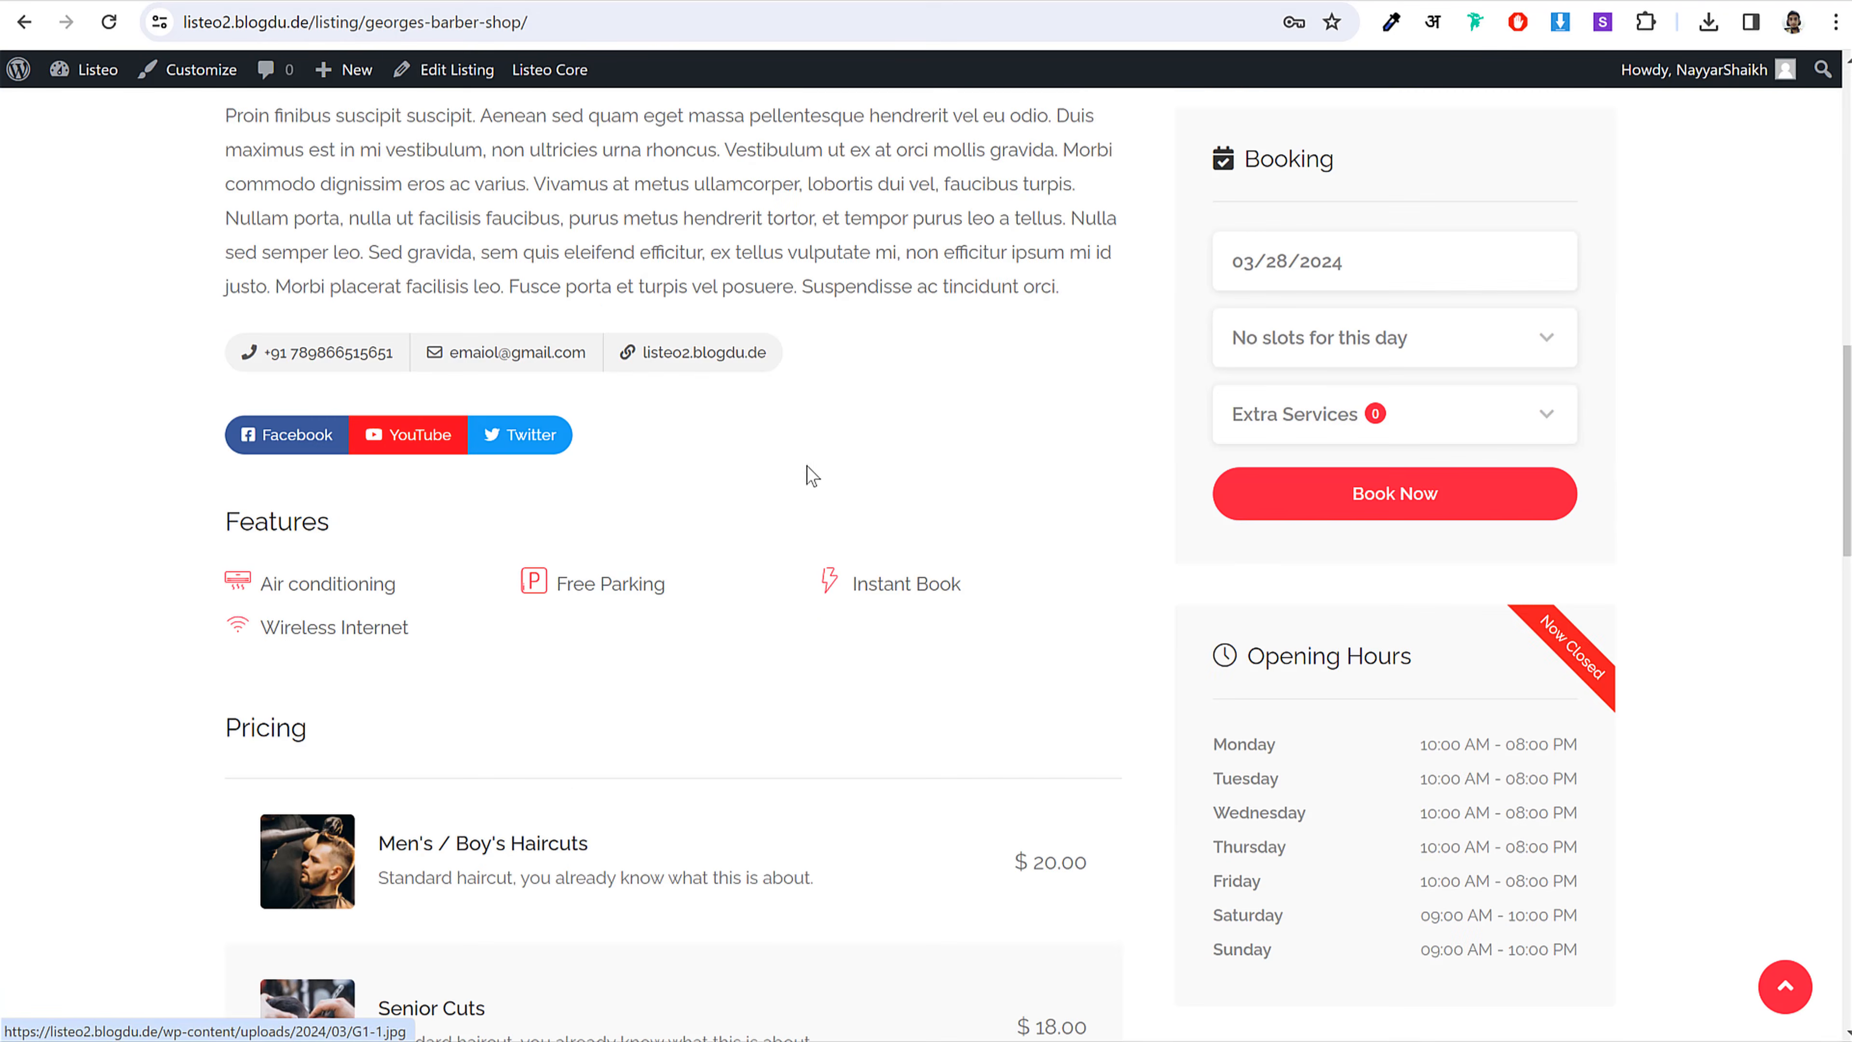
pyautogui.scroll(-10, 1580, 445)
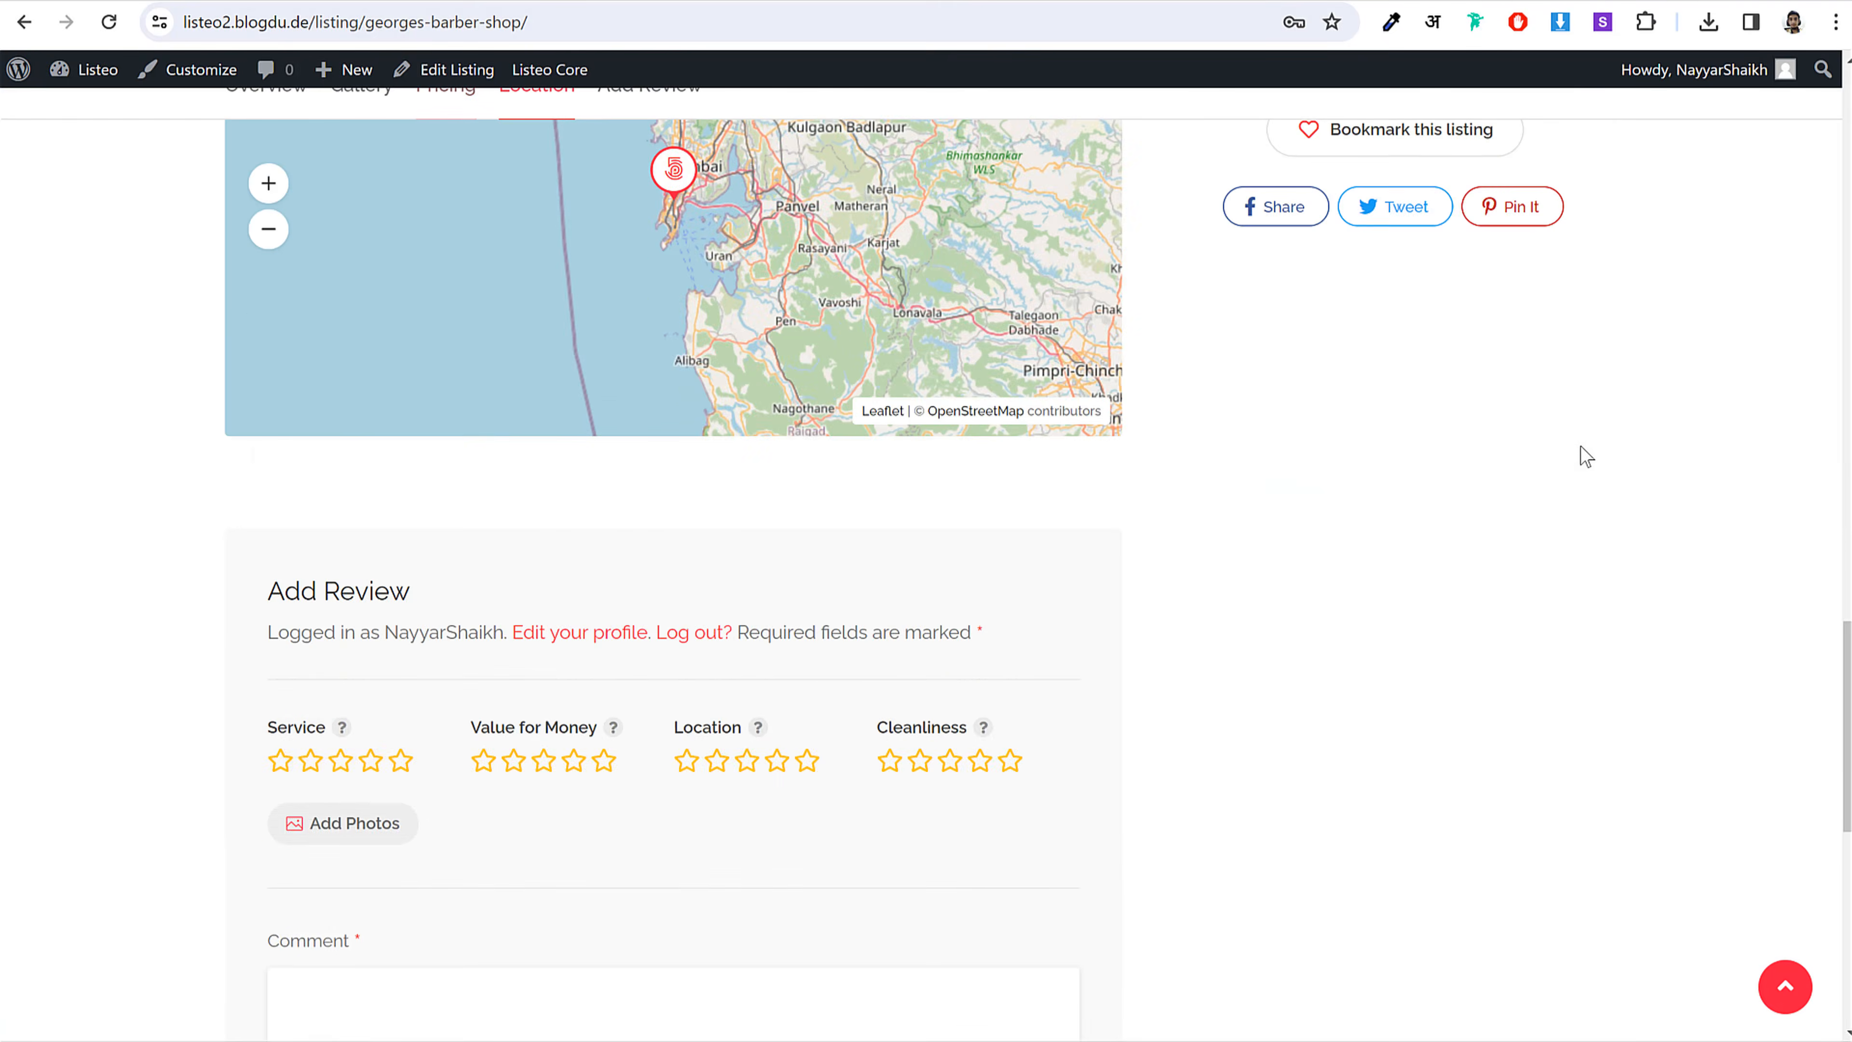
pyautogui.scroll(20, 1580, 446)
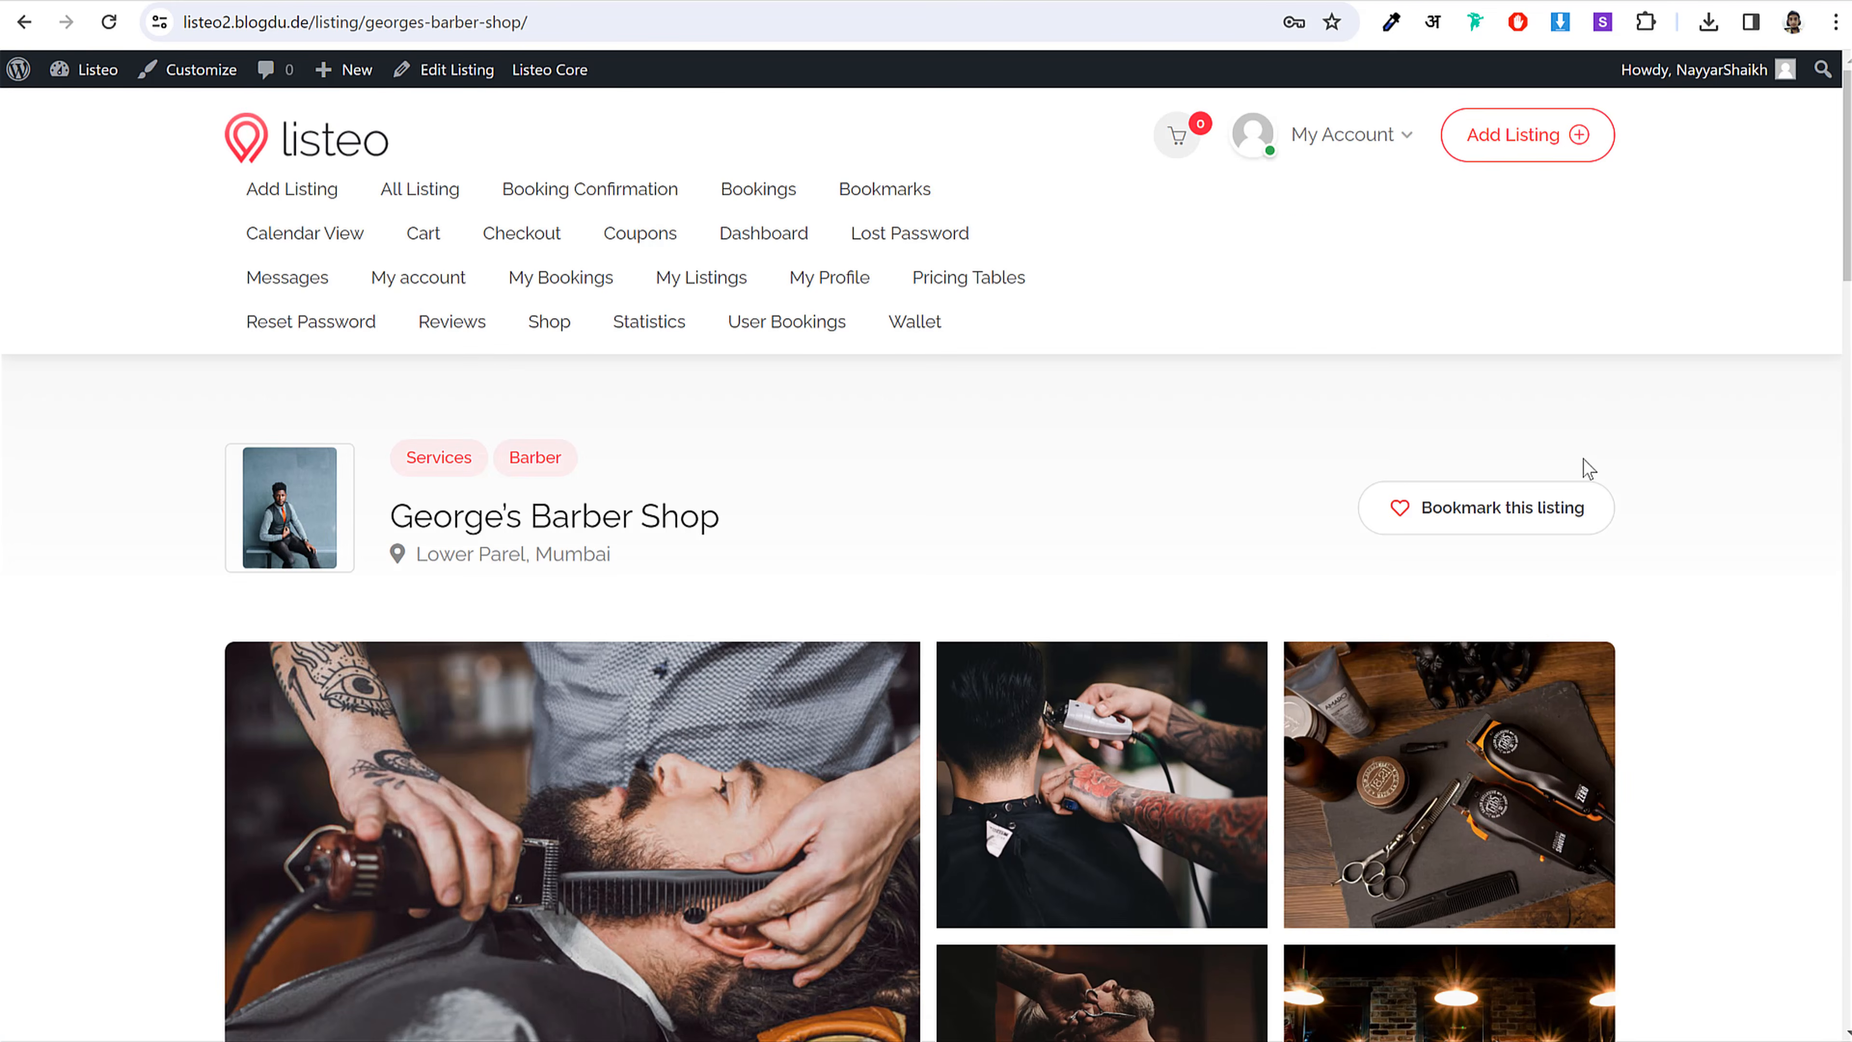
pyautogui.scroll(-10, 1583, 459)
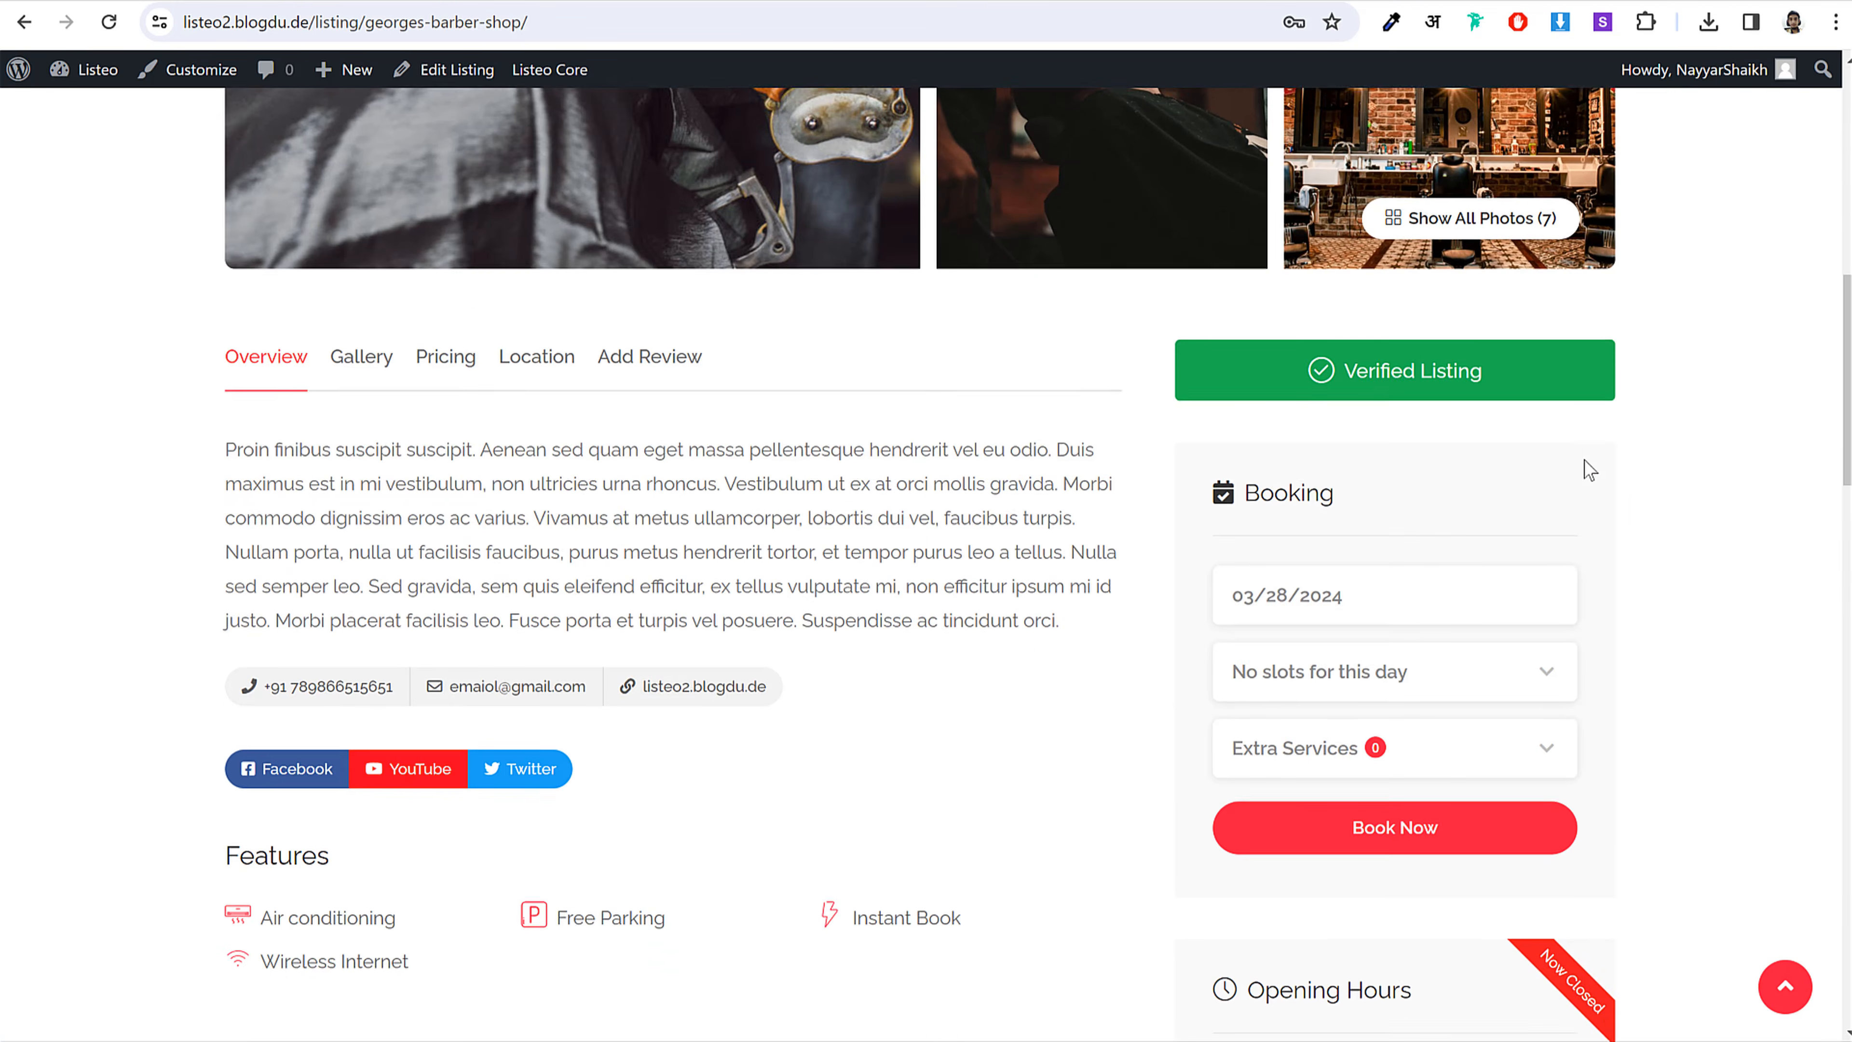
pyautogui.scroll(-3, 1587, 471)
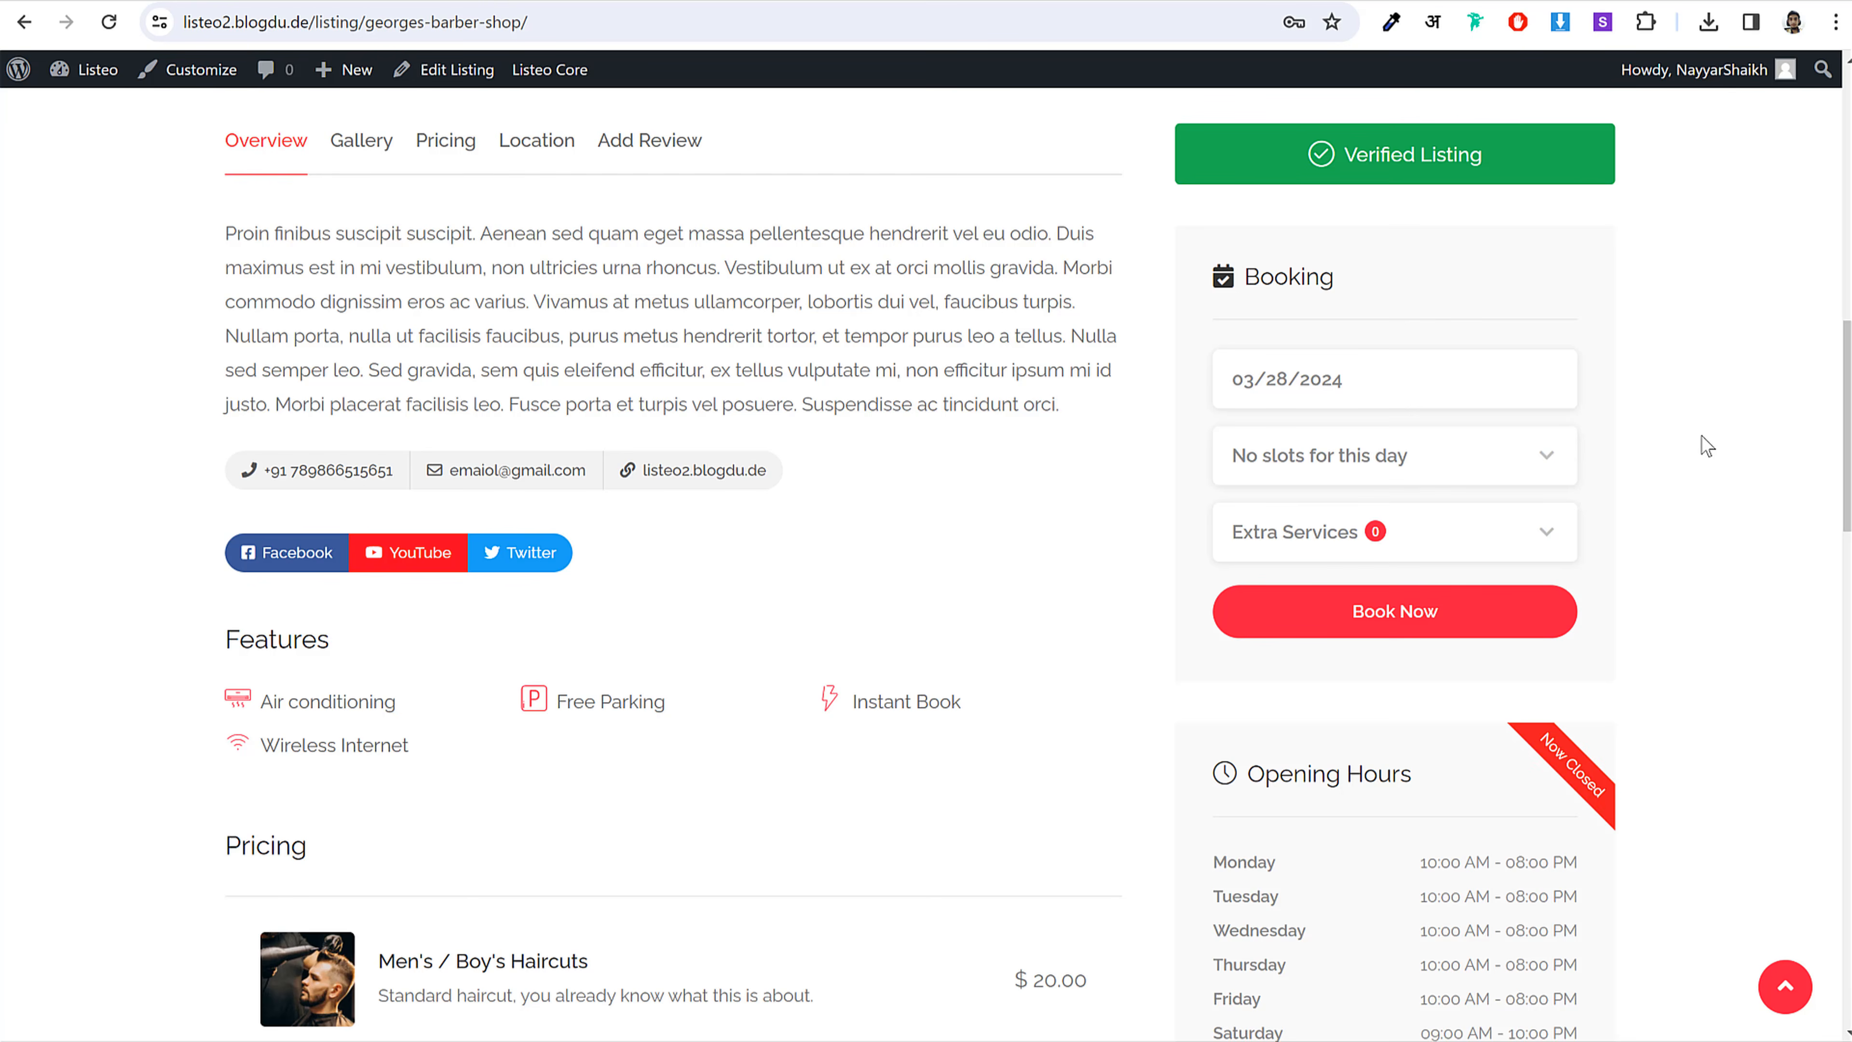
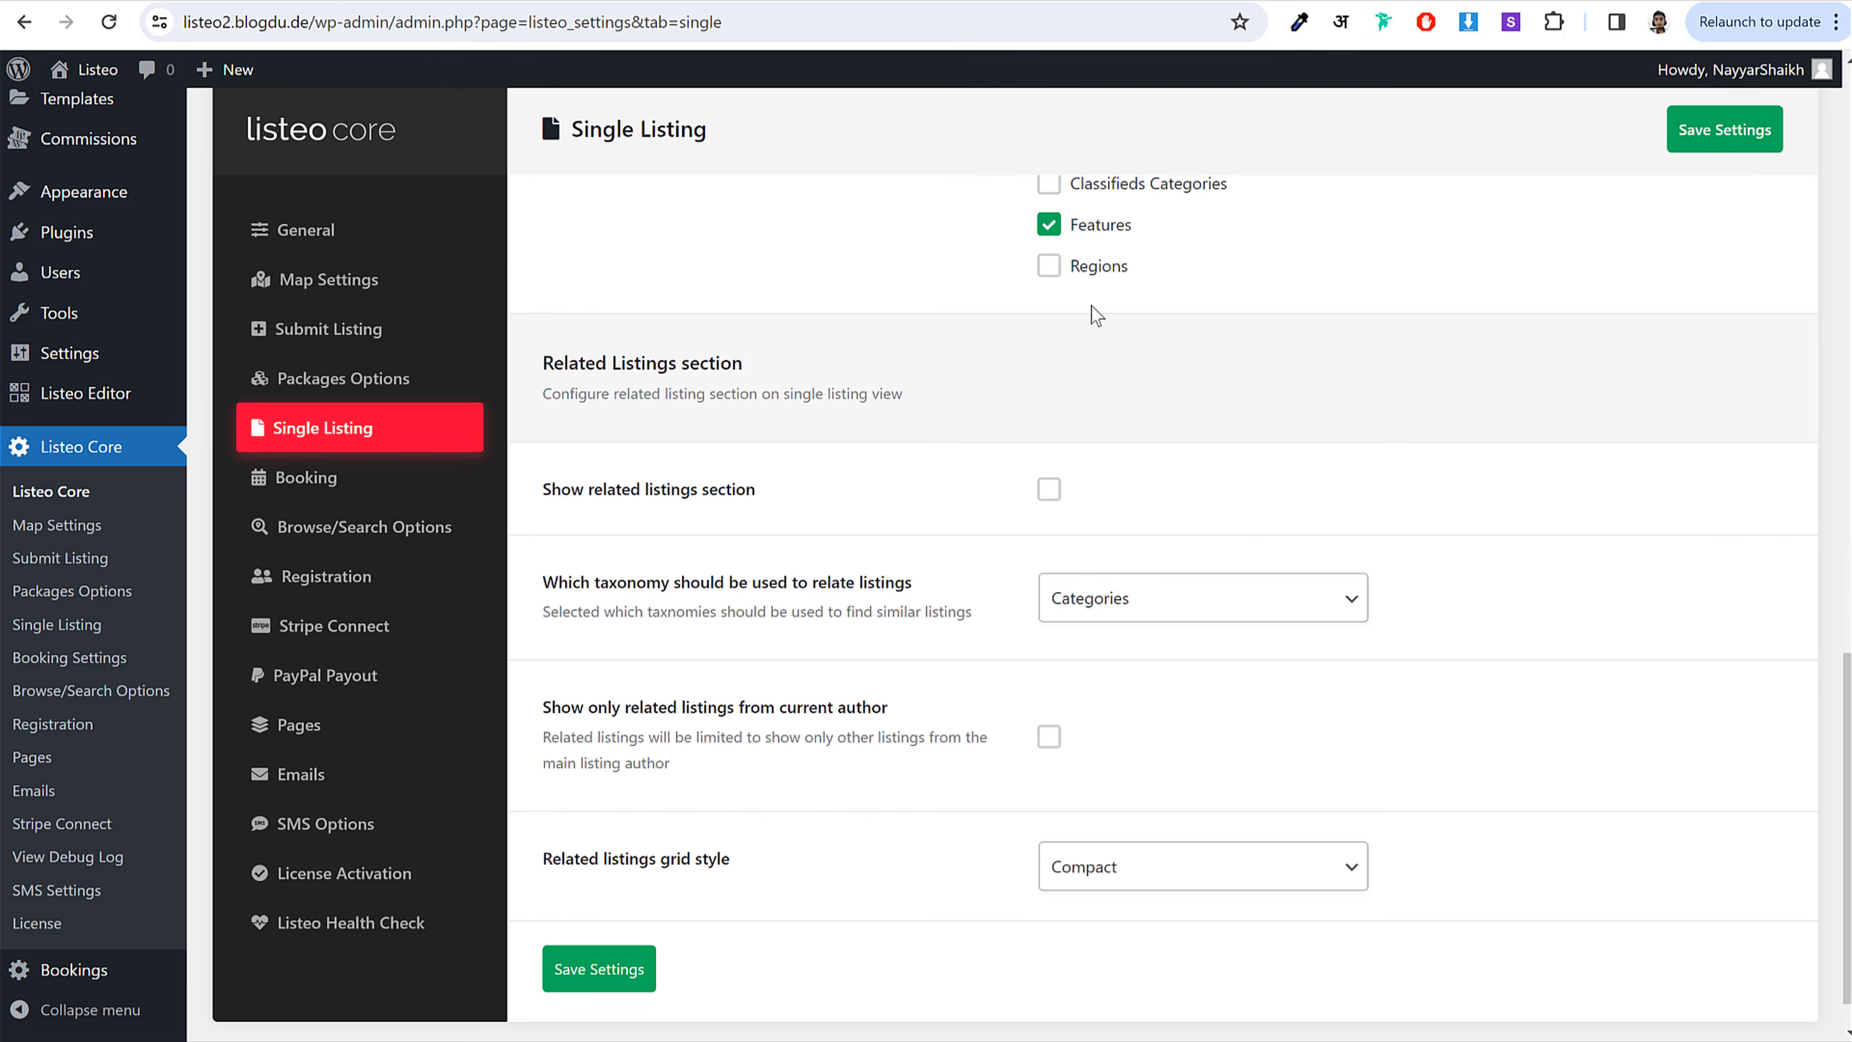
# Step: Leave the listing settings and go to WooCommerce > Settings from the admin sidebar
pyautogui.scroll(5, 1633, 541)
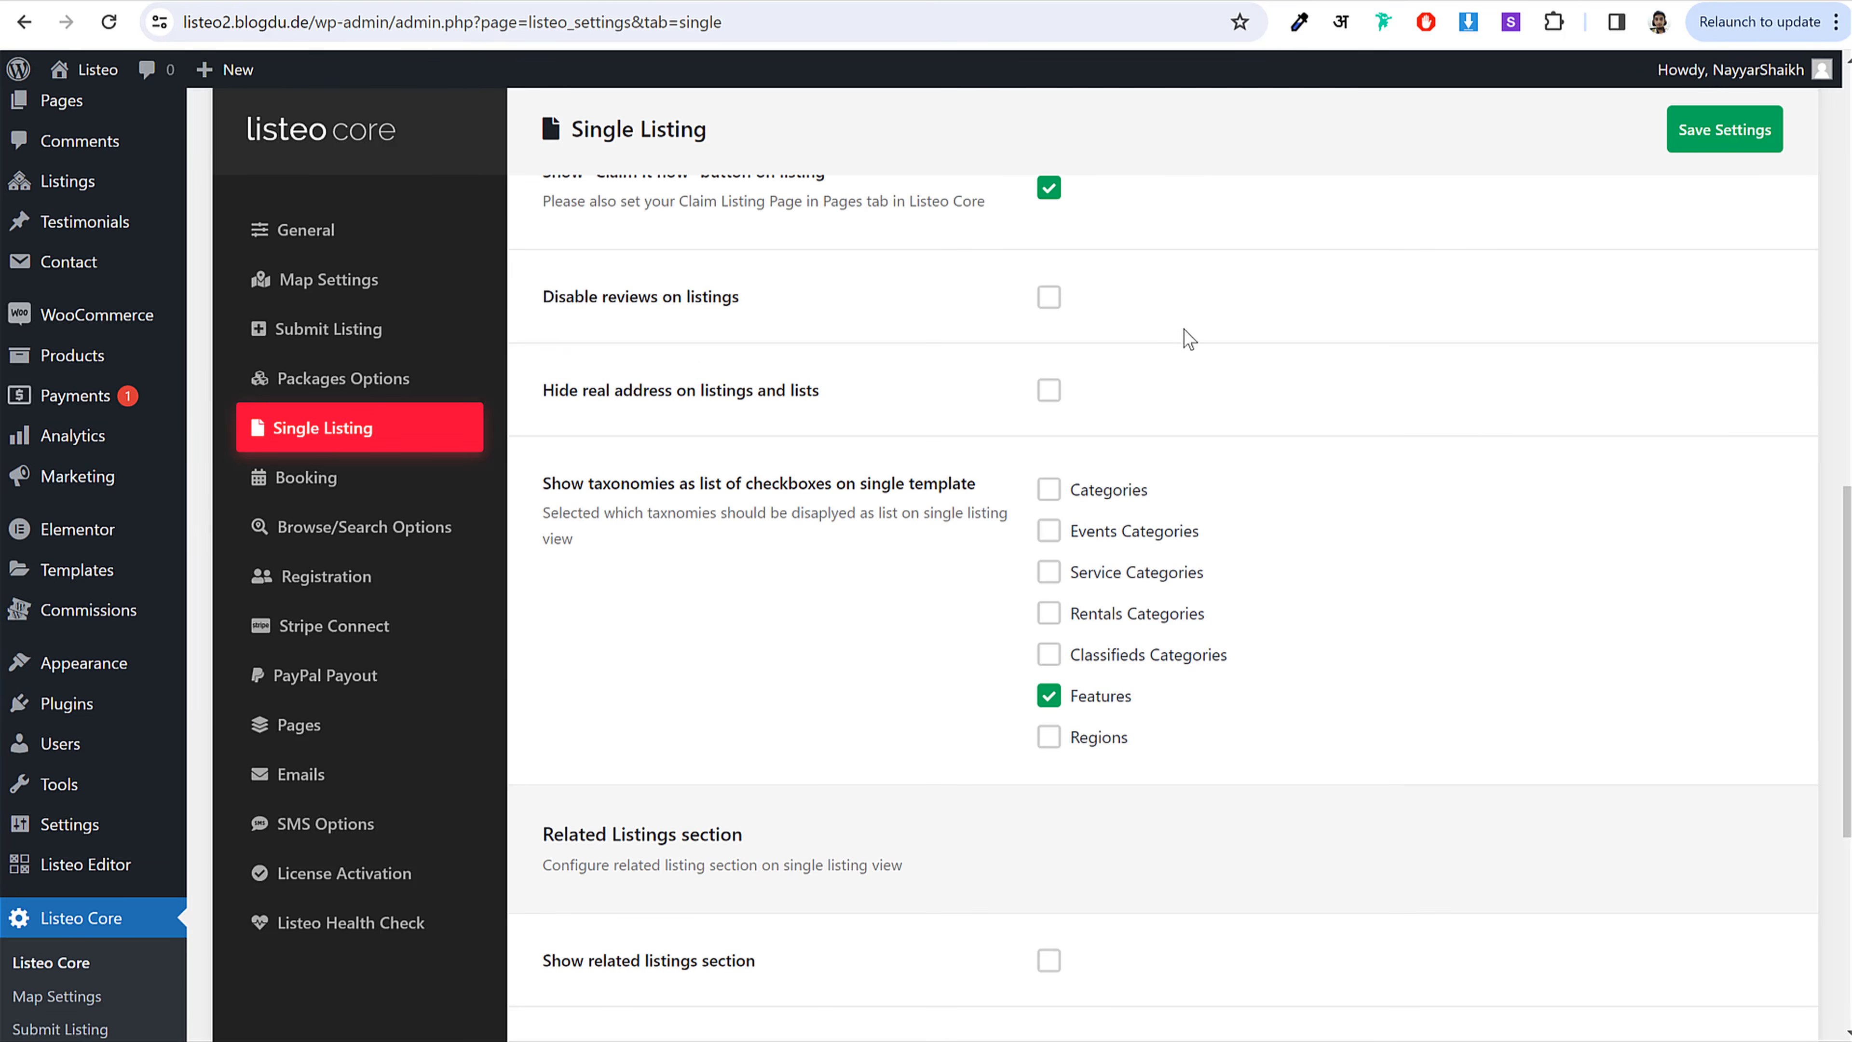
pyautogui.moveTo(63, 330)
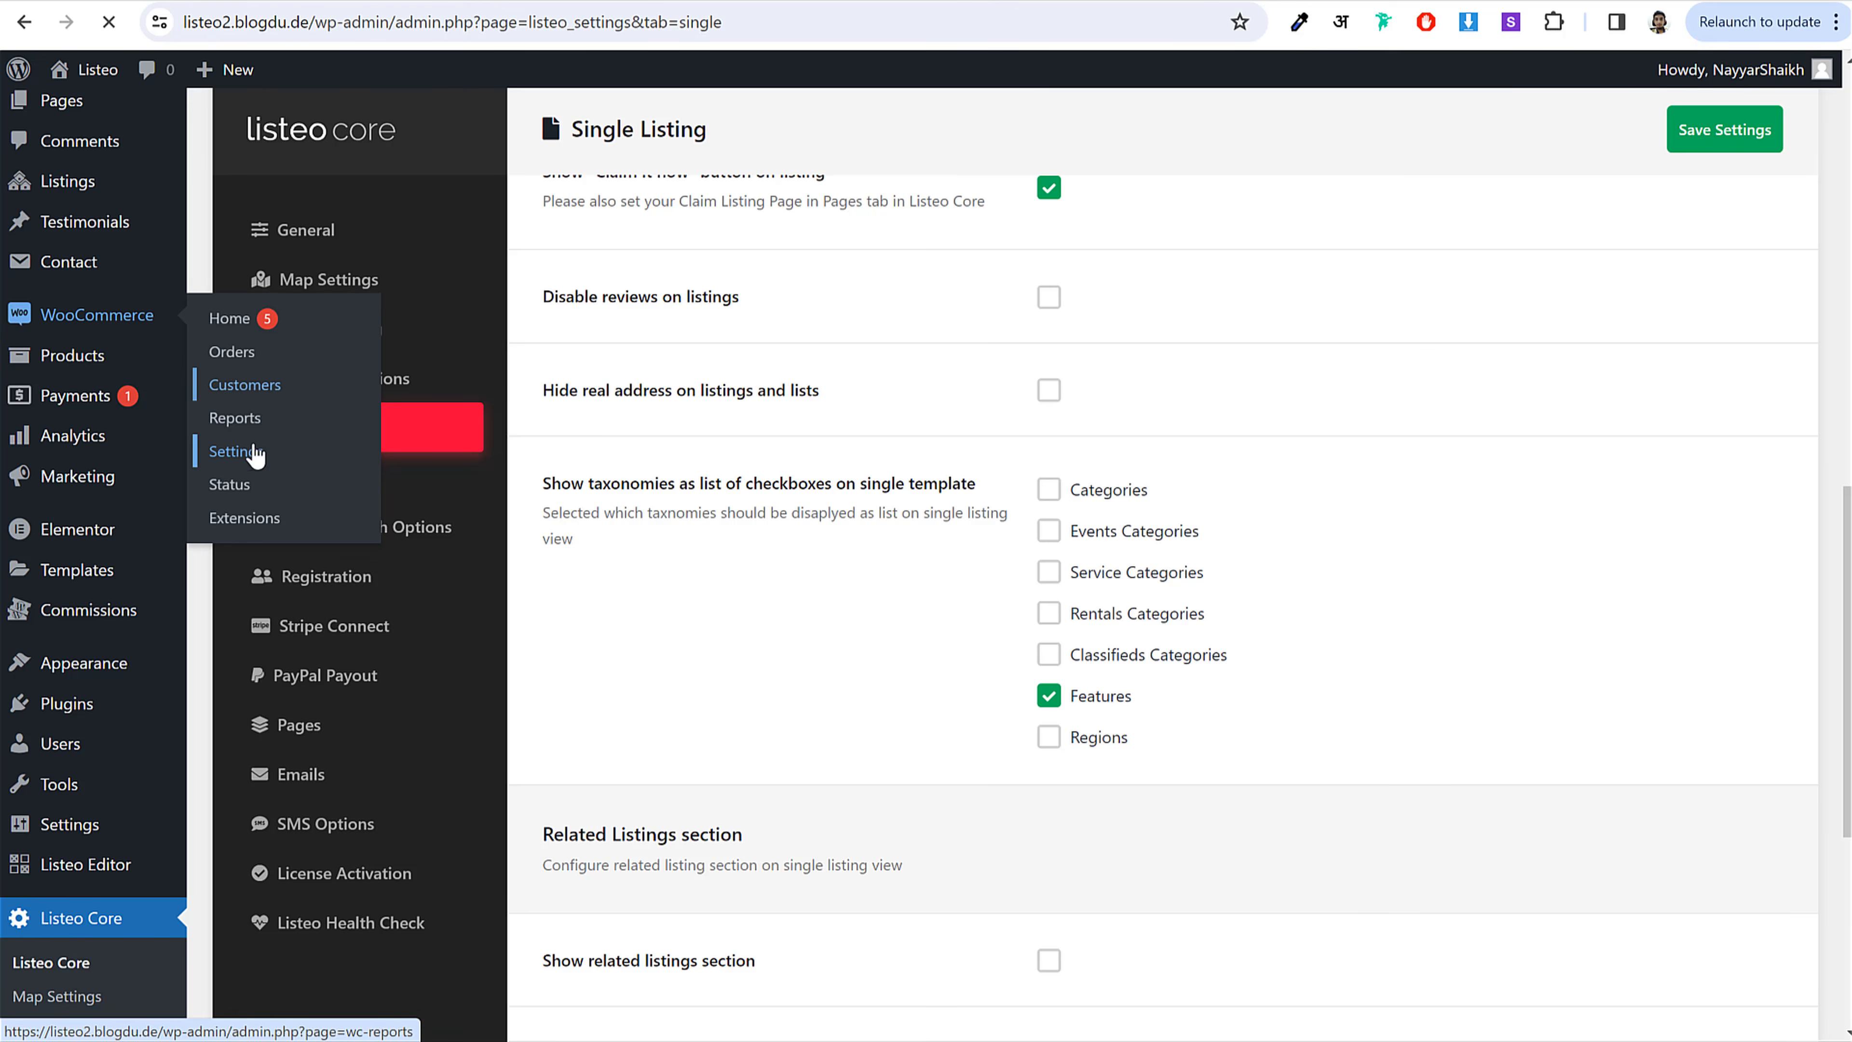
pyautogui.click(236, 451)
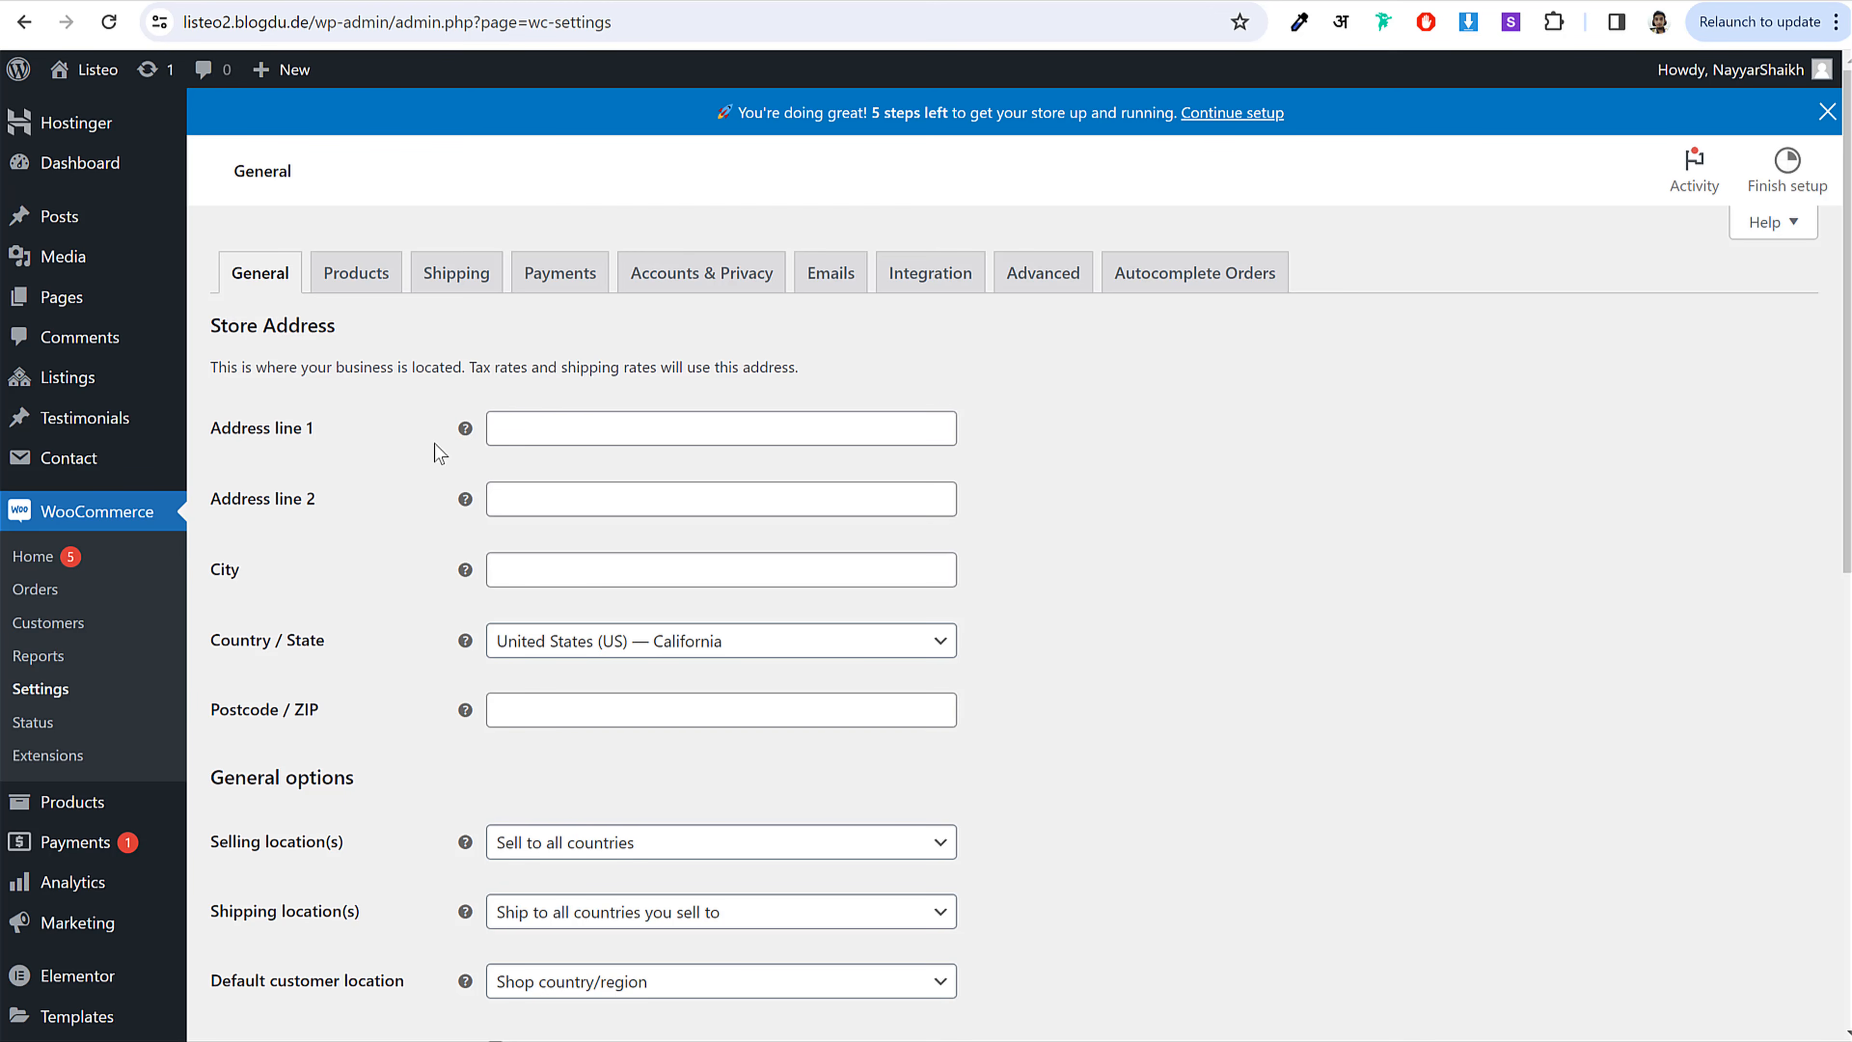
# Step: Enter the store address A123 Random Street, Mumbai, India — Maharashtra, postcode 400001
pyautogui.click(560, 430)
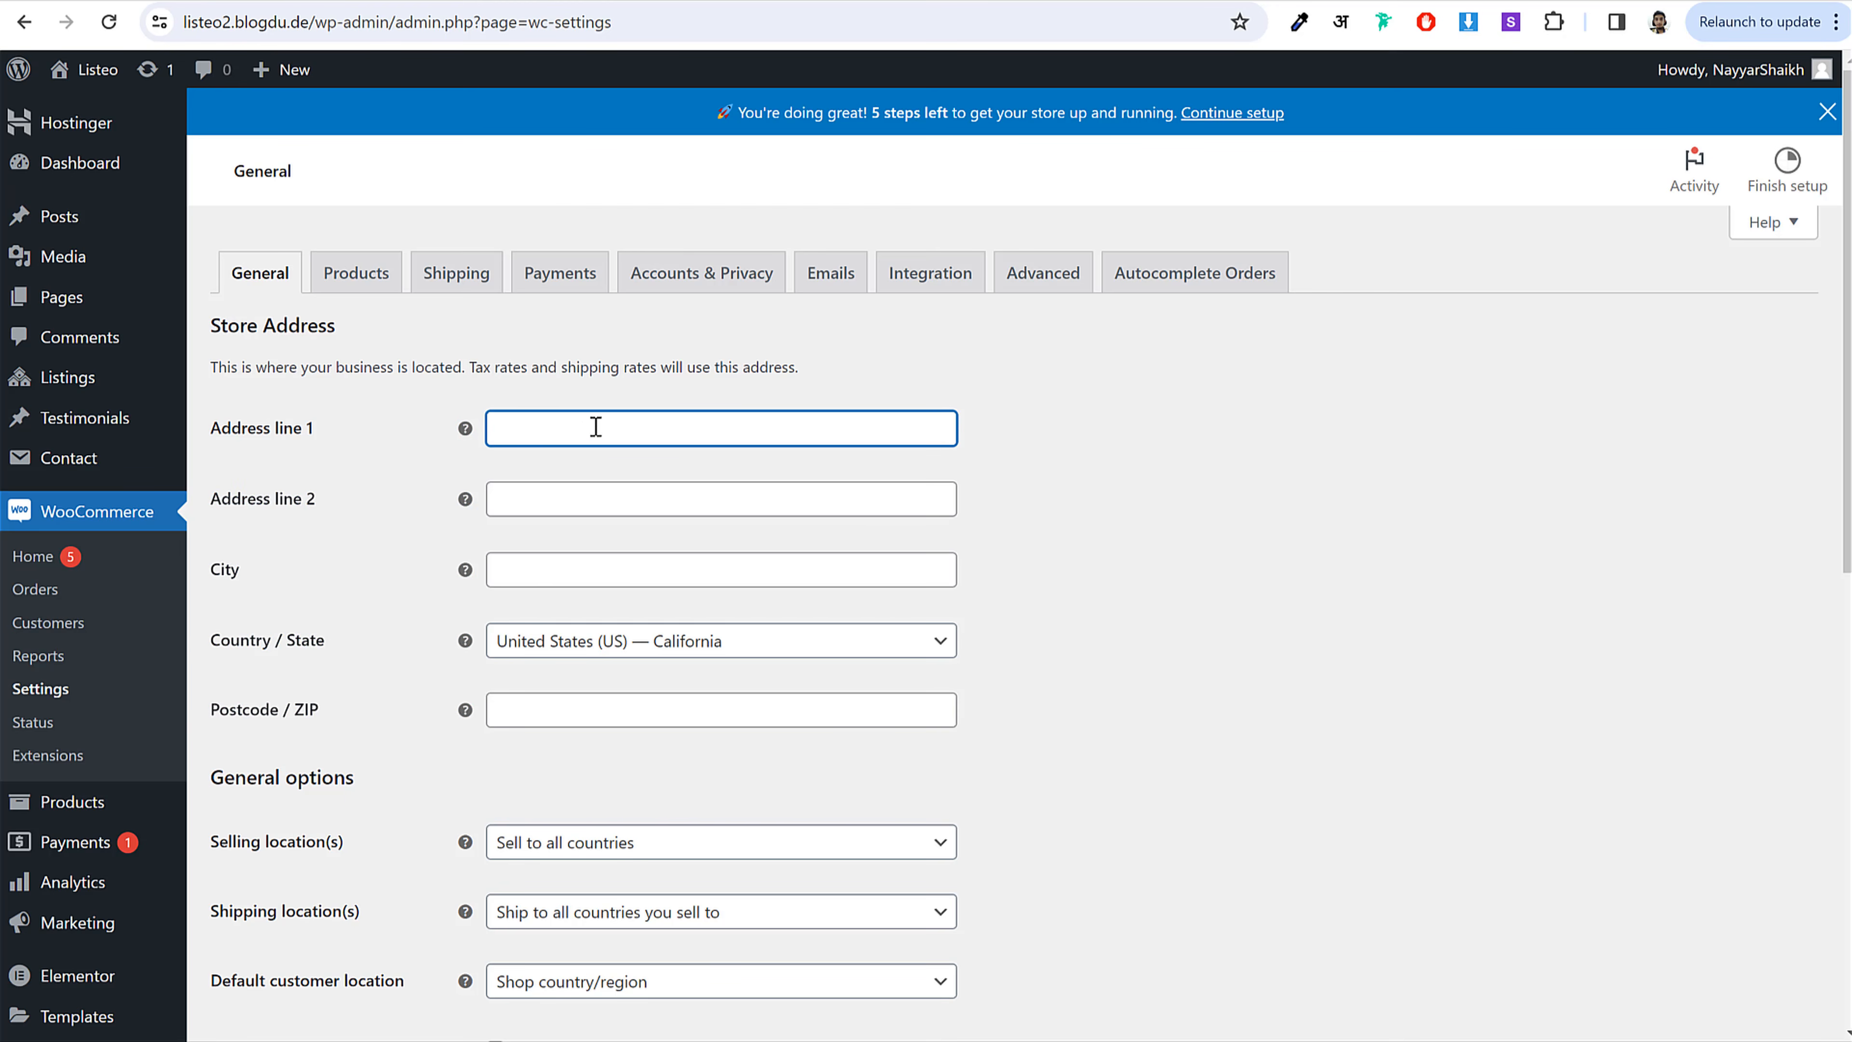
pyautogui.click(821, 504)
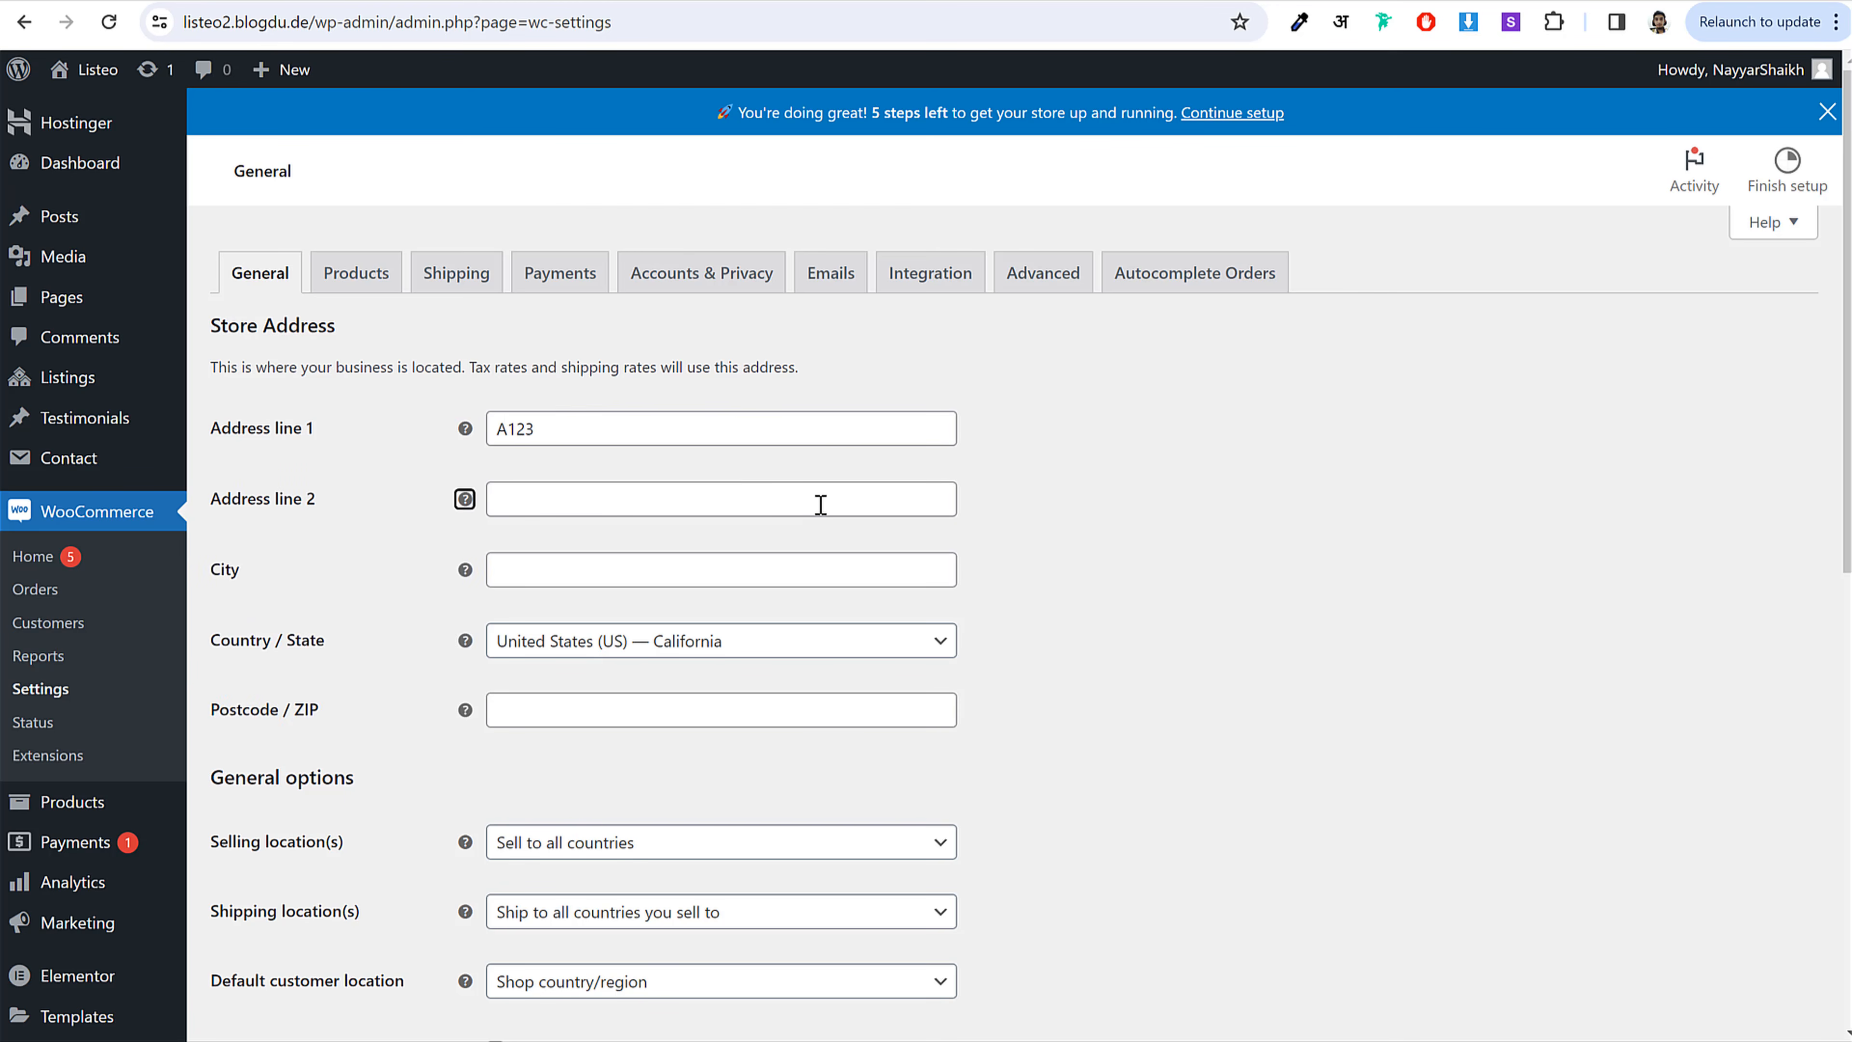
pyautogui.write('Random Street')
pyautogui.press('Tab')
pyautogui.press('Tab')
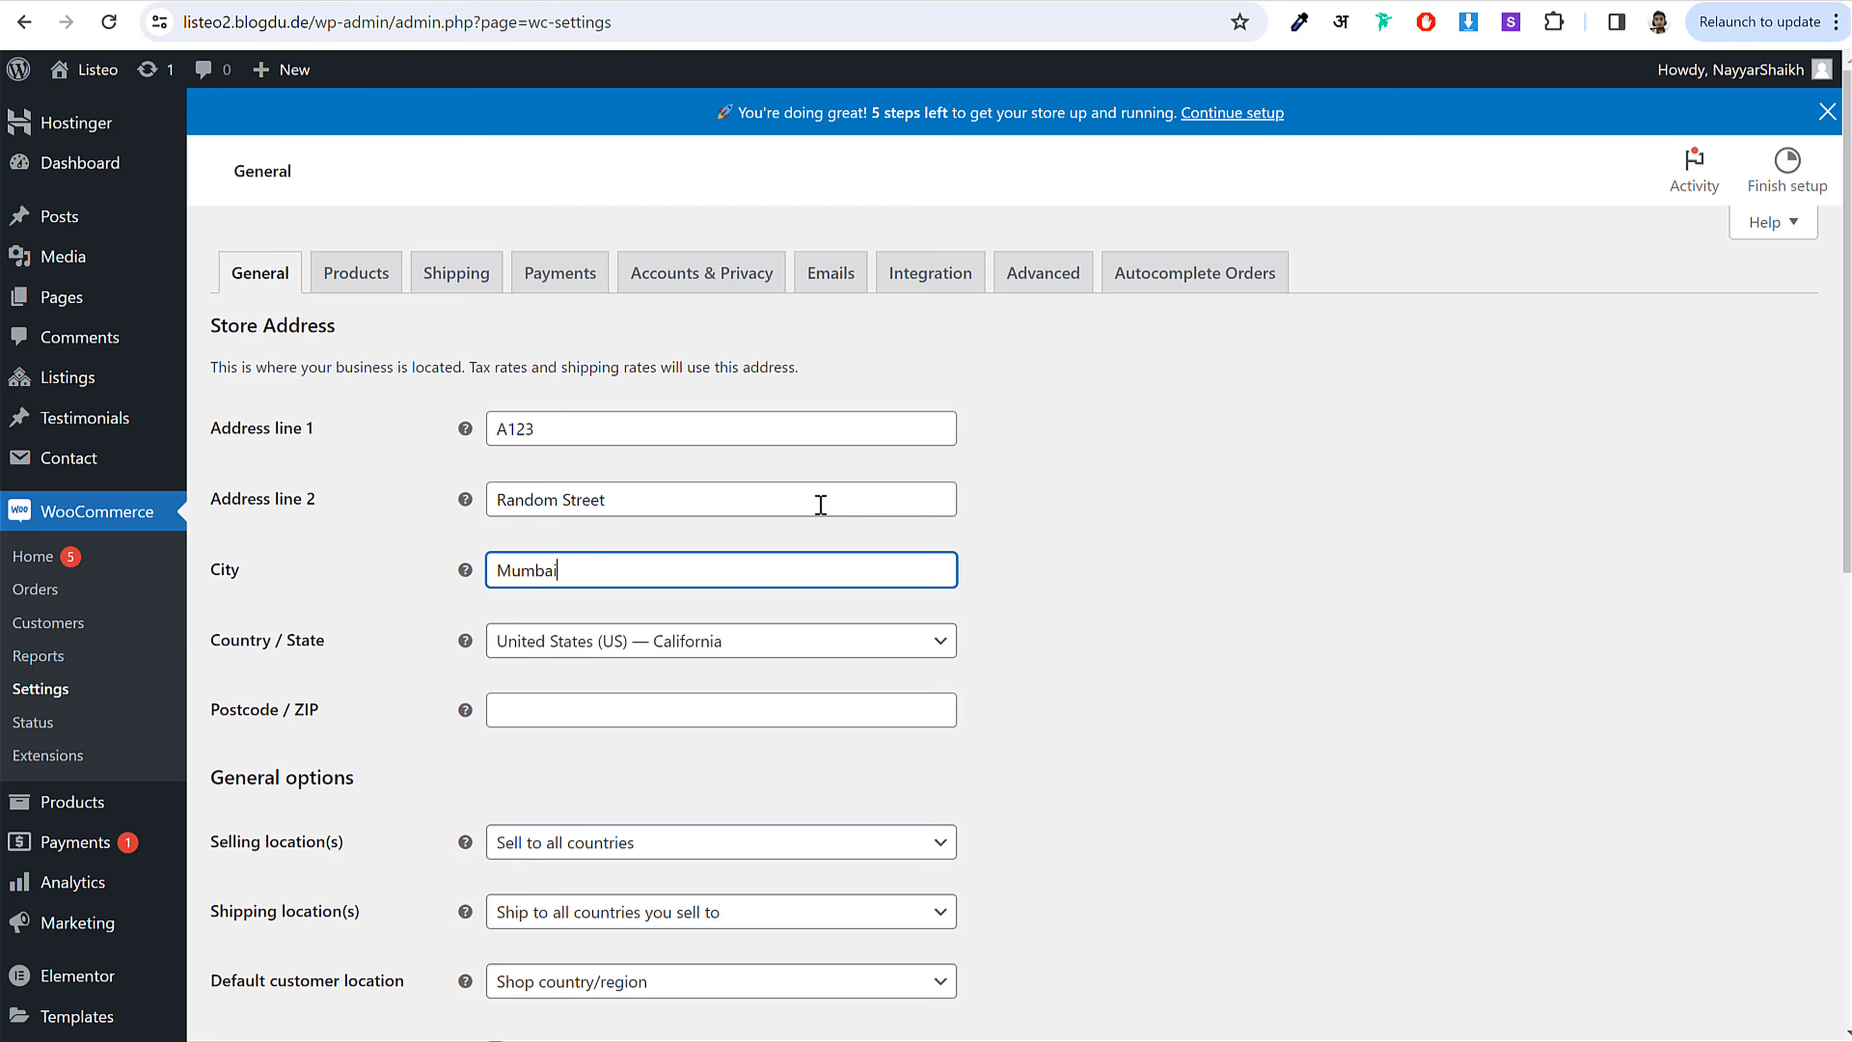
pyautogui.press('Tab')
pyautogui.press('Tab')
pyautogui.press('Return')
pyautogui.press('Return')
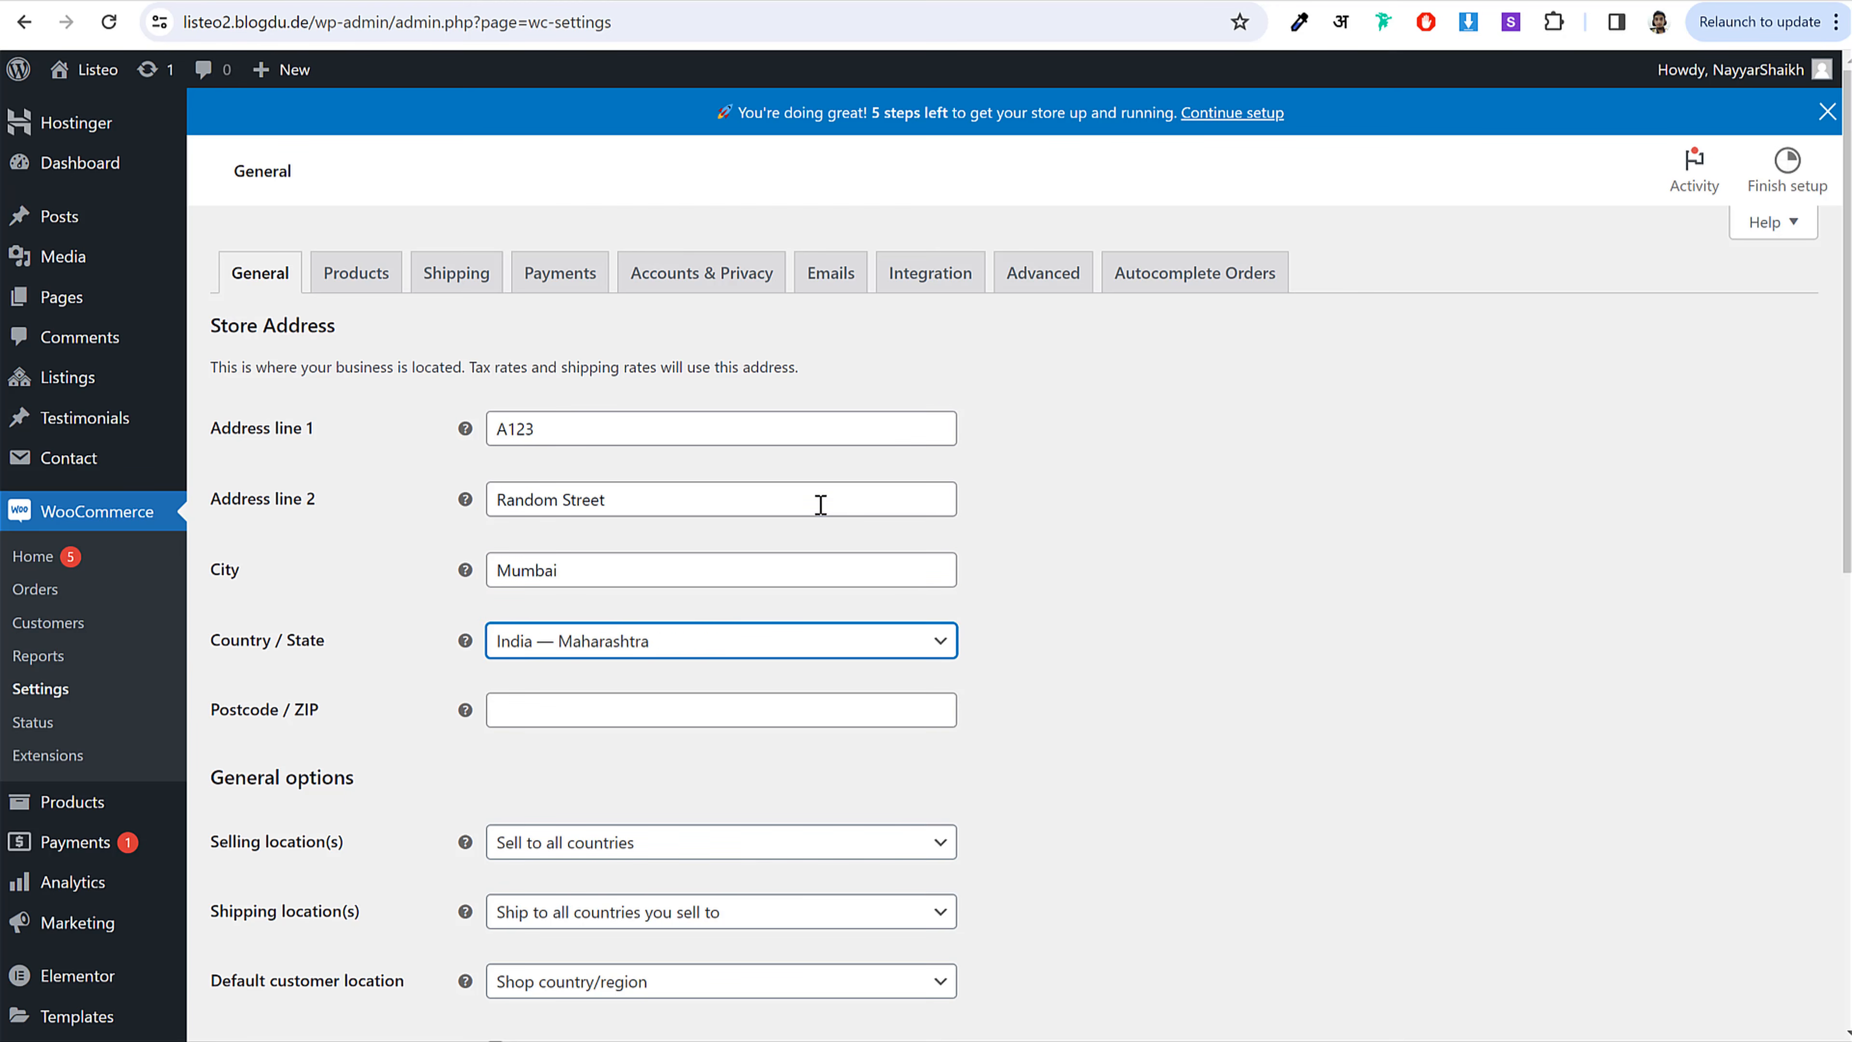
pyautogui.press('Tab')
pyautogui.press('Tab')
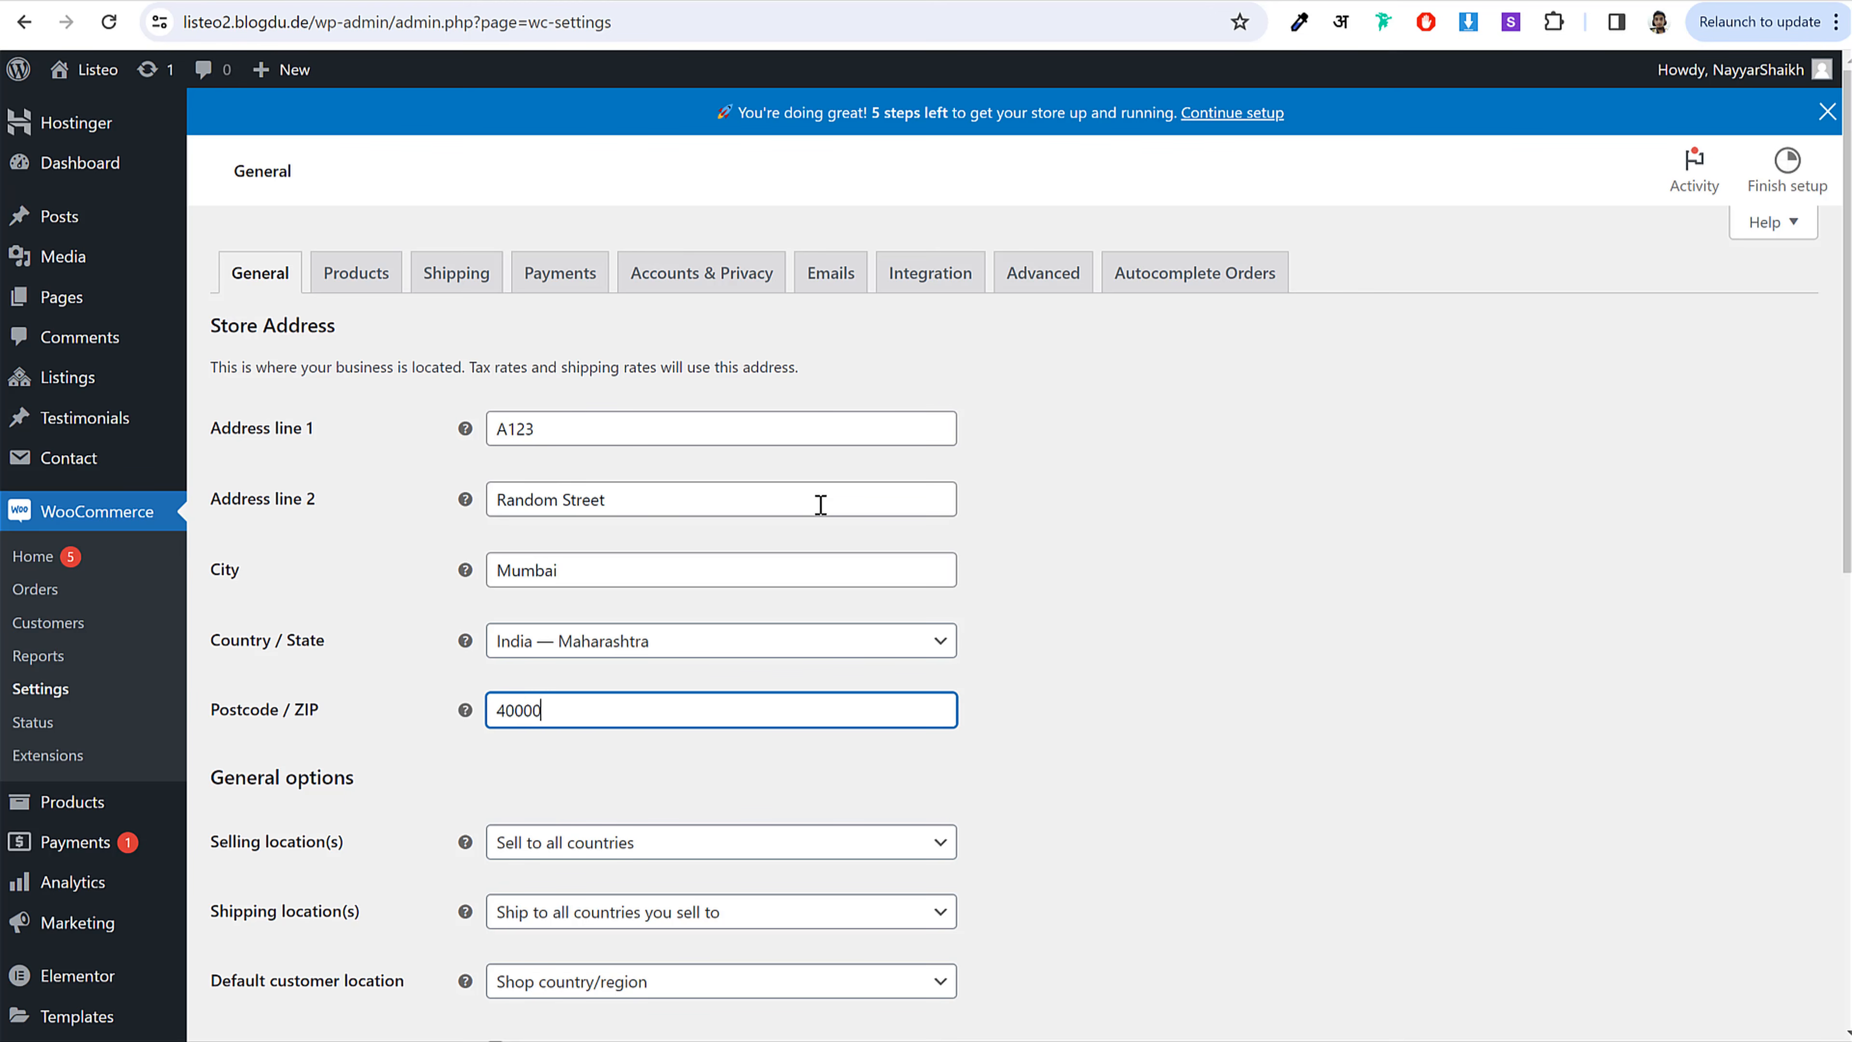
pyautogui.click(1569, 706)
# Step: Review the selling location options, leaving them unchanged
pyautogui.scroll(-5, 1331, 693)
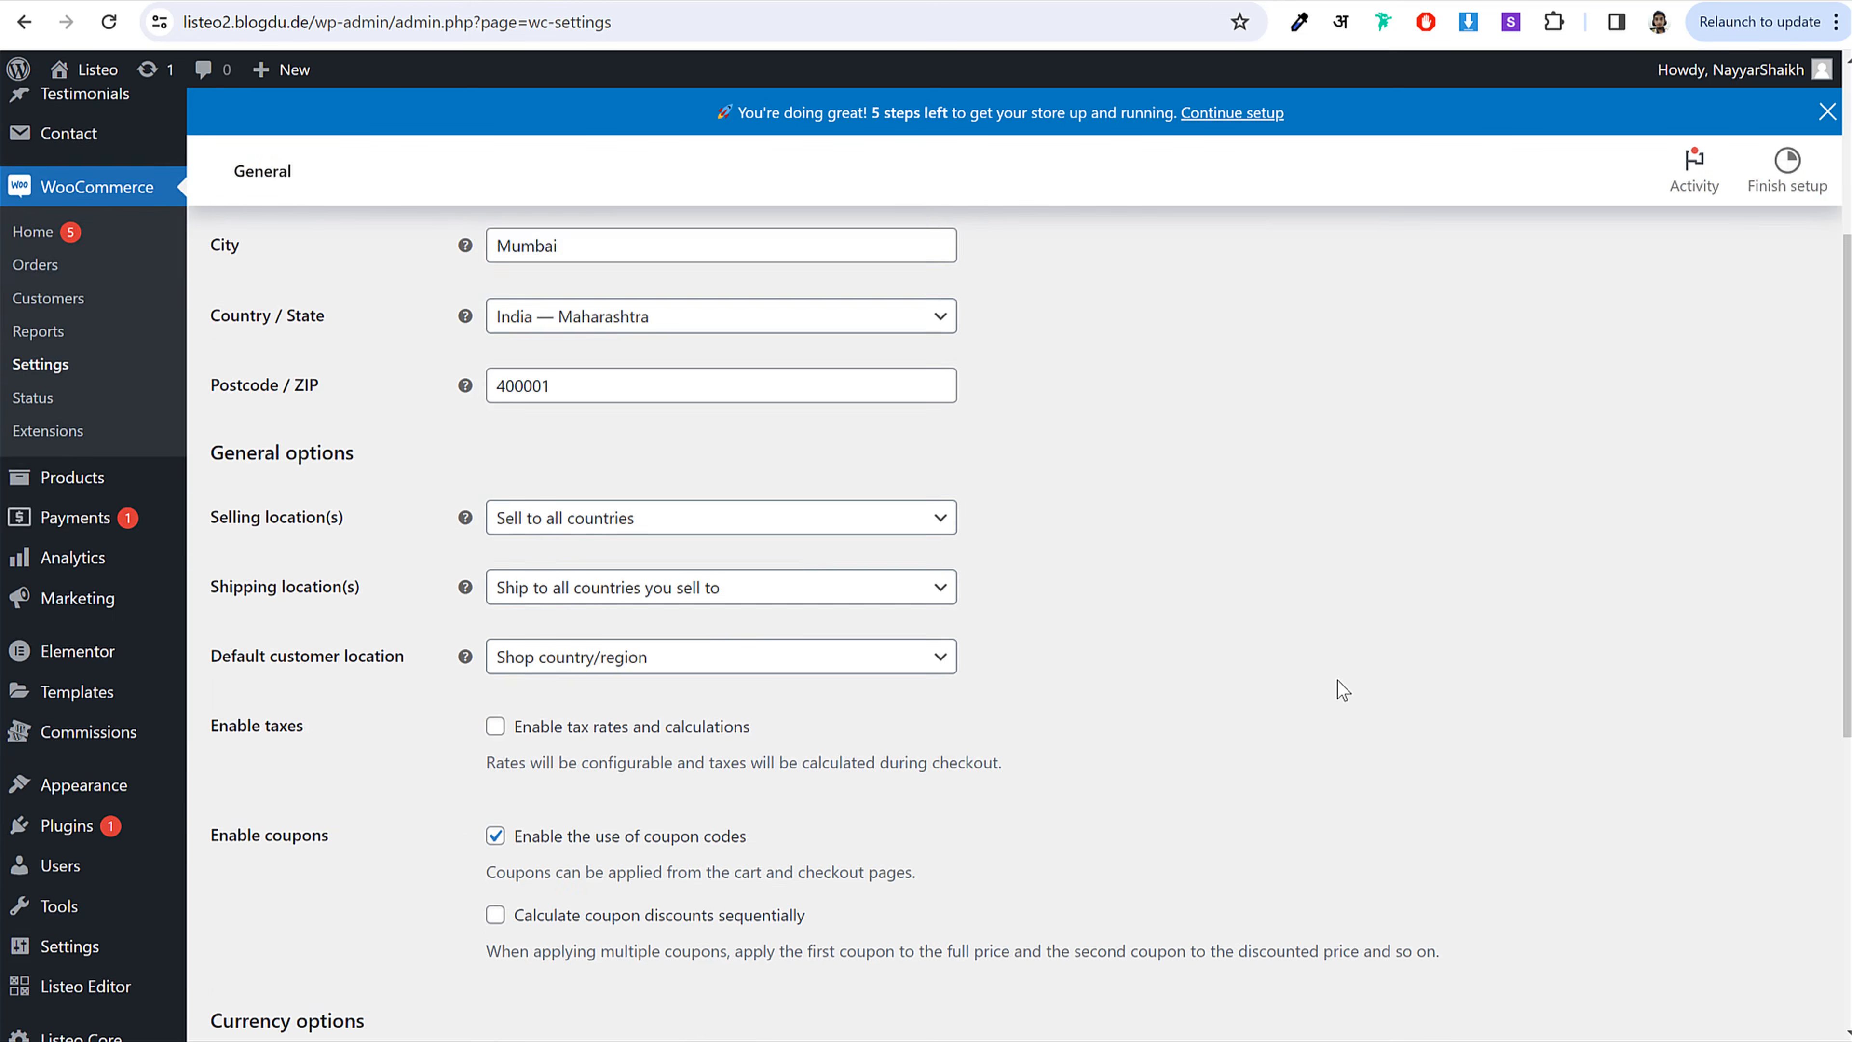
pyautogui.scroll(-2, 1342, 689)
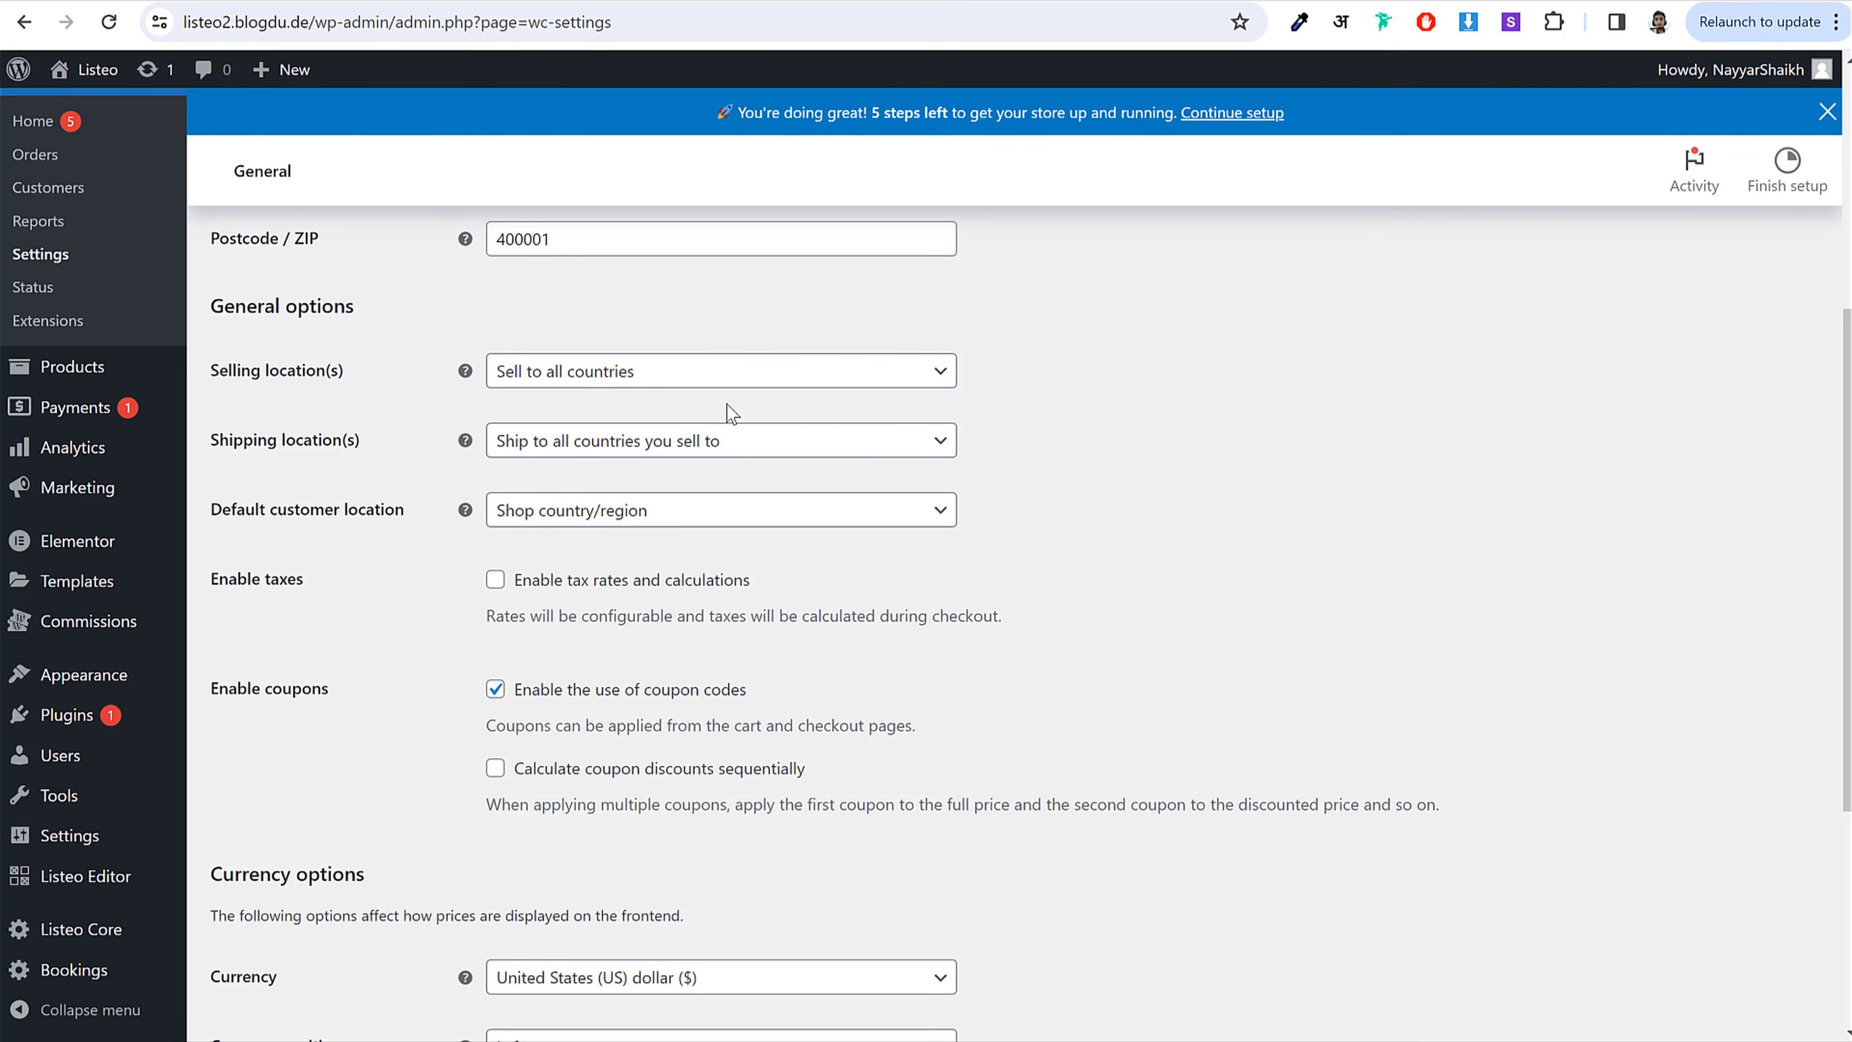
pyautogui.click(639, 382)
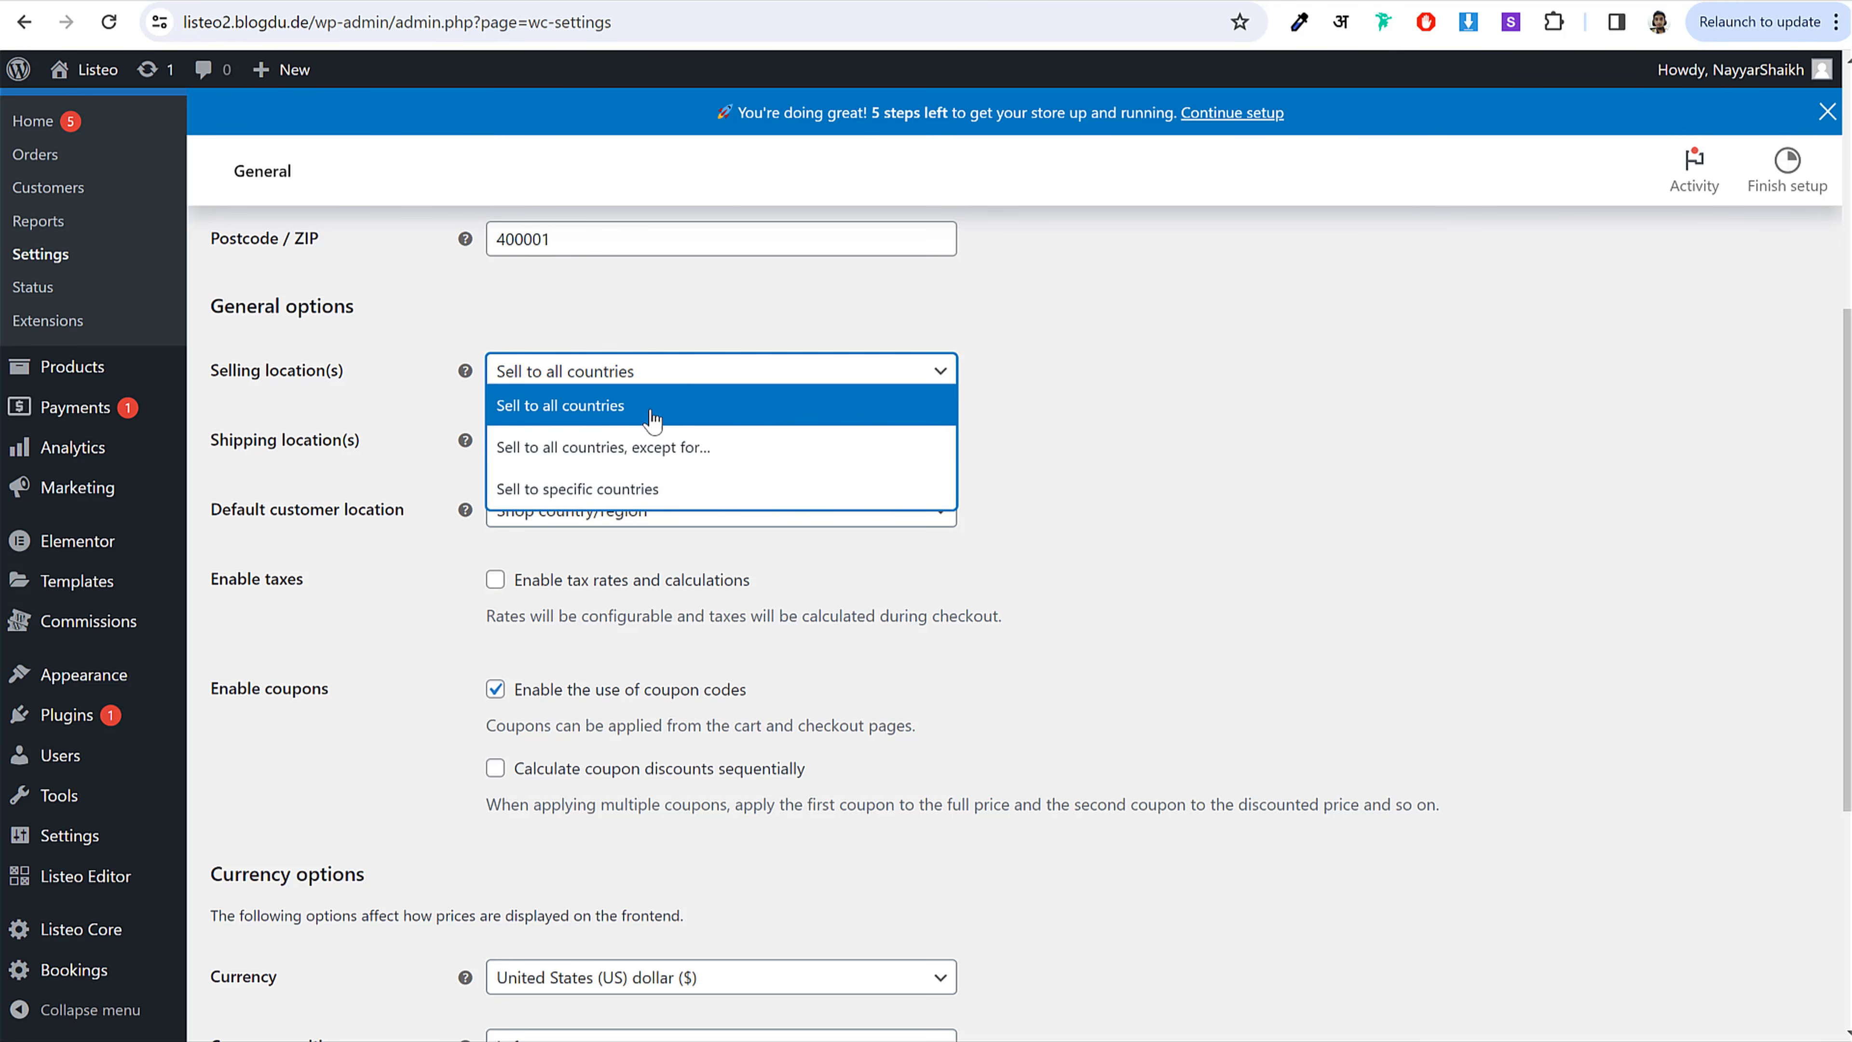
pyautogui.click(1139, 407)
pyautogui.scroll(-2, 1178, 563)
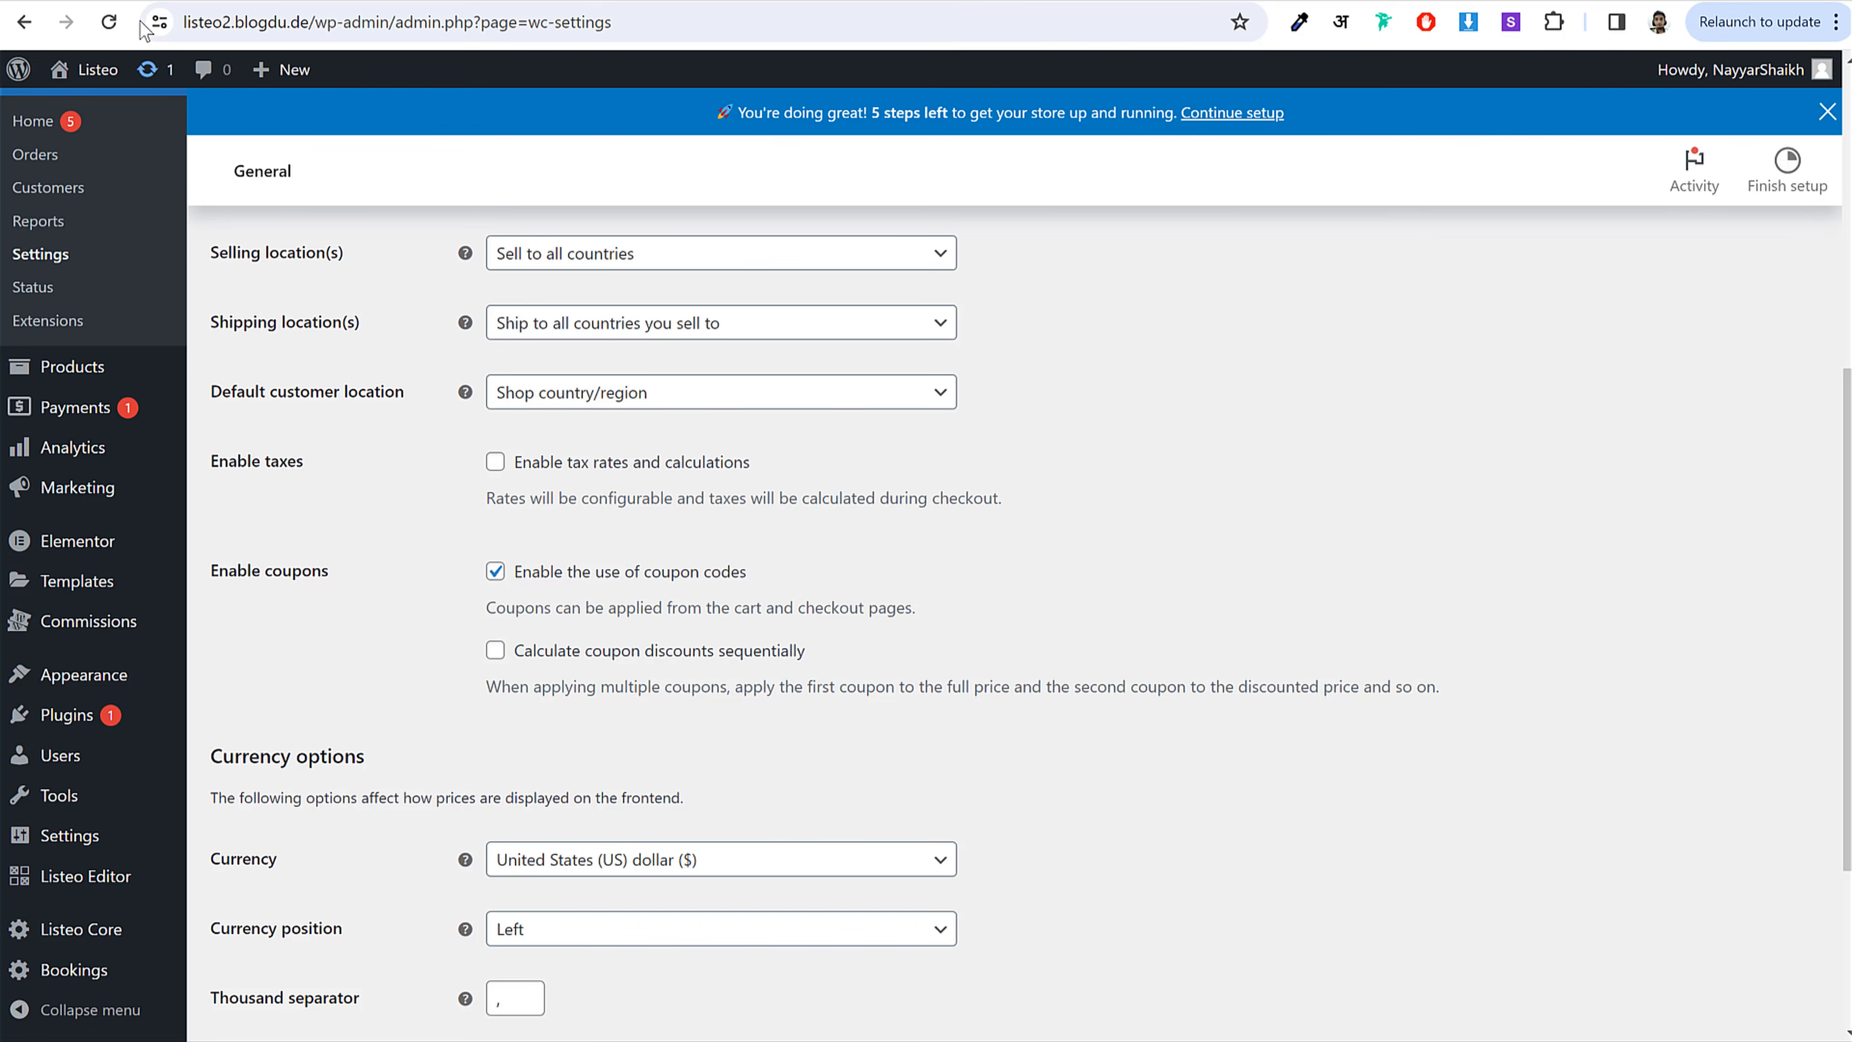
# Step: Glance at the barber shop listing, then enable tax rates and calculations
pyautogui.click(155, 2)
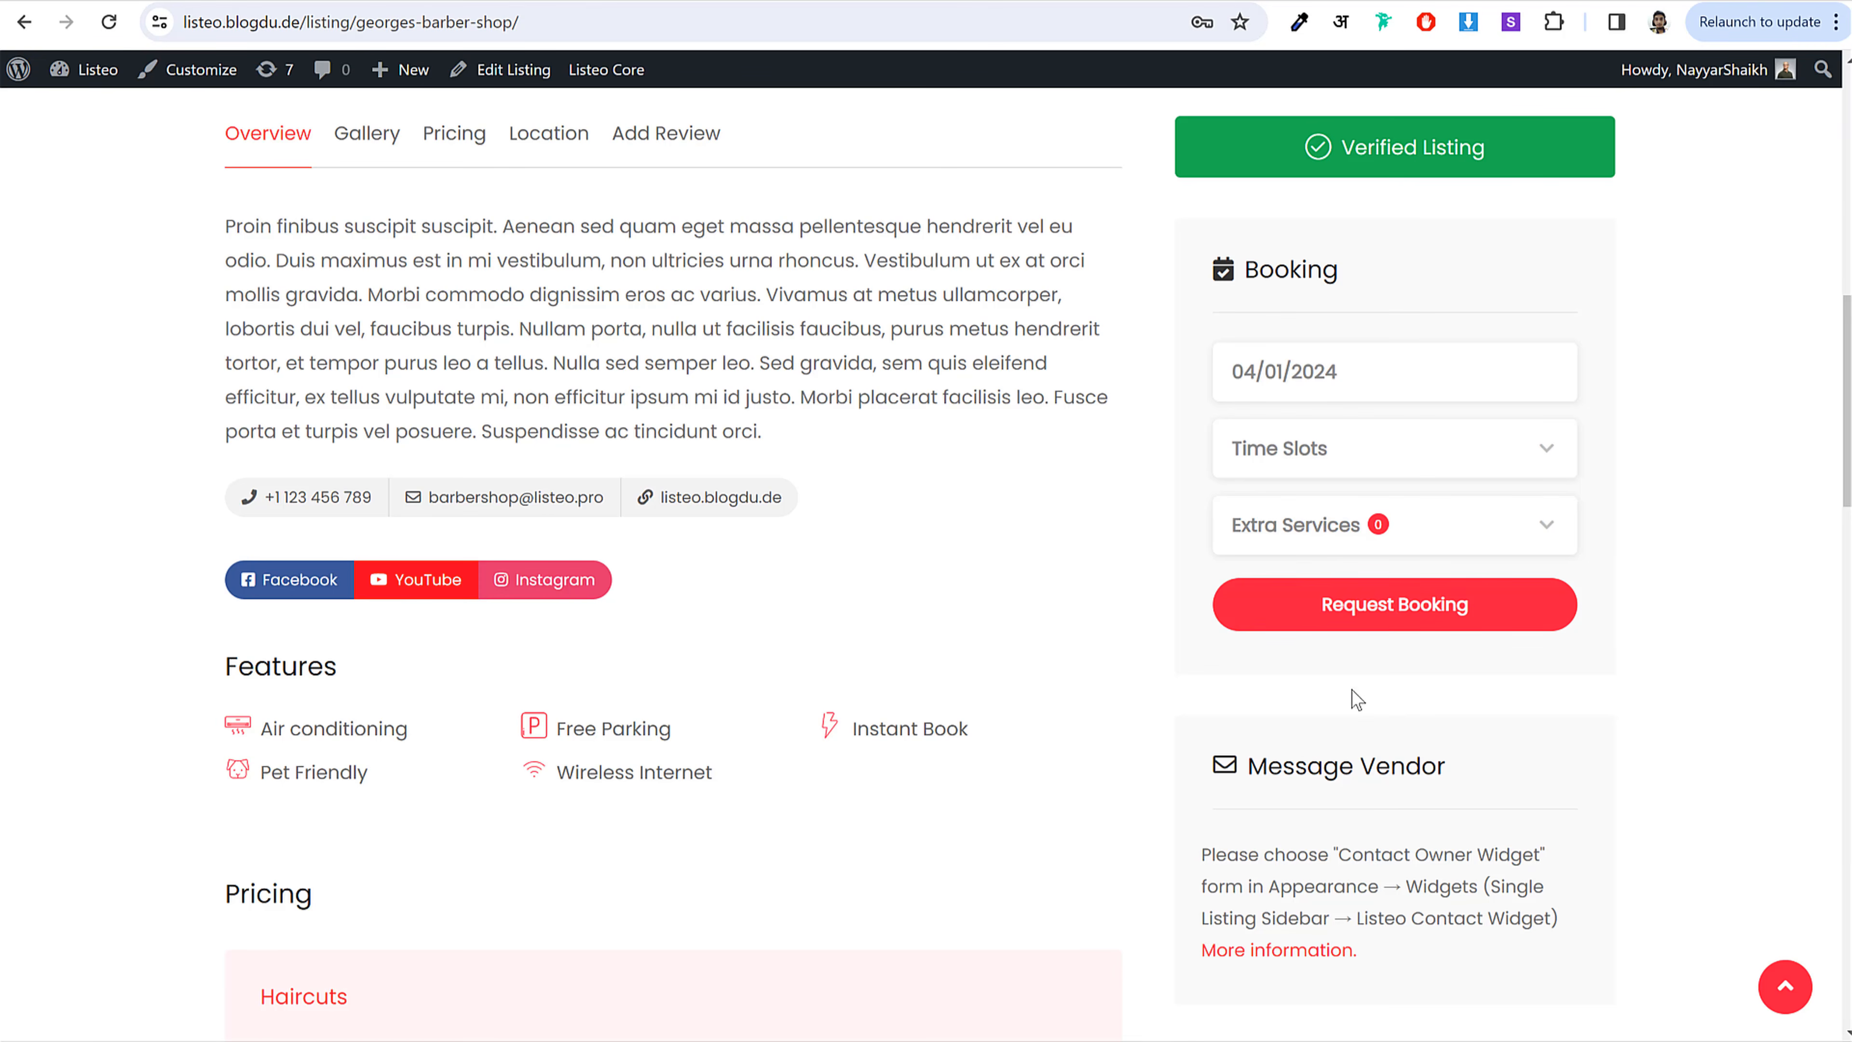
pyautogui.scroll(5, 1351, 689)
pyautogui.click(498, 3)
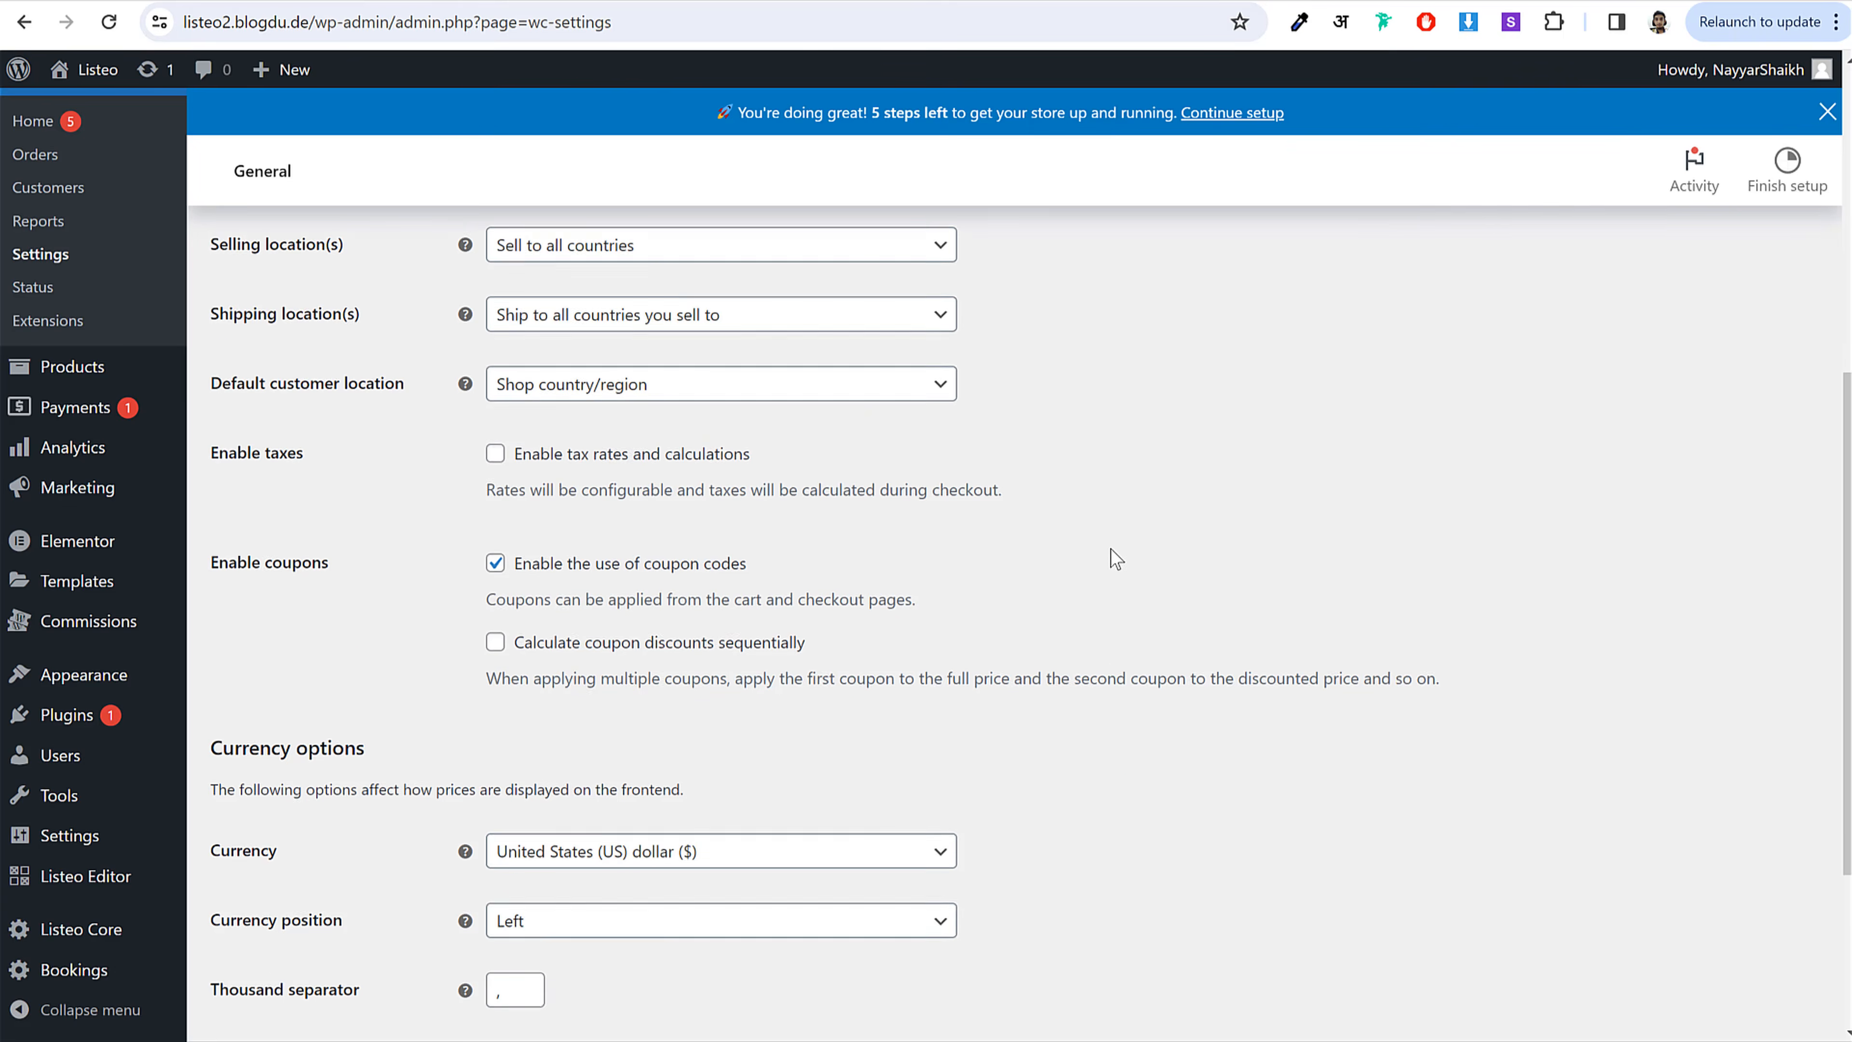
pyautogui.scroll(-2, 1107, 442)
pyautogui.scroll(2, 727, 436)
pyautogui.click(519, 464)
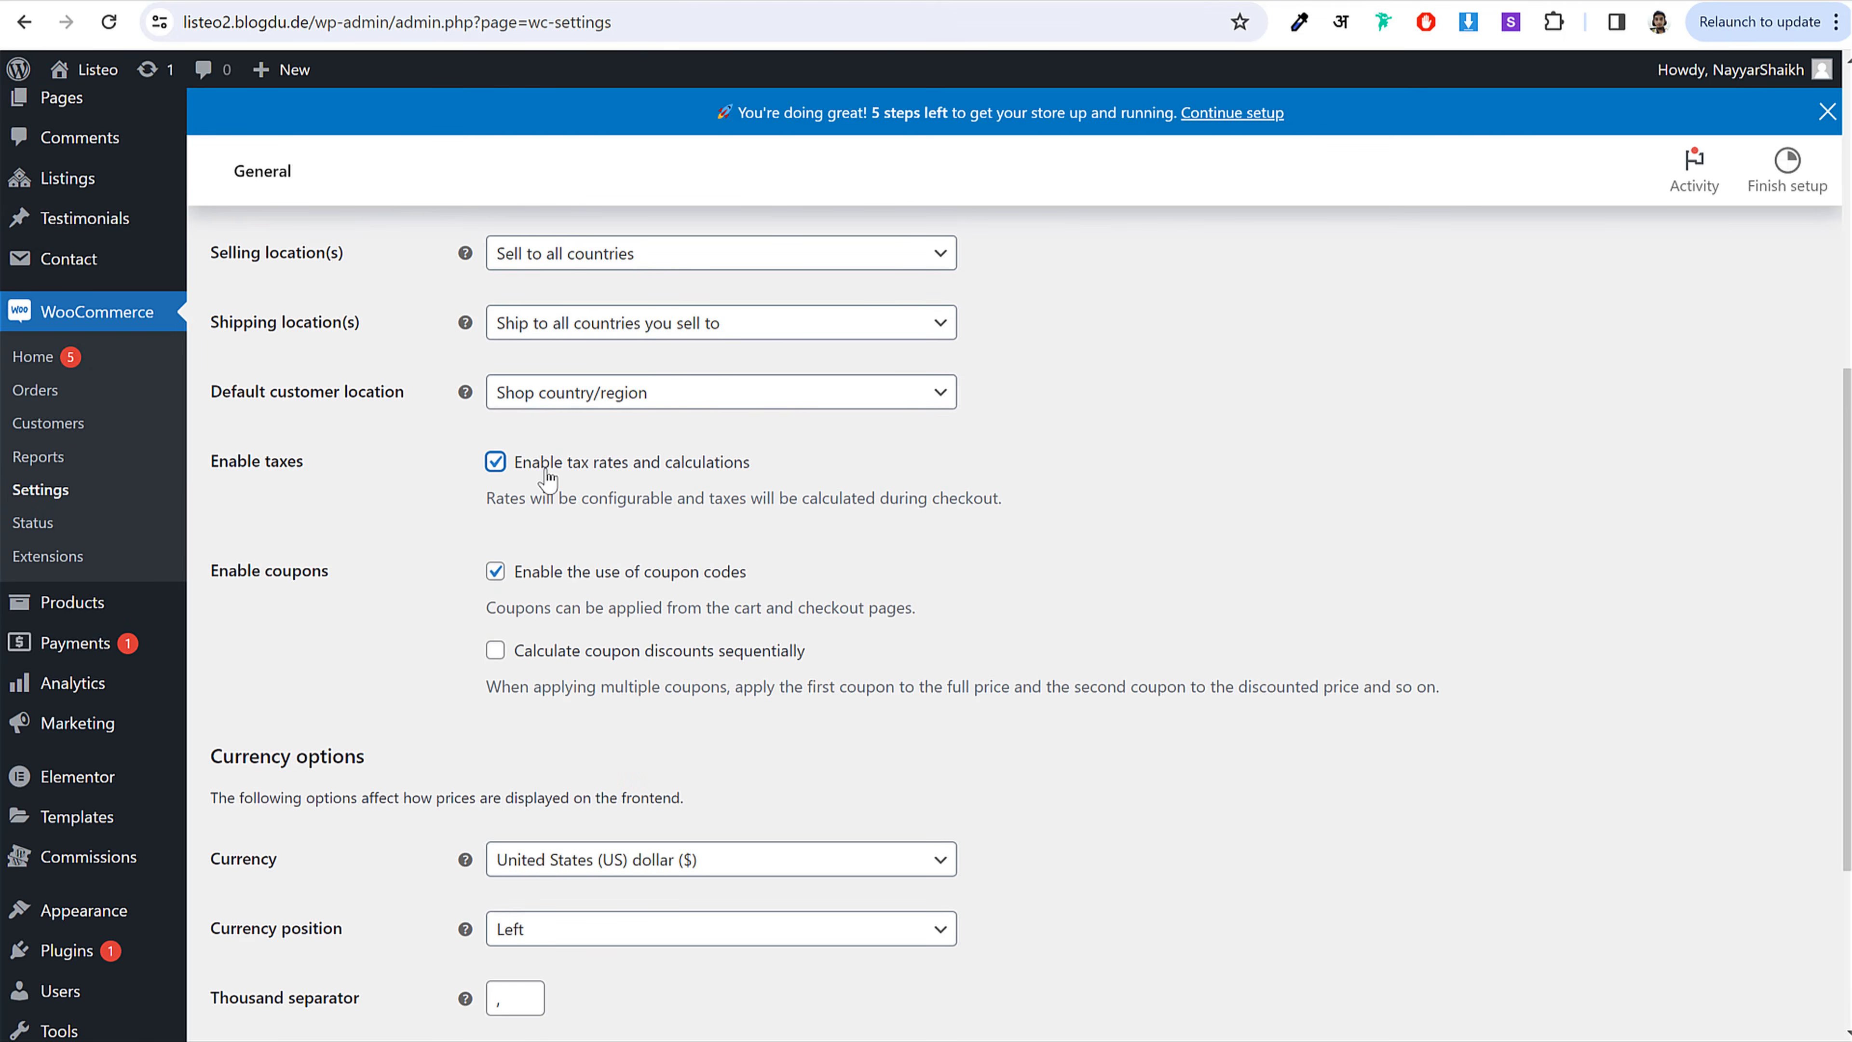
pyautogui.moveTo(751, 463); pyautogui.dragTo(521, 467)
pyautogui.scroll(-4, 1305, 595)
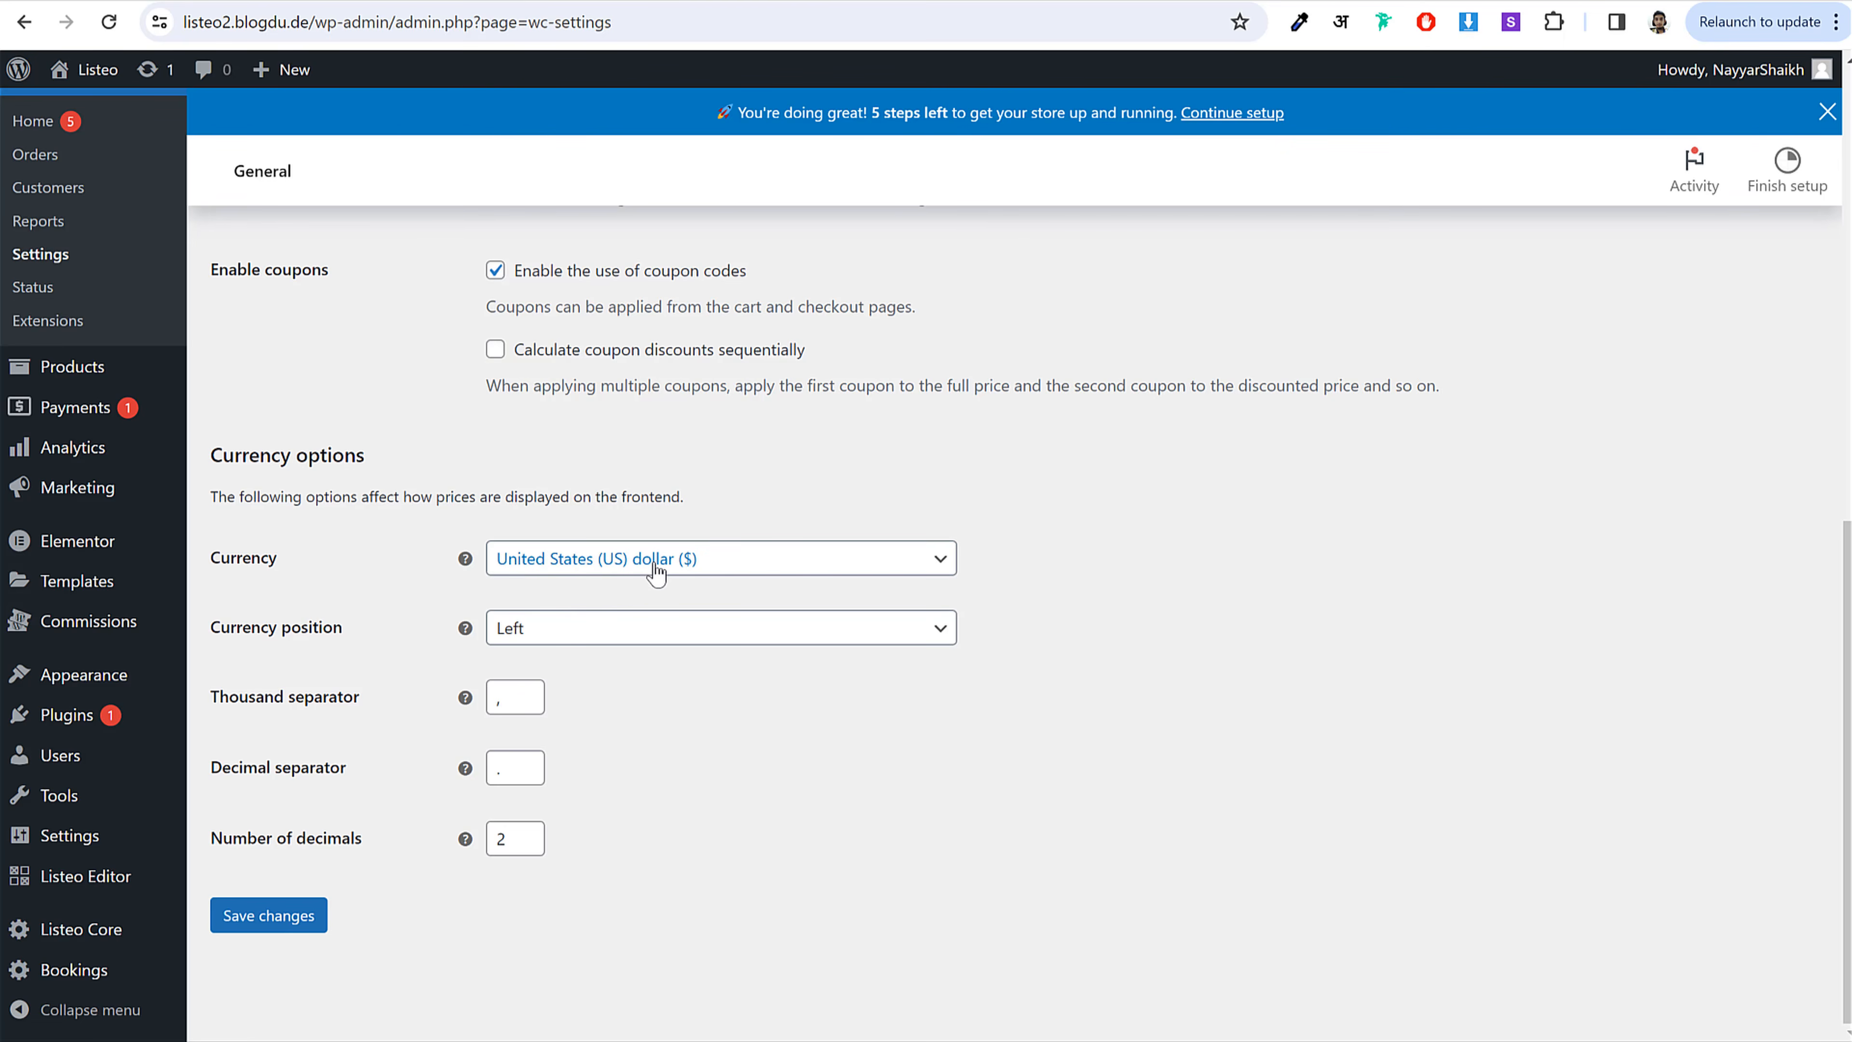
# Step: Try Indian rupee, keep the currency as US dollar ($), and save the general settings
pyautogui.click(707, 566)
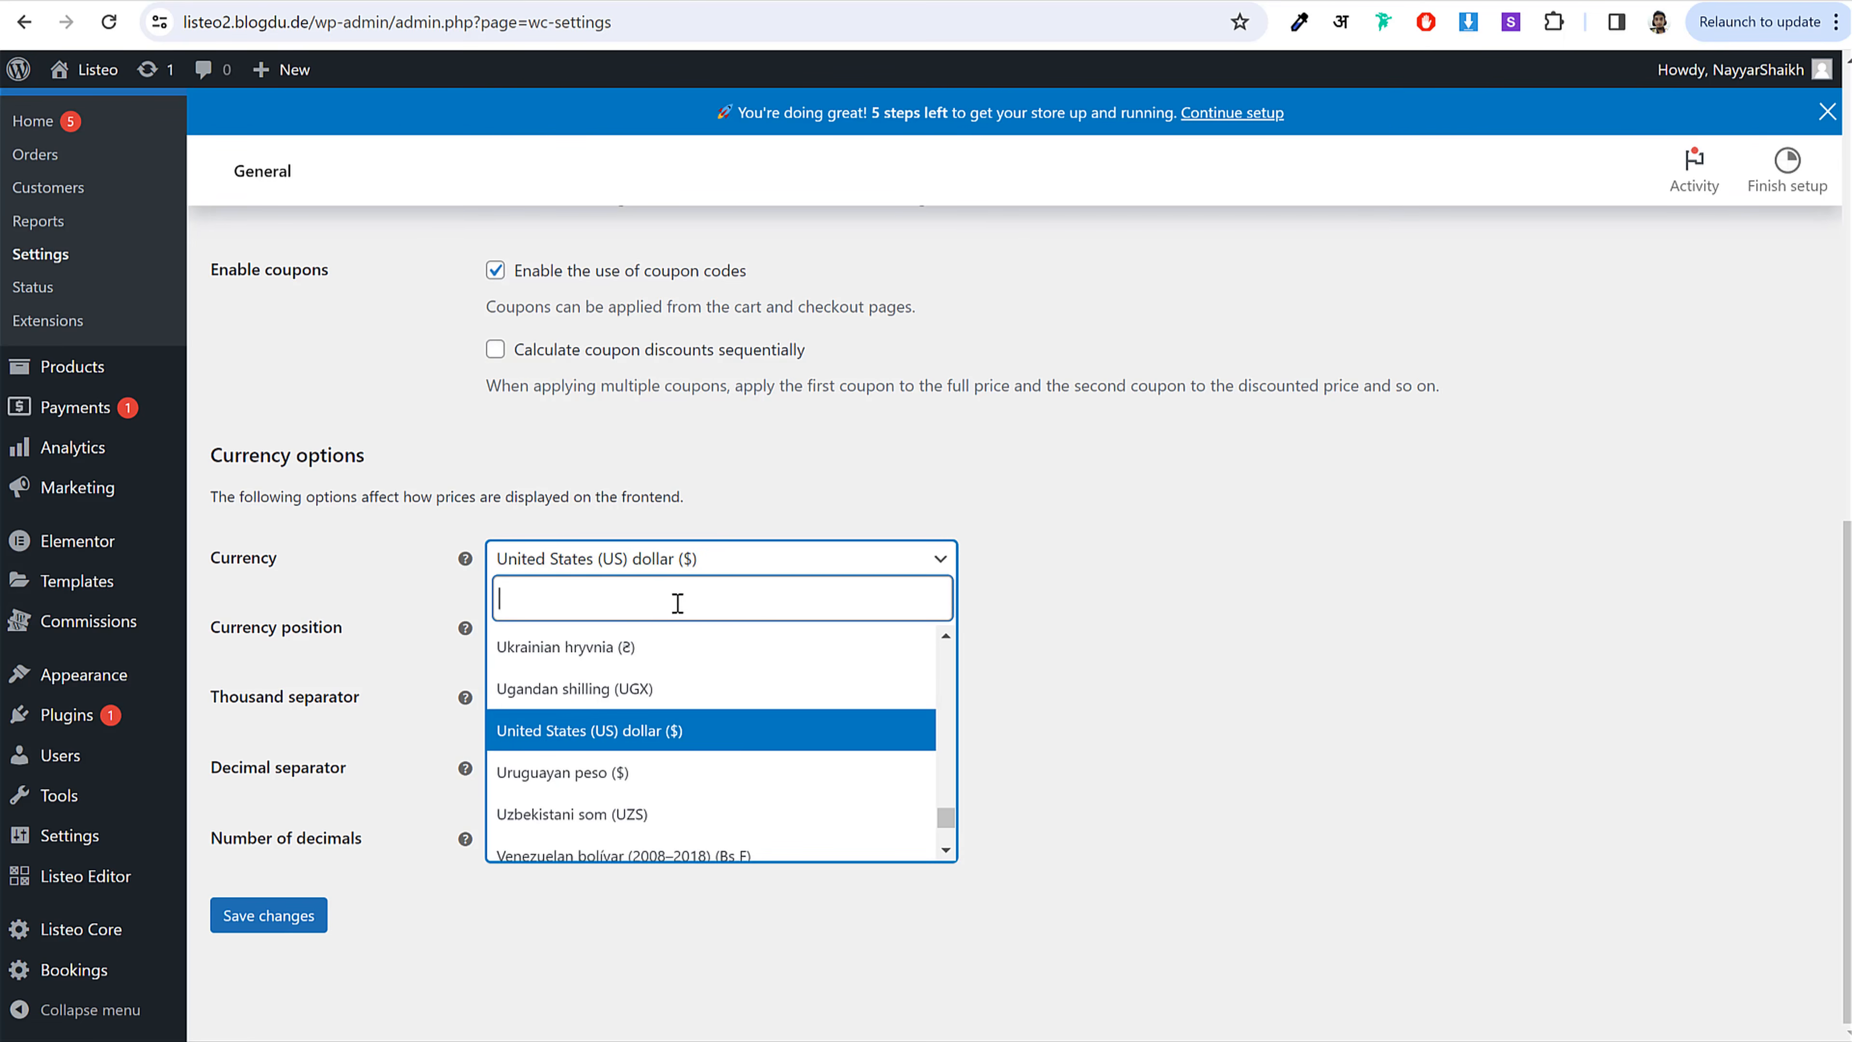
pyautogui.write('indi')
pyautogui.click(592, 657)
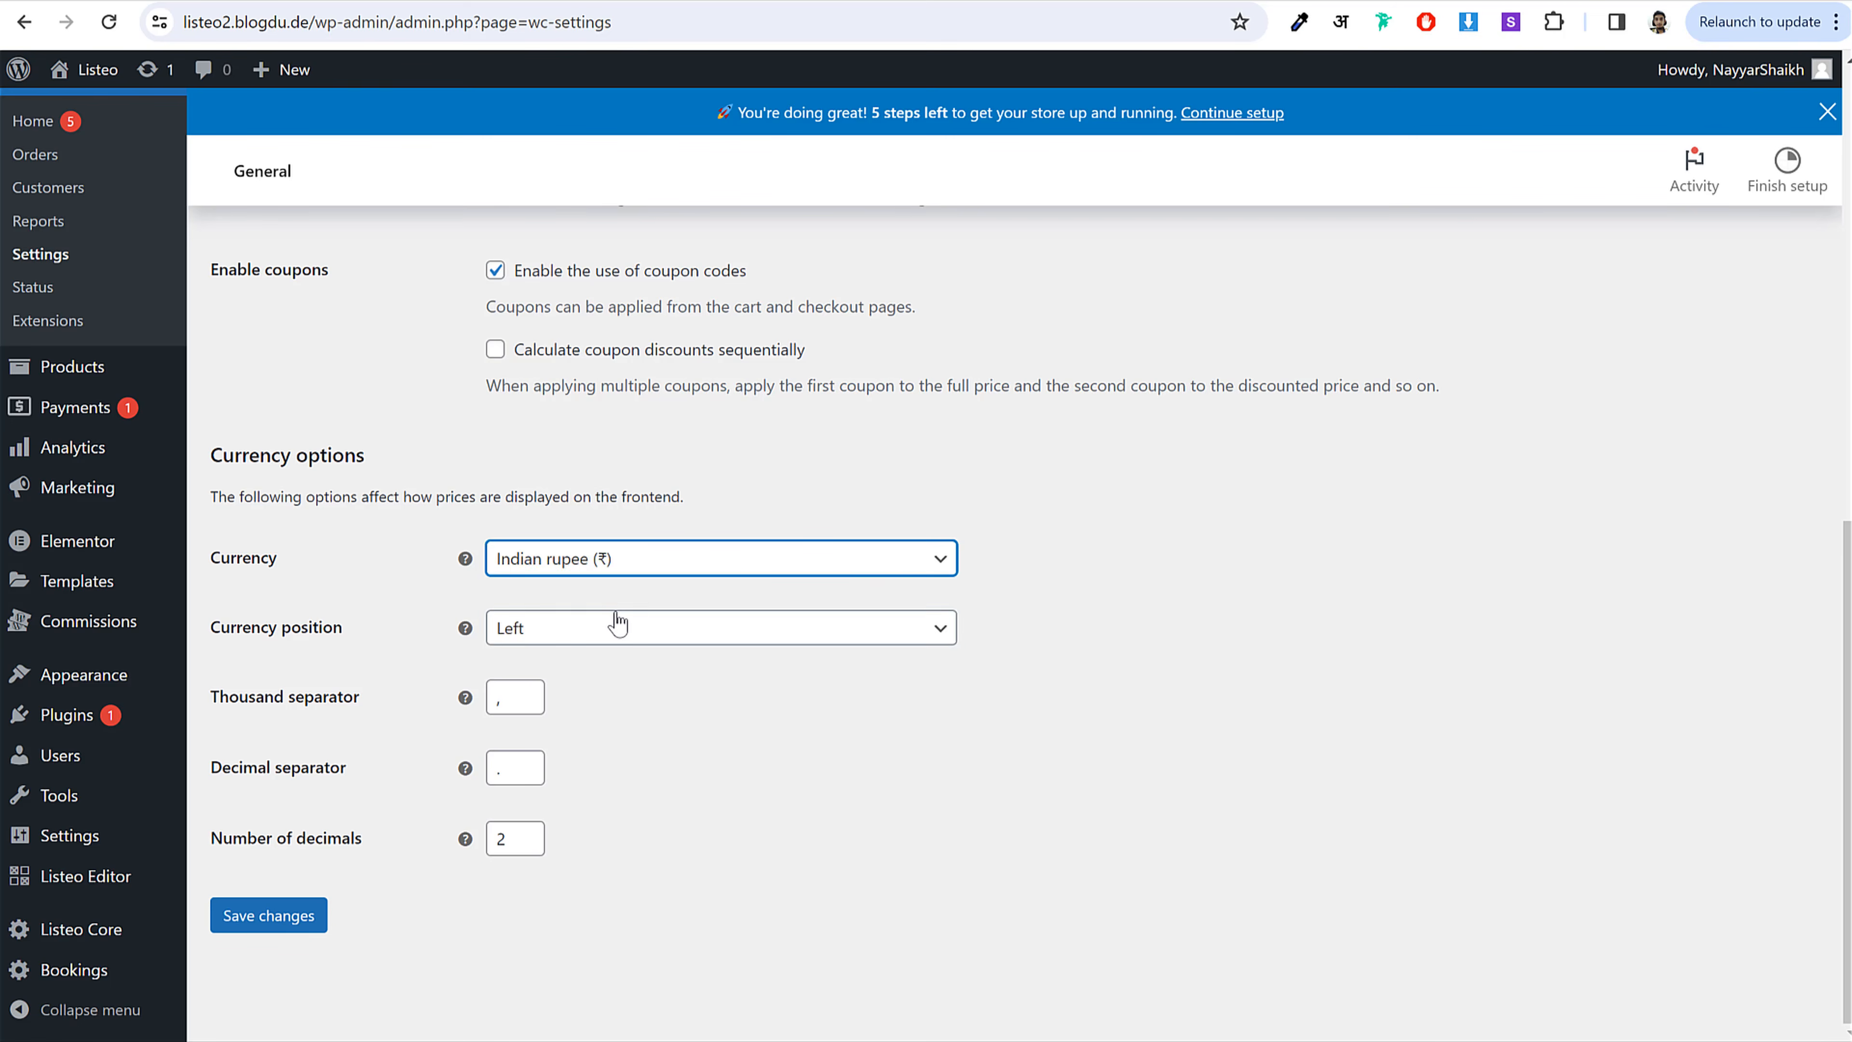
pyautogui.click(646, 554)
pyautogui.write('unite')
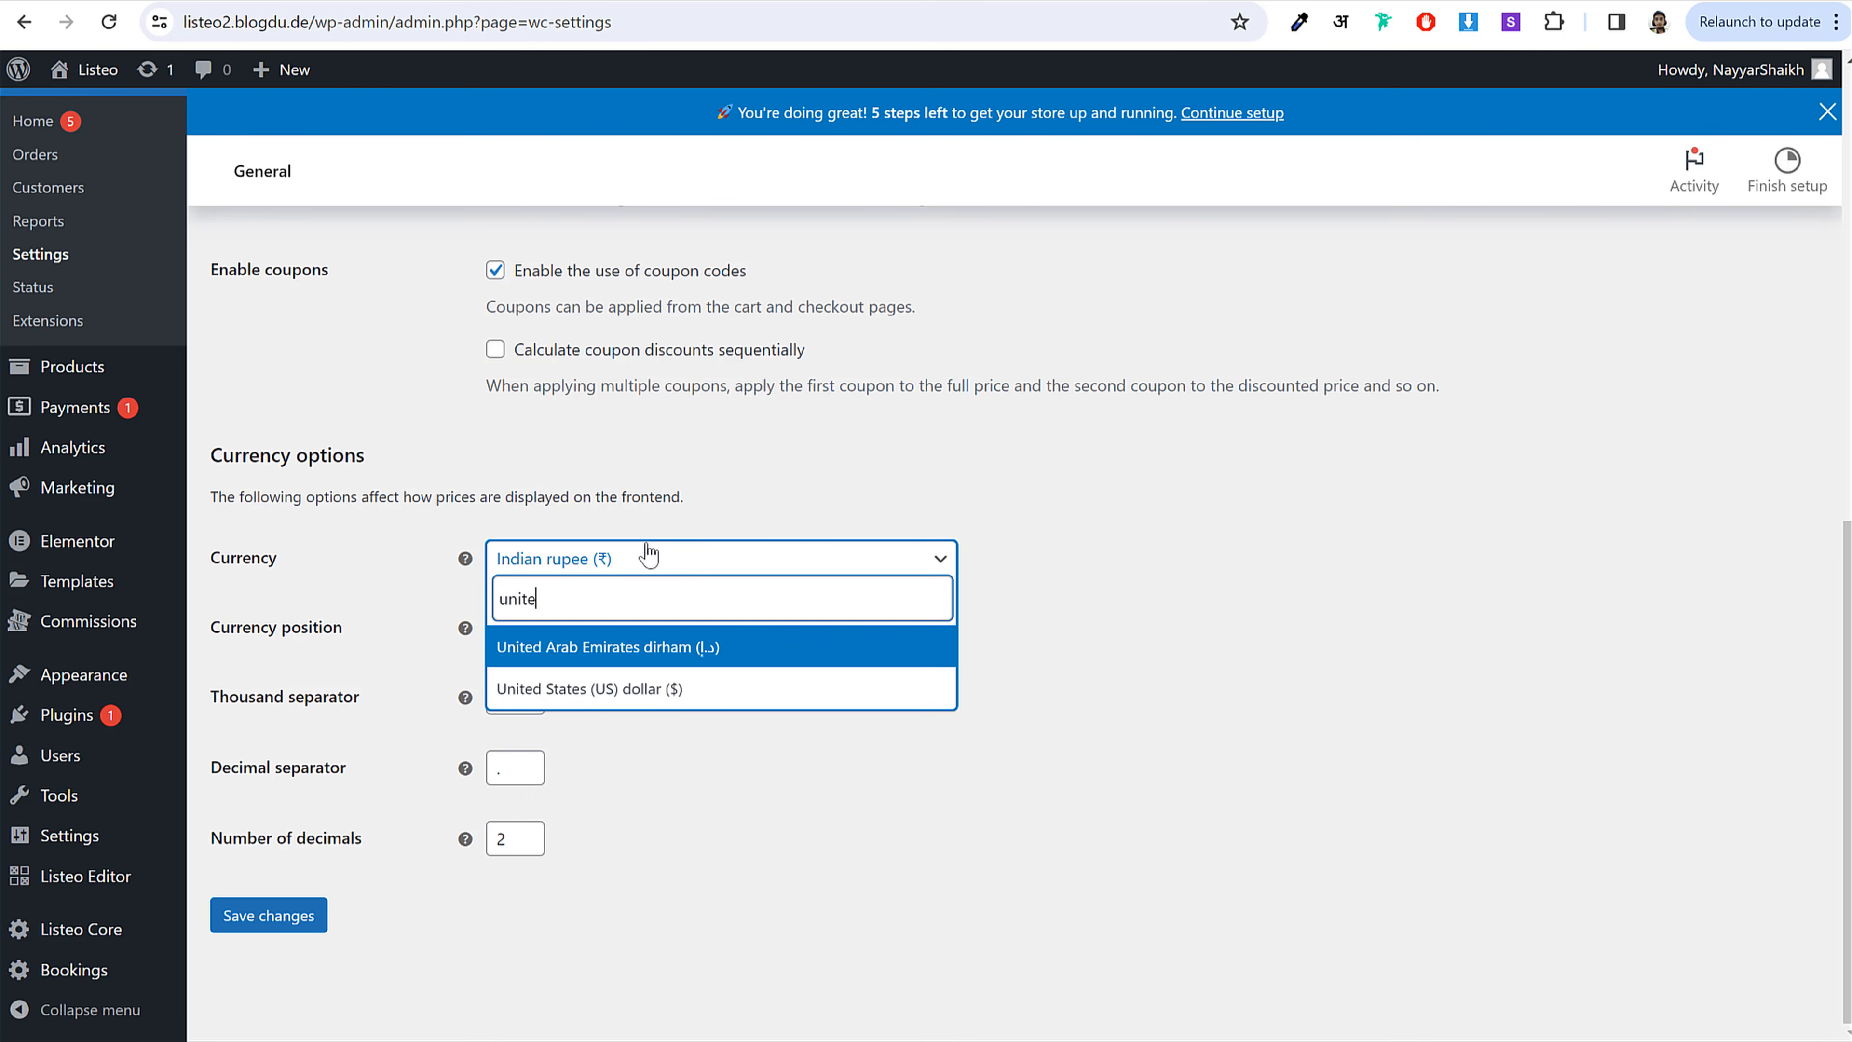
pyautogui.click(663, 688)
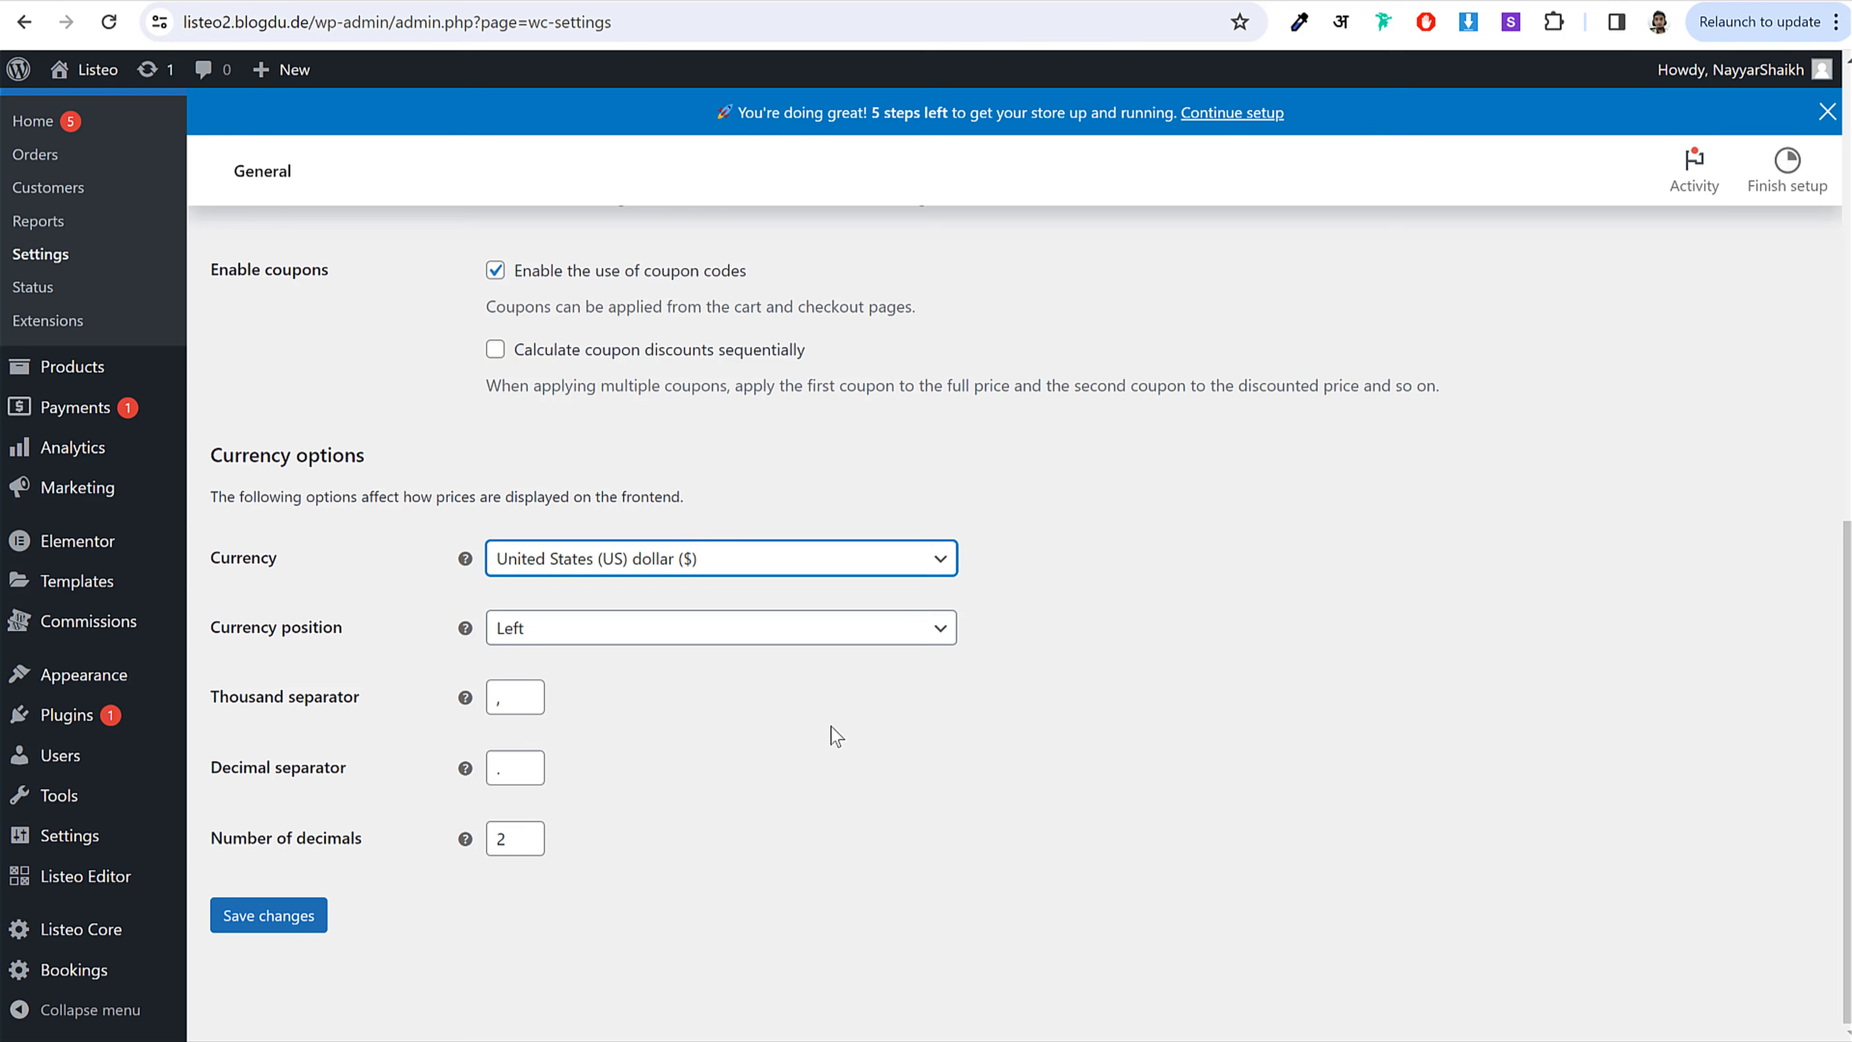
pyautogui.click(281, 923)
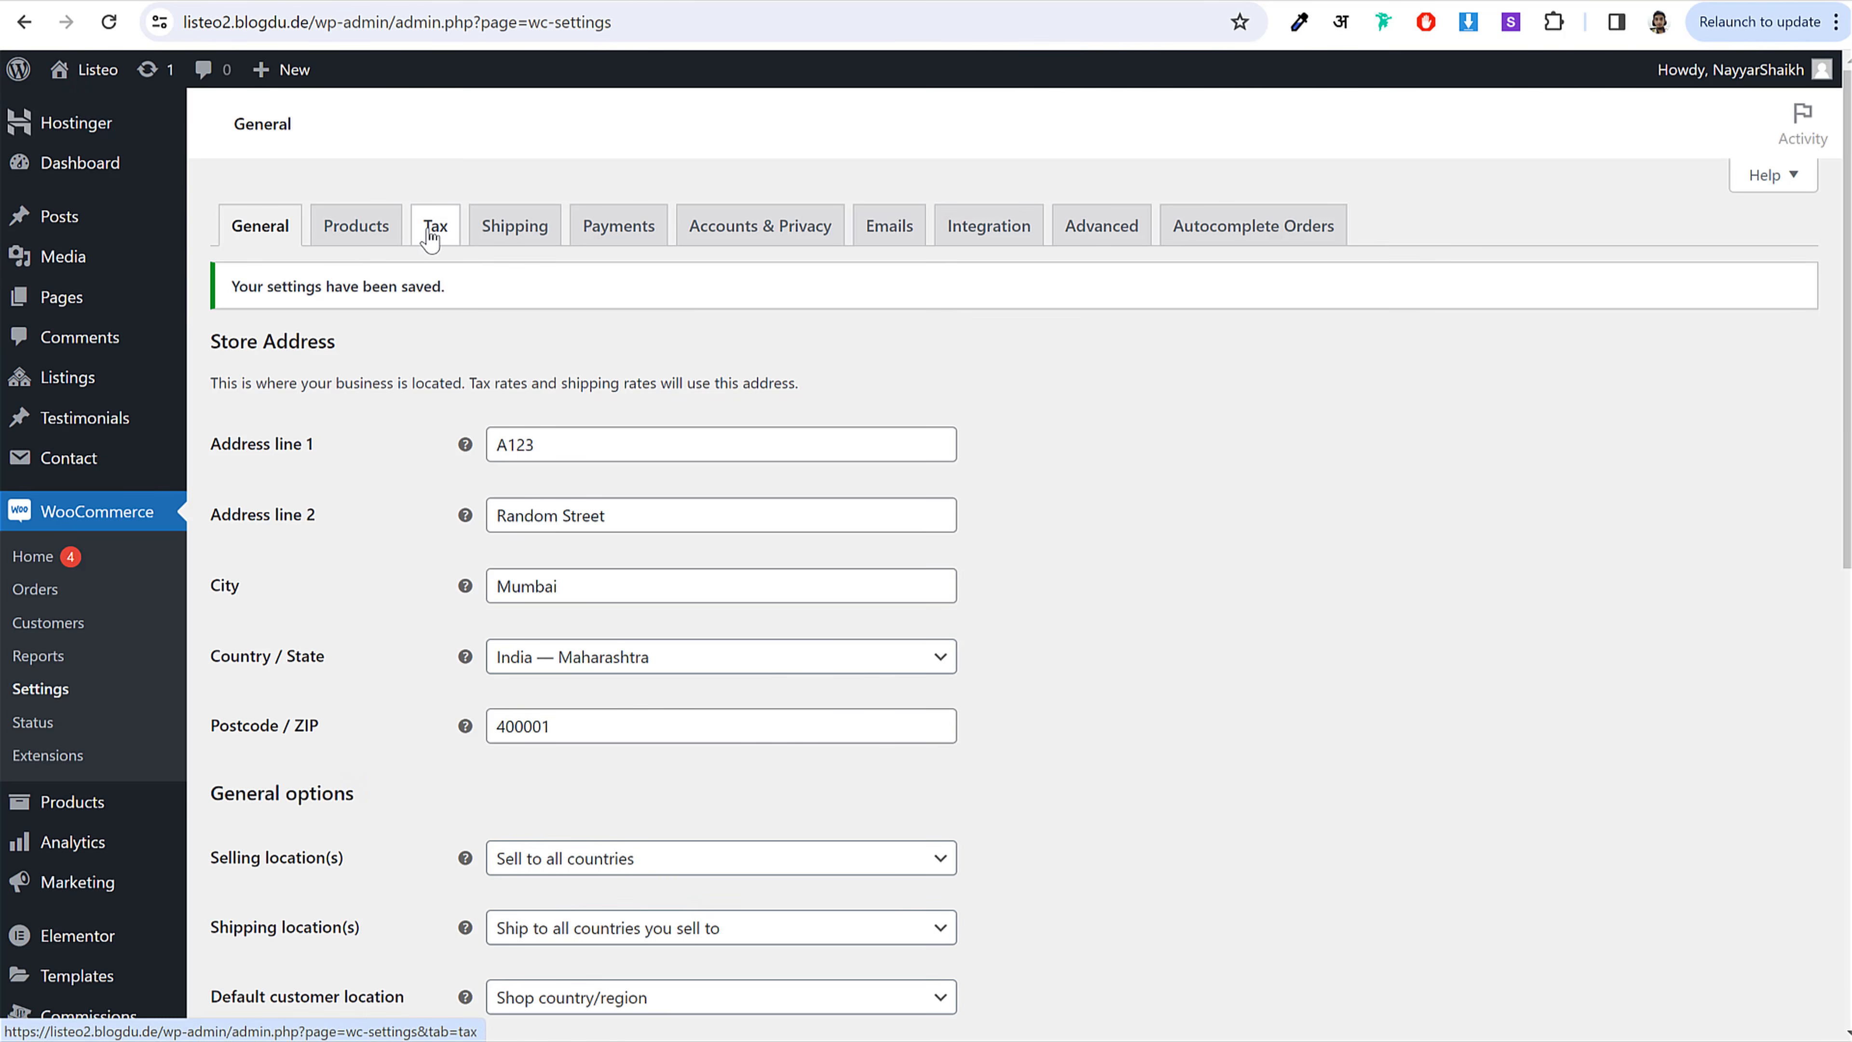
# Step: On the Tax tab, add 'GST 5%' after Zero rate under Additional tax classes and save
pyautogui.click(438, 235)
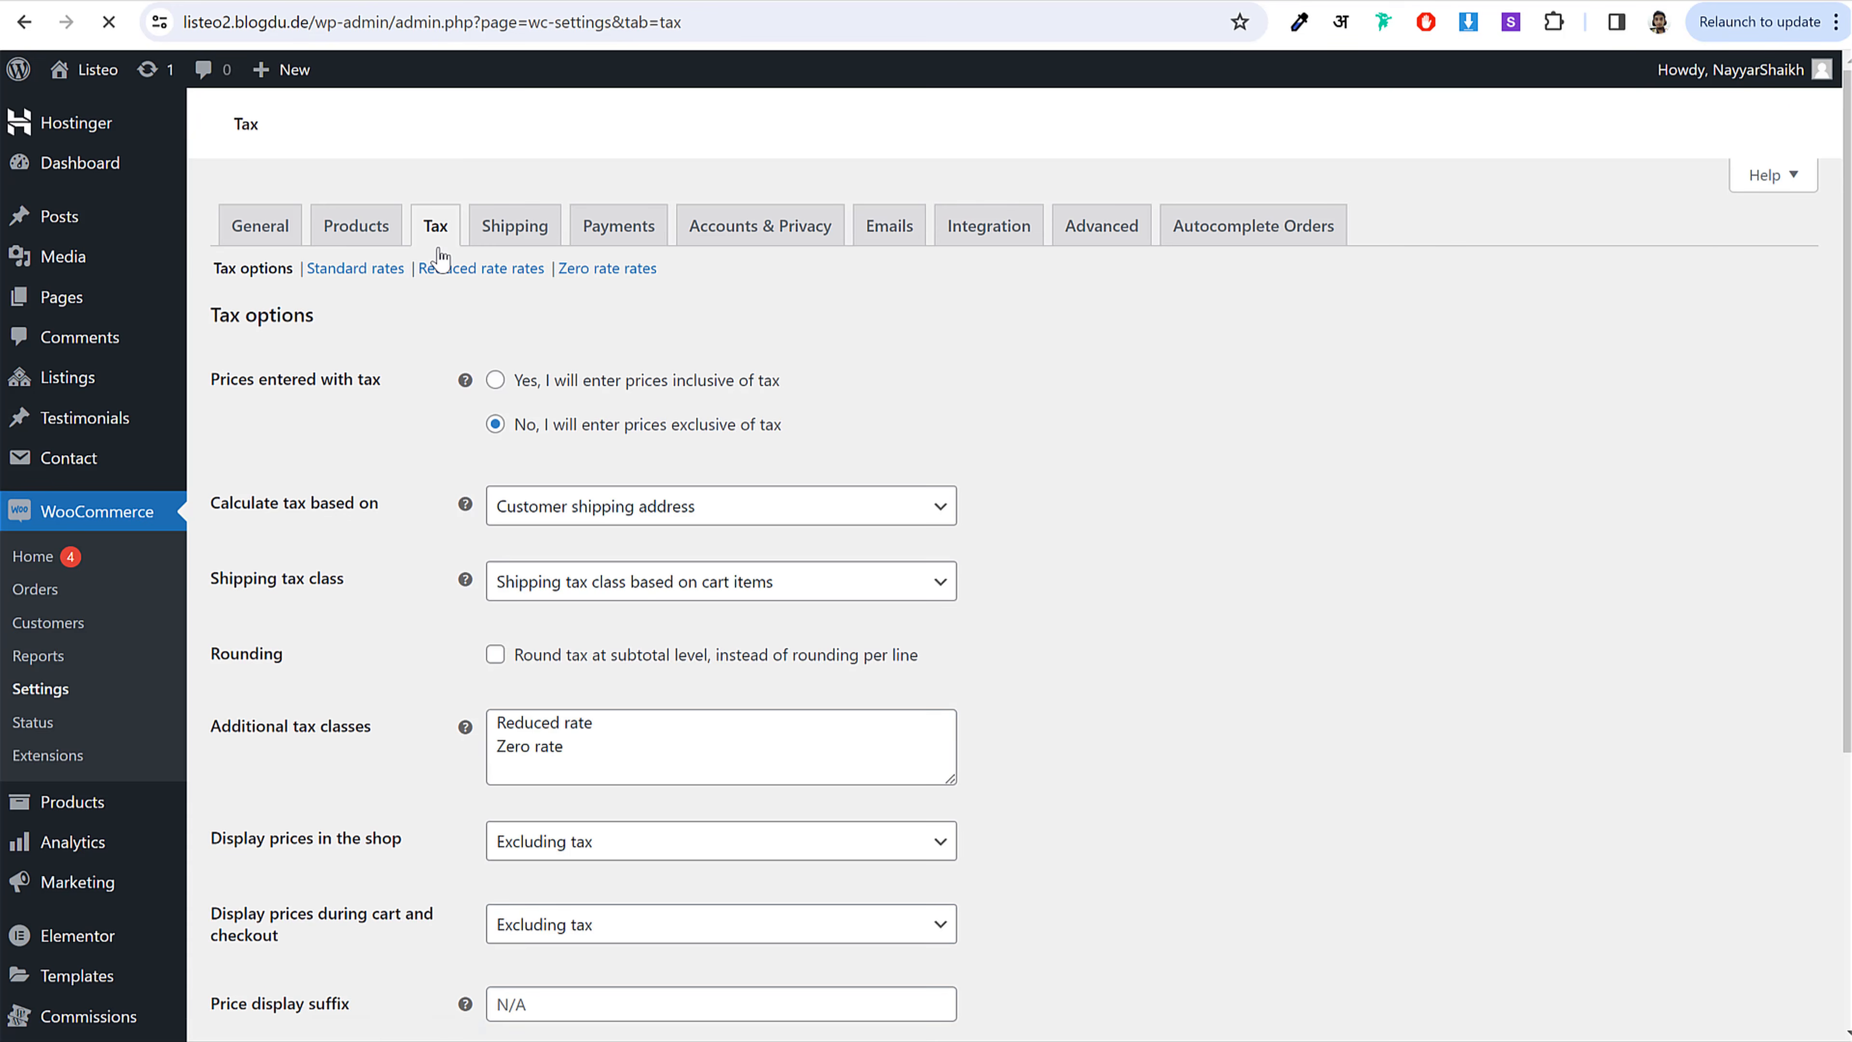
pyautogui.scroll(-3, 324, 620)
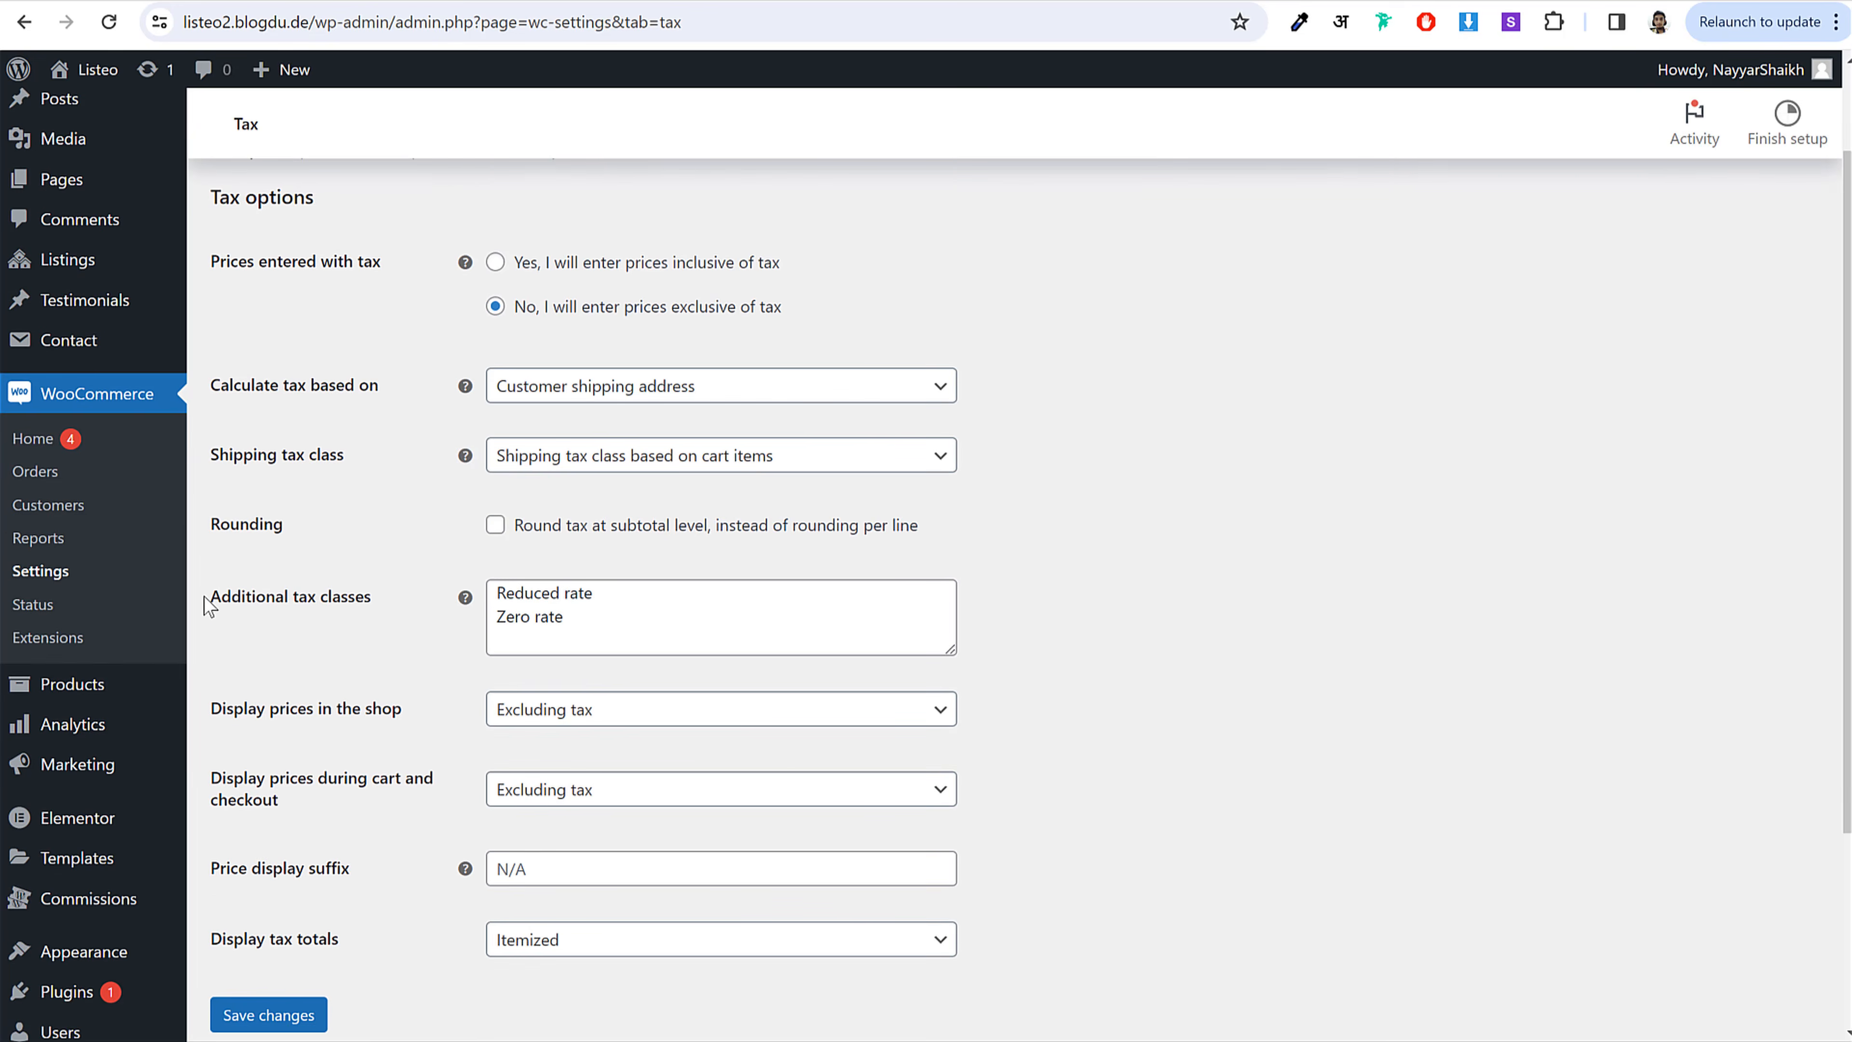
pyautogui.moveTo(372, 596); pyautogui.dragTo(215, 660)
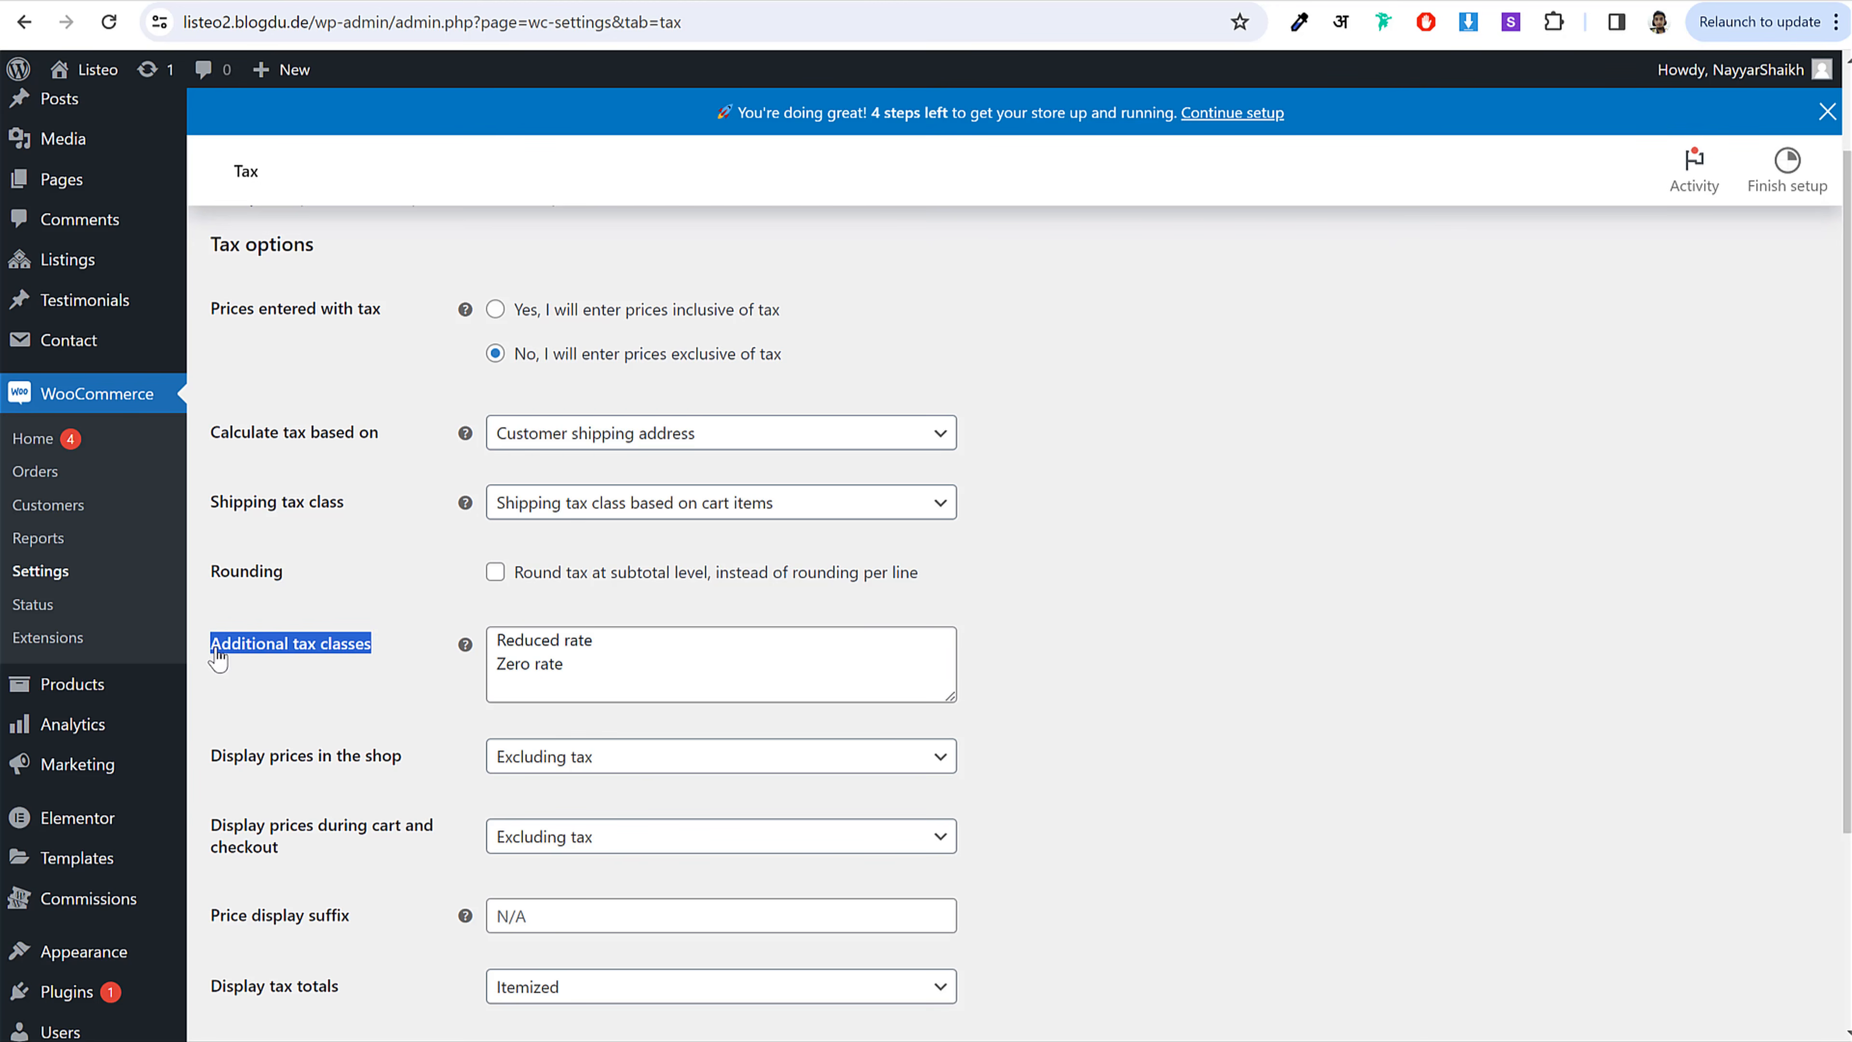
pyautogui.moveTo(947, 696); pyautogui.dragTo(939, 787)
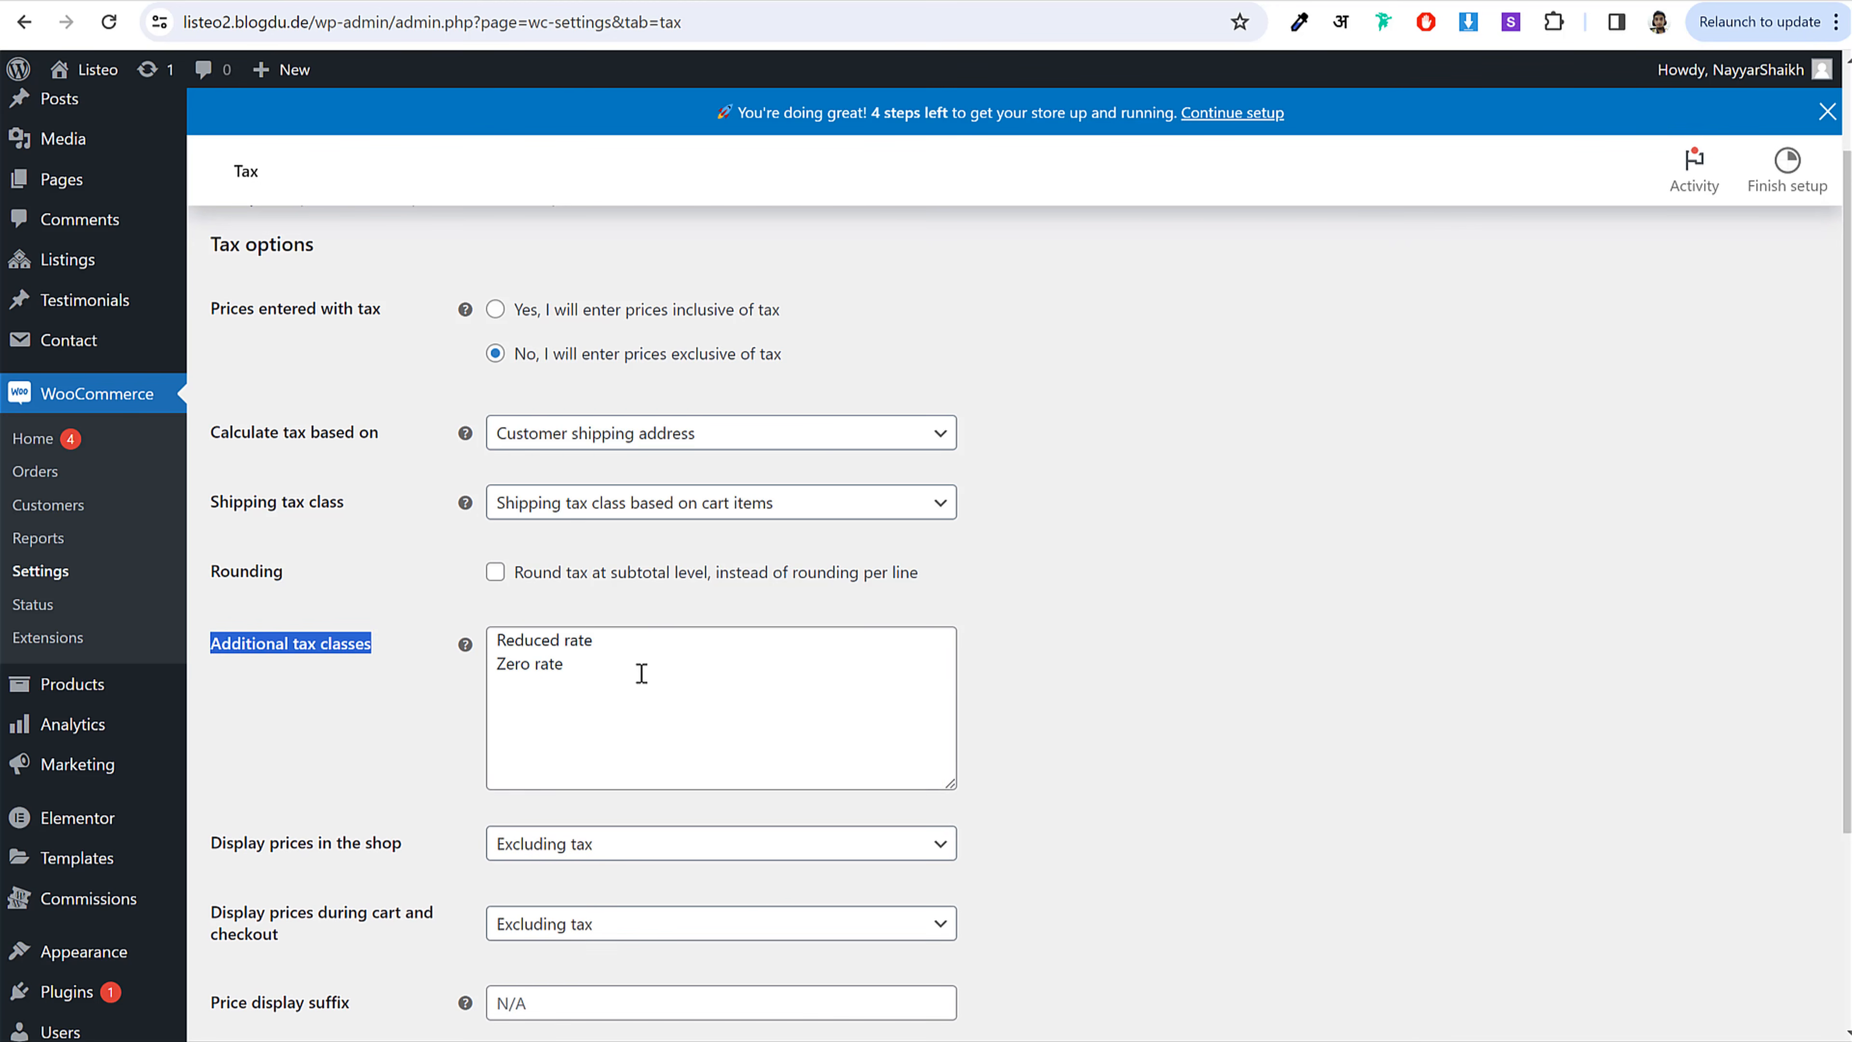
pyautogui.click(657, 660)
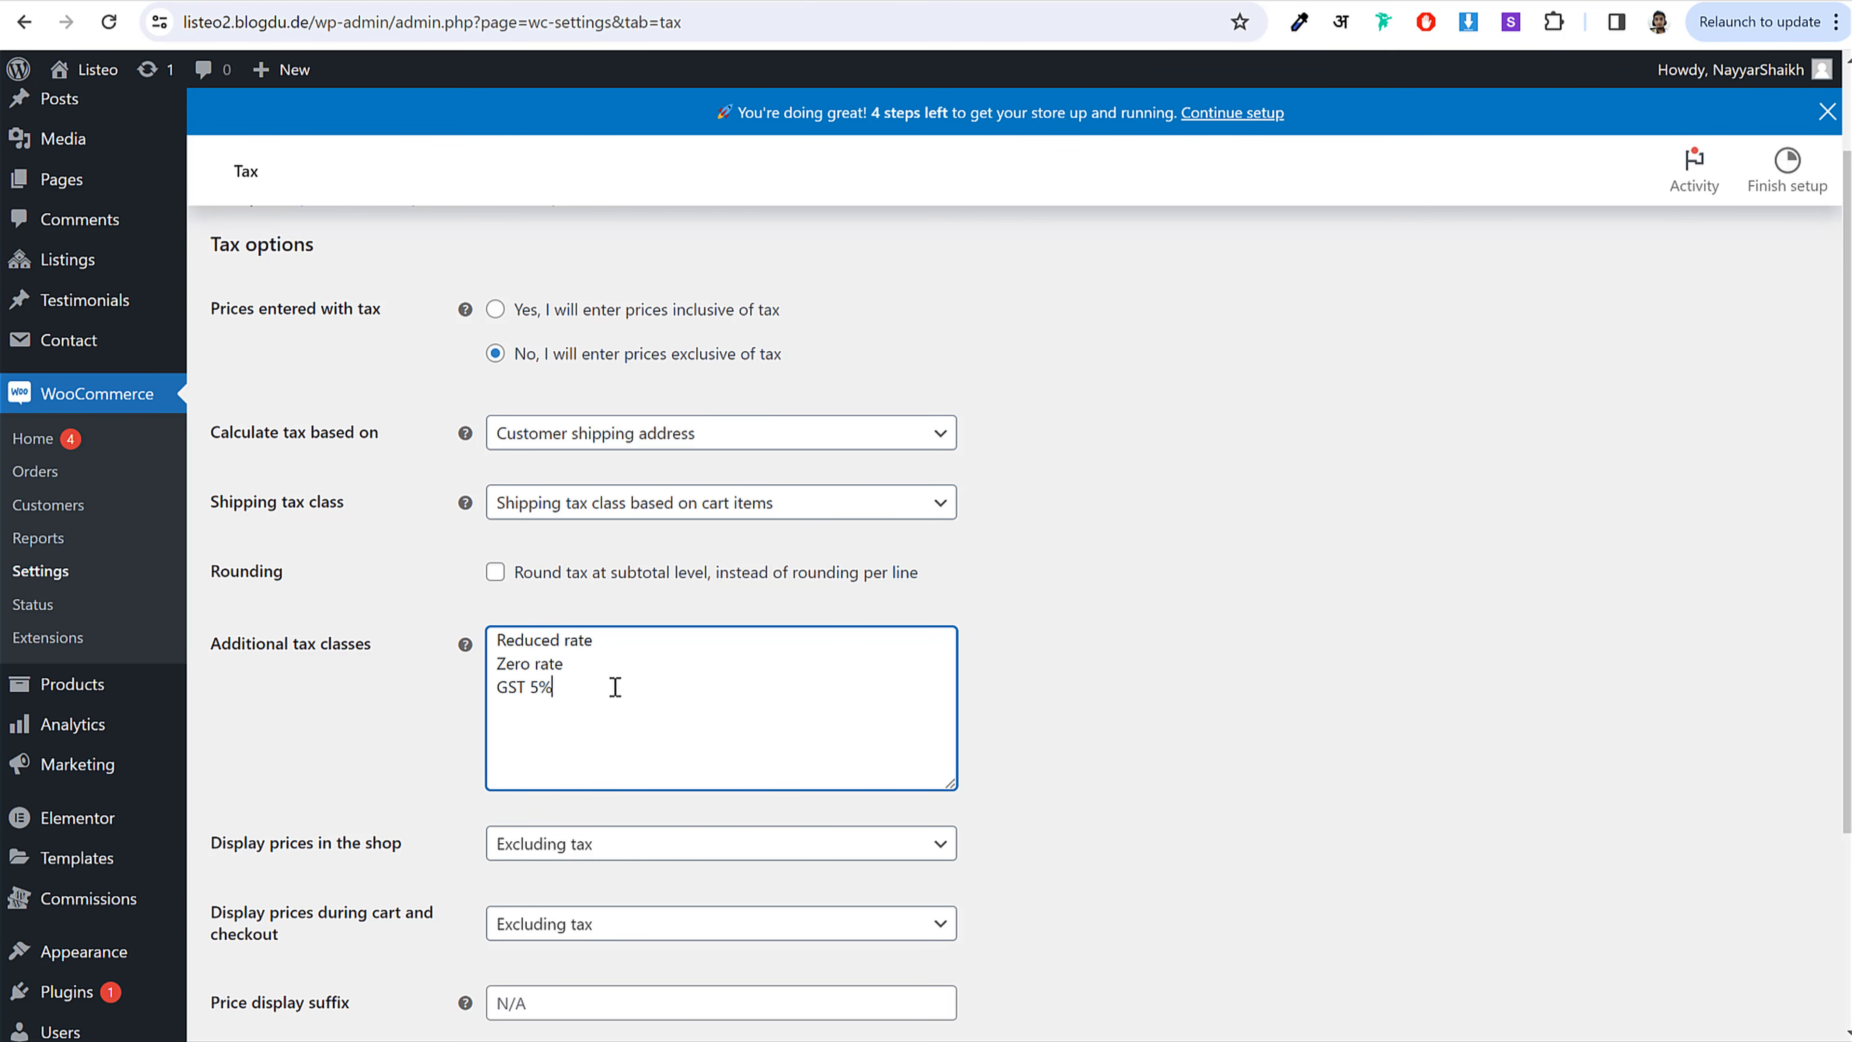
pyautogui.moveTo(614, 688); pyautogui.dragTo(455, 690)
pyautogui.click(520, 700)
pyautogui.scroll(-4, 708, 725)
pyautogui.click(321, 872)
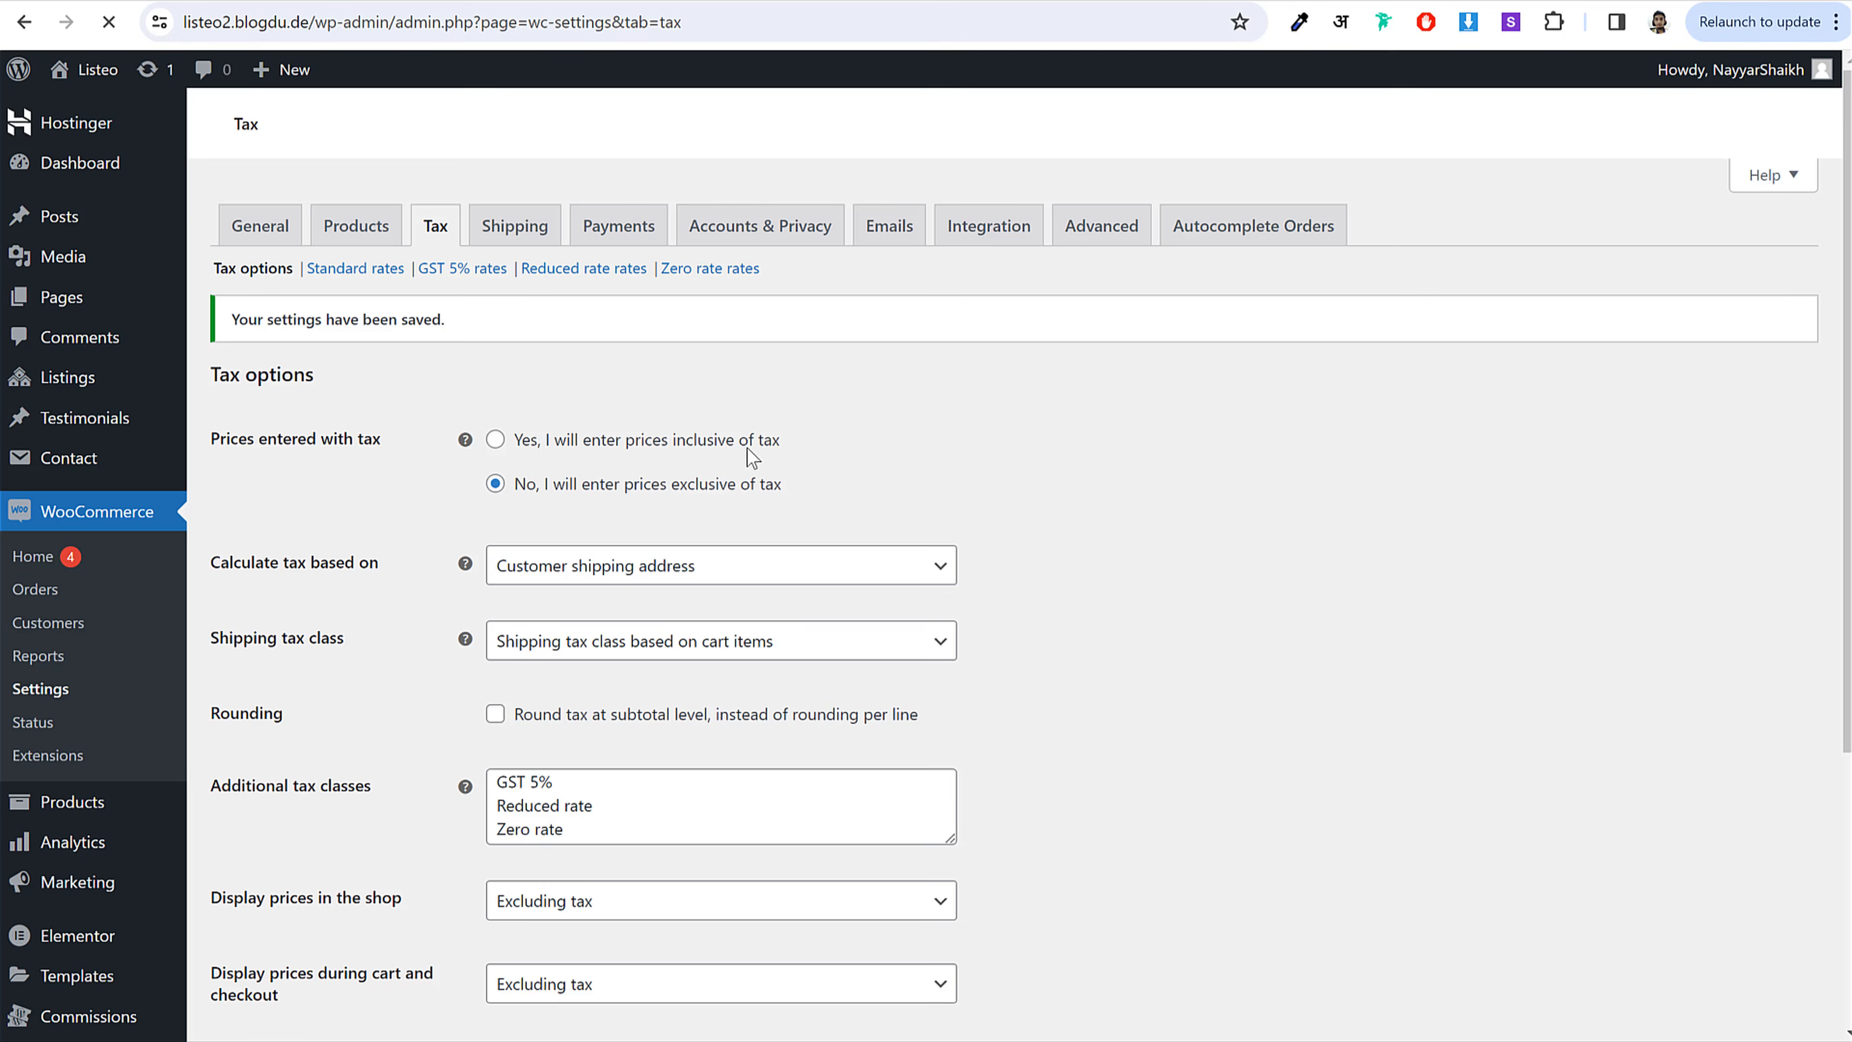
pyautogui.moveTo(413, 263); pyautogui.dragTo(480, 323)
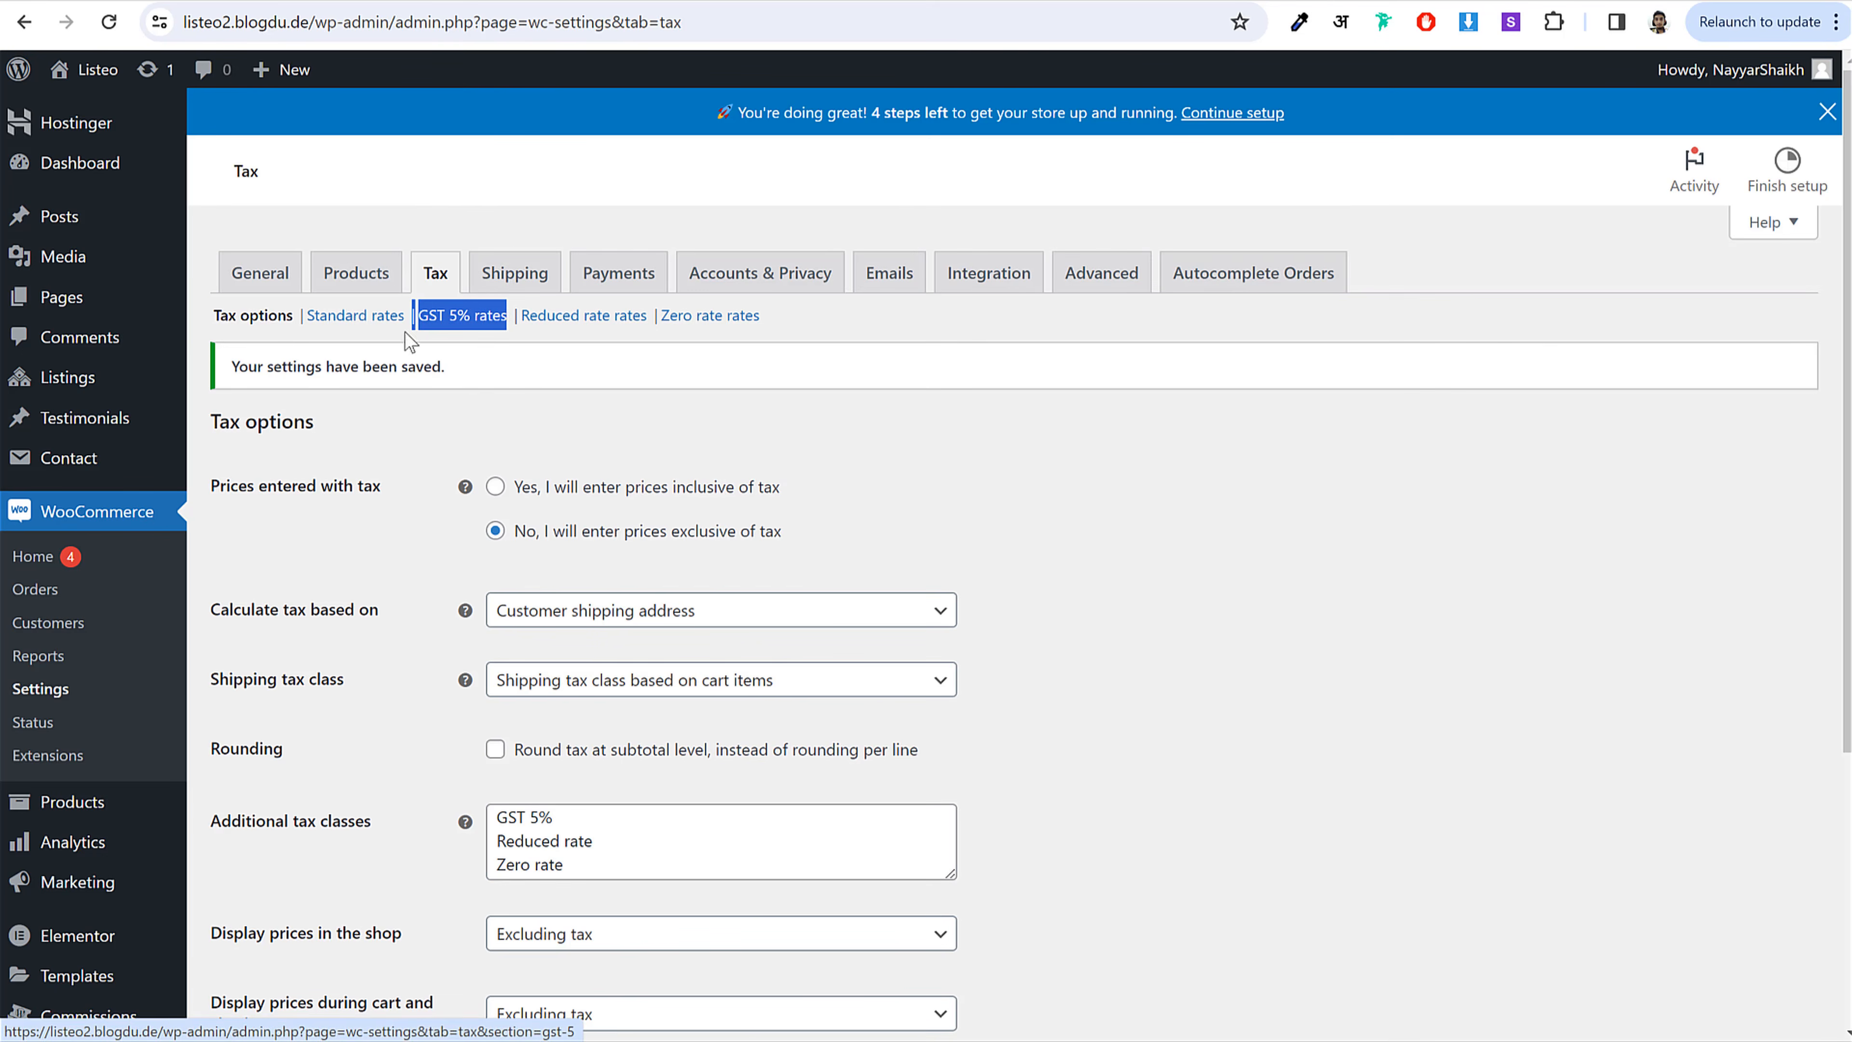
# Step: Add an IN tax rate of 5% named GST 5%, excluded from shipping, and save it
pyautogui.click(482, 325)
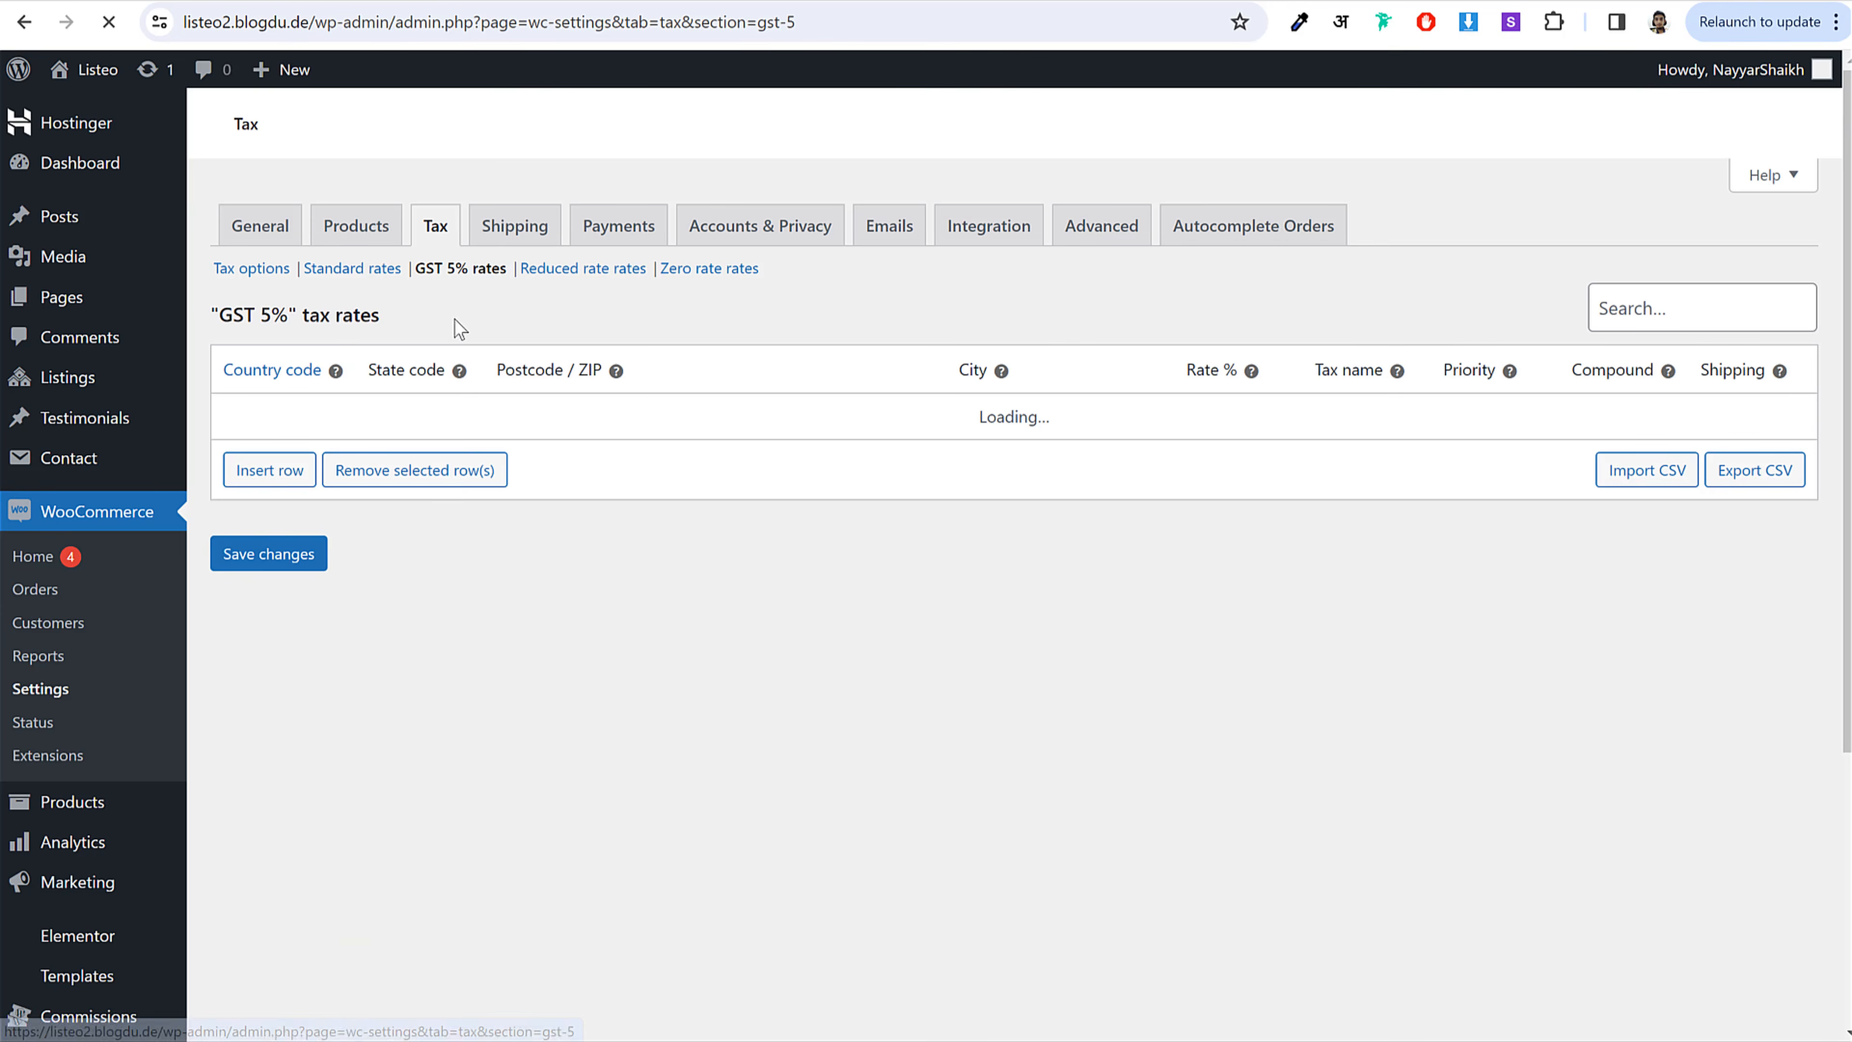
pyautogui.click(274, 482)
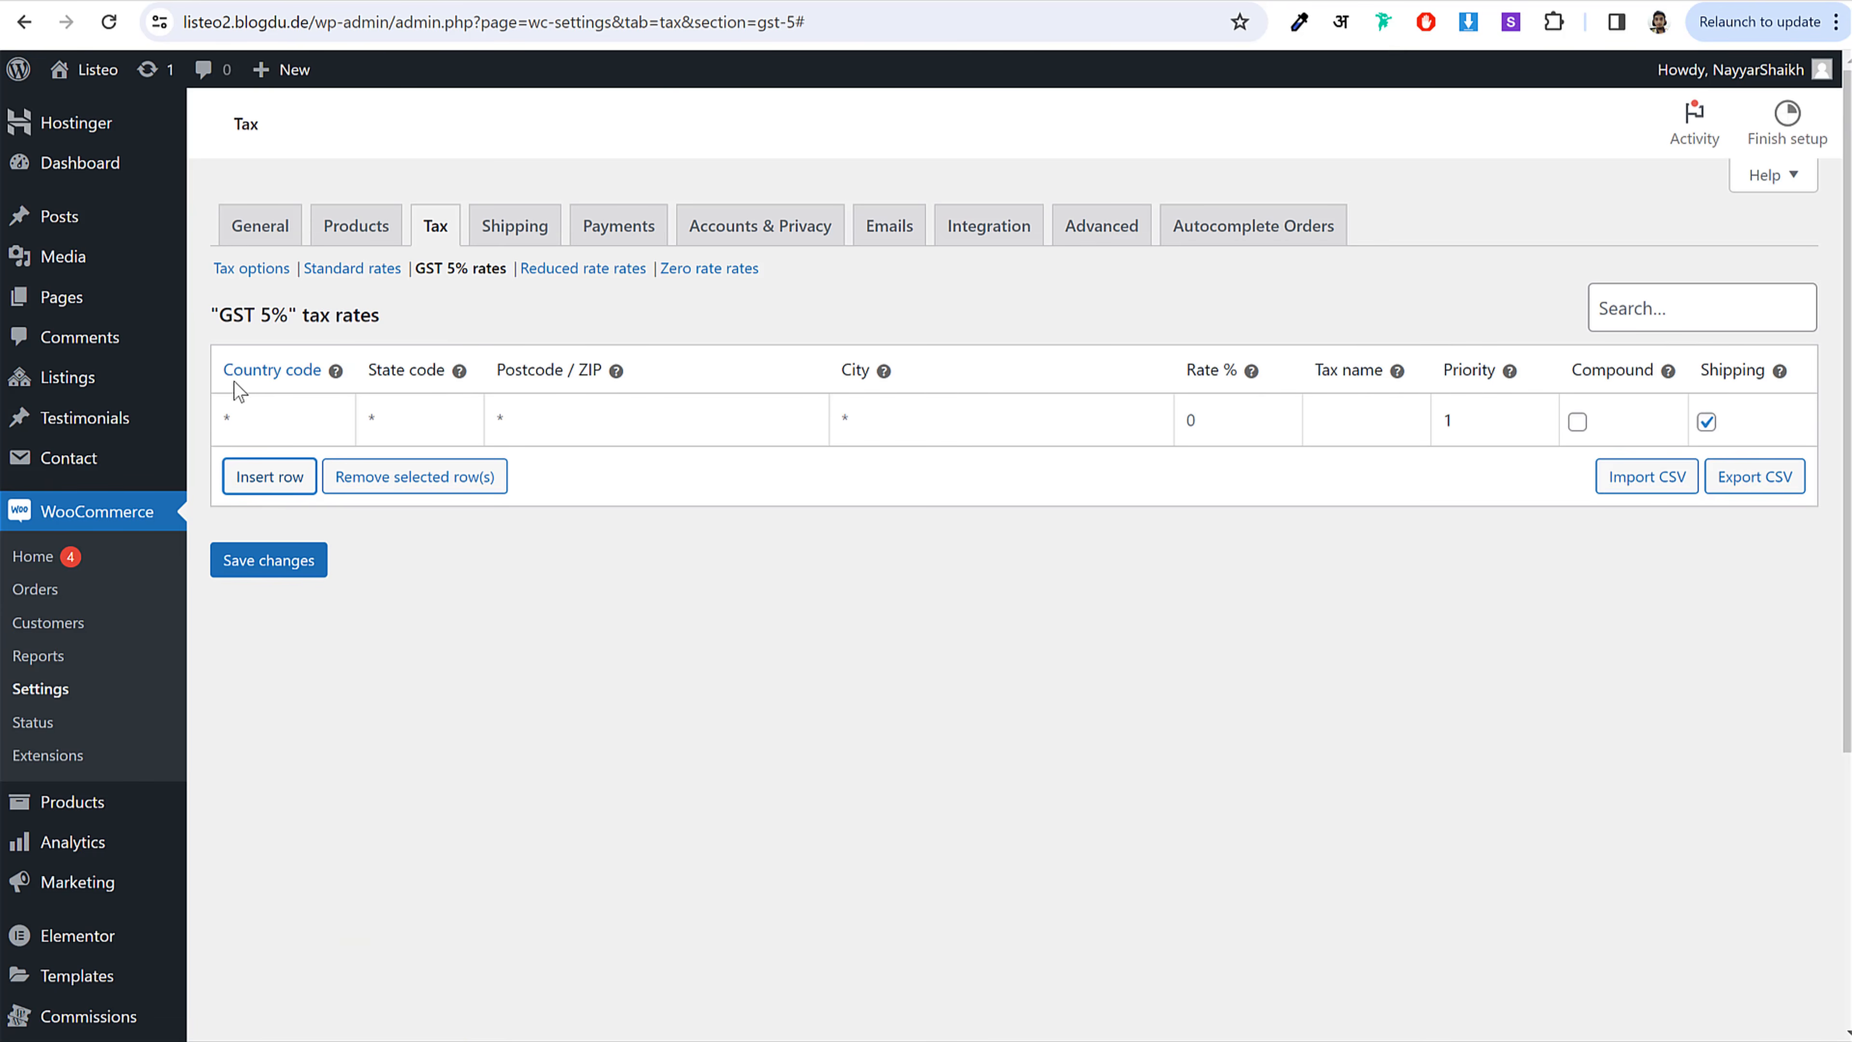
pyautogui.click(263, 420)
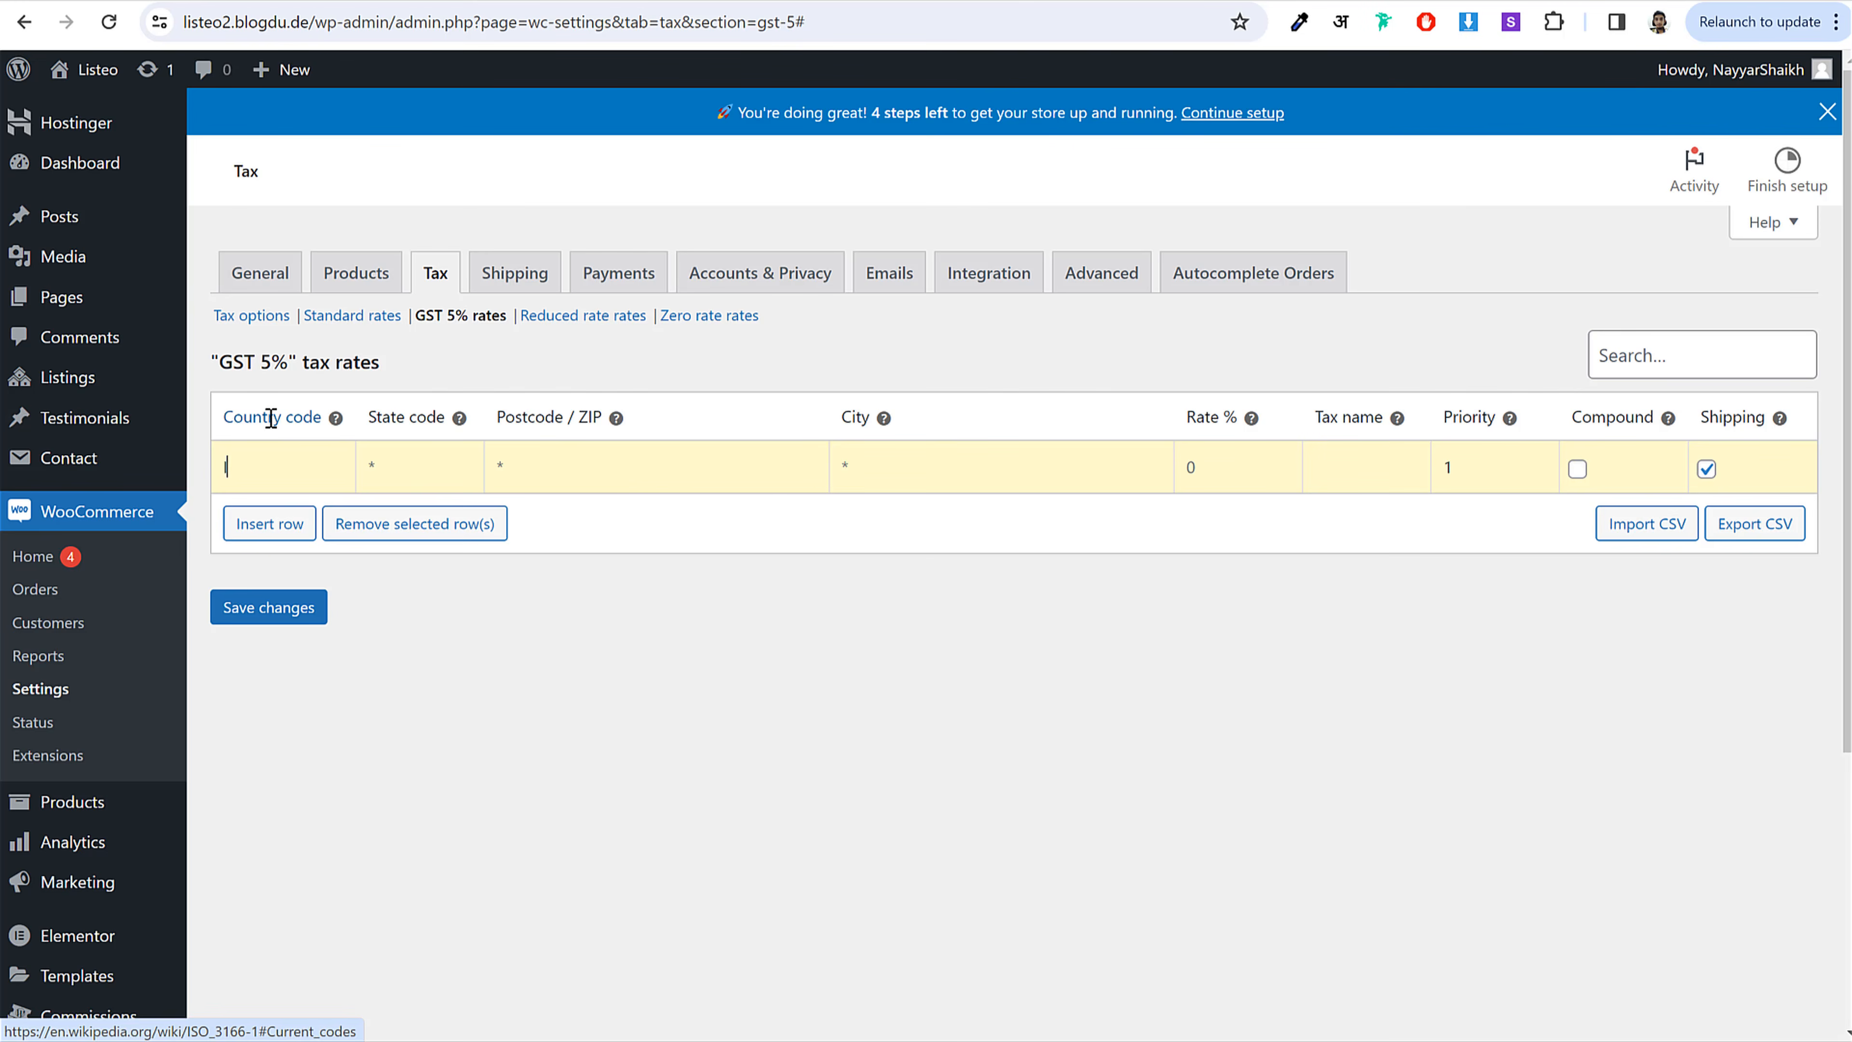
pyautogui.write('IN')
pyautogui.scroll(-7, 330, 765)
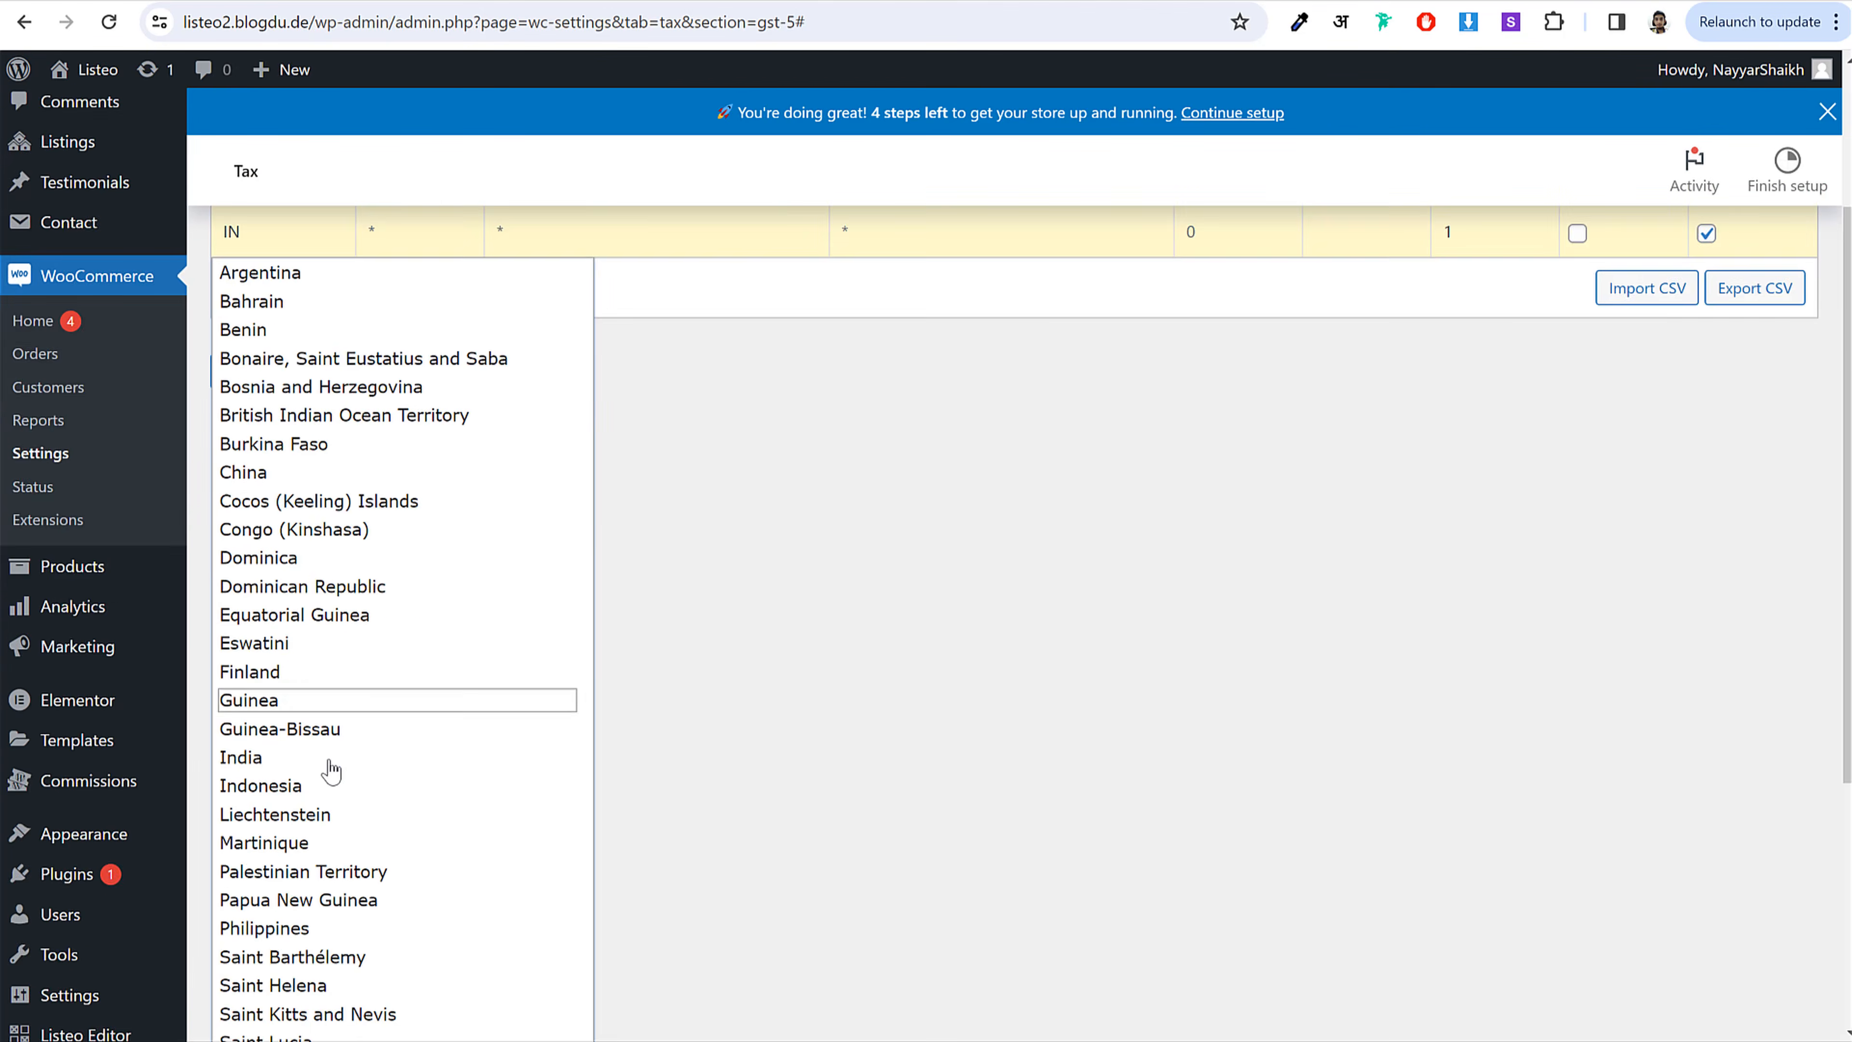
pyautogui.scroll(7, 376, 860)
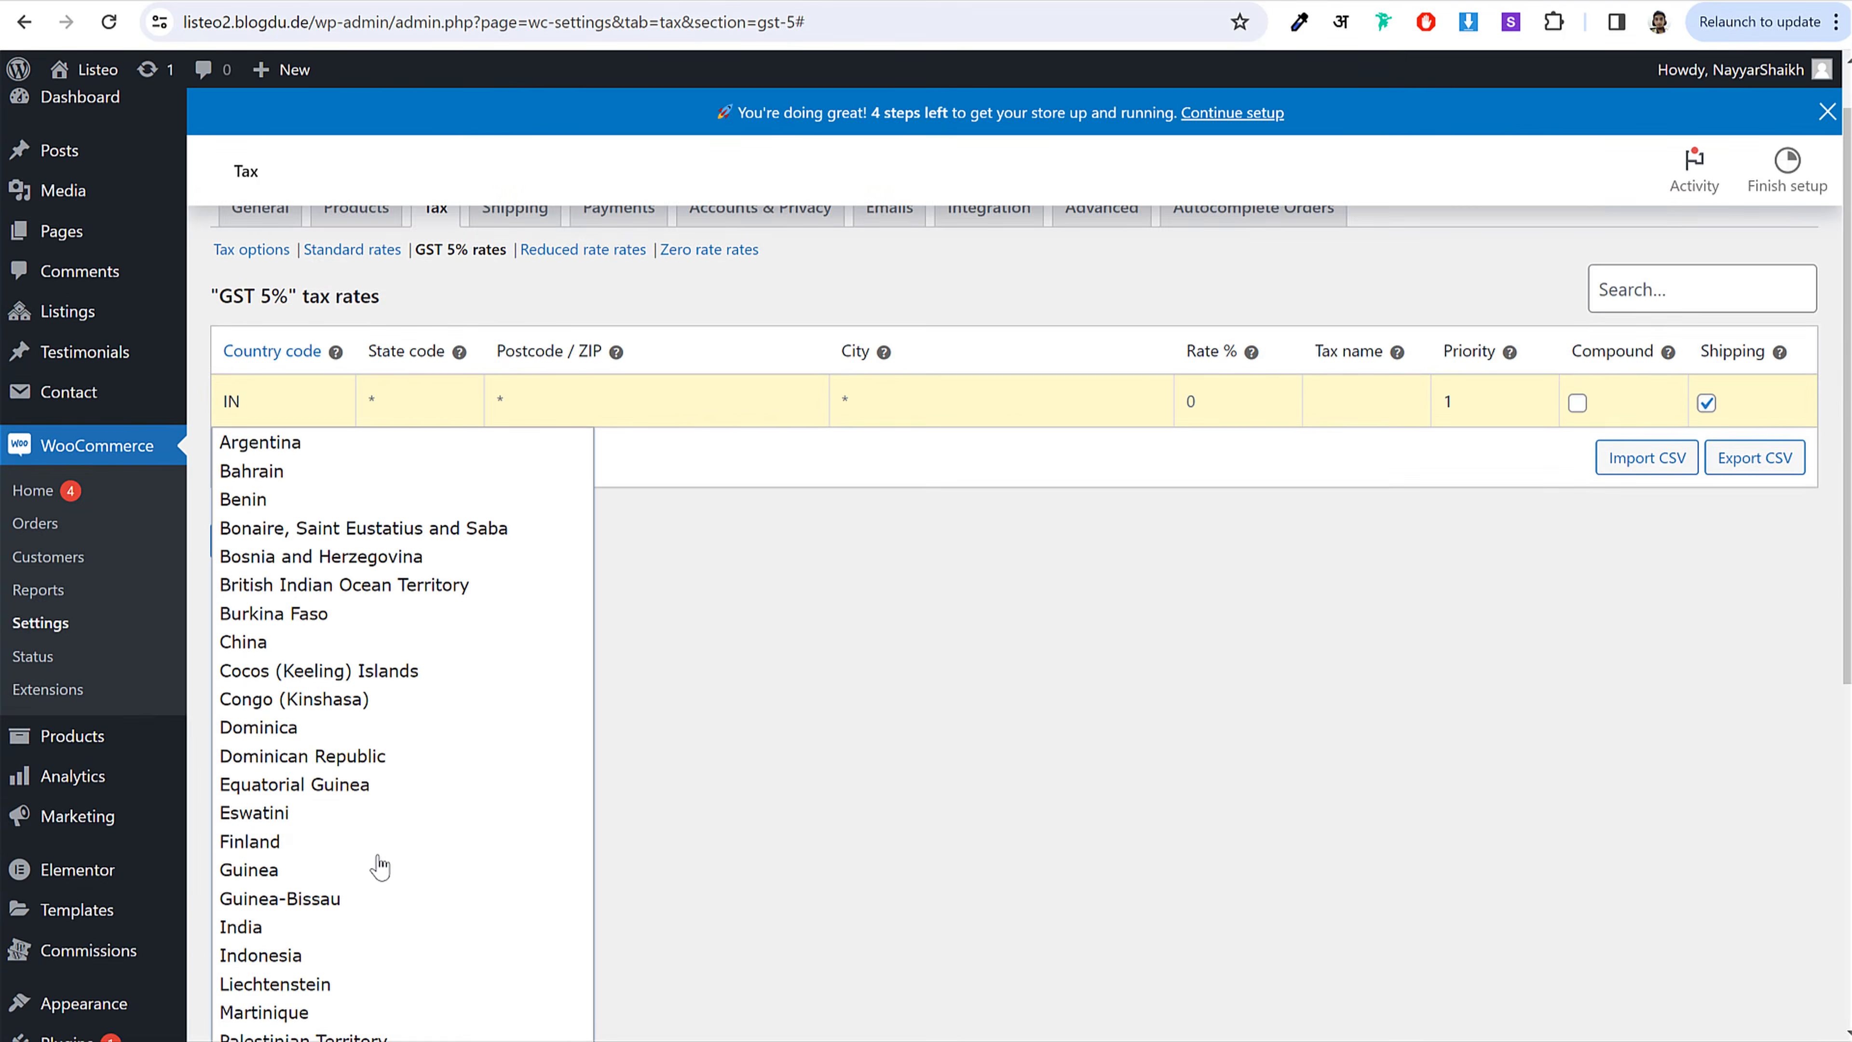
pyautogui.click(420, 448)
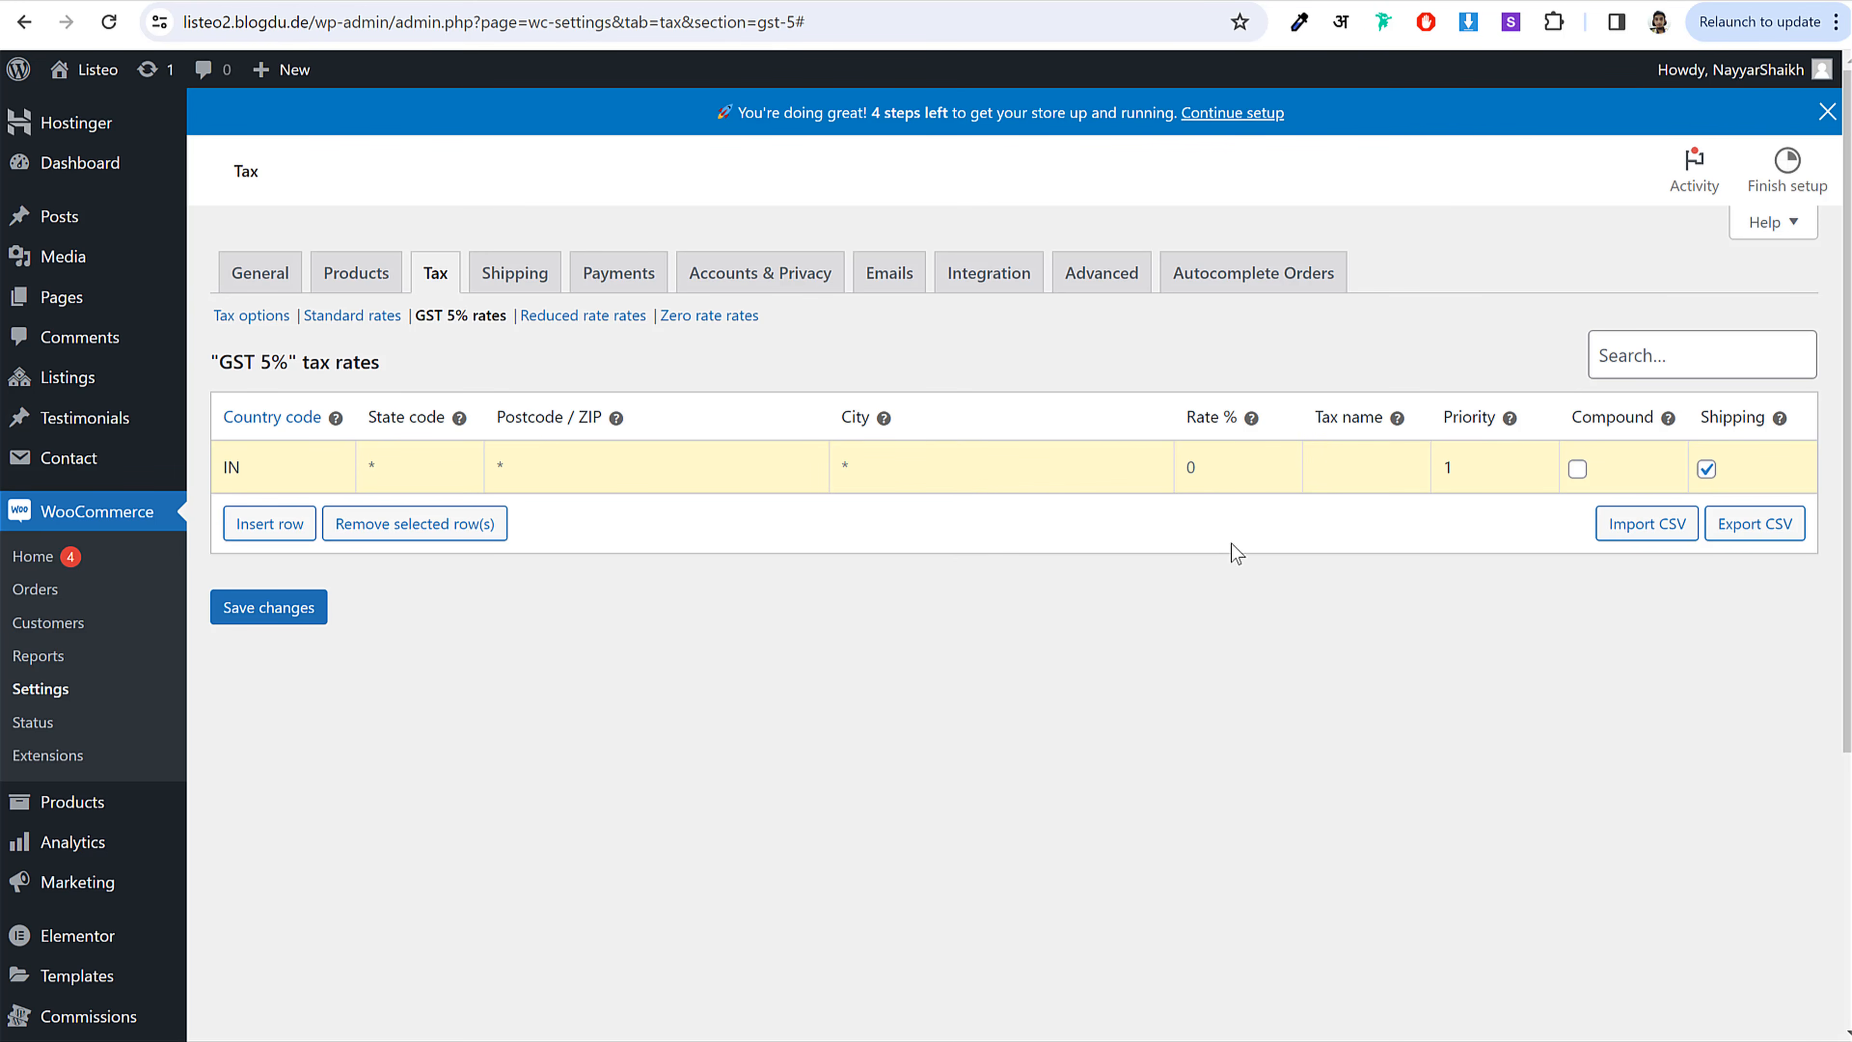
pyautogui.click(1206, 471)
pyautogui.write('5')
pyautogui.click(1710, 475)
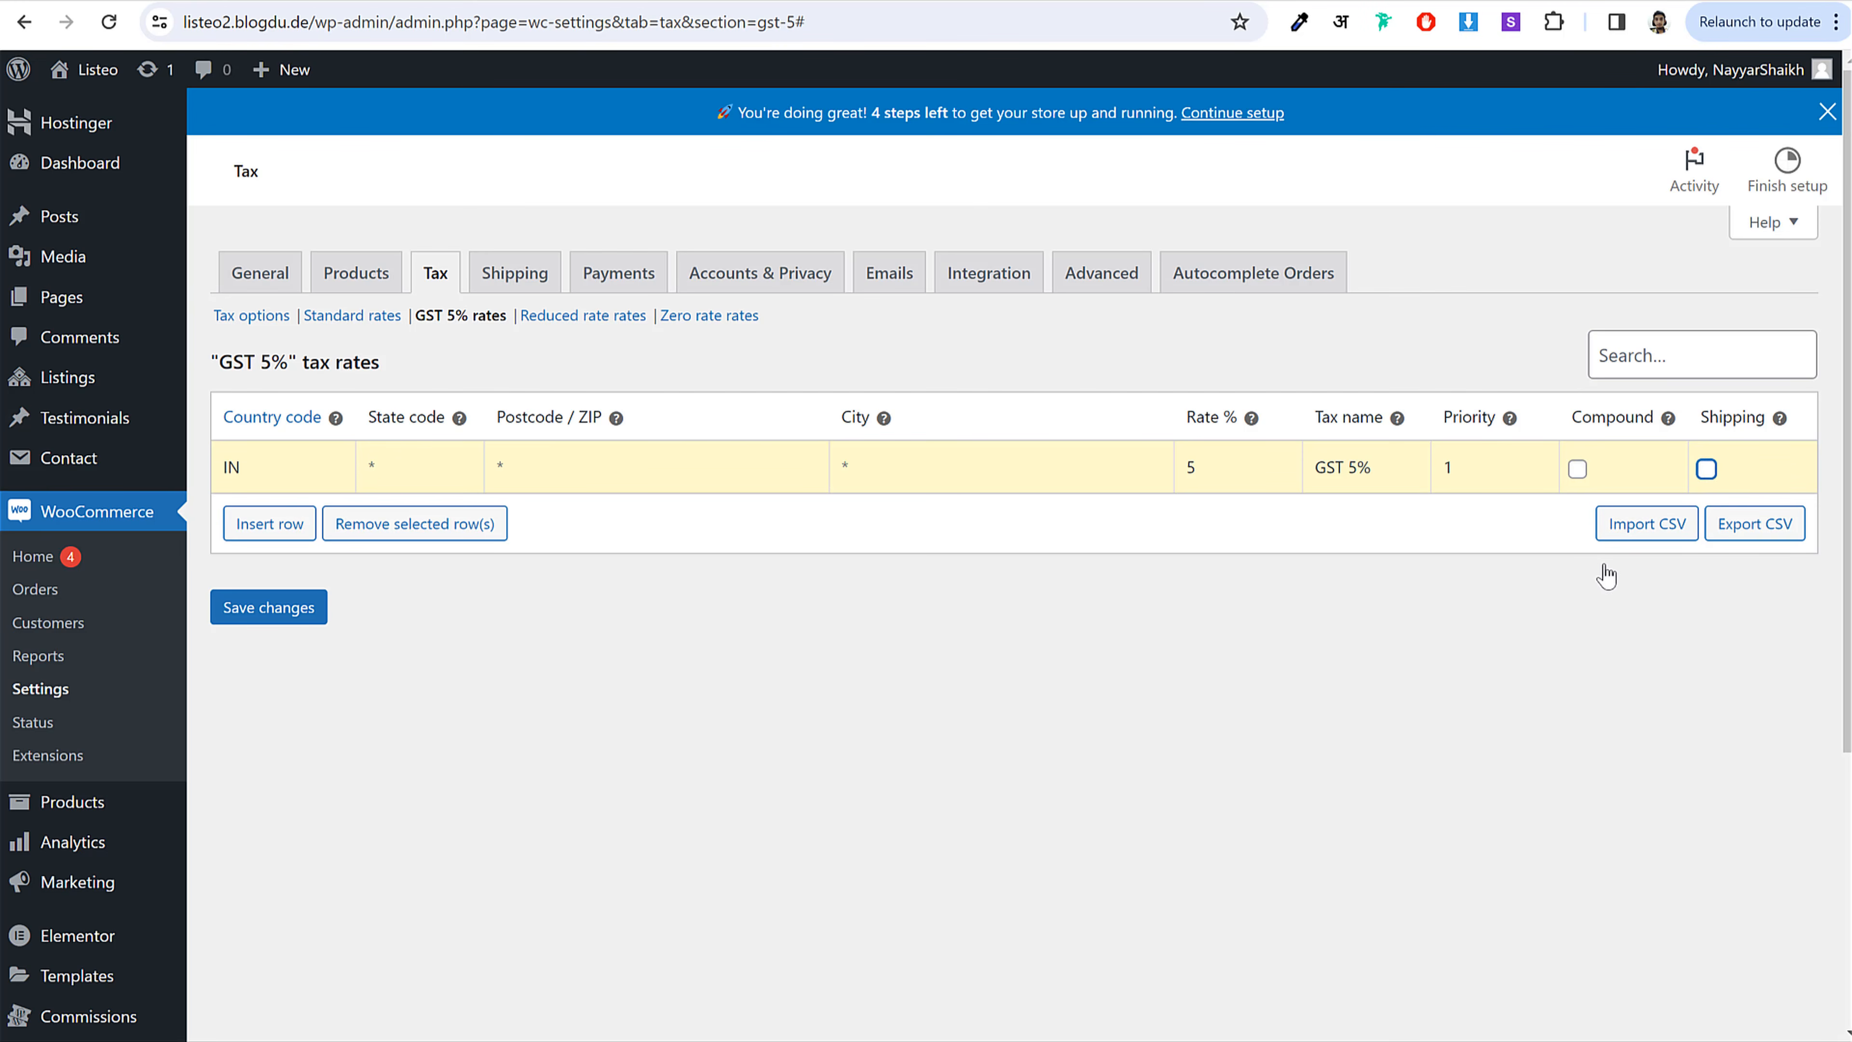
pyautogui.click(290, 613)
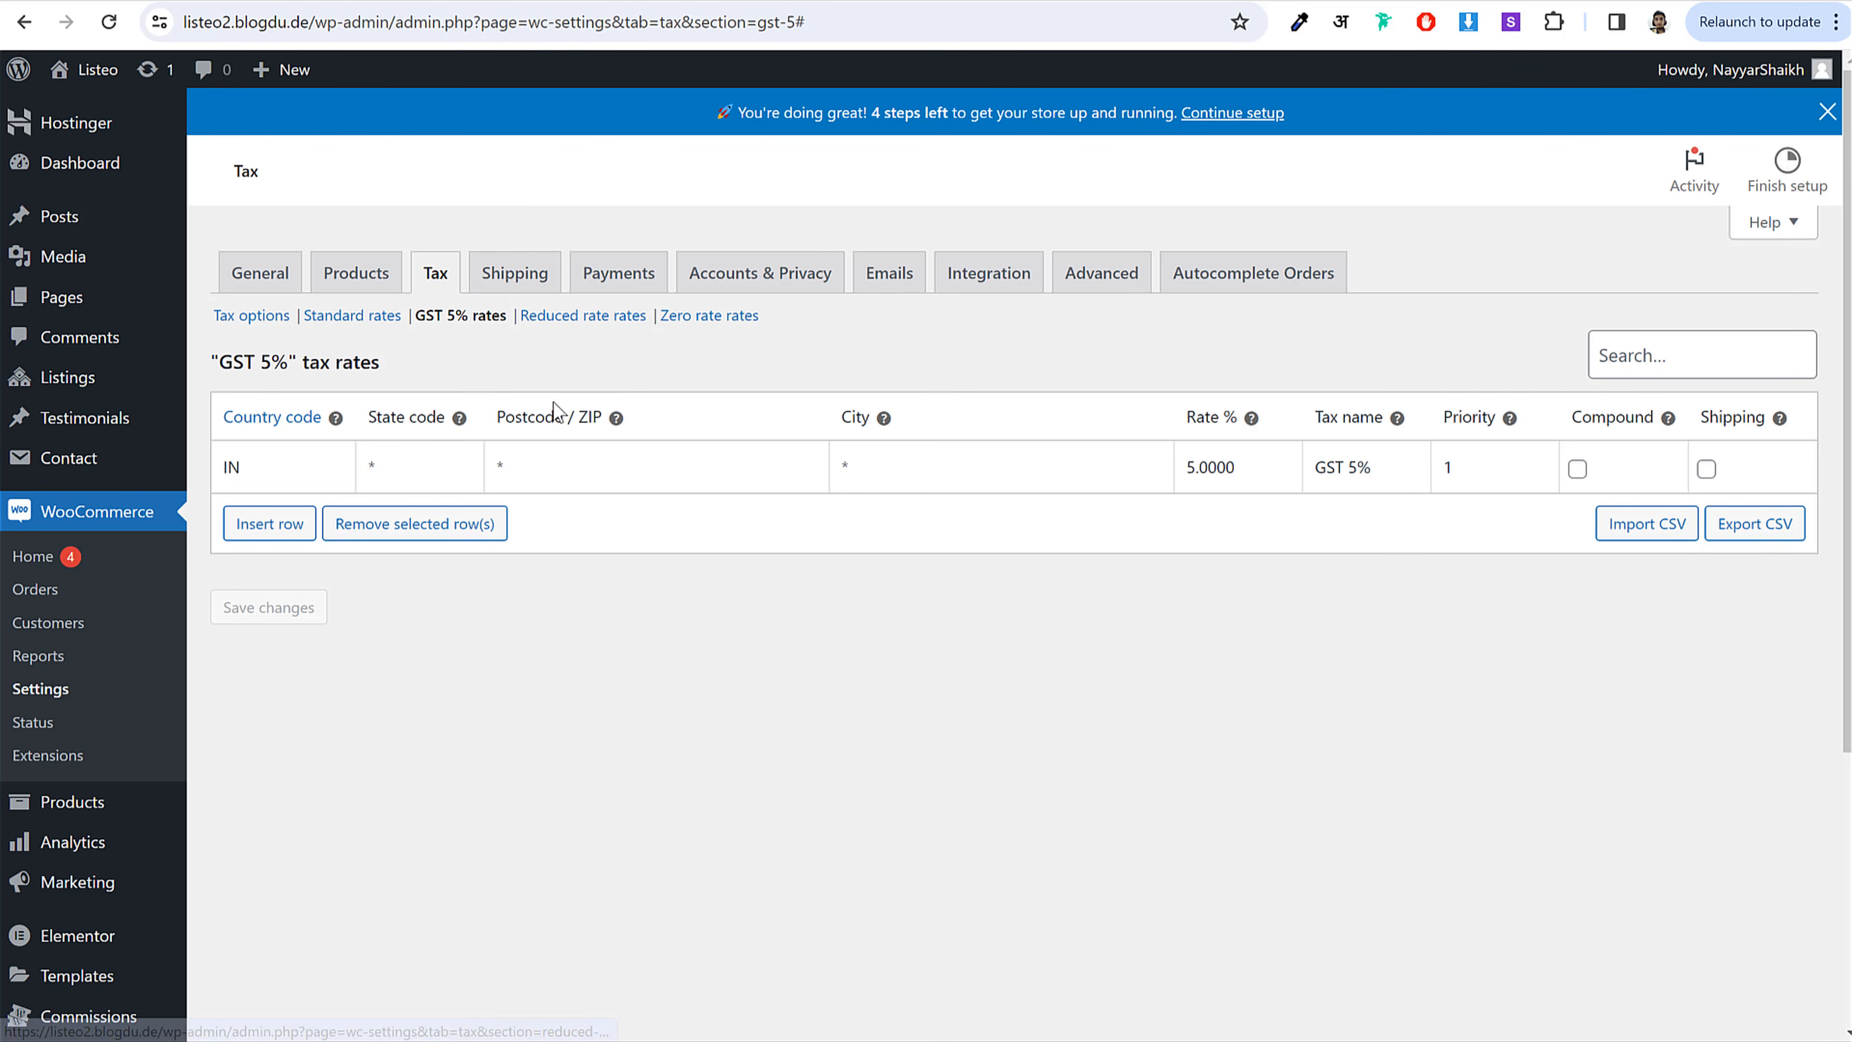
pyautogui.click(634, 283)
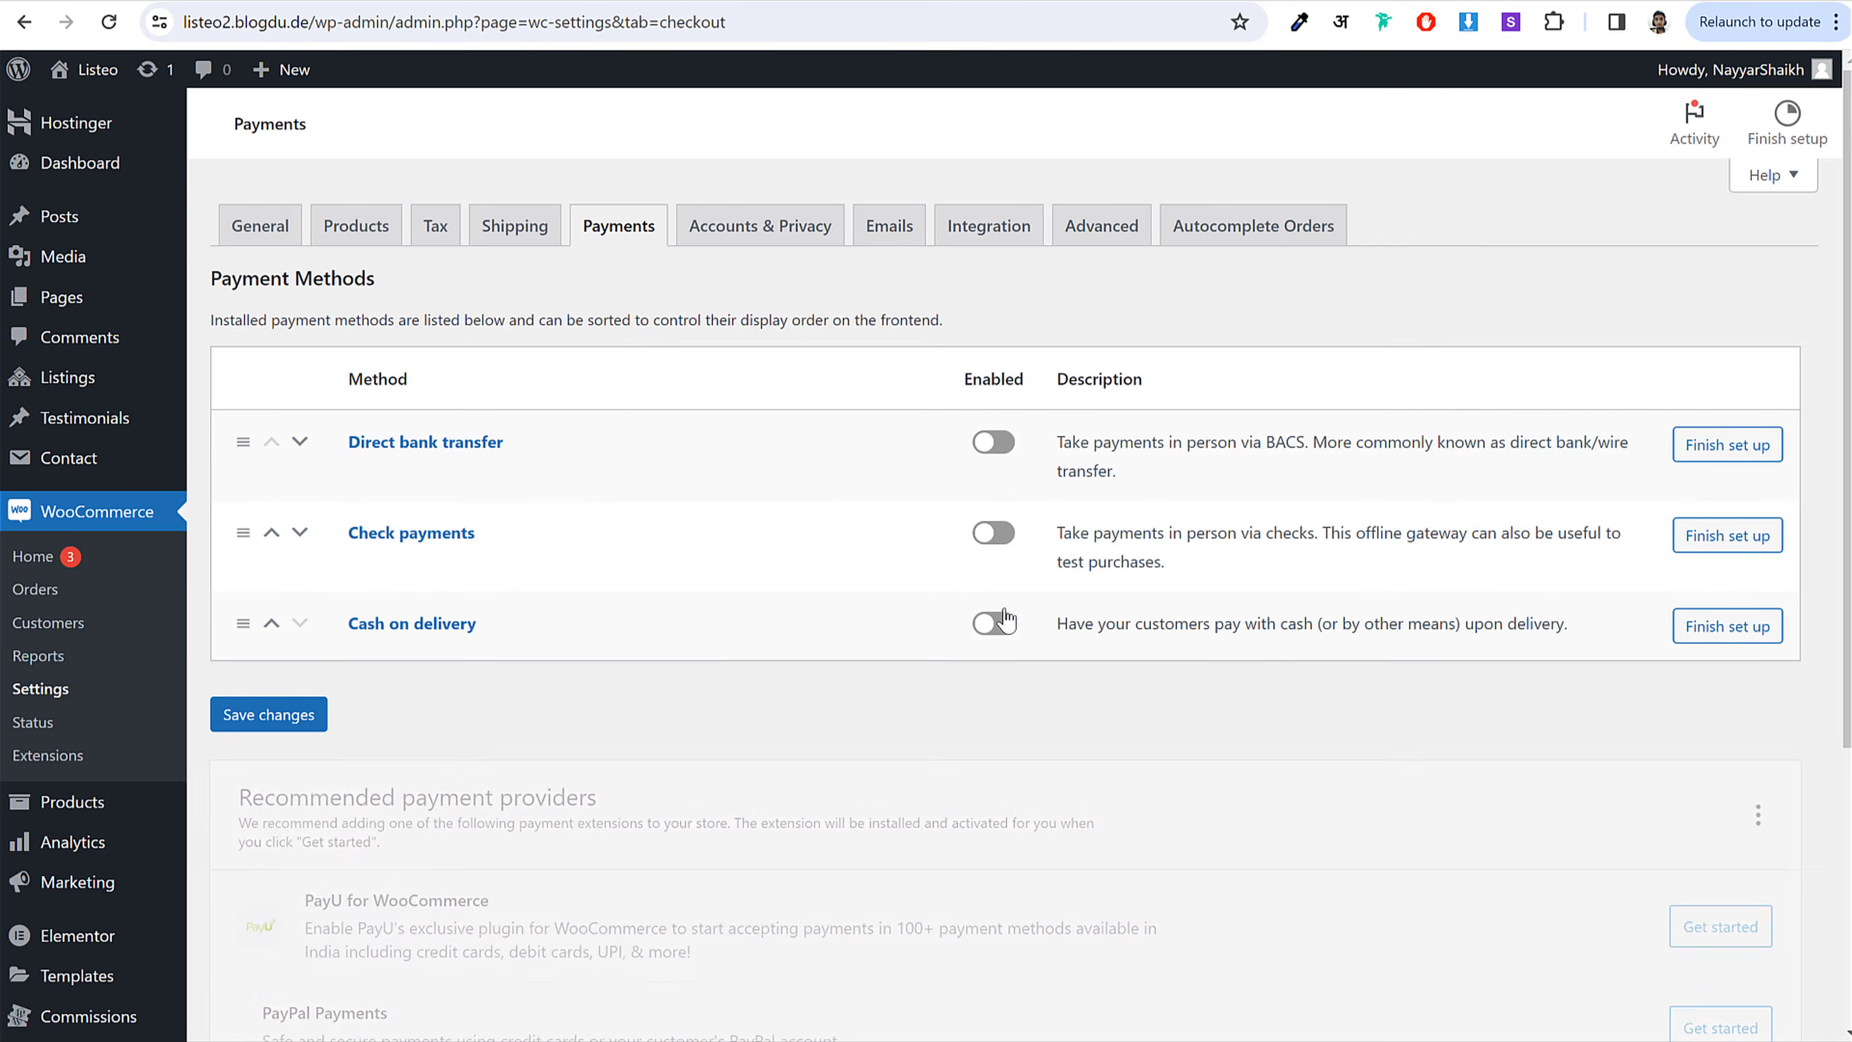
# Step: Switch on Cash on delivery under Payments and save the changes
pyautogui.click(1010, 671)
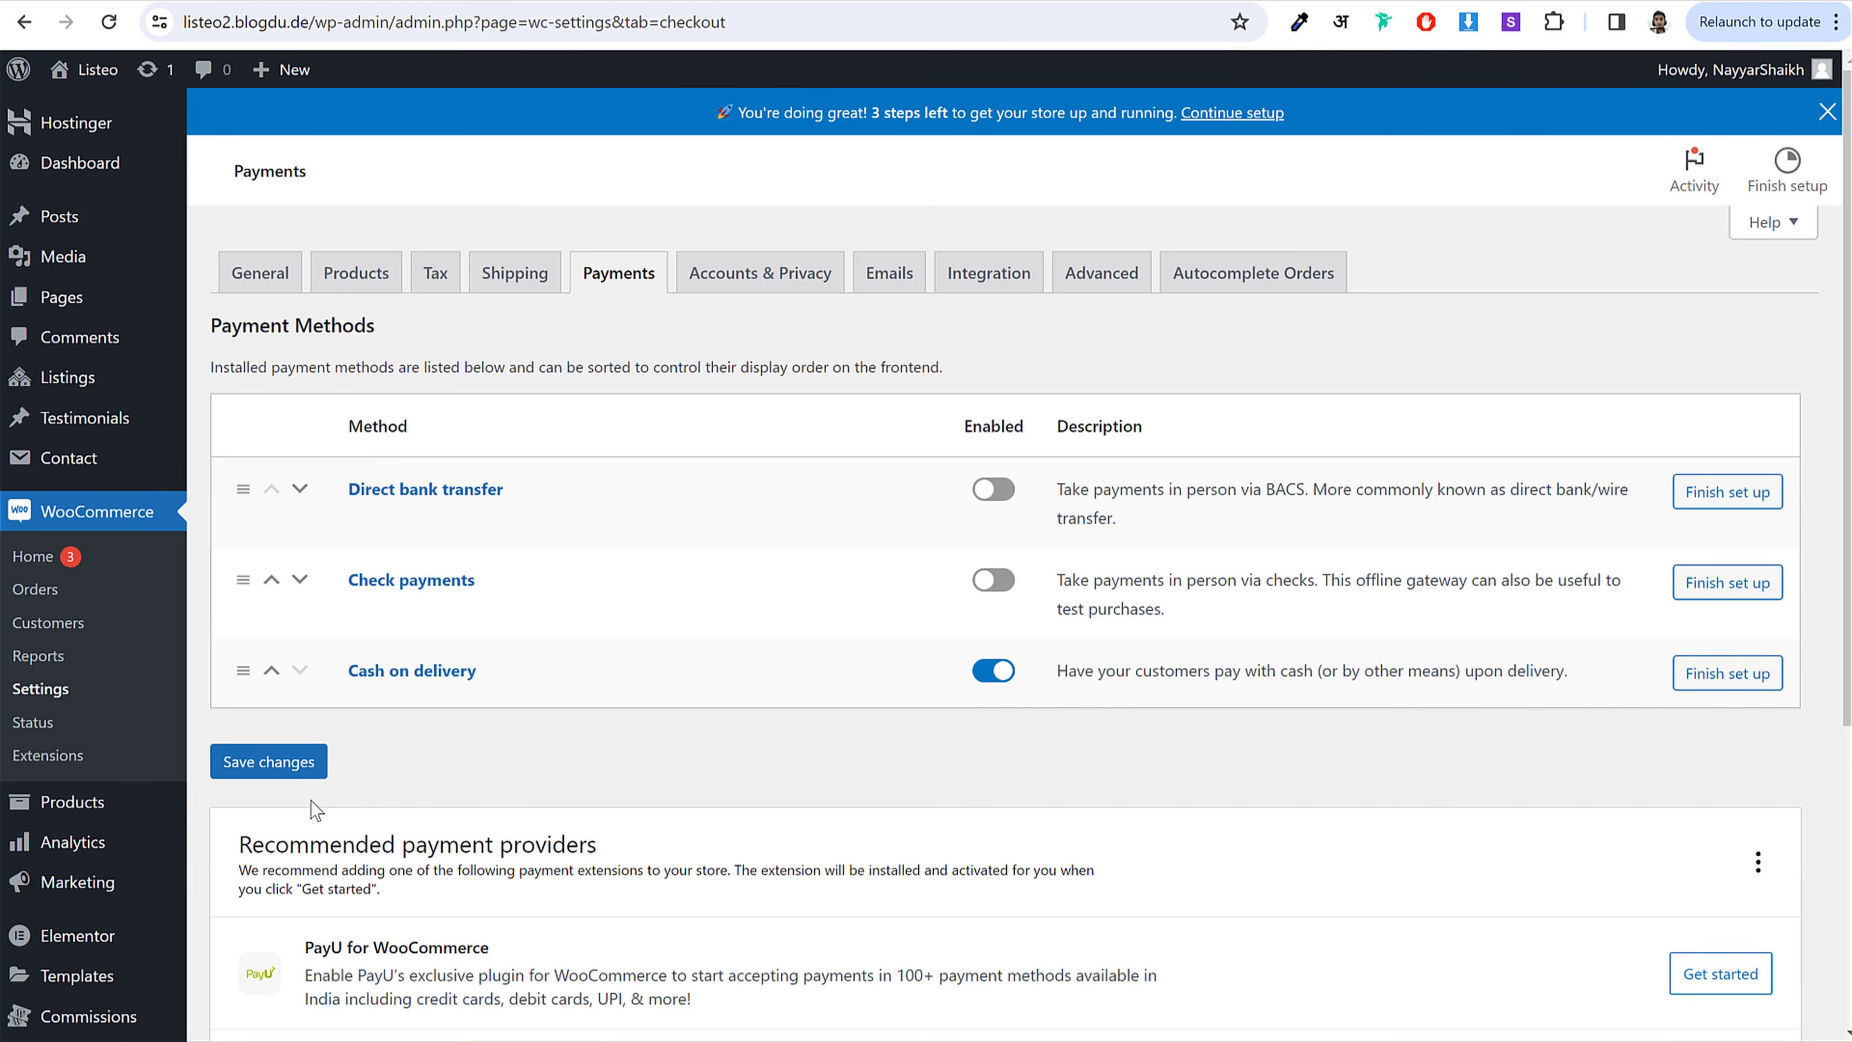
pyautogui.click(292, 764)
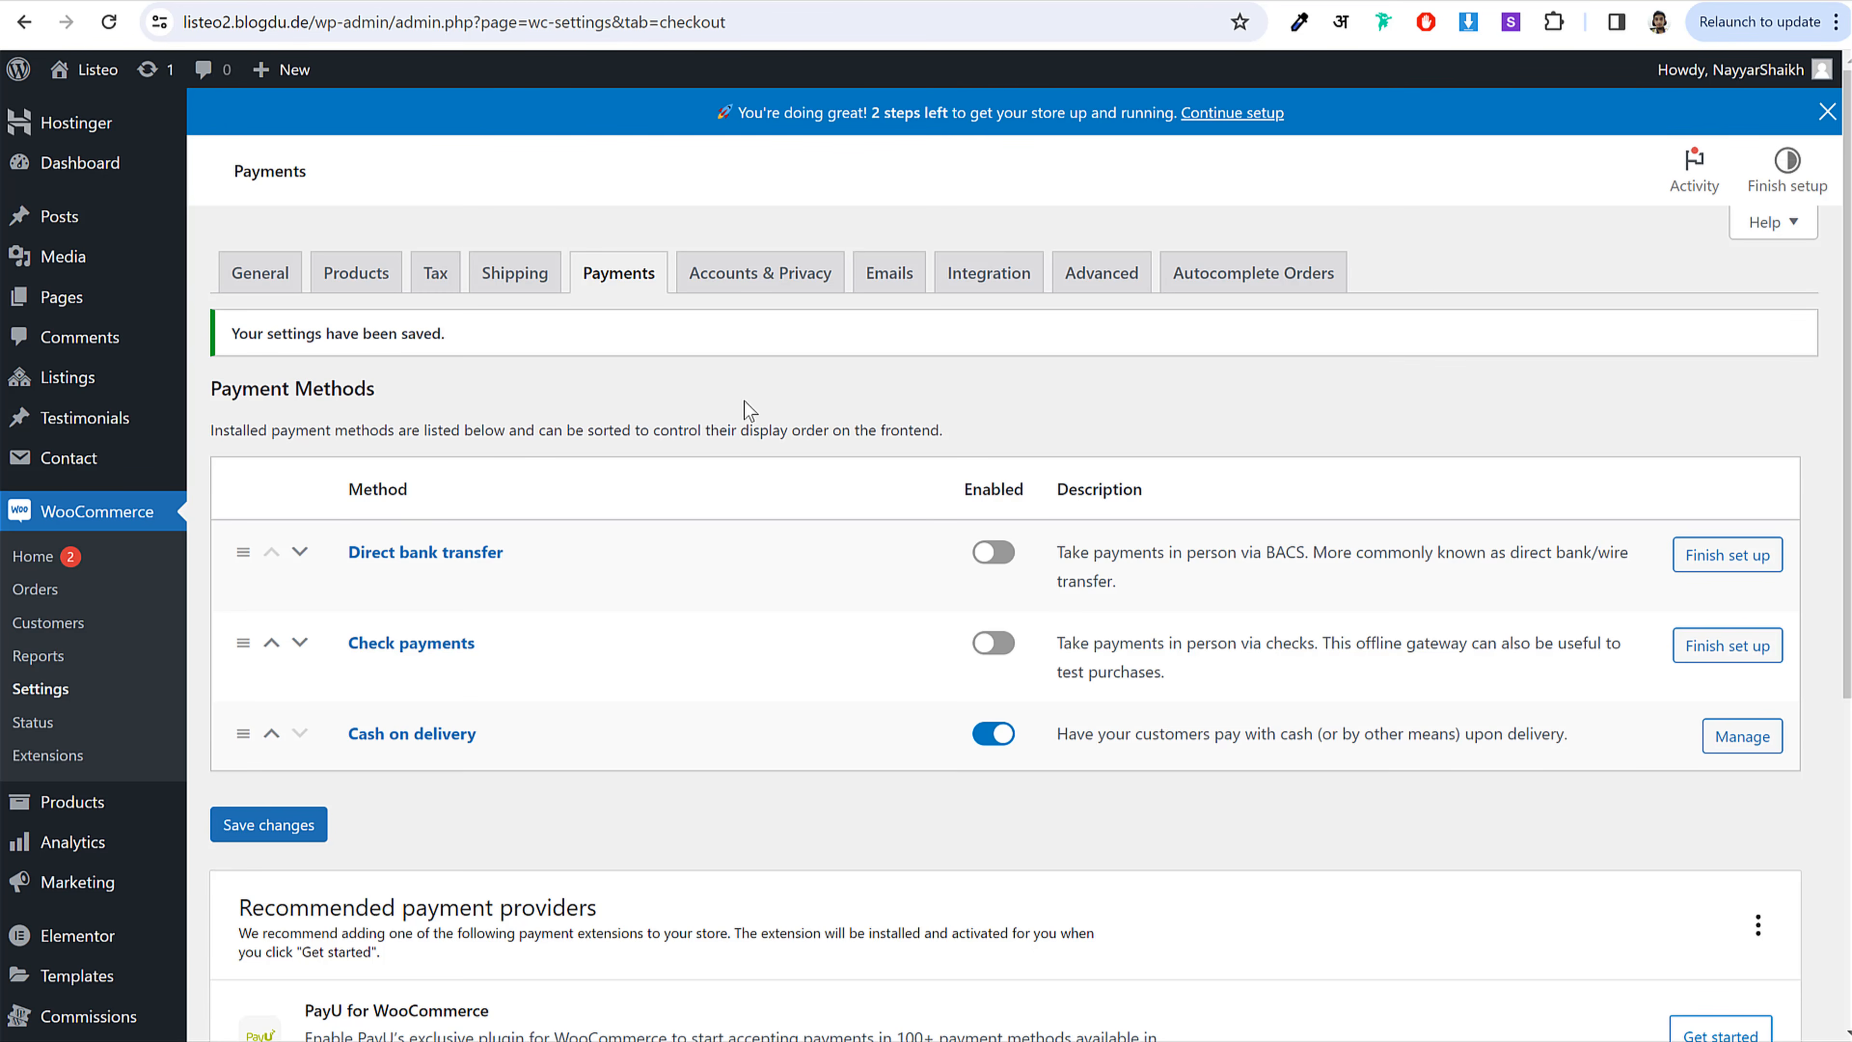
pyautogui.scroll(-6, 959, 504)
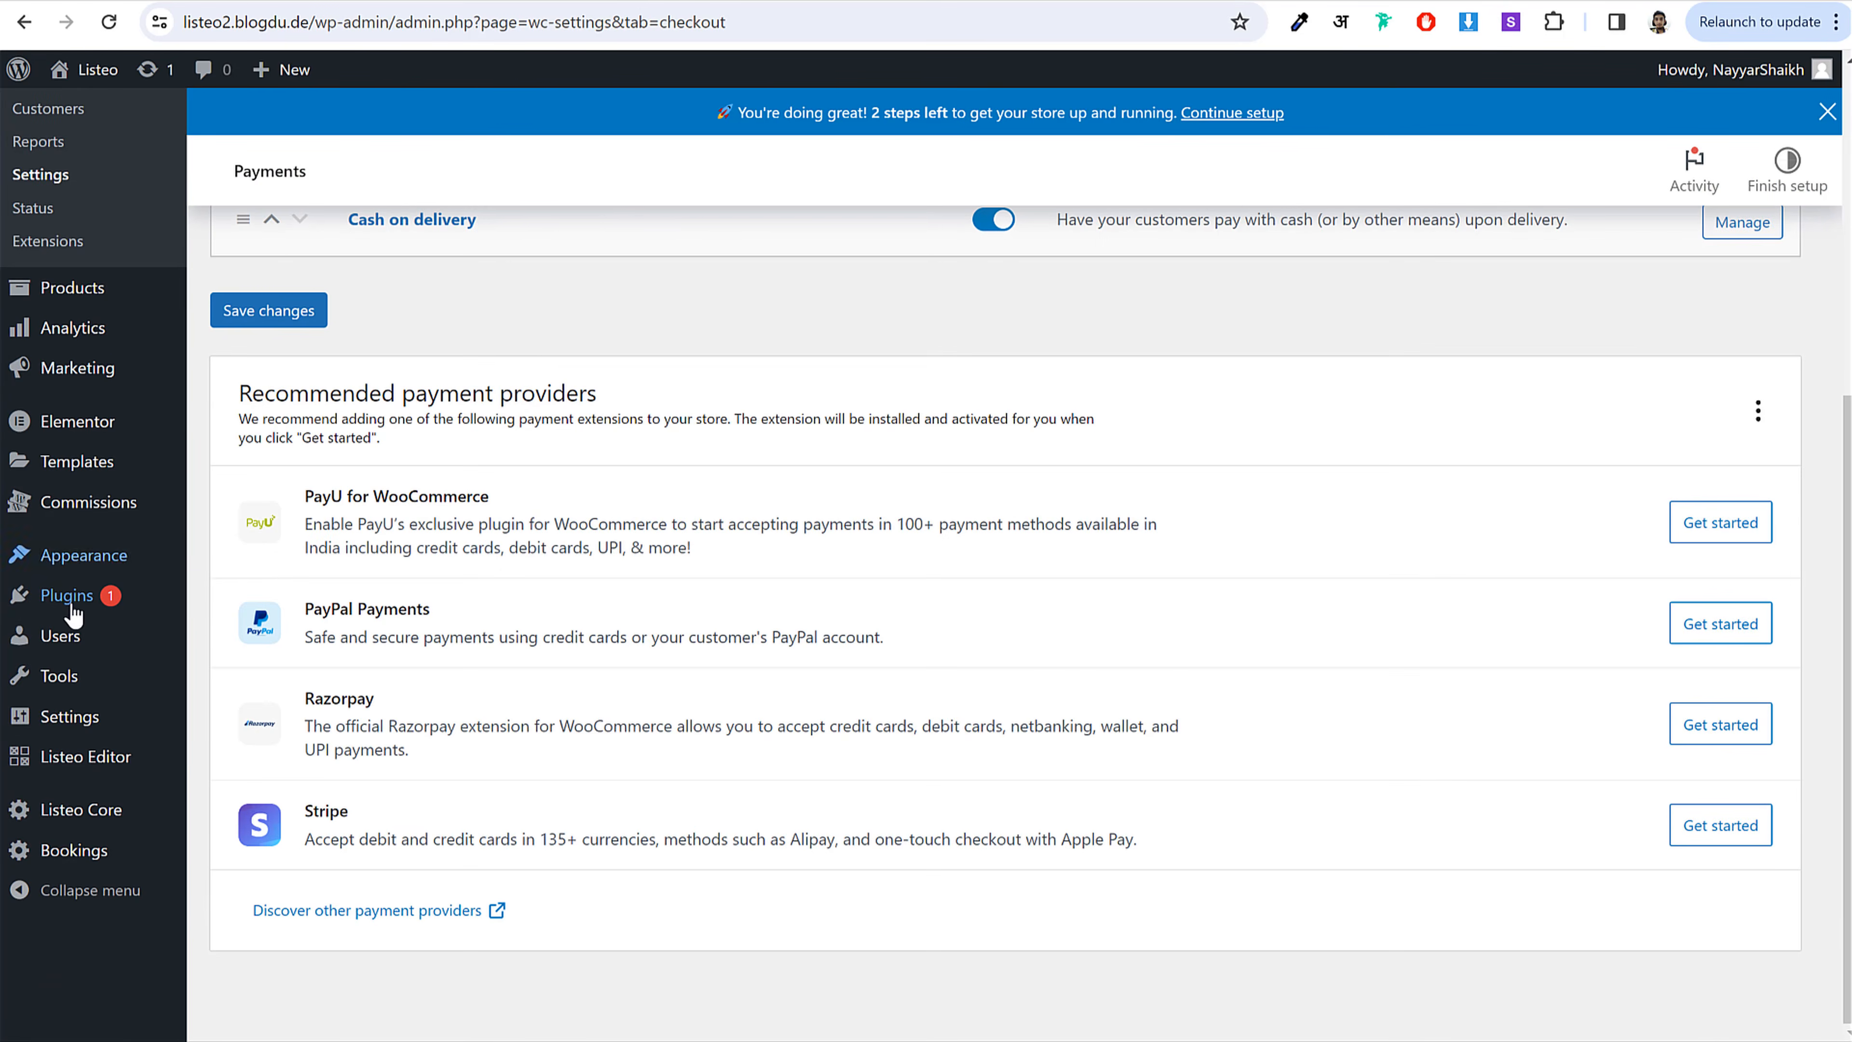
pyautogui.rightClick(73, 614)
pyautogui.press('Escape')
pyautogui.scroll(6, 812, 642)
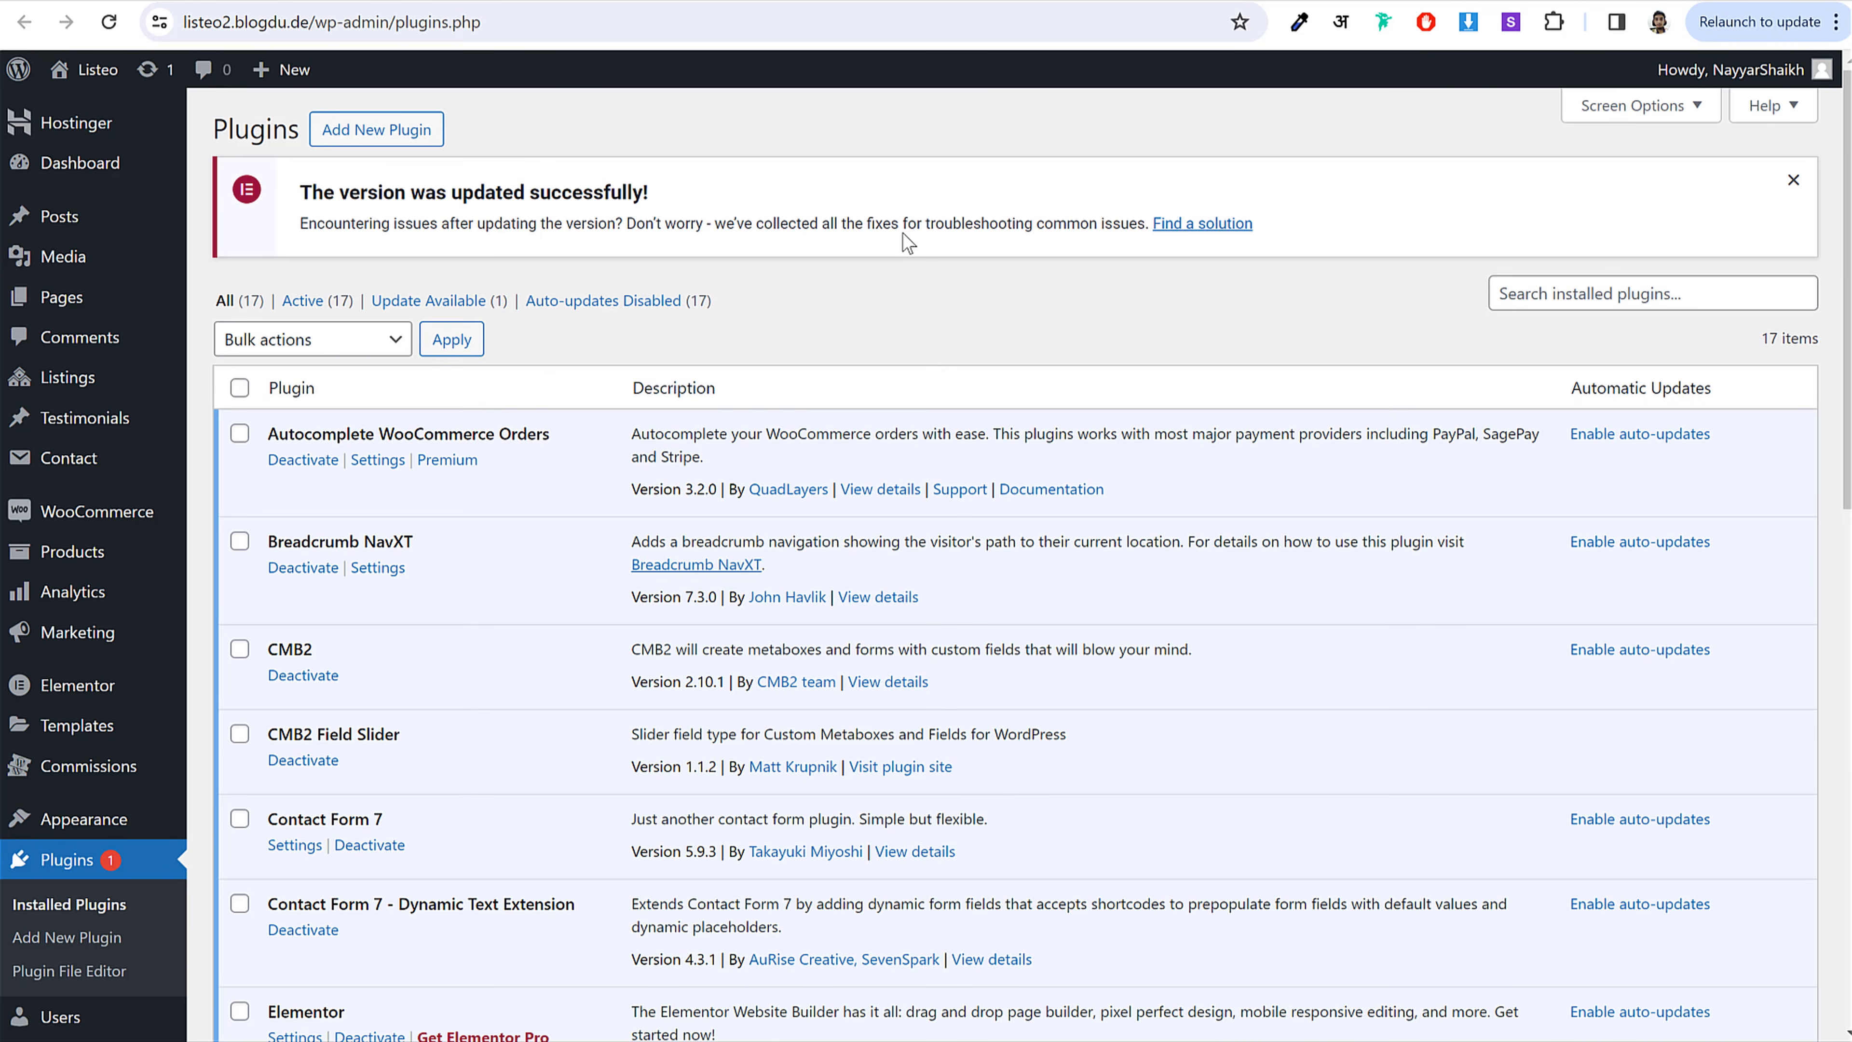
# Step: Open Add New Plugin from the Plugins page
pyautogui.click(408, 129)
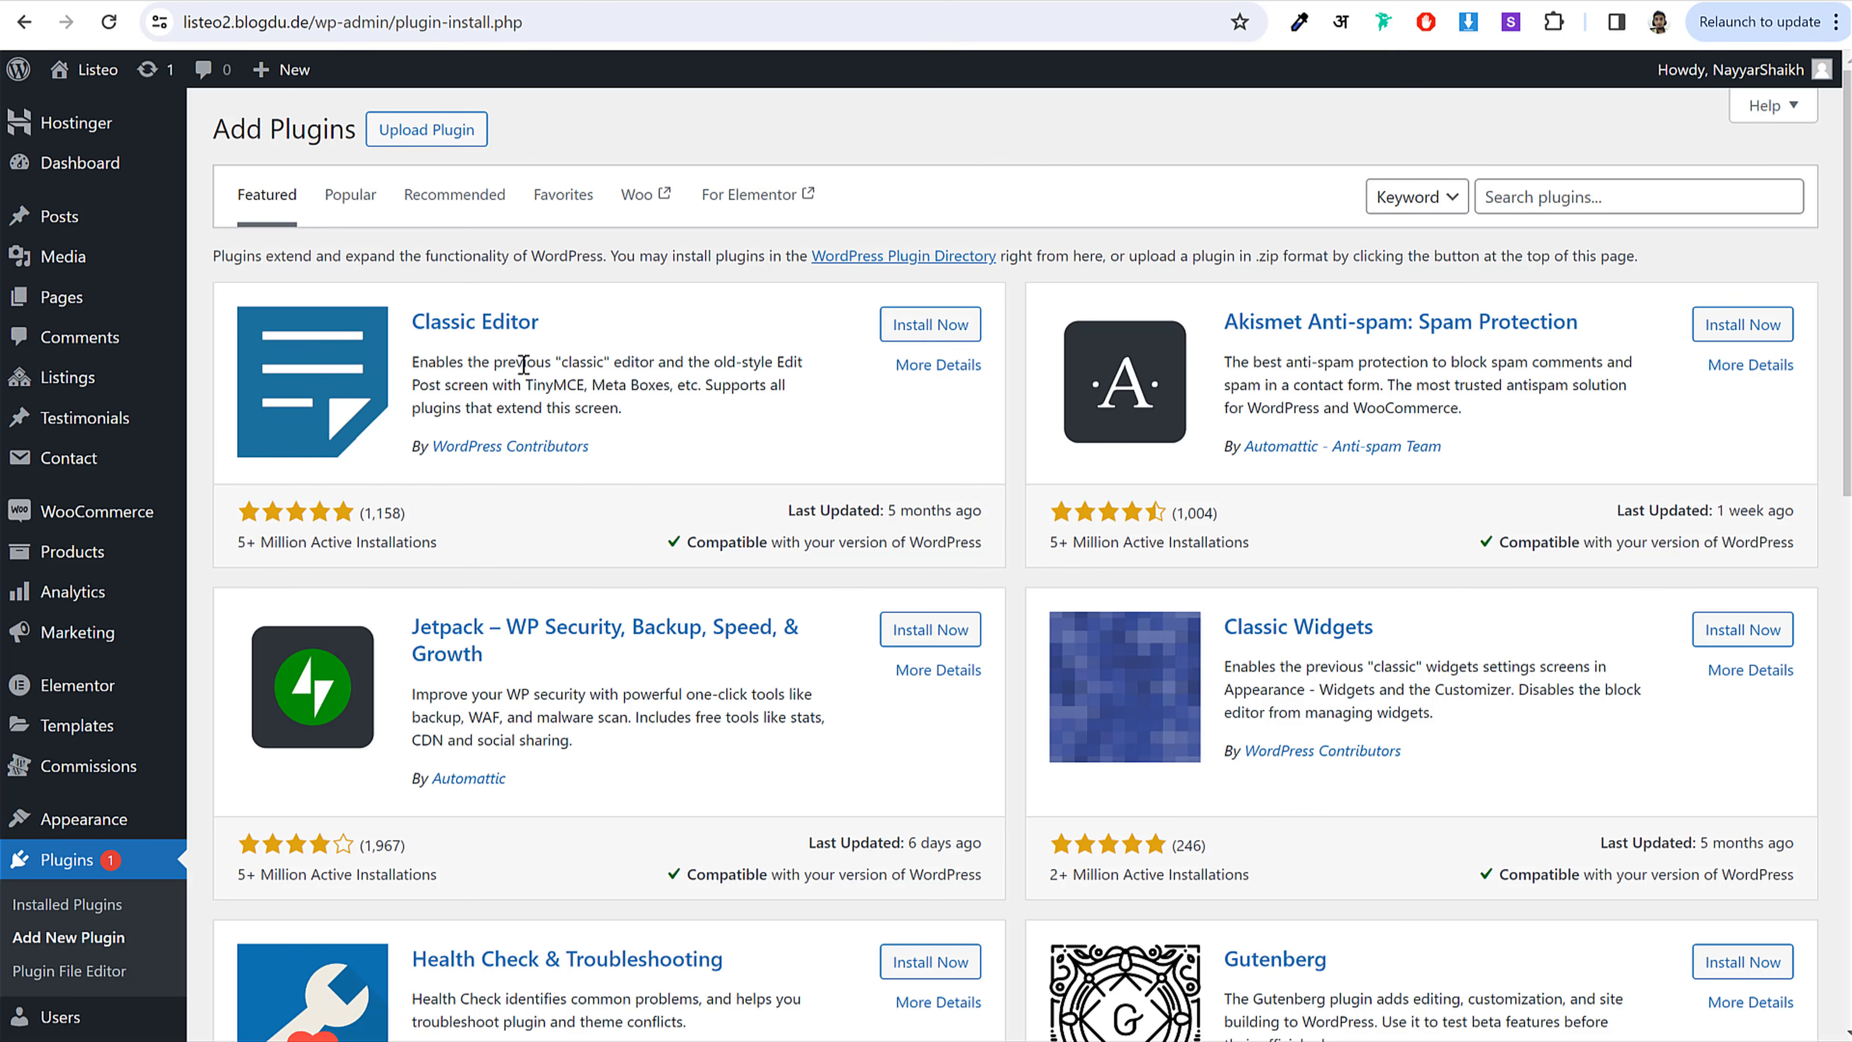
# Step: Search the plugin directory for 'paypal' and install Payment Plugins for PayPal WooCommerce
pyautogui.click(1568, 188)
pyautogui.write('paypal')
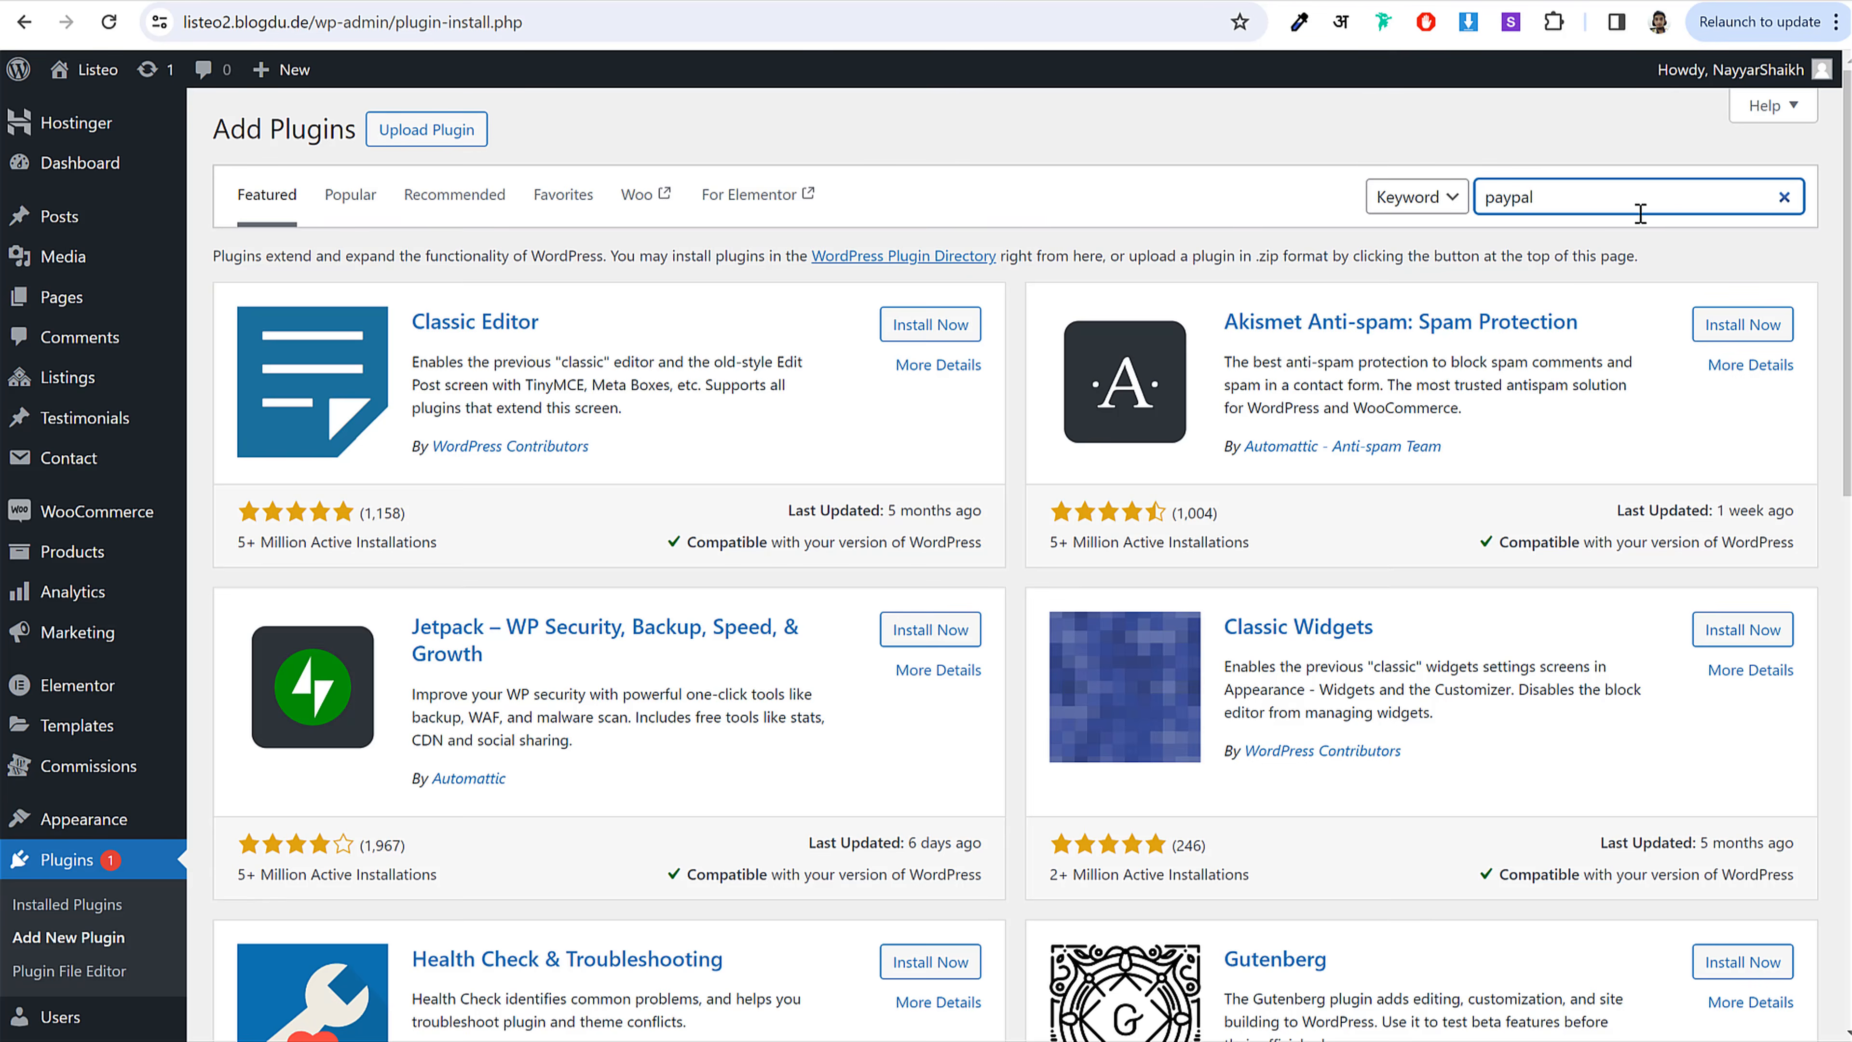
pyautogui.doubleClick(1488, 196)
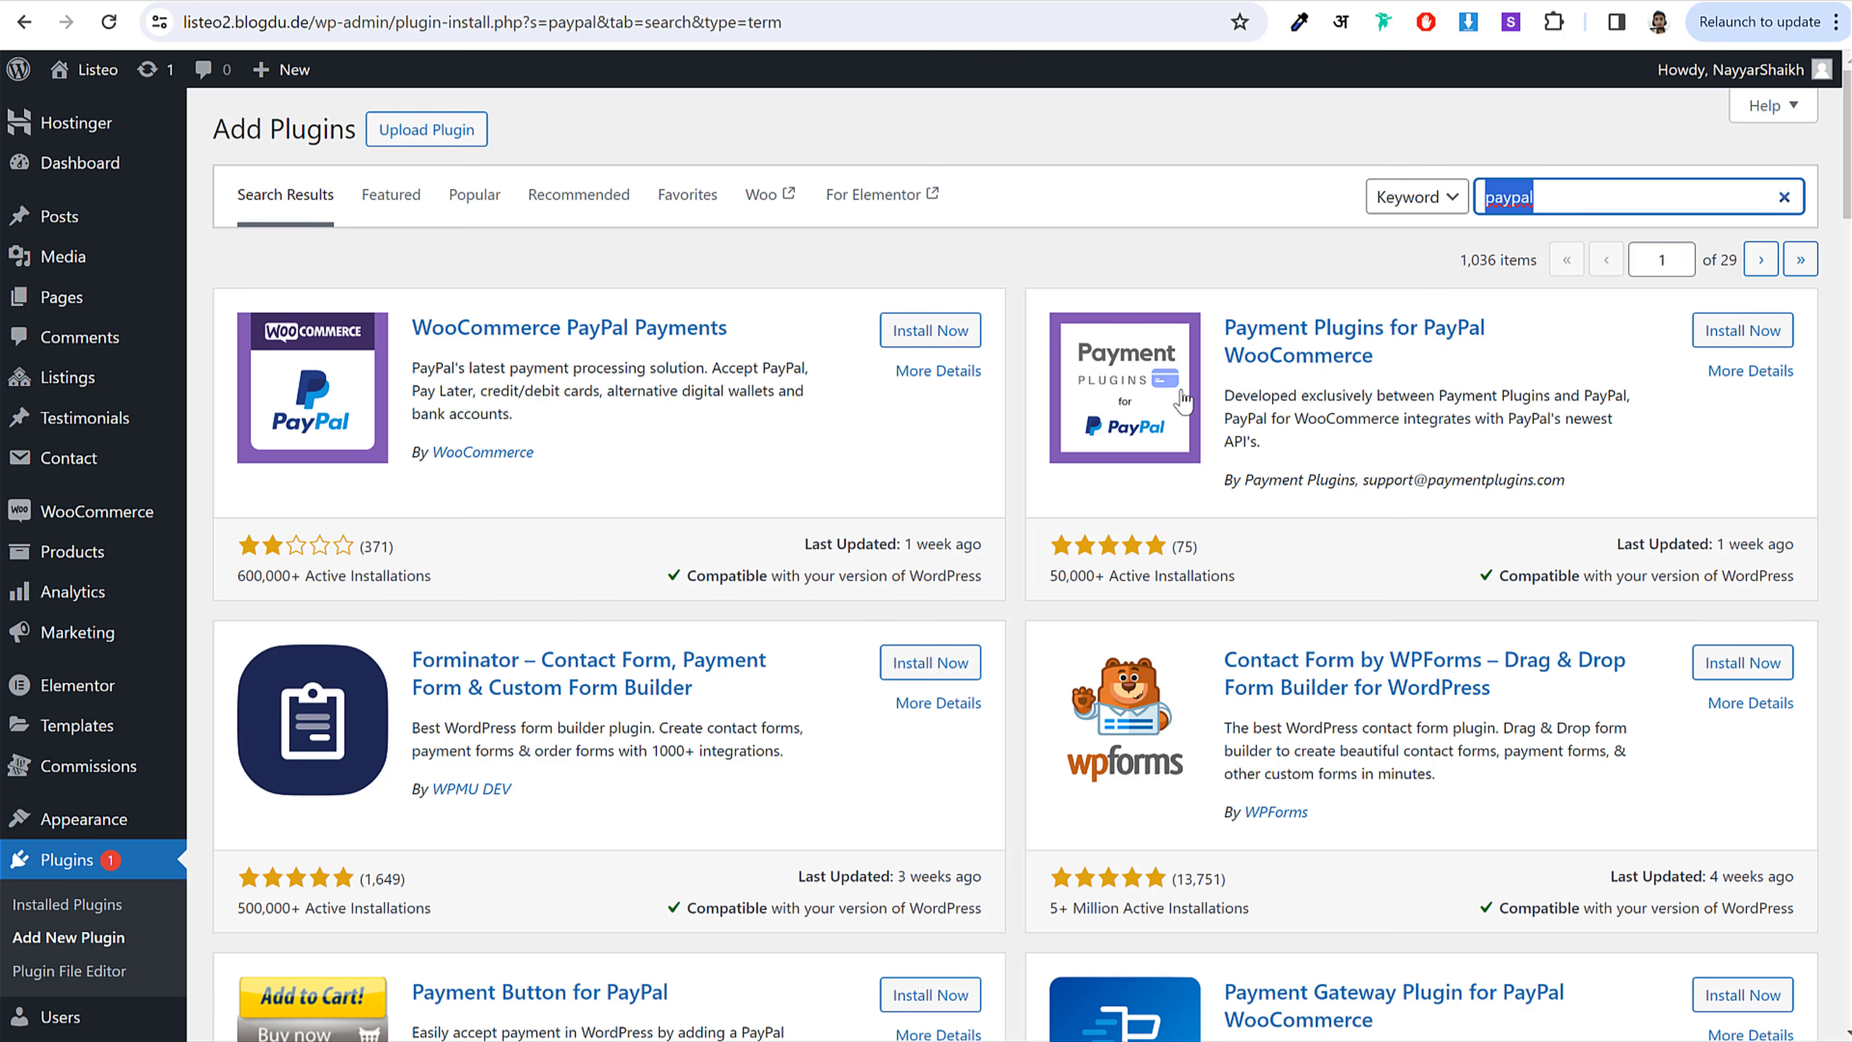
pyautogui.moveTo(1373, 355); pyautogui.dragTo(1232, 322)
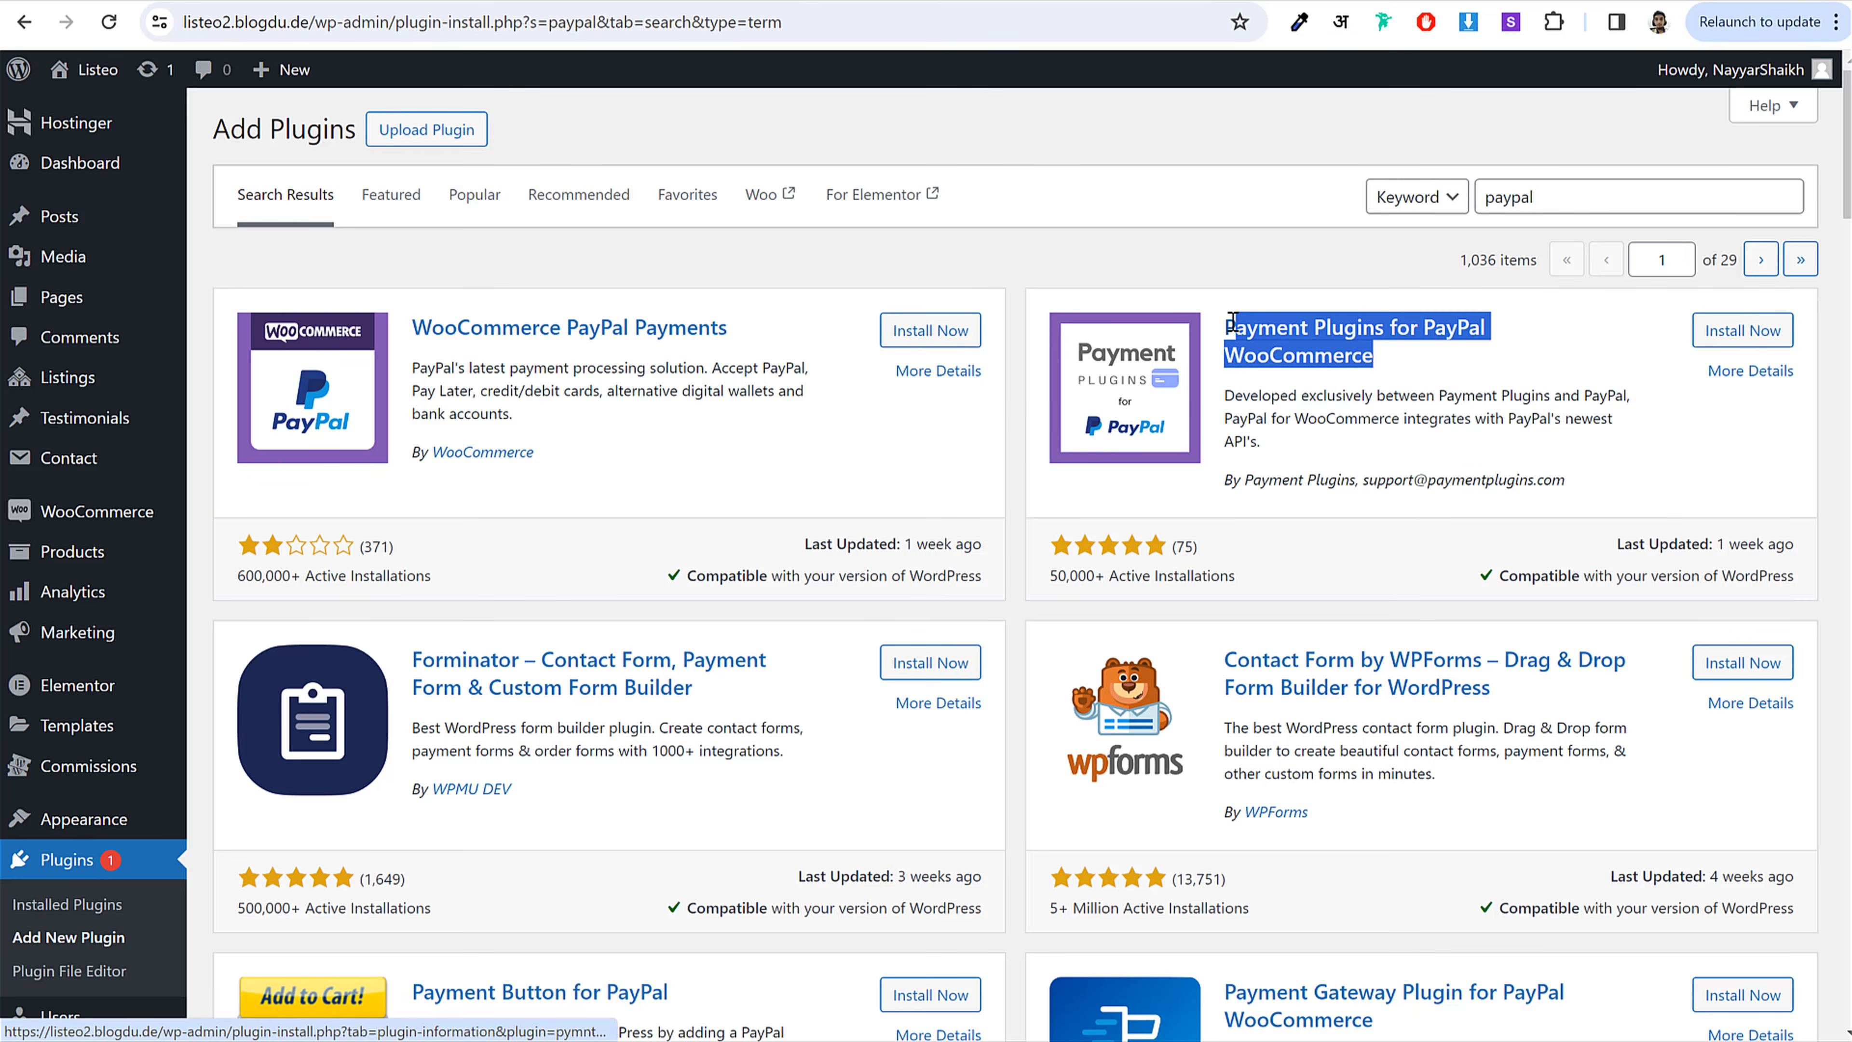
pyautogui.click(1493, 354)
pyautogui.click(1749, 337)
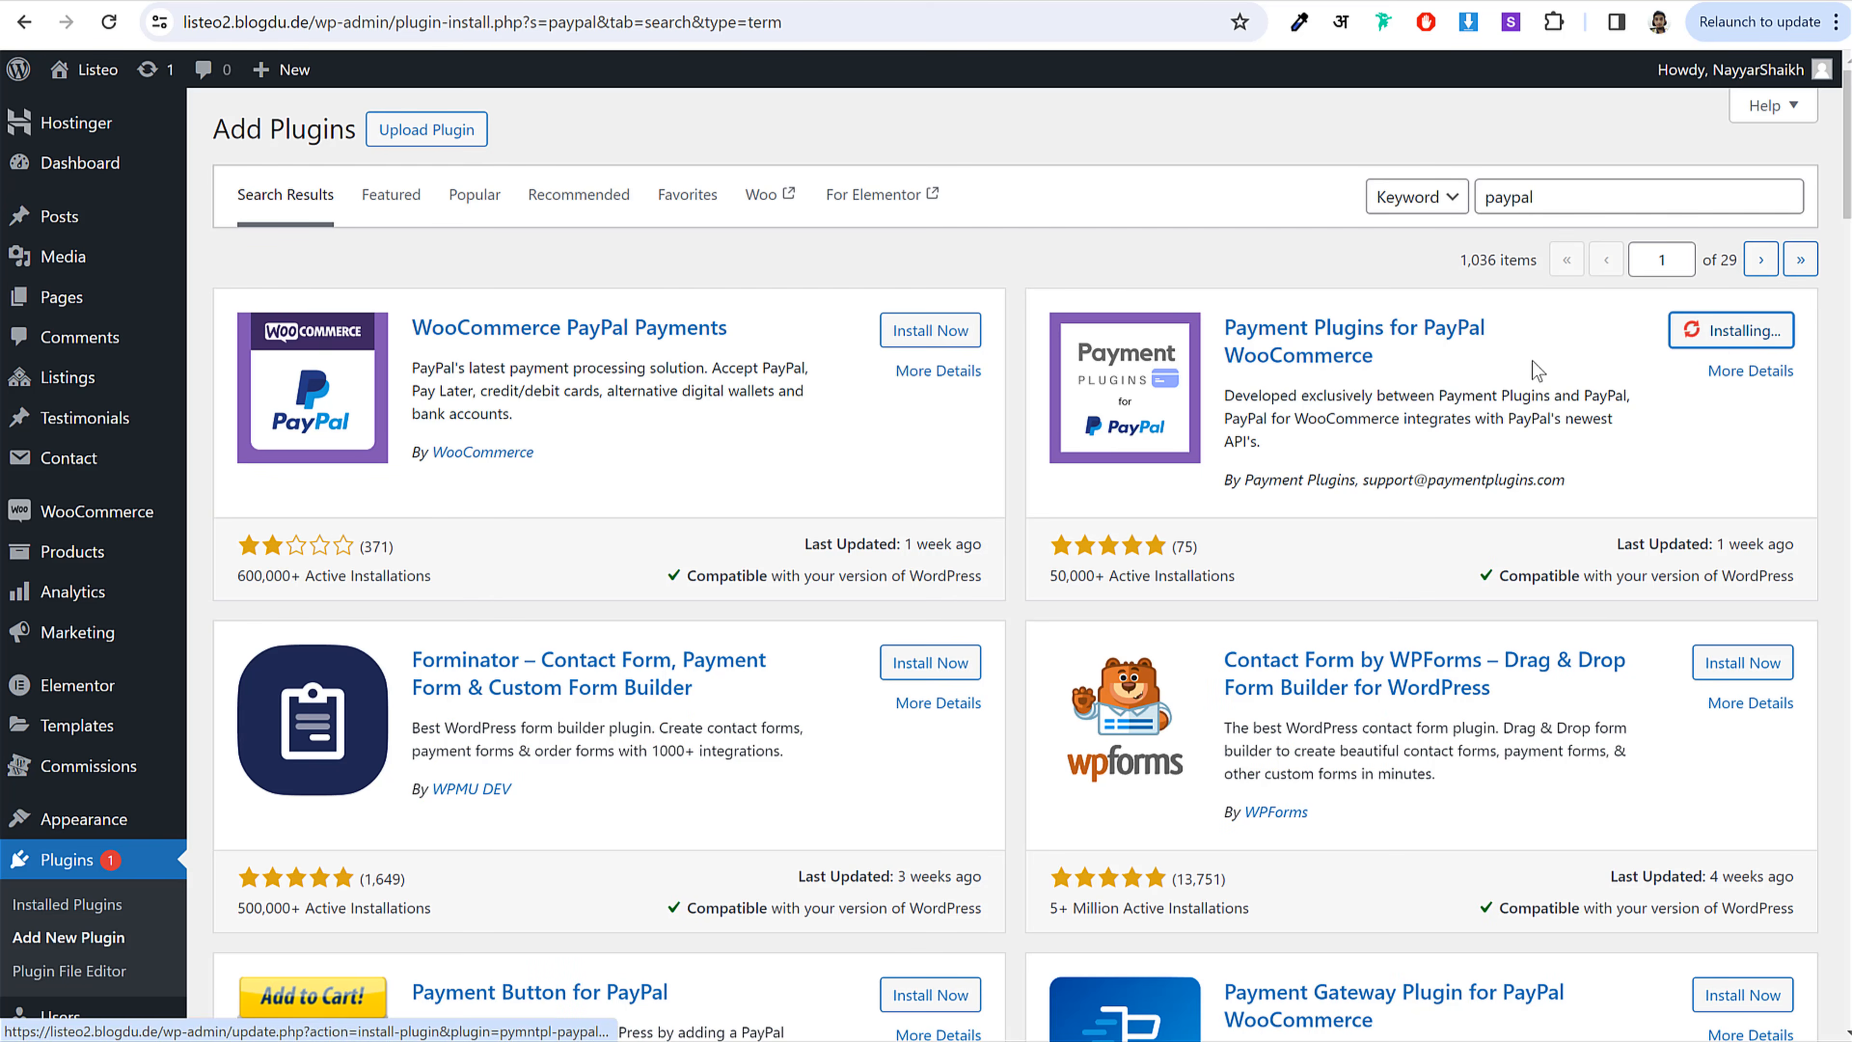
pyautogui.moveTo(1247, 480); pyautogui.dragTo(1361, 473)
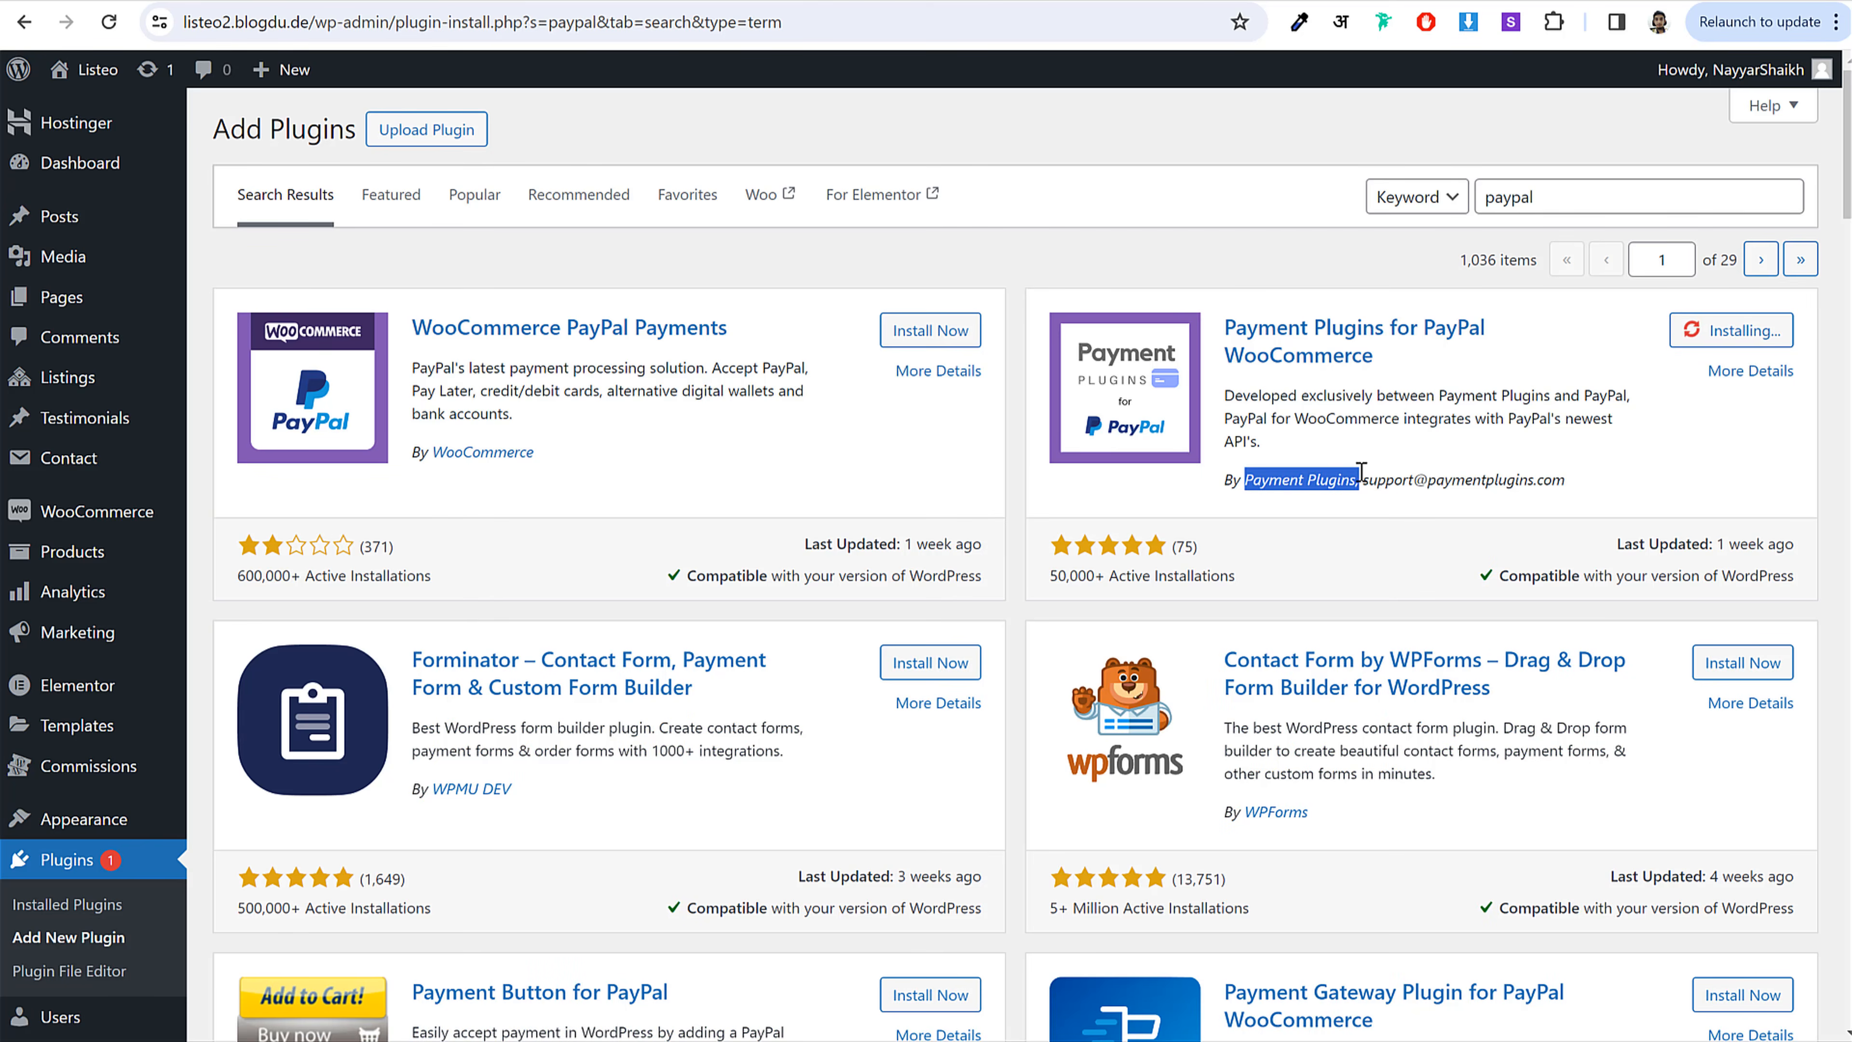
pyautogui.click(1379, 477)
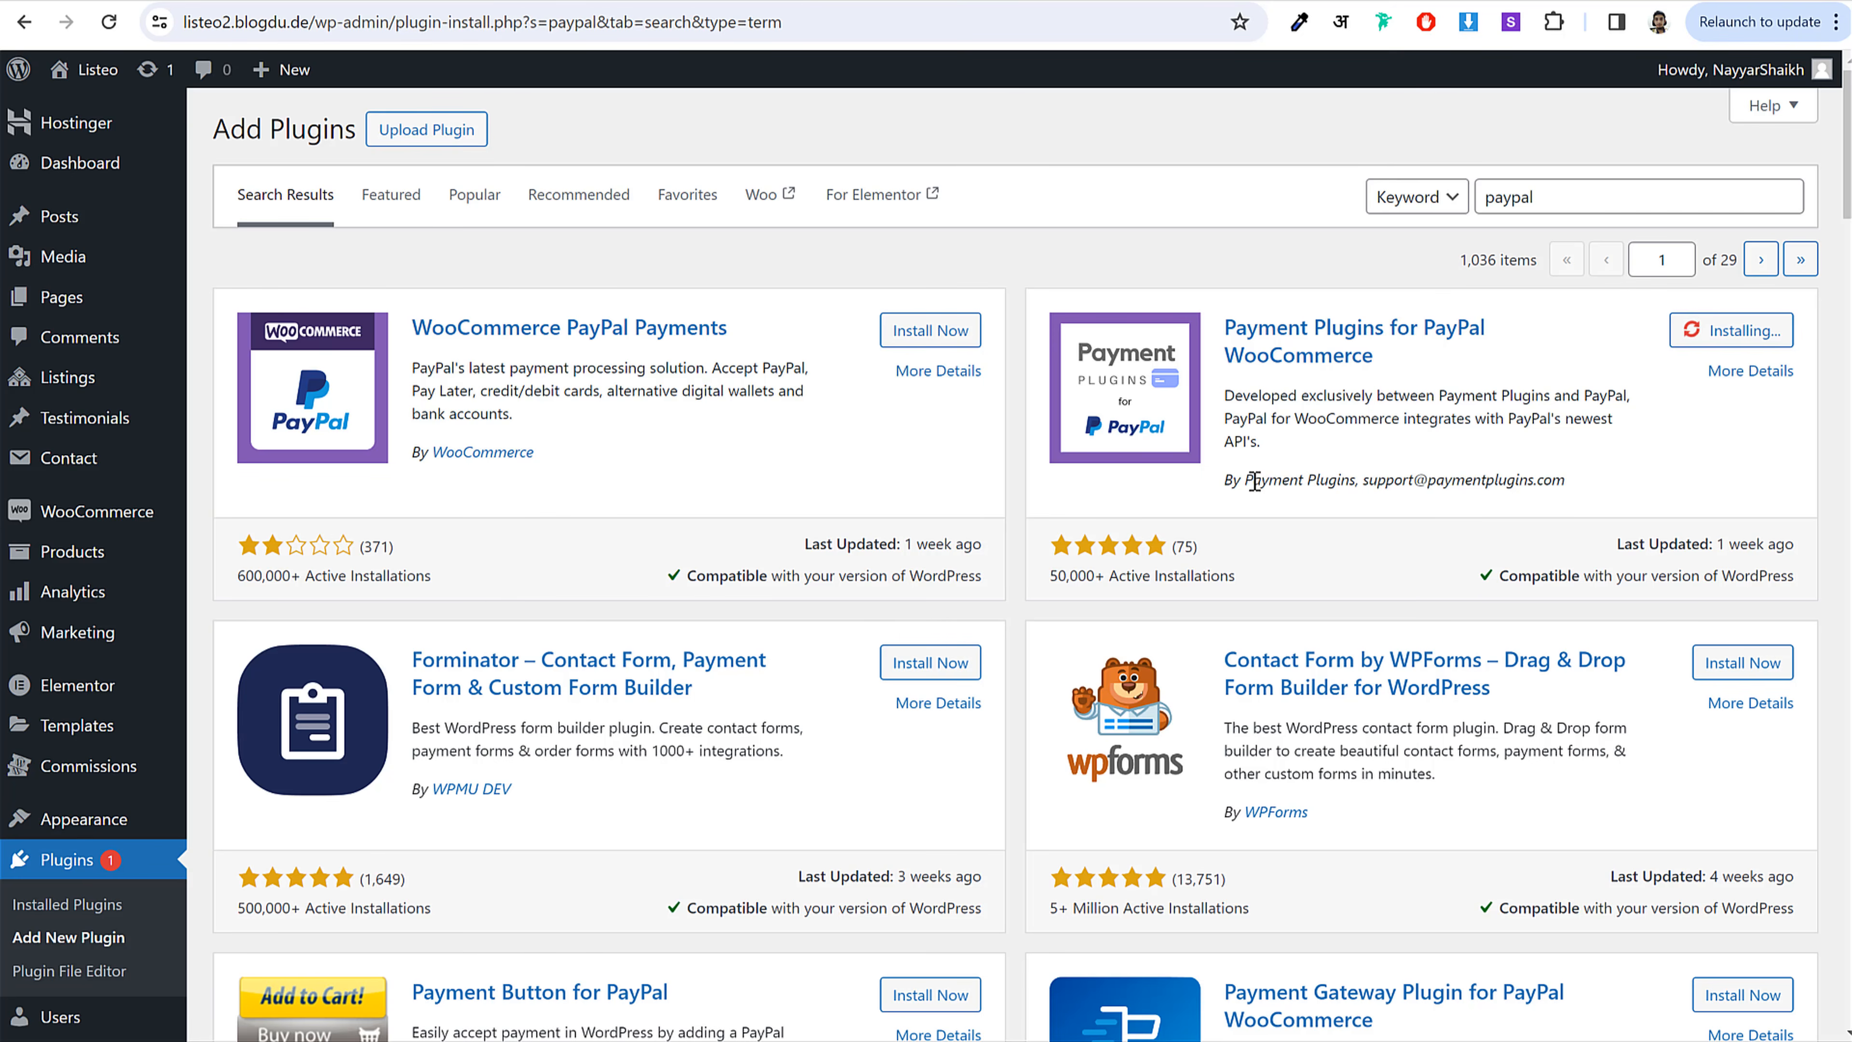
pyautogui.moveTo(1252, 481); pyautogui.dragTo(1358, 481)
pyautogui.click(1358, 481)
pyautogui.doubleClick(1575, 191)
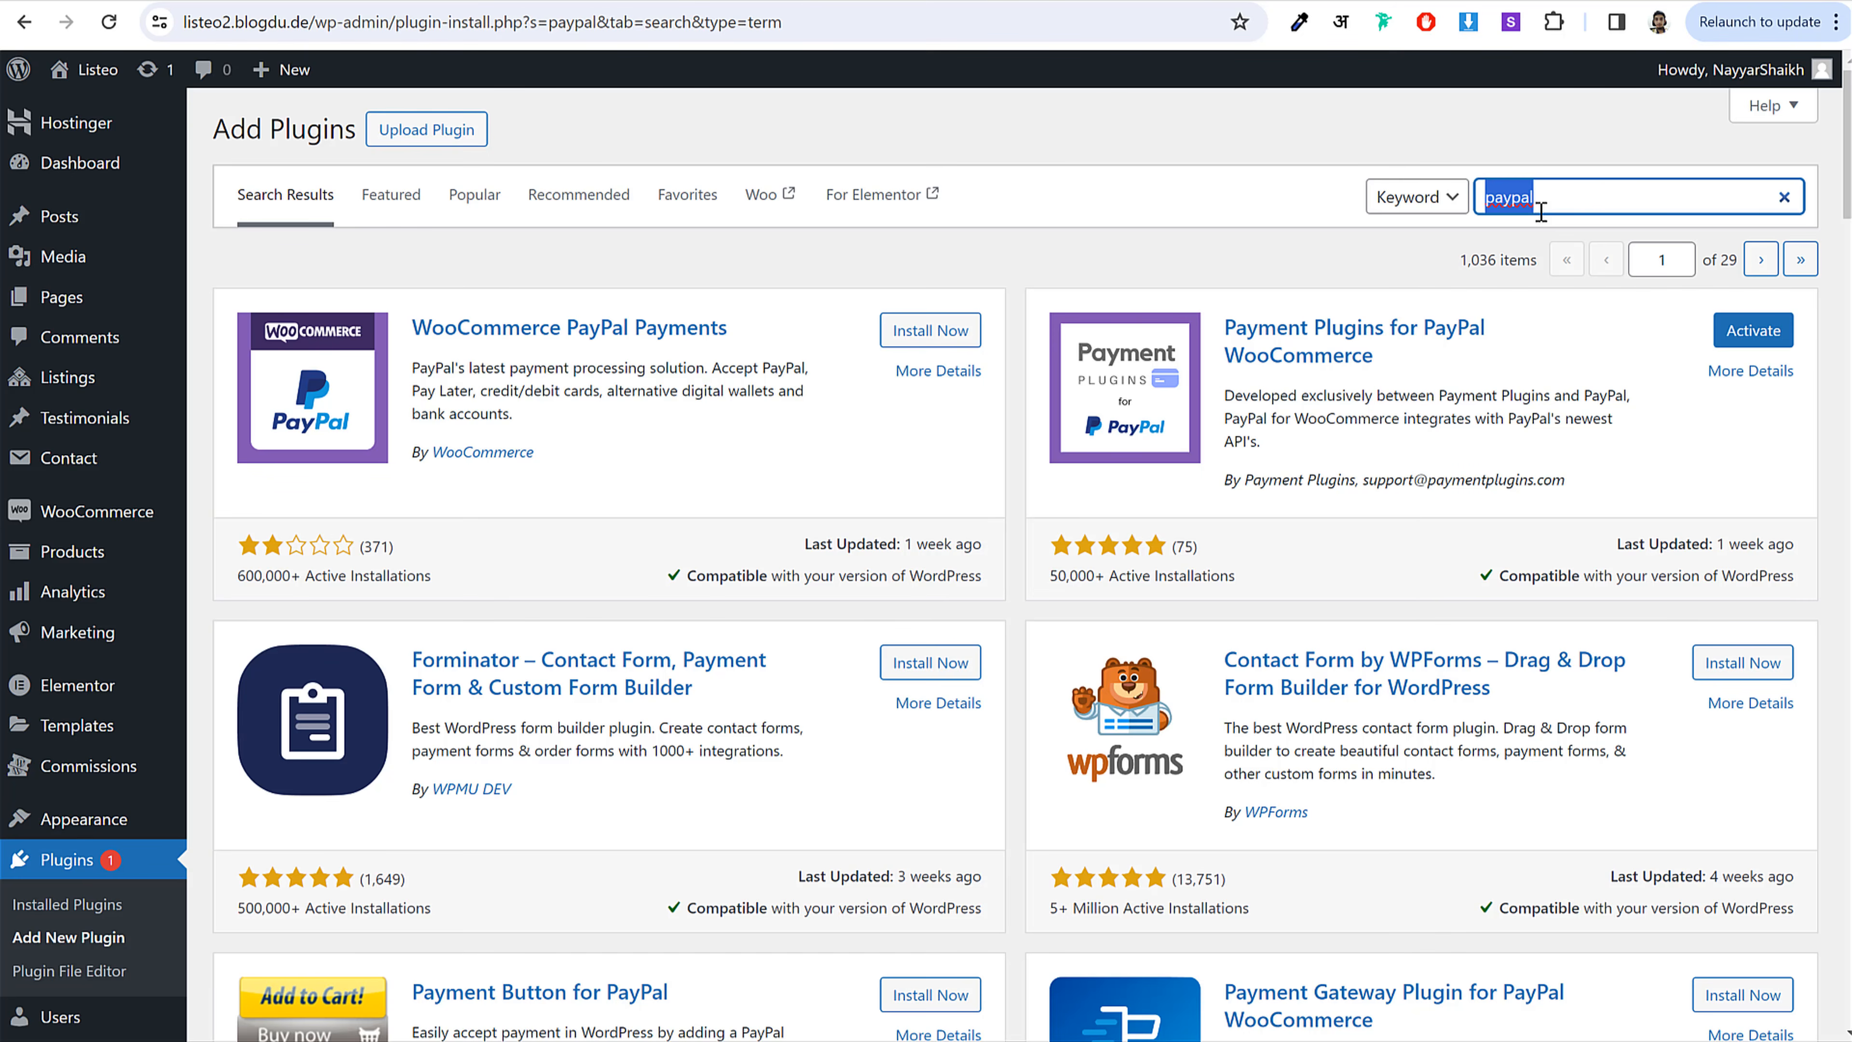
# Step: Search for 'stripe' and install Payment Plugins for Stripe WooCommerce
pyautogui.write('stripe')
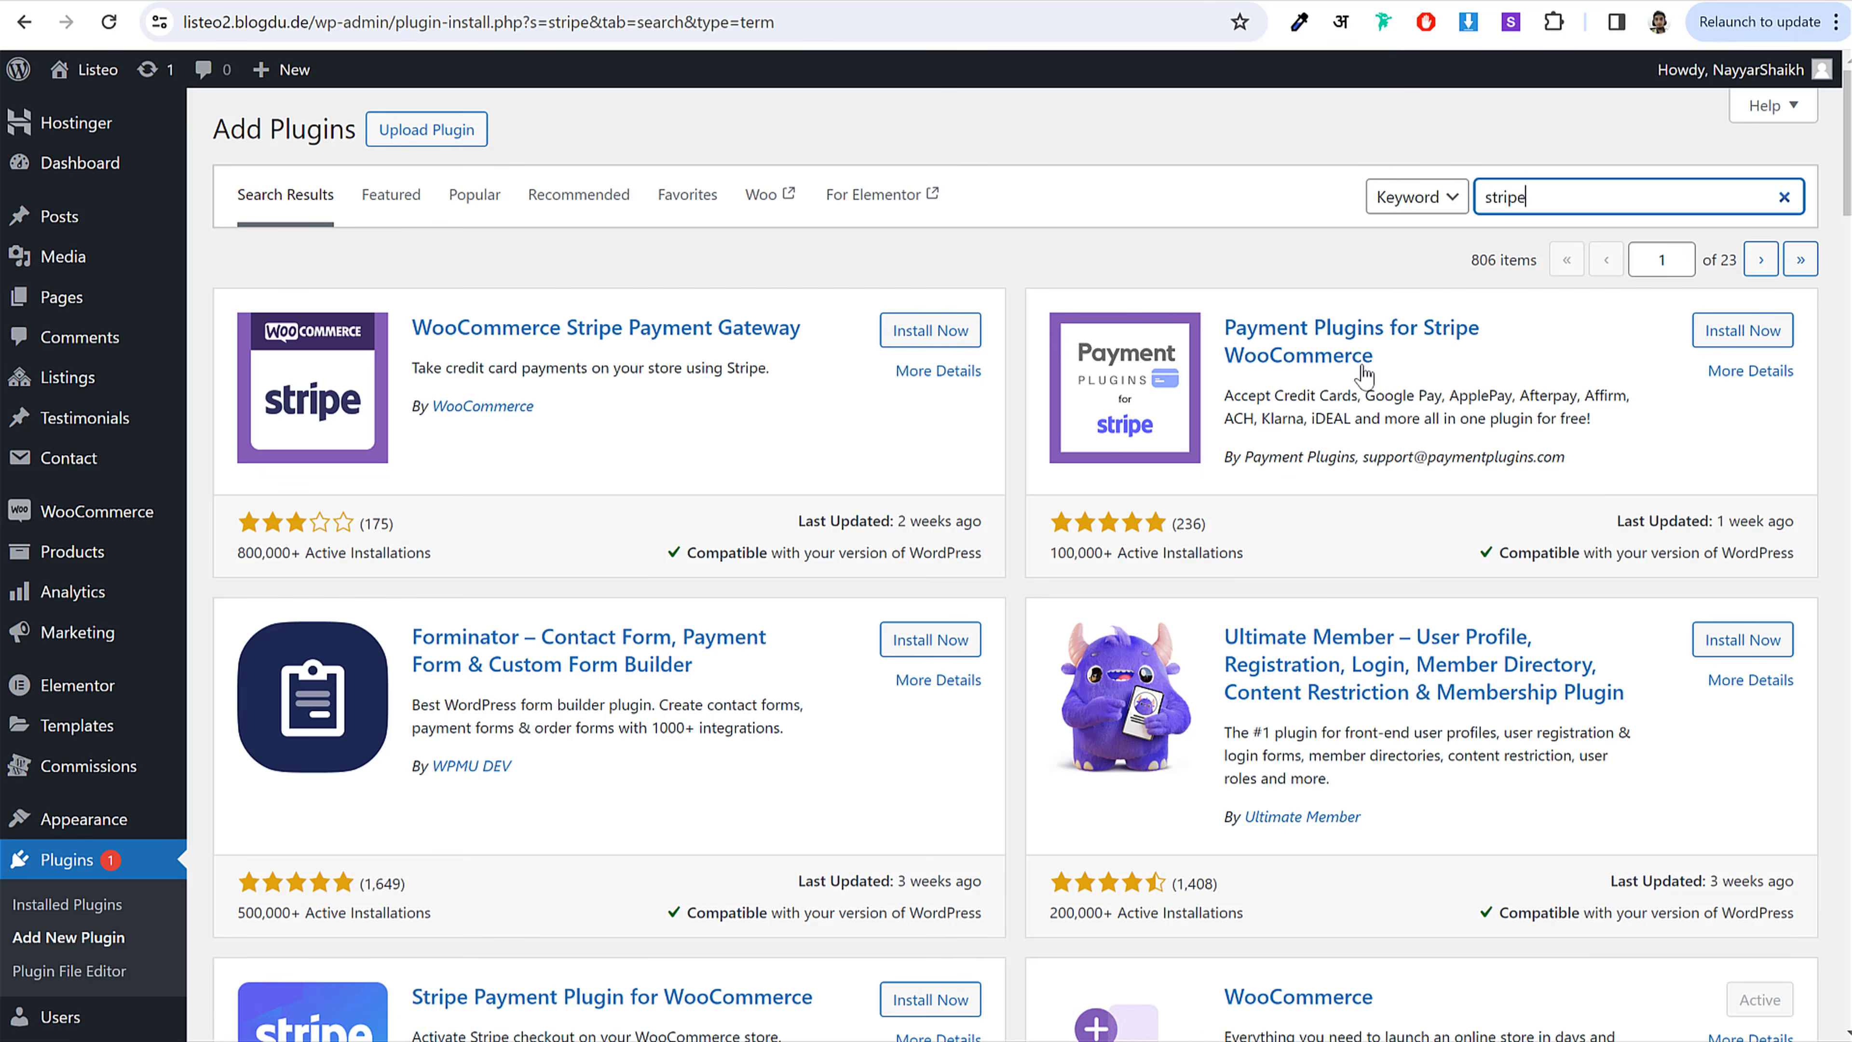
pyautogui.click(1742, 332)
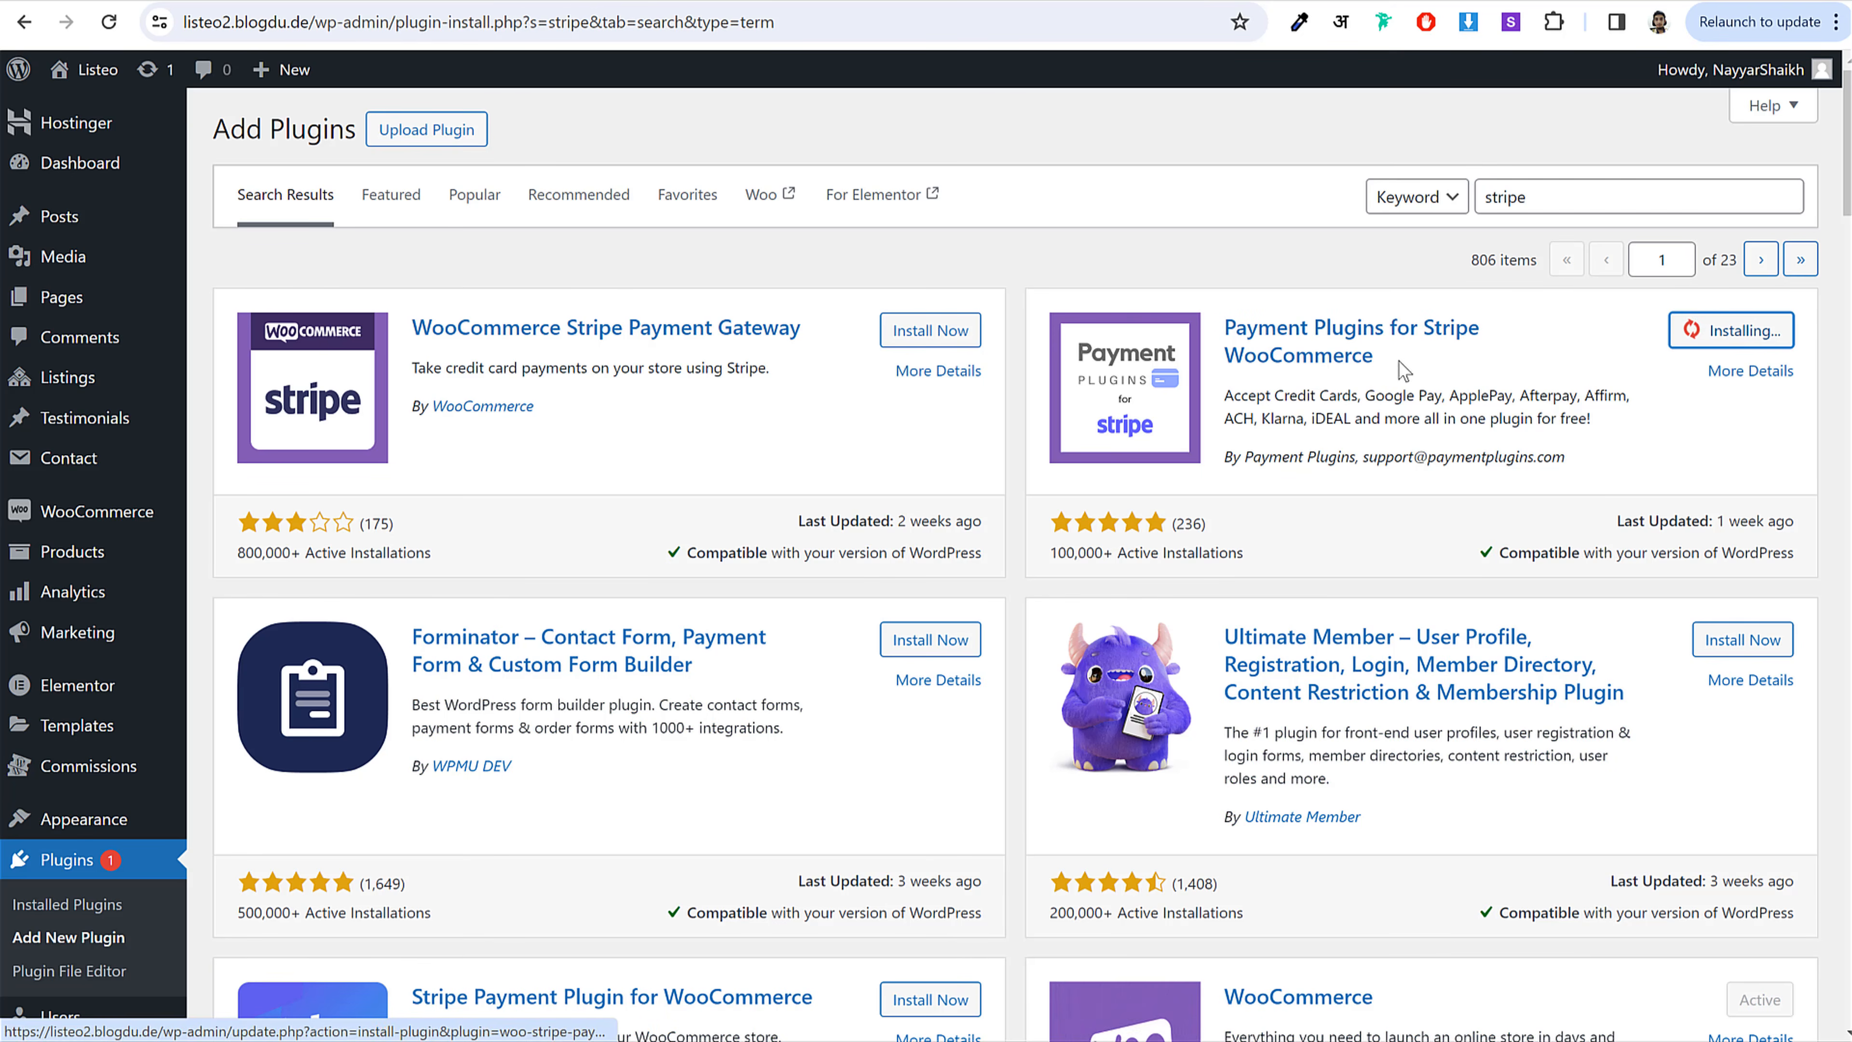
pyautogui.moveTo(1225, 457); pyautogui.dragTo(1359, 456)
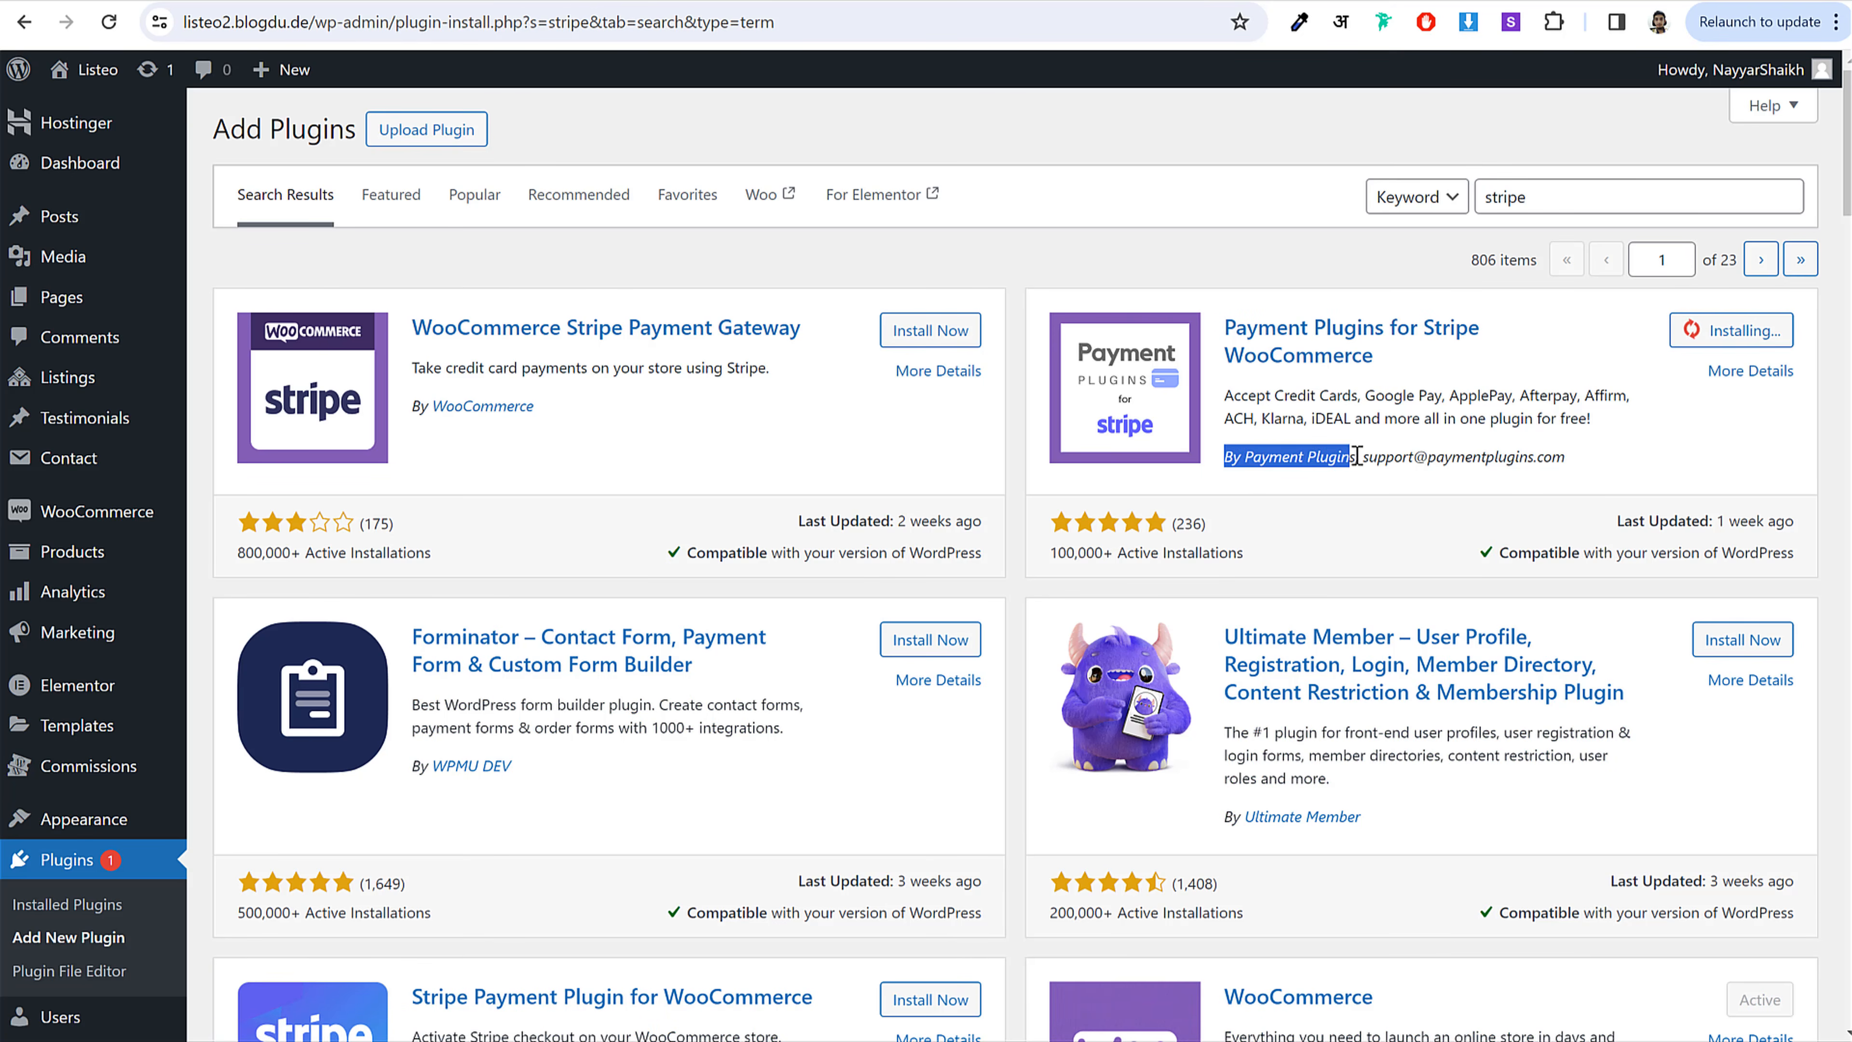
pyautogui.click(1366, 457)
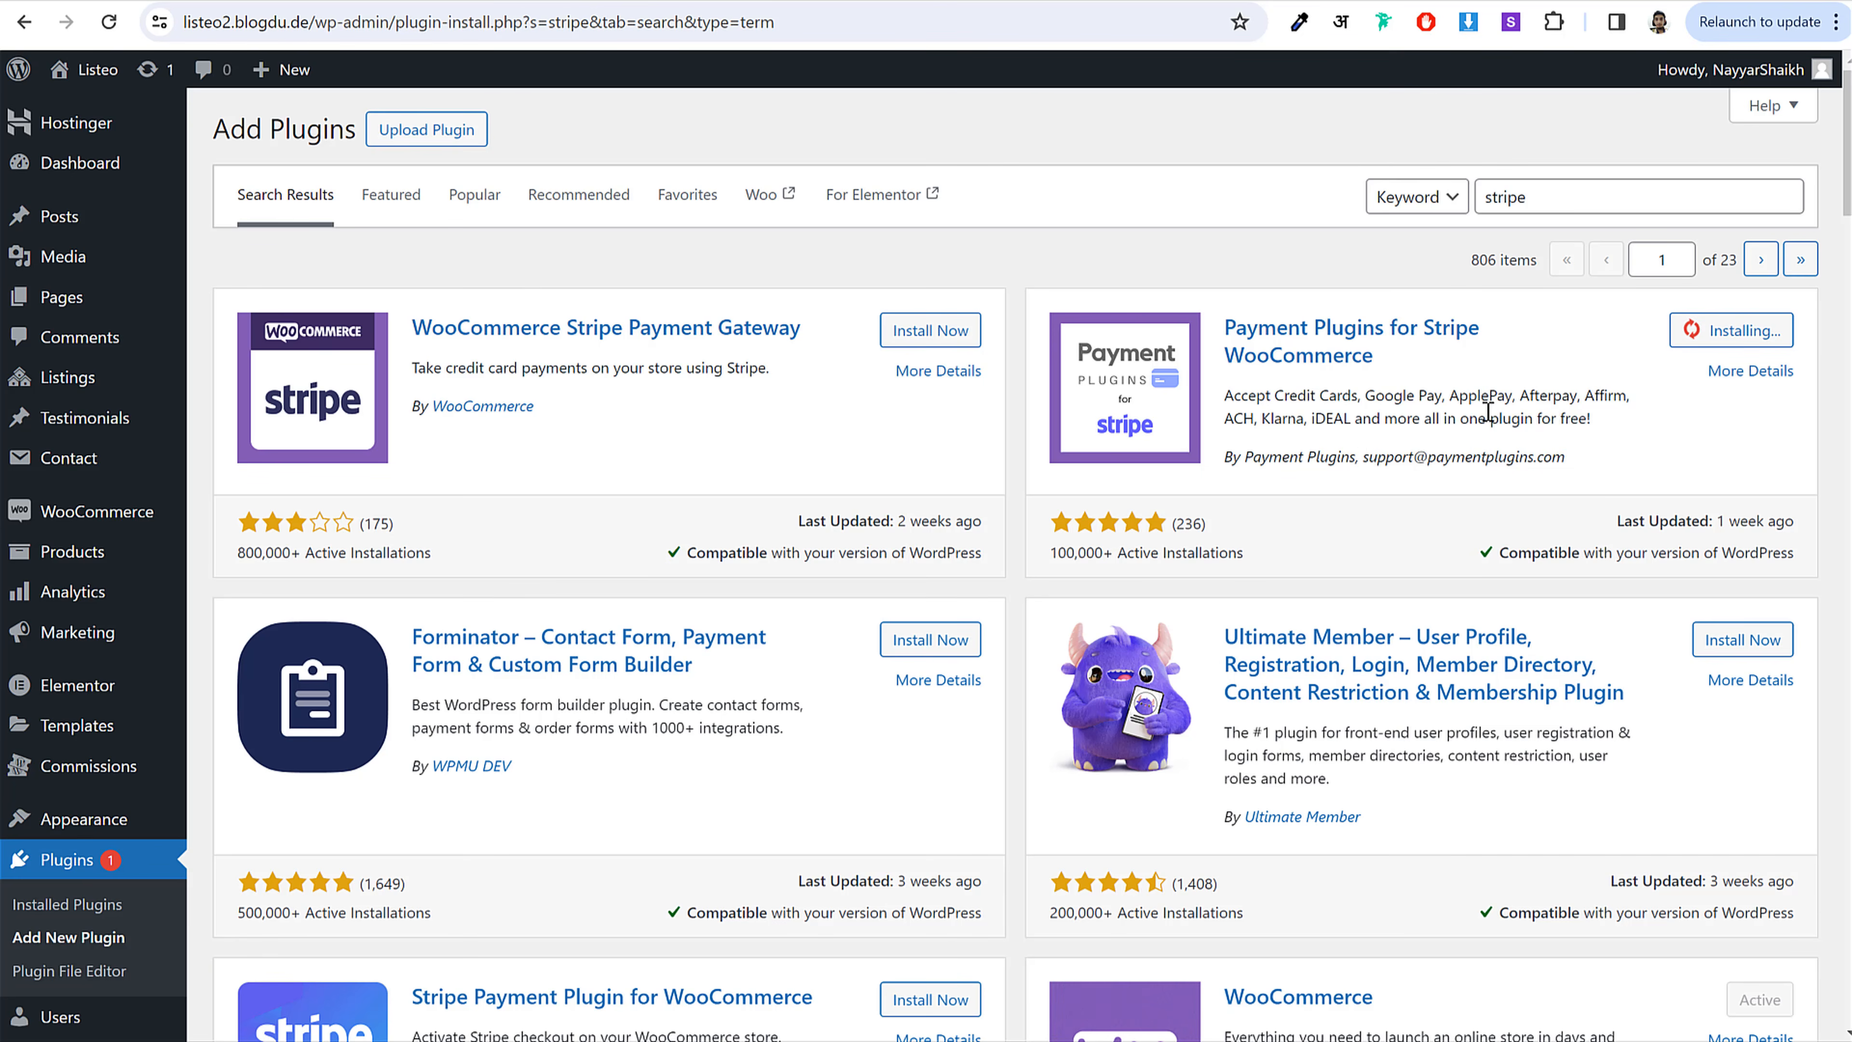
pyautogui.moveTo(1369, 396)
pyautogui.mouseDown()
pyautogui.moveTo(1600, 419)
pyautogui.moveTo(1364, 418)
pyautogui.mouseUp()
pyautogui.click(1234, 403)
pyautogui.moveTo(1234, 403); pyautogui.dragTo(1597, 420)
pyautogui.click(1398, 415)
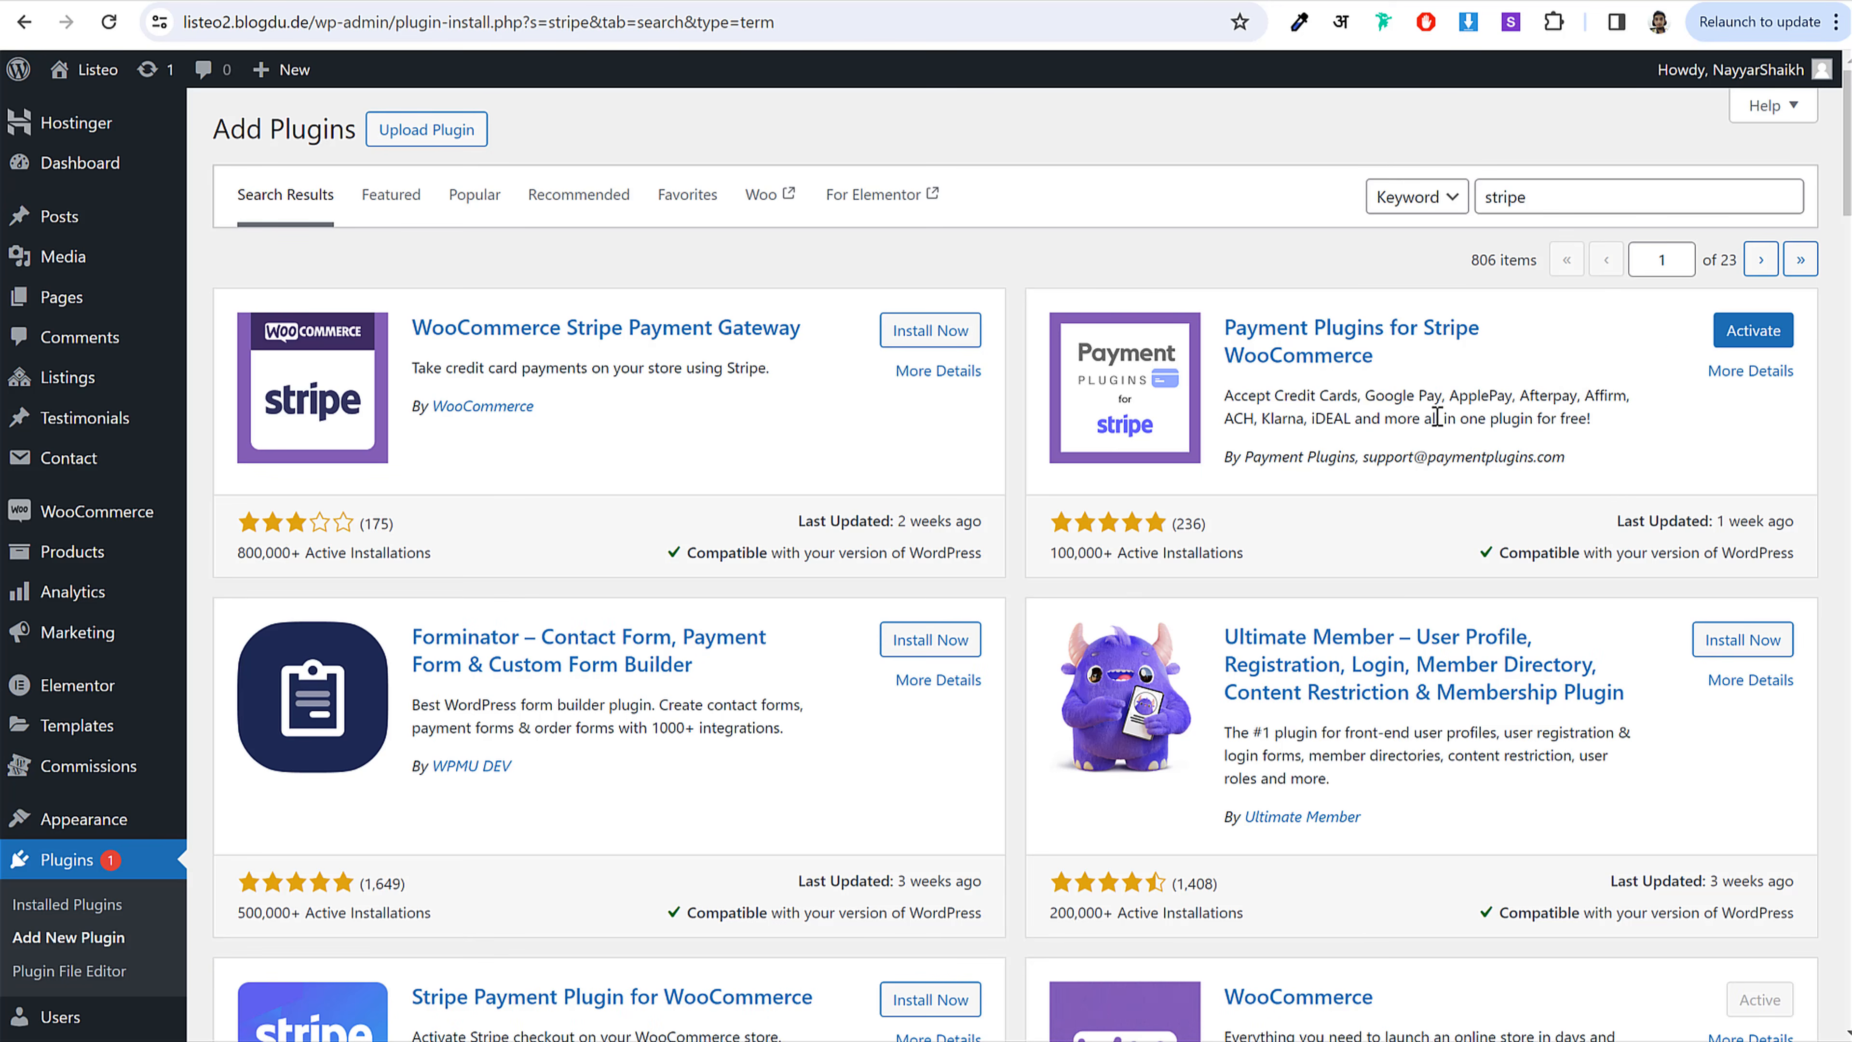
pyautogui.doubleClick(1559, 194)
# Step: Search for 'razorpay', install Razorpay for WooCommerce, and go to the installed plugins list
pyautogui.write('razorpay')
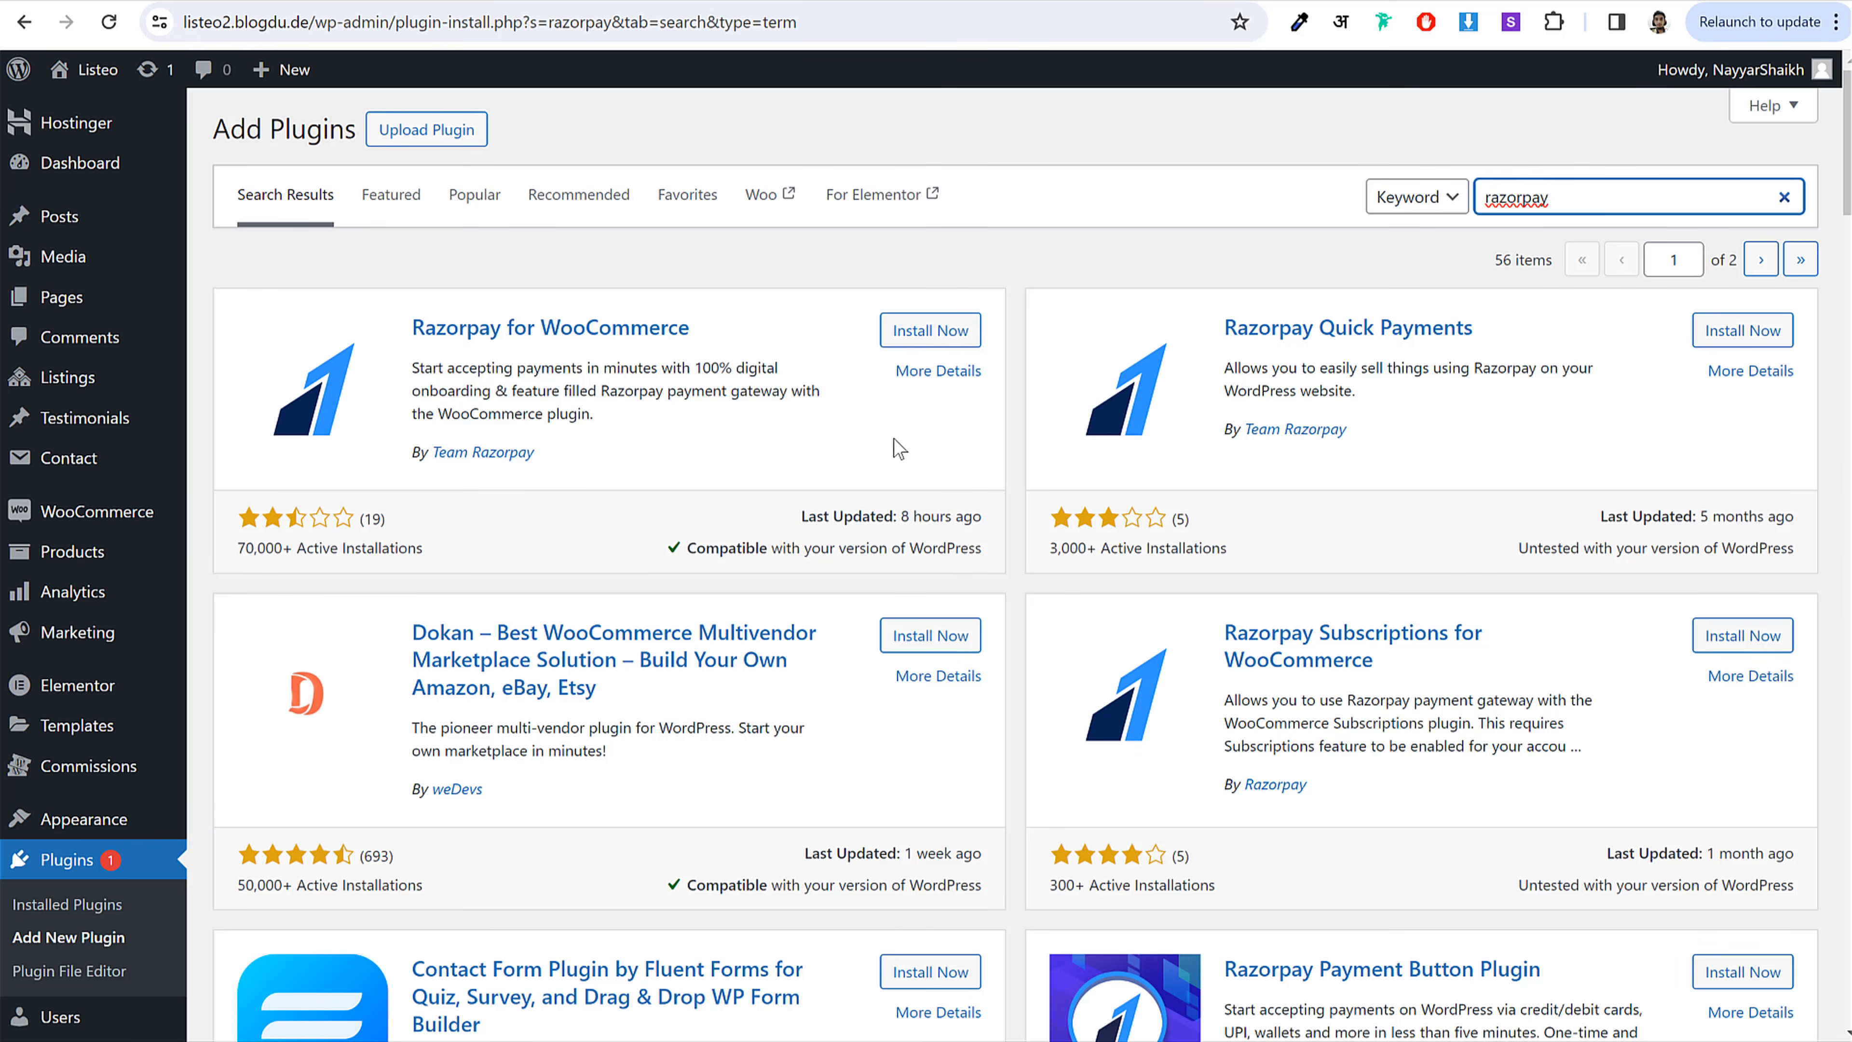
pyautogui.moveTo(703, 339); pyautogui.dragTo(410, 331)
pyautogui.click(641, 401)
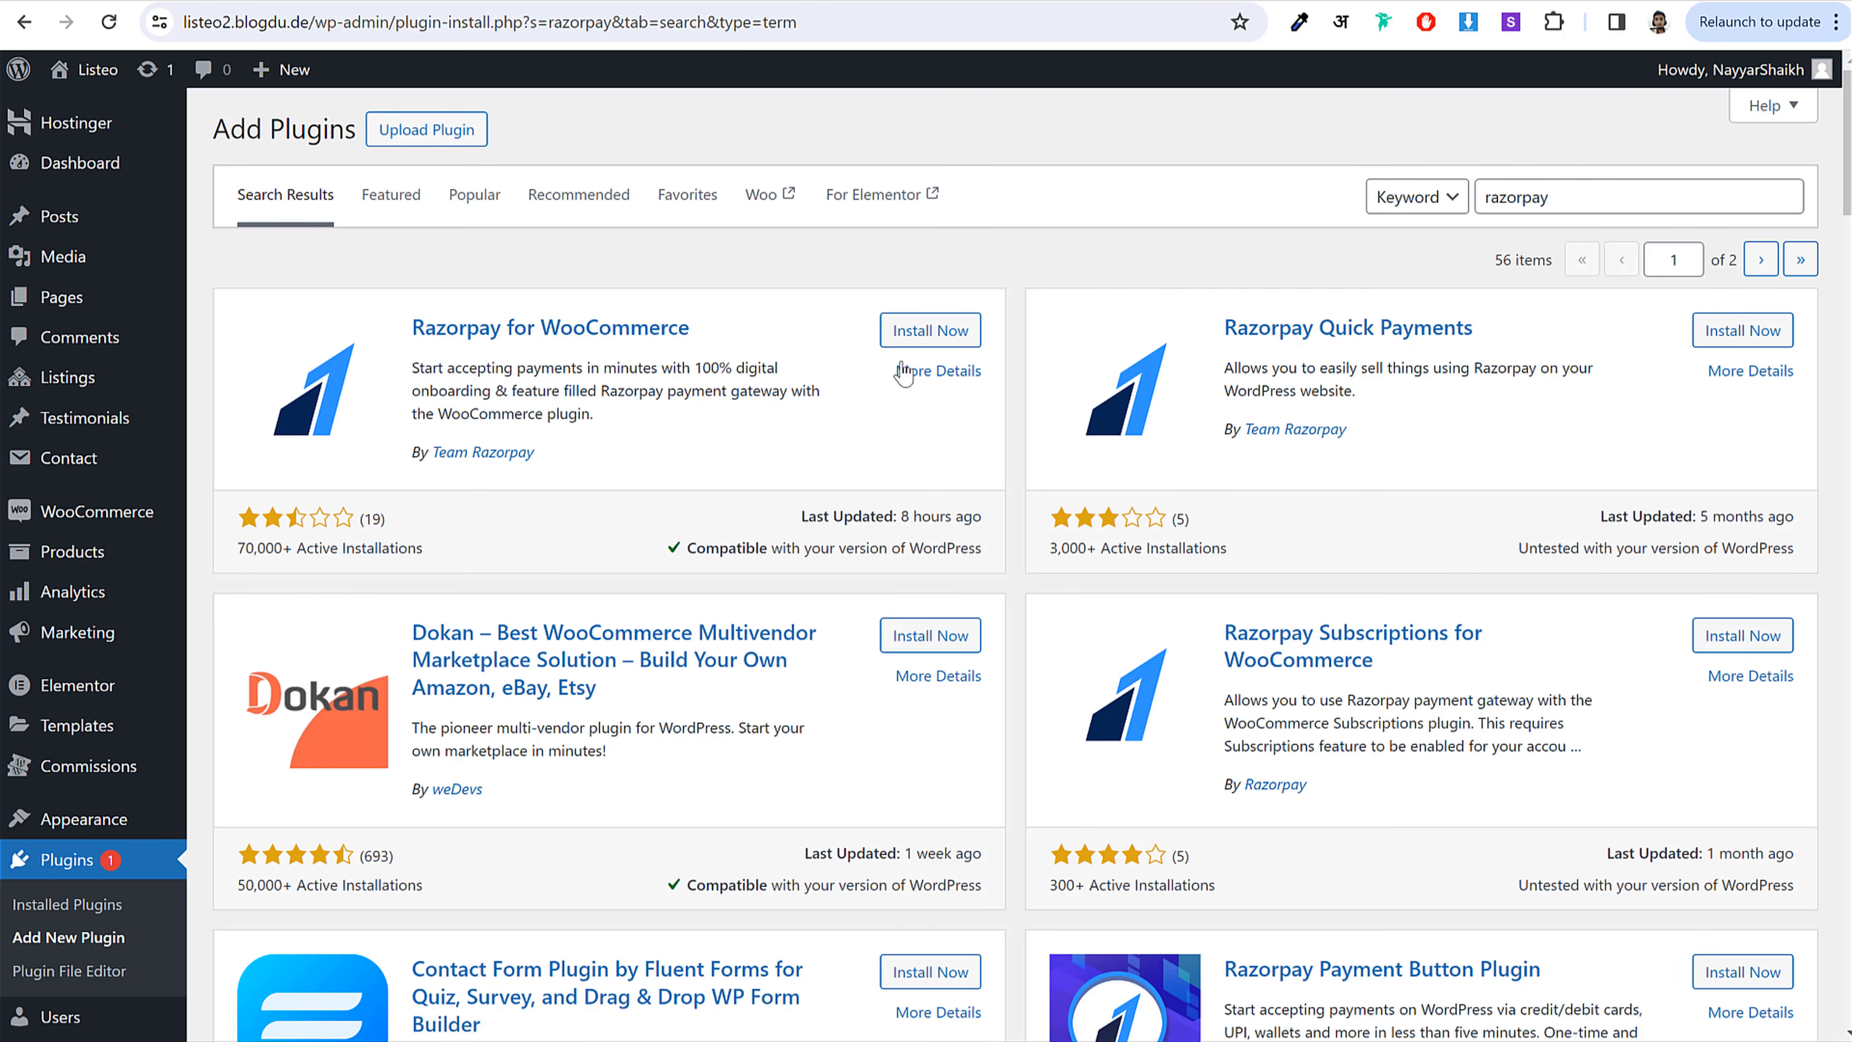
pyautogui.click(912, 346)
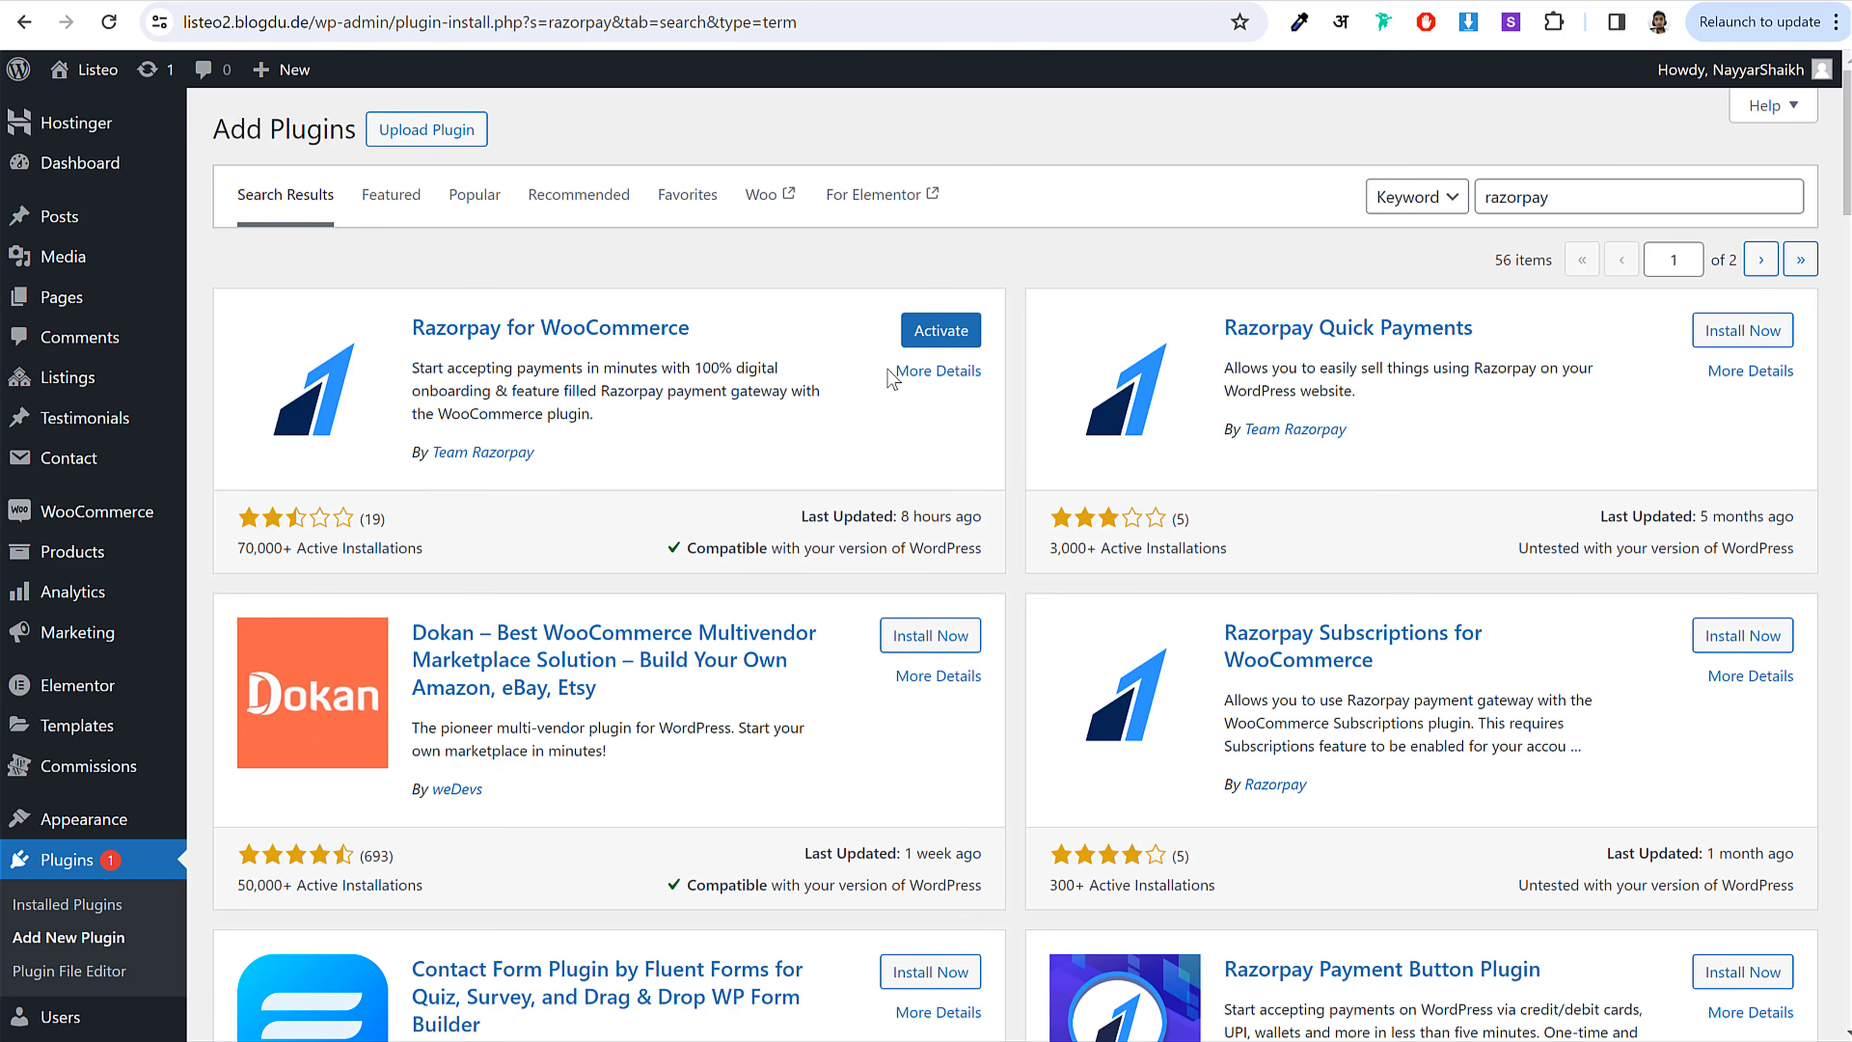
pyautogui.scroll(-5, 718, 482)
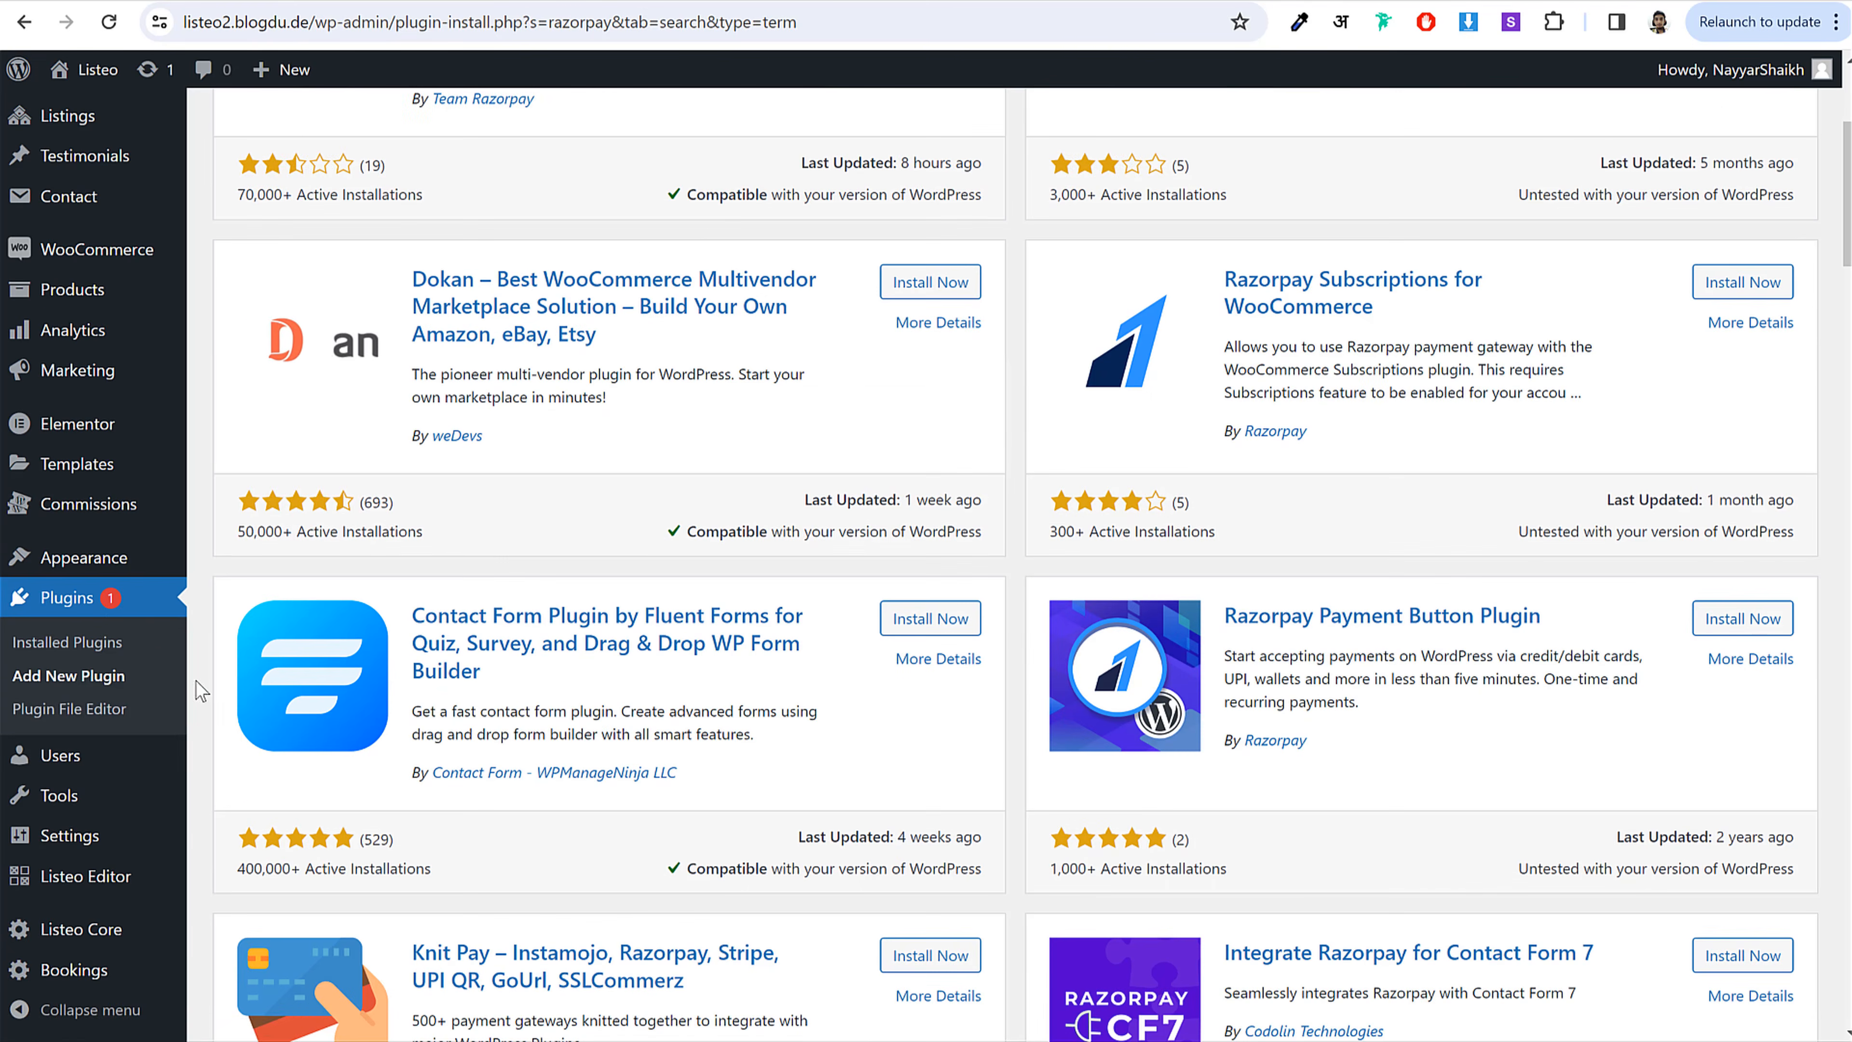
pyautogui.click(82, 610)
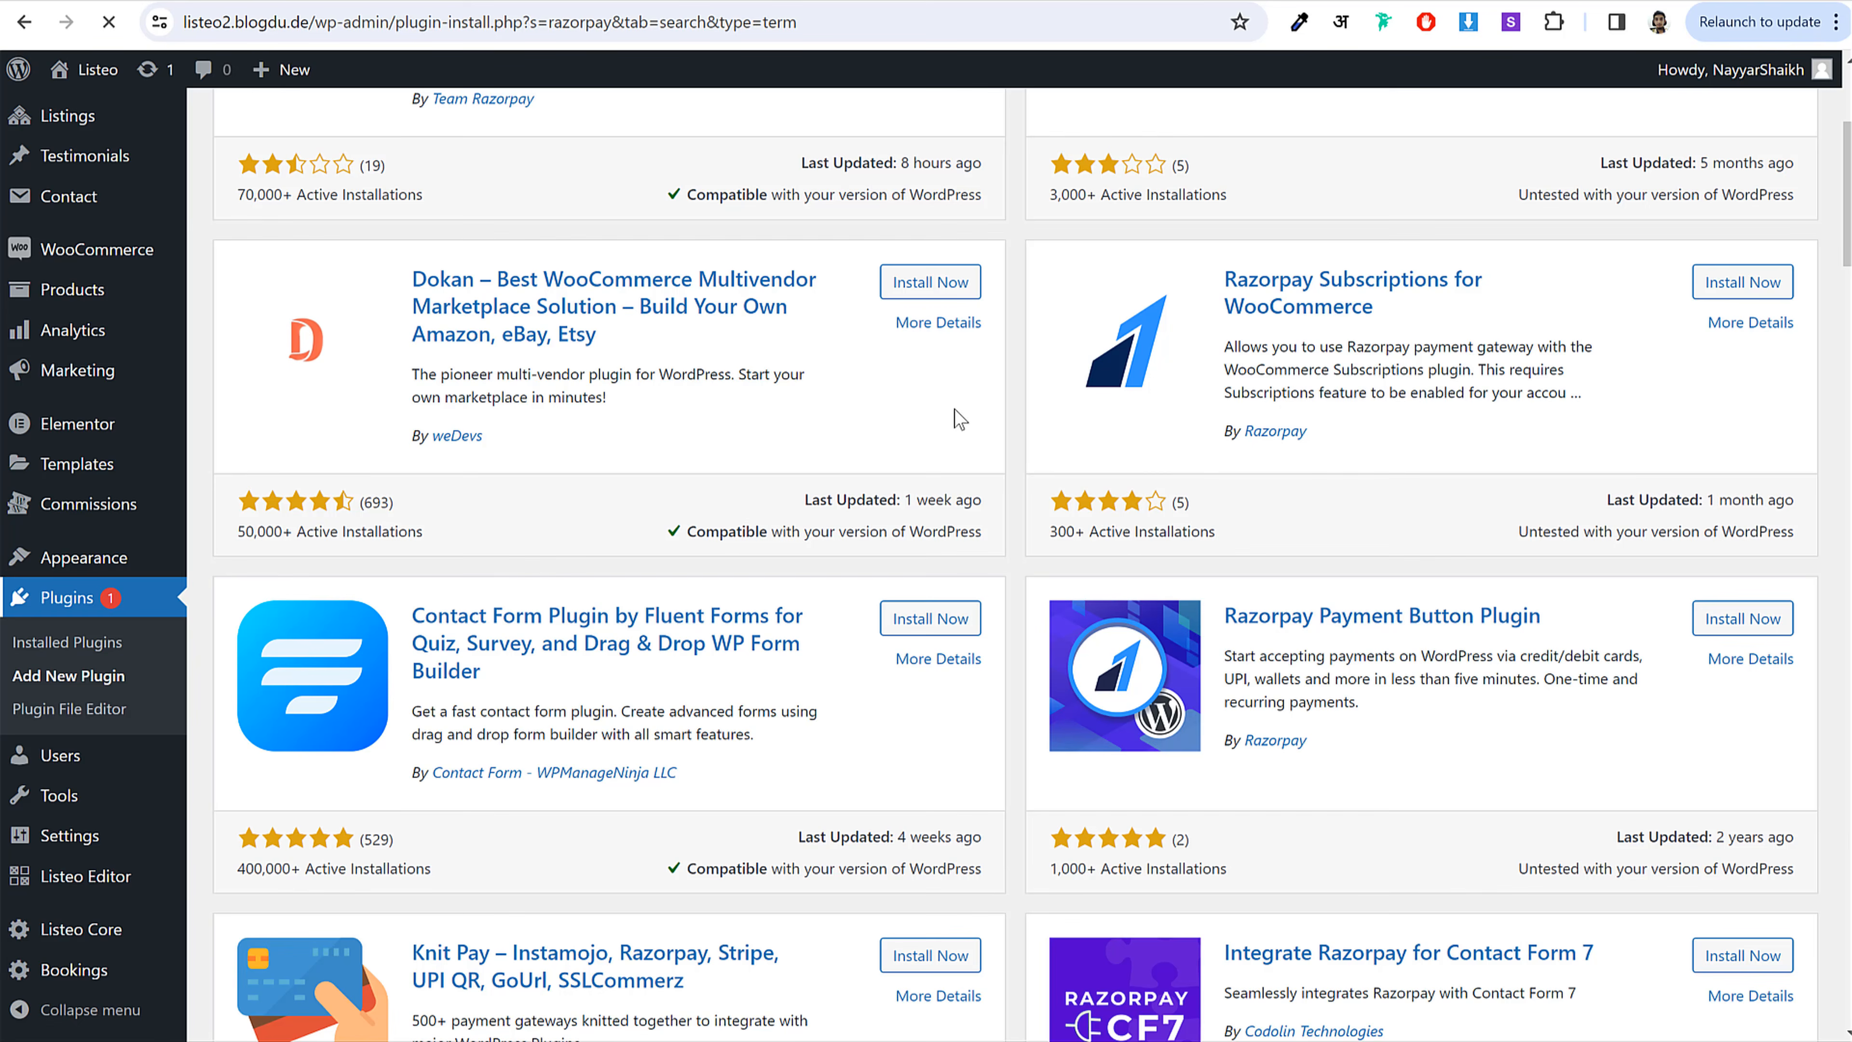
# Step: Tick the Stripe and PayPal payment plugins in the installed plugins list
pyautogui.moveTo(170, 562)
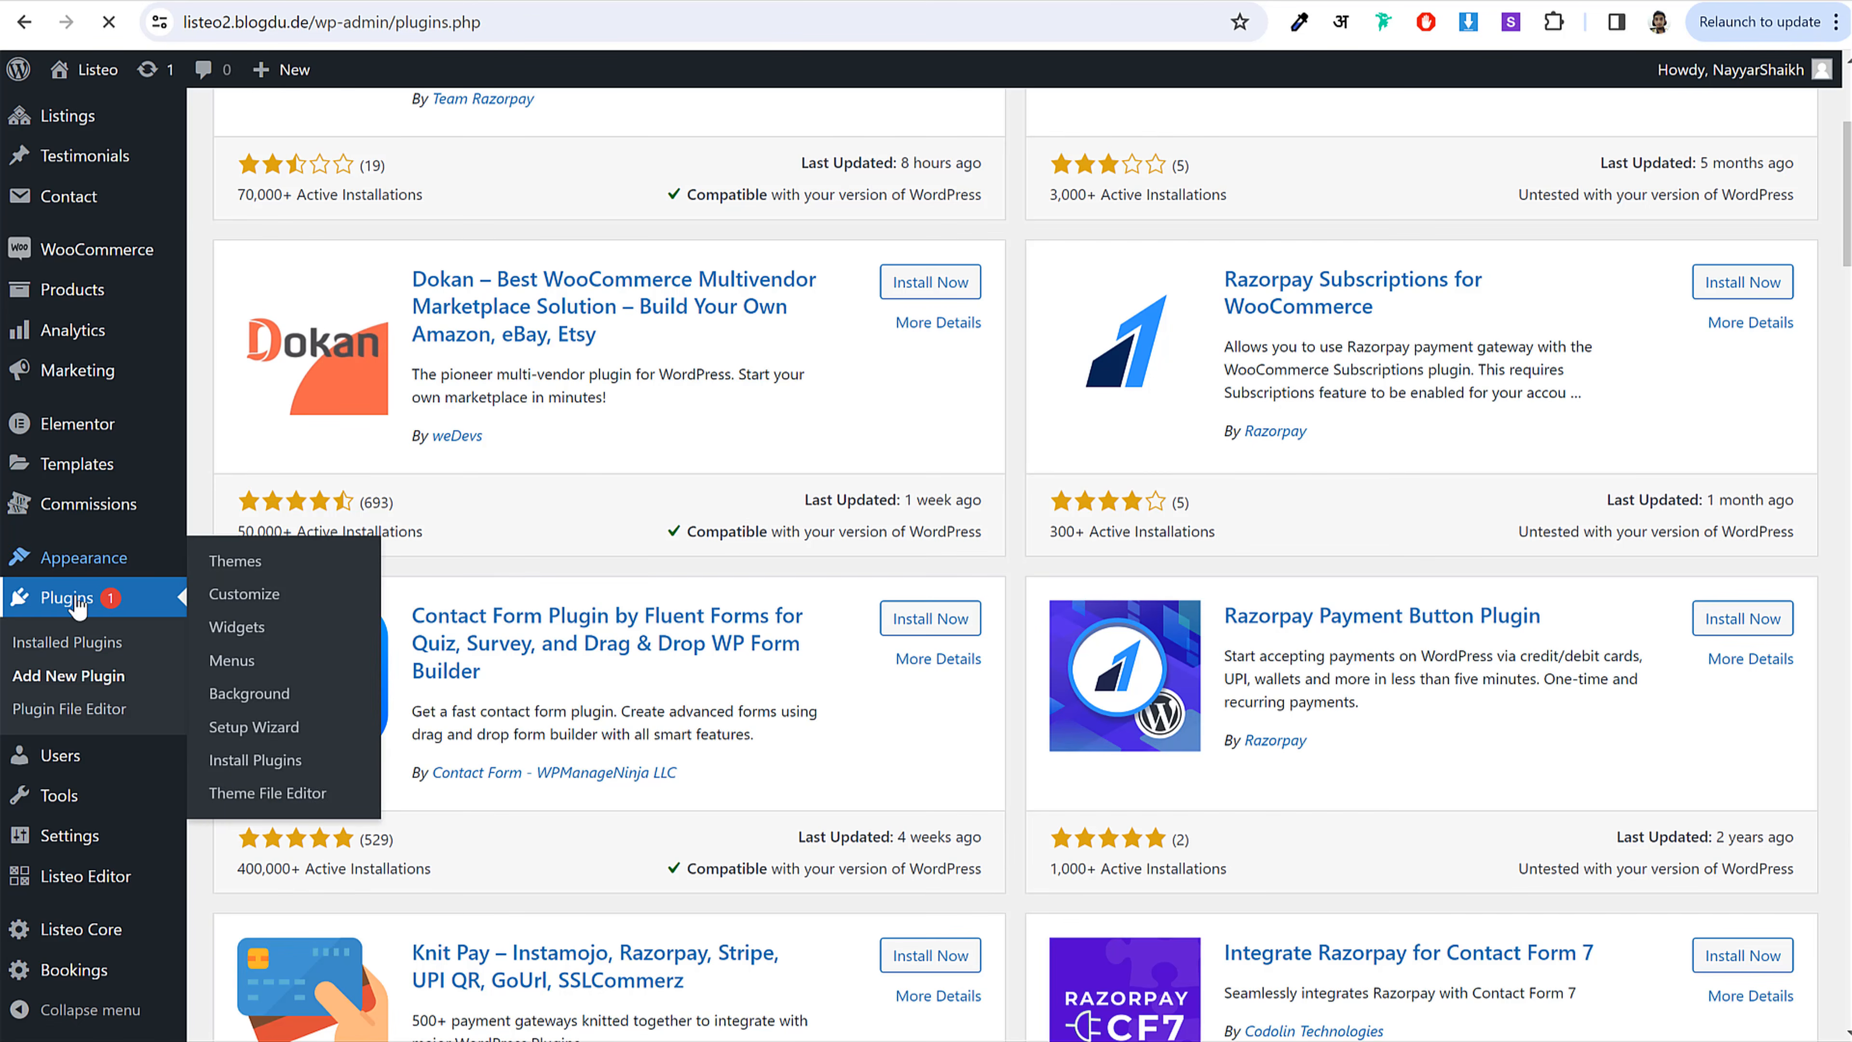
pyautogui.scroll(-3, 562, 687)
pyautogui.scroll(5, 563, 688)
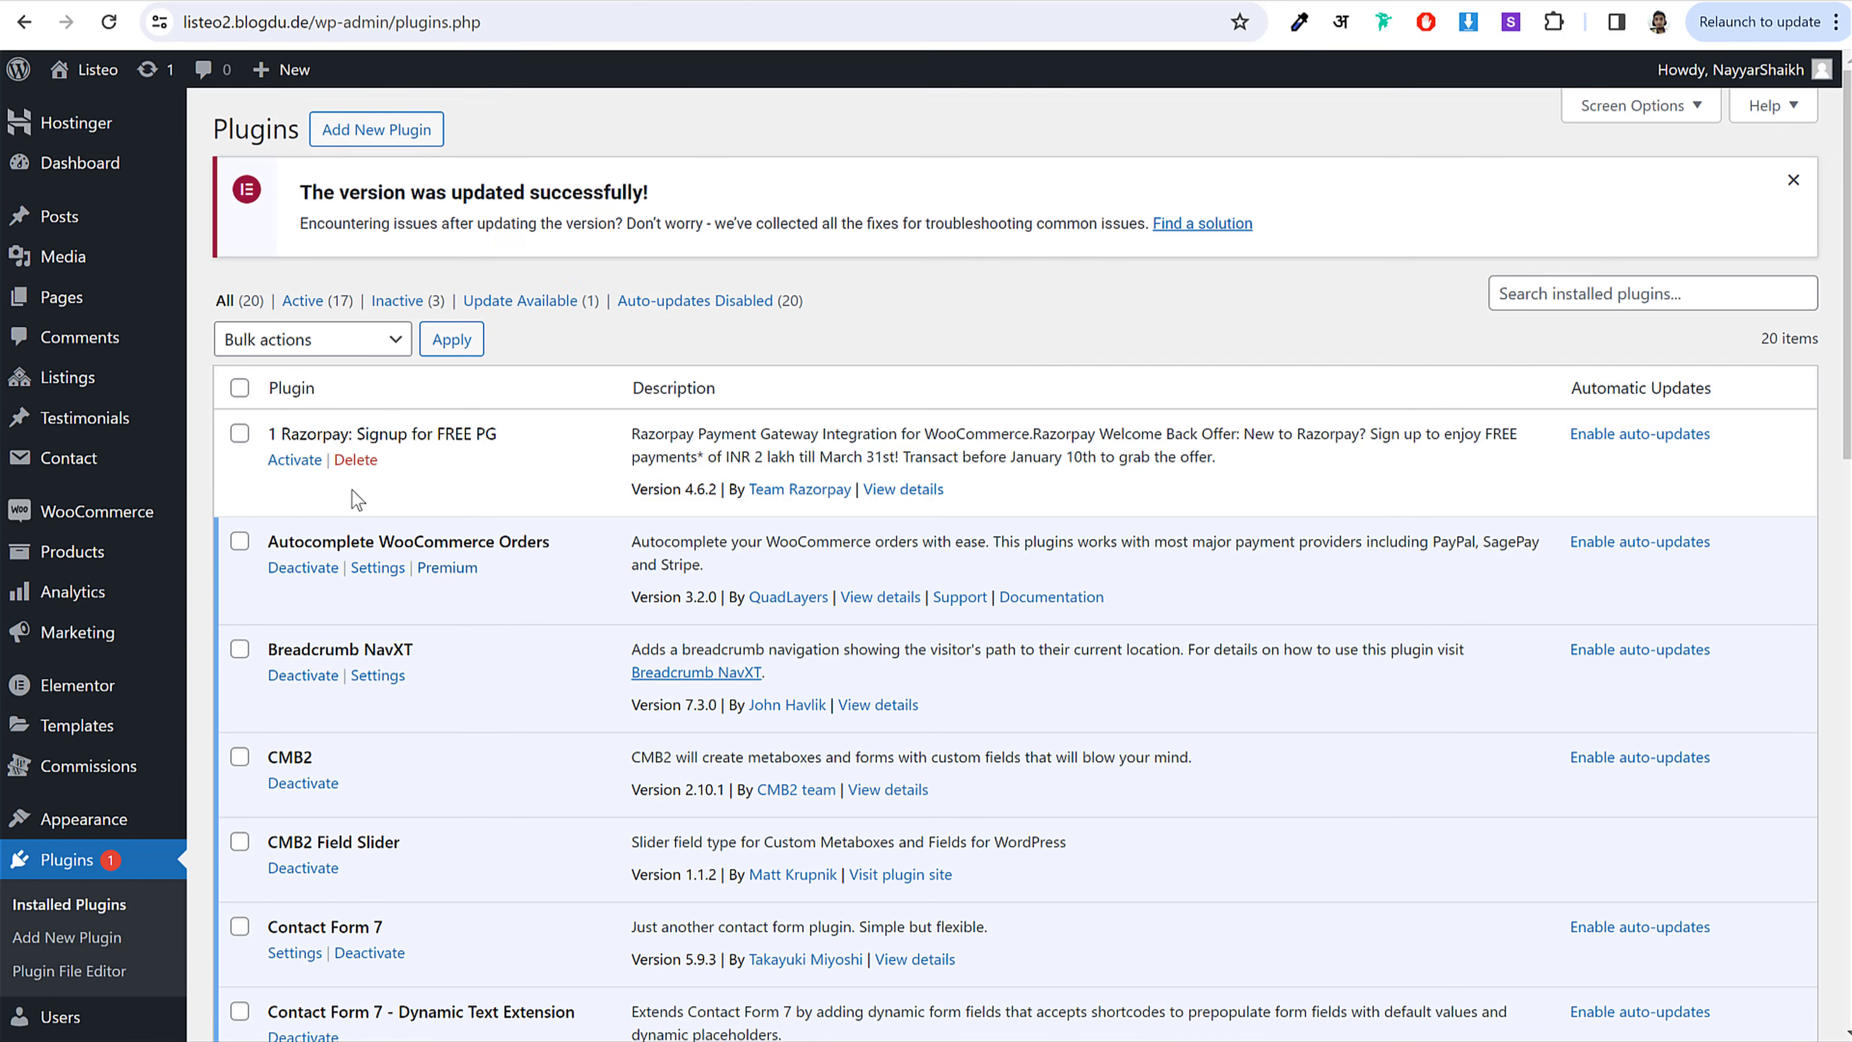
pyautogui.click(240, 437)
pyautogui.scroll(-5, 794, 633)
pyautogui.scroll(-10, 793, 633)
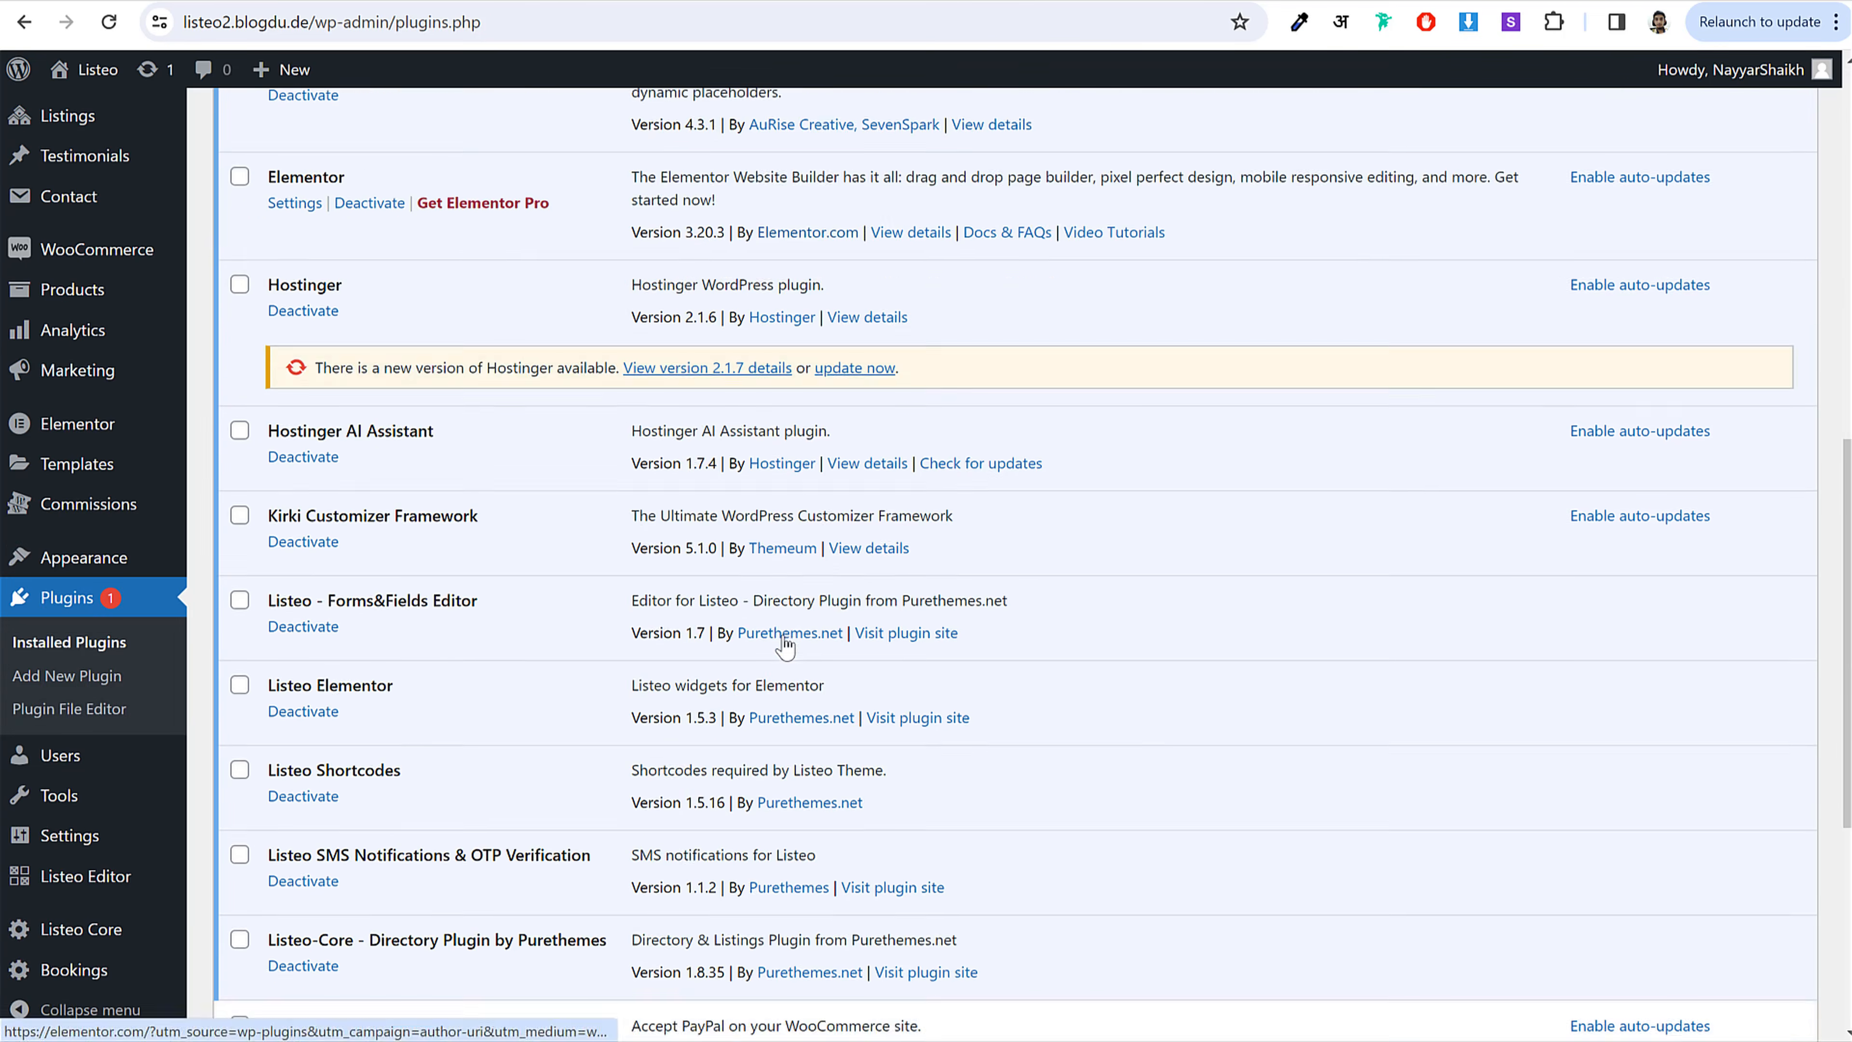
pyautogui.click(239, 639)
pyautogui.click(239, 556)
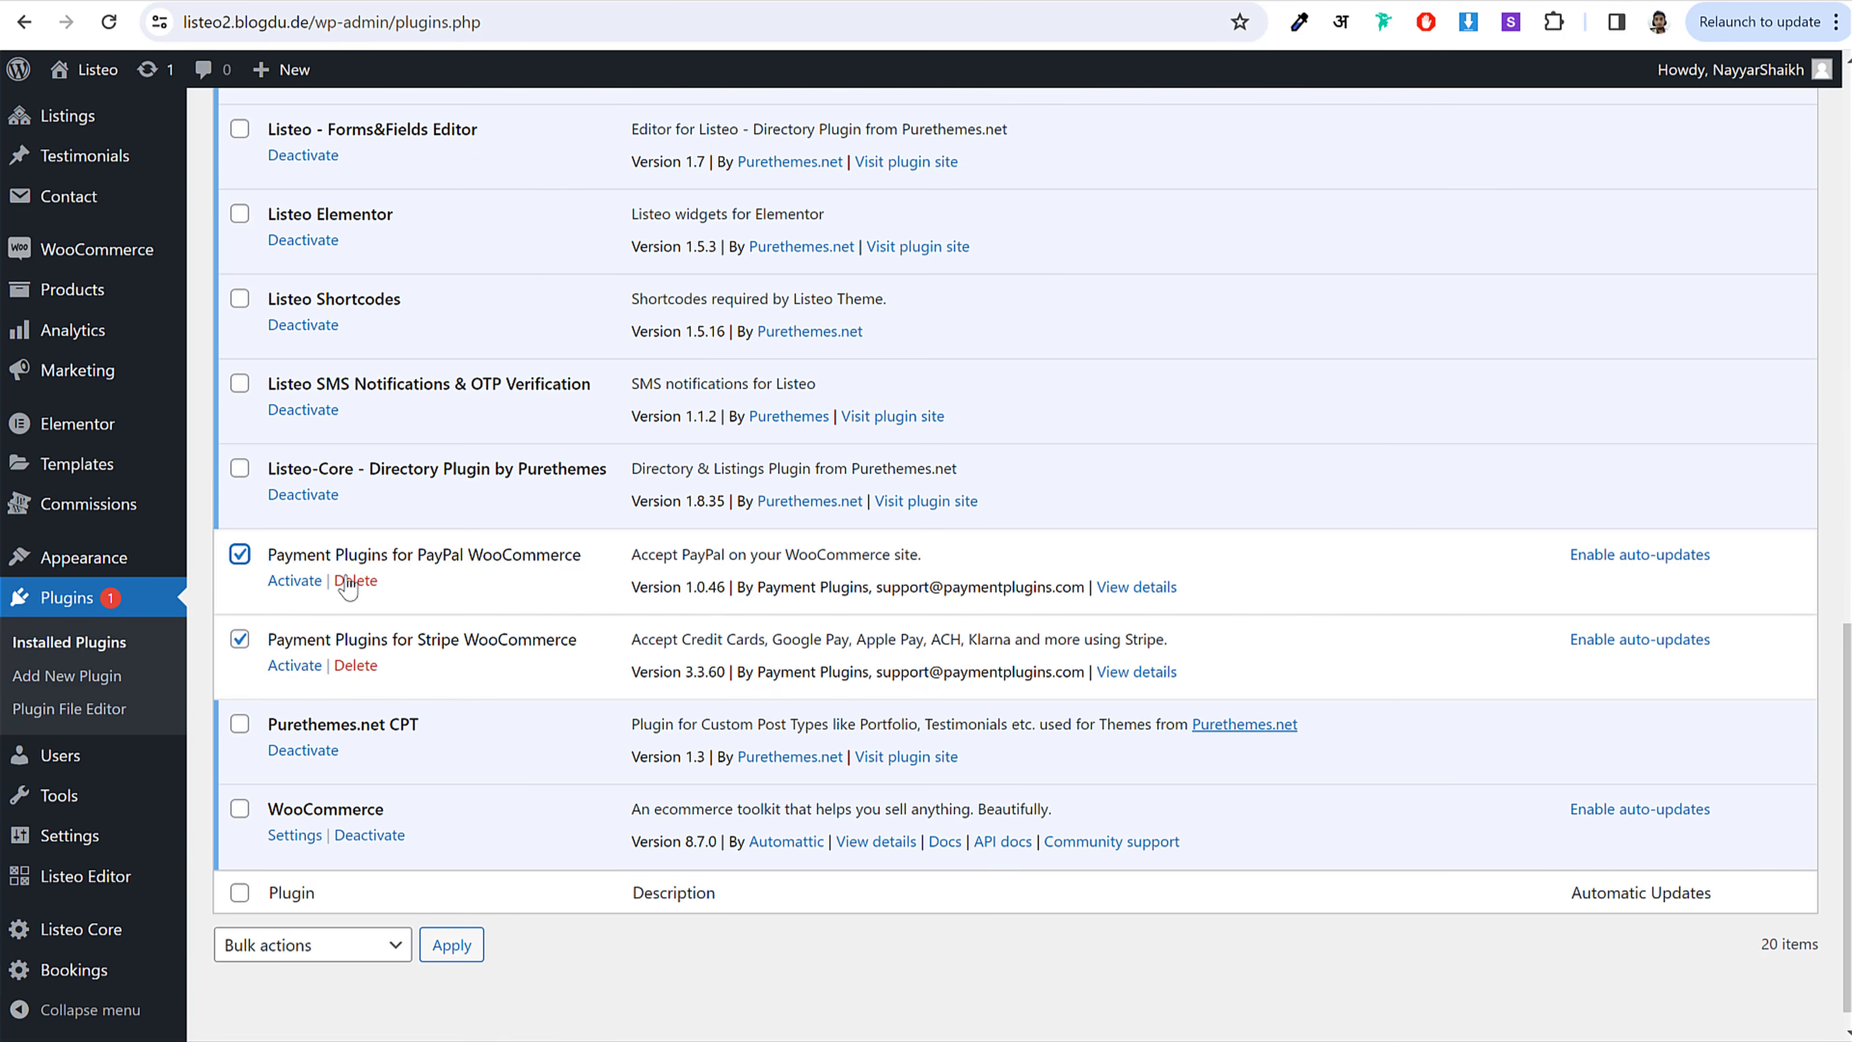
# Step: Activate the ticked payment plugins with the Activate bulk action
pyautogui.scroll(-1, 529, 900)
pyautogui.click(326, 918)
pyautogui.click(326, 918)
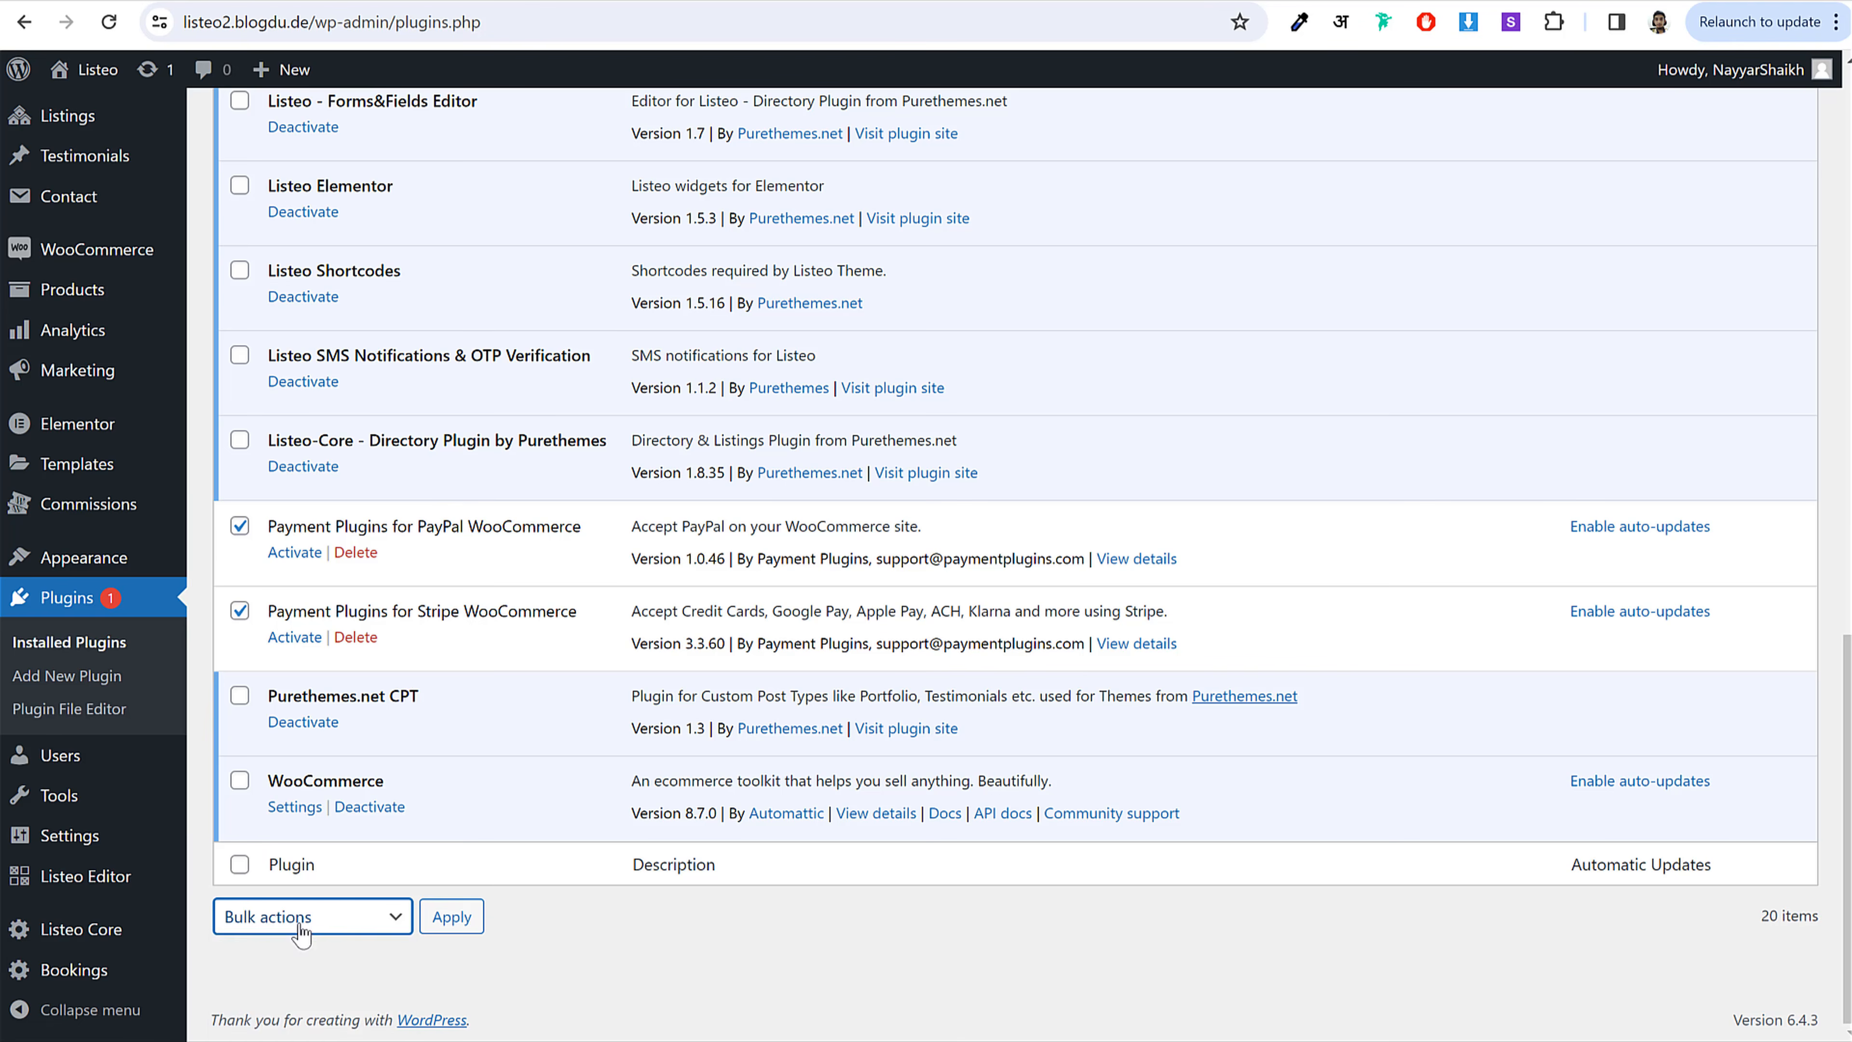
pyautogui.click(326, 918)
pyautogui.click(287, 968)
pyautogui.click(451, 917)
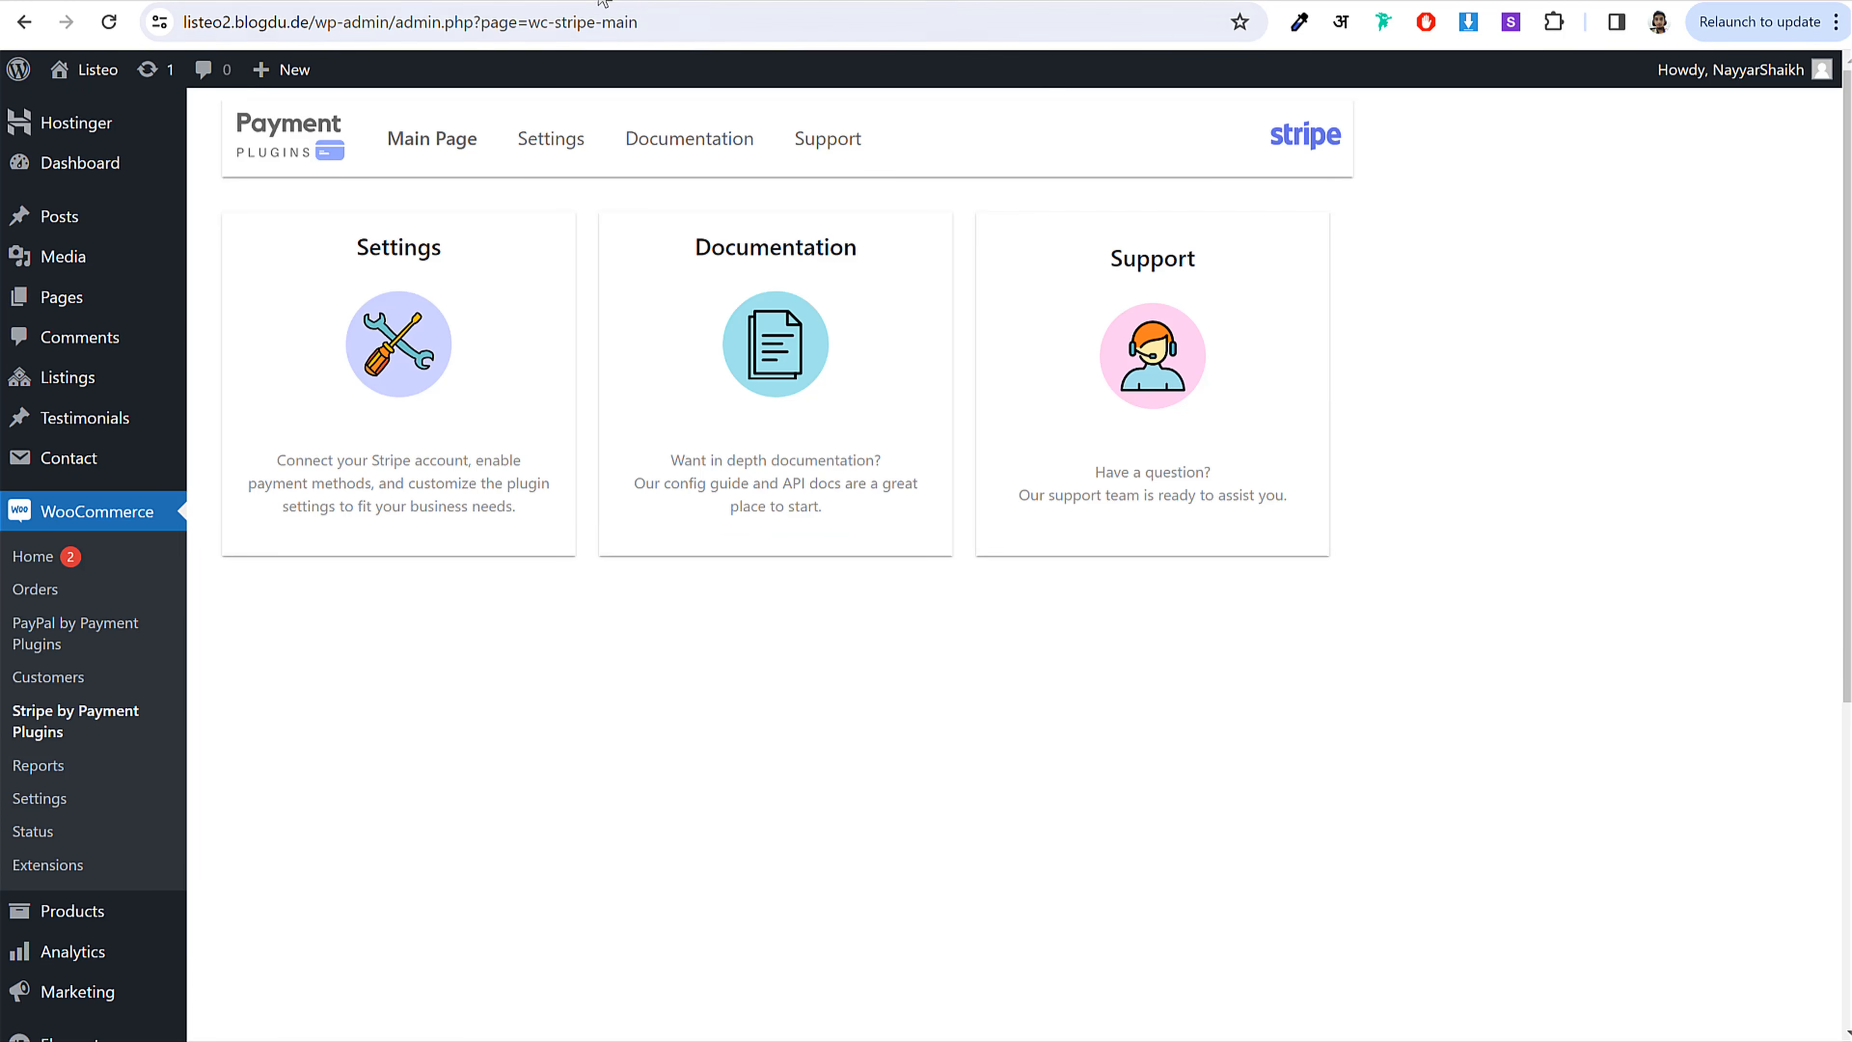
# Step: Enable and save the PayPal Gateway By Payment Plugins payment method, then open its PayPal settings
pyautogui.click(354, 1)
pyautogui.click(609, 286)
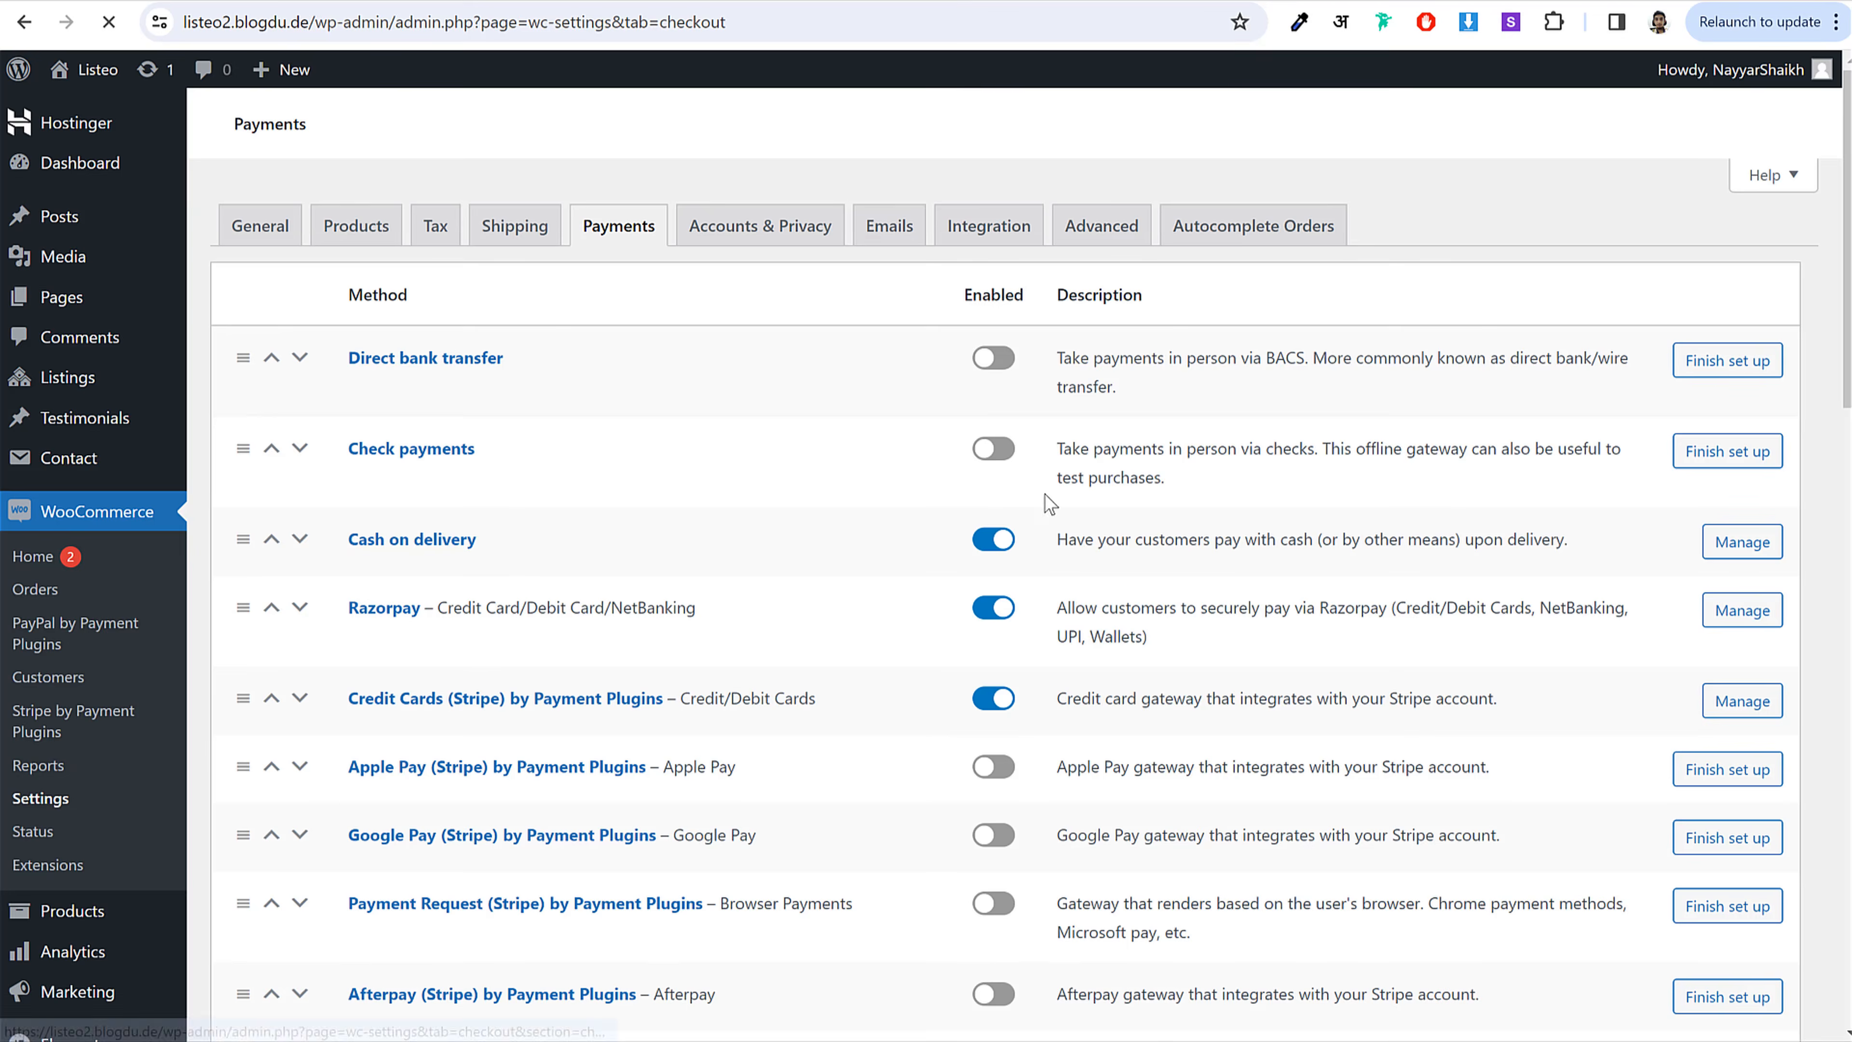
pyautogui.scroll(-20, 1103, 665)
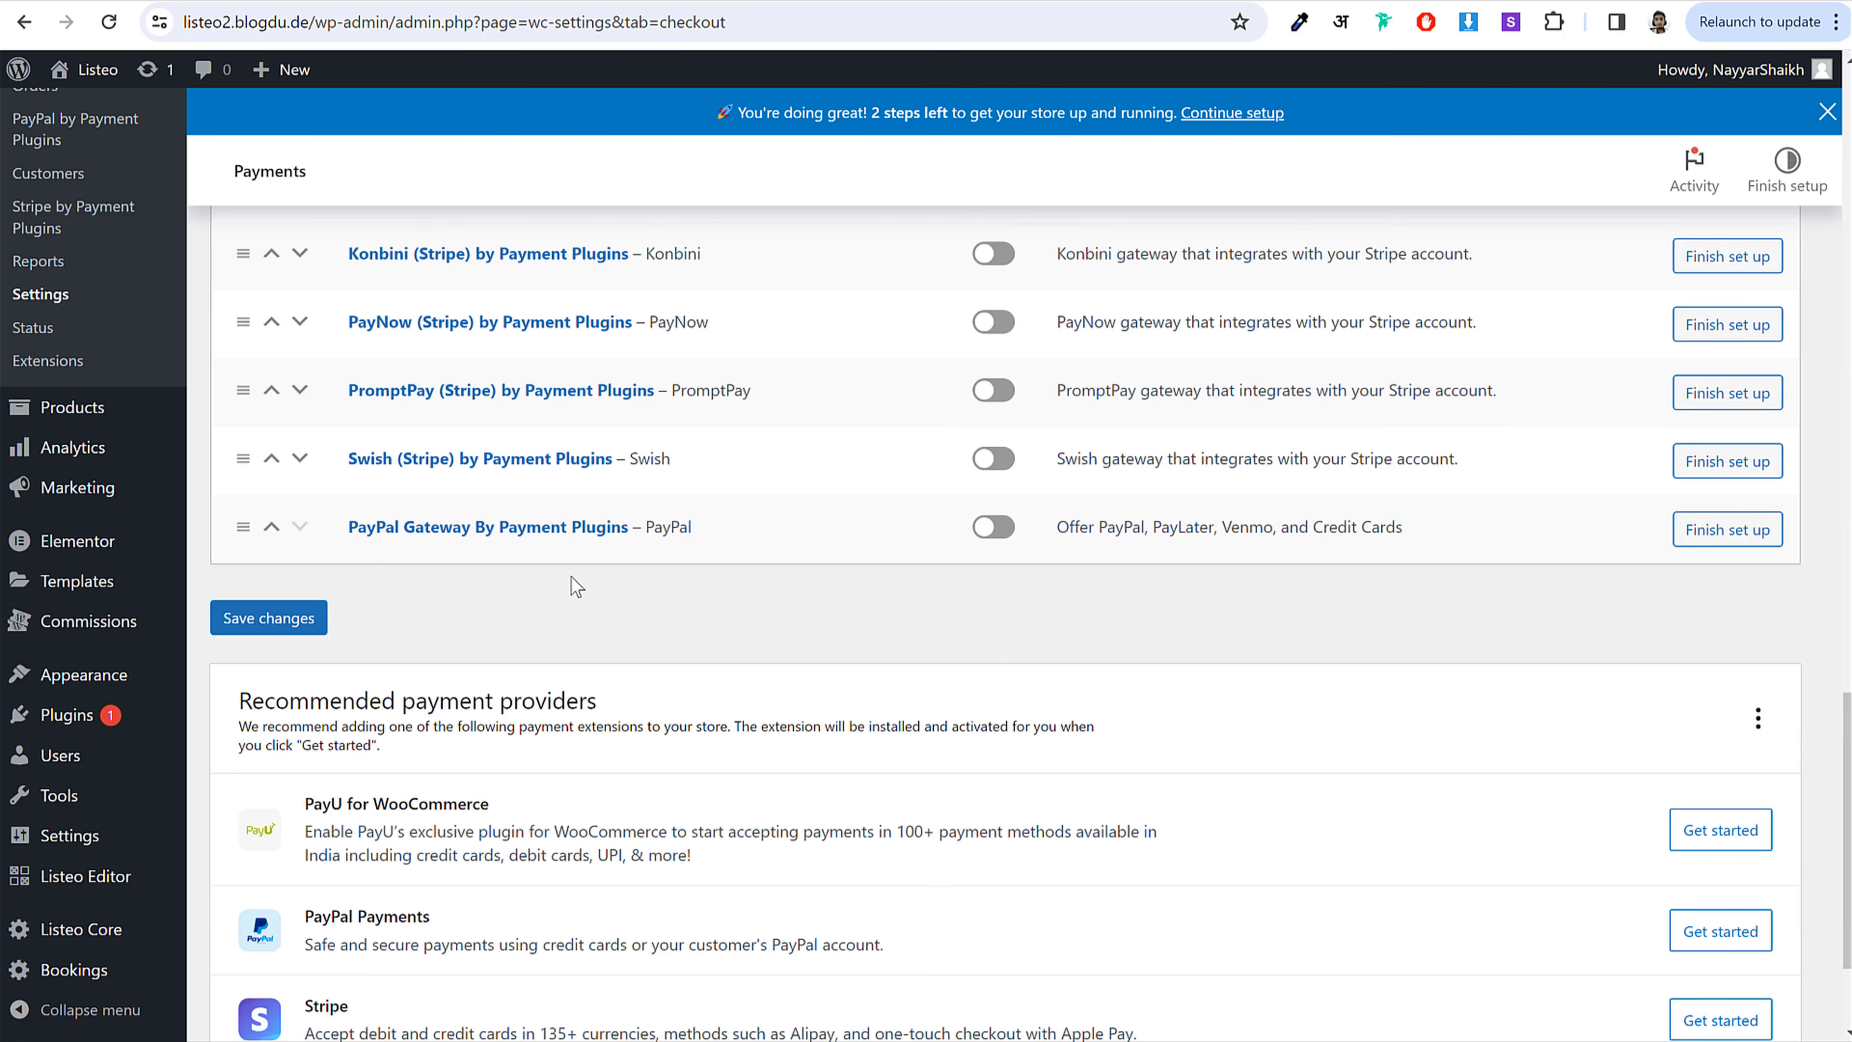
pyautogui.moveTo(321, 542); pyautogui.dragTo(505, 547)
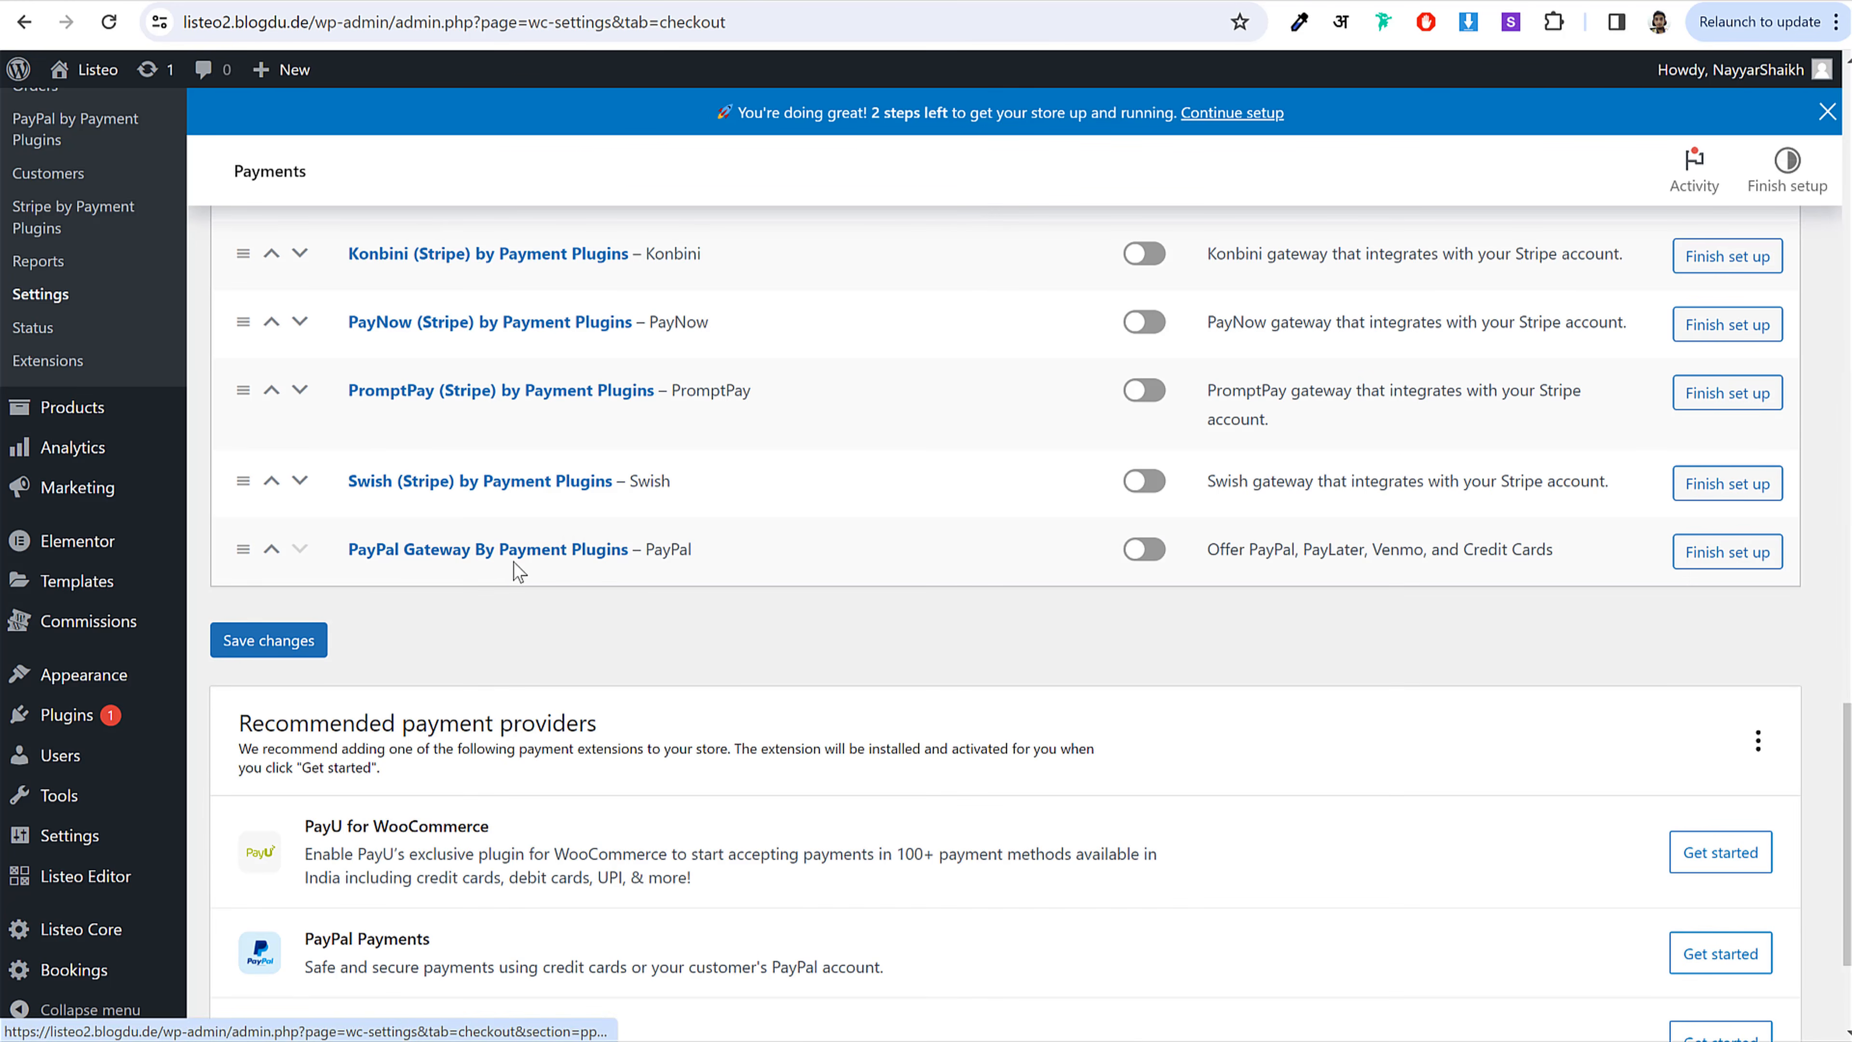
pyautogui.click(1164, 558)
pyautogui.click(288, 645)
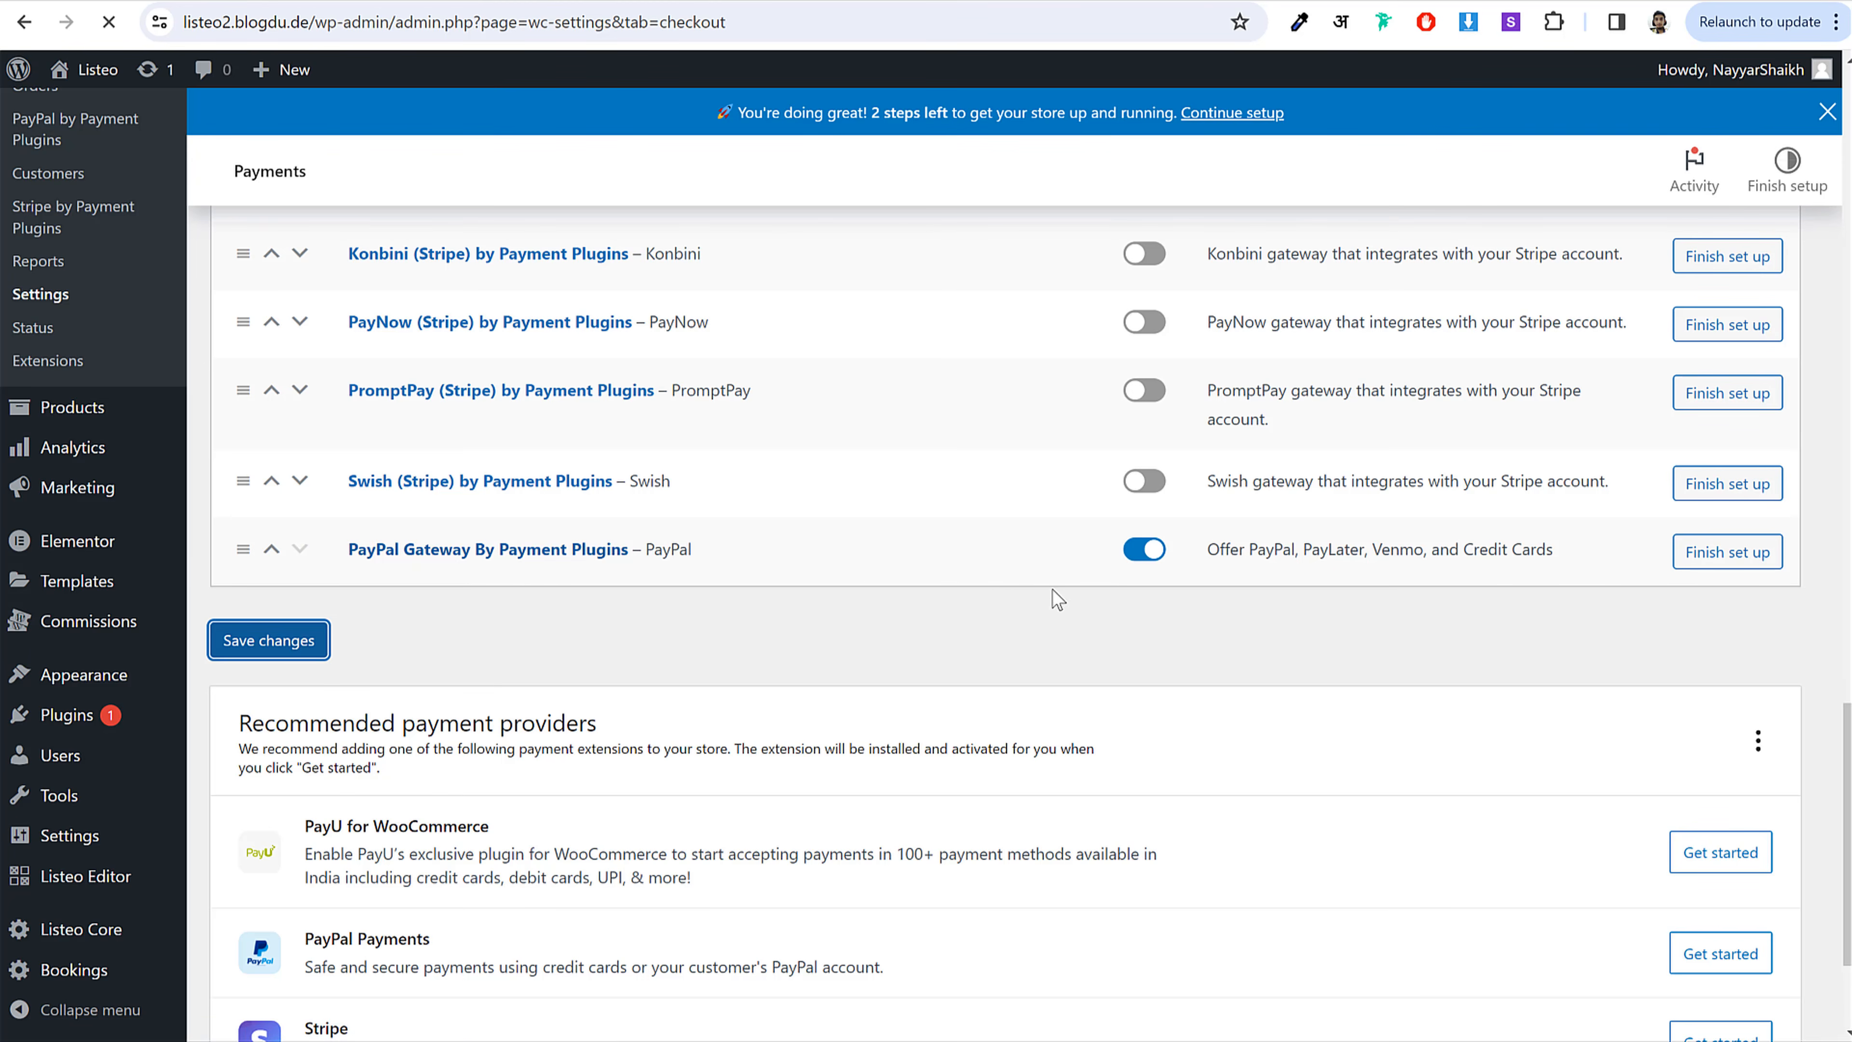
pyautogui.scroll(-20, 1083, 699)
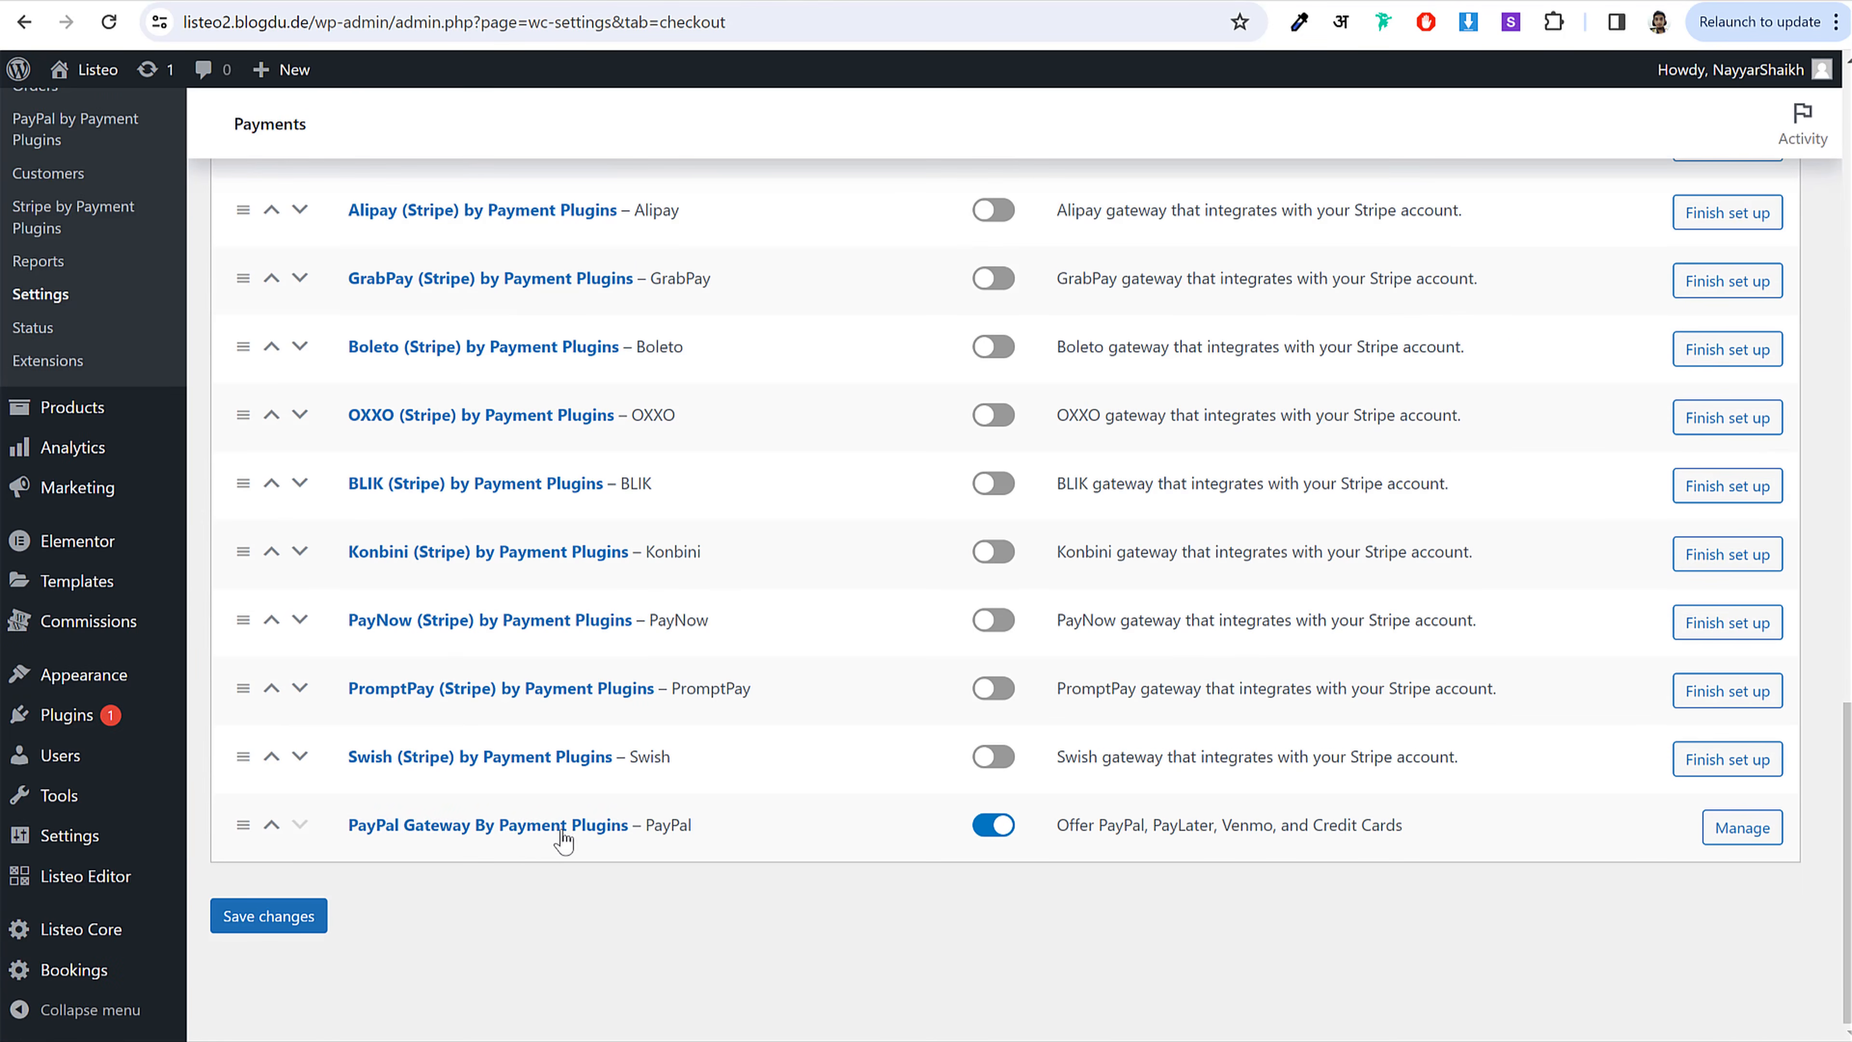
pyautogui.click(543, 832)
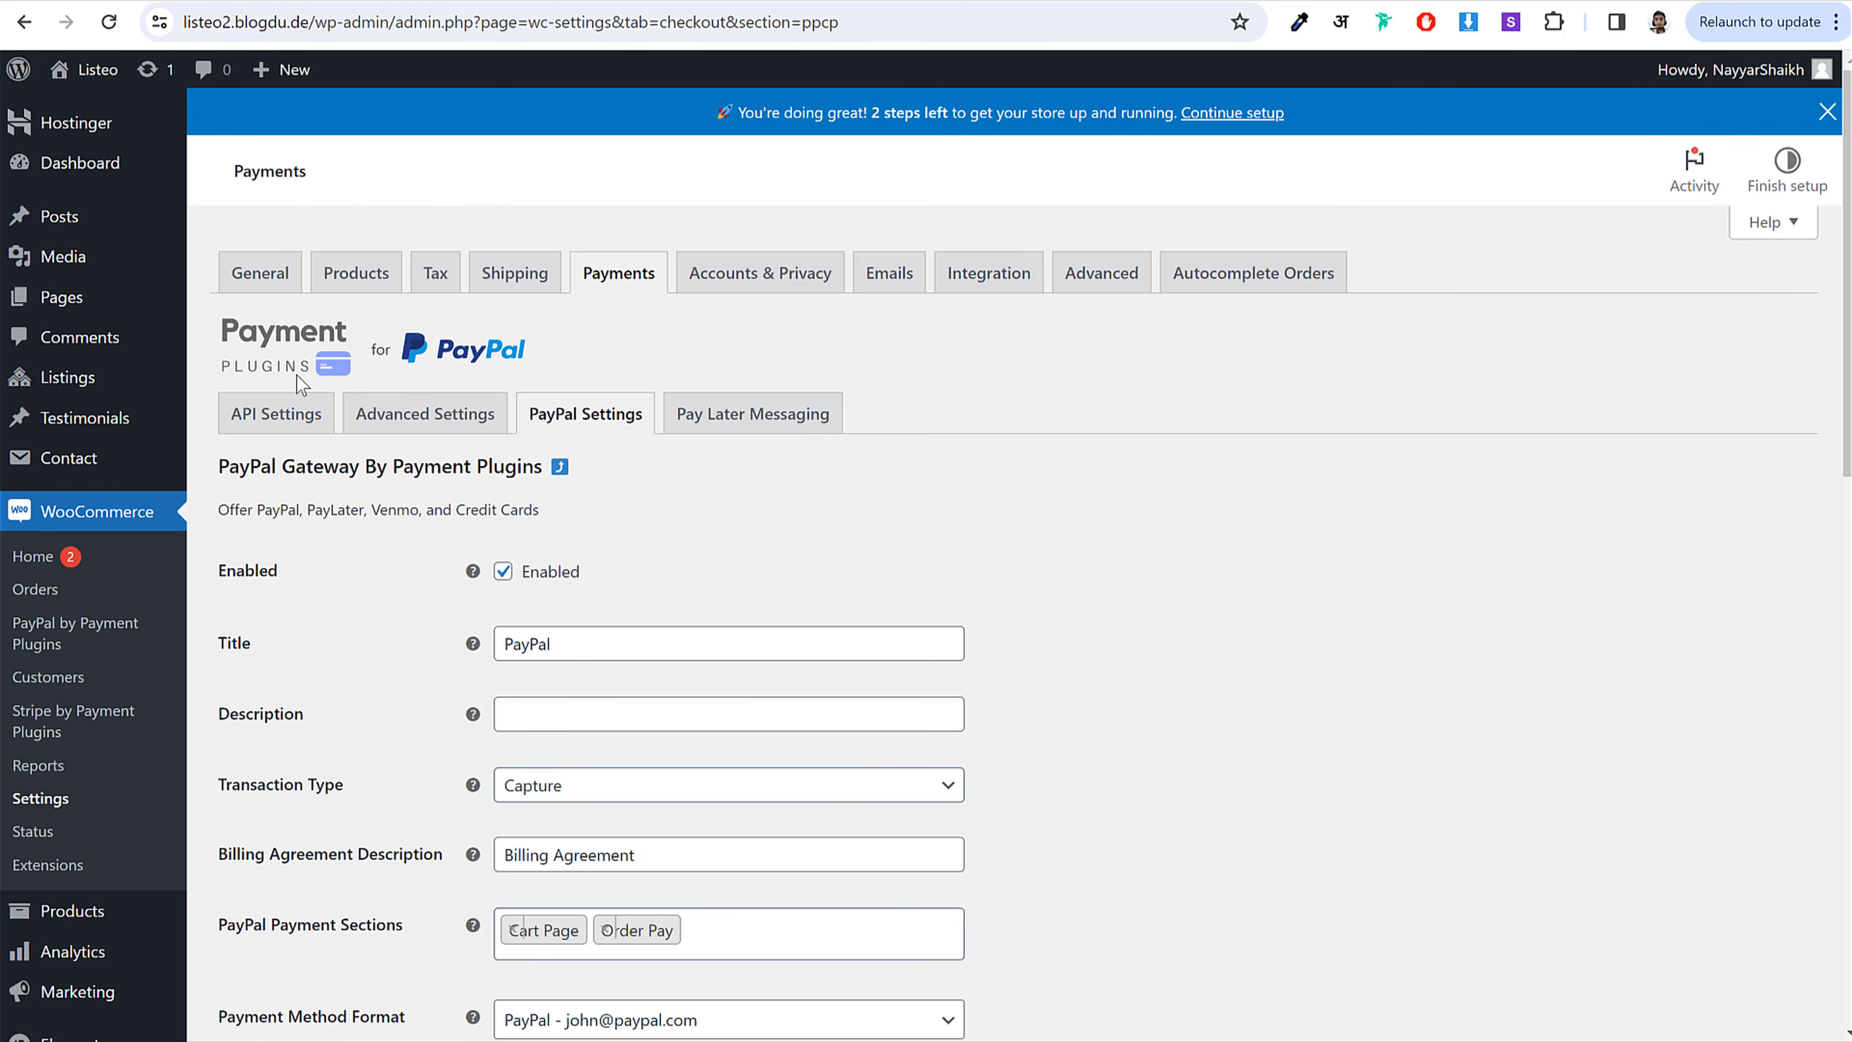
# Step: On the PayPal API Settings tab, keep the Environment dropdown set to production
pyautogui.click(300, 421)
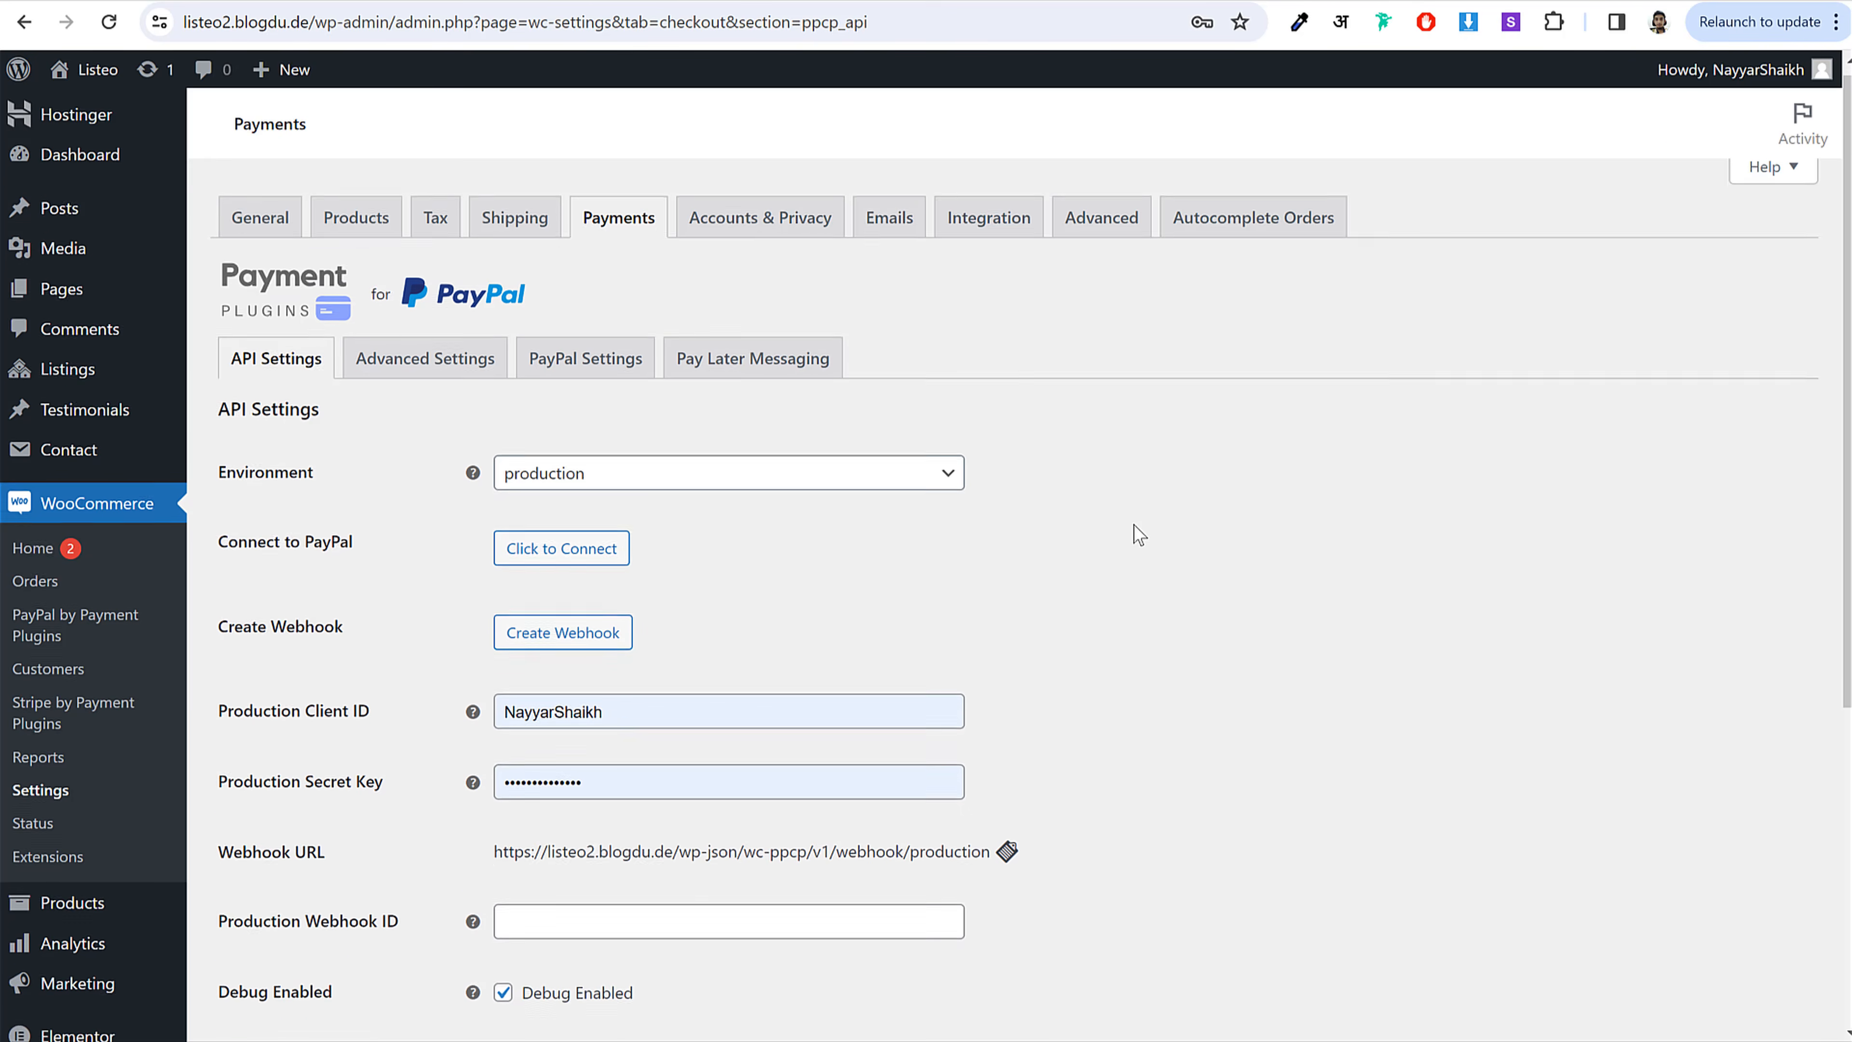
pyautogui.scroll(-1, 1137, 530)
pyautogui.click(534, 407)
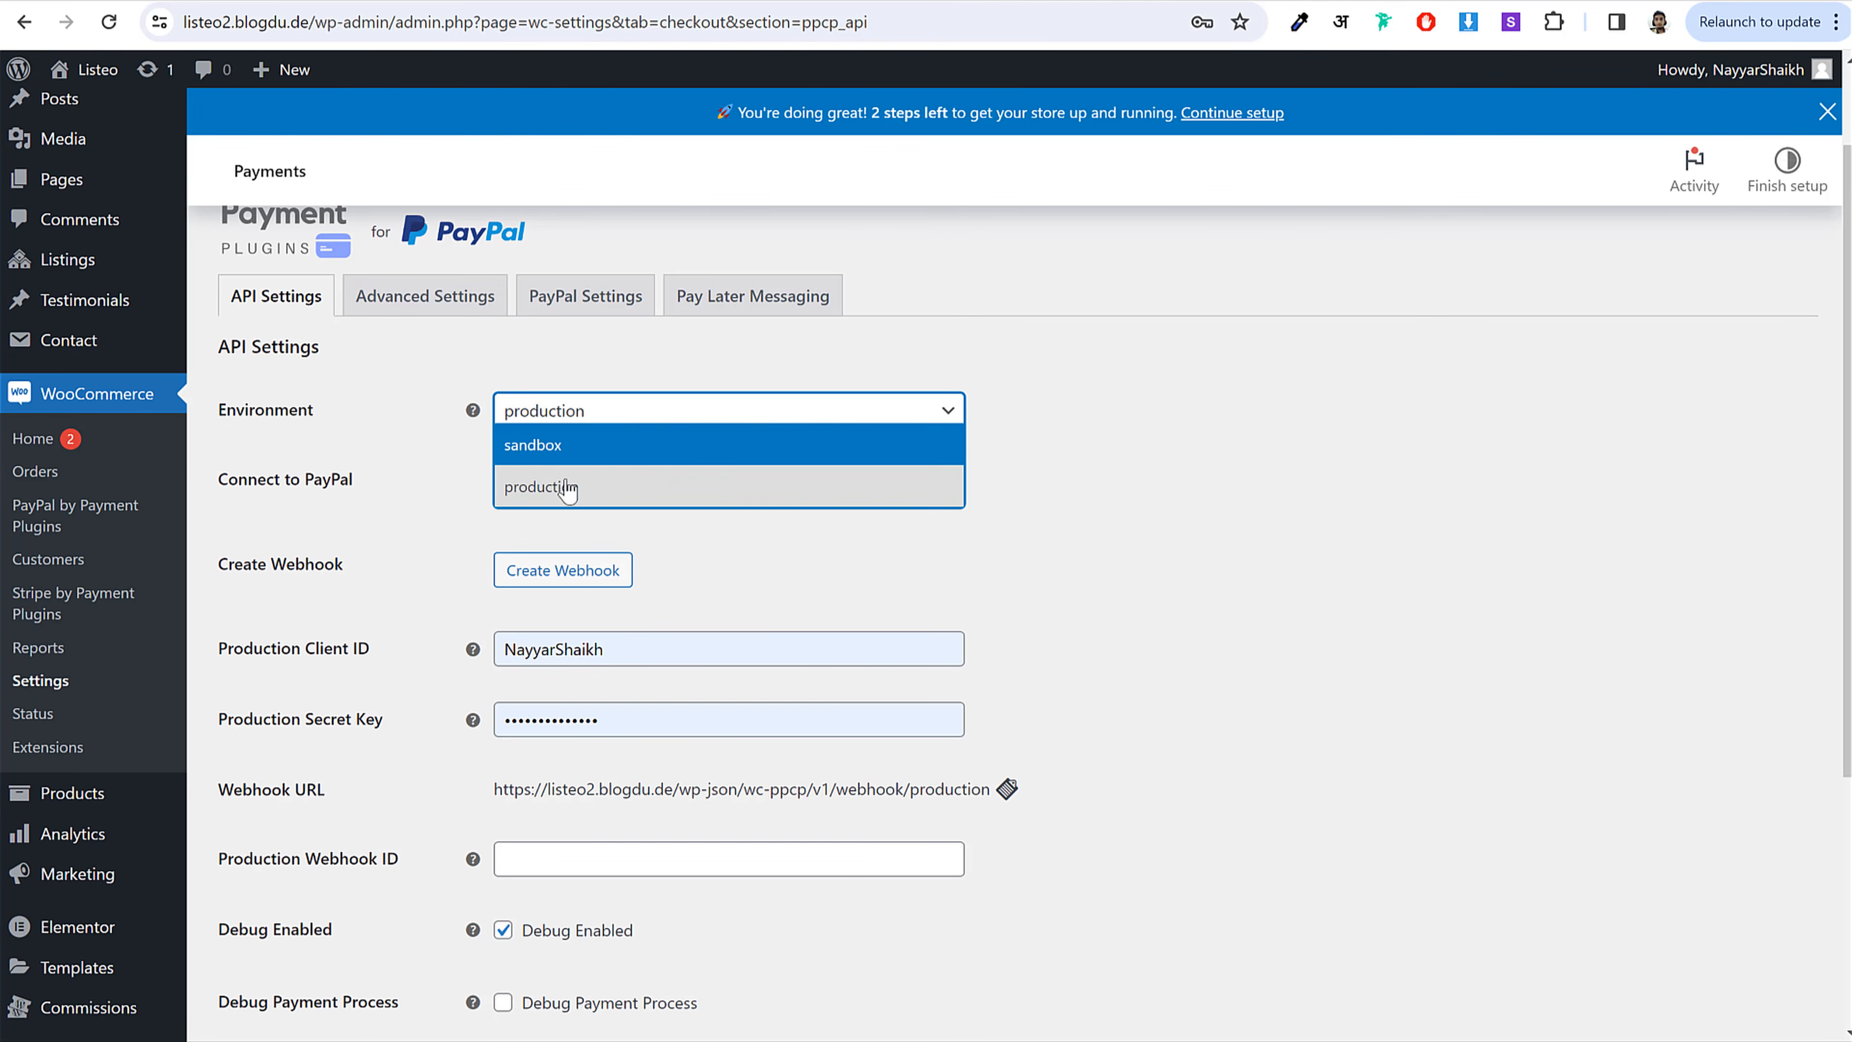
pyautogui.click(570, 487)
pyautogui.click(570, 412)
pyautogui.click(627, 487)
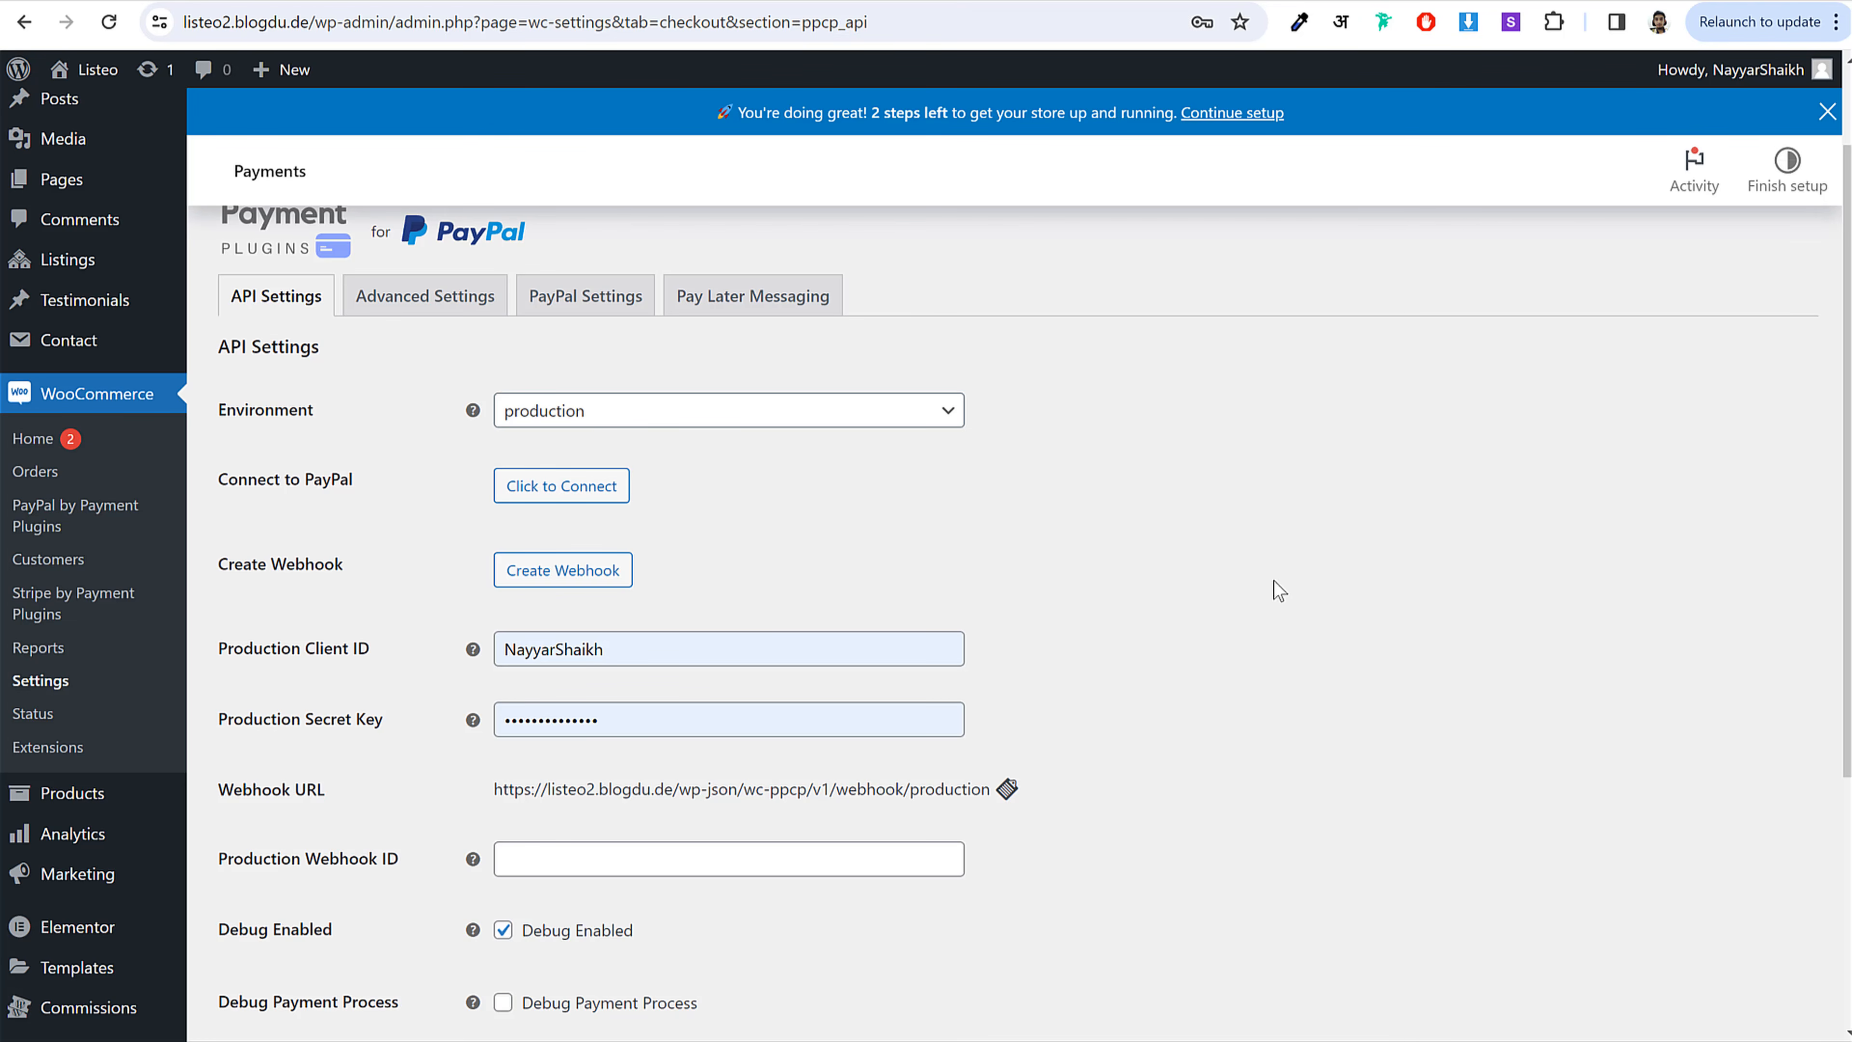
pyautogui.scroll(-4, 1273, 580)
pyautogui.scroll(6, 1275, 595)
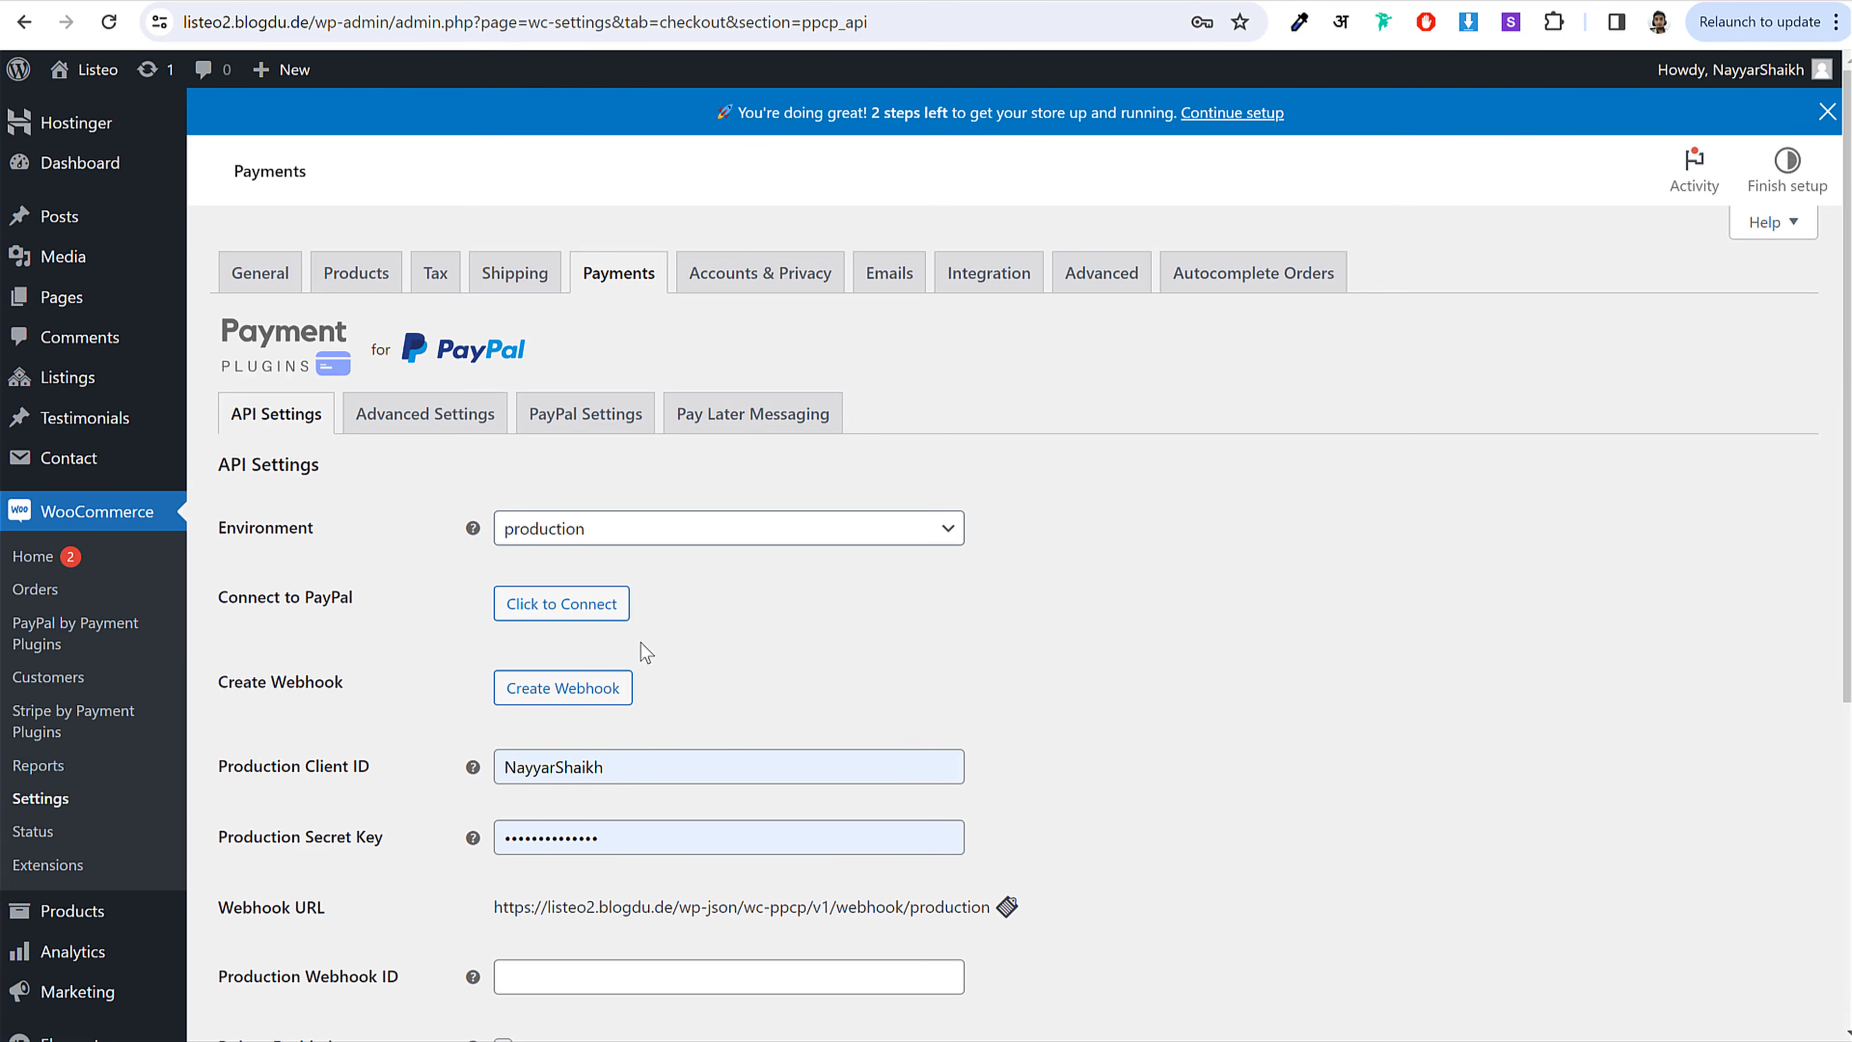
# Step: Connect a PayPal account through Click to Connect, signing in and agreeing to connect
pyautogui.click(565, 619)
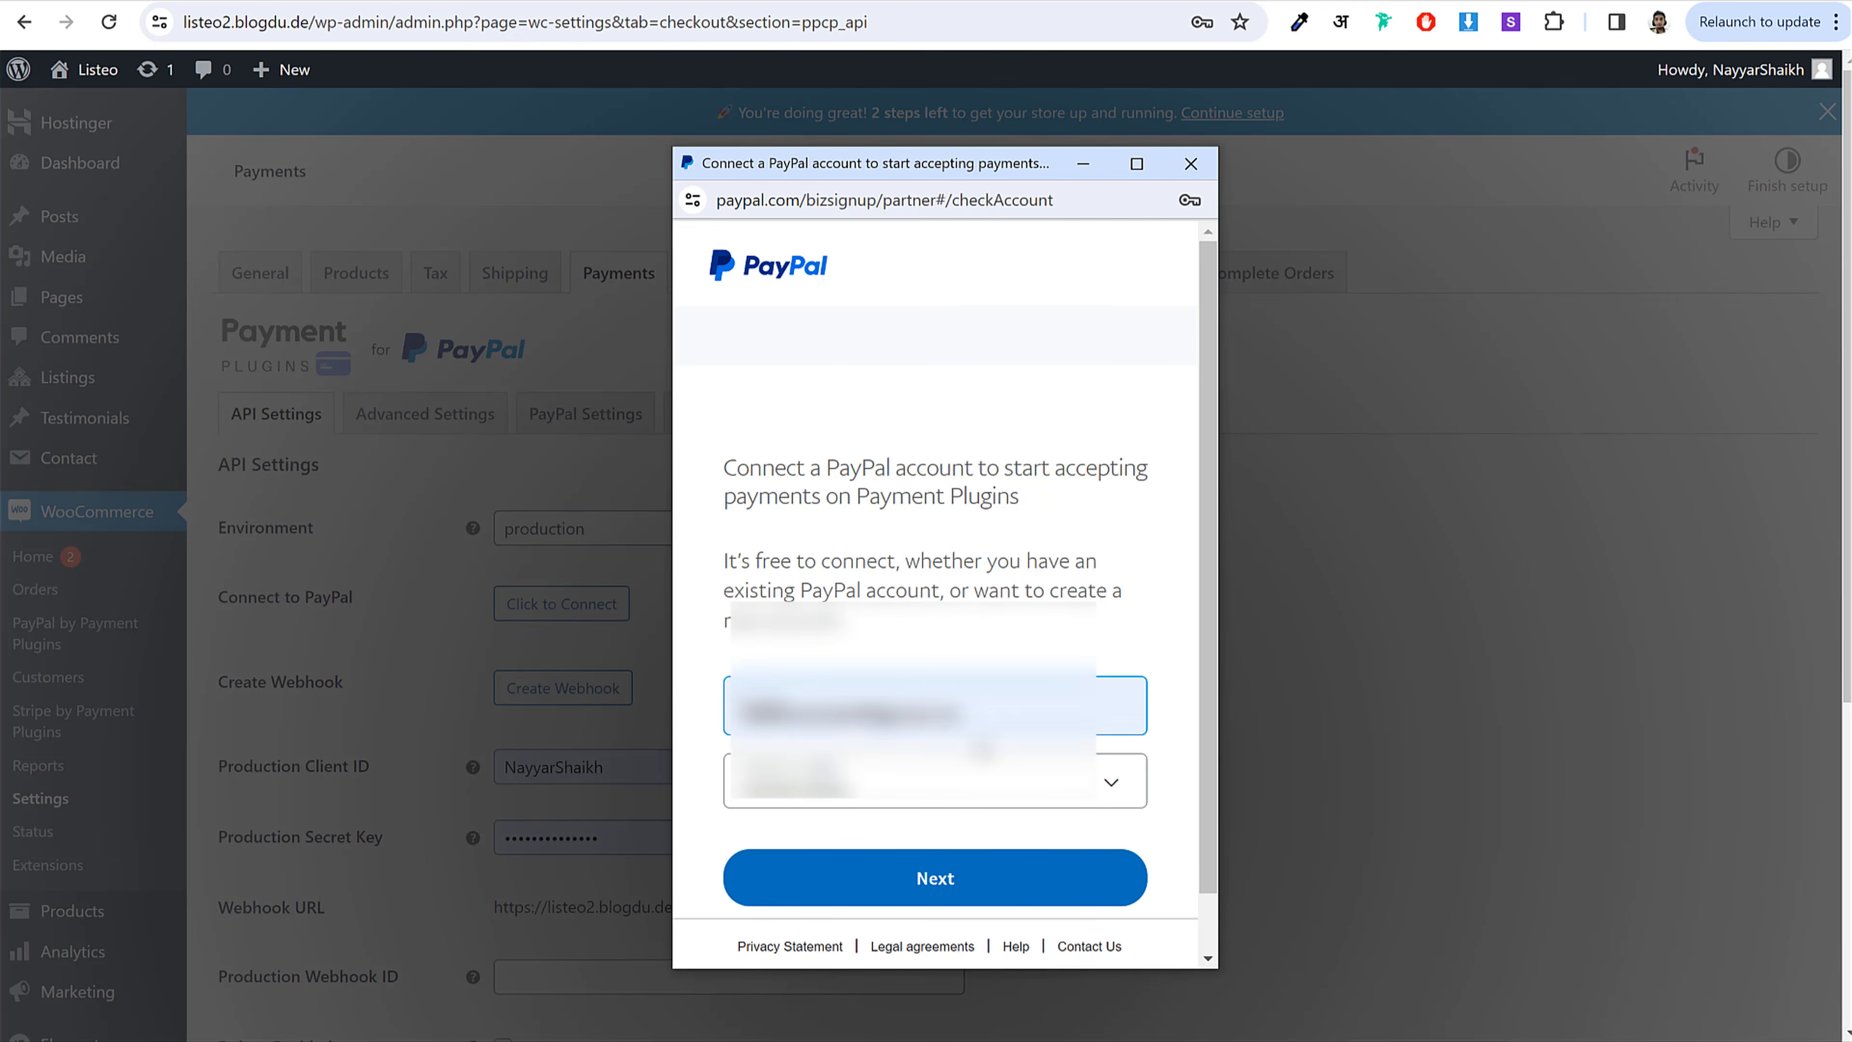
pyautogui.scroll(-2, 1045, 612)
pyautogui.click(957, 828)
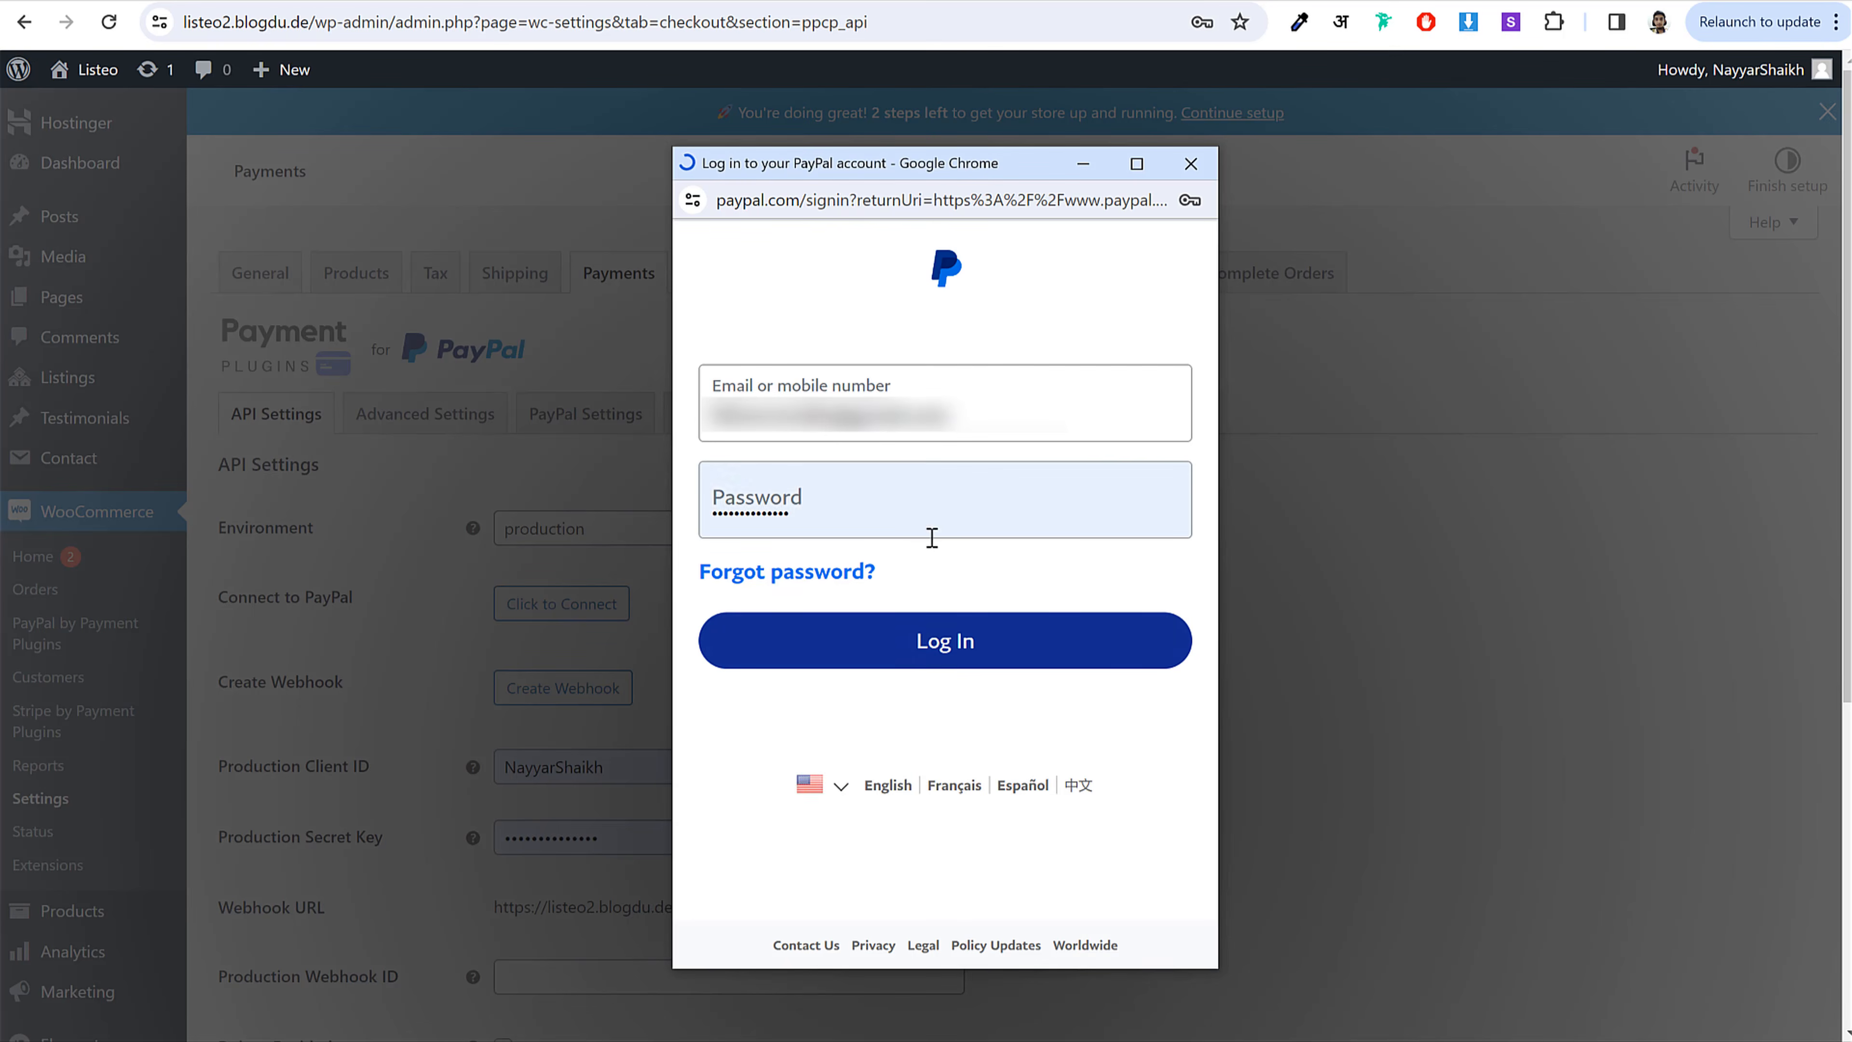
pyautogui.click(984, 660)
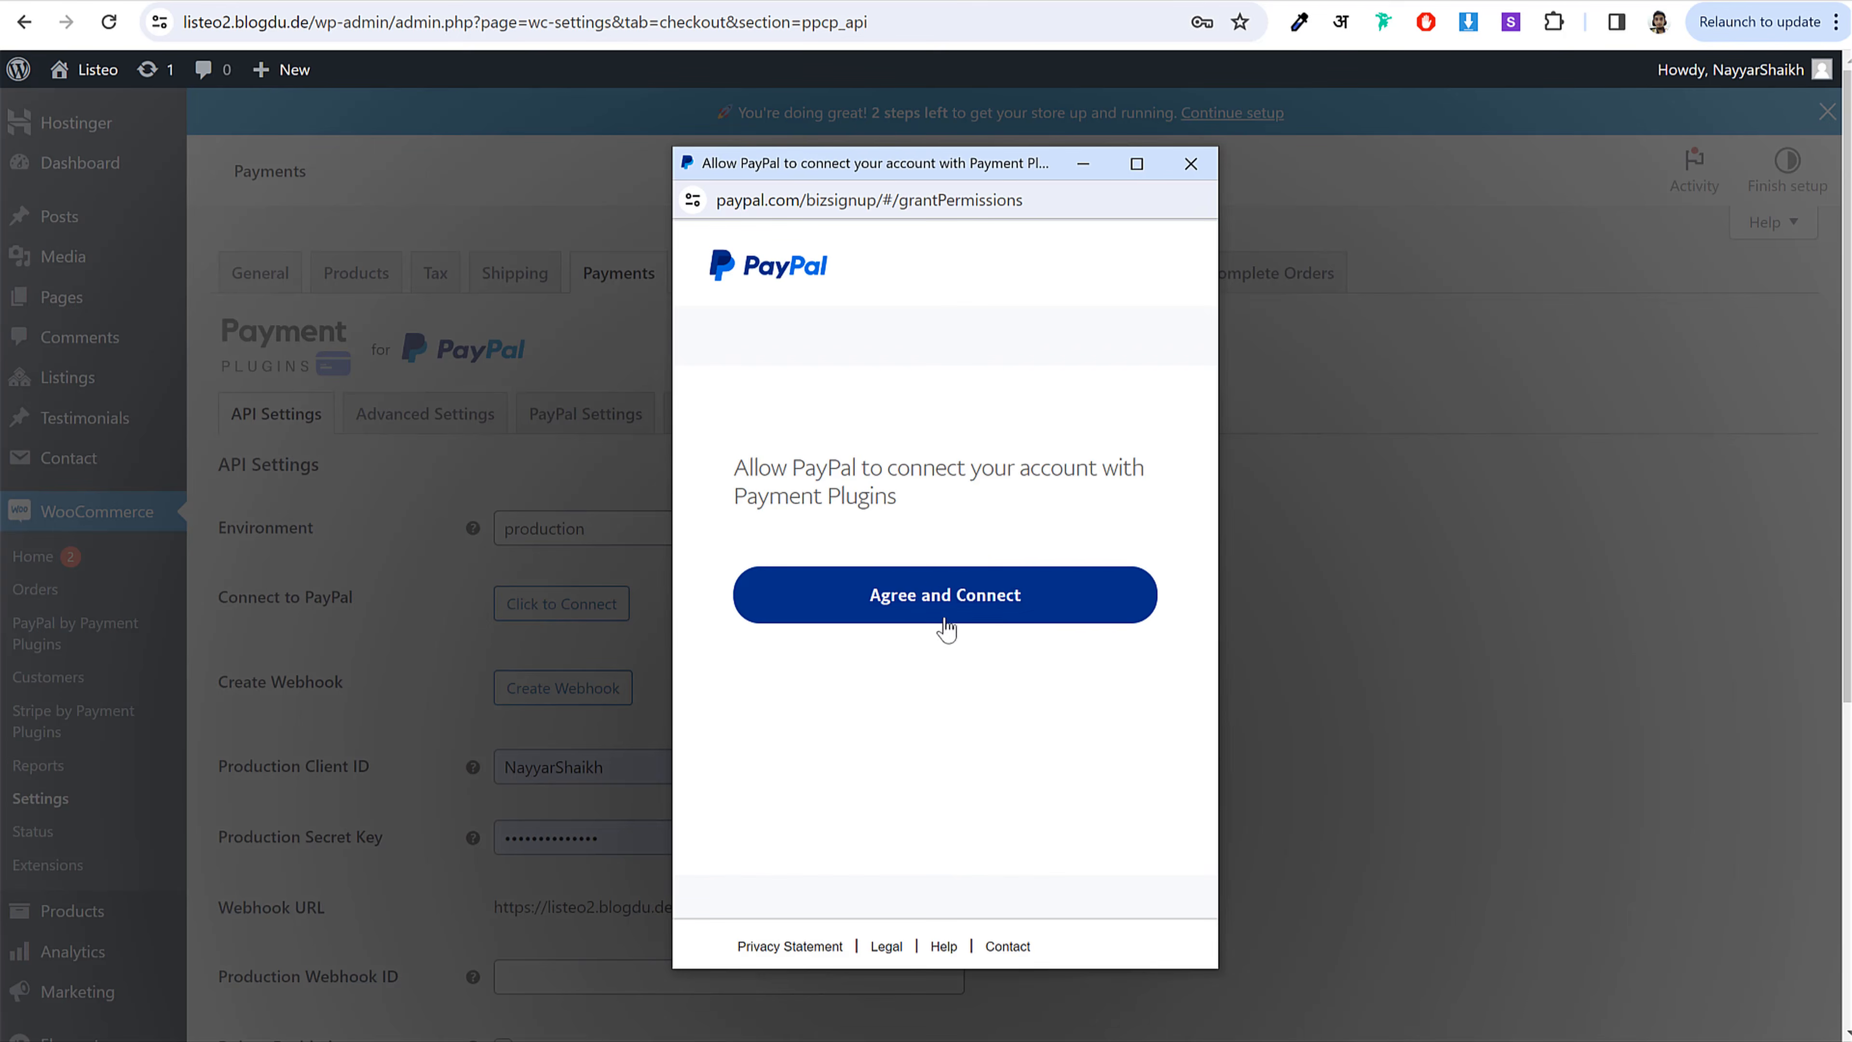
pyautogui.click(960, 599)
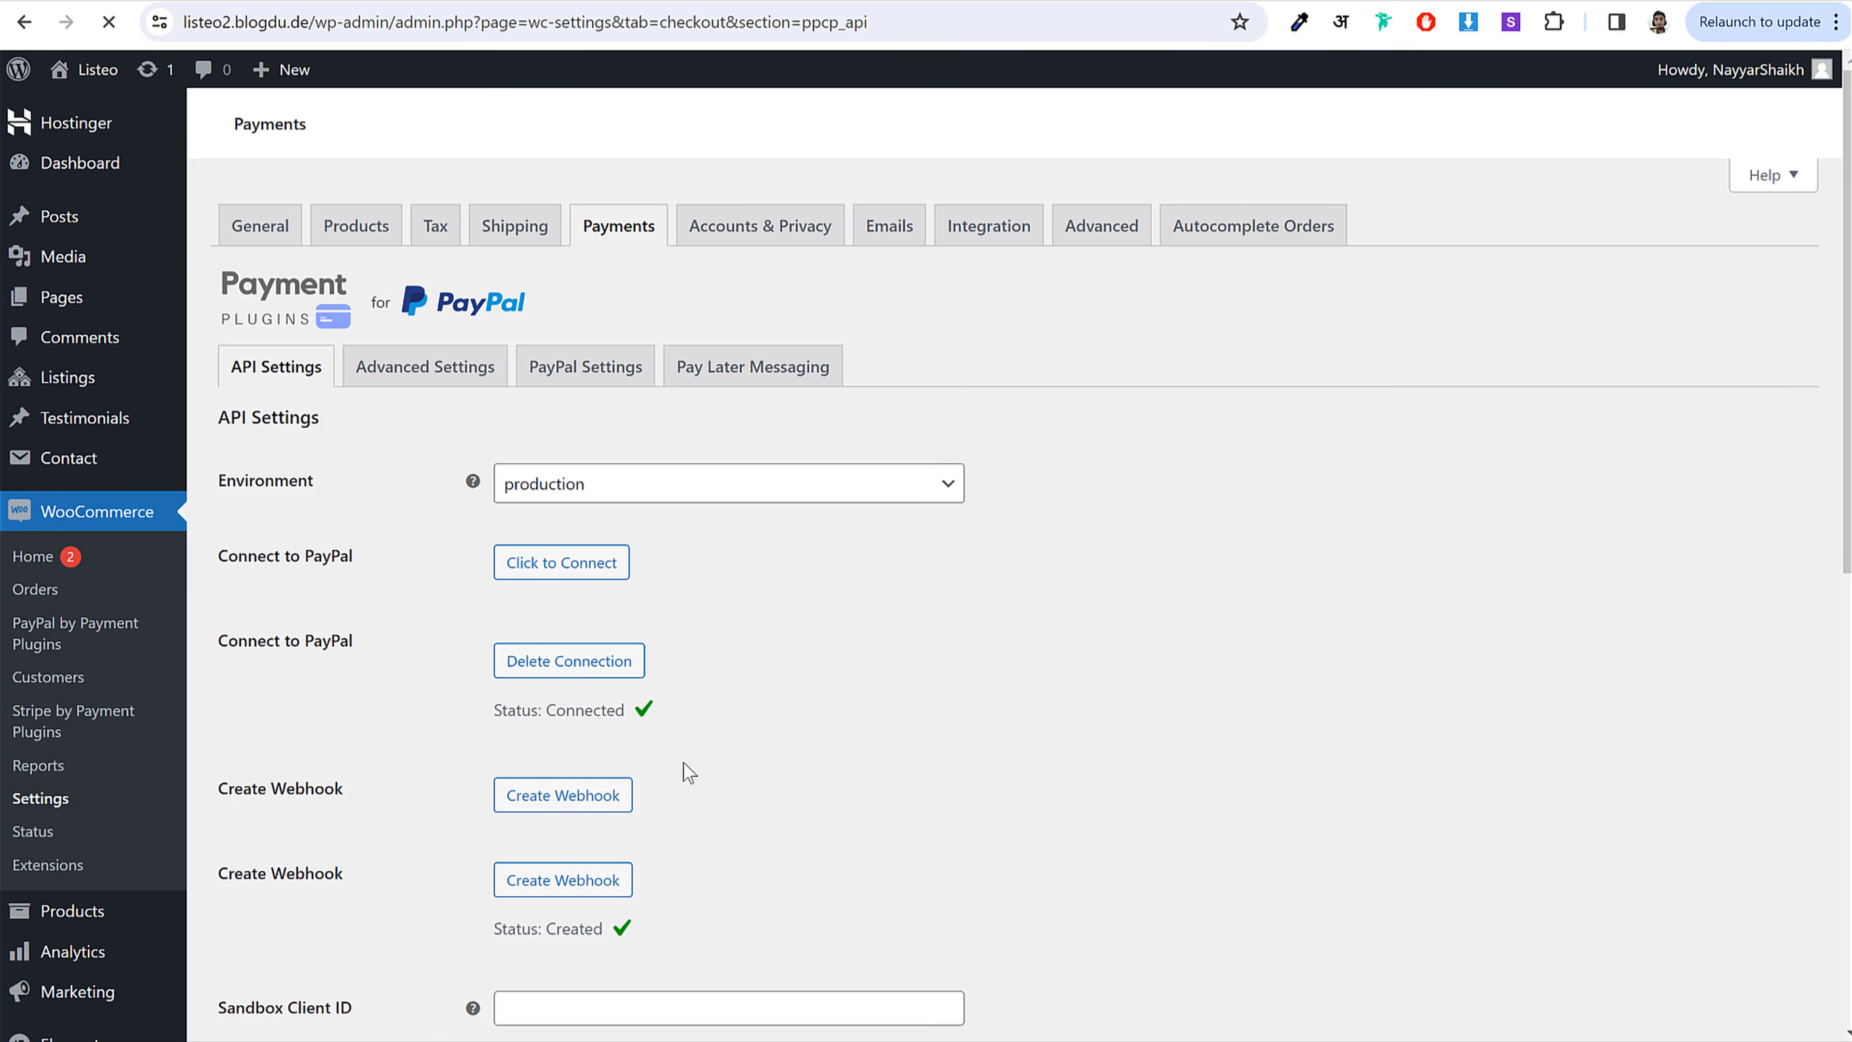
# Step: Save the connected PayPal API settings and return to the payment methods list
pyautogui.scroll(-3, 871, 733)
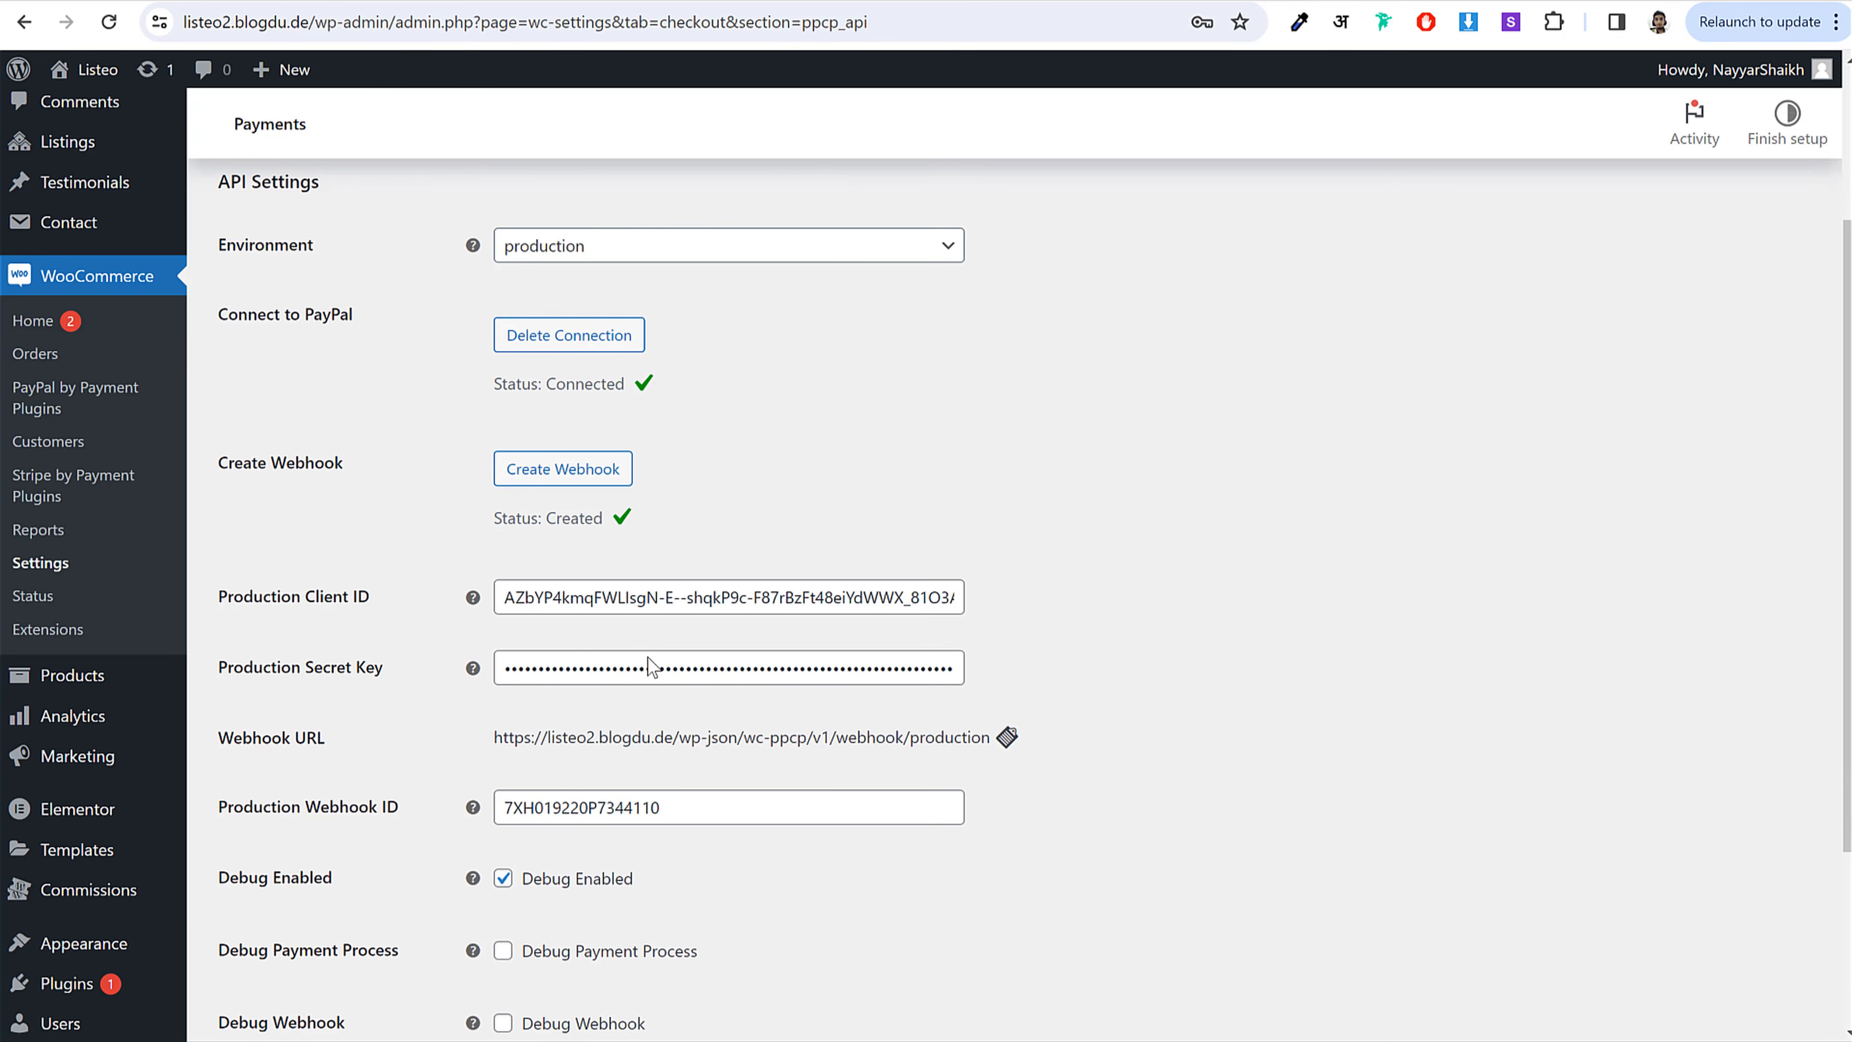
pyautogui.scroll(-4, 651, 668)
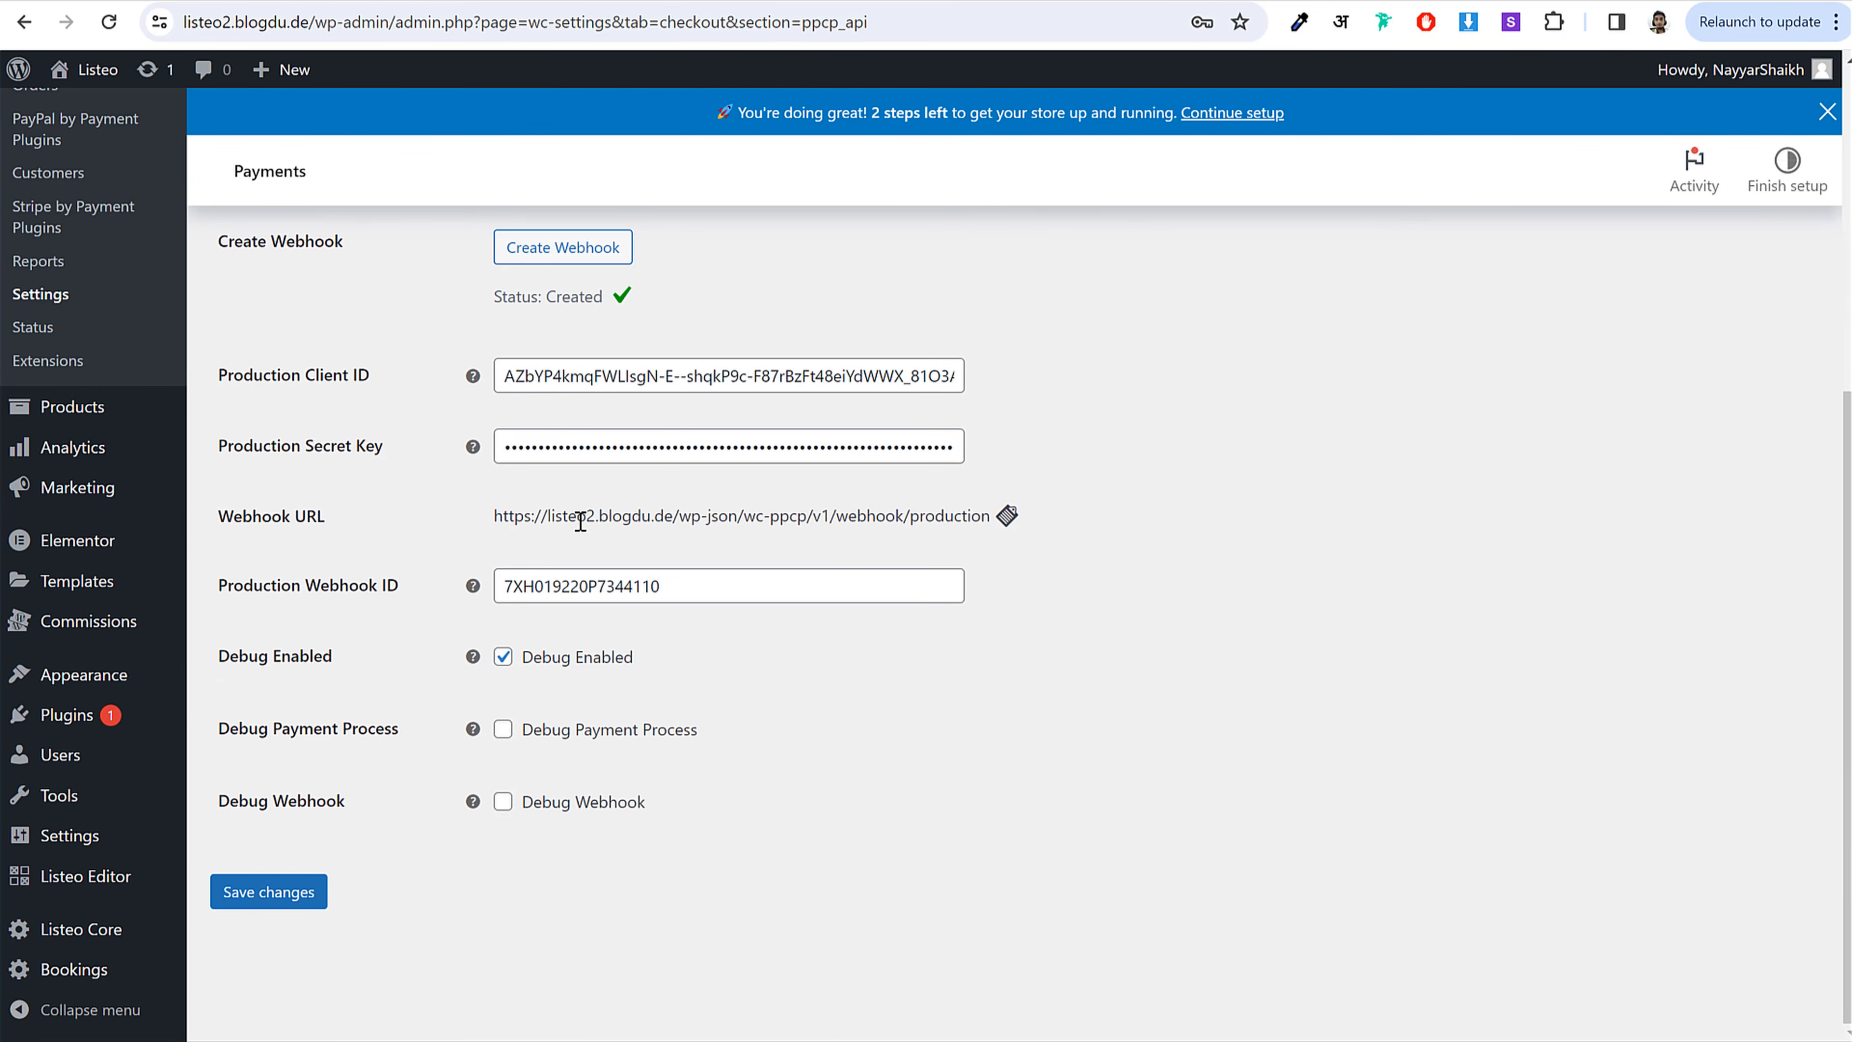
pyautogui.click(295, 908)
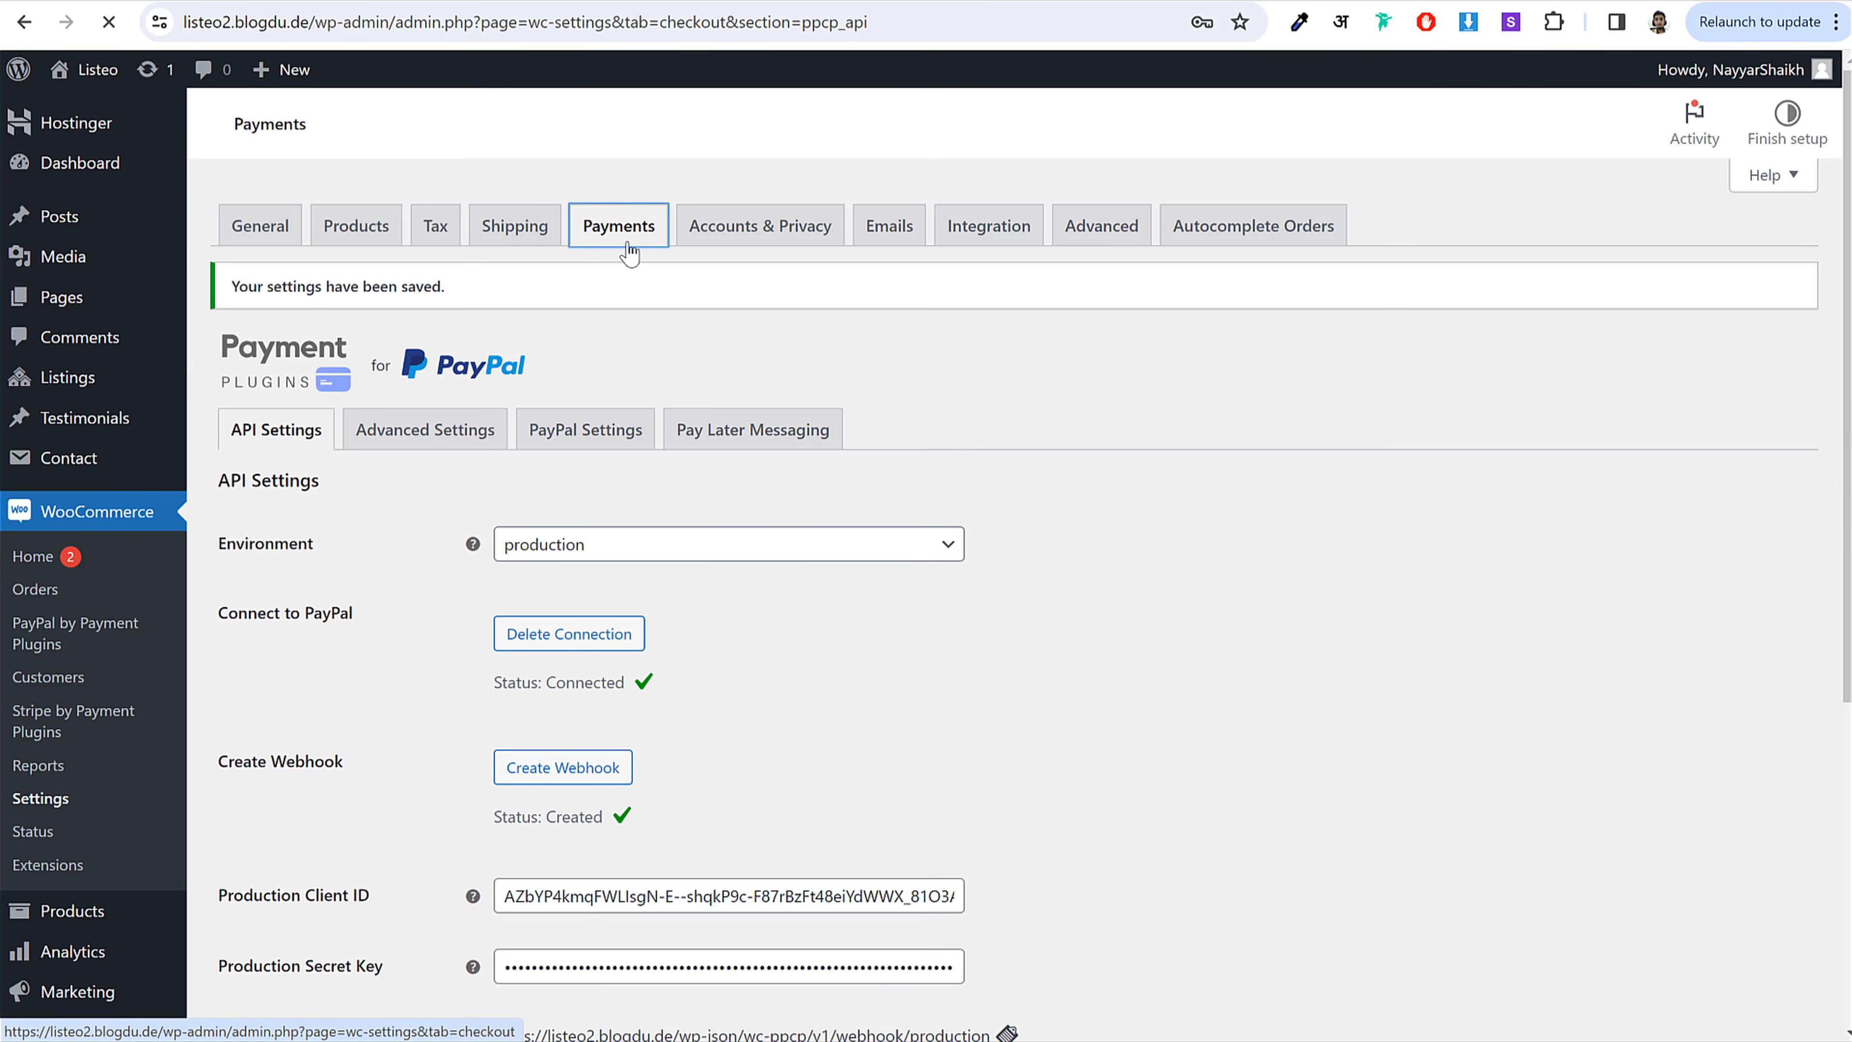
pyautogui.scroll(-4, 1068, 473)
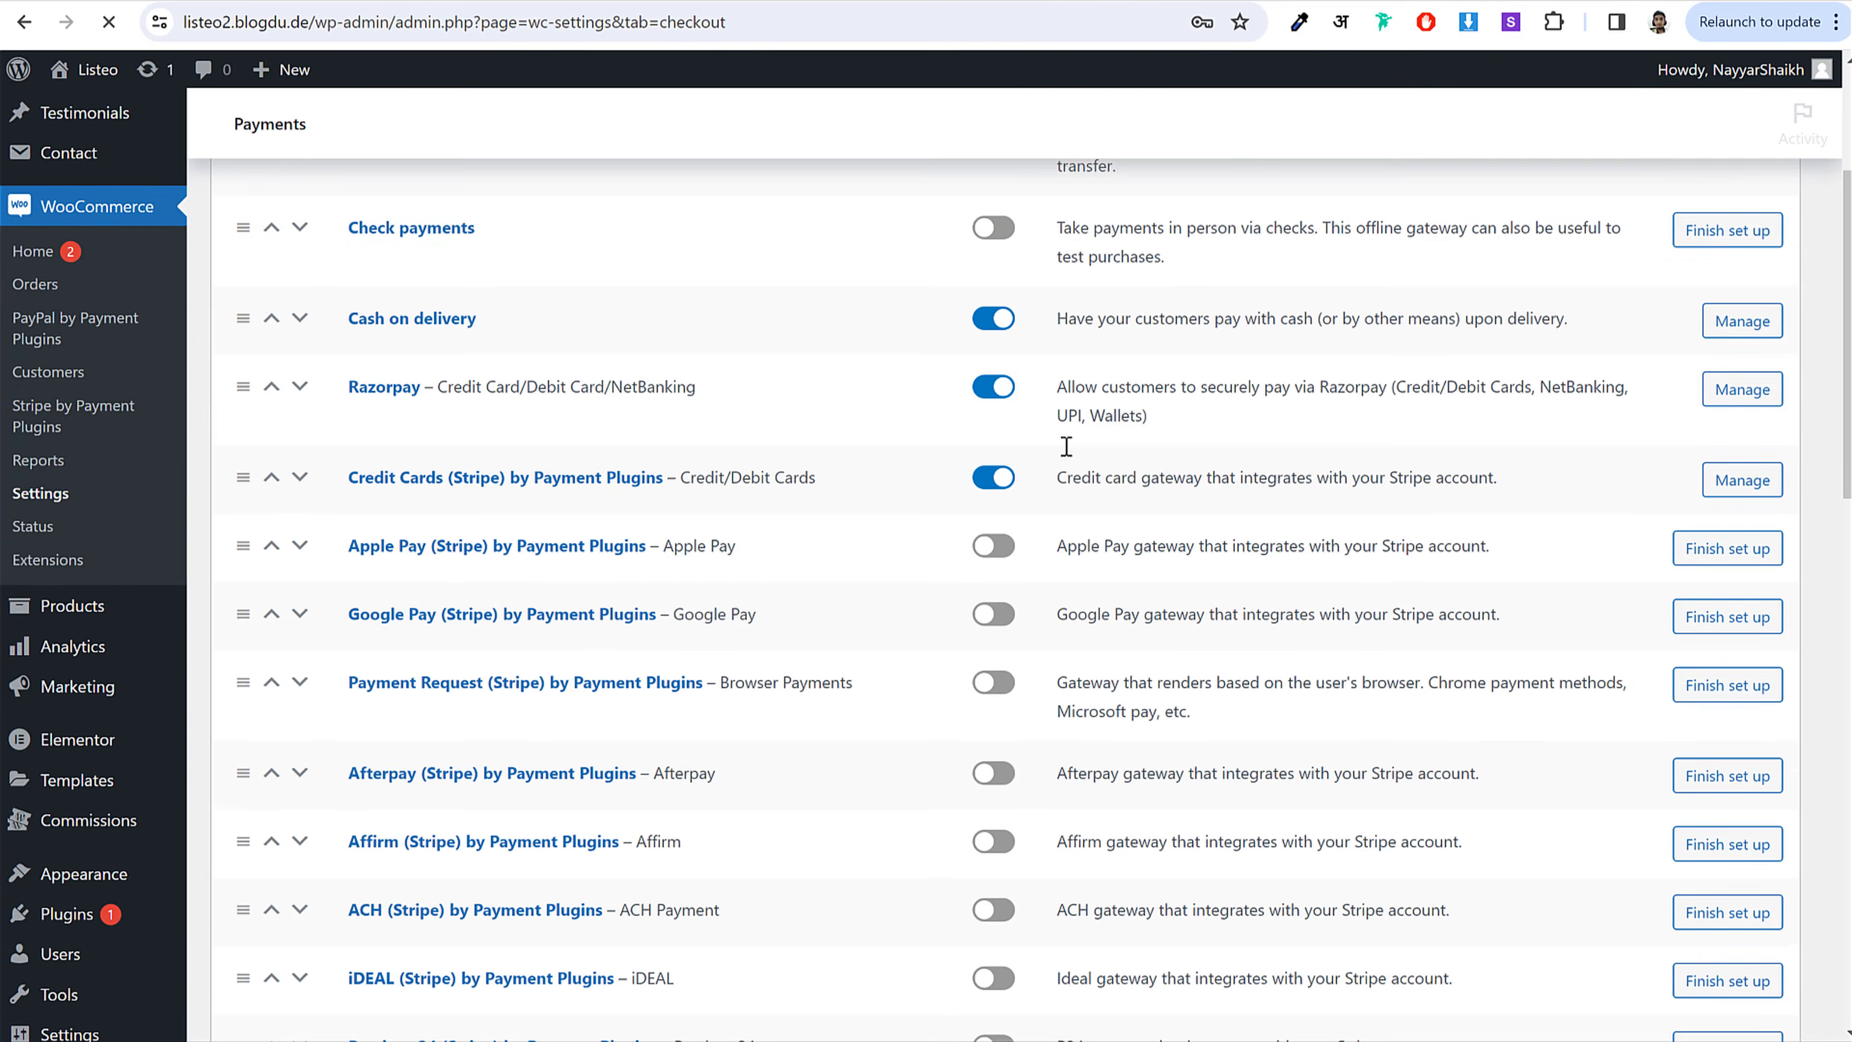
pyautogui.scroll(5, 1068, 473)
pyautogui.scroll(-5, 1025, 476)
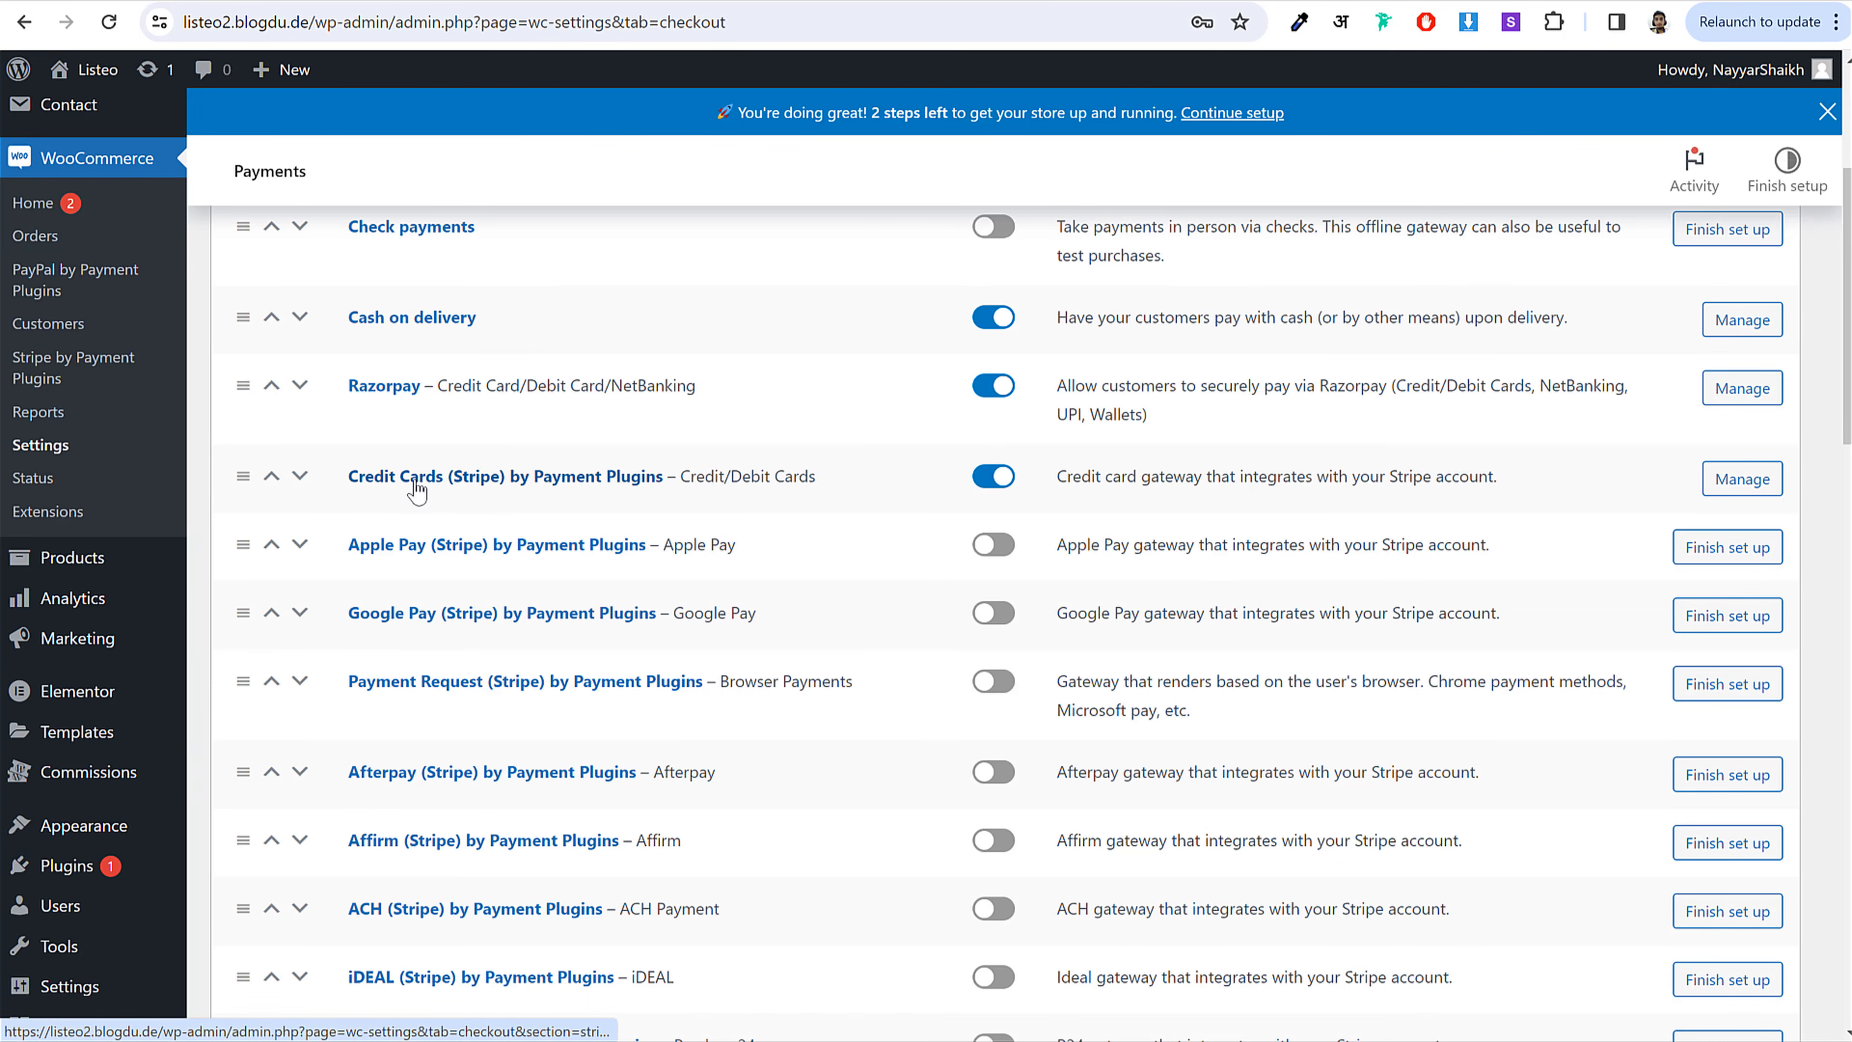
# Step: Set the Credit Cards (Stripe) API Settings mode from Test to Live and save
pyautogui.click(445, 487)
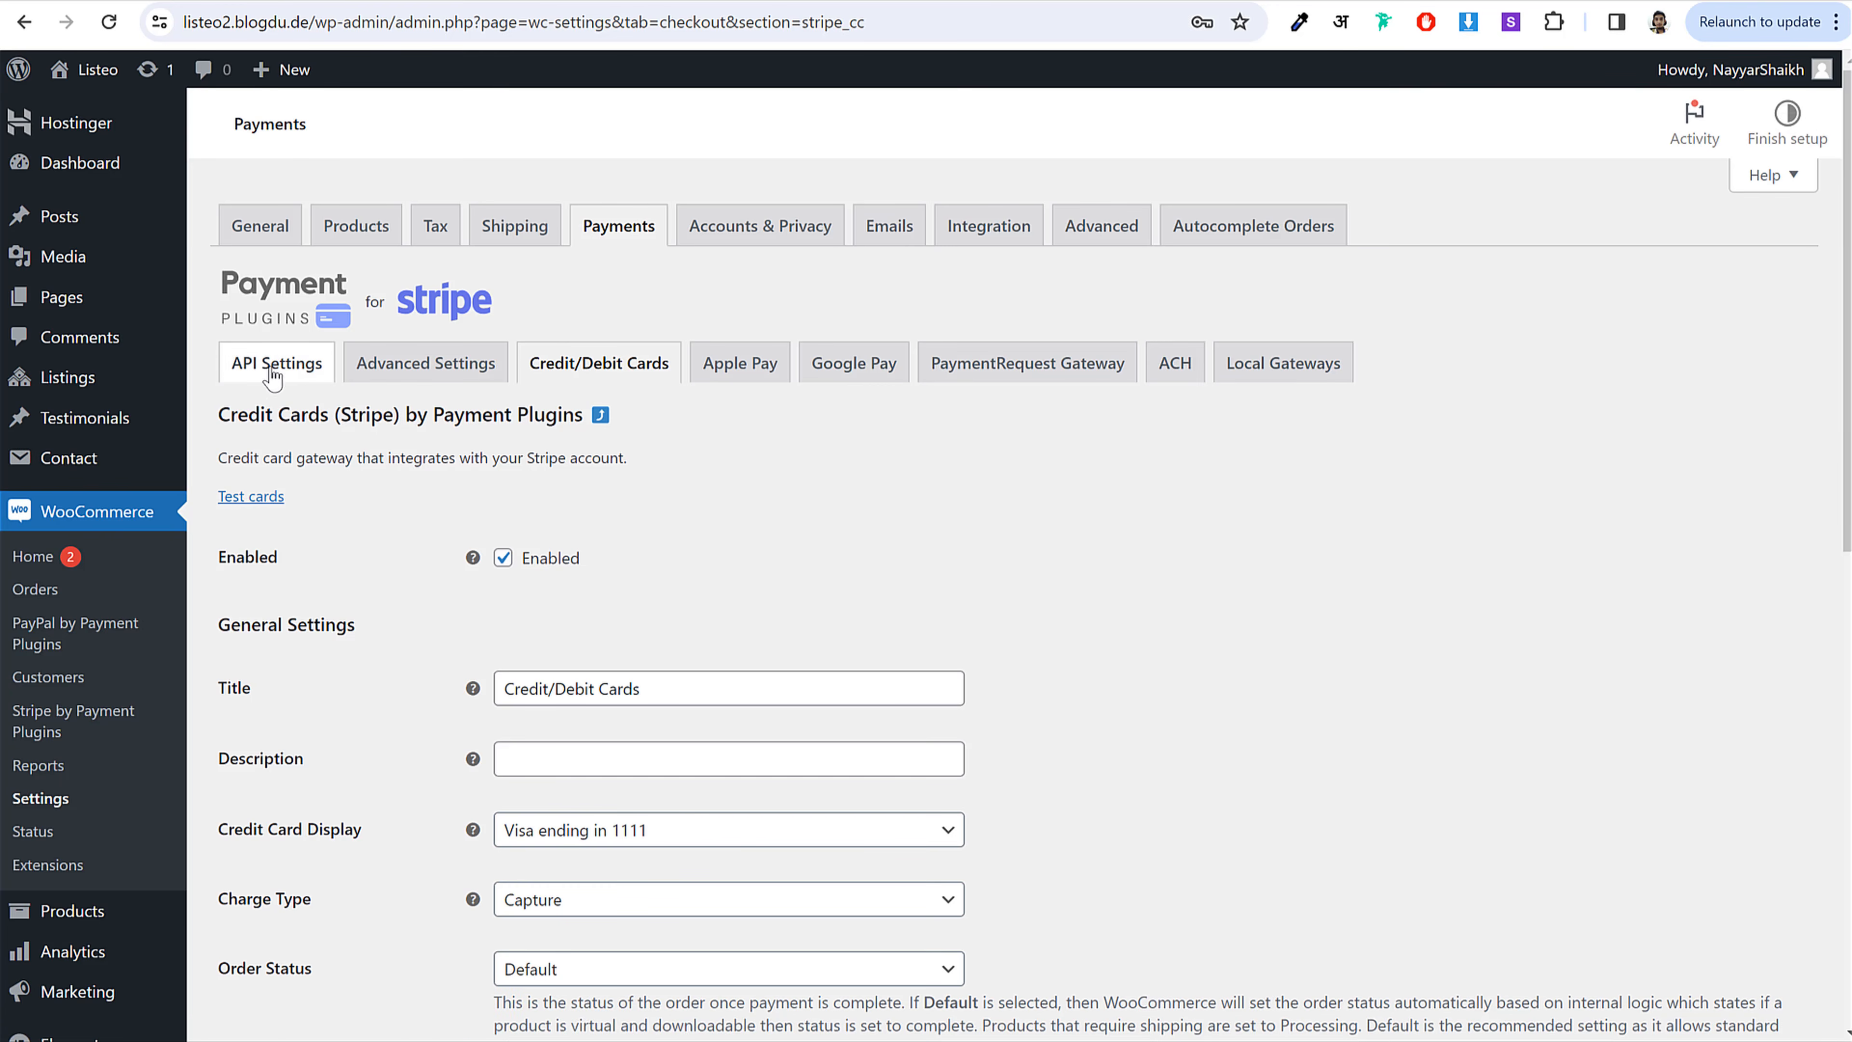
pyautogui.click(274, 369)
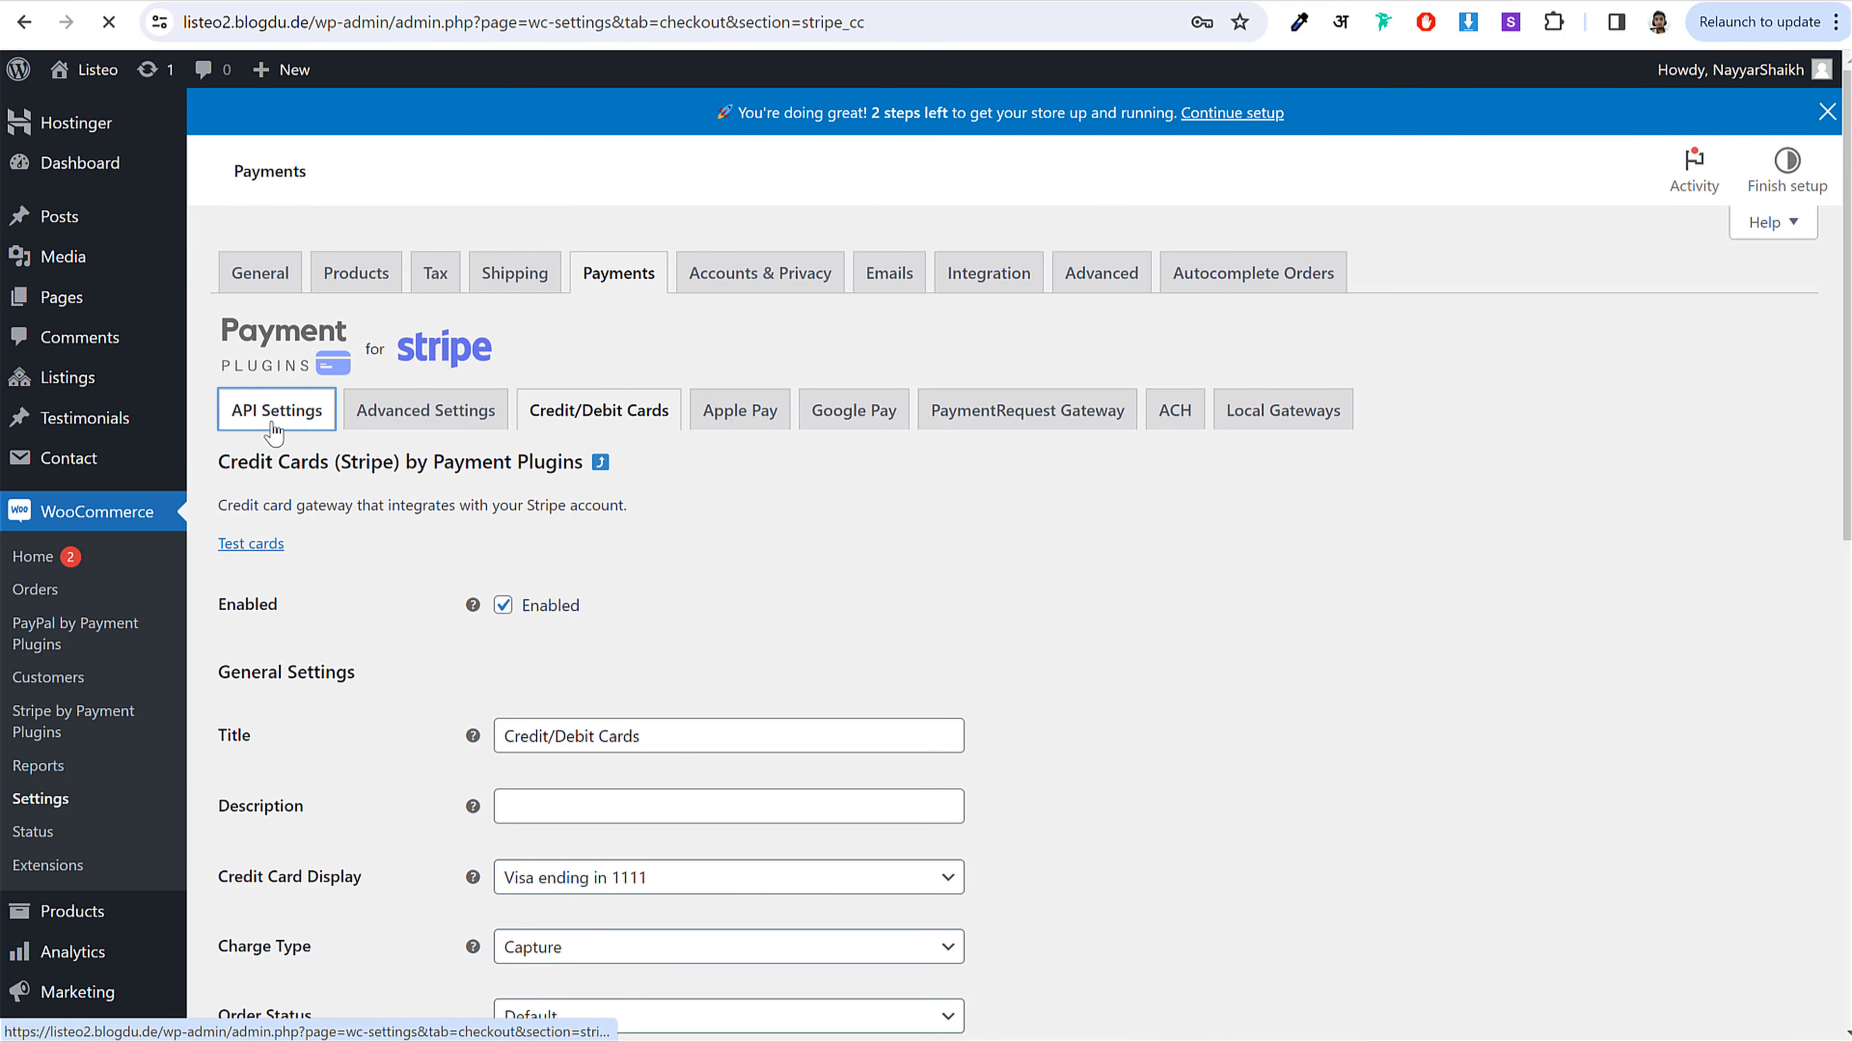
pyautogui.click(641, 567)
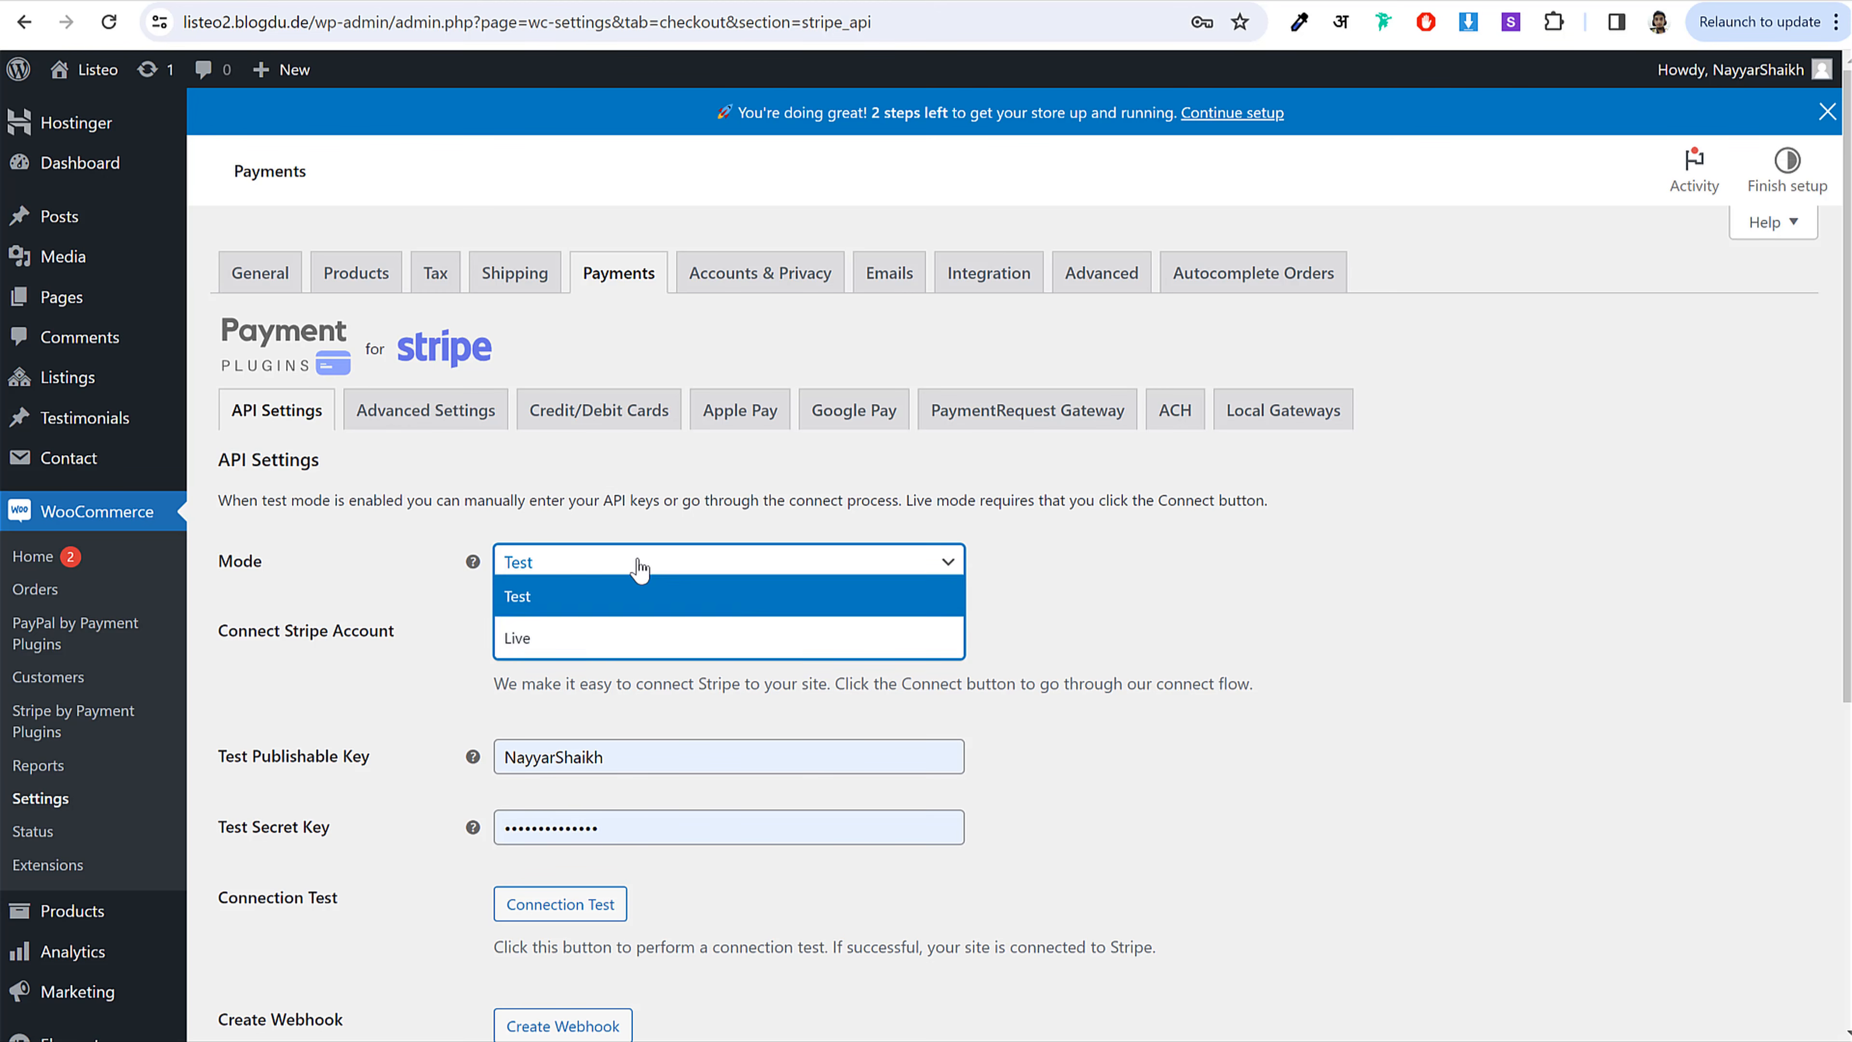
pyautogui.click(612, 637)
pyautogui.scroll(-5, 304, 695)
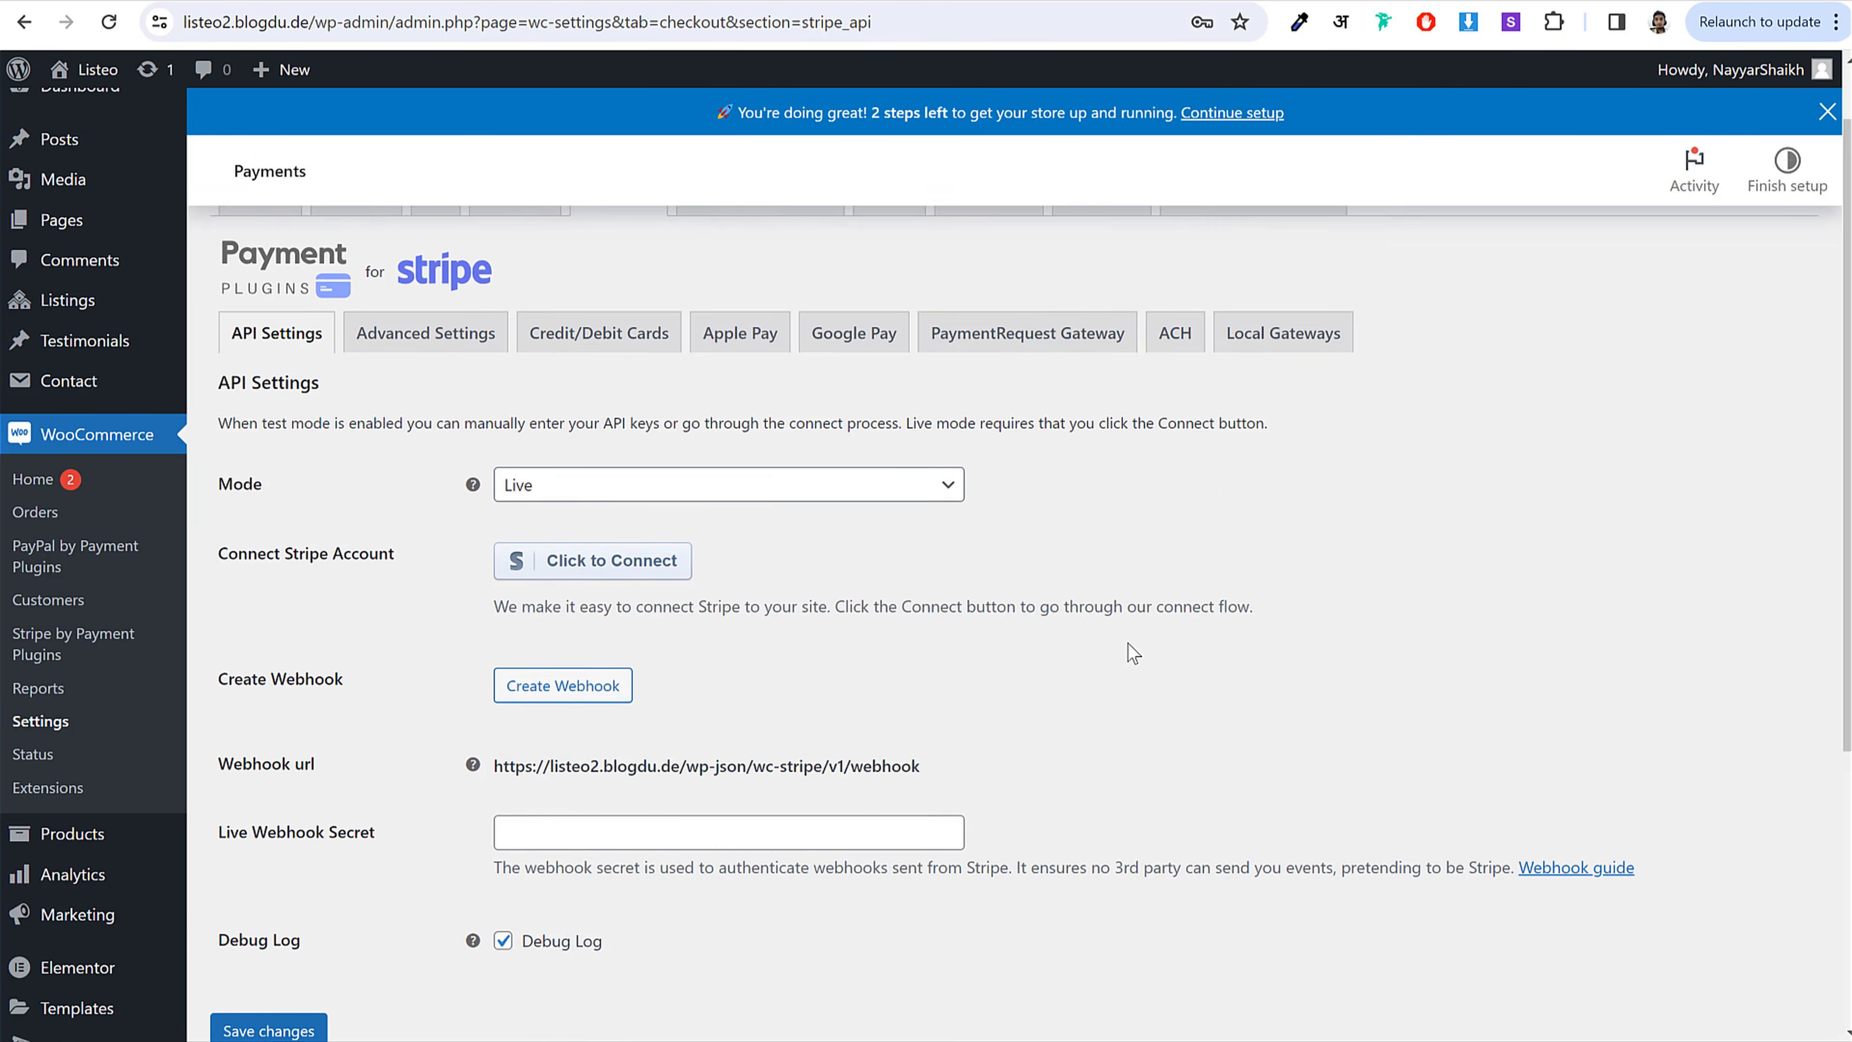
pyautogui.click(283, 654)
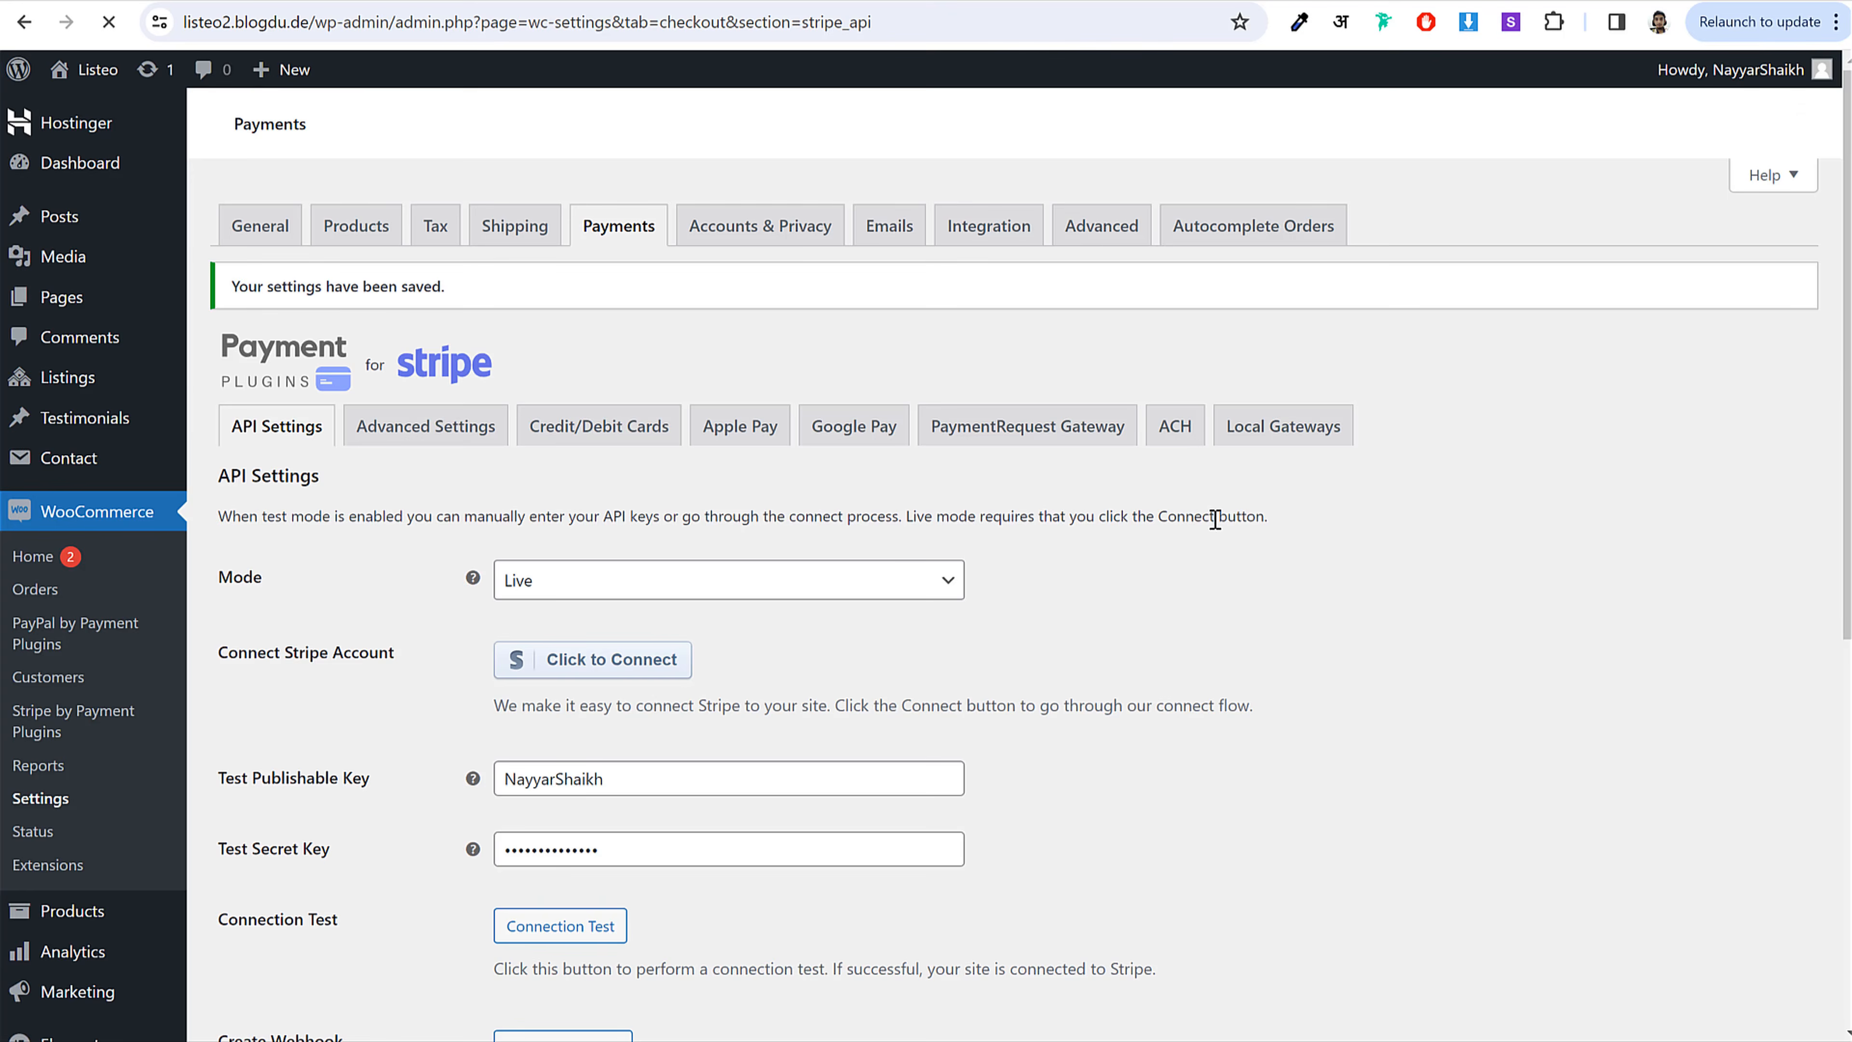
pyautogui.scroll(-2, 1199, 521)
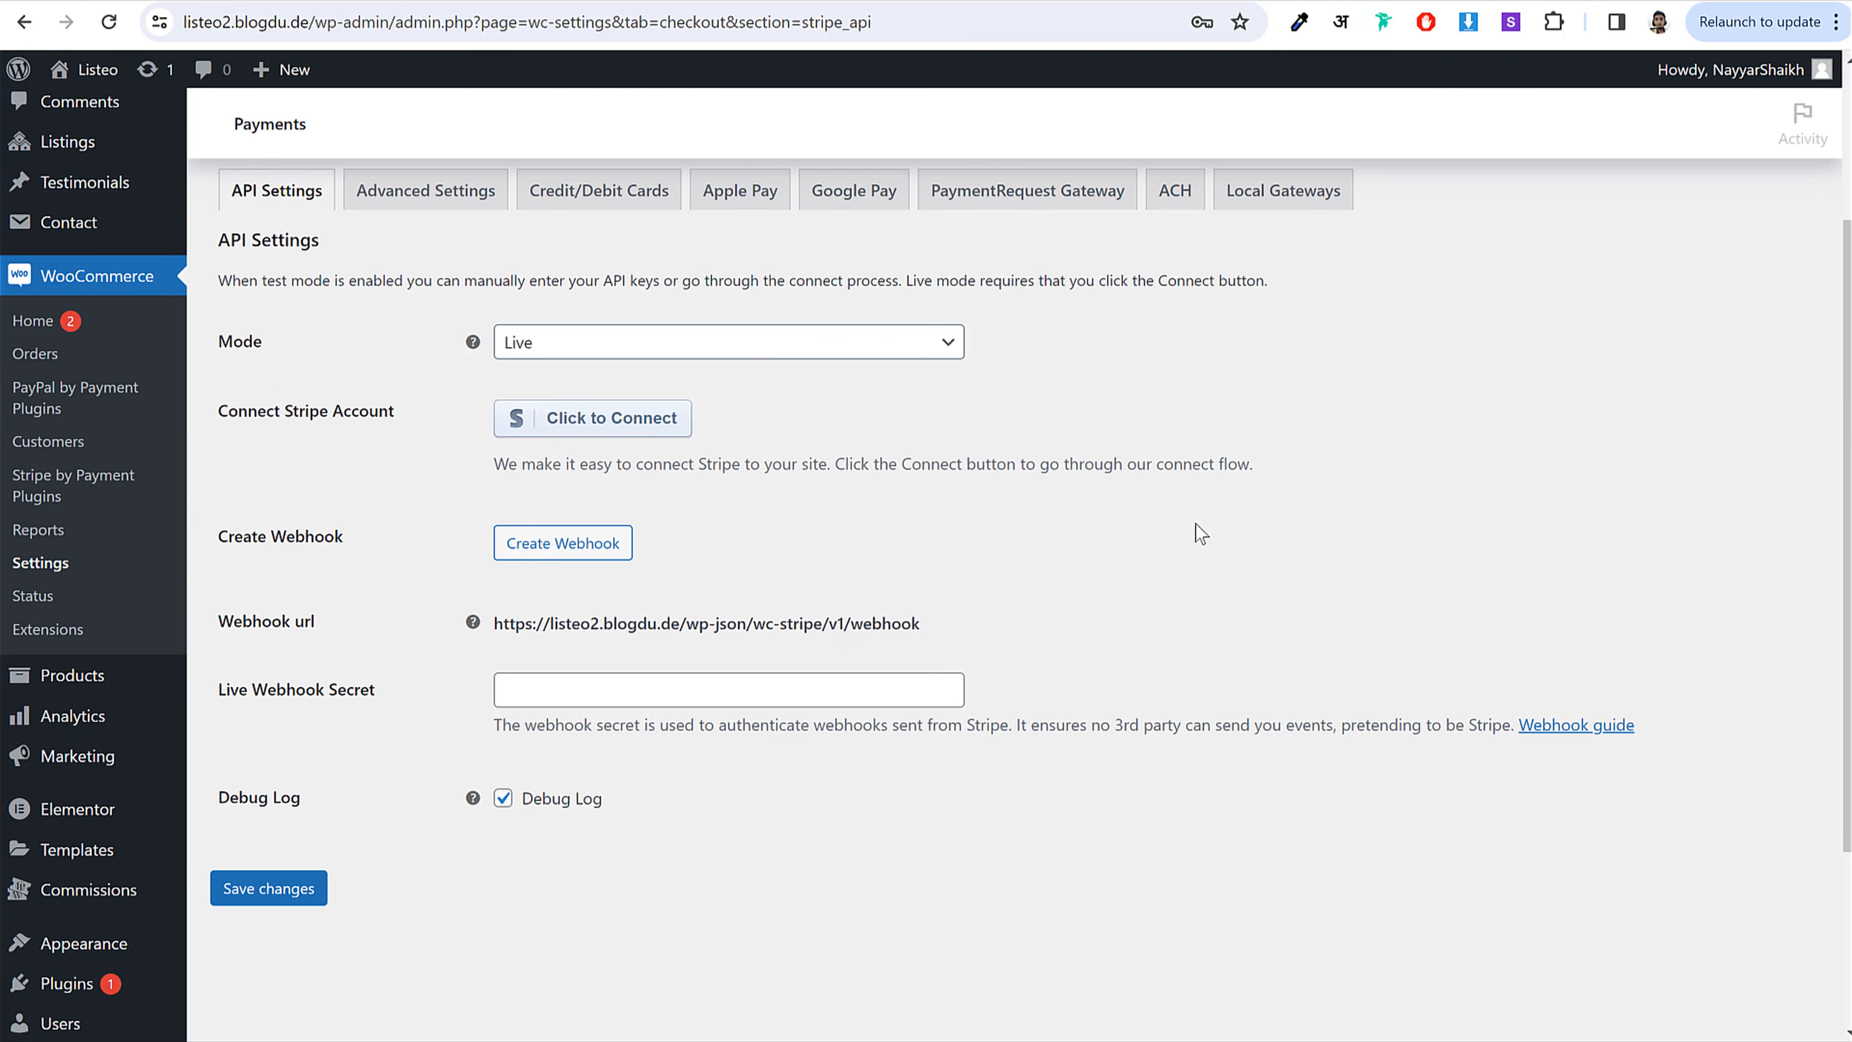
# Step: Link an existing Stripe account via Click to Connect, logging in with the saved credentials
pyautogui.click(602, 430)
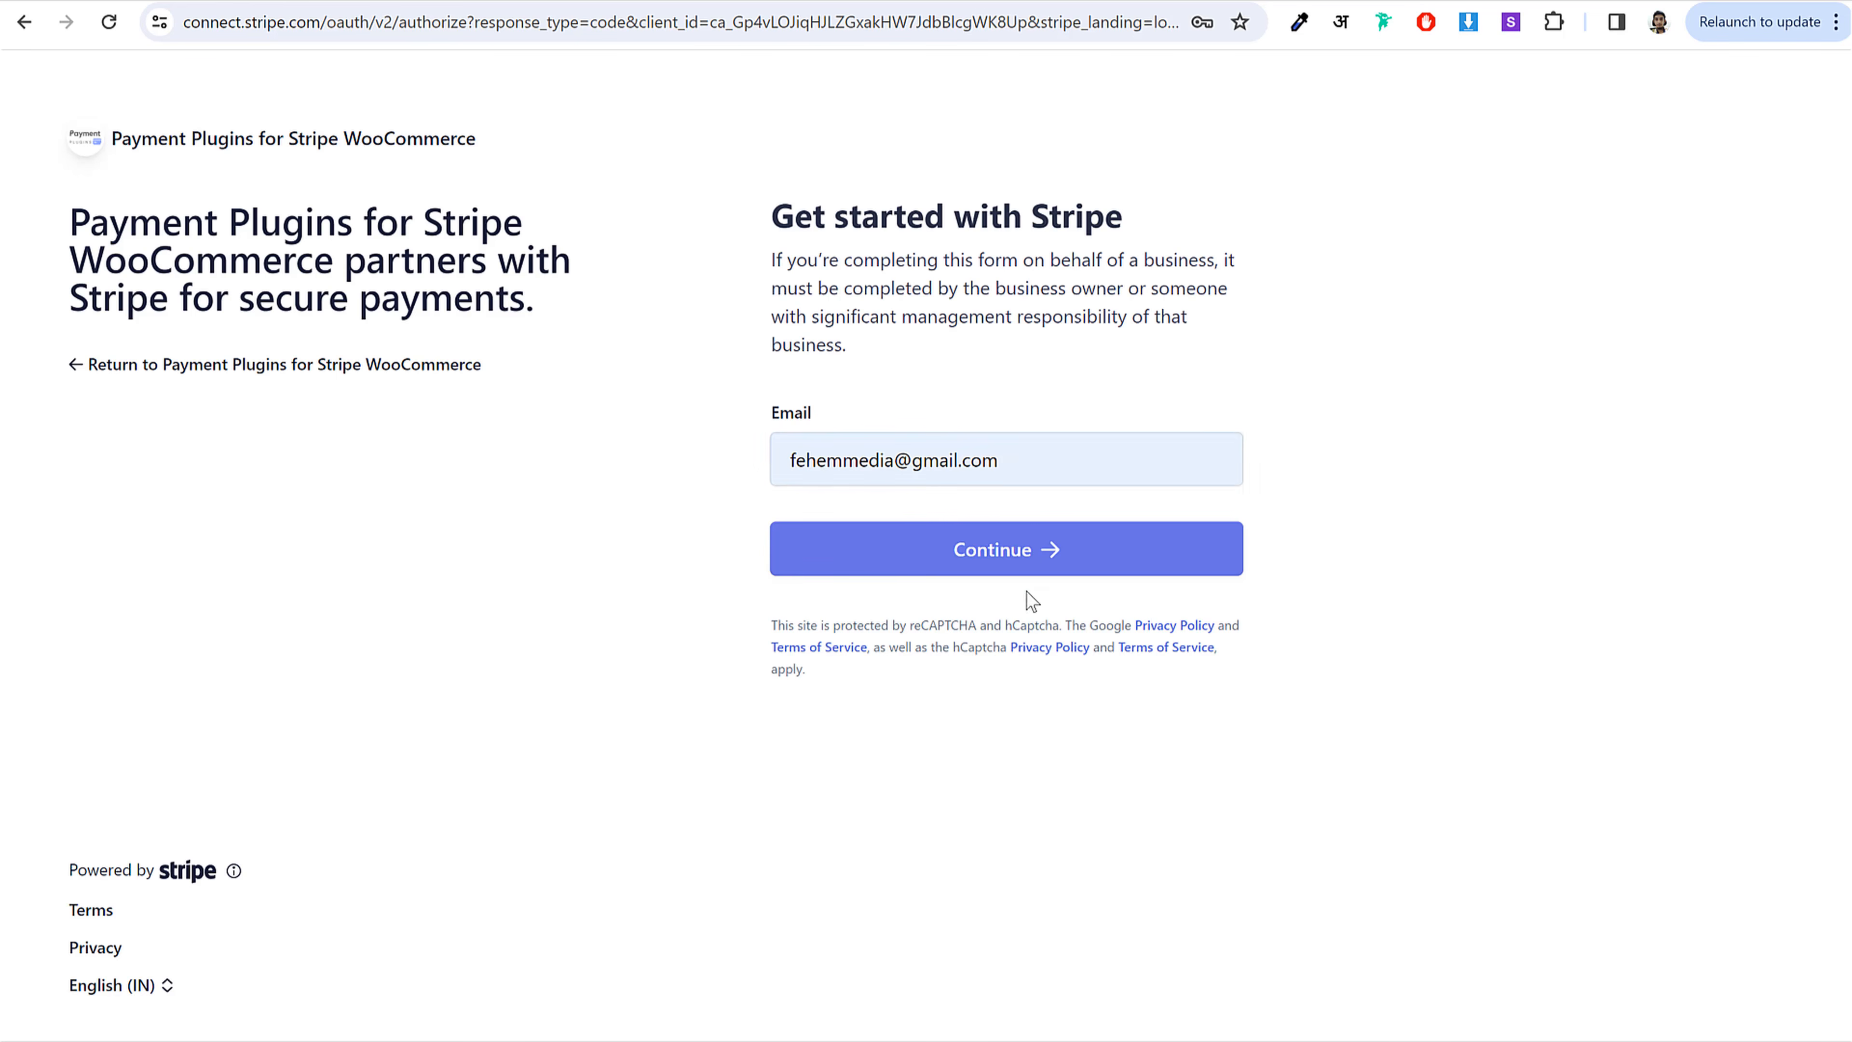
pyautogui.click(1035, 575)
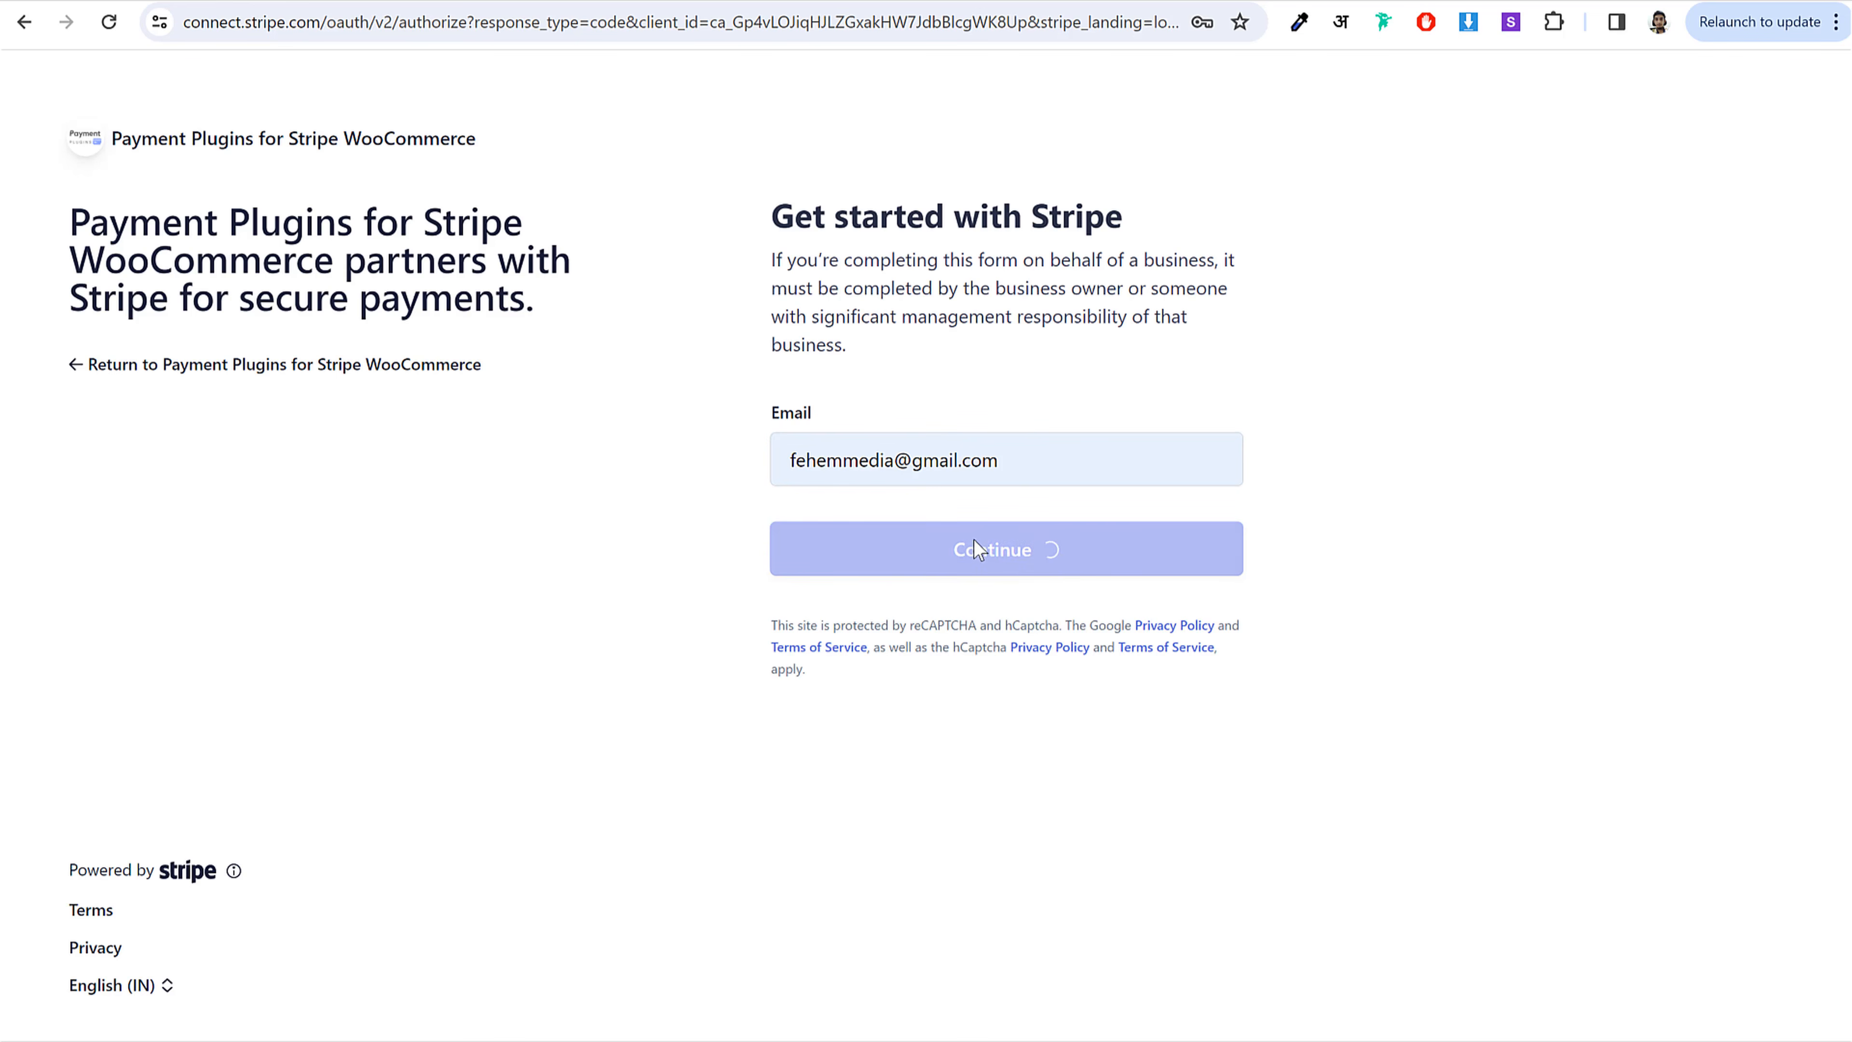
pyautogui.click(973, 461)
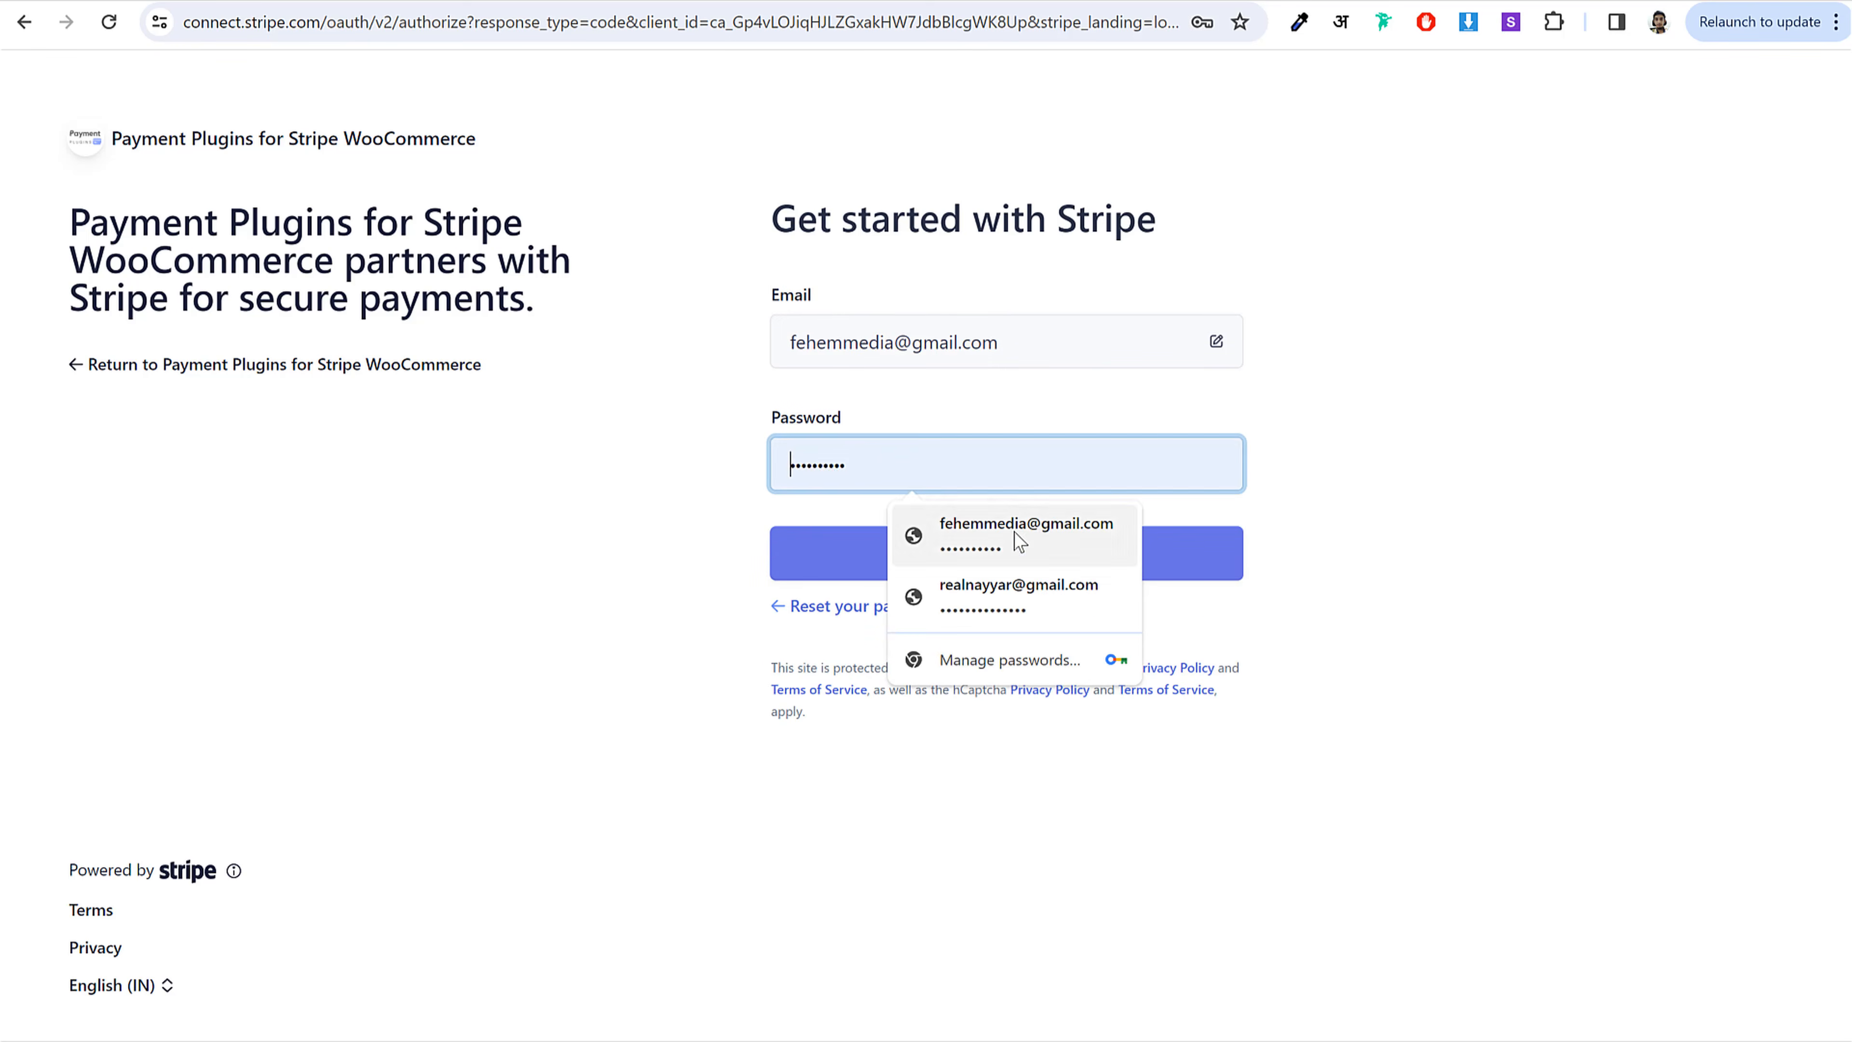
pyautogui.click(1014, 531)
pyautogui.click(984, 547)
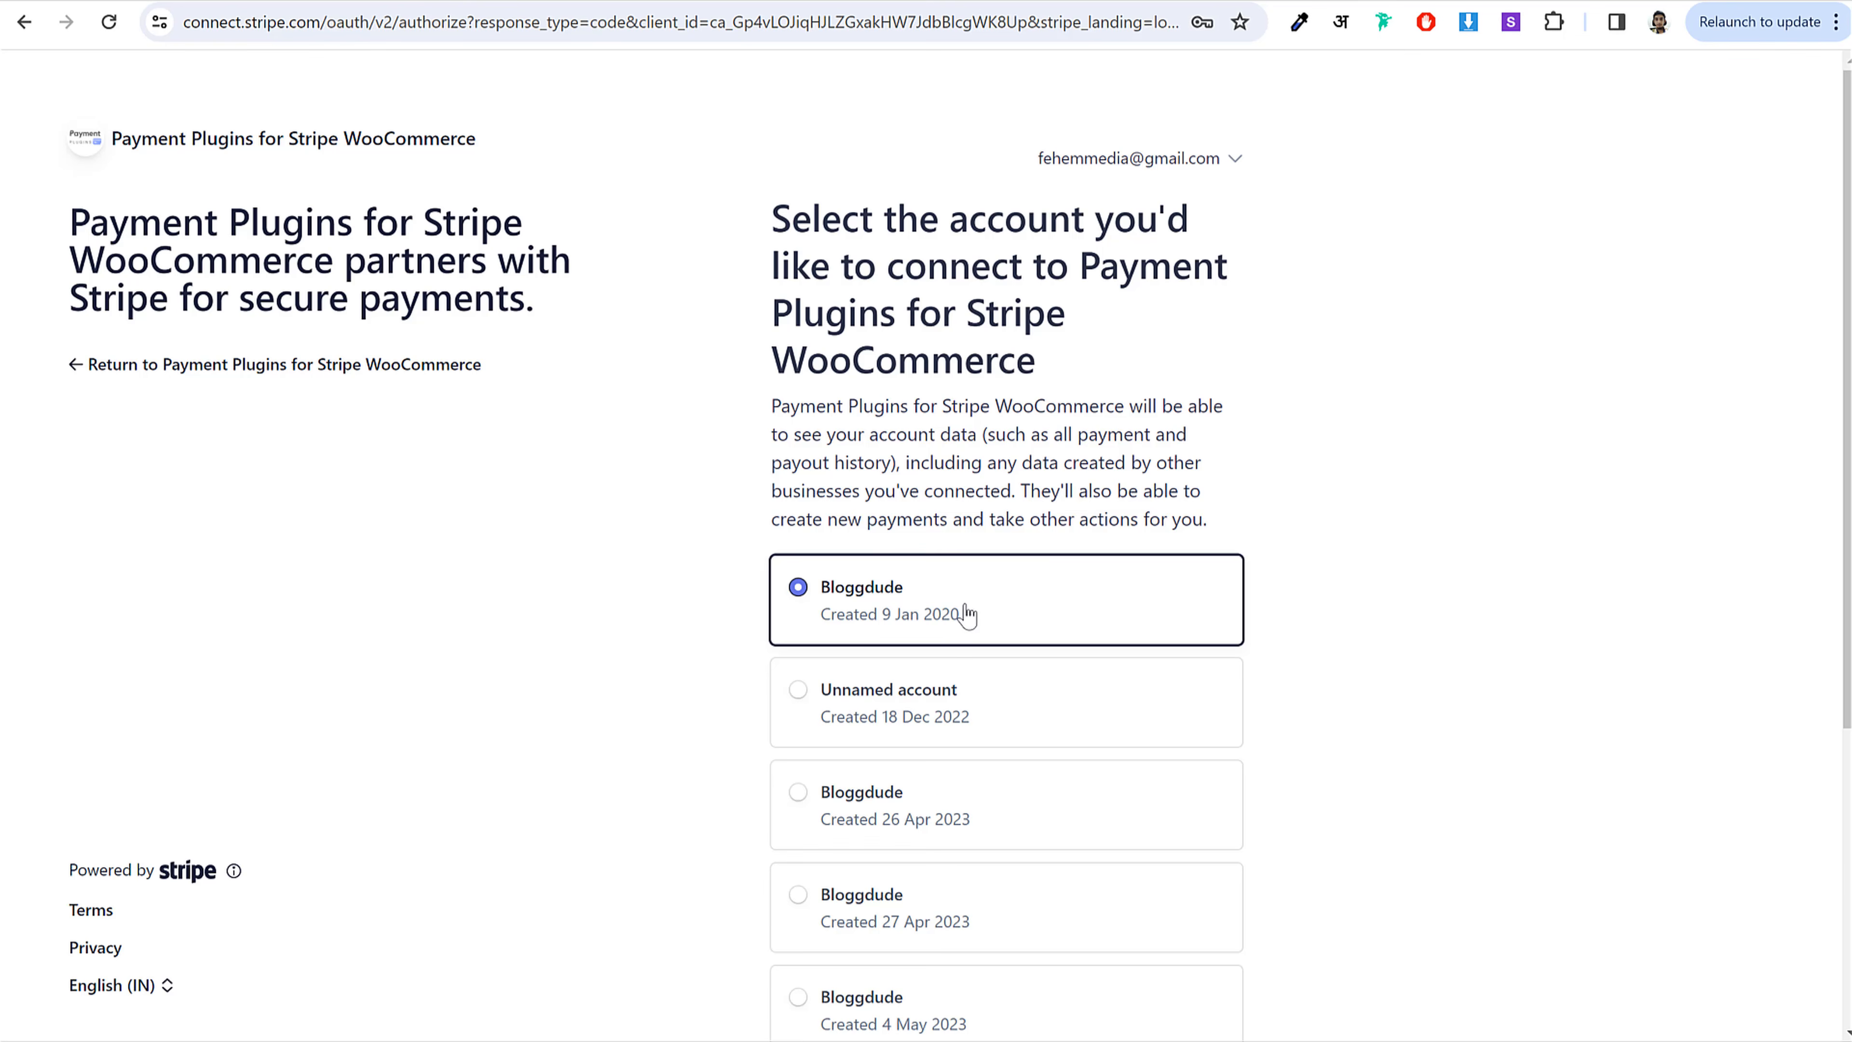
pyautogui.scroll(-3, 1050, 604)
pyautogui.click(1007, 980)
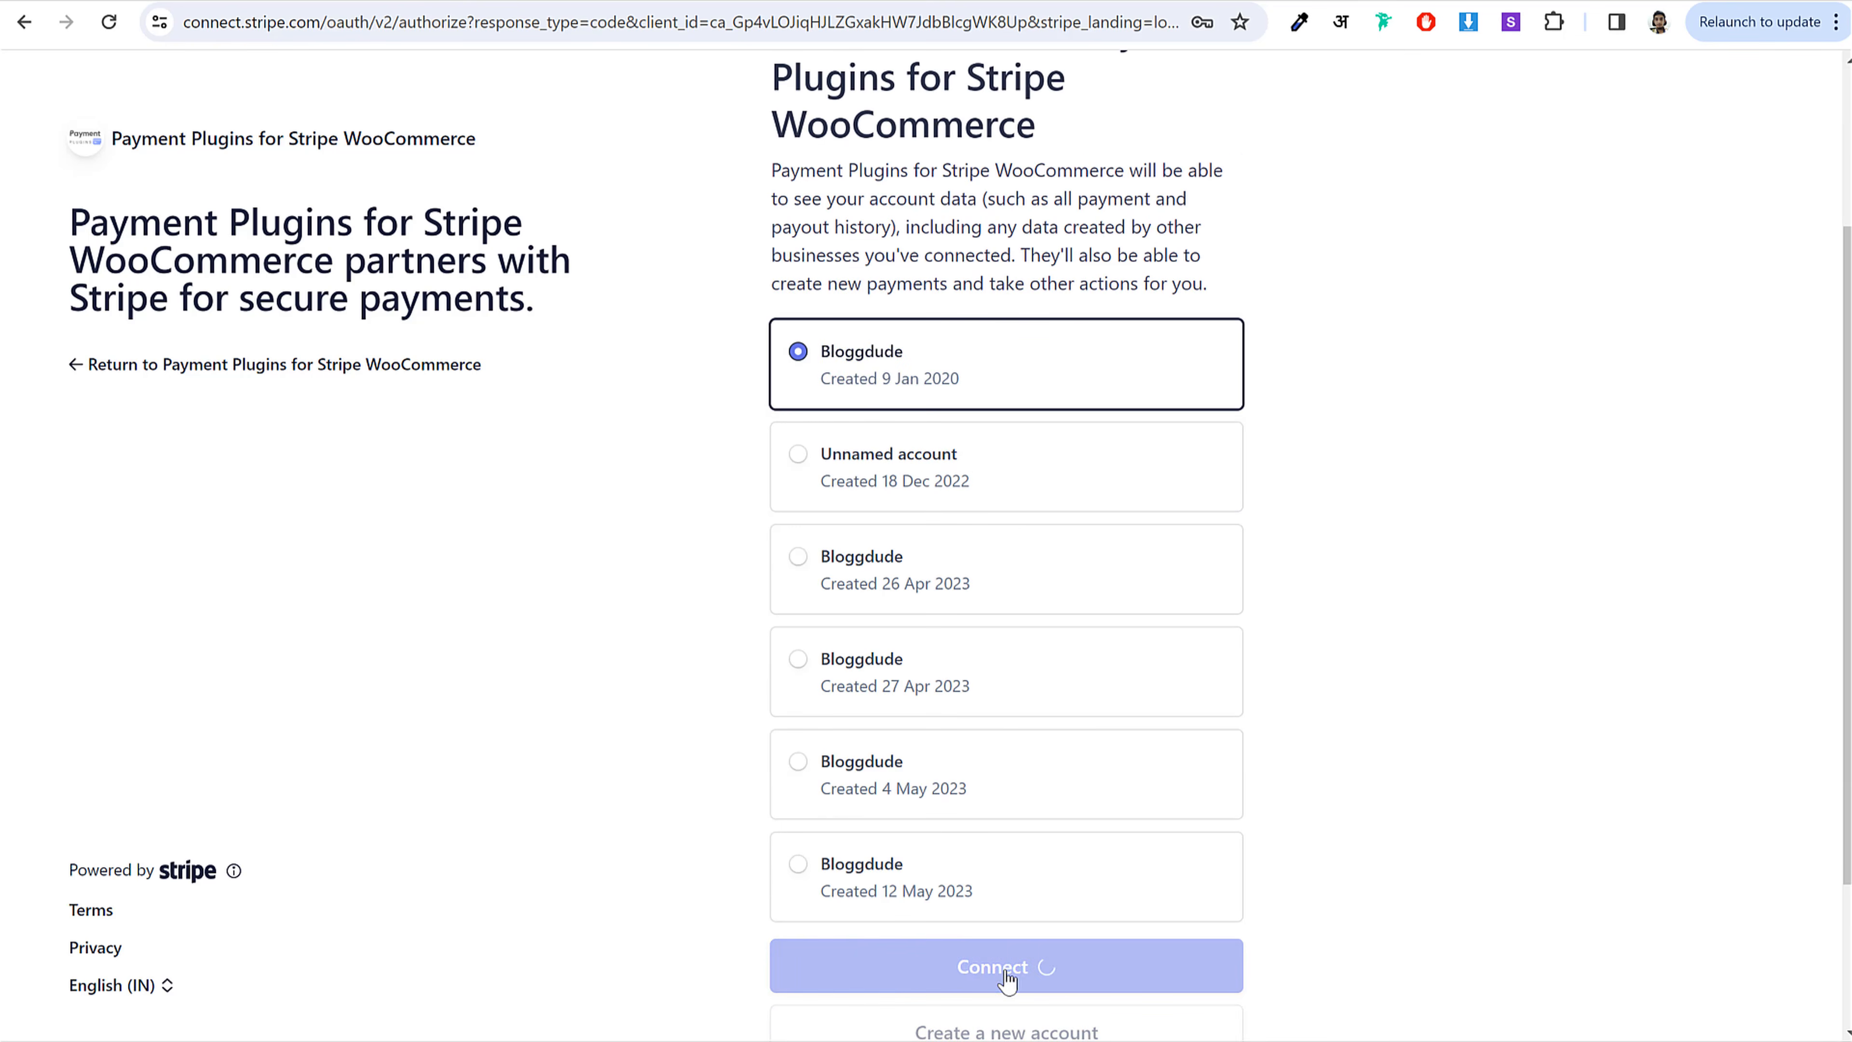
pyautogui.scroll(-3, 1029, 958)
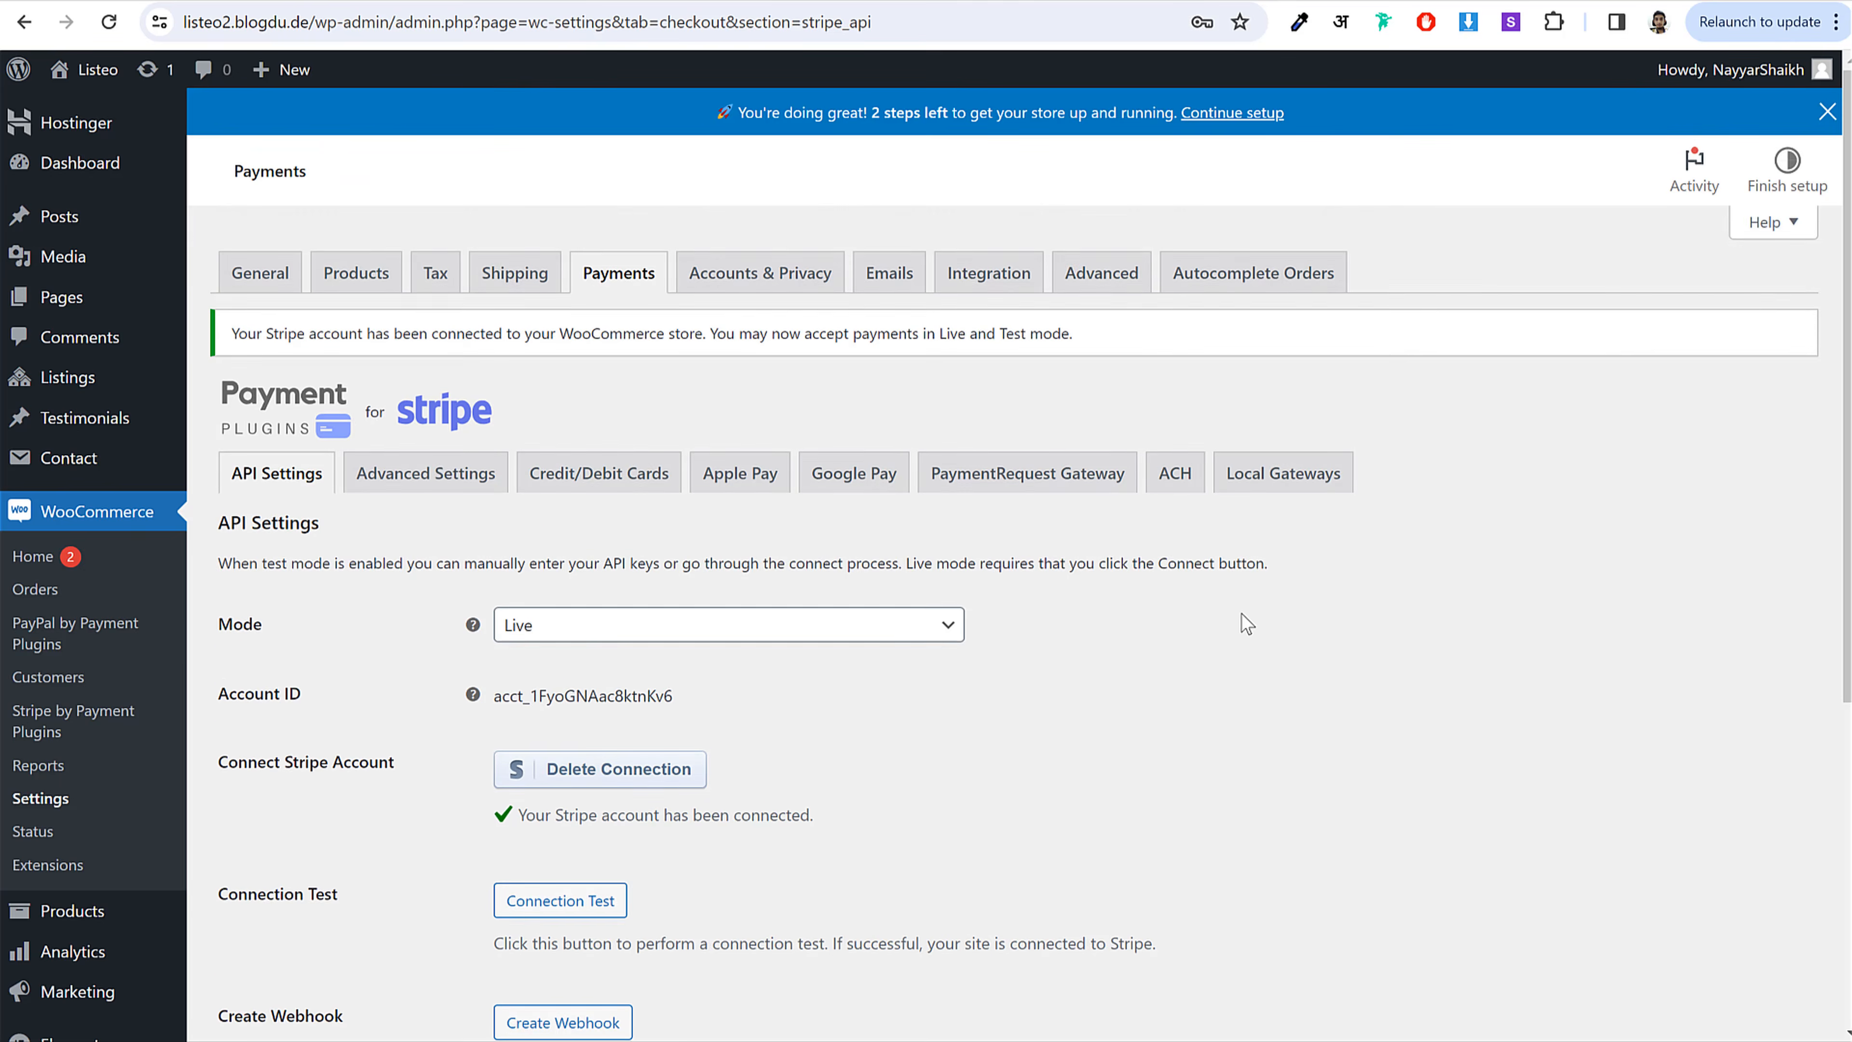
# Step: Confirm the Stripe account shows as connected and save the Stripe API settings
pyautogui.scroll(-7, 1243, 615)
pyautogui.scroll(7, 1021, 481)
pyautogui.scroll(-5, 1118, 558)
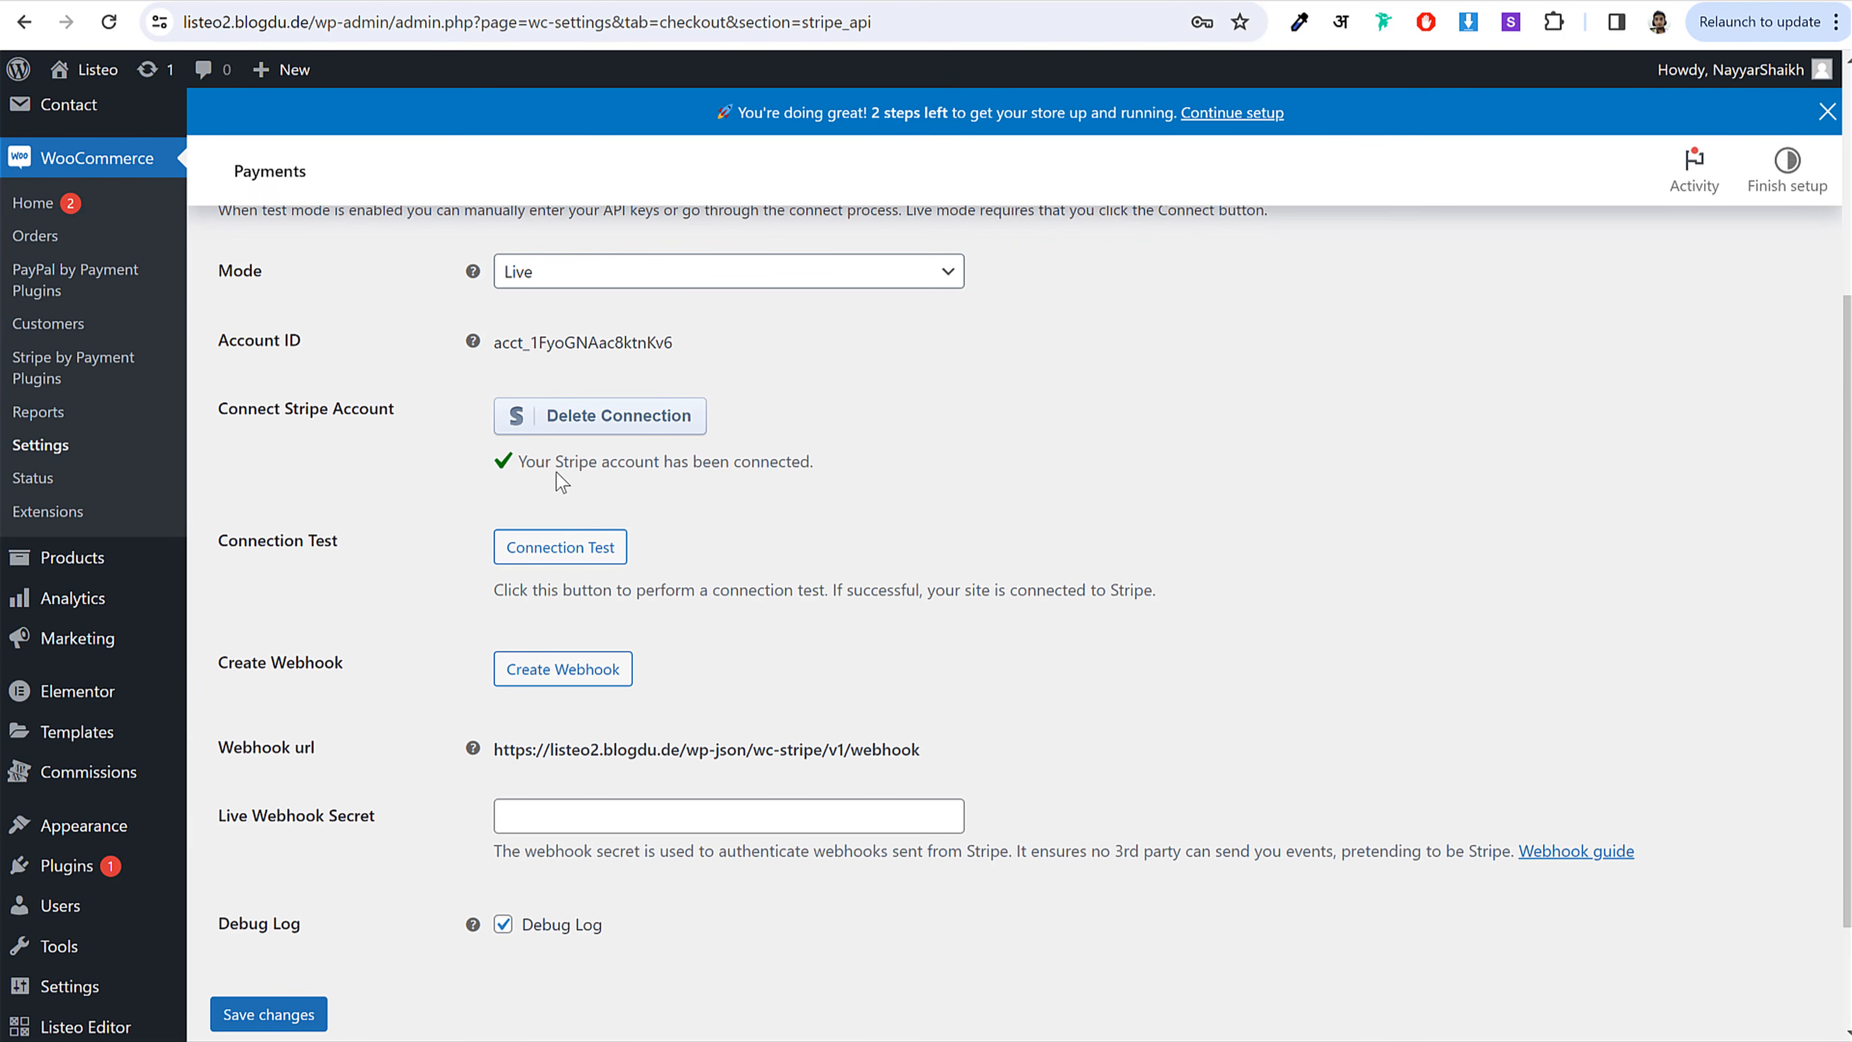
pyautogui.moveTo(630, 474); pyautogui.dragTo(811, 472)
pyautogui.click(809, 472)
pyautogui.click(288, 1016)
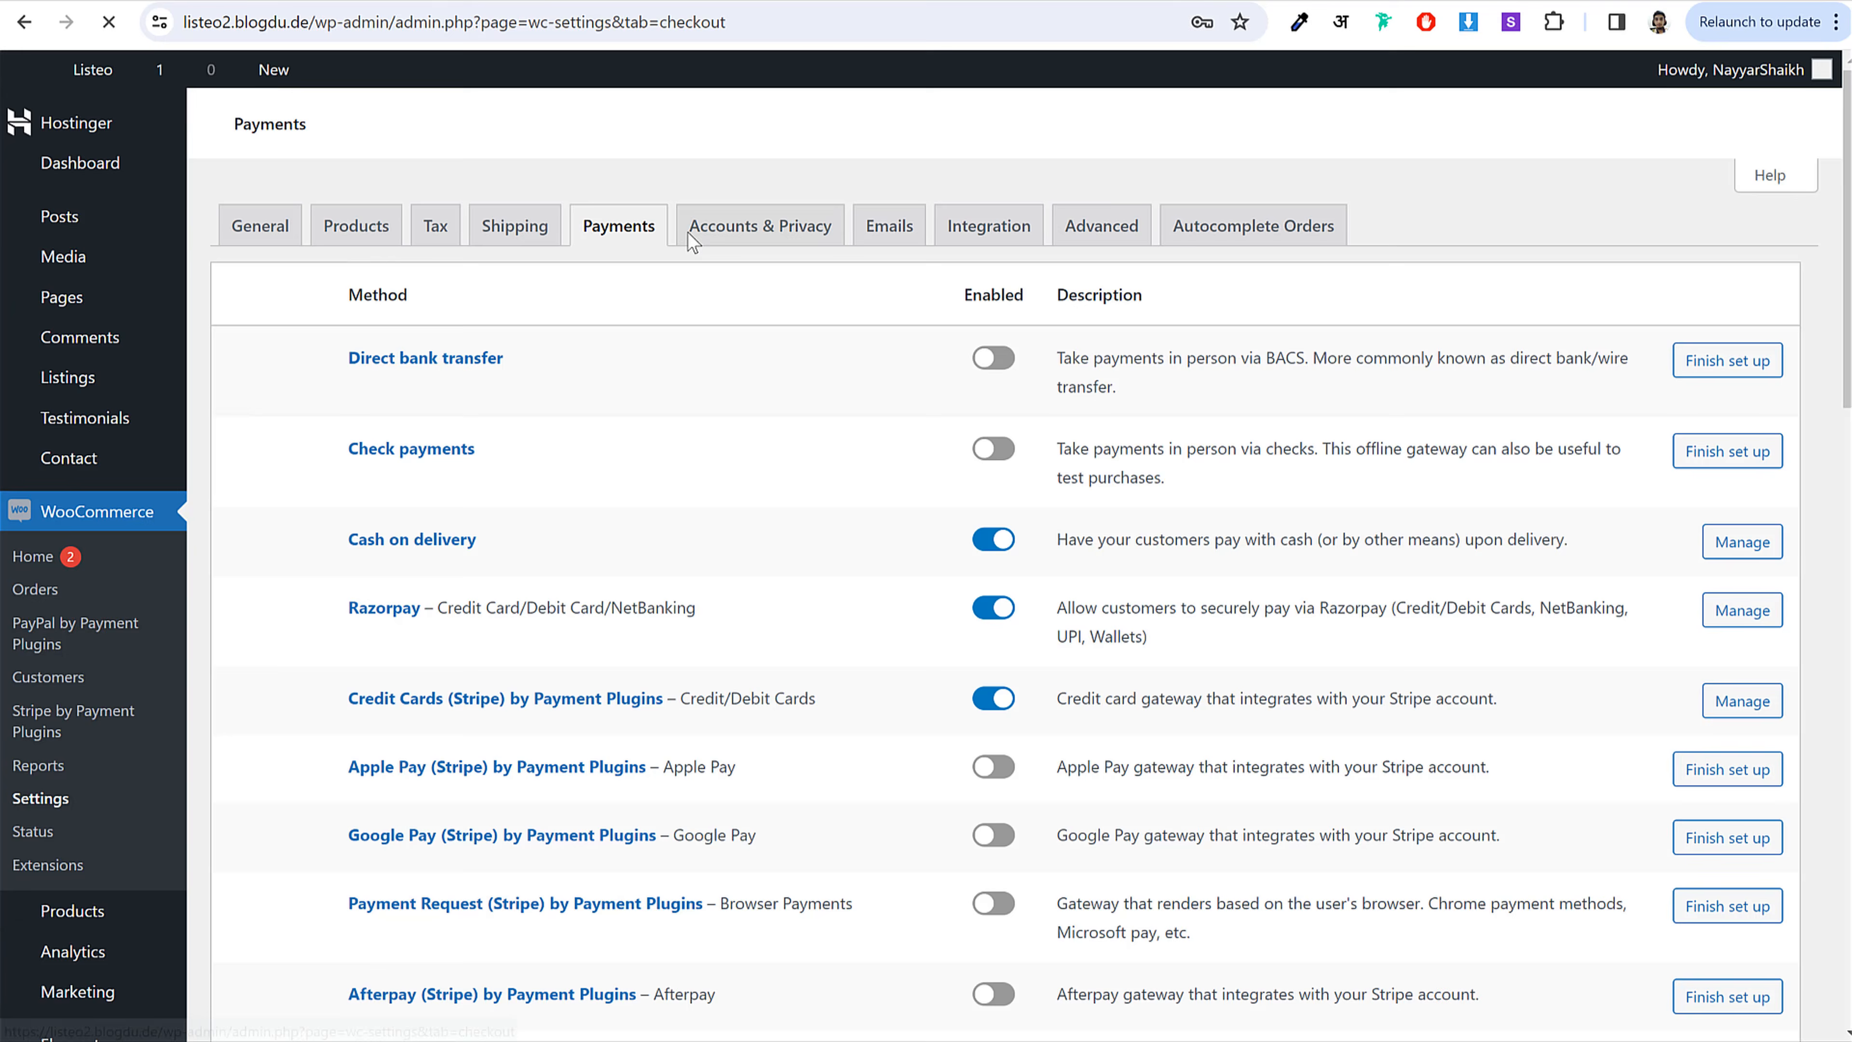
# Step: Review the Razorpay gateway's empty Key ID and Key Secret, then bring up the Razorpay dashboard
pyautogui.click(384, 697)
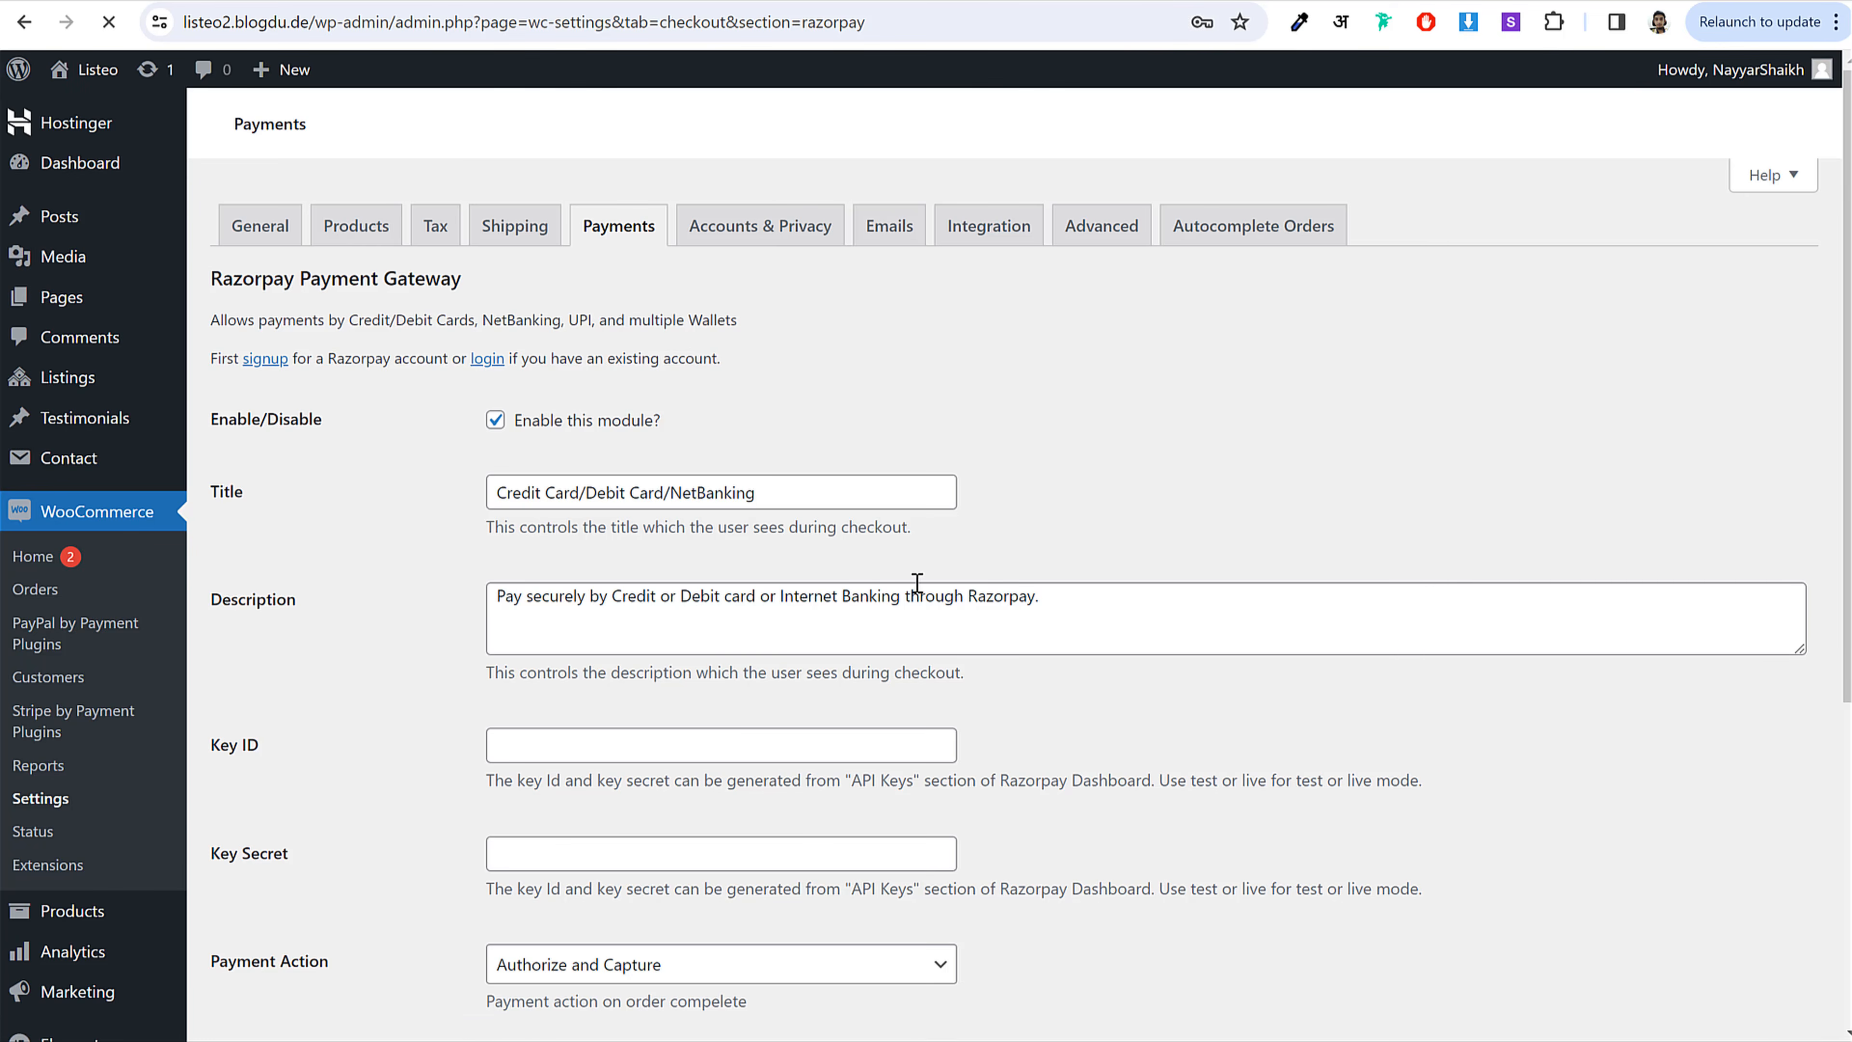
pyautogui.scroll(-3, 940, 580)
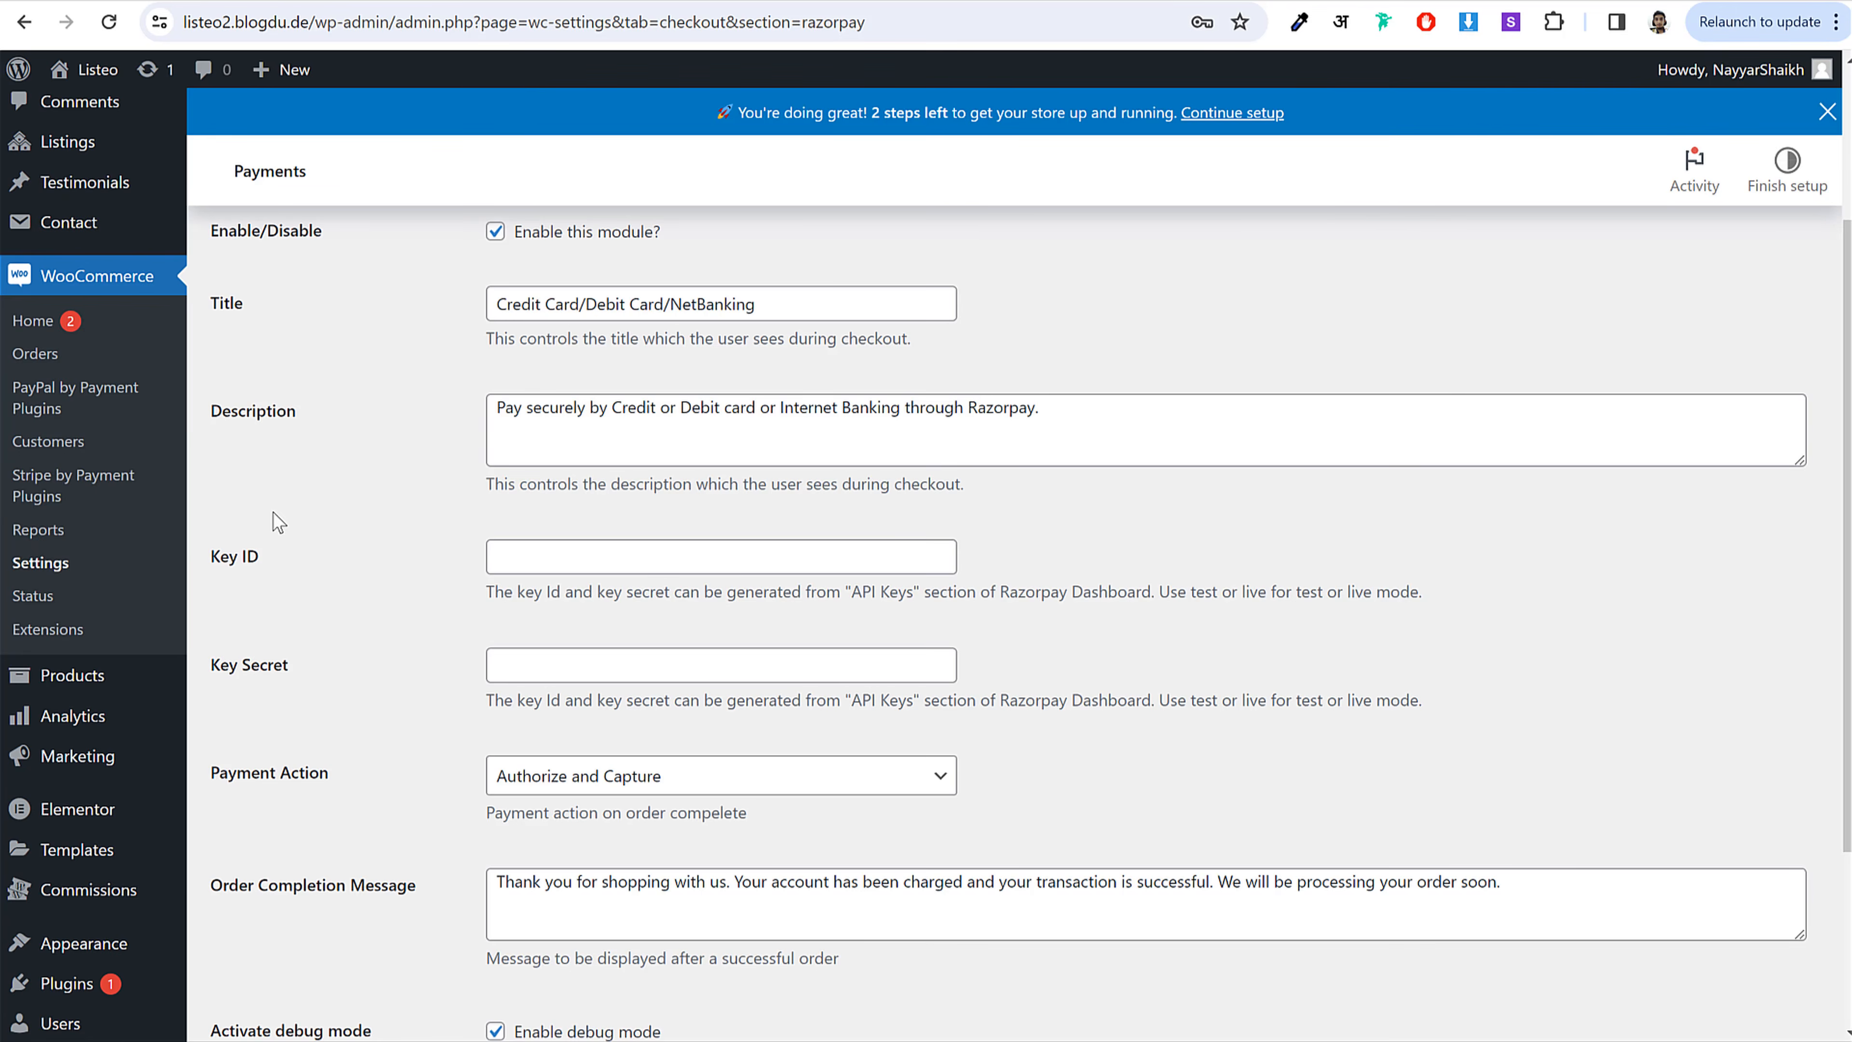
pyautogui.moveTo(272, 572); pyautogui.dragTo(207, 561)
pyautogui.moveTo(289, 662); pyautogui.dragTo(219, 685)
pyautogui.click(690, 501)
pyautogui.scroll(3, 561, 656)
pyautogui.scroll(-4, 763, 576)
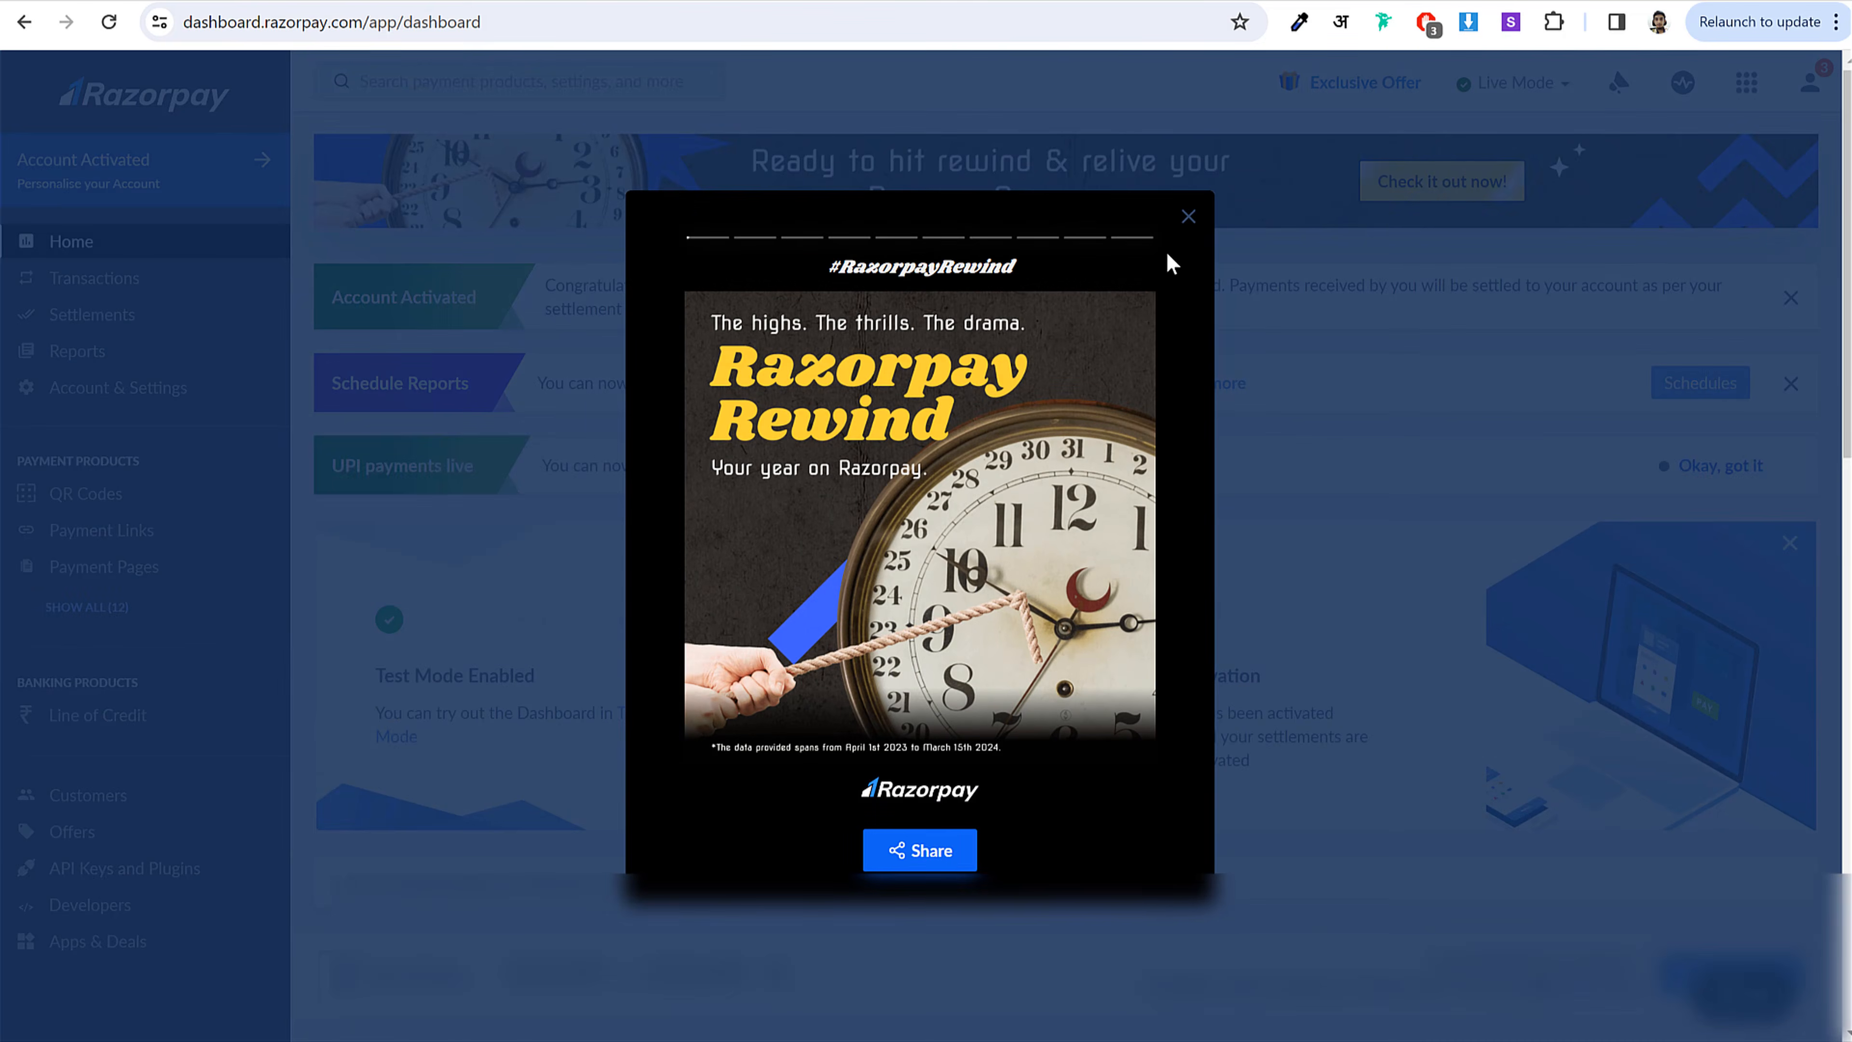
# Step: Reach the Razorpay API keys page under Account & Settings, dismissing the popups
pyautogui.click(1179, 217)
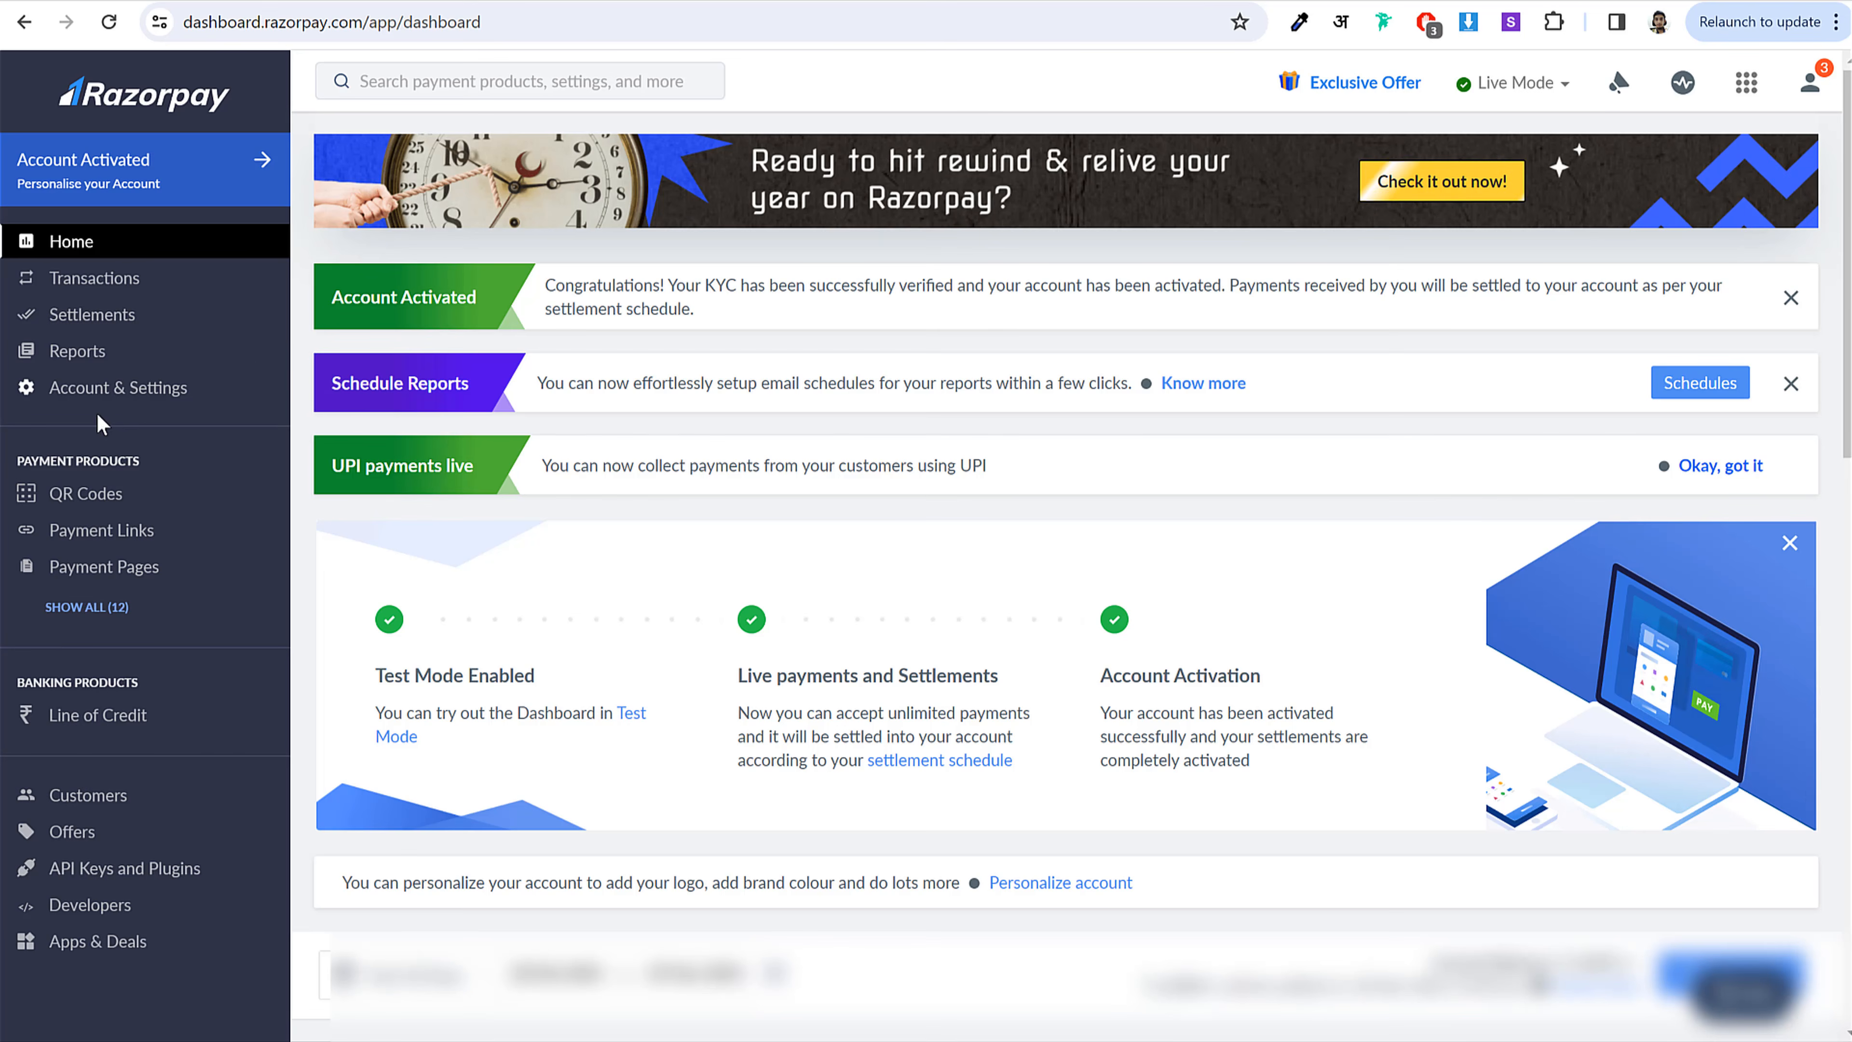
pyautogui.click(108, 394)
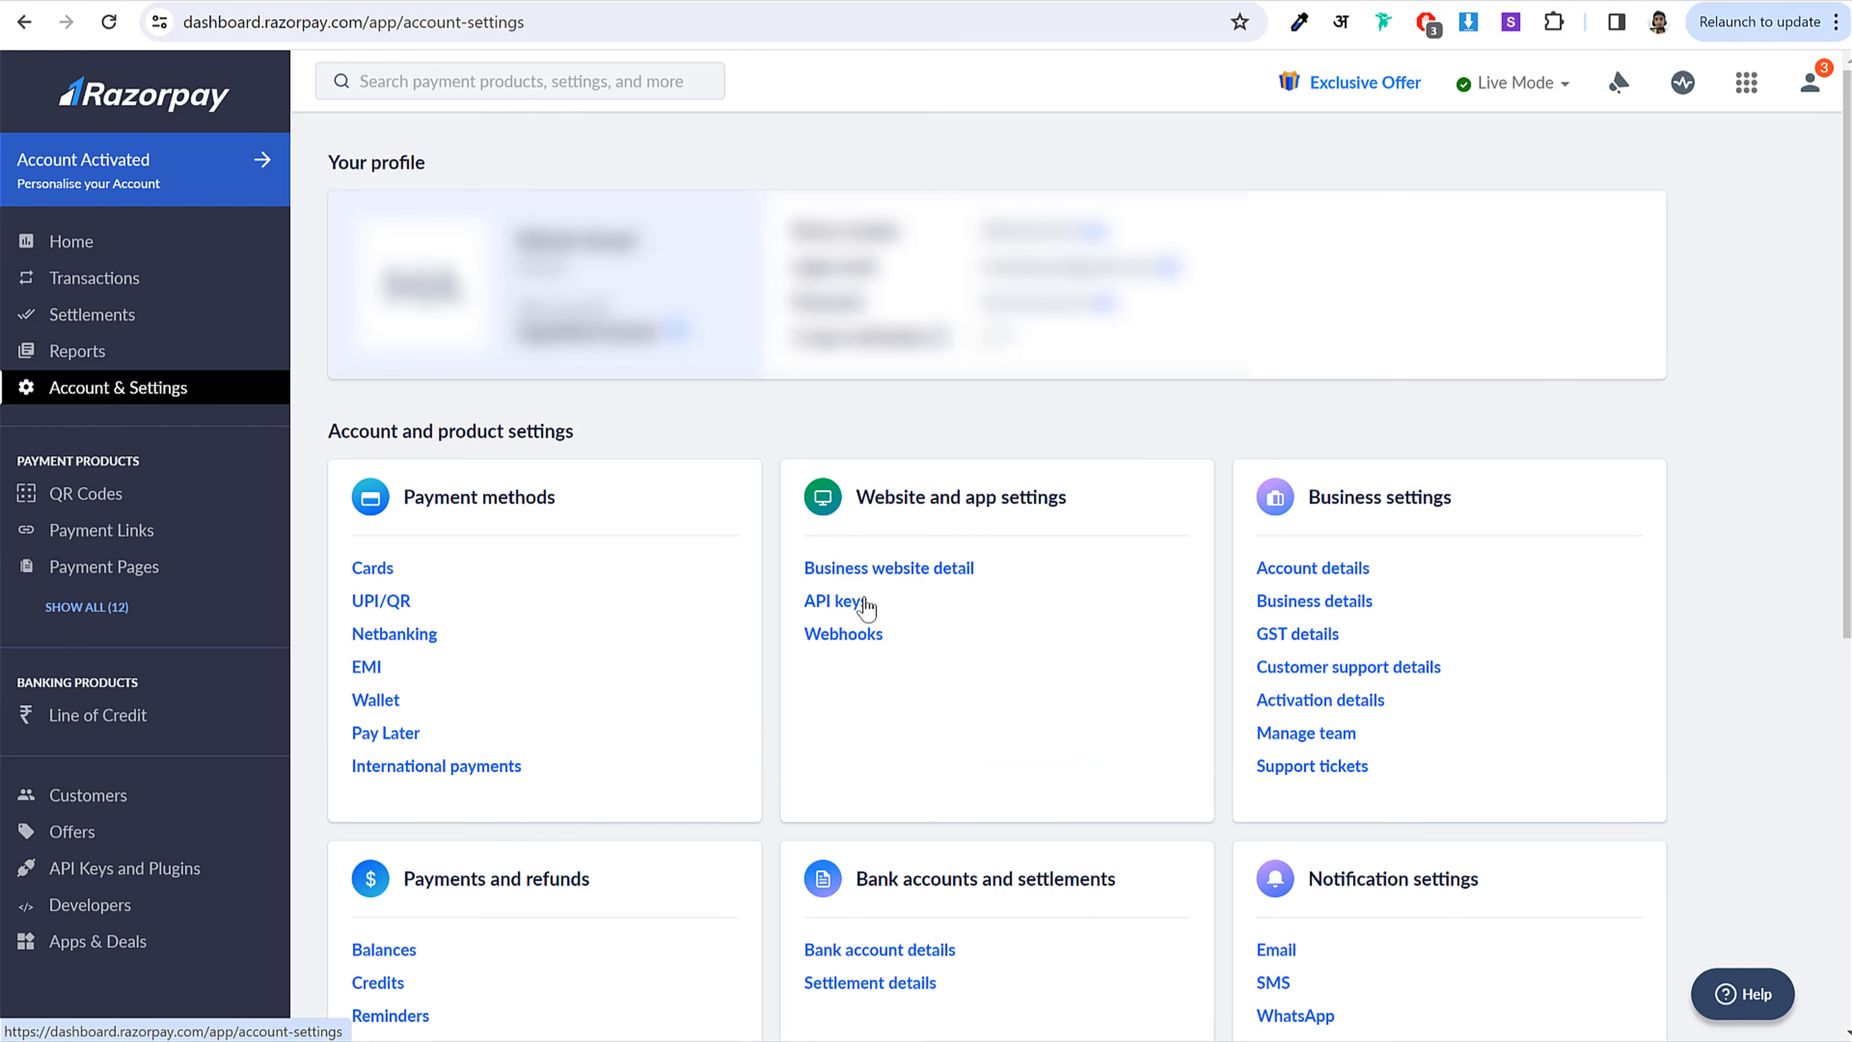
pyautogui.click(847, 612)
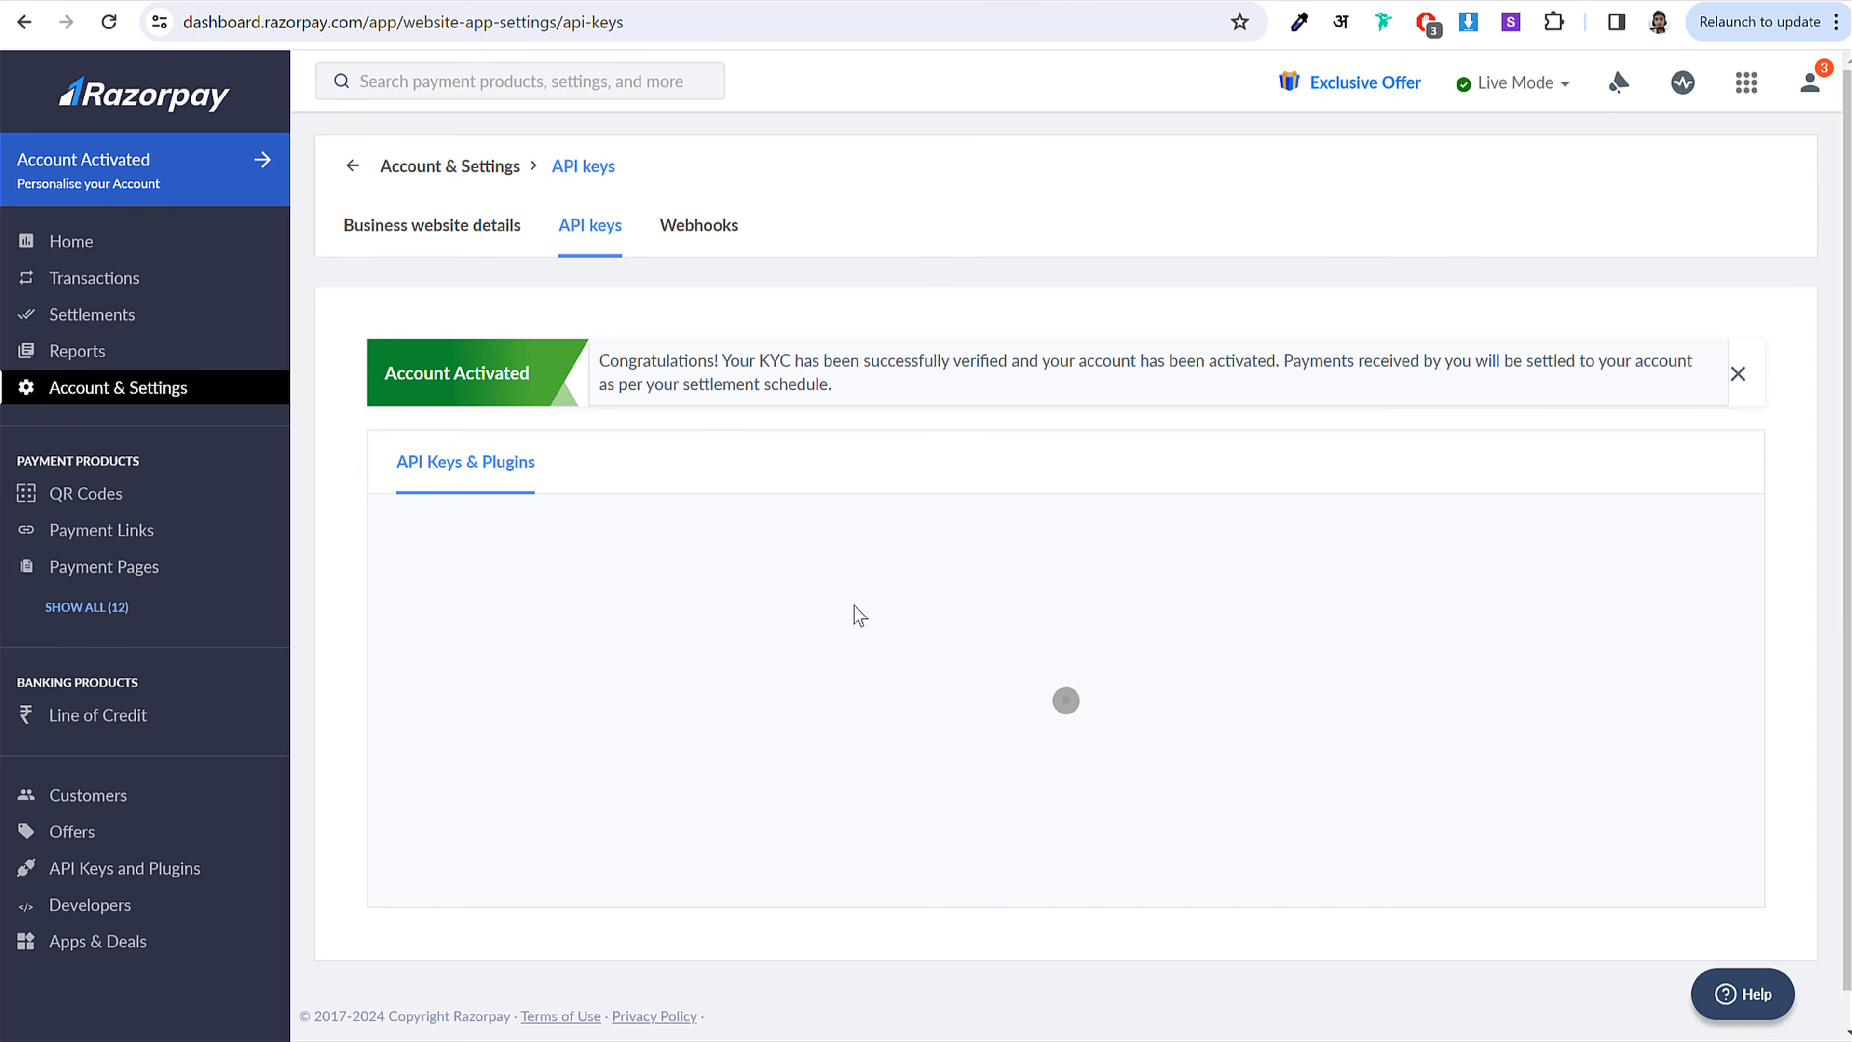
pyautogui.scroll(-5, 912, 547)
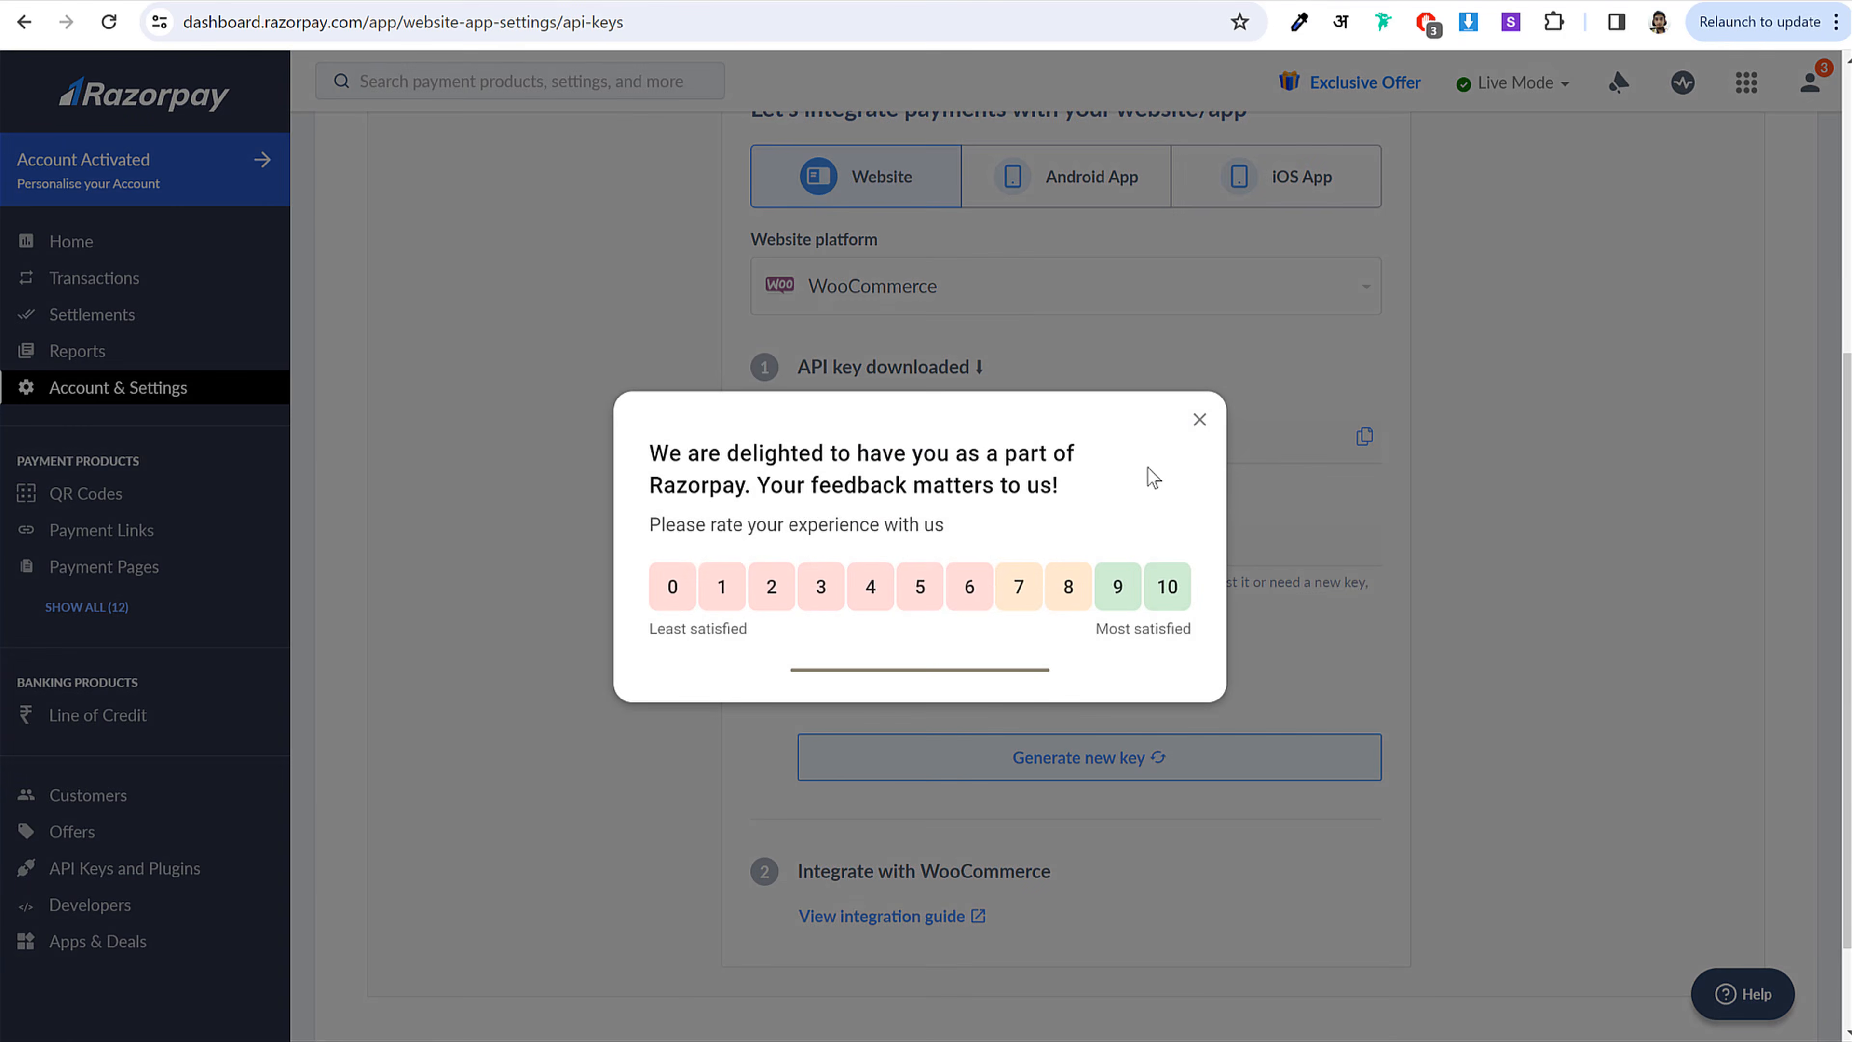
pyautogui.click(1198, 420)
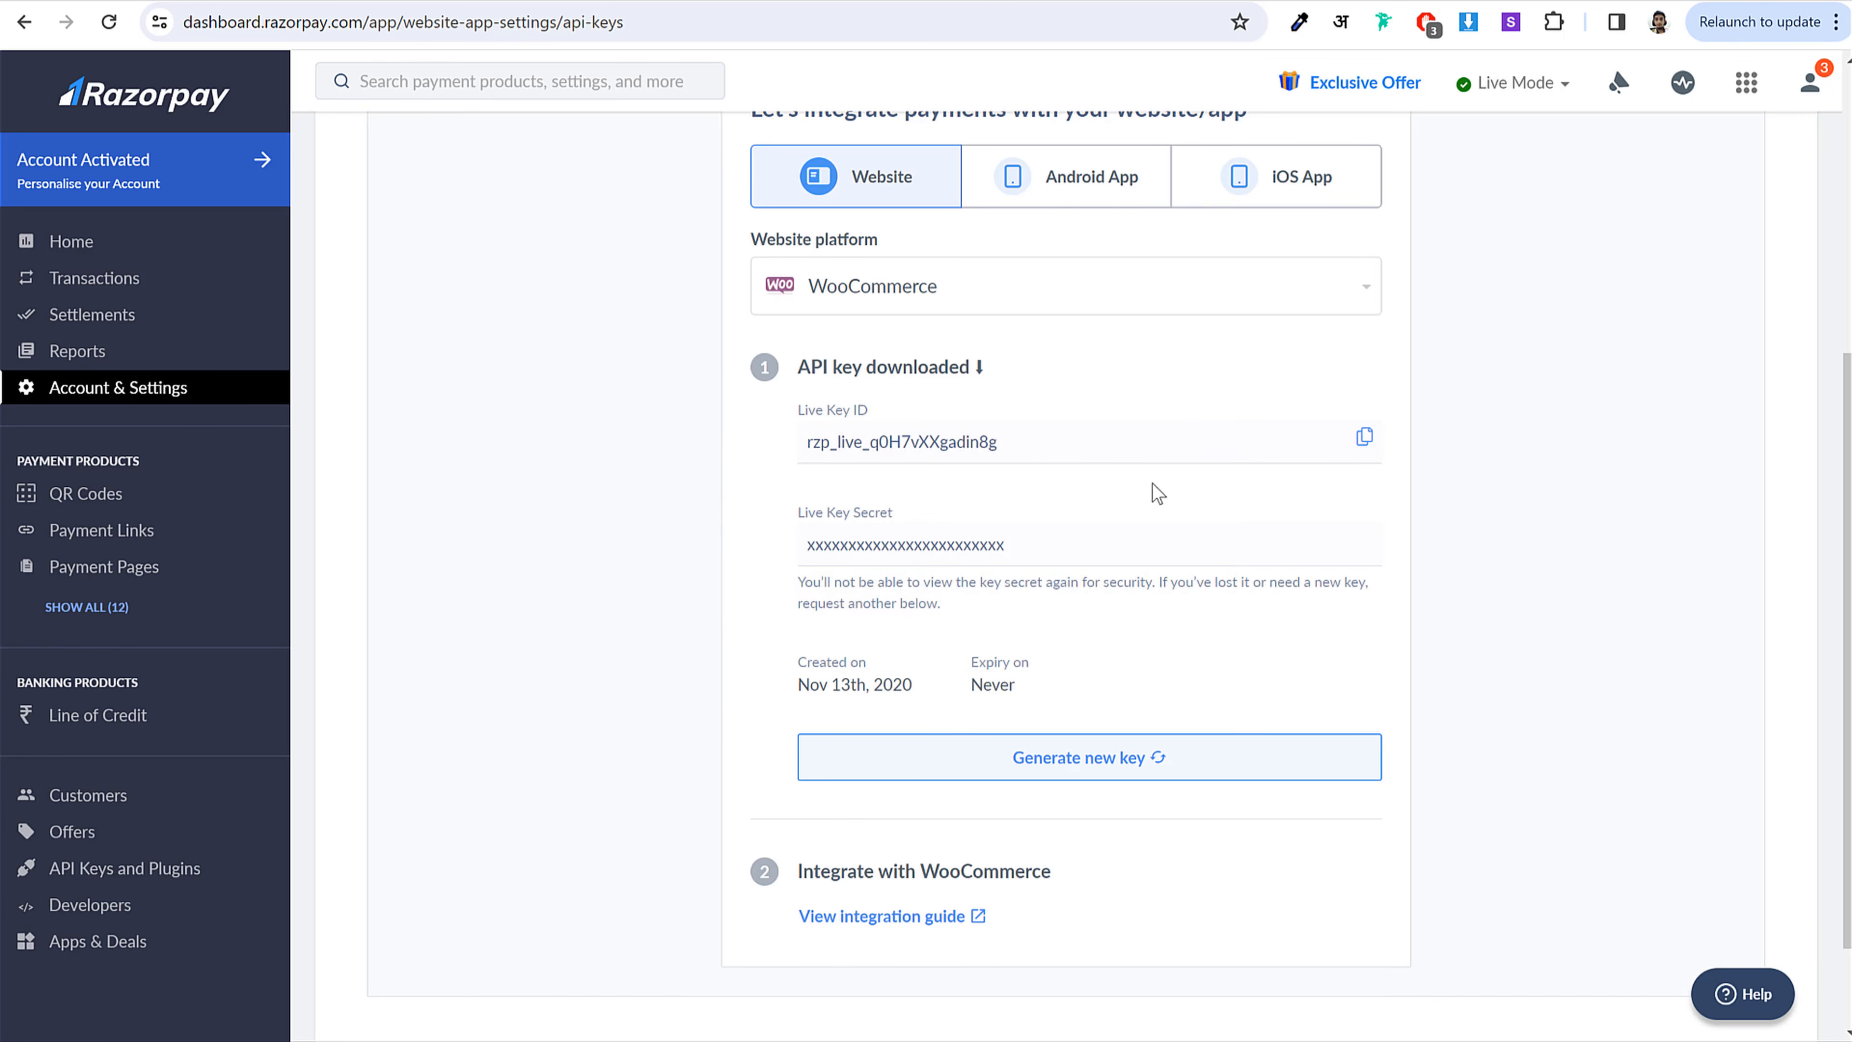
# Step: Paste the live Razorpay Key ID and Key Secret into WooCommerce's Razorpay settings and save
pyautogui.click(1359, 443)
pyautogui.click(446, 1)
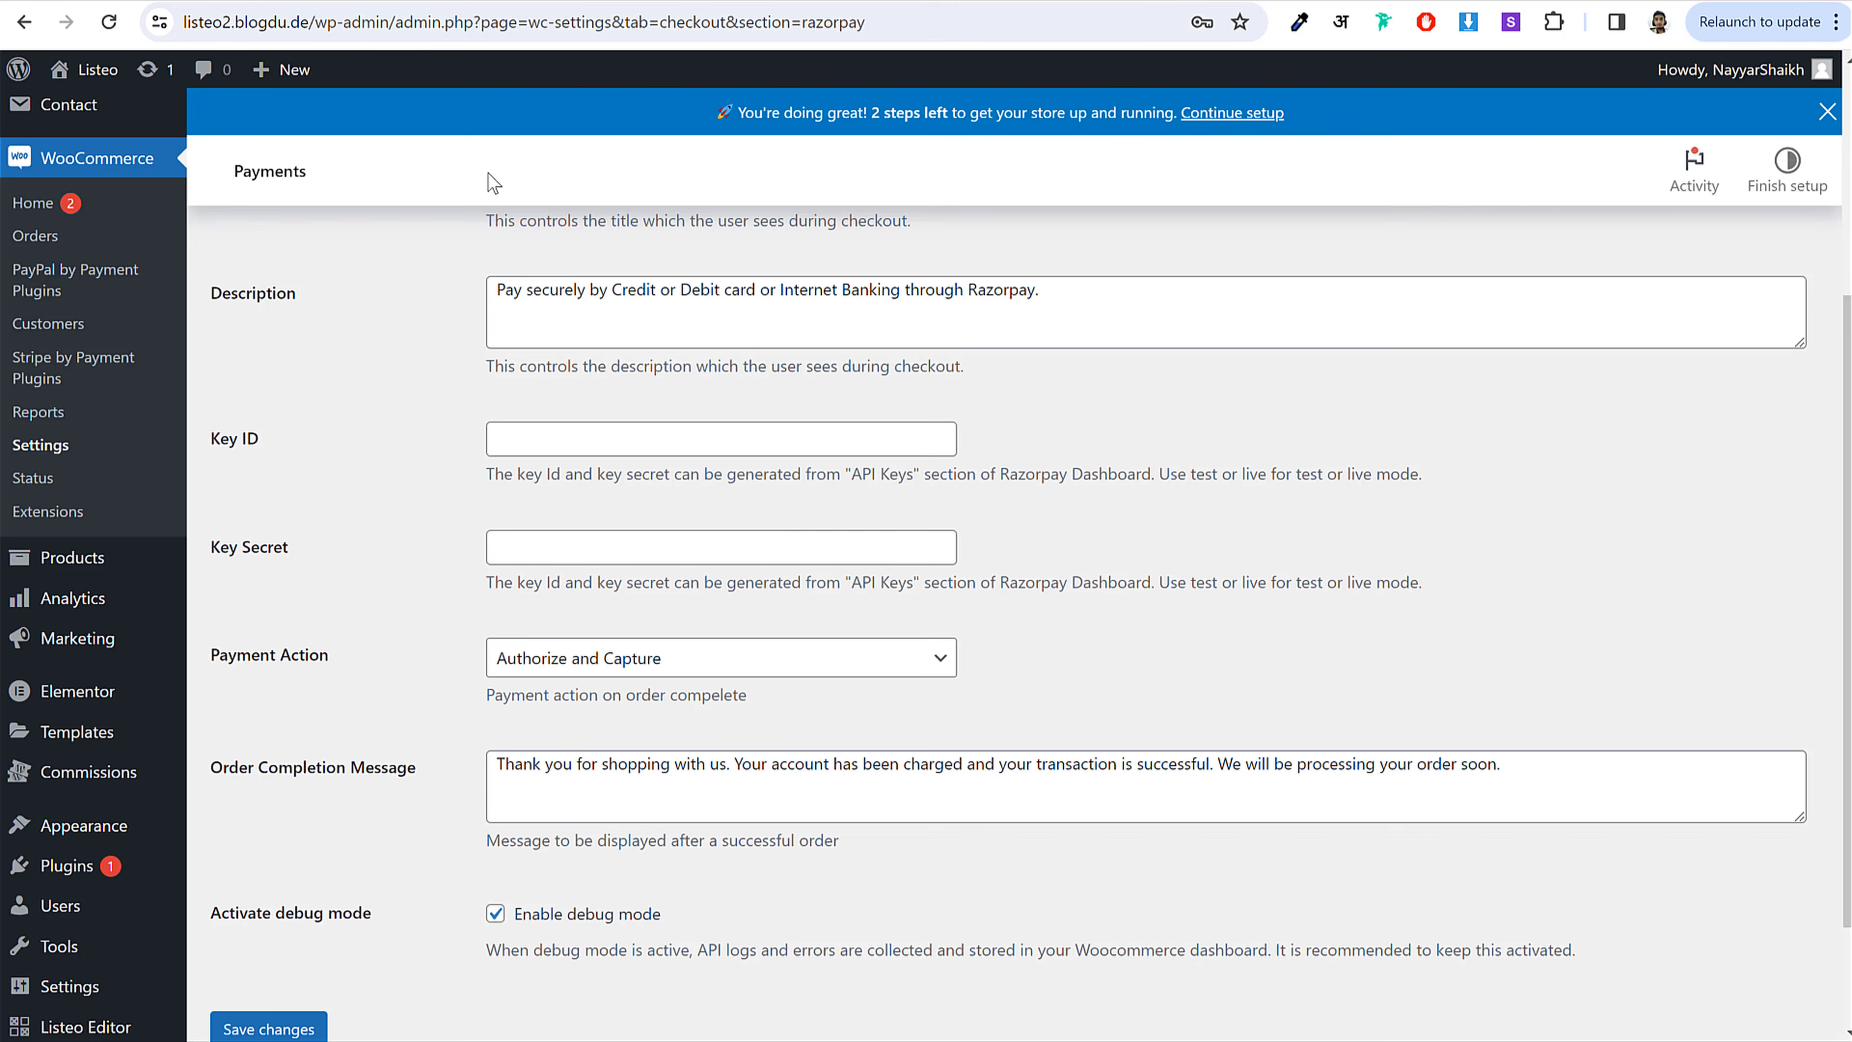
pyautogui.click(704, 447)
pyautogui.hotkey('ctrl', 'v')
pyautogui.click(1474, 1)
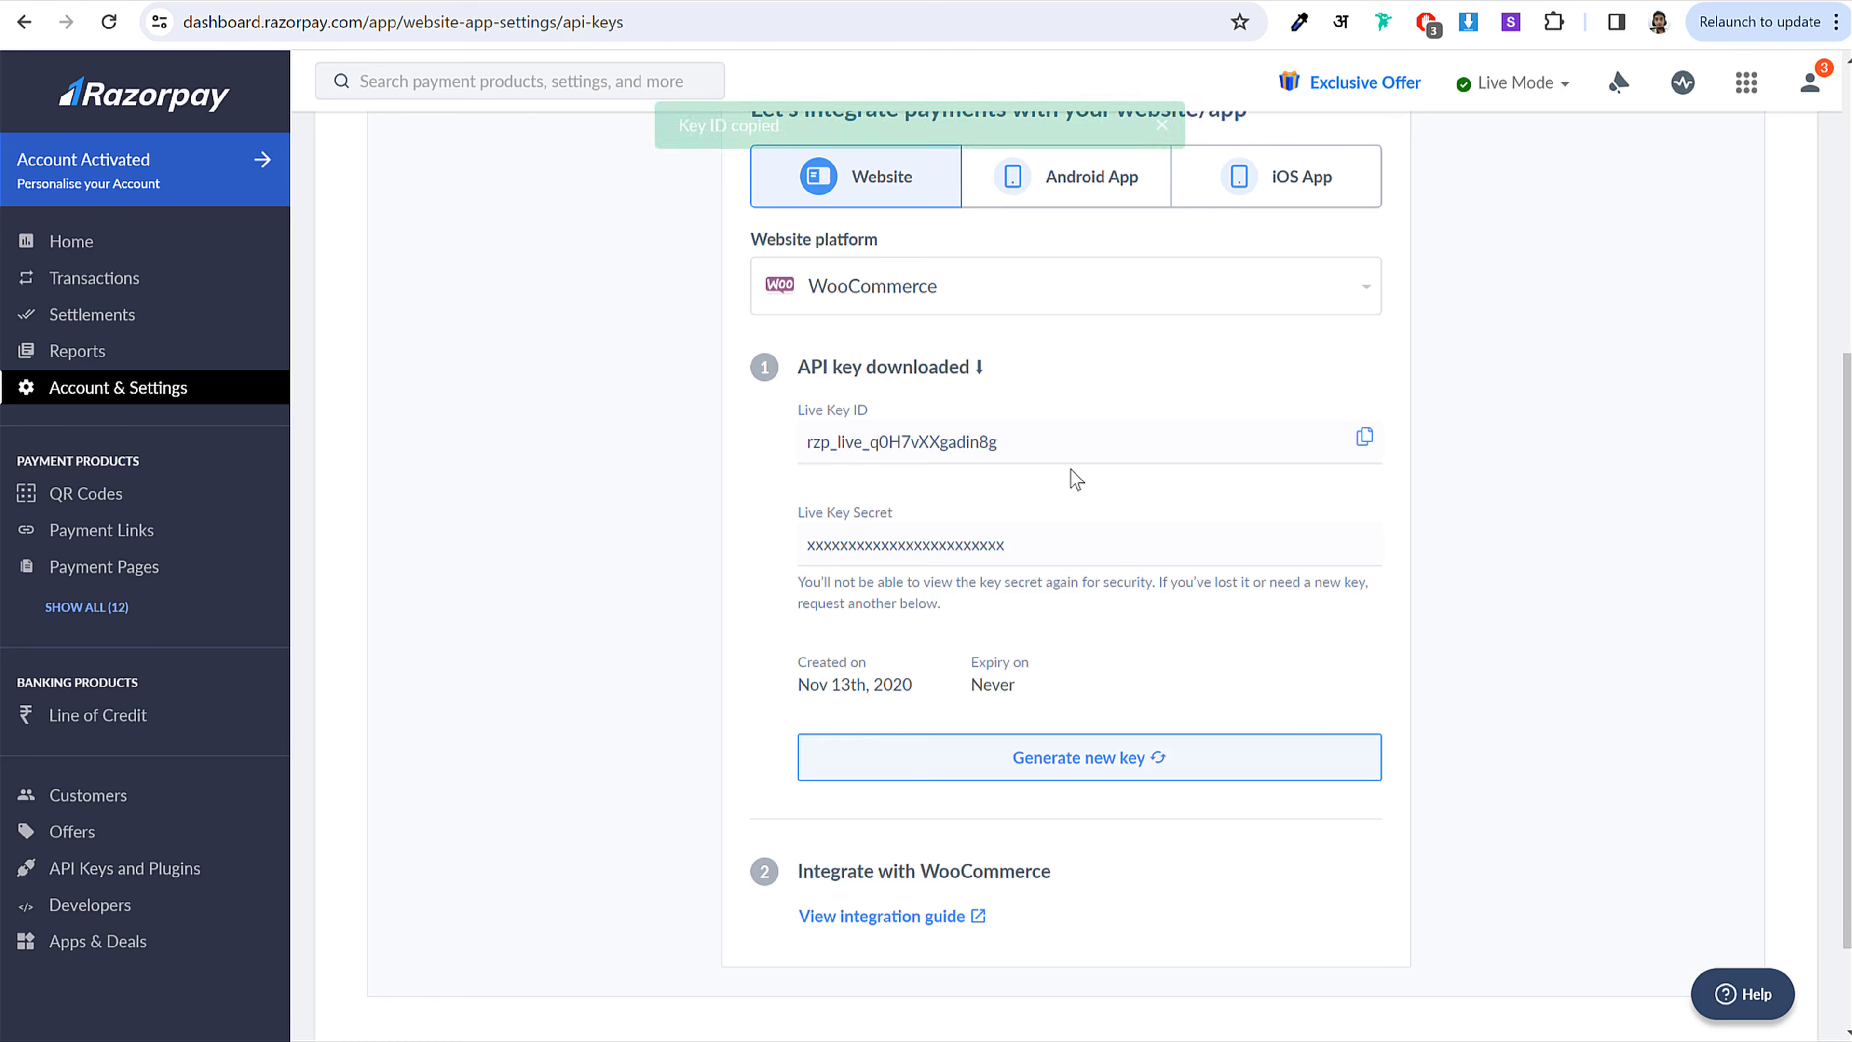
pyautogui.doubleClick(962, 536)
pyautogui.click(583, 546)
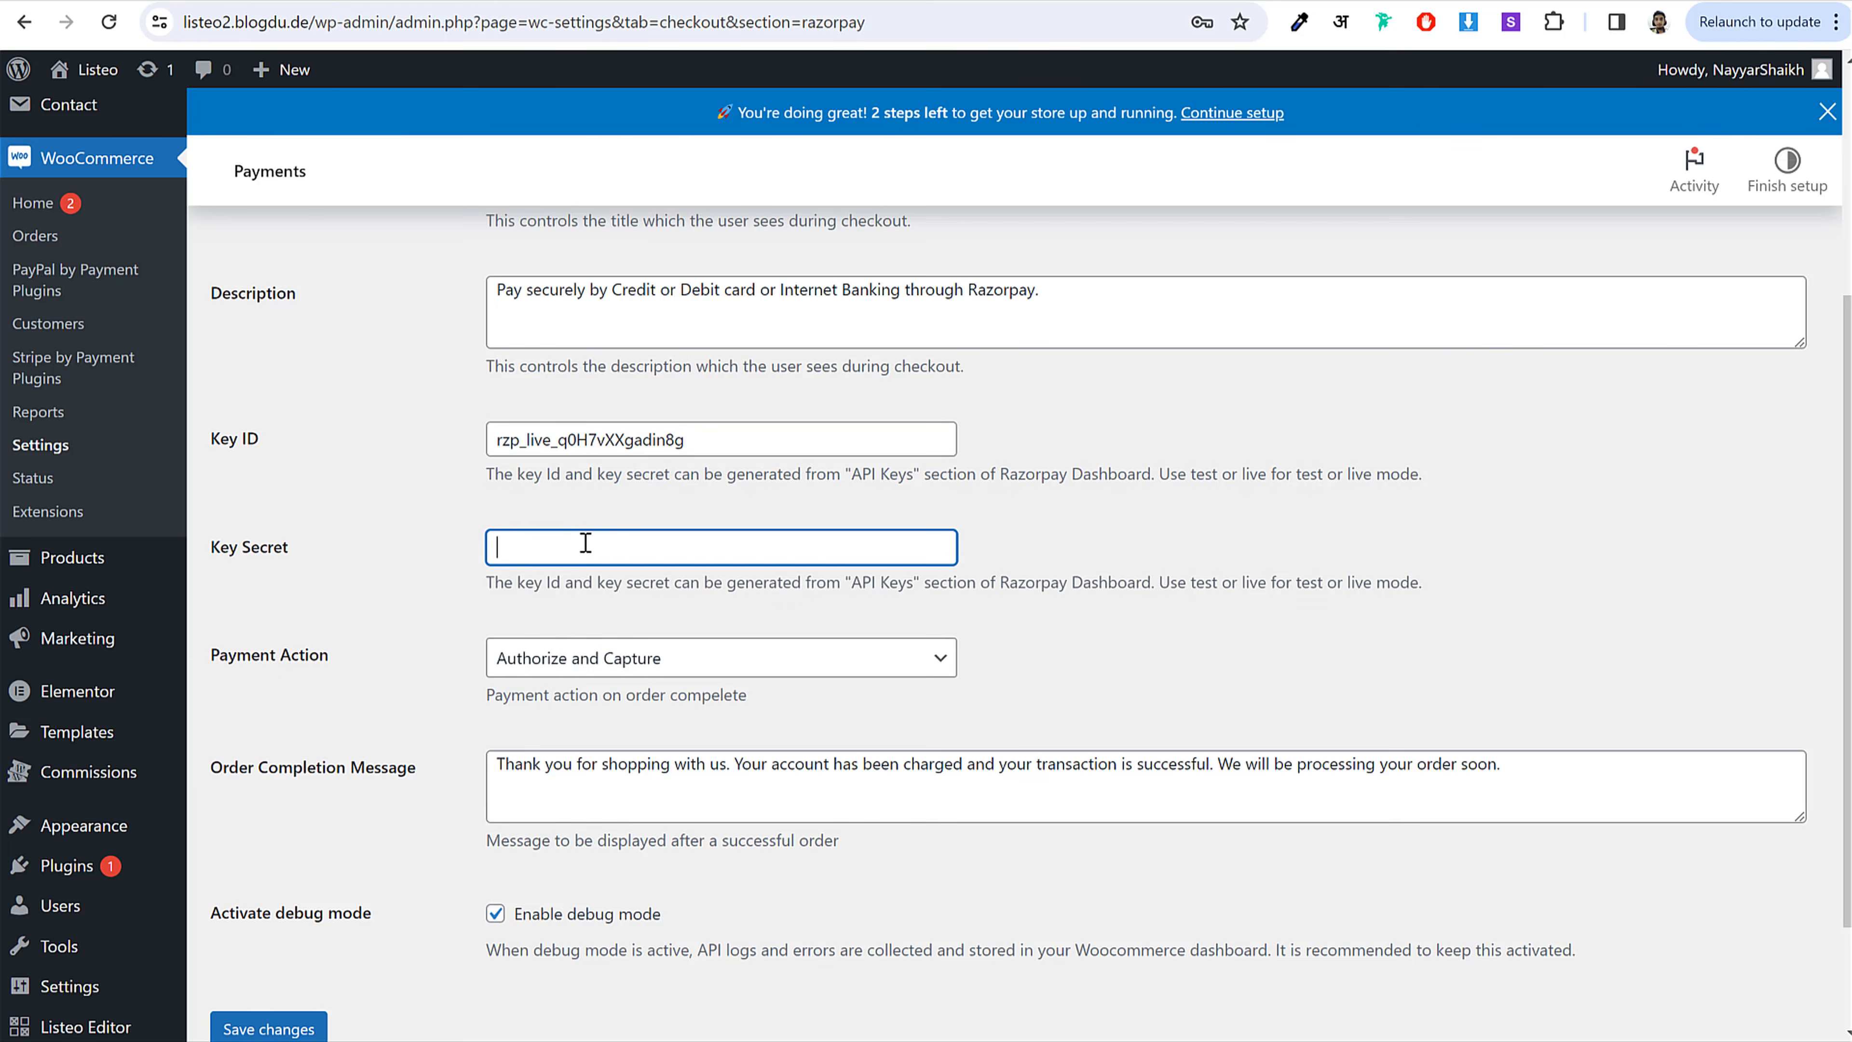
pyautogui.hotkey('ctrl', 'v')
pyautogui.click(277, 1028)
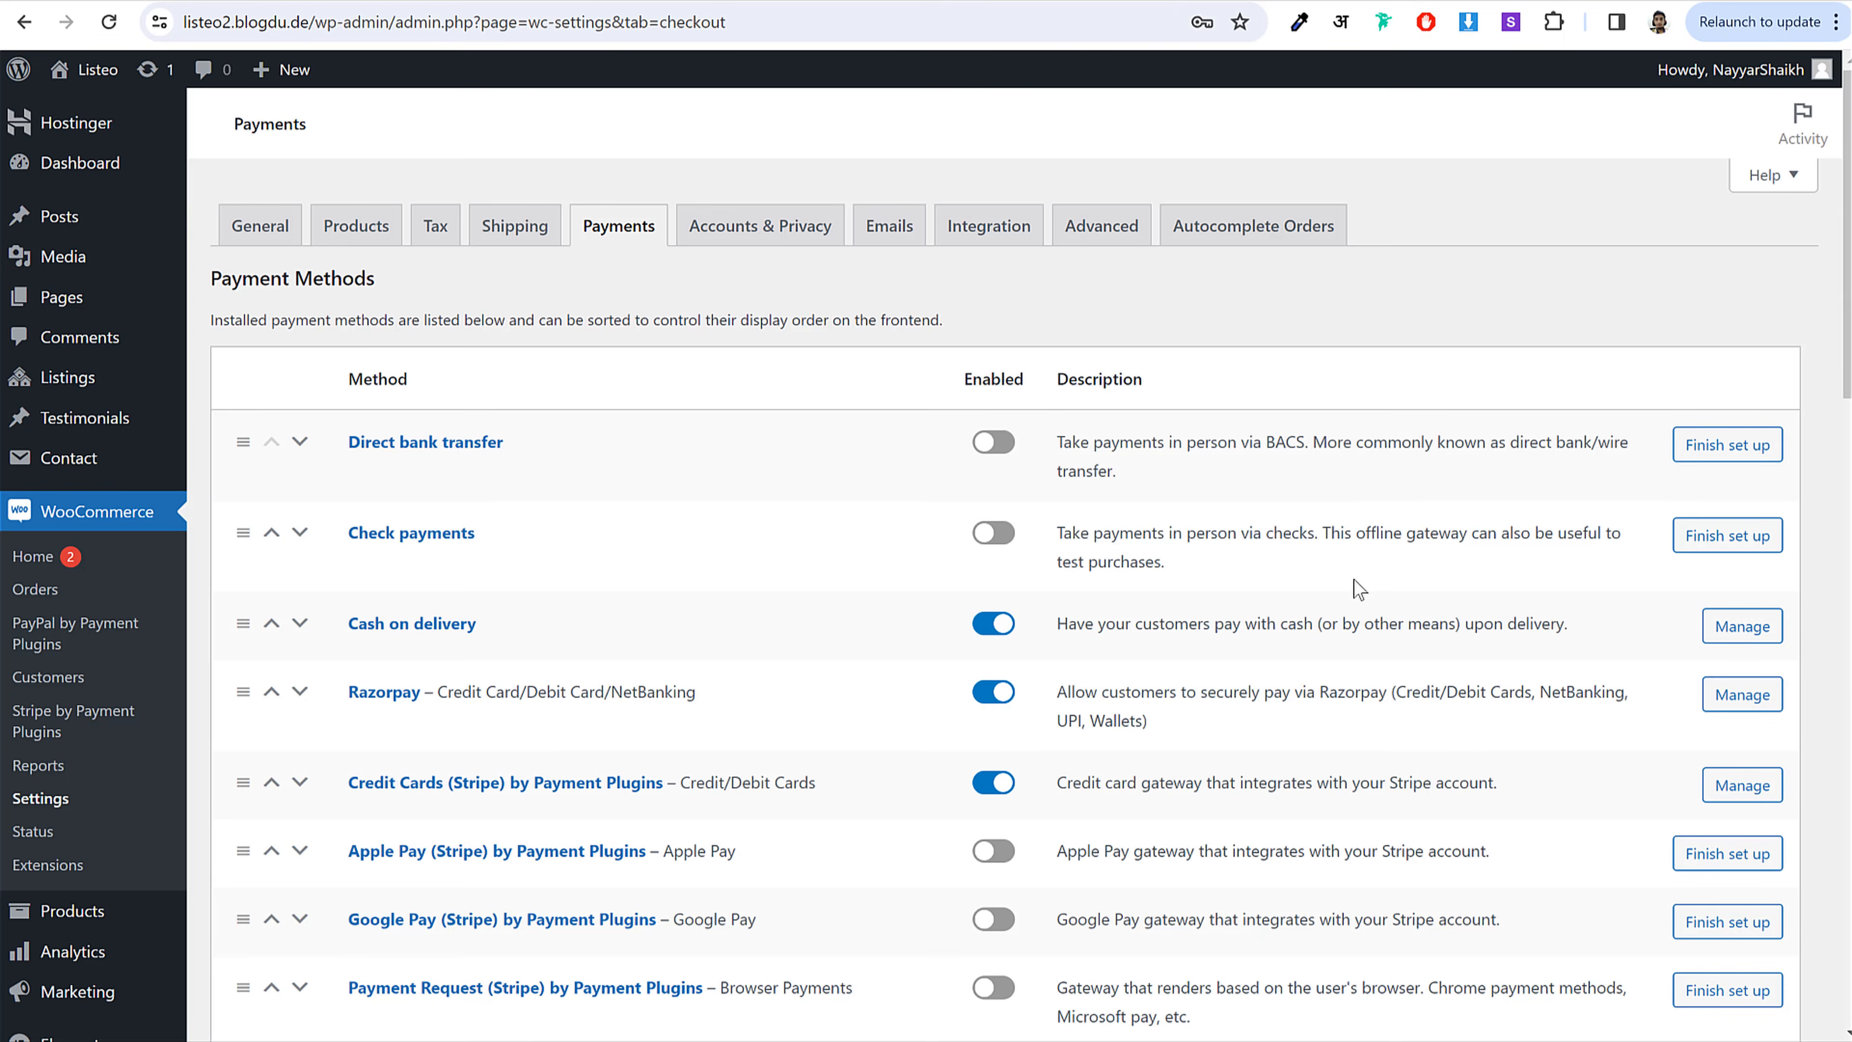
# Step: In Accounts & Privacy, allow checkout login and account creation at checkout and on My account
pyautogui.doubleClick(726, 684)
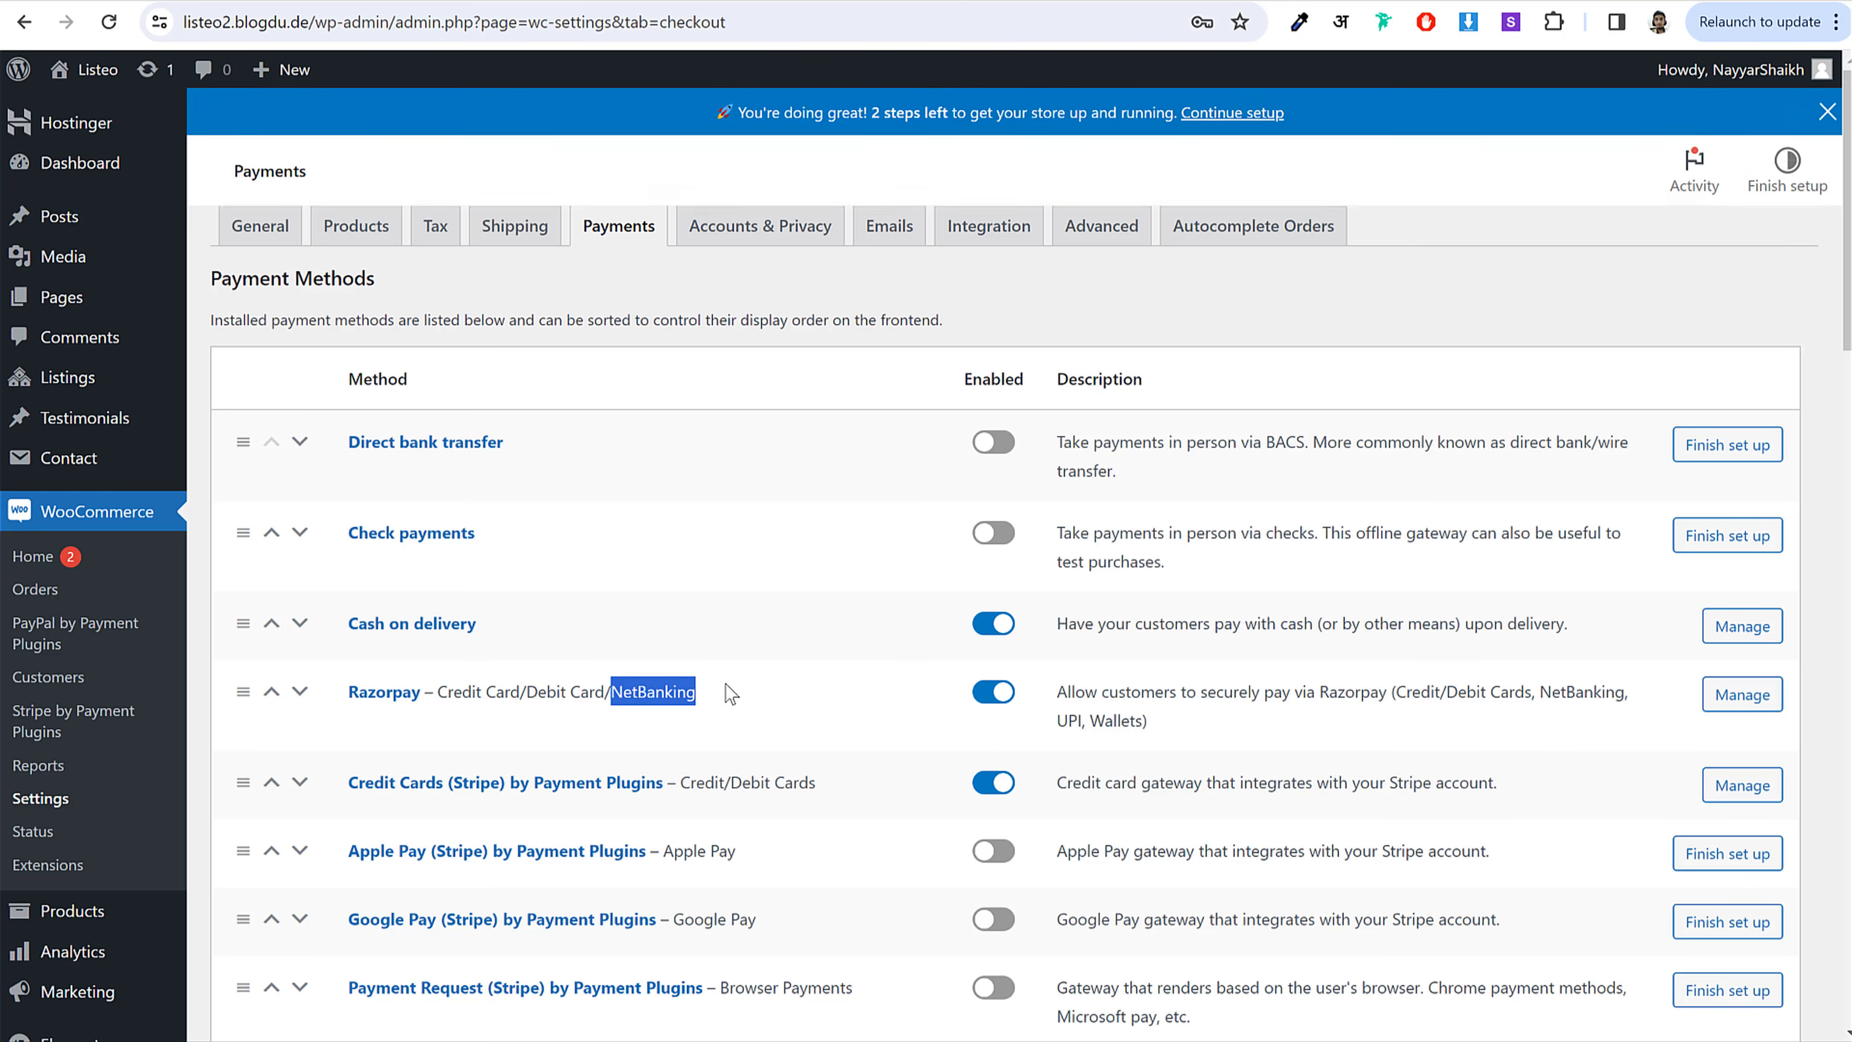
pyautogui.click(728, 684)
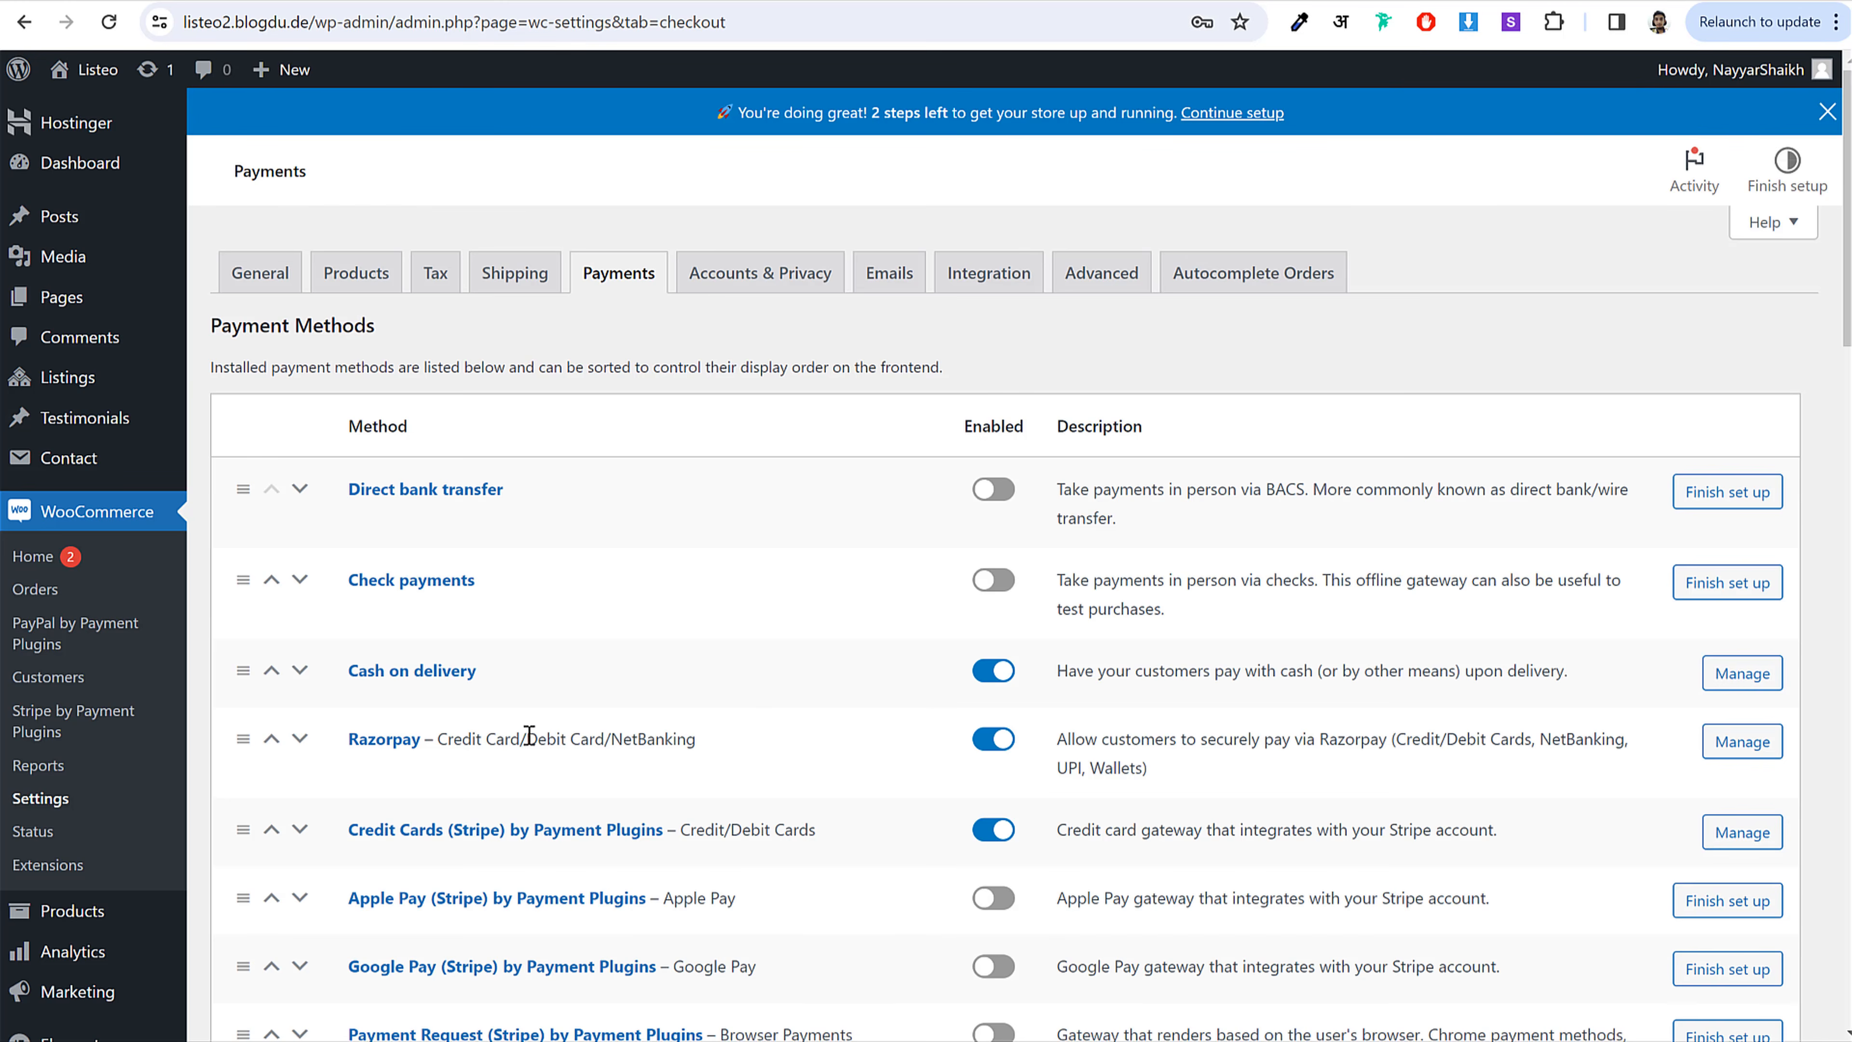
pyautogui.click(762, 283)
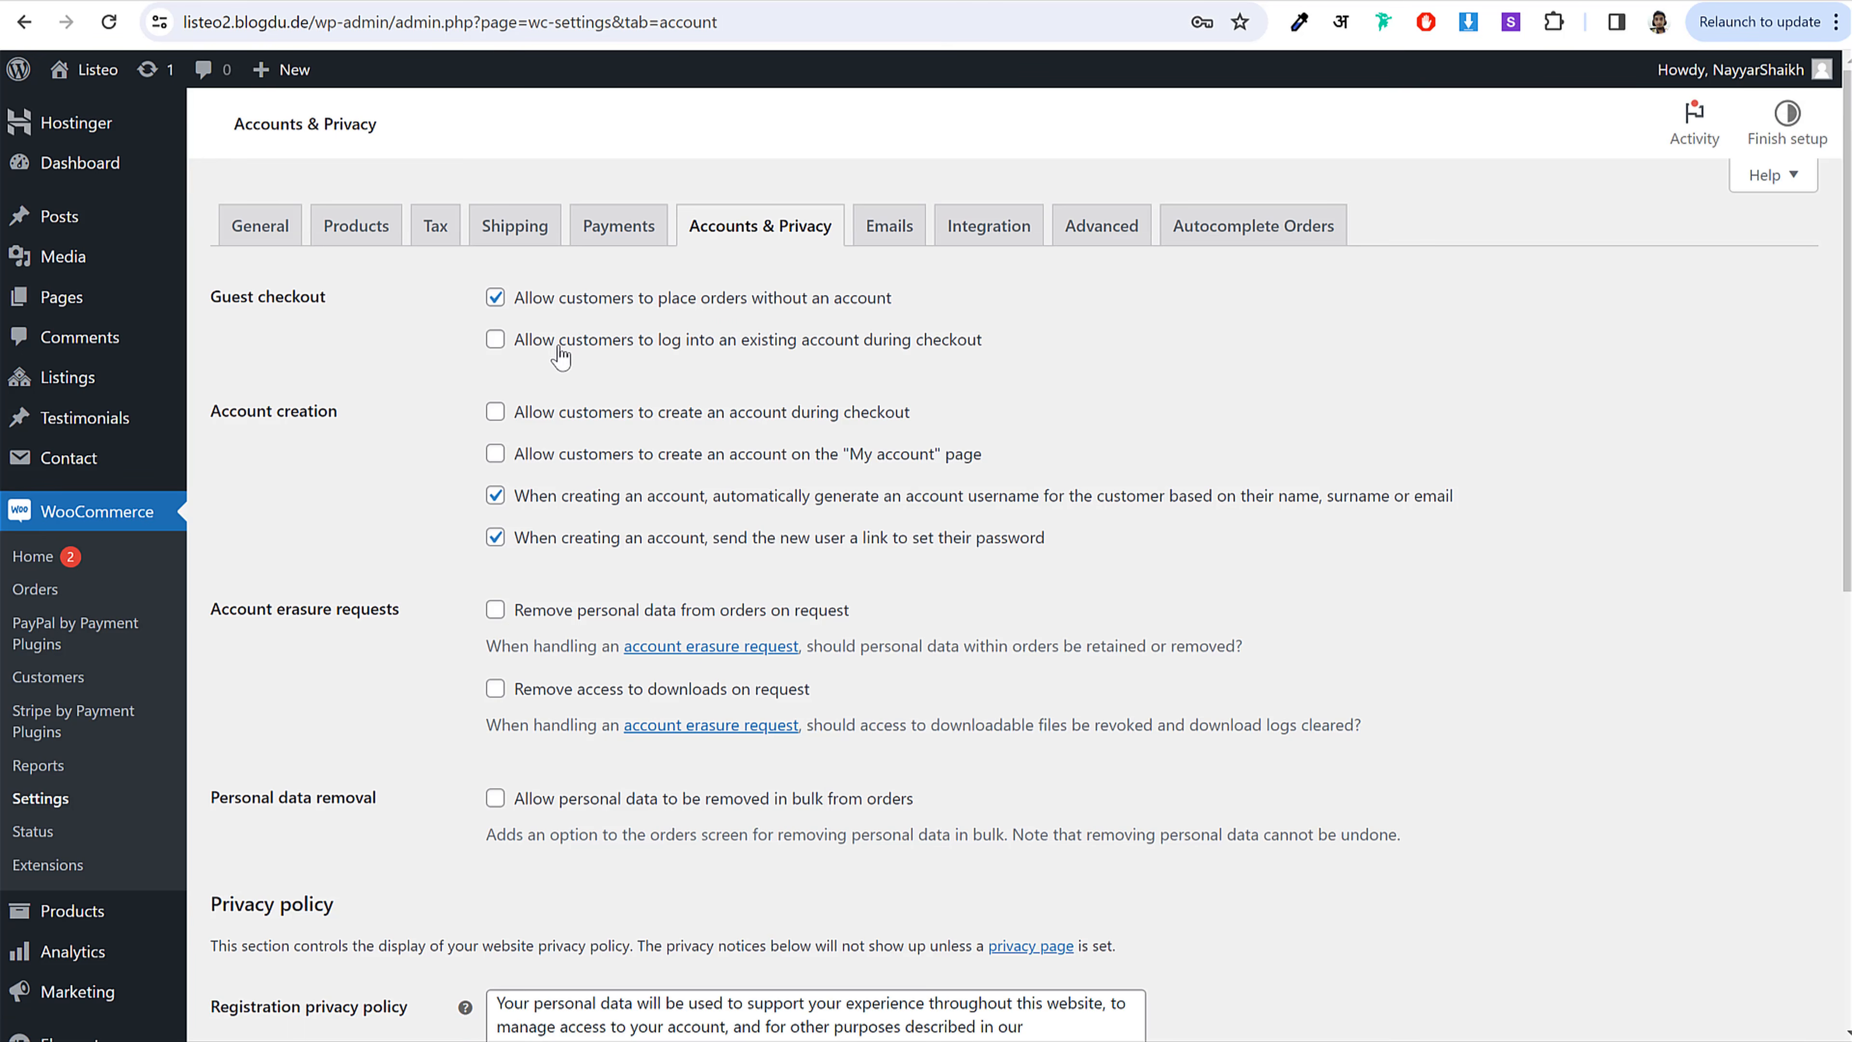
pyautogui.moveTo(515, 343); pyautogui.dragTo(939, 388)
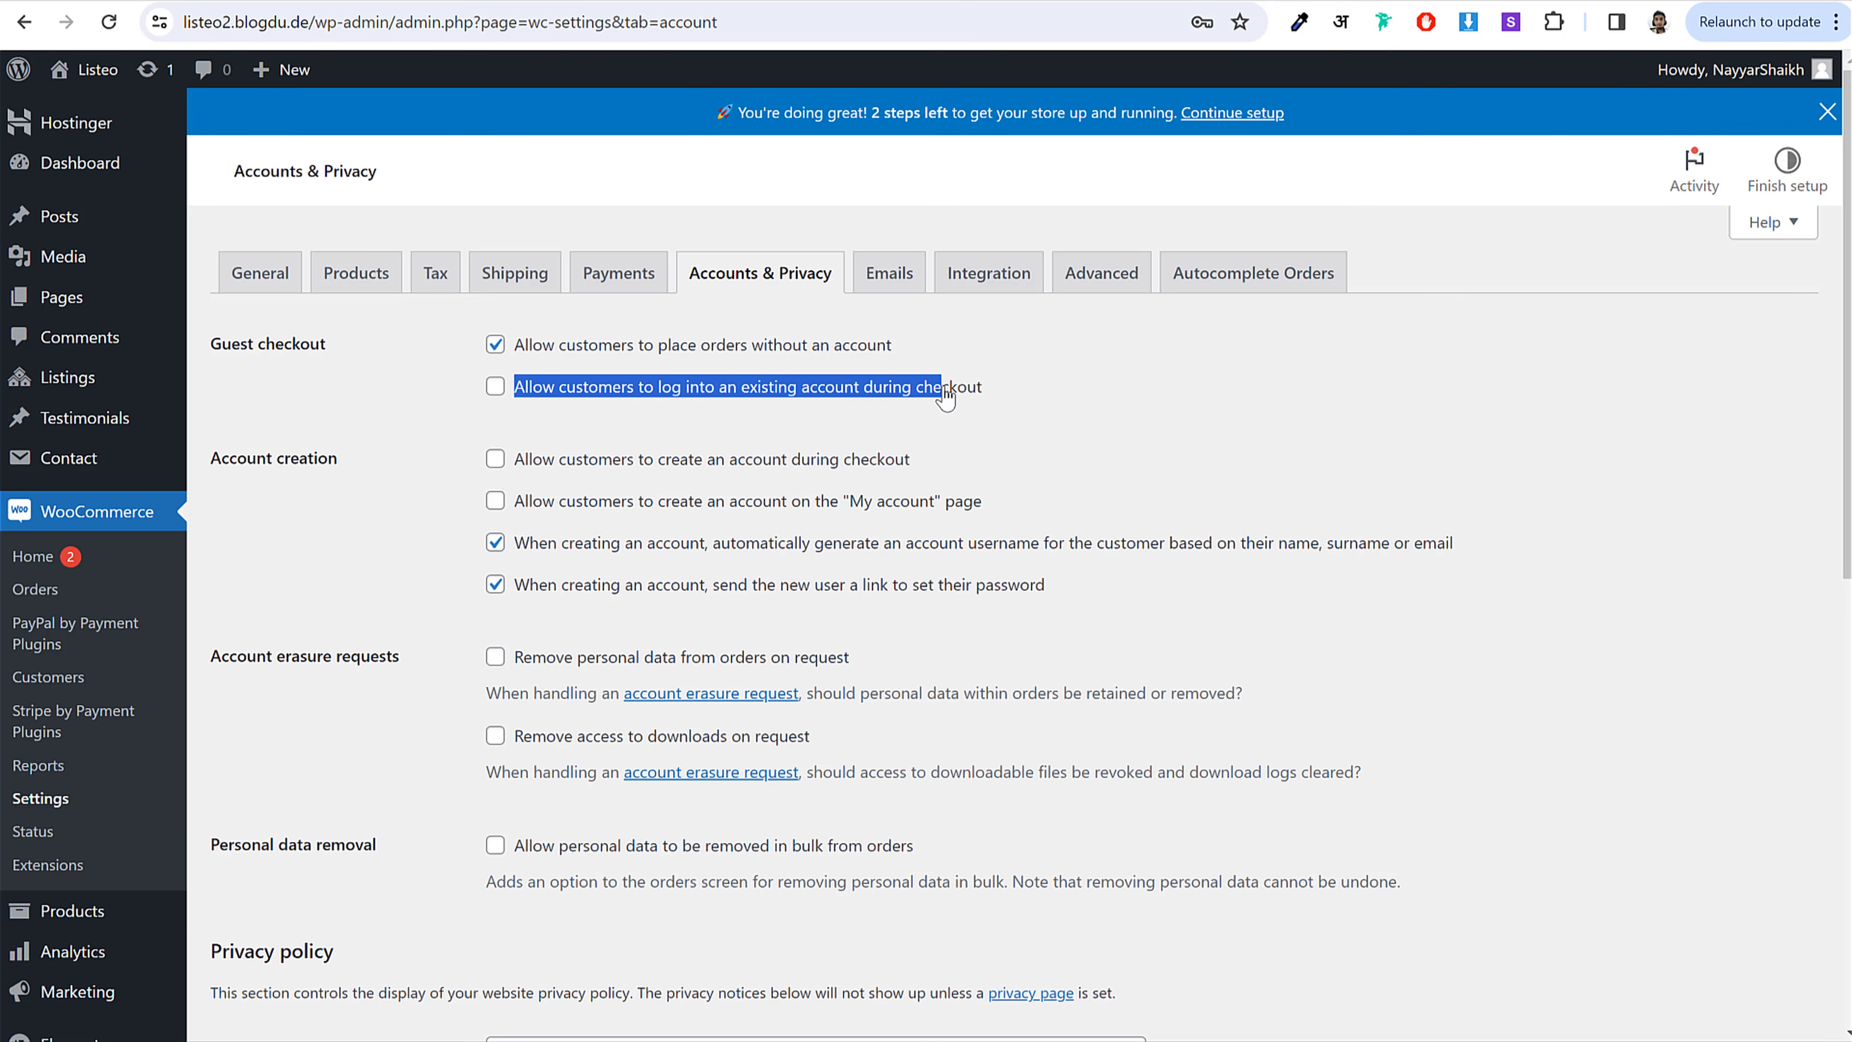
pyautogui.click(884, 394)
pyautogui.click(496, 459)
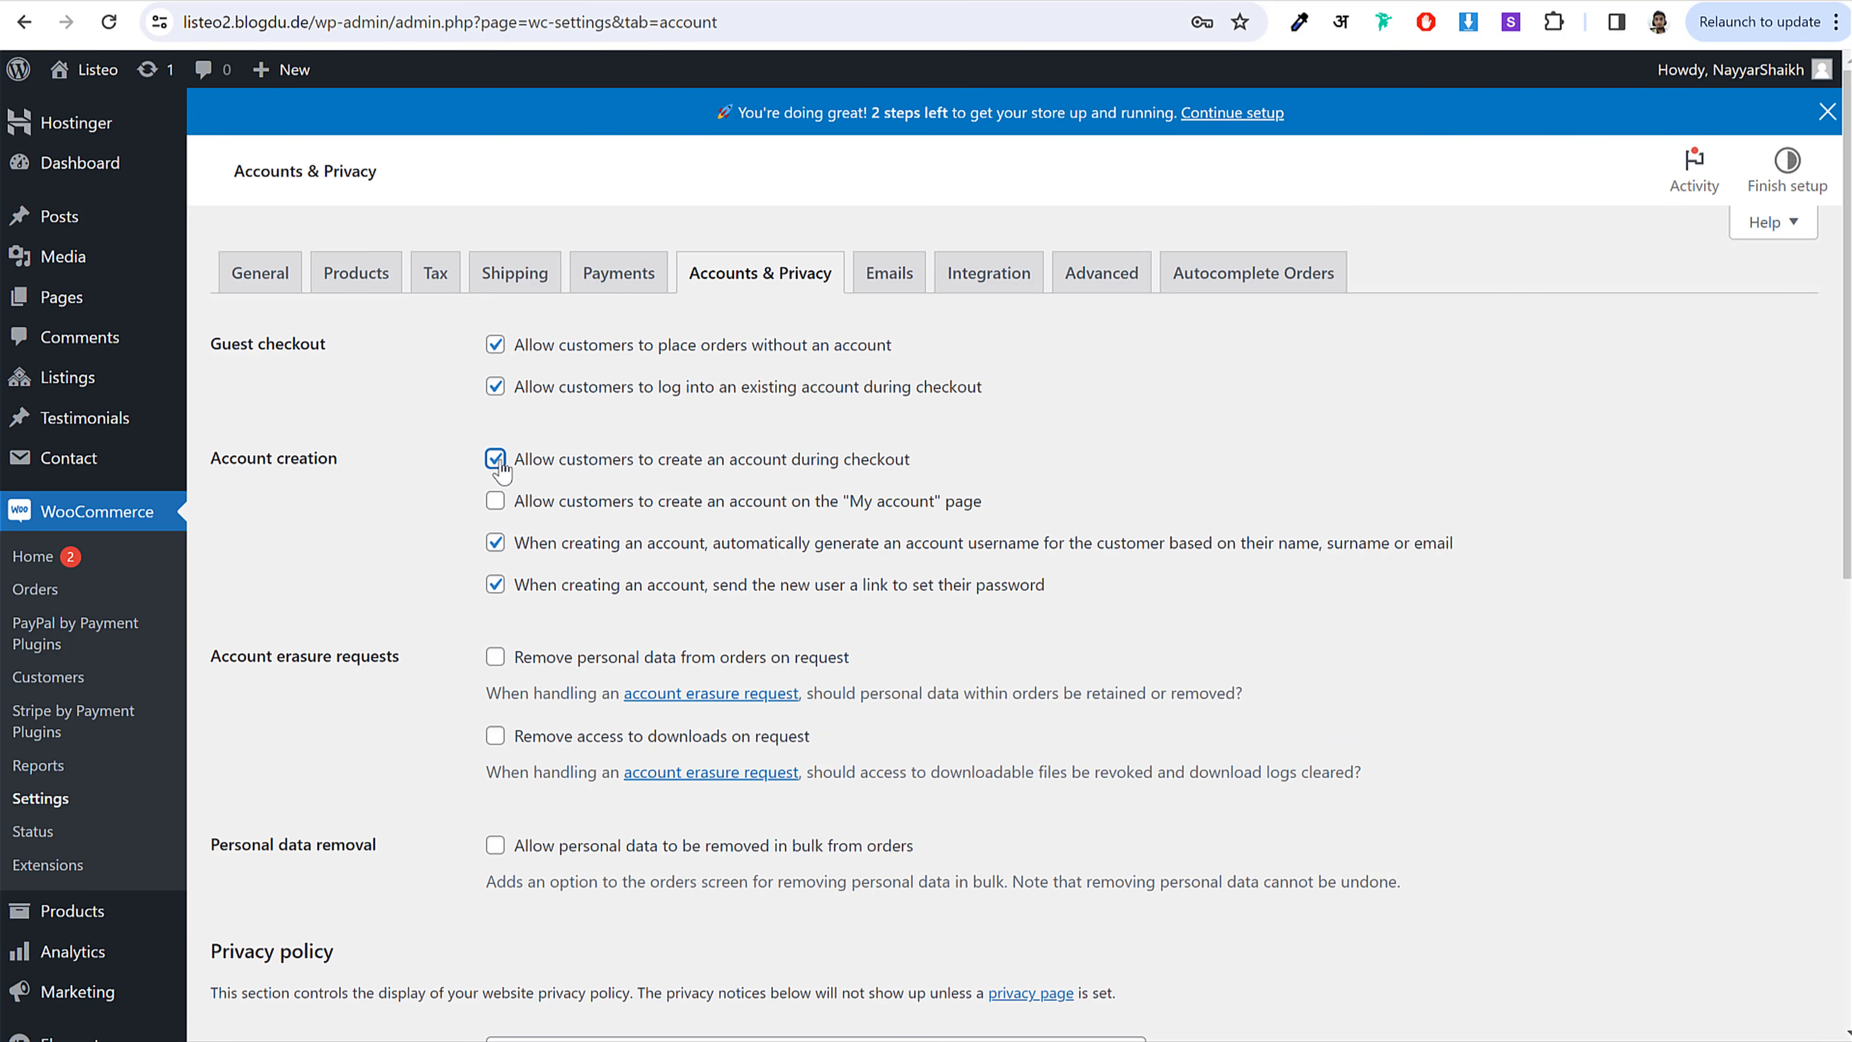
pyautogui.moveTo(497, 460); pyautogui.dragTo(954, 482)
pyautogui.click(496, 503)
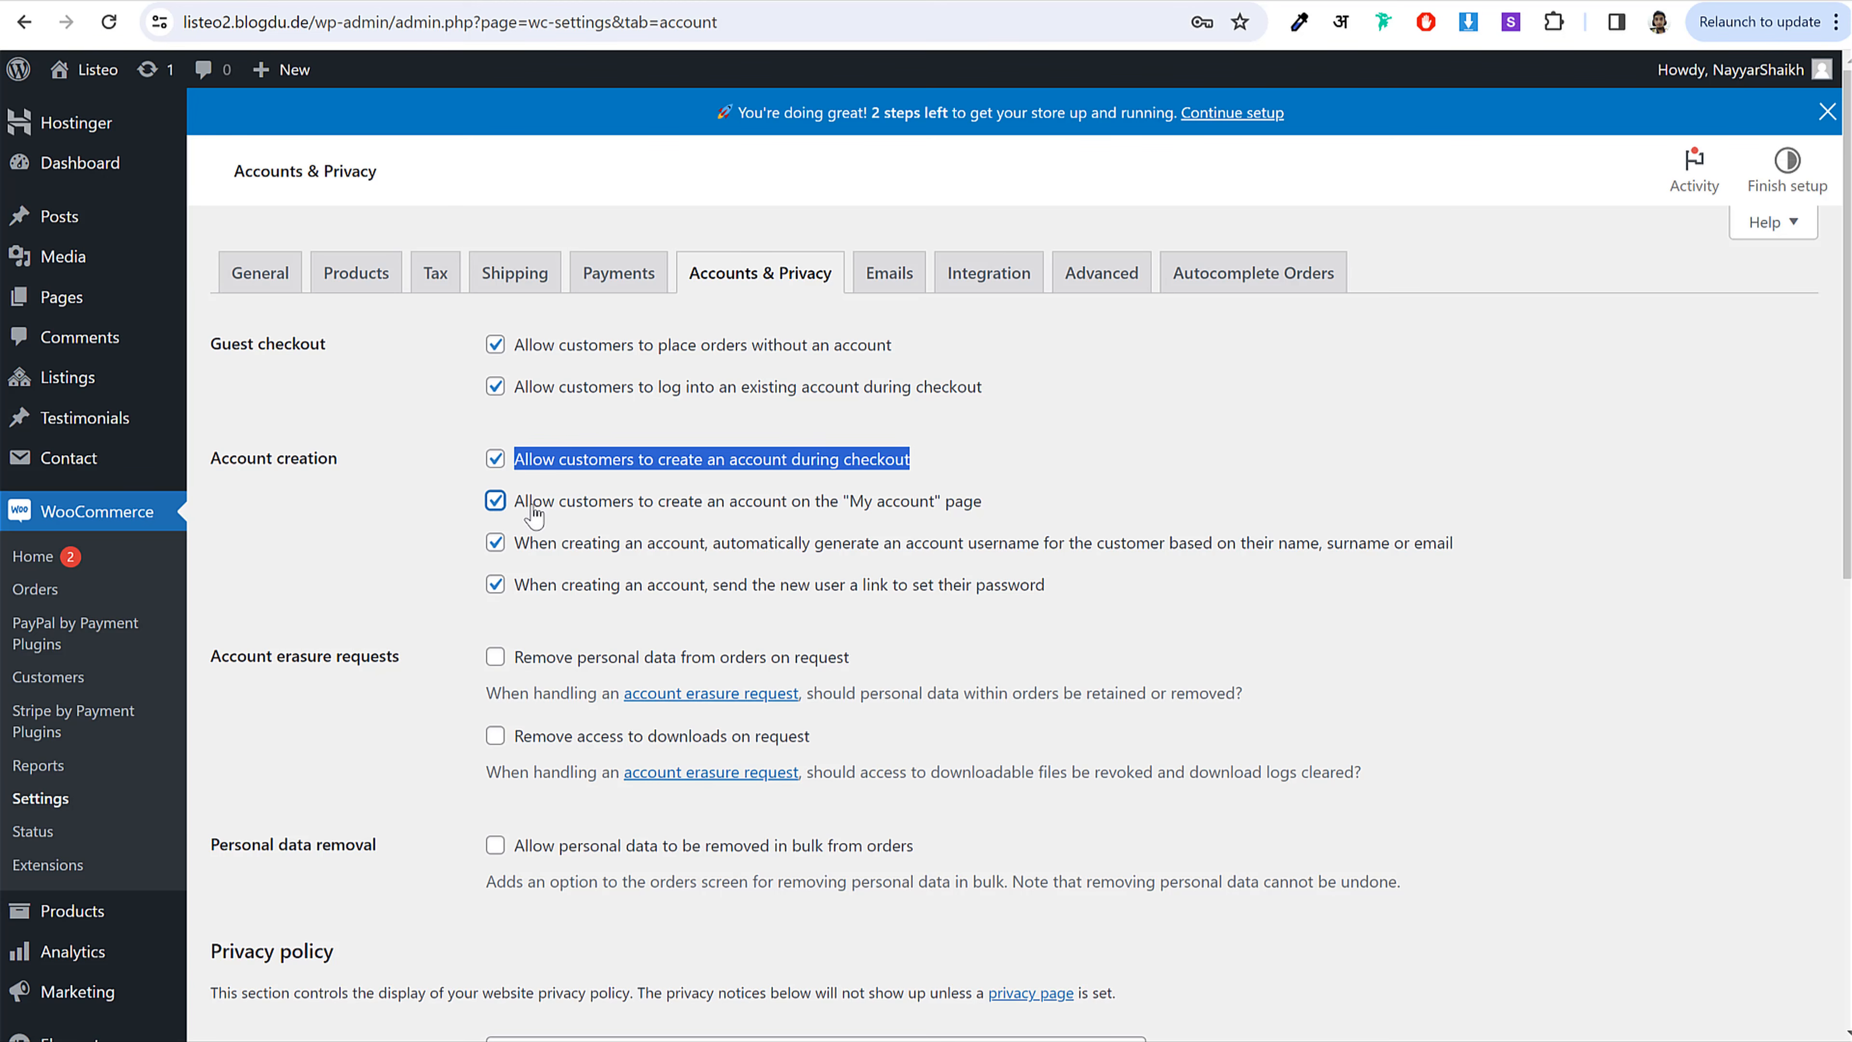
pyautogui.moveTo(560, 511); pyautogui.dragTo(977, 514)
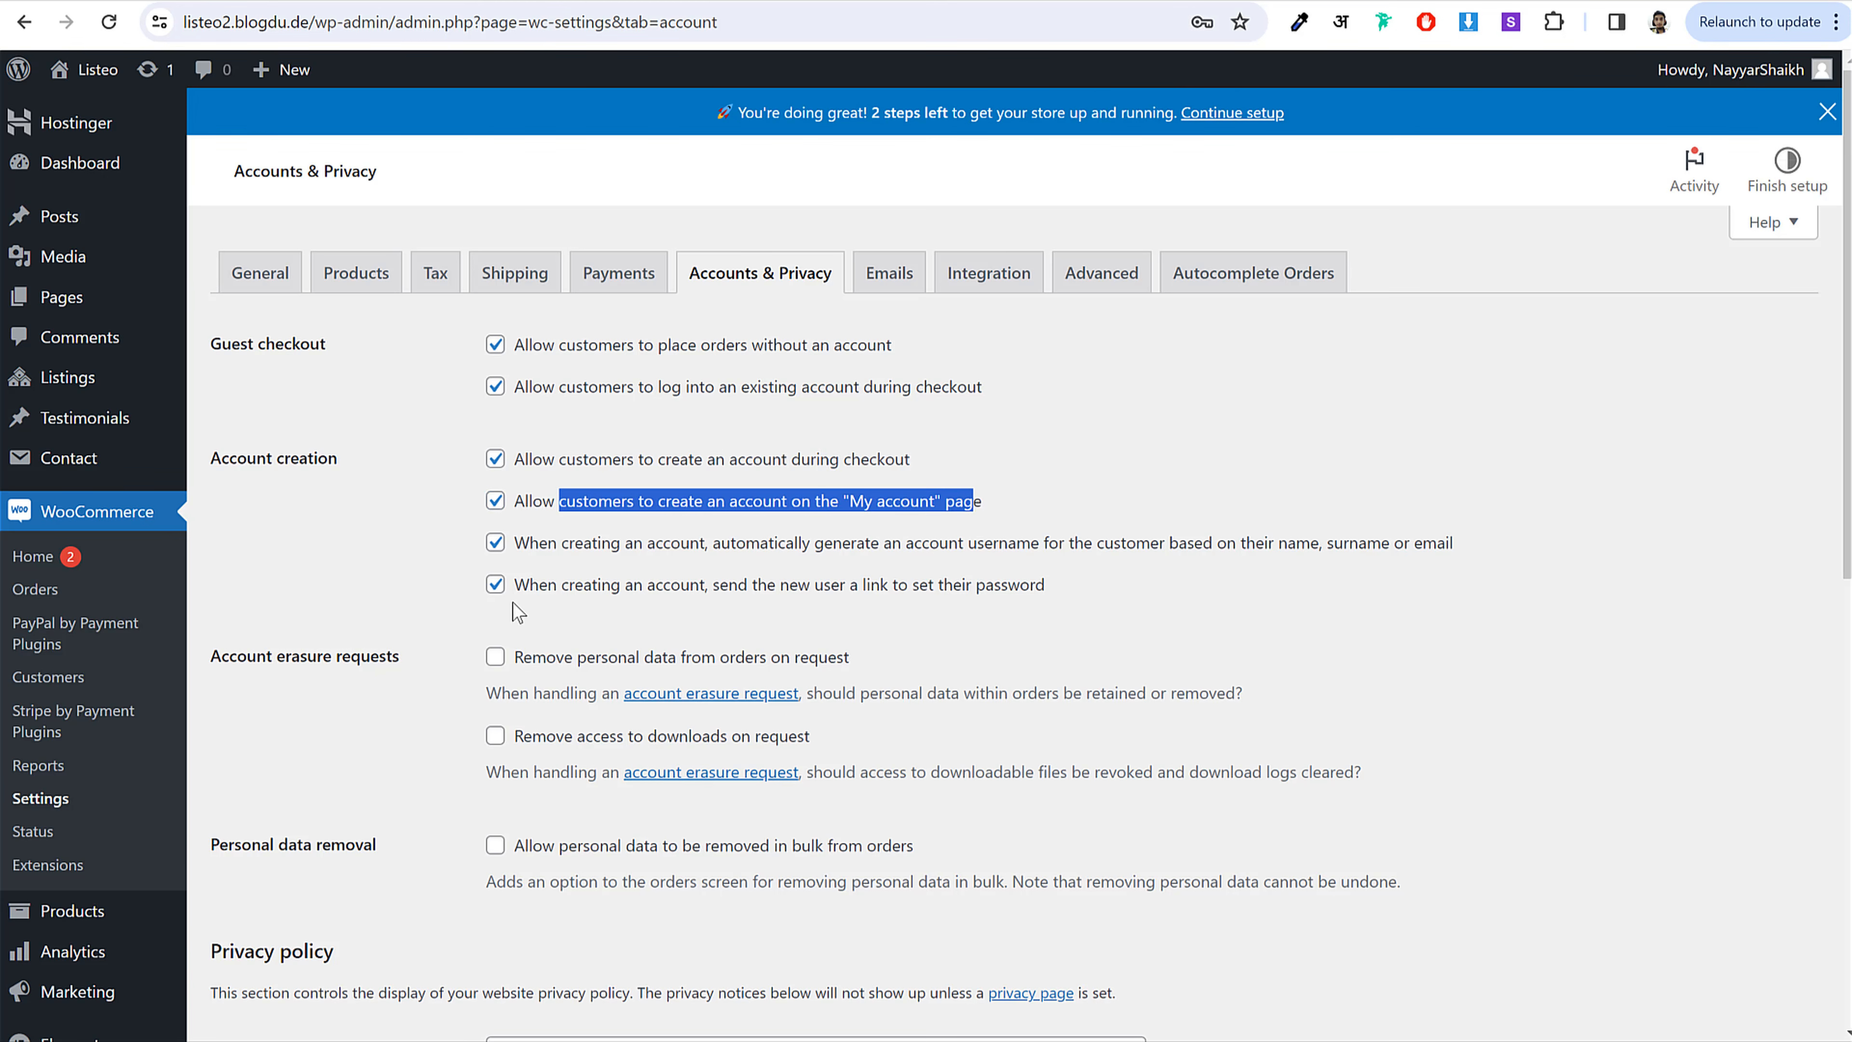
# Step: Turn off auto-generated usernames and set-password links, then save the settings
pyautogui.click(433, 591)
pyautogui.click(496, 544)
pyautogui.click(495, 584)
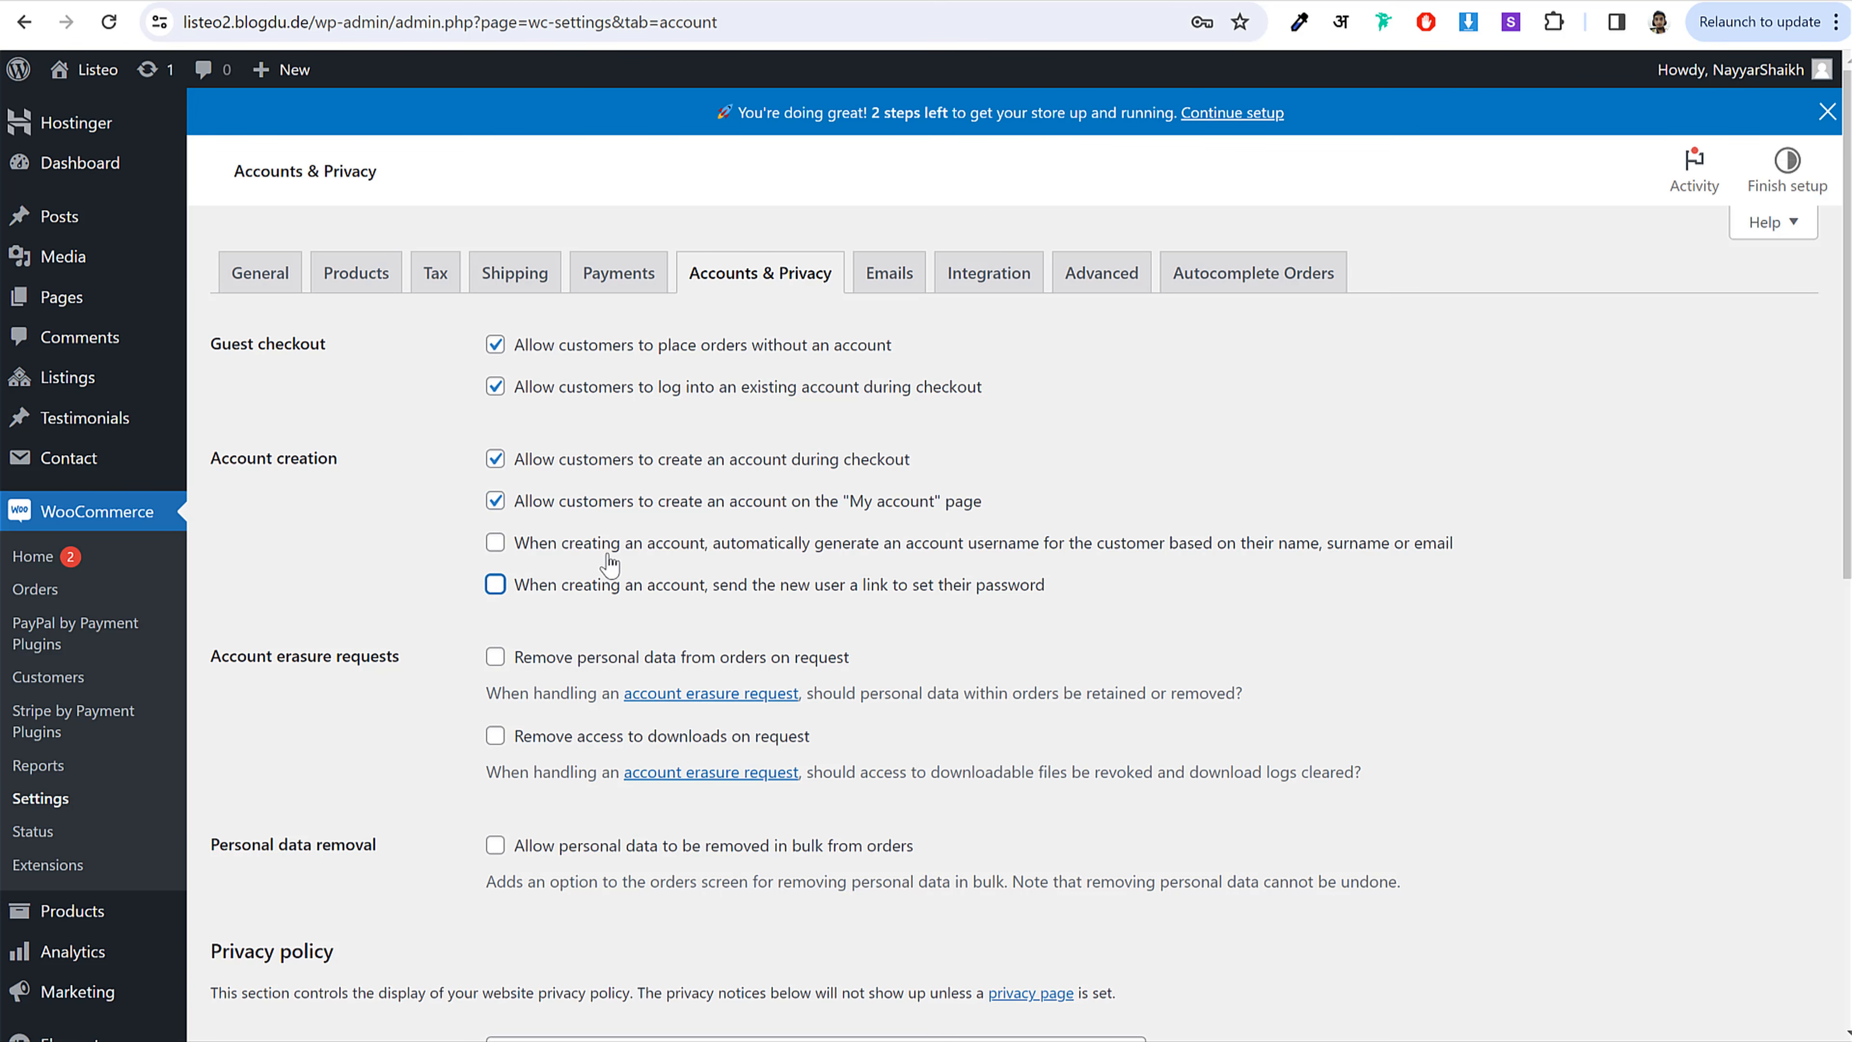
pyautogui.moveTo(540, 542); pyautogui.dragTo(977, 591)
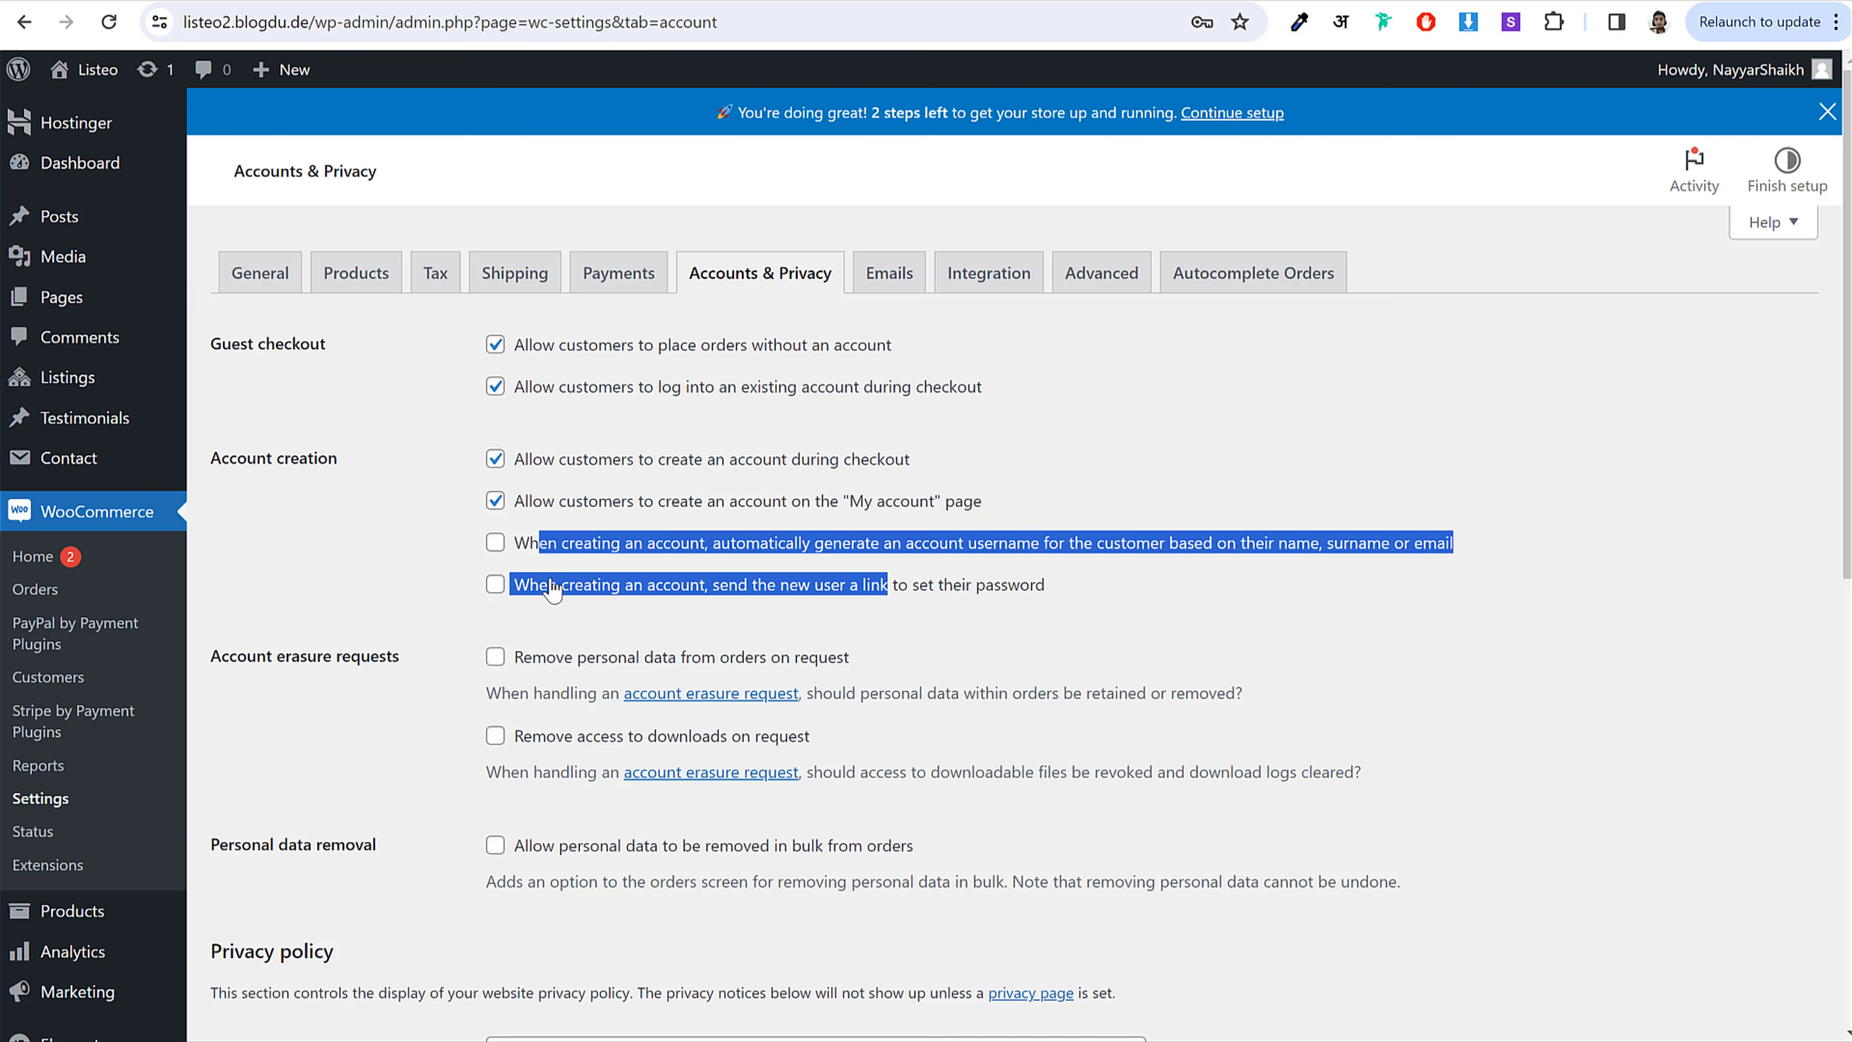
pyautogui.click(540, 611)
pyautogui.moveTo(519, 546); pyautogui.dragTo(618, 596)
pyautogui.click(619, 625)
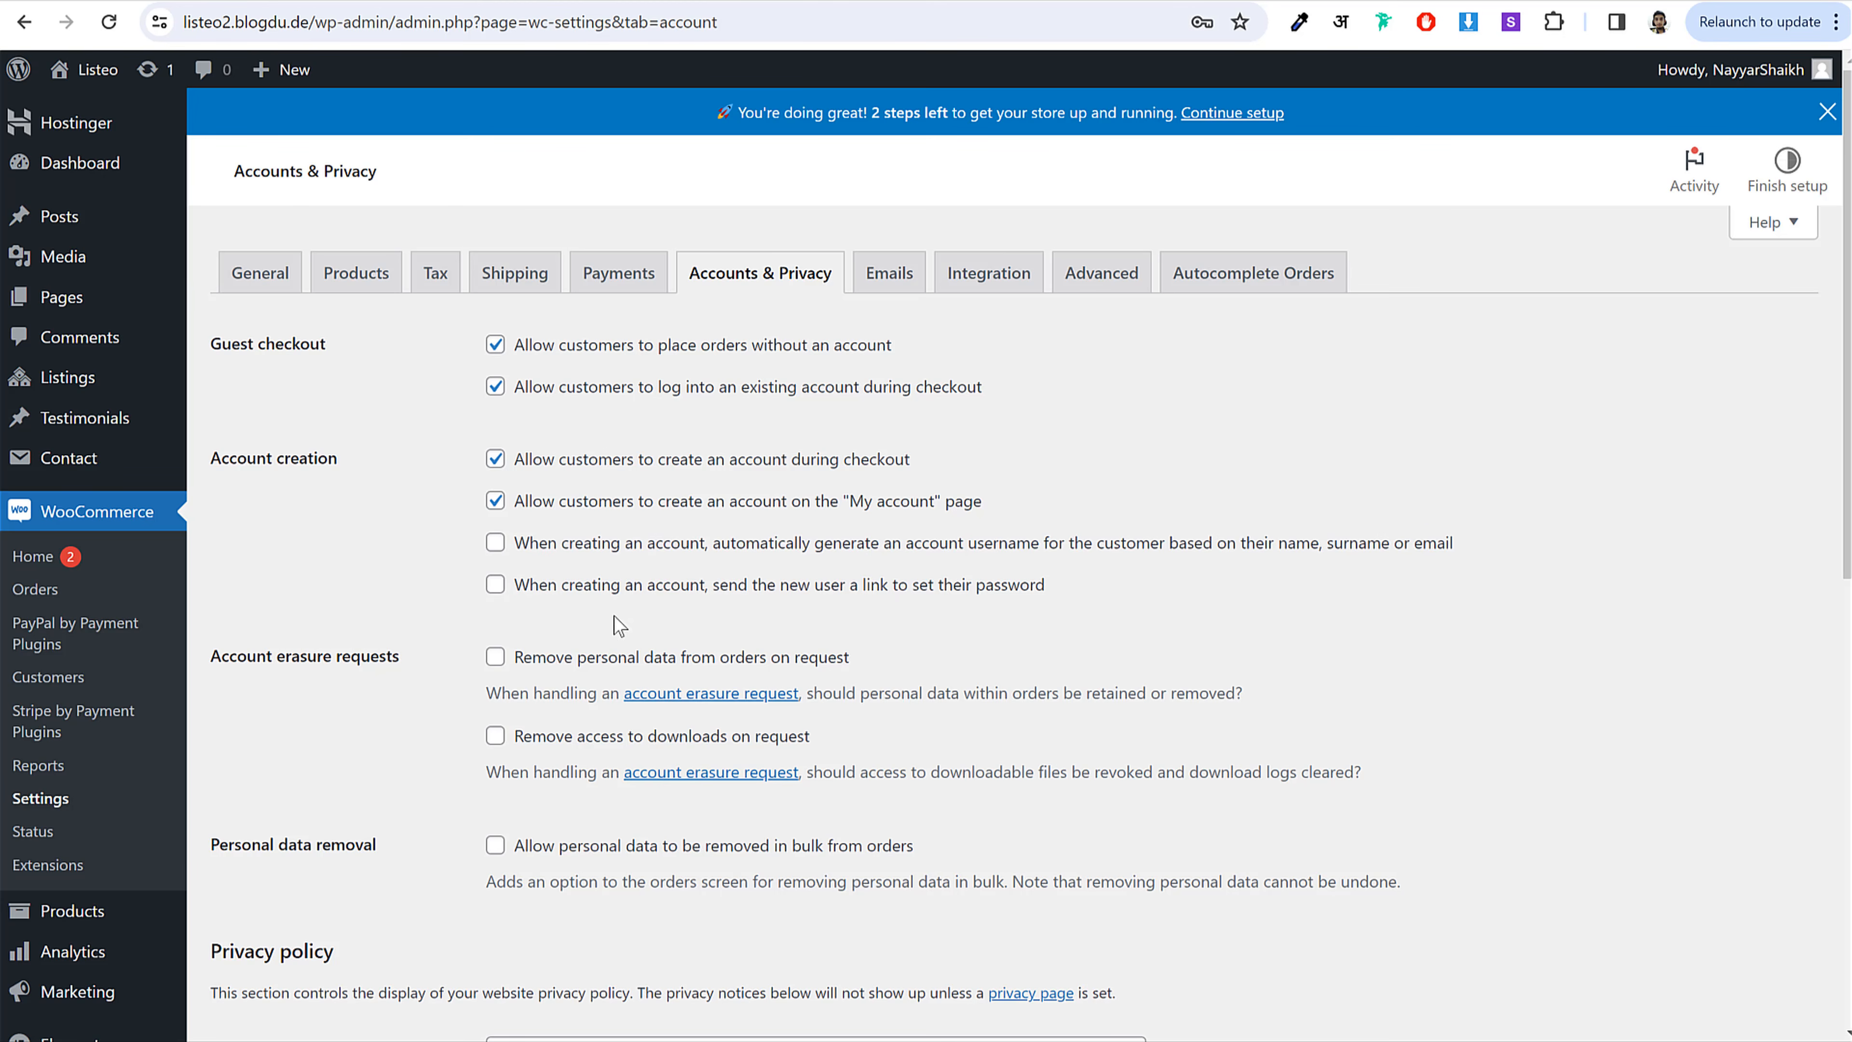
pyautogui.scroll(-10, 1128, 757)
pyautogui.click(291, 920)
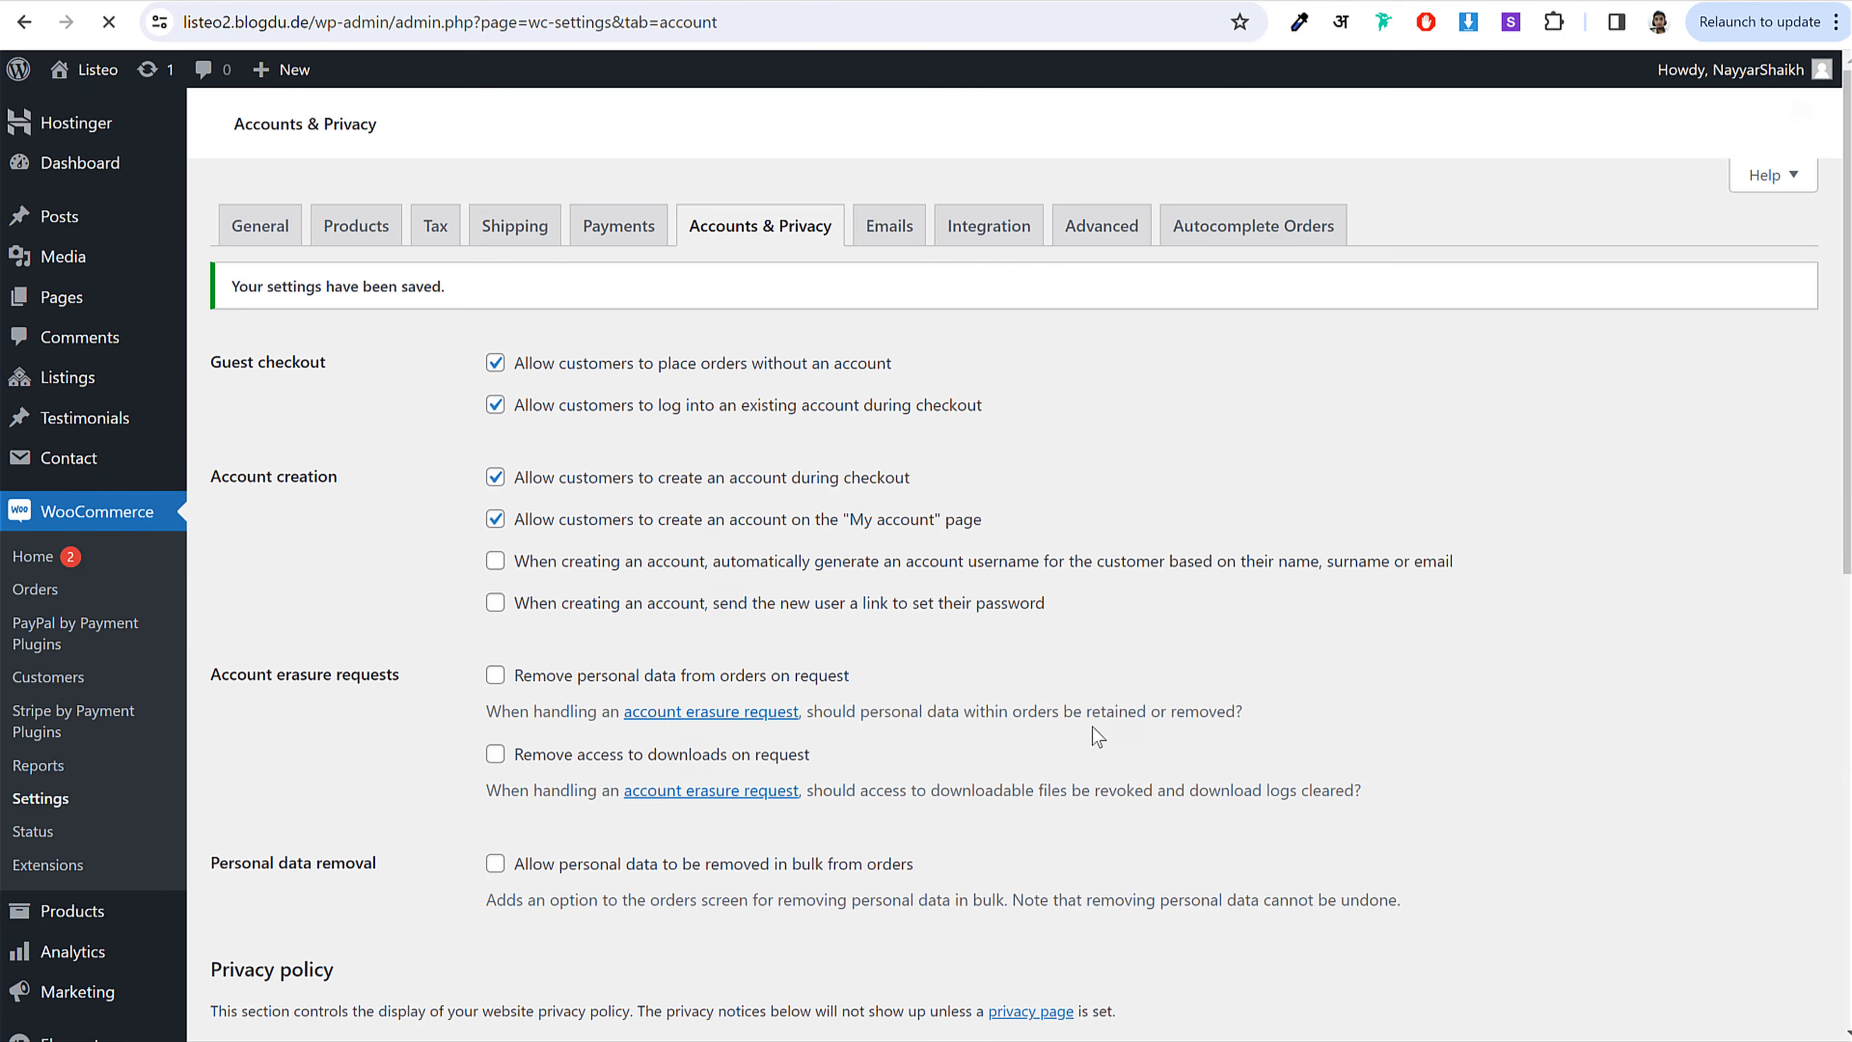
# Step: Check the Advanced Cart, Checkout and My account page assignments and account endpoints, then save
pyautogui.click(1101, 227)
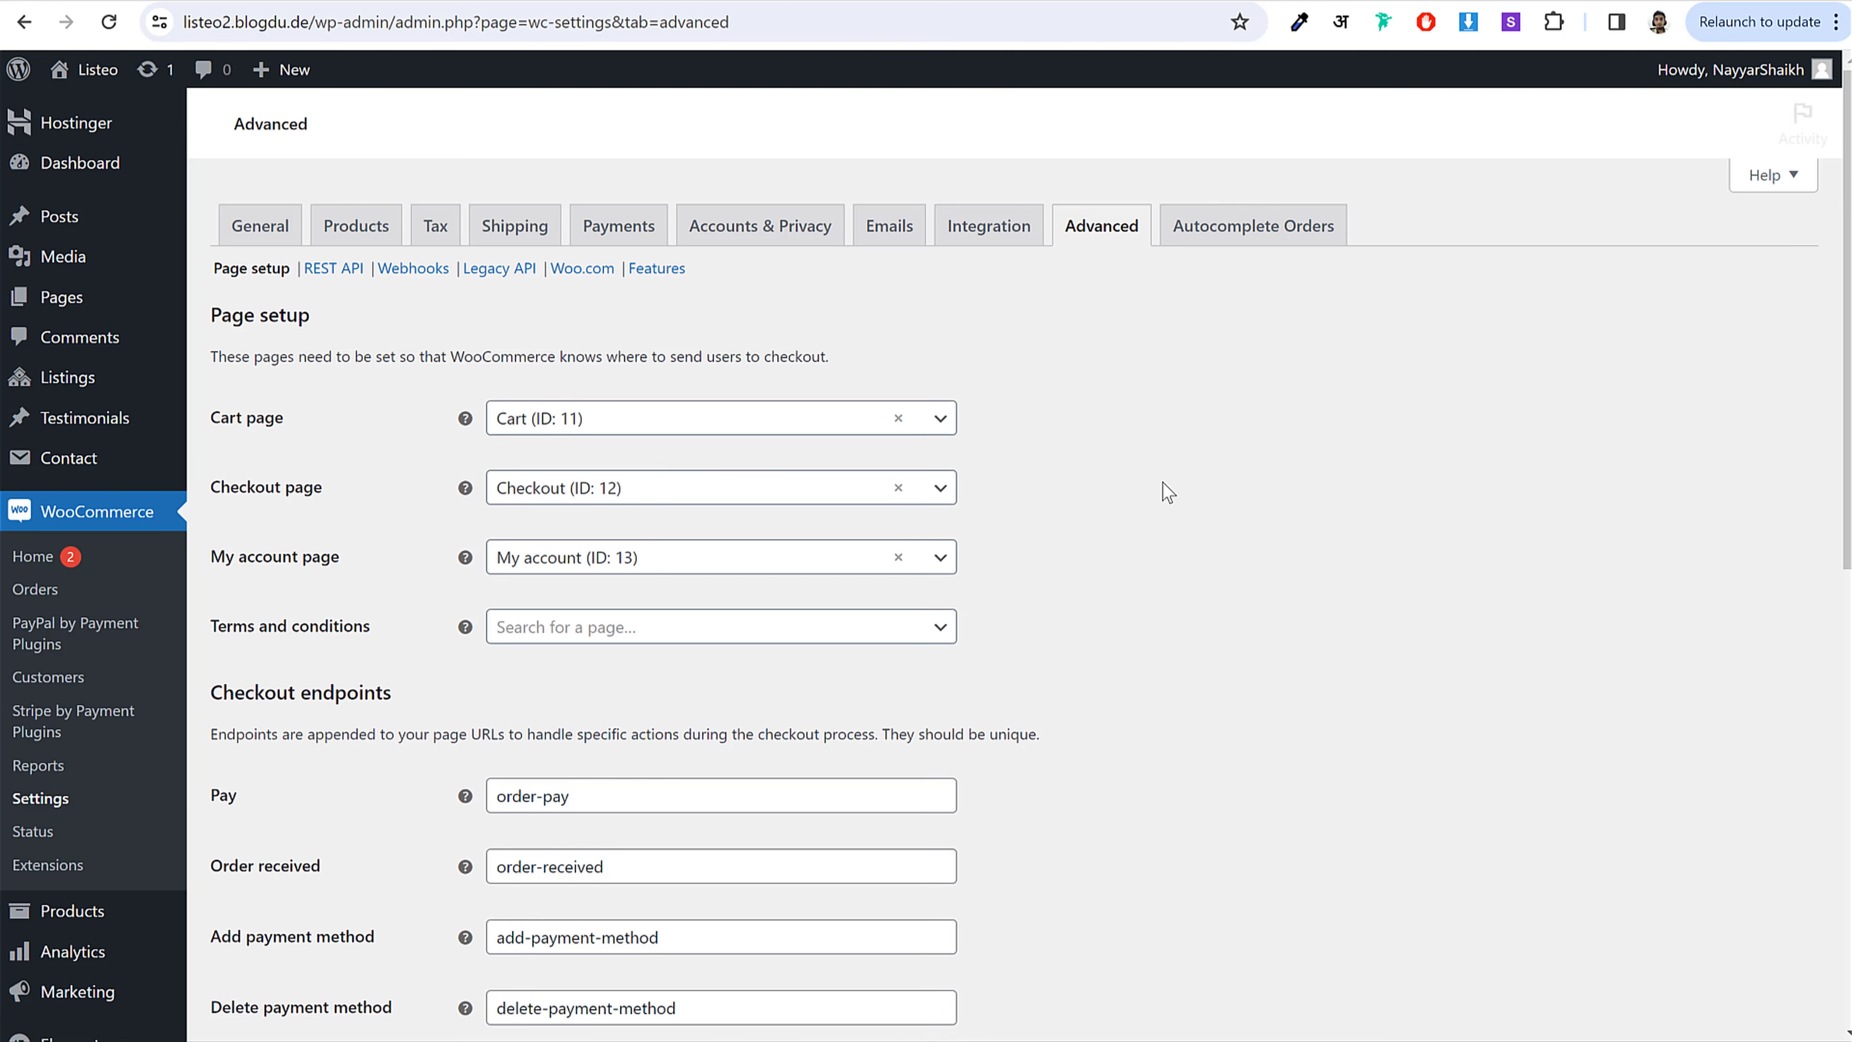
pyautogui.scroll(-1, 1163, 495)
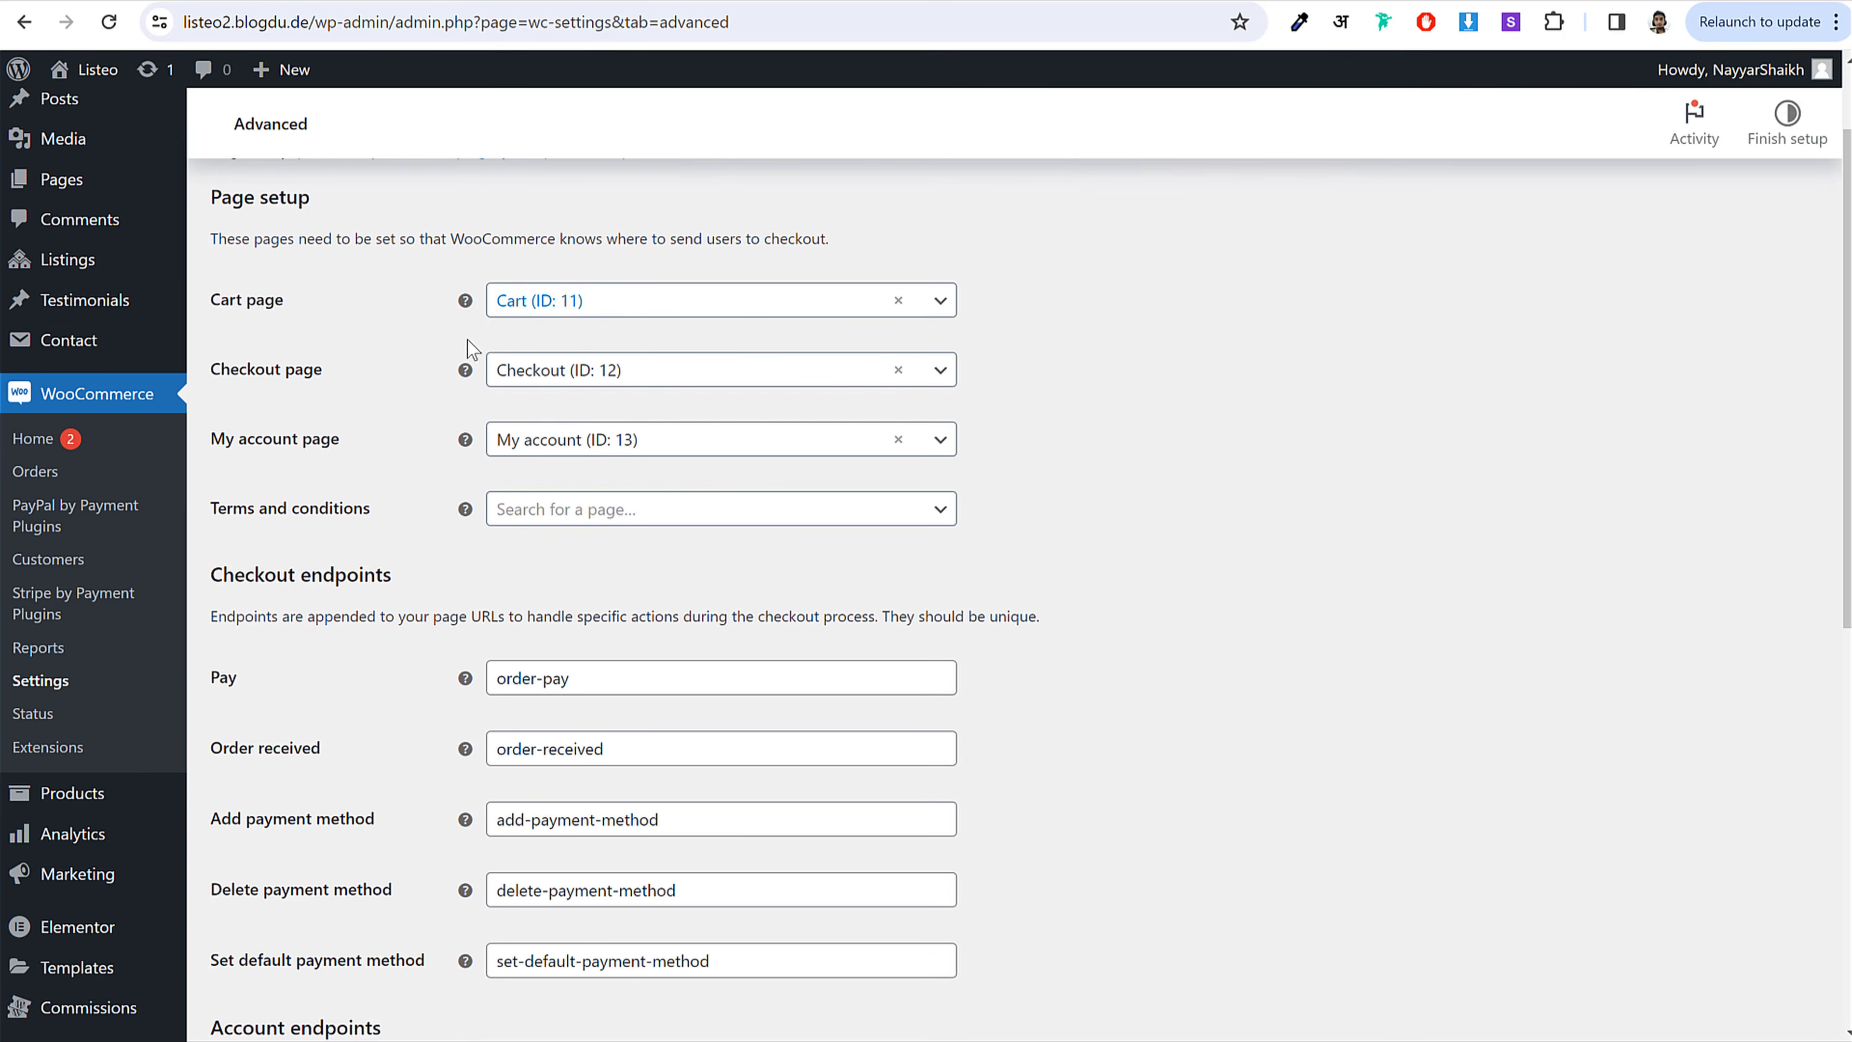
pyautogui.scroll(1, 232, 392)
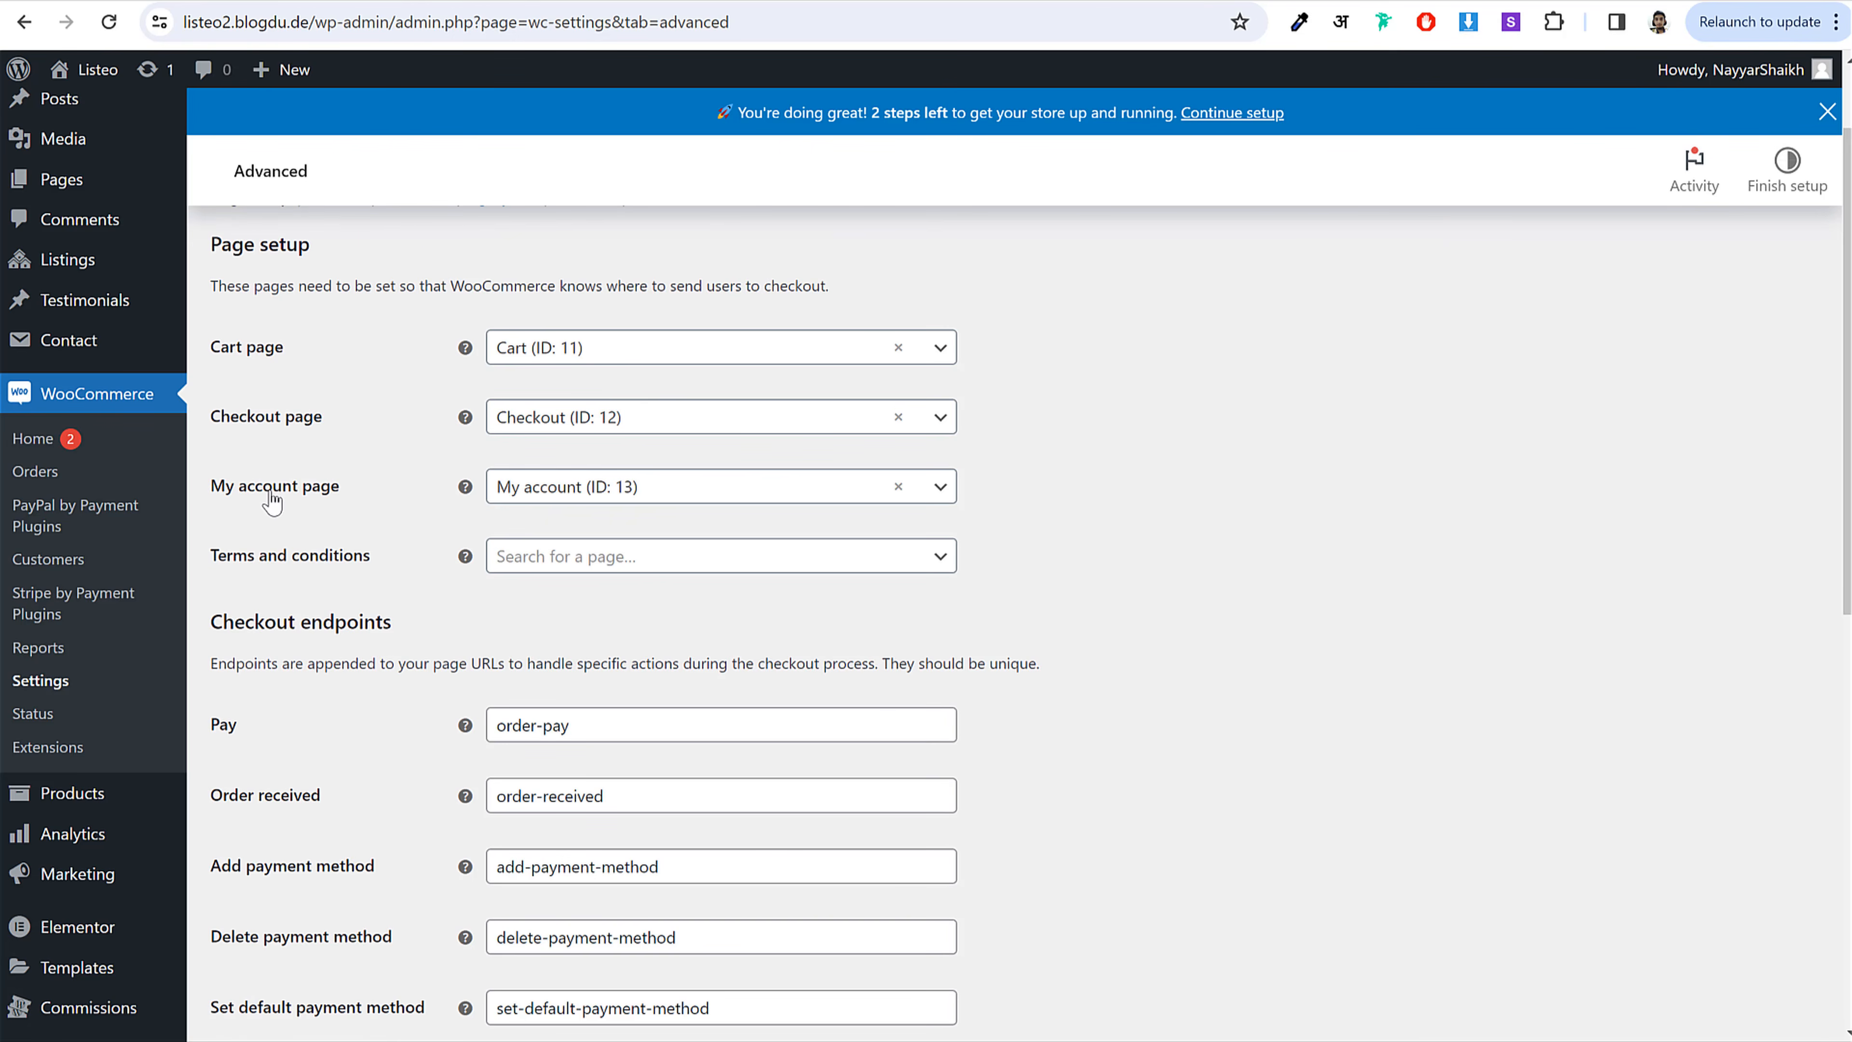
pyautogui.click(563, 490)
pyautogui.click(1100, 467)
pyautogui.scroll(-10, 1099, 555)
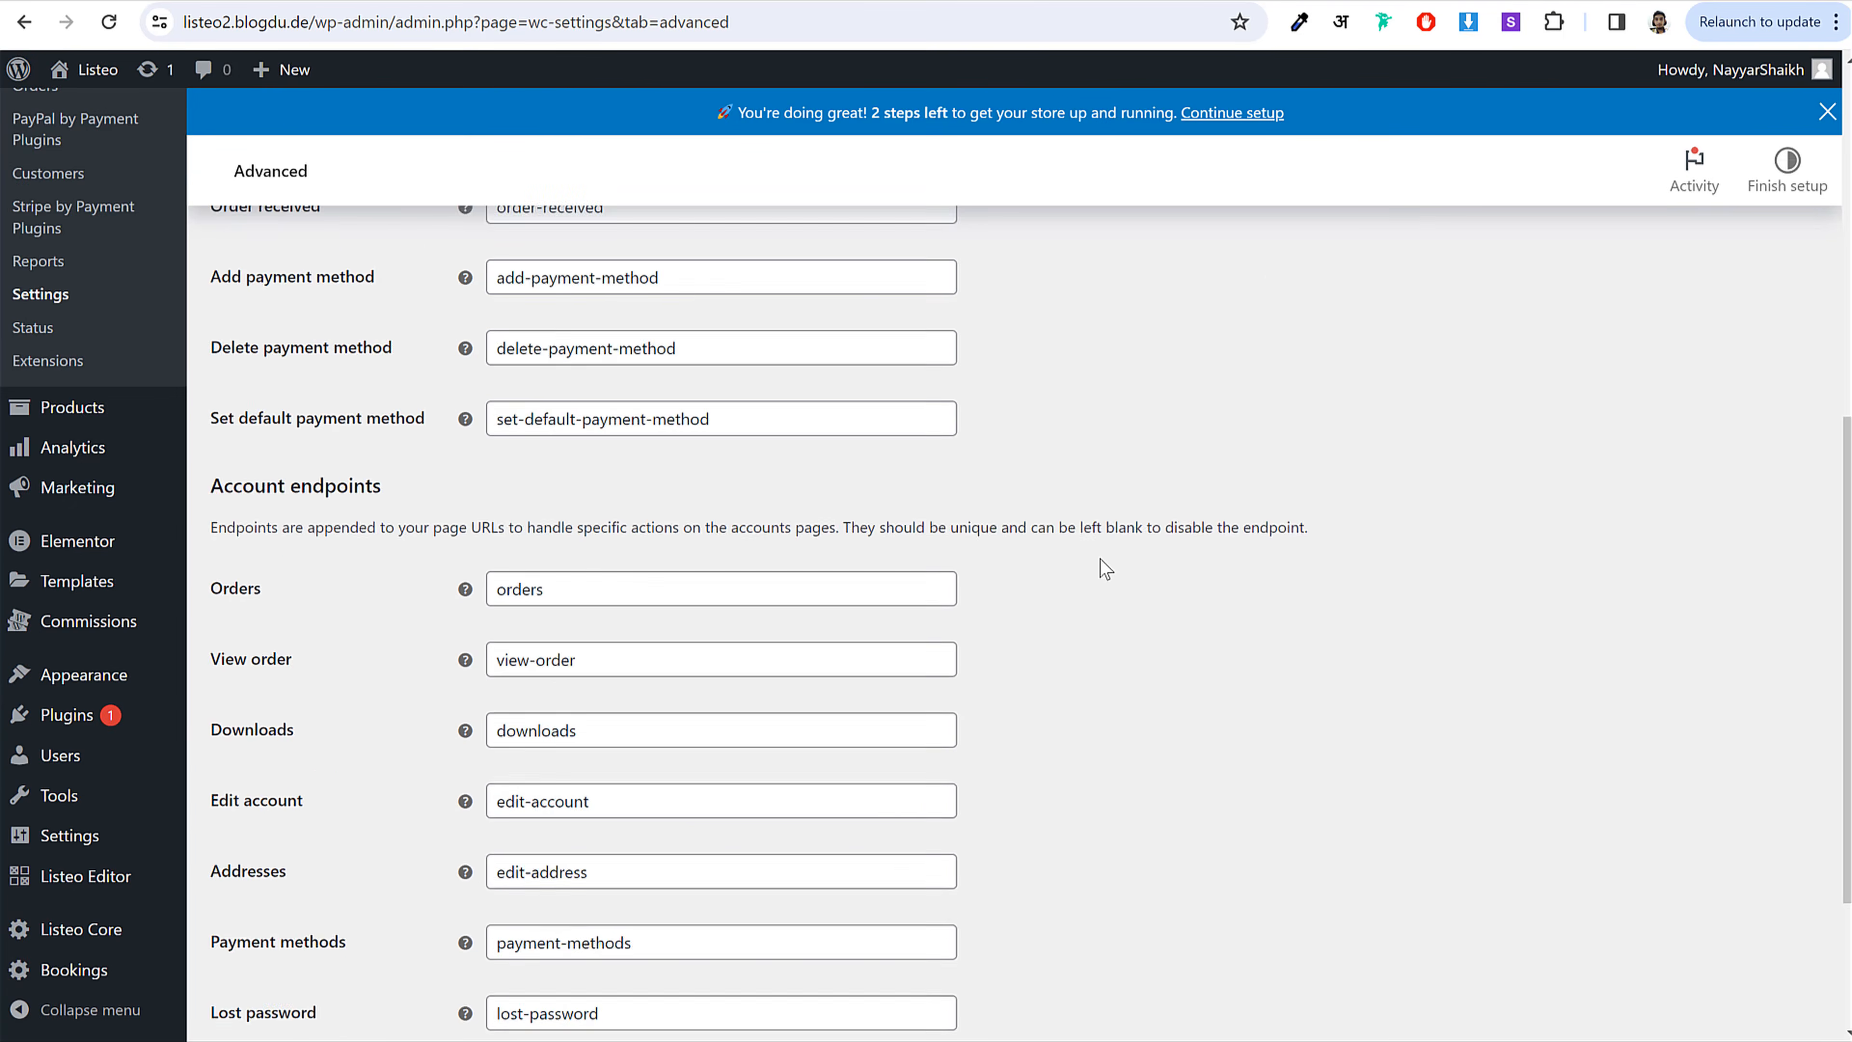
pyautogui.click(248, 921)
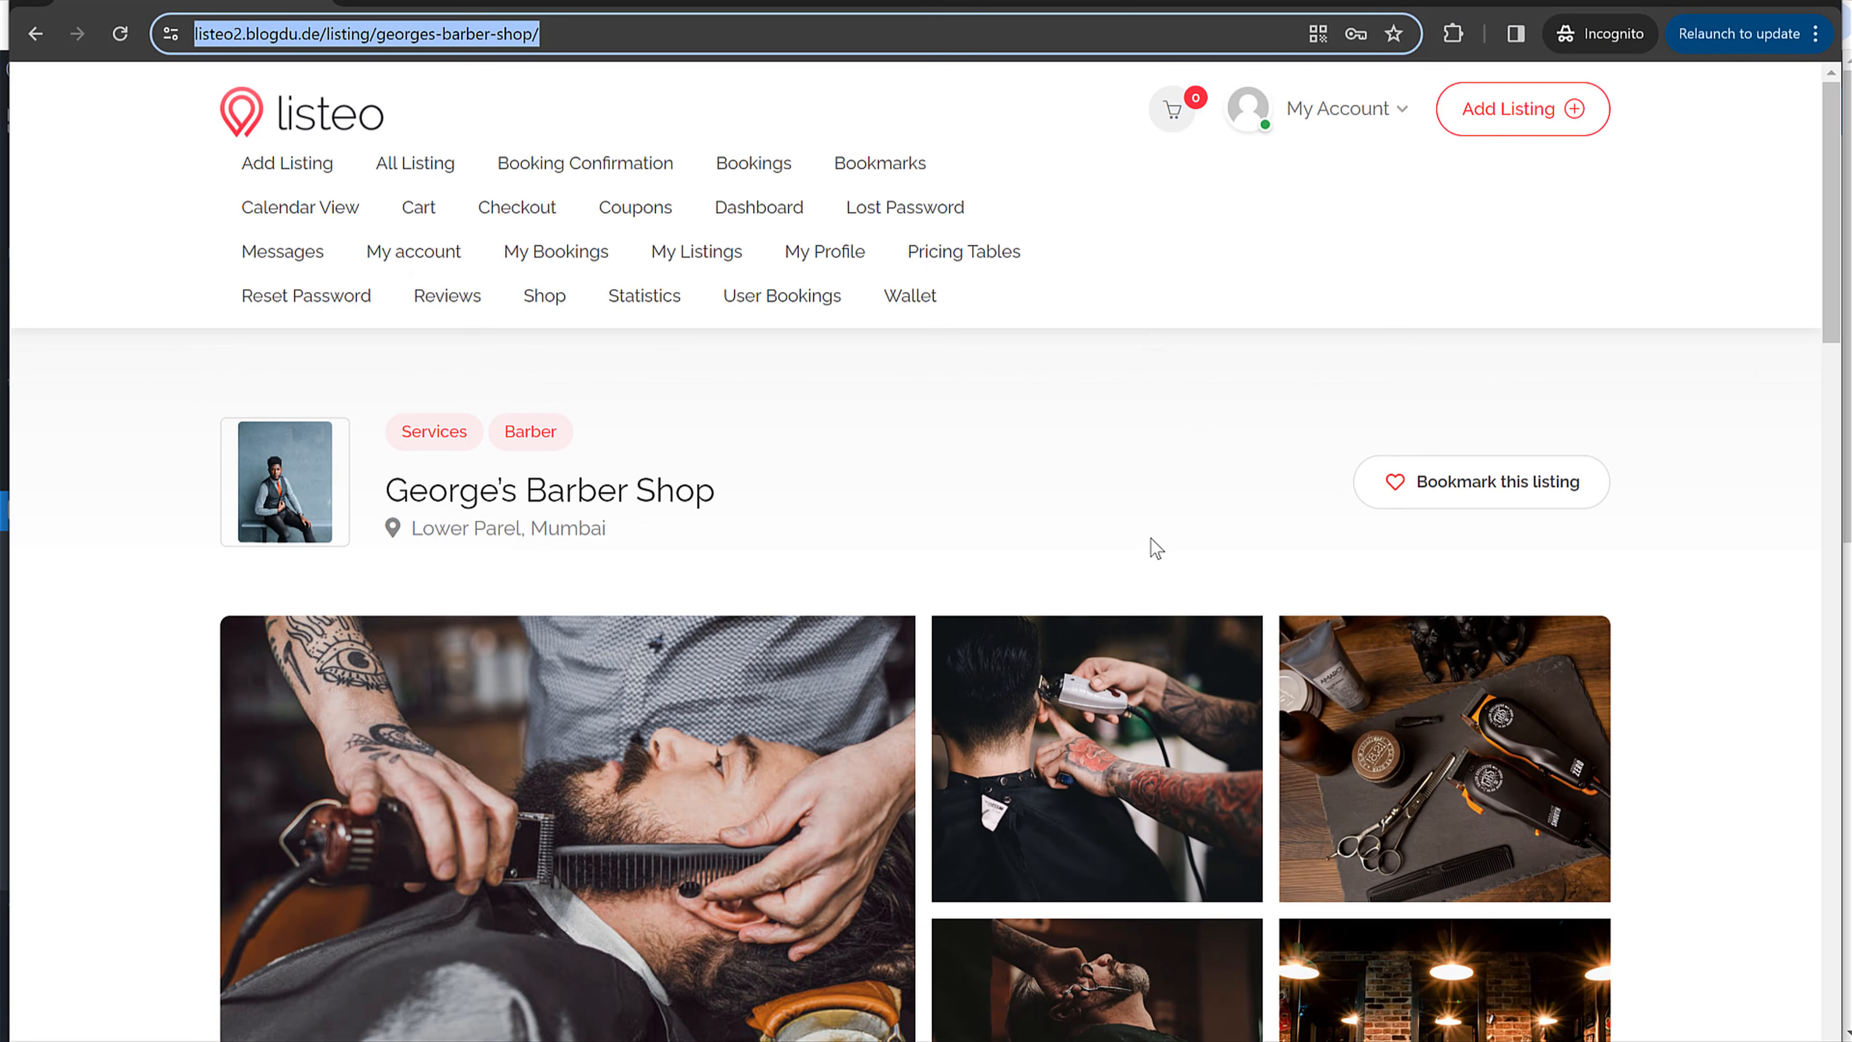
# Step: Reload the George's Barber Shop listing and pick April 1, 2024 as the booking date
pyautogui.scroll(-5, 1154, 546)
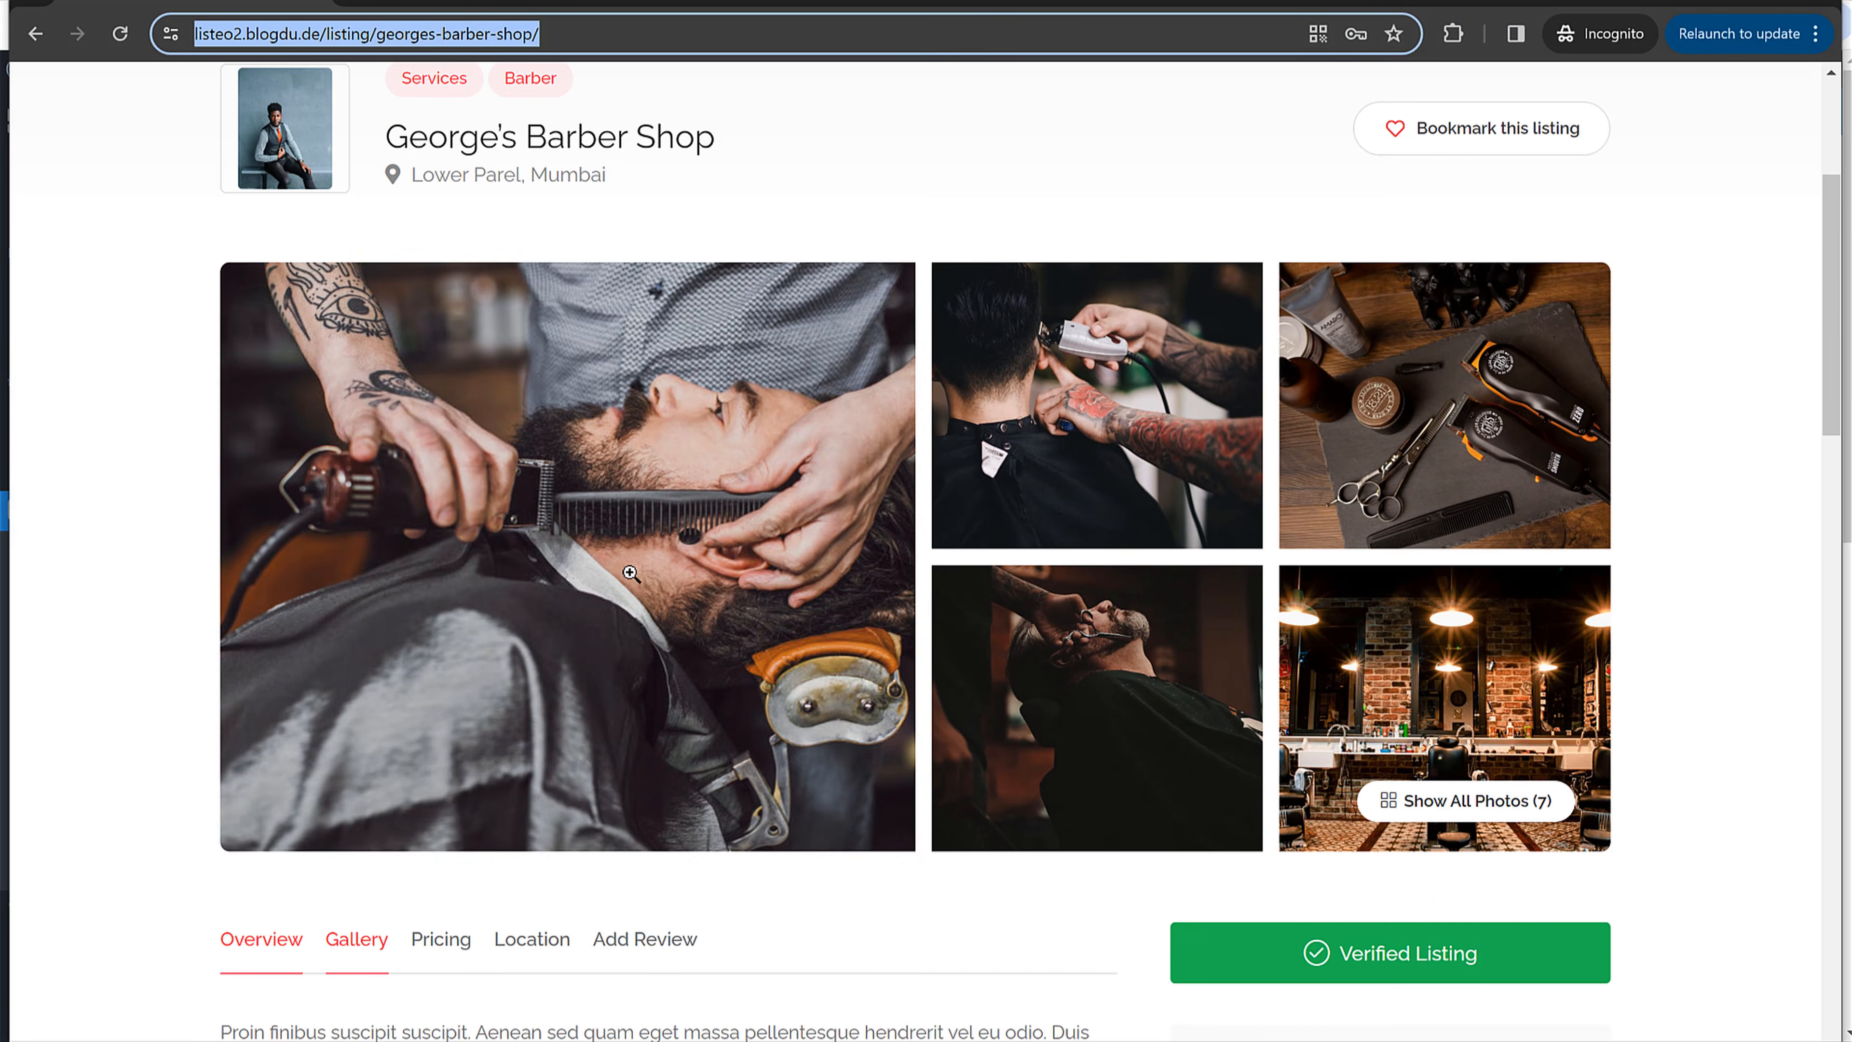
pyautogui.scroll(5, 647, 569)
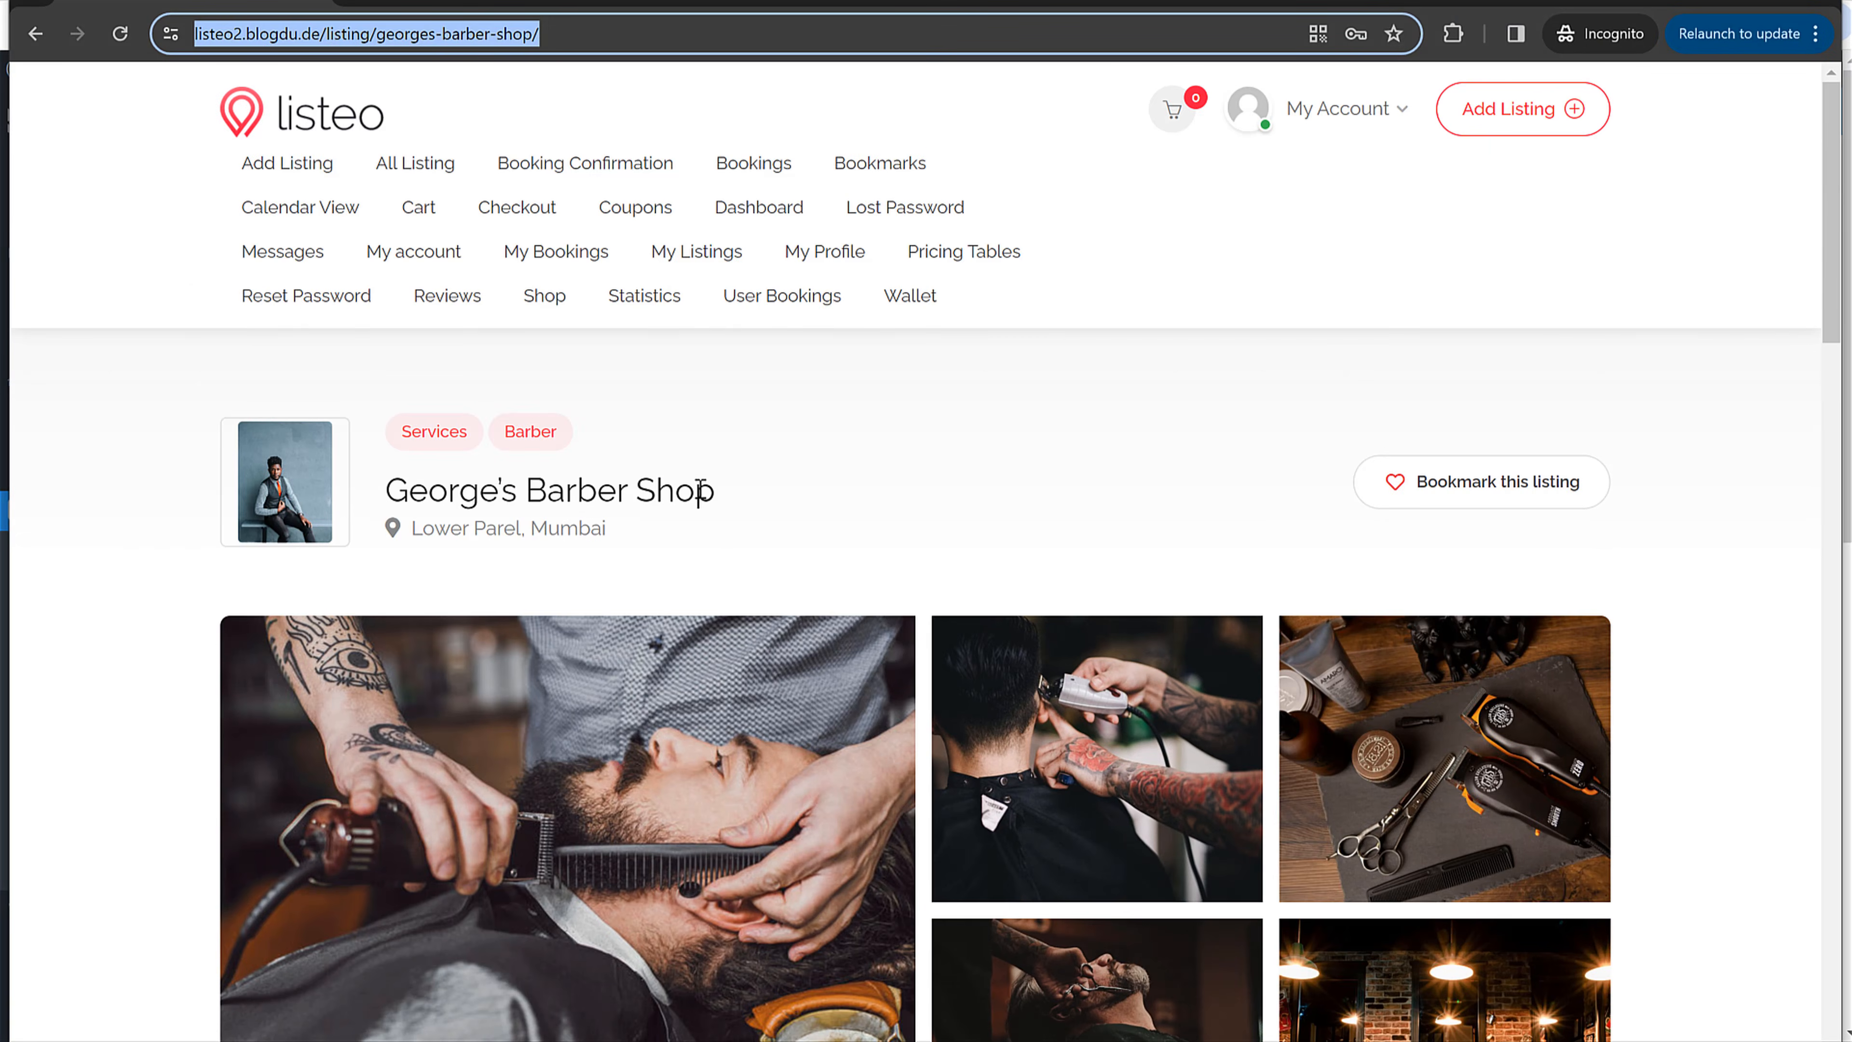
pyautogui.moveTo(776, 501); pyautogui.dragTo(385, 500)
pyautogui.click(777, 494)
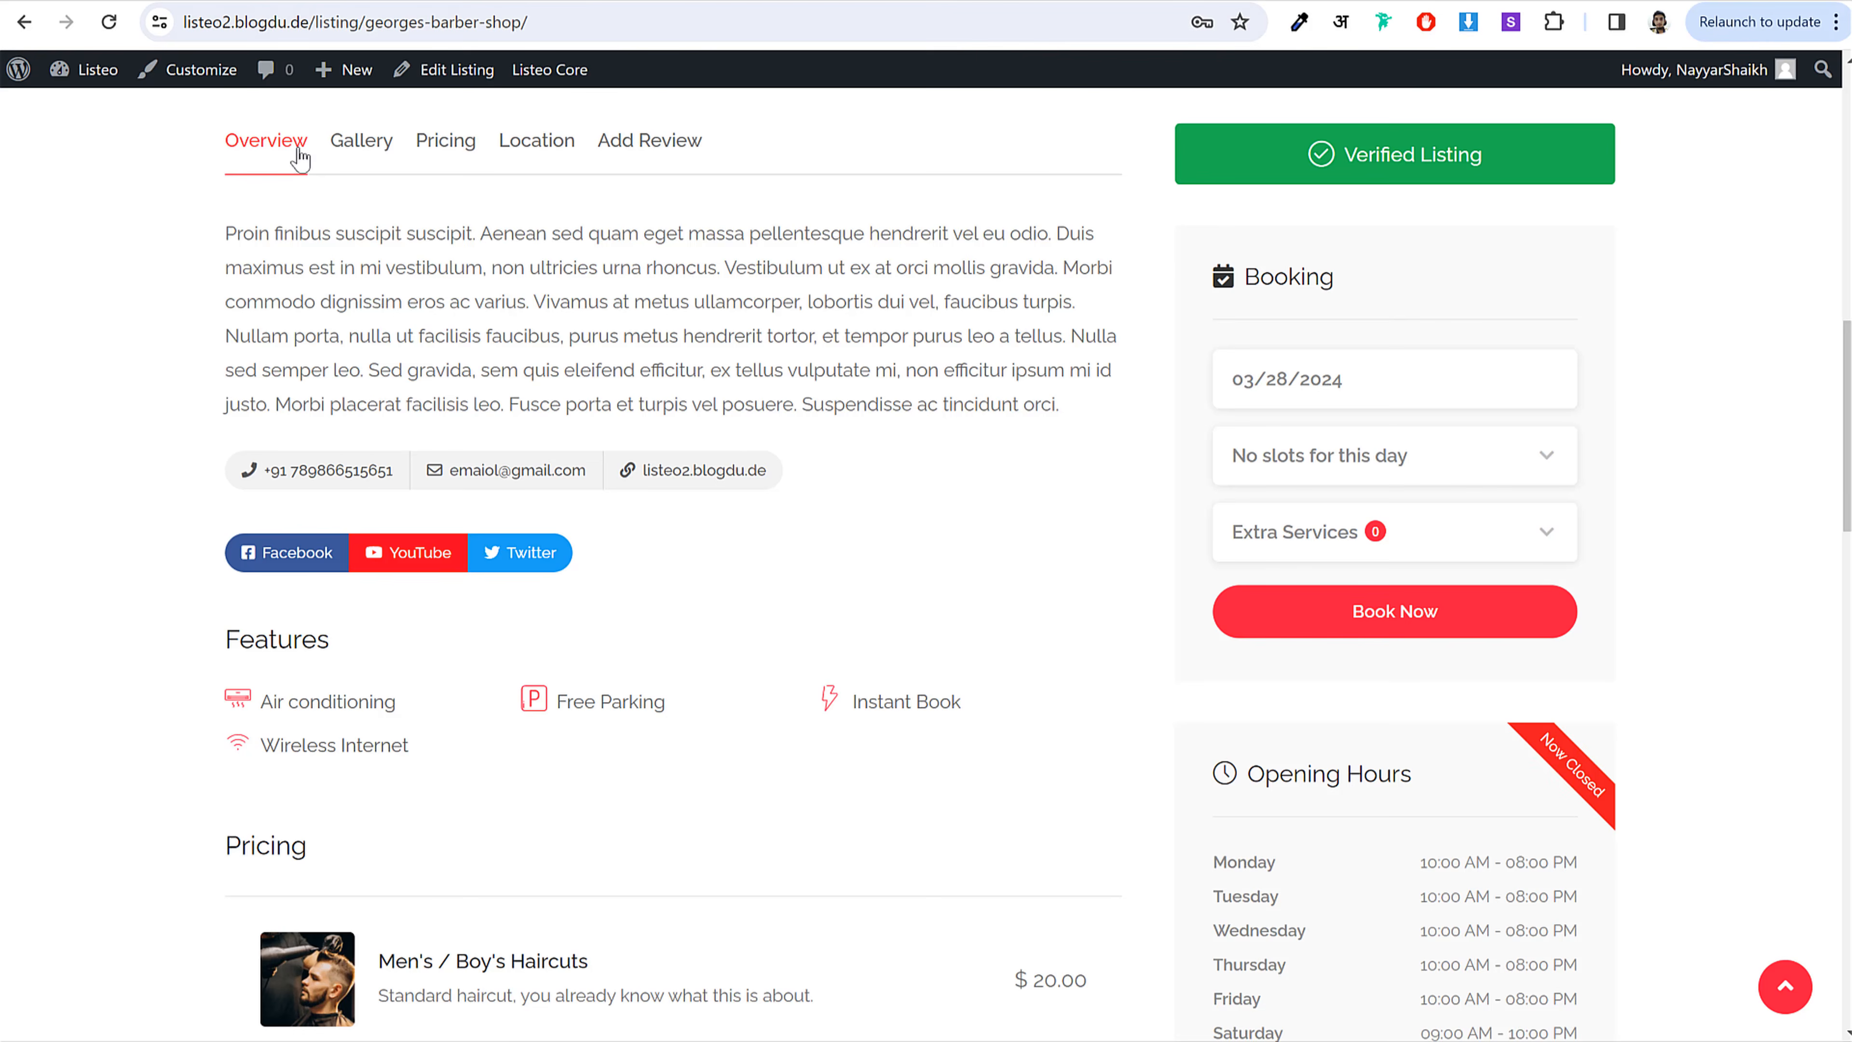
pyautogui.scroll(6, 248, 154)
pyautogui.click(103, 21)
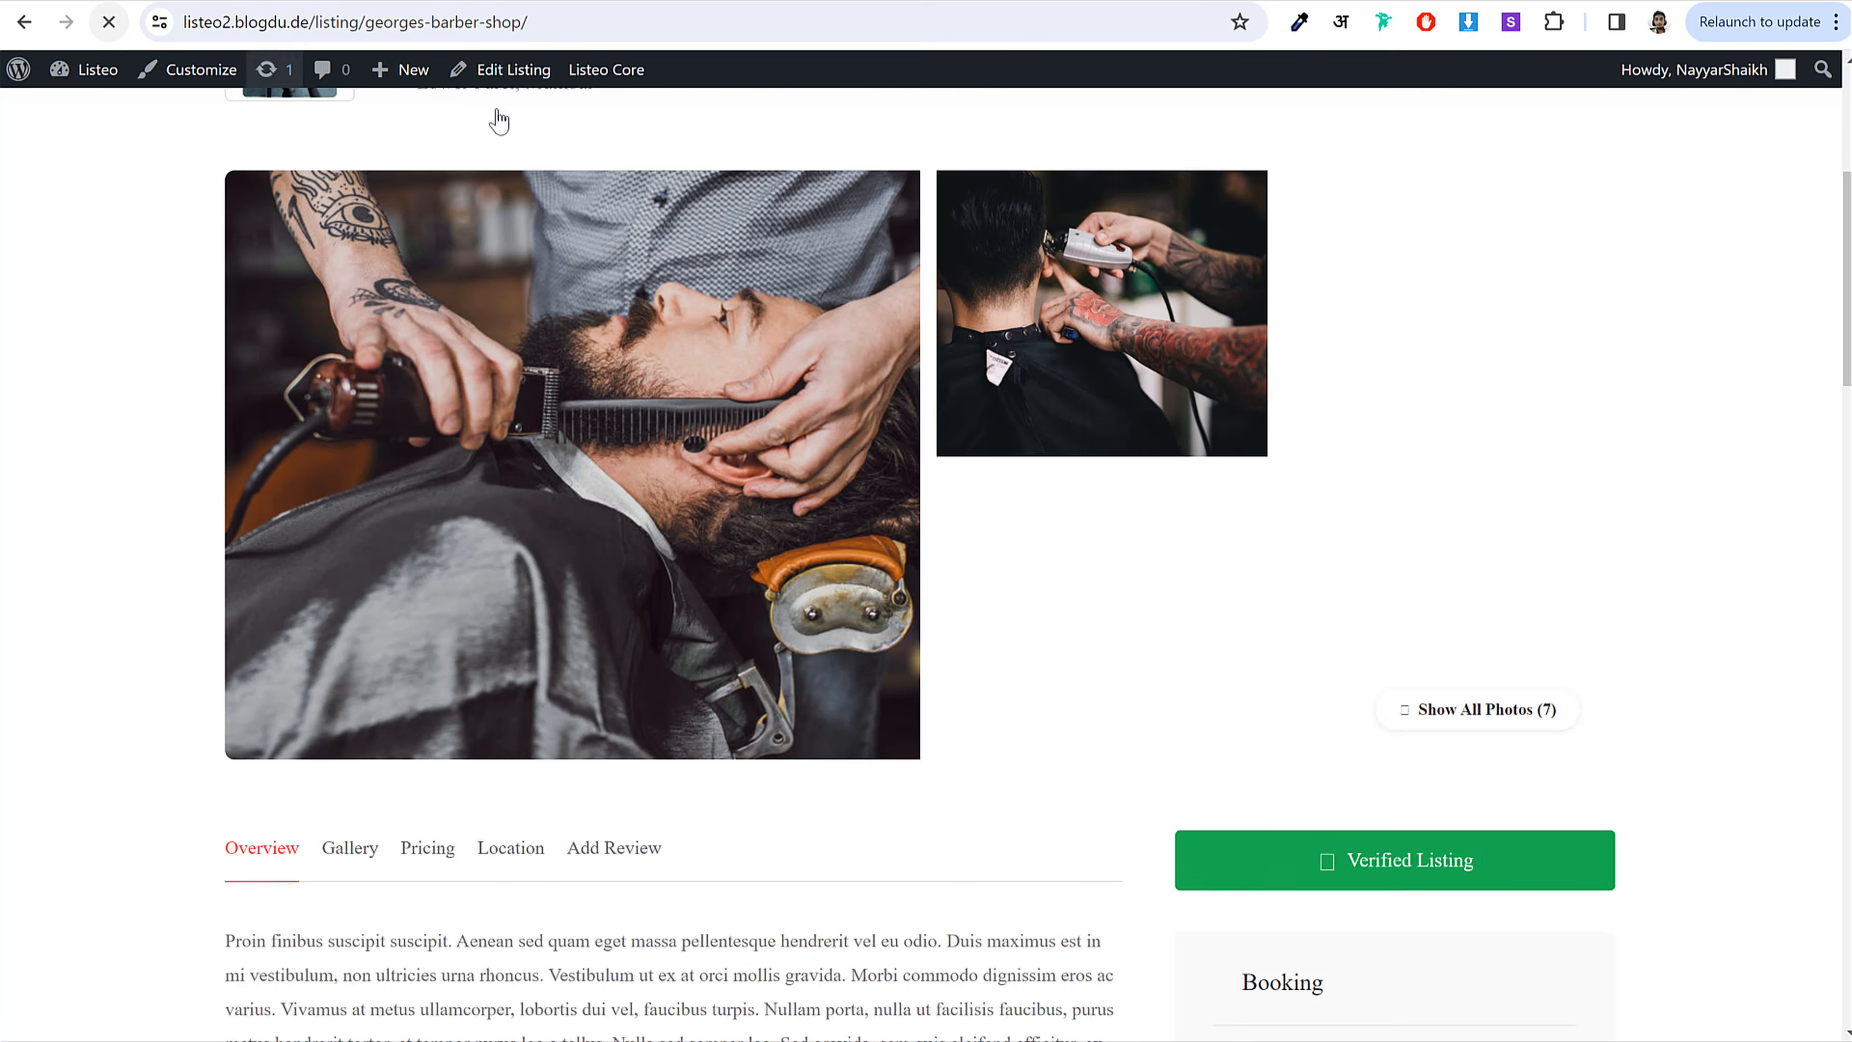
pyautogui.scroll(-3, 1688, 515)
pyautogui.scroll(-5, 1689, 515)
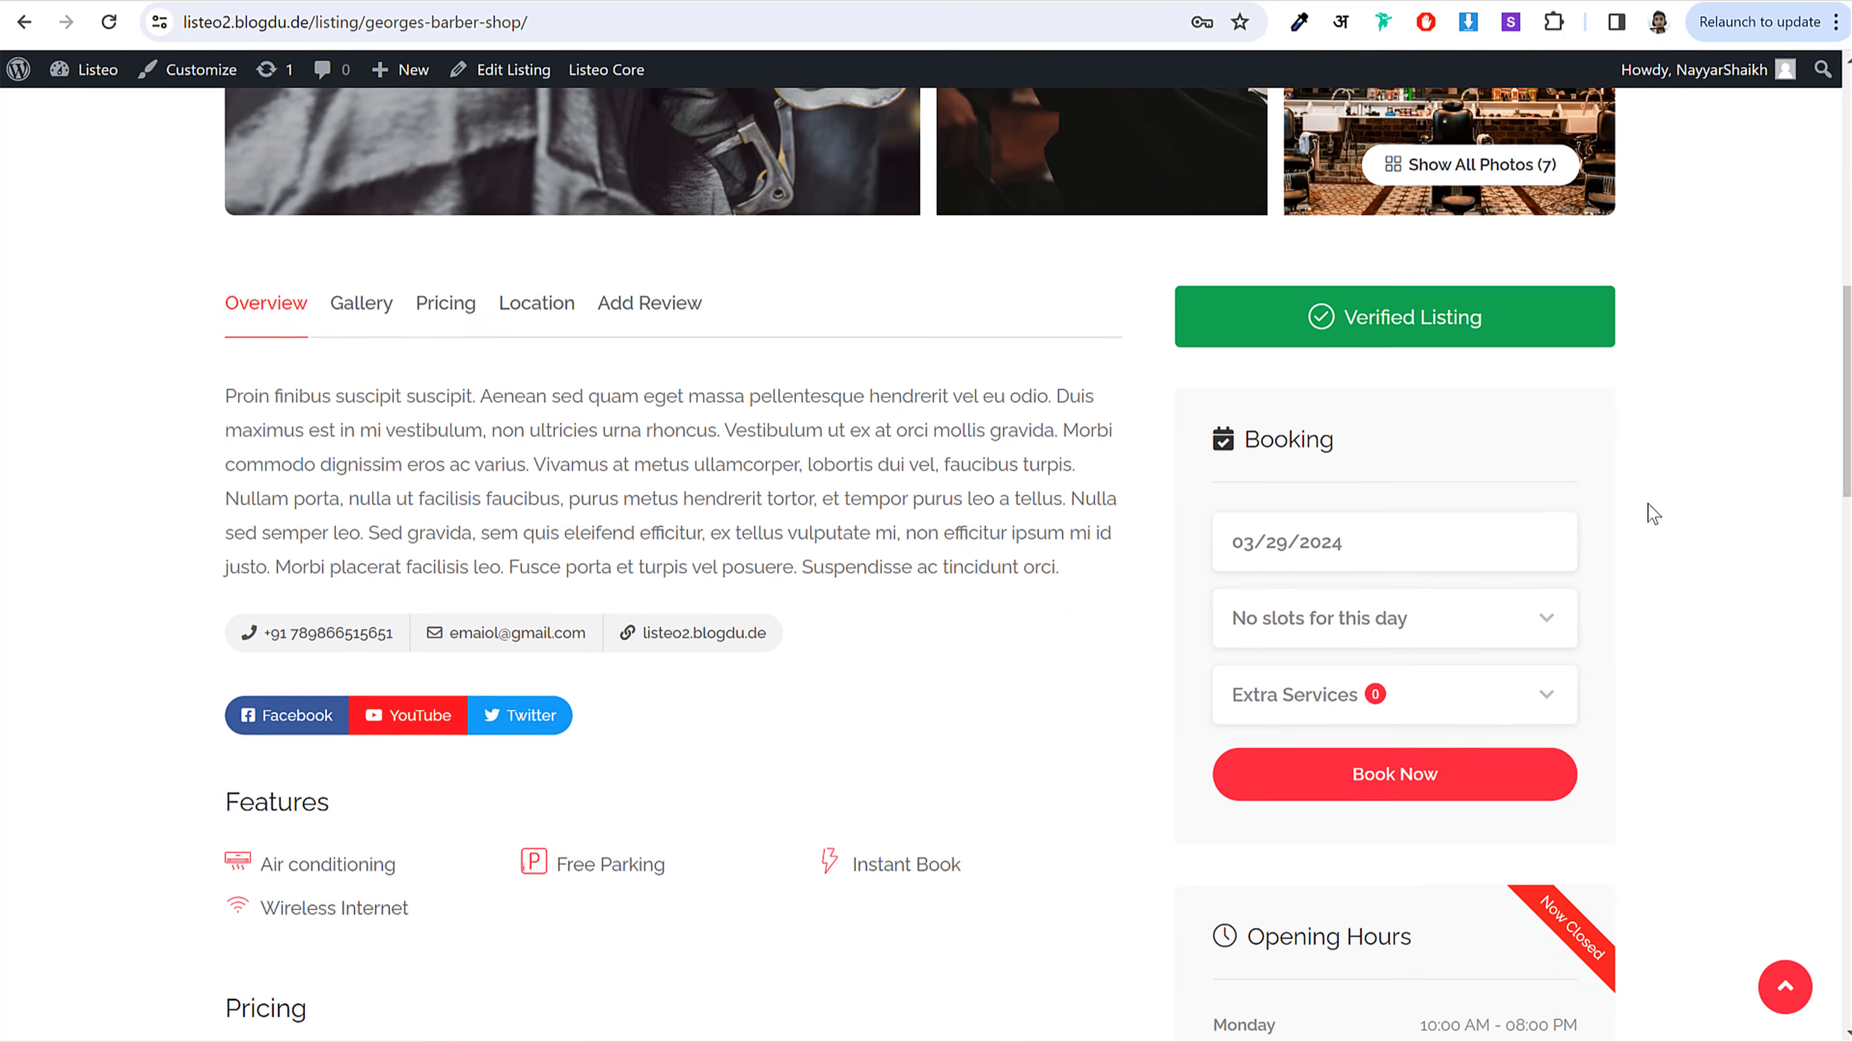
pyautogui.click(1385, 497)
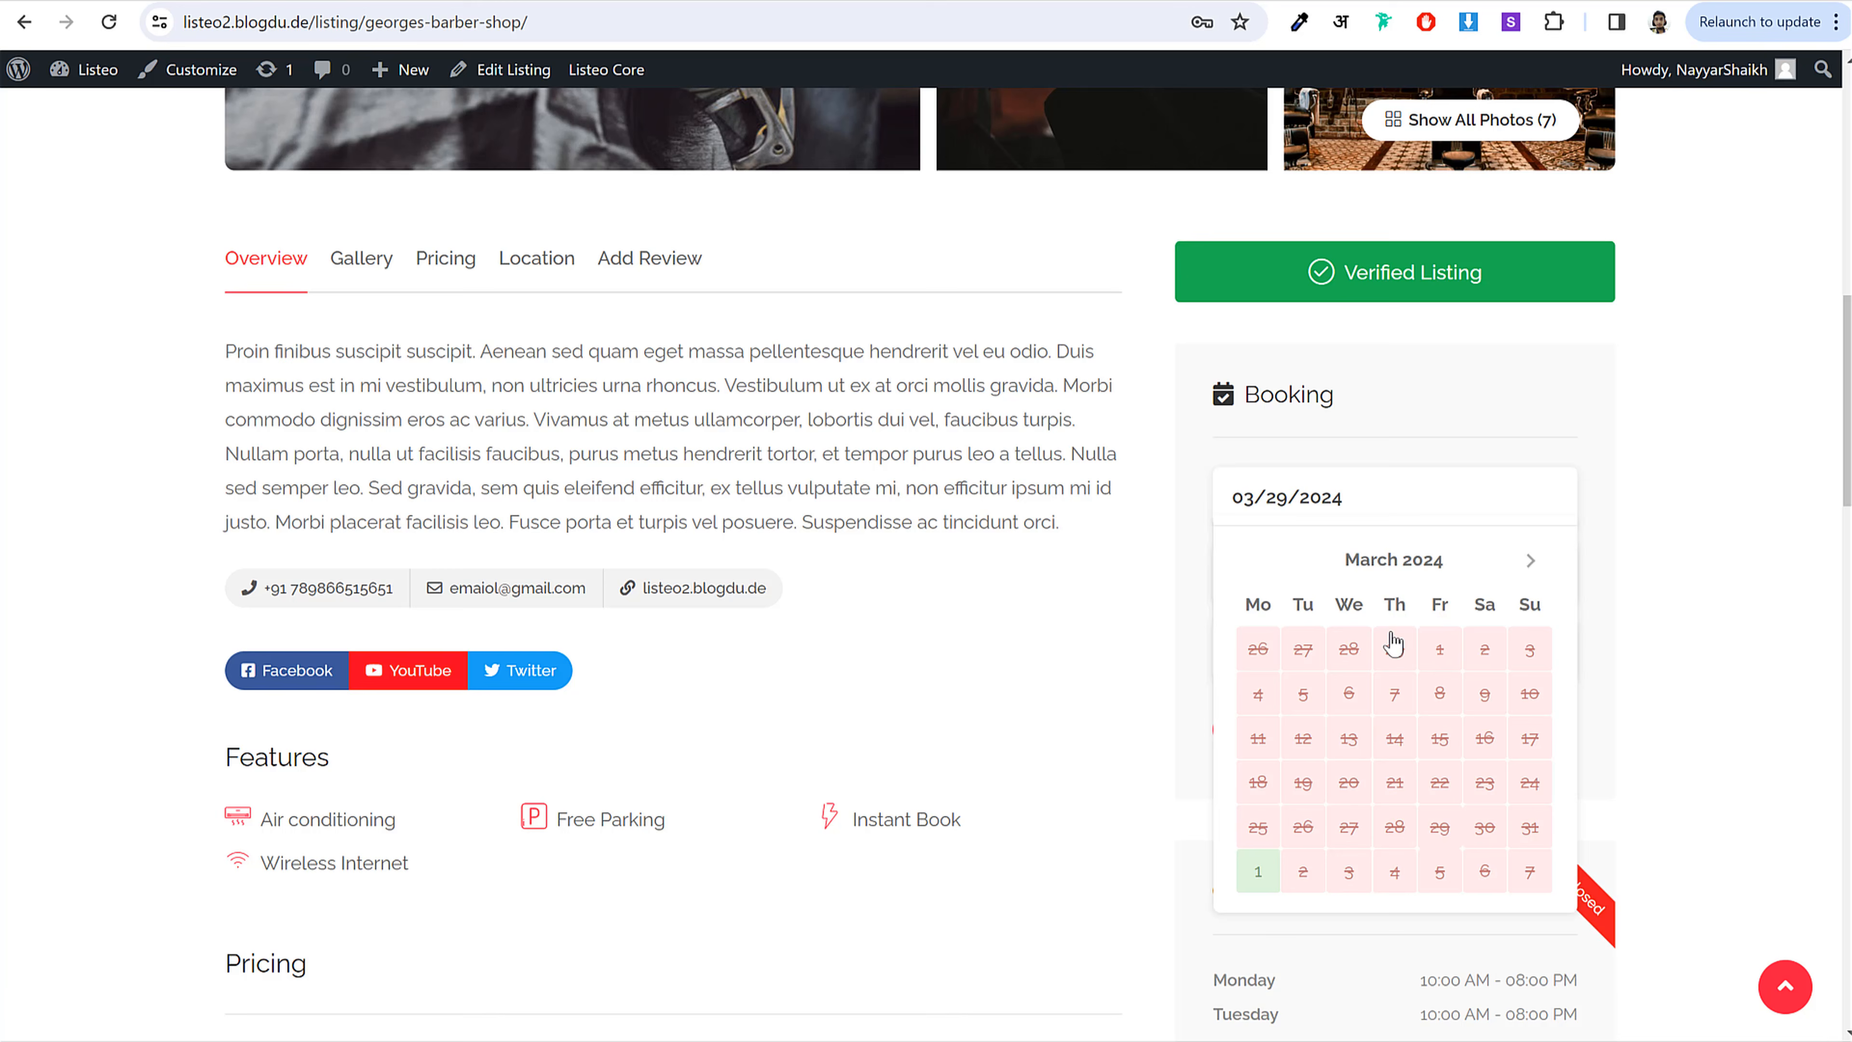
pyautogui.click(1258, 871)
# Step: Choose the 10:00–11:00 am slot, add Men's / Boy's Haircuts, and submit the booking
pyautogui.click(1333, 573)
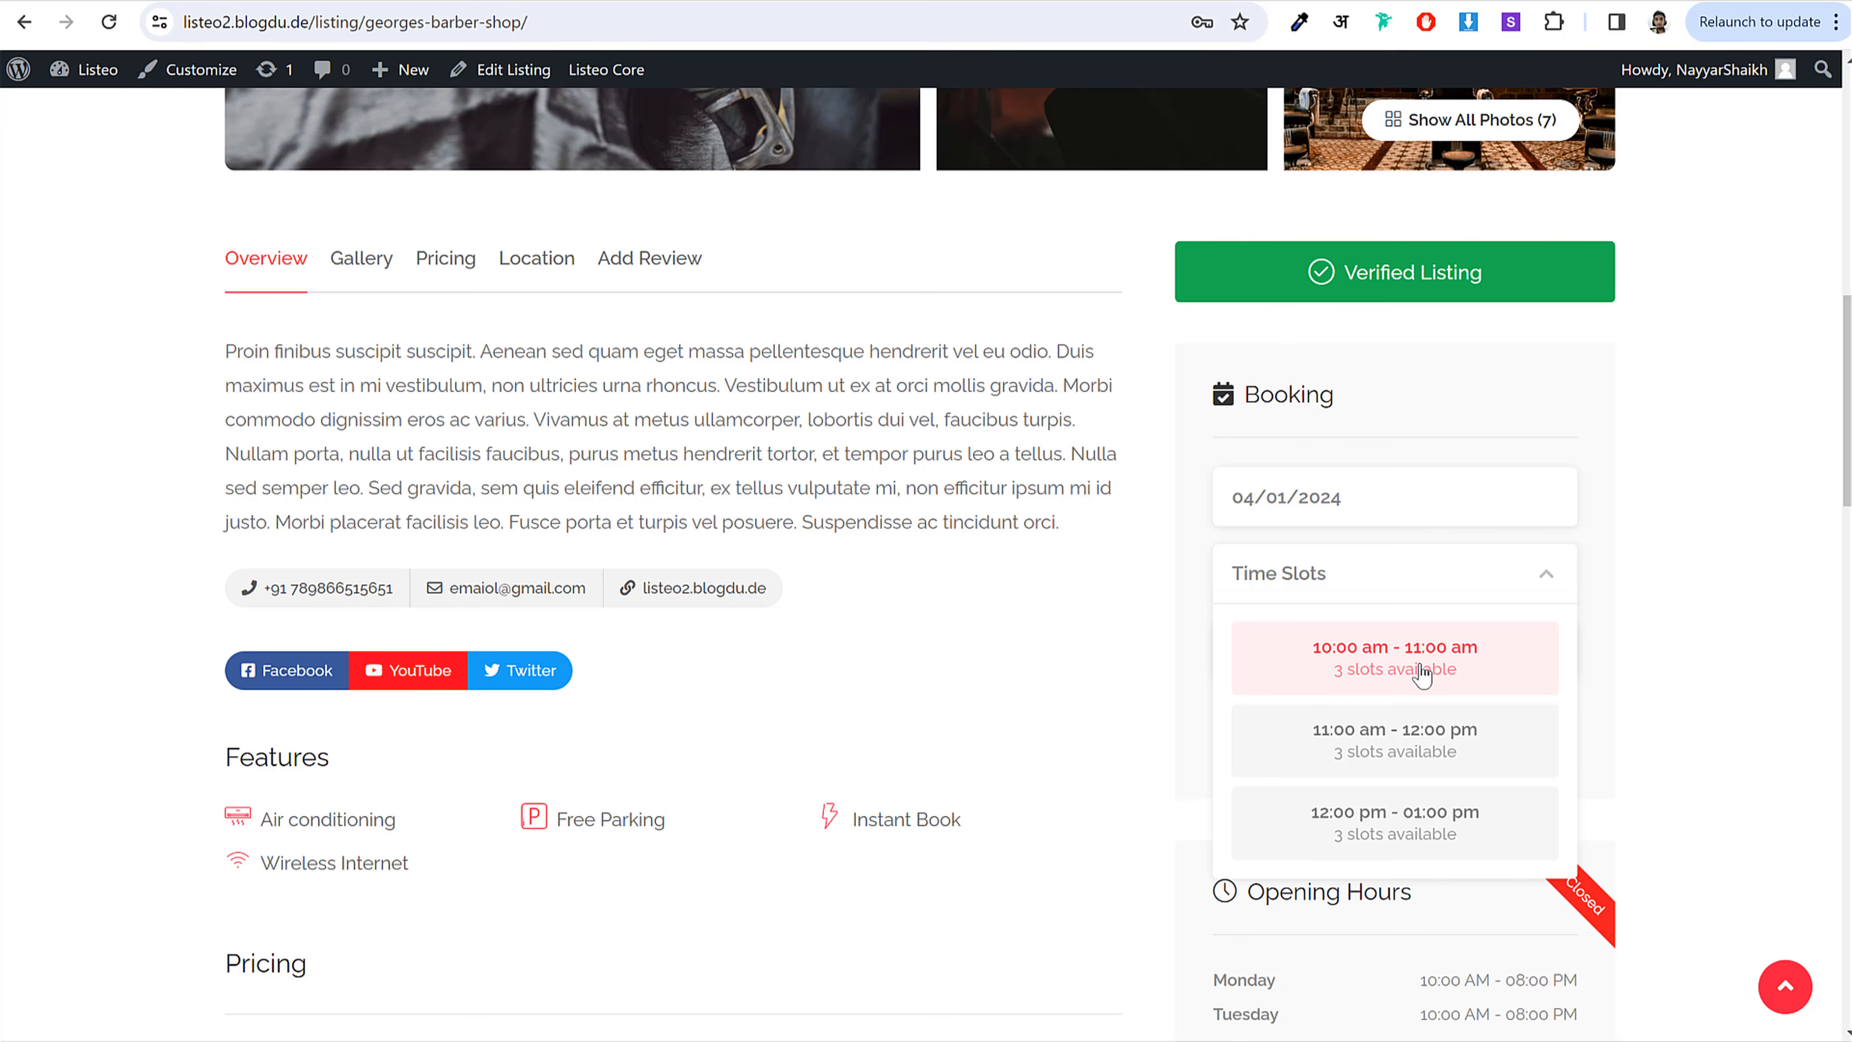
pyautogui.click(1391, 675)
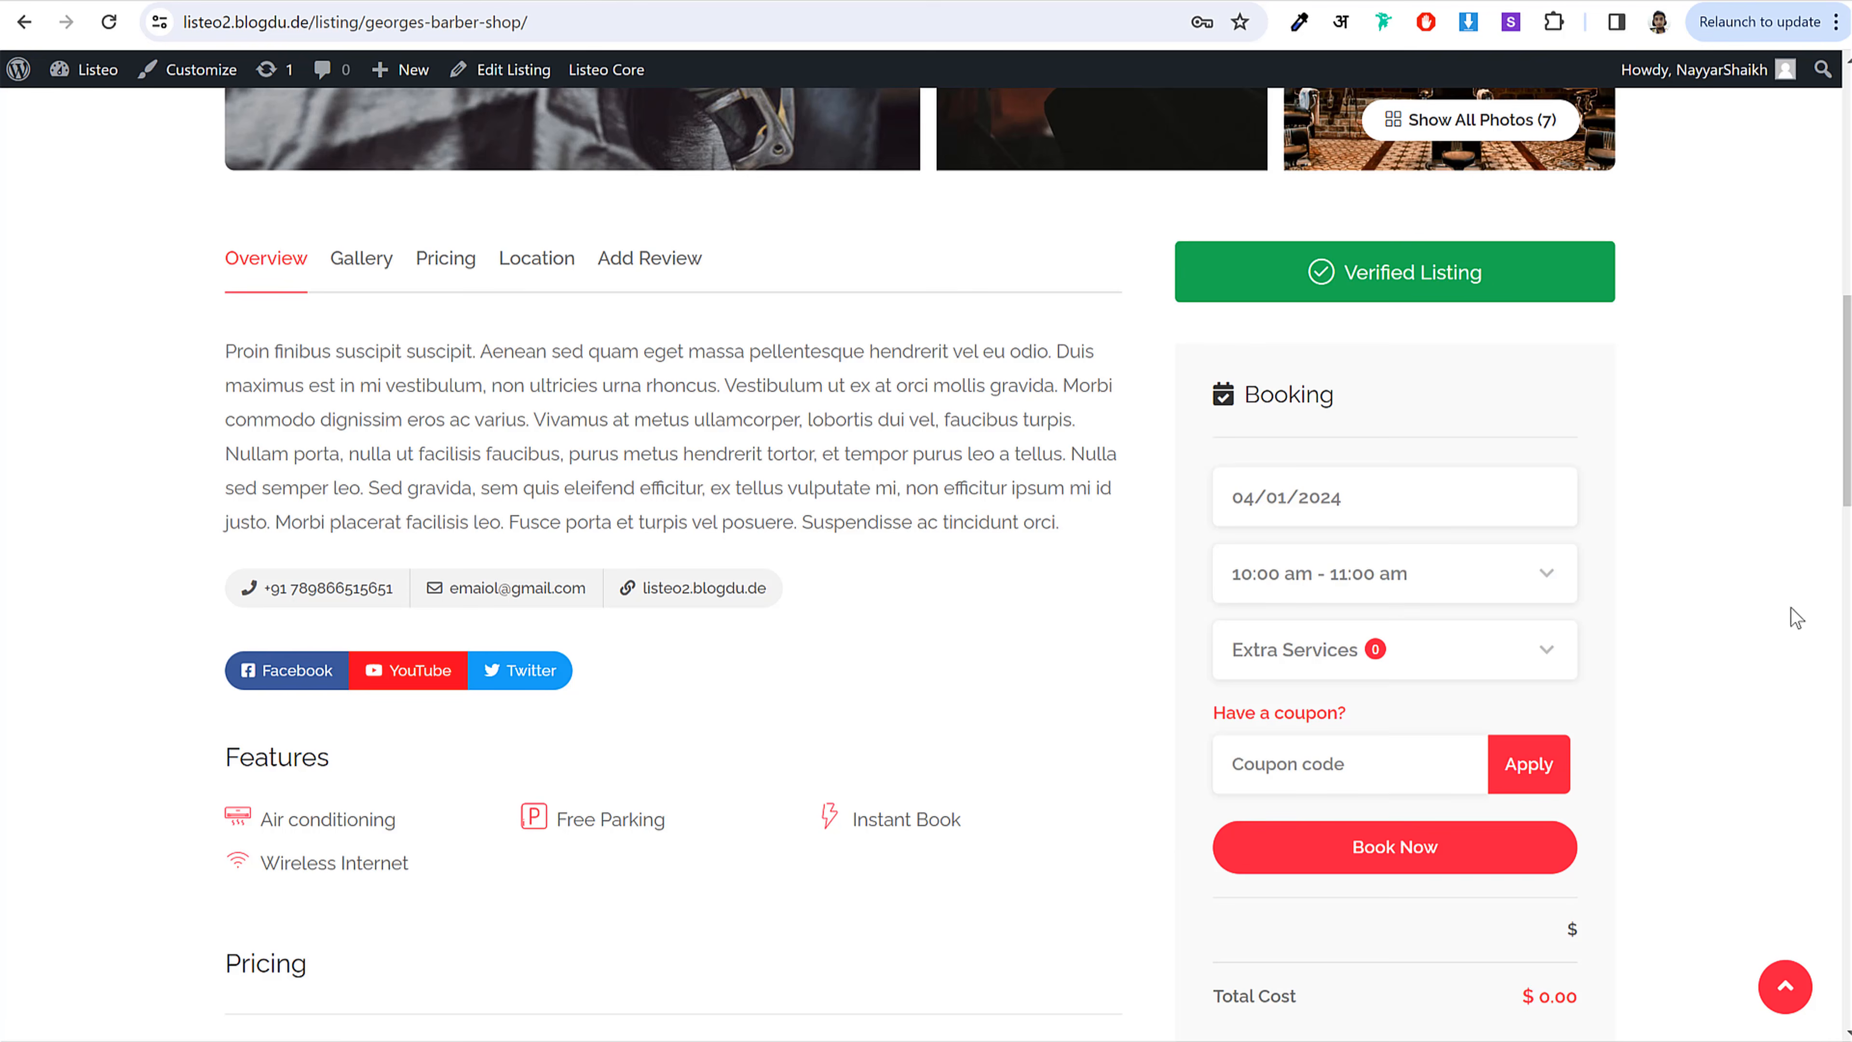
pyautogui.click(1467, 653)
pyautogui.scroll(-1, 1734, 640)
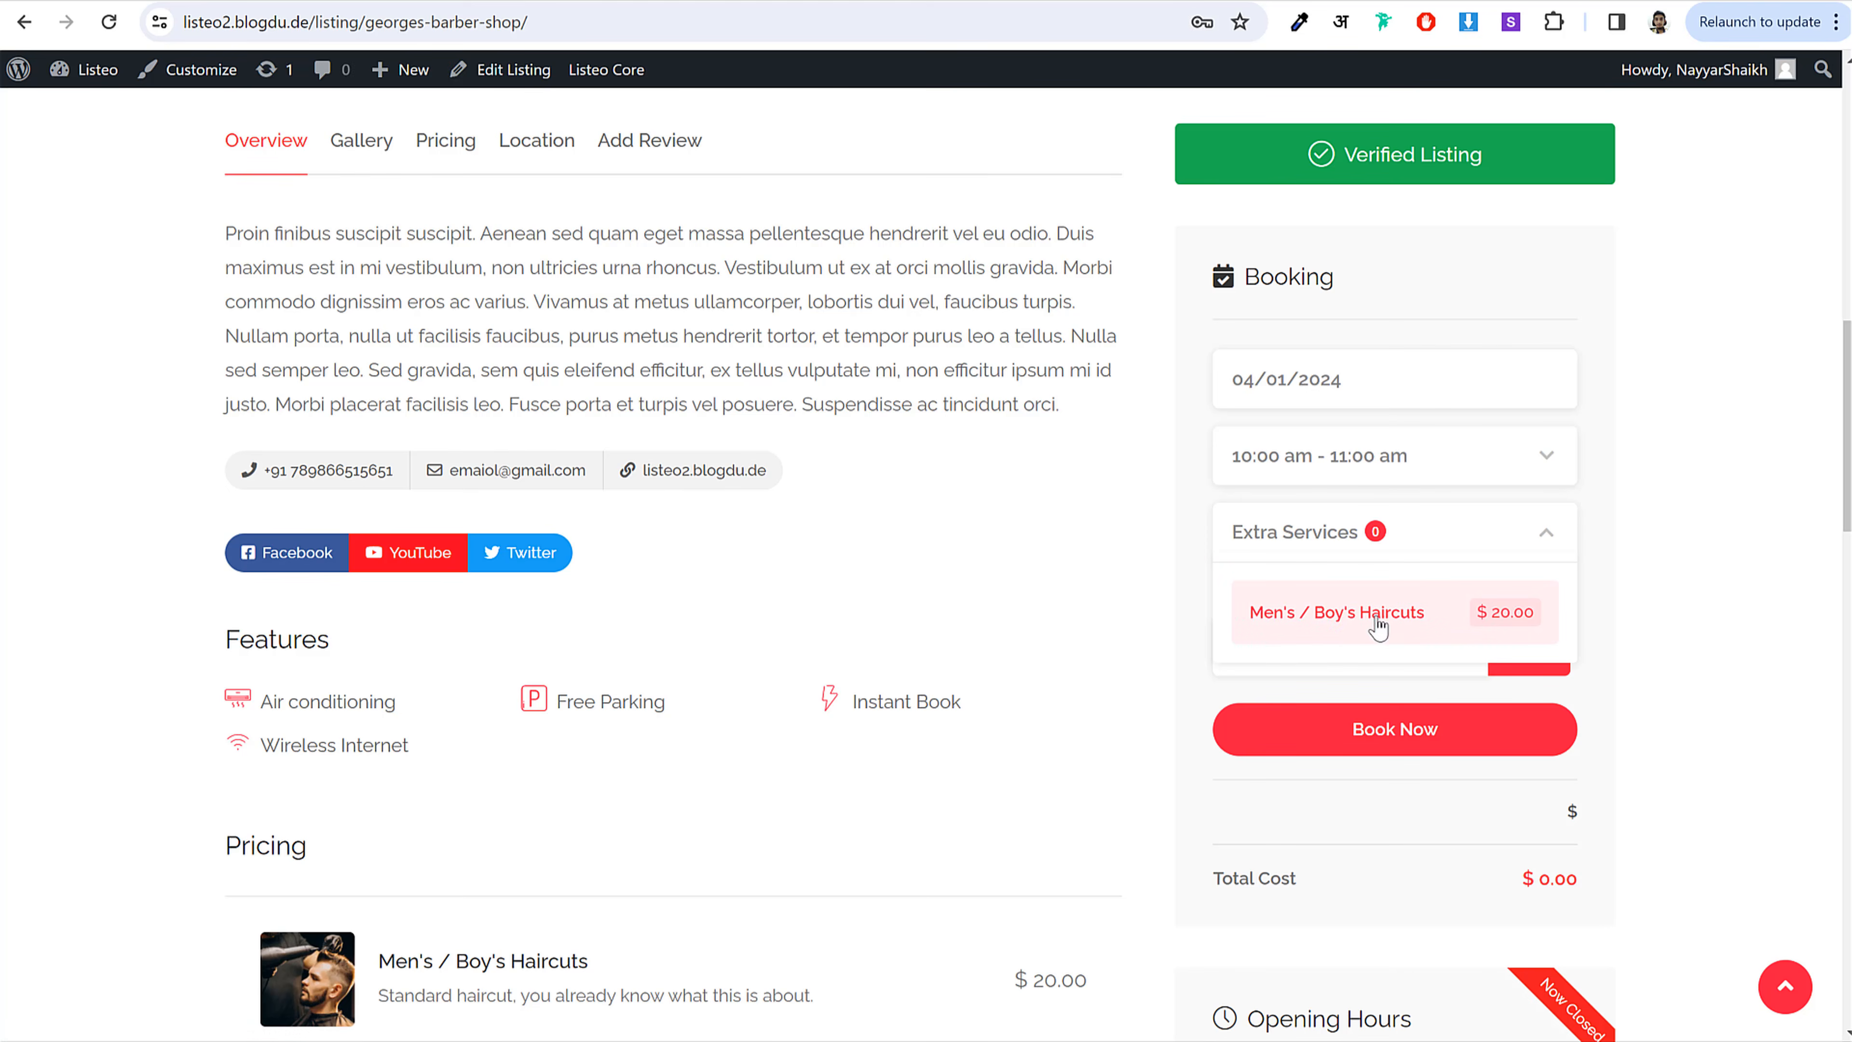
pyautogui.click(1356, 628)
pyautogui.scroll(-4, 863, 662)
pyautogui.scroll(2, 875, 666)
pyautogui.scroll(1, 875, 666)
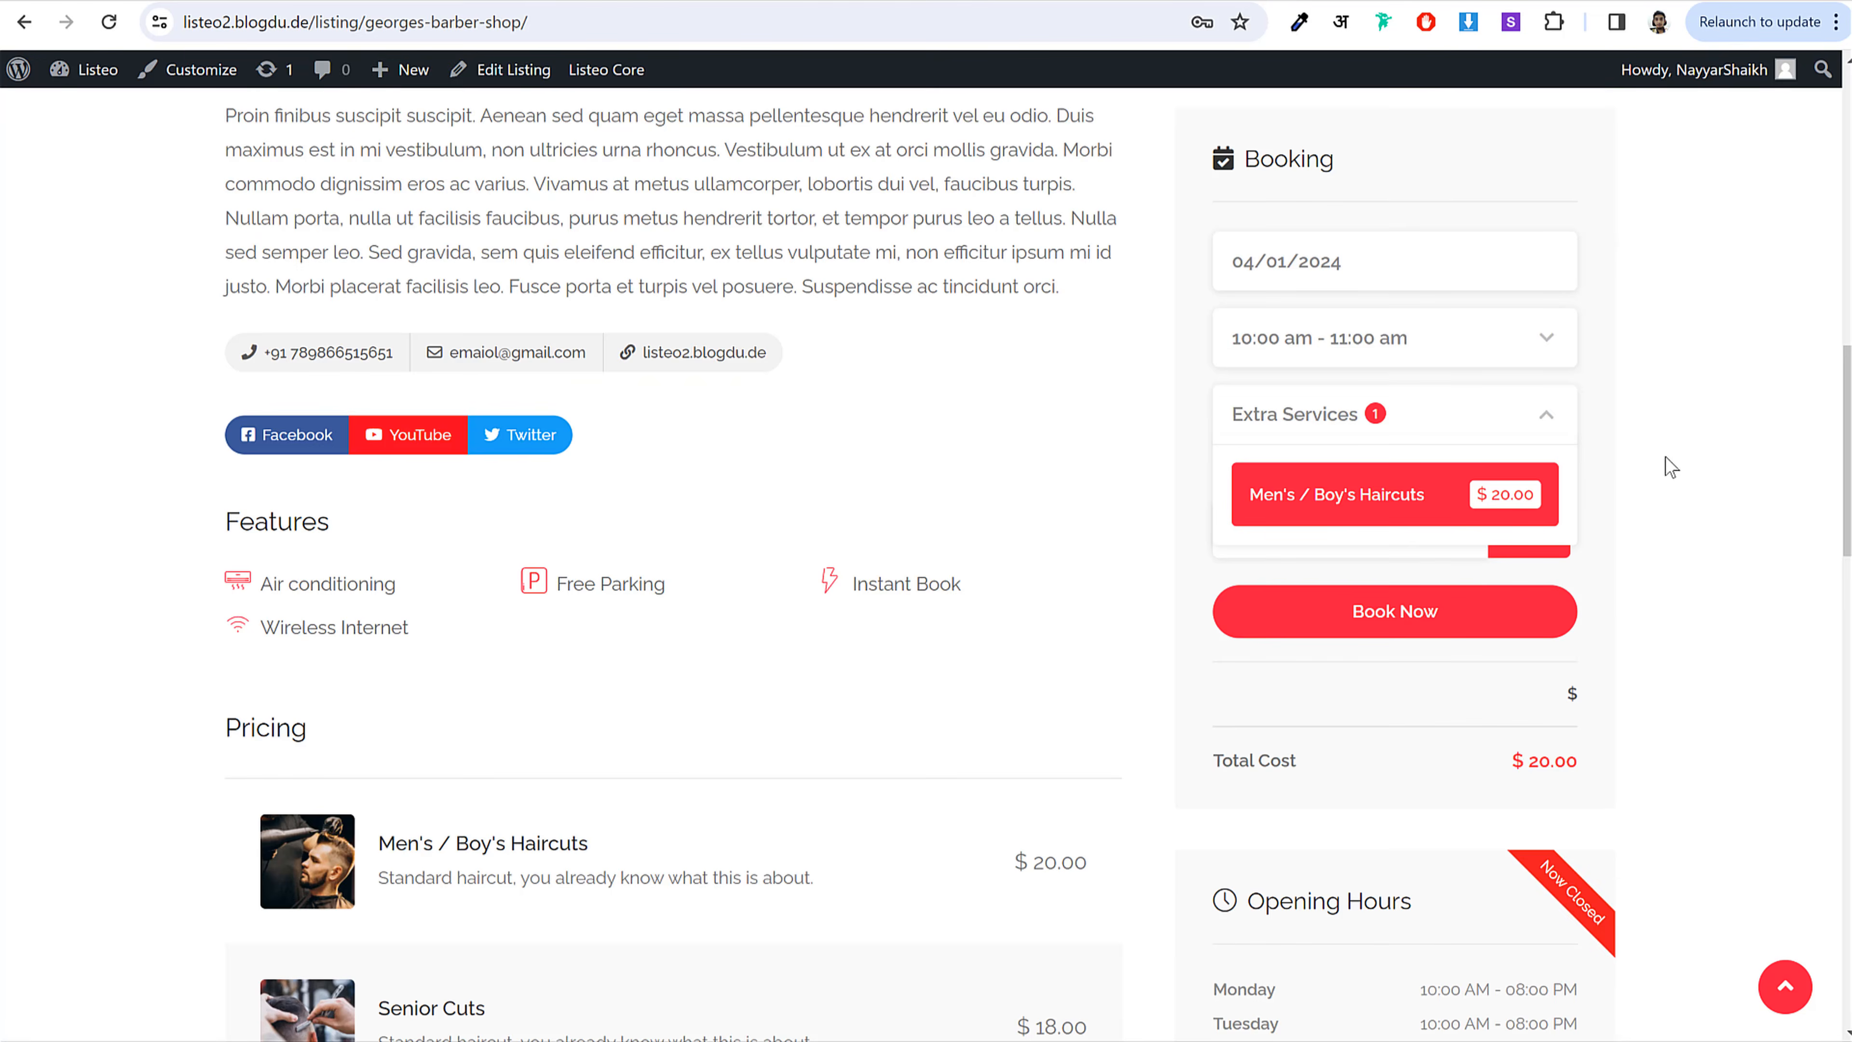
pyautogui.click(1691, 465)
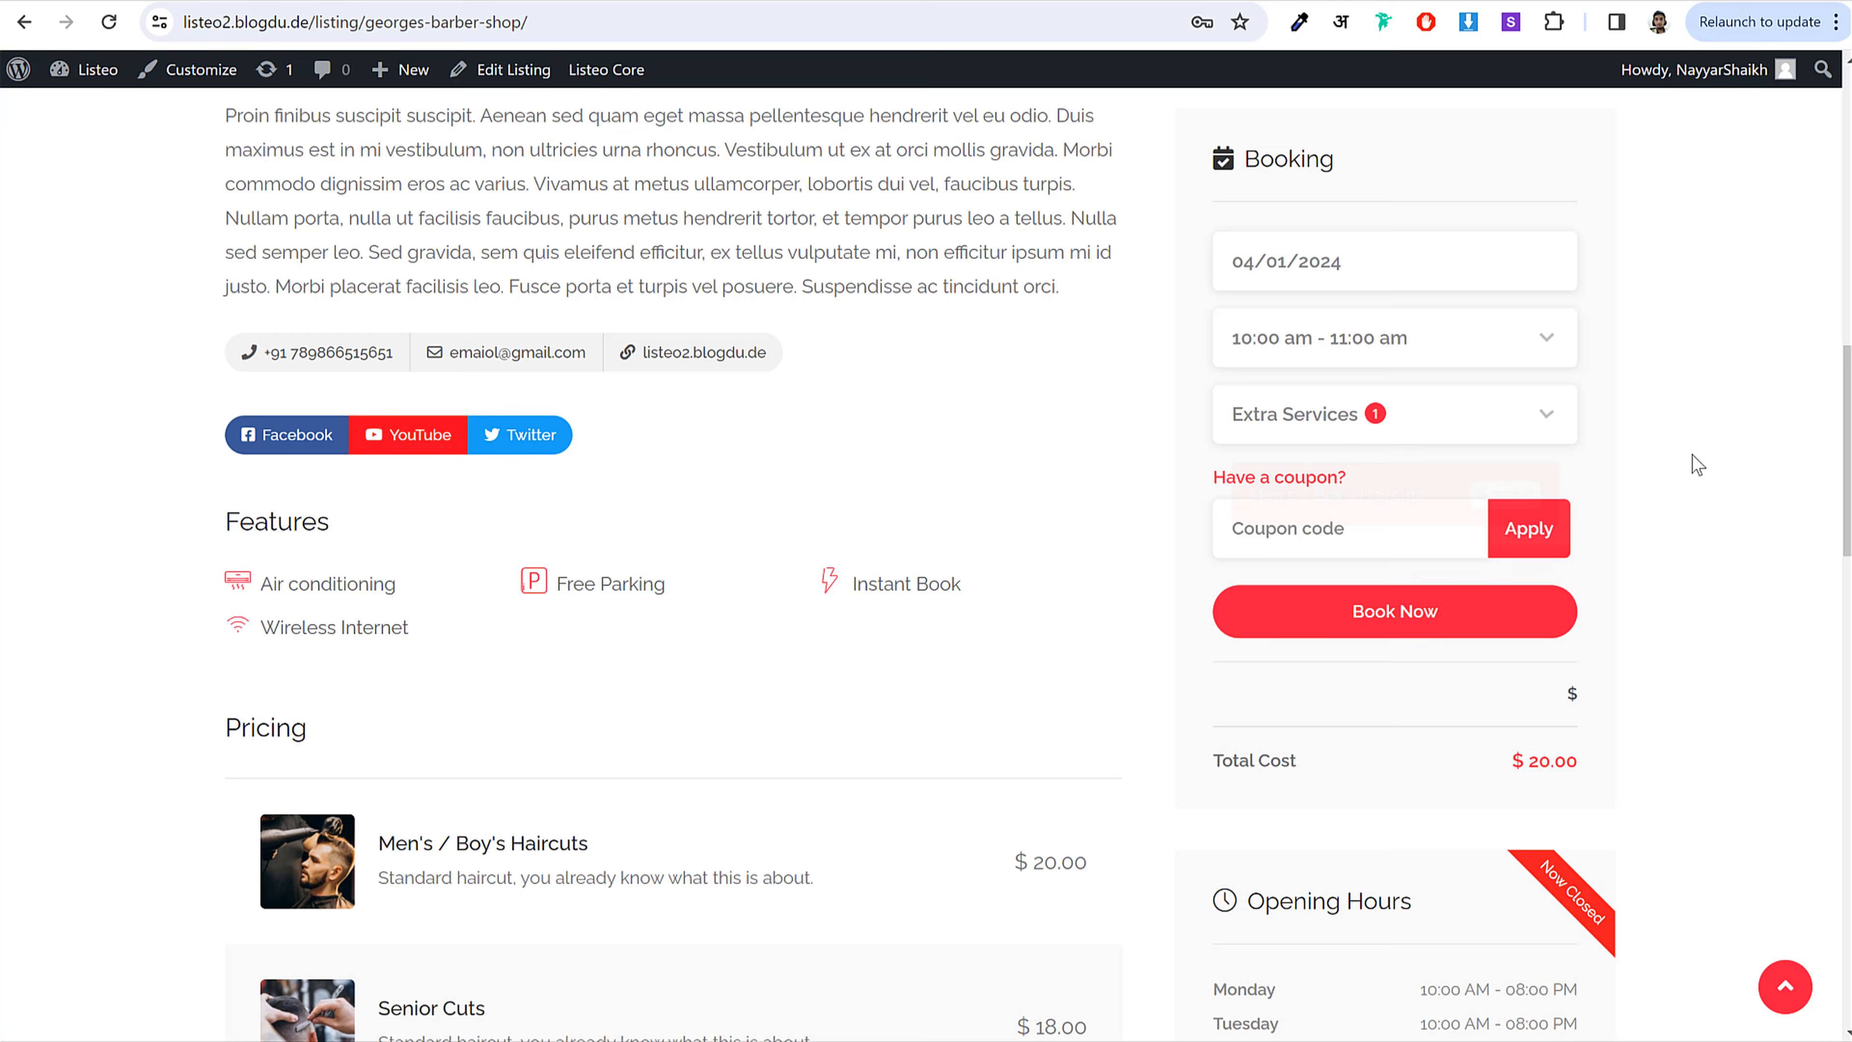
pyautogui.click(1395, 613)
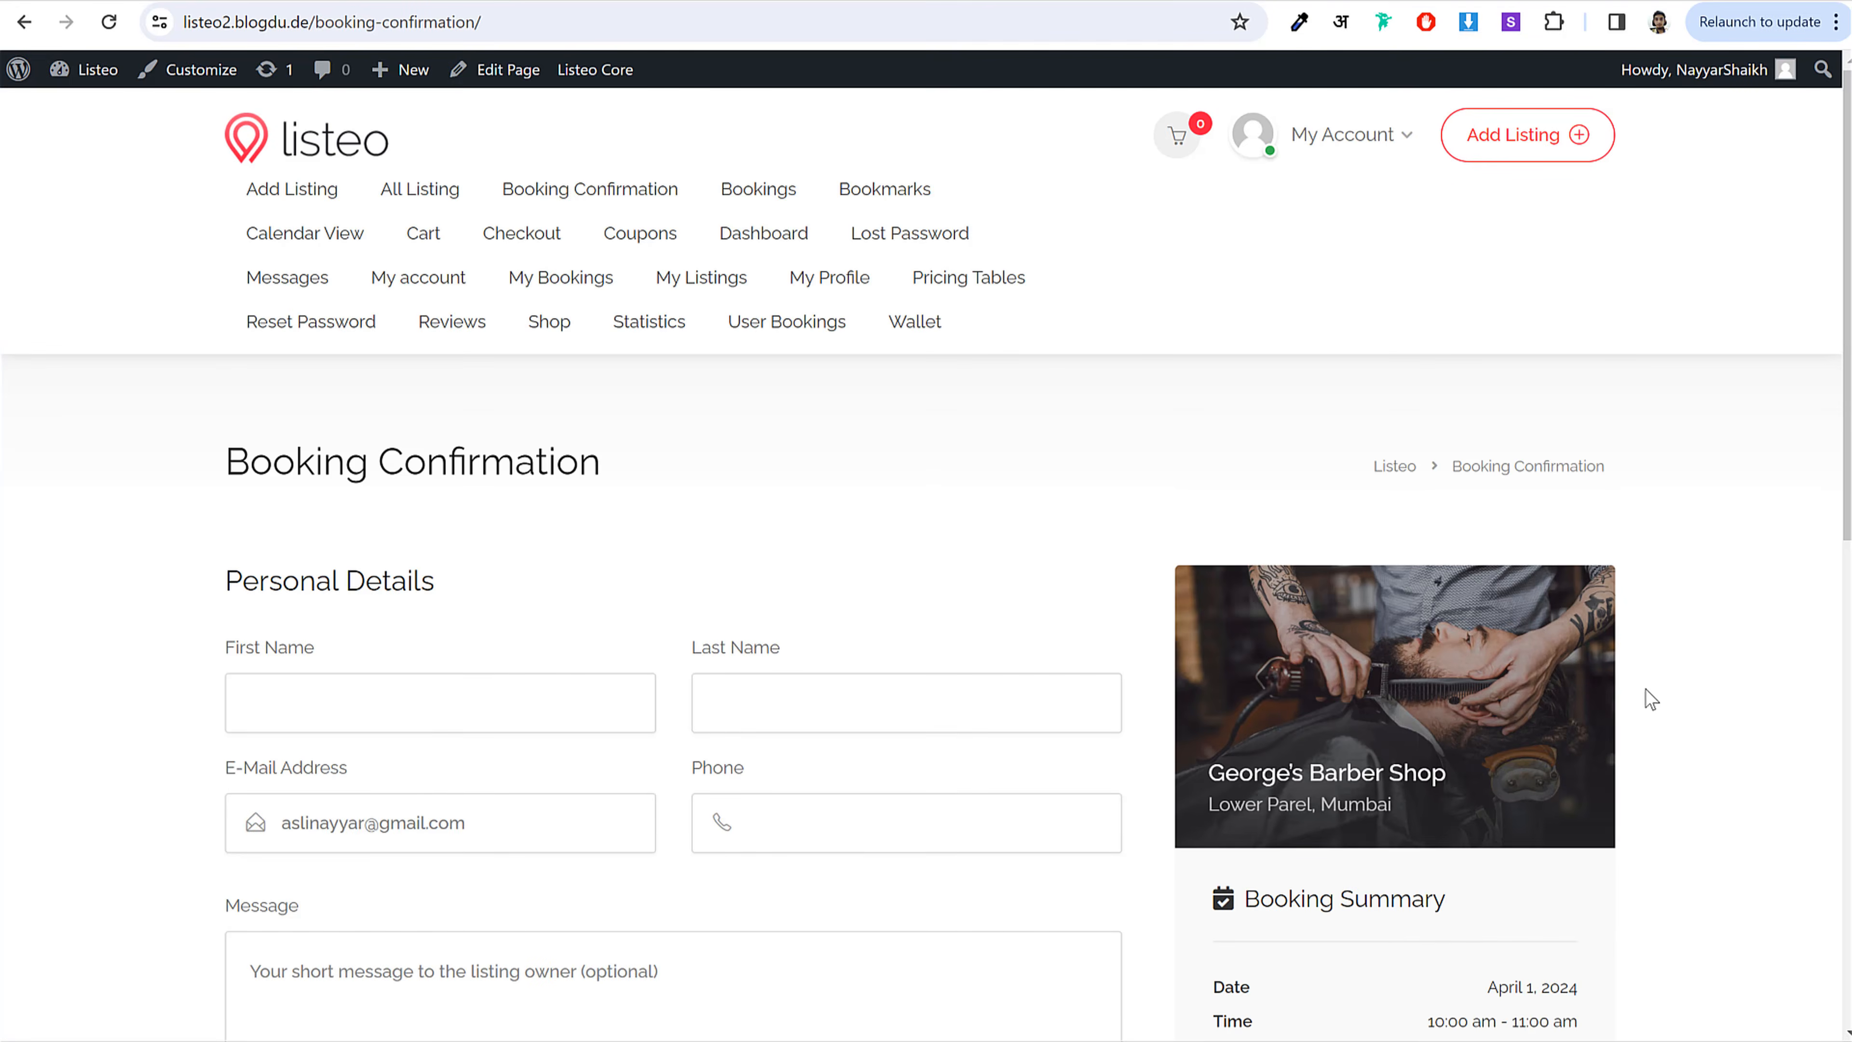
# Step: Scroll up and down the Booking Confirmation form to review its fields
pyautogui.scroll(-4, 1645, 689)
pyautogui.scroll(3, 1066, 701)
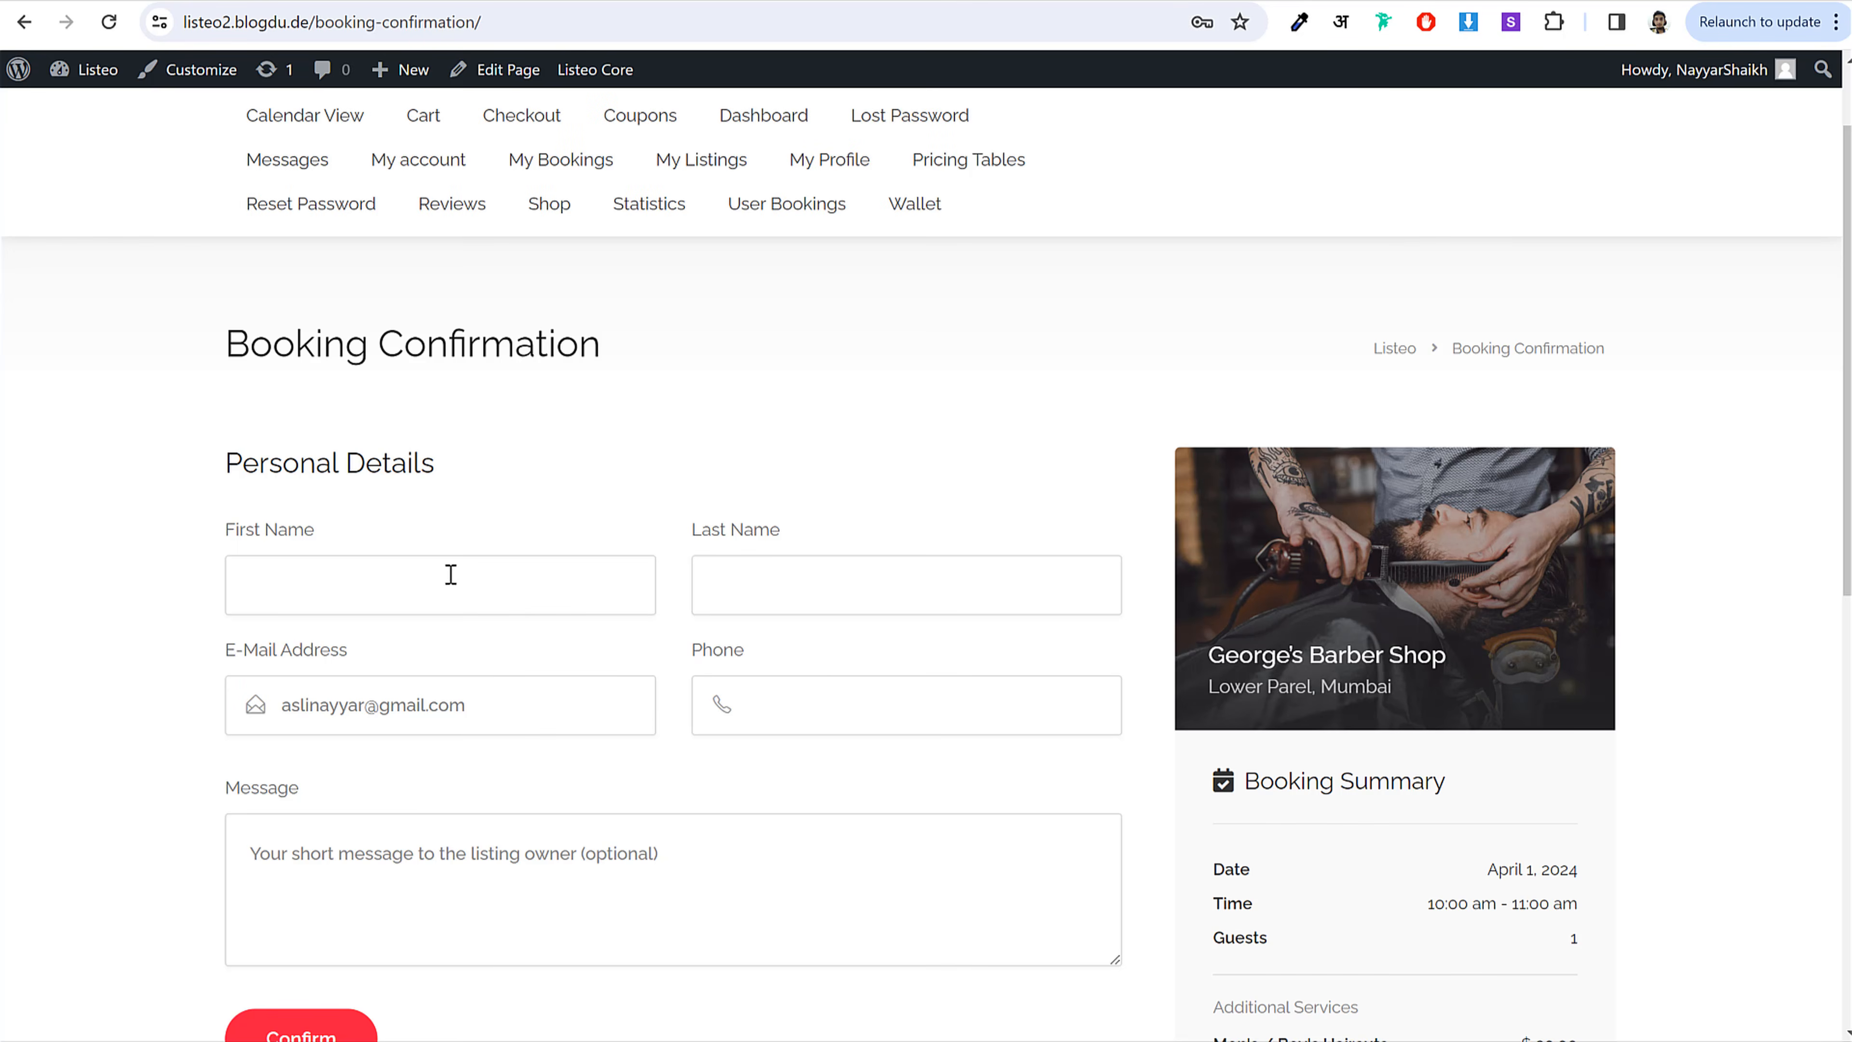
pyautogui.scroll(-2, 640, 704)
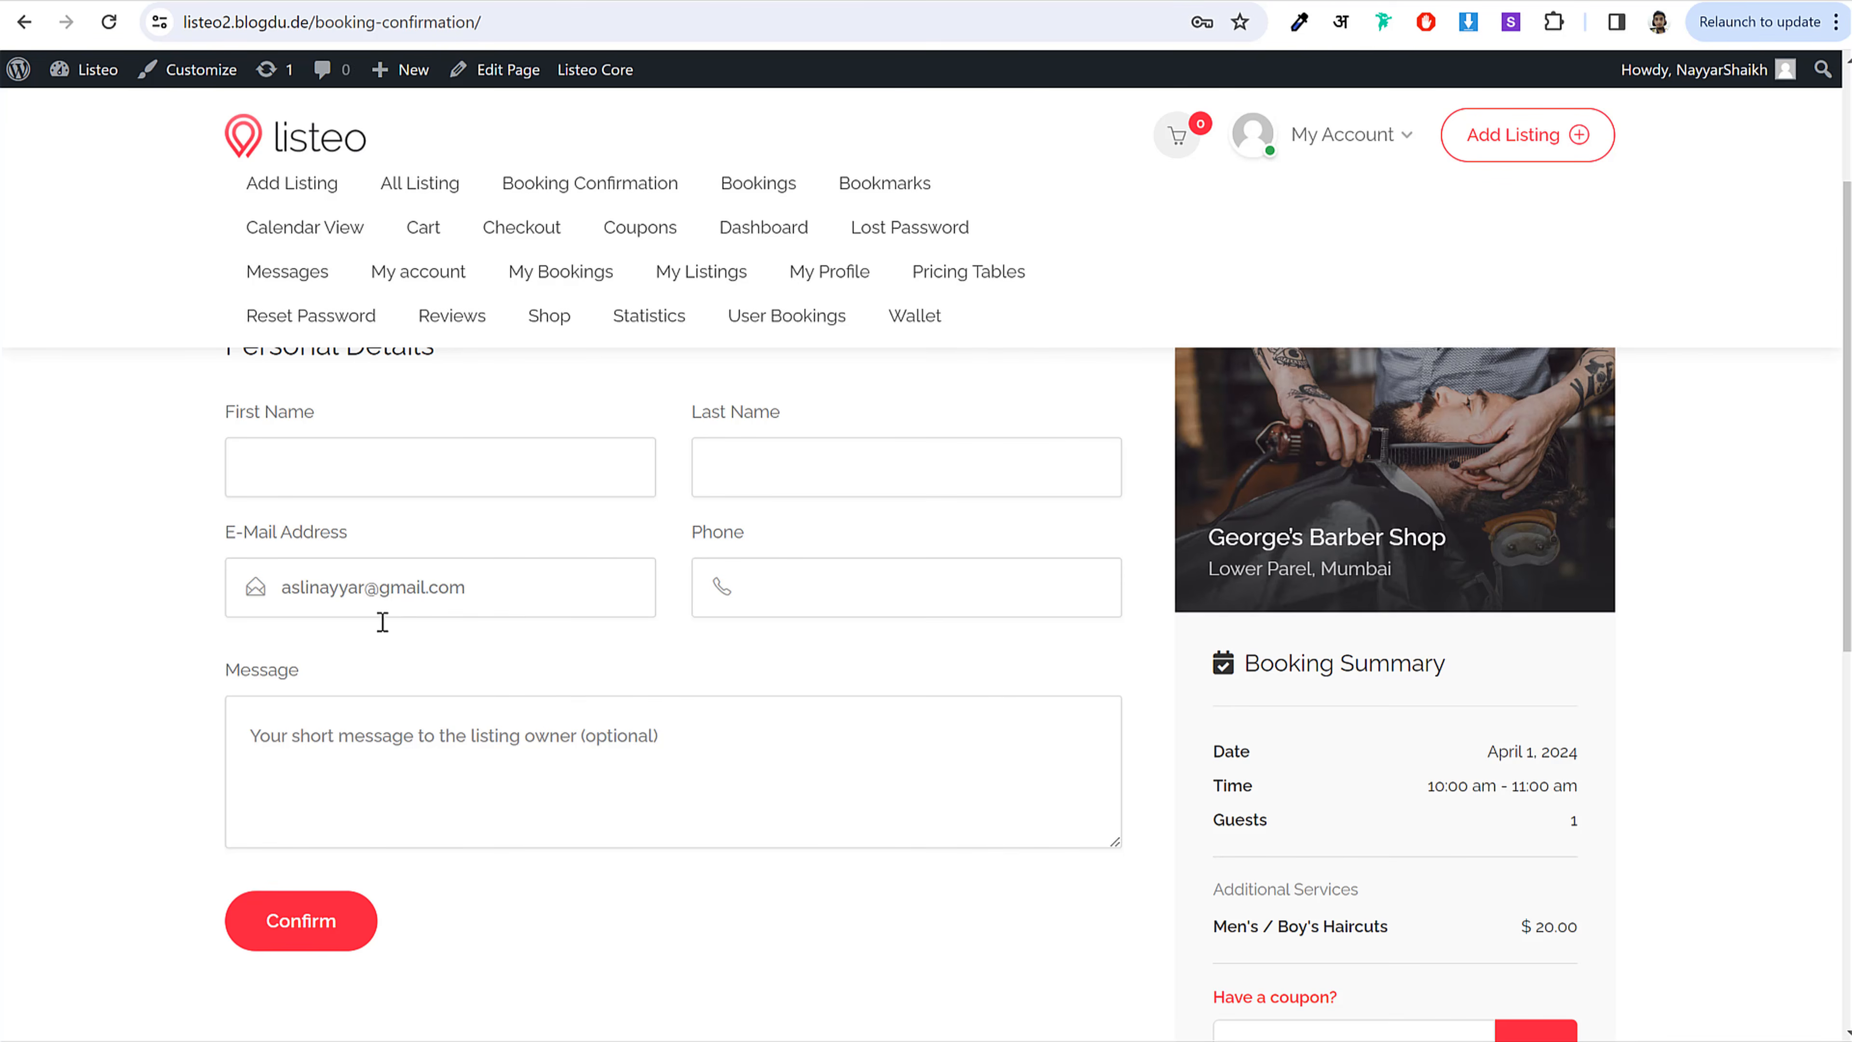
pyautogui.scroll(3, 625, 618)
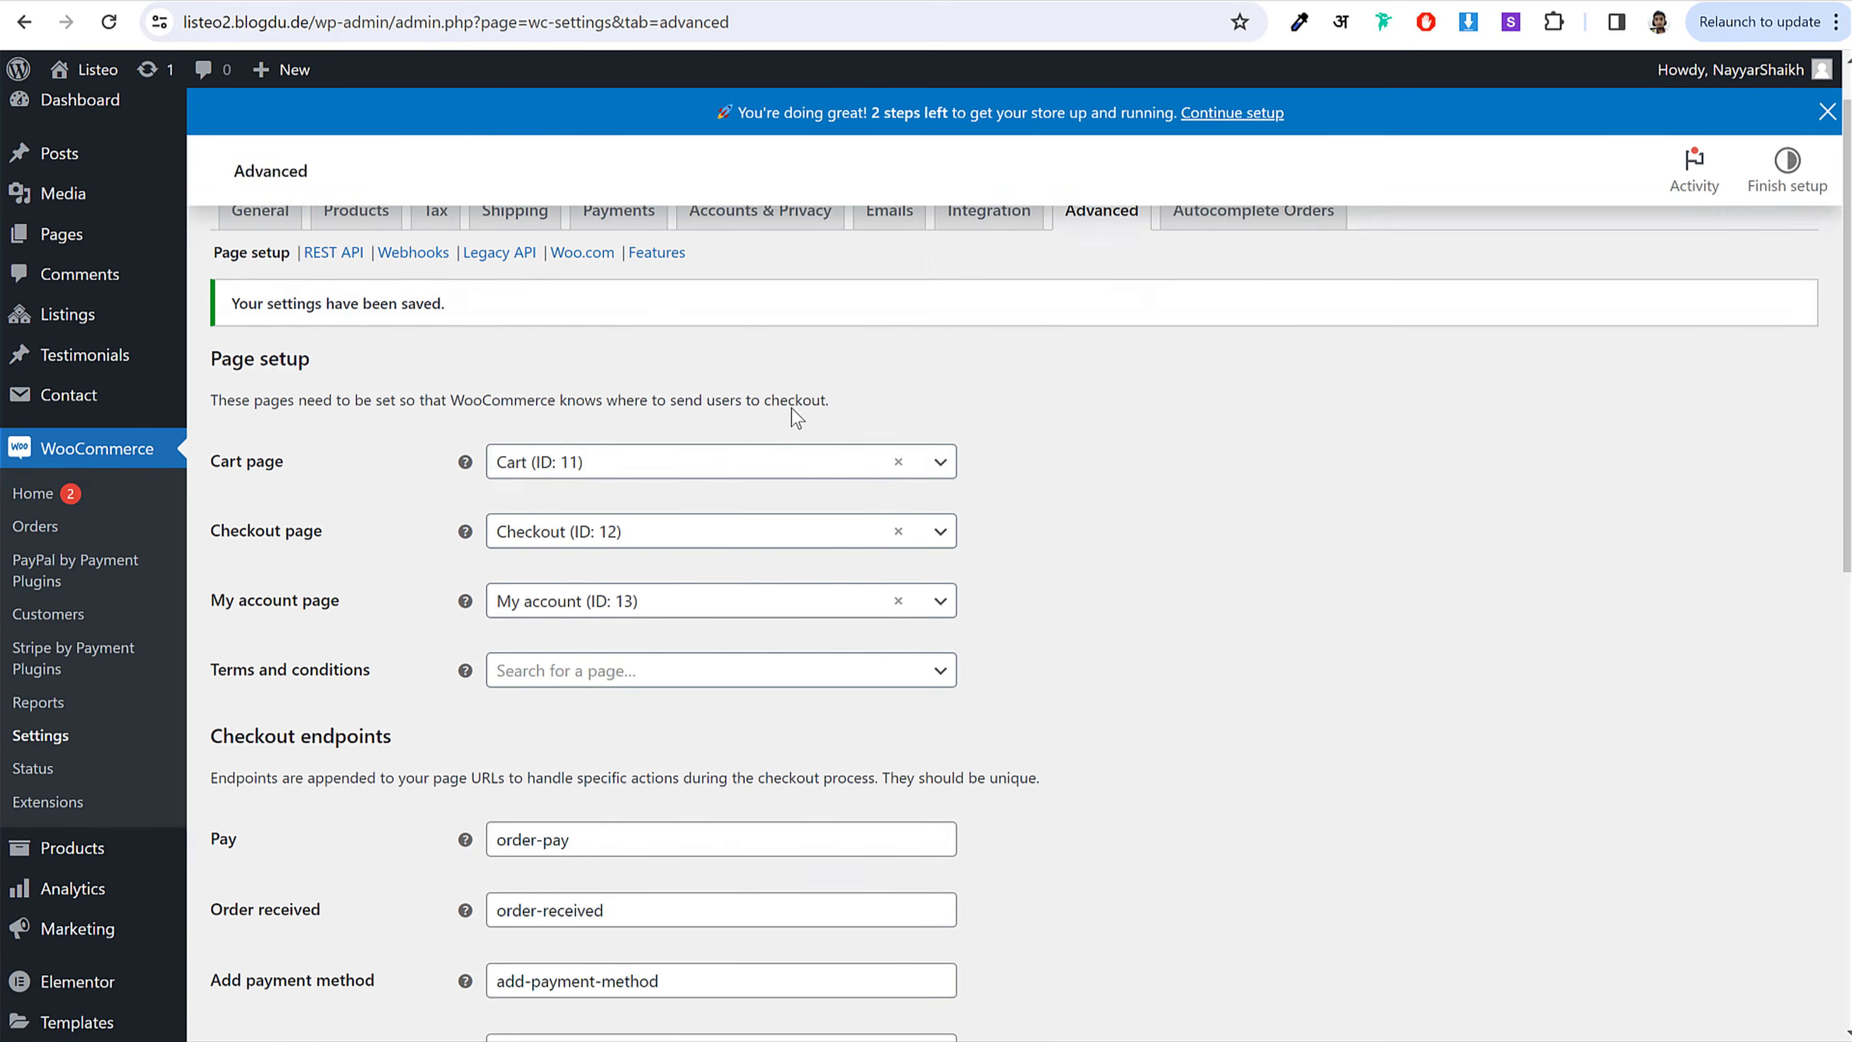
pyautogui.scroll(-10, 796, 417)
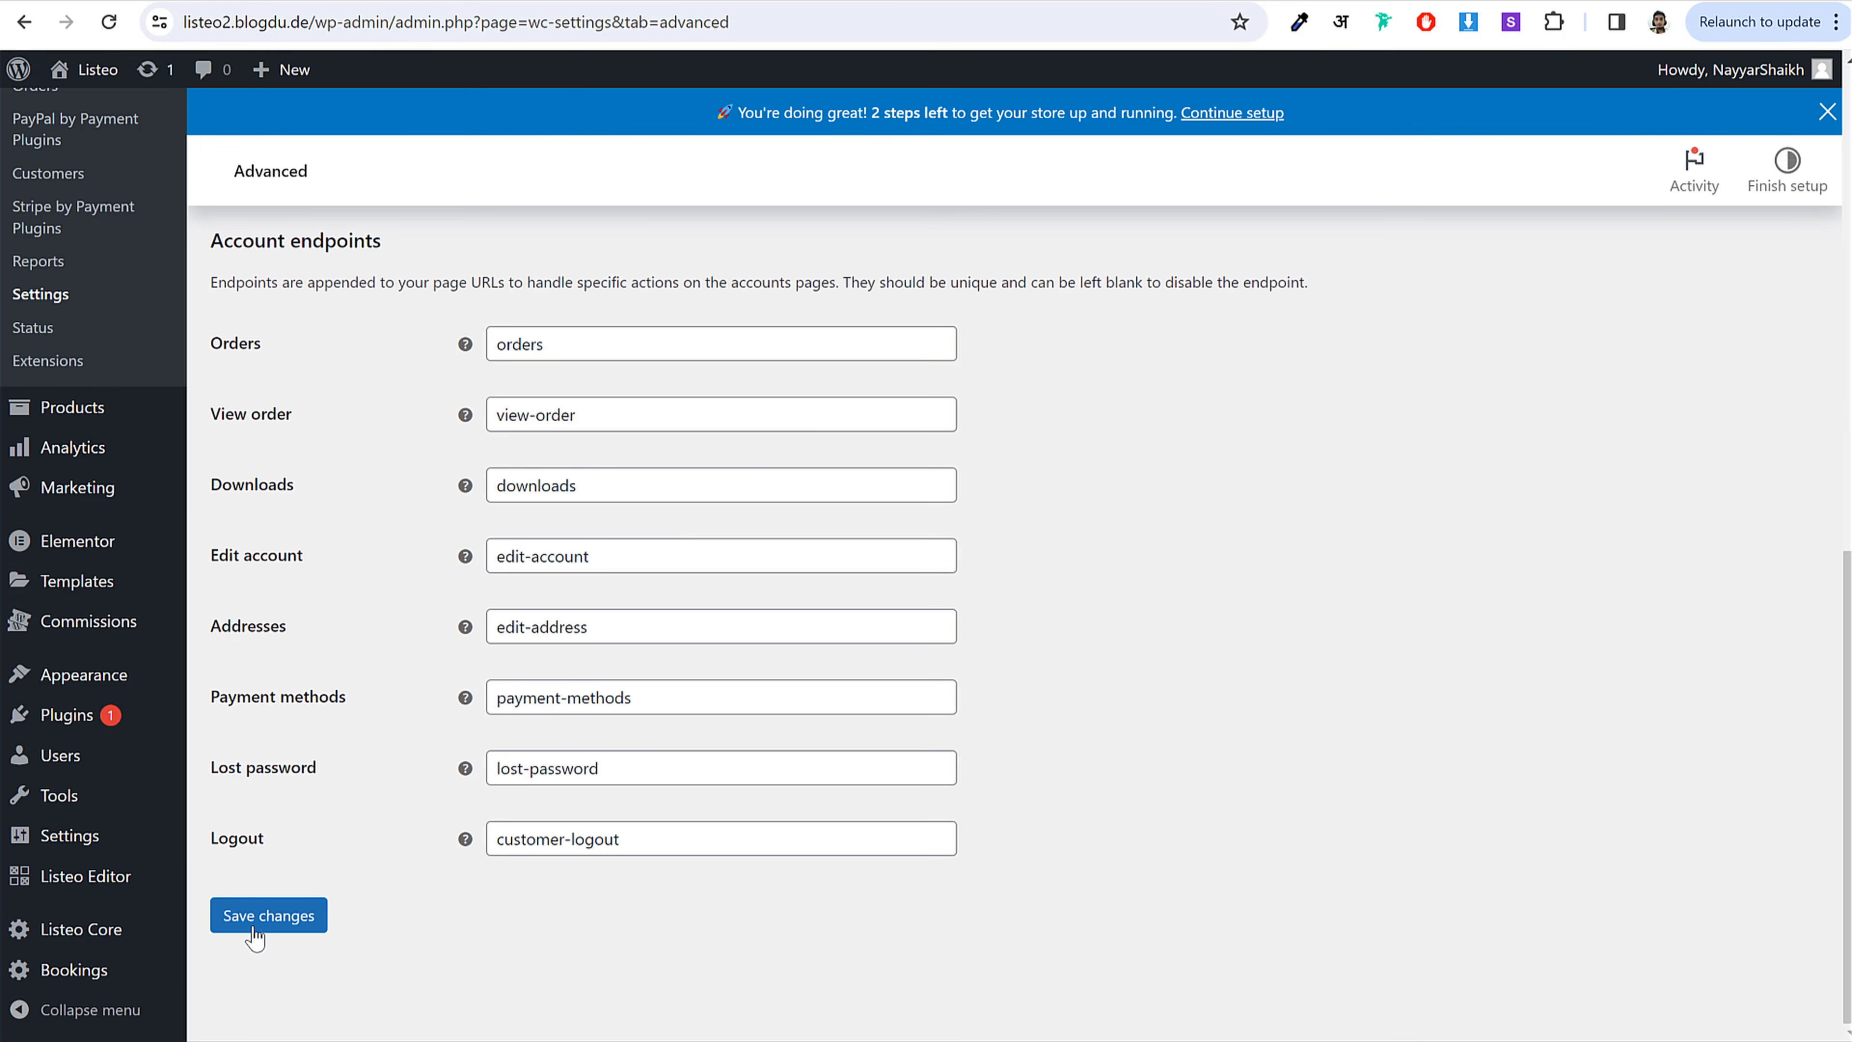
# Step: Open the Booking section of the Listeo Core settings
pyautogui.click(91, 931)
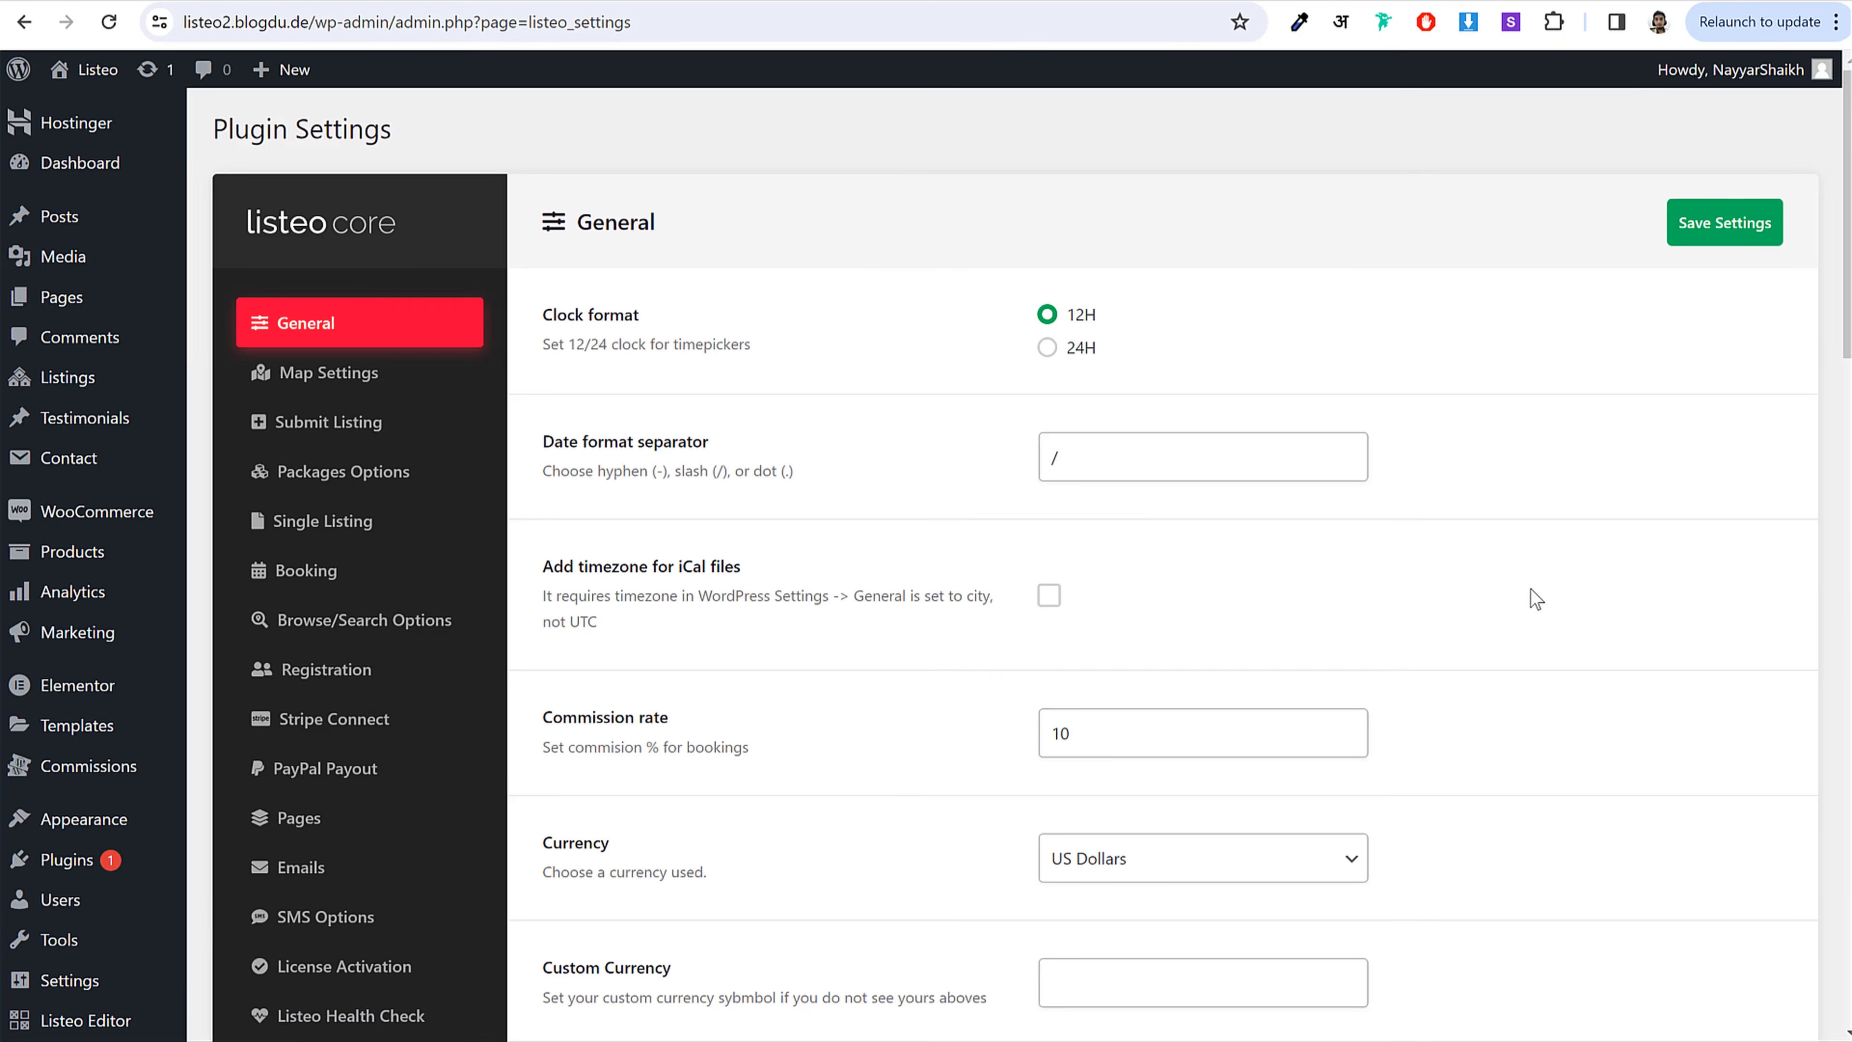
pyautogui.scroll(-3, 1584, 605)
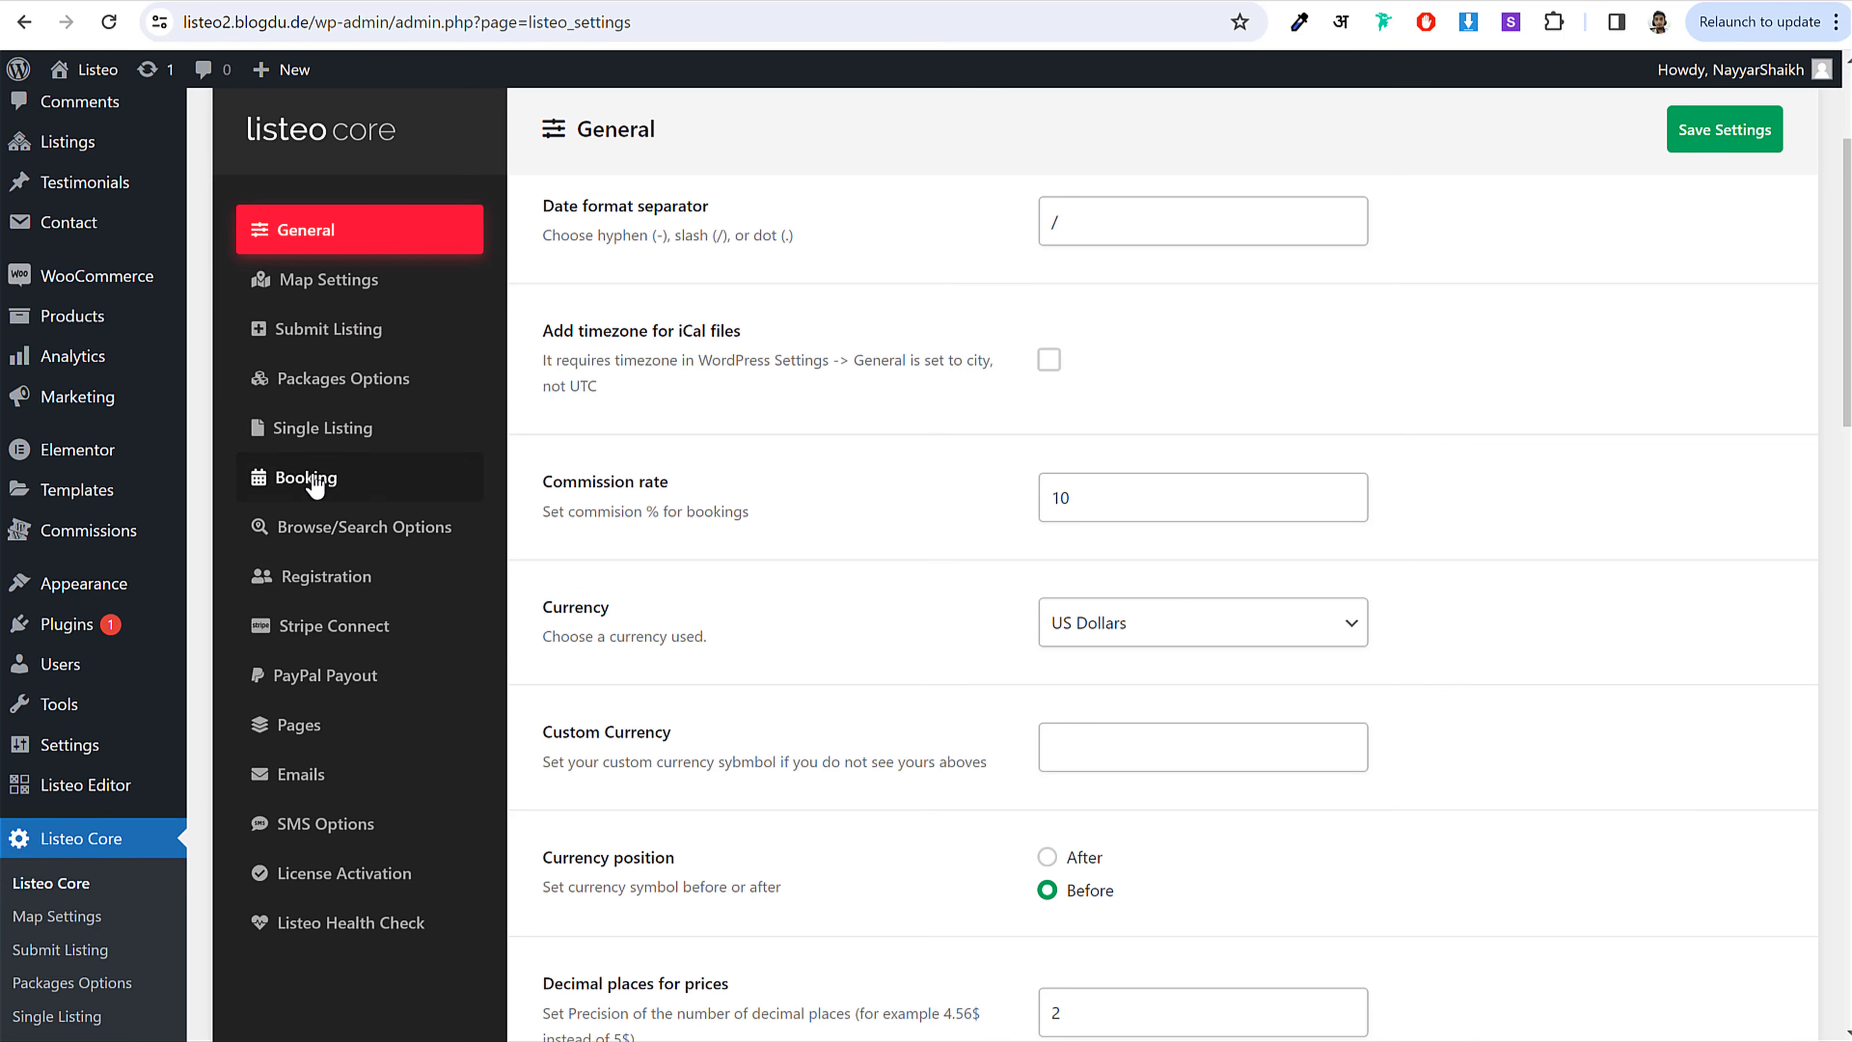
pyautogui.click(335, 485)
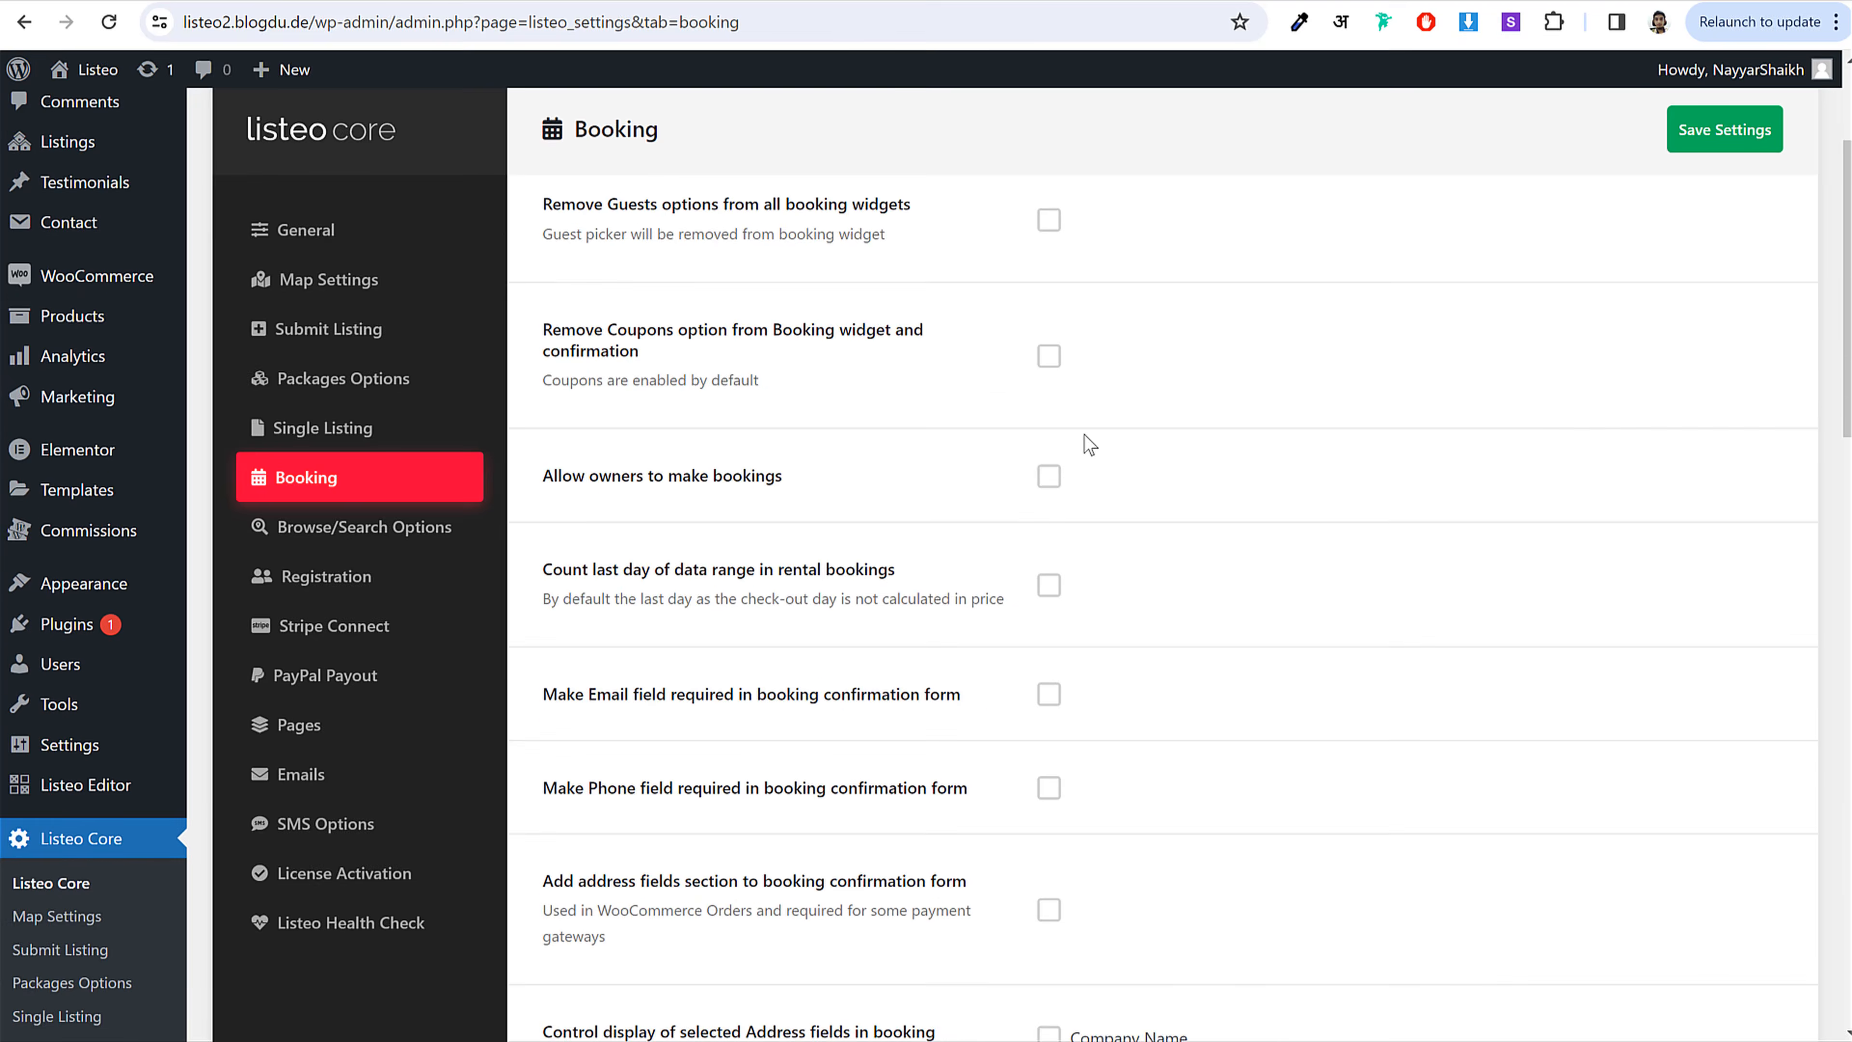
pyautogui.scroll(-3, 1087, 329)
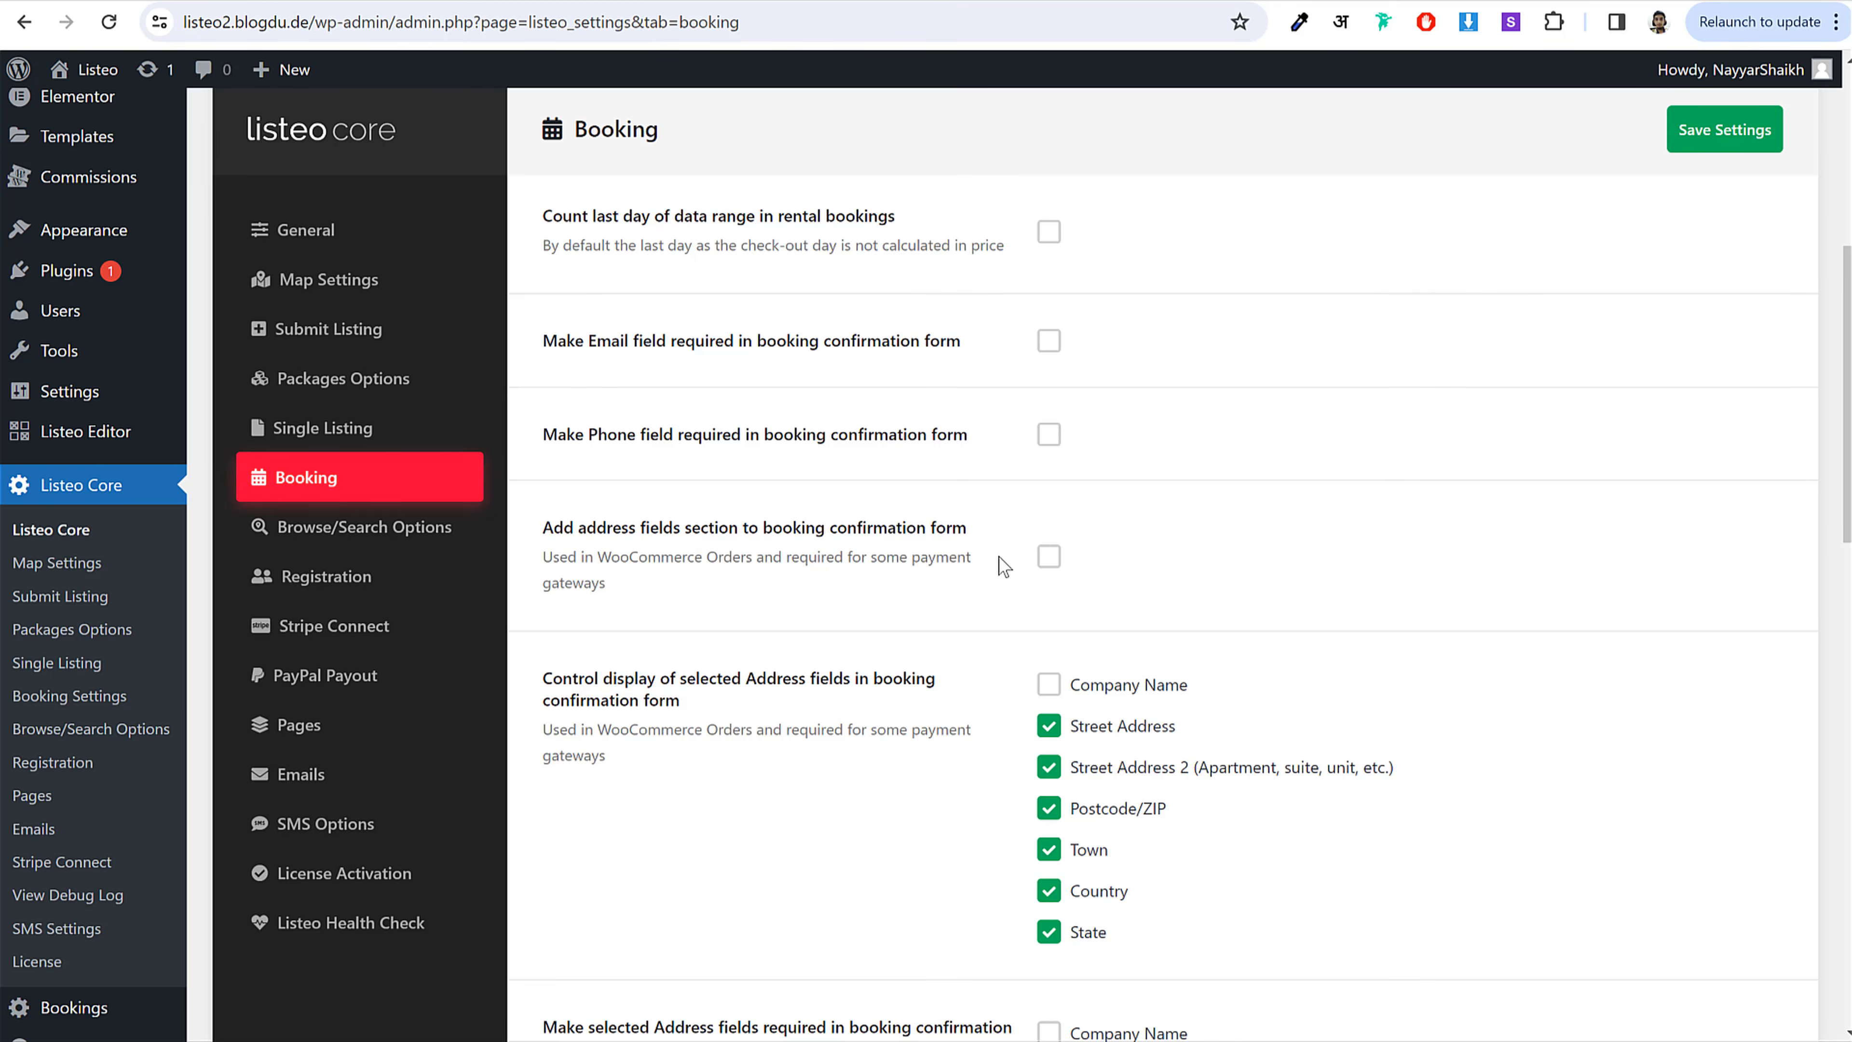
# Step: Tick Add address fields section, Make Phone field required and Make Email field required, then save
pyautogui.click(1050, 558)
pyautogui.click(1042, 441)
pyautogui.moveTo(598, 431); pyautogui.dragTo(861, 433)
pyautogui.click(930, 431)
pyautogui.click(1044, 346)
pyautogui.scroll(-10, 1231, 487)
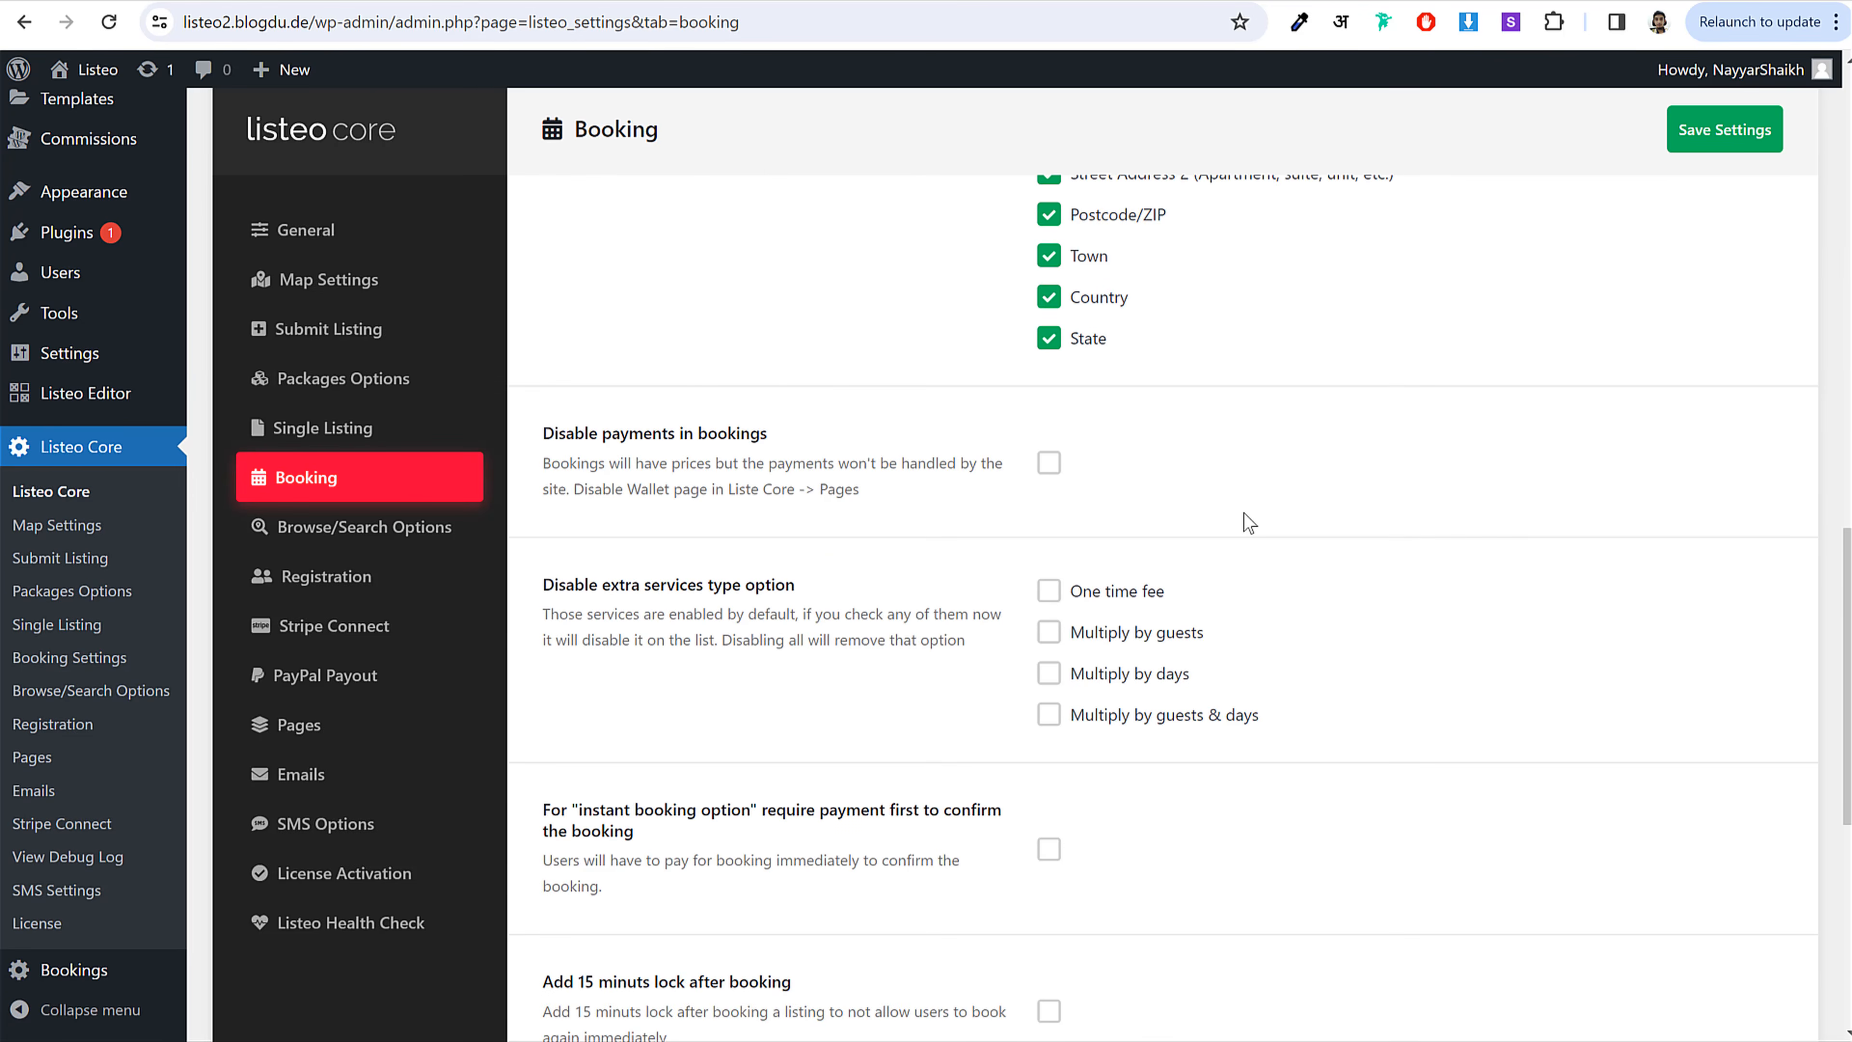
pyautogui.scroll(-7, 1124, 521)
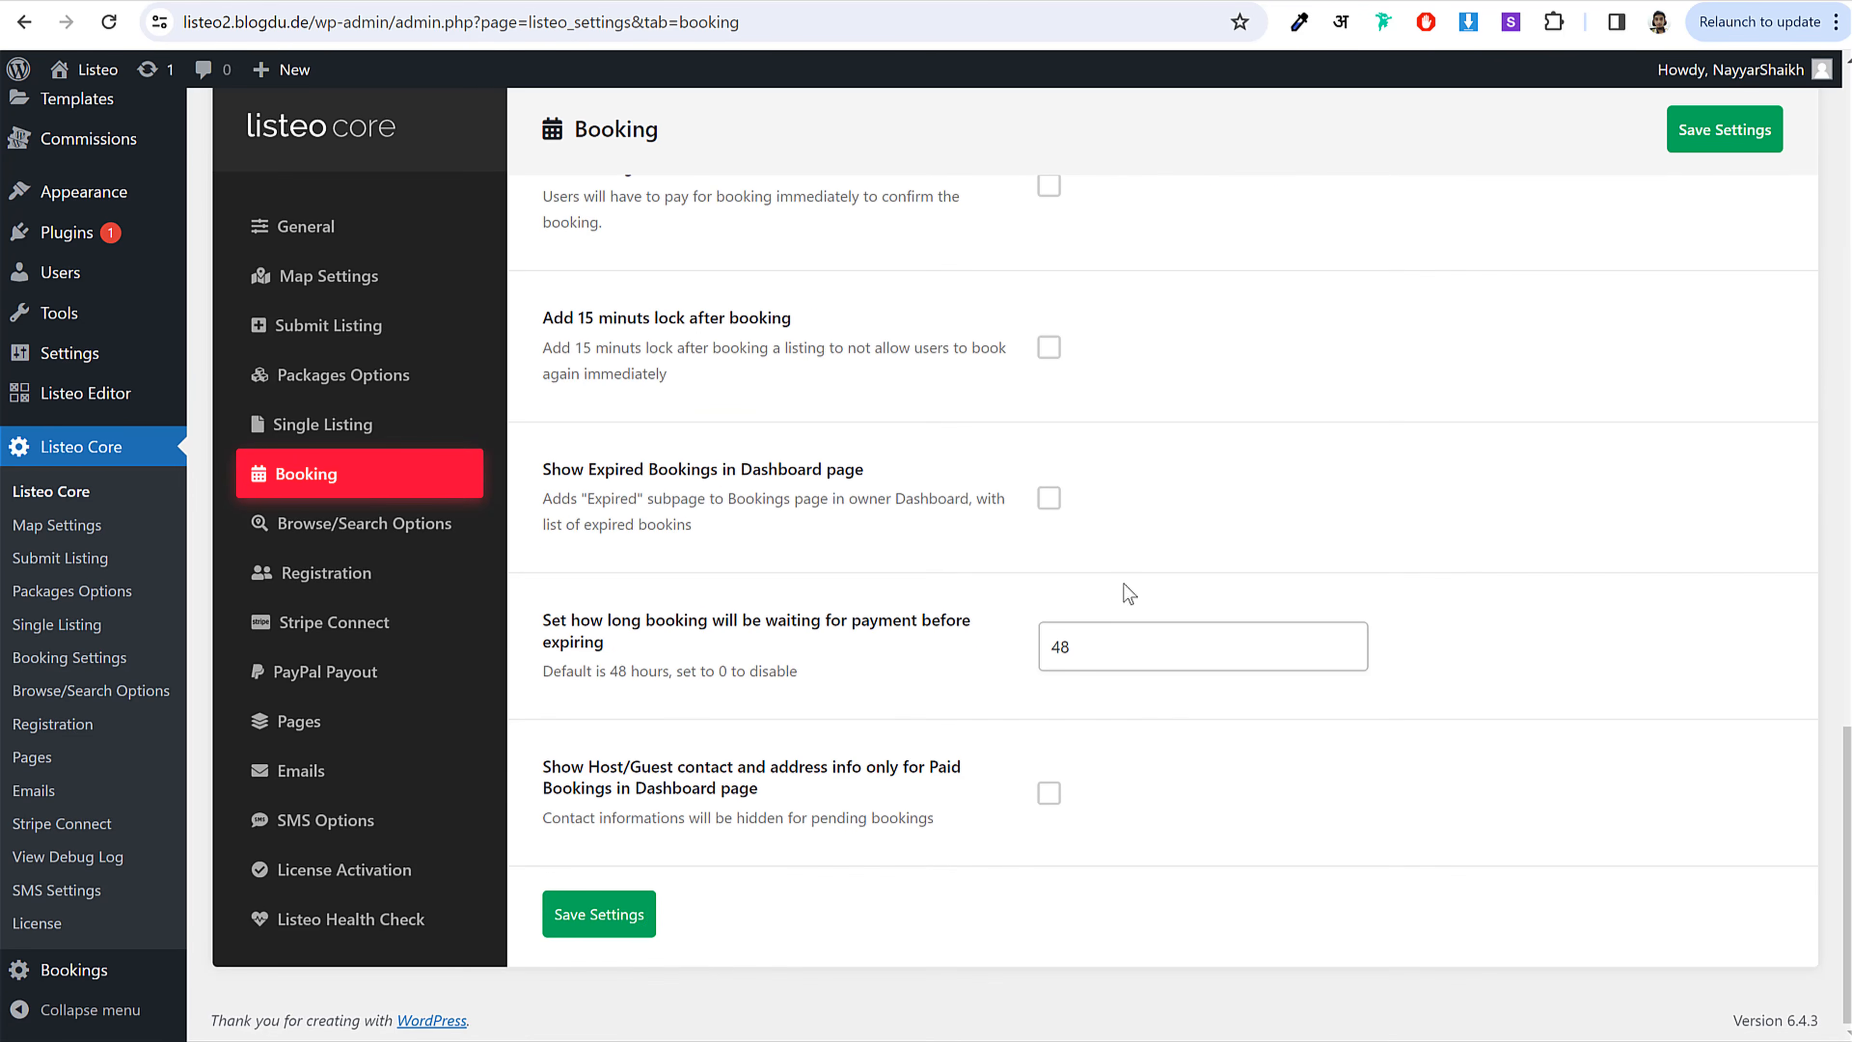
pyautogui.click(611, 938)
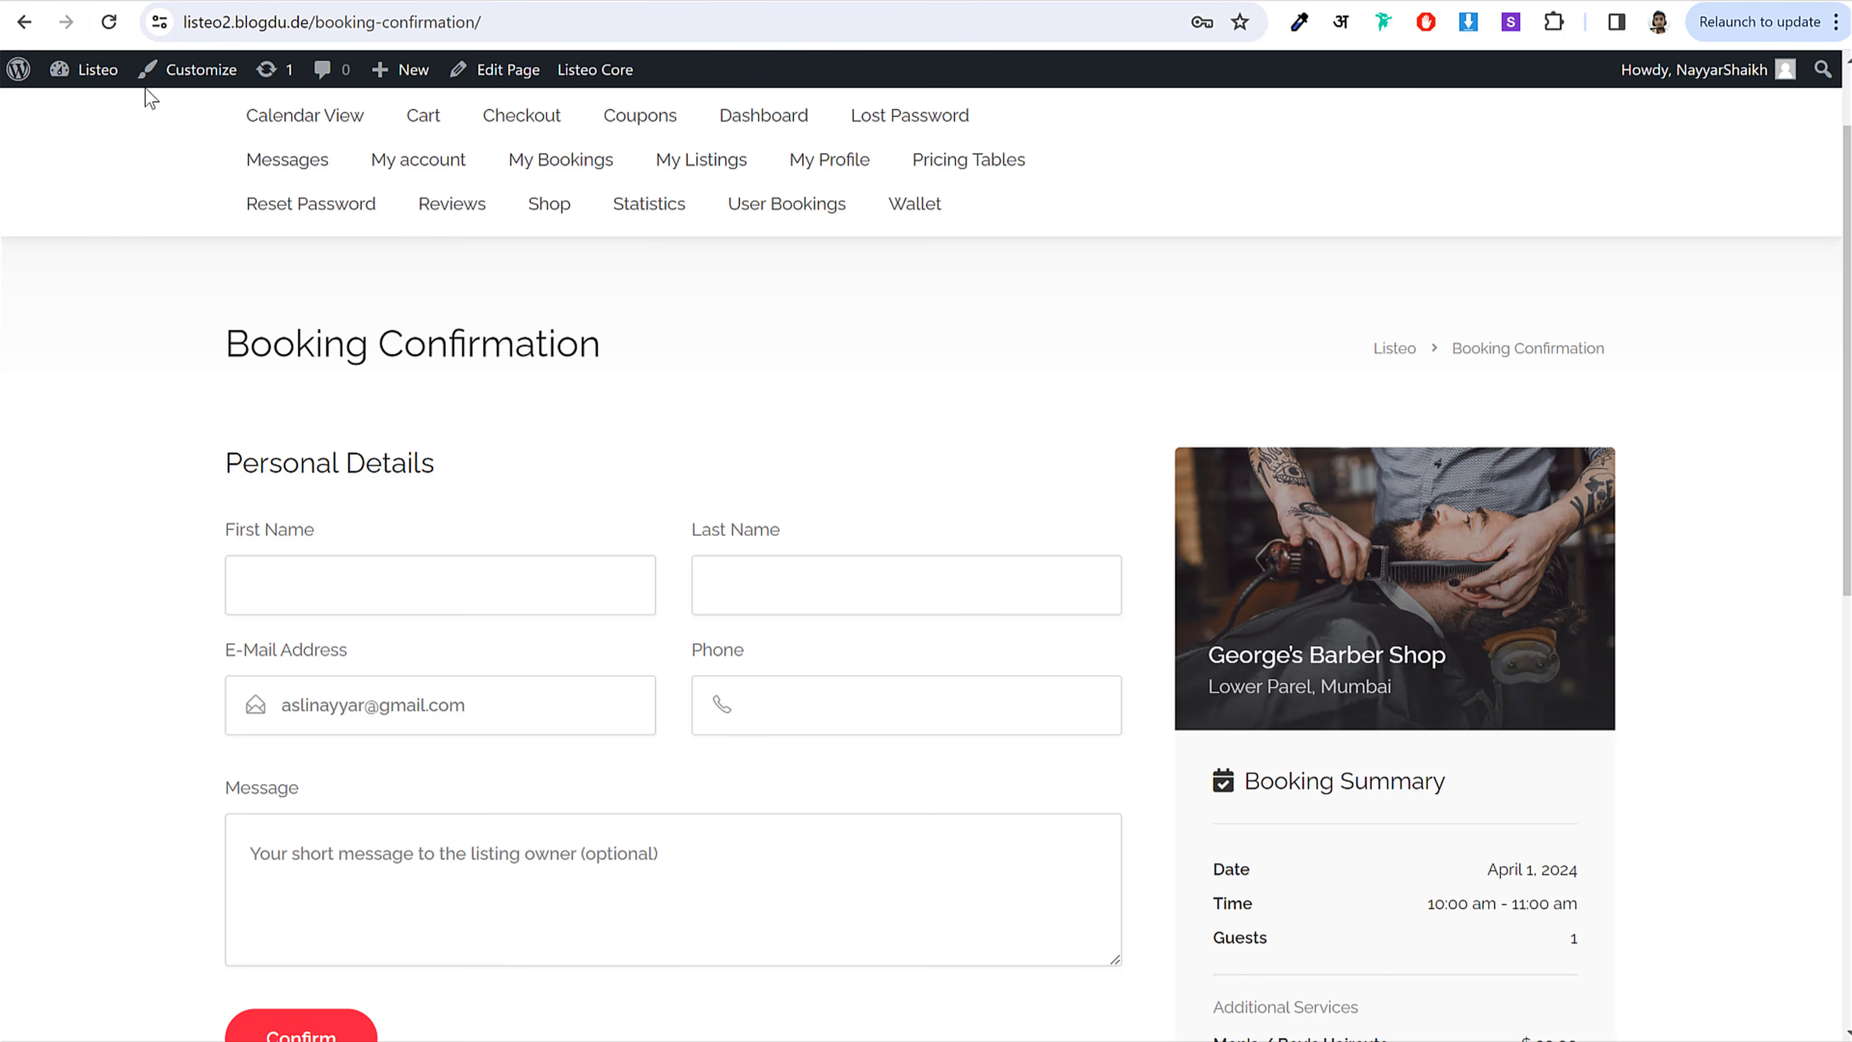
# Step: Reload the Booking Confirmation page and check the new required email, phone and address fields
pyautogui.click(117, 23)
pyautogui.click(1031, 220)
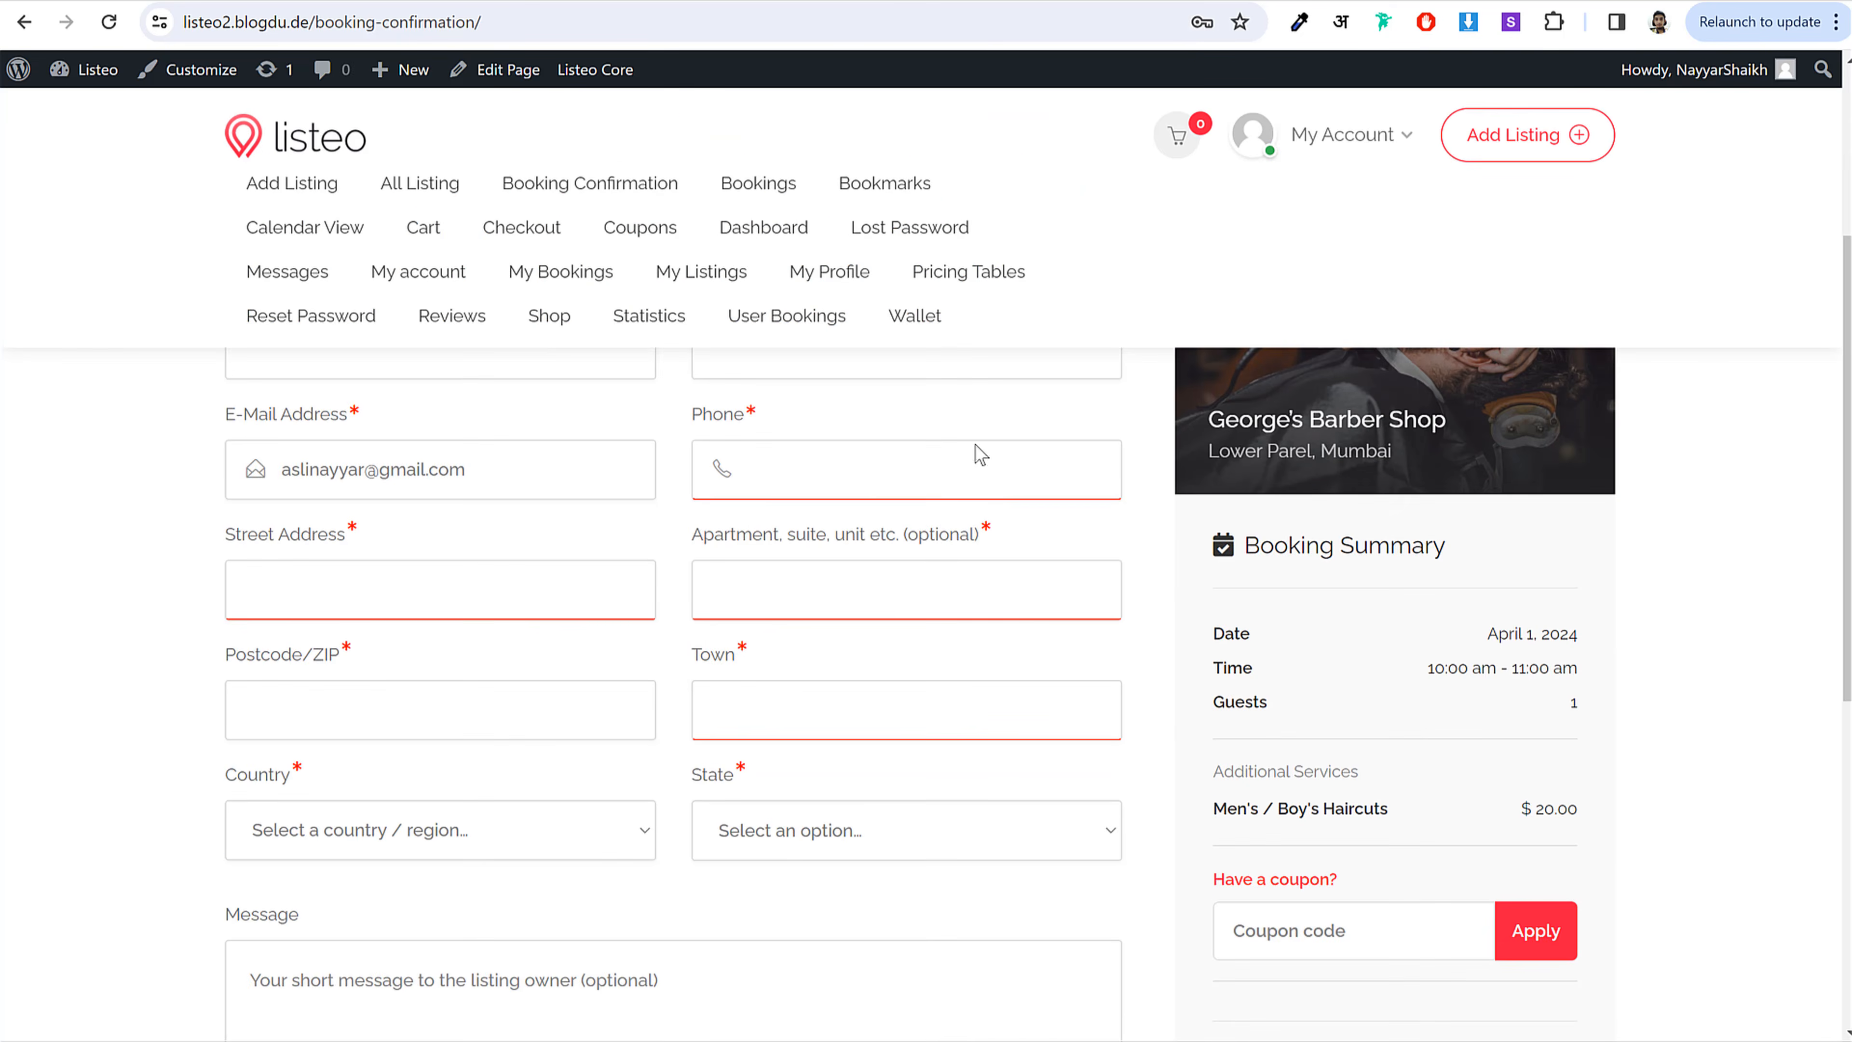
pyautogui.scroll(3, 751, 522)
pyautogui.scroll(-5, 791, 514)
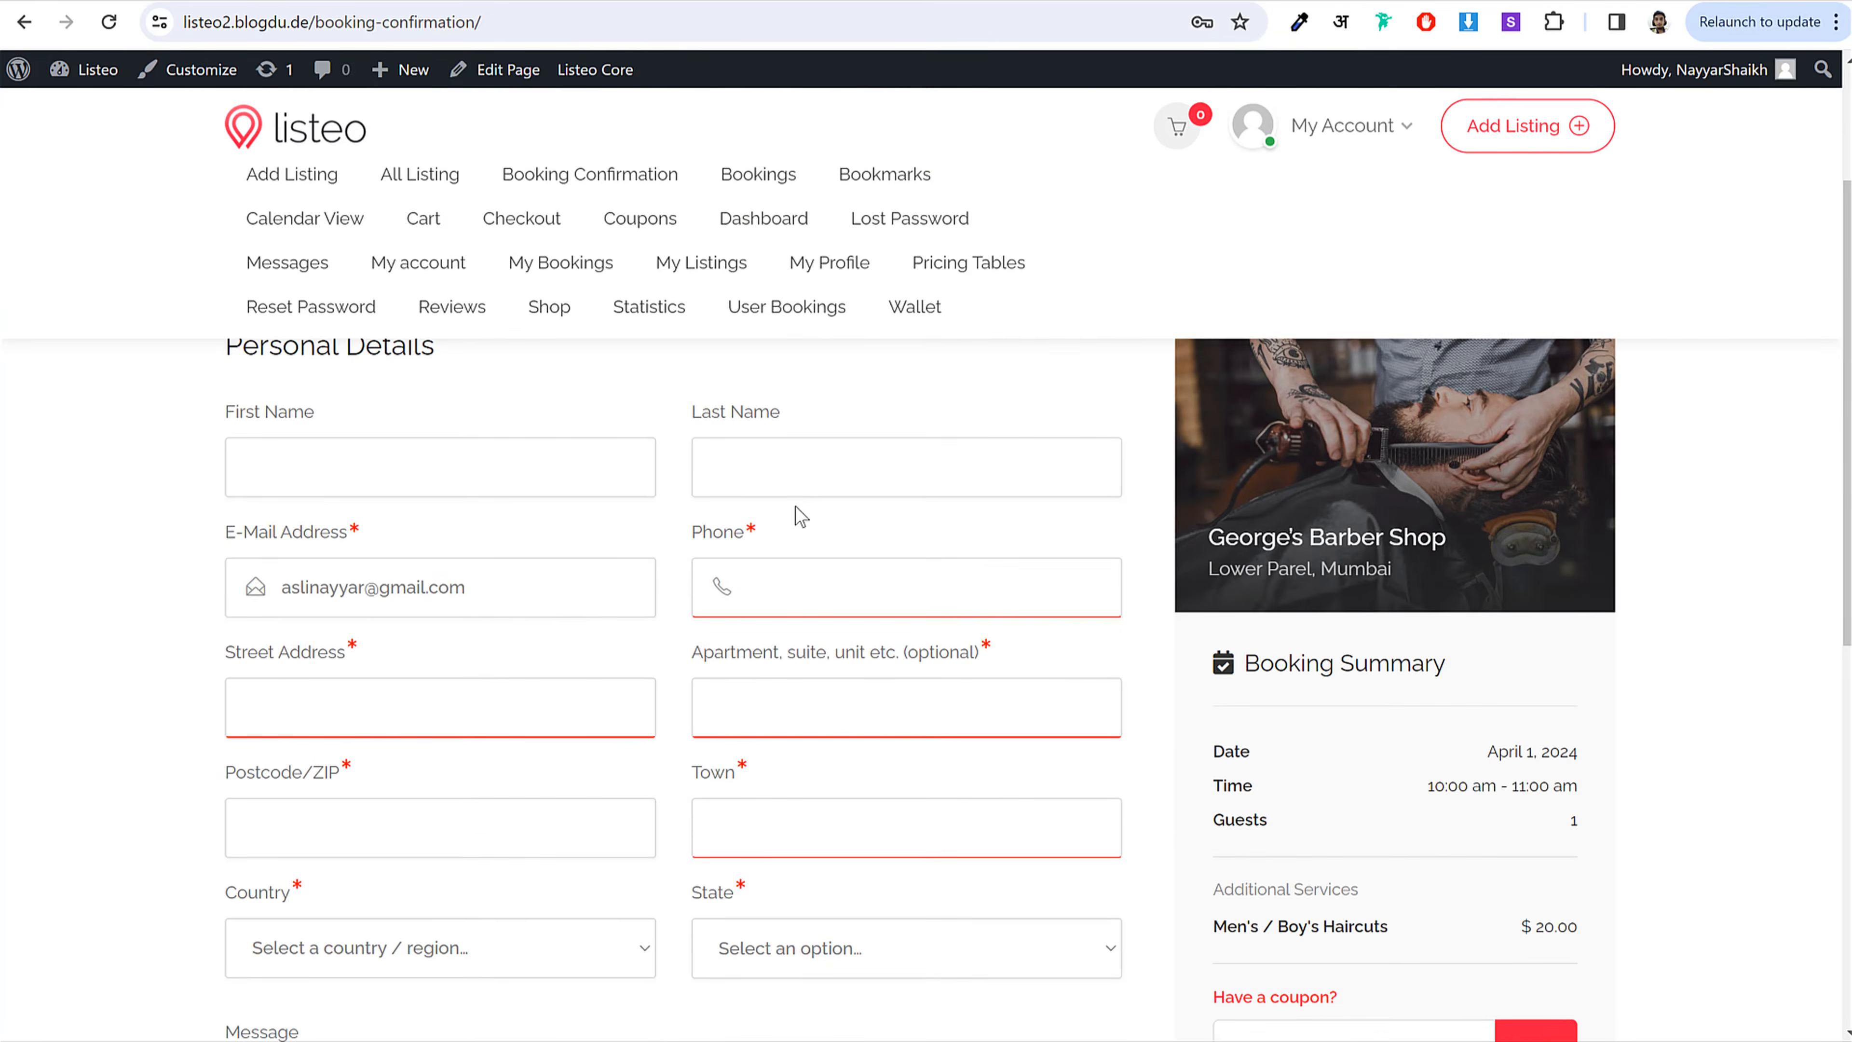
pyautogui.scroll(3, 802, 514)
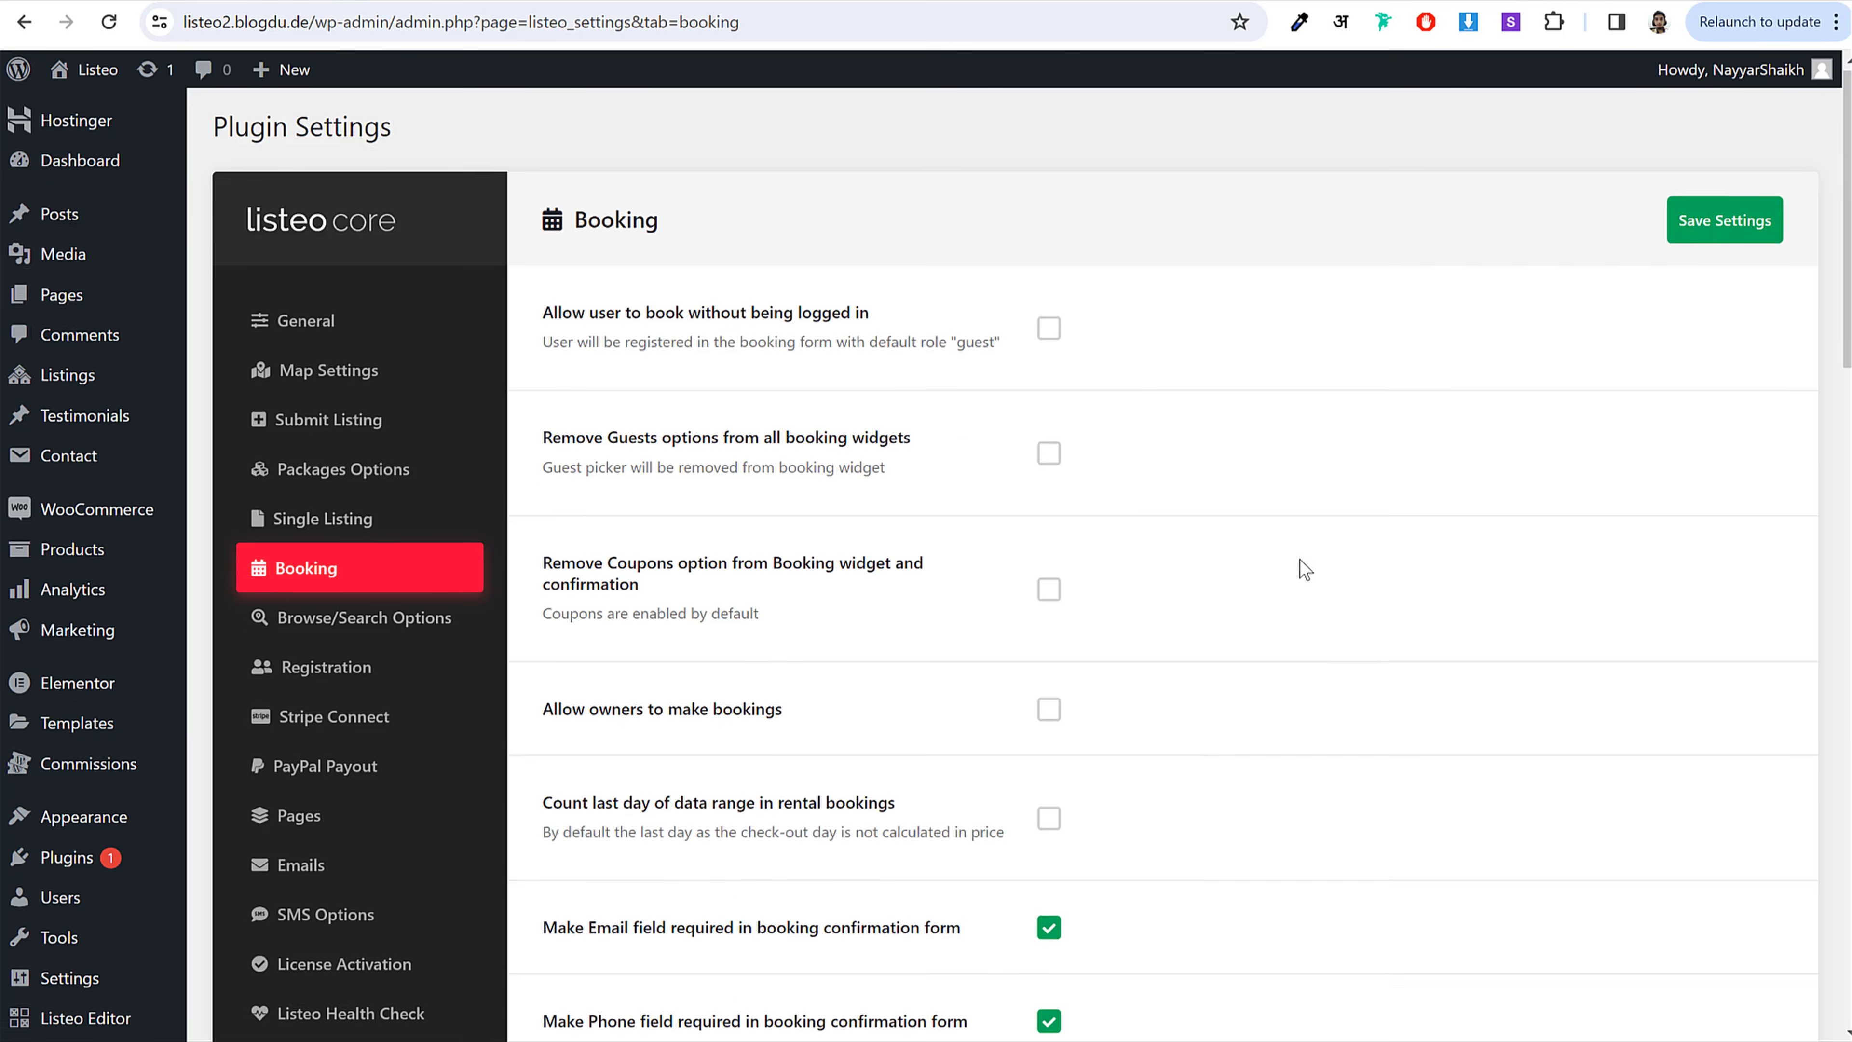
pyautogui.scroll(-5, 1298, 567)
pyautogui.scroll(-4, 1304, 573)
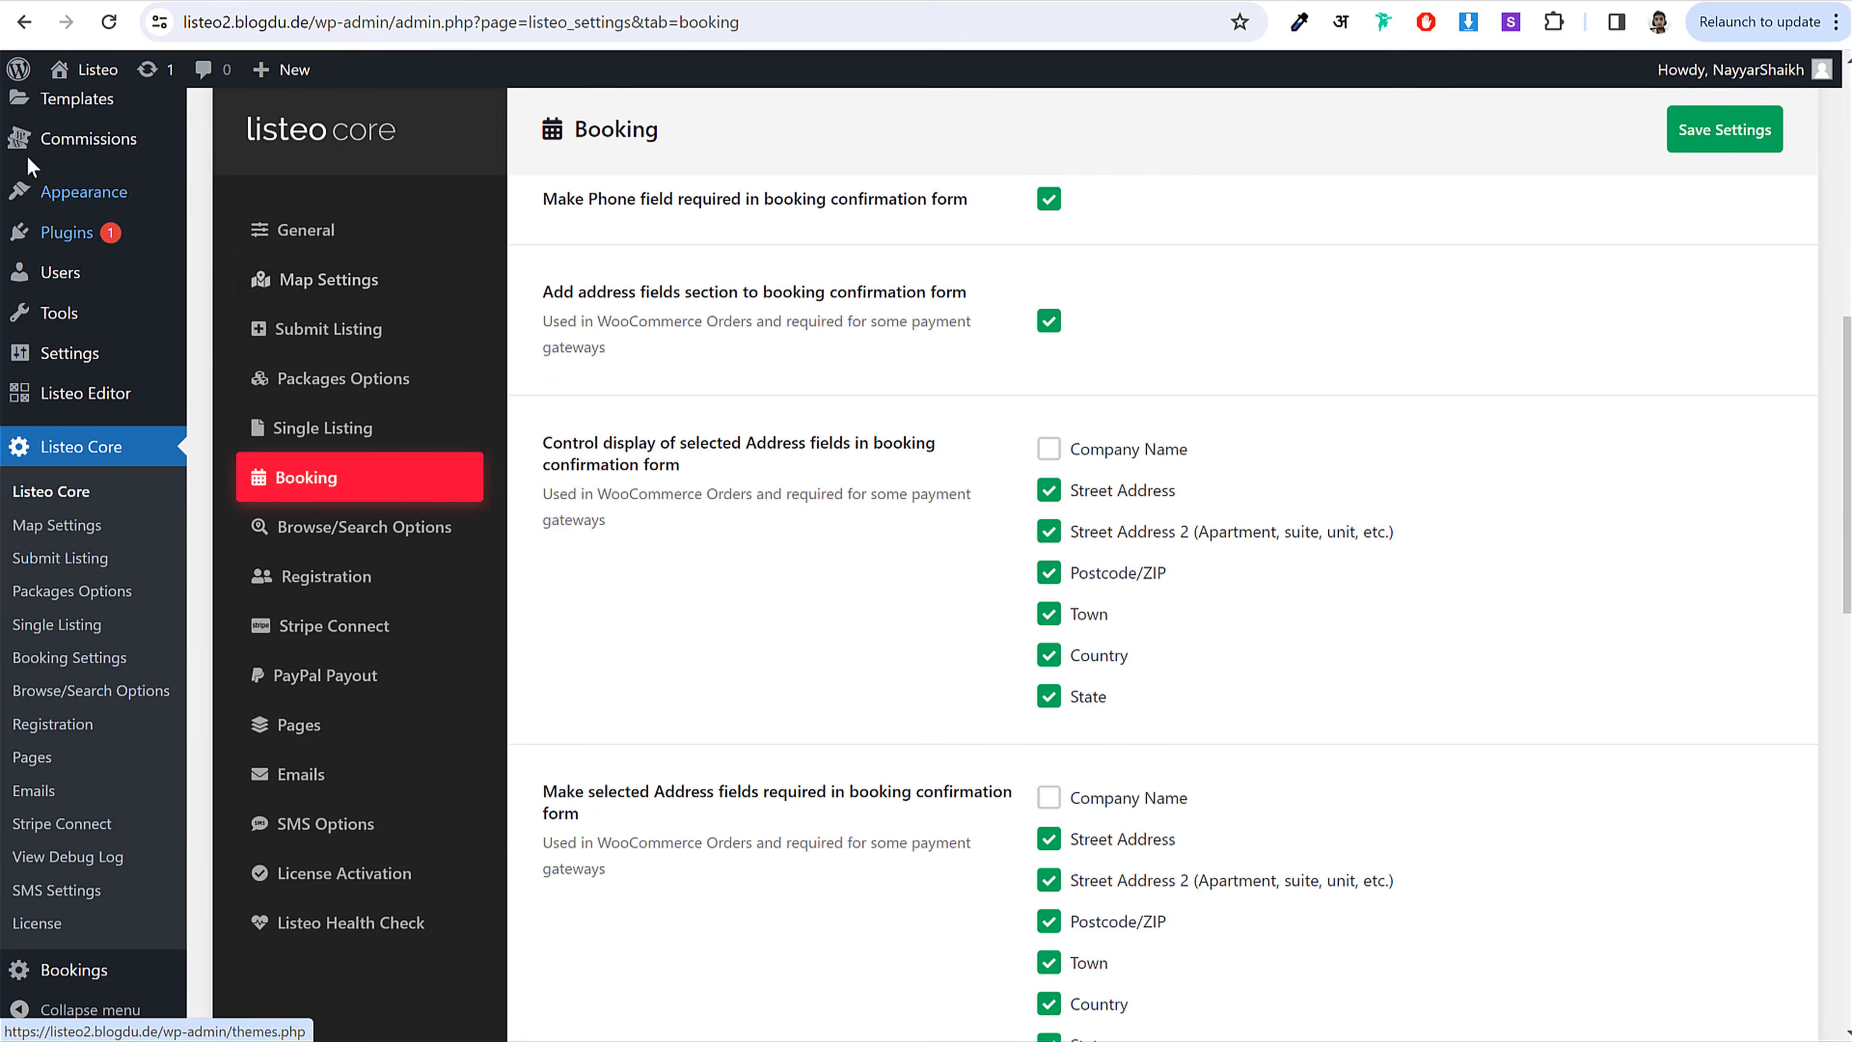
pyautogui.moveTo(58, 198)
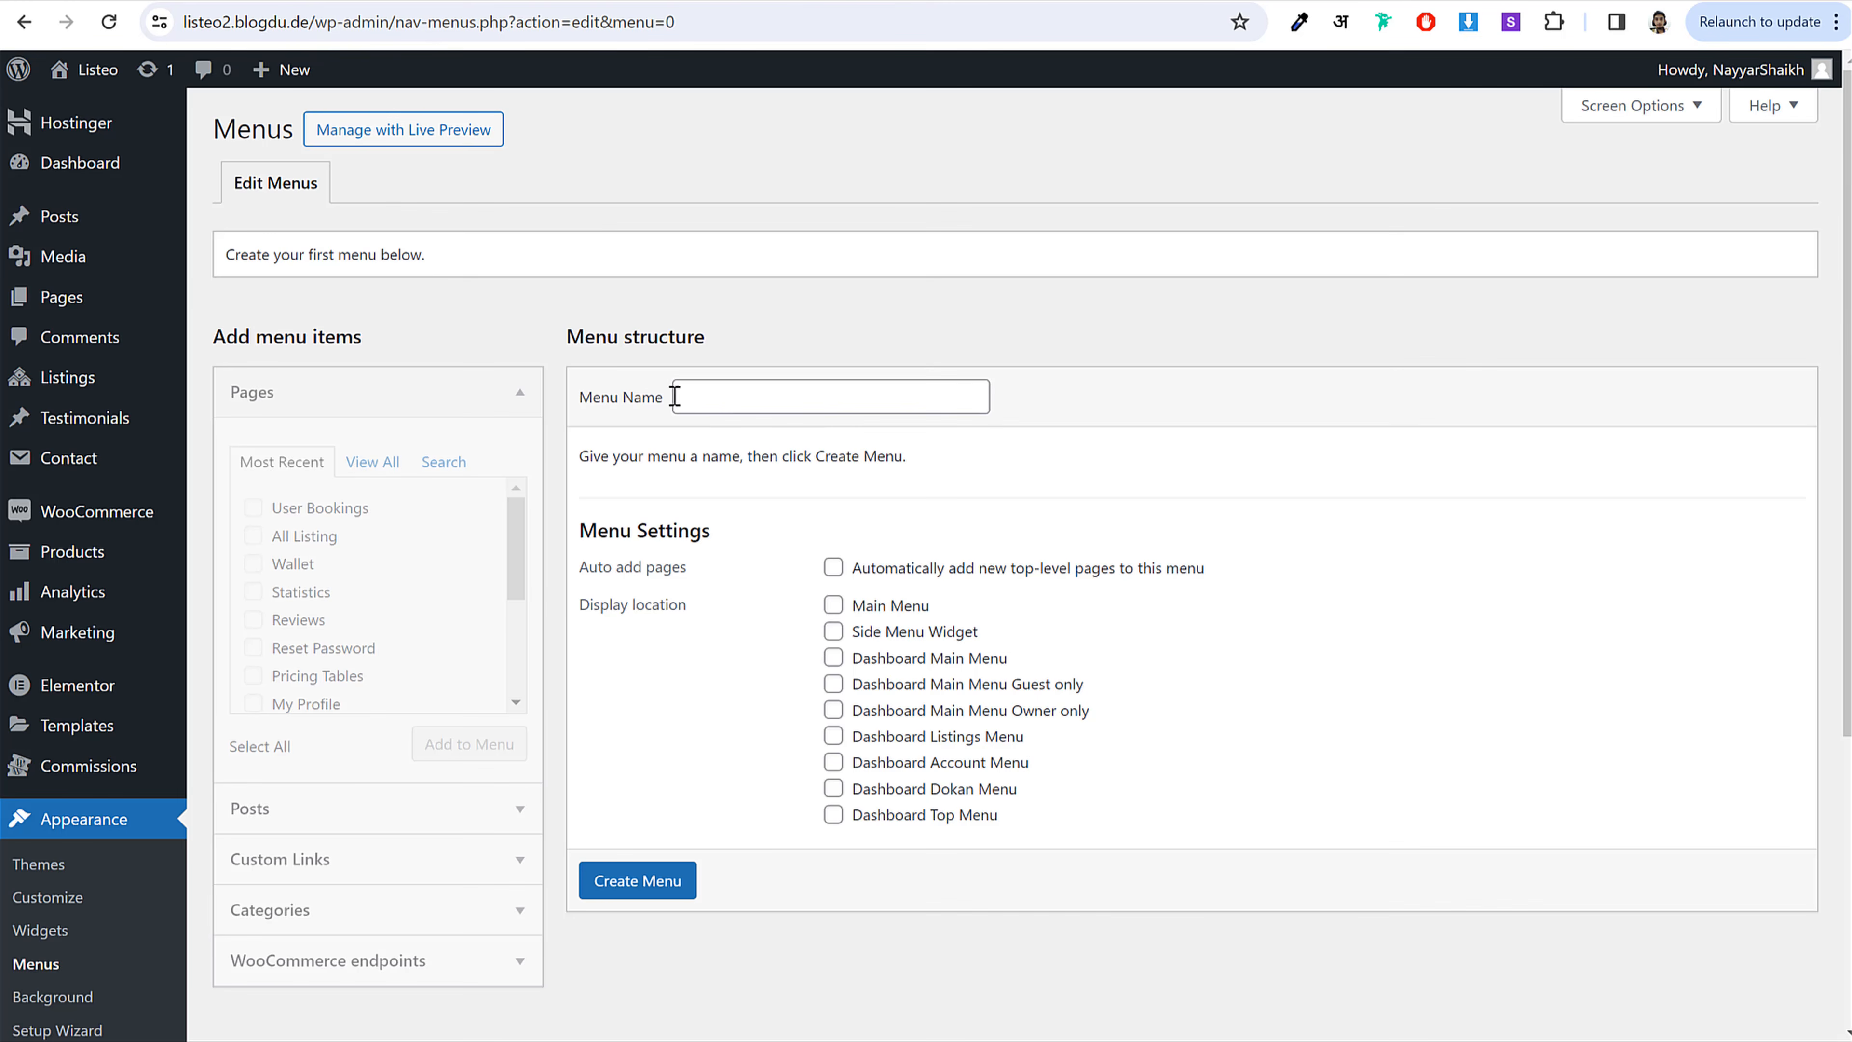
# Step: Create a menu named Main Menu assigned to the Main Menu location
pyautogui.click(751, 402)
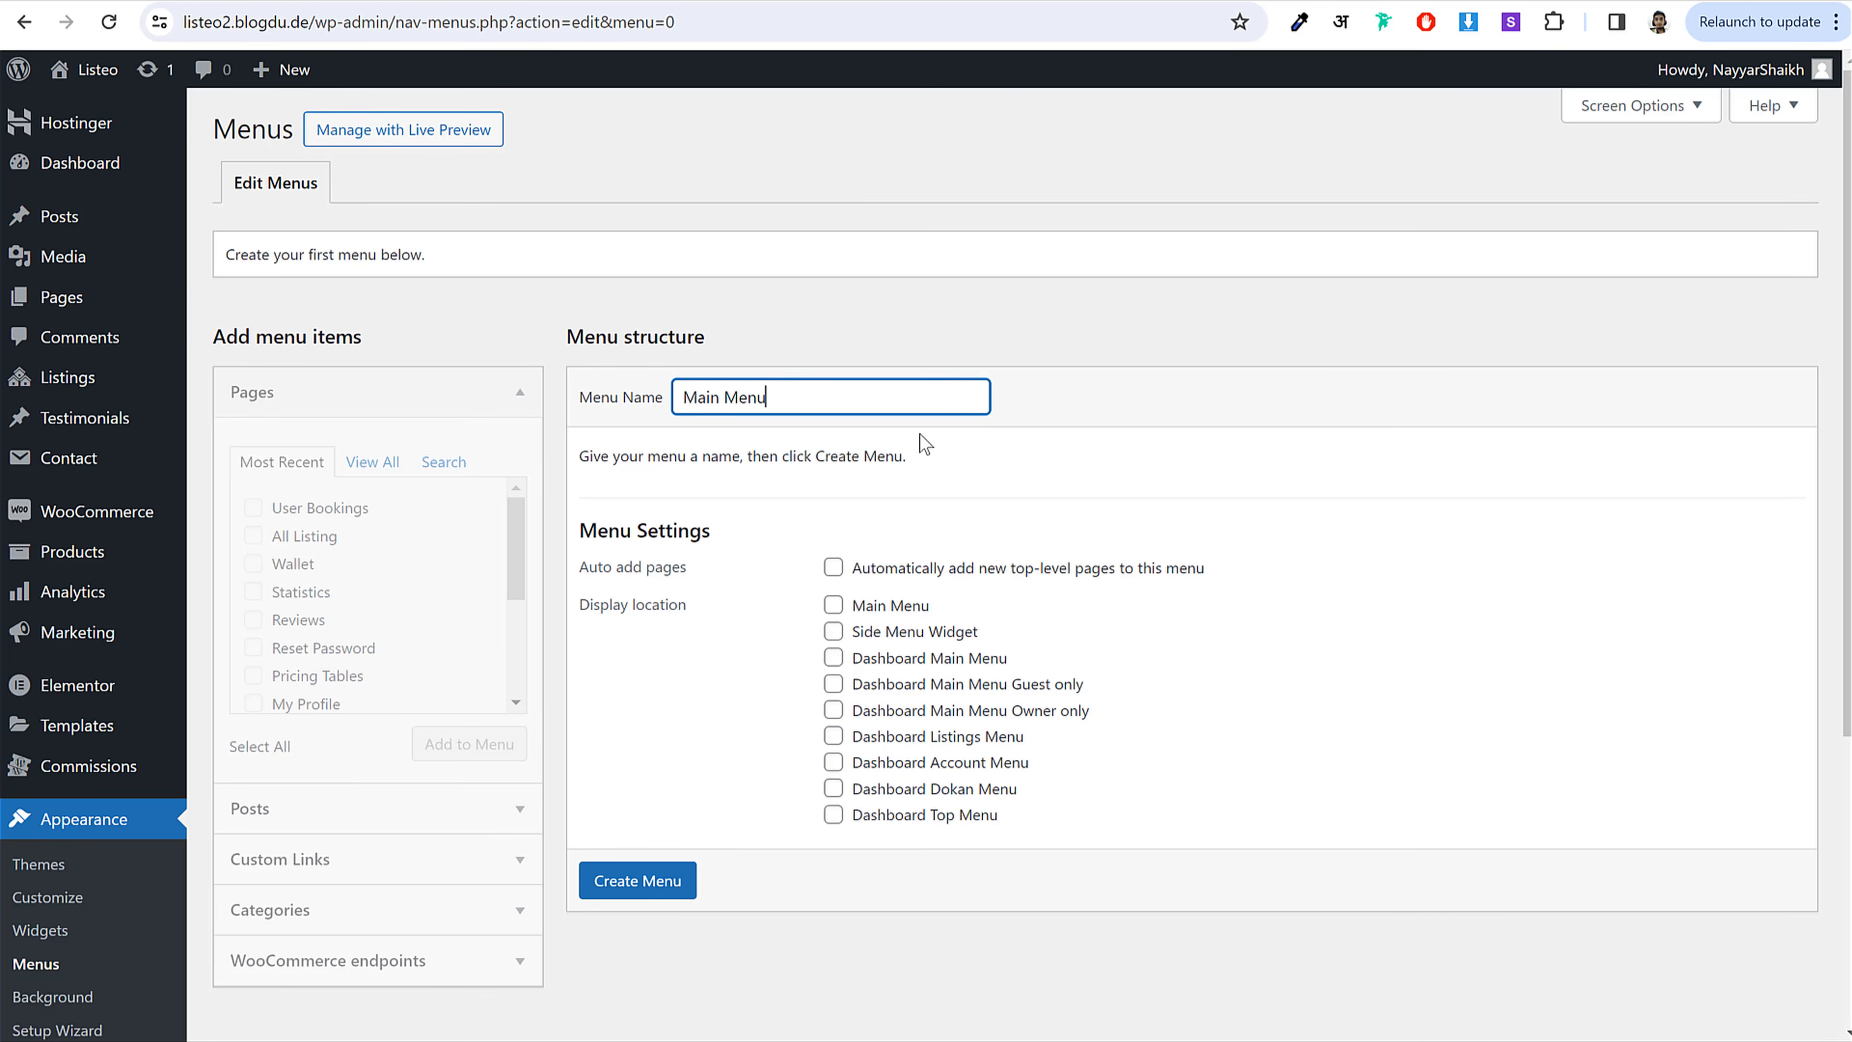
pyautogui.click(933, 611)
pyautogui.moveTo(854, 612); pyautogui.dragTo(848, 607)
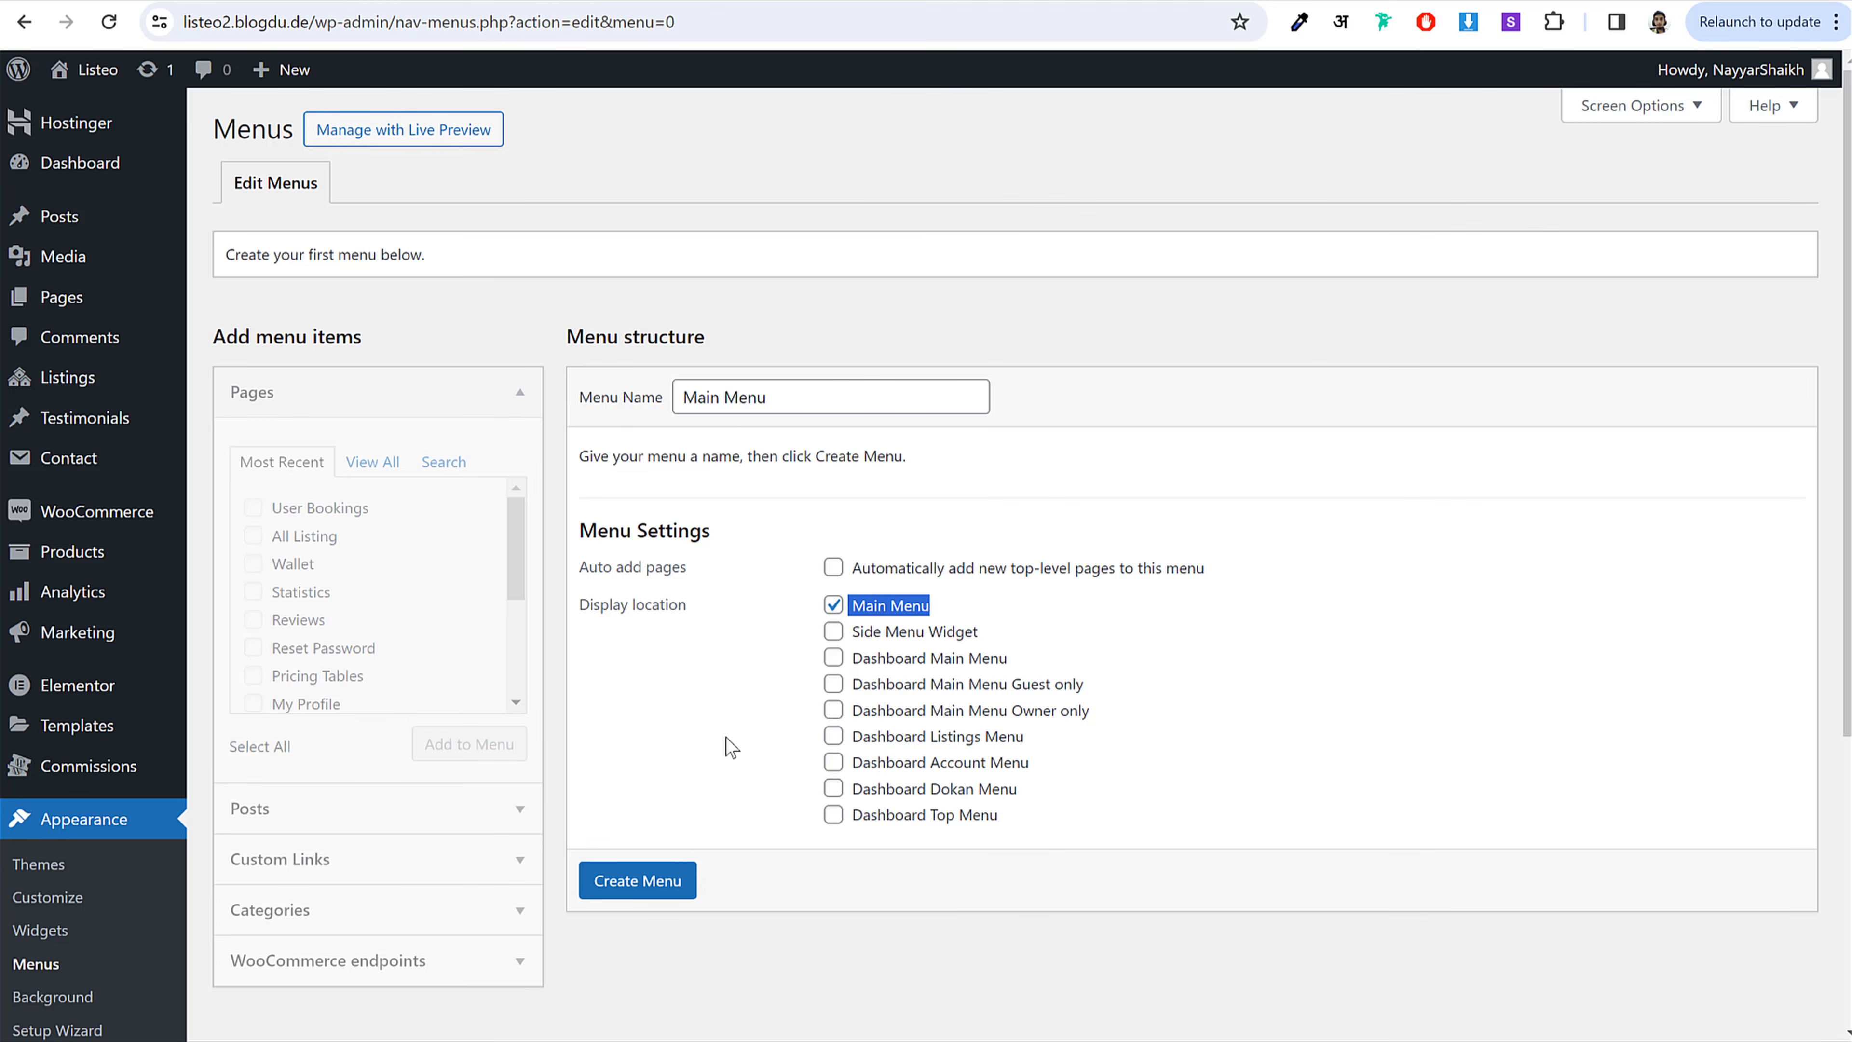
pyautogui.click(648, 895)
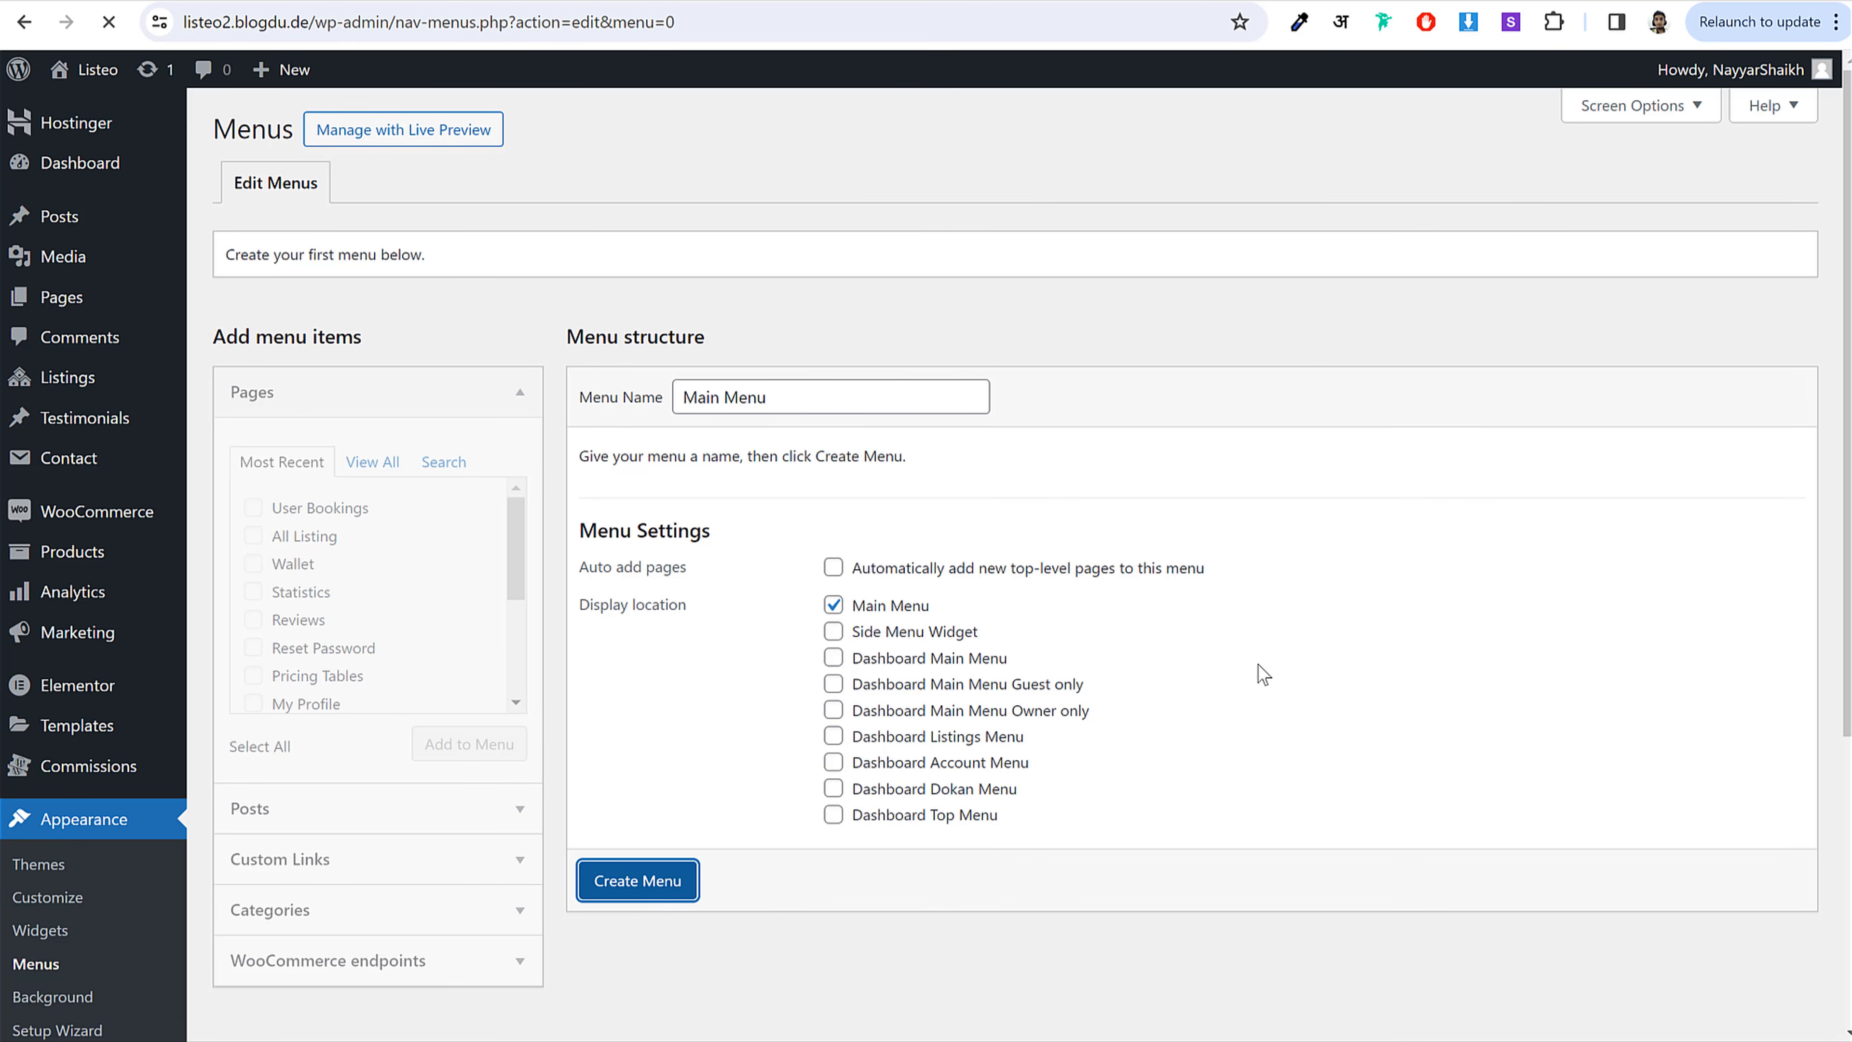
# Step: Add the Home page to the Main Menu and save it
pyautogui.click(397, 464)
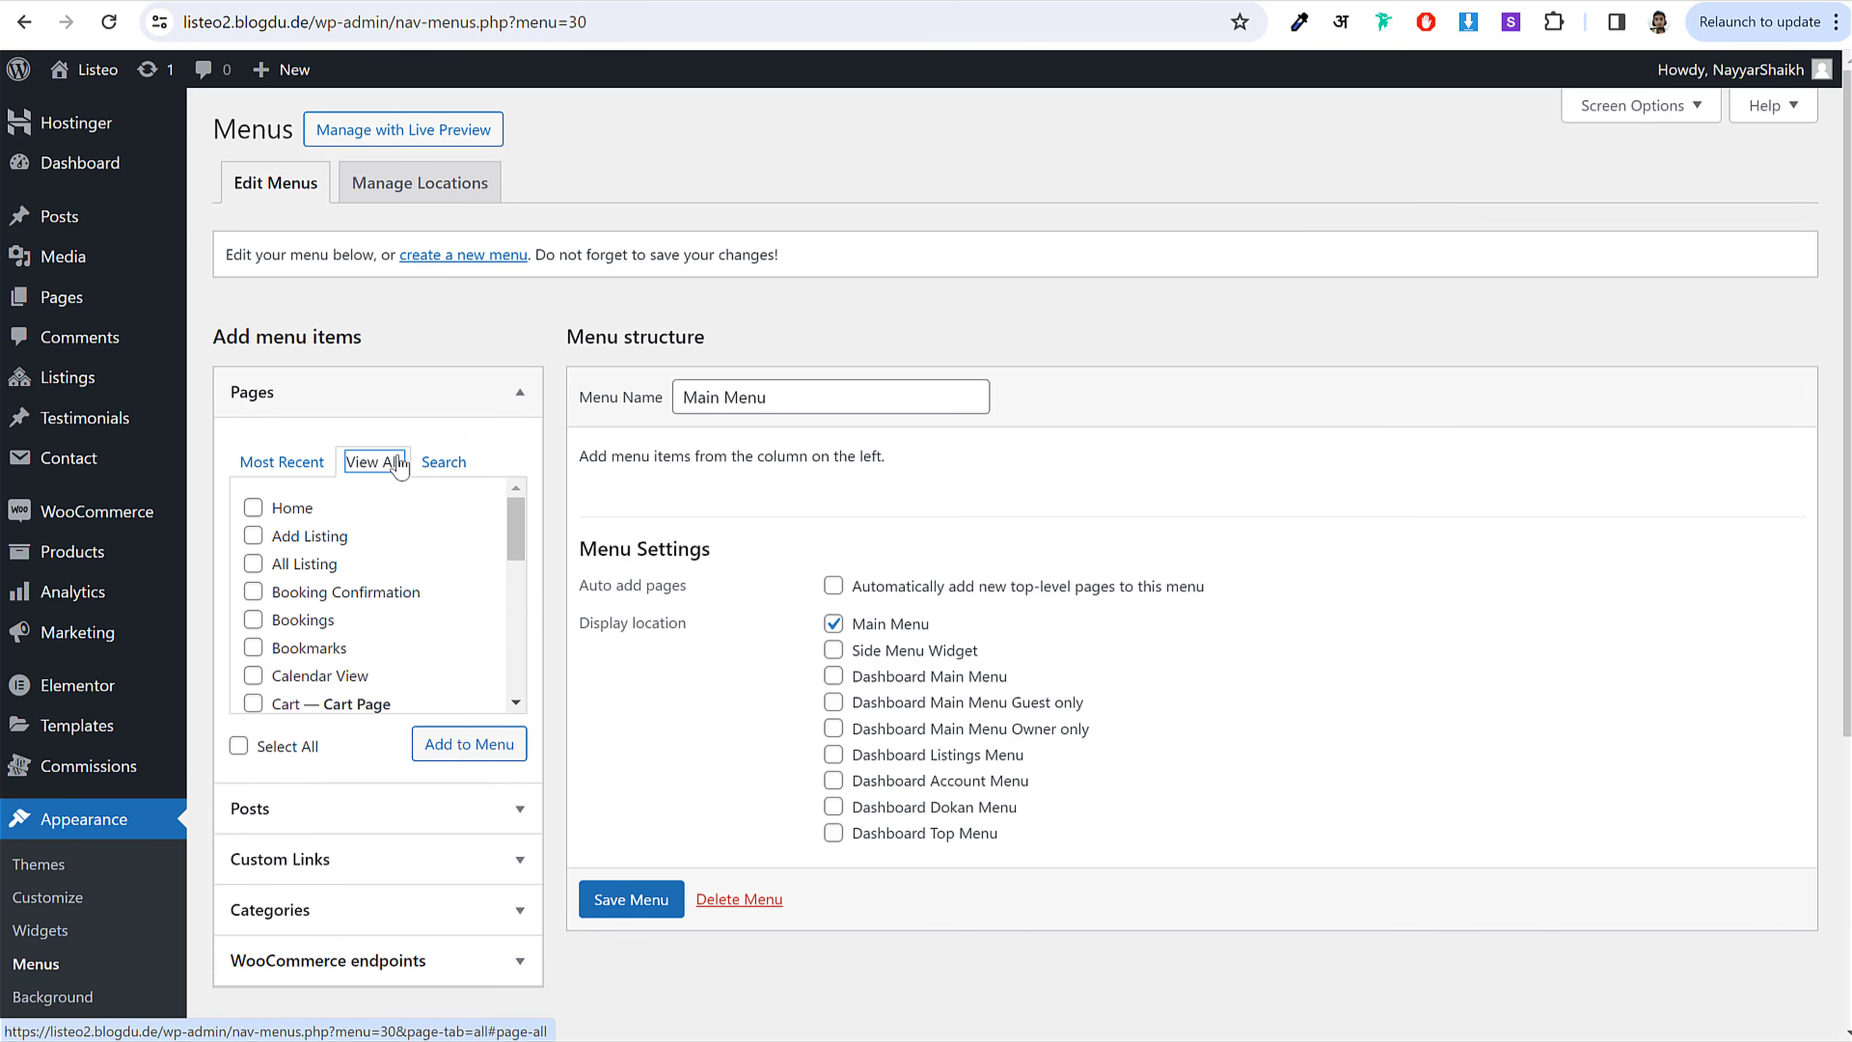
pyautogui.click(305, 509)
pyautogui.click(475, 747)
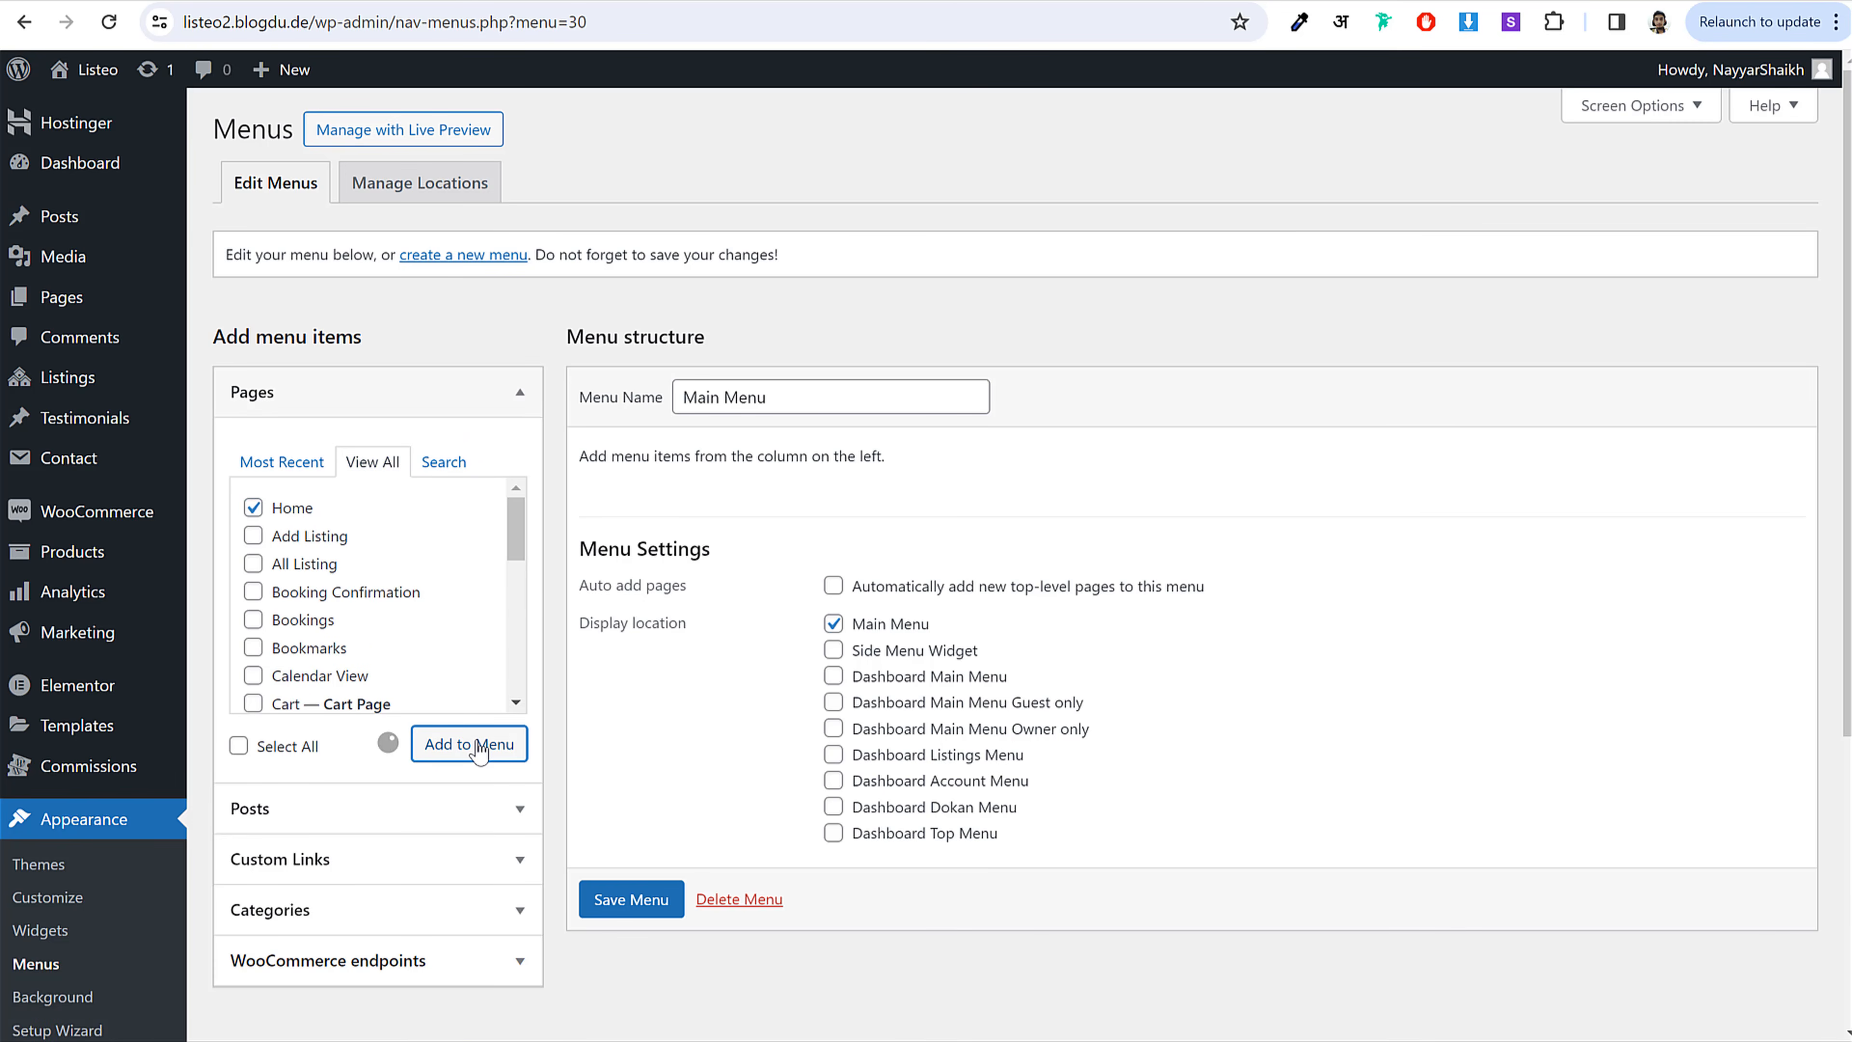
pyautogui.scroll(-2, 714, 912)
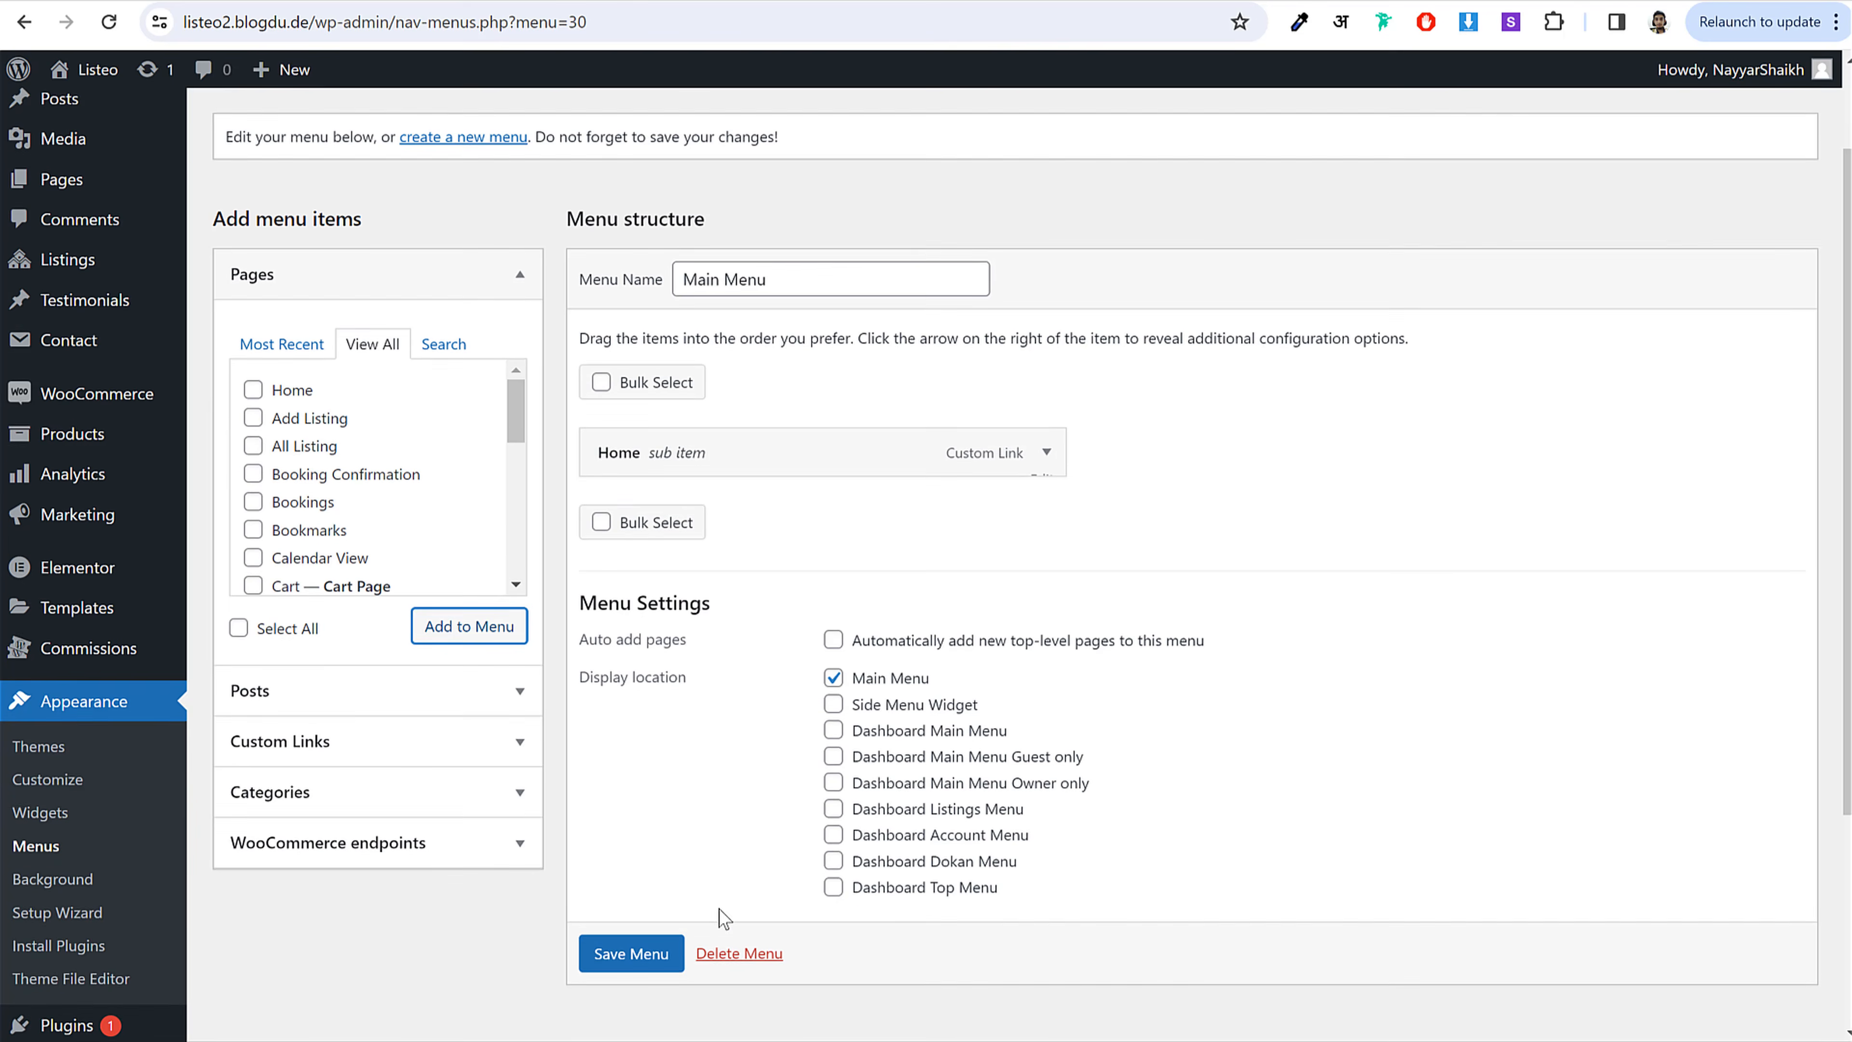
pyautogui.click(630, 957)
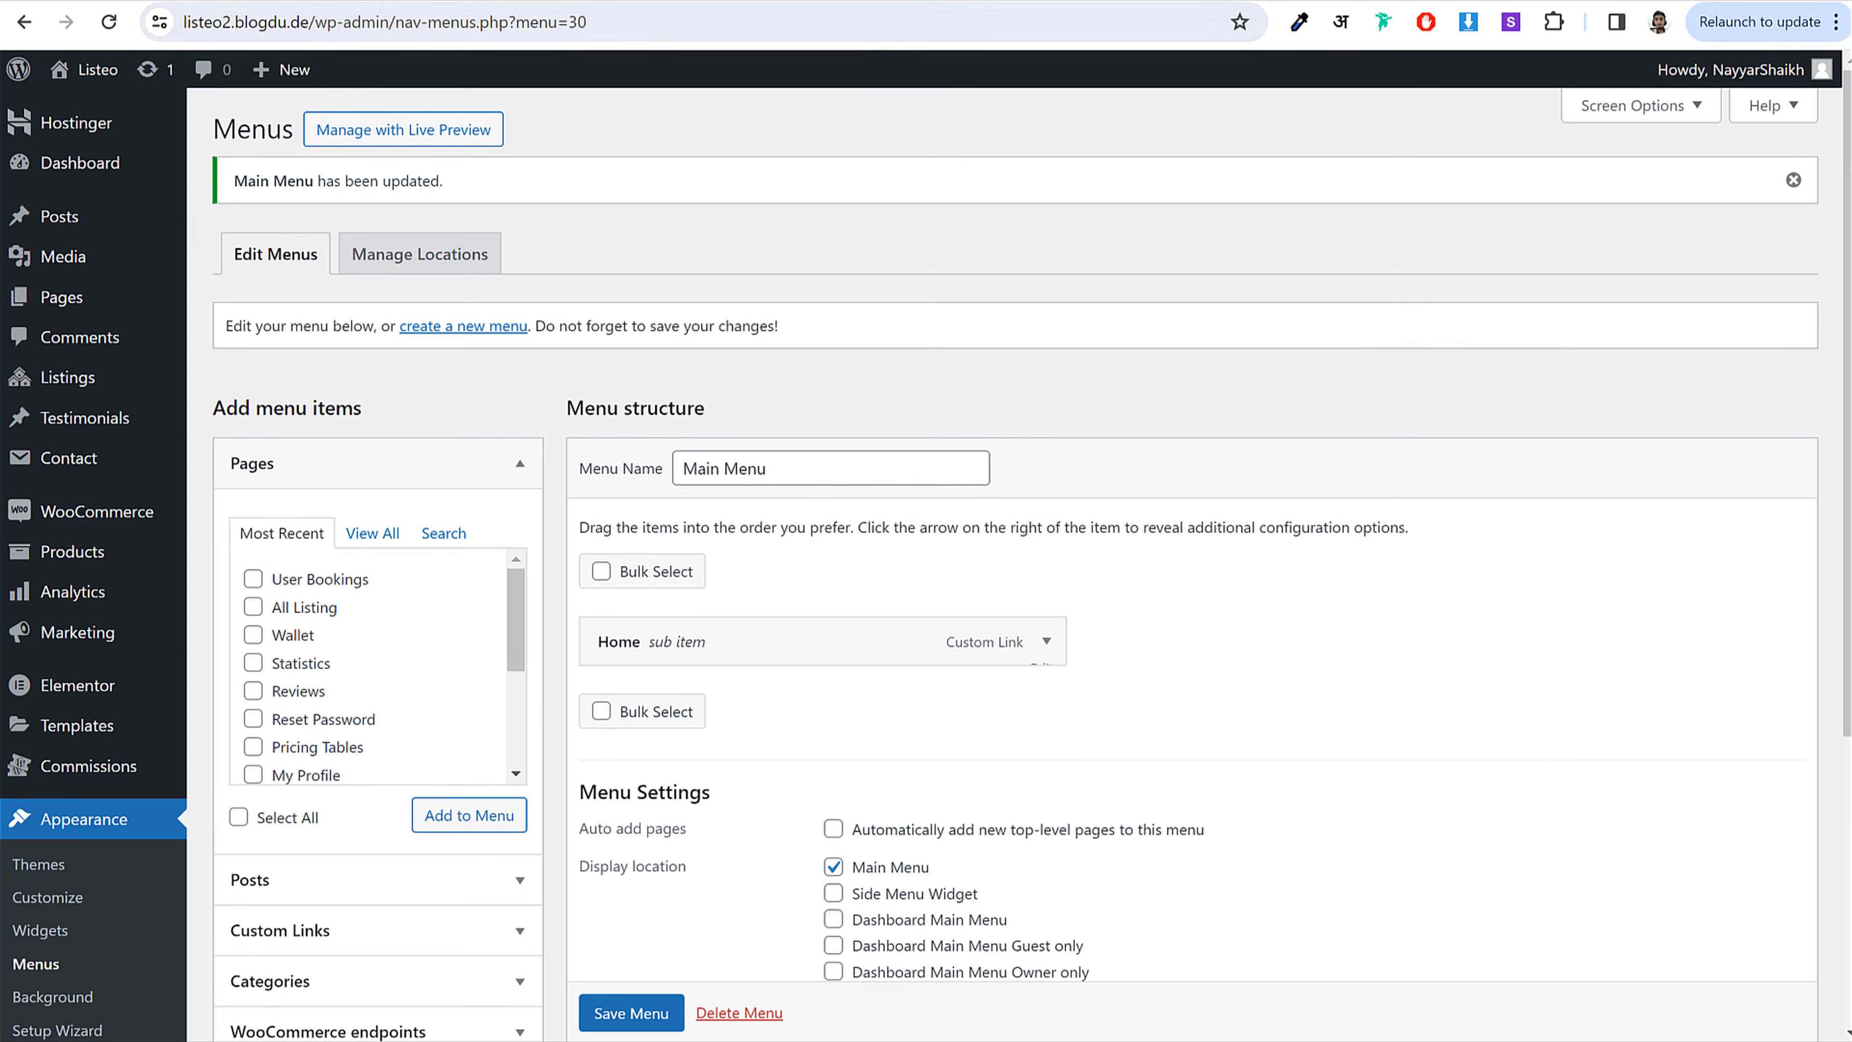
# Step: Return to the booking confirmation page and reload it, confirming the form resubmission
pyautogui.click(364, 1)
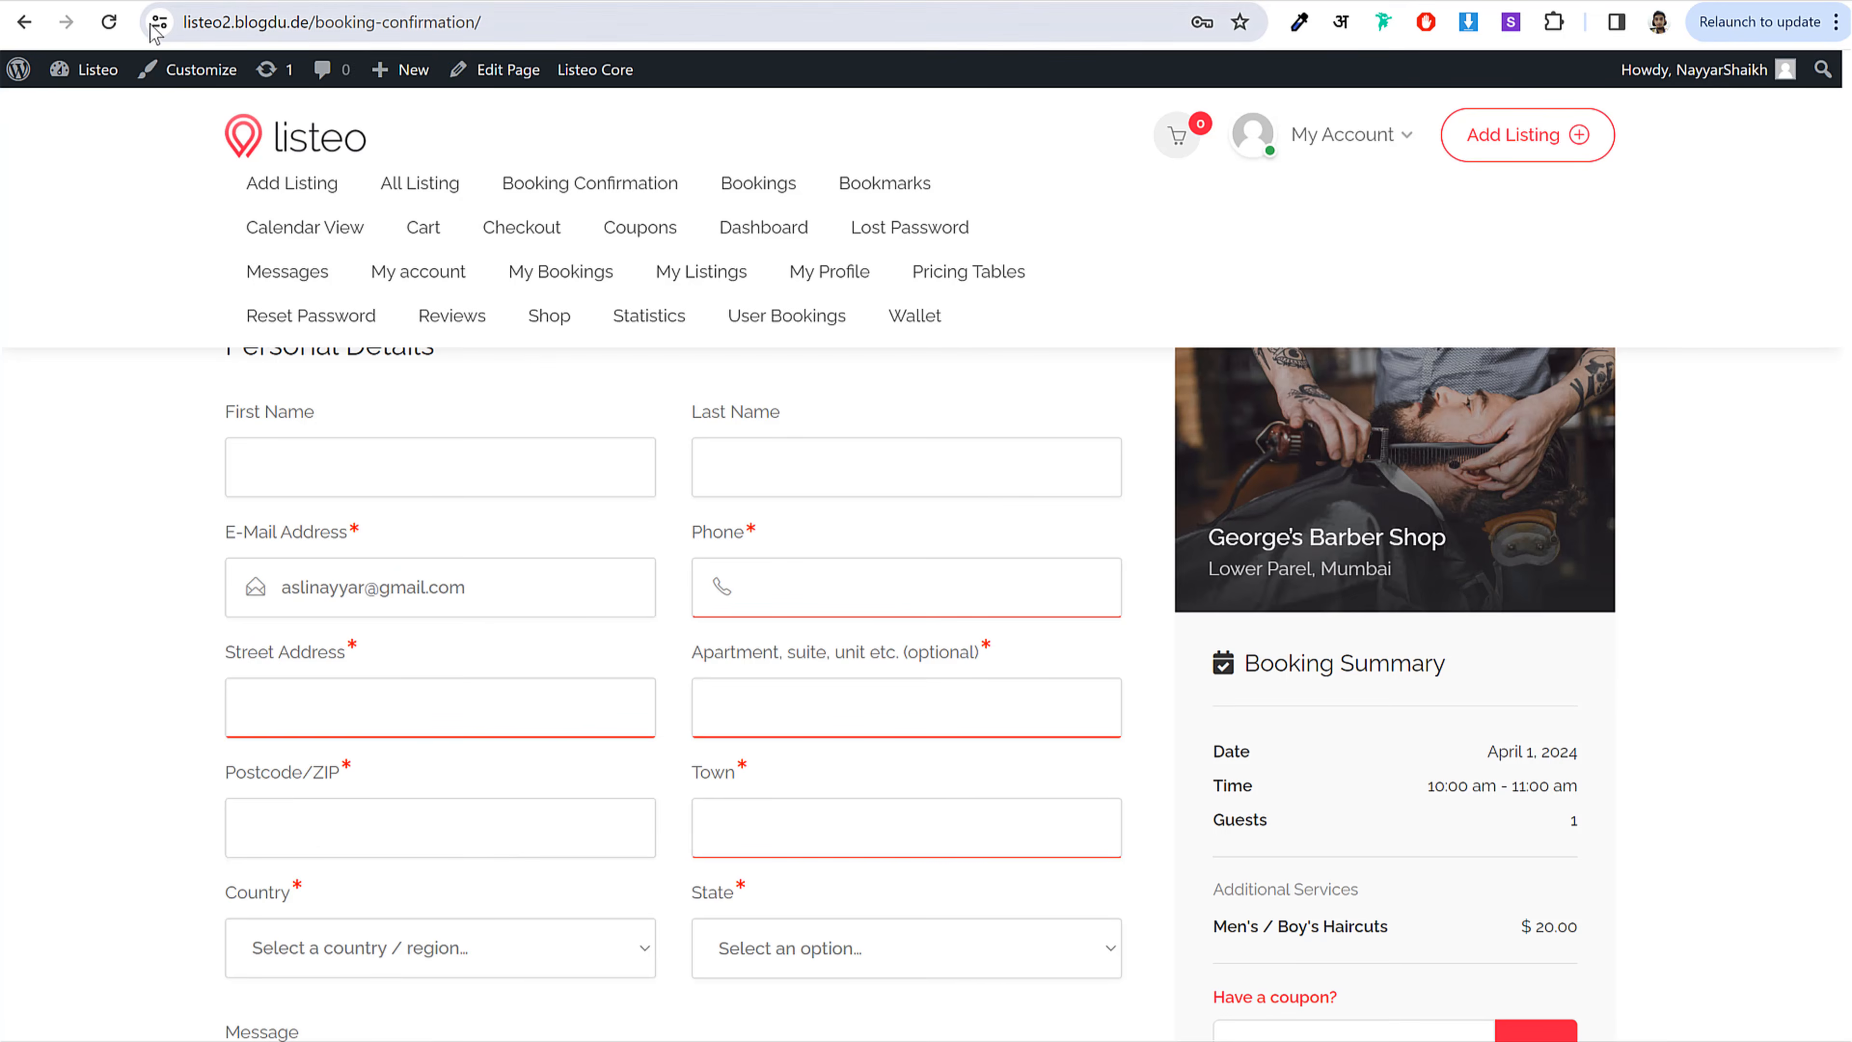
pyautogui.click(120, 31)
pyautogui.click(1005, 209)
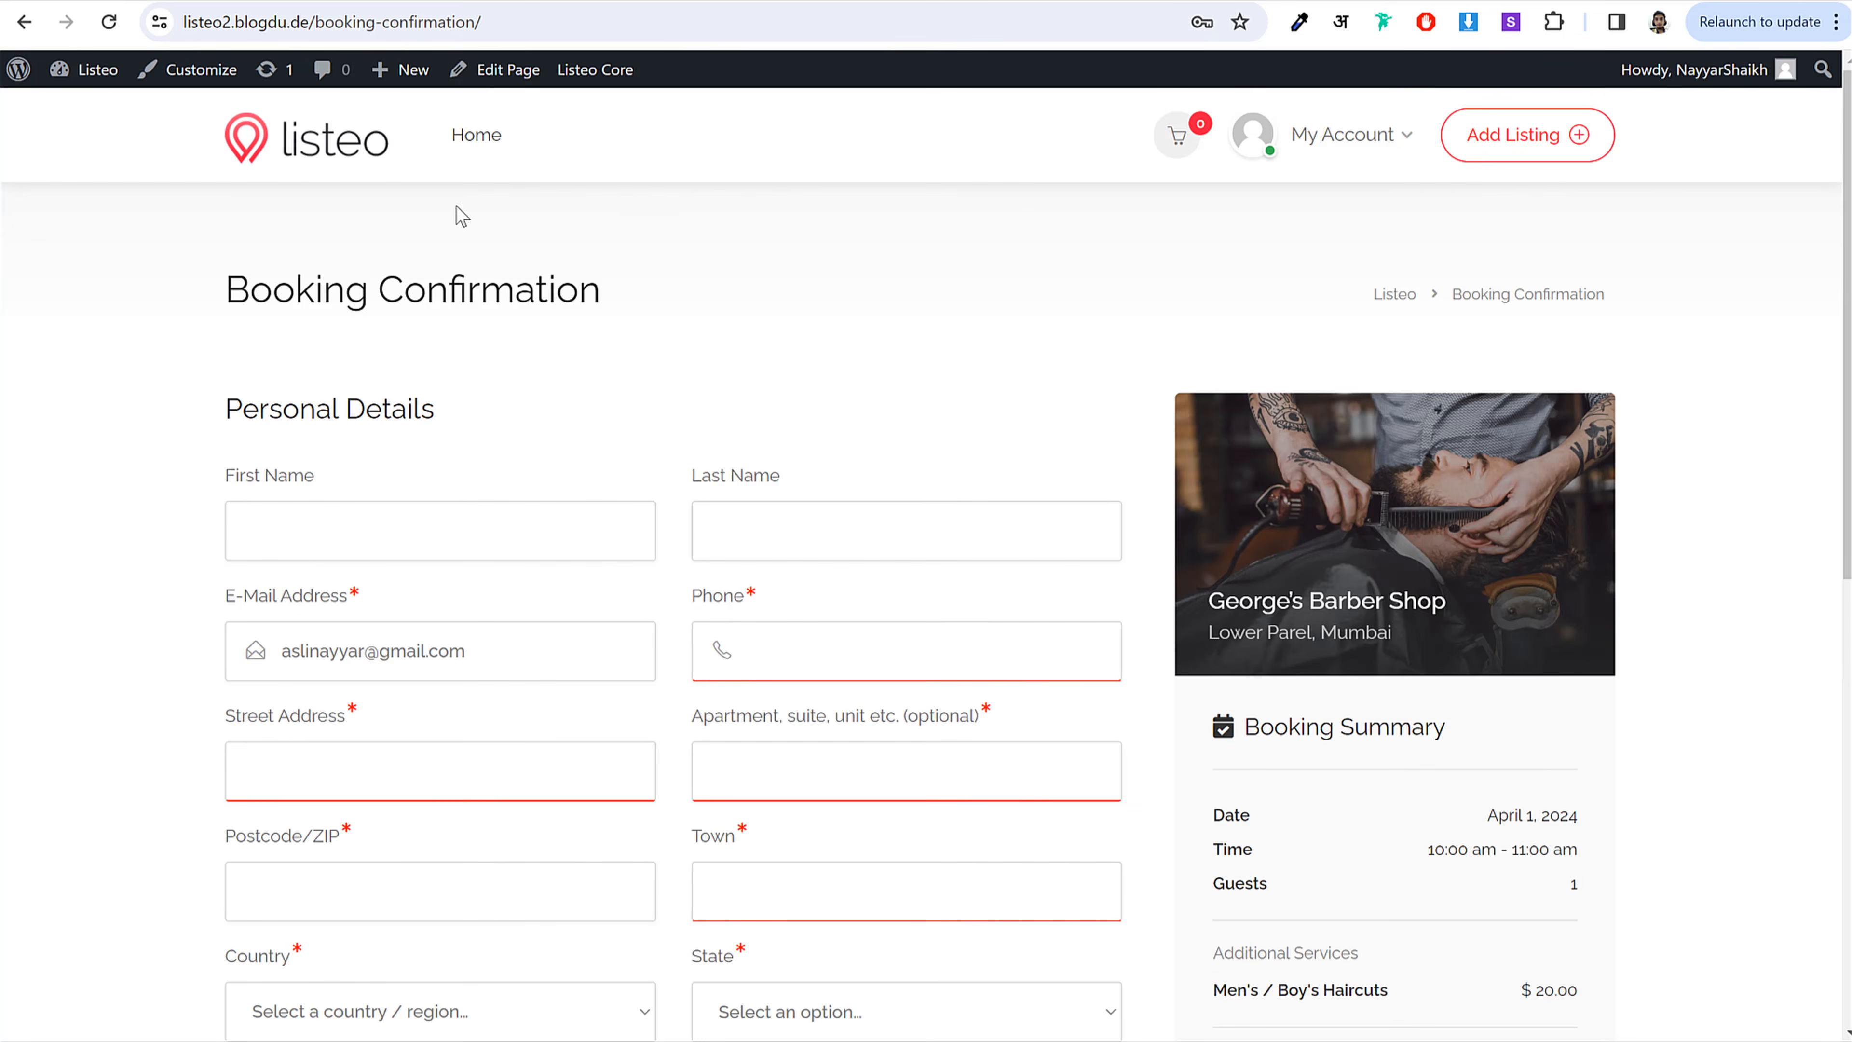
pyautogui.scroll(-4, 896, 335)
pyautogui.scroll(1, 437, 314)
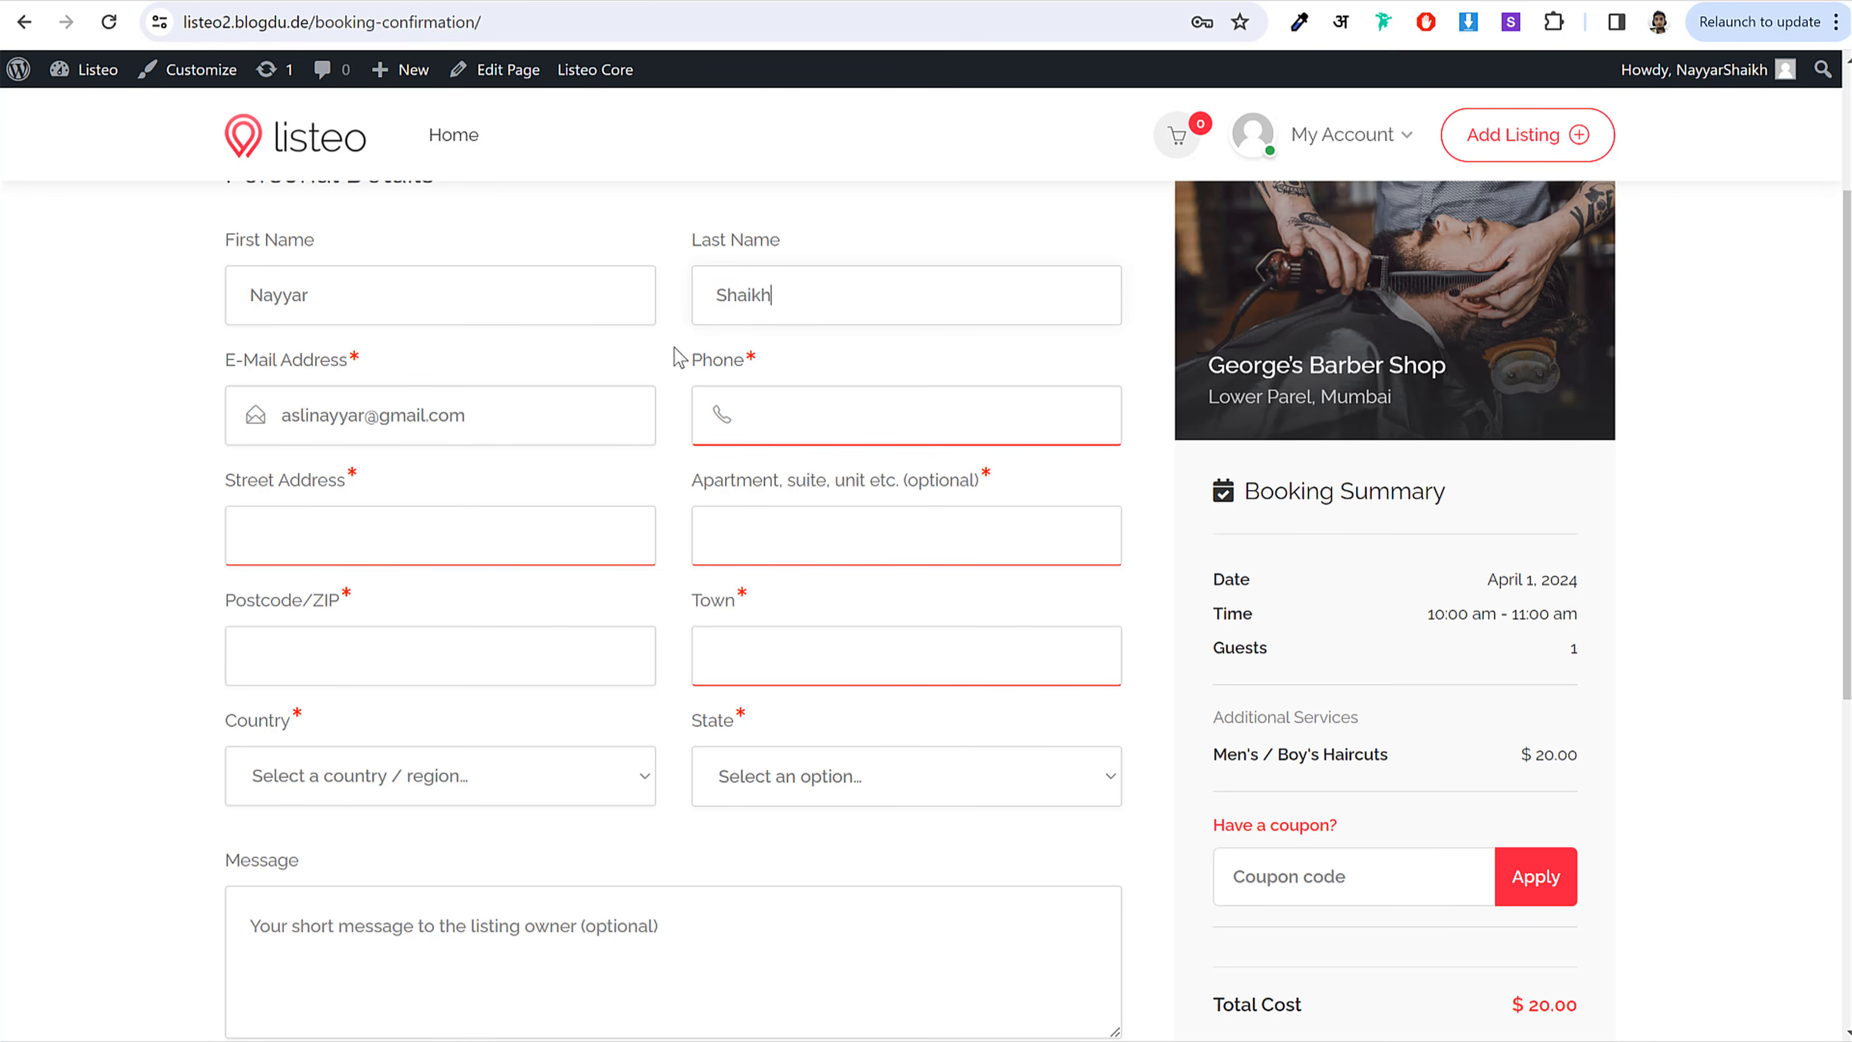
# Step: Fill in the customer's street address, postcode and town fields
pyautogui.press('Tab')
pyautogui.press('Tab')
pyautogui.write('78')
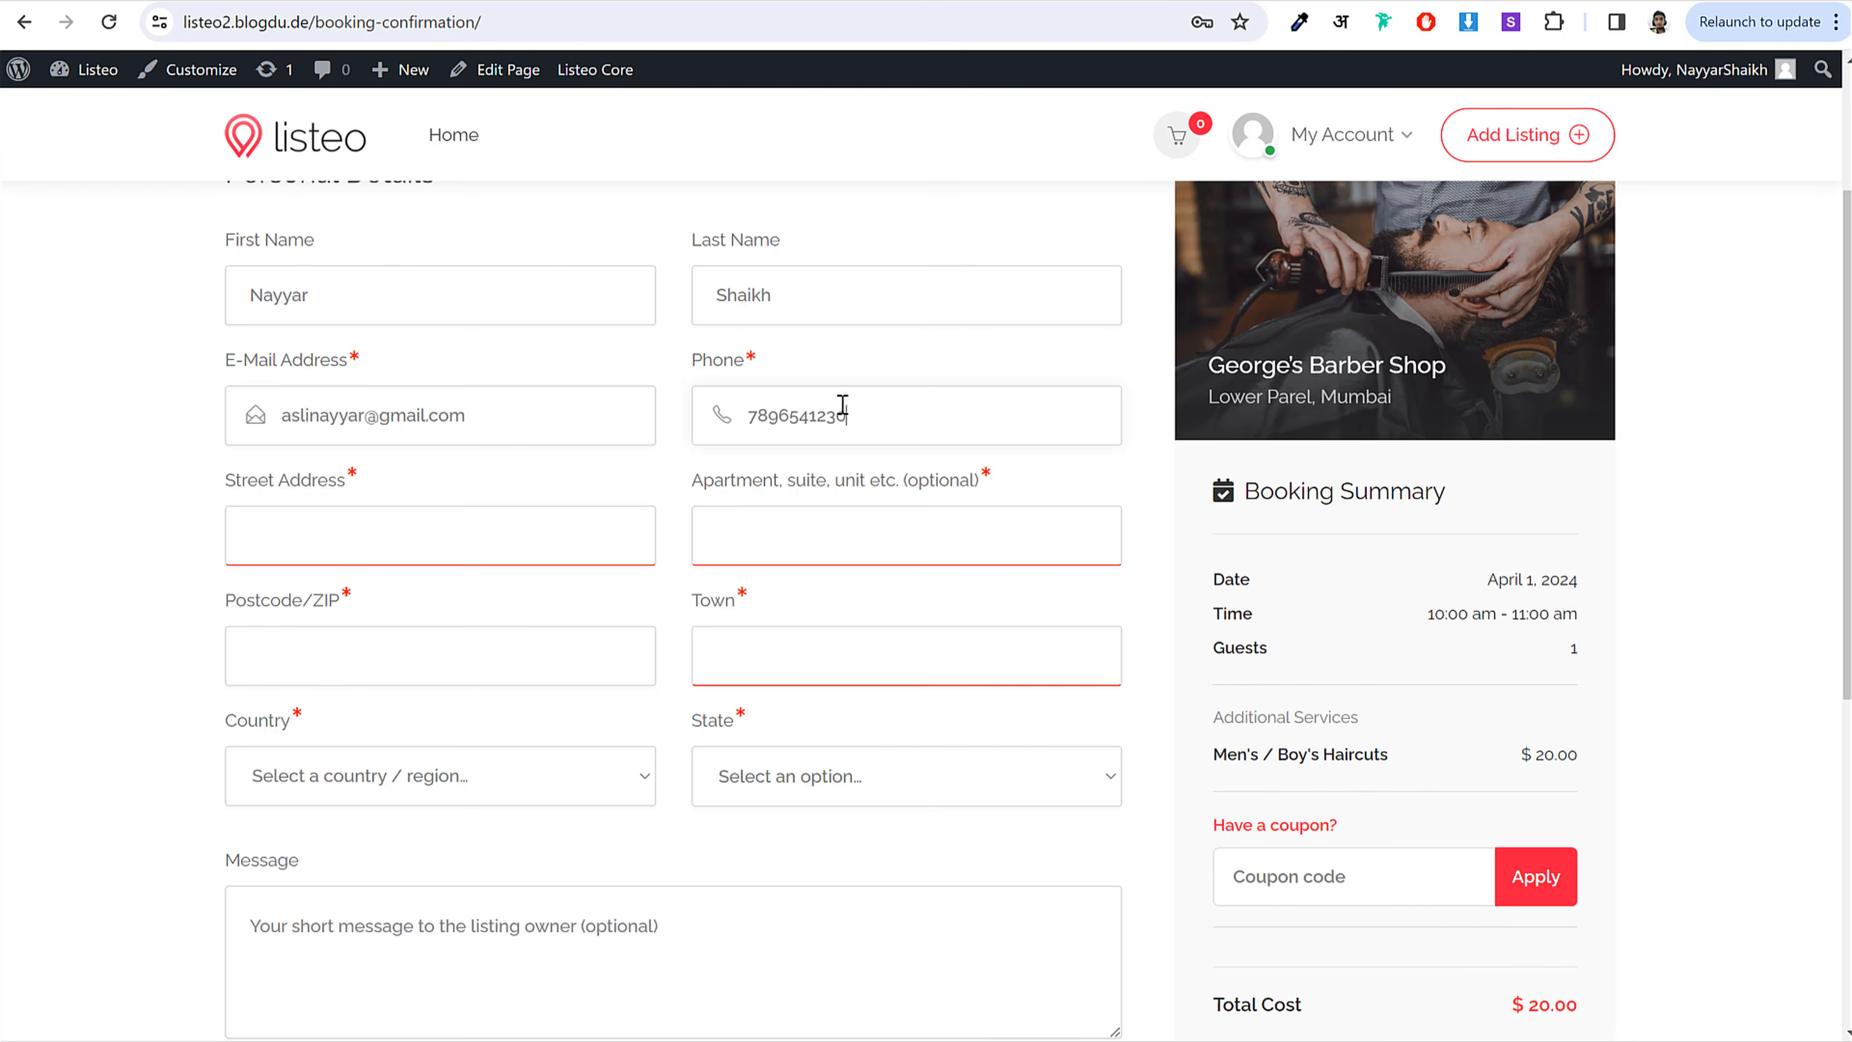
pyautogui.write('A123')
pyautogui.press('Tab')
pyautogui.write('Some Street')
pyautogui.press('Tab')
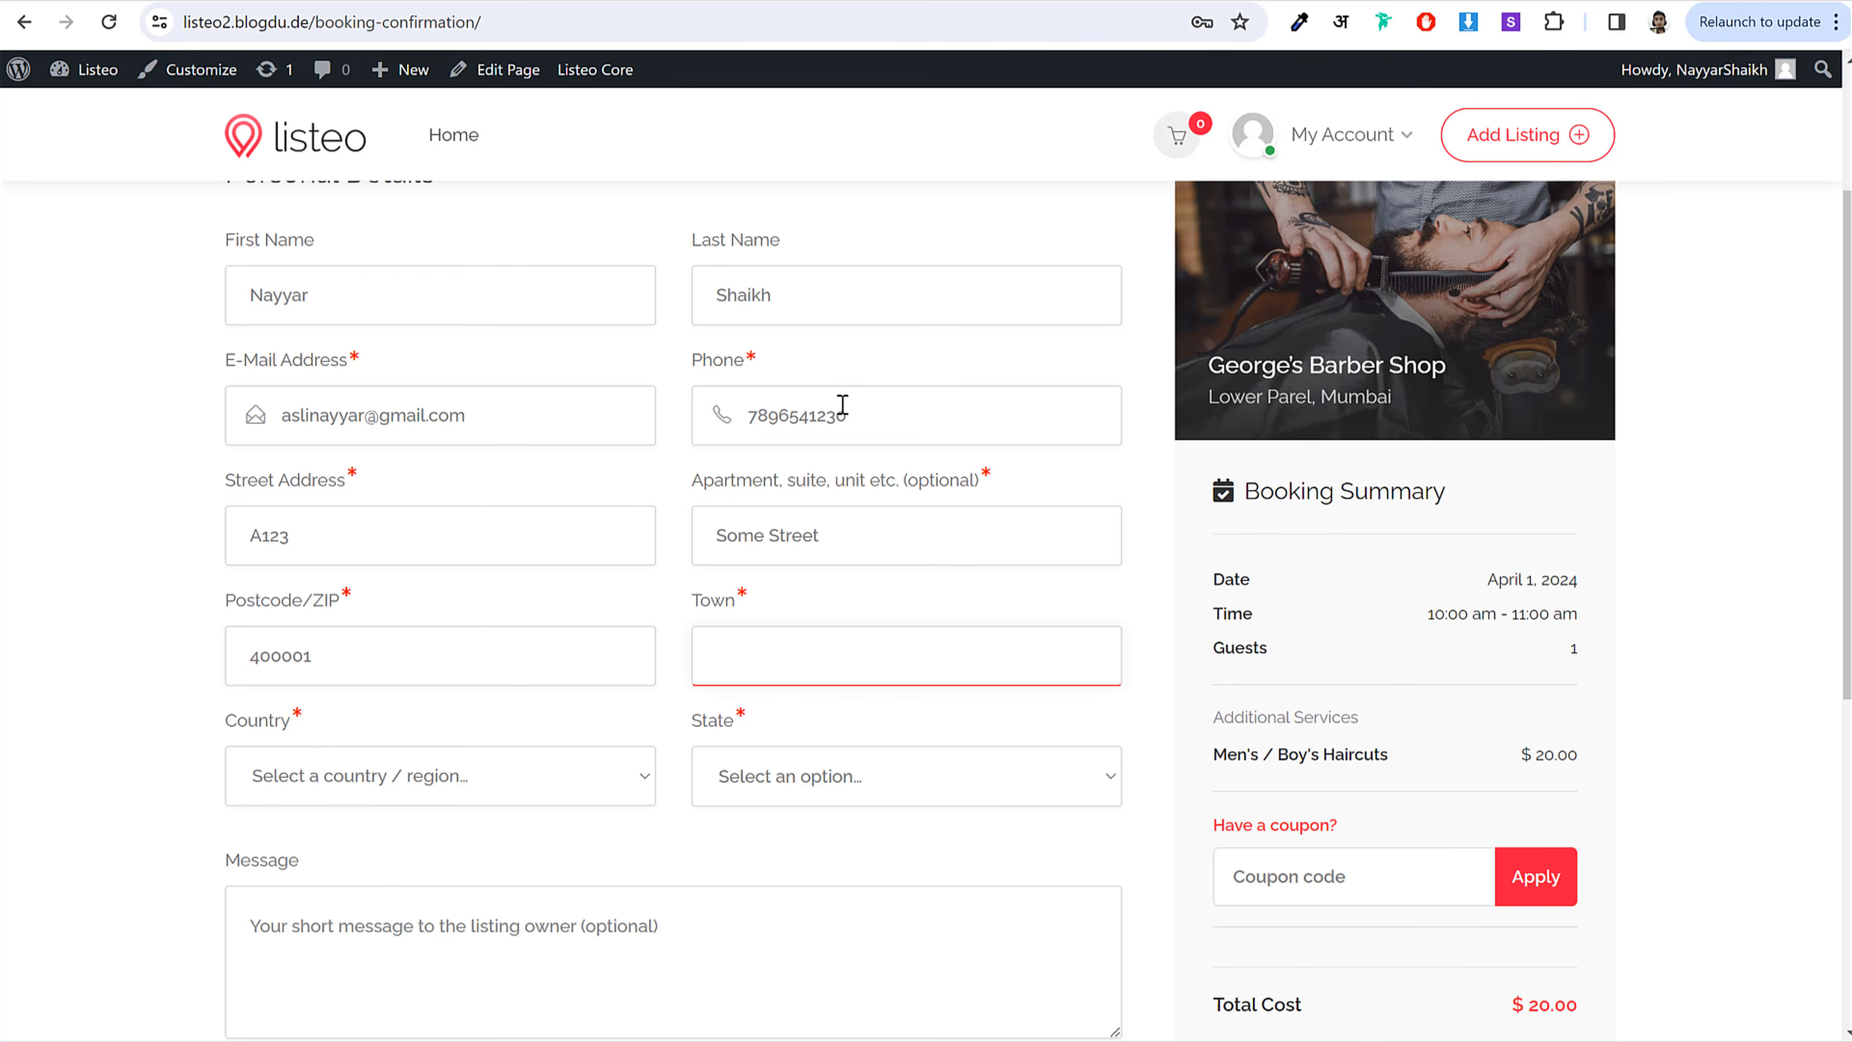
pyautogui.write('Mumbai')
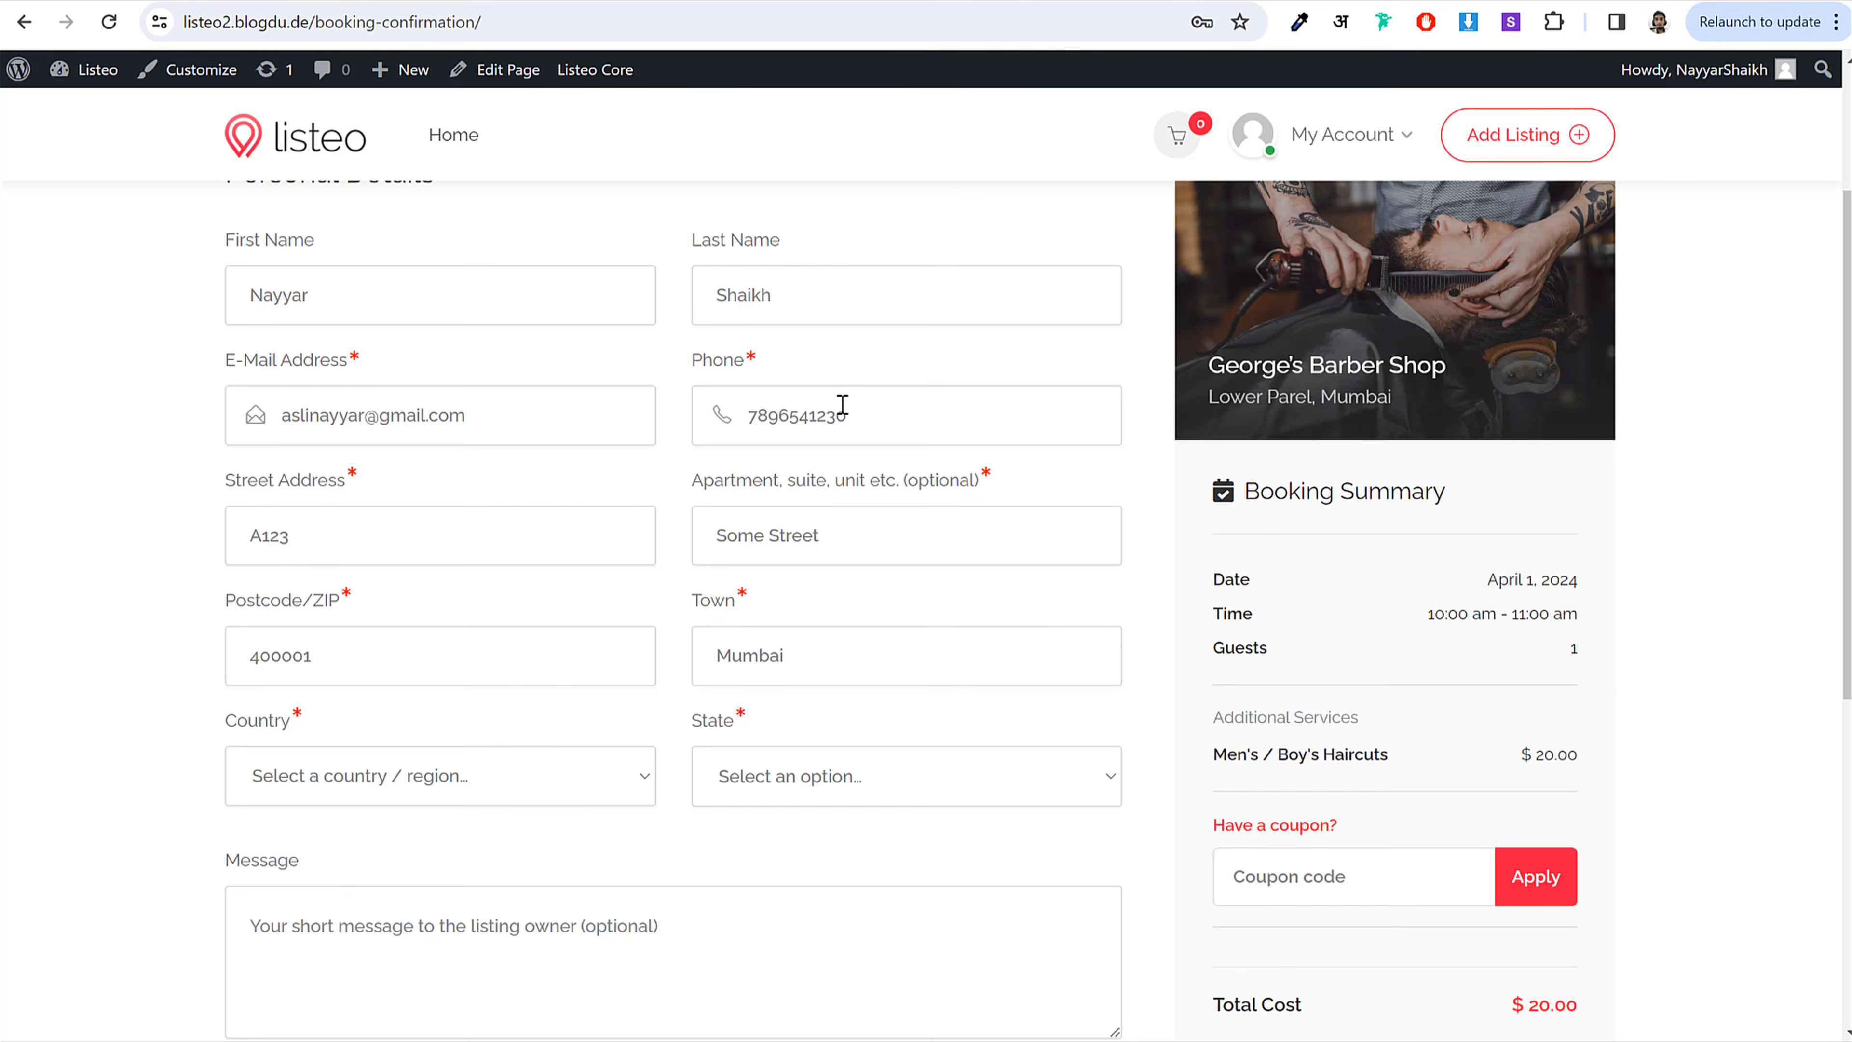
# Step: Set the country to India and the state to Maharashtra
pyautogui.click(510, 779)
pyautogui.write('india')
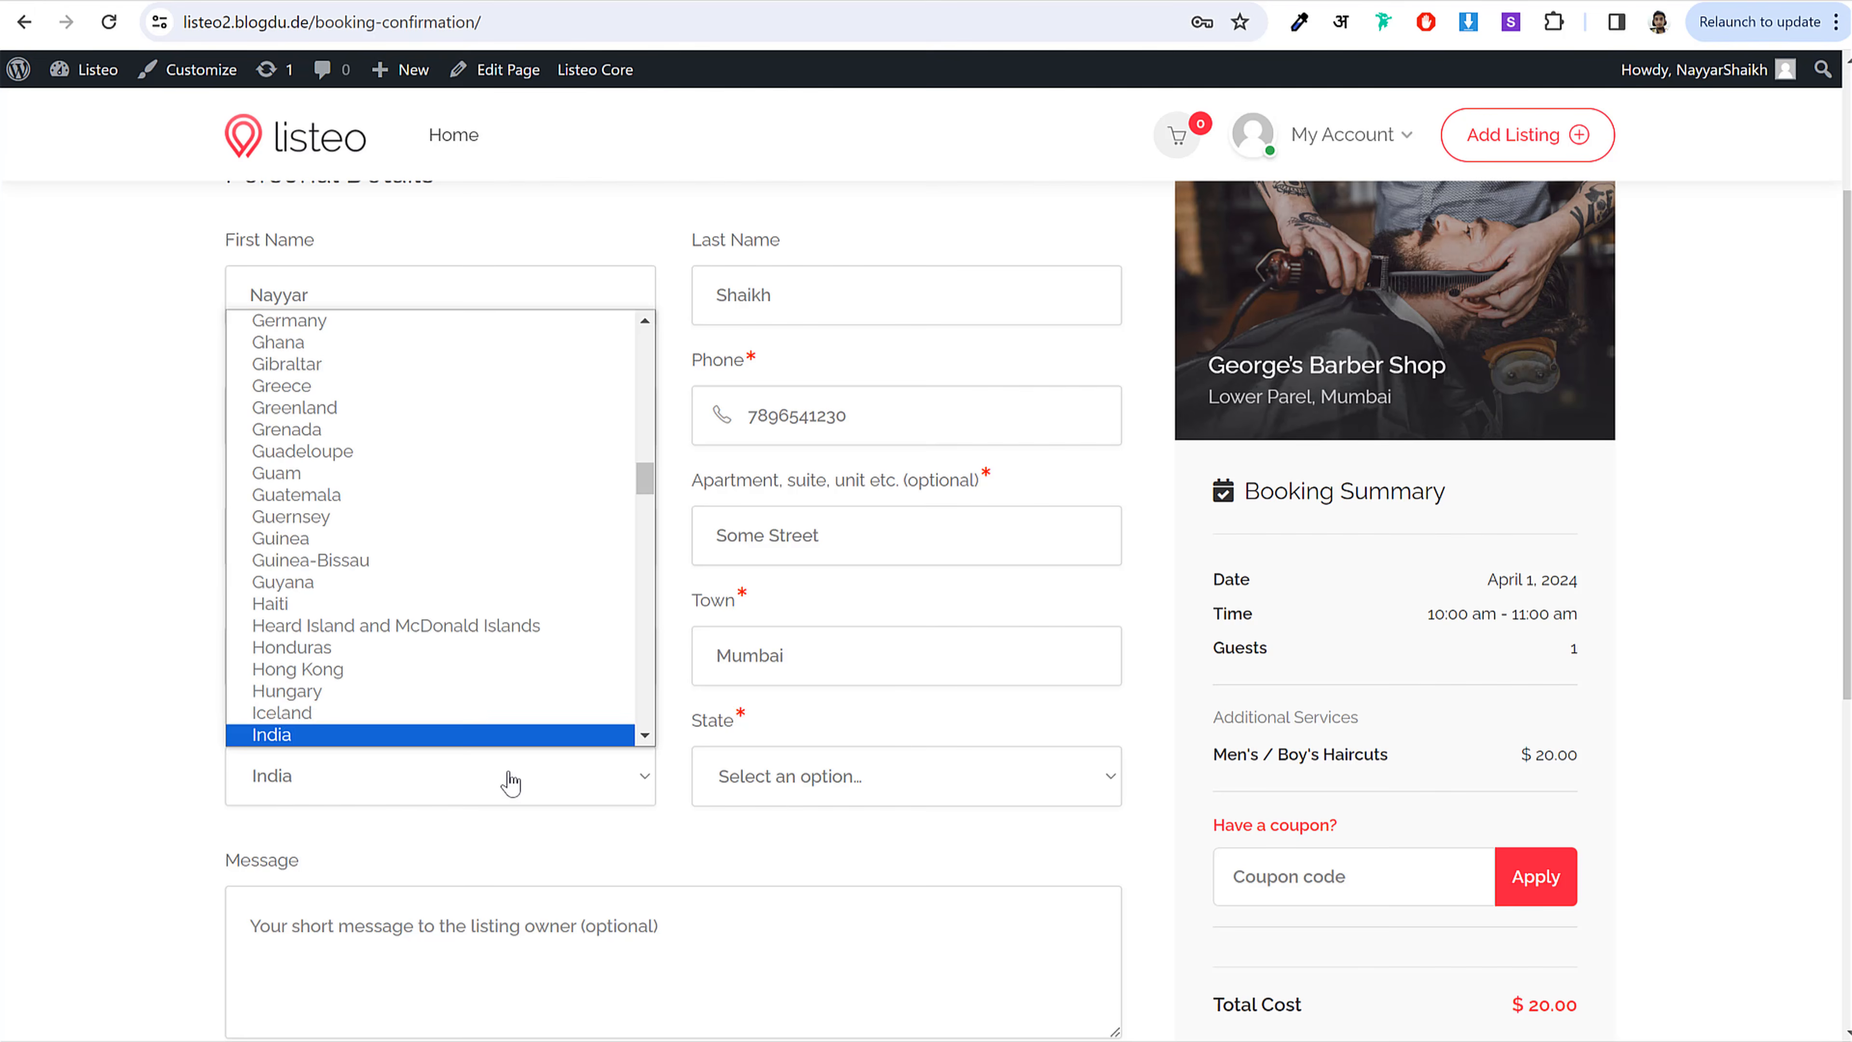
pyautogui.press('Return')
pyautogui.click(733, 798)
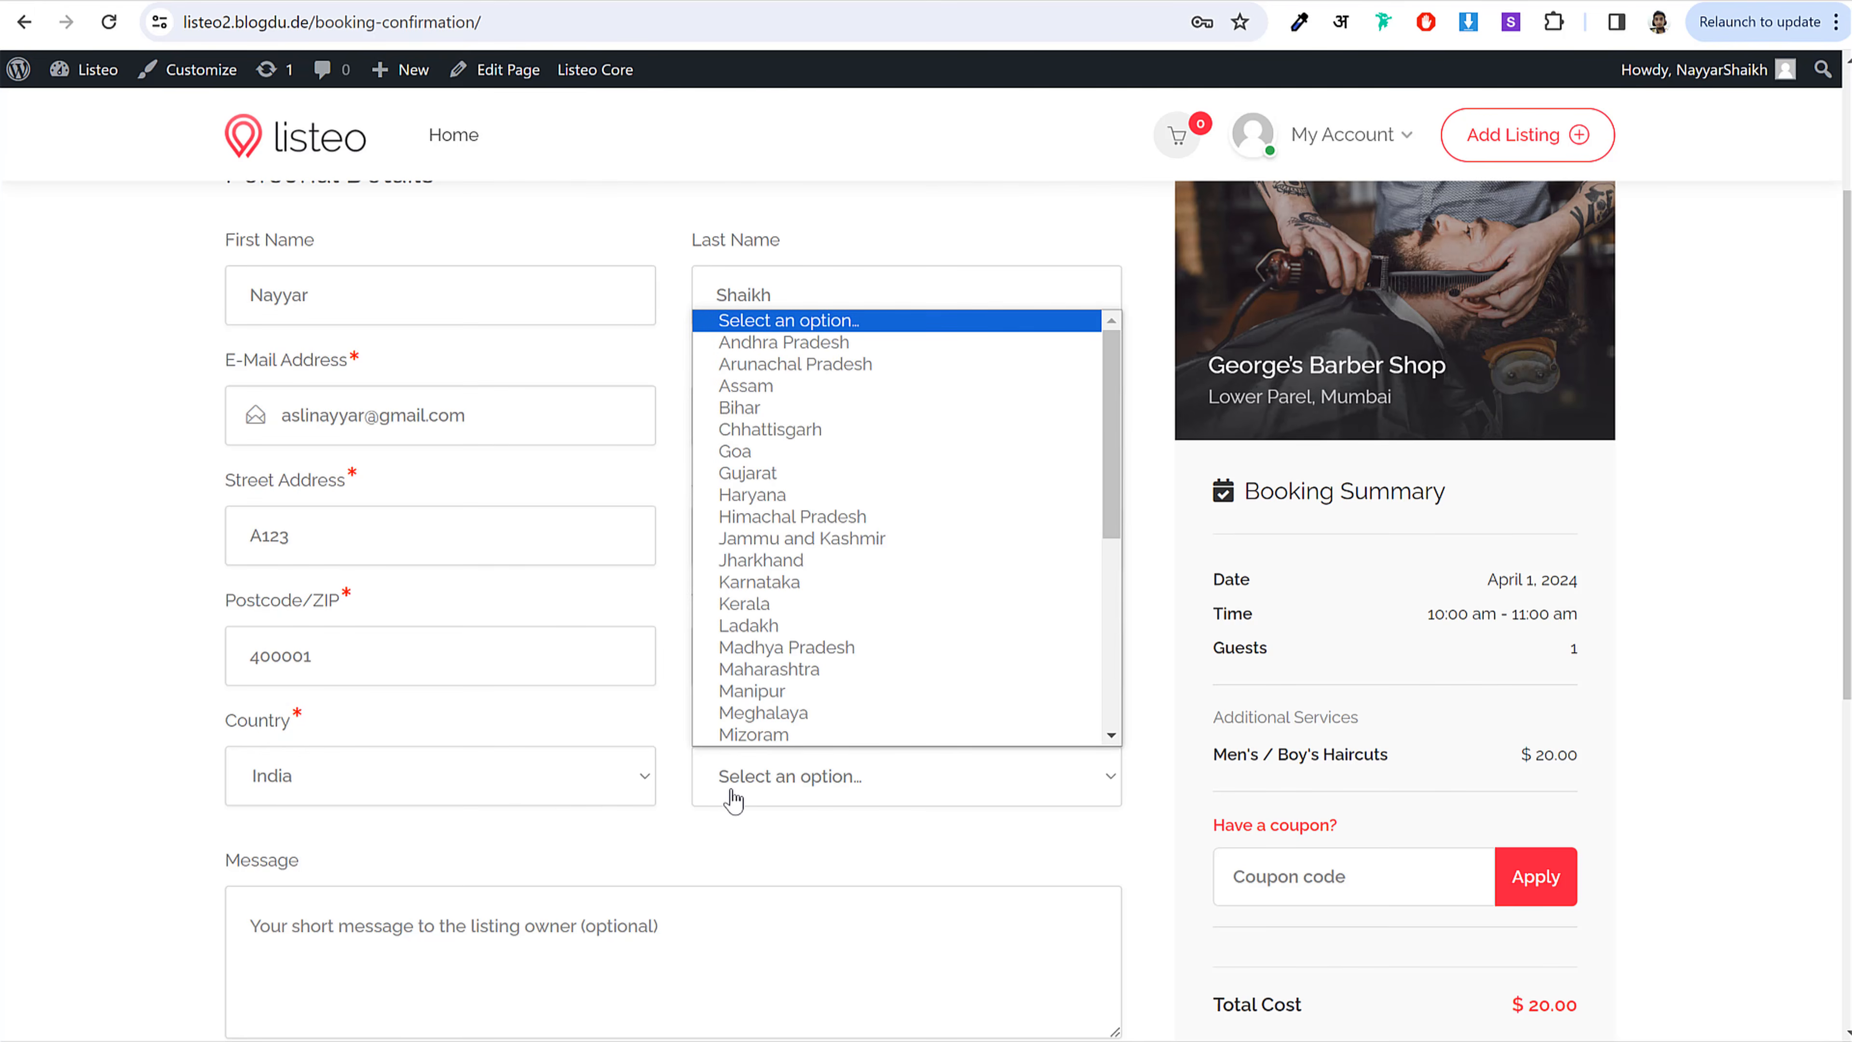
pyautogui.write('maha')
pyautogui.press('Return')
pyautogui.scroll(-3, 735, 814)
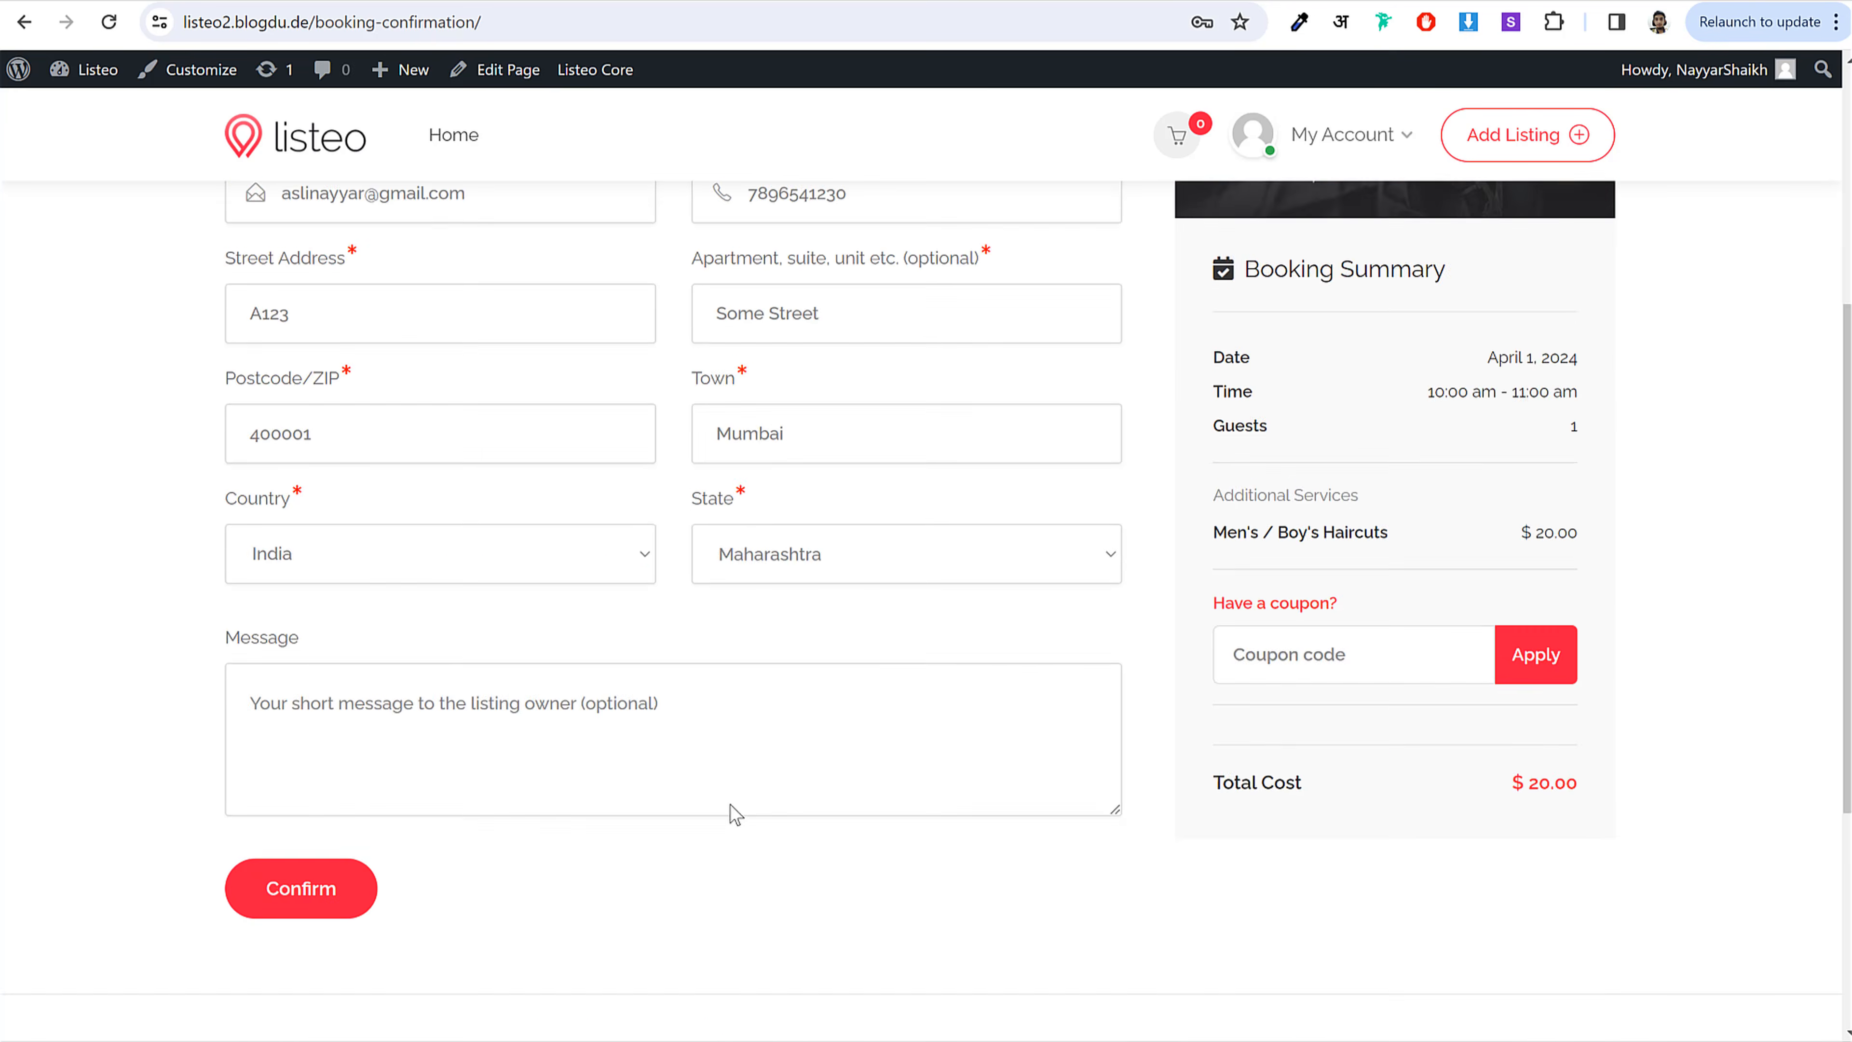
pyautogui.scroll(-2, 735, 814)
pyautogui.scroll(3, 485, 616)
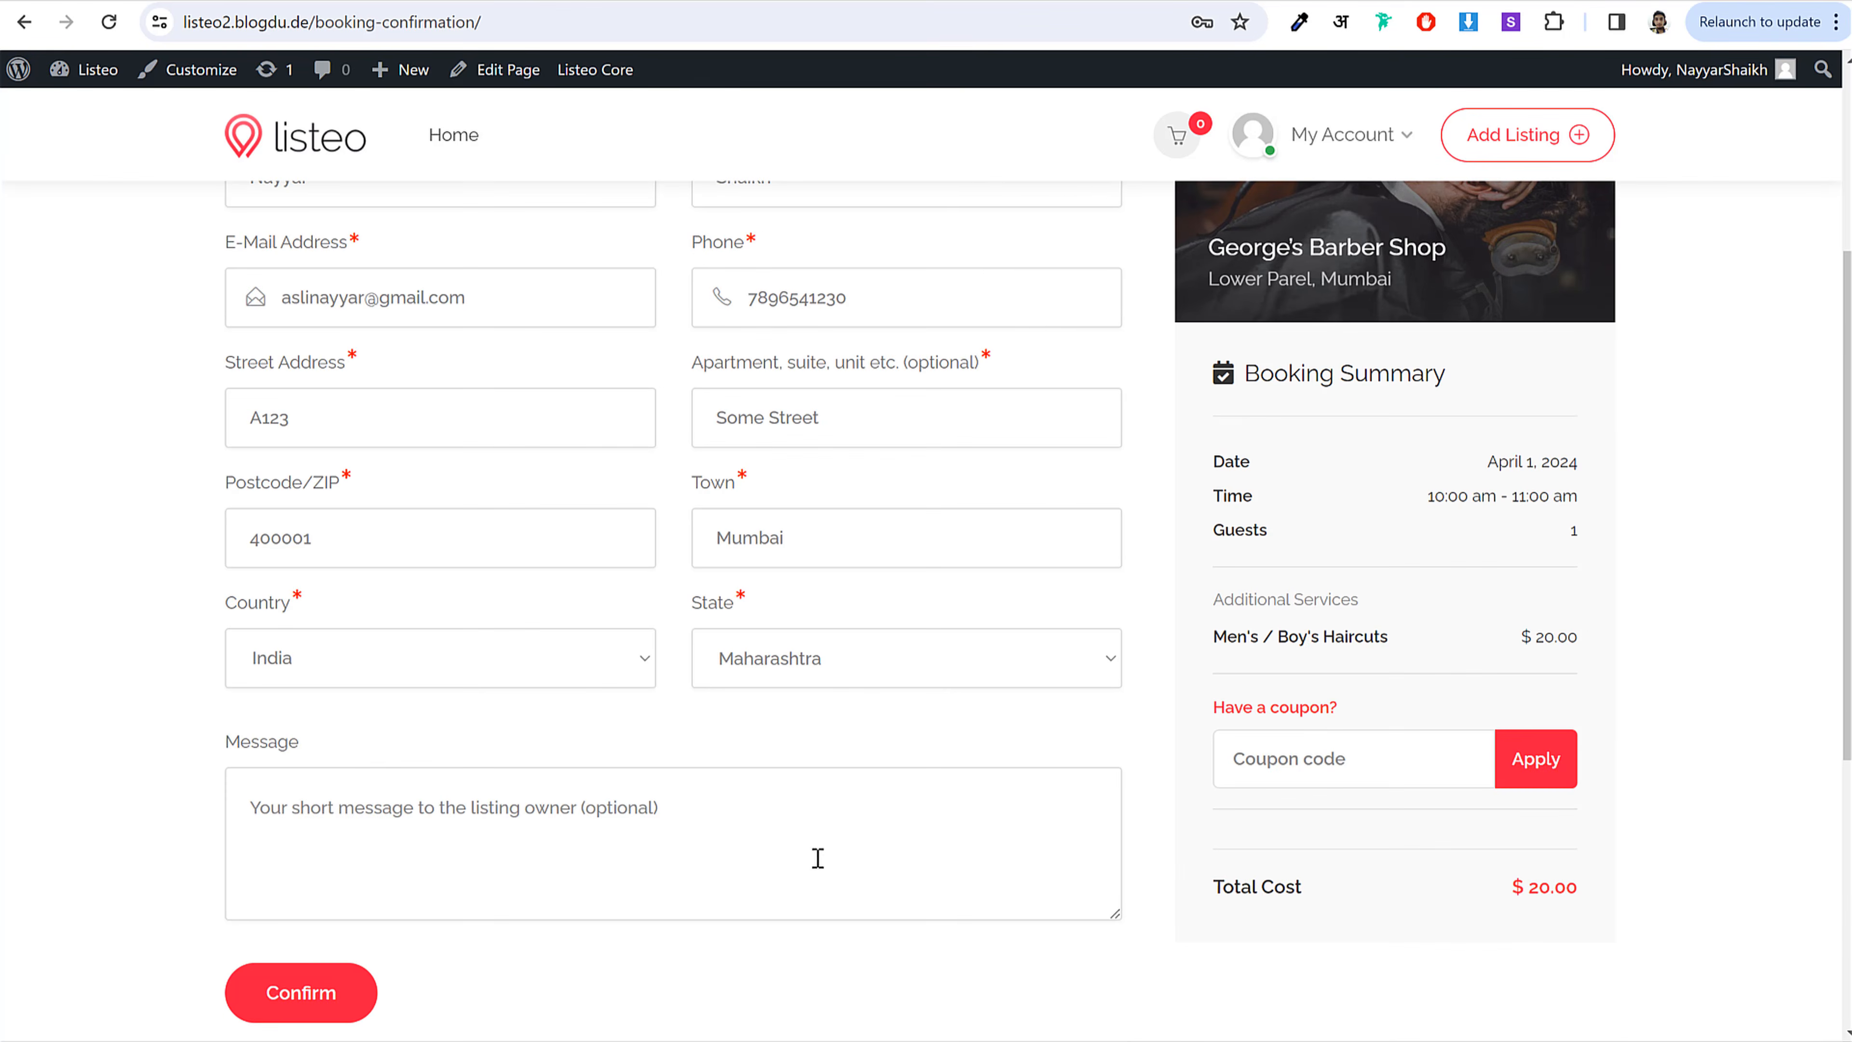
# Step: Confirm the booking and proceed to pay the $20.00 order
pyautogui.click(301, 996)
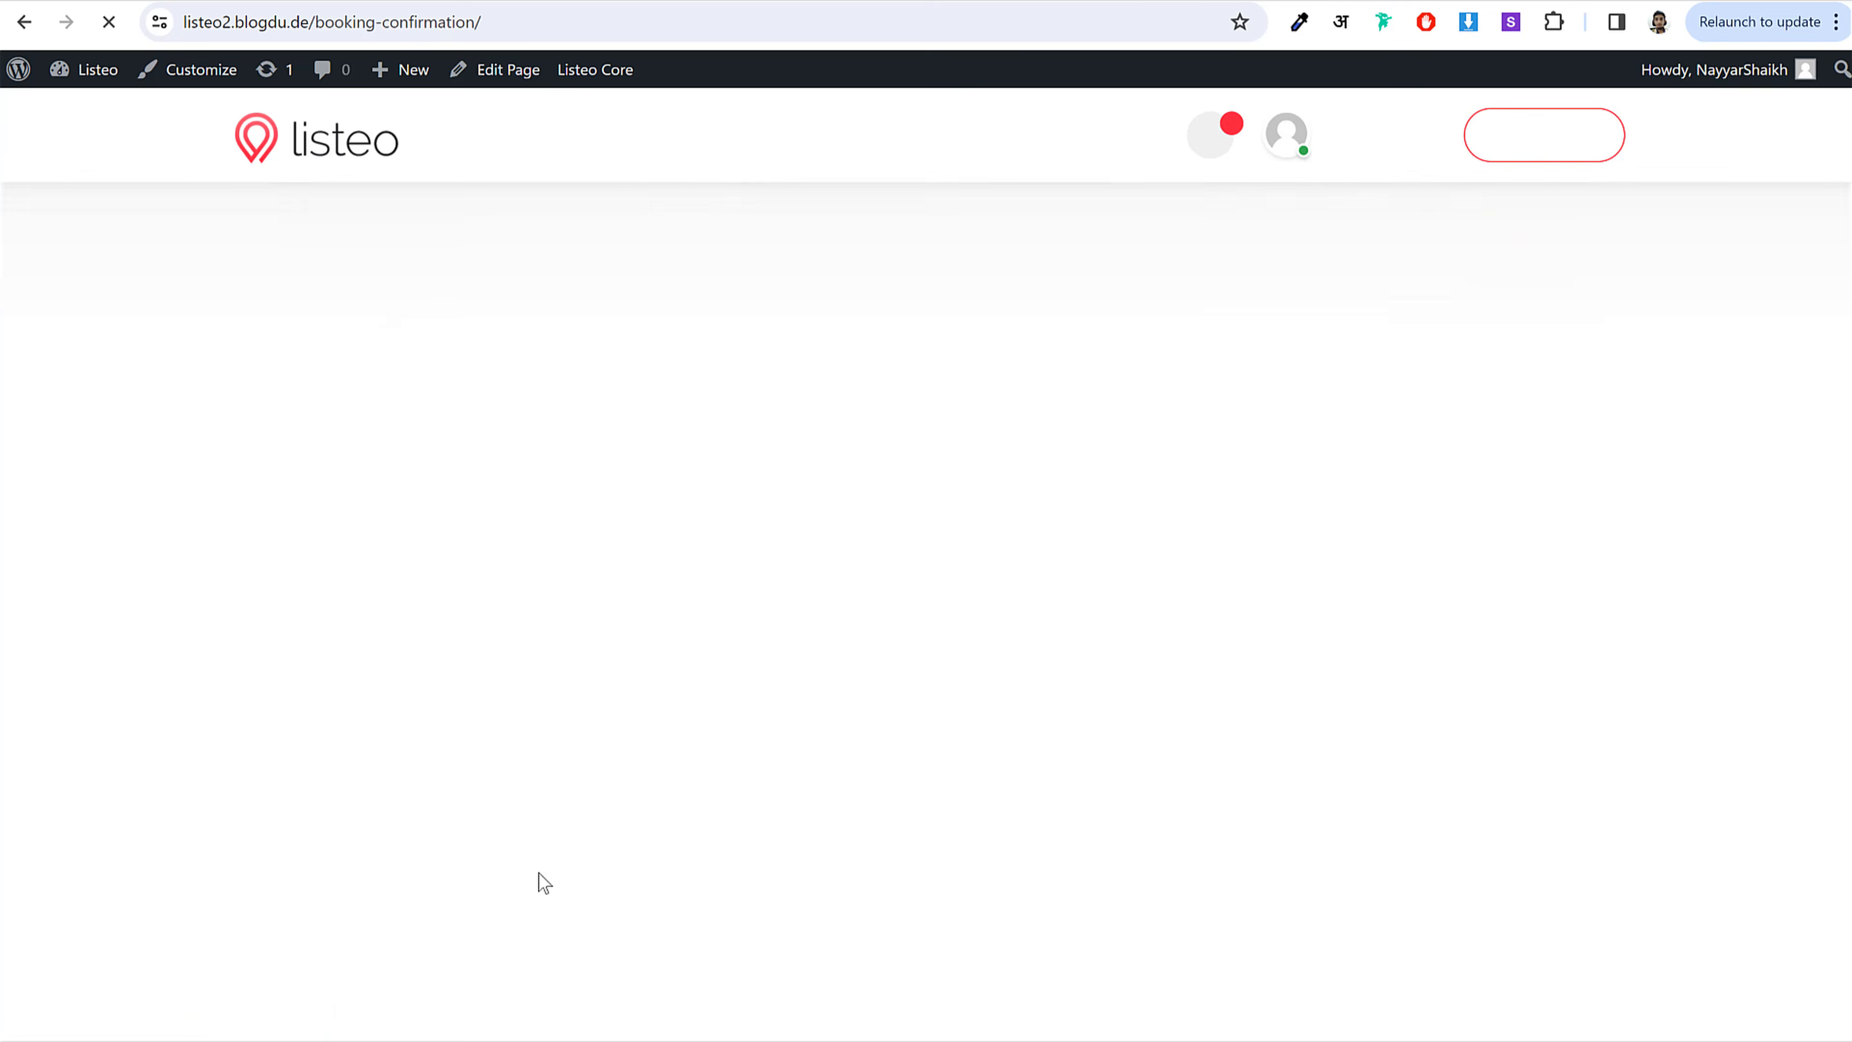
pyautogui.scroll(-2, 962, 607)
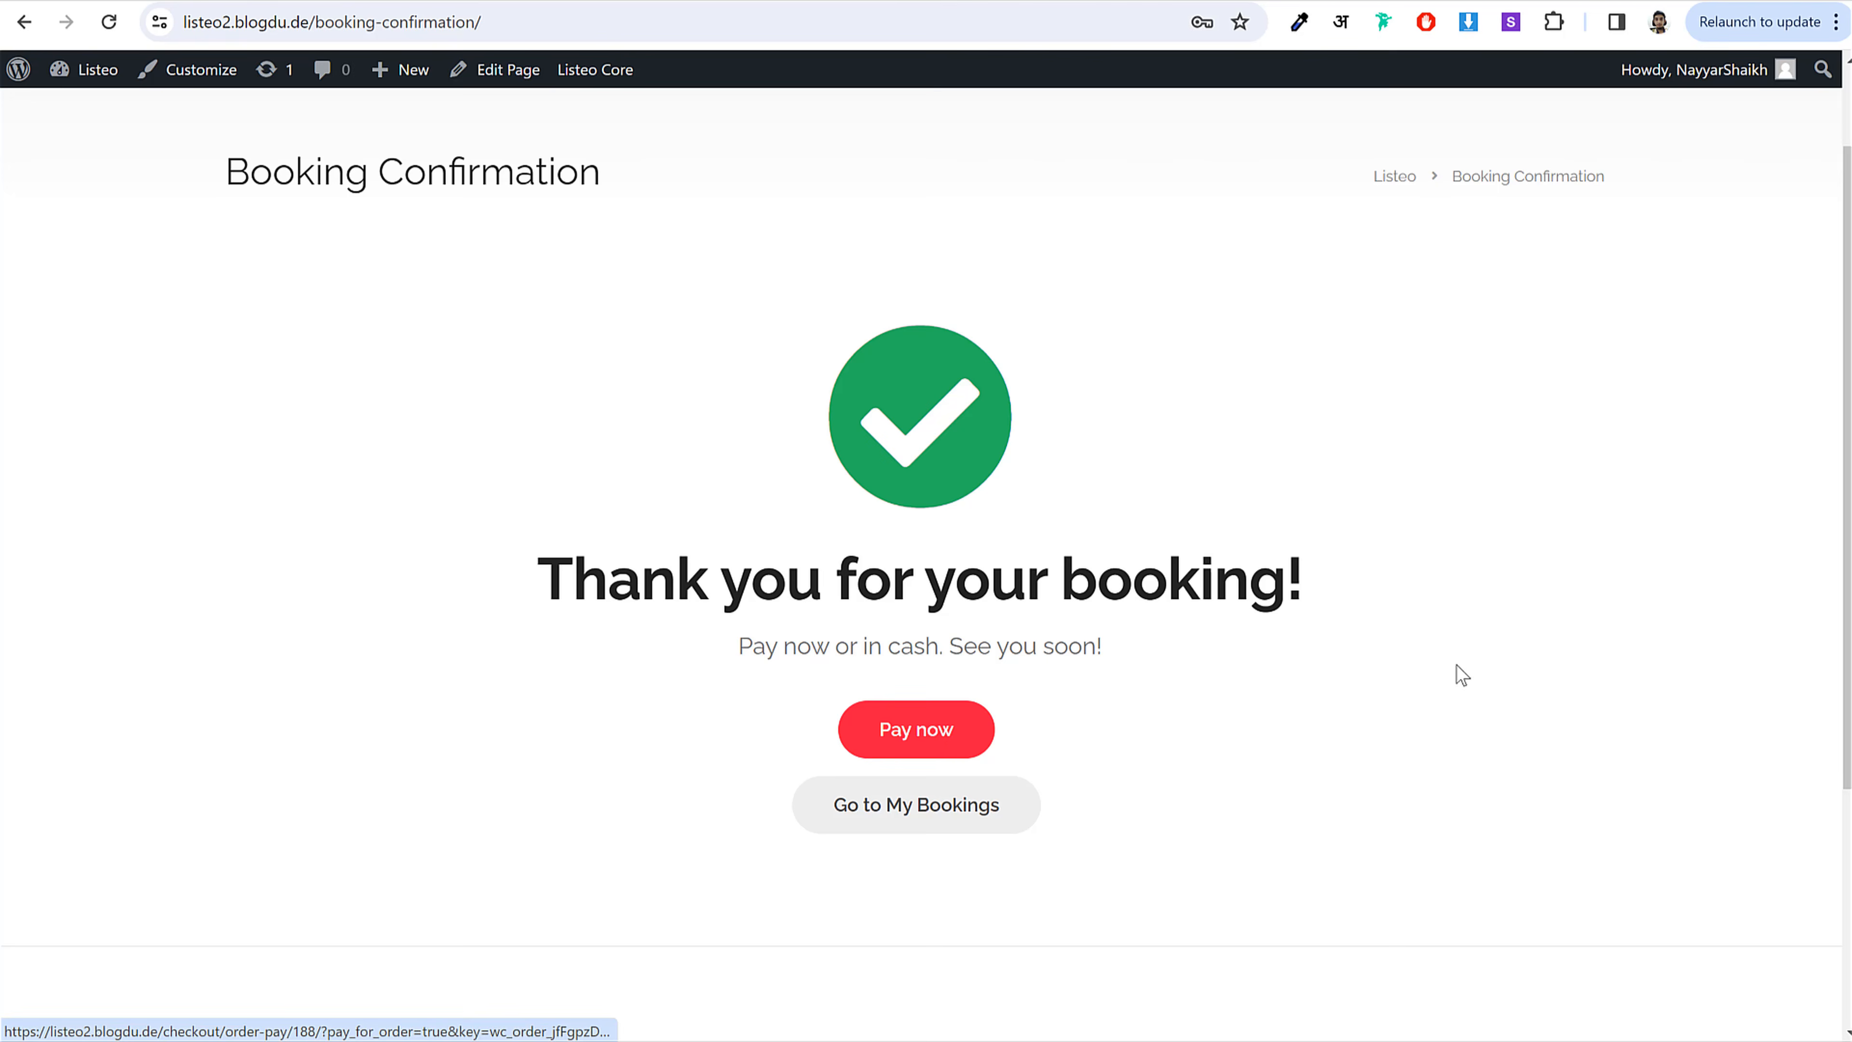
pyautogui.click(961, 740)
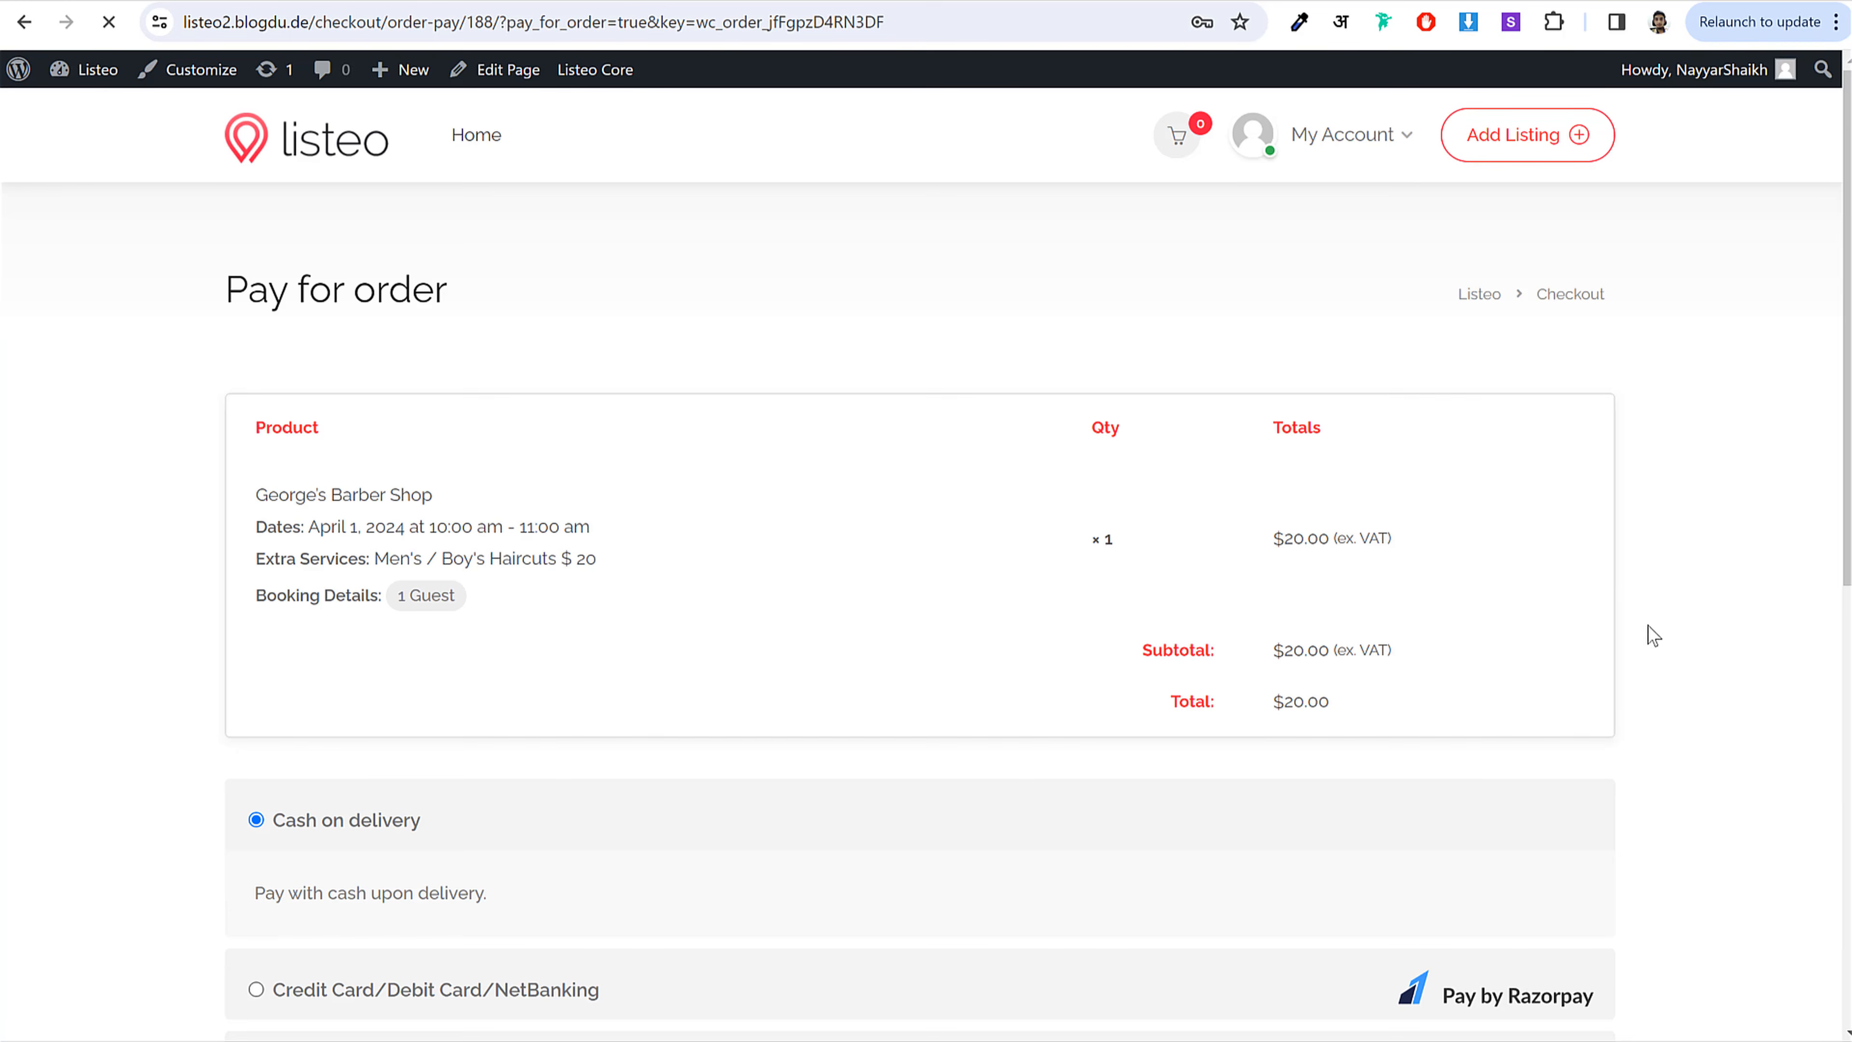
pyautogui.scroll(-3, 1658, 639)
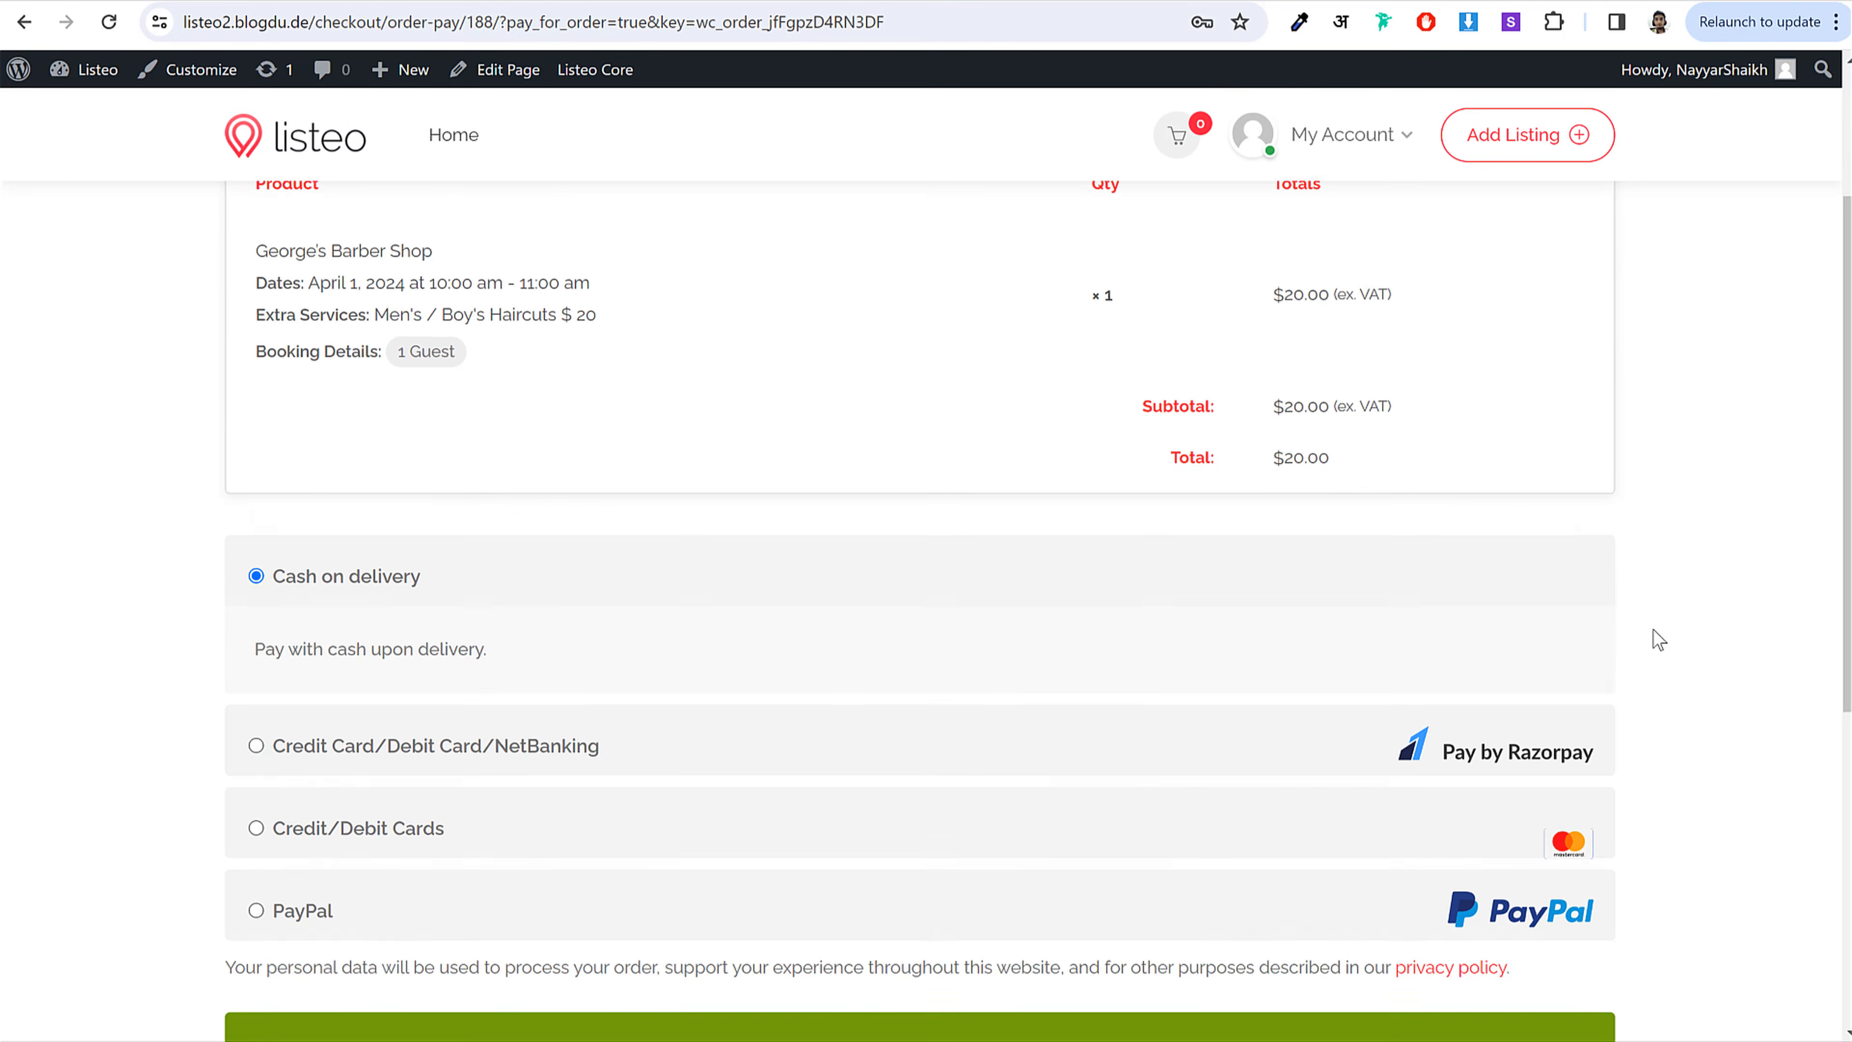
pyautogui.scroll(-3, 377, 717)
# Step: Choose Cash on delivery after trying PayPal, card and Razorpay, and submit the order payment
pyautogui.click(315, 690)
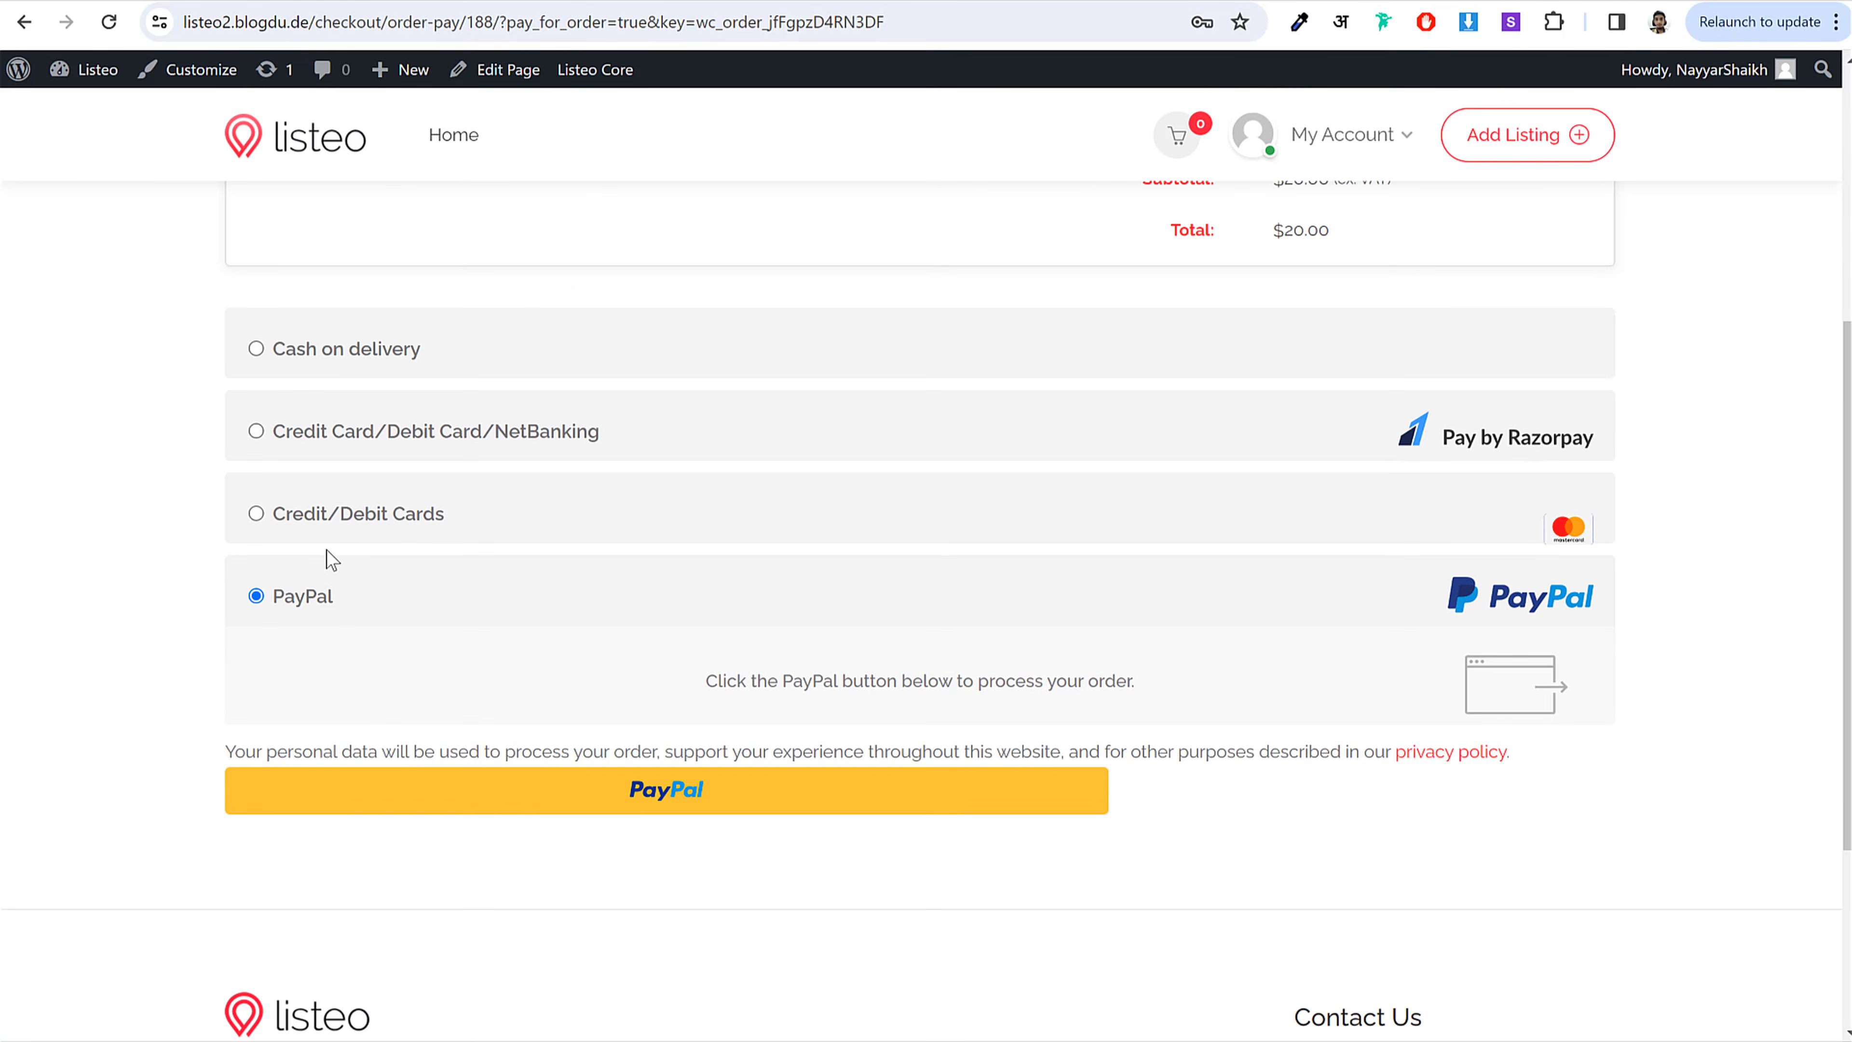
pyautogui.click(334, 527)
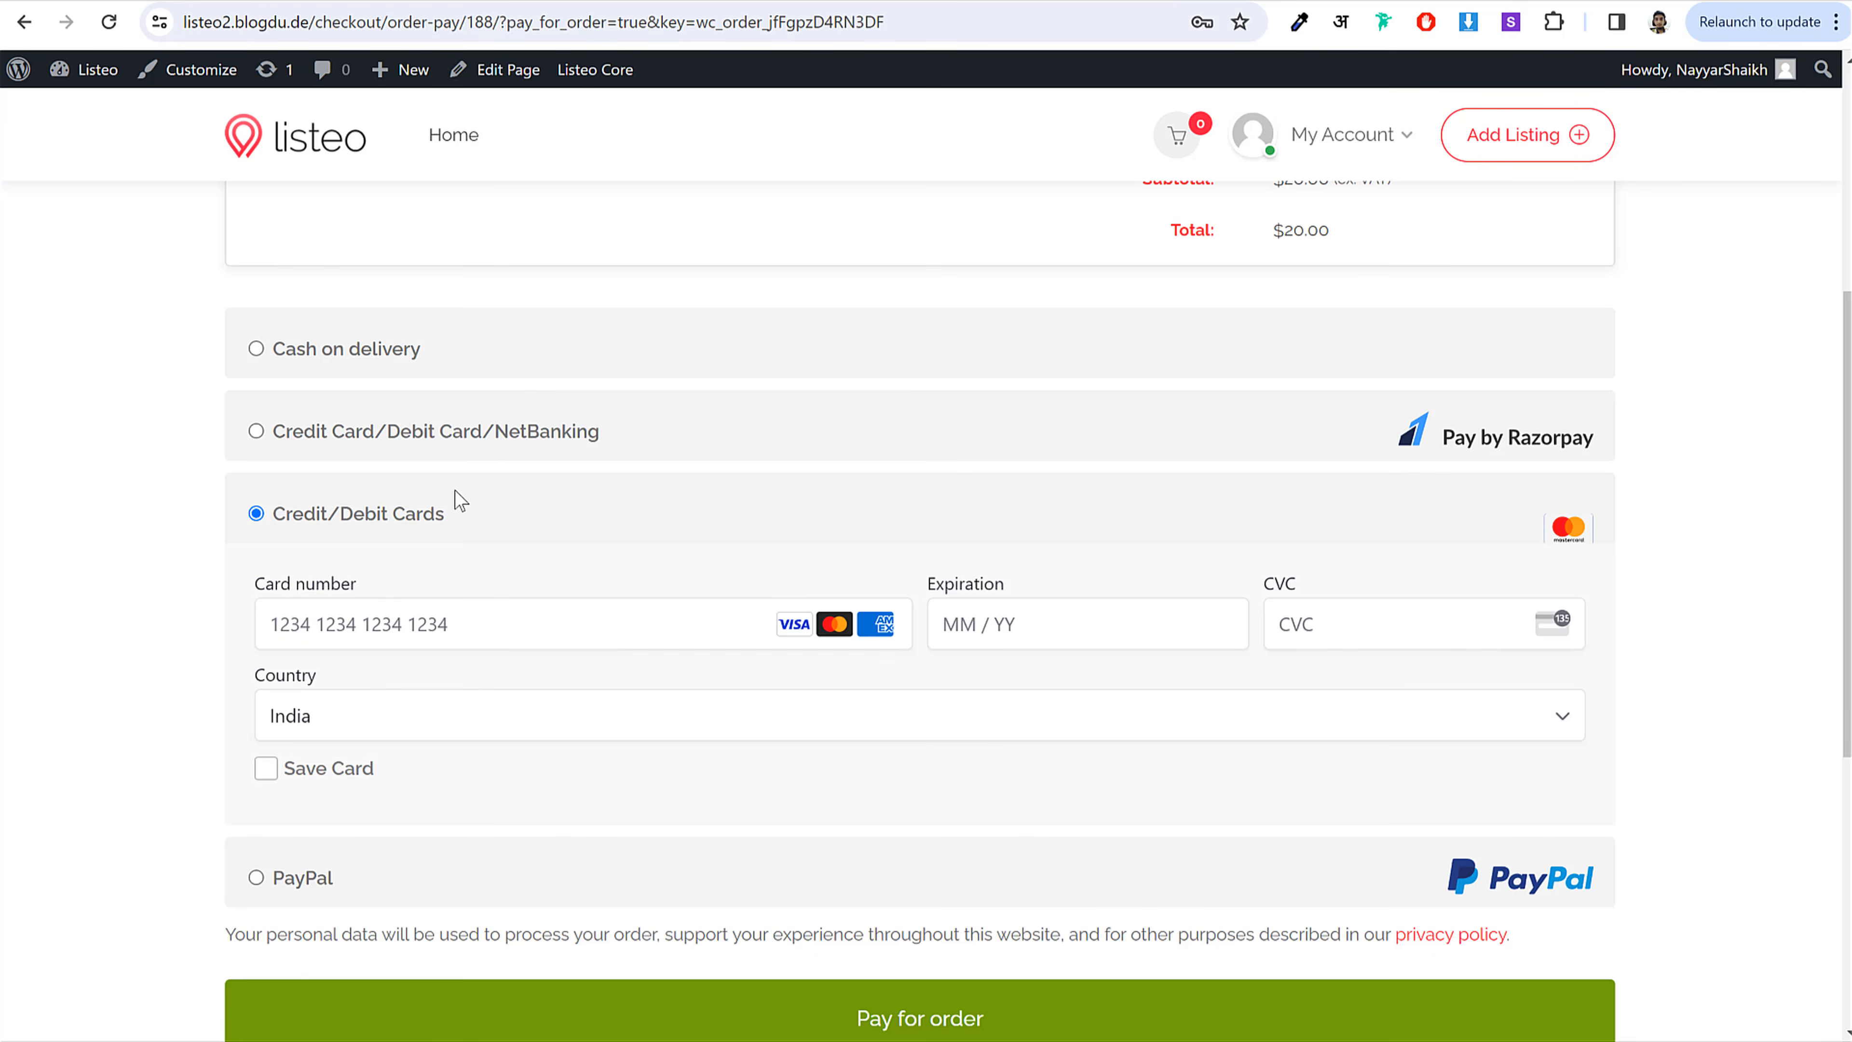
pyautogui.click(446, 446)
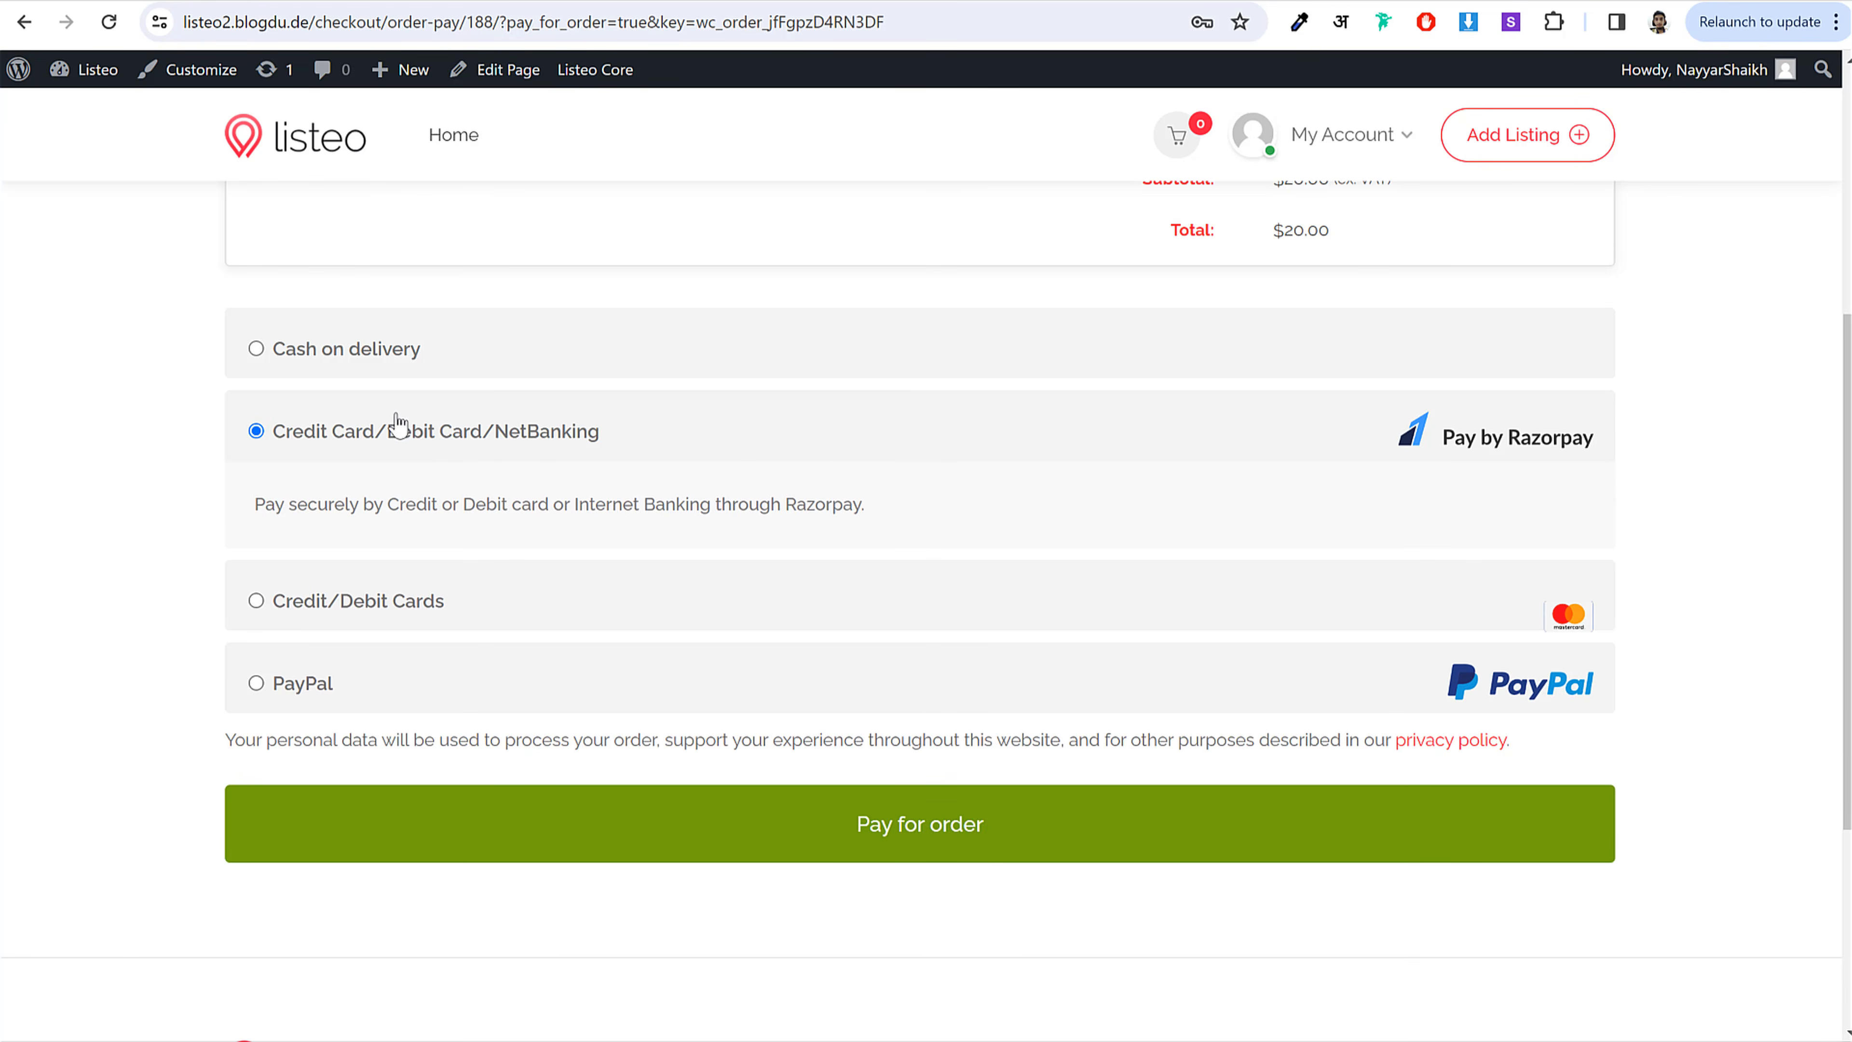
pyautogui.click(410, 348)
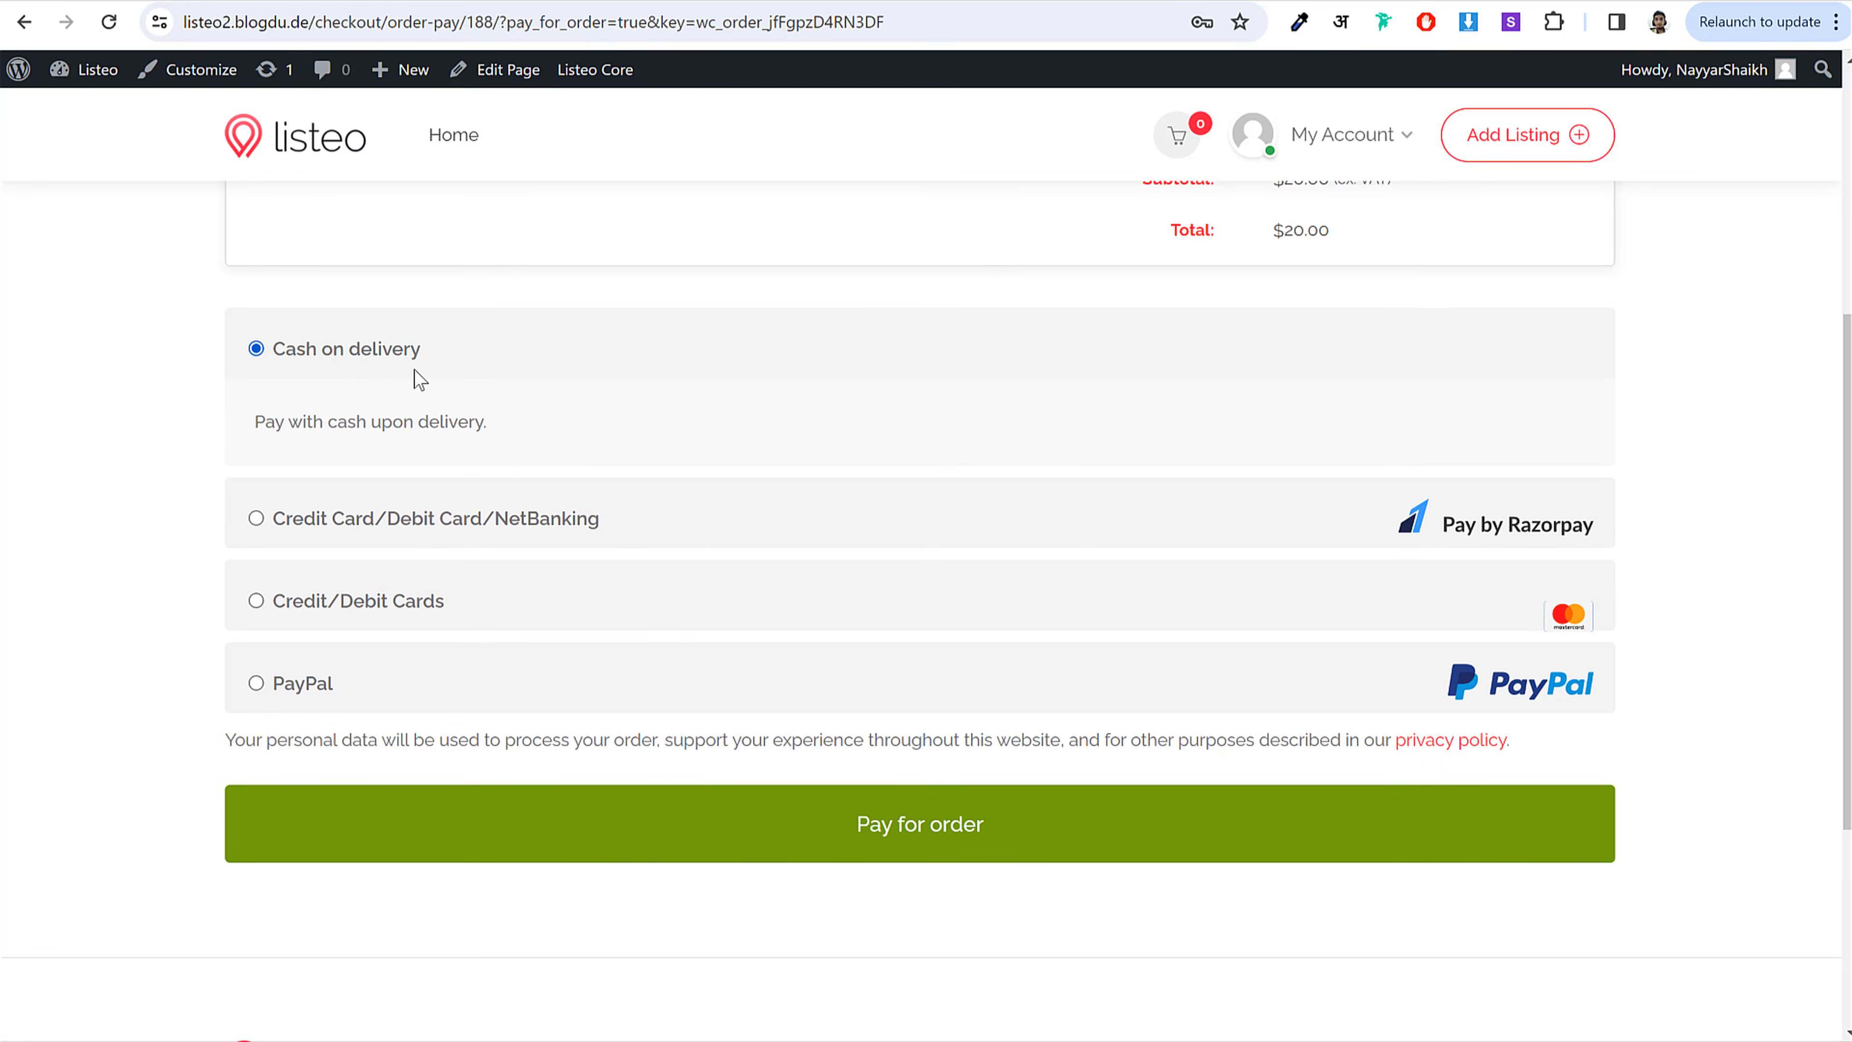
pyautogui.scroll(3, 421, 401)
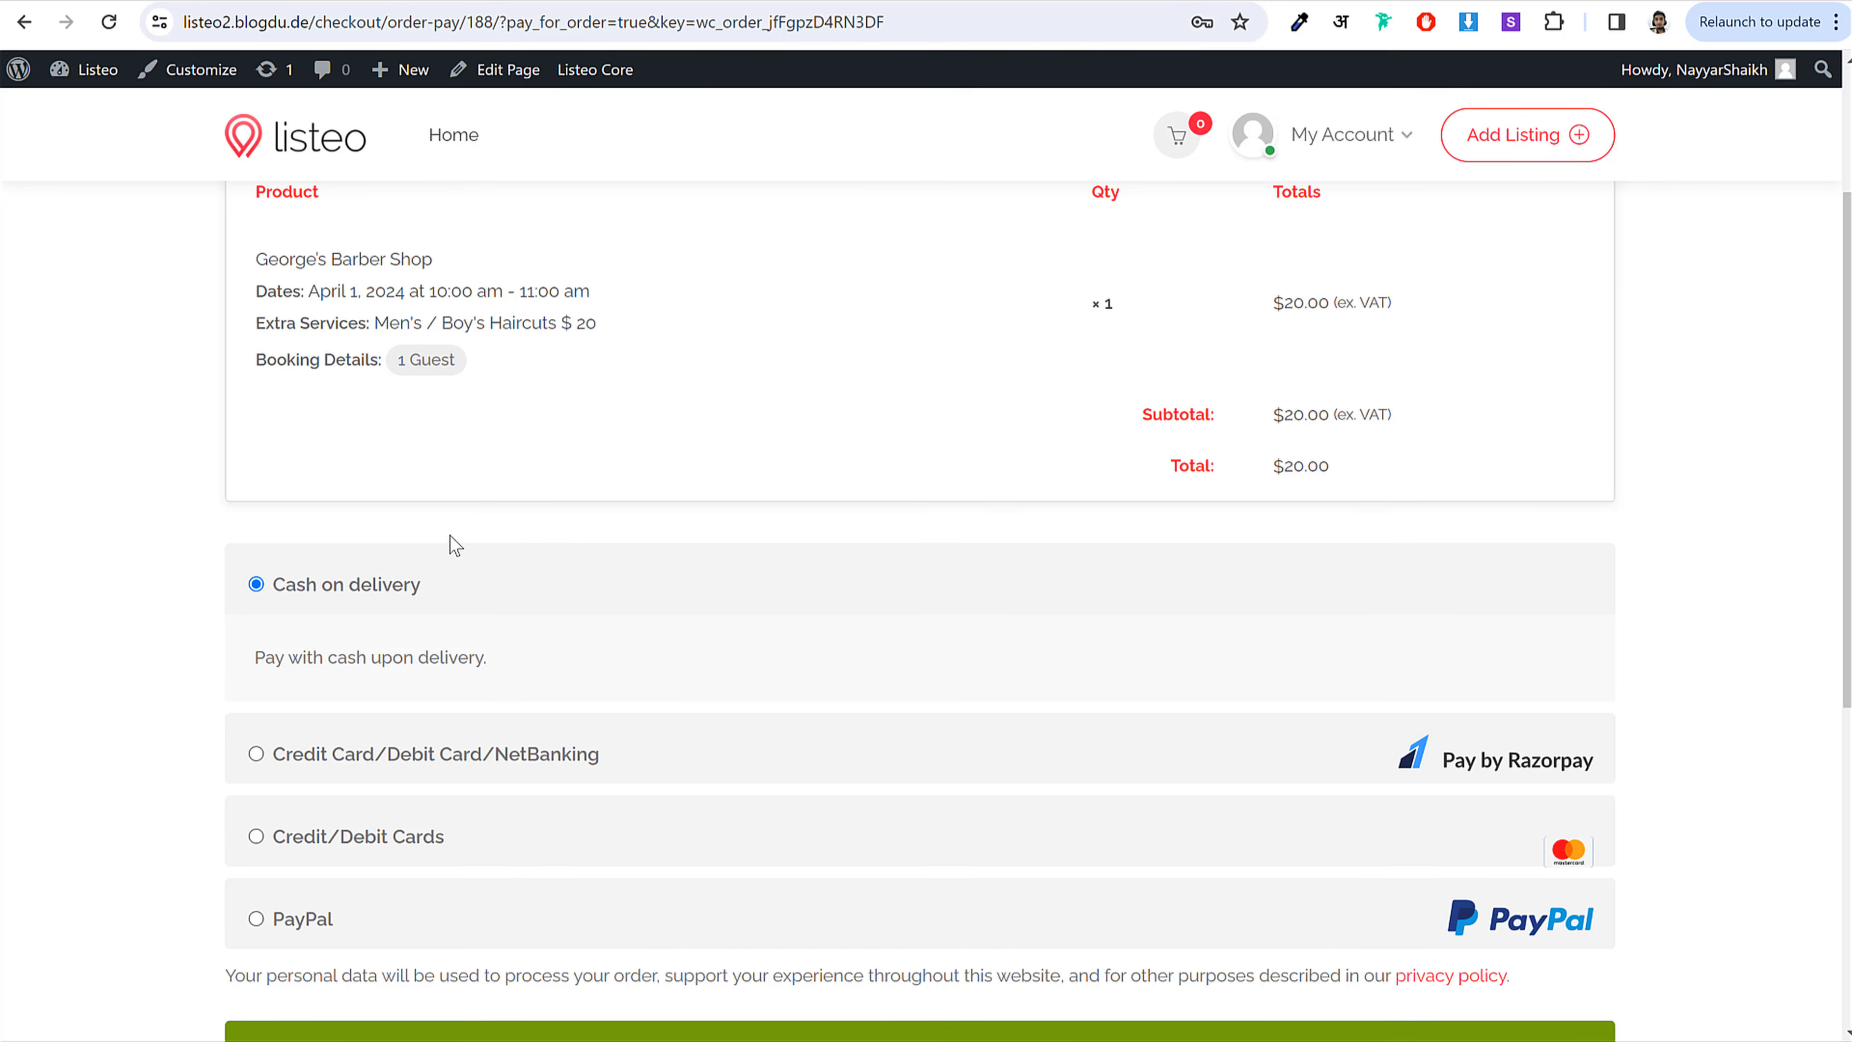
pyautogui.scroll(-5, 525, 569)
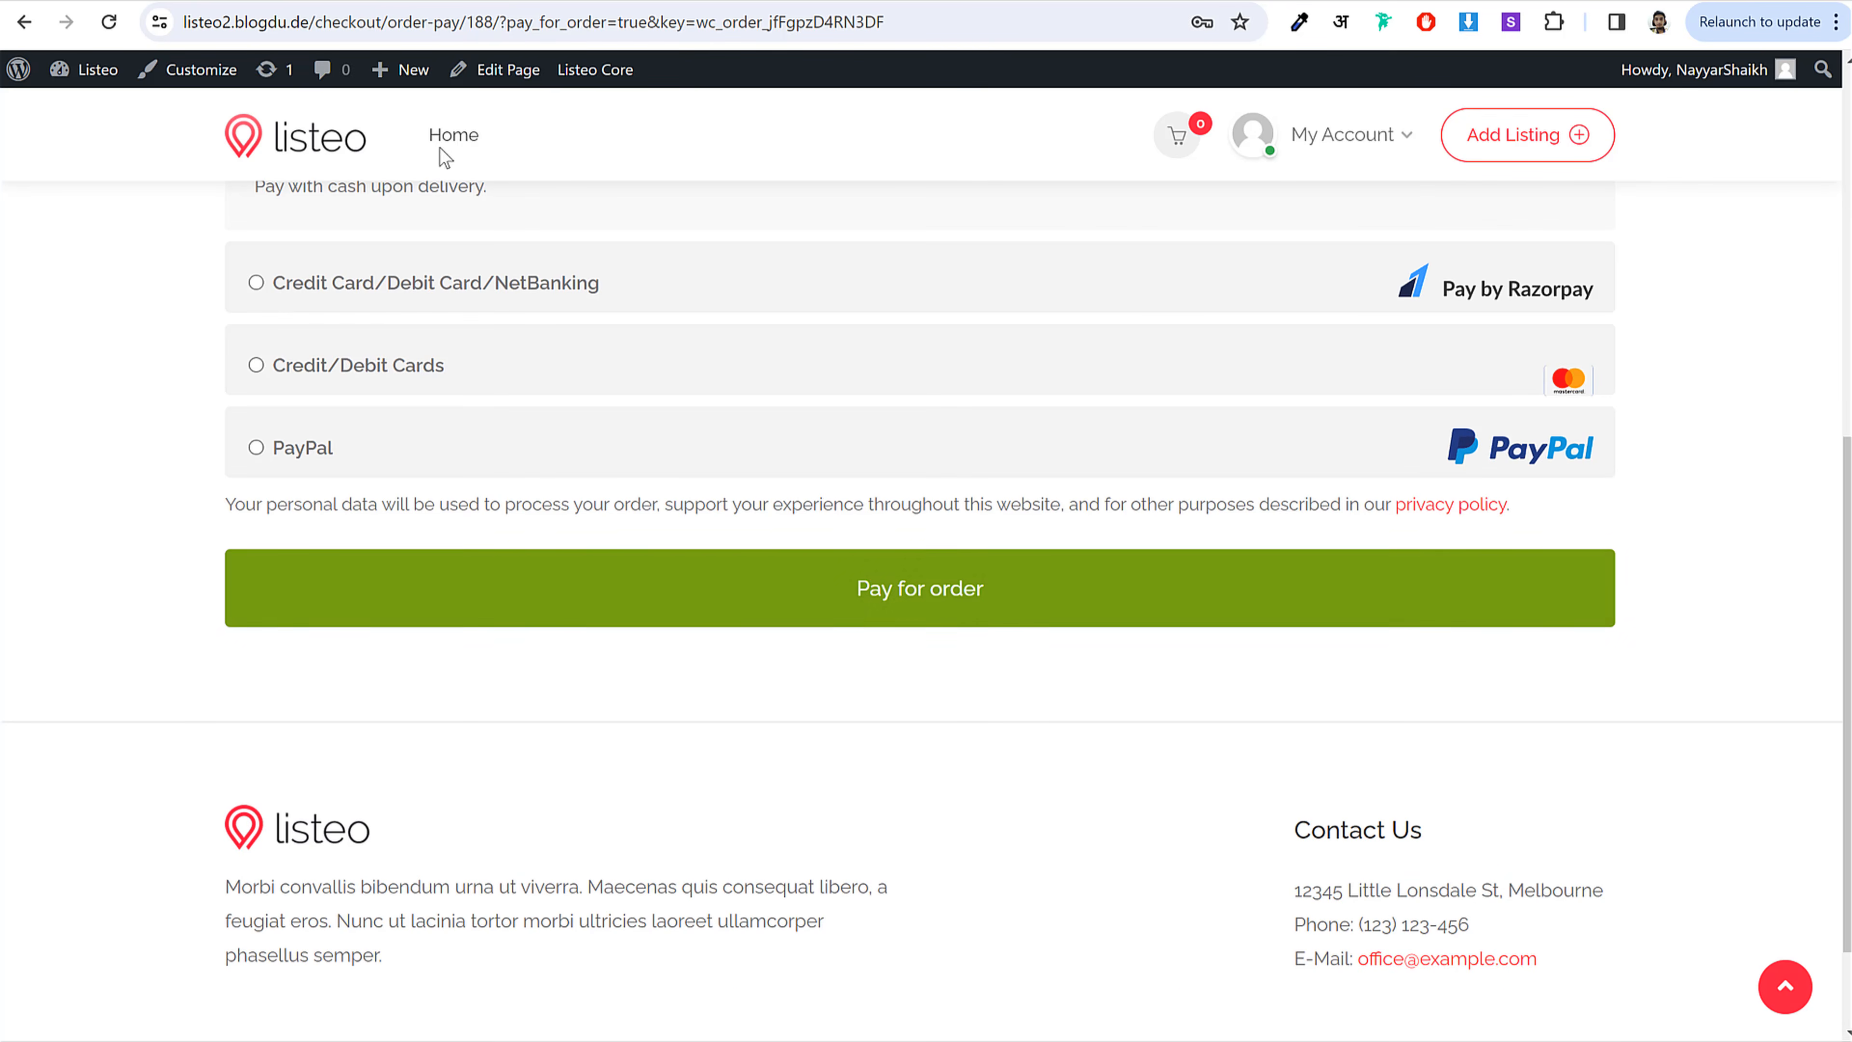
pyautogui.click(1004, 599)
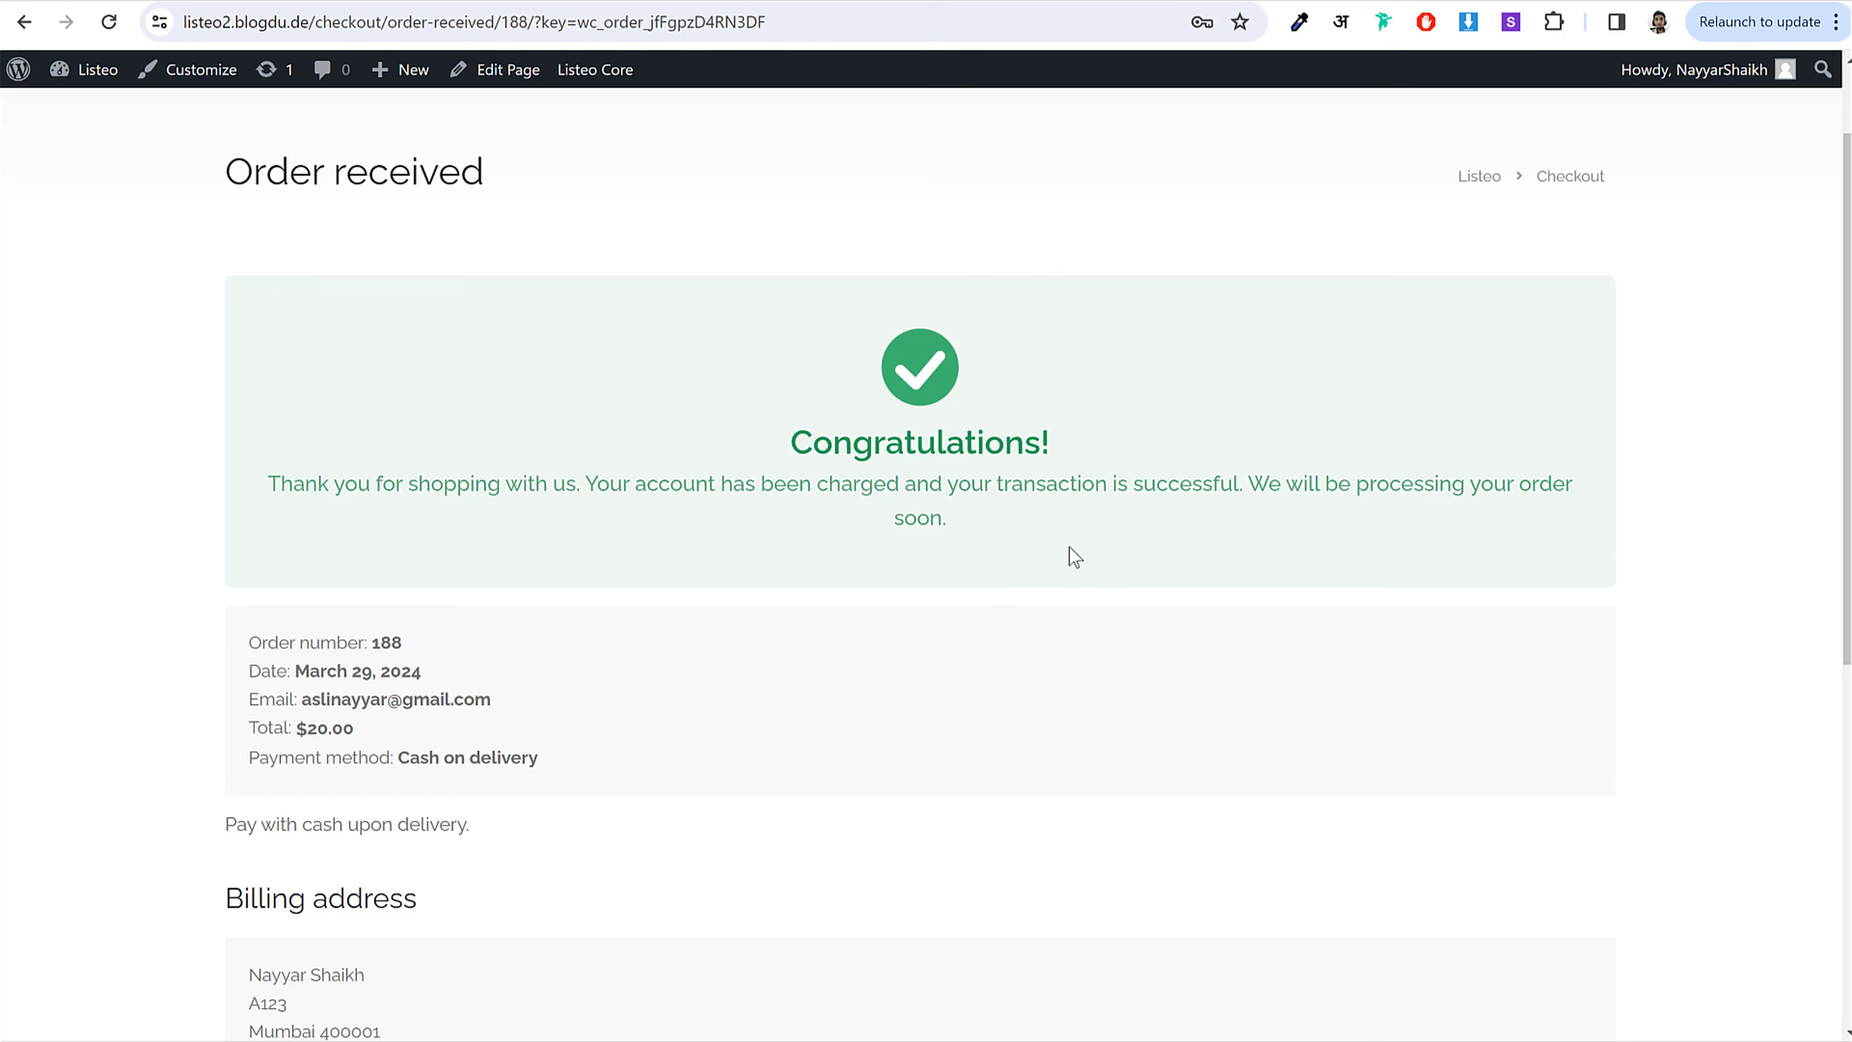
pyautogui.scroll(-5, 1063, 571)
pyautogui.scroll(3, 1063, 570)
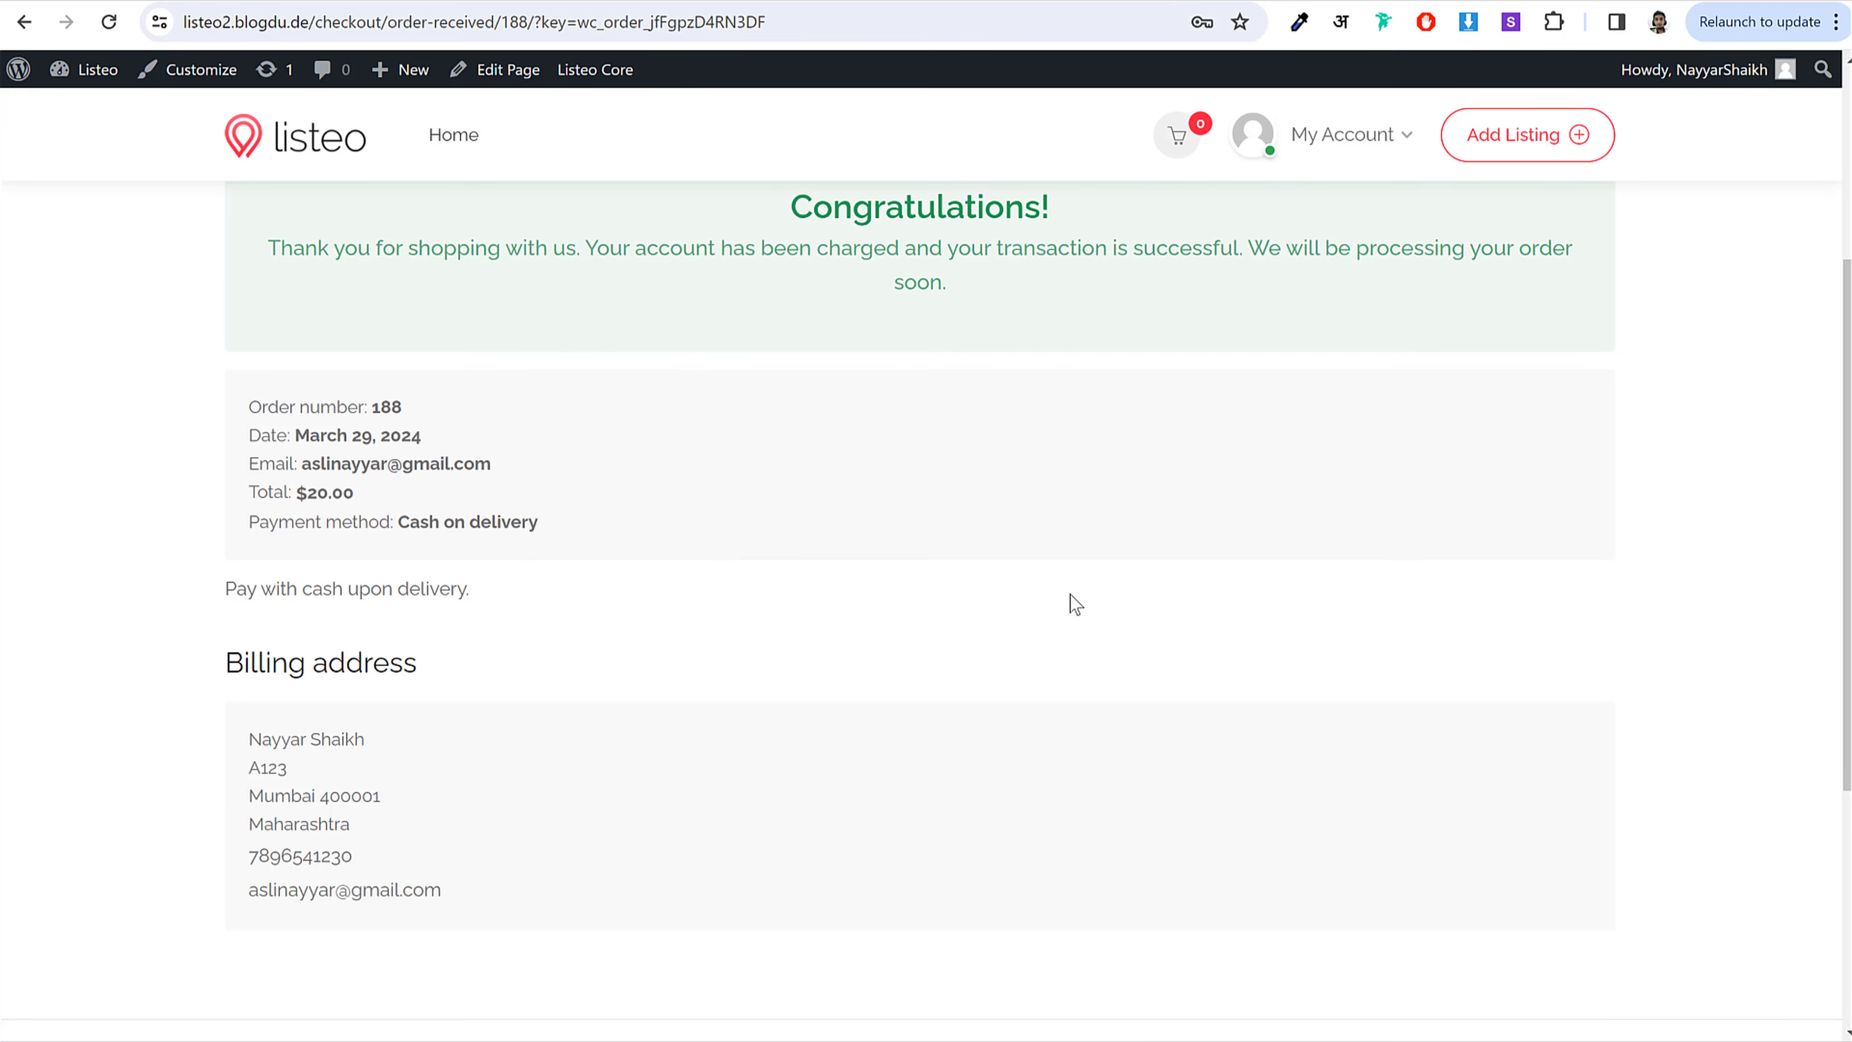
pyautogui.scroll(4, 1075, 604)
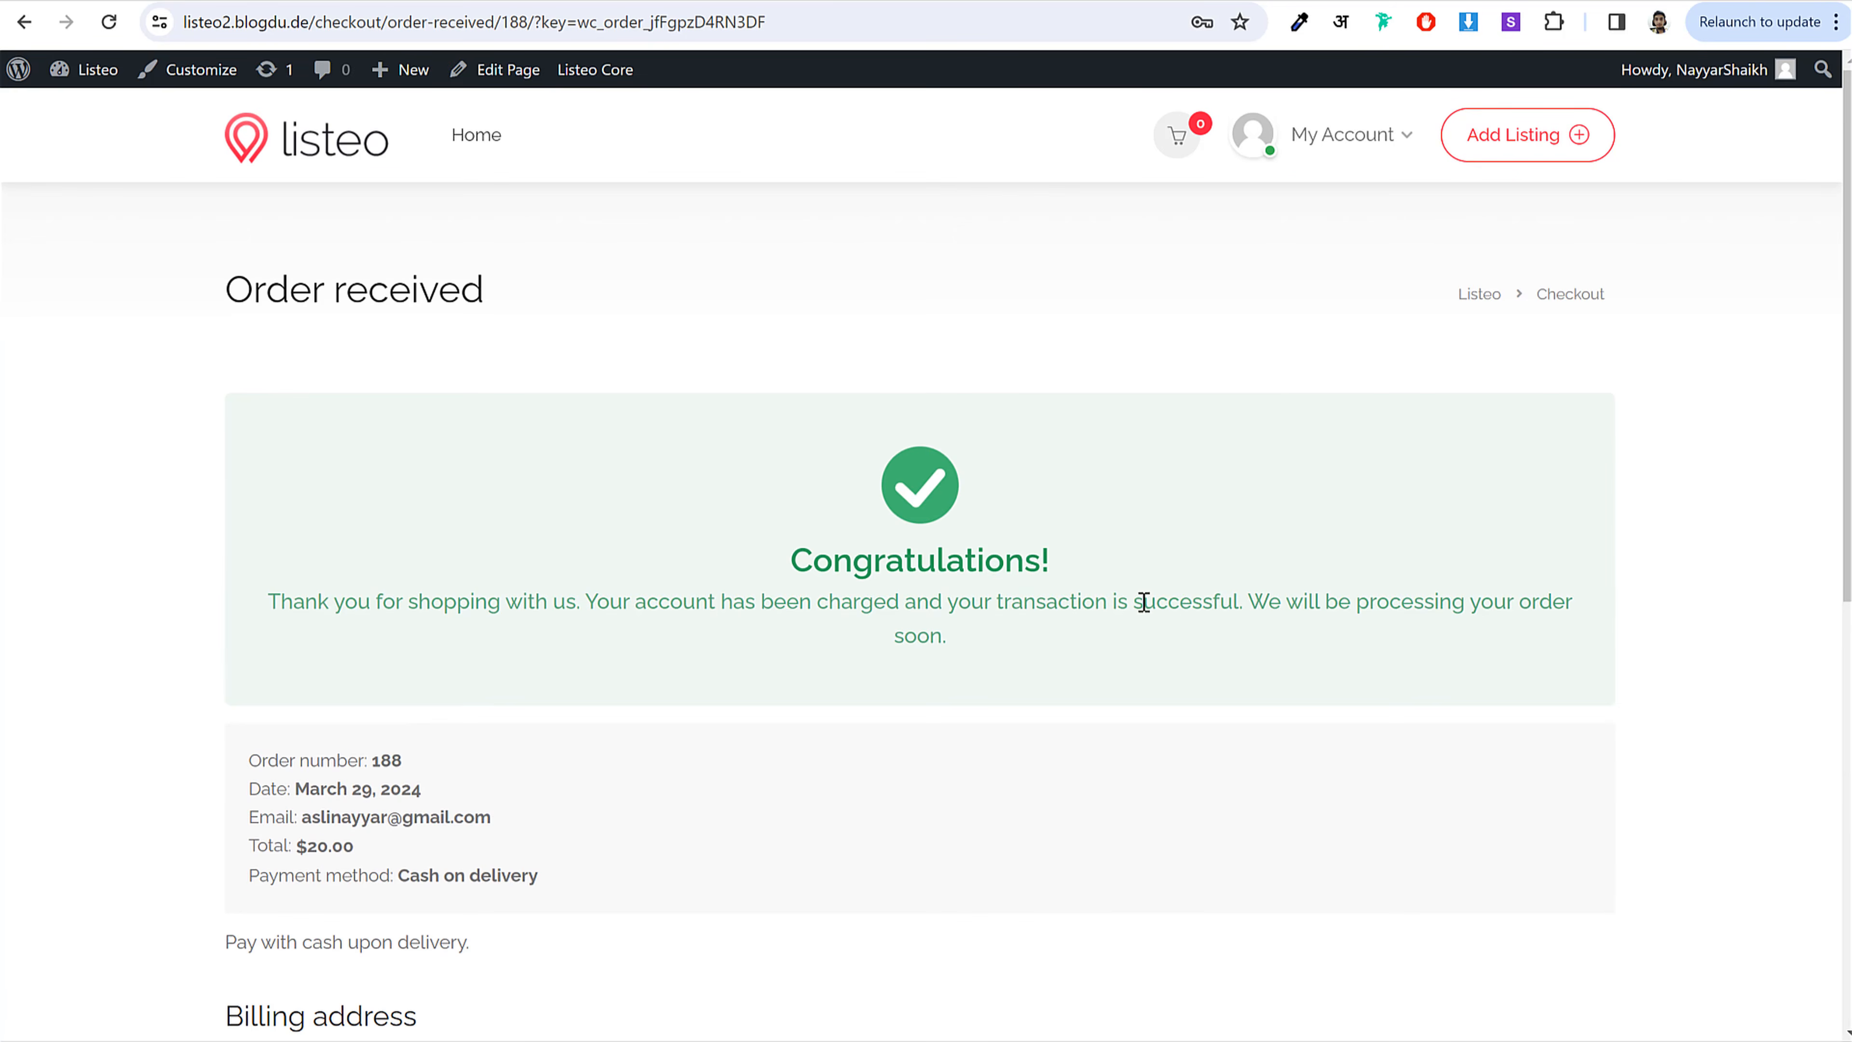
# Step: Open order #188 from the WooCommerce orders list in the admin
pyautogui.click(351, 0)
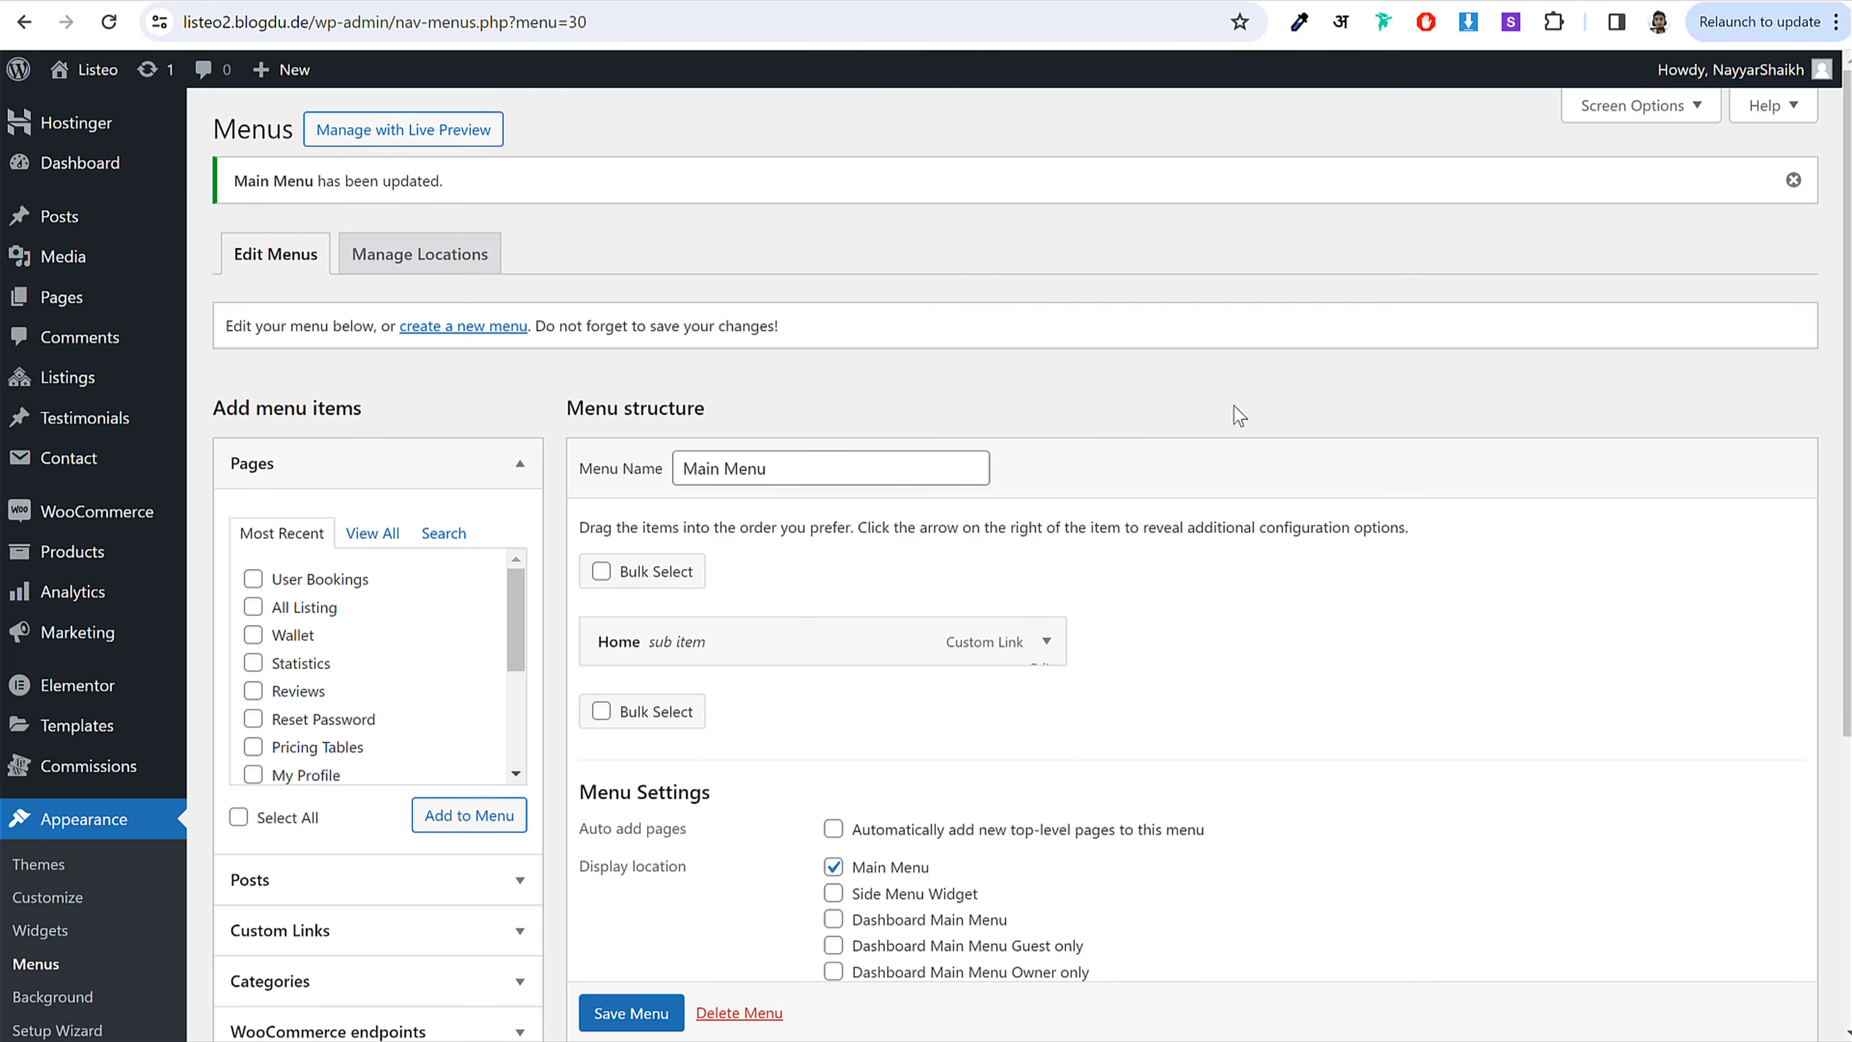
pyautogui.moveTo(84, 522)
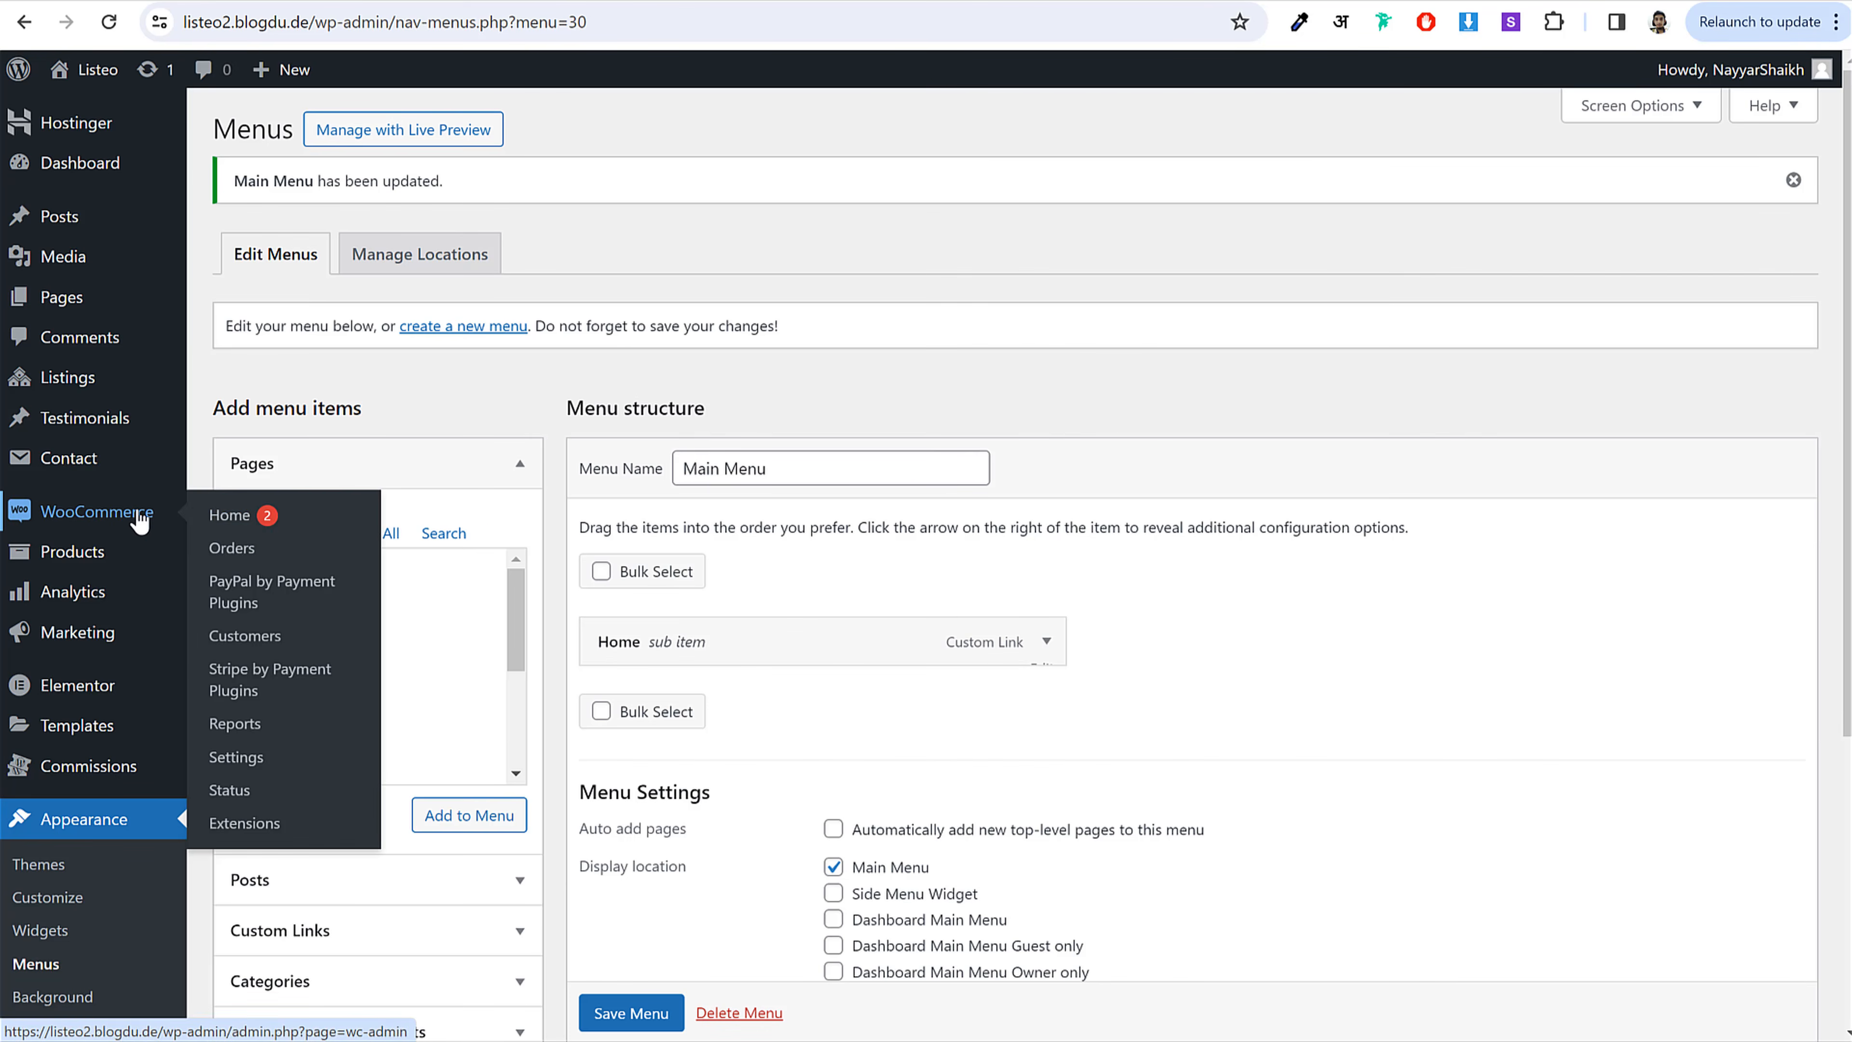
pyautogui.click(243, 553)
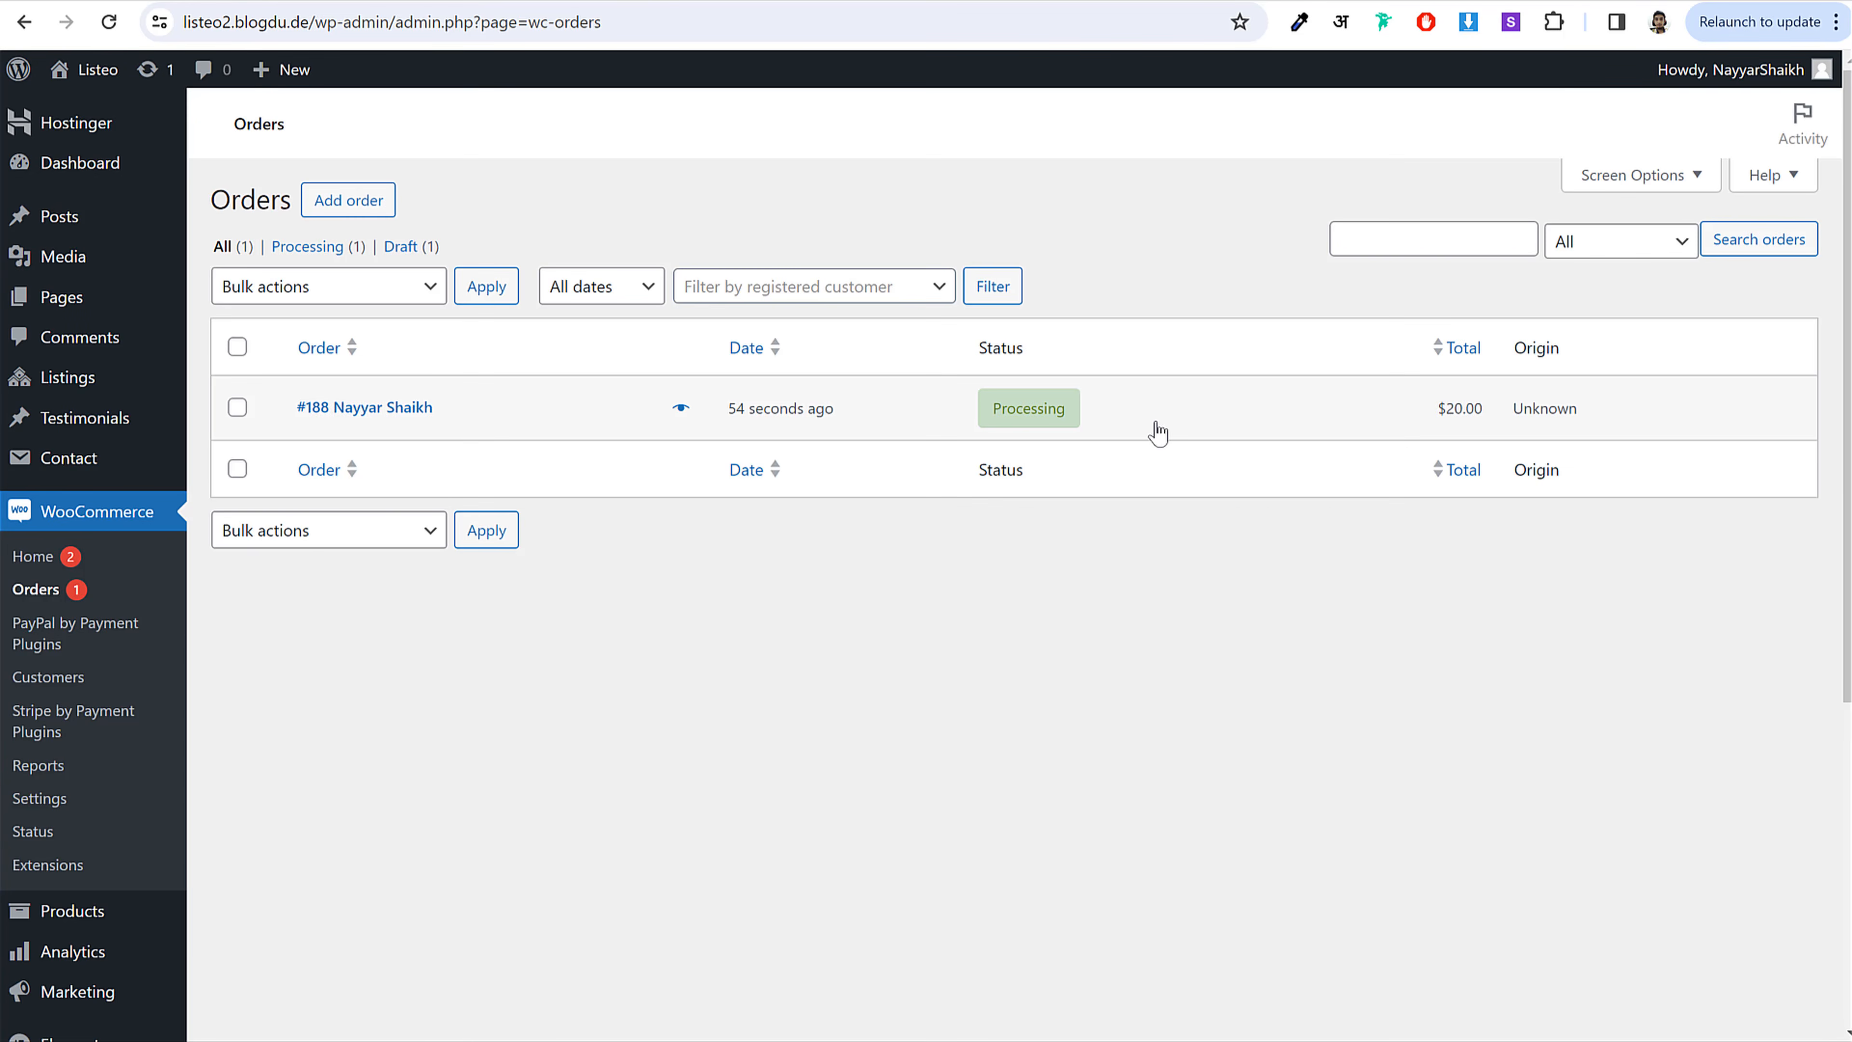
pyautogui.moveTo(1030, 416)
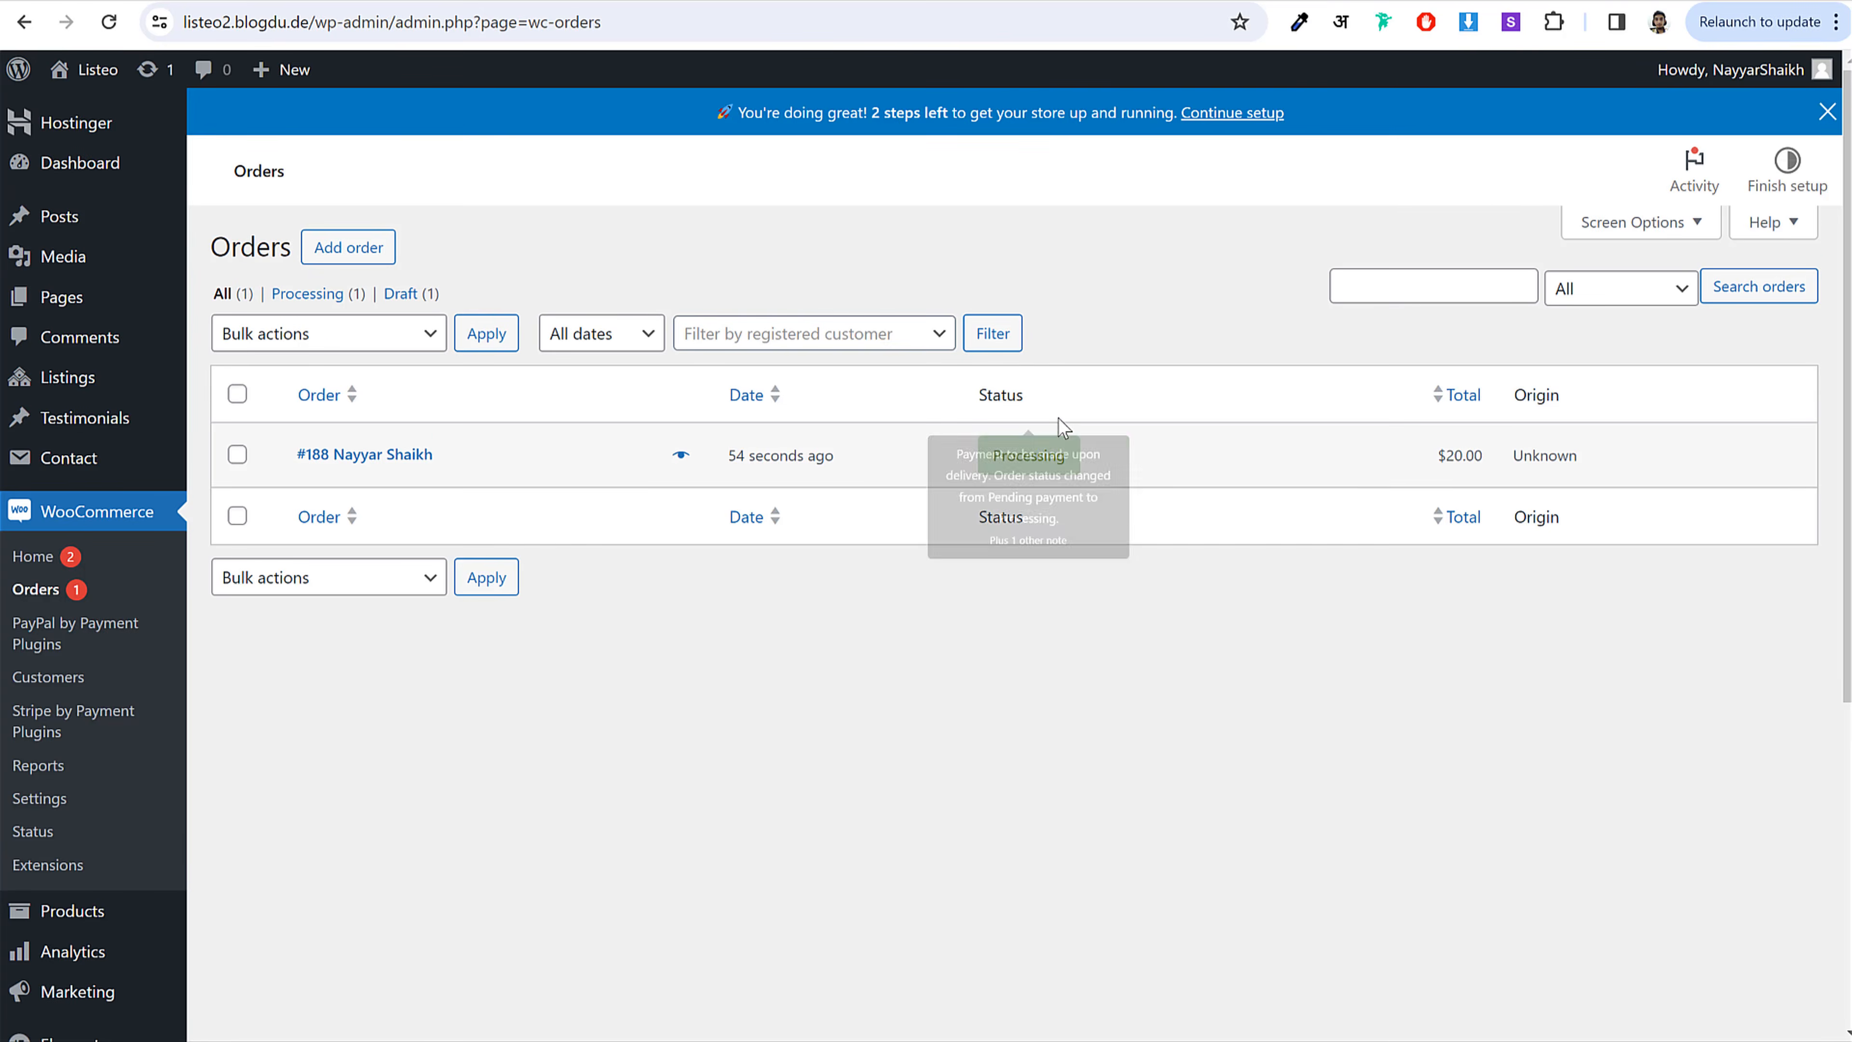
pyautogui.moveTo(1061, 469)
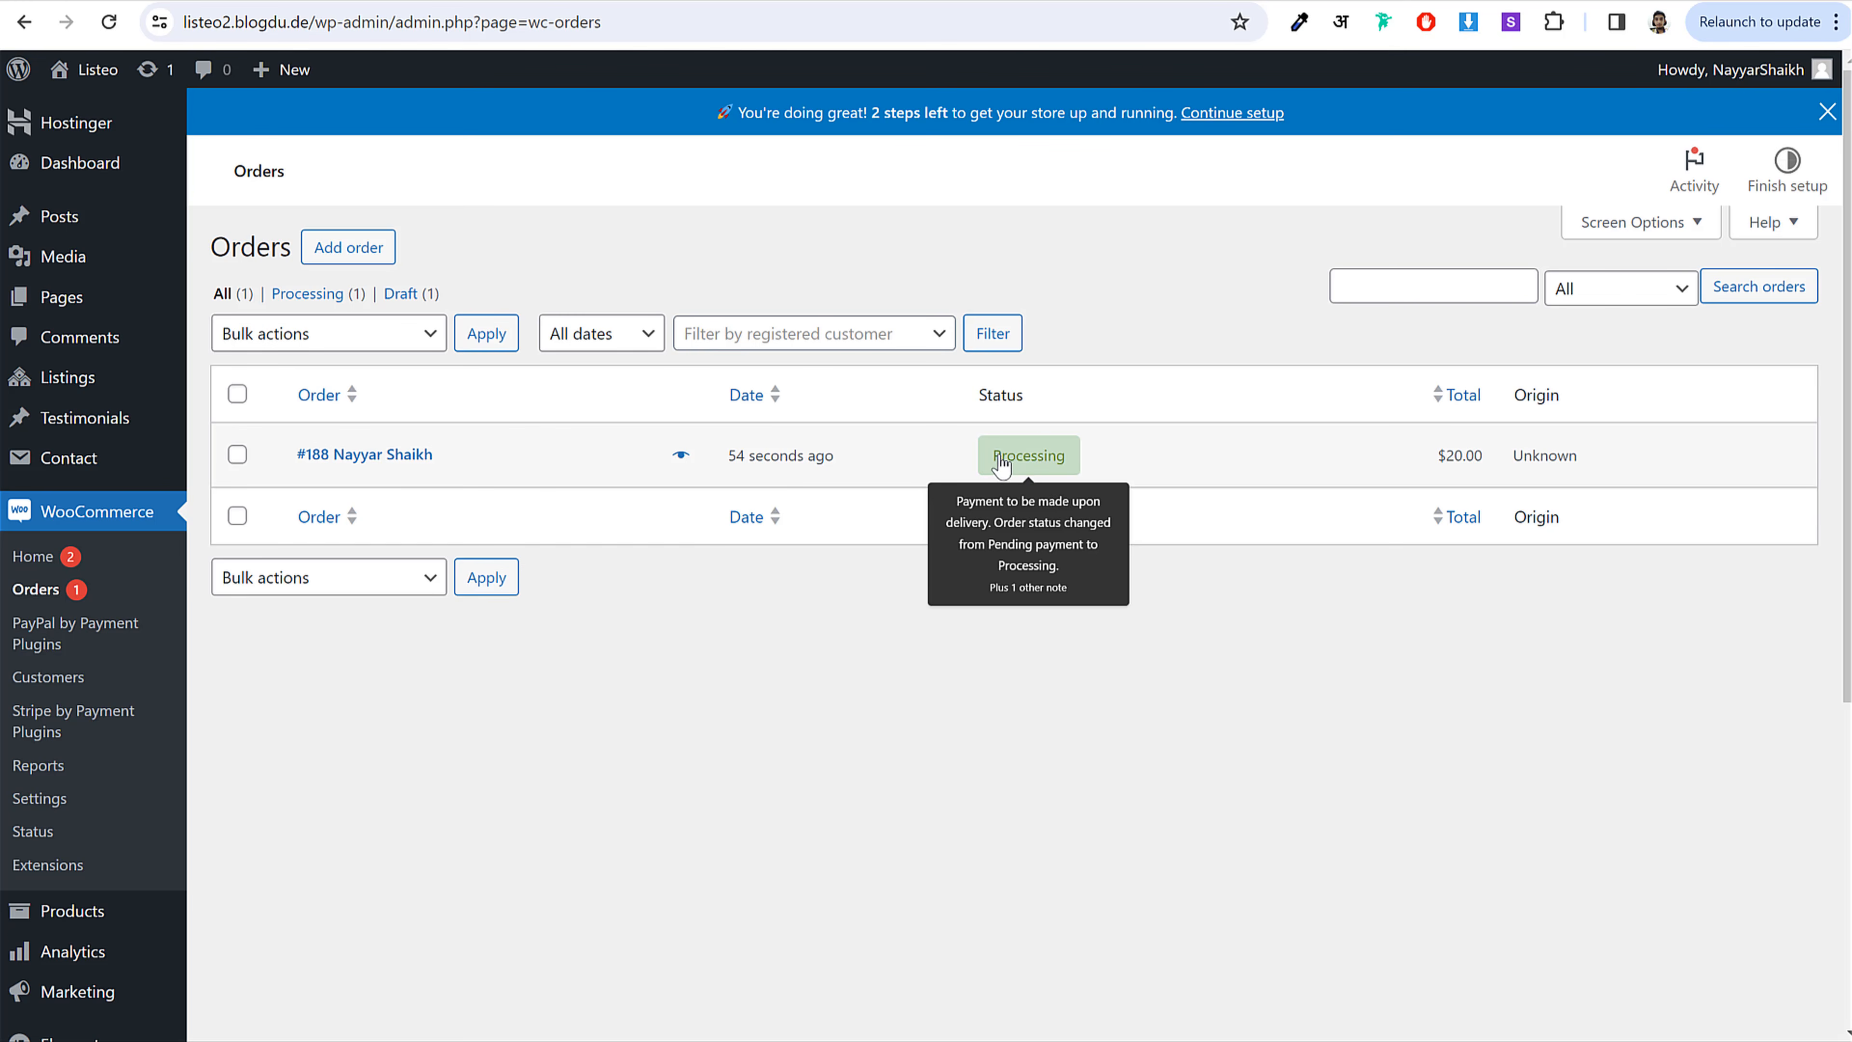
pyautogui.moveTo(1000, 456); pyautogui.dragTo(1128, 465)
pyautogui.click(1128, 465)
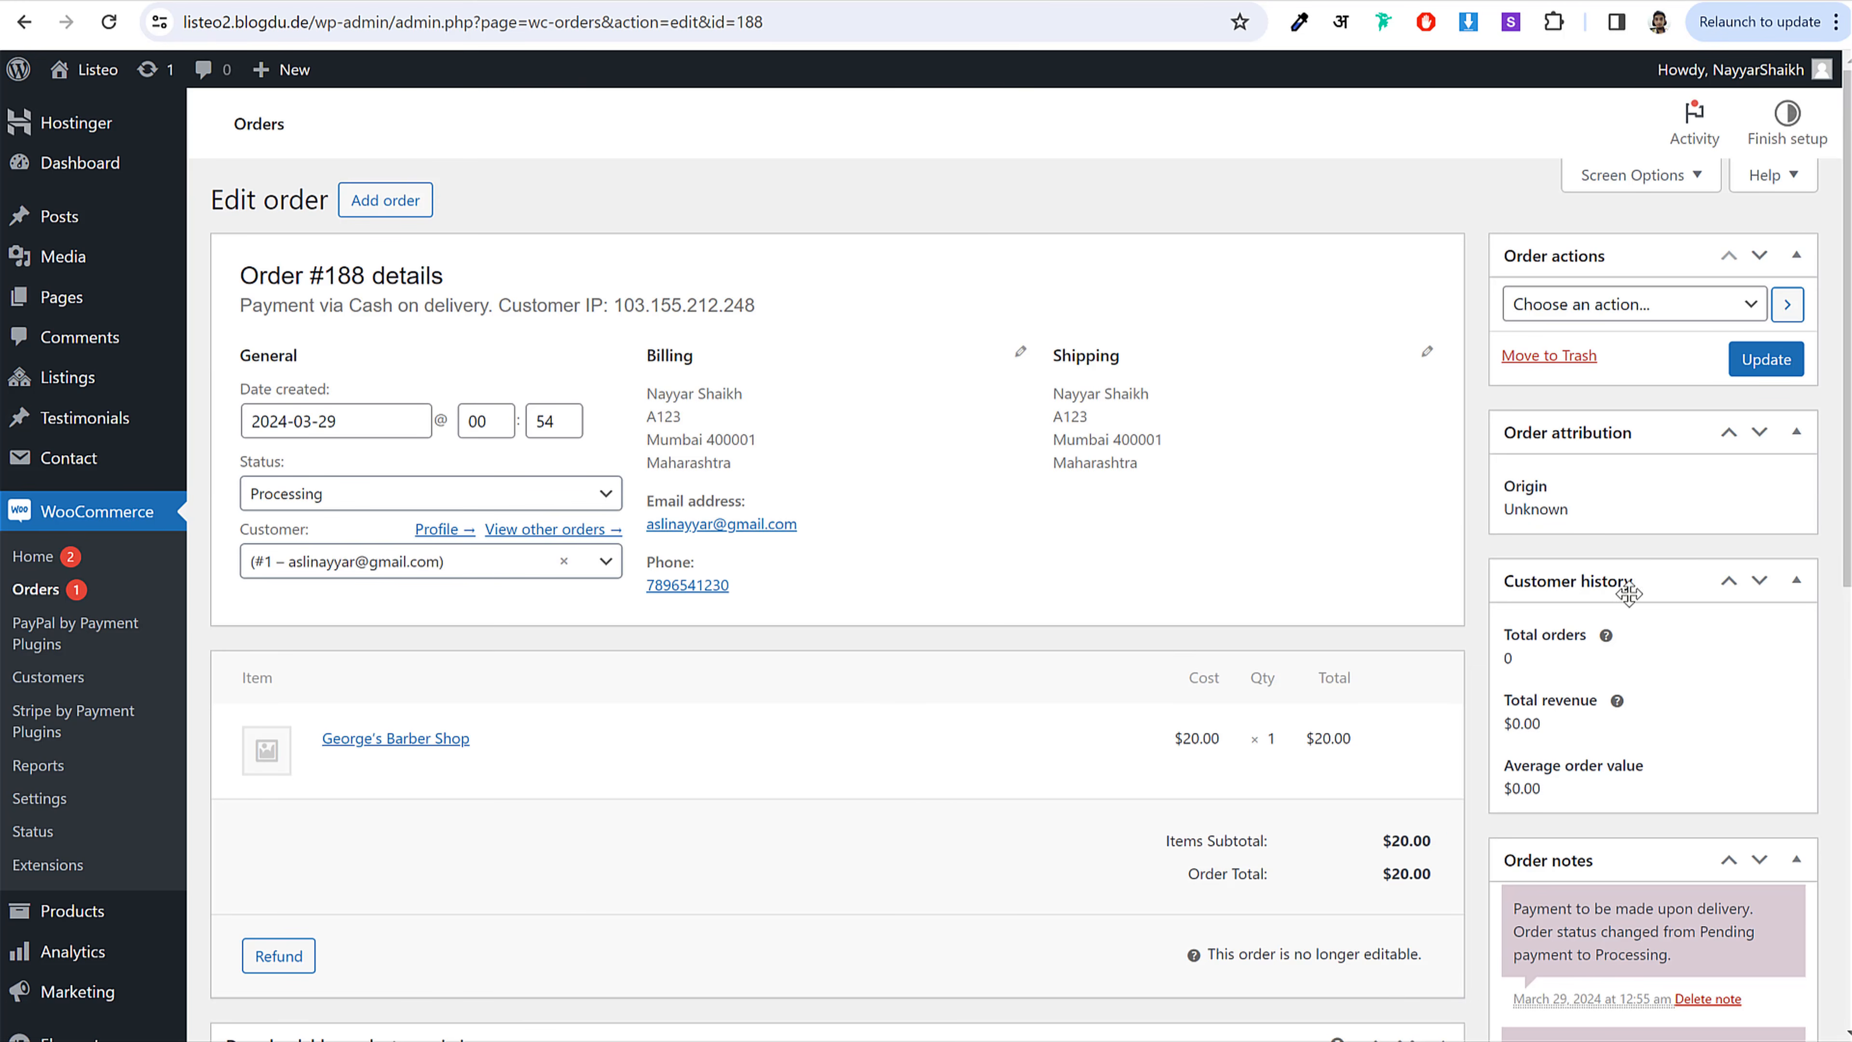
# Step: Change the order status from Processing to Completed and update the order
pyautogui.scroll(-5, 1639, 599)
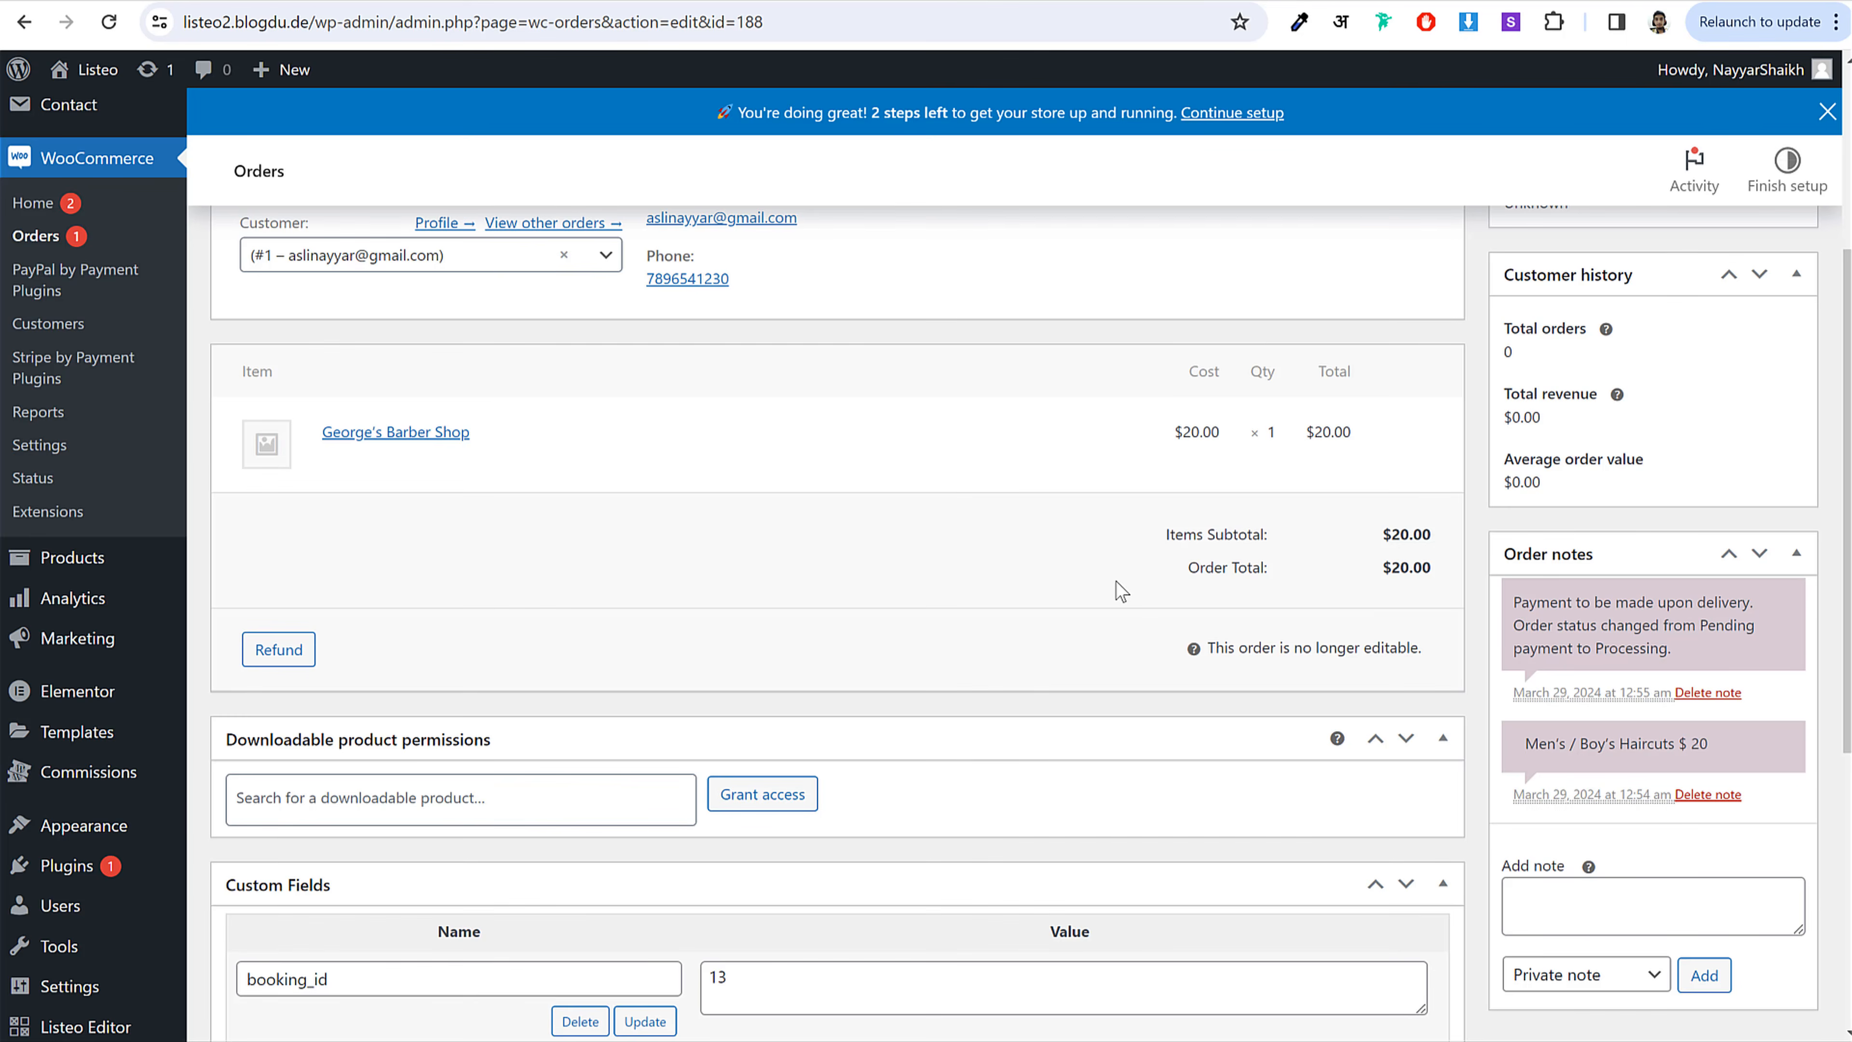
pyautogui.scroll(5, 1121, 591)
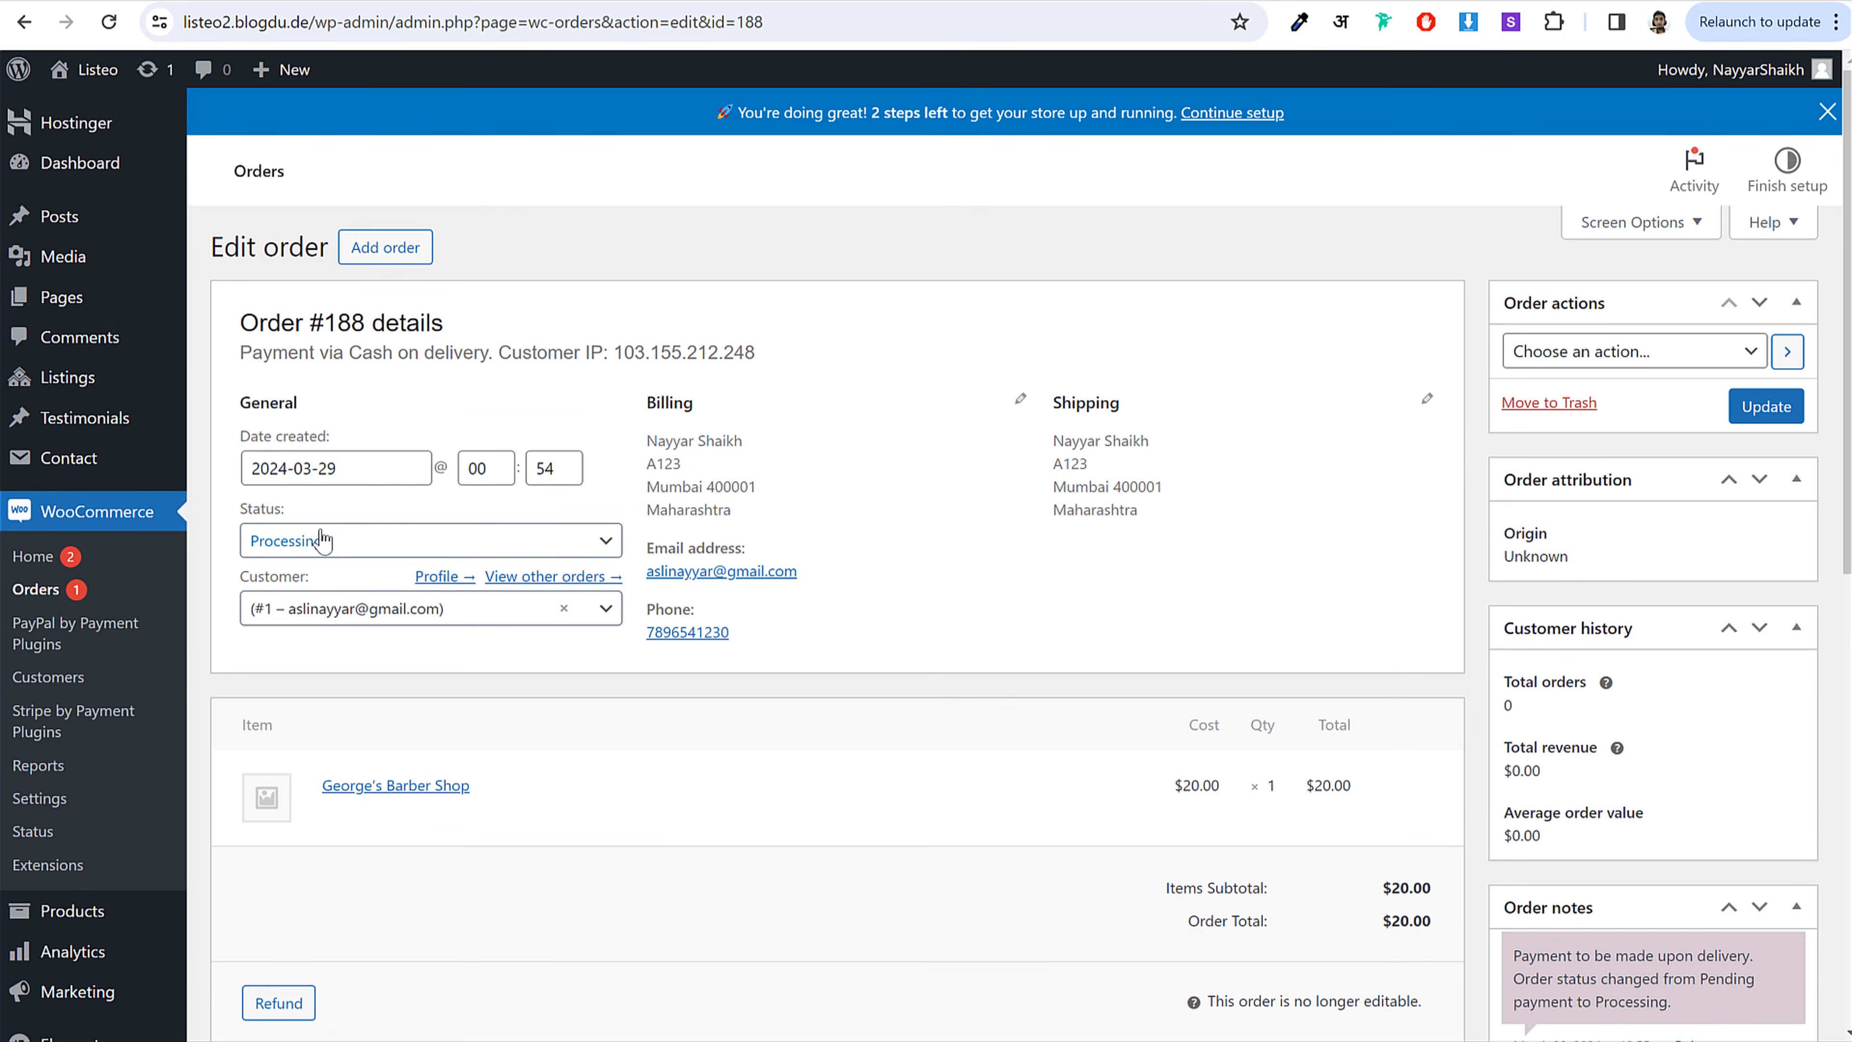
pyautogui.click(356, 554)
pyautogui.click(353, 699)
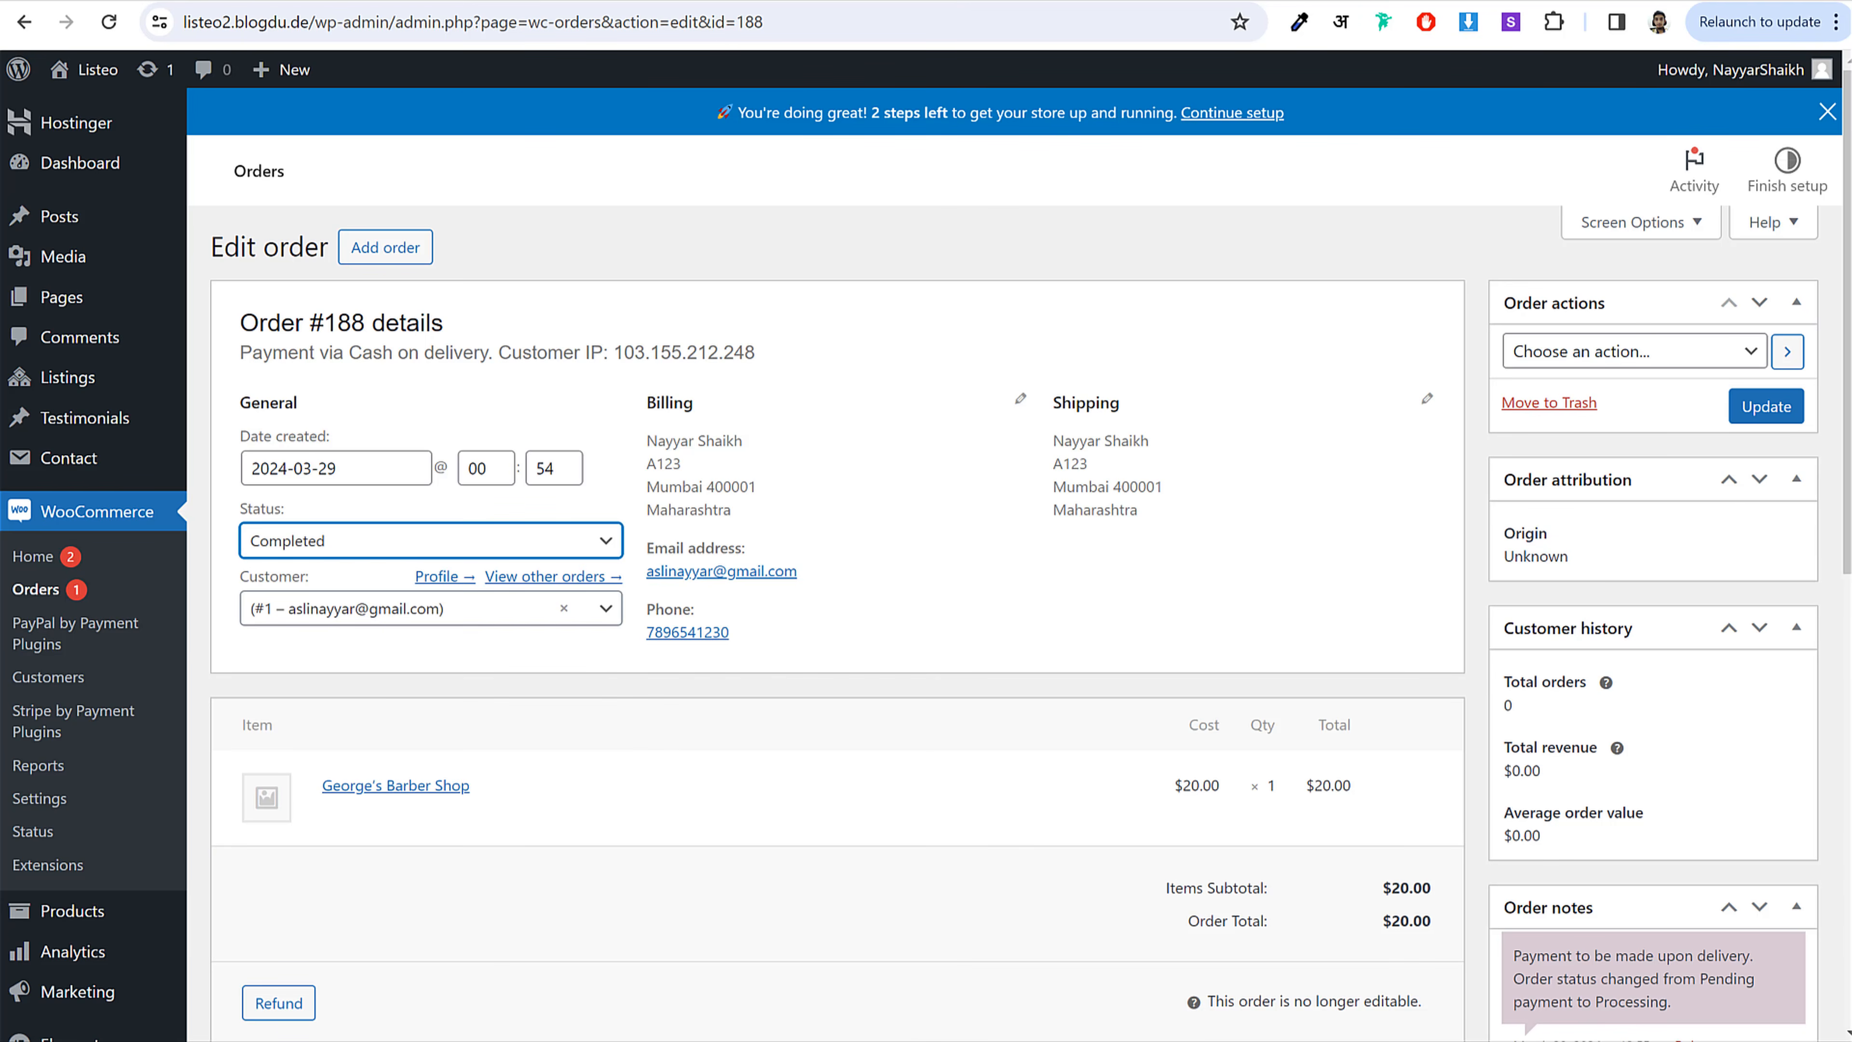
pyautogui.click(1757, 425)
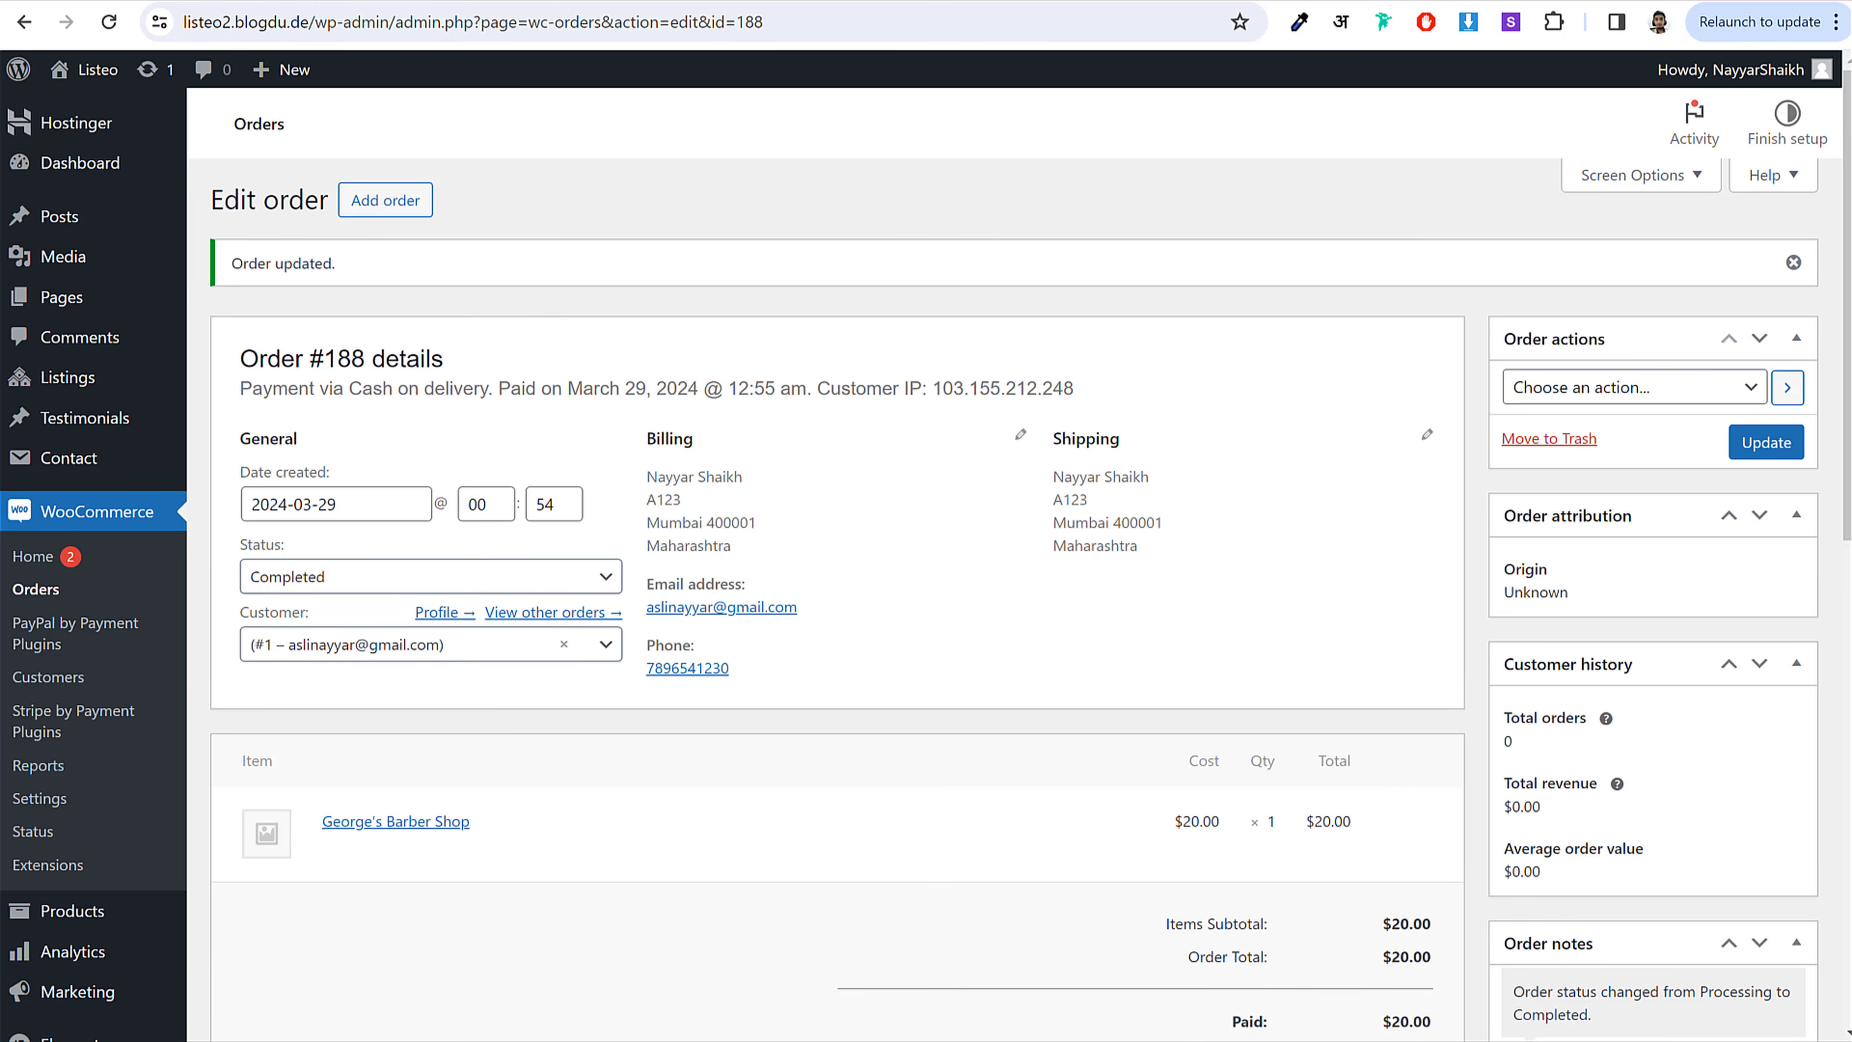
# Step: In the vendor's window, go from the dashboard to Bookings > Approved
pyautogui.click(736, 1017)
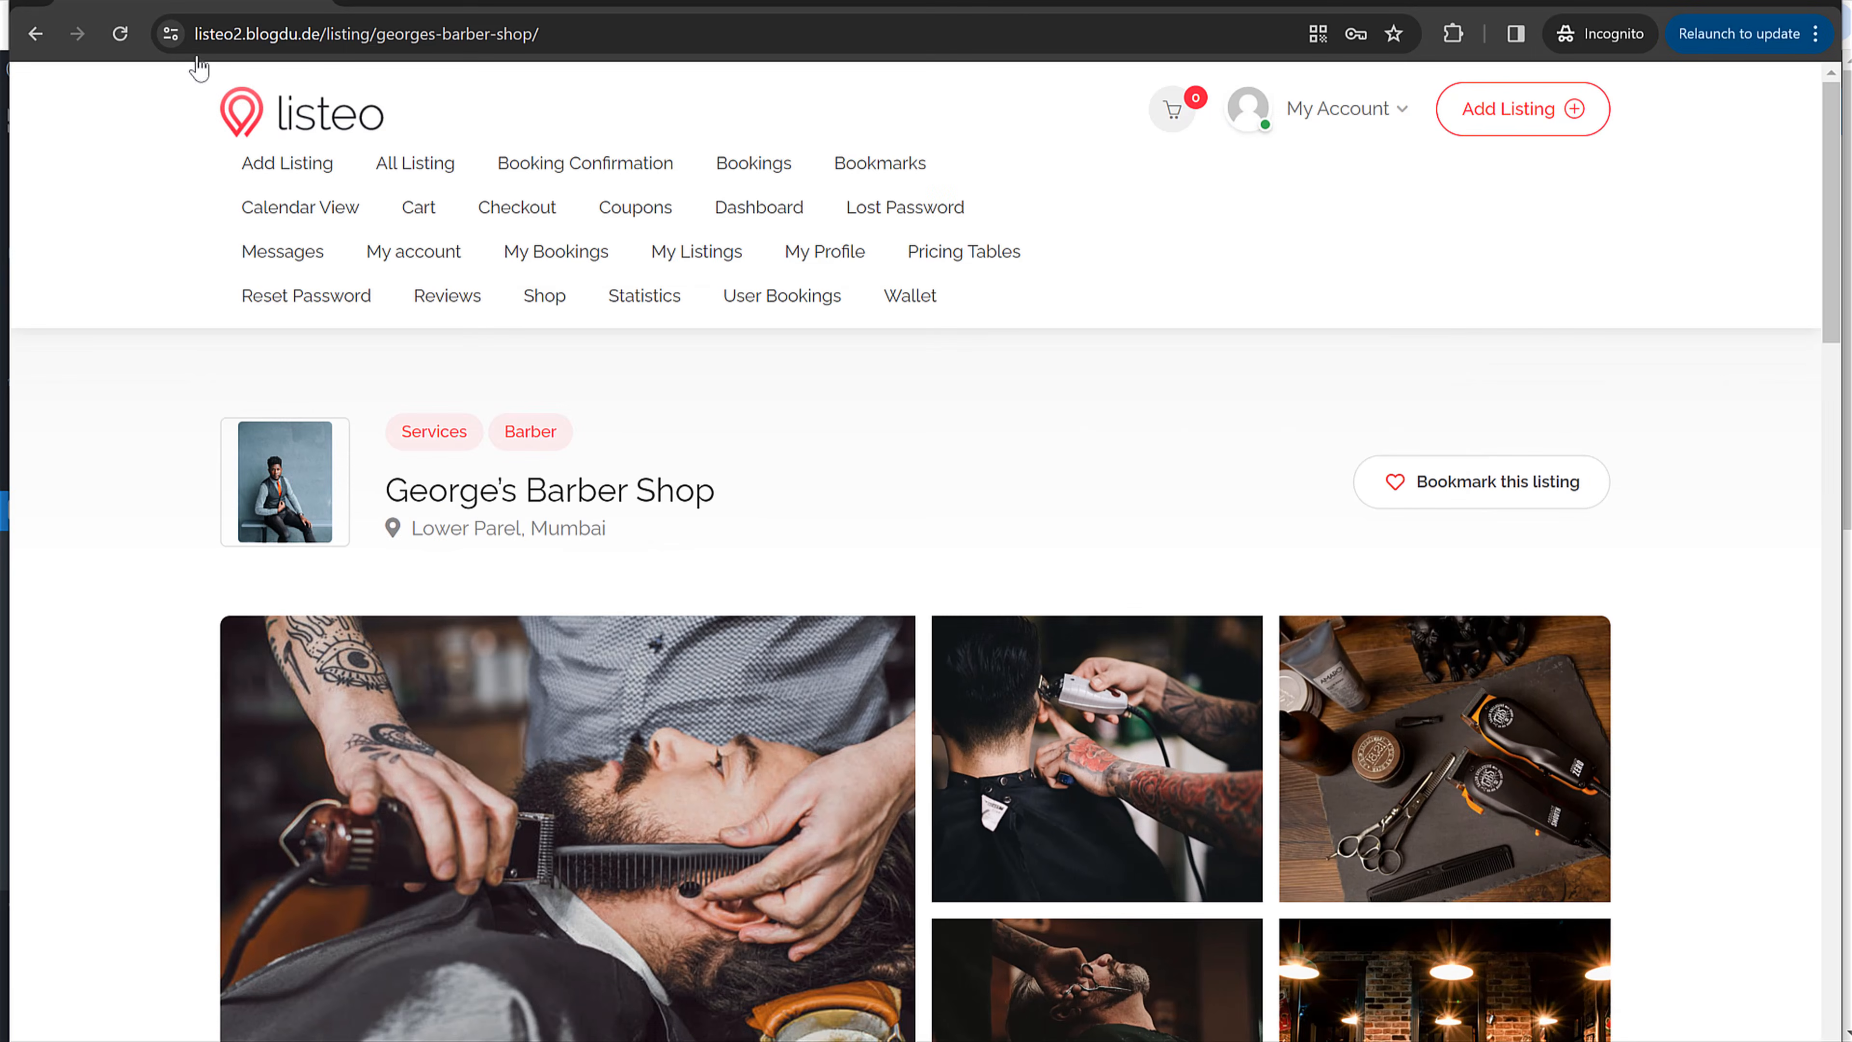
pyautogui.click(121, 35)
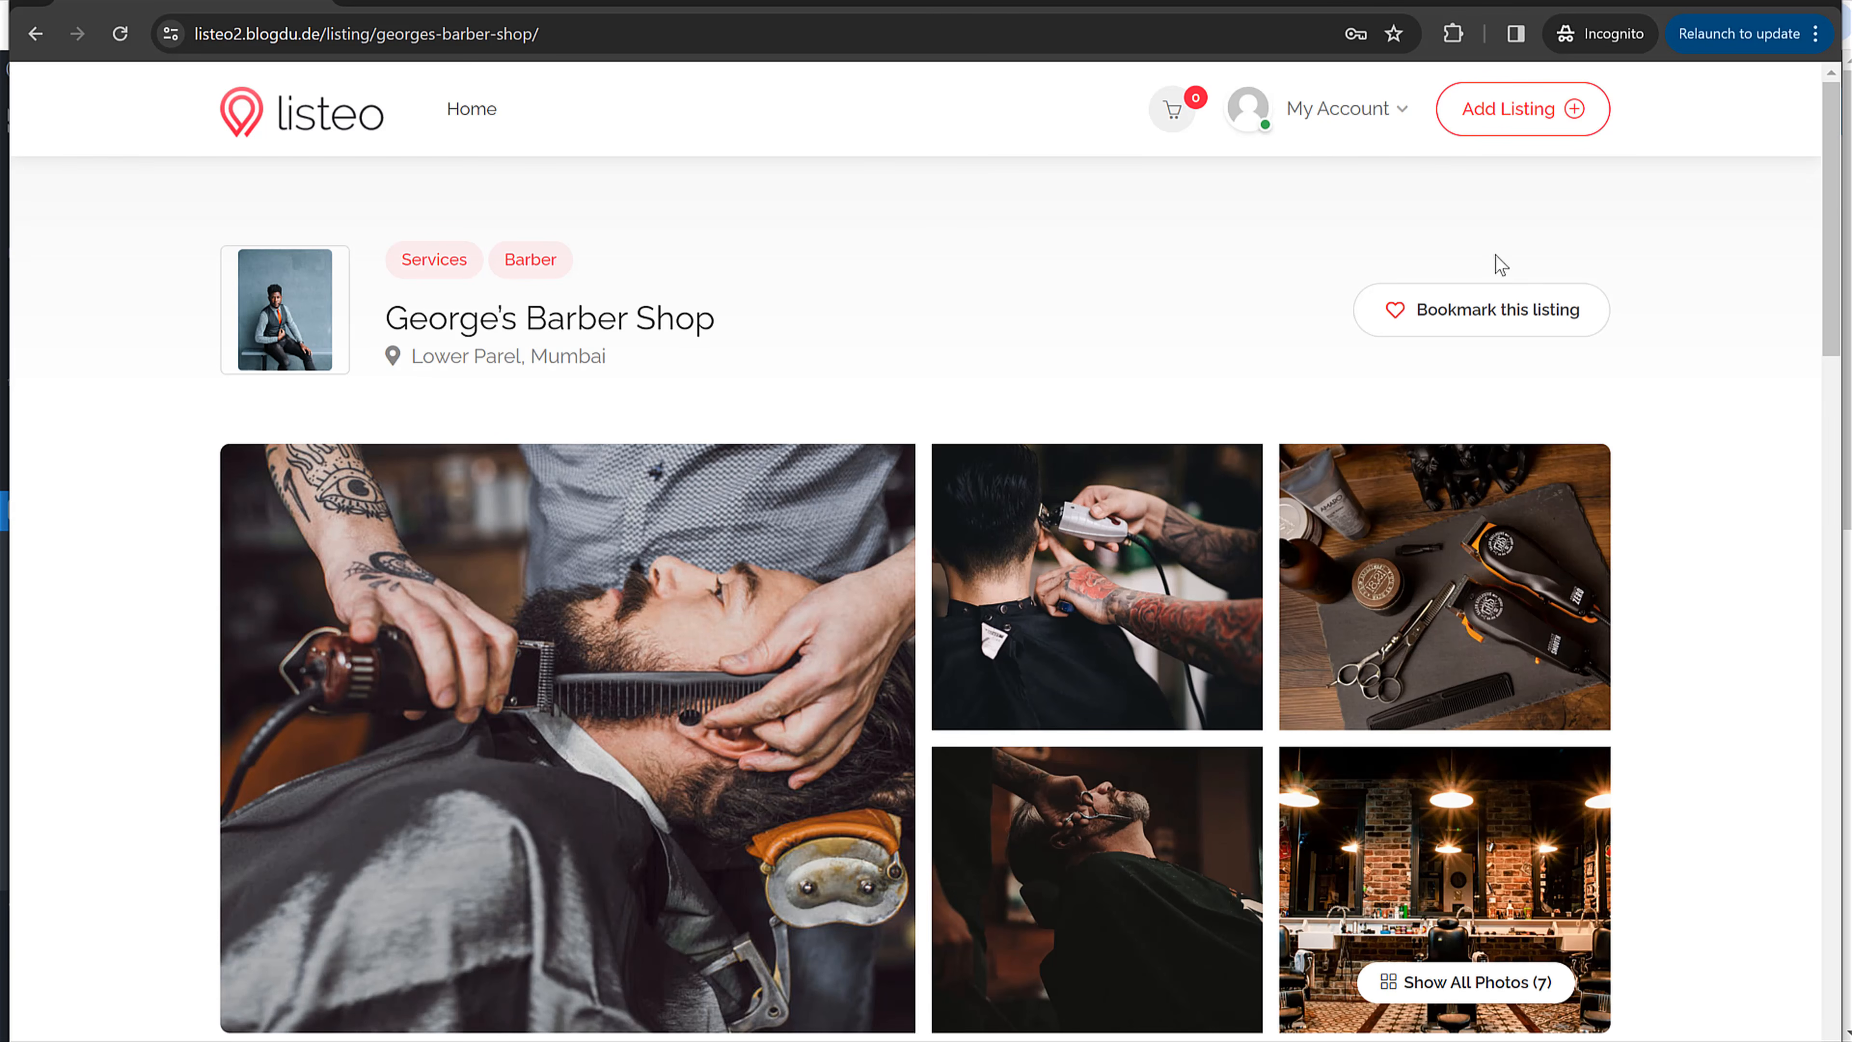
pyautogui.click(1372, 120)
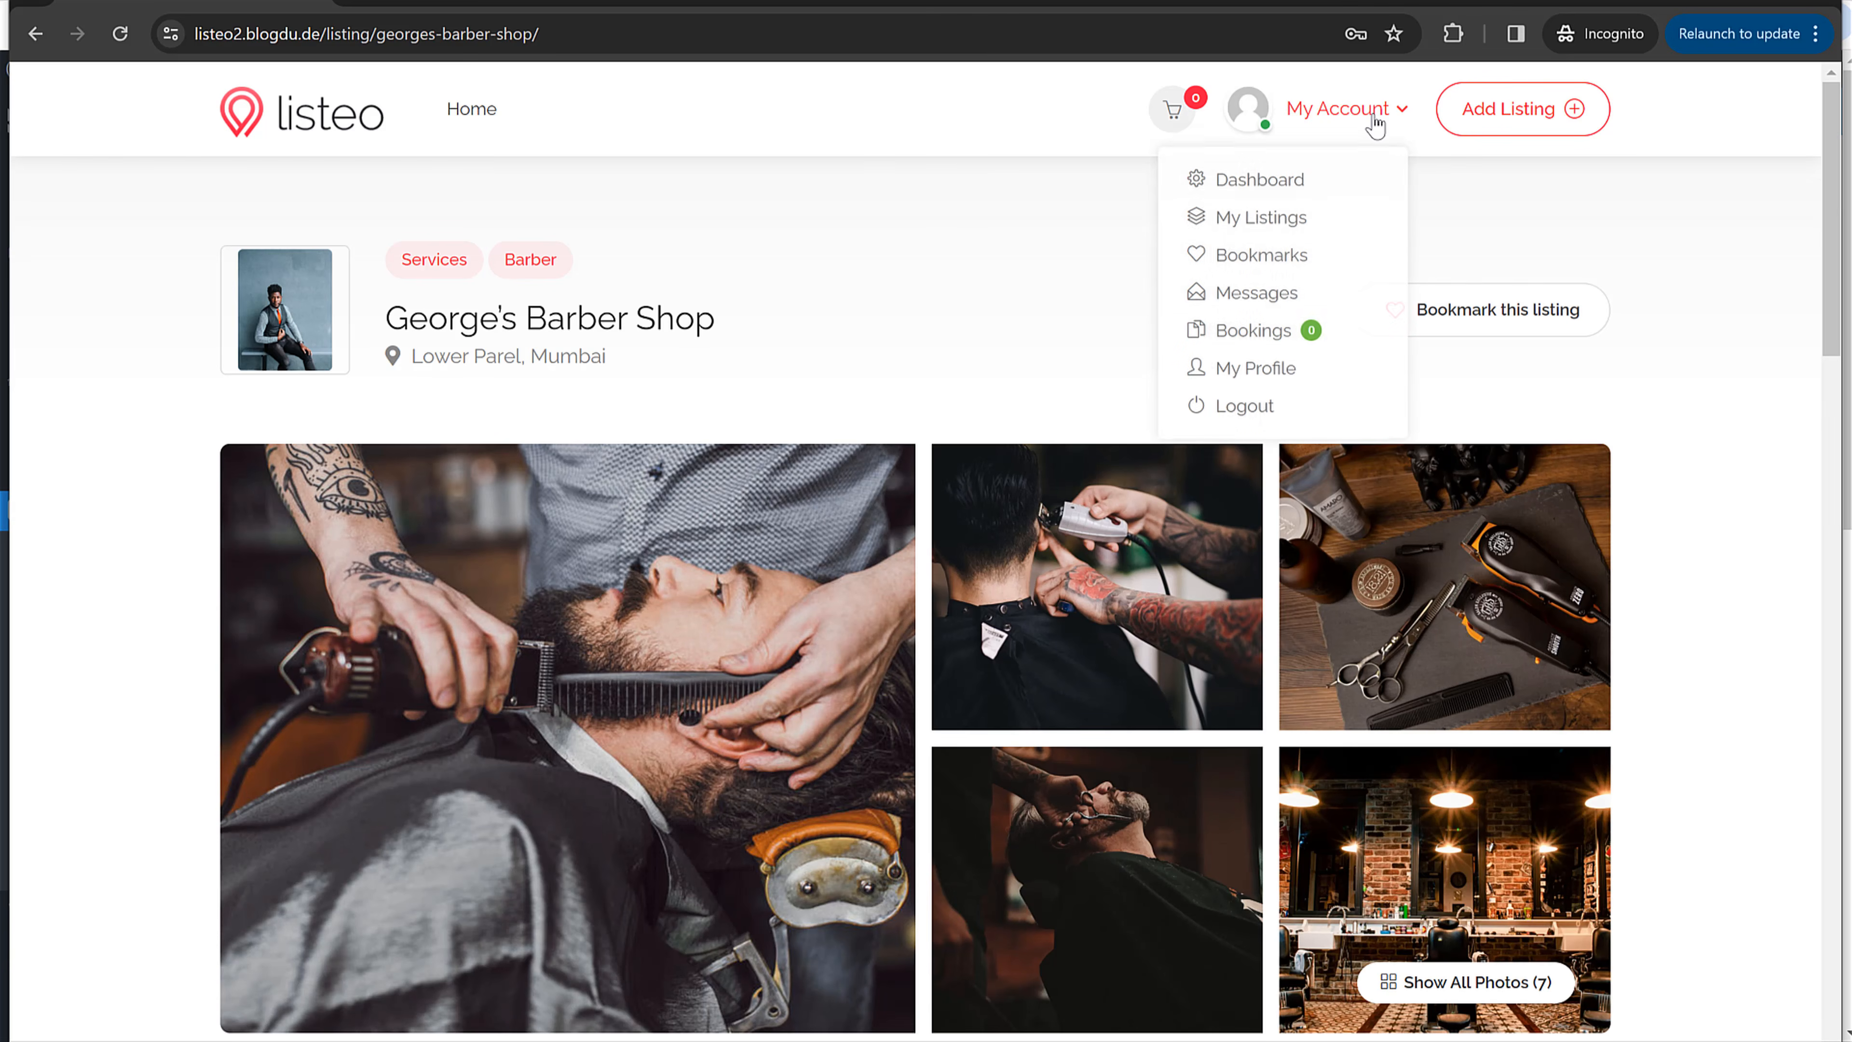
pyautogui.click(1272, 197)
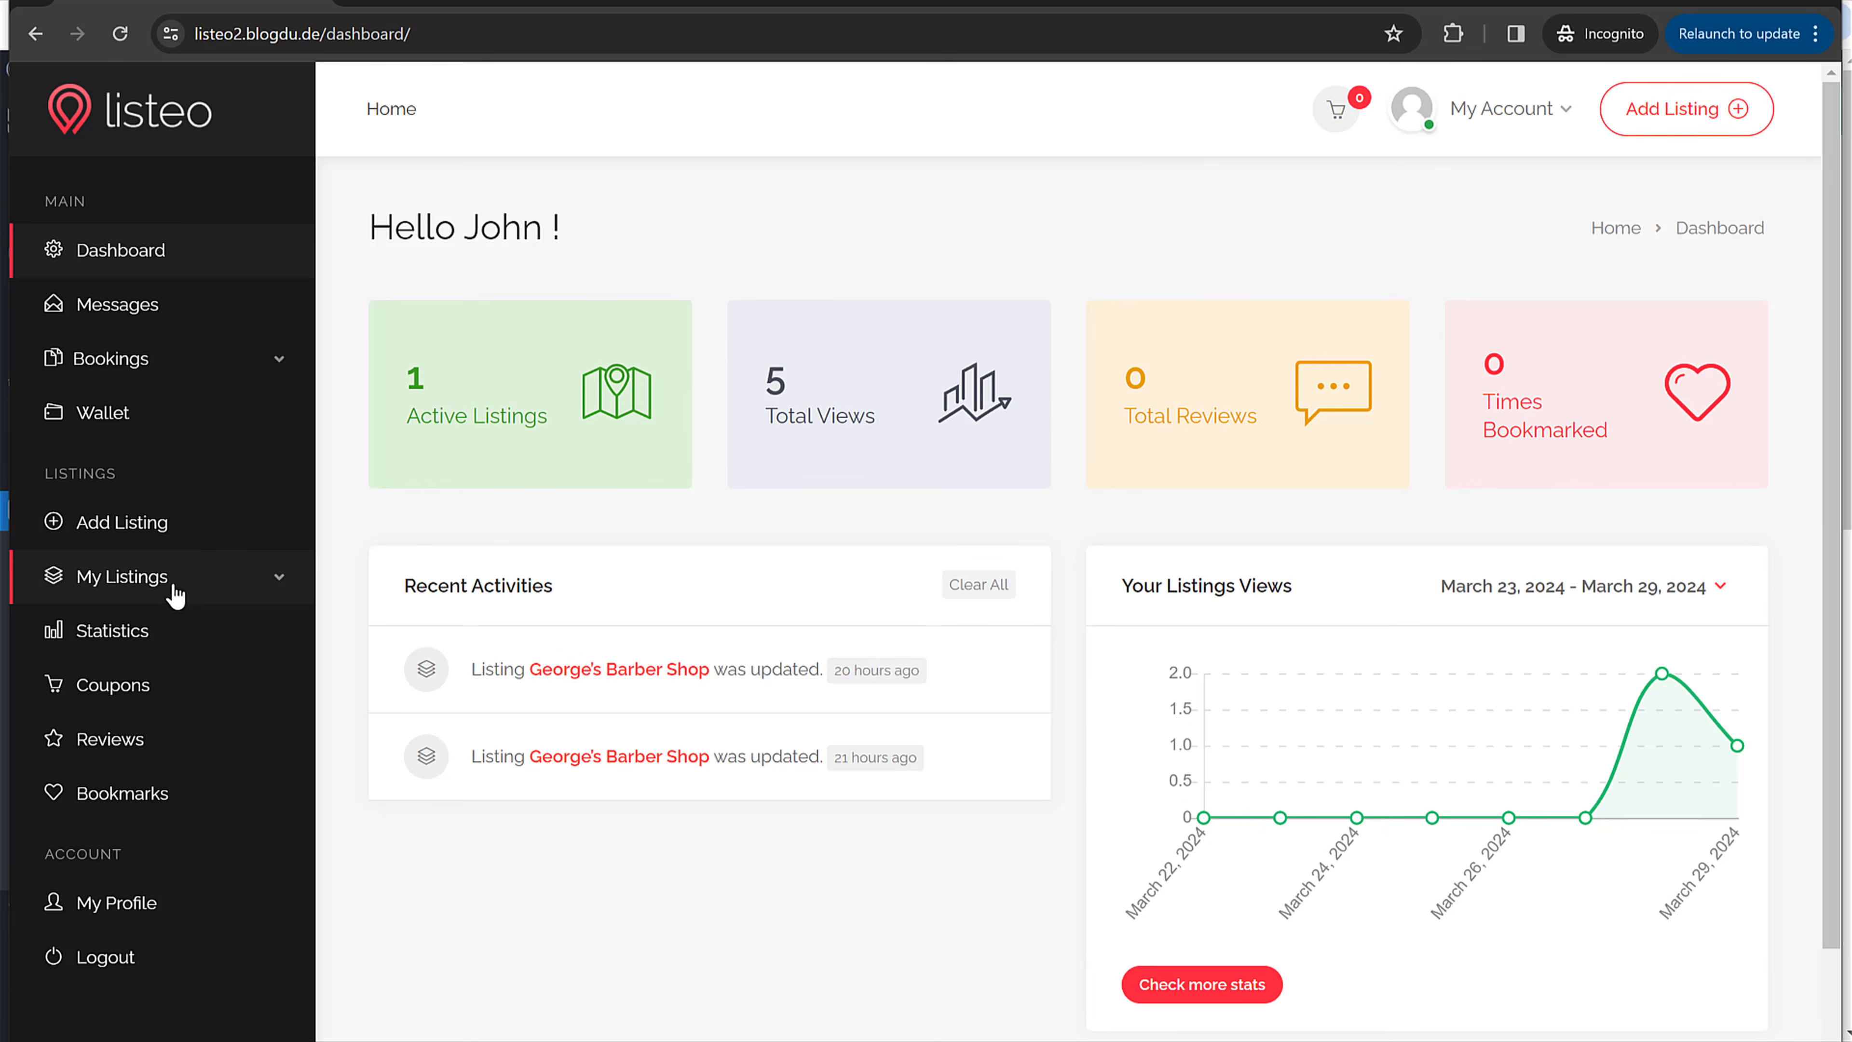
pyautogui.click(218, 381)
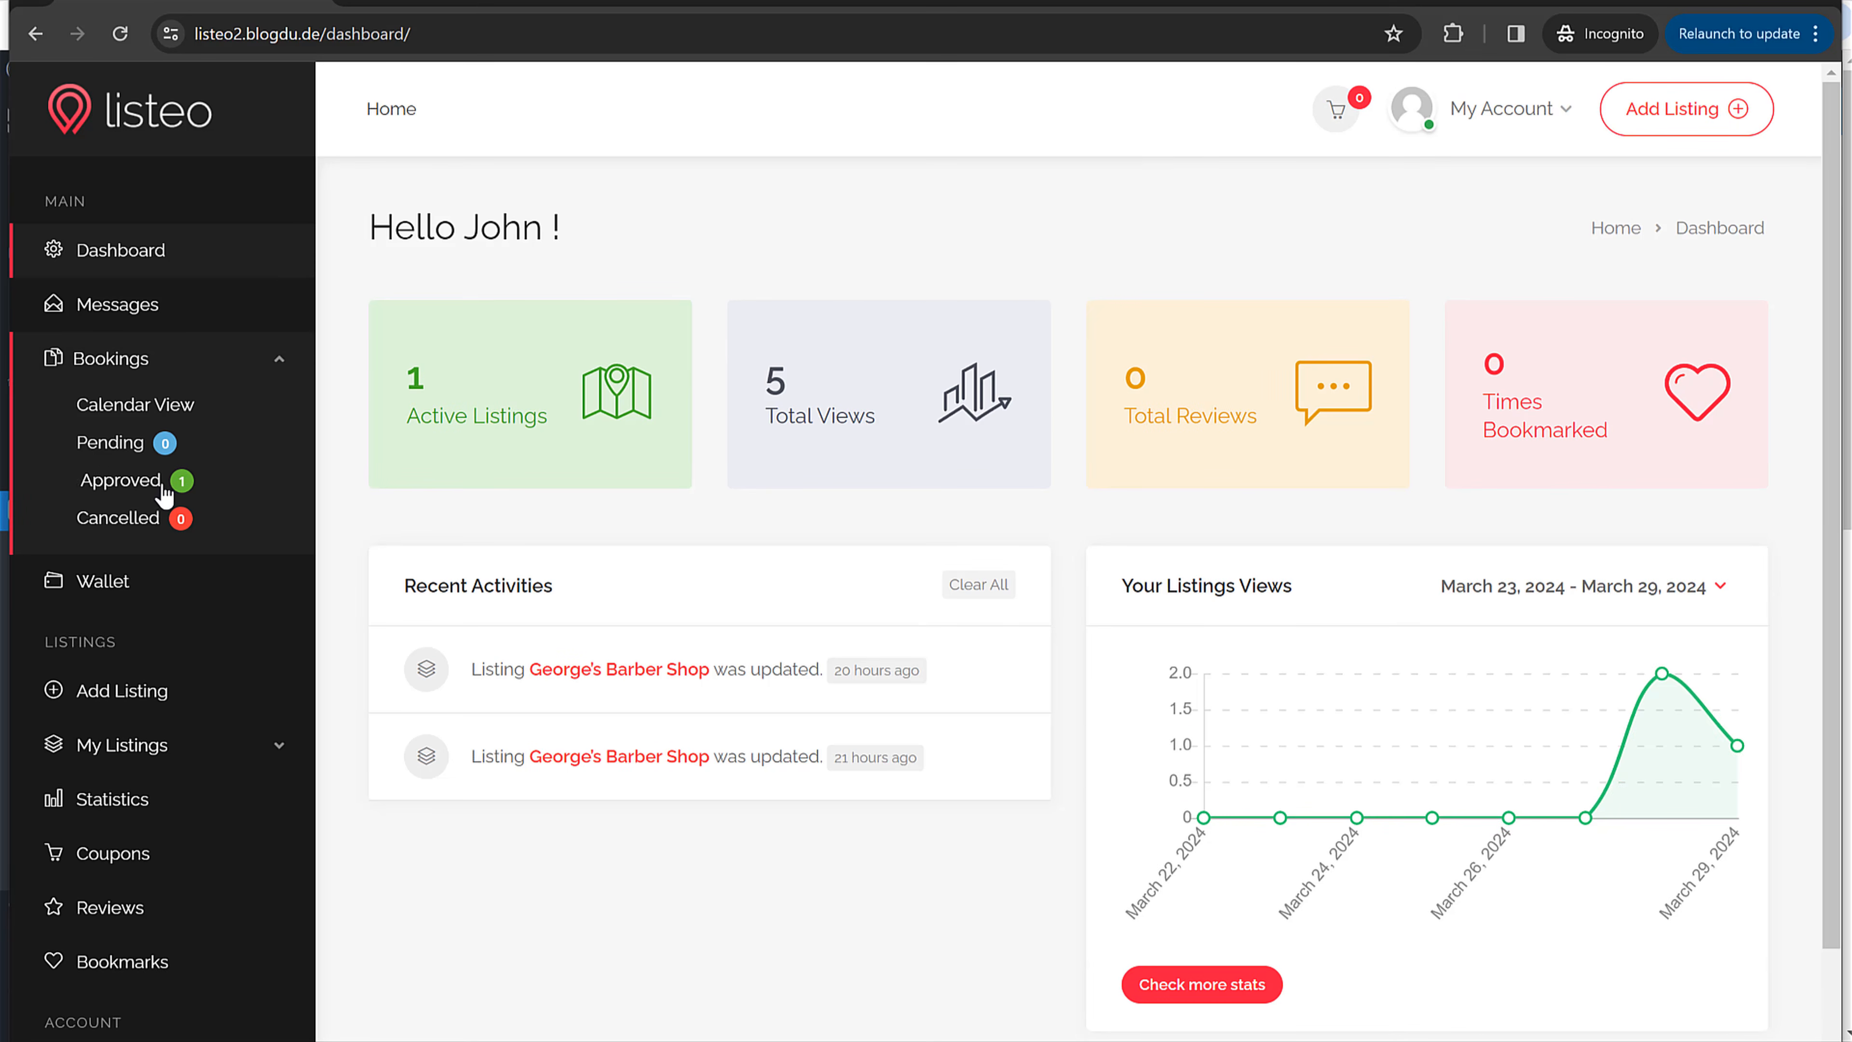
pyautogui.click(141, 497)
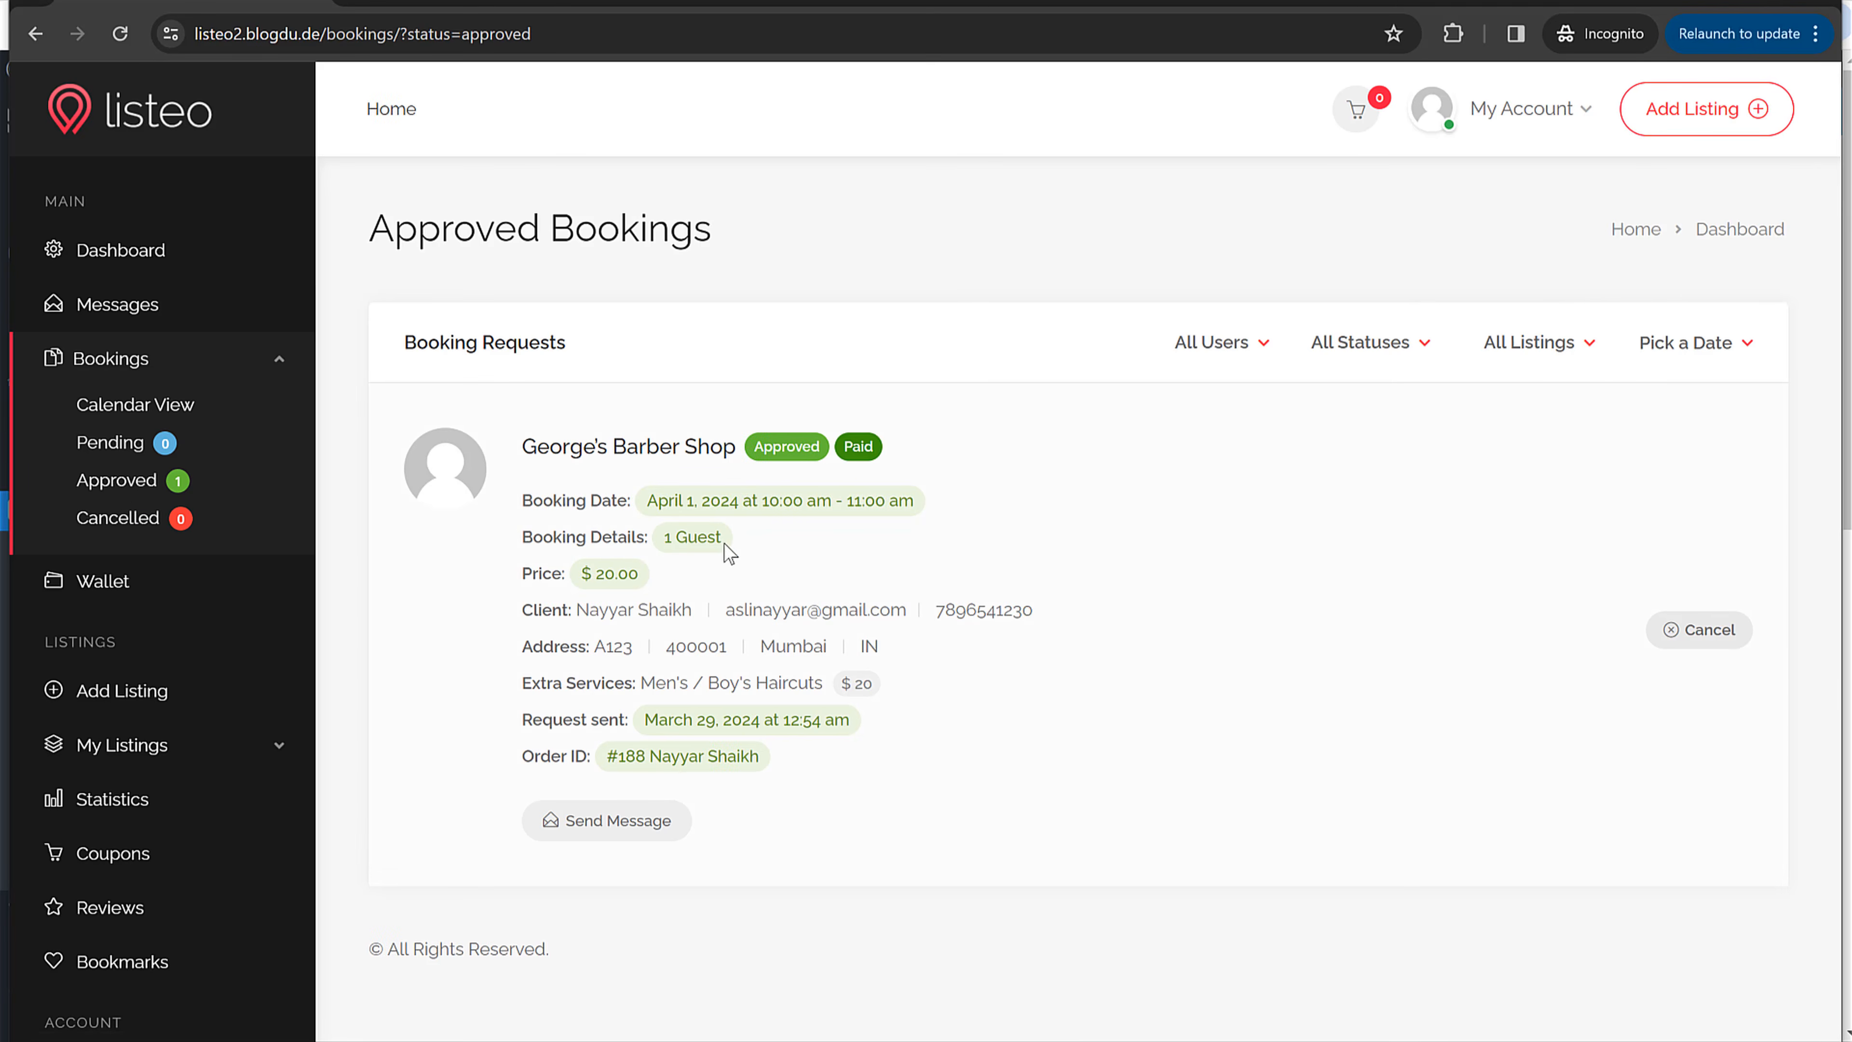
# Step: Review the George's Barber Shop booking's guest count, address and phone details
pyautogui.moveTo(723, 539); pyautogui.dragTo(920, 502)
pyautogui.click(891, 502)
pyautogui.moveTo(588, 648); pyautogui.dragTo(1108, 620)
pyautogui.click(980, 665)
pyautogui.click(1105, 620)
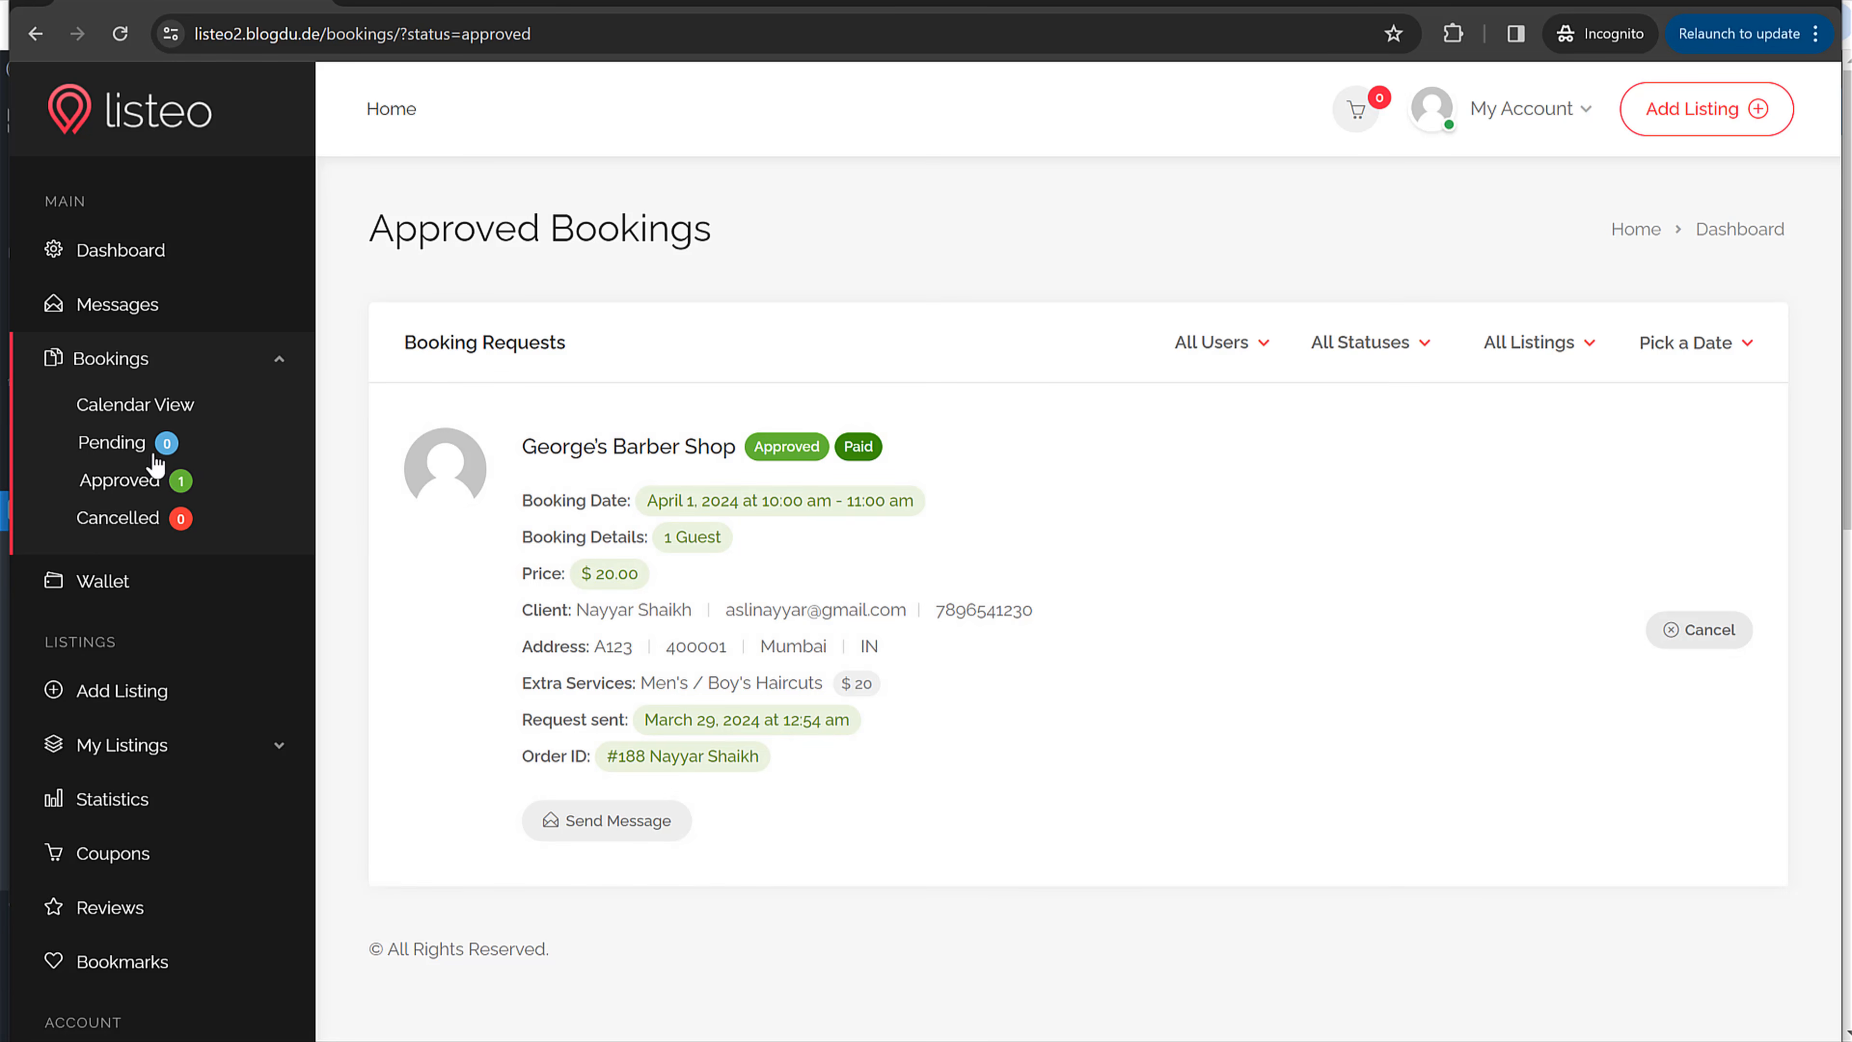
# Step: Open the bookings Calendar View and locate April 1
pyautogui.click(145, 407)
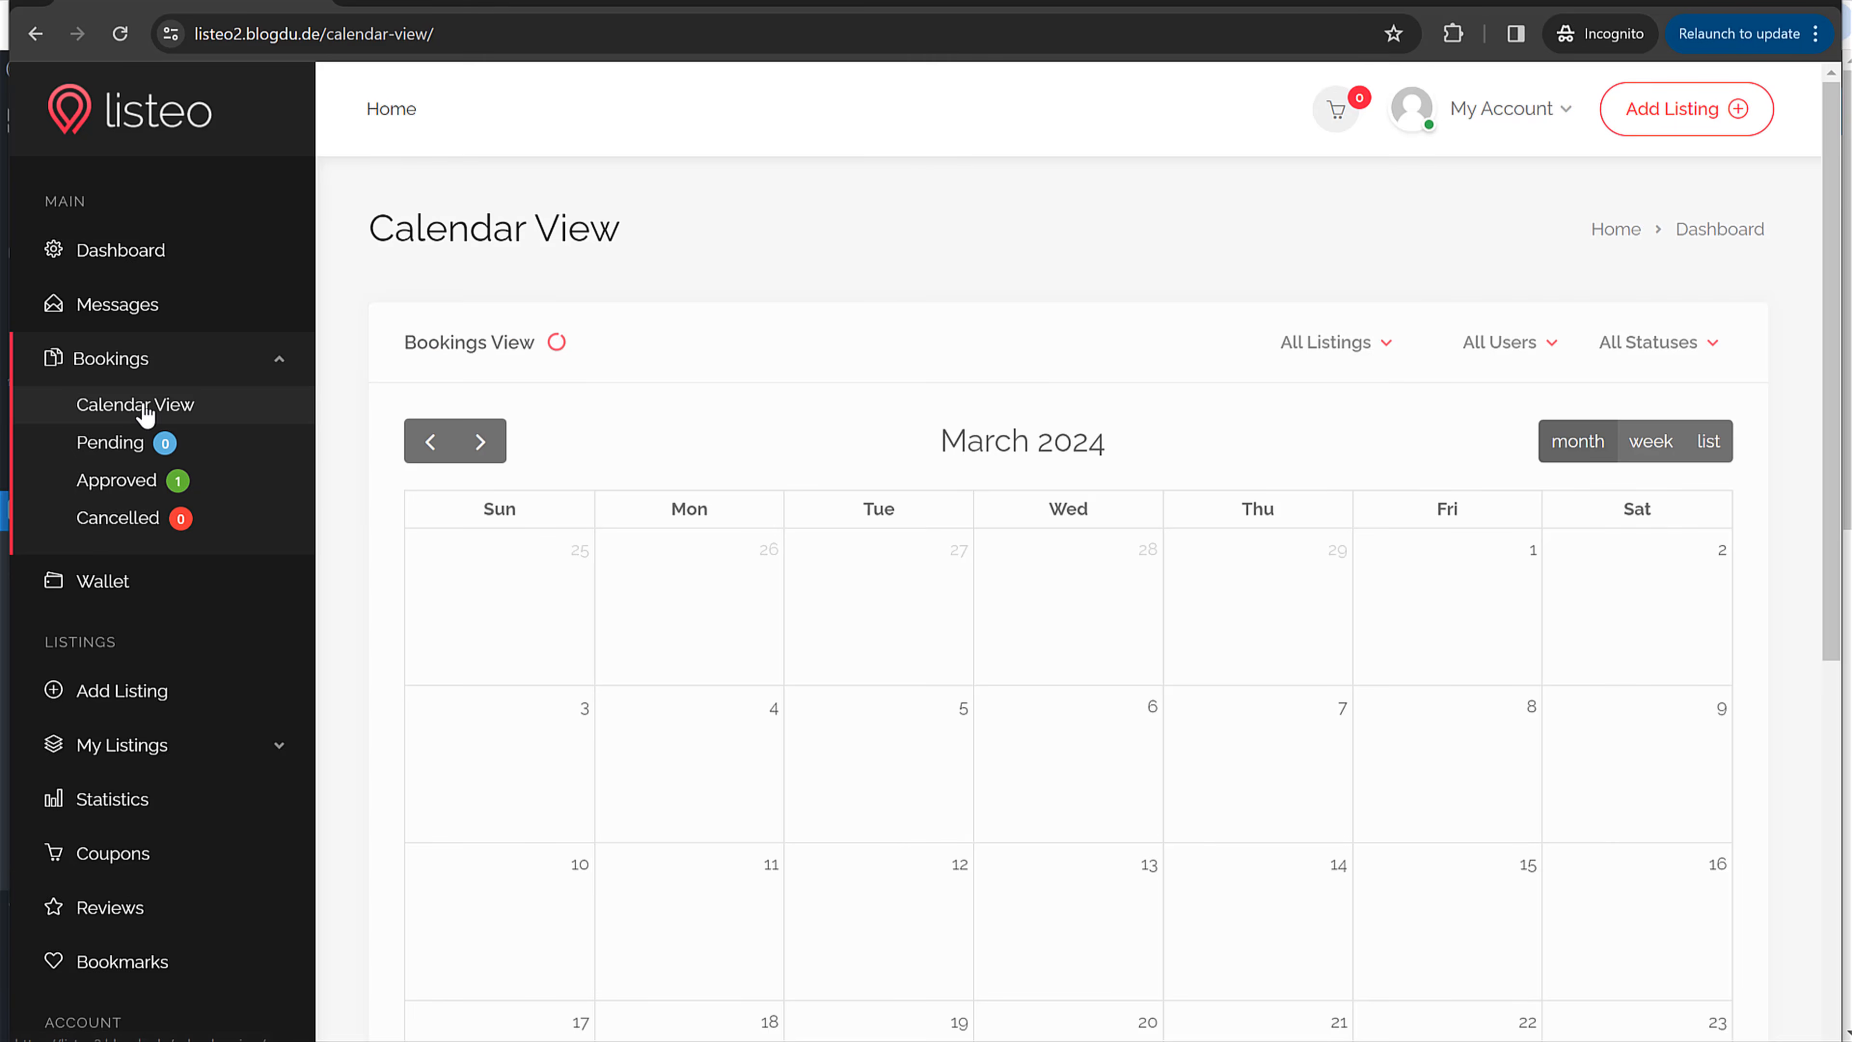
pyautogui.scroll(-5, 1243, 681)
pyautogui.scroll(-1, 1255, 698)
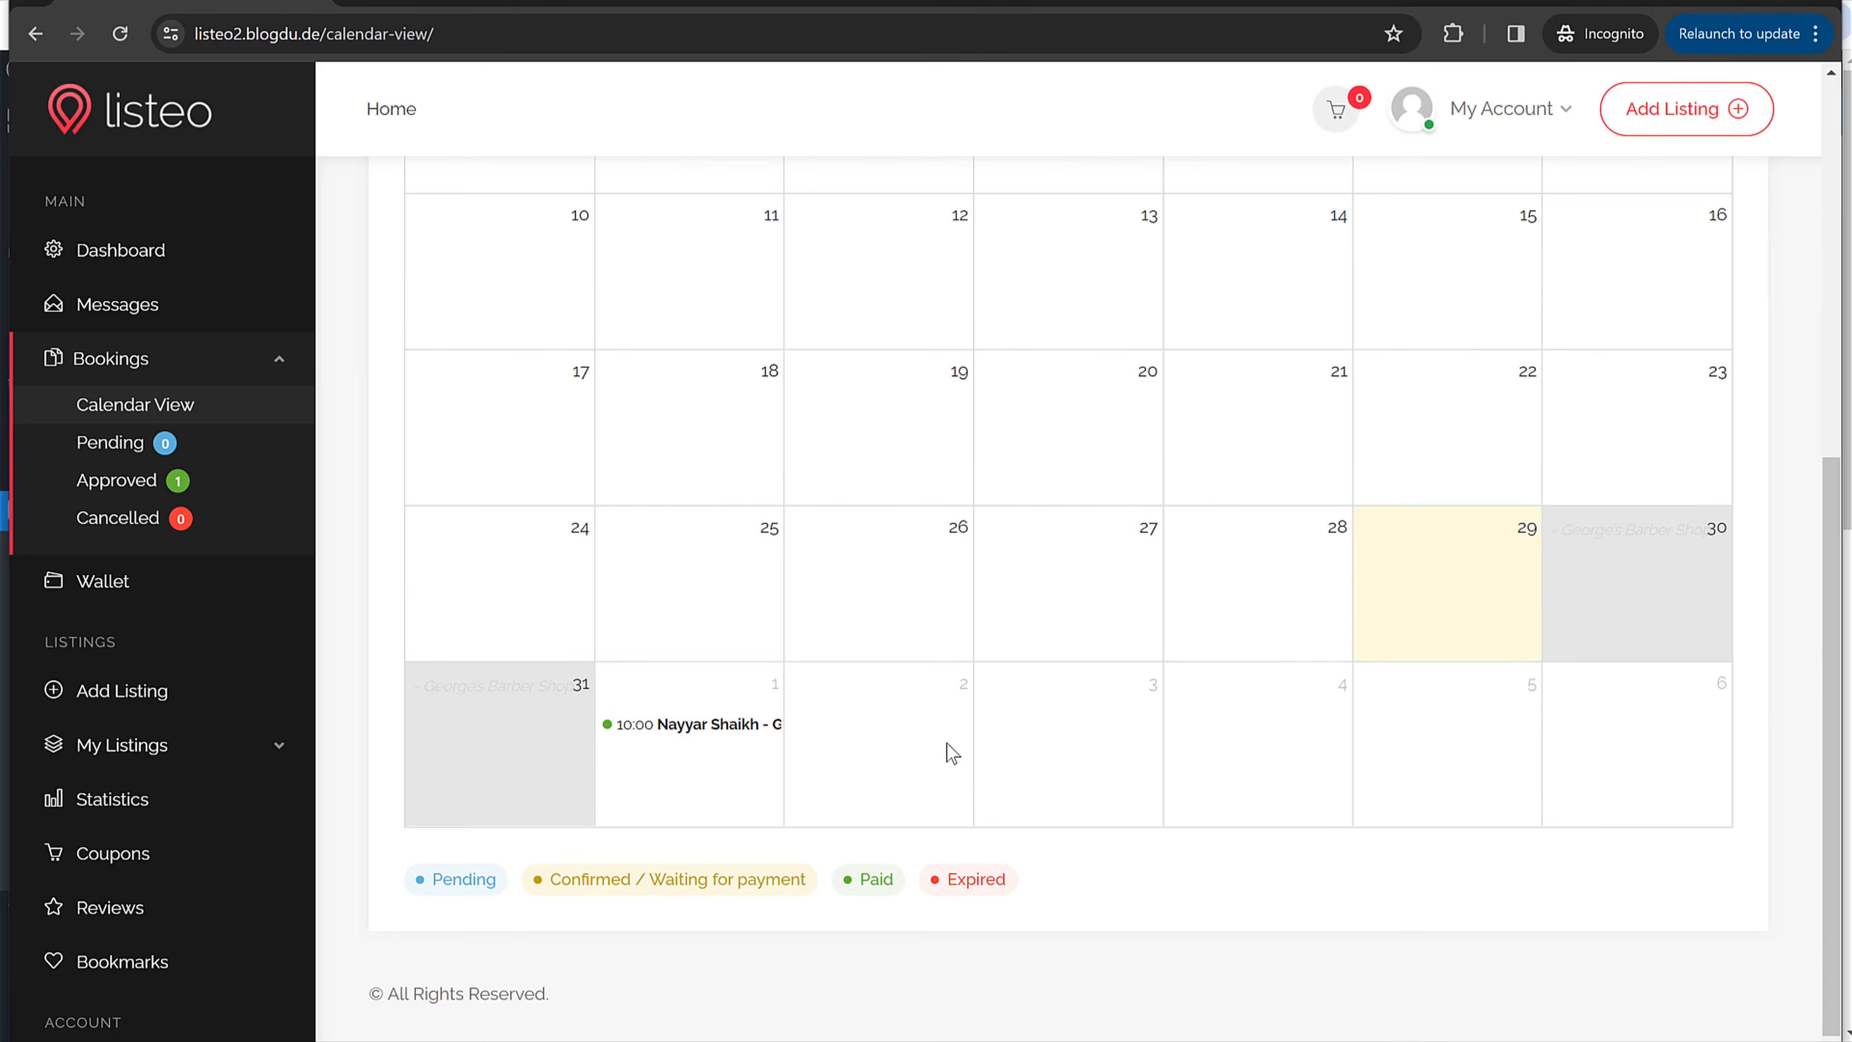
pyautogui.scroll(3, 1350, 724)
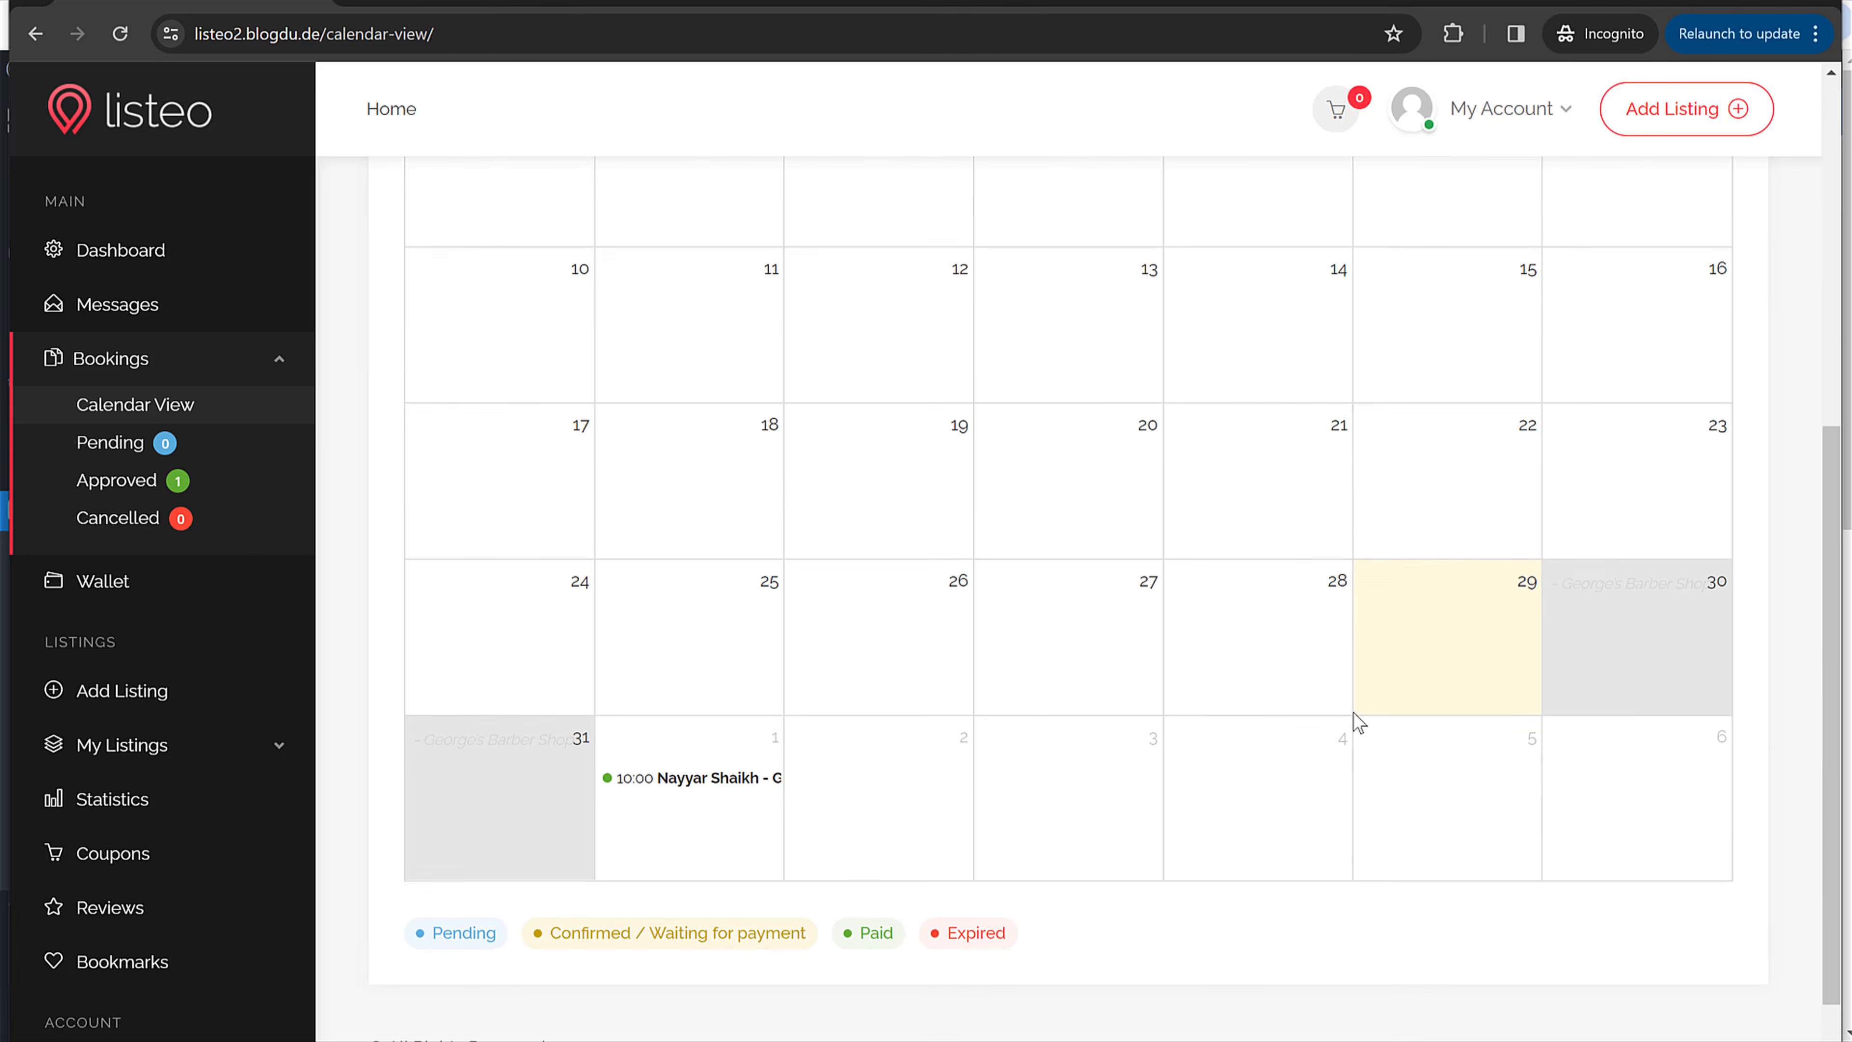
pyautogui.scroll(-3, 1281, 695)
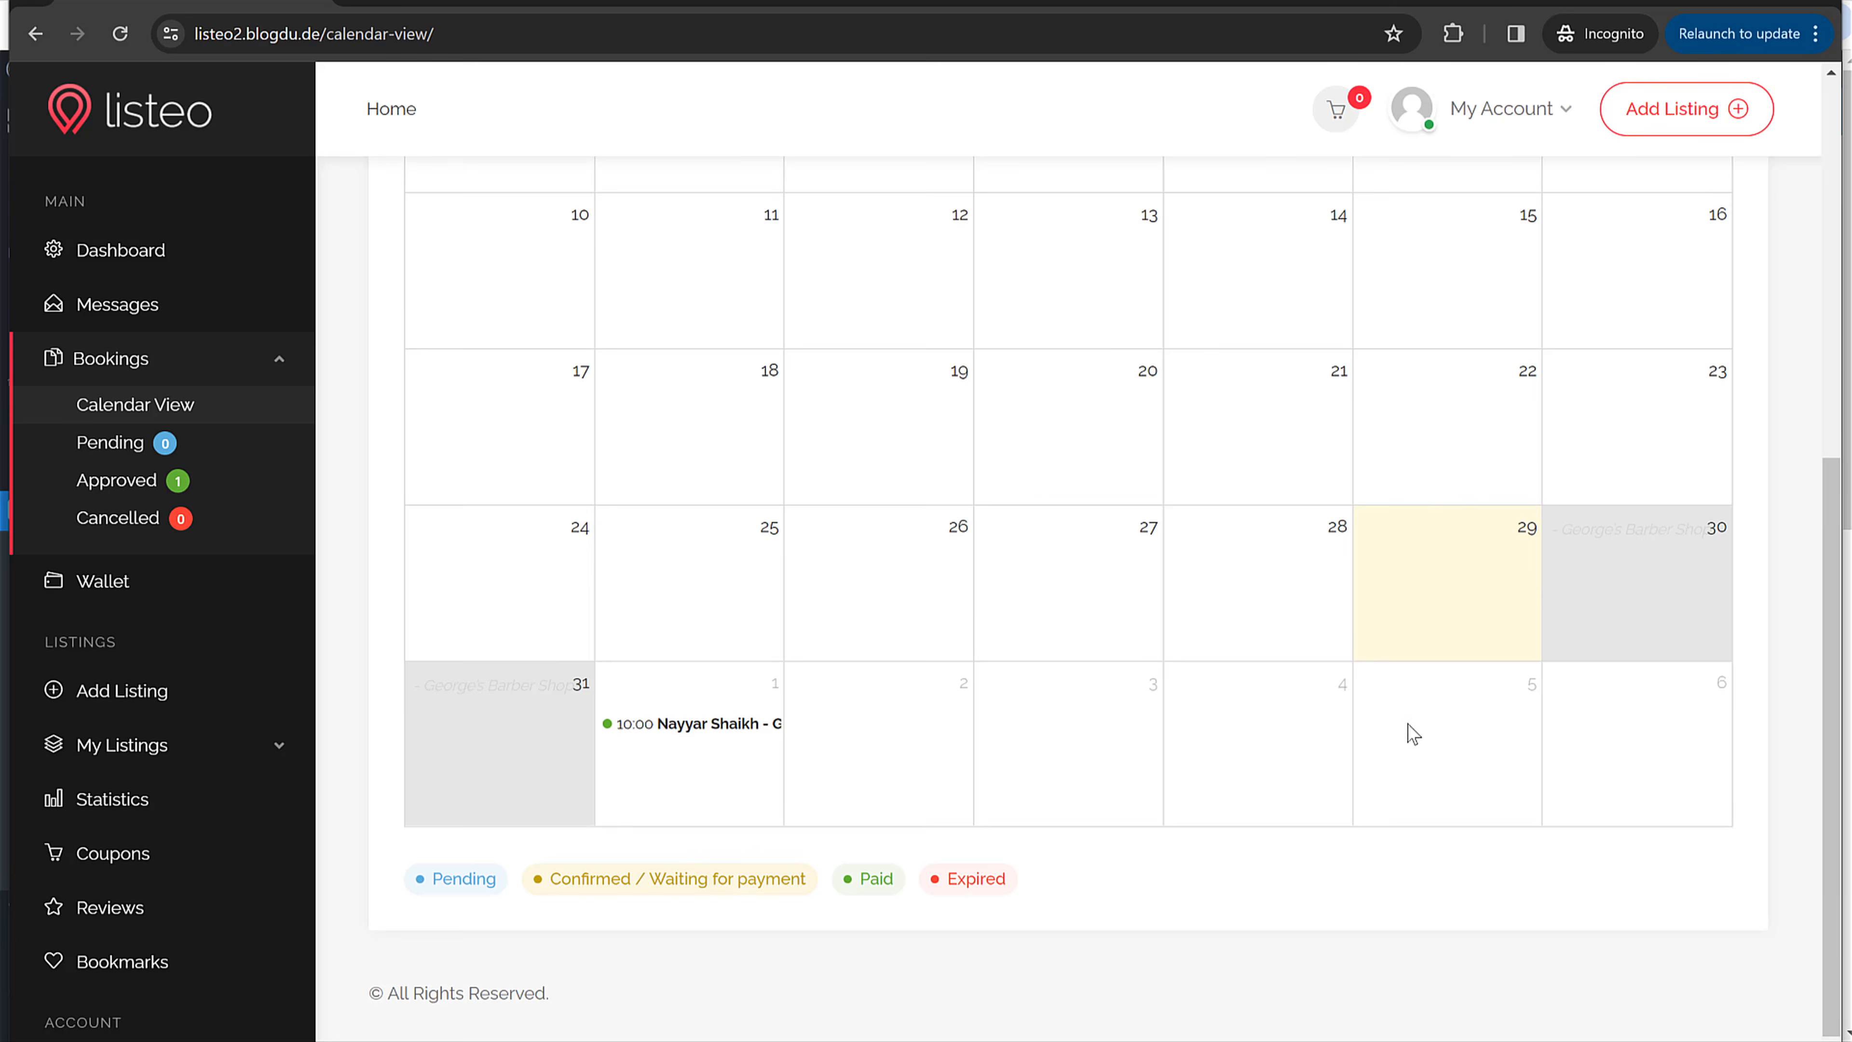
pyautogui.scroll(4, 1408, 730)
pyautogui.scroll(-3, 1407, 729)
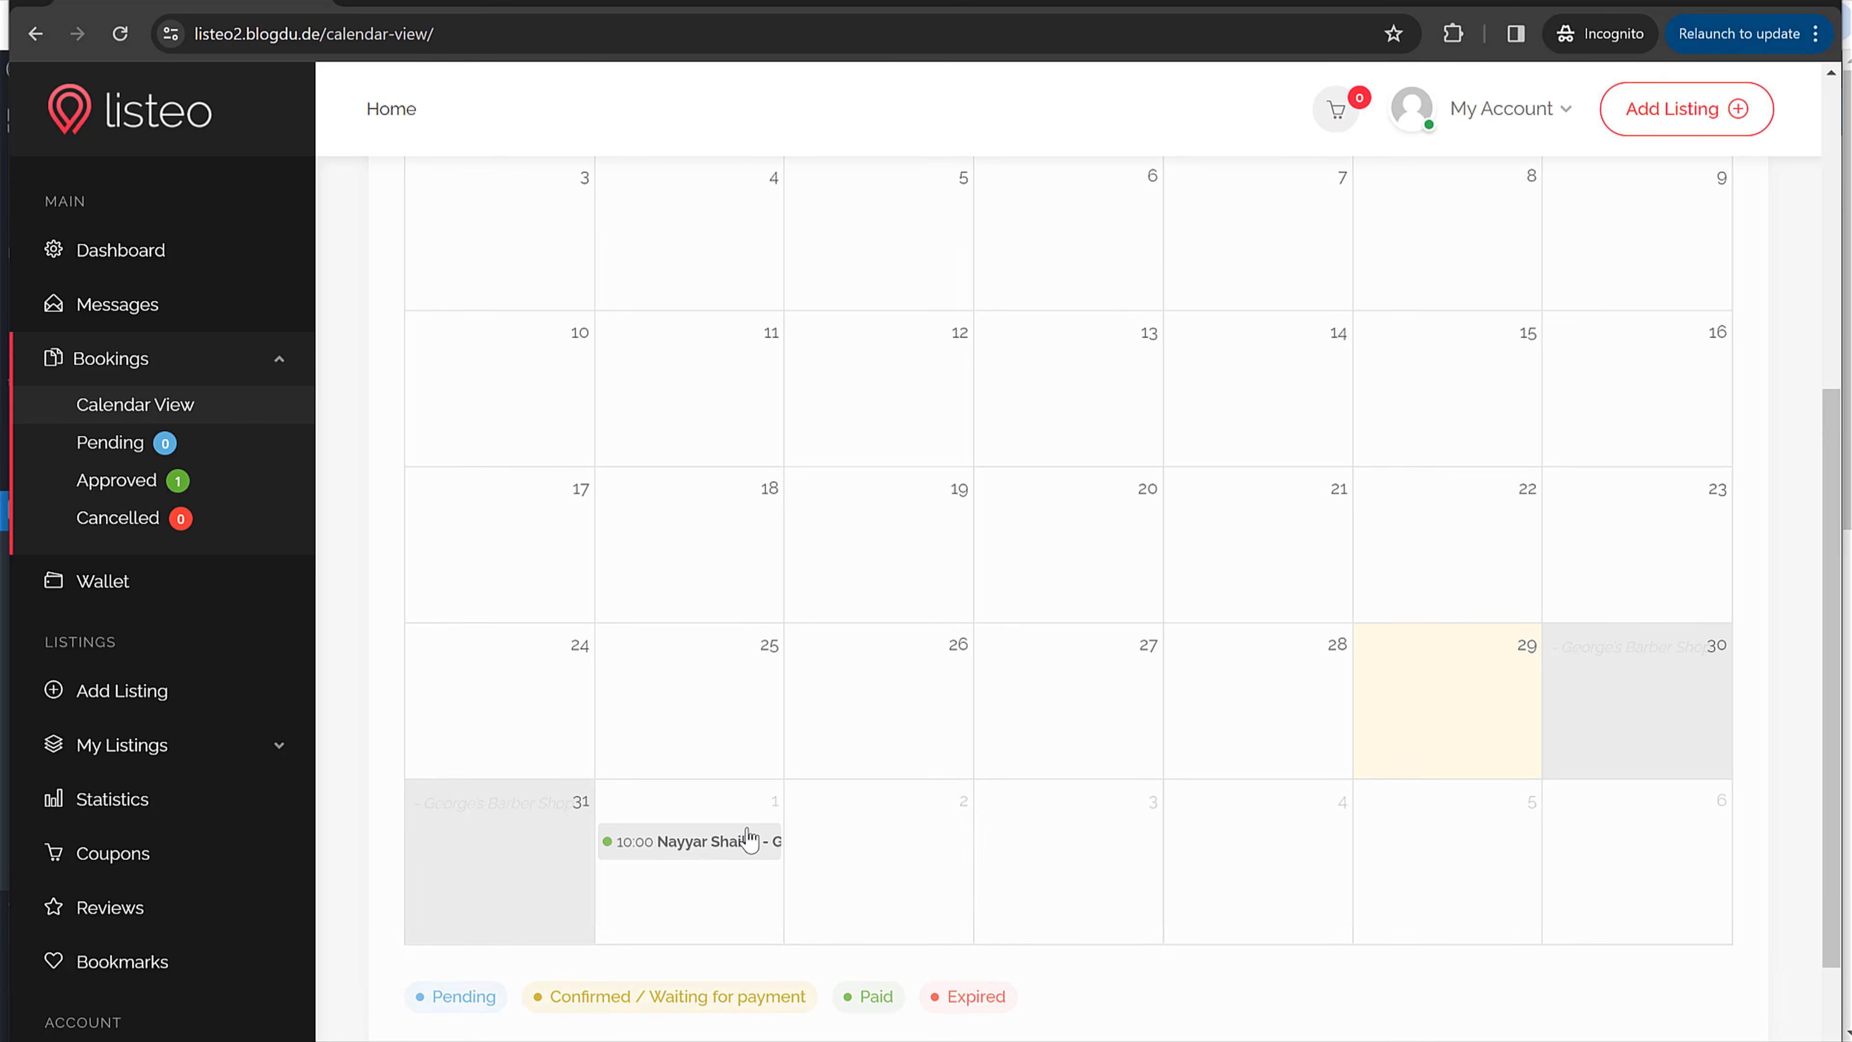
# Step: View the April 1 10:00 booking's details, then open the Wallet showing 0.00 earnings
pyautogui.click(722, 841)
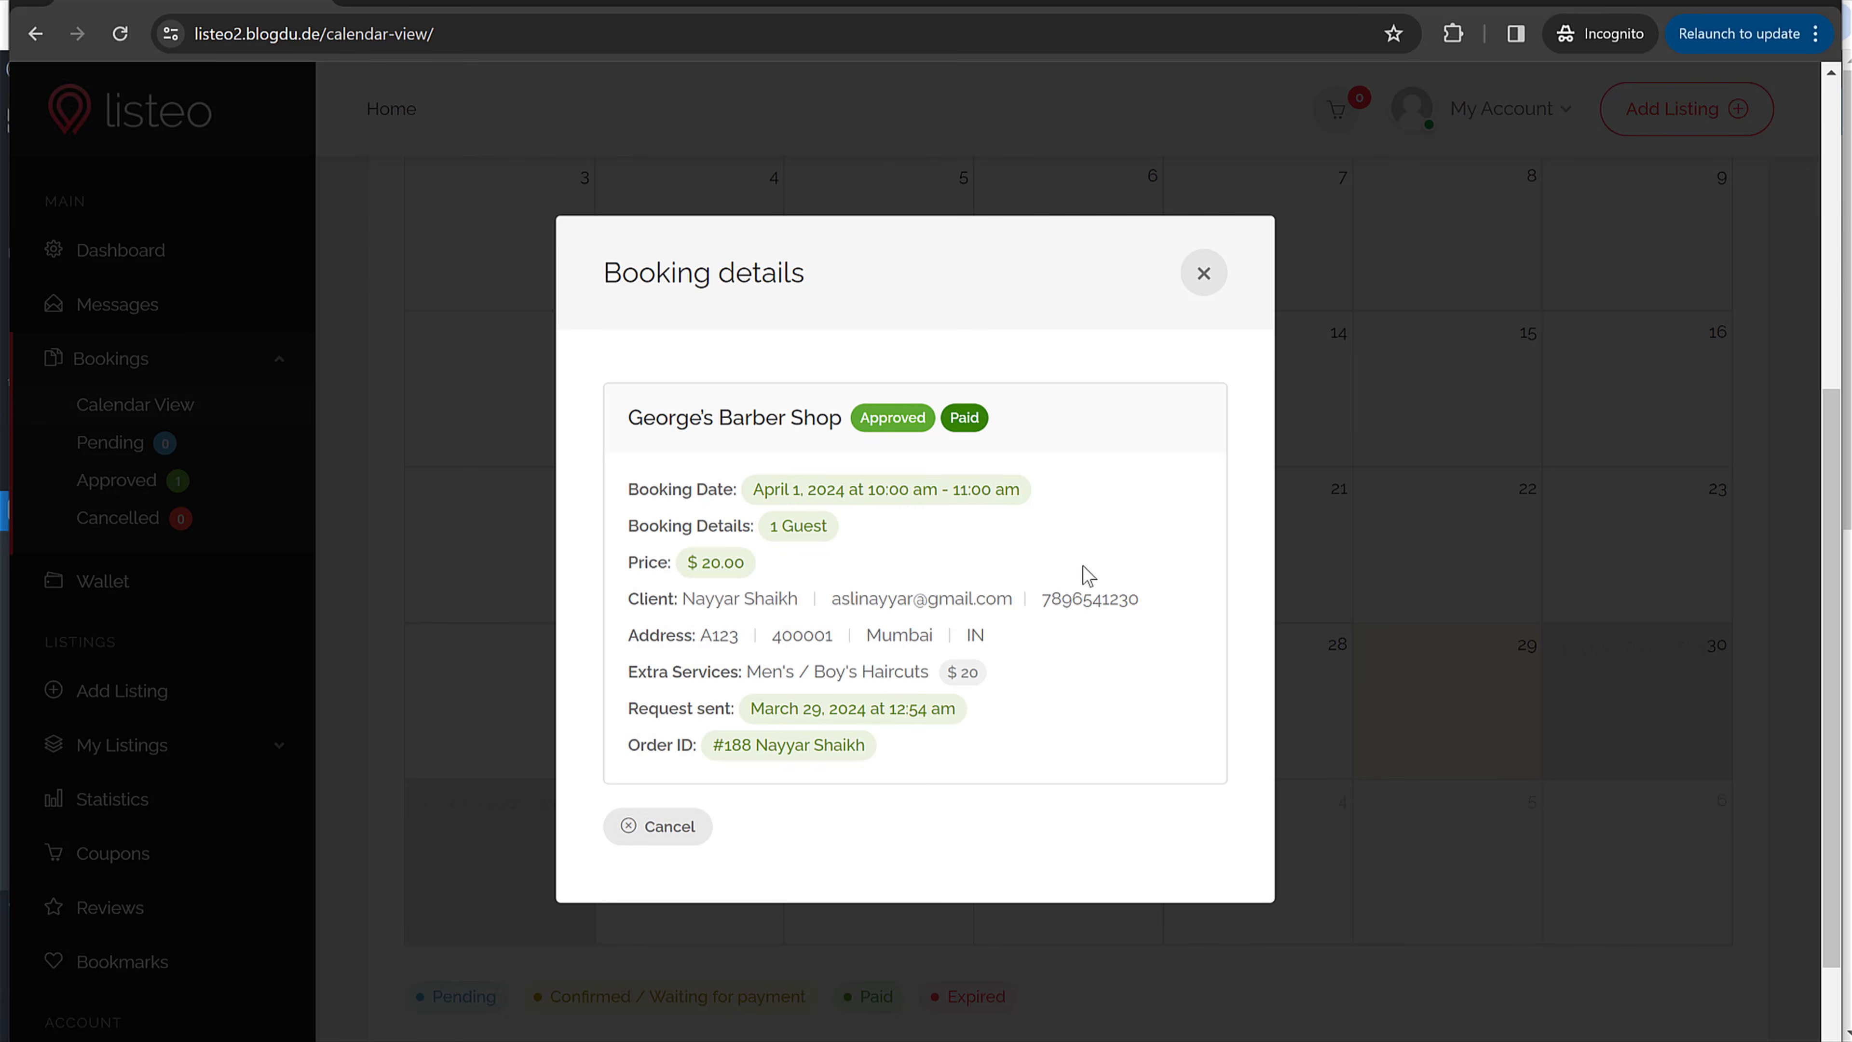
pyautogui.click(1203, 276)
pyautogui.click(253, 588)
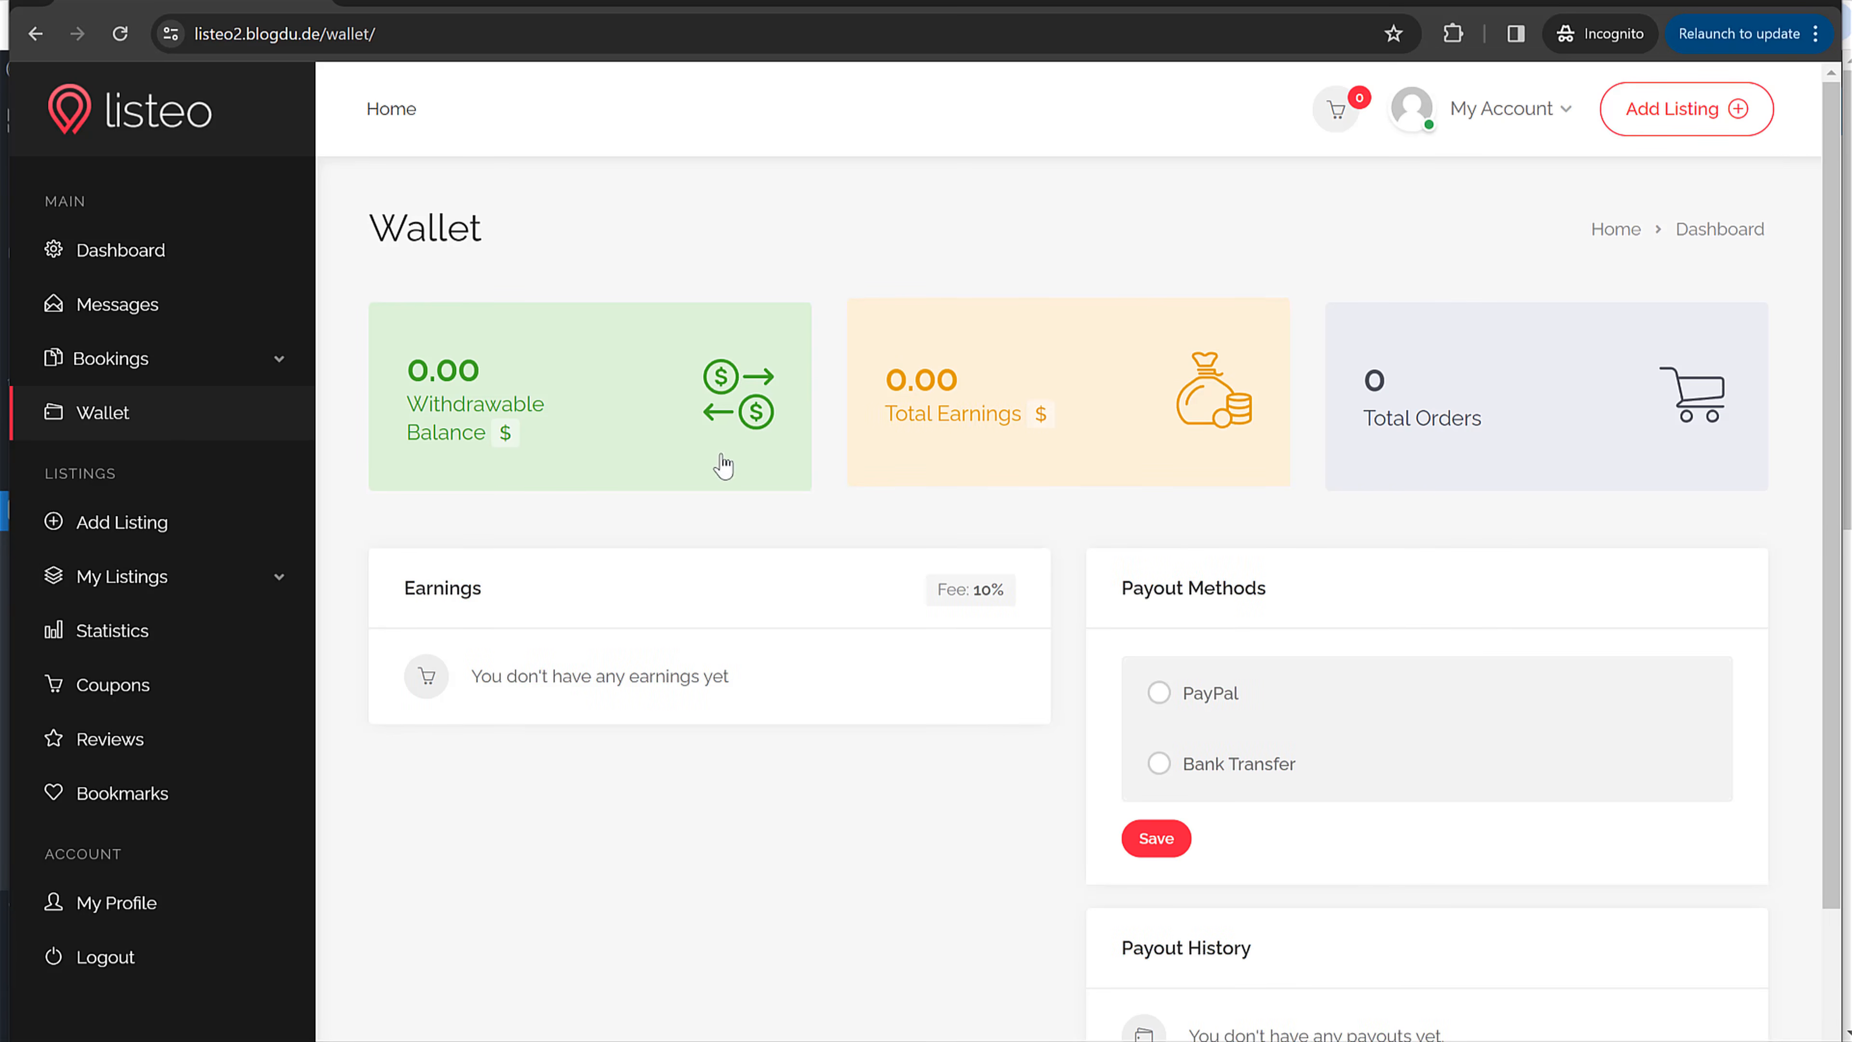
# Step: Minimize the vendor window, open WooCommerce Orders, then go back to booking-confirmation
pyautogui.click(1710, 4)
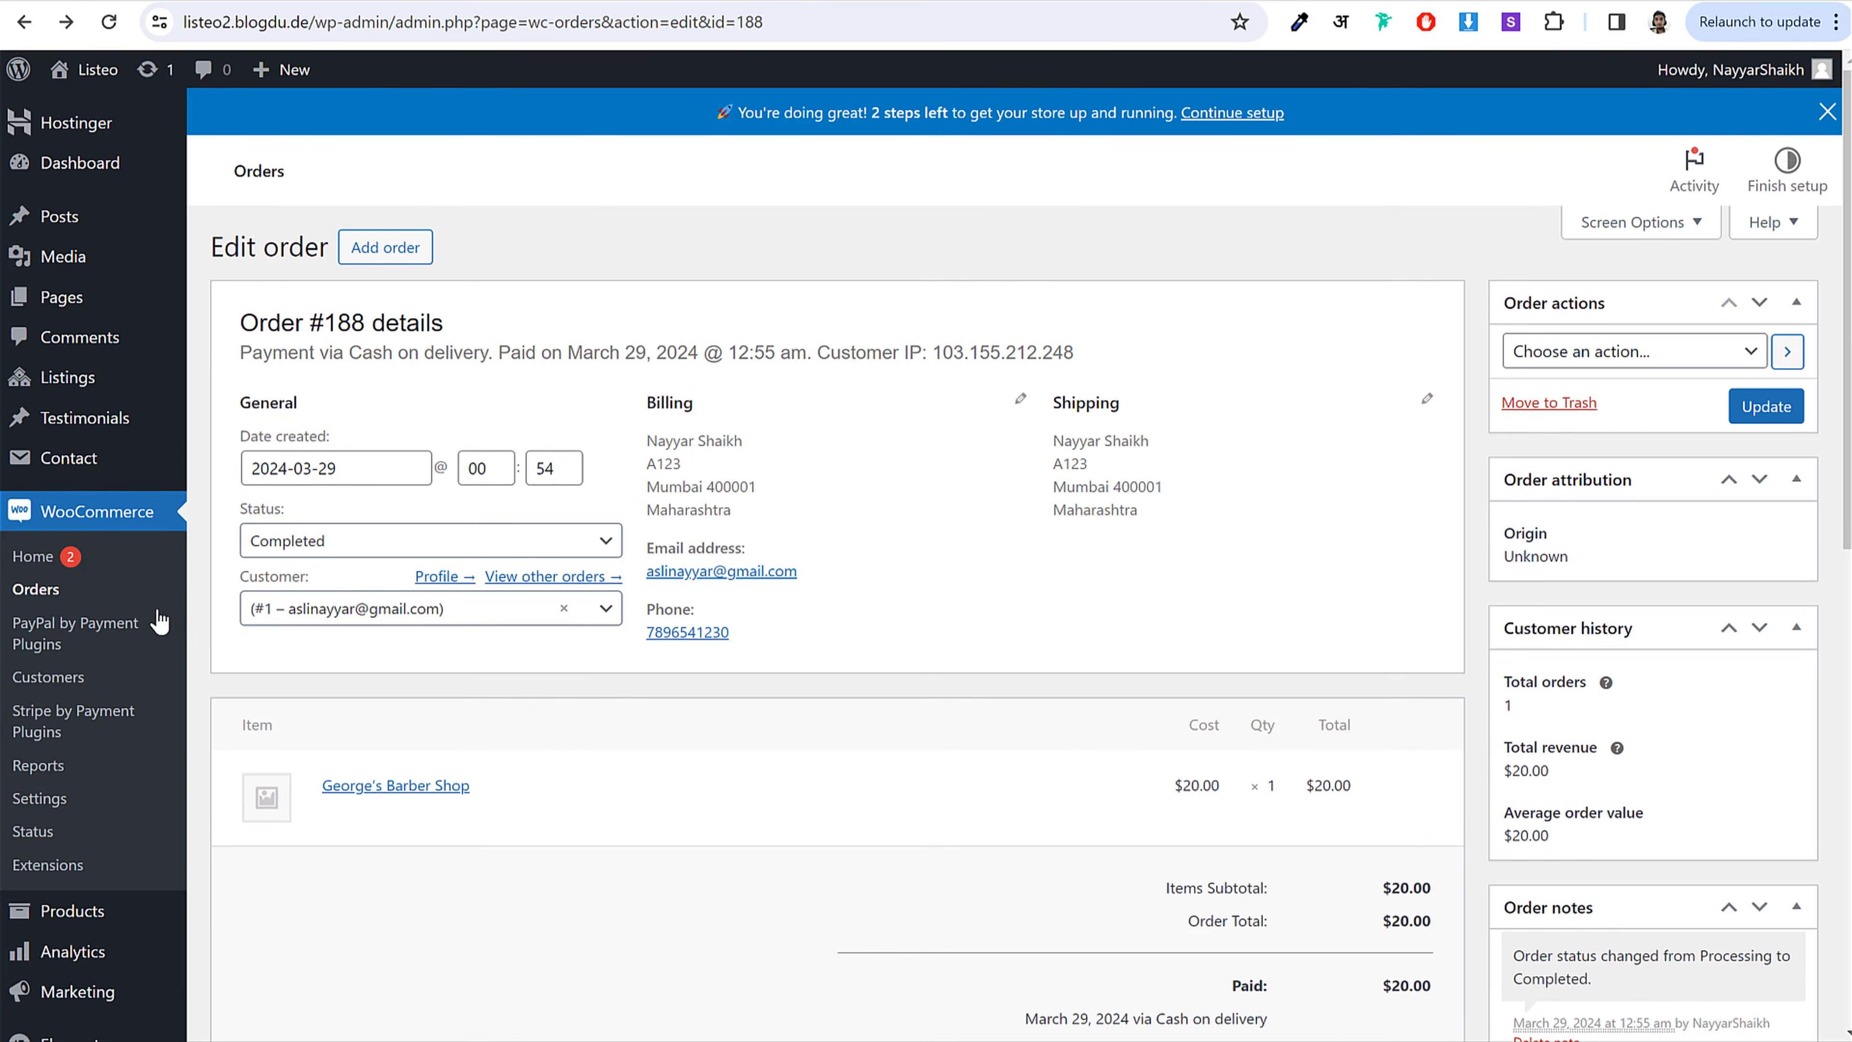
pyautogui.scroll(-5, 999, 598)
pyautogui.scroll(5, 992, 600)
pyautogui.click(48, 591)
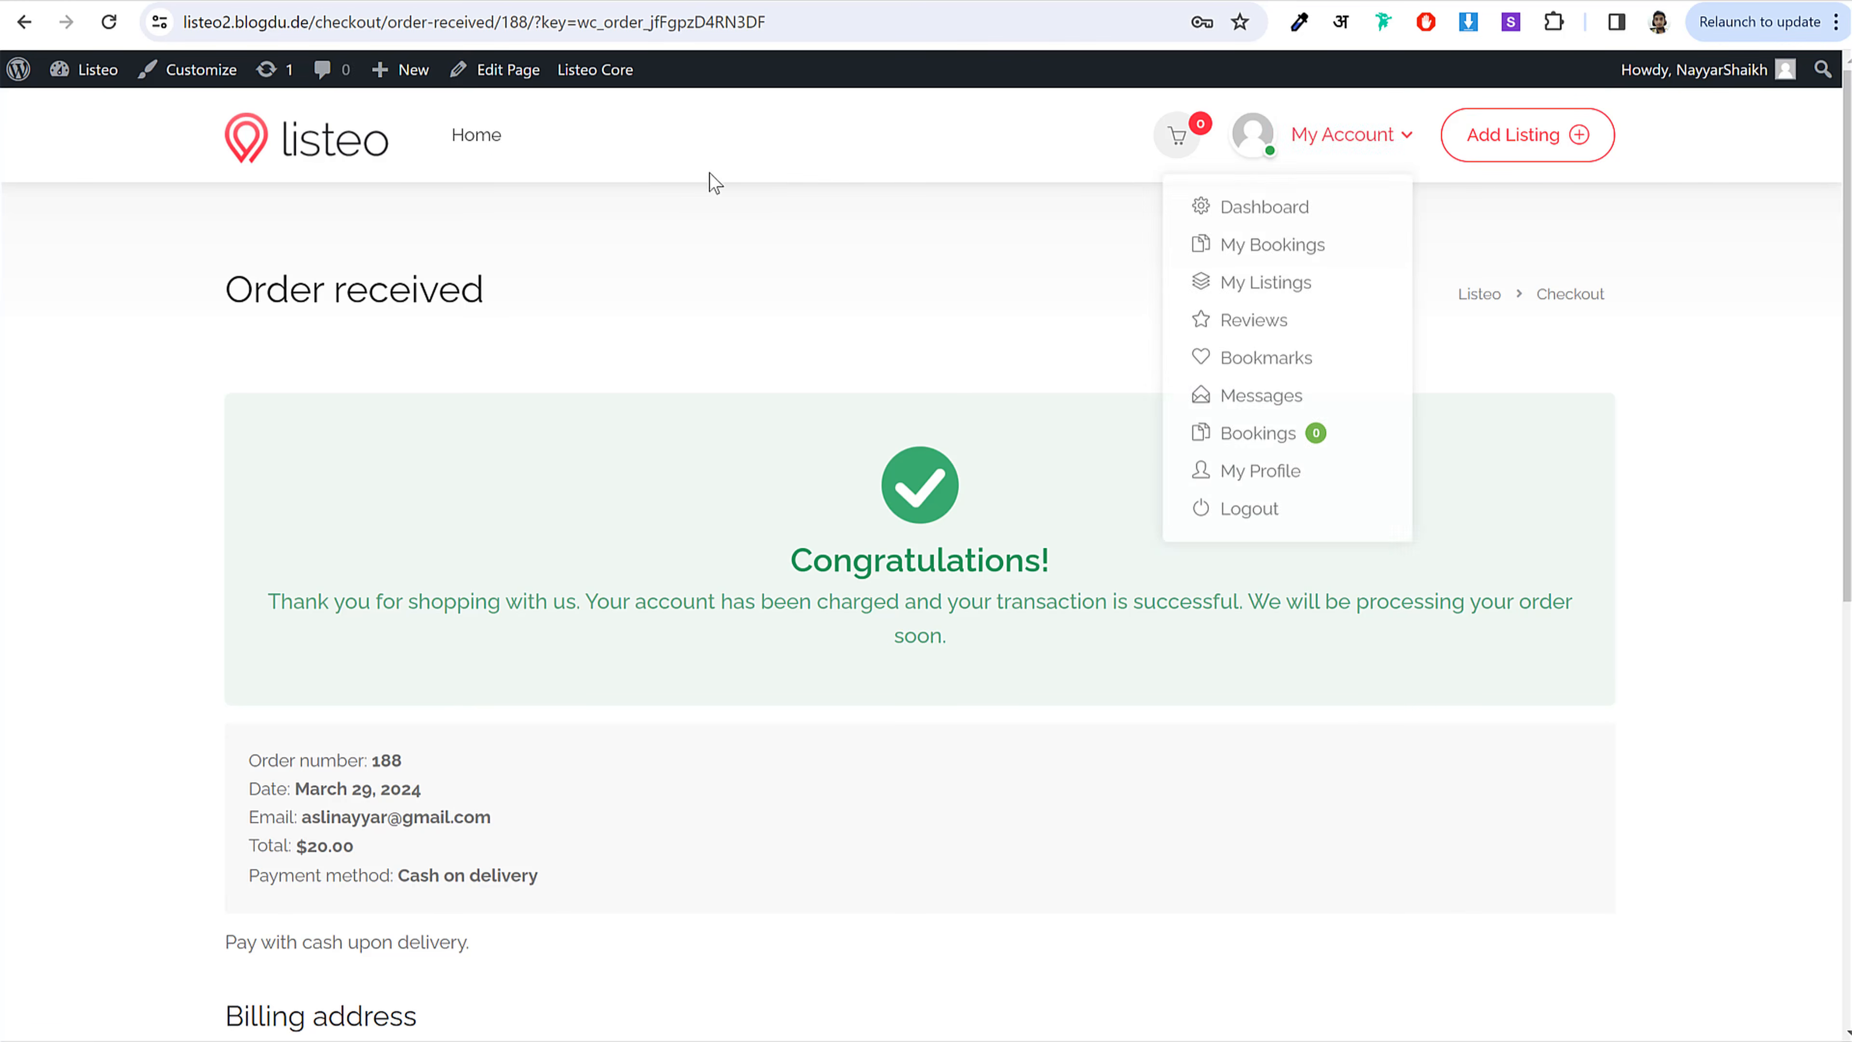
pyautogui.hotkey('alt', 'Left')
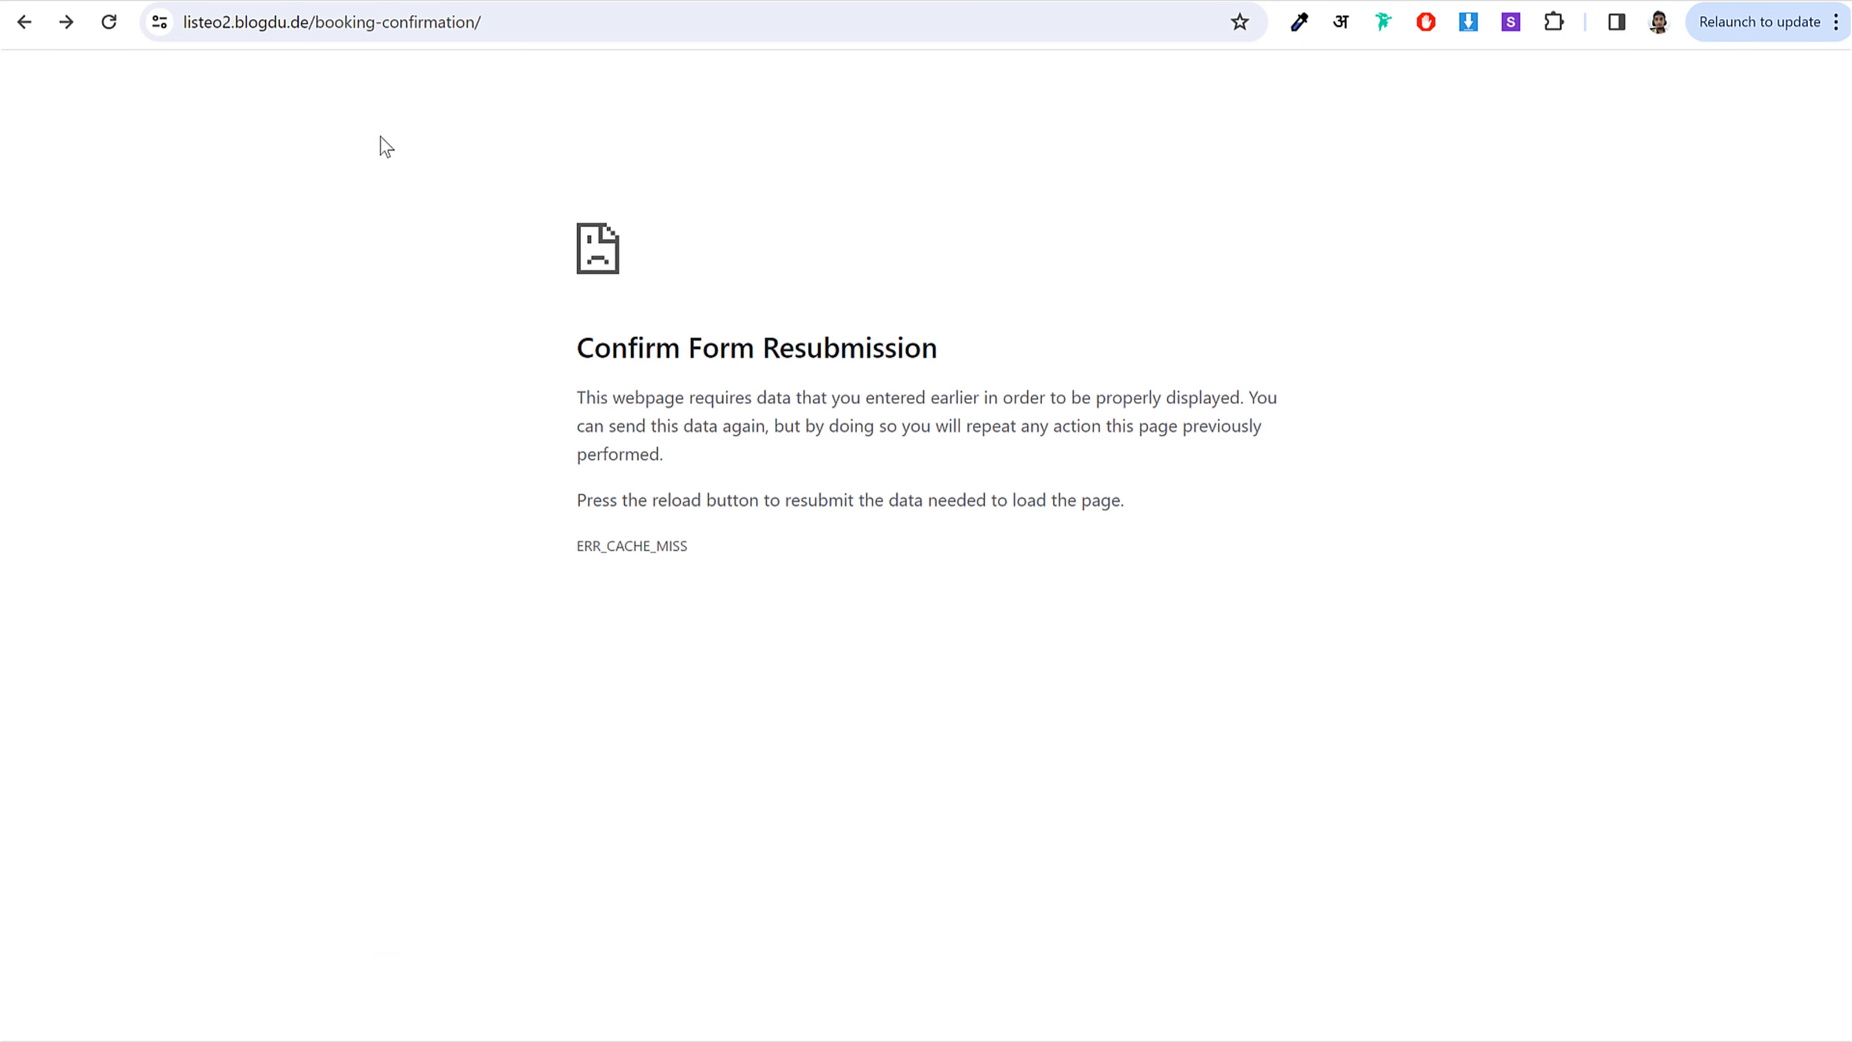
# Step: Book George's Barber Shop for 04/08/2024, 11:00 am - 12:00 pm, adding the Men's / Boy's Haircuts extra
pyautogui.hotkey('alt', 'Left')
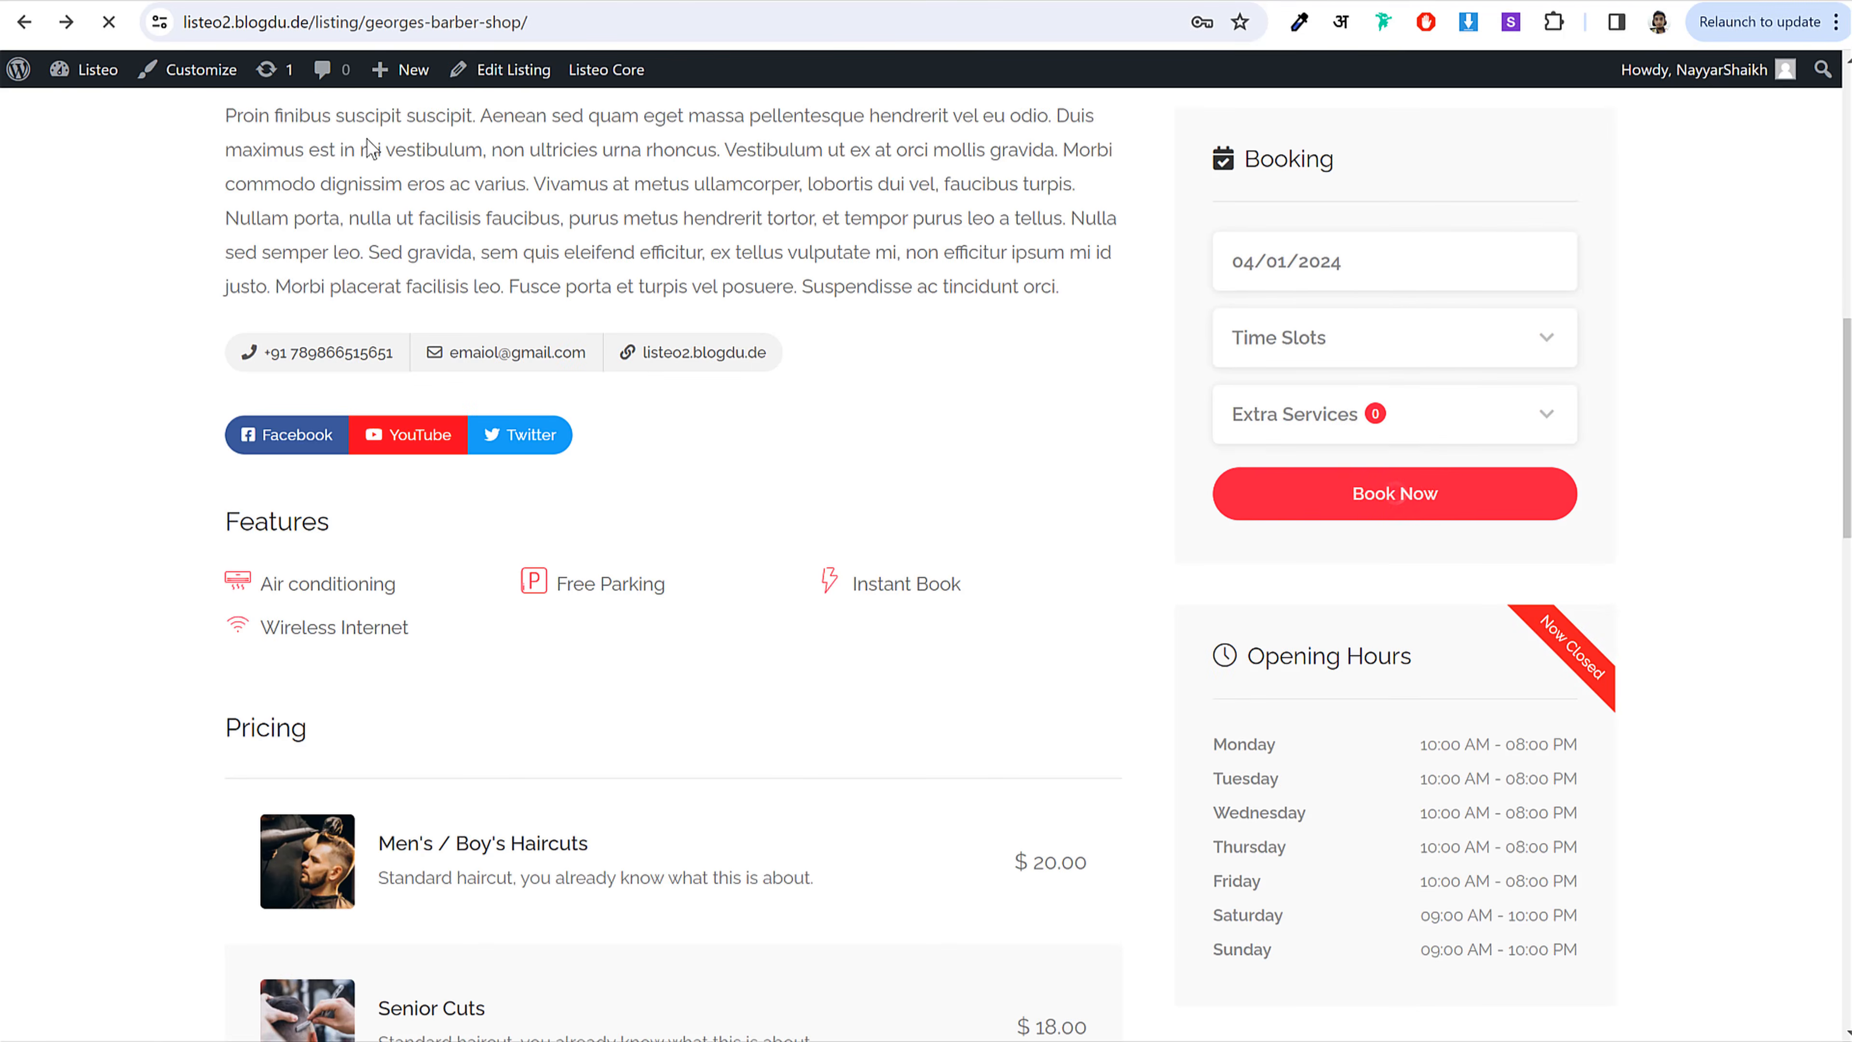
pyautogui.click(1401, 526)
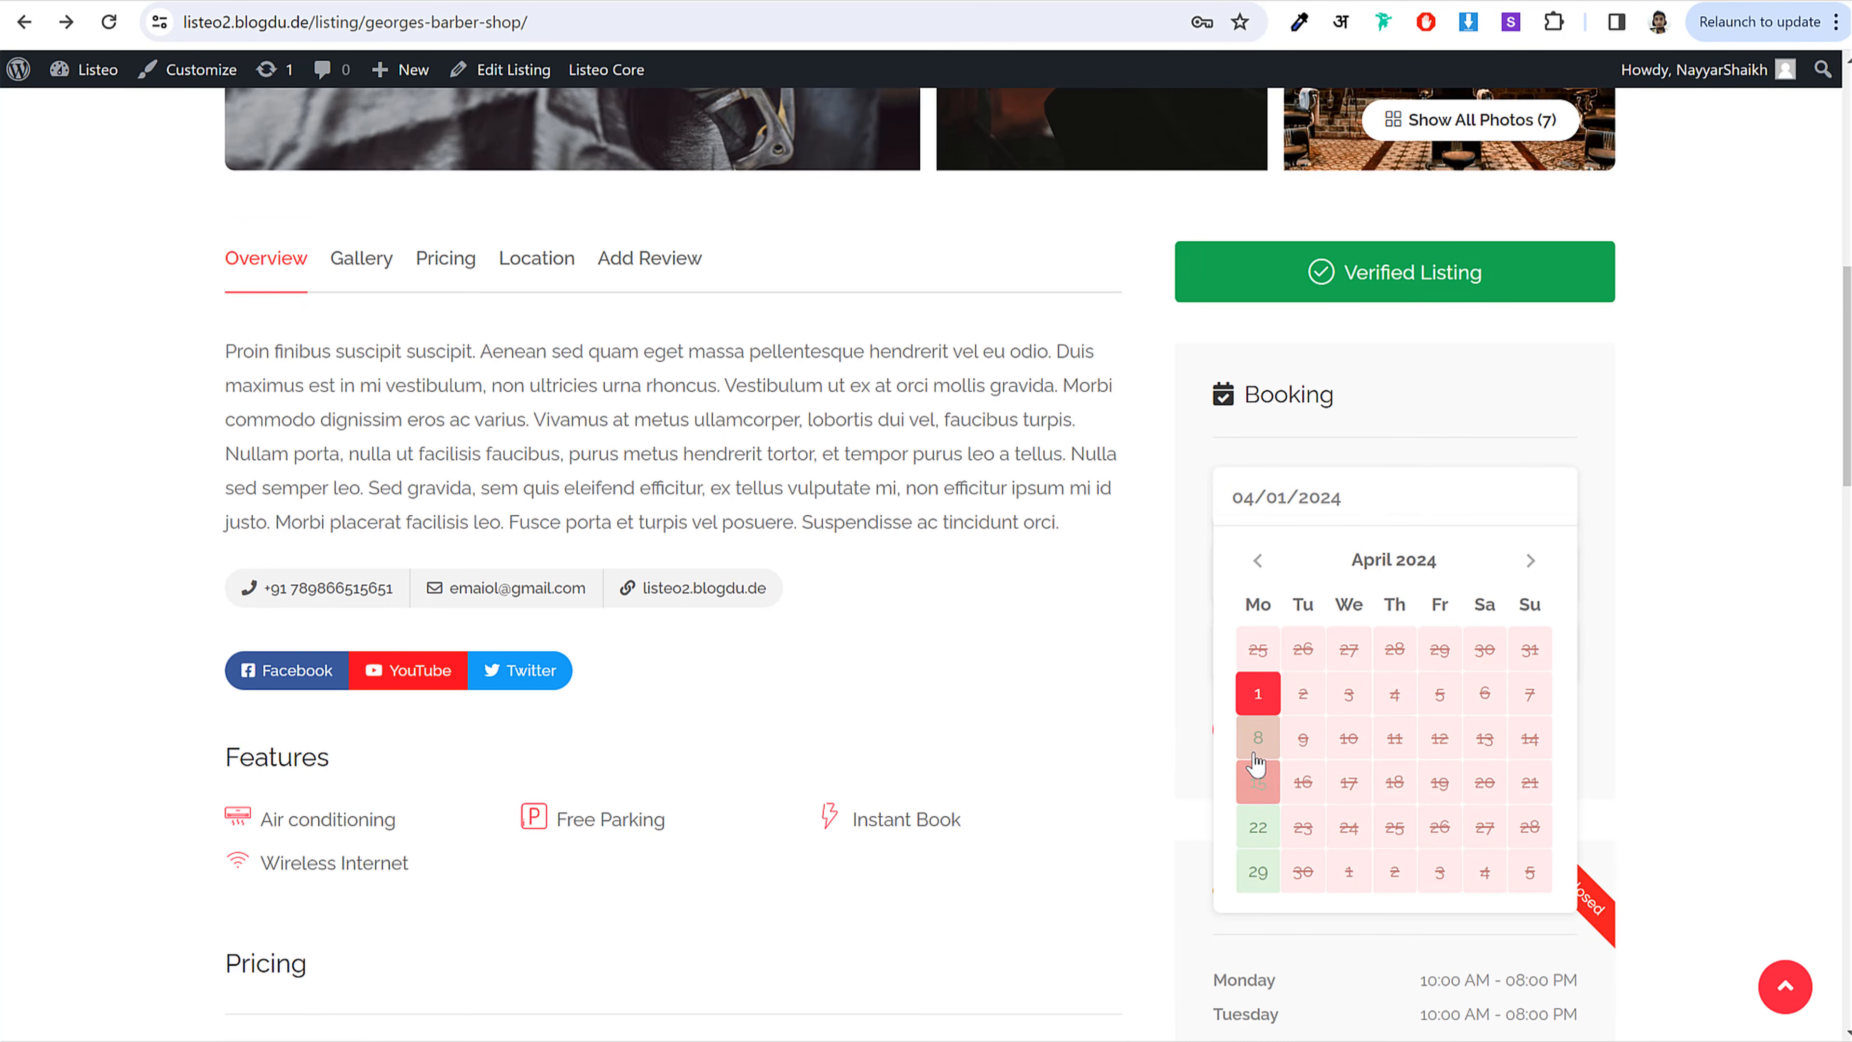
pyautogui.click(1253, 736)
pyautogui.click(1365, 602)
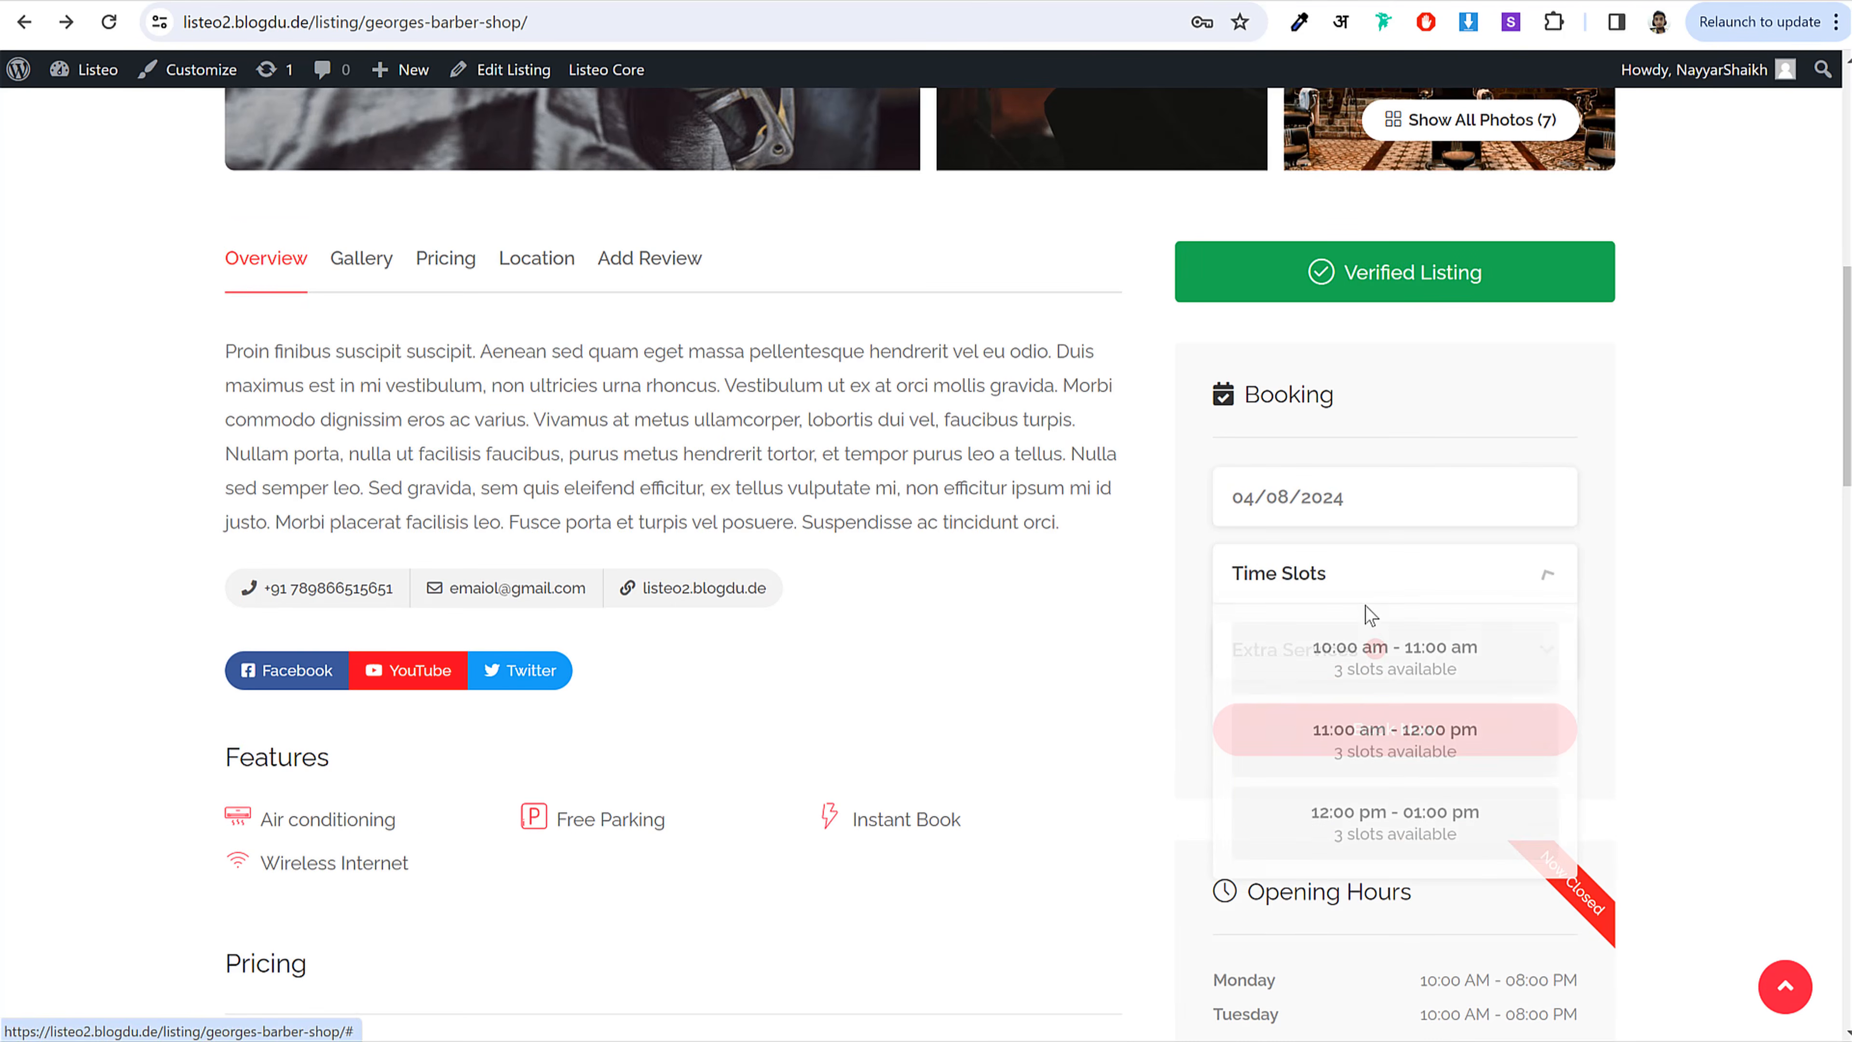
pyautogui.click(1368, 744)
pyautogui.click(1349, 651)
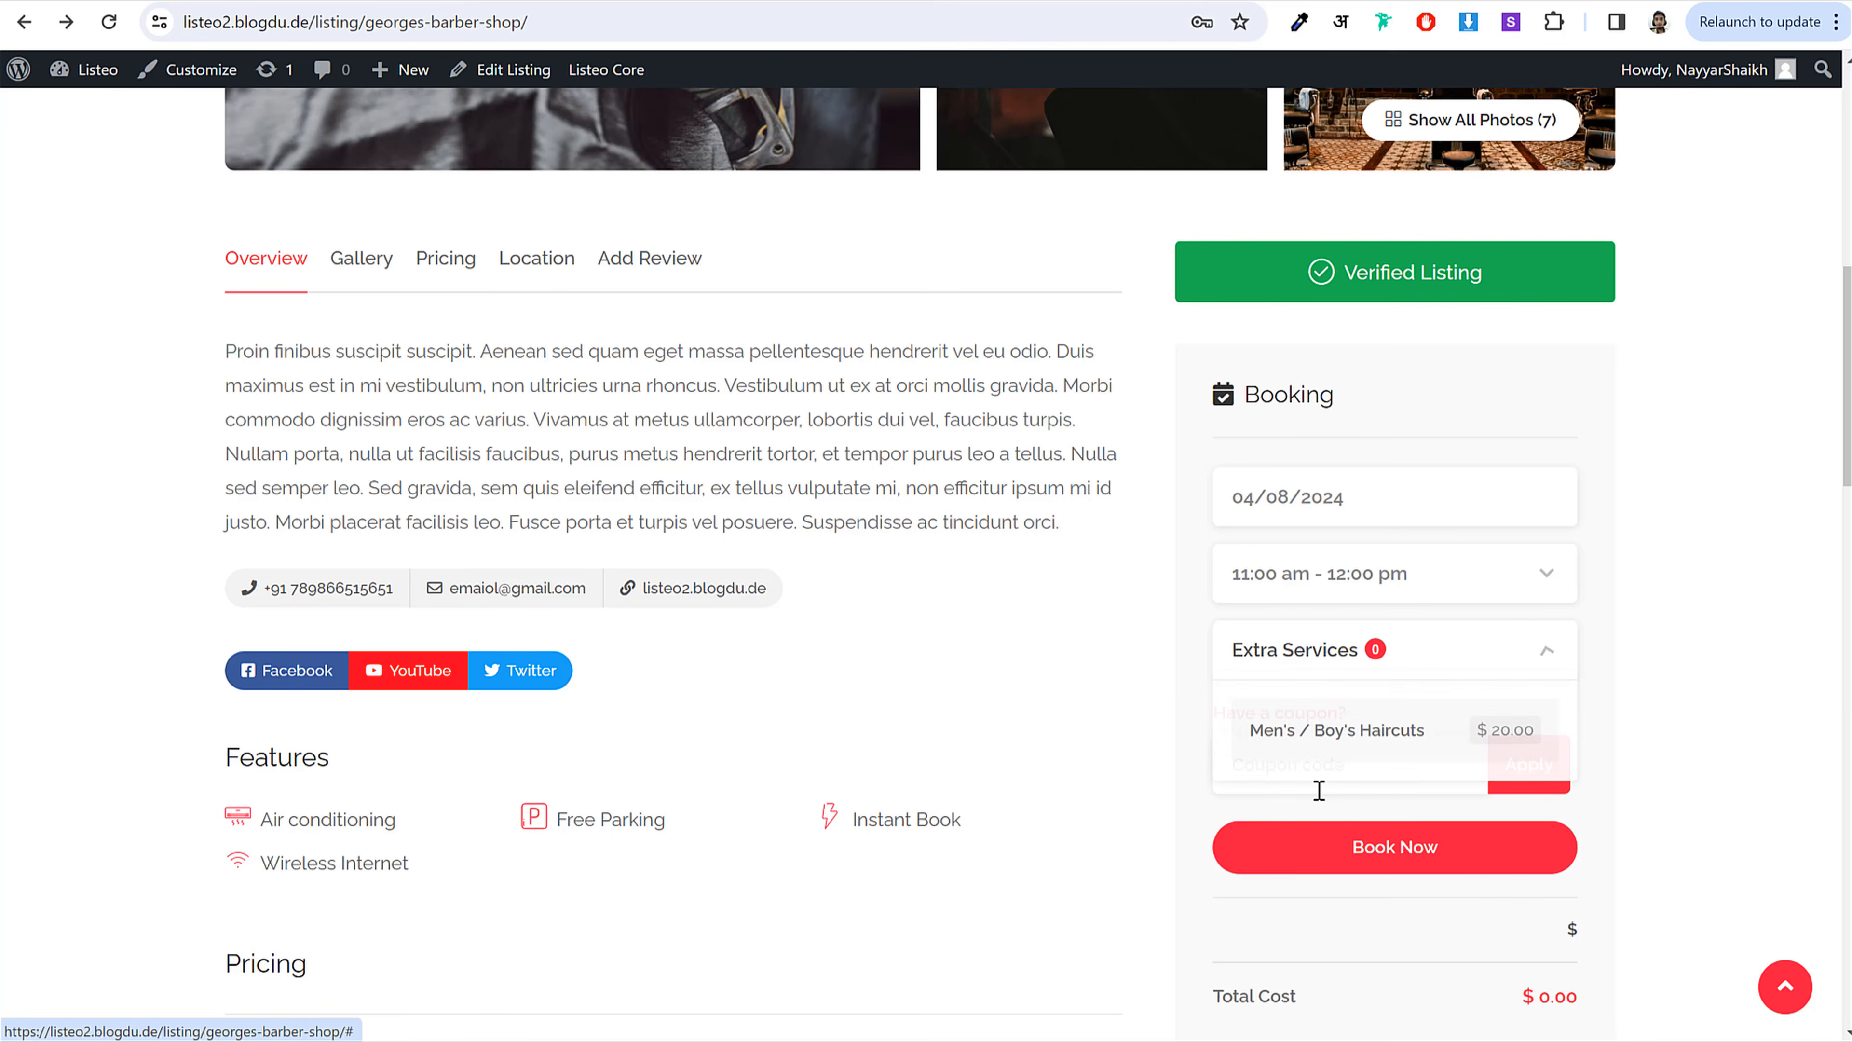
pyautogui.click(1316, 732)
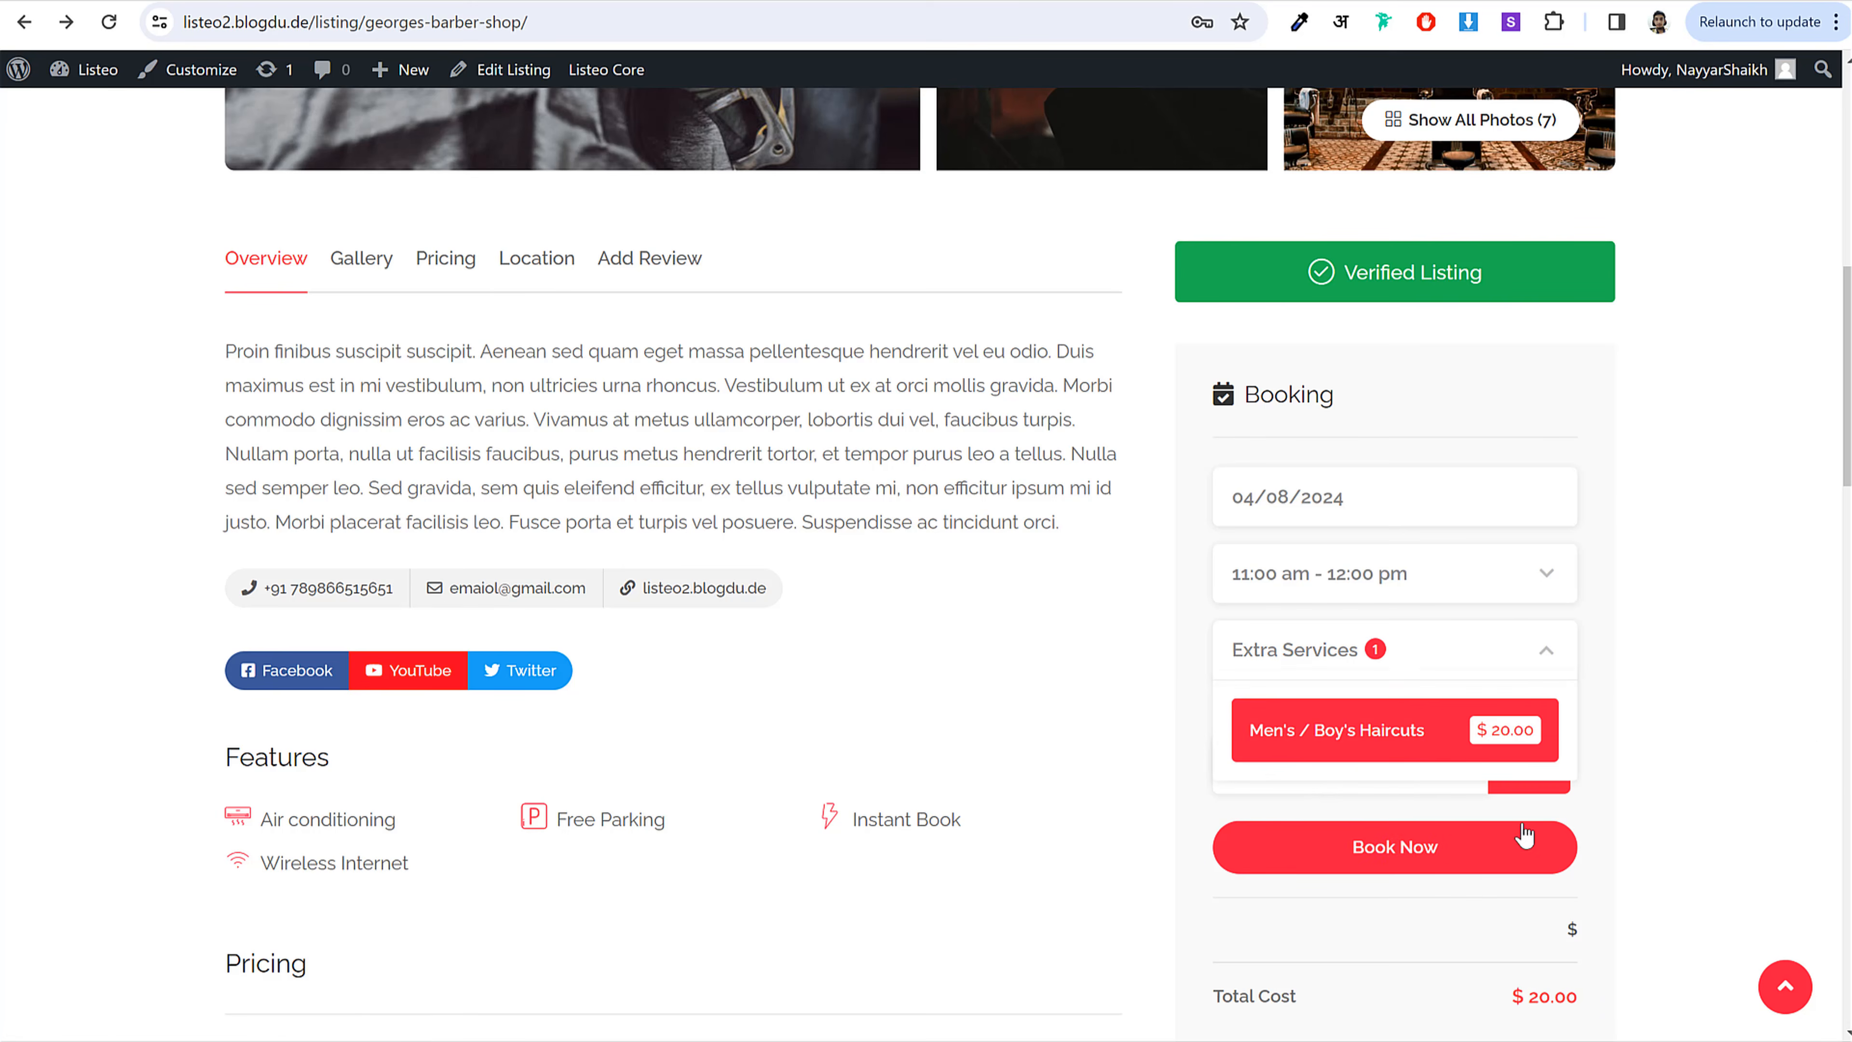
pyautogui.click(1454, 851)
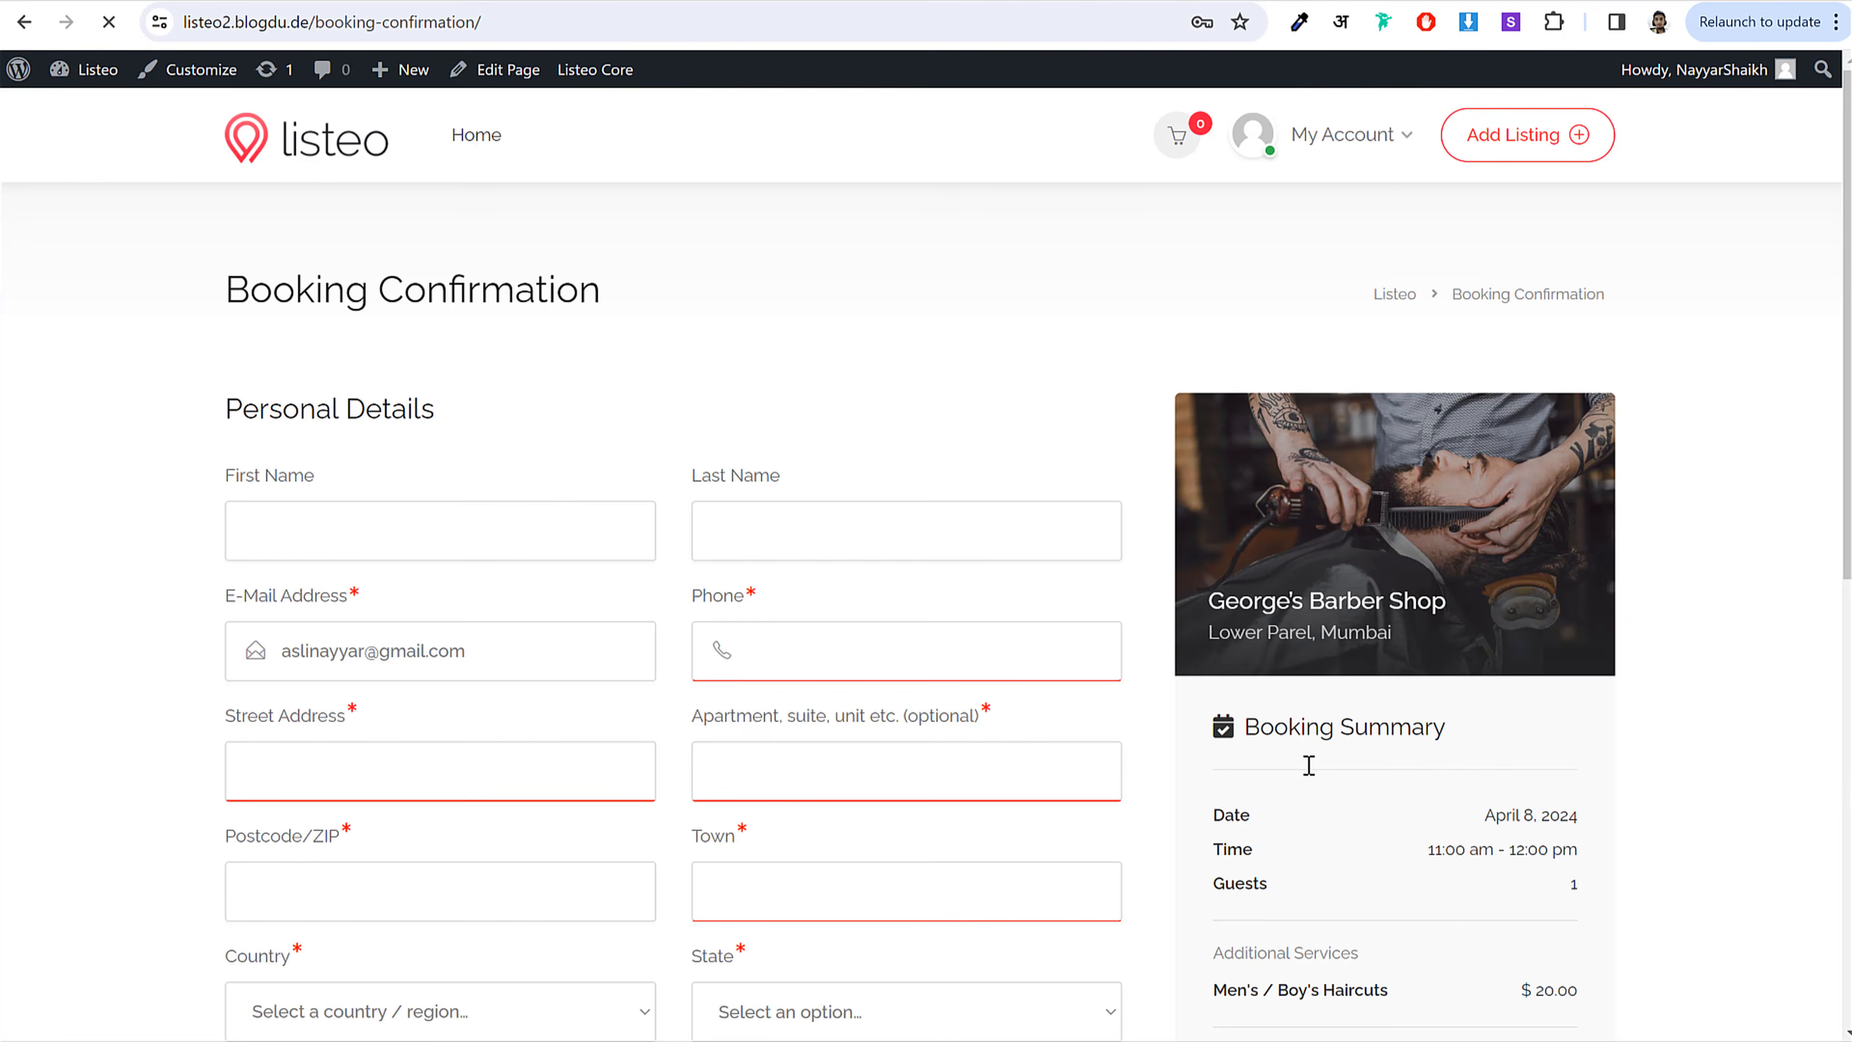
# Step: Enter the customer's name and address details with Maharashtra as state, and confirm the booking
pyautogui.click(290, 527)
pyautogui.write('NaShaikh')
pyautogui.press('Tab')
pyautogui.press('Tab')
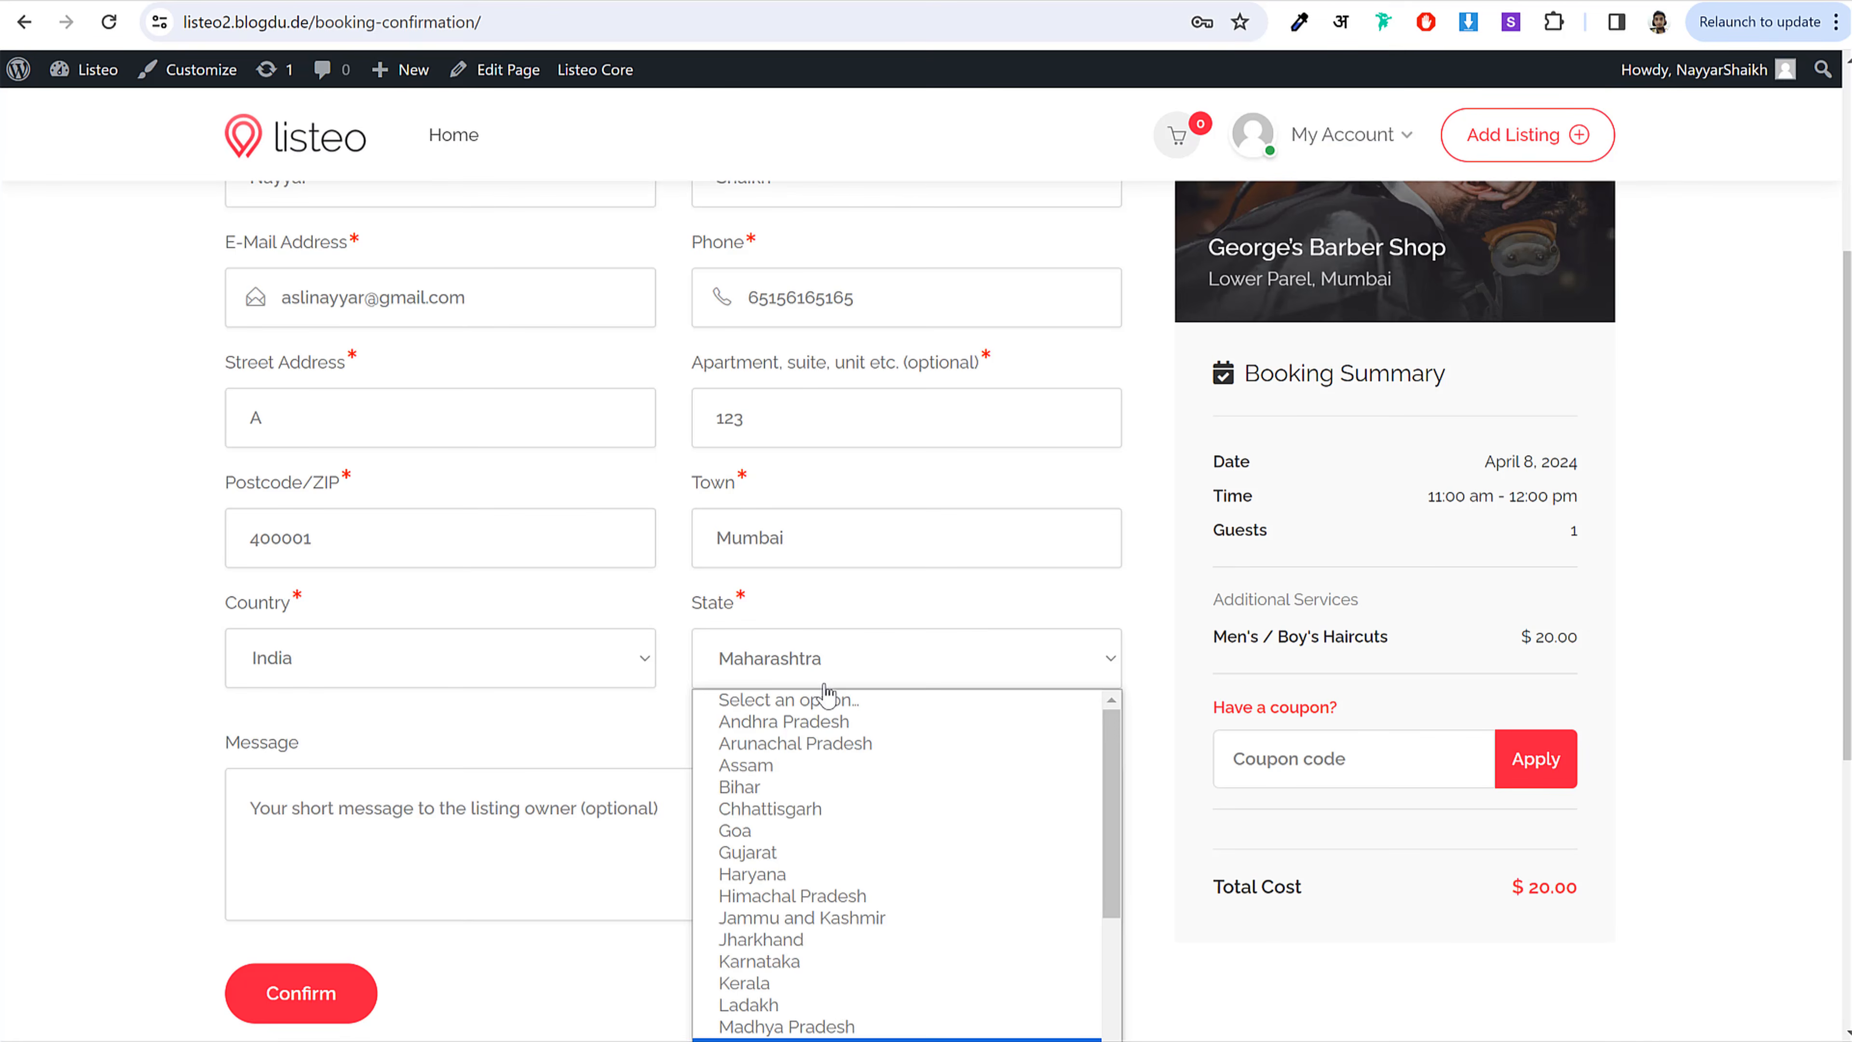
pyautogui.press('Escape')
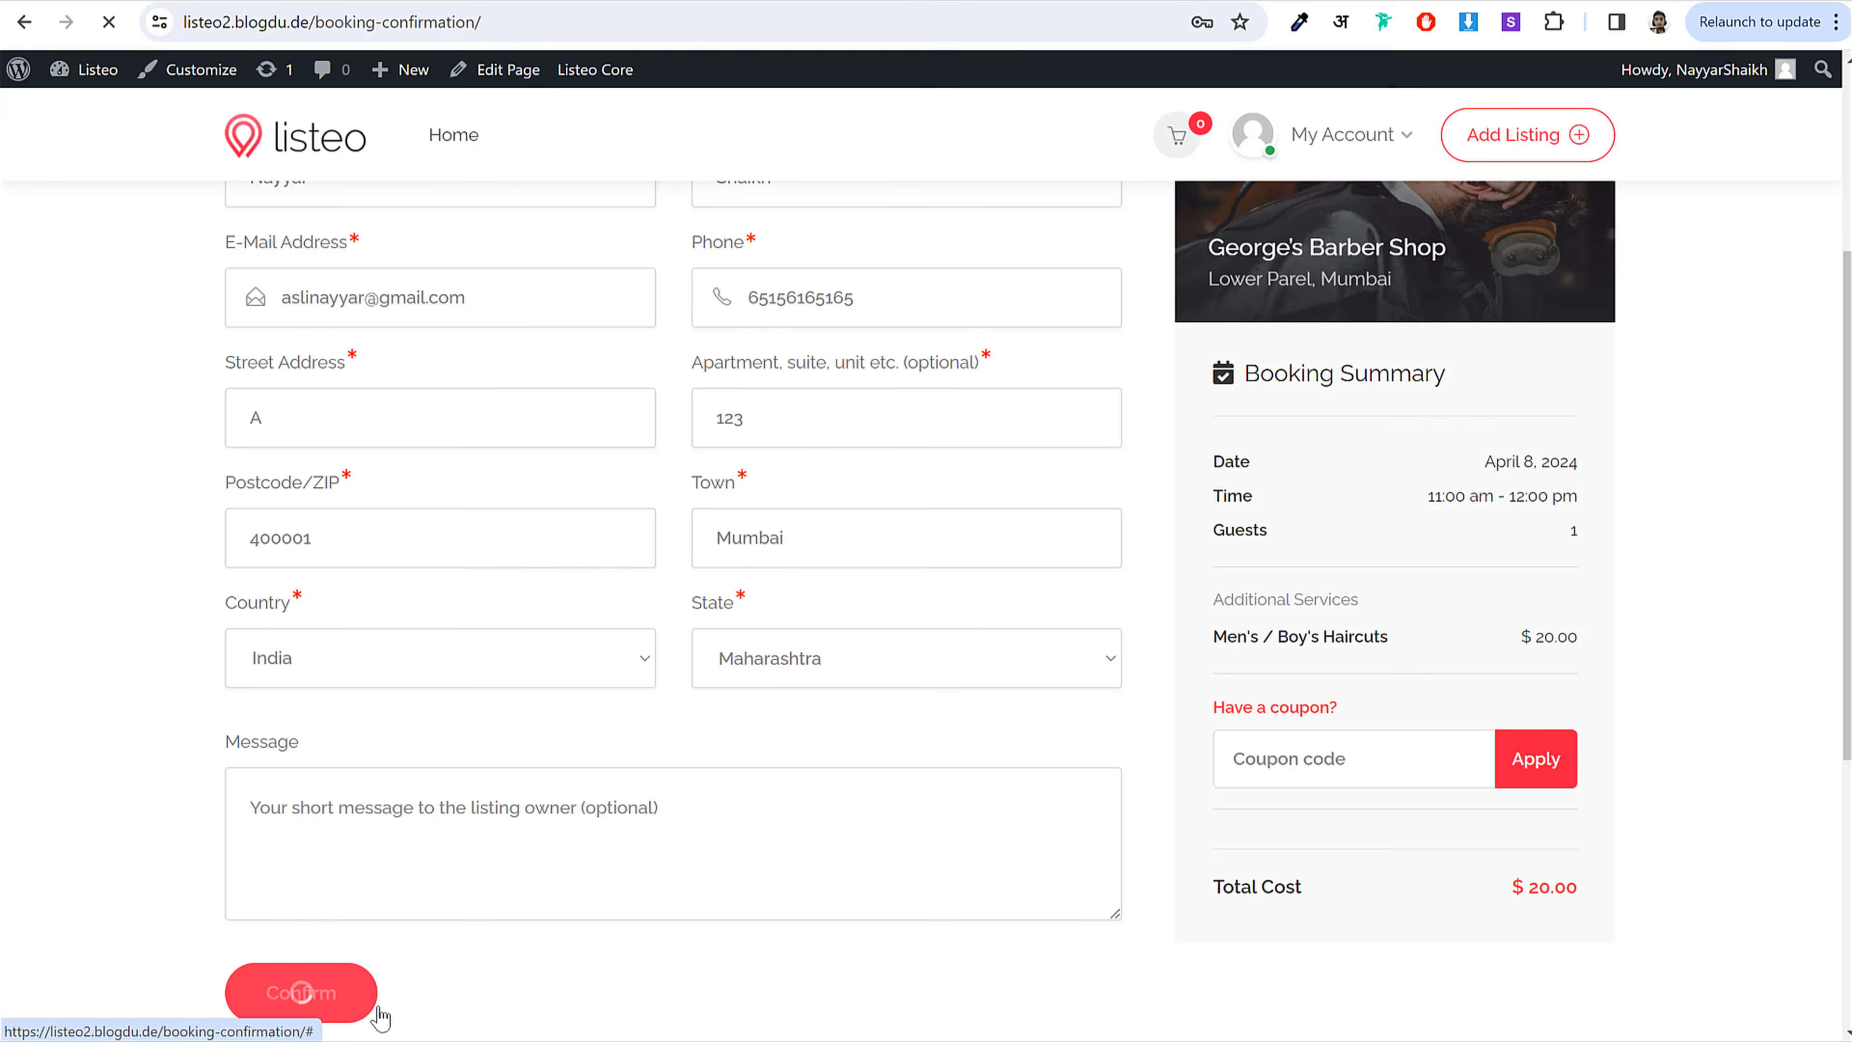
pyautogui.click(368, 1005)
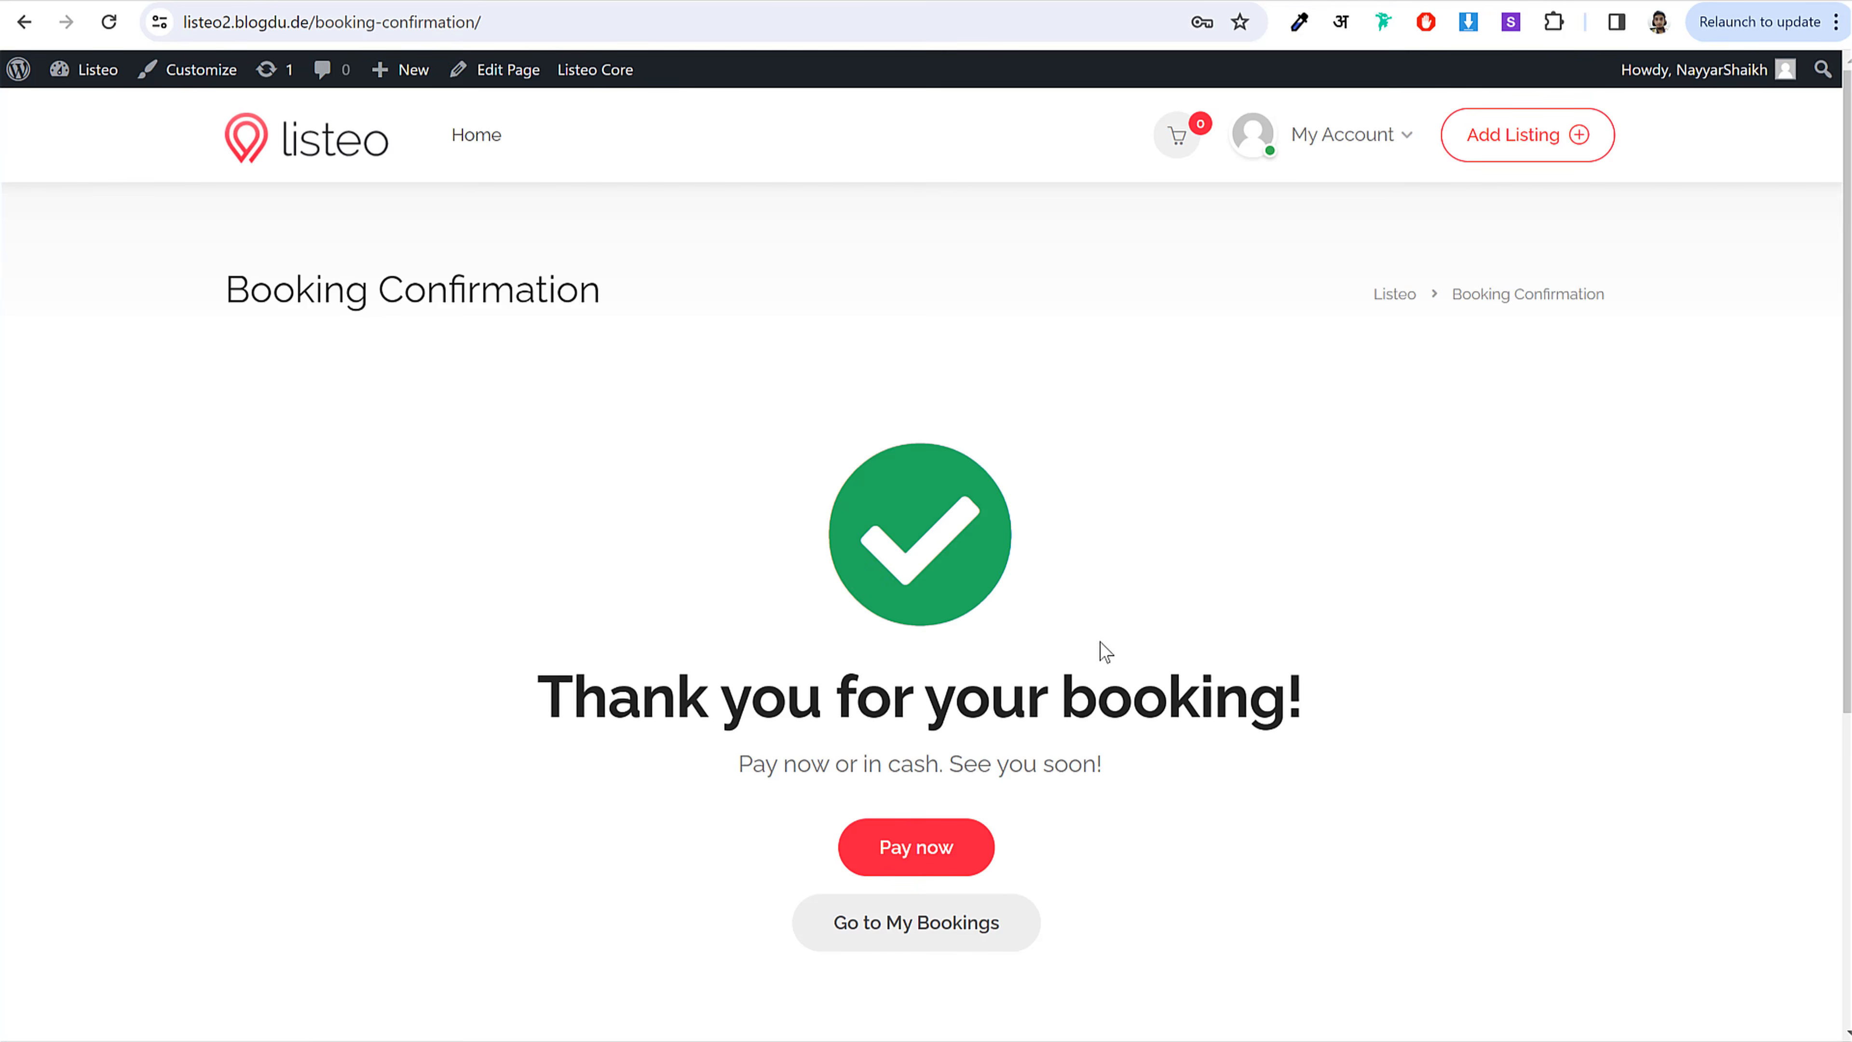
pyautogui.scroll(-5, 1123, 650)
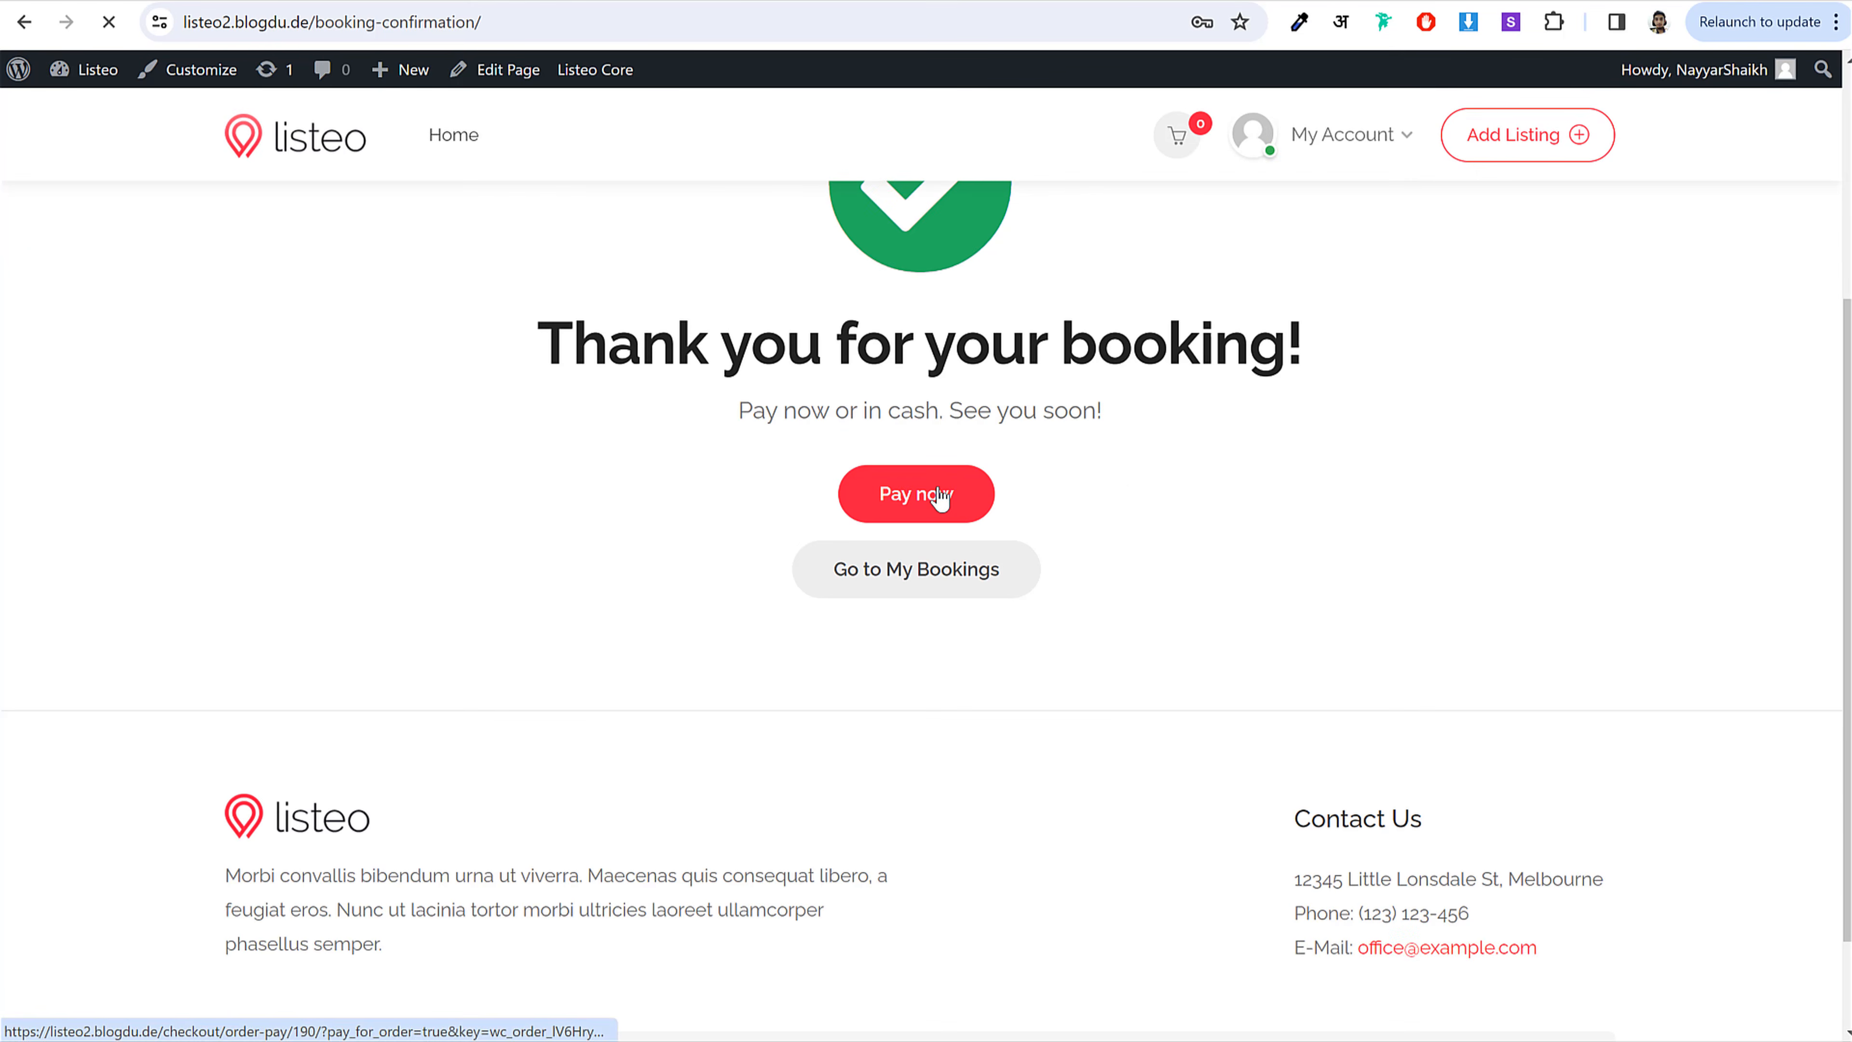
# Step: Go to the Pay for order page for the $20 barber shop booking
pyautogui.click(940, 497)
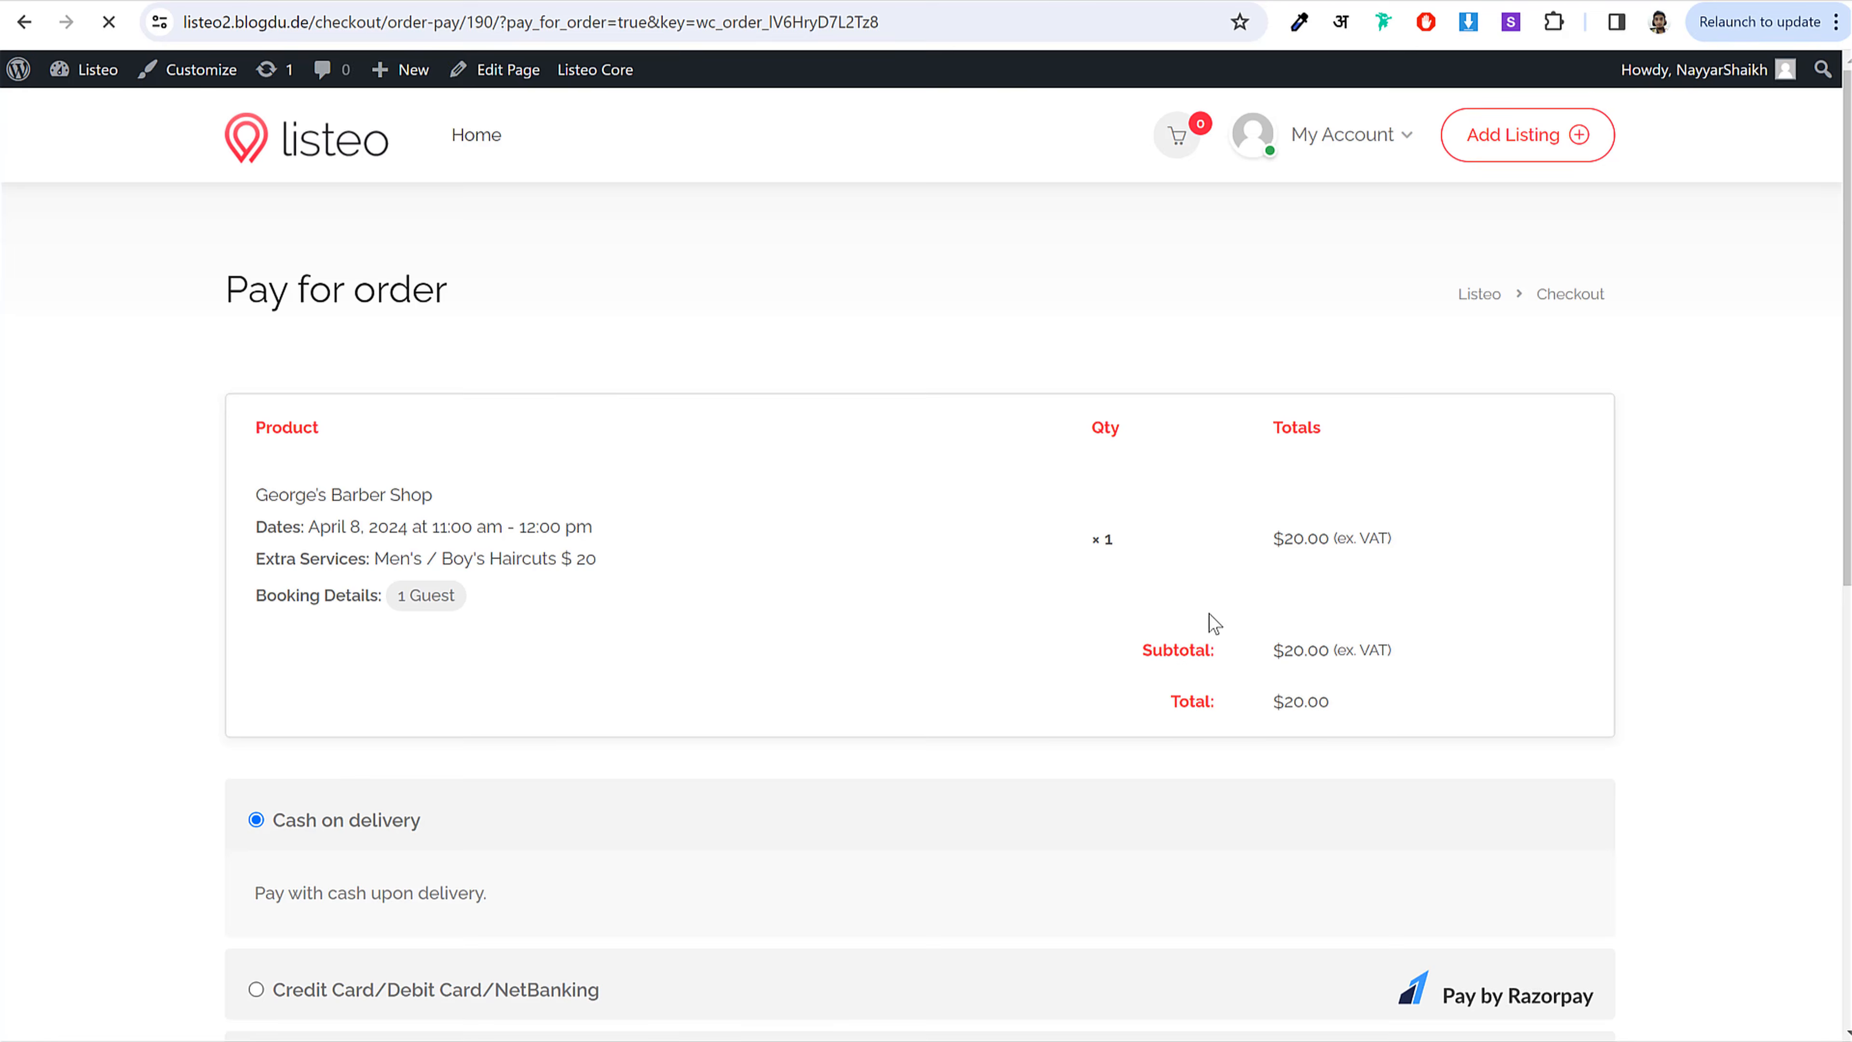
pyautogui.scroll(-5, 1211, 620)
pyautogui.scroll(-1, 1210, 620)
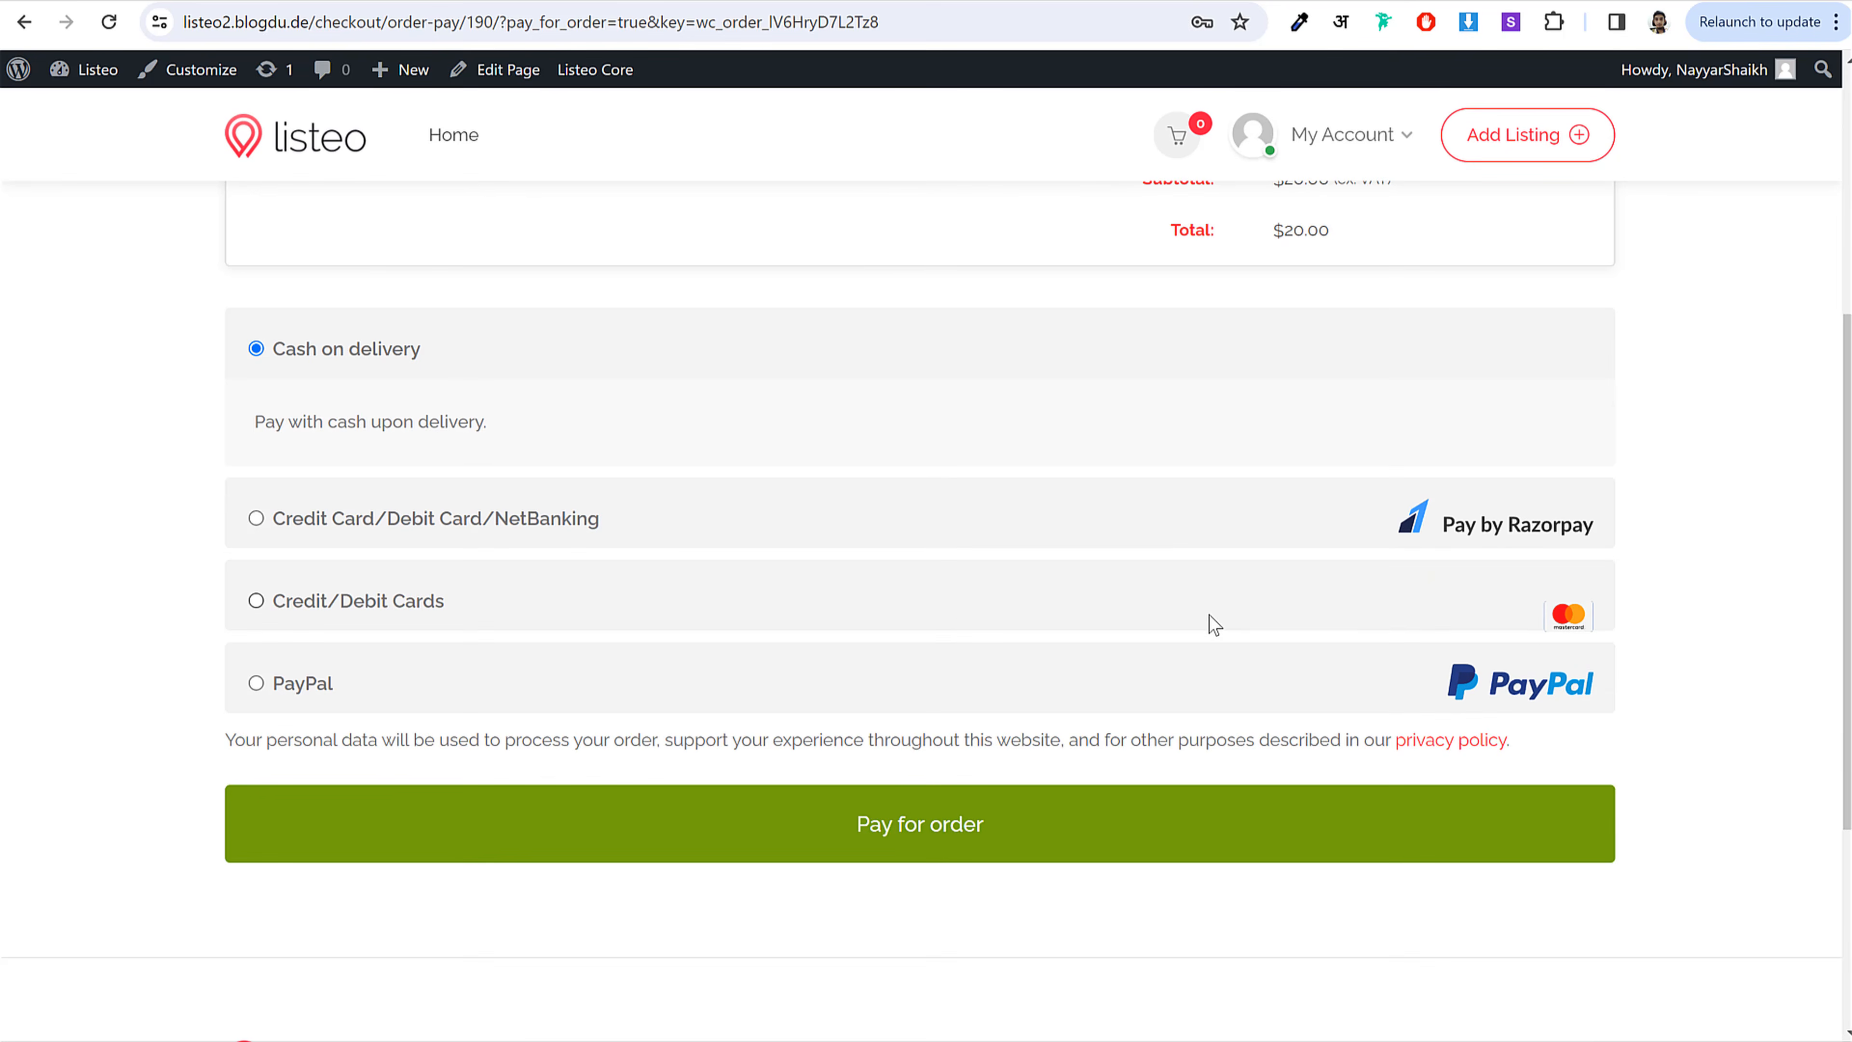
# Step: Pay via Razorpay Credit Card/Debit Card/NetBanking, which returns 'Authentication failed'
pyautogui.click(471, 540)
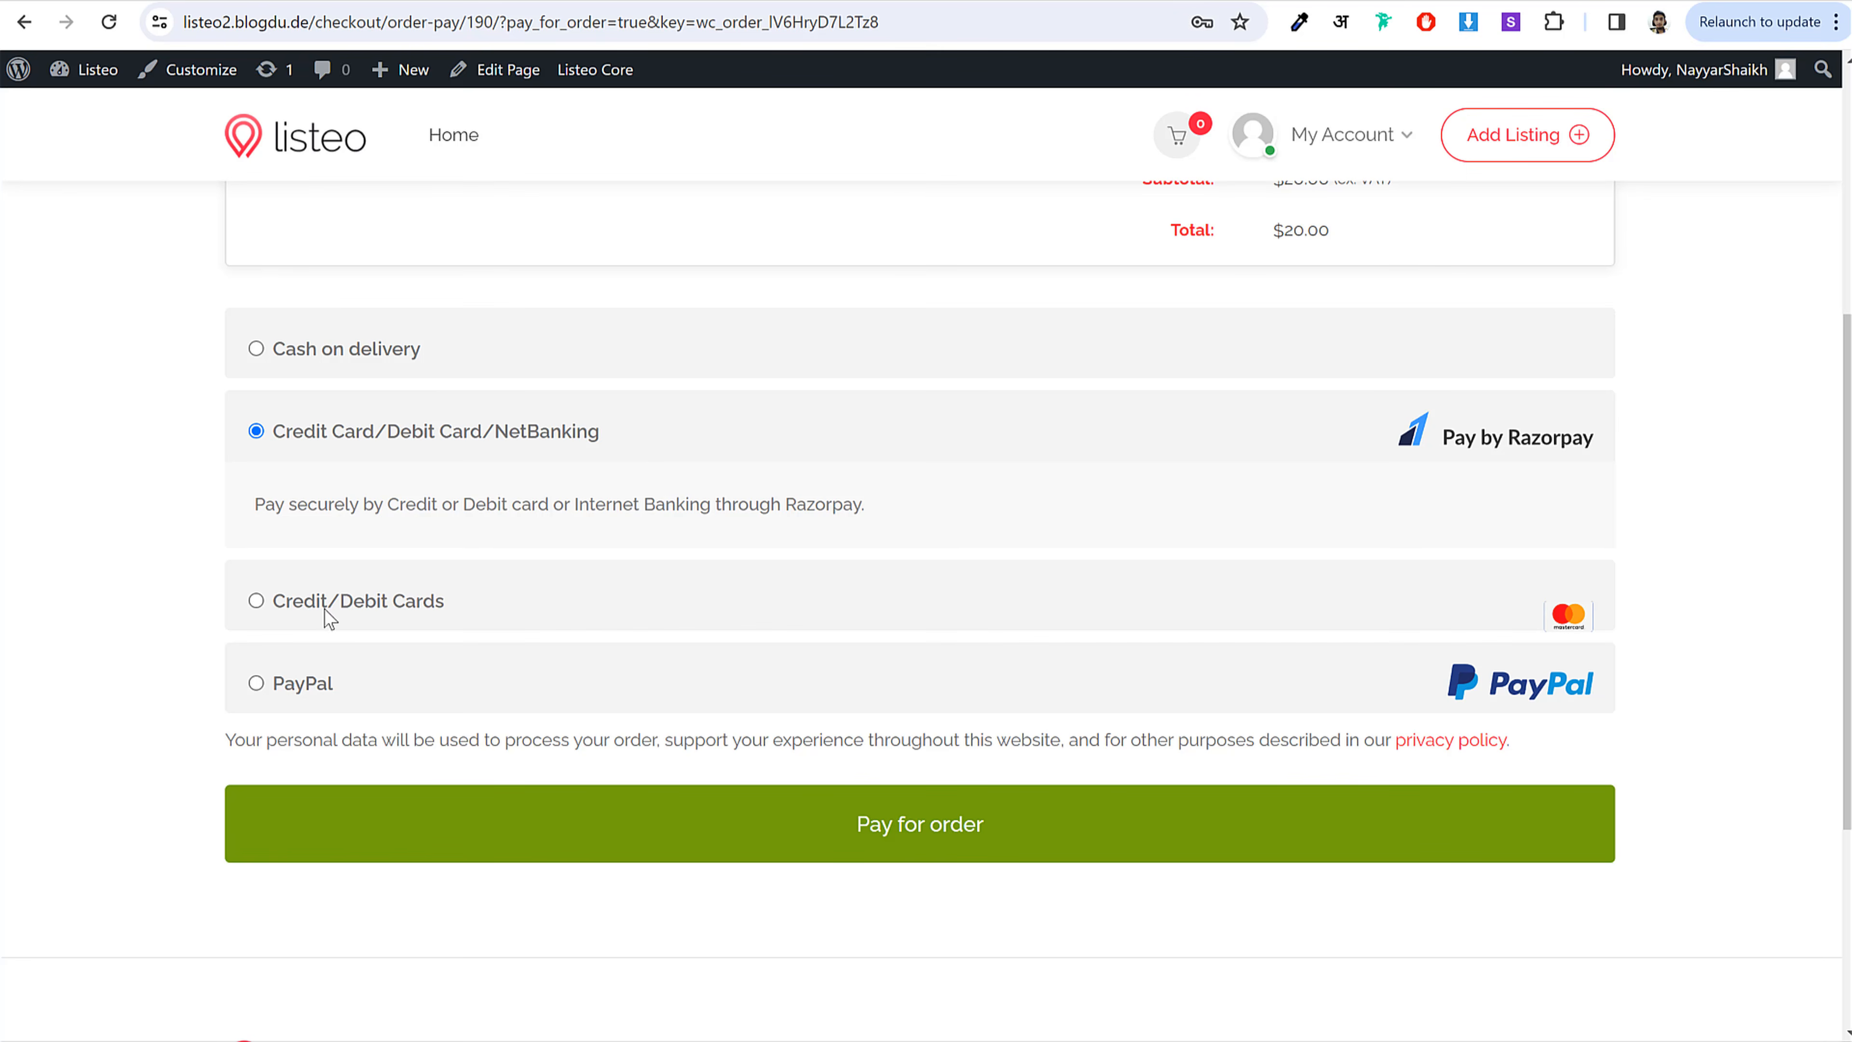
pyautogui.click(379, 595)
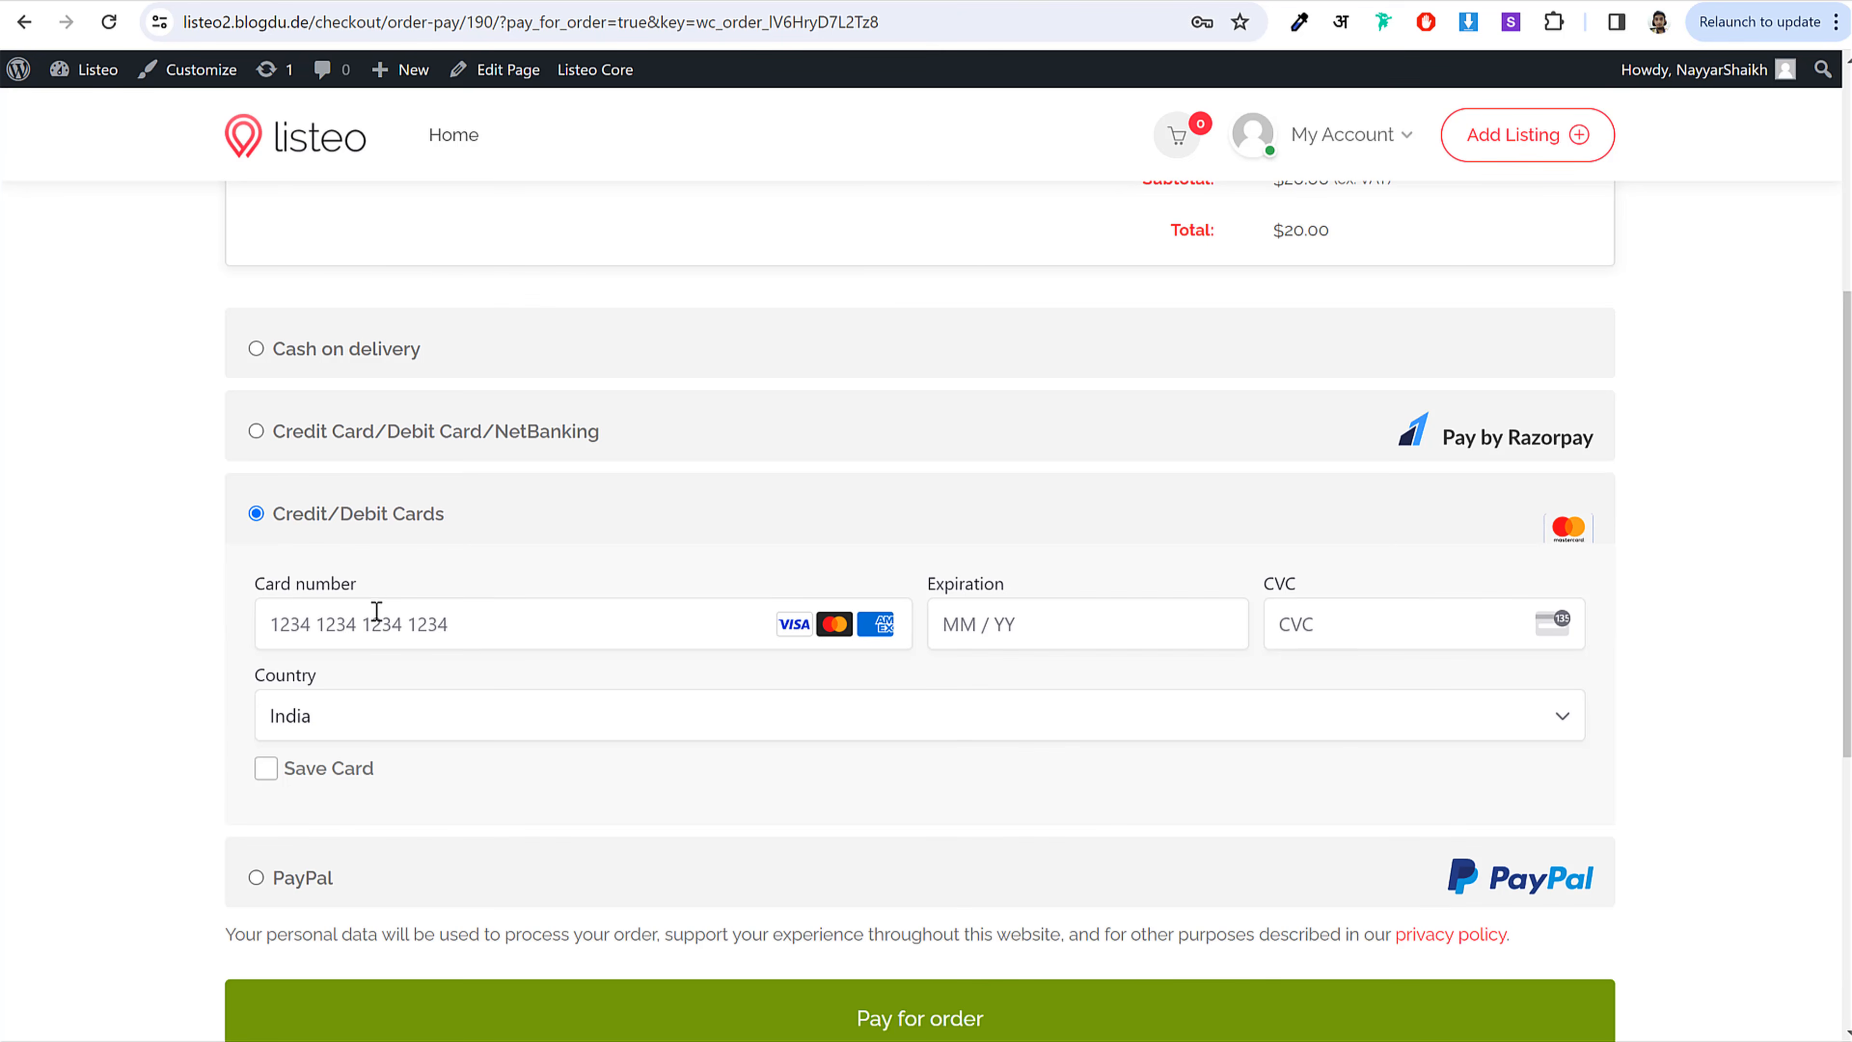
pyautogui.click(302, 877)
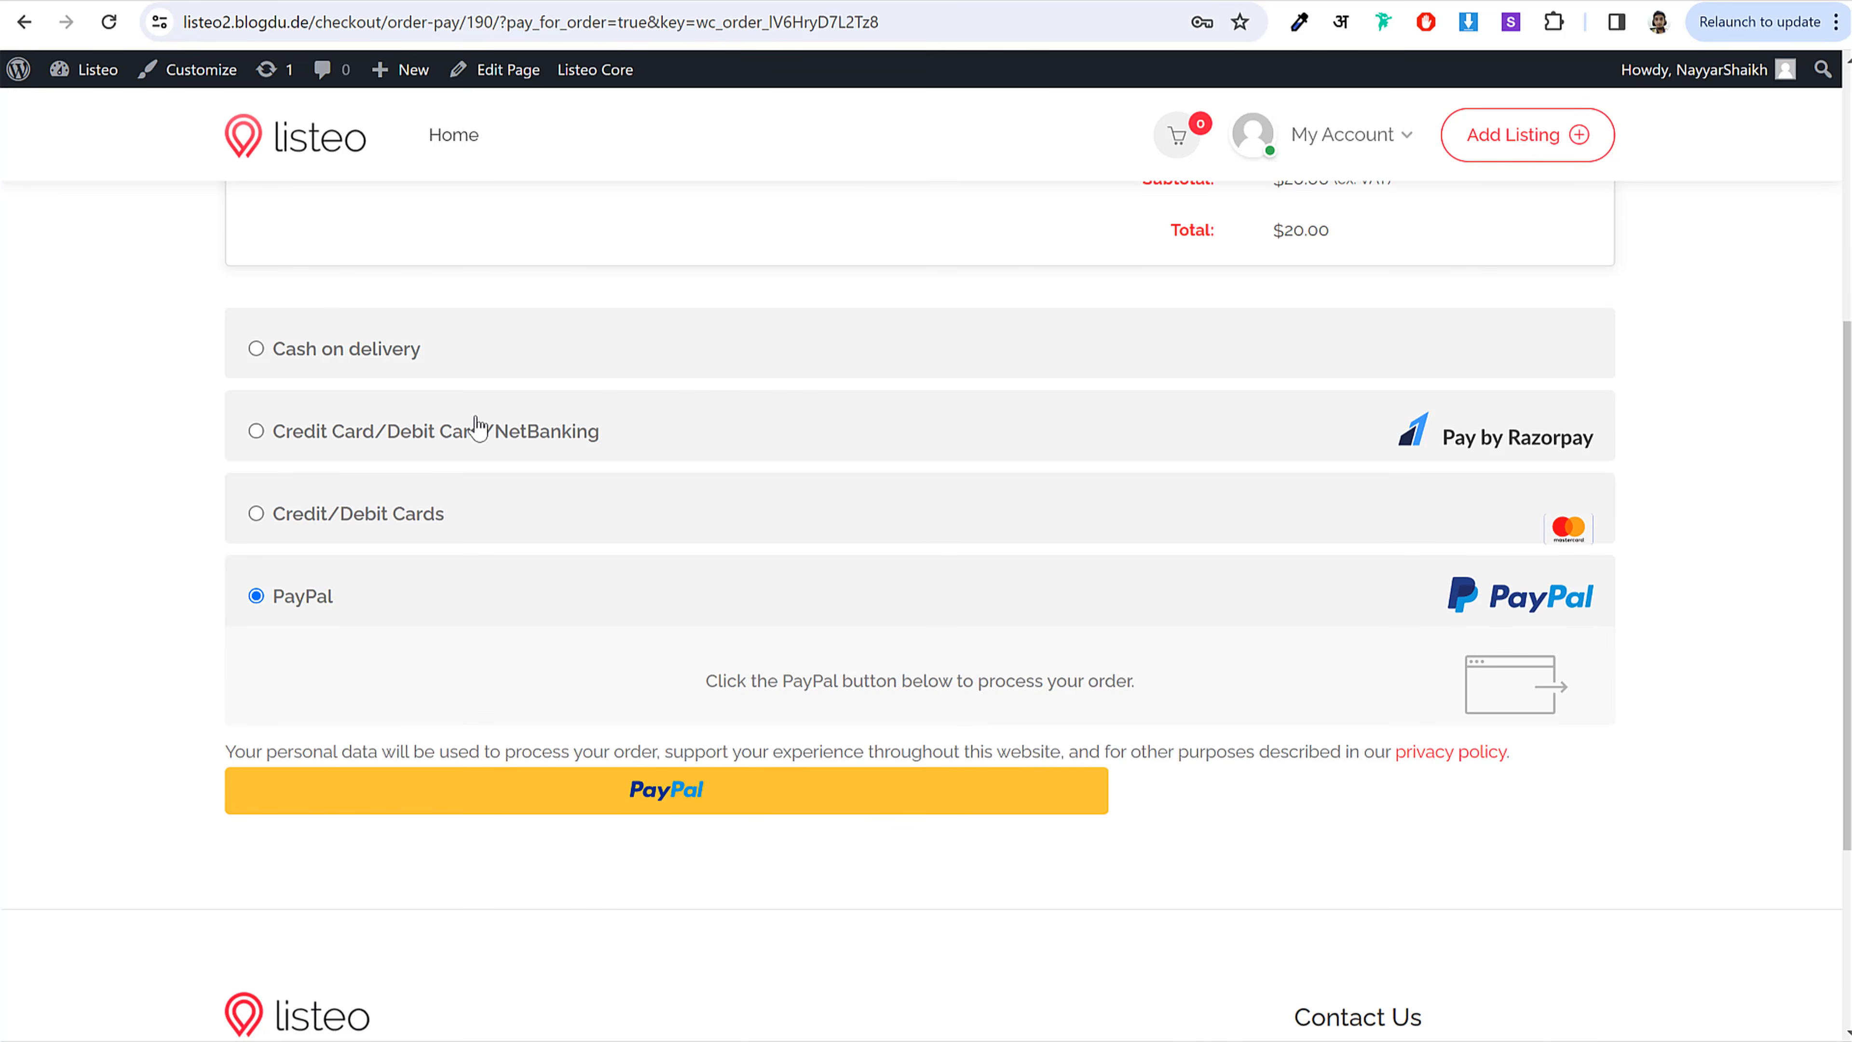
pyautogui.click(477, 428)
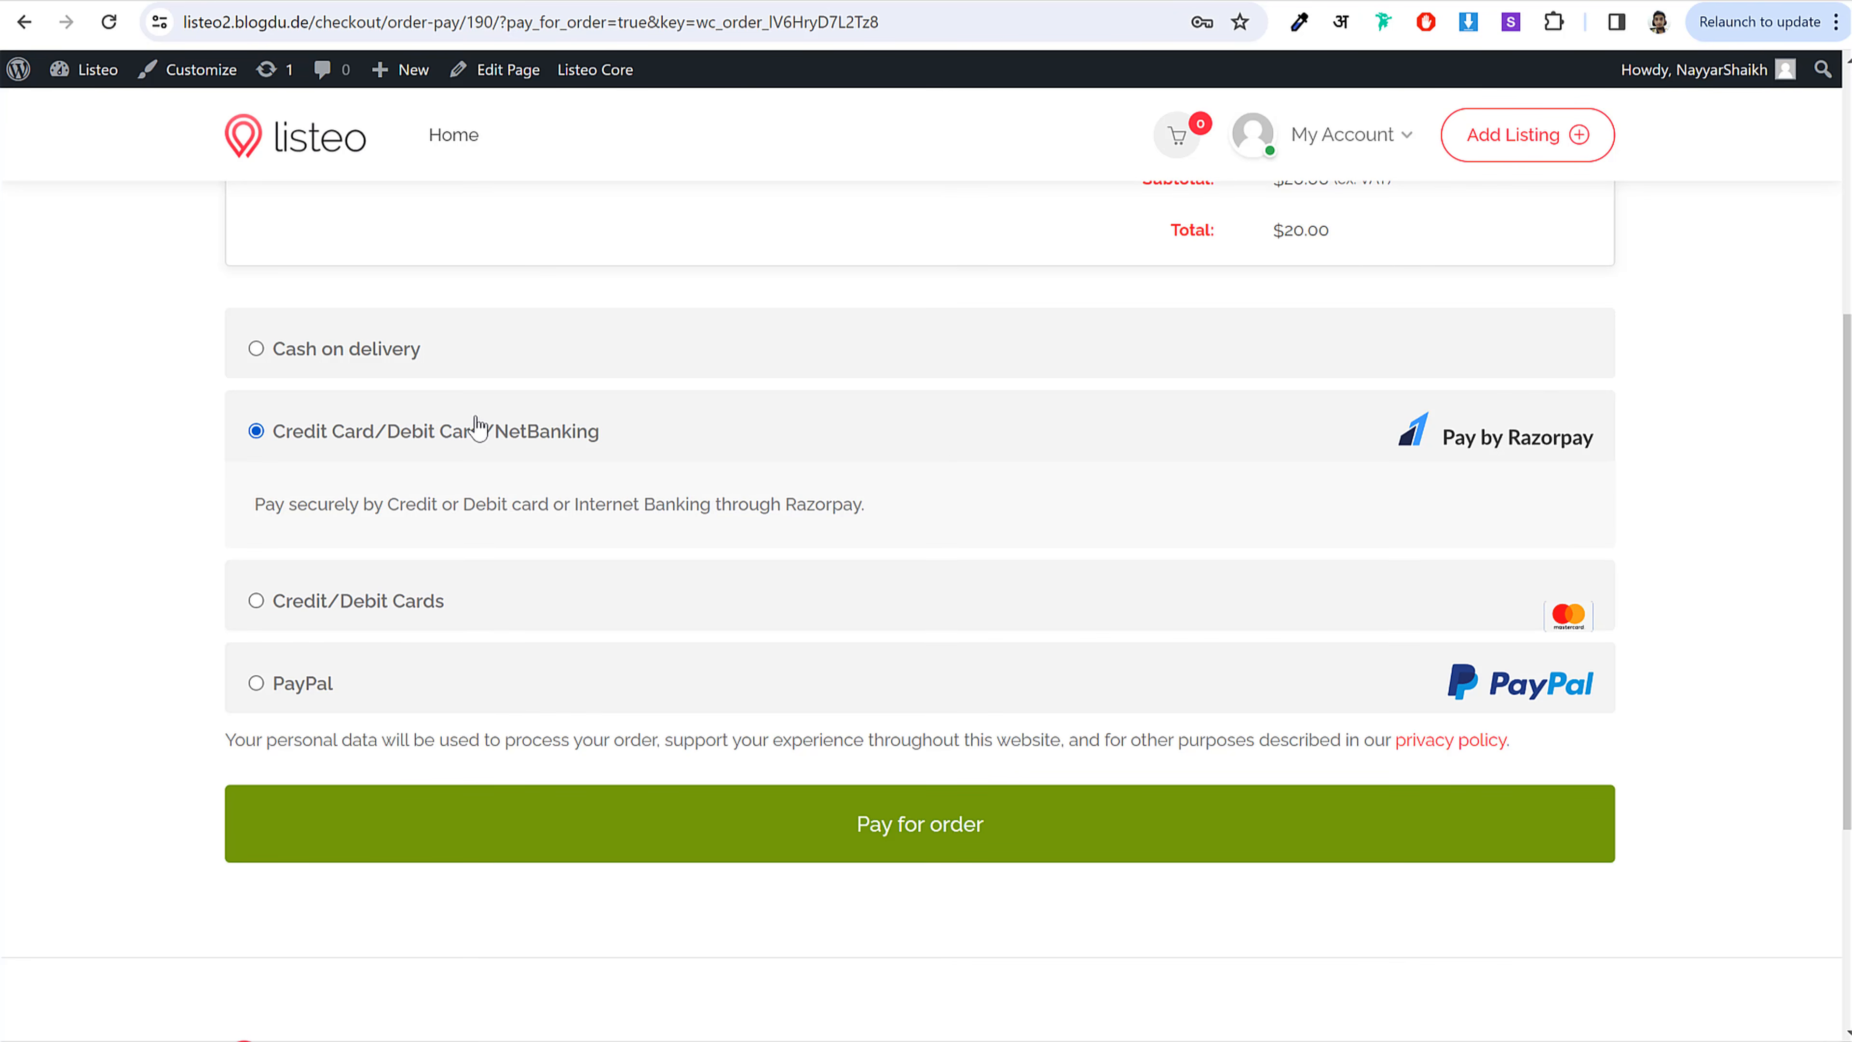
pyautogui.click(966, 841)
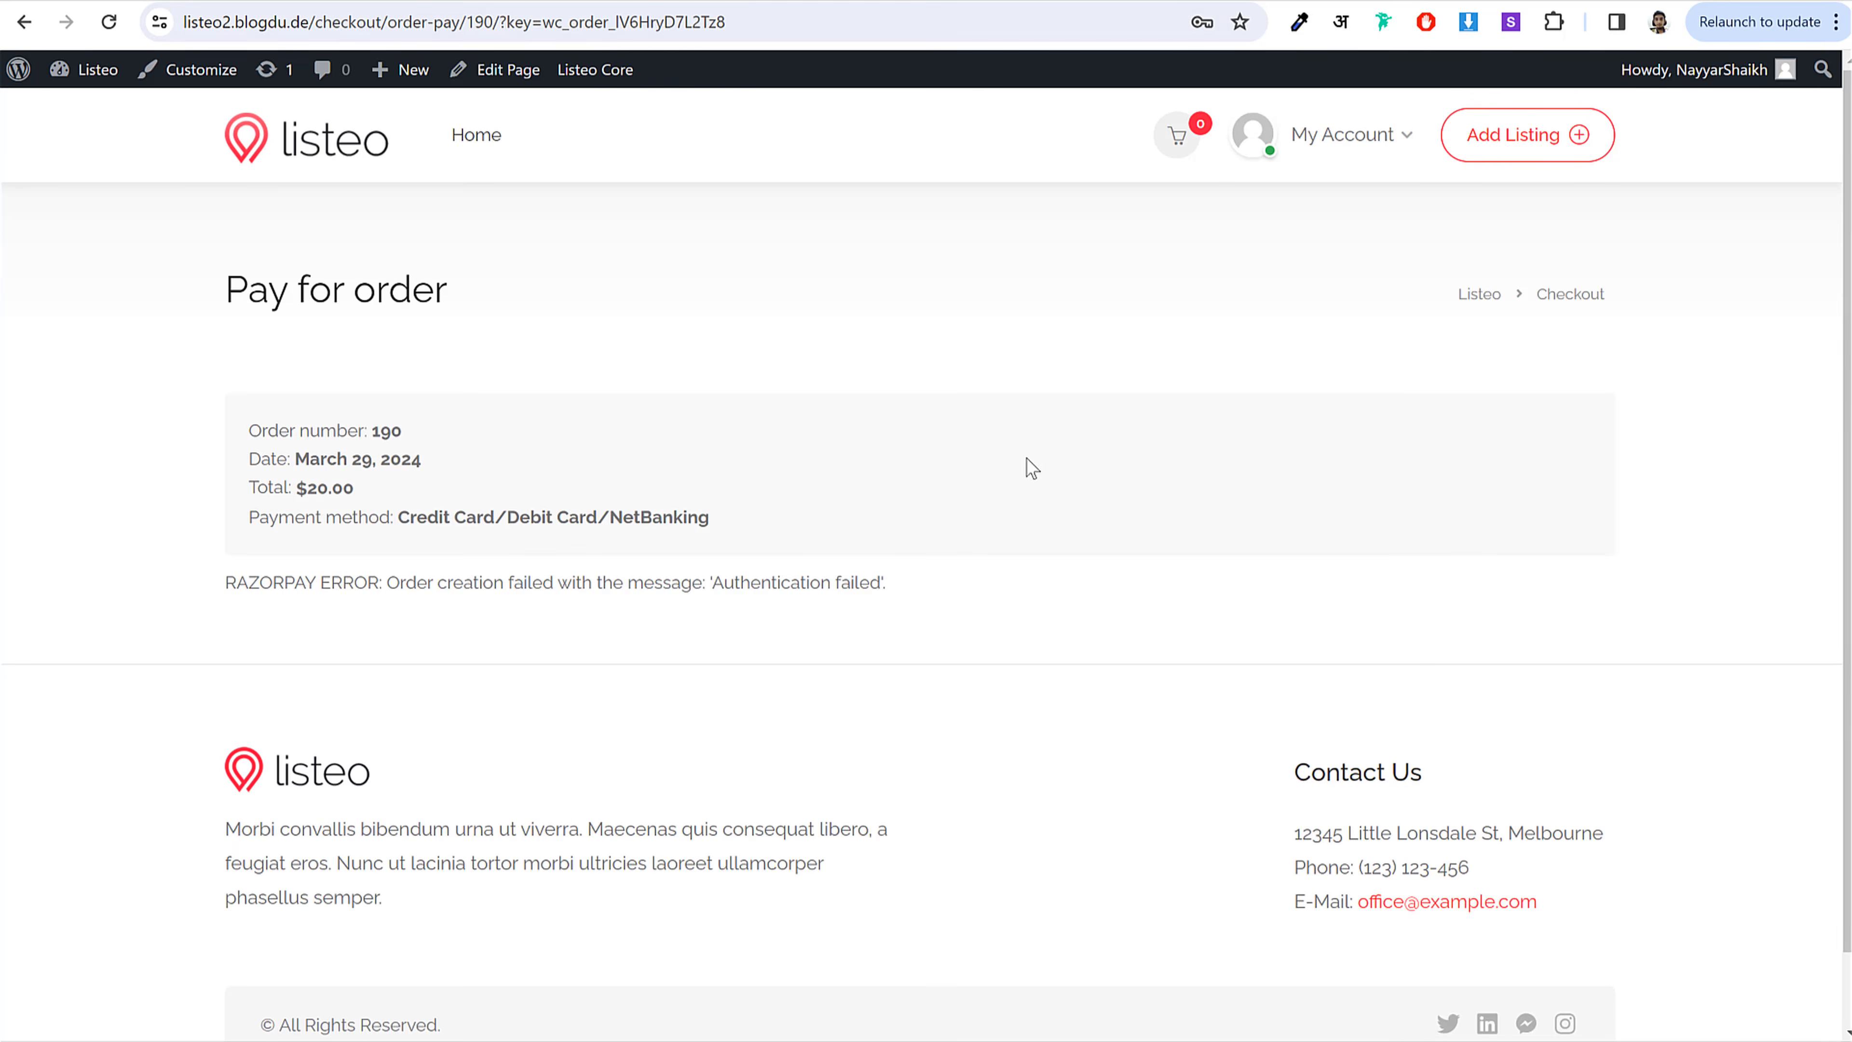
pyautogui.click(1372, 151)
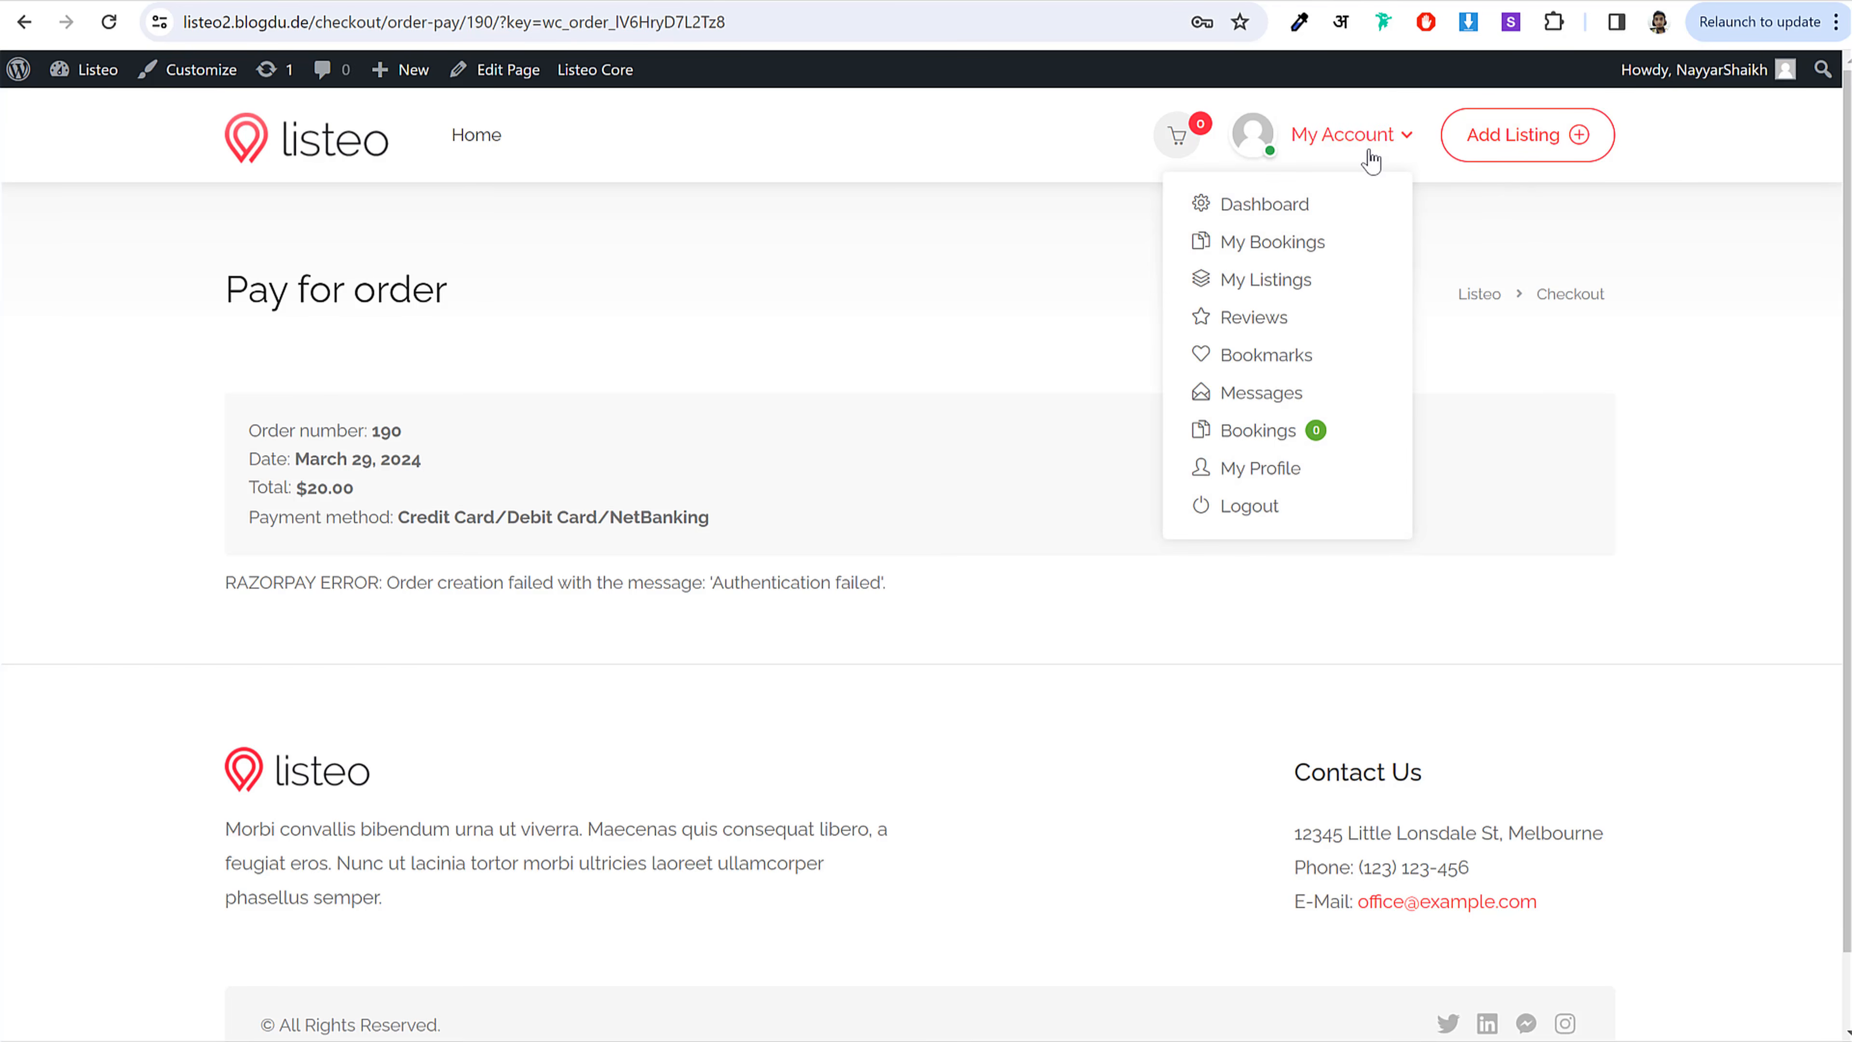
# Step: Open the My Account dashboard and look over the George's Barber Shop booking status
pyautogui.click(1316, 136)
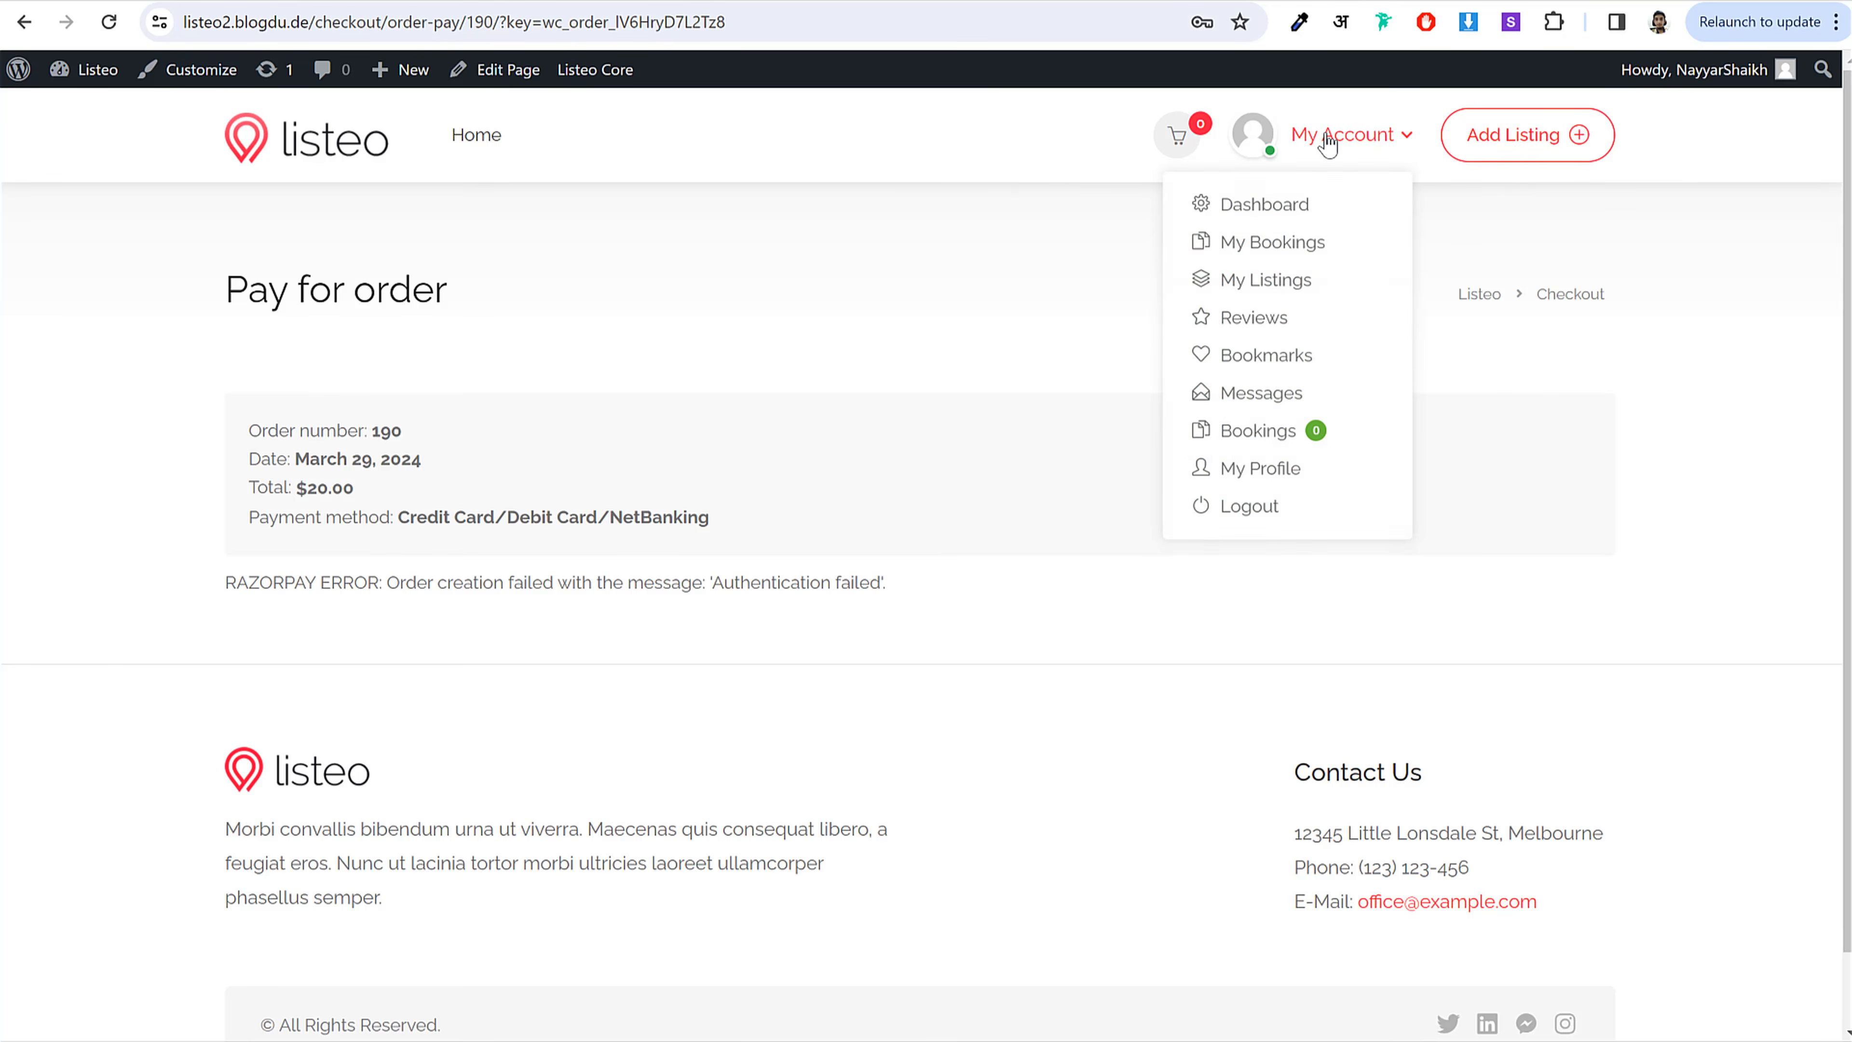
pyautogui.click(1313, 215)
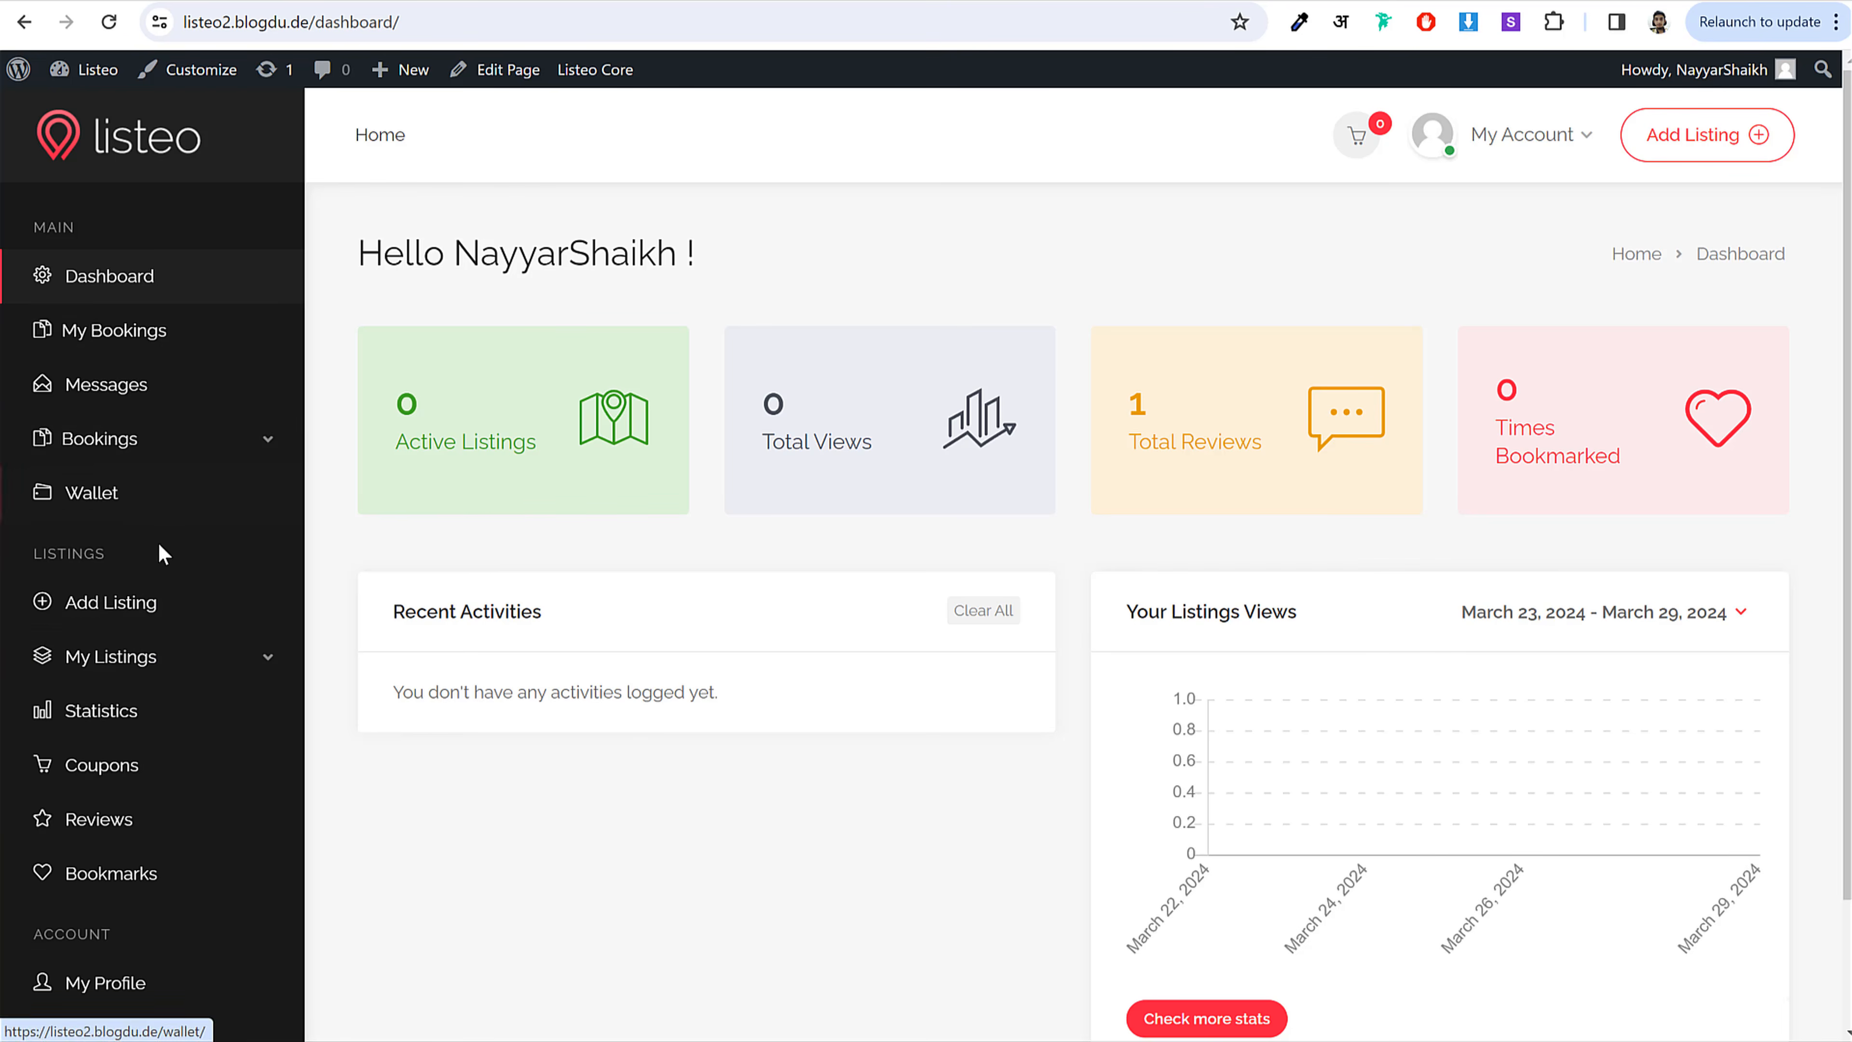
pyautogui.scroll(-1, 167, 562)
pyautogui.scroll(1, 184, 795)
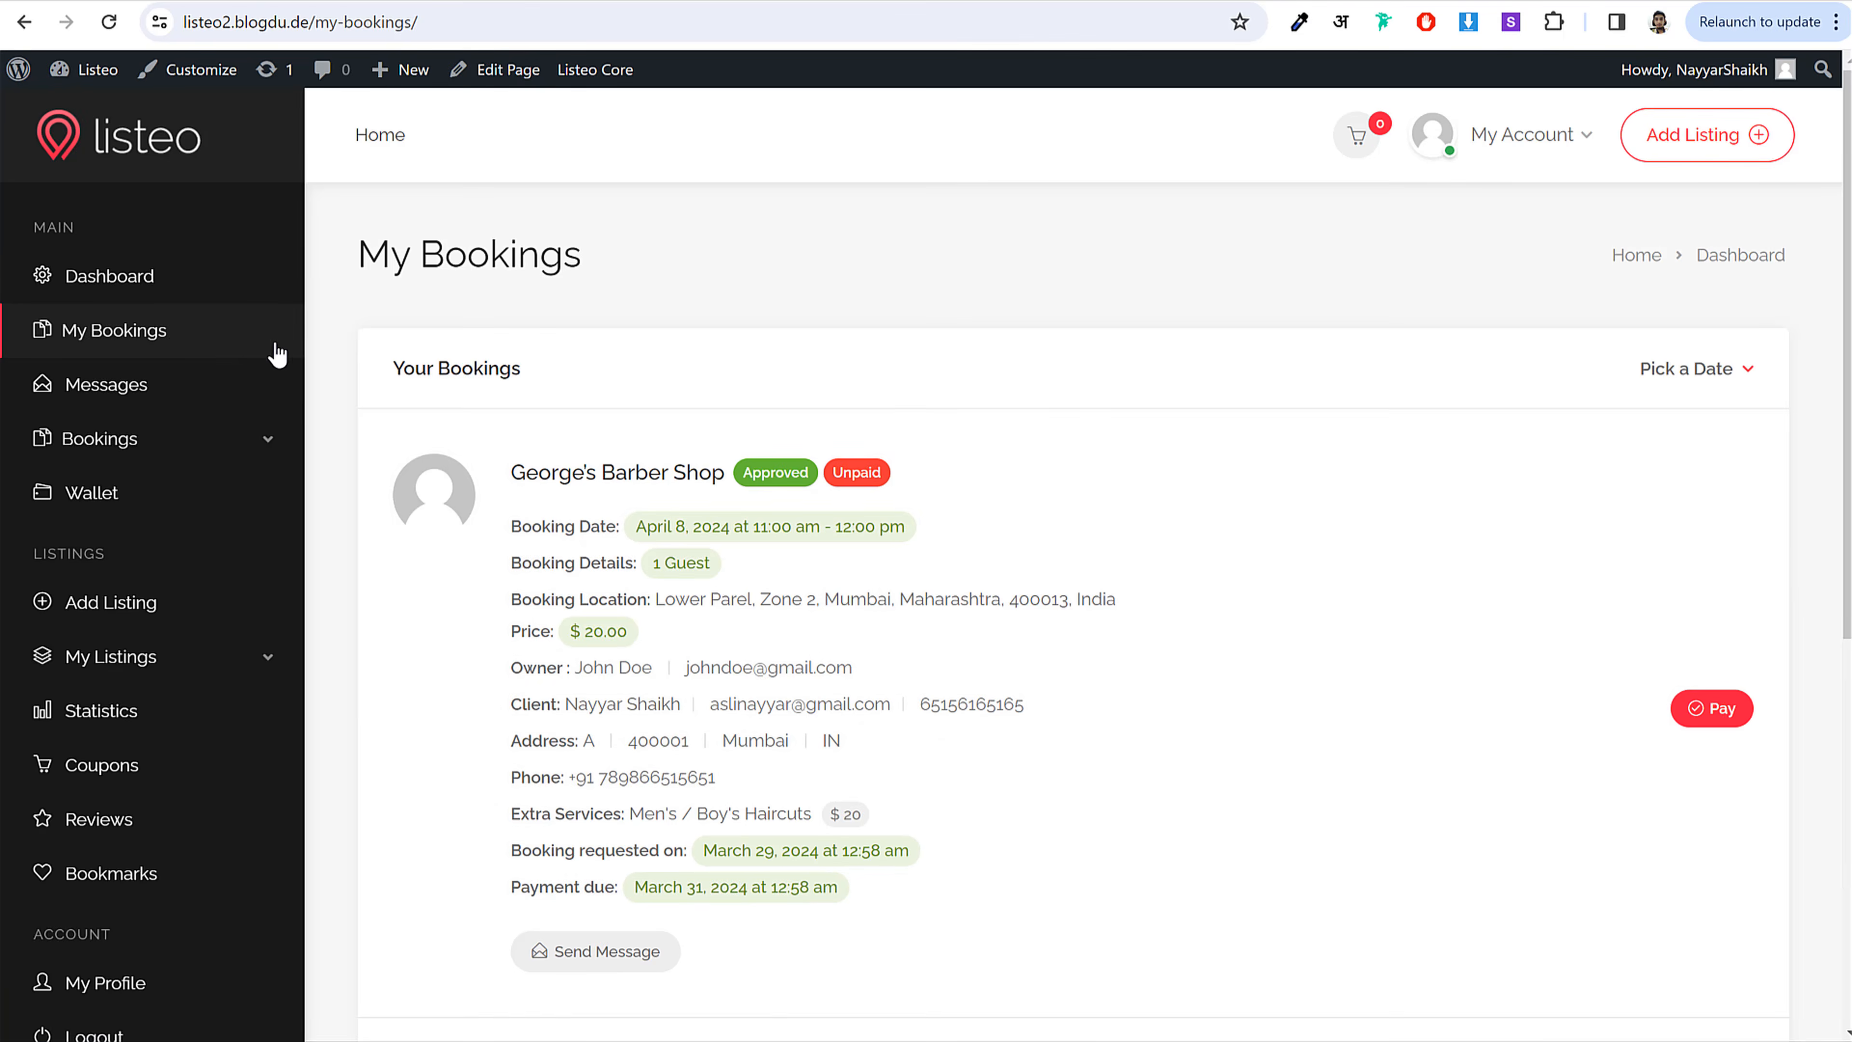
pyautogui.scroll(-5, 1195, 540)
pyautogui.scroll(5, 1200, 544)
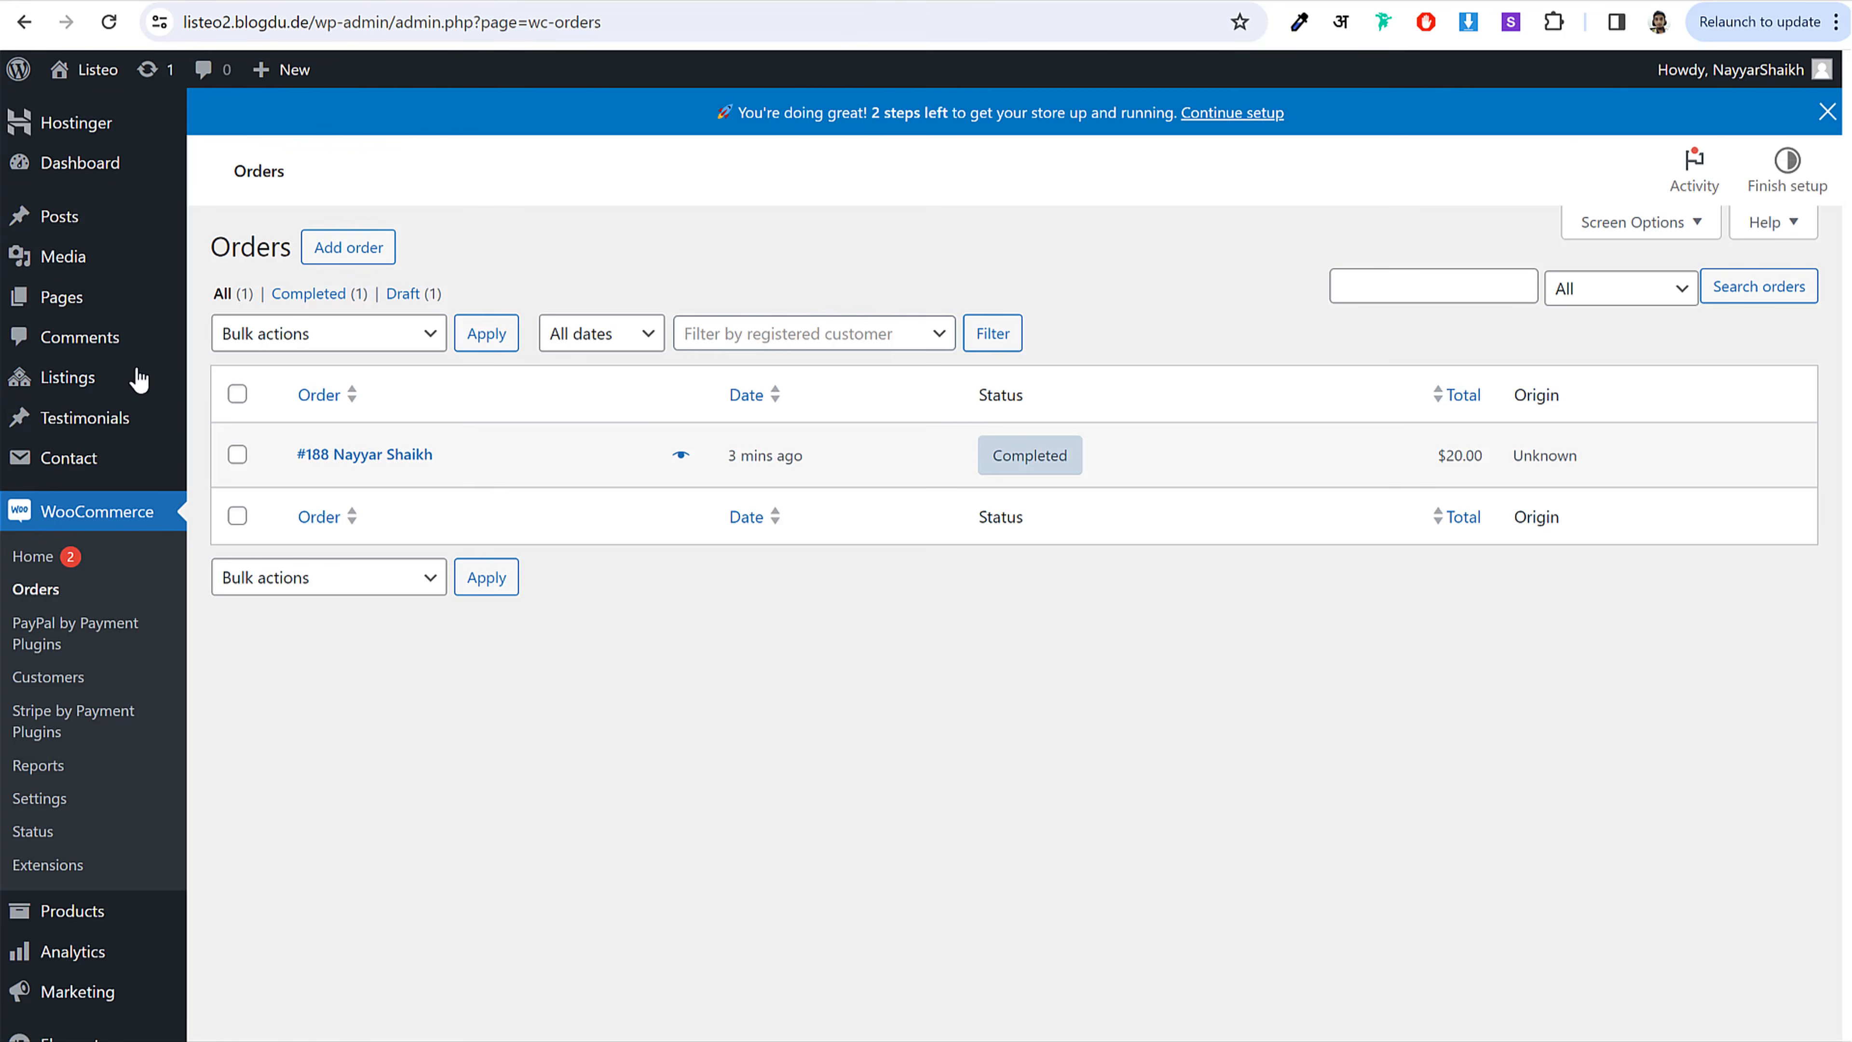
# Step: View the Commissions Payouts History to check the commission balances
pyautogui.scroll(-5, 138, 380)
pyautogui.moveTo(112, 669)
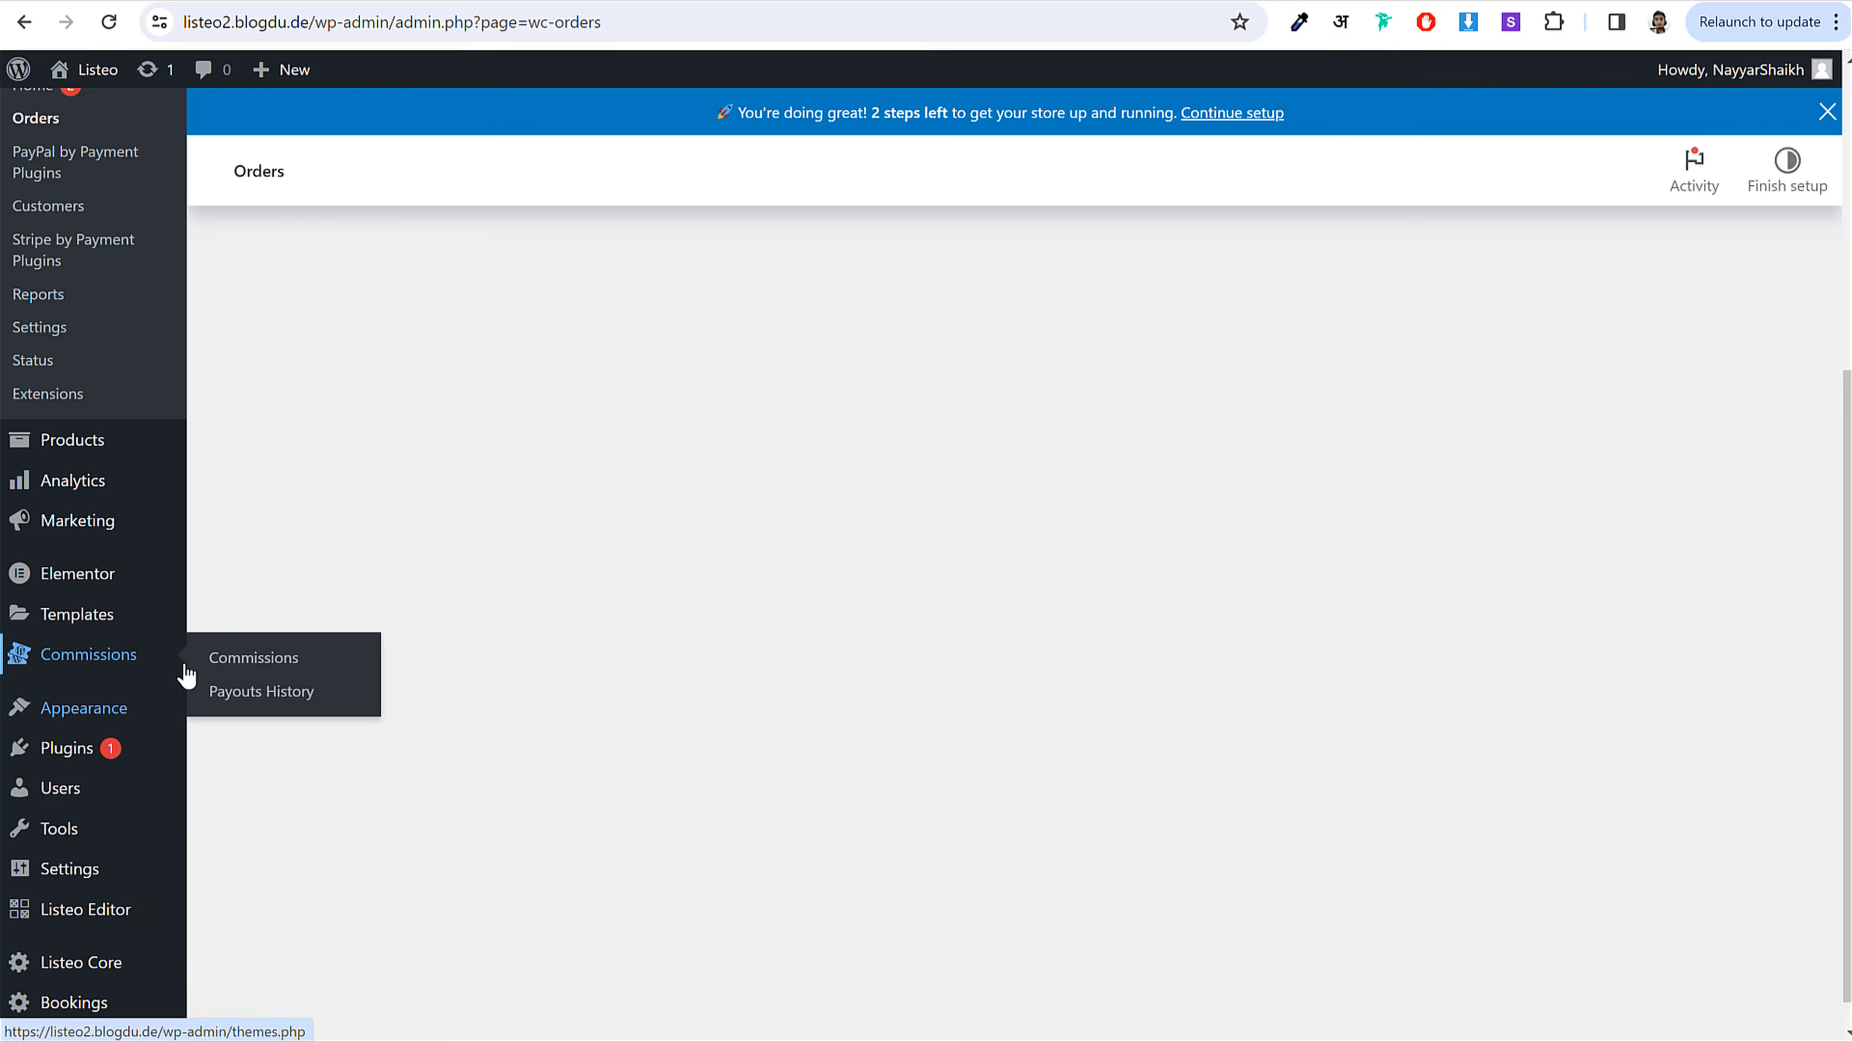
pyautogui.click(248, 691)
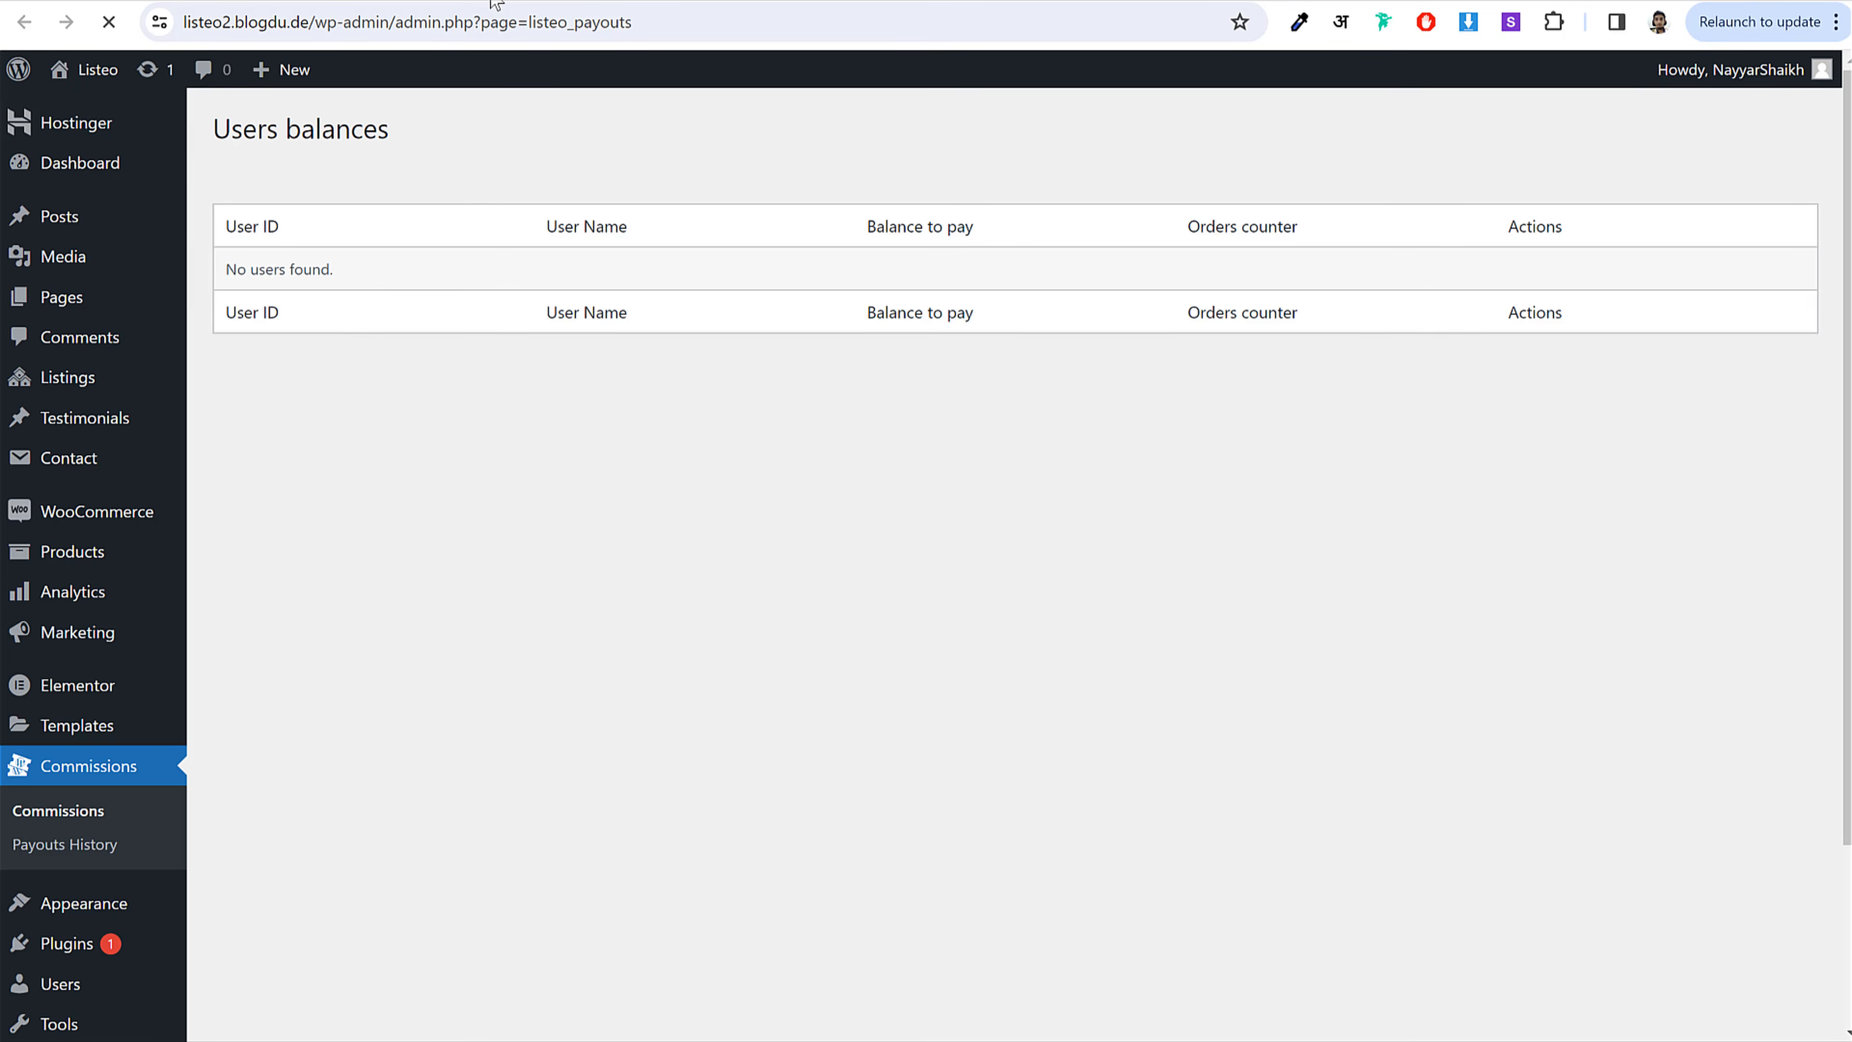
# Step: Reload the WooCommerce Orders list and open the new $20.00 Pending payment order
pyautogui.click(487, 1)
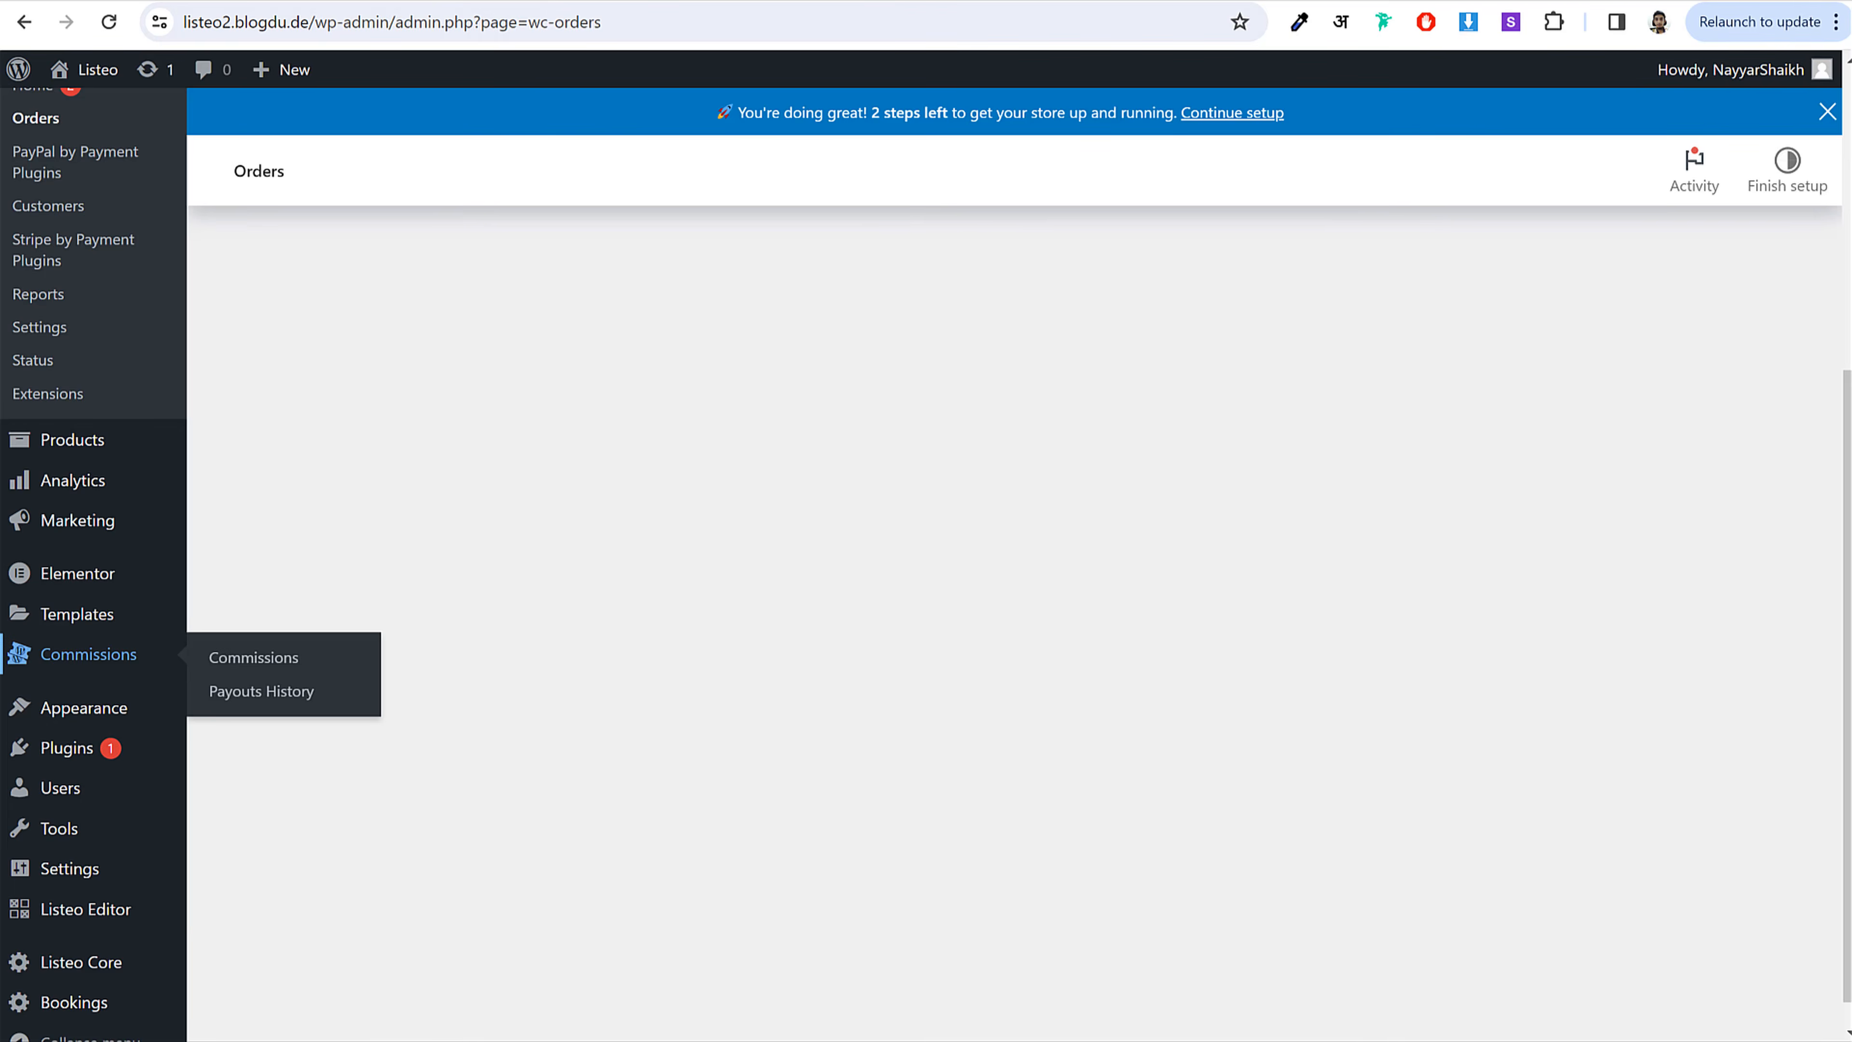
pyautogui.scroll(6, 496, 266)
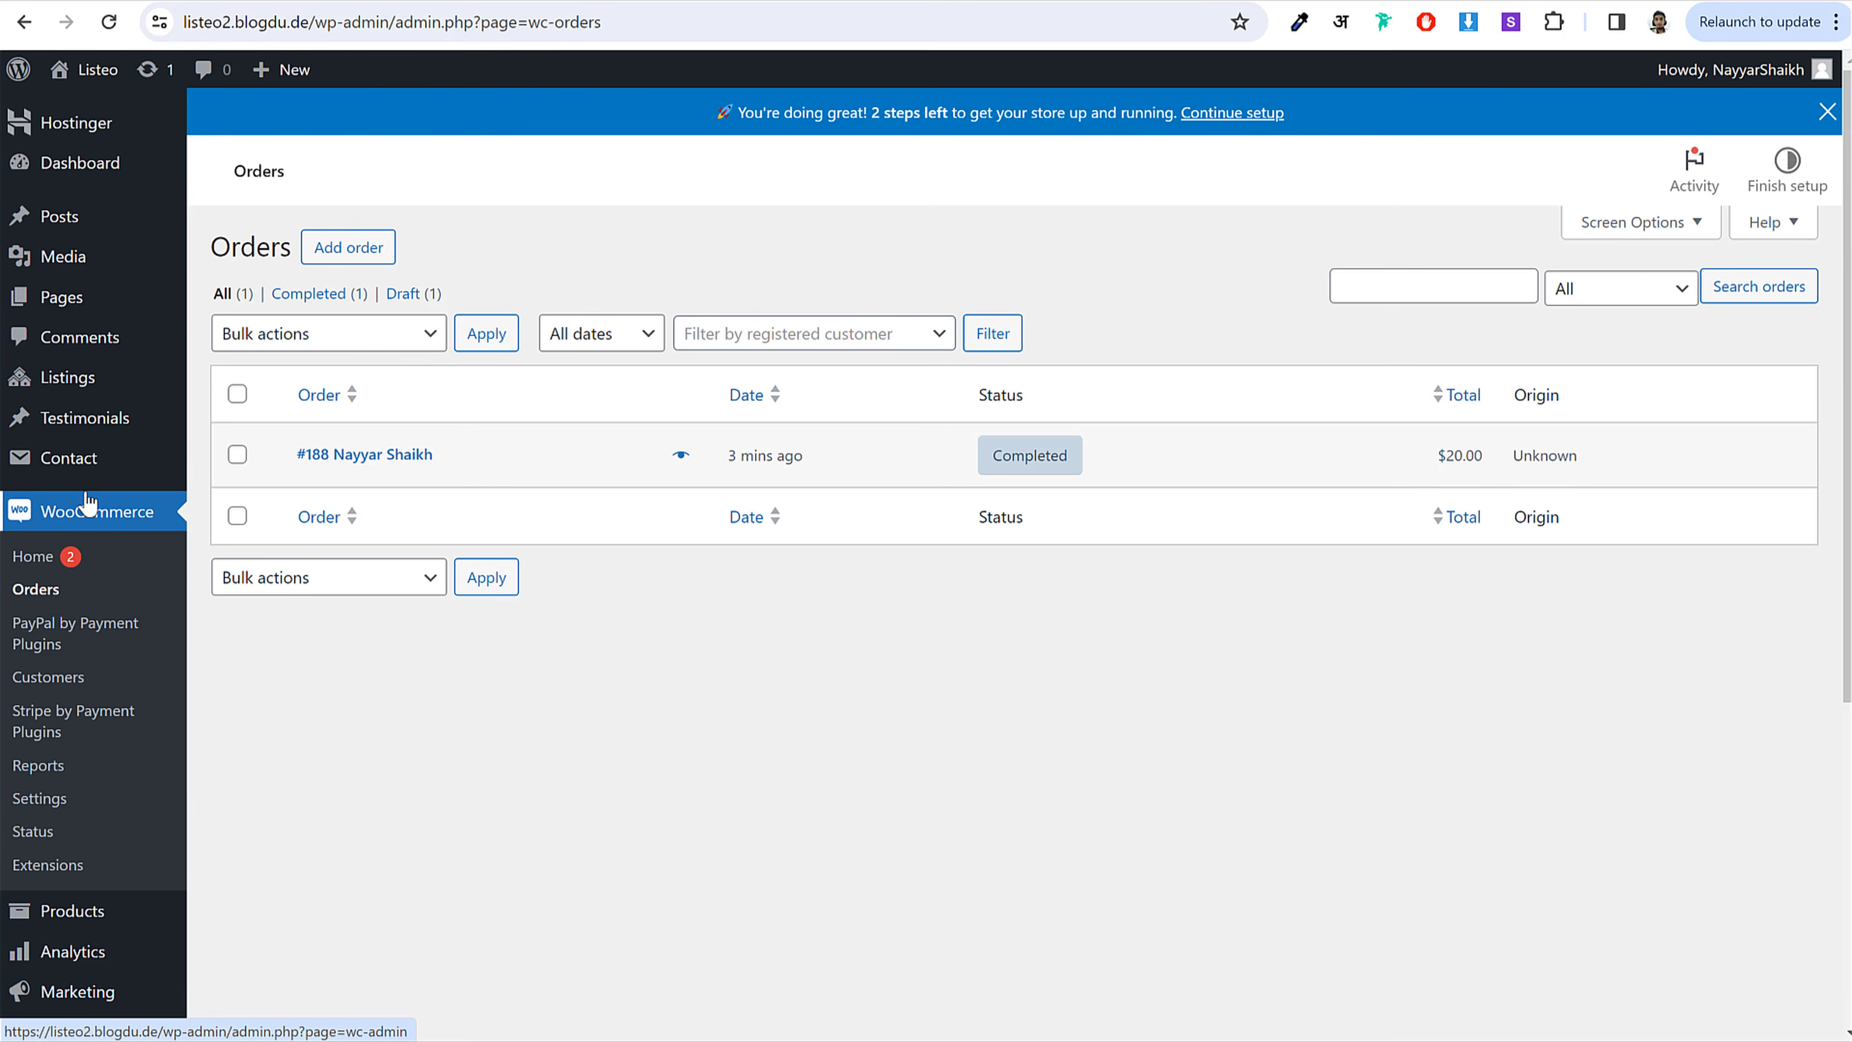
pyautogui.click(35, 589)
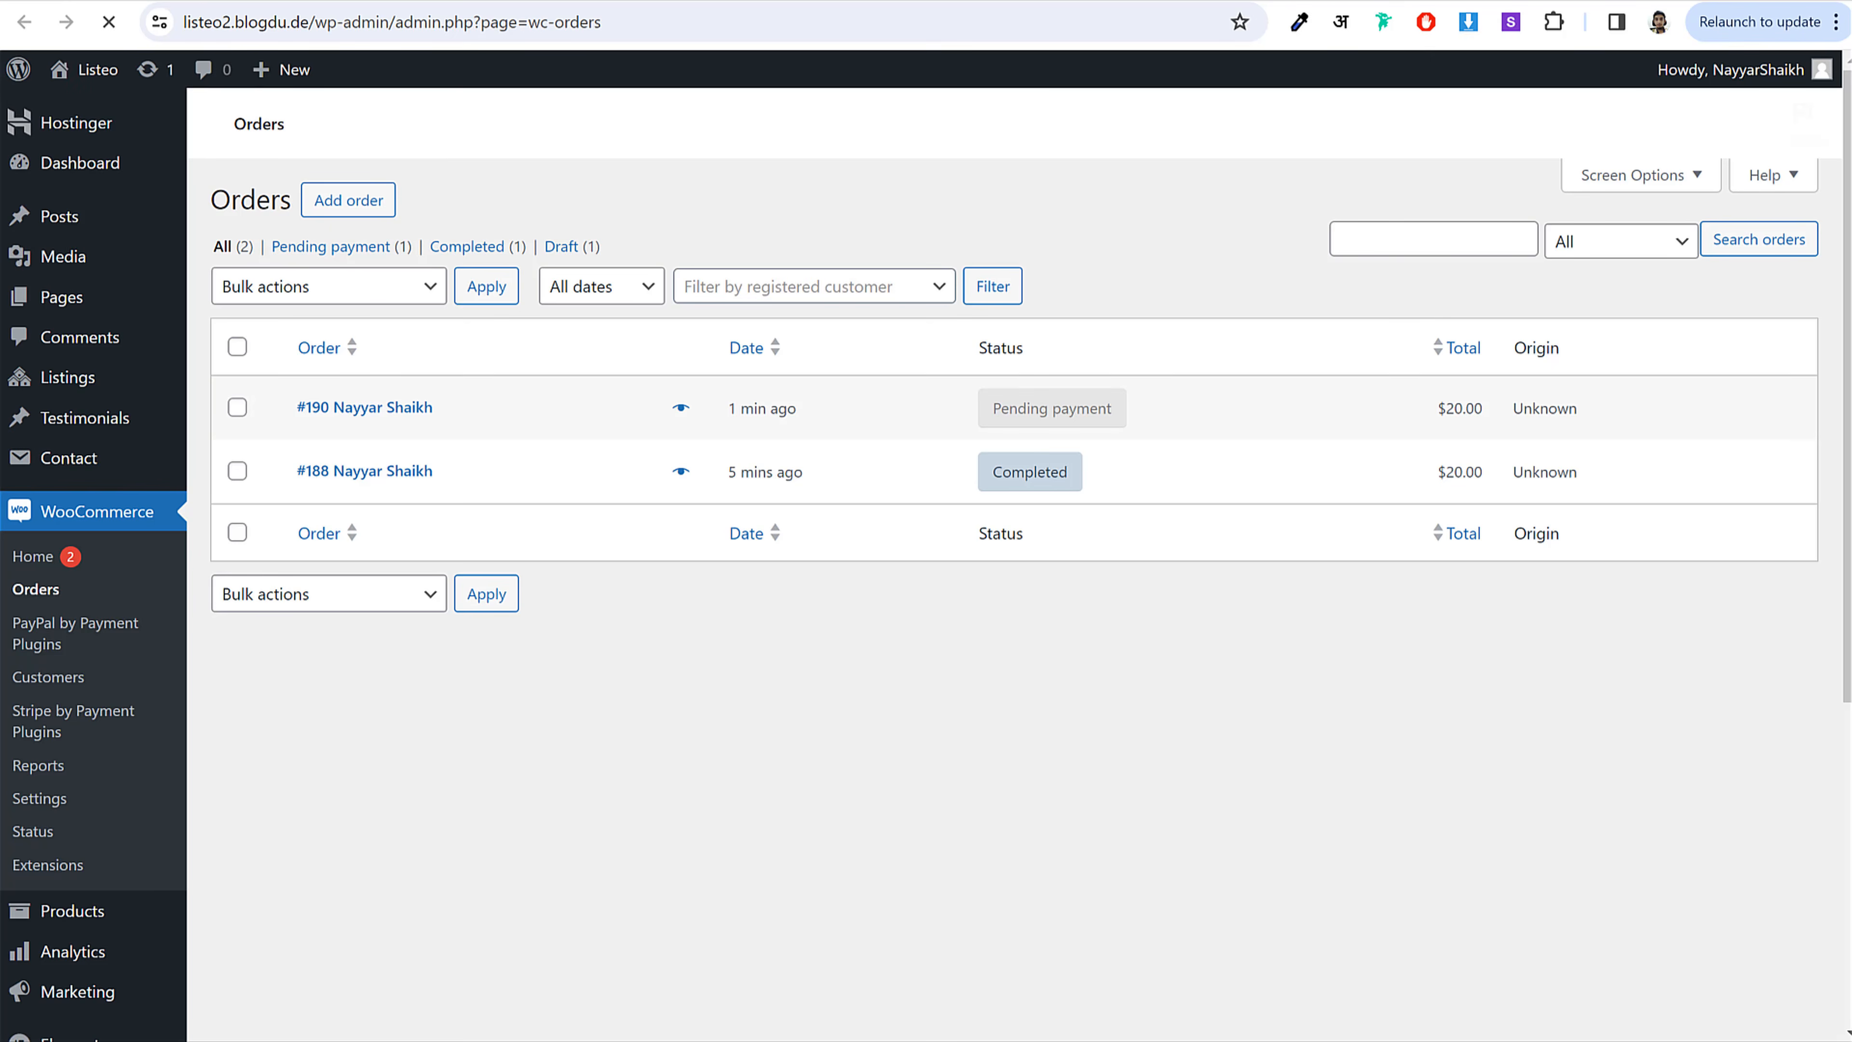
pyautogui.click(374, 402)
pyautogui.click(364, 456)
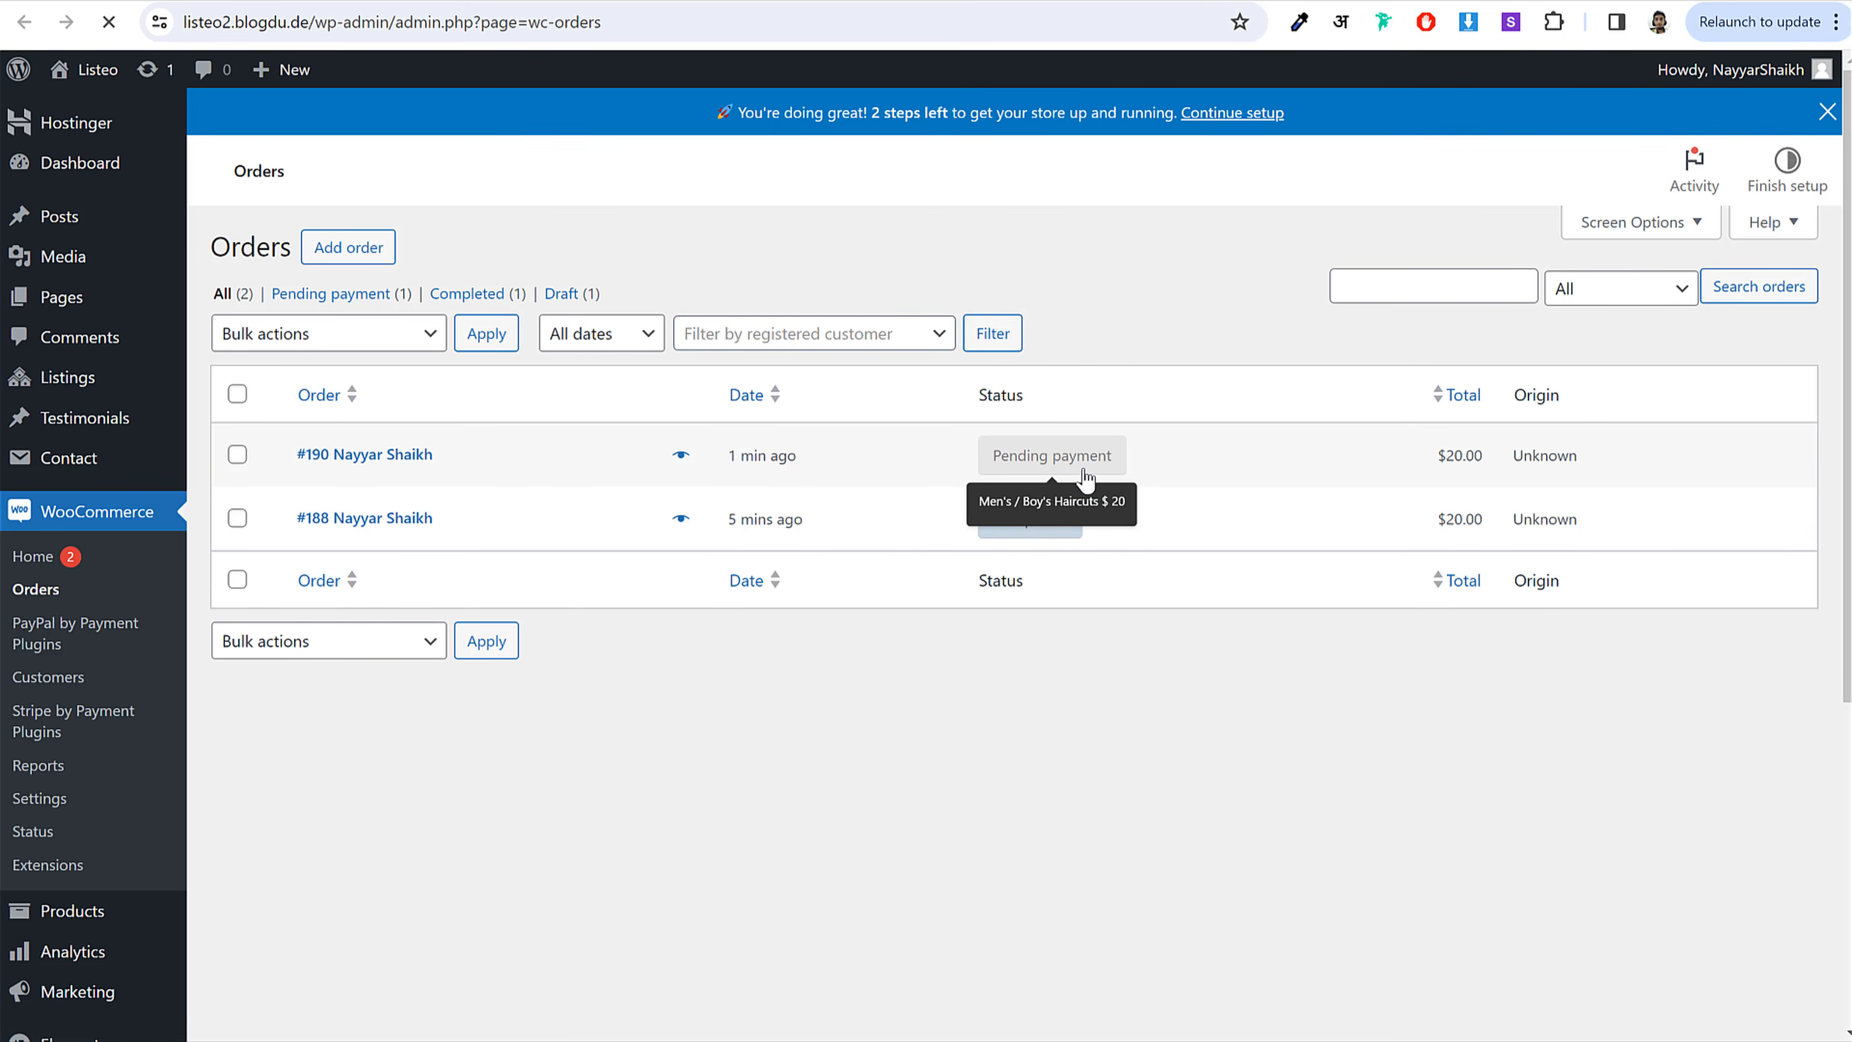
# Step: Change the barber shop order's status to Processing and save it
pyautogui.scroll(-5, 1411, 479)
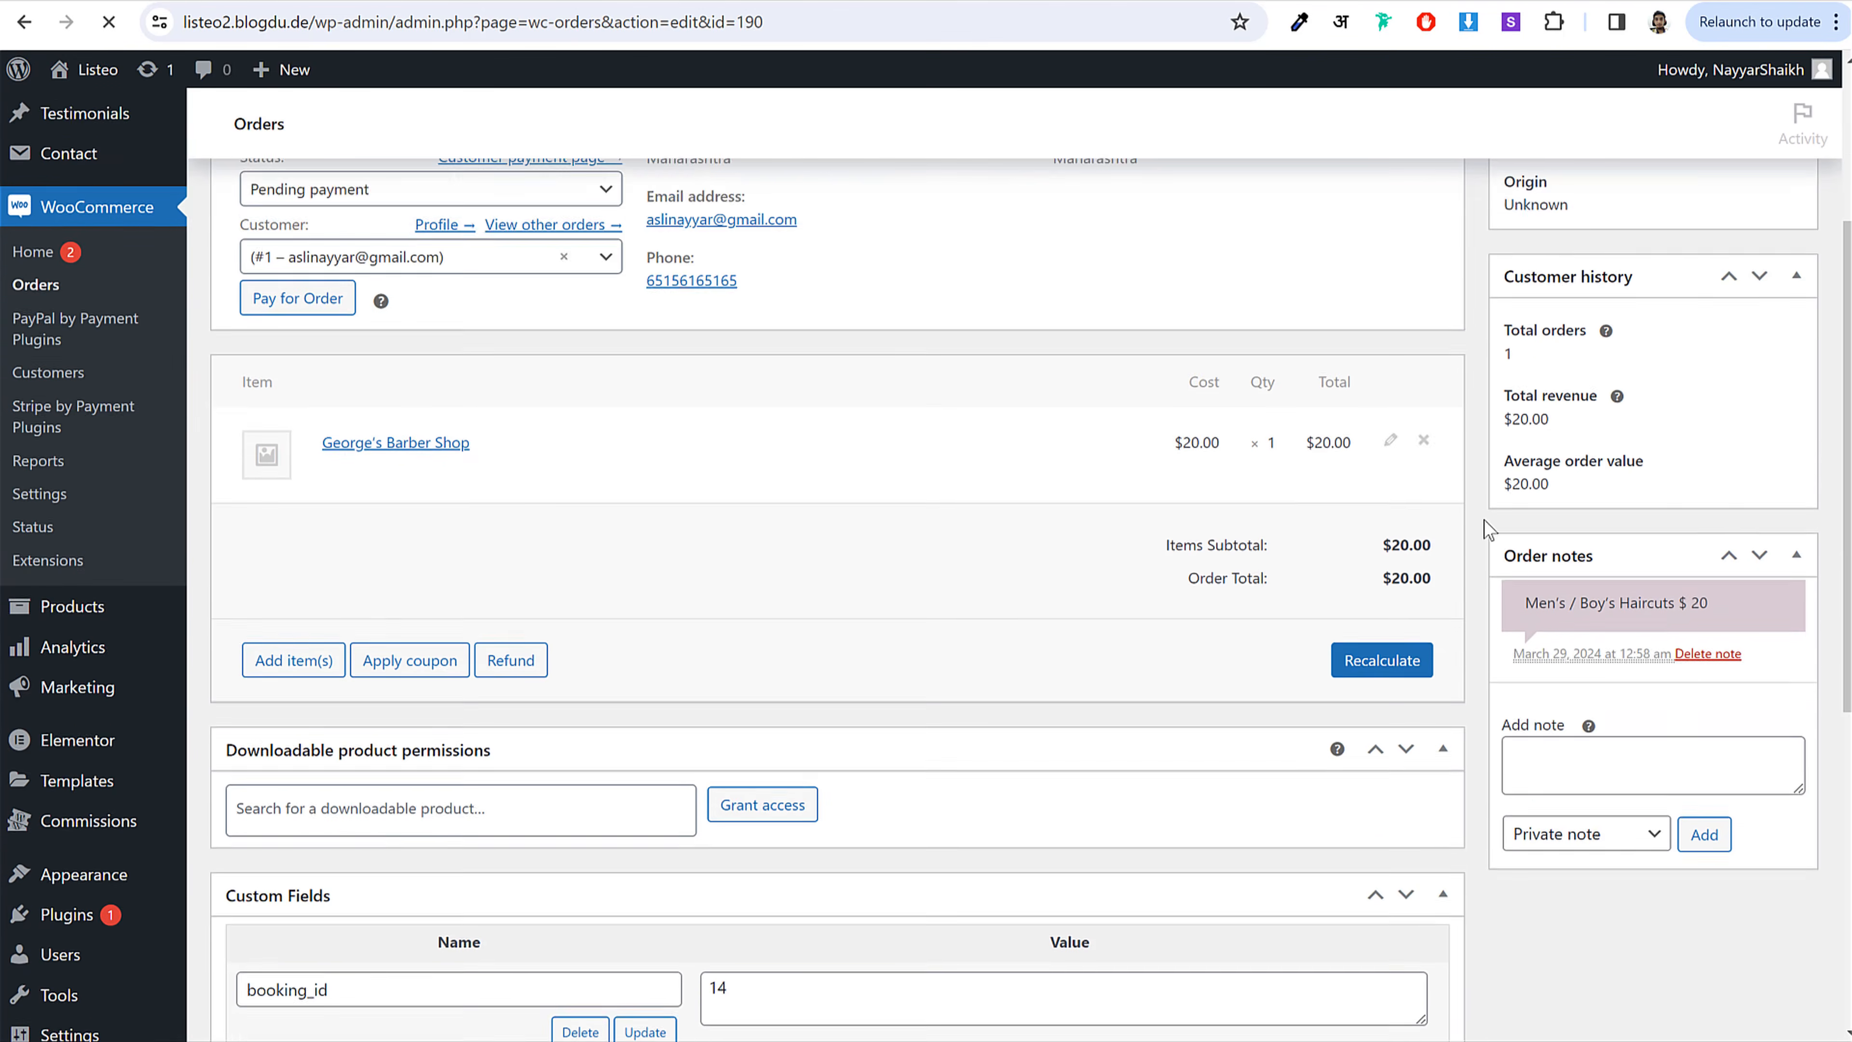
pyautogui.scroll(5, 1590, 599)
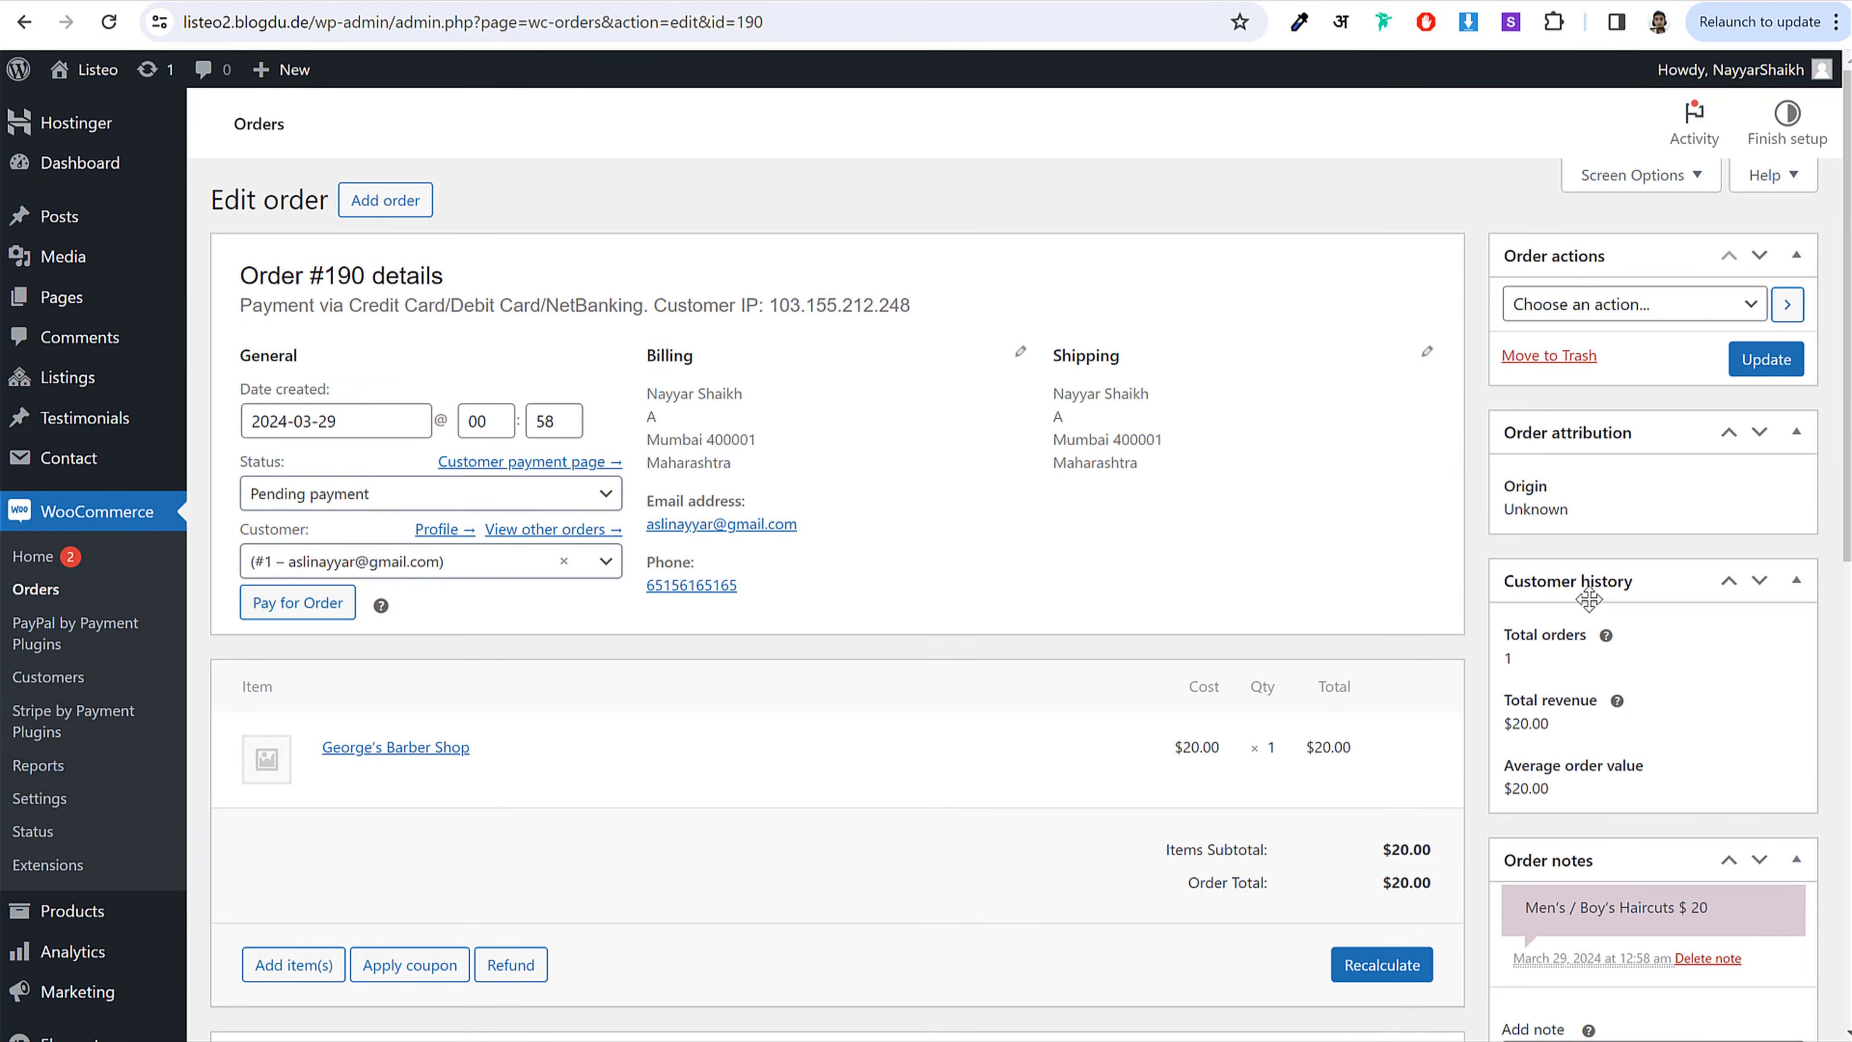
pyautogui.click(384, 542)
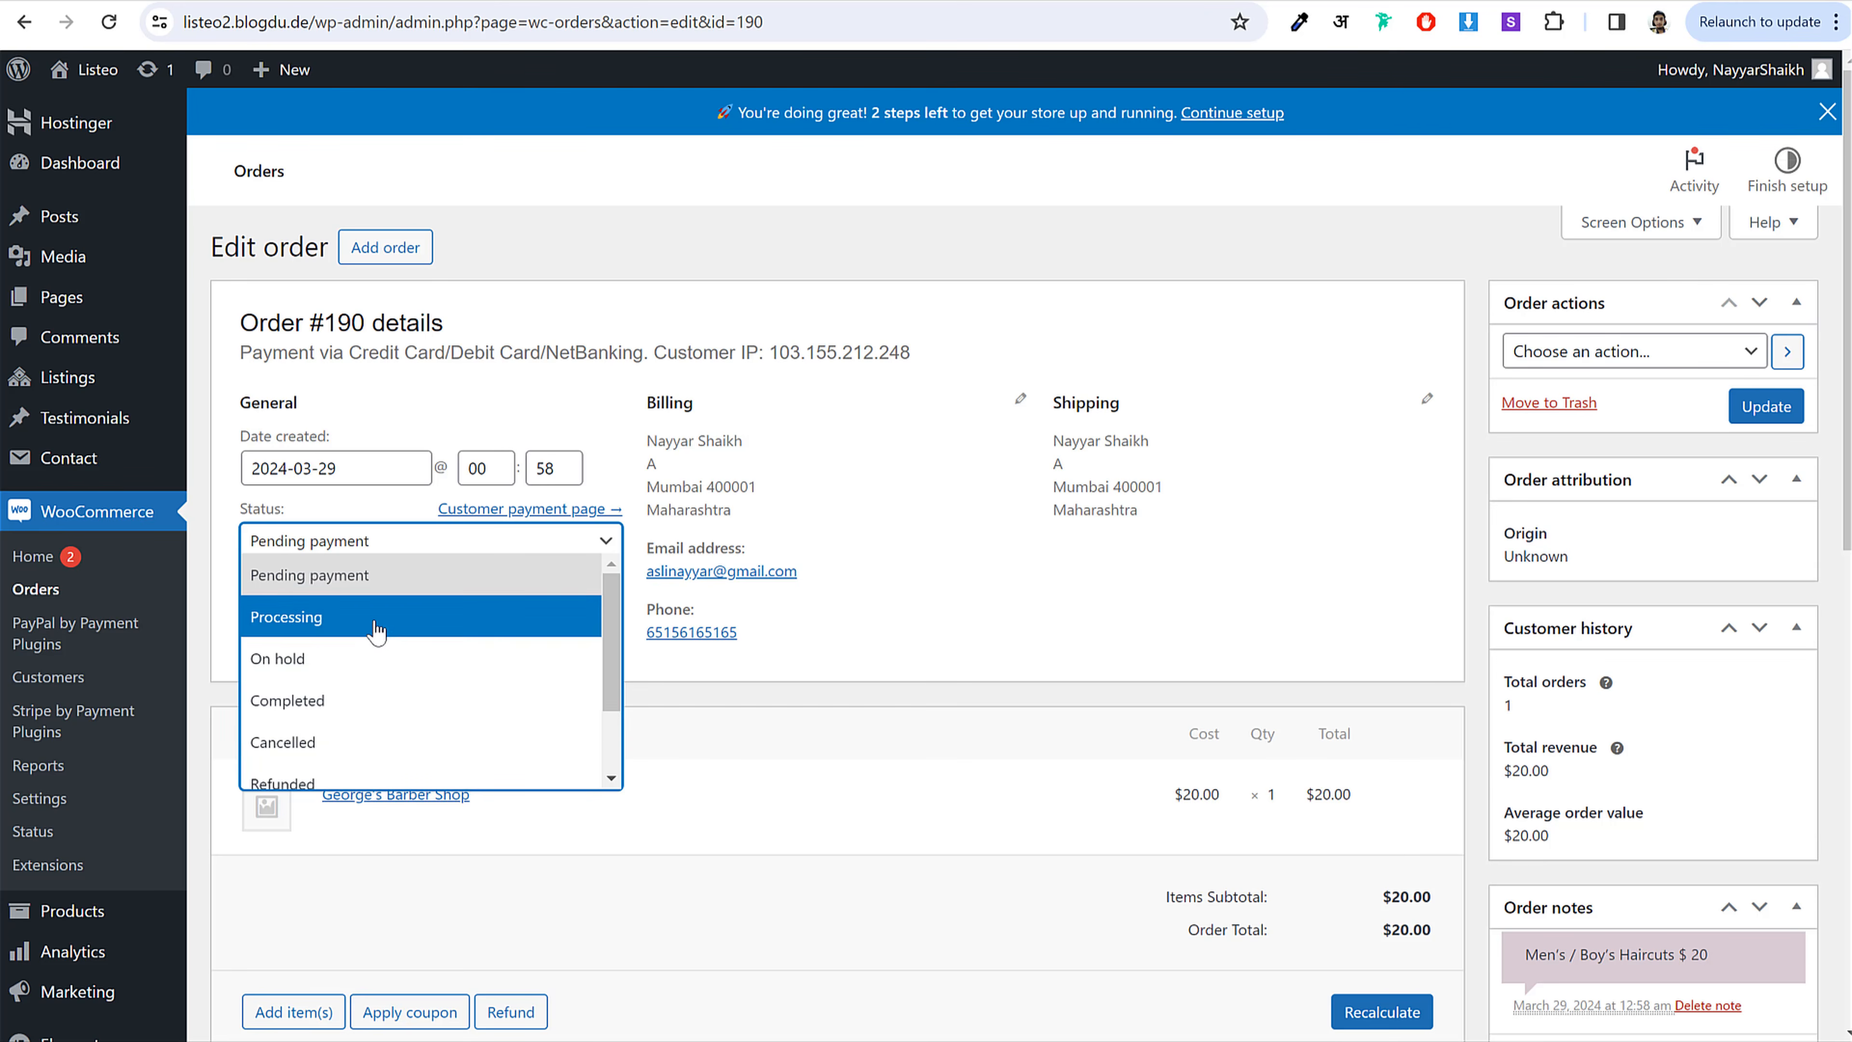
pyautogui.click(376, 629)
pyautogui.click(1766, 406)
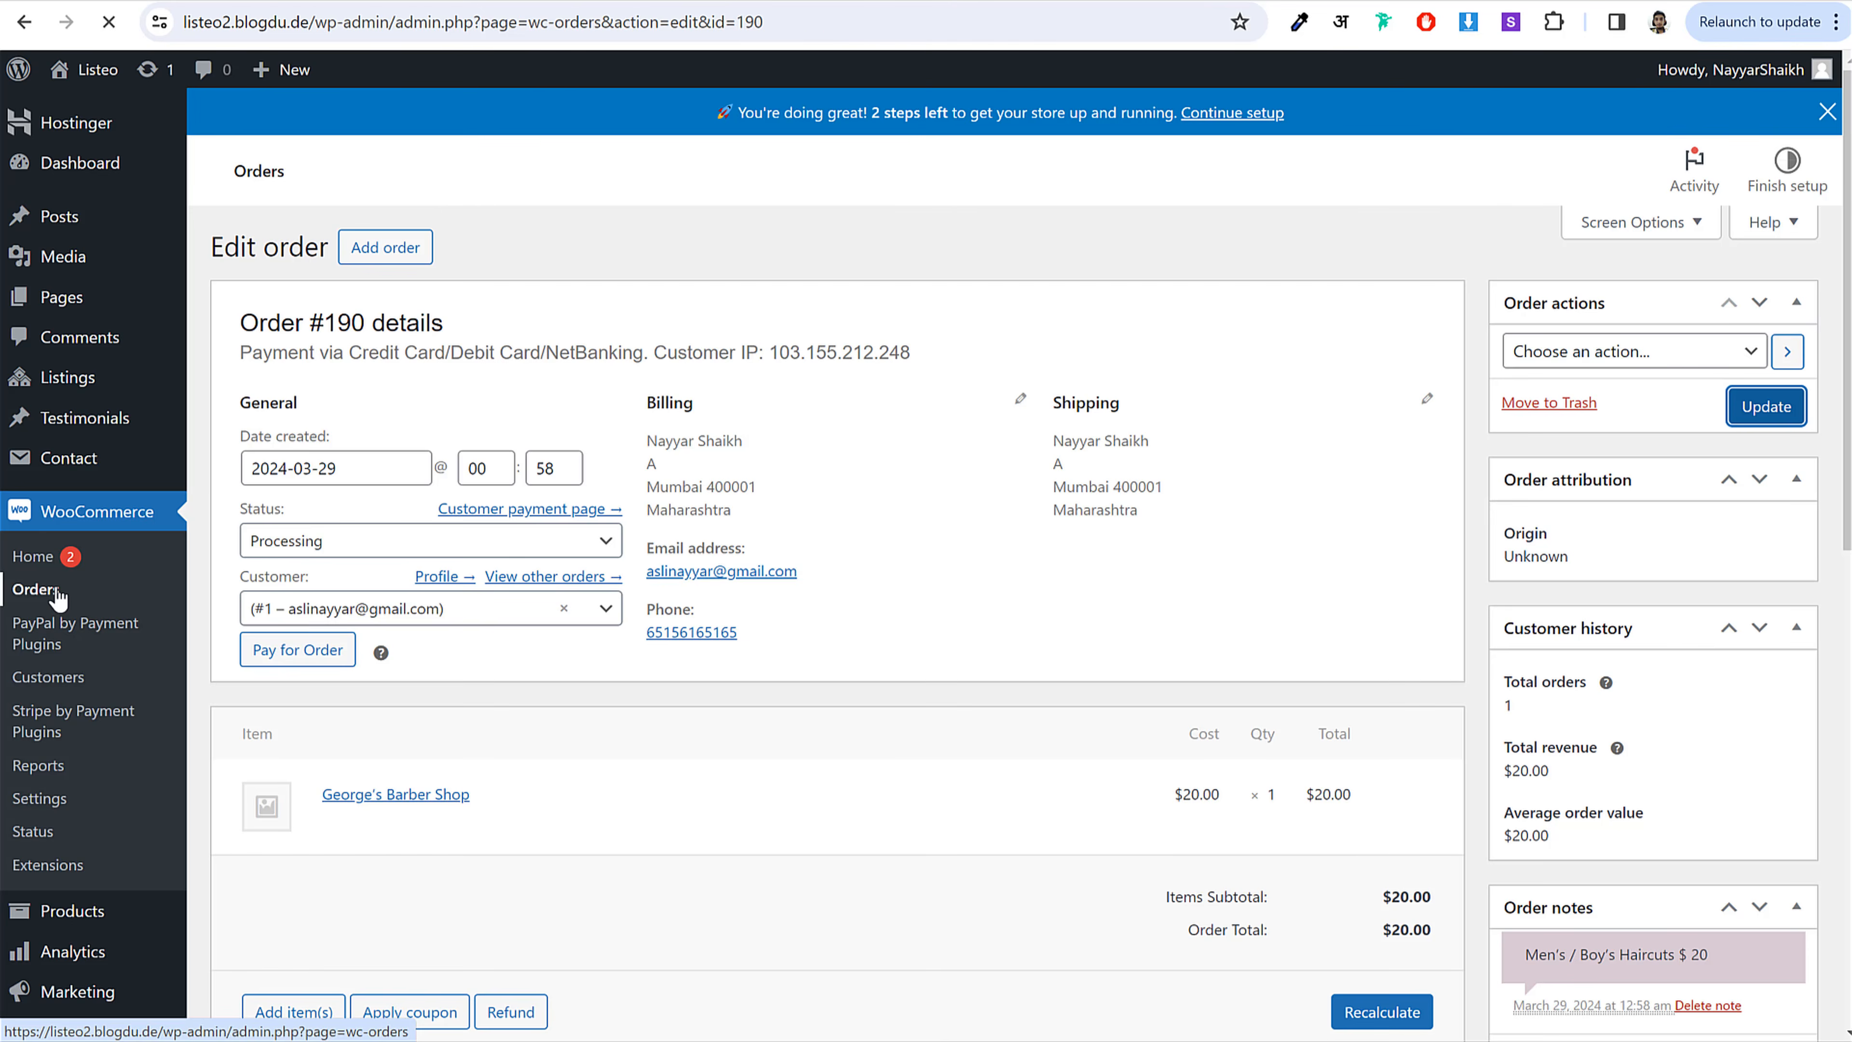
pyautogui.click(674, 1)
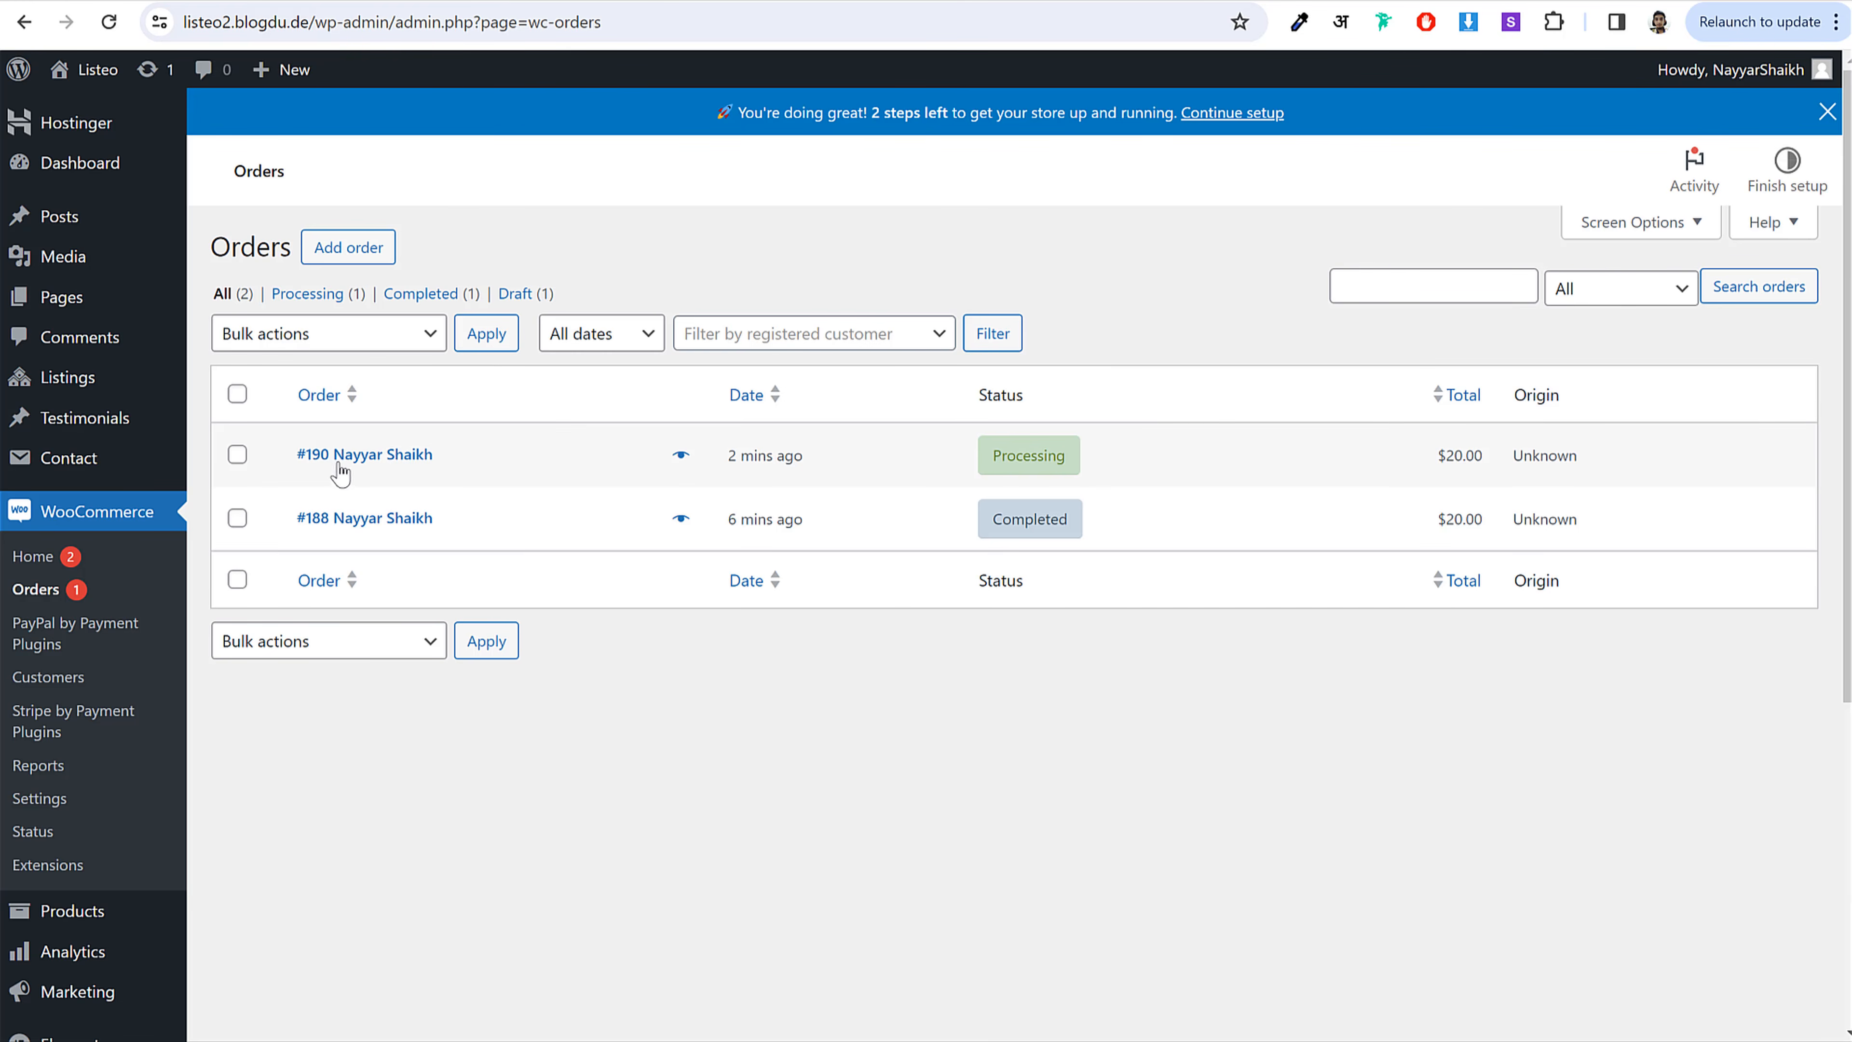
# Step: Reopen order #190, set its status to Completed and save it
pyautogui.click(346, 466)
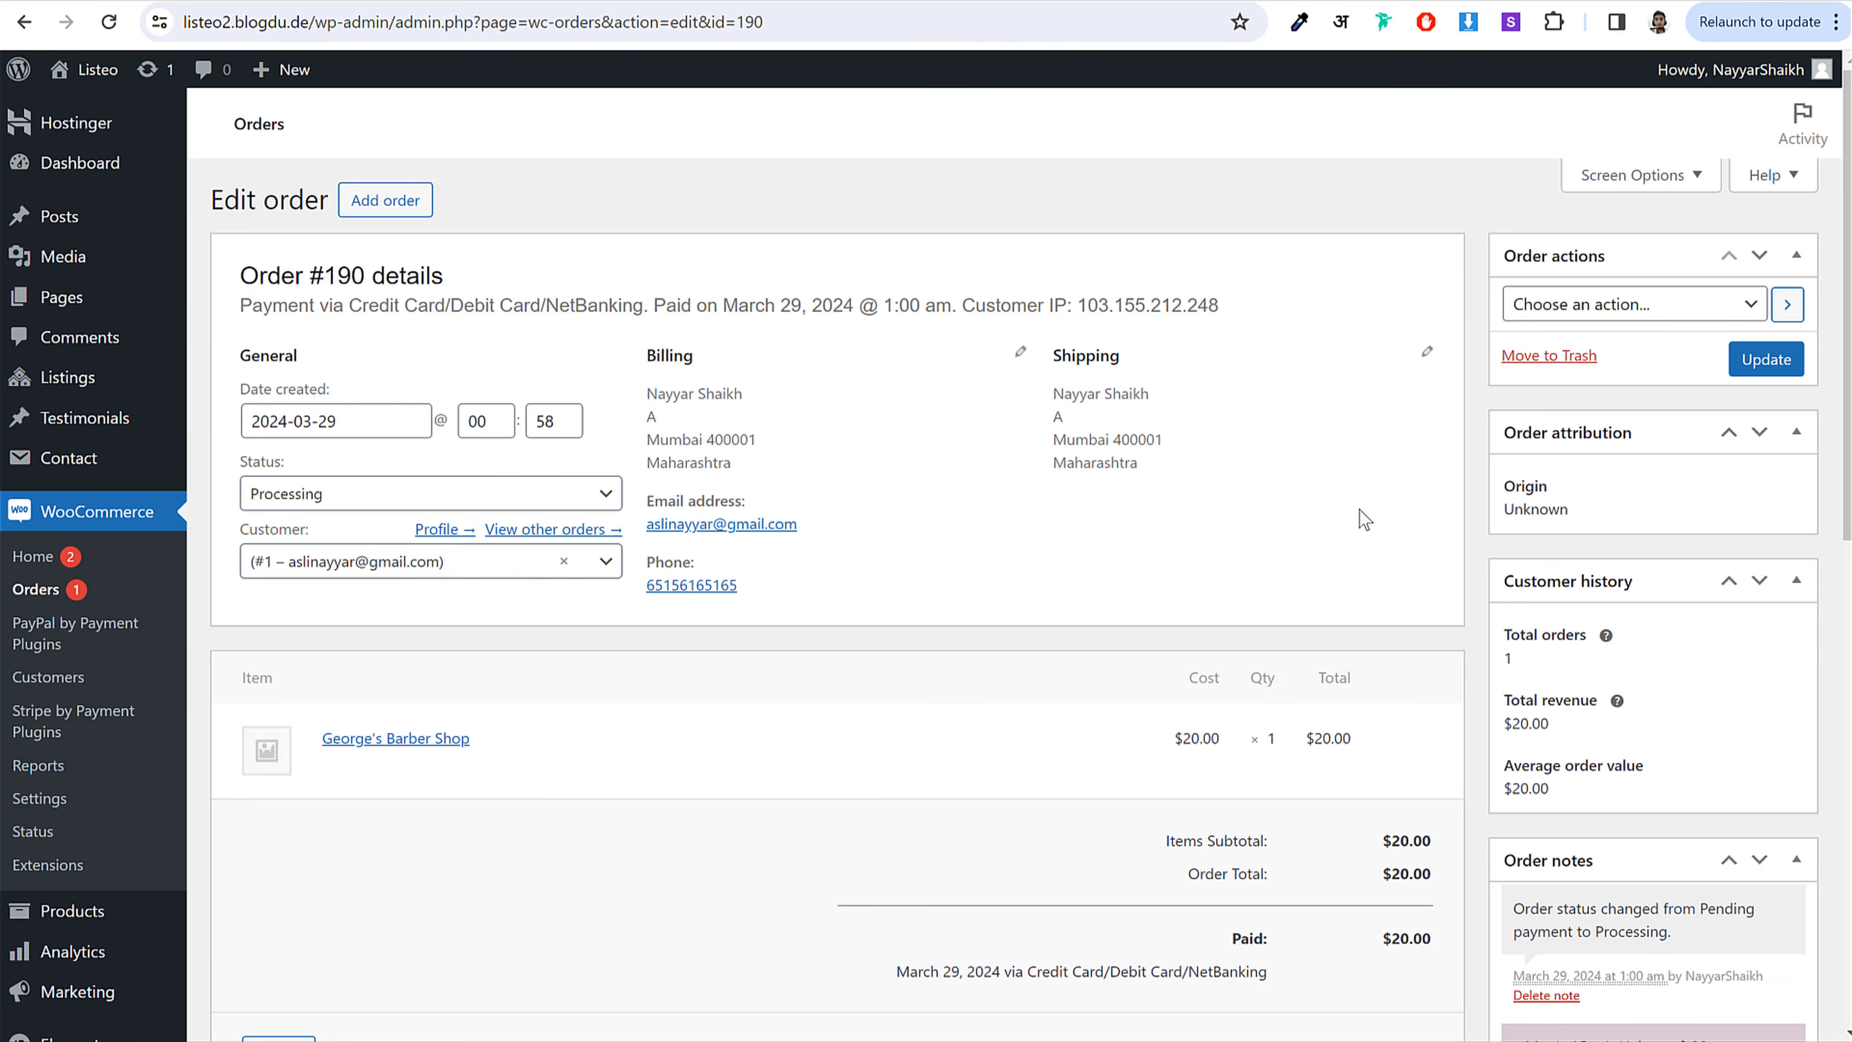
pyautogui.click(397, 495)
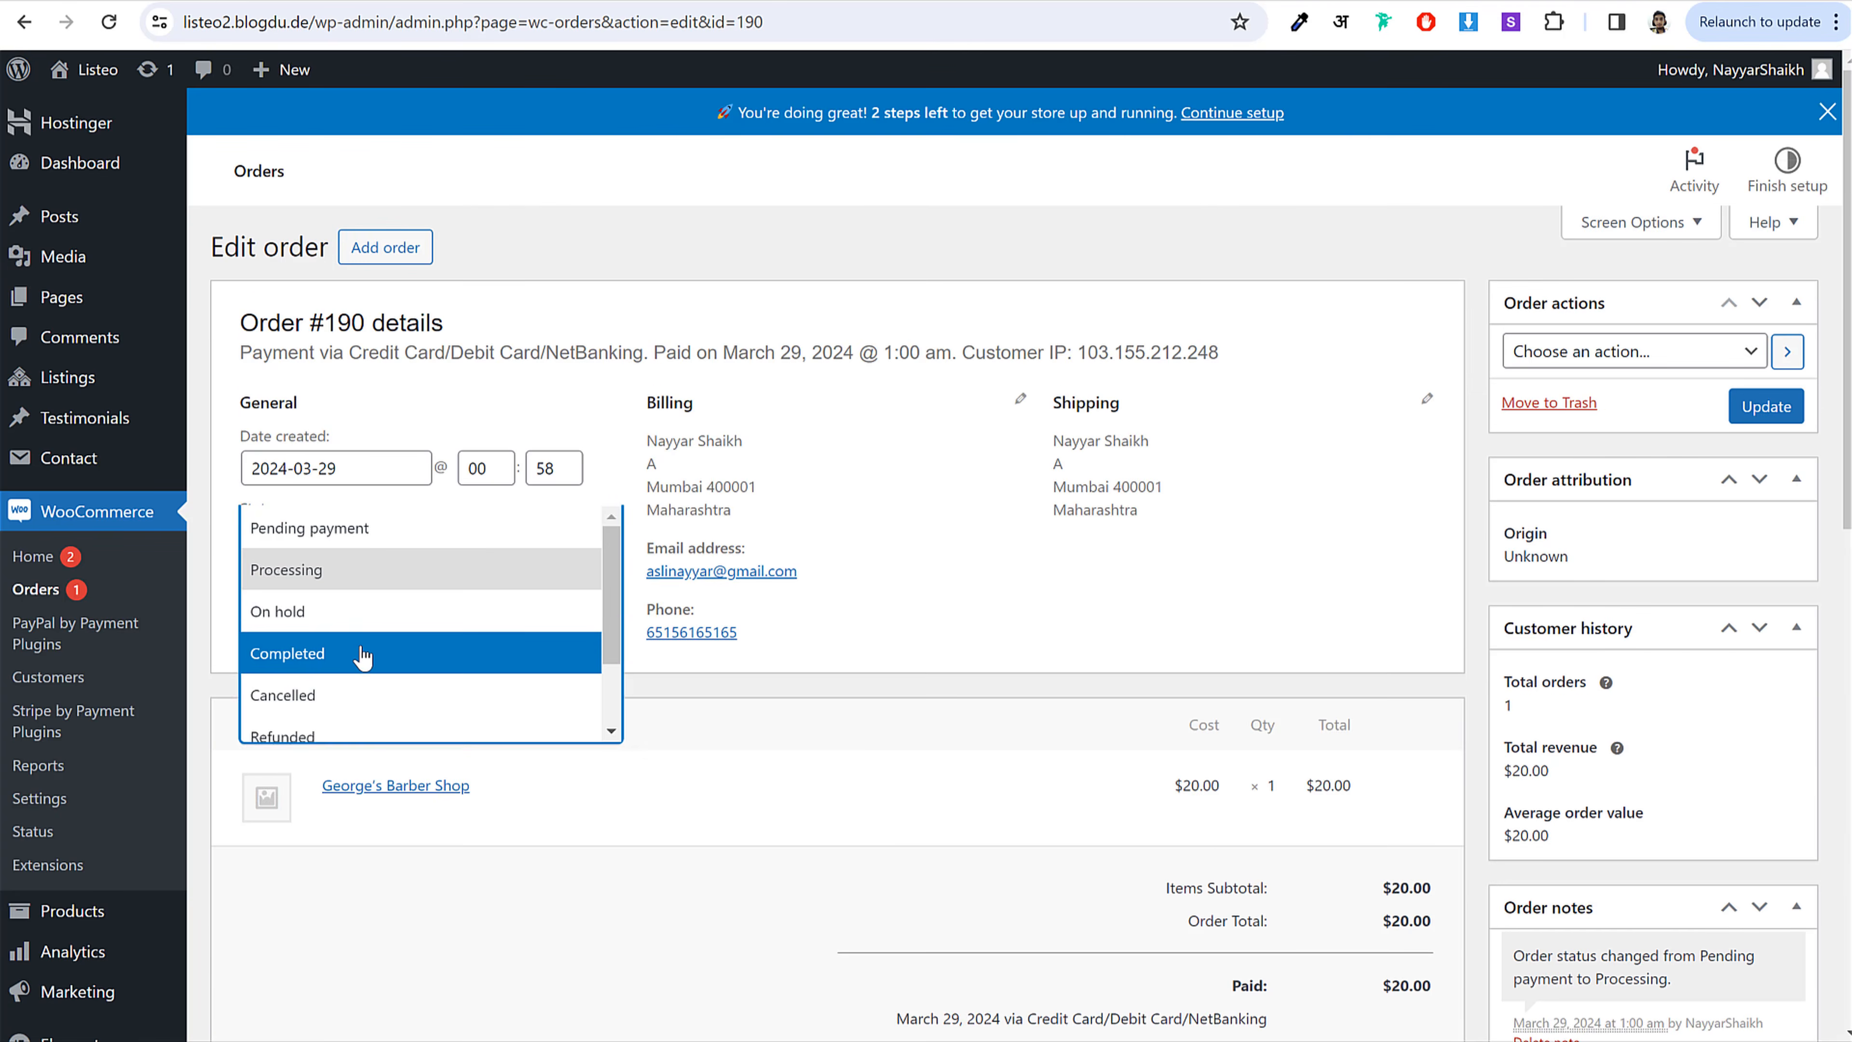
pyautogui.click(364, 652)
pyautogui.scroll(-3, 1458, 730)
pyautogui.scroll(3, 1583, 875)
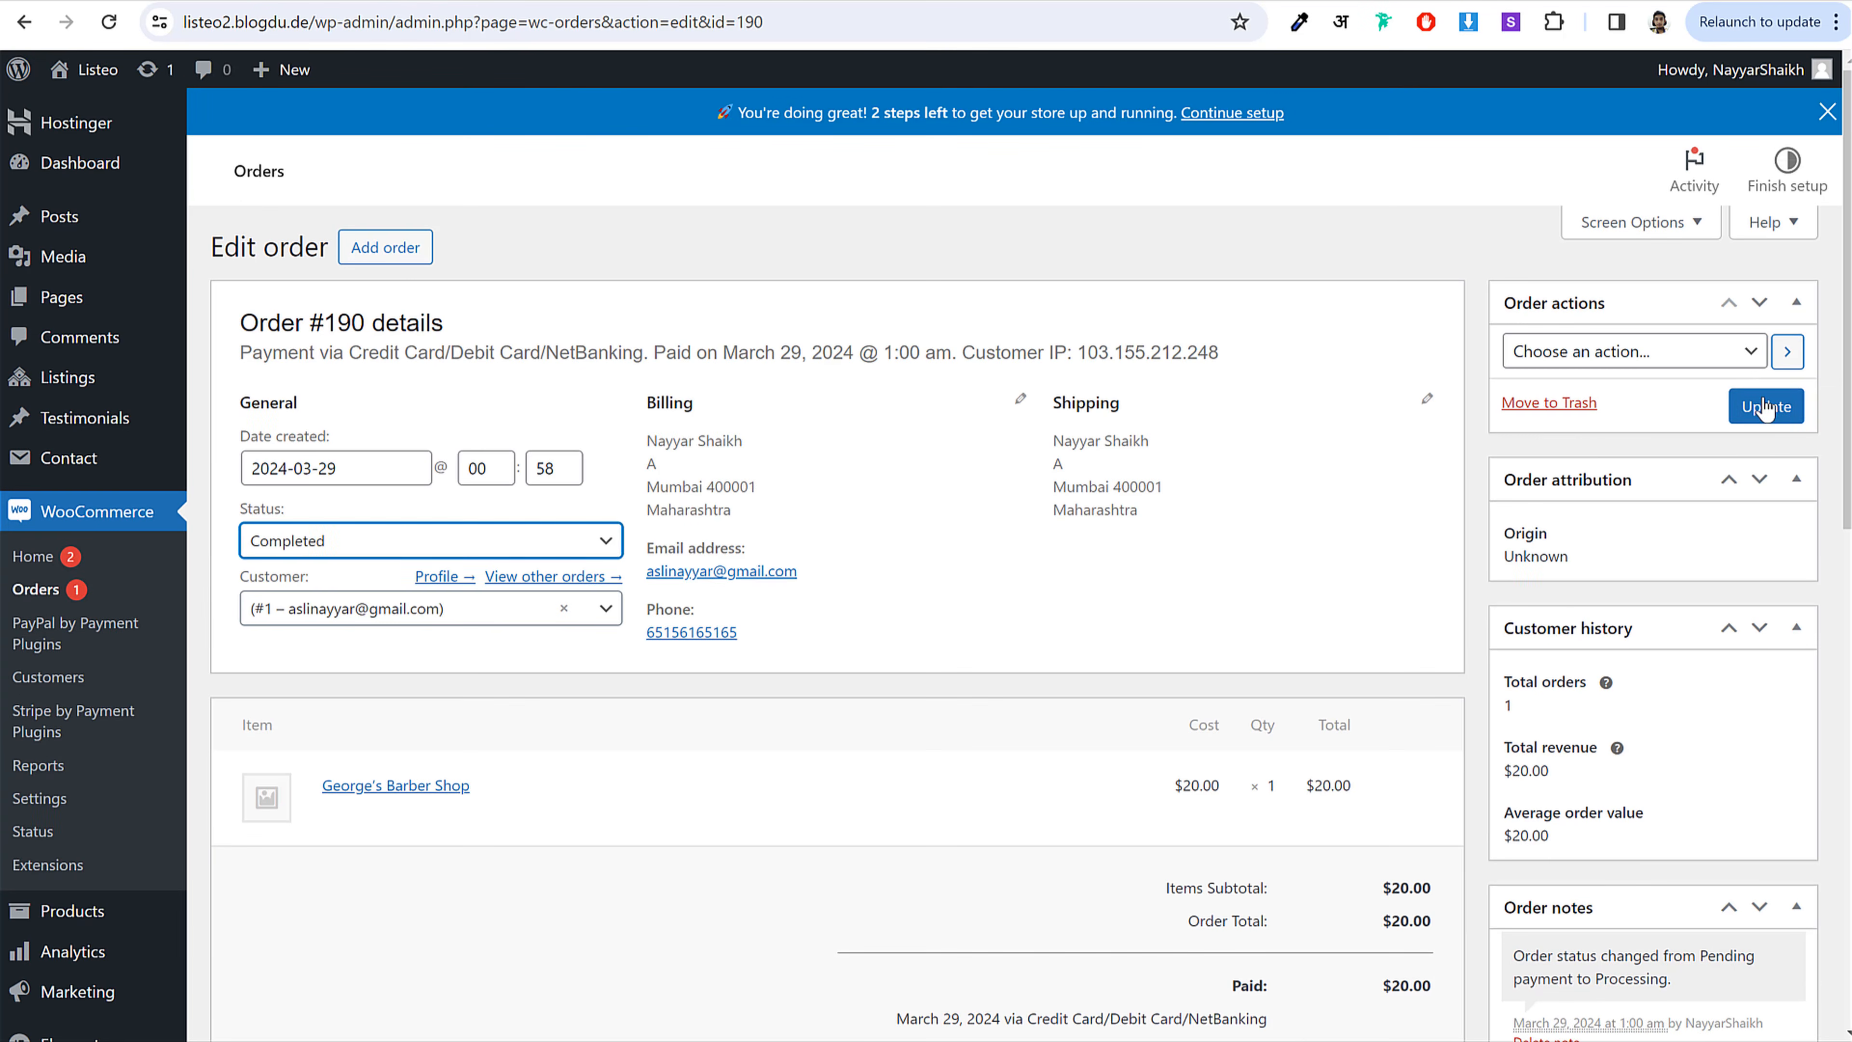
pyautogui.click(1766, 407)
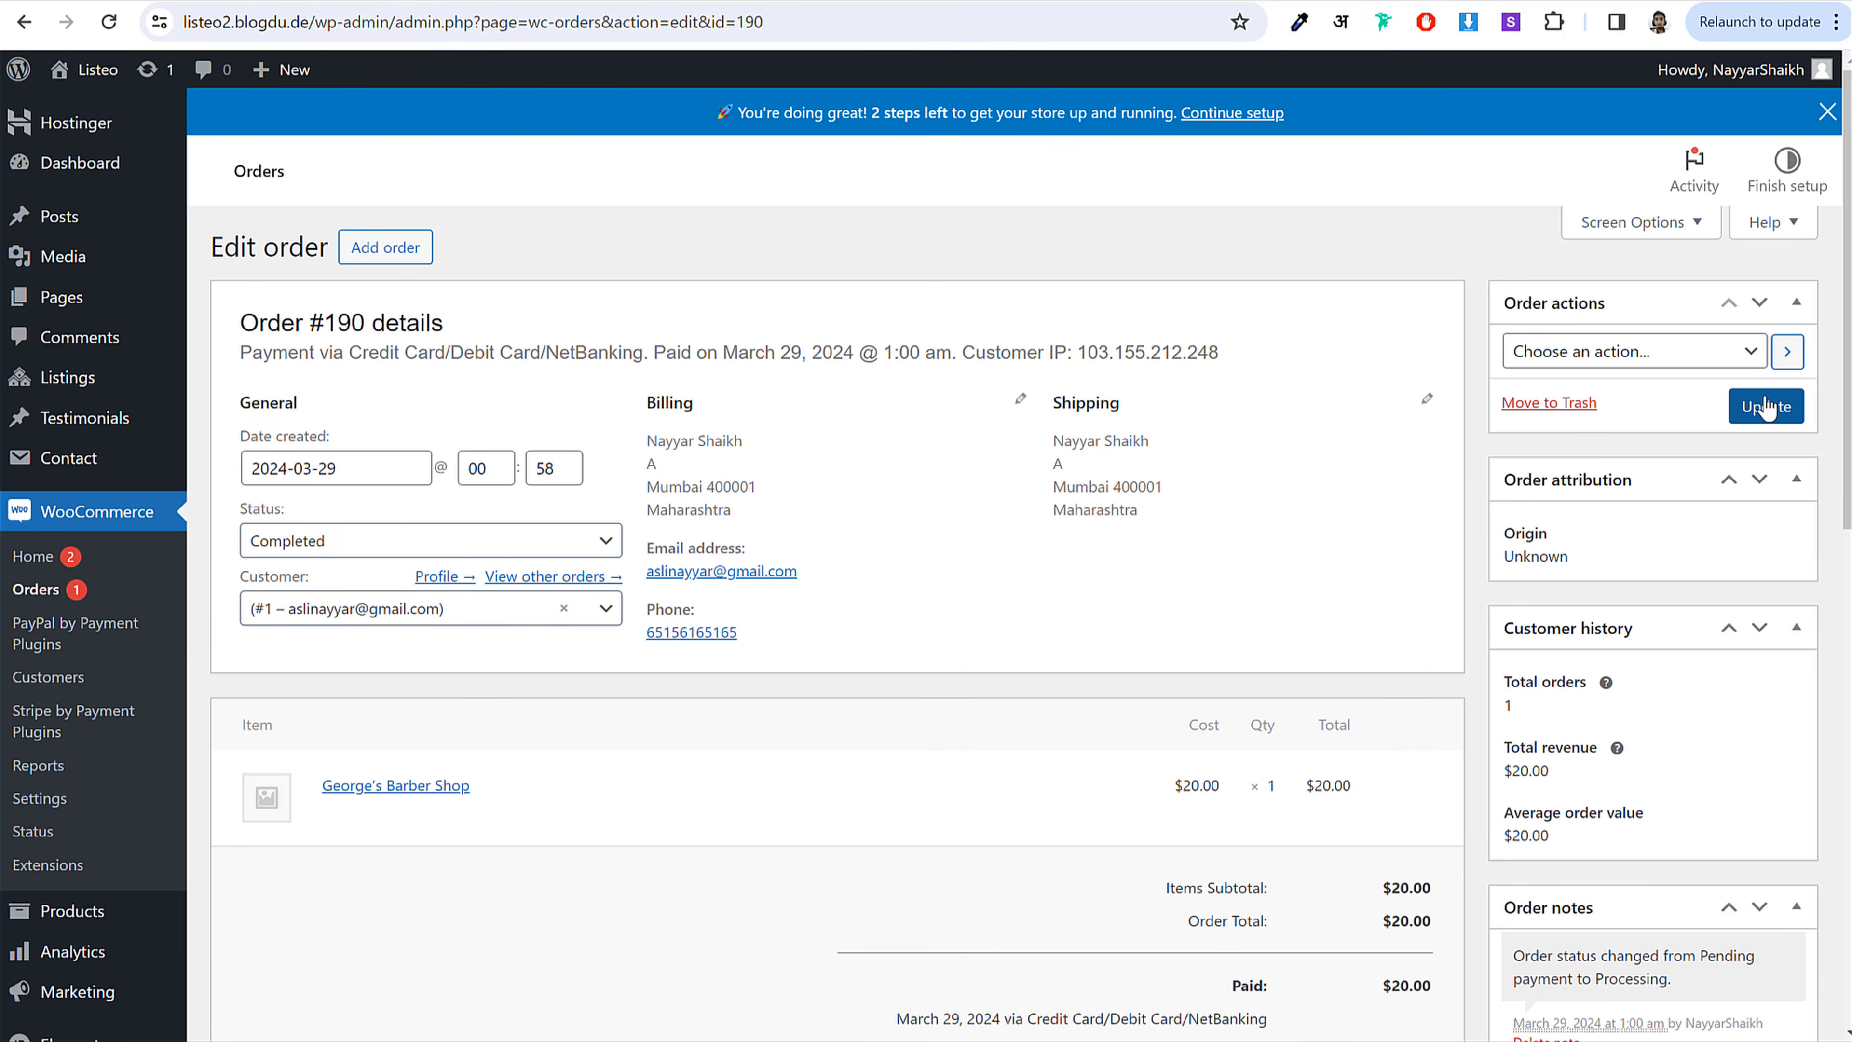
pyautogui.click(1766, 407)
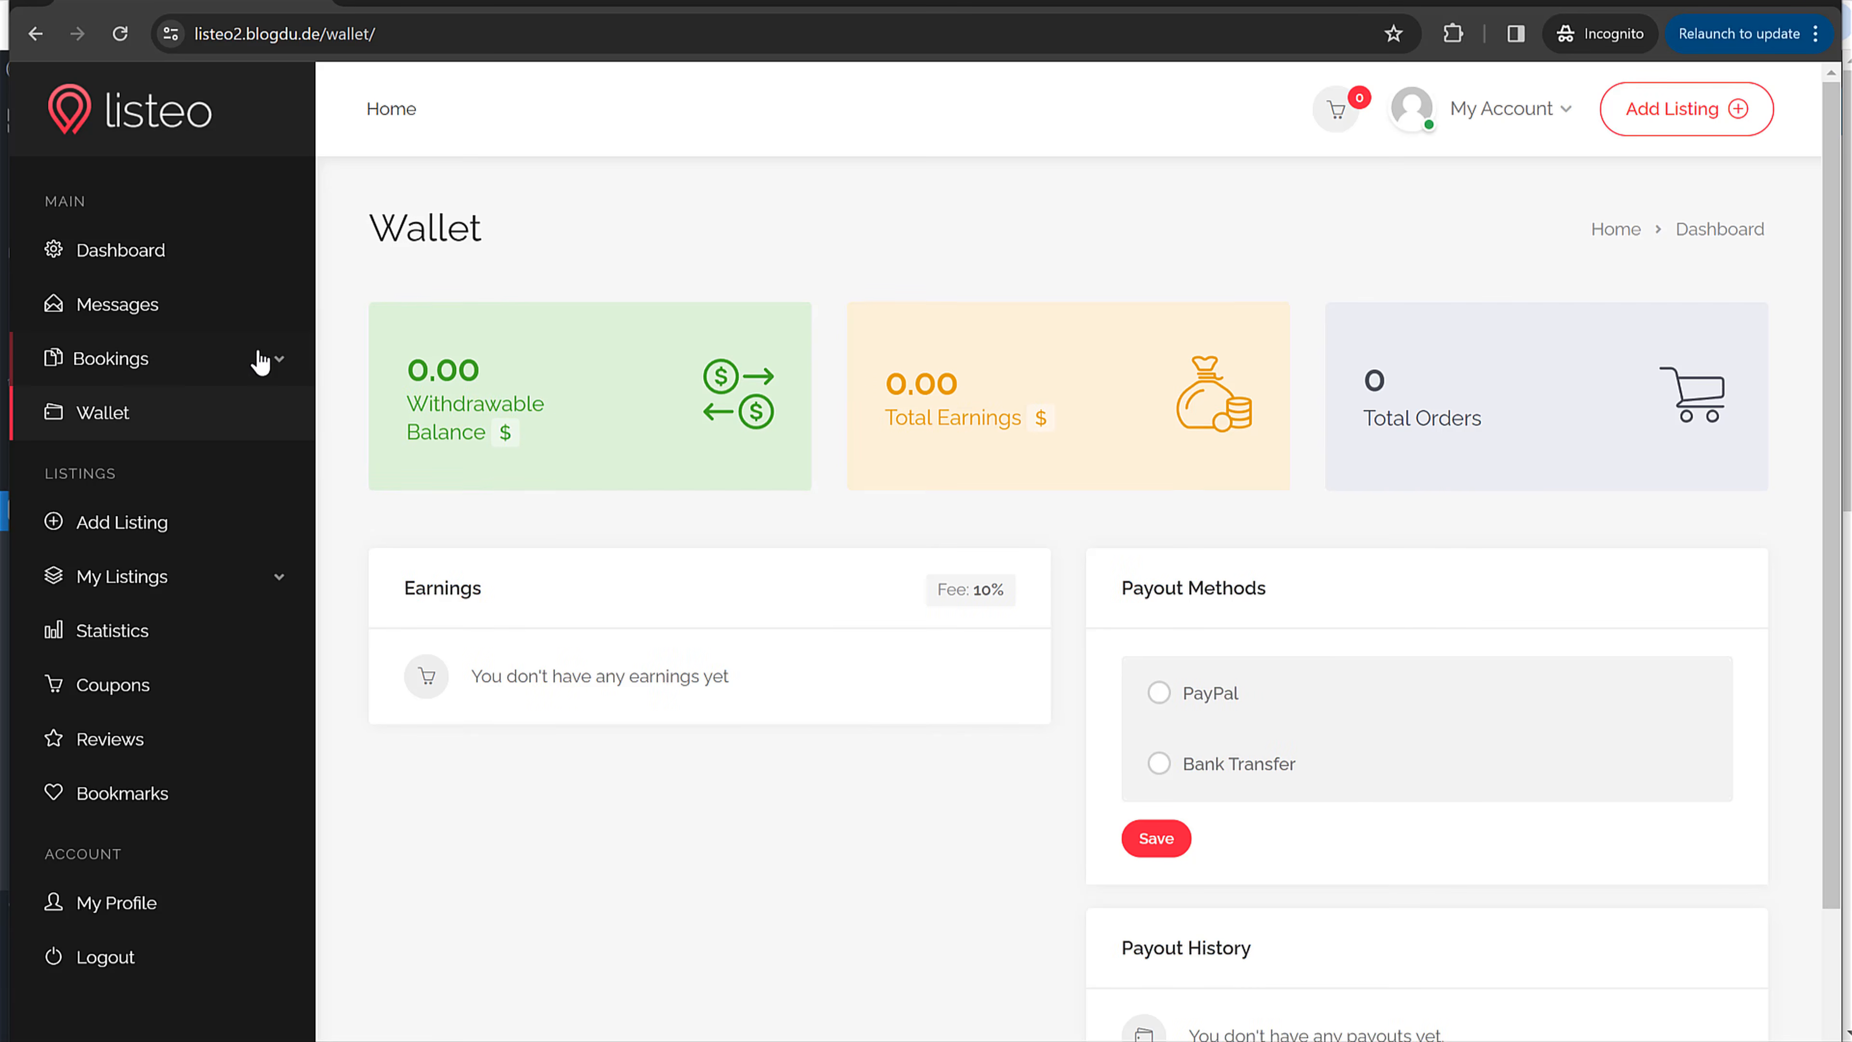
# Step: Check the vendor's Approved bookings are paid, then view the Wallet showing 18.00 earnings
pyautogui.click(149, 361)
pyautogui.click(141, 487)
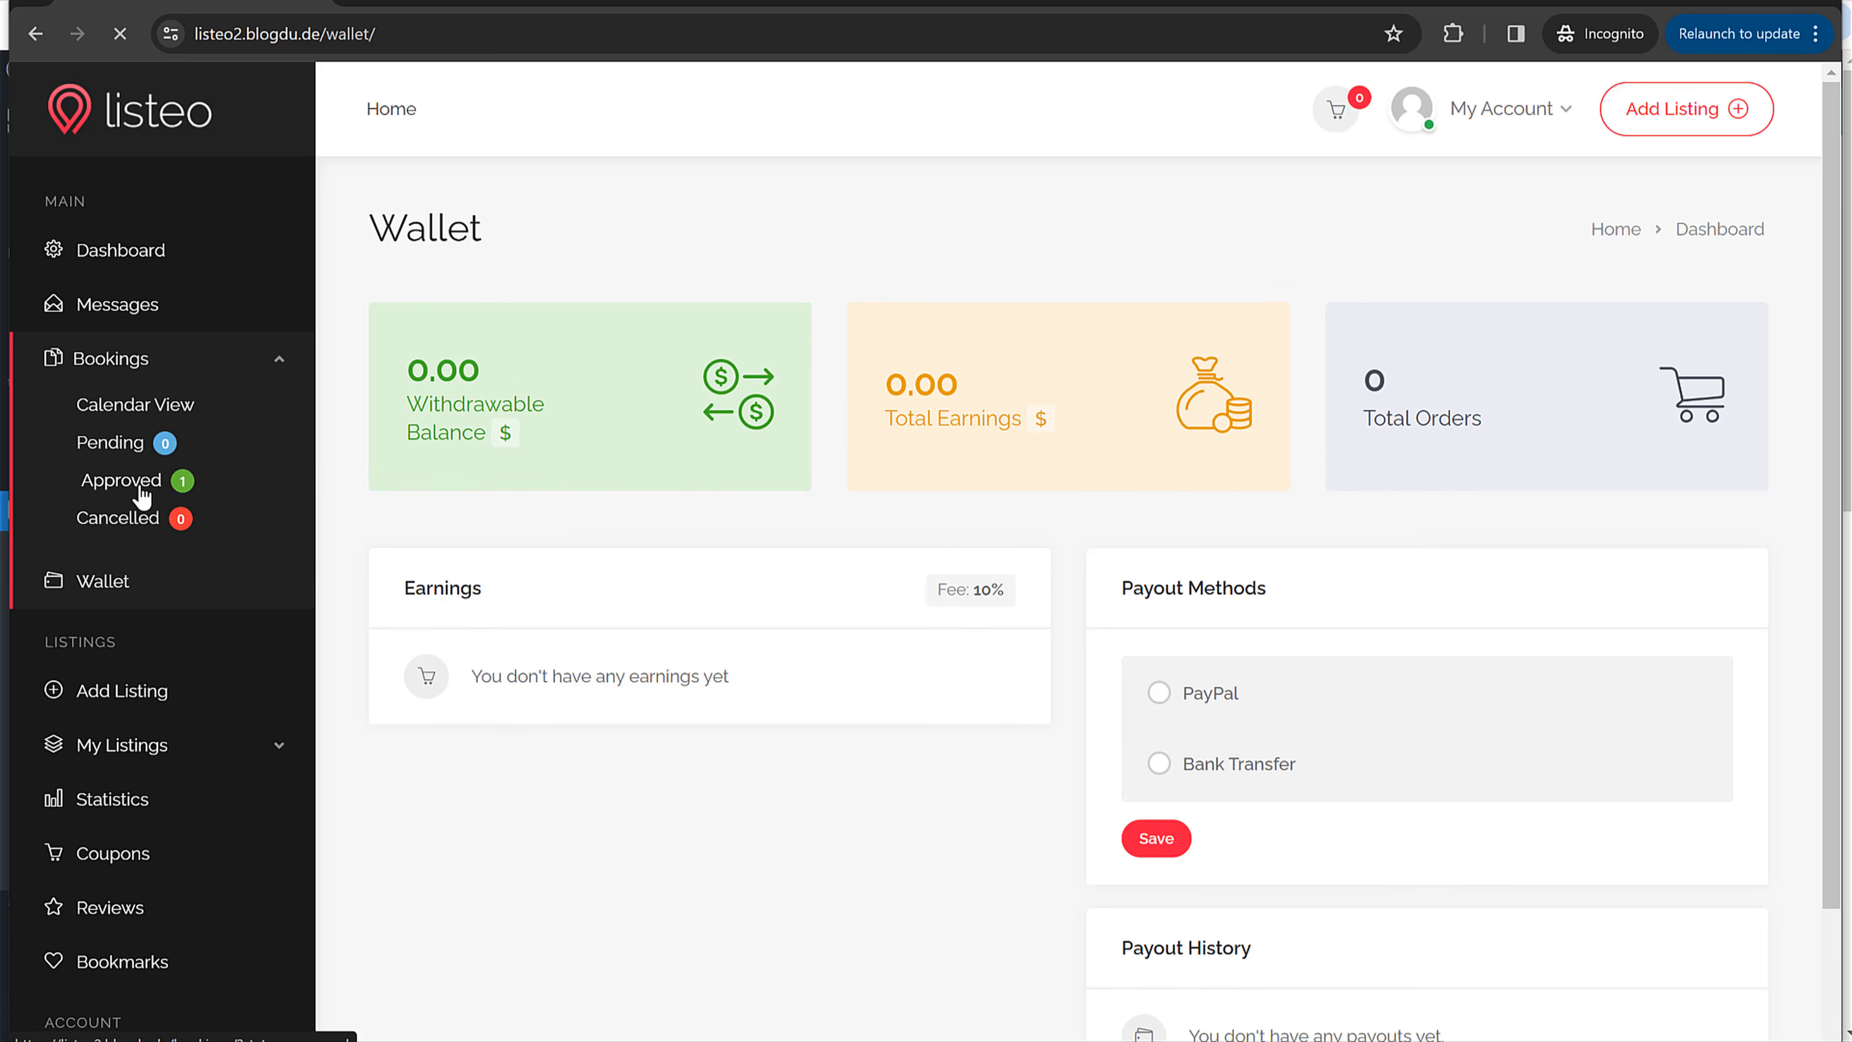
pyautogui.scroll(-2, 883, 564)
pyautogui.scroll(1, 779, 485)
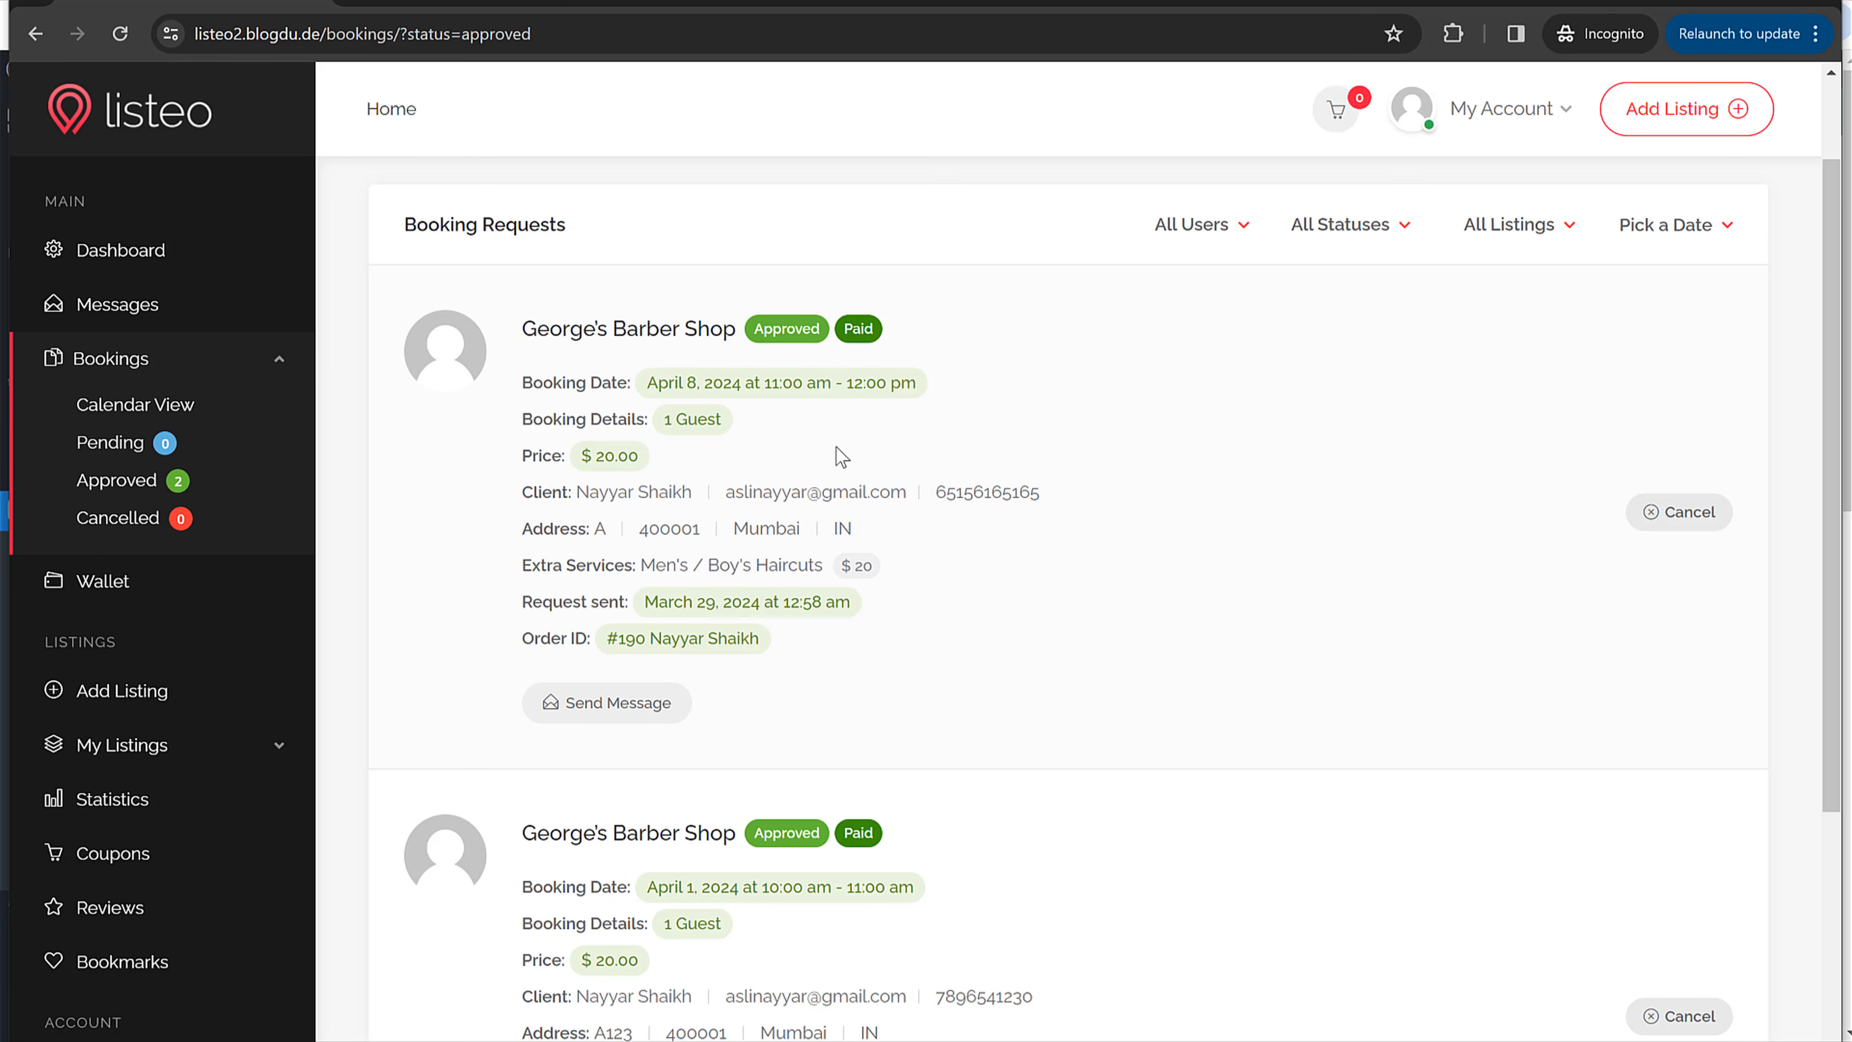
pyautogui.click(150, 604)
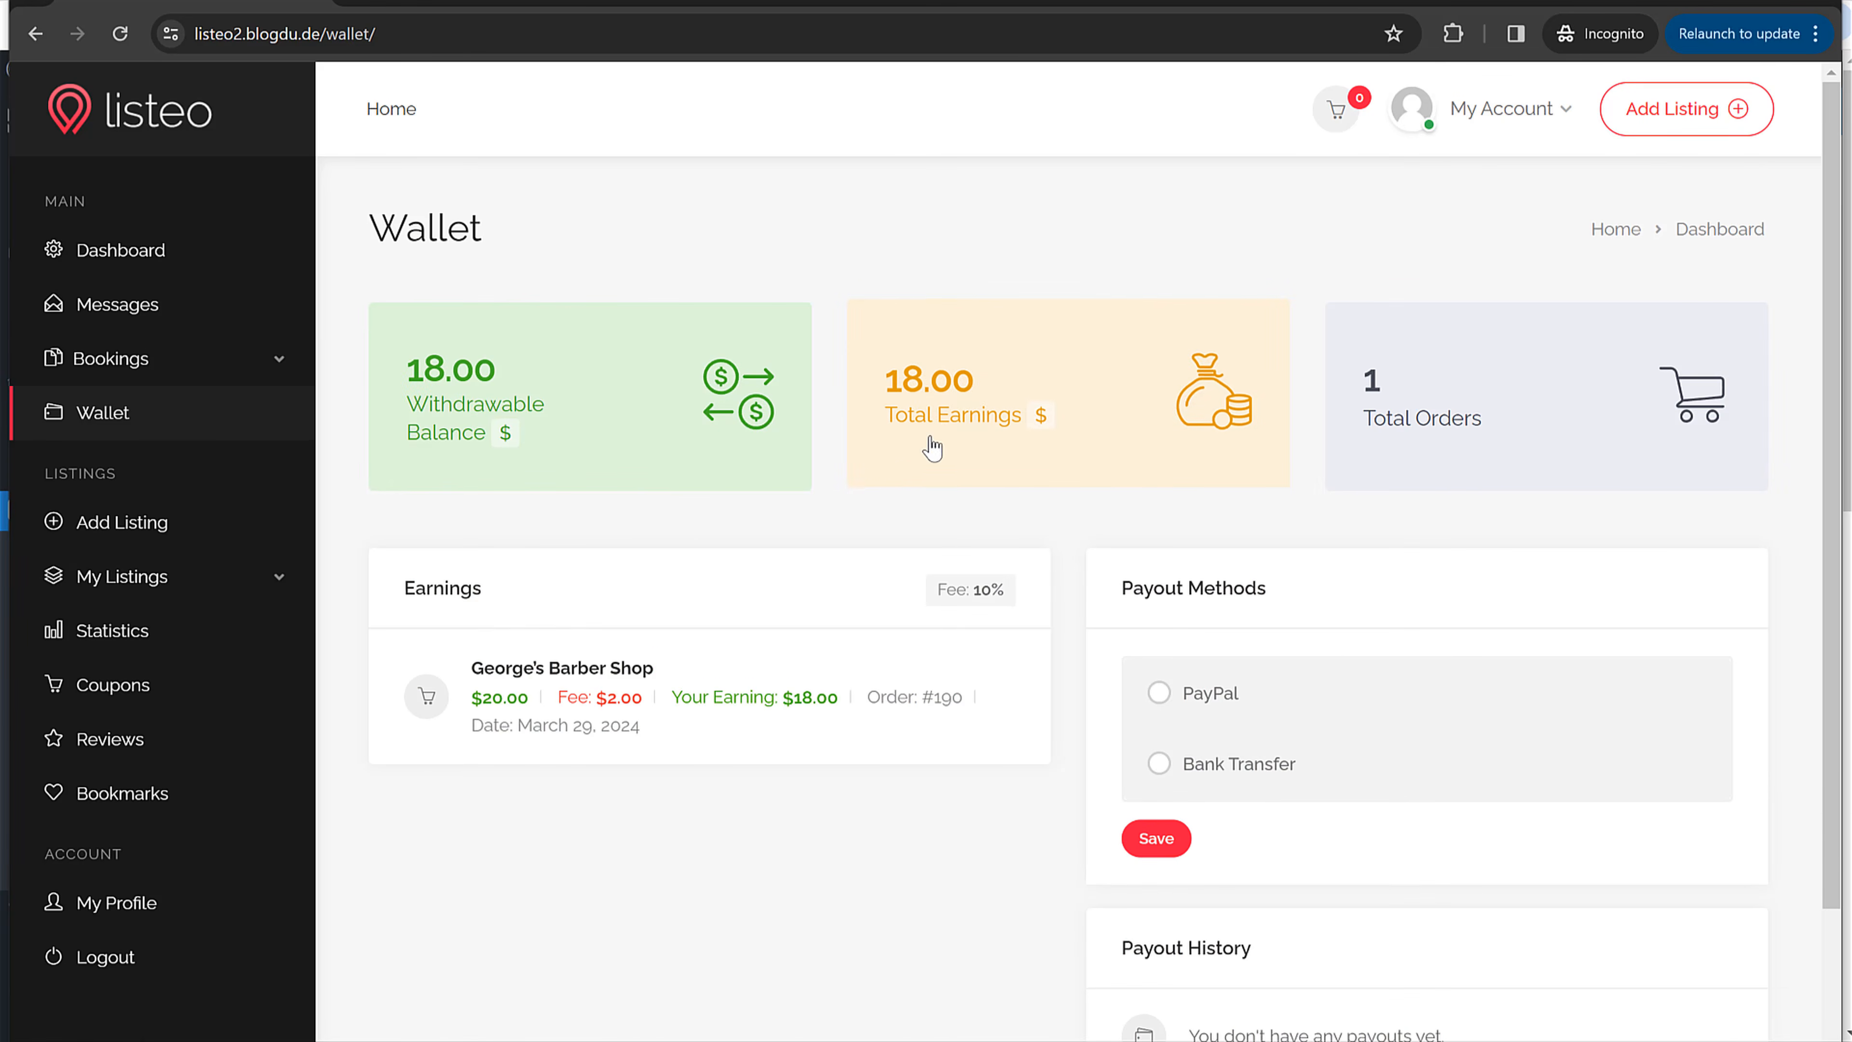
pyautogui.click(266, 368)
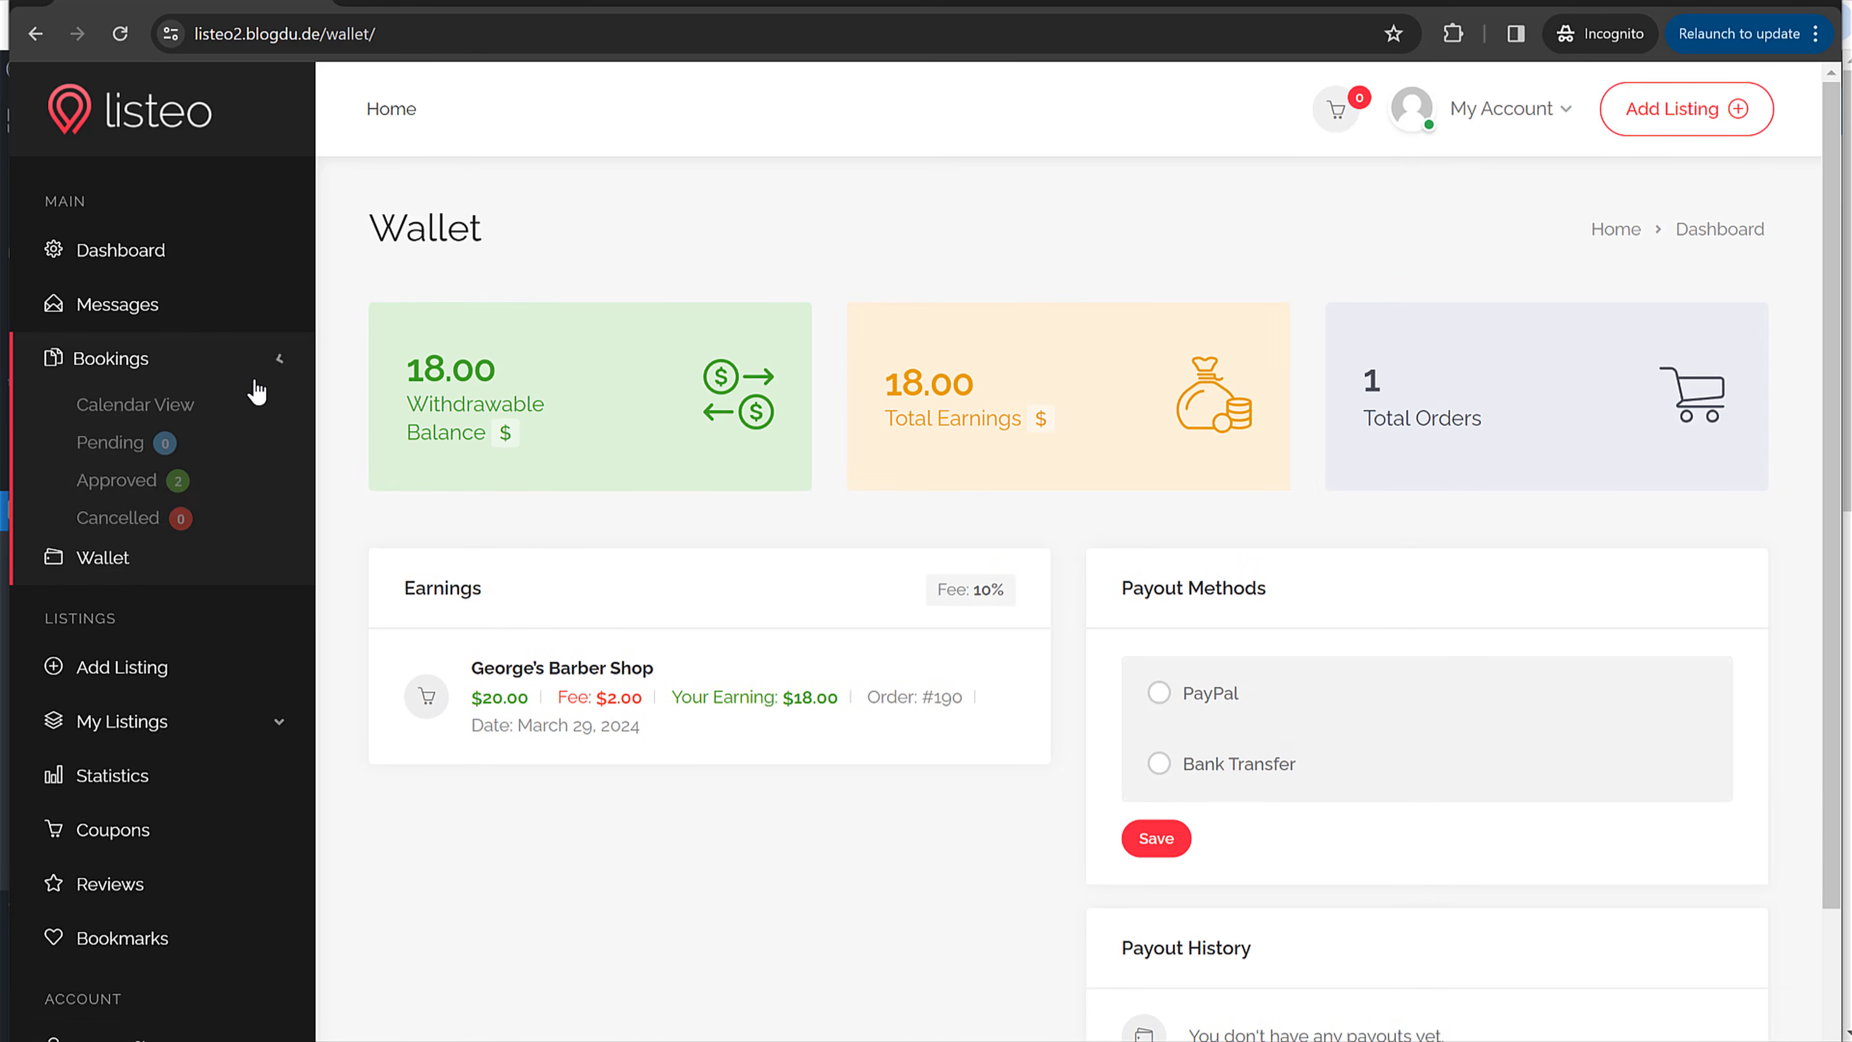
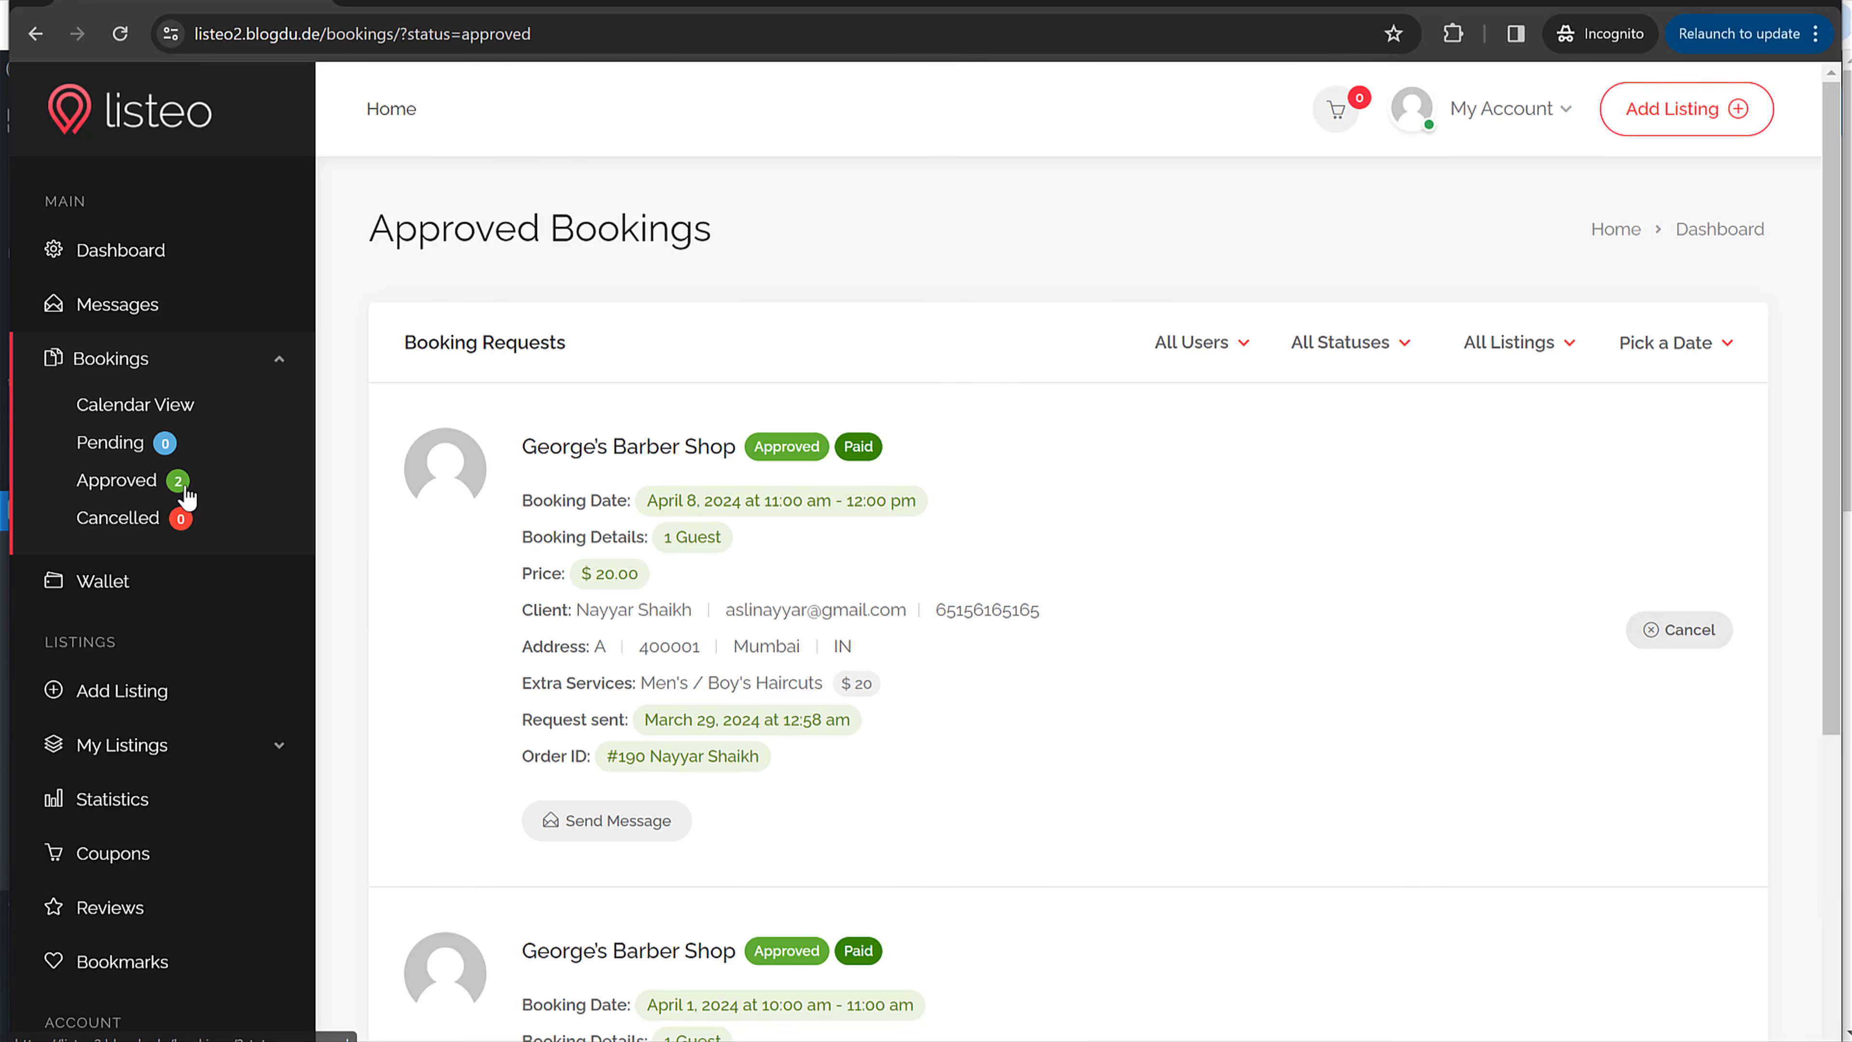
# Step: Return to the Wallet page and highlight the 18.00 total earnings figure
pyautogui.moveTo(668, 581); pyautogui.dragTo(575, 578)
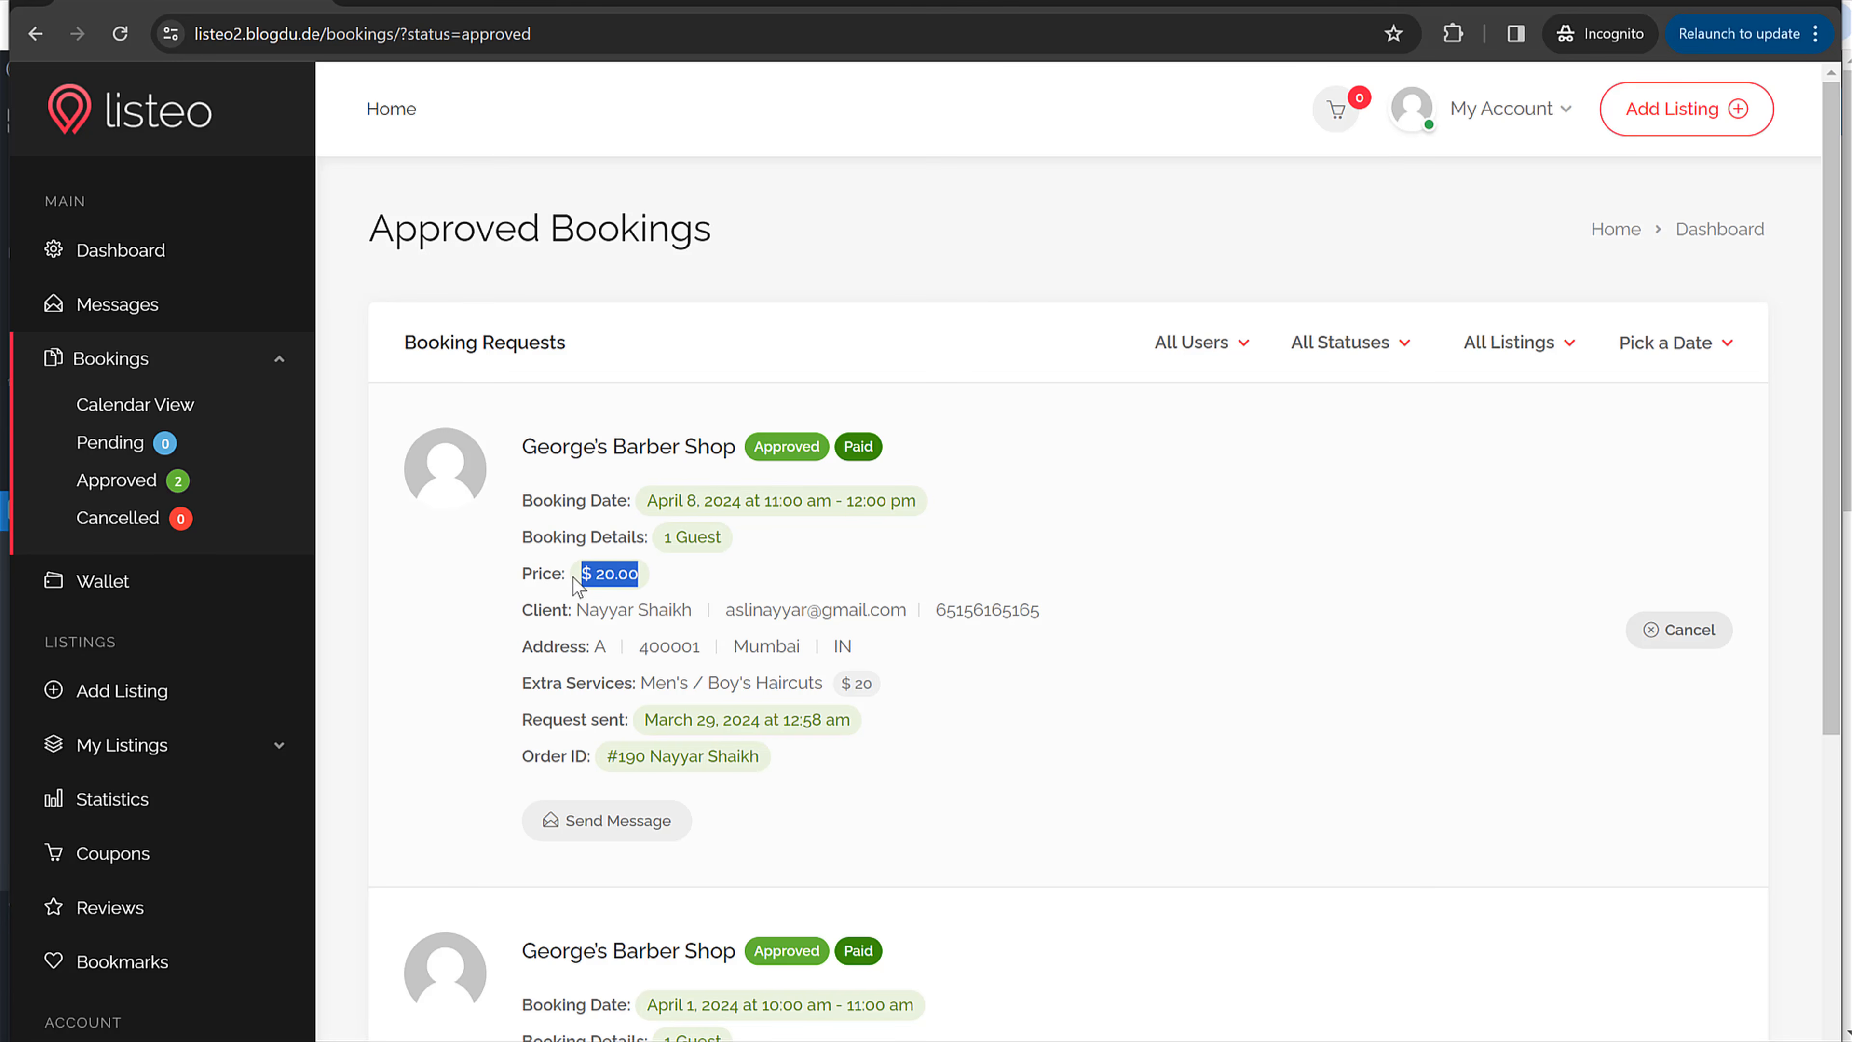
pyautogui.click(704, 576)
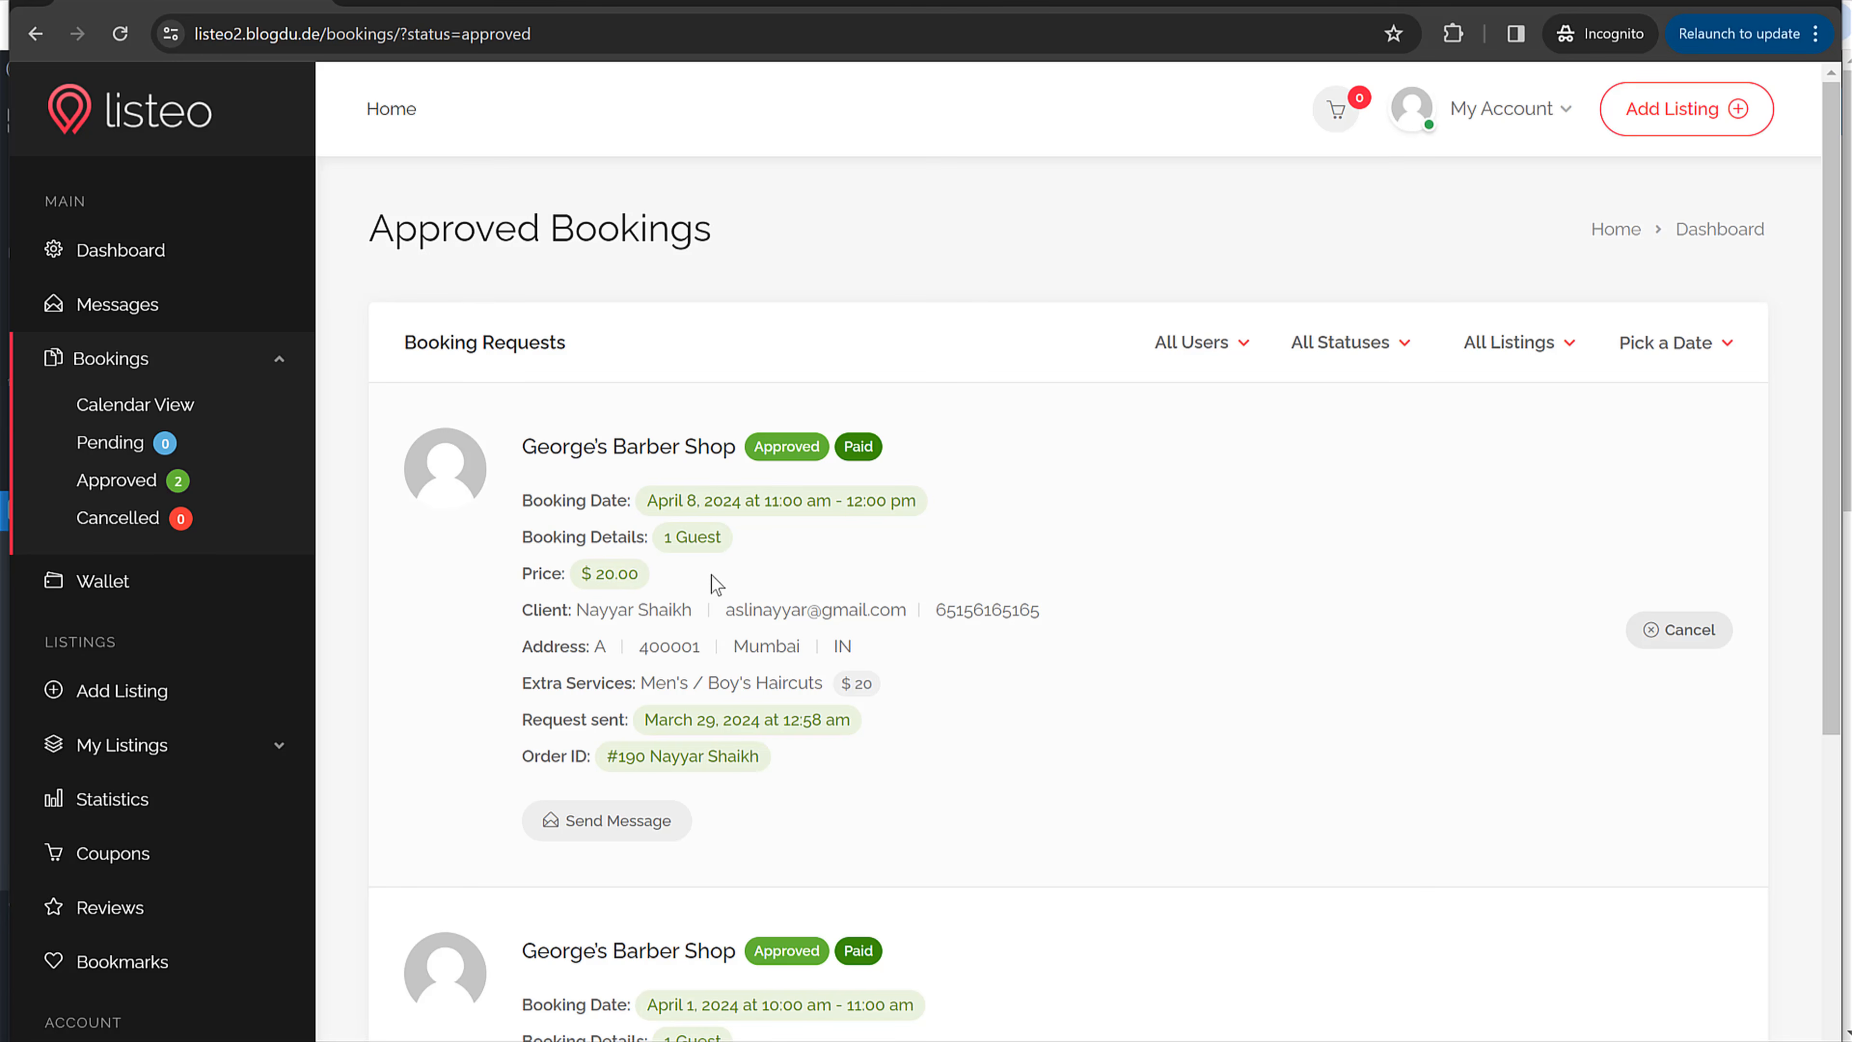
pyautogui.hotkey('alt', 'Left')
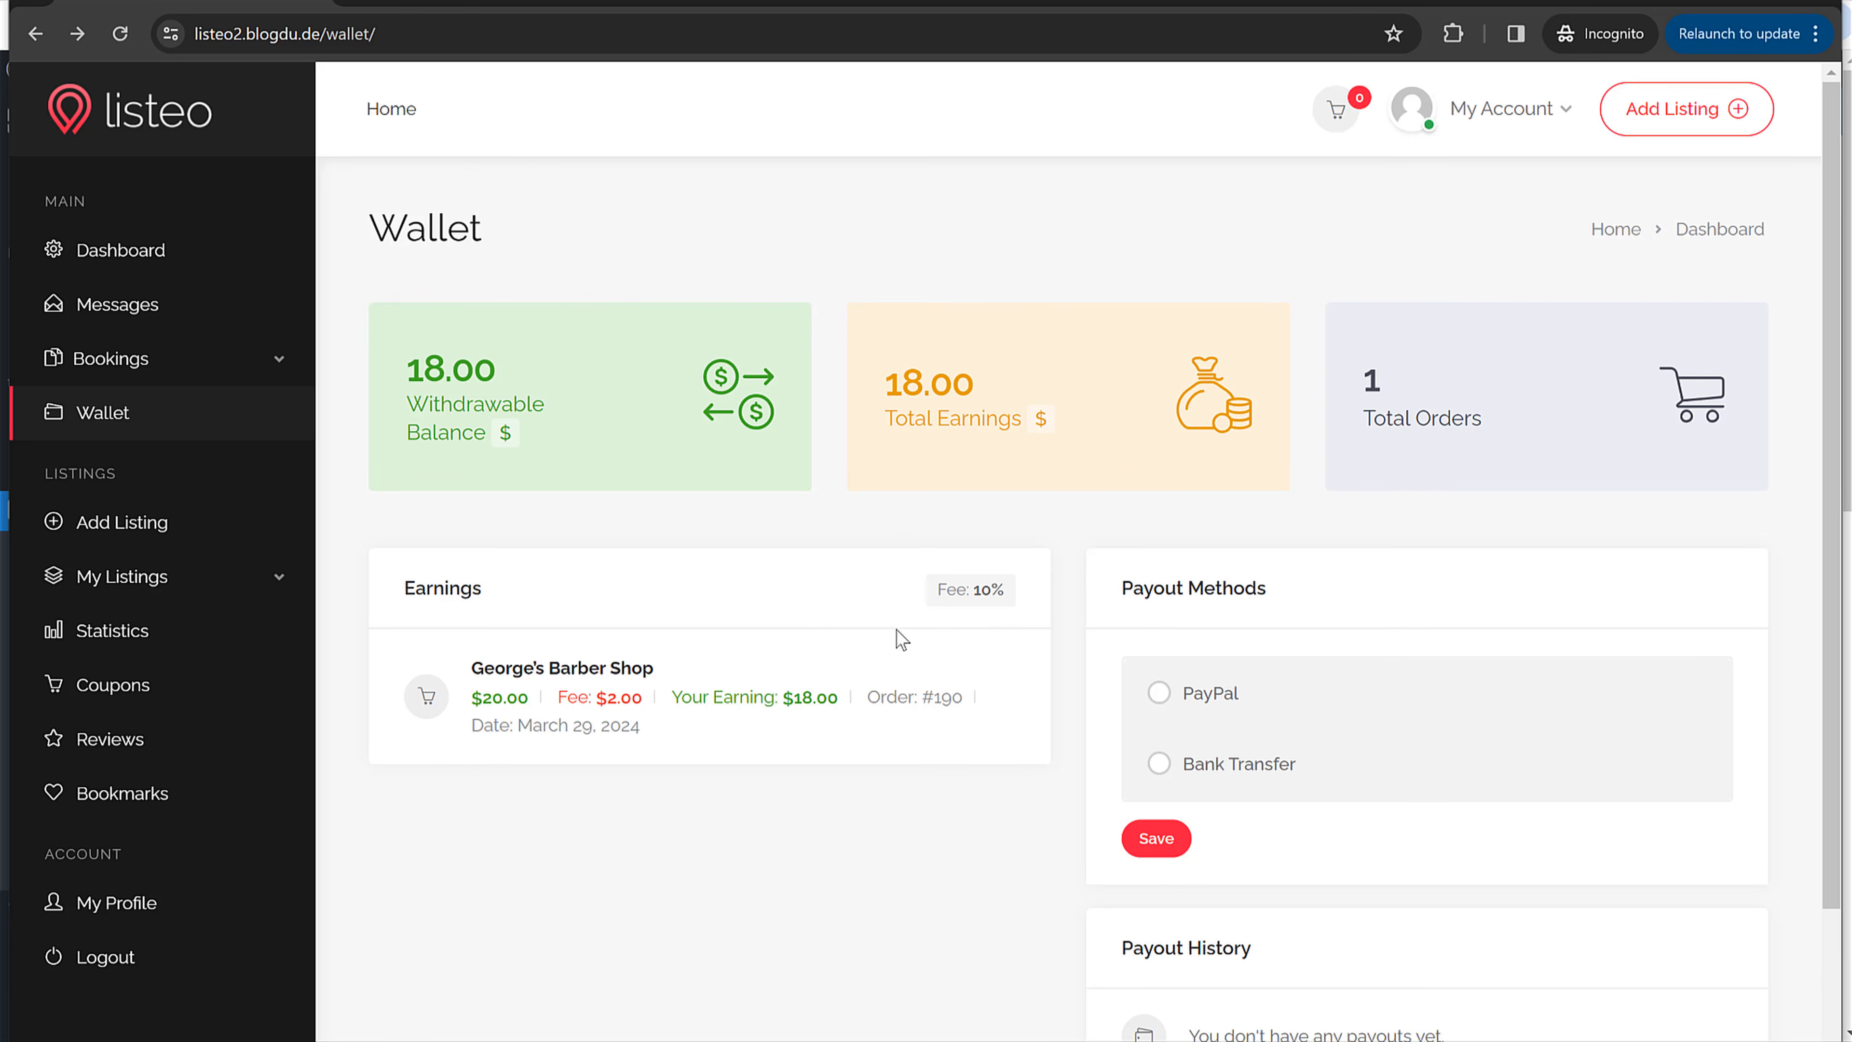
pyautogui.click(1018, 592)
pyautogui.doubleClick(955, 392)
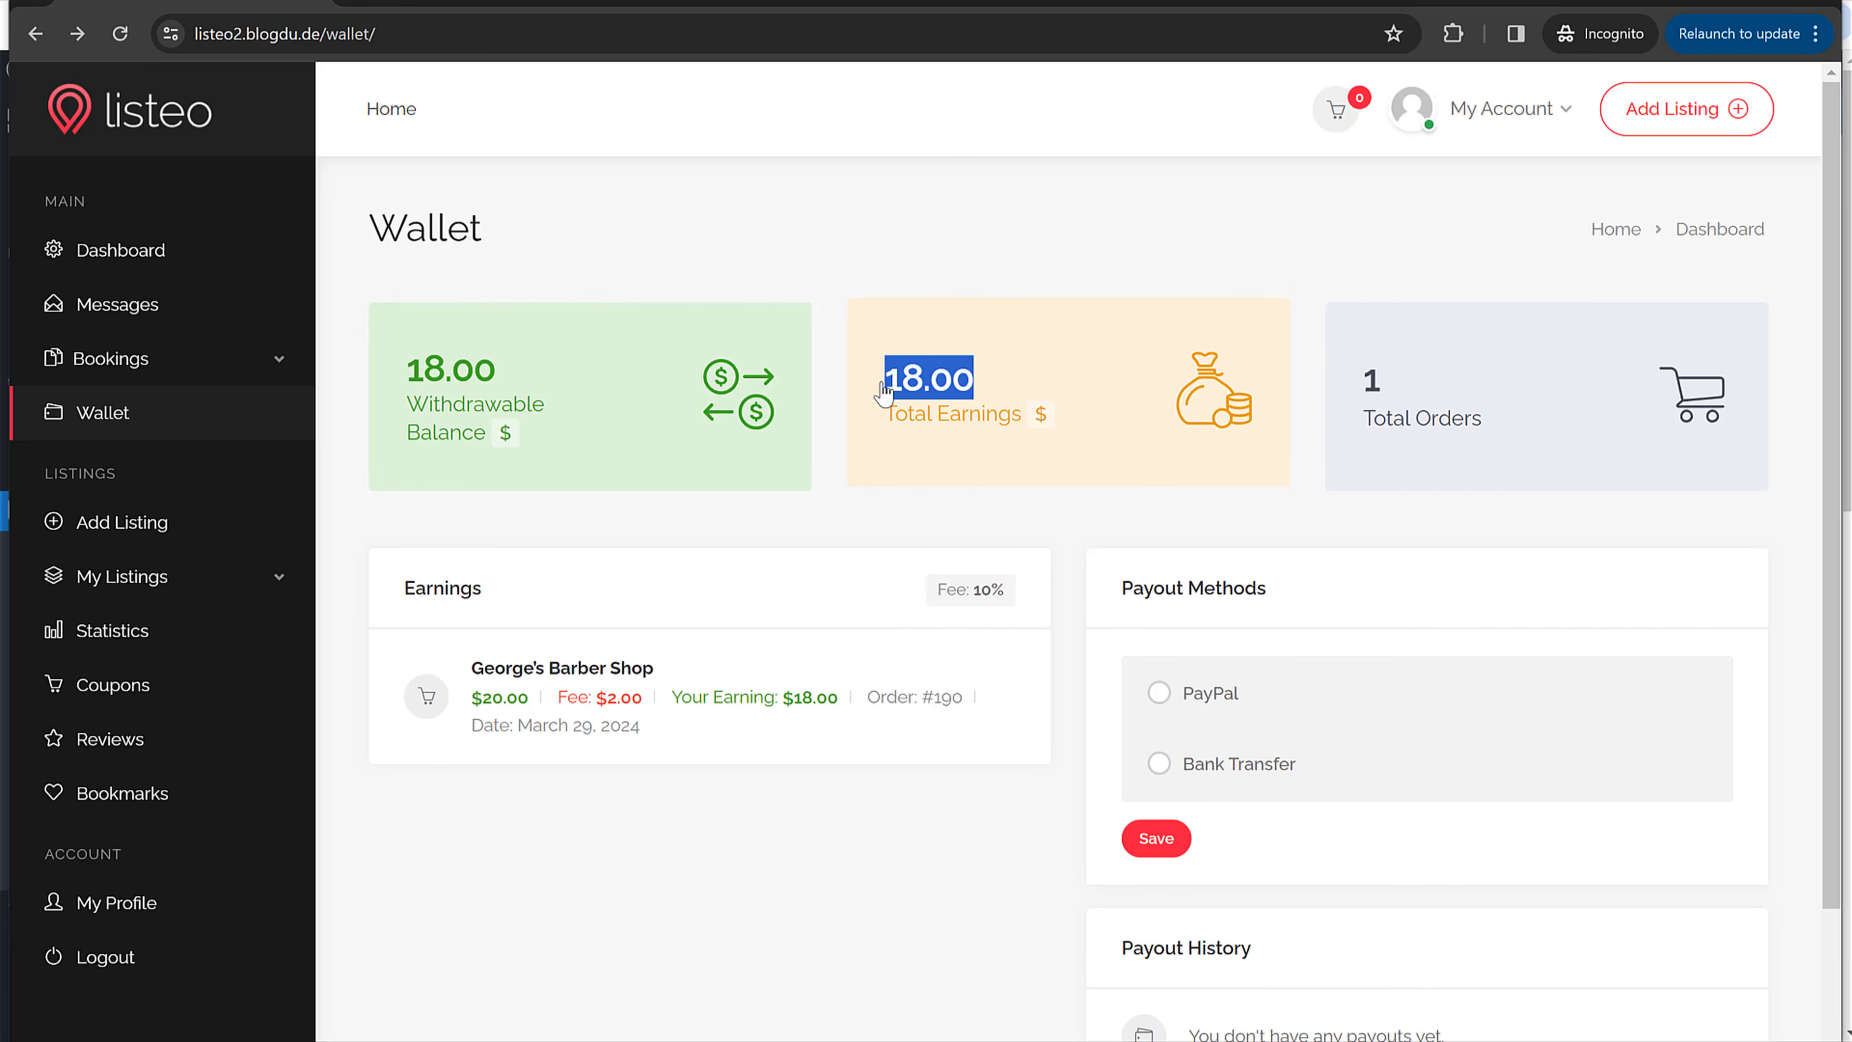
pyautogui.click(986, 243)
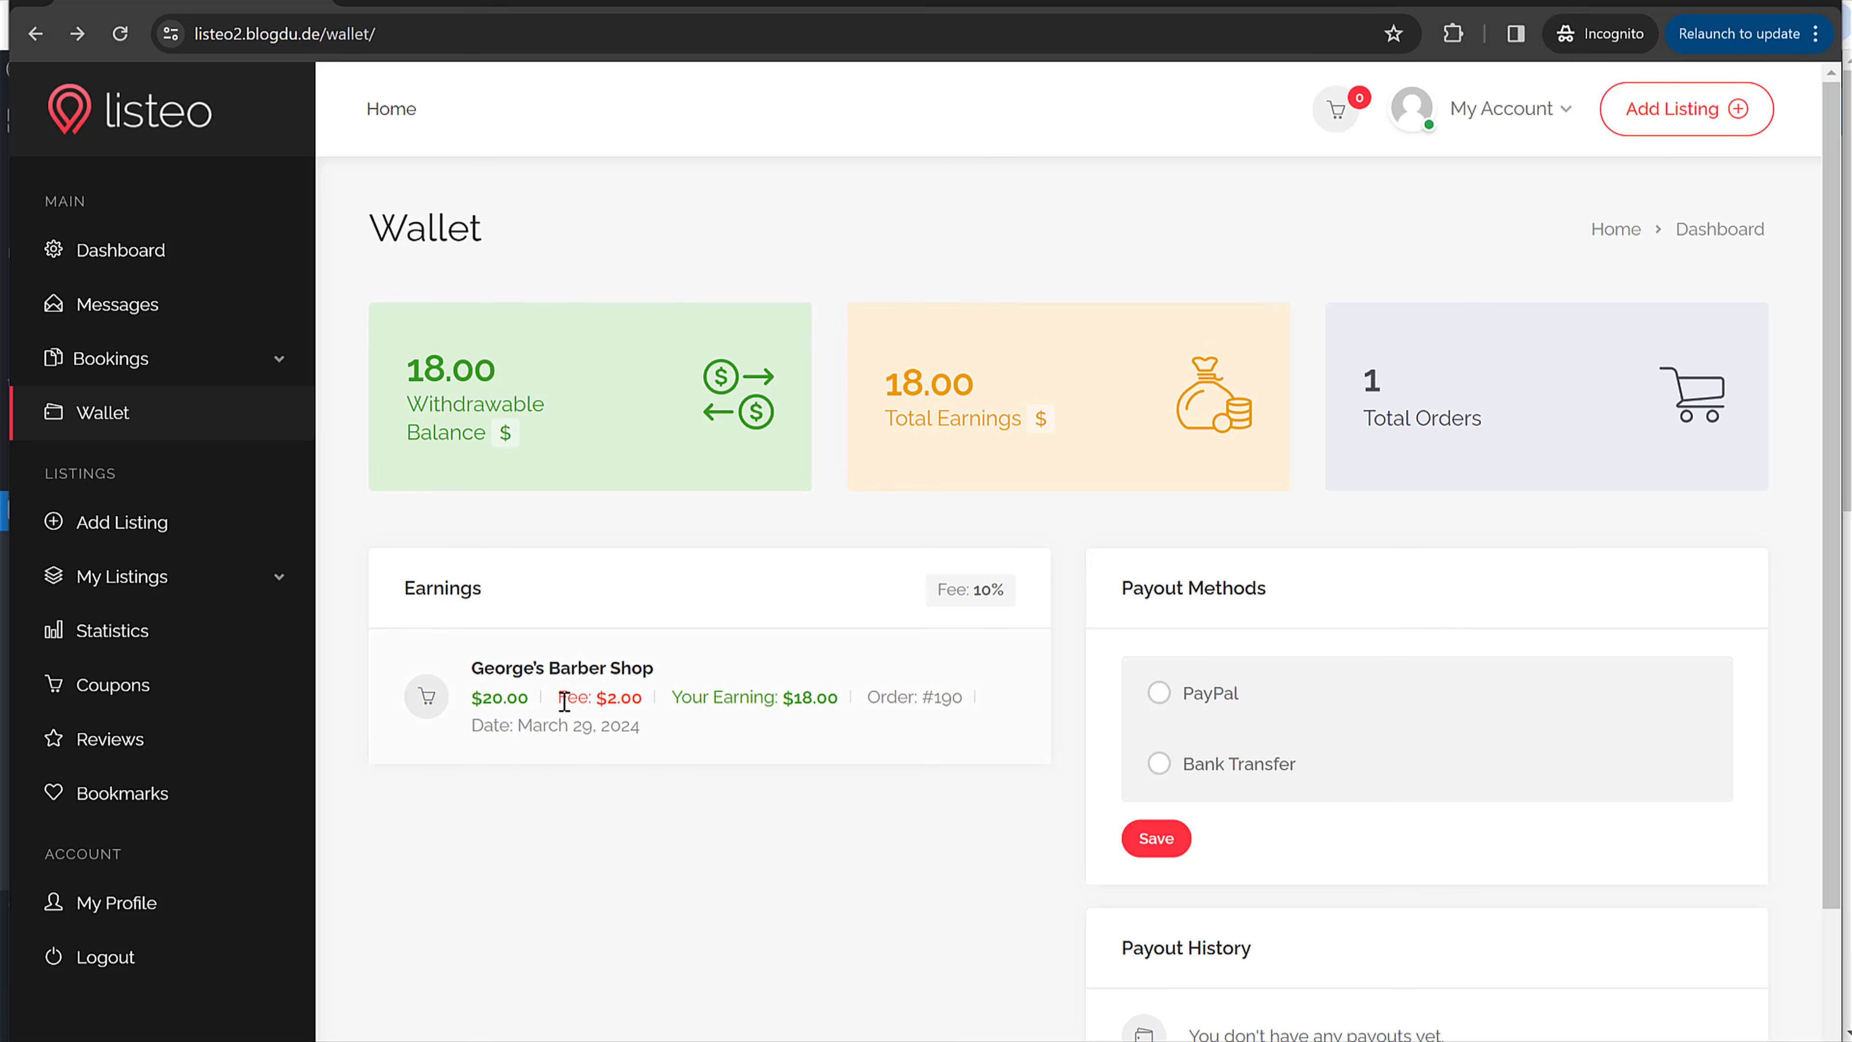
# Step: Check the Earnings row's $2.00 fee and $18.00 earning, then scroll down the wallet
pyautogui.moveTo(564, 702); pyautogui.dragTo(645, 696)
pyautogui.doubleClick(643, 694)
pyautogui.click(769, 702)
pyautogui.moveTo(793, 694); pyautogui.dragTo(815, 693)
pyautogui.click(822, 692)
pyautogui.scroll(-2, 873, 846)
# Step: Select Bank Transfer, enter 'Account name Account number' as its details, and save
pyautogui.click(1211, 613)
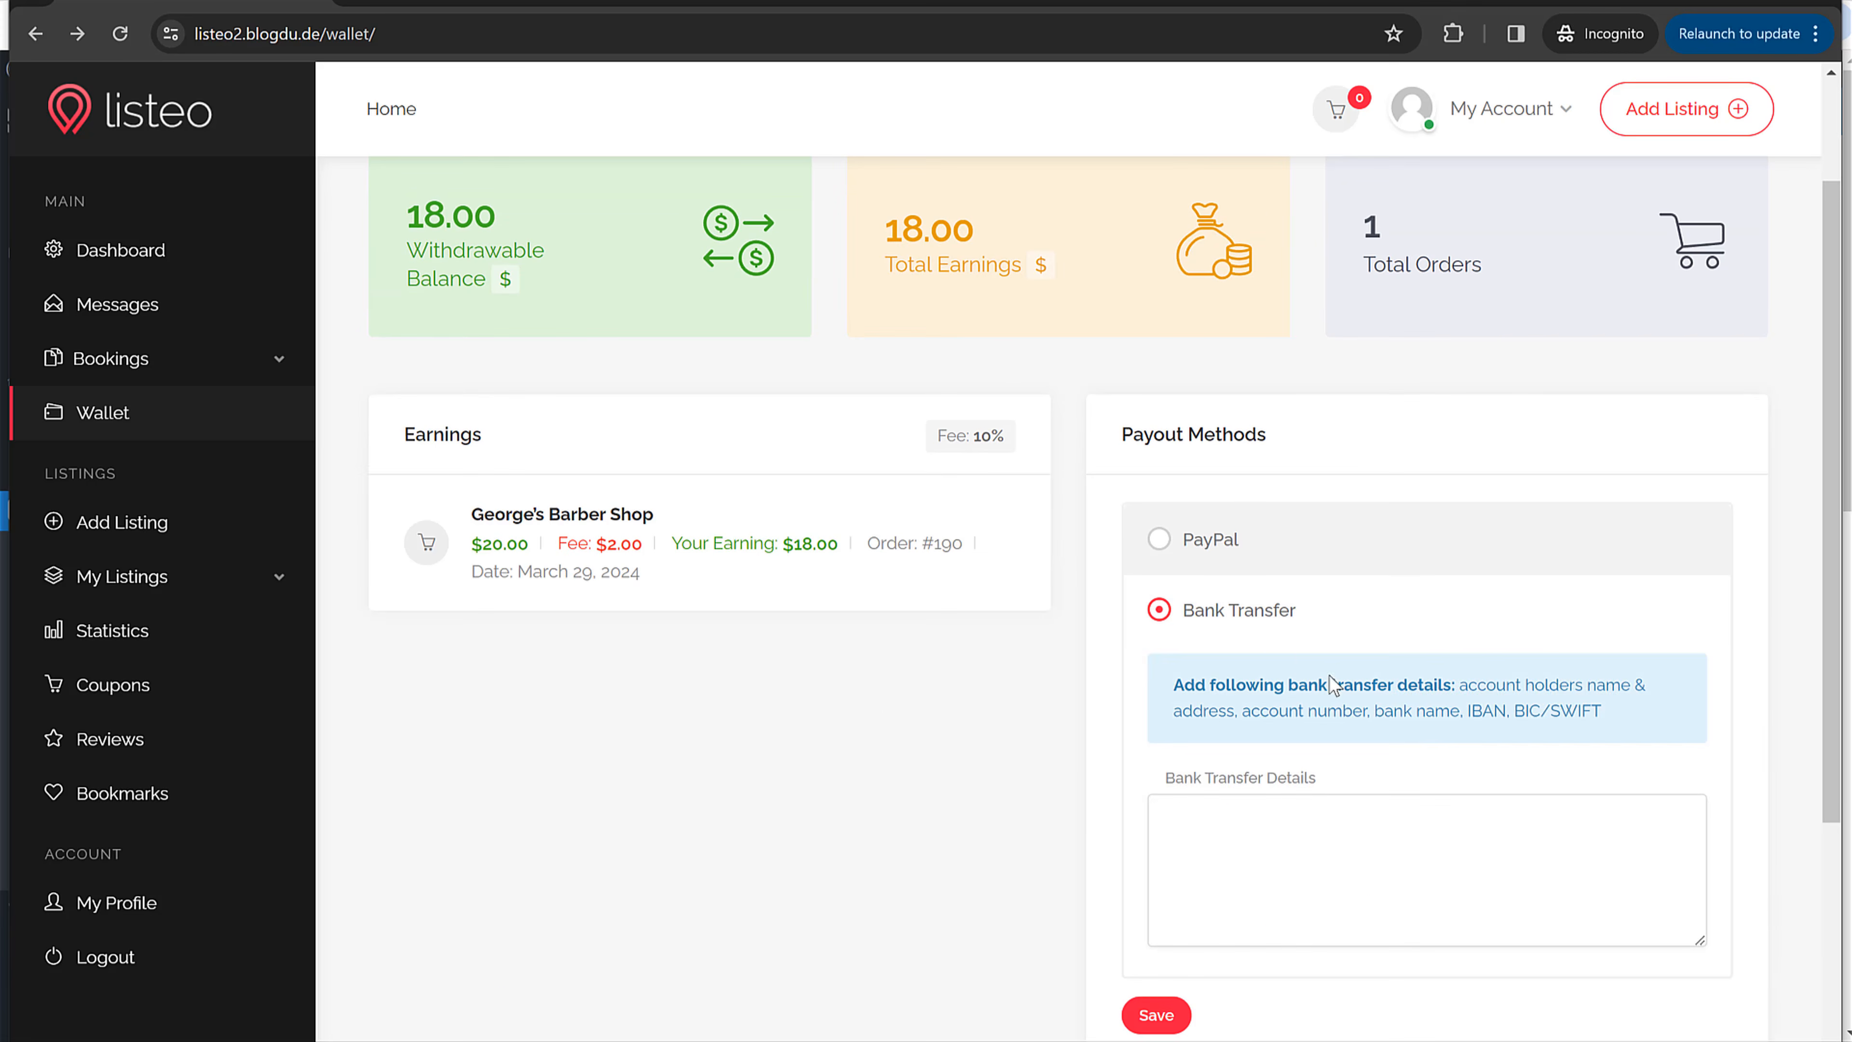
pyautogui.scroll(-3, 1331, 686)
pyautogui.moveTo(1298, 375); pyautogui.dragTo(1177, 379)
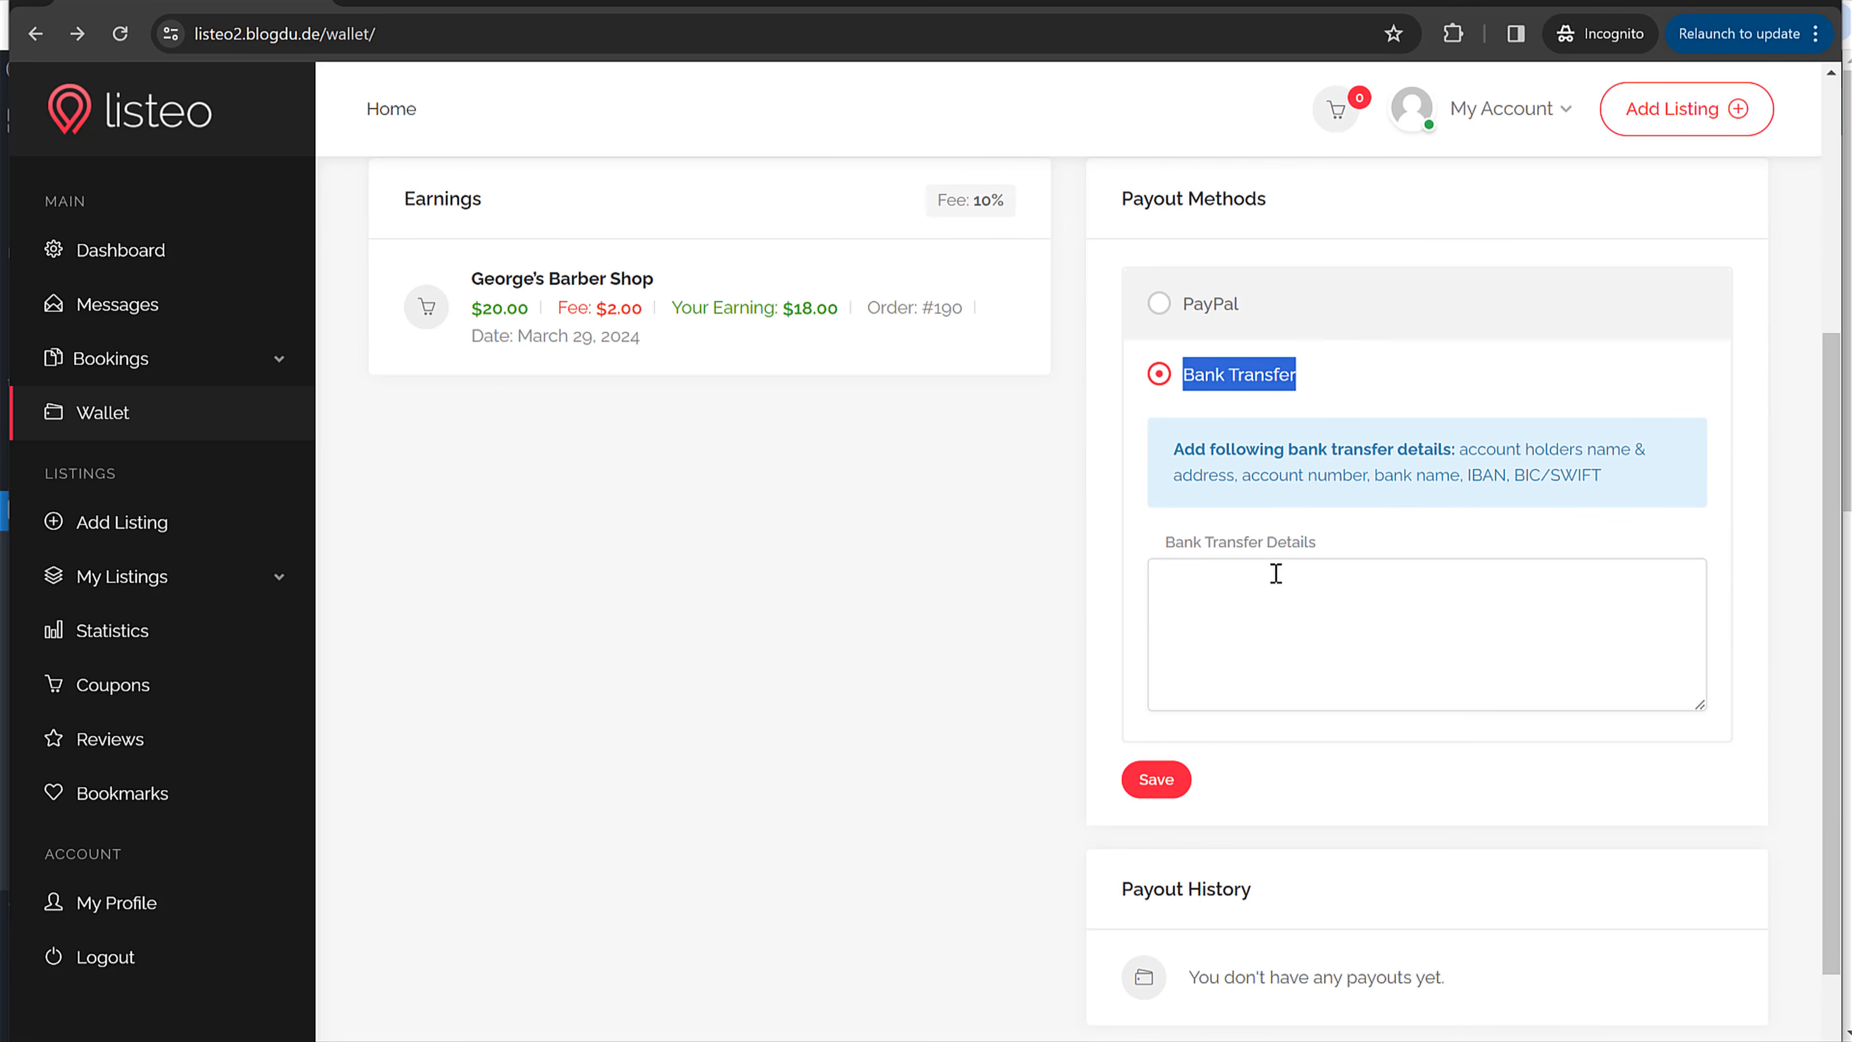
pyautogui.click(1270, 598)
pyautogui.write('Acco')
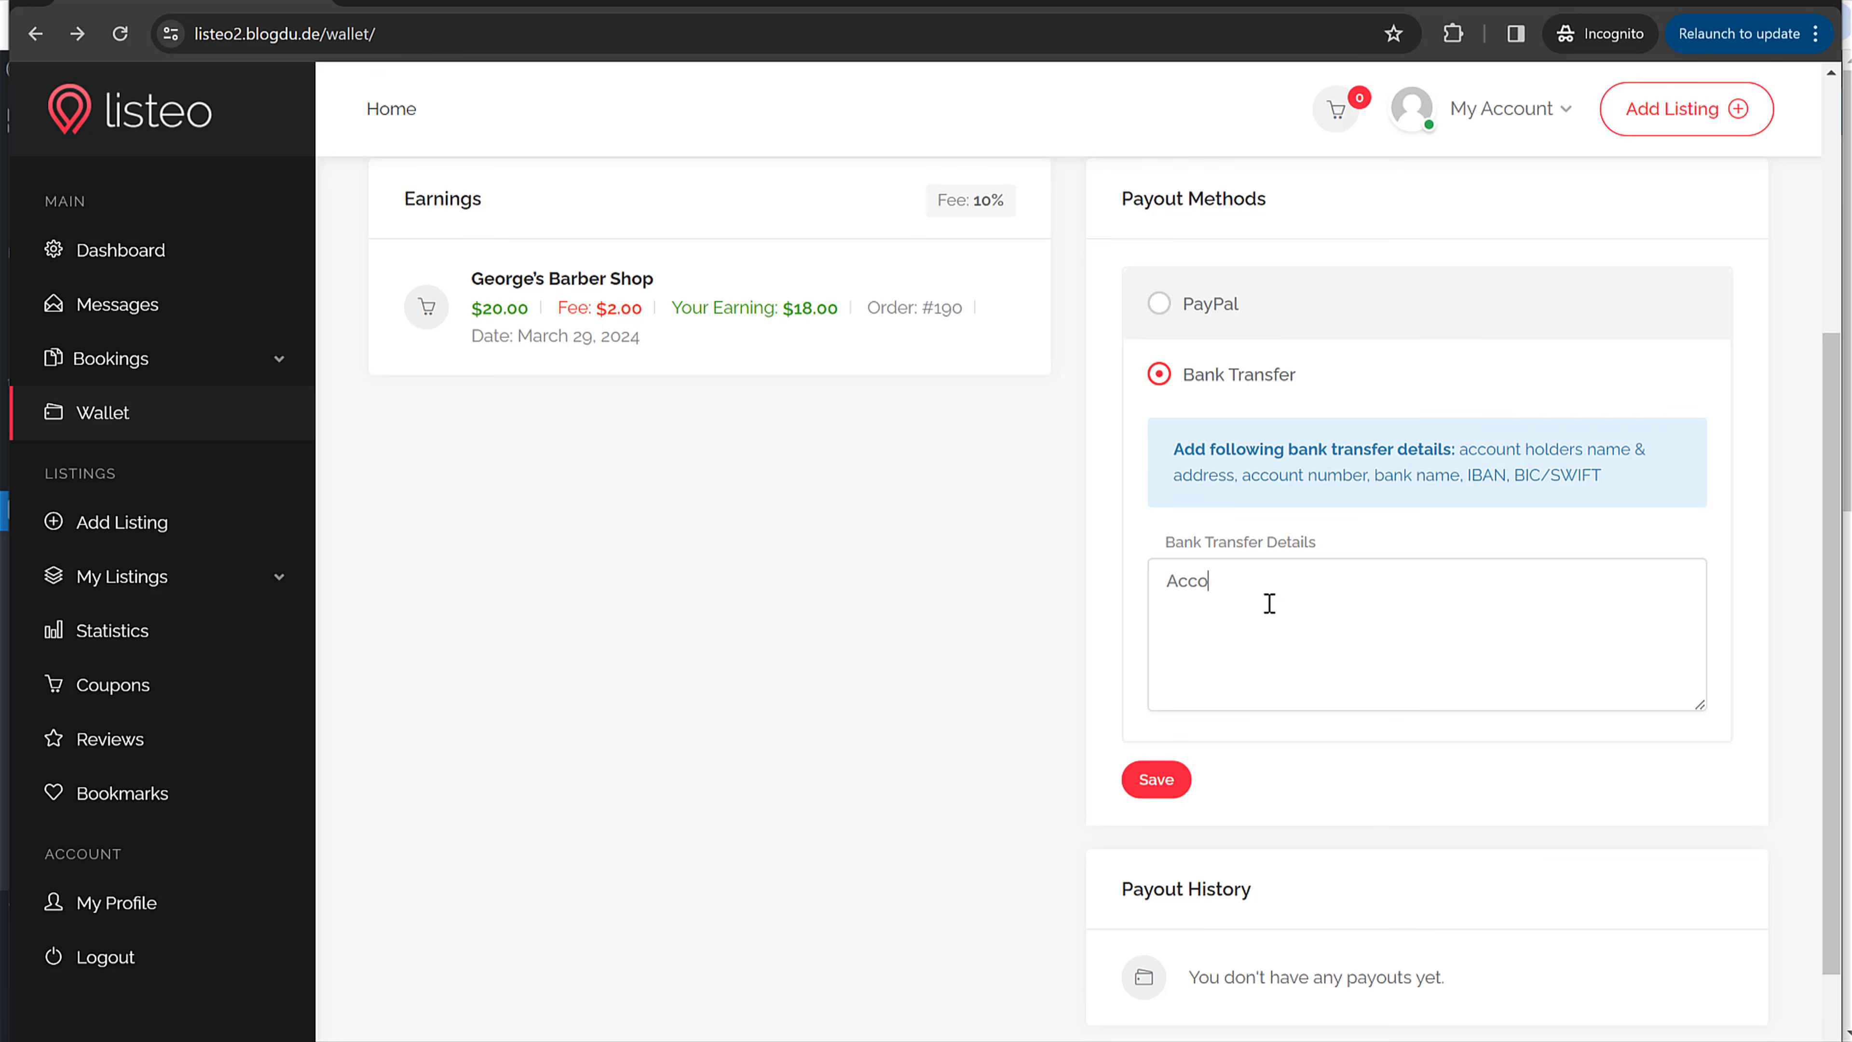
pyautogui.write('unt name ')
pyautogui.write('Account')
pyautogui.write(' numer')
pyautogui.press('BackSpace')
pyautogui.write('ber')
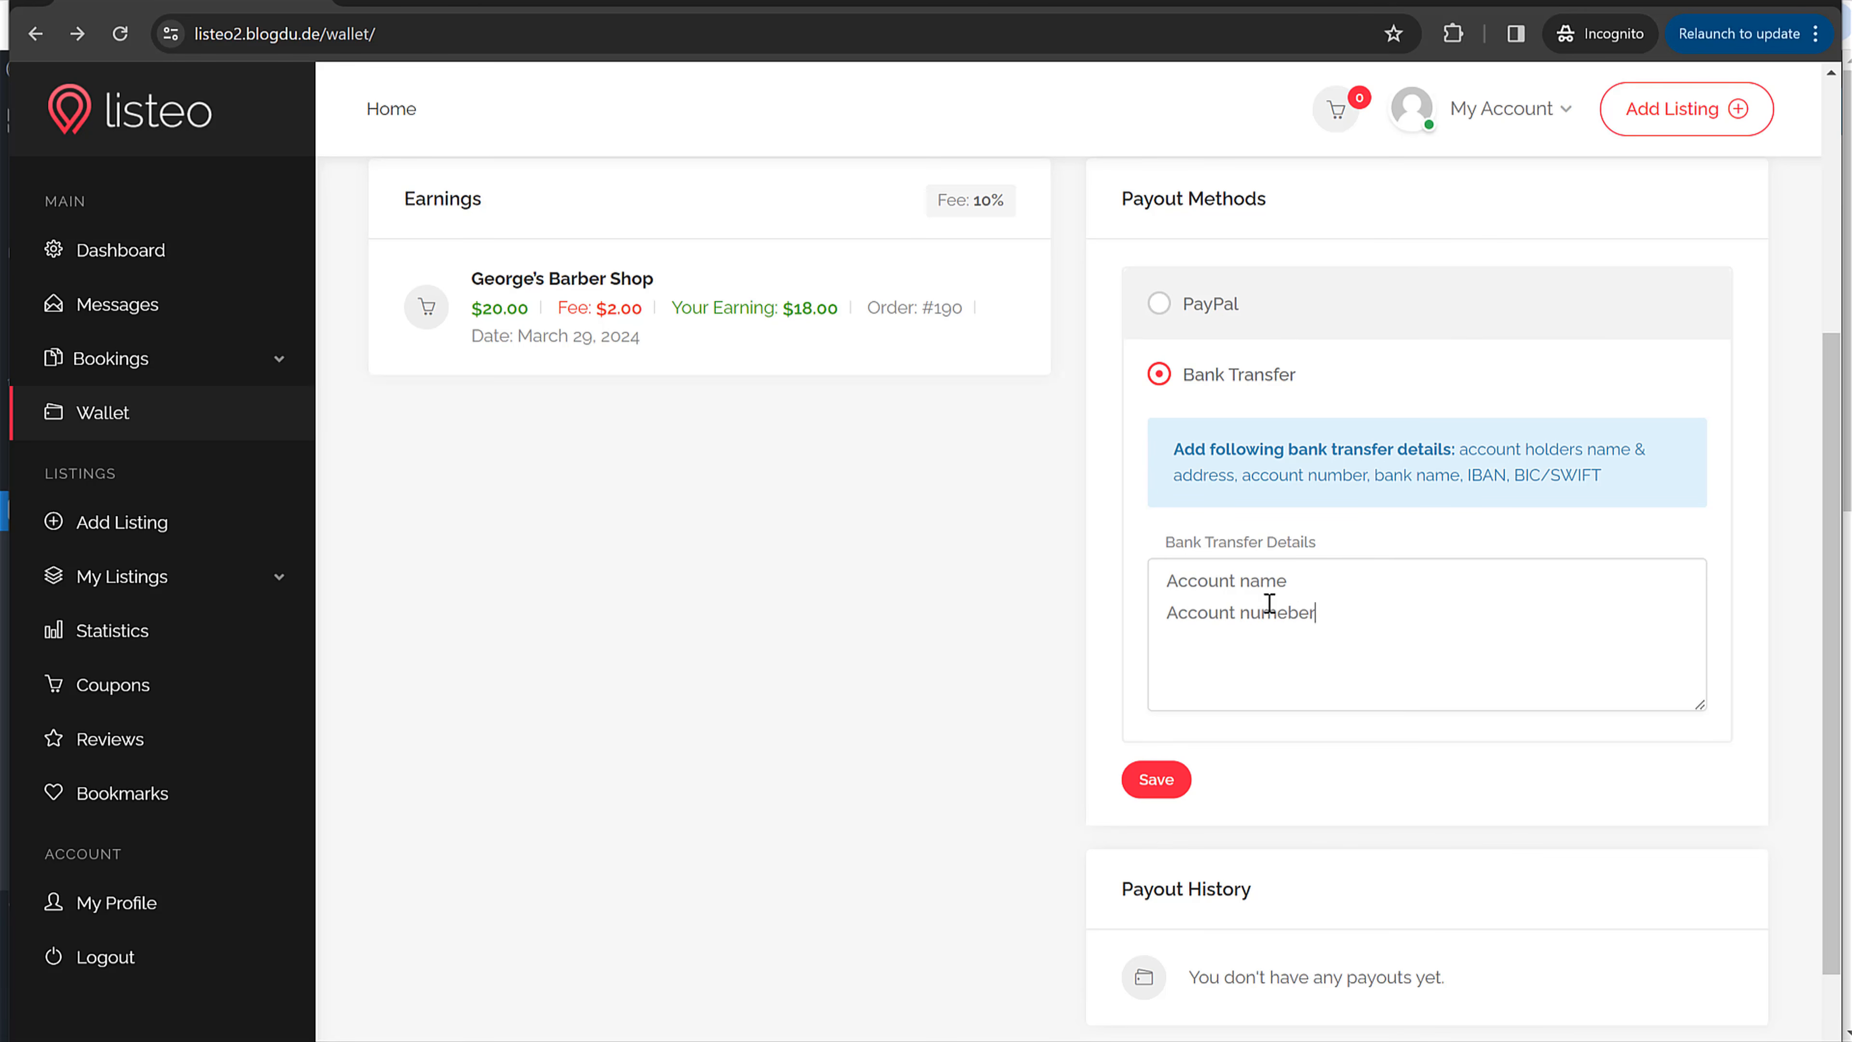
pyautogui.press('Left')
pyautogui.press('Left')
pyautogui.press('Left')
pyautogui.press('BackSpace')
pyautogui.click(1158, 782)
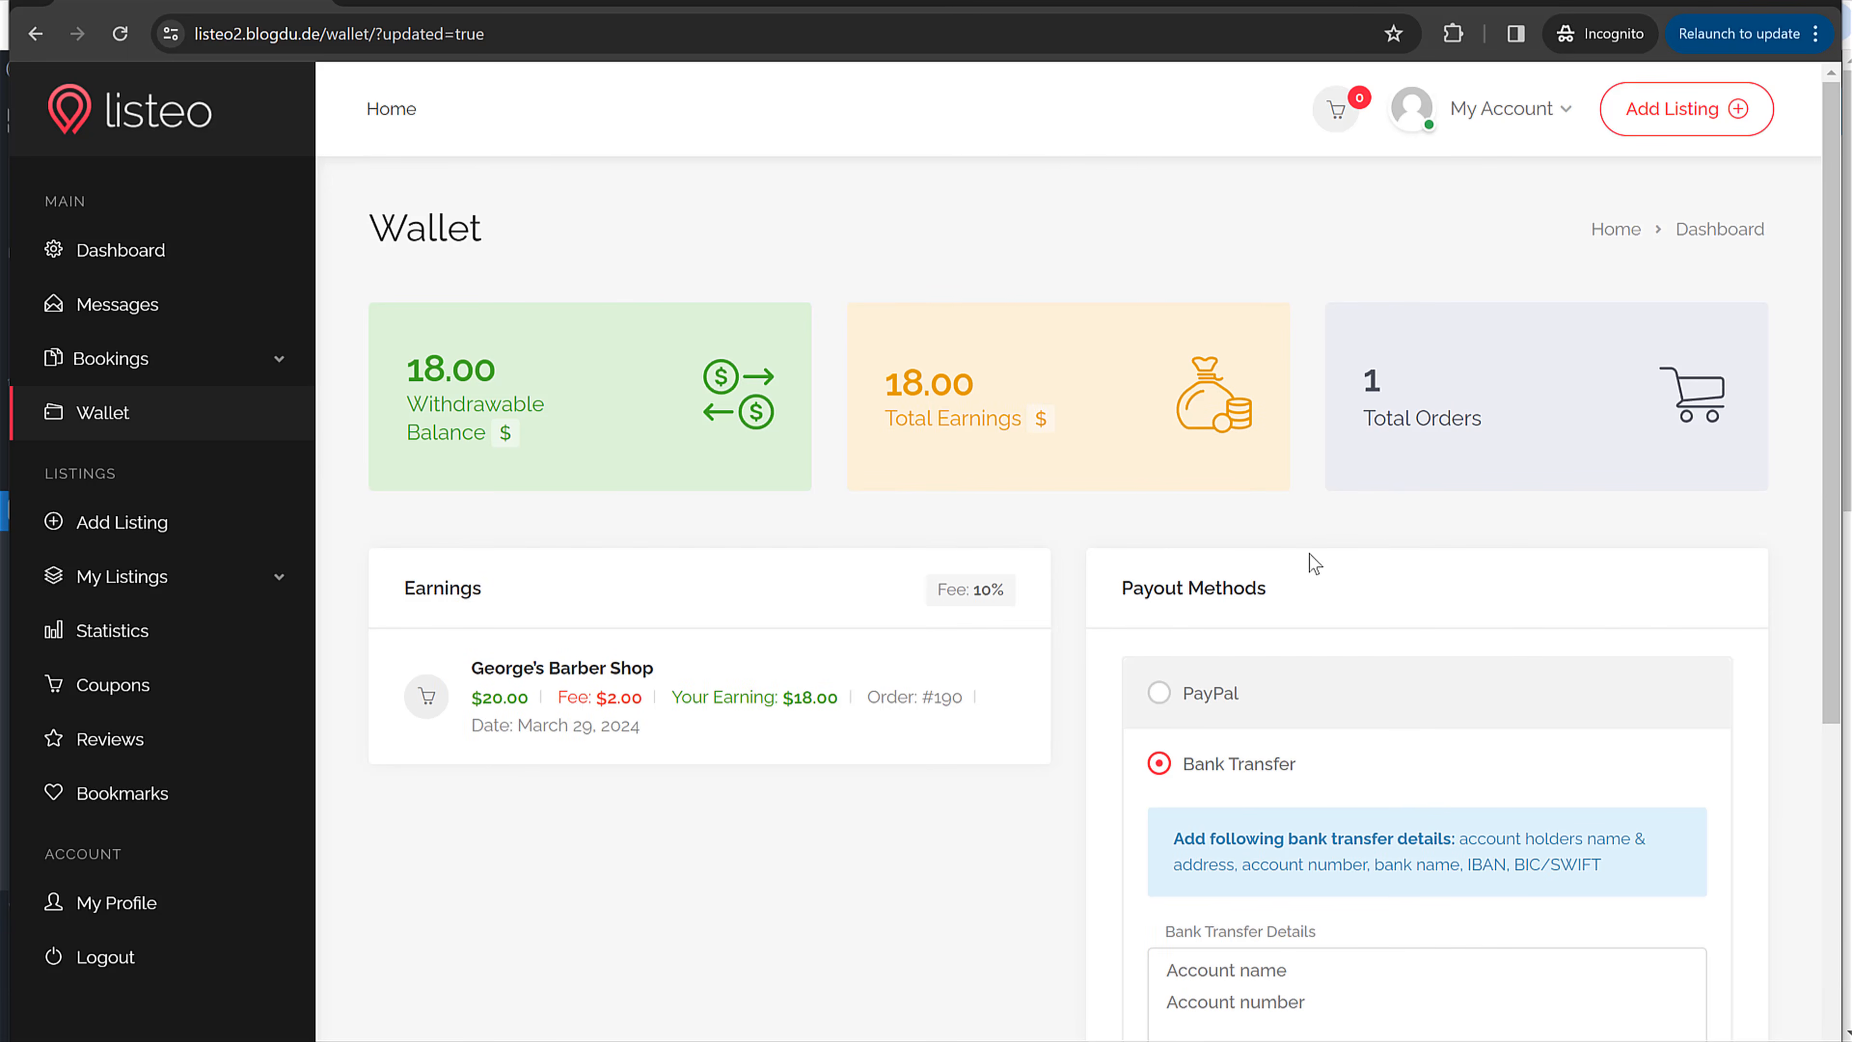
pyautogui.scroll(-5, 1515, 615)
pyautogui.scroll(4, 1515, 620)
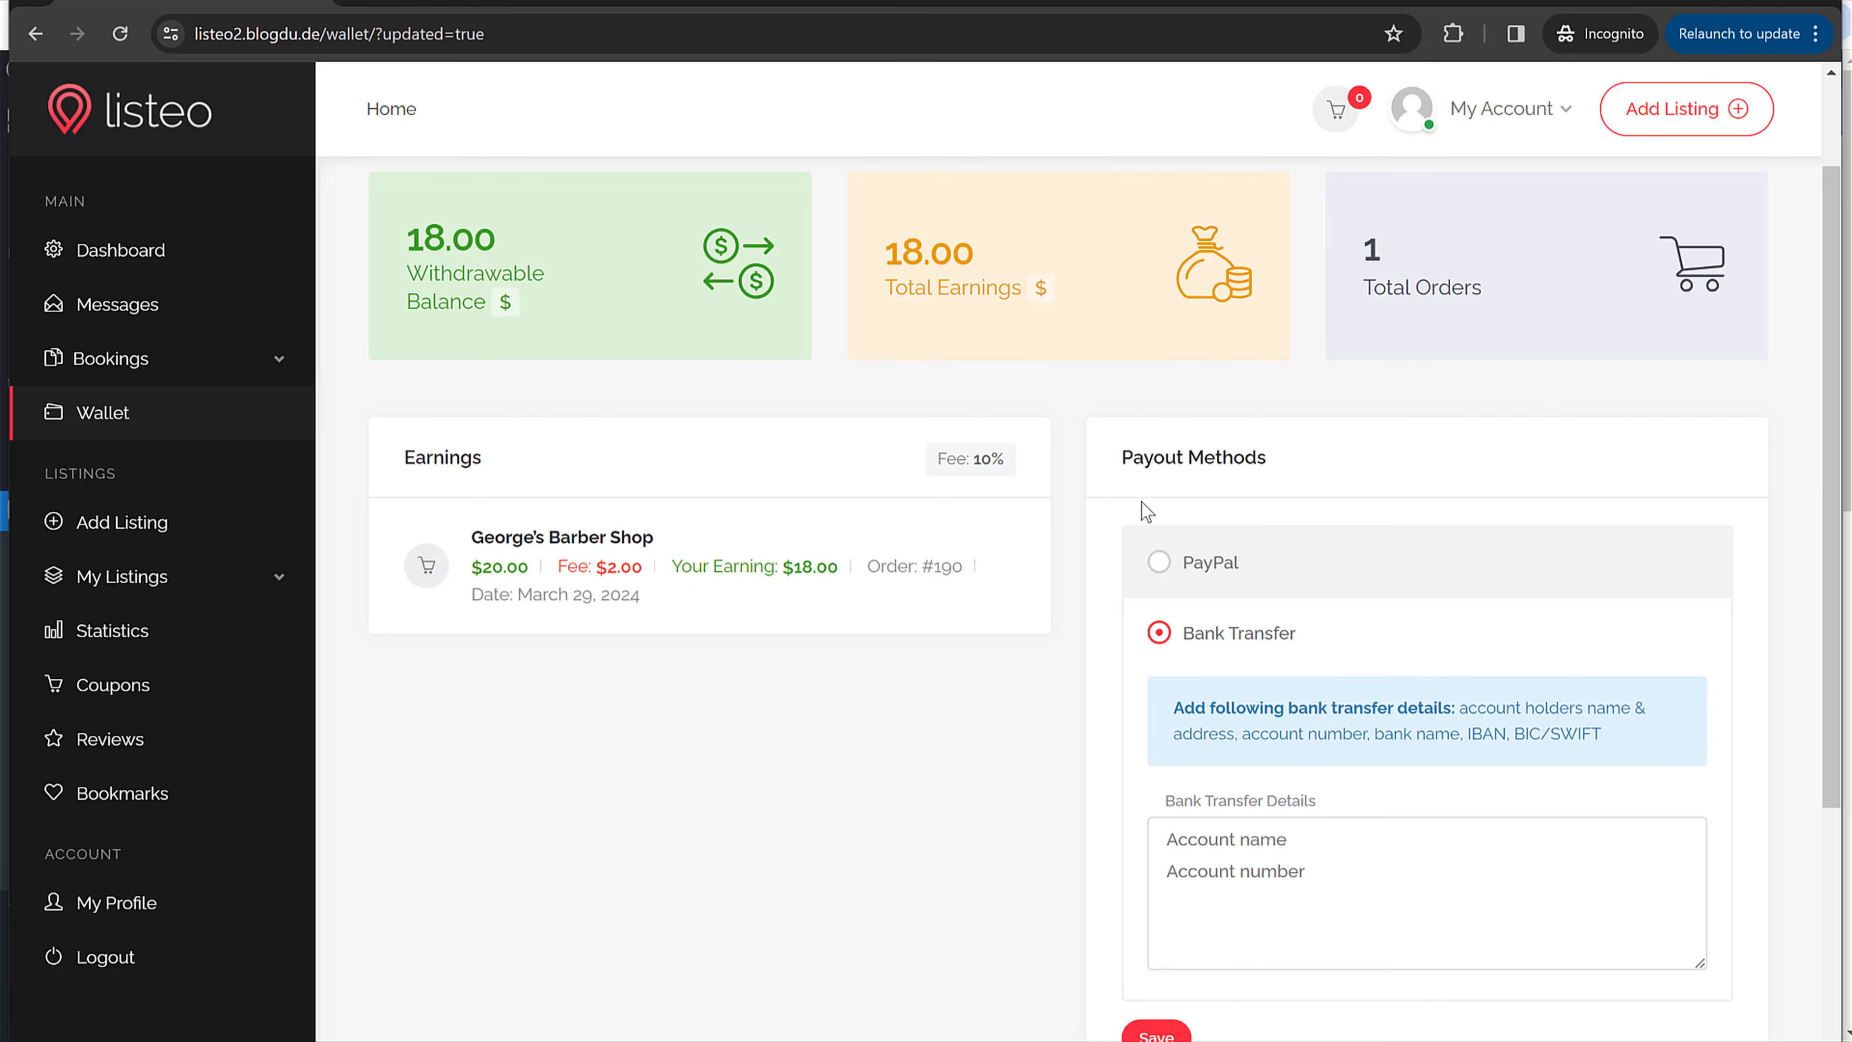
# Step: Open Commissions and highlight the $18.00 balance owed to the listing owner
pyautogui.moveTo(781, 566); pyautogui.dragTo(838, 568)
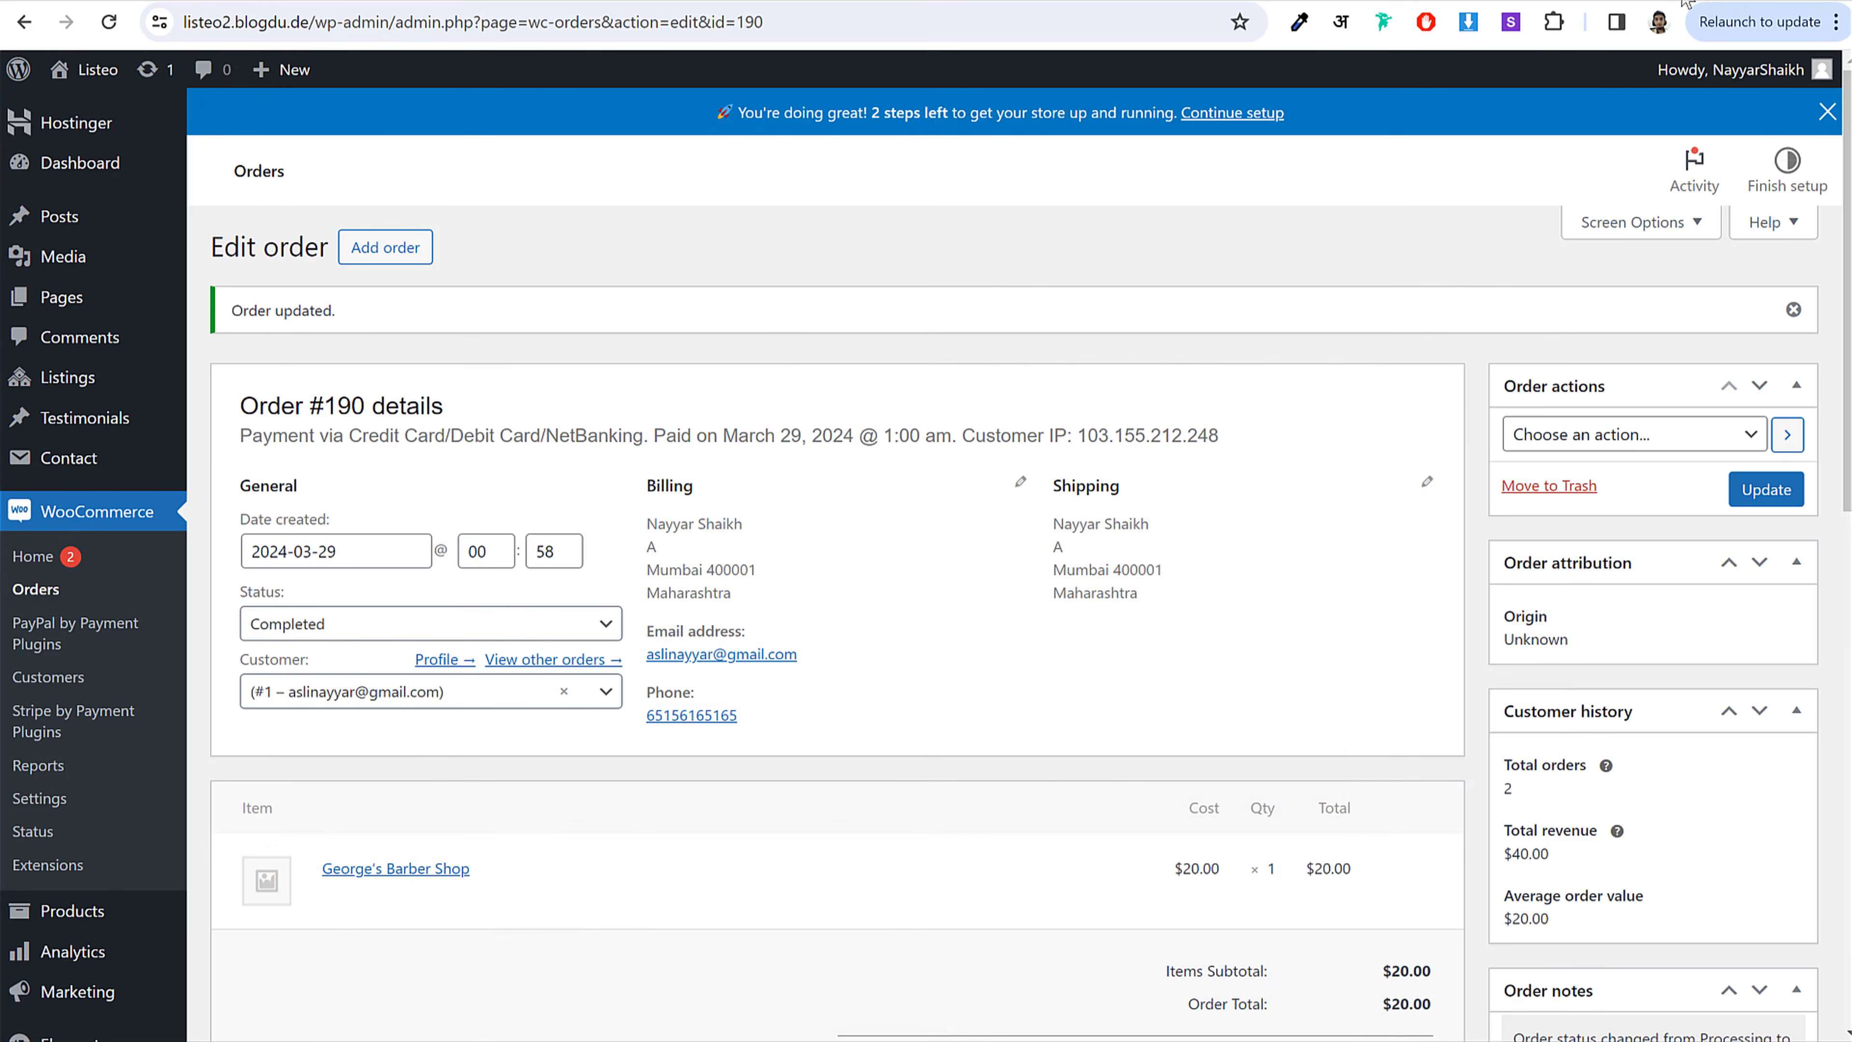
pyautogui.scroll(-5, 843, 434)
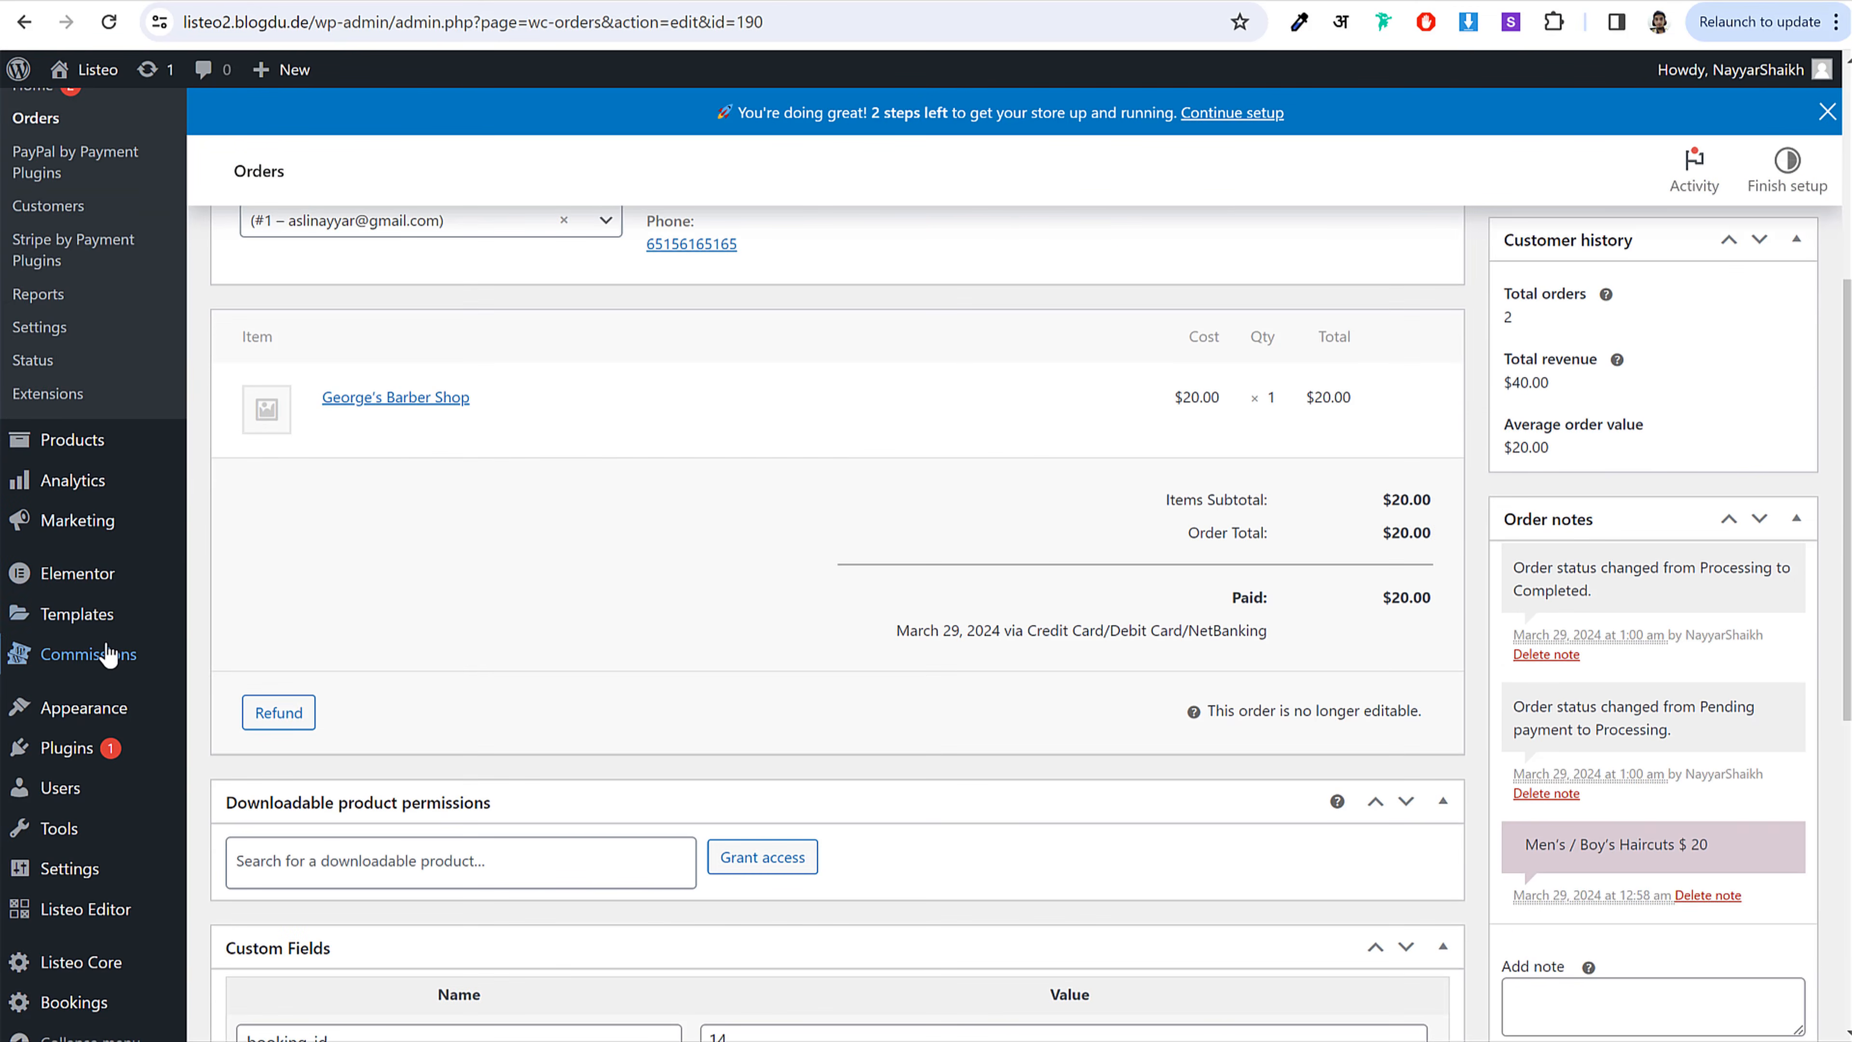
pyautogui.click(102, 656)
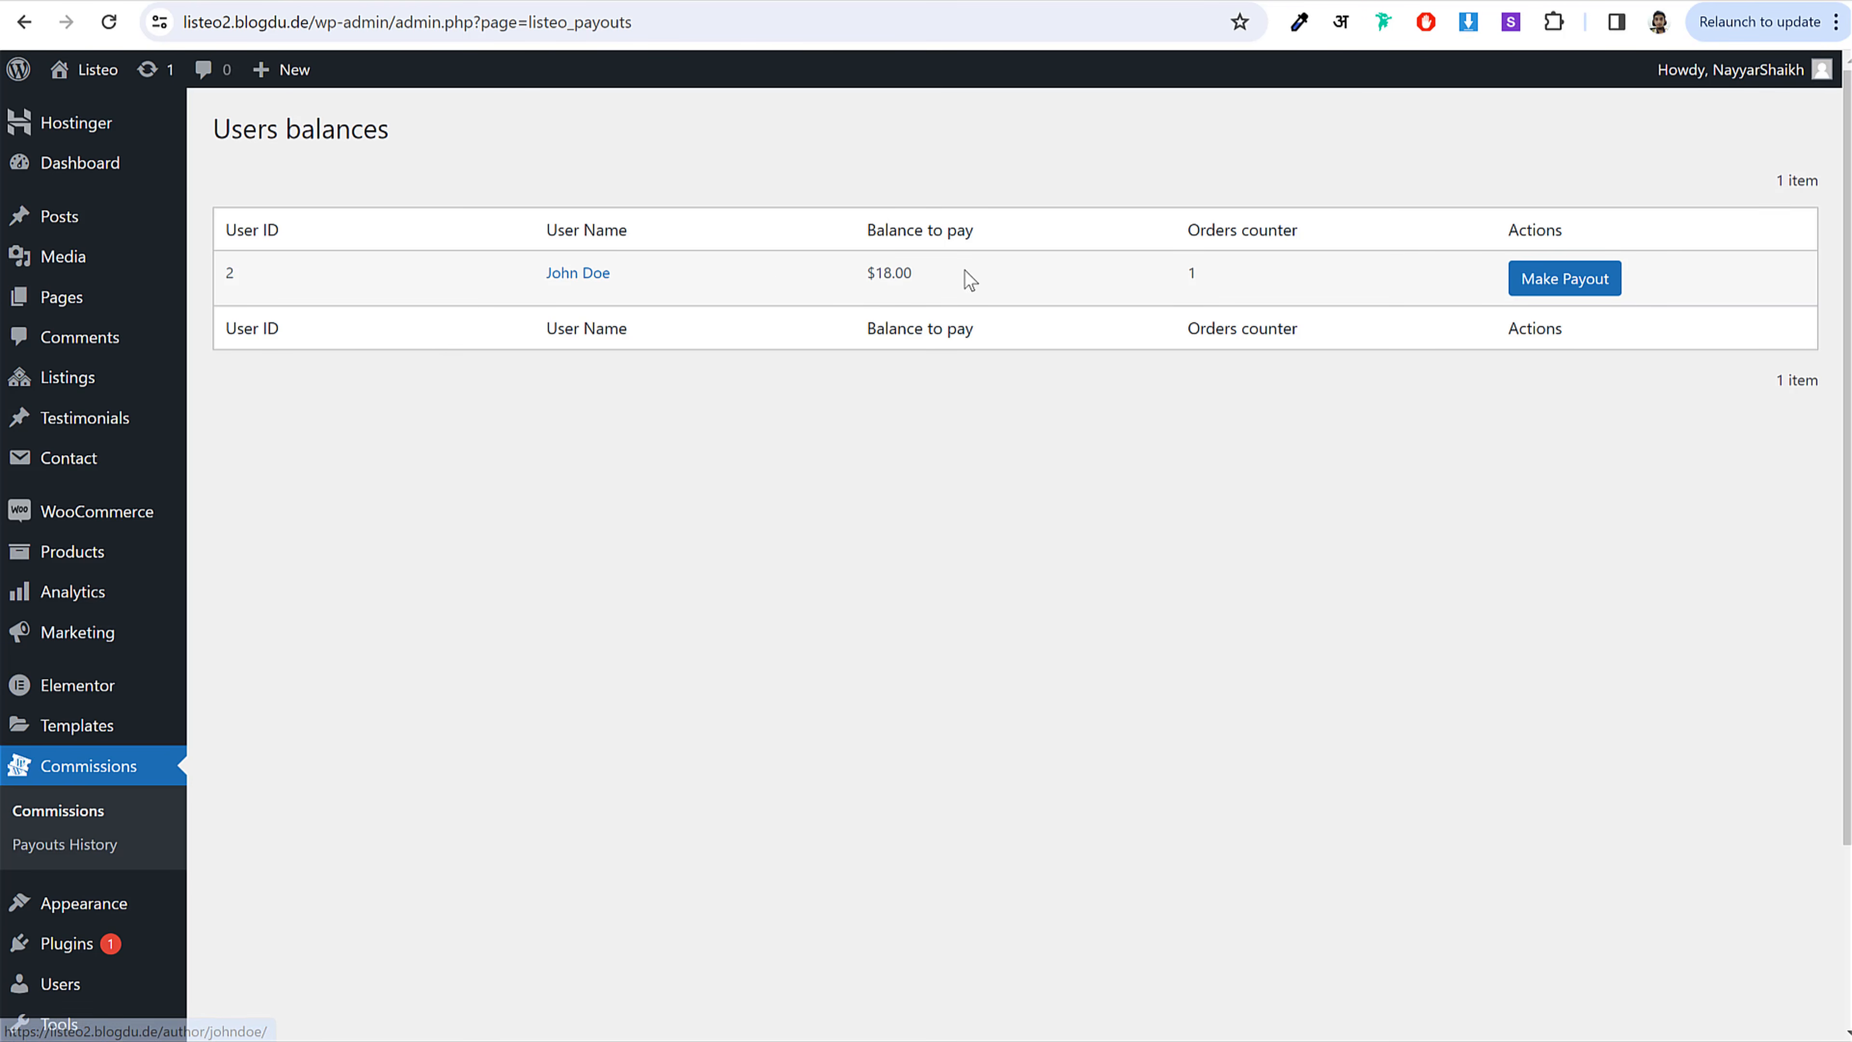
pyautogui.moveTo(924, 270); pyautogui.dragTo(859, 277)
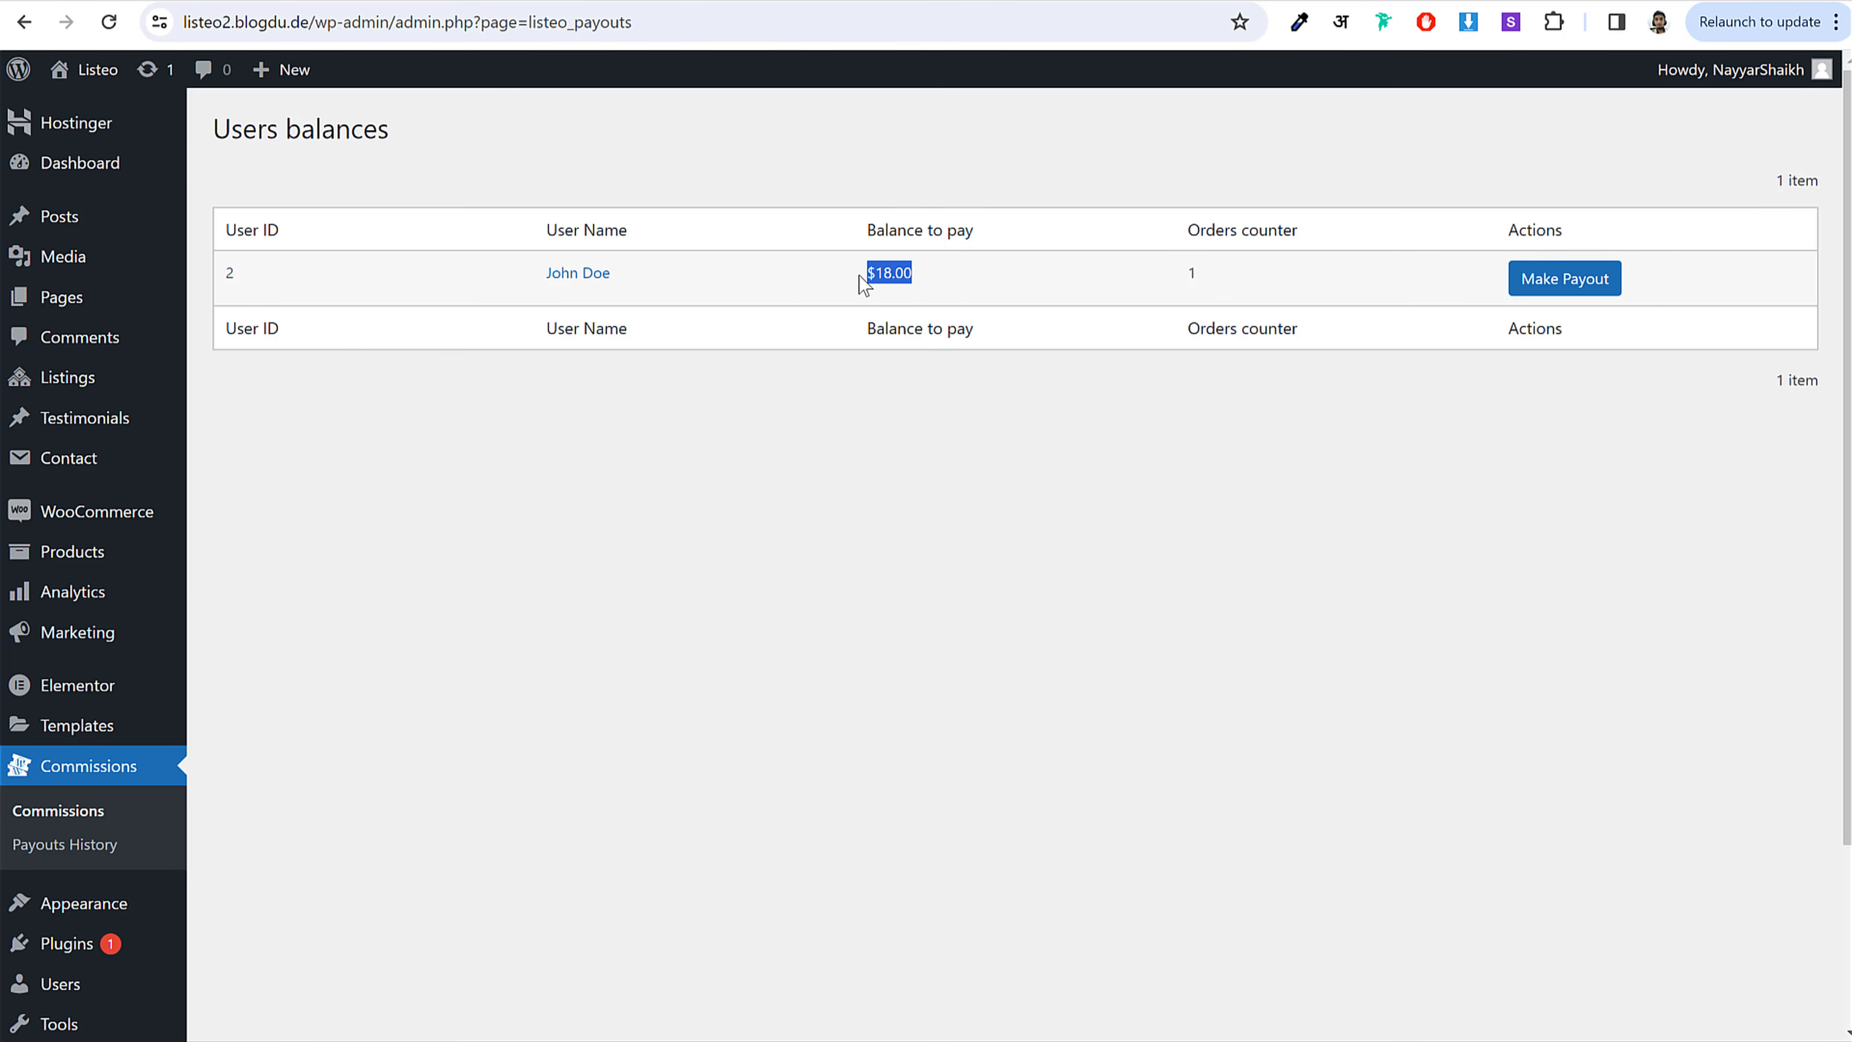
pyautogui.click(864, 284)
# Step: Visit the owner's author page, then open the George's Barber Shop listing
pyautogui.click(595, 284)
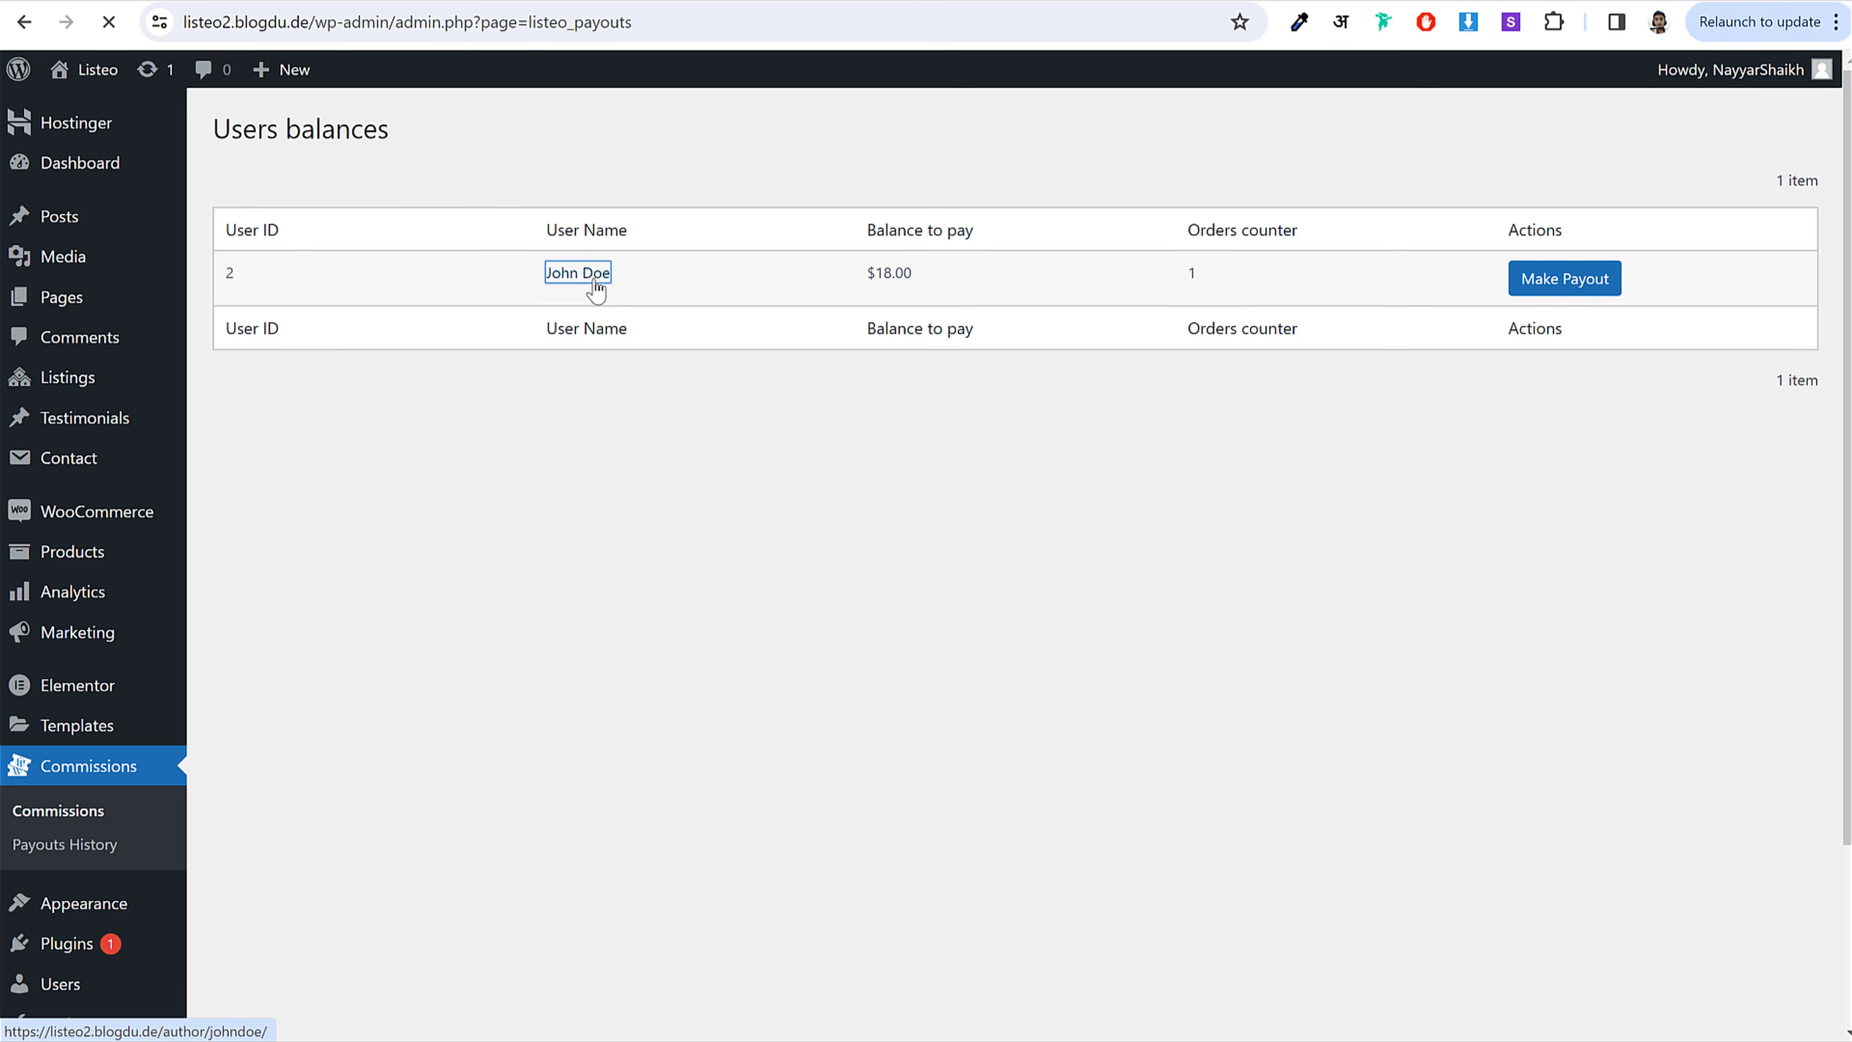
pyautogui.scroll(-4, 893, 666)
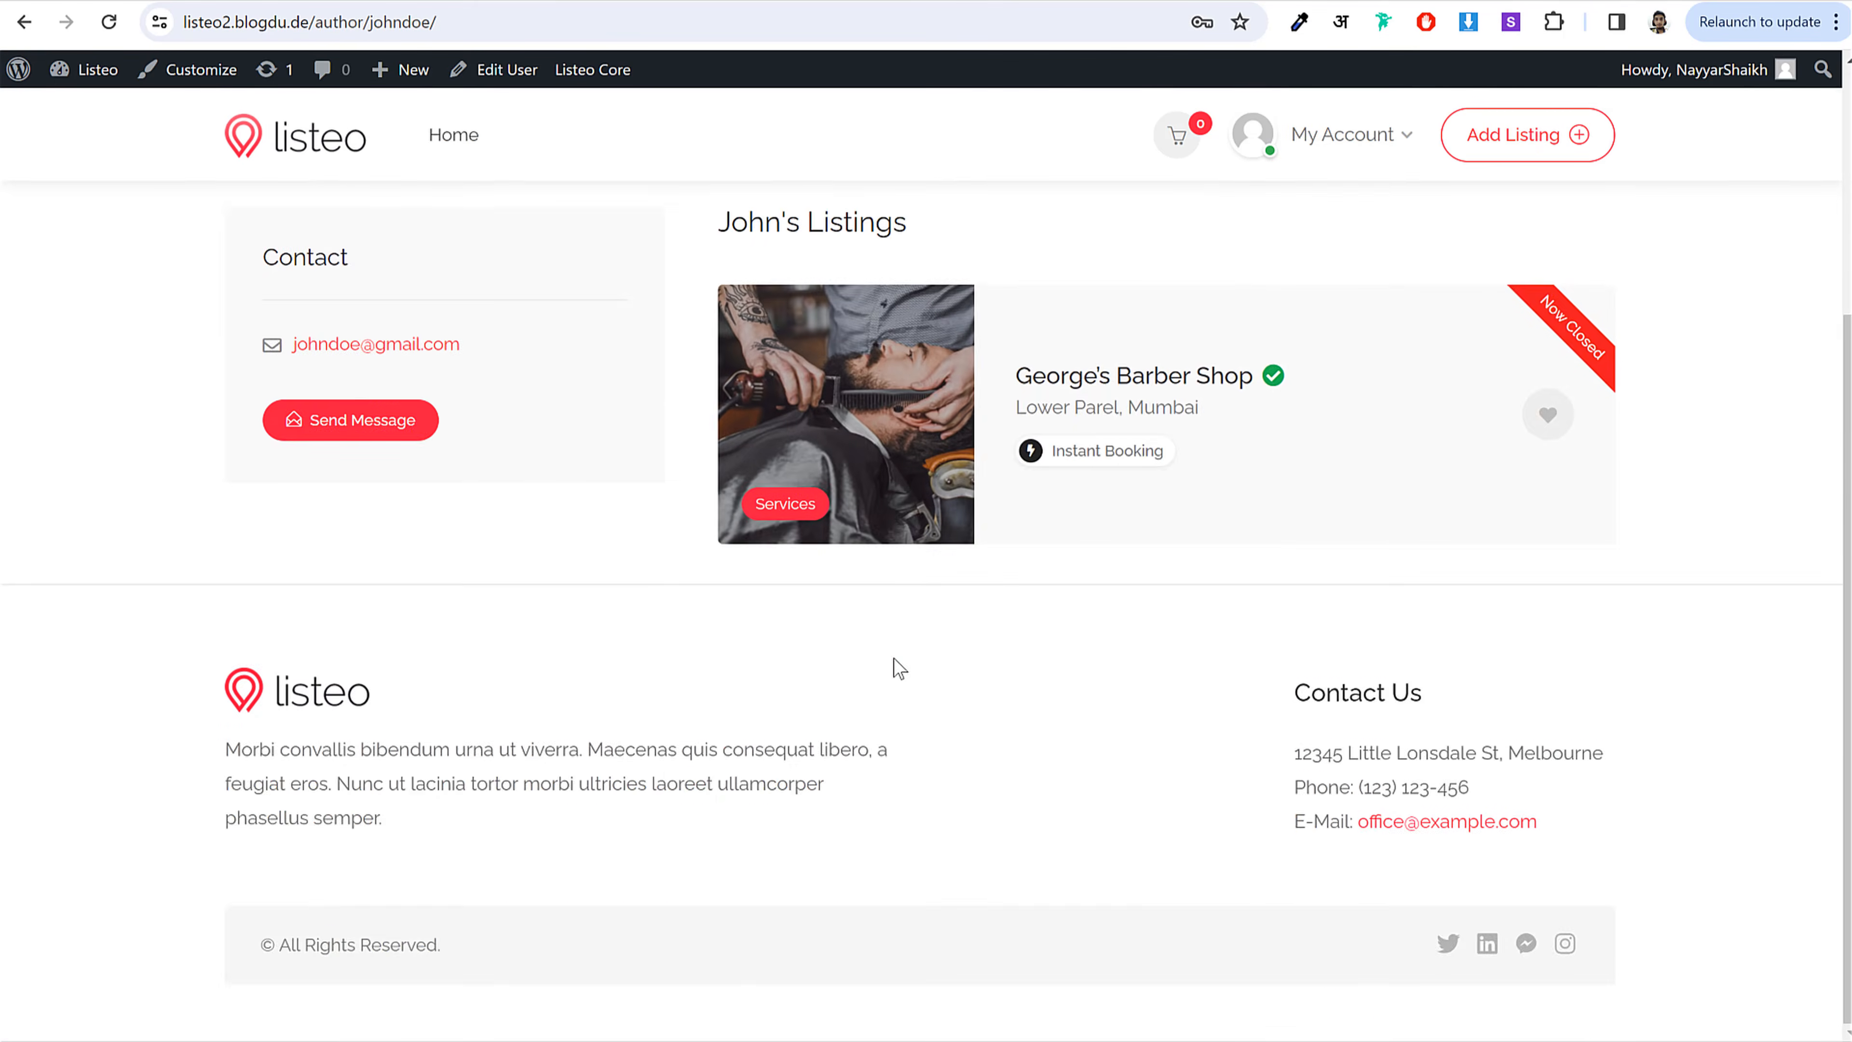
pyautogui.scroll(4, 560, 460)
pyautogui.moveTo(613, 365); pyautogui.dragTo(435, 498)
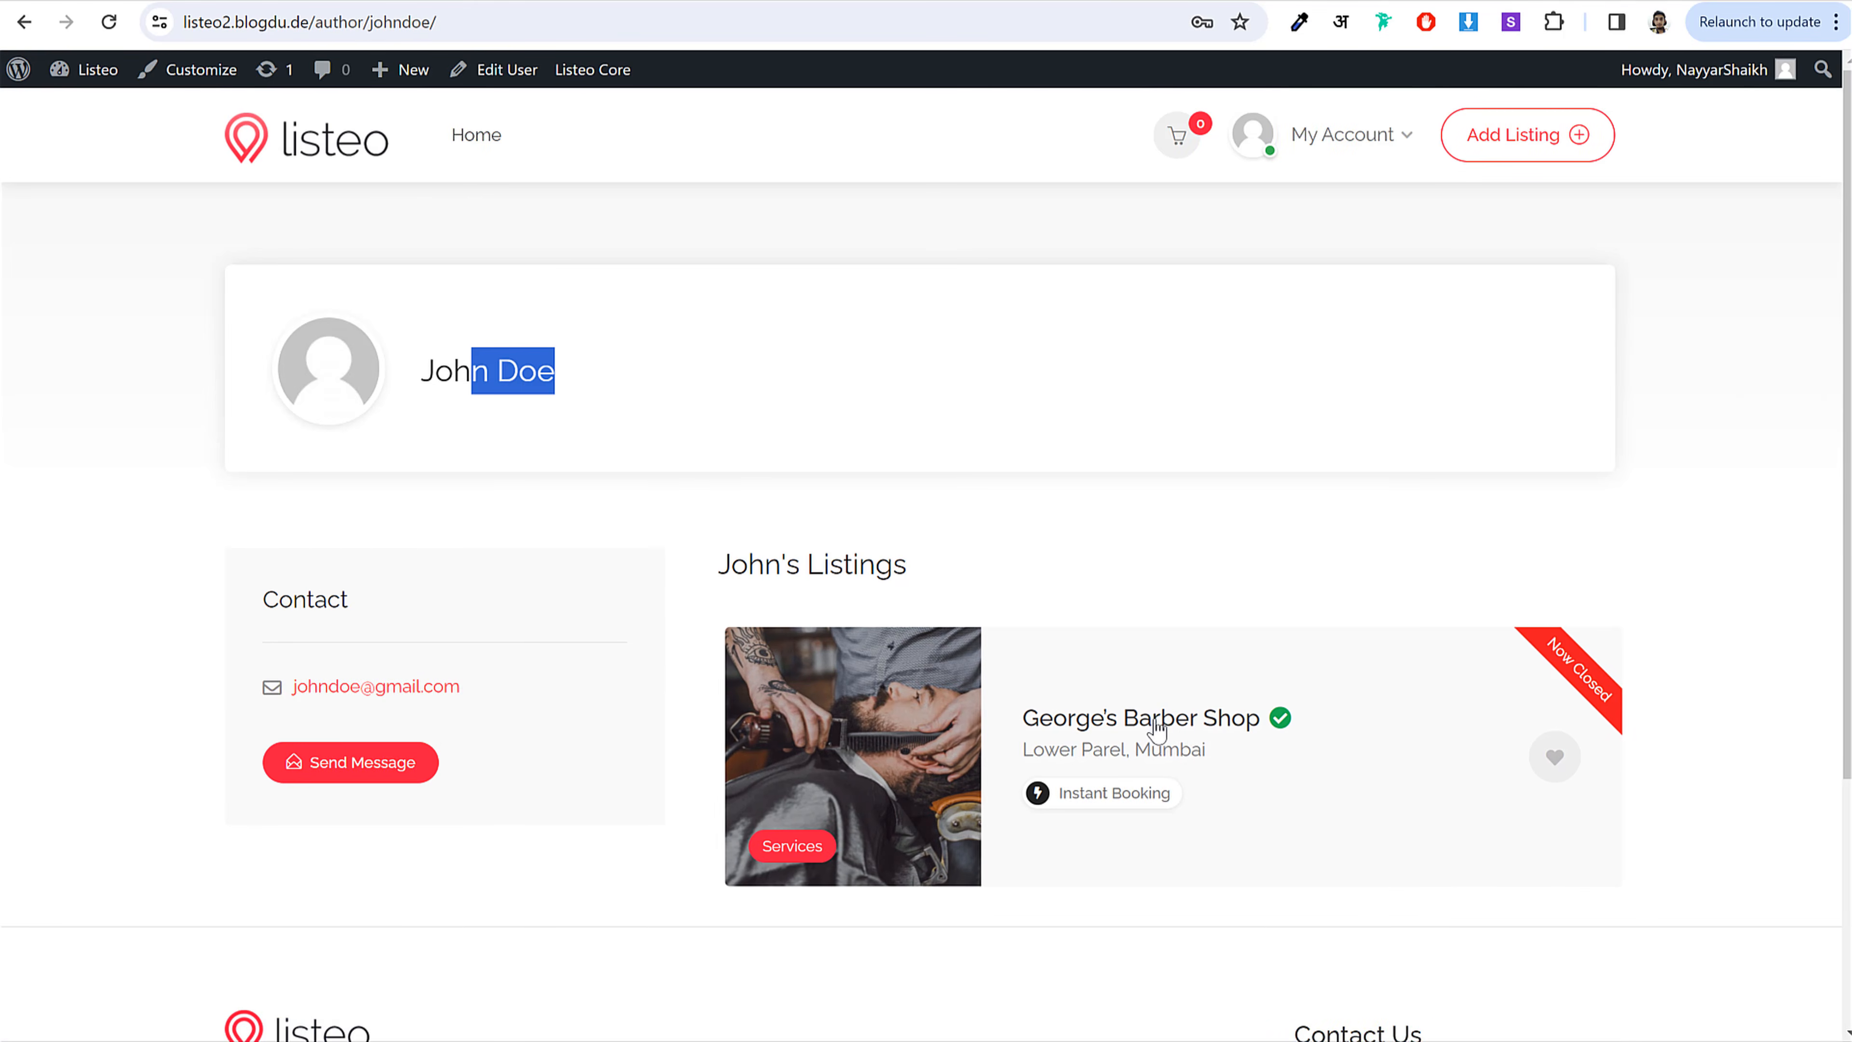
pyautogui.click(1129, 745)
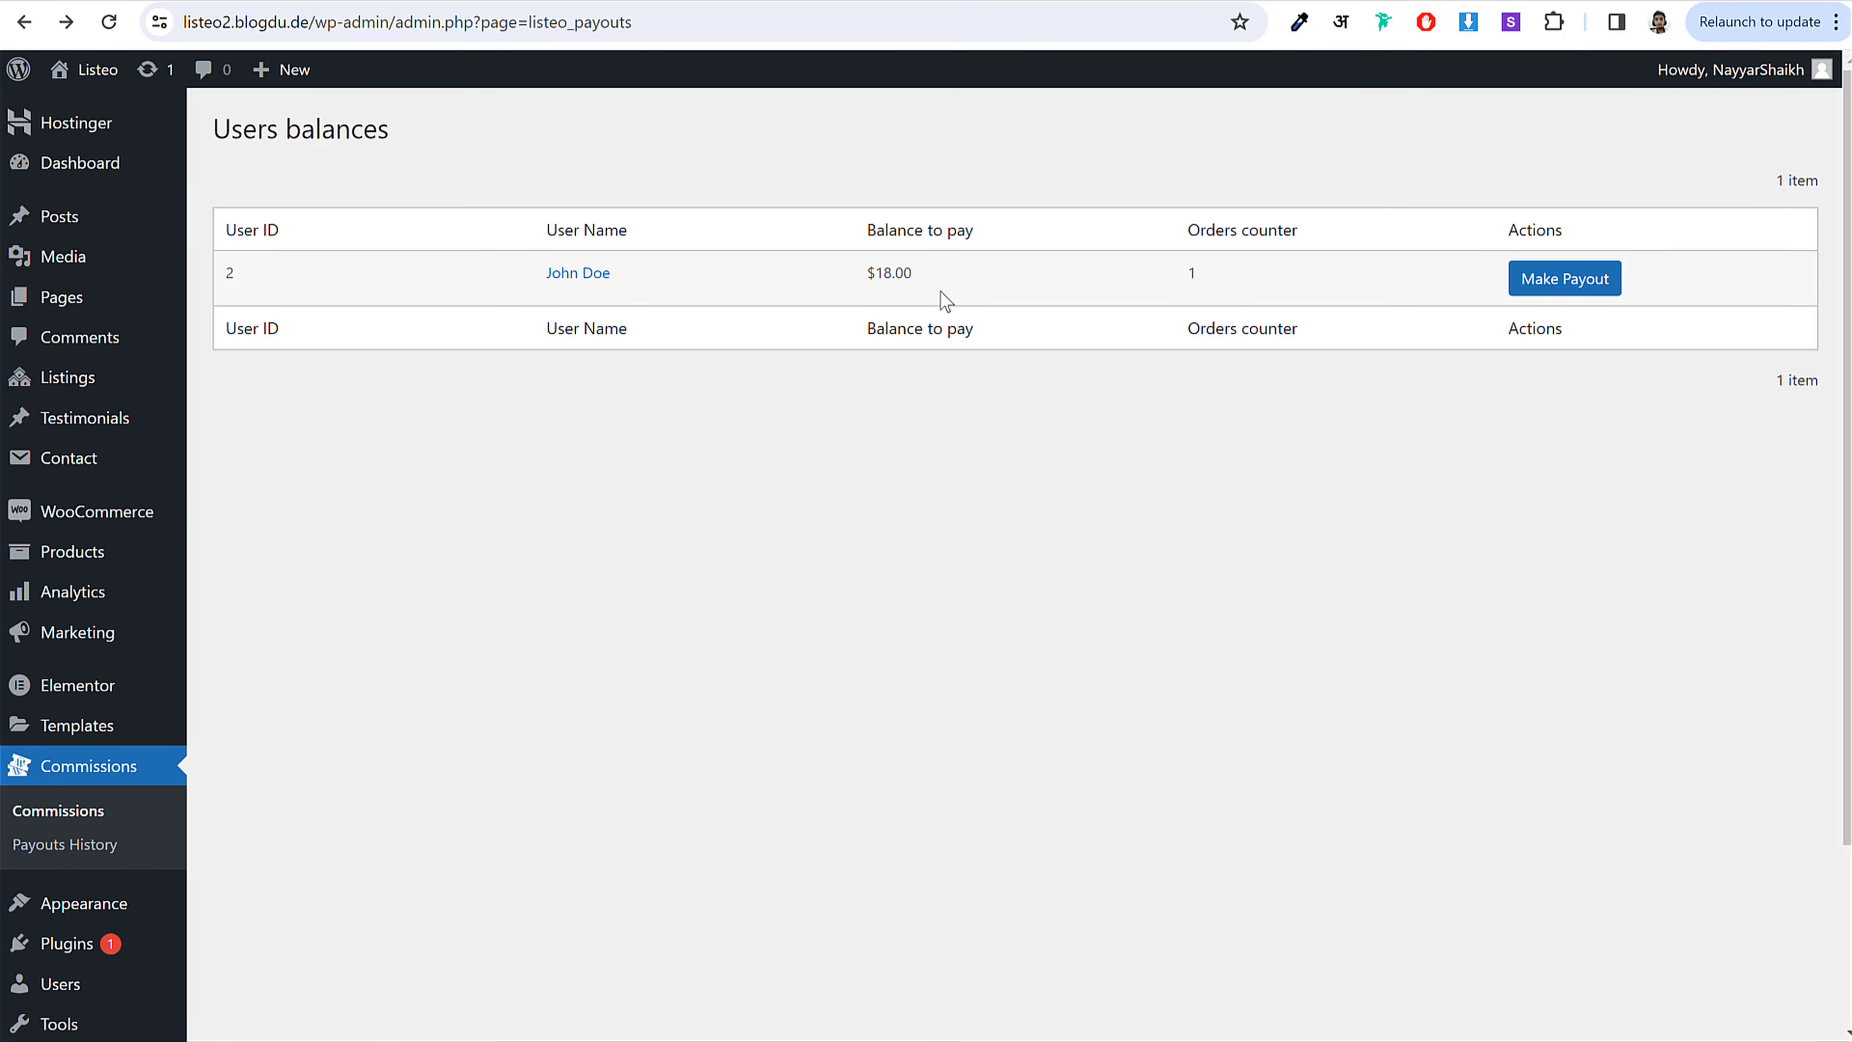
# Step: Start the owner's payout and review the $2.00 site fee and 18.00 user earning
pyautogui.click(1594, 297)
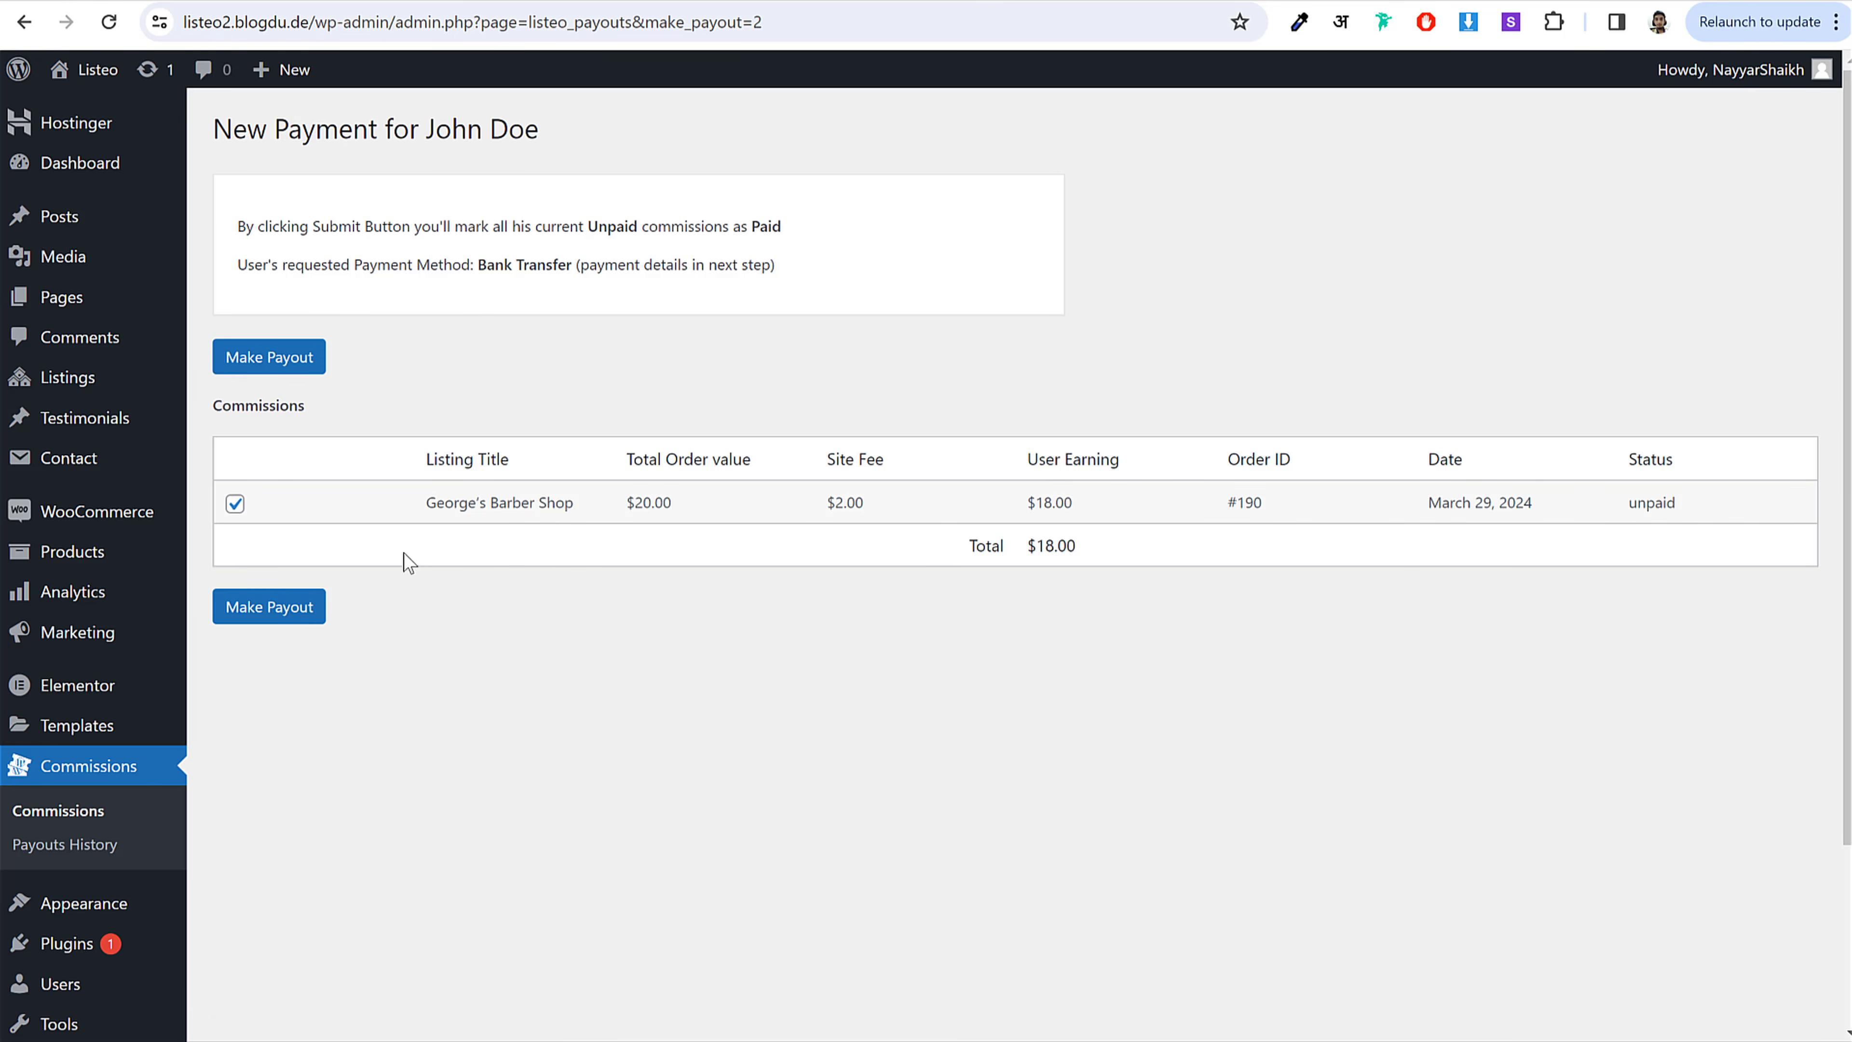
pyautogui.moveTo(873, 505); pyautogui.dragTo(829, 504)
pyautogui.click(839, 502)
pyautogui.click(909, 502)
pyautogui.moveTo(1079, 511); pyautogui.dragTo(1034, 505)
pyautogui.click(1054, 504)
# Step: Confirm the $18.00 bank-transfer payout and return to the Commissions balances list
pyautogui.click(299, 615)
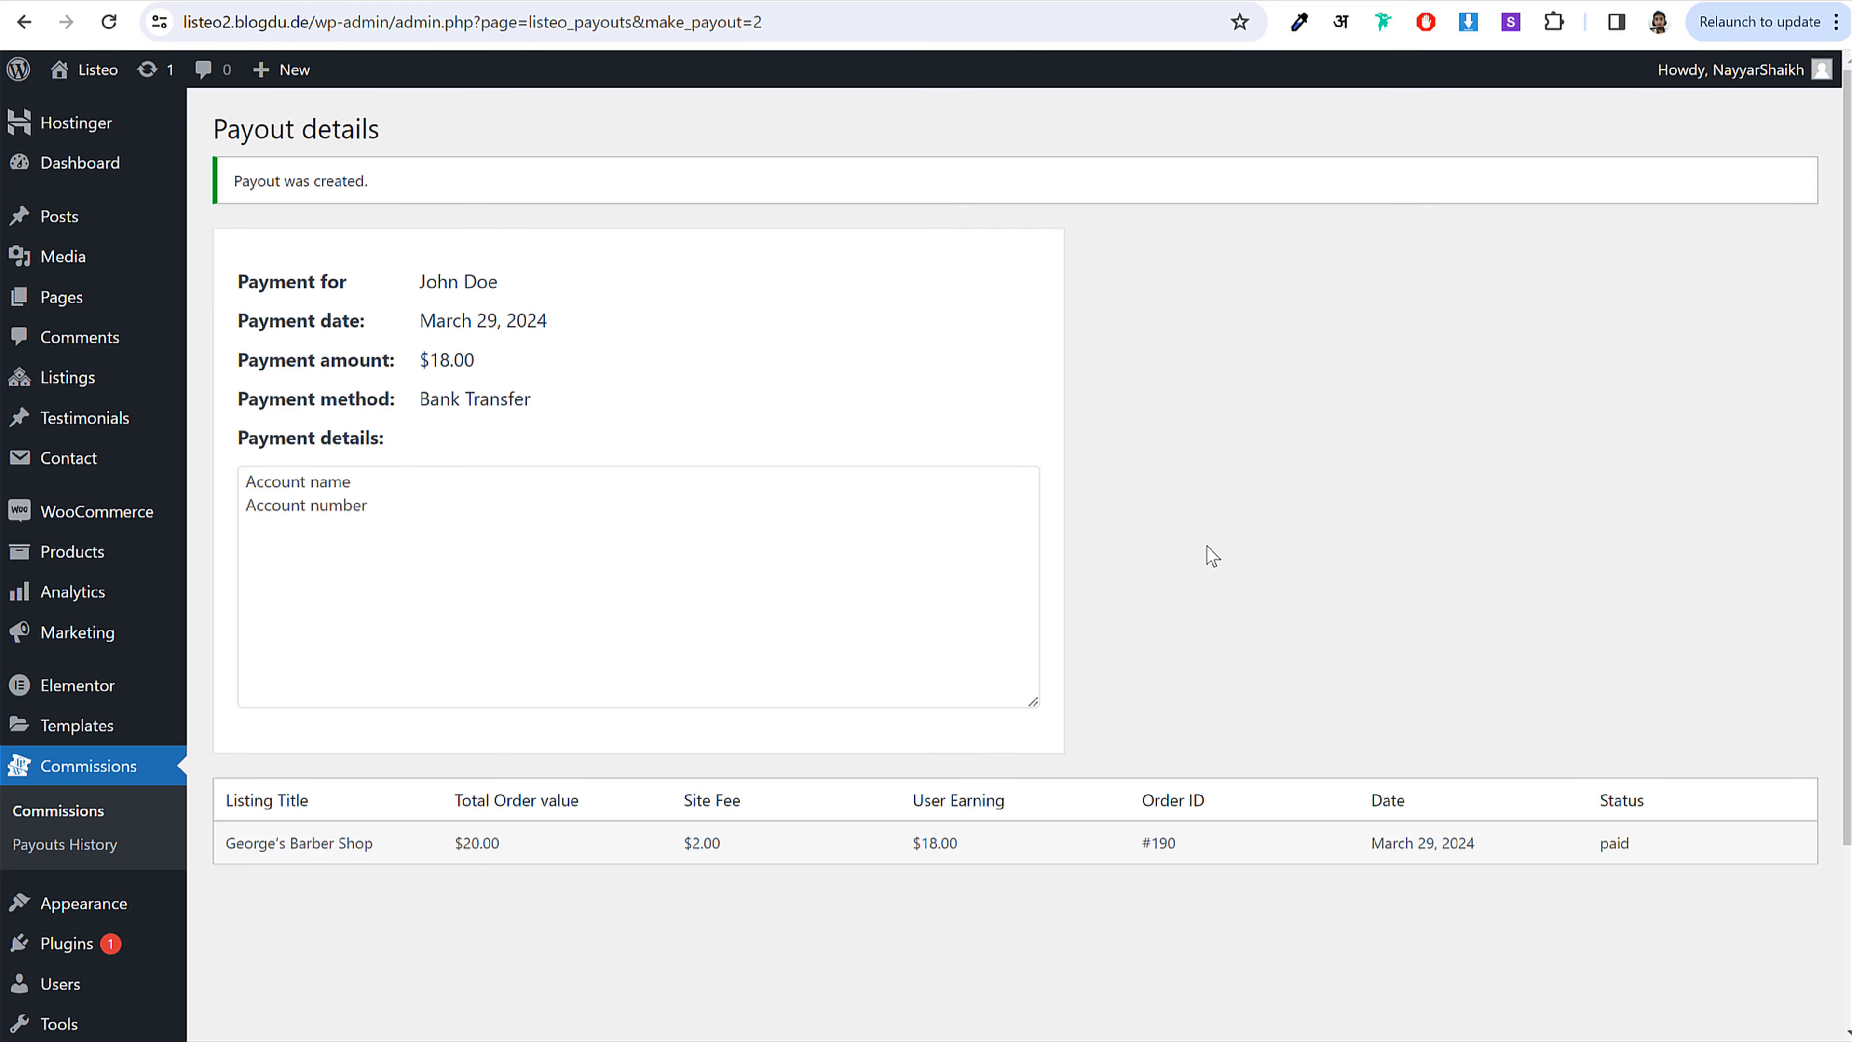
pyautogui.moveTo(368, 509); pyautogui.dragTo(249, 475)
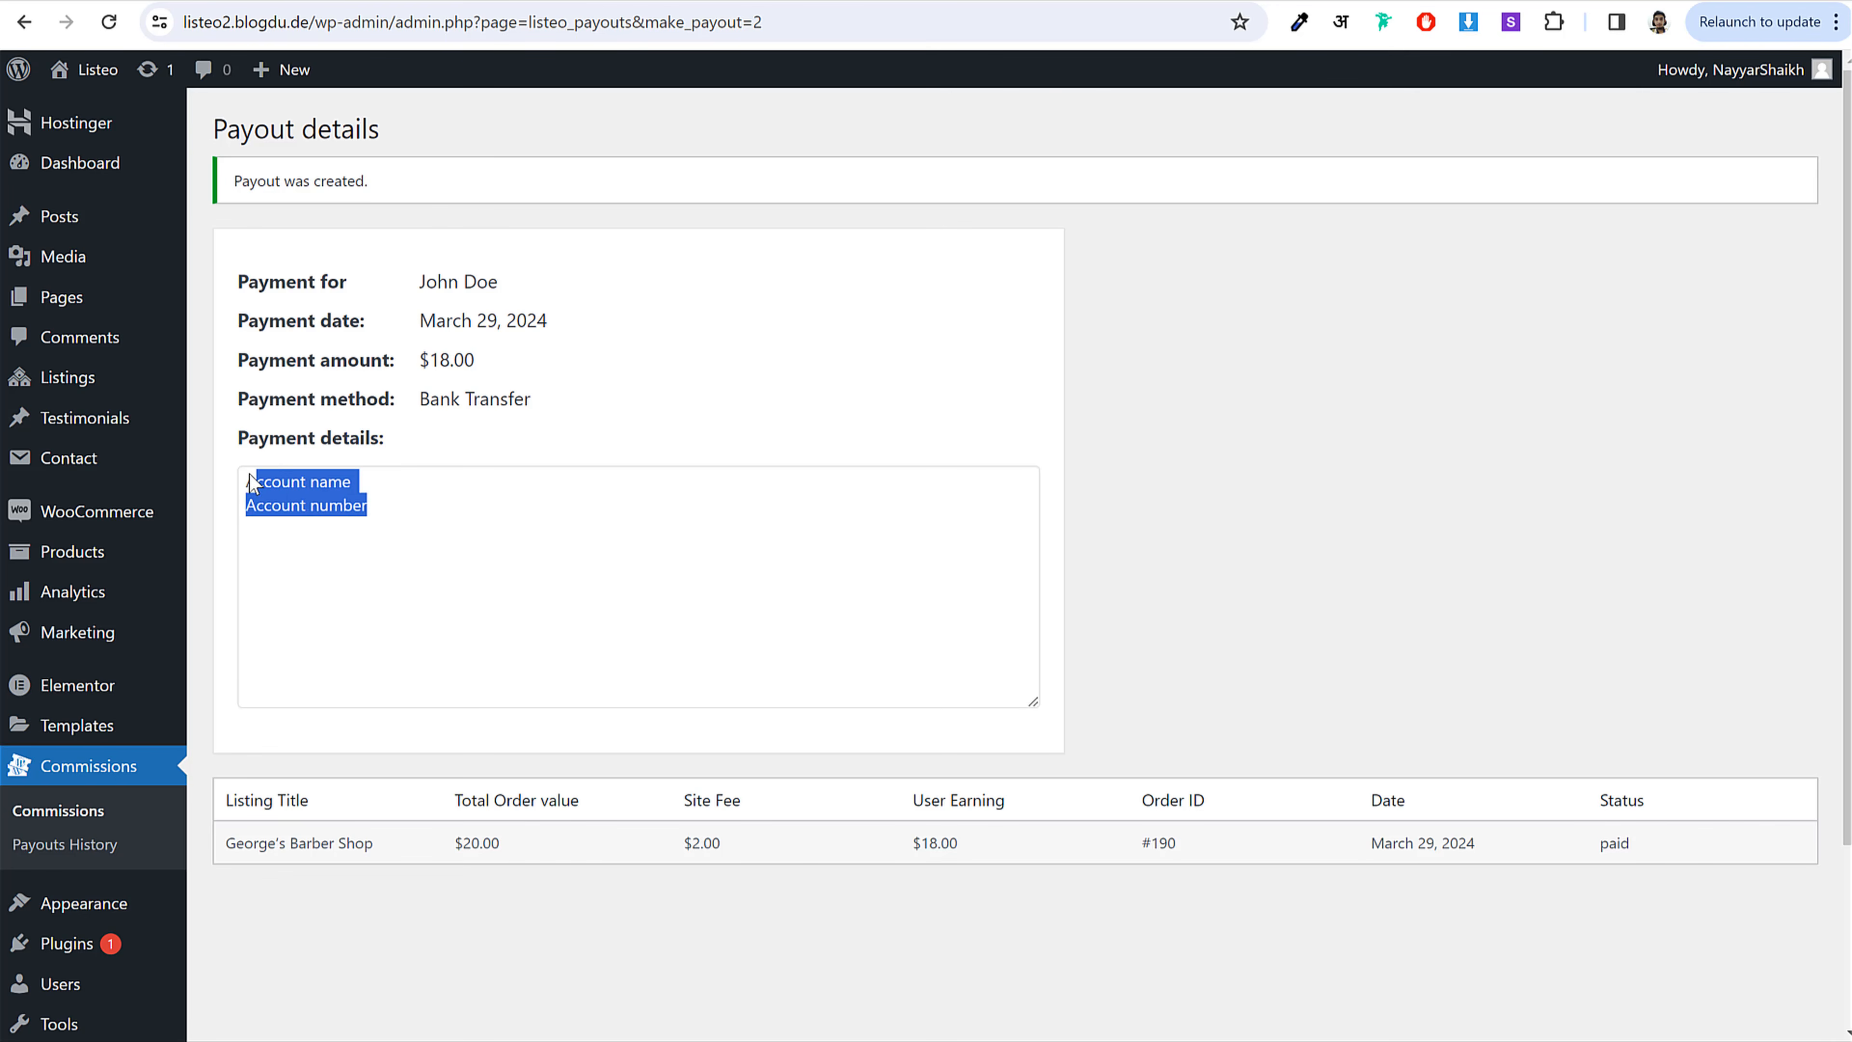
pyautogui.click(249, 481)
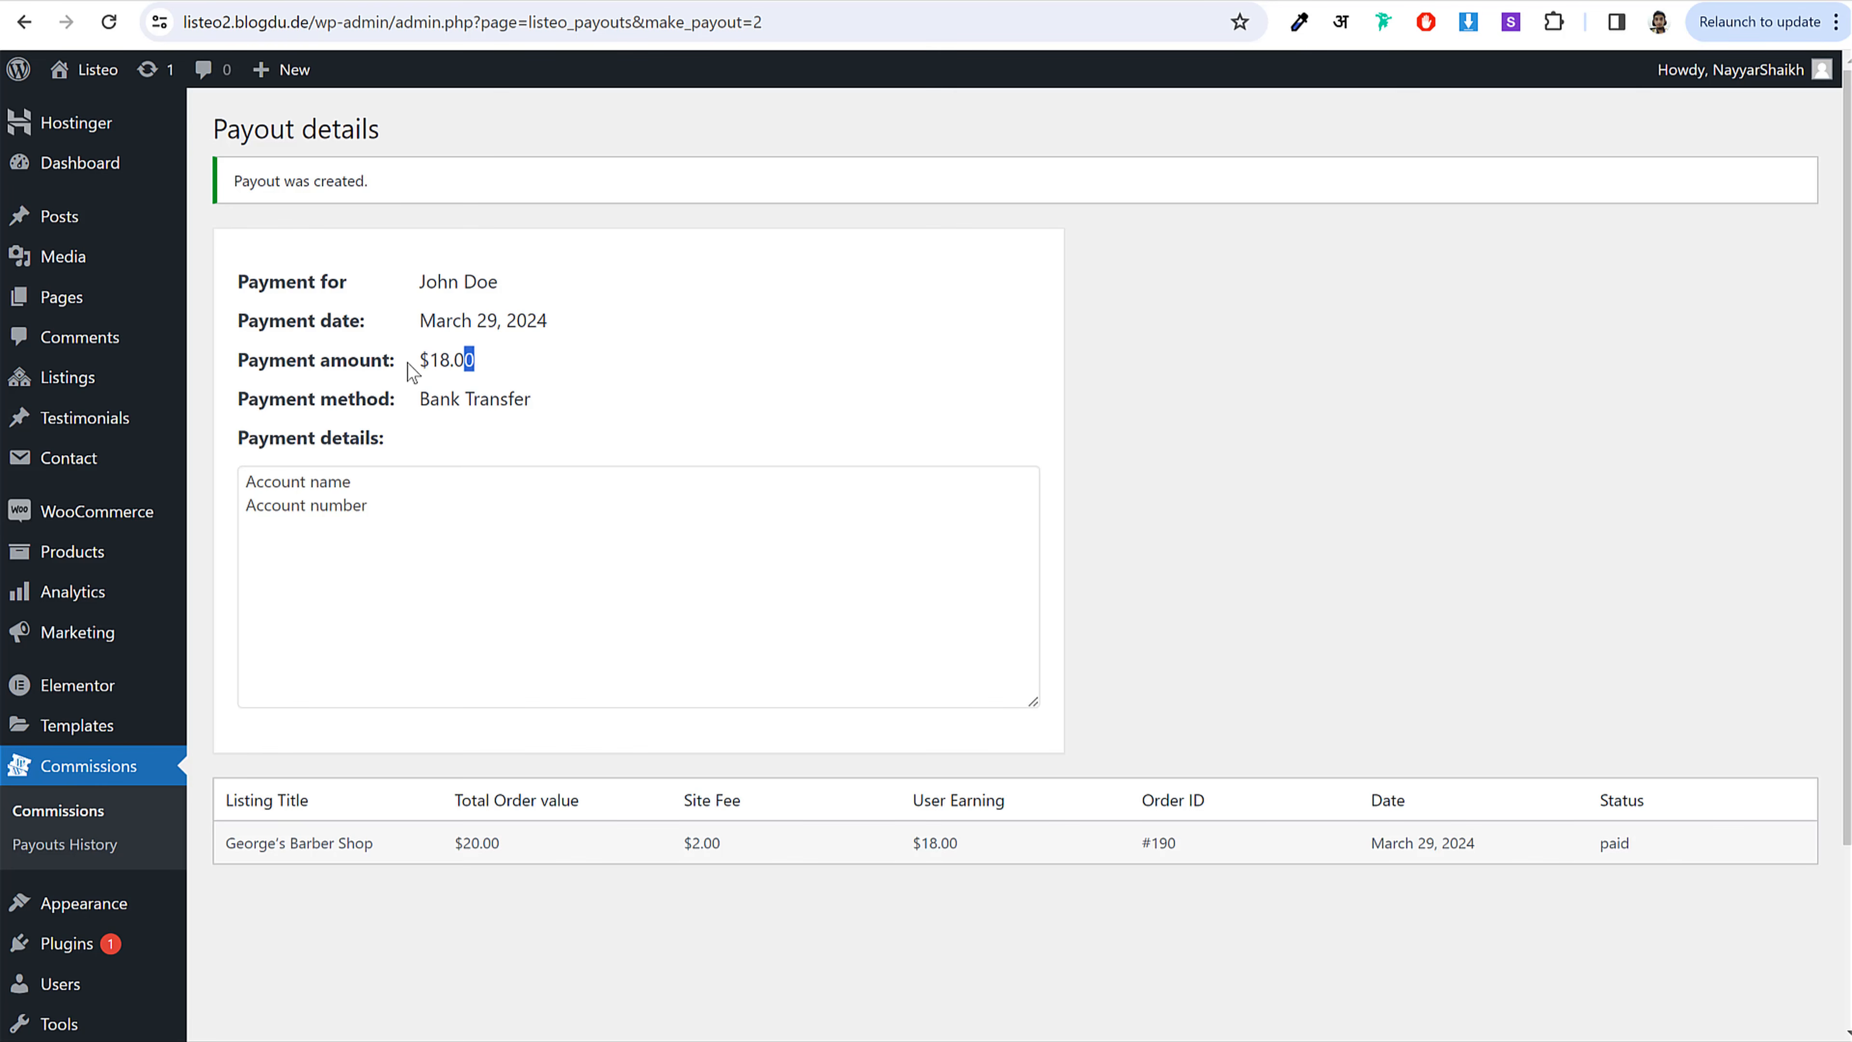
pyautogui.scroll(-3, 711, 579)
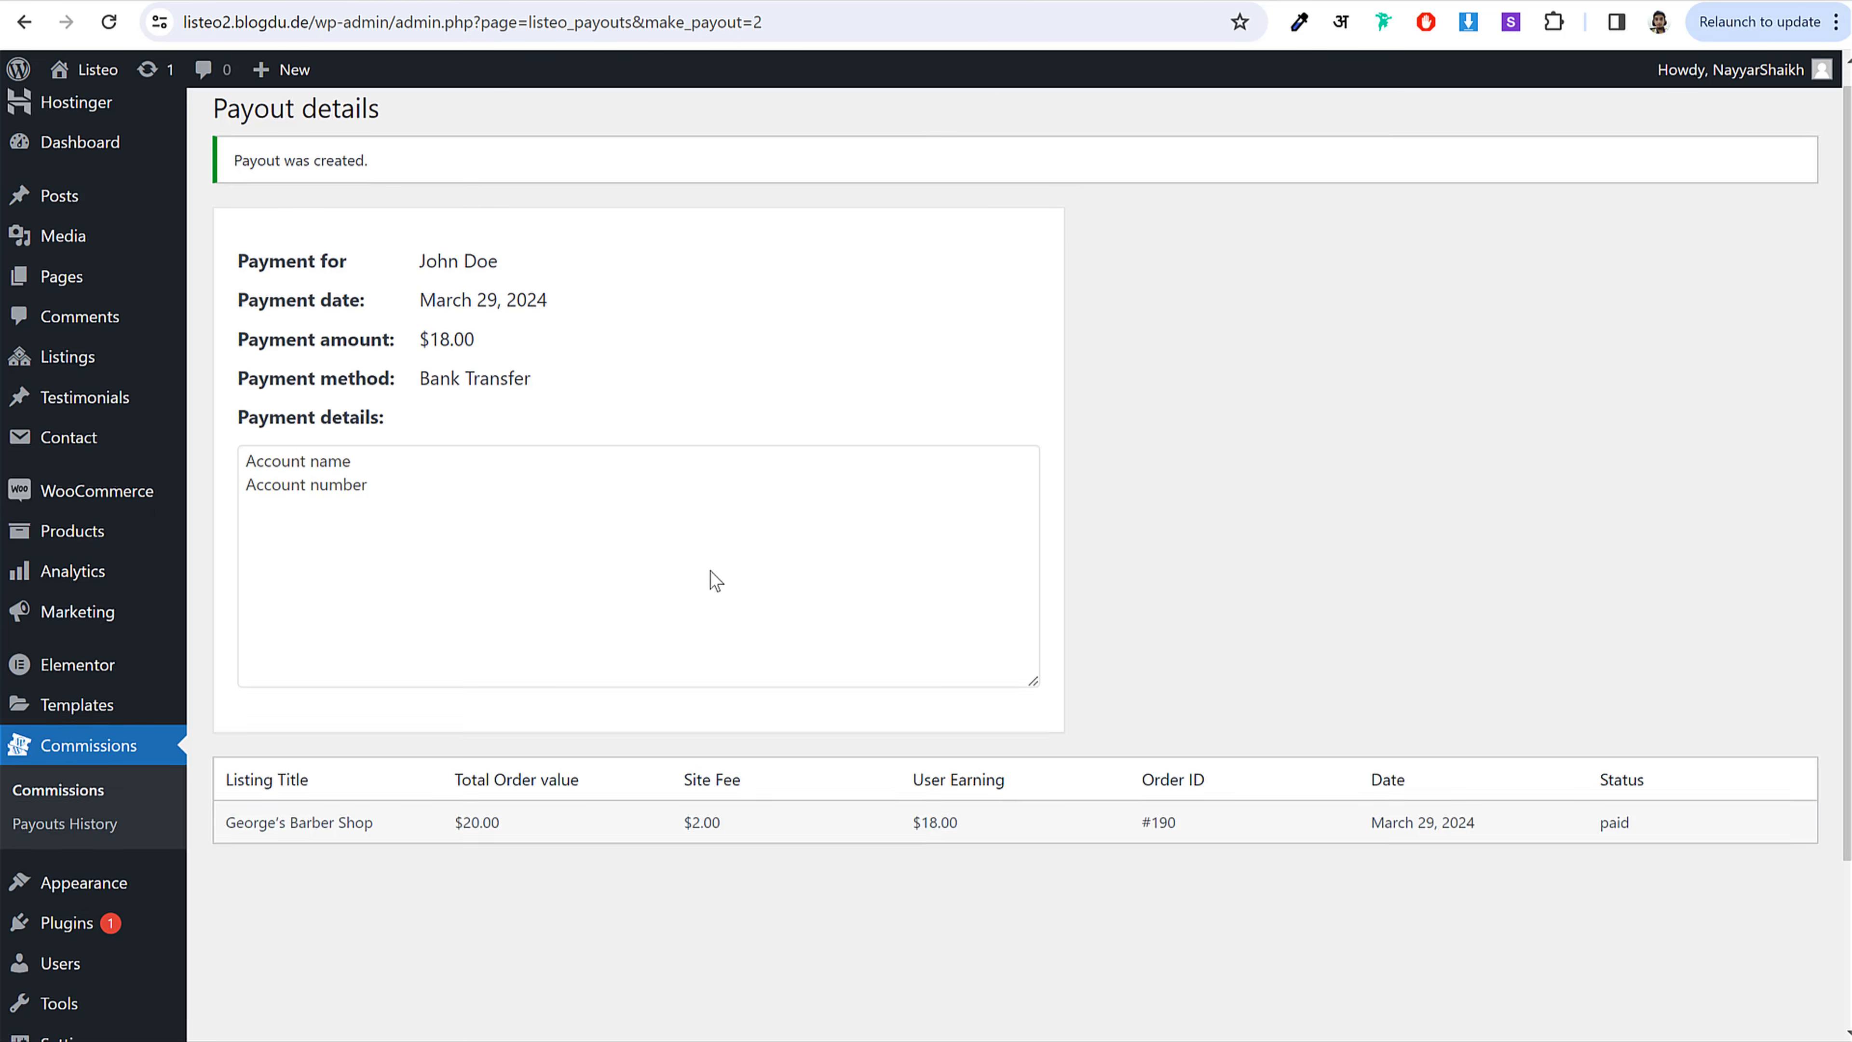
pyautogui.scroll(3, 777, 605)
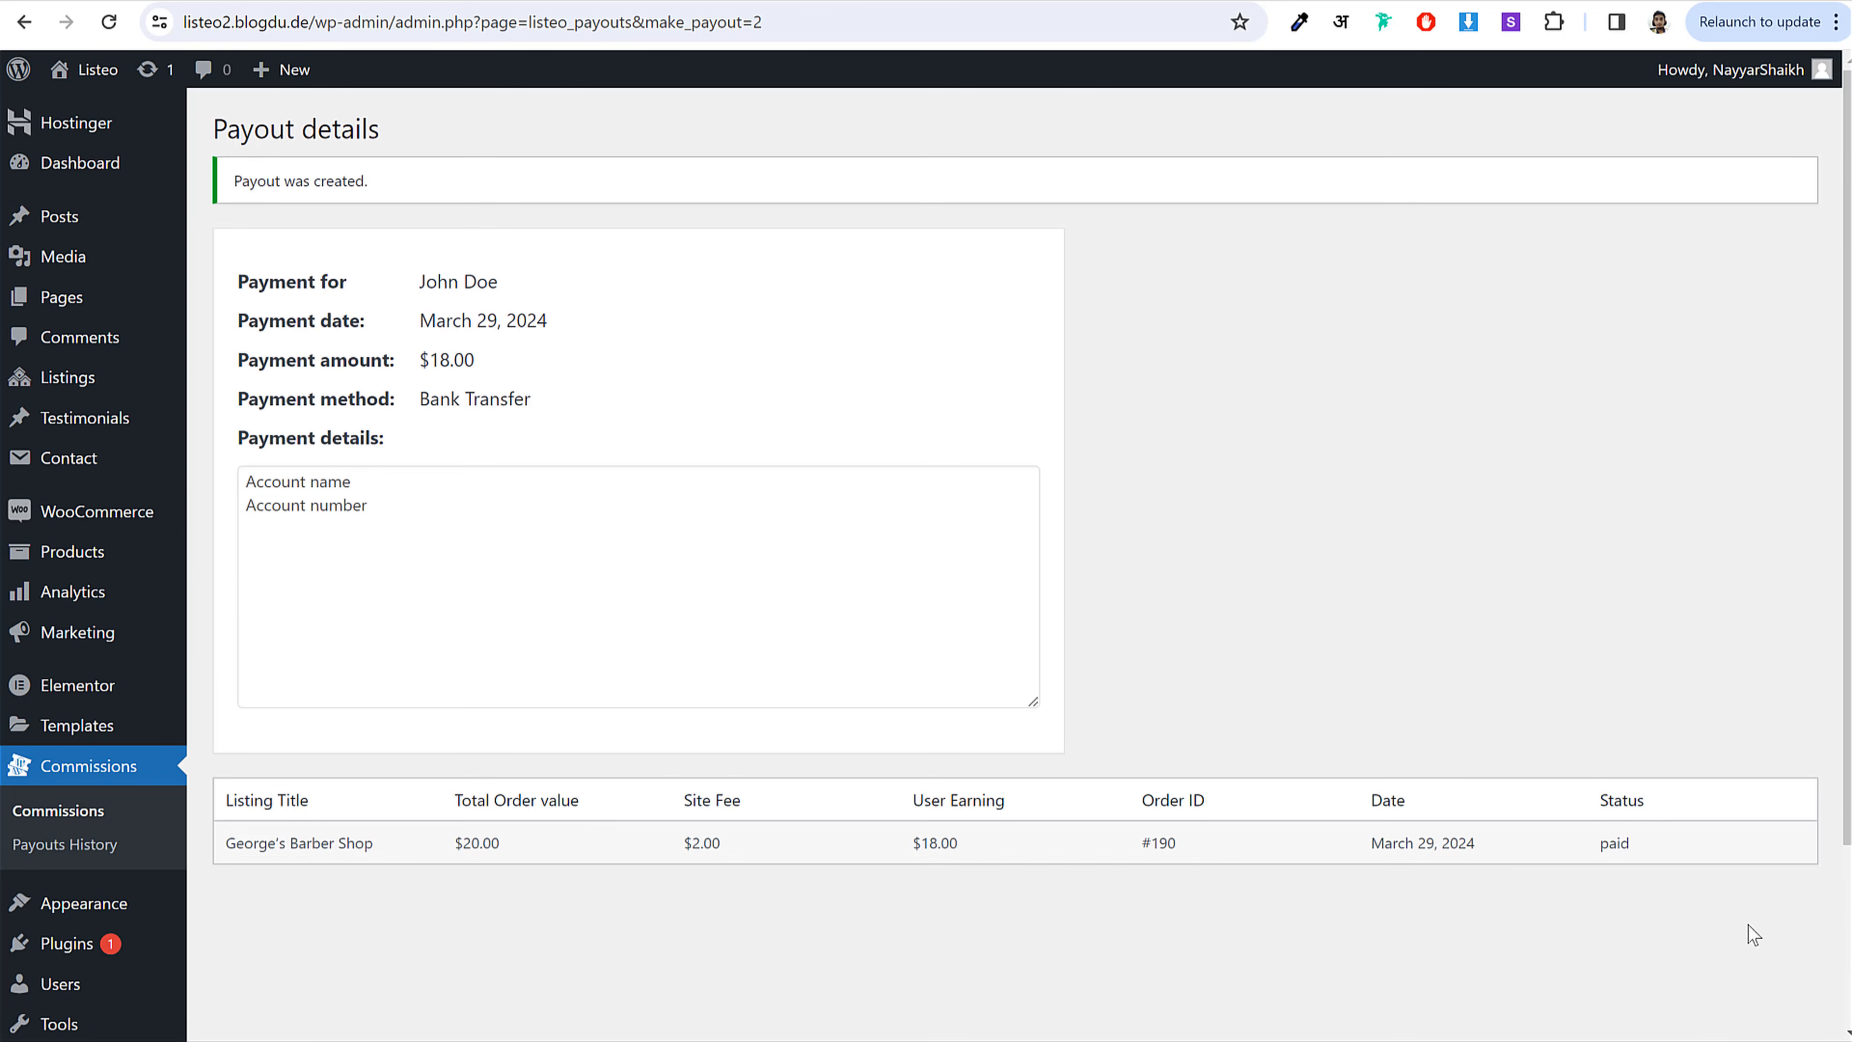
pyautogui.click(137, 780)
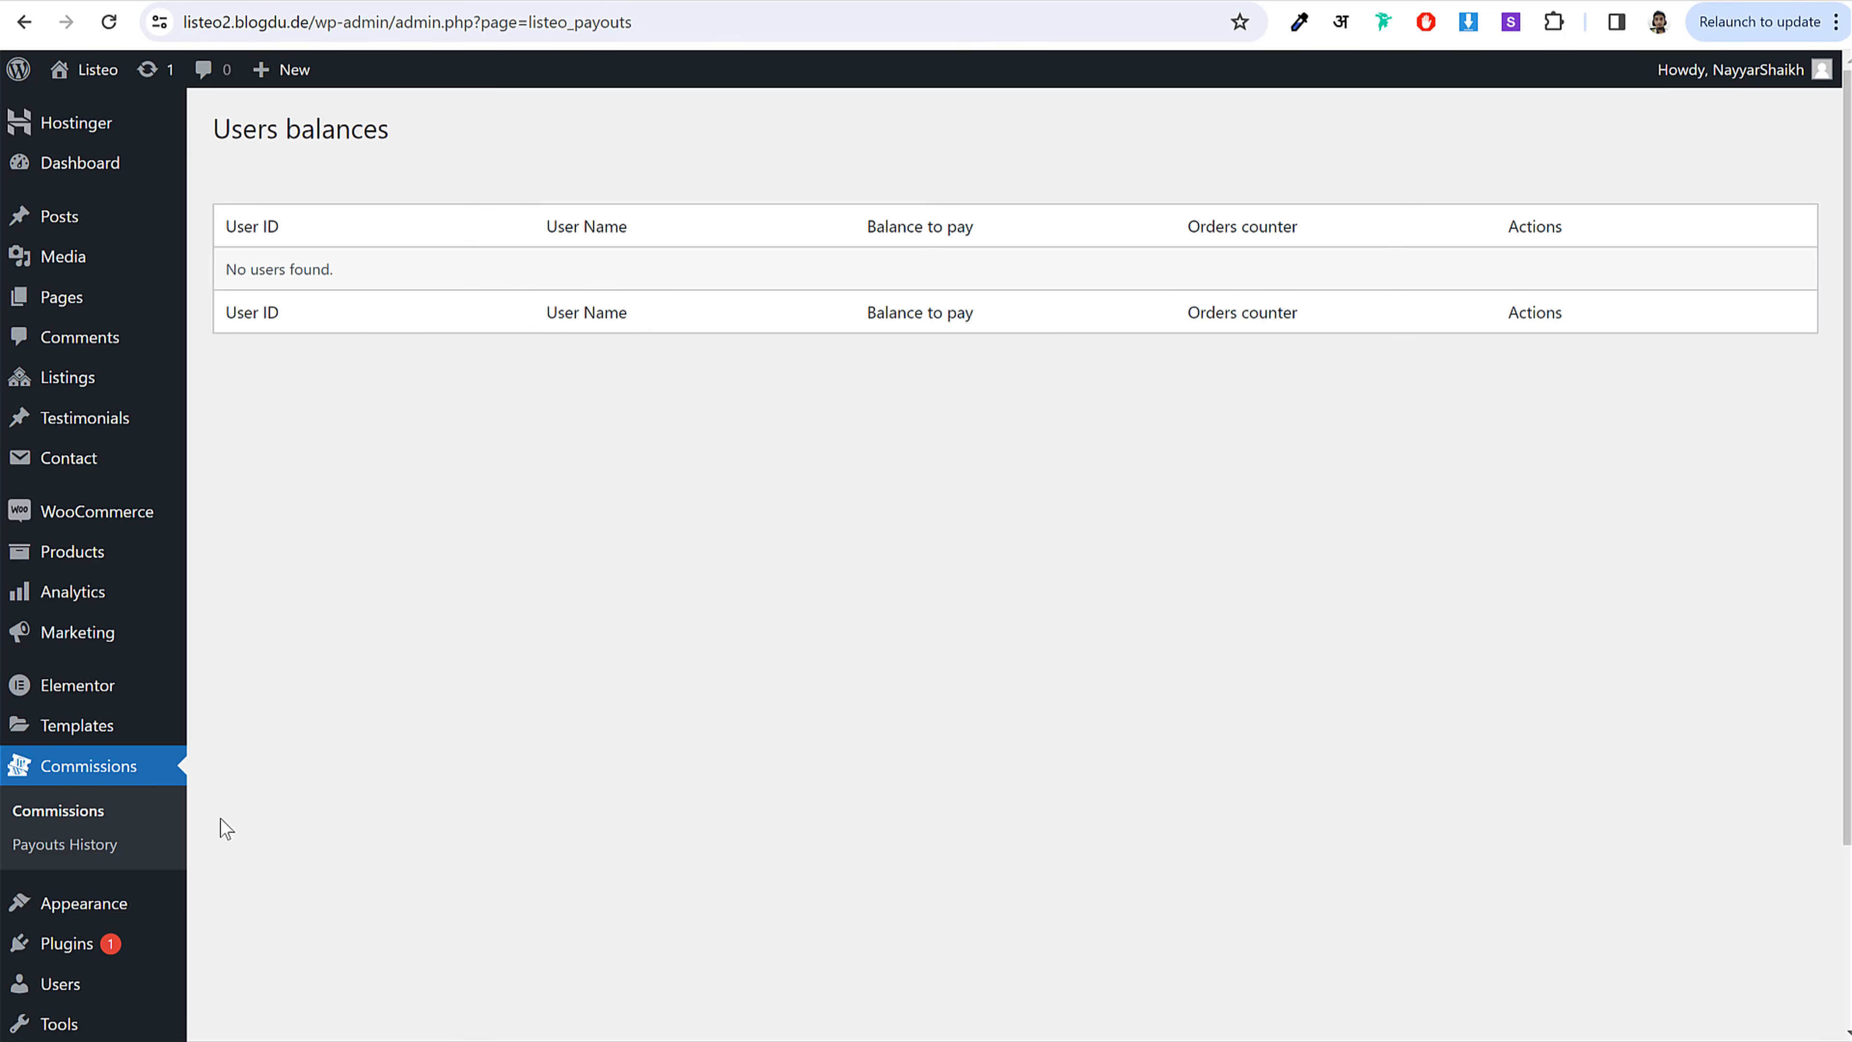
# Step: Open Payouts History and view the details of the $18.00 Bank Transfer payout
pyautogui.click(75, 860)
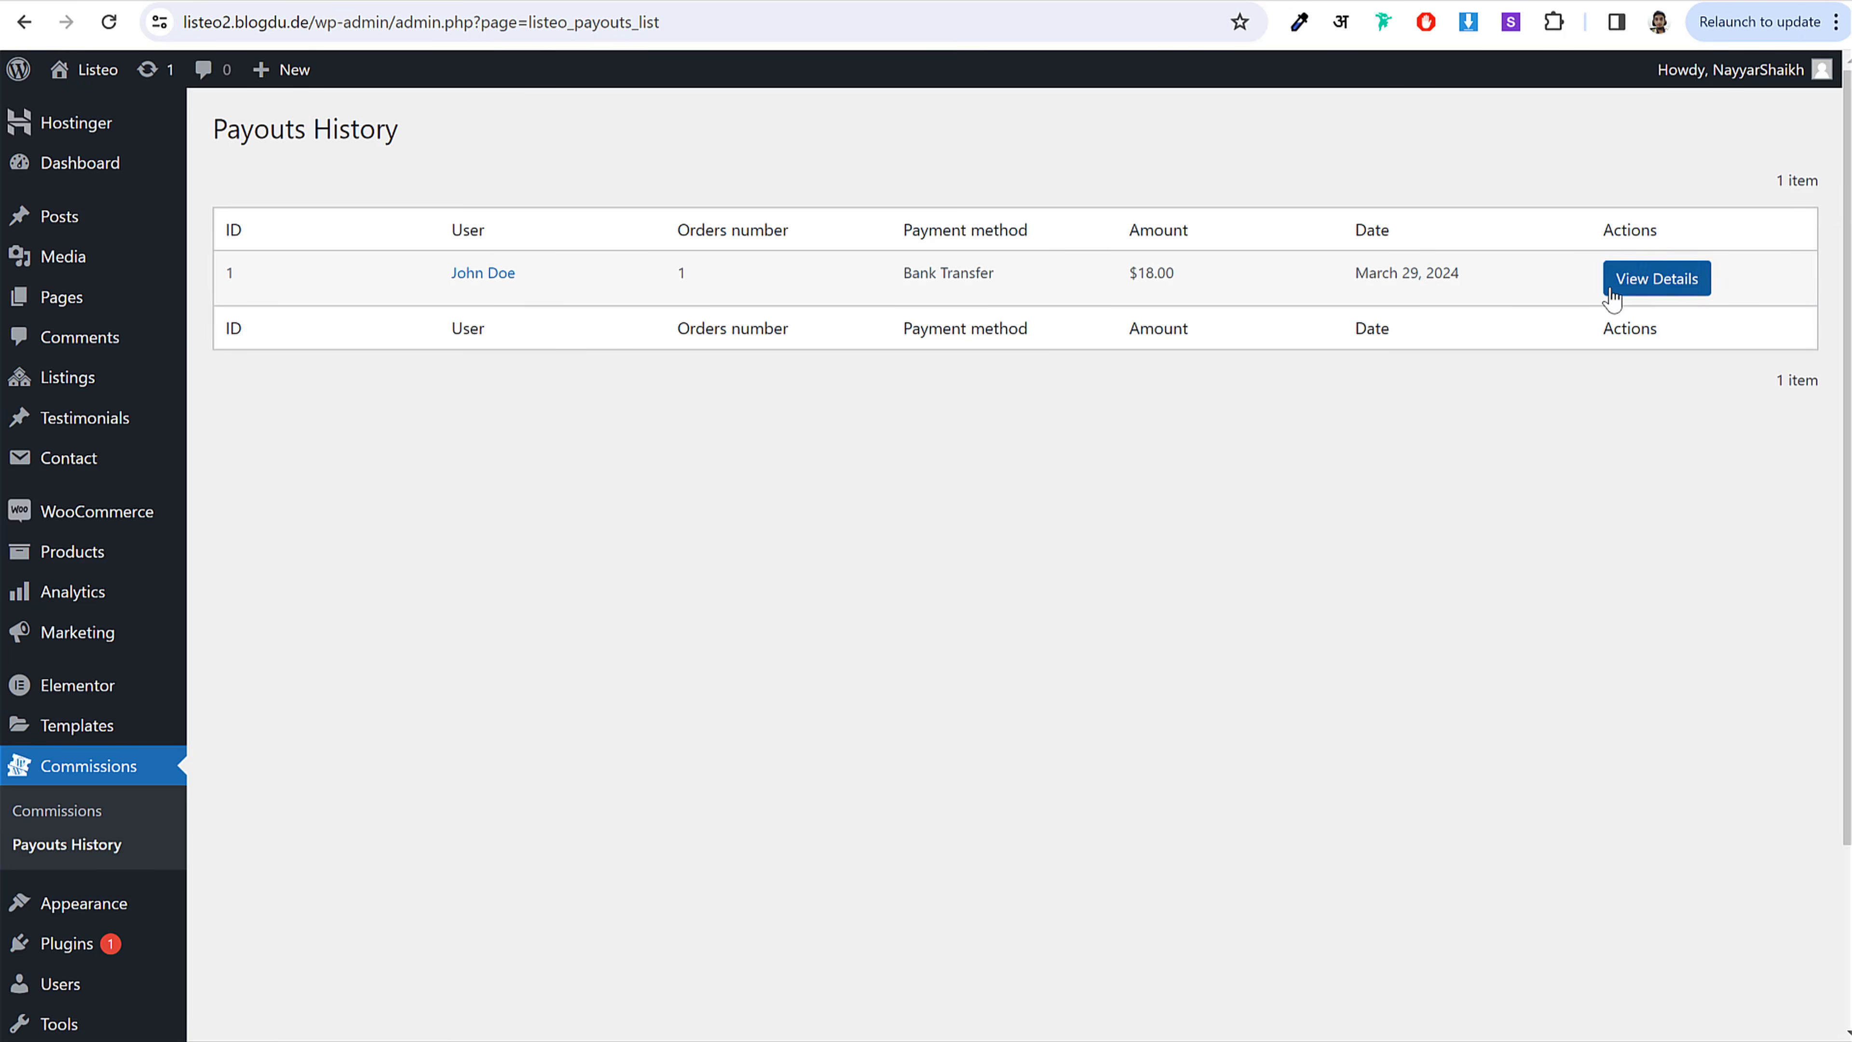
pyautogui.click(1660, 282)
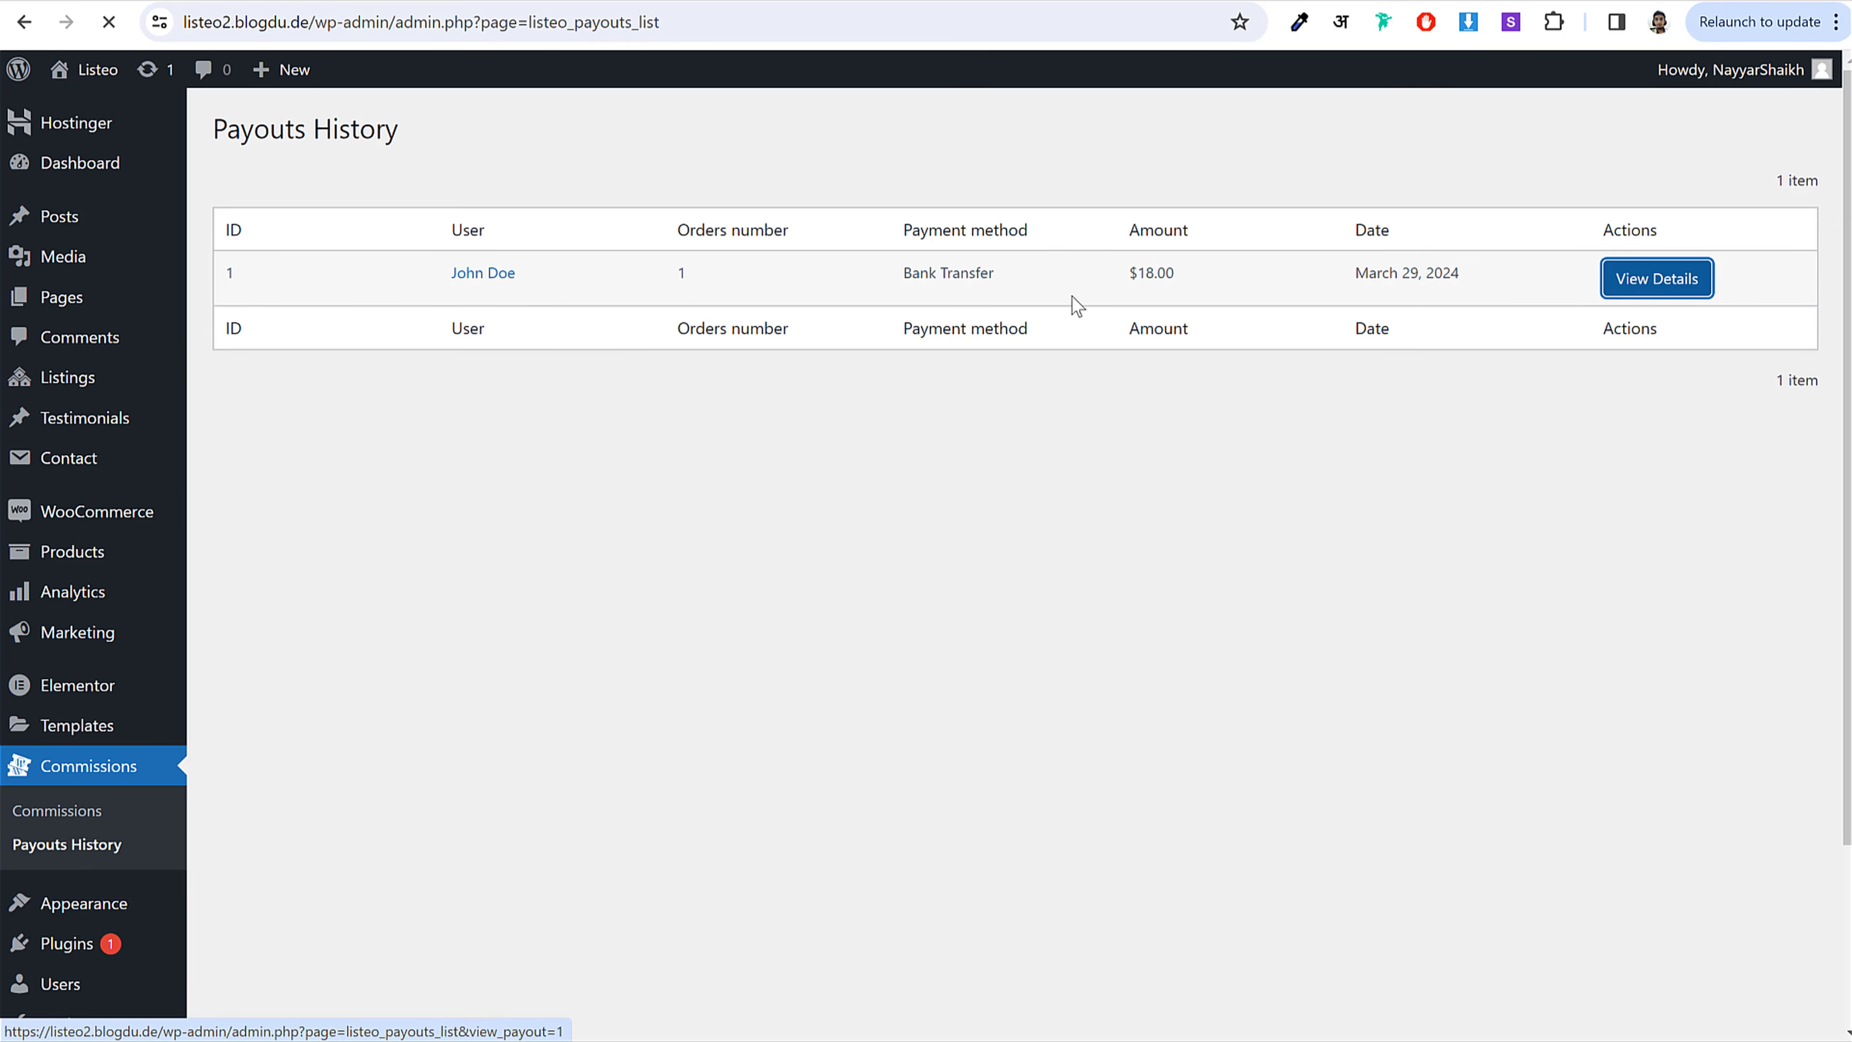
pyautogui.scroll(-3, 809, 511)
pyautogui.scroll(3, 826, 522)
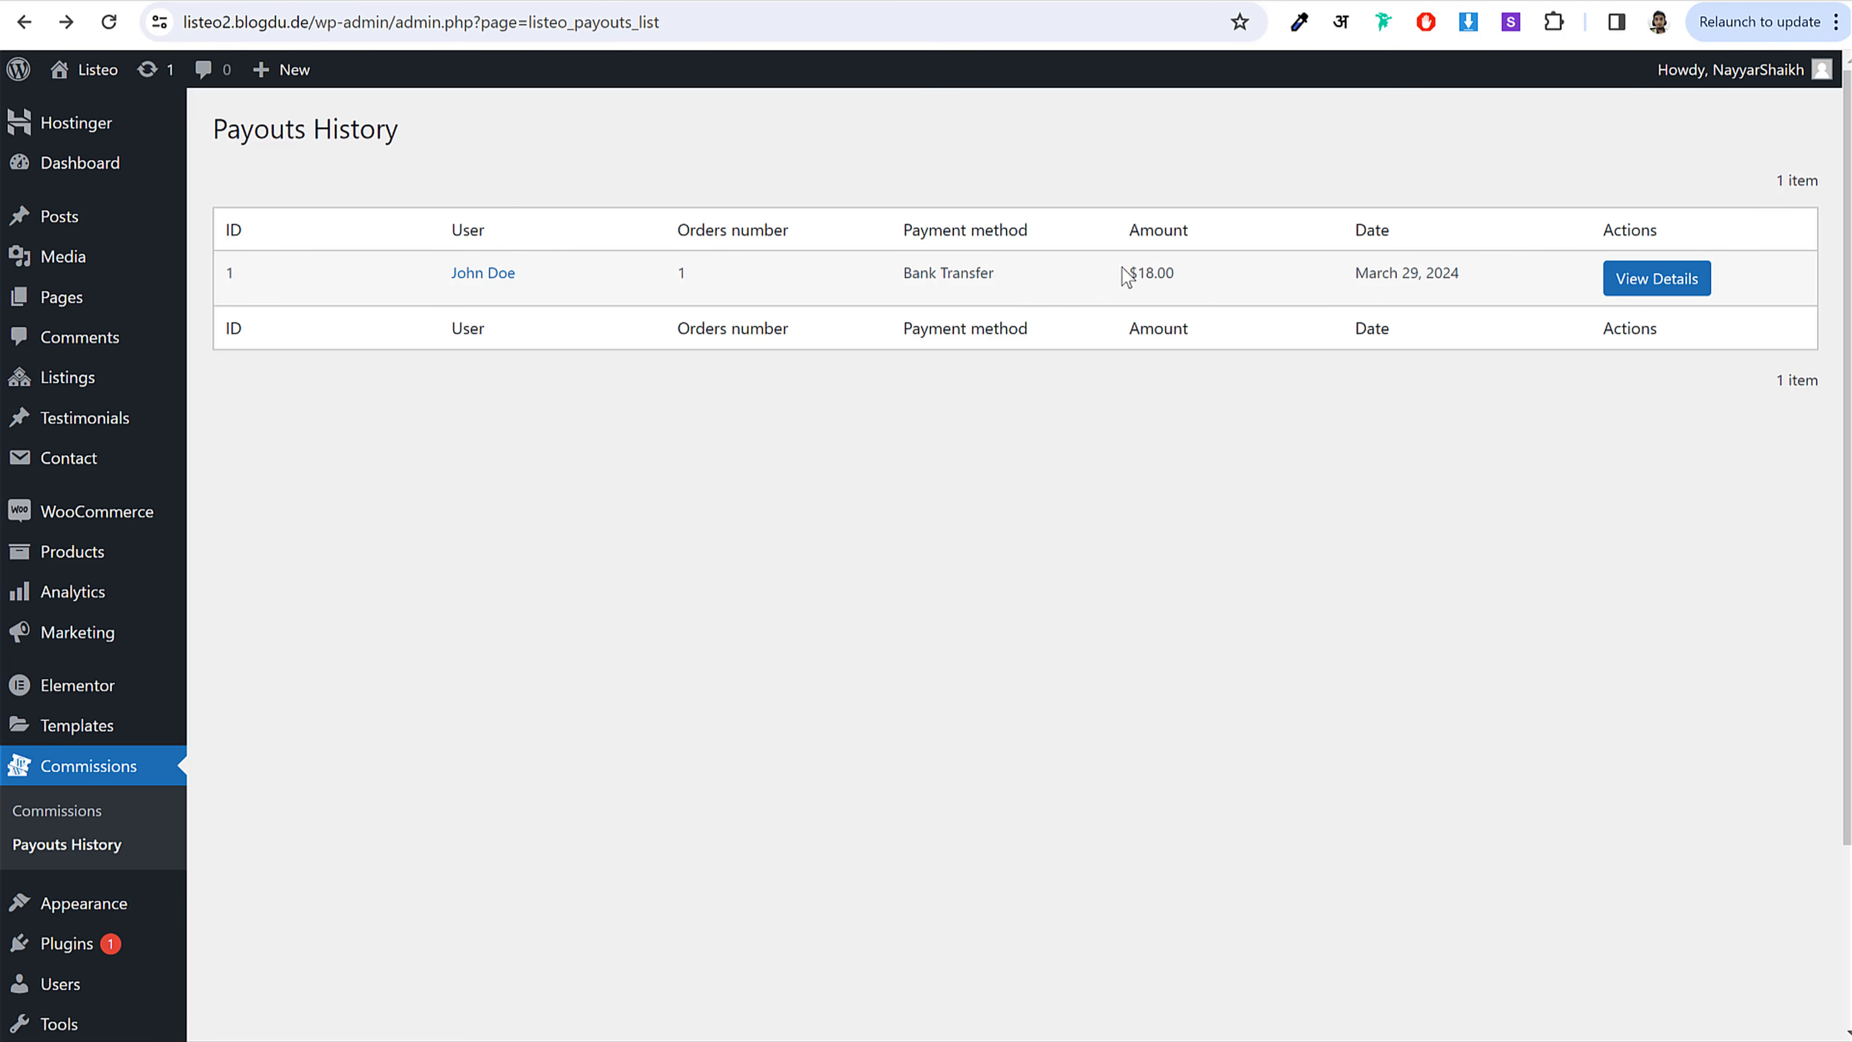
pyautogui.scroll(-3, 1057, 490)
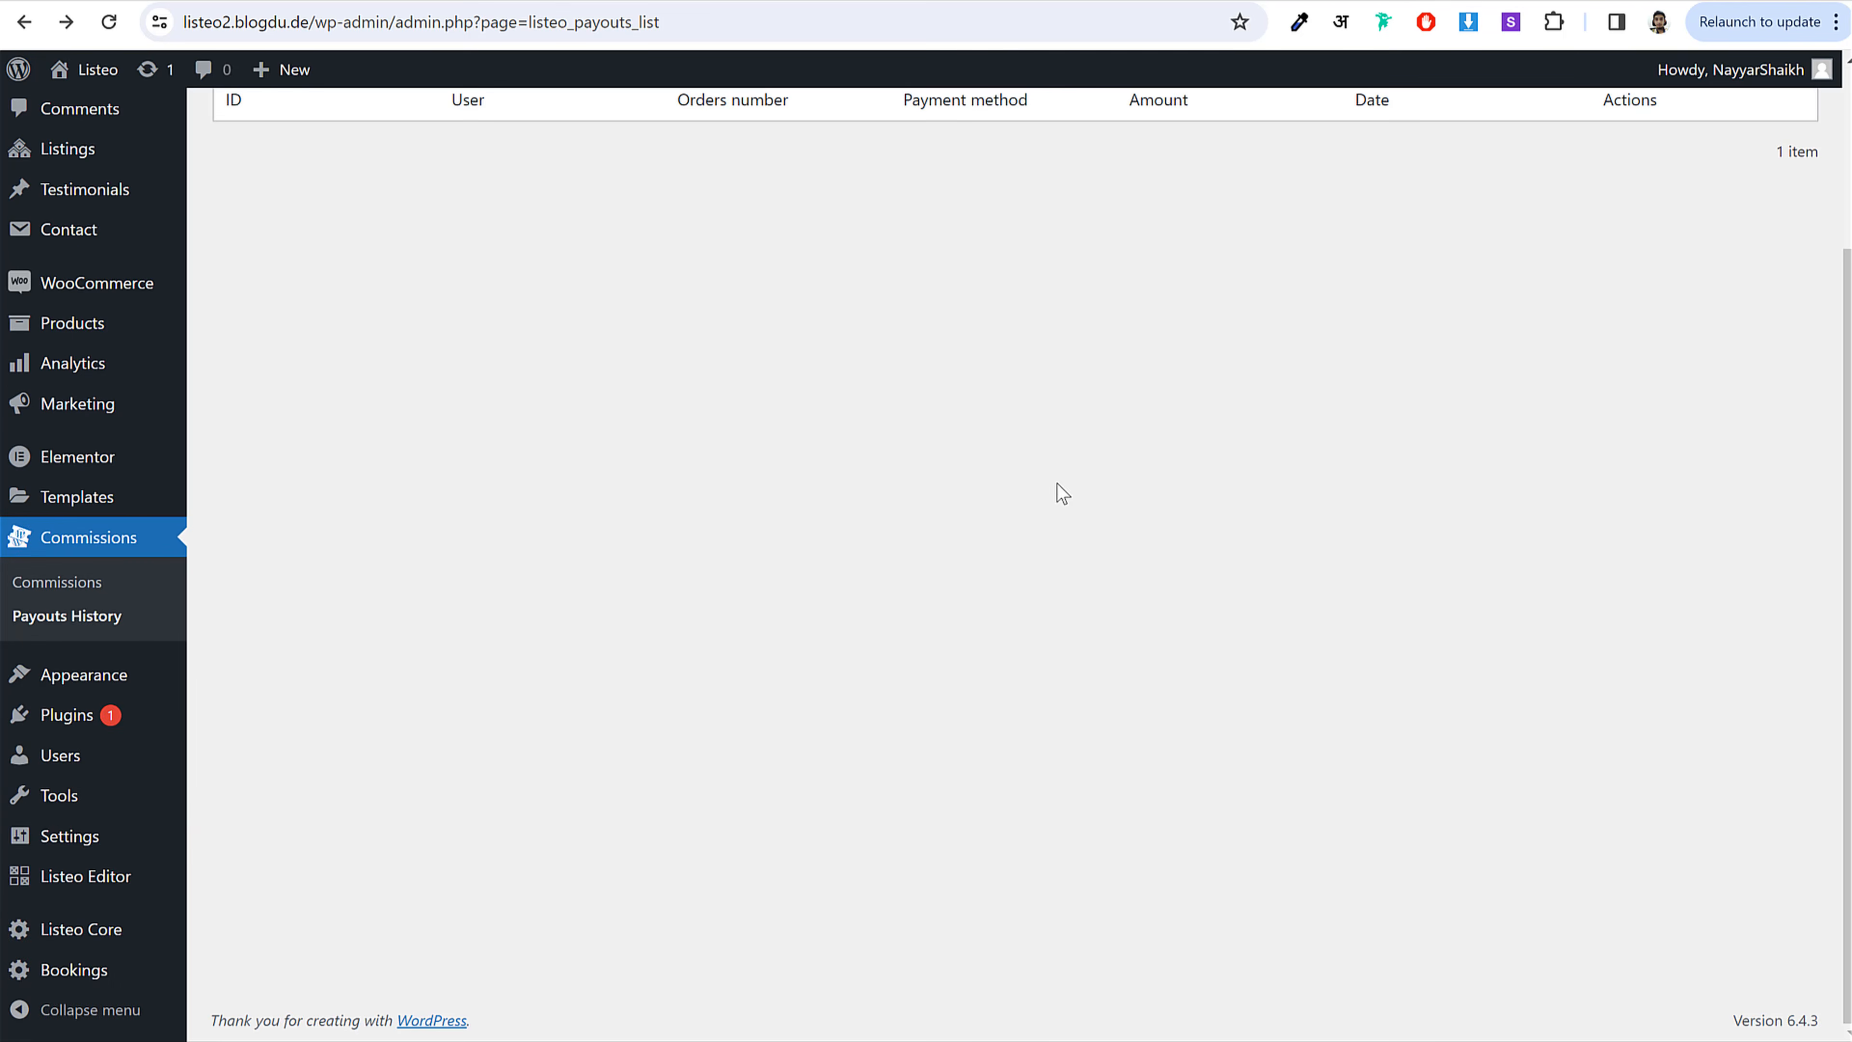
# Step: In Listeo Core General settings, change the commission rate from 10 to 20
pyautogui.click(105, 940)
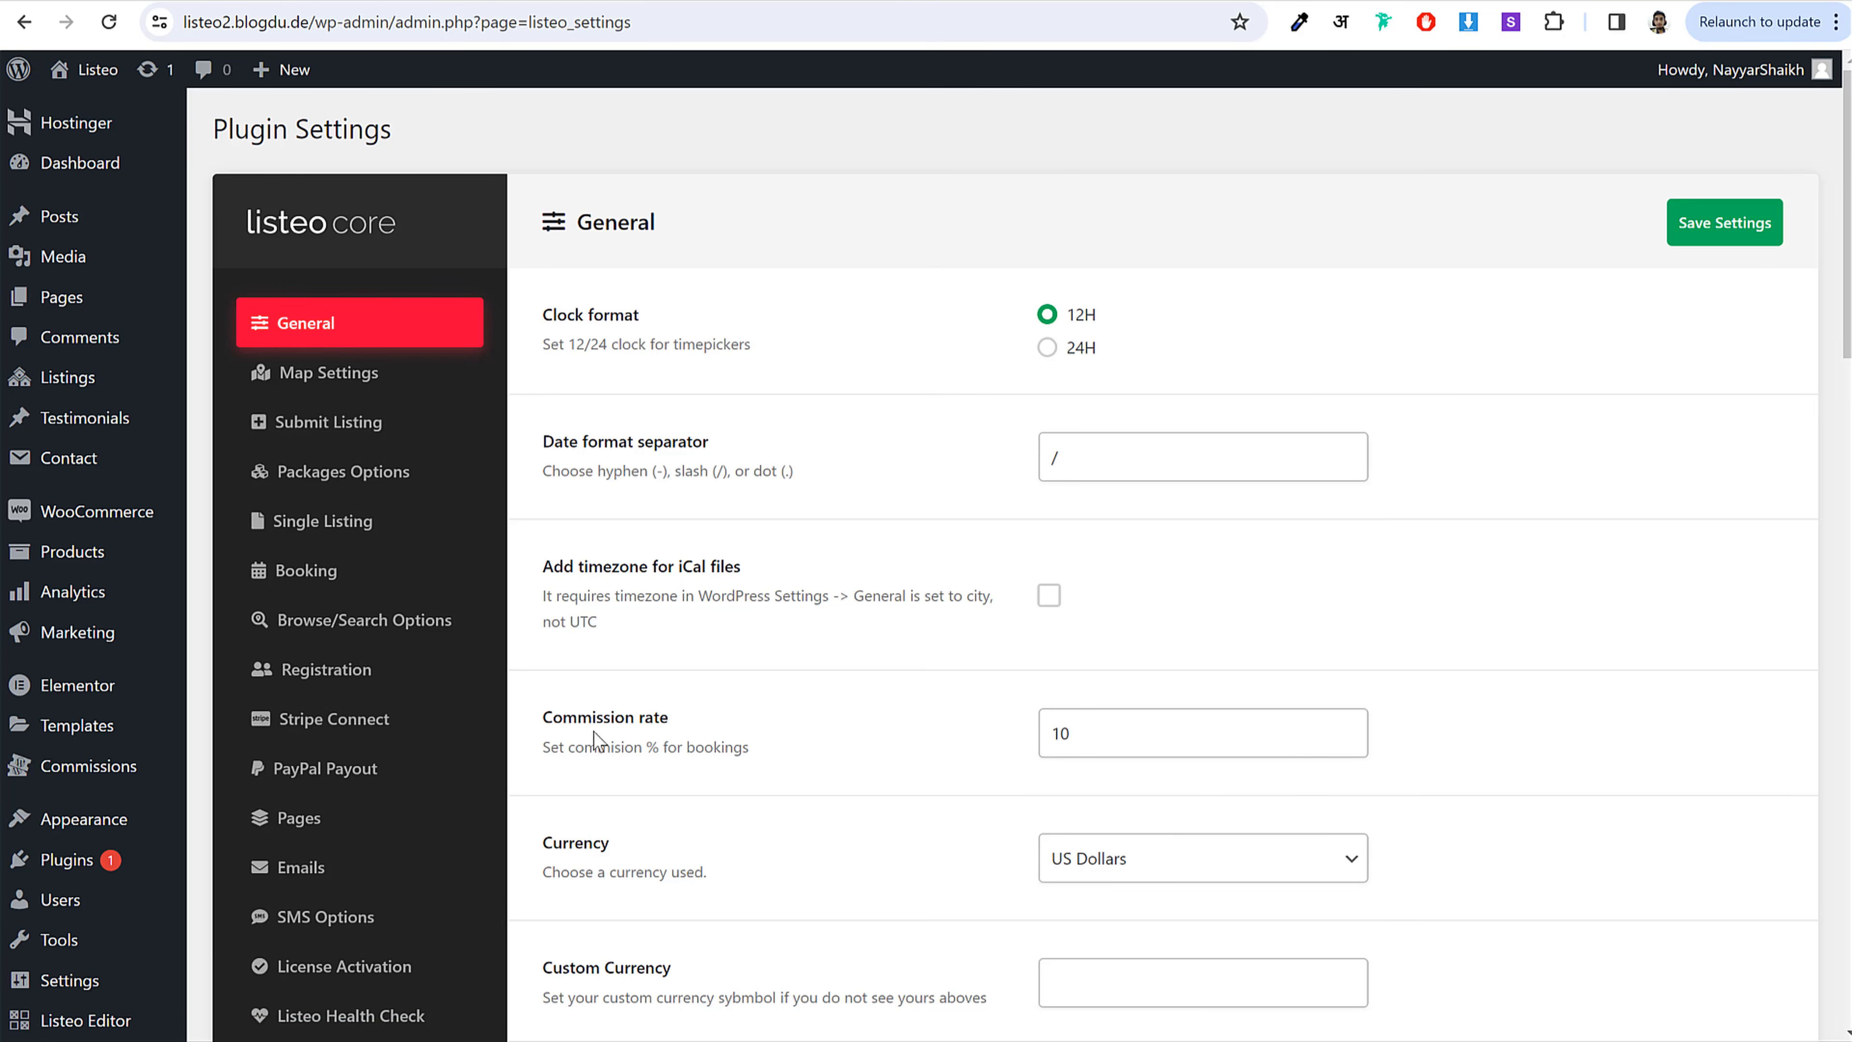
pyautogui.moveTo(603, 706); pyautogui.dragTo(717, 714)
pyautogui.click(1212, 724)
pyautogui.doubleClick(1212, 724)
pyautogui.write('20')
pyautogui.click(1555, 759)
# Step: Check WooCommerce settings in a new tab to confirm the store currency is US Dollar
pyautogui.moveTo(110, 512)
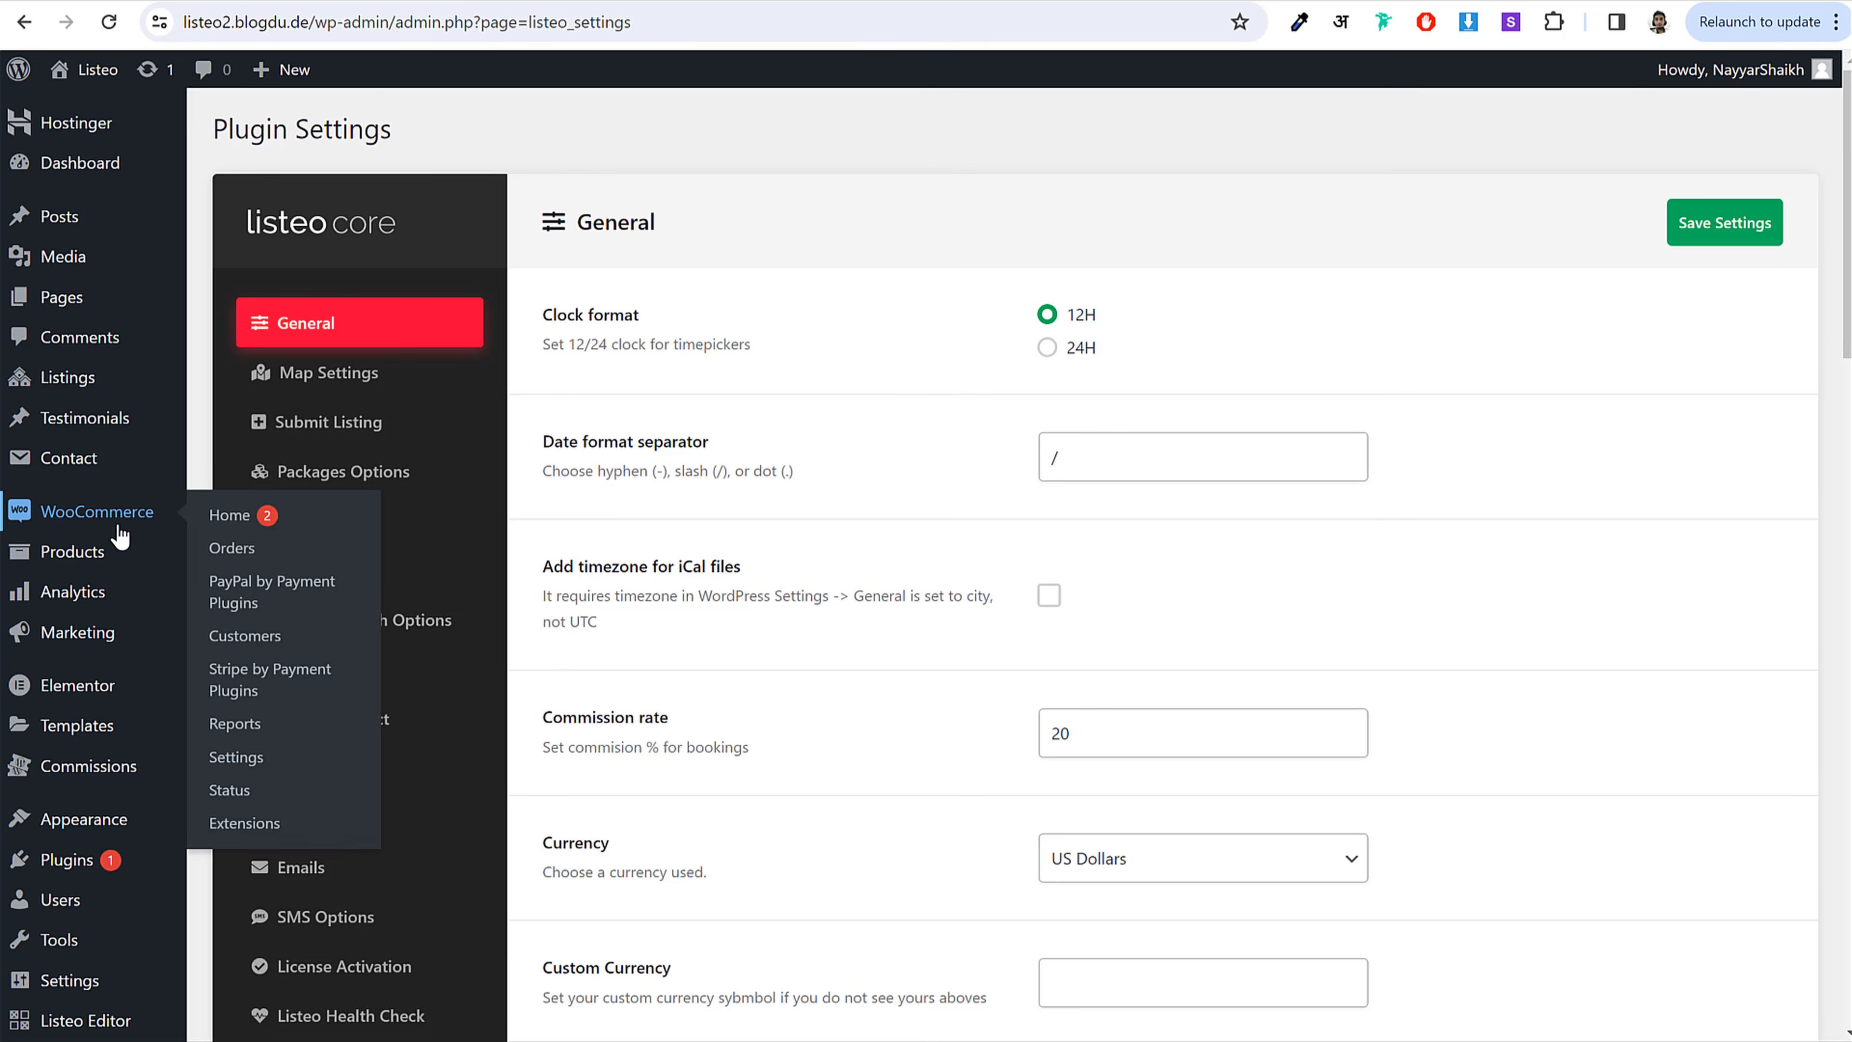
pyautogui.rightClick(261, 760)
pyautogui.click(290, 784)
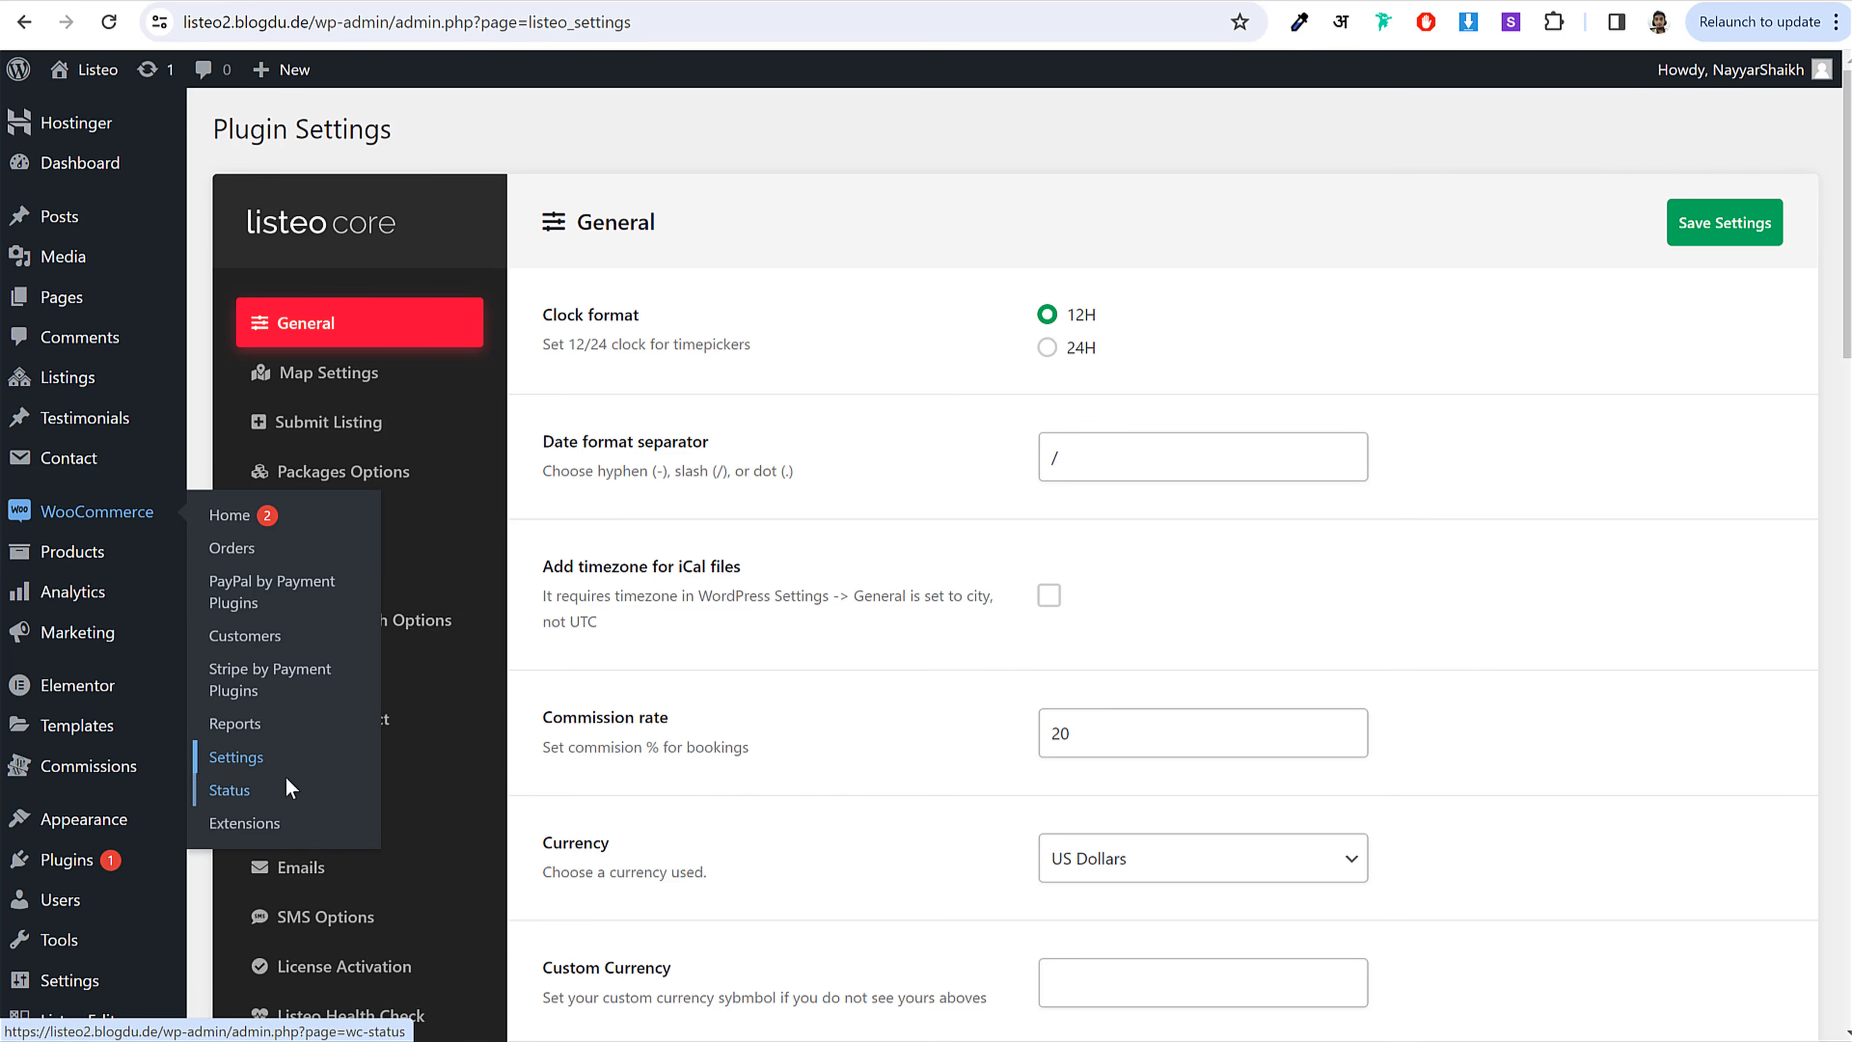
pyautogui.click(590, 2)
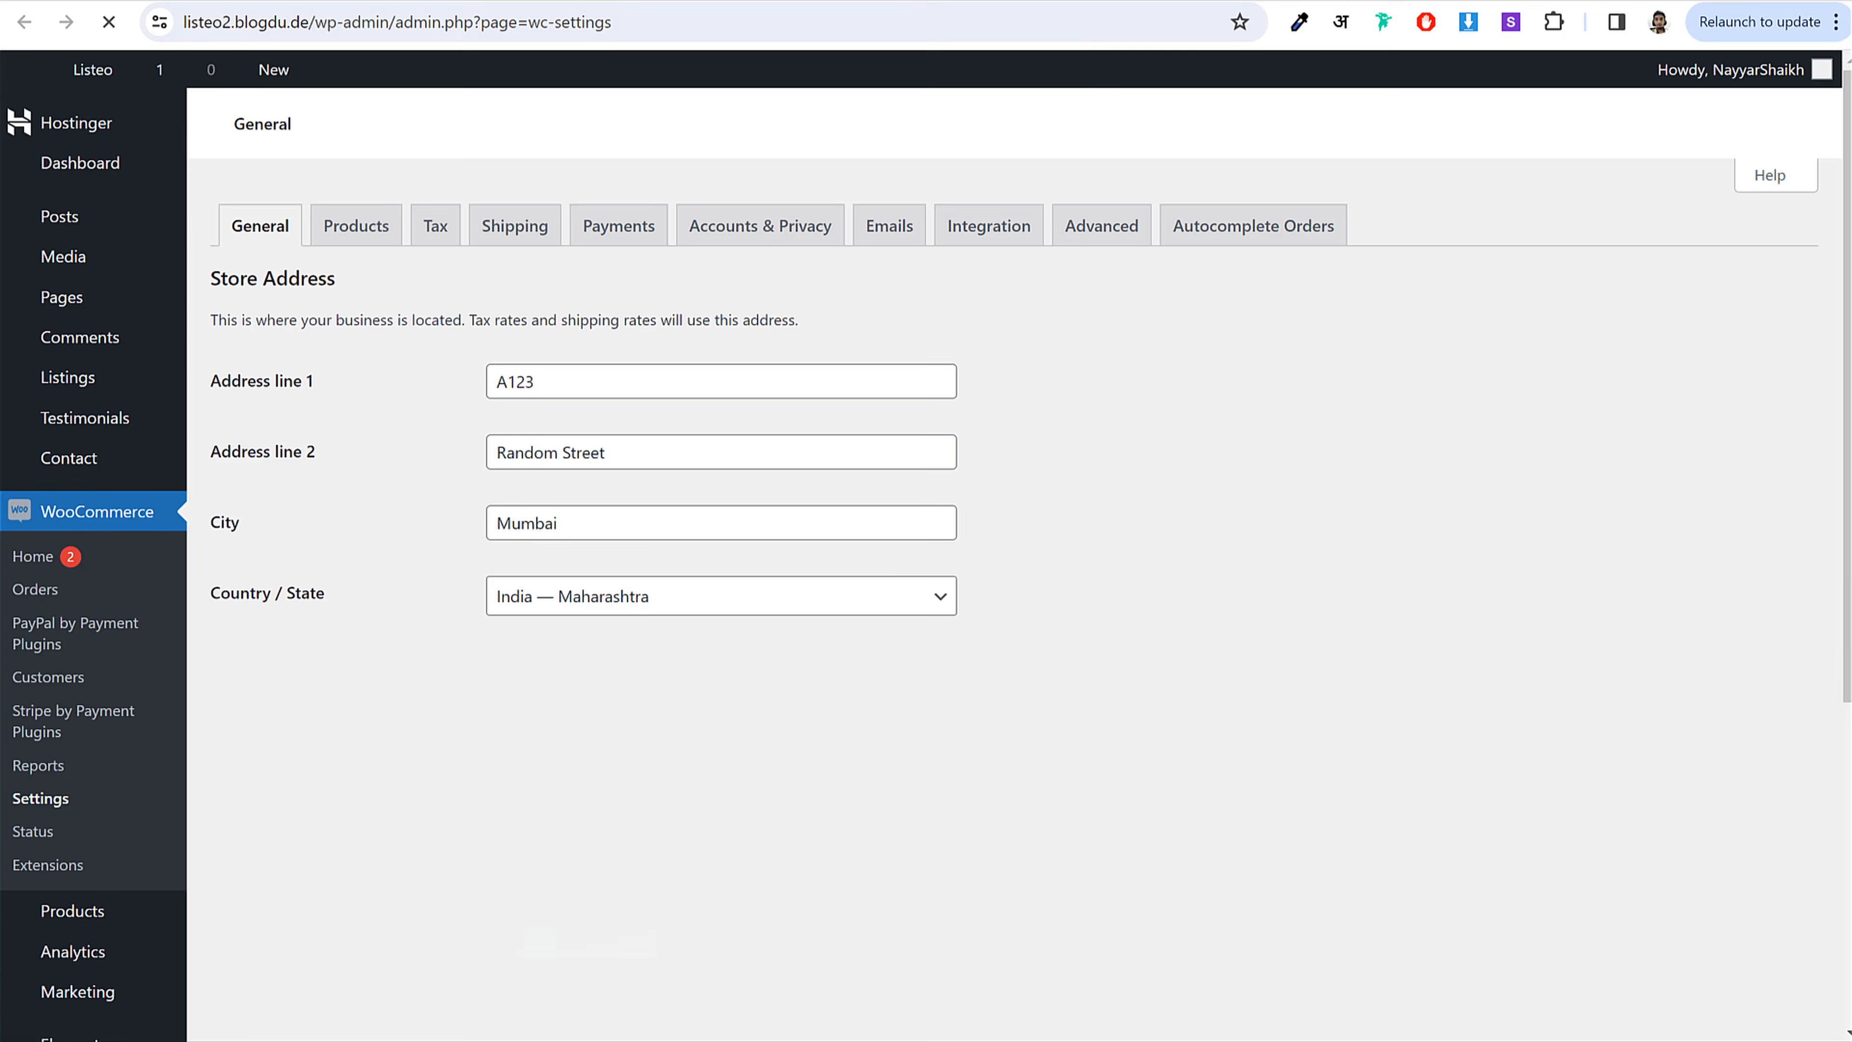
pyautogui.scroll(-2, 851, 521)
pyautogui.scroll(-5, 851, 521)
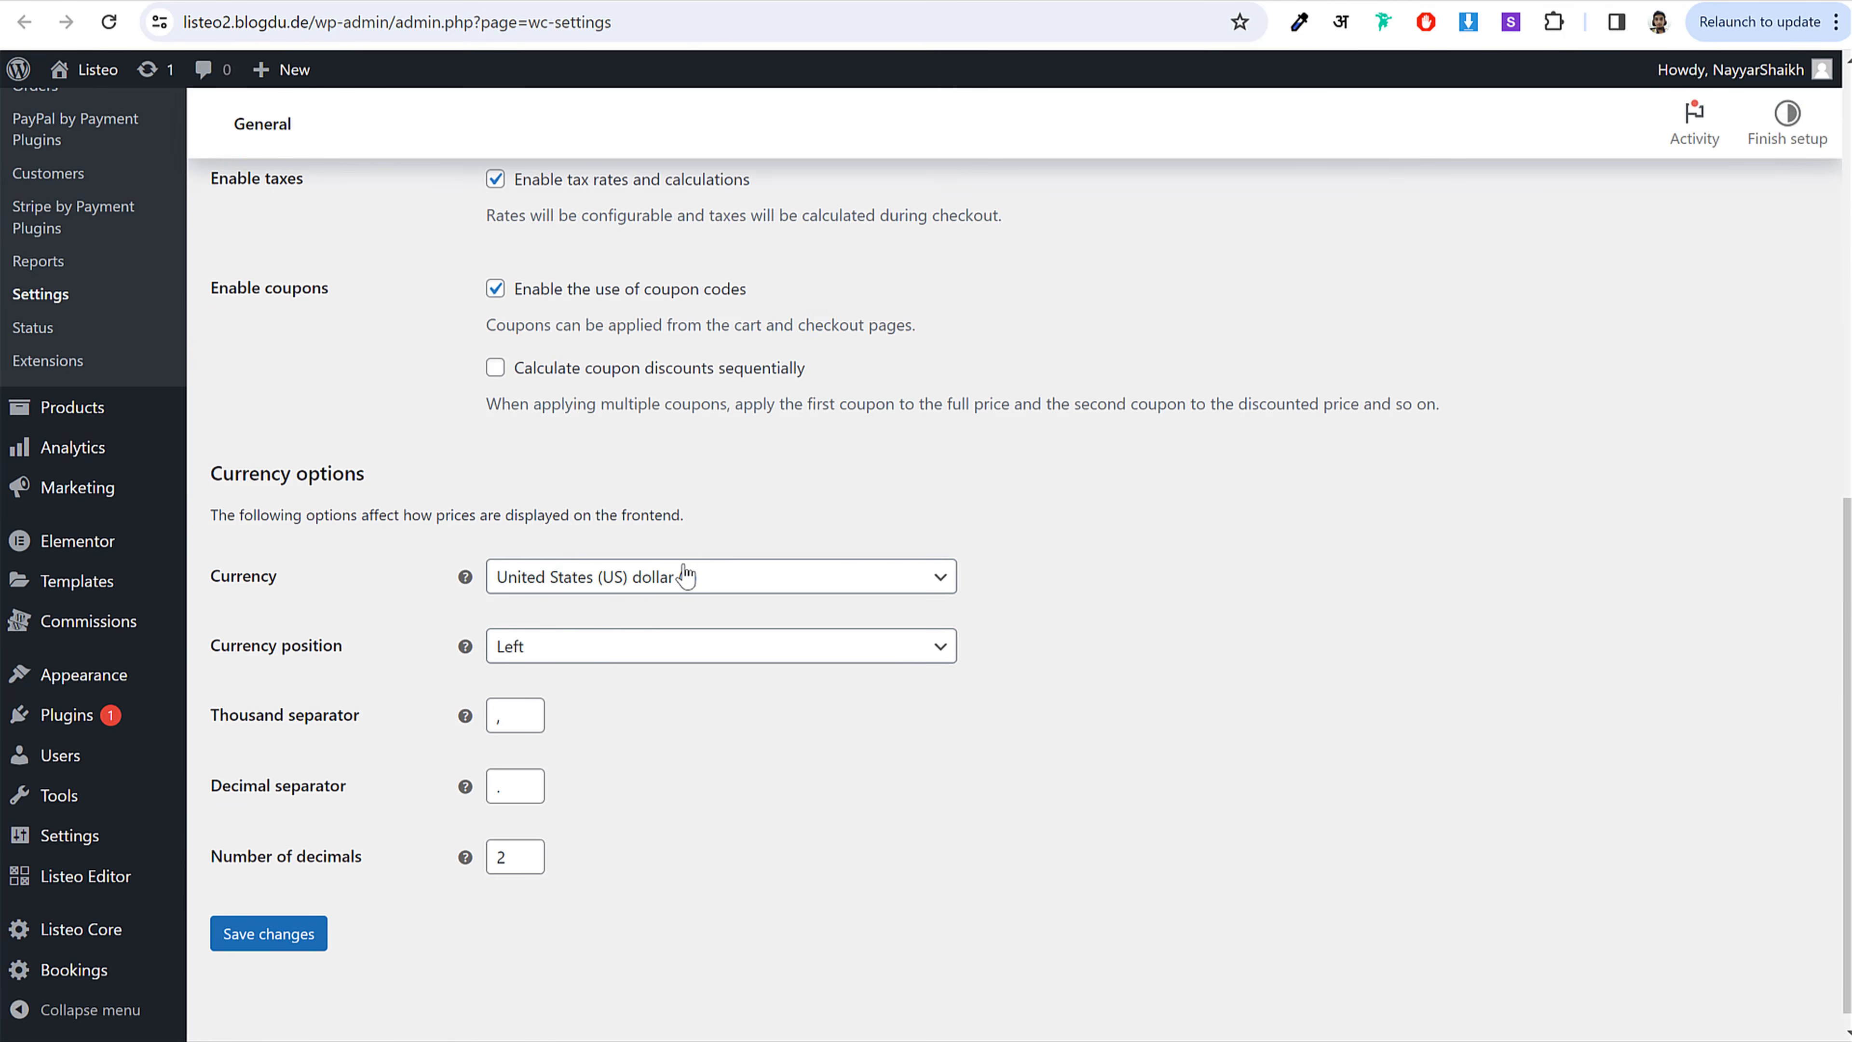
pyautogui.click(711, 590)
pyautogui.click(1124, 591)
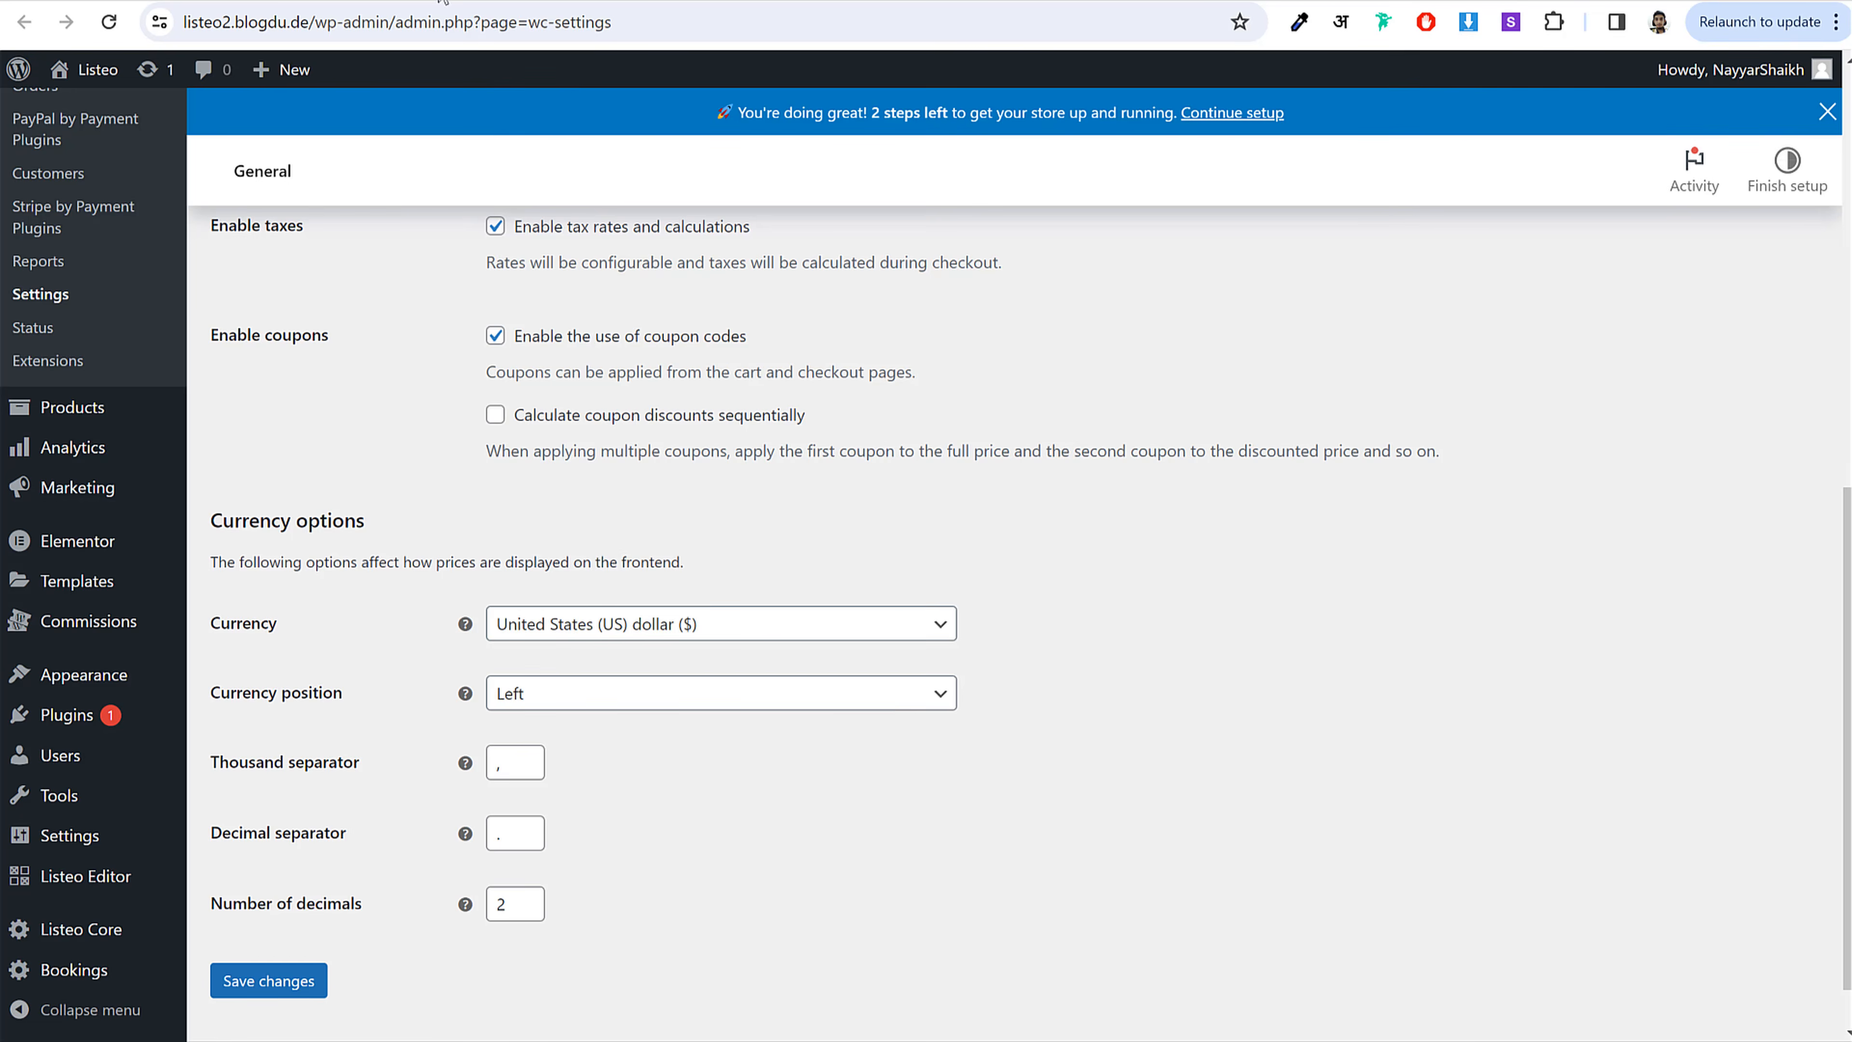
pyautogui.click(593, 1)
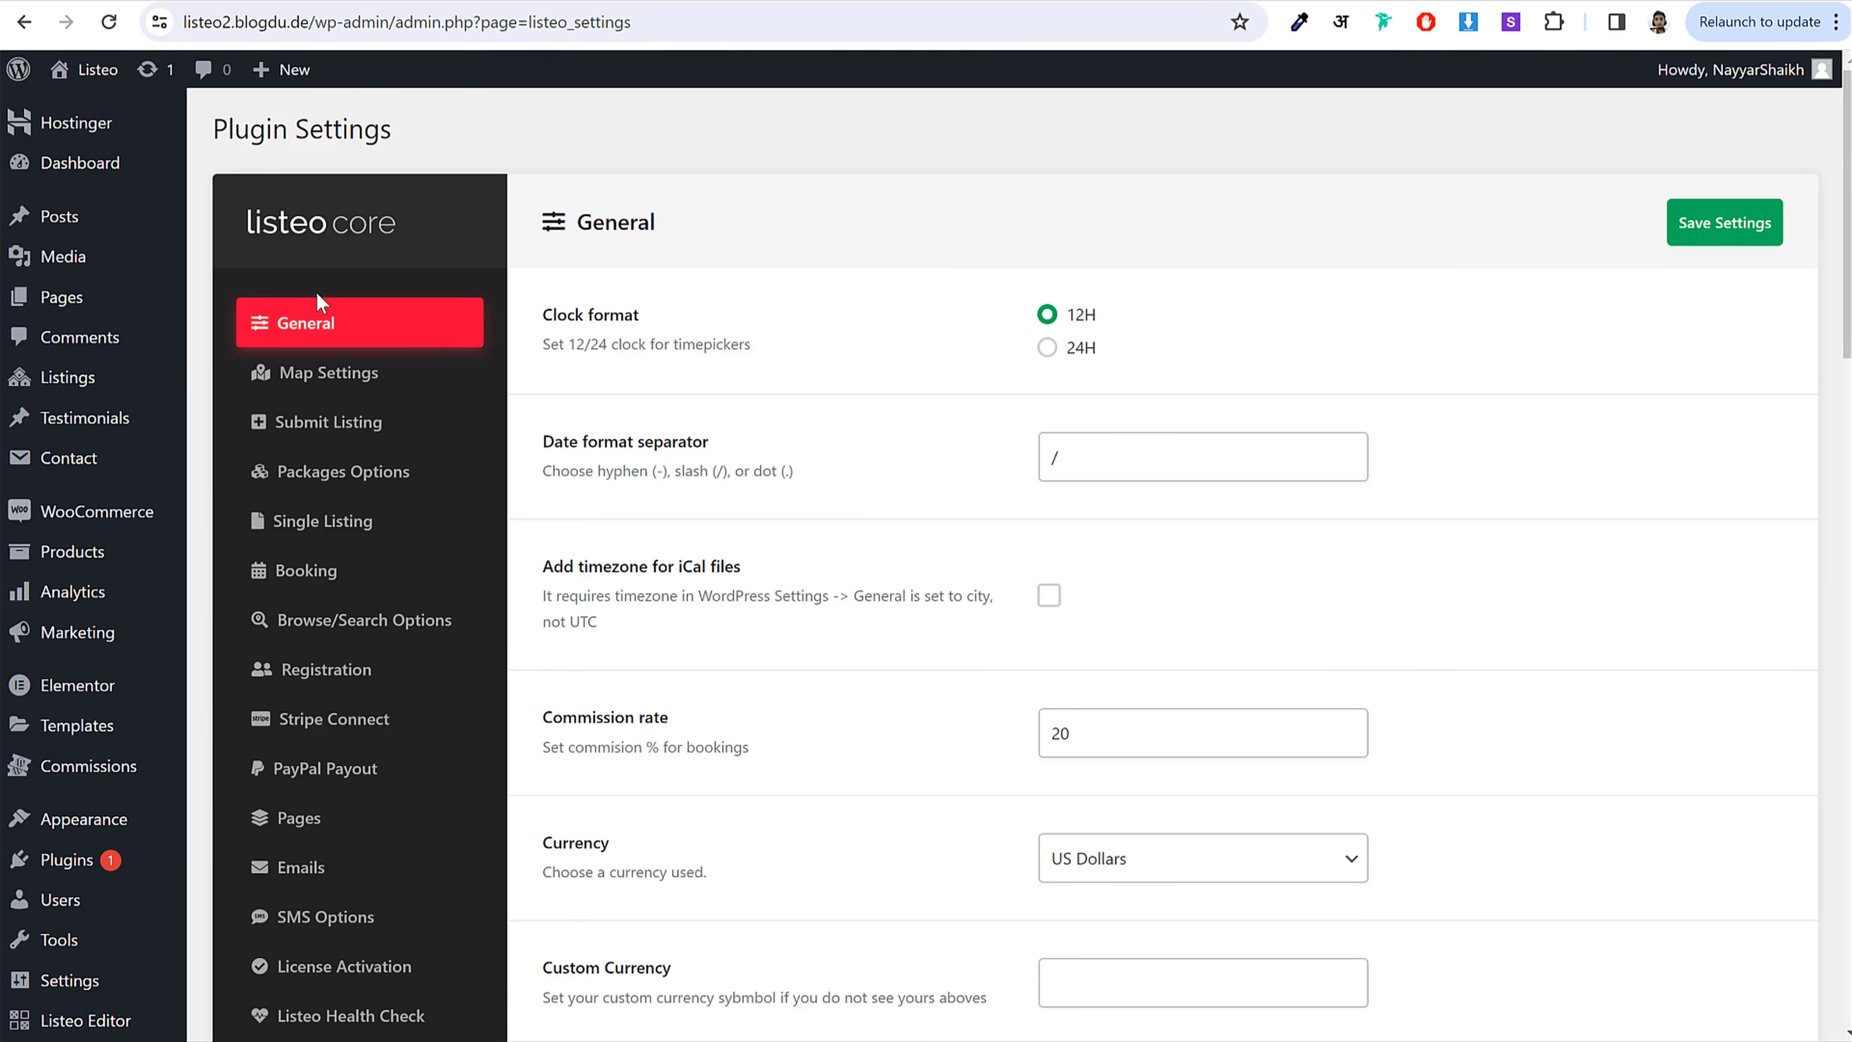
# Step: Keep the Listeo currency as US Dollars and save the plugin settings
pyautogui.scroll(-2, 1021, 726)
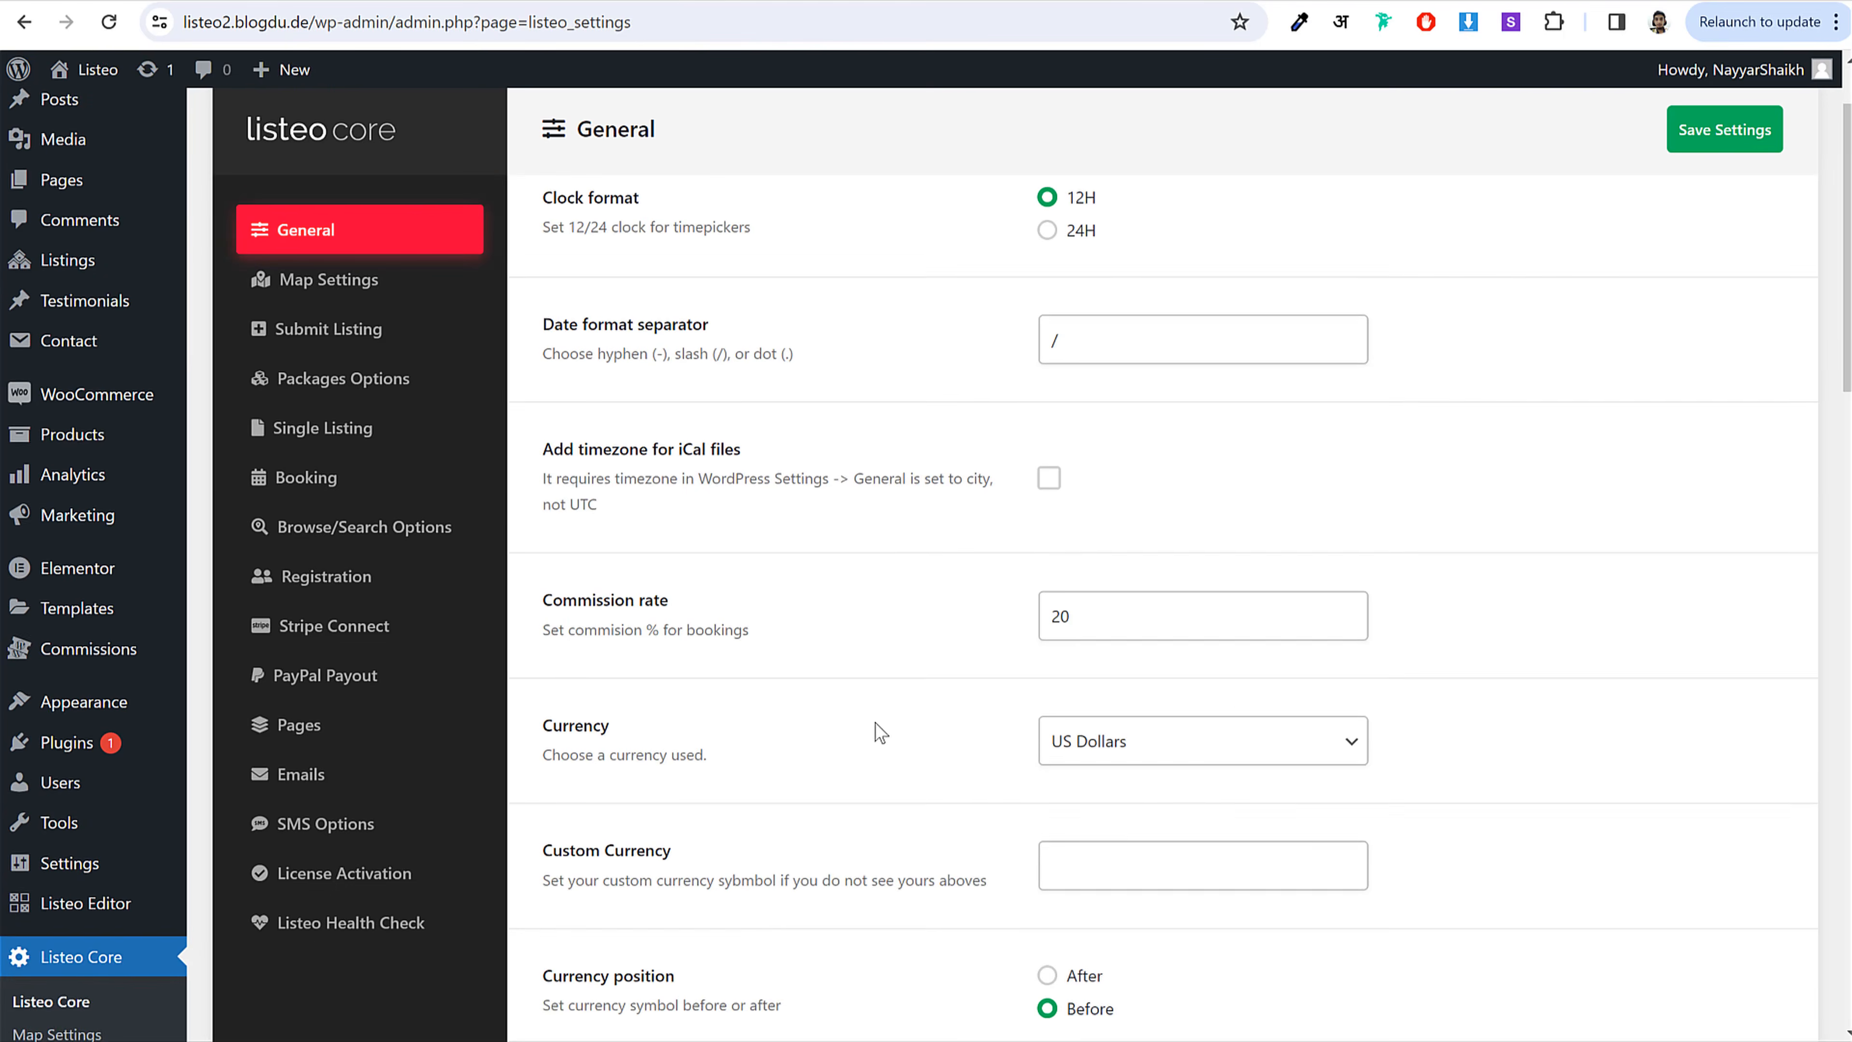
pyautogui.click(1260, 739)
pyautogui.click(1533, 612)
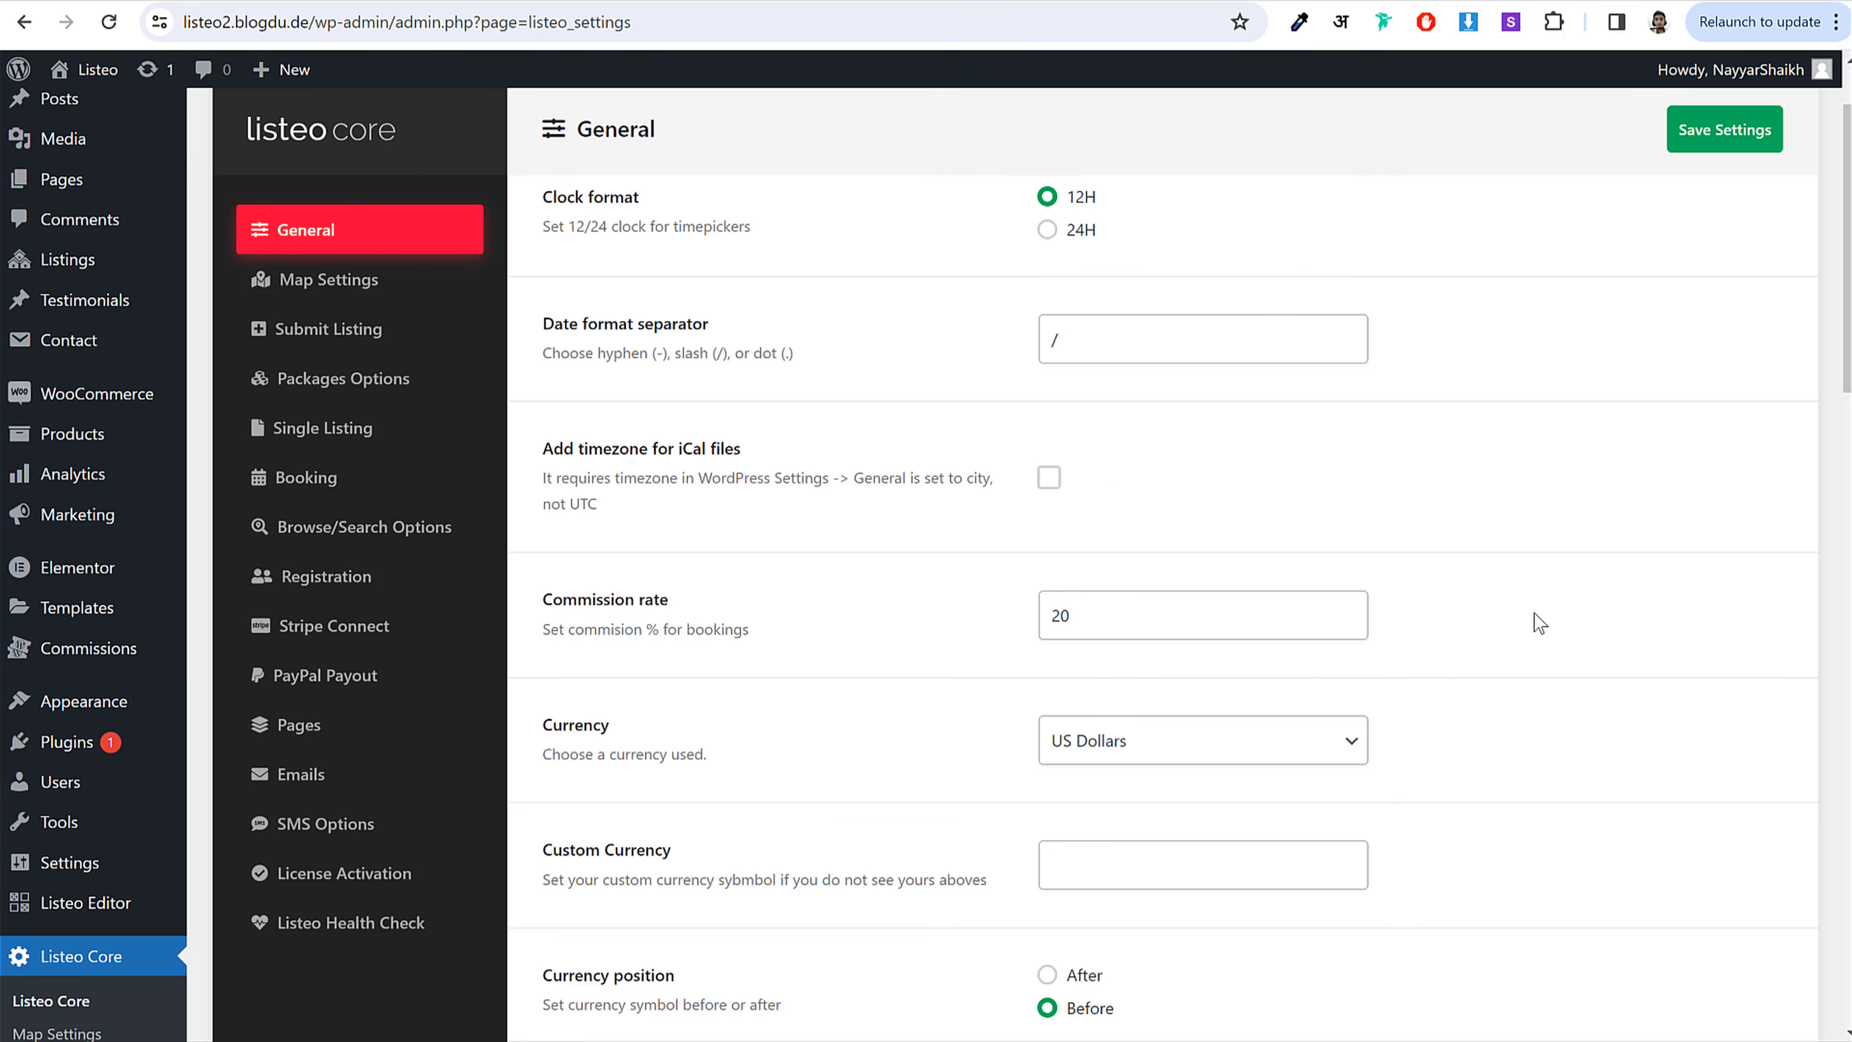
pyautogui.scroll(-10, 1531, 612)
pyautogui.scroll(-4, 1531, 612)
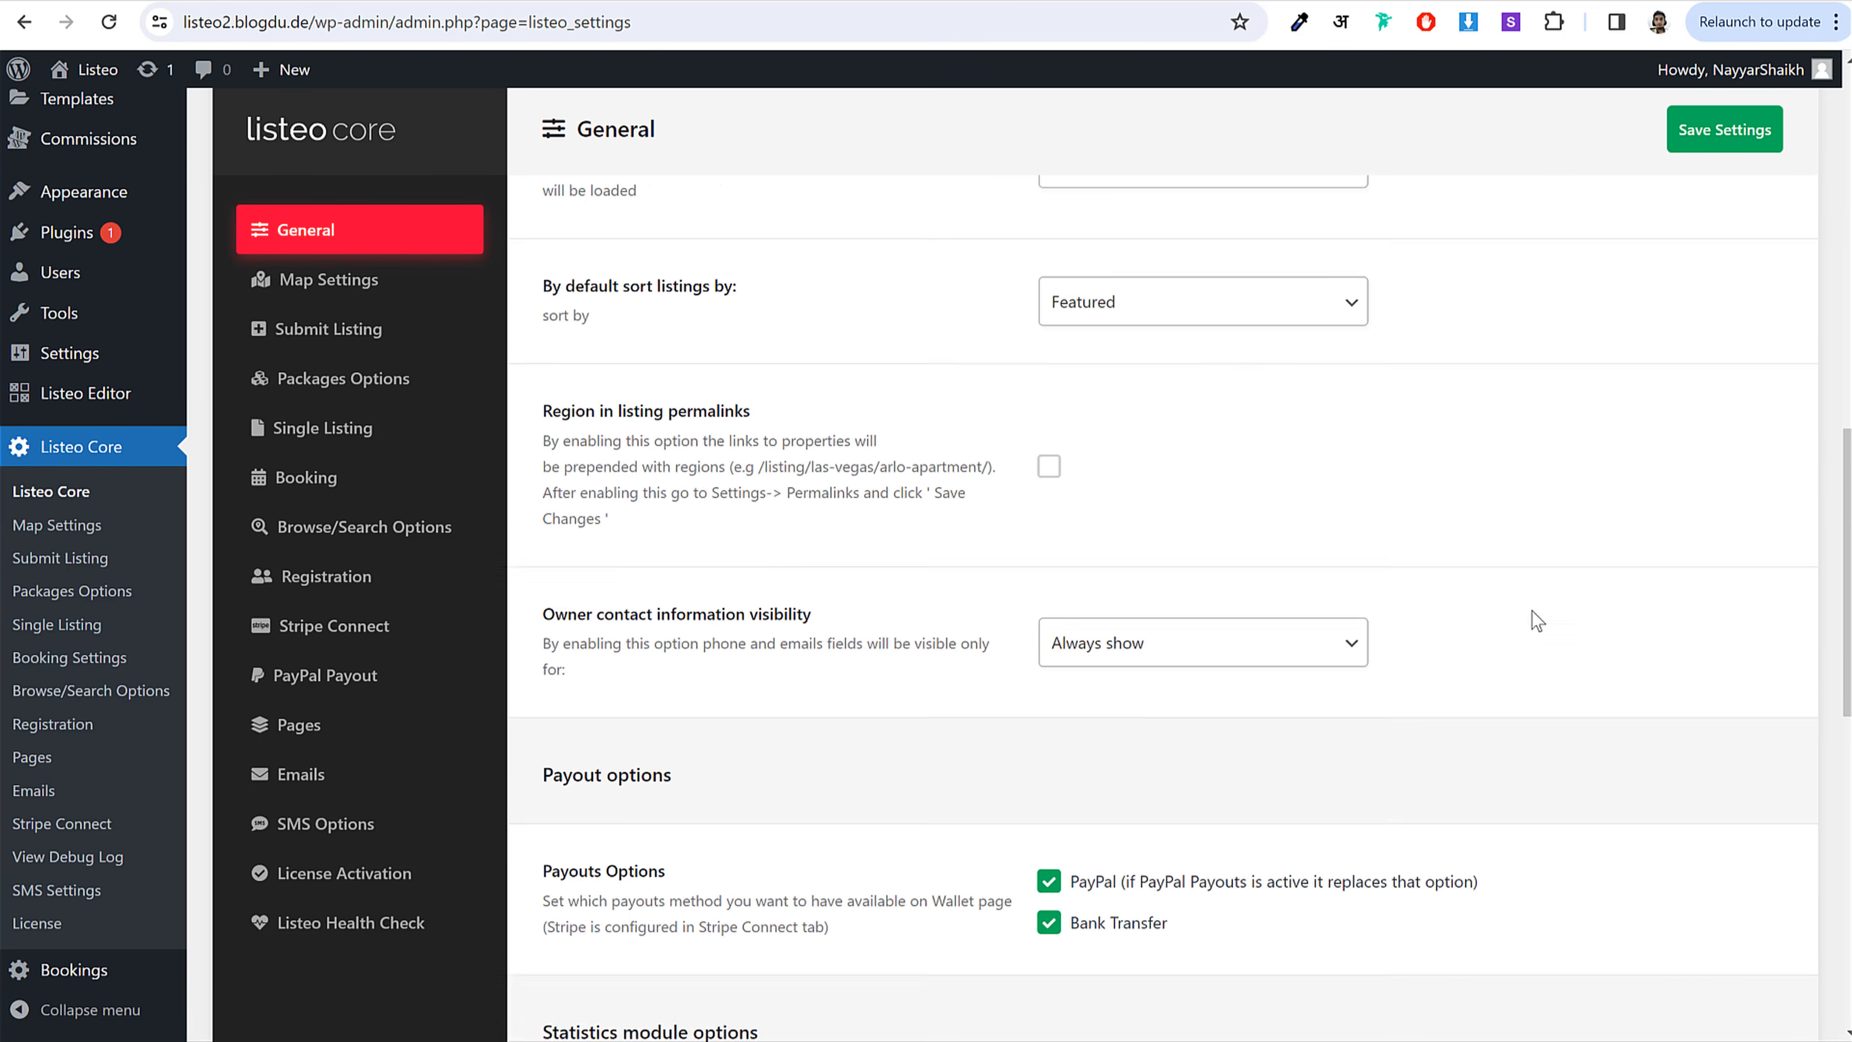
pyautogui.scroll(-7, 1534, 613)
pyautogui.scroll(20, 1534, 613)
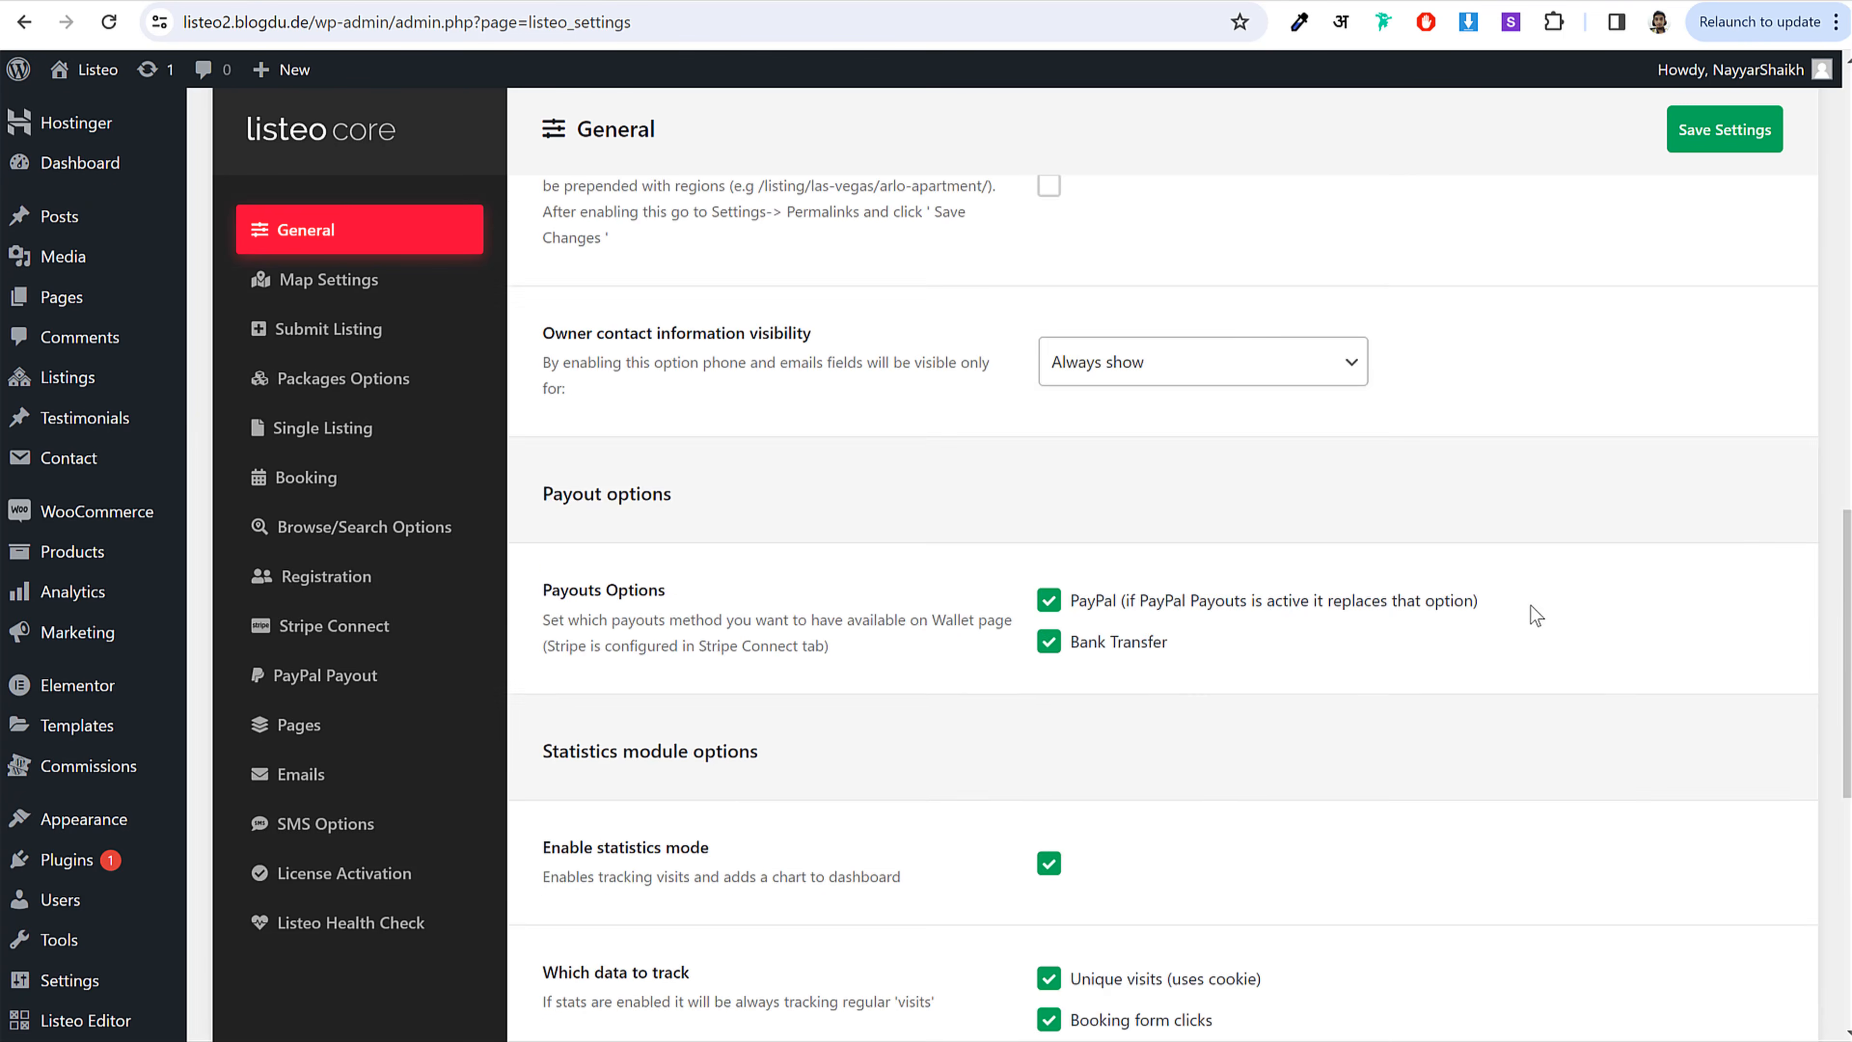
pyautogui.scroll(-1, 1532, 604)
pyautogui.click(1746, 139)
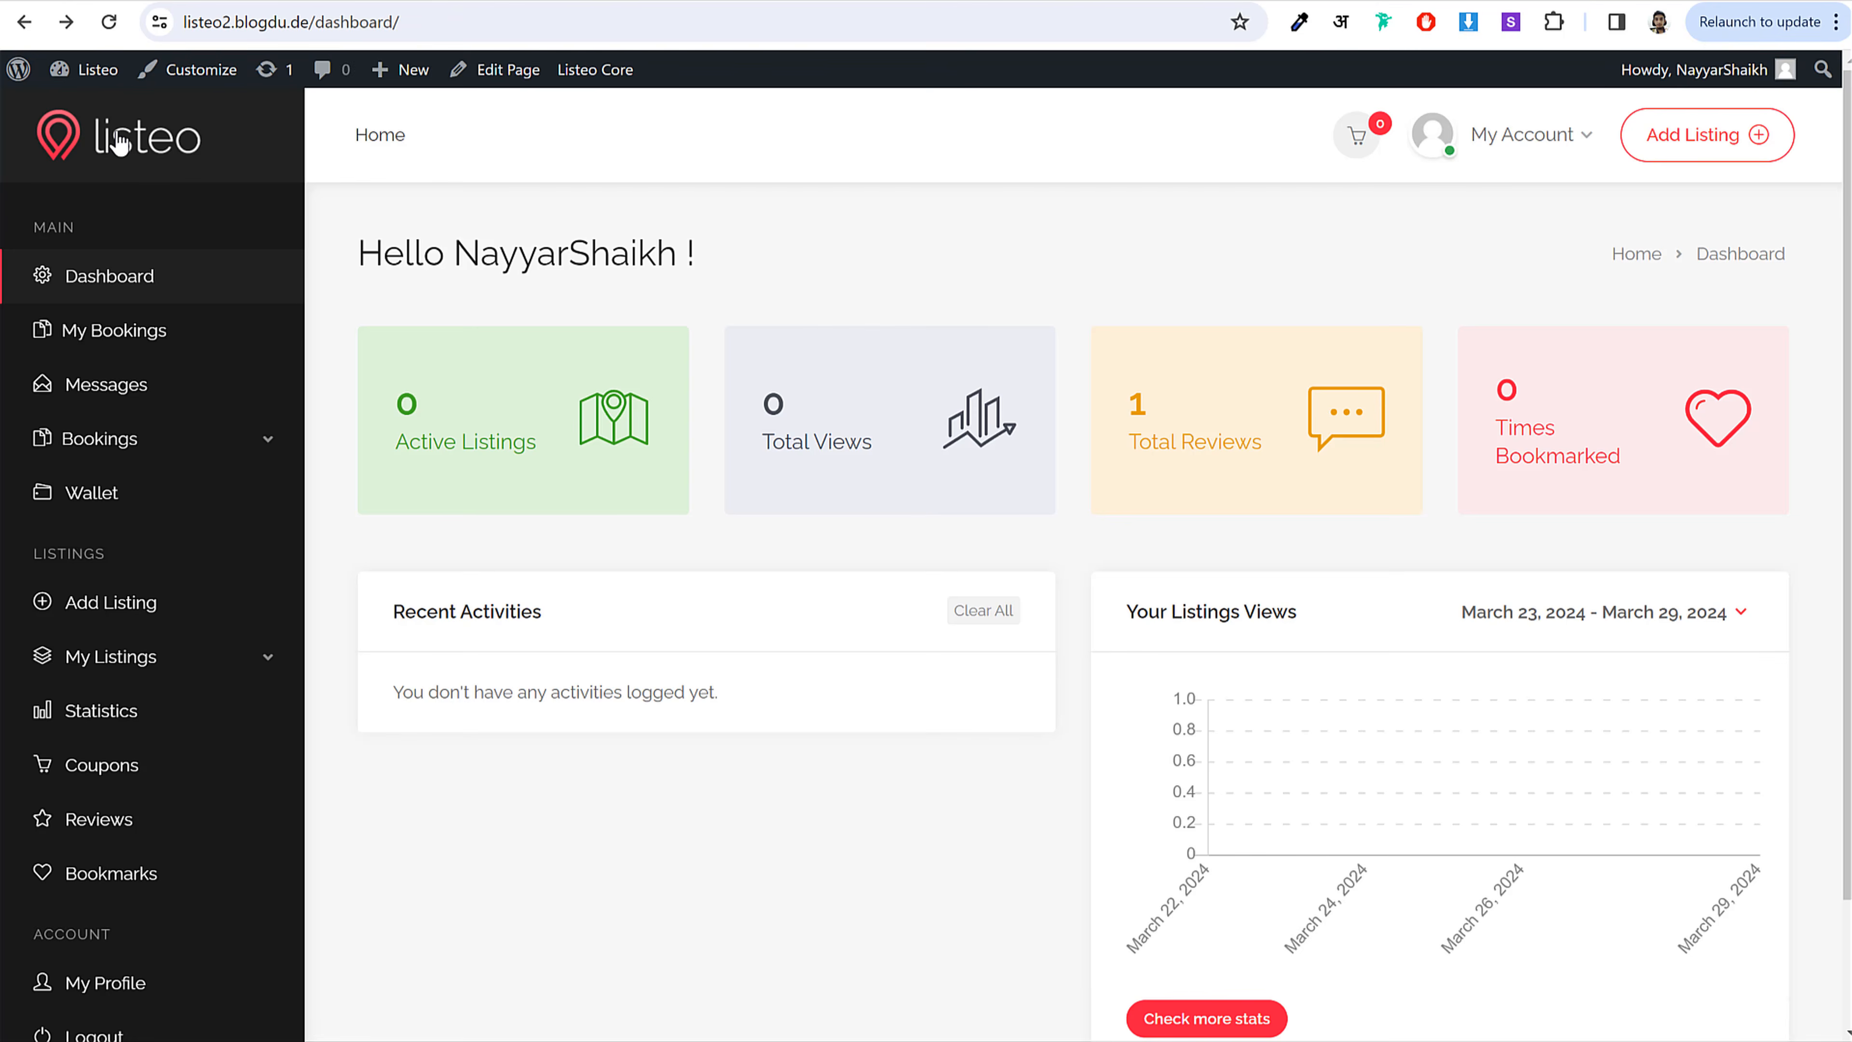
# Step: Visit the live site front end and look over the demo home page
pyautogui.click(120, 142)
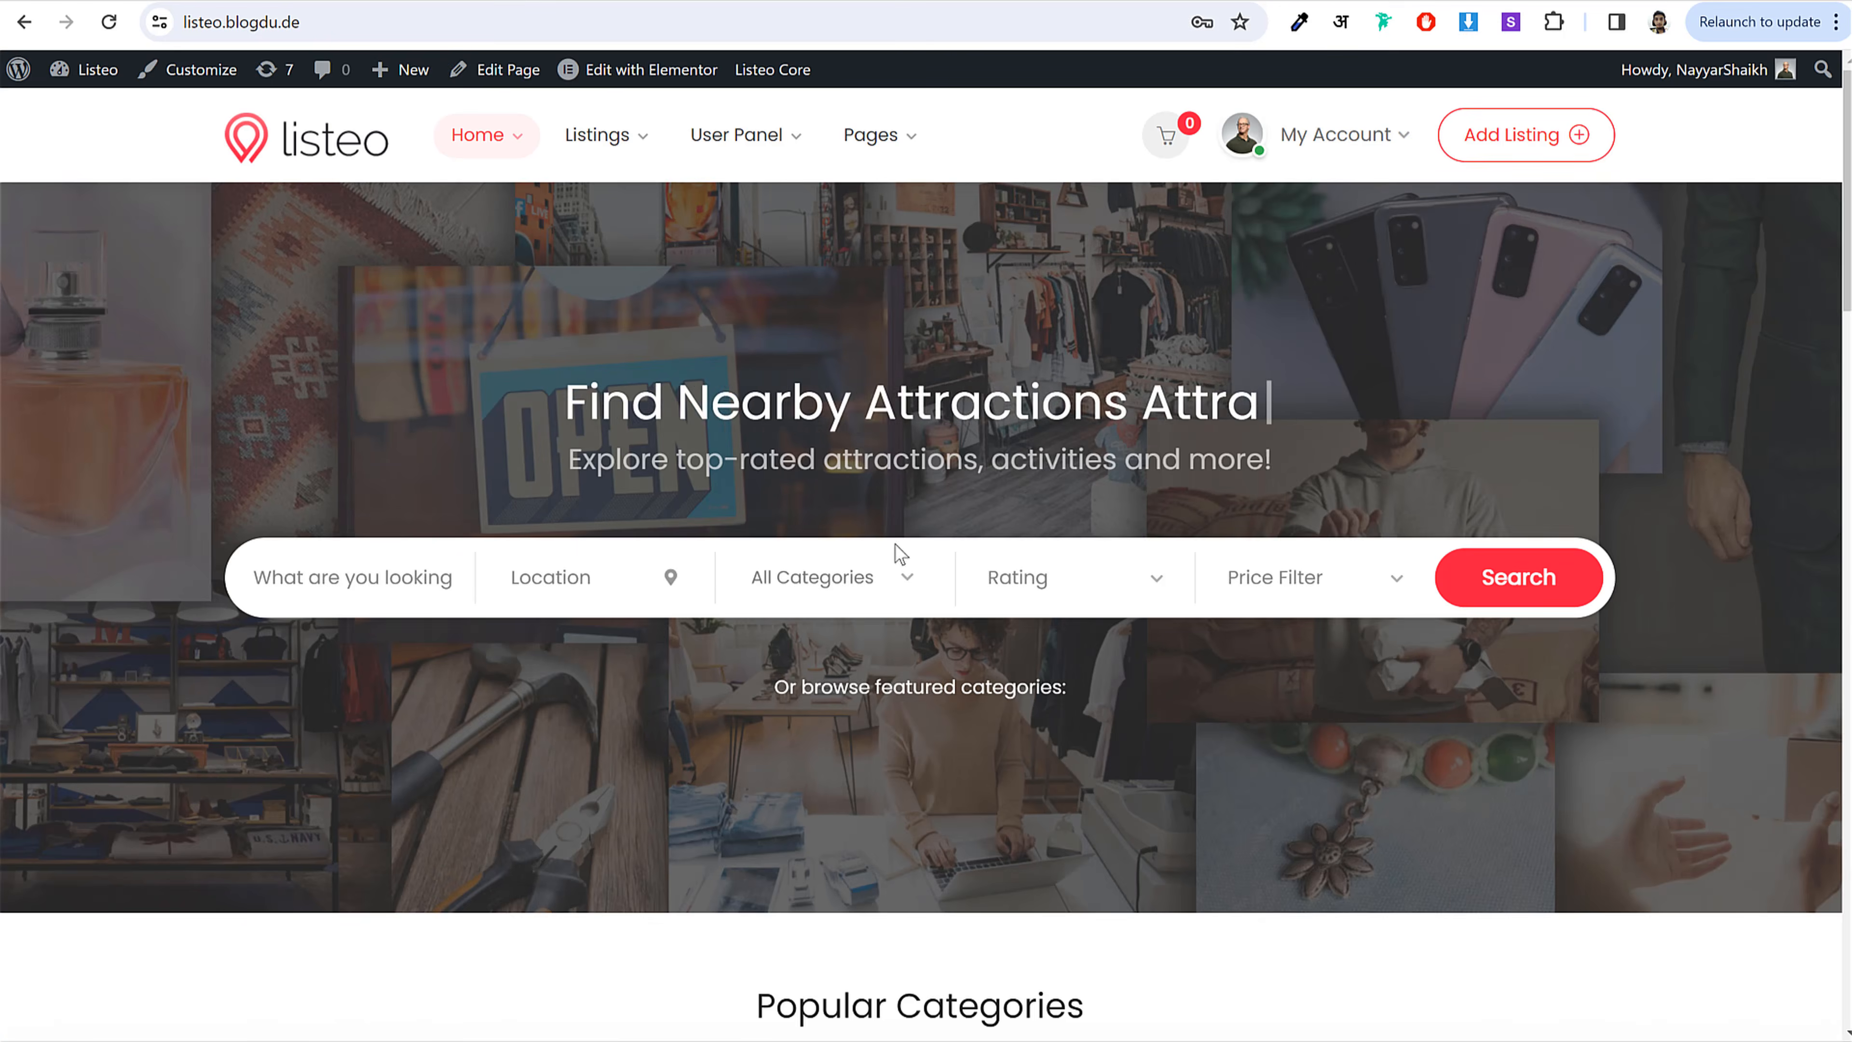
pyautogui.scroll(-15, 901, 550)
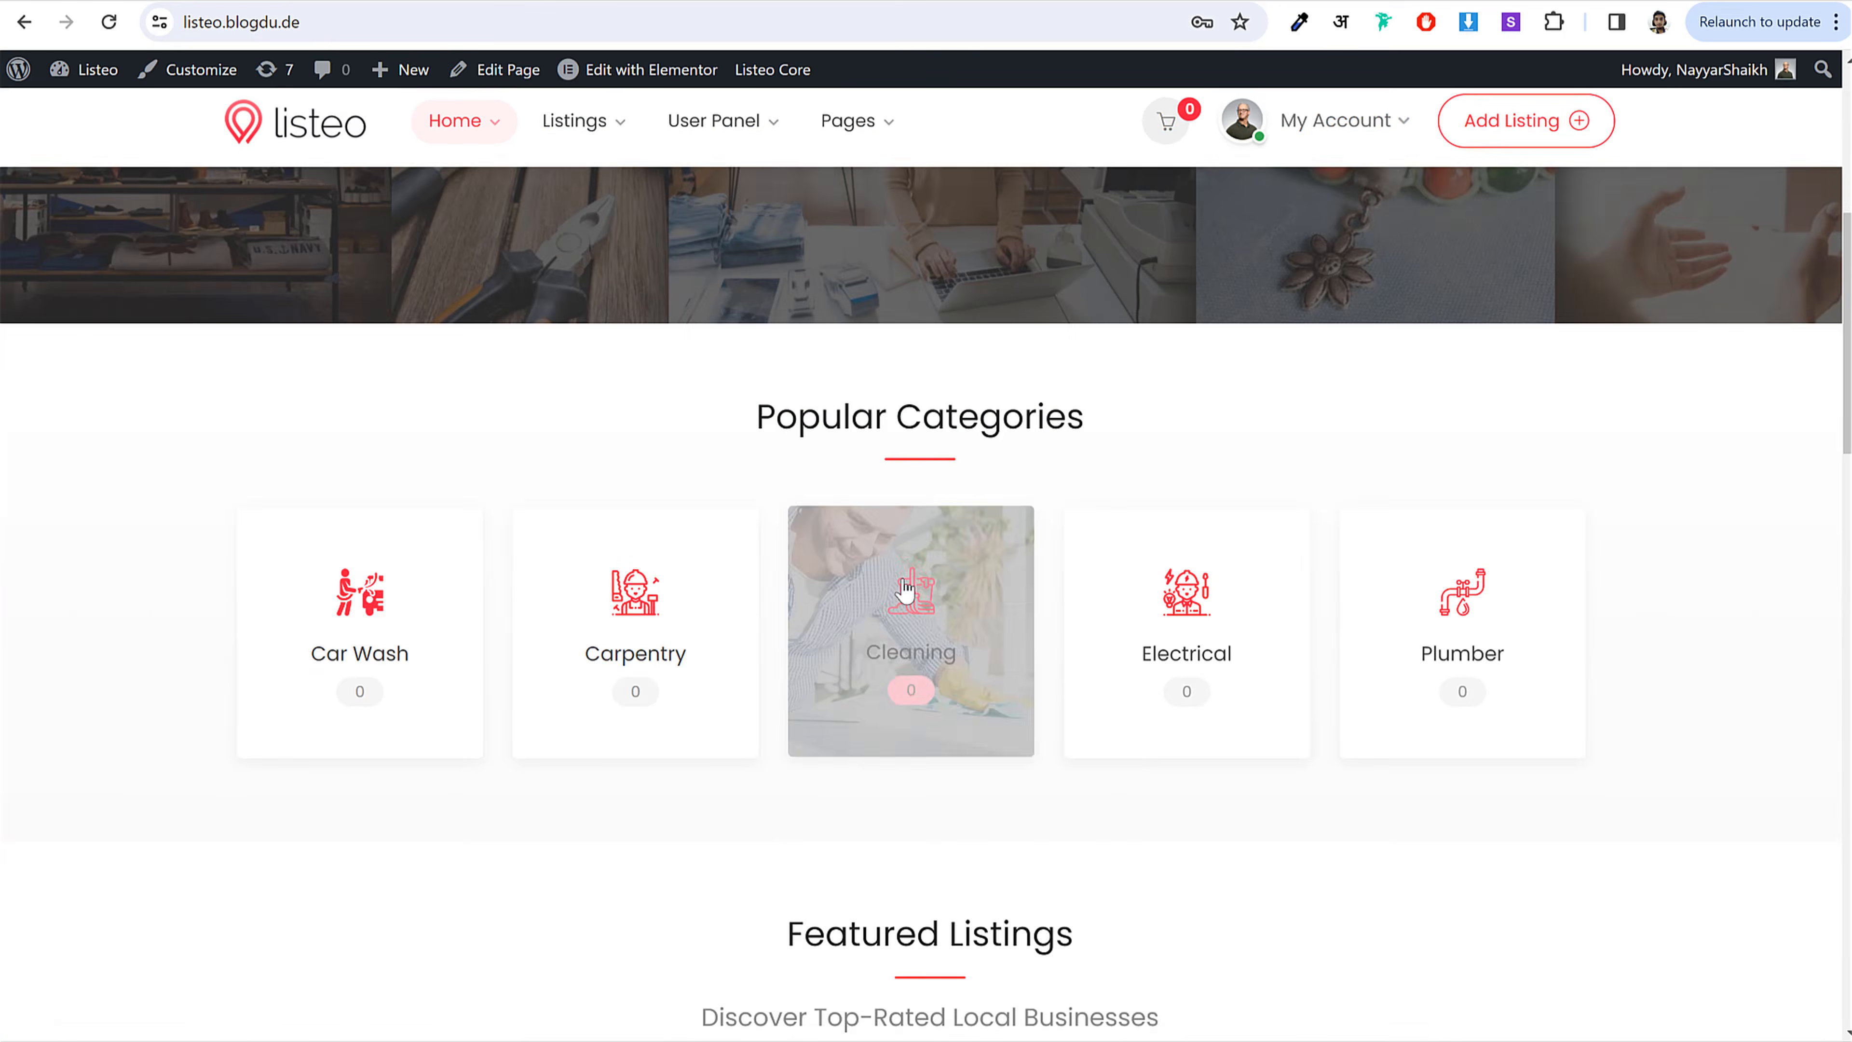
pyautogui.scroll(15, 973, 718)
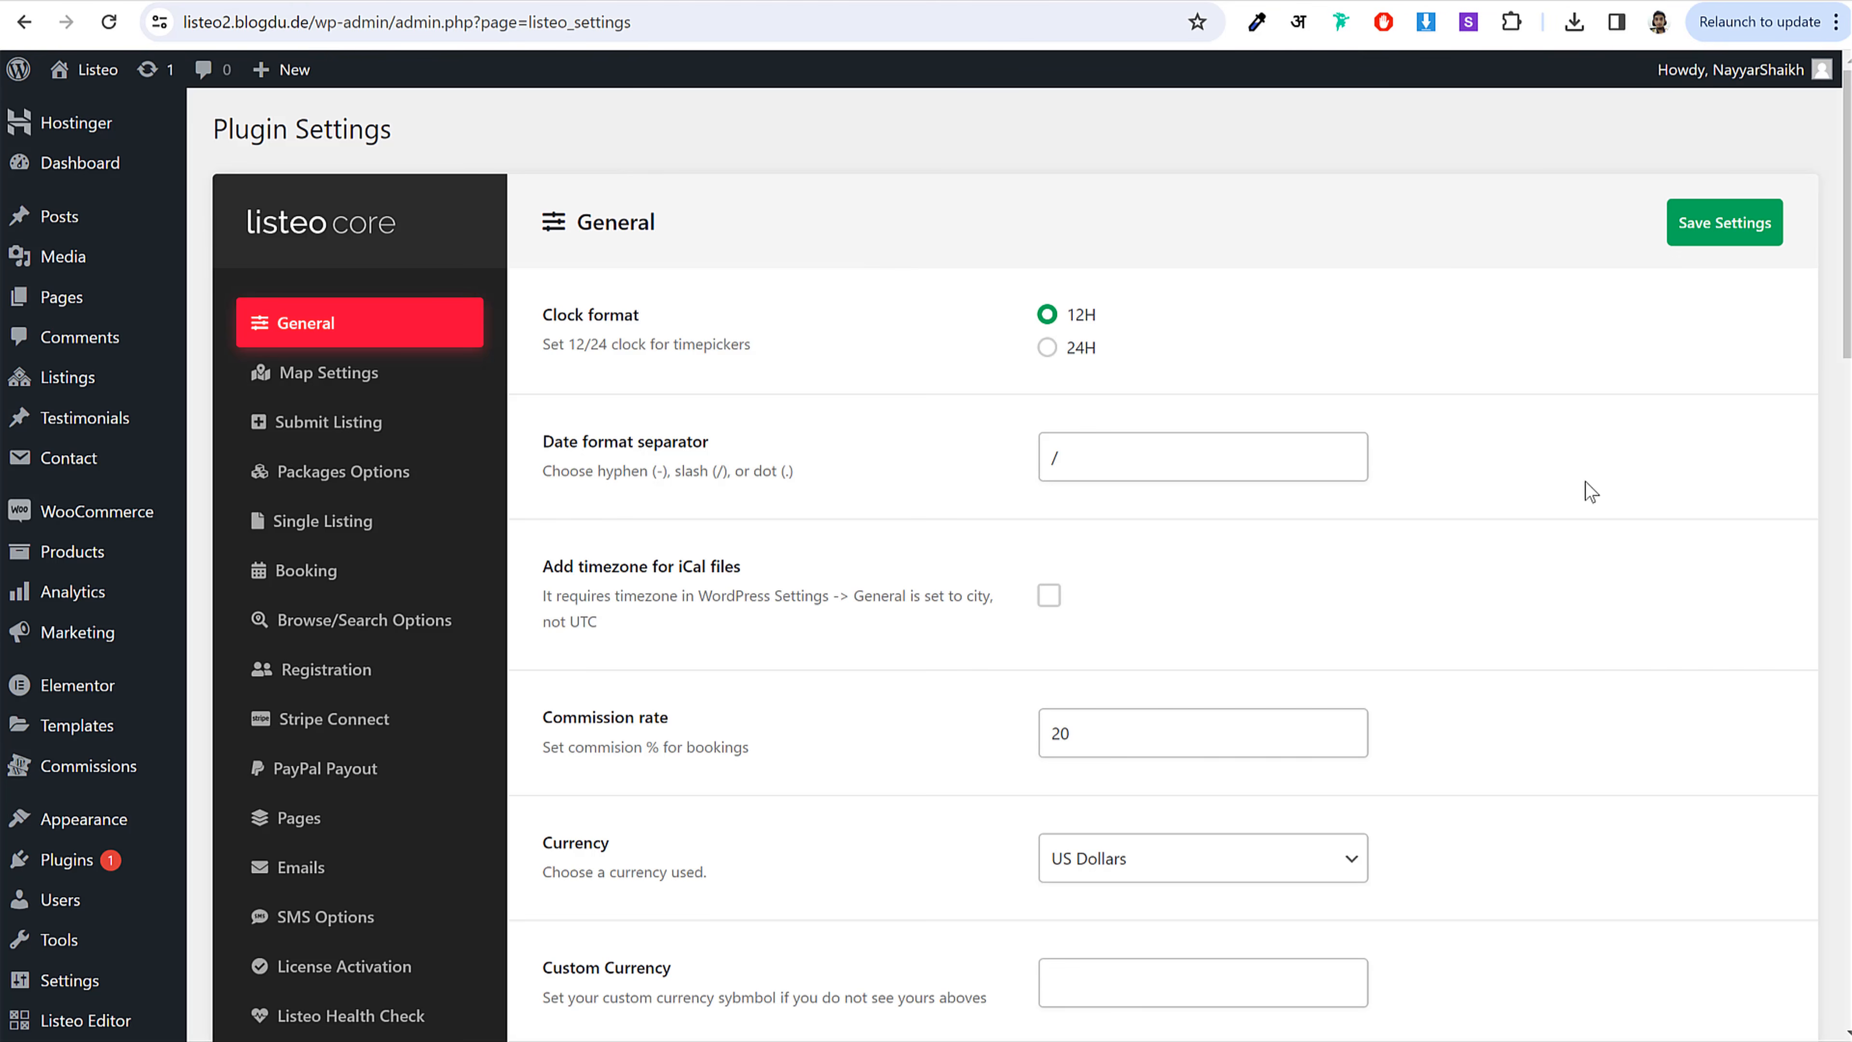
# Step: Go to Pages > All Pages and browse the 25 Listeo pages
pyautogui.click(63, 313)
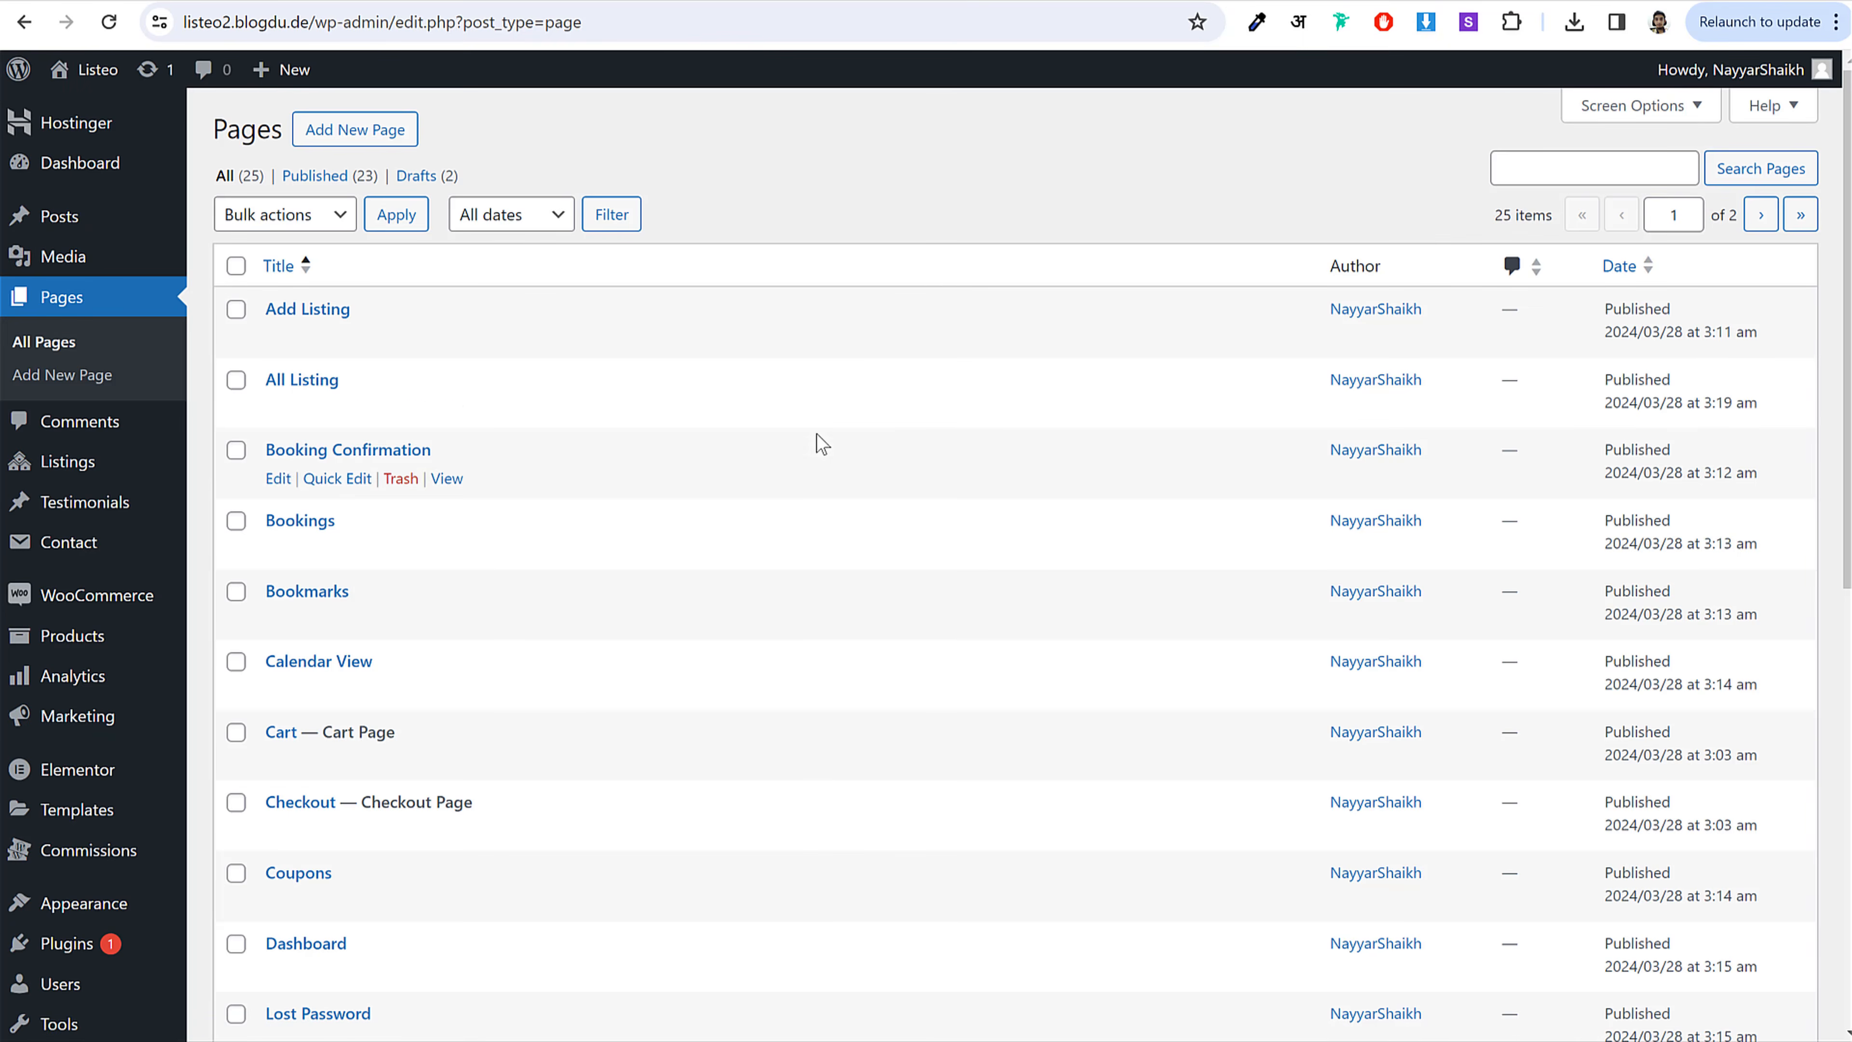
pyautogui.scroll(-5, 817, 443)
pyautogui.scroll(-2, 820, 443)
pyautogui.scroll(-3, 819, 438)
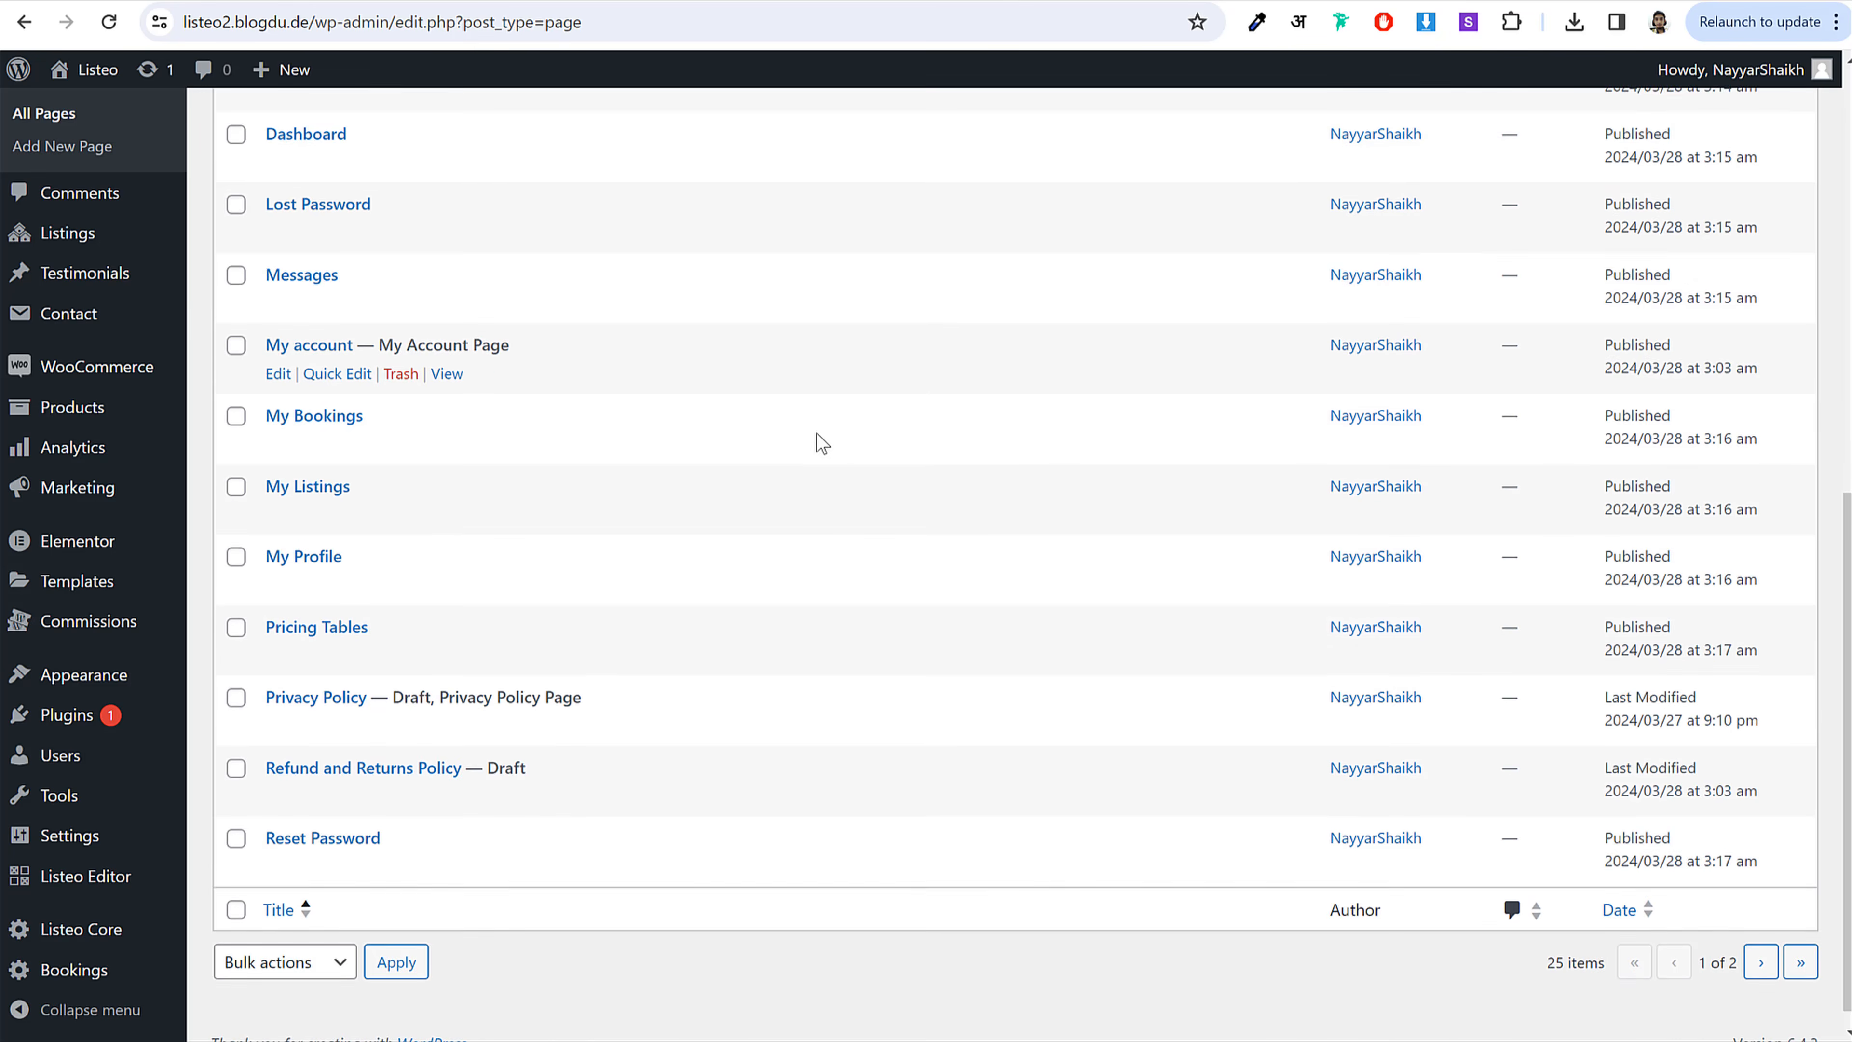
pyautogui.scroll(6, 816, 438)
pyautogui.scroll(-5, 526, 639)
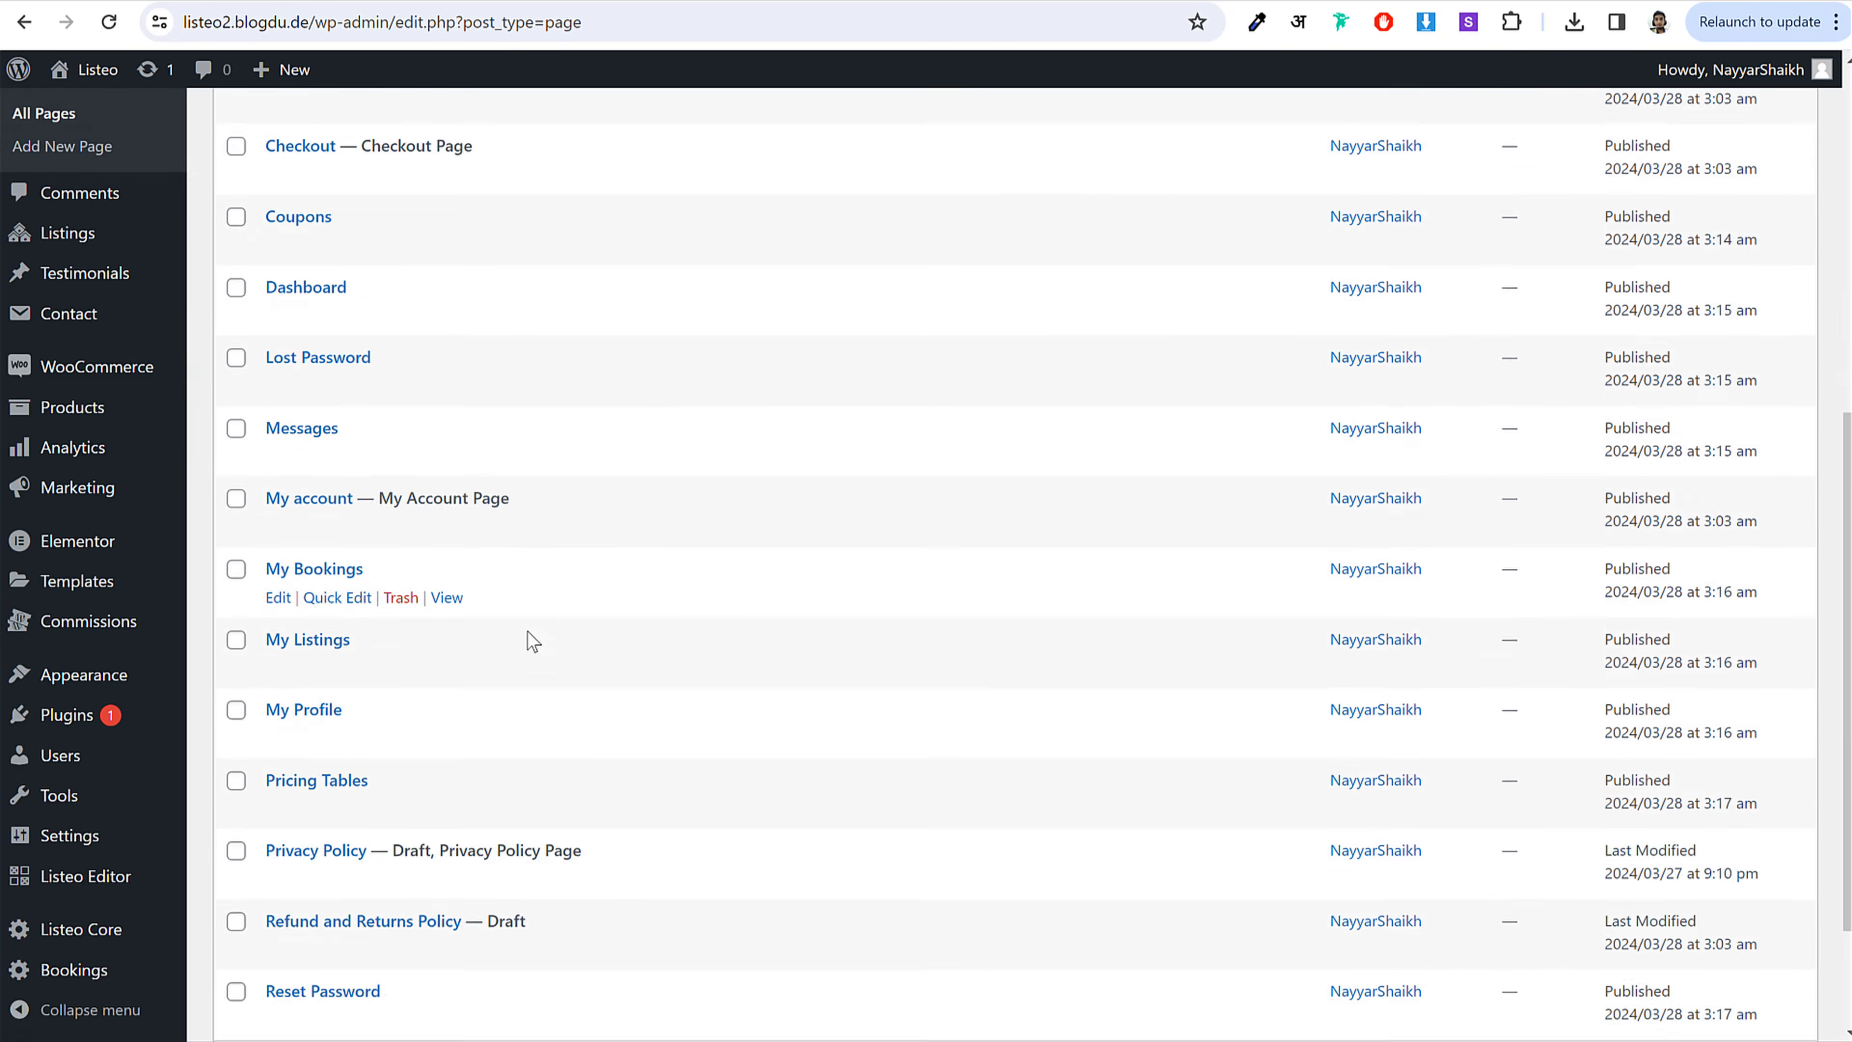
pyautogui.scroll(8, 540, 576)
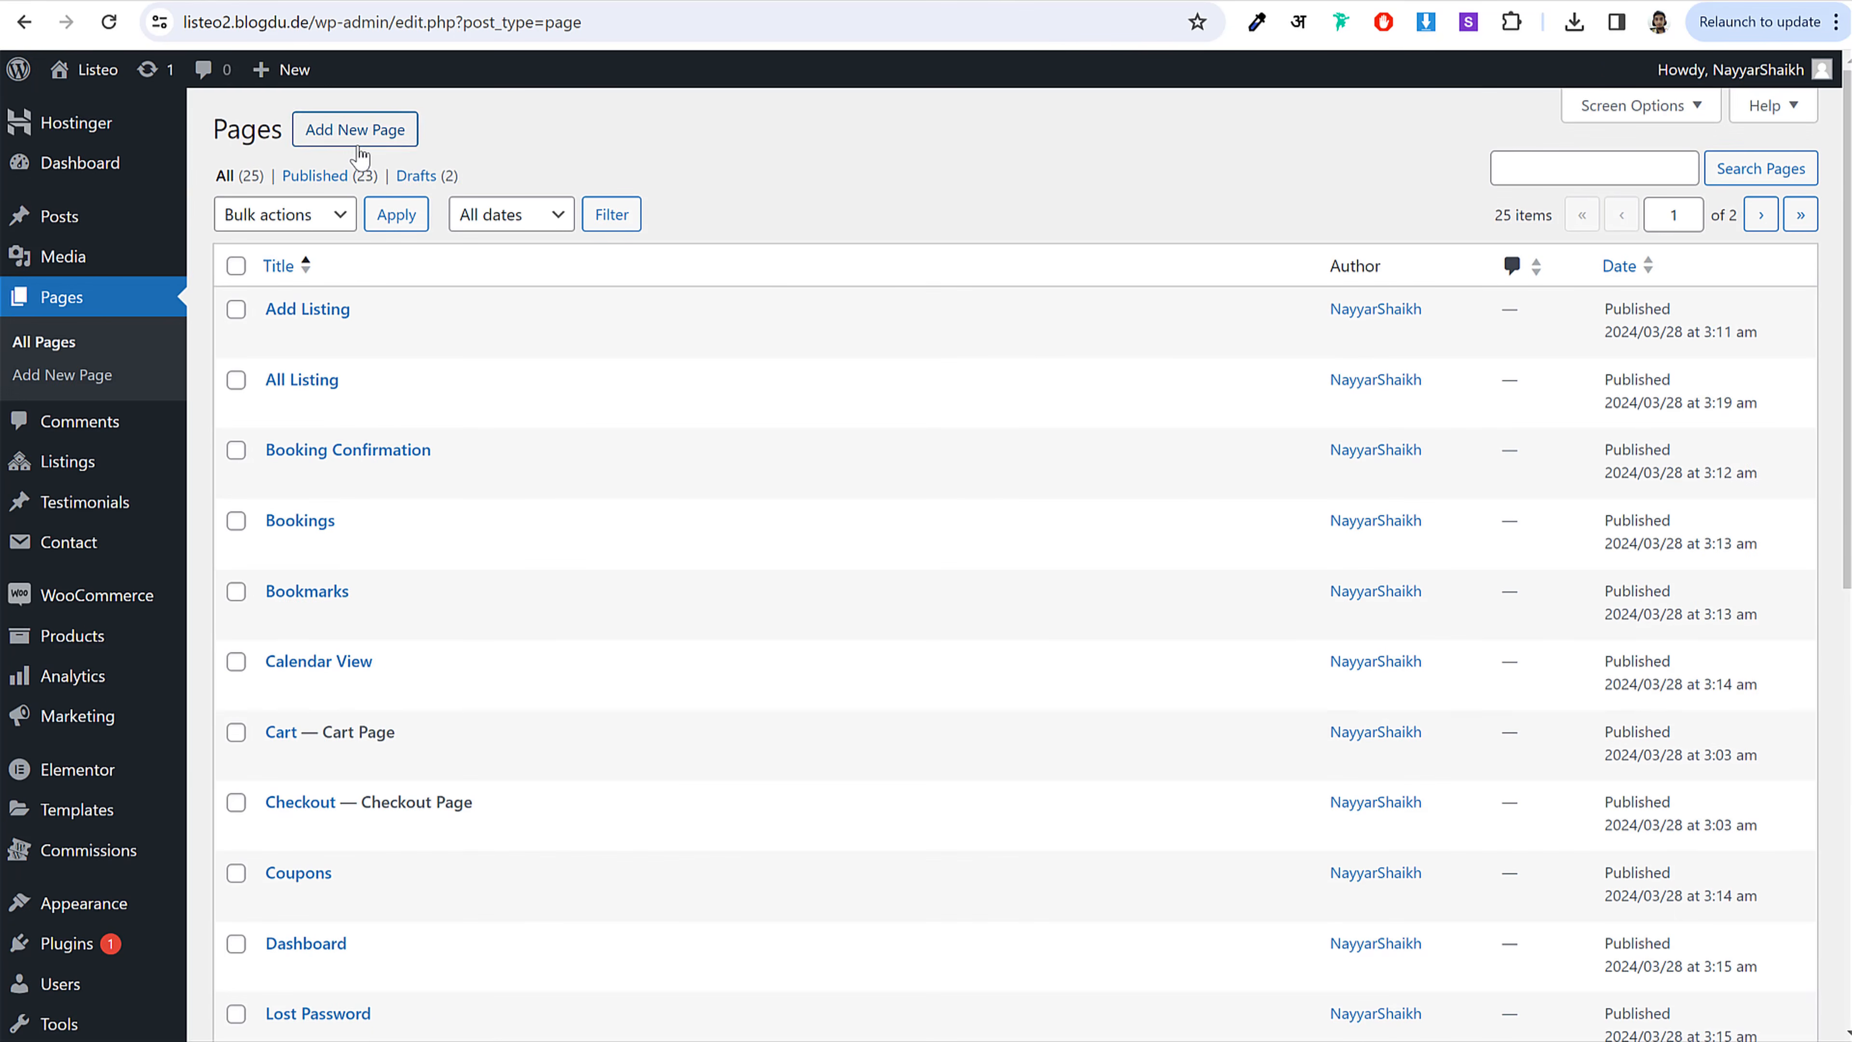
# Step: Create a new page titled 'Home' and publish it
pyautogui.click(357, 131)
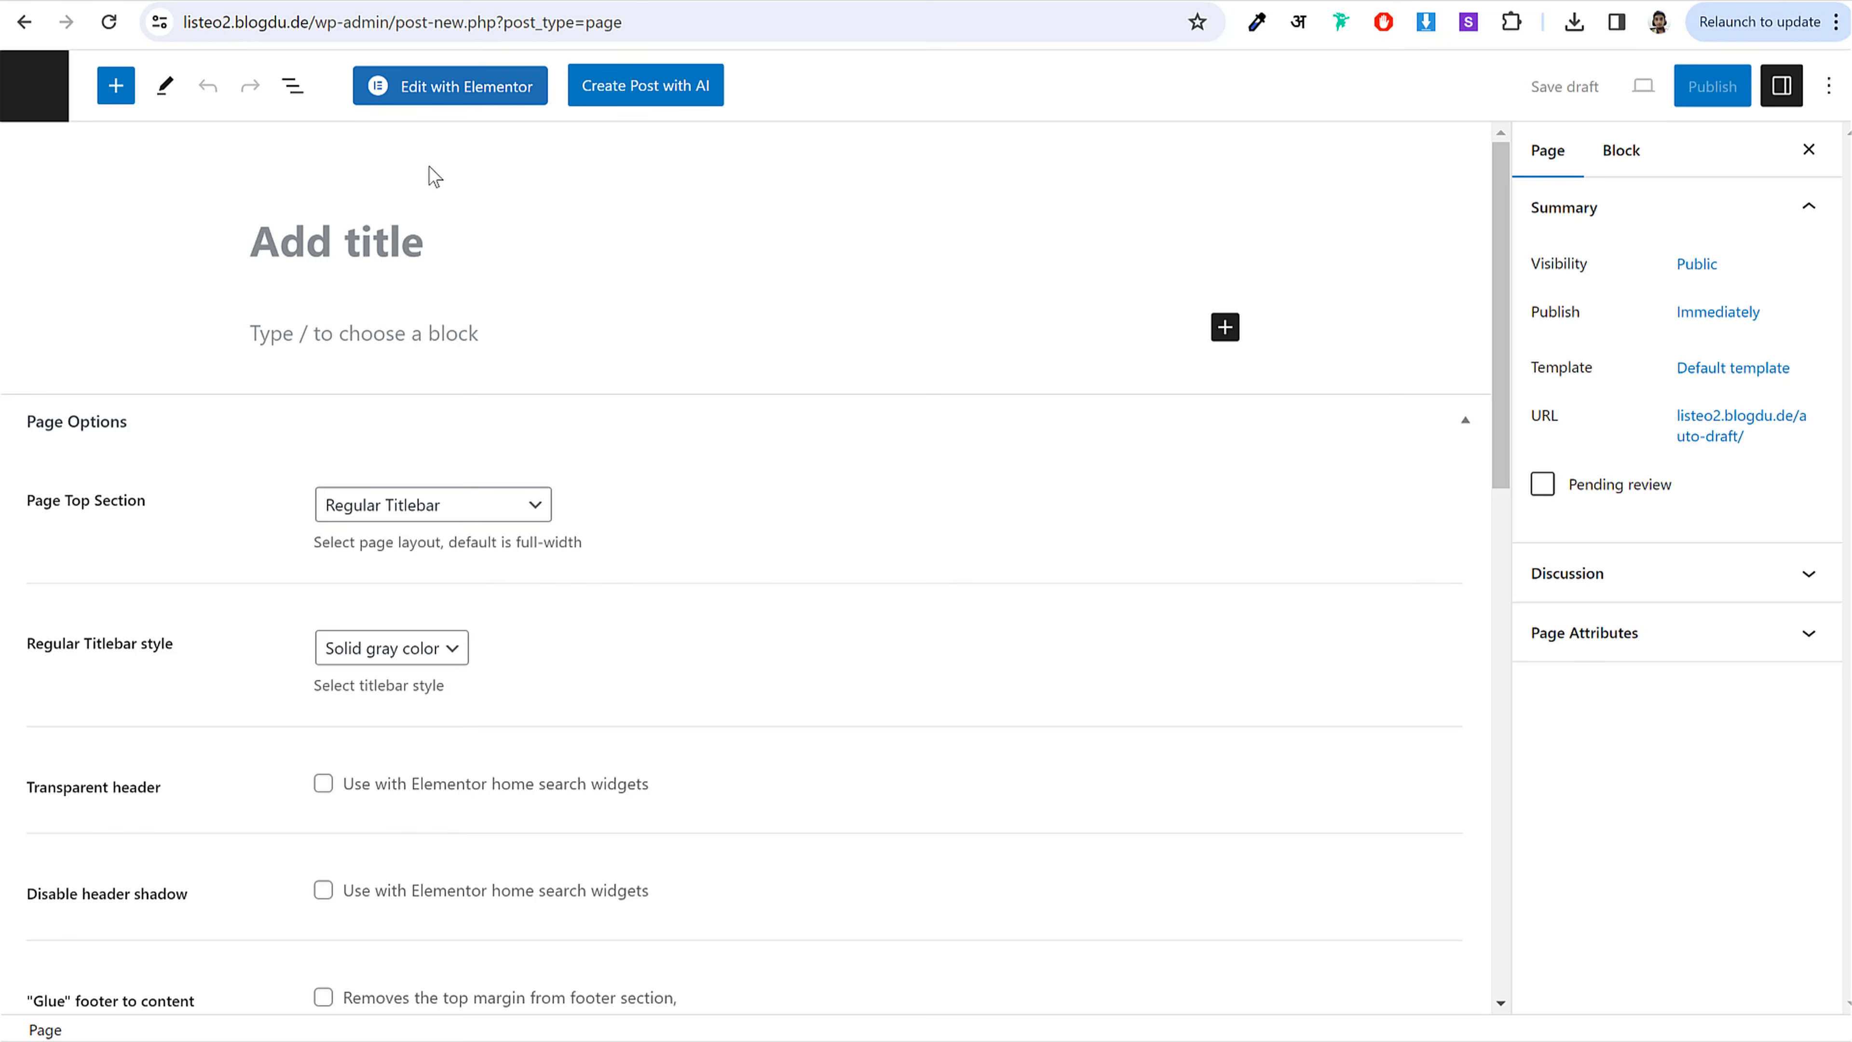
pyautogui.write('Home')
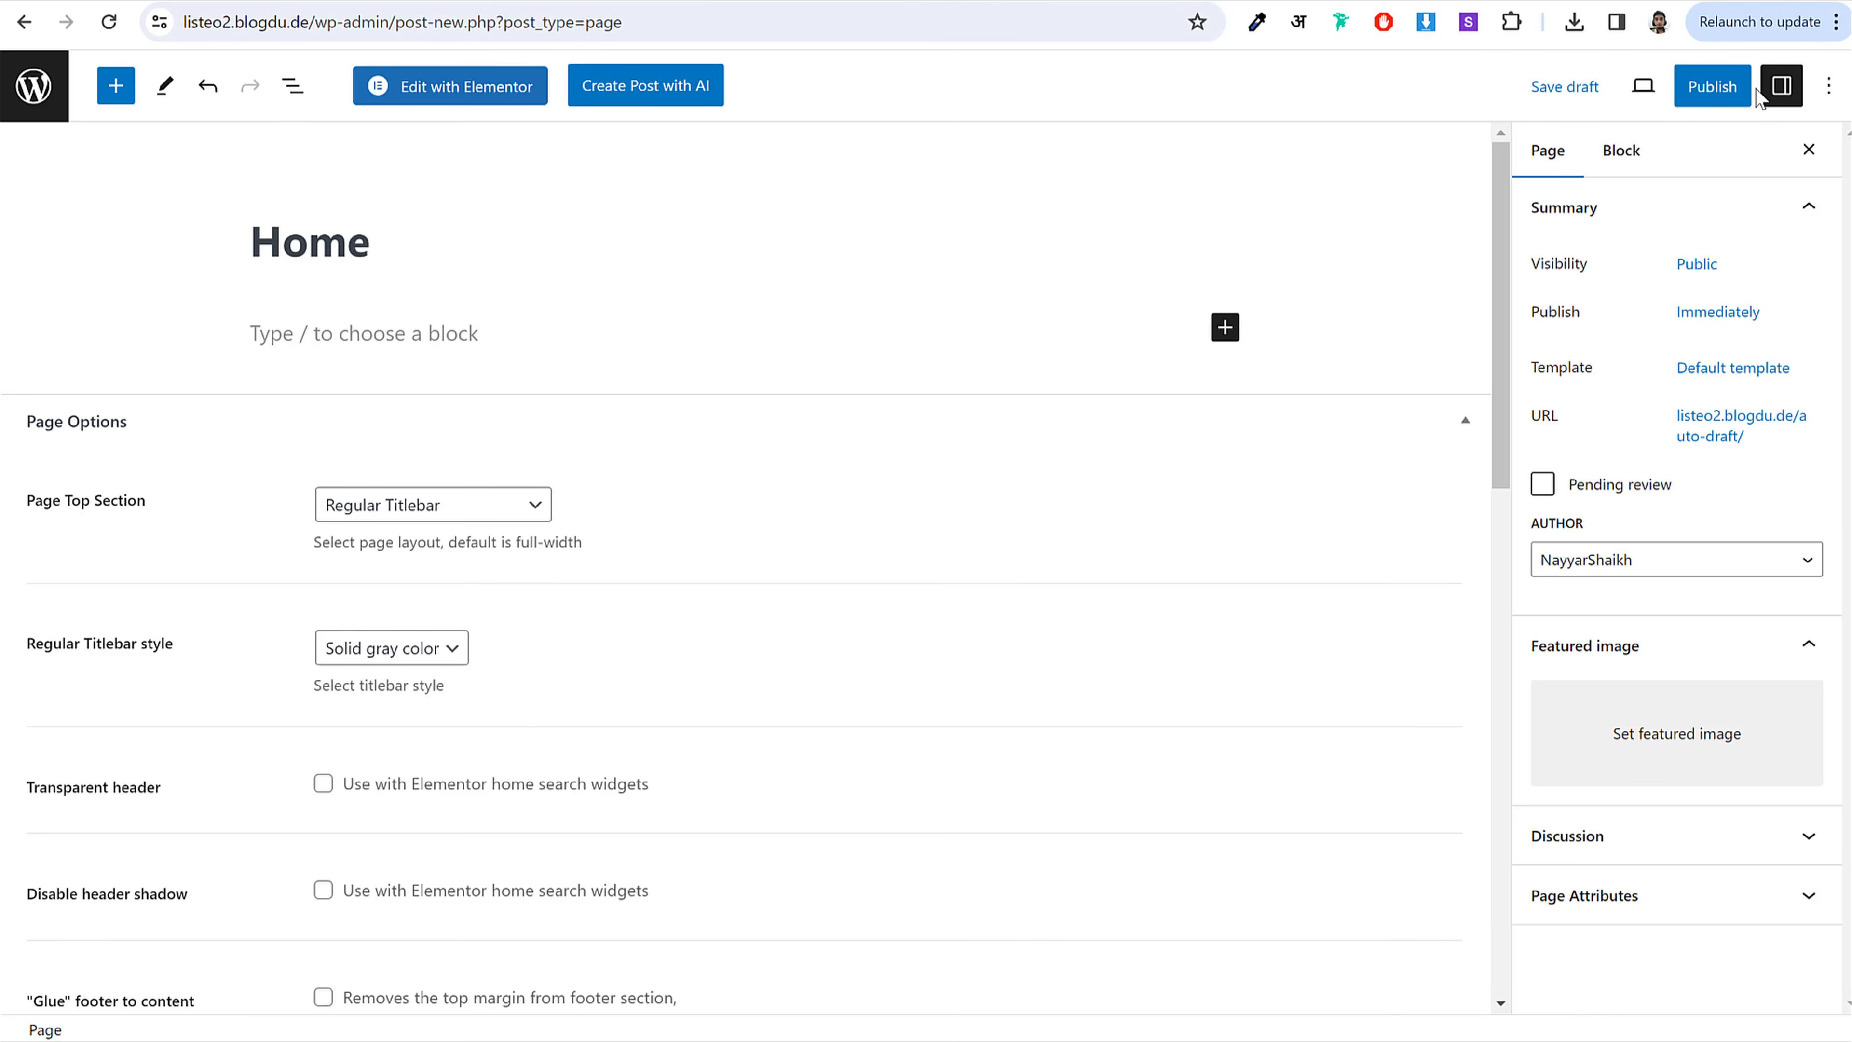
pyautogui.click(1709, 92)
pyautogui.click(1650, 91)
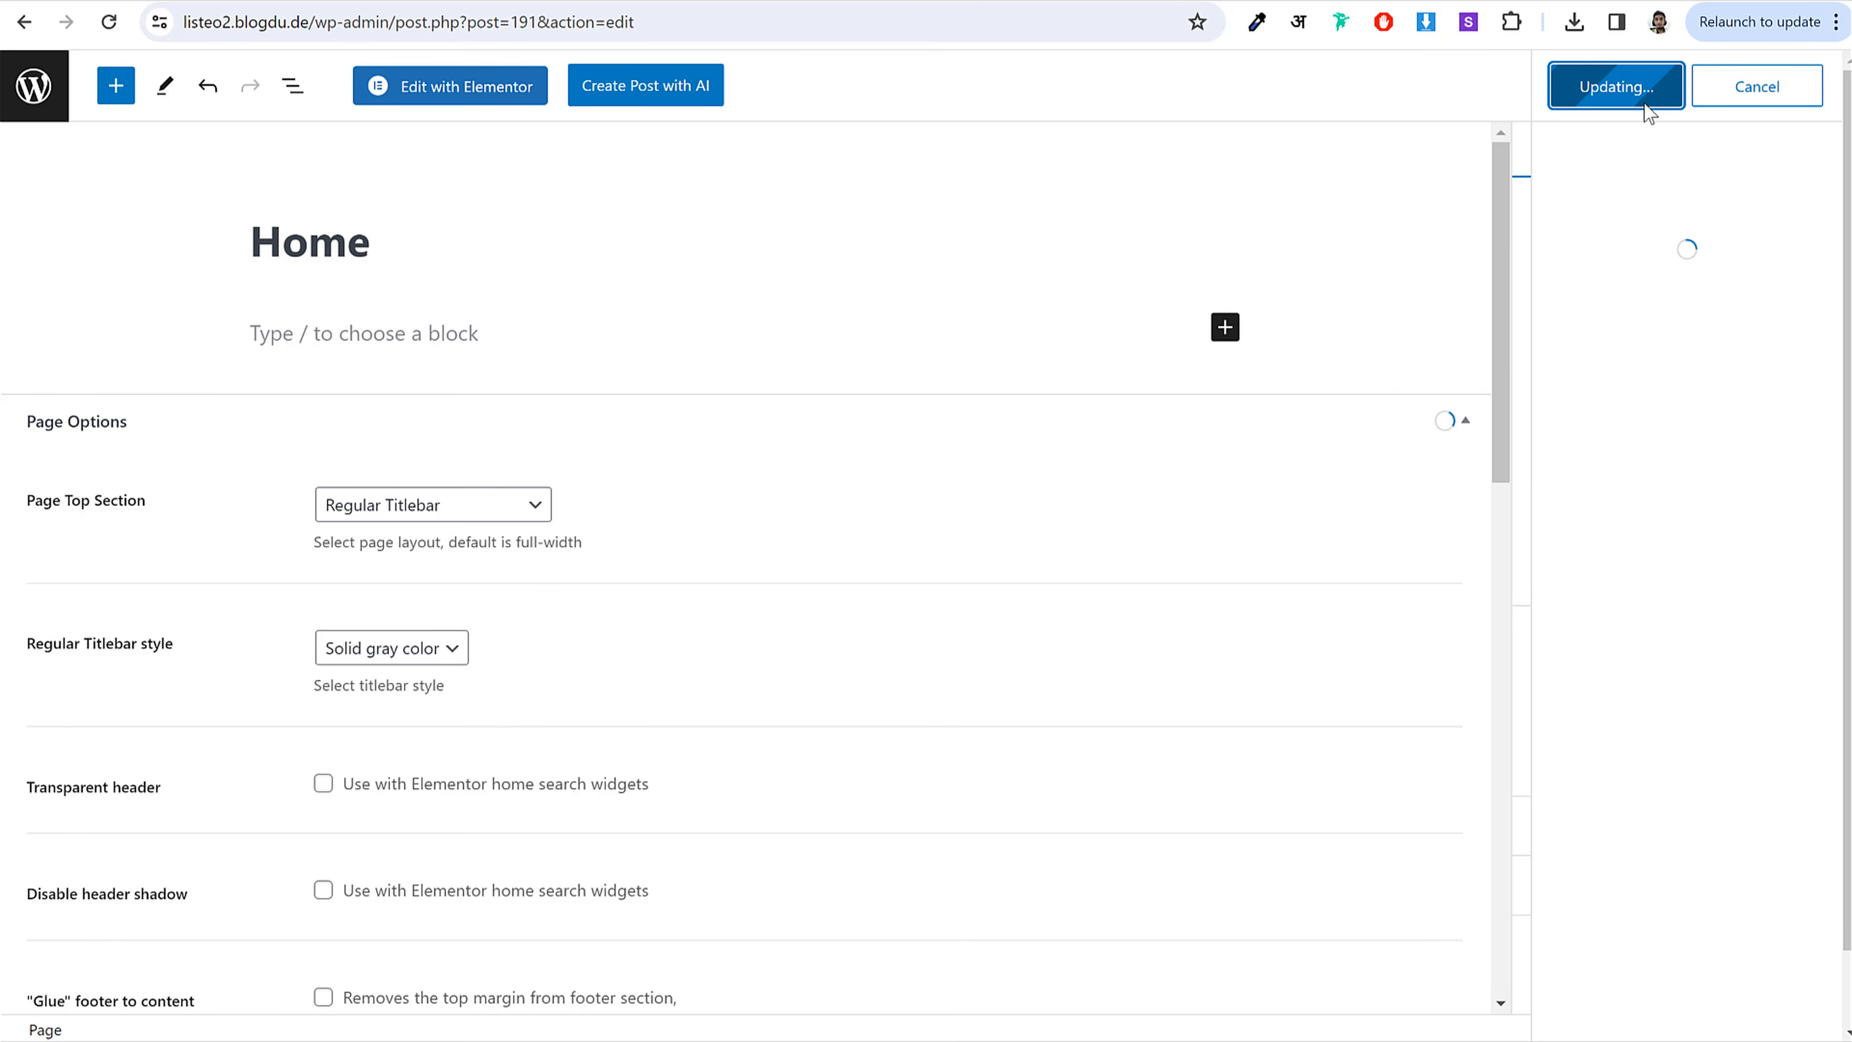
# Step: View the published Home page on the live site, then return to its editor
pyautogui.click(481, 2)
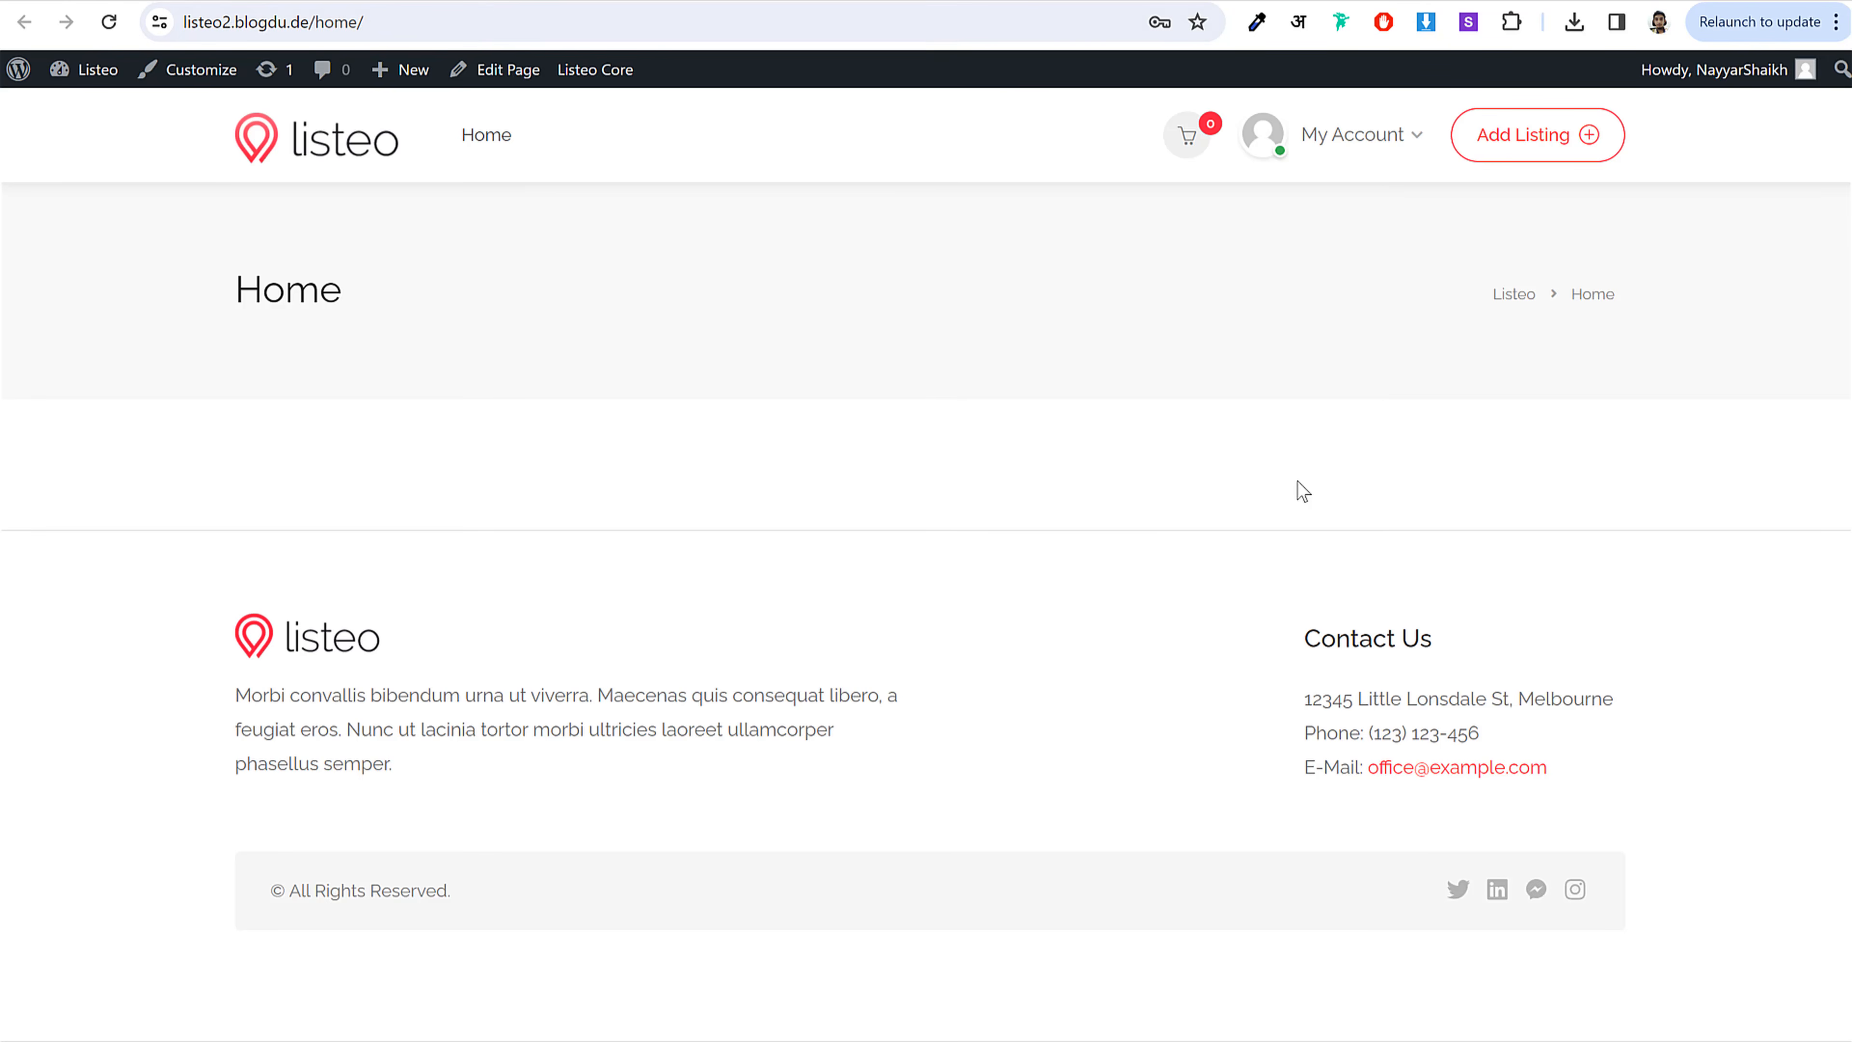
pyautogui.moveTo(200, 285); pyautogui.dragTo(424, 286)
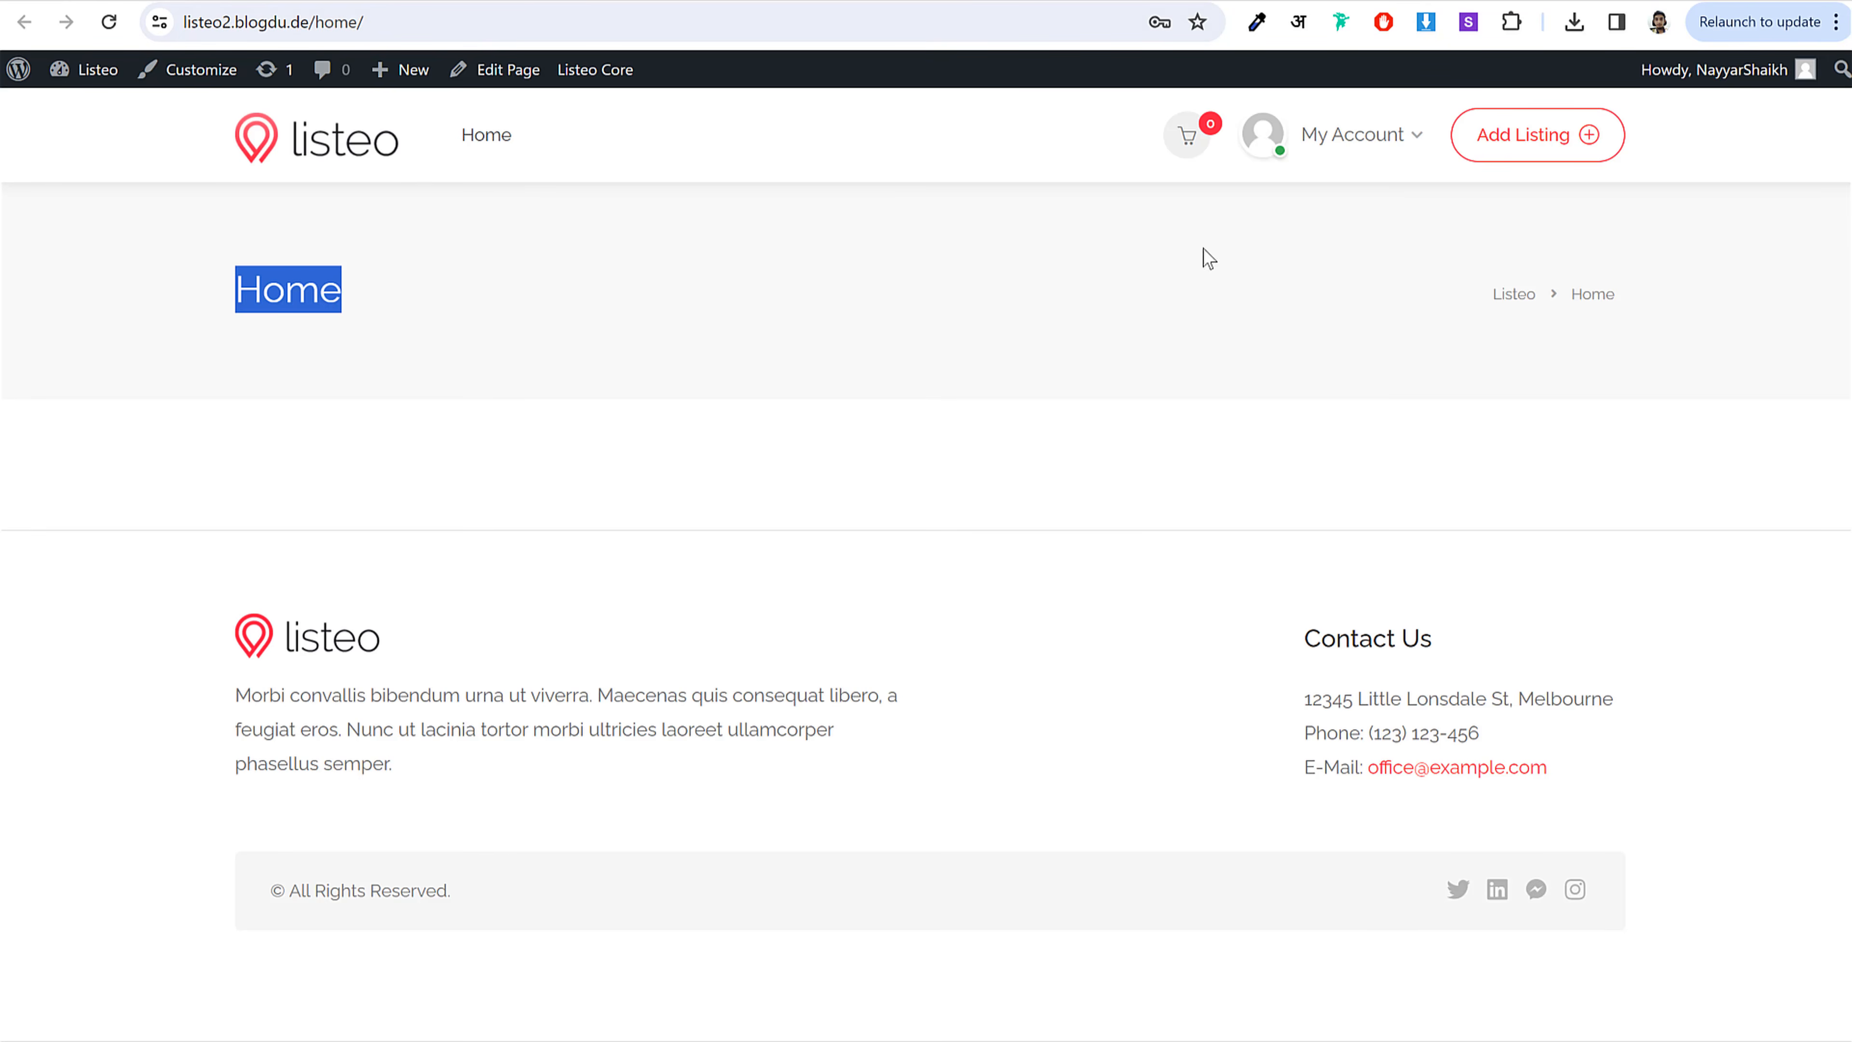
pyautogui.click(321, 349)
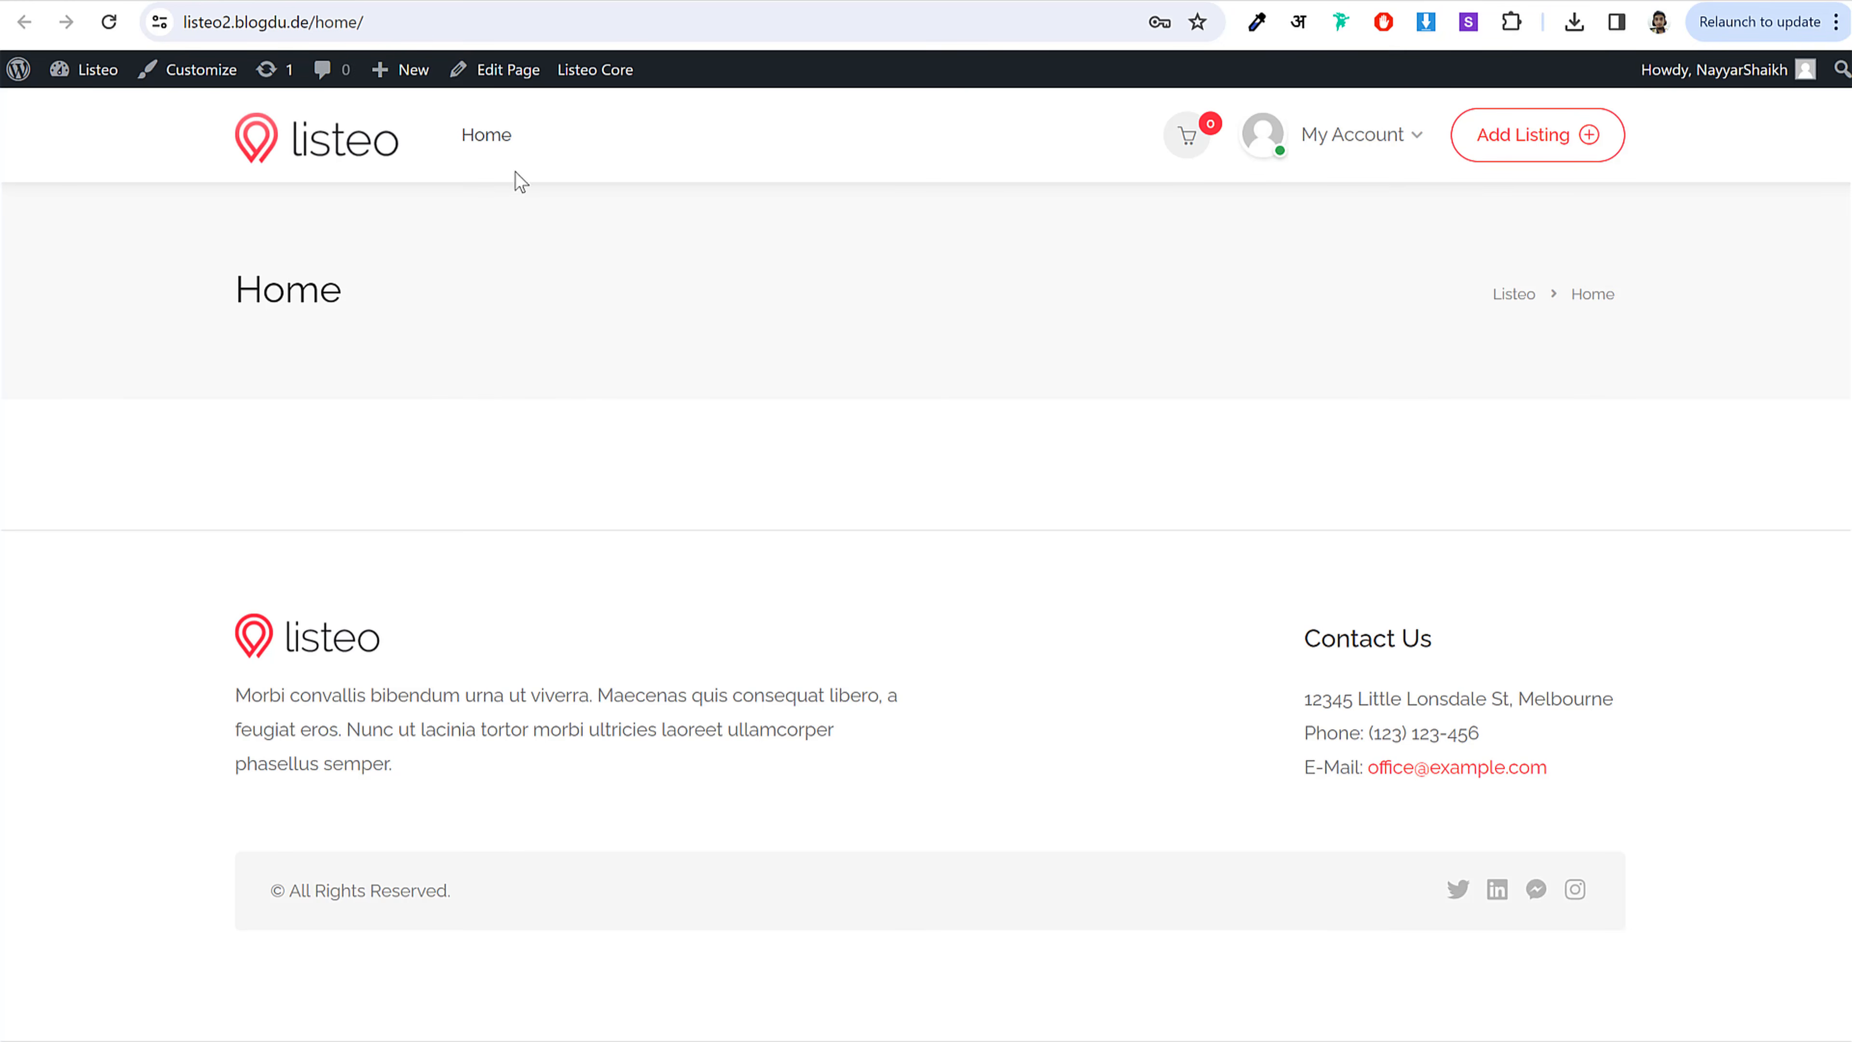
pyautogui.click(298, 0)
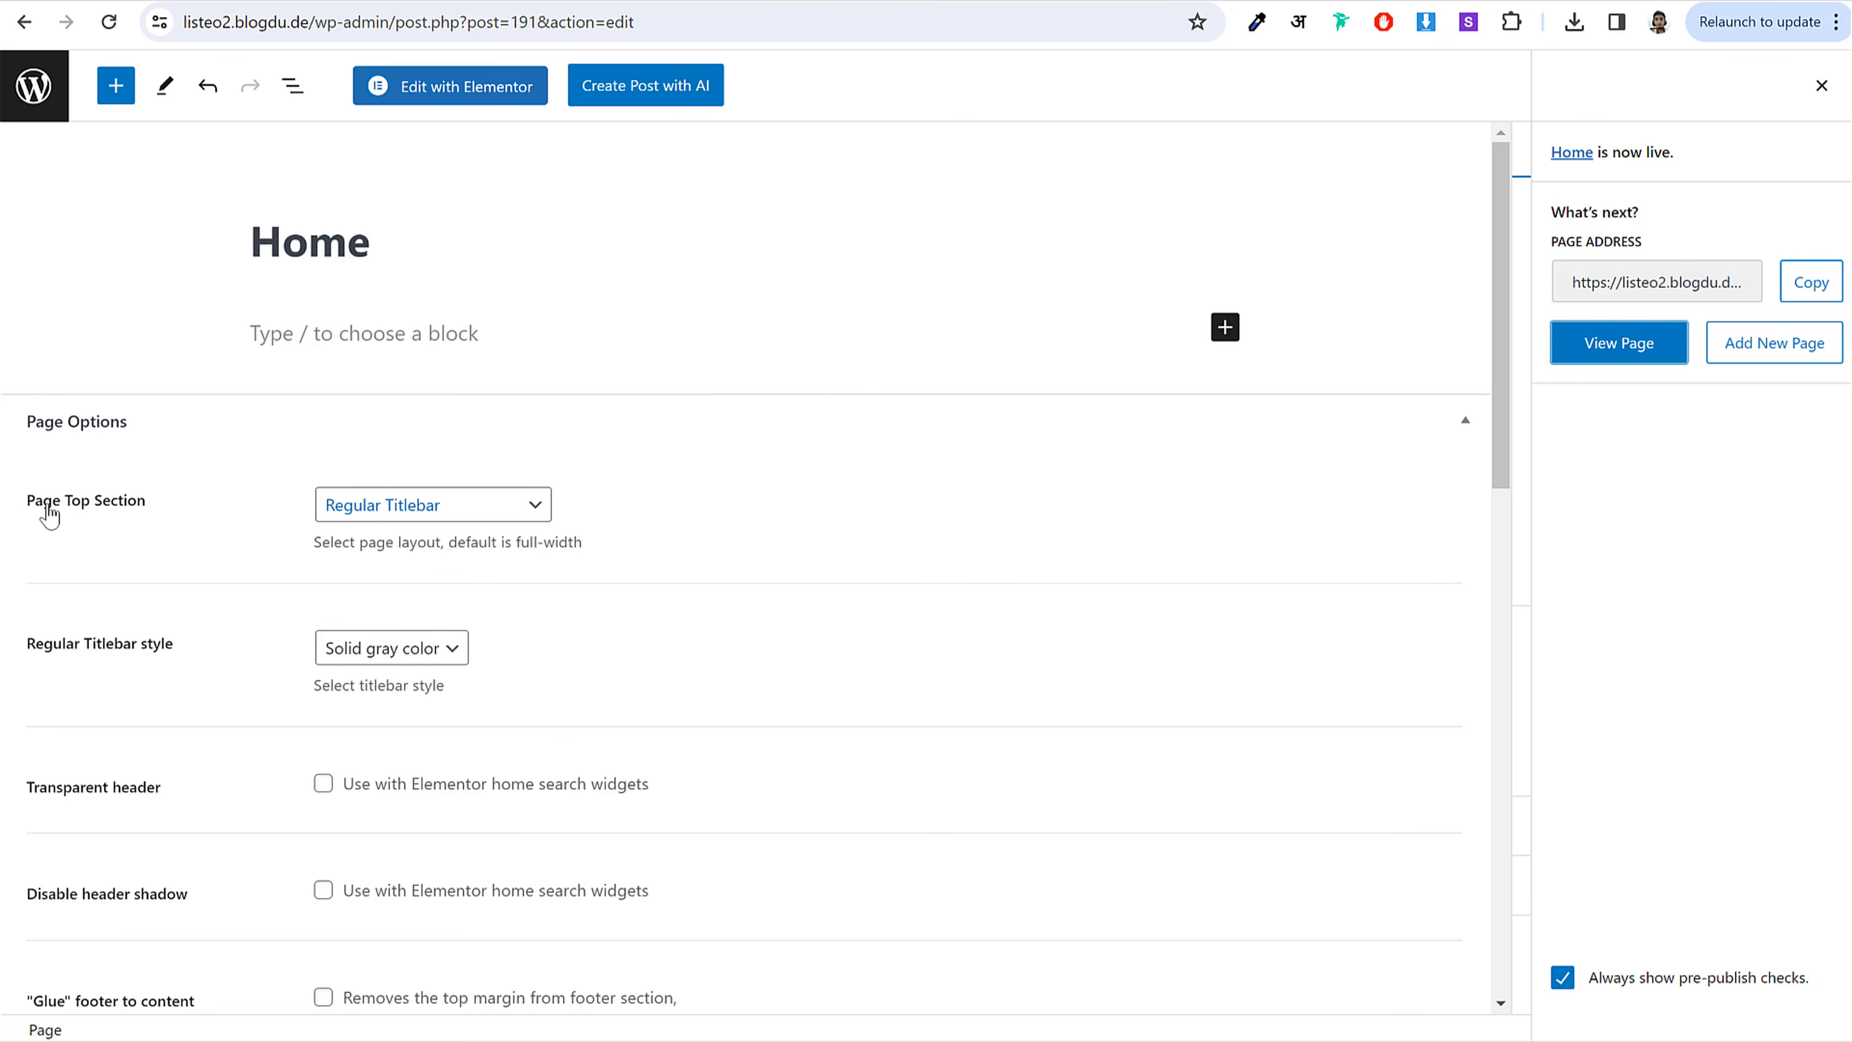
# Step: Disable the Home page's top section (titlebar) and update the page
pyautogui.moveTo(51, 504); pyautogui.dragTo(438, 514)
pyautogui.click(438, 514)
pyautogui.click(444, 581)
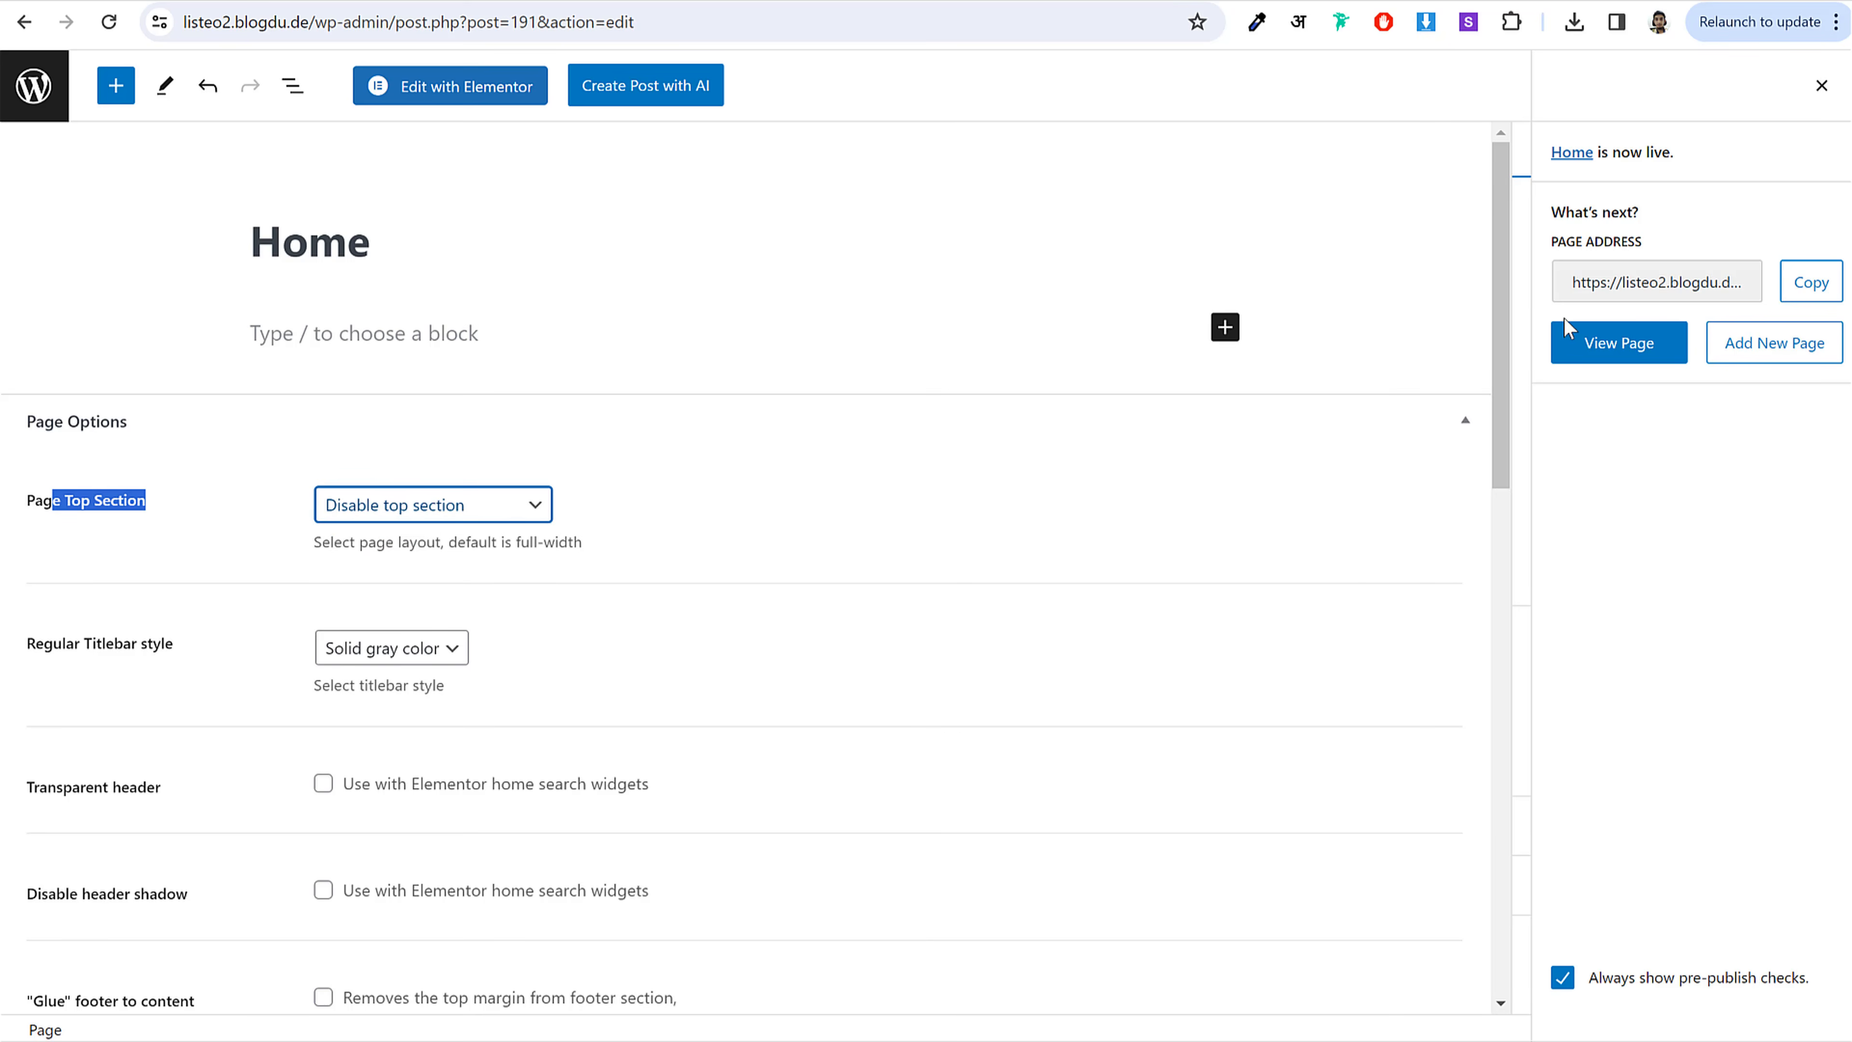
pyautogui.click(1822, 86)
pyautogui.click(1699, 86)
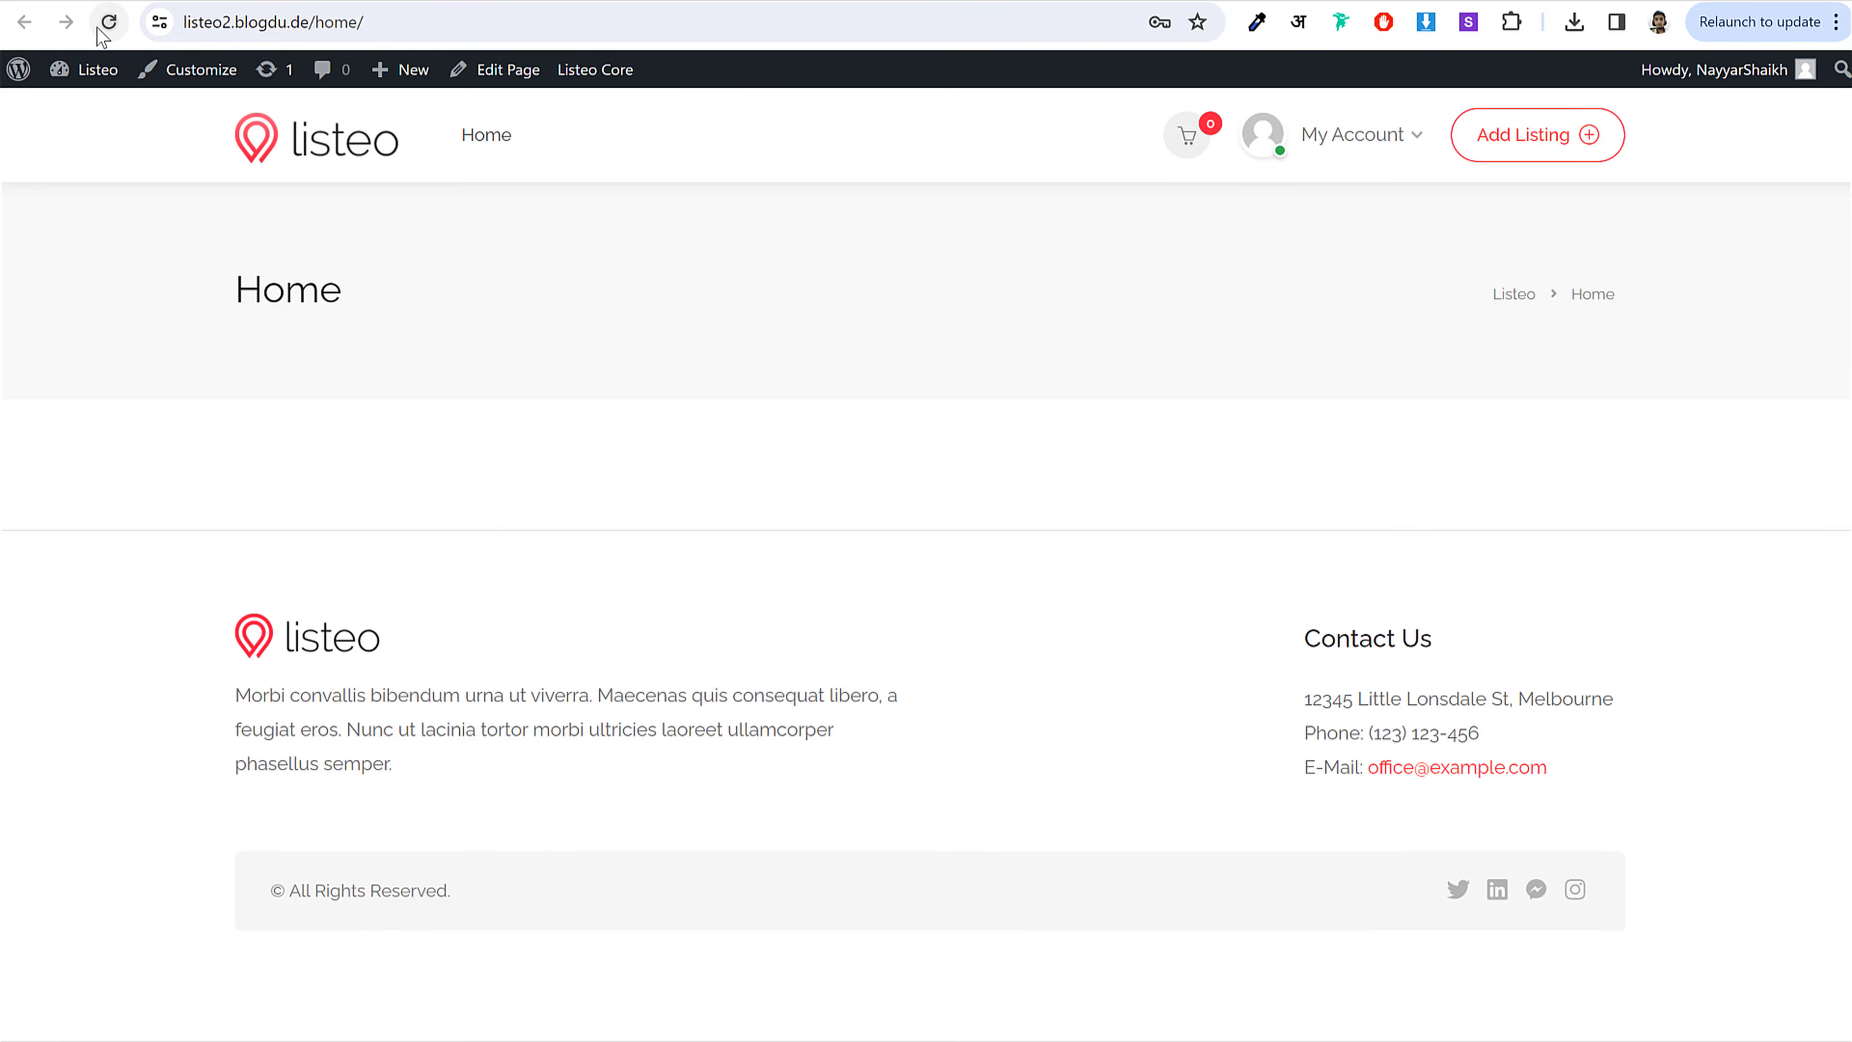
# Step: Reload the live Home page, go back, and inspect the /home/ URL in the address bar
pyautogui.click(108, 22)
pyautogui.moveTo(221, 304); pyautogui.dragTo(1038, 321)
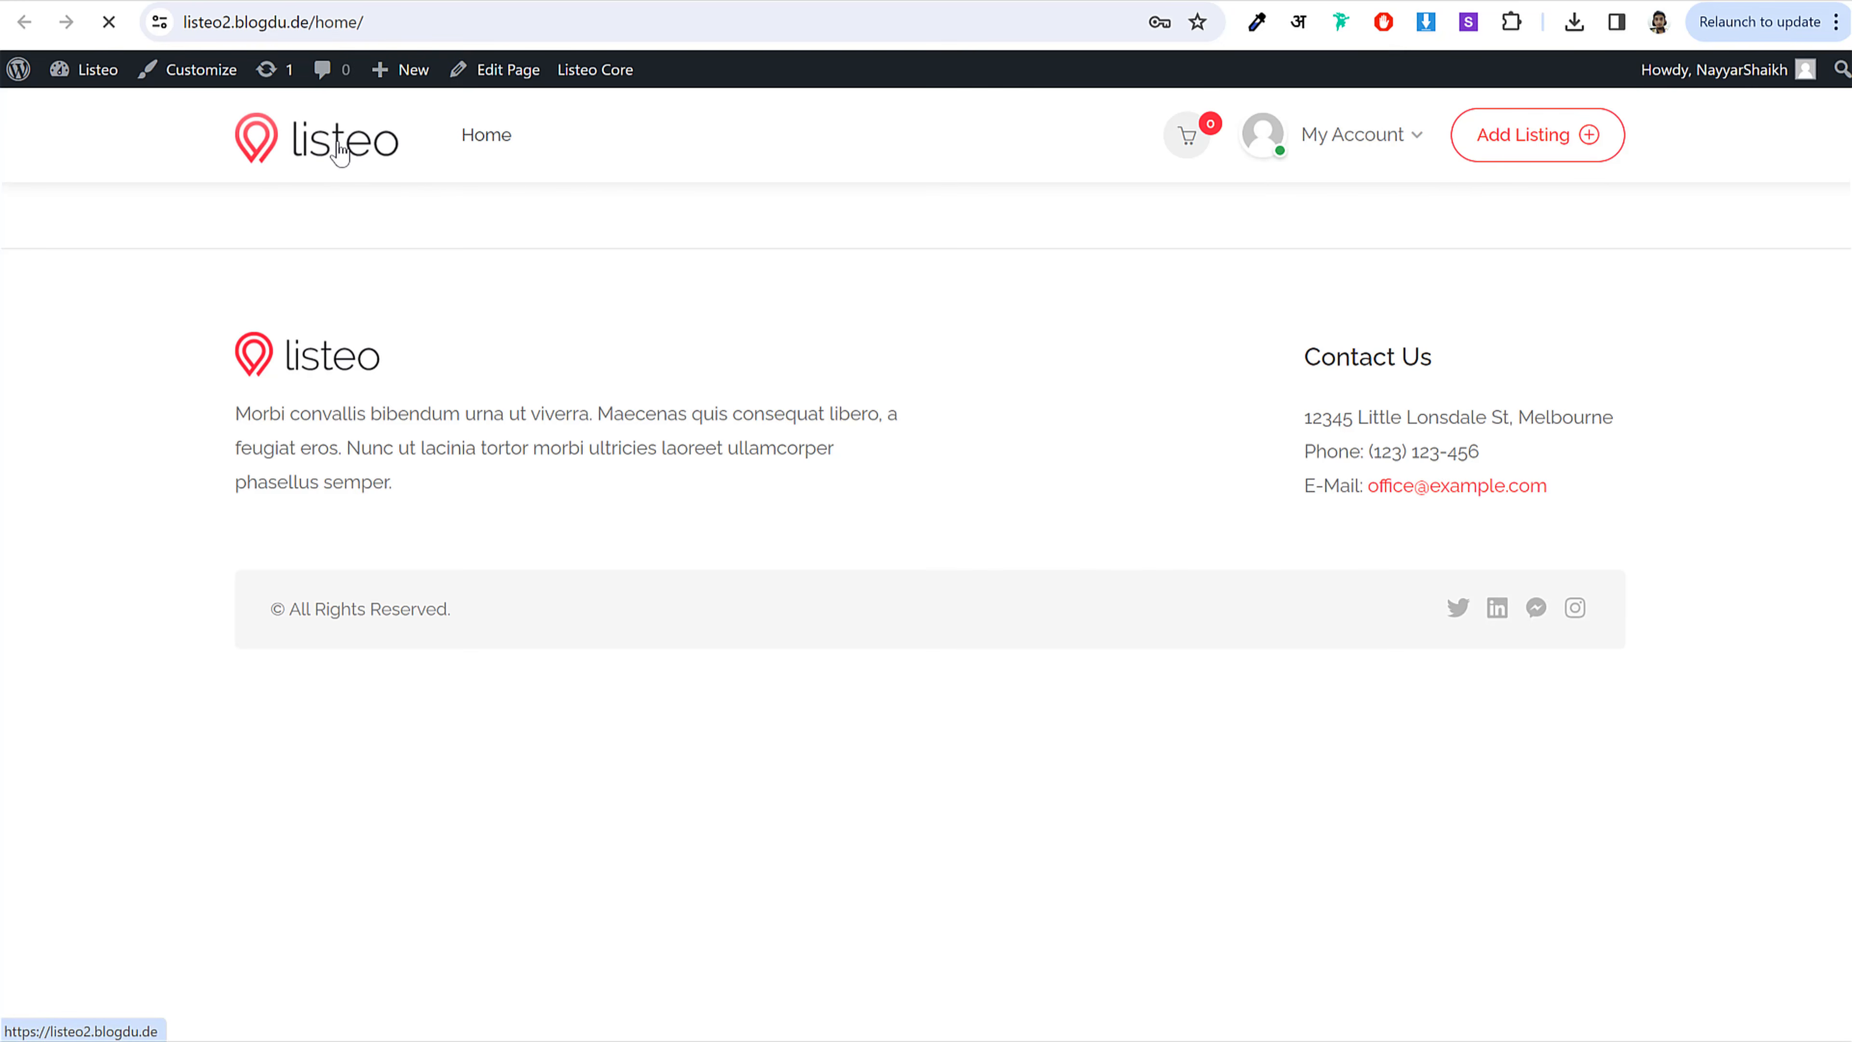
pyautogui.scroll(-4, 578, 418)
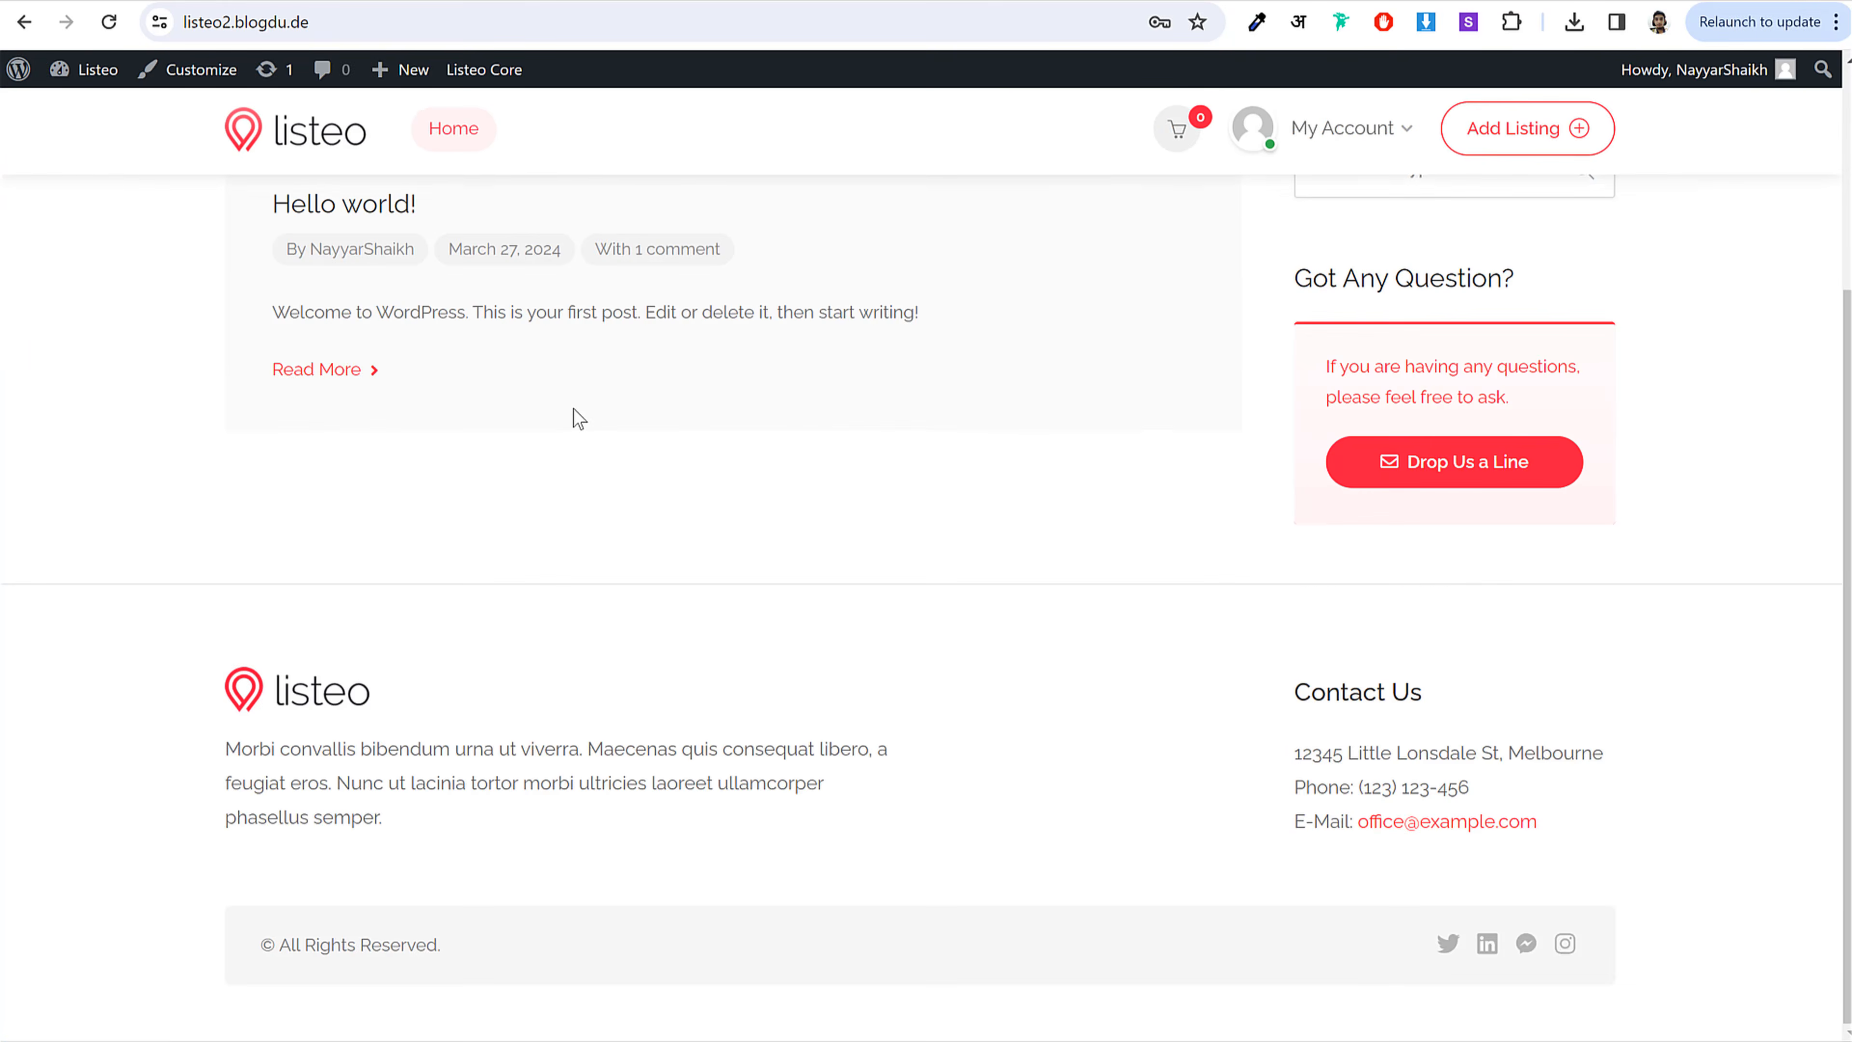
pyautogui.hotkey('alt', 'Left')
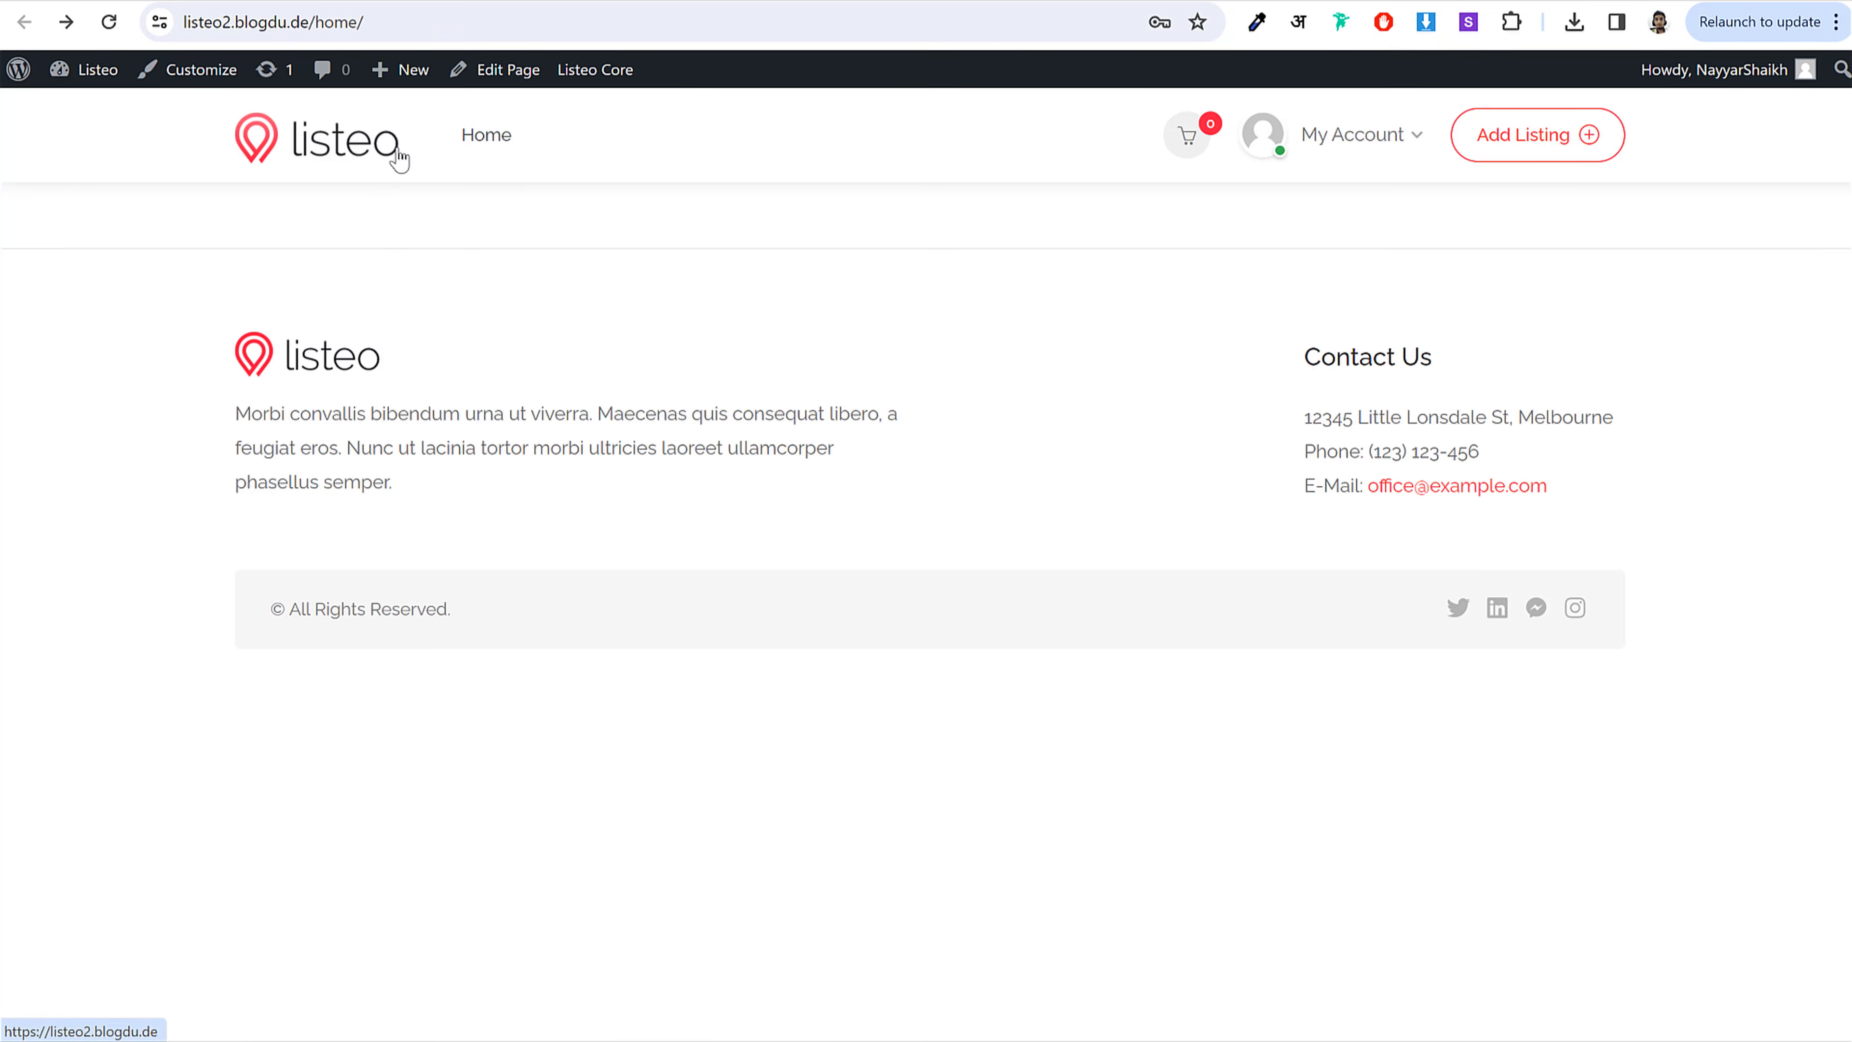
pyautogui.click(422, 27)
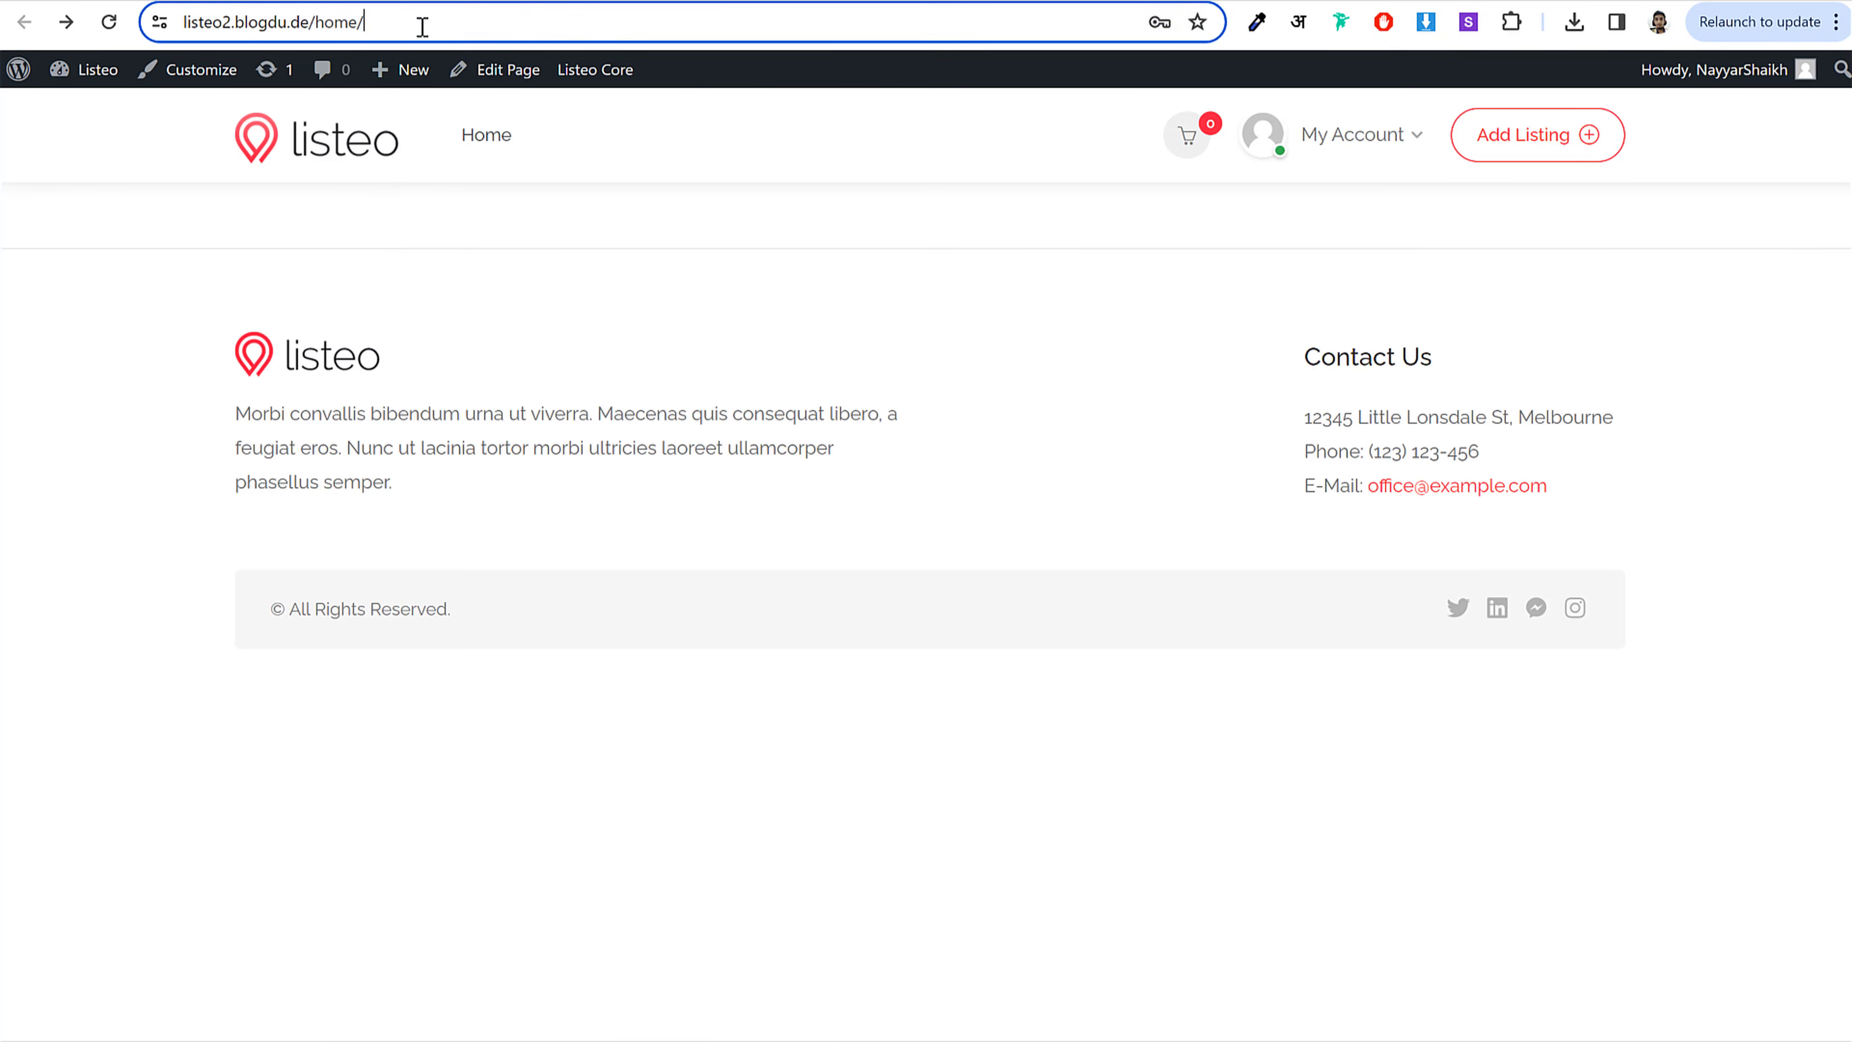
pyautogui.click(310, 27)
pyautogui.moveTo(364, 20); pyautogui.dragTo(496, 17)
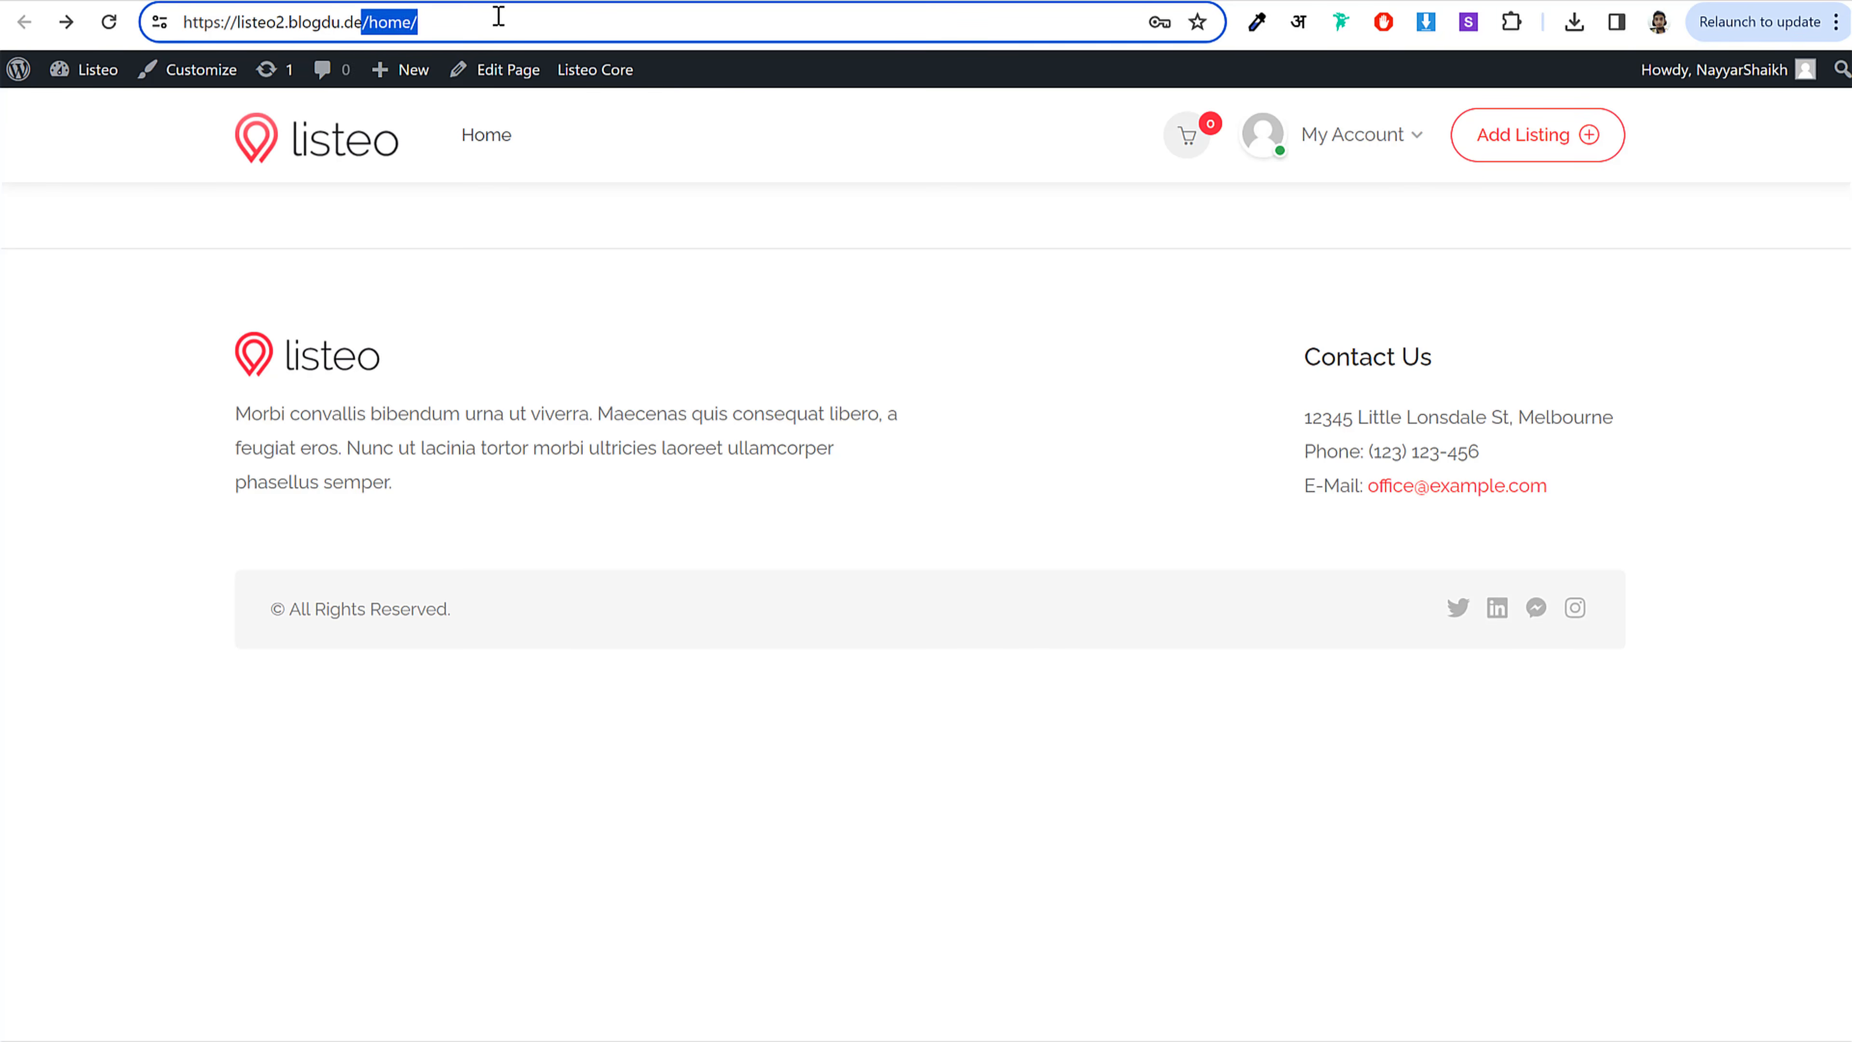
pyautogui.click(496, 16)
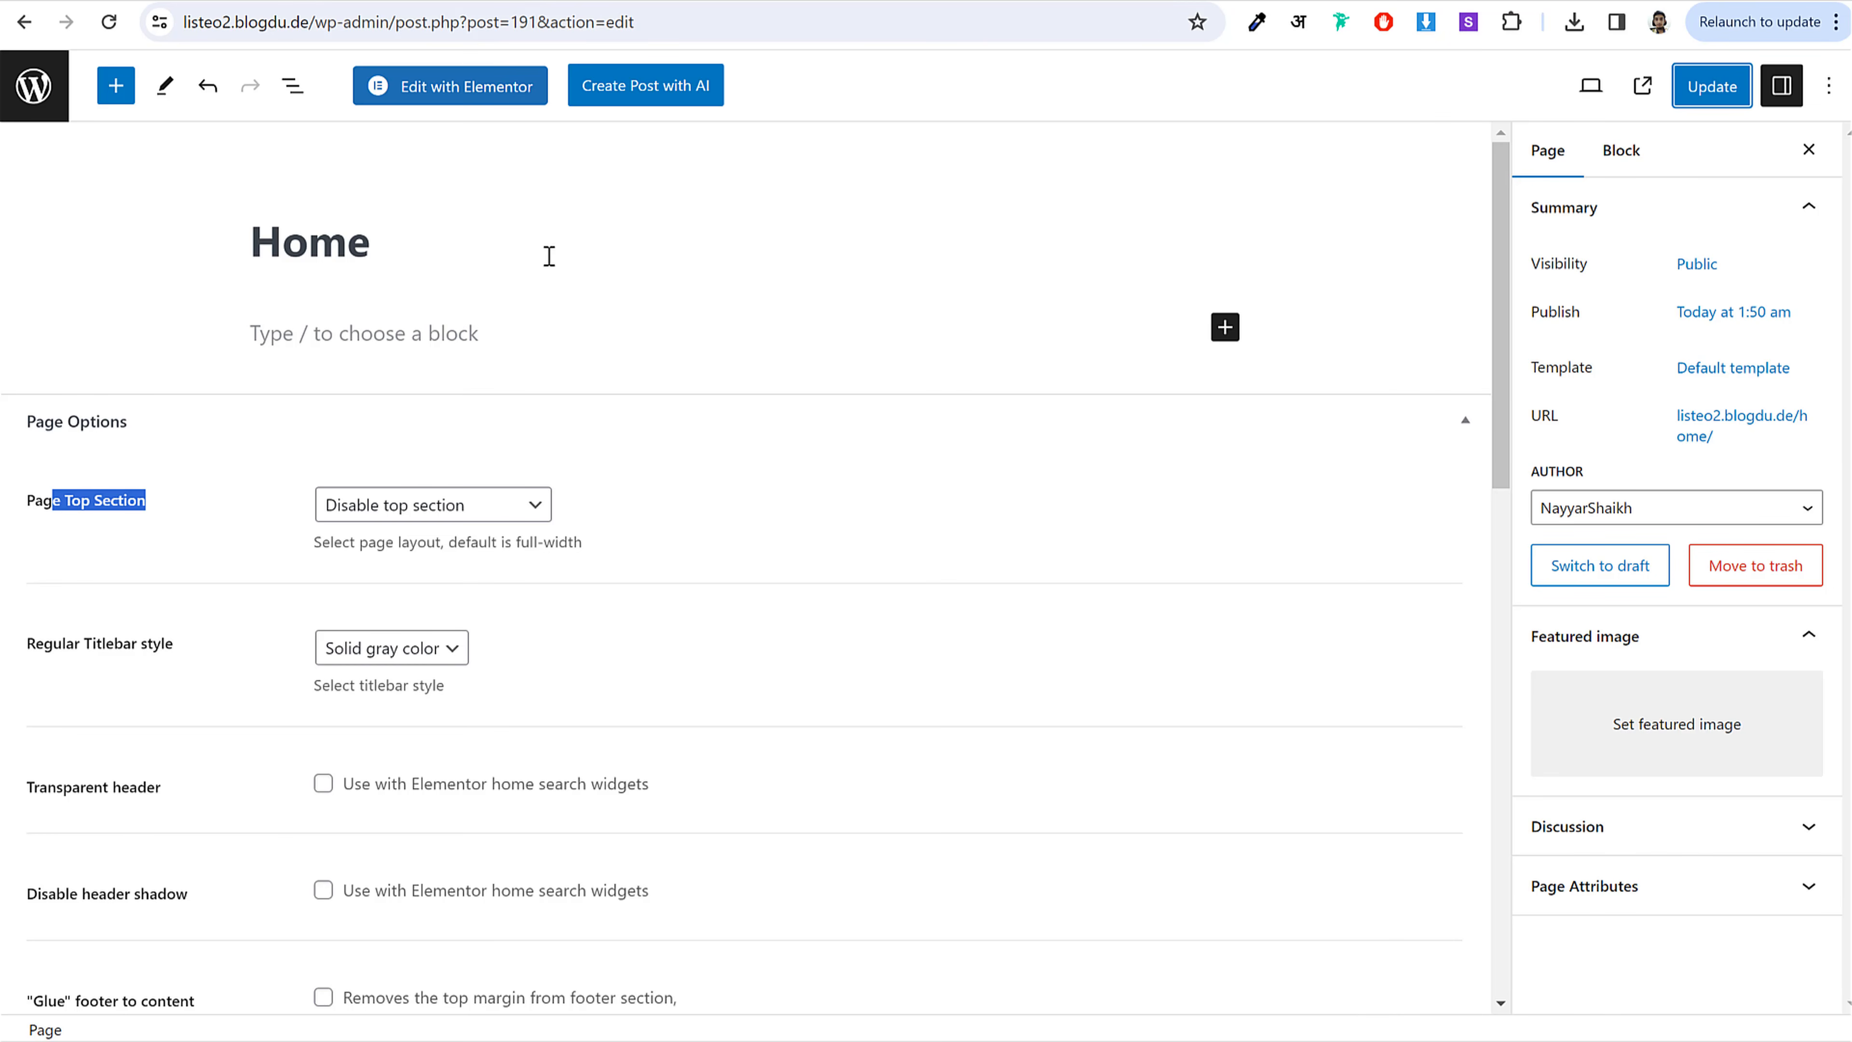
# Step: In Settings > Reading, set 'A static page' with Home as the homepage and save
pyautogui.click(59, 91)
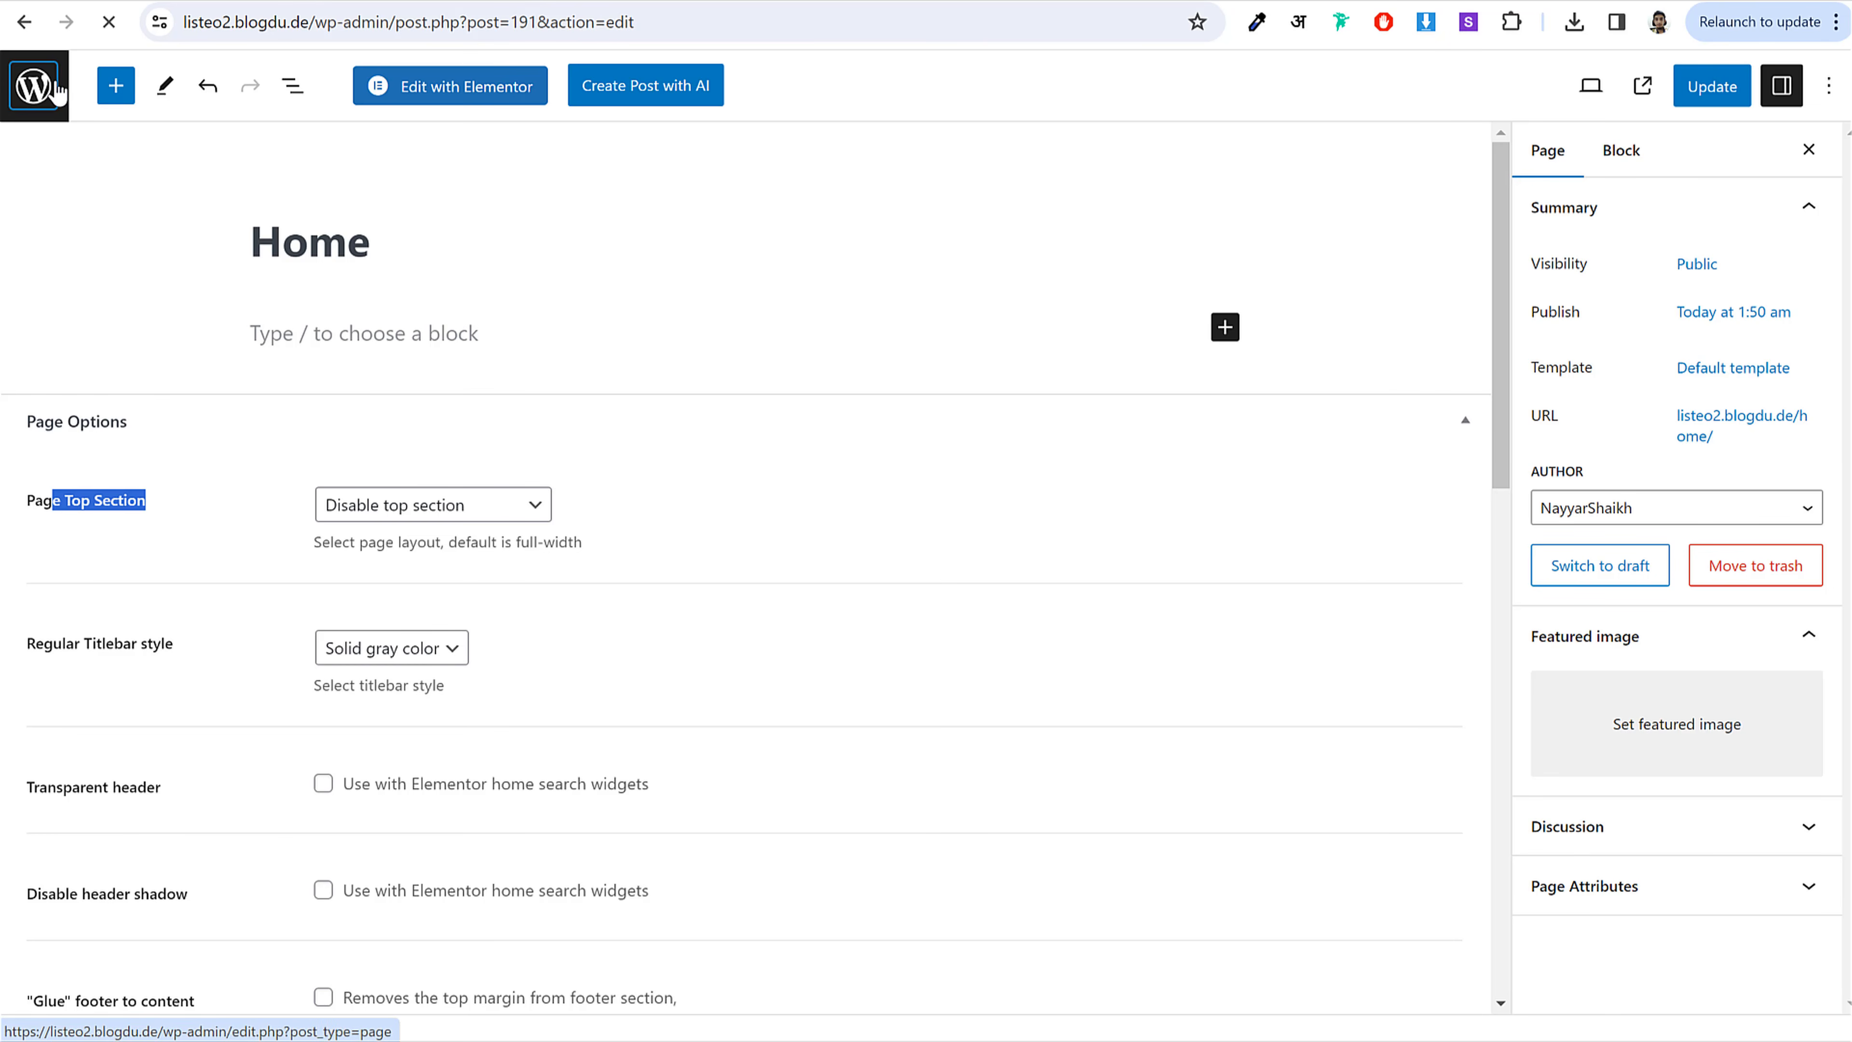
pyautogui.scroll(-5, 644, 347)
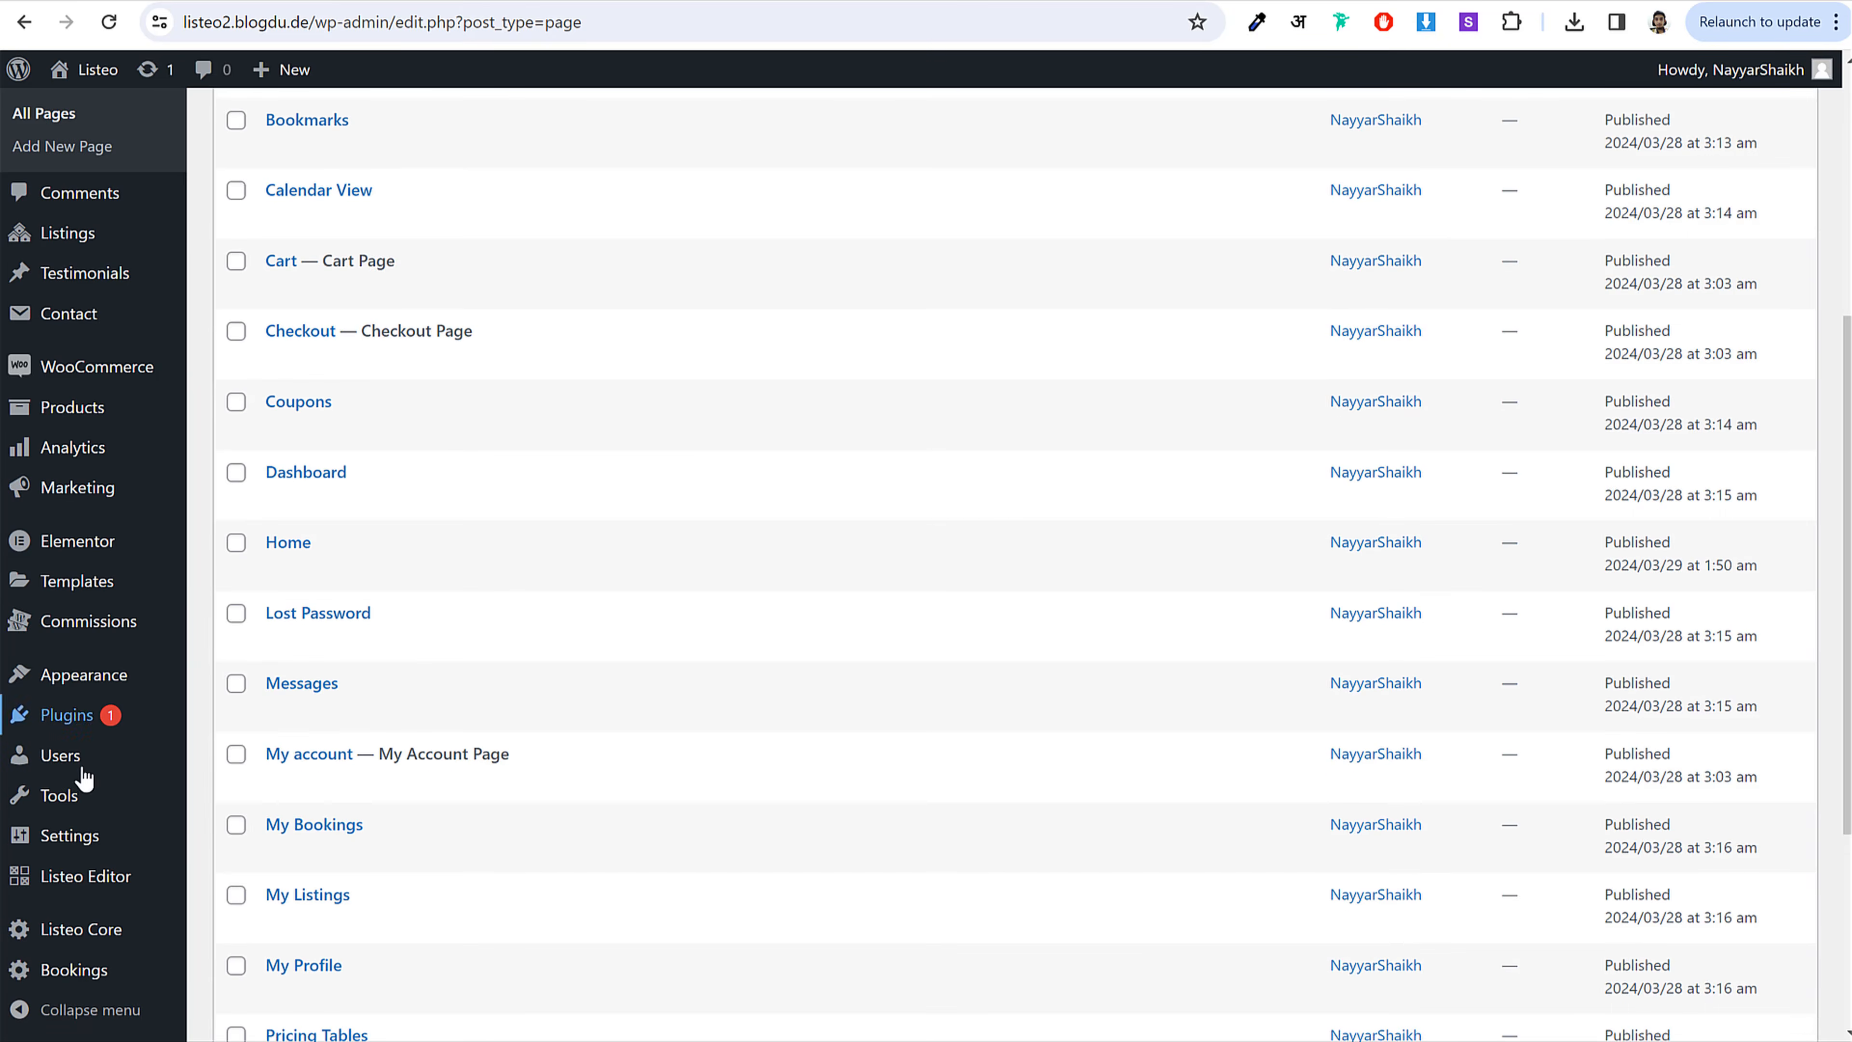
pyautogui.moveTo(33, 850)
pyautogui.click(243, 789)
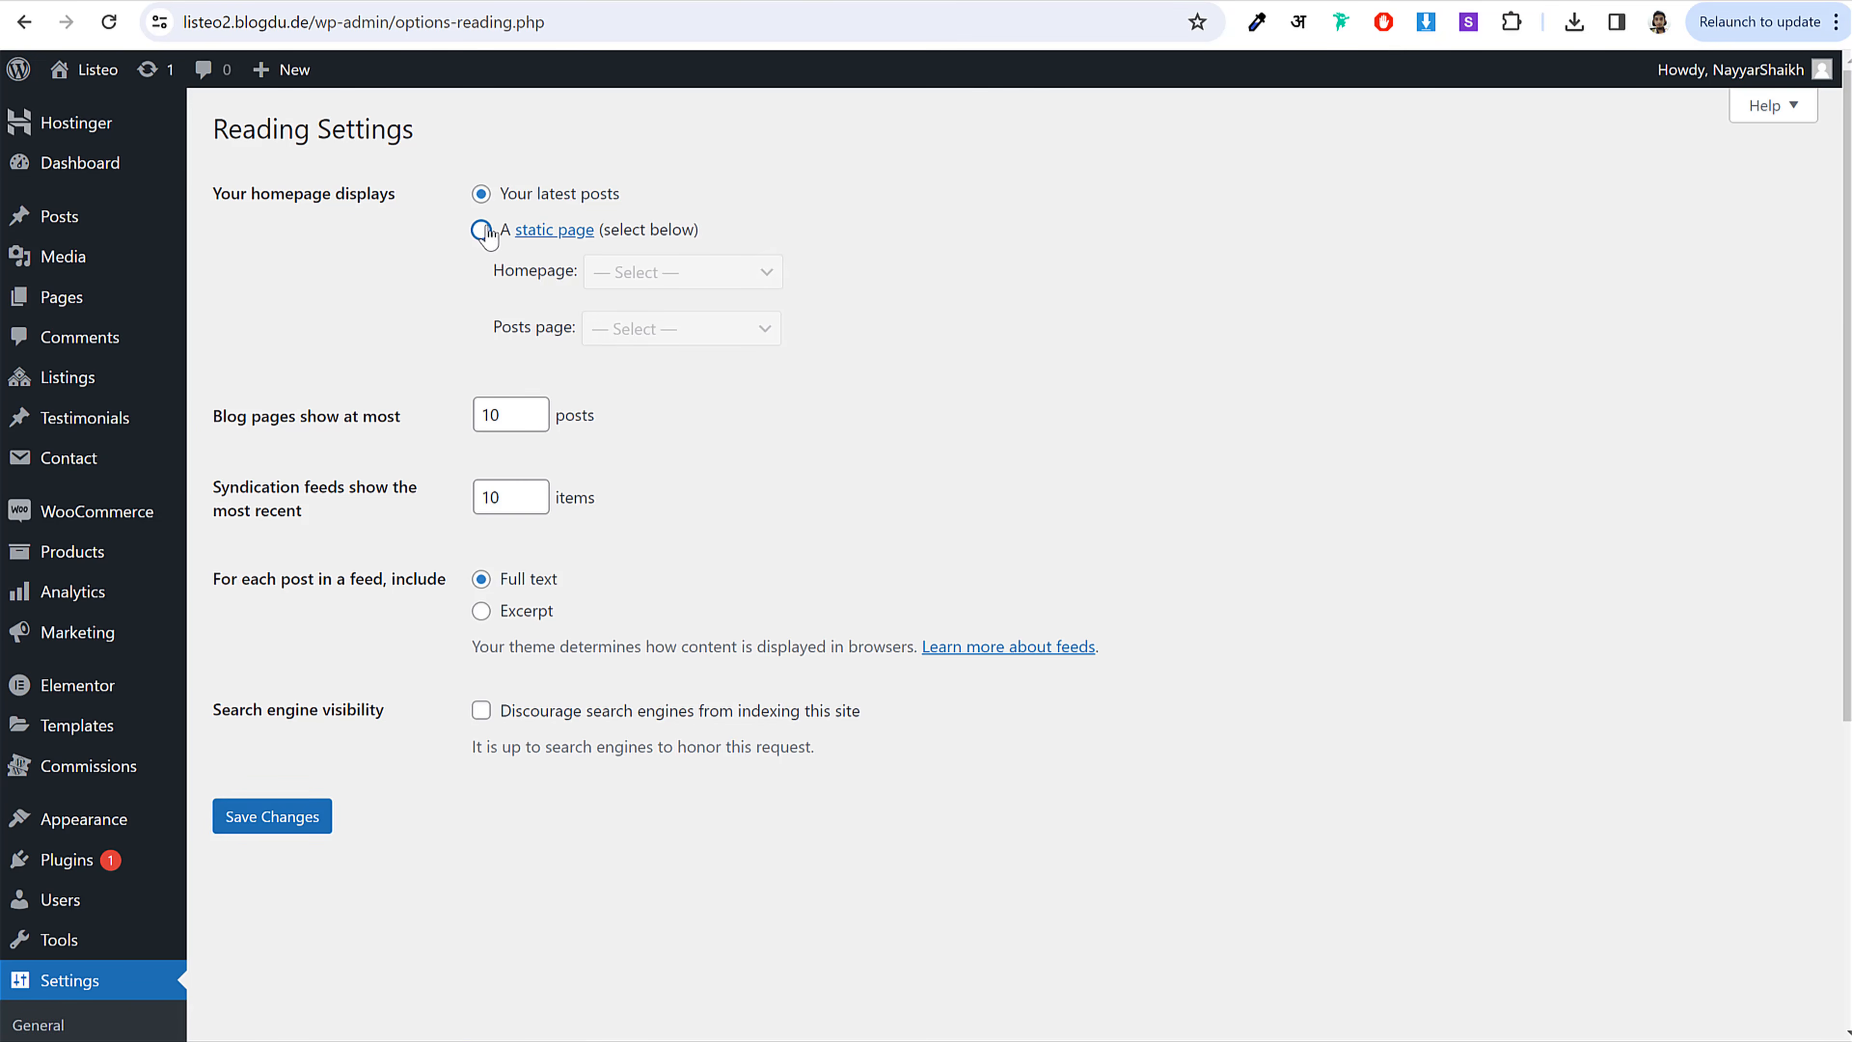
pyautogui.click(480, 229)
pyautogui.moveTo(699, 232); pyautogui.dragTo(512, 232)
pyautogui.click(678, 281)
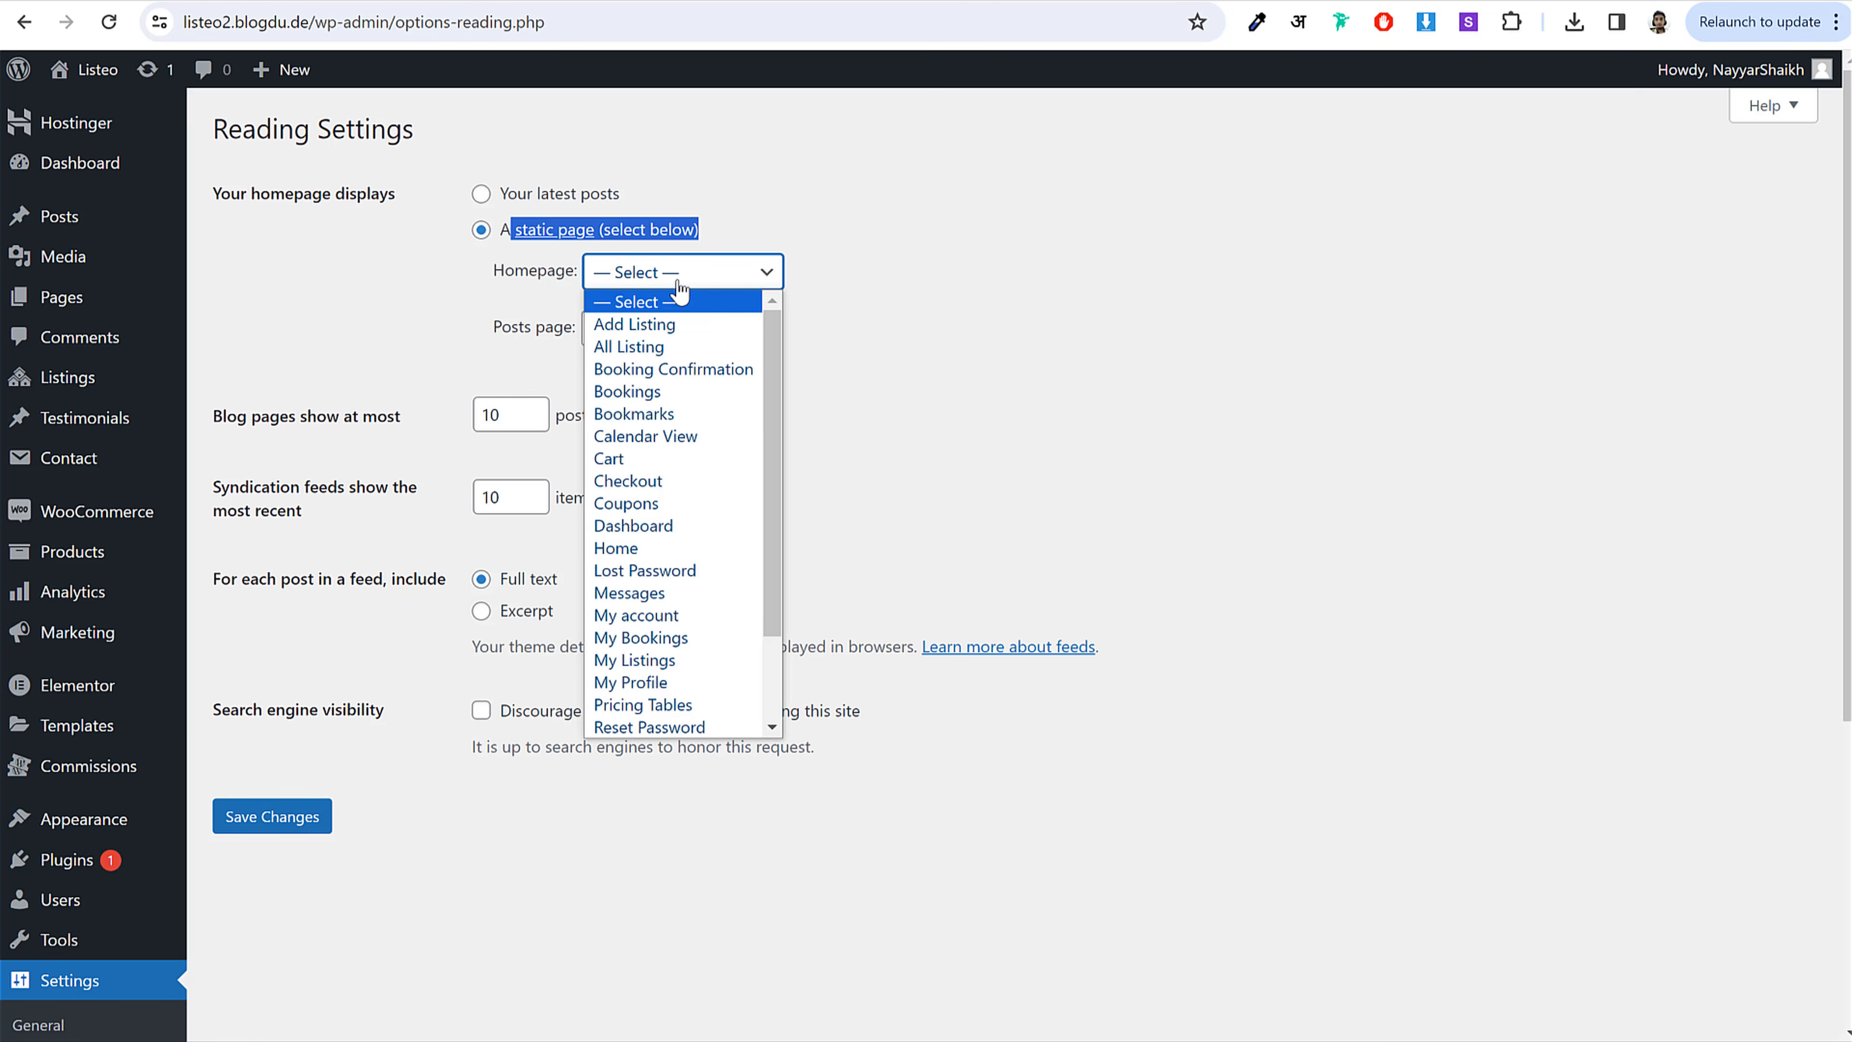
pyautogui.click(641, 548)
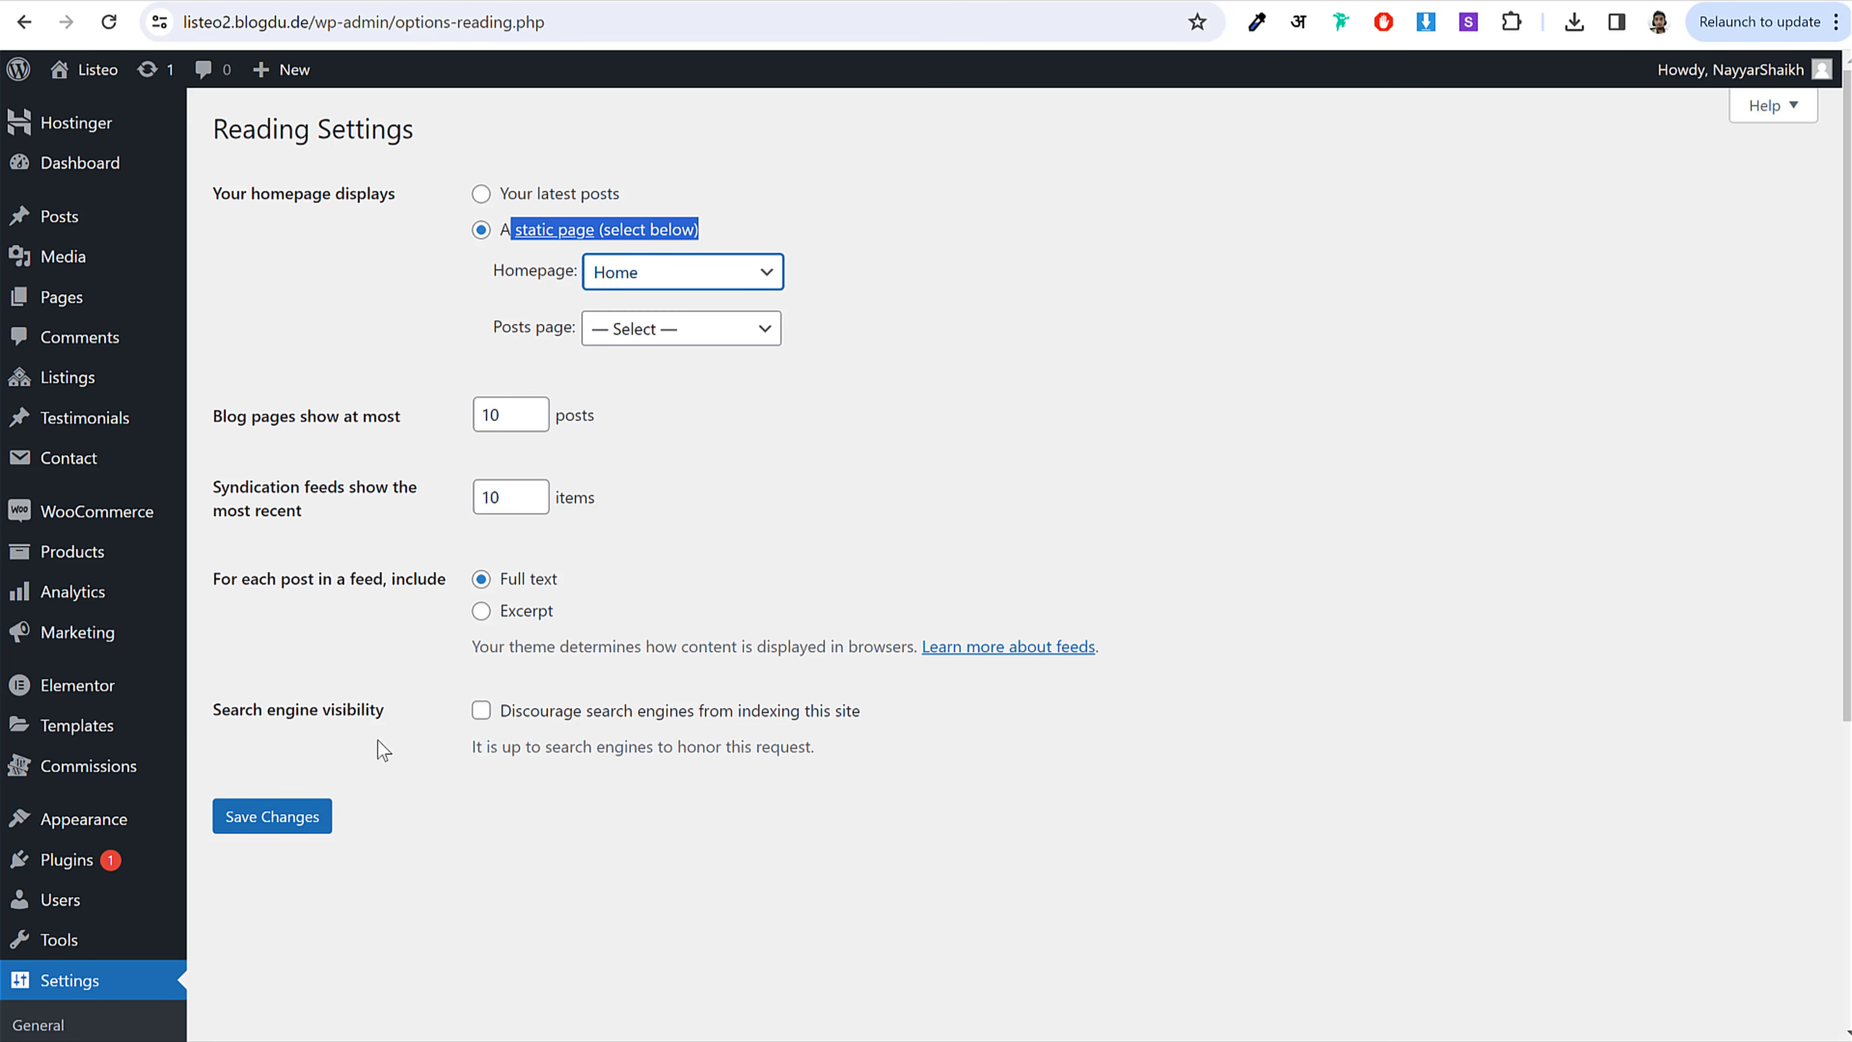
pyautogui.click(288, 819)
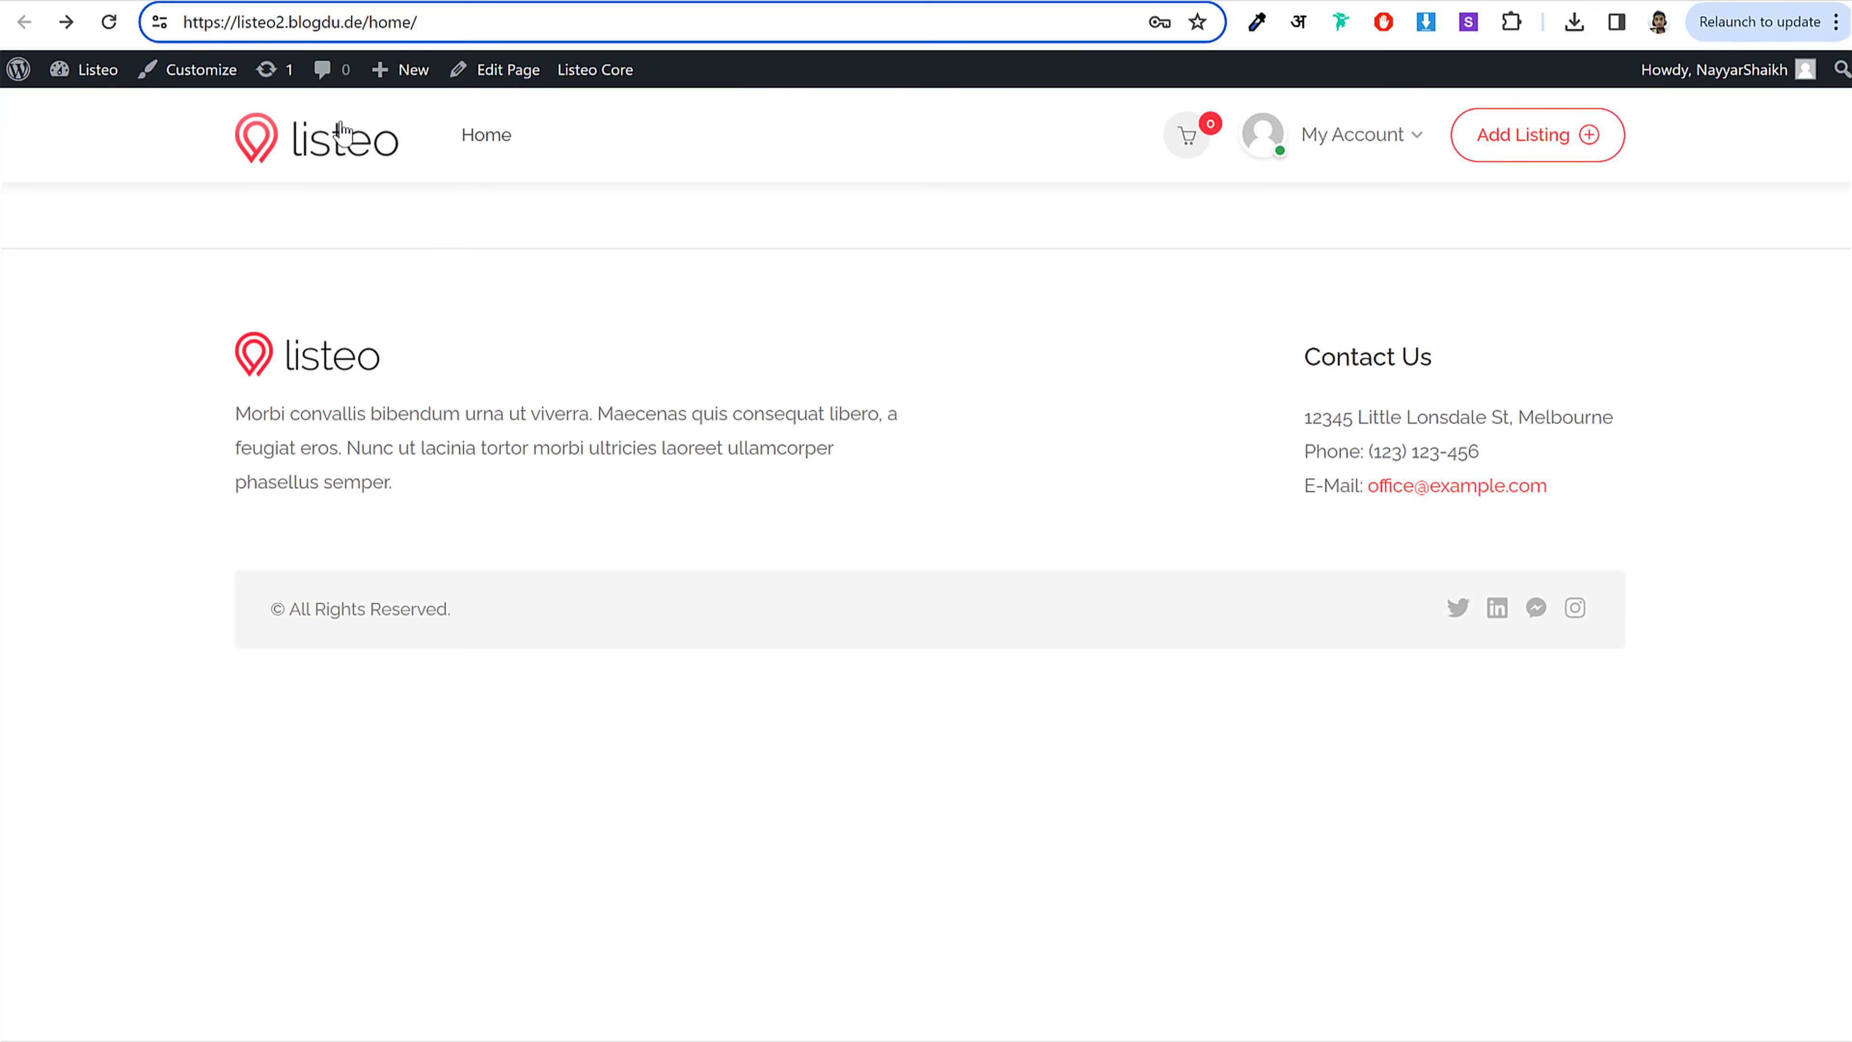
# Step: Load the site's root address to confirm Home now serves as the front page
pyautogui.click(439, 242)
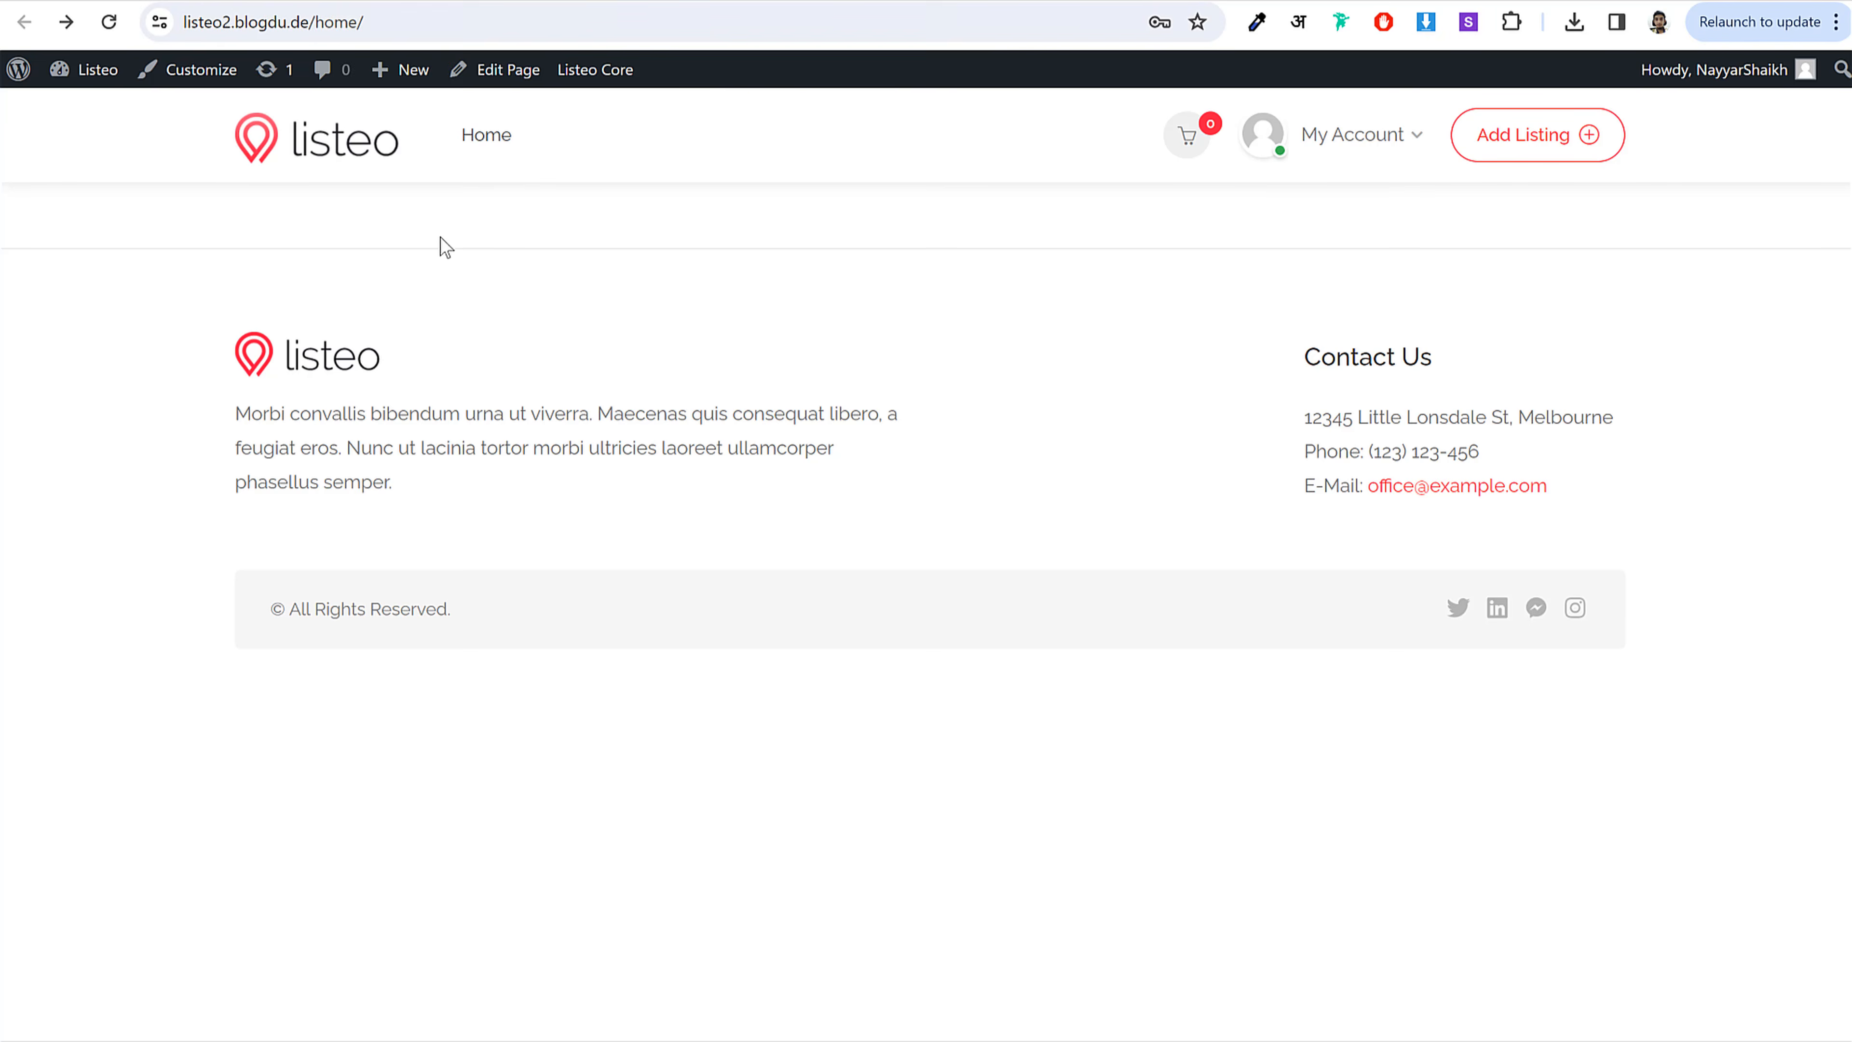
pyautogui.click(326, 29)
pyautogui.click(318, 26)
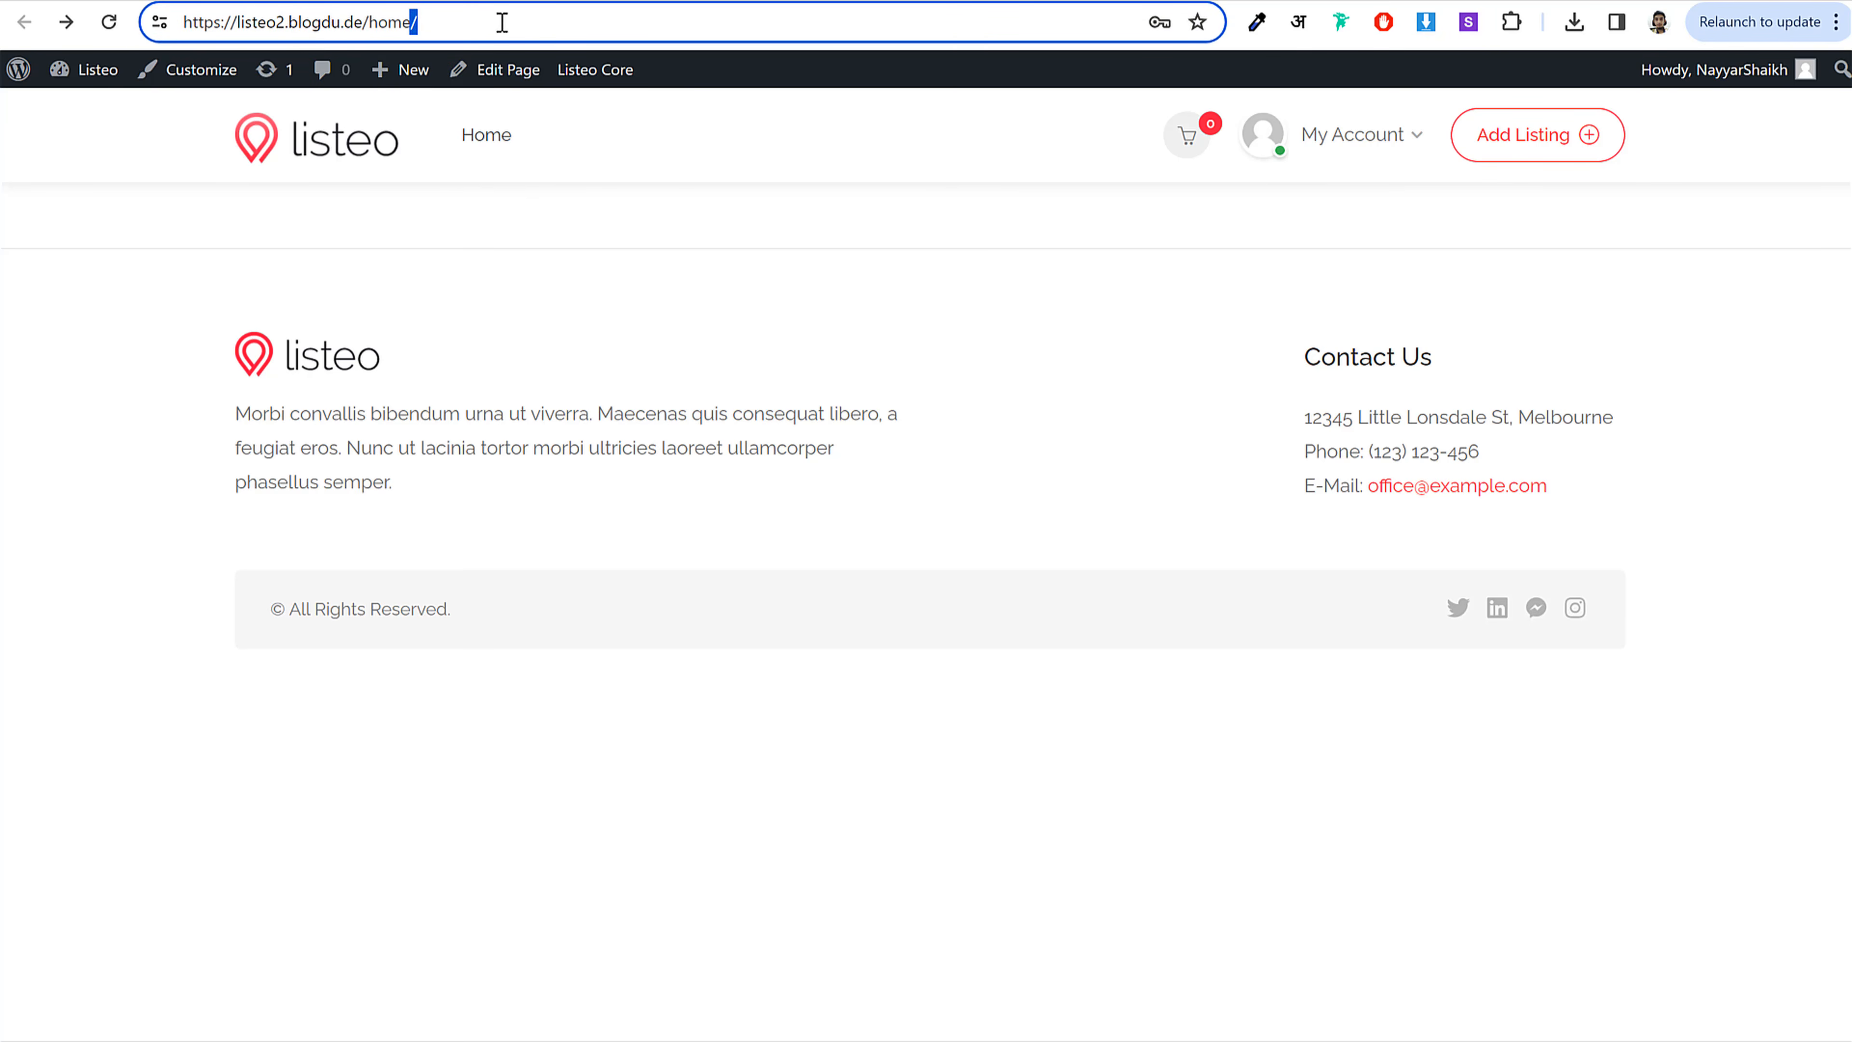
pyautogui.click(109, 21)
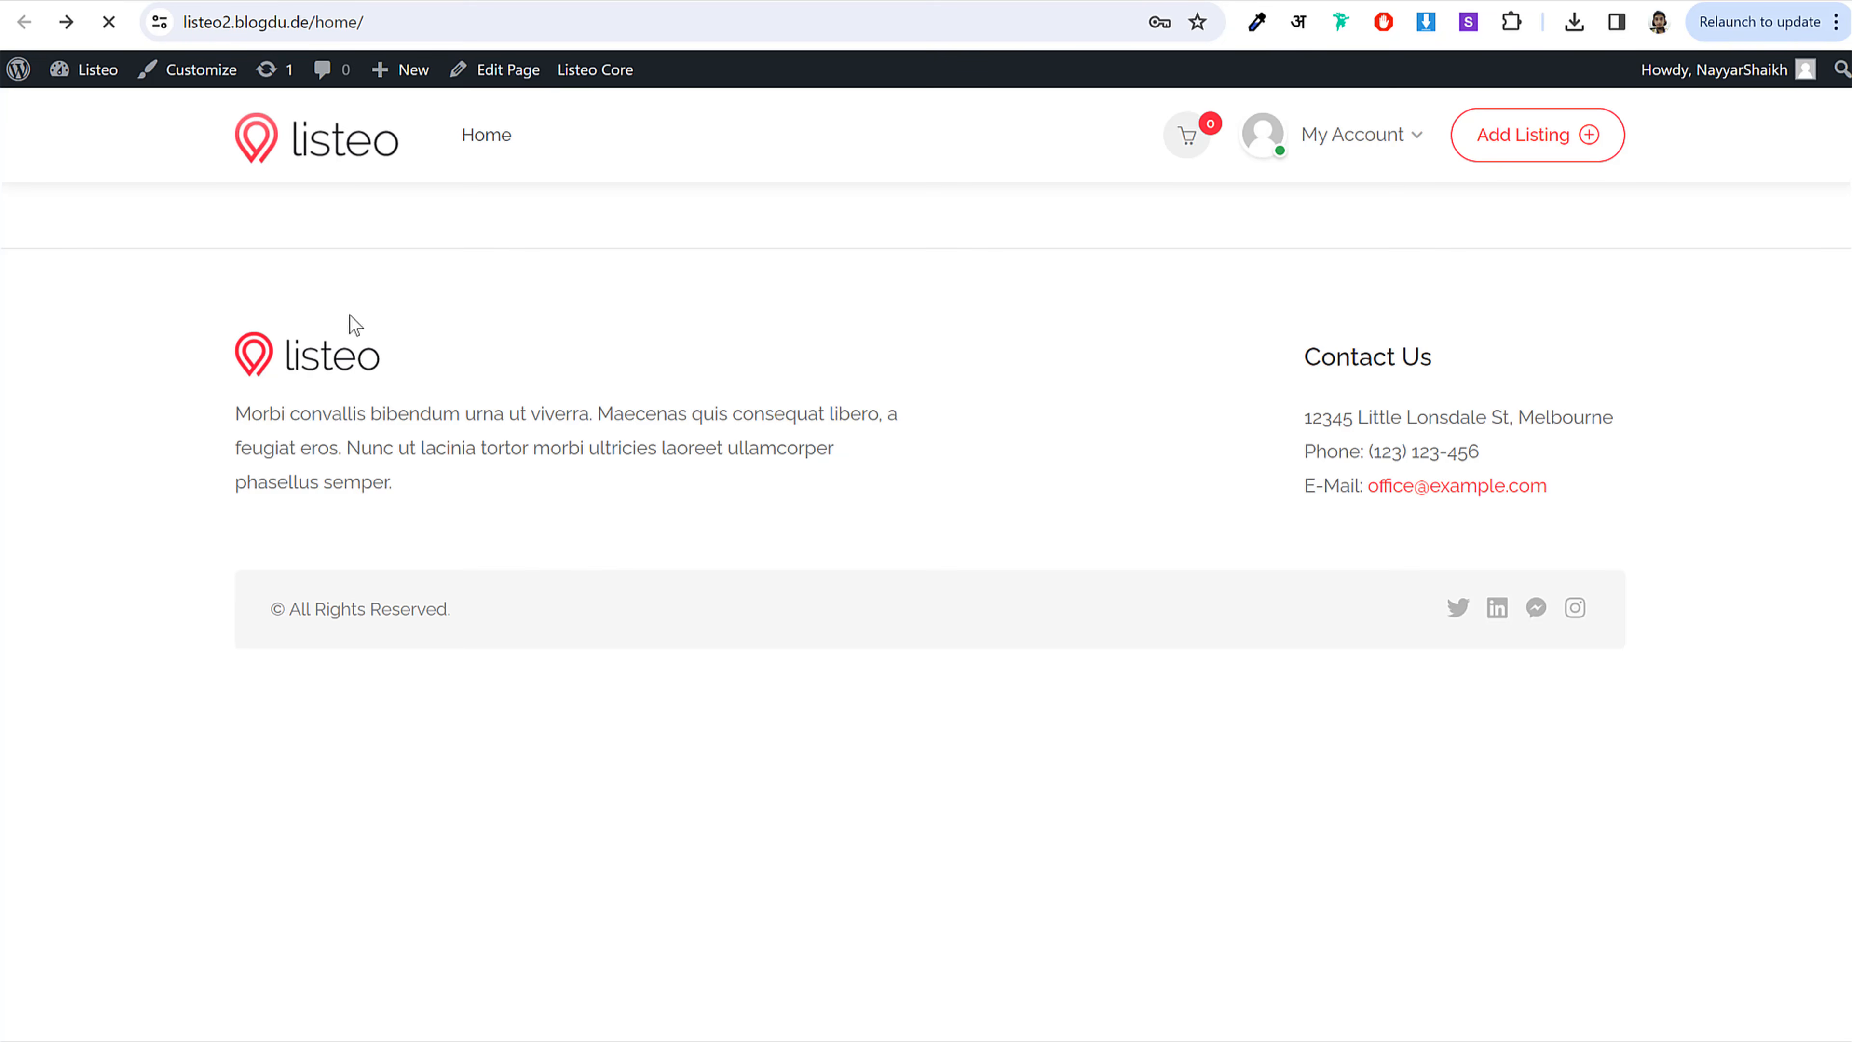
pyautogui.click(315, 22)
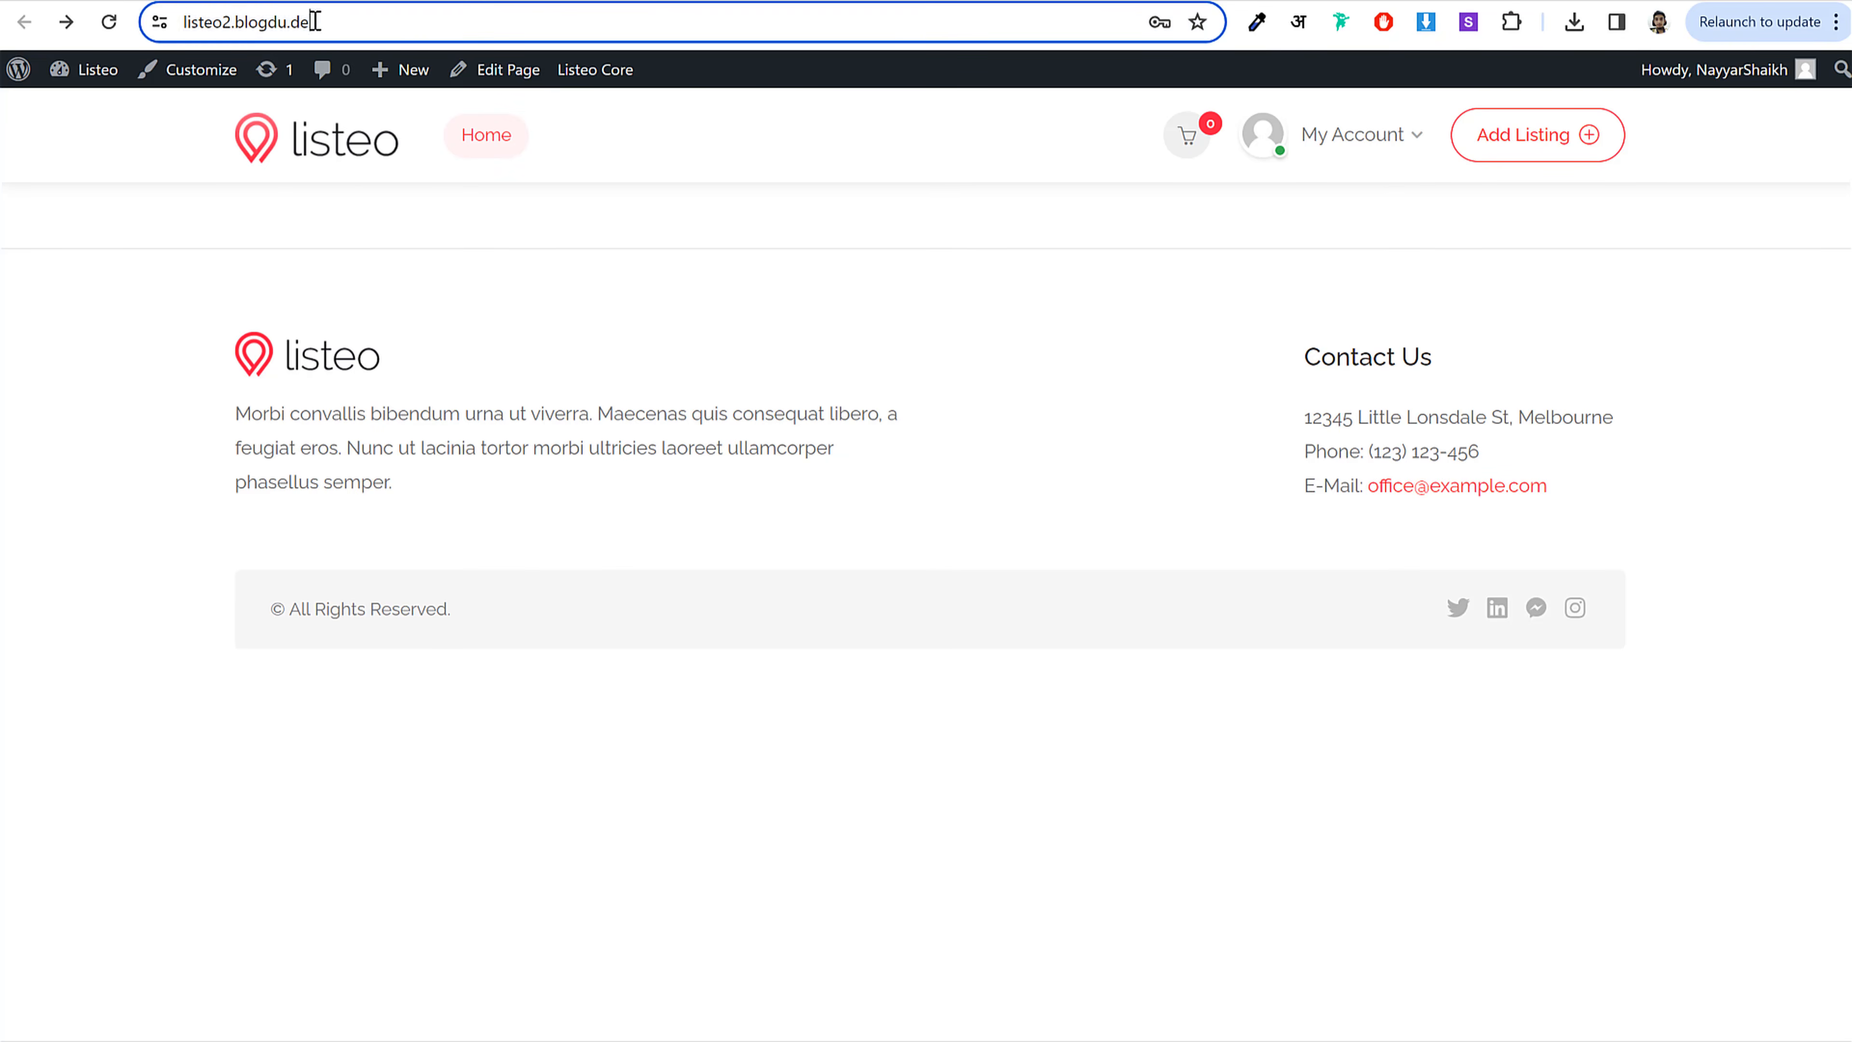
pyautogui.click(418, 24)
pyautogui.click(308, 162)
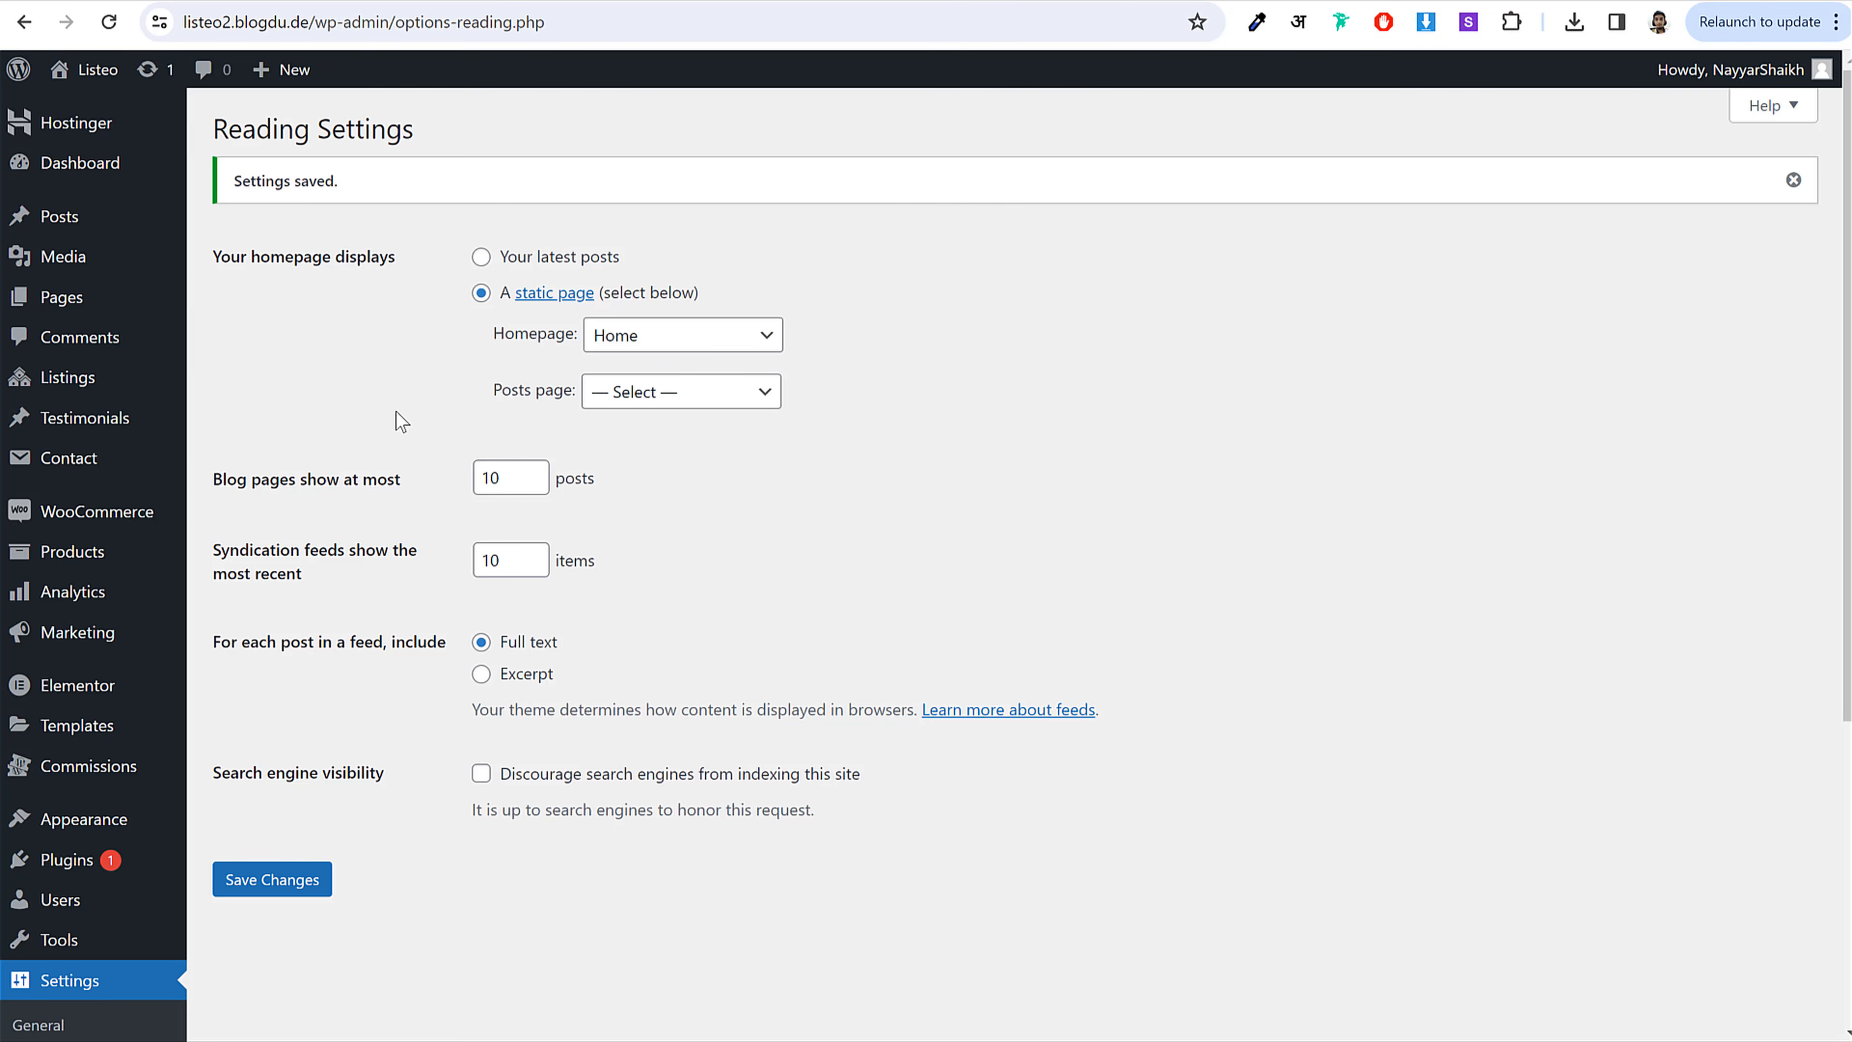
# Step: From All Pages, open the Home page in the editor
pyautogui.click(124, 305)
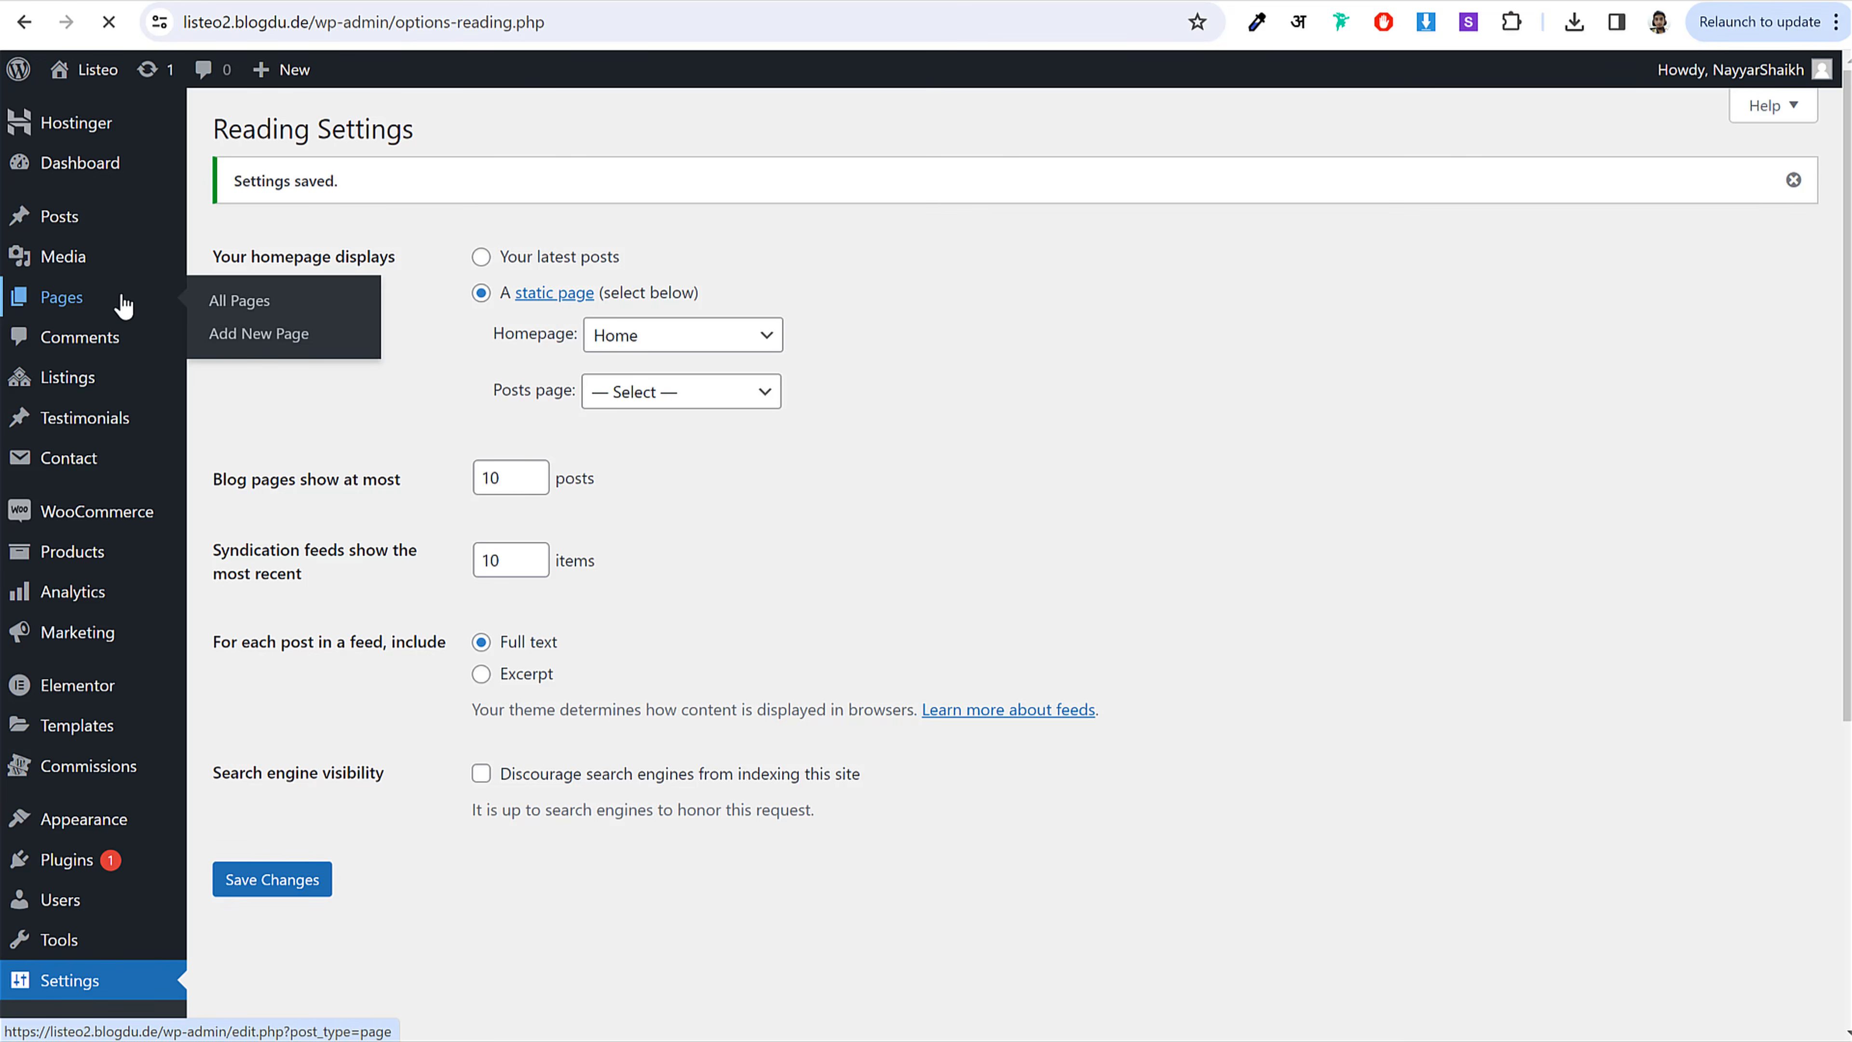
pyautogui.scroll(-5, 834, 504)
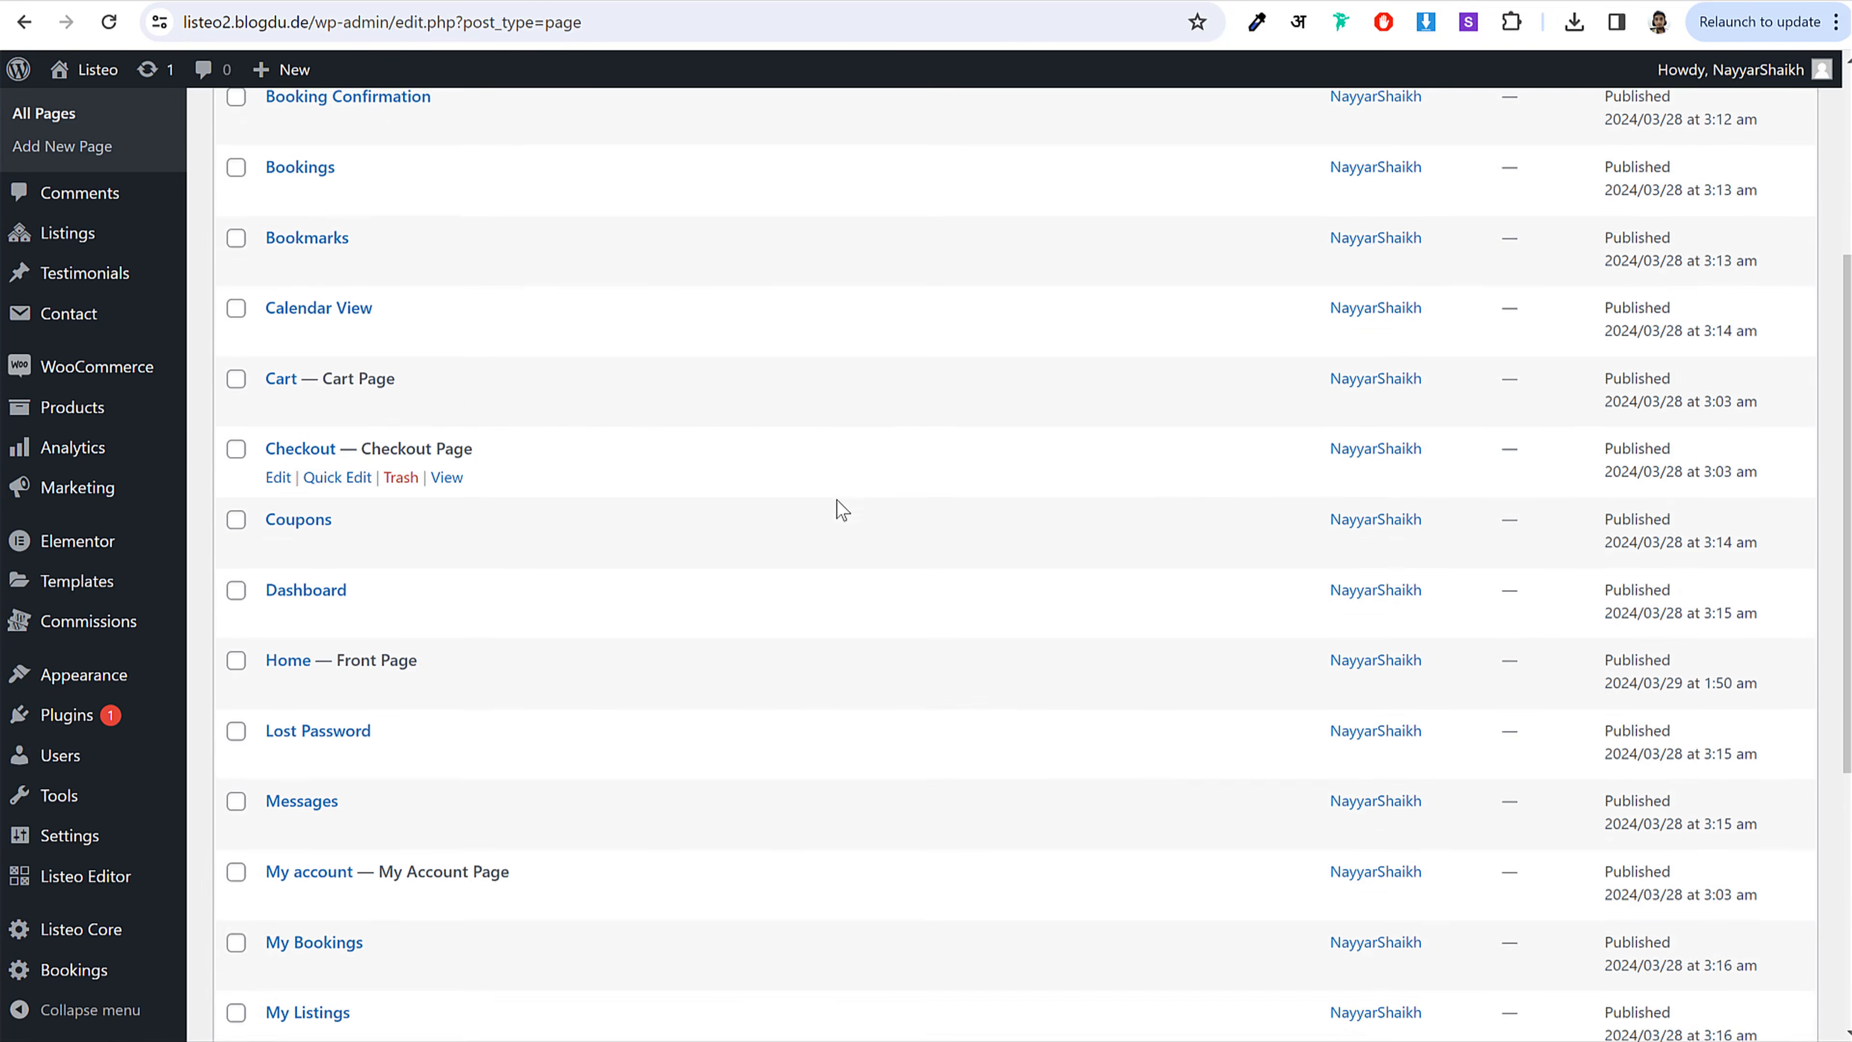
pyautogui.scroll(-3, 842, 508)
pyautogui.moveTo(366, 422); pyautogui.dragTo(346, 418)
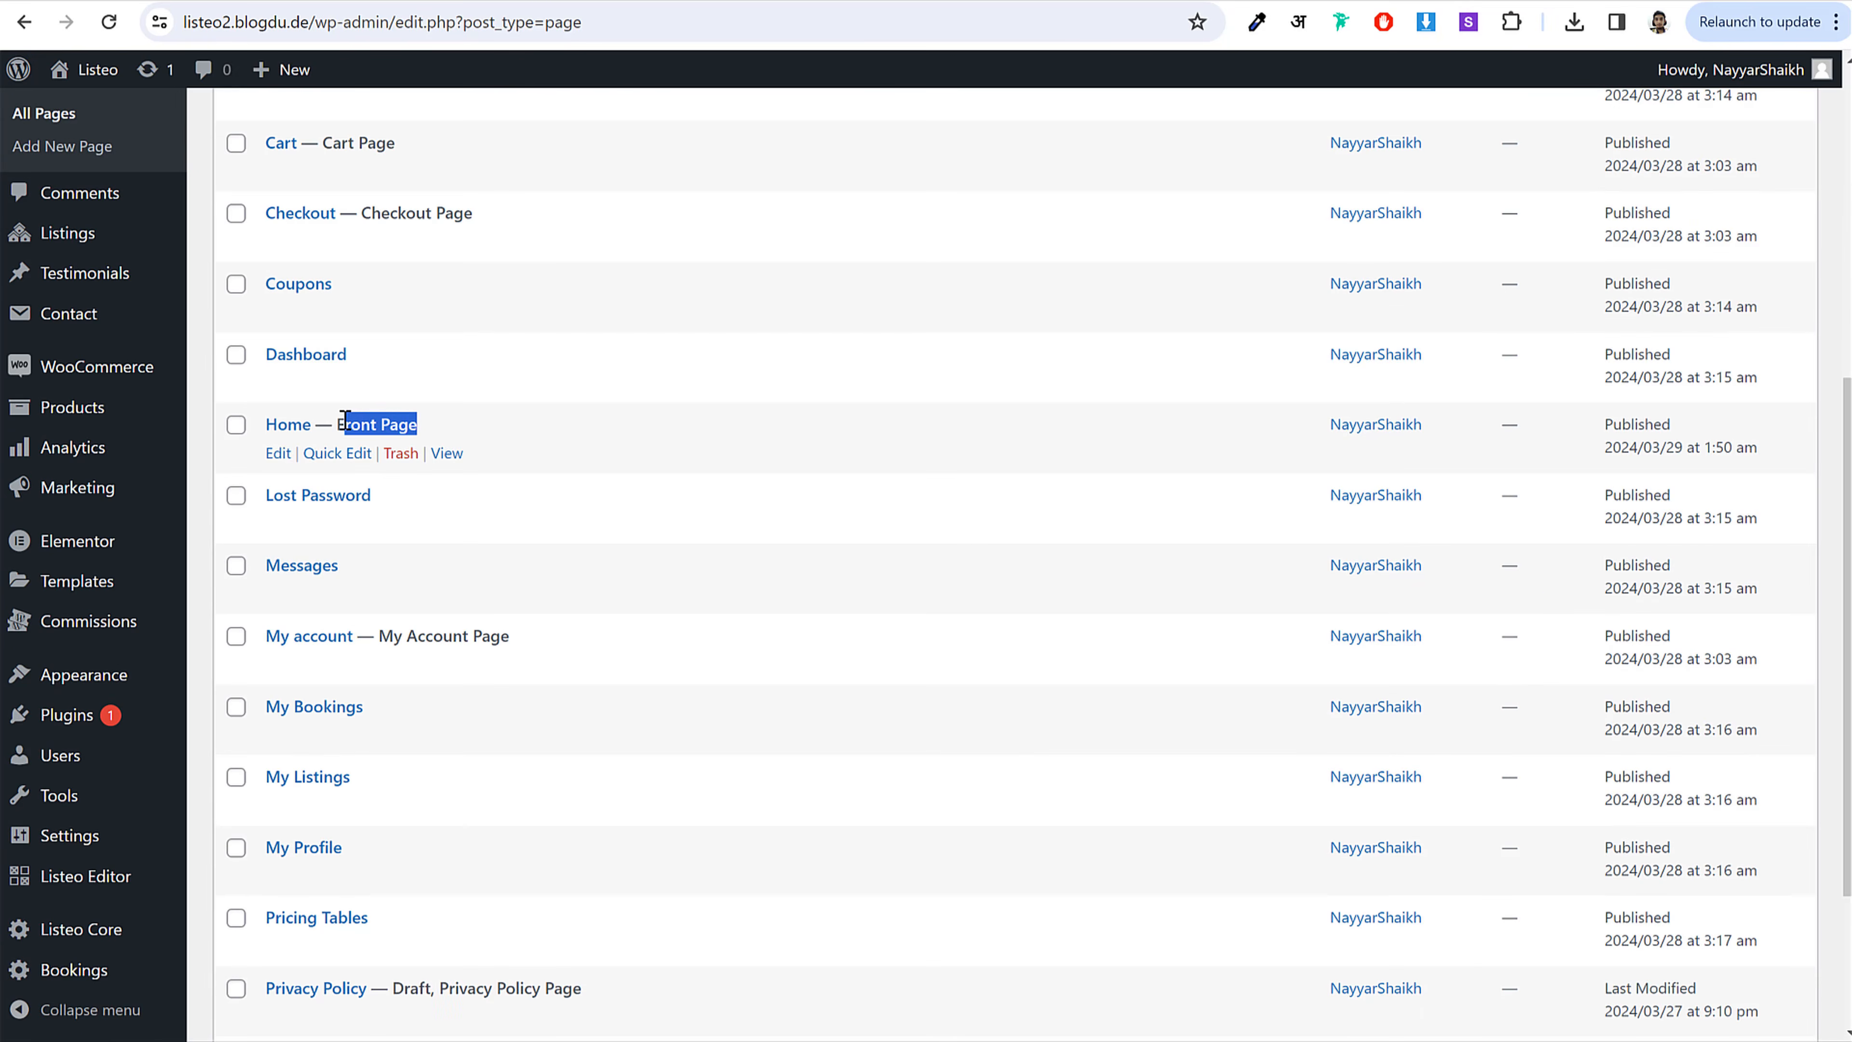
pyautogui.click(276, 454)
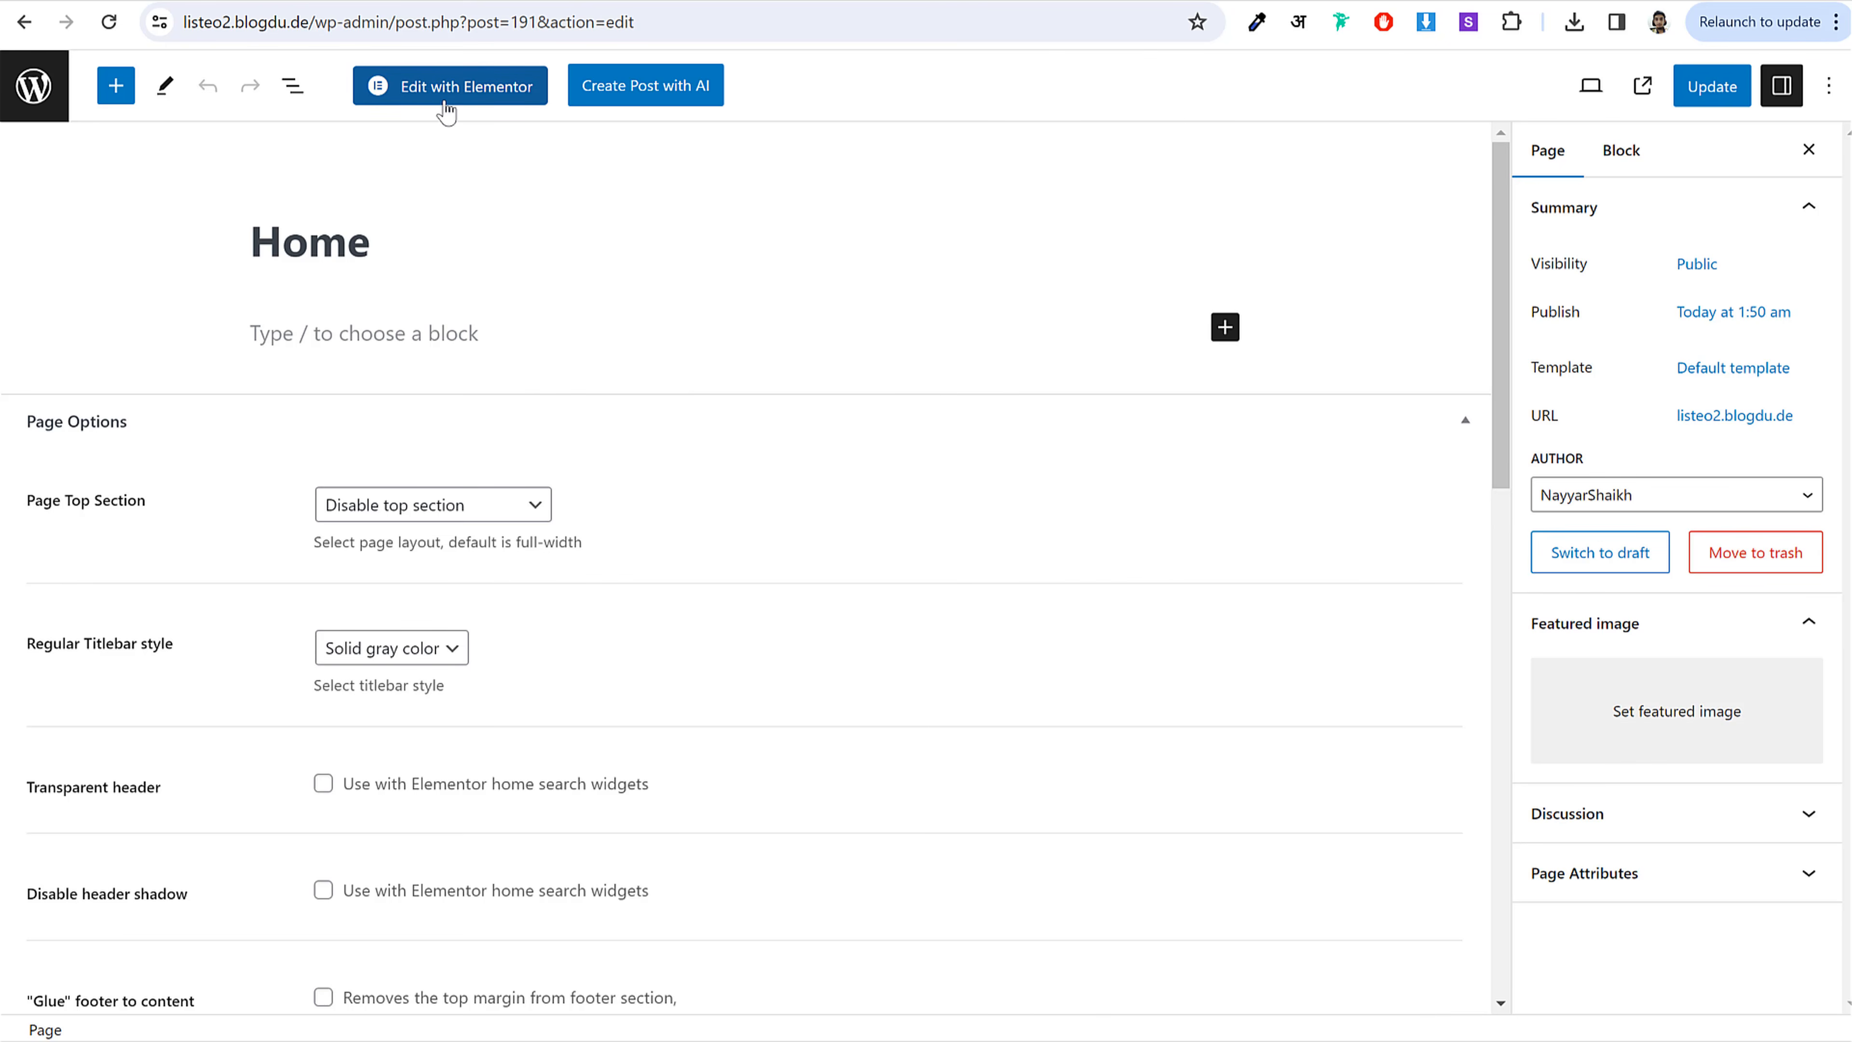
# Step: Open the Home page in Elementor and dismiss the Elementor AI announcement to reach the empty canvas
pyautogui.click(476, 102)
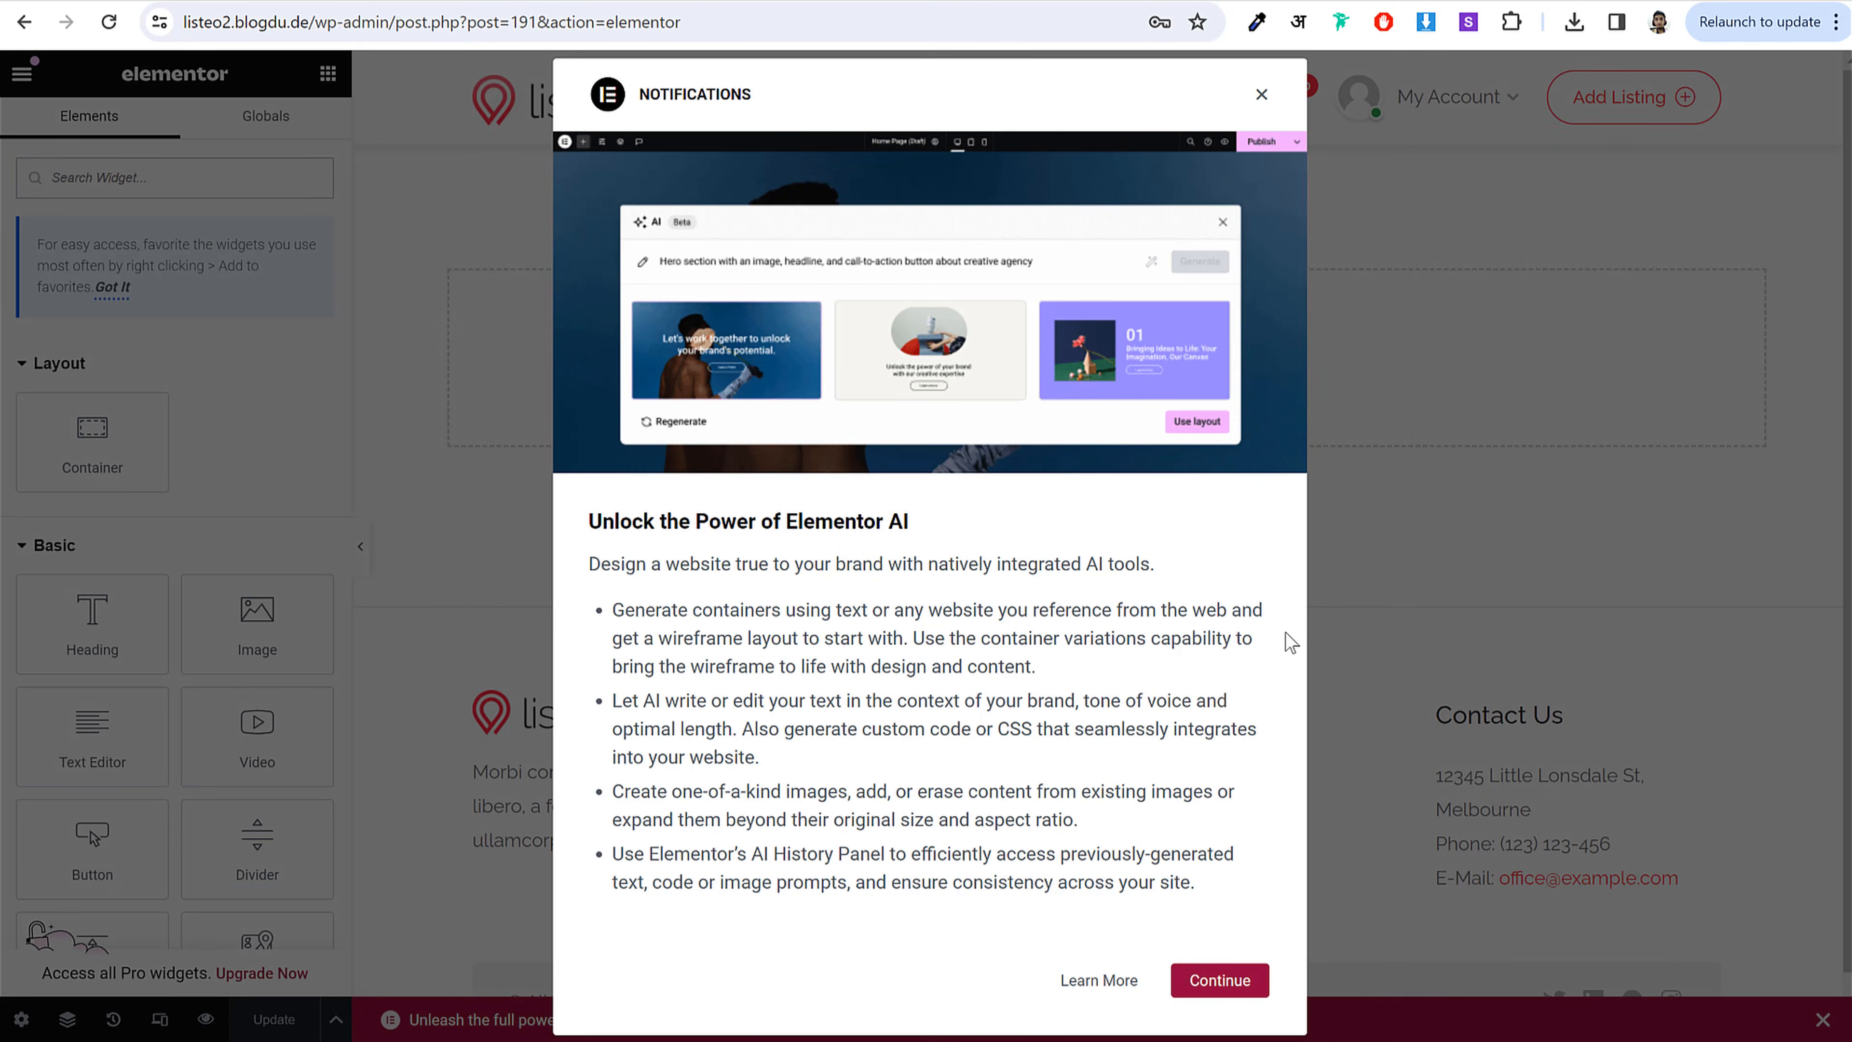
pyautogui.click(1239, 994)
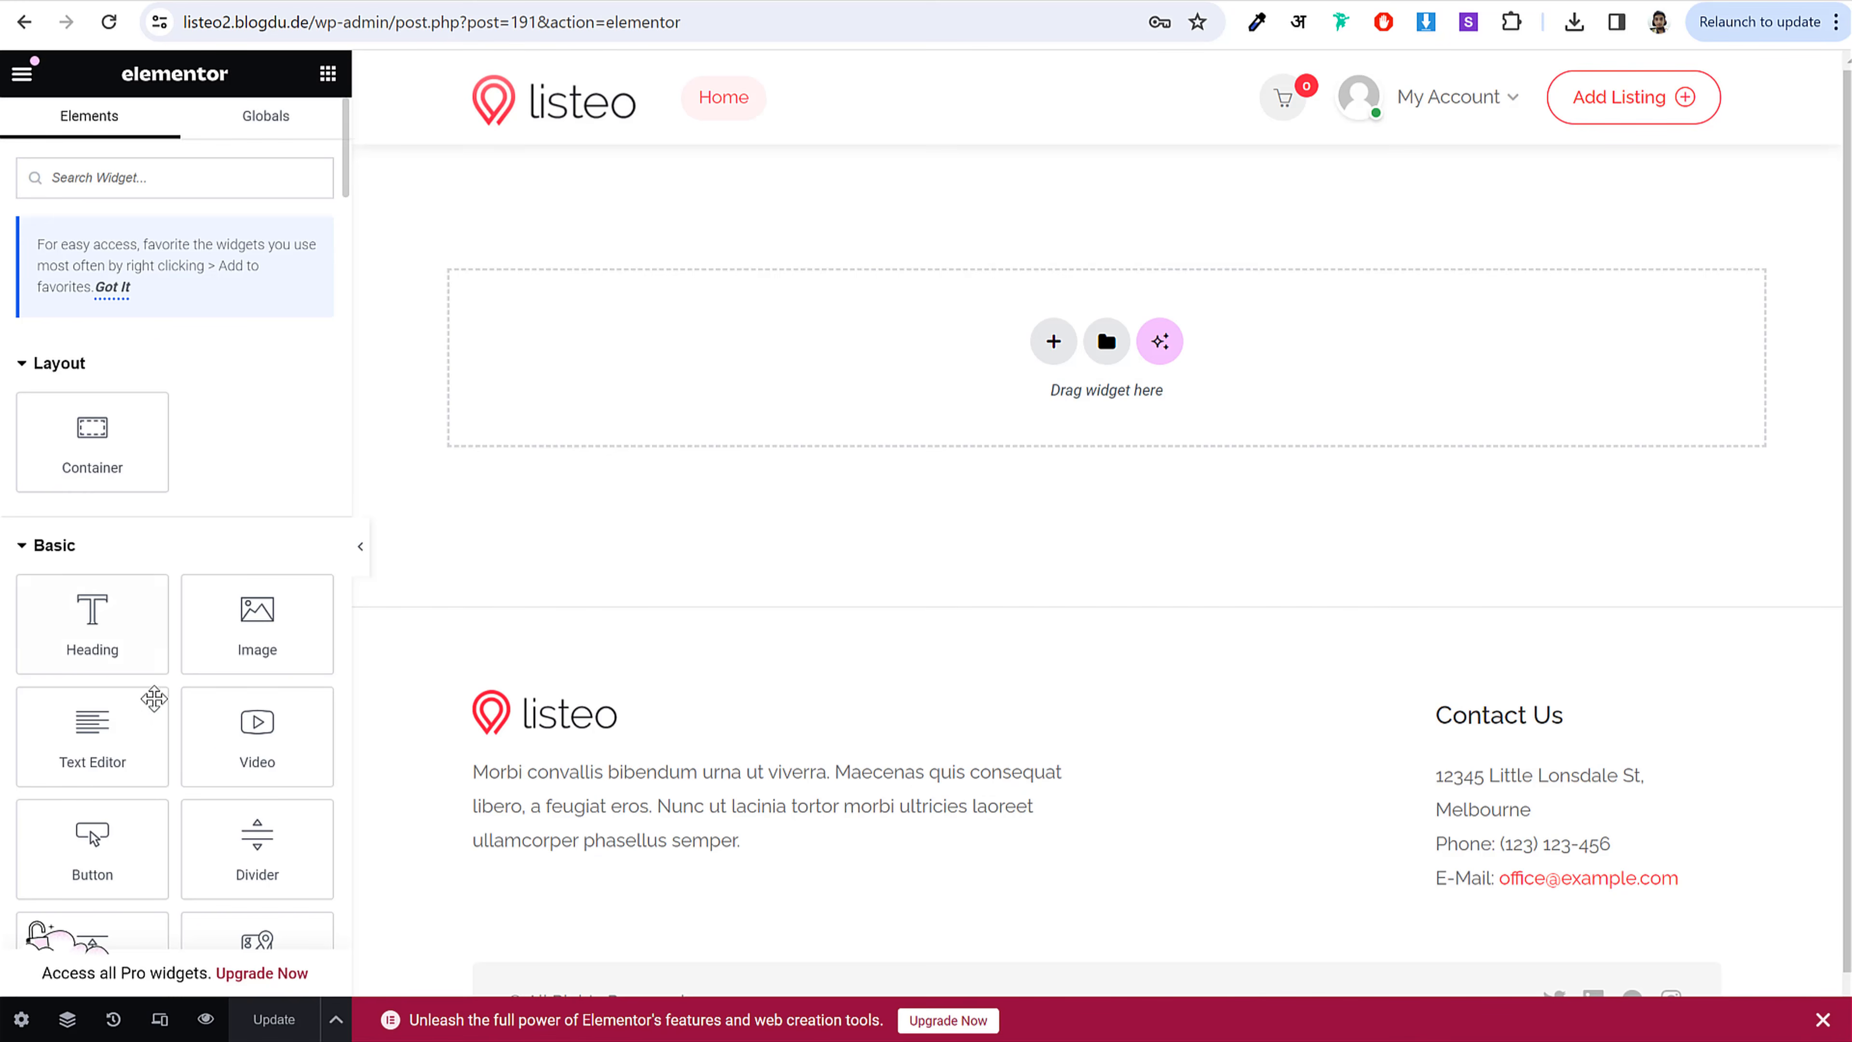
pyautogui.scroll(-5, 157, 711)
pyautogui.scroll(5, 152, 711)
pyautogui.scroll(-5, 138, 788)
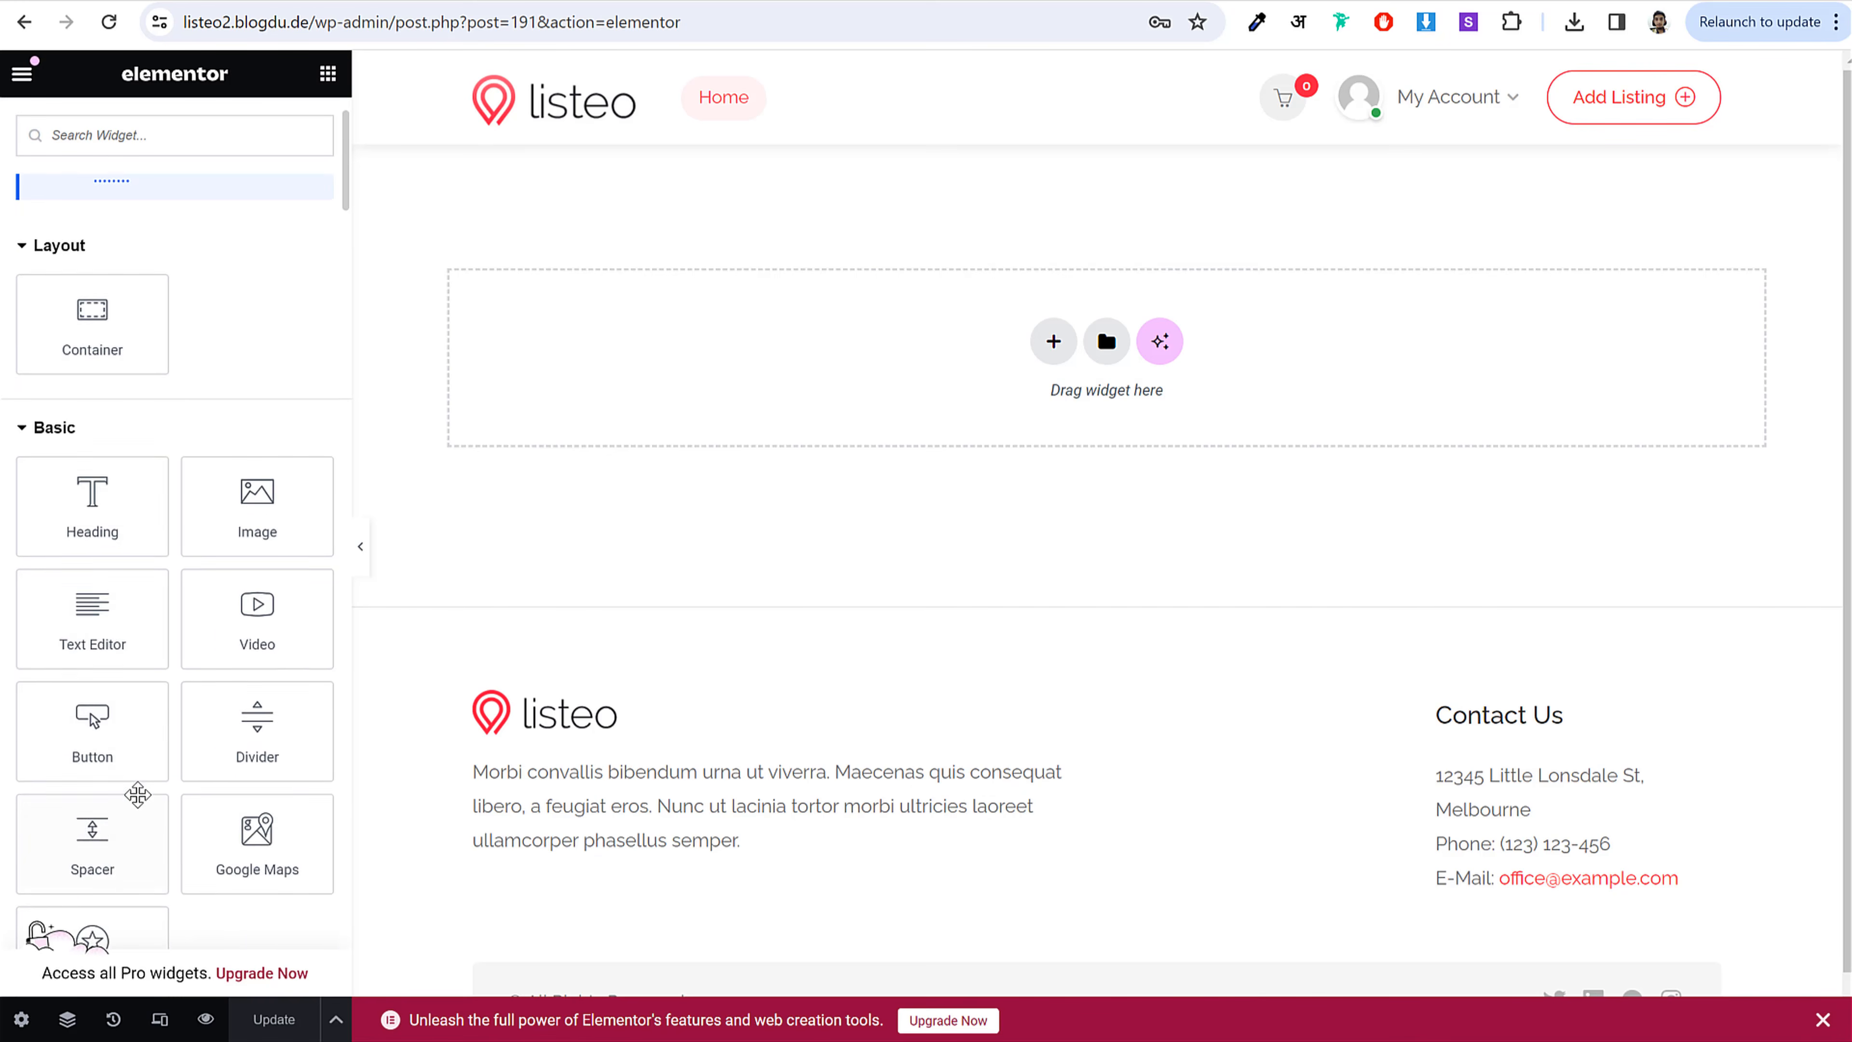
pyautogui.scroll(5, 141, 796)
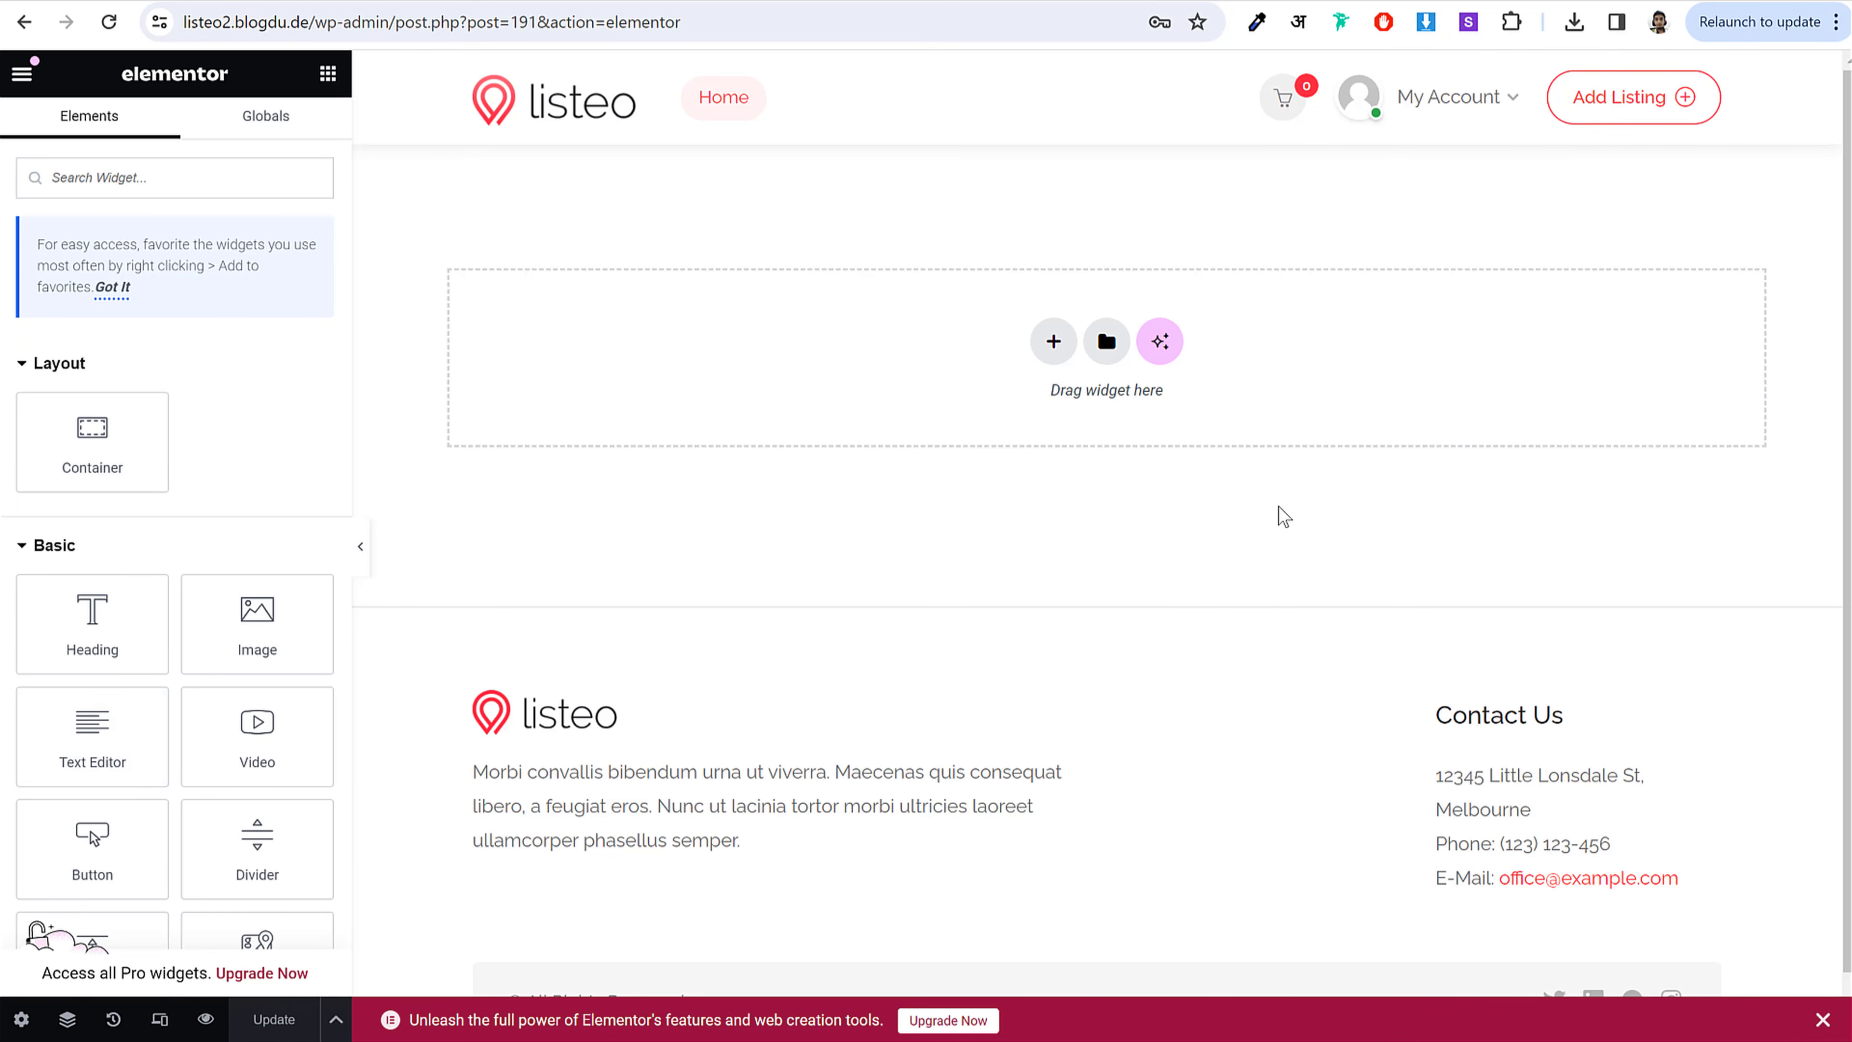
pyautogui.click(438, 22)
pyautogui.scroll(-12, 192, 507)
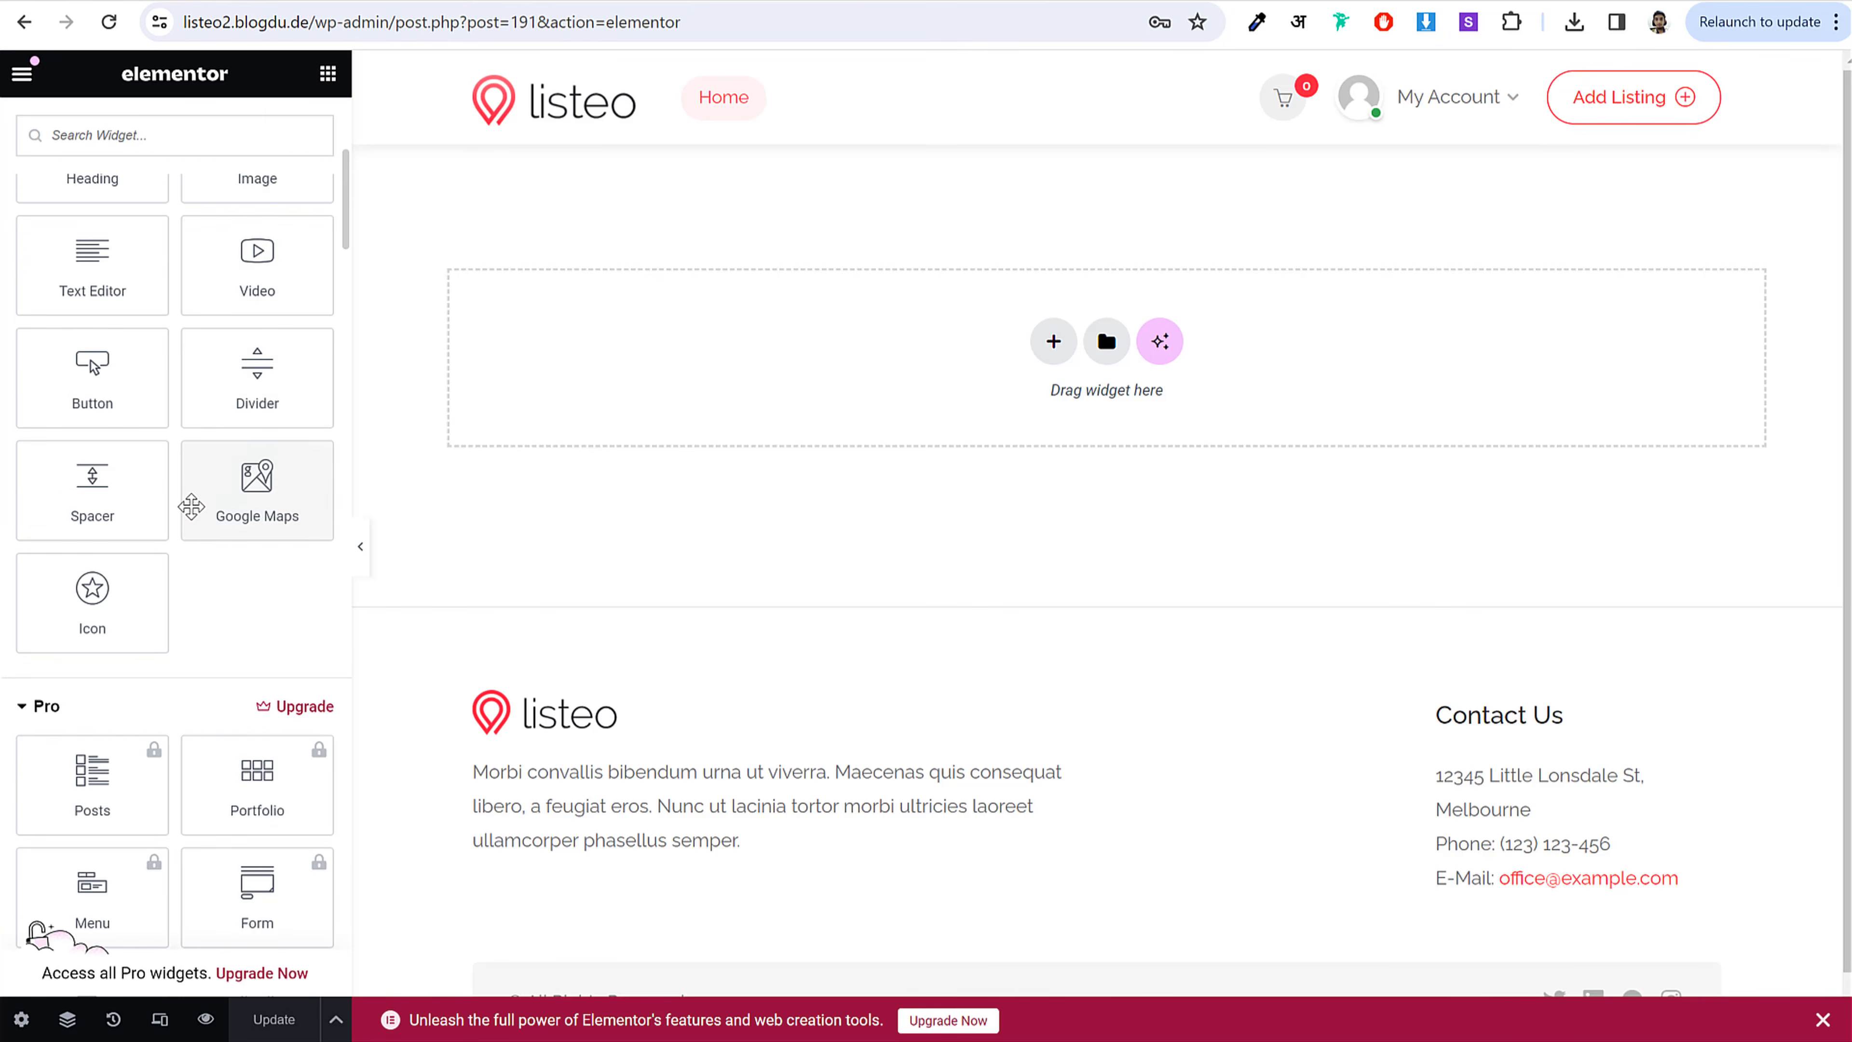
pyautogui.scroll(-5, 240, 628)
pyautogui.scroll(15, 219, 656)
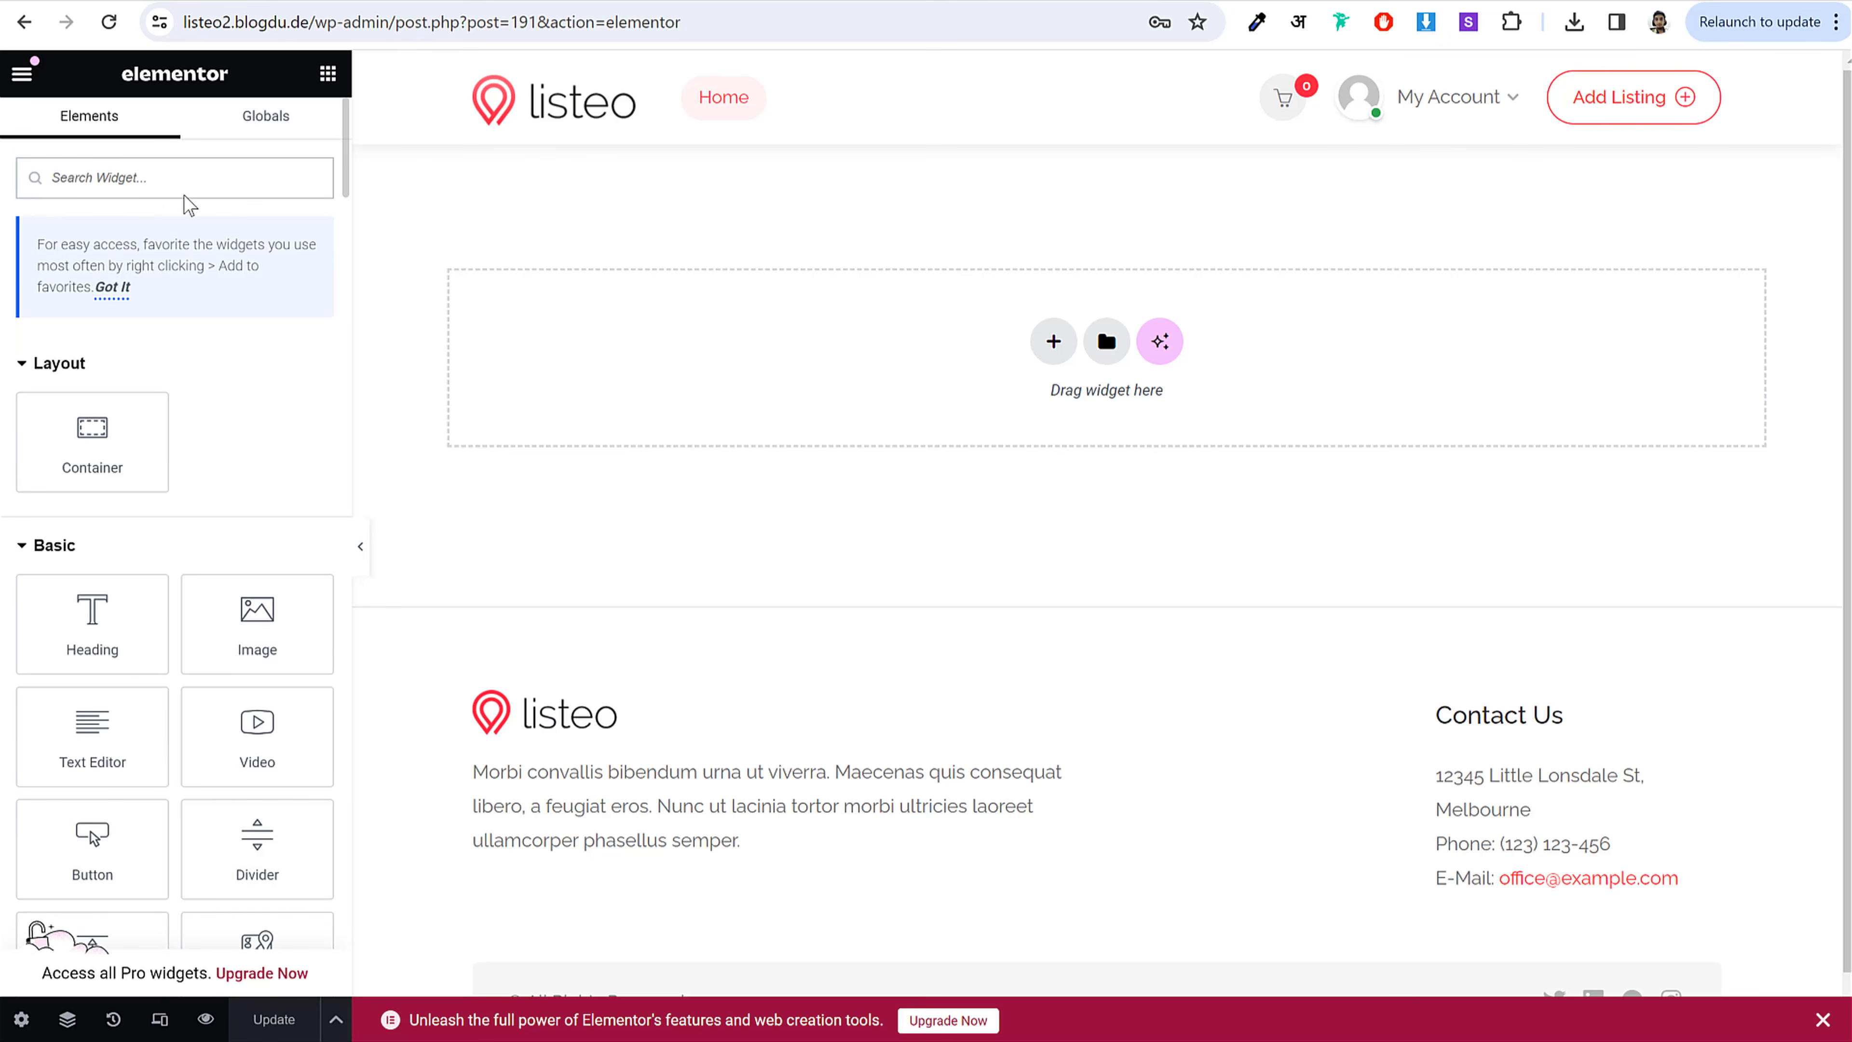
# Step: Search the widgets for 'home' and drop a Home Search Banner onto the empty page
pyautogui.click(138, 183)
pyautogui.write('home')
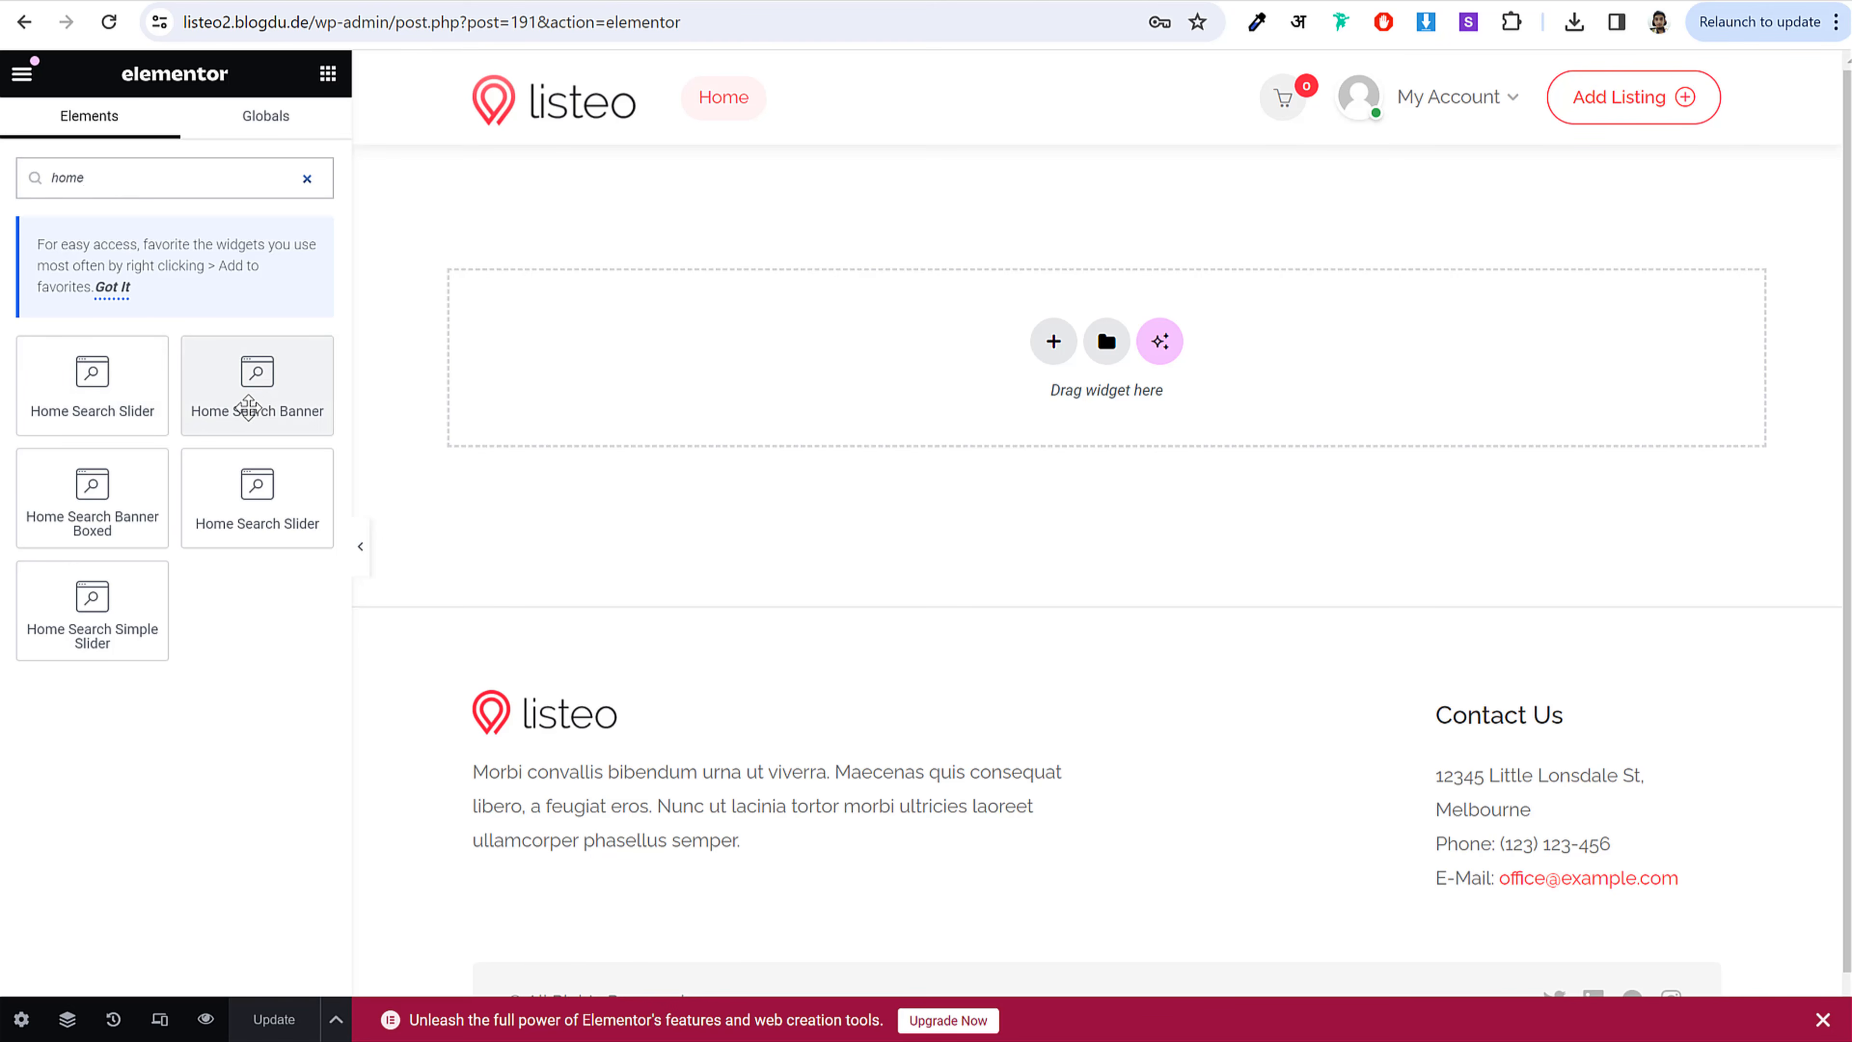
pyautogui.moveTo(257, 385); pyautogui.dragTo(1205, 359)
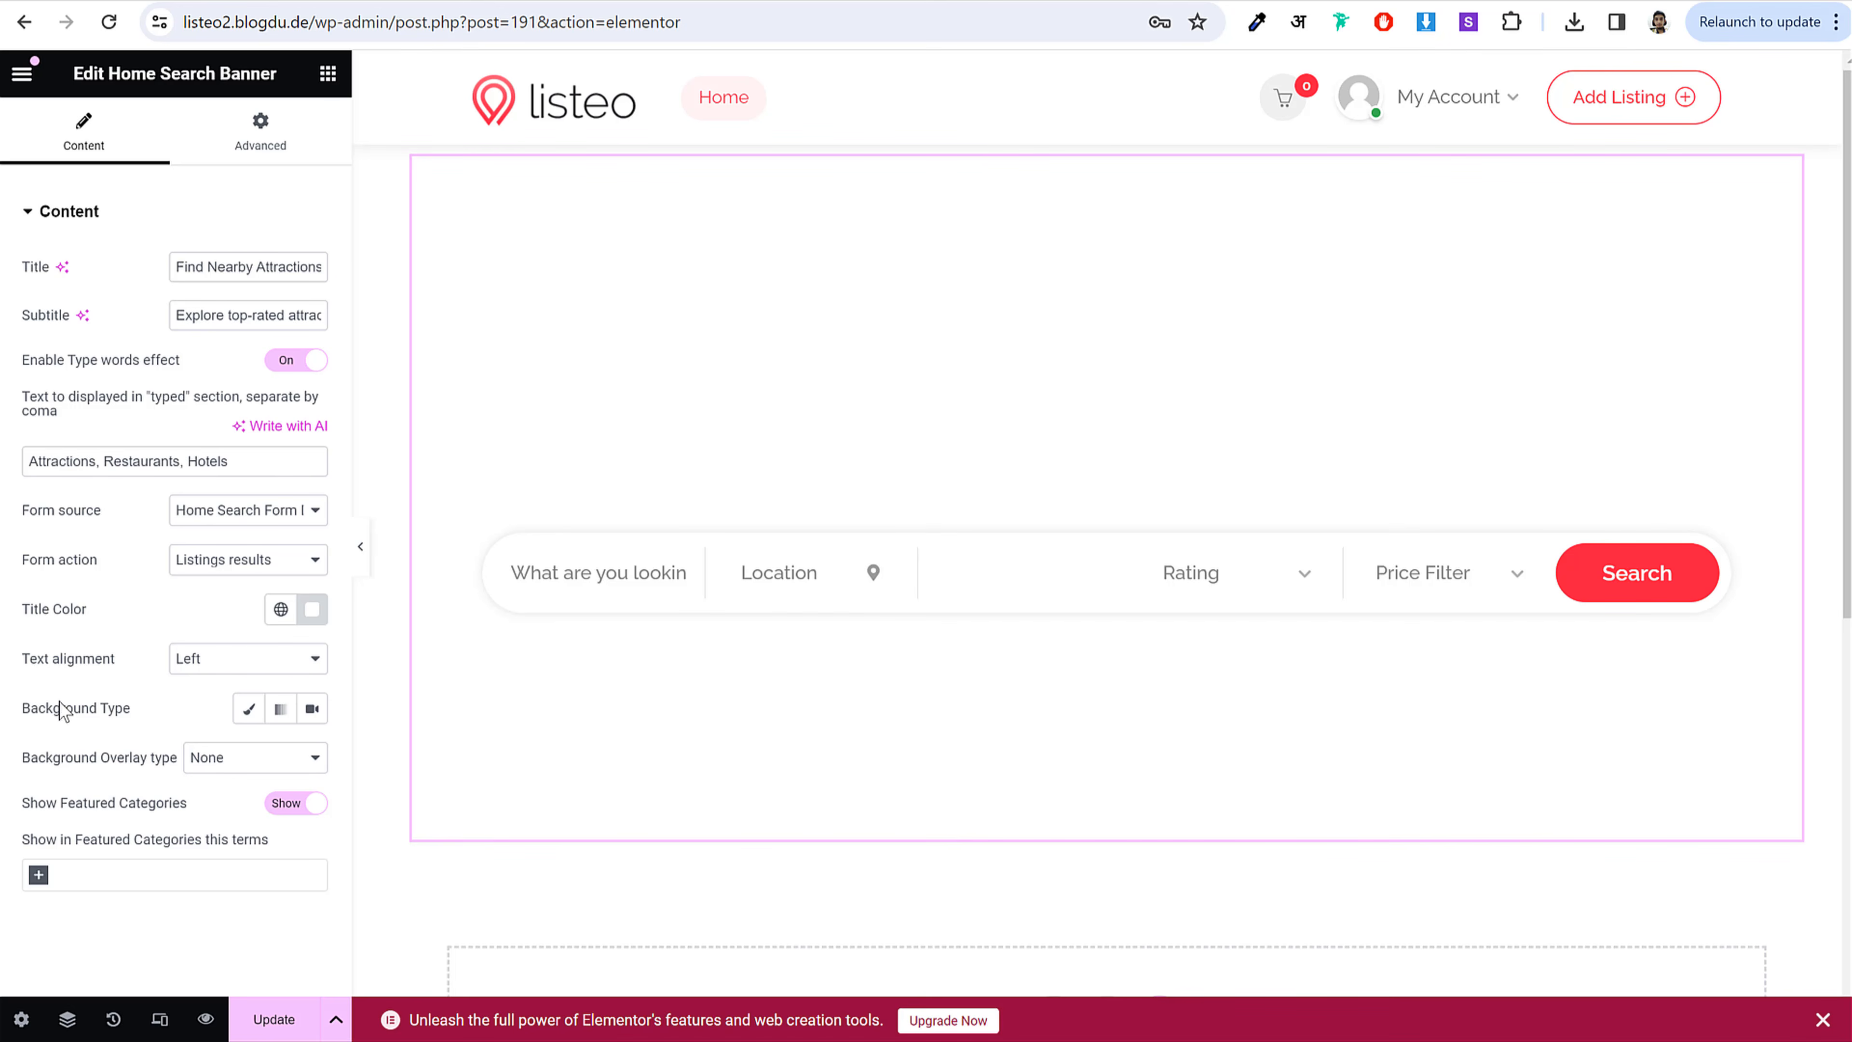
pyautogui.moveTo(22, 706); pyautogui.dragTo(165, 709)
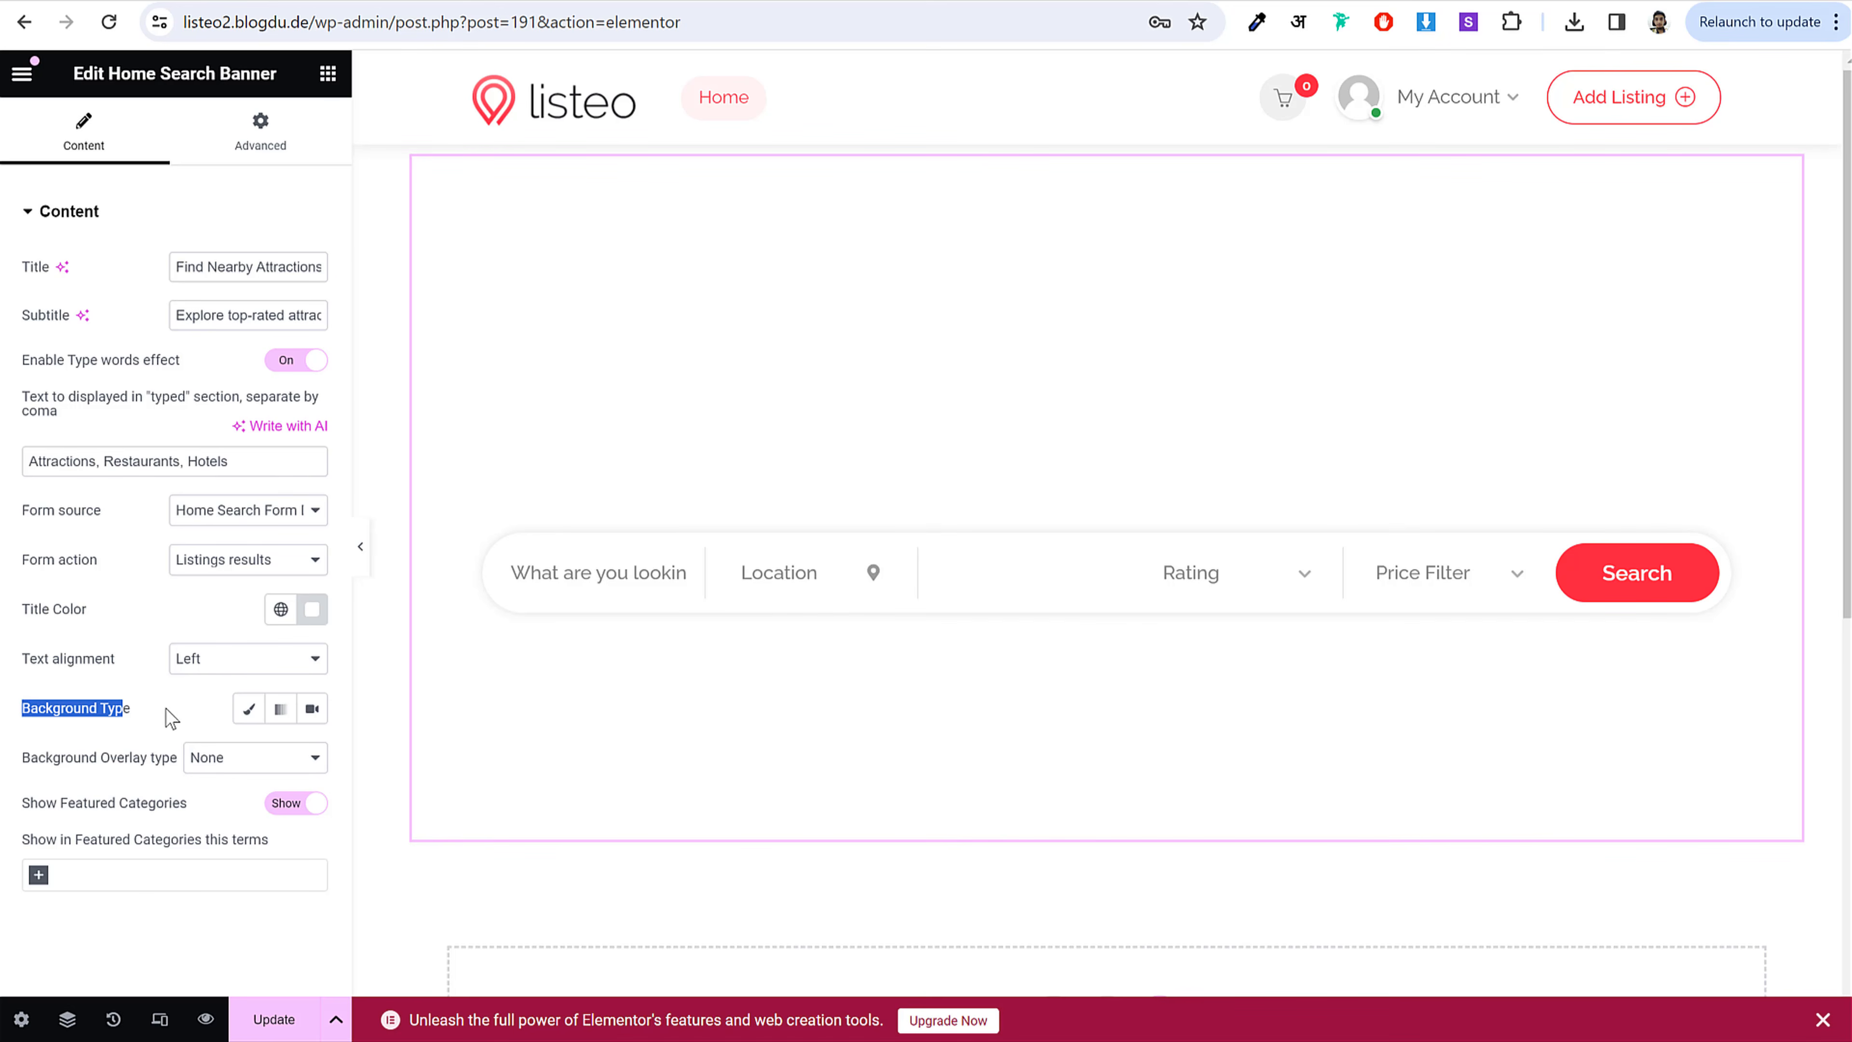
# Step: Set the banner's classic background to Home-Banner.jpg, positioned Center Center with Cover size
pyautogui.click(251, 711)
pyautogui.scroll(-2, 270, 729)
pyautogui.click(133, 729)
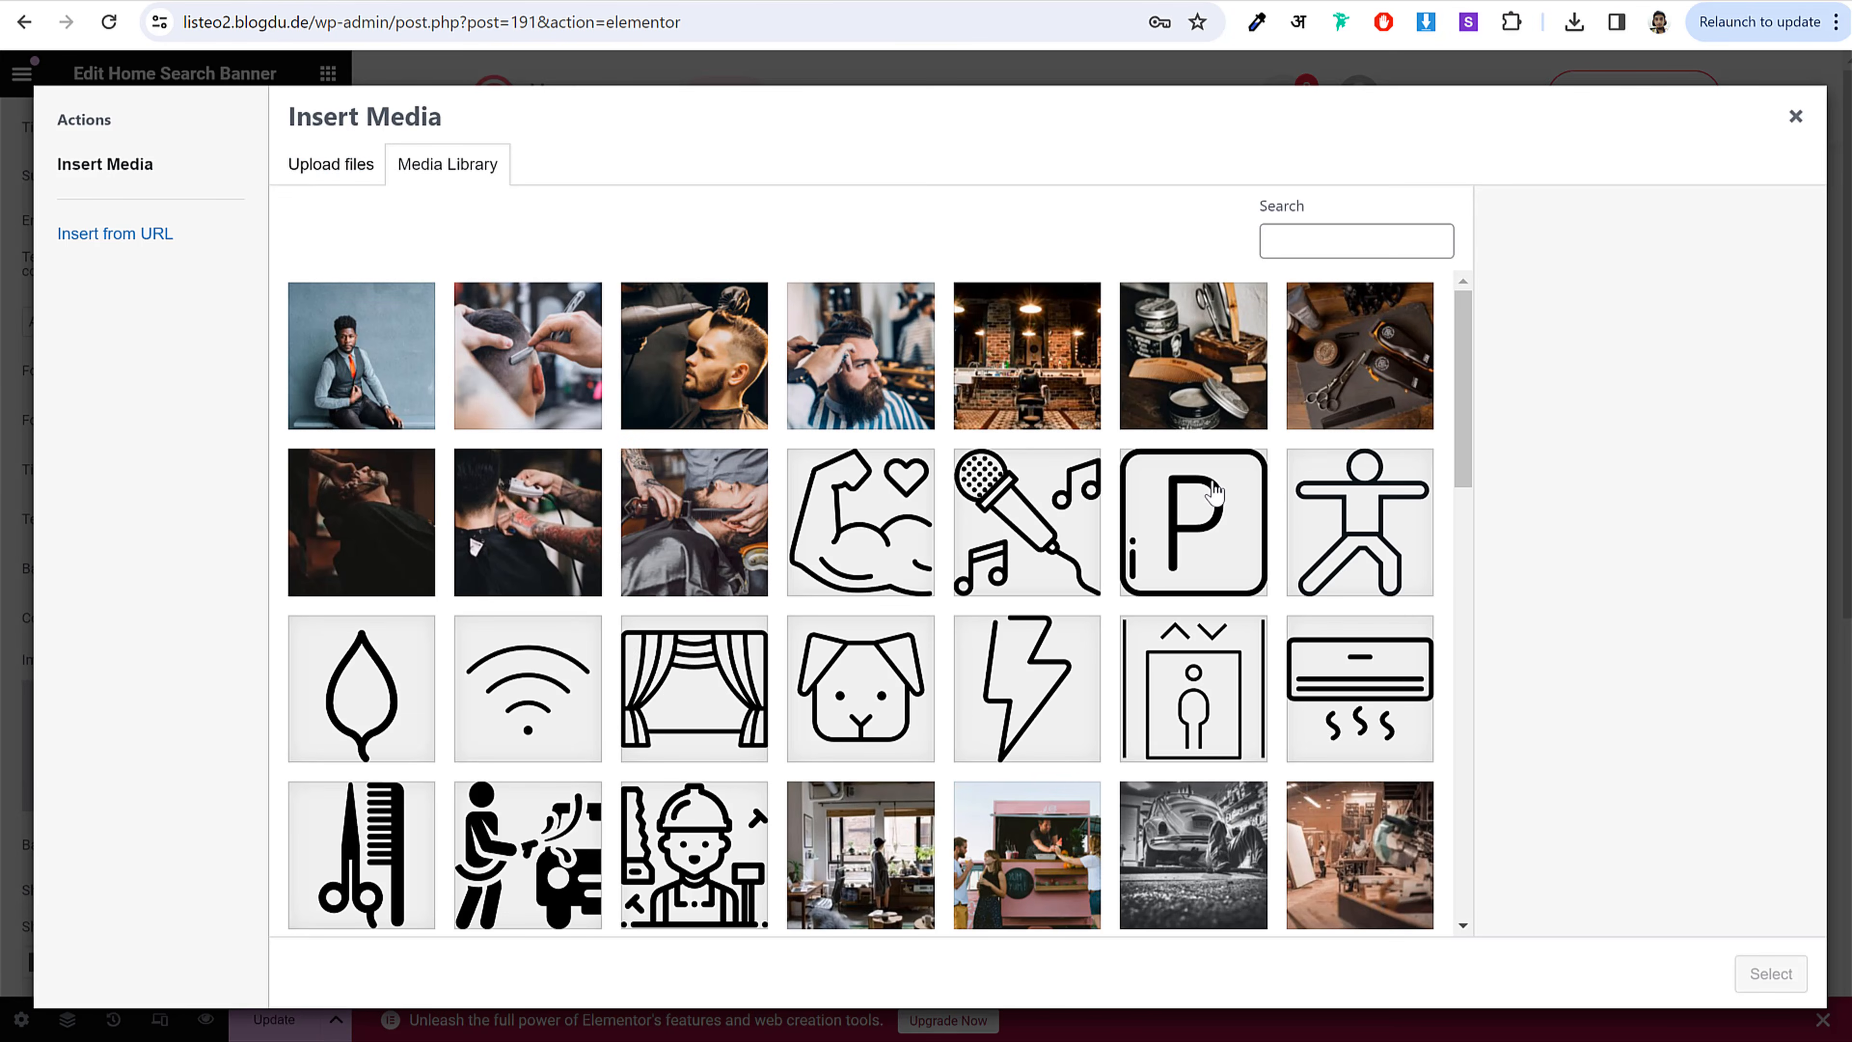
pyautogui.scroll(-4, 1216, 498)
pyautogui.scroll(-5, 1216, 497)
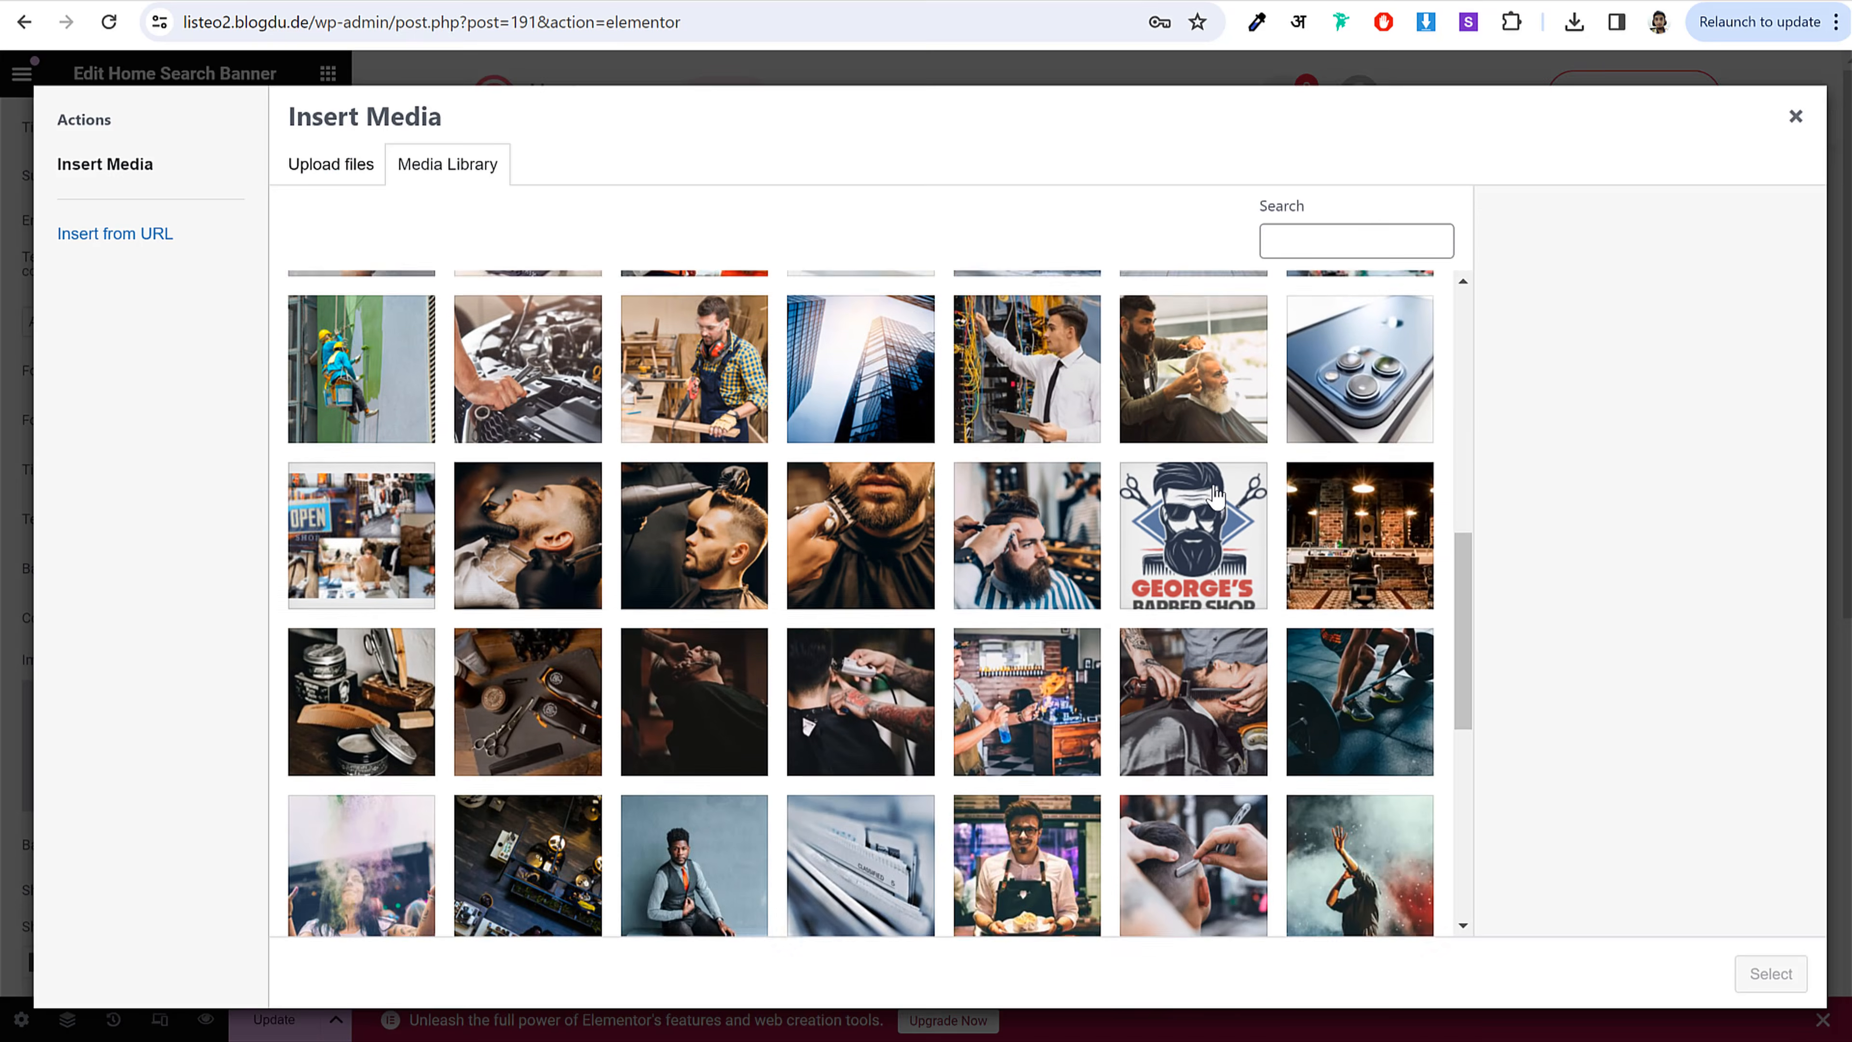
pyautogui.click(345, 642)
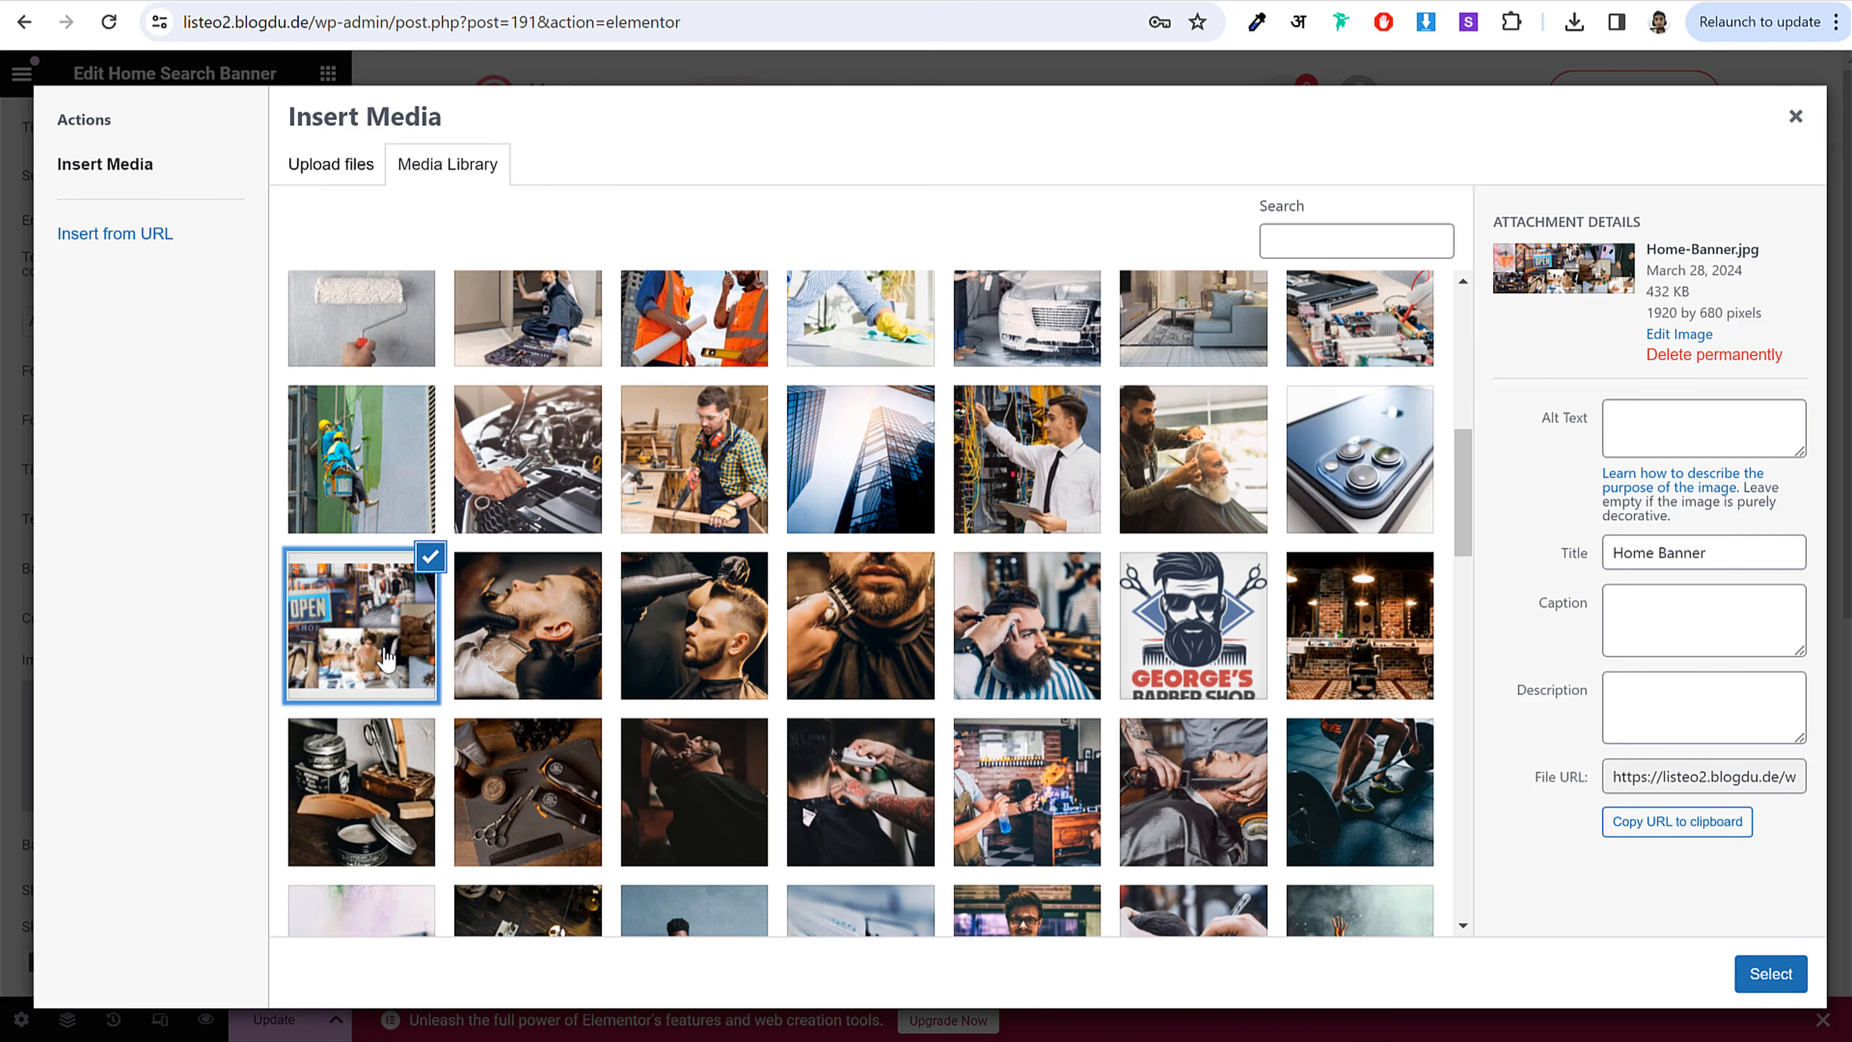
pyautogui.click(1767, 977)
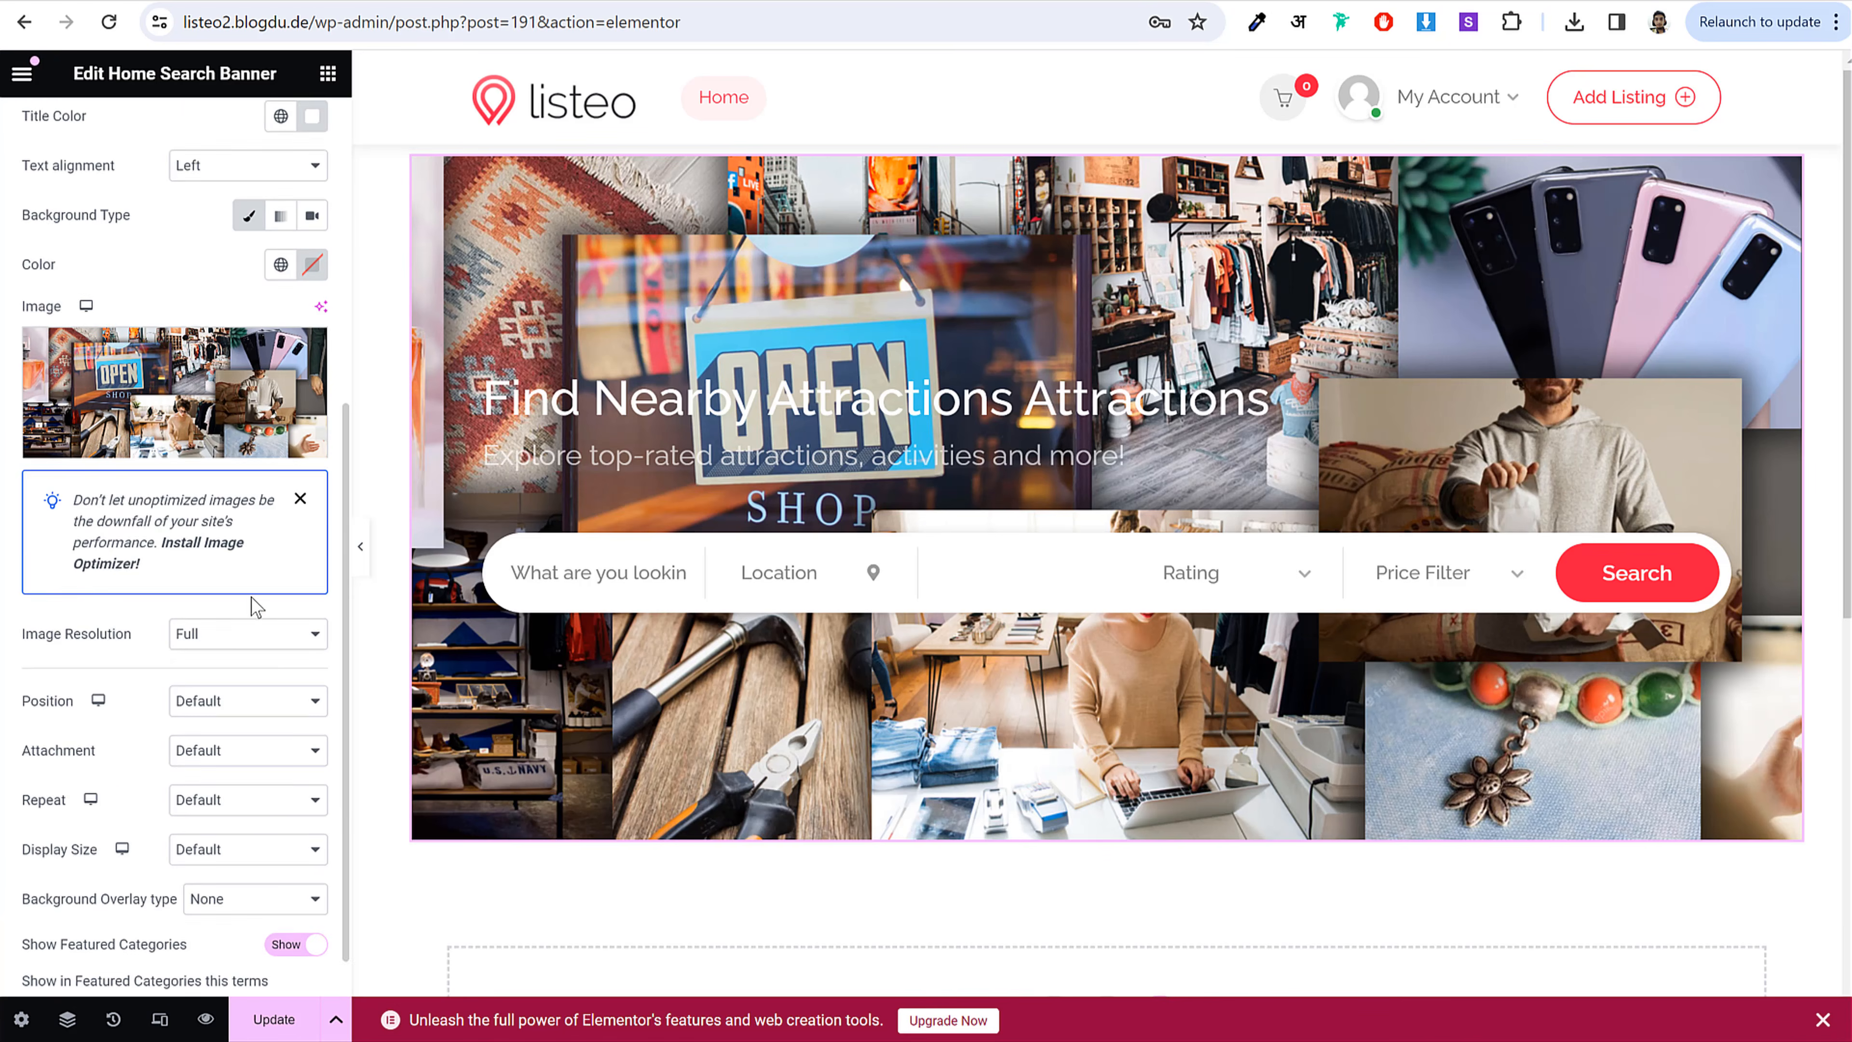
pyautogui.scroll(-1, 267, 623)
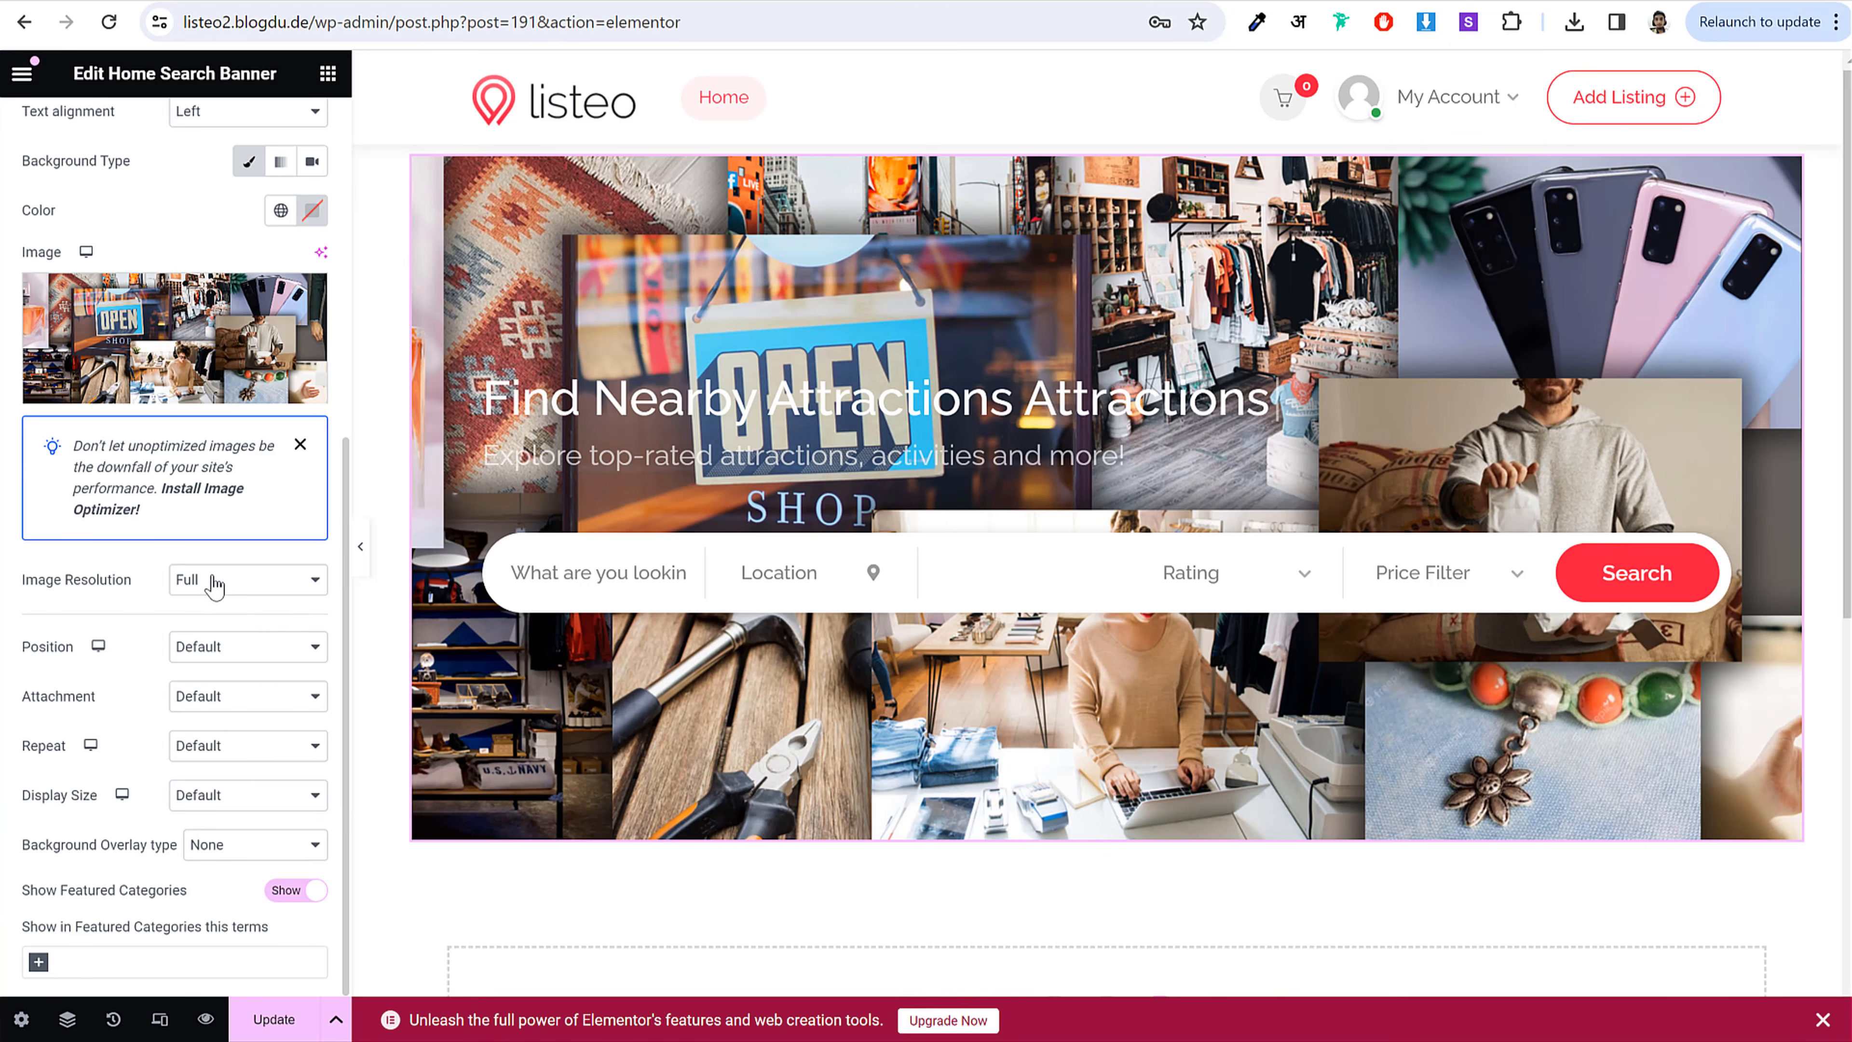
pyautogui.click(227, 647)
pyautogui.click(236, 693)
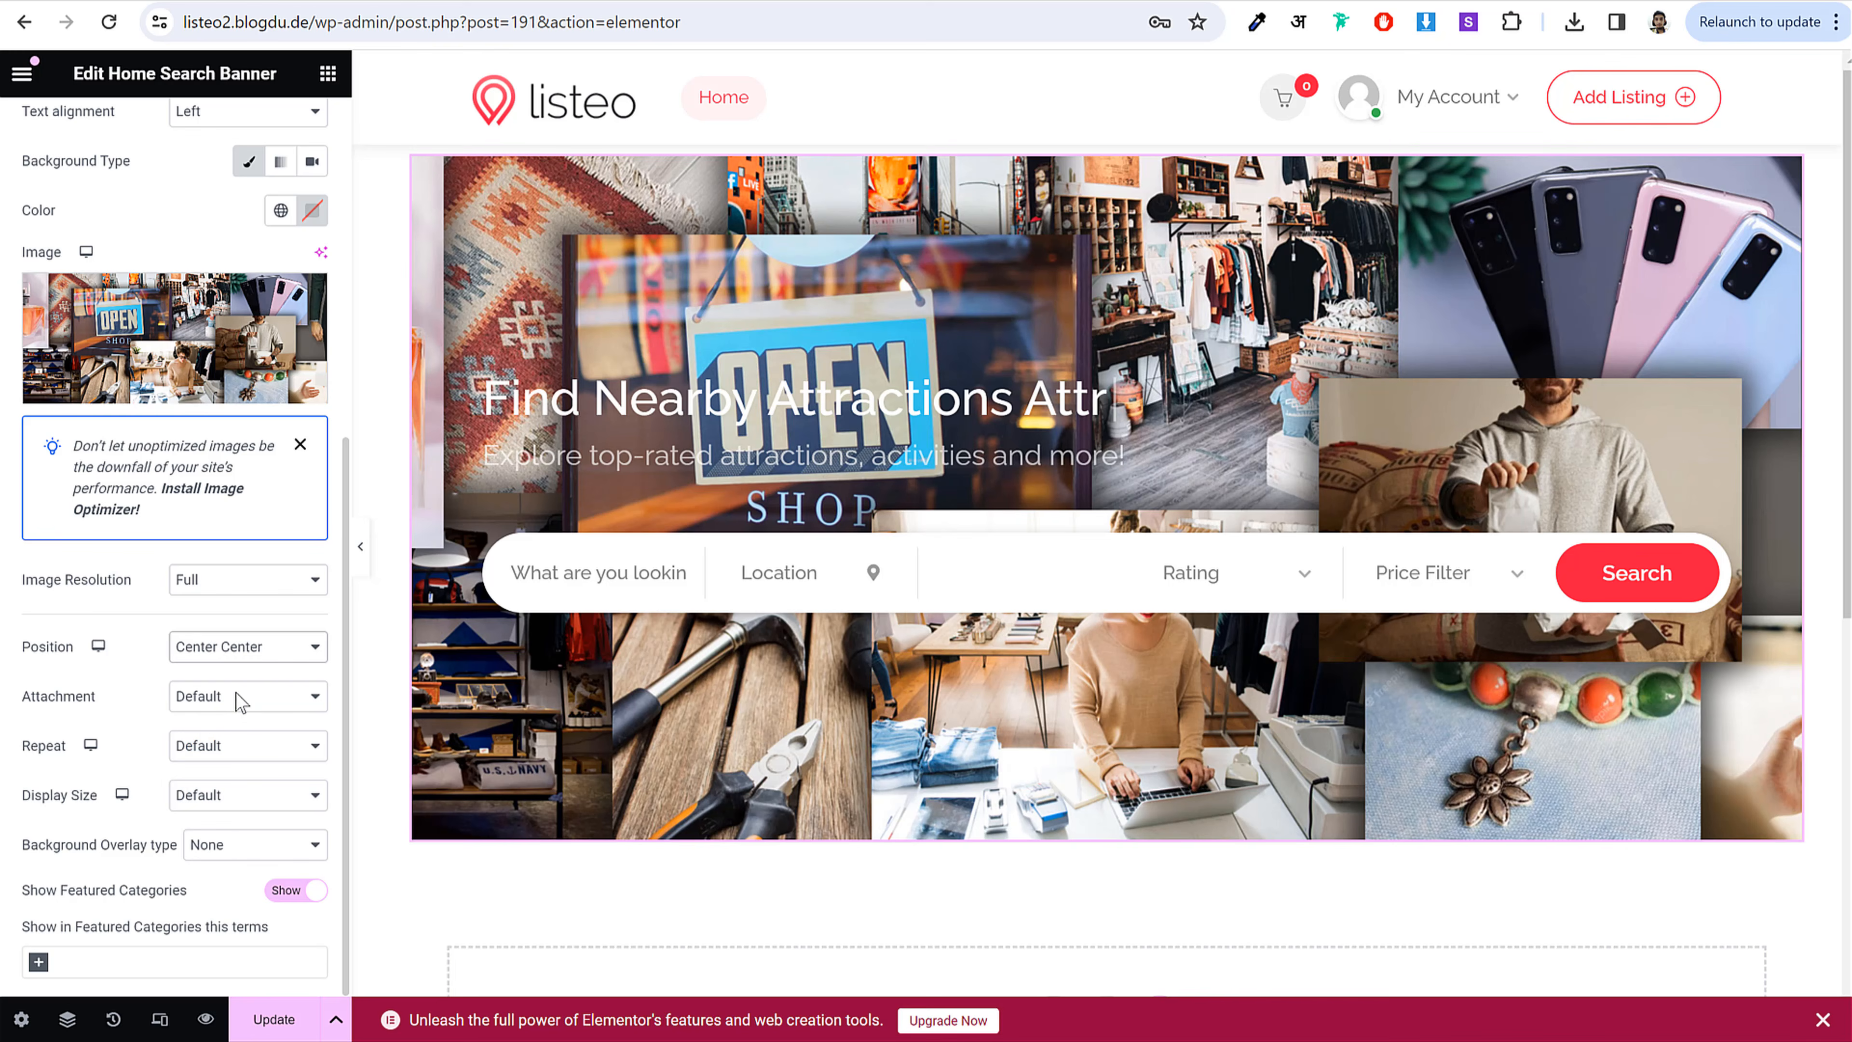
pyautogui.click(243, 797)
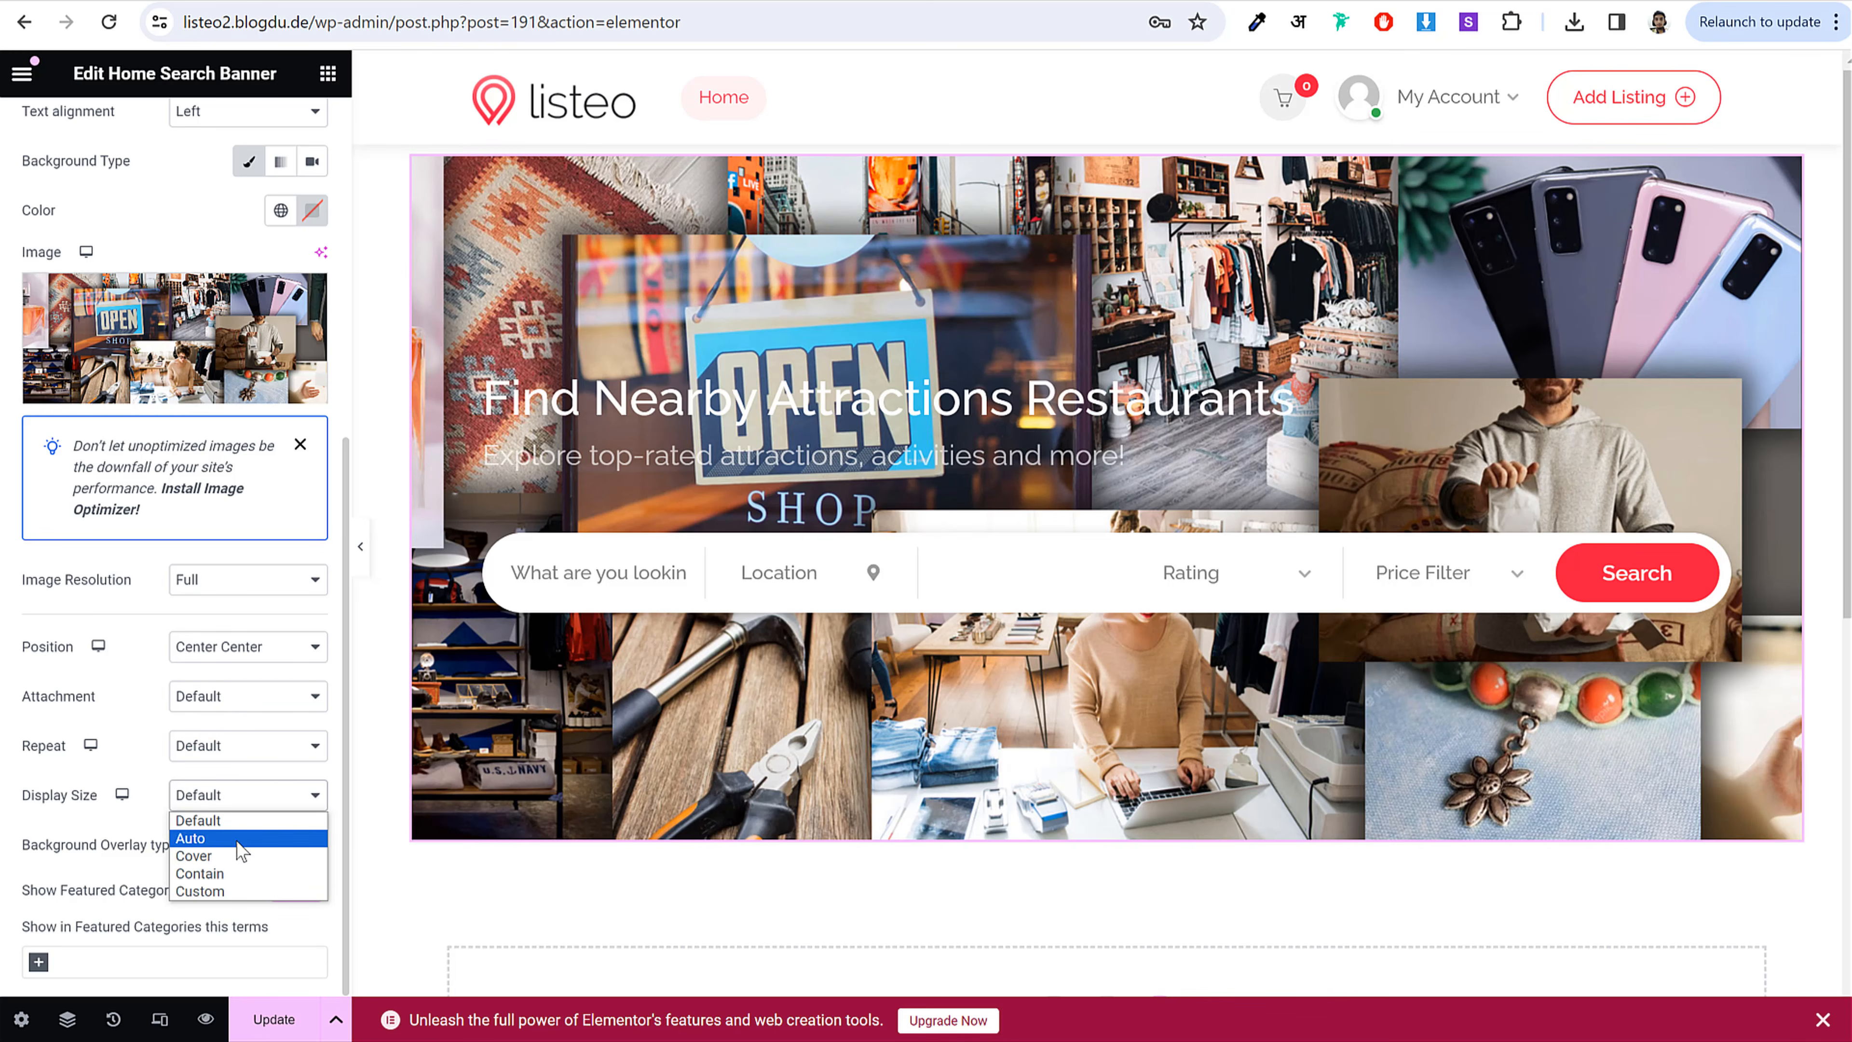
pyautogui.click(237, 857)
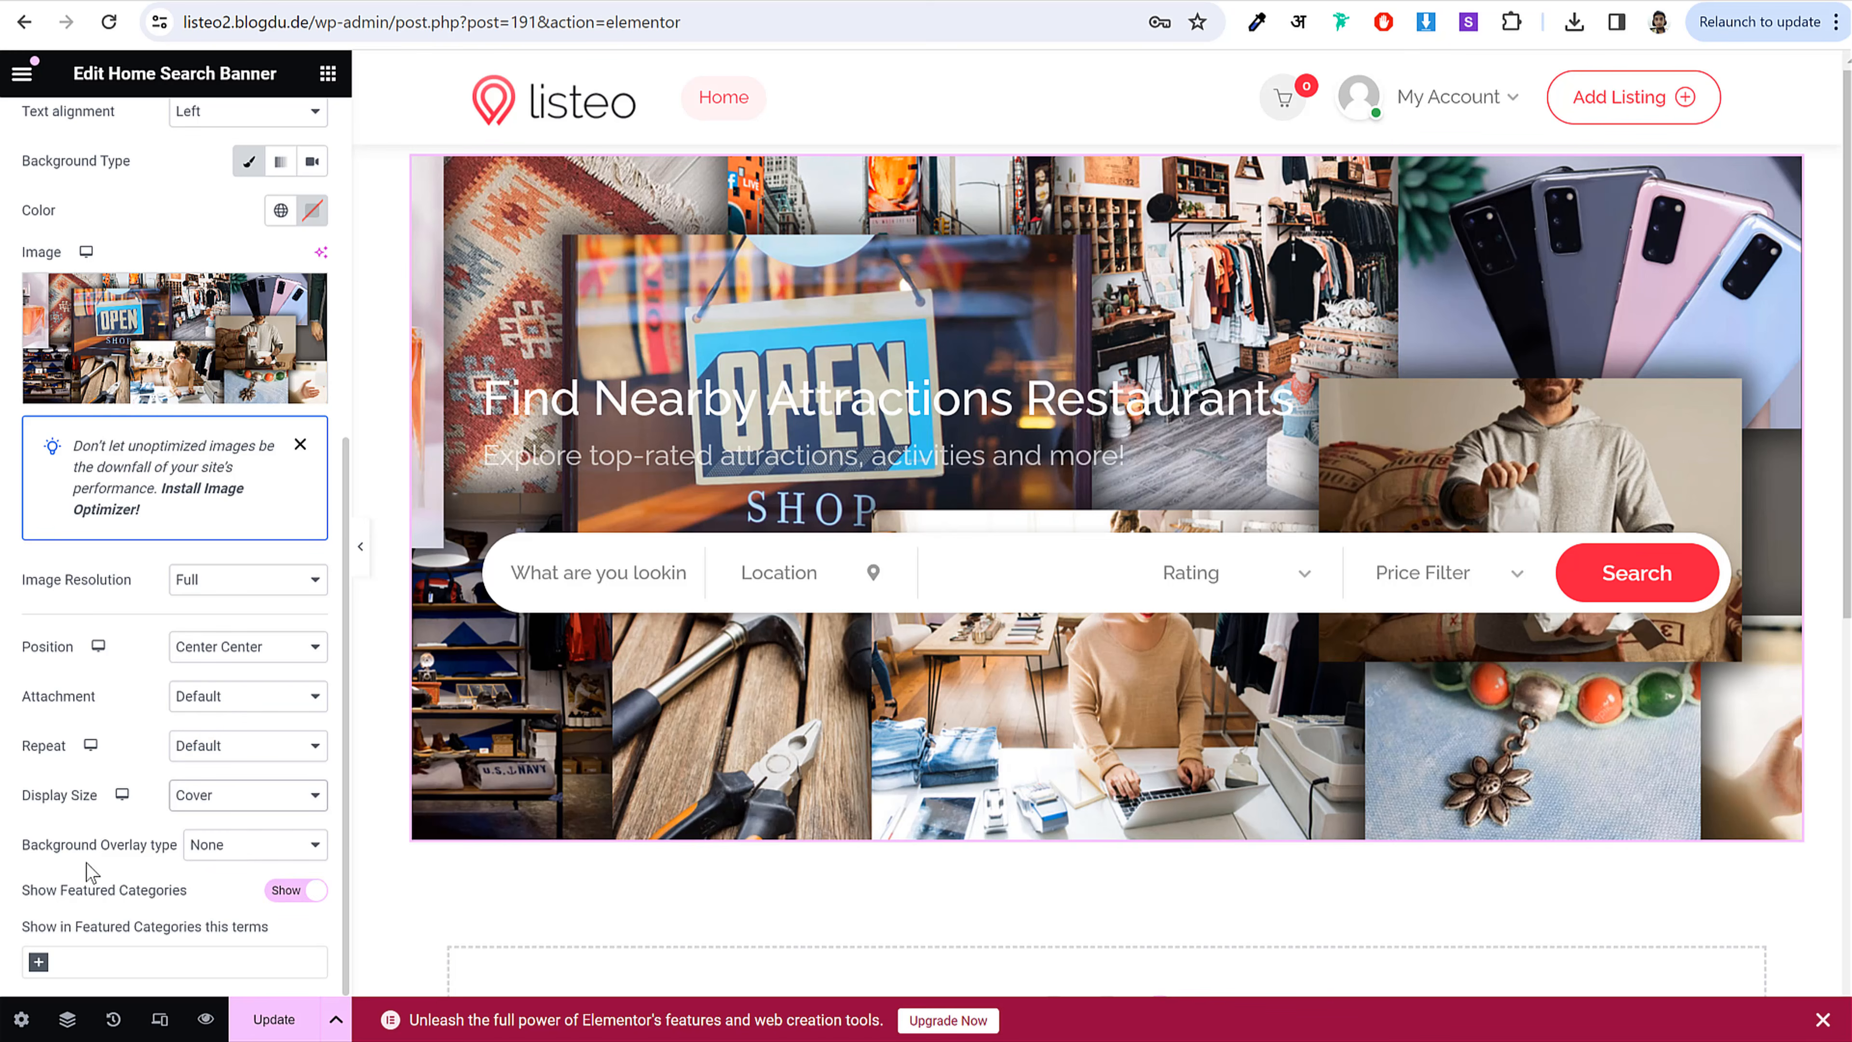
# Step: Give the banner a solid black overlay with raised opacity (#000000AB)
pyautogui.click(256, 846)
pyautogui.click(261, 905)
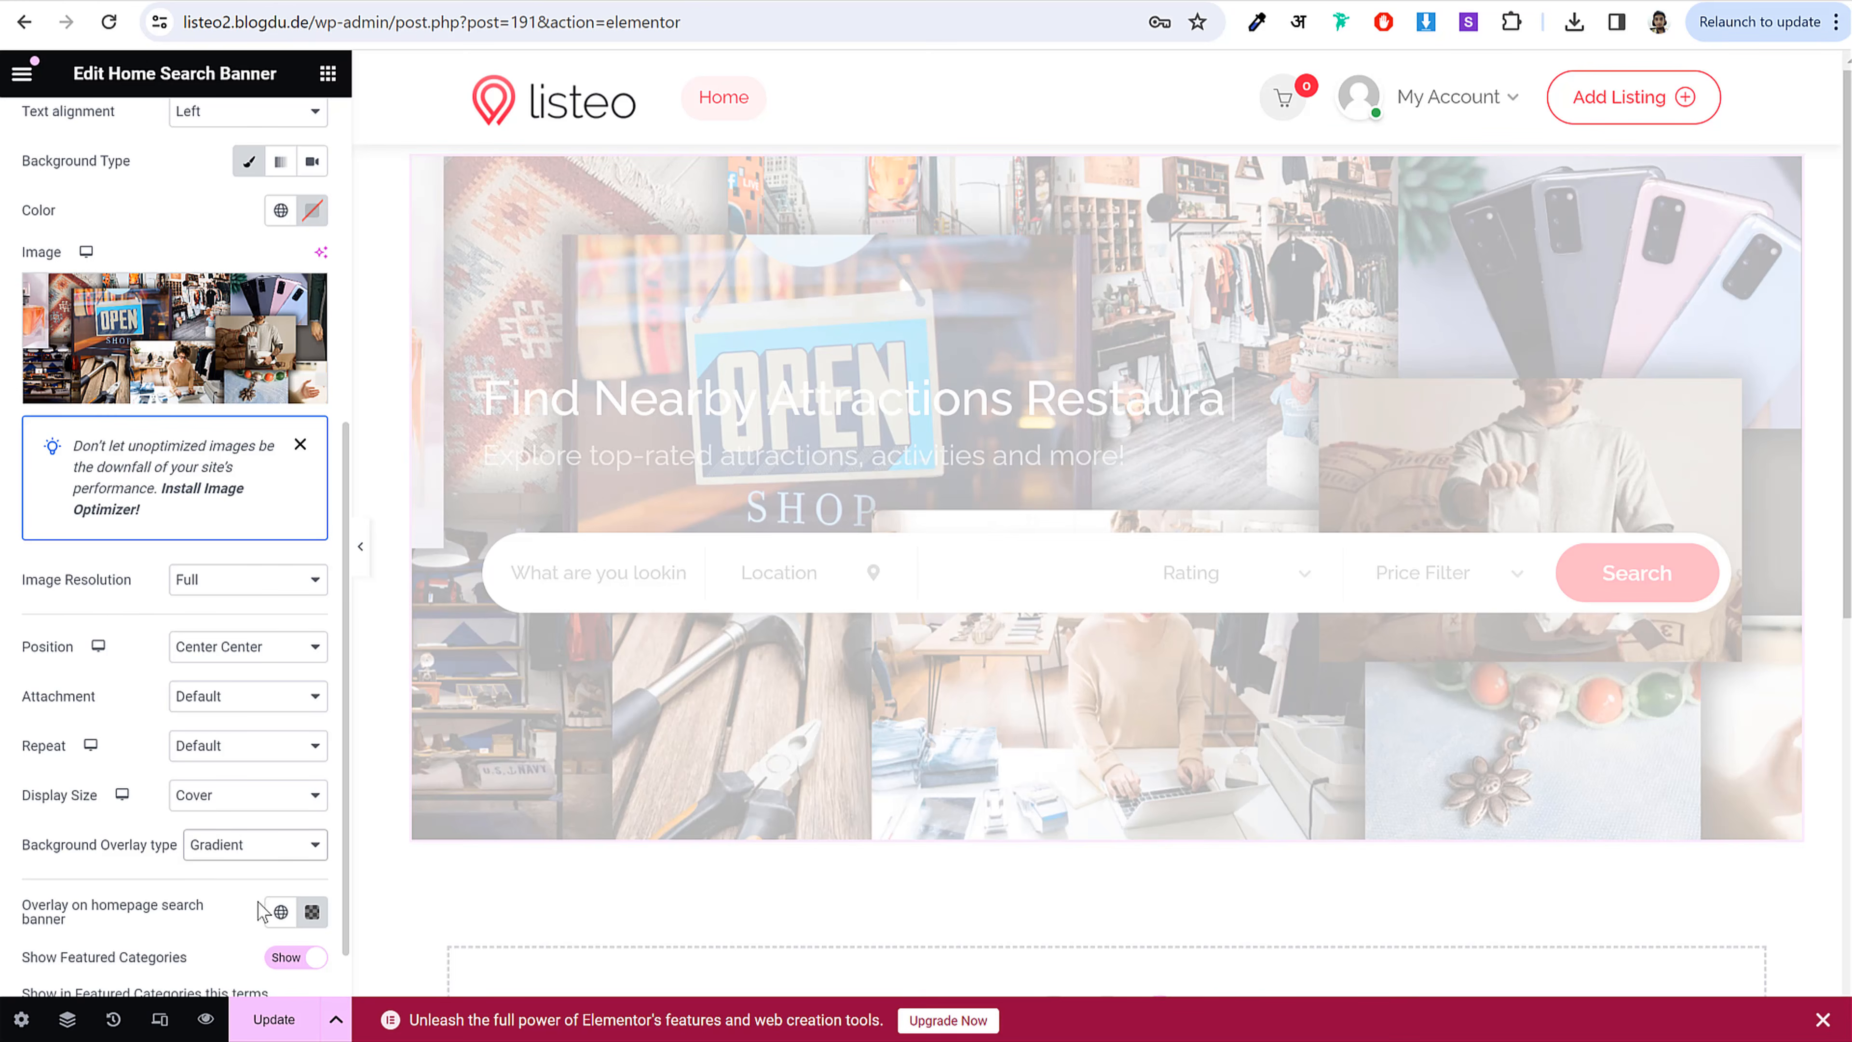
pyautogui.scroll(-1, 266, 791)
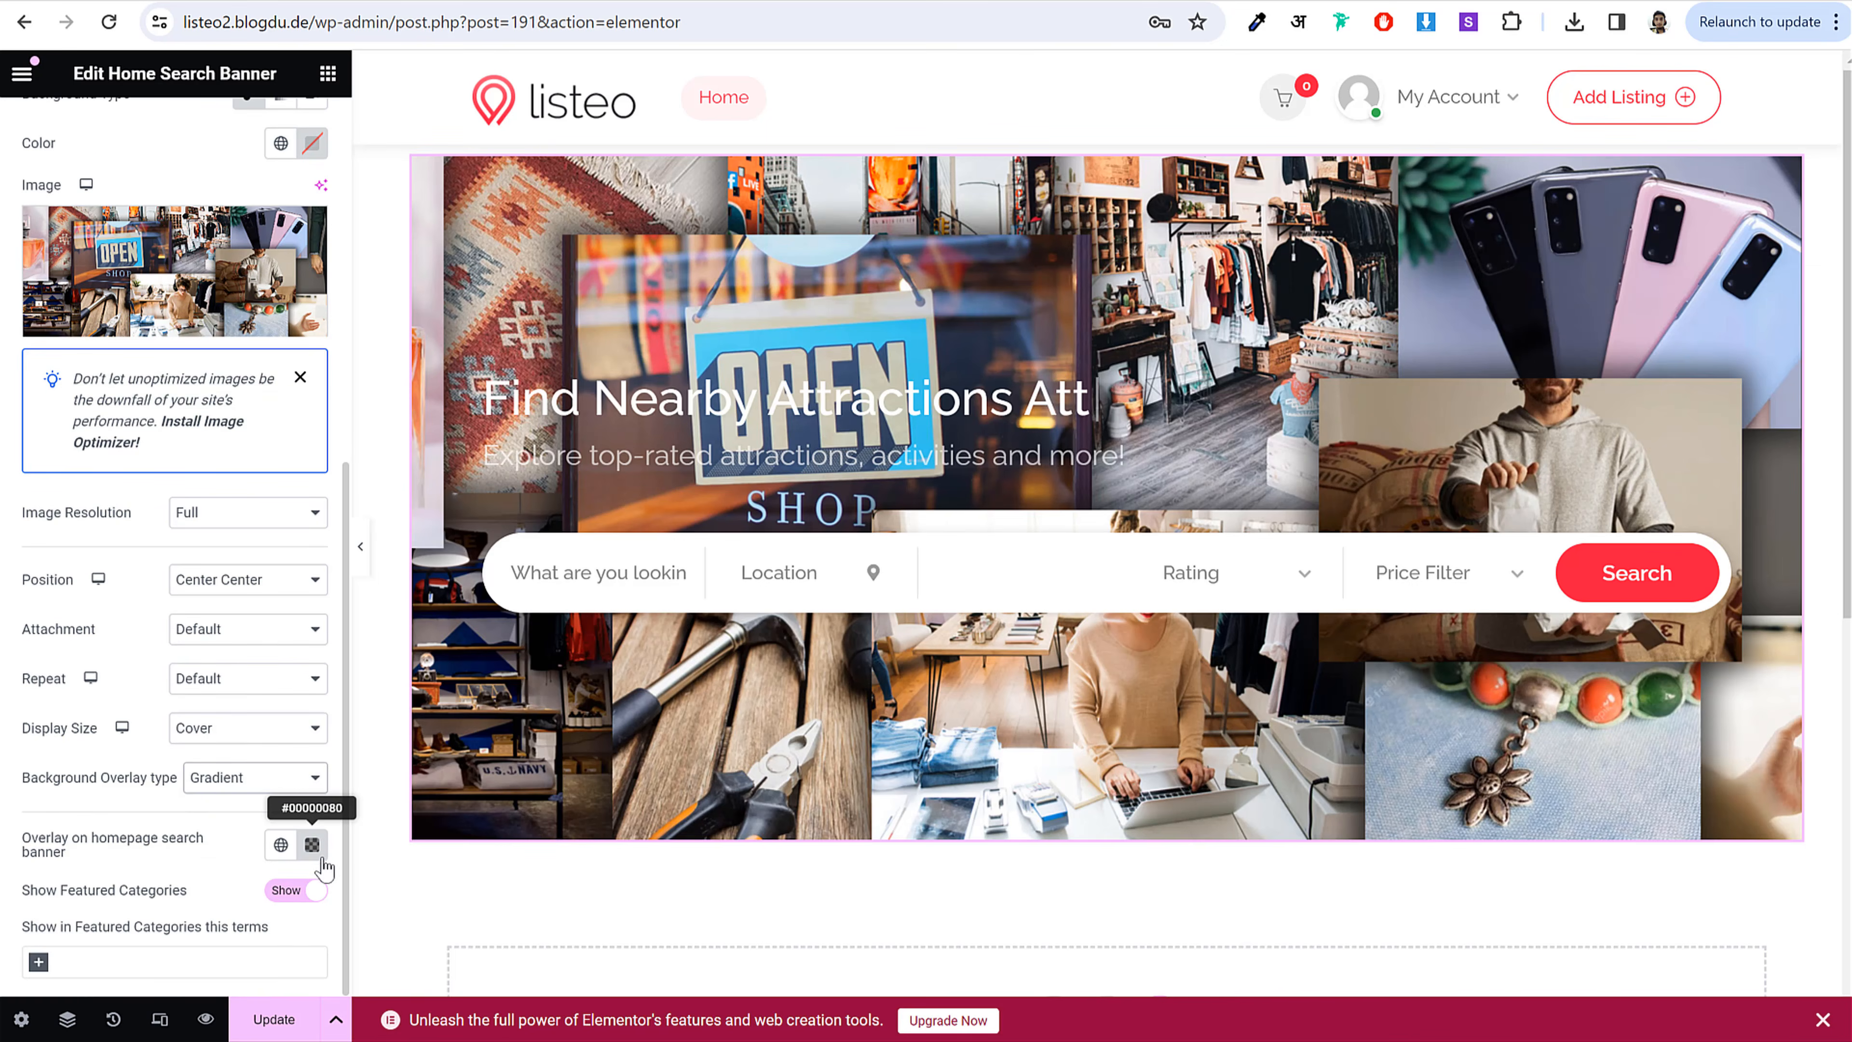
pyautogui.click(312, 846)
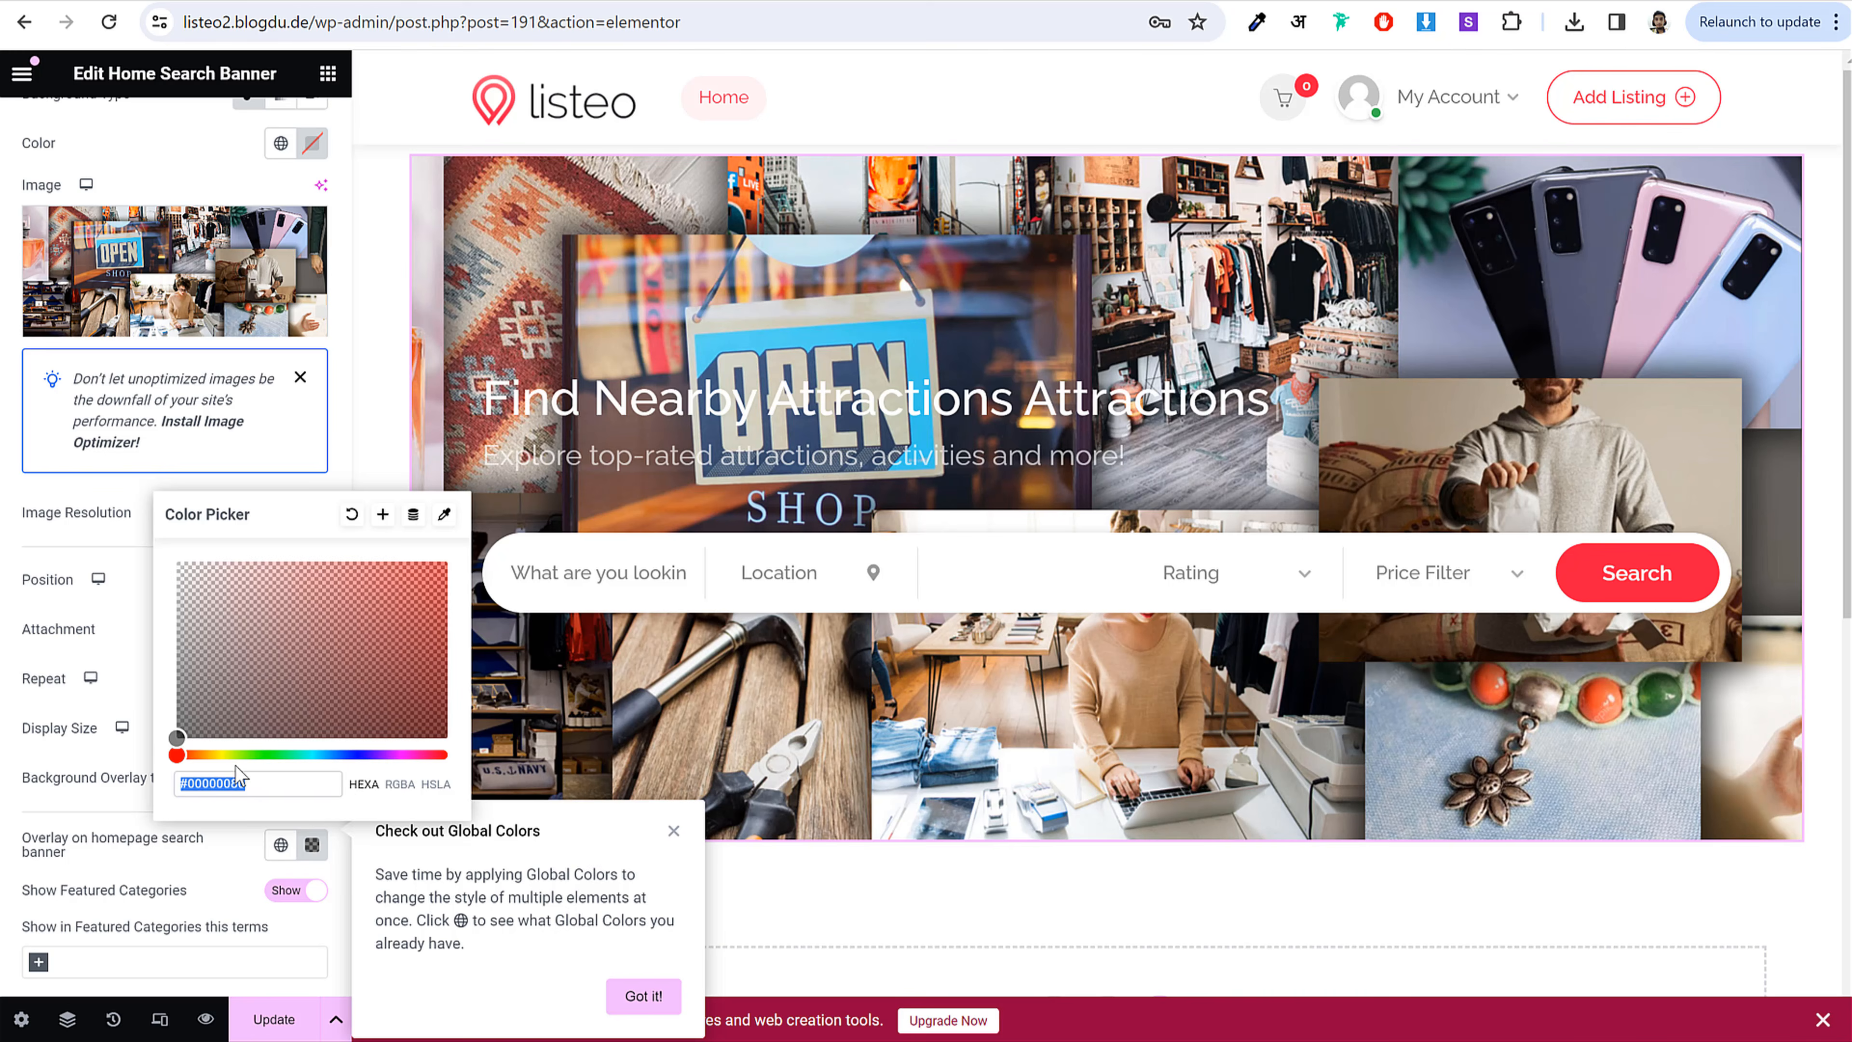
pyautogui.click(311, 847)
pyautogui.click(296, 790)
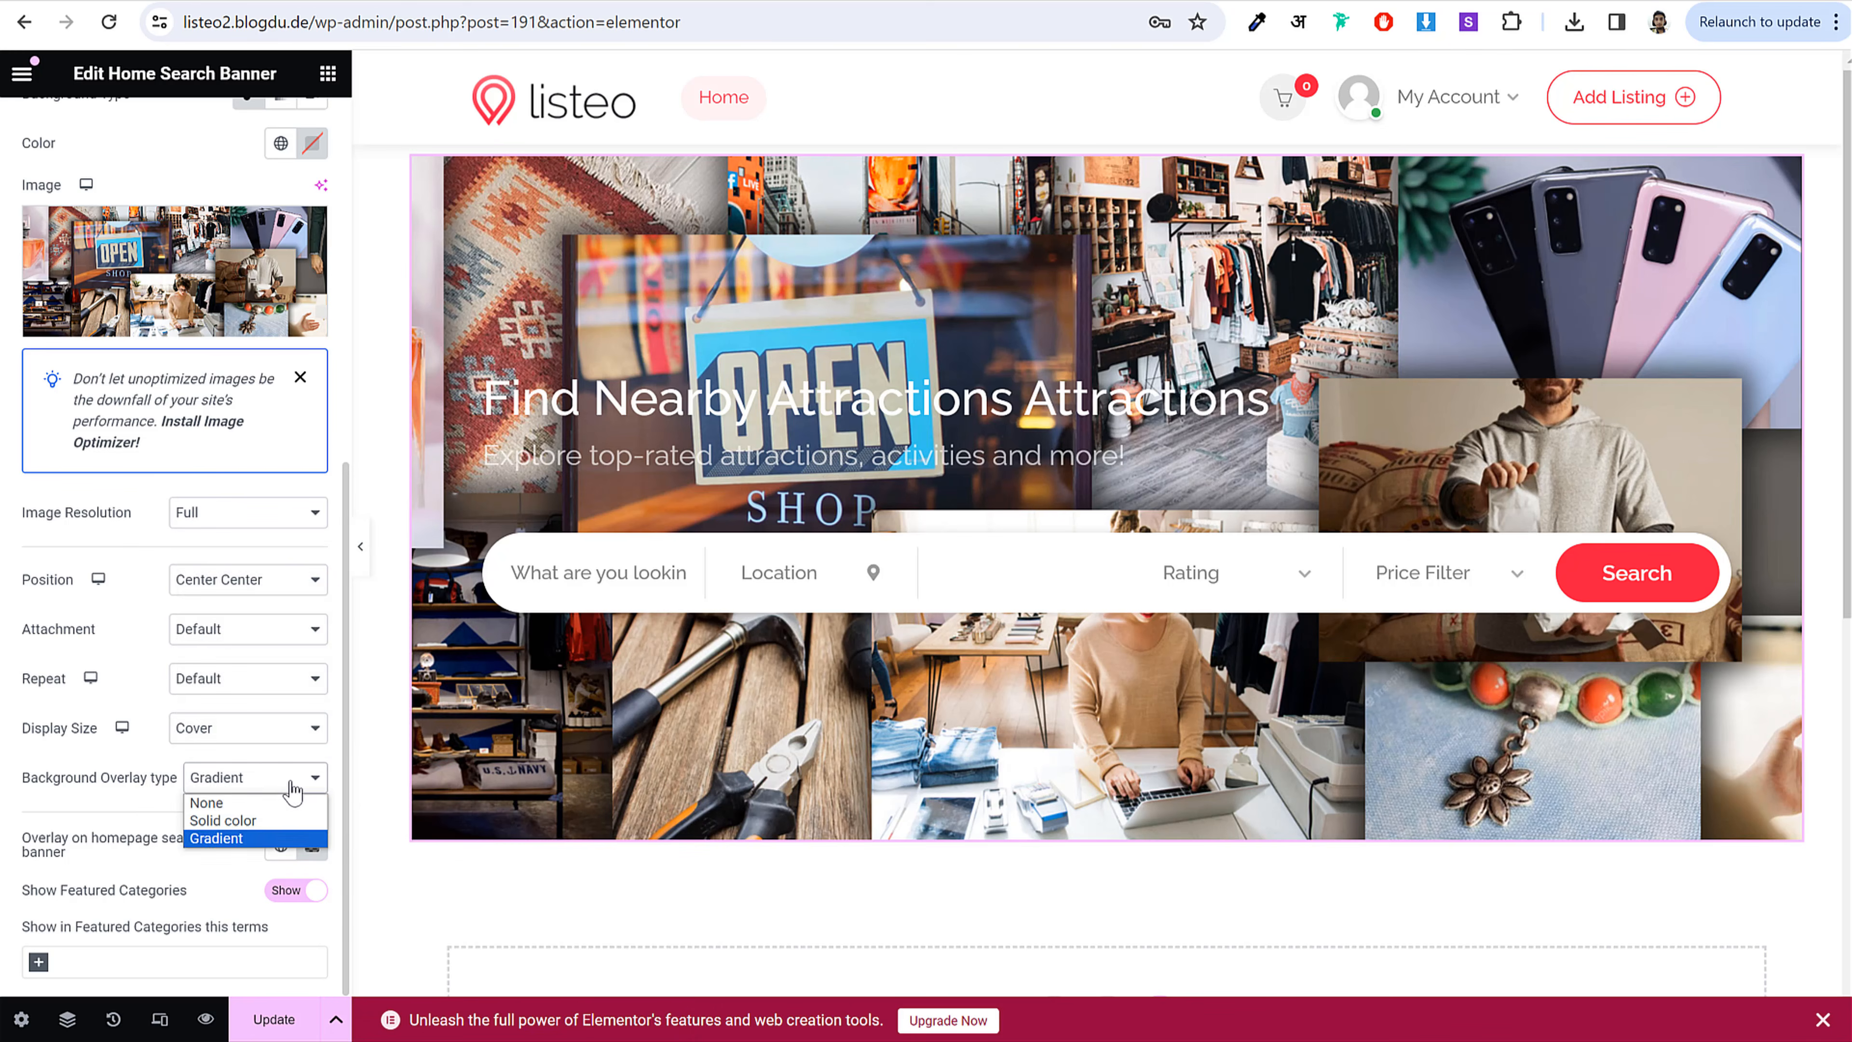
pyautogui.click(253, 823)
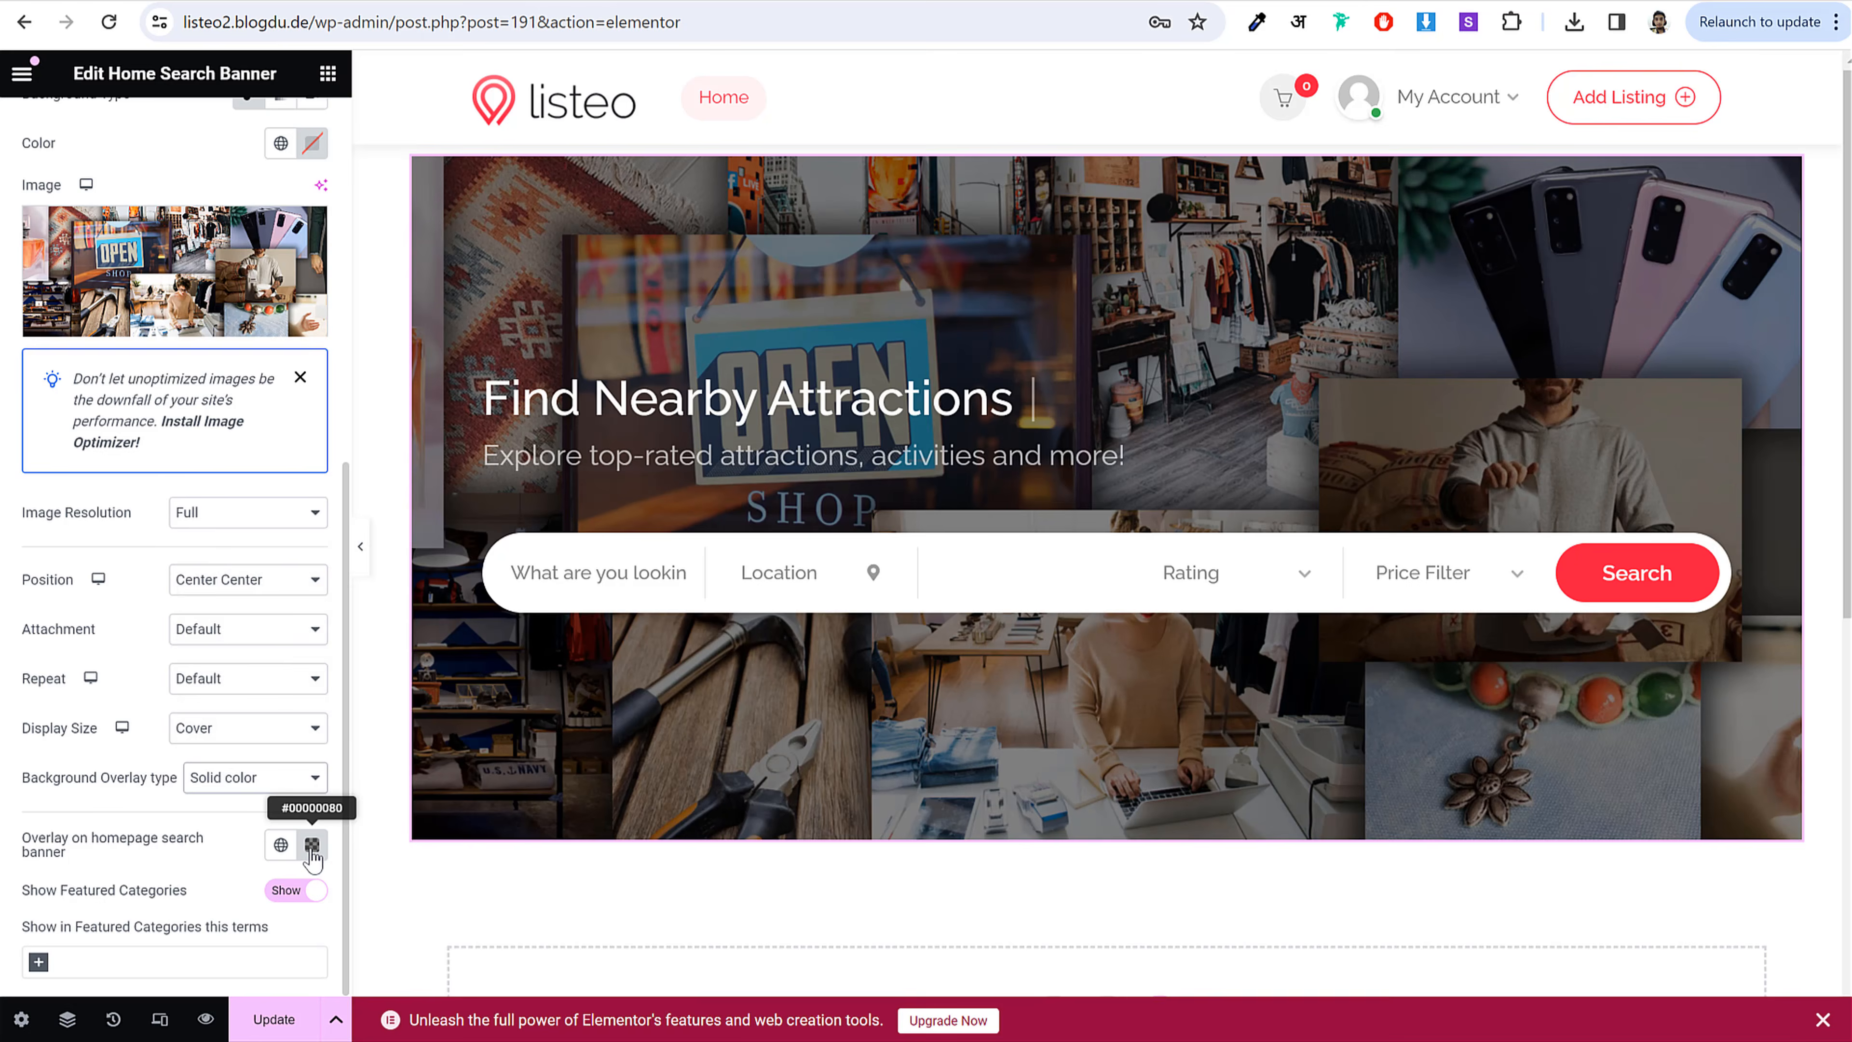
pyautogui.click(311, 845)
pyautogui.moveTo(311, 756); pyautogui.dragTo(357, 759)
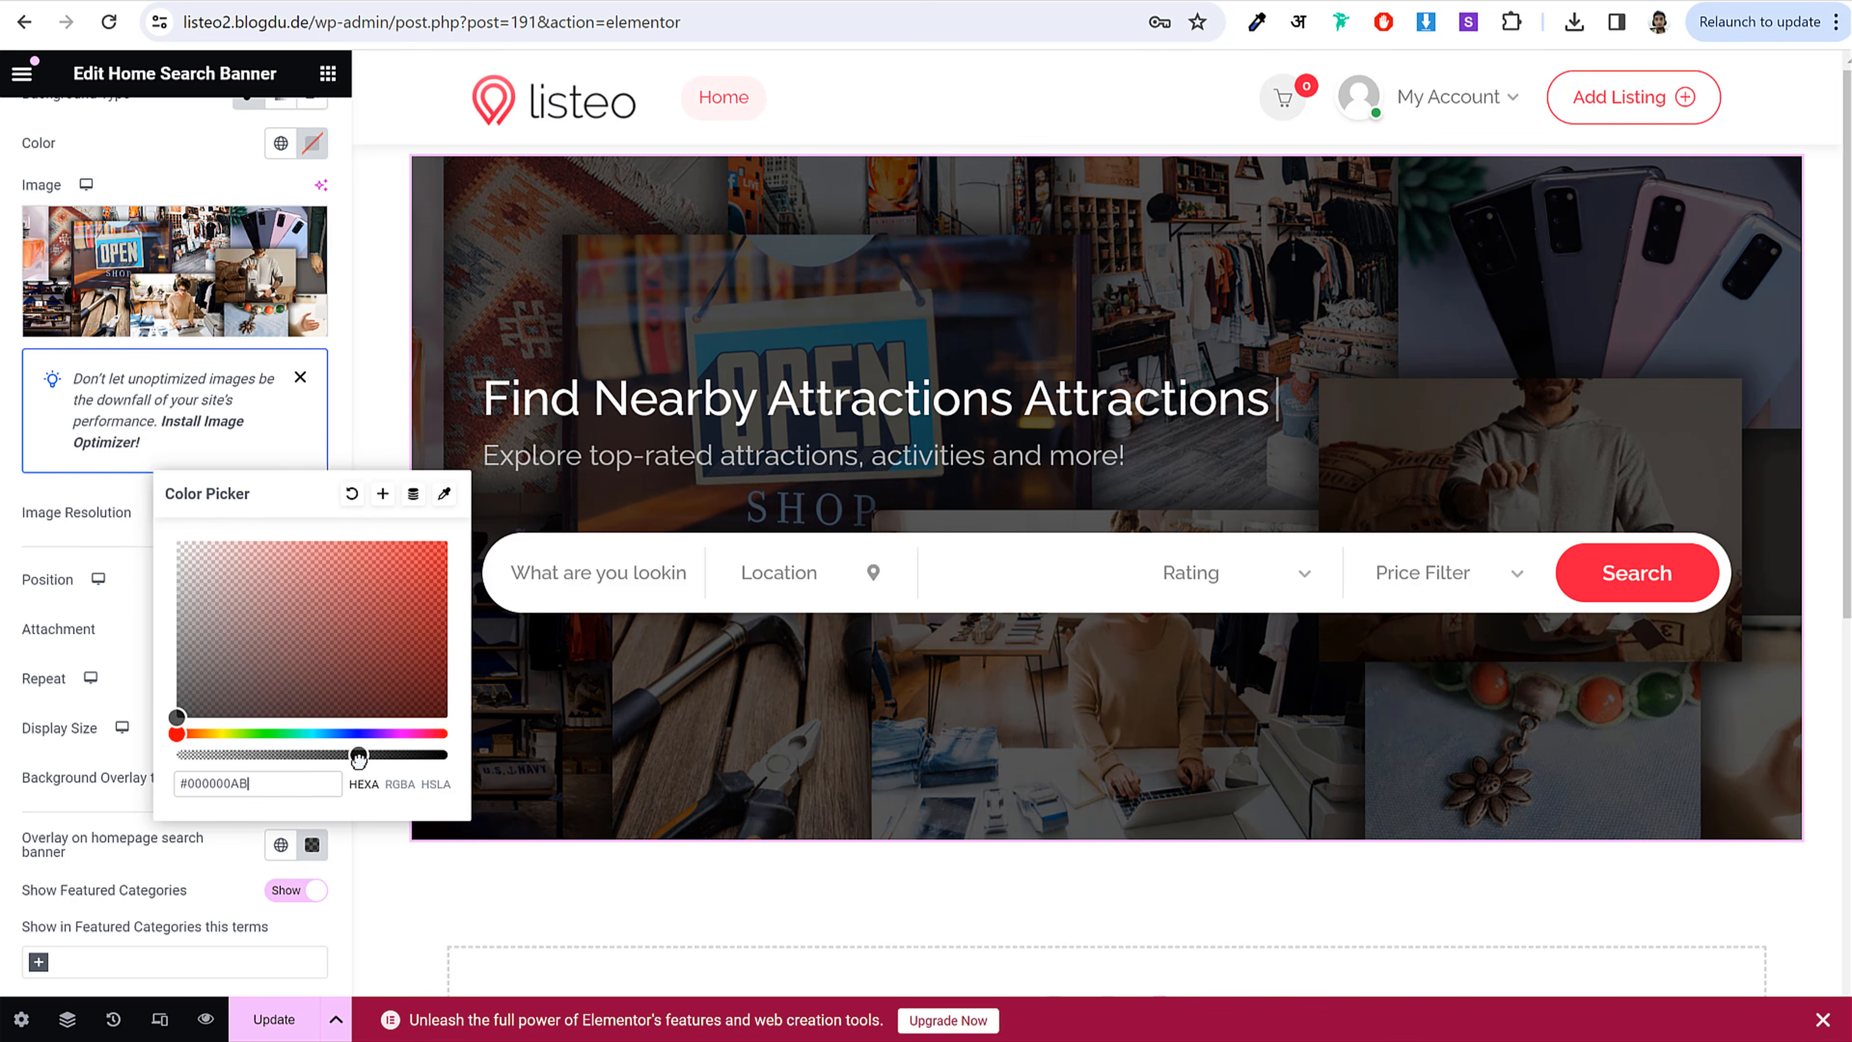
pyautogui.click(132, 678)
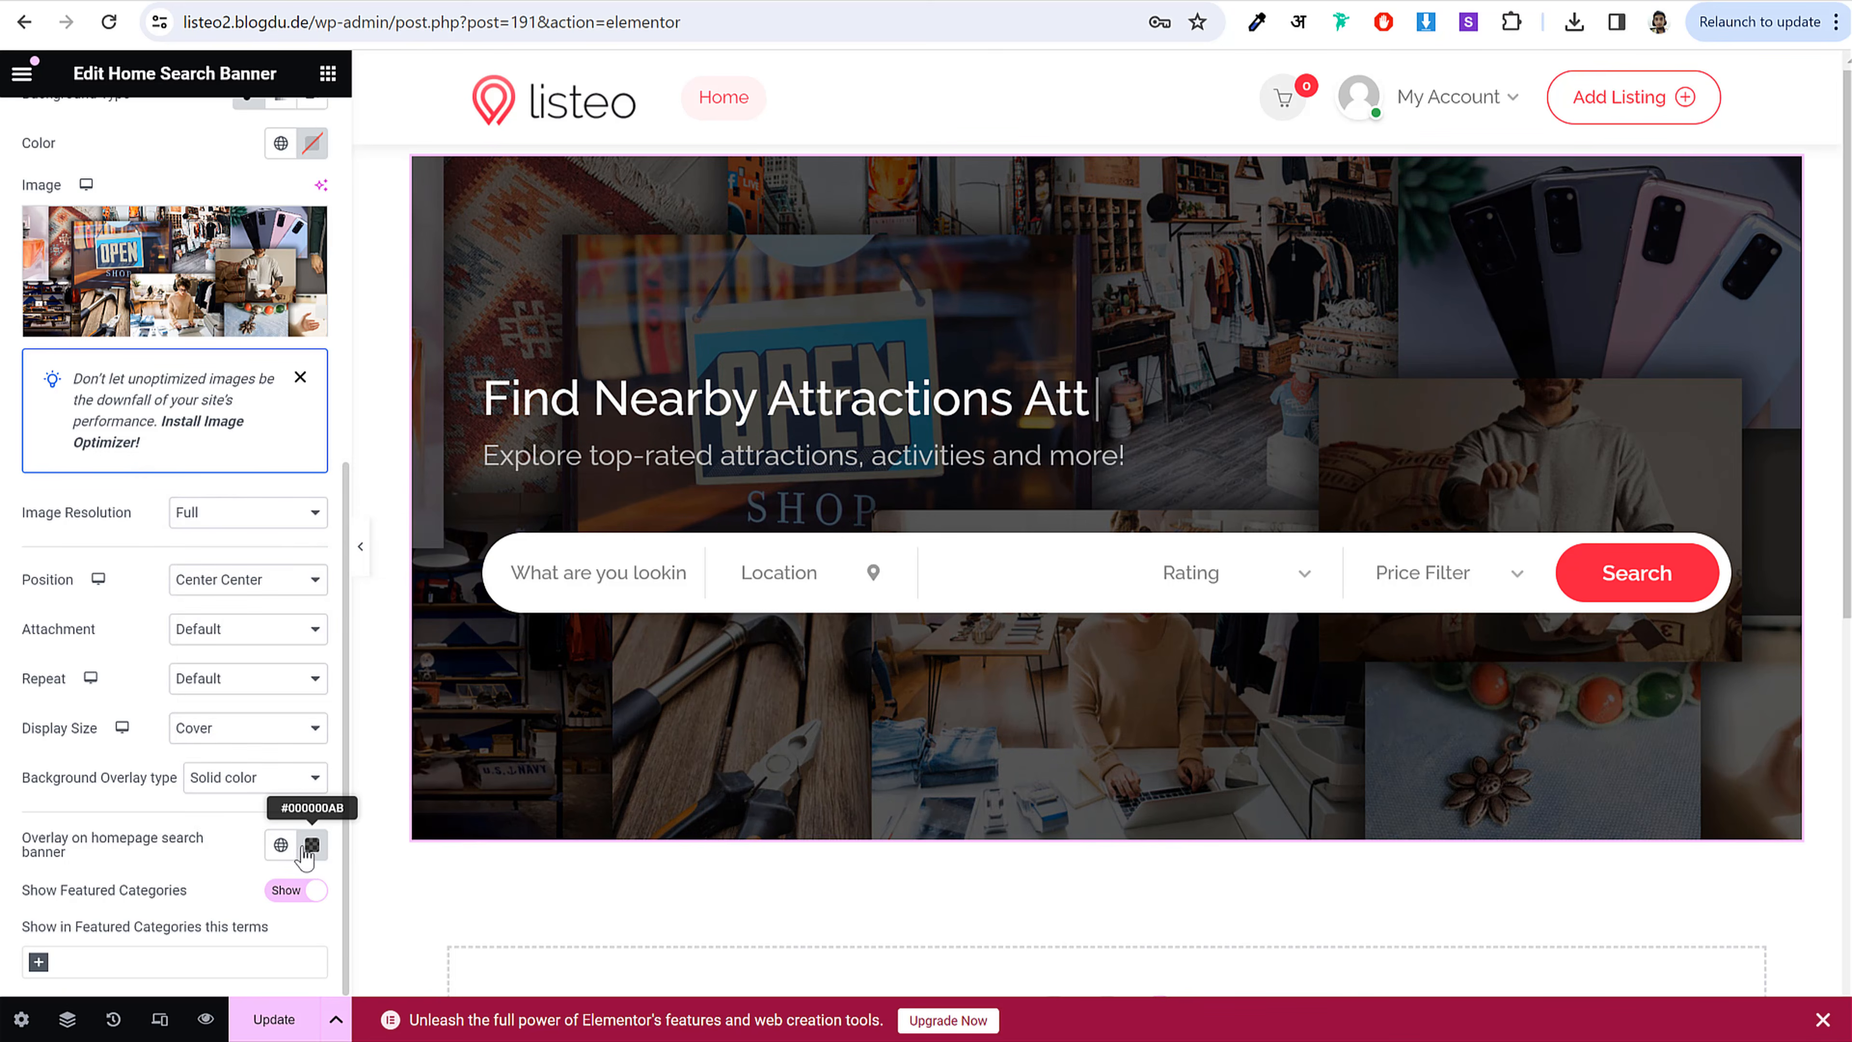
pyautogui.scroll(5, 294, 857)
pyautogui.scroll(4, 294, 857)
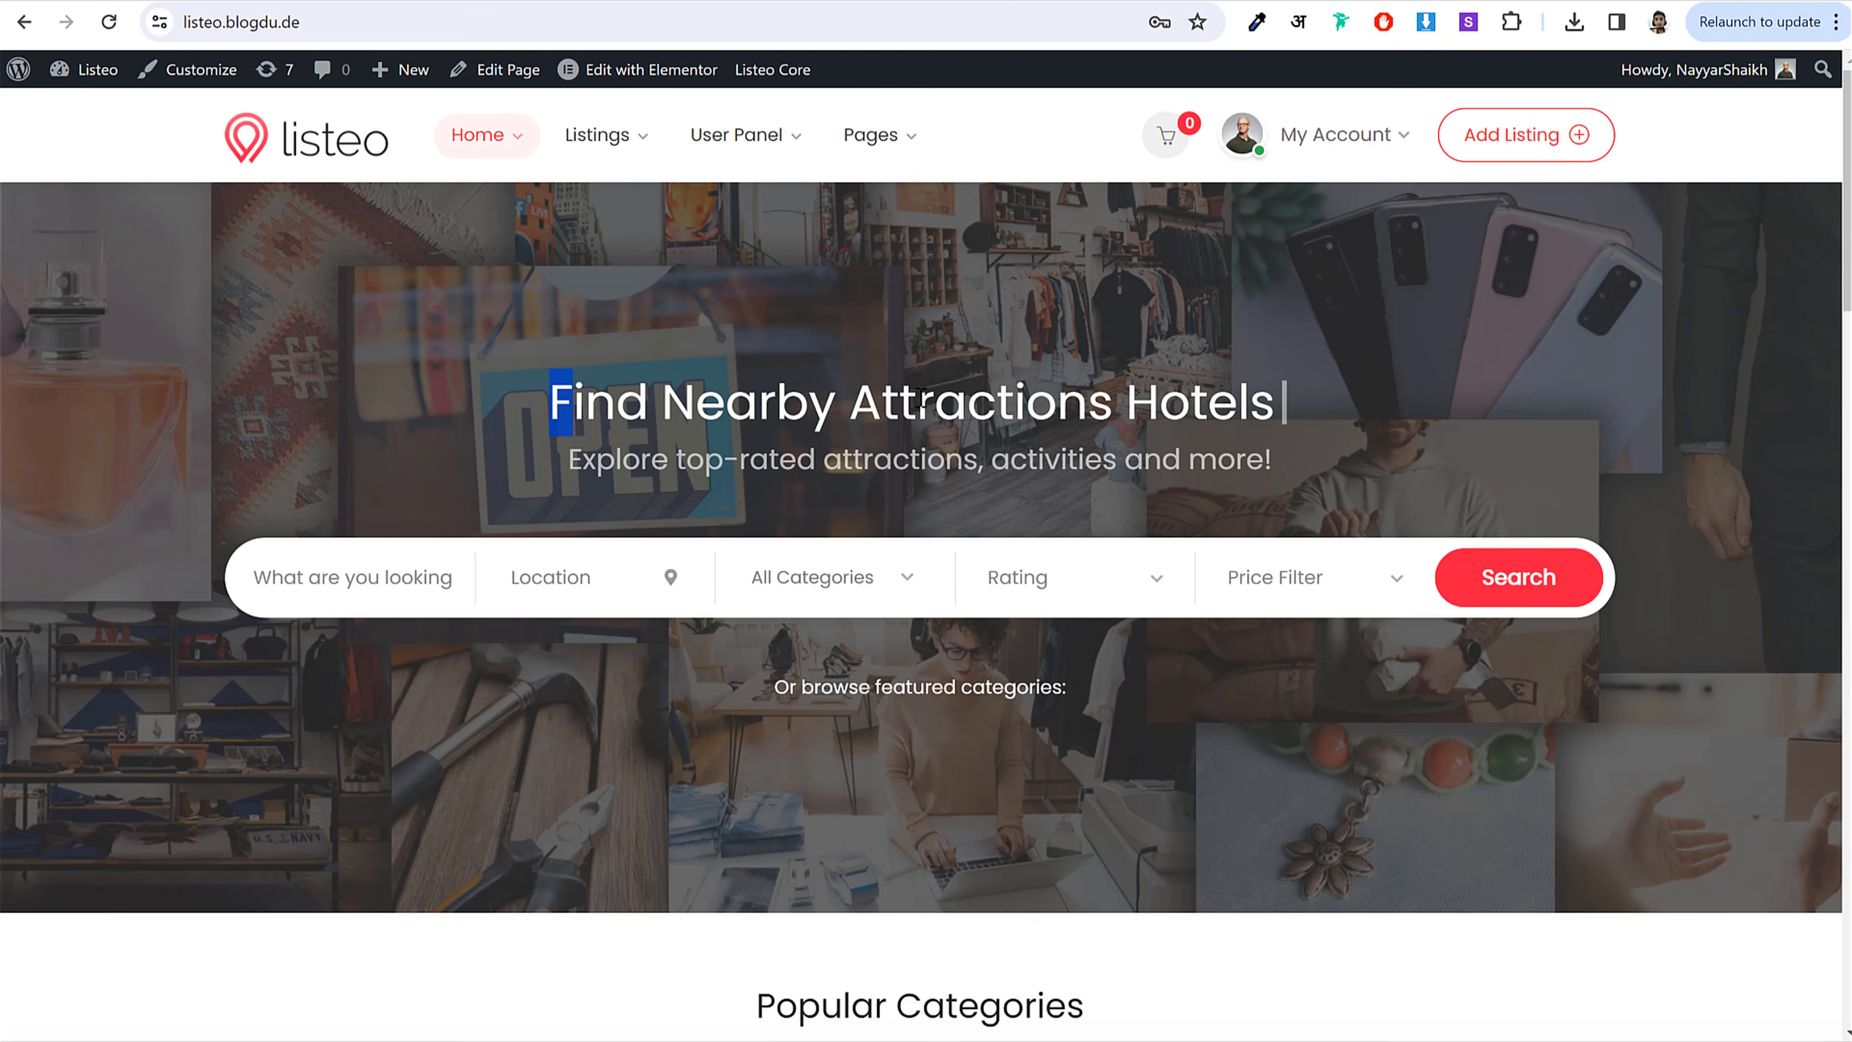
# Step: Set the banner's text alignment to Center for the title and subtitle
pyautogui.moveTo(922, 400); pyautogui.dragTo(1349, 400)
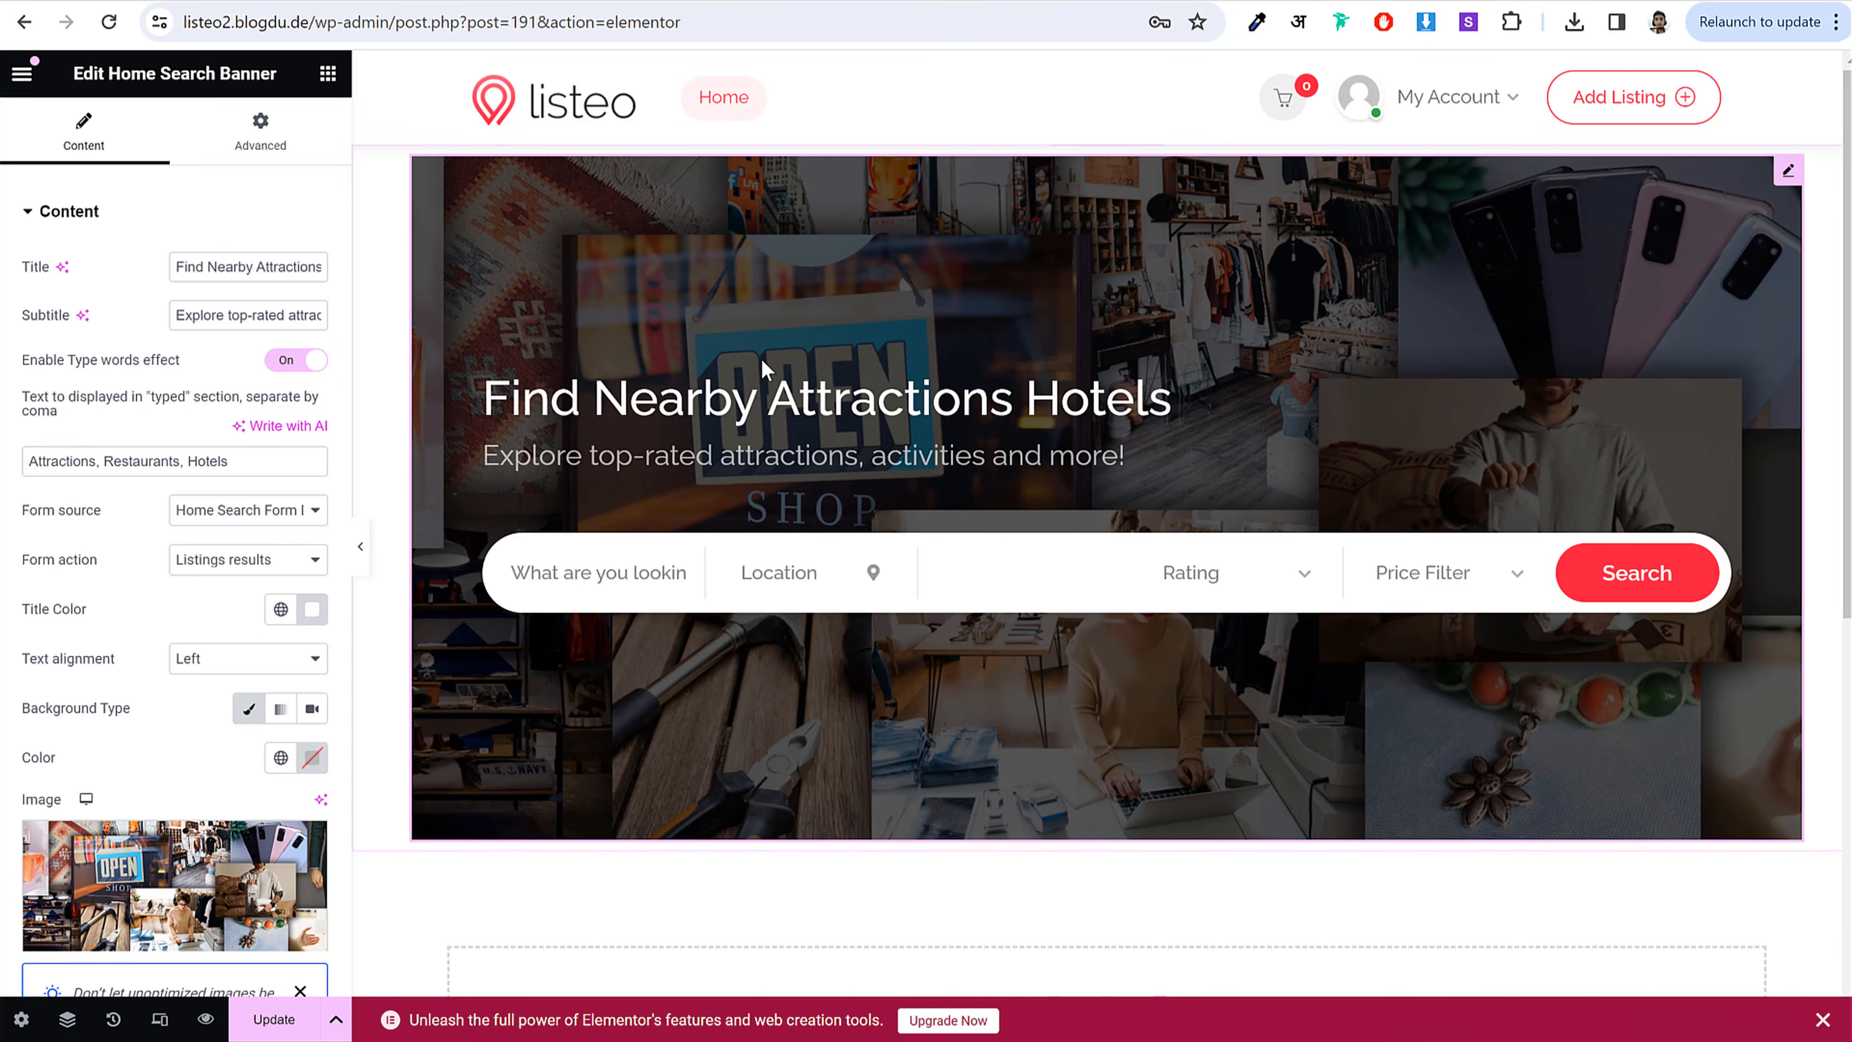
pyautogui.moveTo(8, 660); pyautogui.dragTo(112, 660)
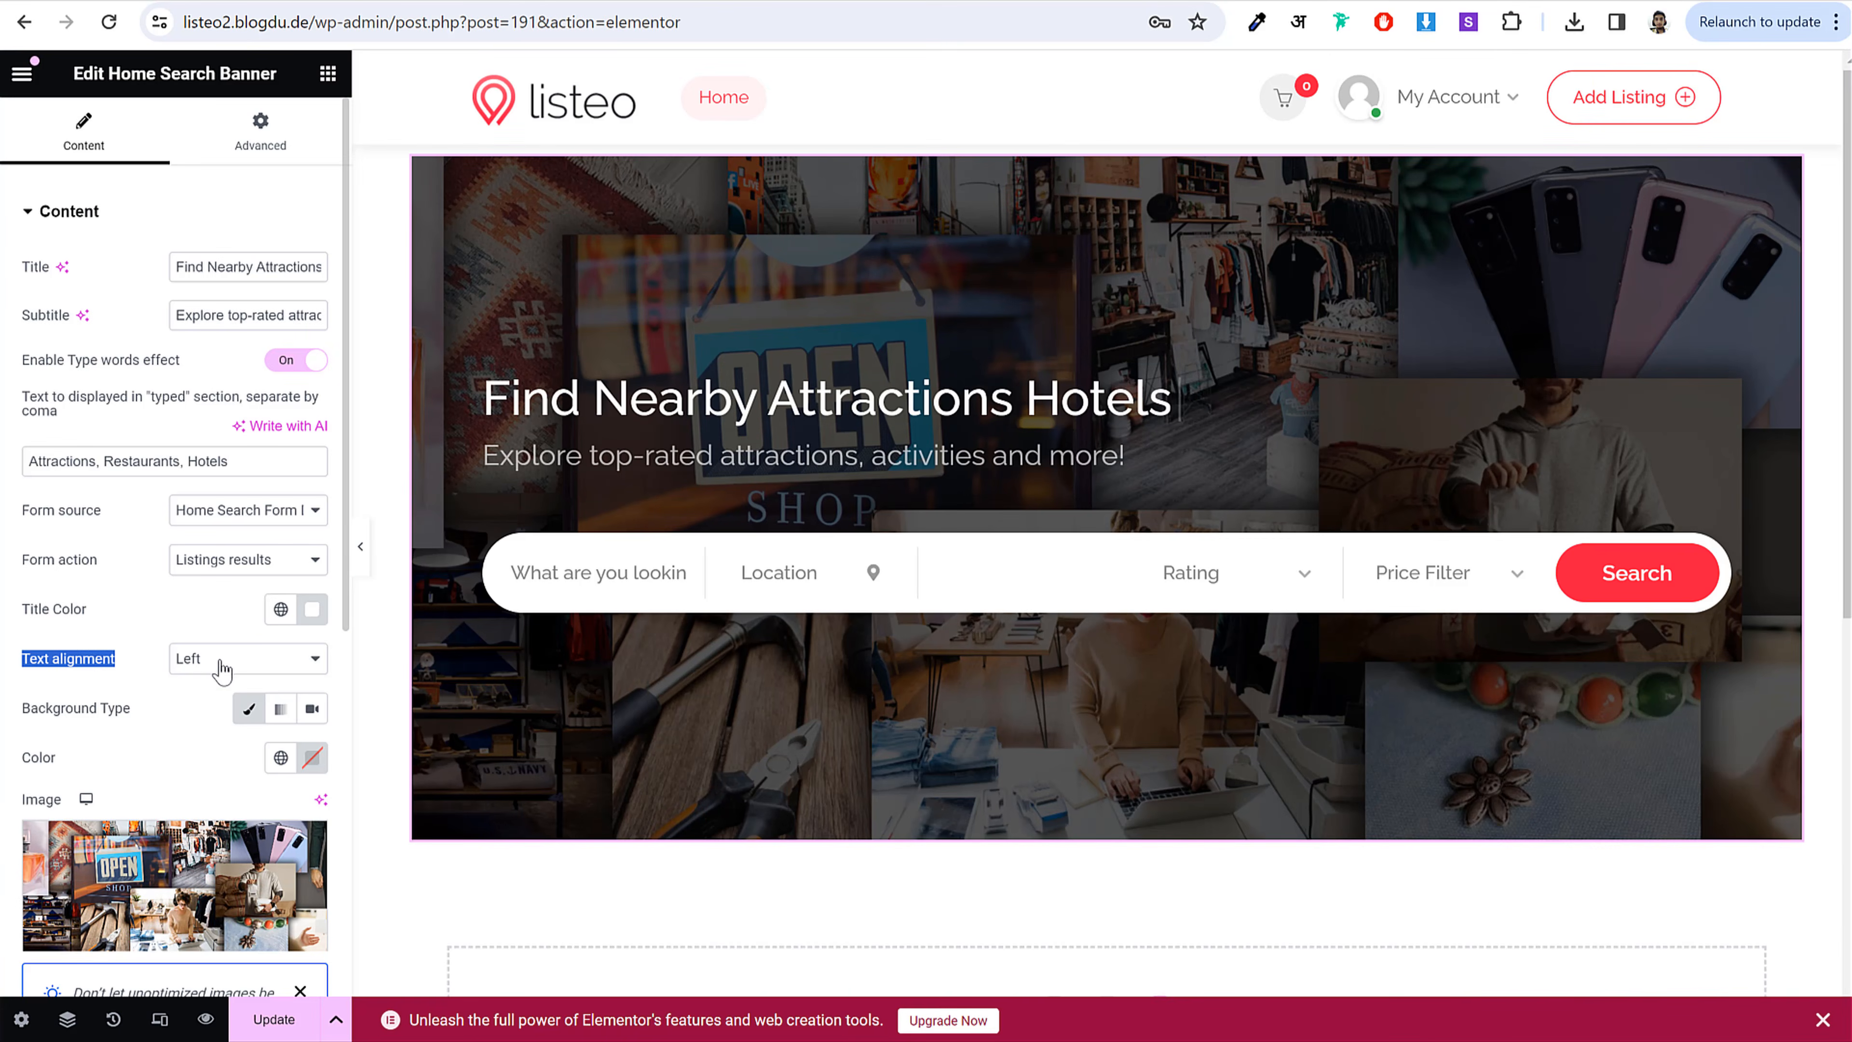
pyautogui.click(219, 660)
pyautogui.click(227, 684)
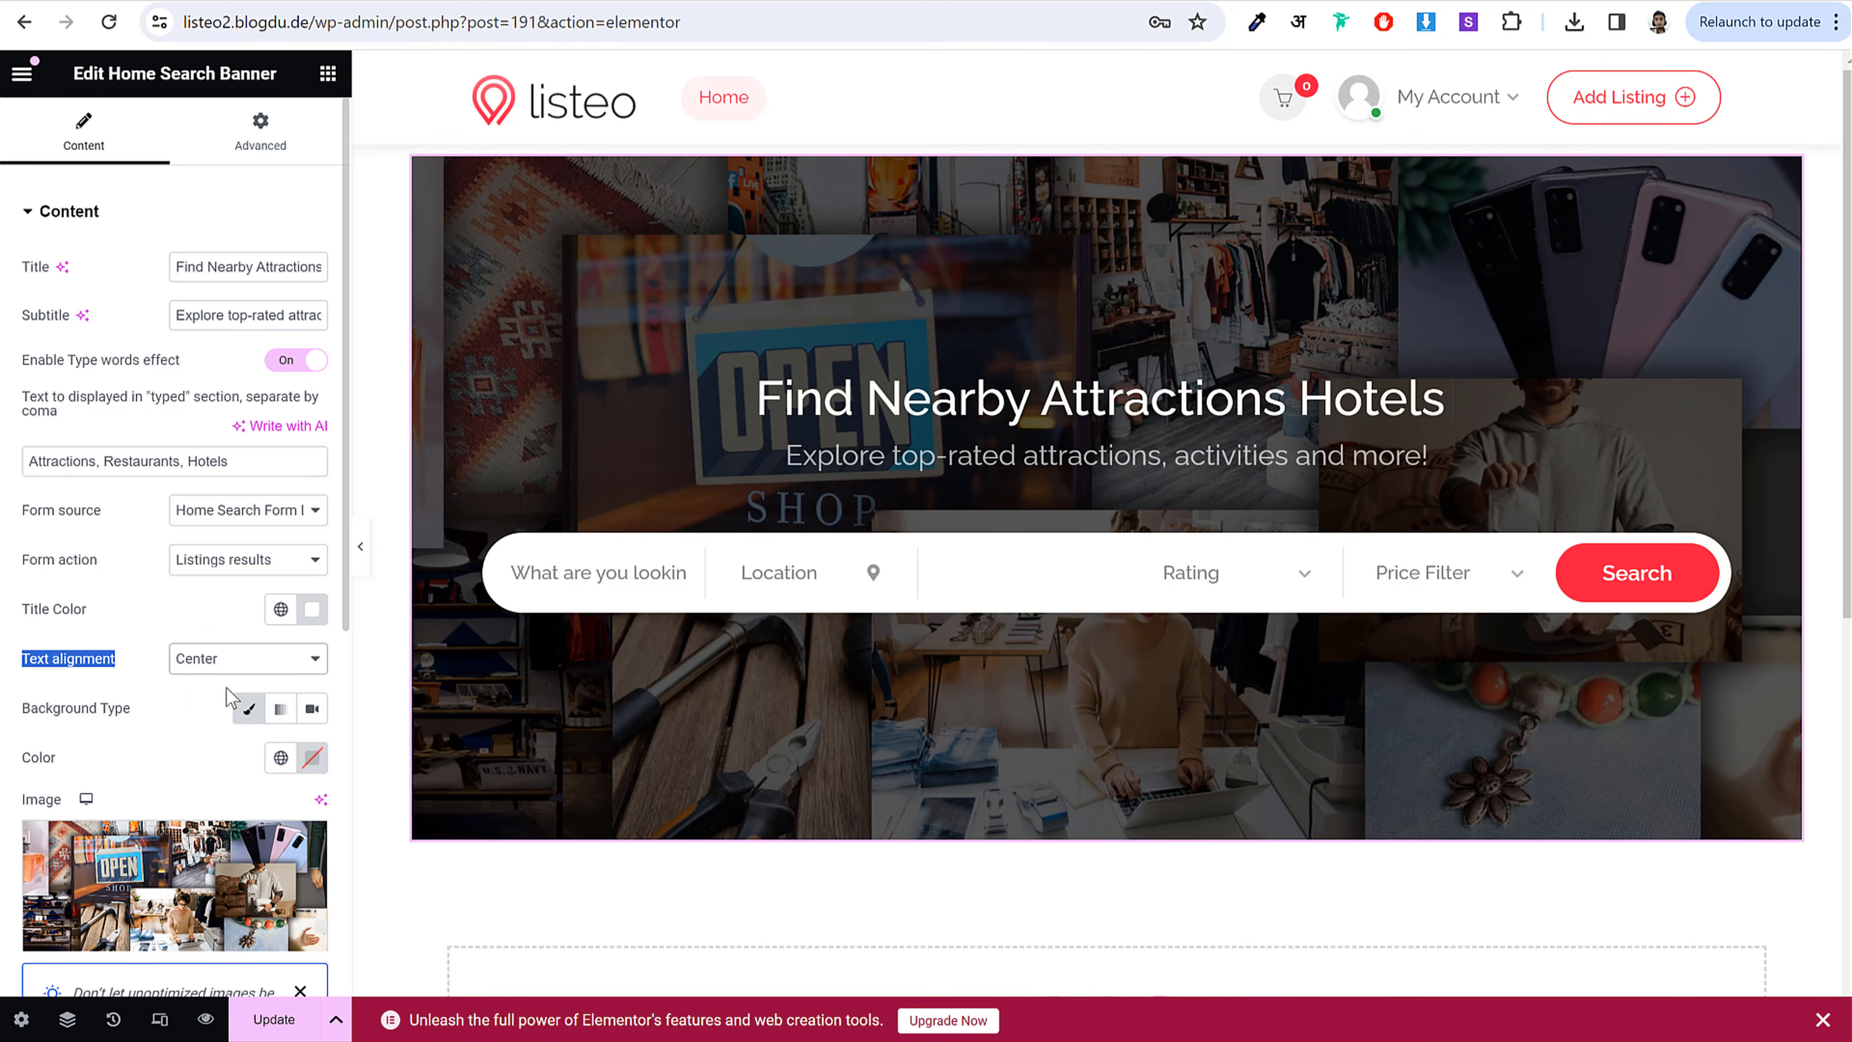
pyautogui.doubleClick(208, 461)
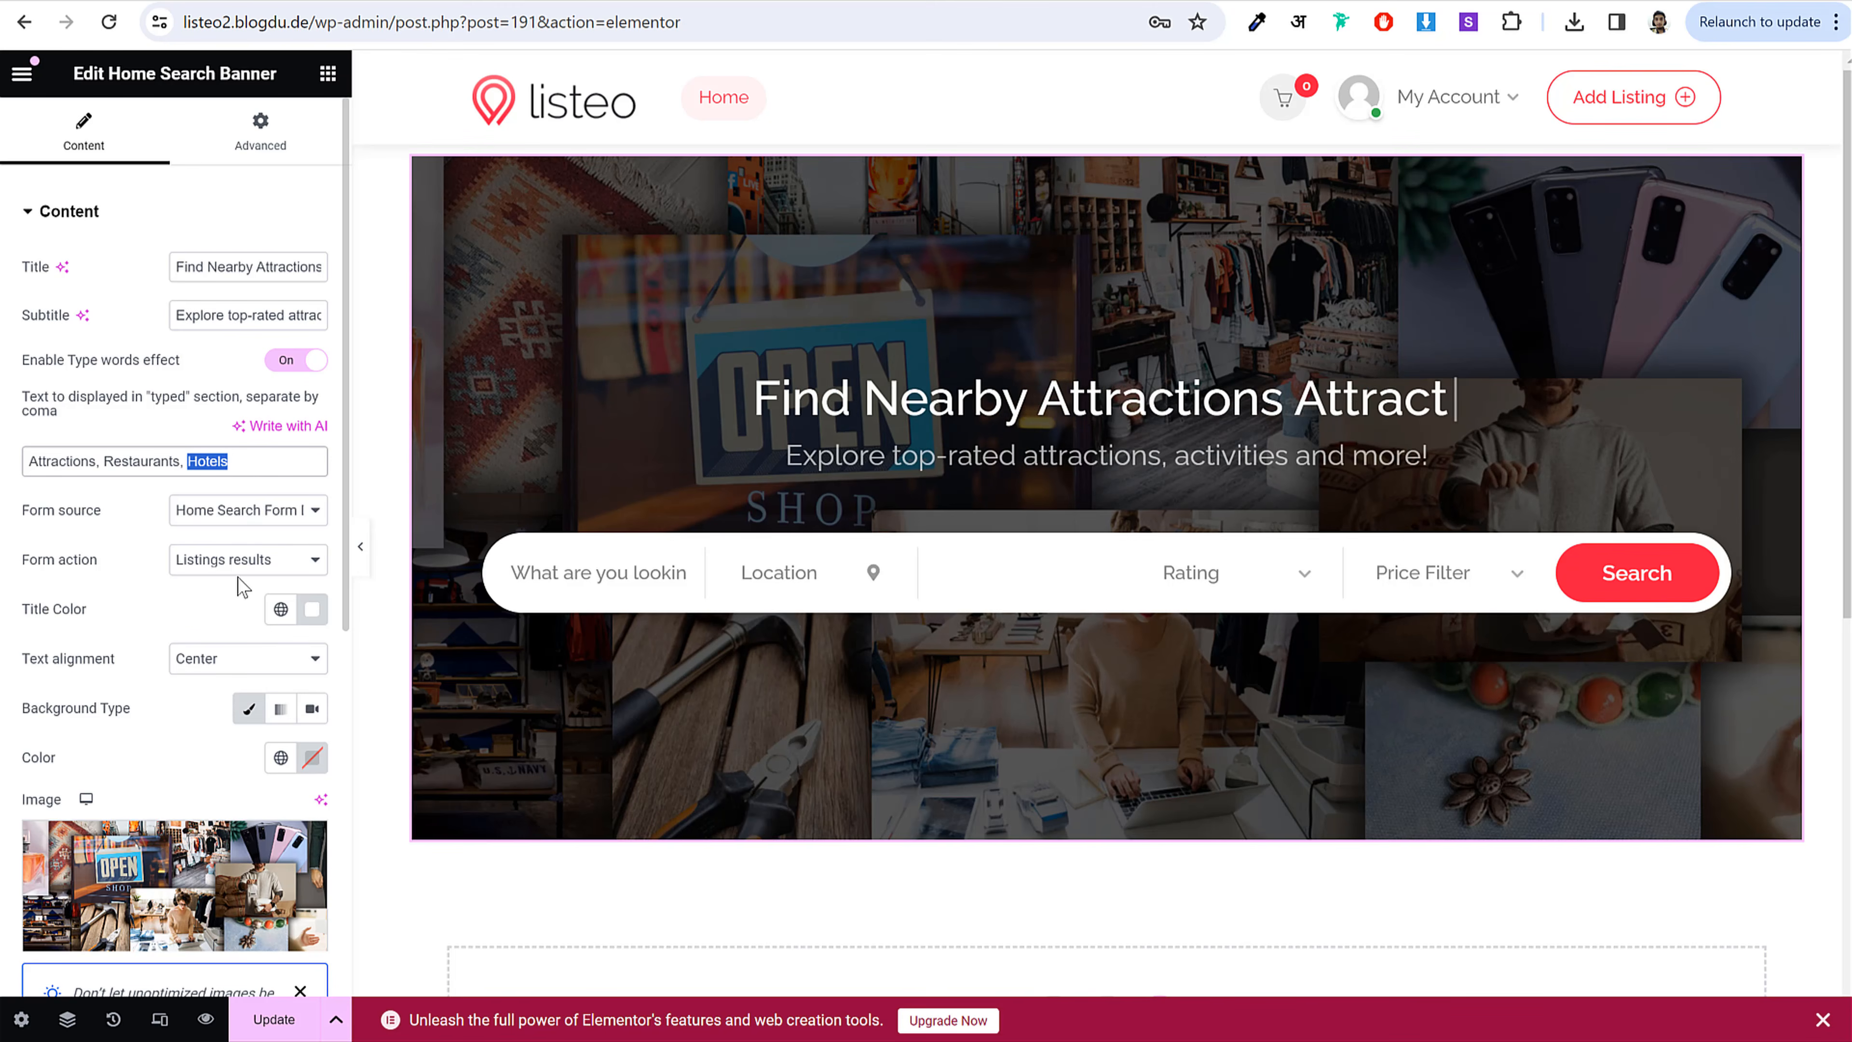
pyautogui.scroll(-2, 754, 570)
pyautogui.click(620, 461)
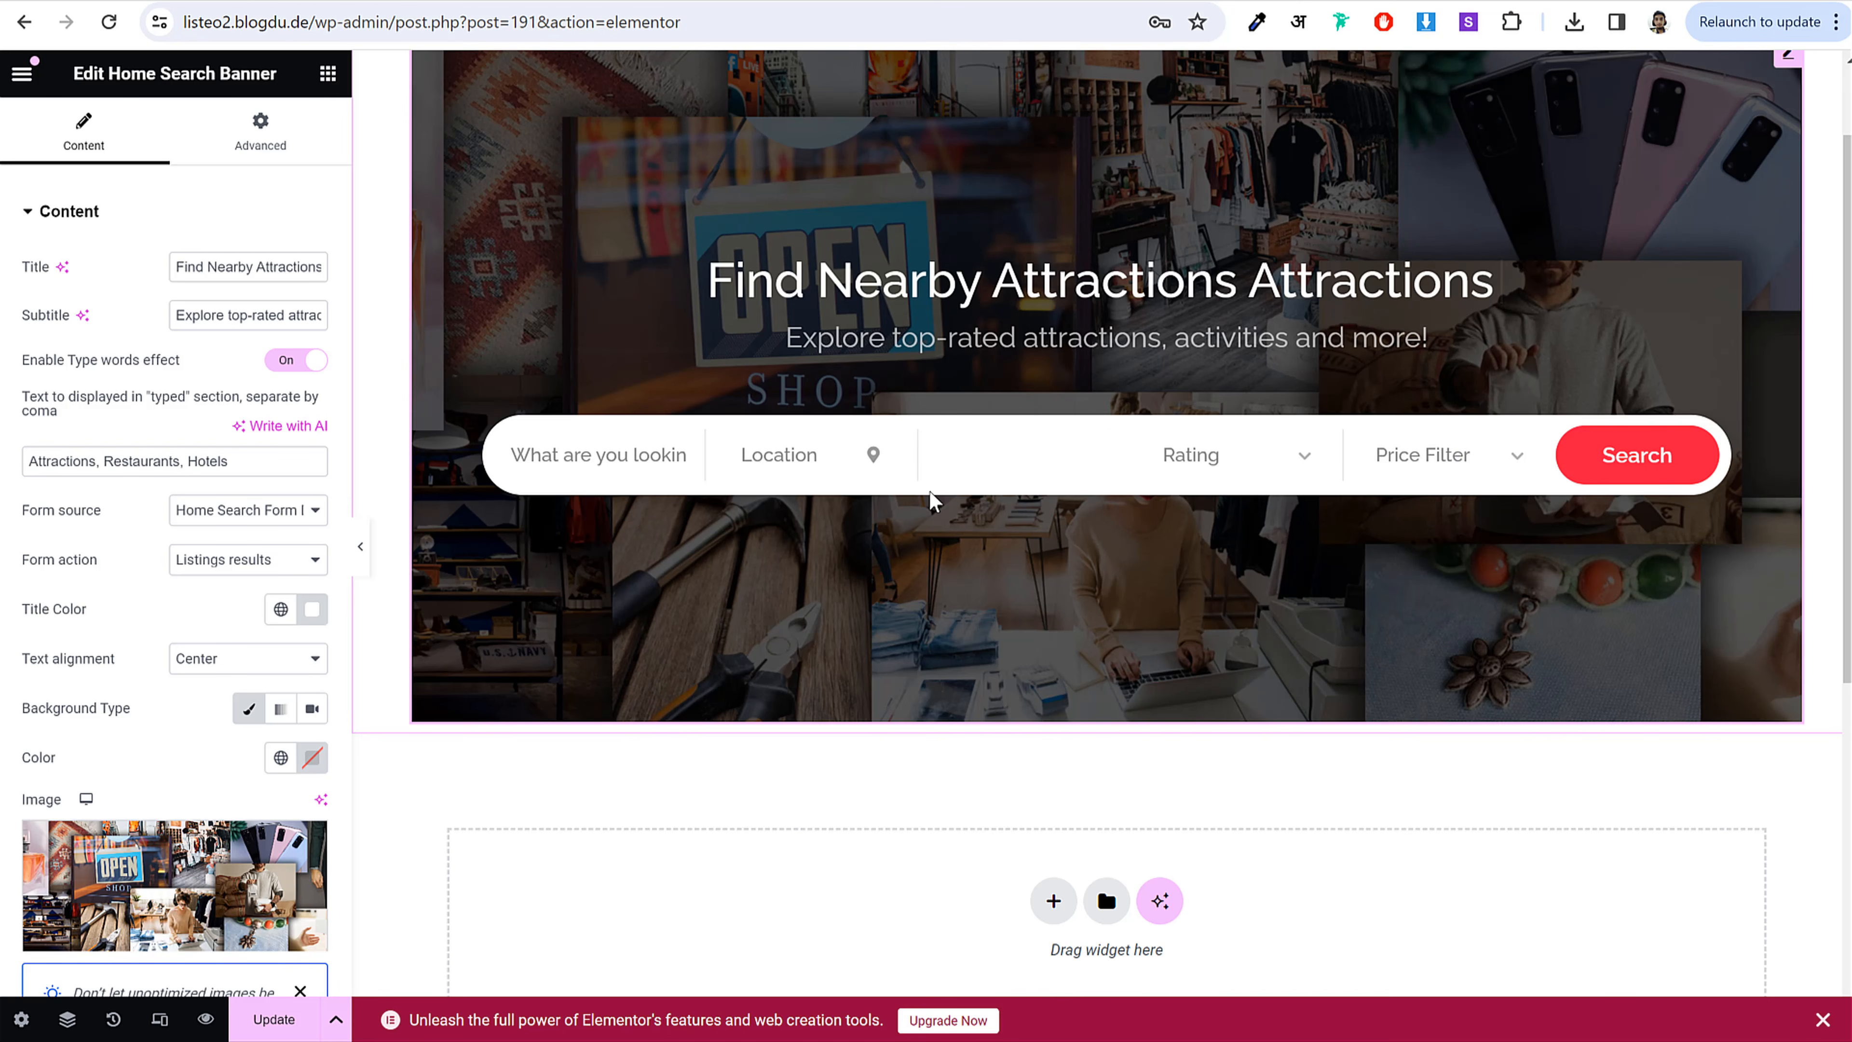
pyautogui.scroll(-6, 288, 685)
pyautogui.scroll(2, 844, 488)
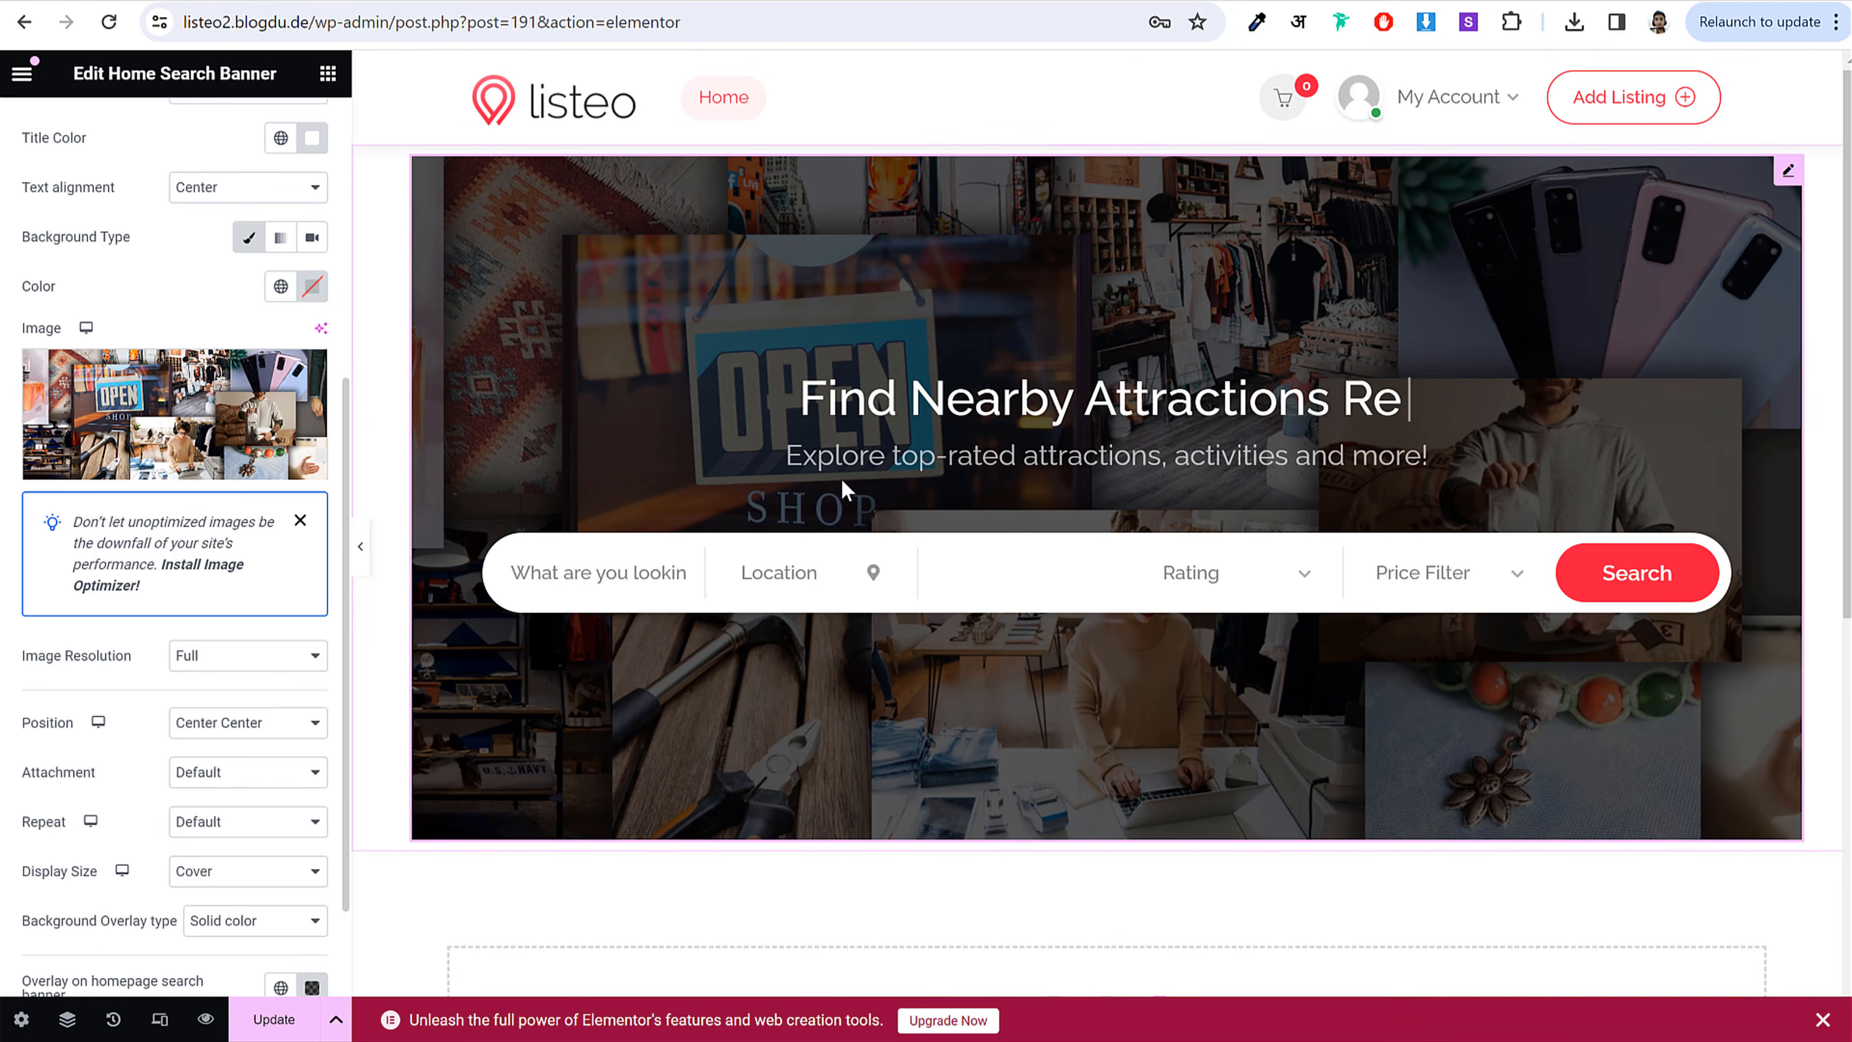
pyautogui.scroll(5, 241, 529)
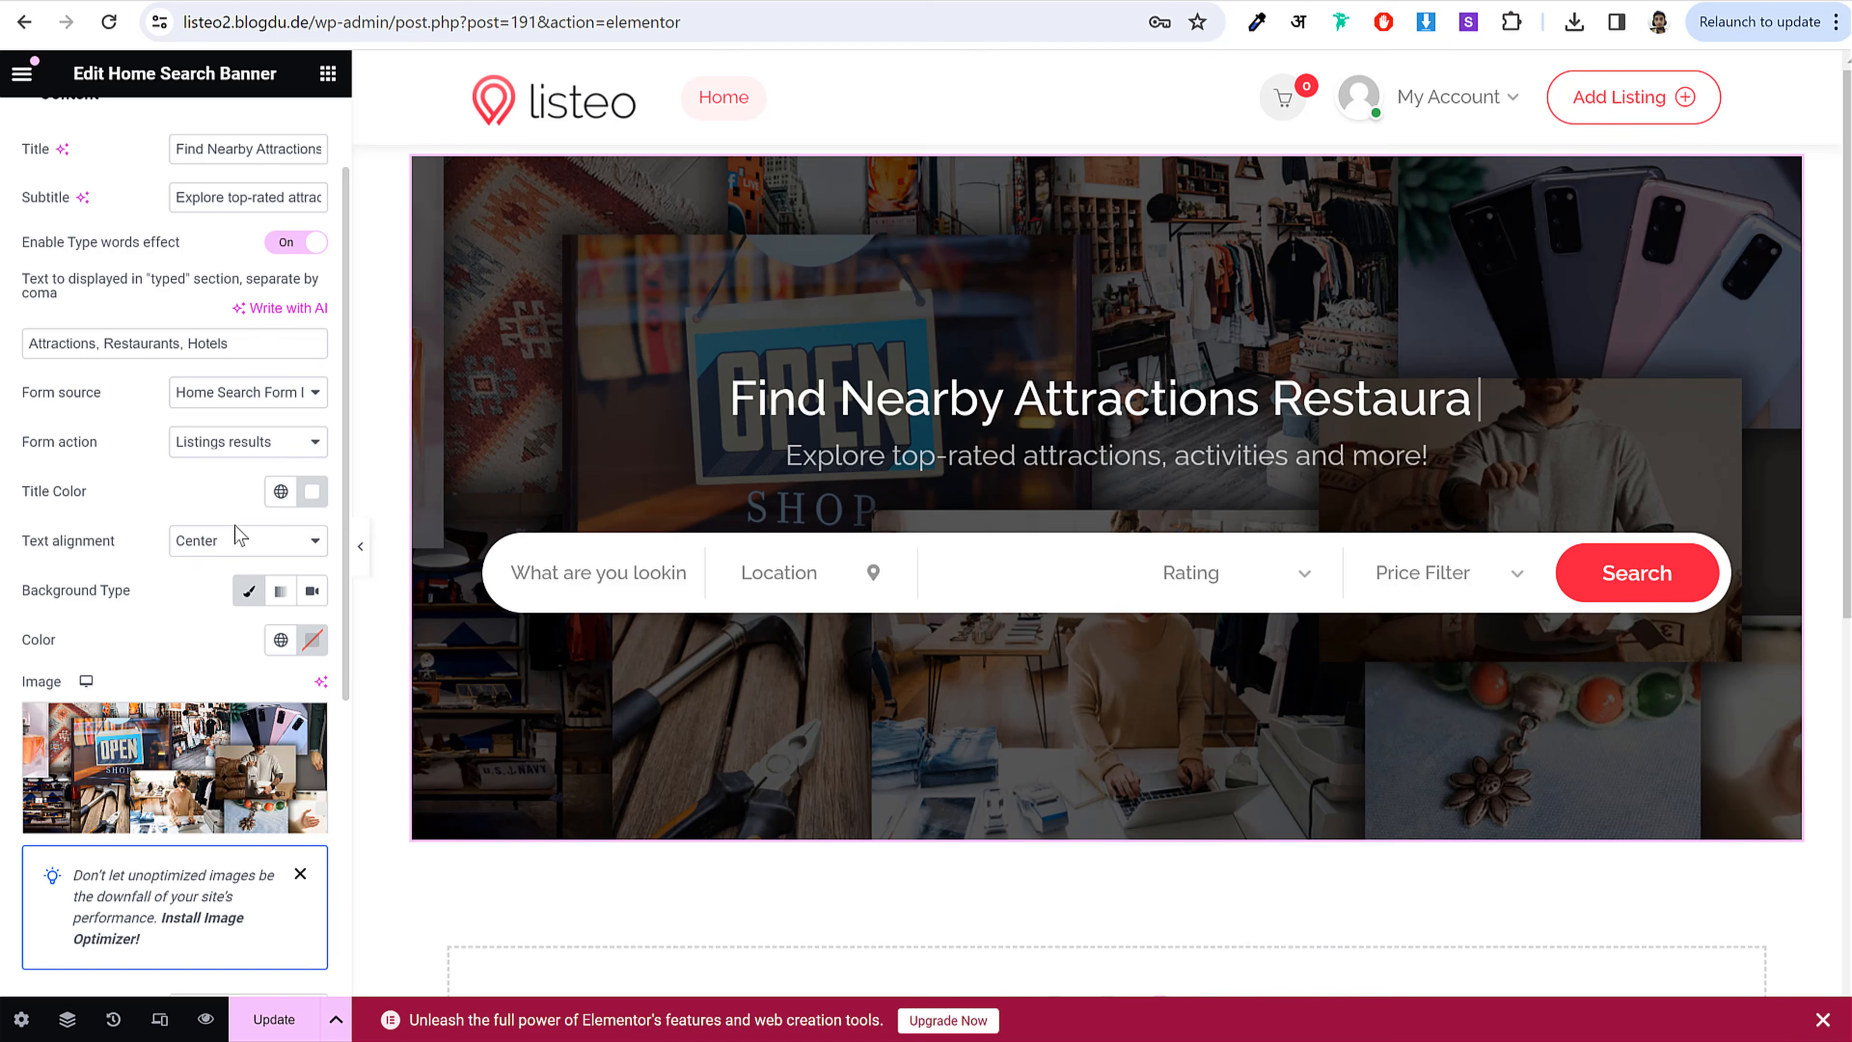
# Step: Try the Search in Header form source, revert to Home Search Form Default, and preview full width
pyautogui.click(219, 398)
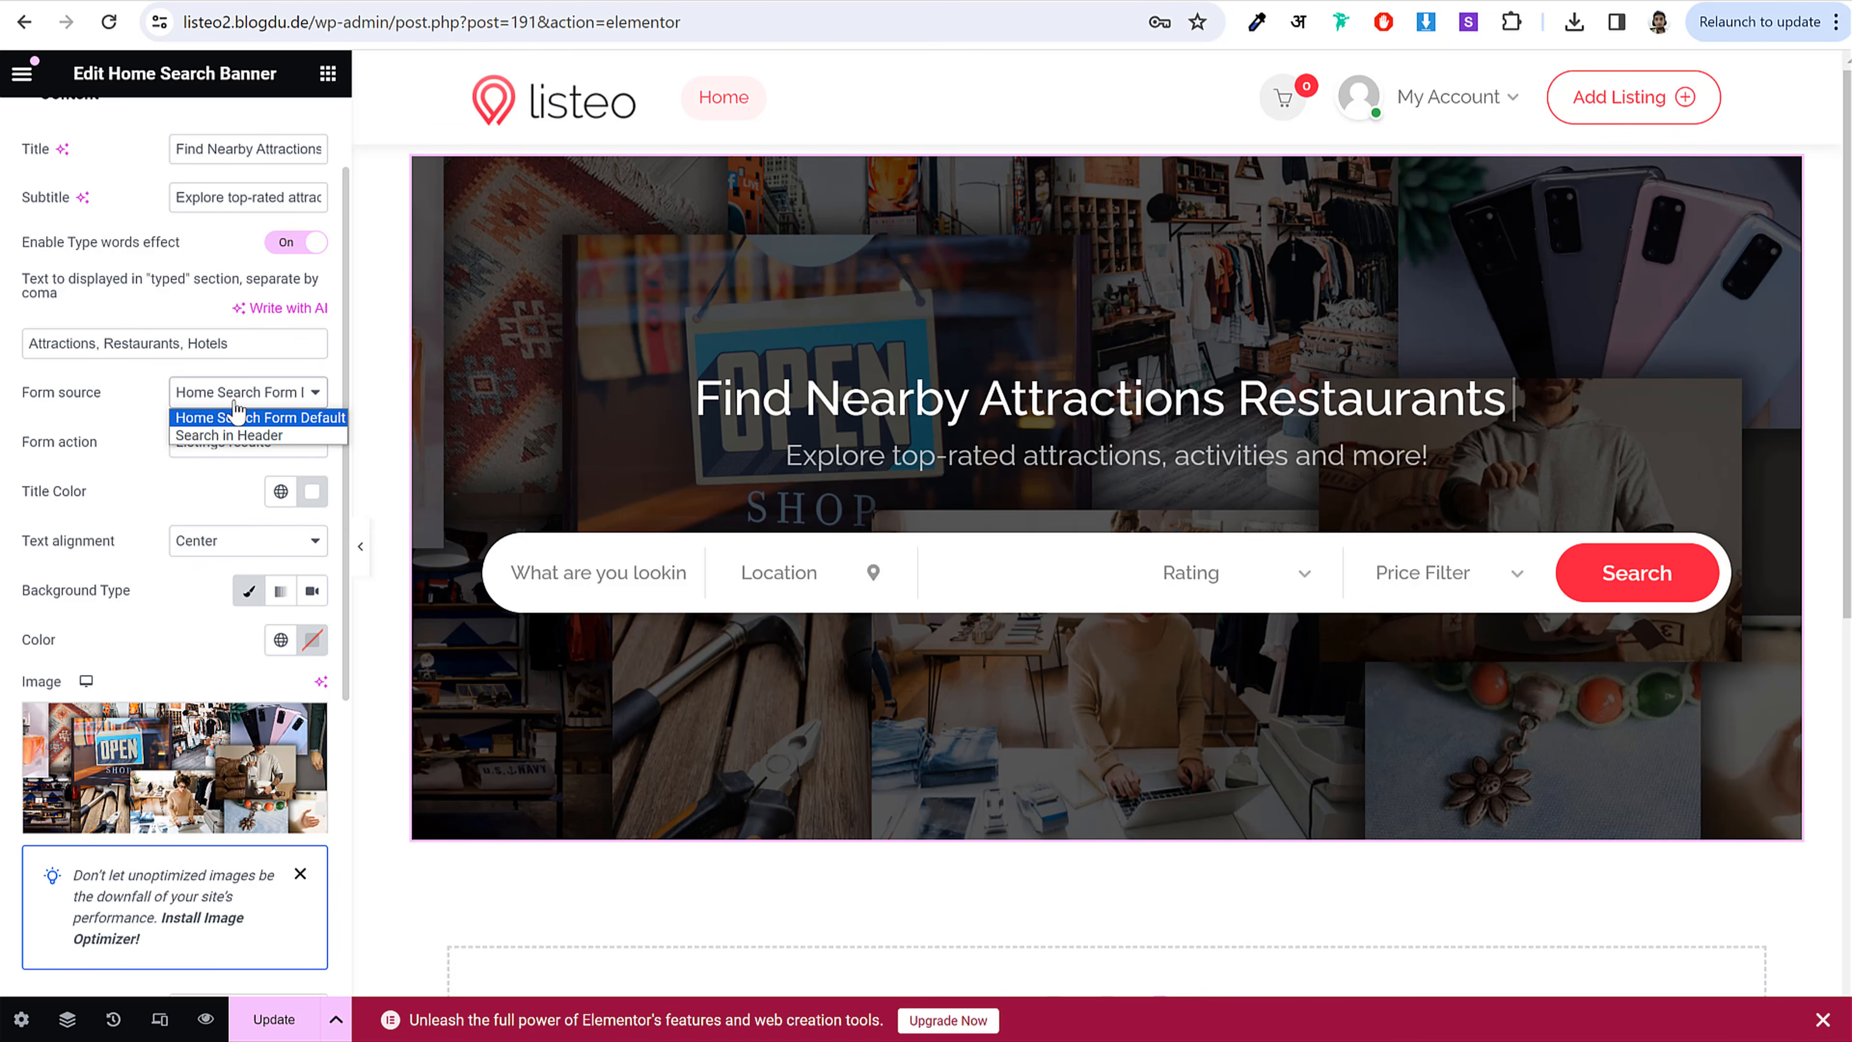
pyautogui.click(260, 438)
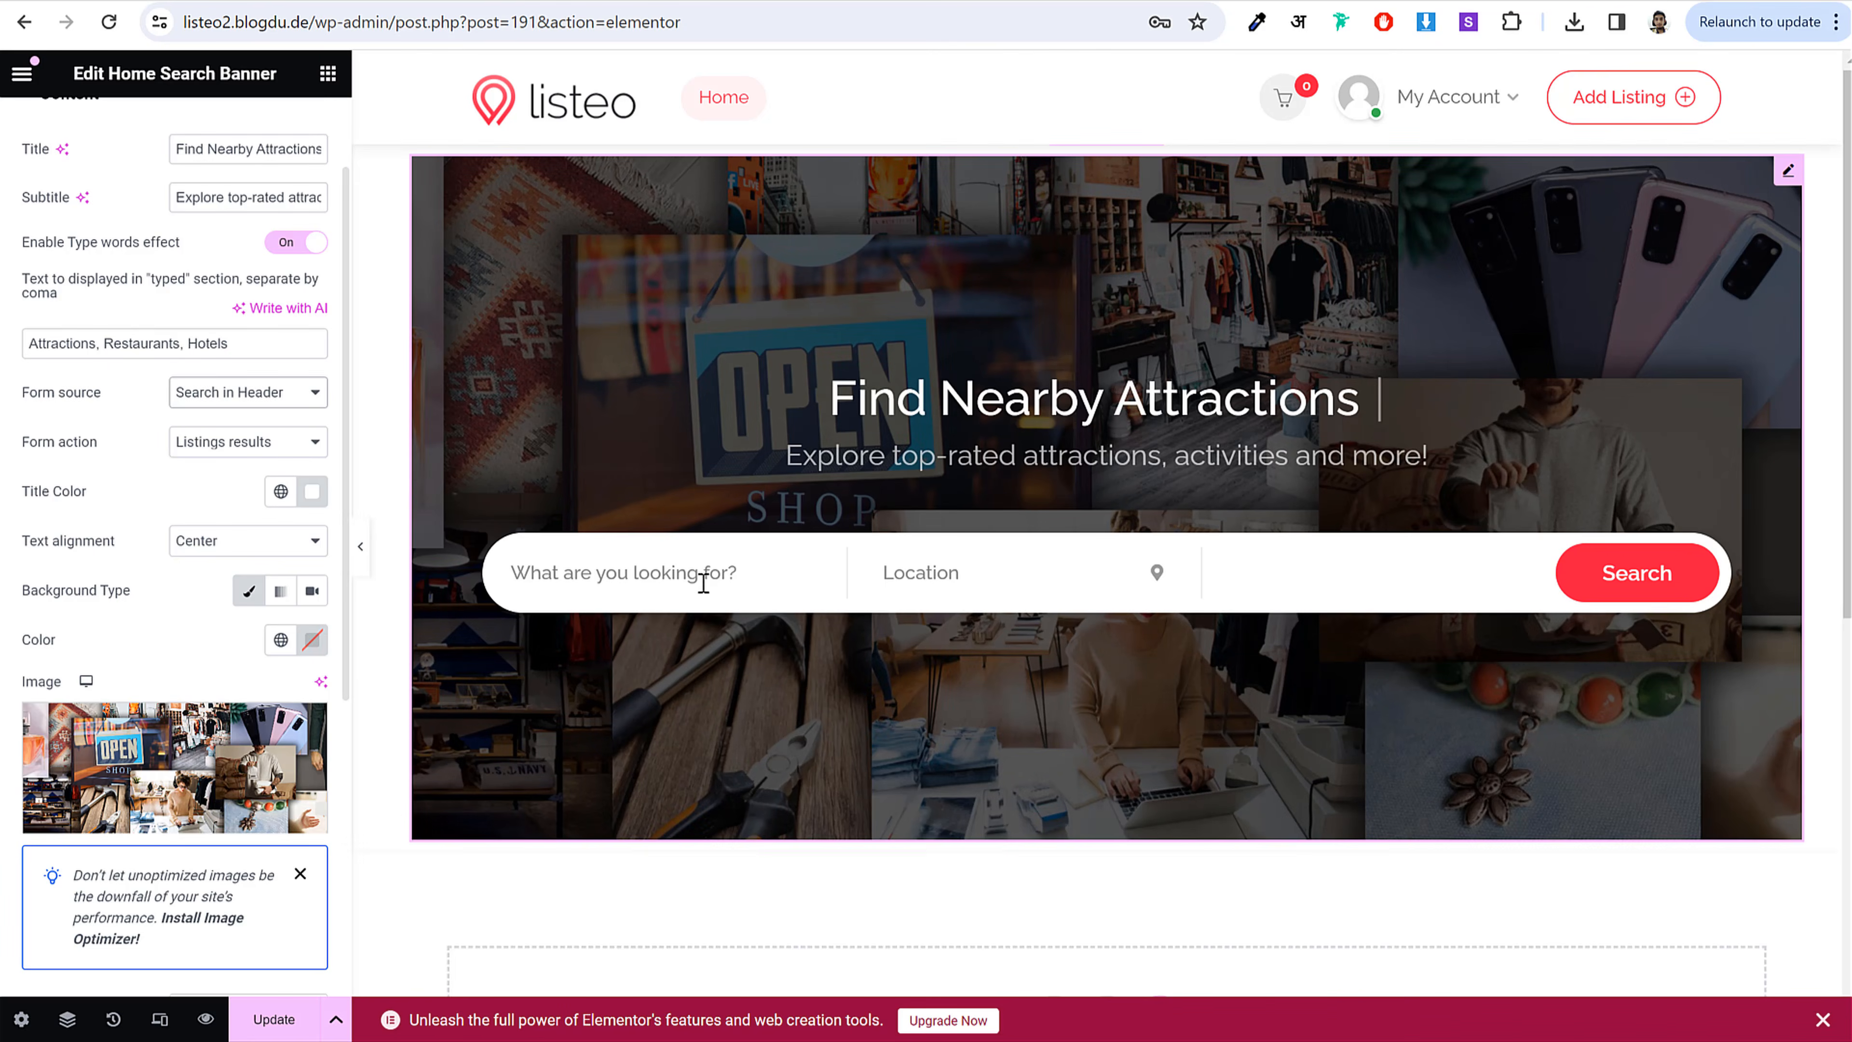
pyautogui.click(255, 394)
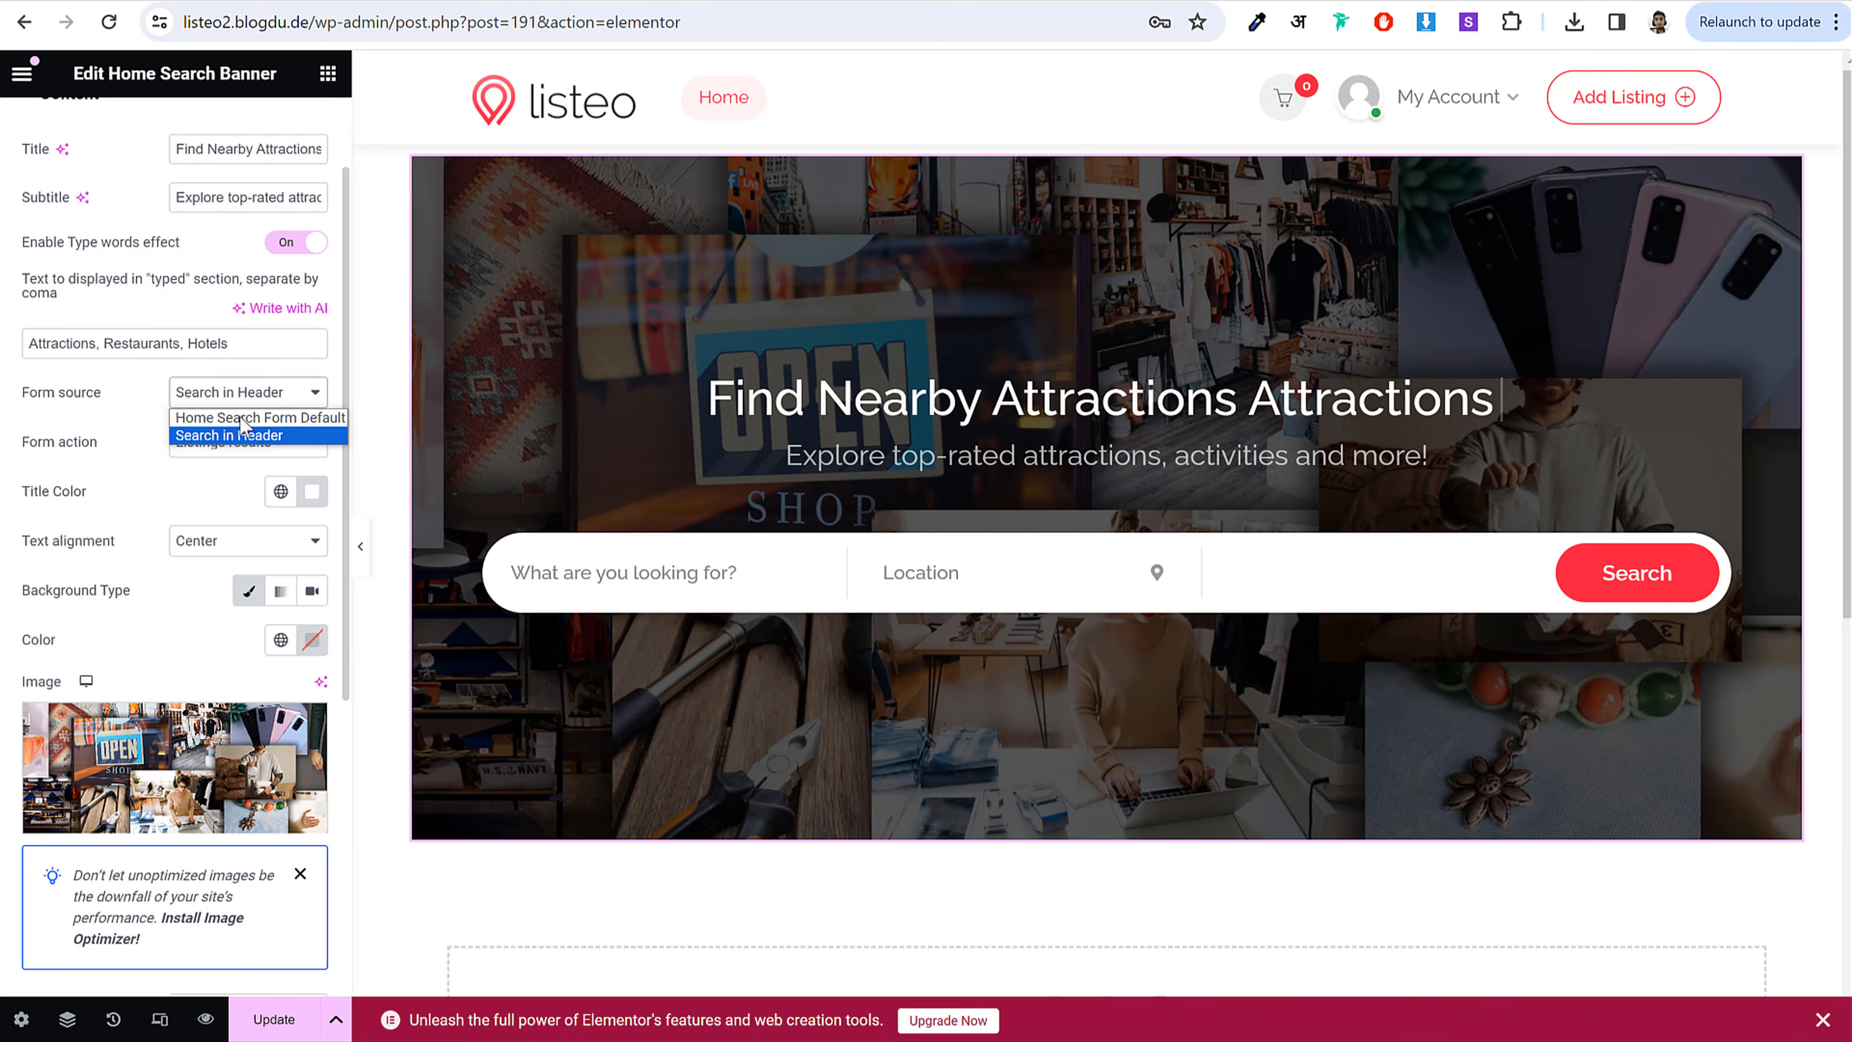
pyautogui.click(245, 416)
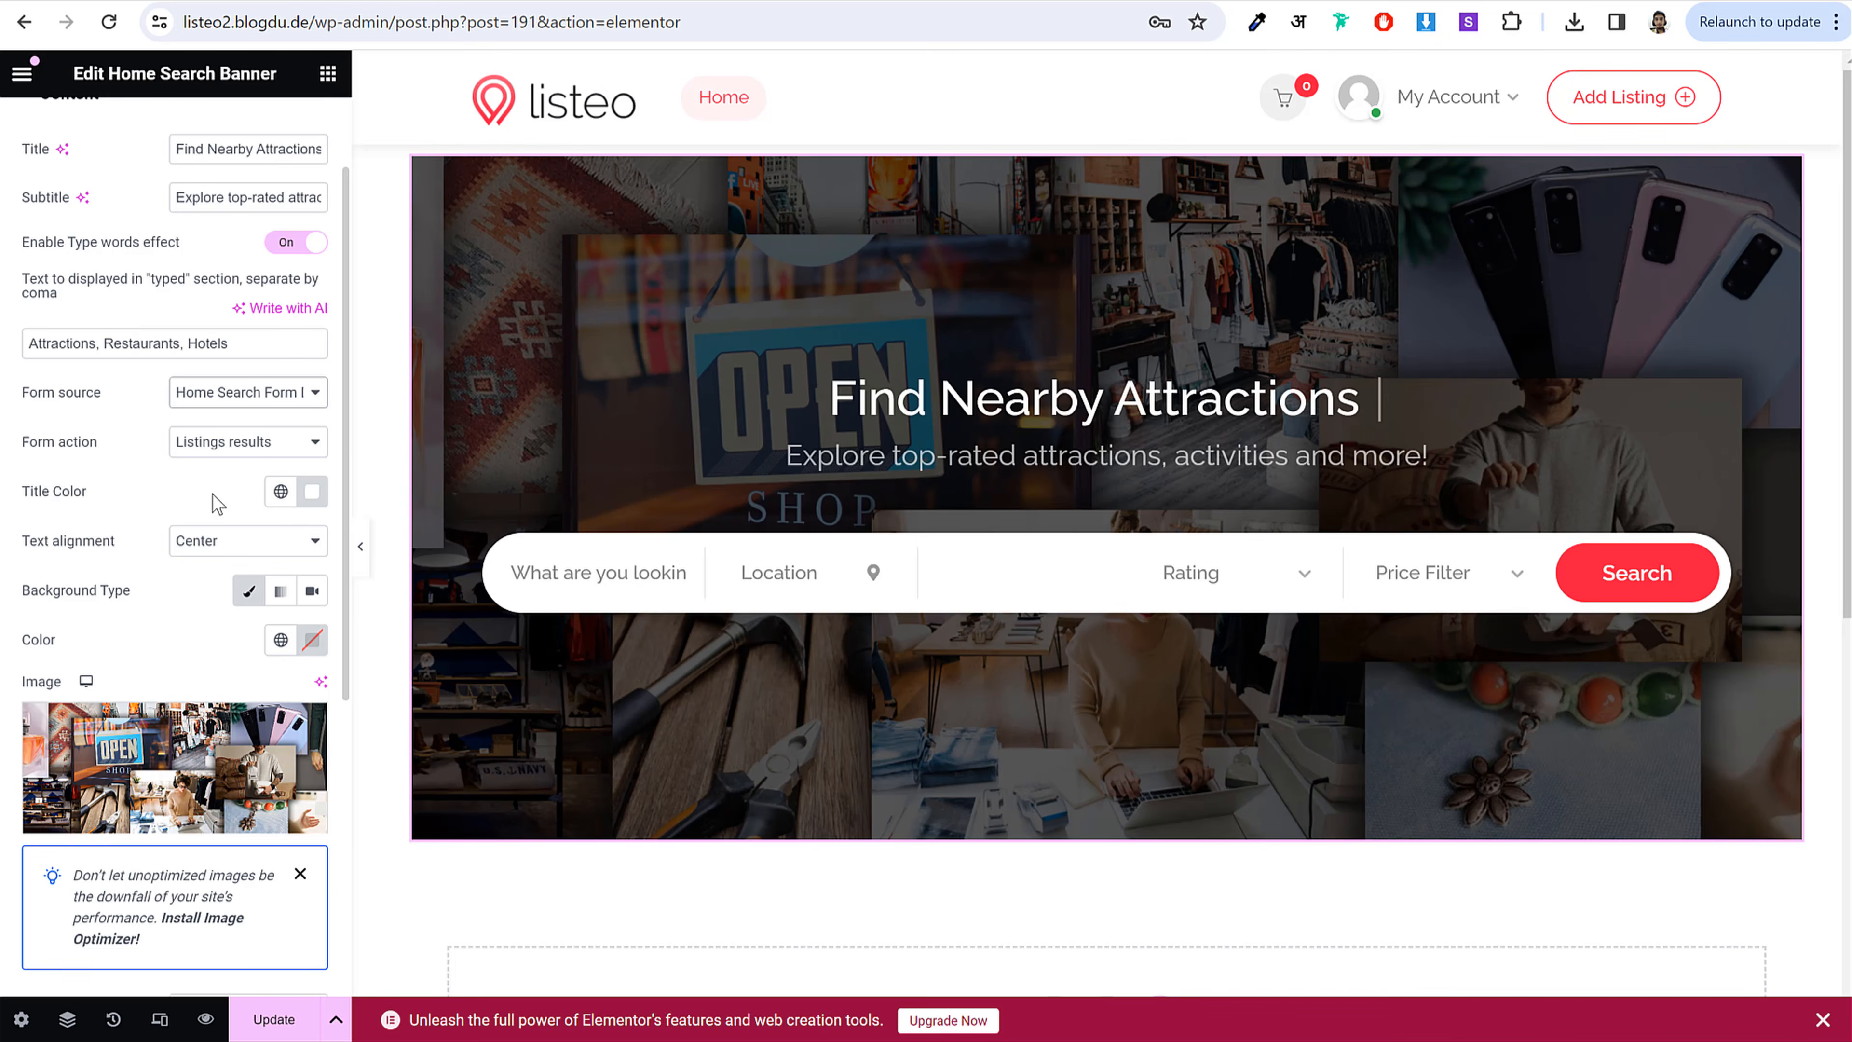
pyautogui.click(360, 547)
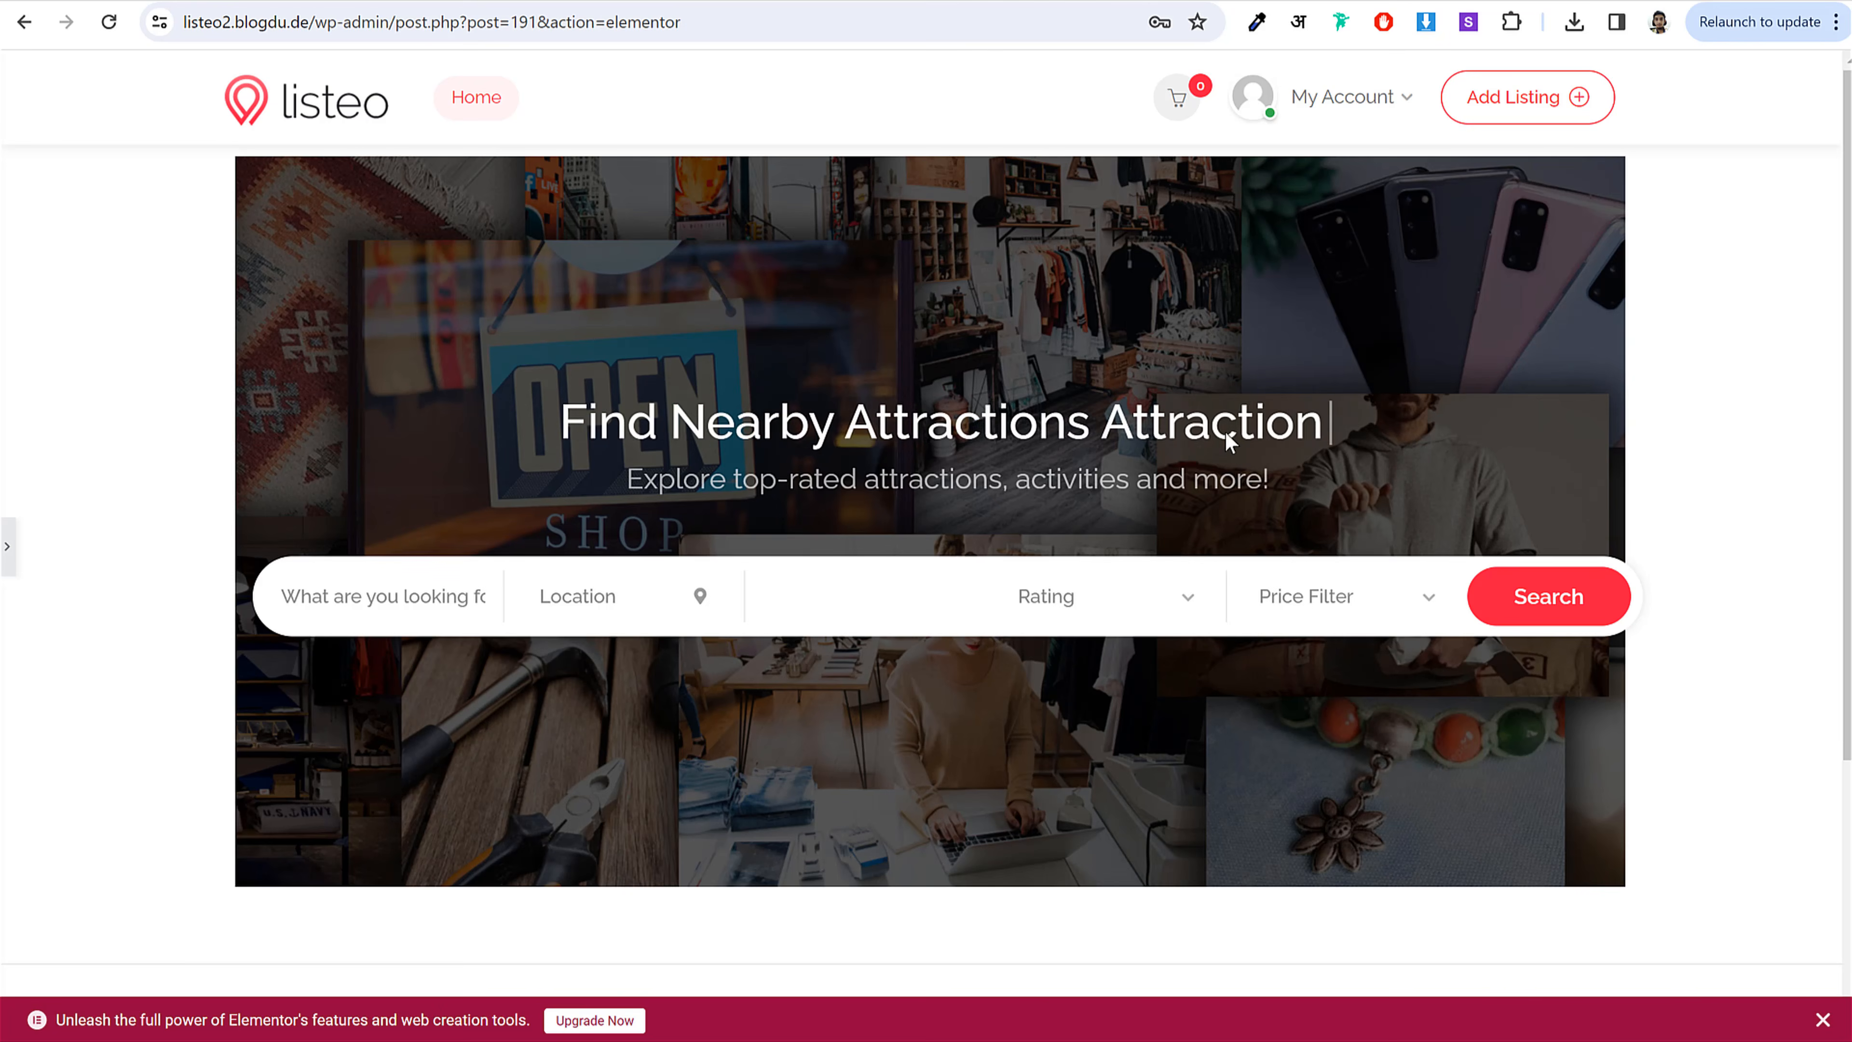
# Step: Dismiss the upgrade bar and delete the empty single-column container below the hero
pyautogui.click(10, 558)
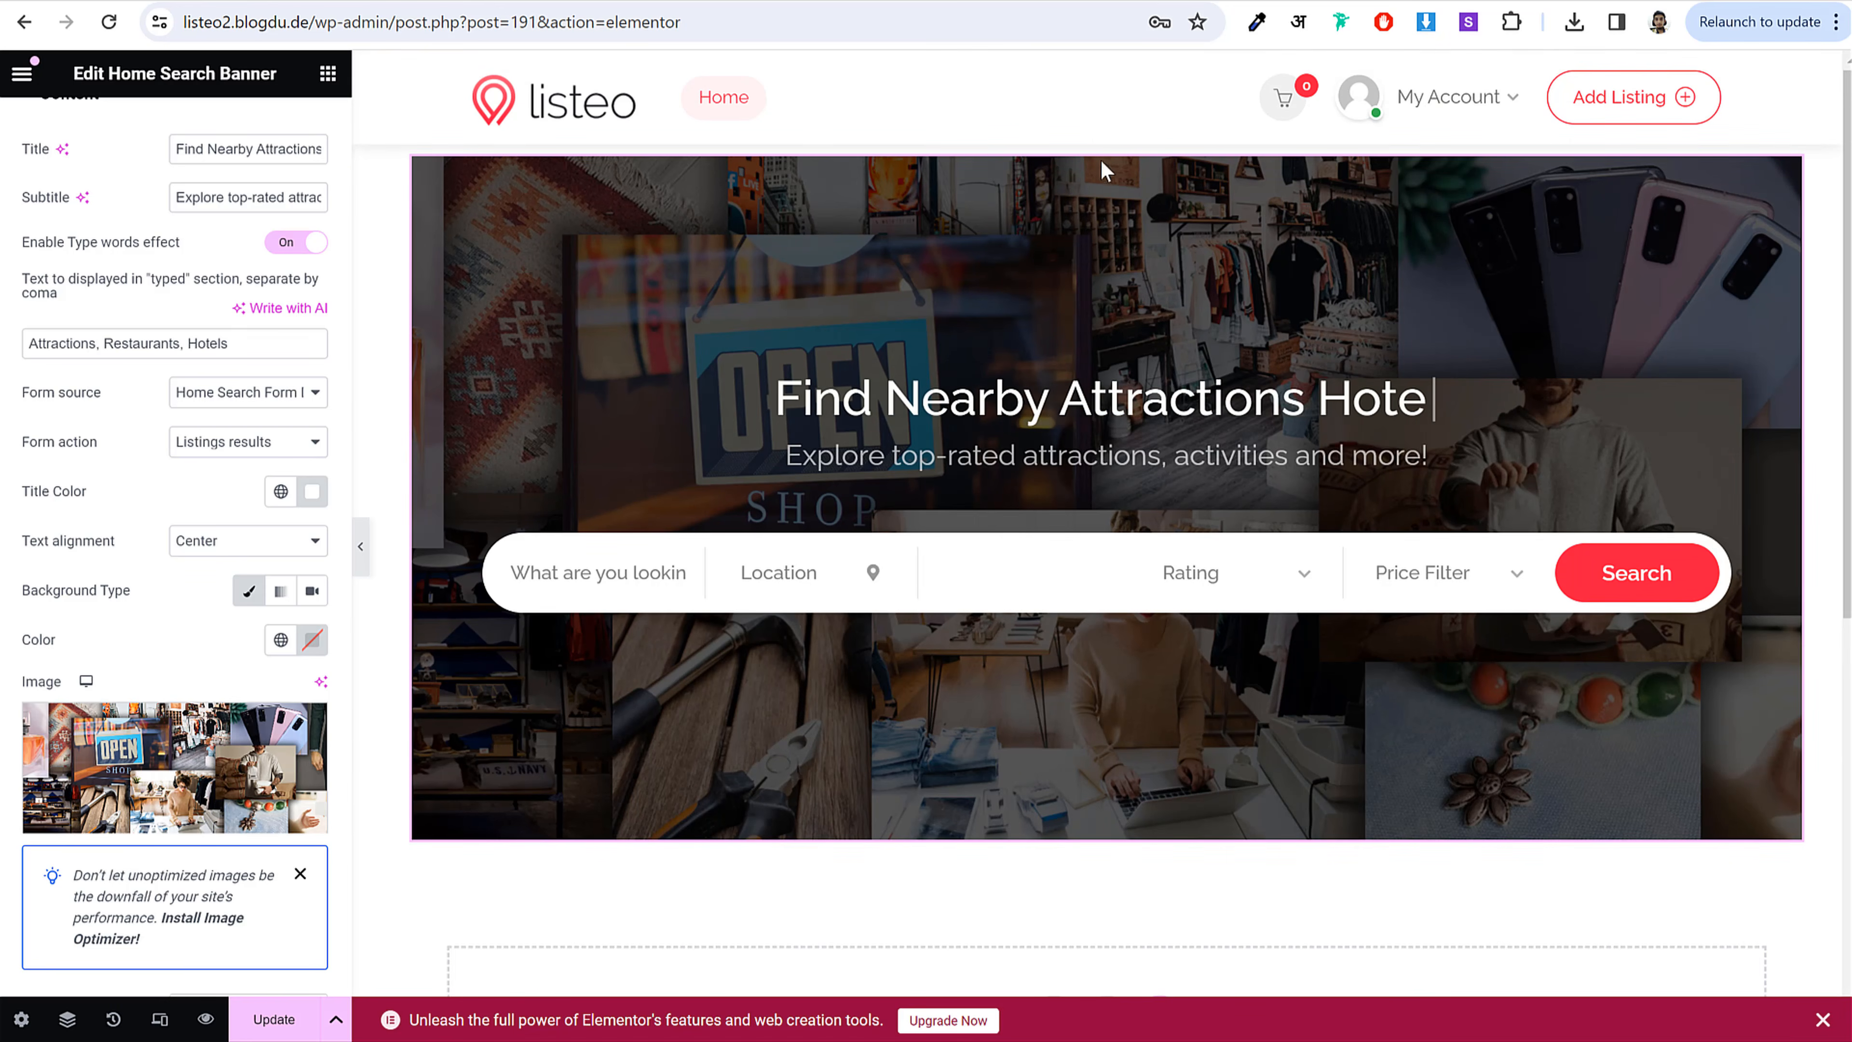
pyautogui.click(1823, 1019)
pyautogui.scroll(-5, 1513, 794)
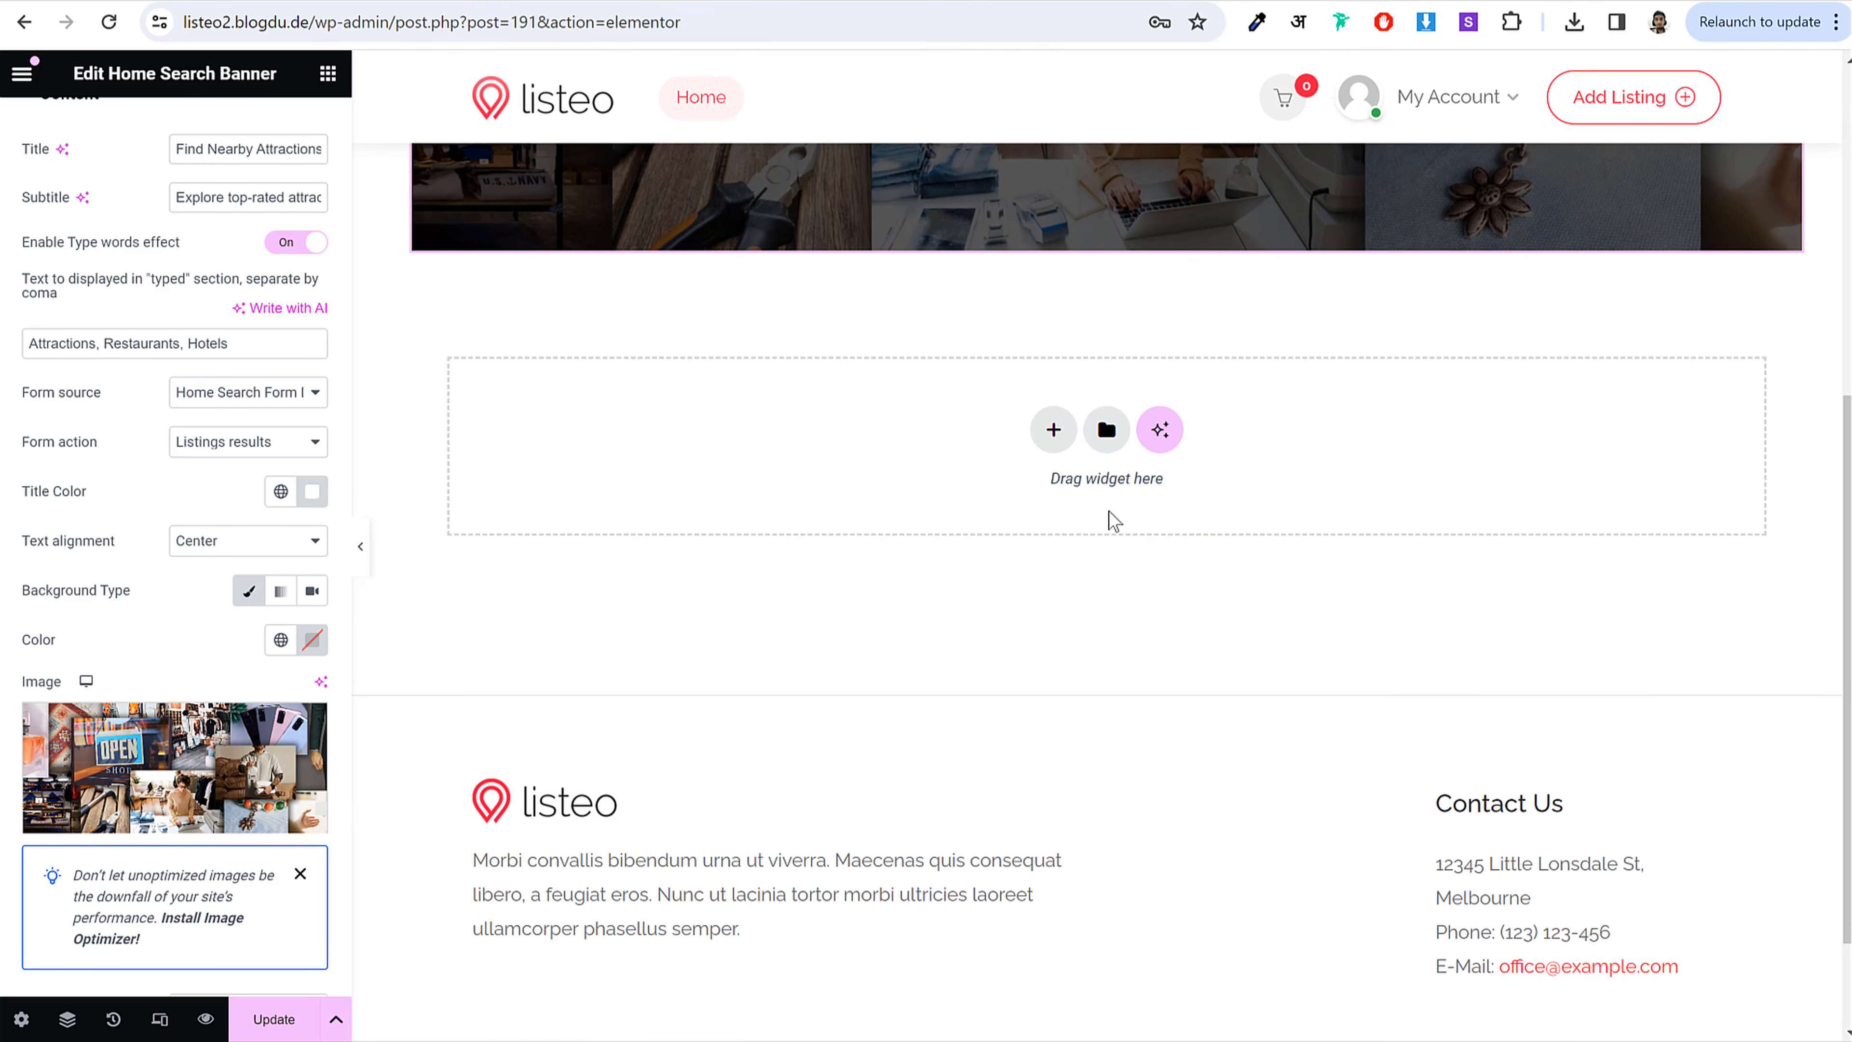
pyautogui.click(1048, 438)
pyautogui.click(782, 482)
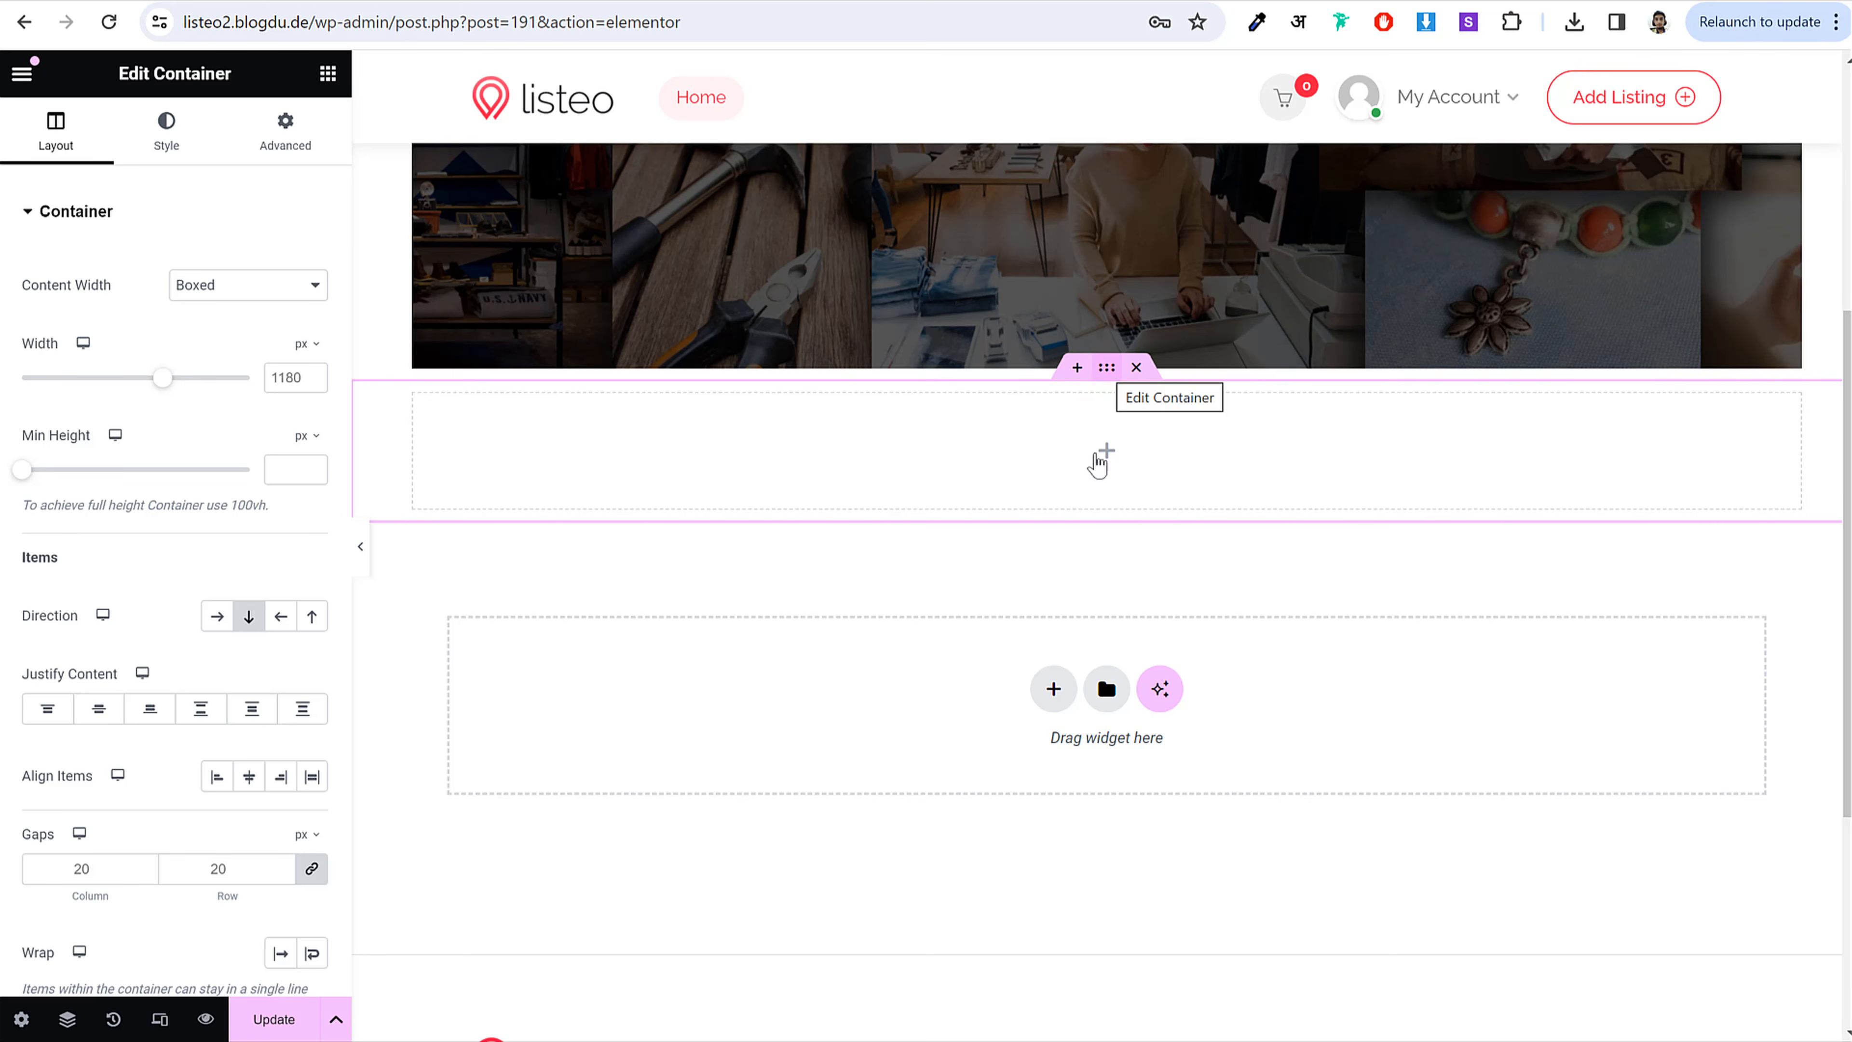
pyautogui.scroll(5, 1101, 496)
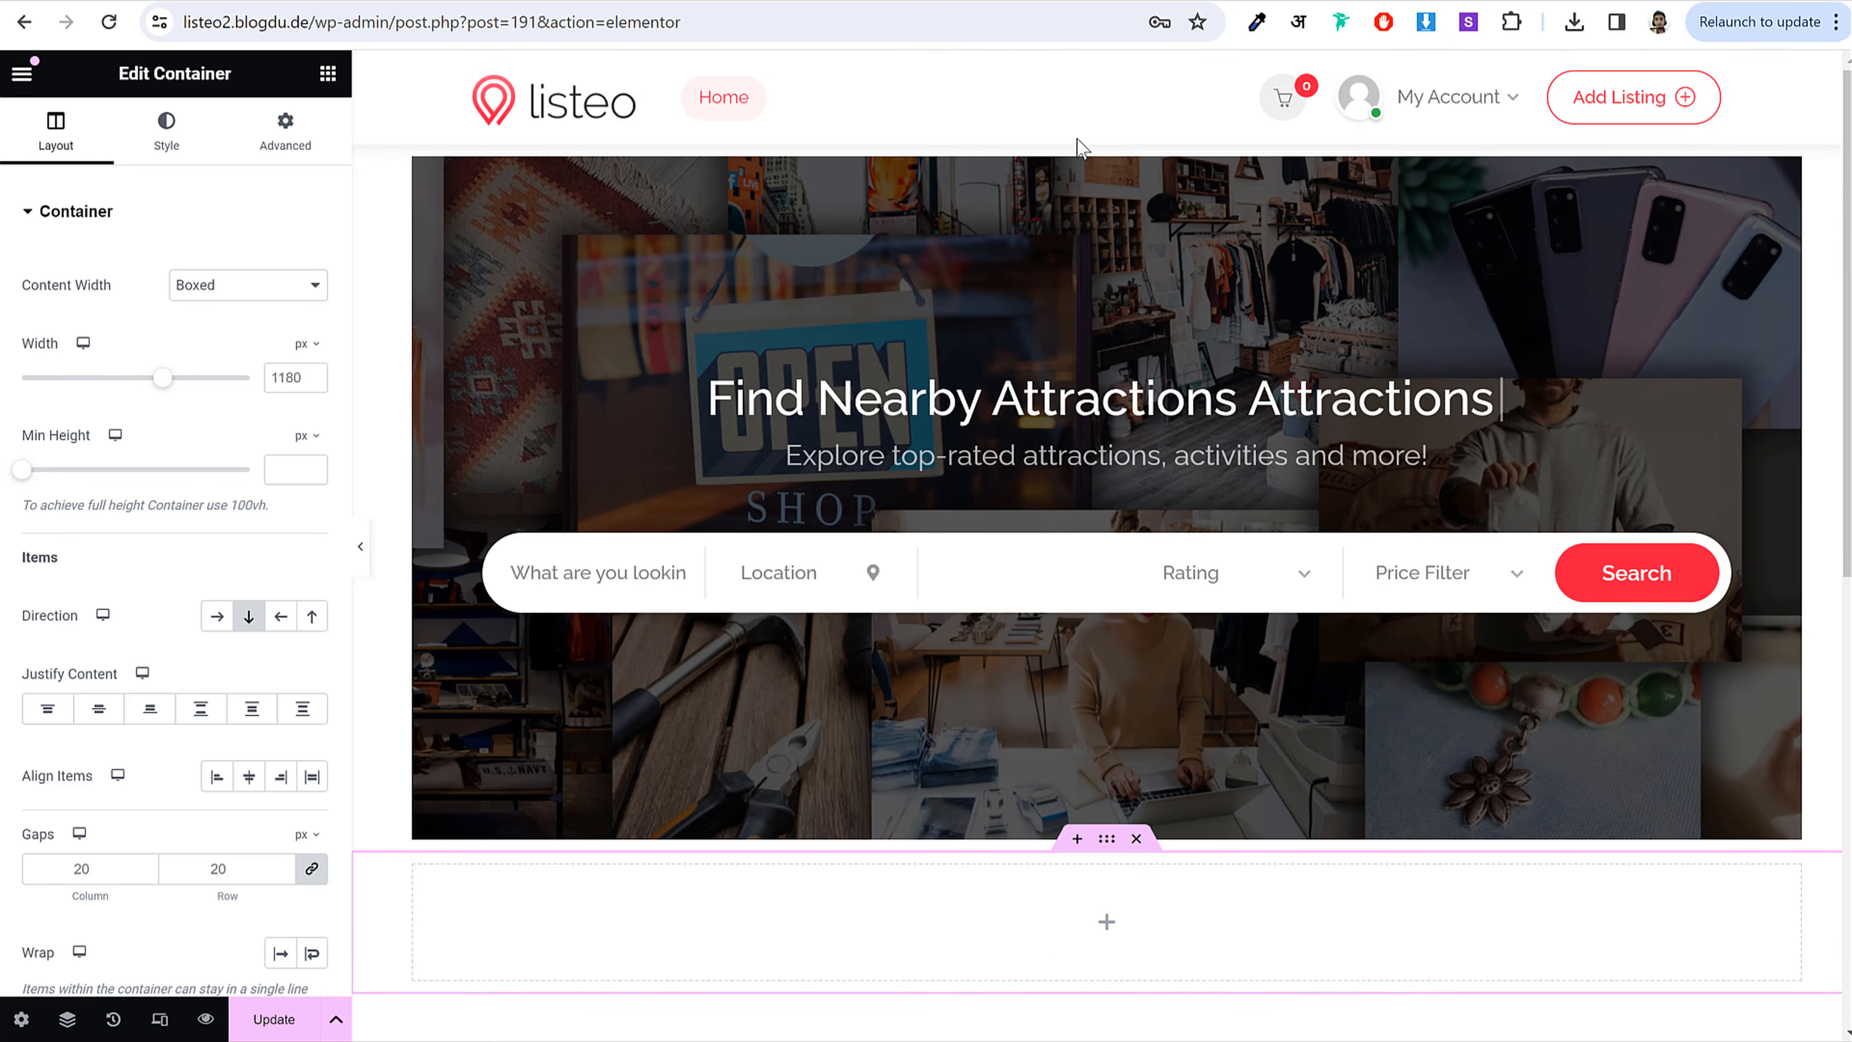
pyautogui.scroll(-2, 1207, 526)
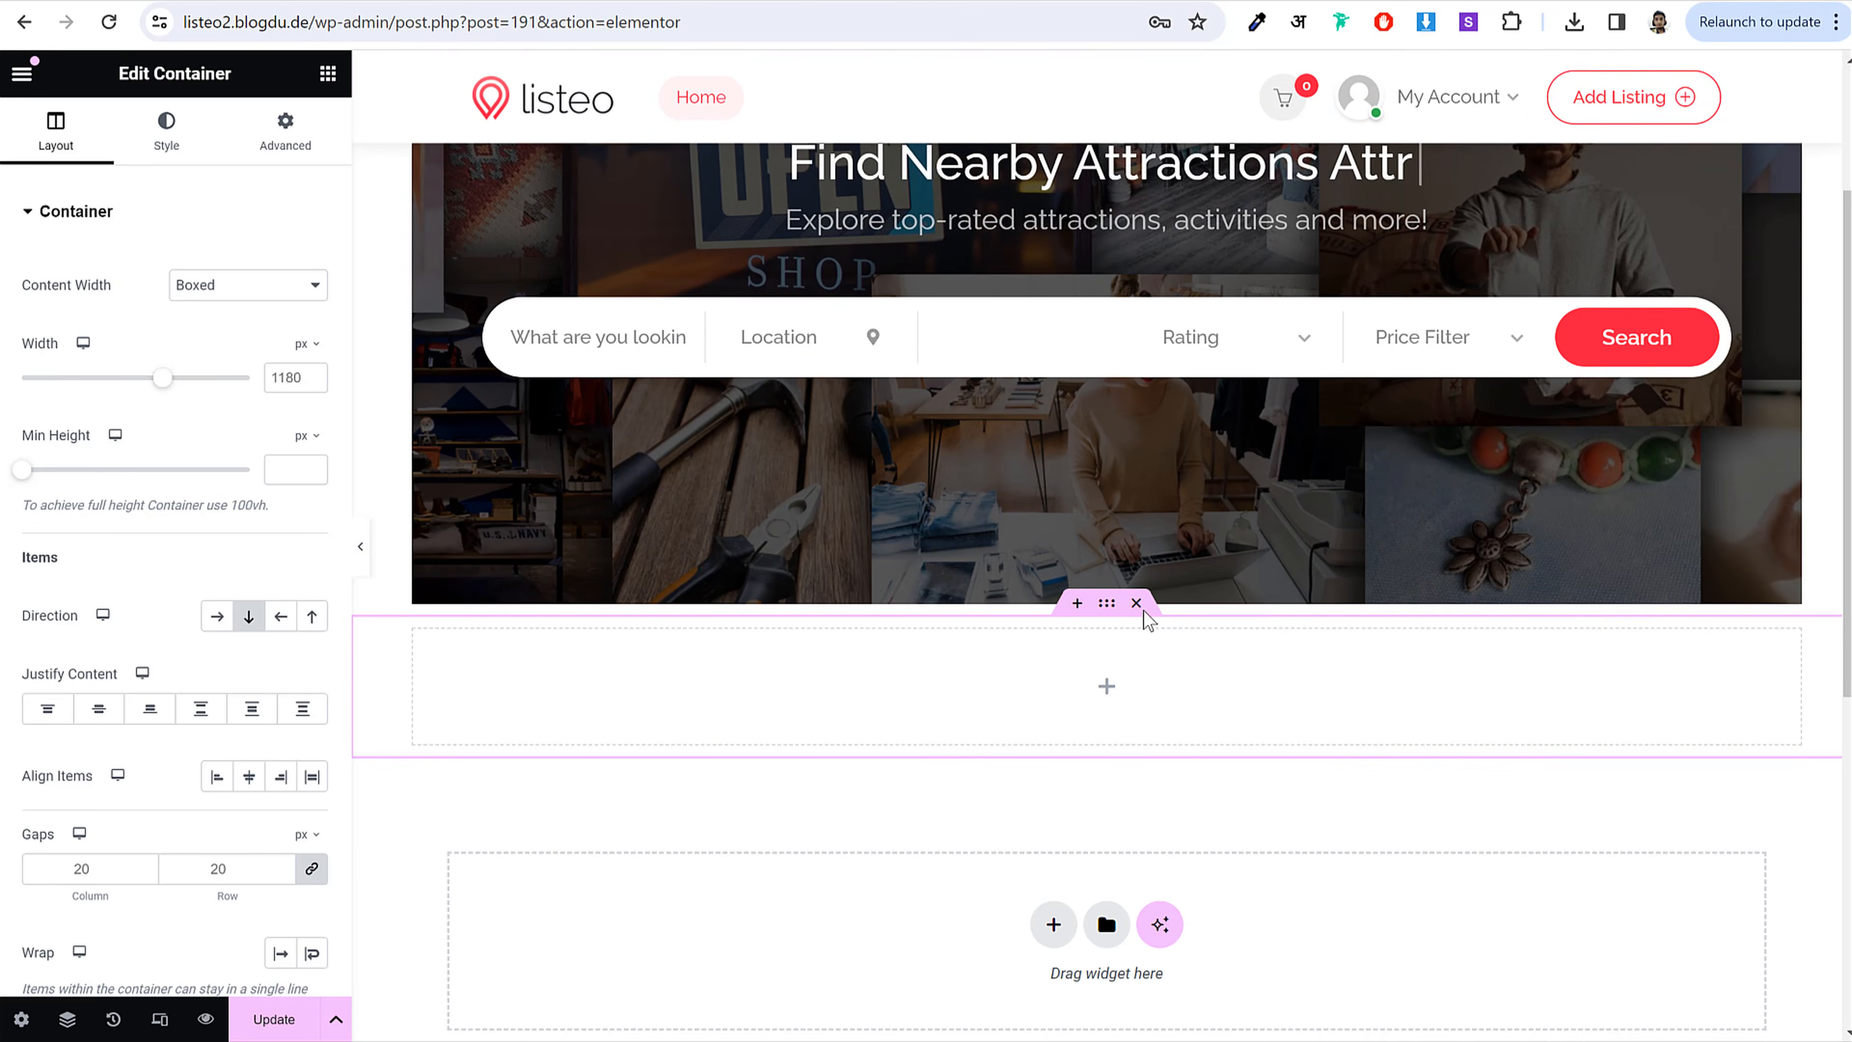
pyautogui.click(1138, 605)
pyautogui.scroll(2, 1180, 640)
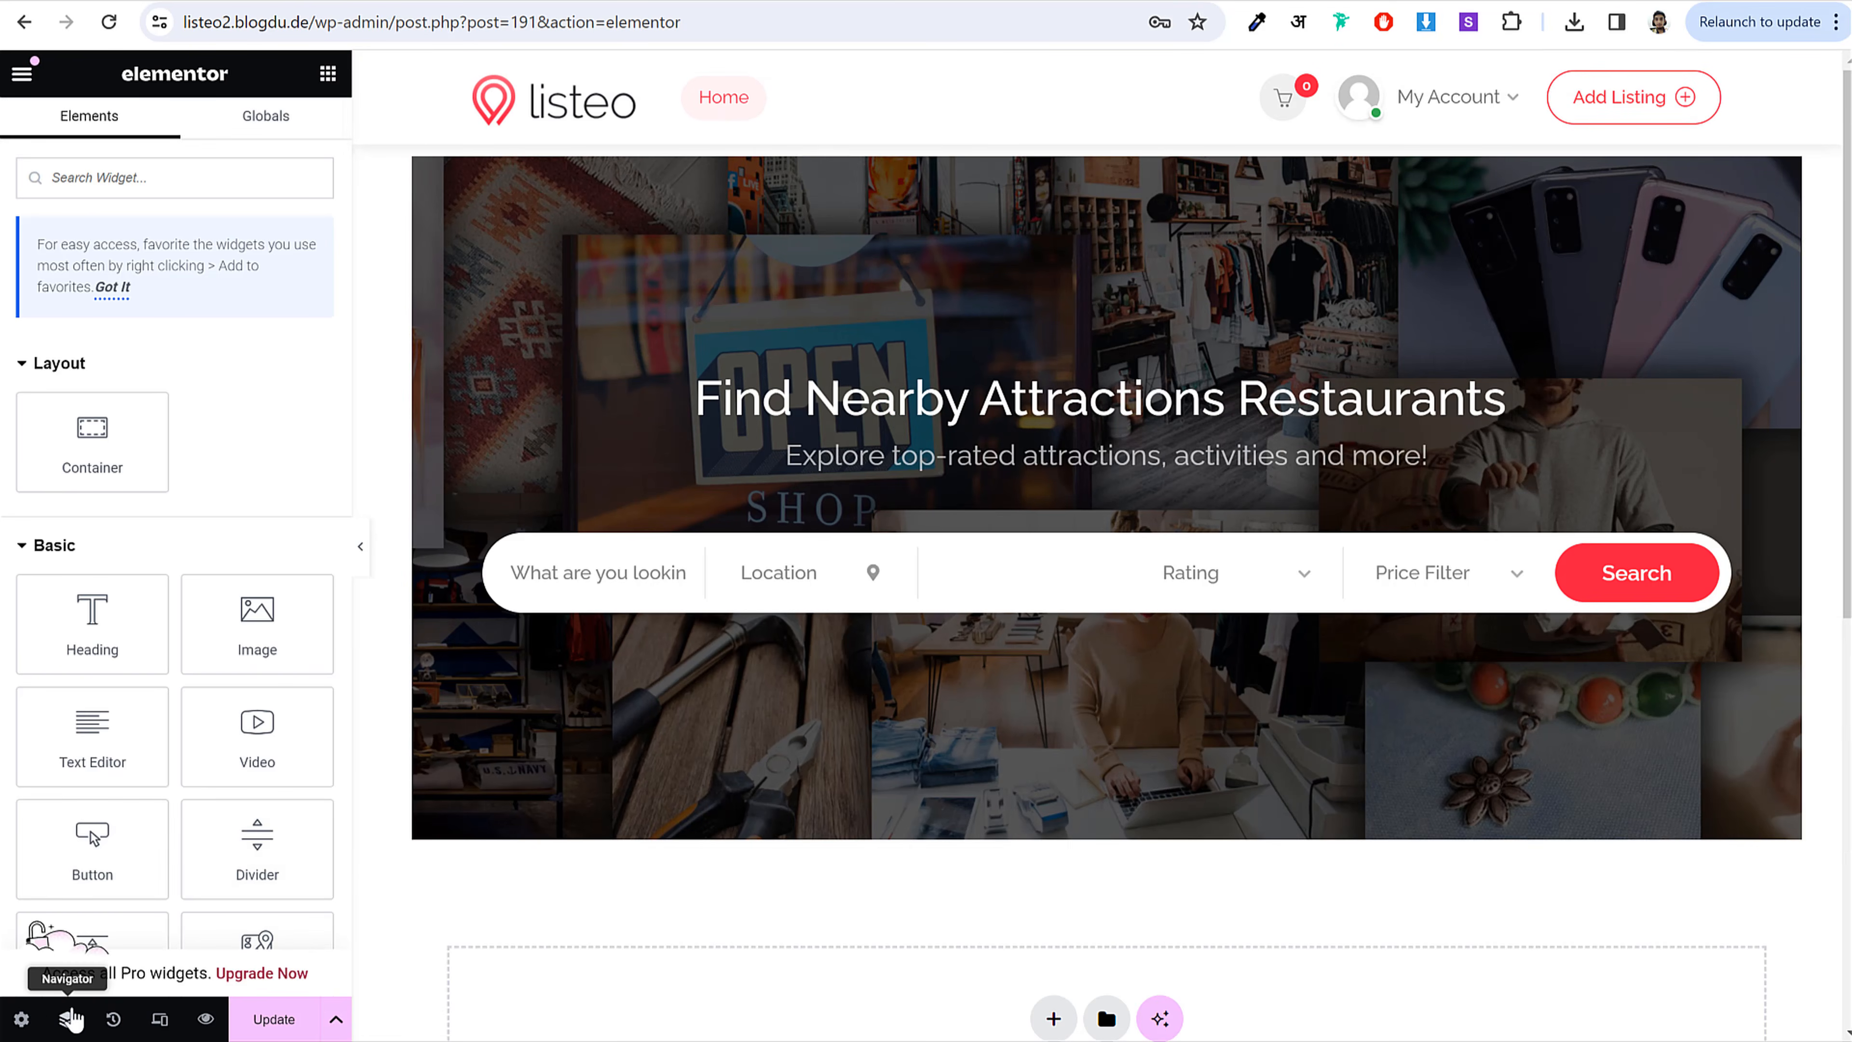
# Step: Select the hero container in the Navigator, set its gaps to 0 and Content Width to Full Width
pyautogui.click(67, 1019)
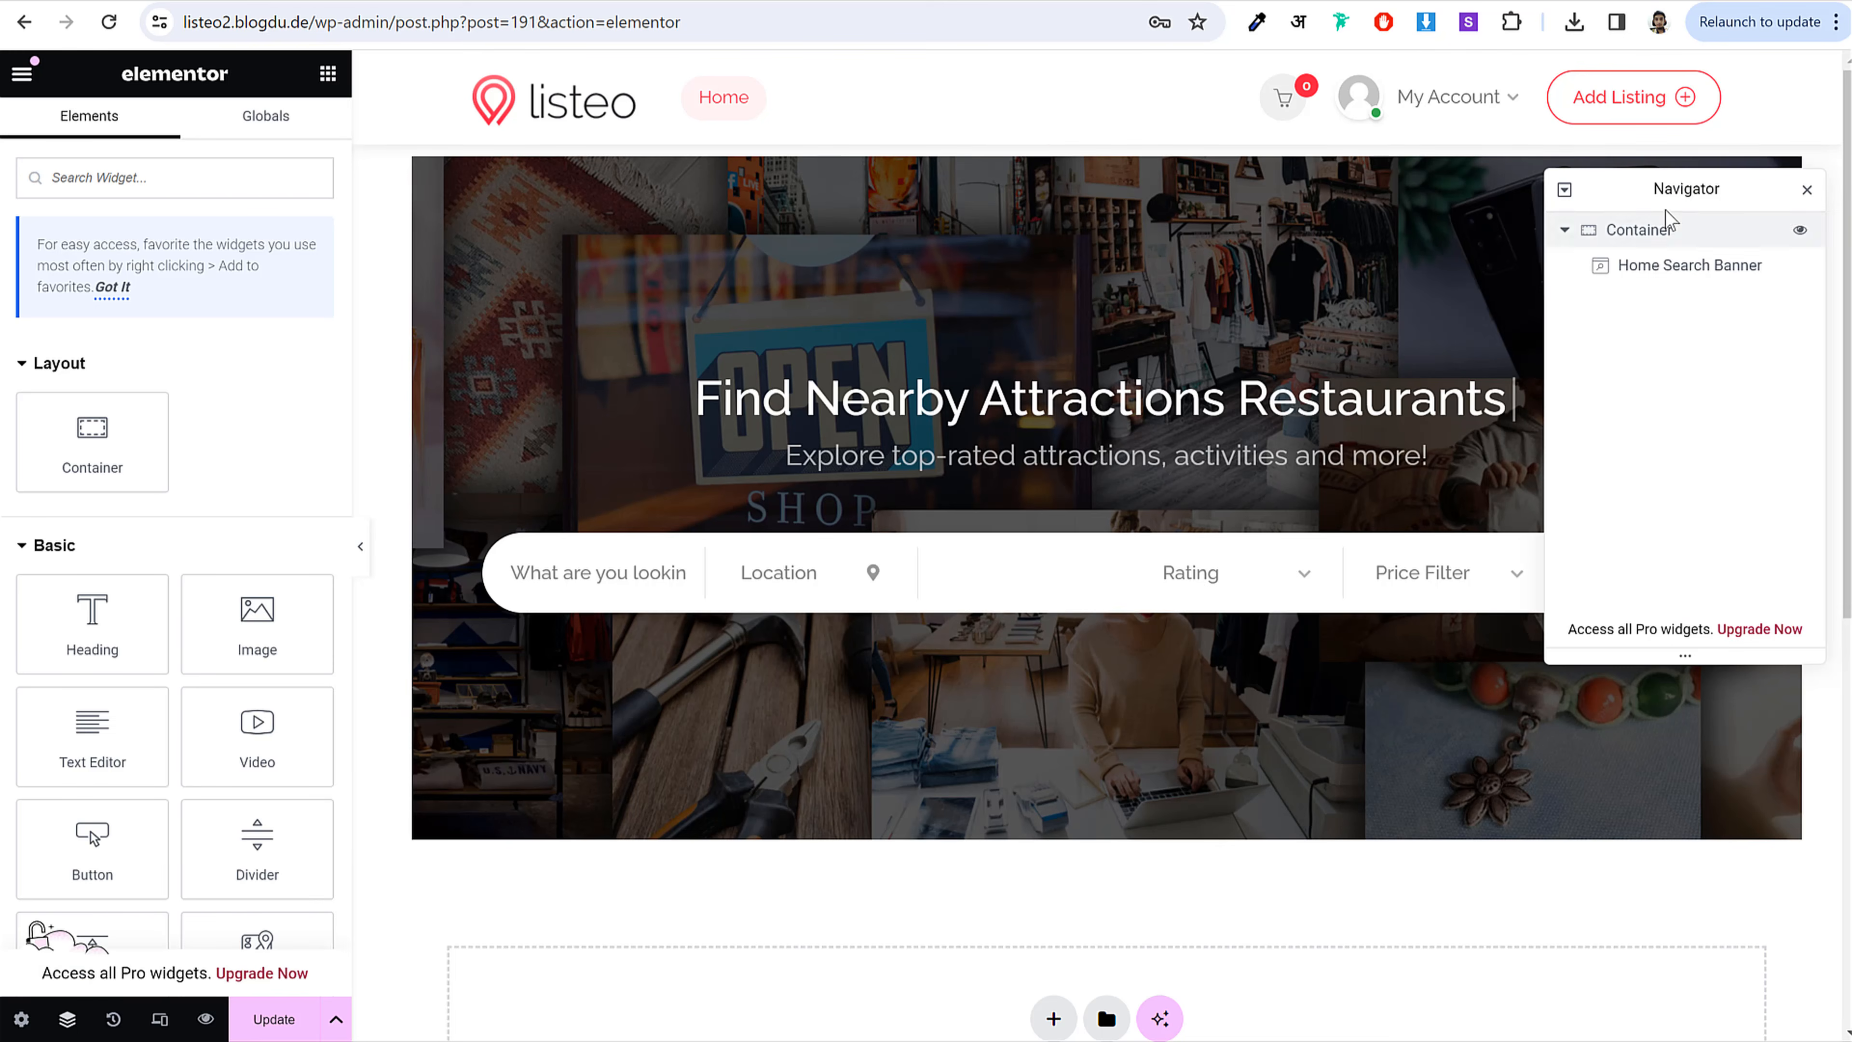
pyautogui.moveTo(1676, 186); pyautogui.dragTo(1036, 323)
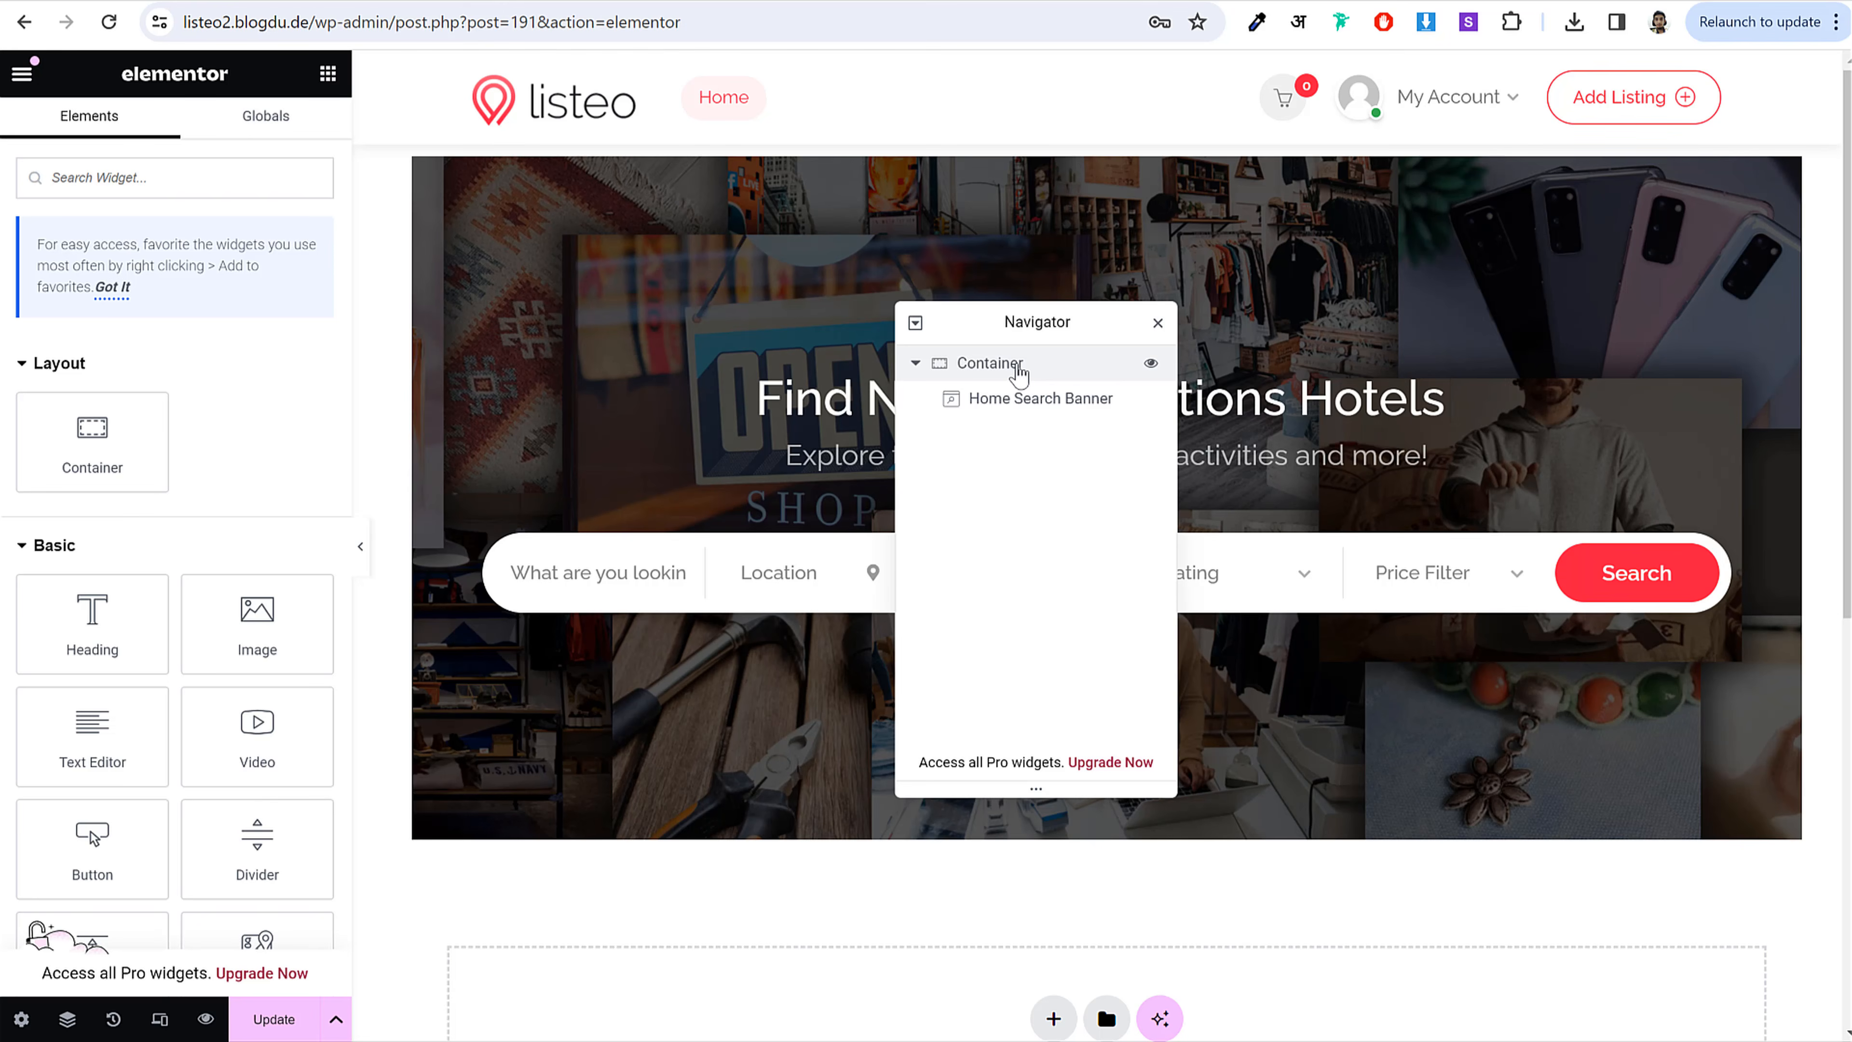
pyautogui.click(1020, 370)
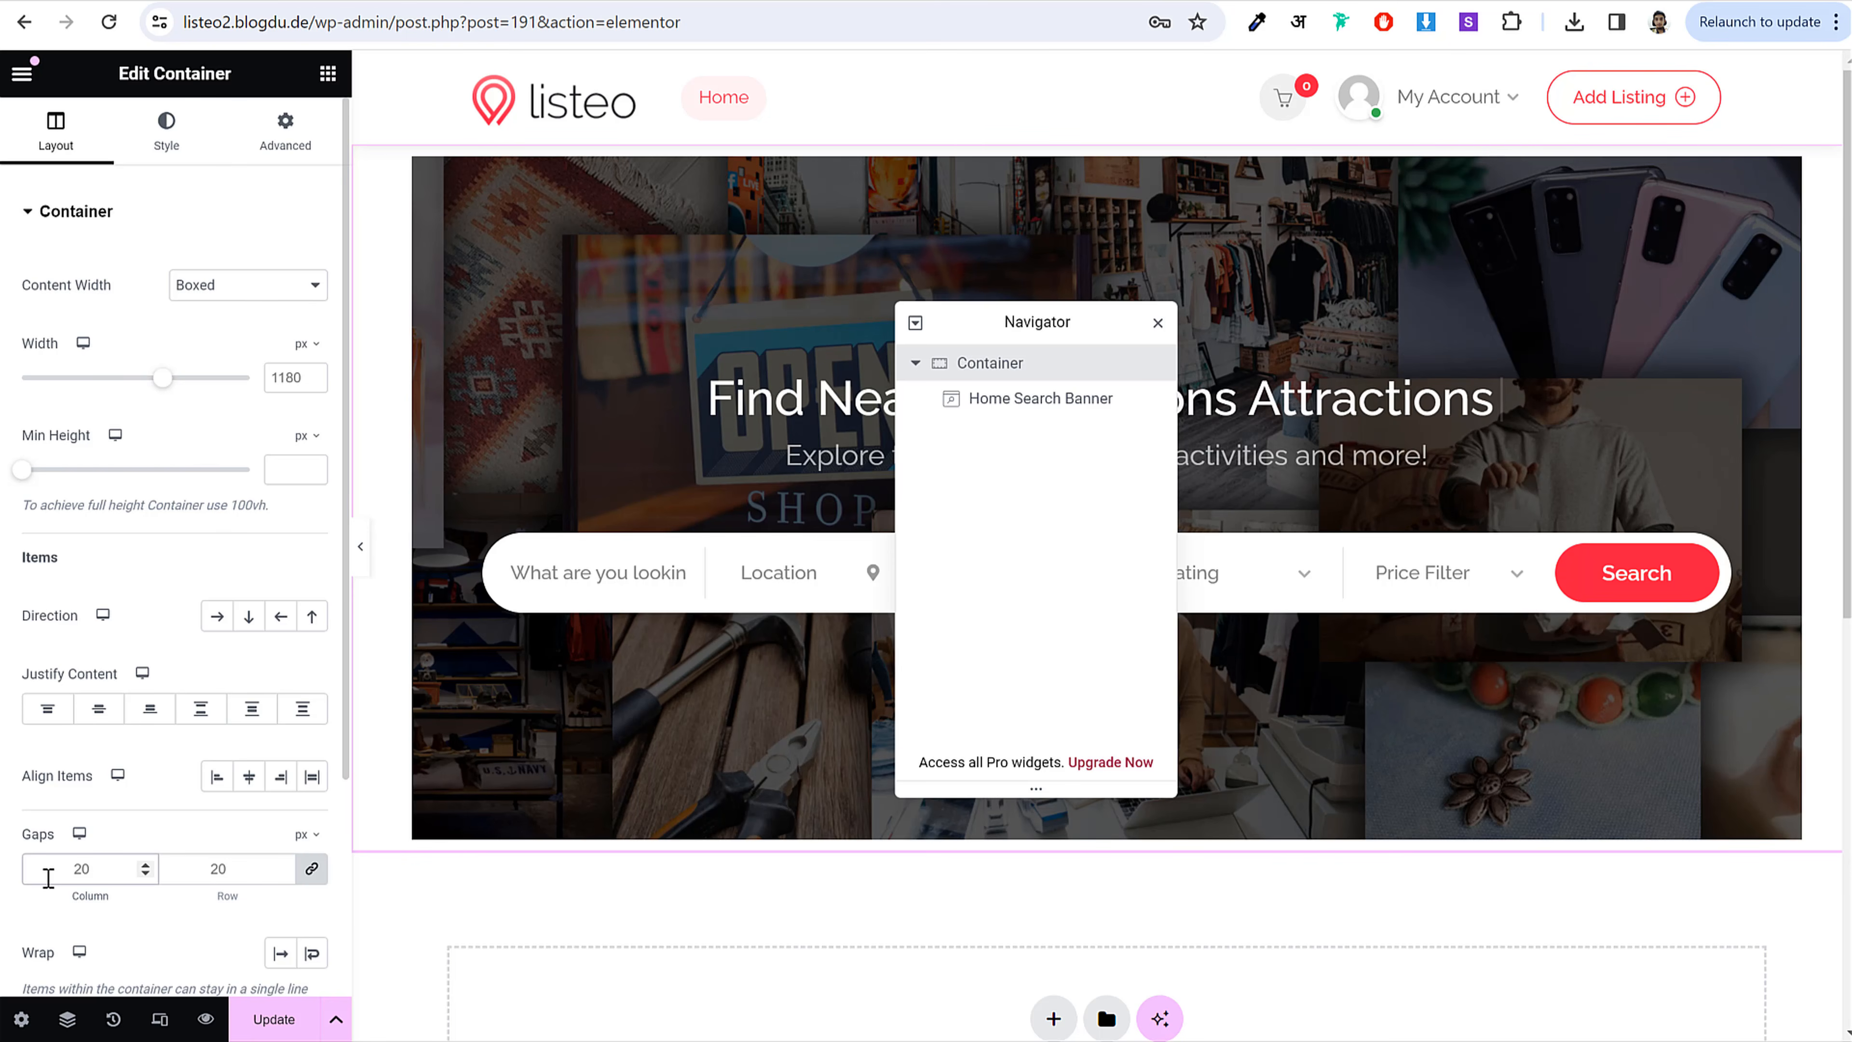
pyautogui.press('BackSpace')
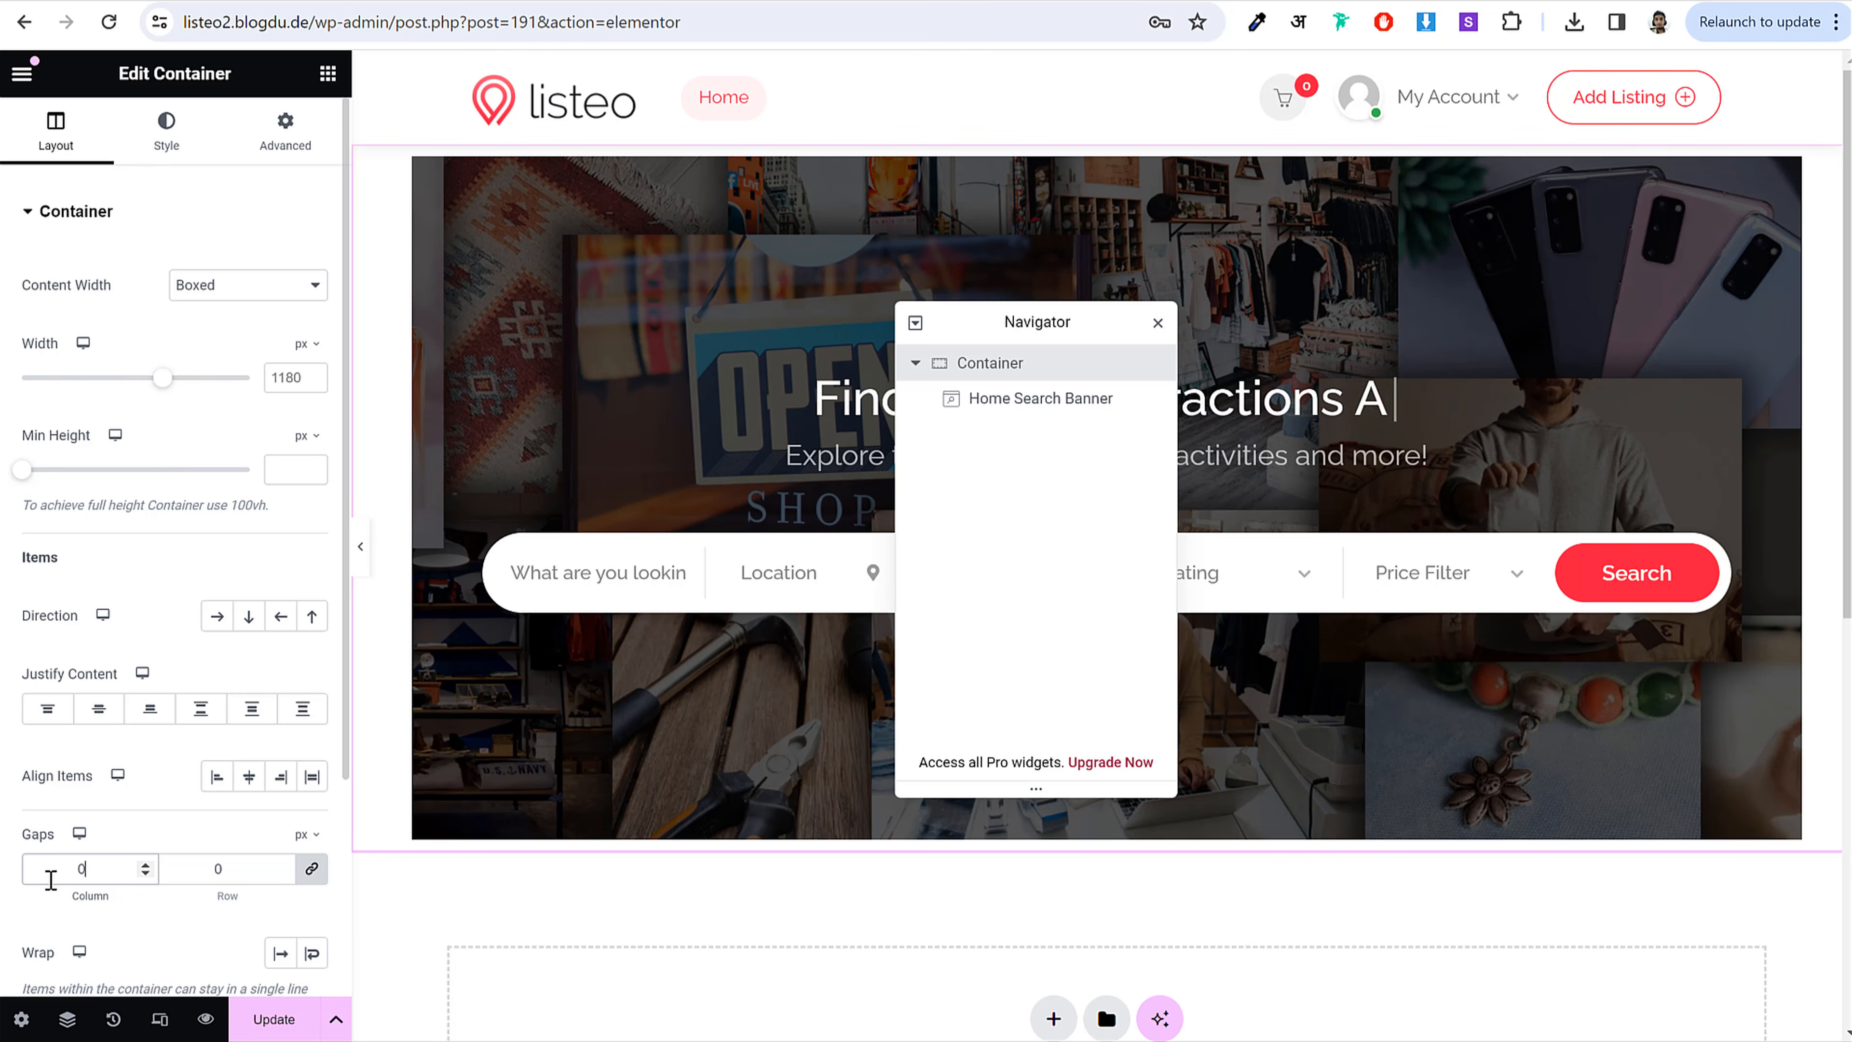
pyautogui.click(219, 285)
pyautogui.click(241, 324)
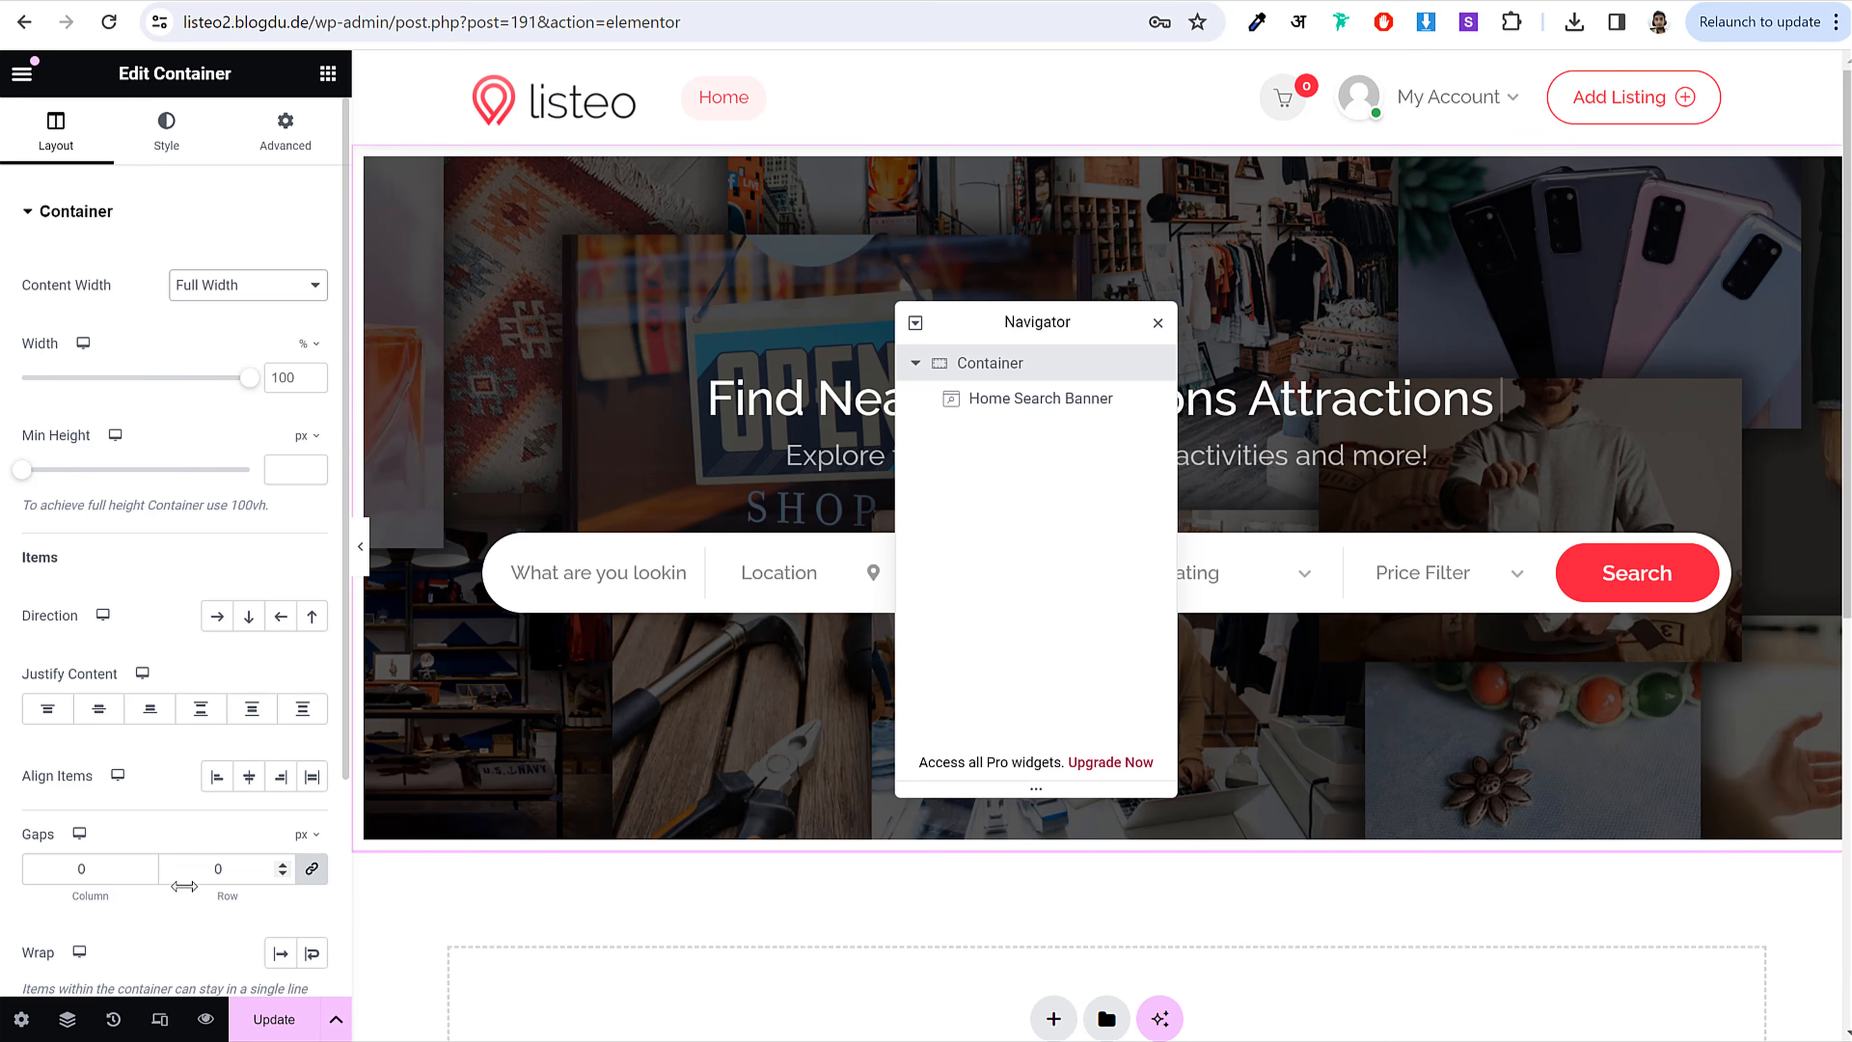
pyautogui.click(360, 545)
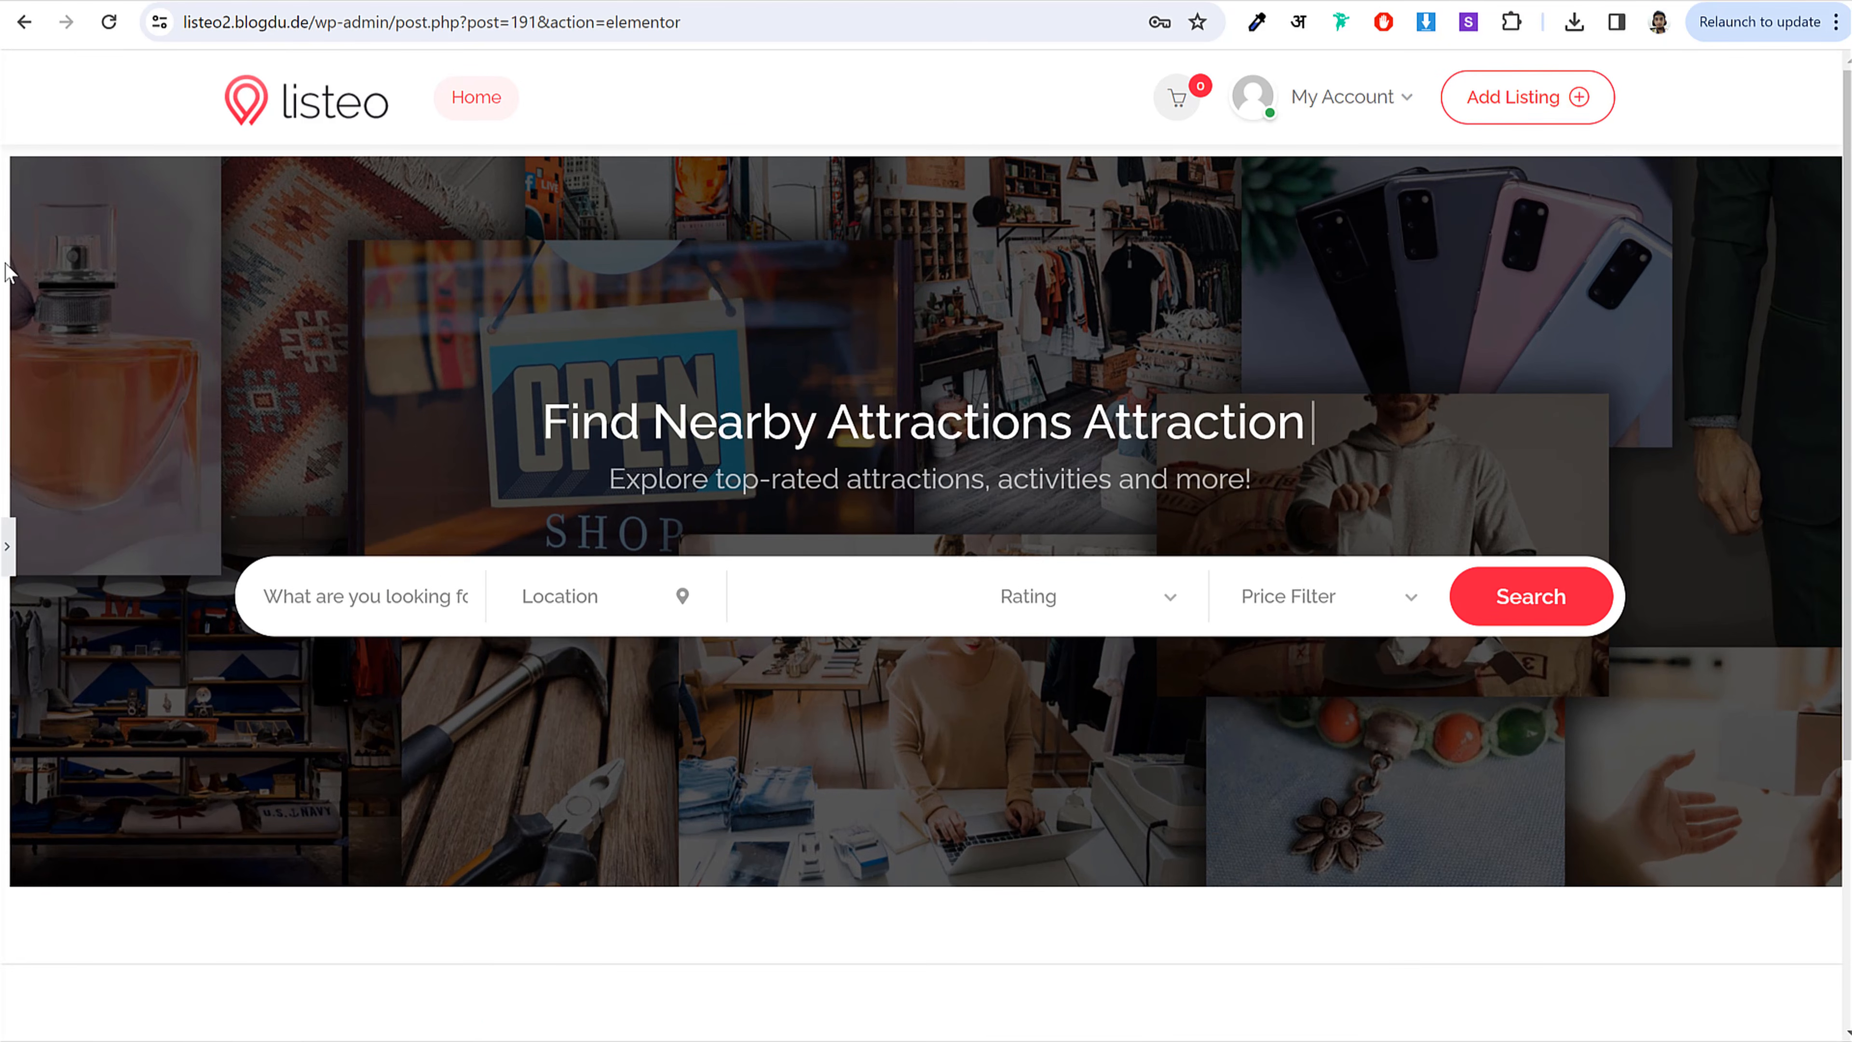
pyautogui.click(7, 547)
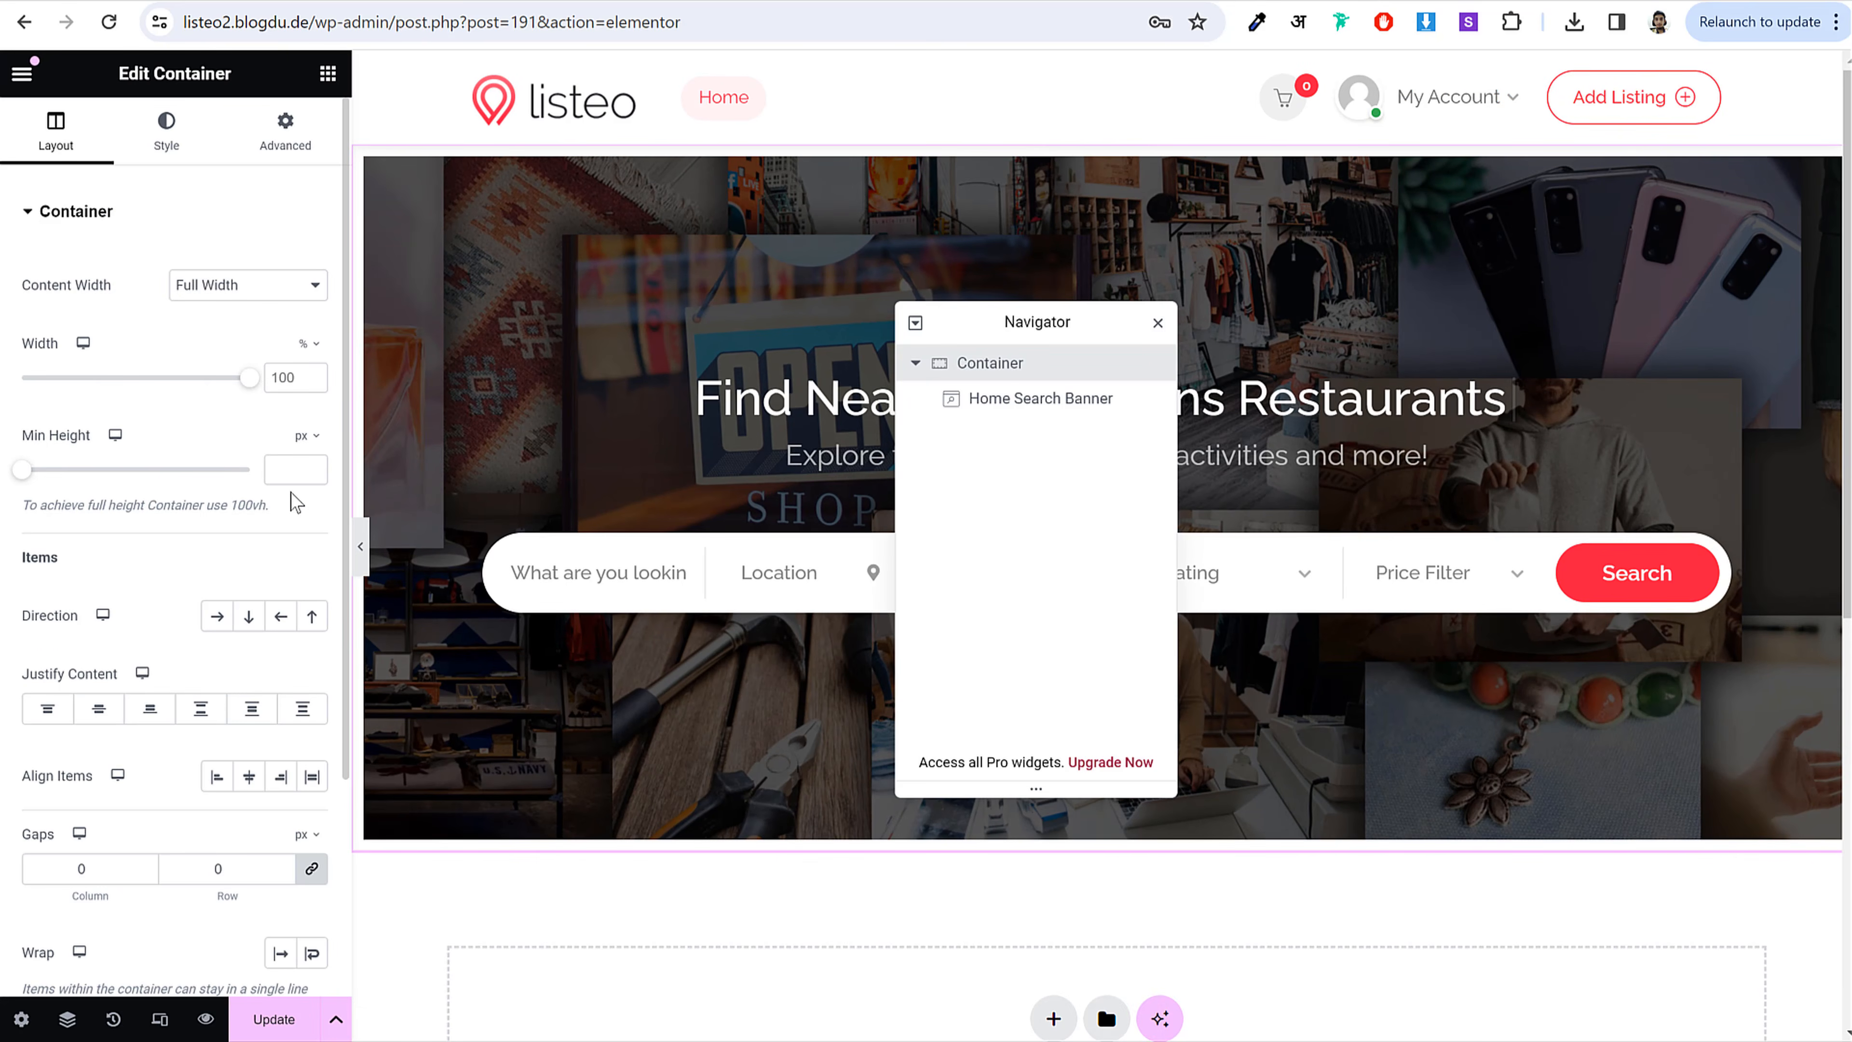
# Step: Set the hero container's Advanced padding to 0 on all sides and close the Navigator
pyautogui.click(289, 155)
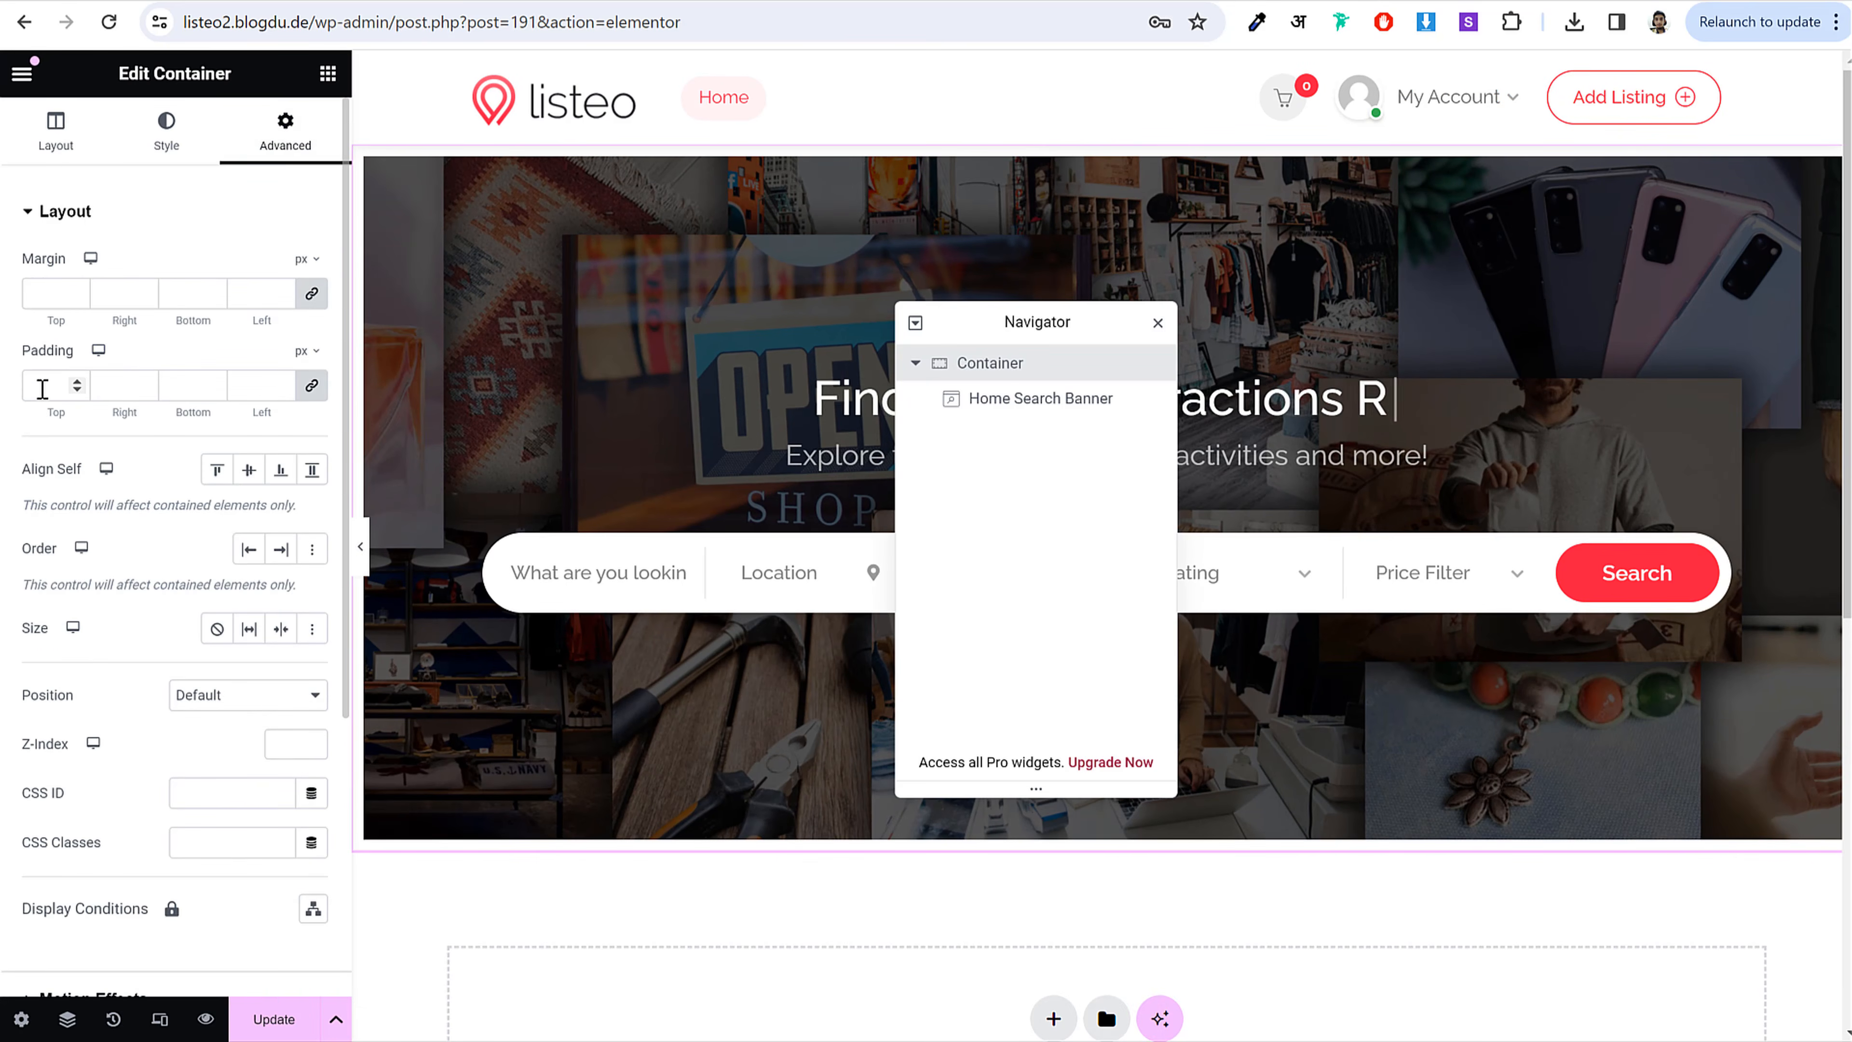
pyautogui.click(43, 387)
pyautogui.write('0')
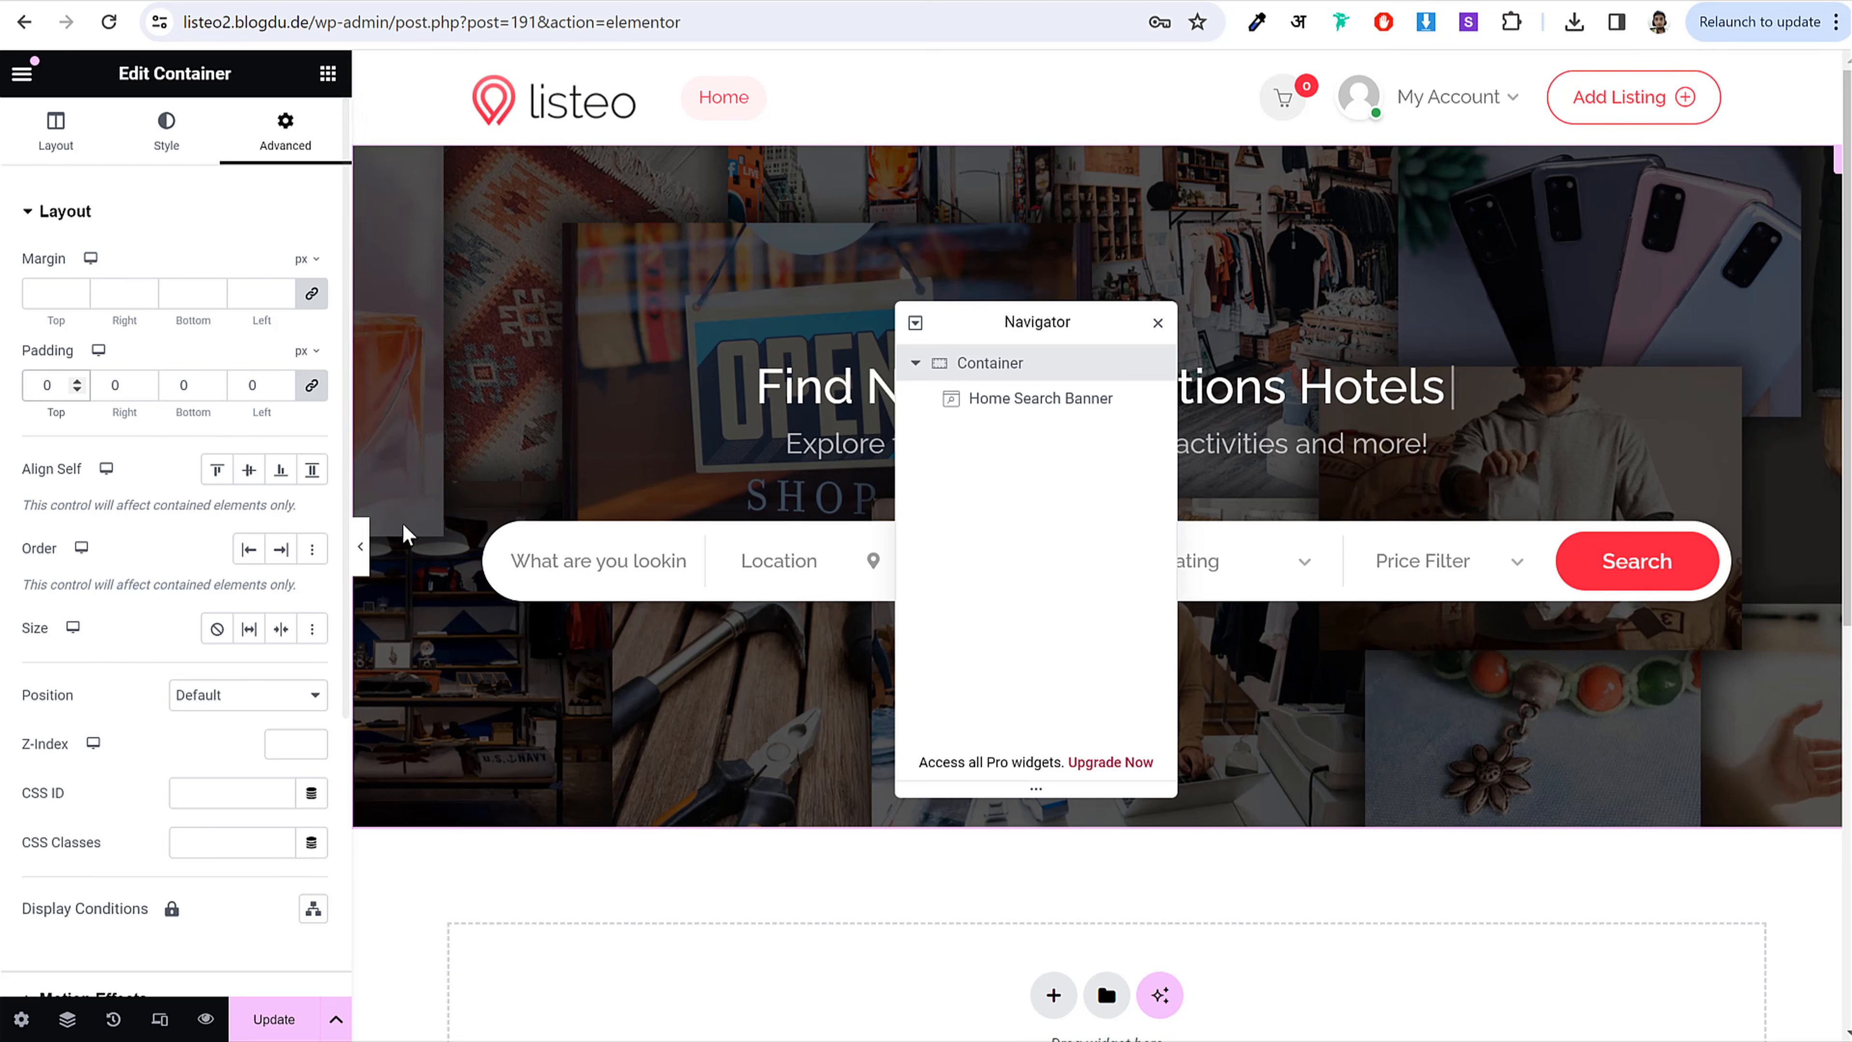
pyautogui.click(362, 558)
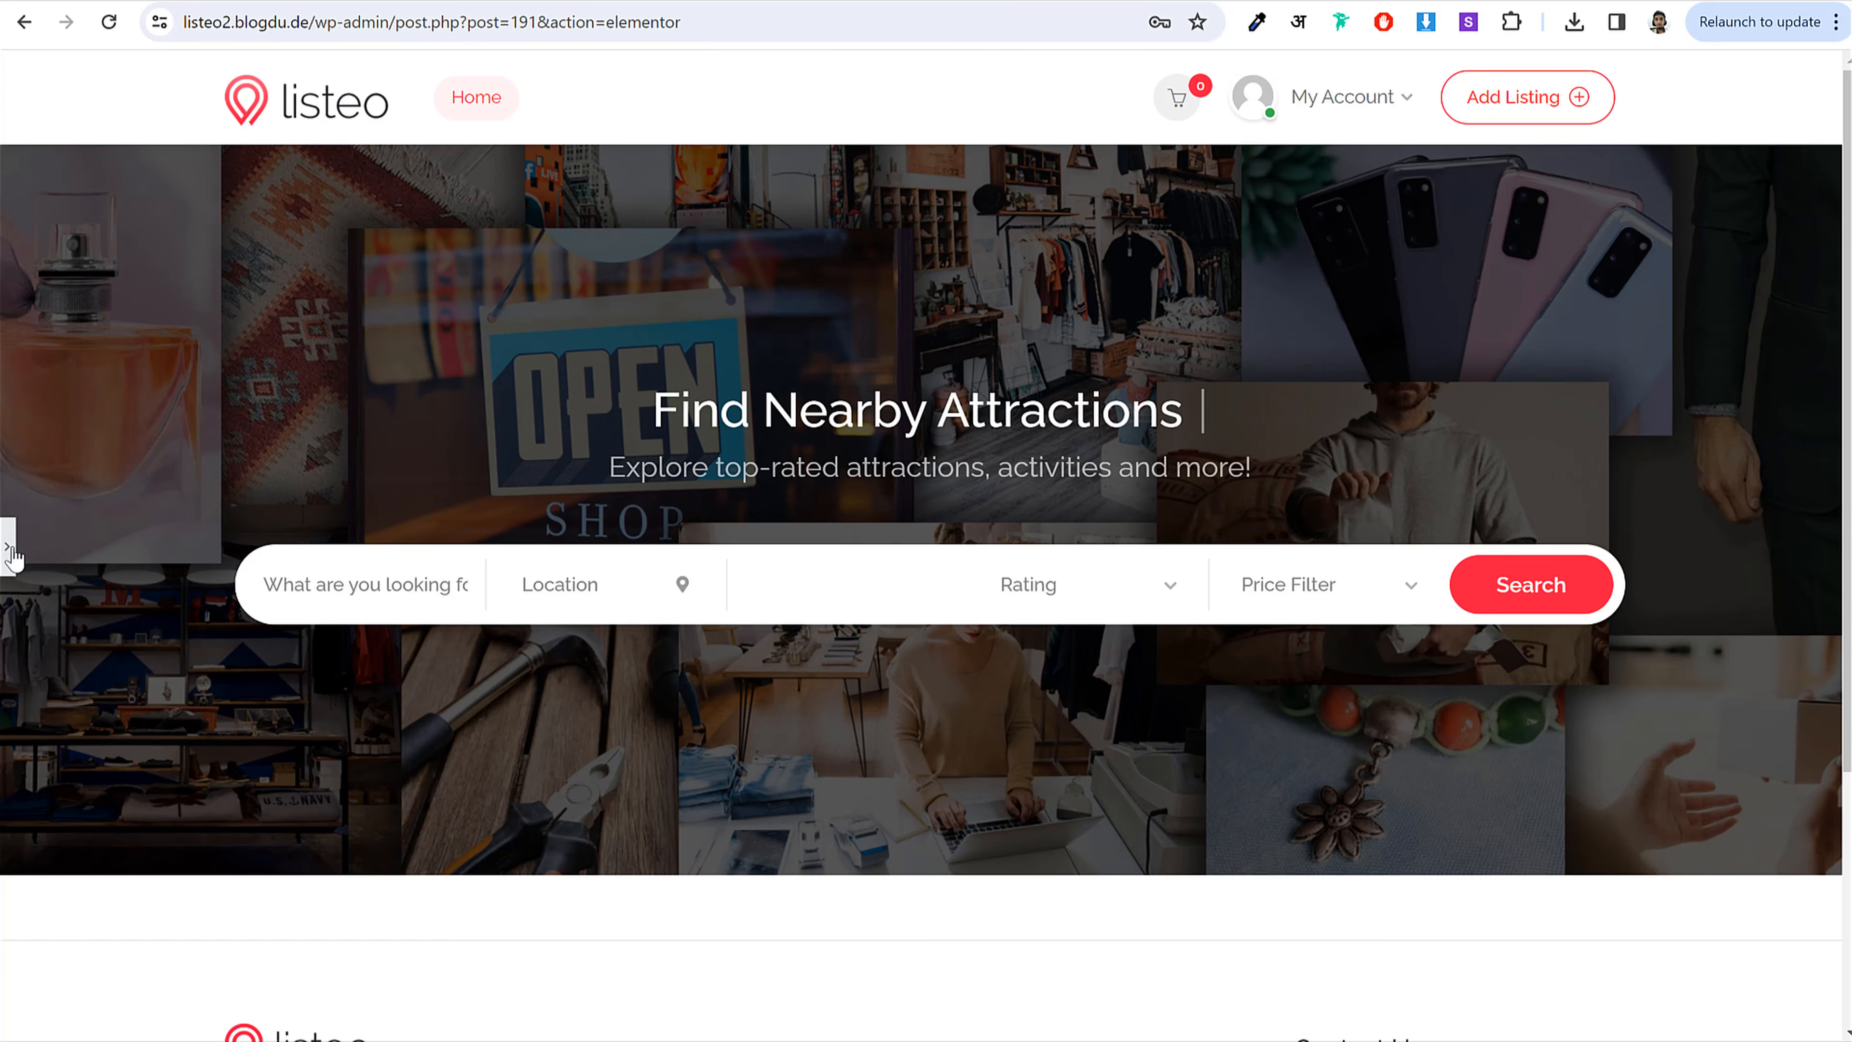
pyautogui.click(8, 547)
pyautogui.click(1153, 319)
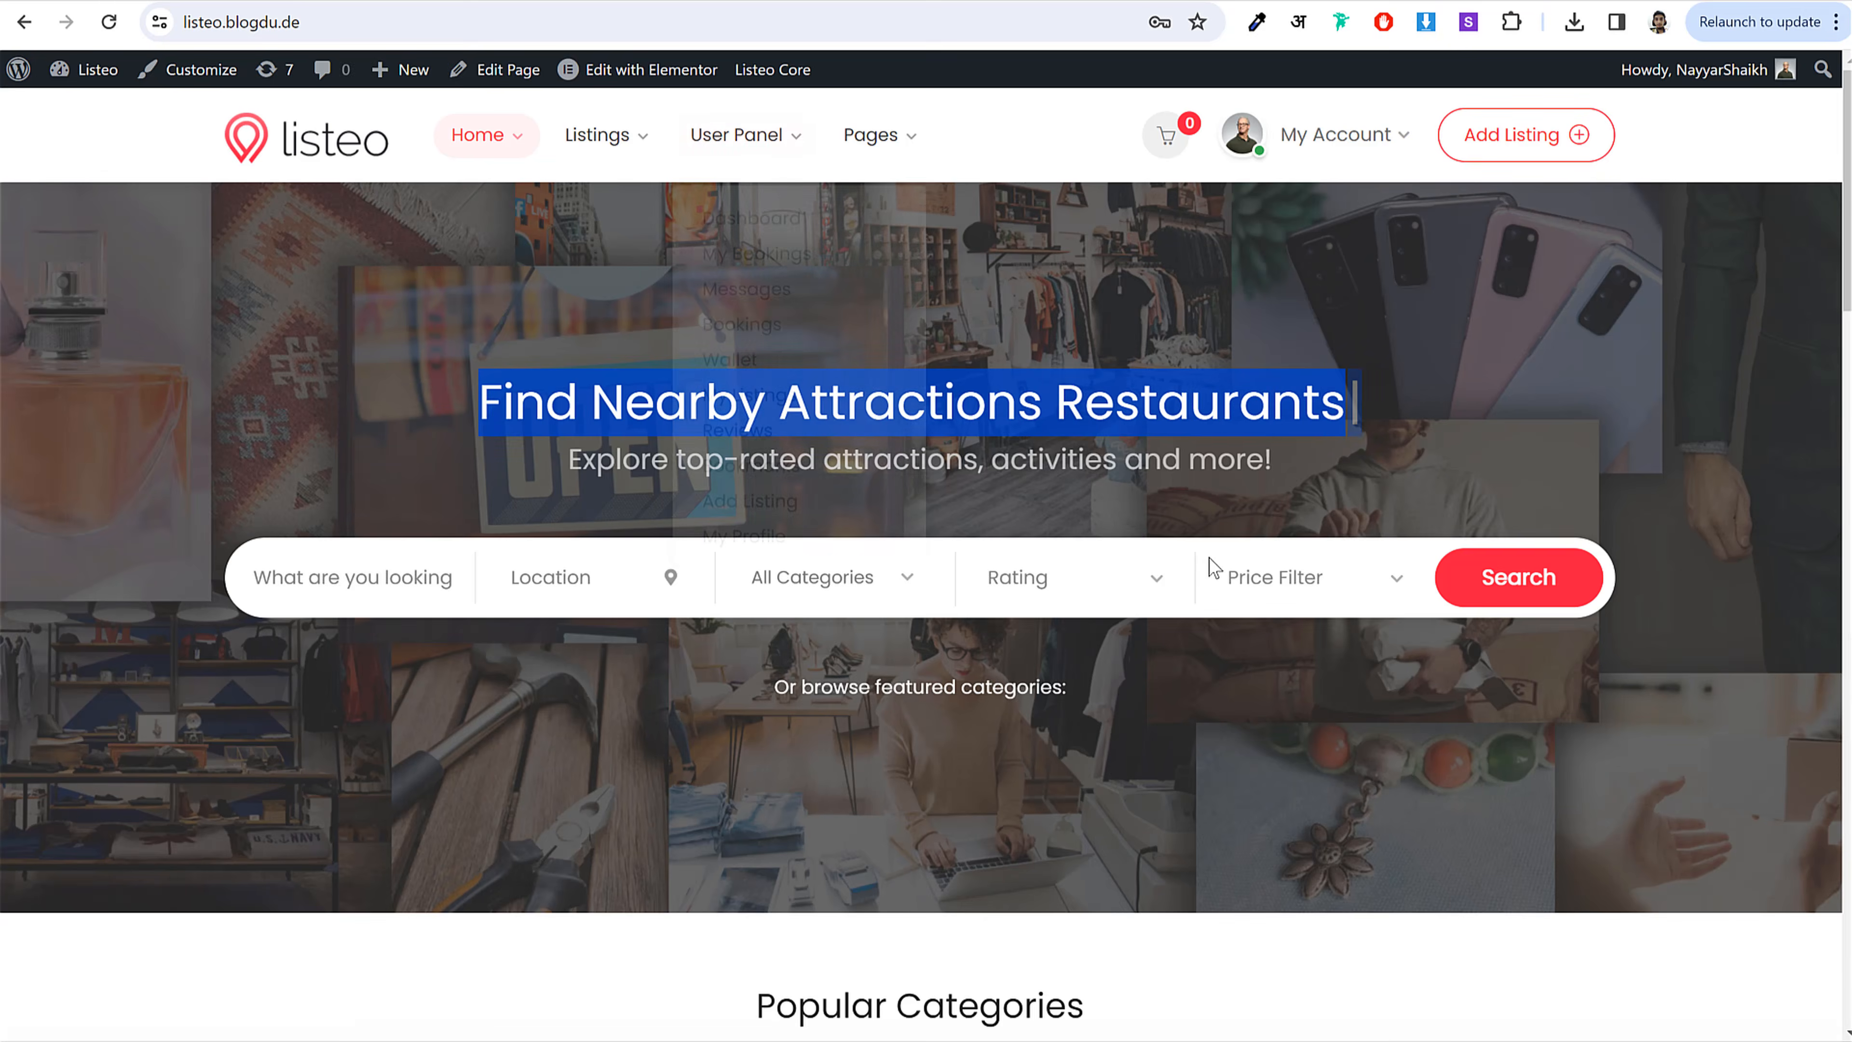
# Step: Add a single-column container below the hero and copy the Popular Categories heading from the live site
pyautogui.scroll(-8, 1208, 570)
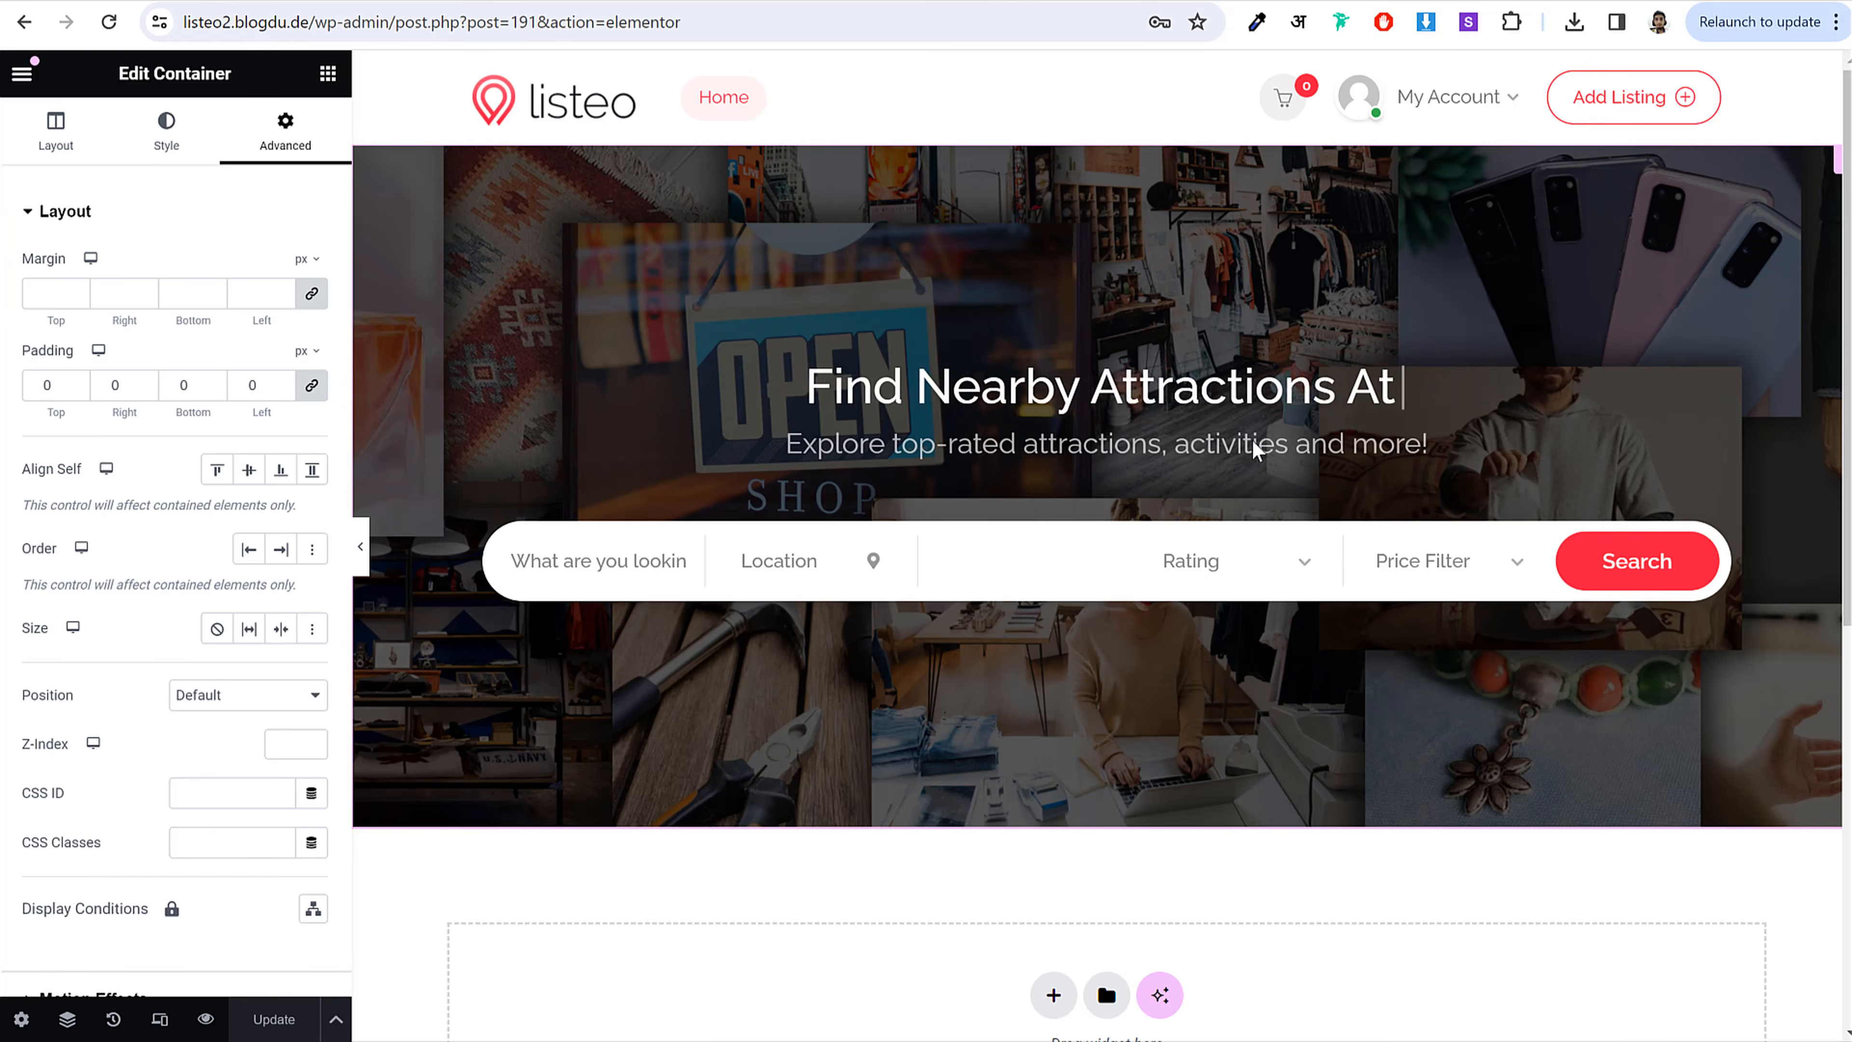
pyautogui.scroll(-5, 1251, 439)
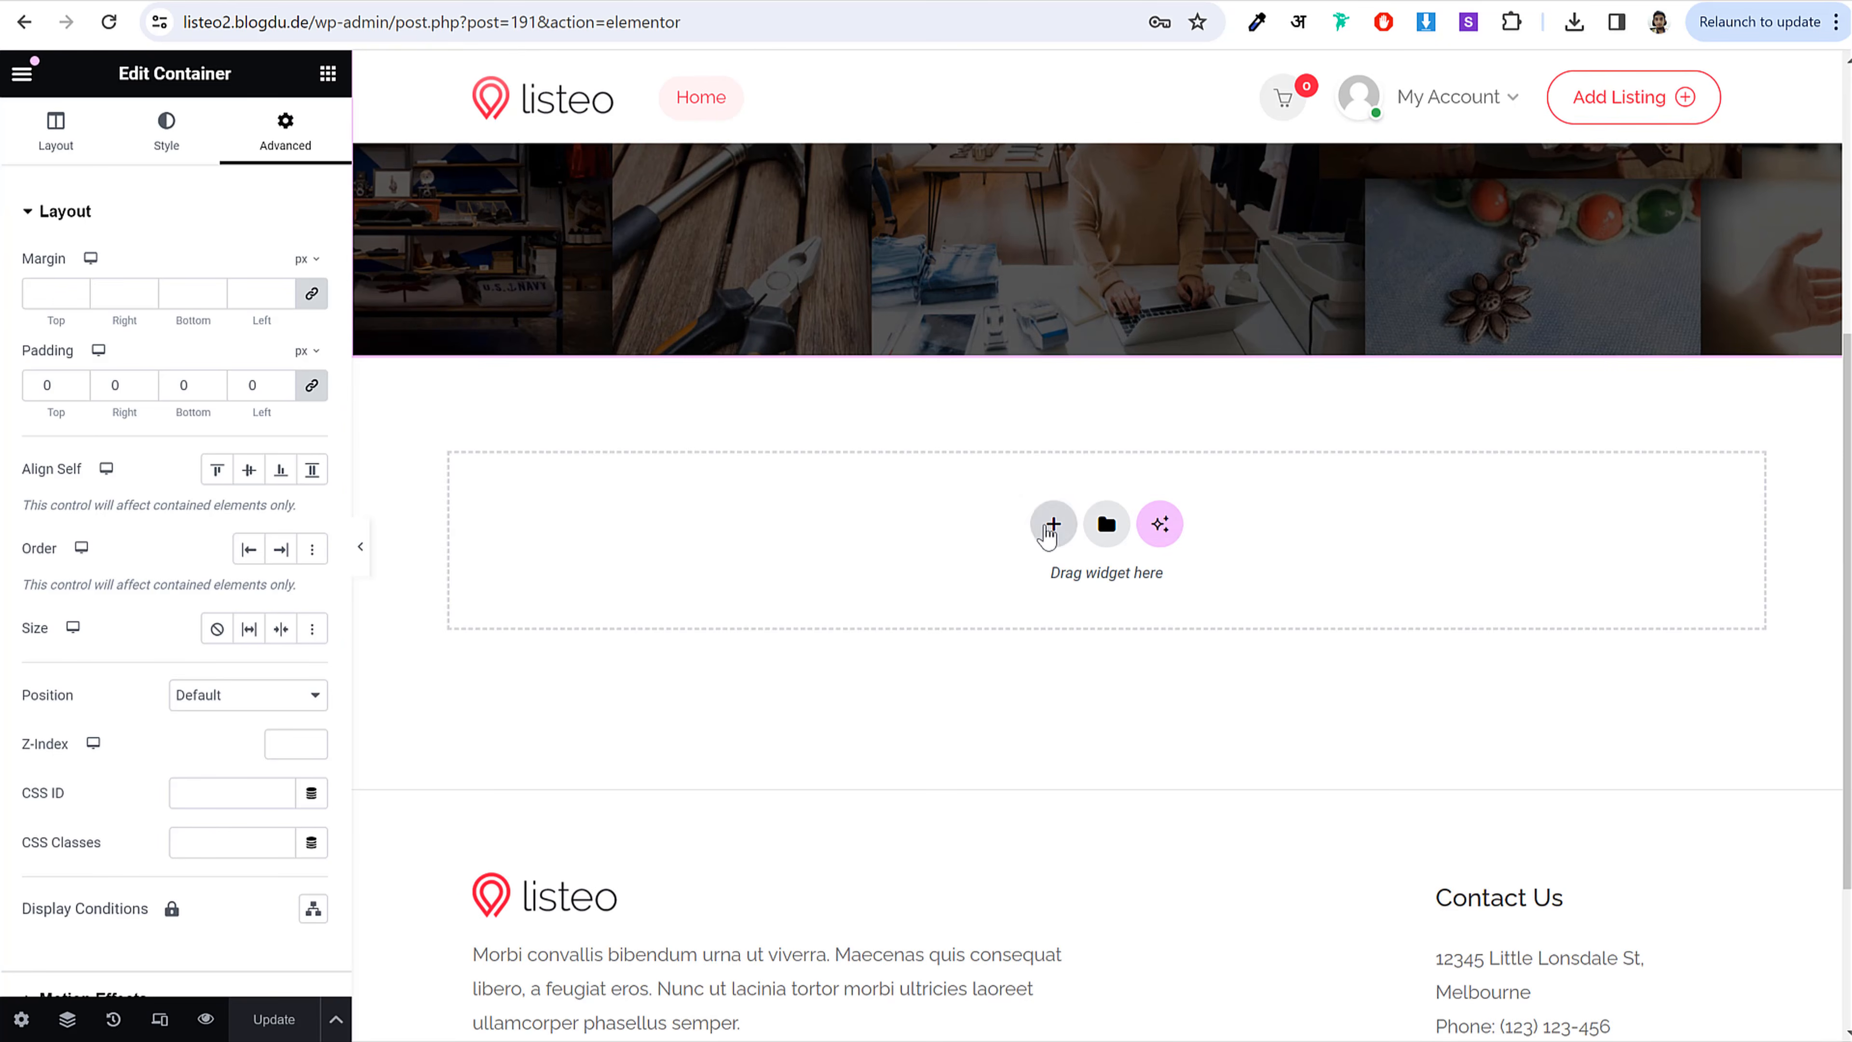
pyautogui.click(1053, 525)
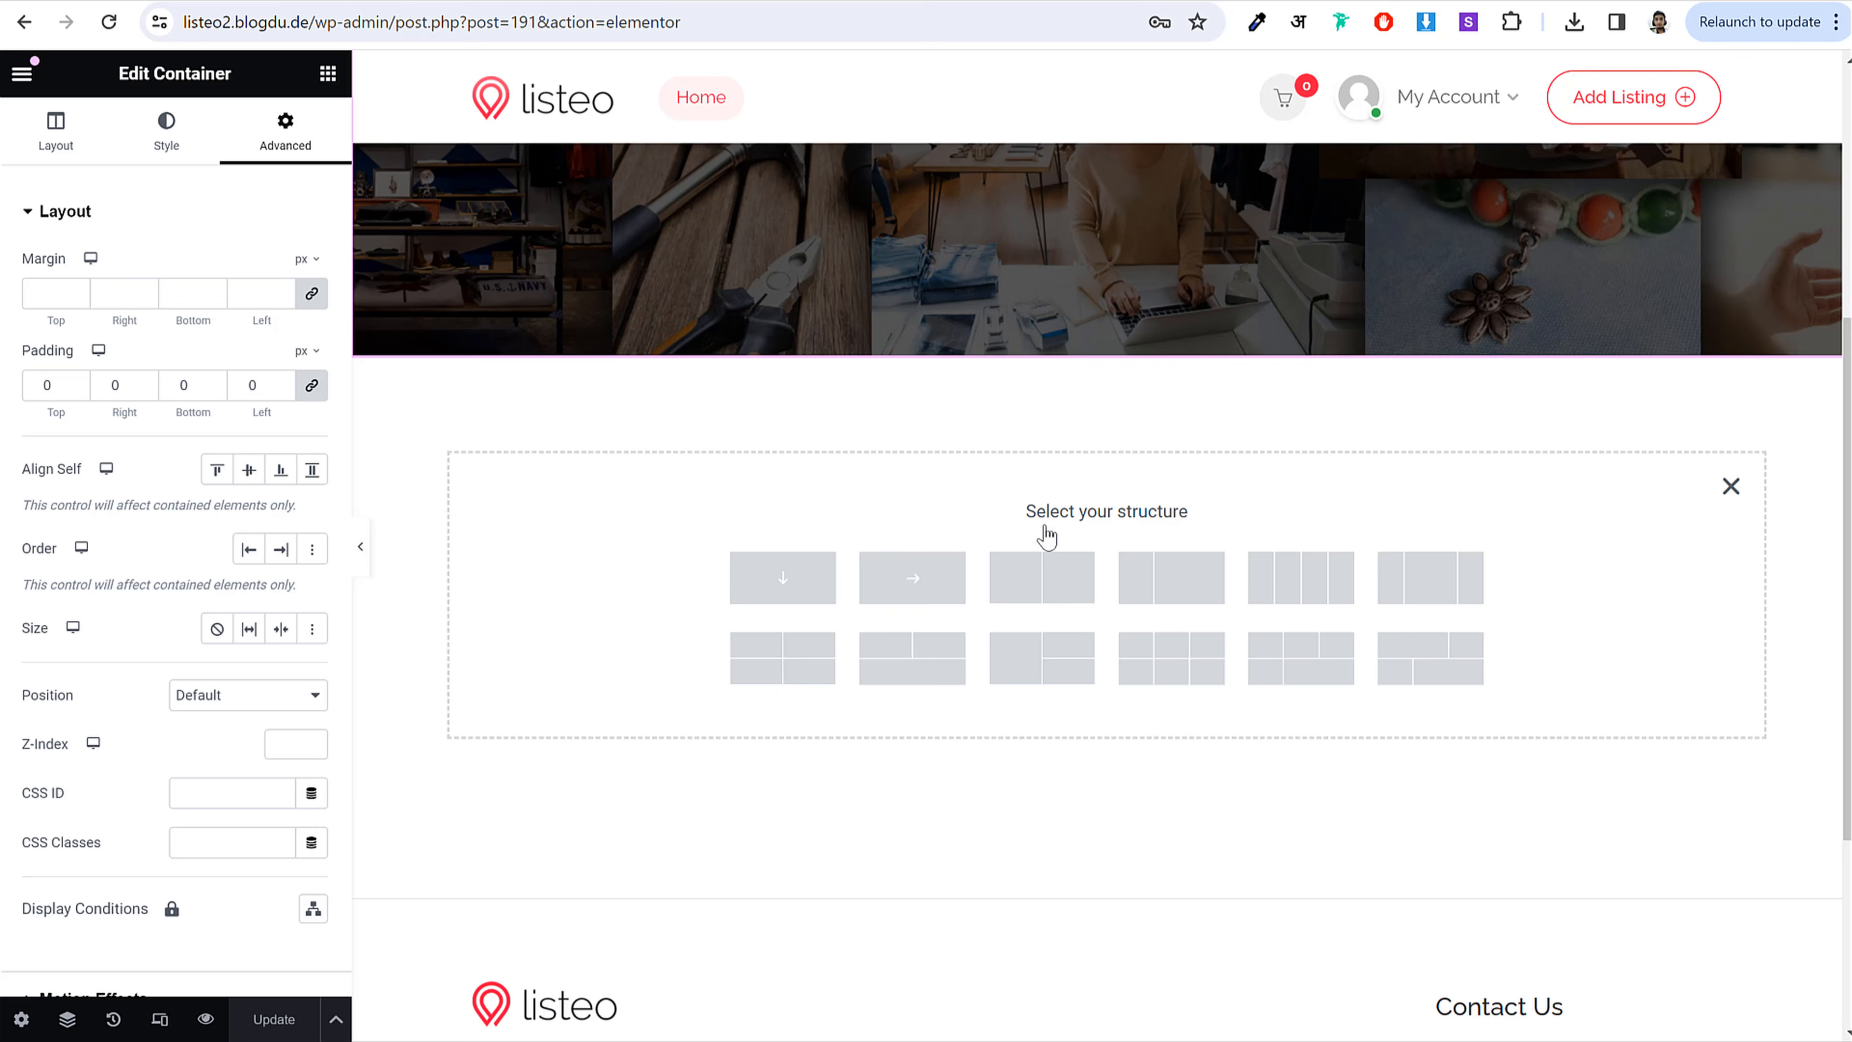
pyautogui.click(783, 578)
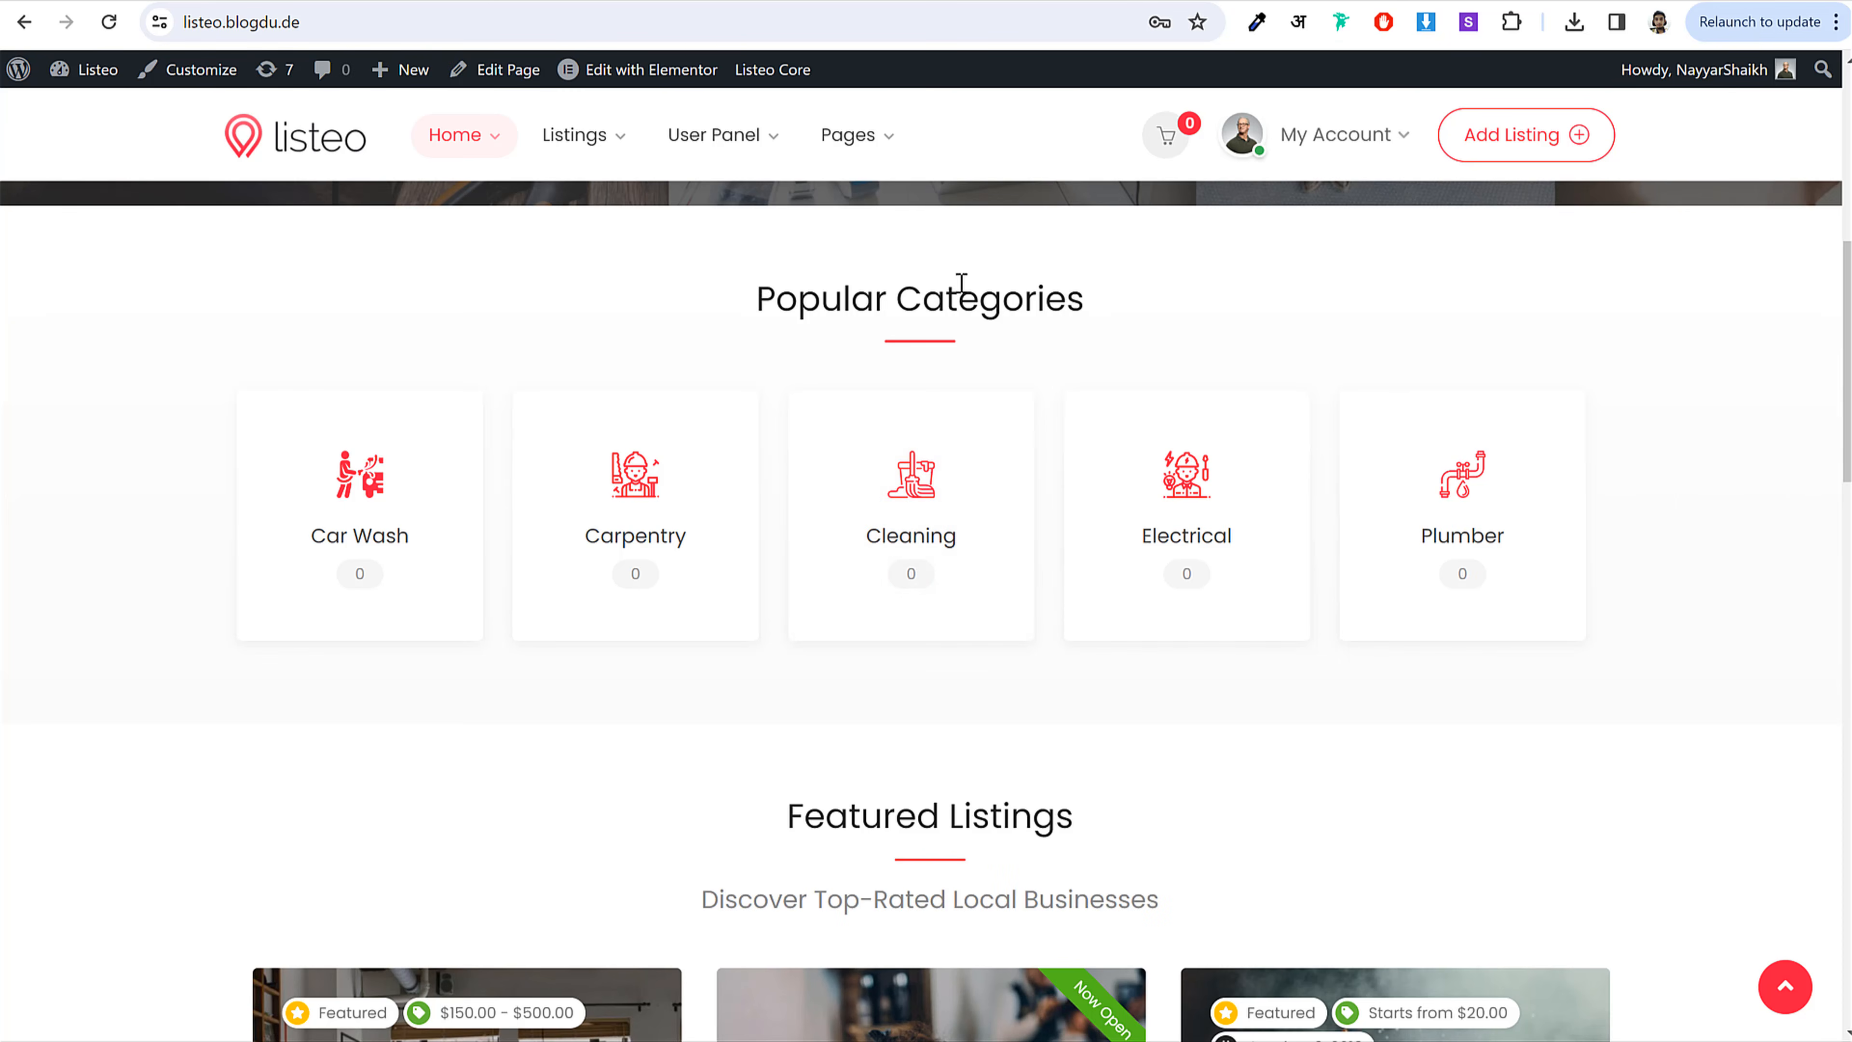
pyautogui.tripleClick(960, 290)
pyautogui.hotkey('ctrl', 'c')
pyautogui.click(1104, 326)
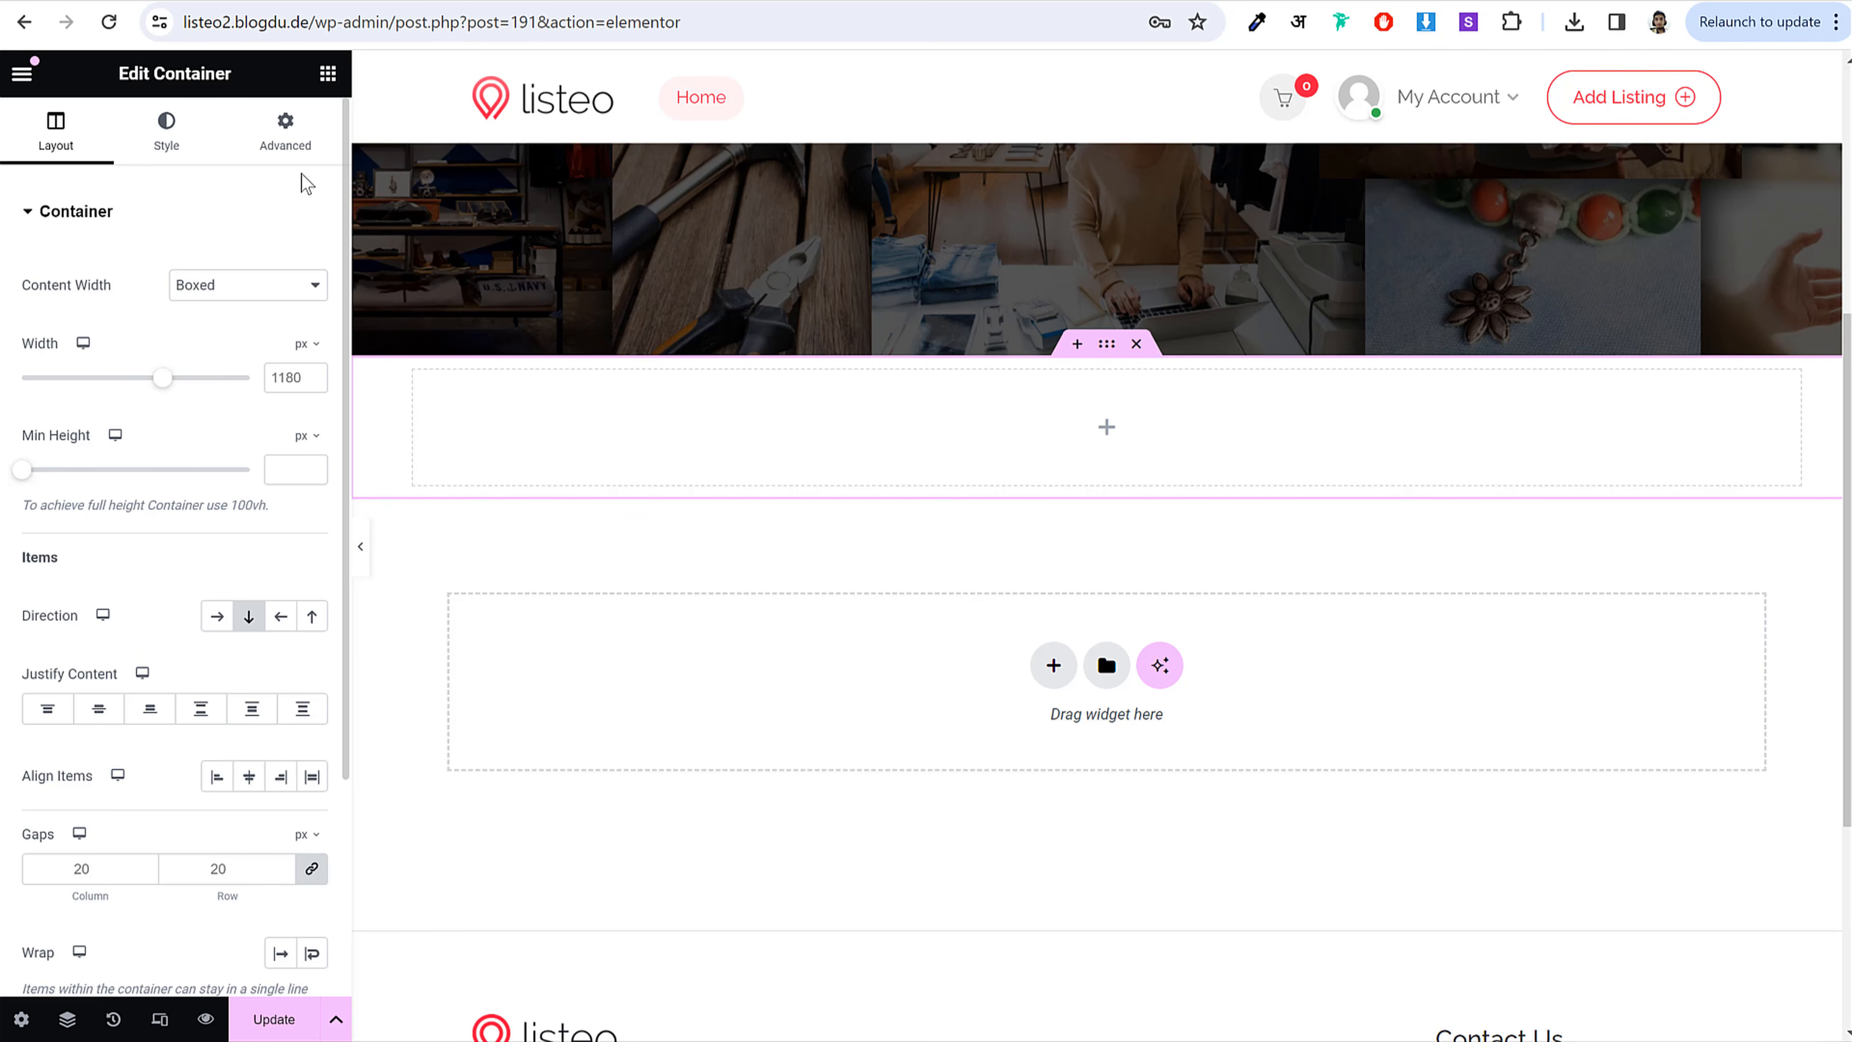
# Step: Drop a Headline widget into the new container with the title Popular Categories
pyautogui.click(328, 74)
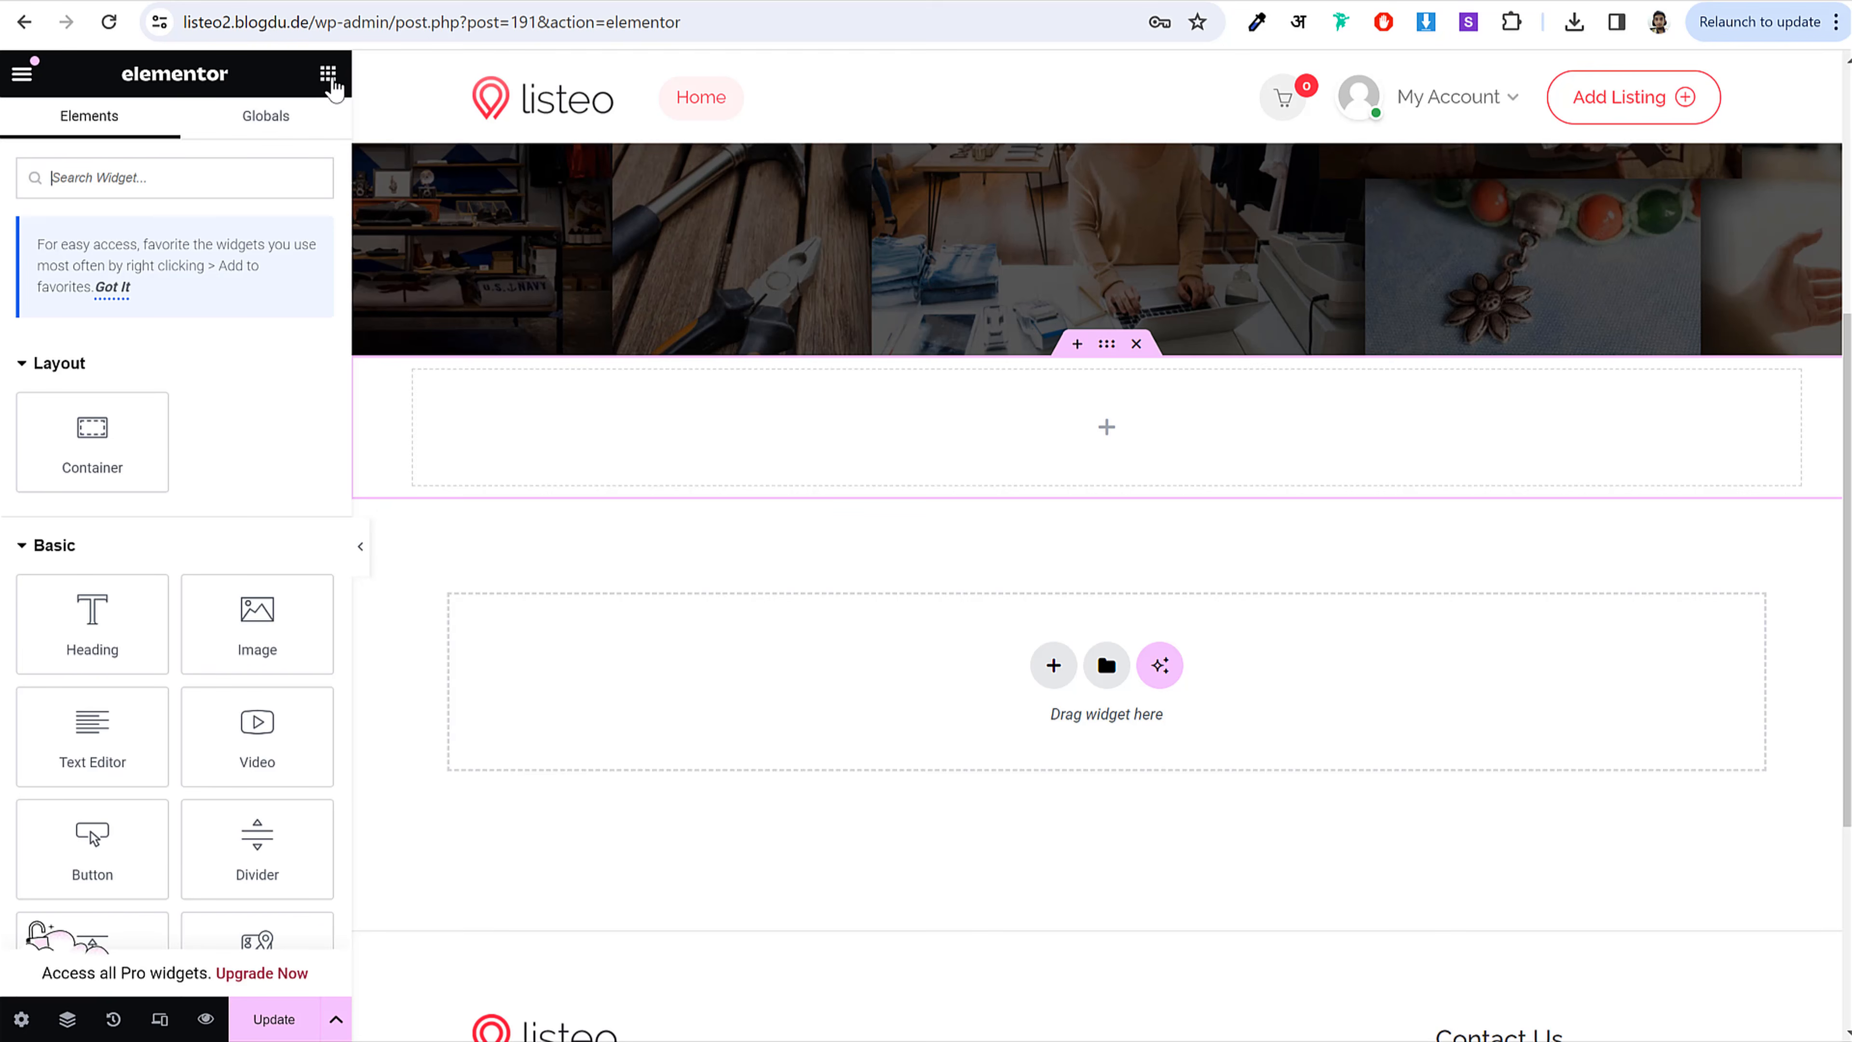
pyautogui.write('headl')
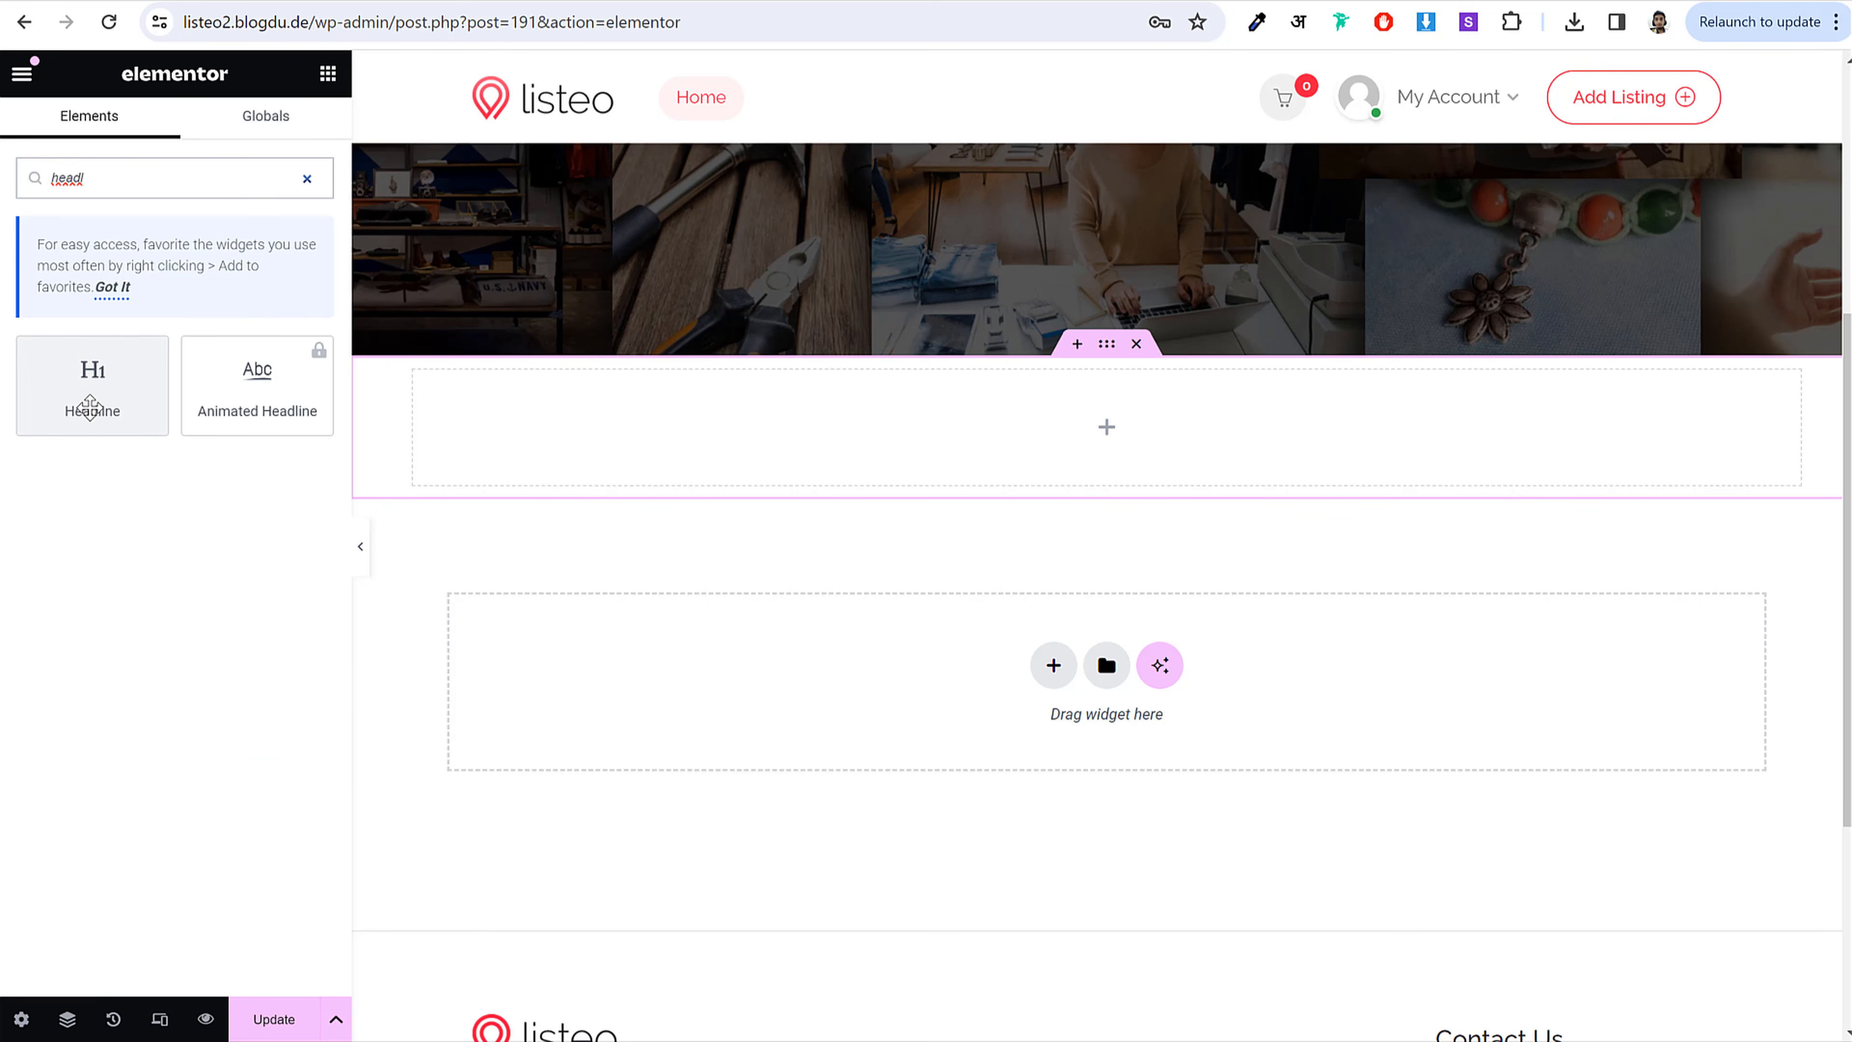
pyautogui.moveTo(90, 407); pyautogui.dragTo(1001, 424)
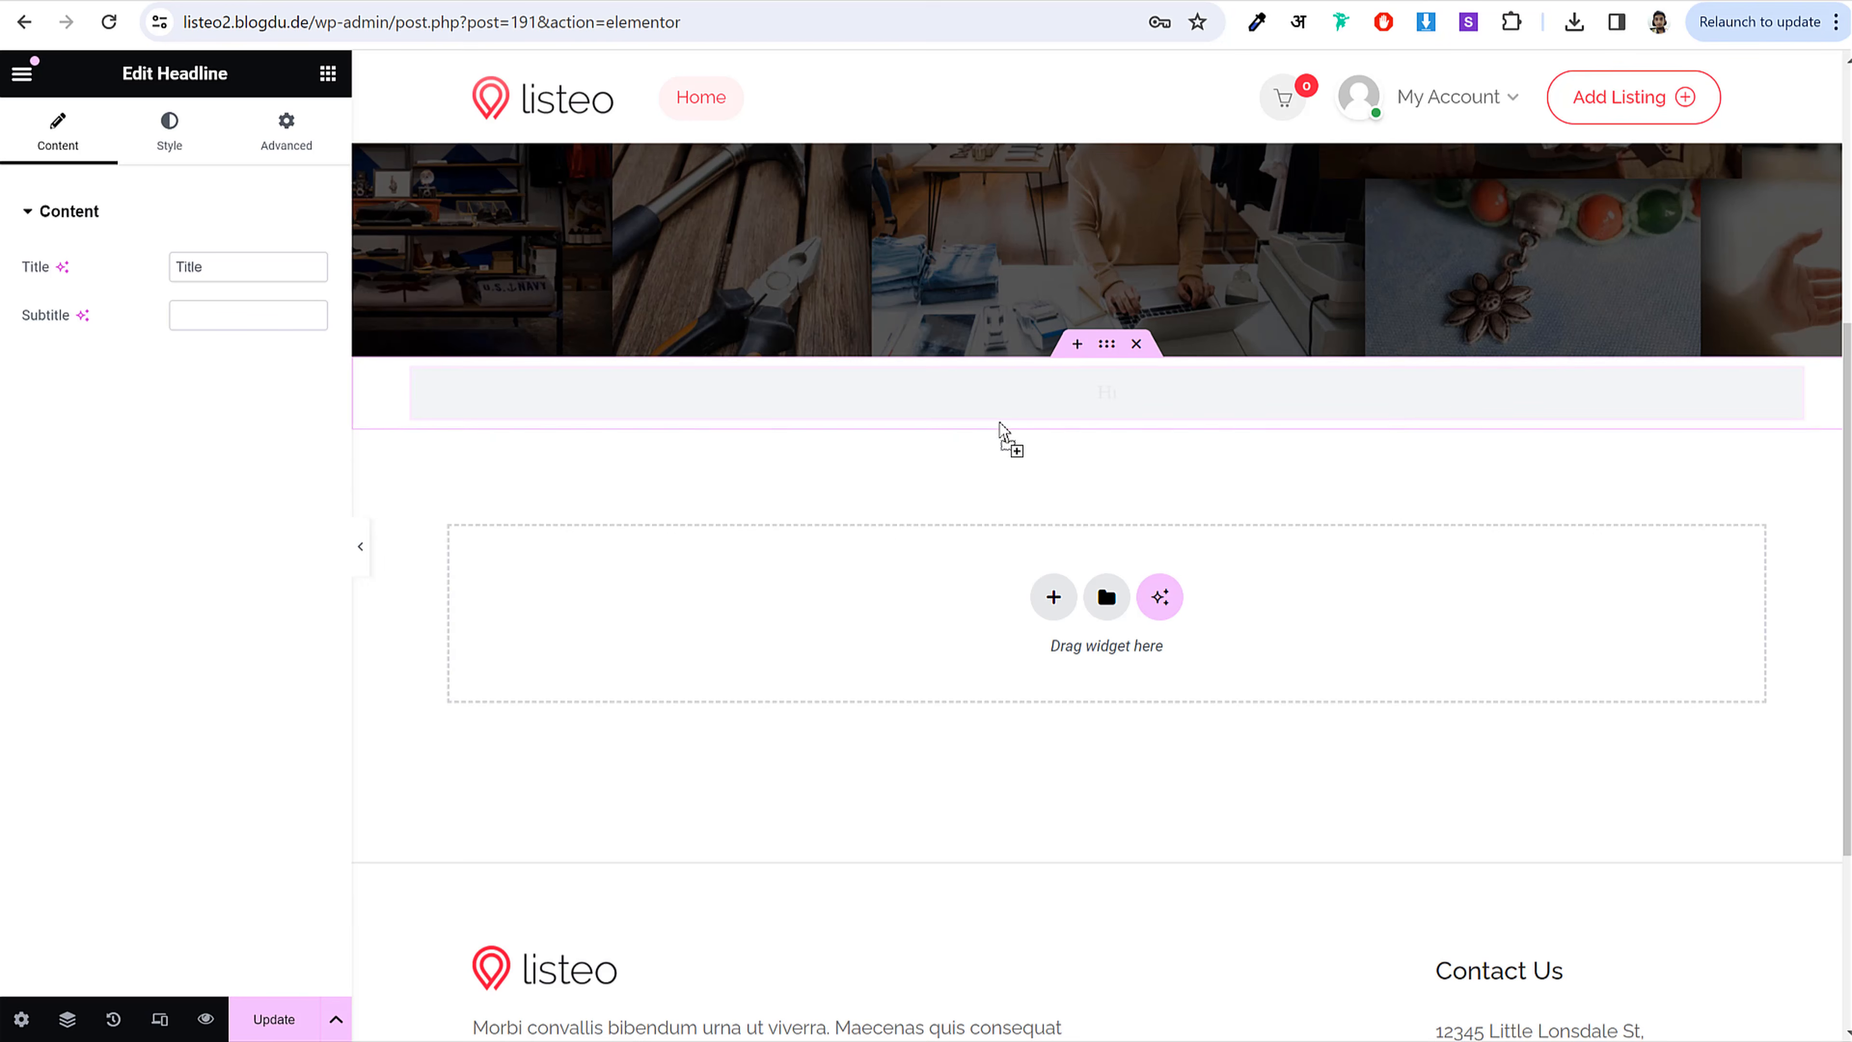
pyautogui.click(262, 251)
pyautogui.click(192, 213)
pyautogui.hotkey('ctrl', 'a')
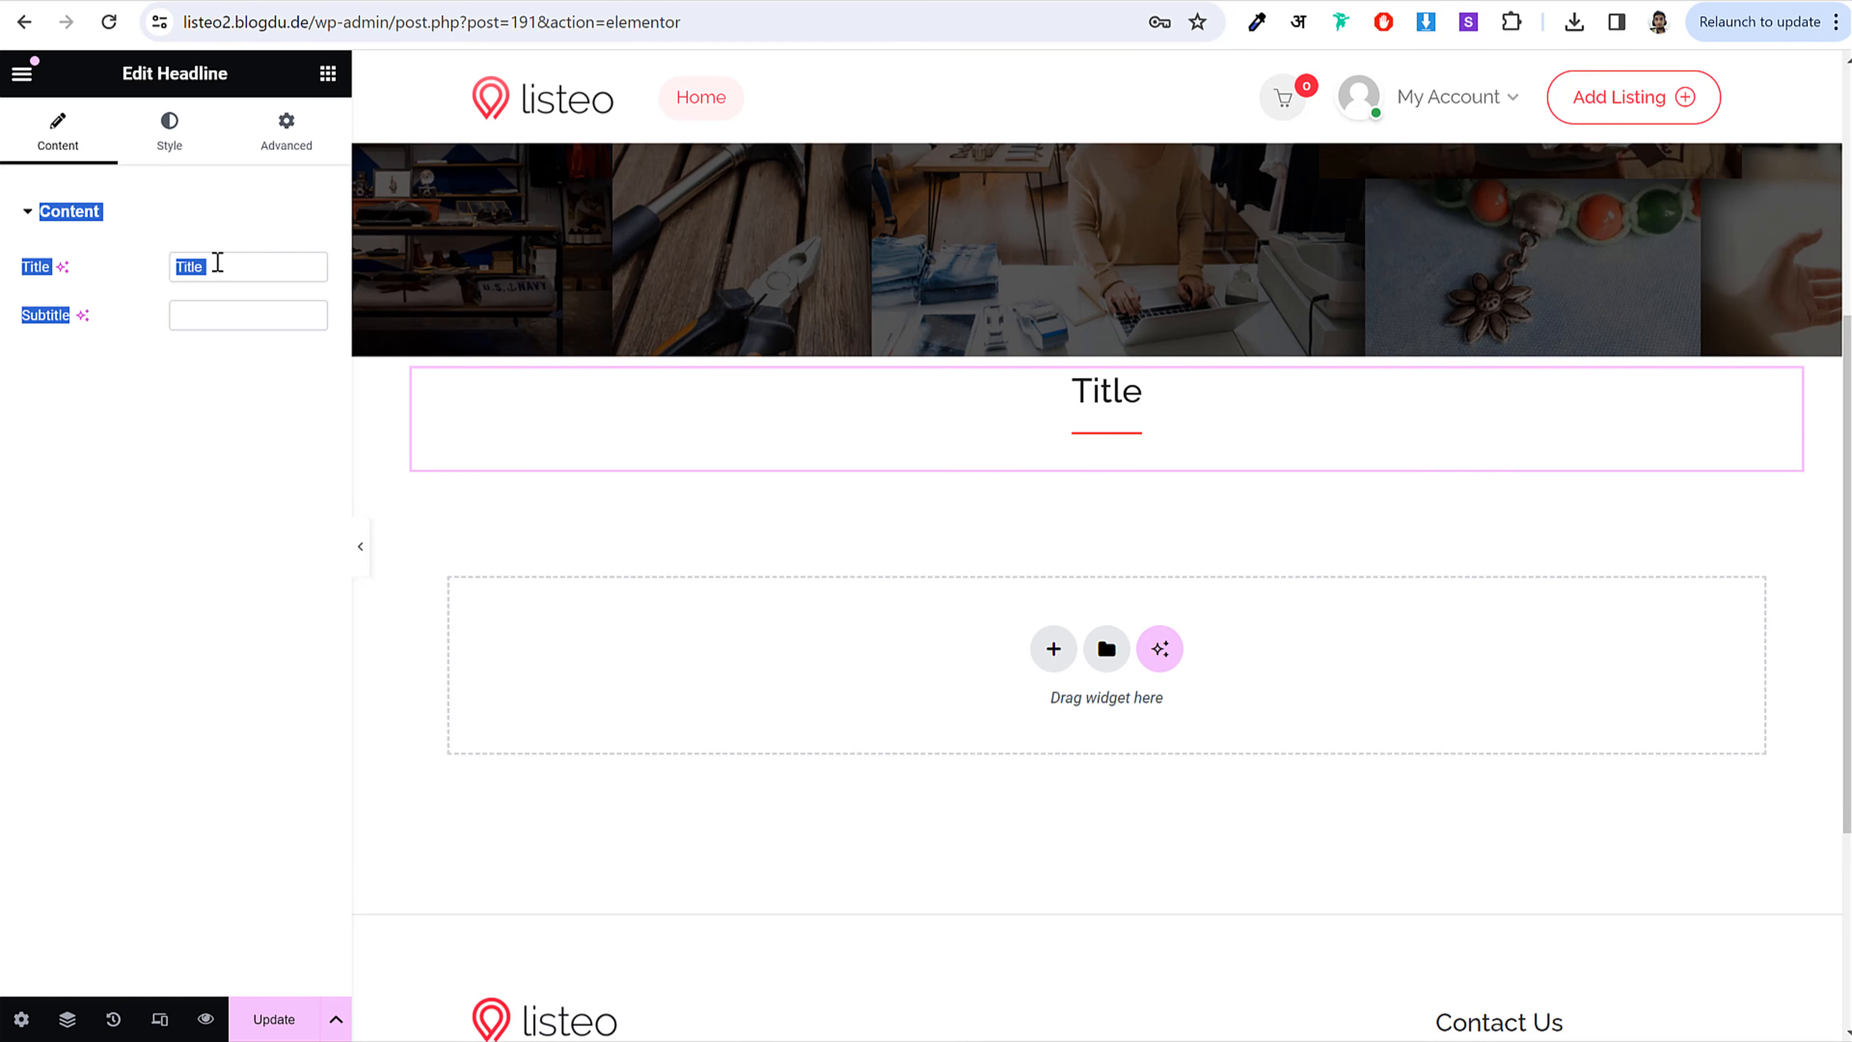
pyautogui.click(217, 263)
pyautogui.hotkey('ctrl', 'a')
pyautogui.hotkey('ctrl', 'v')
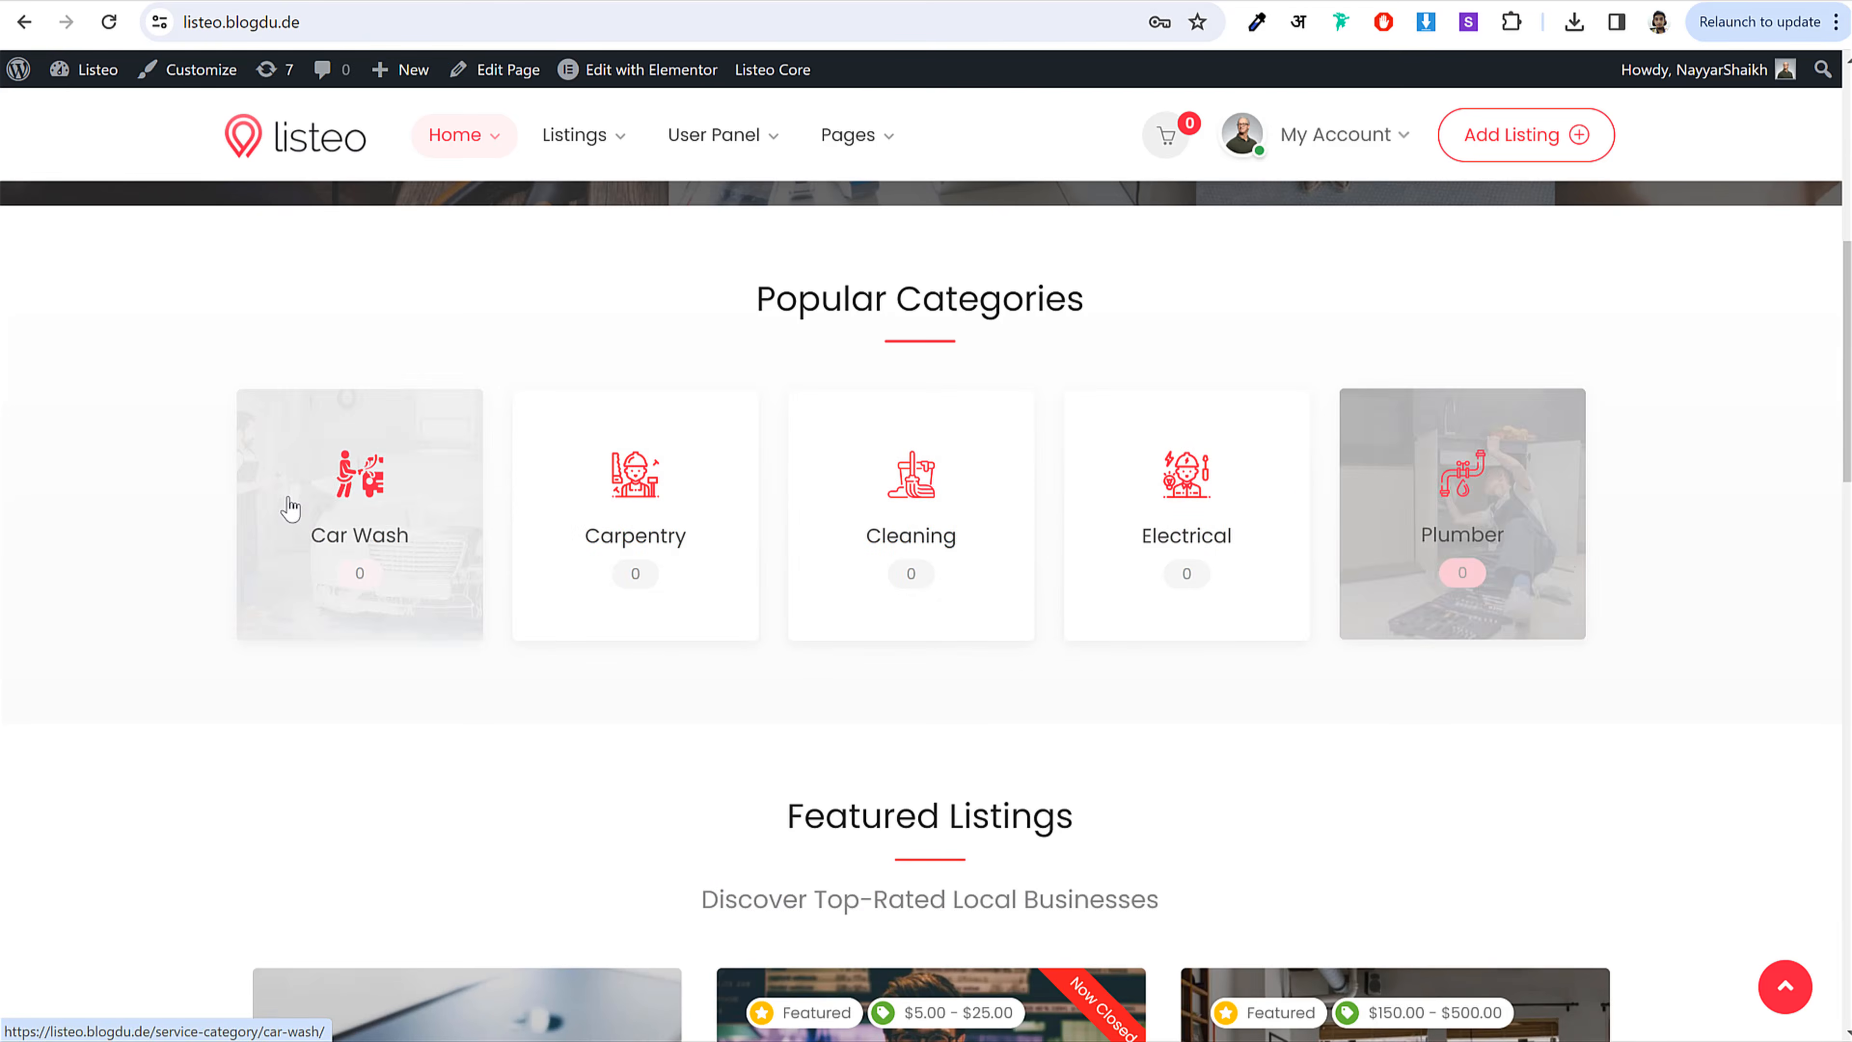
pyautogui.click(285, 3)
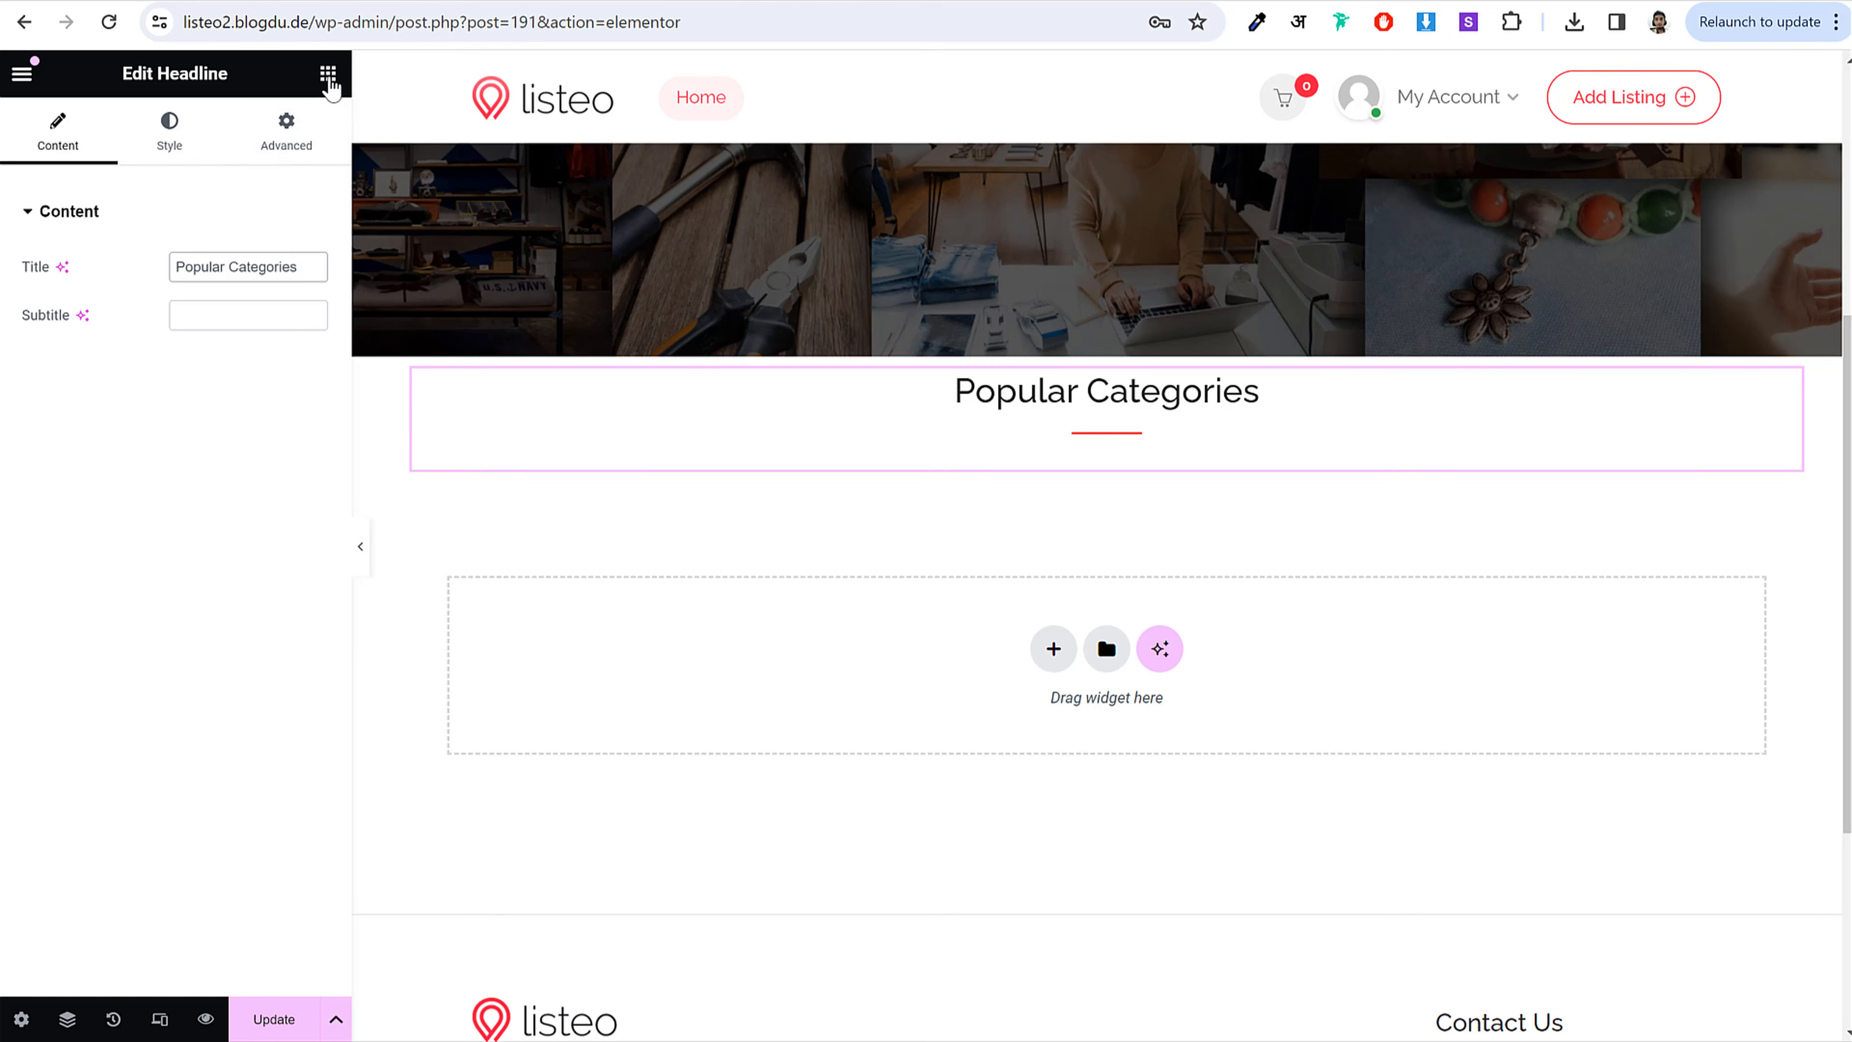
pyautogui.click(328, 74)
# Step: Add a Taxonomy Grid showing Service Categories, limited to 5 terms, under the heading
pyautogui.write('taxon')
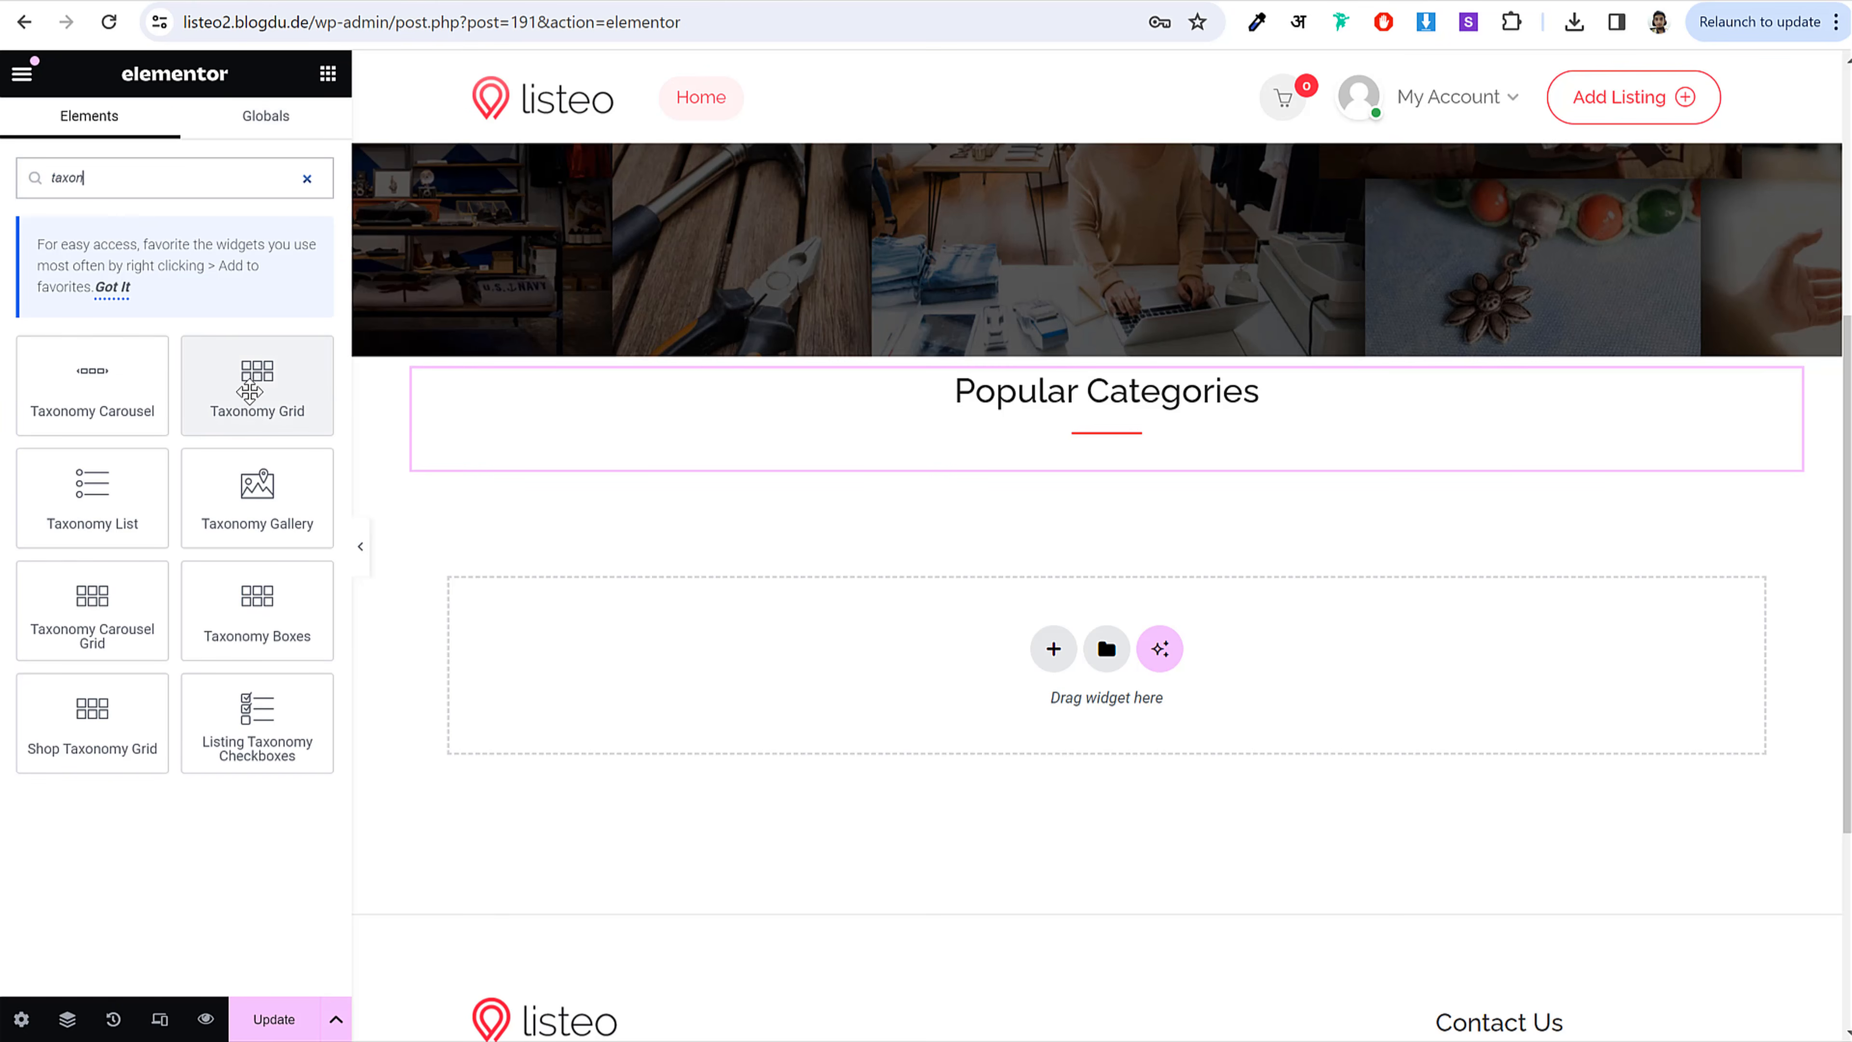
pyautogui.moveTo(261, 394); pyautogui.dragTo(1105, 442)
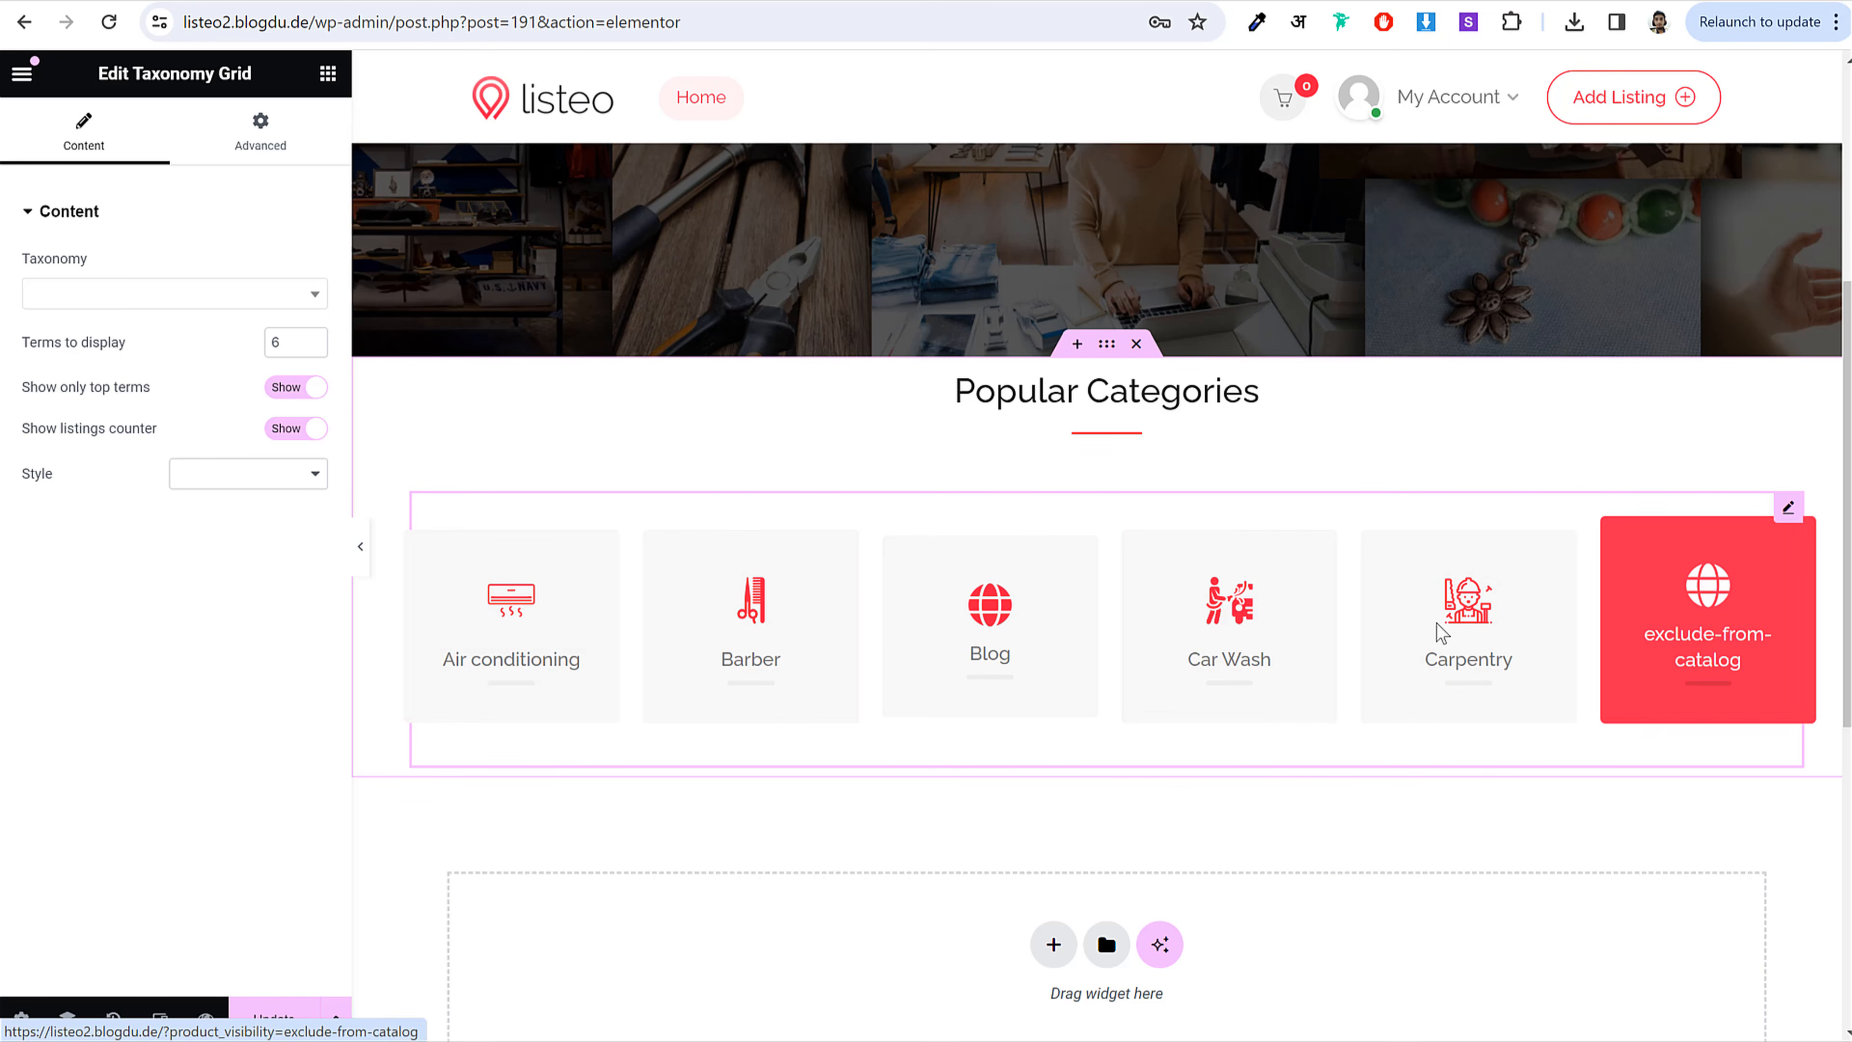
pyautogui.click(108, 304)
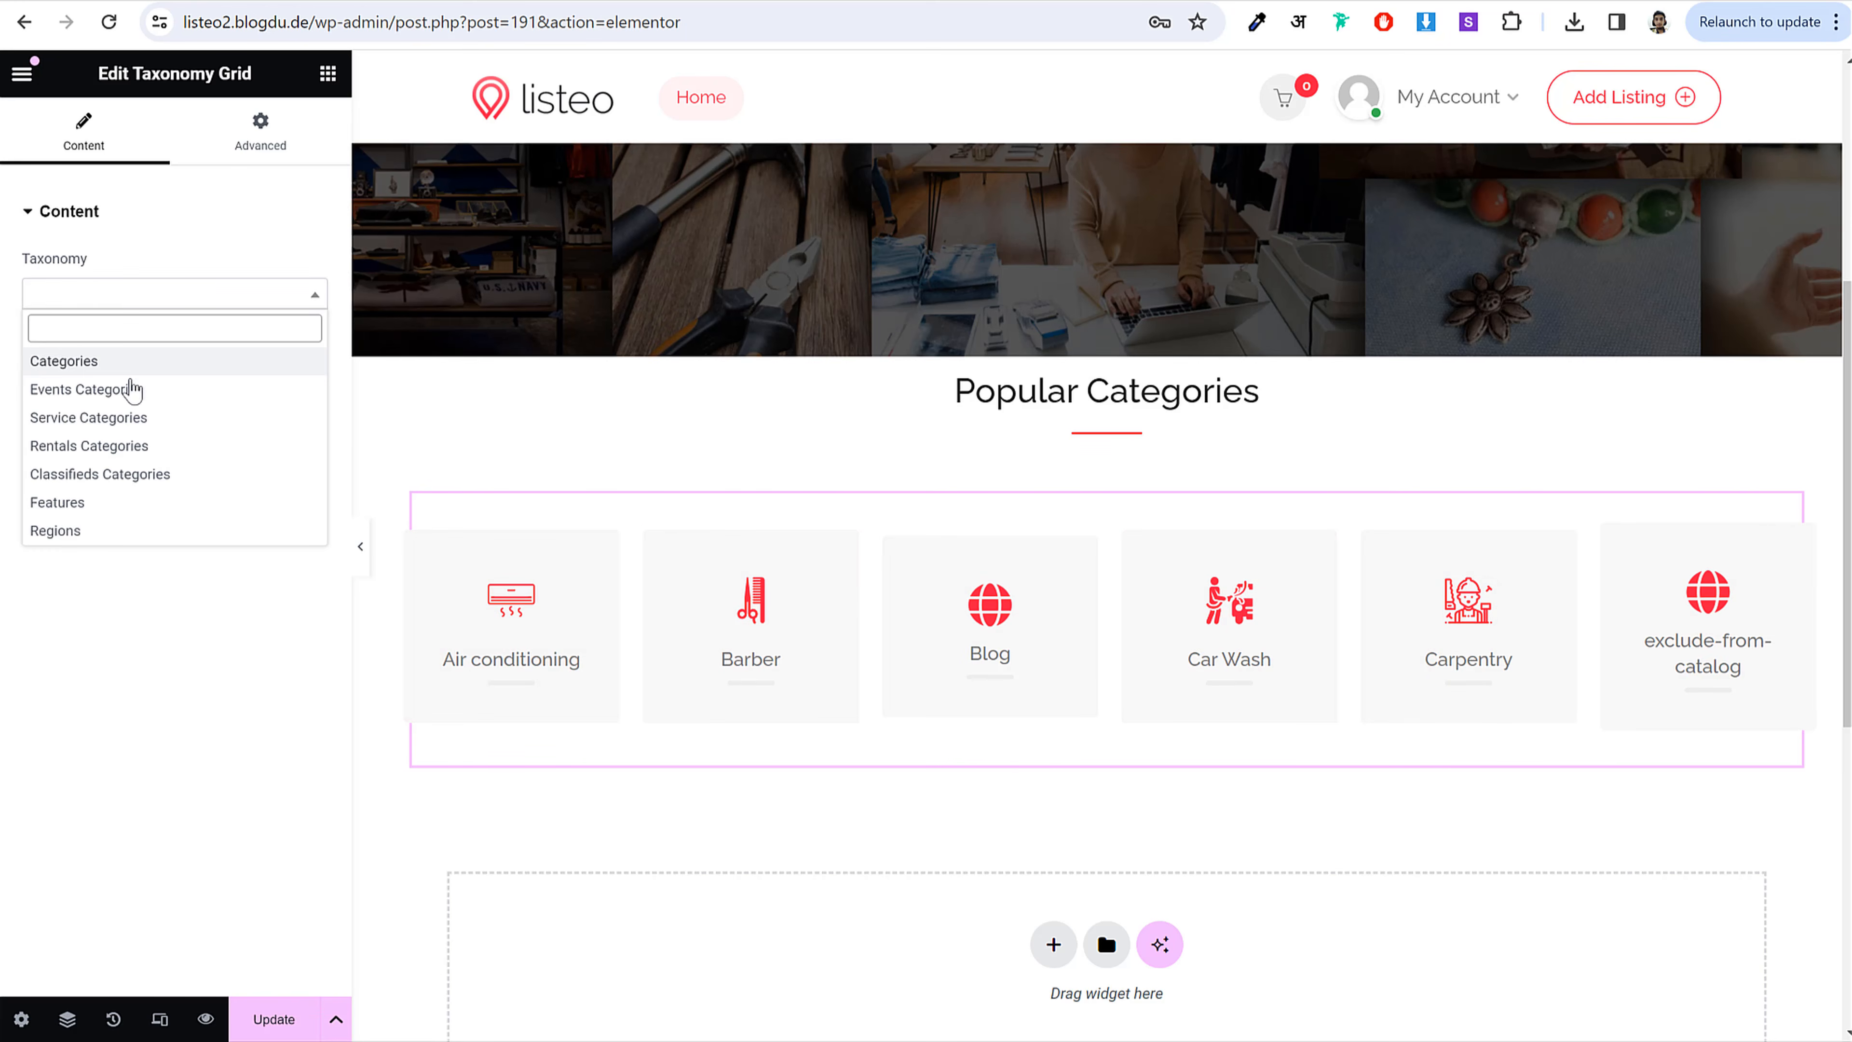
pyautogui.click(122, 426)
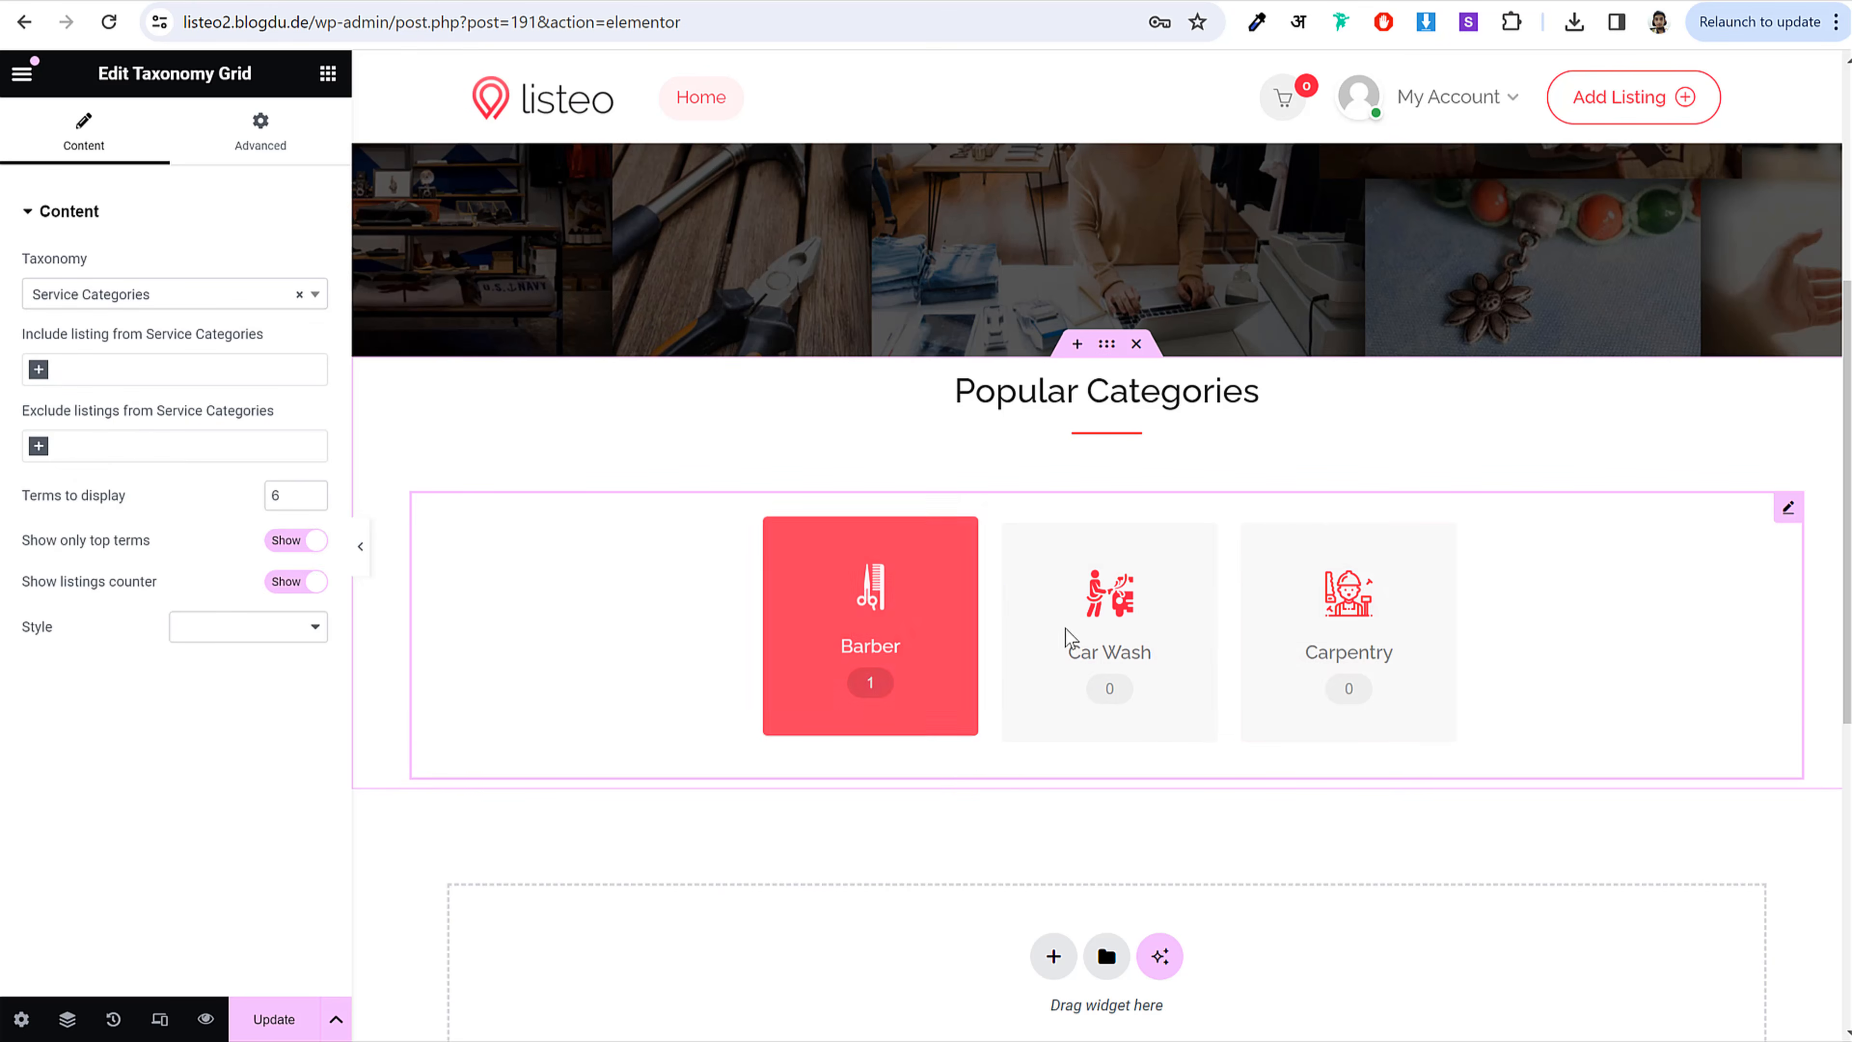
pyautogui.click(312, 502)
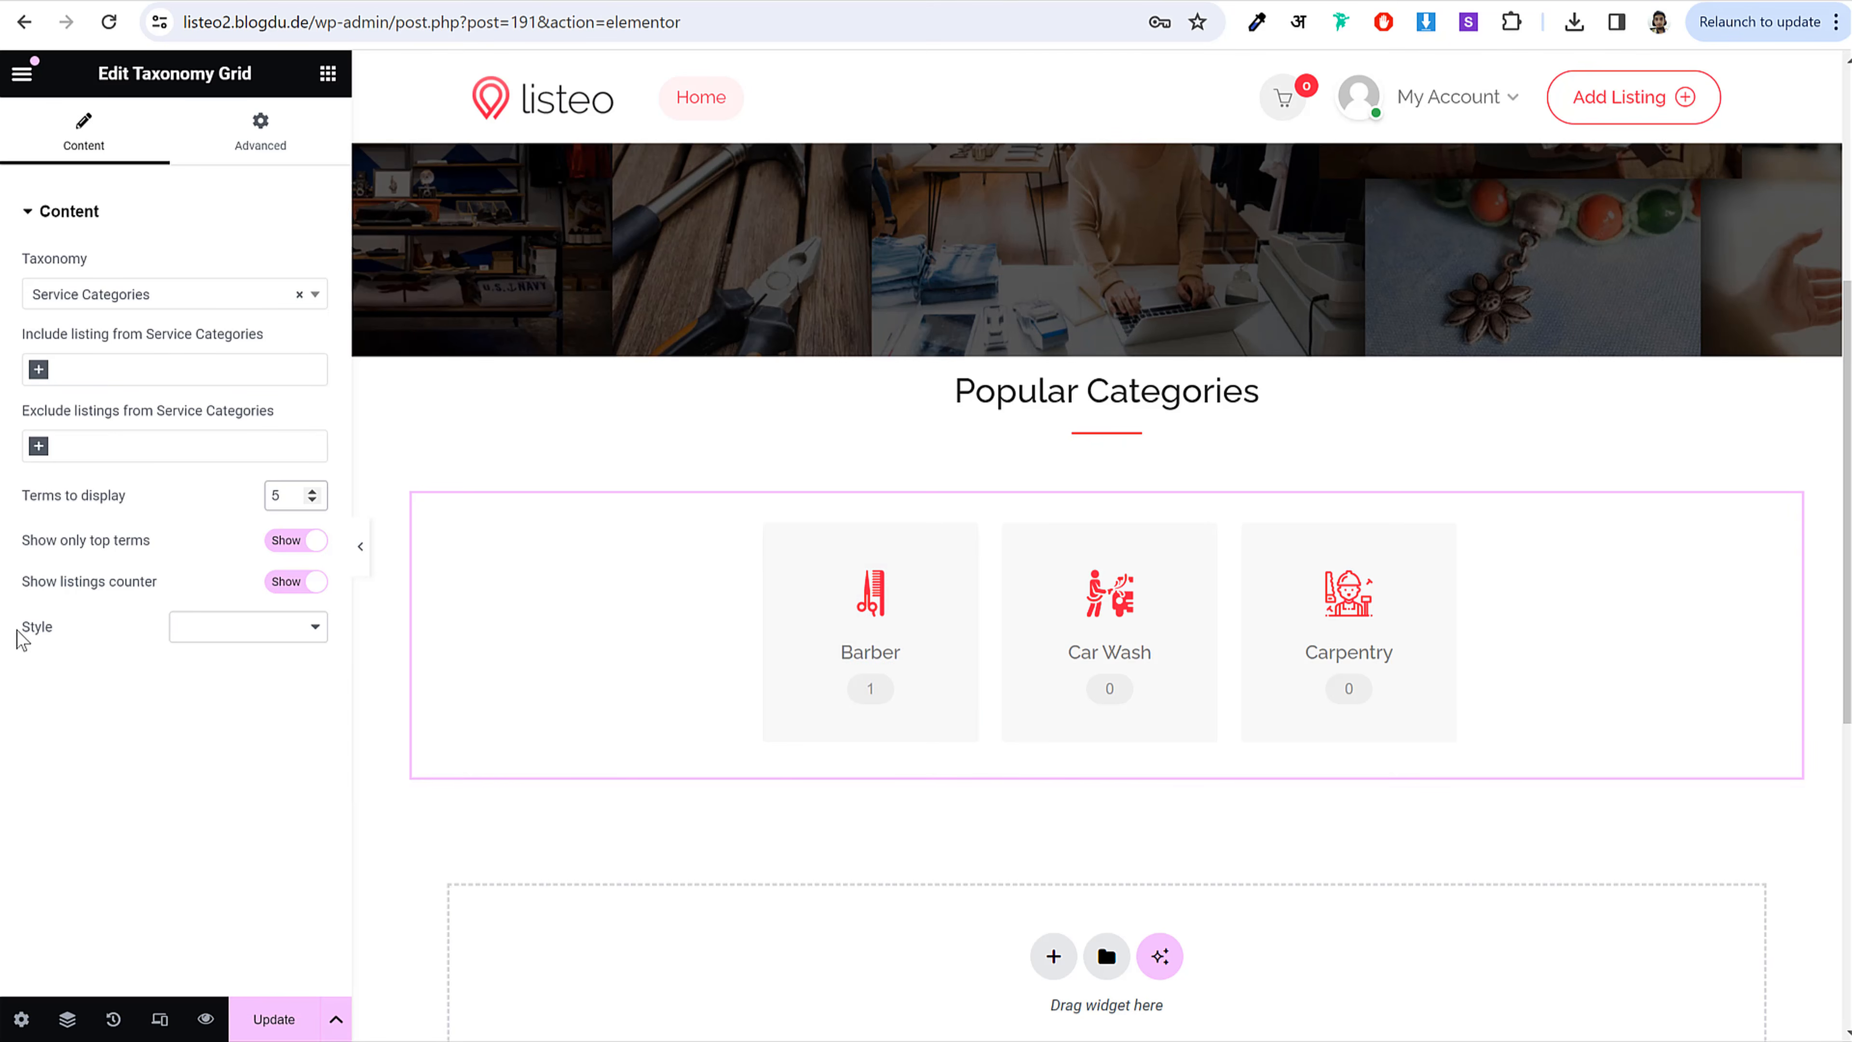
# Step: Set the grid Style to Alternative after comparing it with Default and the live site
pyautogui.moveTo(21, 640); pyautogui.dragTo(182, 633)
pyautogui.click(182, 633)
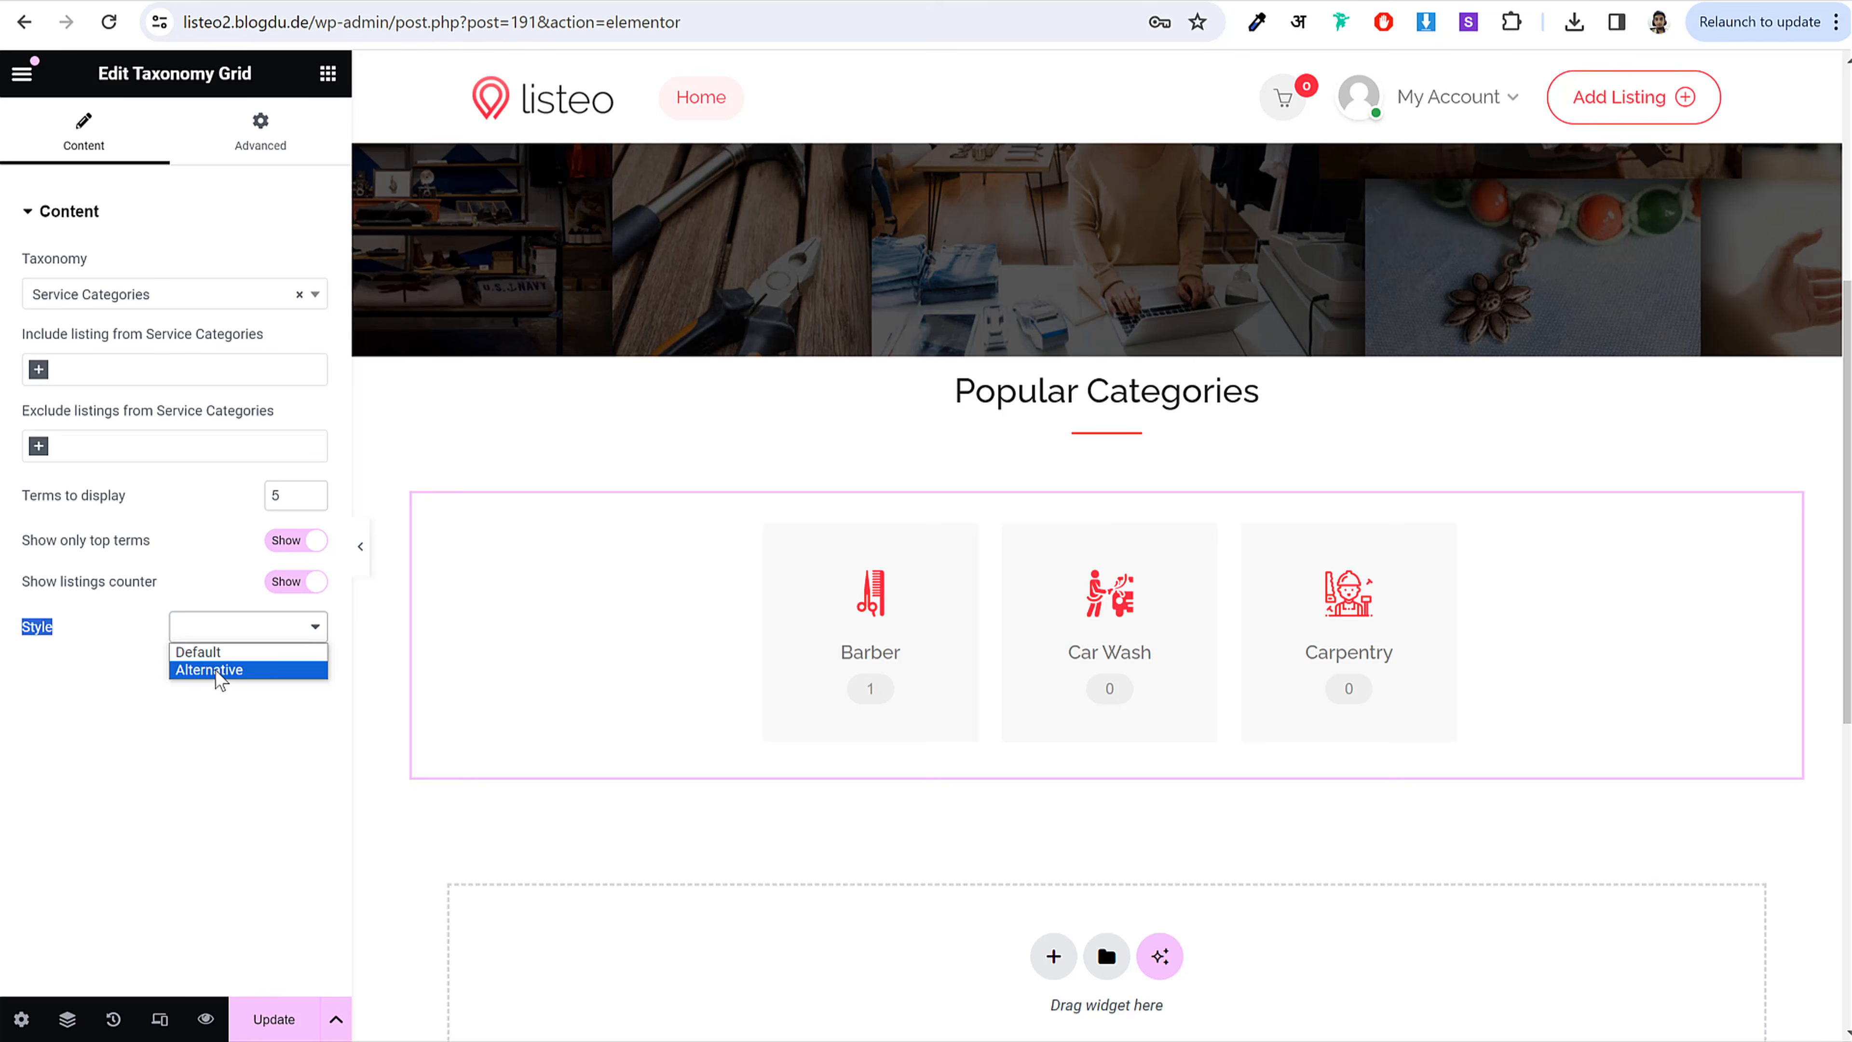
pyautogui.click(220, 672)
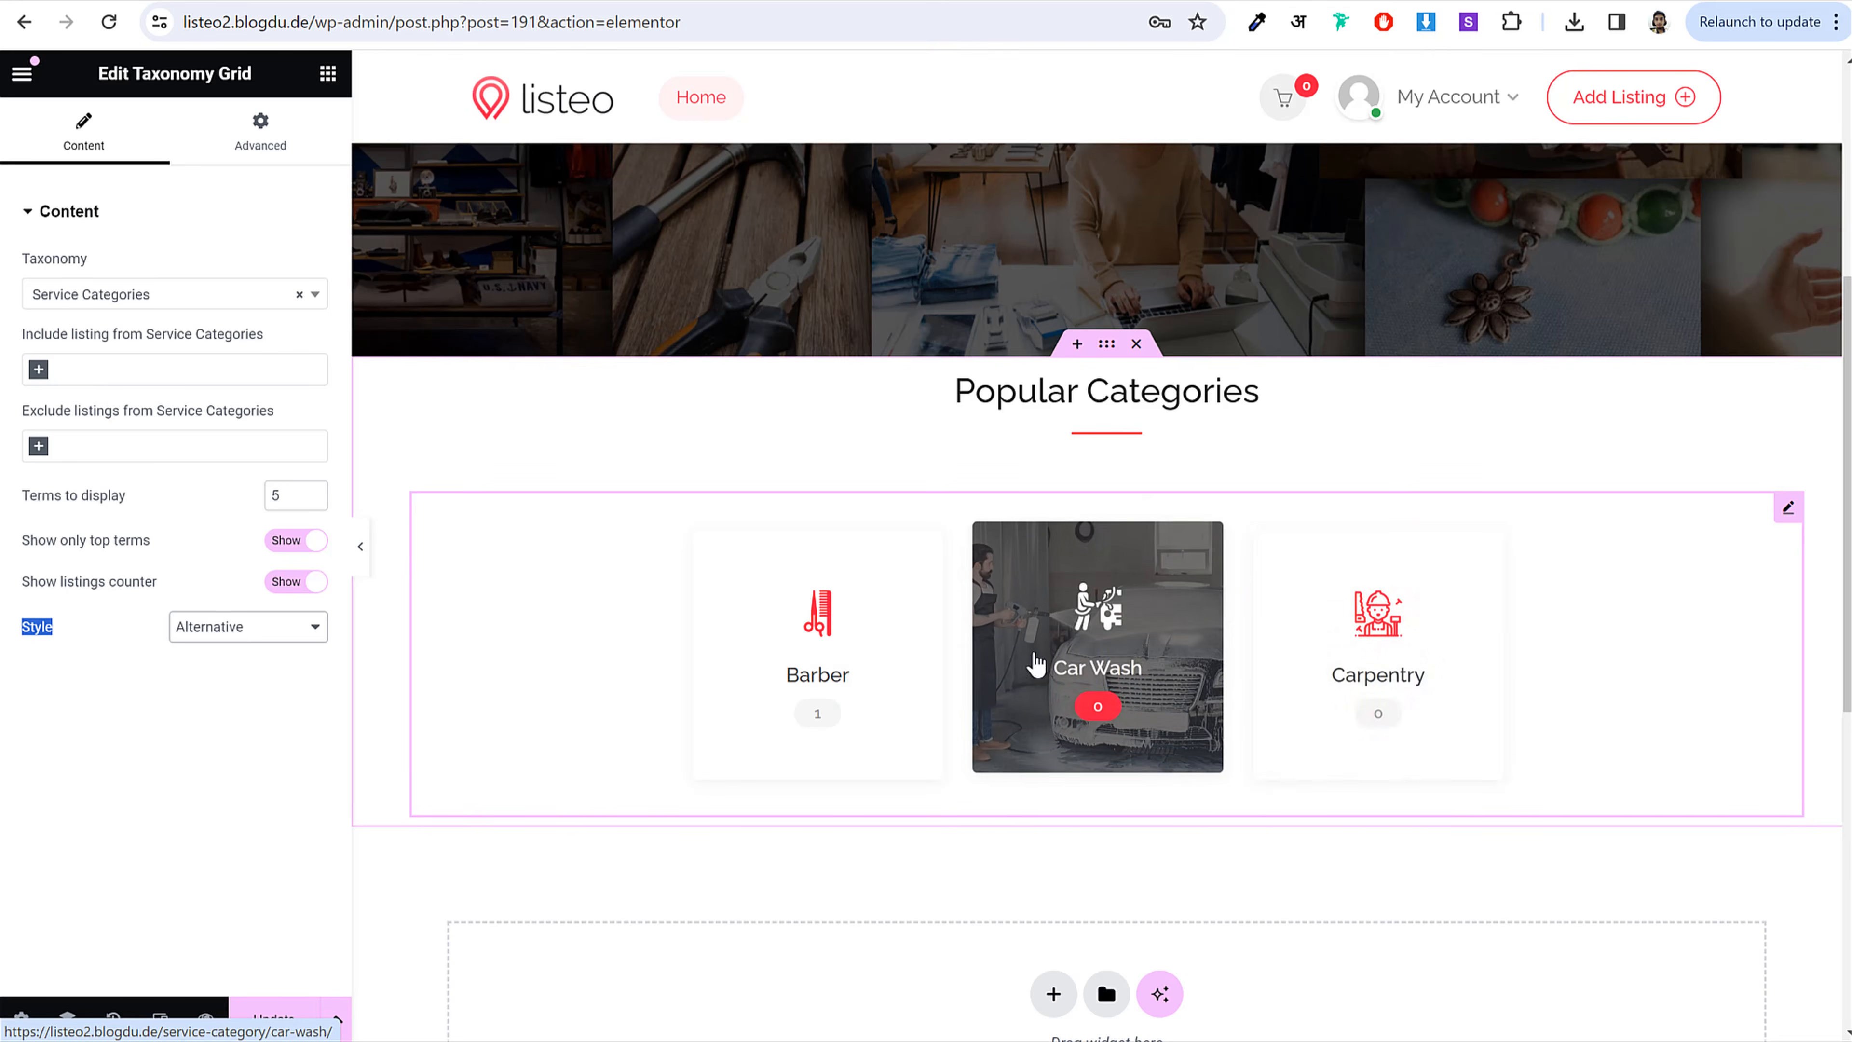
pyautogui.click(264, 629)
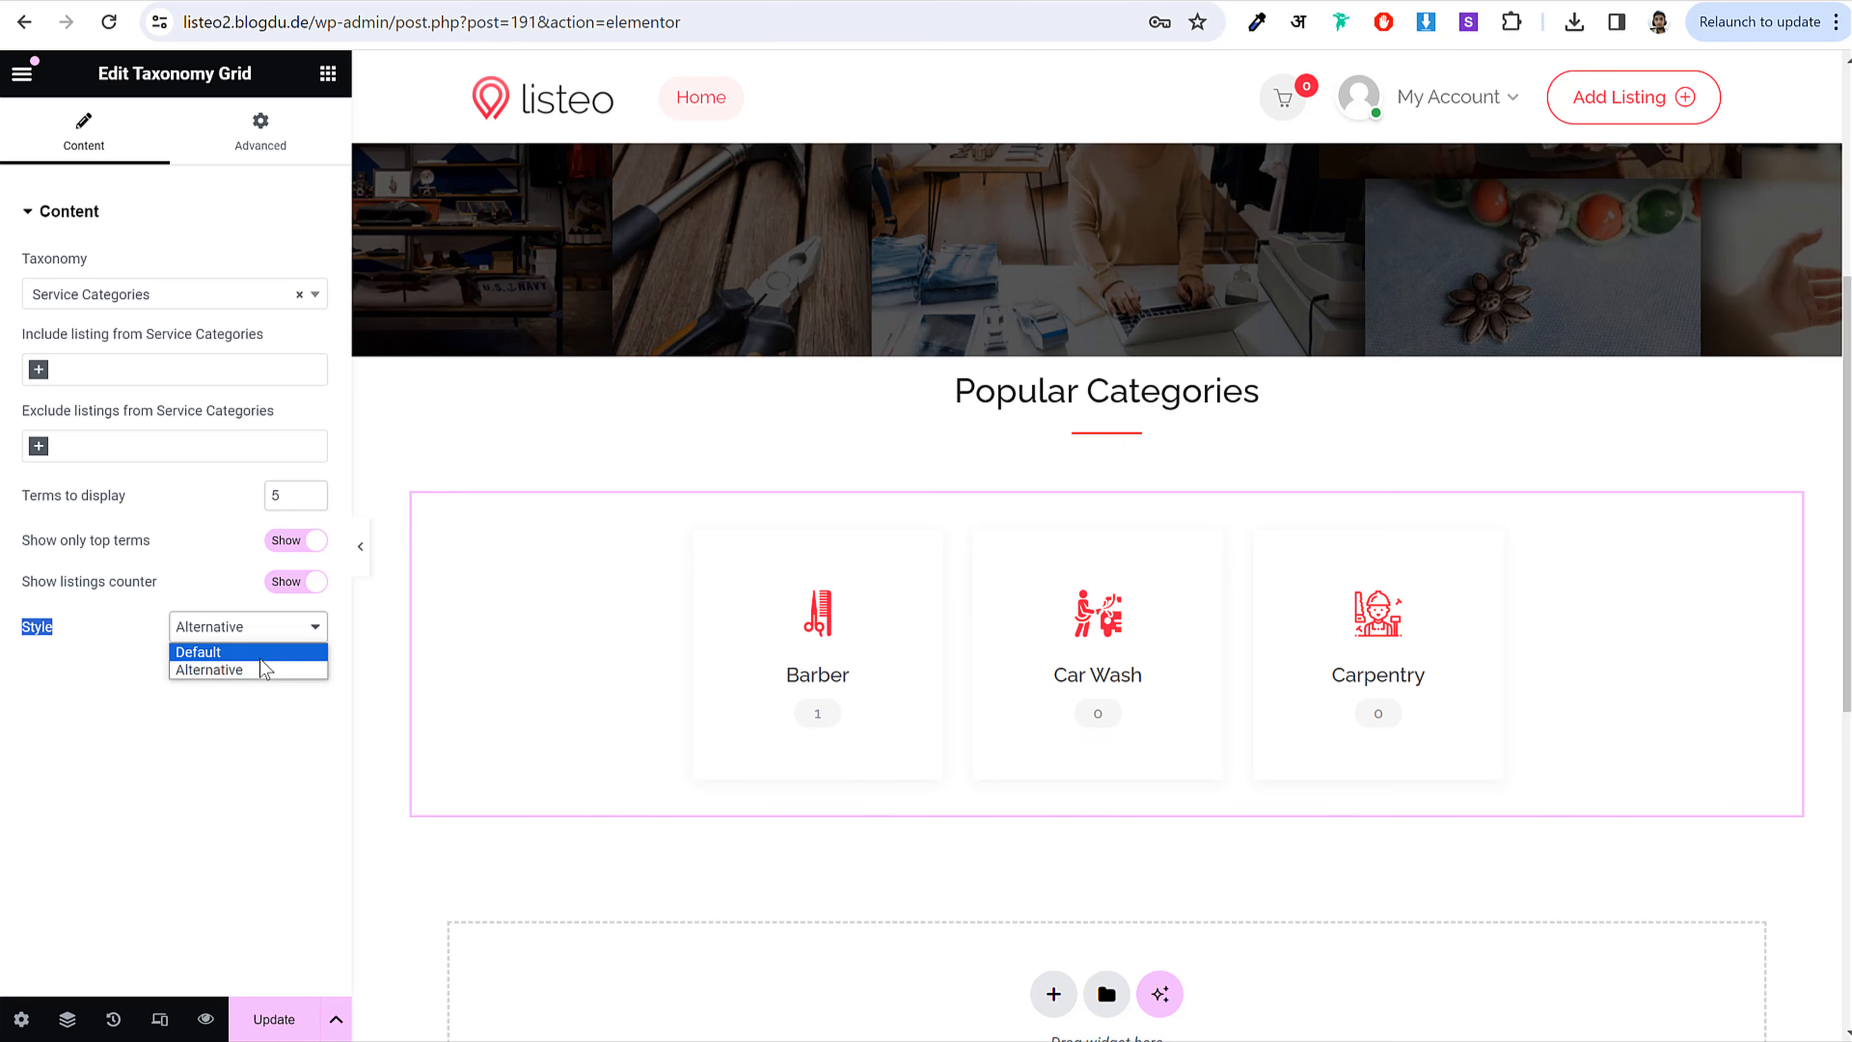
pyautogui.click(259, 653)
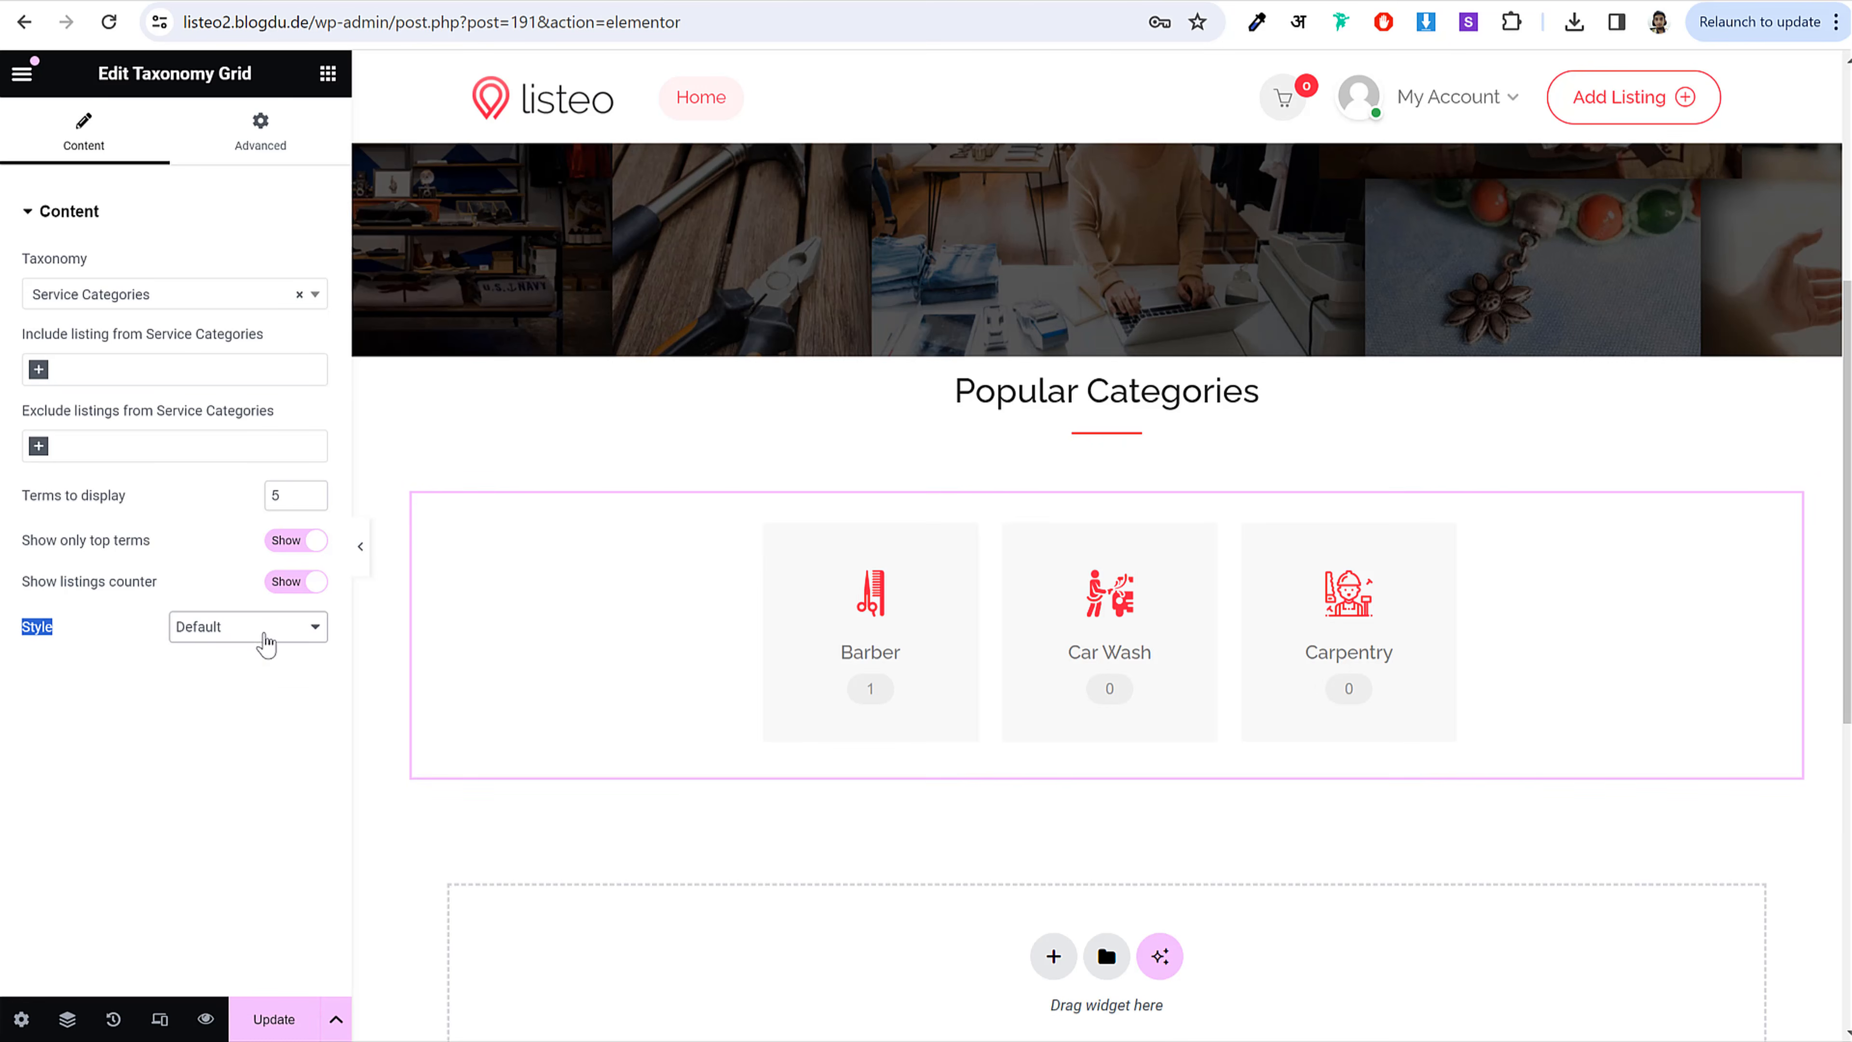
pyautogui.click(263, 636)
pyautogui.click(257, 675)
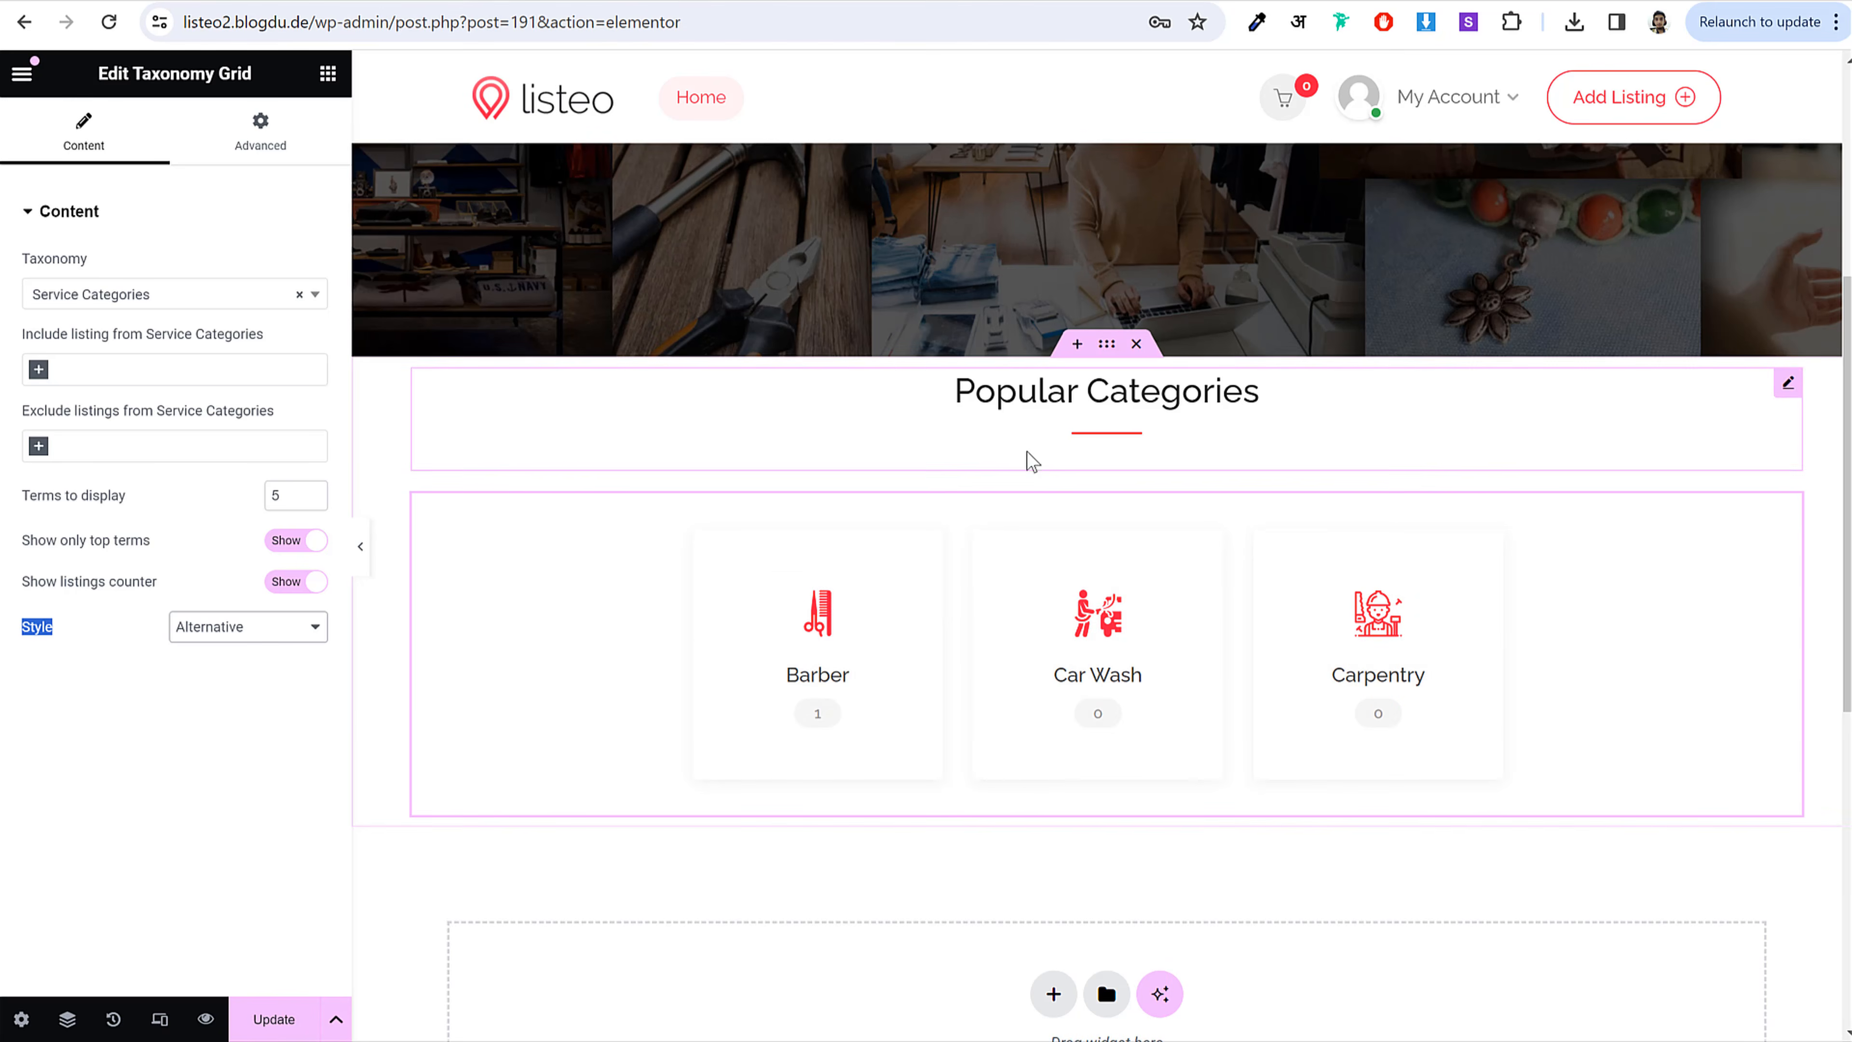
pyautogui.scroll(3, 1025, 458)
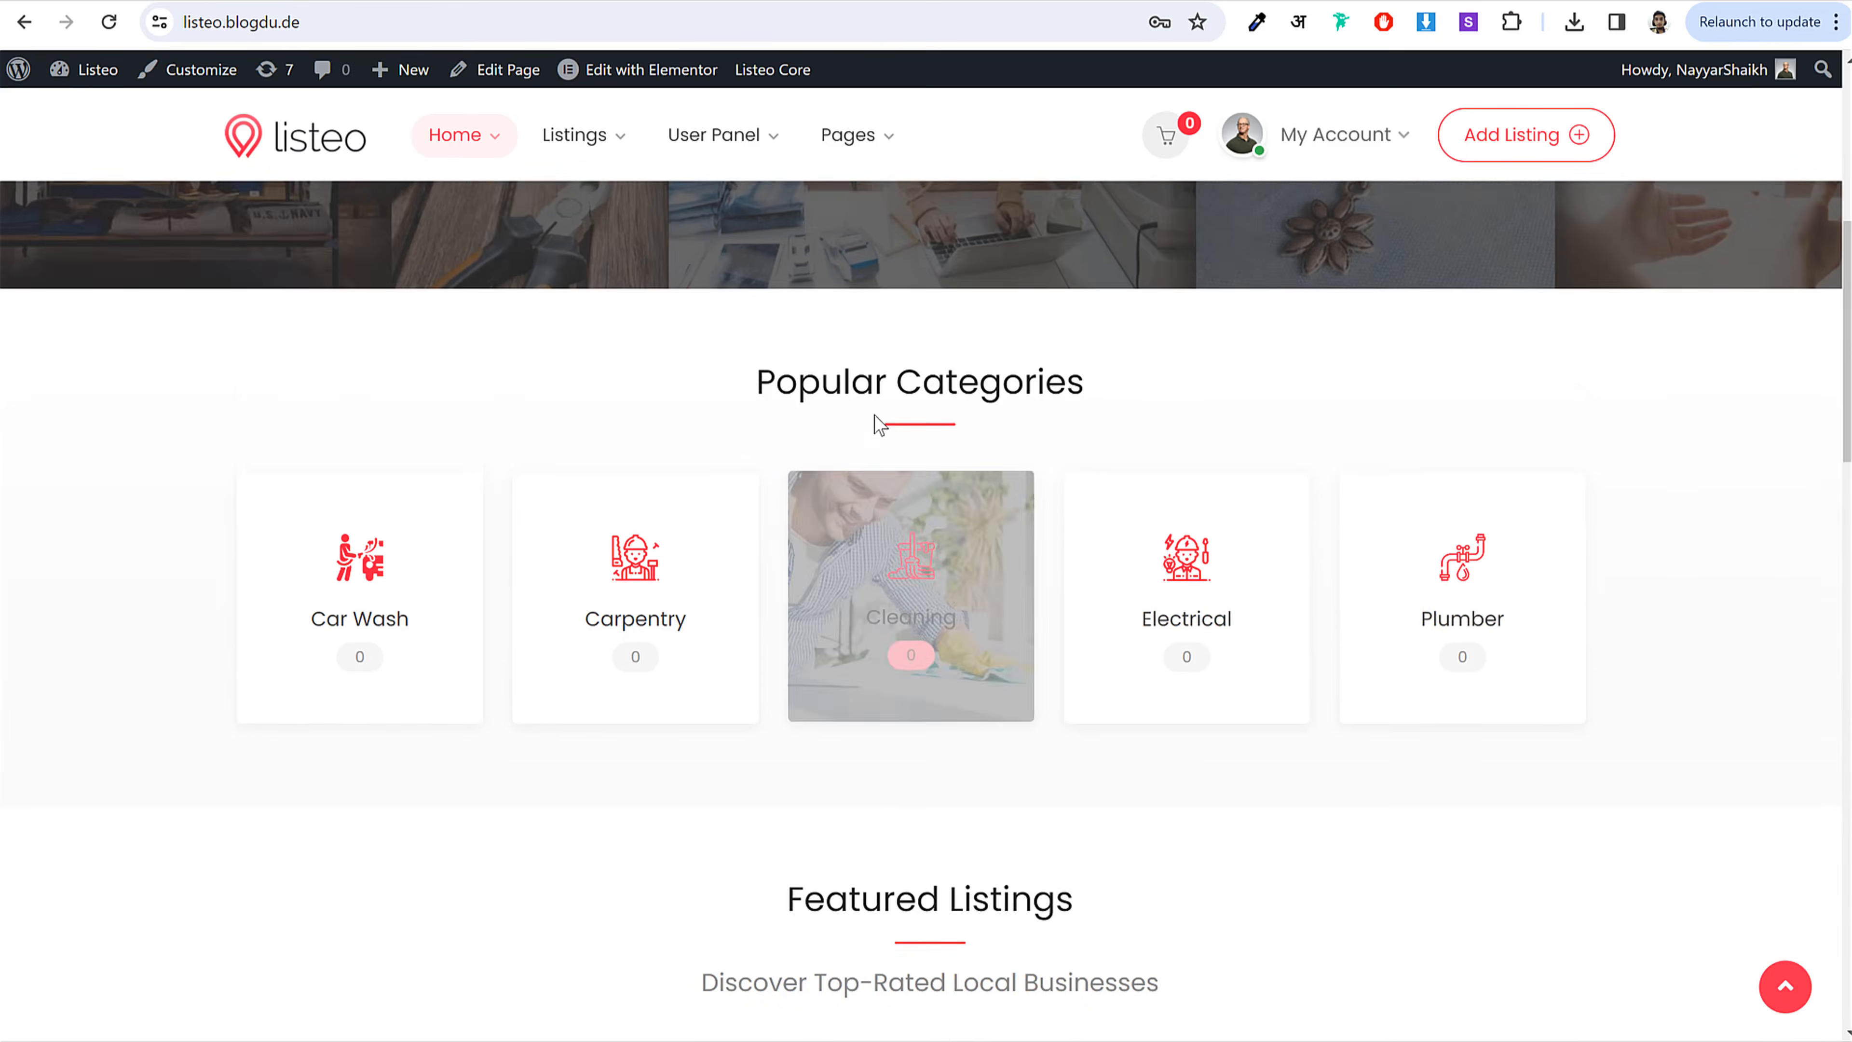
pyautogui.scroll(2, 748, 517)
pyautogui.moveTo(750, 518); pyautogui.dragTo(964, 476)
pyautogui.click(916, 450)
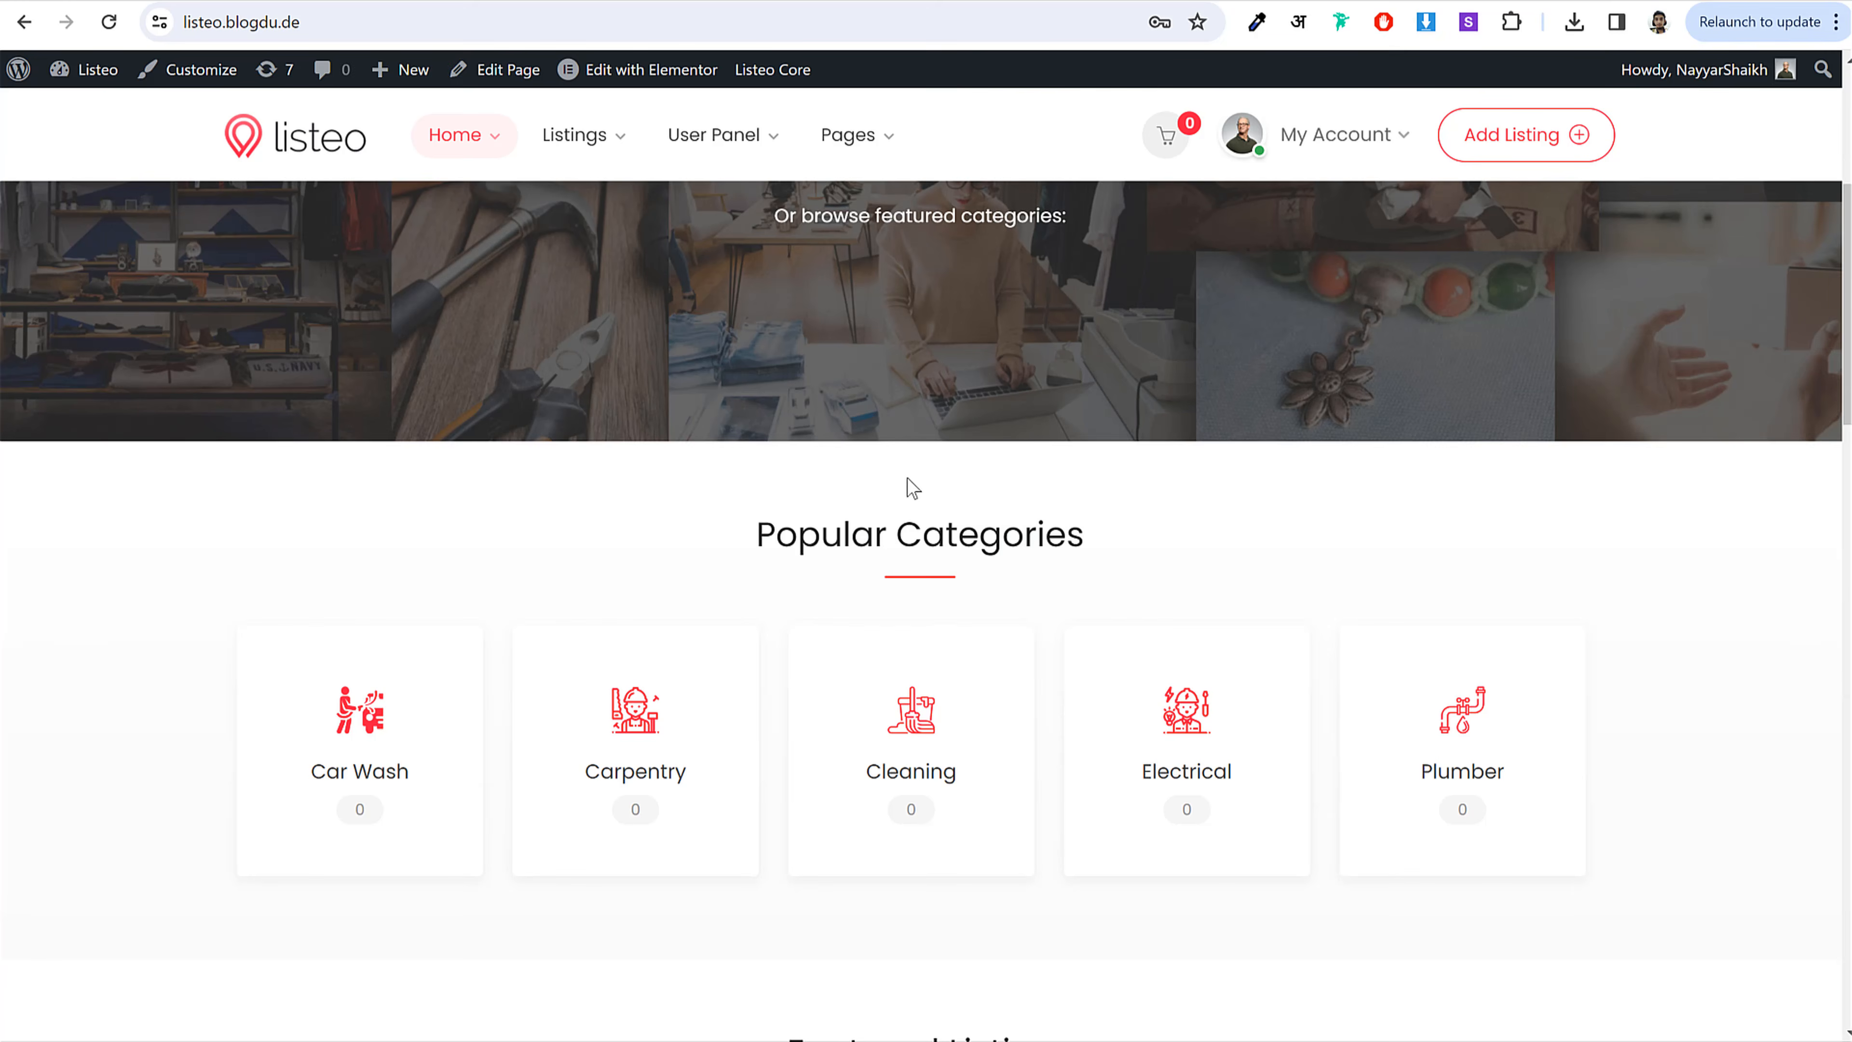
pyautogui.scroll(-5, 907, 478)
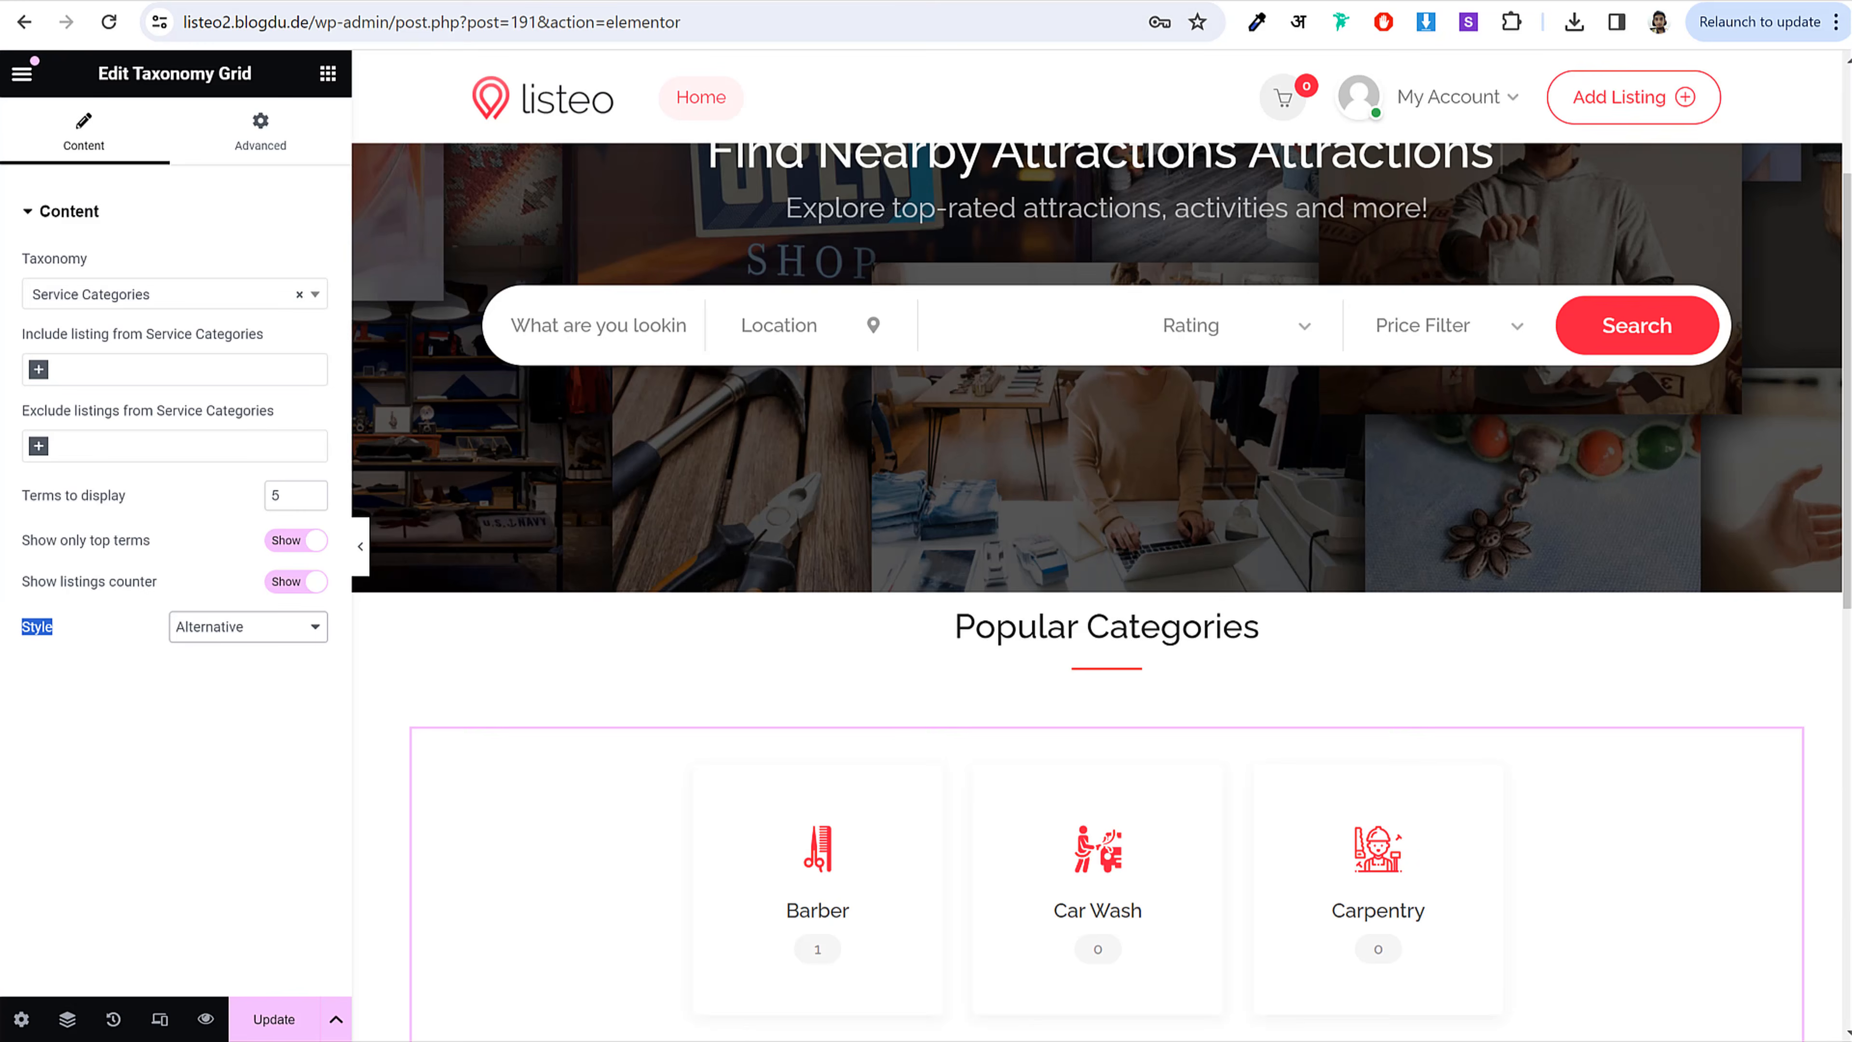
pyautogui.scroll(-2, 1268, 642)
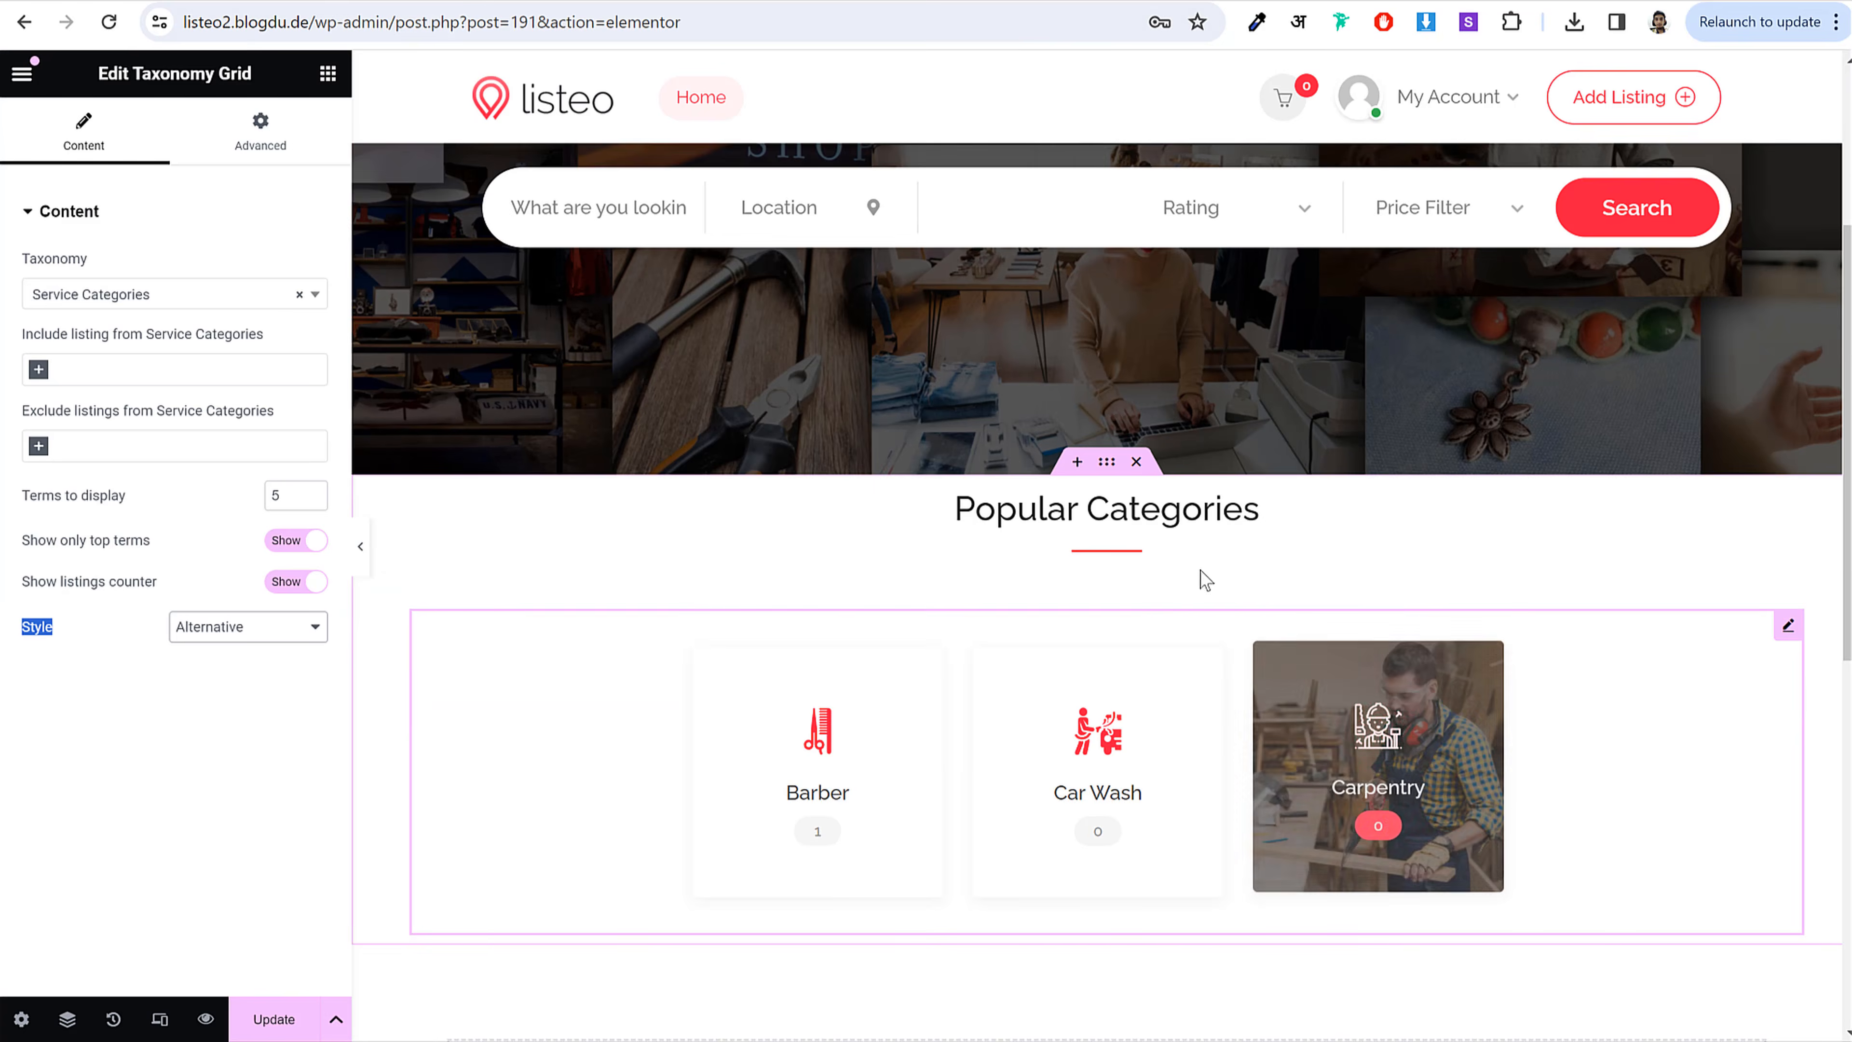
# Step: Unlink the Popular Categories container padding and set Top 50 and Bottom 30
pyautogui.click(1107, 463)
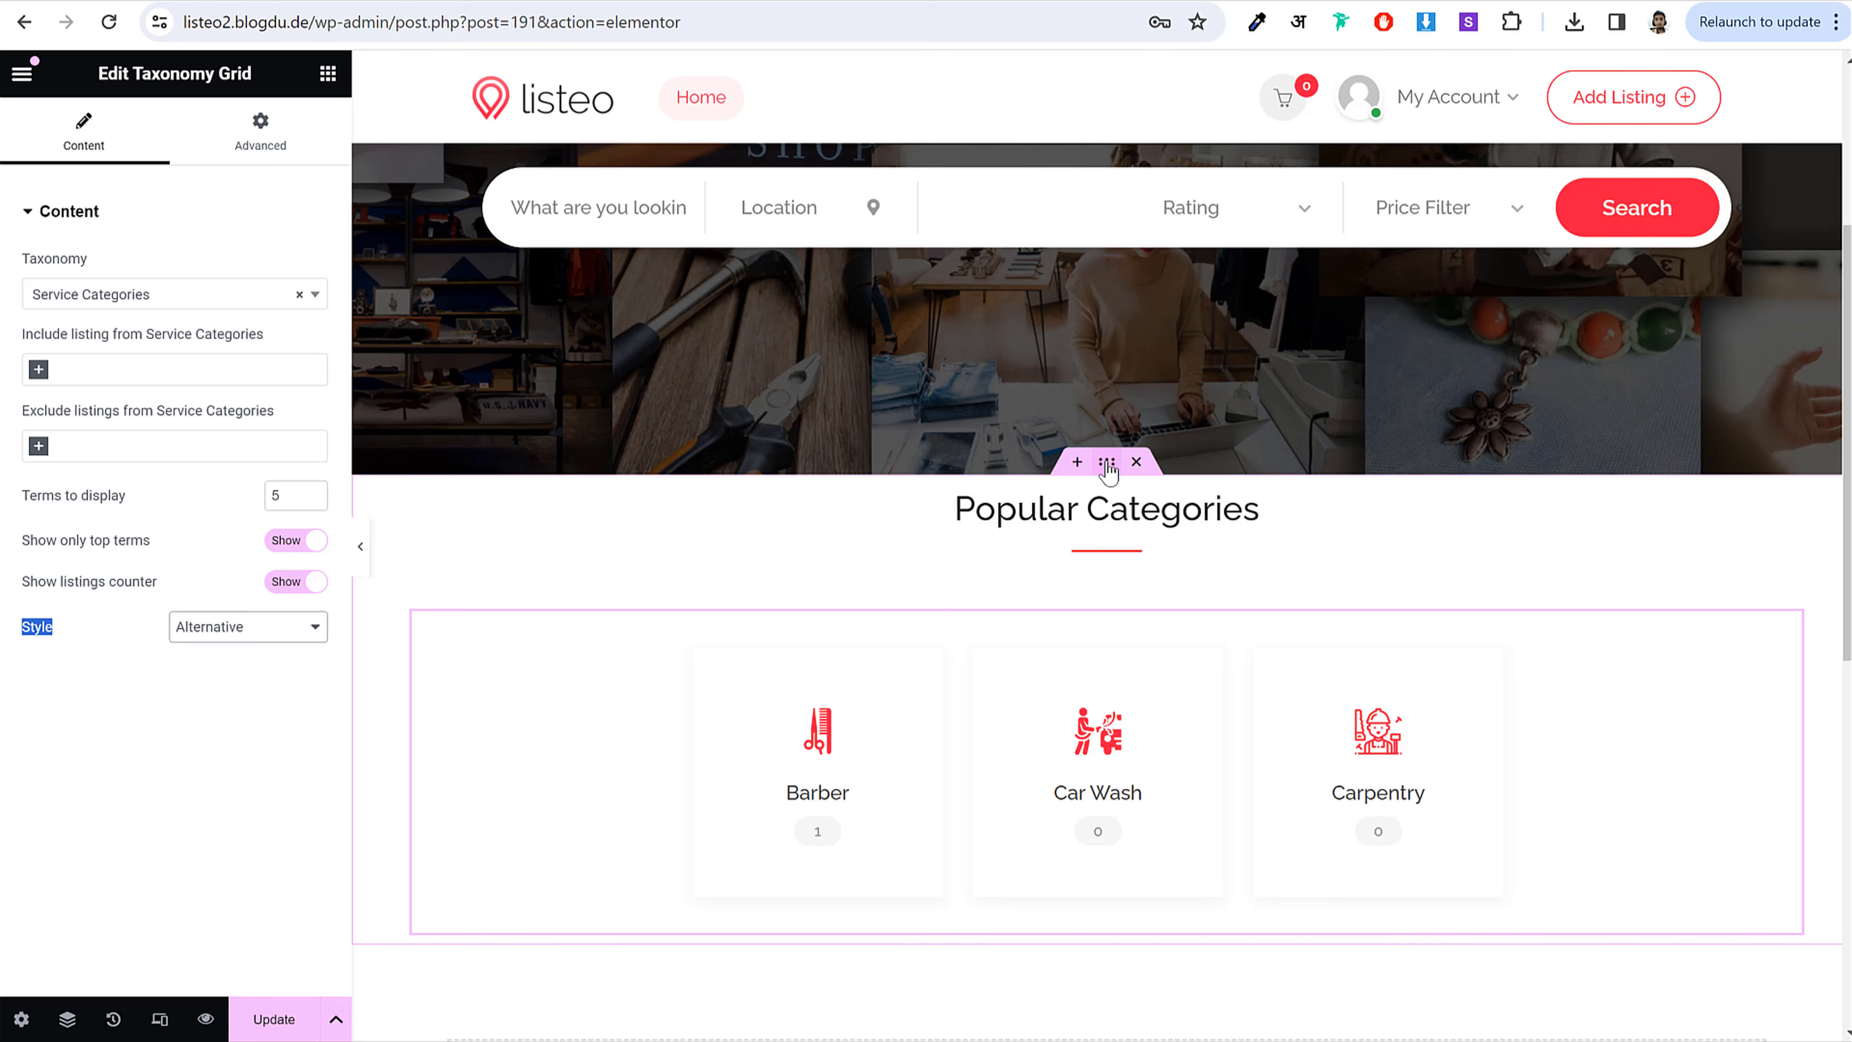
pyautogui.click(285, 138)
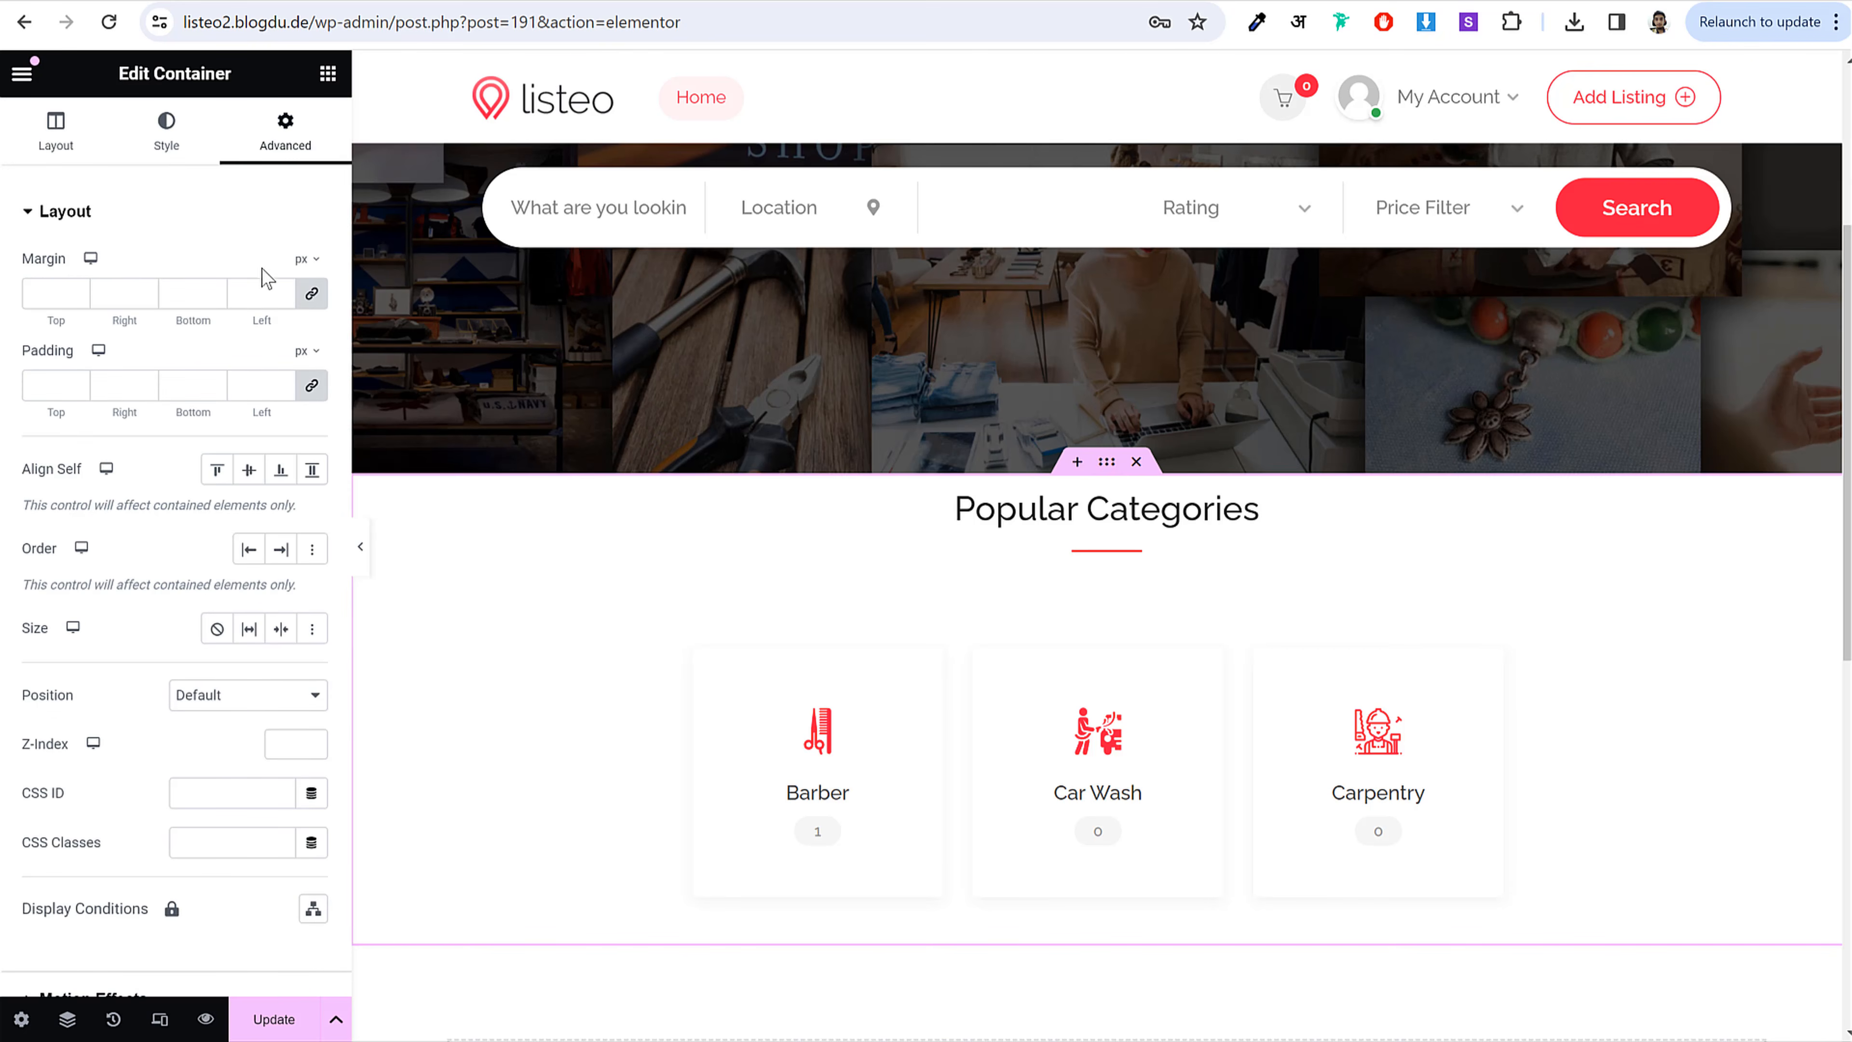
pyautogui.click(315, 389)
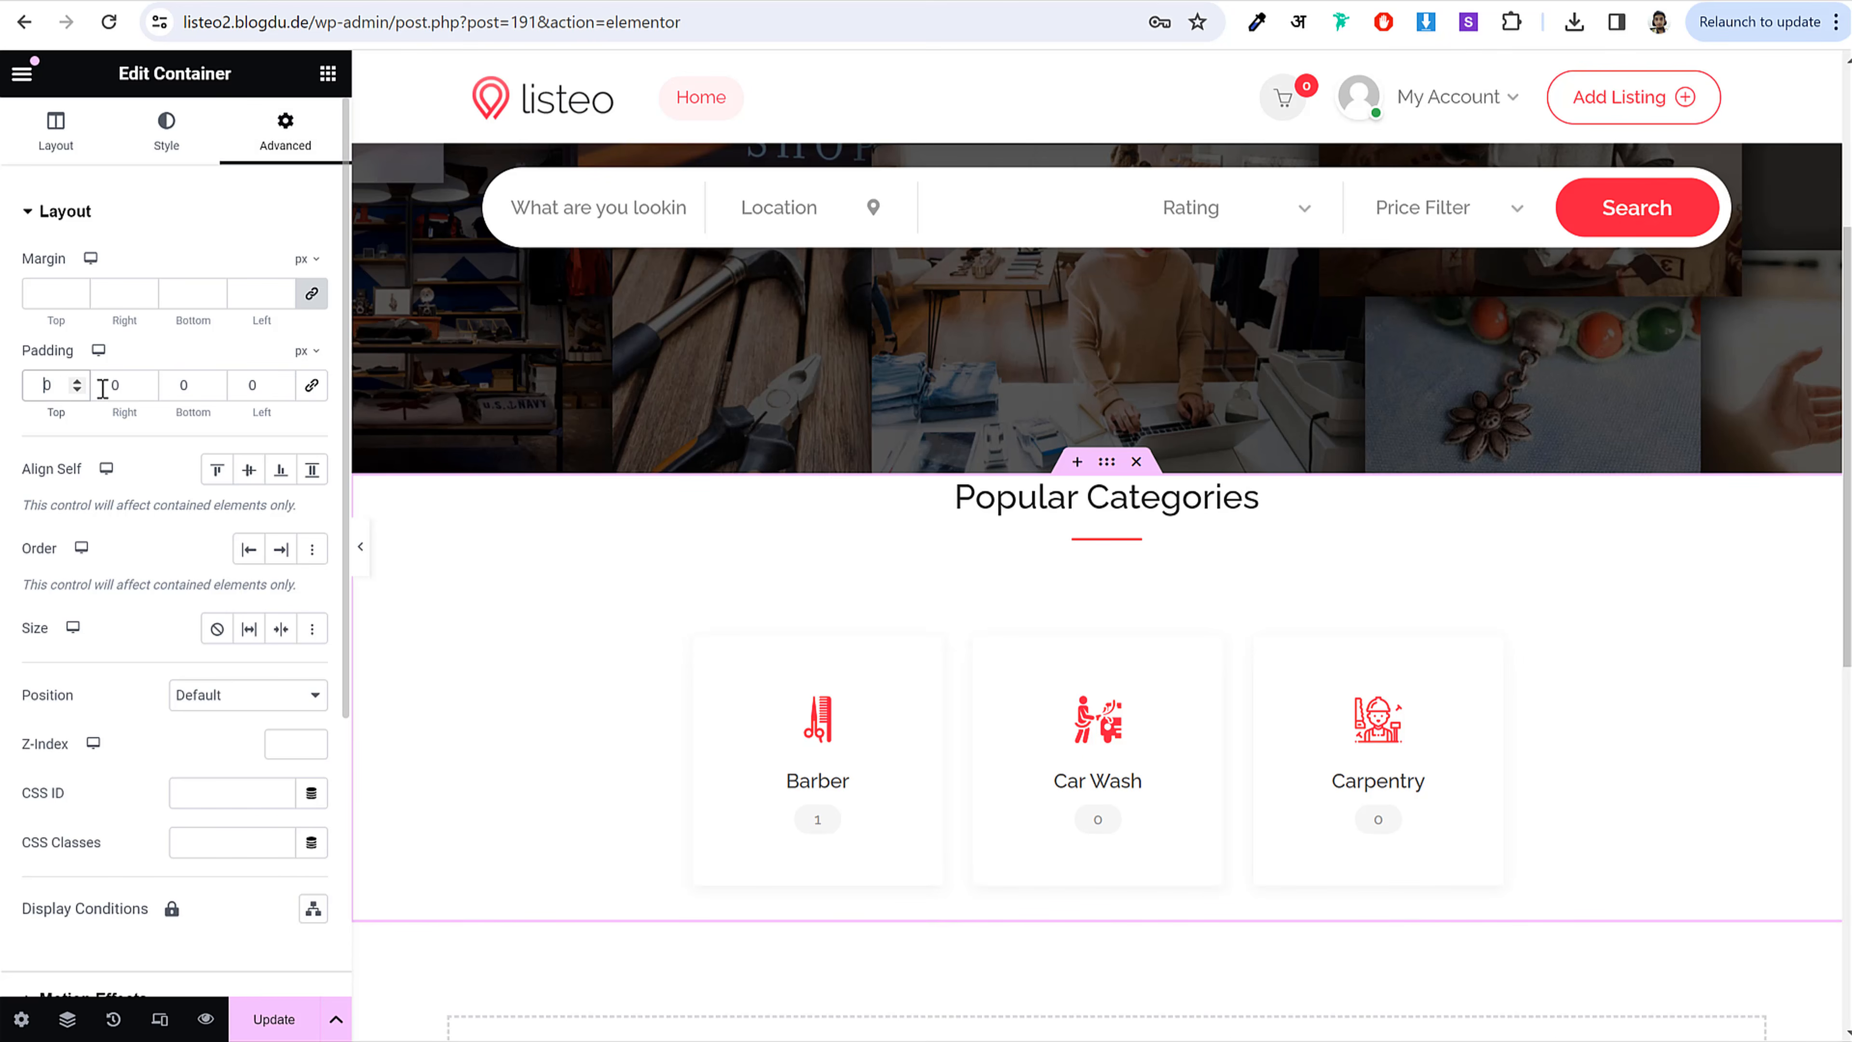
pyautogui.write('50')
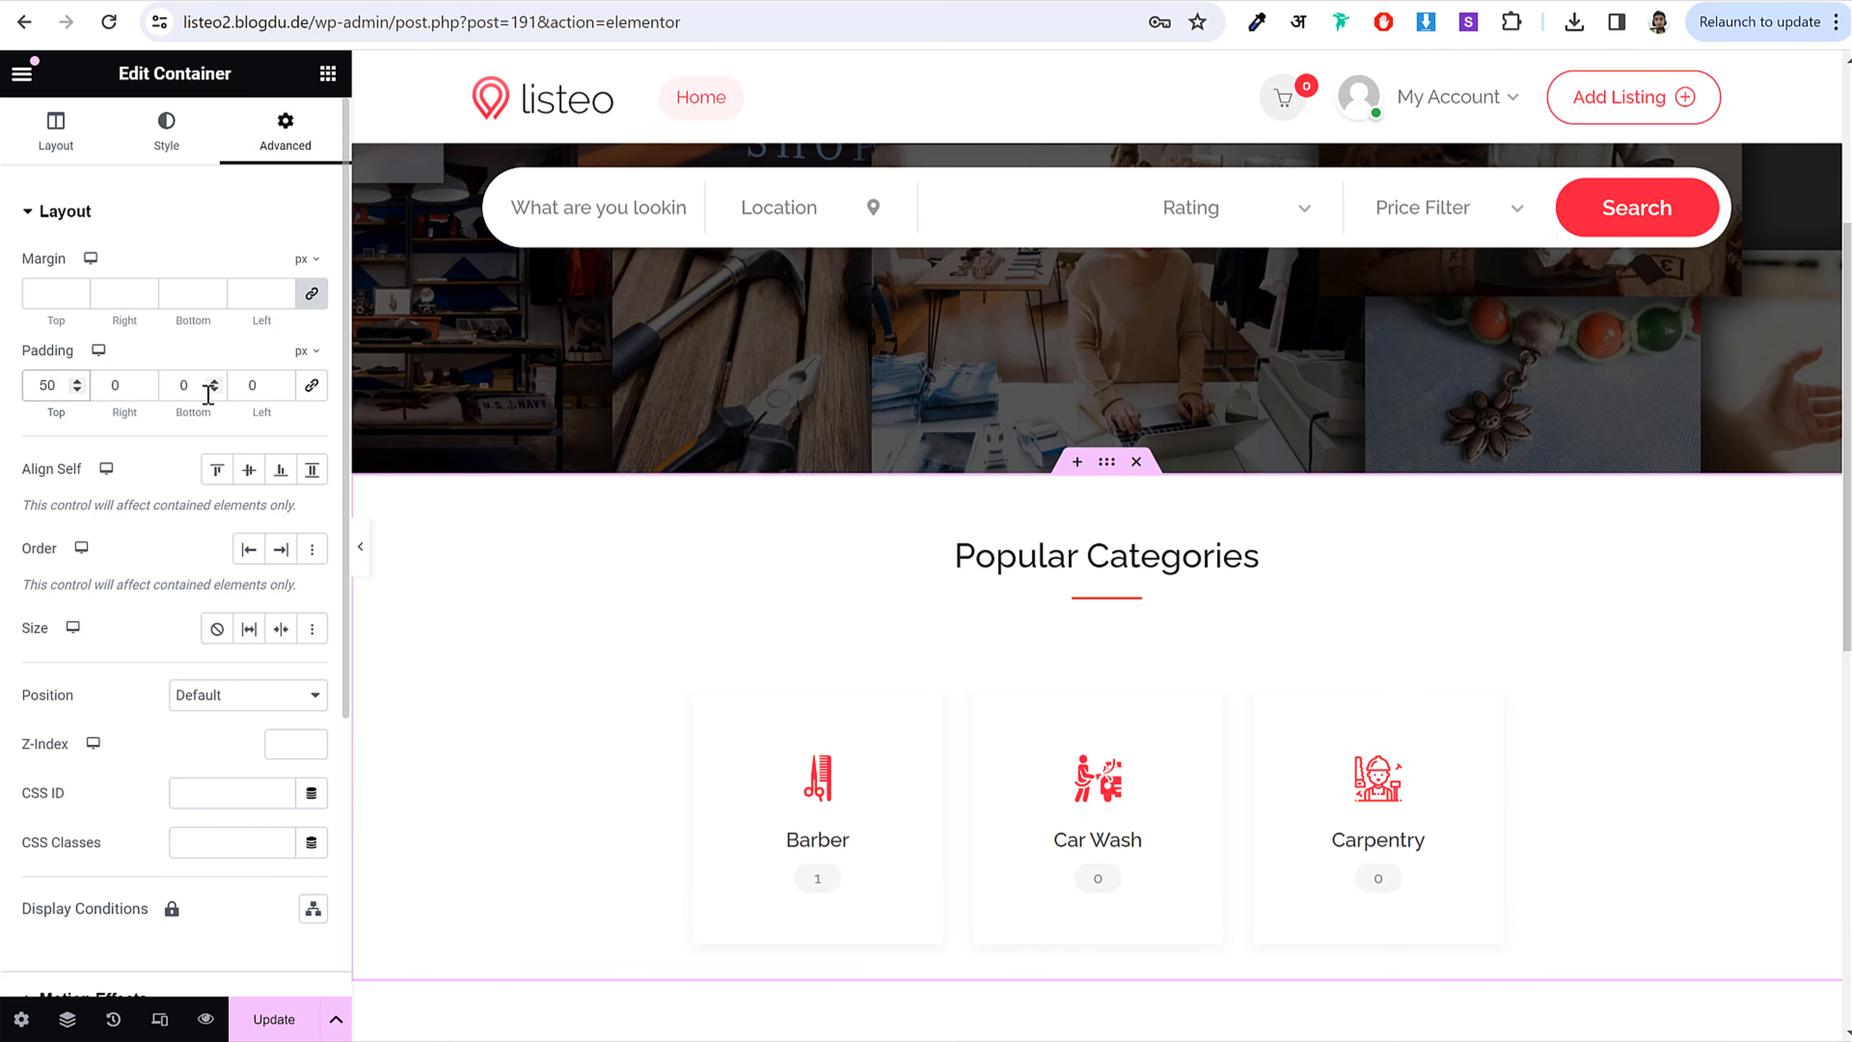
pyautogui.doubleClick(208, 394)
pyautogui.write('30')
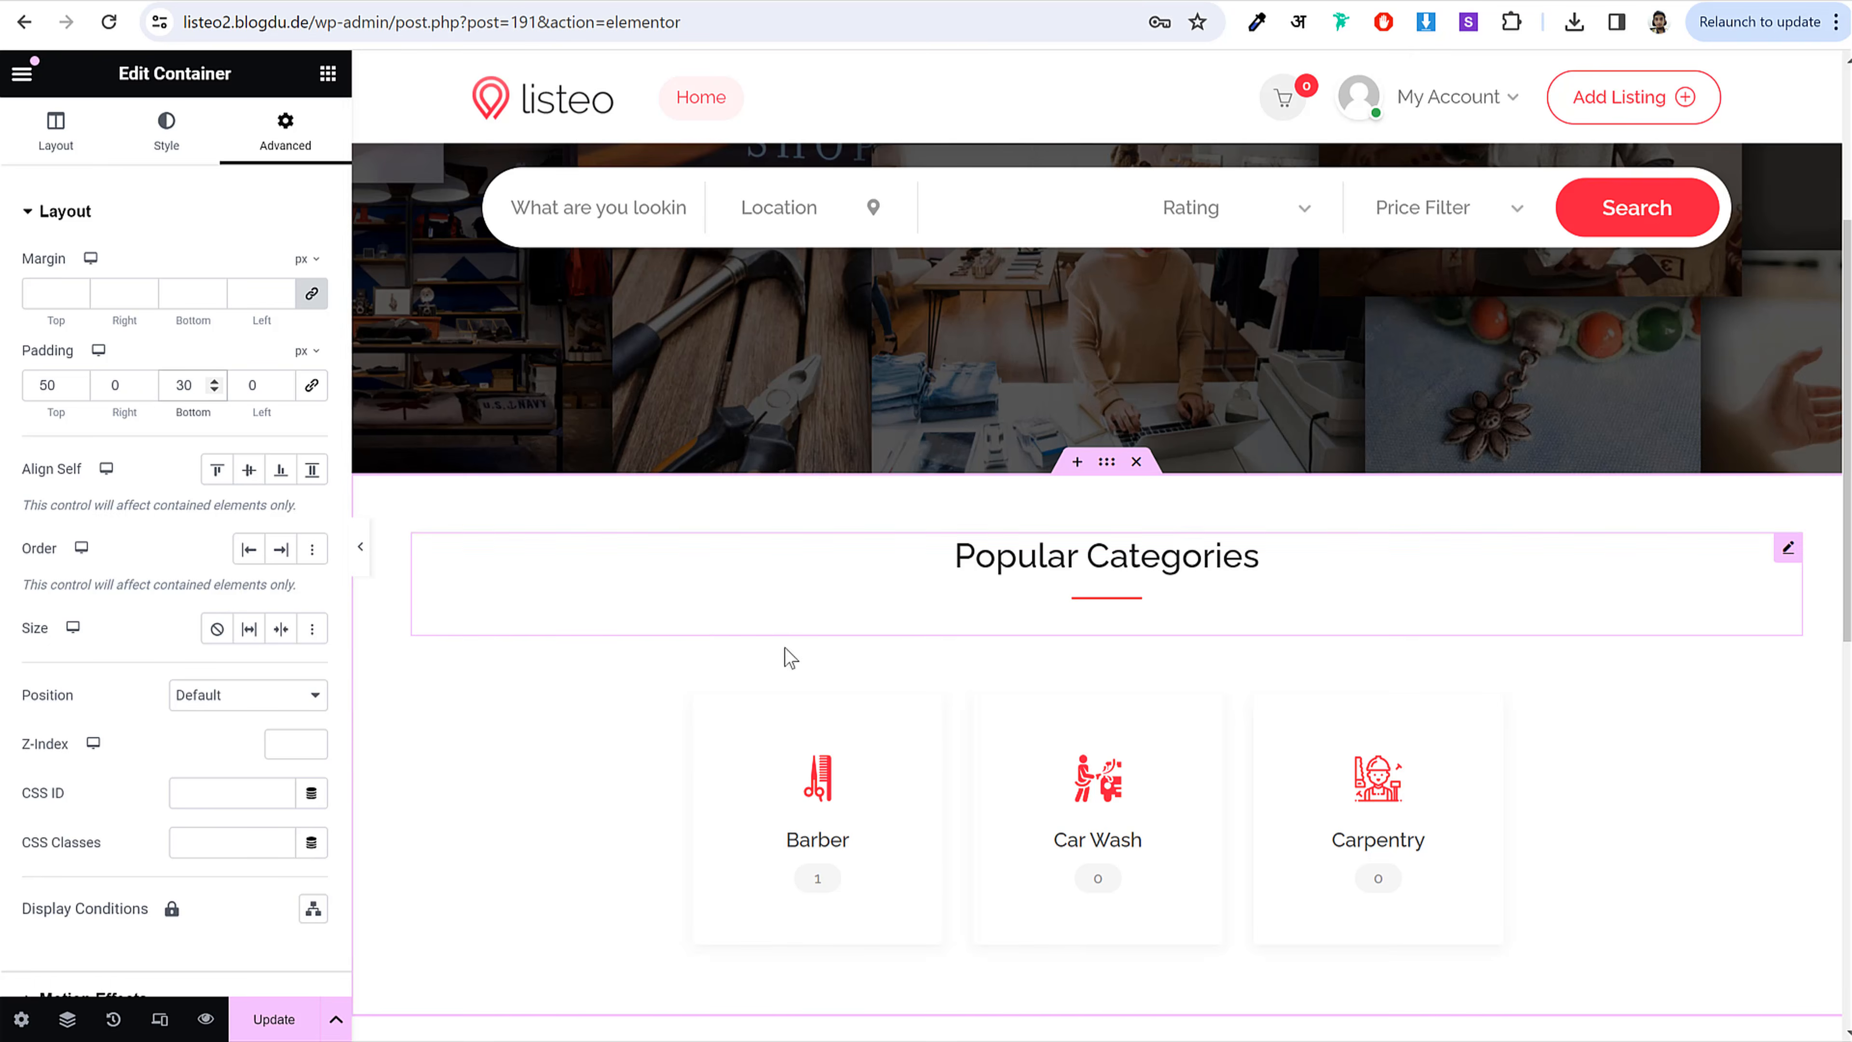
pyautogui.scroll(-3, 785, 654)
# Step: Save the page with Update and scroll through the result
pyautogui.click(274, 1020)
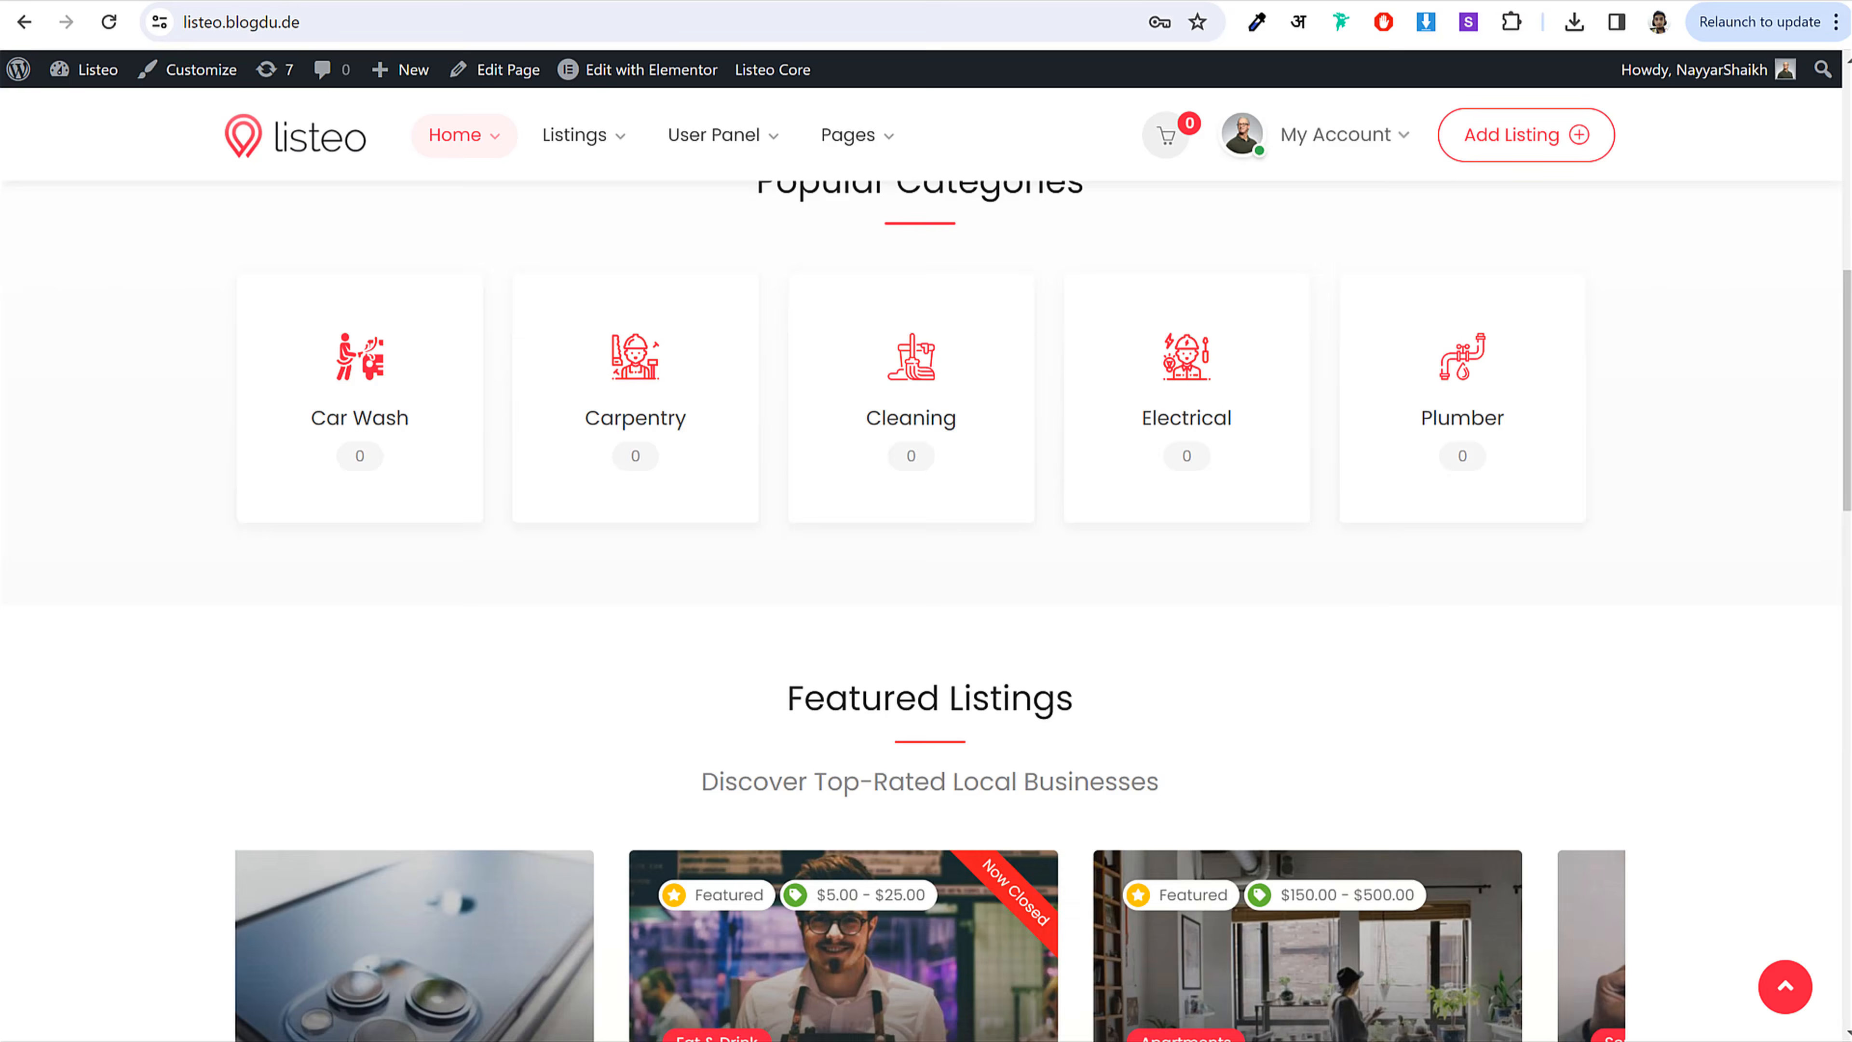
pyautogui.scroll(-6, 1346, 388)
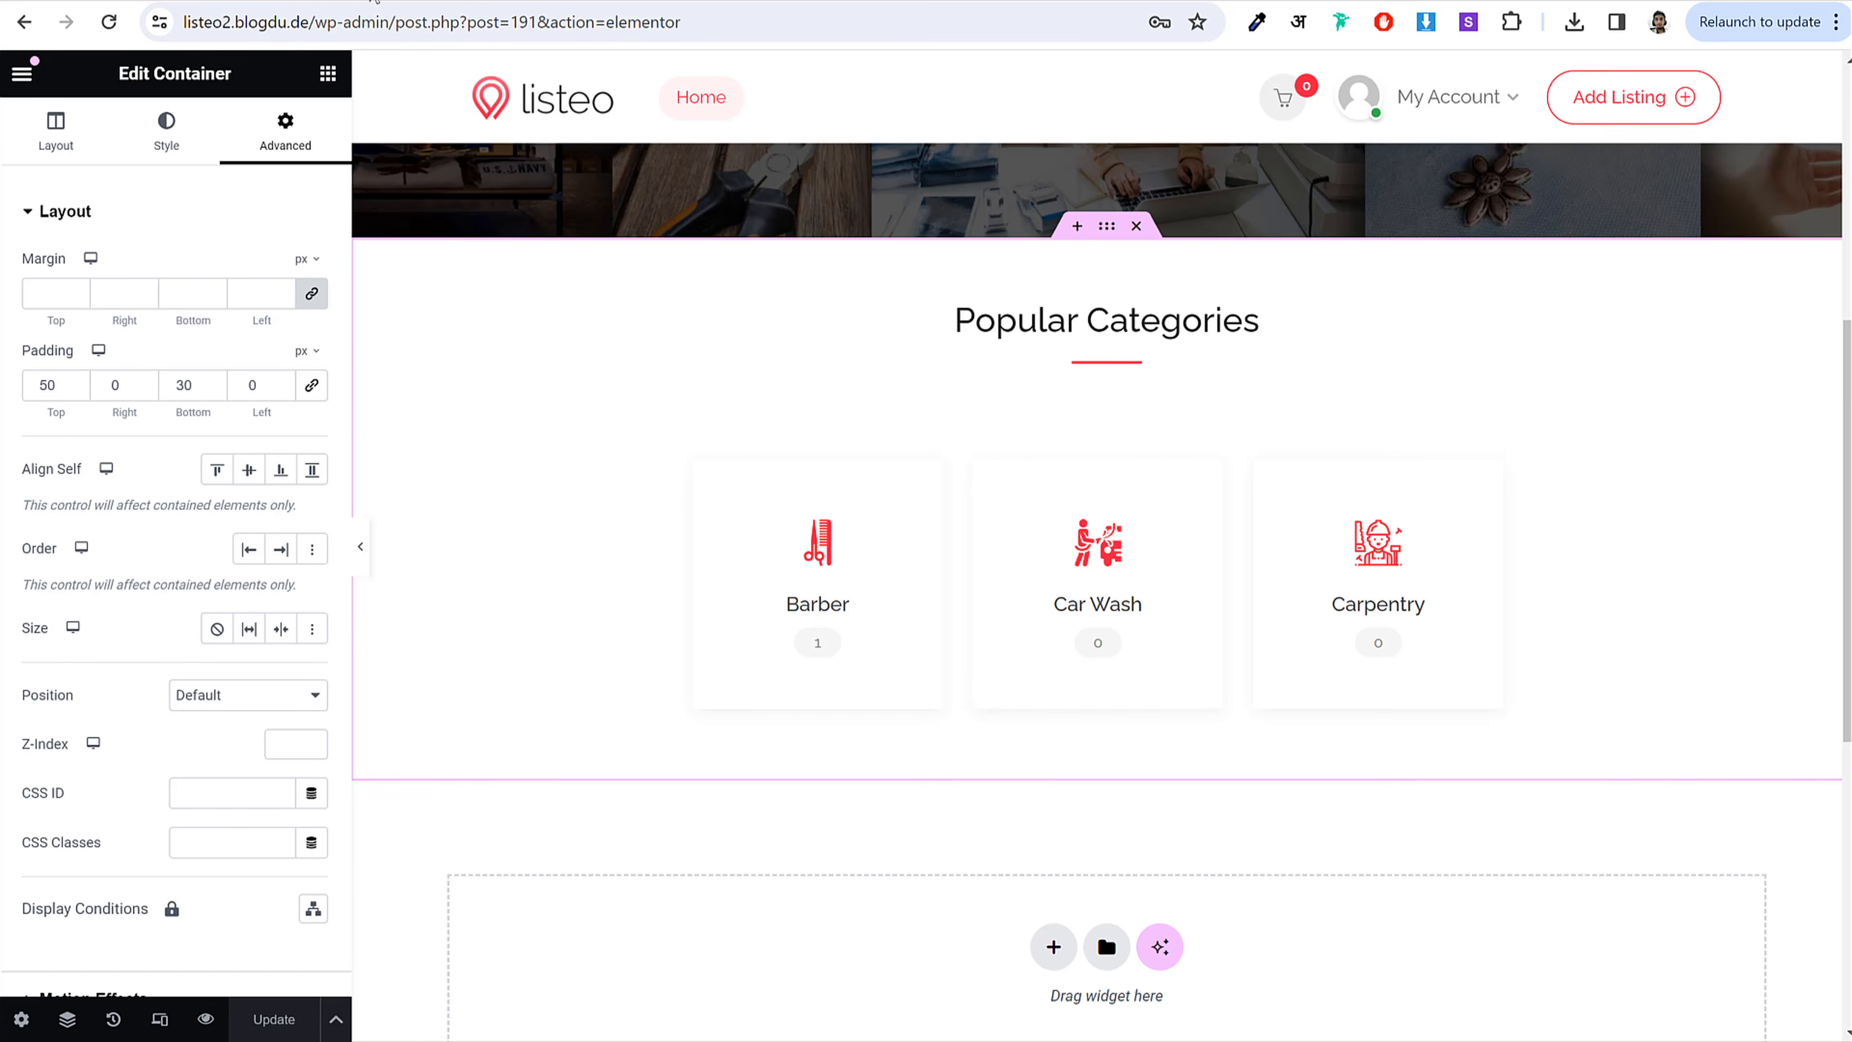
pyautogui.scroll(-1, 1264, 658)
pyautogui.scroll(-3, 1263, 657)
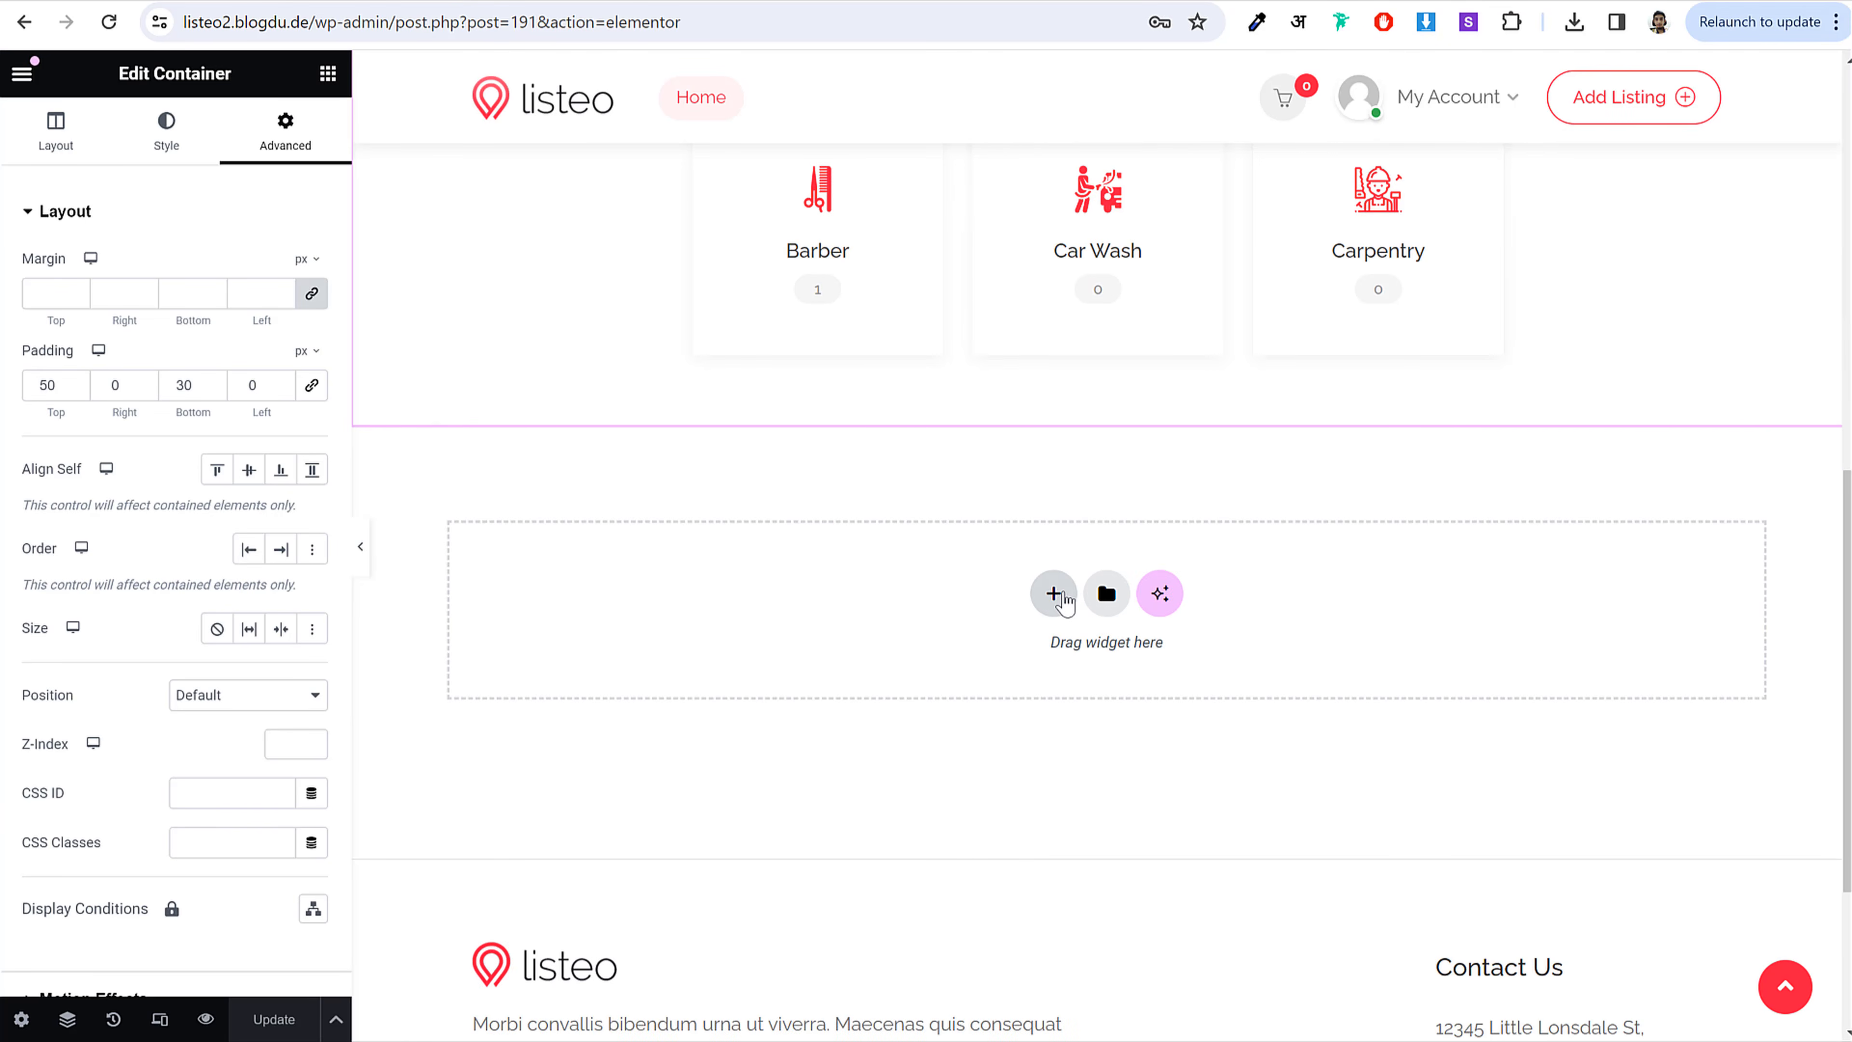
# Step: Add a single-column section below the categories and drop a Headline widget into it
pyautogui.click(1055, 595)
pyautogui.click(776, 652)
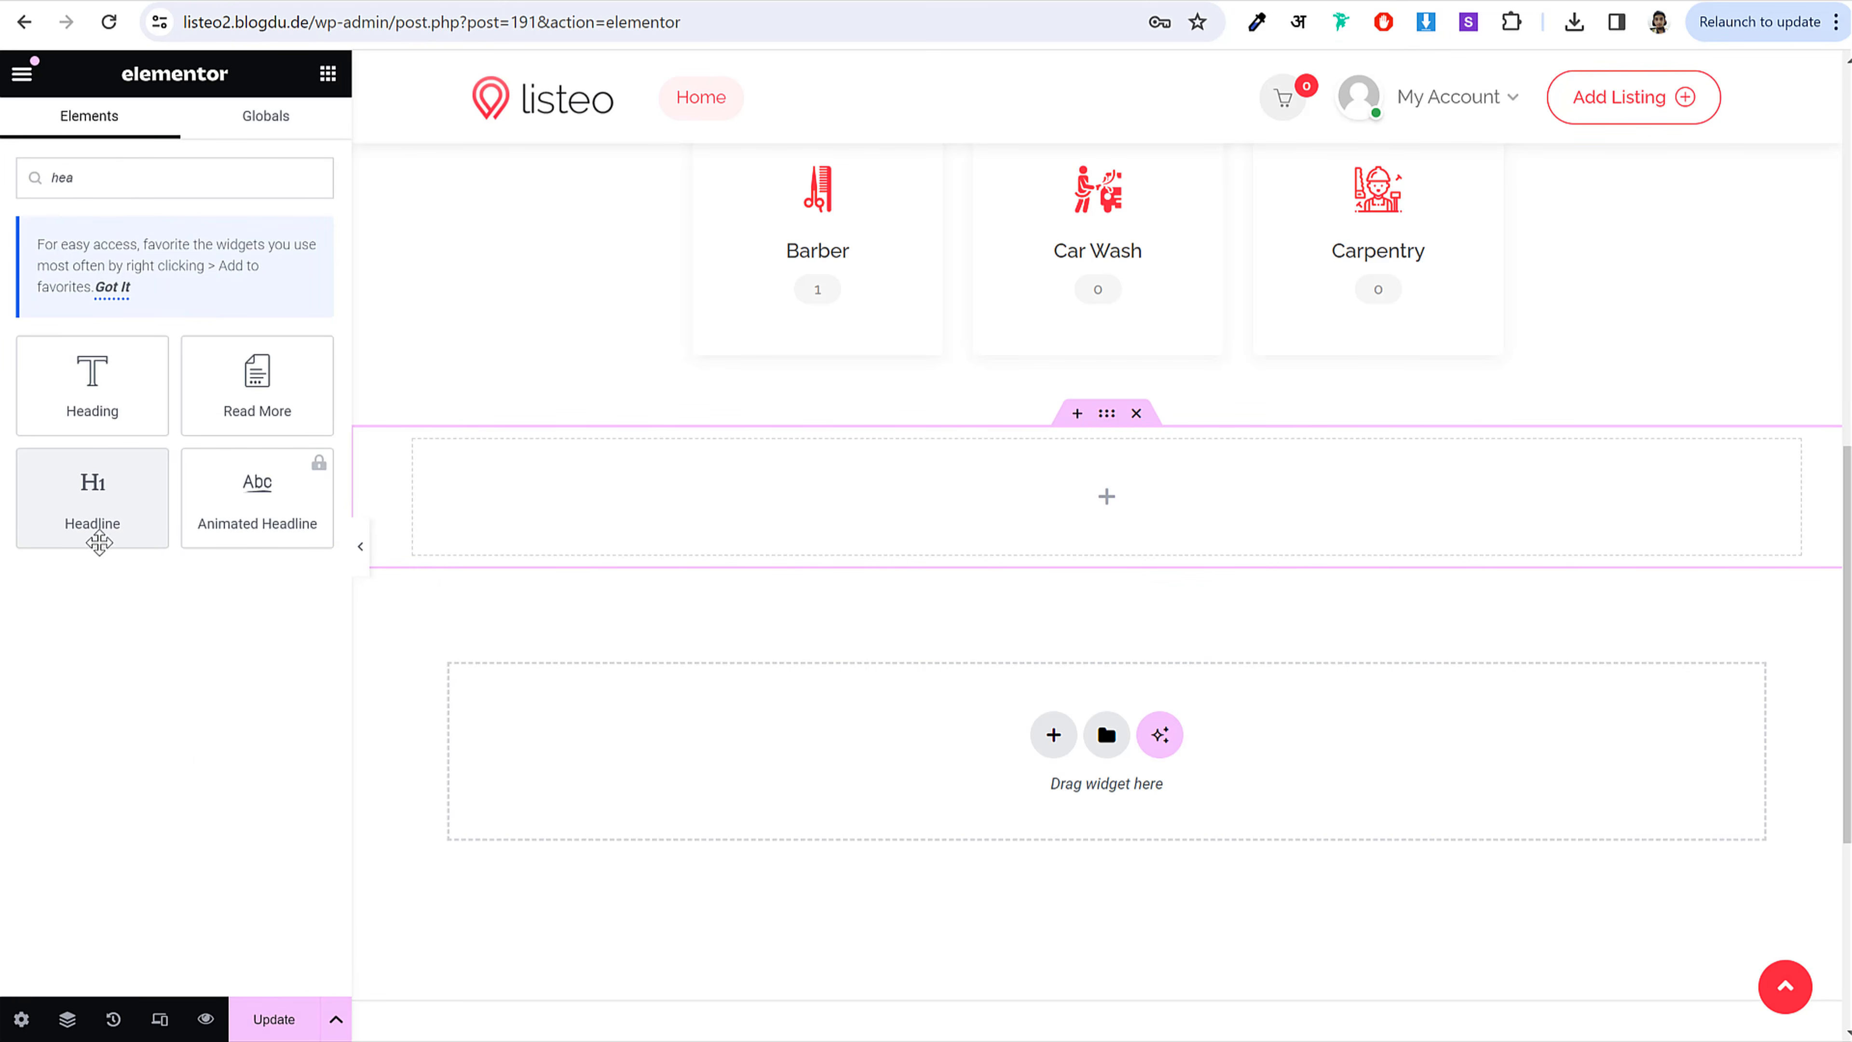
pyautogui.moveTo(73, 513); pyautogui.dragTo(1058, 505)
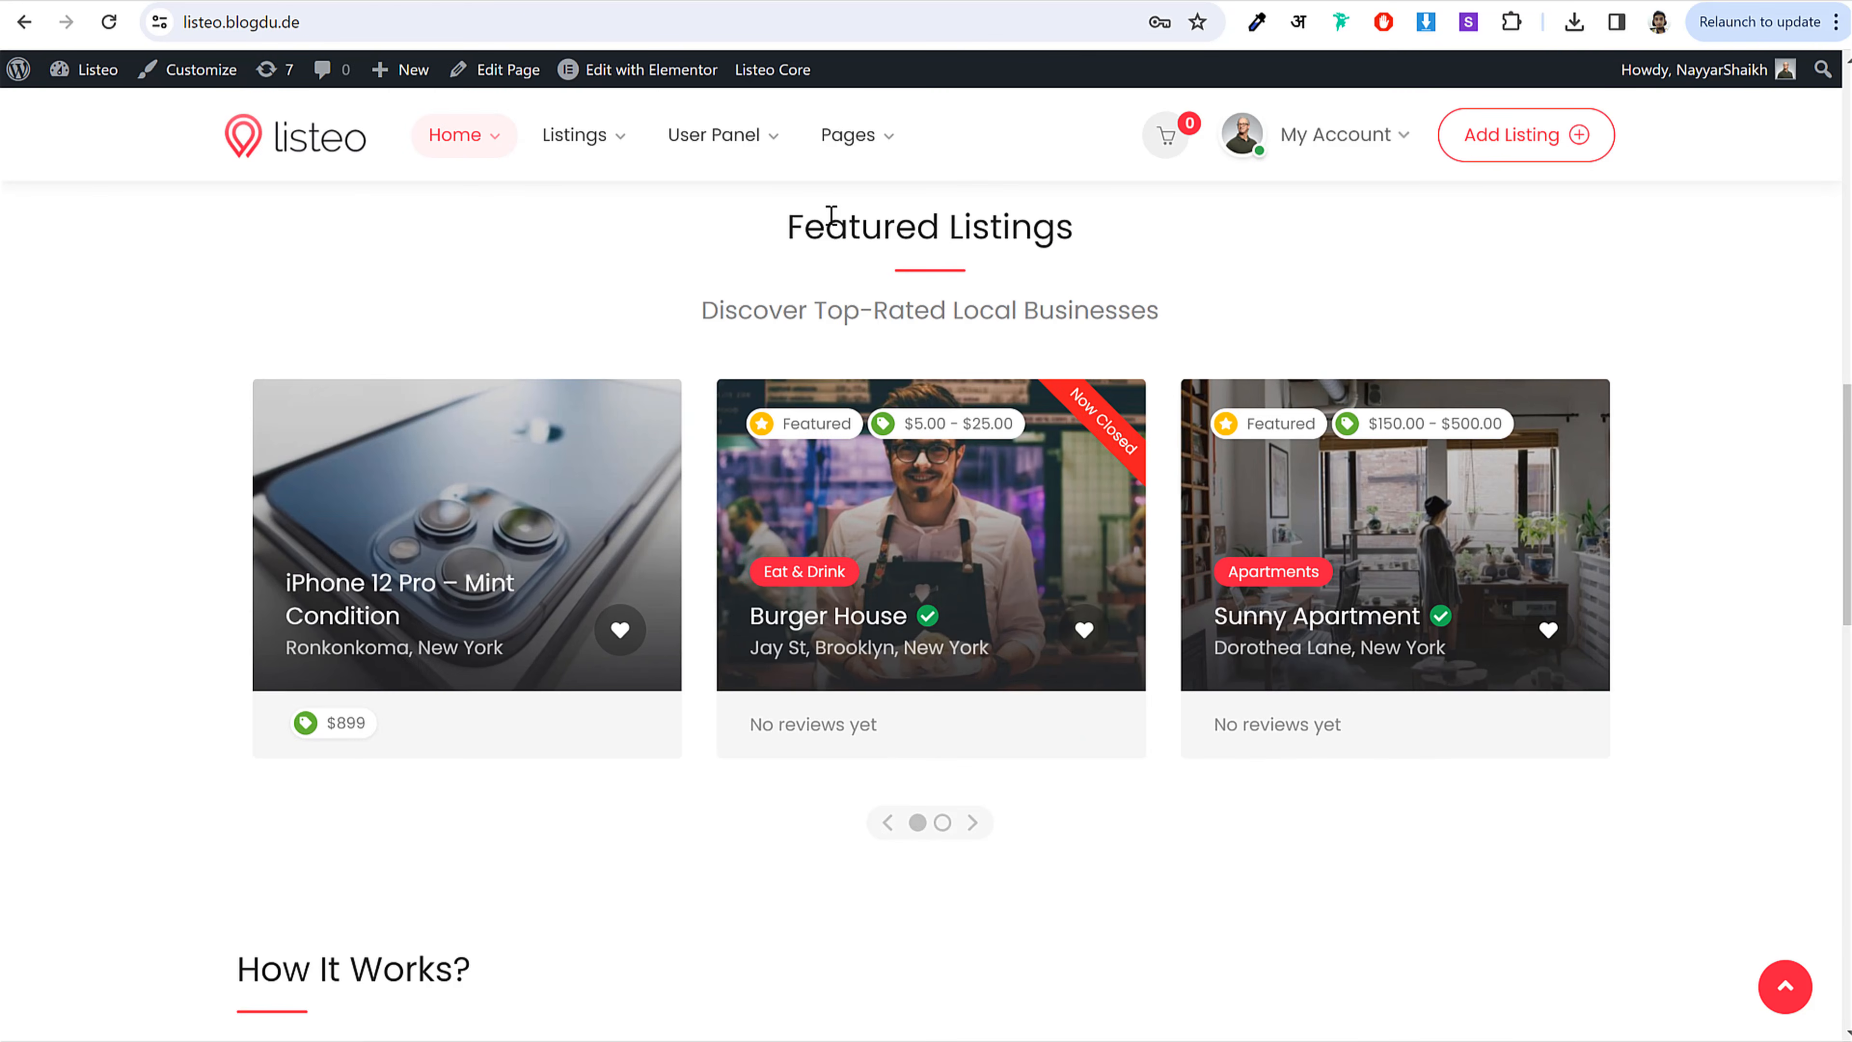
# Step: Paste Featured Listings as the title and Discover Top-Rated Local Businesses as the subtitle
pyautogui.tripleClick(828, 216)
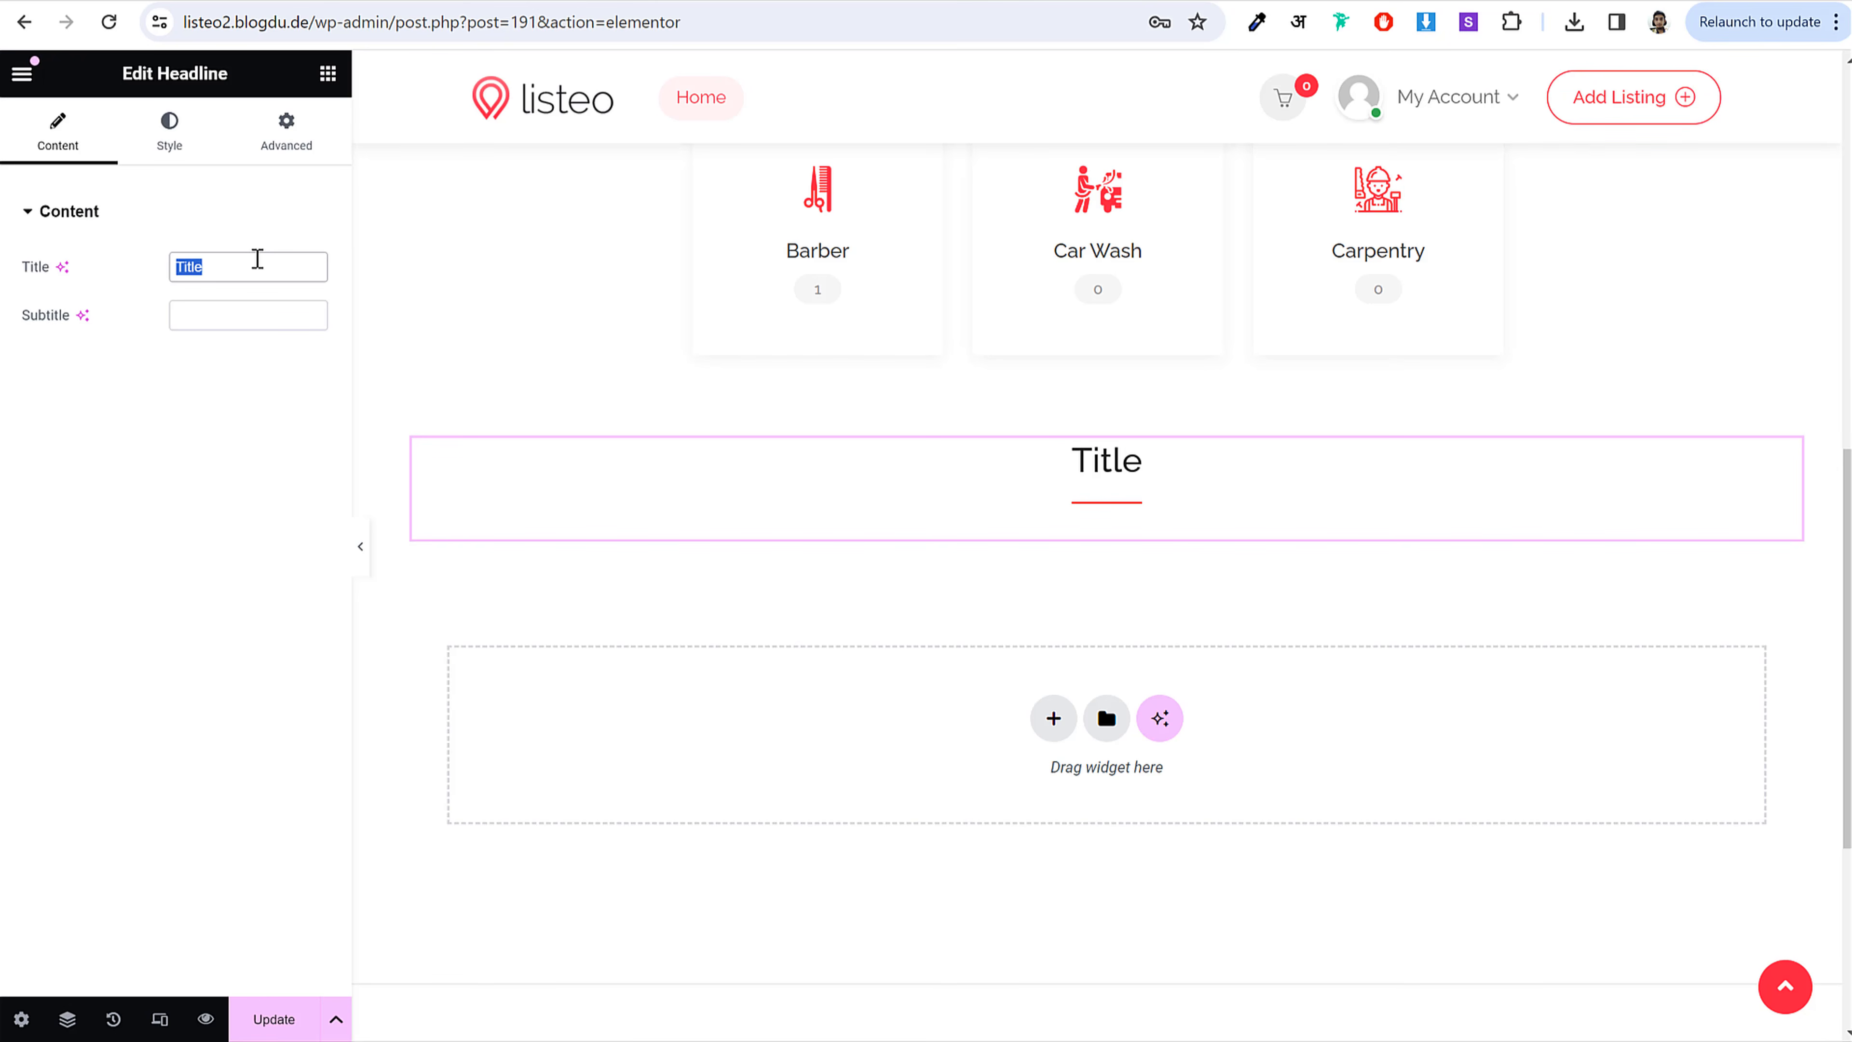
pyautogui.write('Featured Listings')
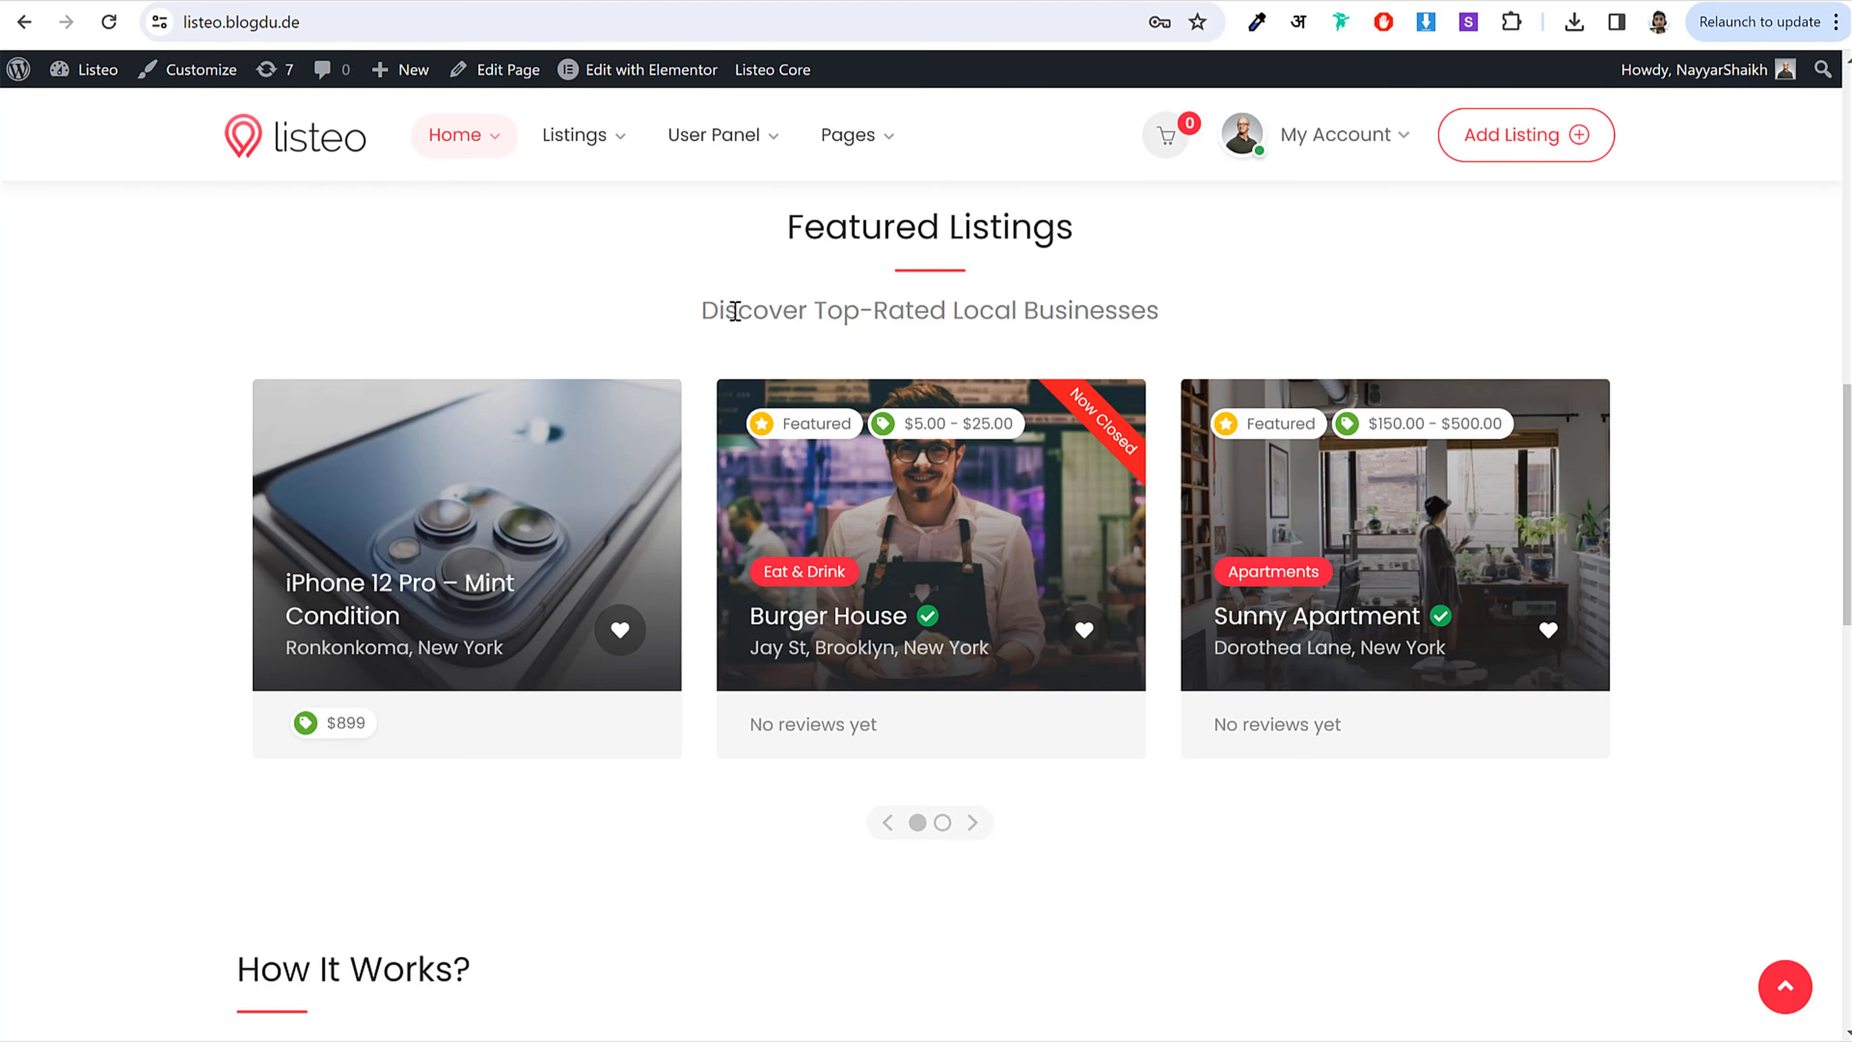
pyautogui.tripleClick(769, 314)
pyautogui.hotkey('ctrl', 'c')
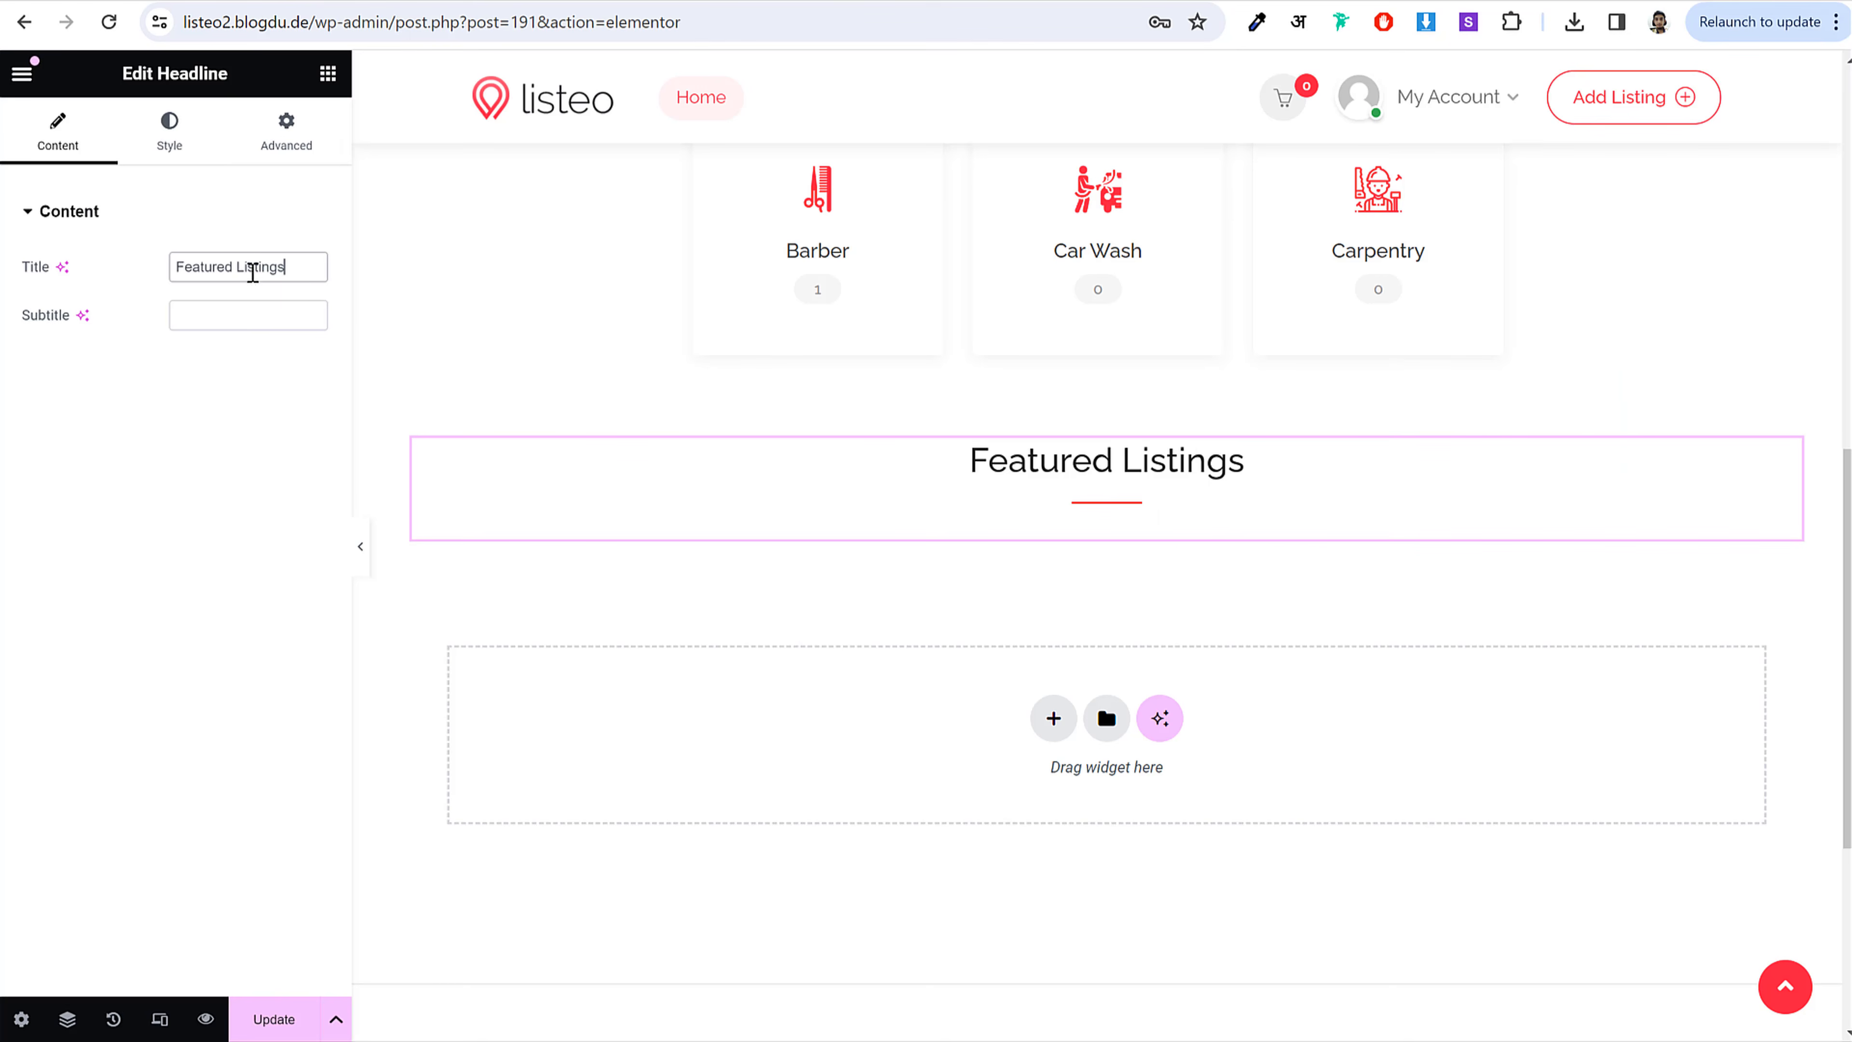
pyautogui.click(249, 308)
pyautogui.hotkey('ctrl', 'v')
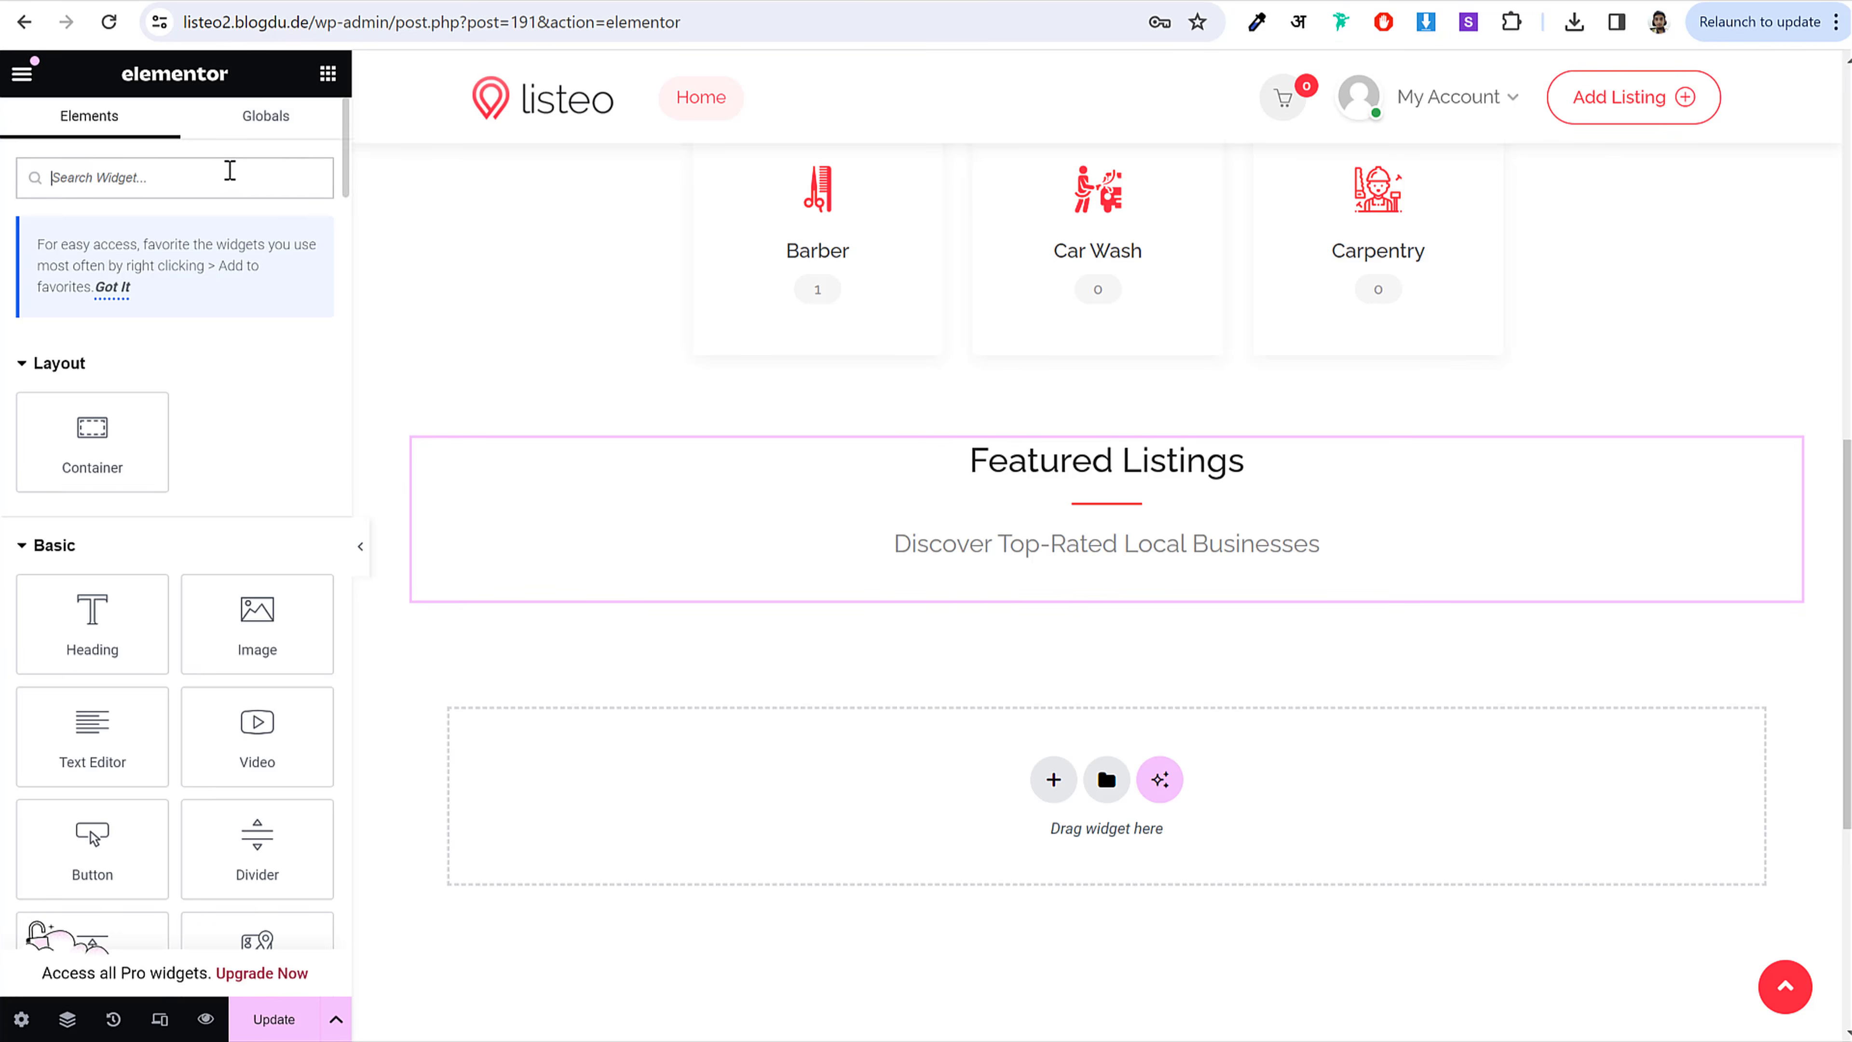
pyautogui.write('flis')
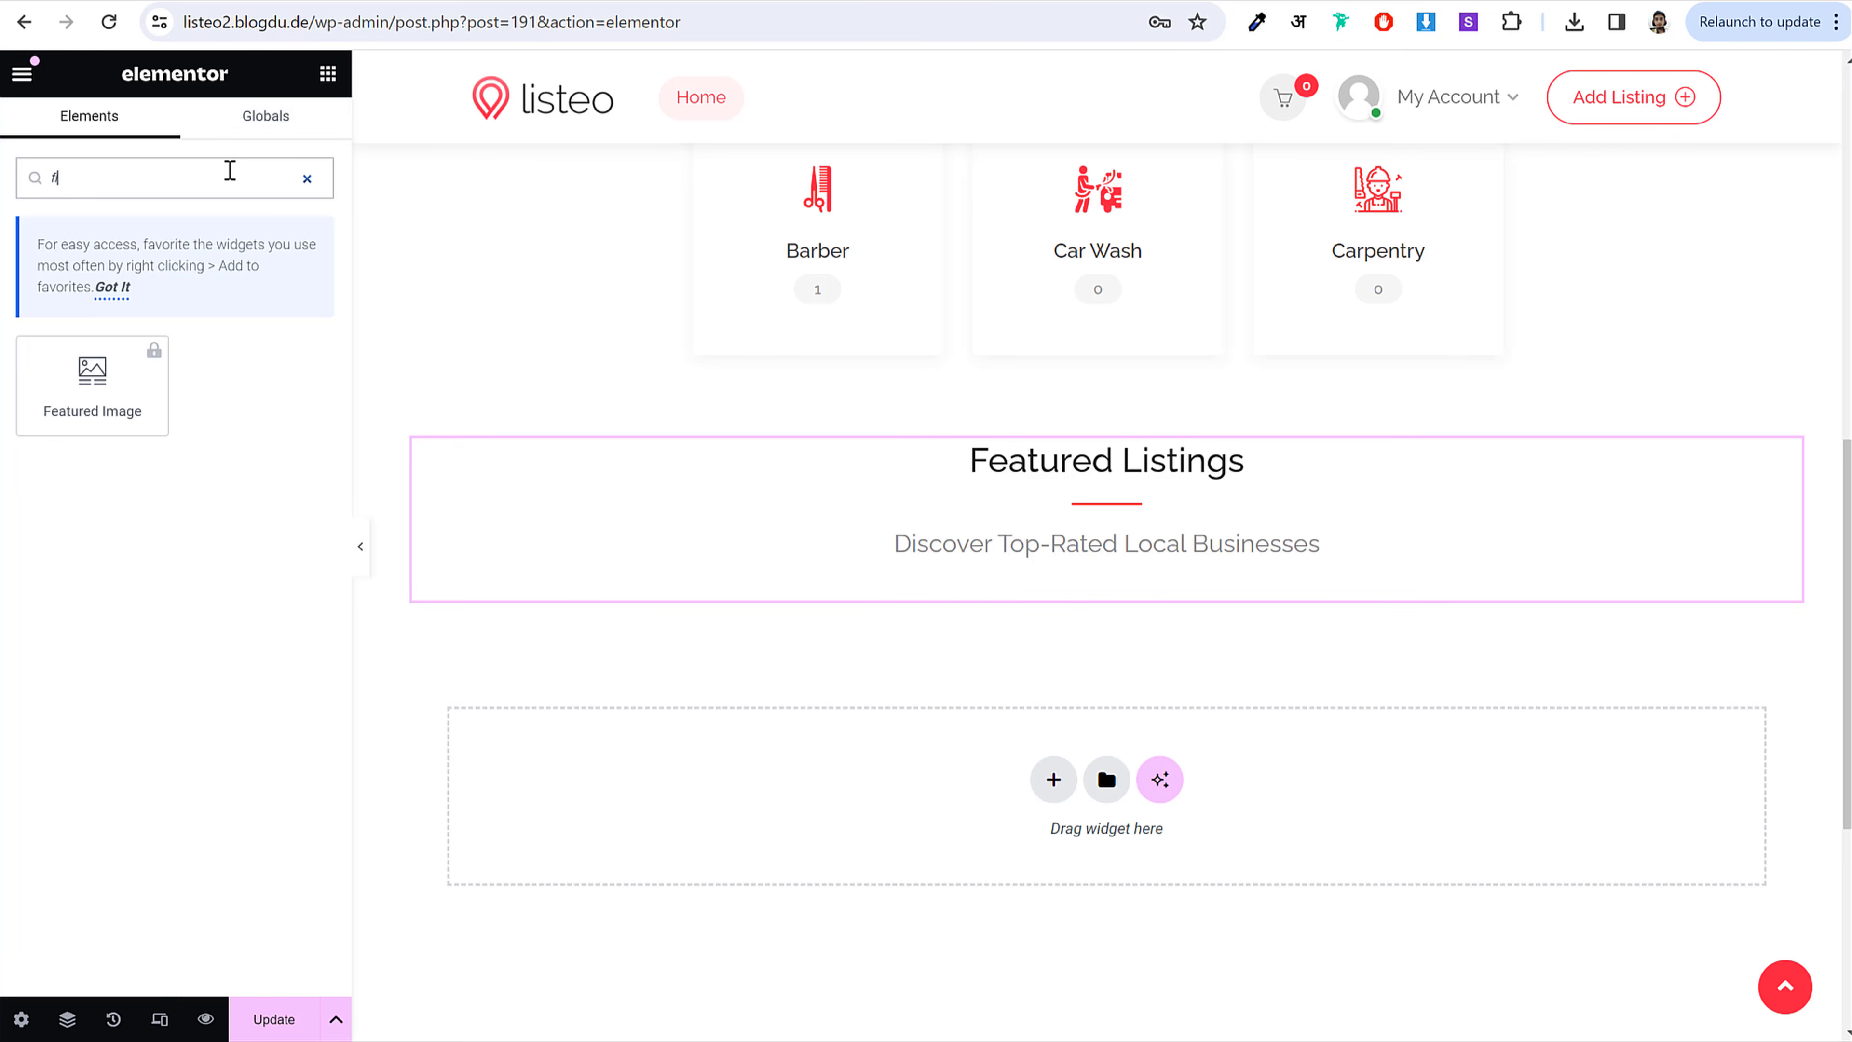
pyautogui.write('ist')
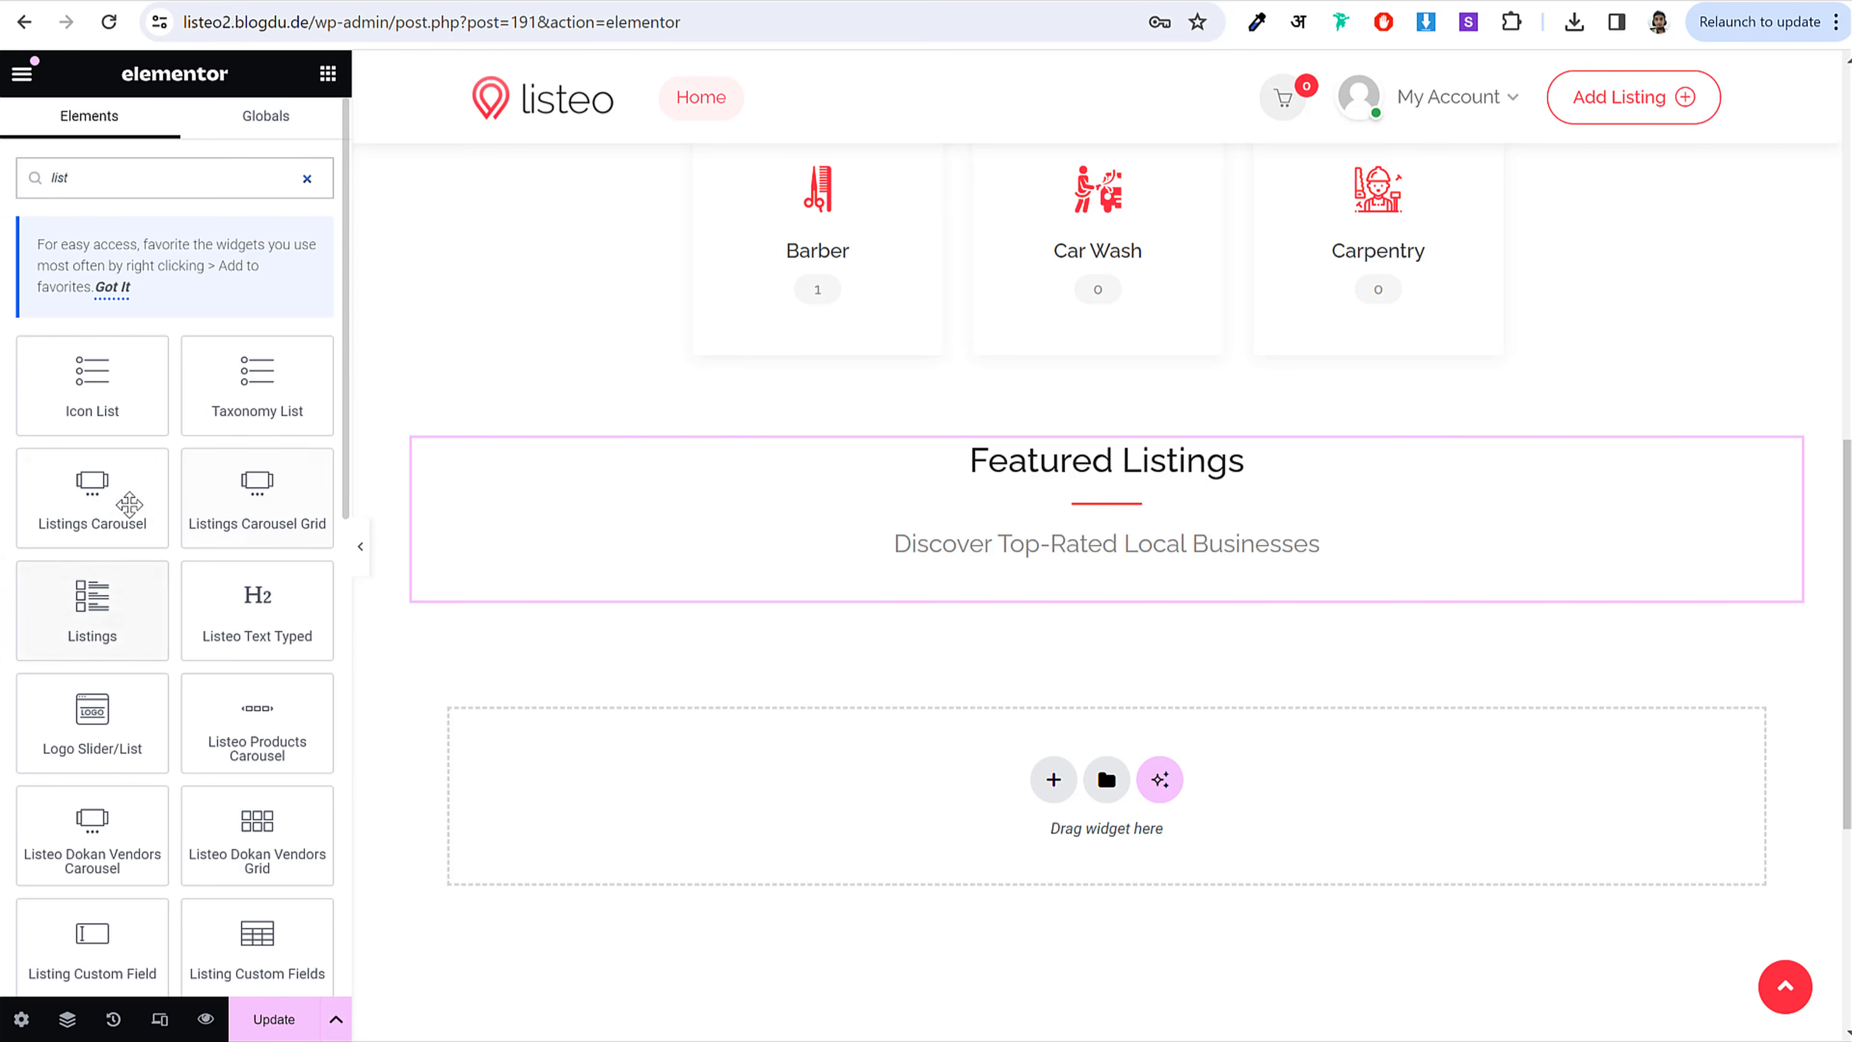
# Step: Drop a Listings Carousel widget under the Featured Listings heading
pyautogui.moveTo(92, 504); pyautogui.dragTo(1078, 569)
pyautogui.scroll(-3, 1178, 599)
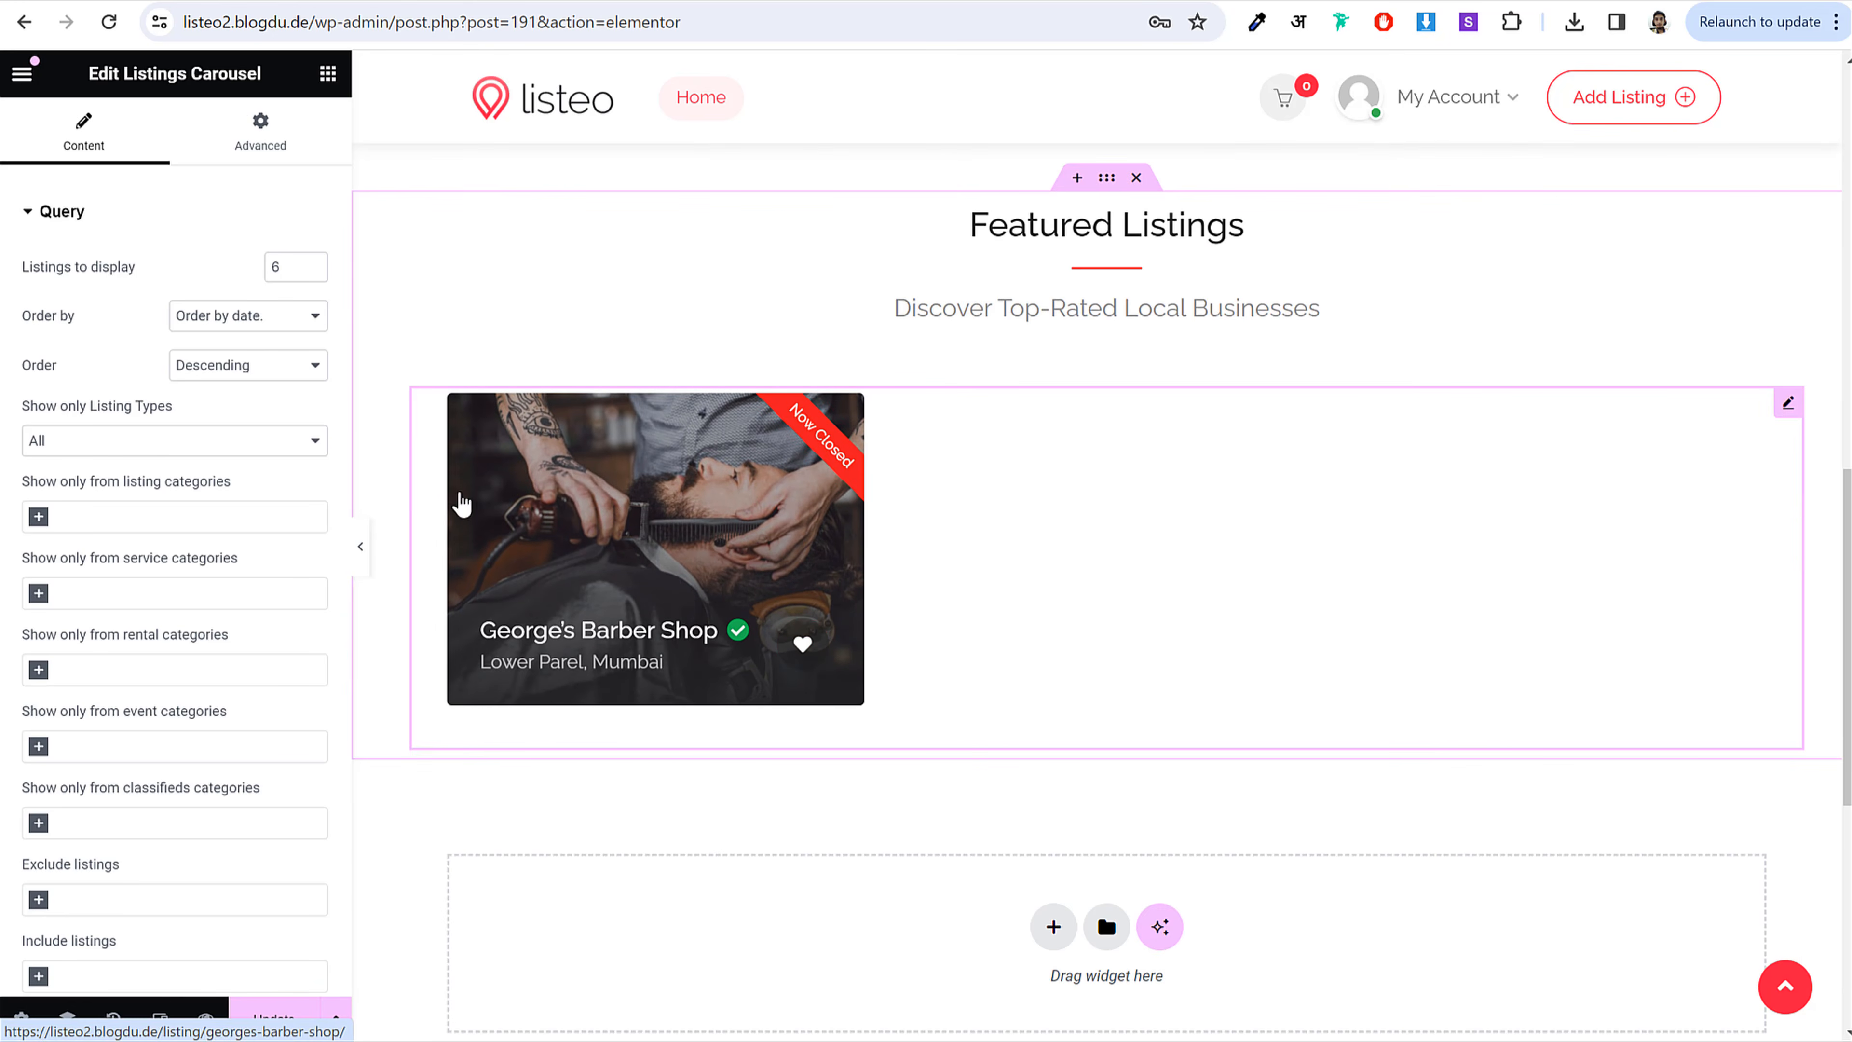
pyautogui.scroll(-5, 241, 609)
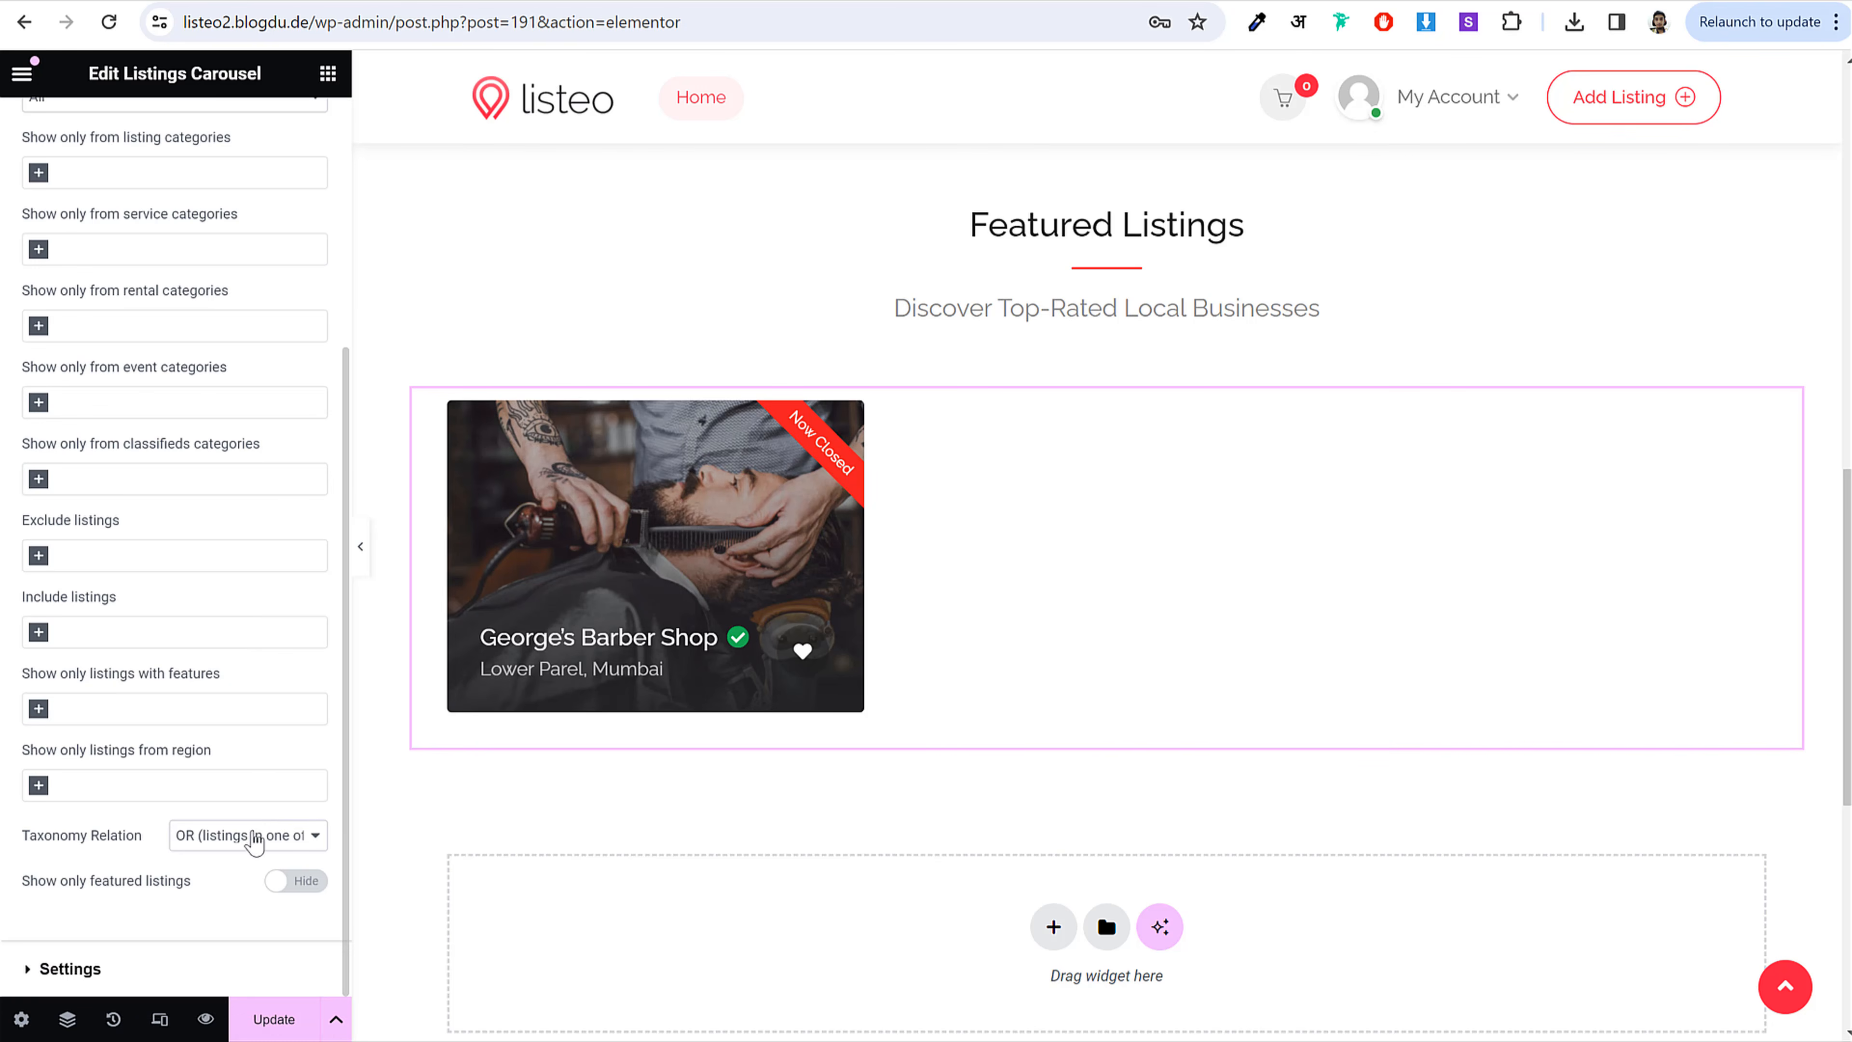
pyautogui.scroll(5, 182, 693)
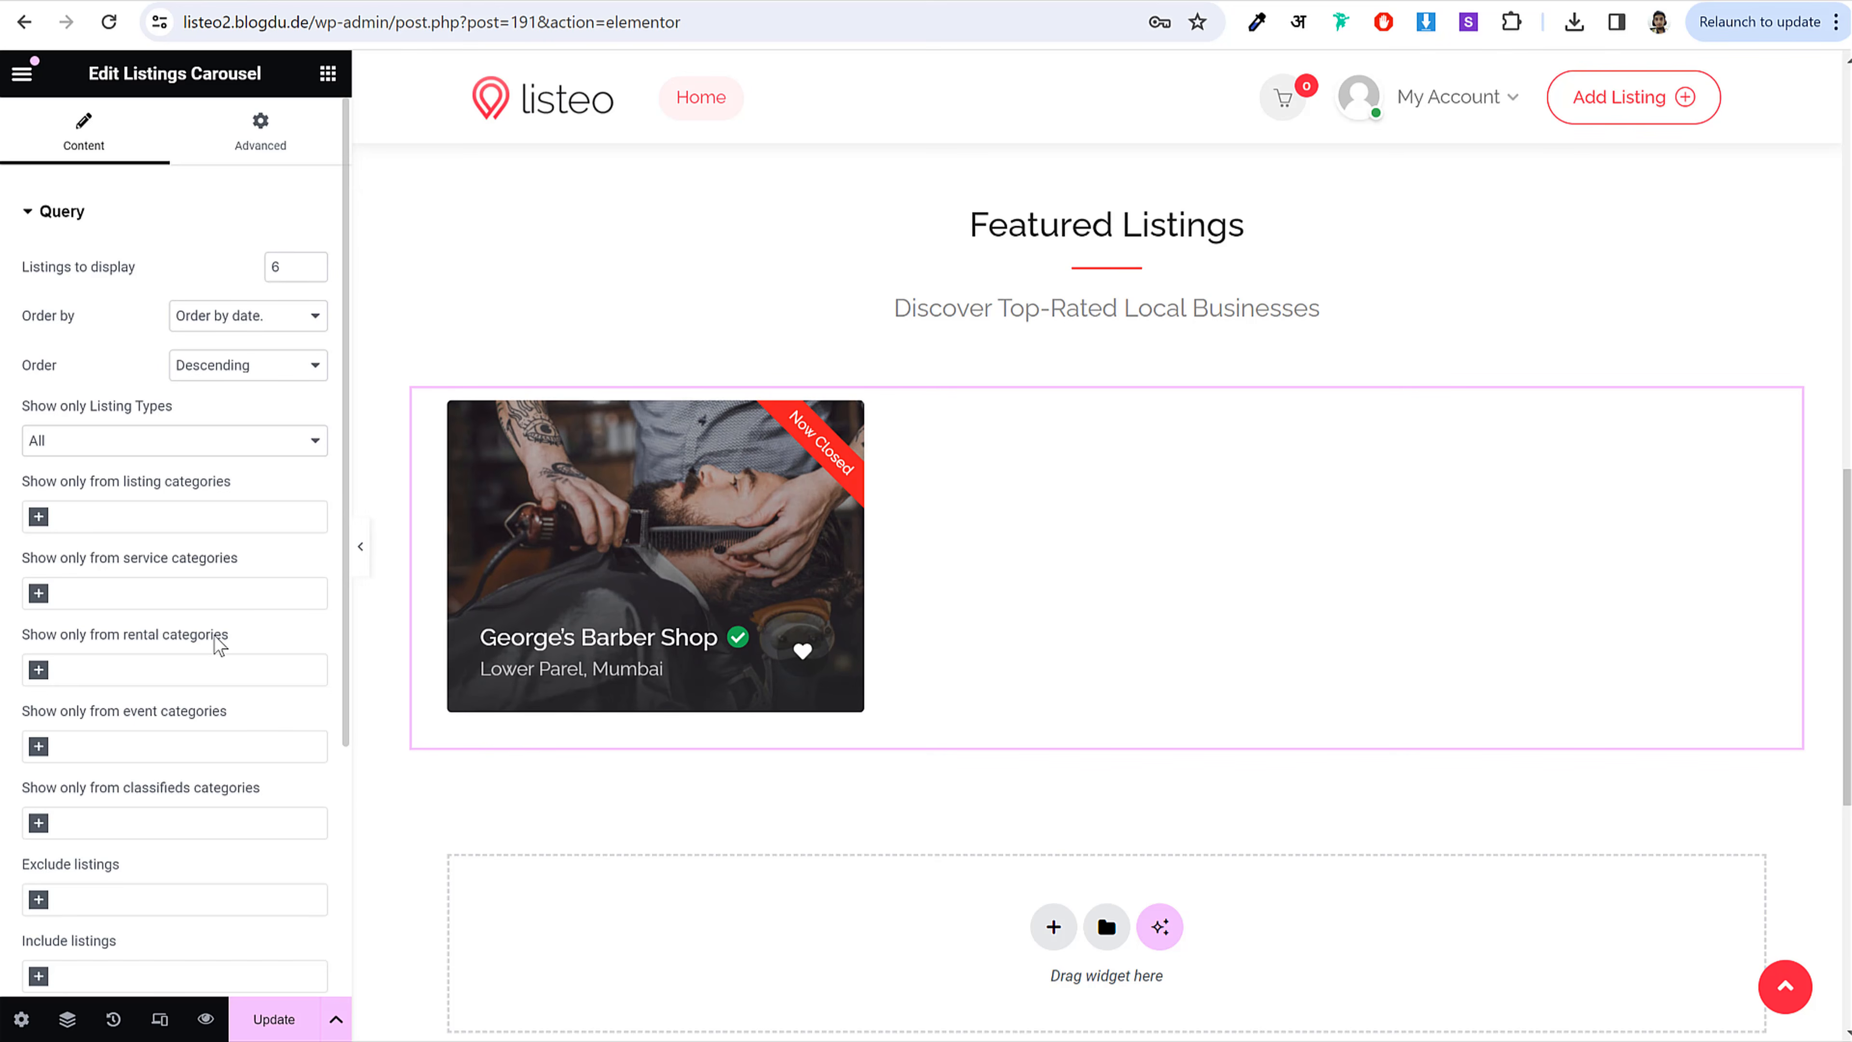
pyautogui.scroll(-5, 218, 636)
pyautogui.scroll(5, 217, 634)
pyautogui.scroll(-5, 242, 564)
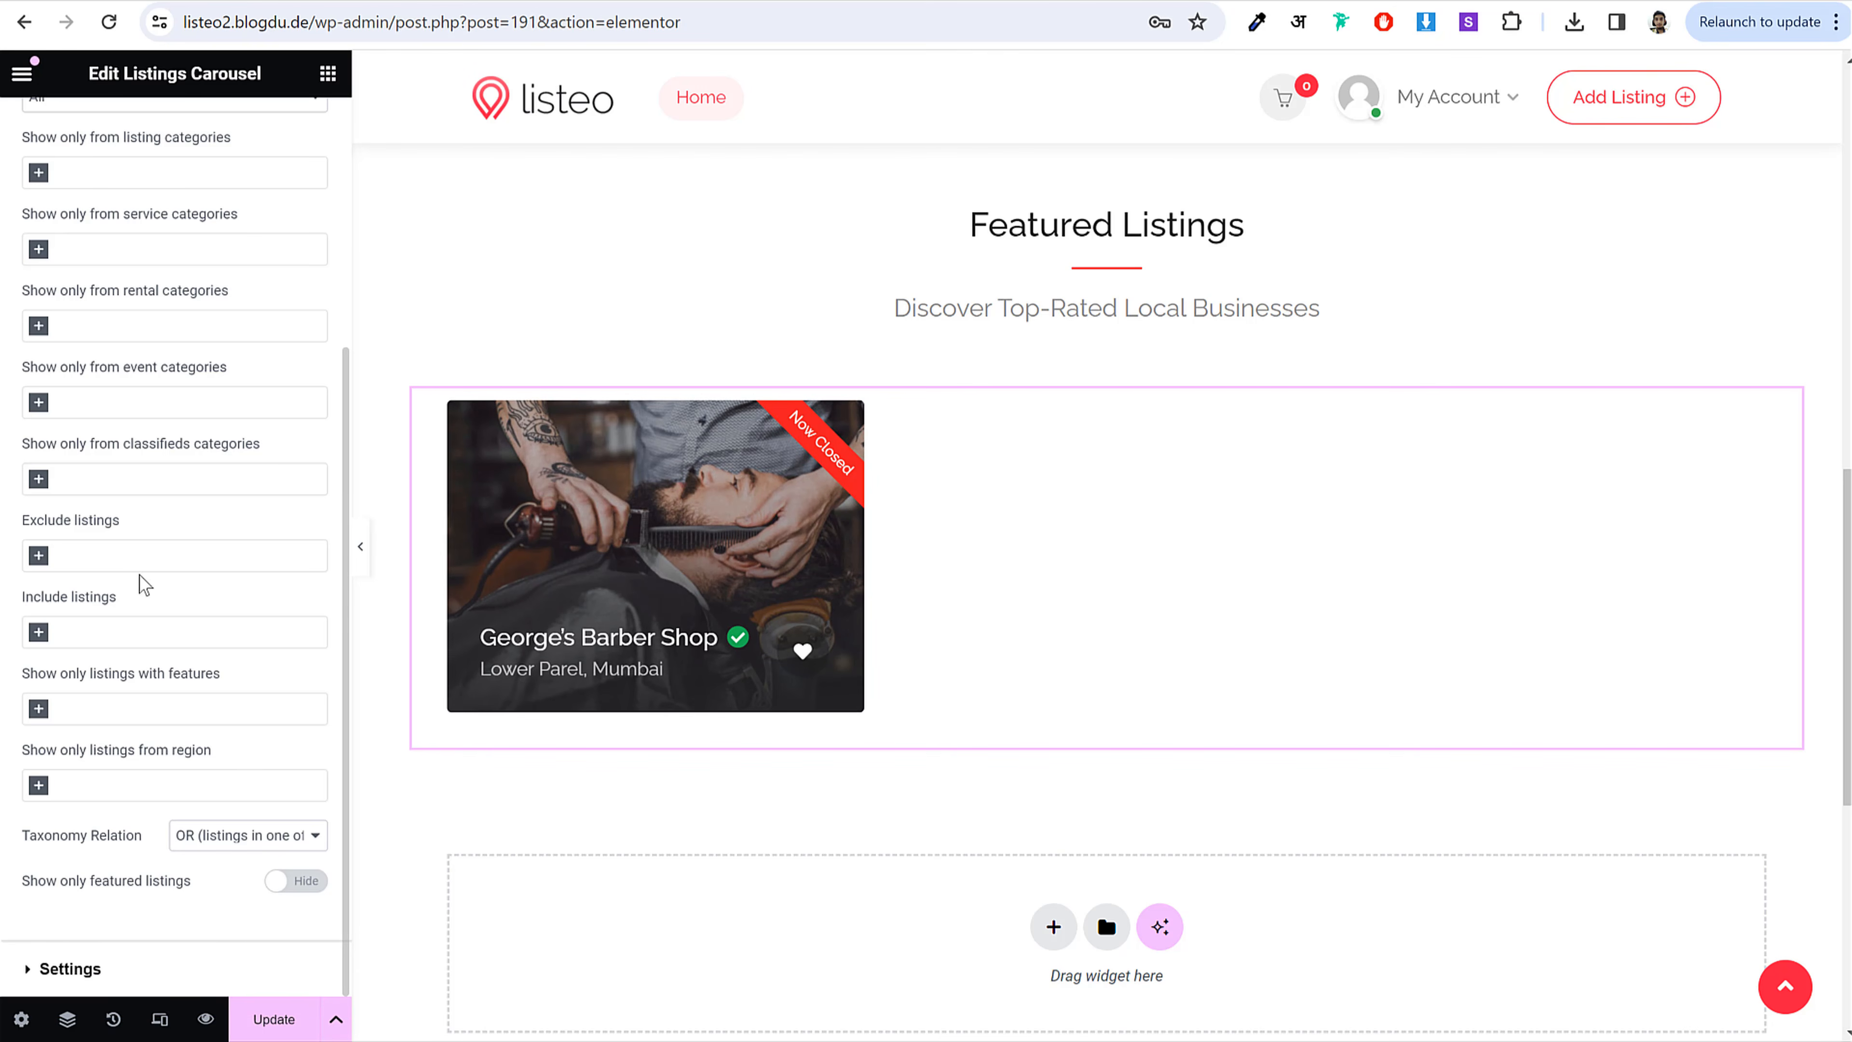
# Step: Switch the Listings Carousel's Style to Grid
pyautogui.click(70, 969)
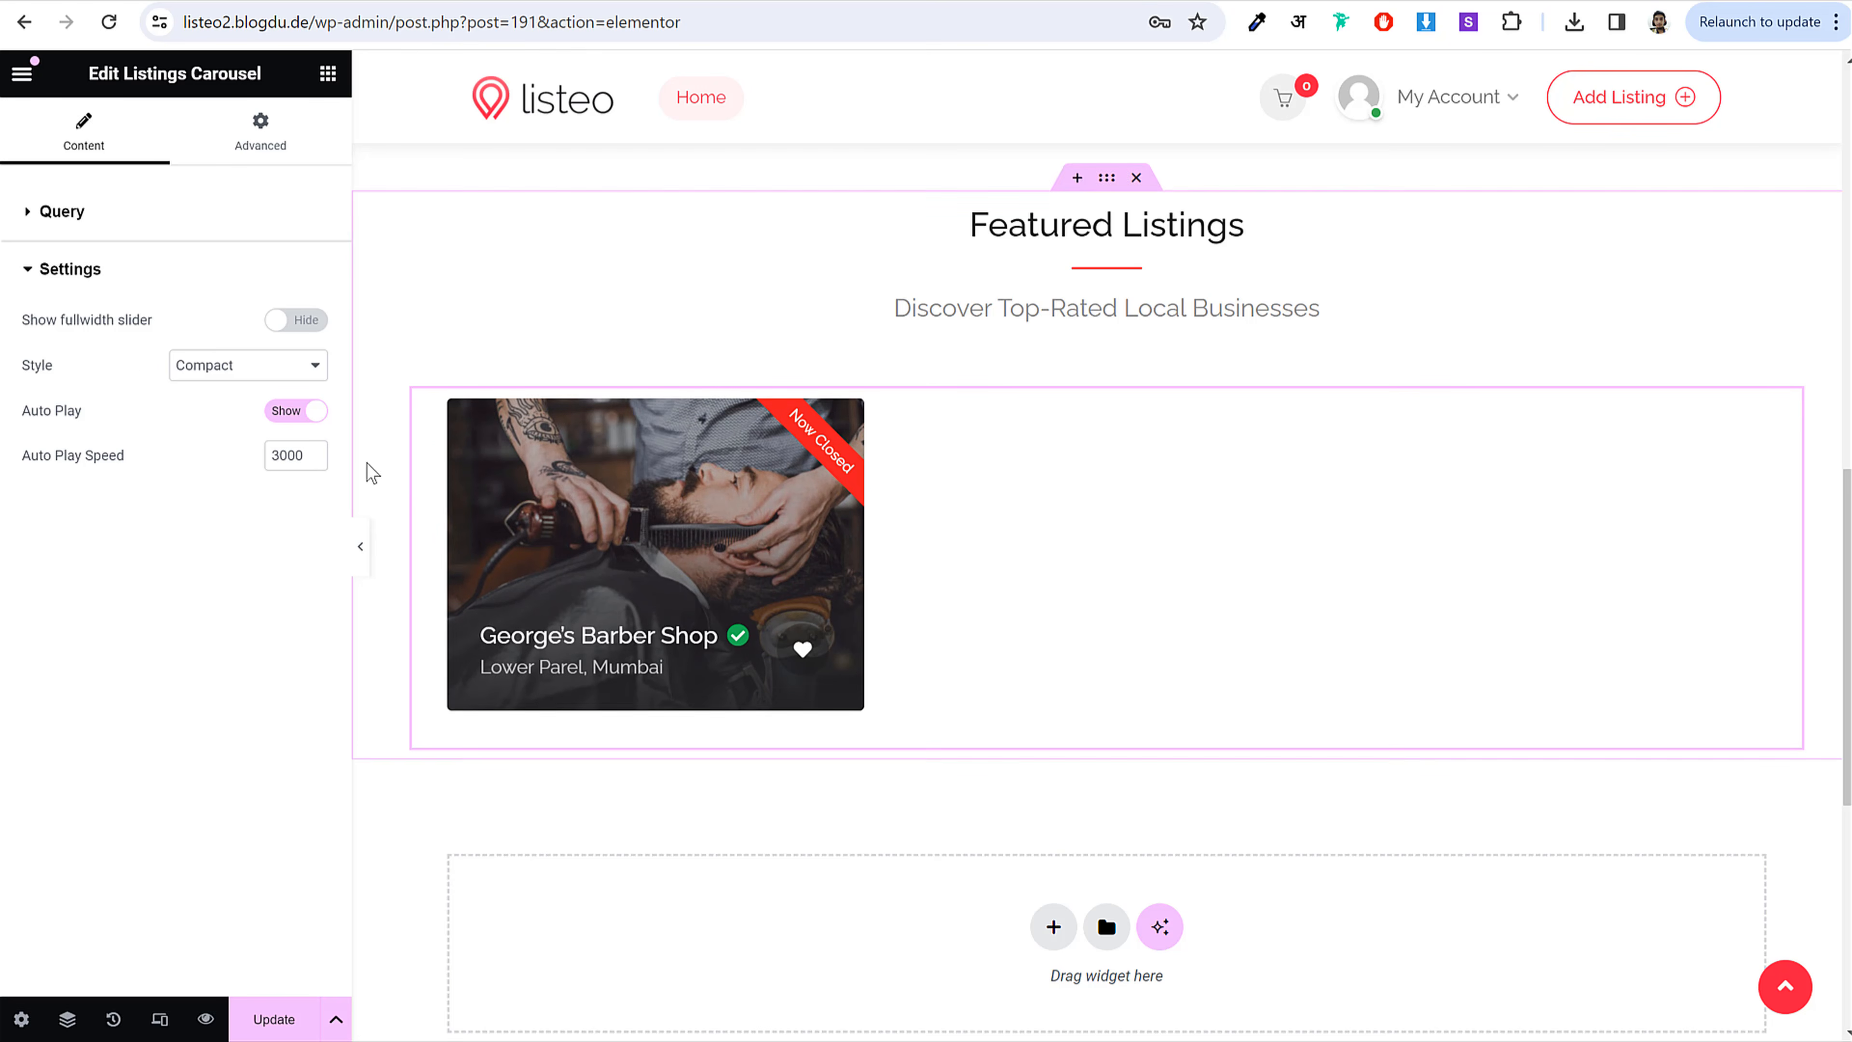
pyautogui.click(248, 371)
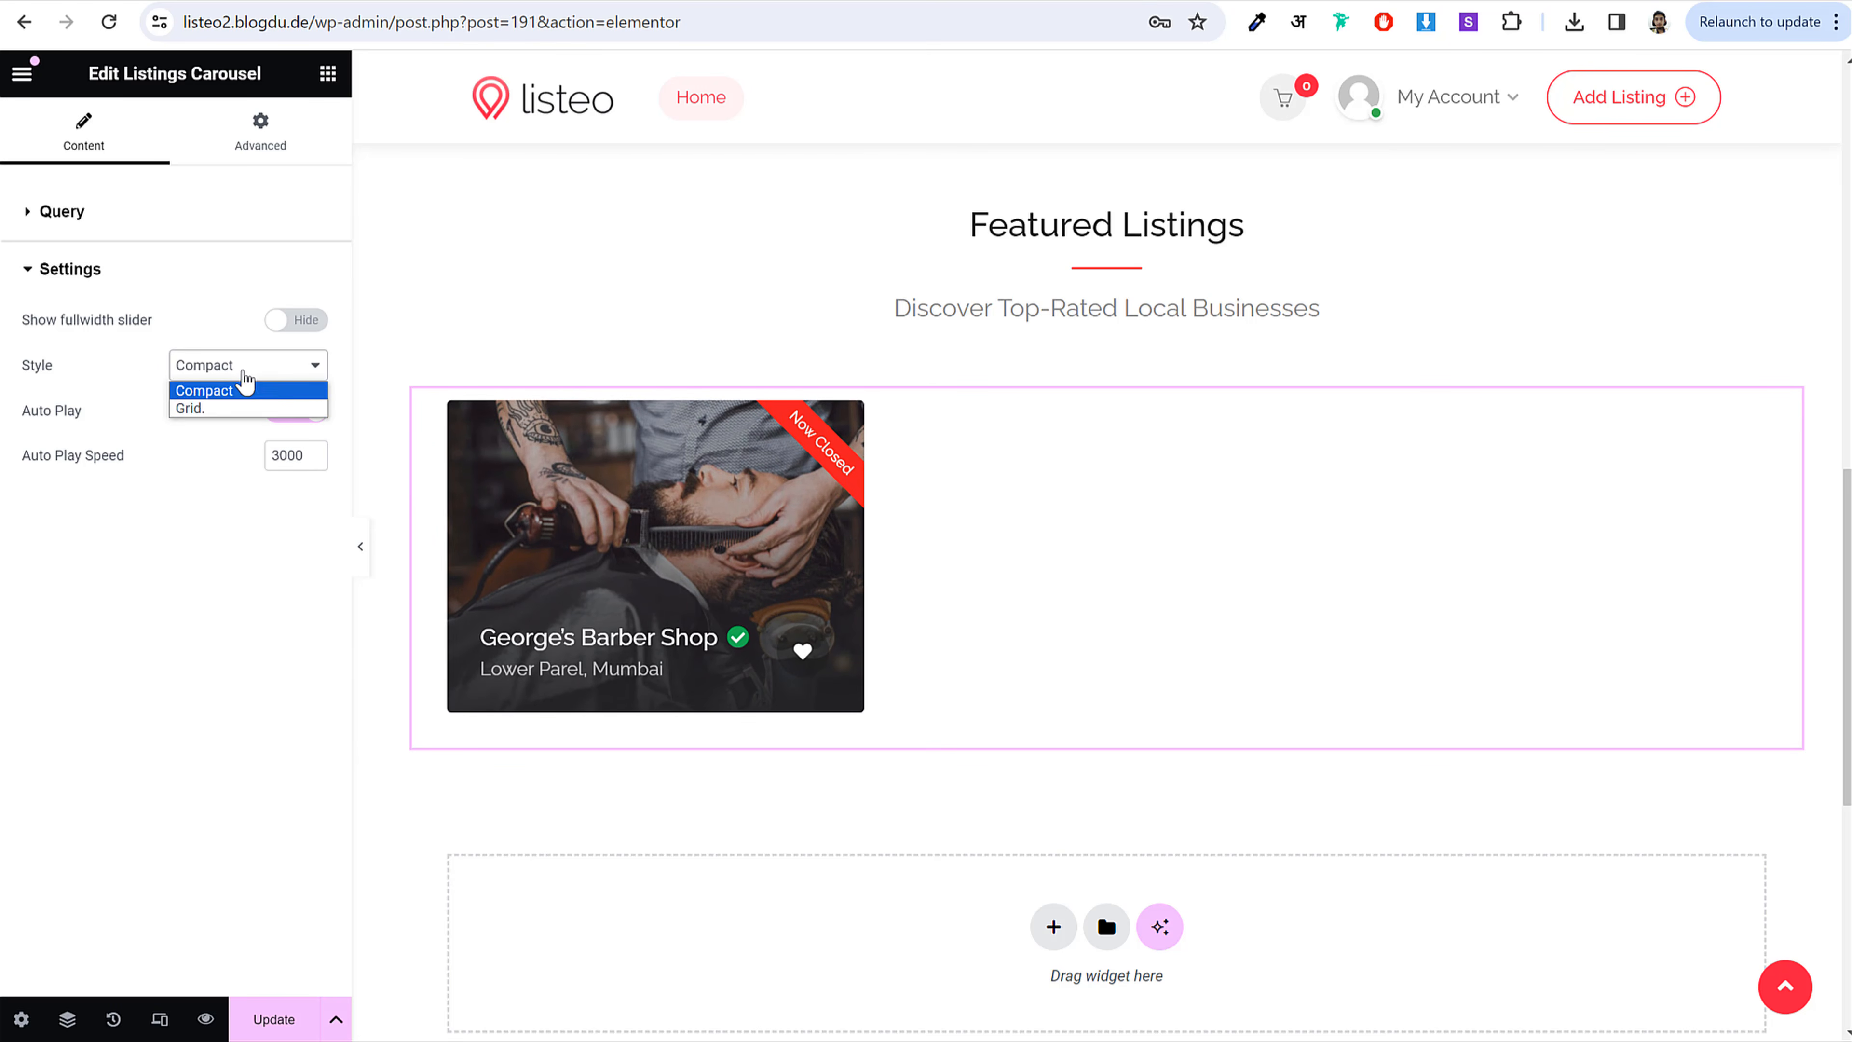
pyautogui.click(226, 405)
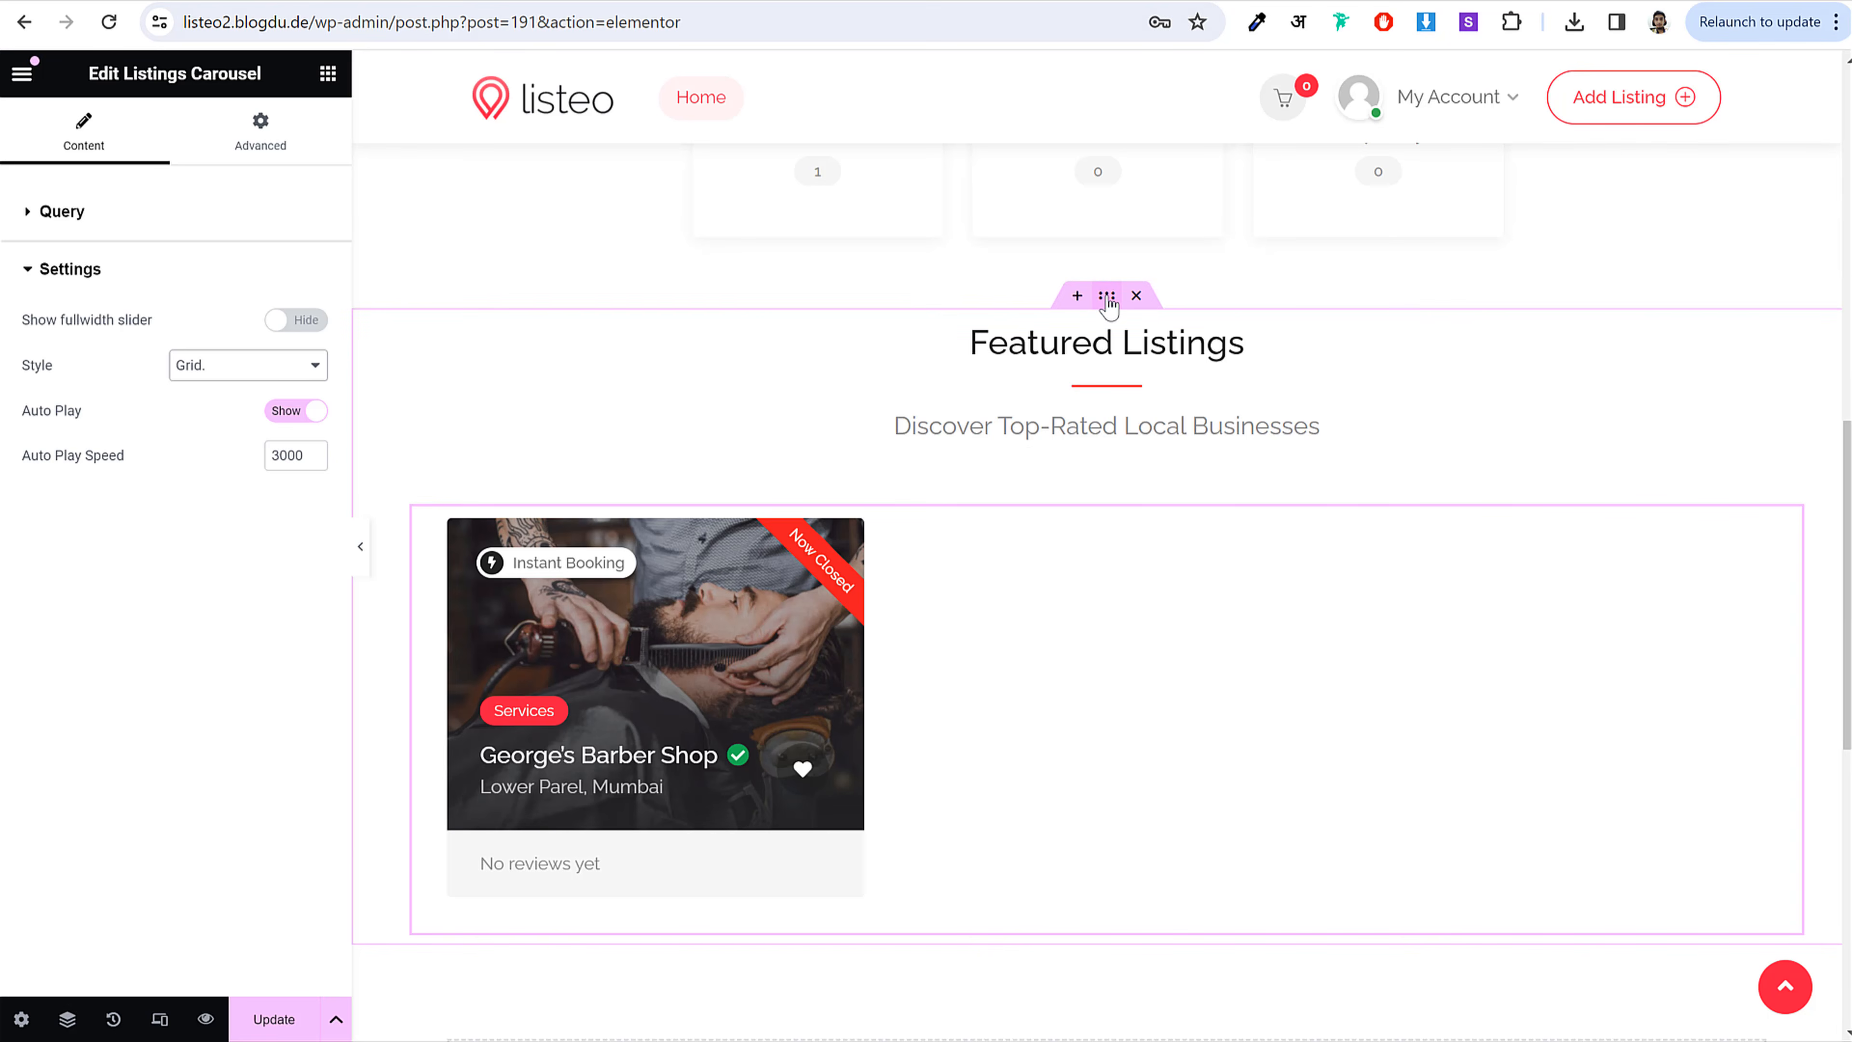
# Step: Unlink the Featured Listings section's padding and give it 50 px top padding
pyautogui.click(1106, 297)
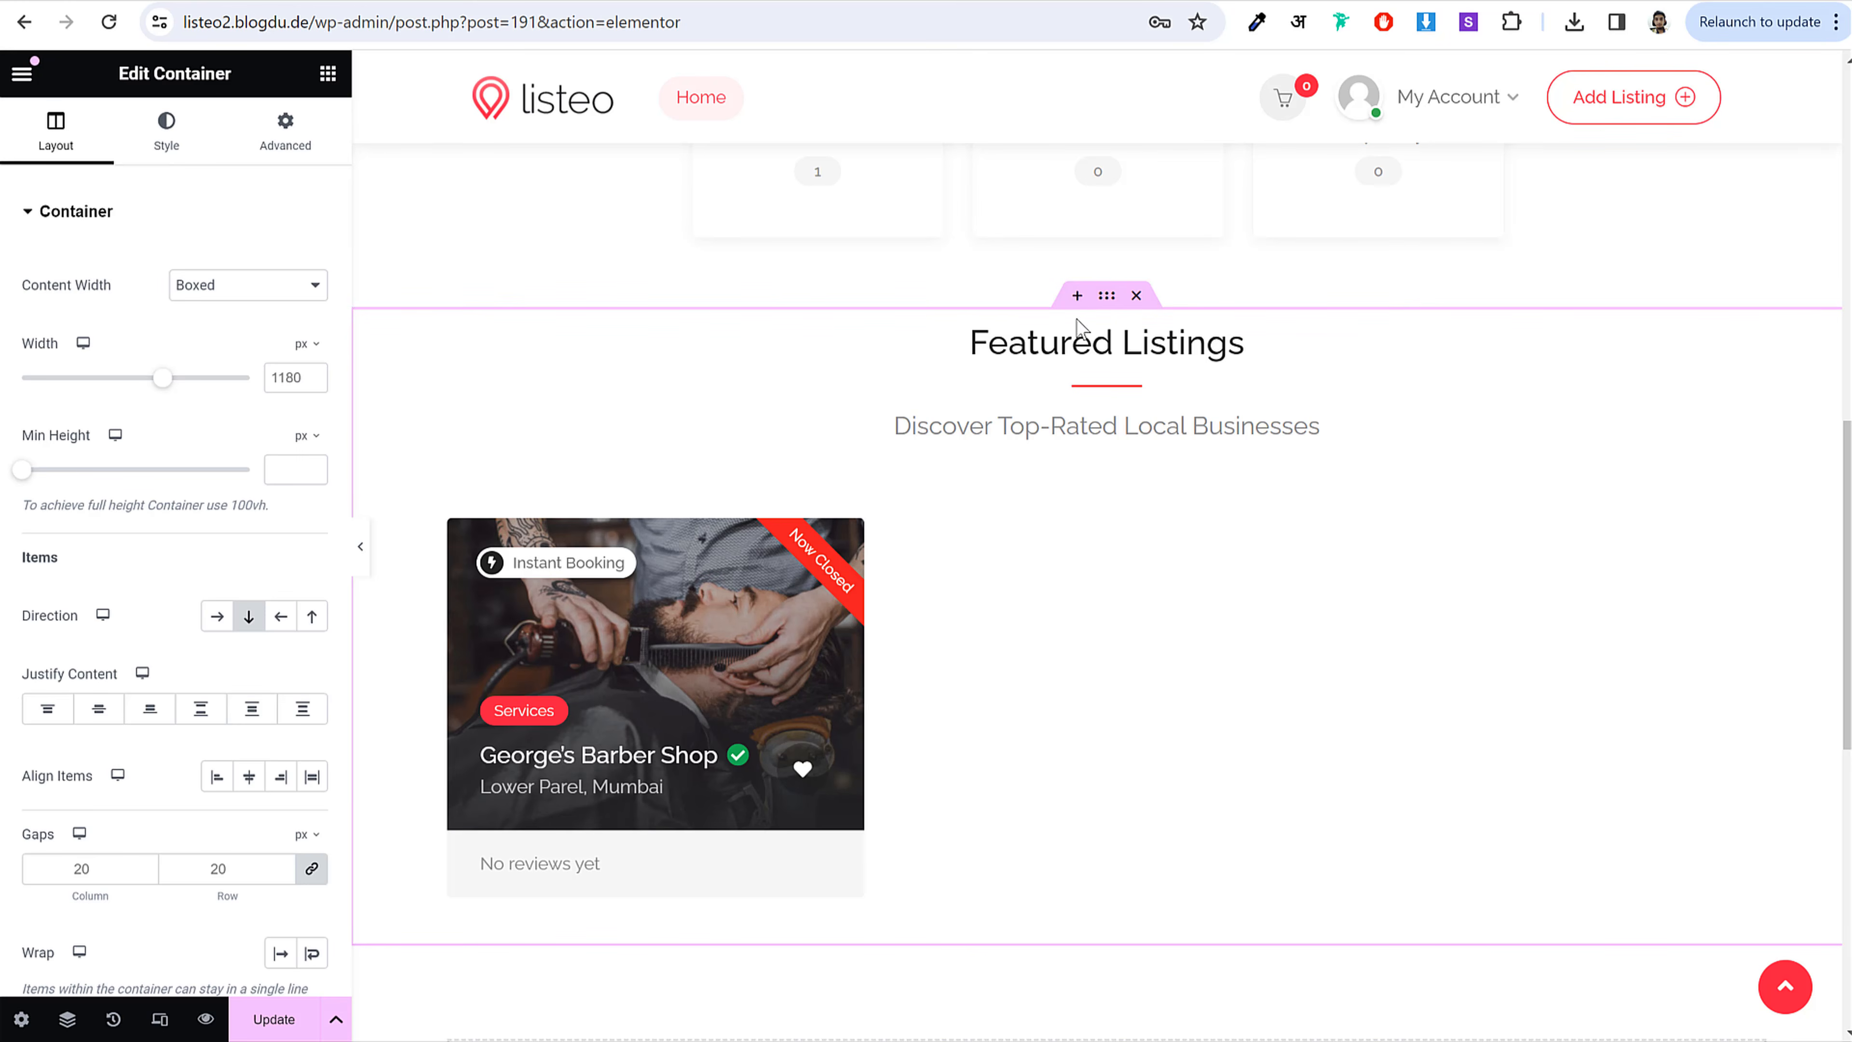
pyautogui.click(285, 132)
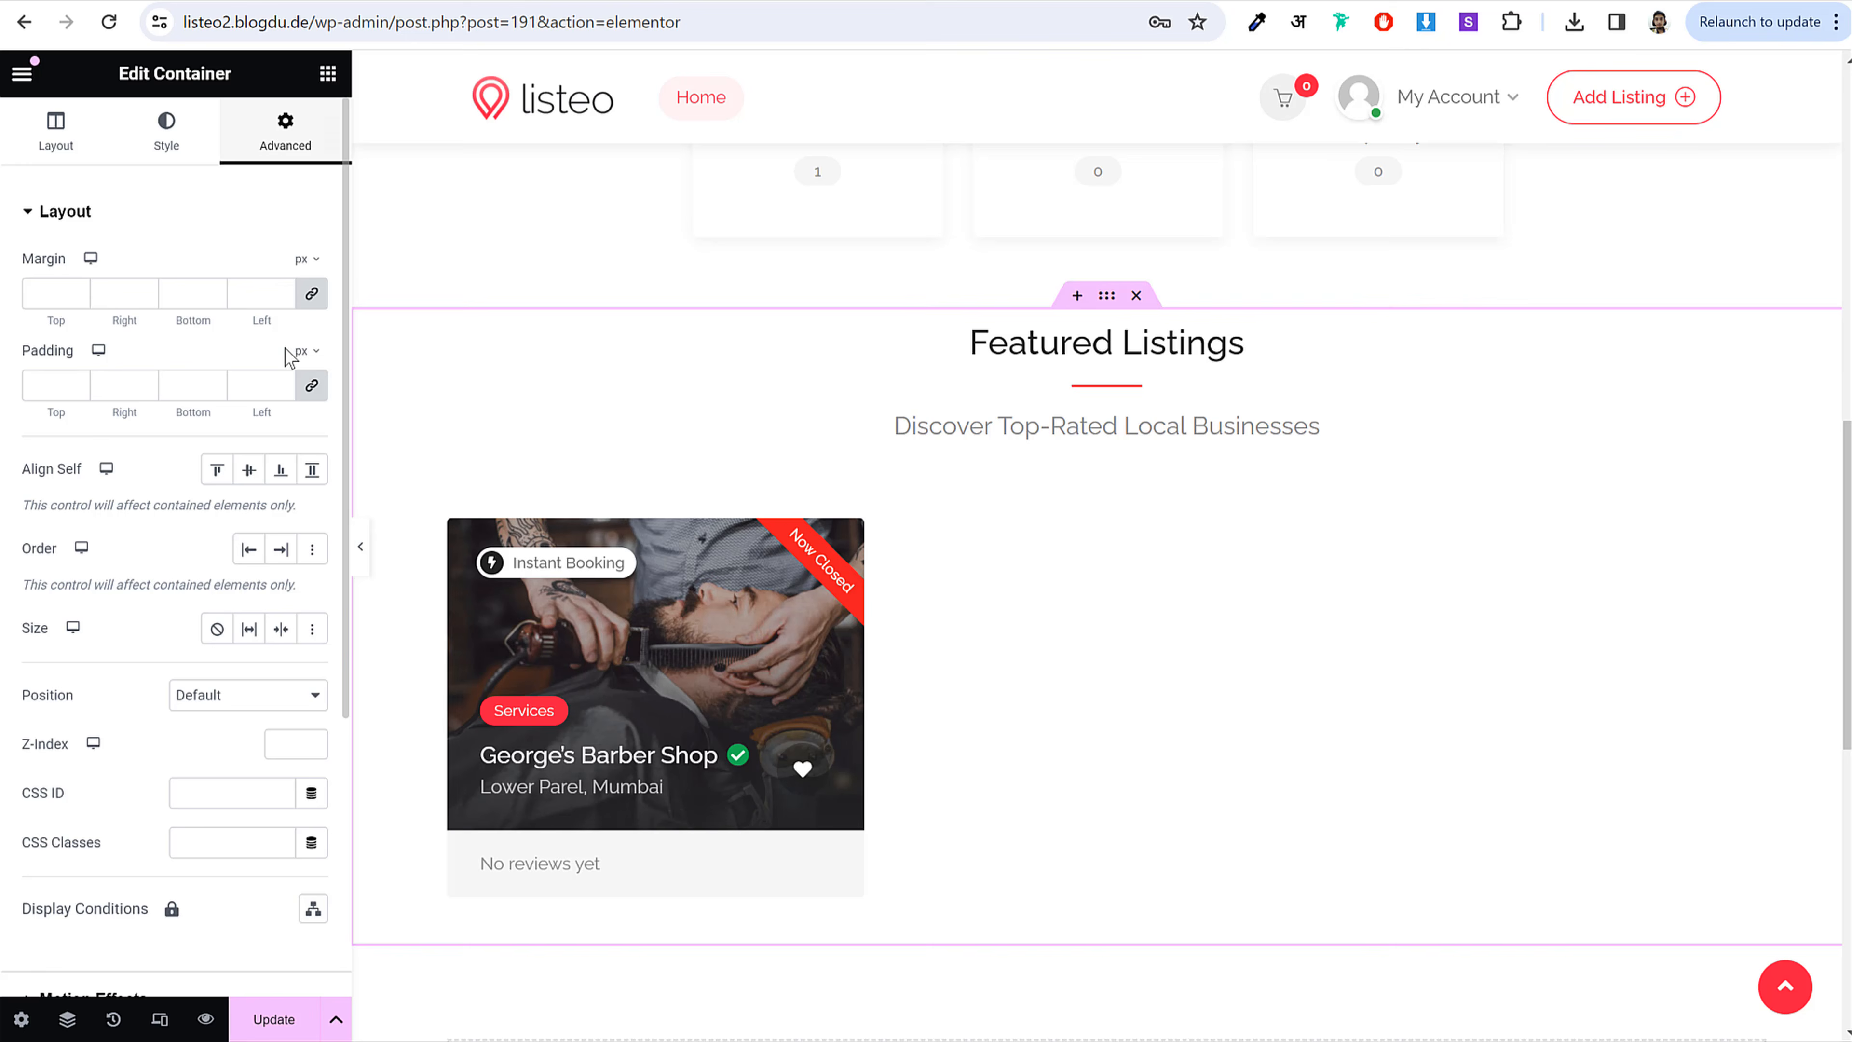
pyautogui.click(313, 387)
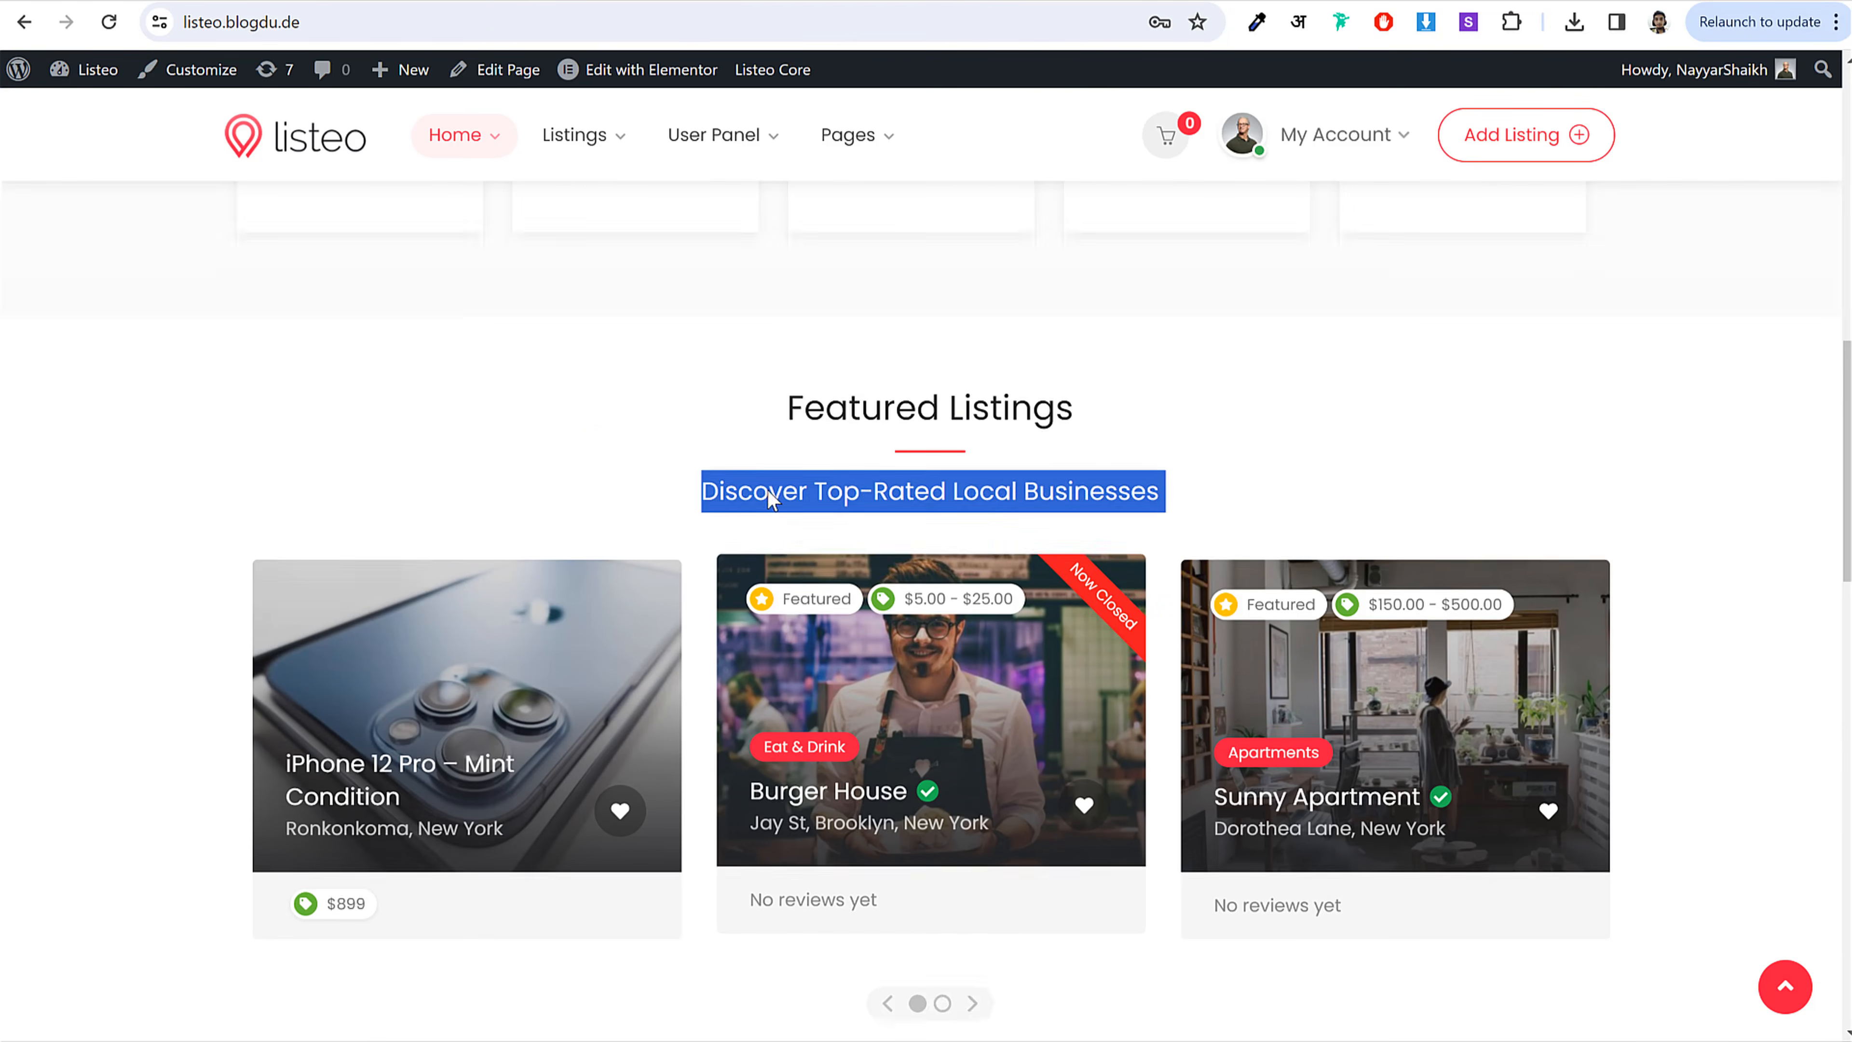
pyautogui.click(770, 497)
# Step: Copy the live site's categories background colour, #FEFEFE, with the eyedropper
pyautogui.scroll(1, 775, 467)
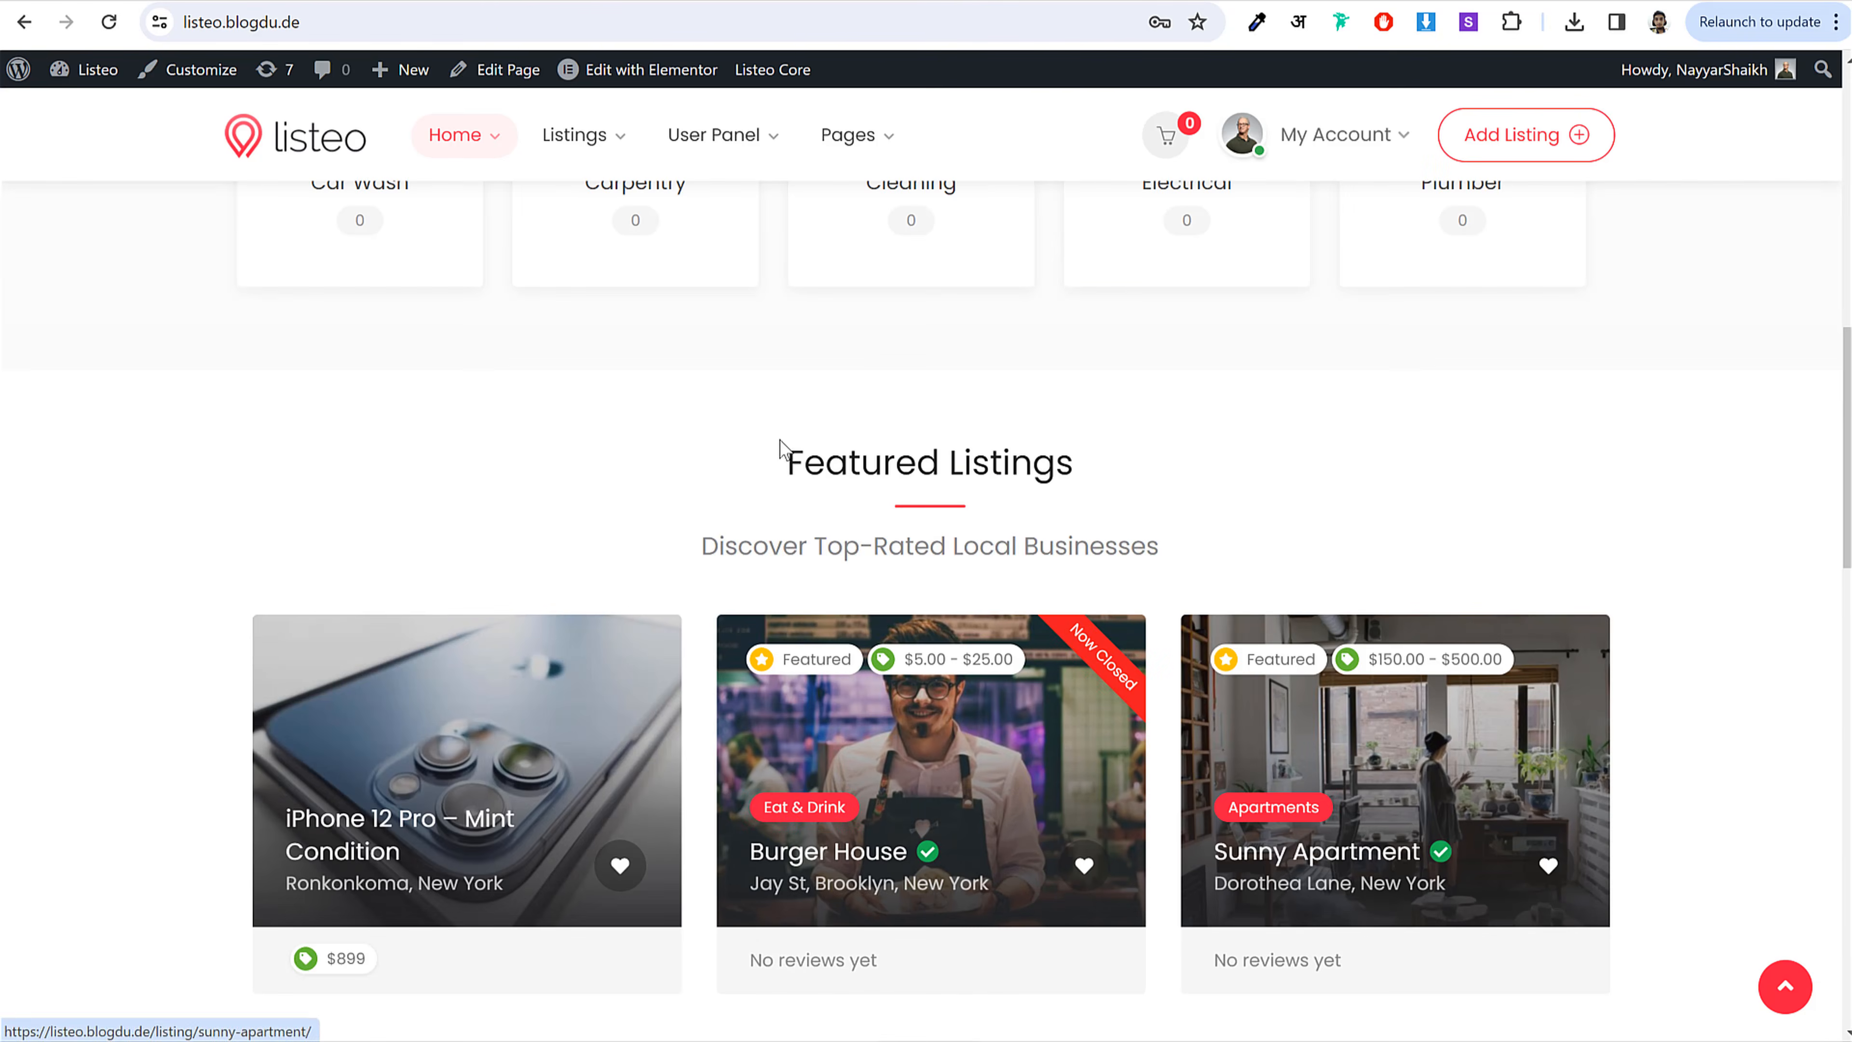
pyautogui.scroll(3, 901, 418)
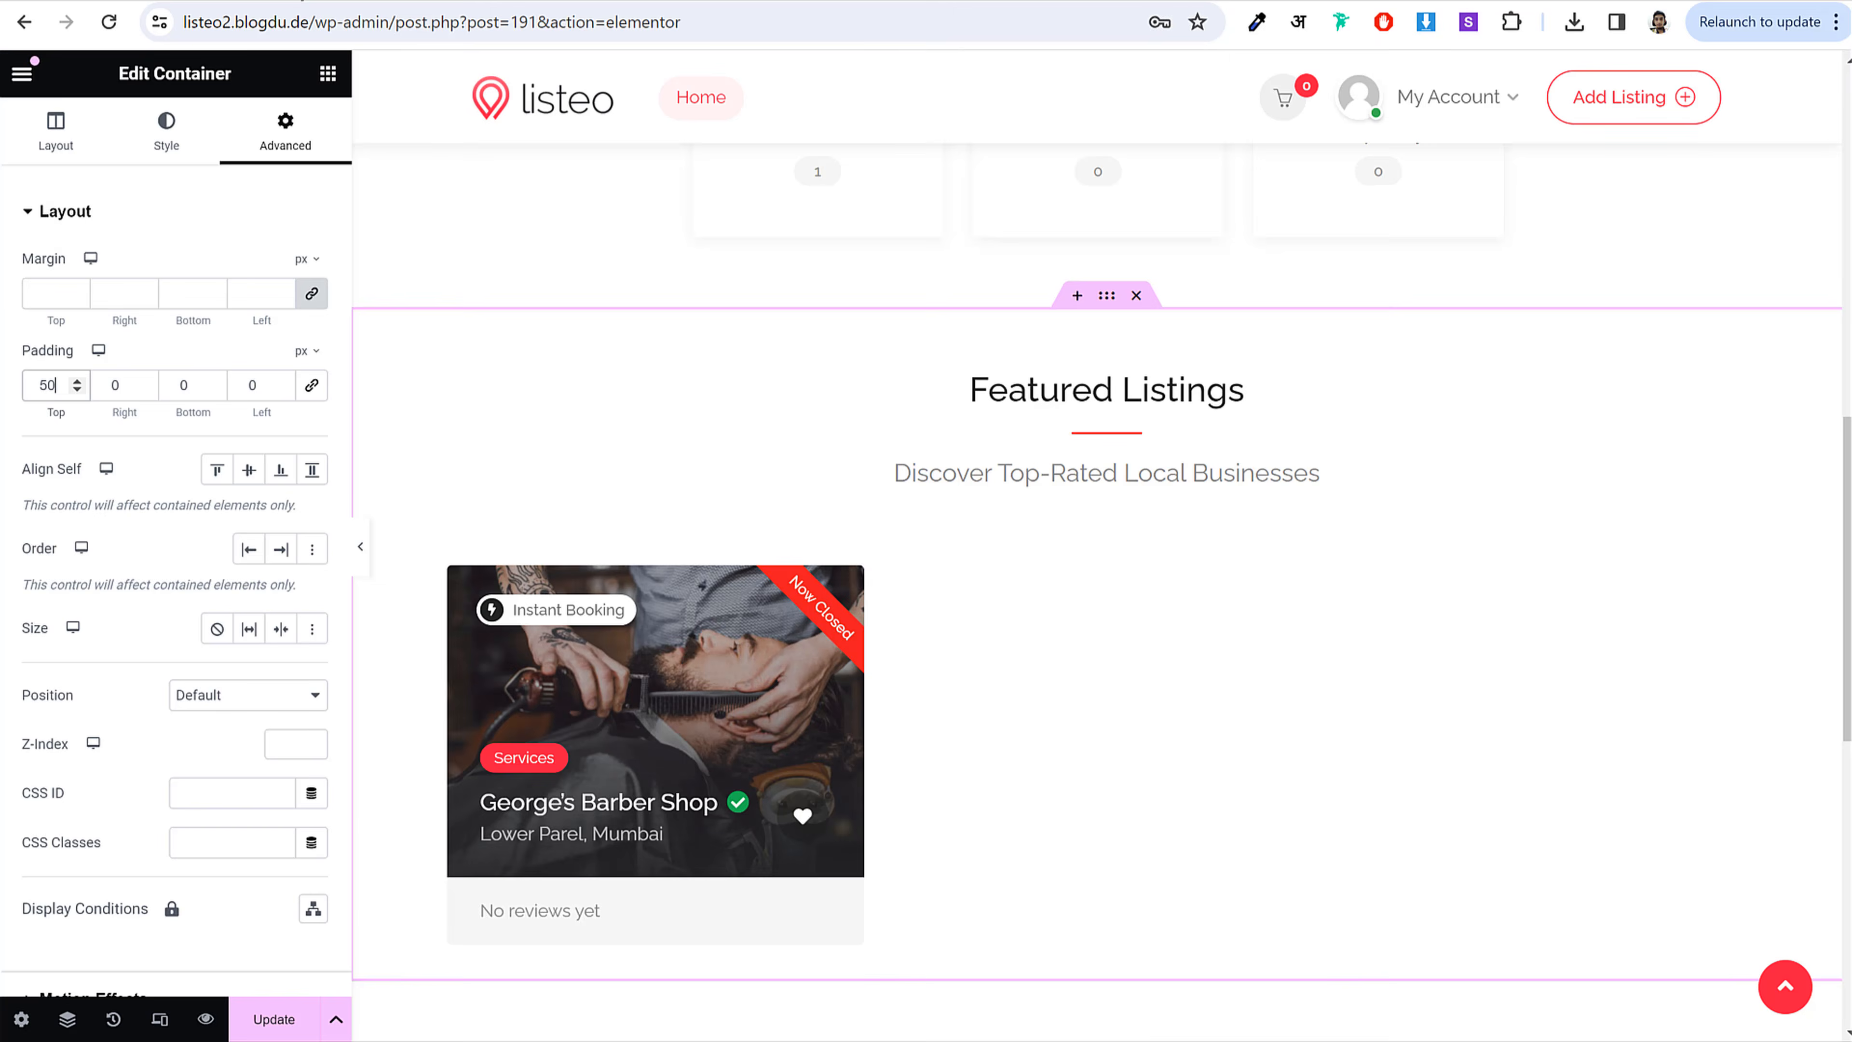
pyautogui.scroll(5, 950, 290)
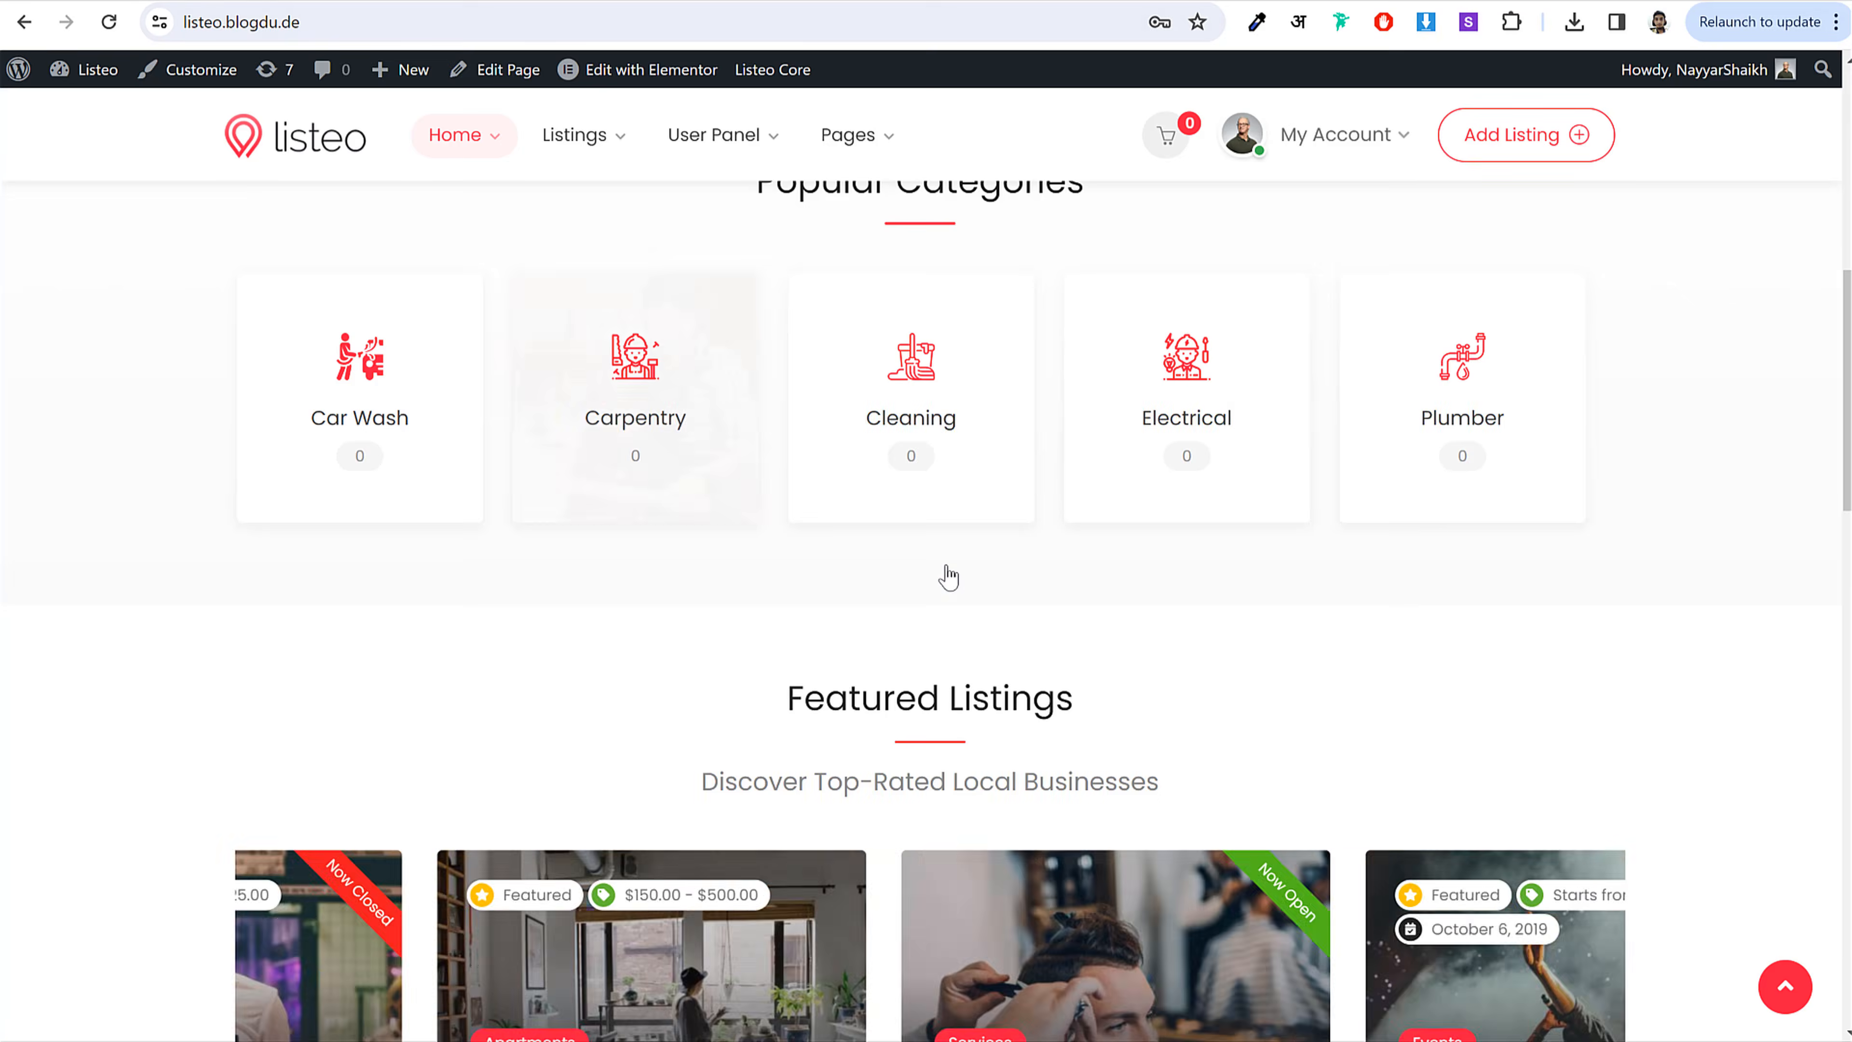
pyautogui.scroll(4, 948, 577)
pyautogui.scroll(-3, 948, 576)
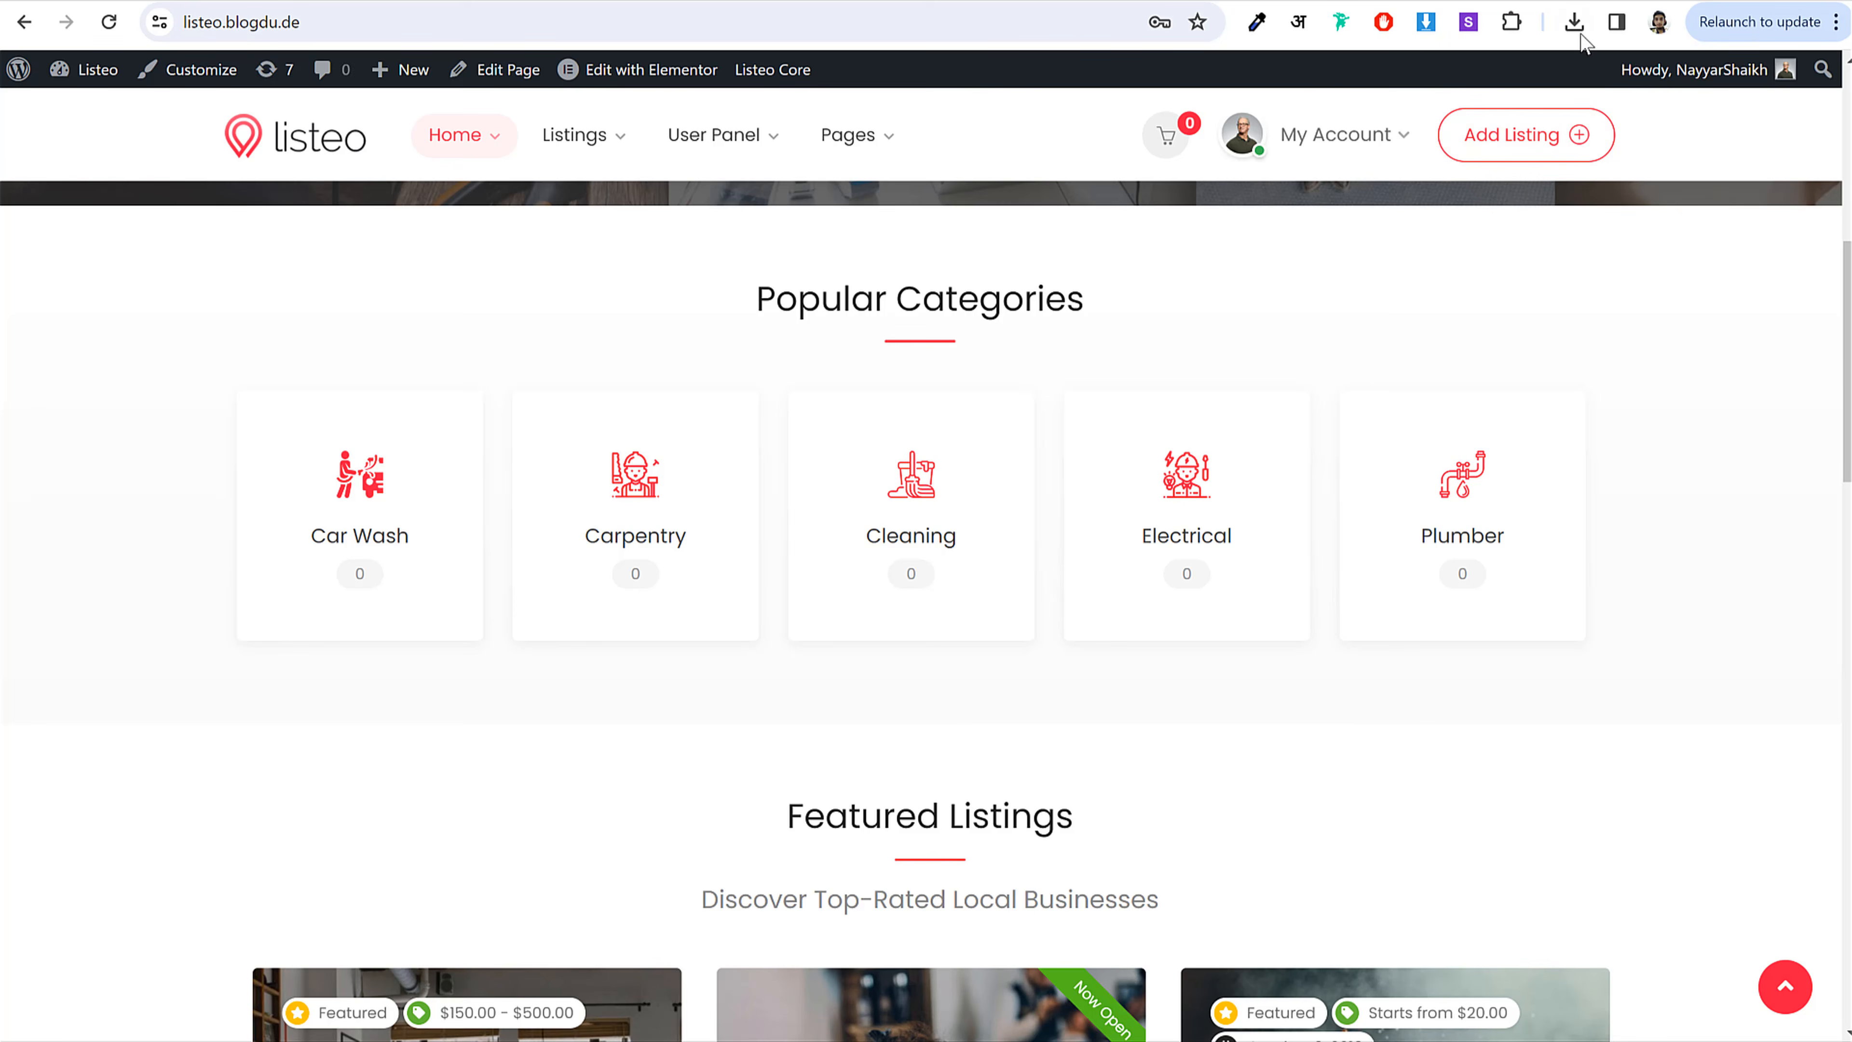
pyautogui.click(1255, 22)
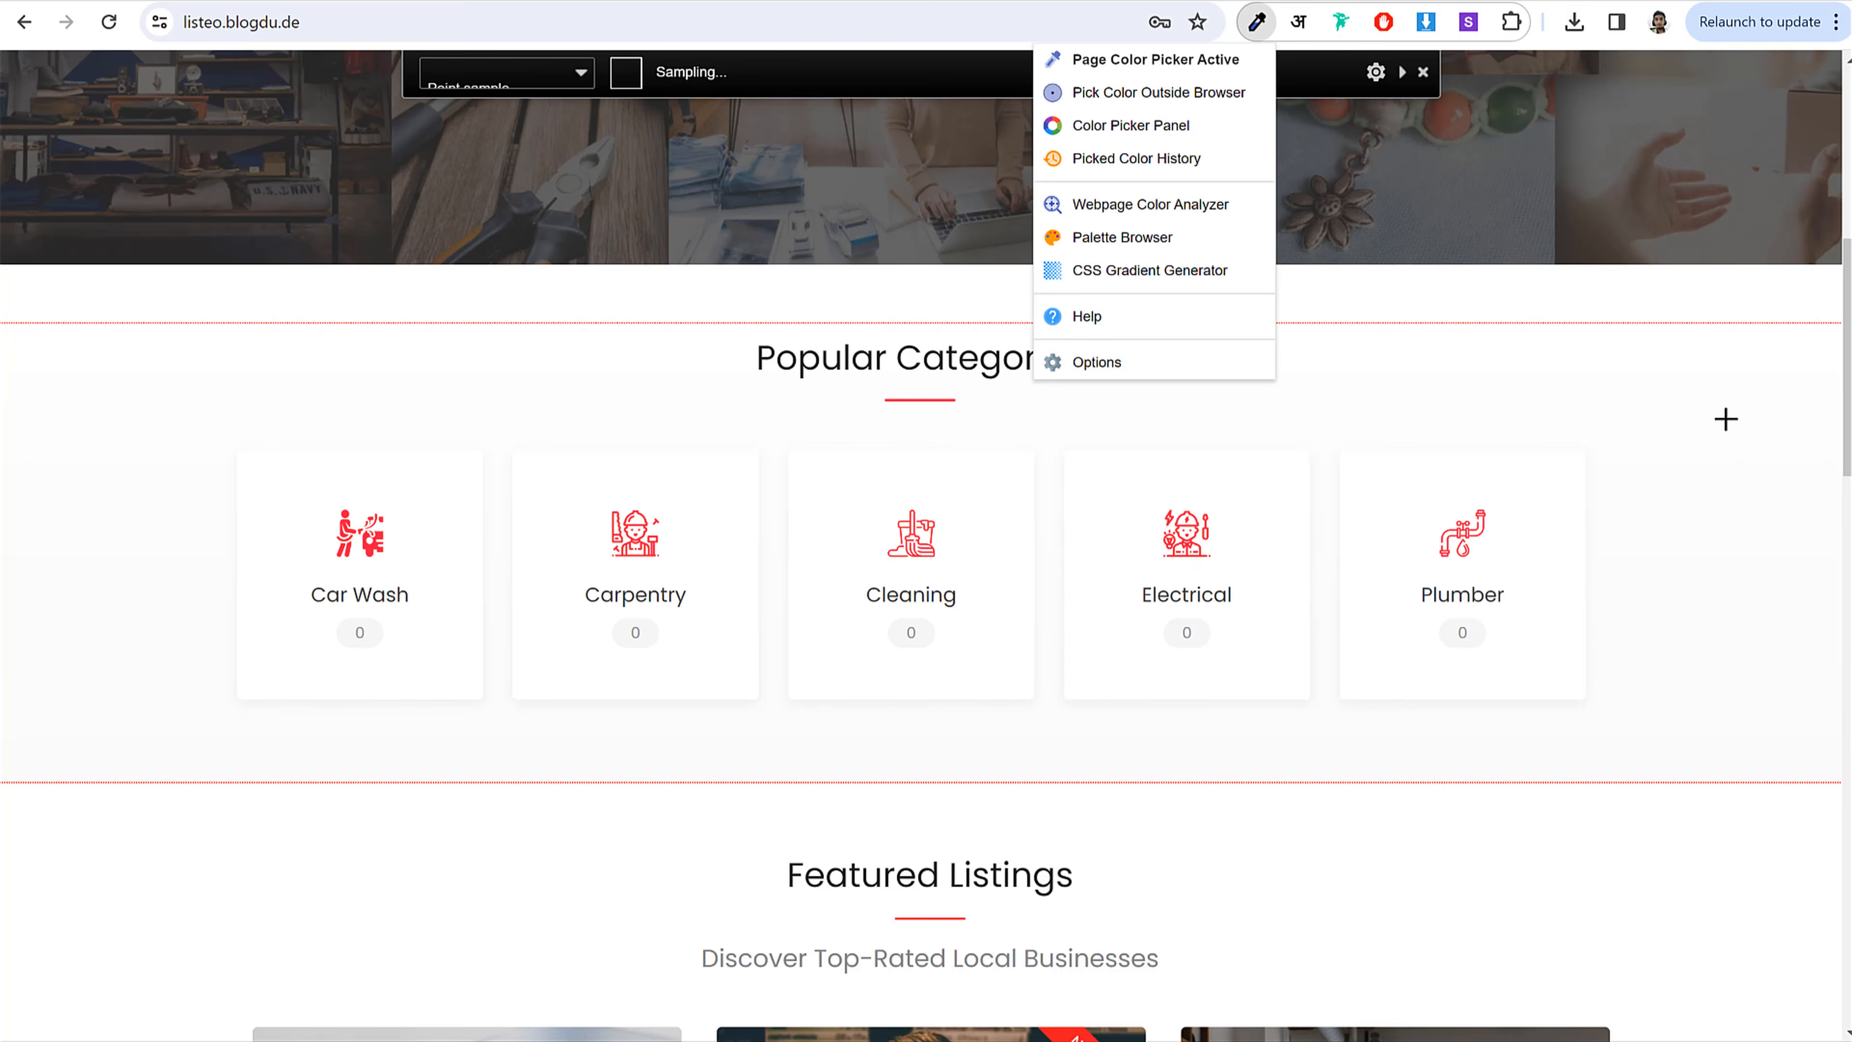
pyautogui.click(1723, 419)
pyautogui.click(1725, 419)
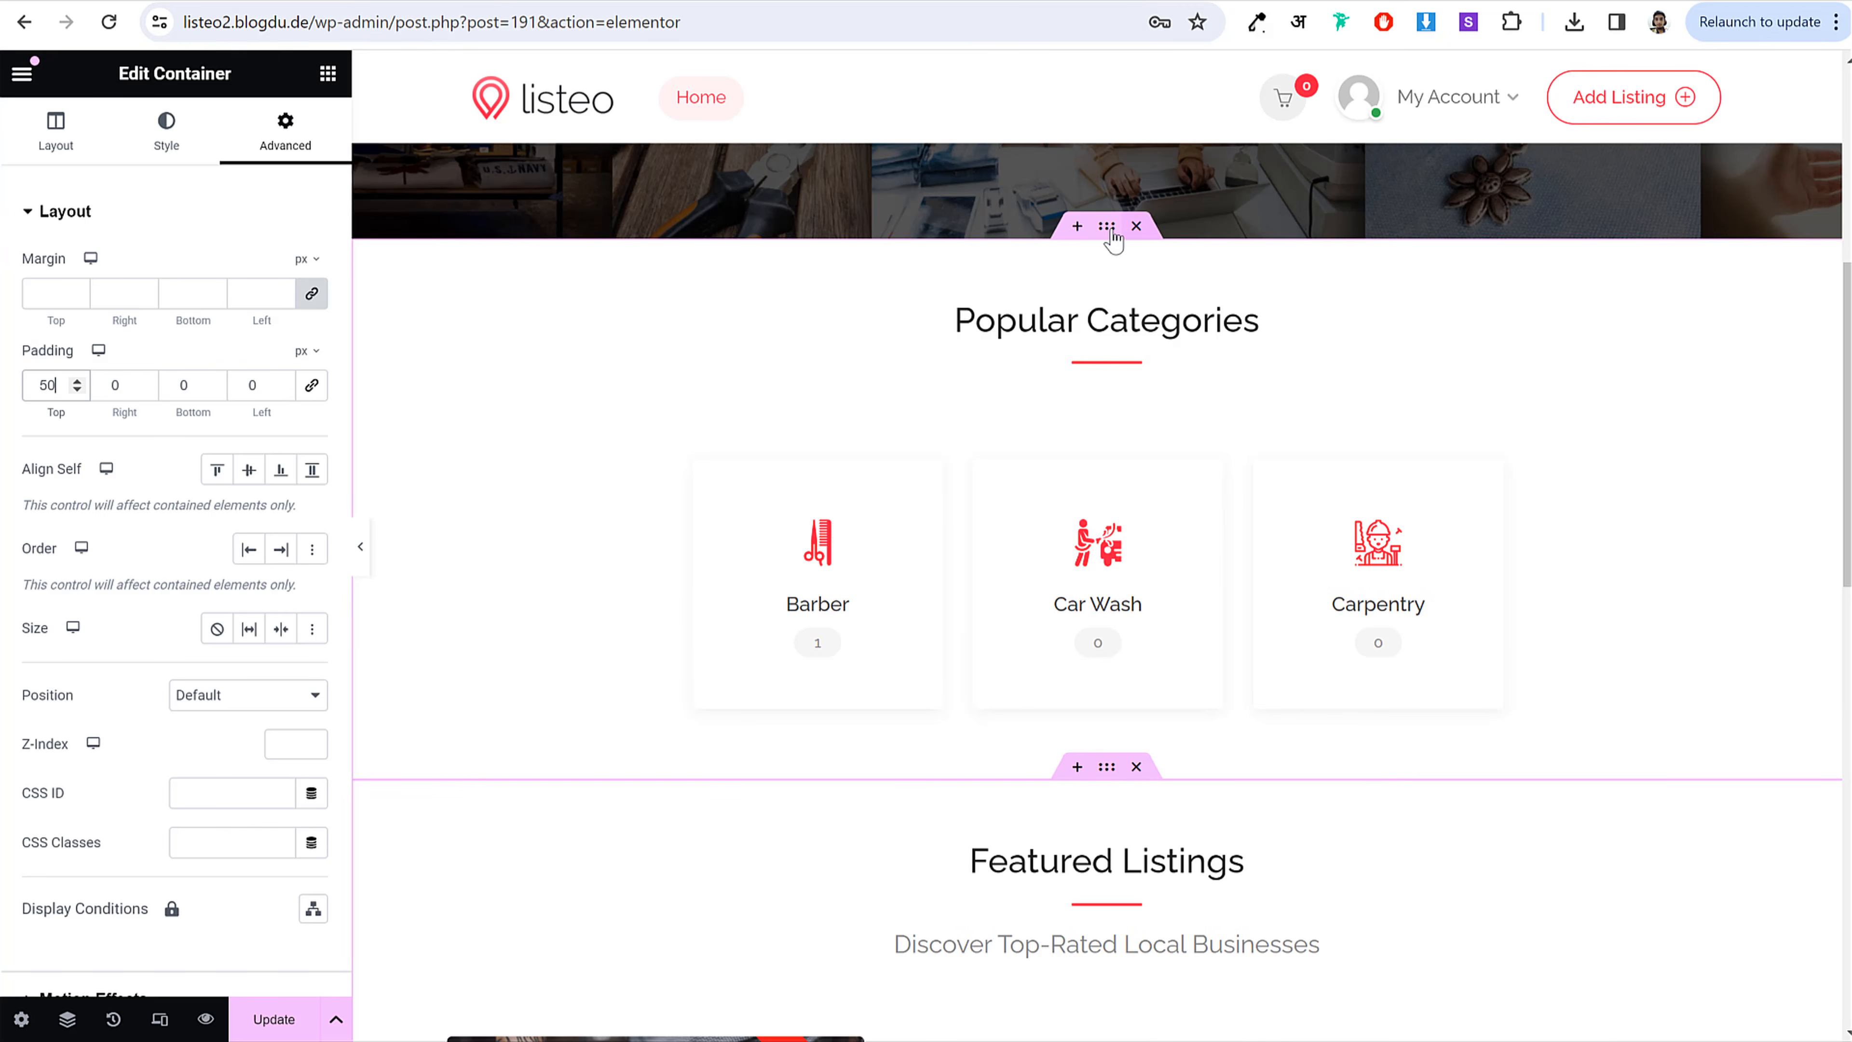
# Step: Give the Popular Categories section a classic light grey #F0F0F0 background
pyautogui.click(168, 140)
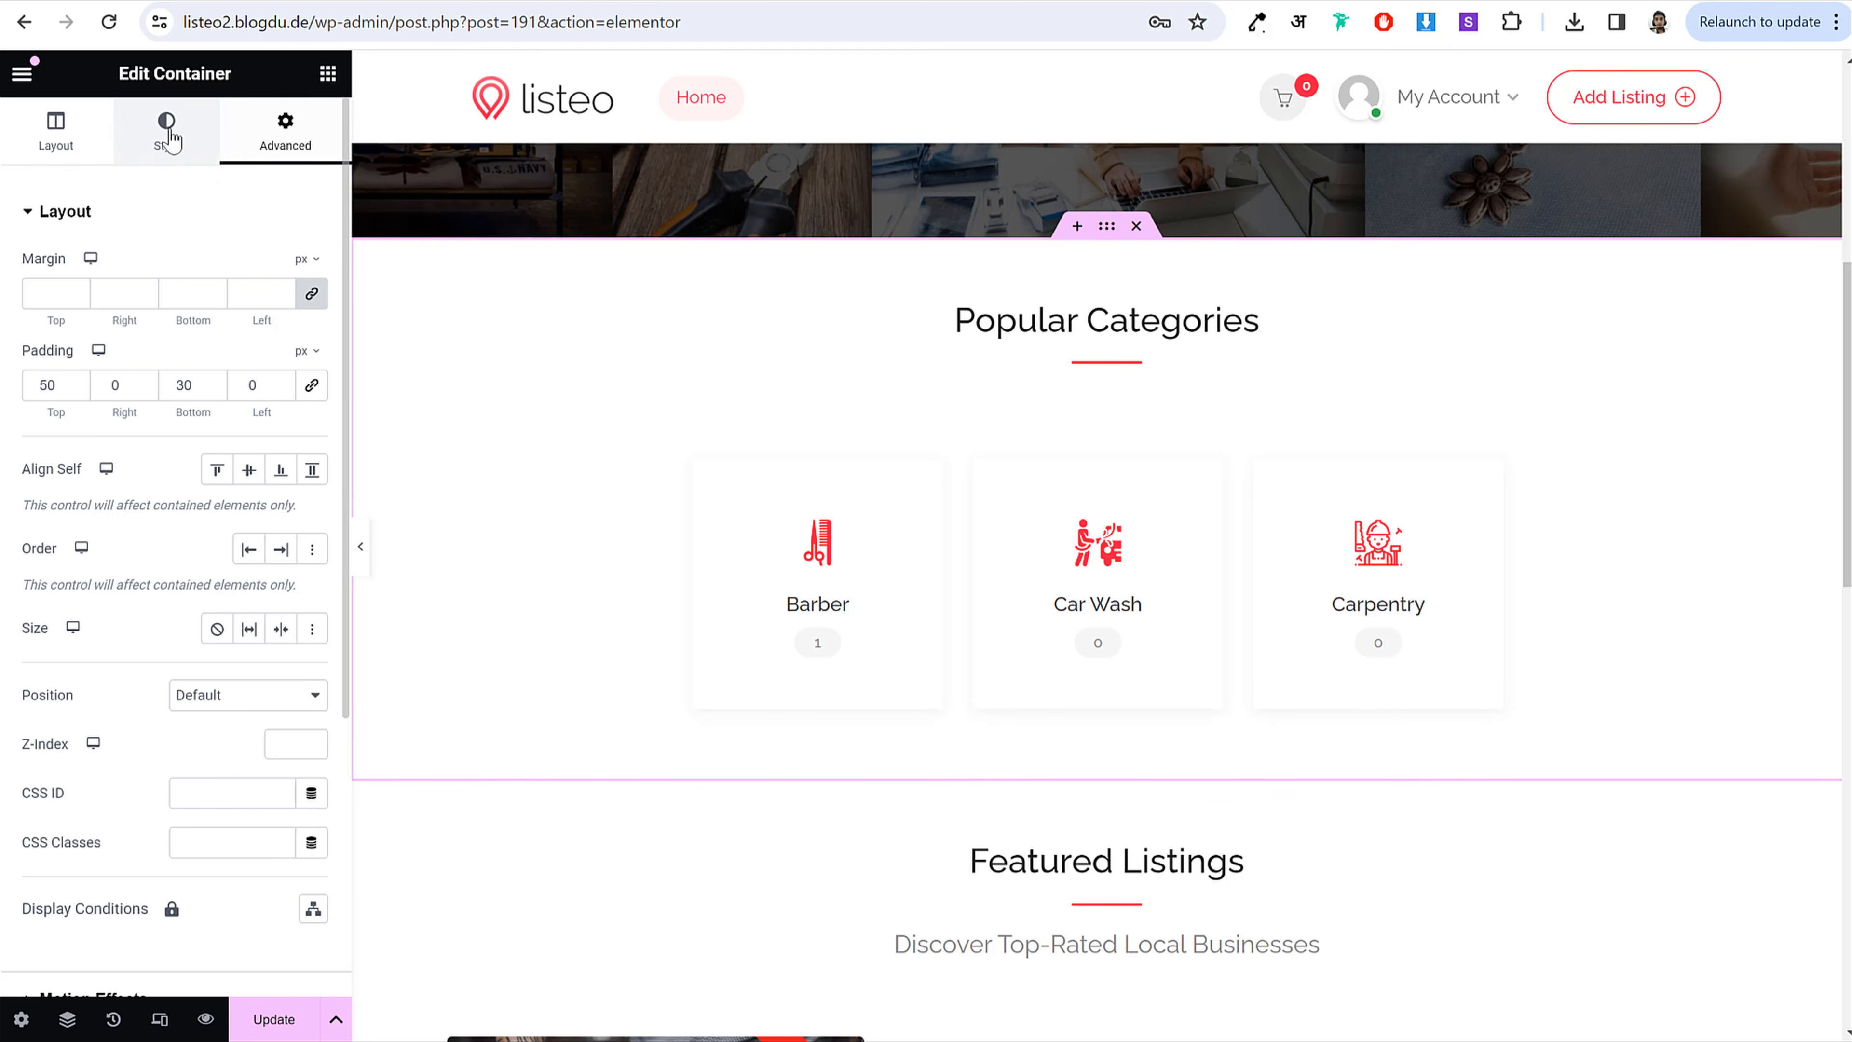
pyautogui.click(216, 317)
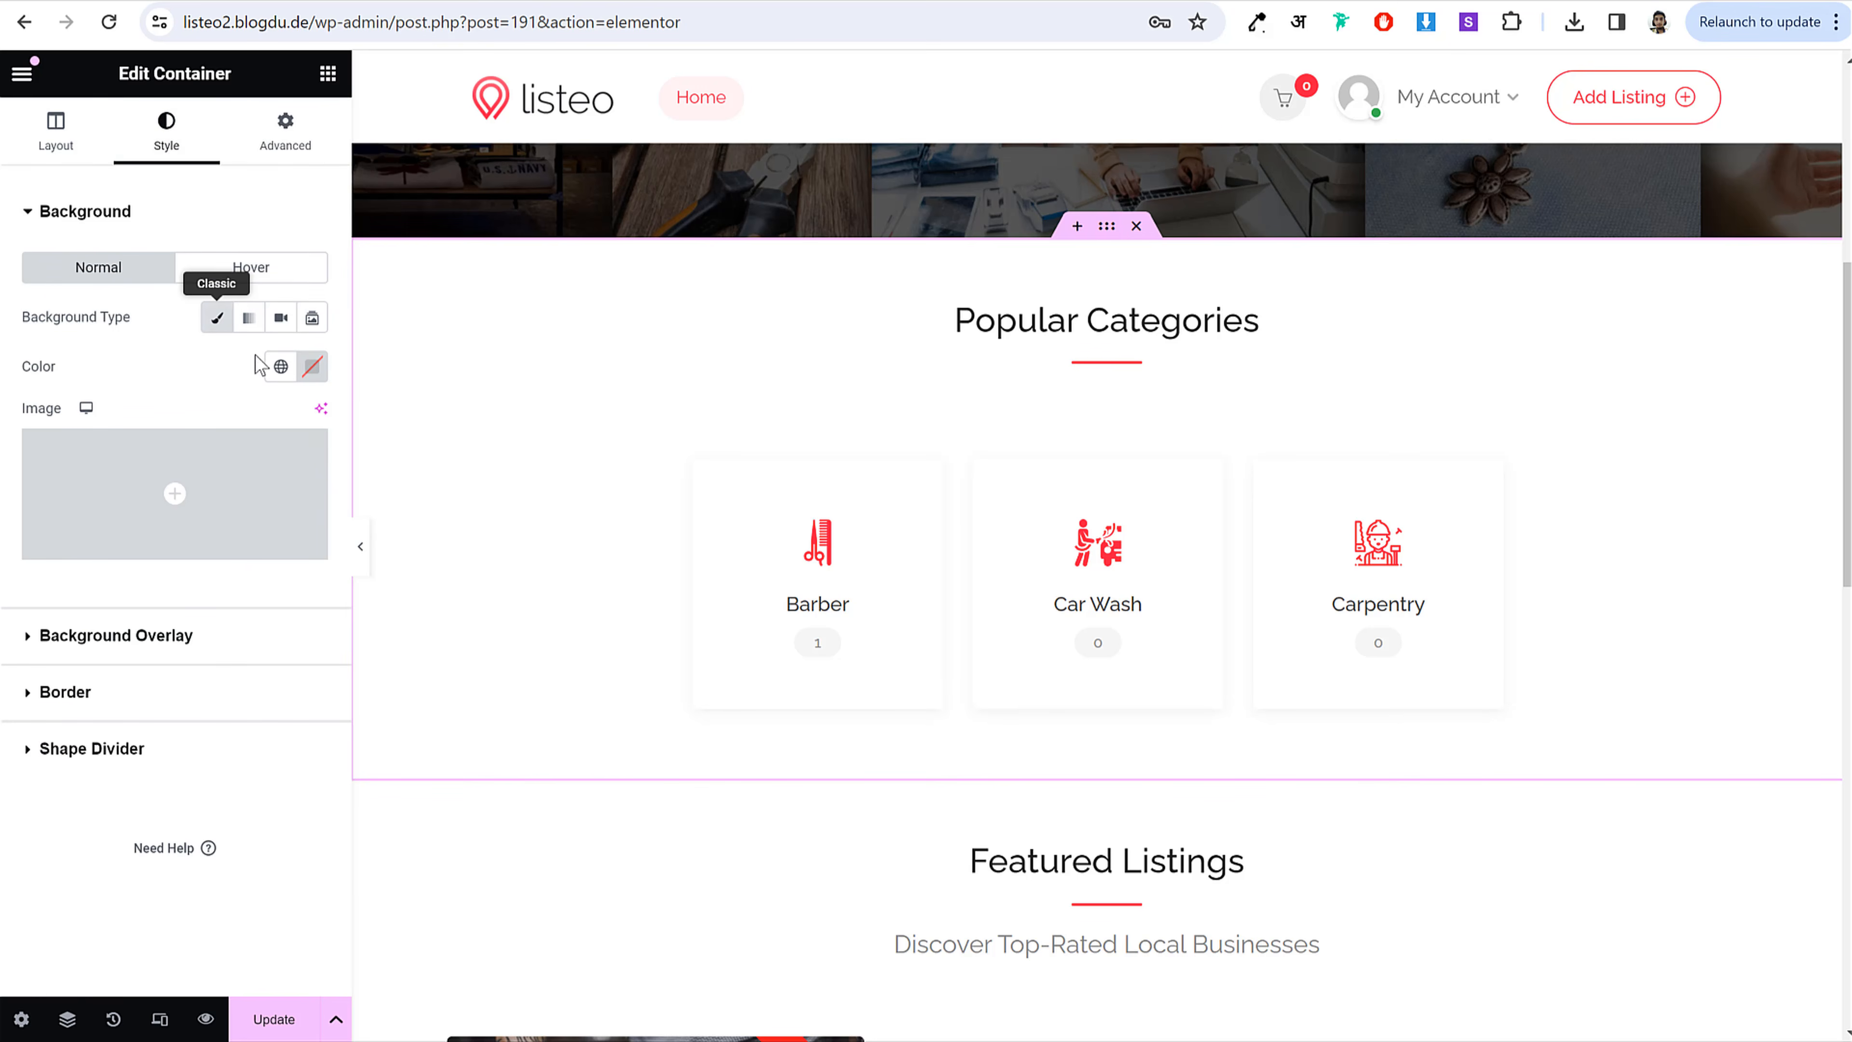
pyautogui.click(312, 366)
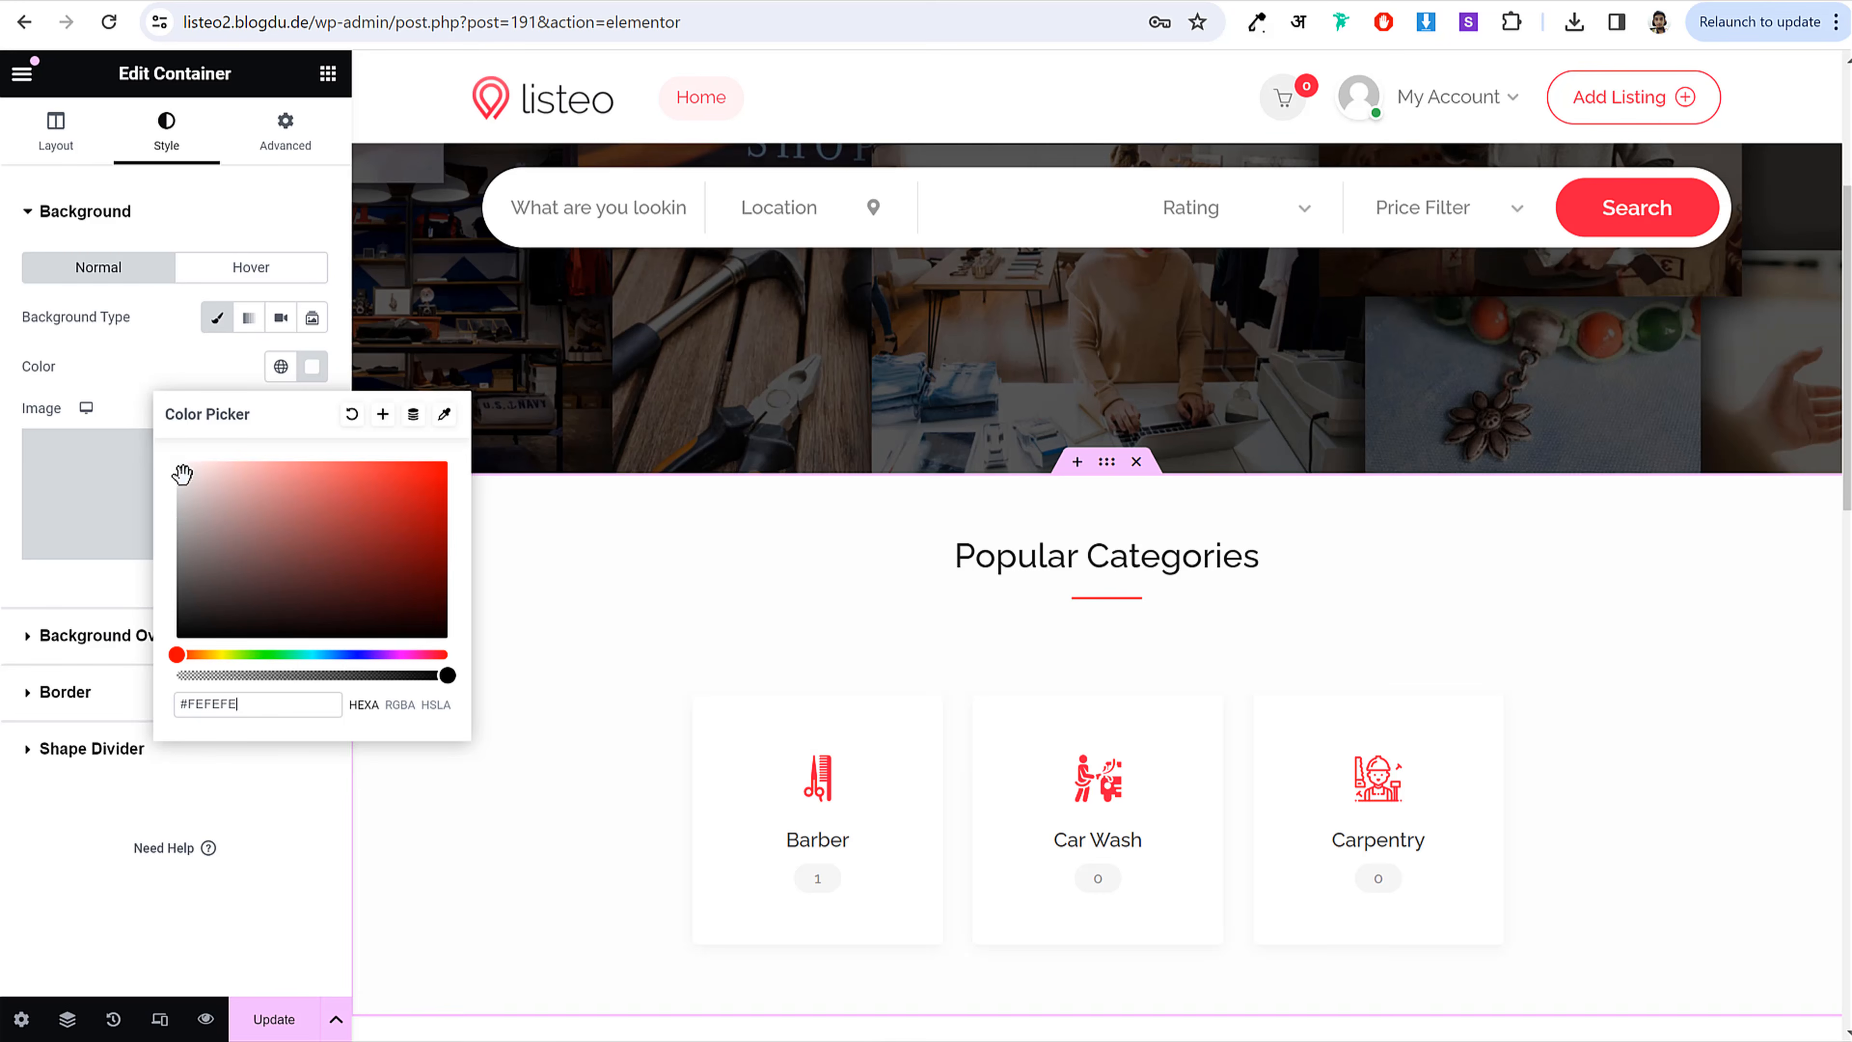
pyautogui.moveTo(182, 475); pyautogui.dragTo(175, 477)
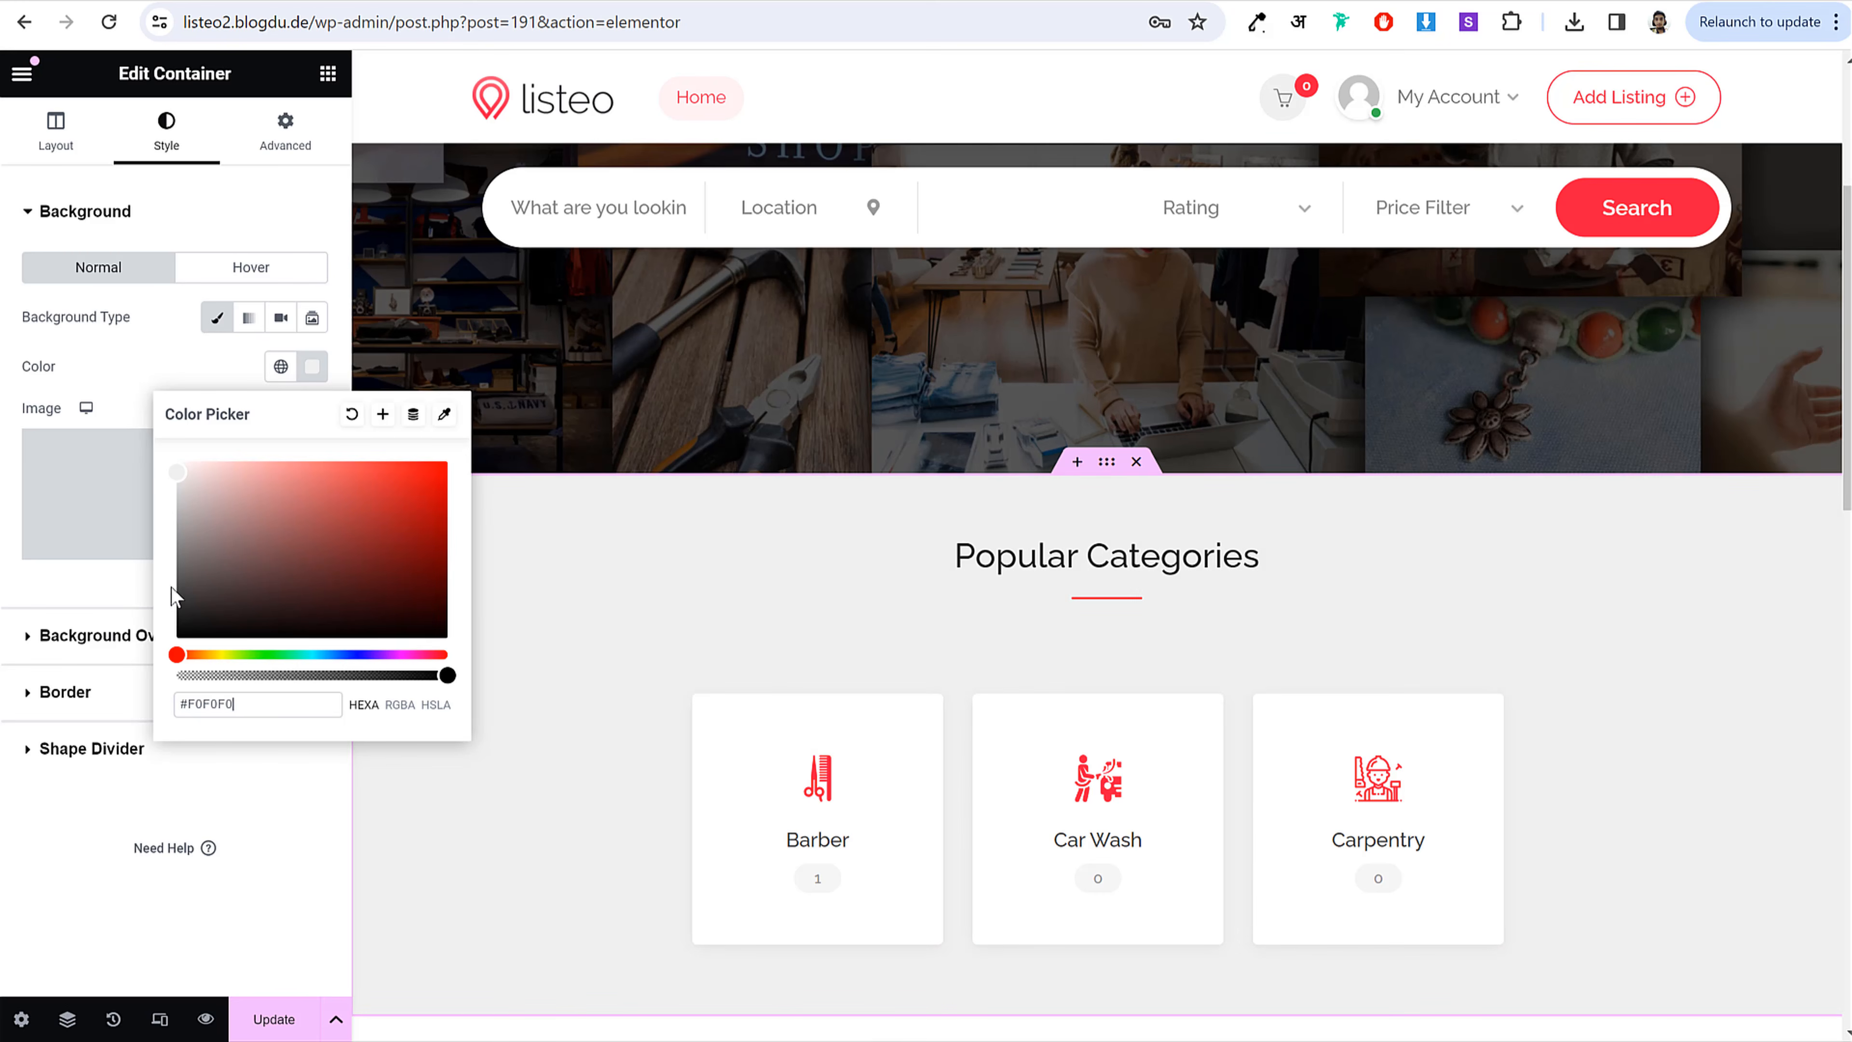
pyautogui.click(84, 607)
# Step: Select the Listings Carousel to edit its query settings
pyautogui.scroll(-10, 1312, 737)
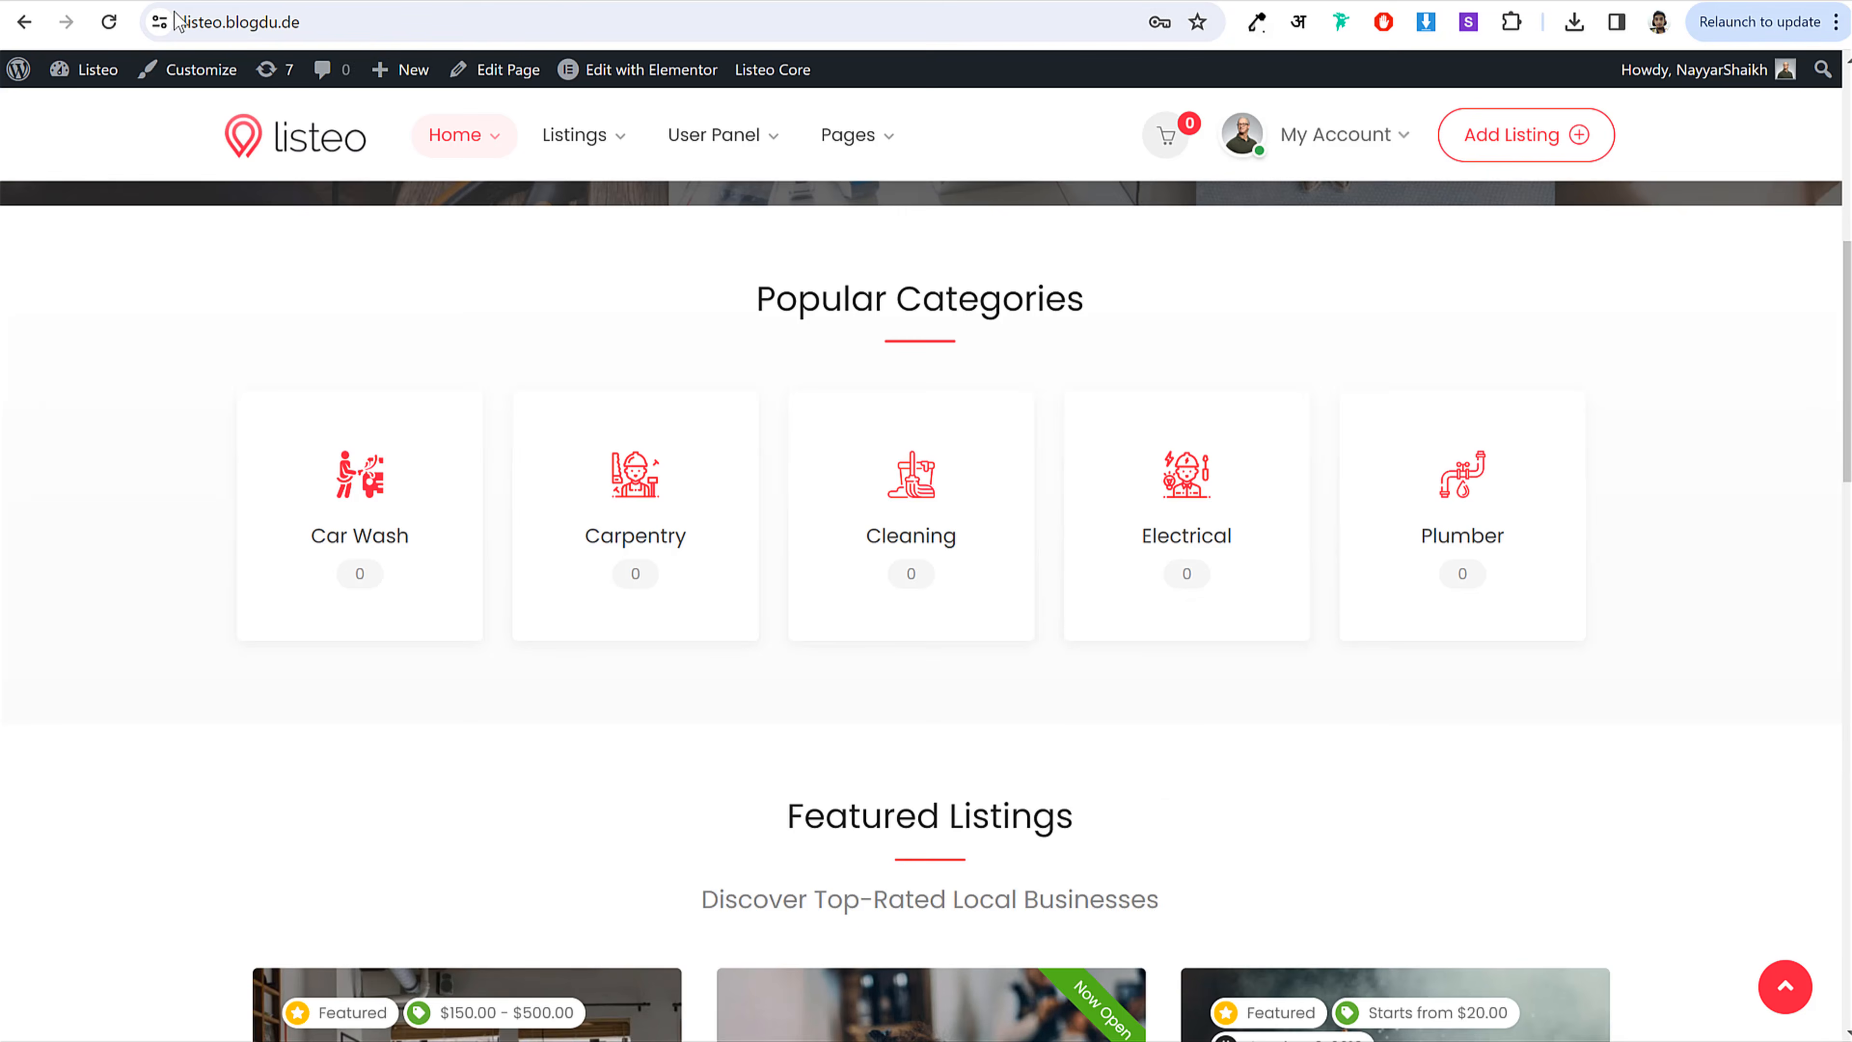
pyautogui.scroll(-5, 878, 598)
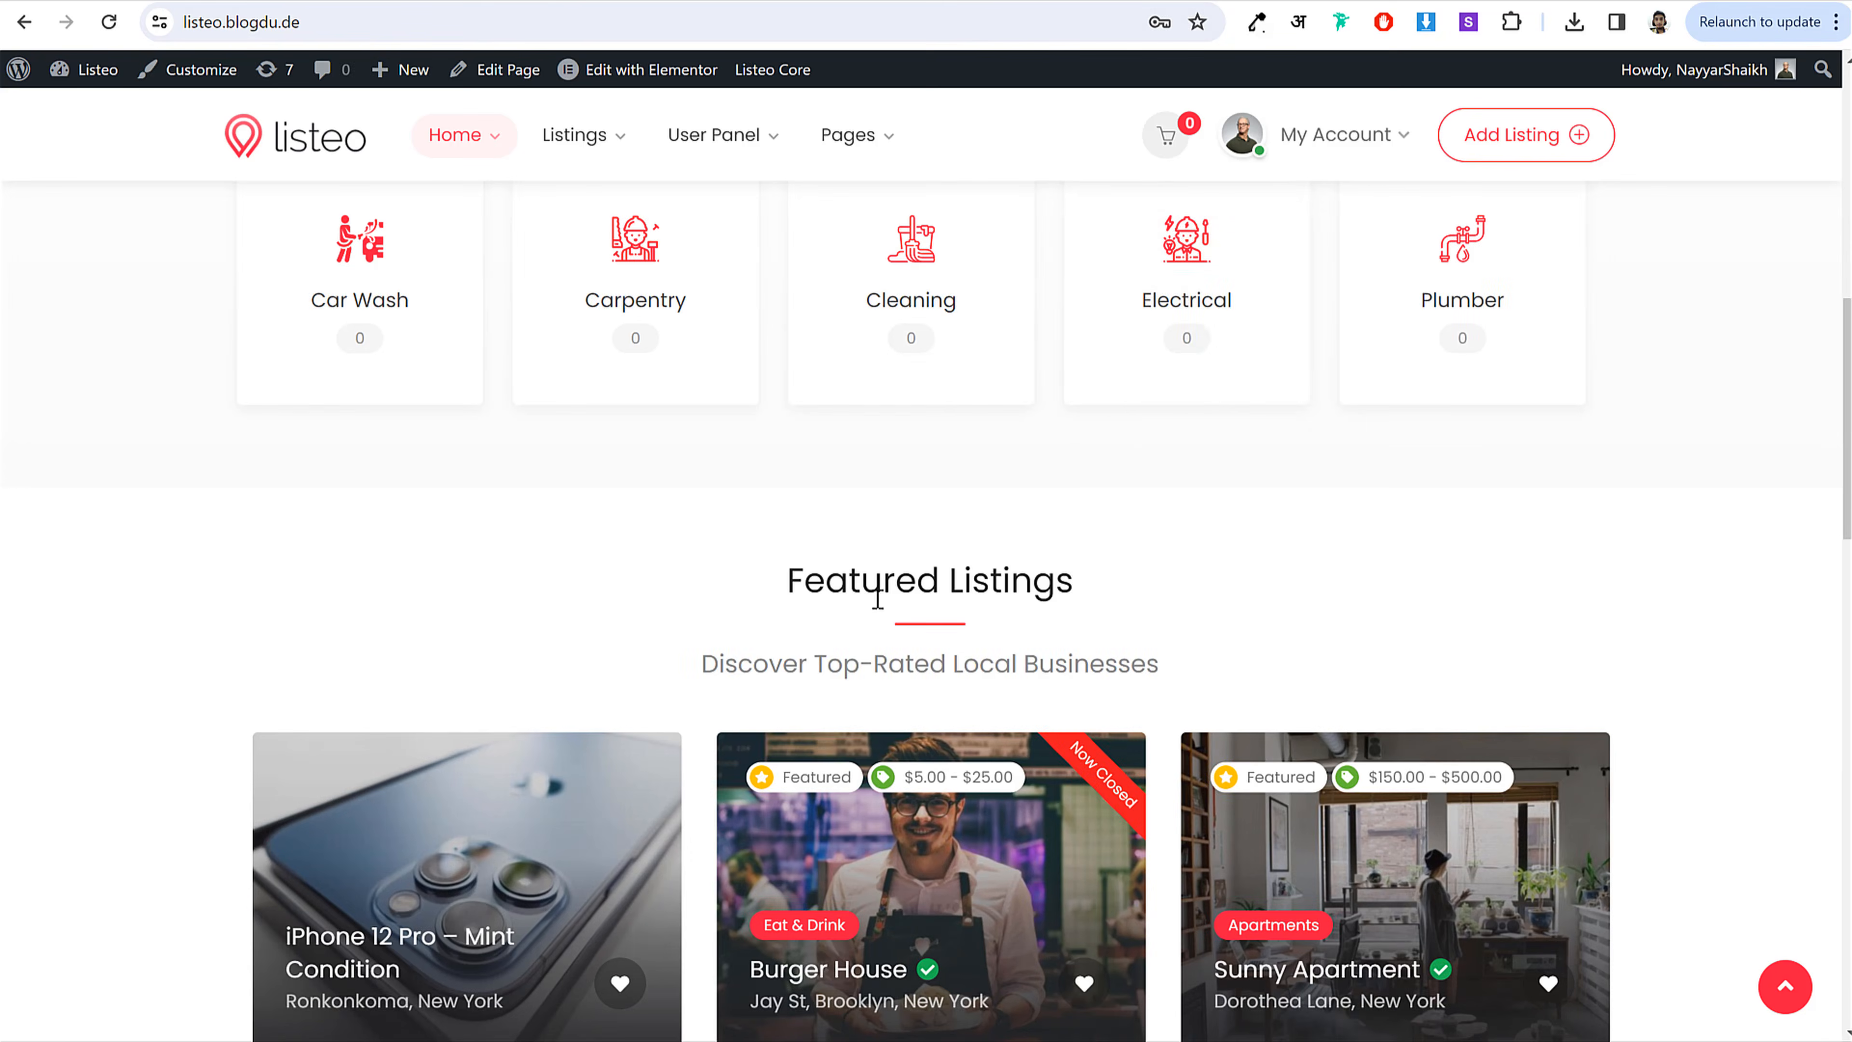
pyautogui.scroll(5, 1022, 629)
pyautogui.scroll(-14, 1064, 661)
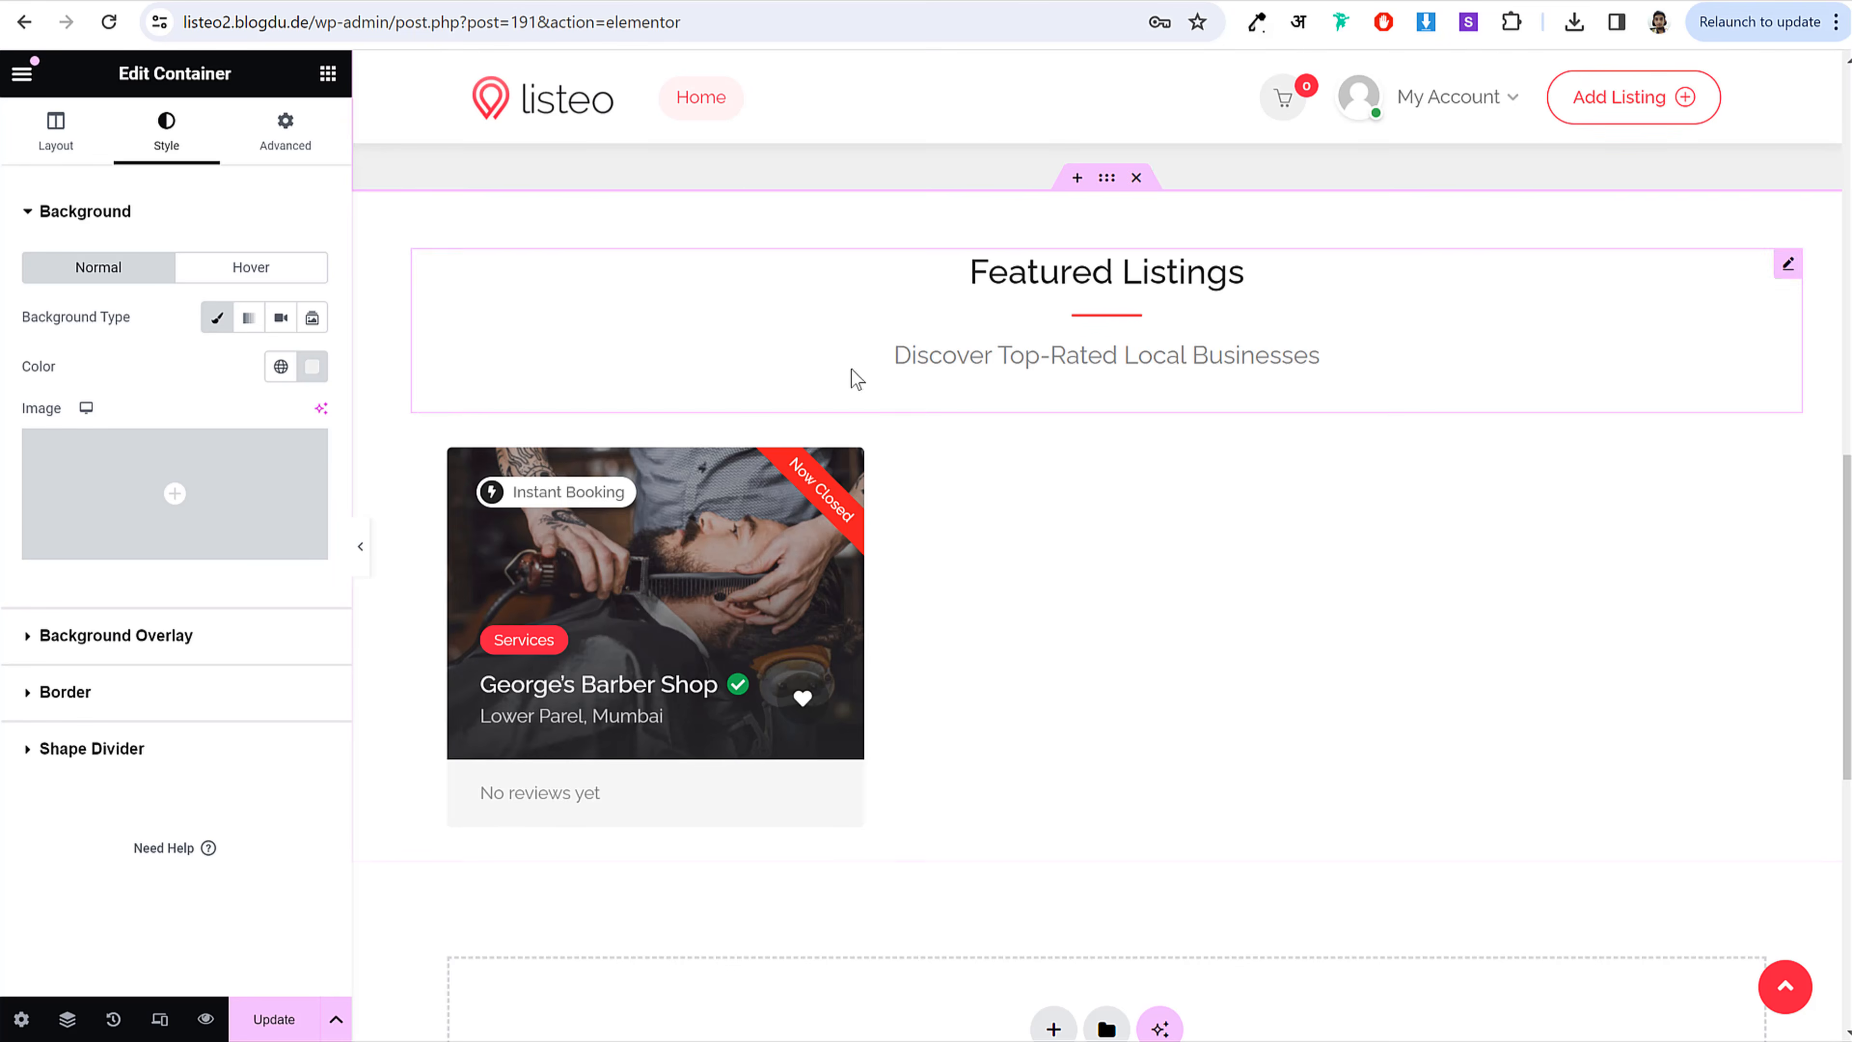
pyautogui.scroll(-3, 949, 461)
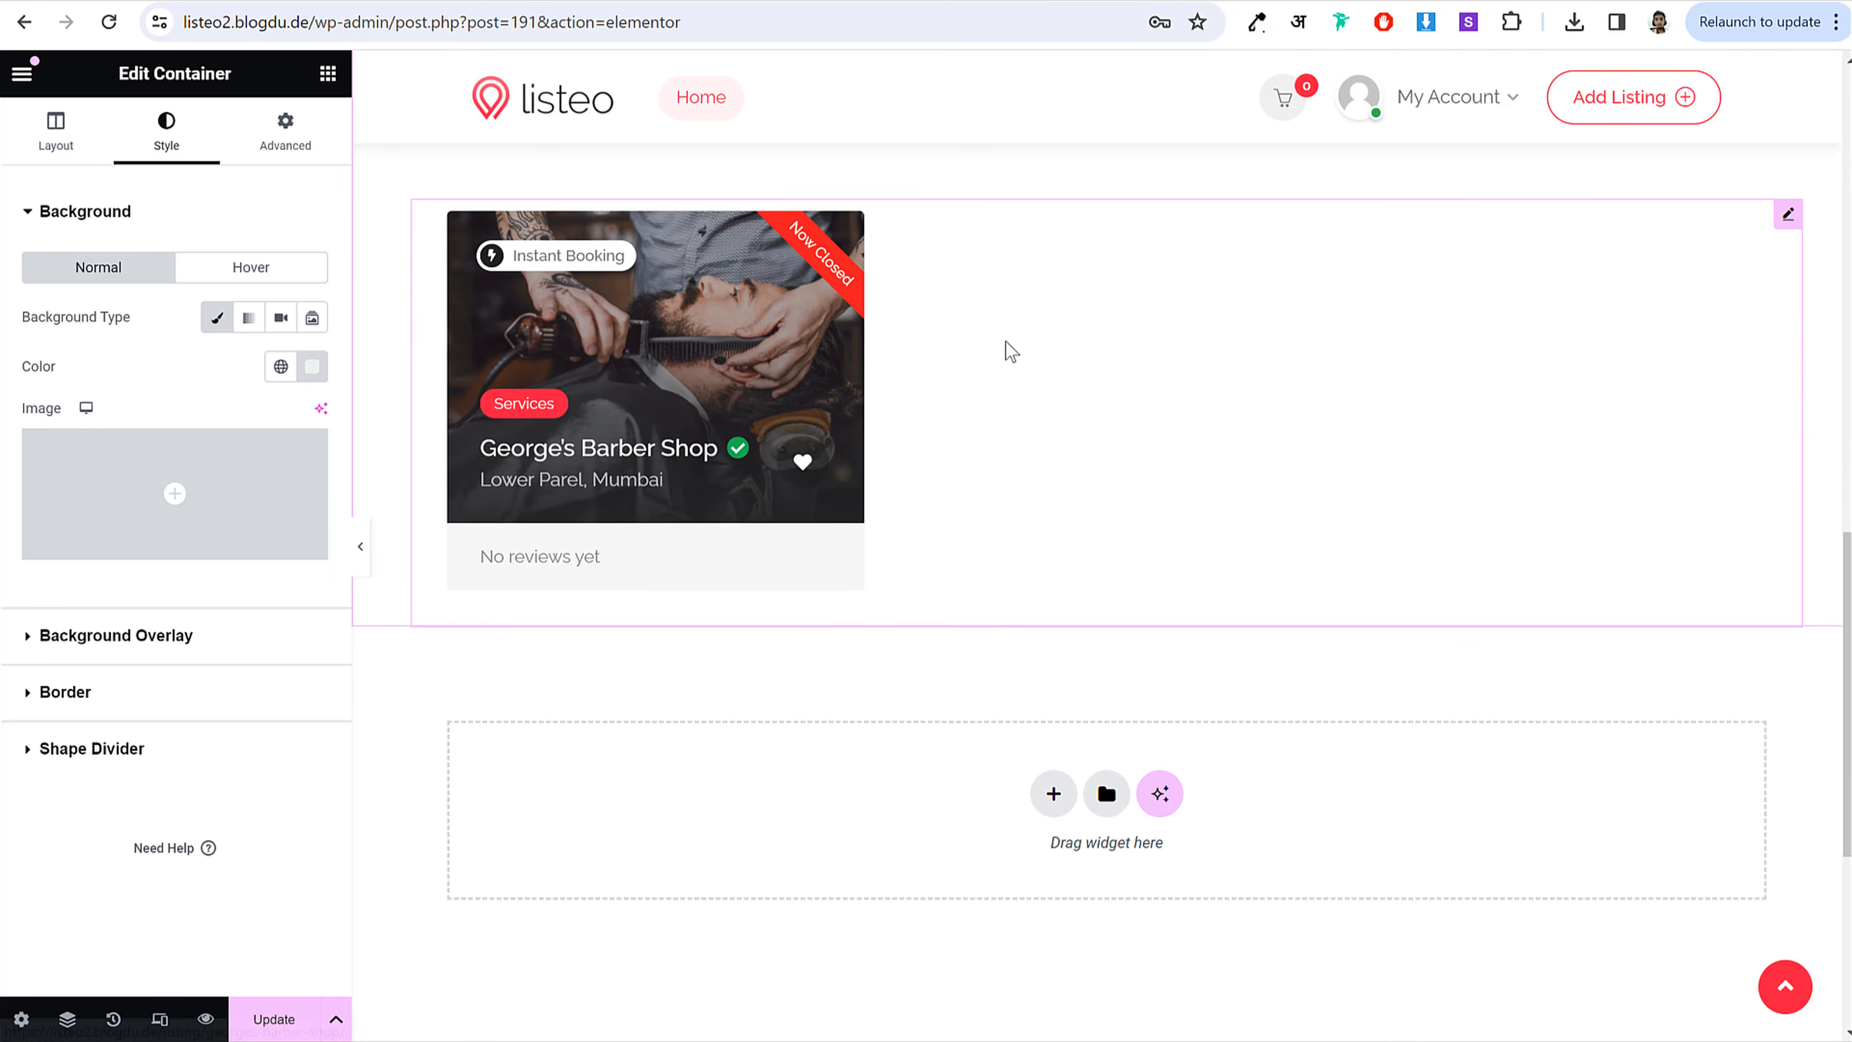
pyautogui.click(446, 401)
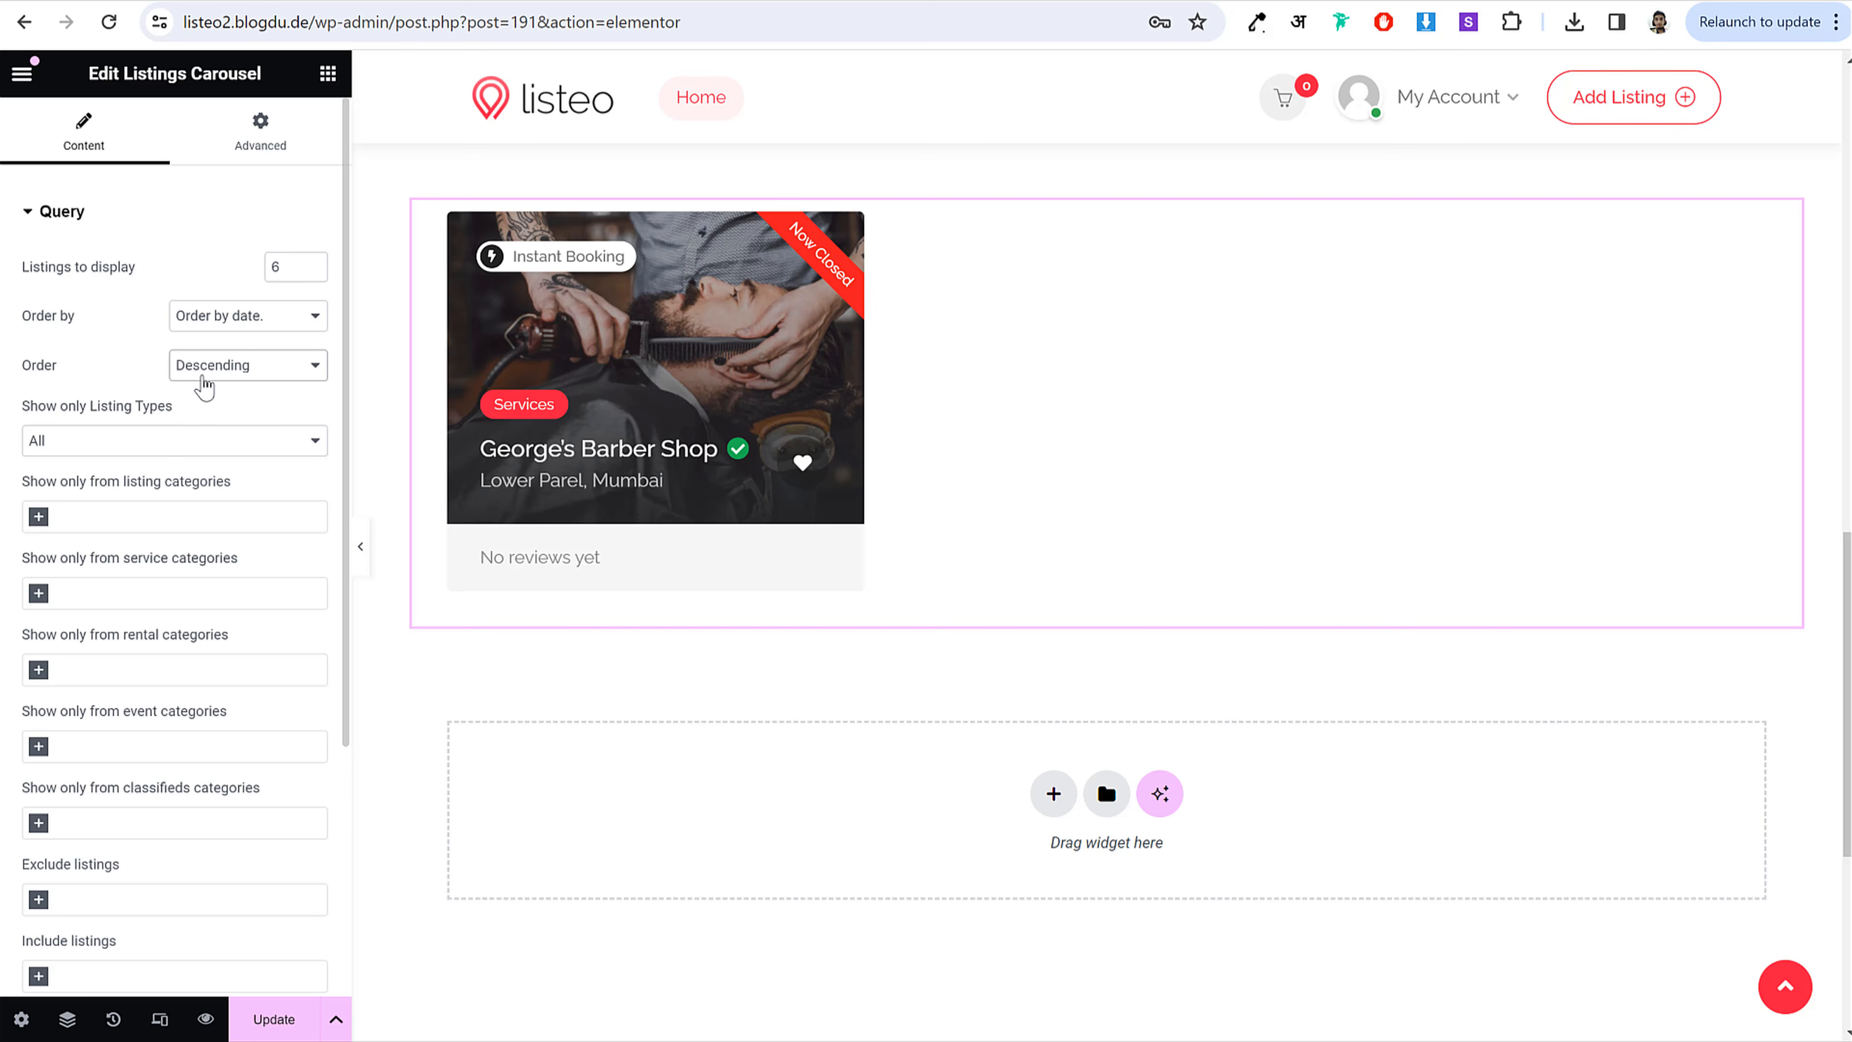
# Step: Limit the carousel query to the Service listing type and featured listings only
pyautogui.click(167, 450)
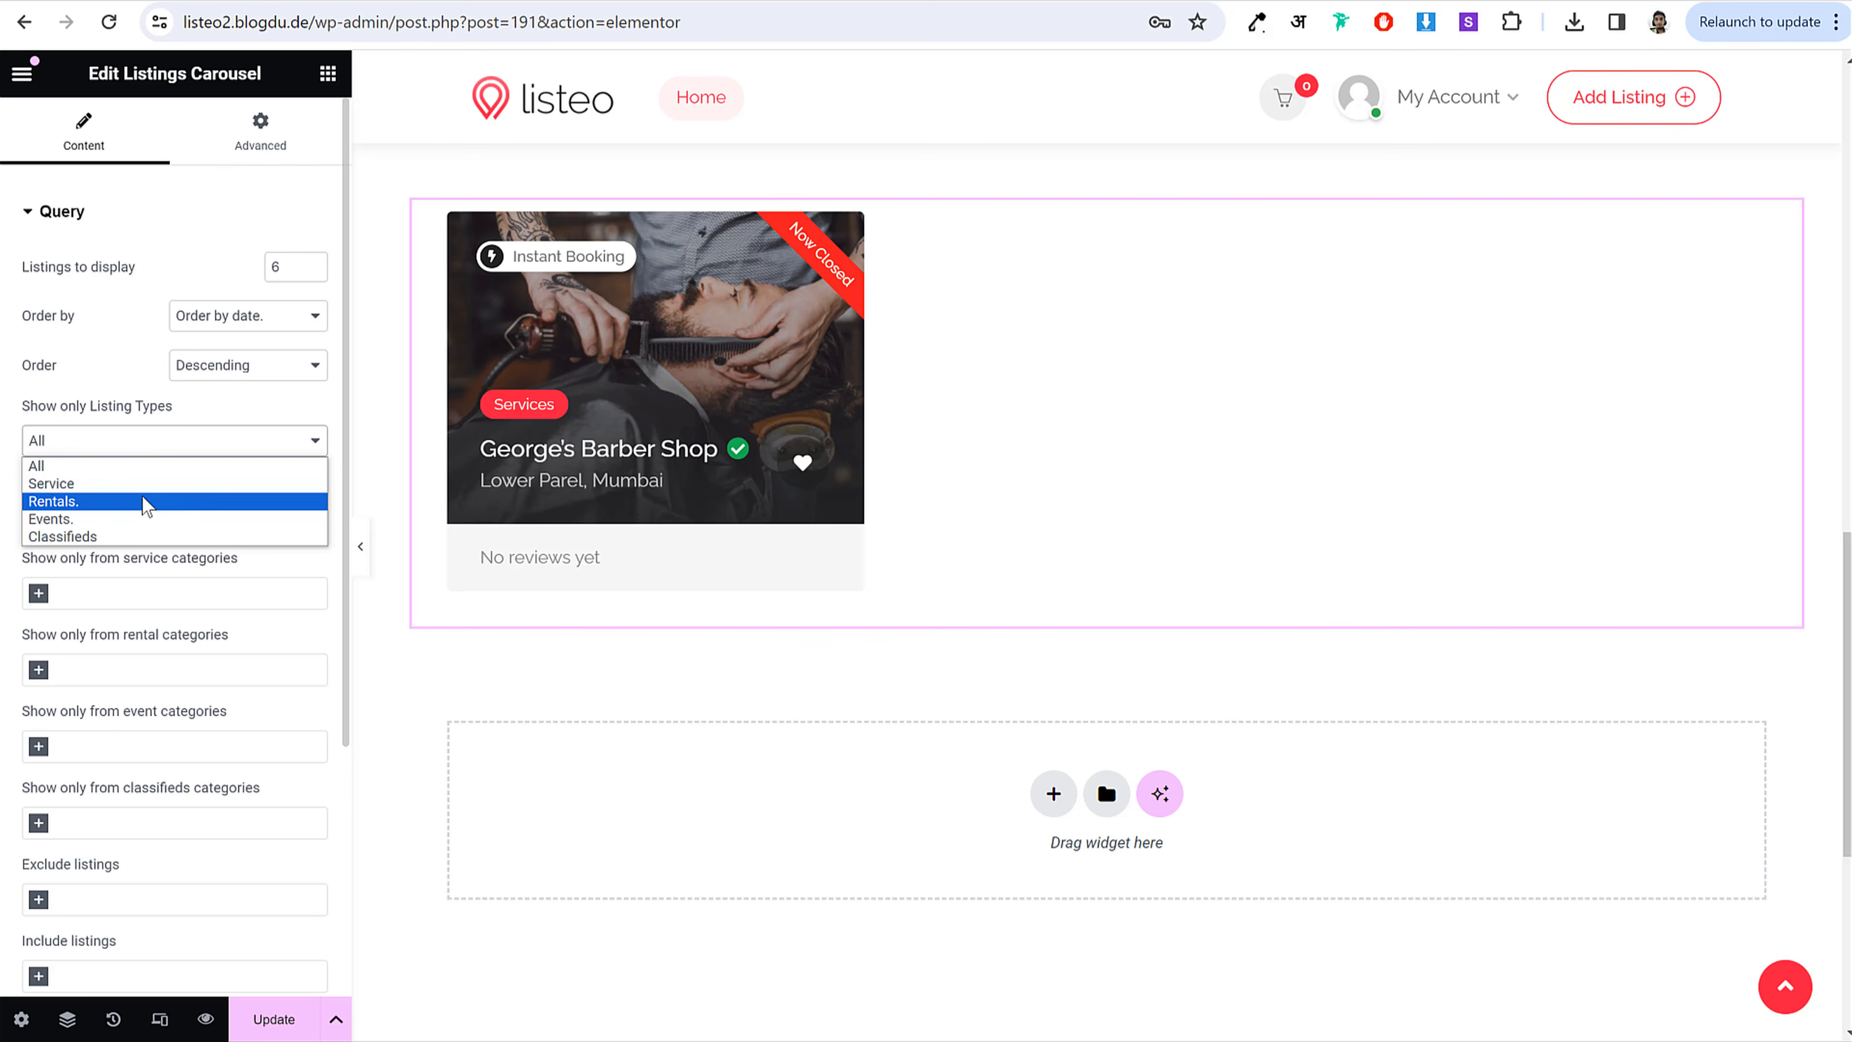
pyautogui.click(146, 484)
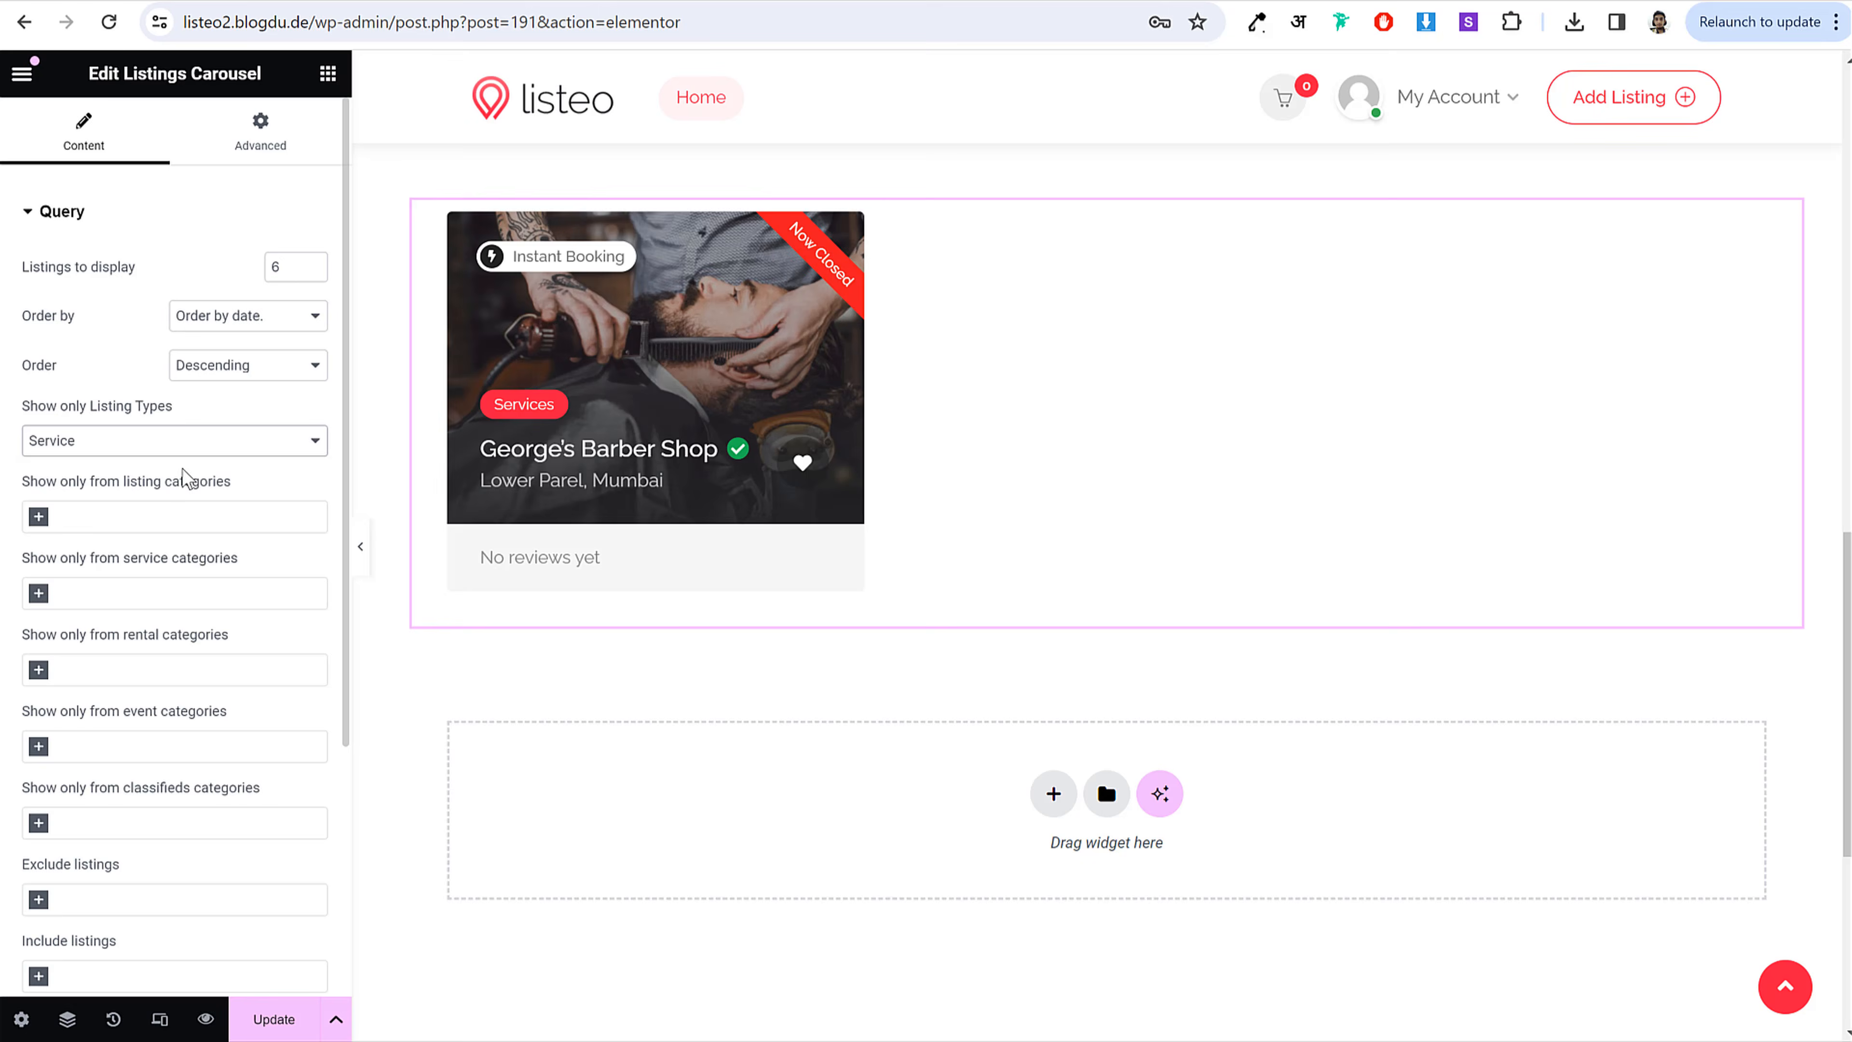
pyautogui.scroll(-2, 228, 527)
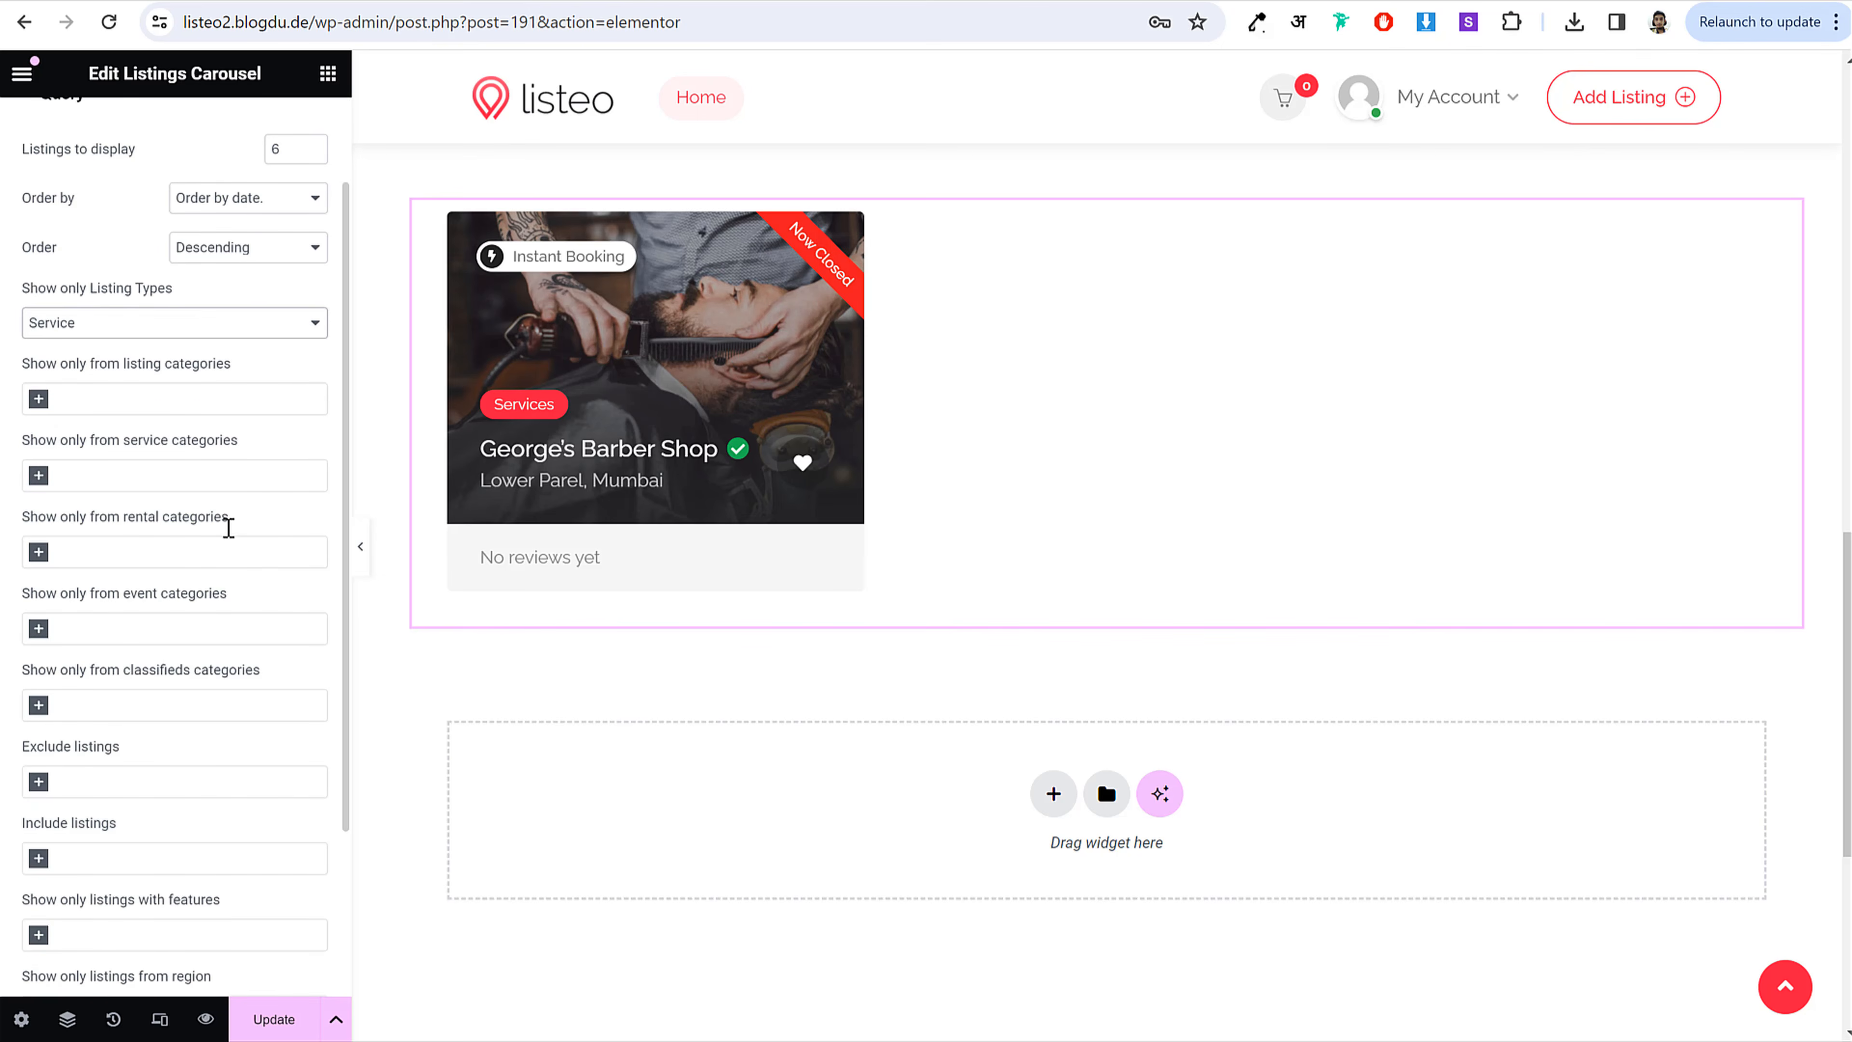
pyautogui.scroll(-3, 228, 527)
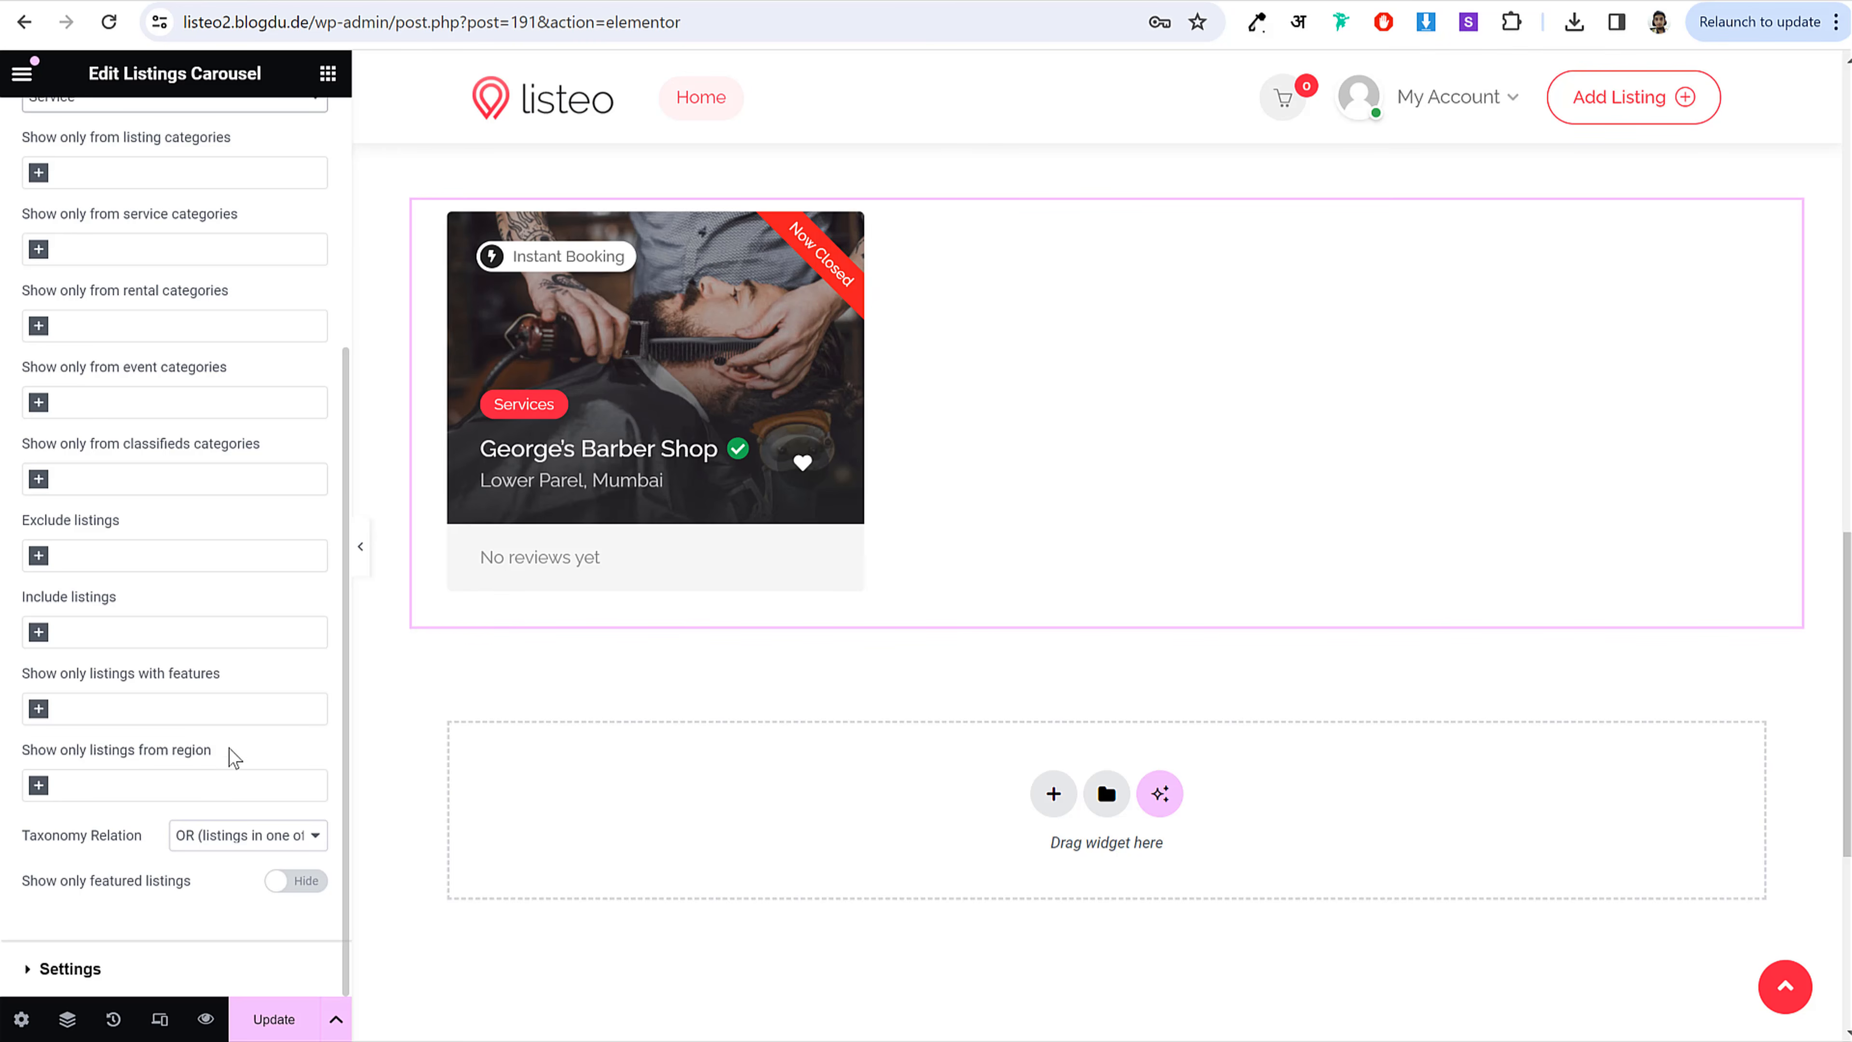
pyautogui.moveTo(14, 878); pyautogui.dragTo(147, 885)
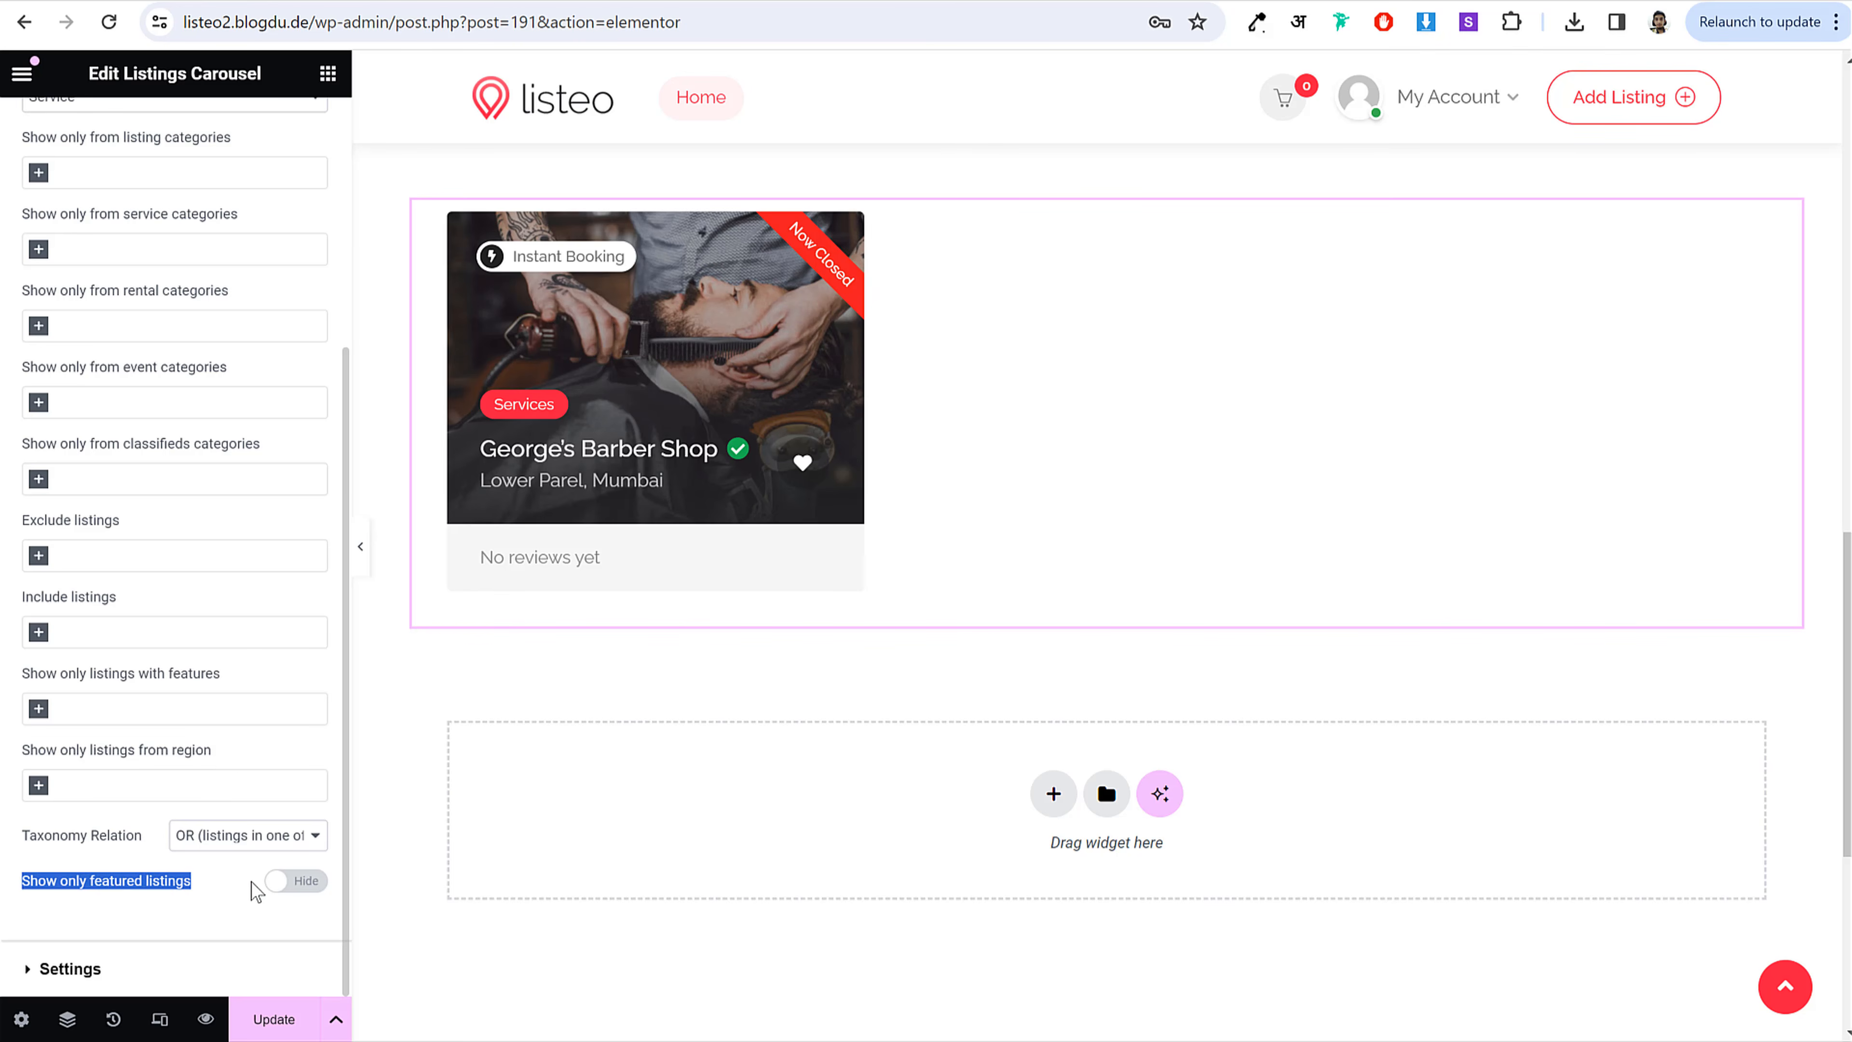
pyautogui.click(312, 884)
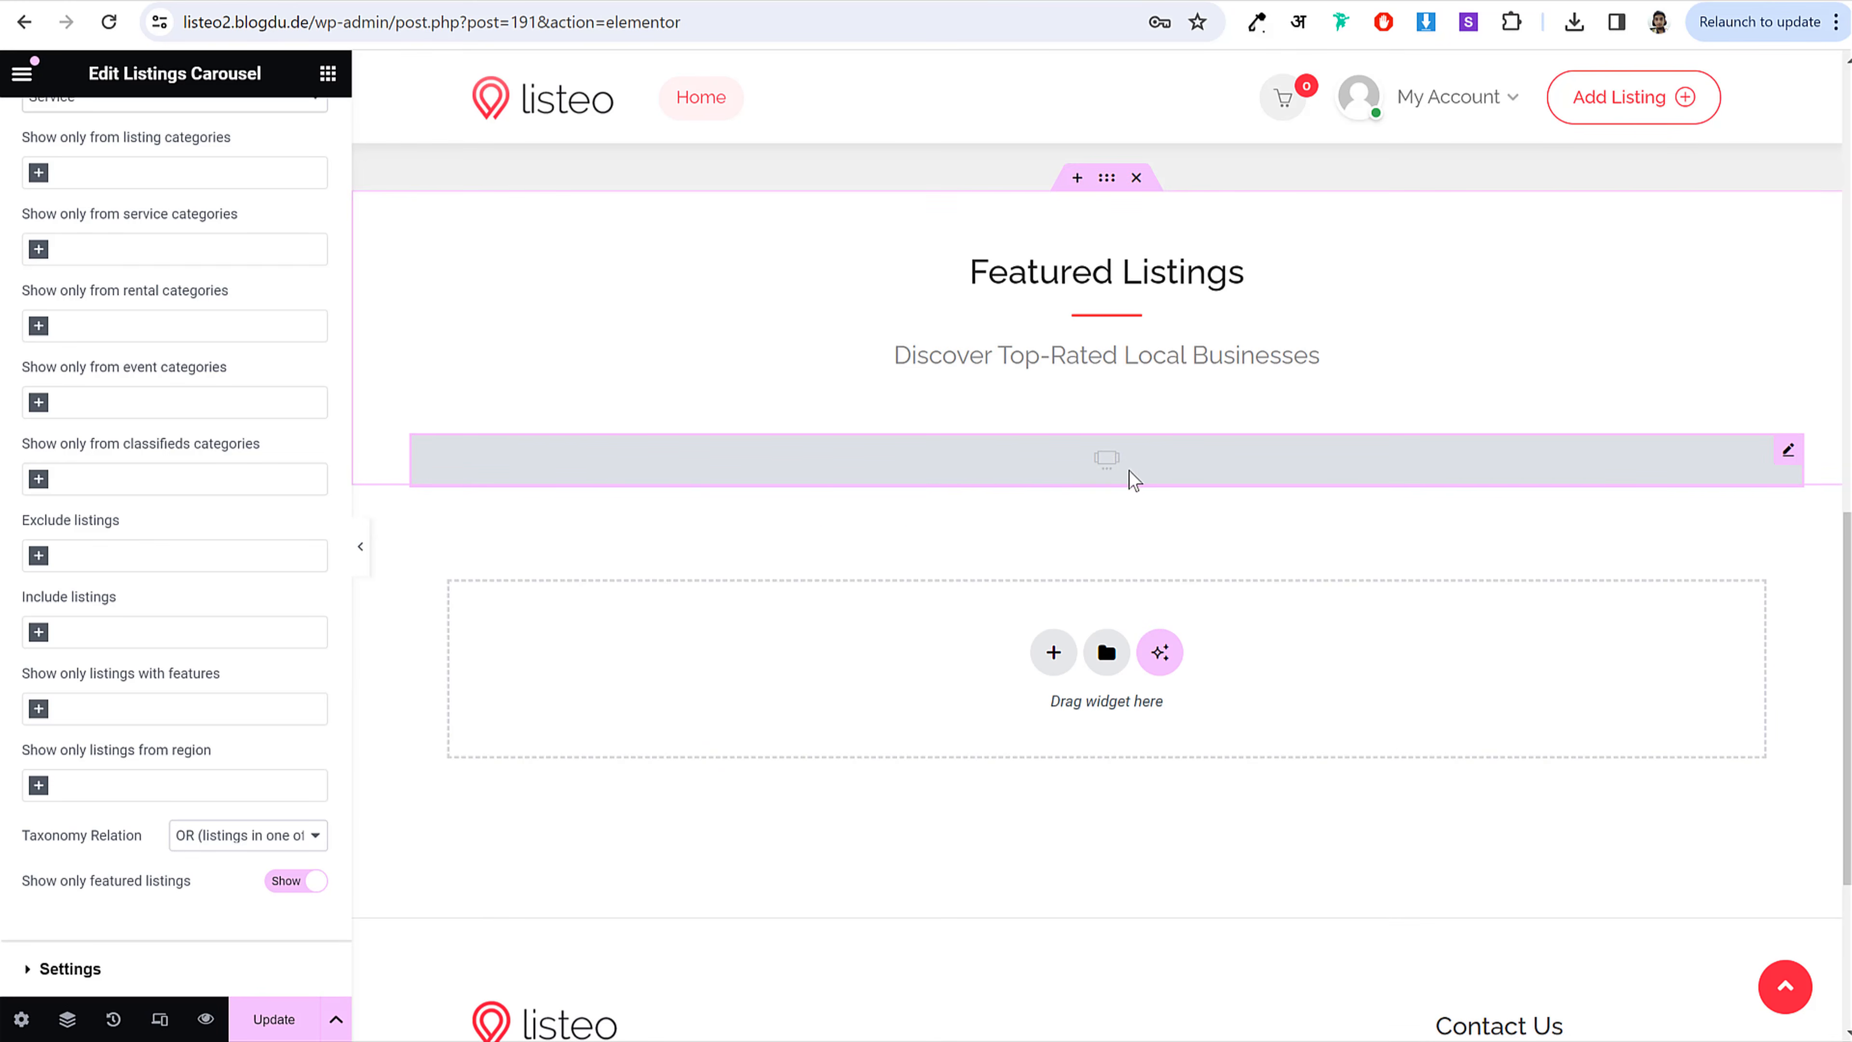
# Step: Go back to the front page and reach the WordPress admin's All Listings list
pyautogui.hotkey('alt', 'Left')
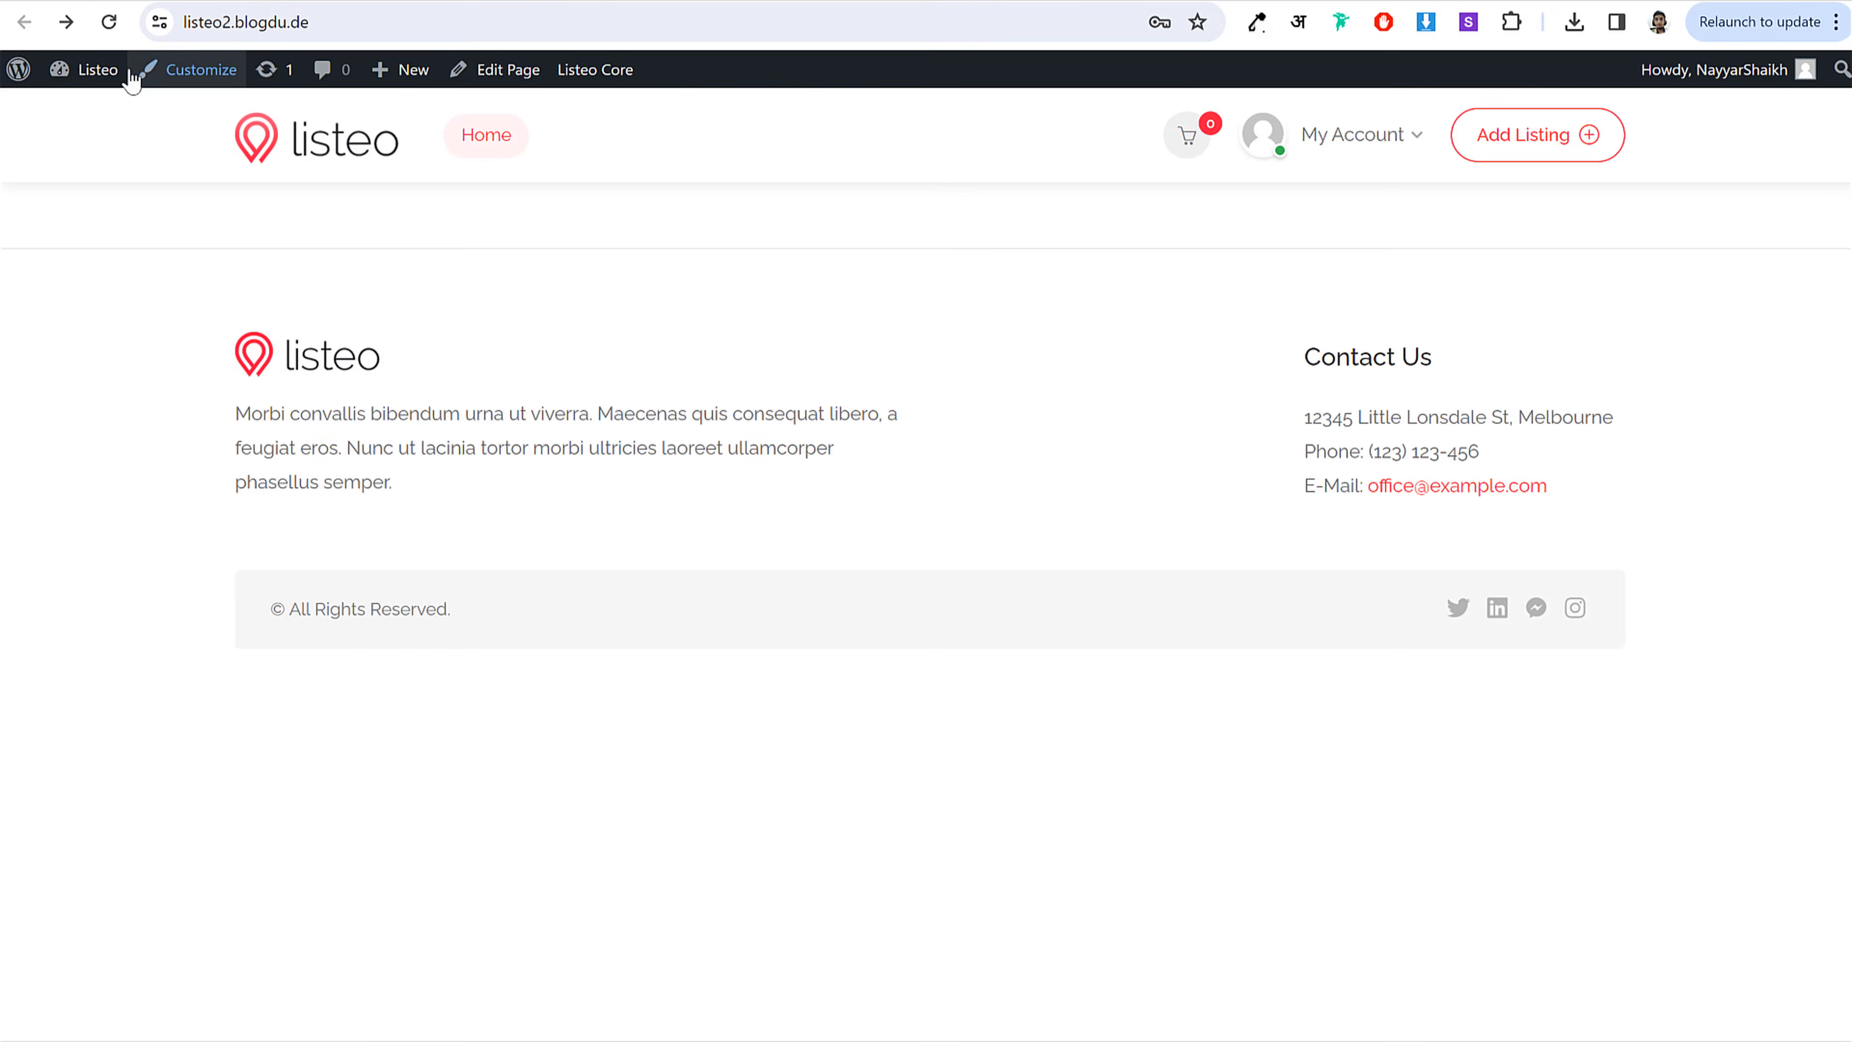
pyautogui.moveTo(97, 82)
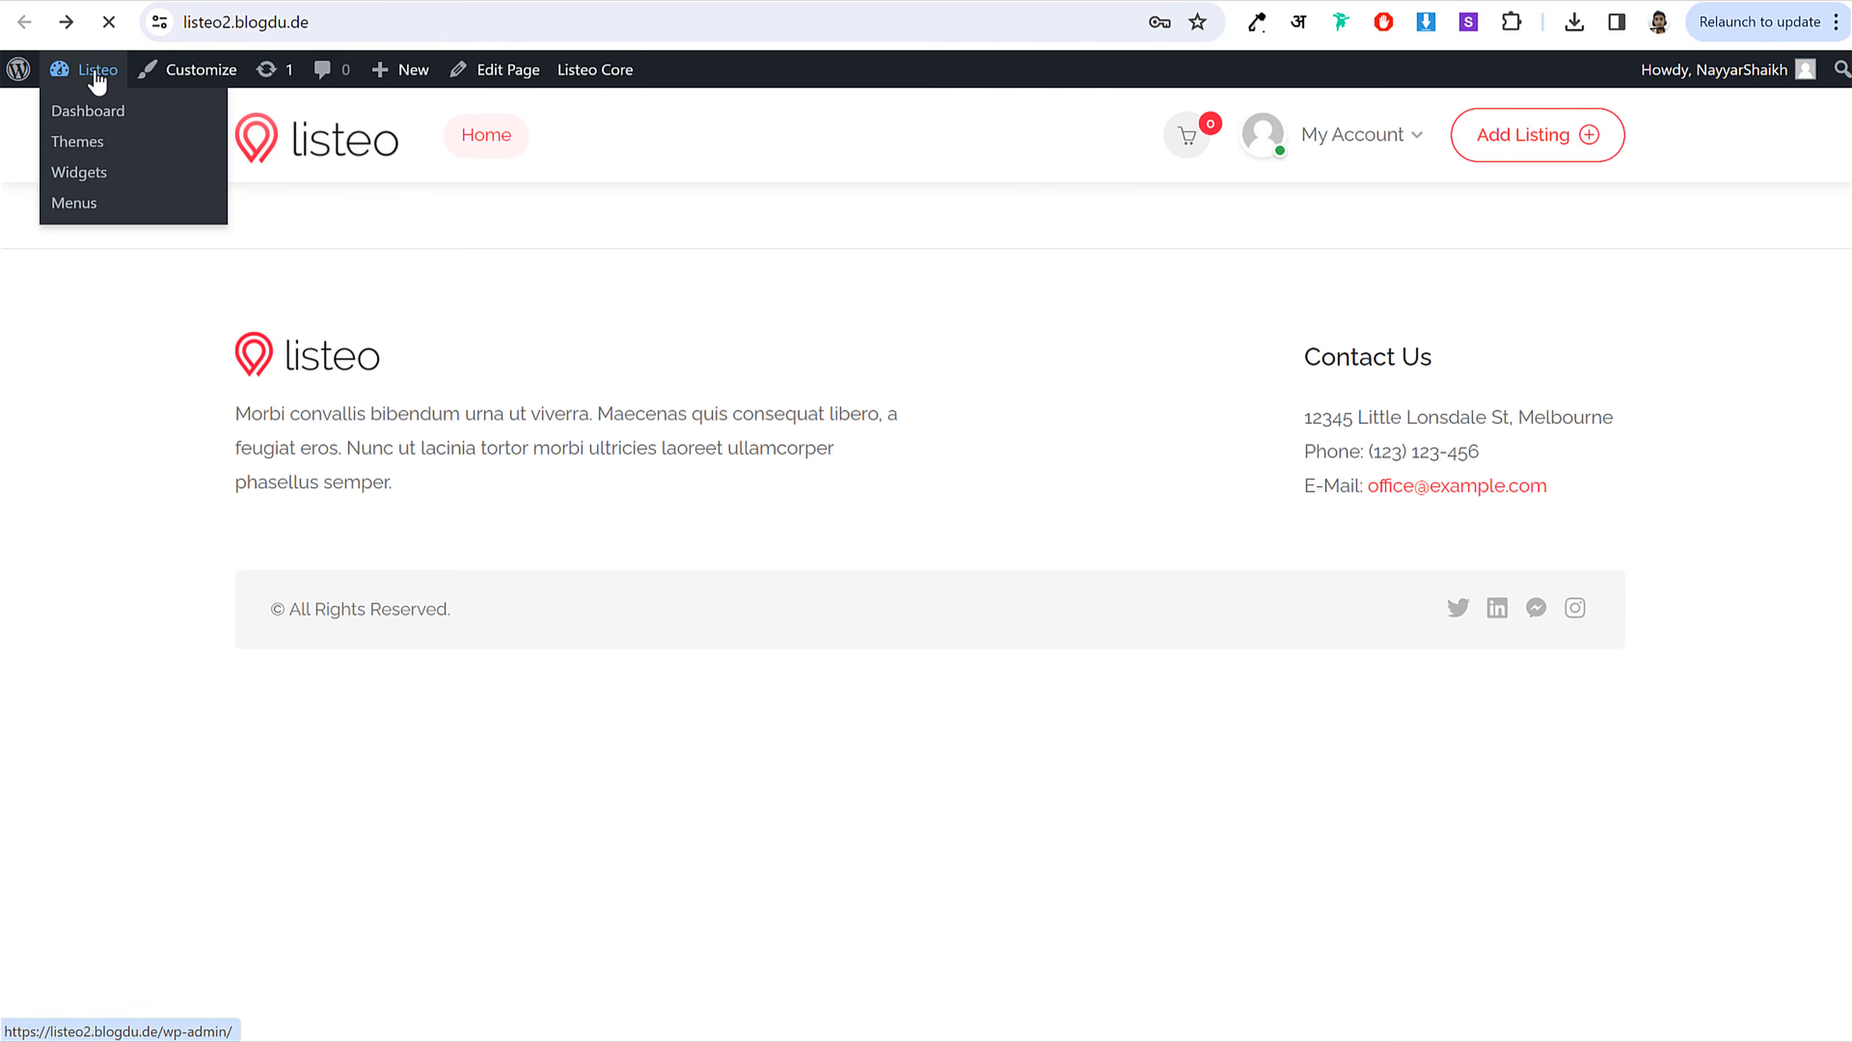
pyautogui.click(78, 113)
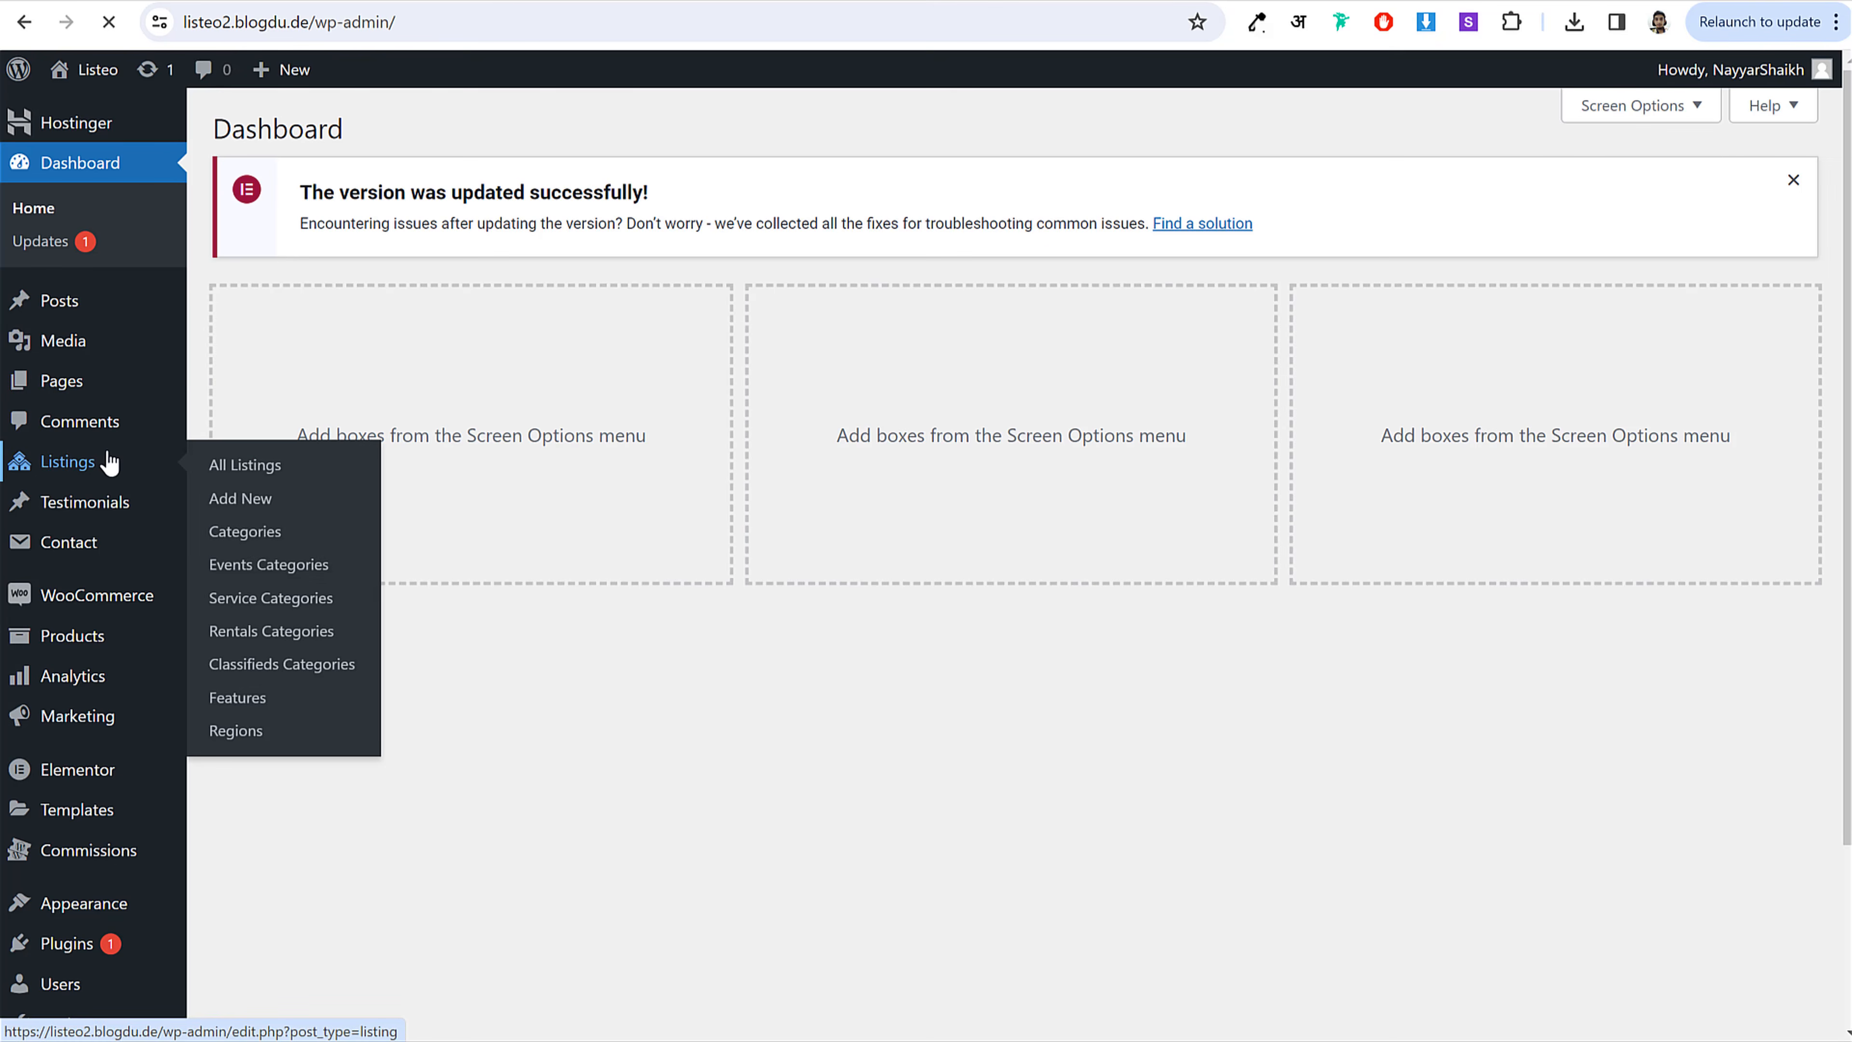
pyautogui.click(109, 463)
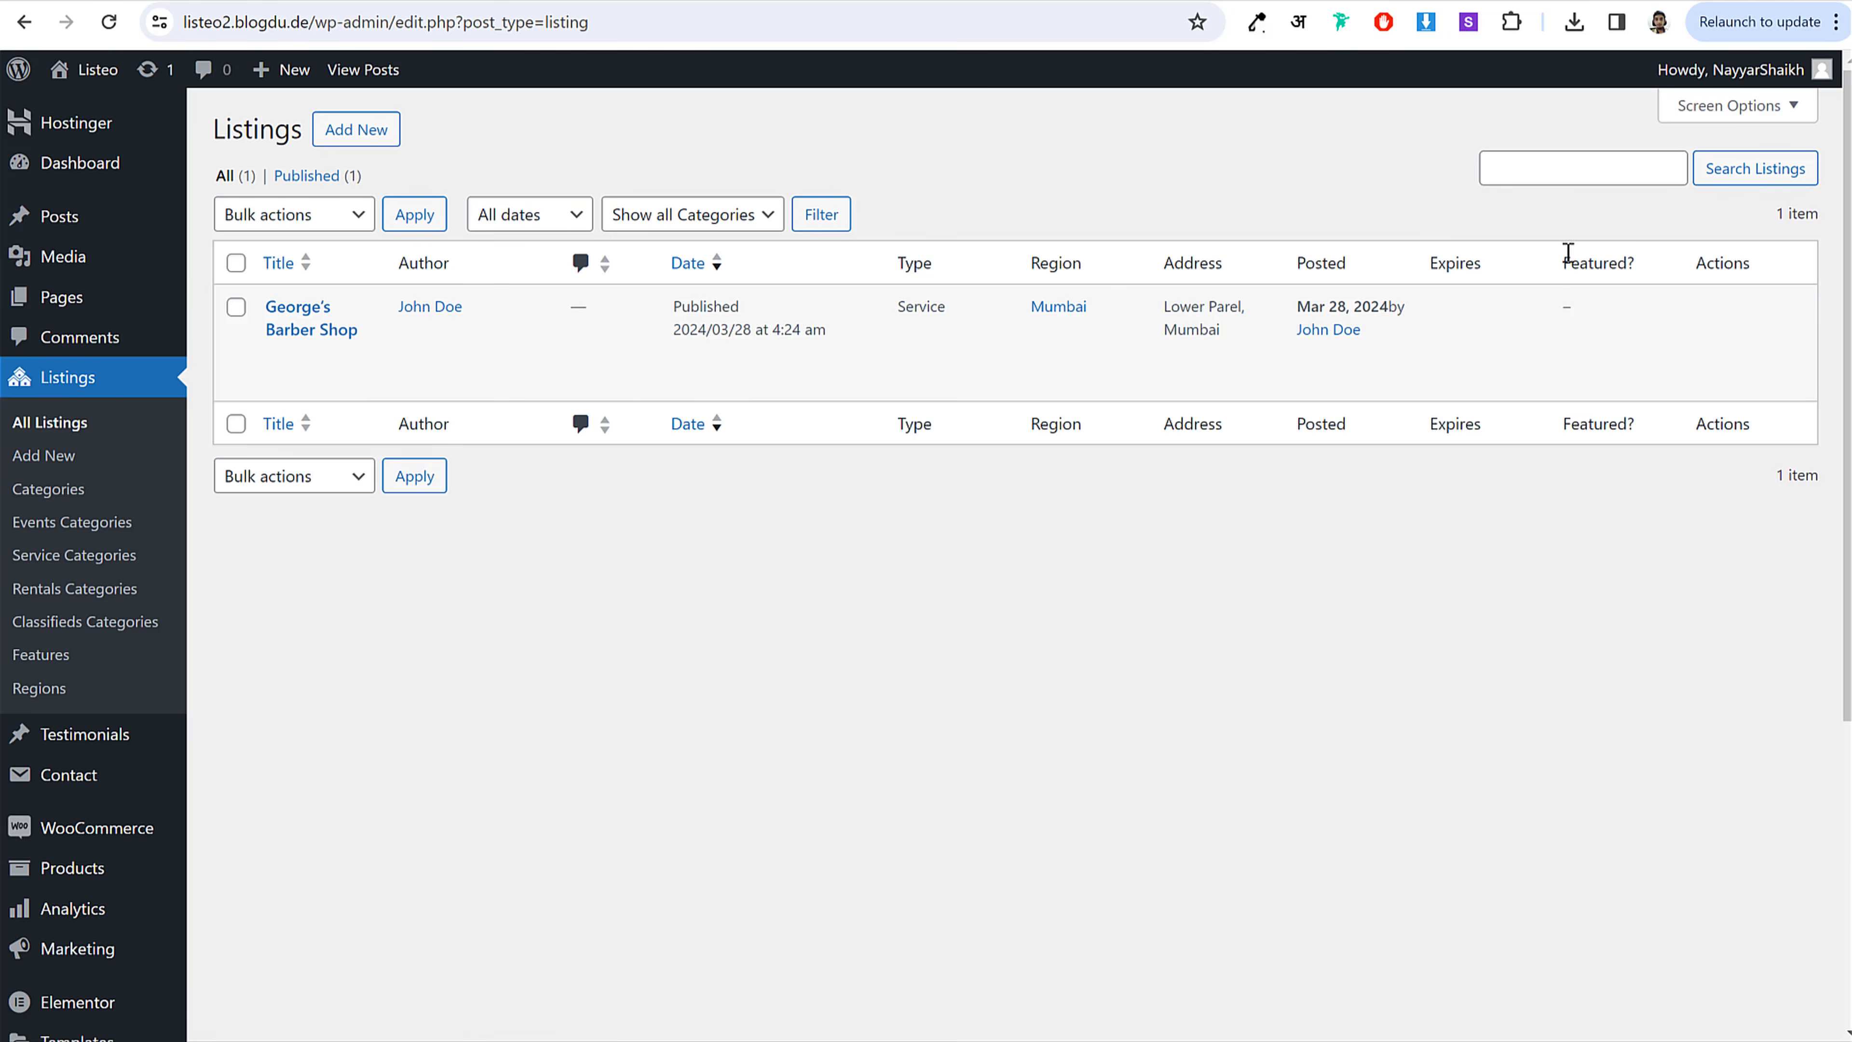
# Step: Update George's Barber Shop listing with Verified and Featured Listing ticked
pyautogui.tripleClick(1567, 302)
pyautogui.click(1565, 302)
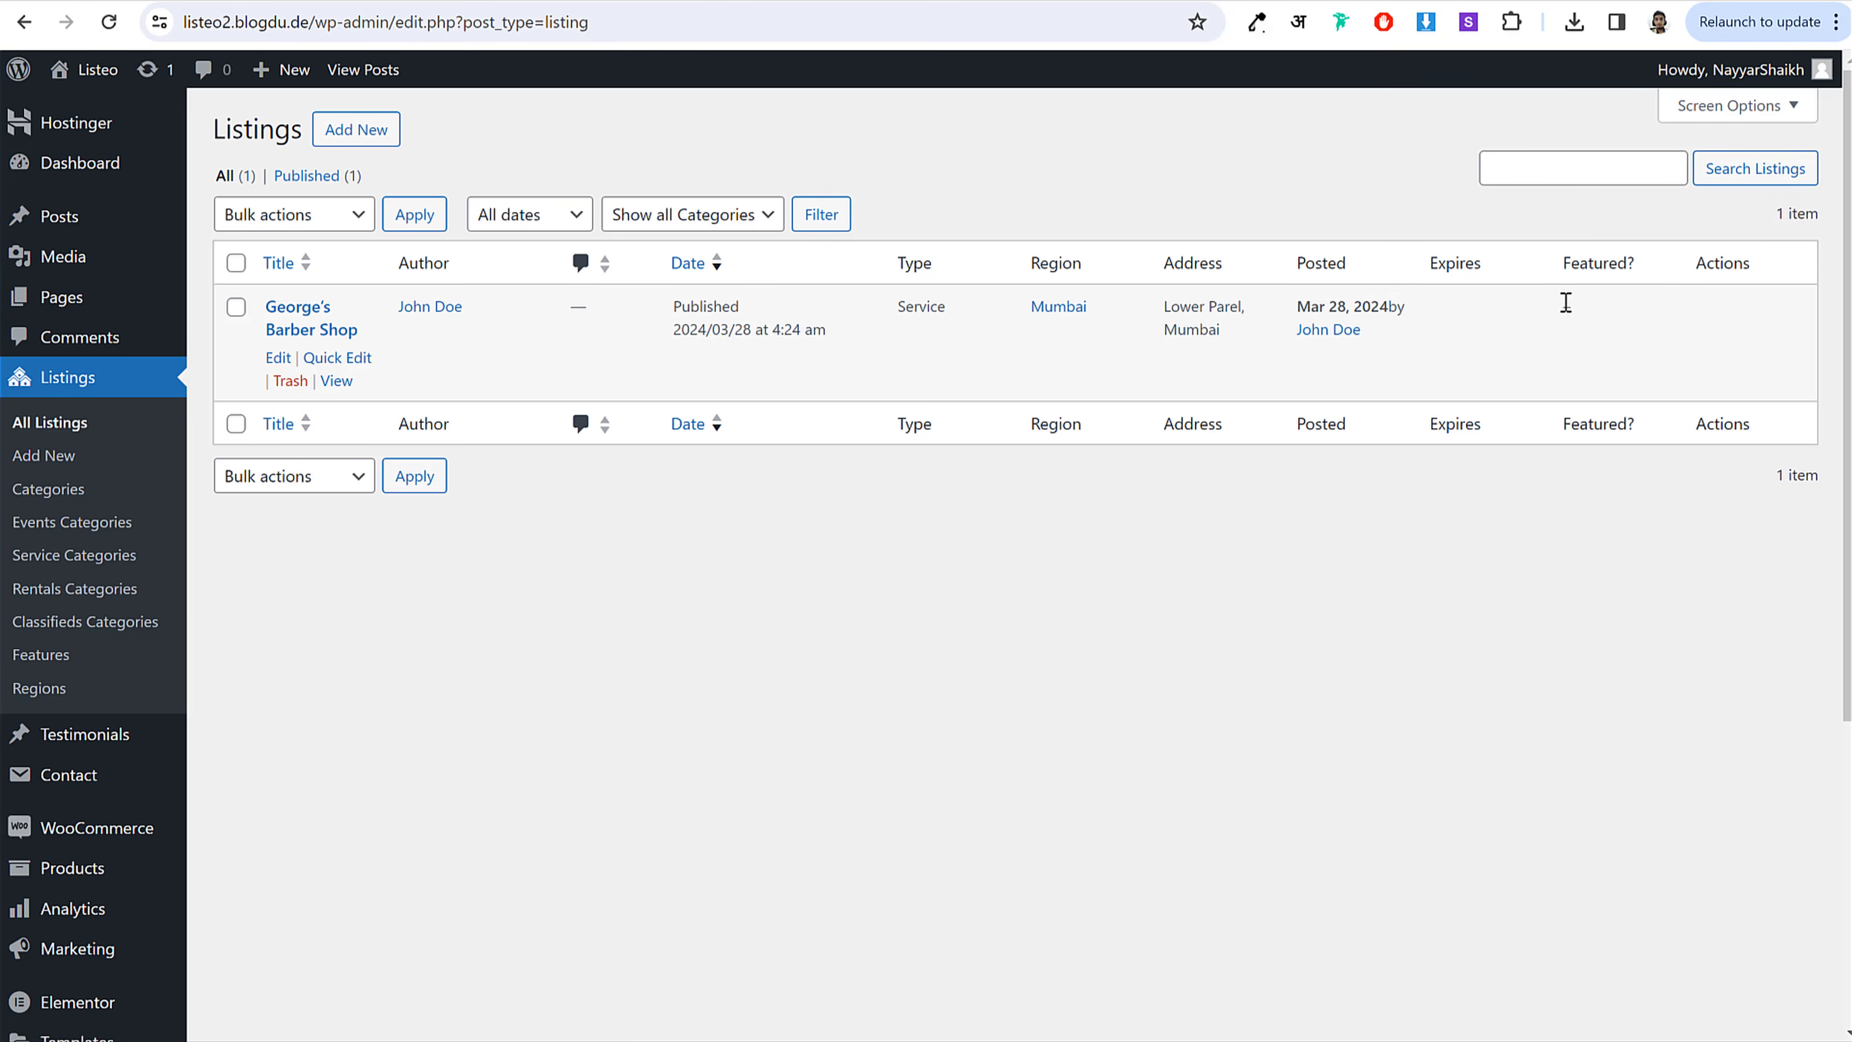
pyautogui.click(279, 358)
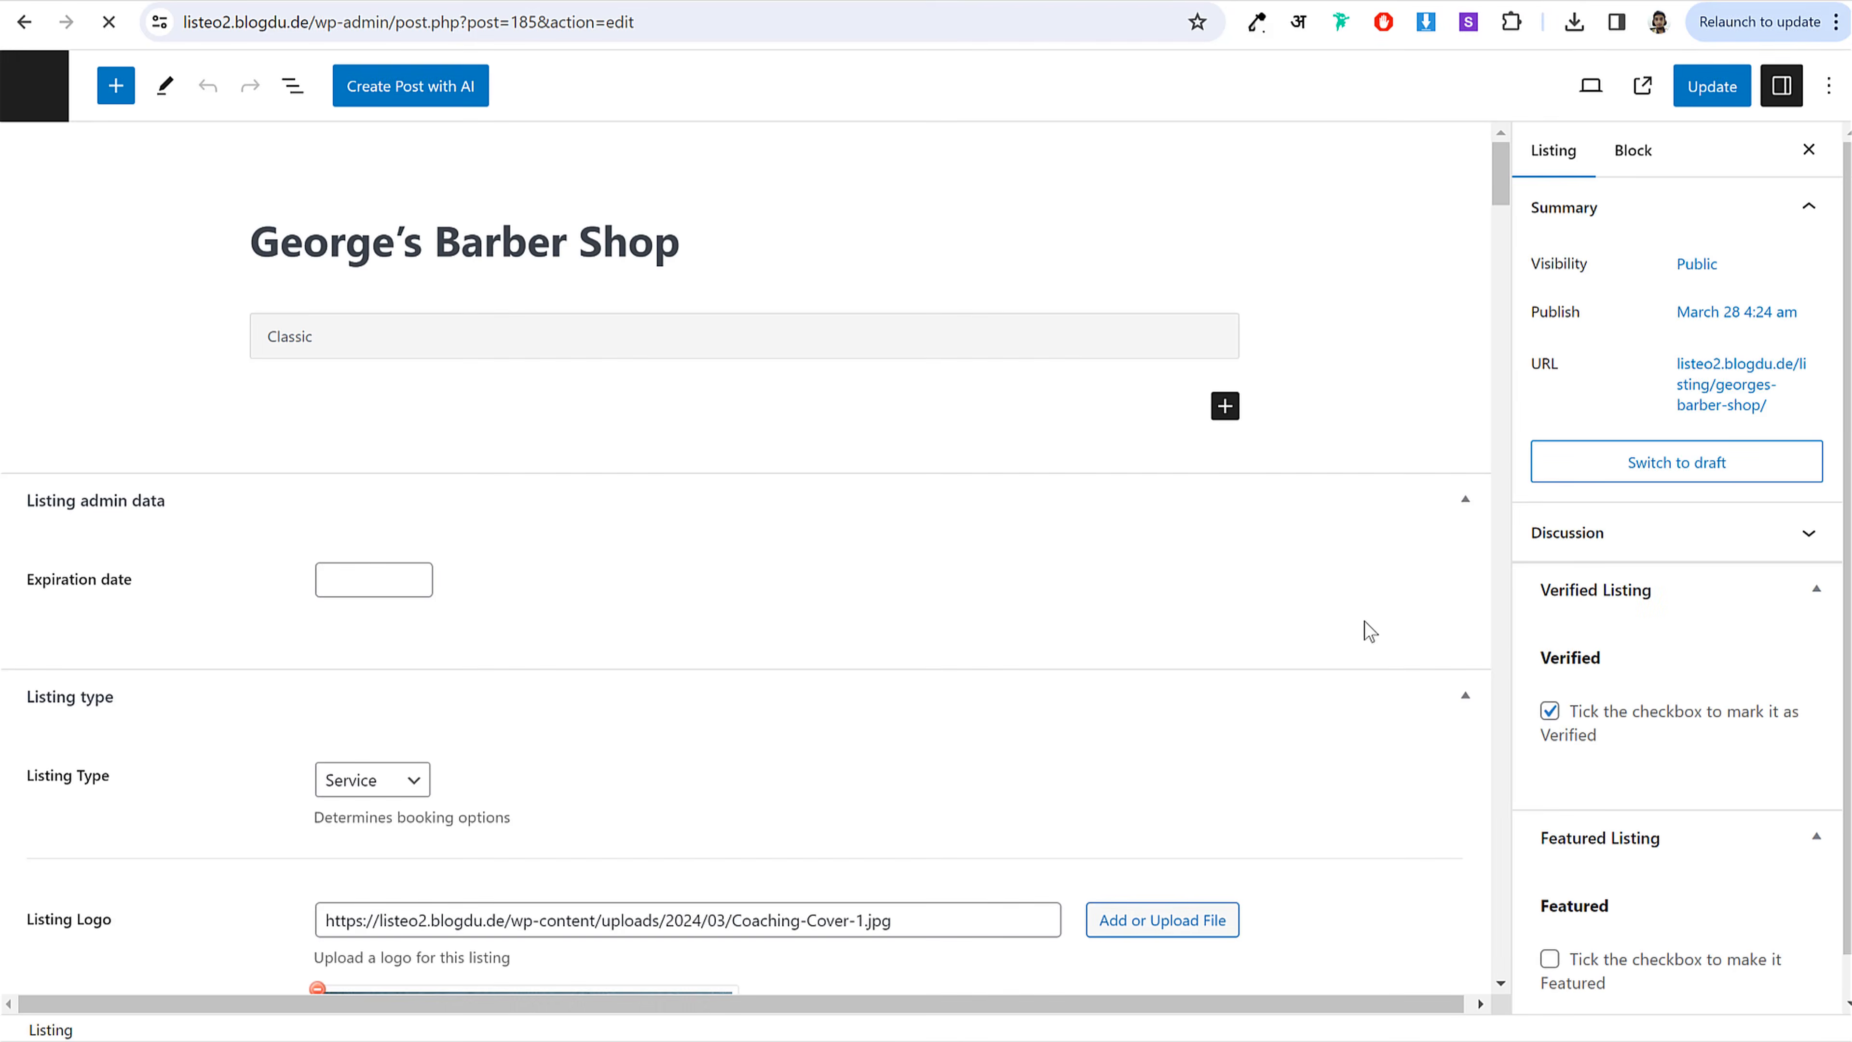
pyautogui.scroll(-1, 1750, 712)
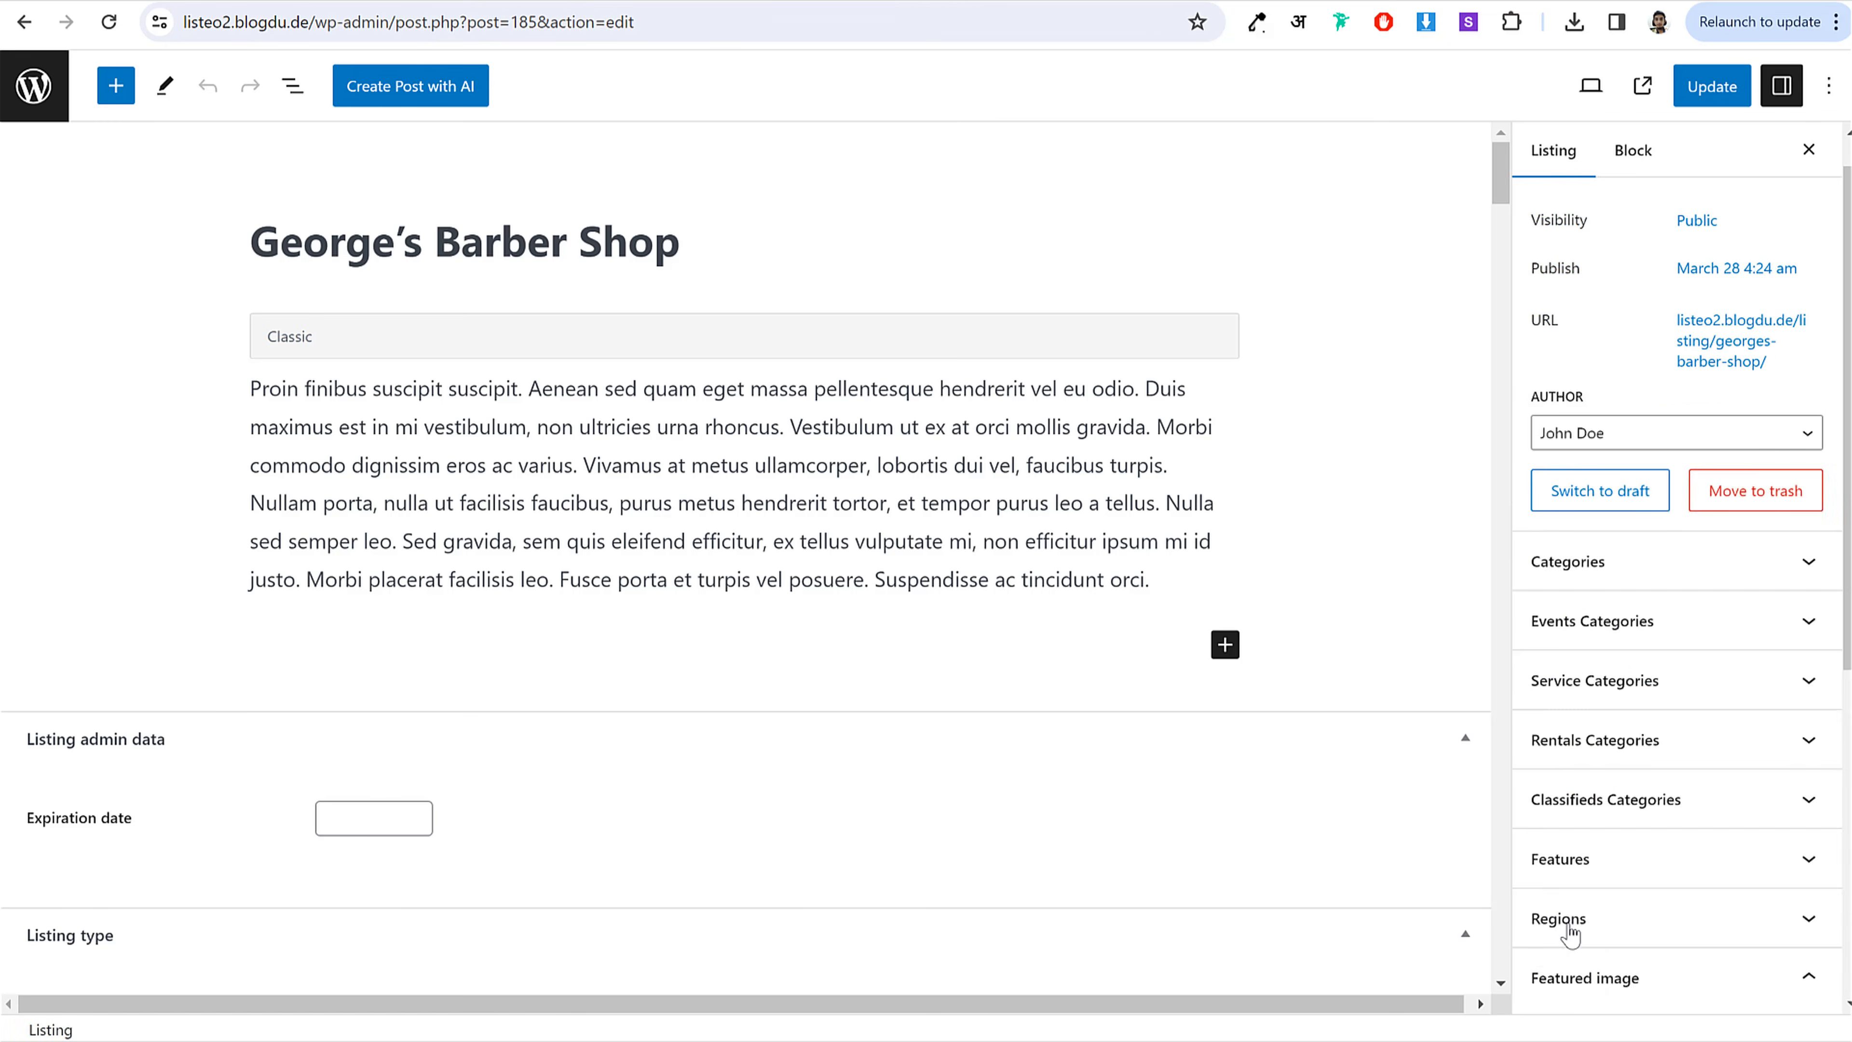
pyautogui.scroll(-1, 1612, 926)
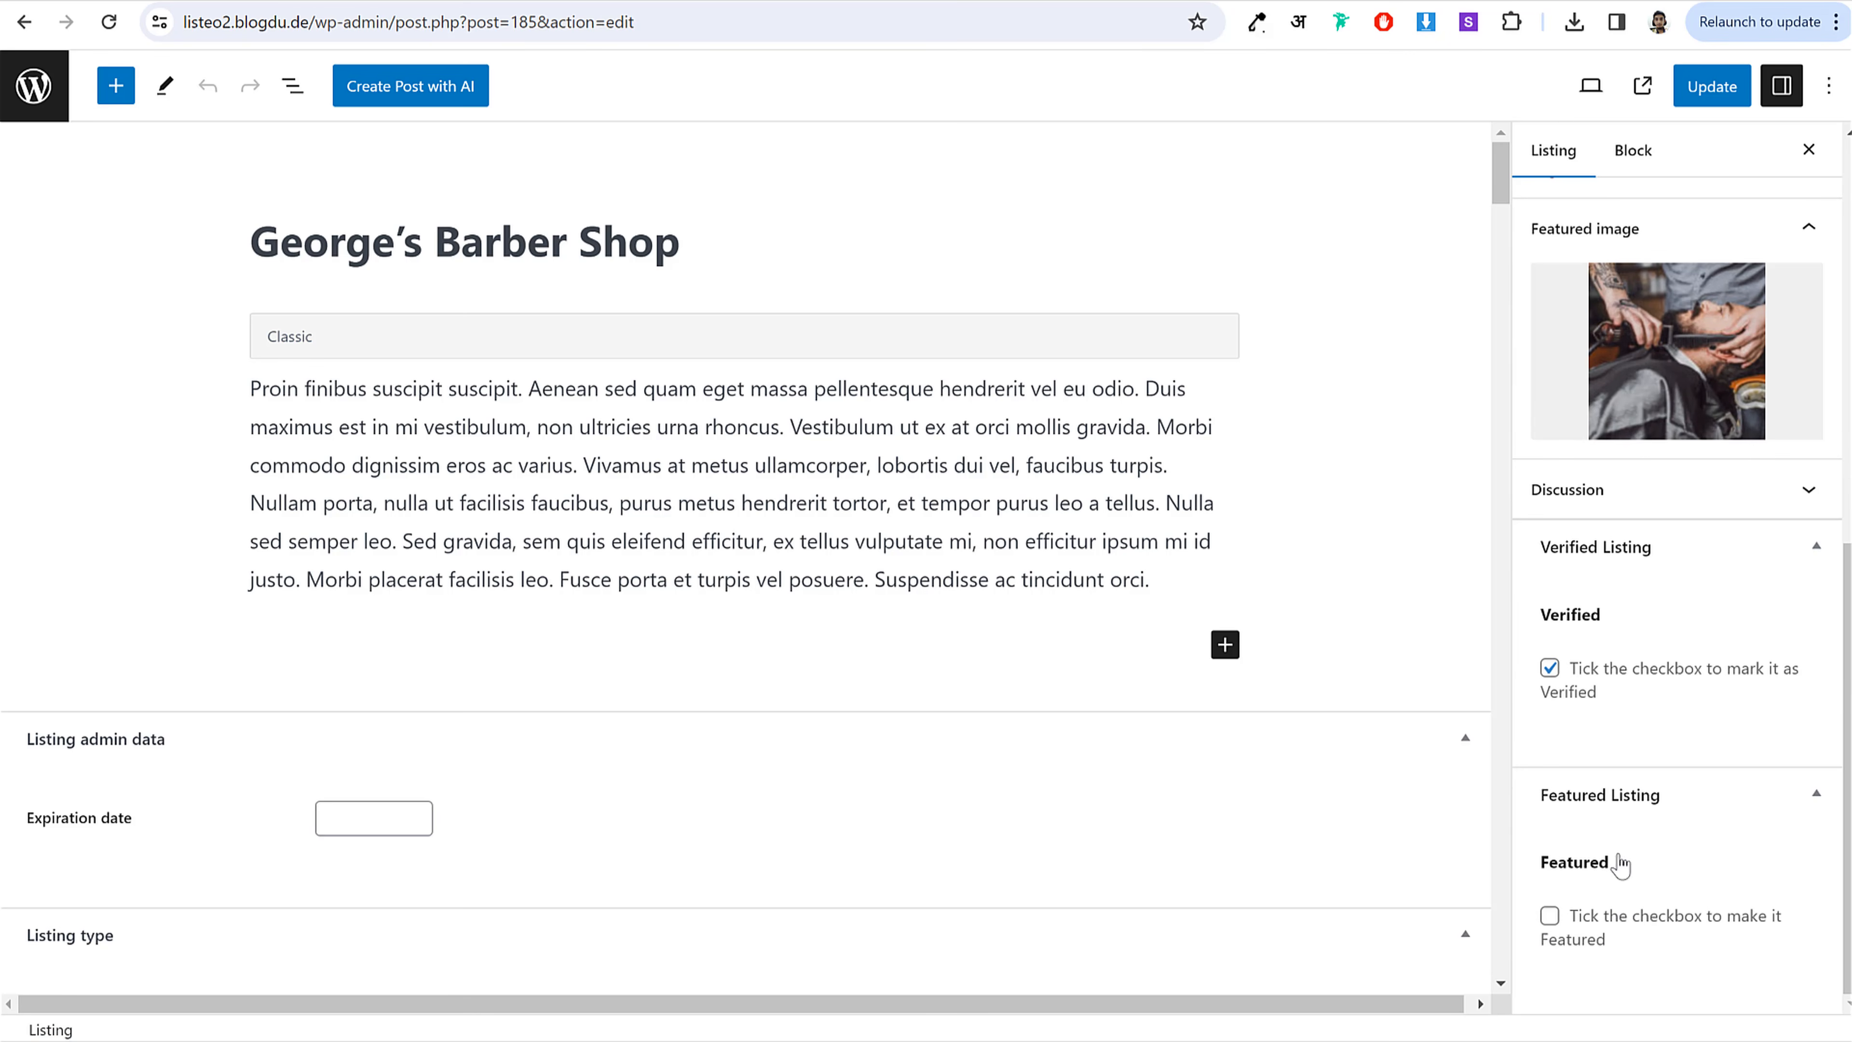
pyautogui.click(1711, 86)
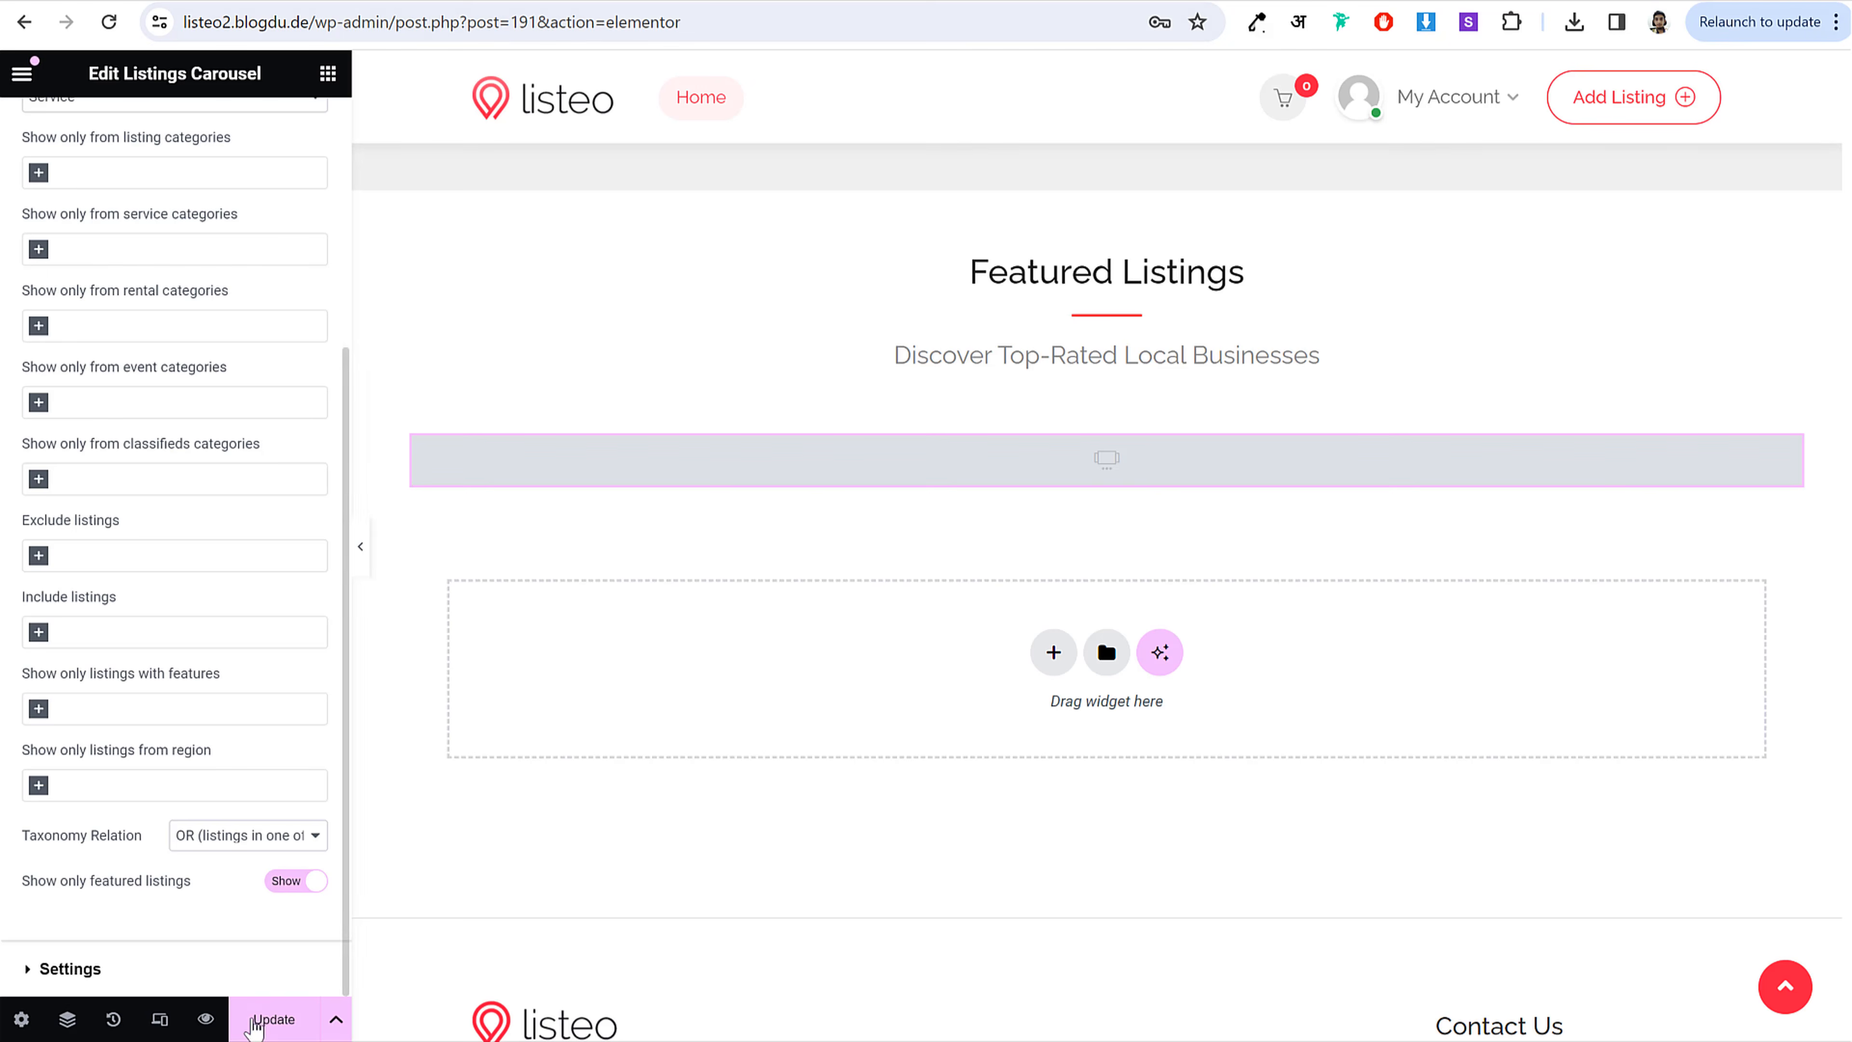
# Step: Update the Home page and check the carousel shows only George's Barber Shop
pyautogui.click(254, 1025)
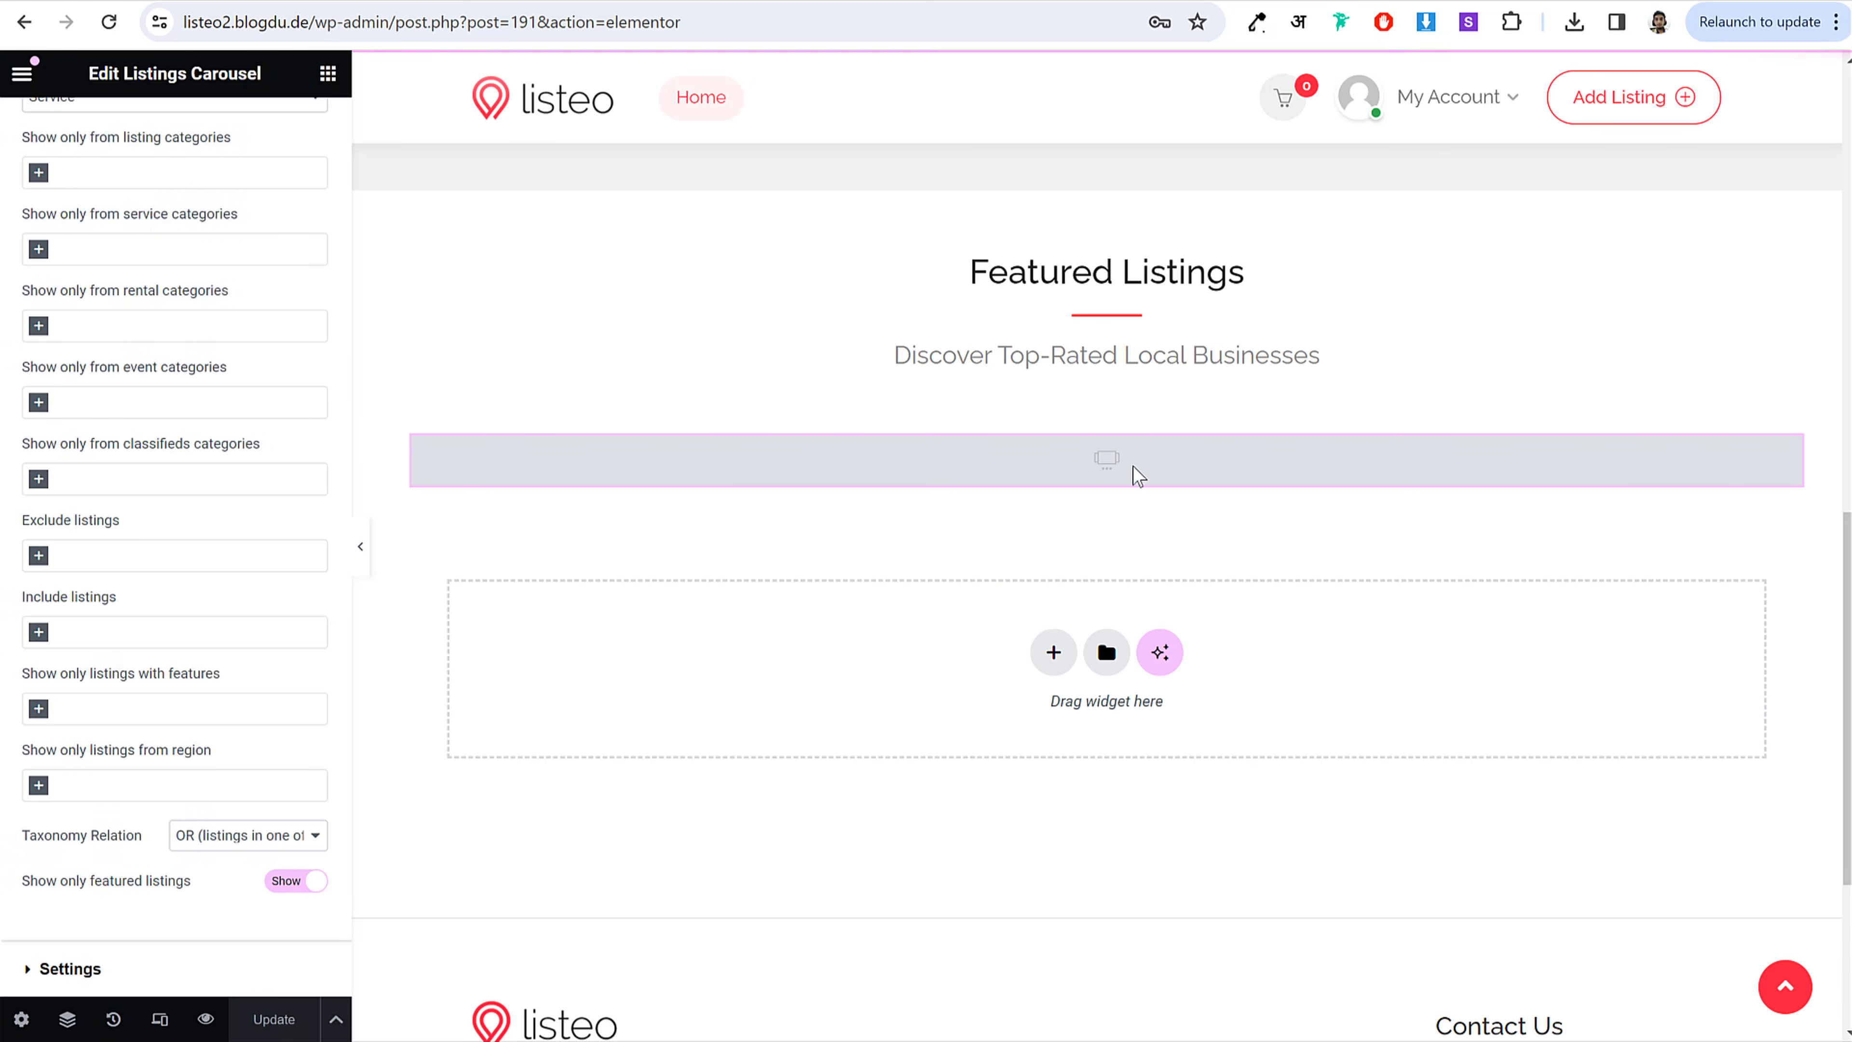
pyautogui.moveTo(46, 883); pyautogui.dragTo(210, 897)
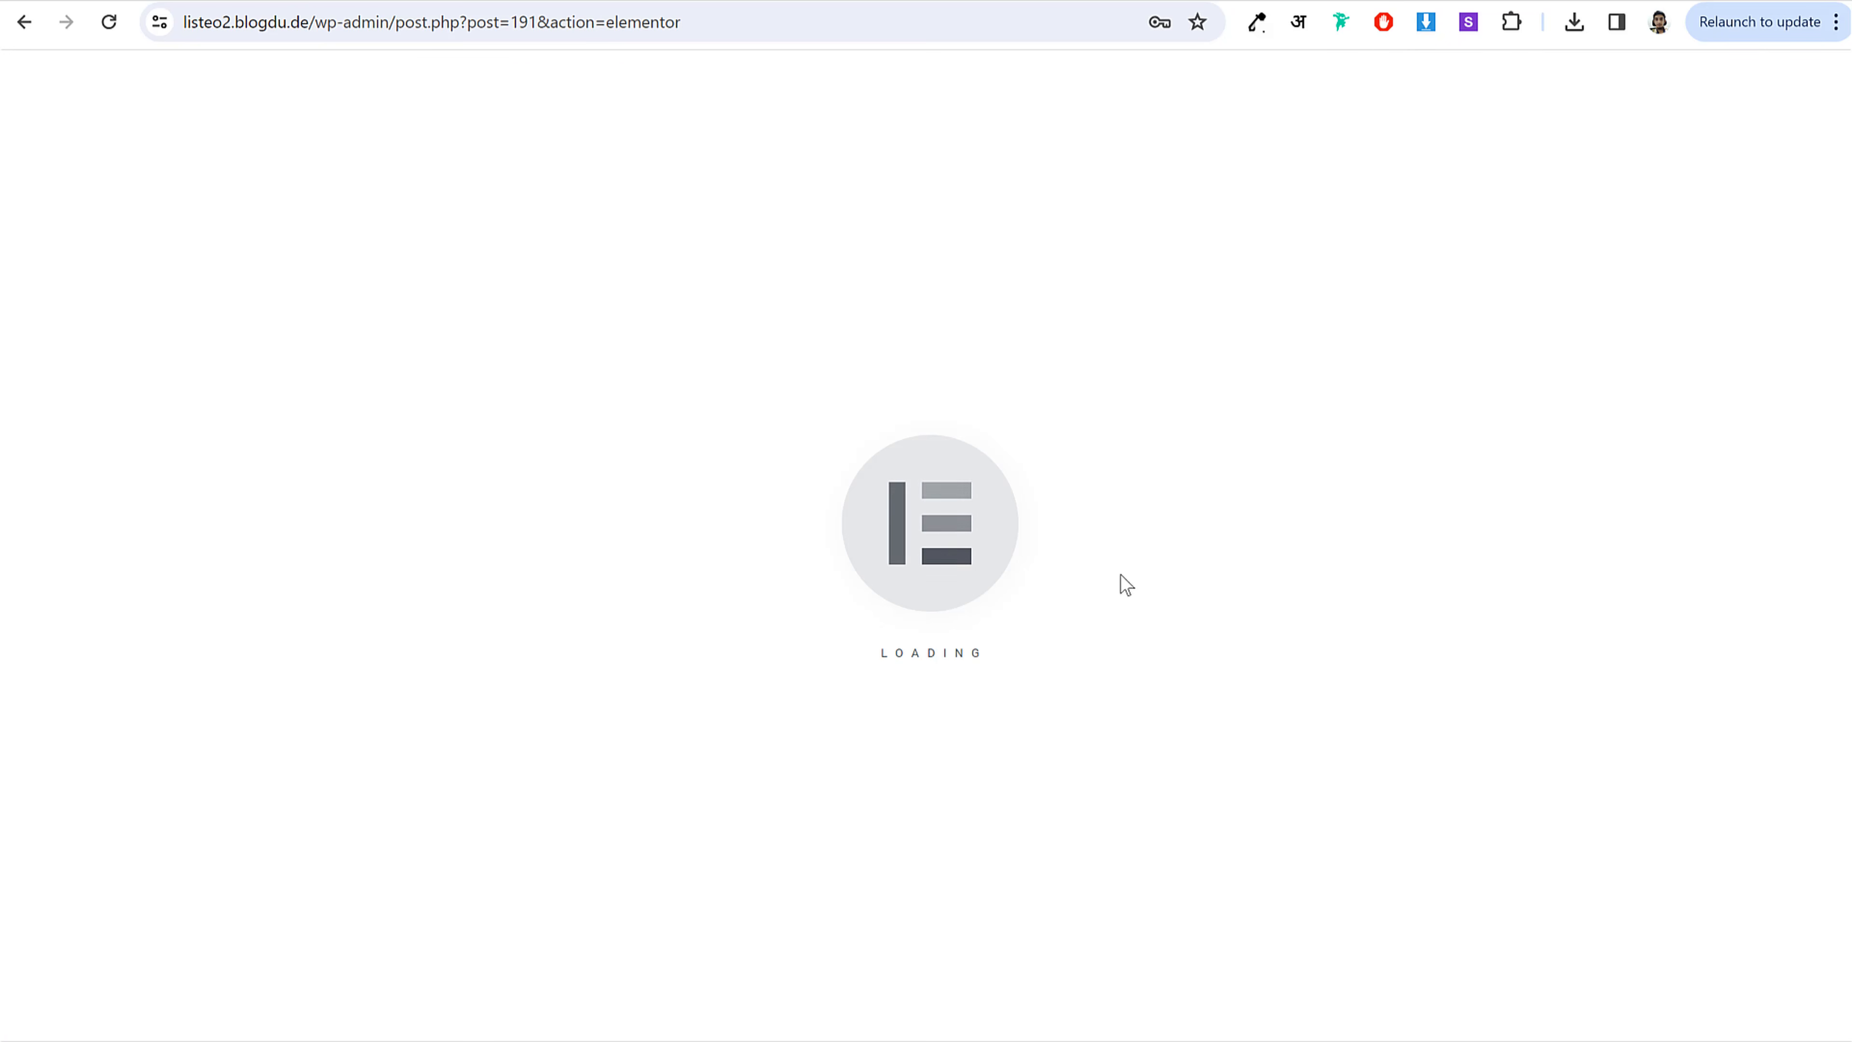
pyautogui.scroll(-15, 1123, 628)
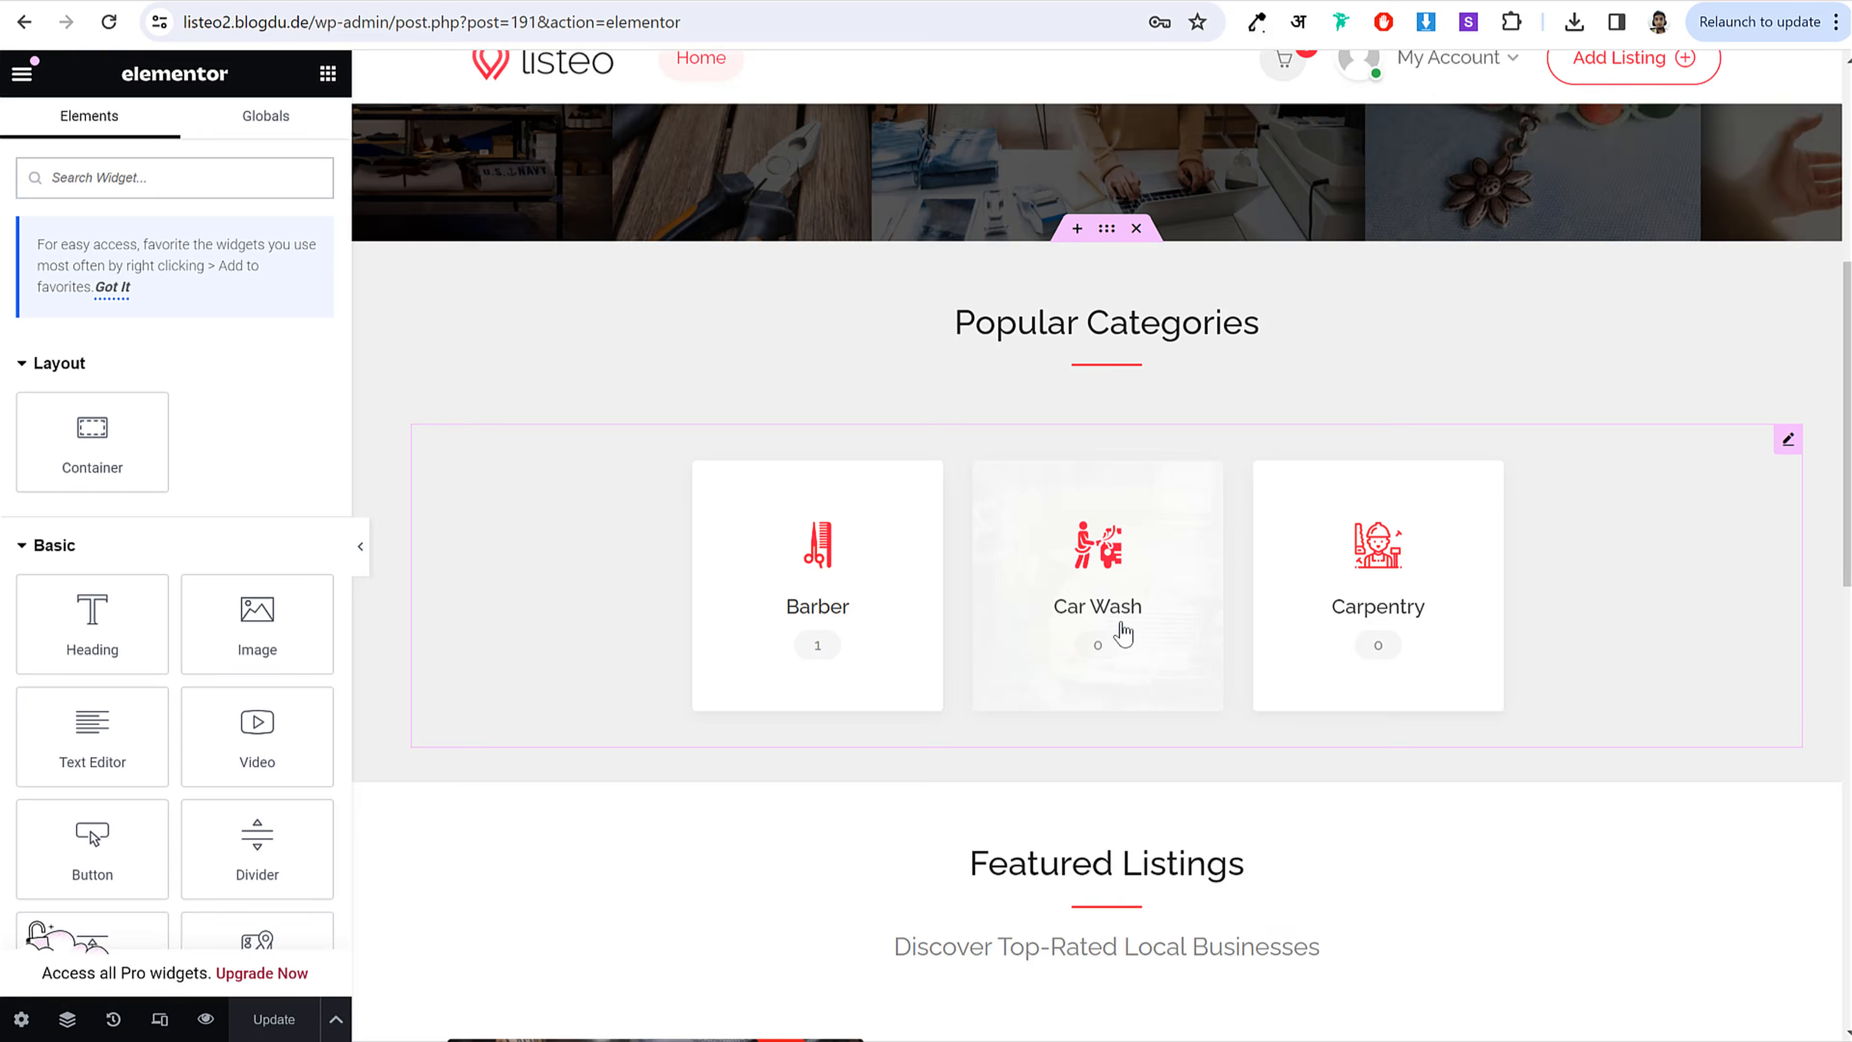
pyautogui.scroll(-6, 1021, 547)
pyautogui.scroll(5, 922, 447)
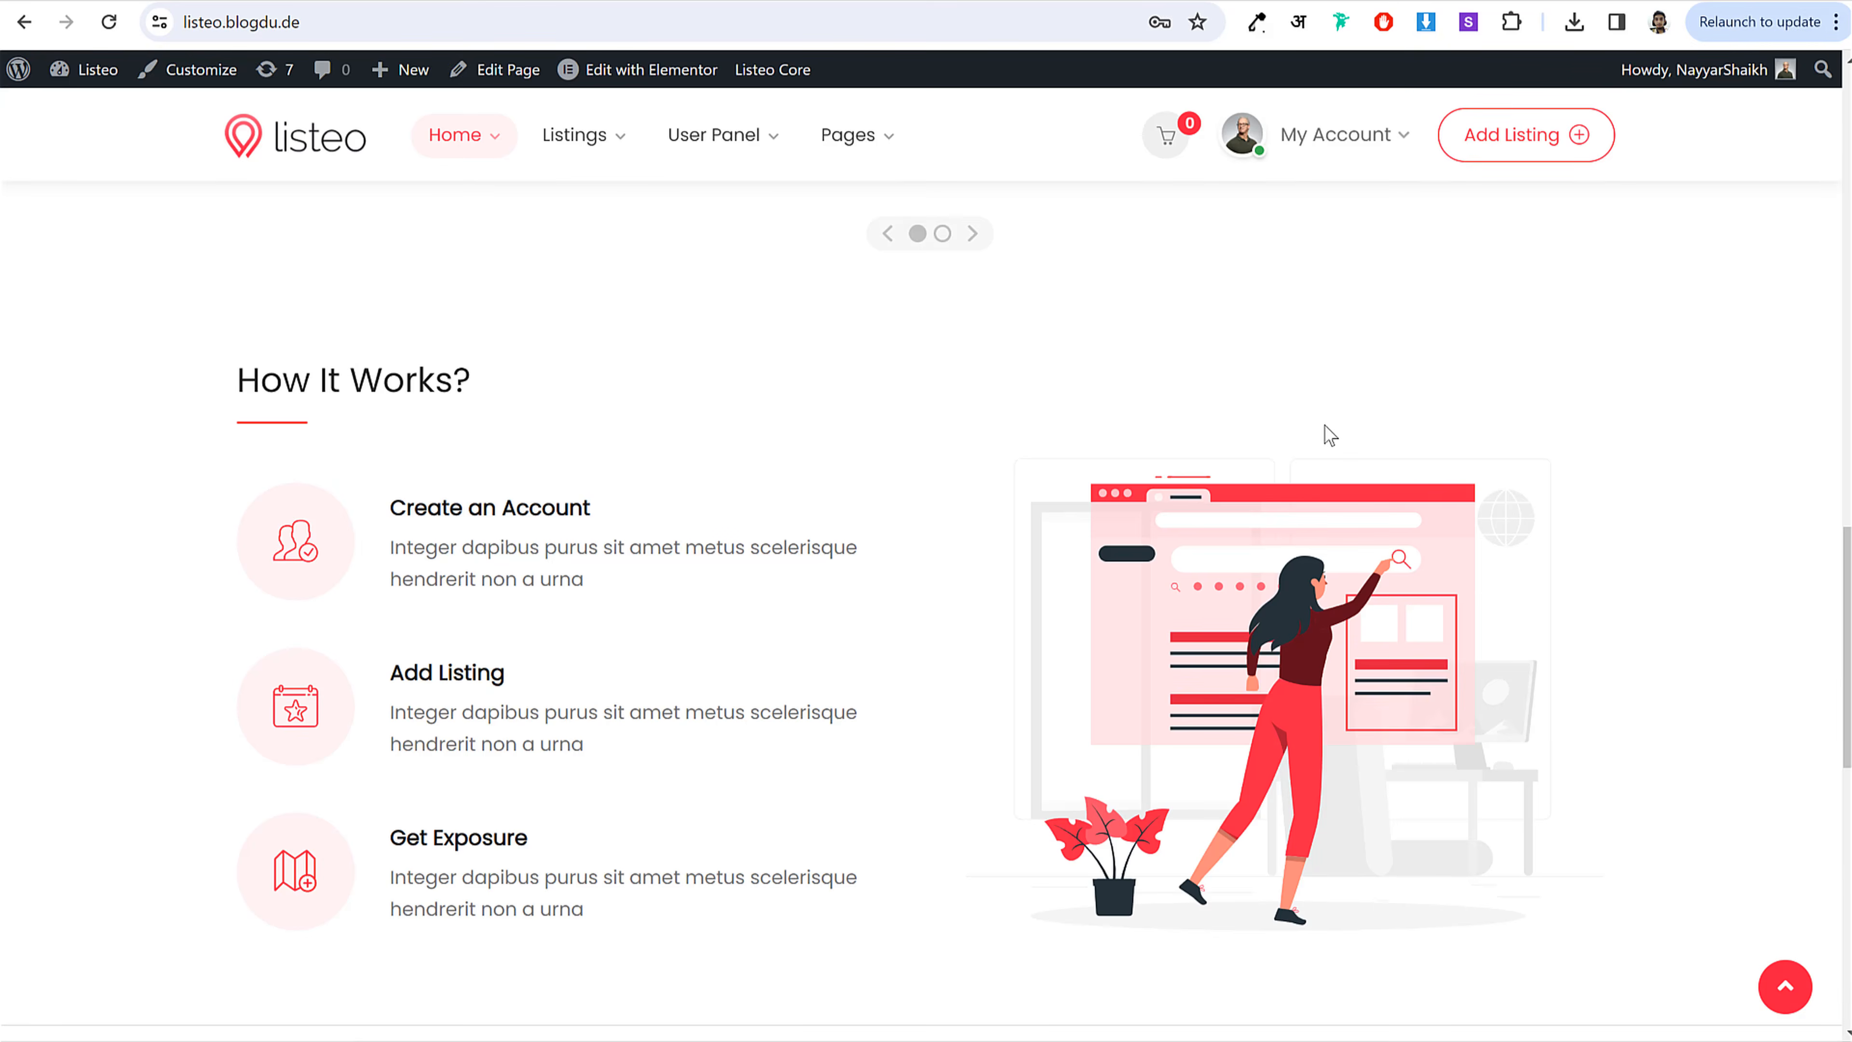
pyautogui.scroll(-1, 1323, 430)
pyautogui.scroll(4, 1094, 511)
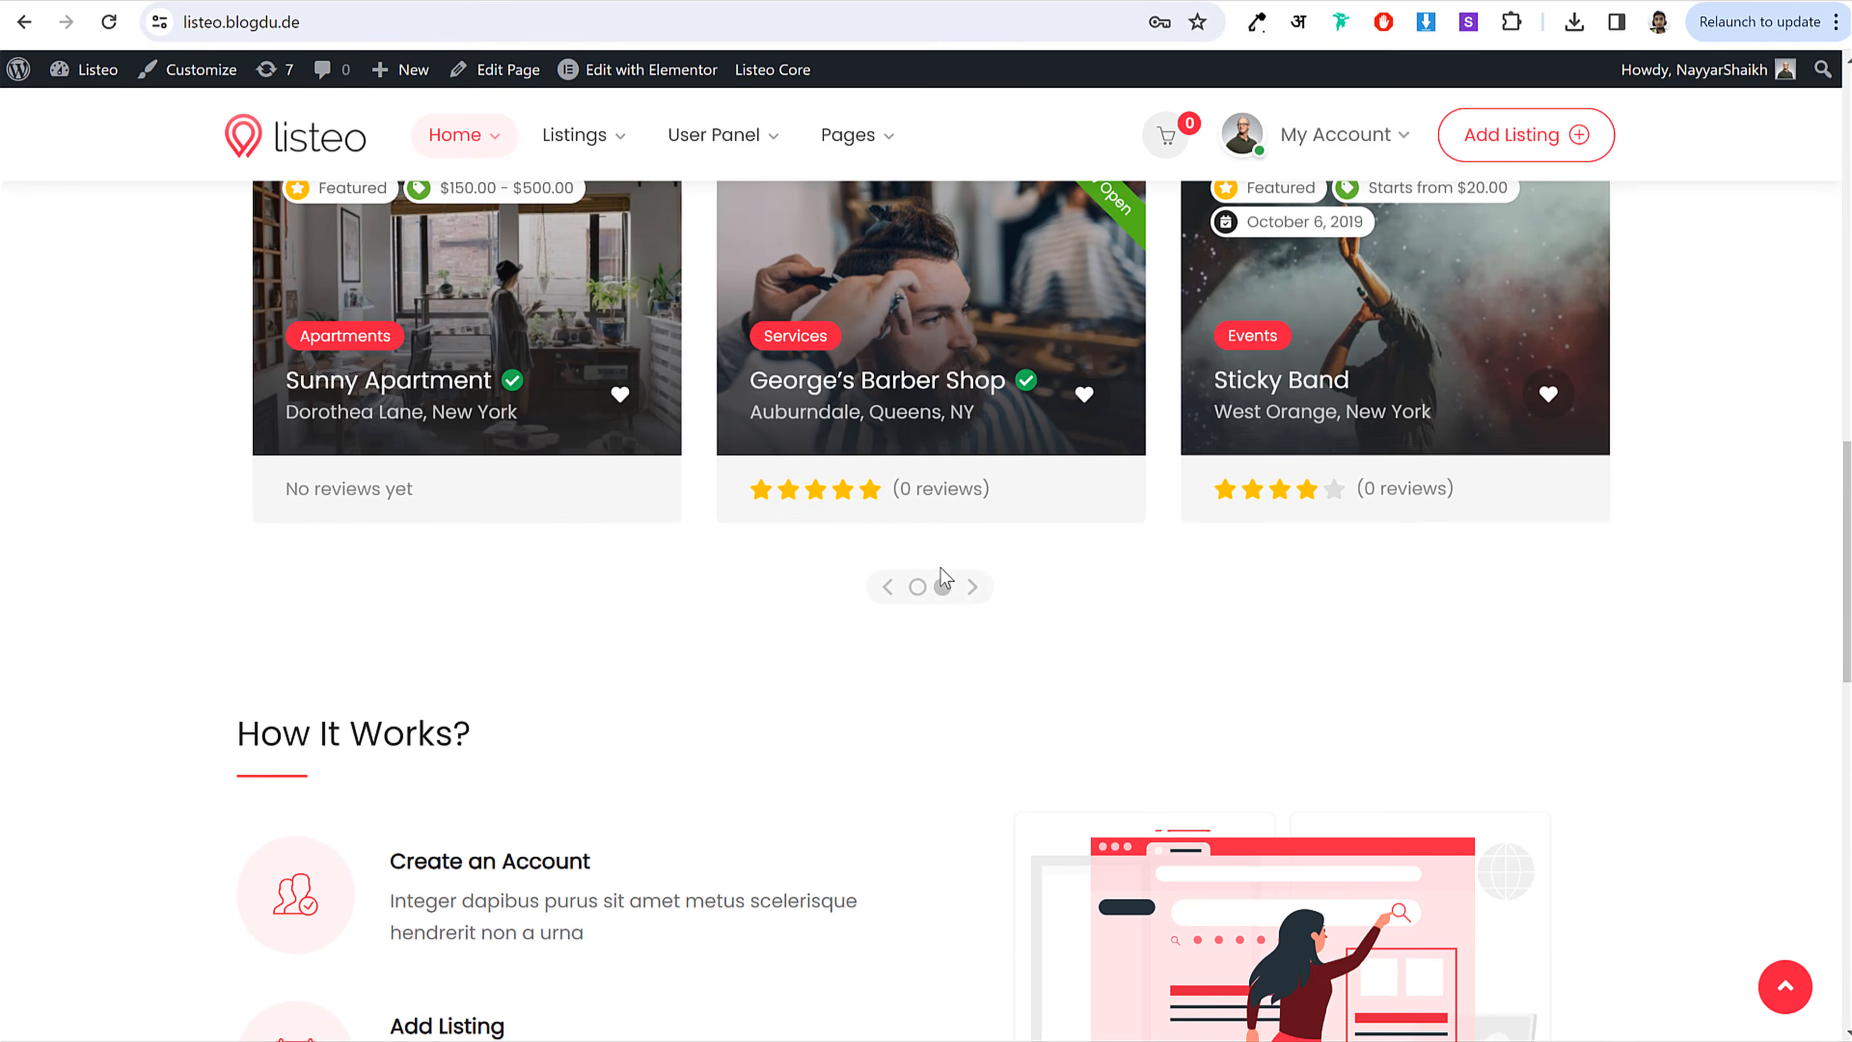
# Step: Select the How It Works text on the live front page
pyautogui.scroll(-2, 885, 595)
pyautogui.scroll(-2, 490, 546)
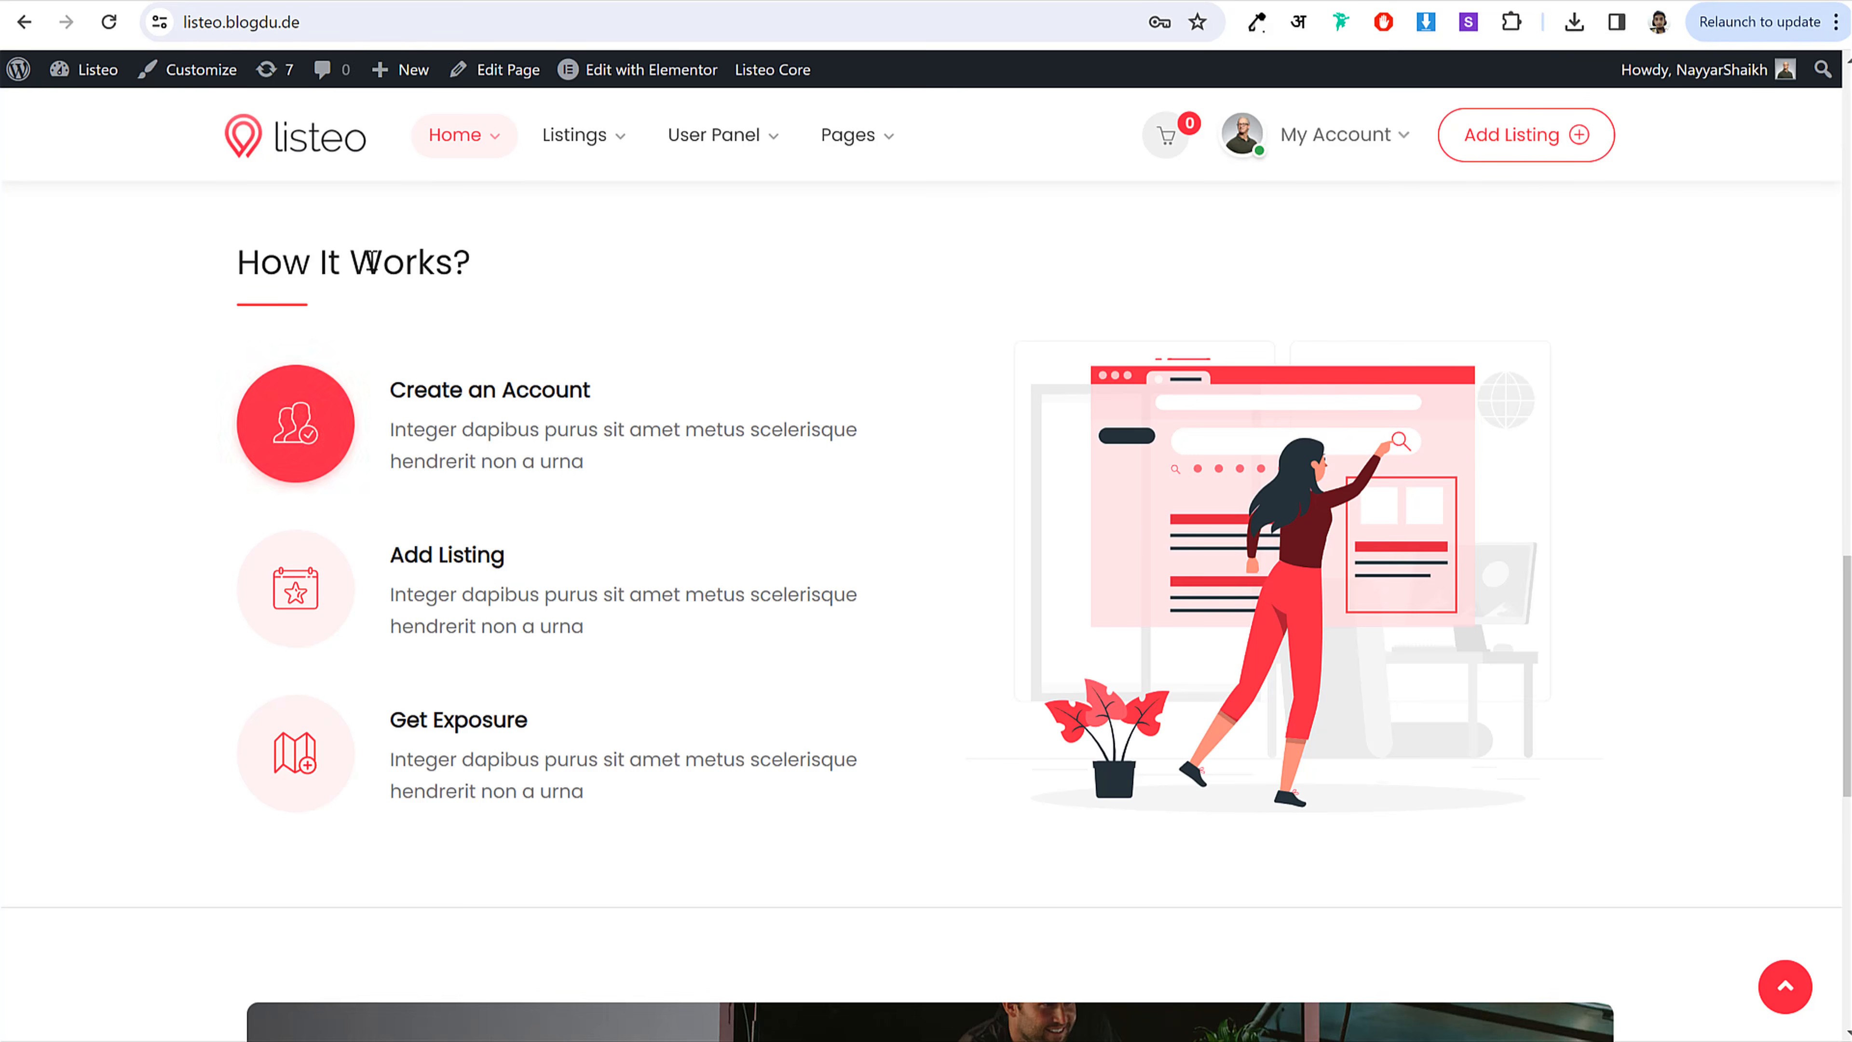
pyautogui.moveTo(284, 252); pyautogui.dragTo(572, 630)
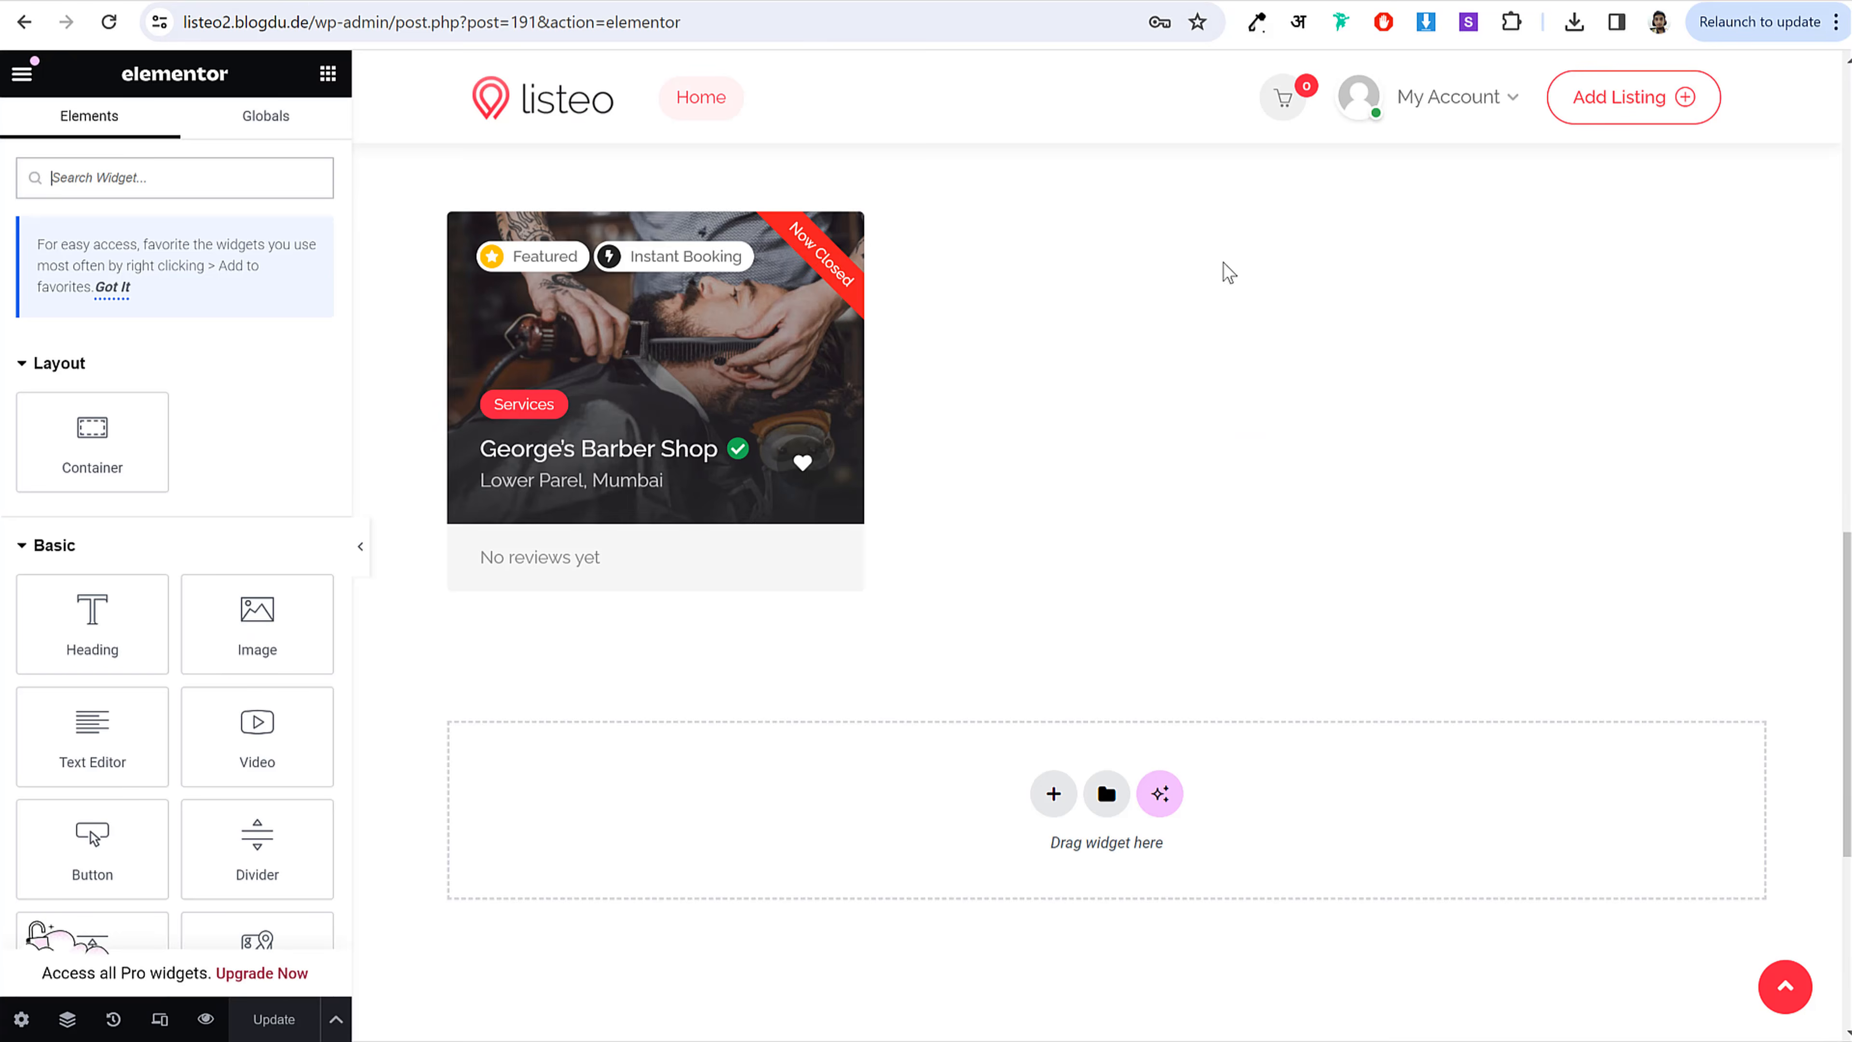
pyautogui.scroll(-3, 1223, 269)
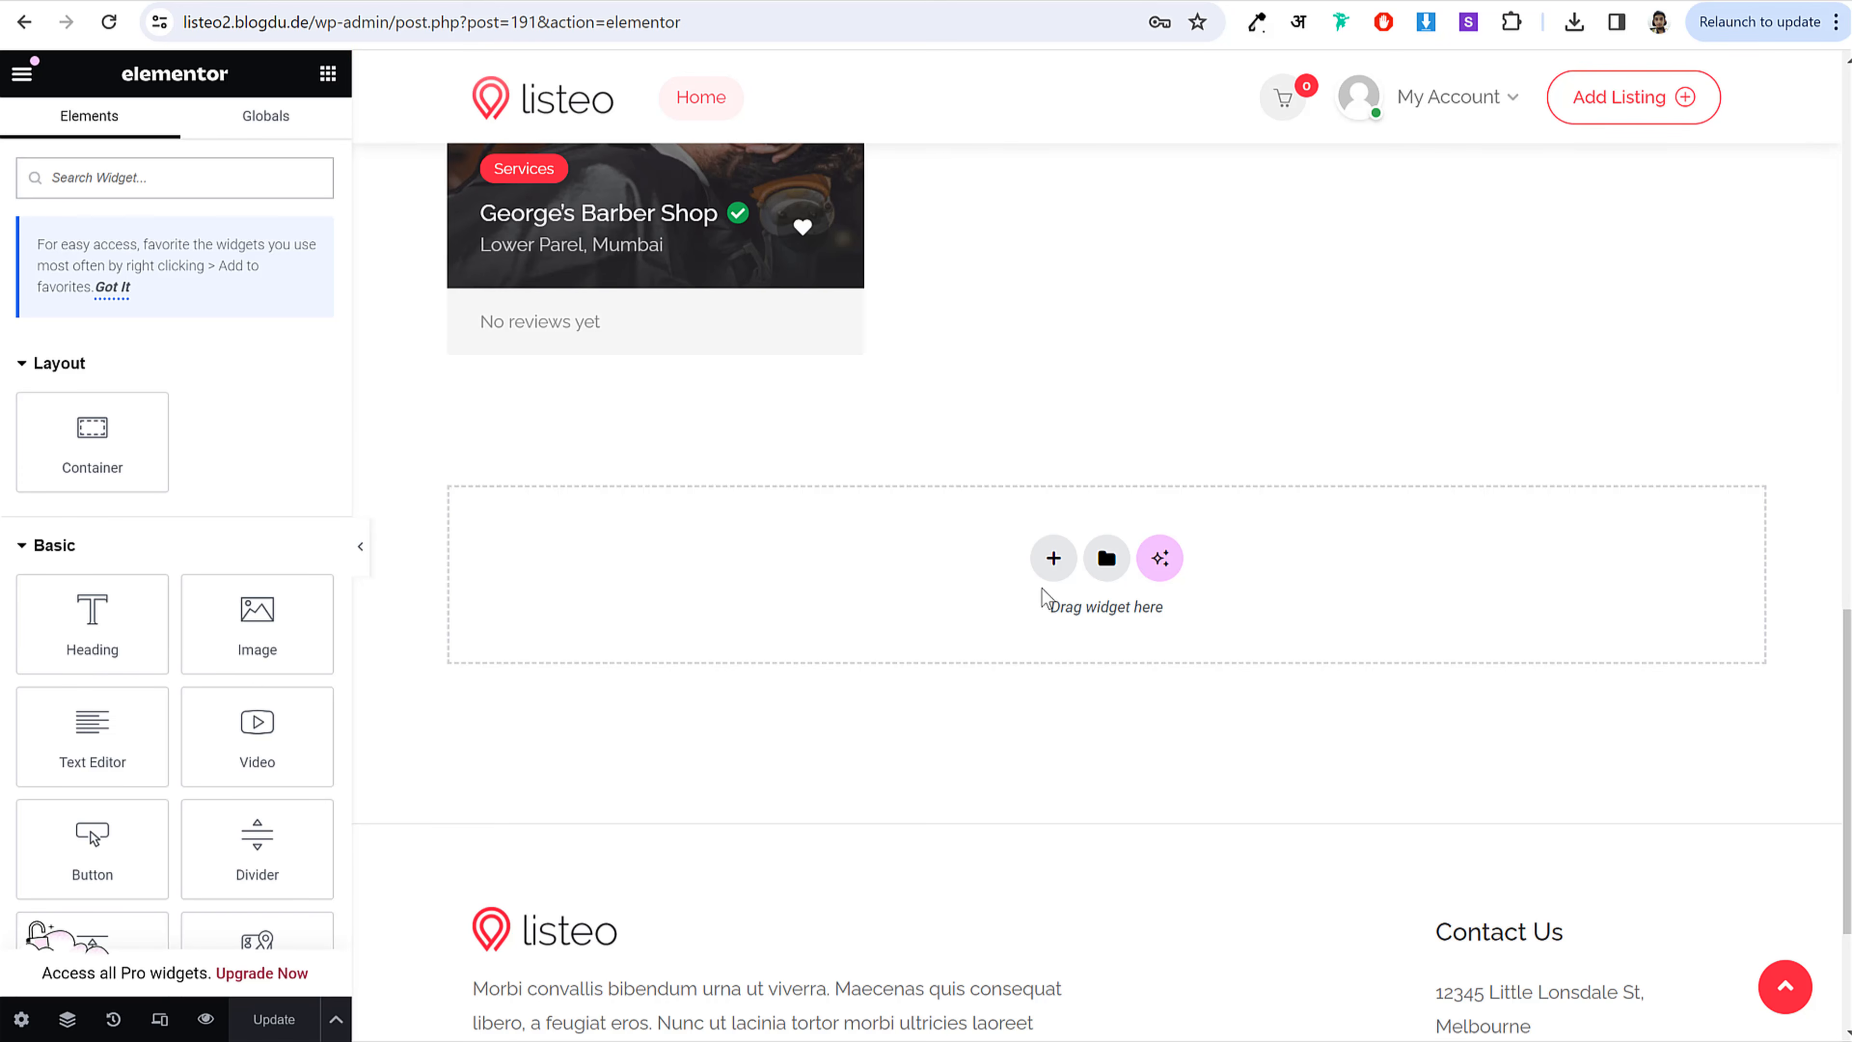
# Step: Add a two-column section below the listings and copy the How It Works? heading
pyautogui.click(1050, 565)
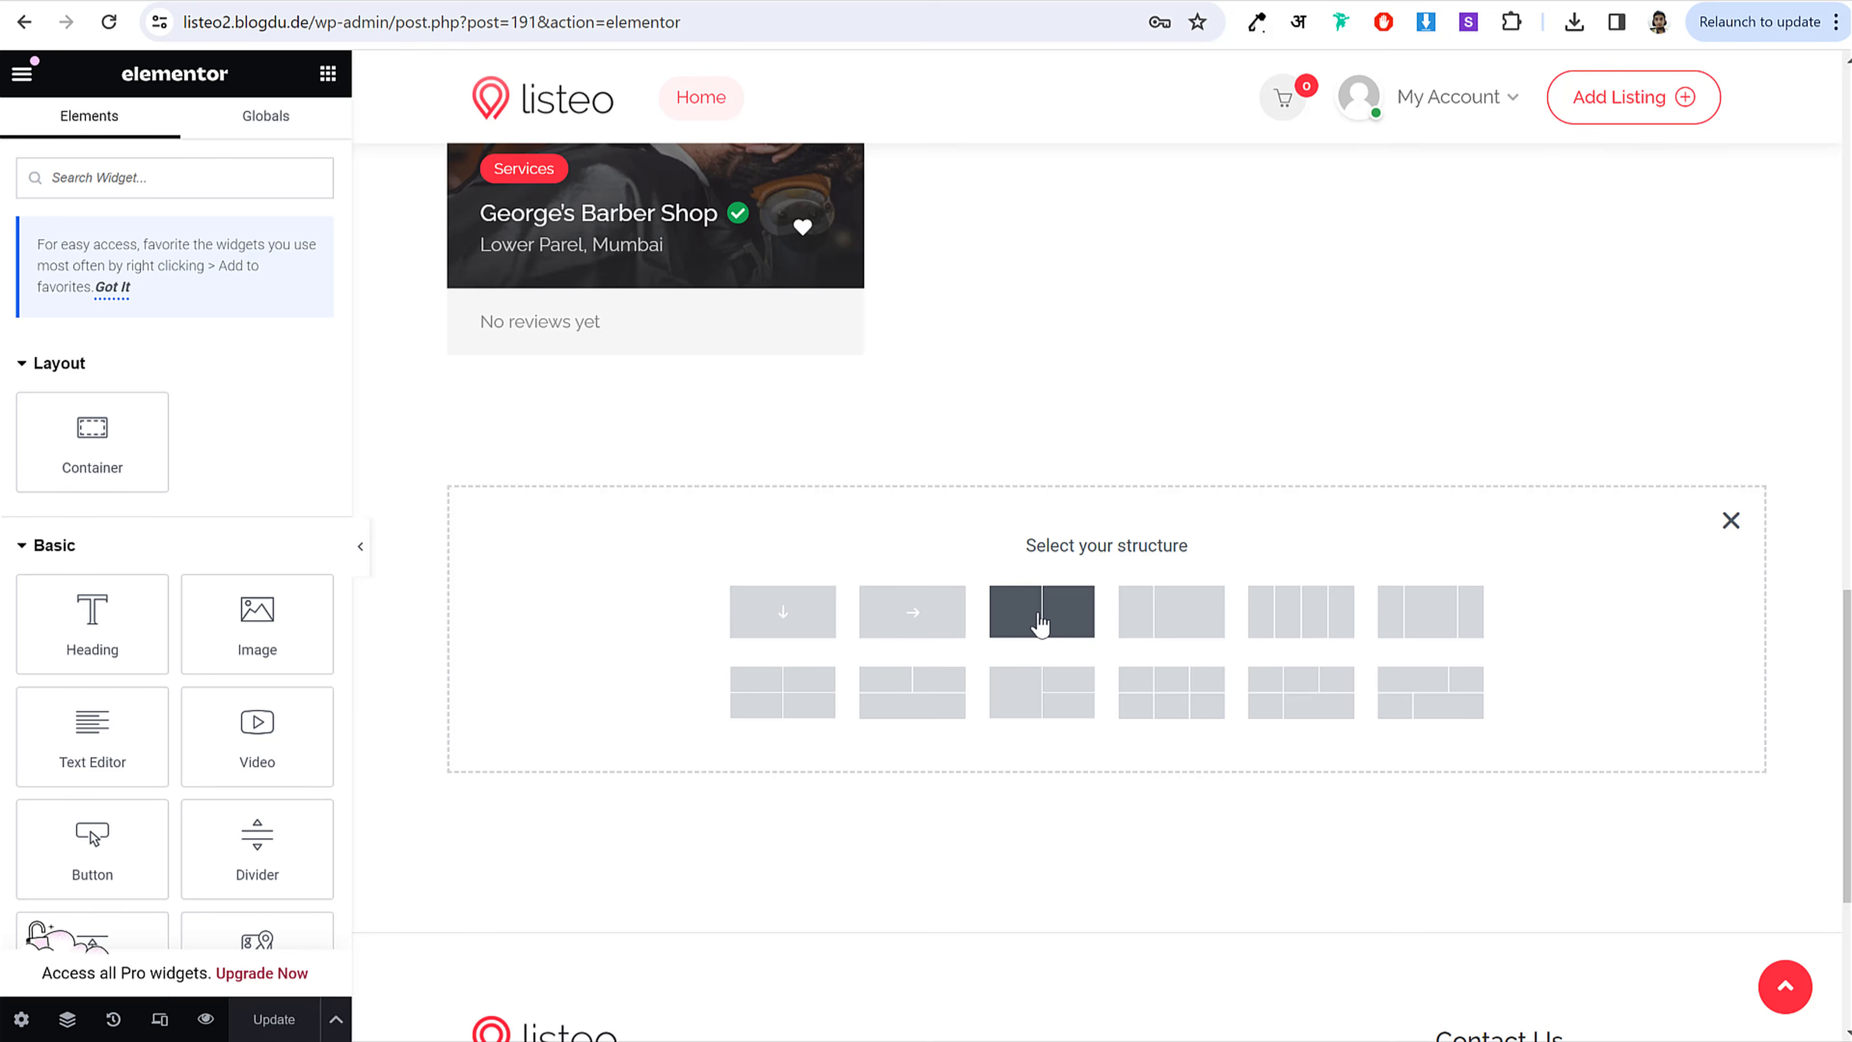
pyautogui.click(1070, 619)
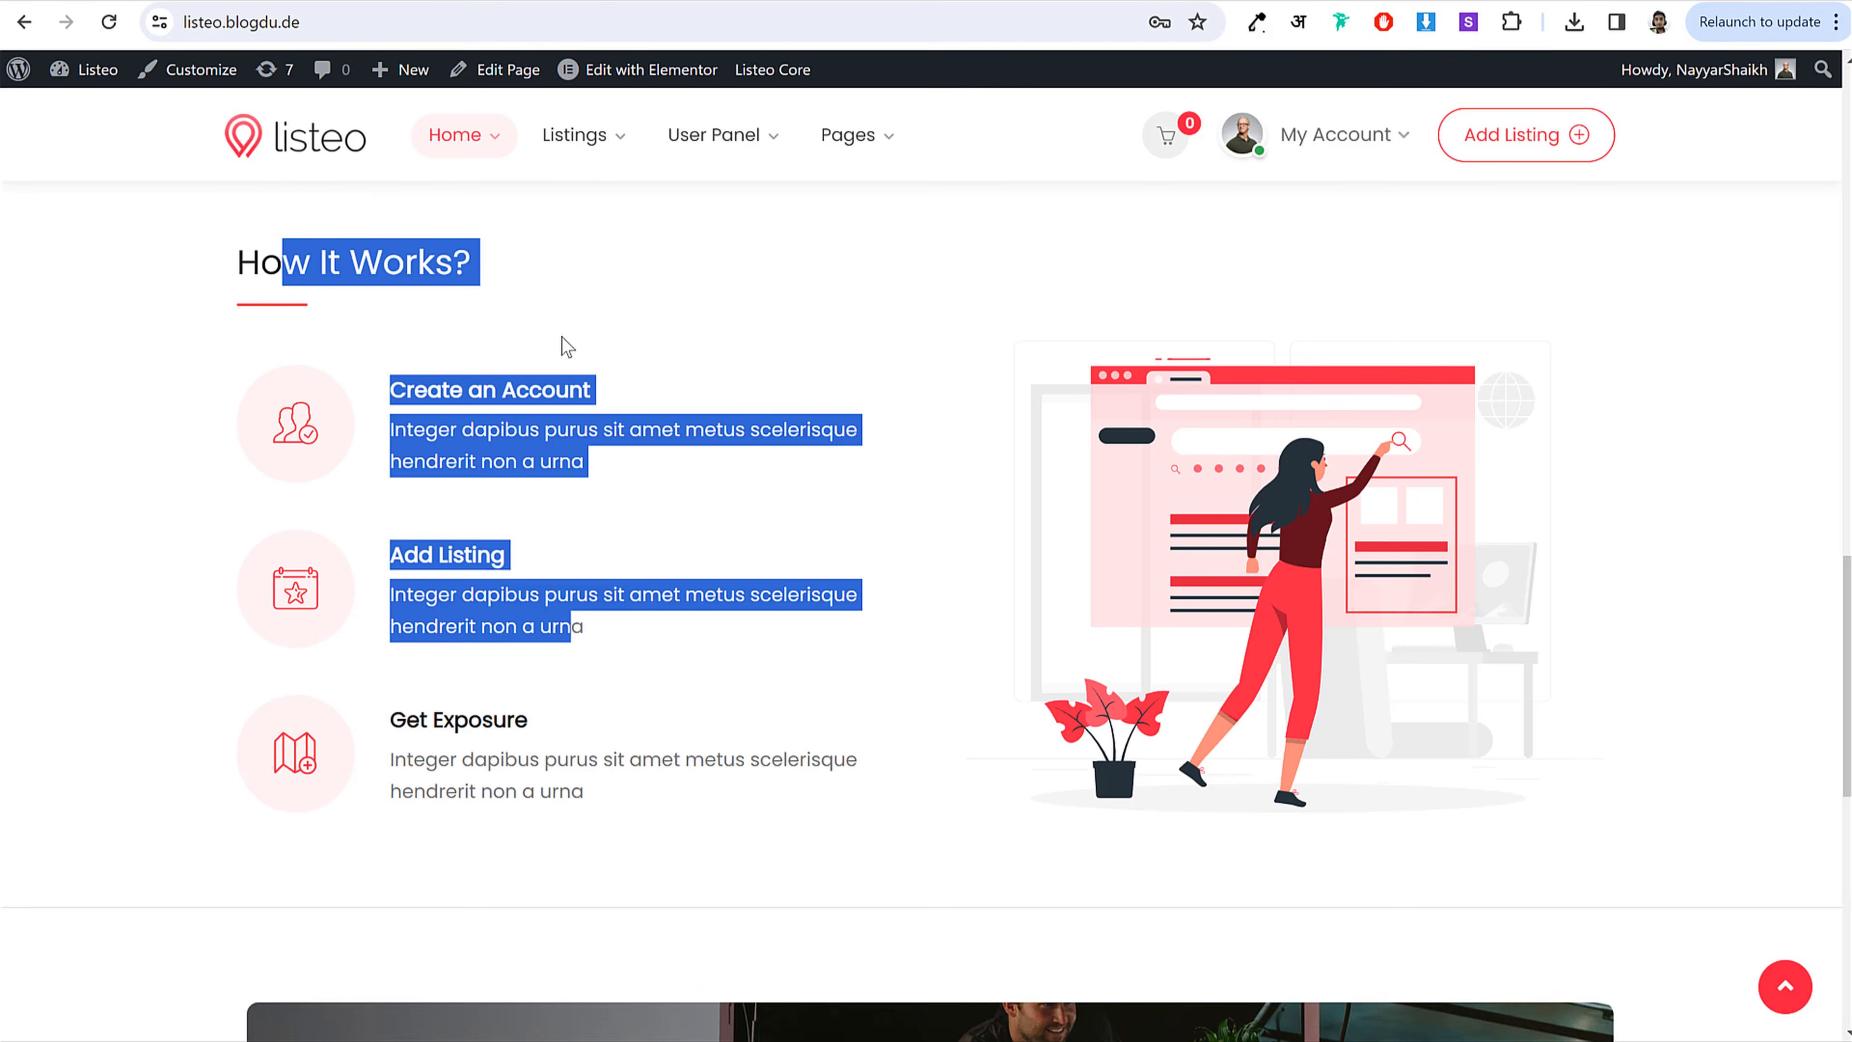
pyautogui.moveTo(241, 260); pyautogui.dragTo(546, 263)
pyautogui.hotkey('ctrl', 'c')
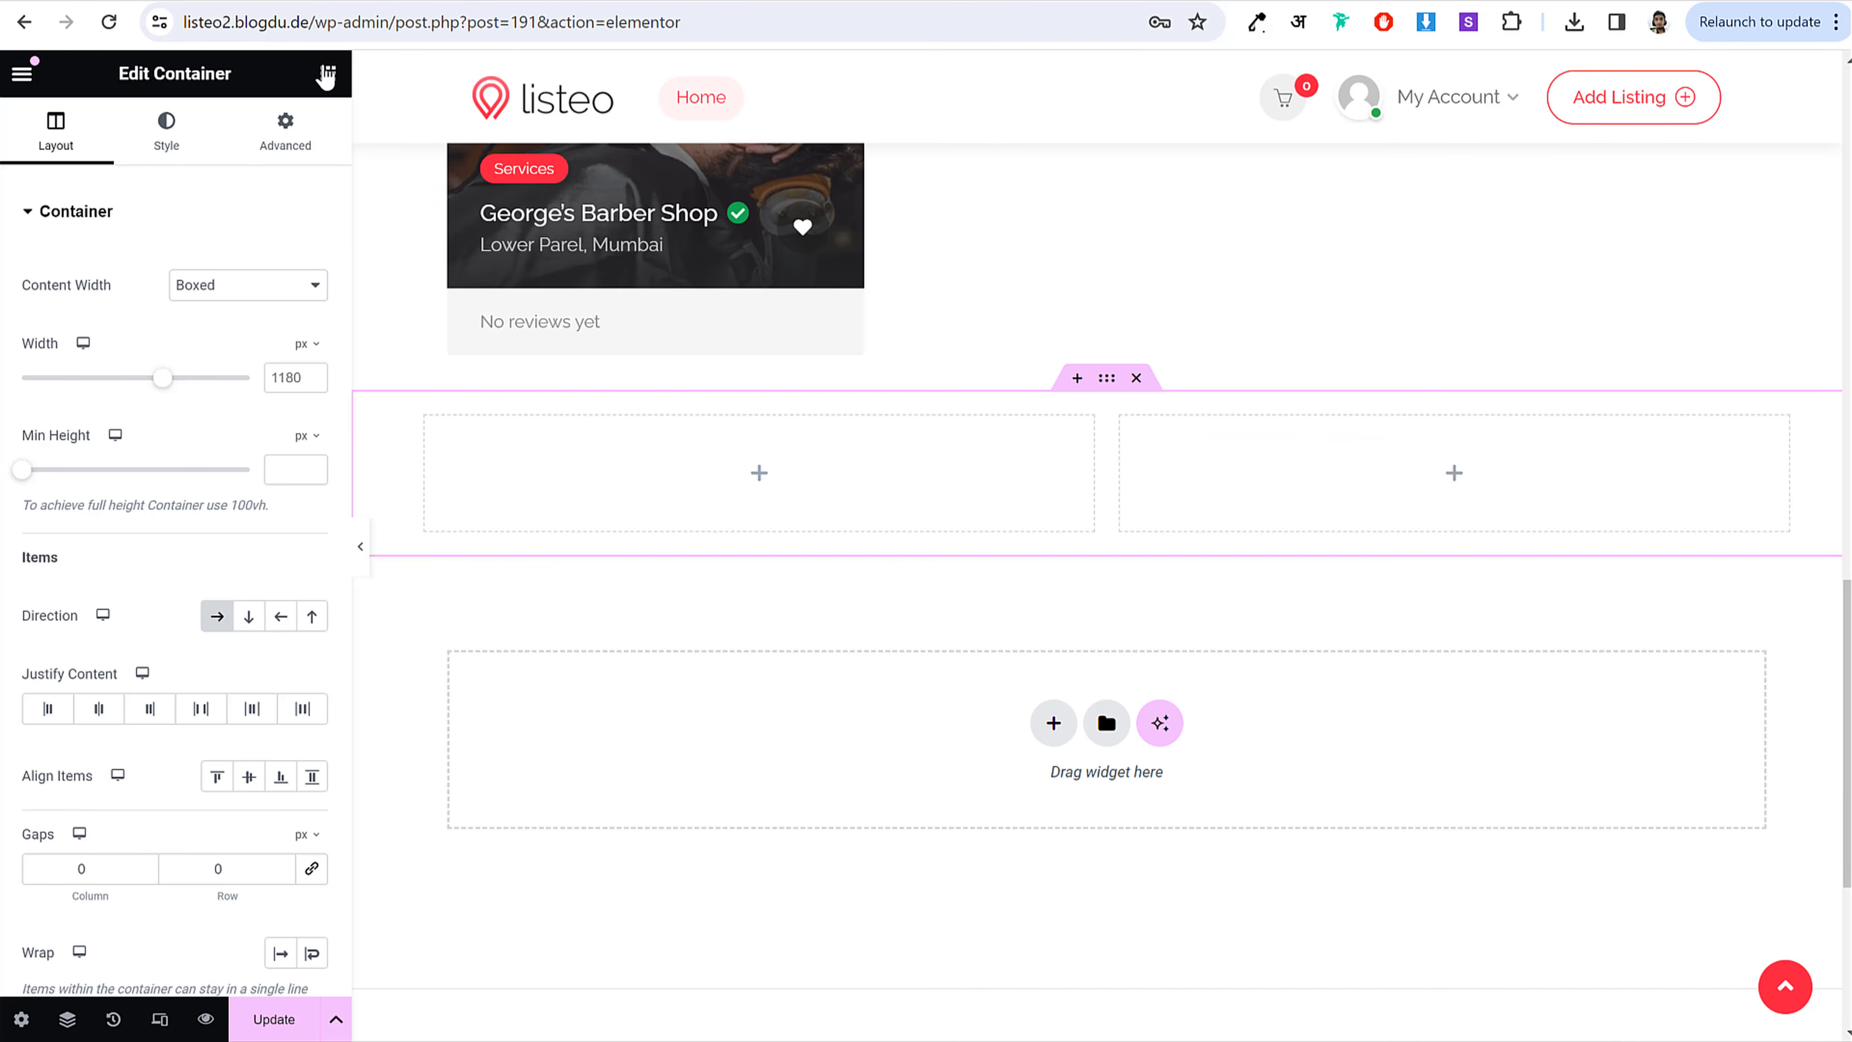
# Step: Place a Headline in the left column titled 'How It Works?'
pyautogui.click(328, 73)
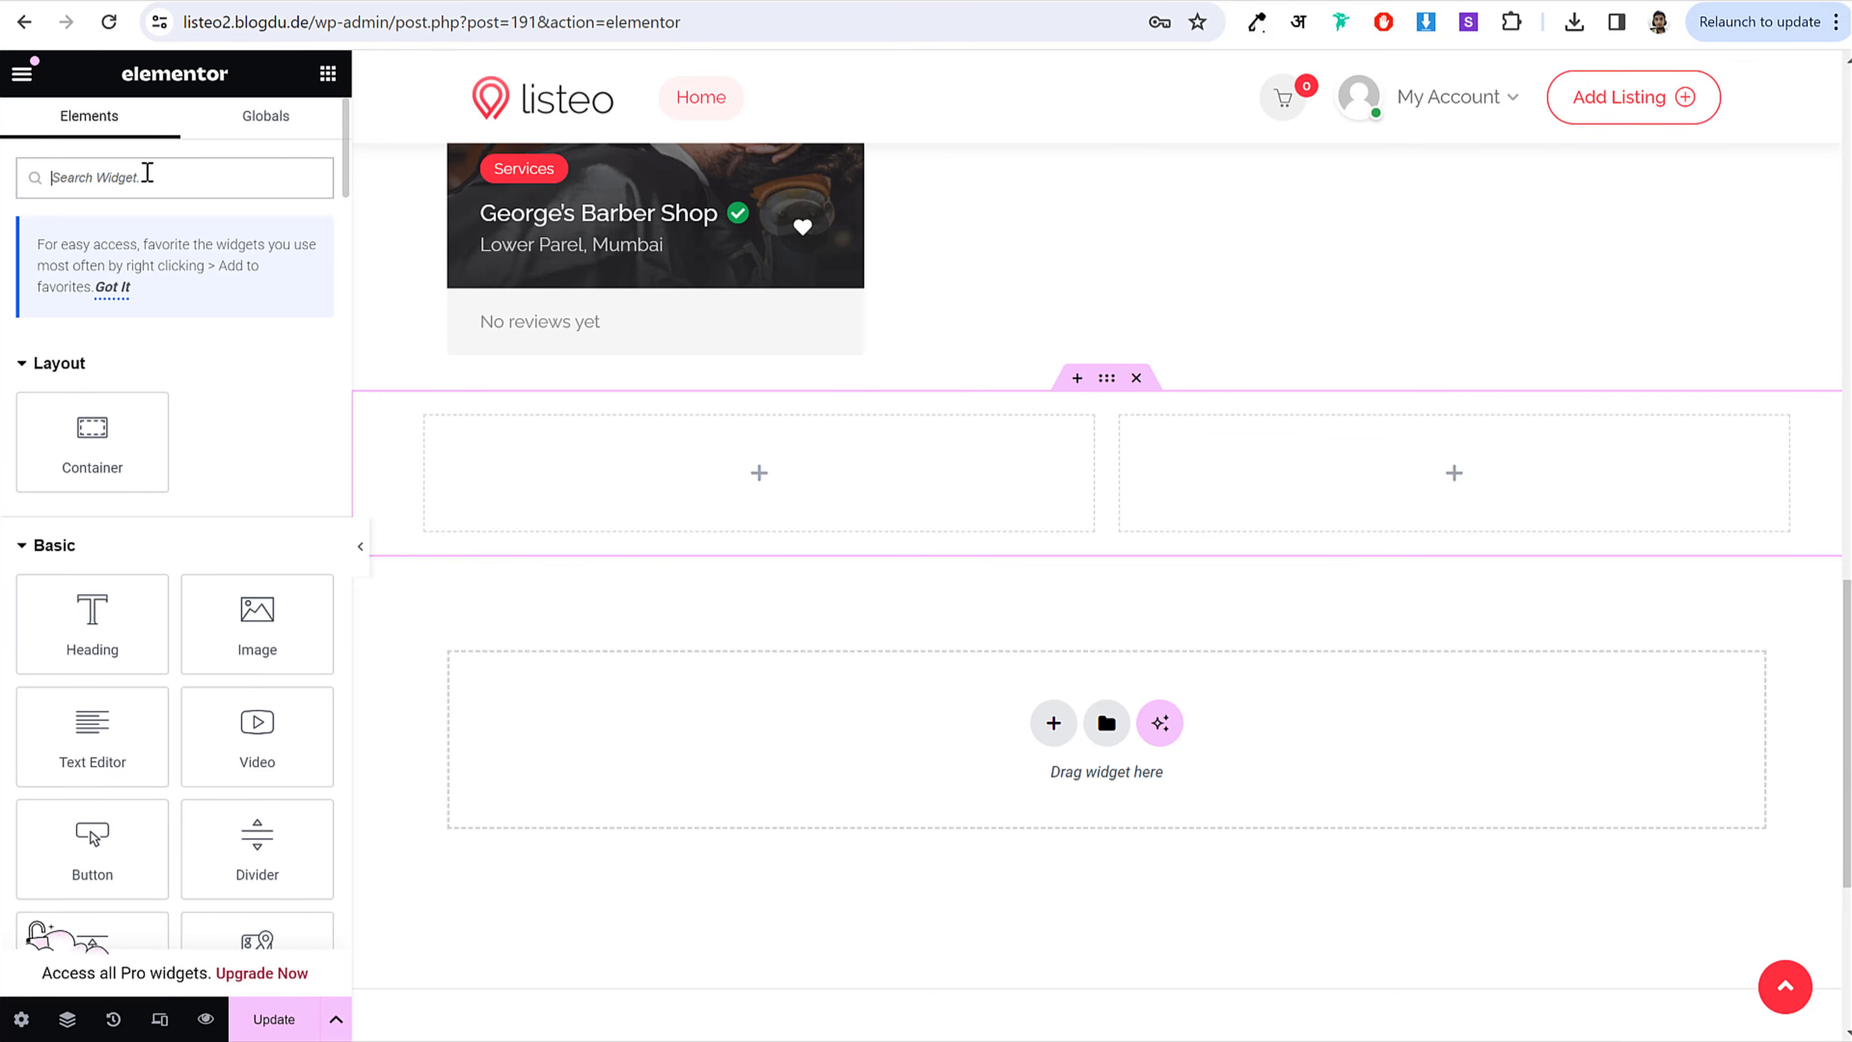
pyautogui.write('head')
pyautogui.moveTo(256, 381); pyautogui.dragTo(744, 530)
pyautogui.click(230, 266)
pyautogui.doubleClick(229, 266)
pyautogui.hotkey('ctrl', 'v')
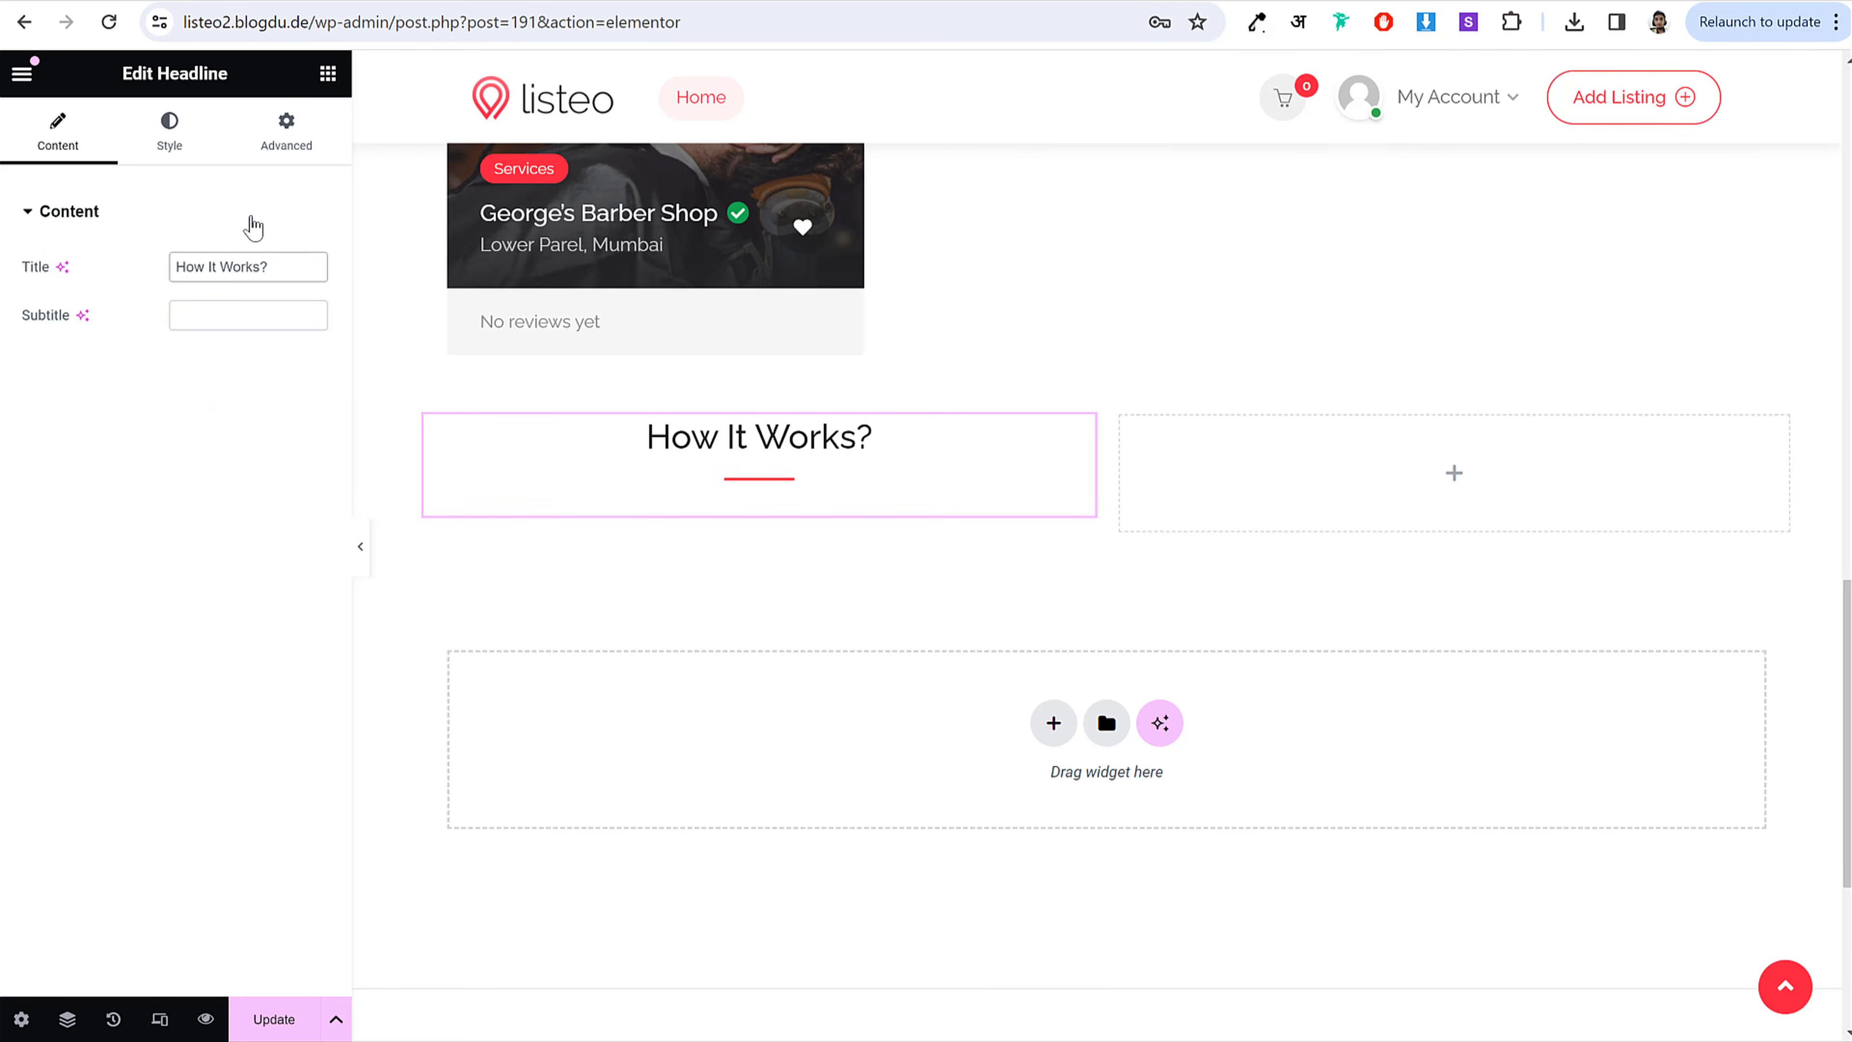
# Step: Left-align the How It Works? headline
pyautogui.click(174, 127)
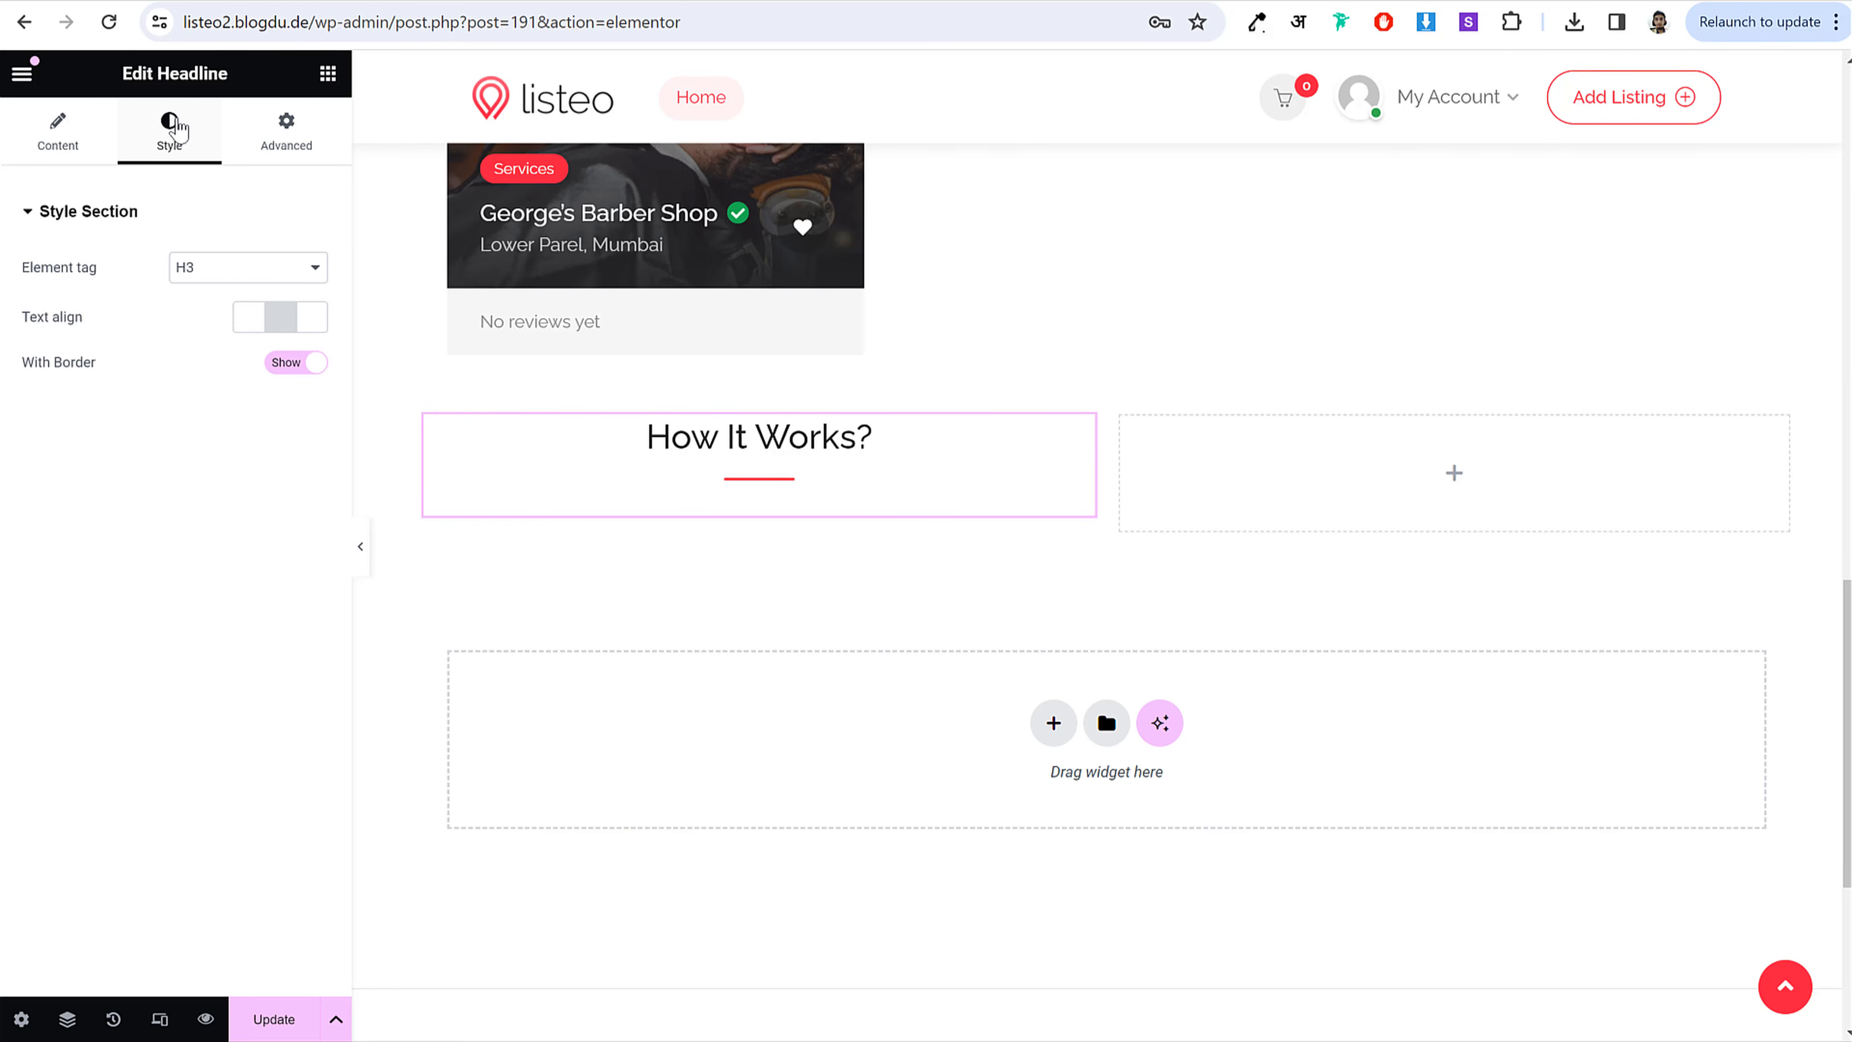
pyautogui.click(248, 318)
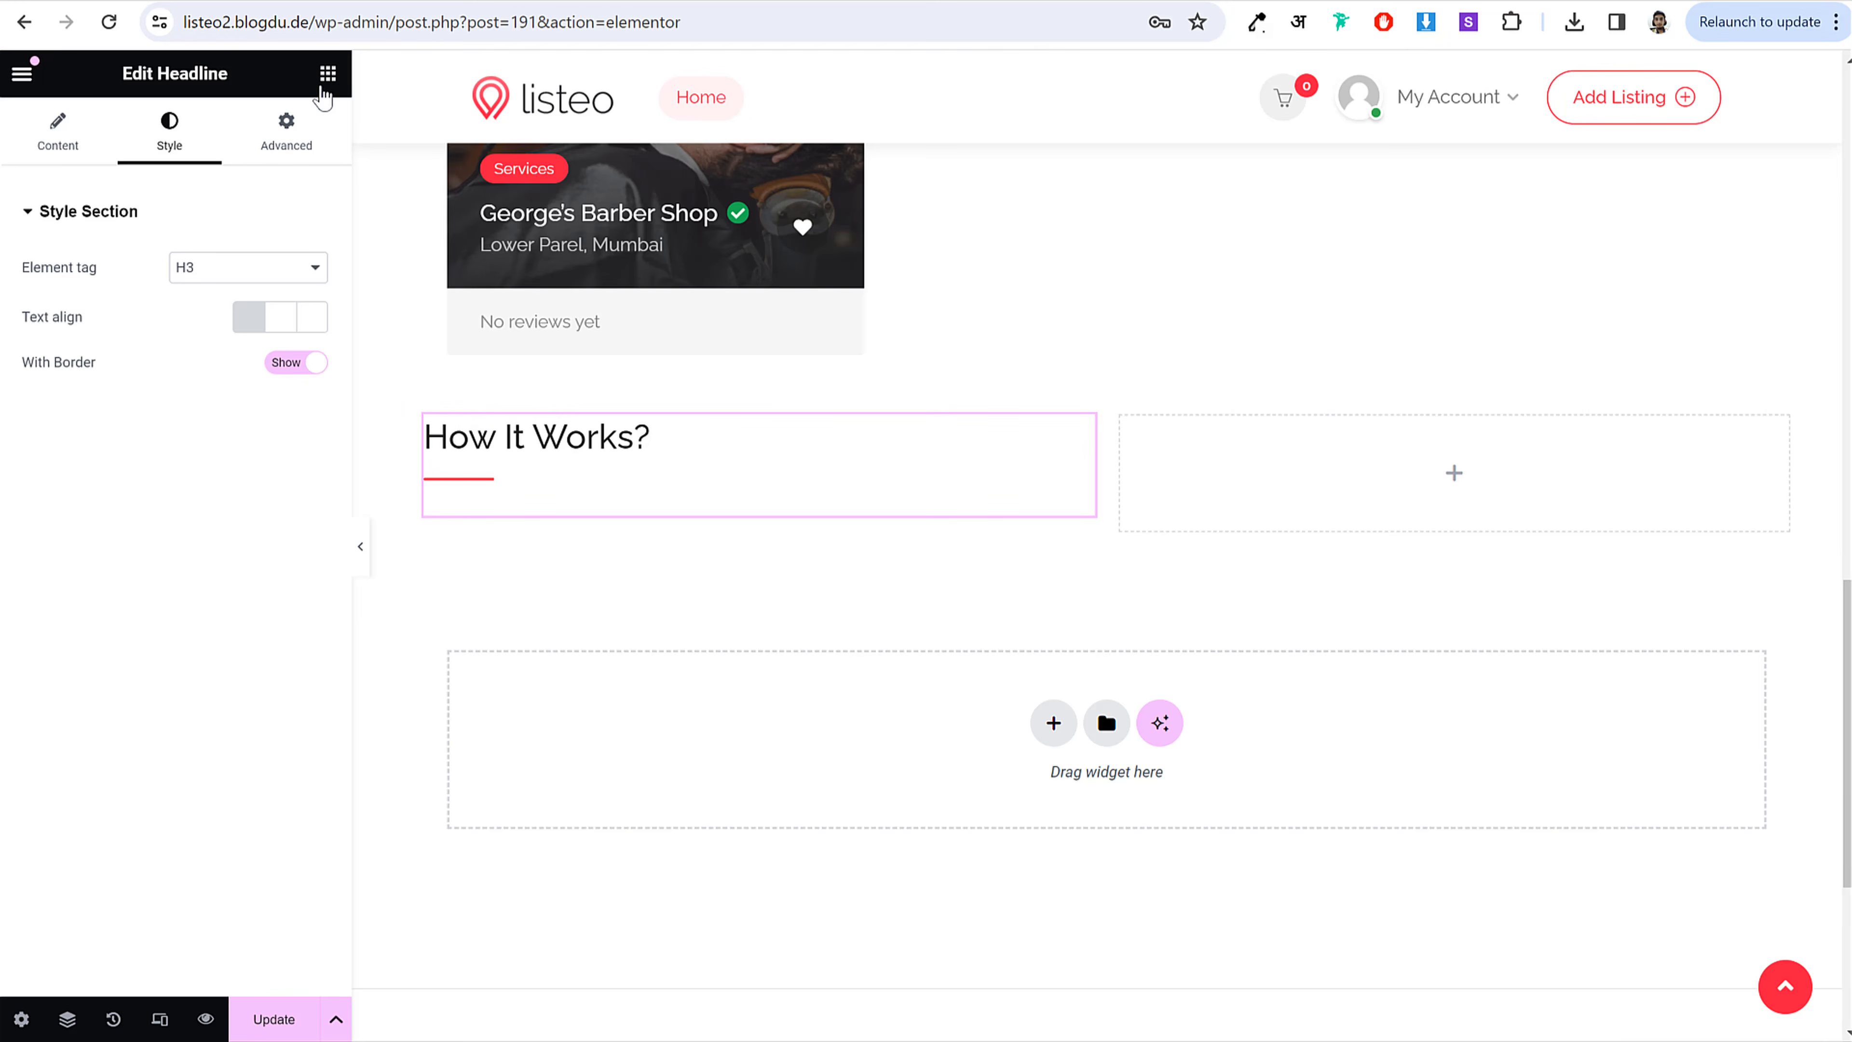
pyautogui.click(327, 73)
pyautogui.write('icon')
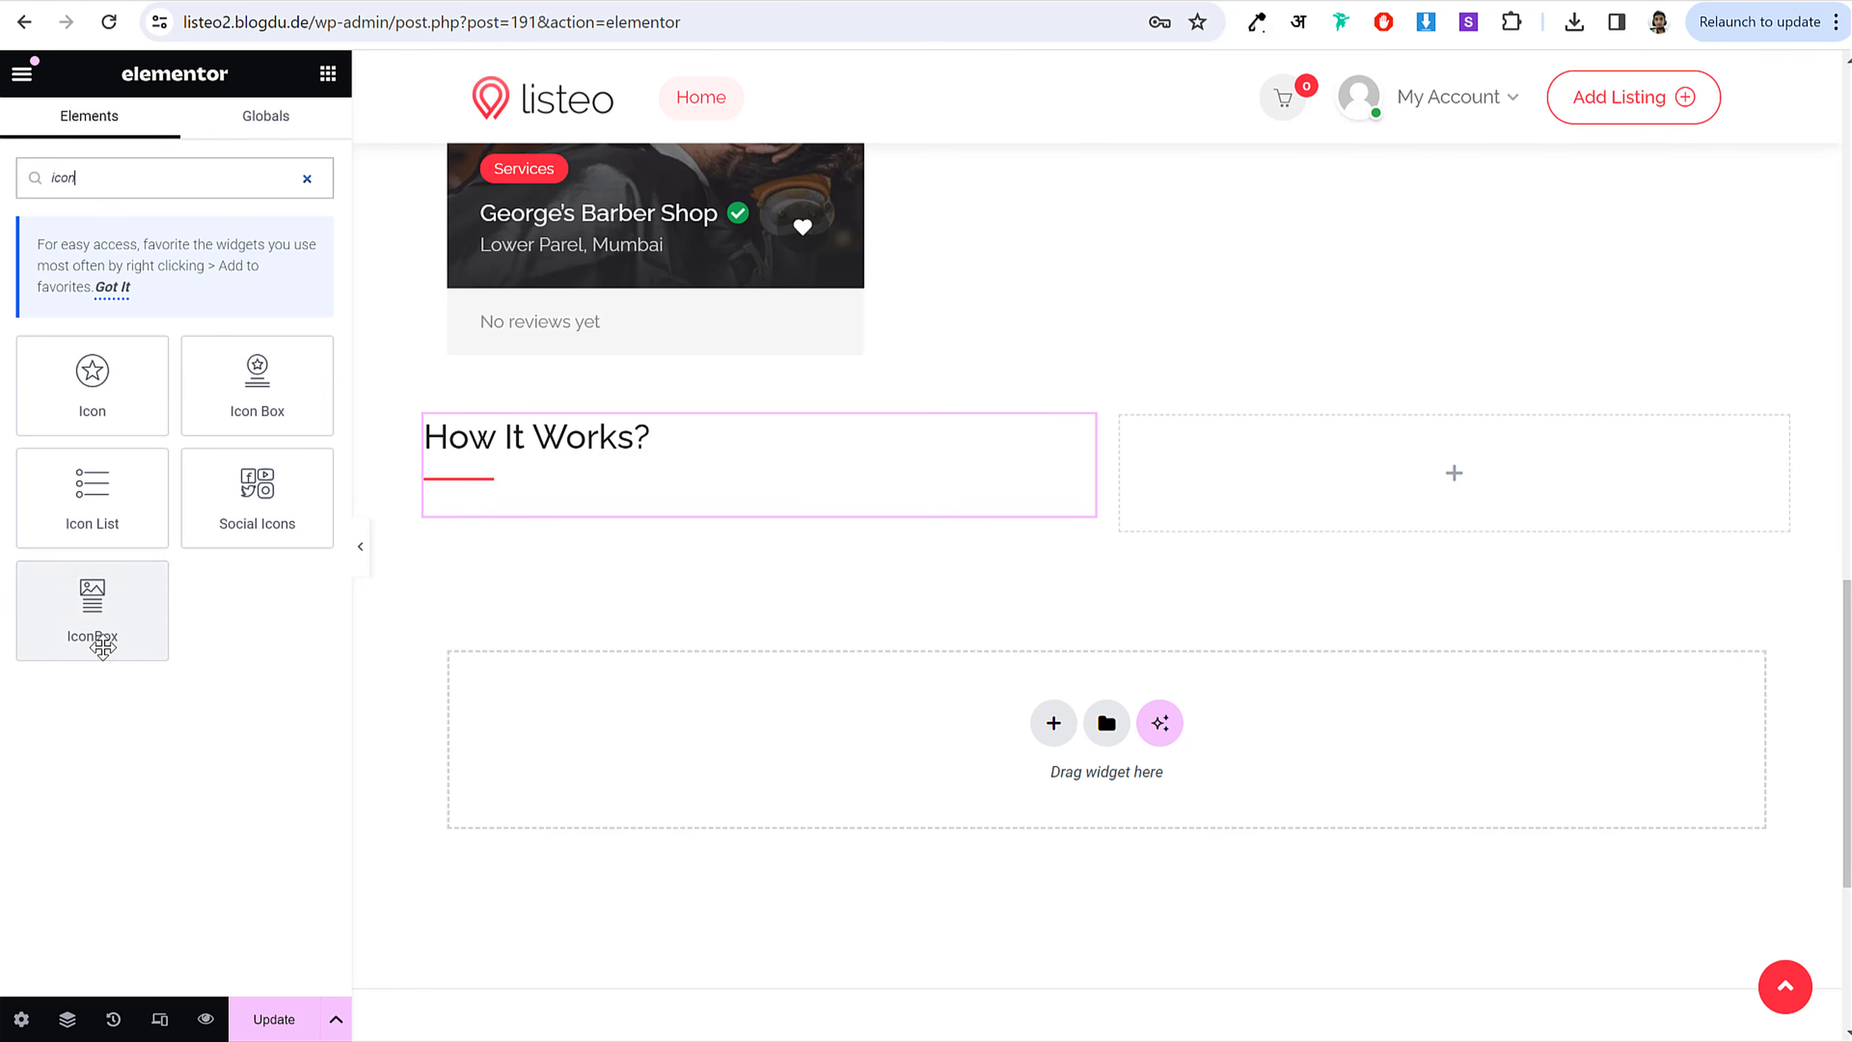
# Step: Drop an IconBox under the How It Works? headline, then bring up the live front page
pyautogui.moveTo(103, 646); pyautogui.dragTo(594, 509)
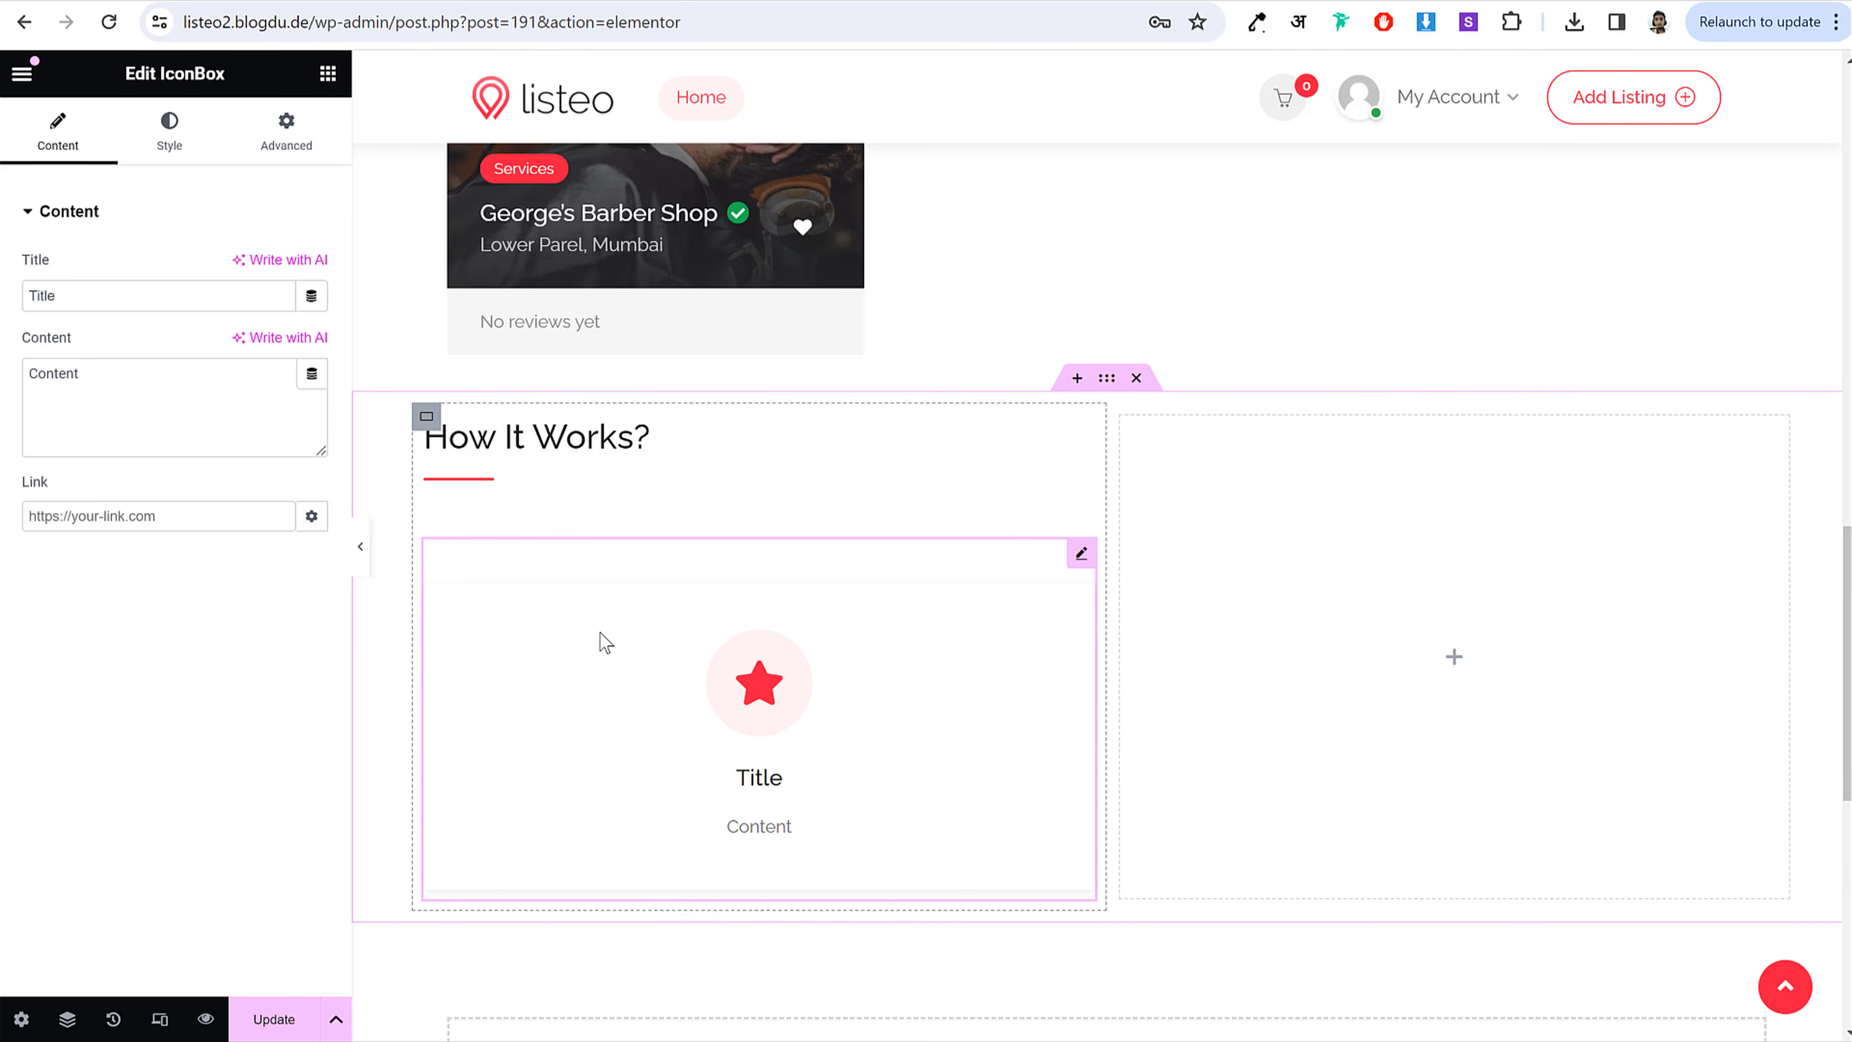
pyautogui.hotkey('ctrl', 'Tab')
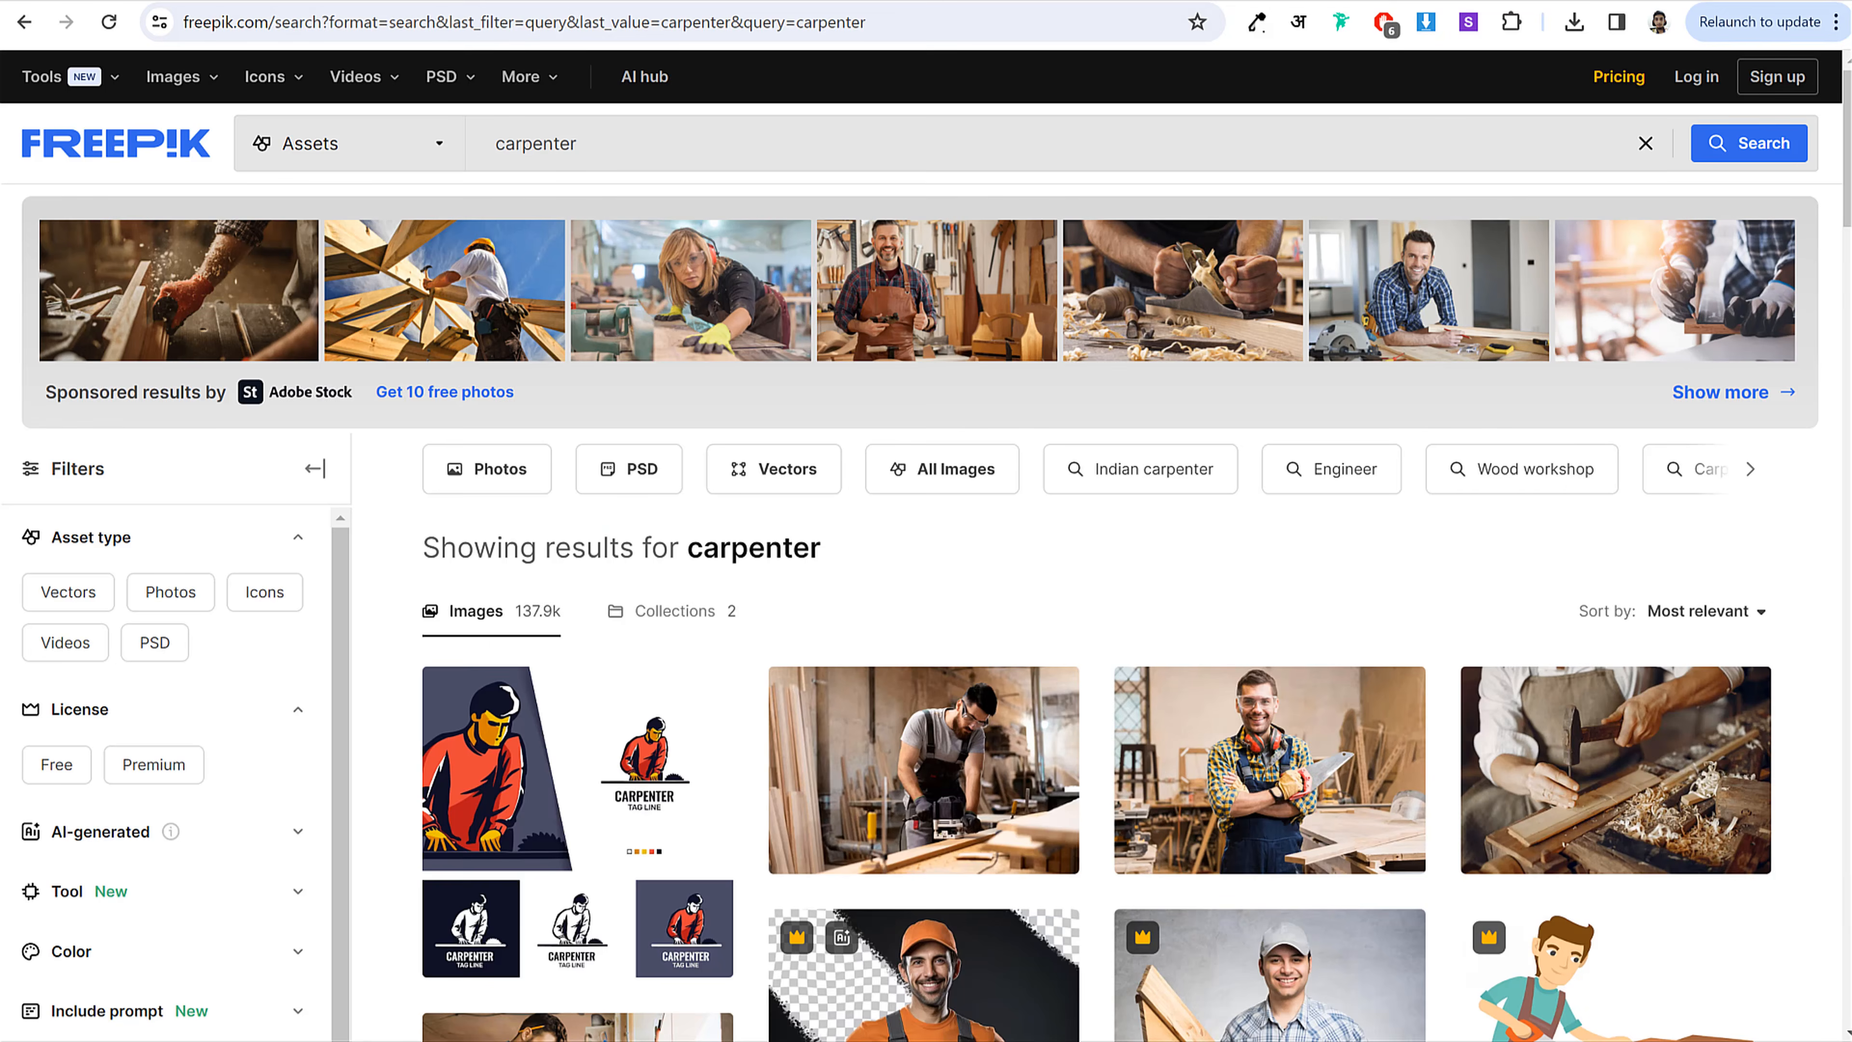
pyautogui.hotkey('ctrl', 'Tab')
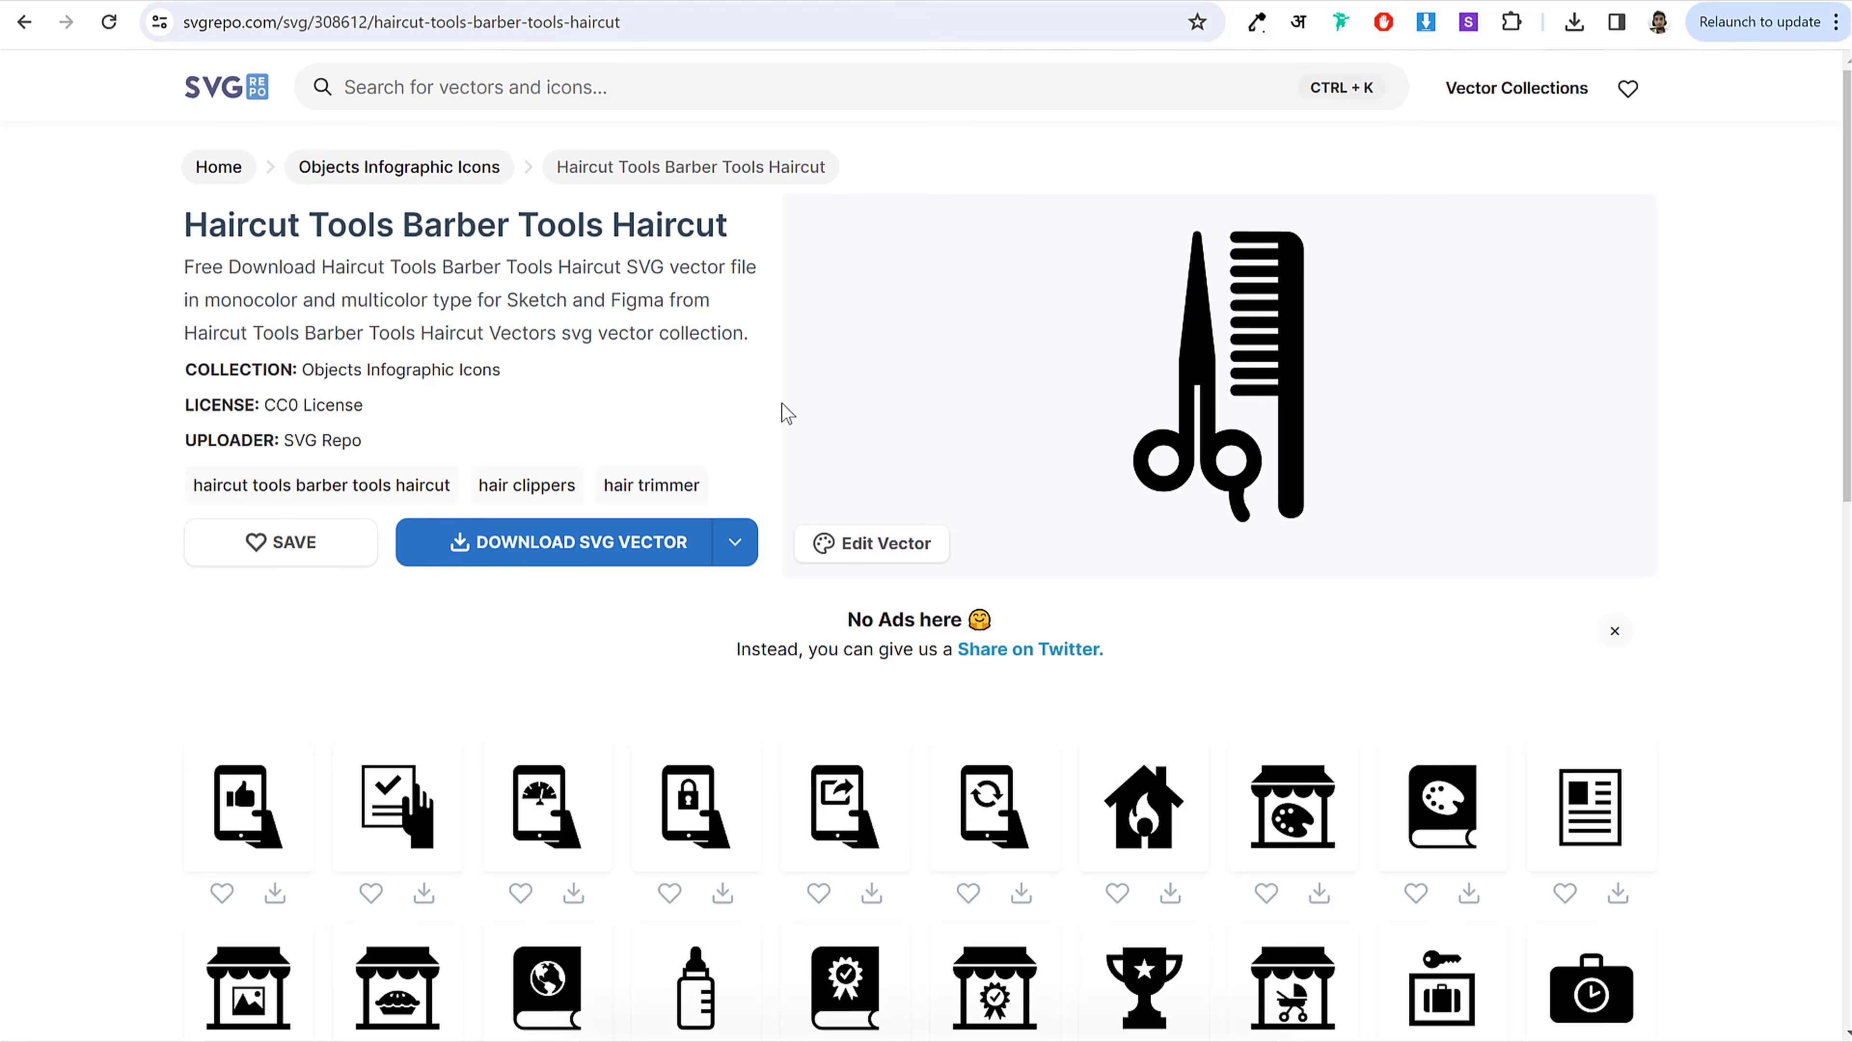
pyautogui.hotkey('ctrl', 'Tab')
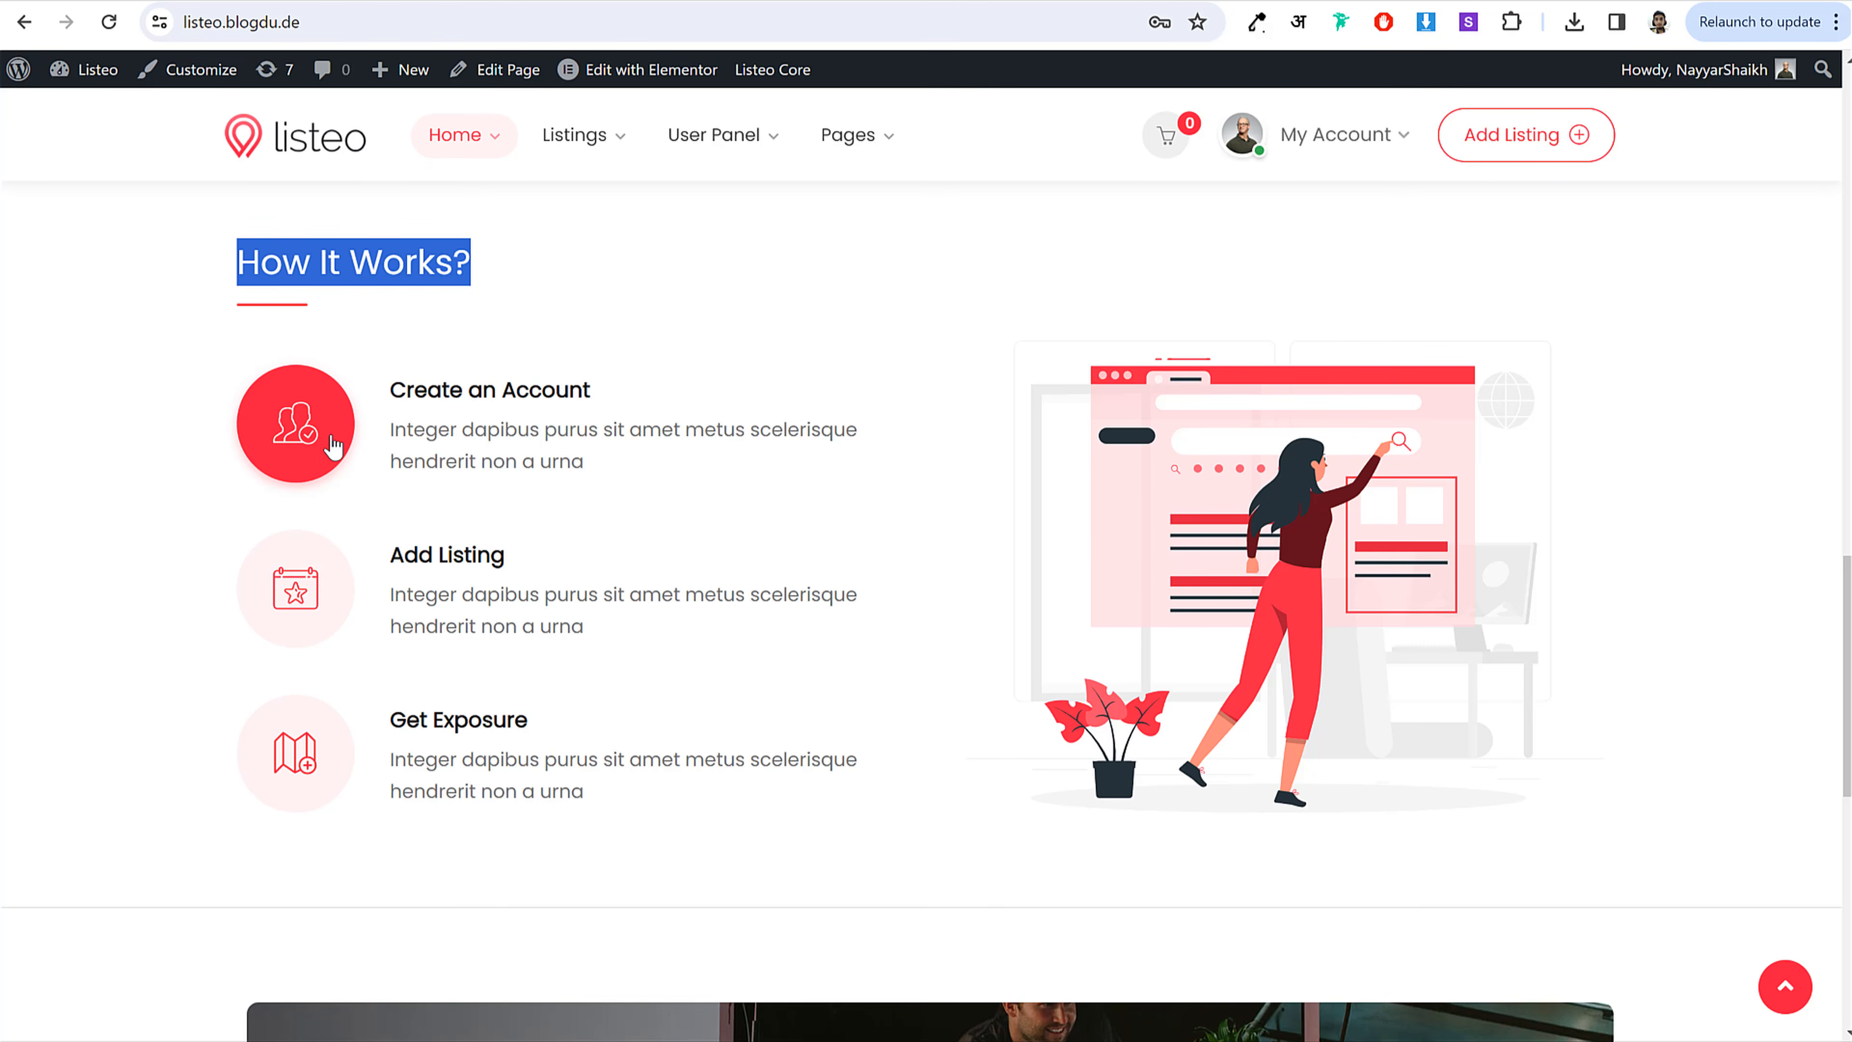
pyautogui.hotkey('ctrl', 'Tab')
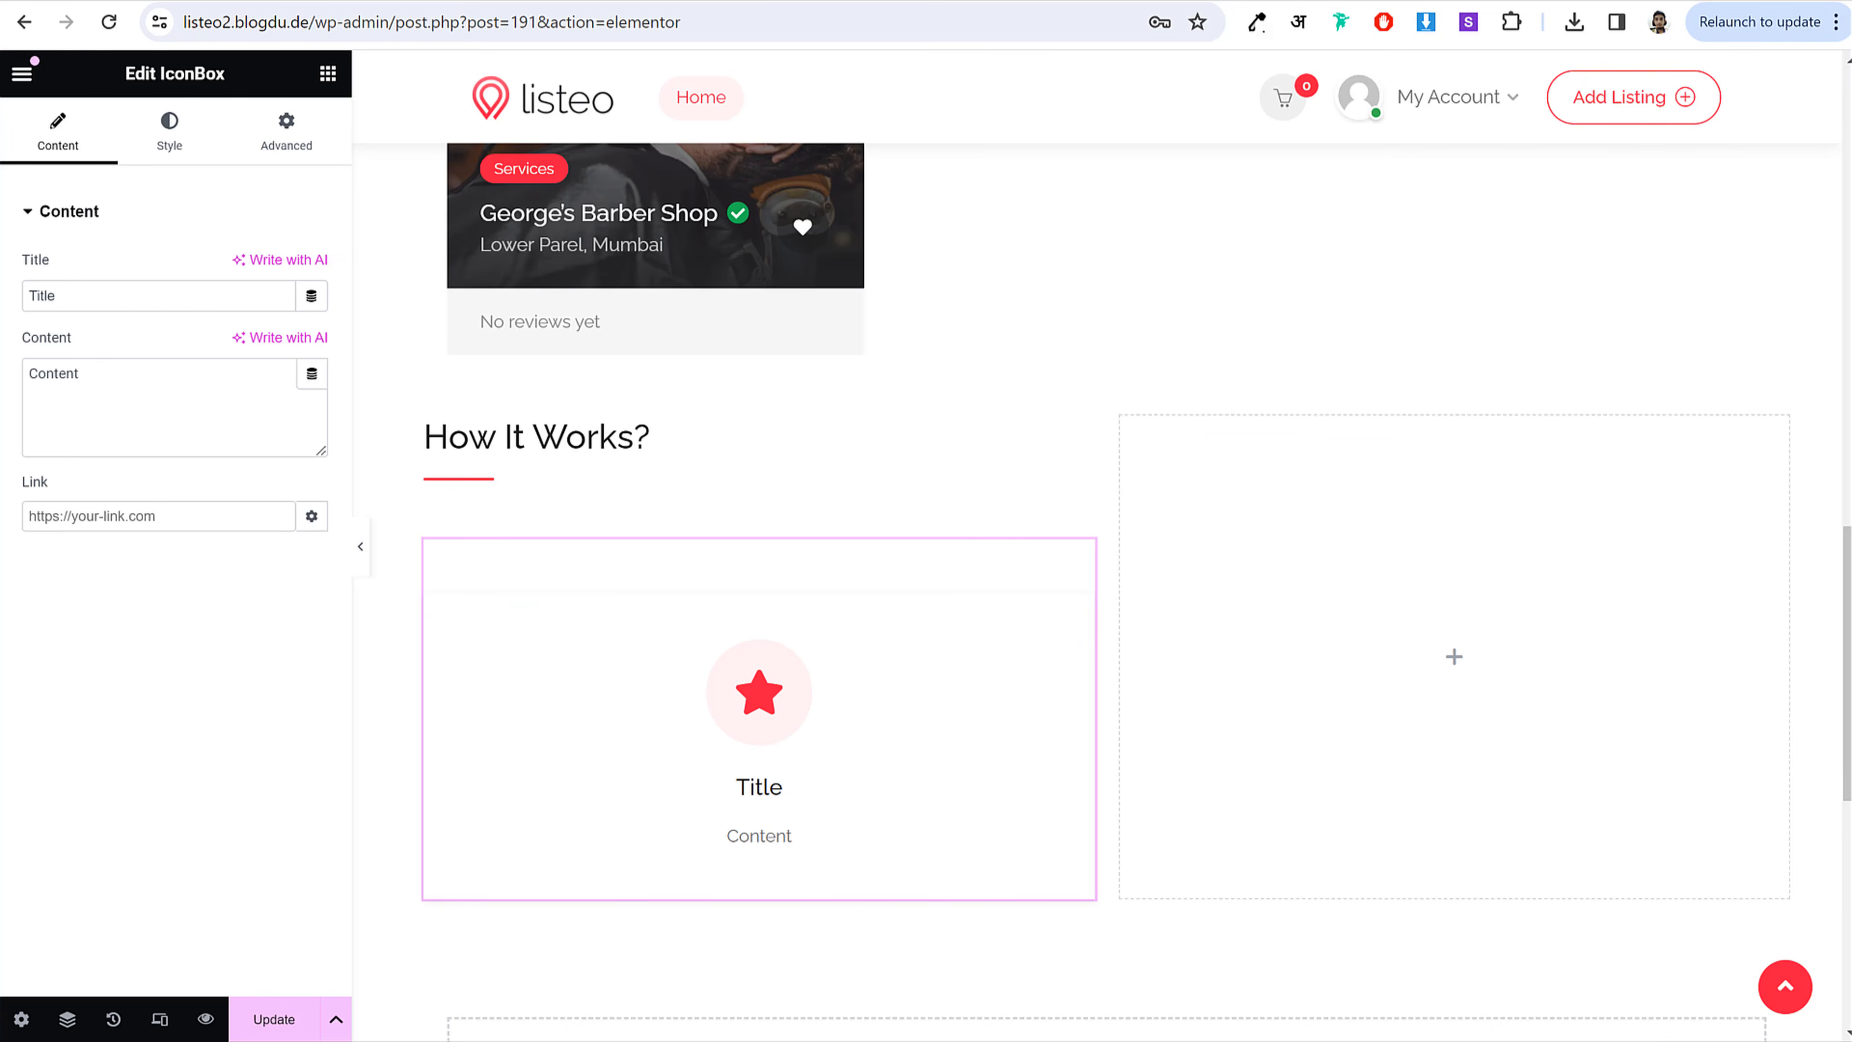
pyautogui.click(144, 2)
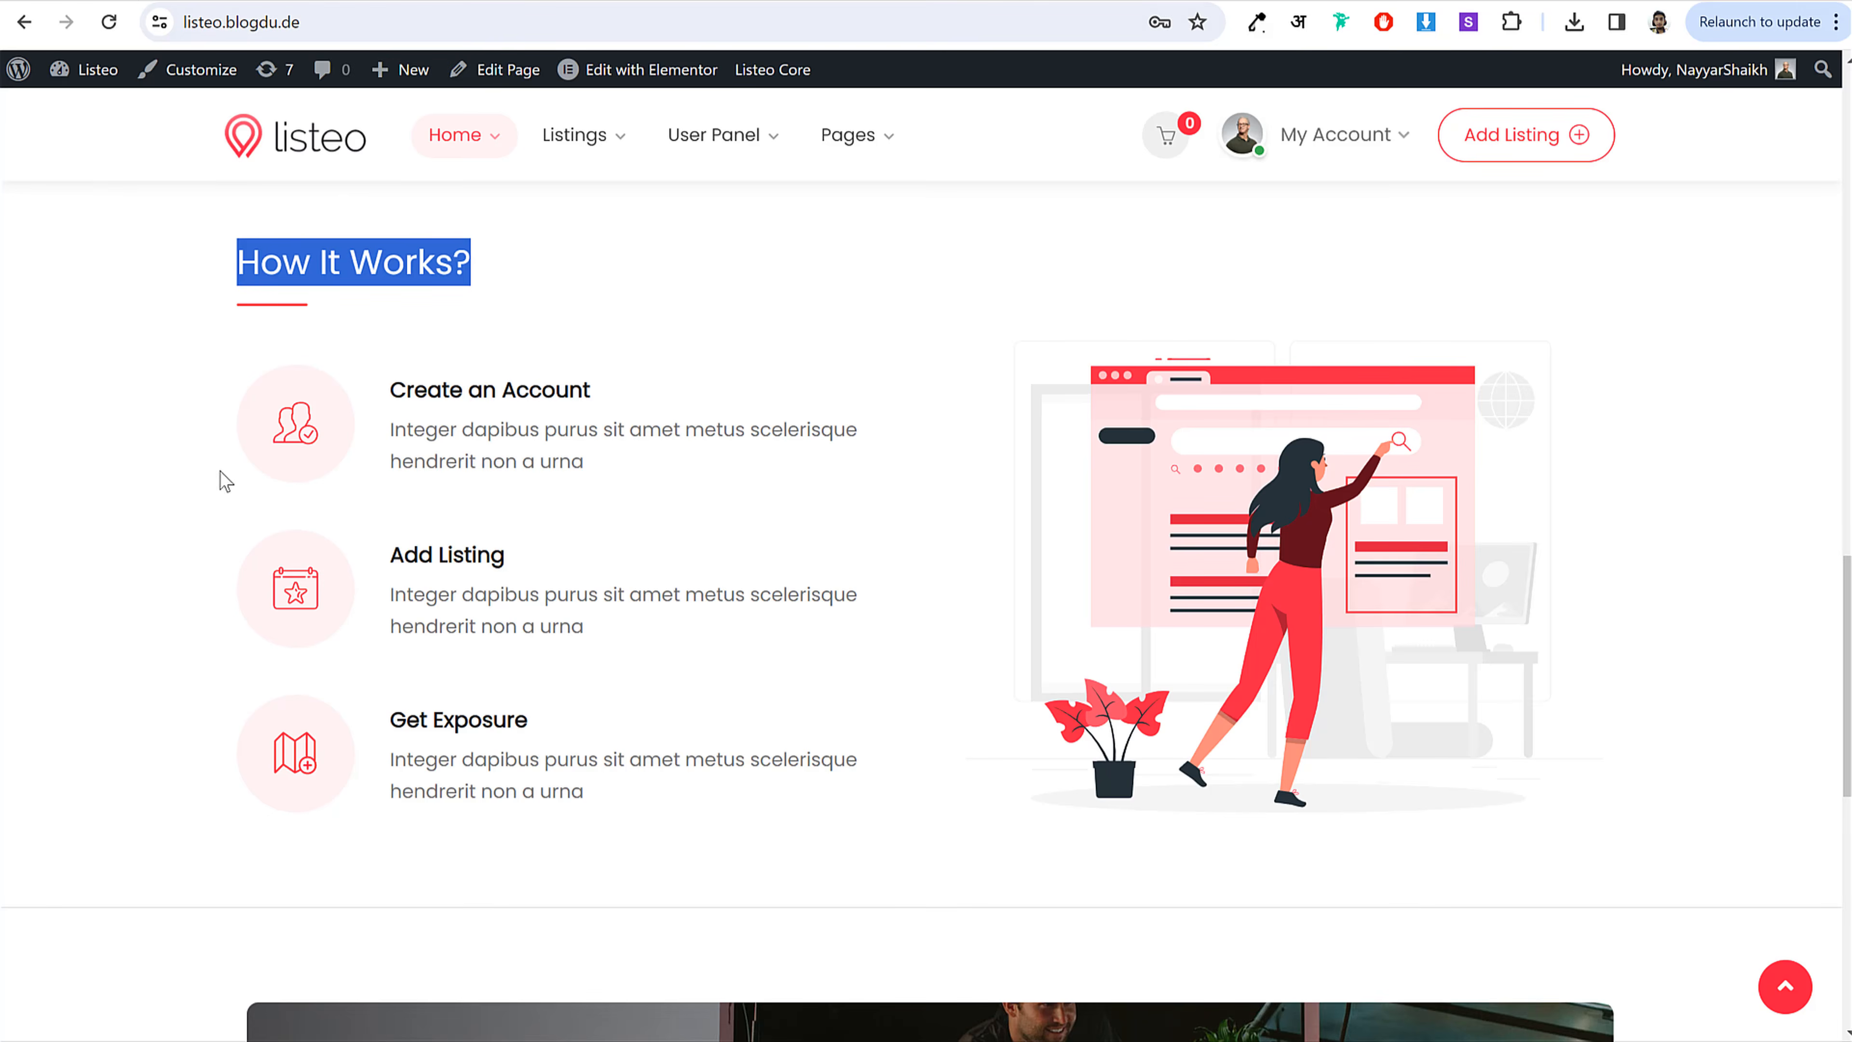
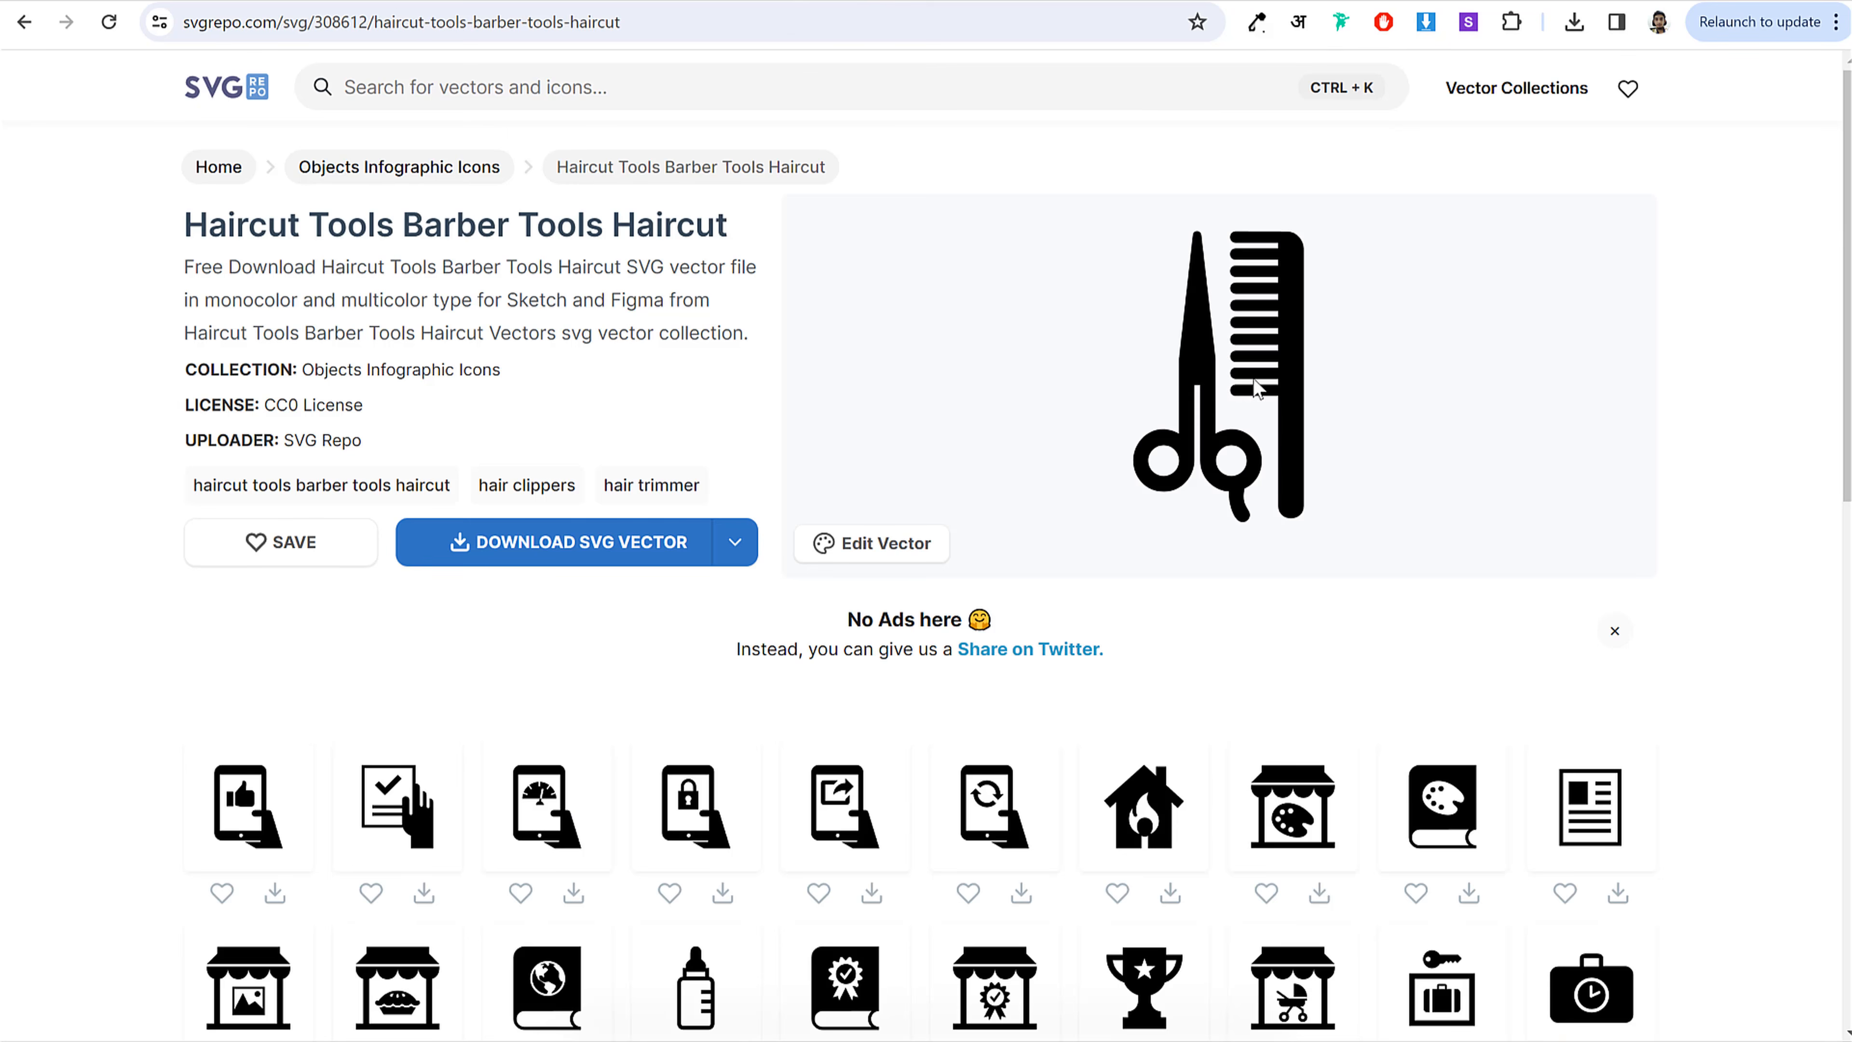
# Step: Recolour the icon to a lighter red
pyautogui.click(911, 557)
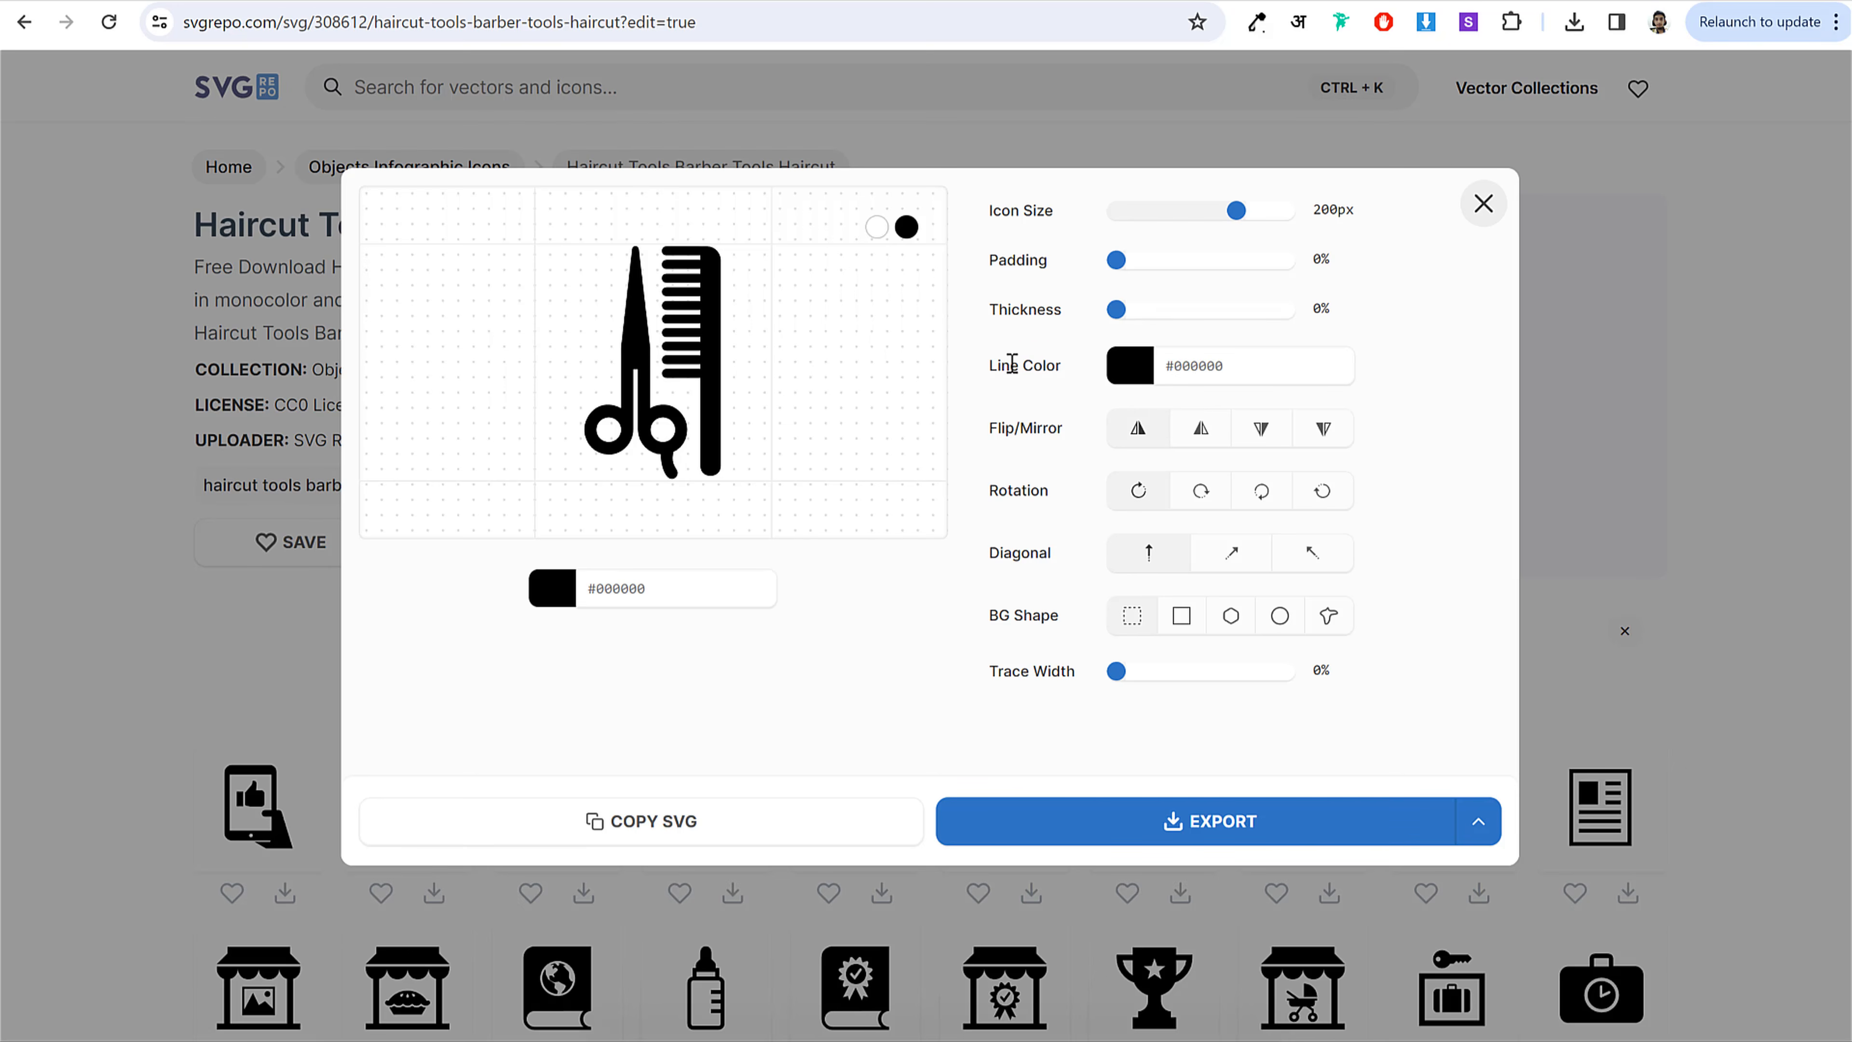
pyautogui.click(1219, 363)
pyautogui.click(1266, 404)
pyautogui.moveTo(1309, 380)
pyautogui.mouseDown()
pyautogui.moveTo(1232, 368)
pyautogui.moveTo(1343, 352)
pyautogui.moveTo(1242, 357)
pyautogui.mouseUp()
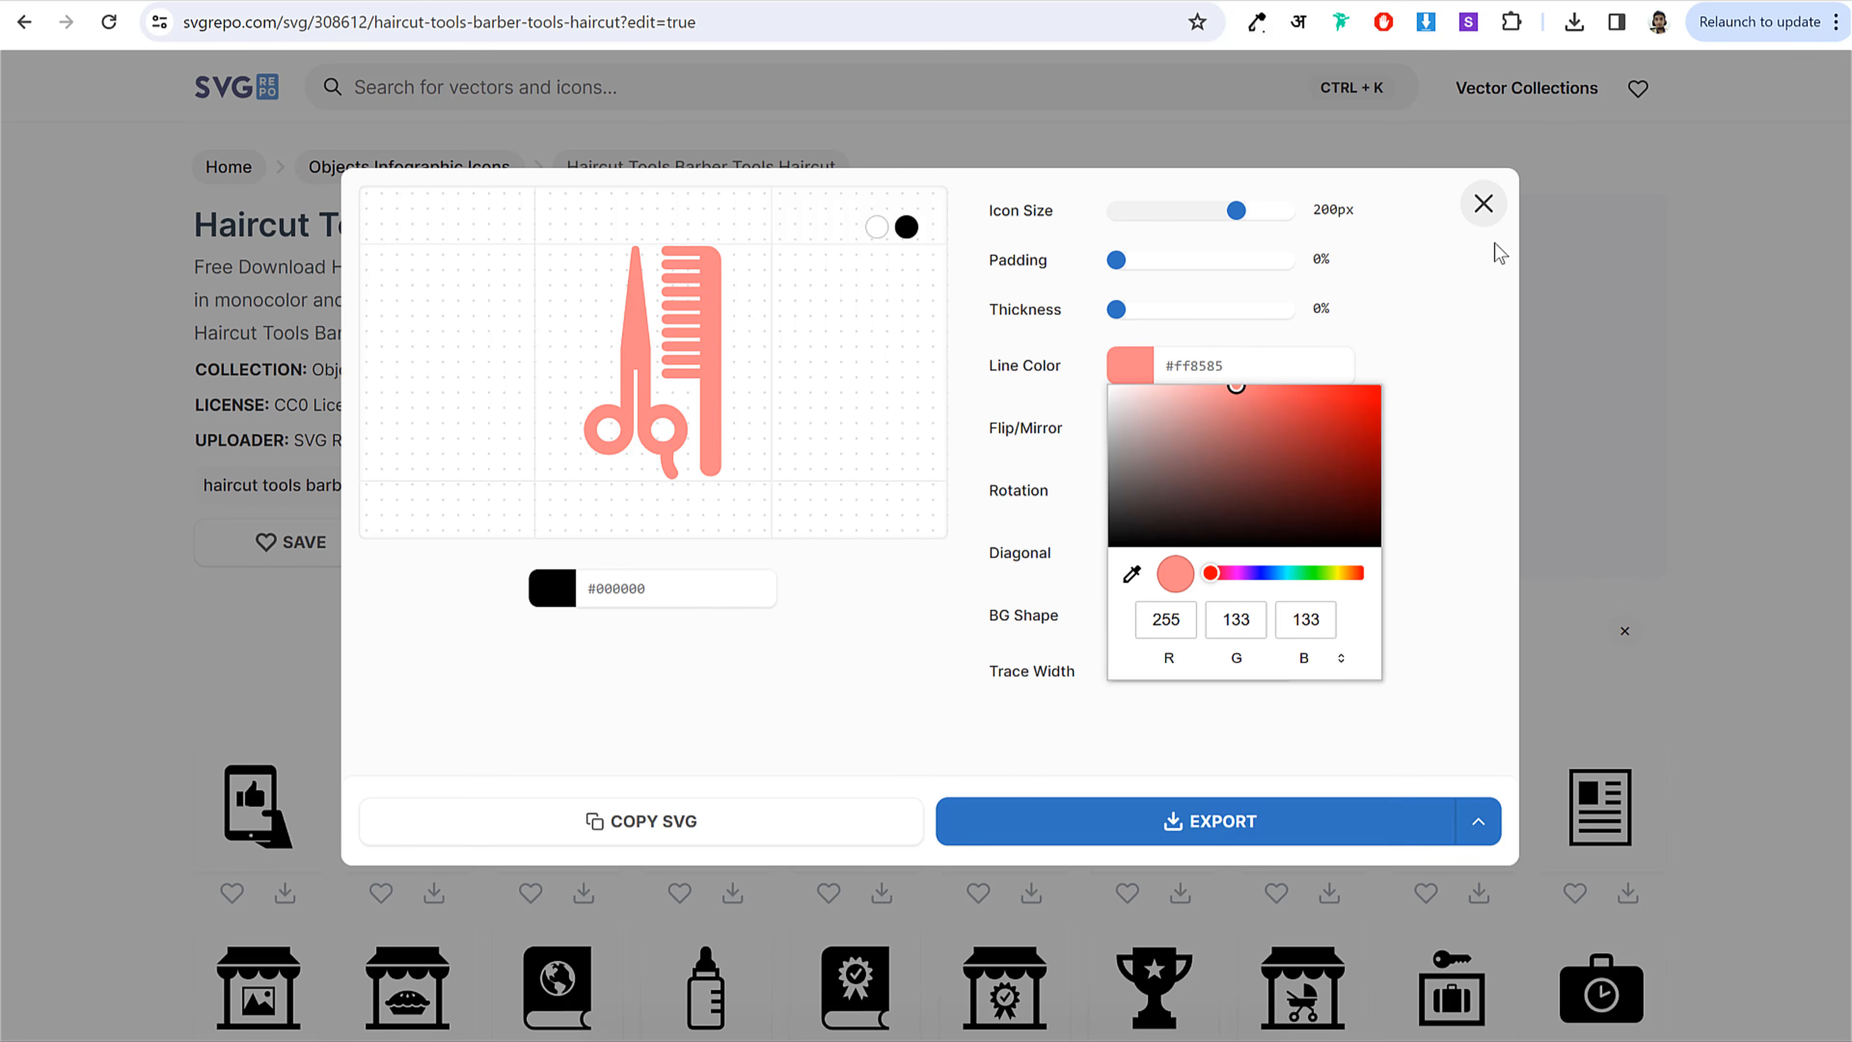
pyautogui.click(1484, 205)
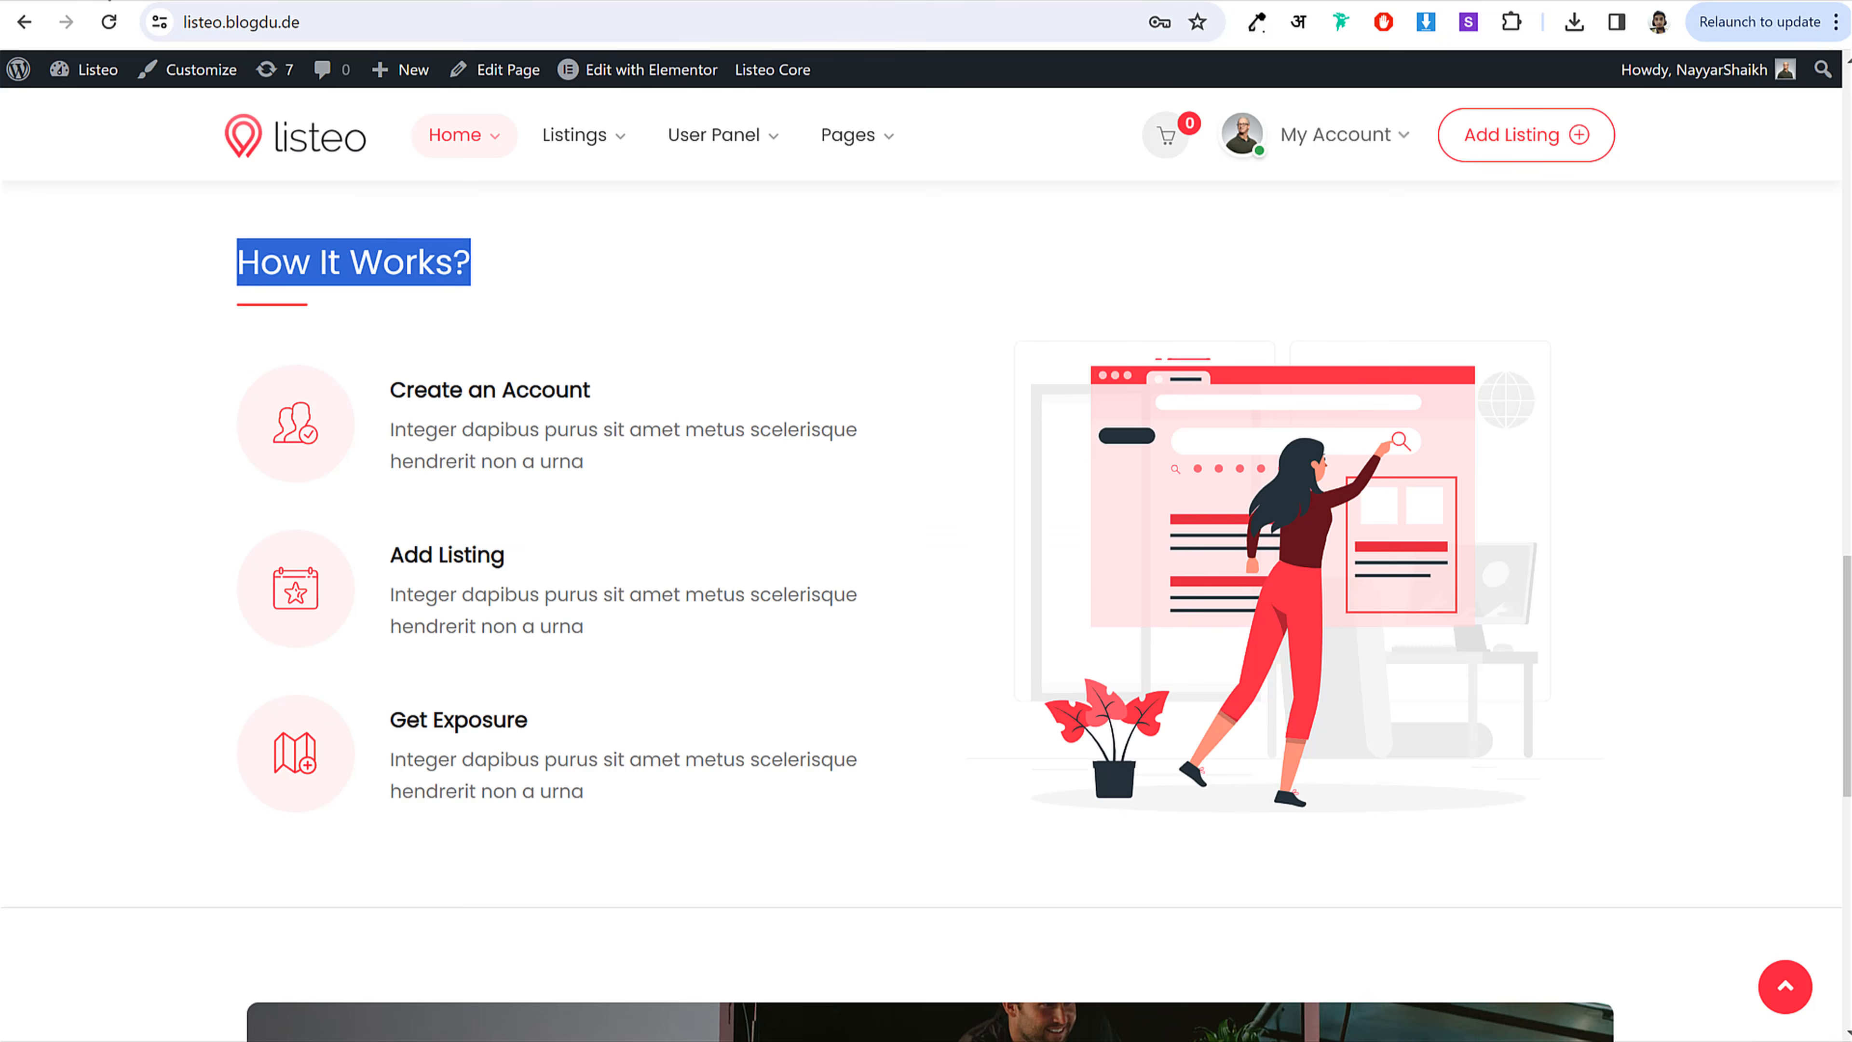
# Step: Fill the IconBox with the 'Create an Account' title and its description from the demo page
pyautogui.moveTo(541, 393); pyautogui.dragTo(364, 343)
pyautogui.moveTo(586, 471); pyautogui.dragTo(407, 376)
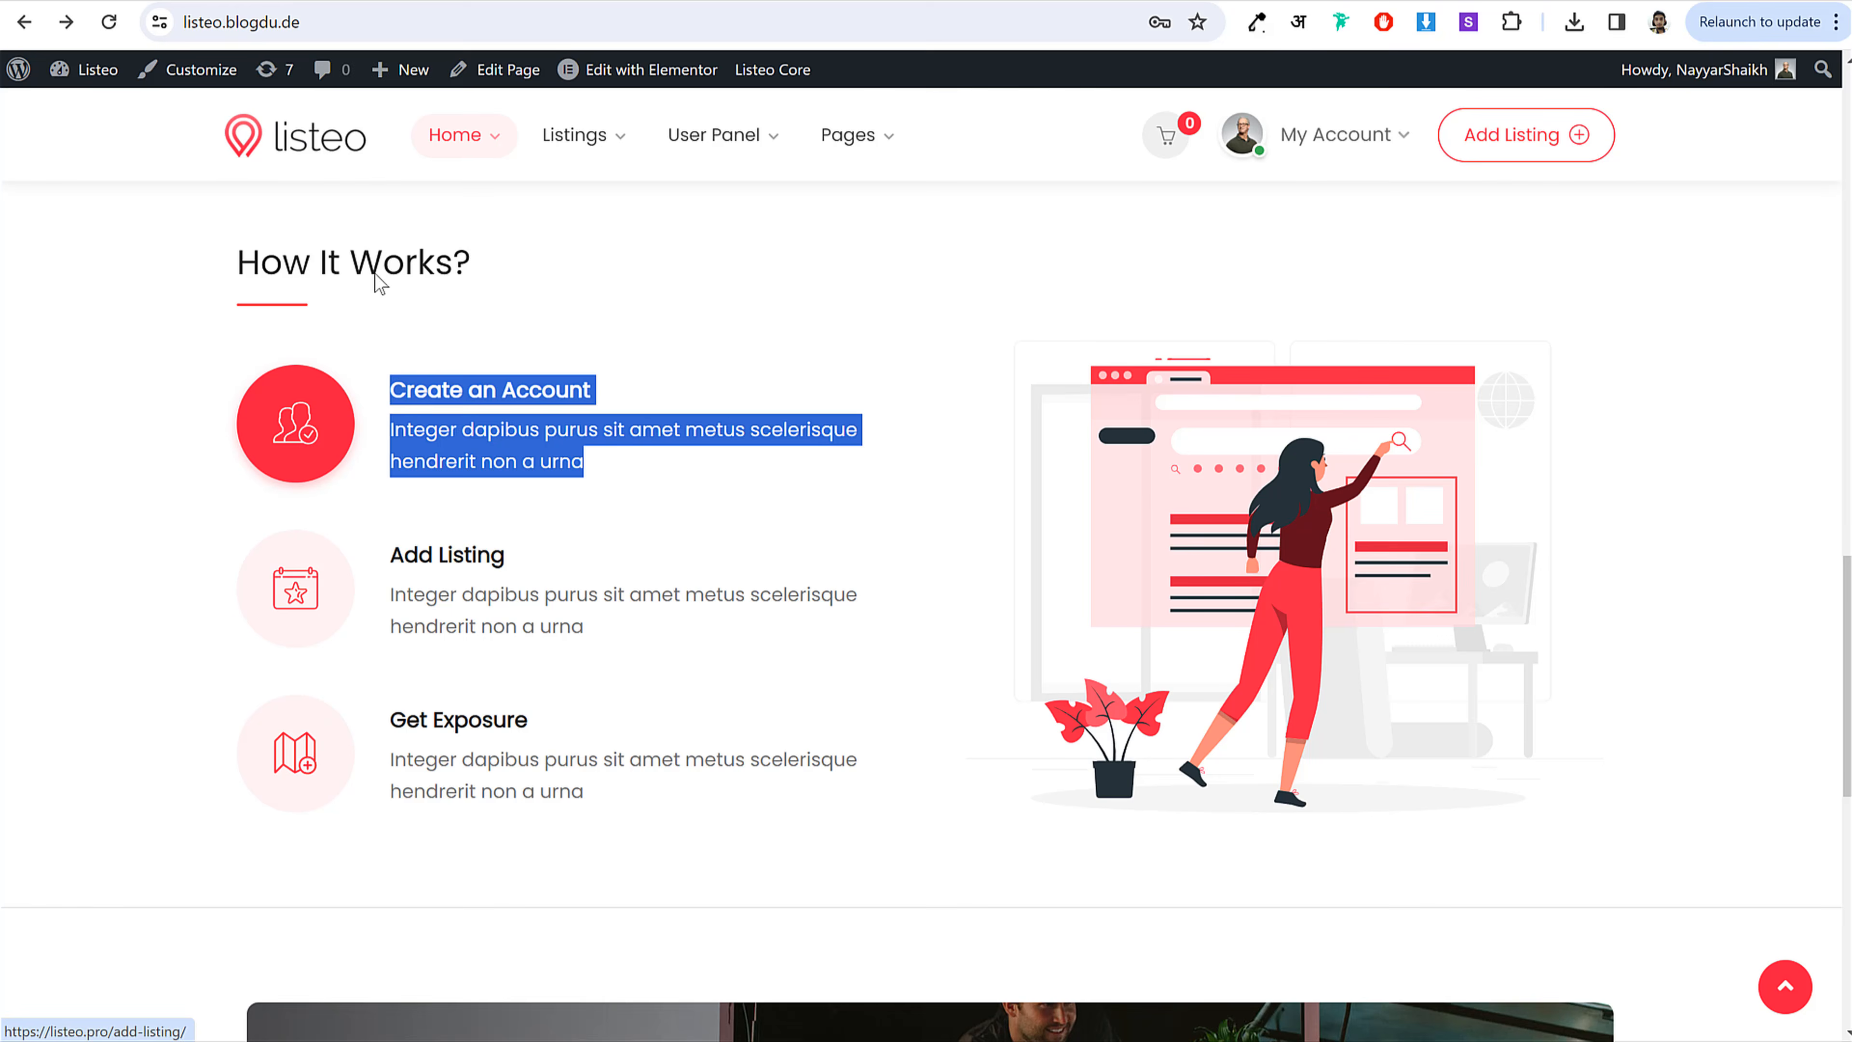
pyautogui.hotkey('ctrl', 'Tab')
pyautogui.tripleClick(144, 413)
pyautogui.write('Create an Account Integer dapibus purus sit amet metus scelerisque hendrerit non a urna')
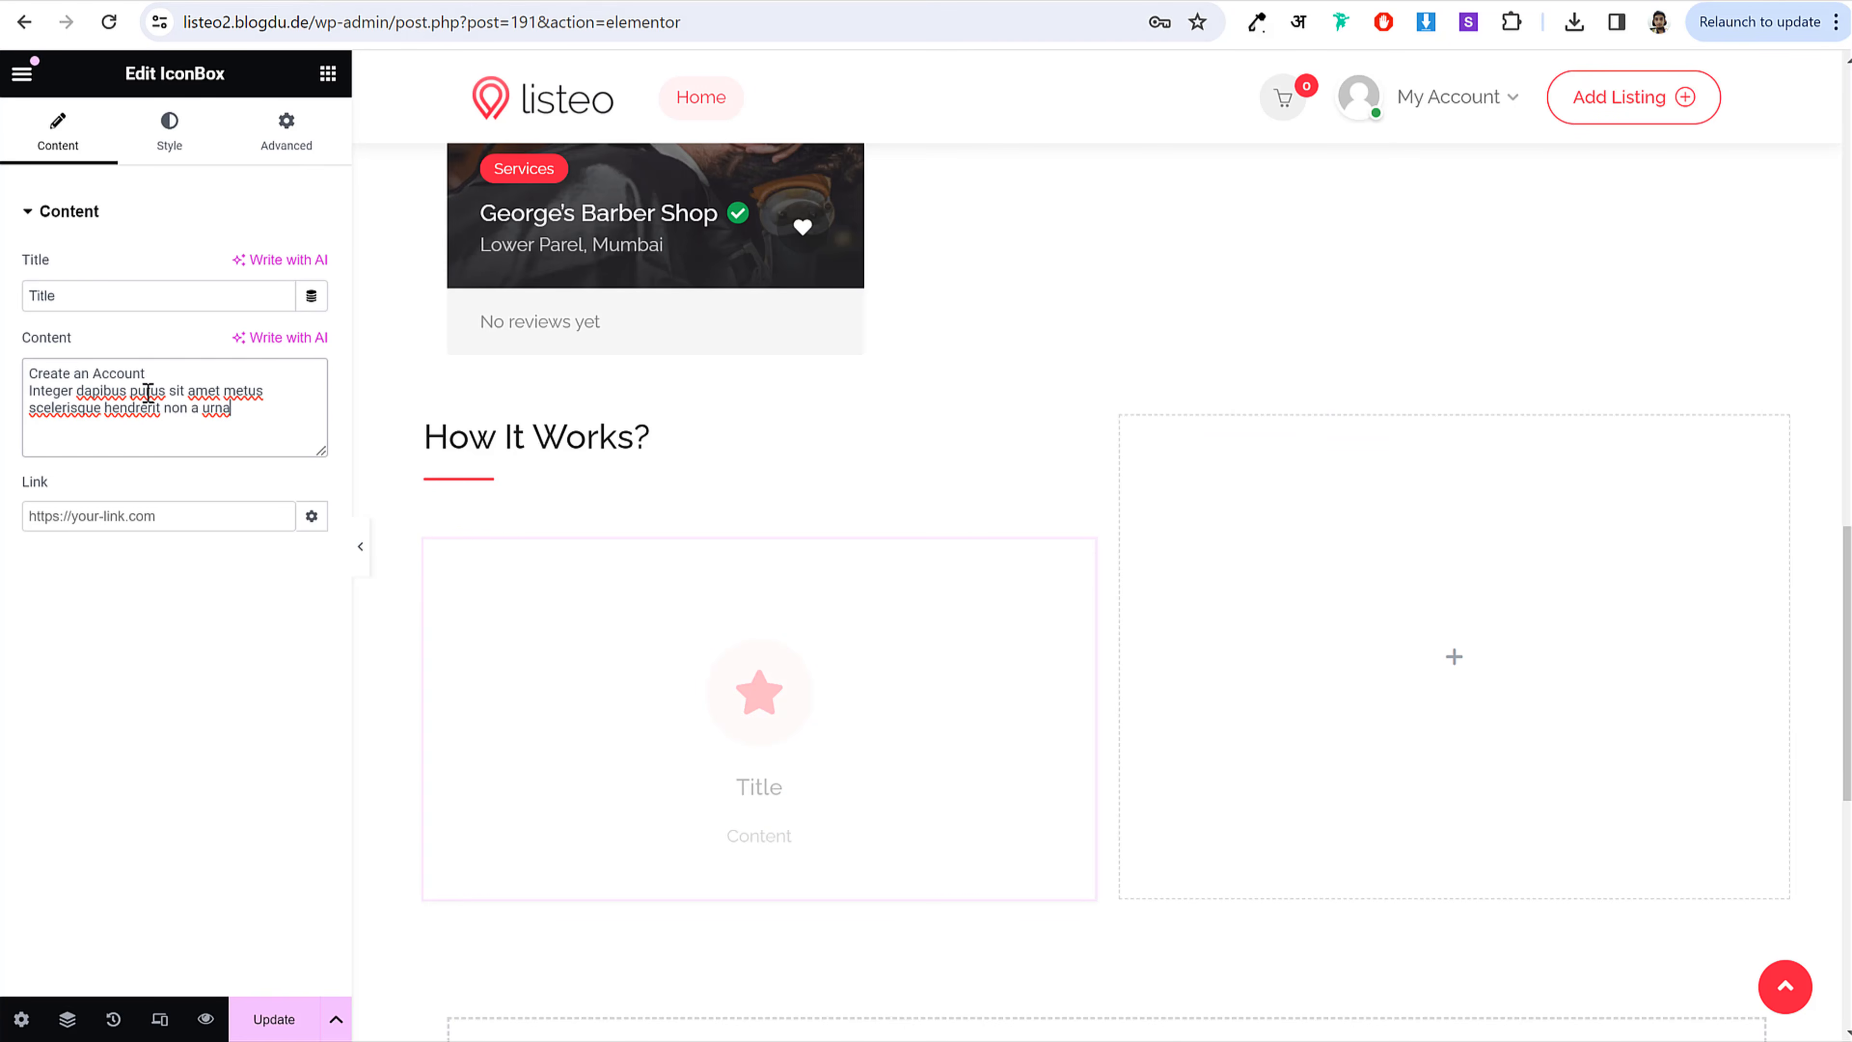
pyautogui.moveTo(151, 373); pyautogui.dragTo(29, 373)
pyautogui.hotkey('ctrl', 'x')
pyautogui.doubleClick(101, 295)
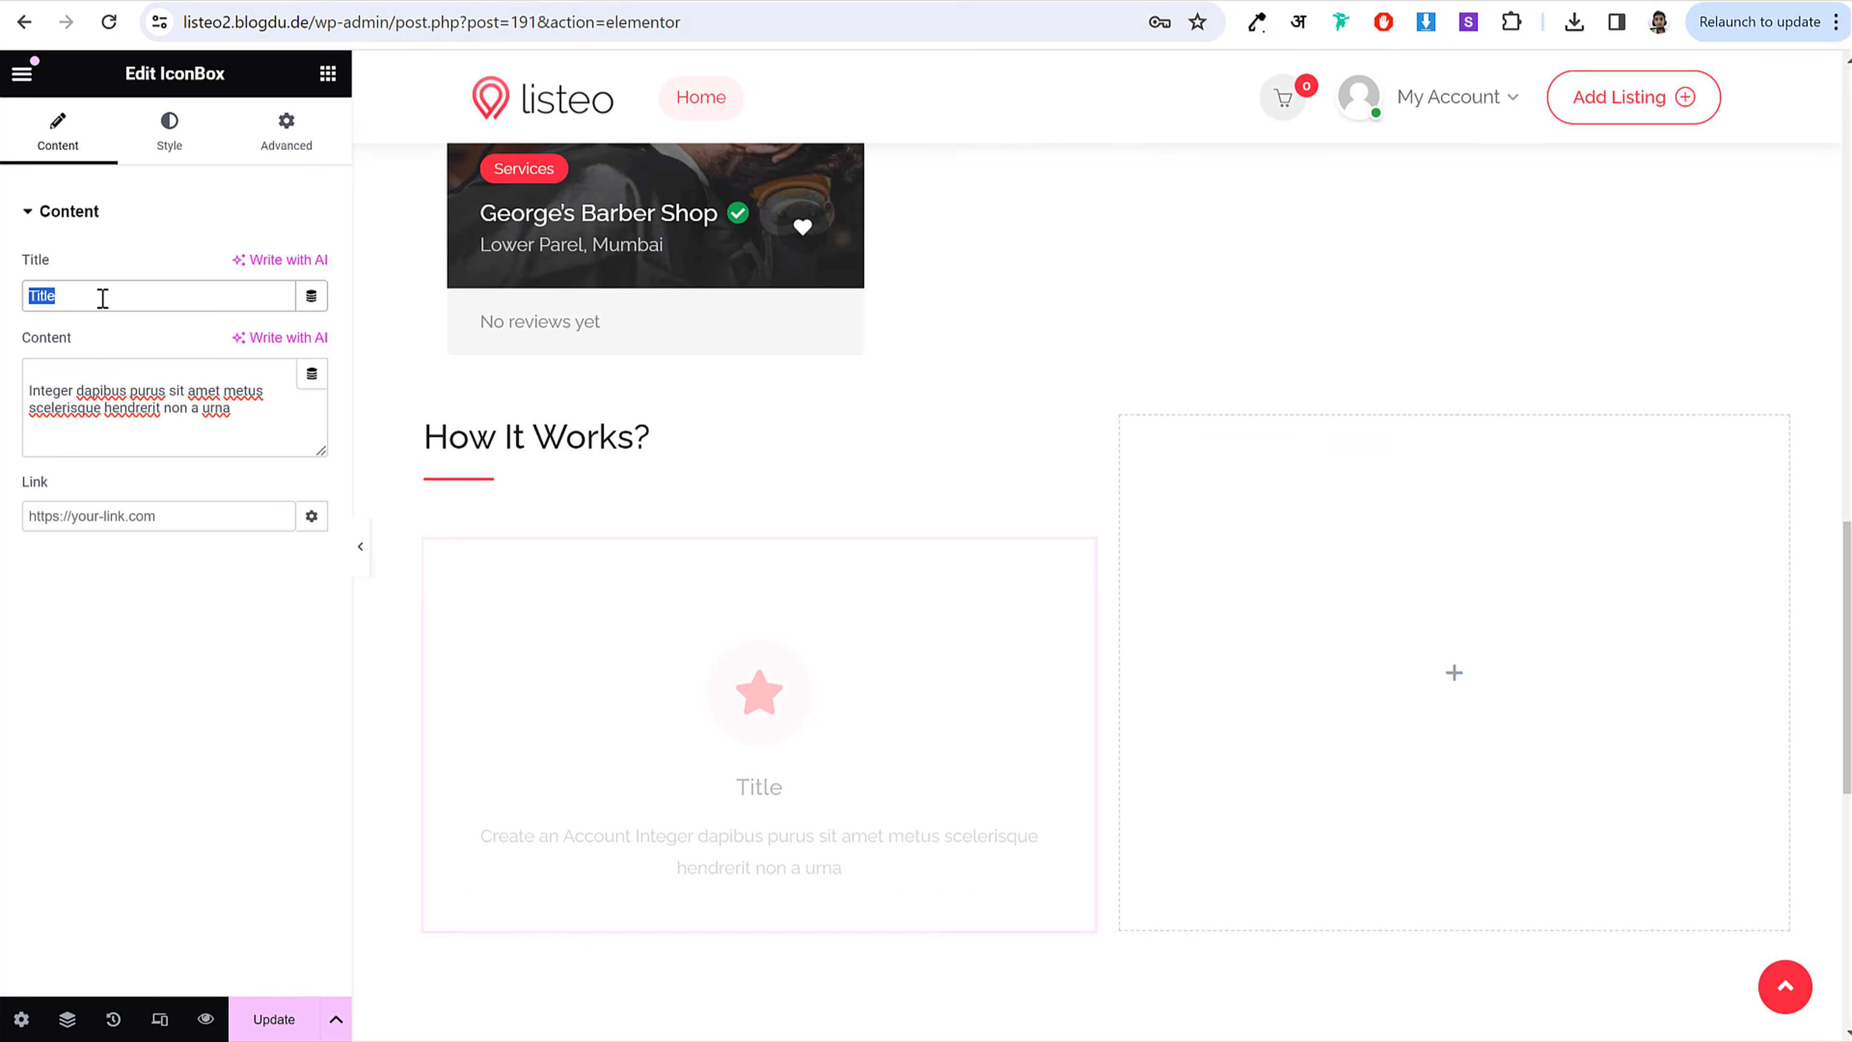
pyautogui.hotkey('ctrl', 'v')
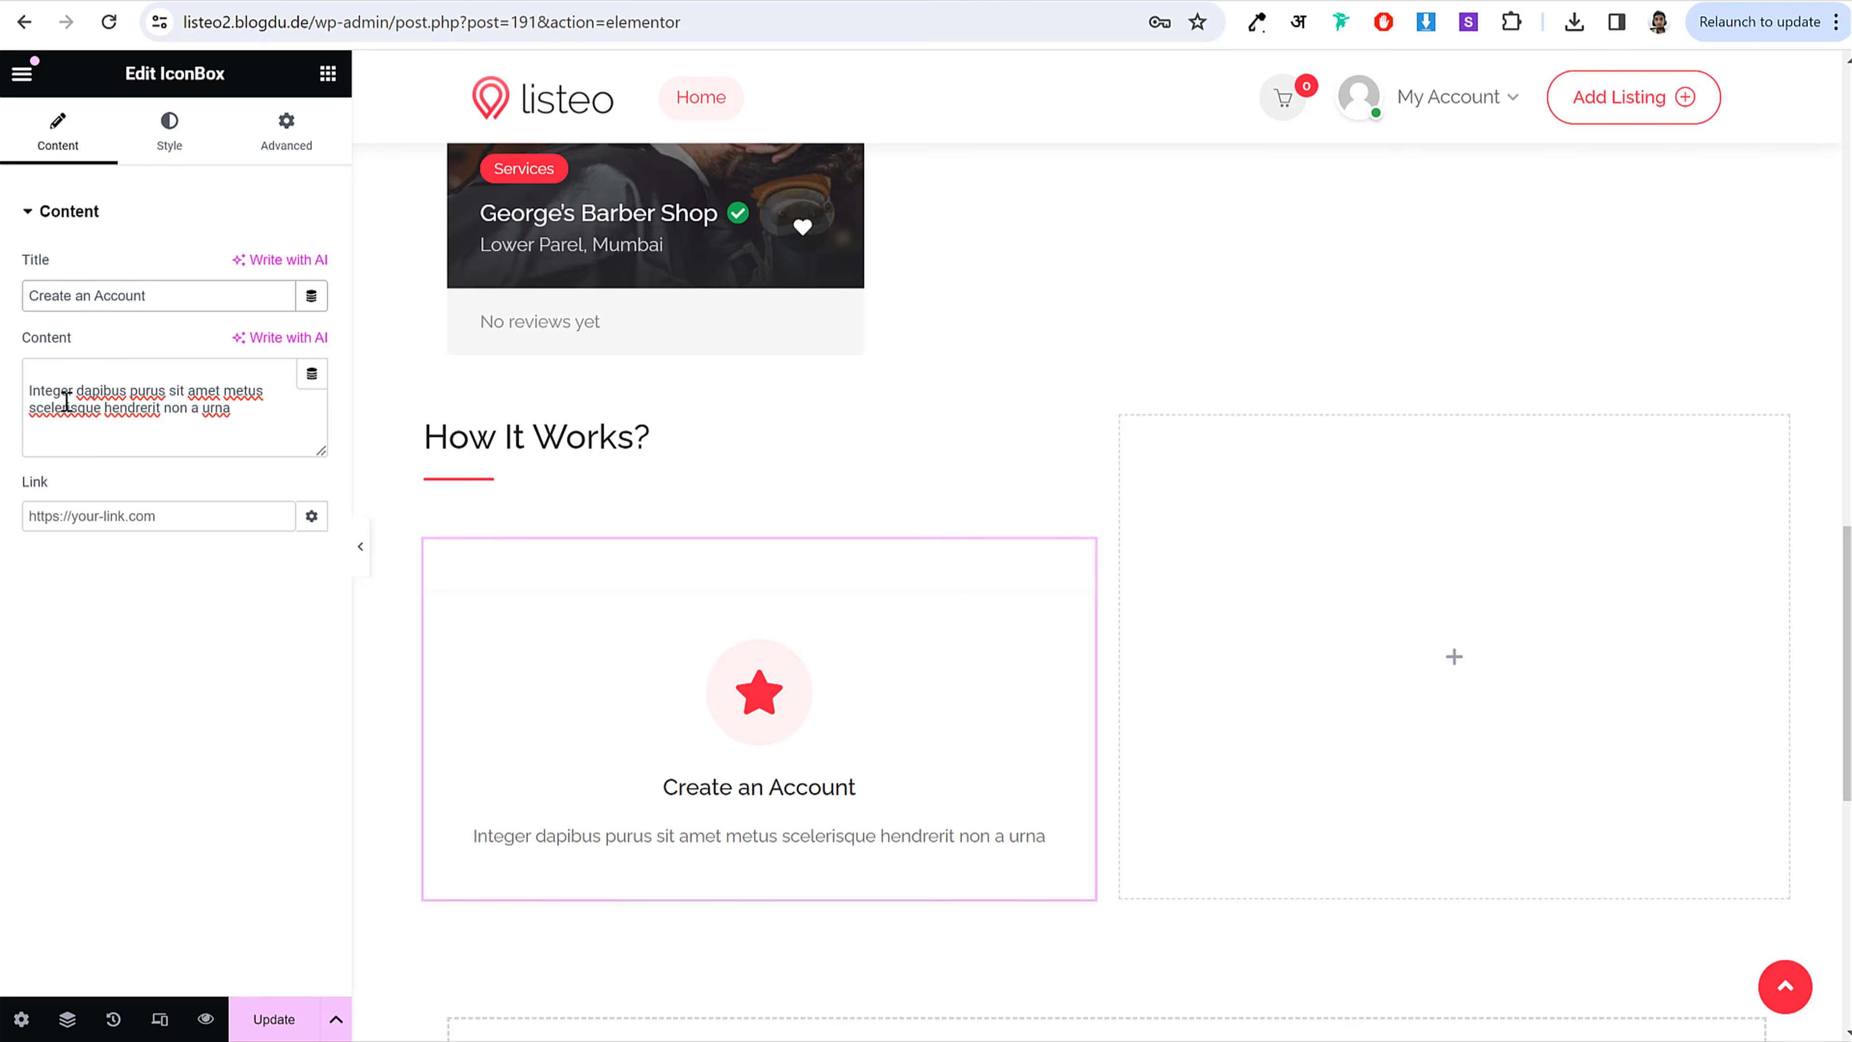
pyautogui.click(30, 389)
pyautogui.press('BackSpace')
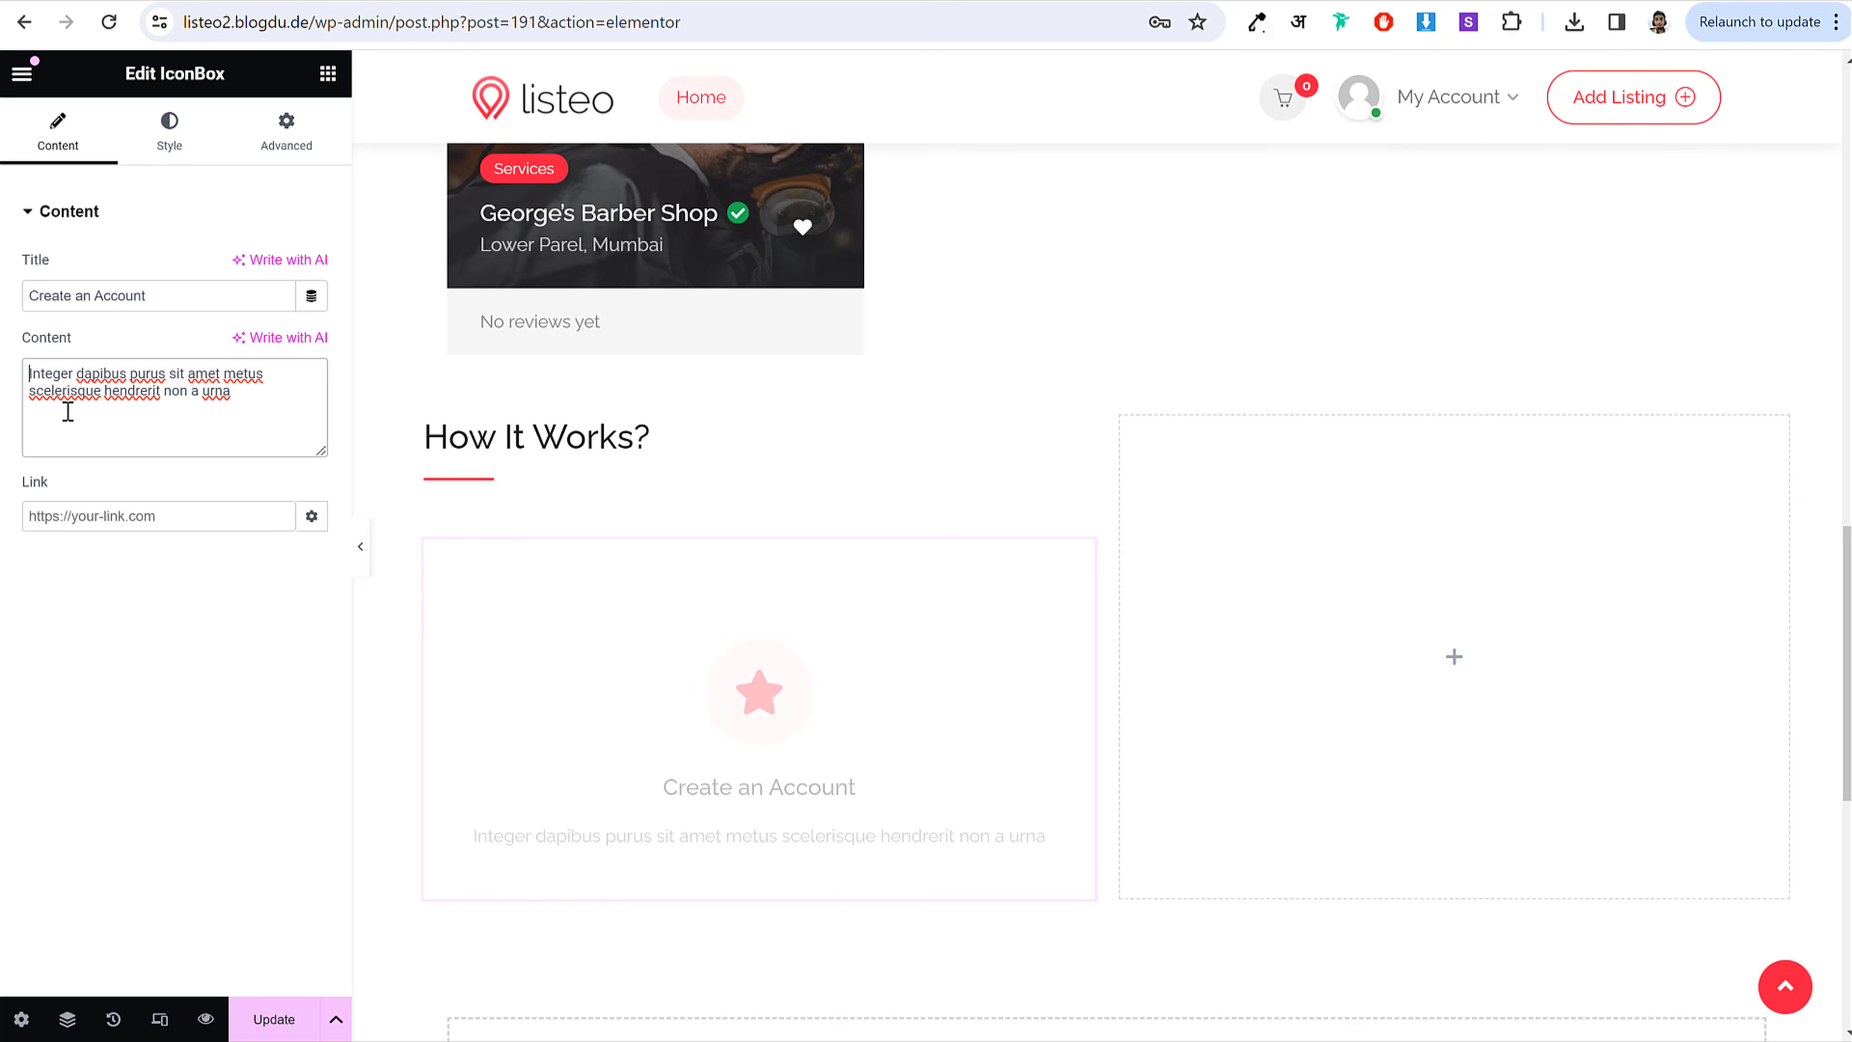
# Step: Set the icon box type so the icon sits beside the text
pyautogui.click(169, 131)
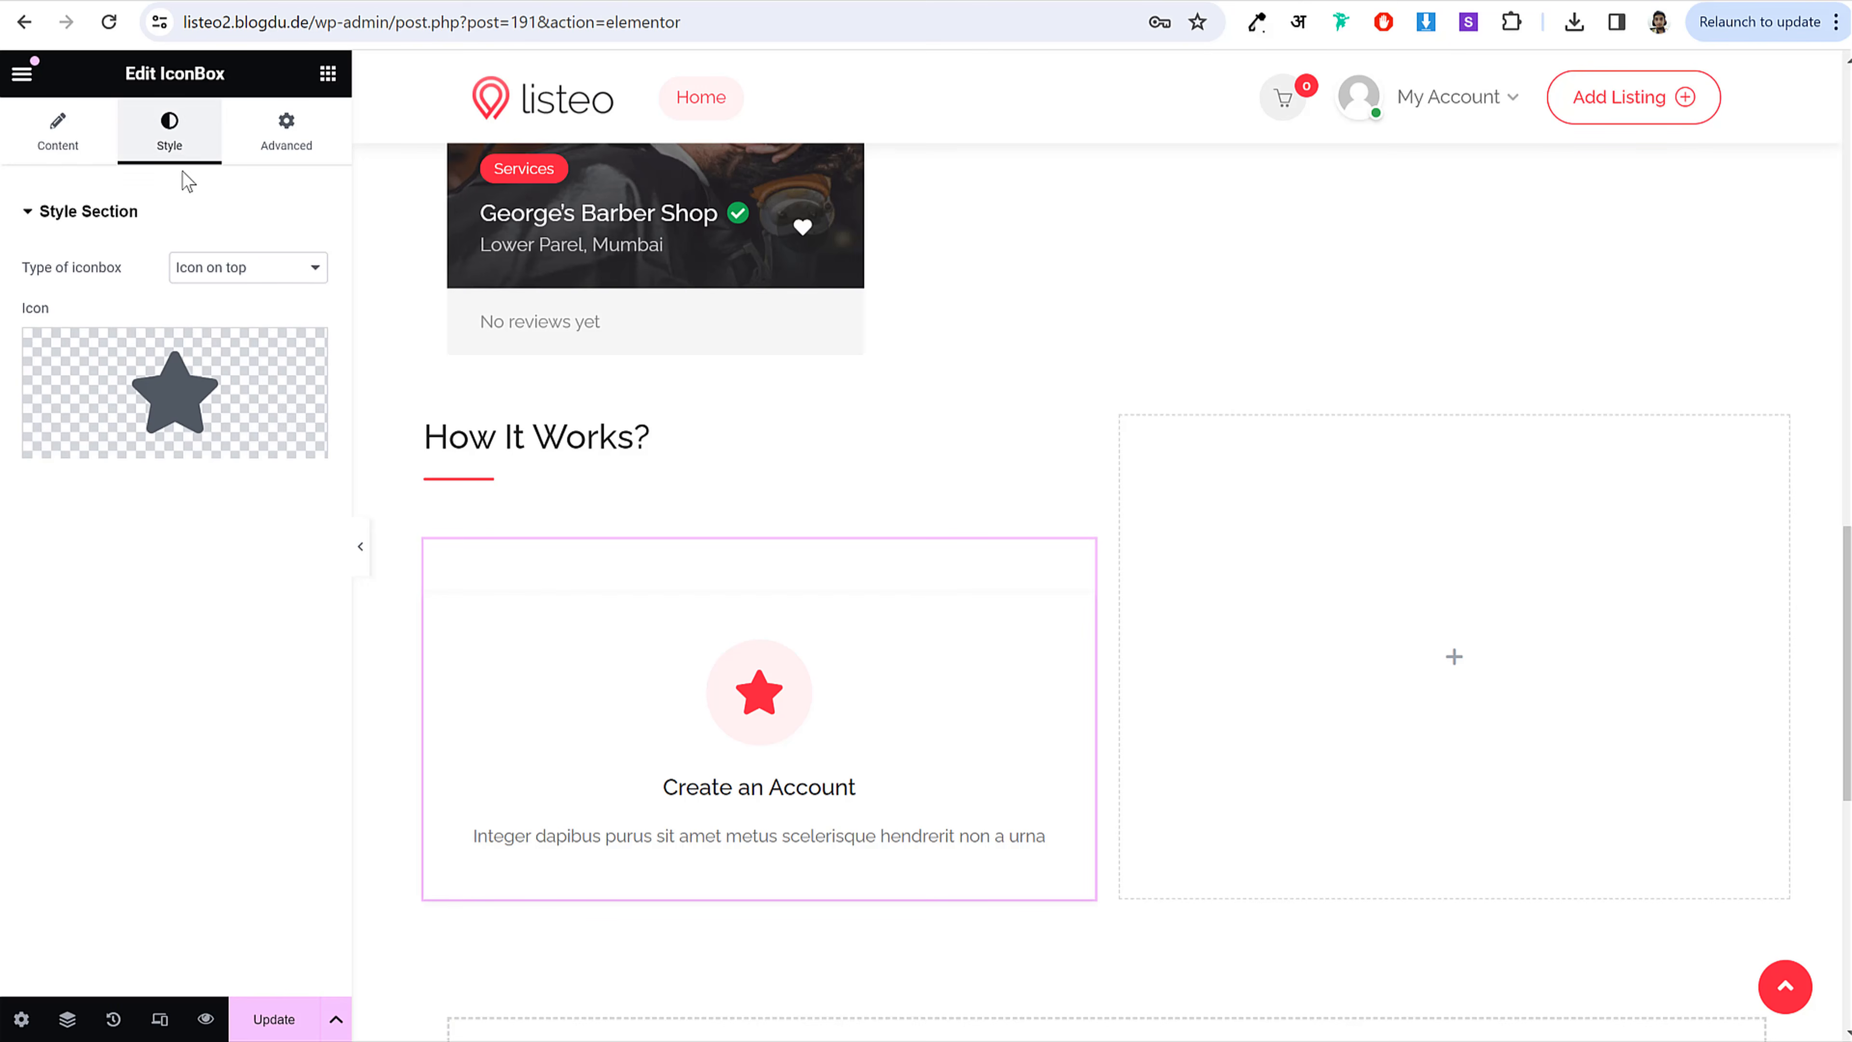
pyautogui.click(228, 267)
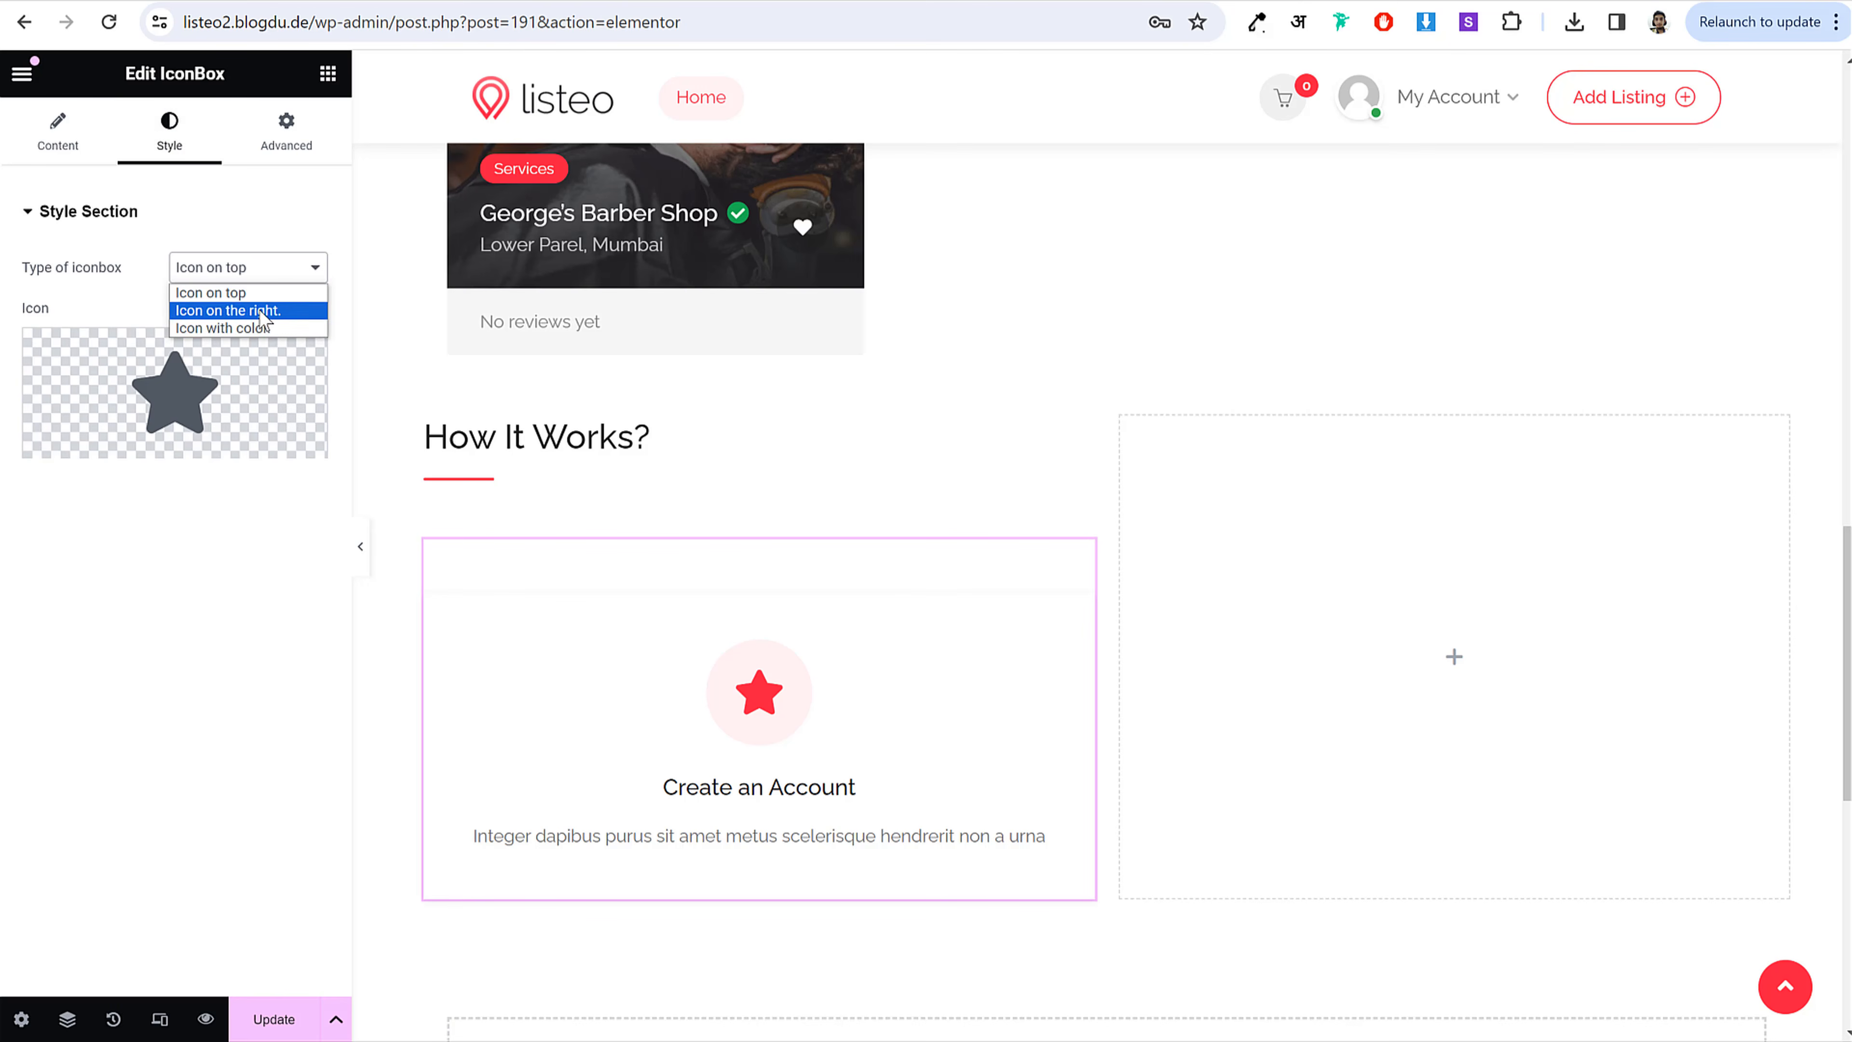
pyautogui.click(259, 310)
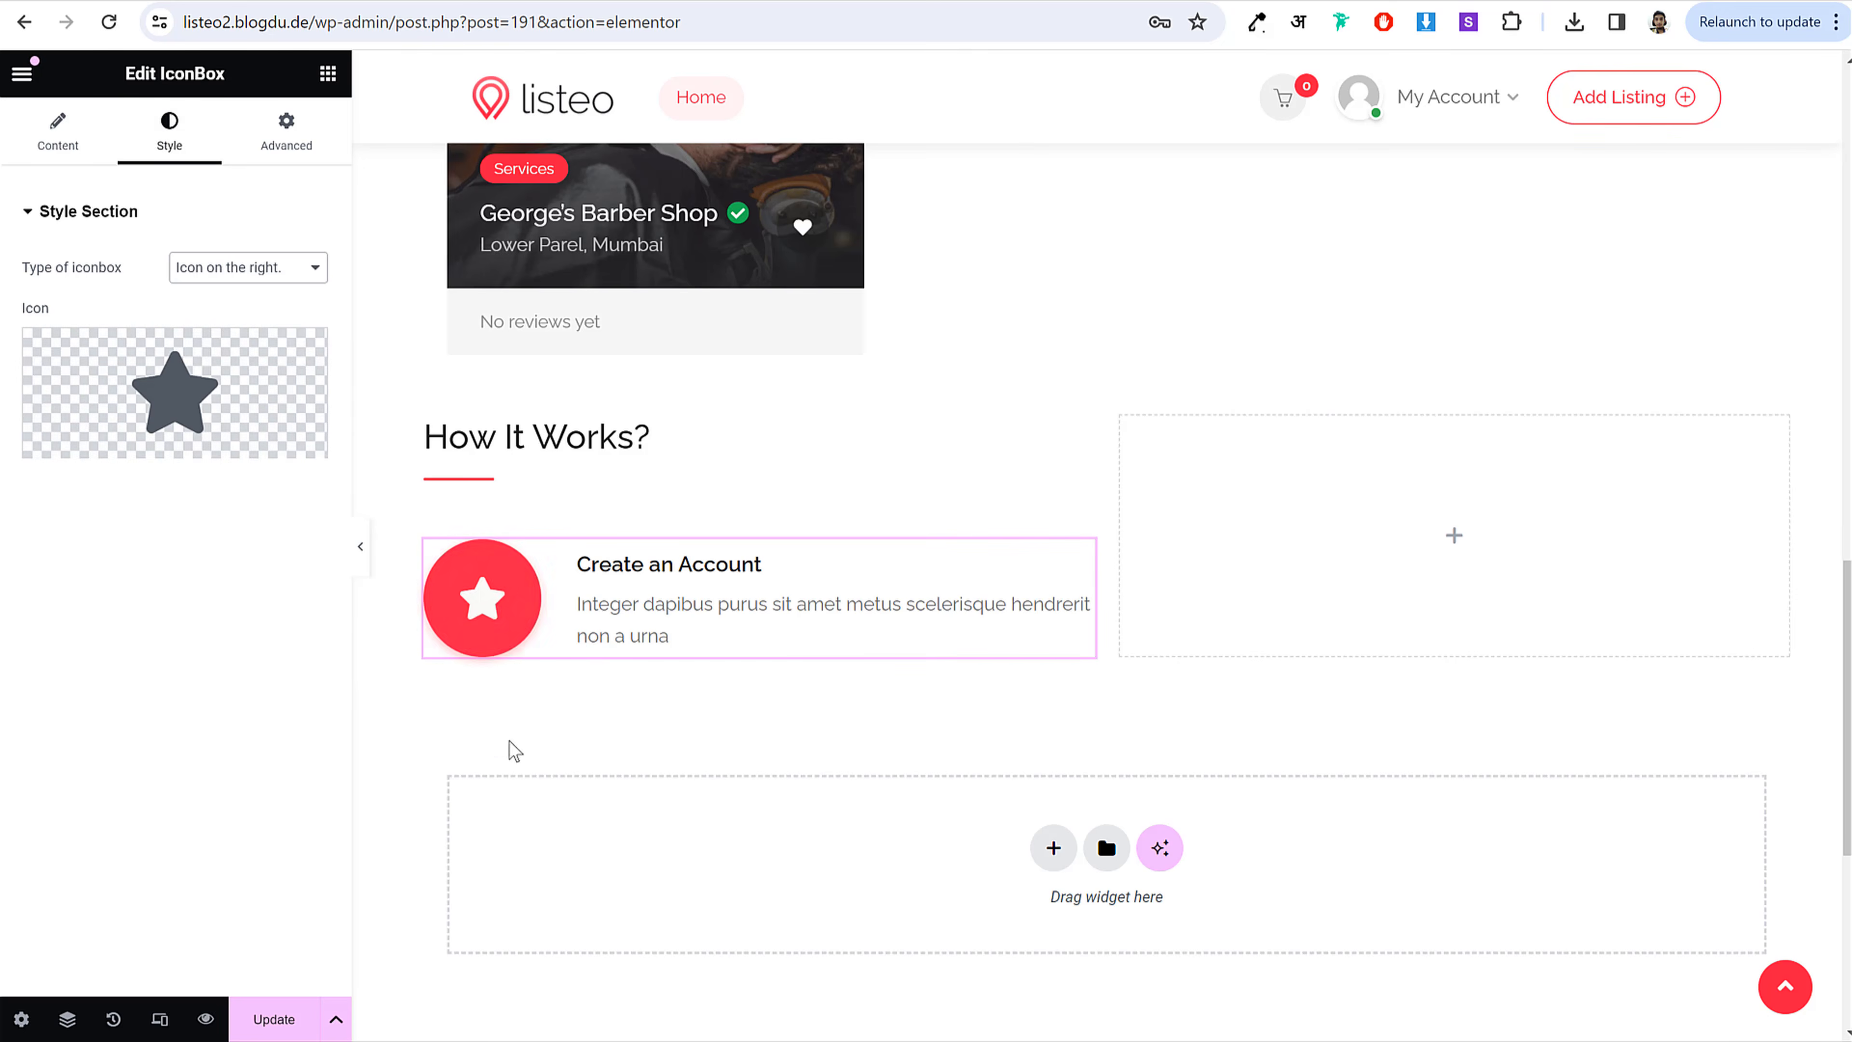
# Step: Replace the star with the users SVG icon from the Media Library
pyautogui.moveTo(226, 407)
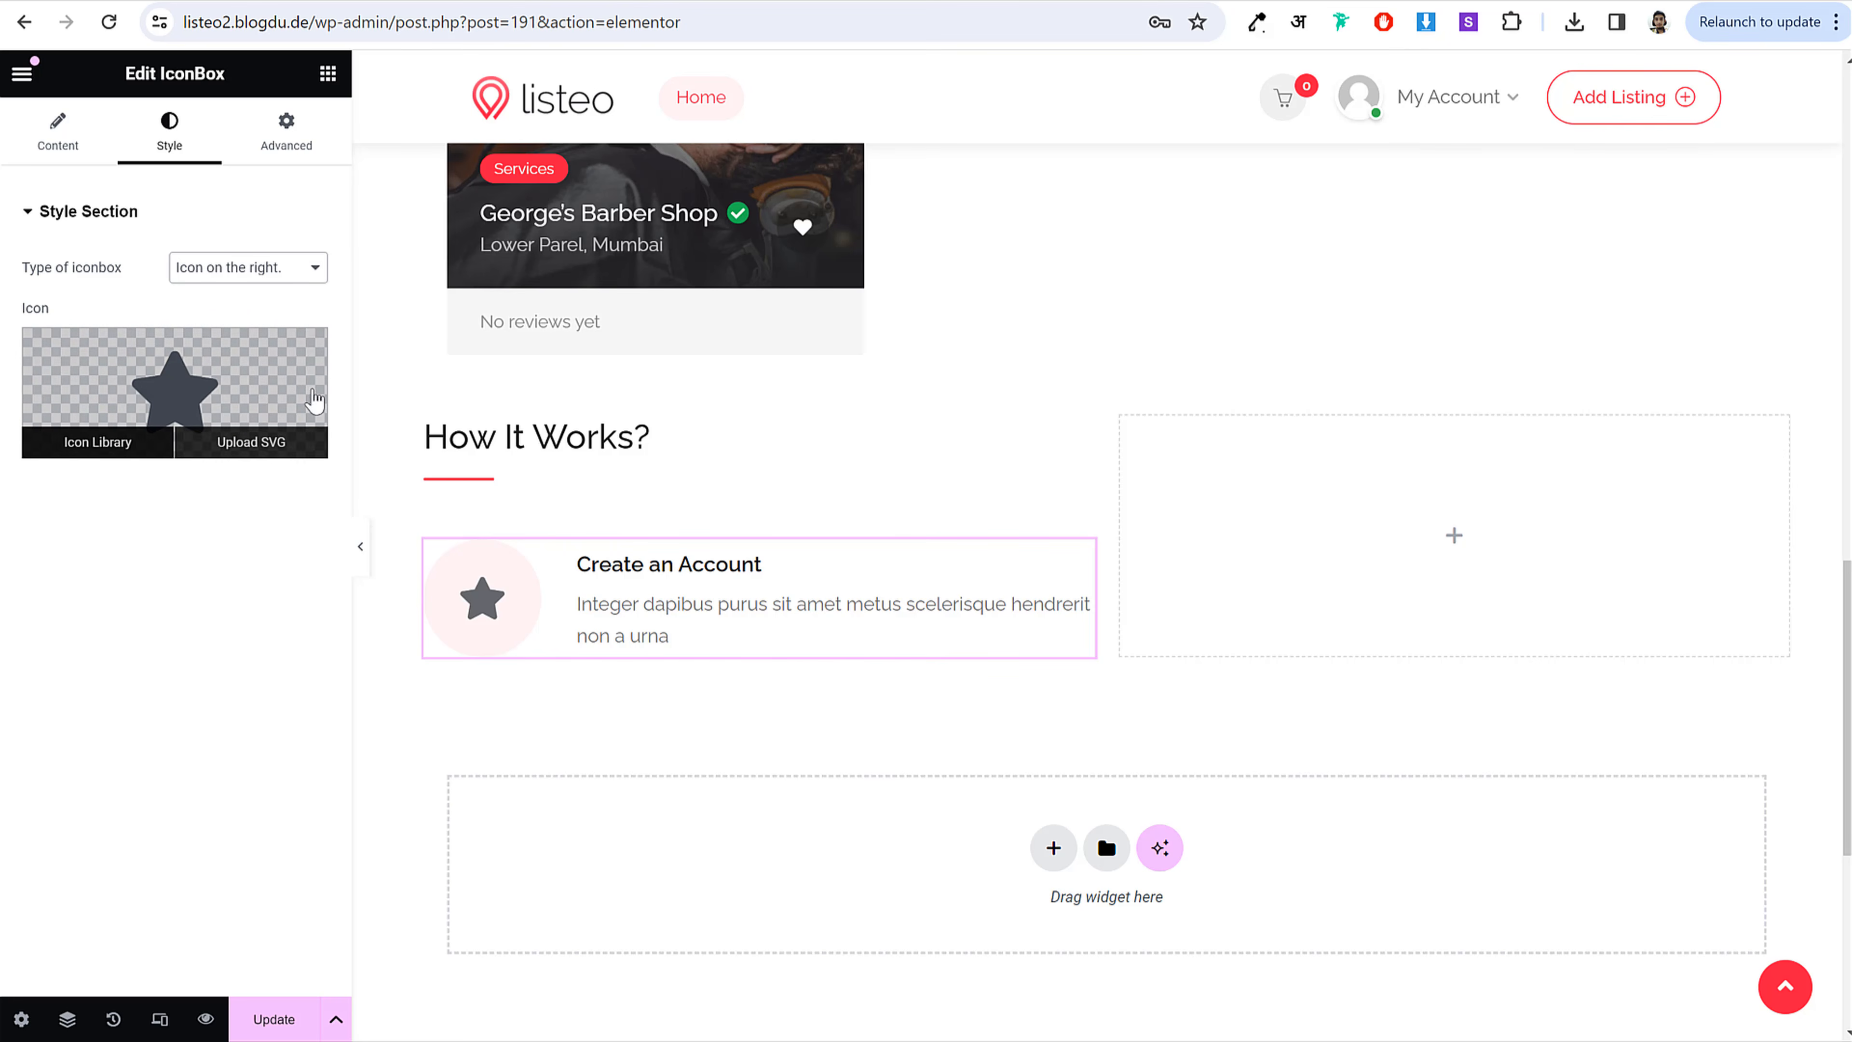
pyautogui.click(306, 352)
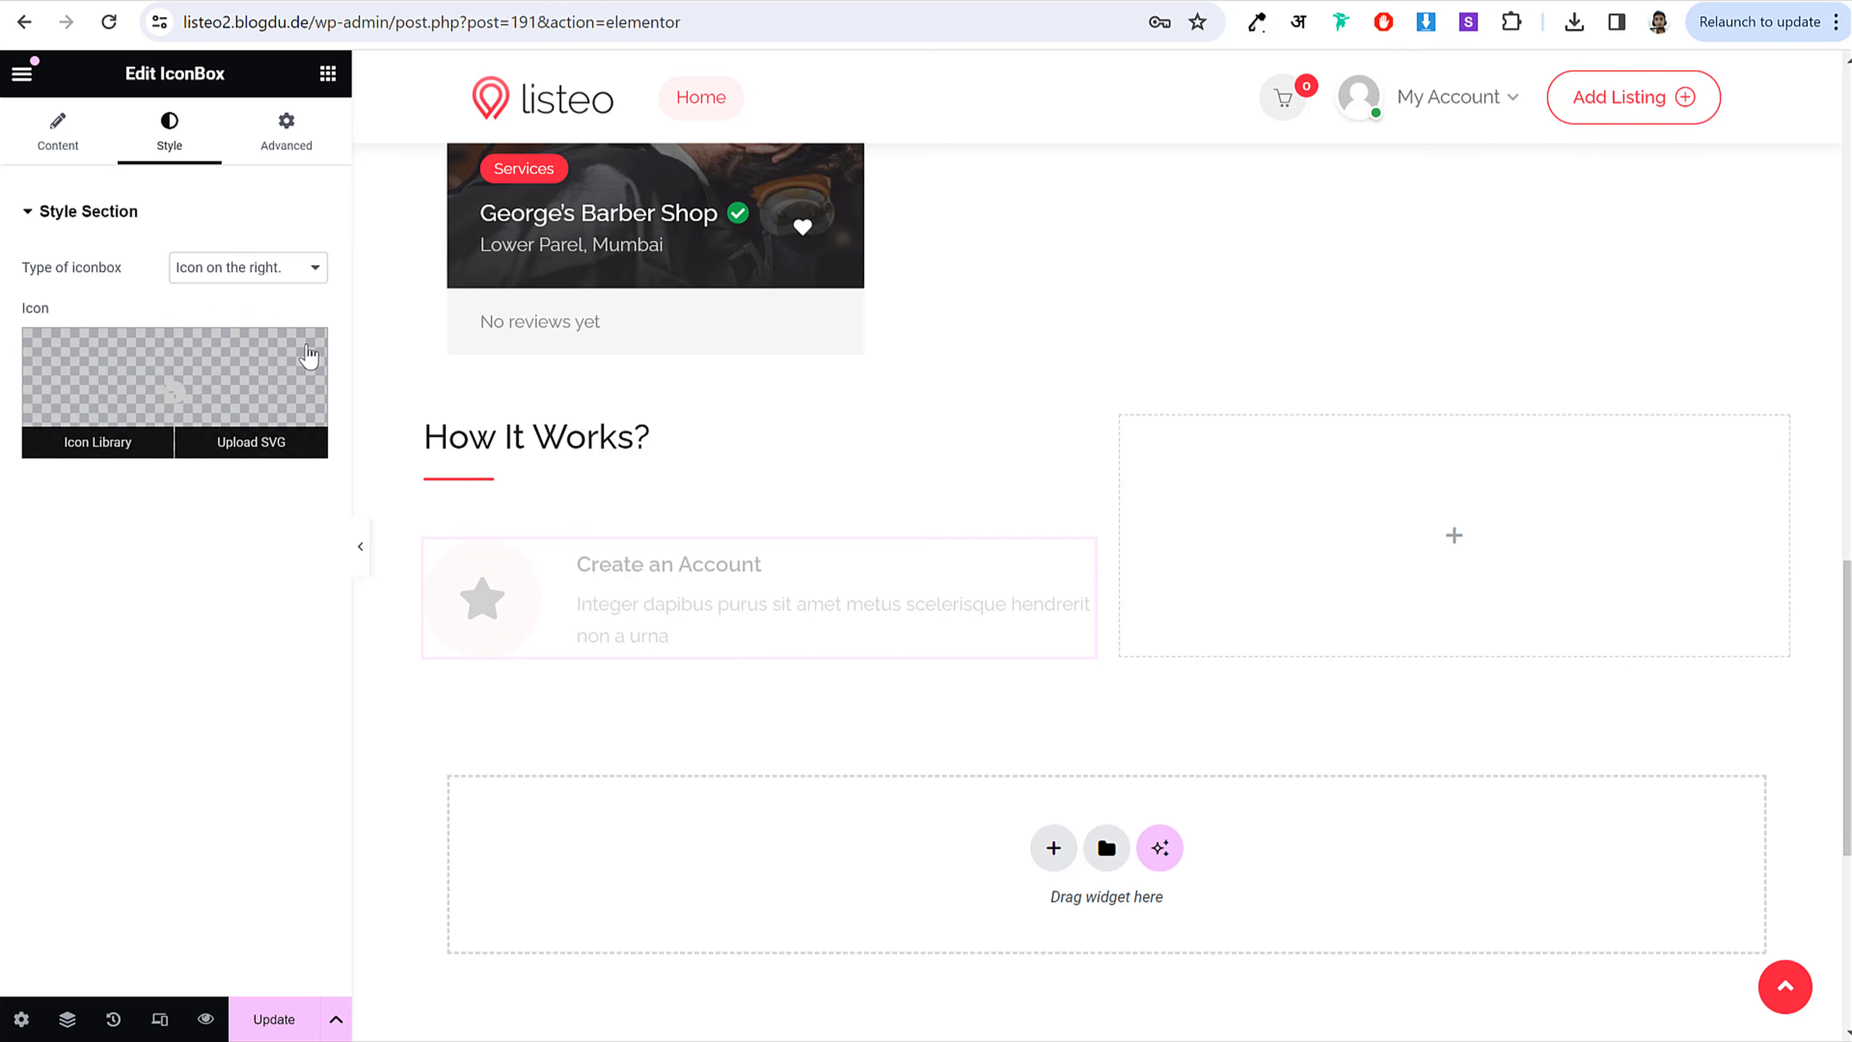
pyautogui.click(244, 443)
pyautogui.scroll(-3, 298, 447)
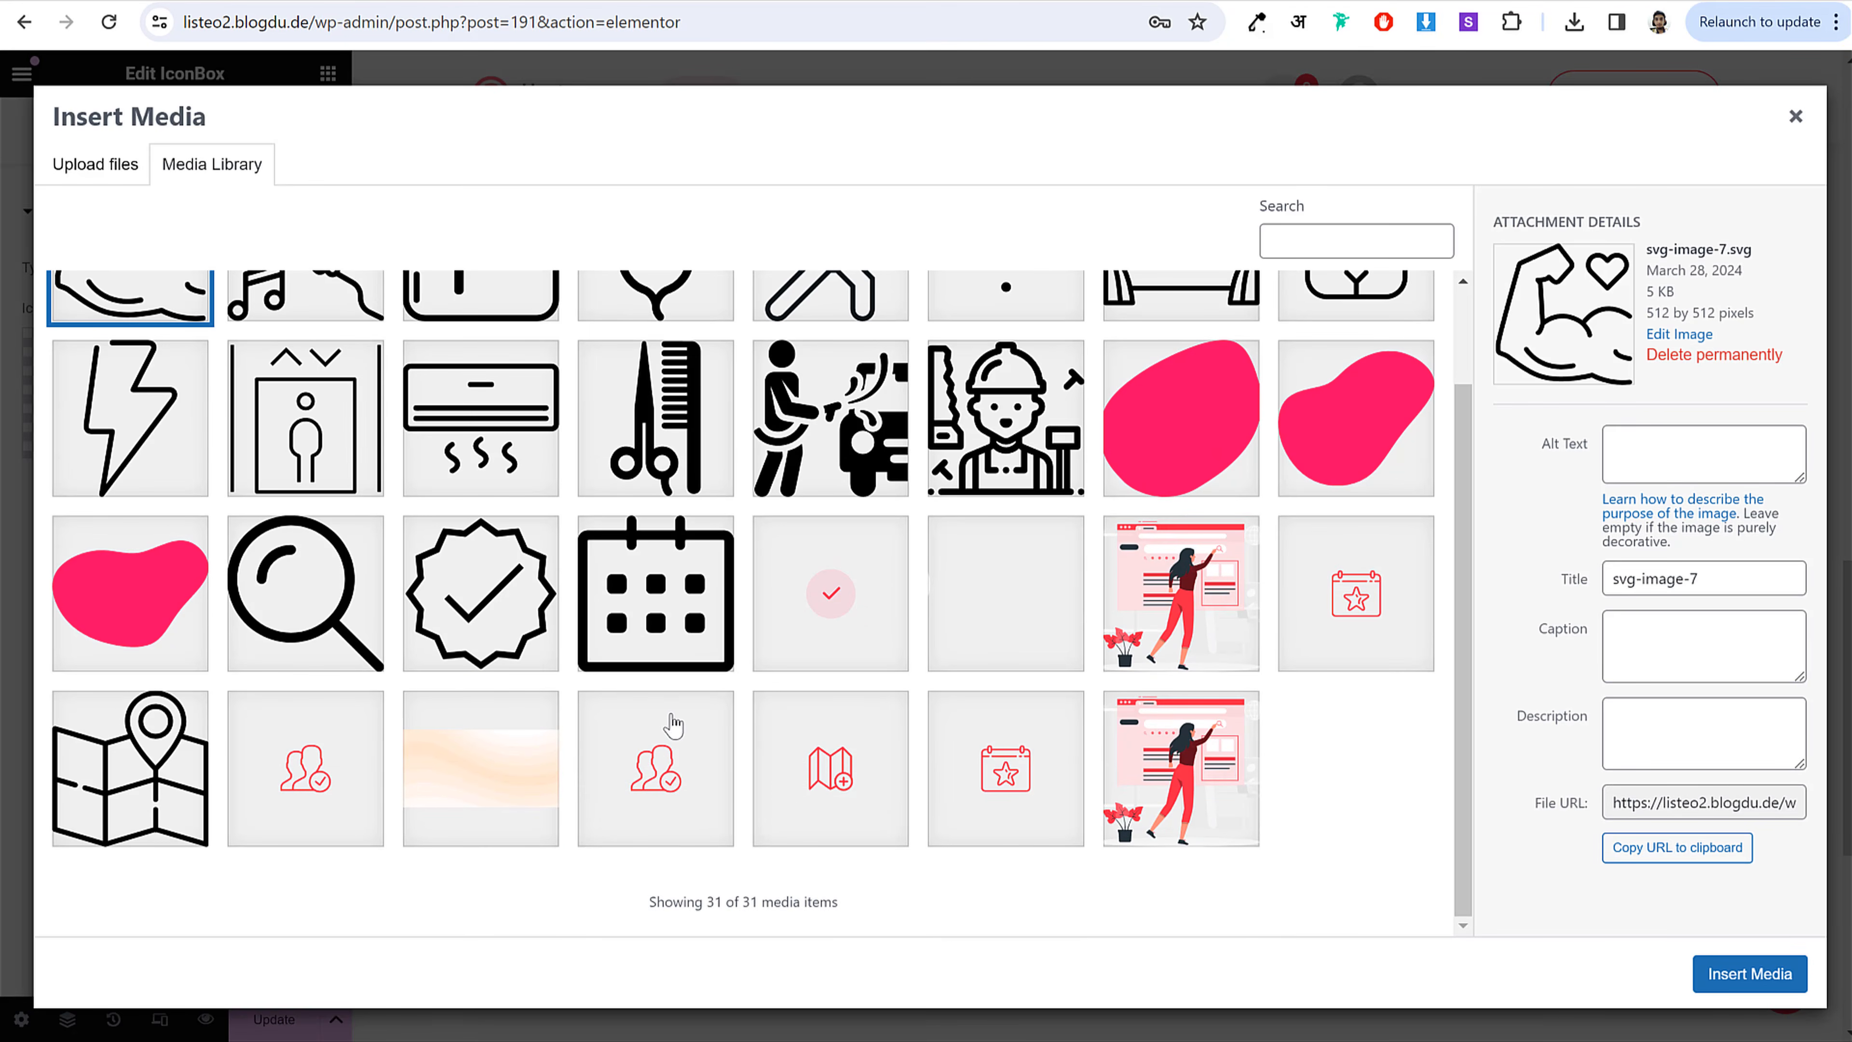
pyautogui.click(672, 725)
pyautogui.click(1749, 975)
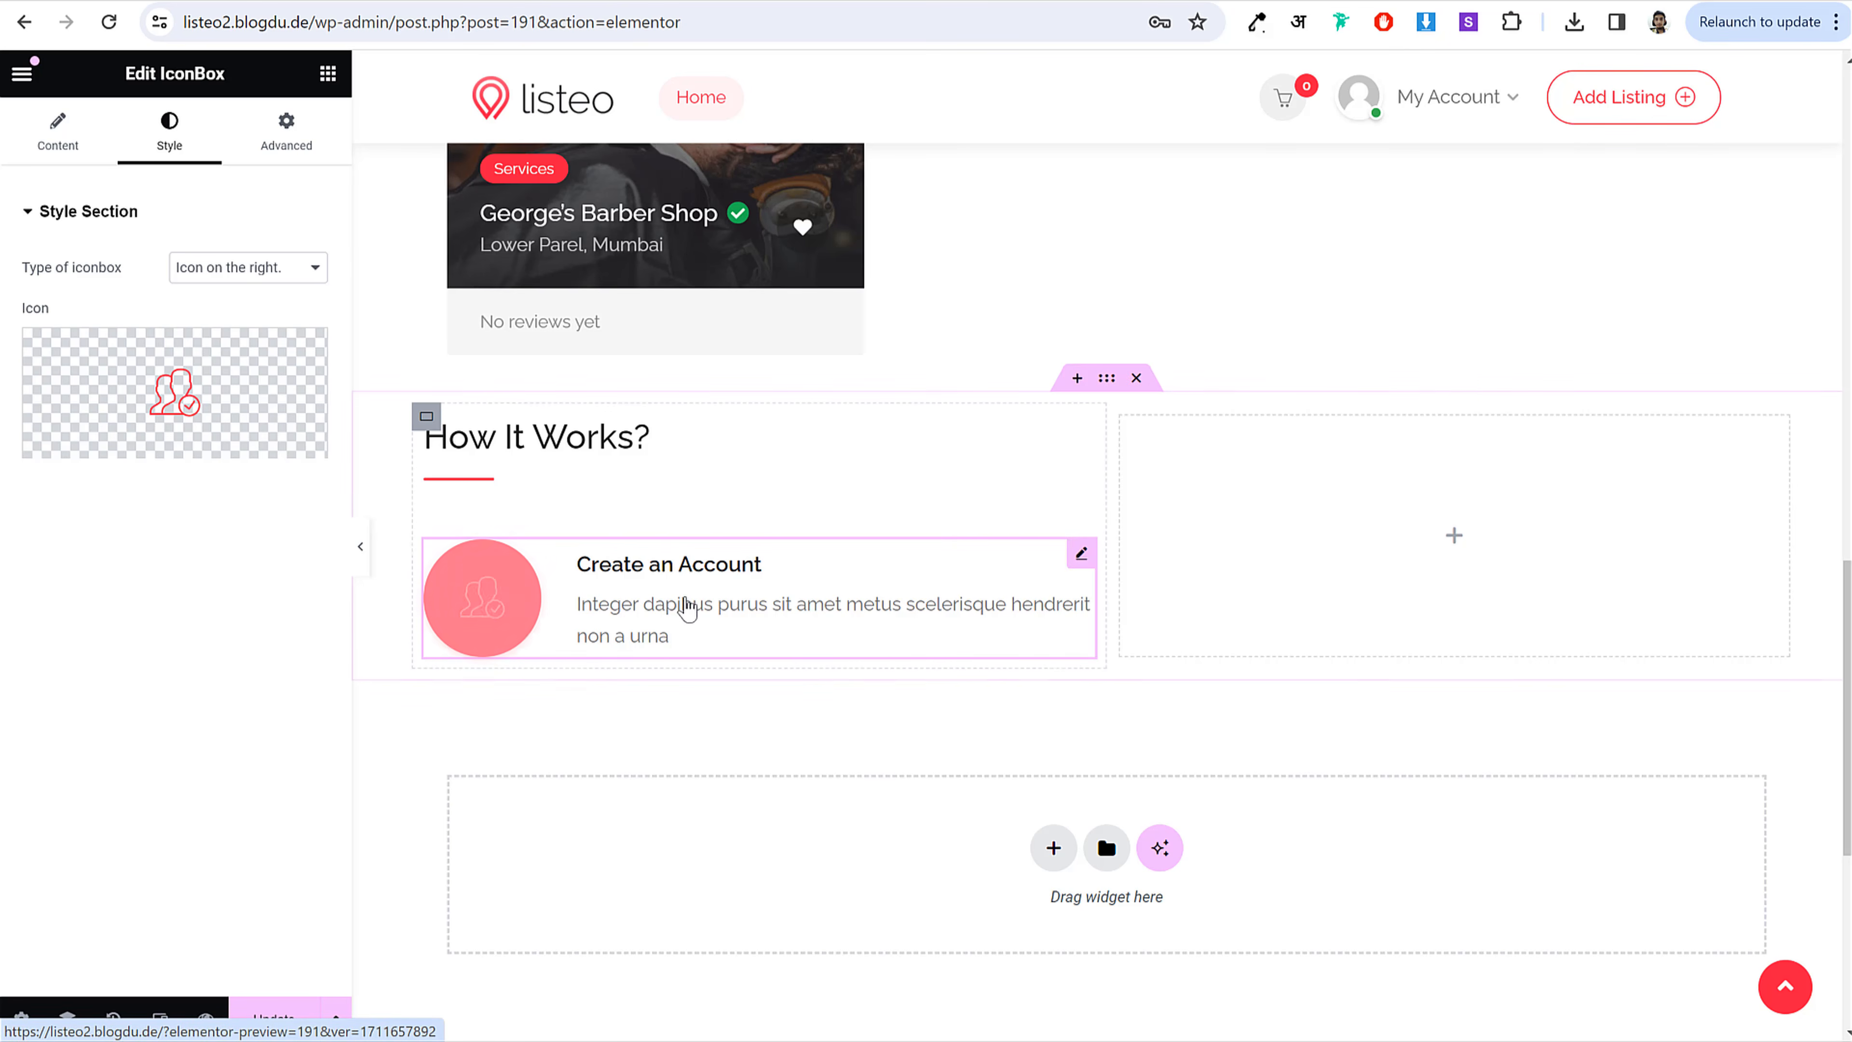
# Step: Duplicate the Create an Account box twice
pyautogui.rightClick(669, 583)
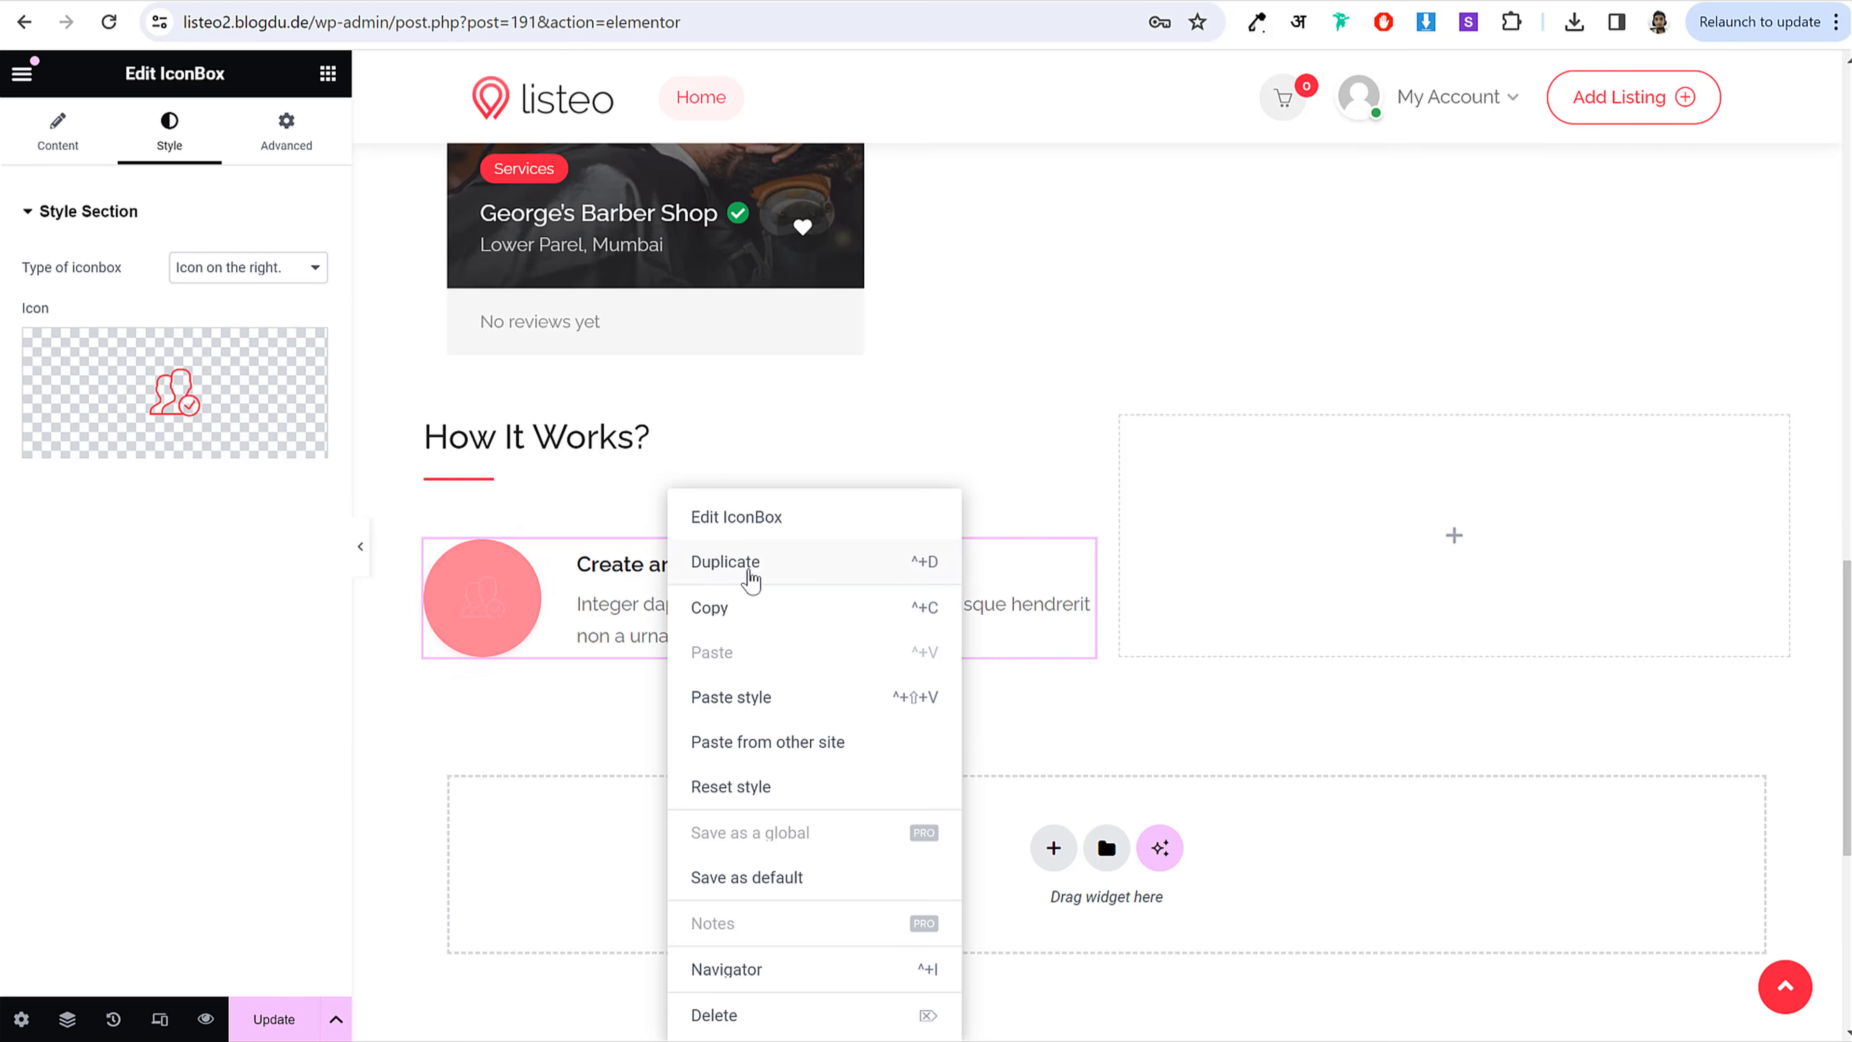
pyautogui.click(747, 578)
pyautogui.rightClick(709, 590)
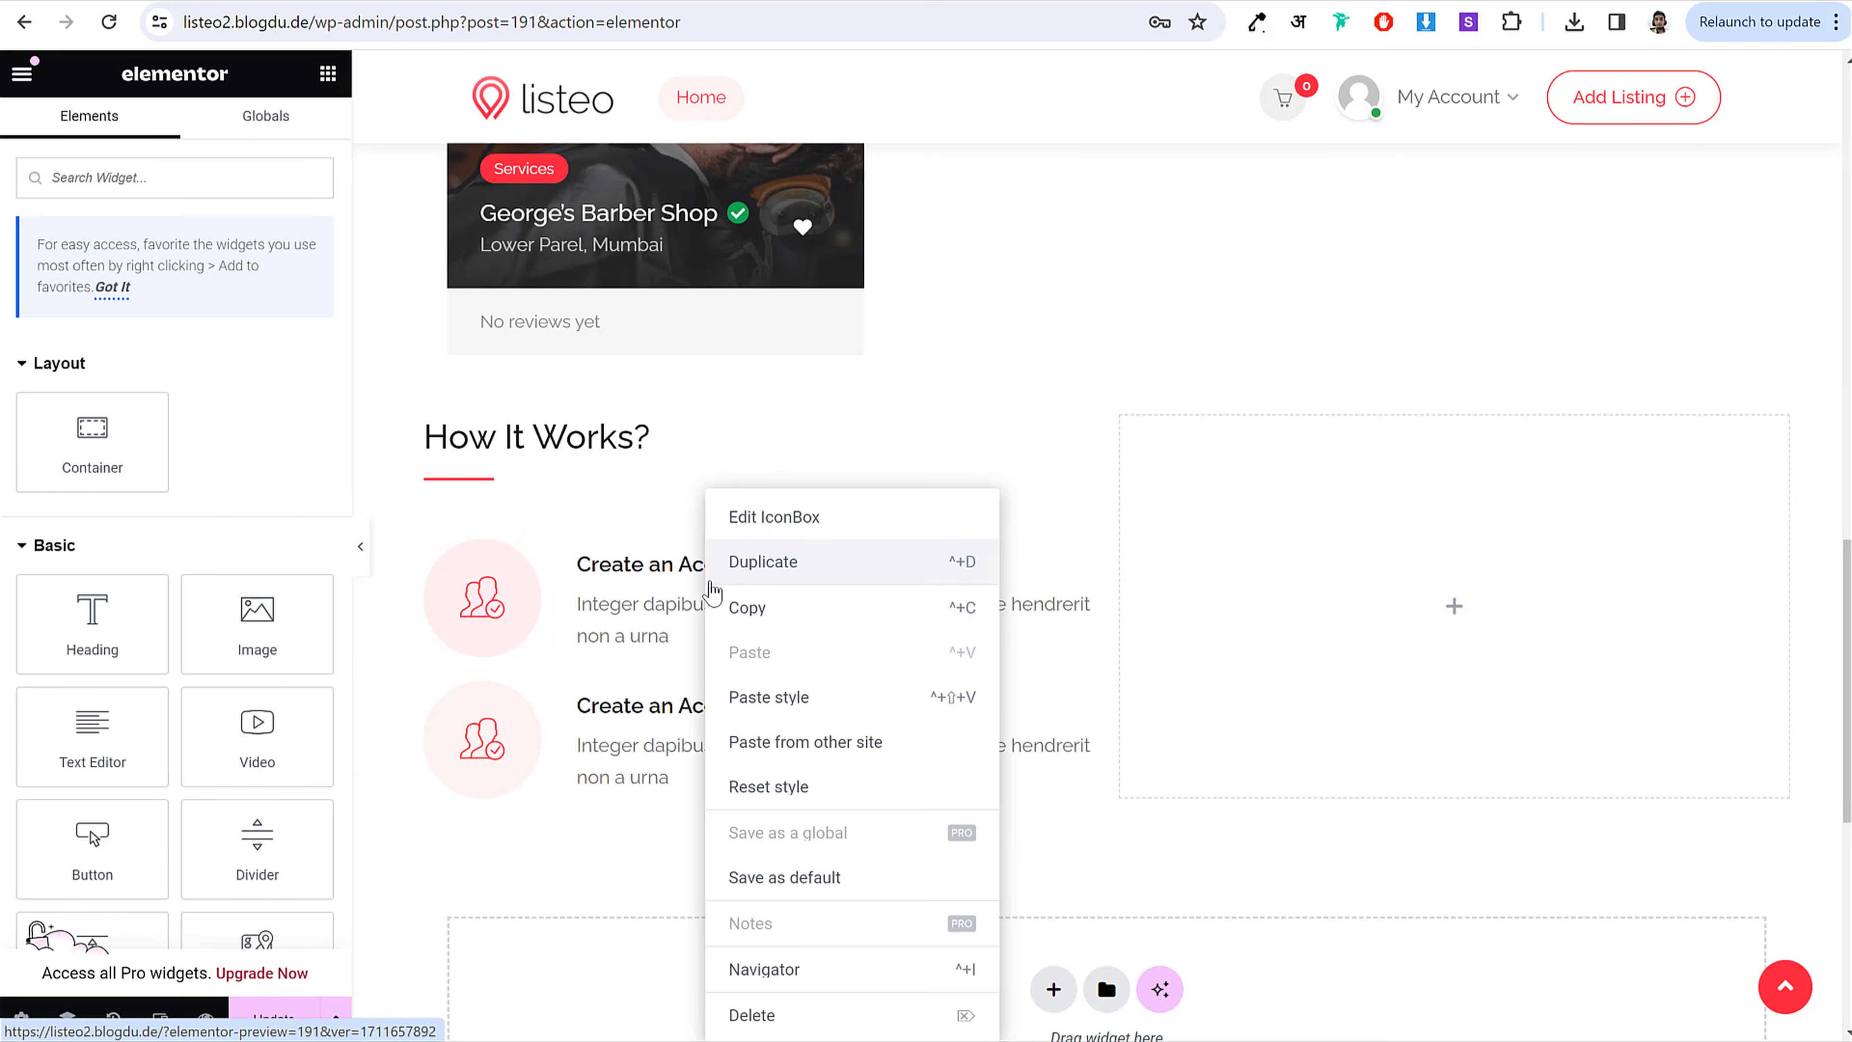
pyautogui.click(758, 564)
pyautogui.scroll(-5, 802, 639)
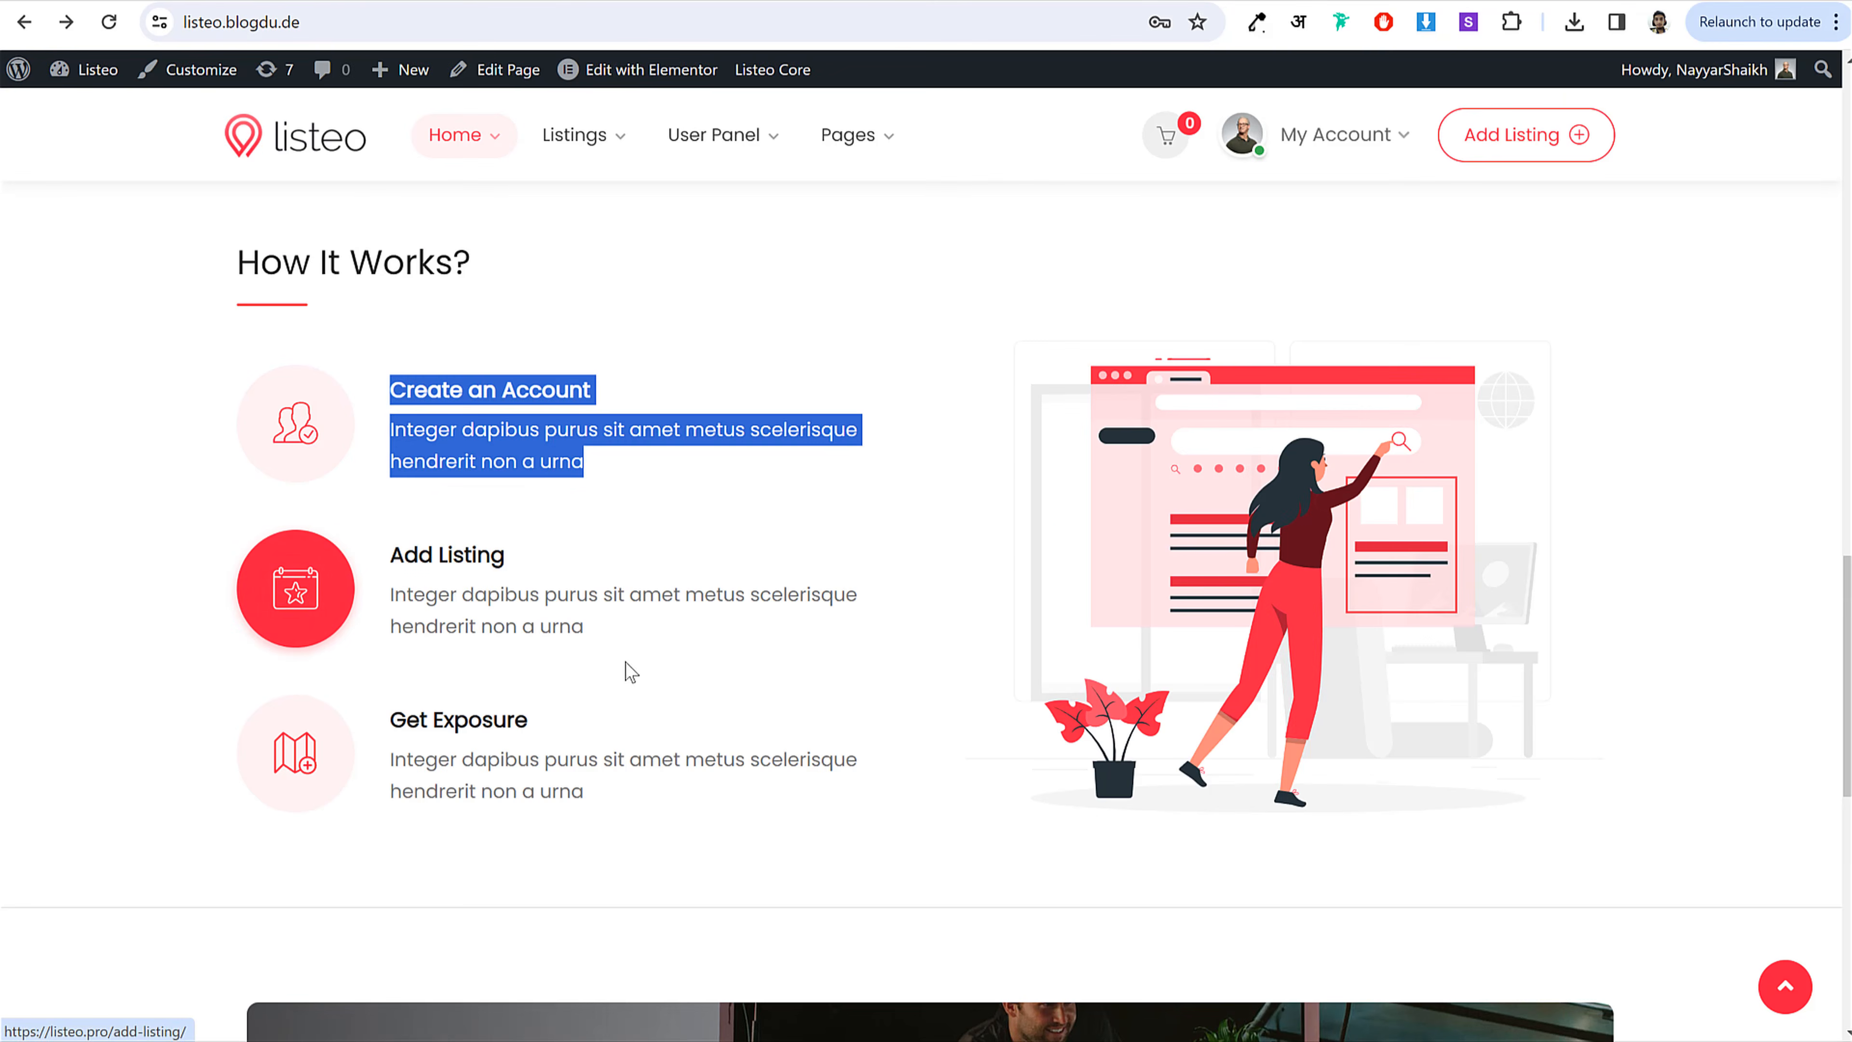
pyautogui.click(631, 671)
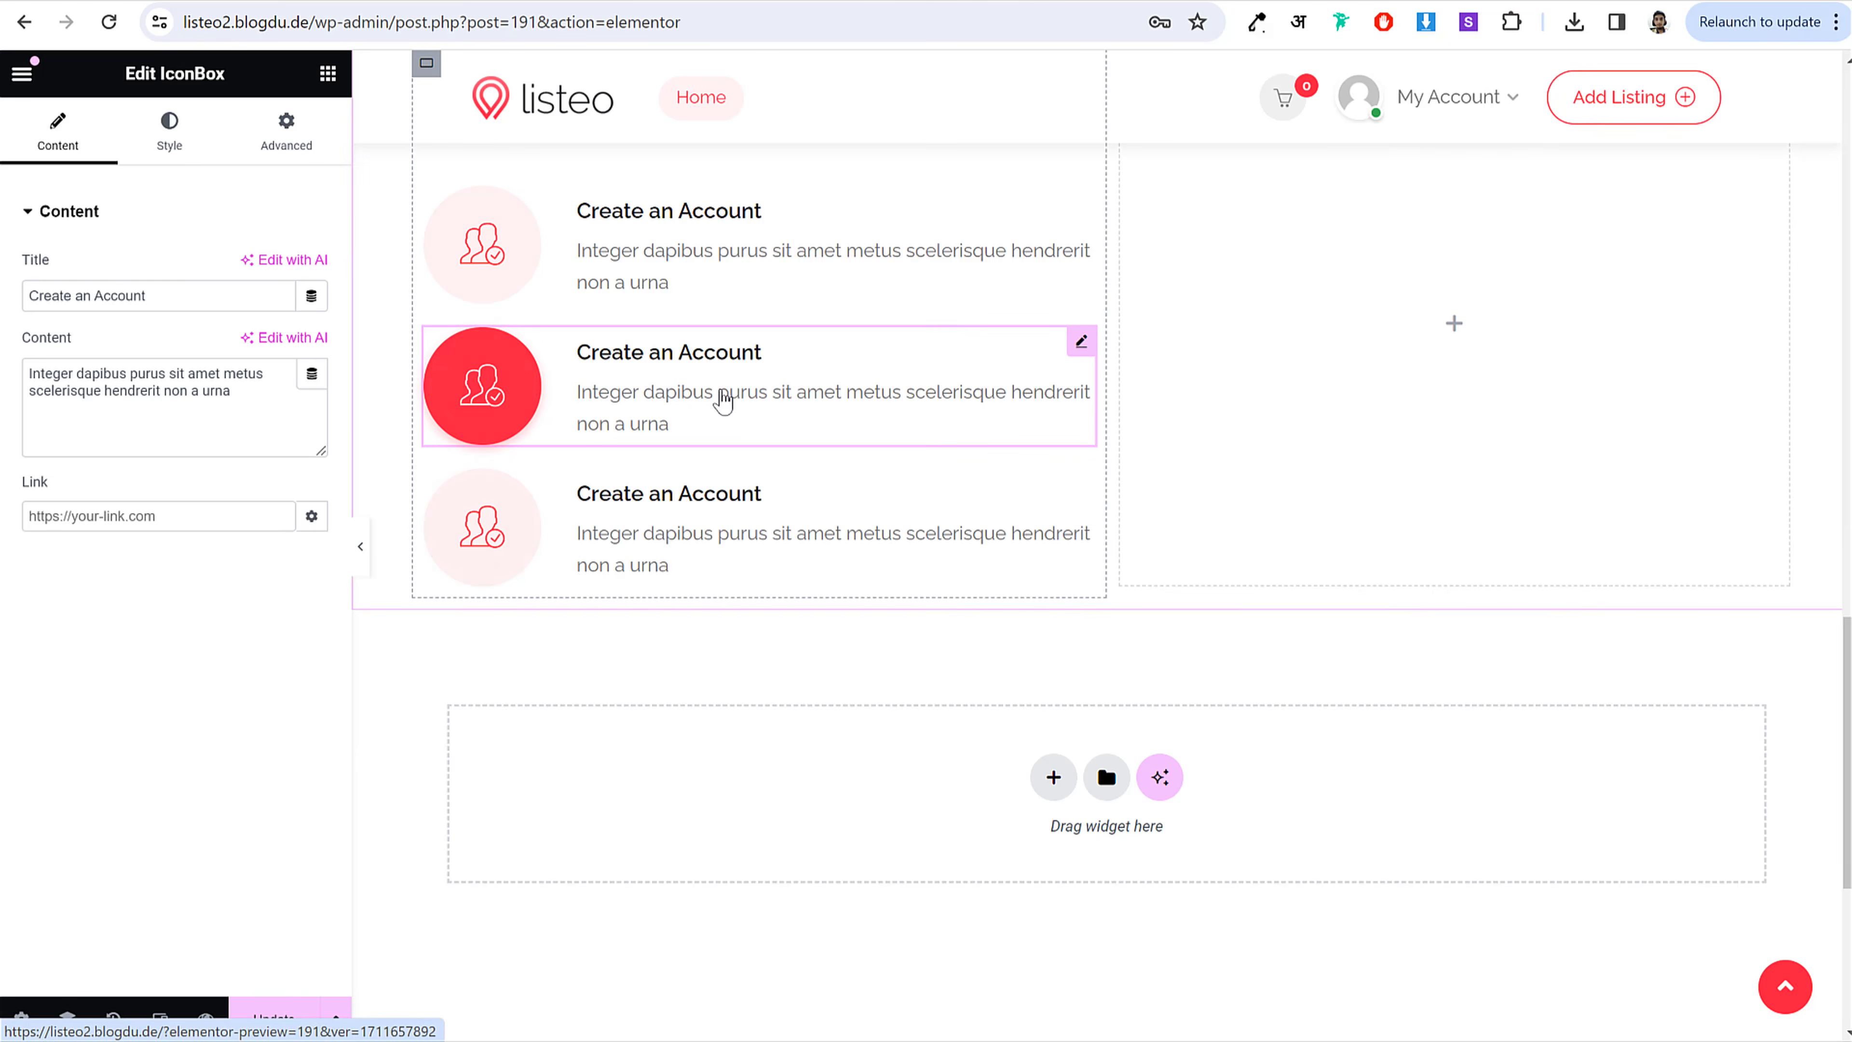
# Step: Retitle the middle box 'Add Listing' and give it the calendar SVG icon
pyautogui.tripleClick(150, 297)
pyautogui.write('Add ')
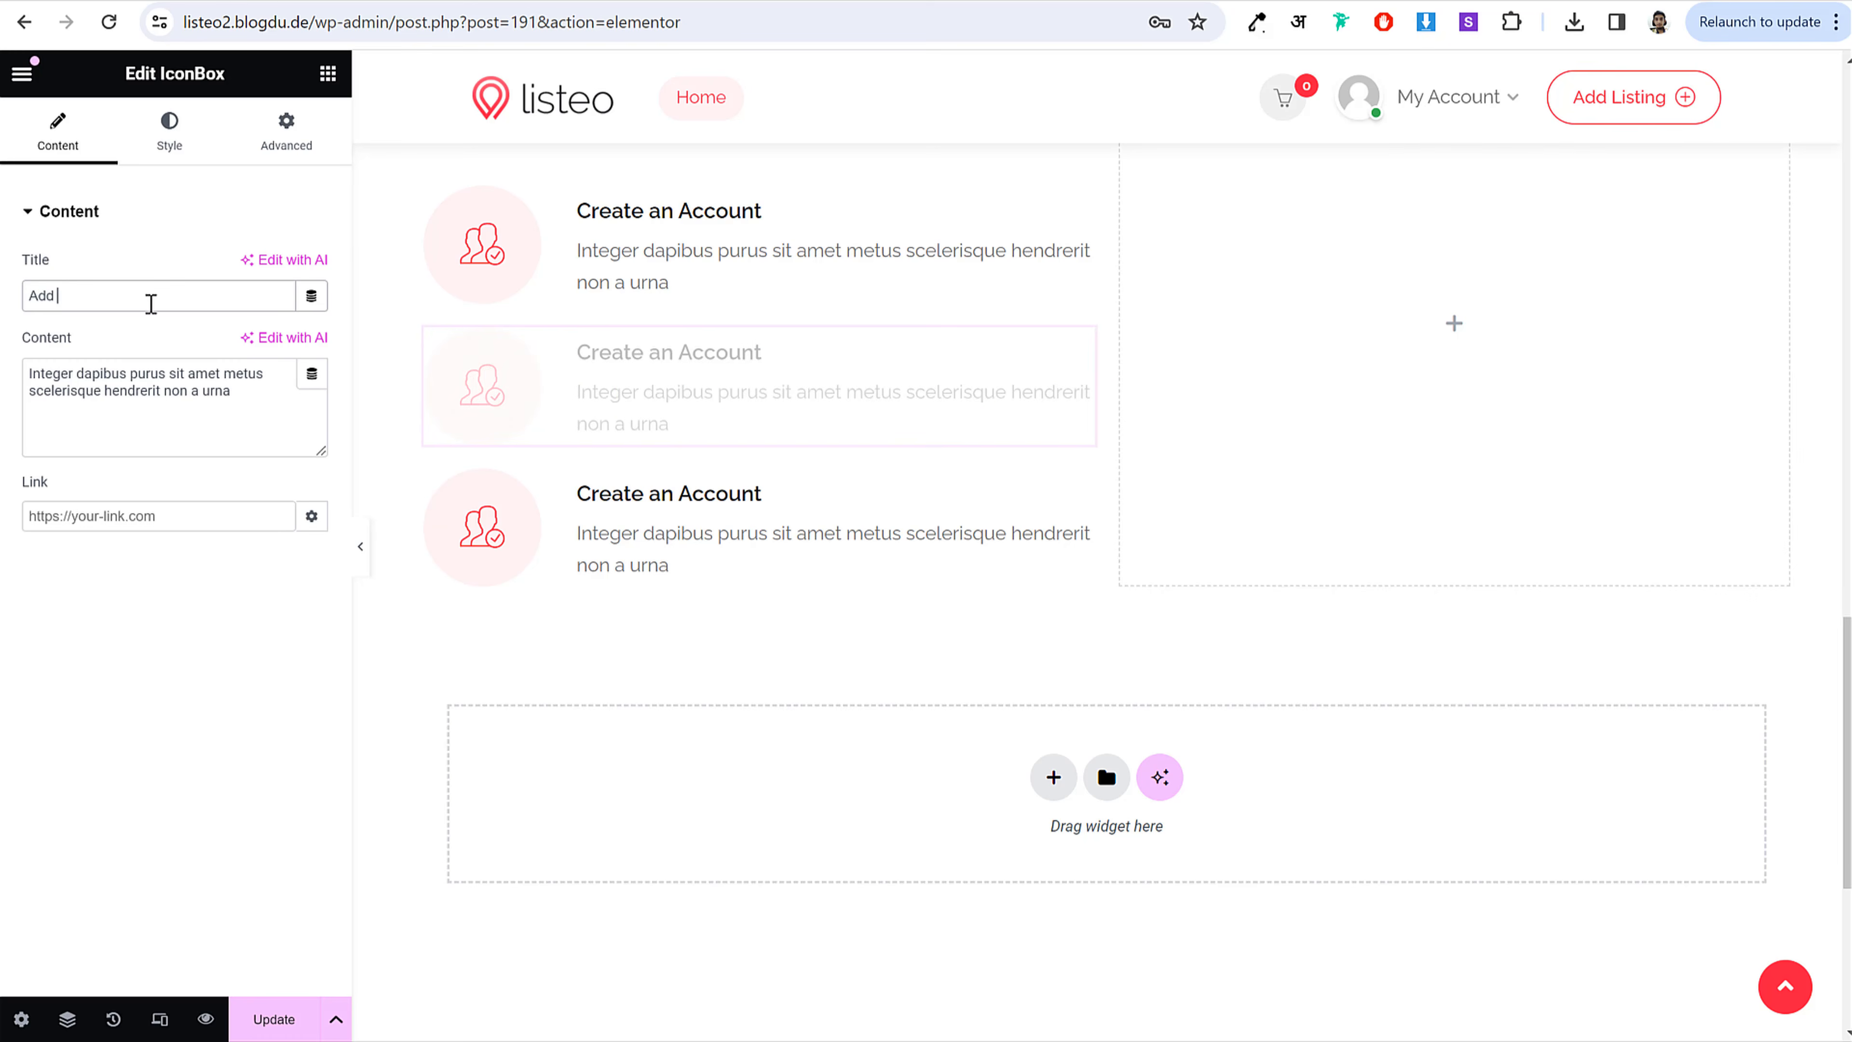
pyautogui.write('Listing')
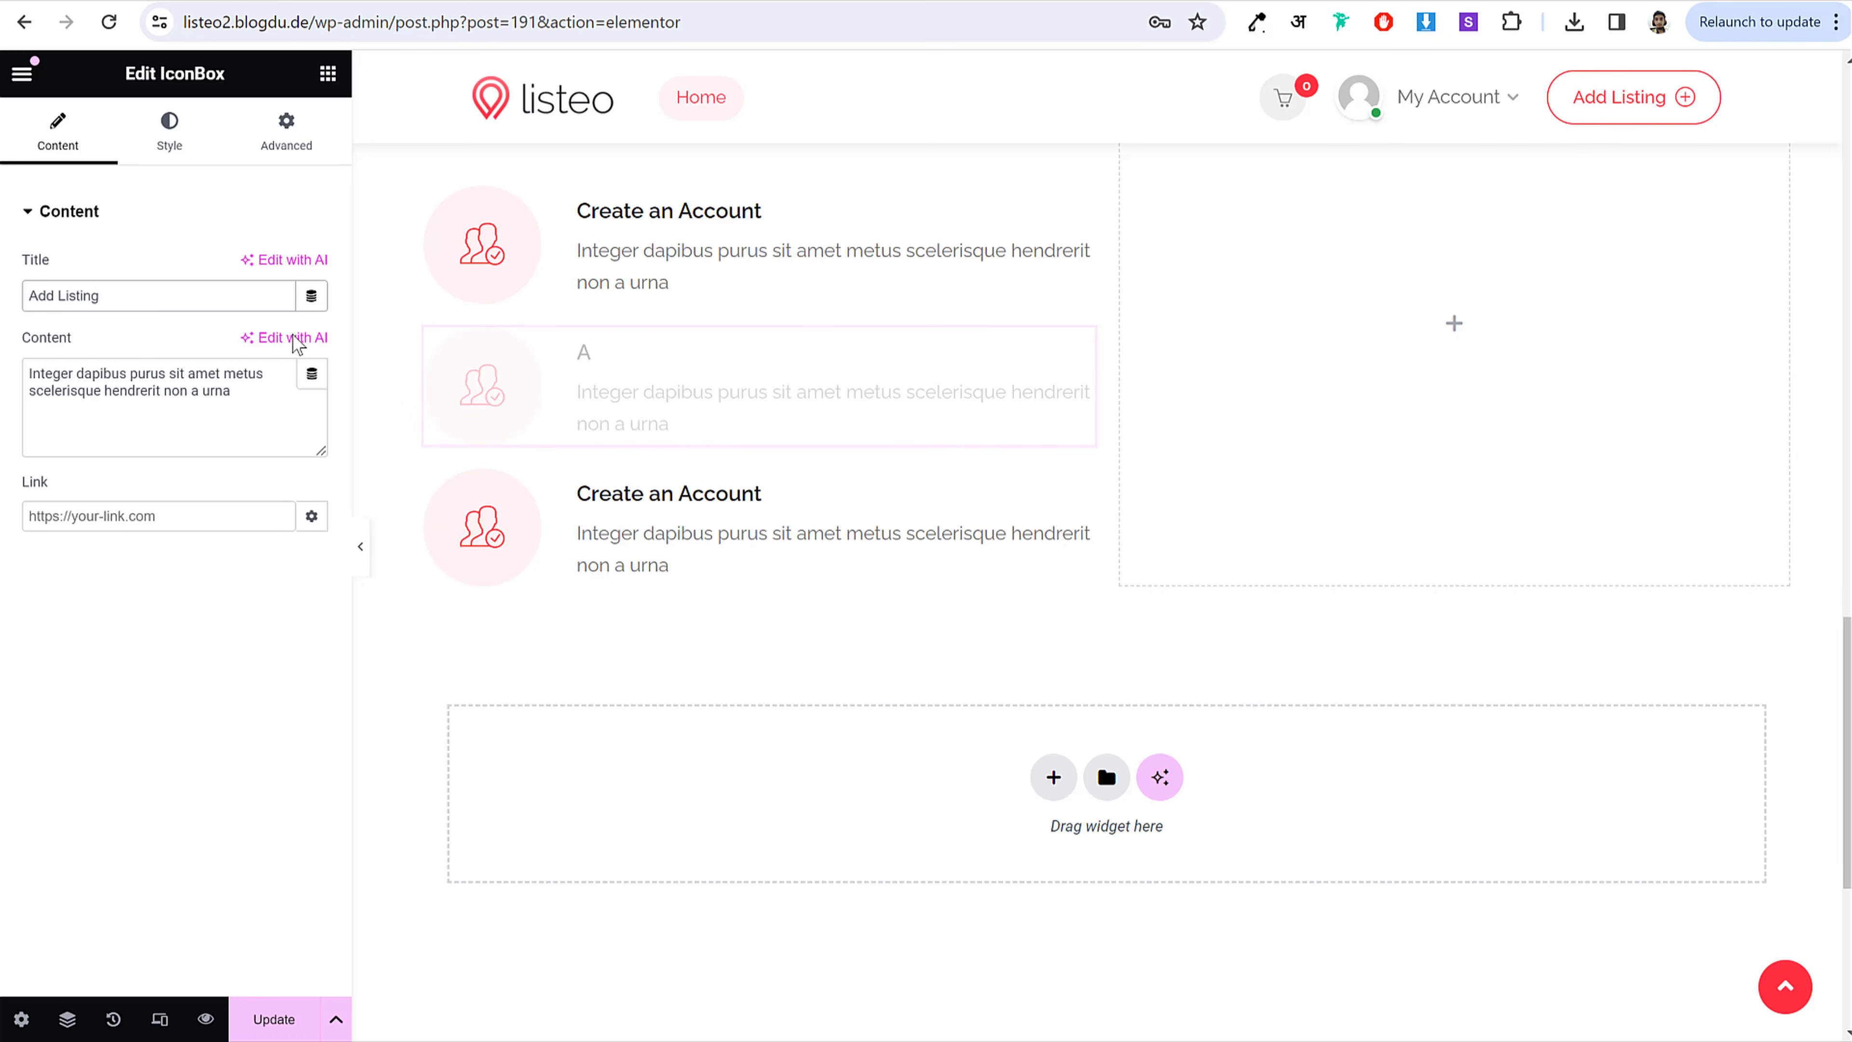
pyautogui.click(169, 134)
pyautogui.click(248, 406)
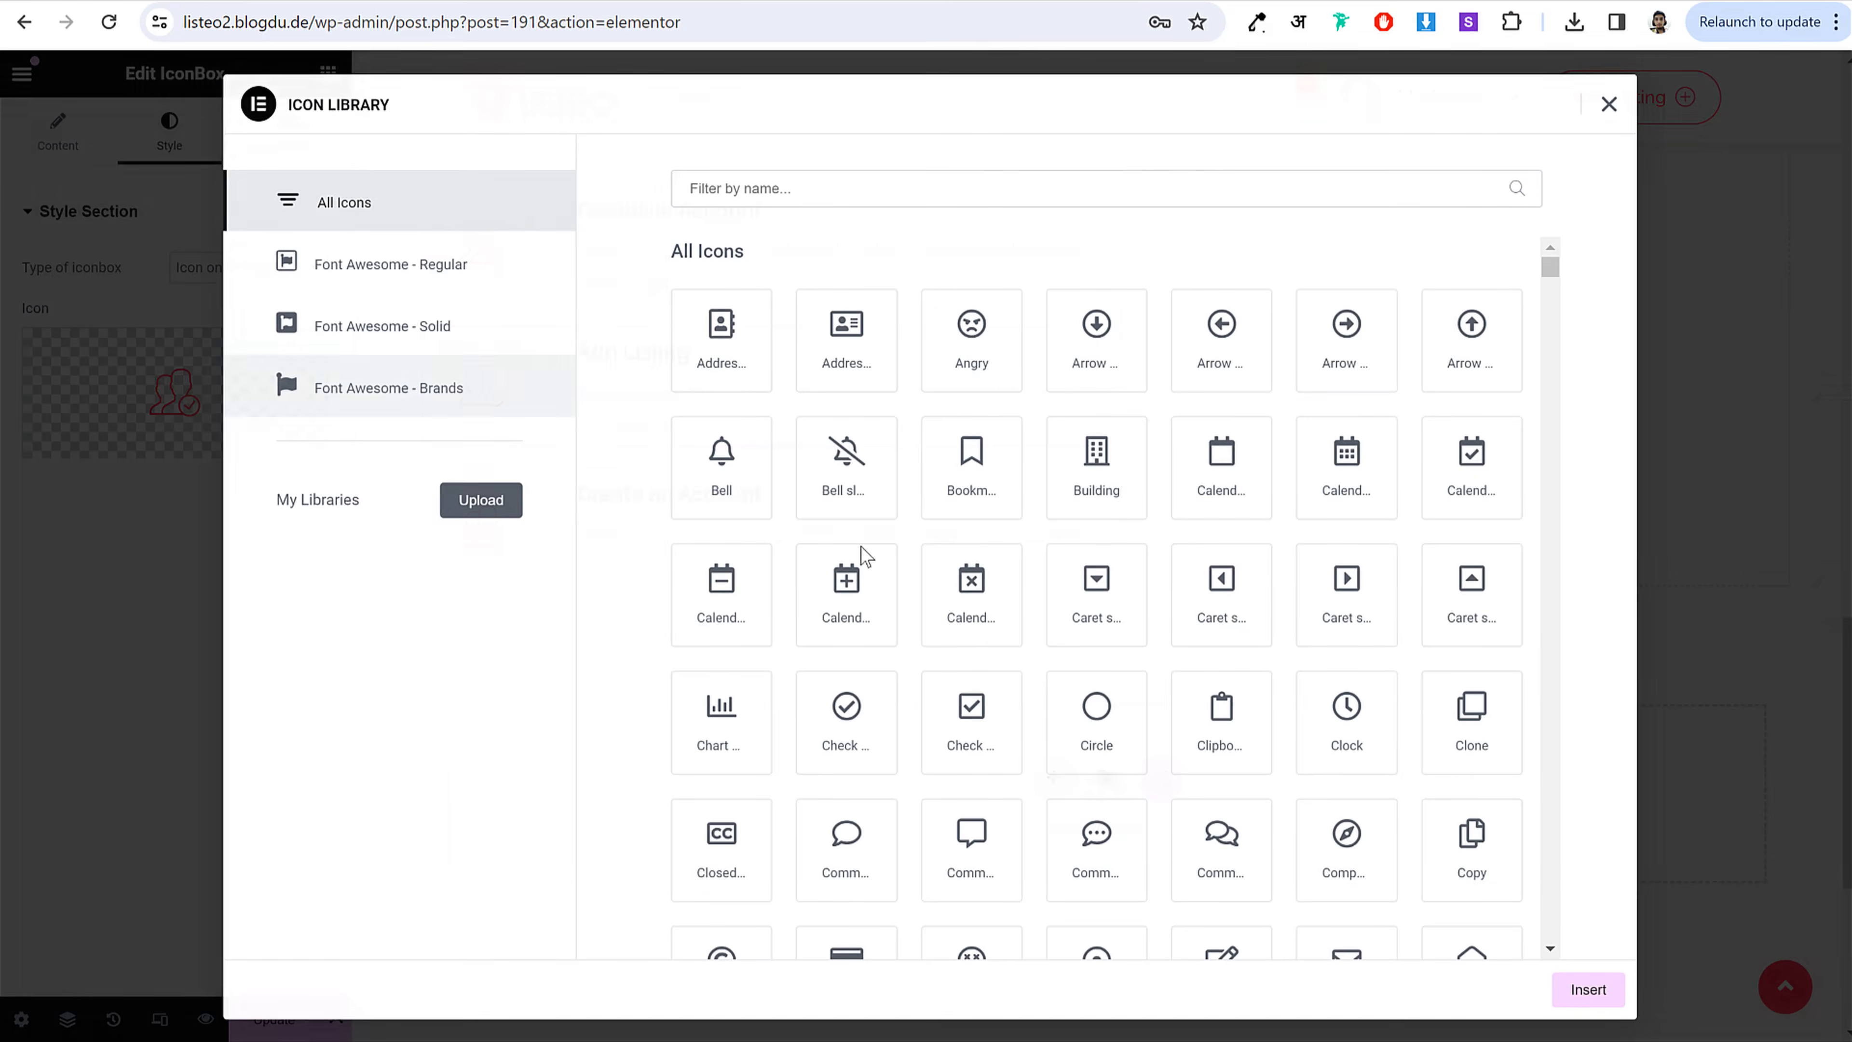
pyautogui.click(1608, 104)
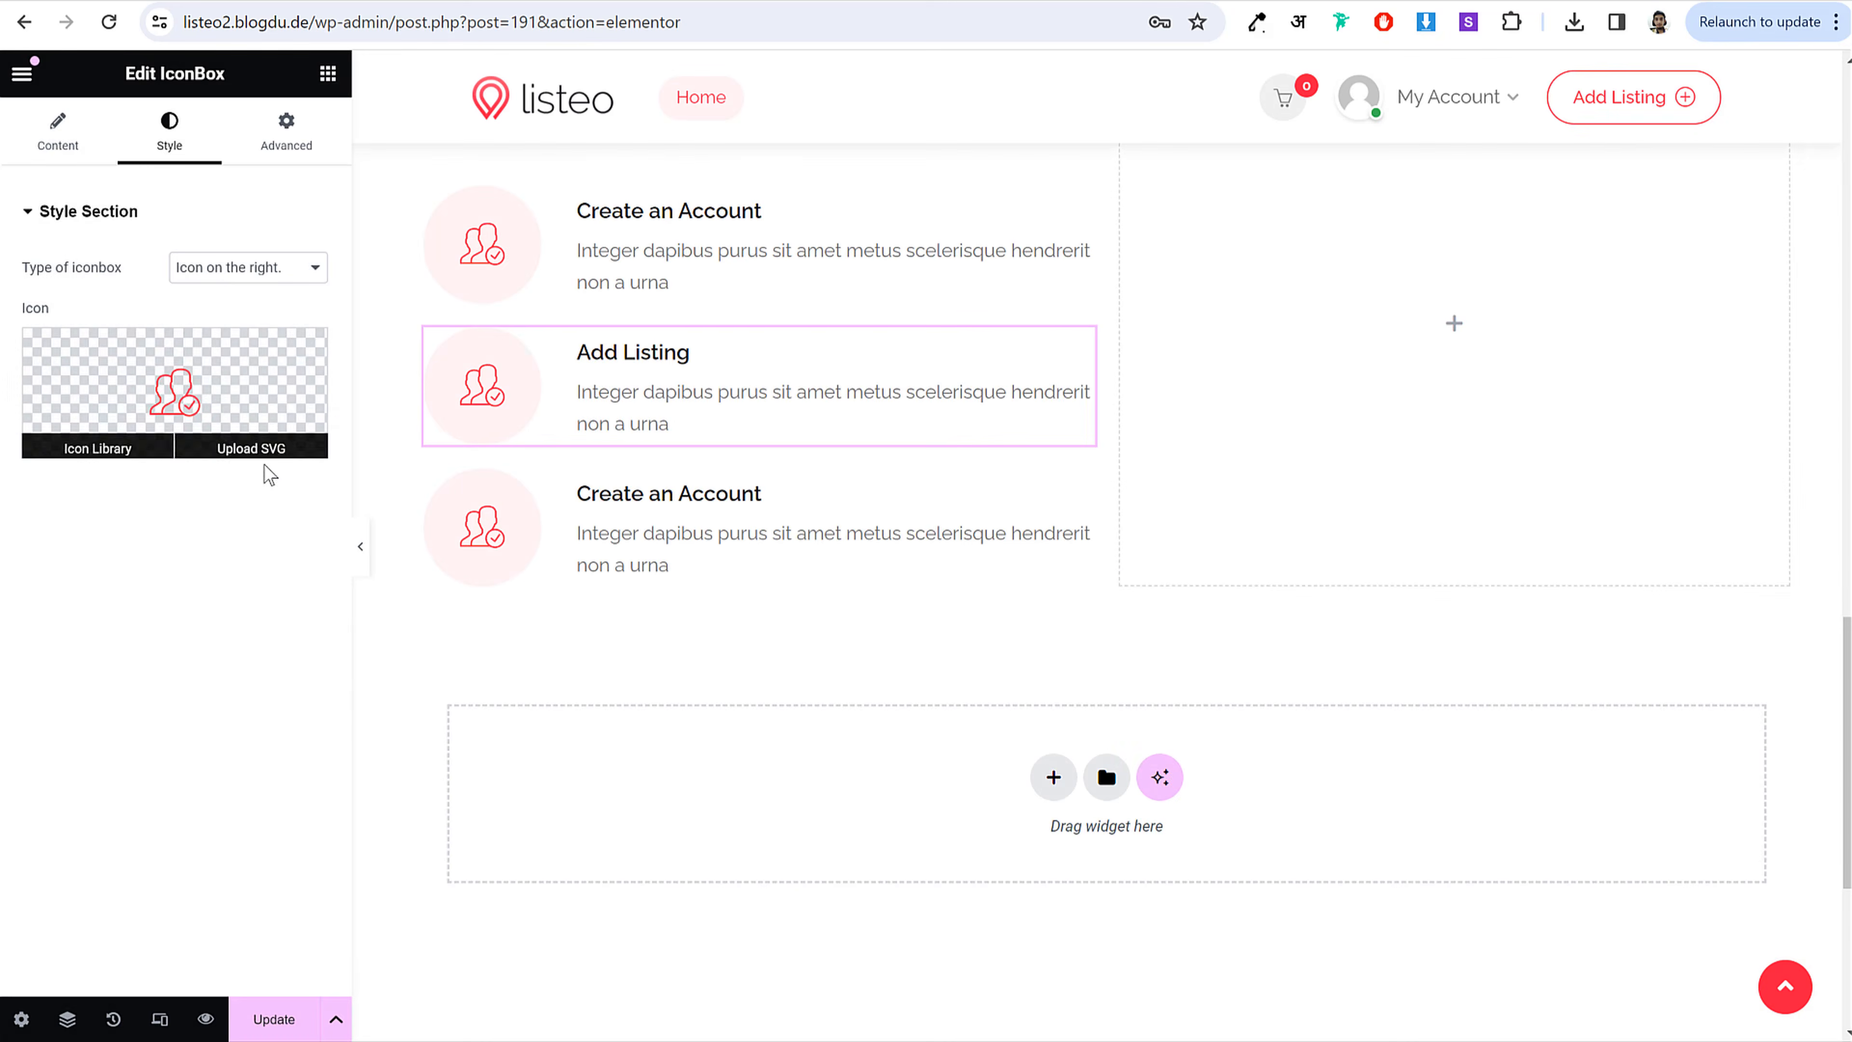
pyautogui.click(264, 447)
pyautogui.scroll(-2, 660, 685)
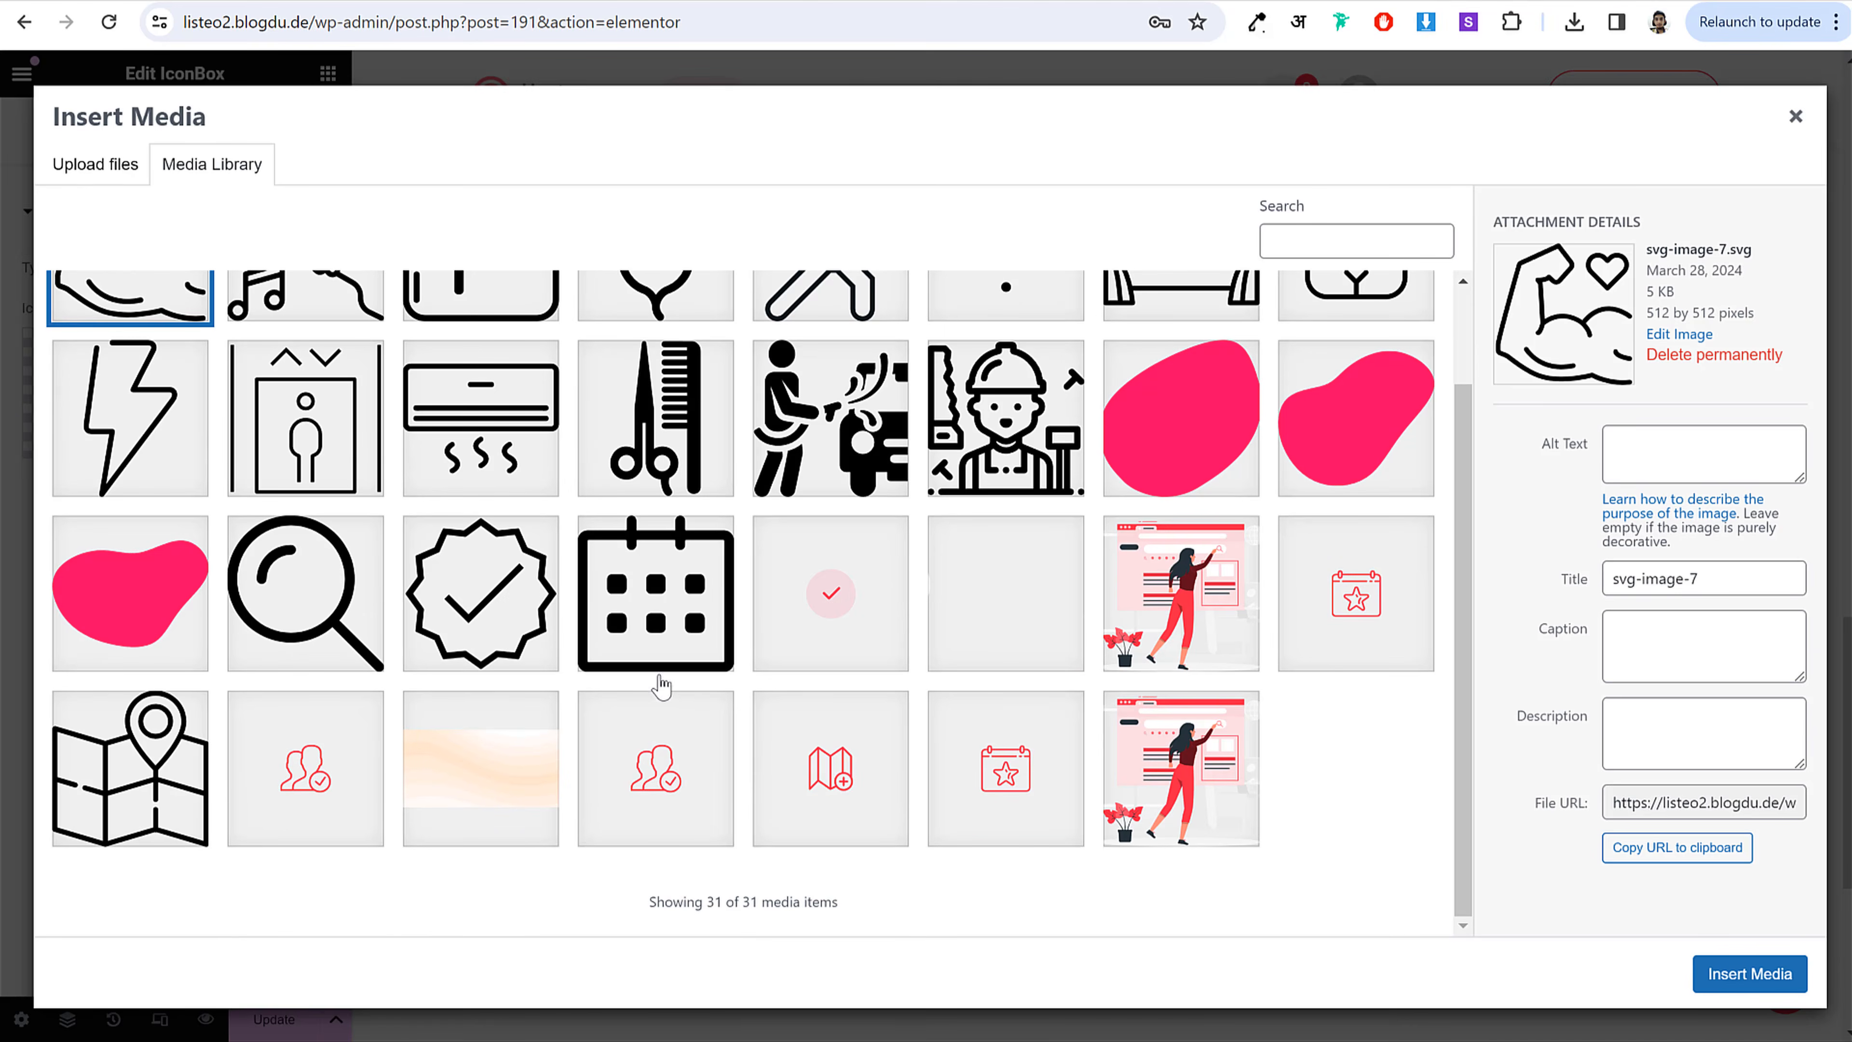
pyautogui.click(982, 783)
pyautogui.click(1749, 974)
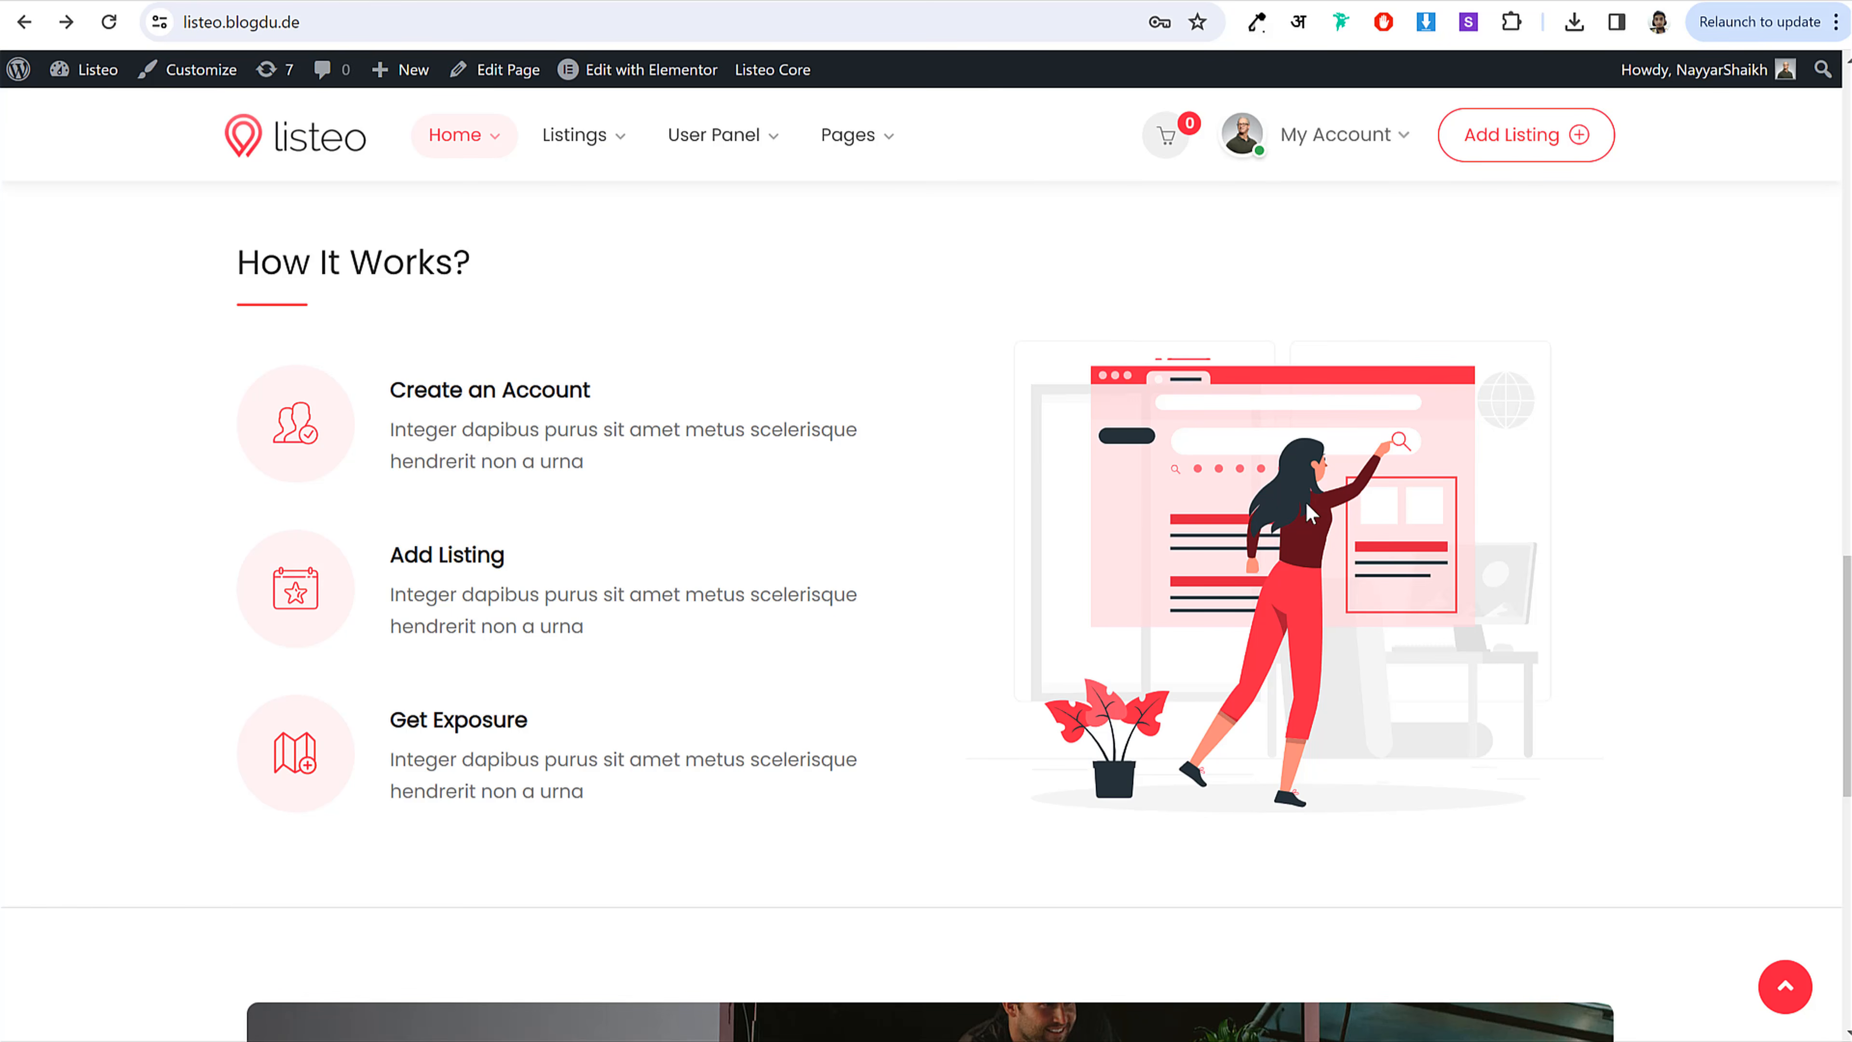
pyautogui.scroll(2, 1361, 548)
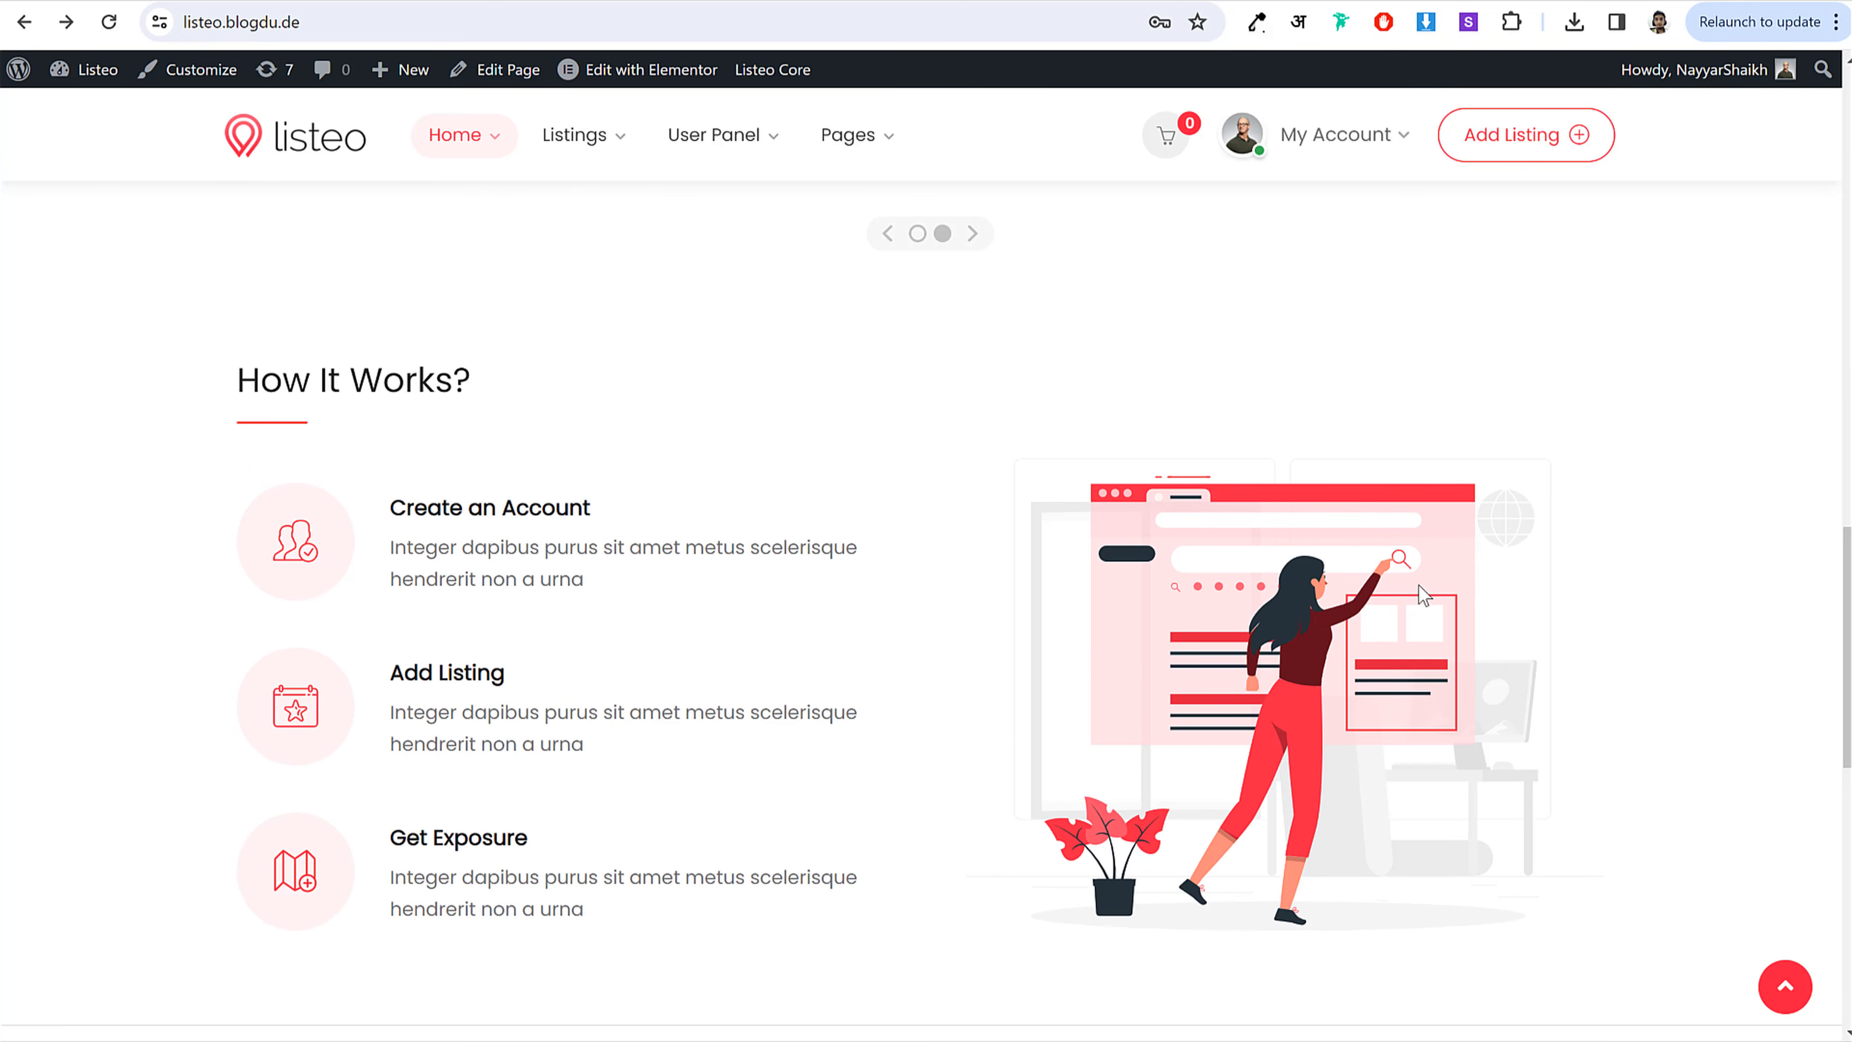
pyautogui.scroll(-2, 1423, 595)
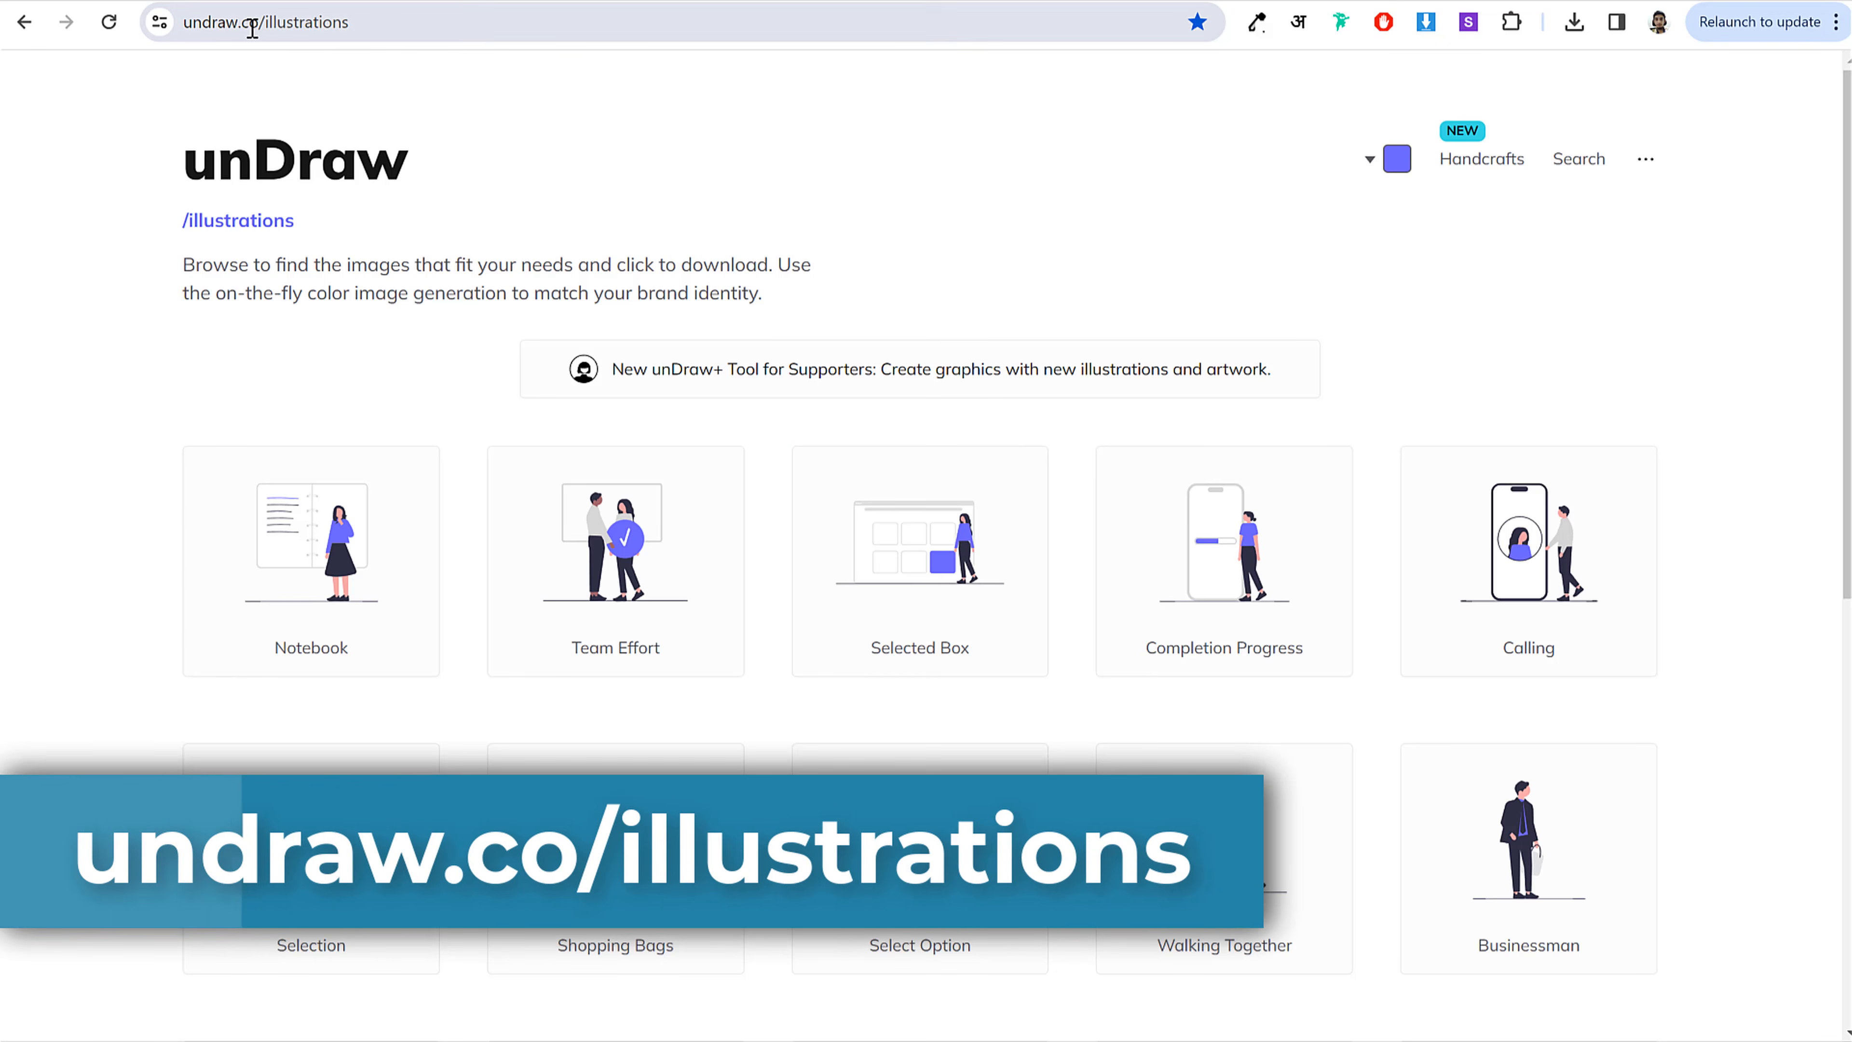
# Step: Set the unDraw illustration colour to red
pyautogui.click(364, 22)
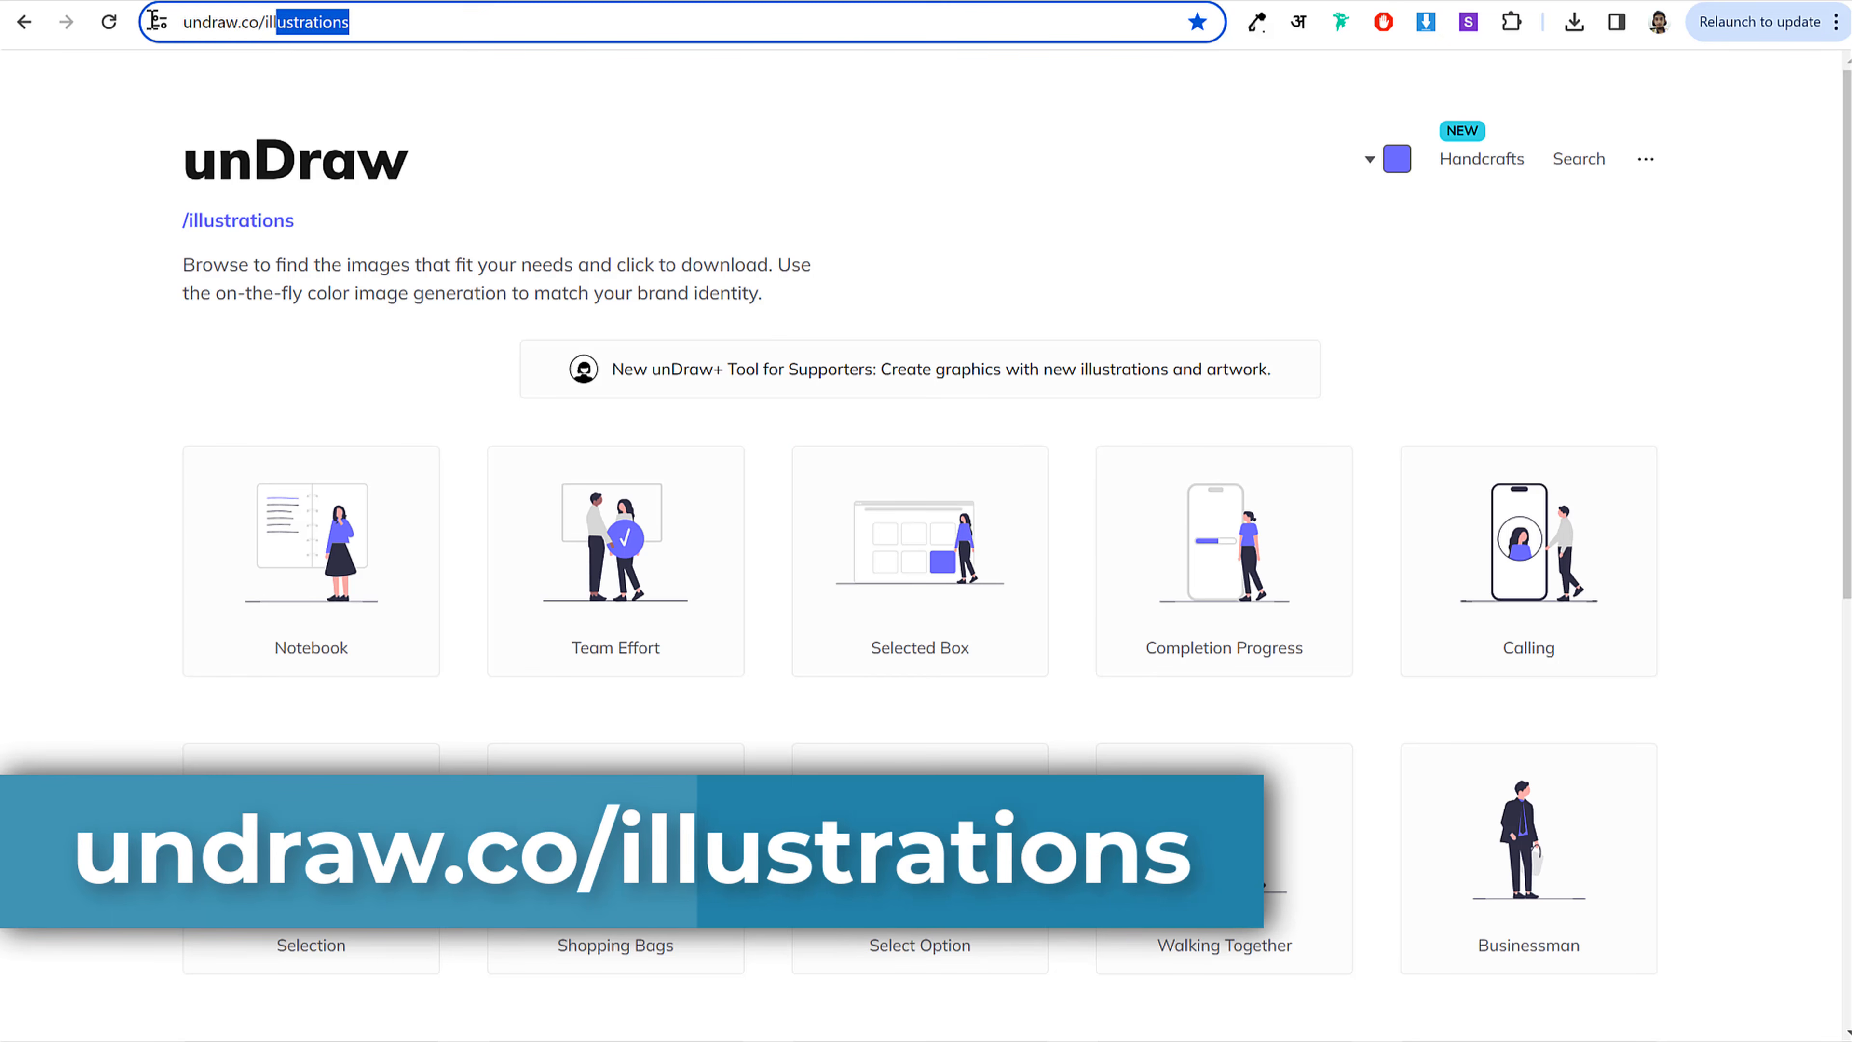
pyautogui.click(633, 121)
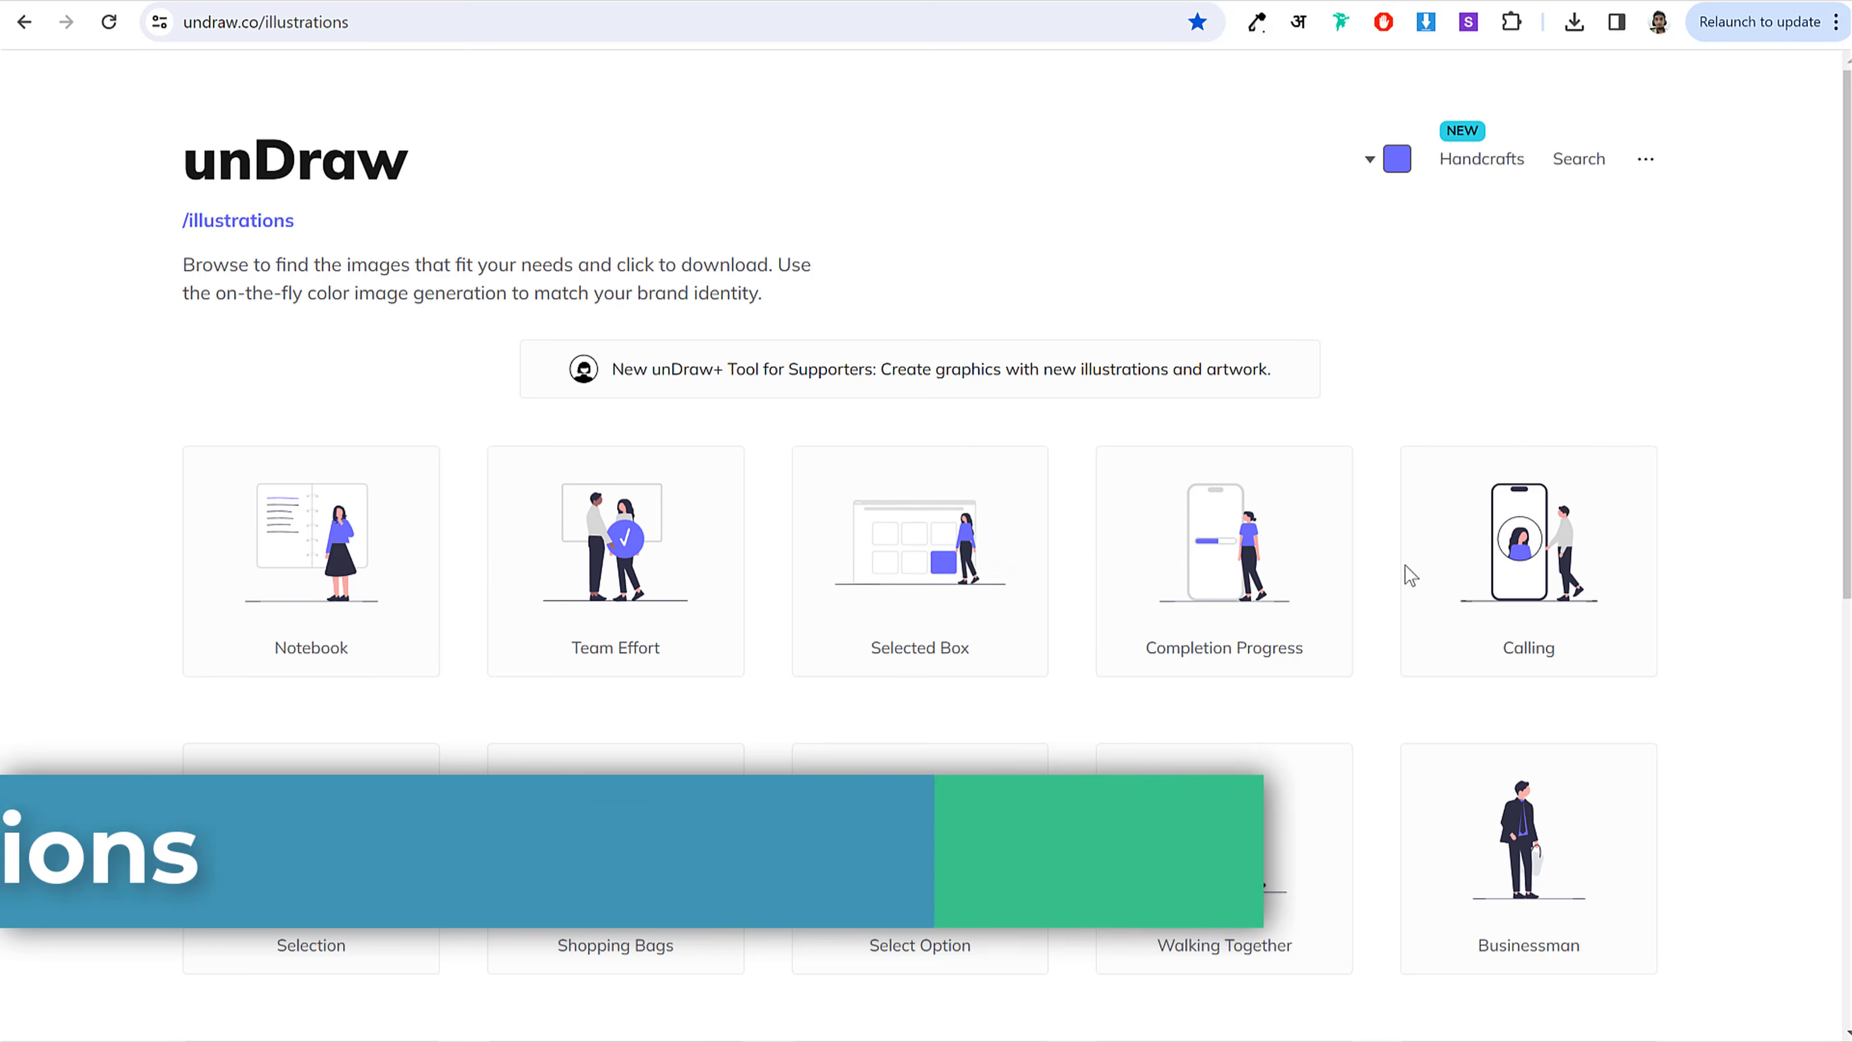
pyautogui.scroll(-5, 1471, 599)
pyautogui.scroll(5, 1468, 621)
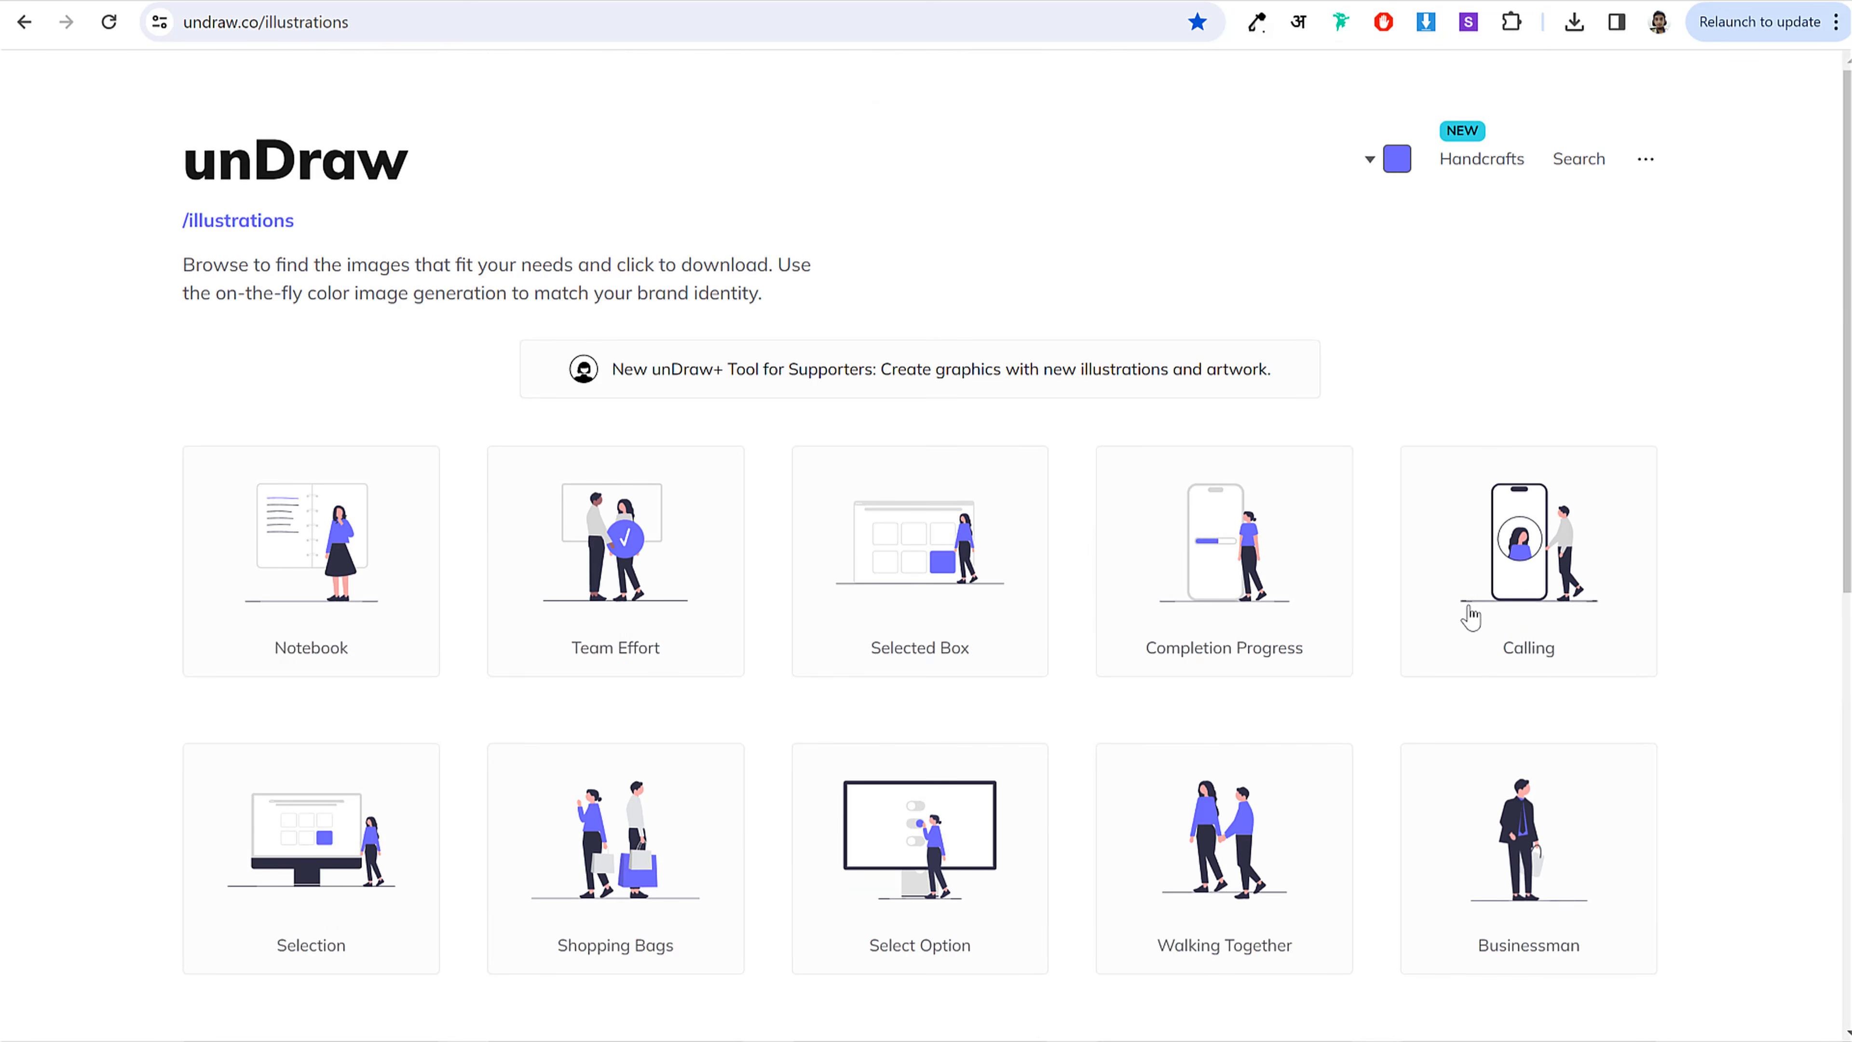
pyautogui.click(1394, 172)
pyautogui.click(1370, 458)
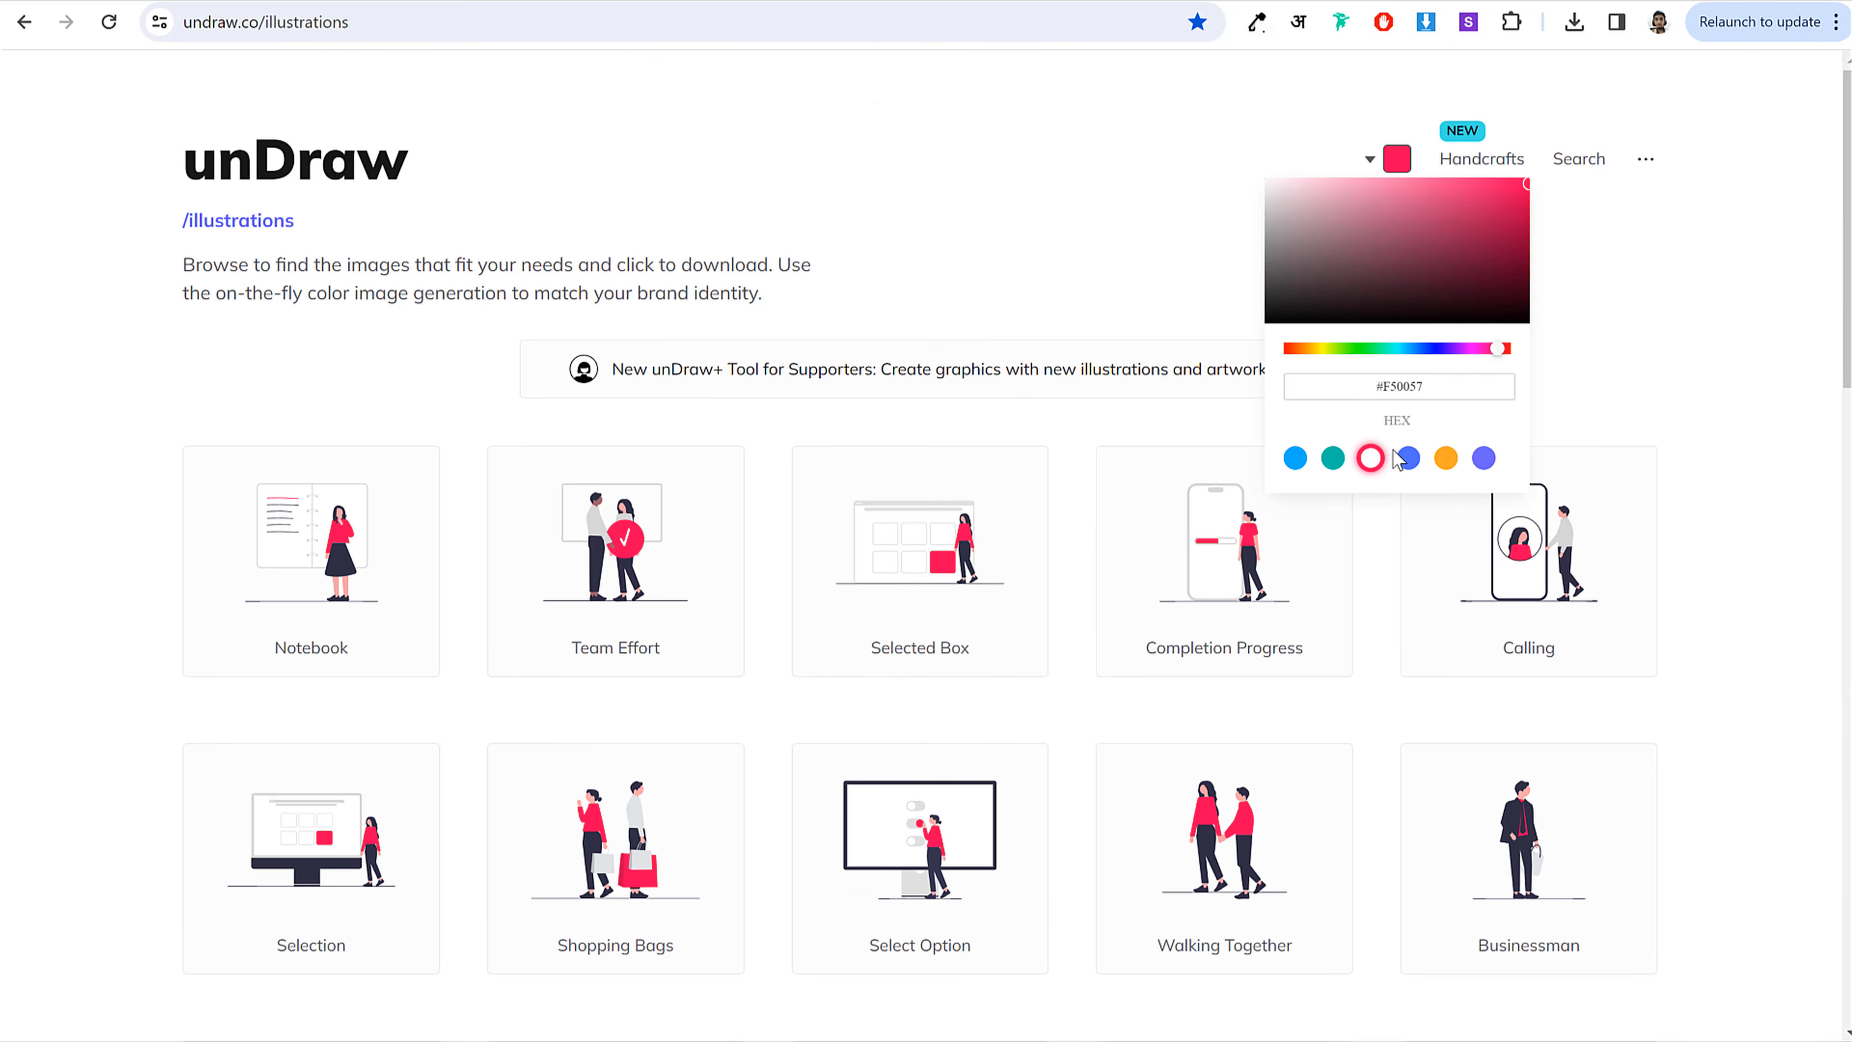
pyautogui.click(1646, 410)
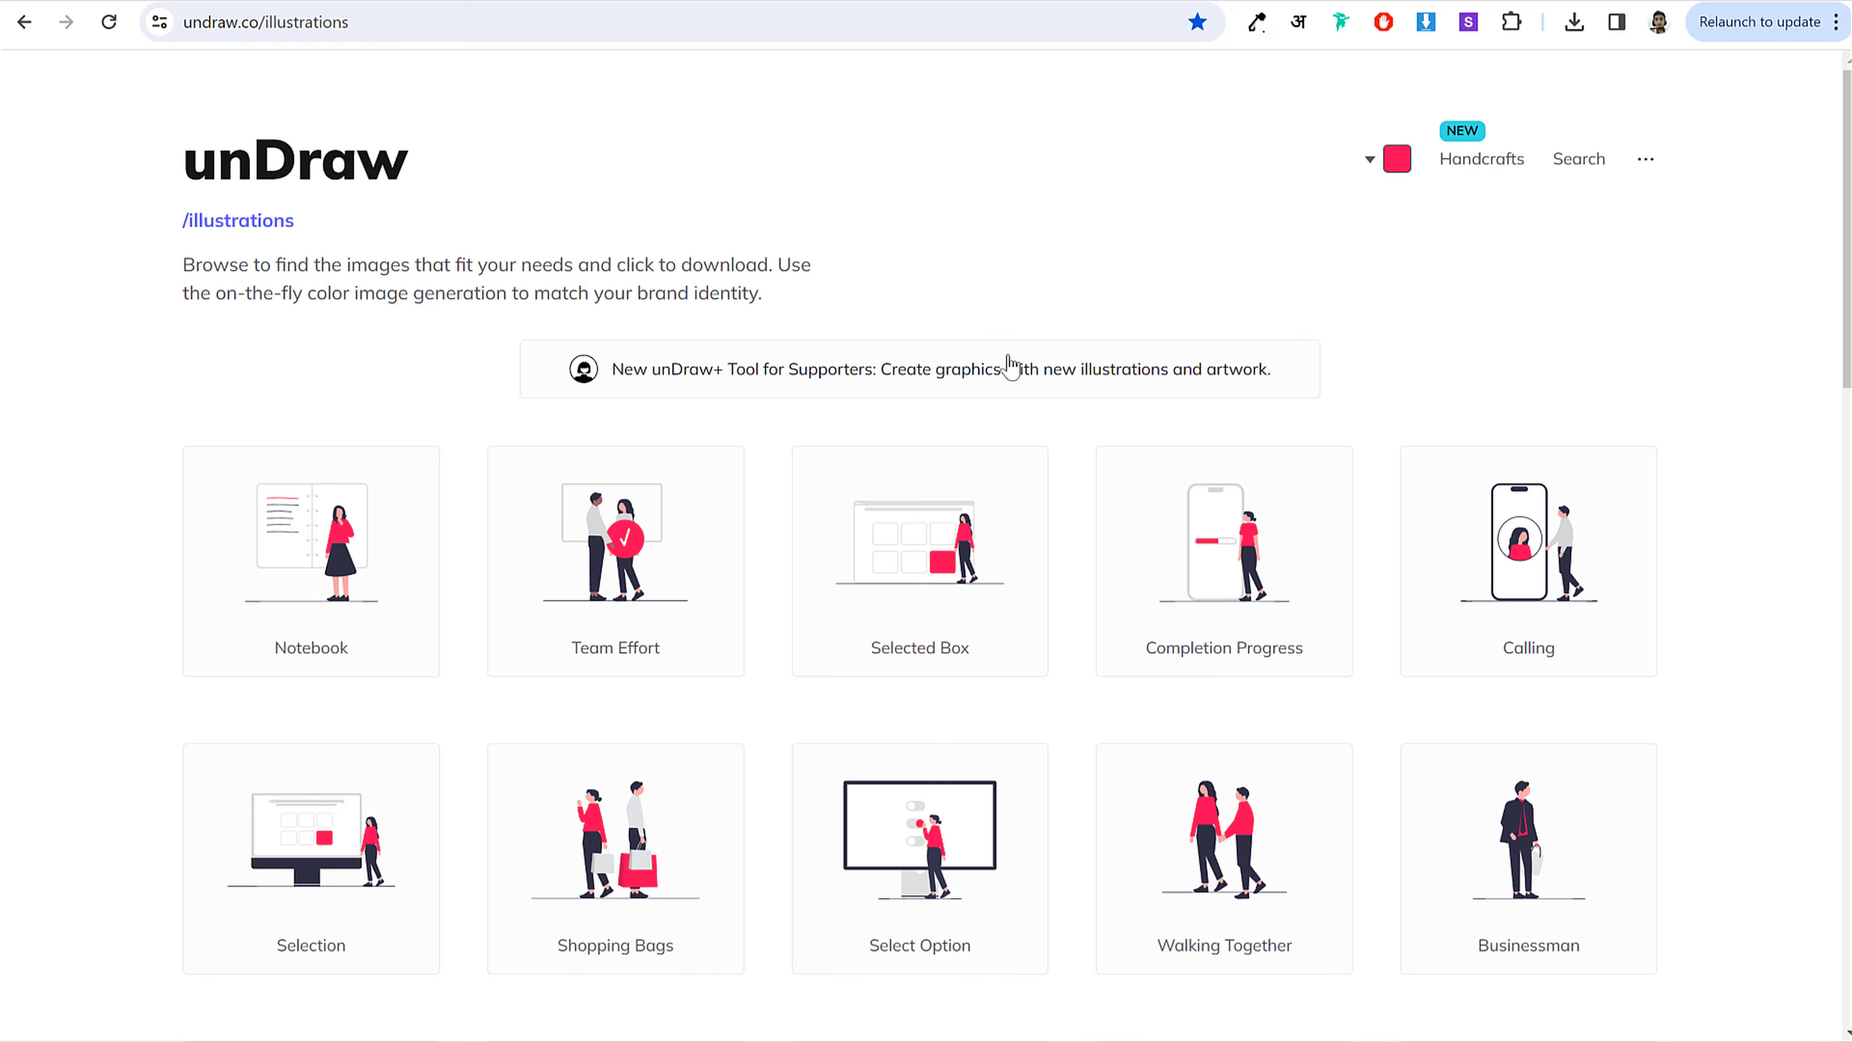
# Step: Search unDraw for 'women shopping' and download the Shopping illustration as SVG
pyautogui.click(1575, 160)
pyautogui.click(925, 412)
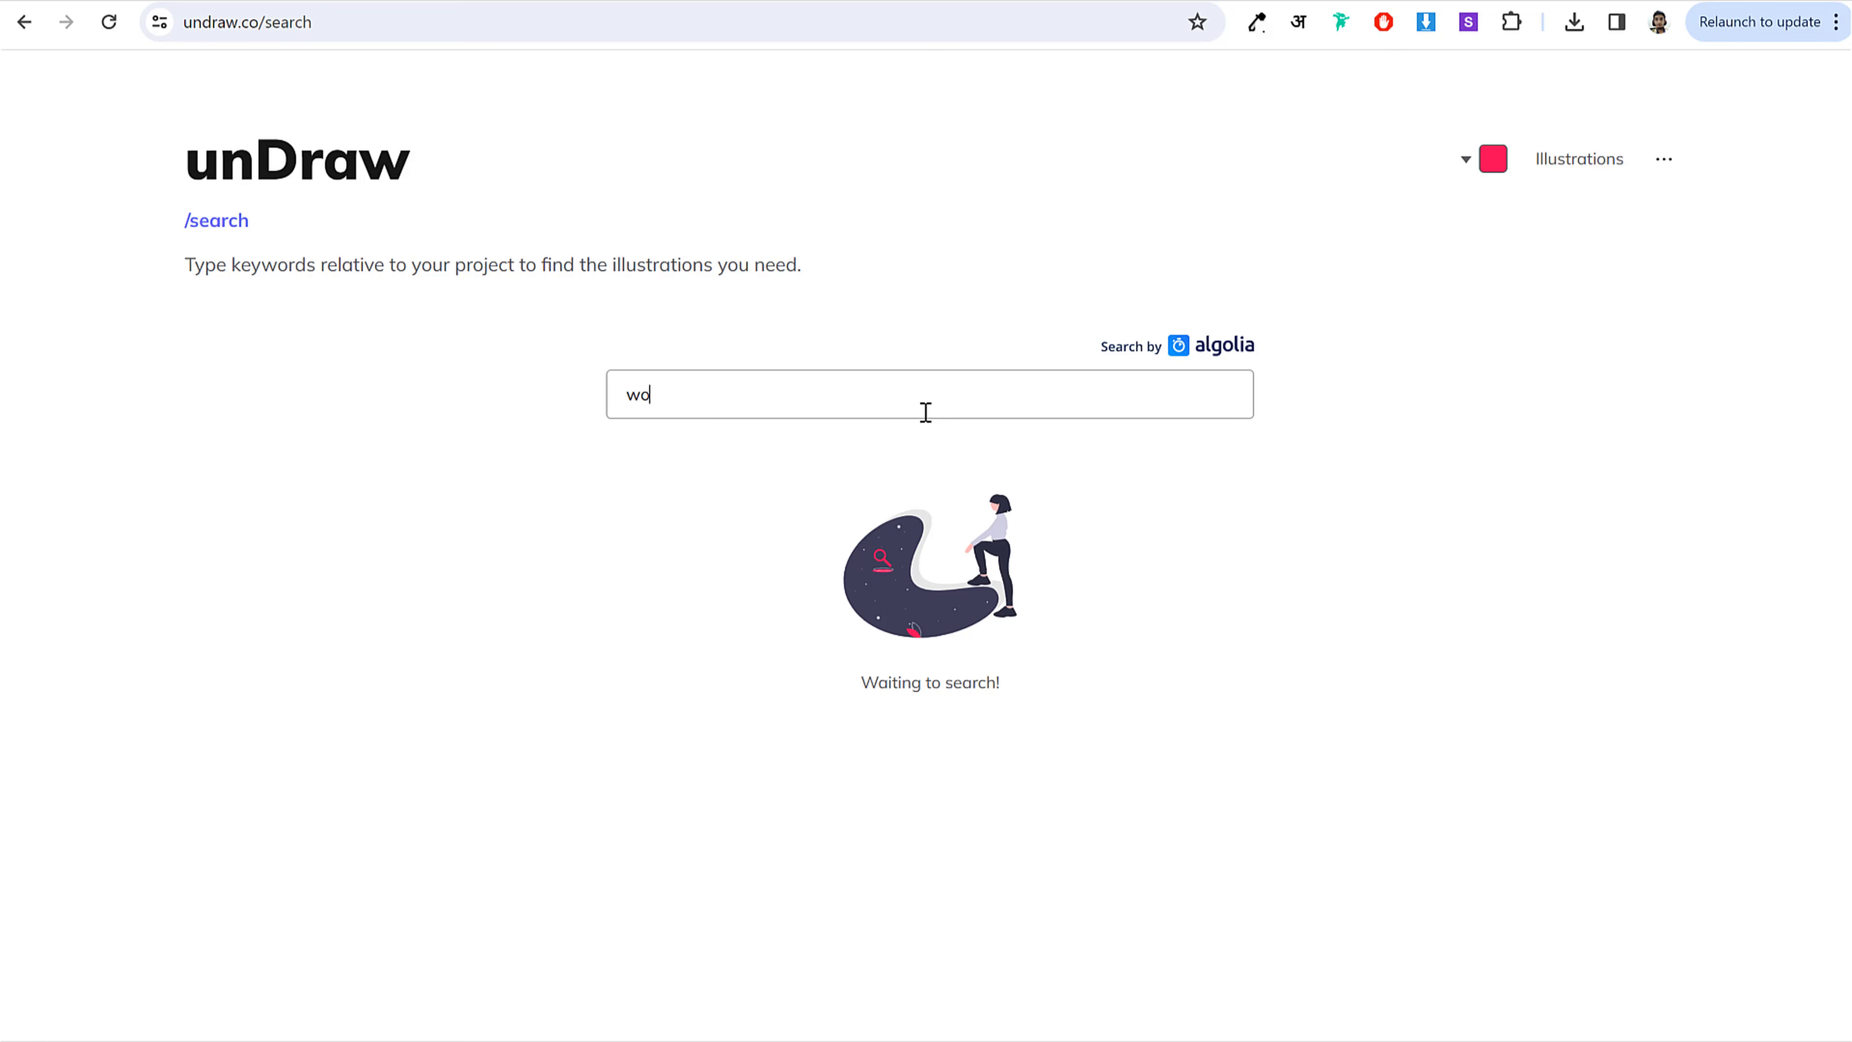
pyautogui.write('women shopping')
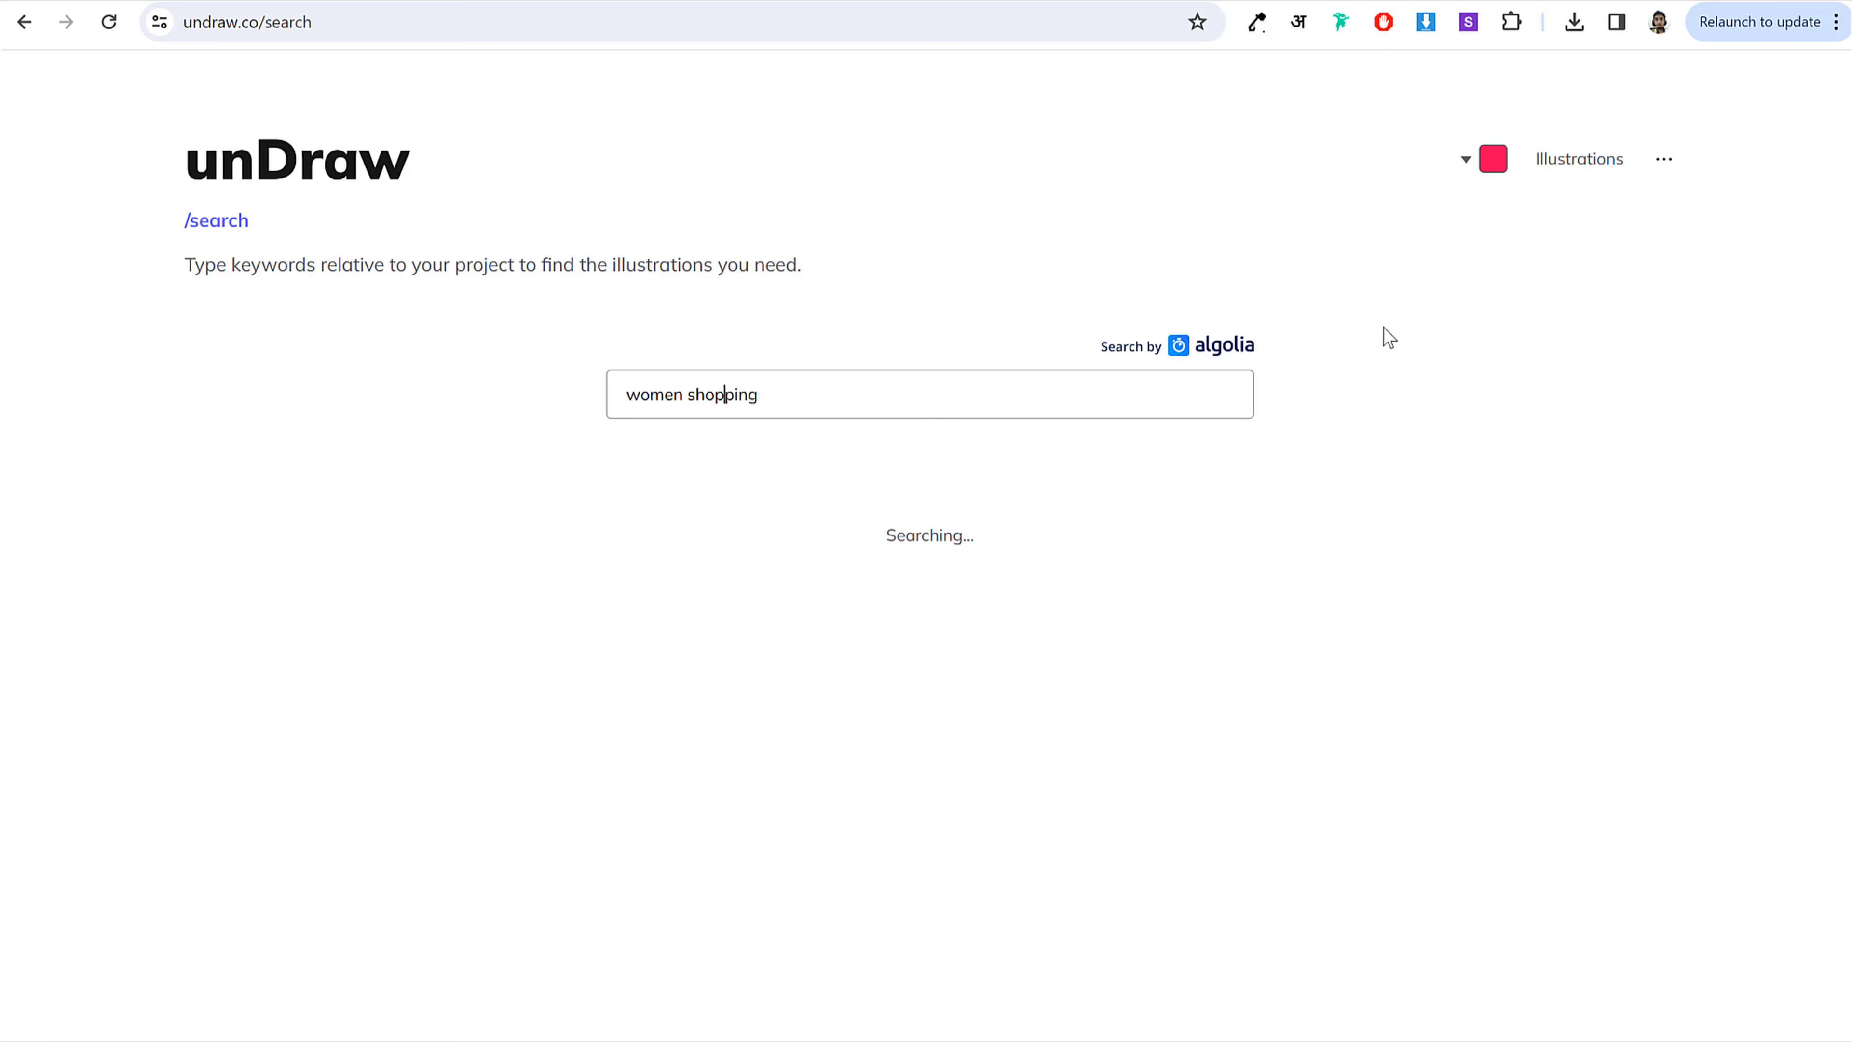
pyautogui.scroll(-2, 1696, 443)
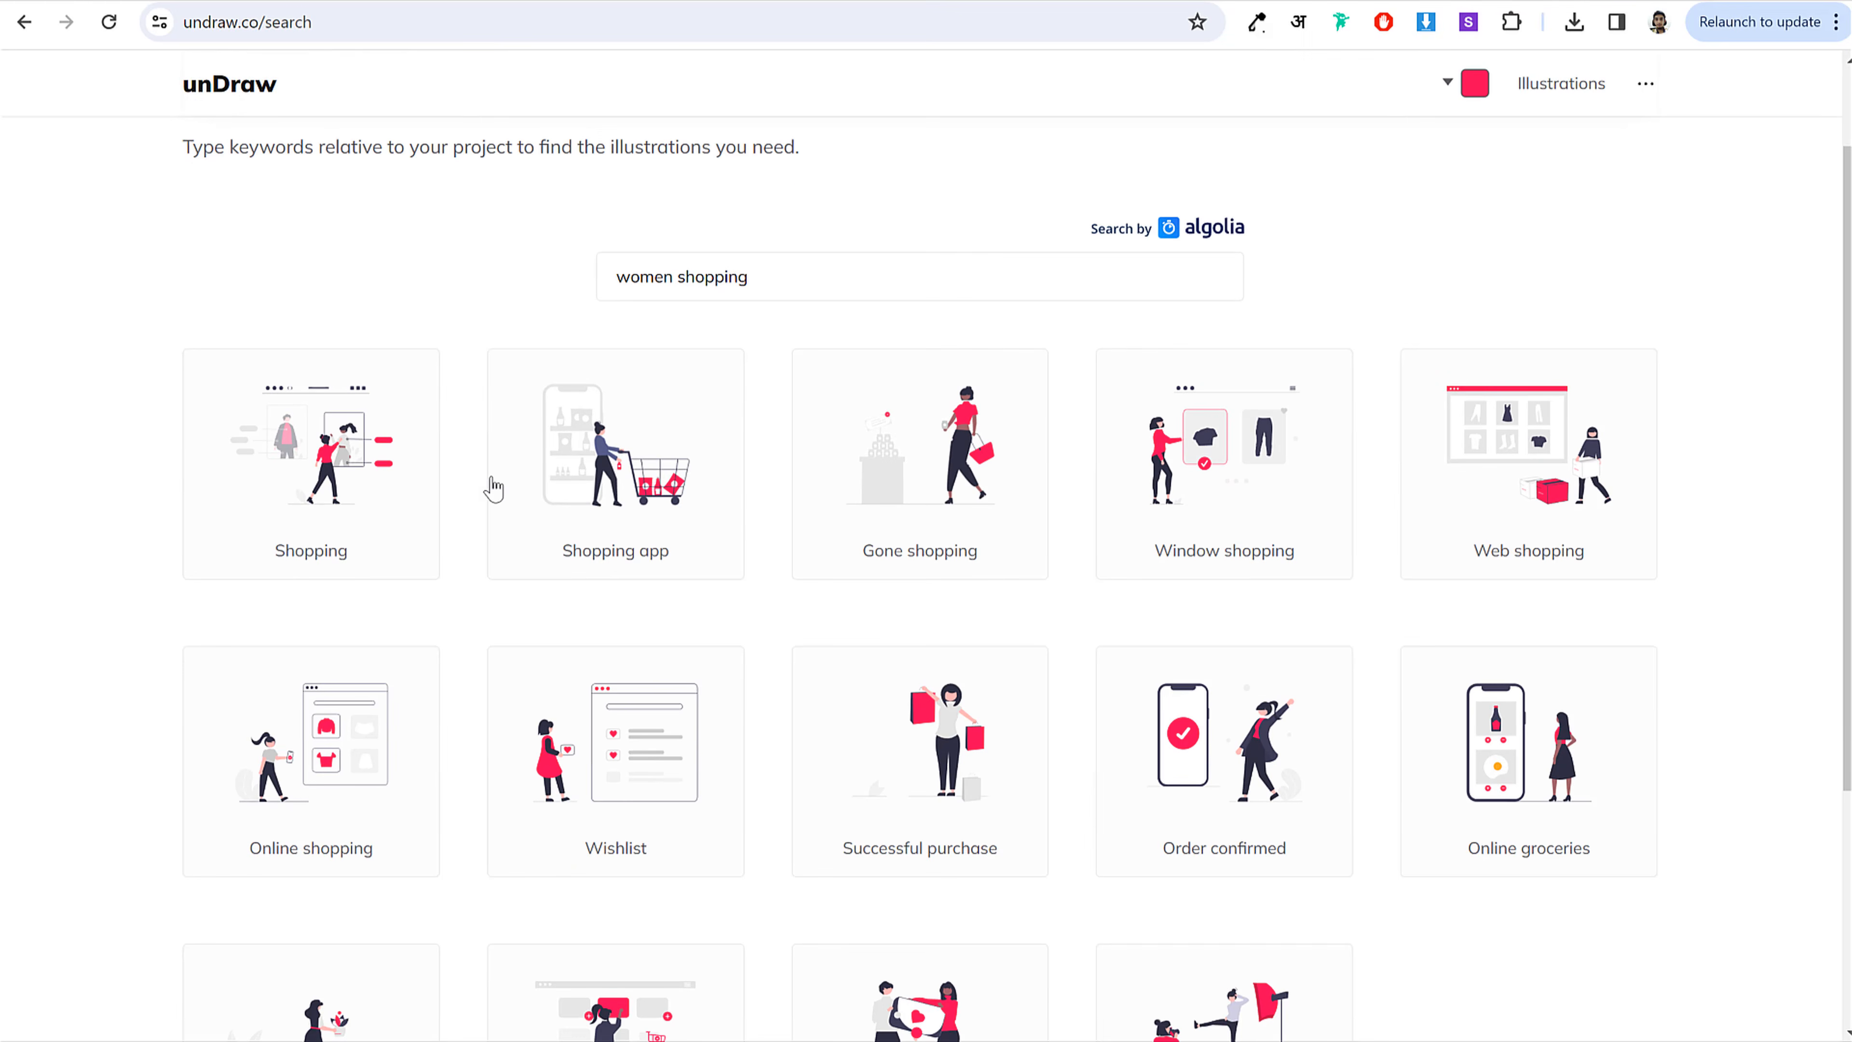
pyautogui.scroll(-5, 430, 644)
pyautogui.scroll(3, 1224, 480)
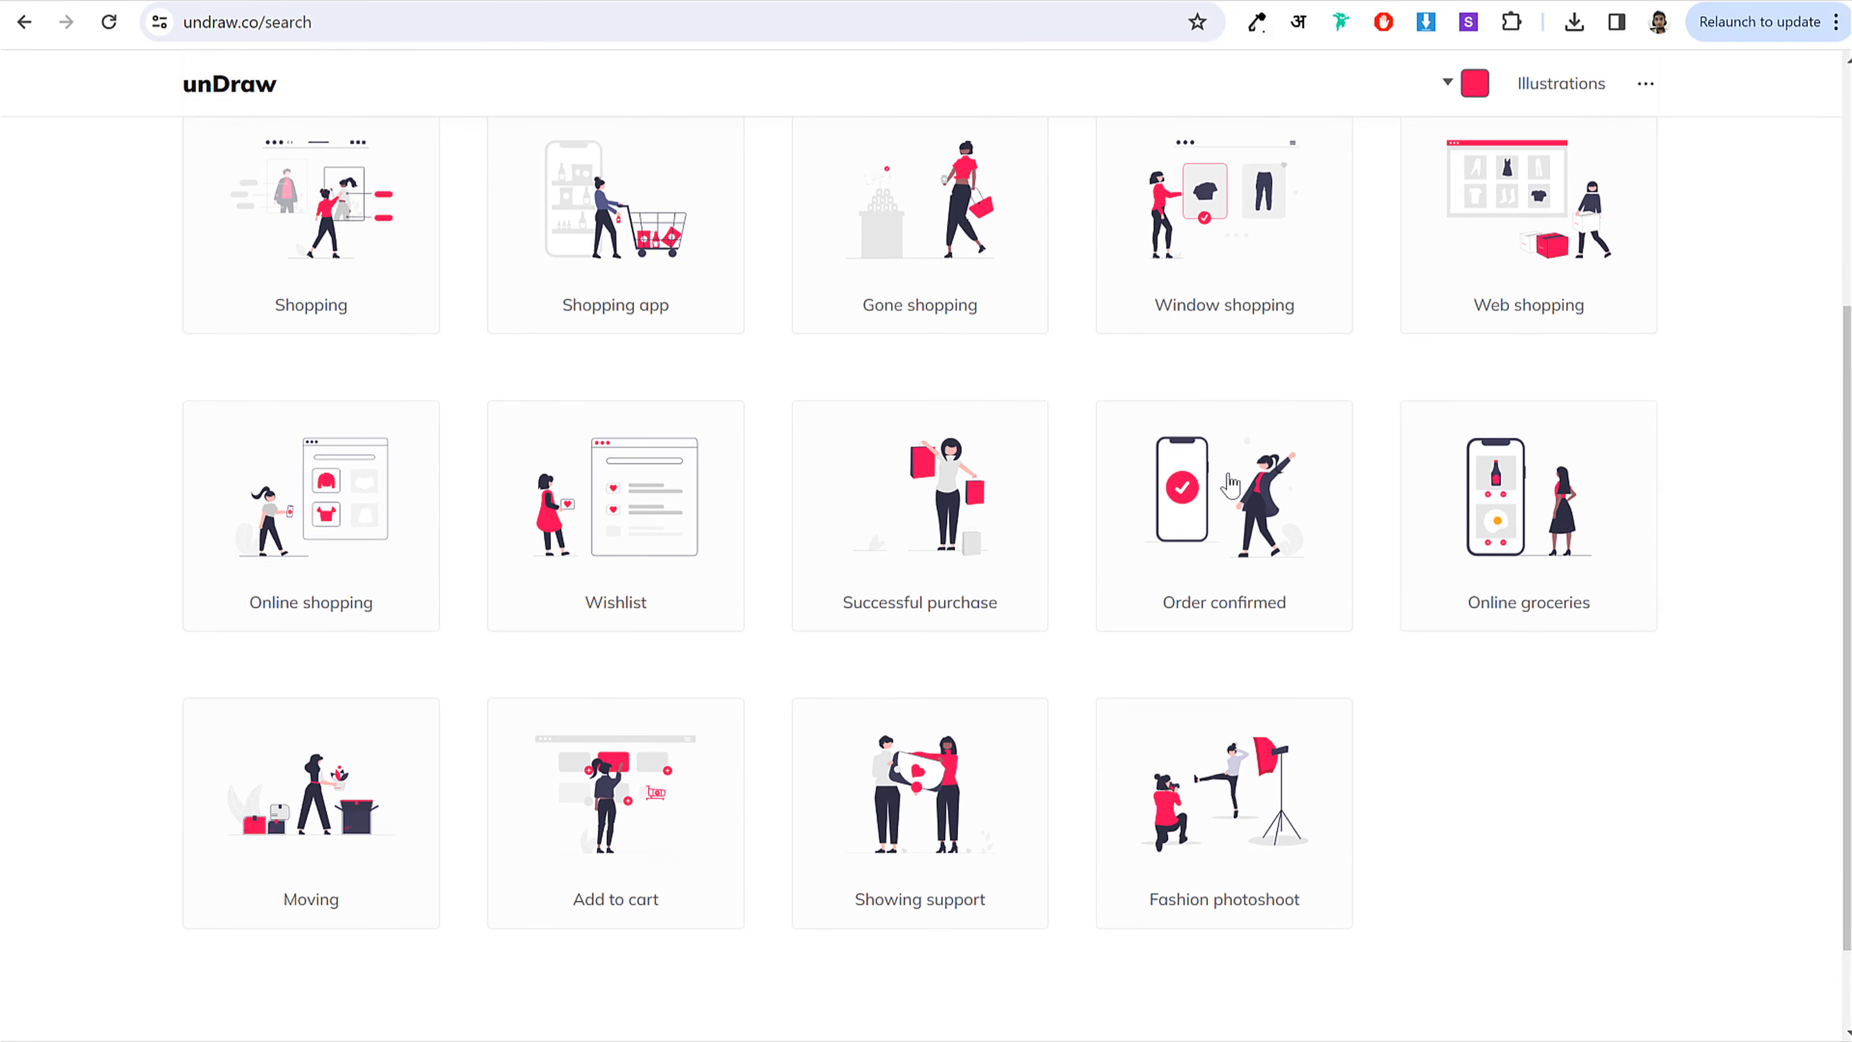
pyautogui.click(353, 328)
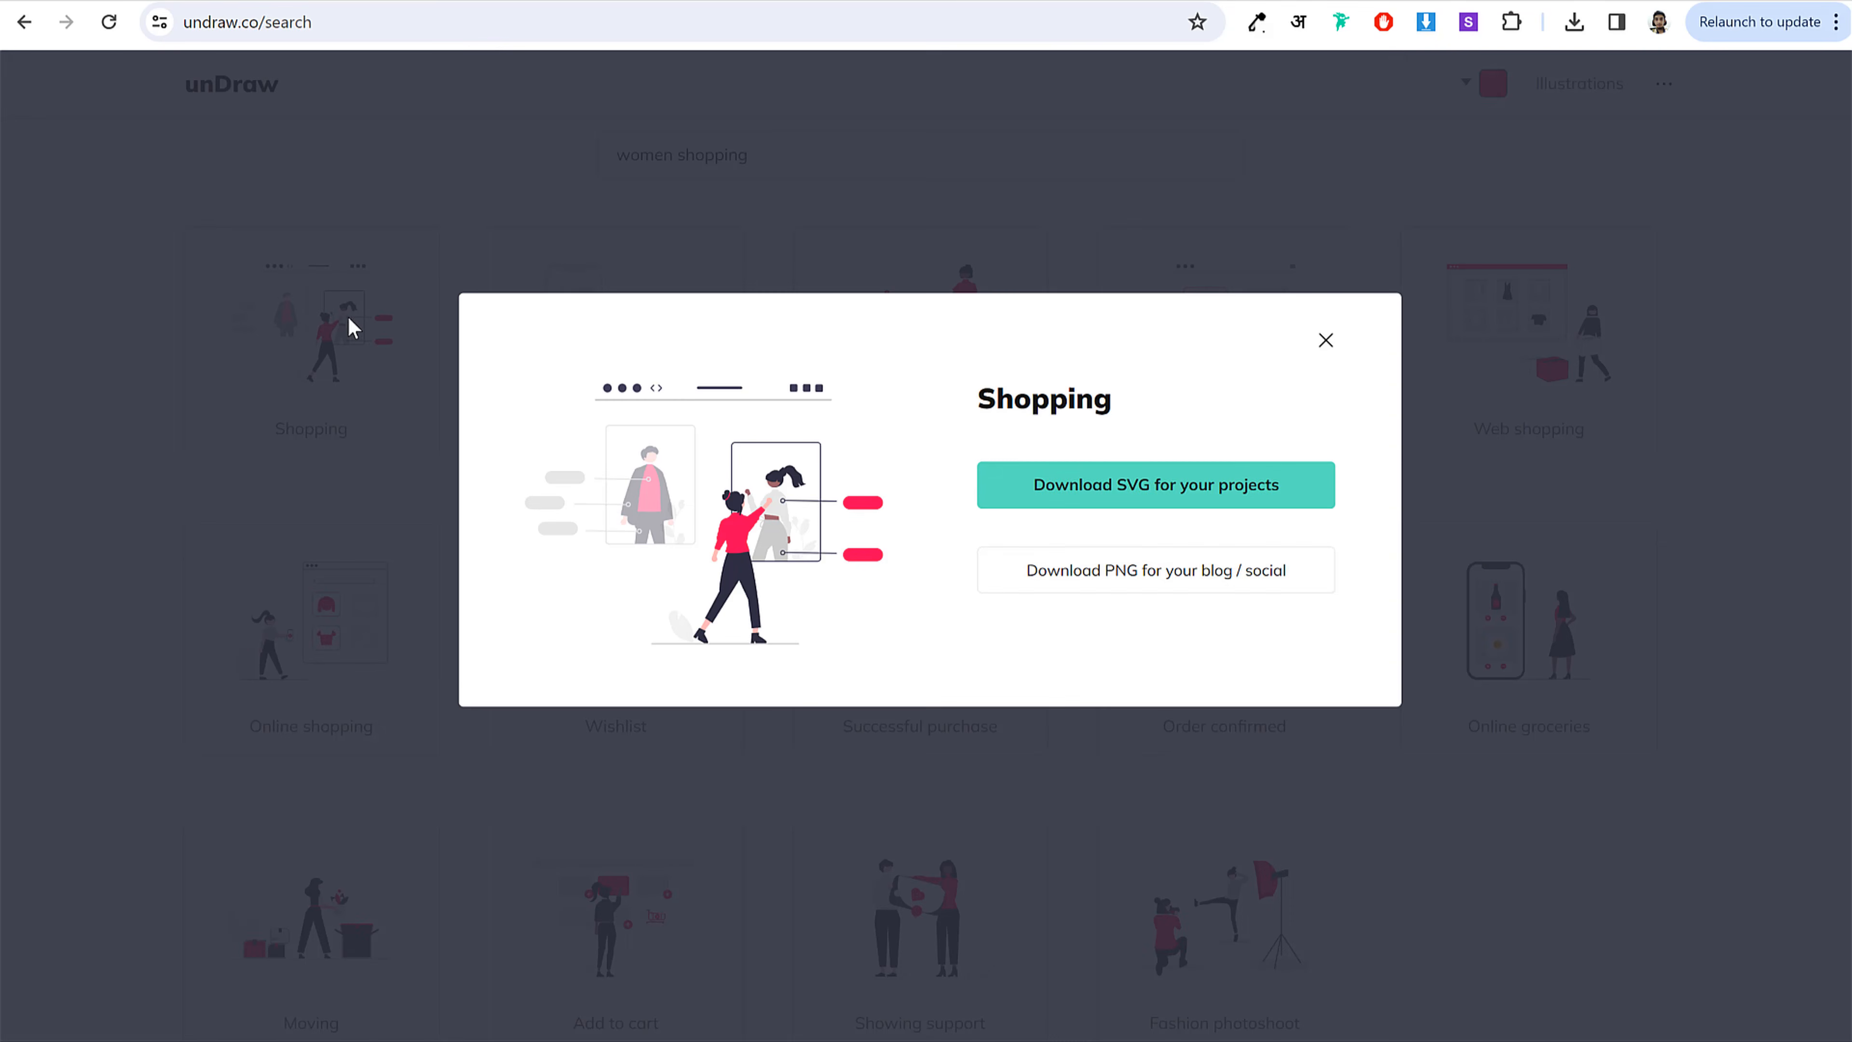
pyautogui.click(1125, 502)
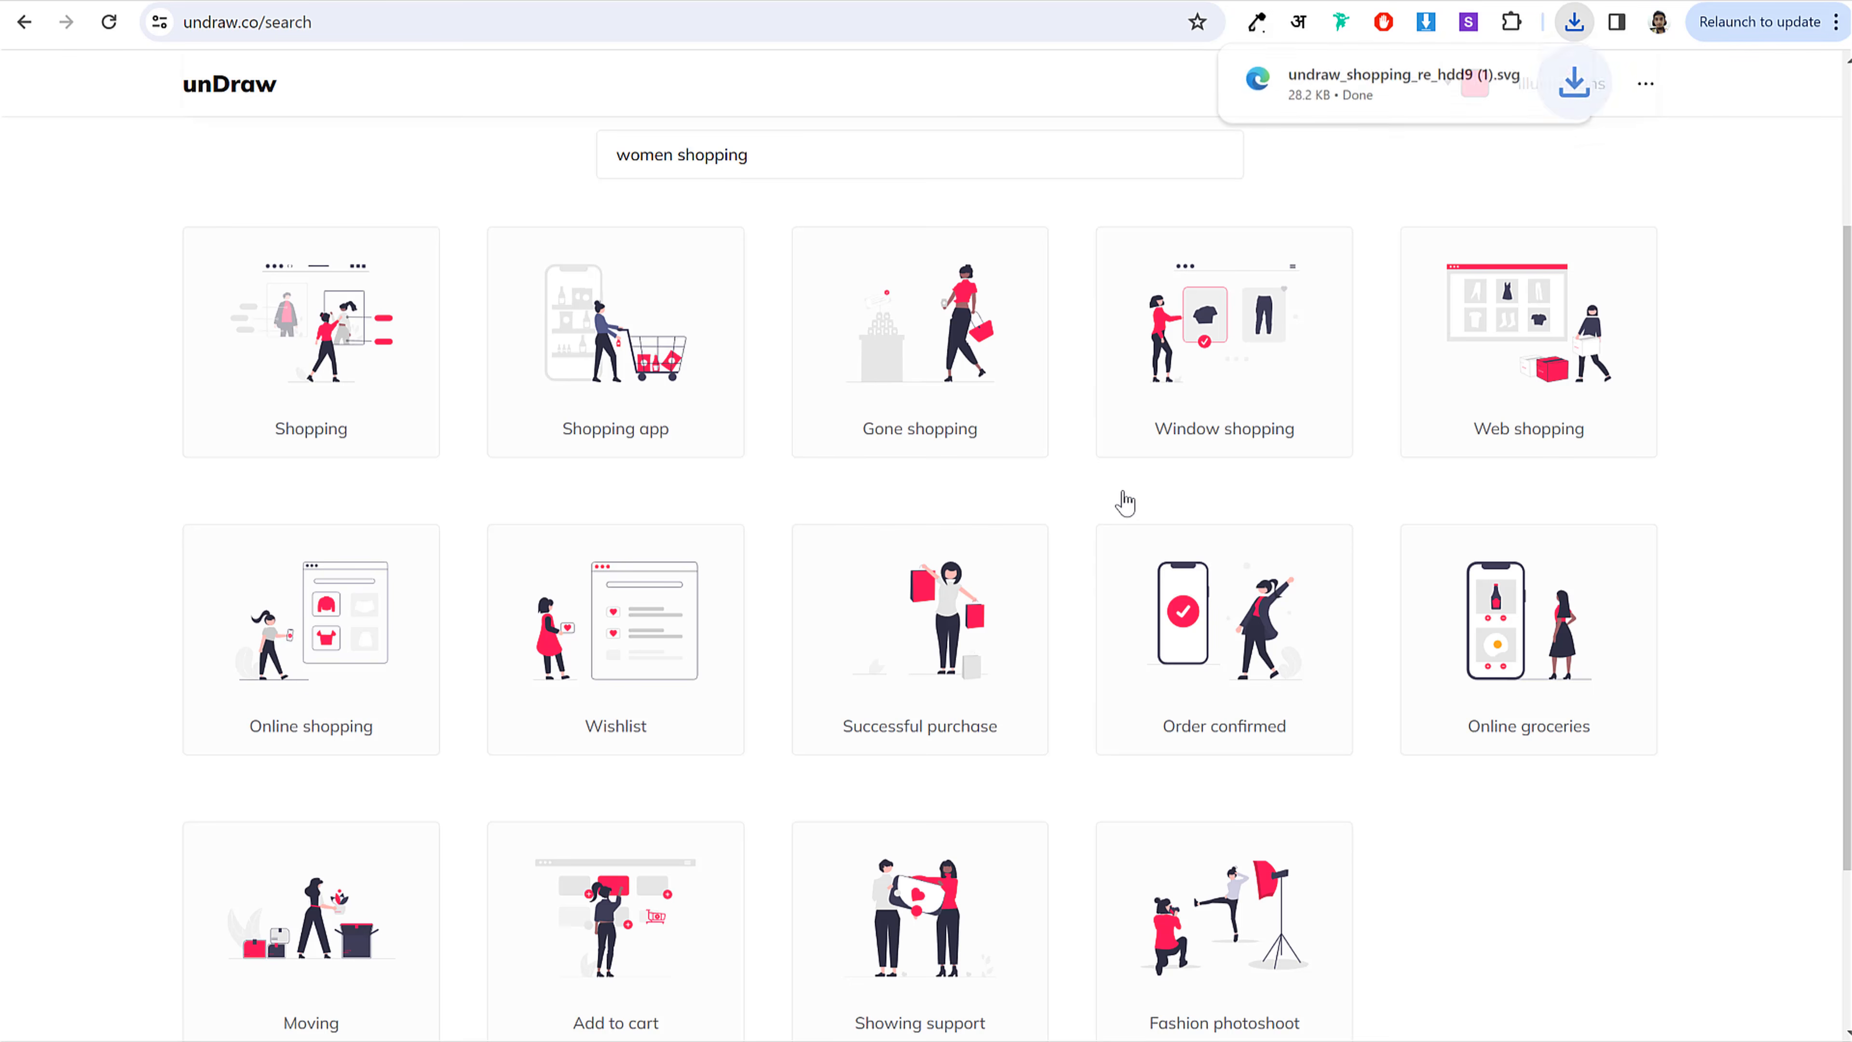
pyautogui.click(188, 8)
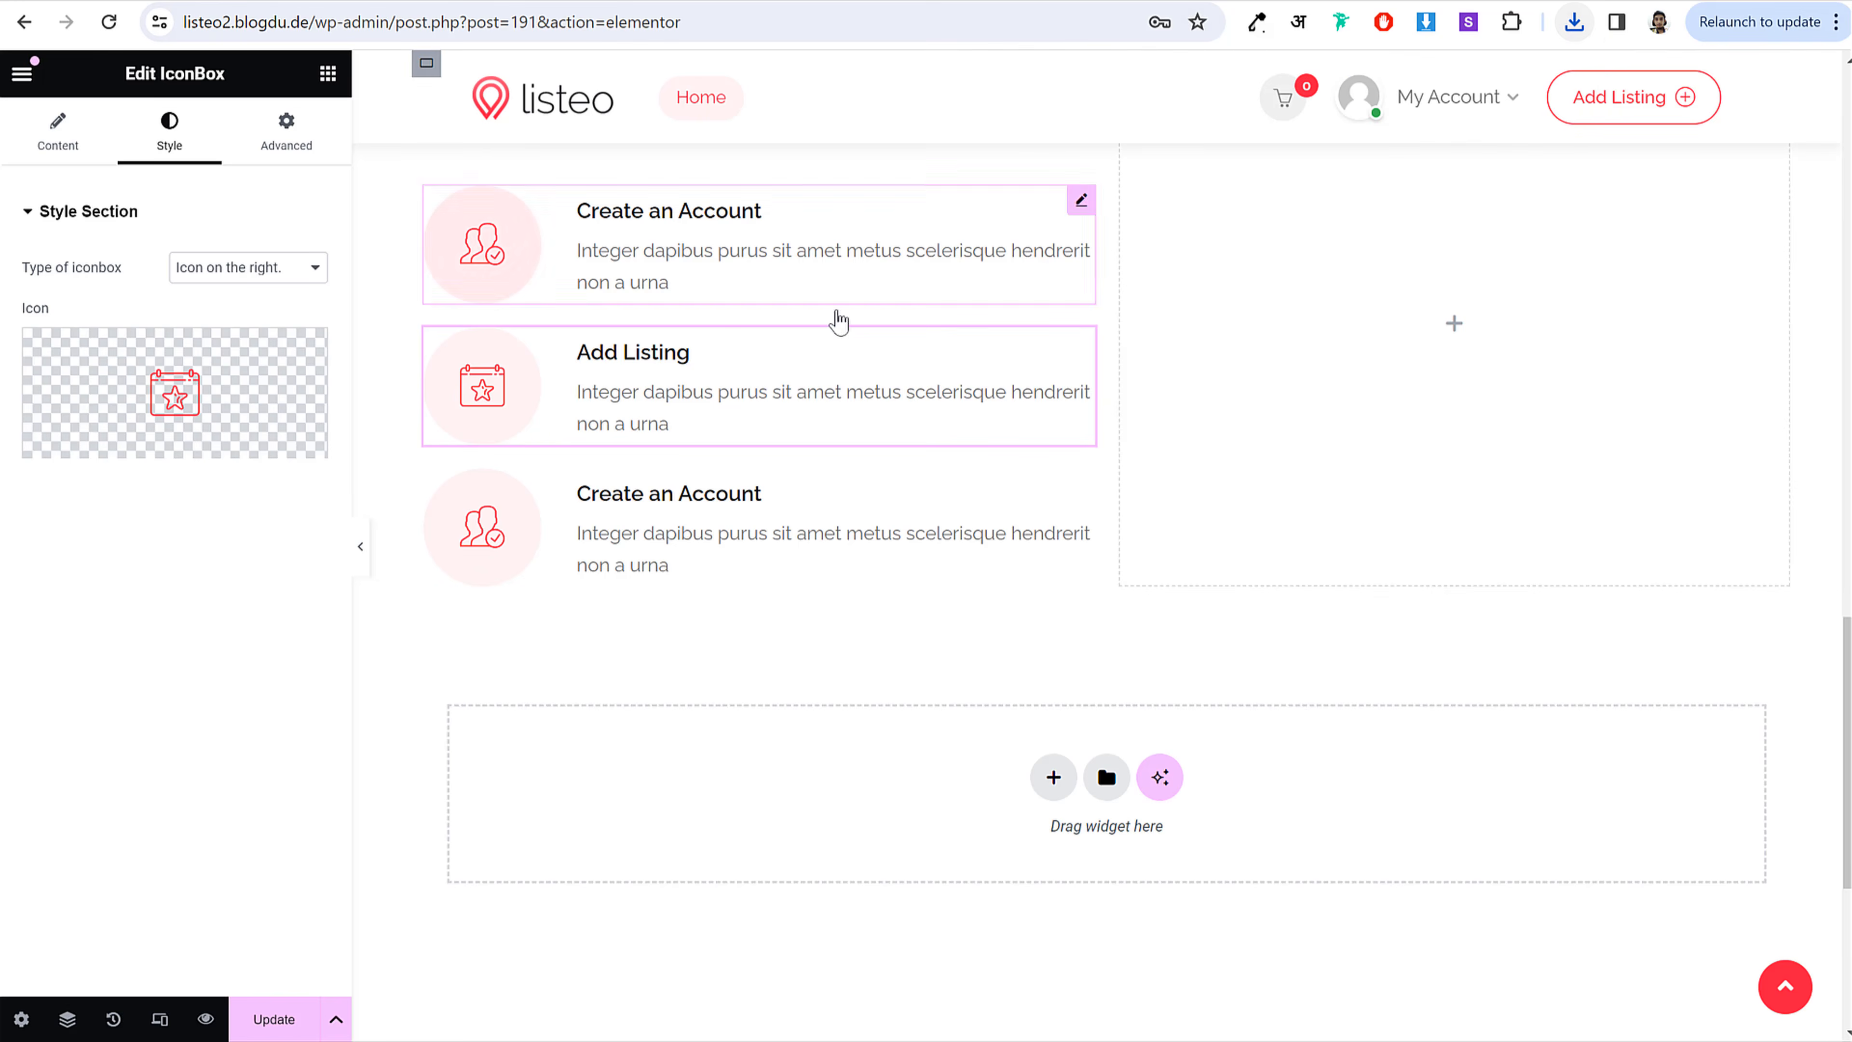
# Step: Add an Image widget to the right column showing web-search-svg.svg
pyautogui.scroll(3, 1384, 504)
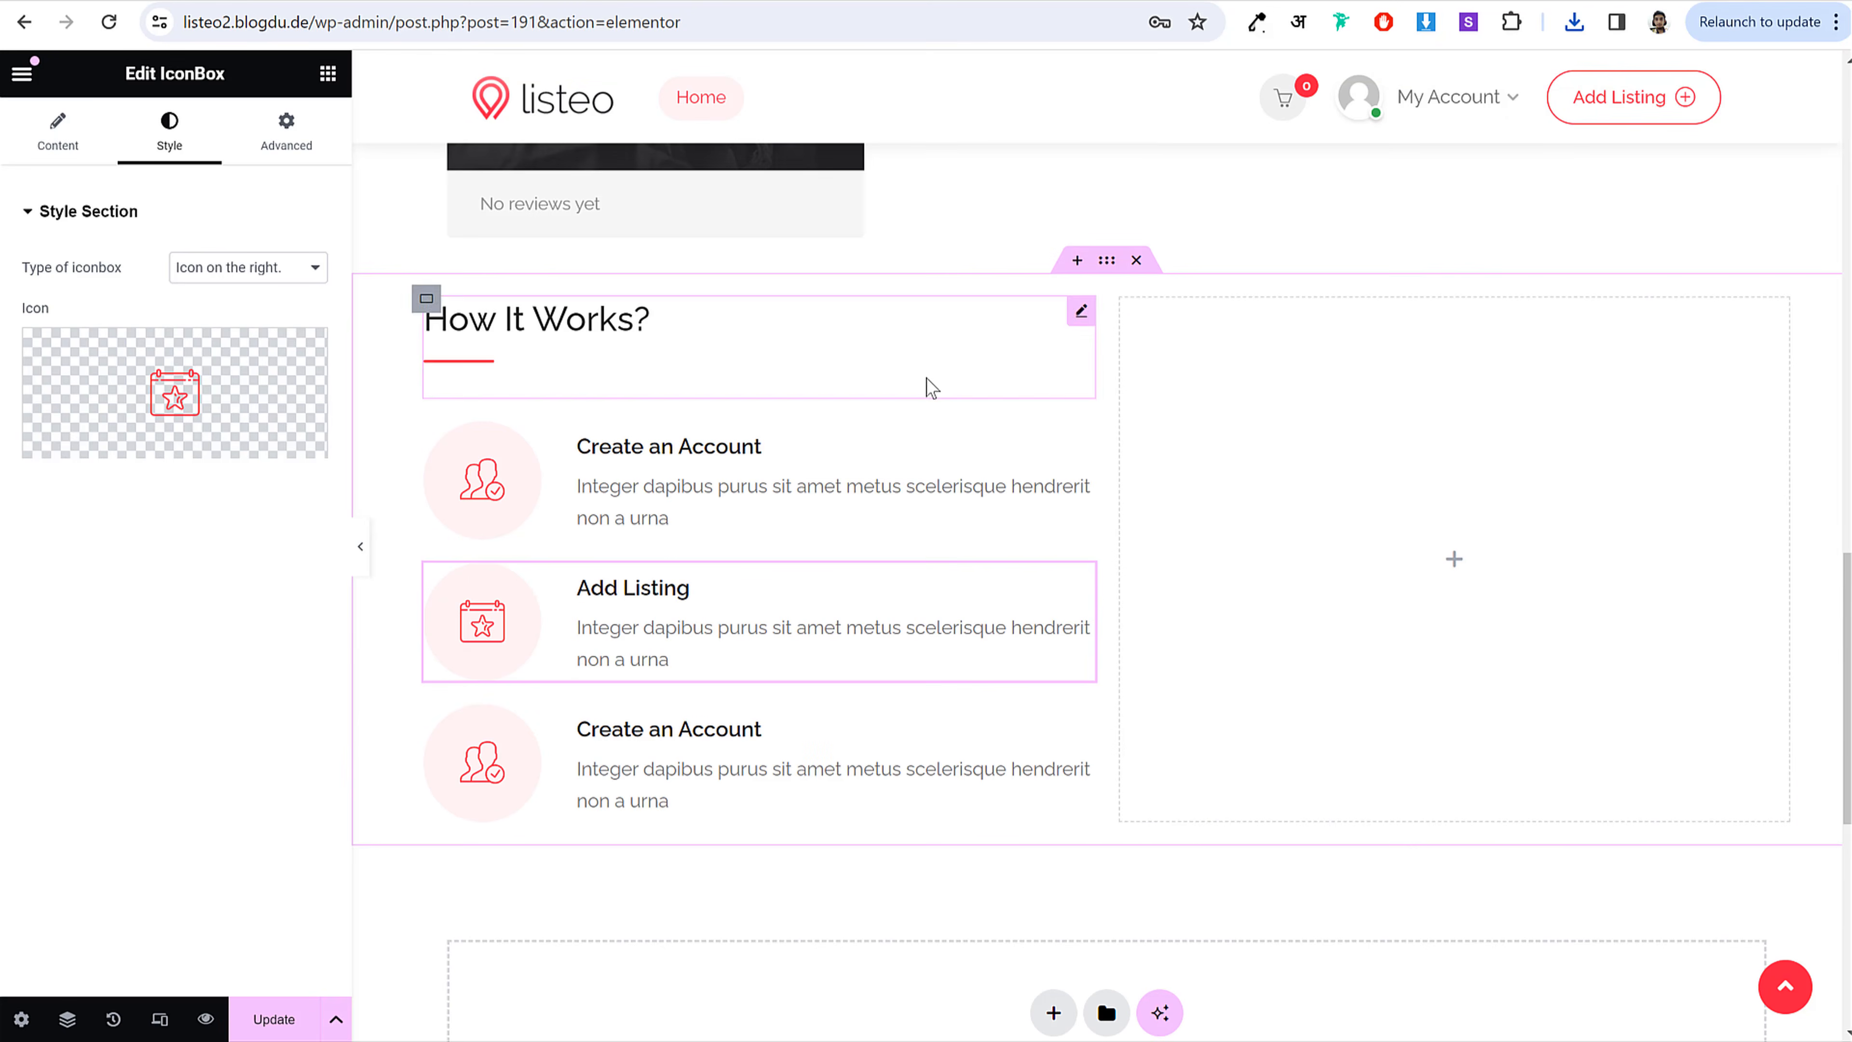
pyautogui.click(328, 73)
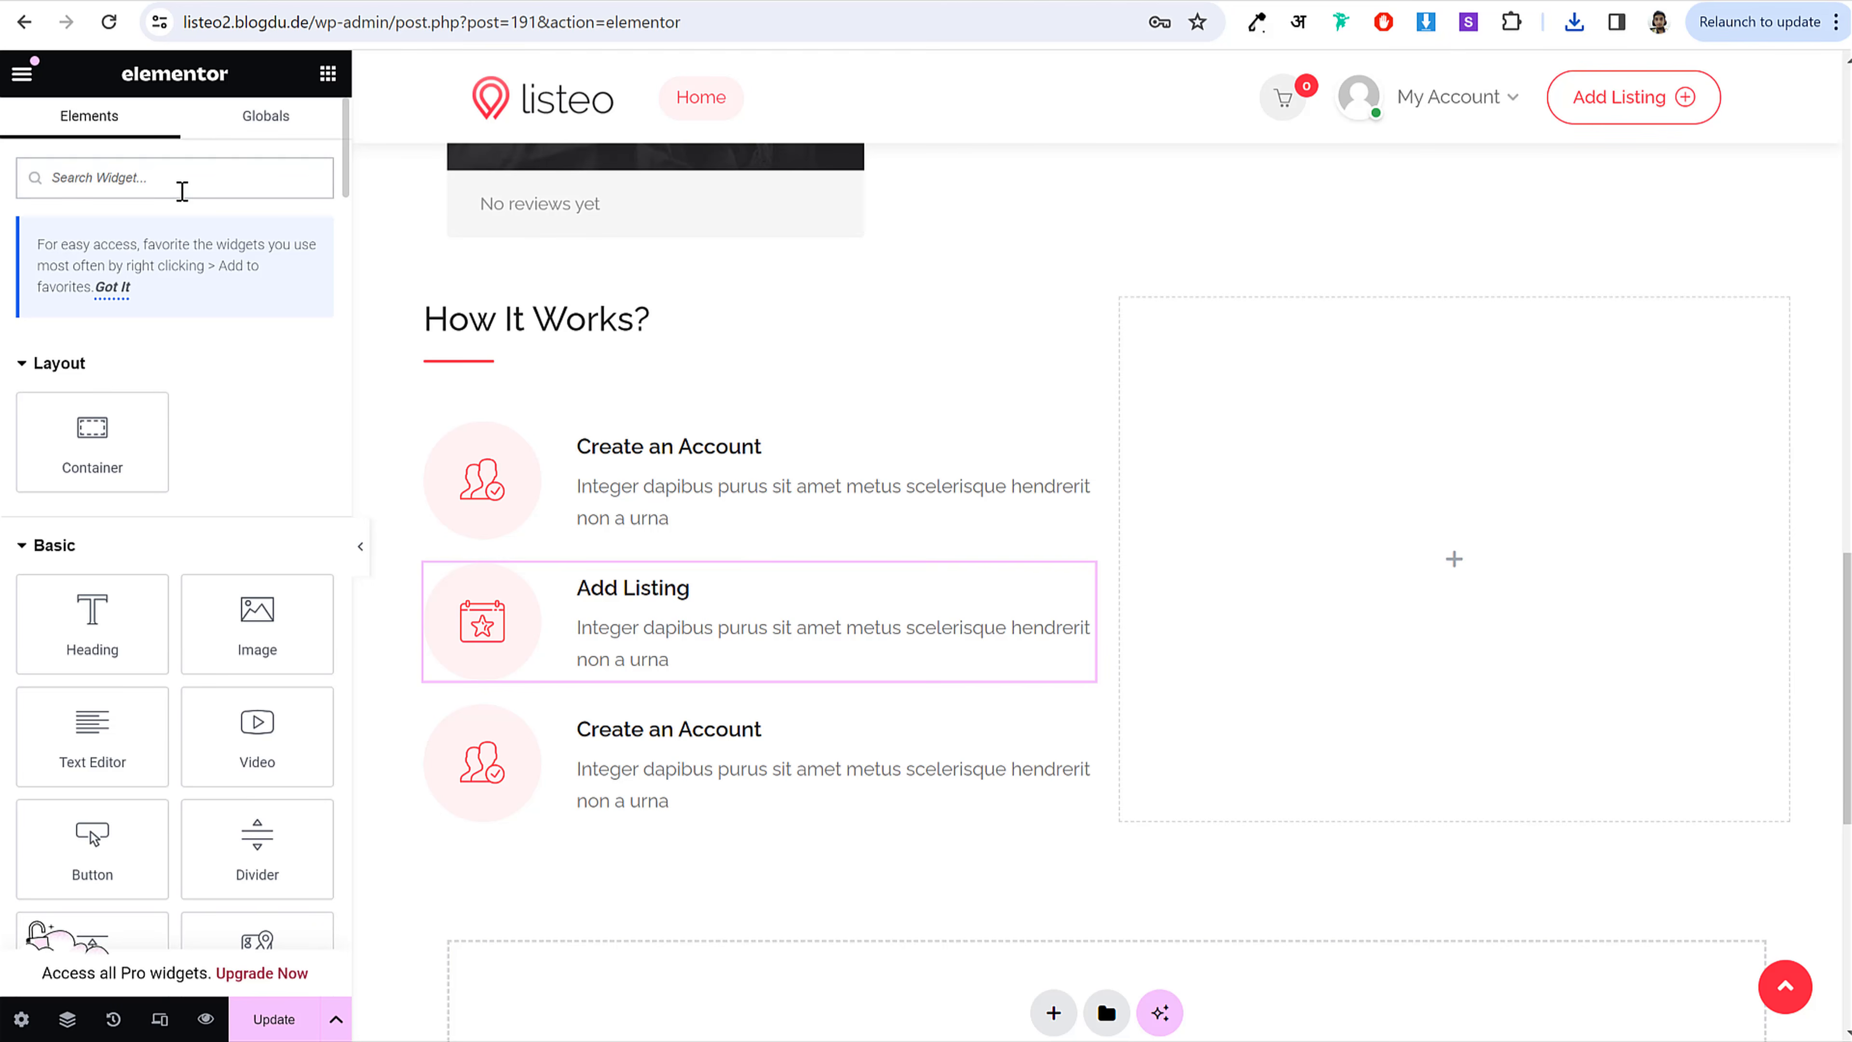
pyautogui.write('ima')
pyautogui.moveTo(159, 347); pyautogui.dragTo(1596, 393)
pyautogui.click(150, 372)
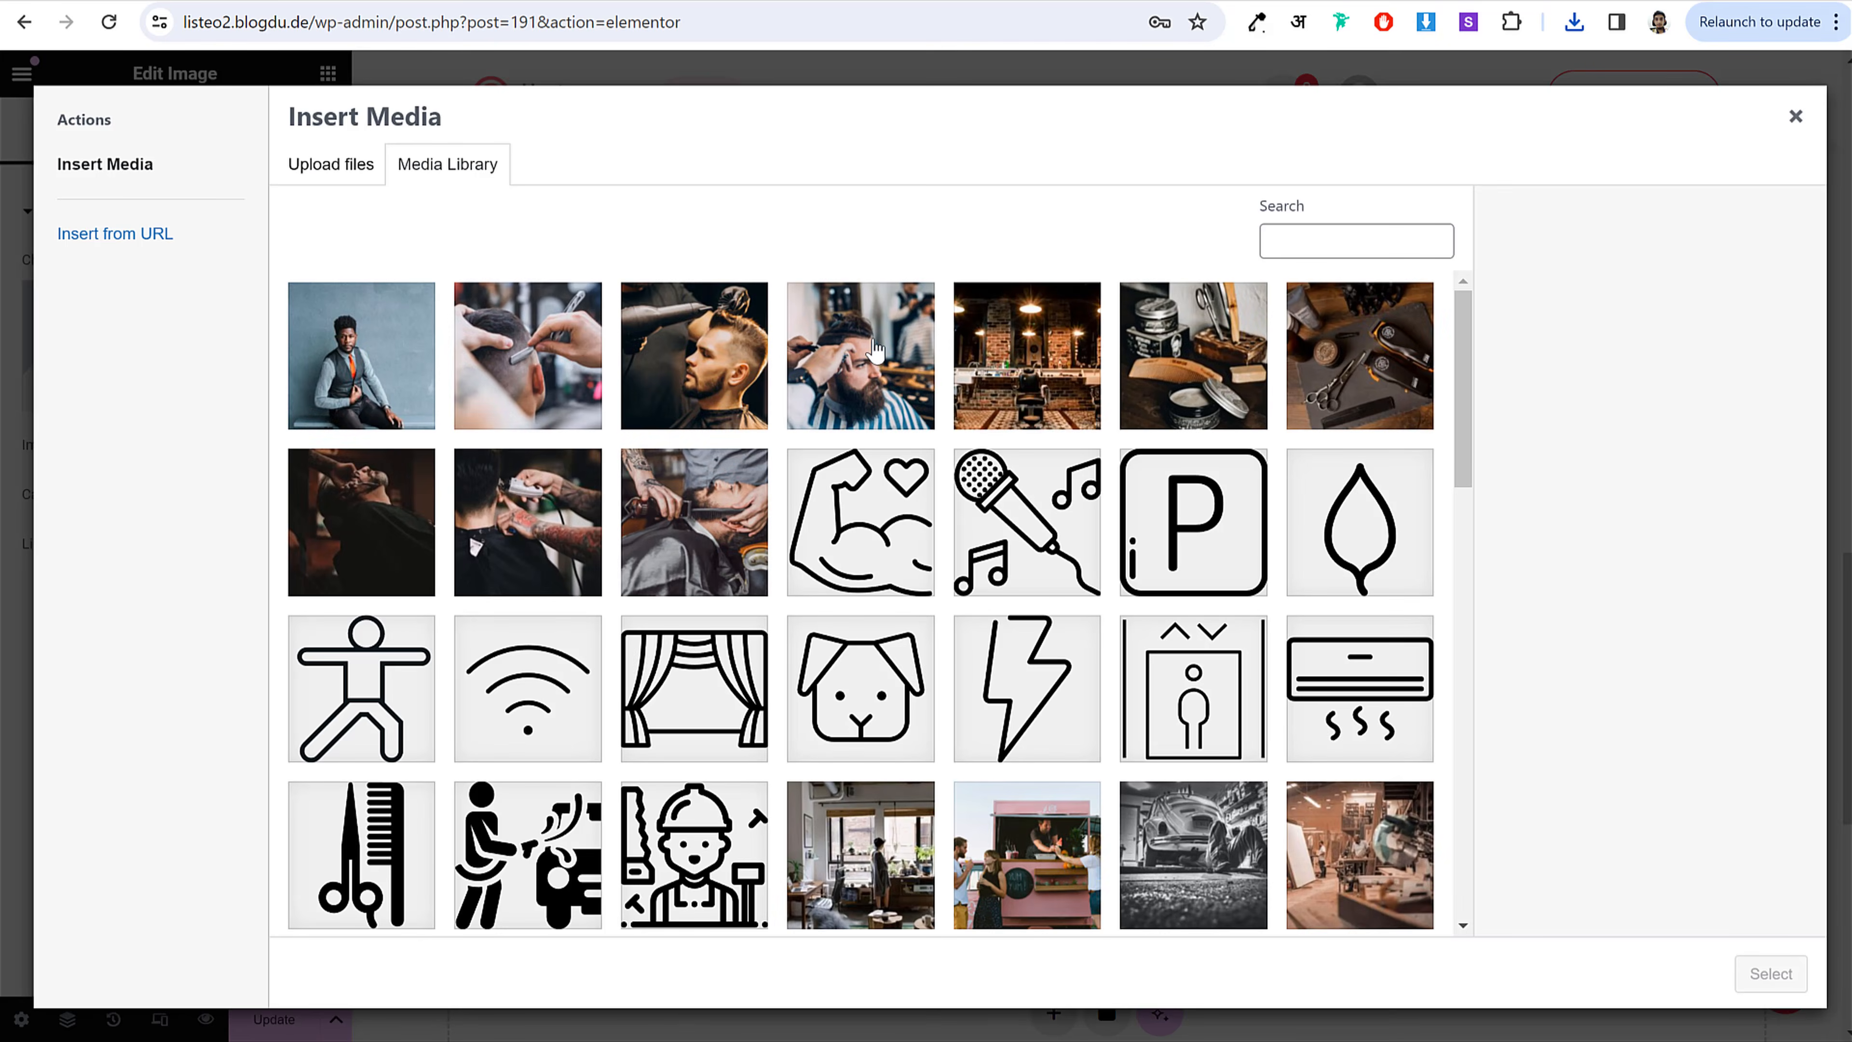
pyautogui.scroll(-15, 1132, 581)
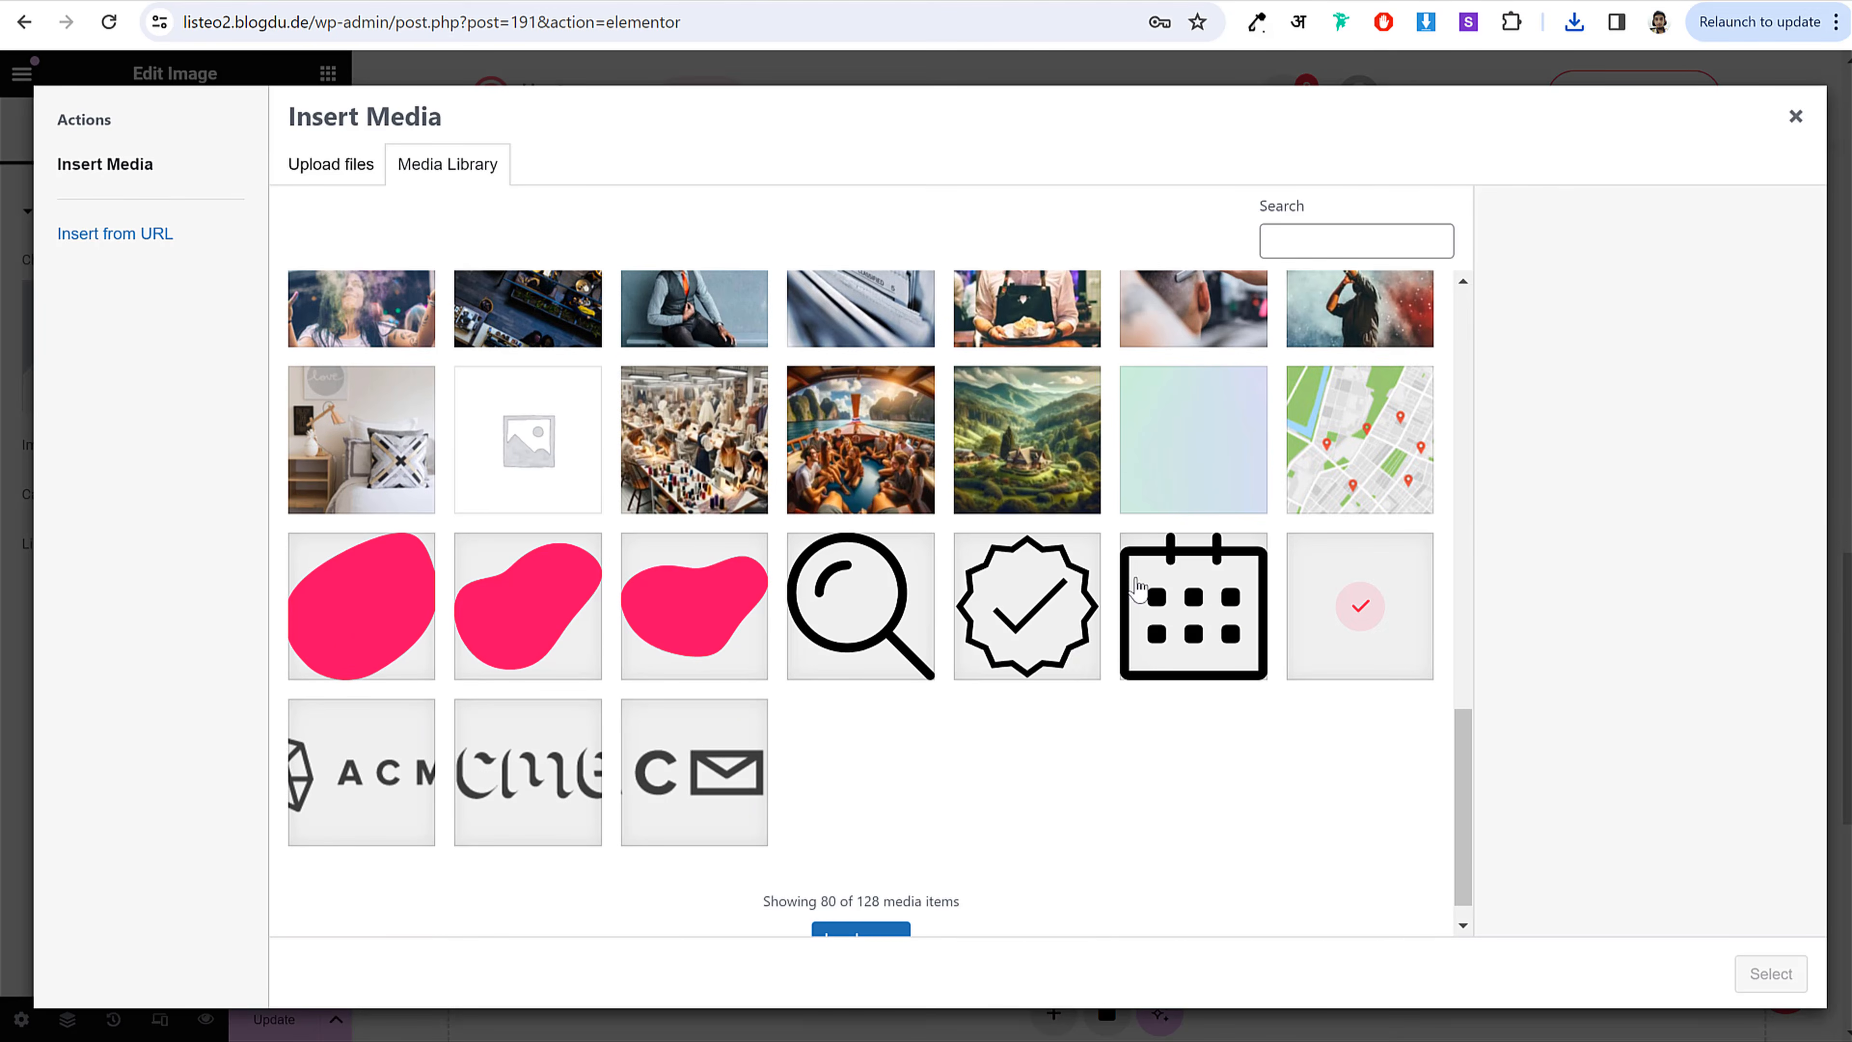
pyautogui.click(852, 903)
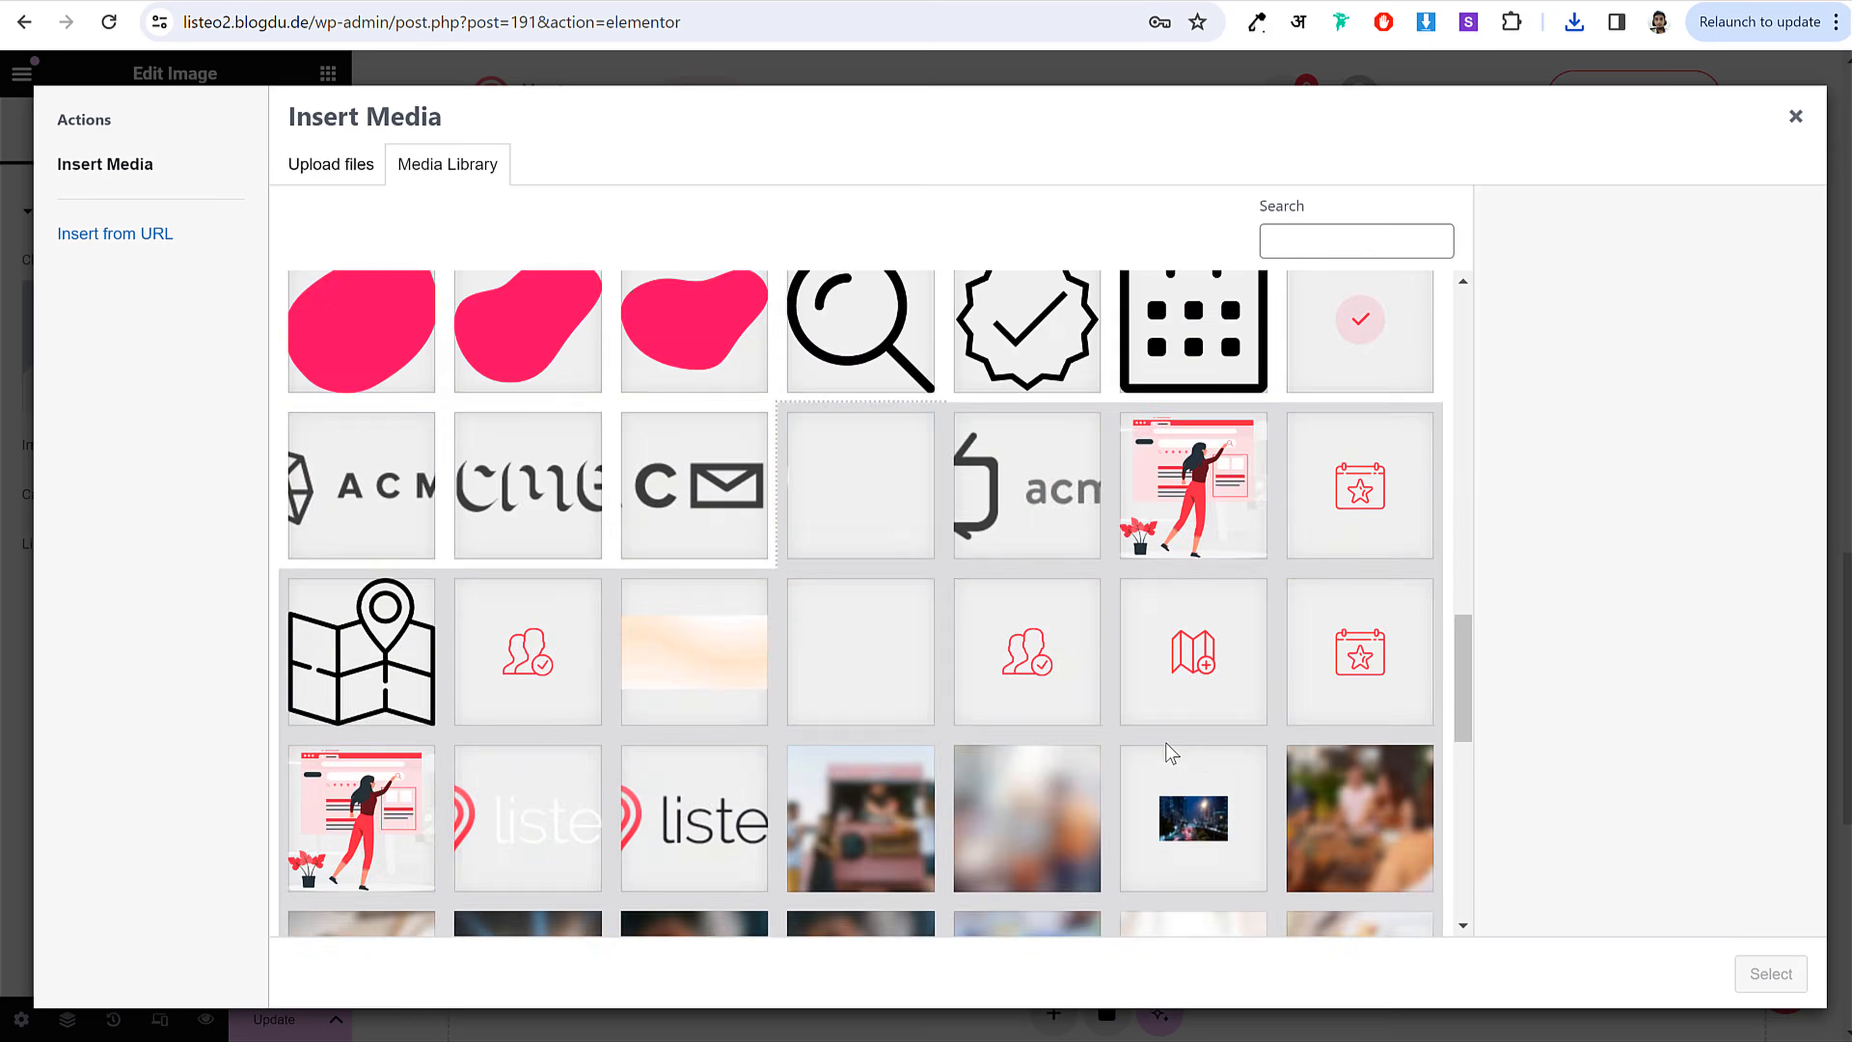
pyautogui.click(397, 867)
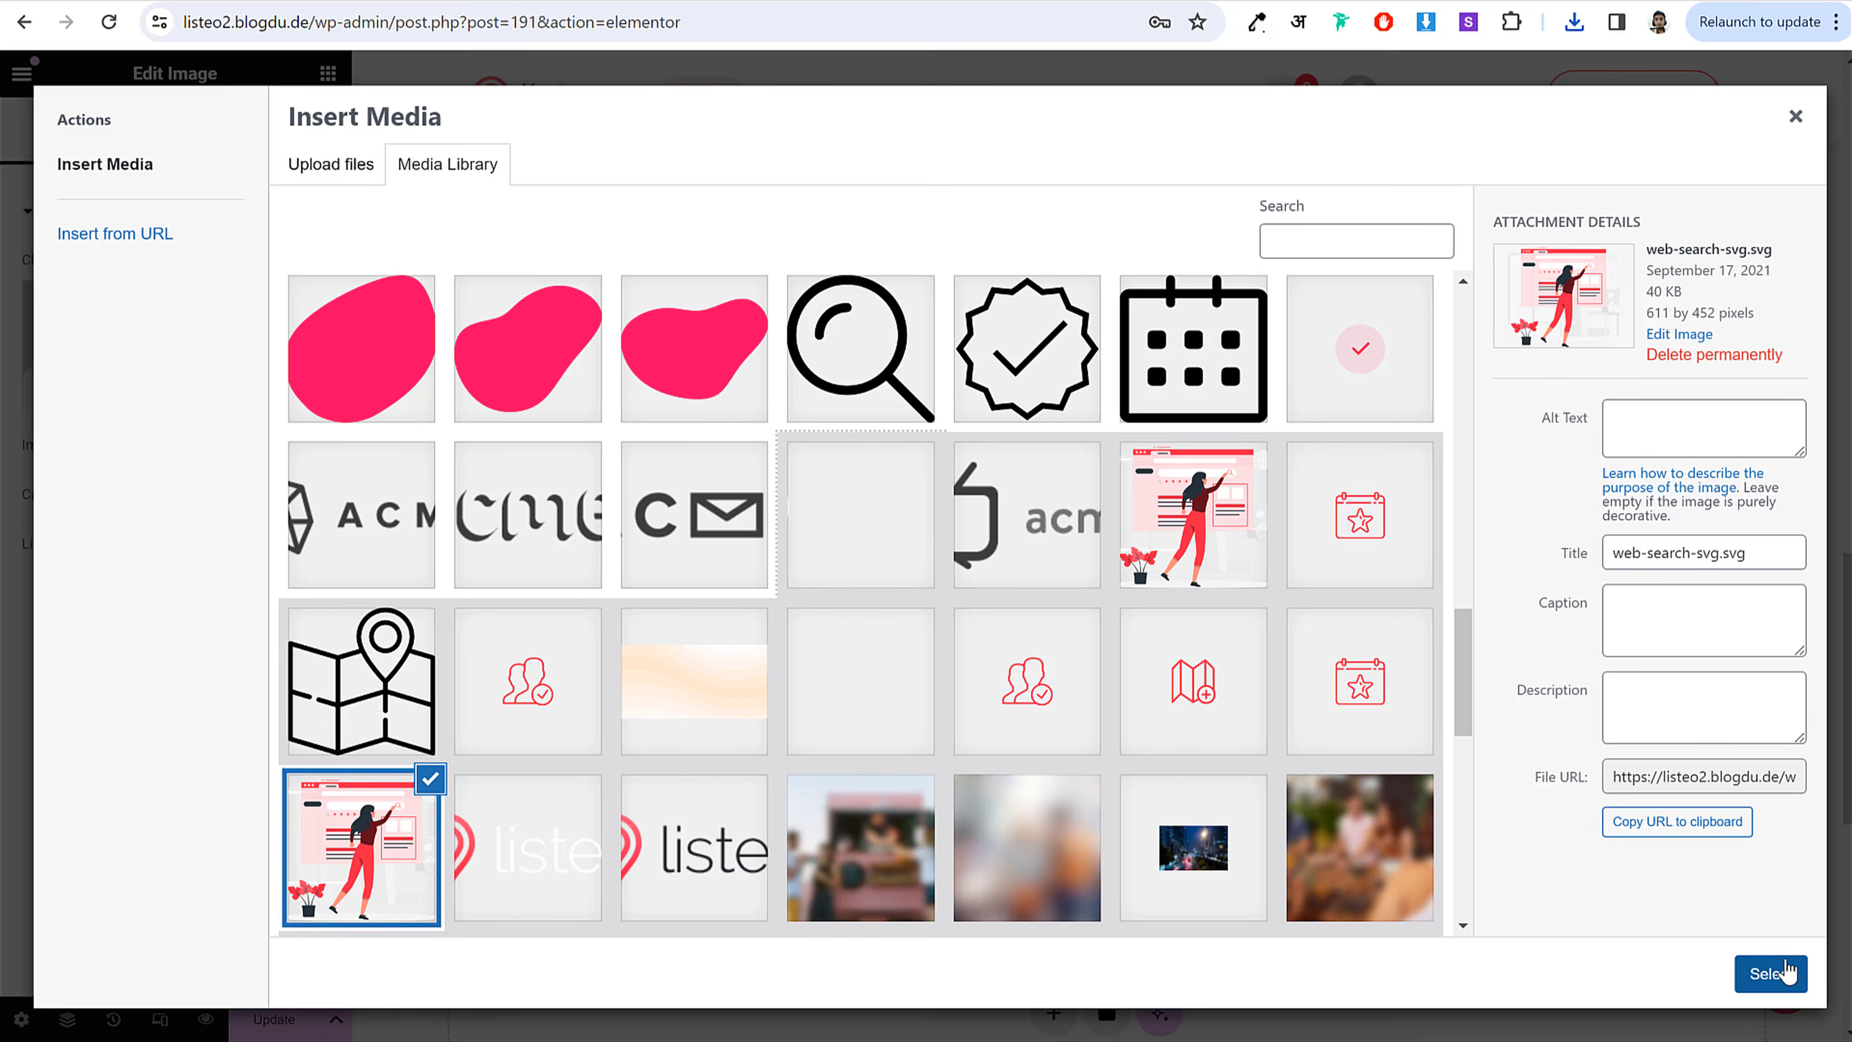
pyautogui.click(1768, 974)
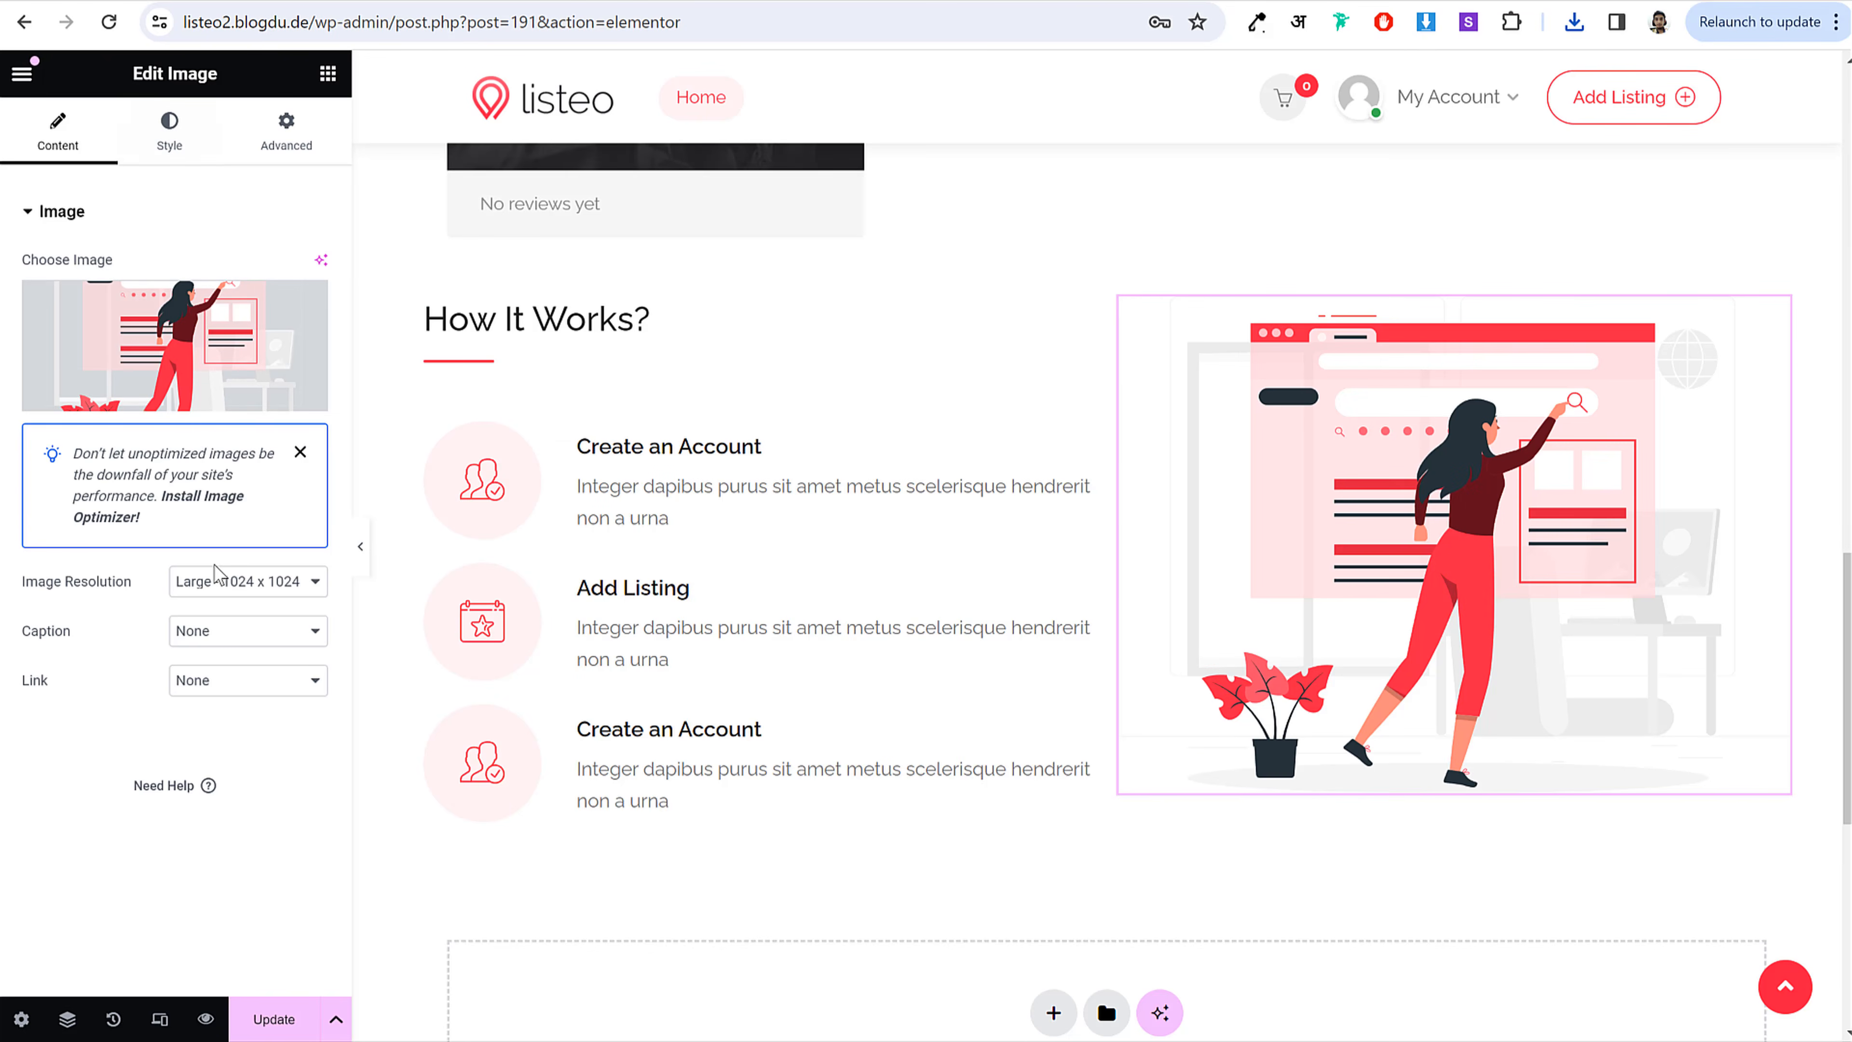
# Step: Set the image to Full resolution and 95% width
pyautogui.click(218, 580)
pyautogui.click(224, 932)
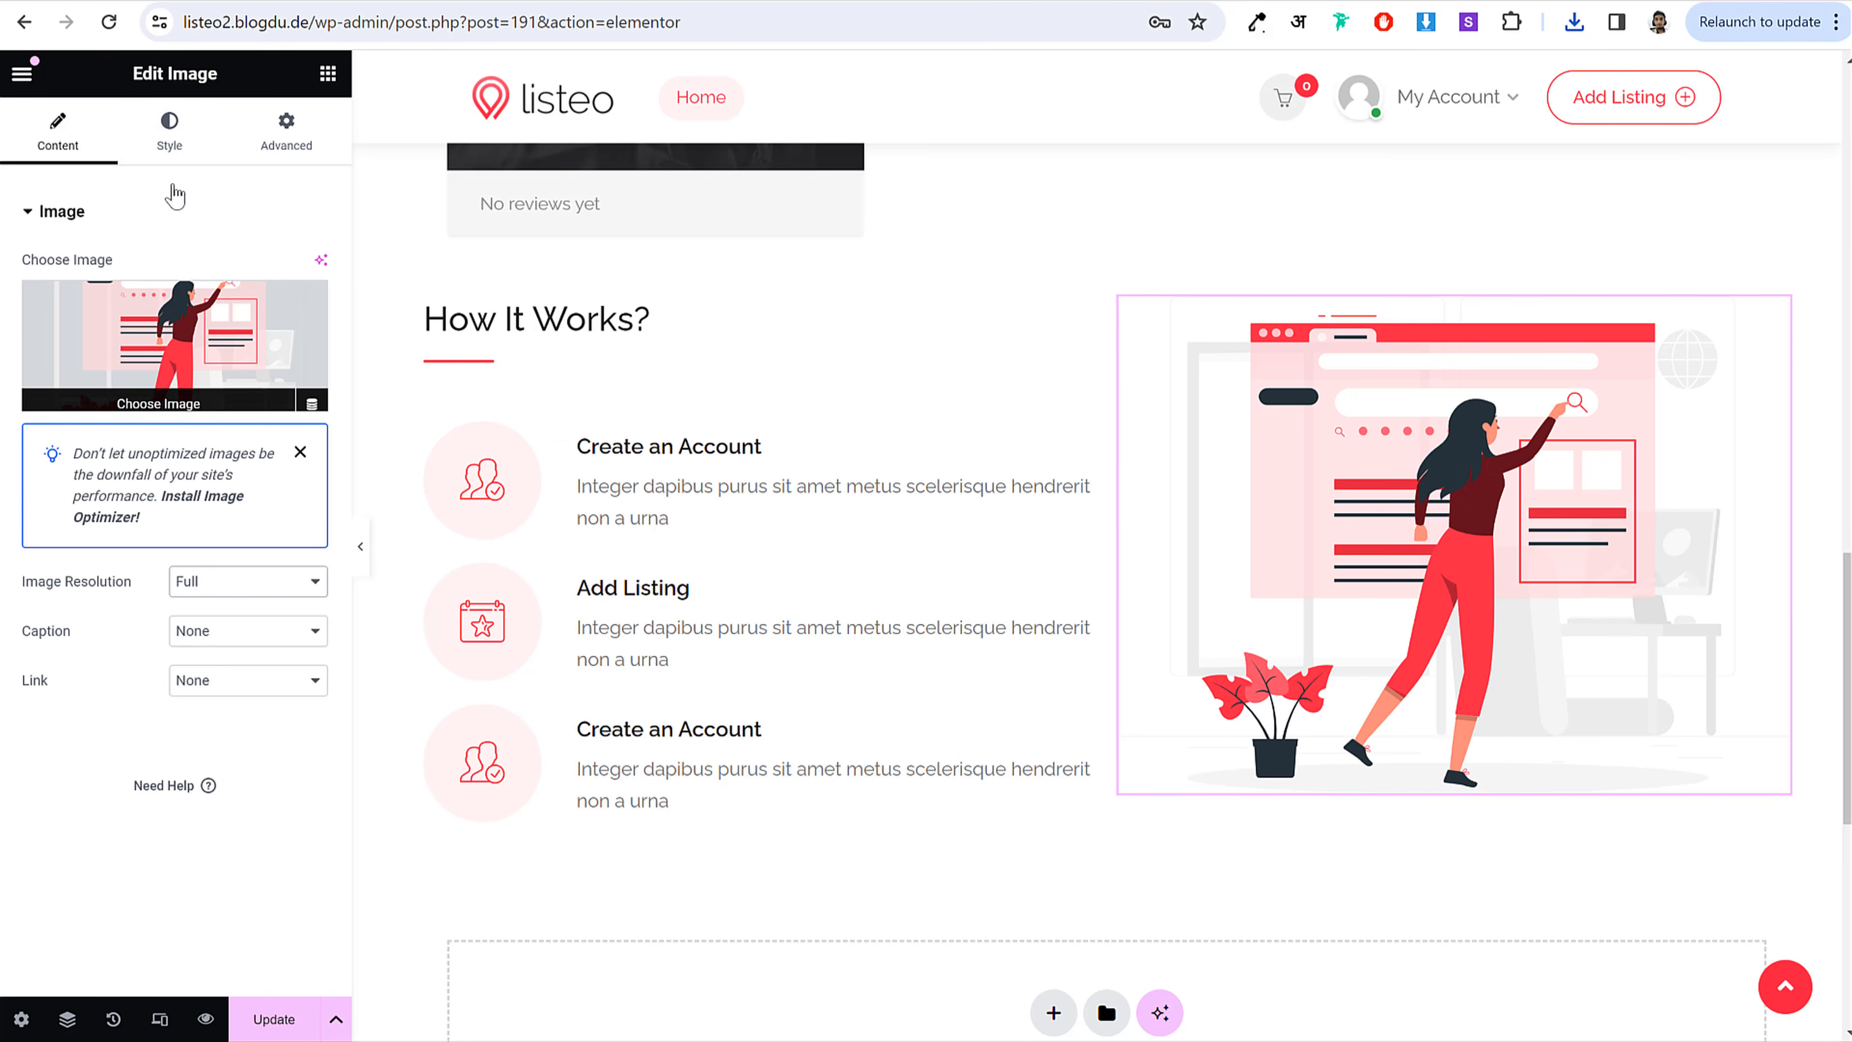
pyautogui.click(169, 135)
pyautogui.moveTo(29, 350); pyautogui.dragTo(247, 380)
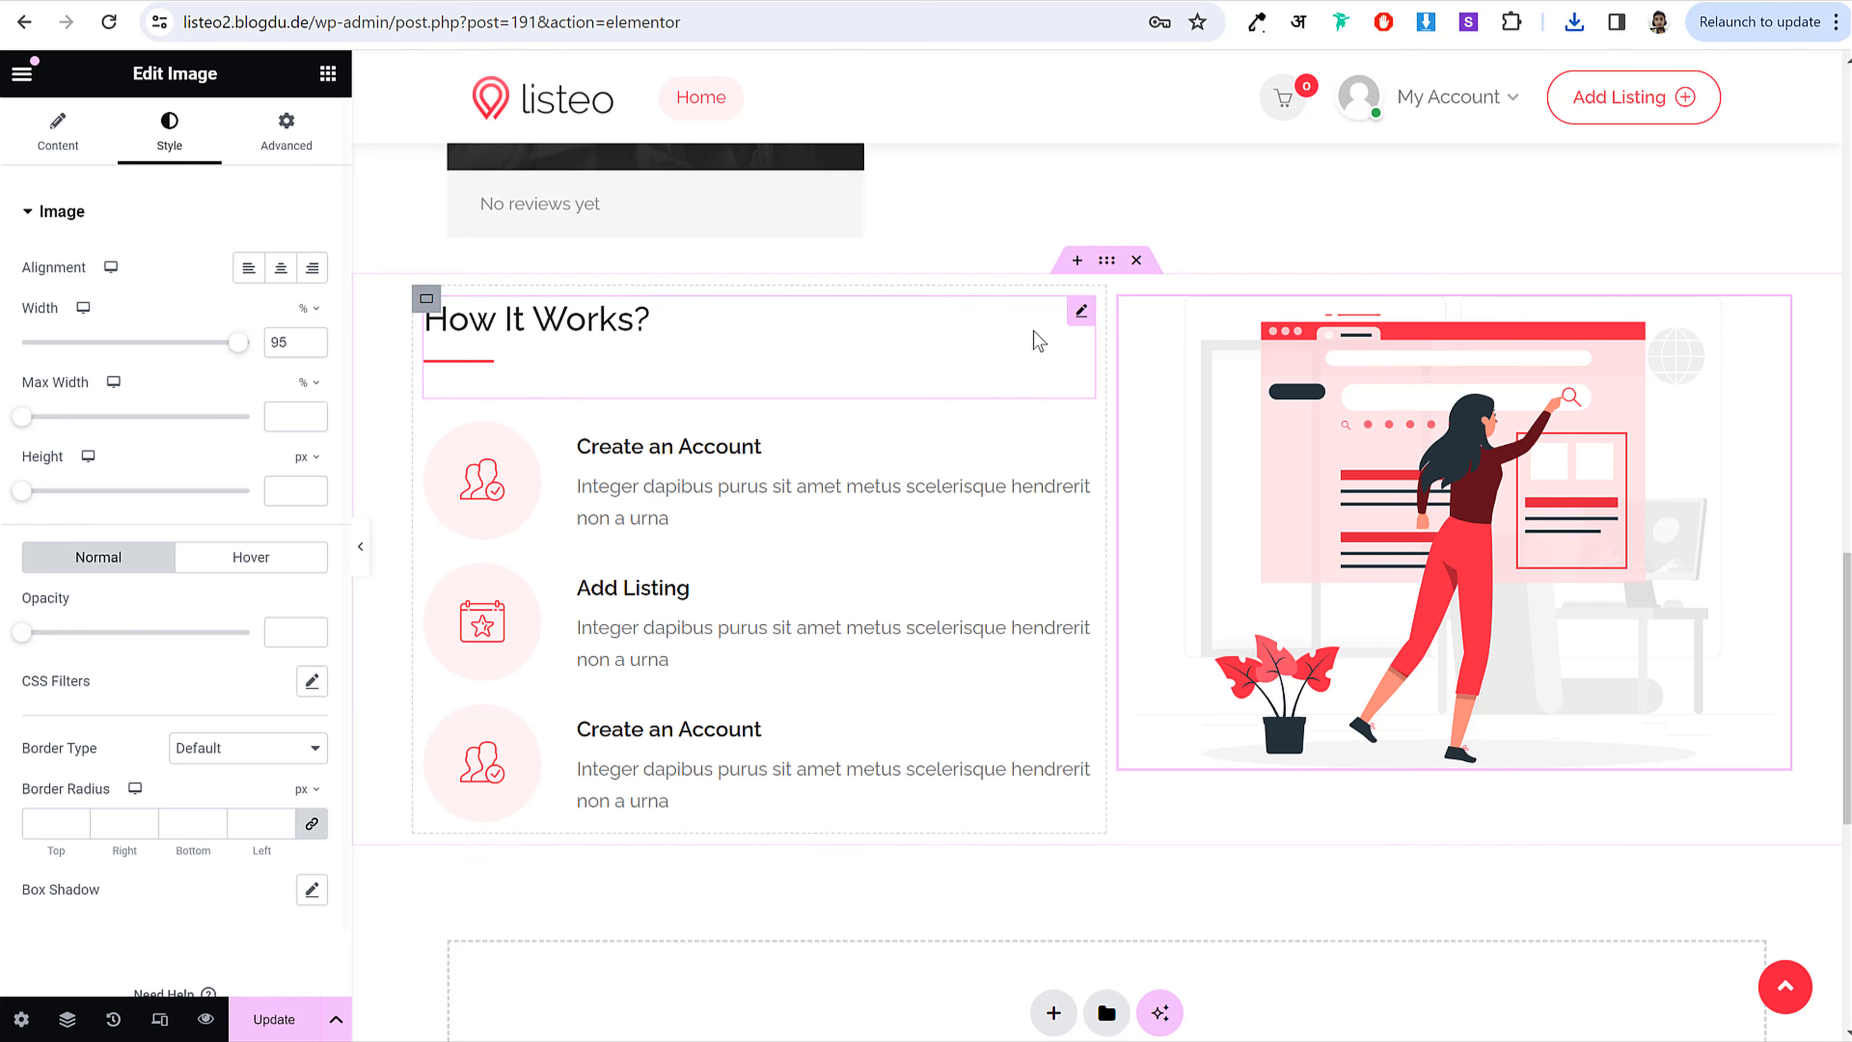
pyautogui.click(1108, 263)
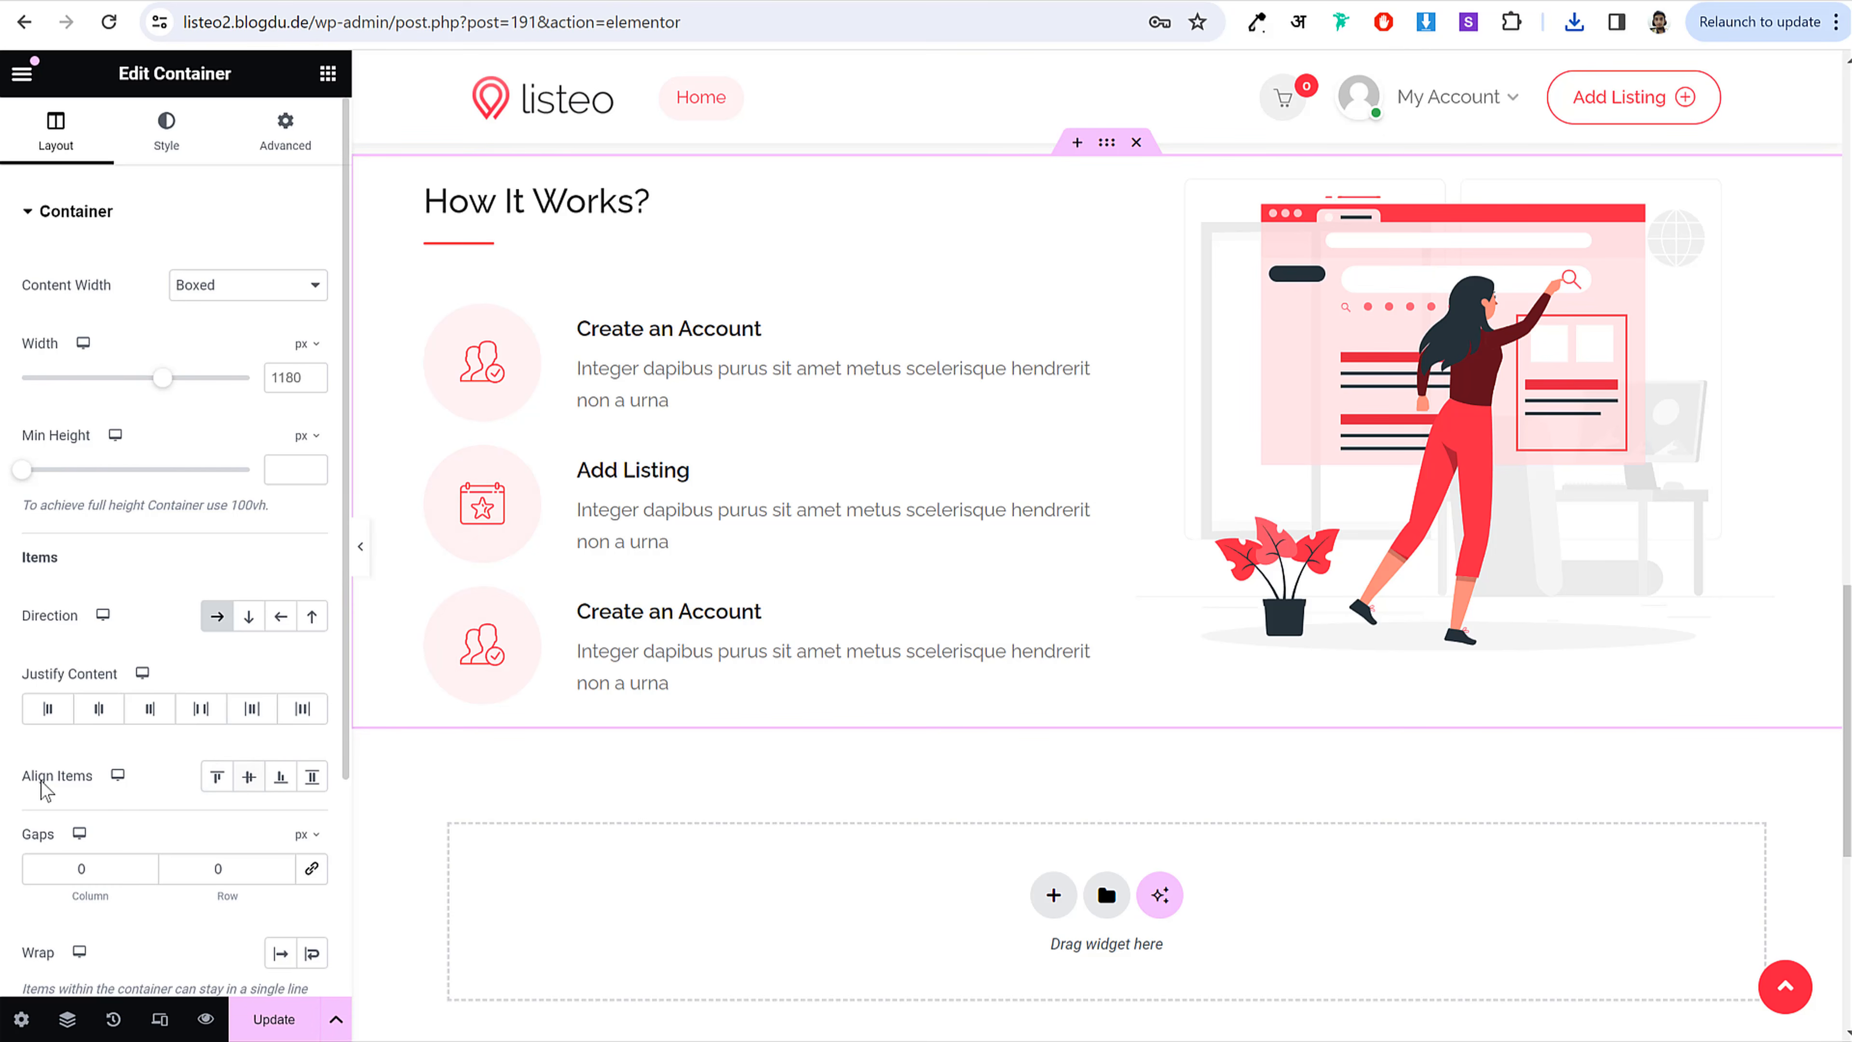
# Step: Centre the container's items vertically and set a linked gap of 20
pyautogui.click(248, 779)
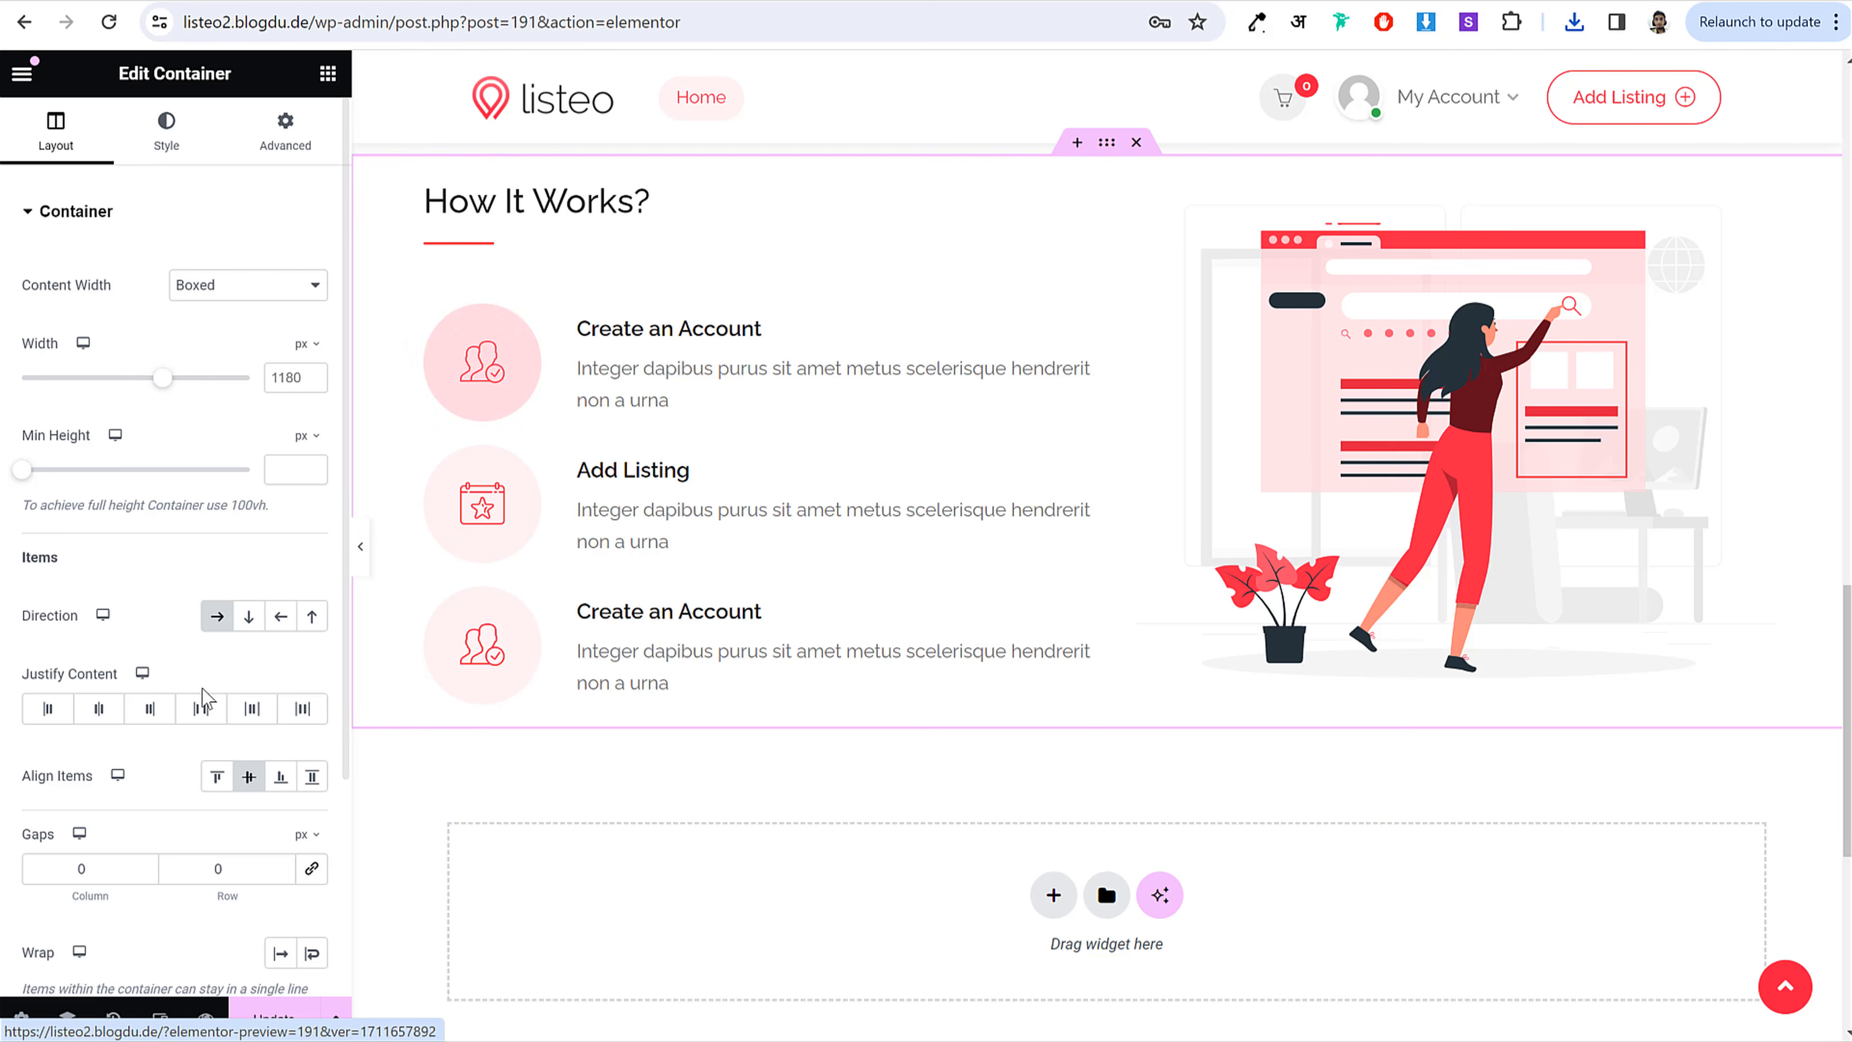
pyautogui.doubleClick(83, 868)
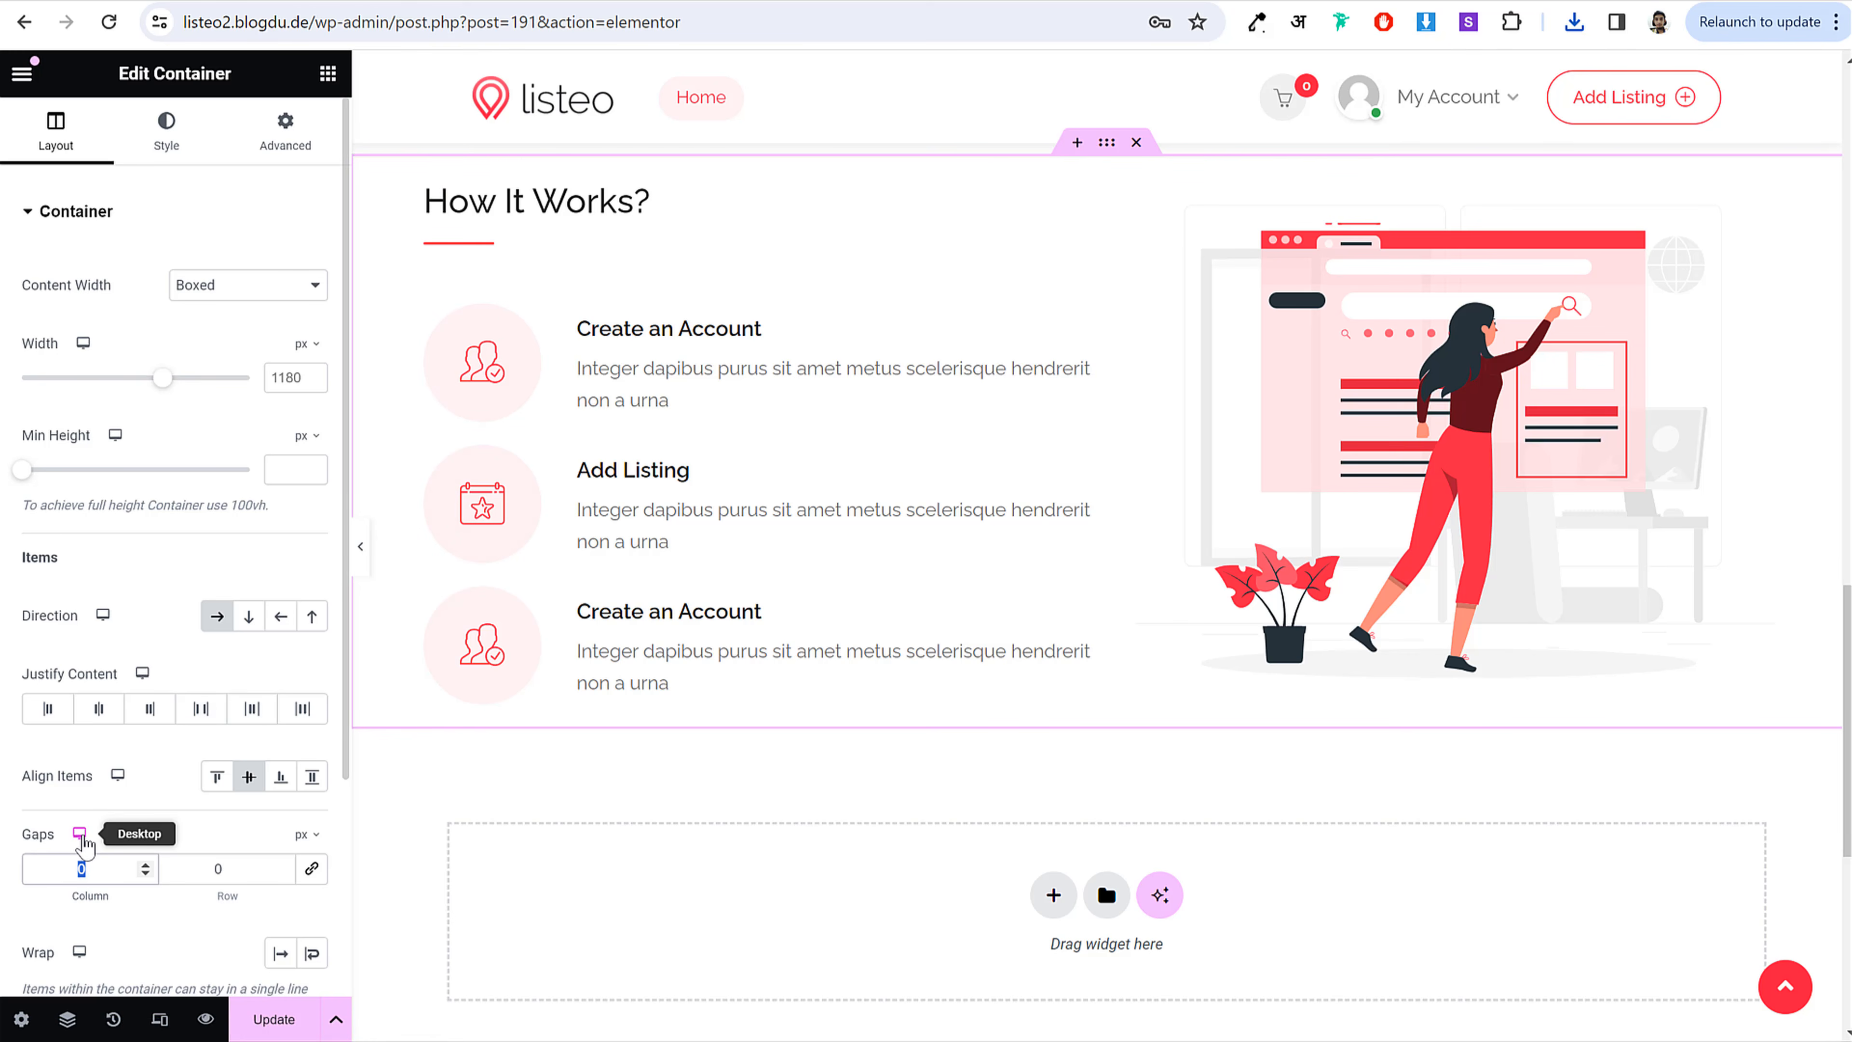
pyautogui.click(311, 868)
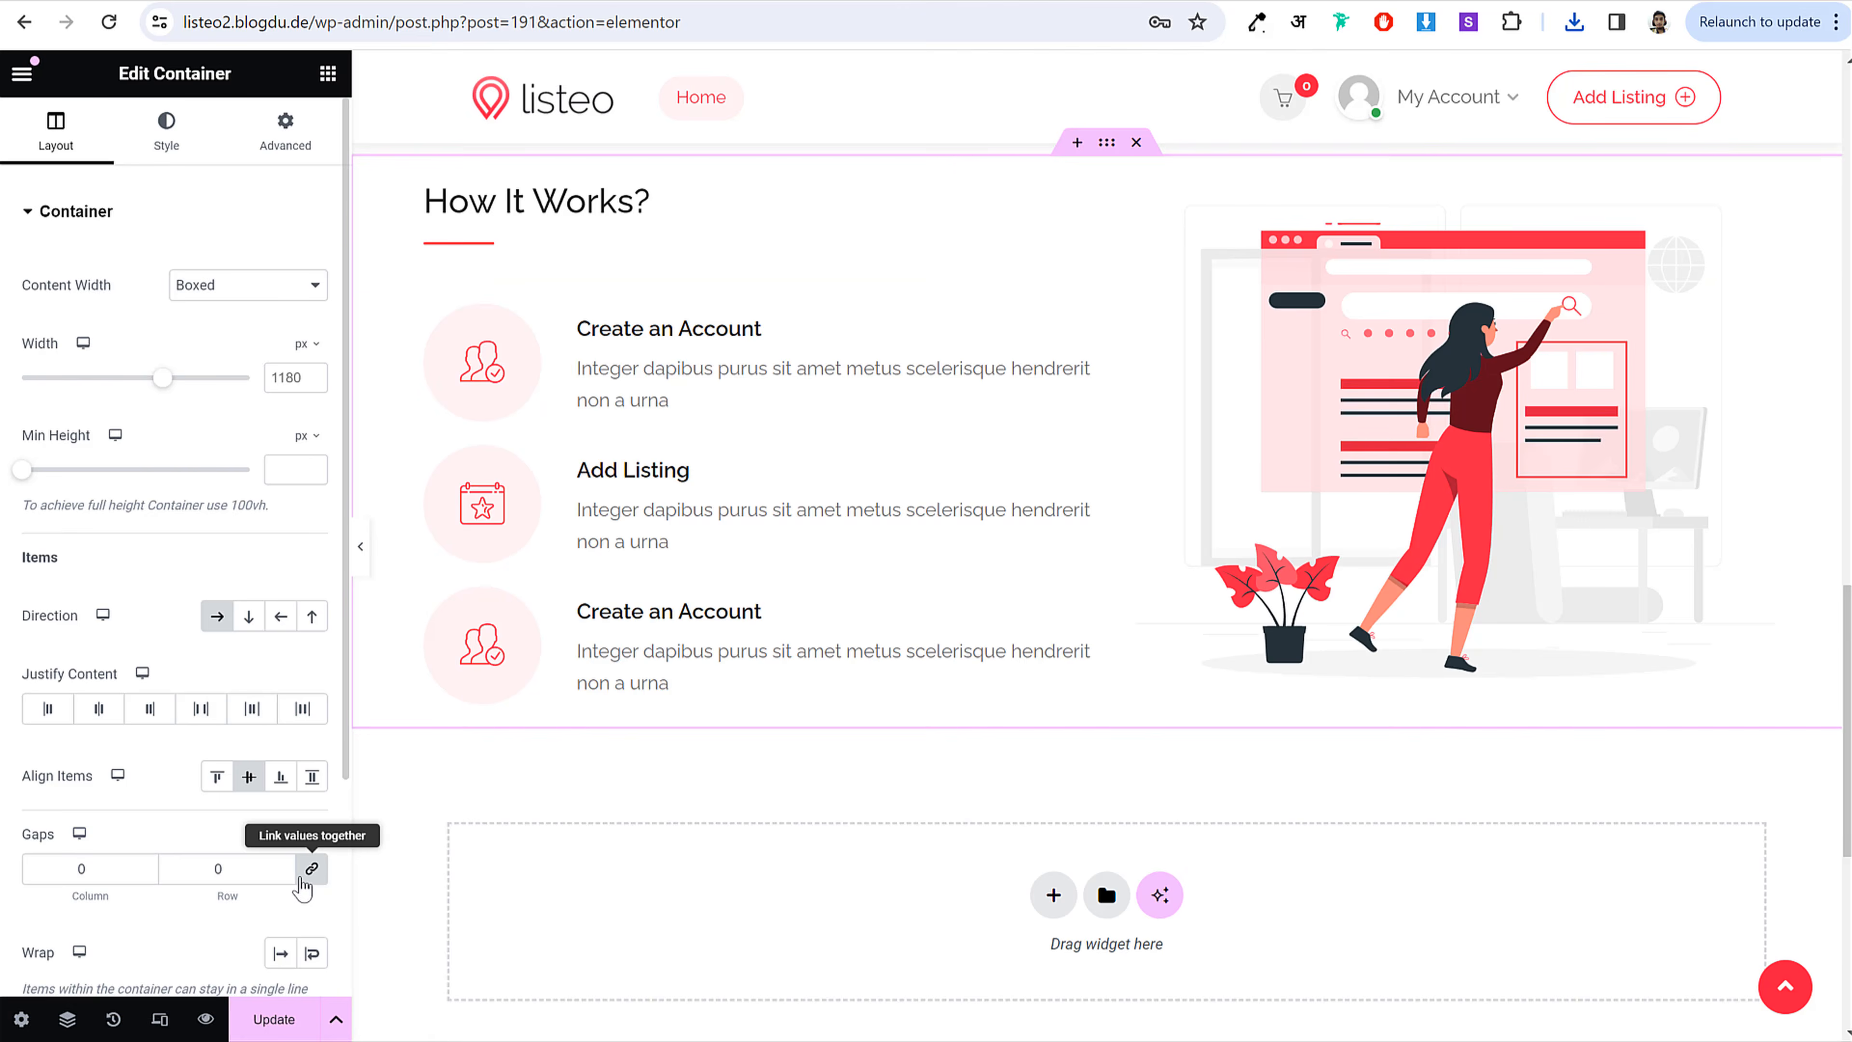
pyautogui.moveTo(89, 871); pyautogui.dragTo(41, 875)
pyautogui.write('20')
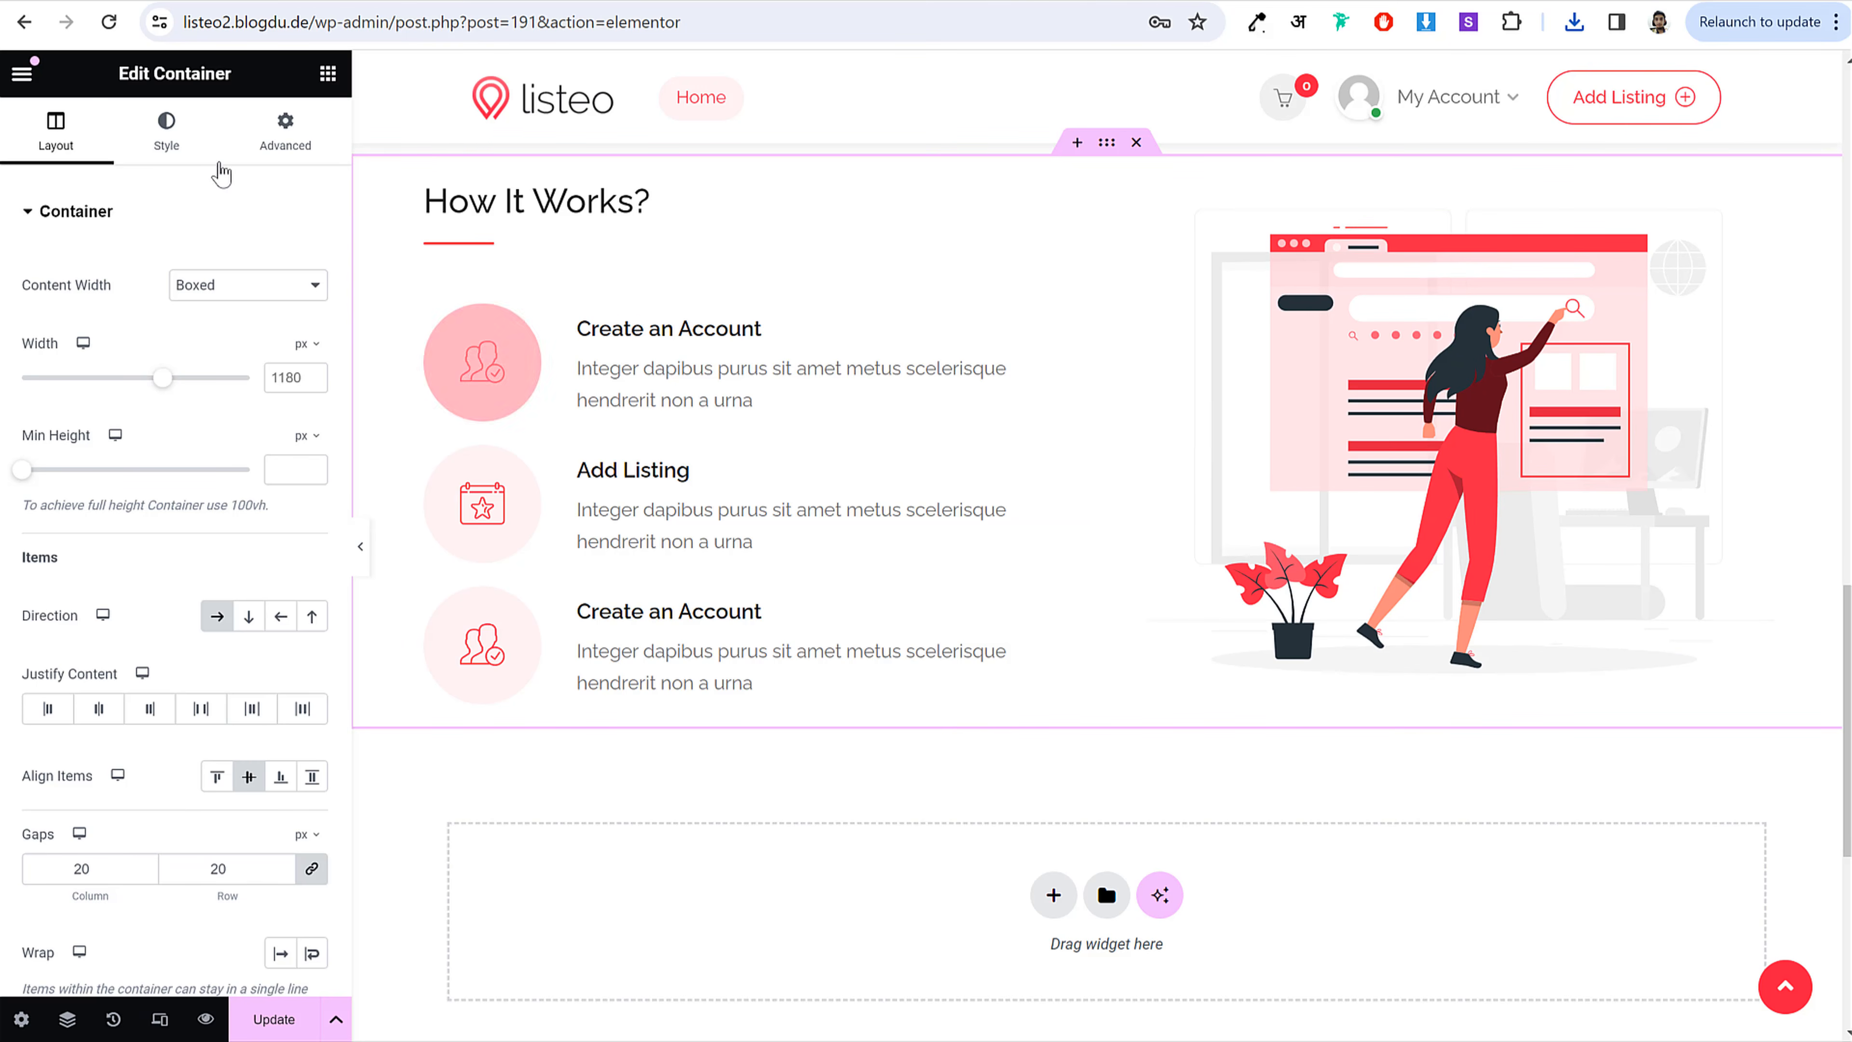
# Step: Set the container's top and bottom padding to 70 px and update the page
pyautogui.click(285, 135)
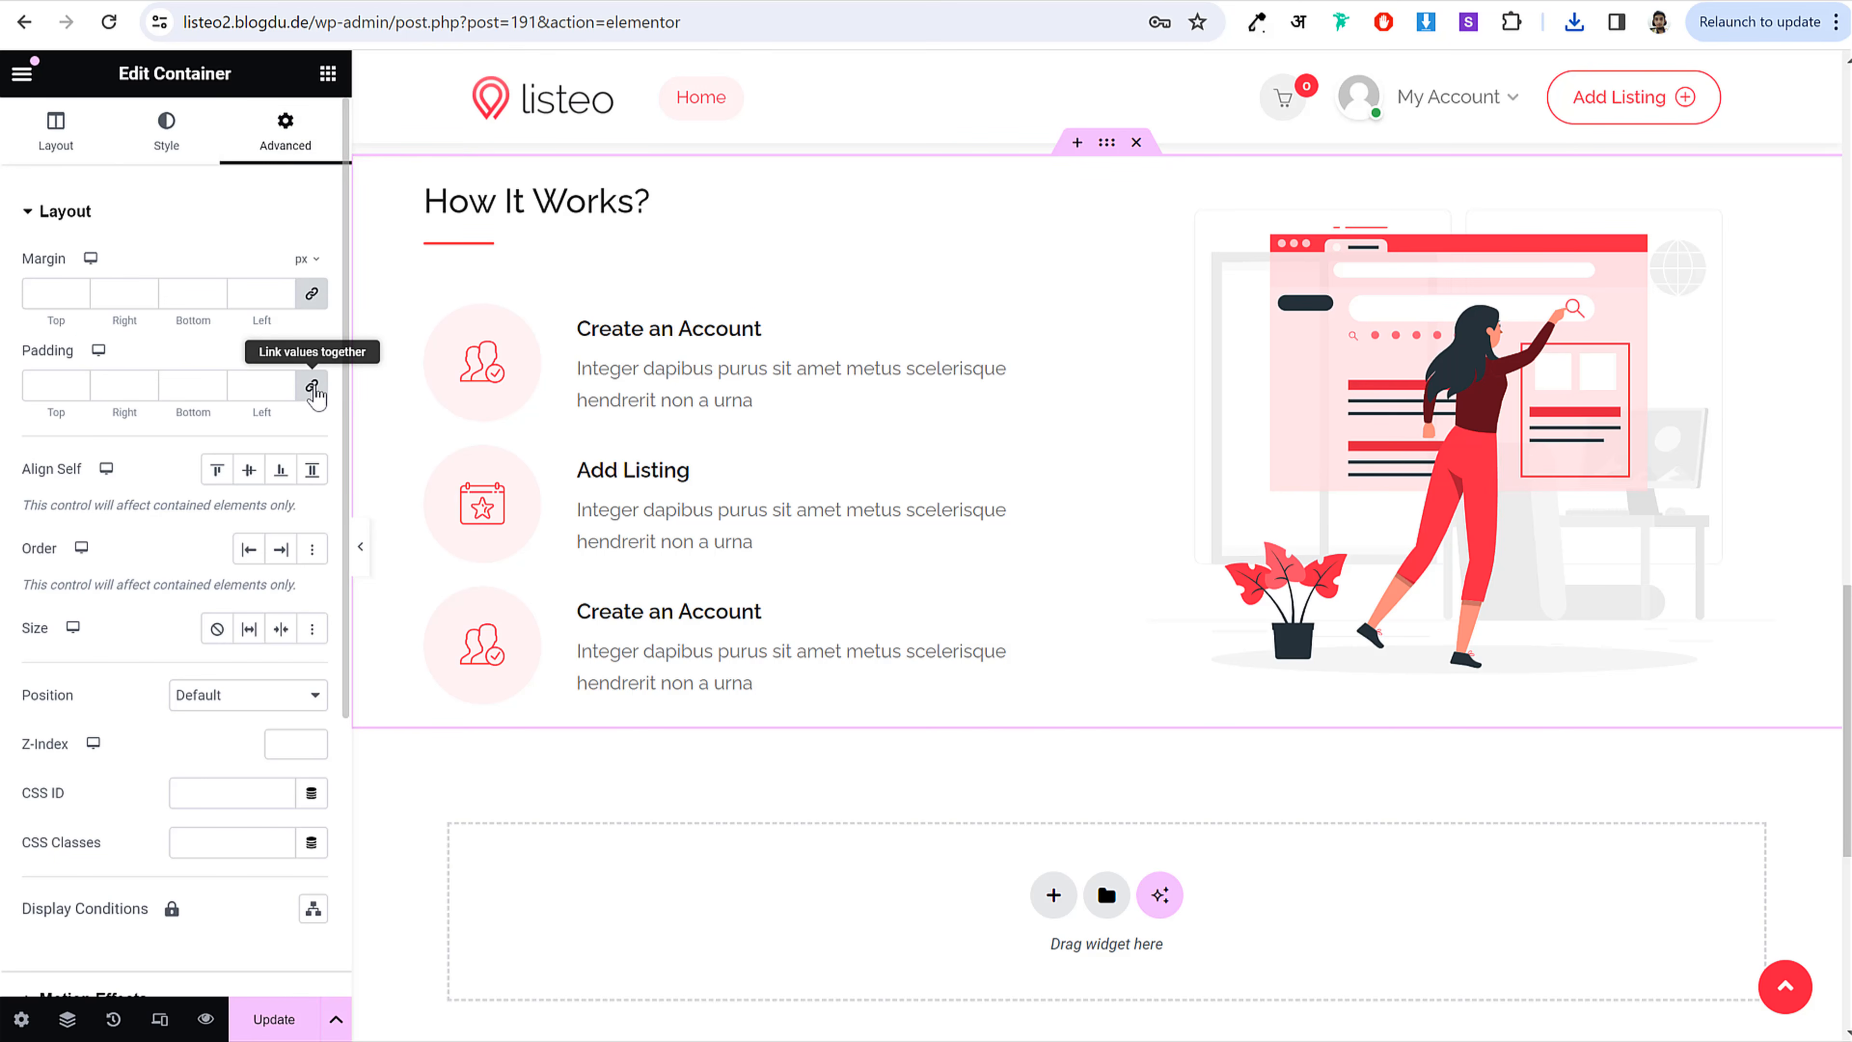
pyautogui.click(314, 390)
pyautogui.click(46, 385)
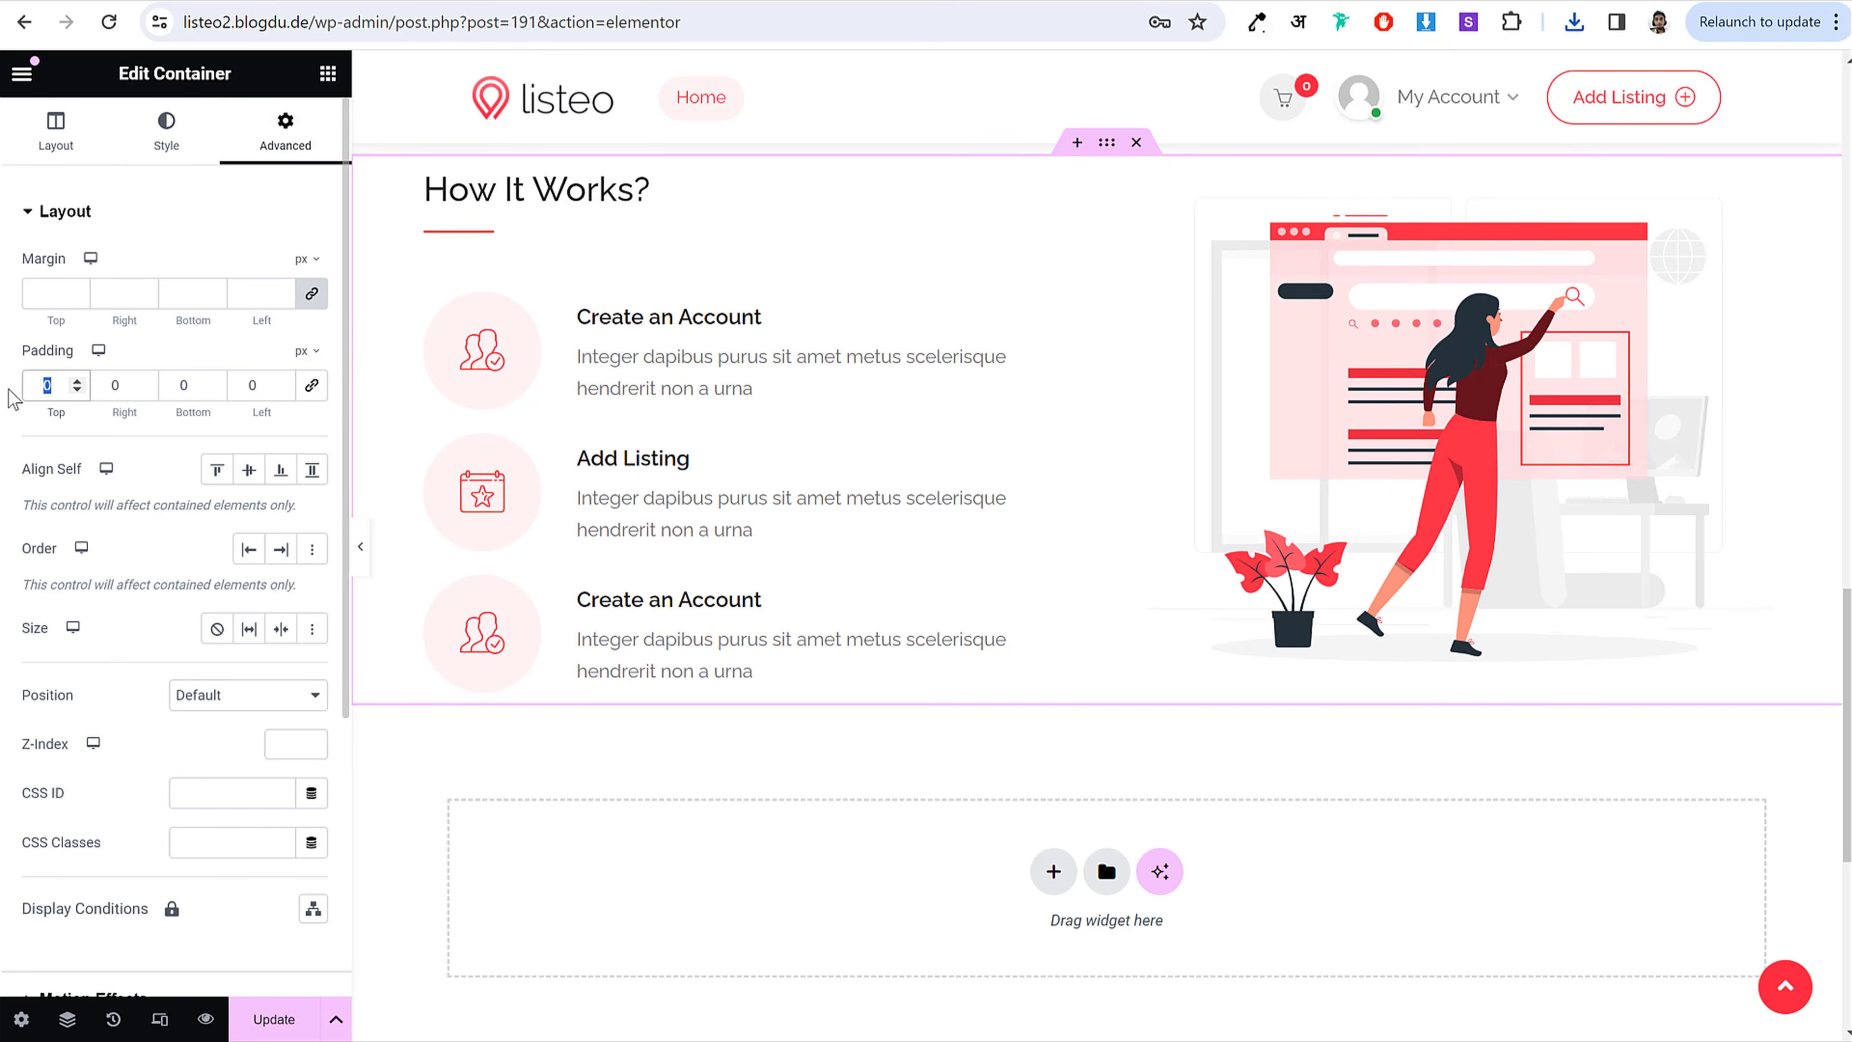
pyautogui.write('70')
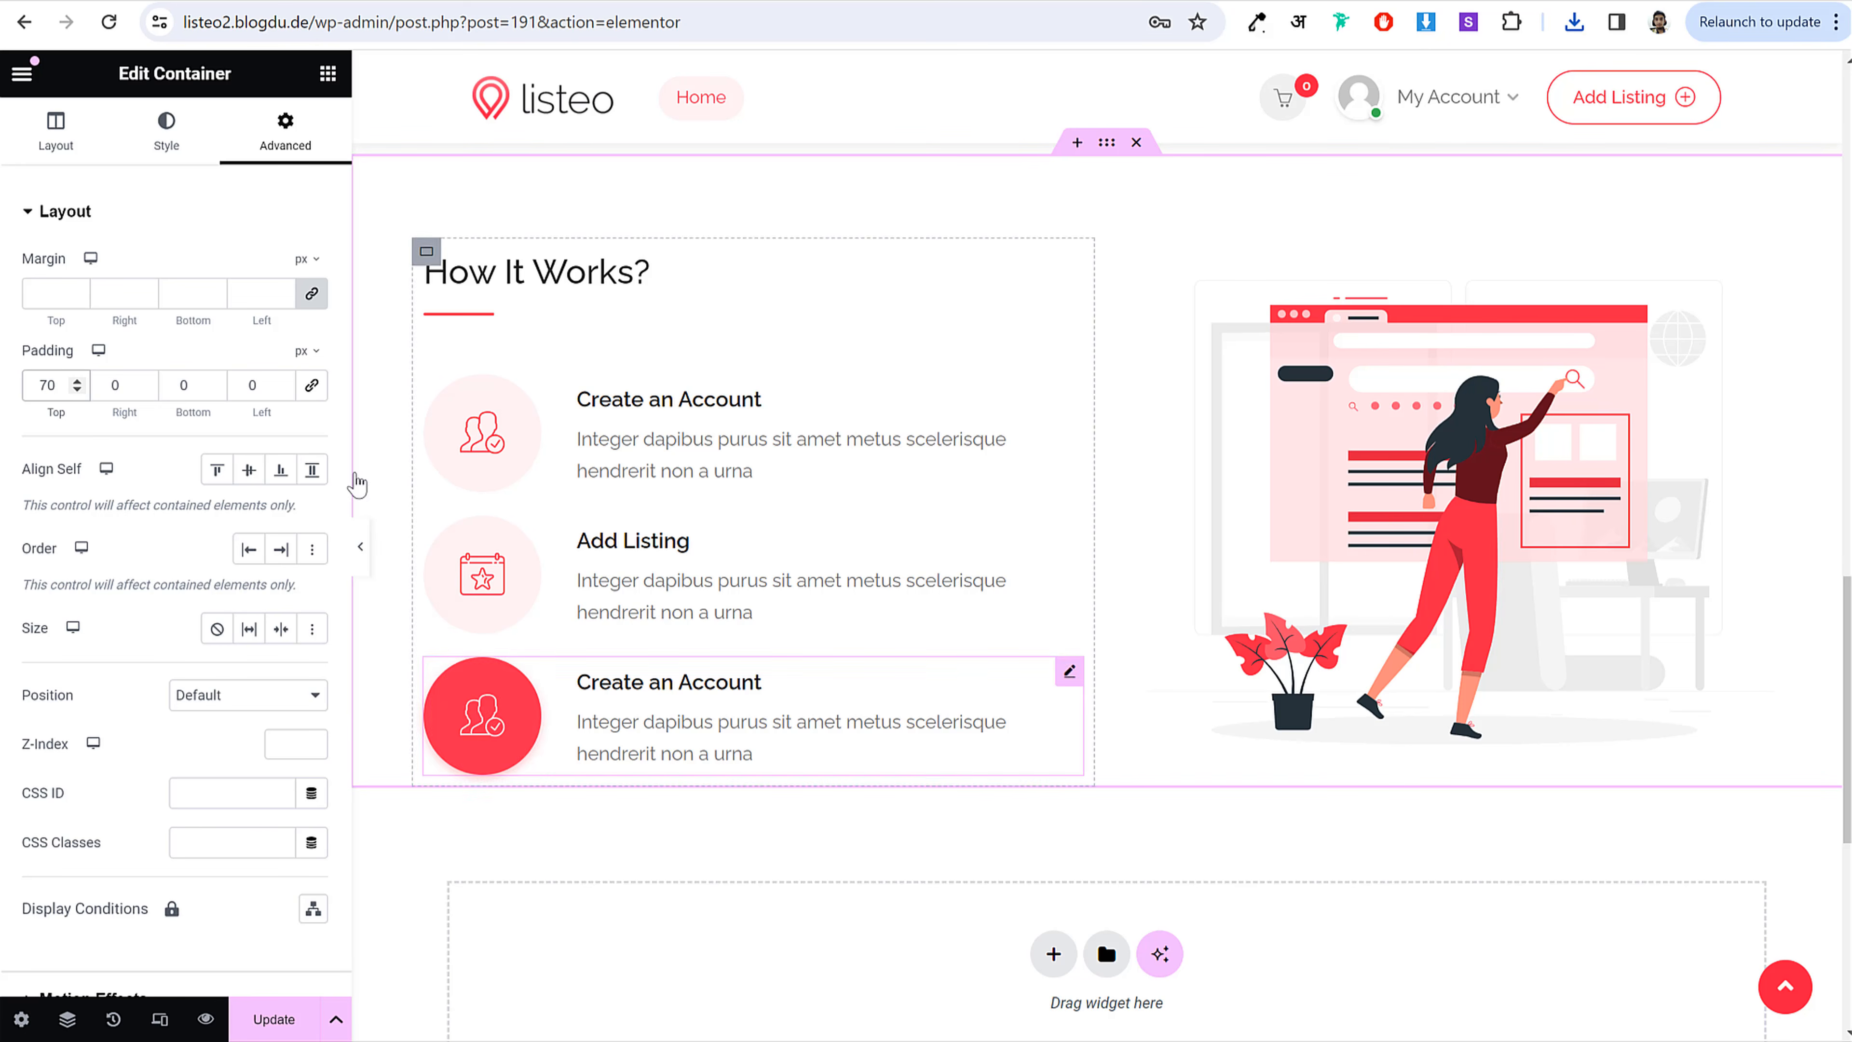
pyautogui.moveTo(177, 386); pyautogui.dragTo(259, 396)
pyautogui.write('70')
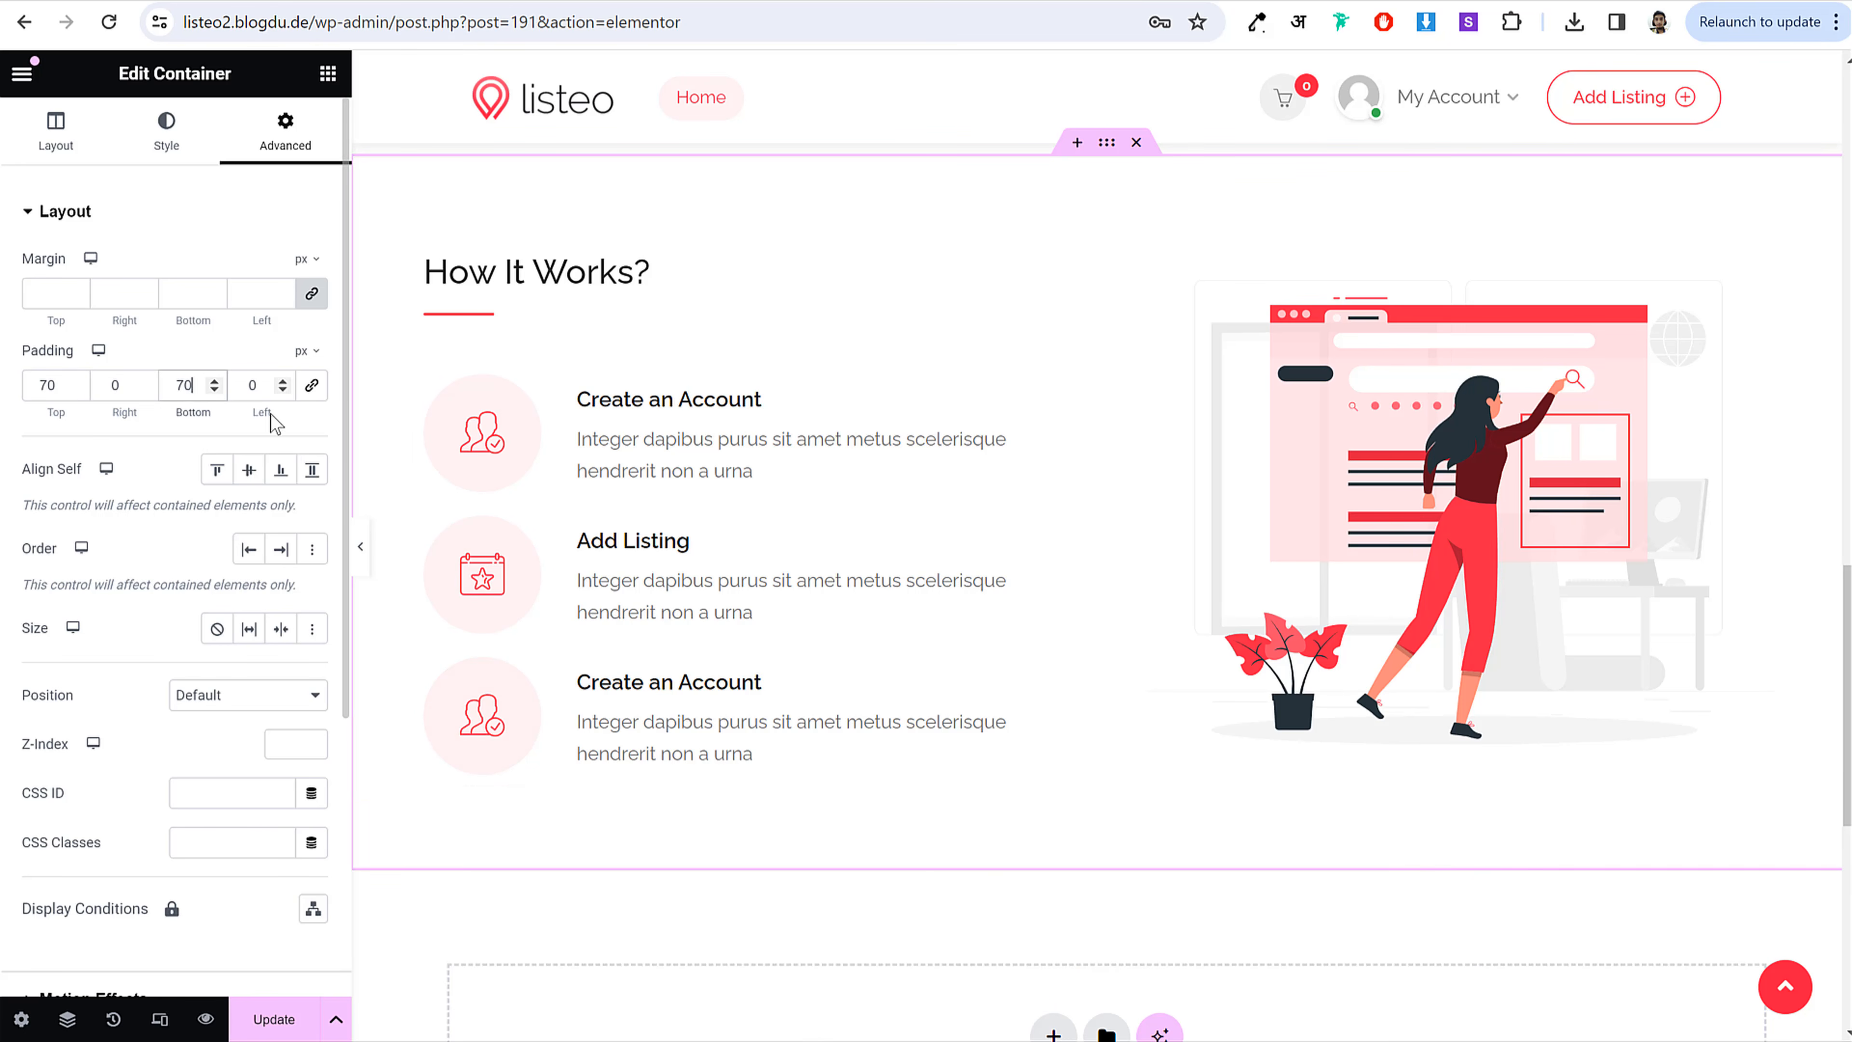
pyautogui.click(268, 1018)
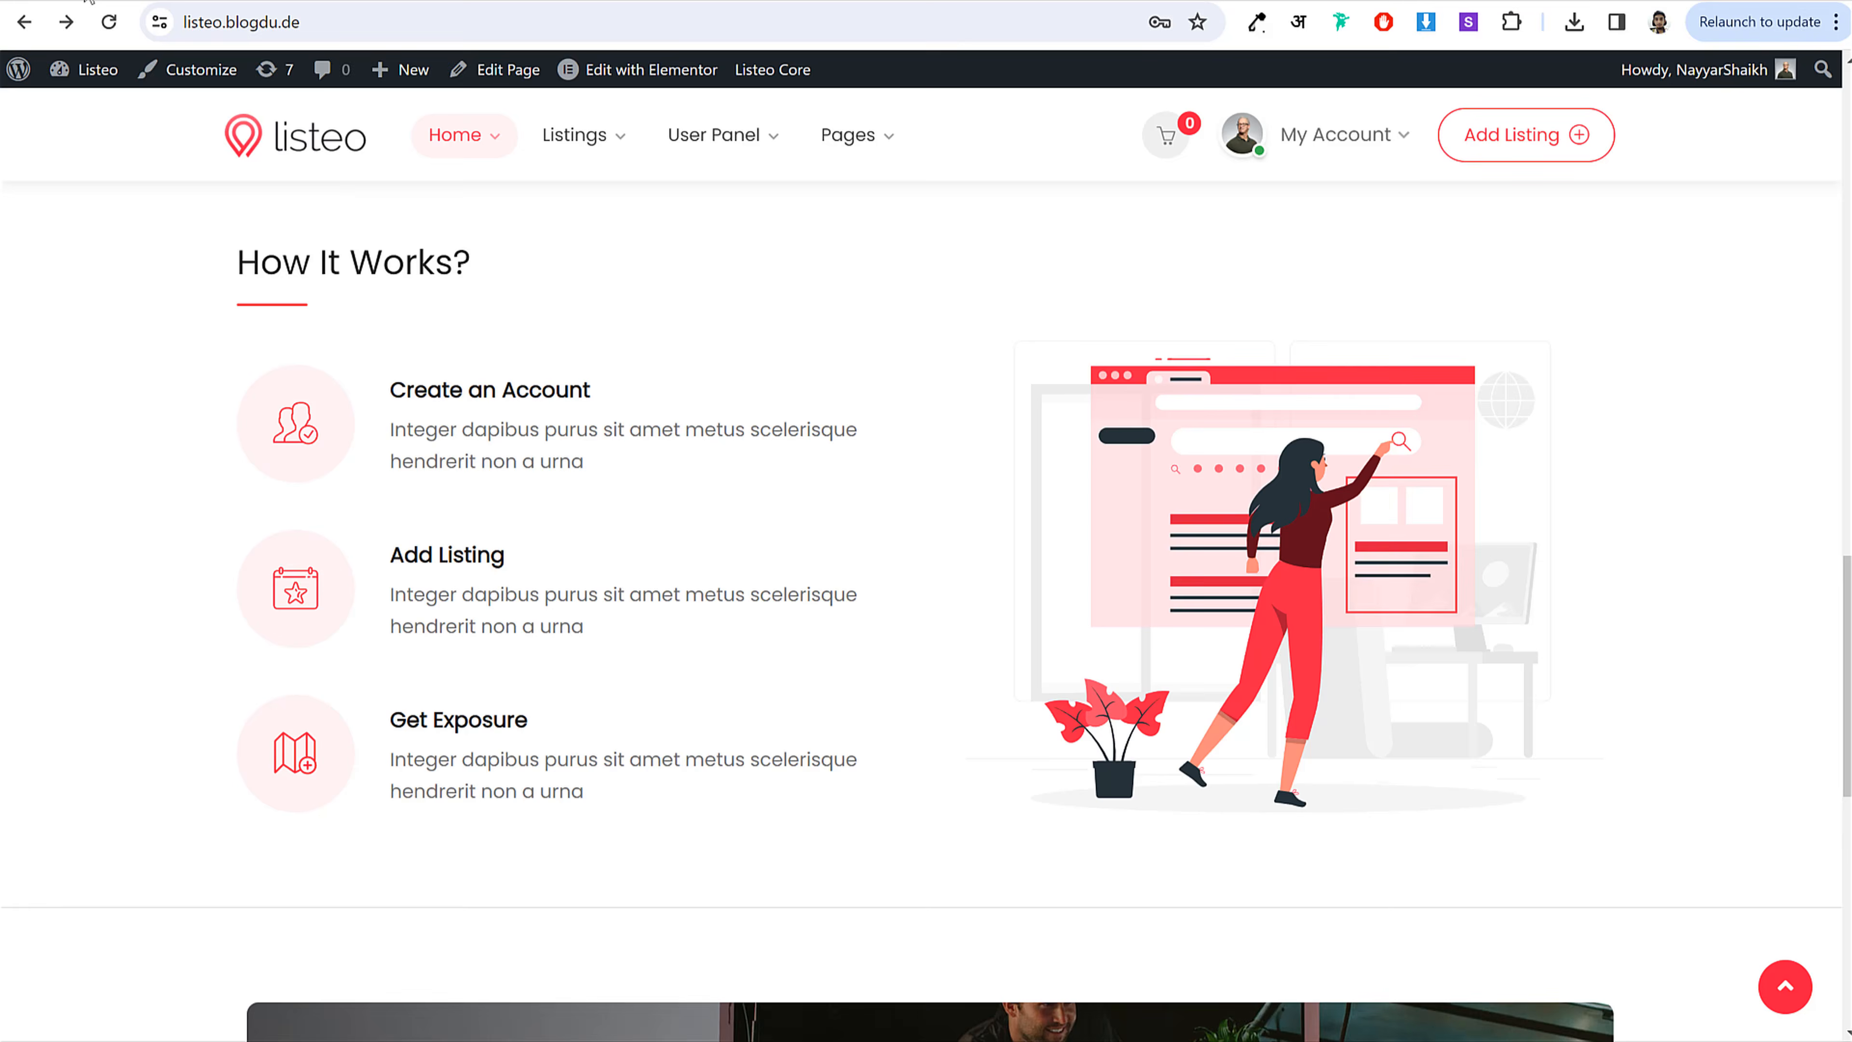
pyautogui.scroll(-10, 1276, 408)
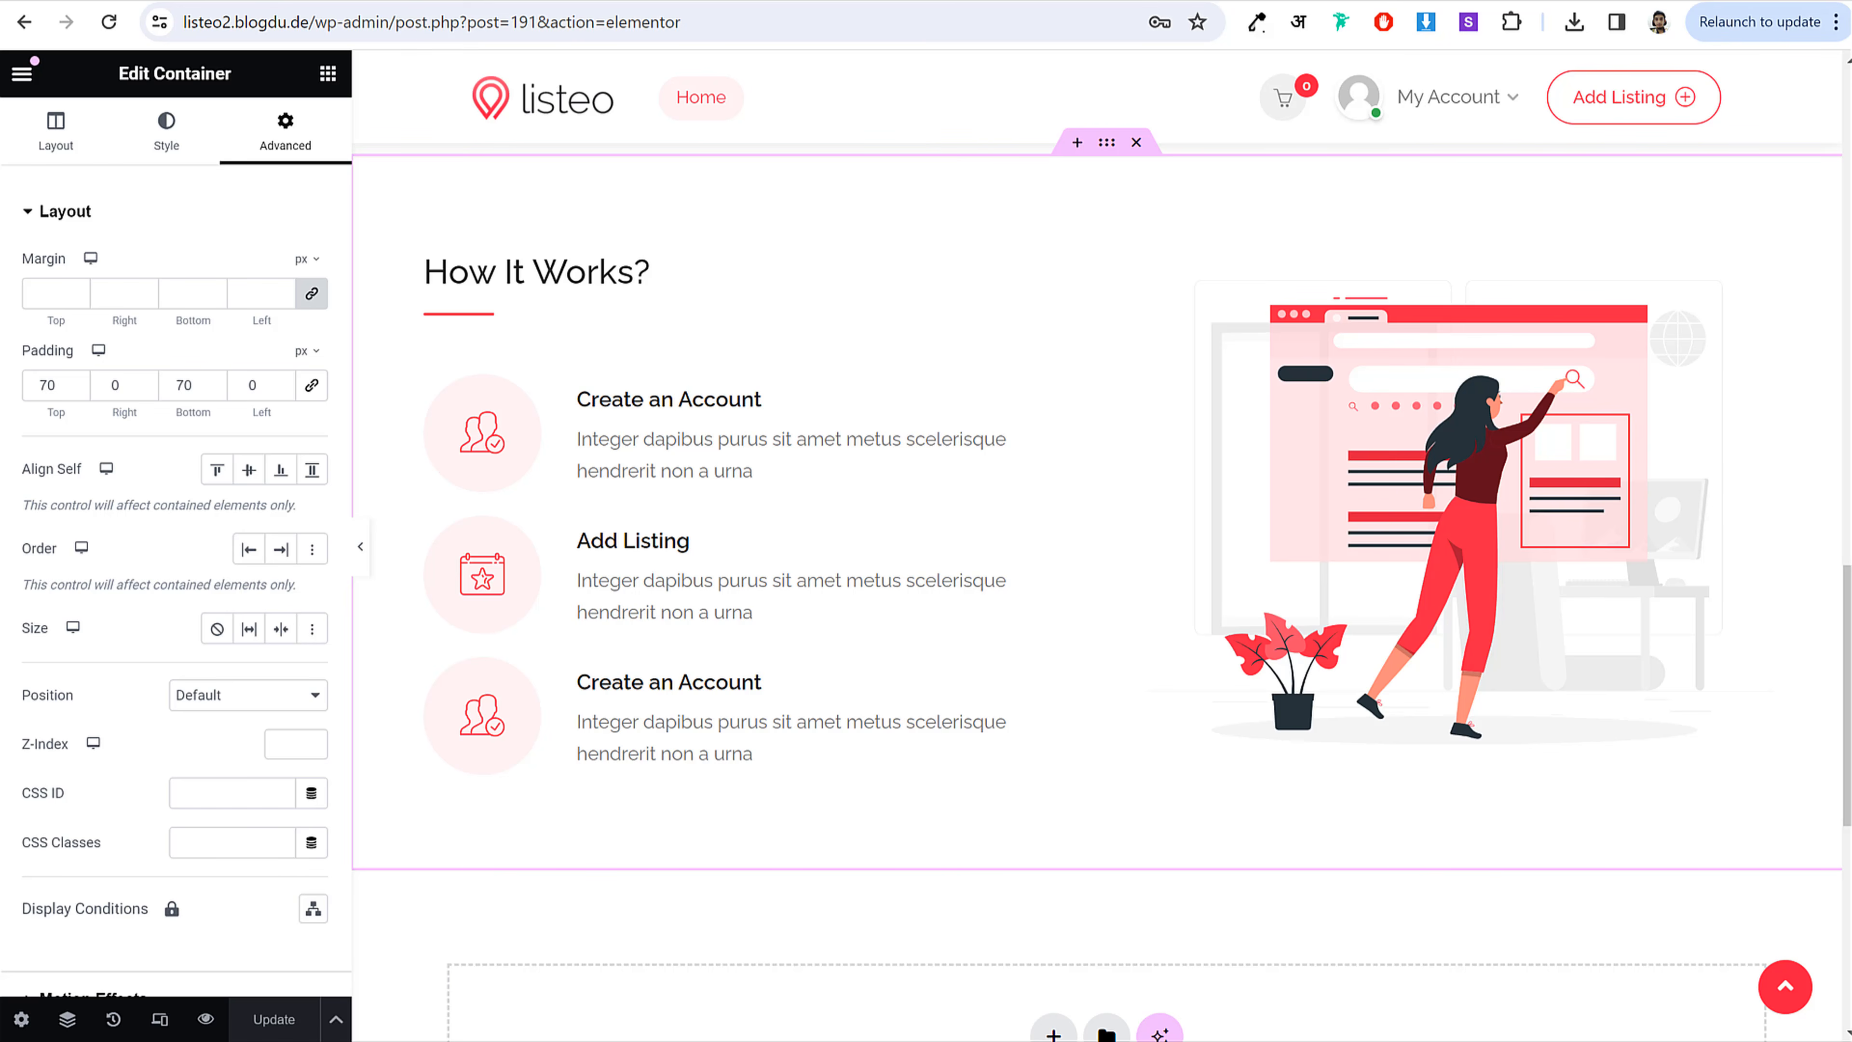
pyautogui.scroll(-5, 1004, 459)
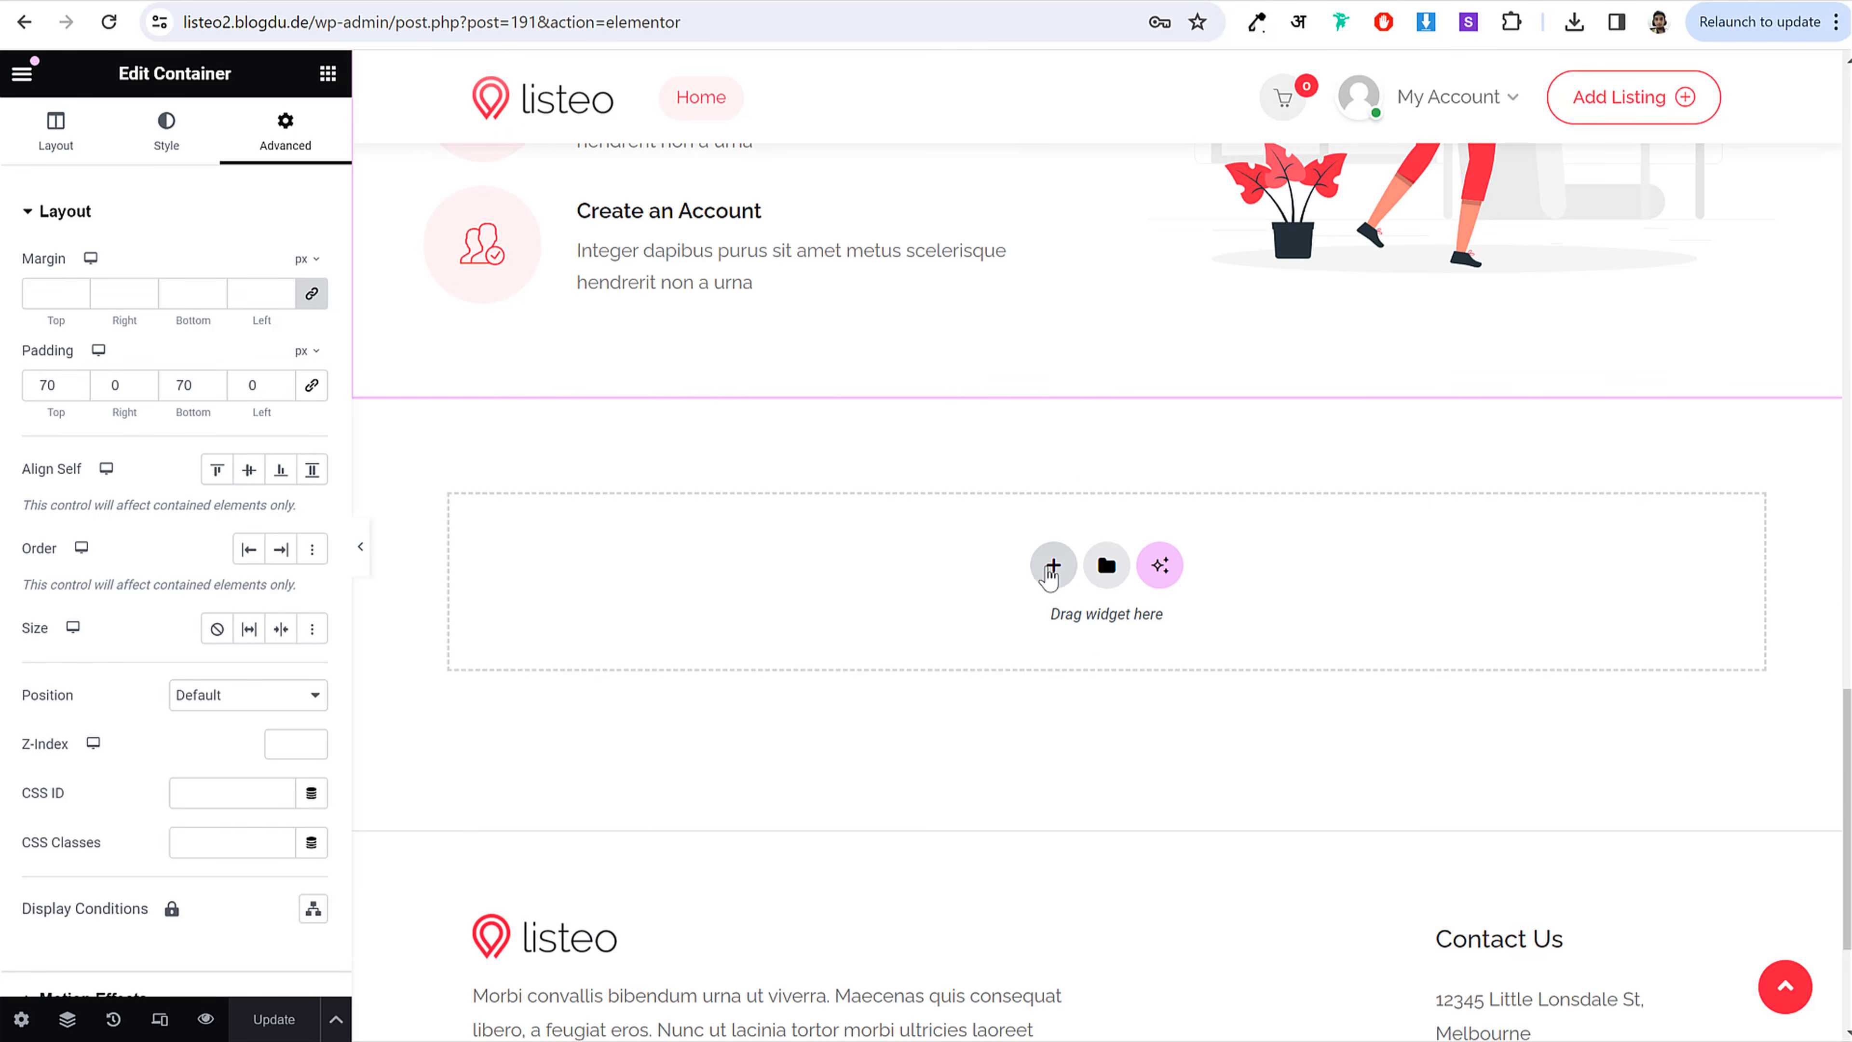
# Step: Add a new single-column section below How It Works
pyautogui.click(1052, 566)
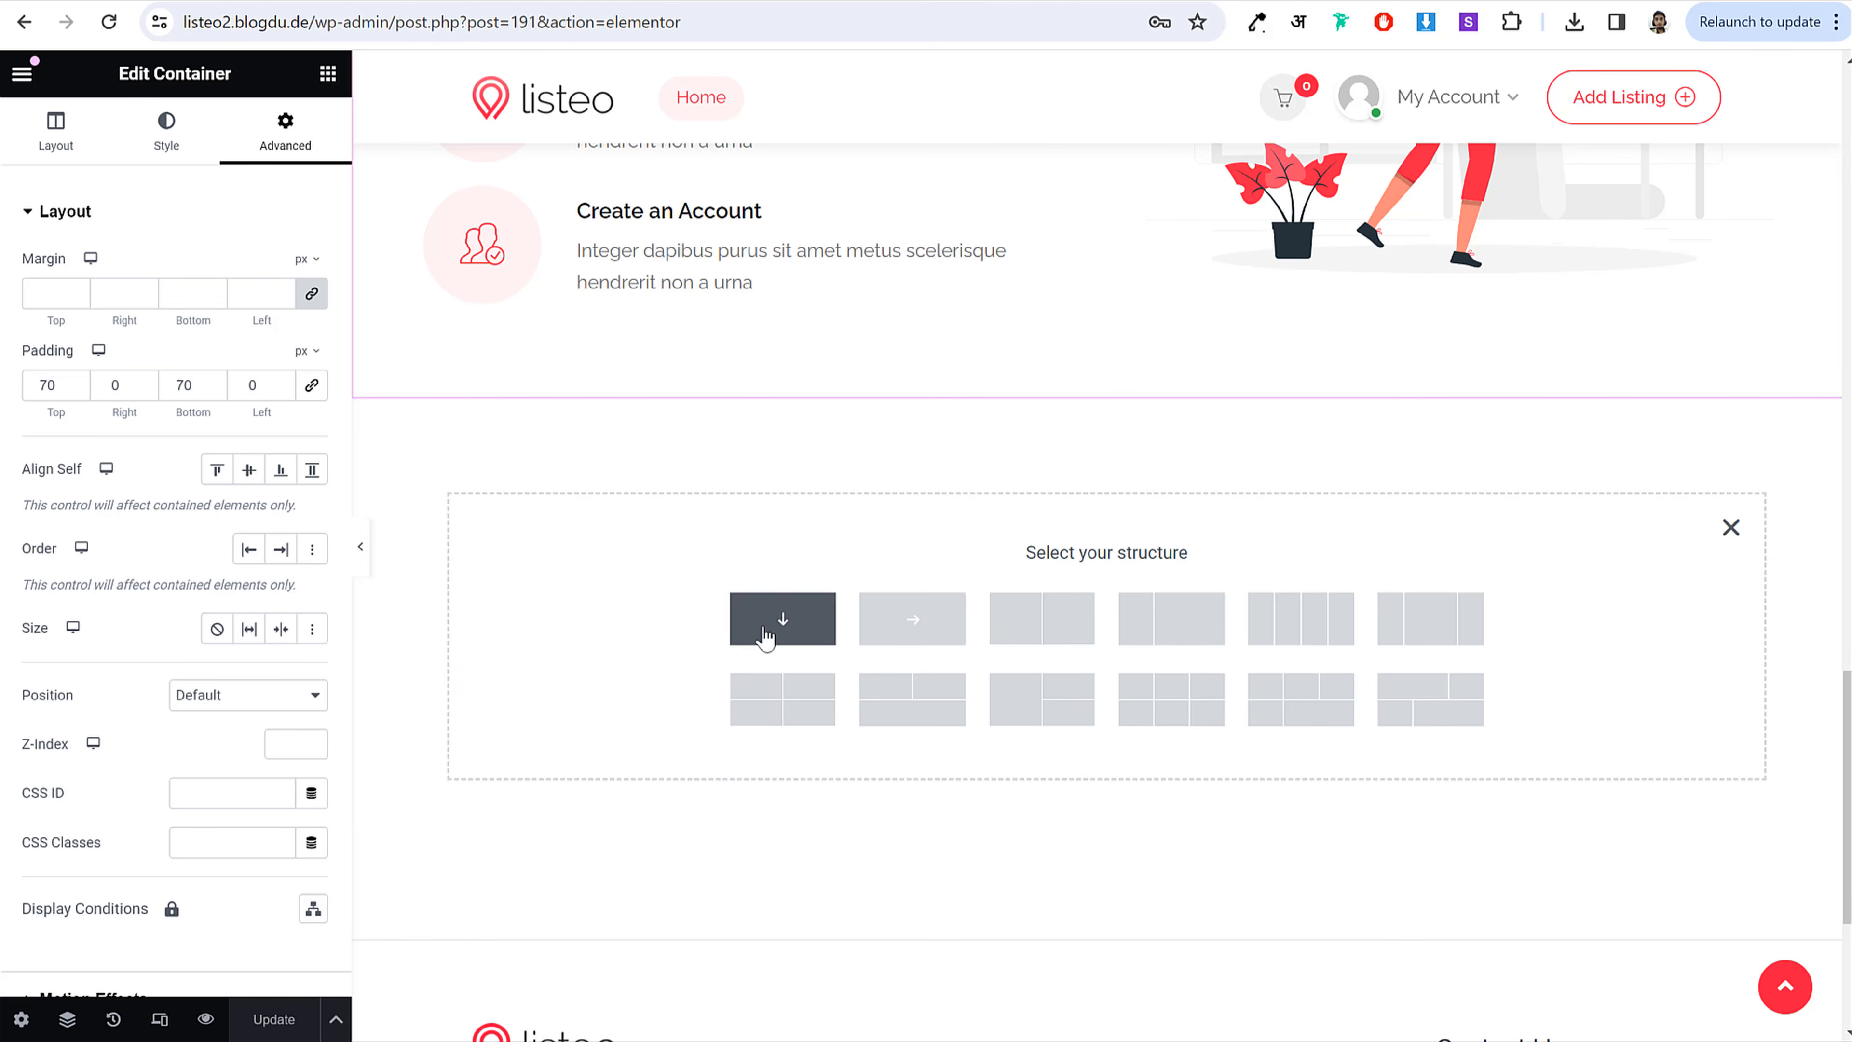
pyautogui.click(277, 2)
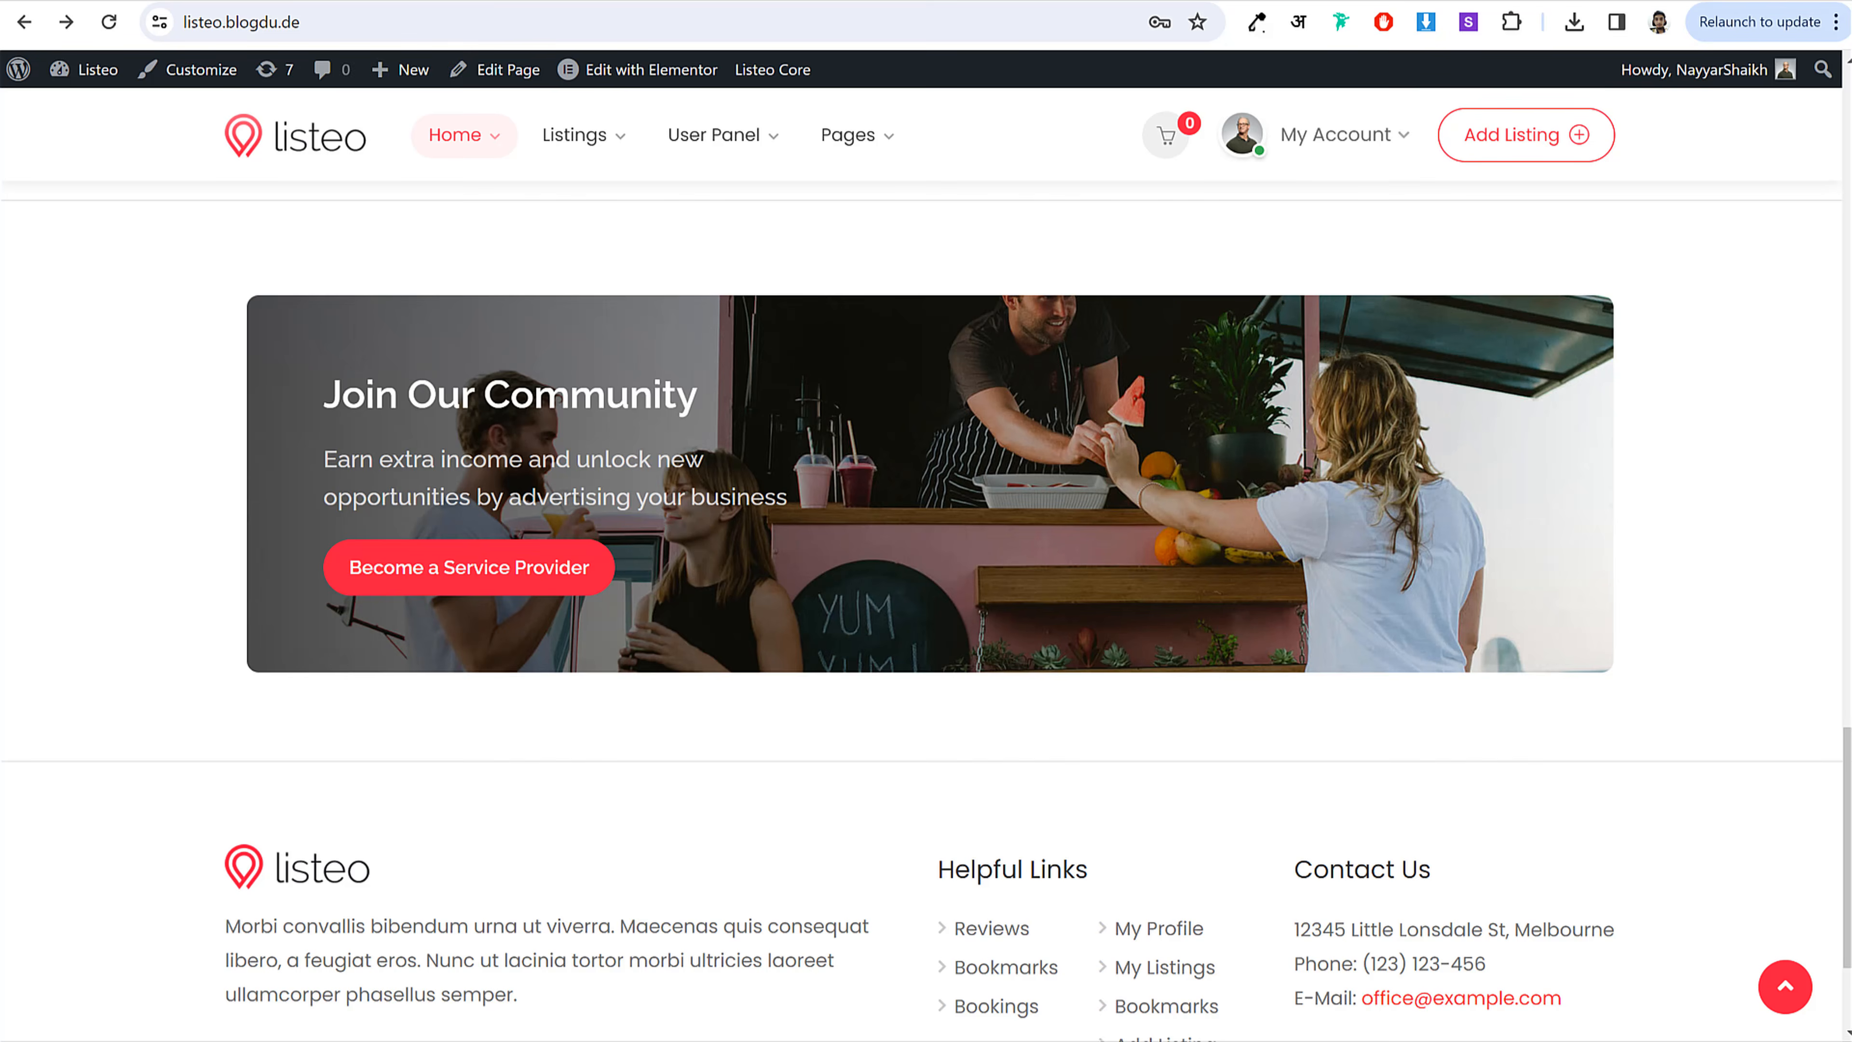
pyautogui.click(365, 1)
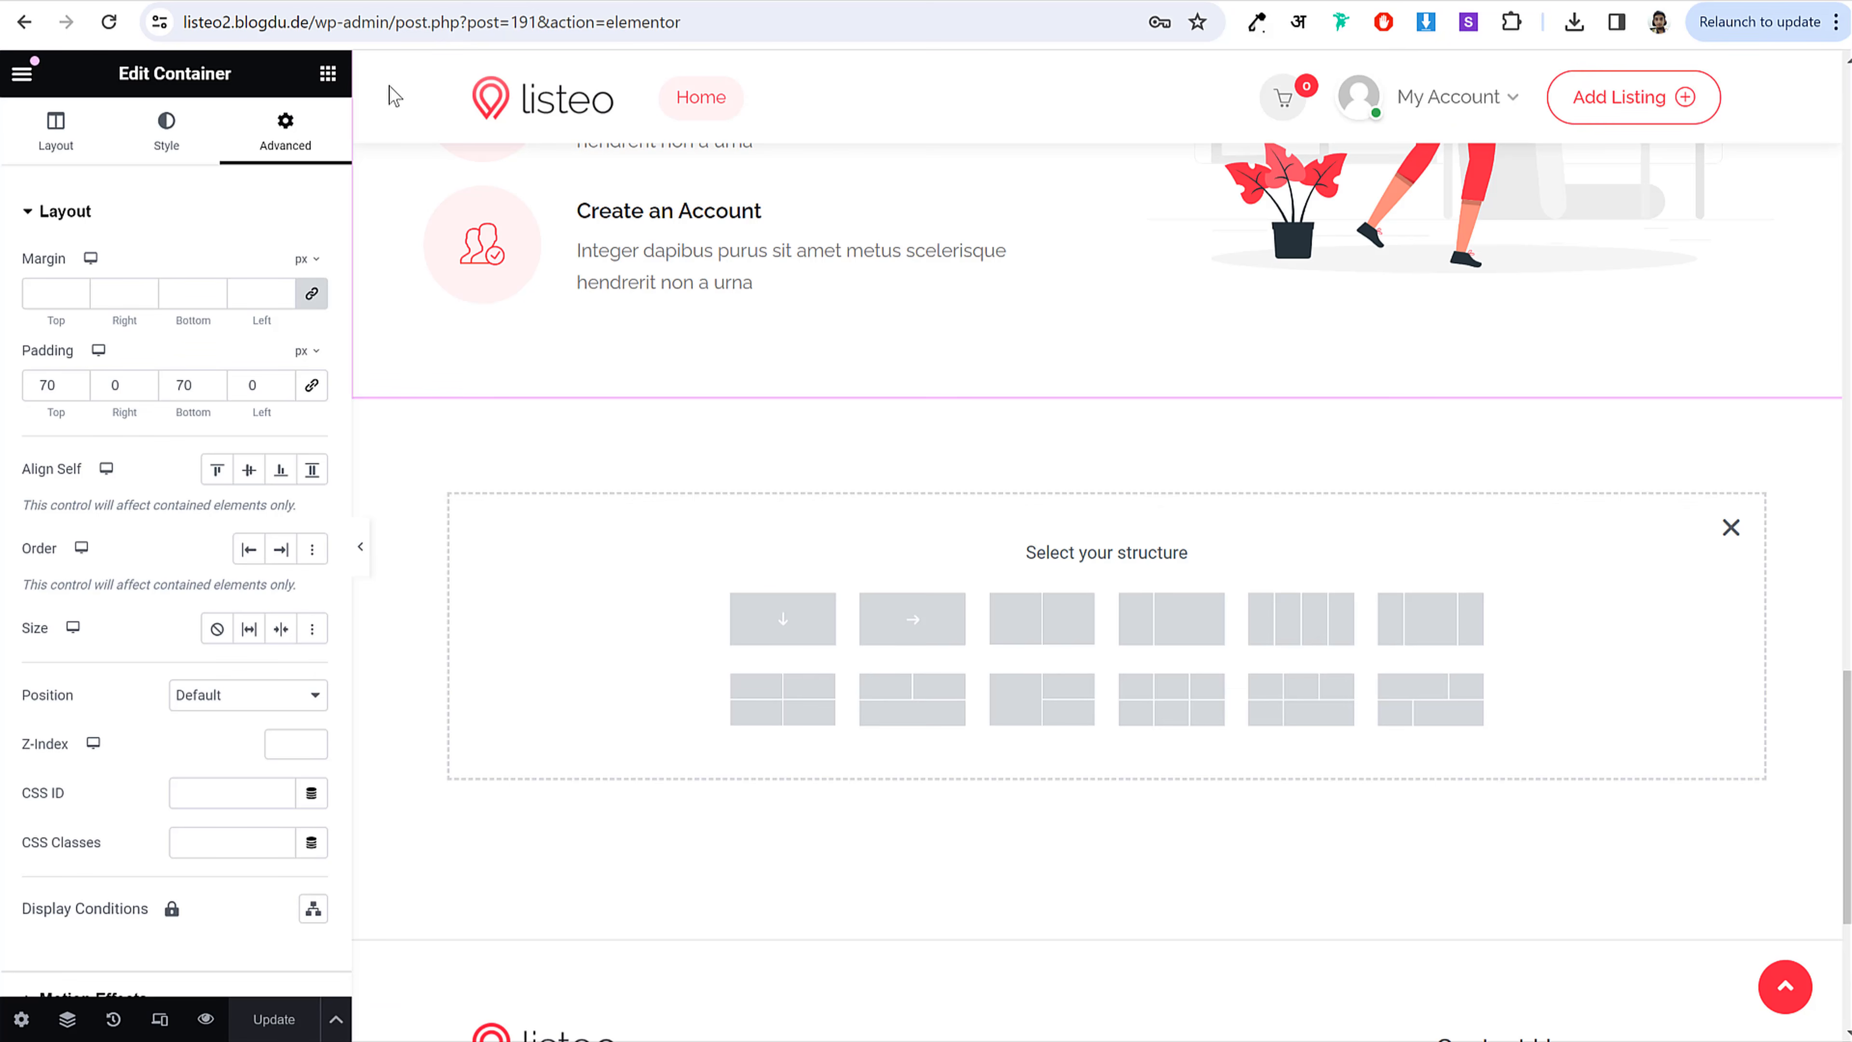
pyautogui.click(771, 622)
# Step: Drag a container into the new section and nest another inside it
pyautogui.click(1112, 469)
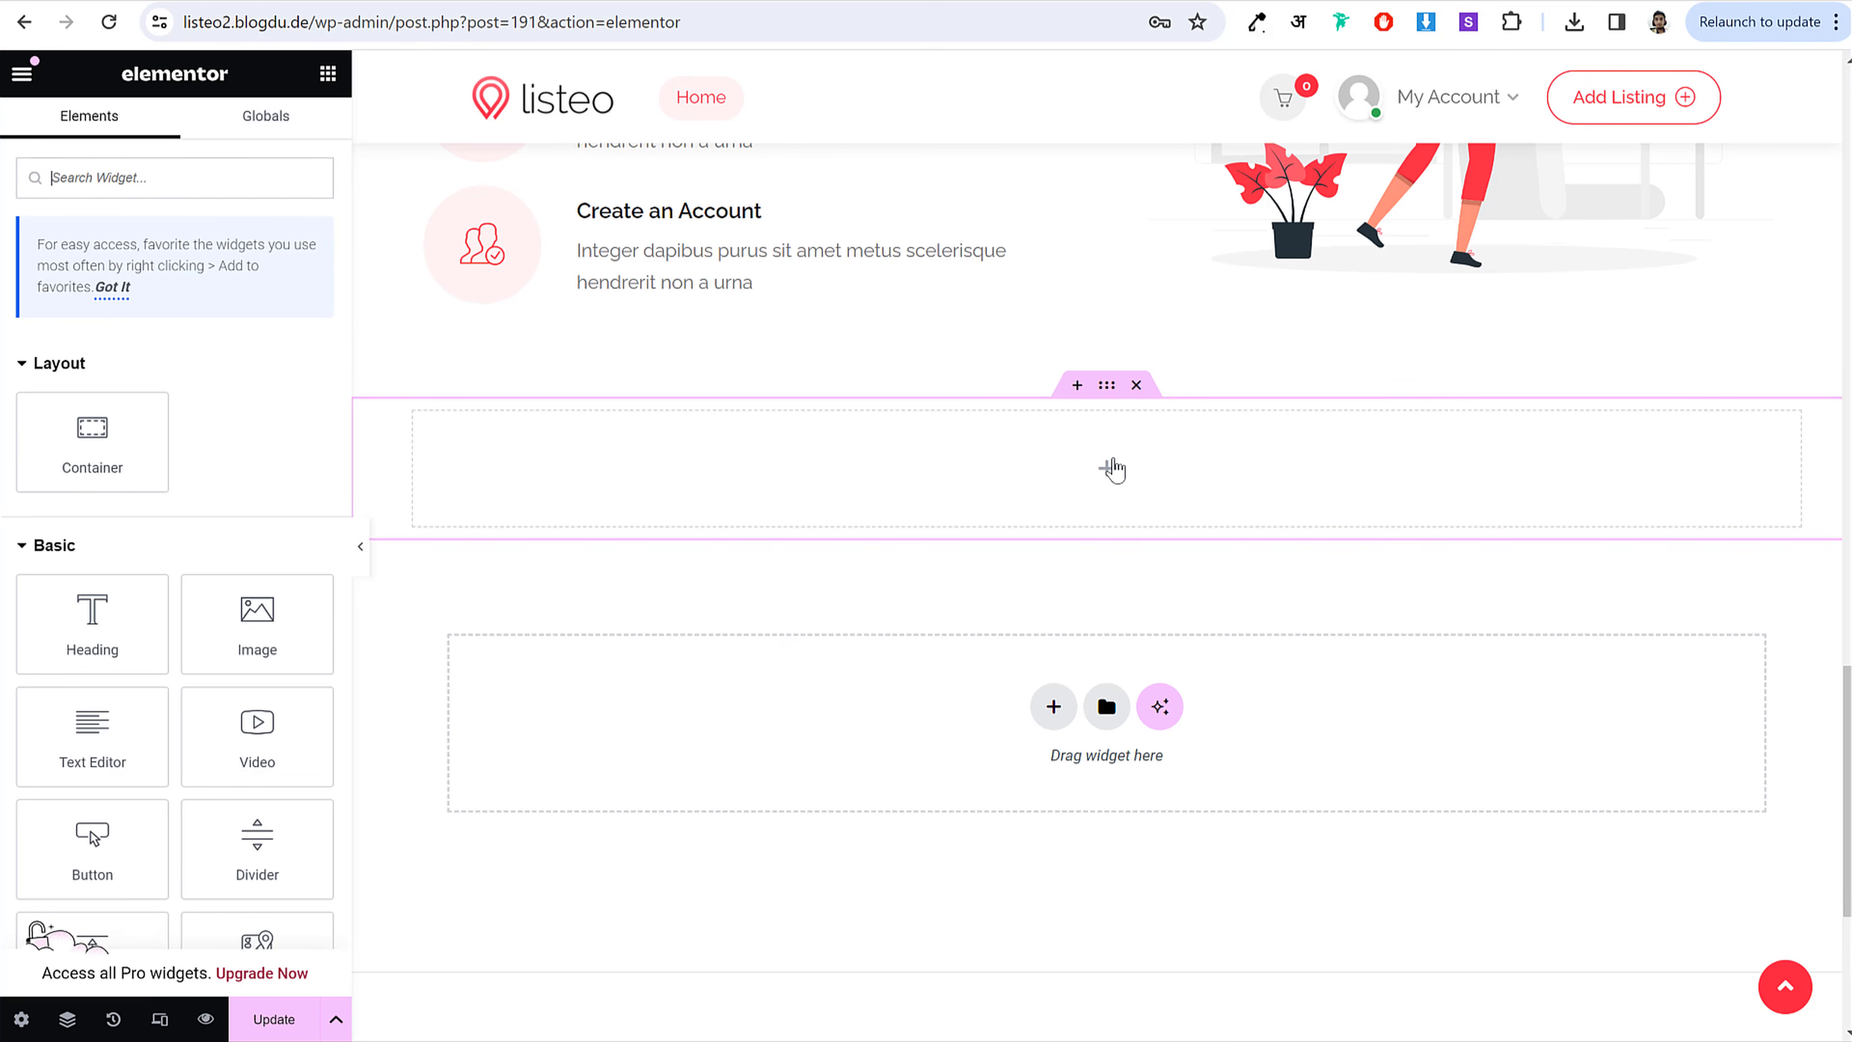
pyautogui.click(277, 1)
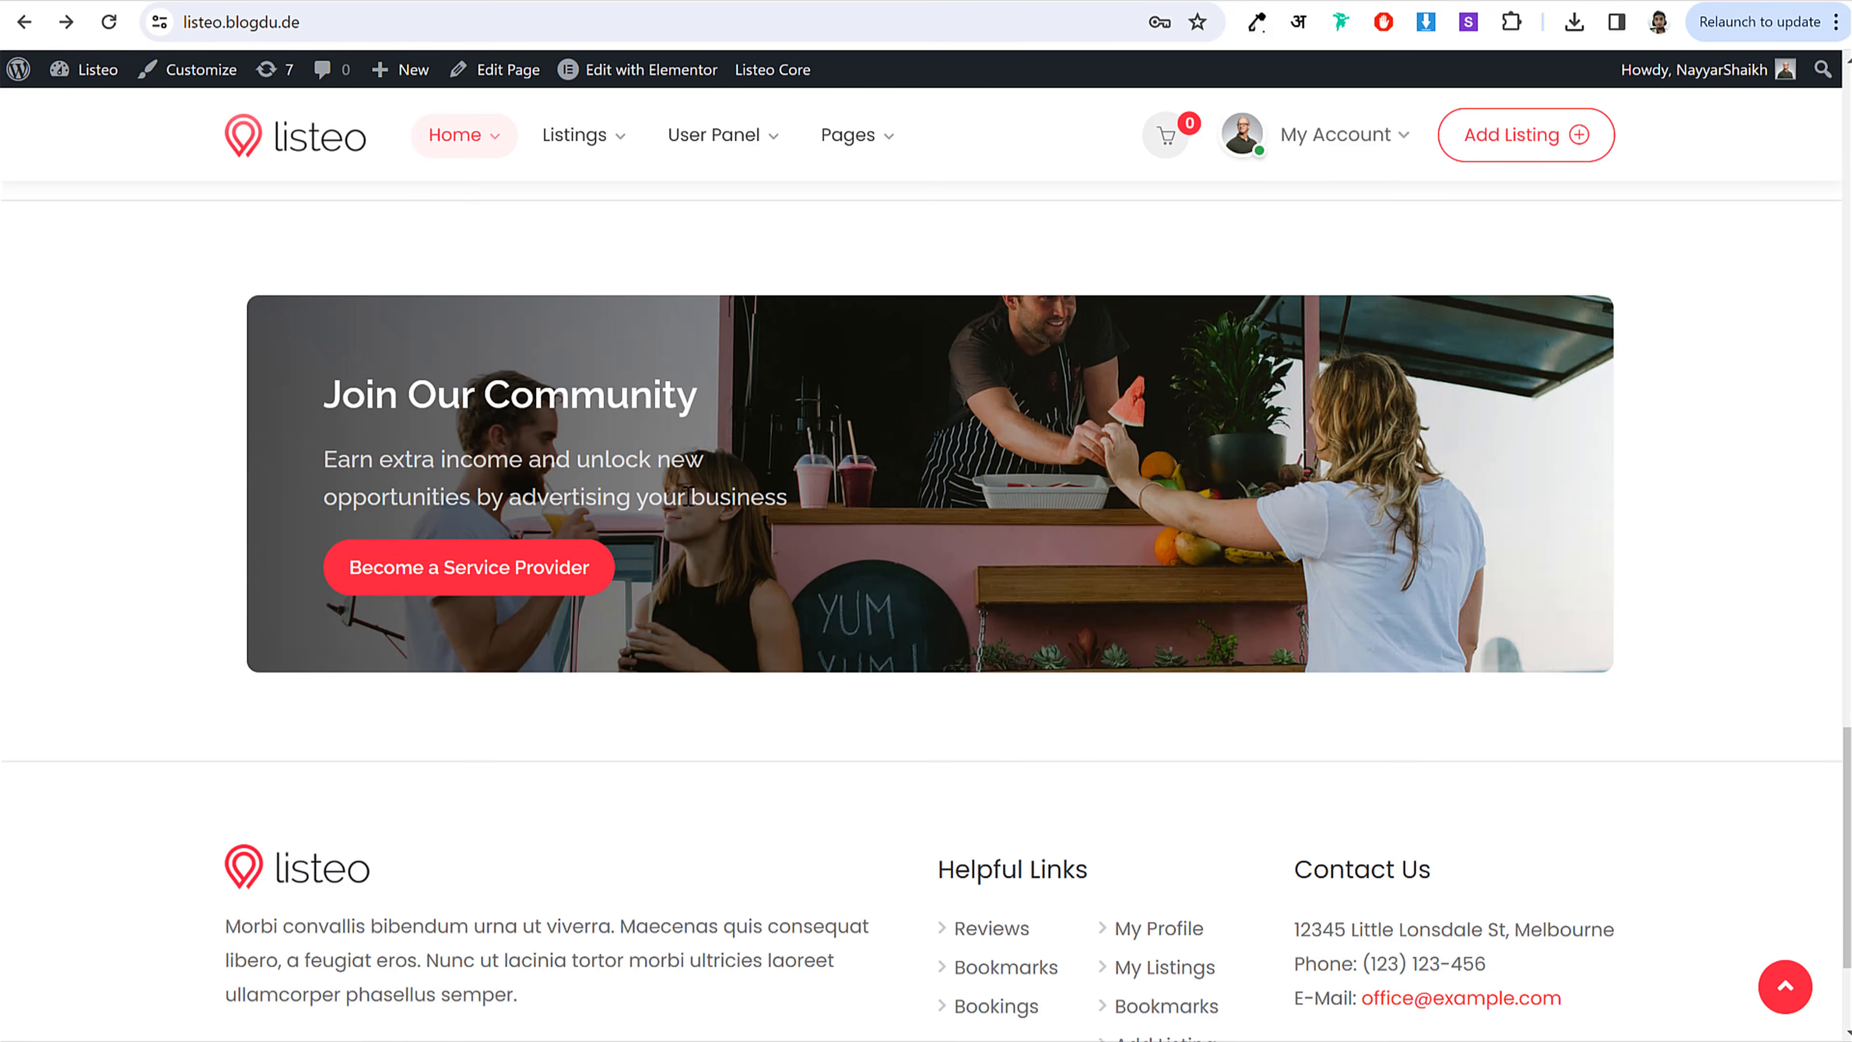
pyautogui.click(365, 1)
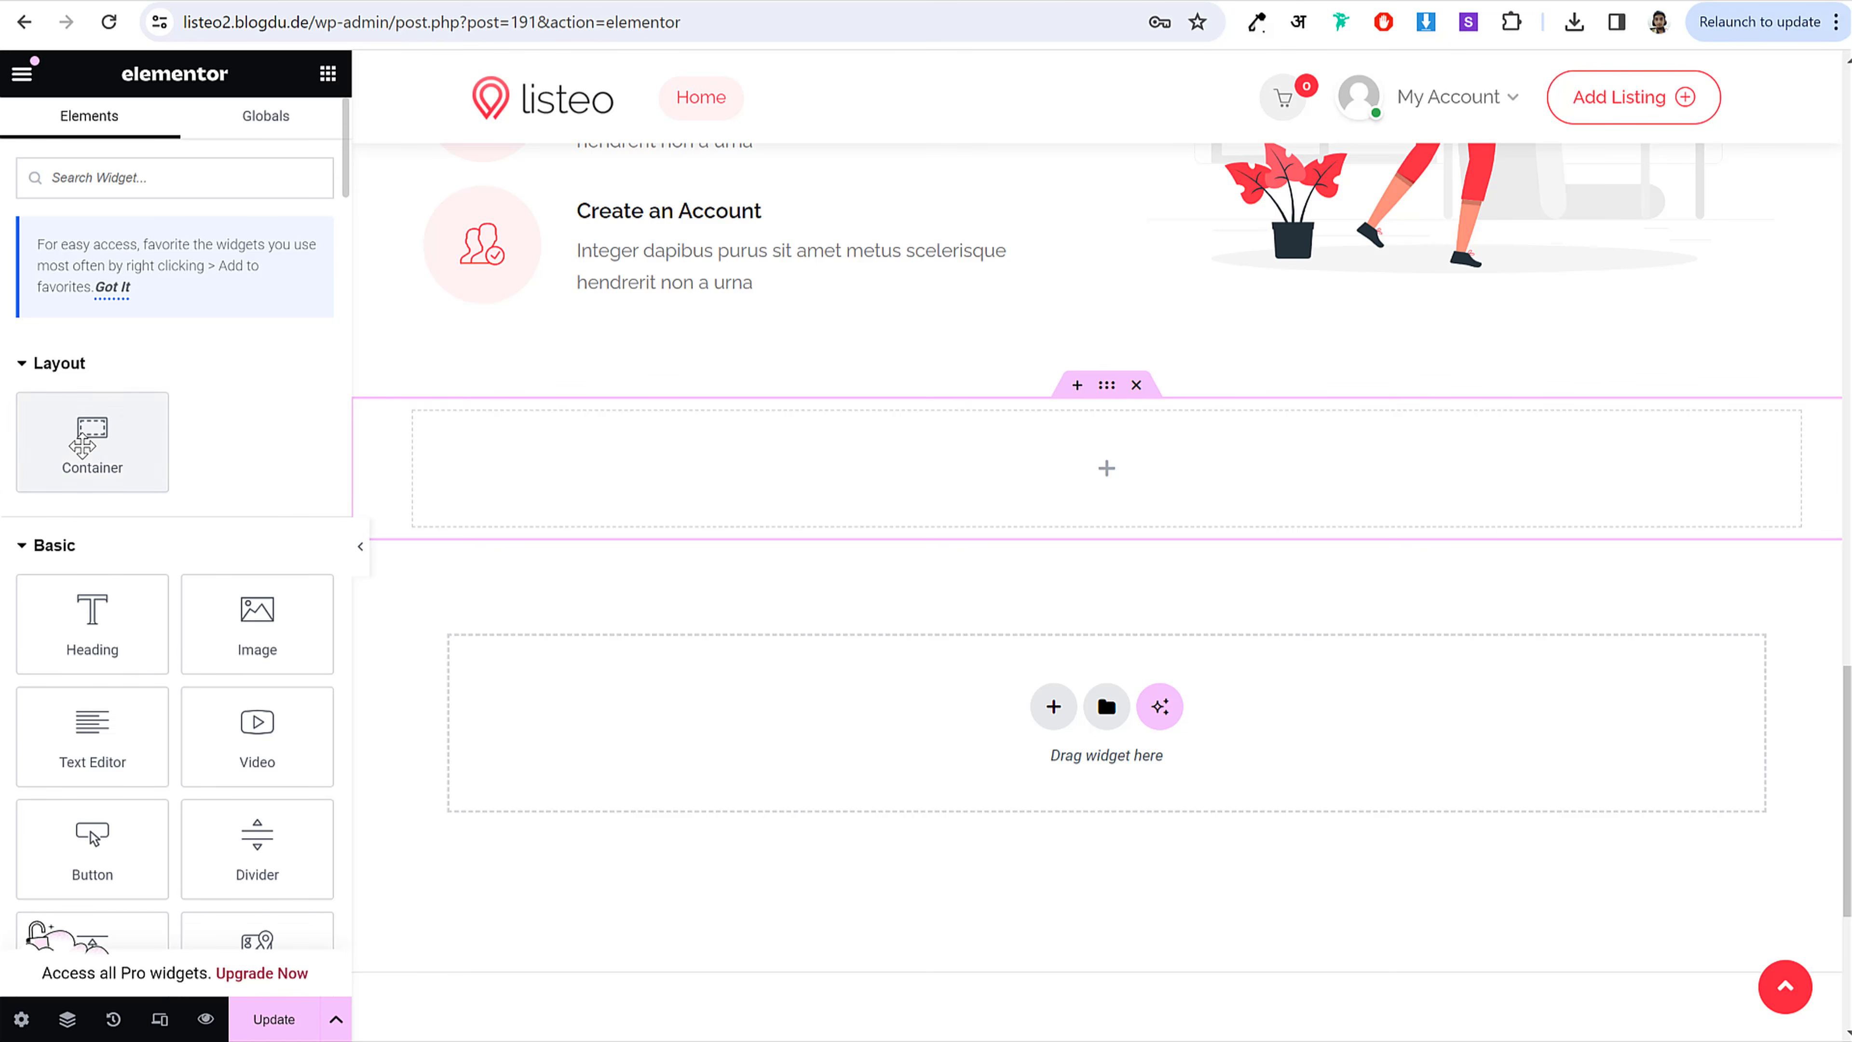
pyautogui.moveTo(92, 438); pyautogui.dragTo(794, 472)
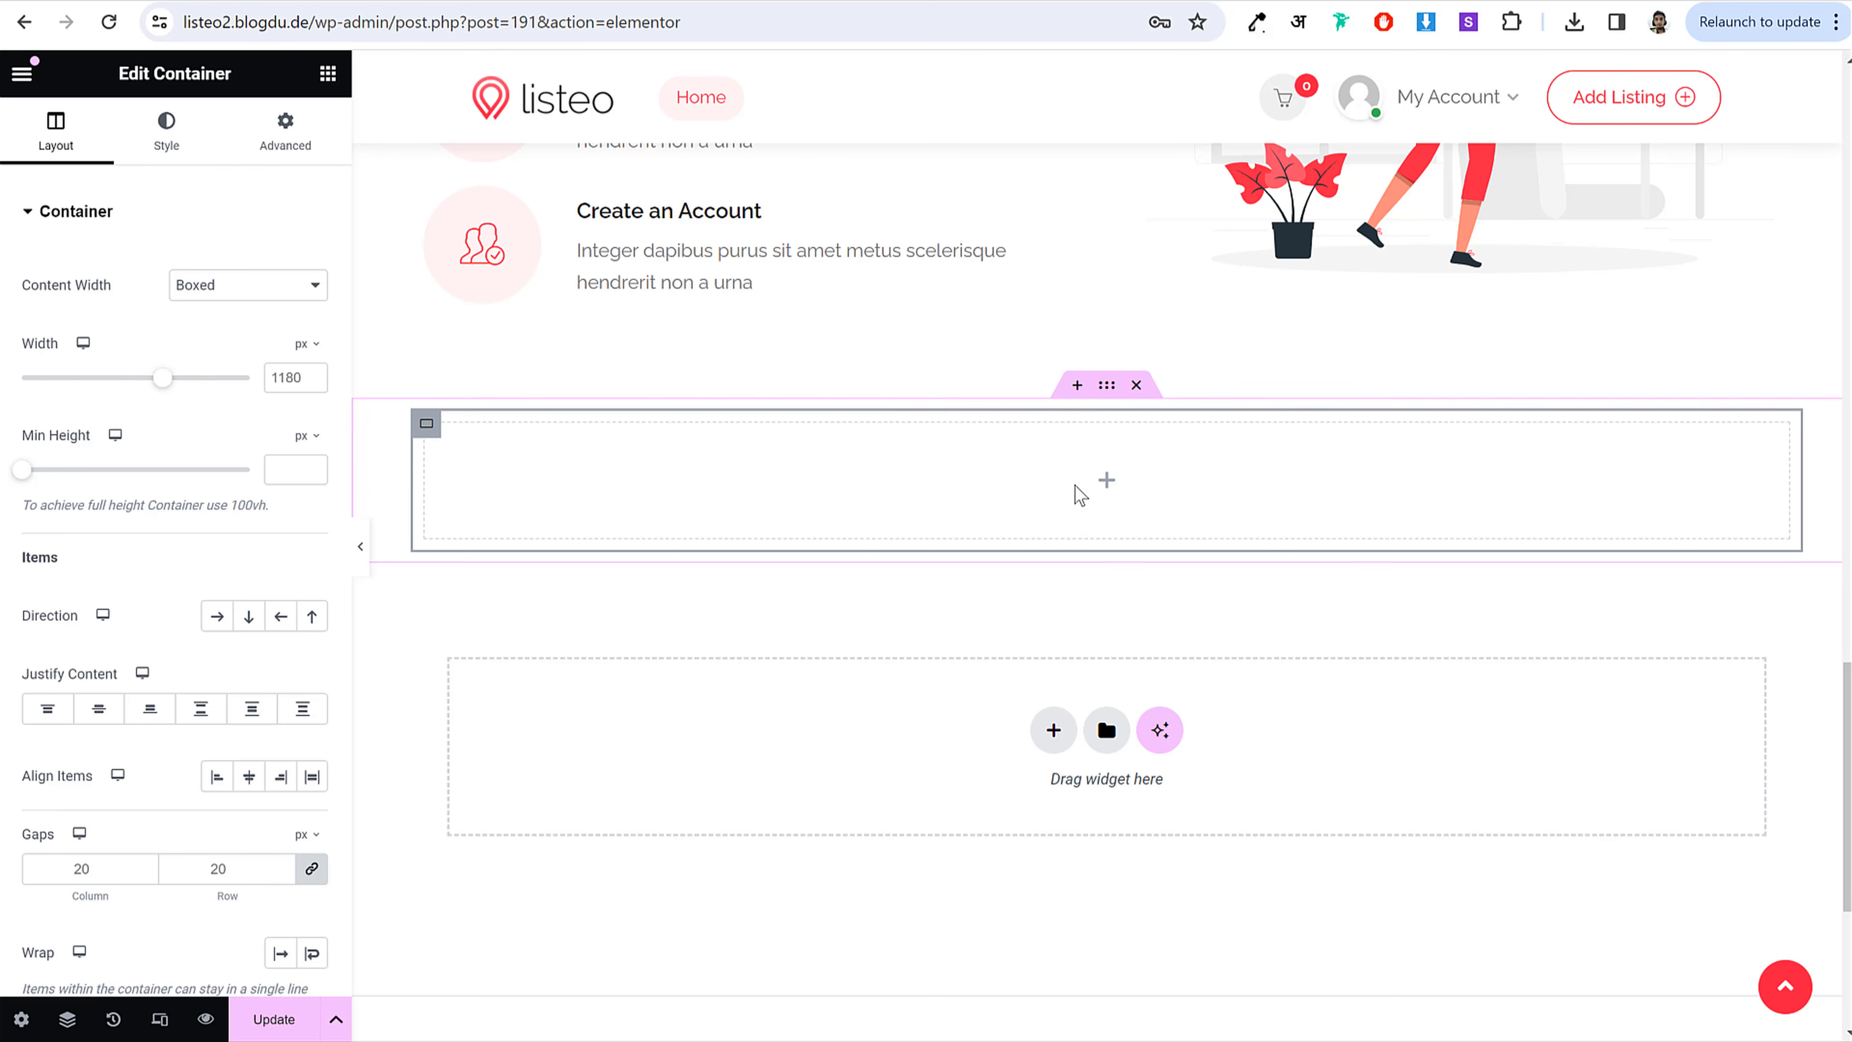
pyautogui.click(326, 75)
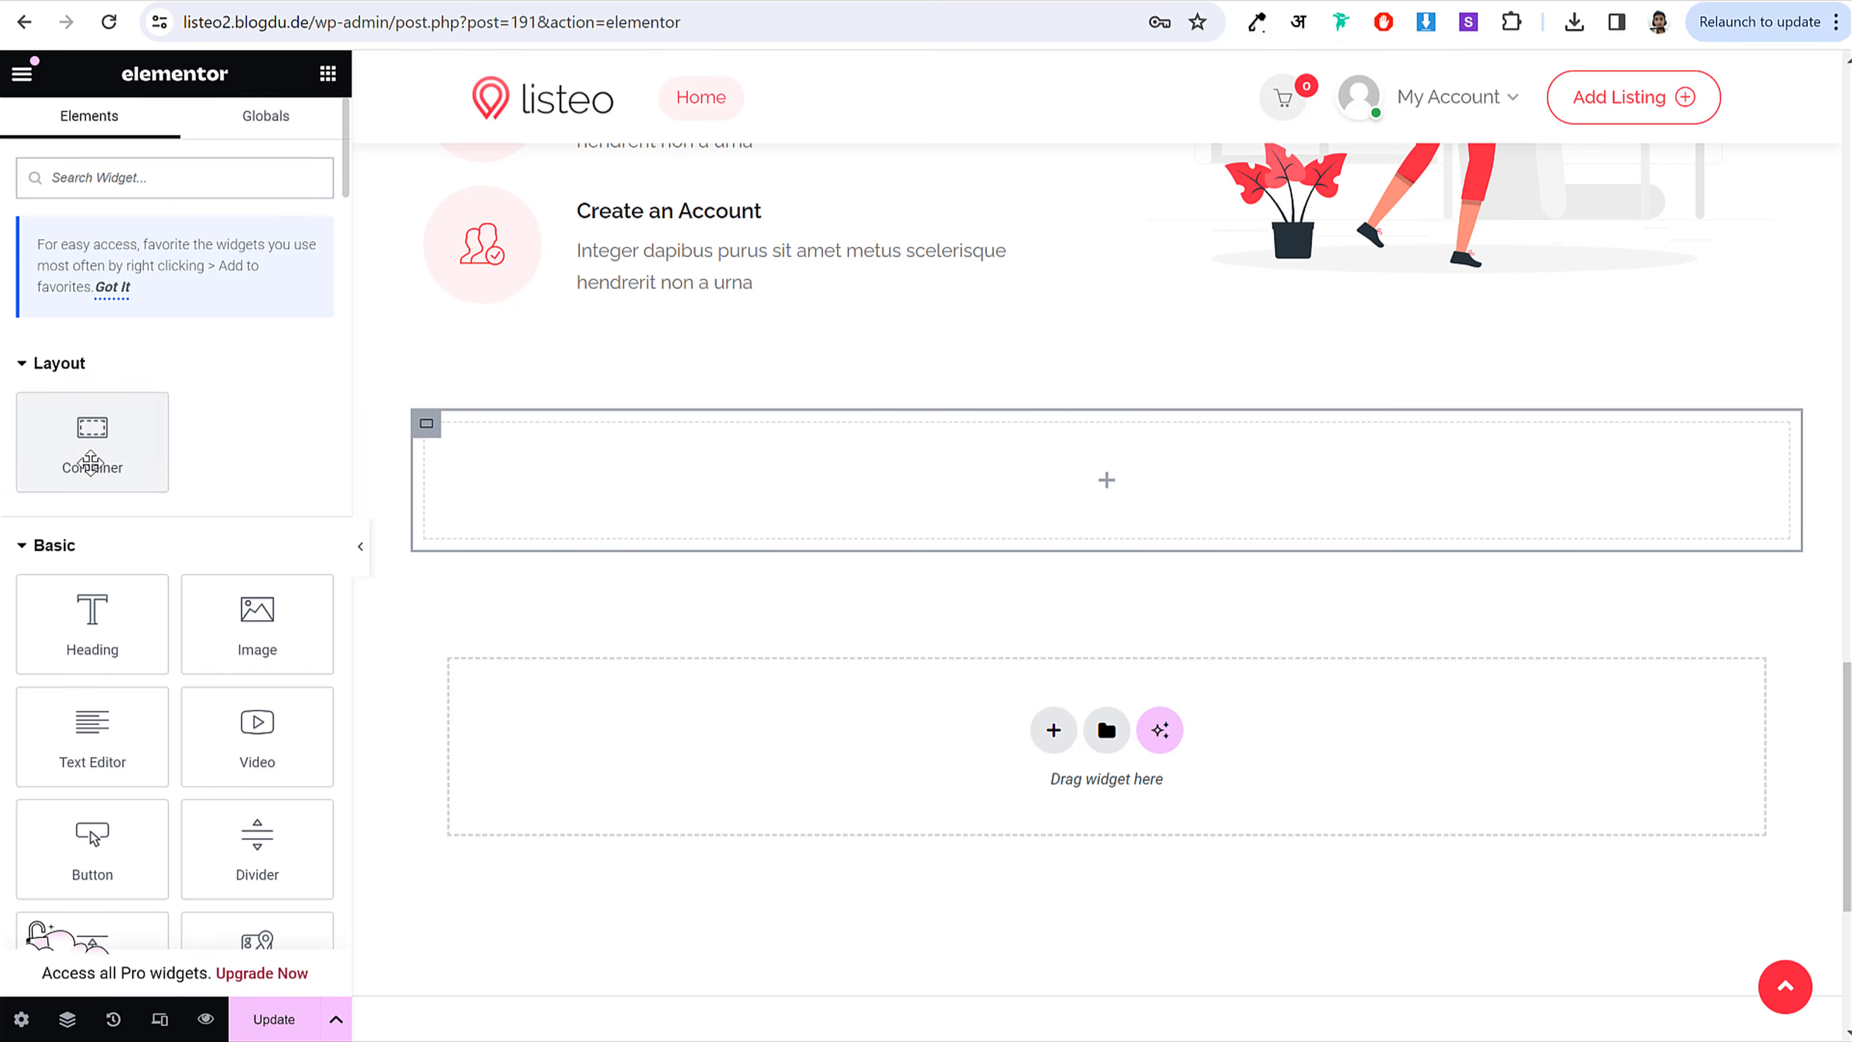
pyautogui.moveTo(92, 453); pyautogui.dragTo(694, 484)
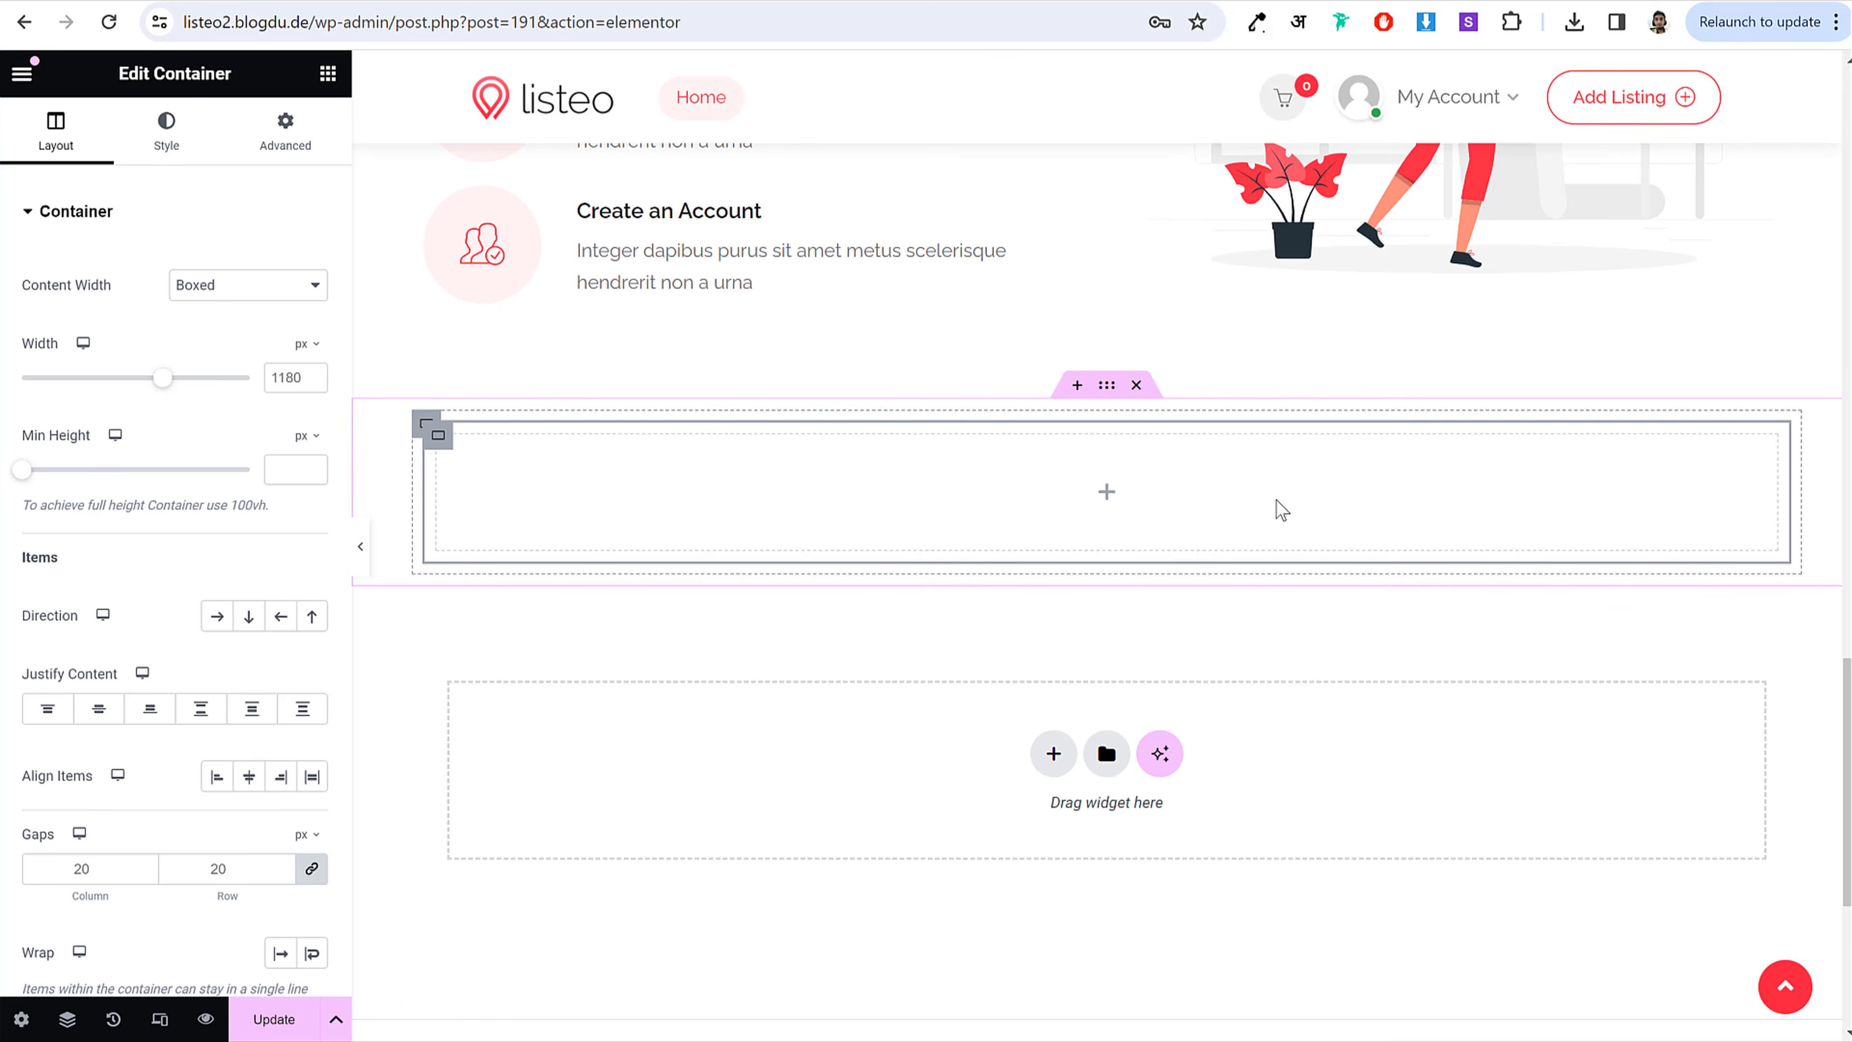
# Step: Add a second inner container, set the outer direction to Row, and narrow the left one to 40%
pyautogui.rightClick(439, 442)
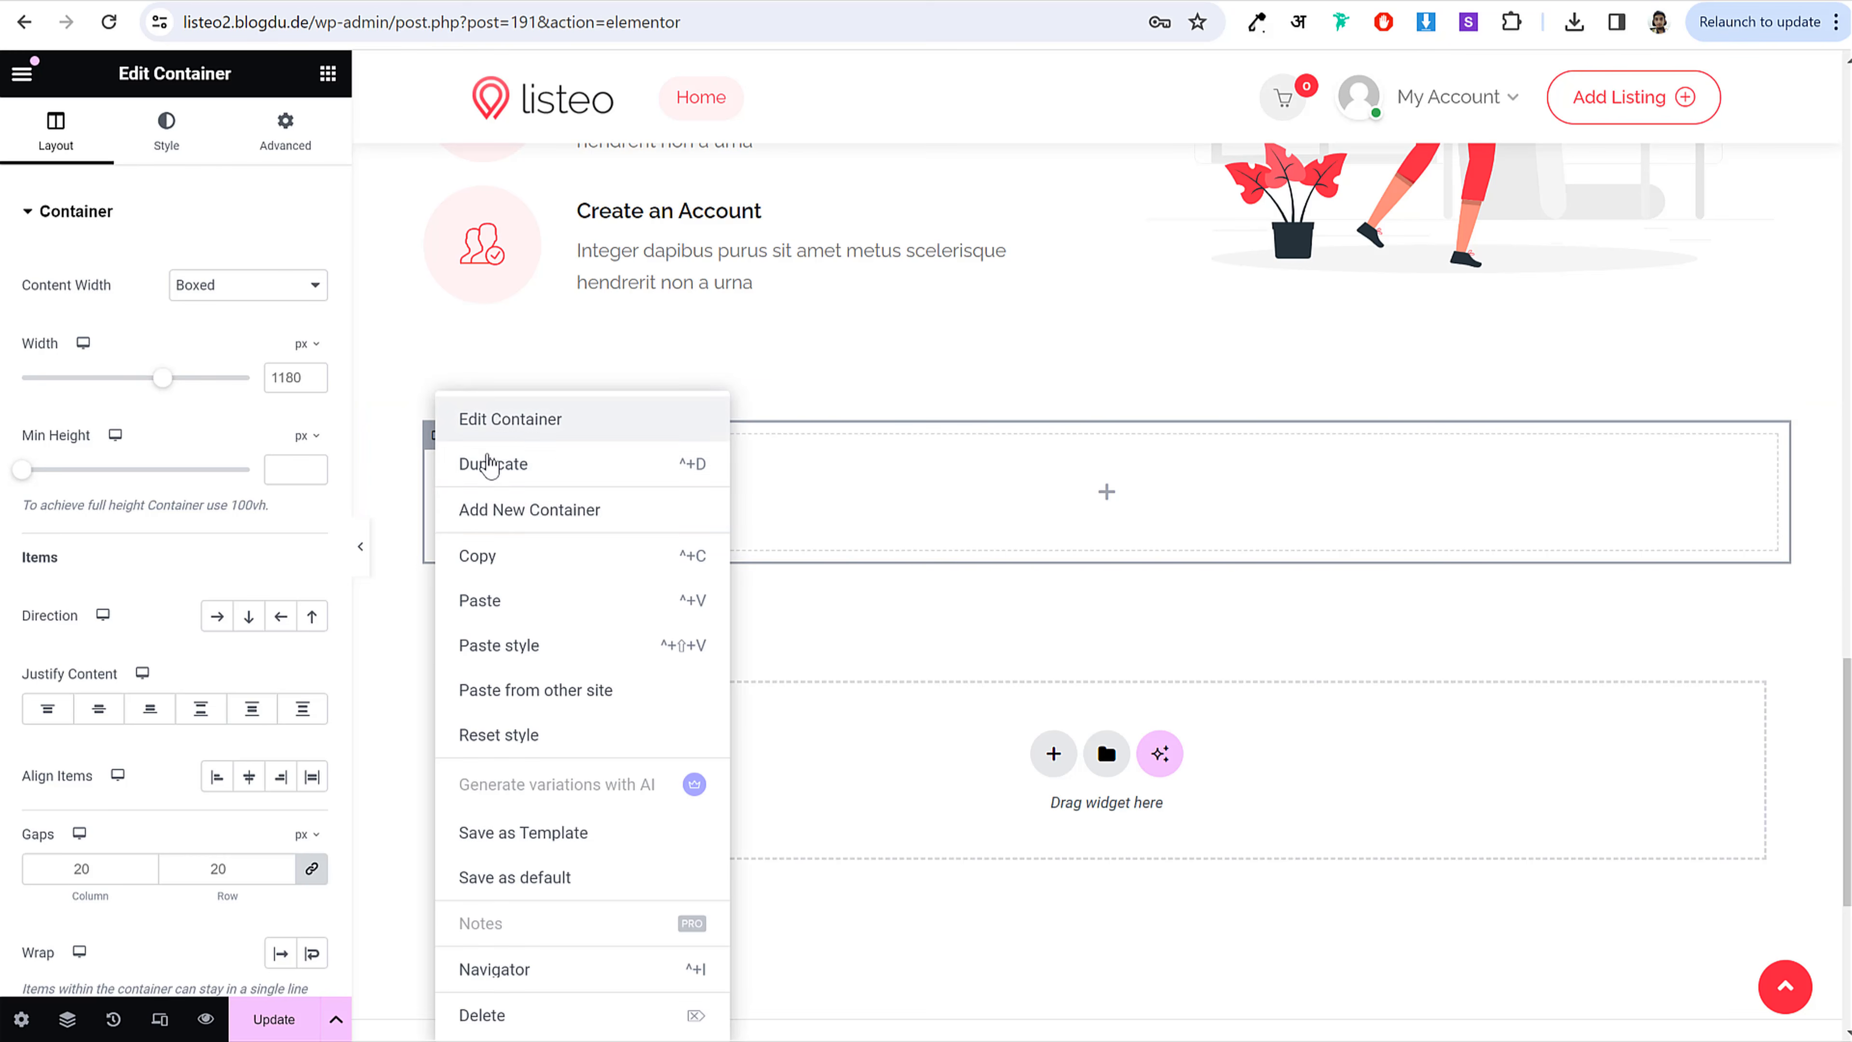
pyautogui.click(541, 514)
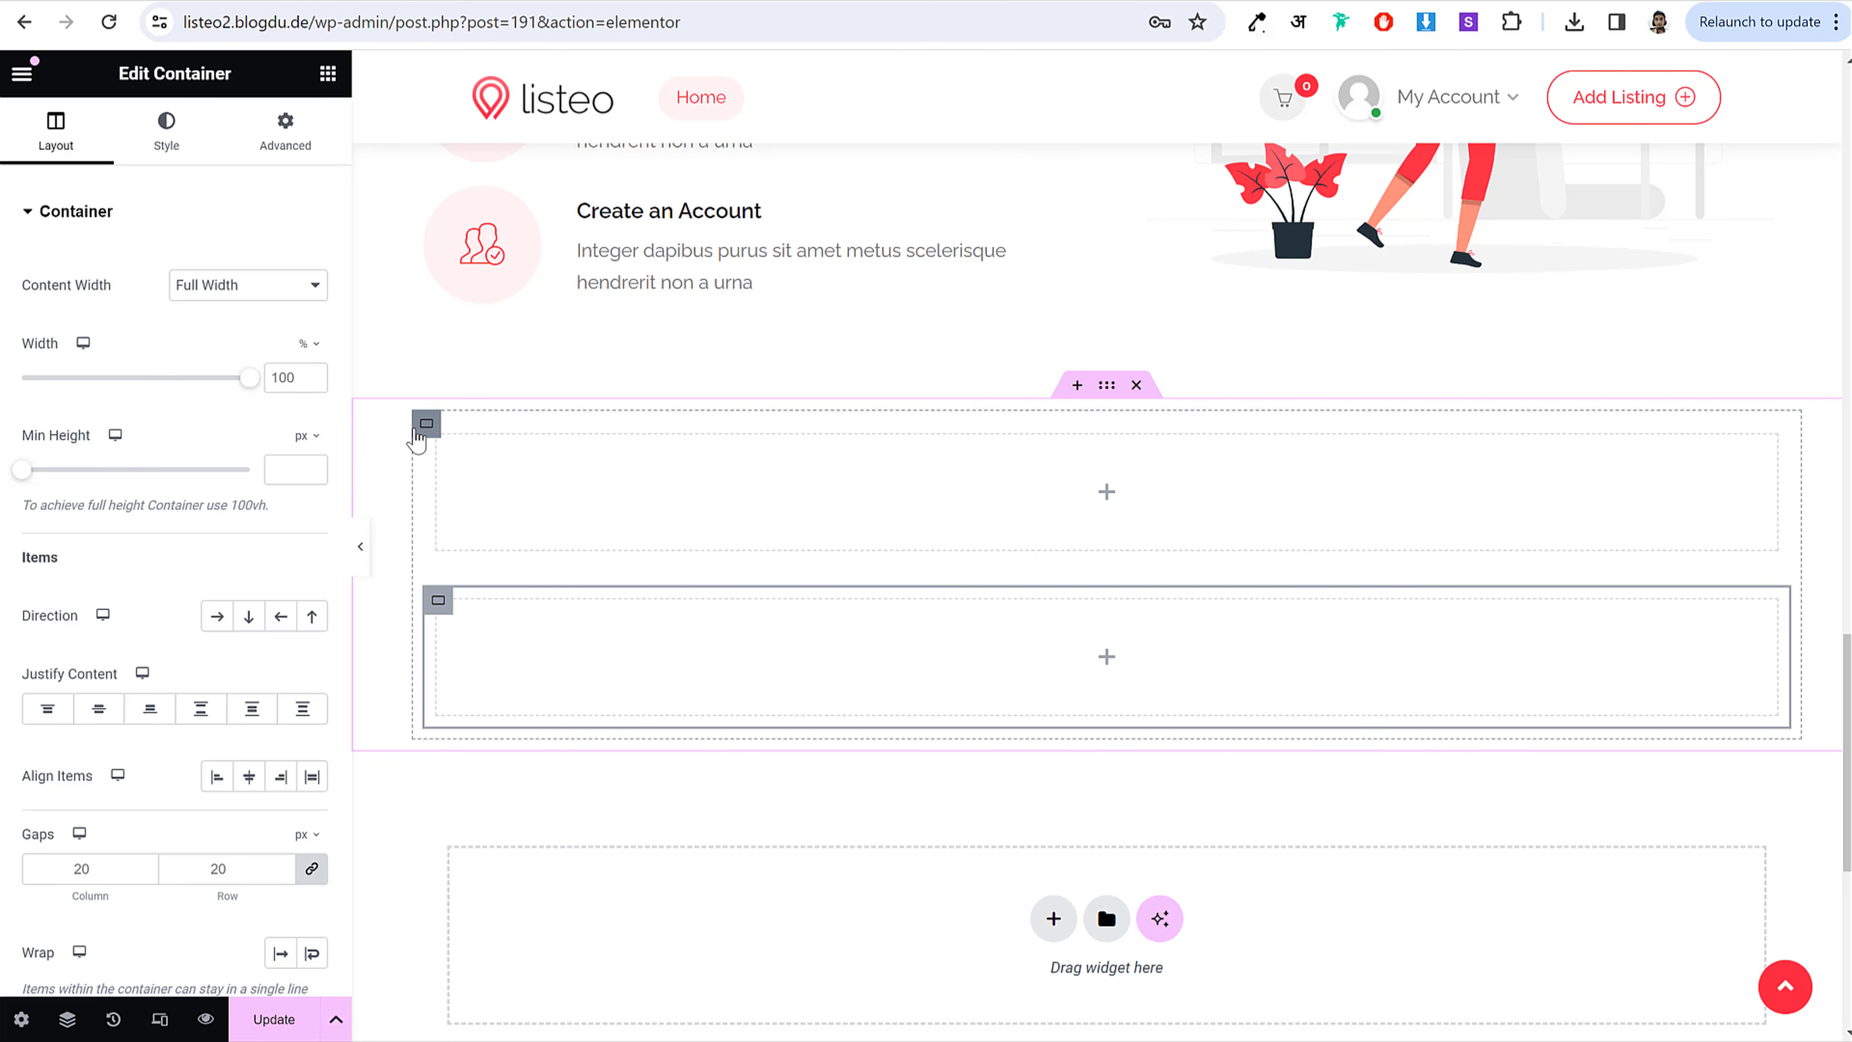
pyautogui.click(417, 436)
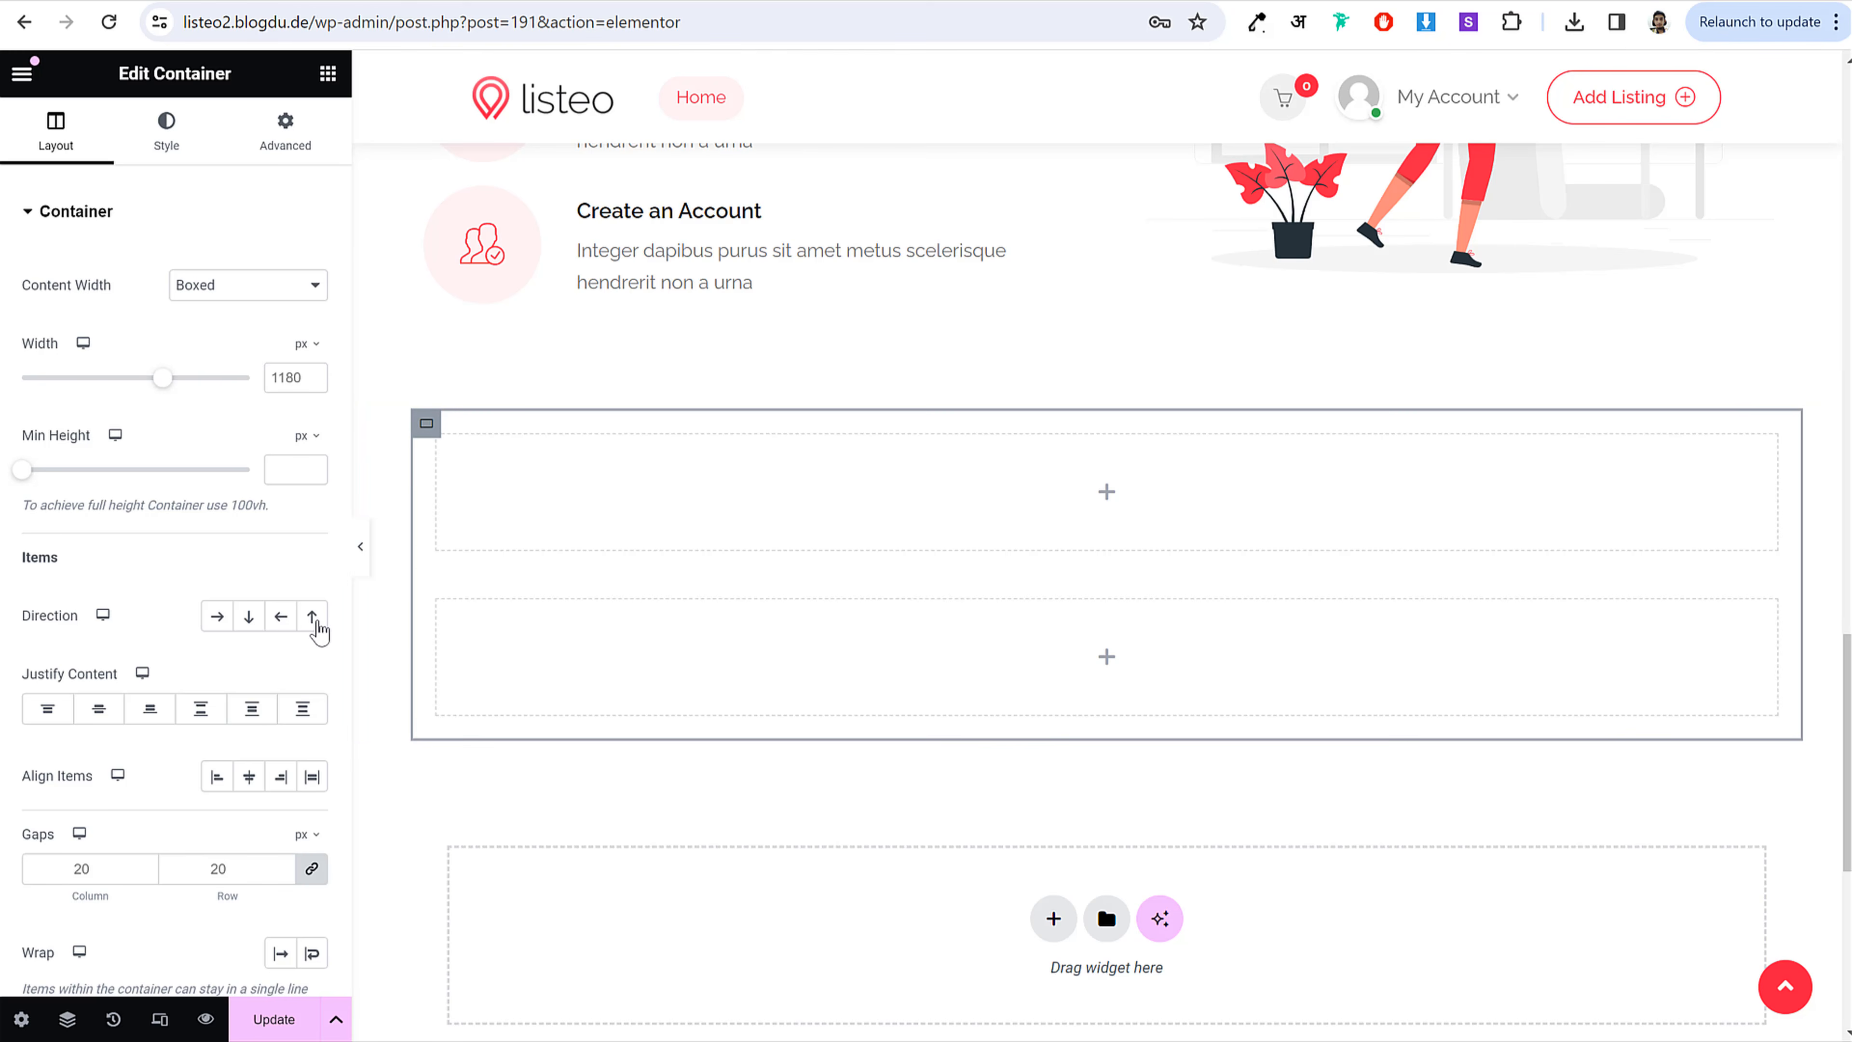
pyautogui.click(217, 619)
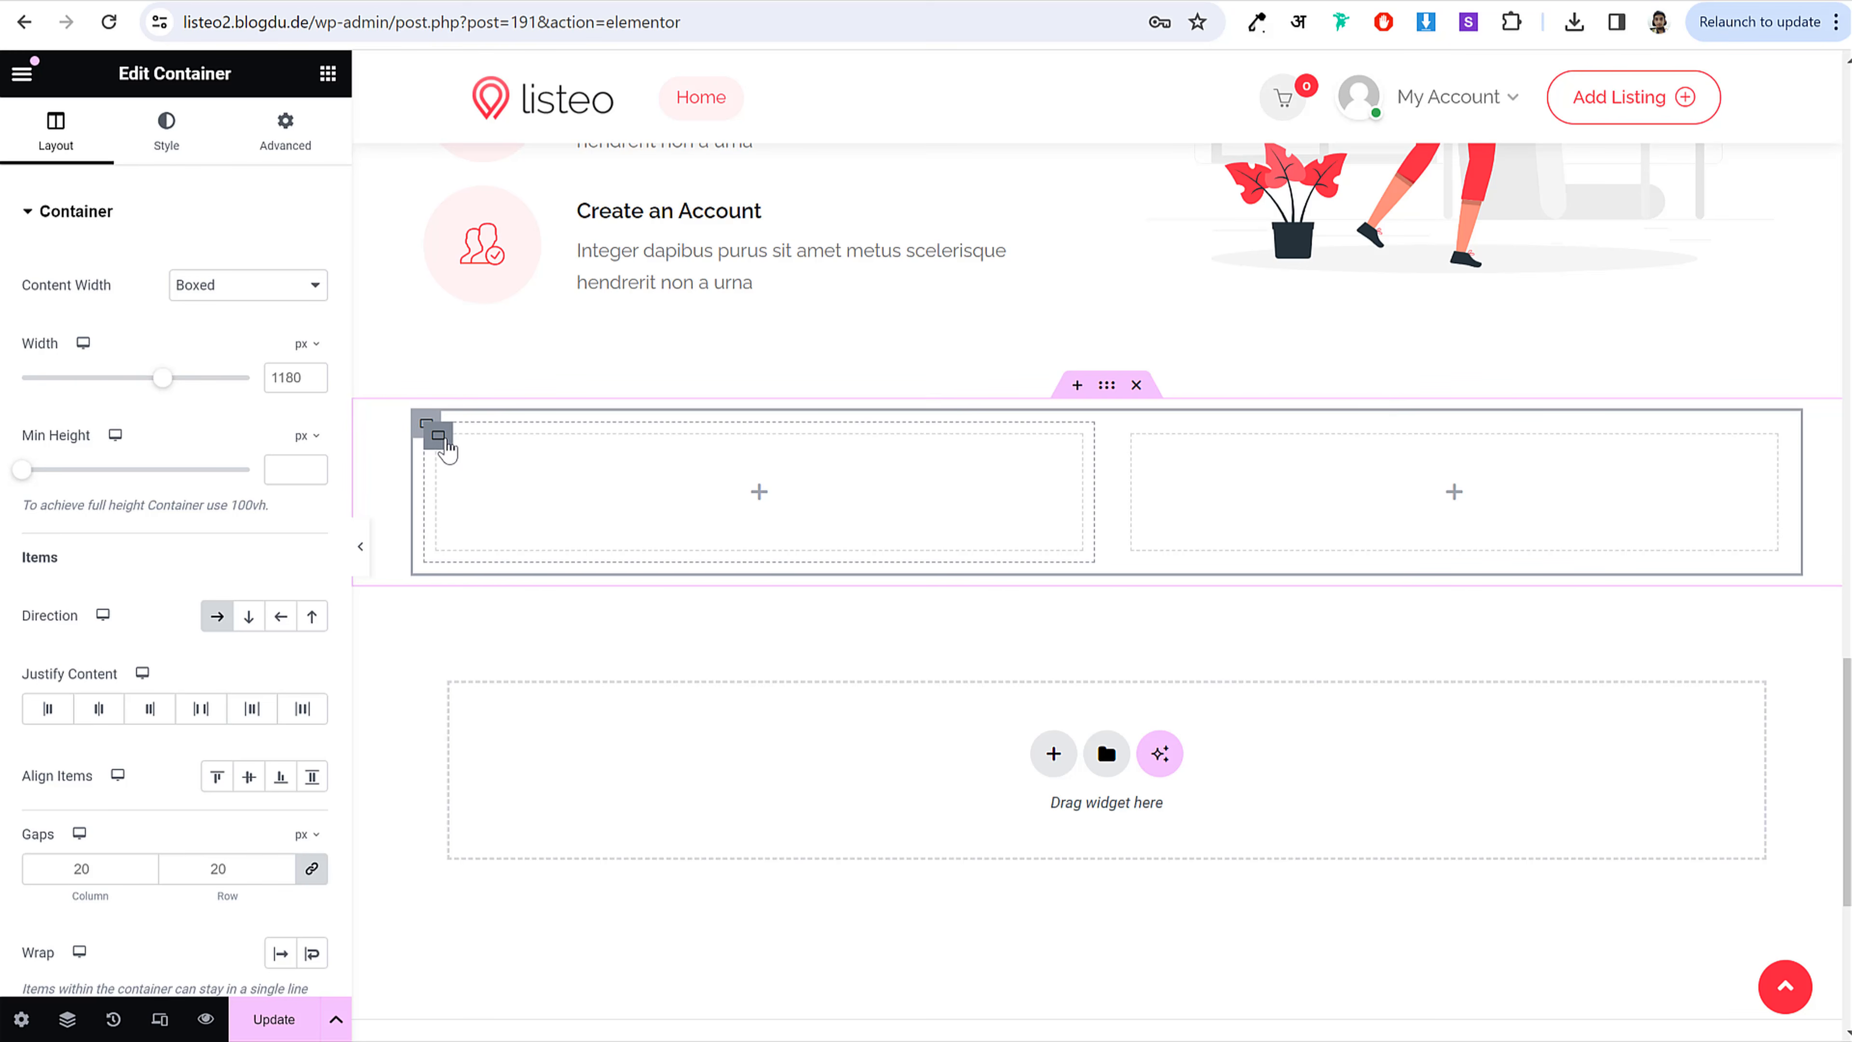
pyautogui.click(440, 438)
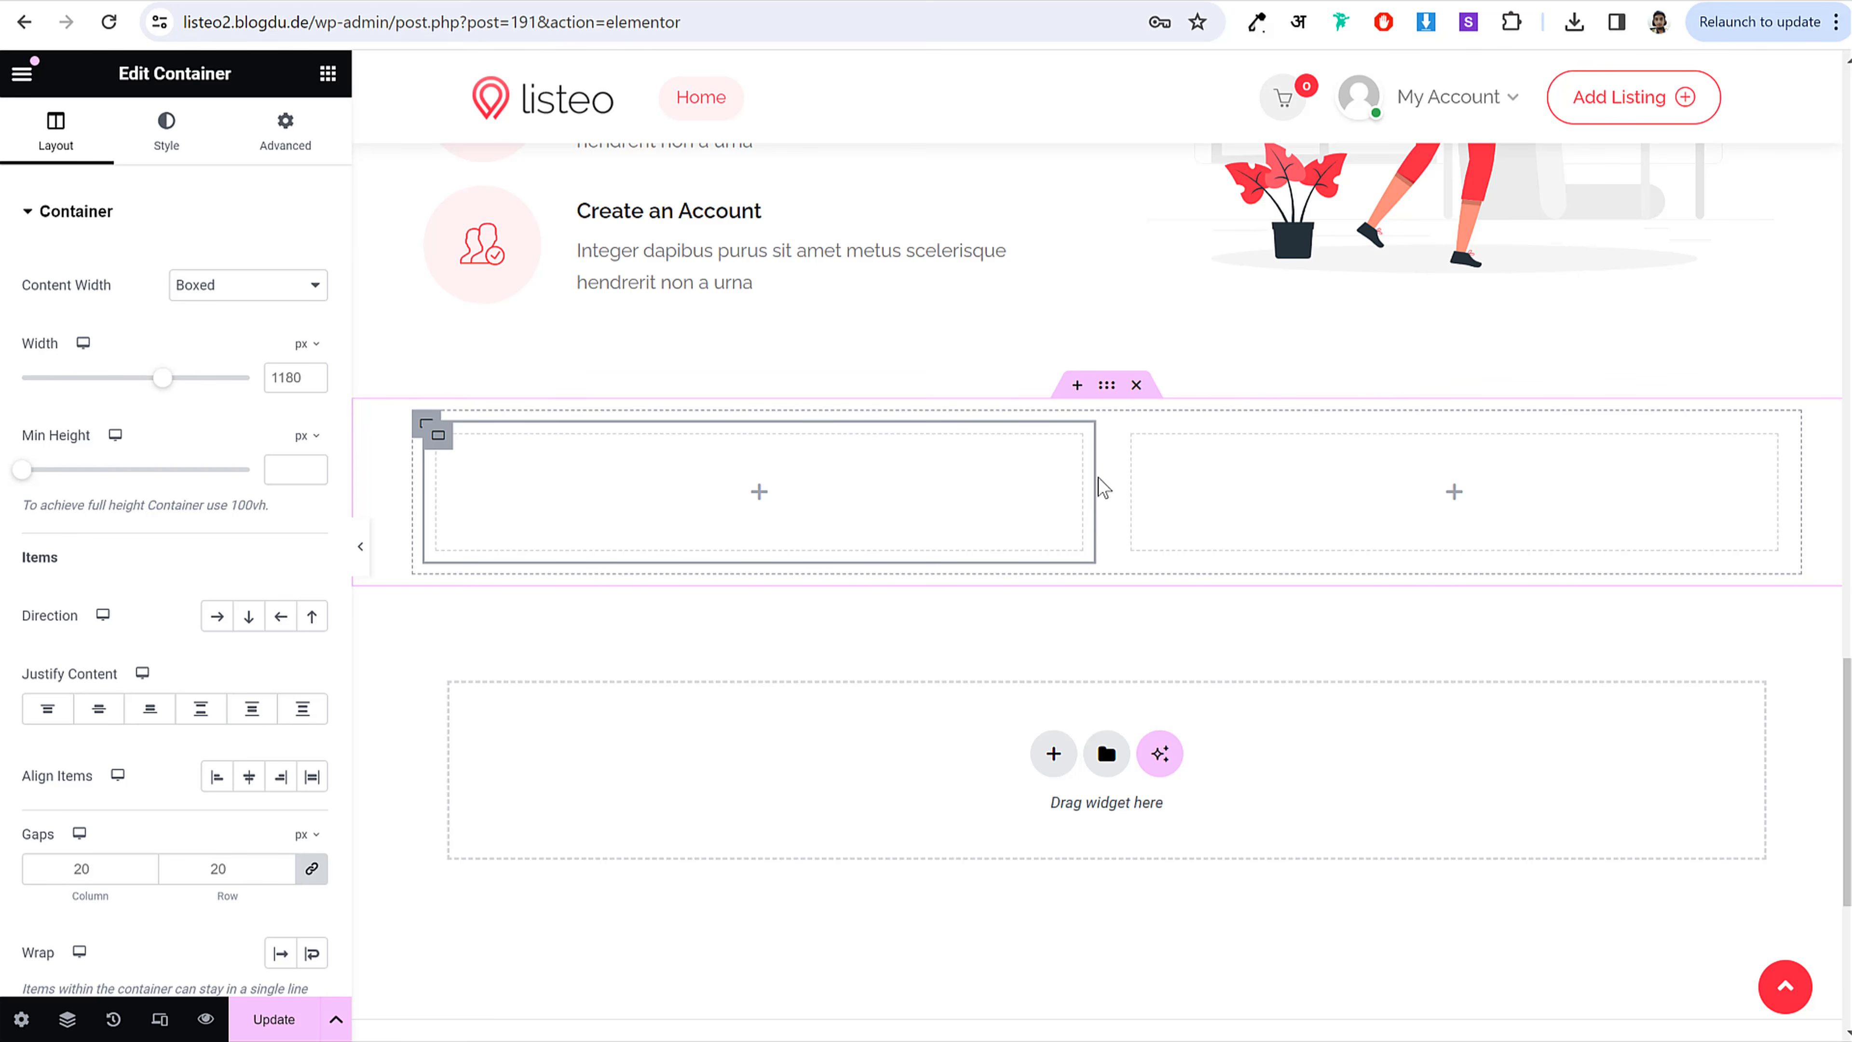
pyautogui.moveTo(1090, 477); pyautogui.dragTo(996, 493)
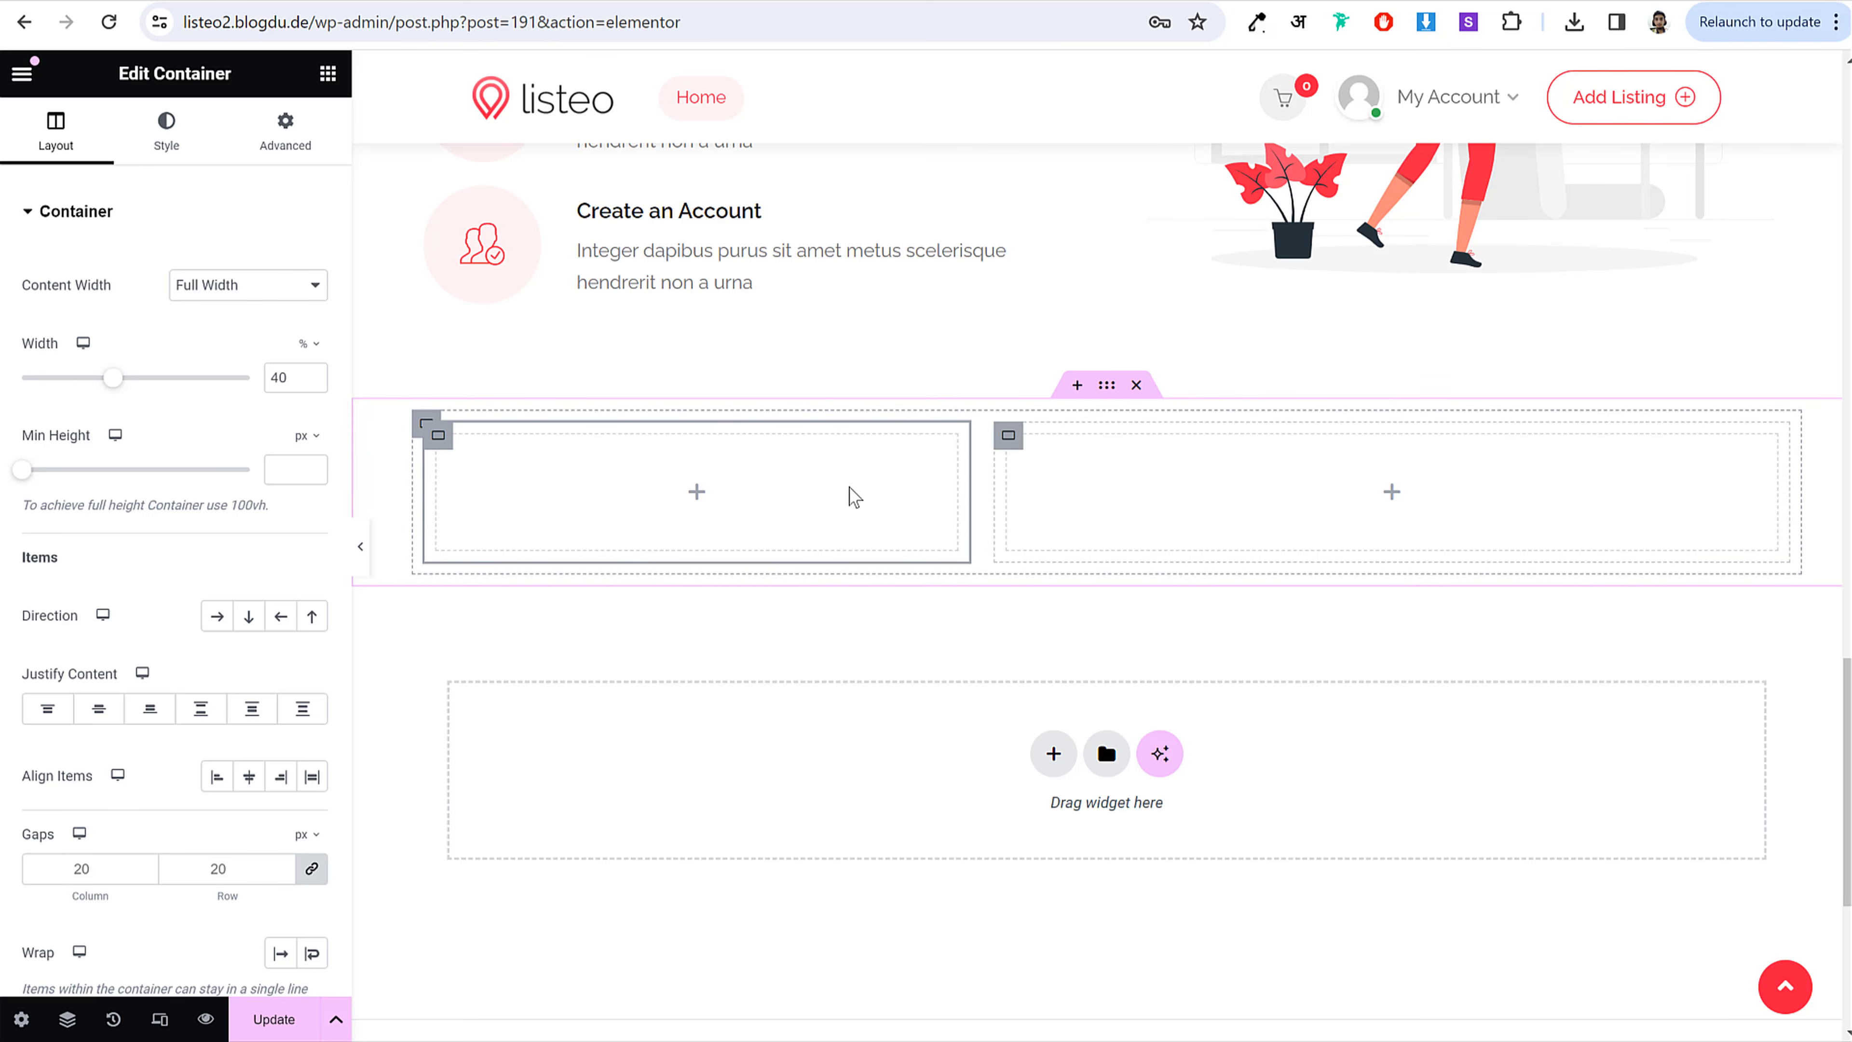
pyautogui.click(419, 435)
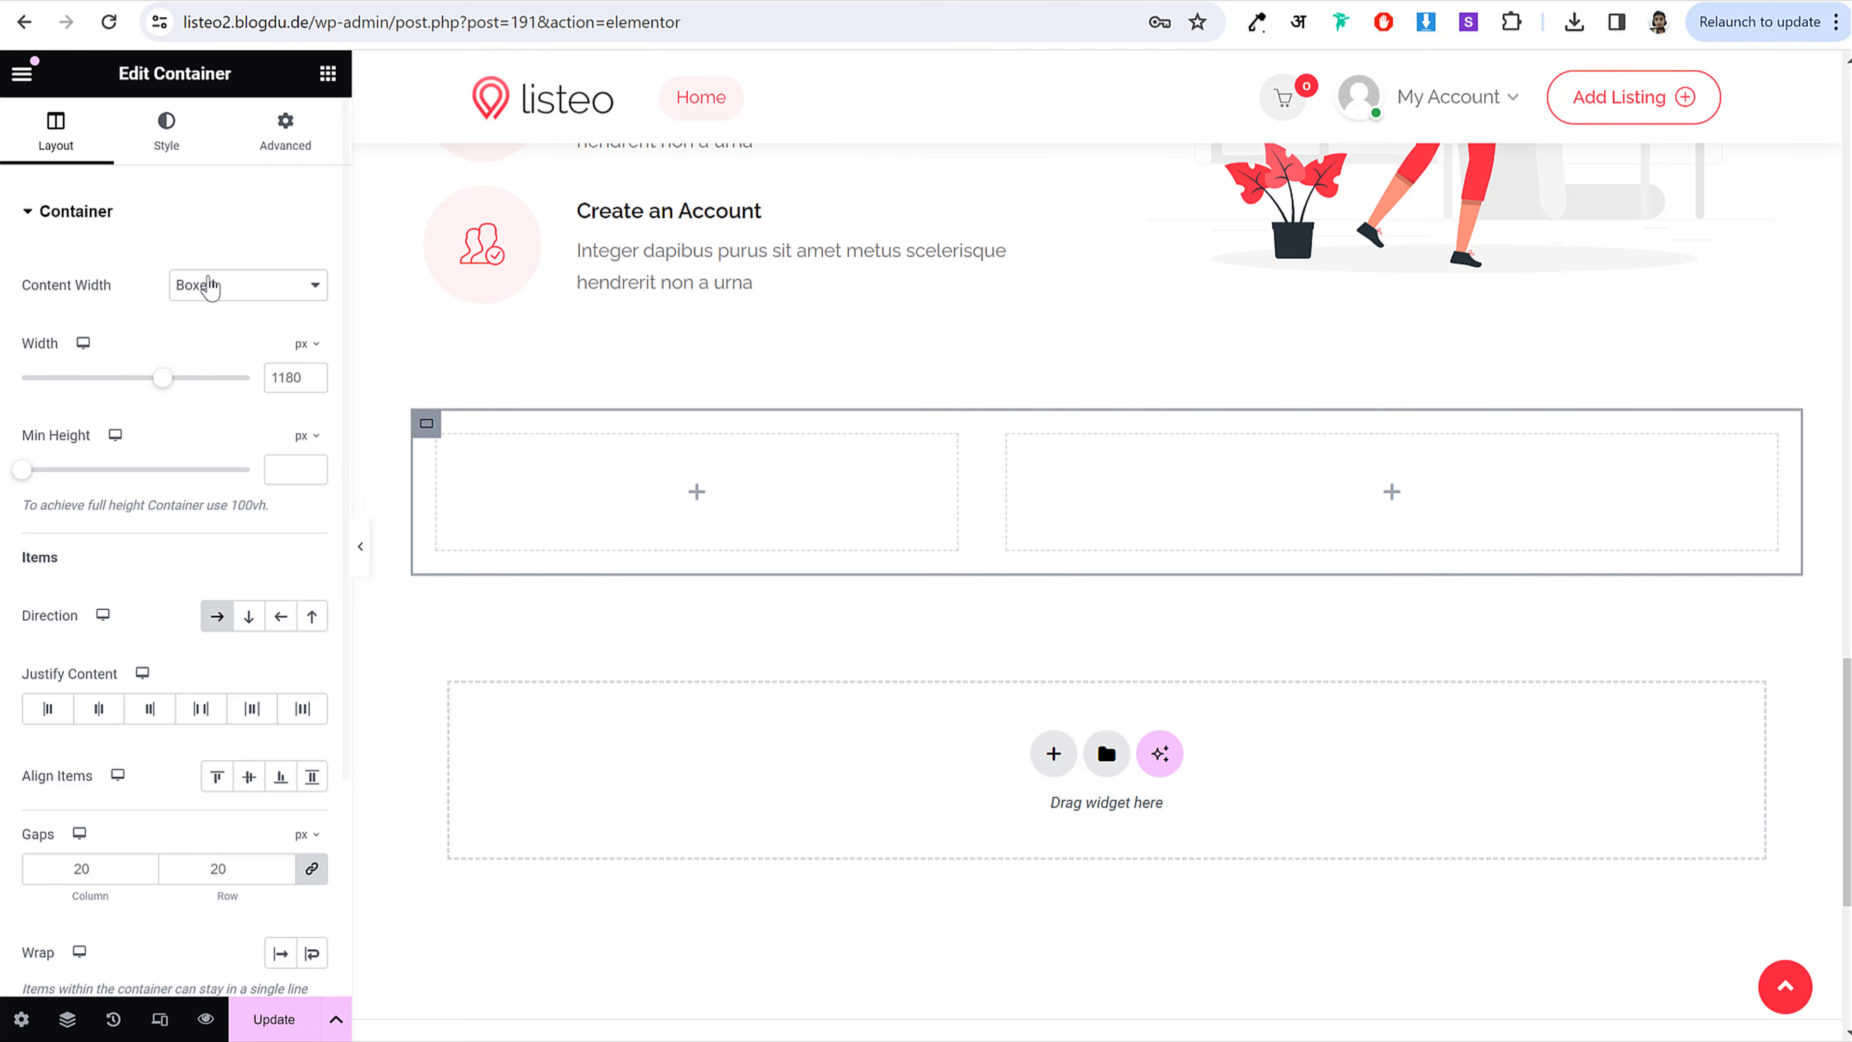
# Step: Give the section a classic food-truck photo background, centre-centred and set to Cover
pyautogui.click(166, 132)
pyautogui.click(215, 318)
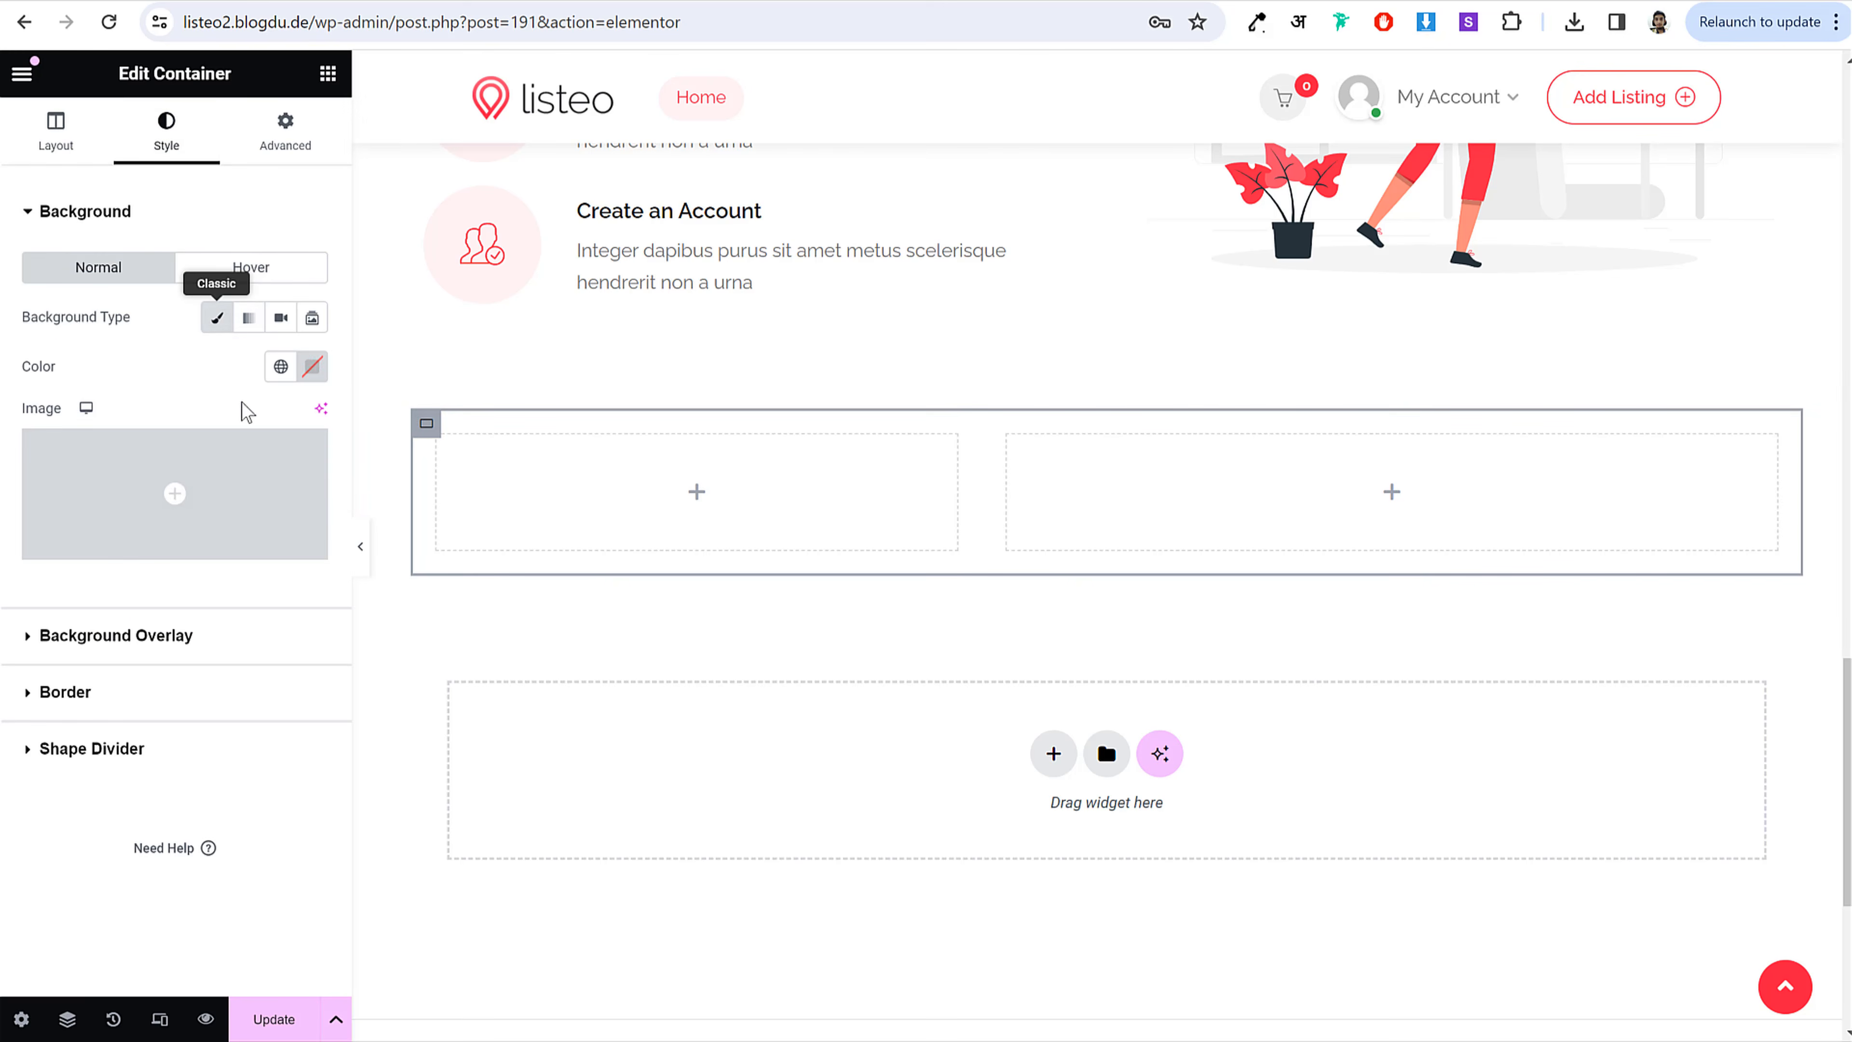
pyautogui.click(252, 485)
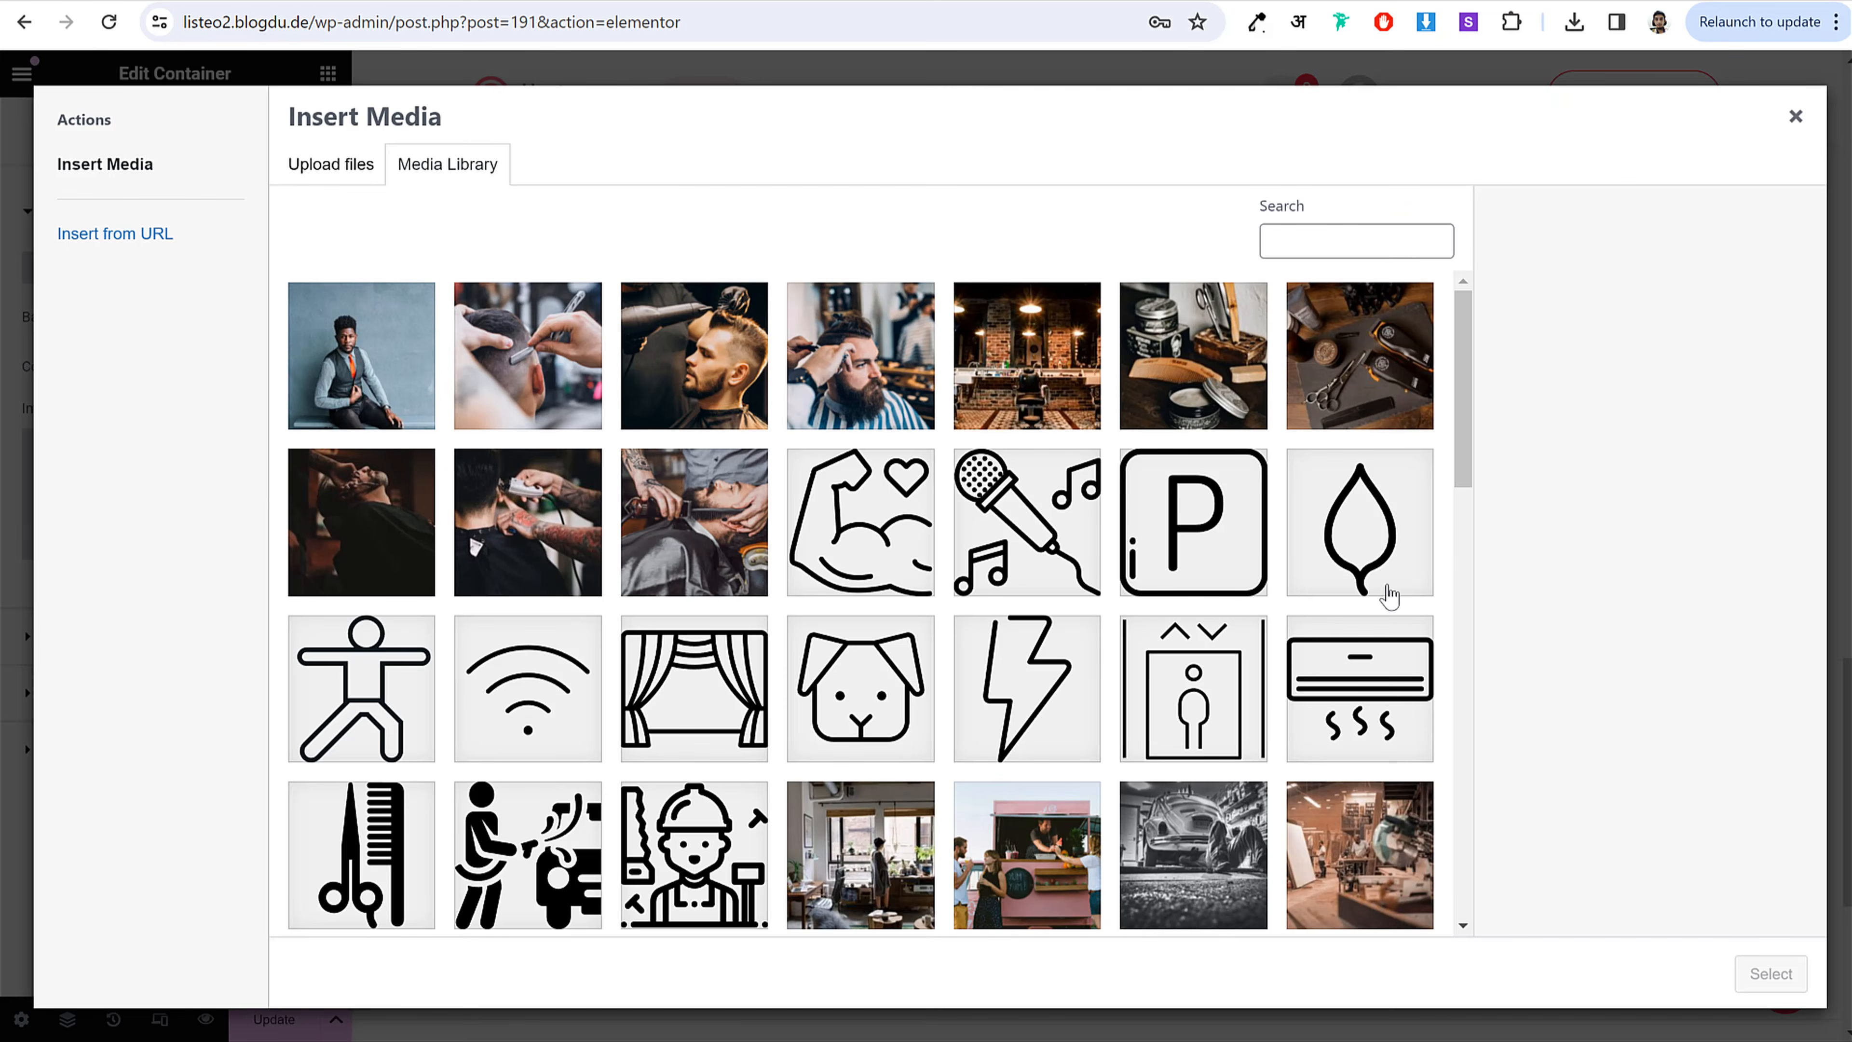
pyautogui.scroll(-10, 1389, 592)
pyautogui.scroll(-5, 1418, 660)
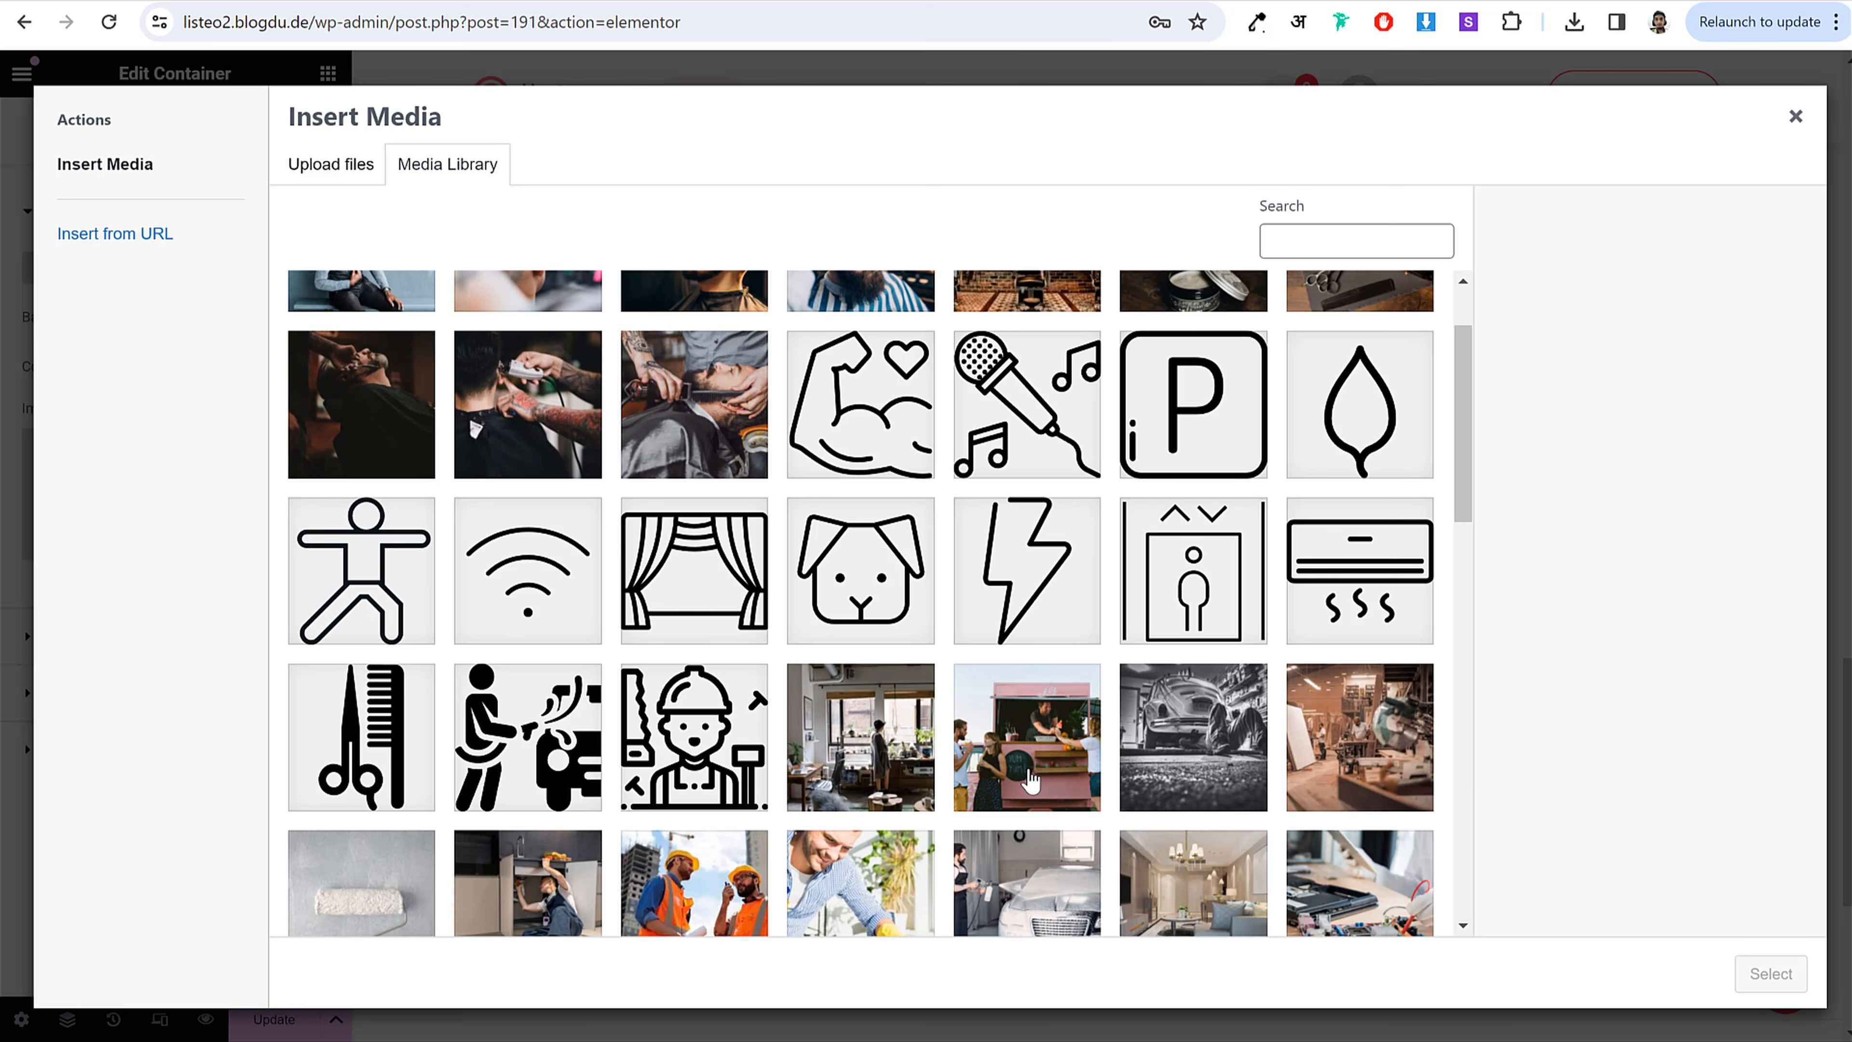
pyautogui.click(1024, 766)
pyautogui.click(1769, 973)
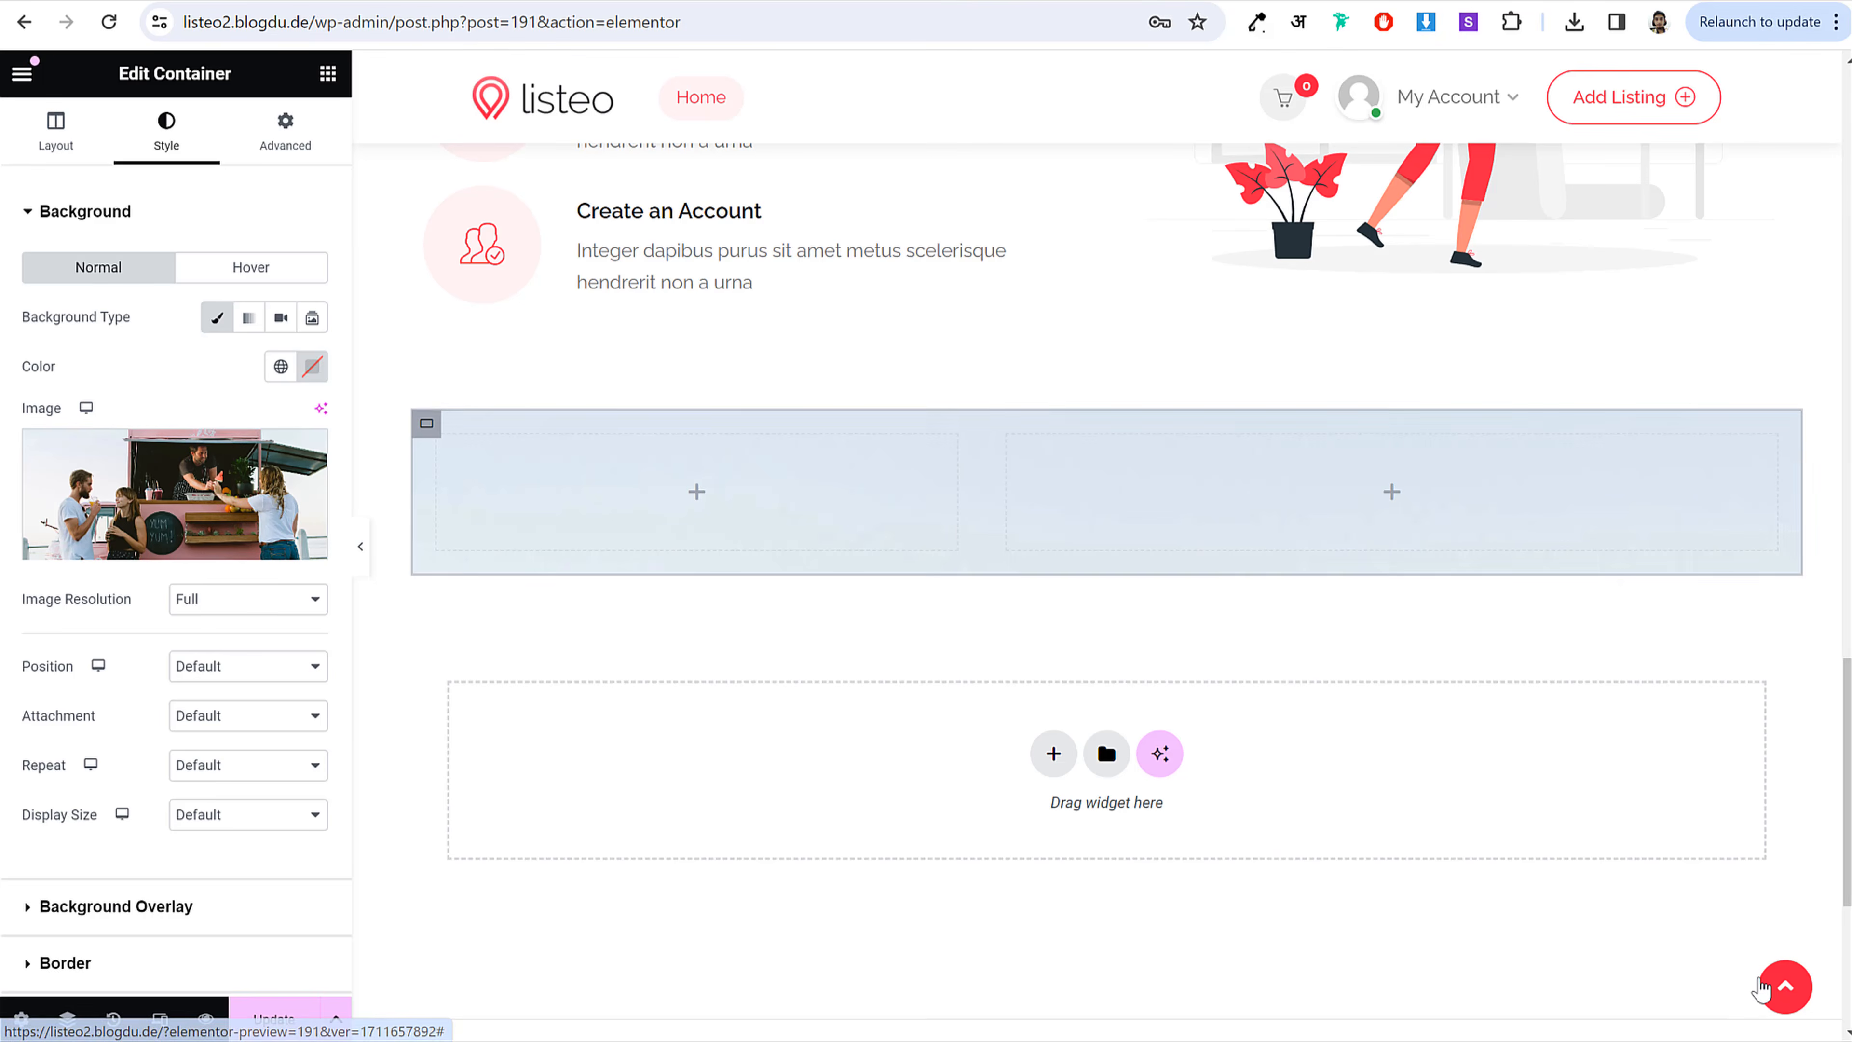
pyautogui.scroll(-3, 312, 740)
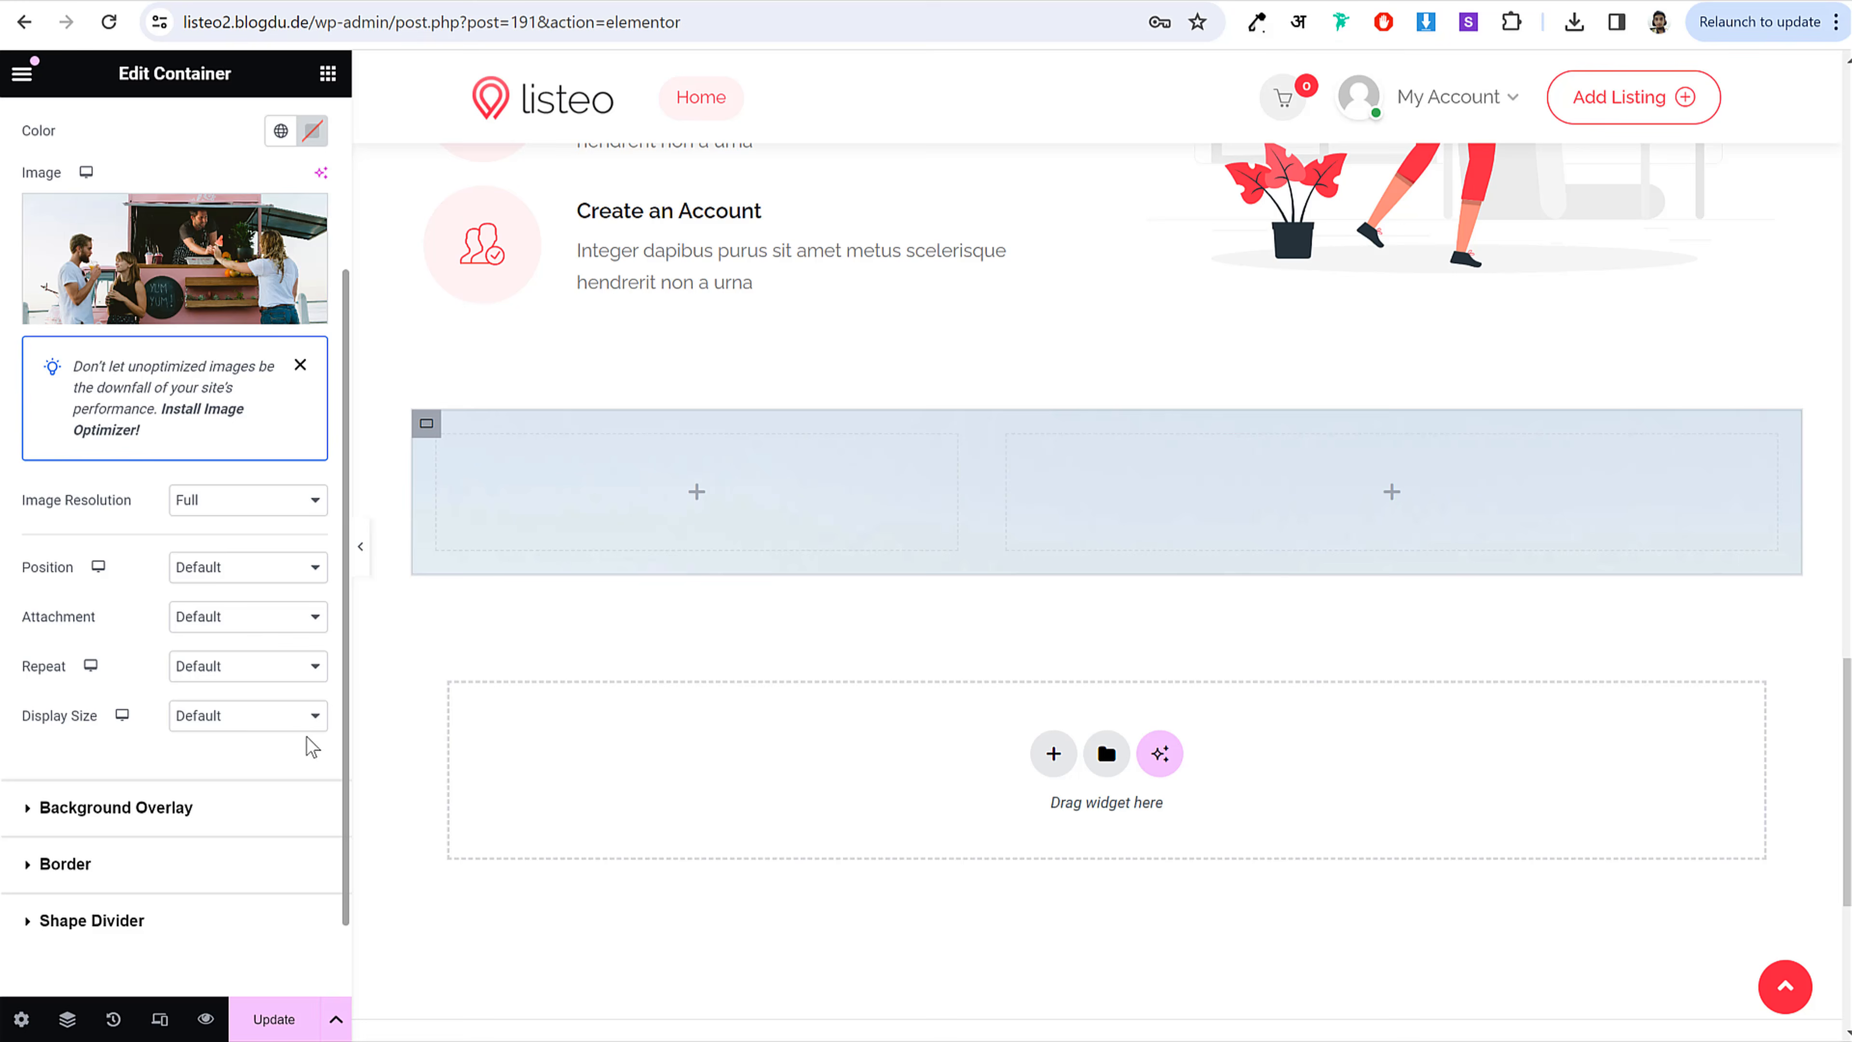
pyautogui.click(241, 573)
pyautogui.click(233, 609)
pyautogui.click(248, 718)
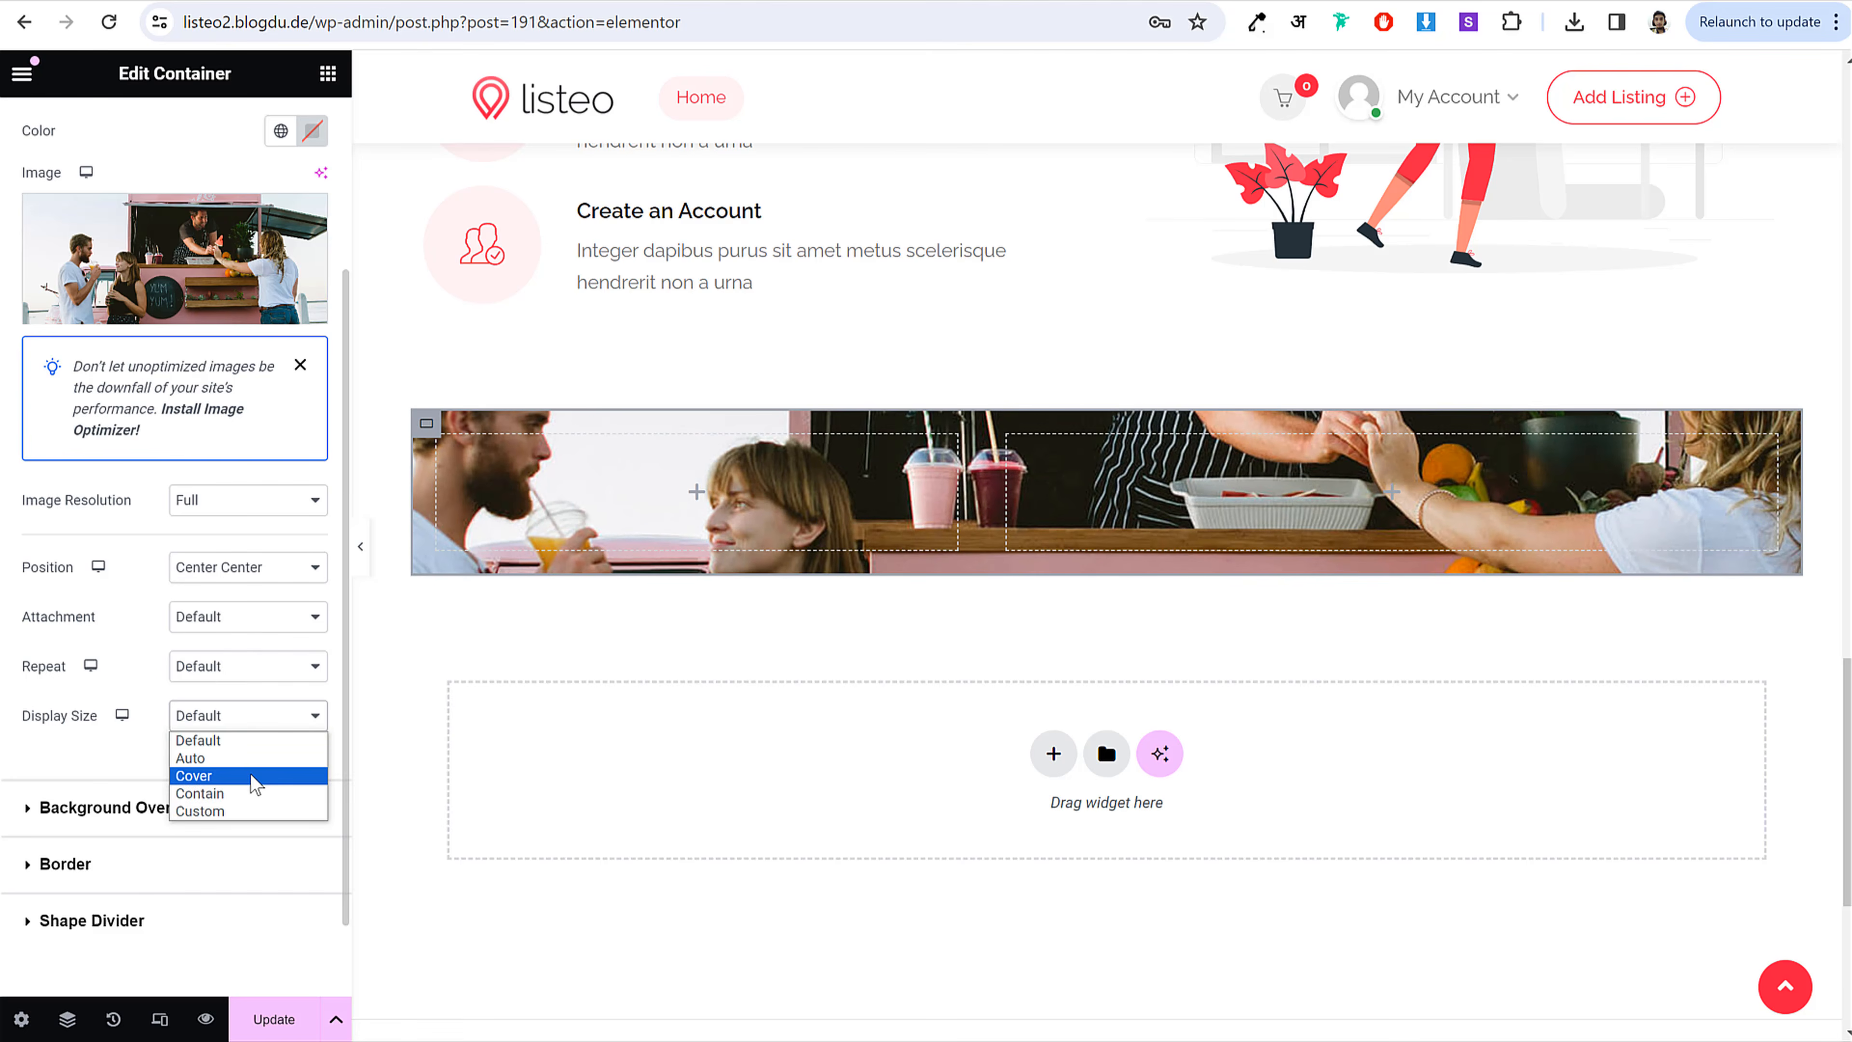
pyautogui.click(251, 772)
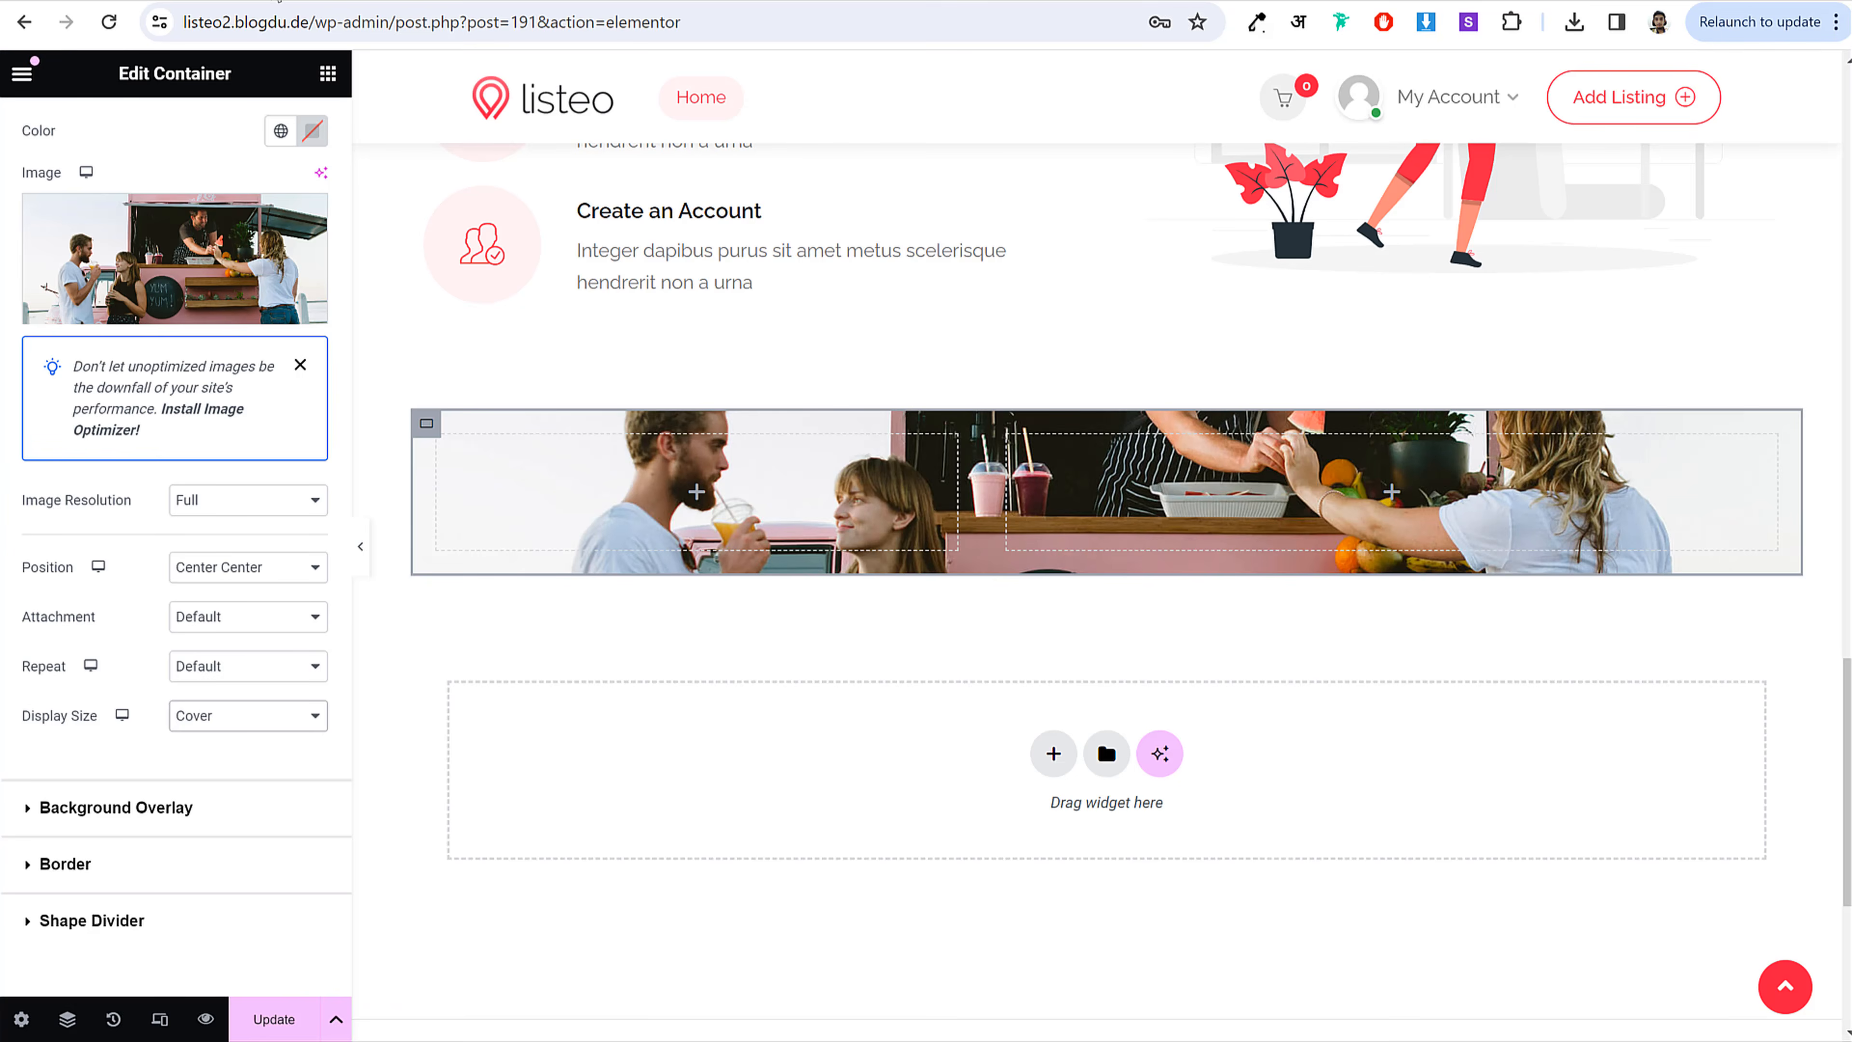
# Step: Round the section's corners with a 10 px border radius
pyautogui.scroll(-3, 139, 729)
pyautogui.click(128, 777)
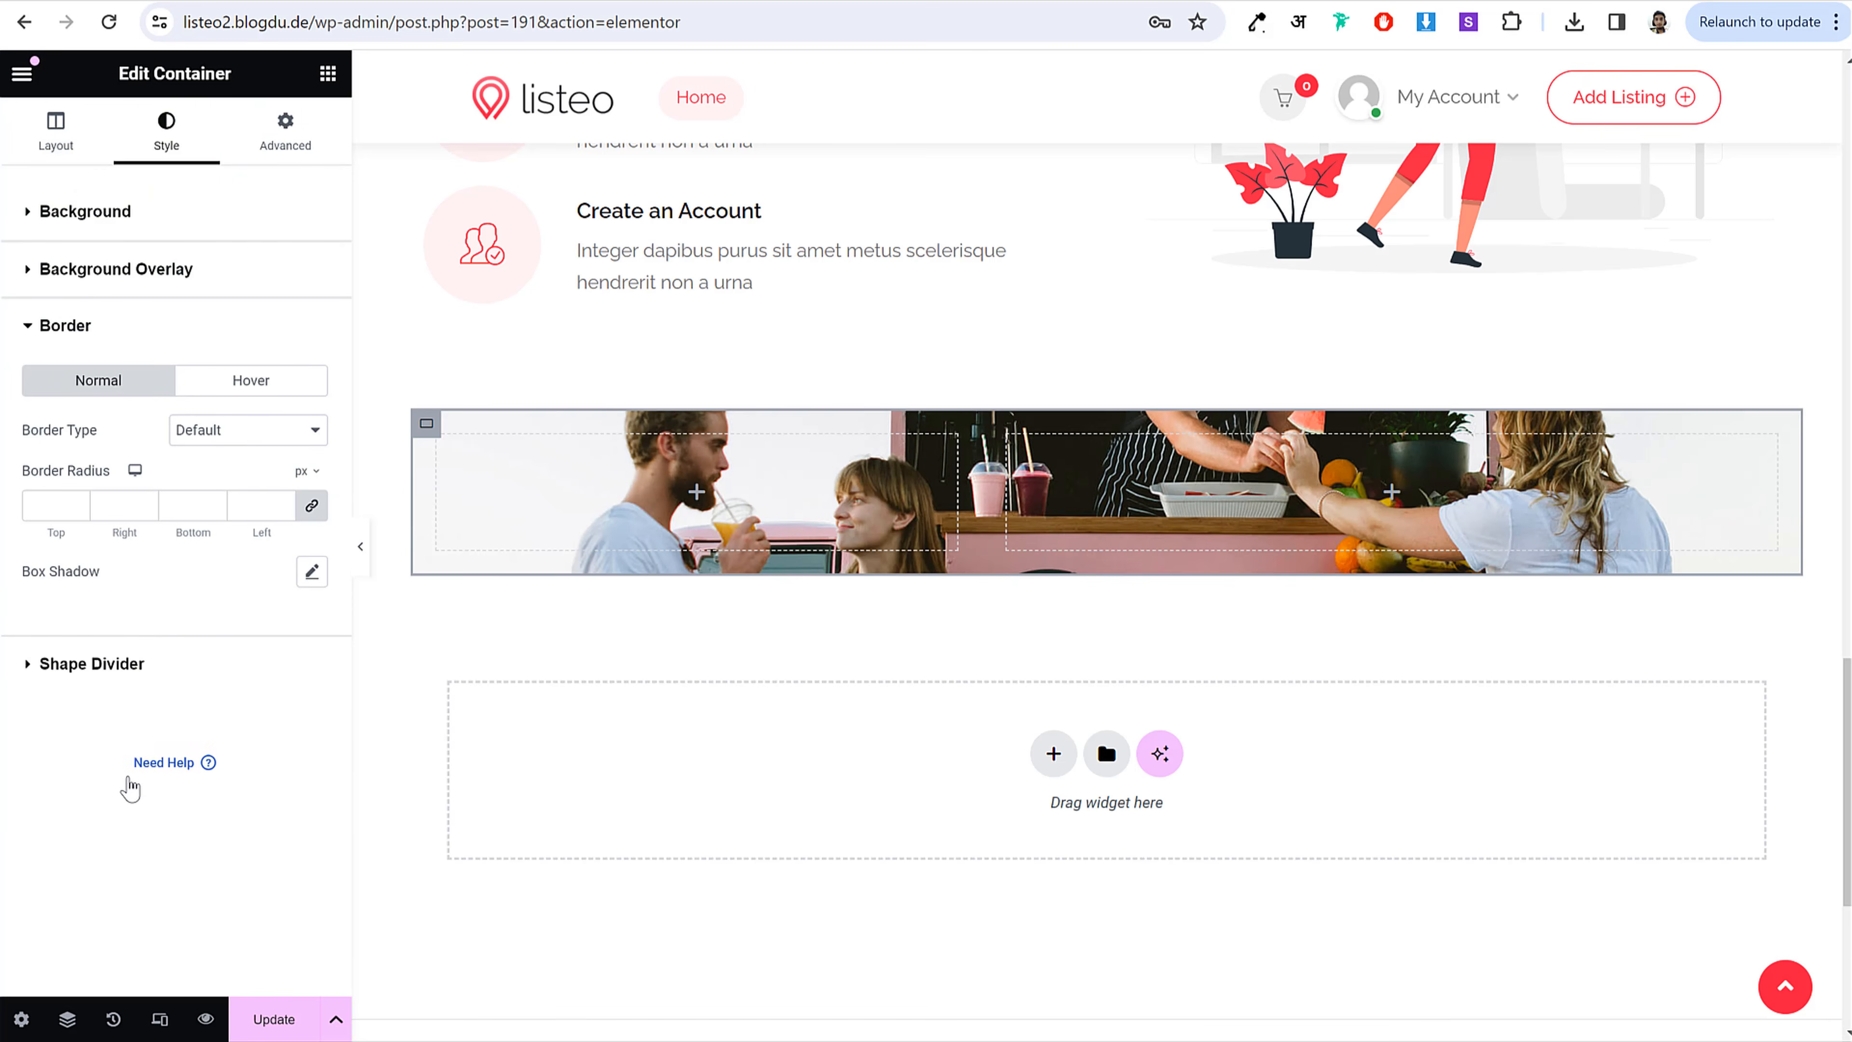
pyautogui.click(47, 504)
pyautogui.write('10')
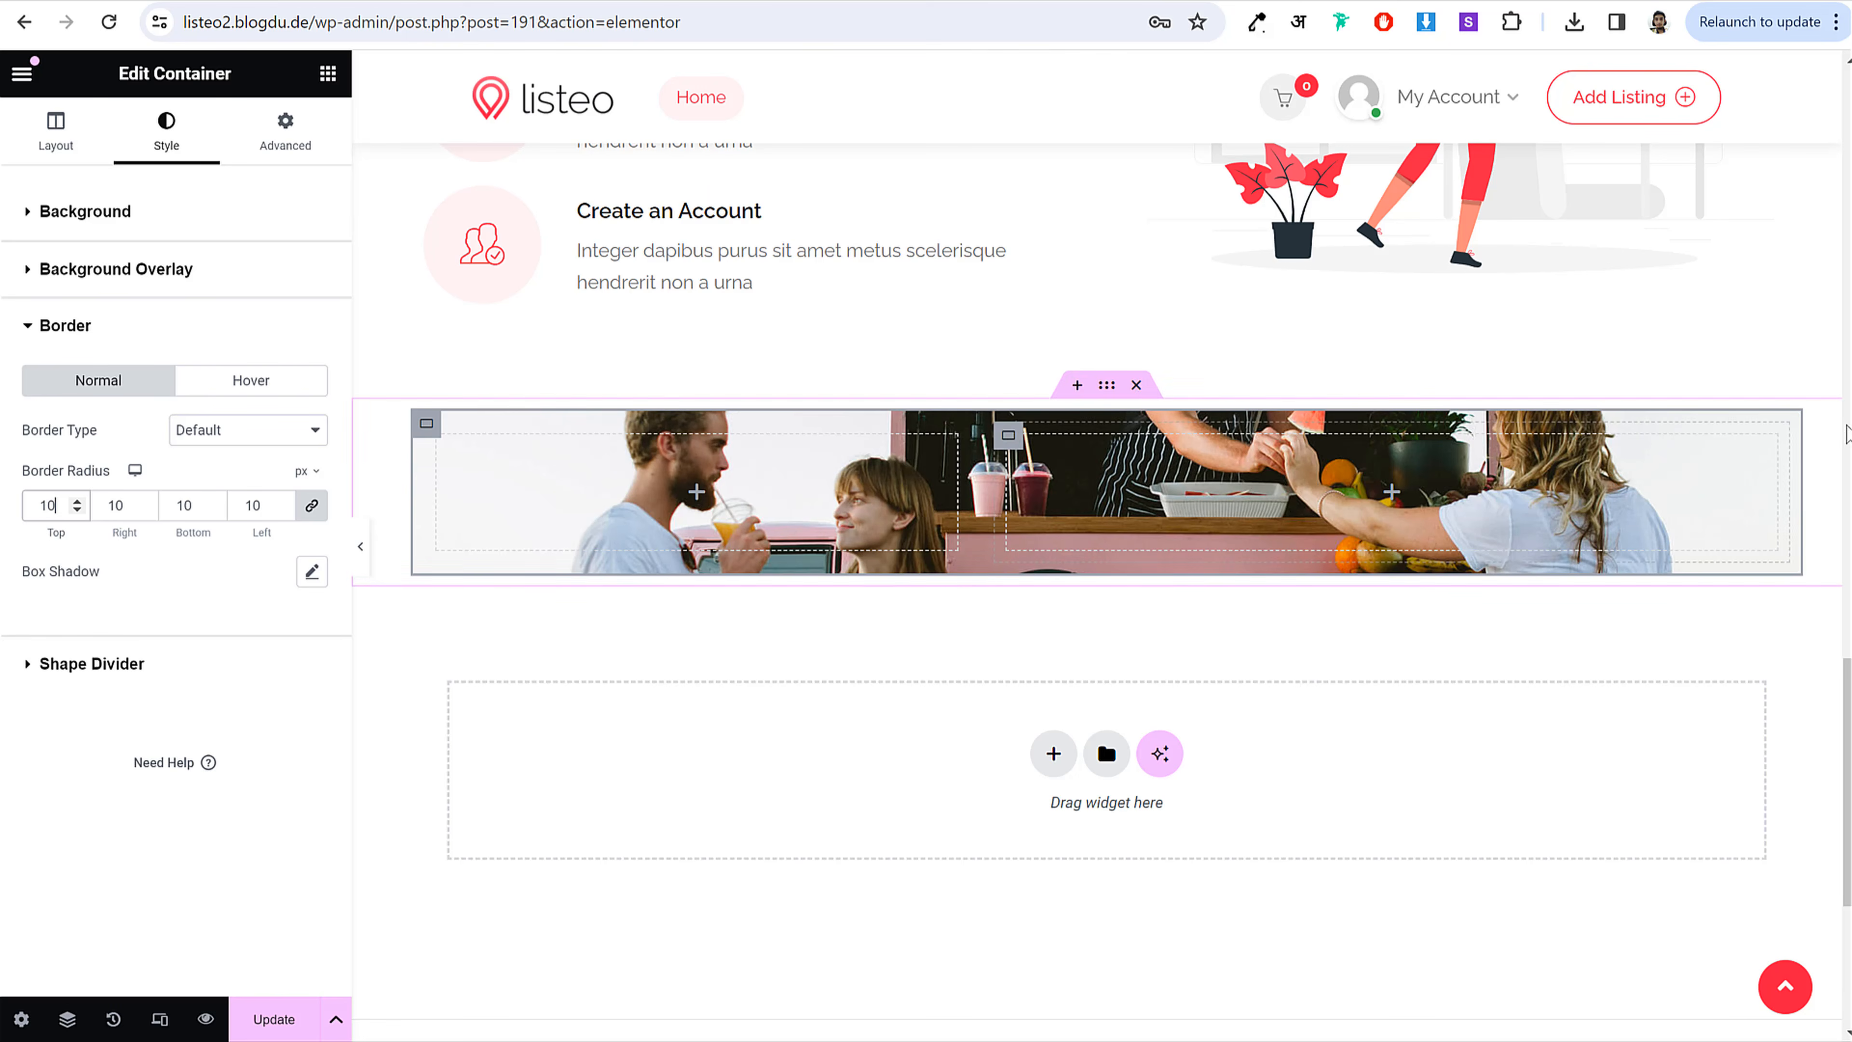
pyautogui.click(362, 548)
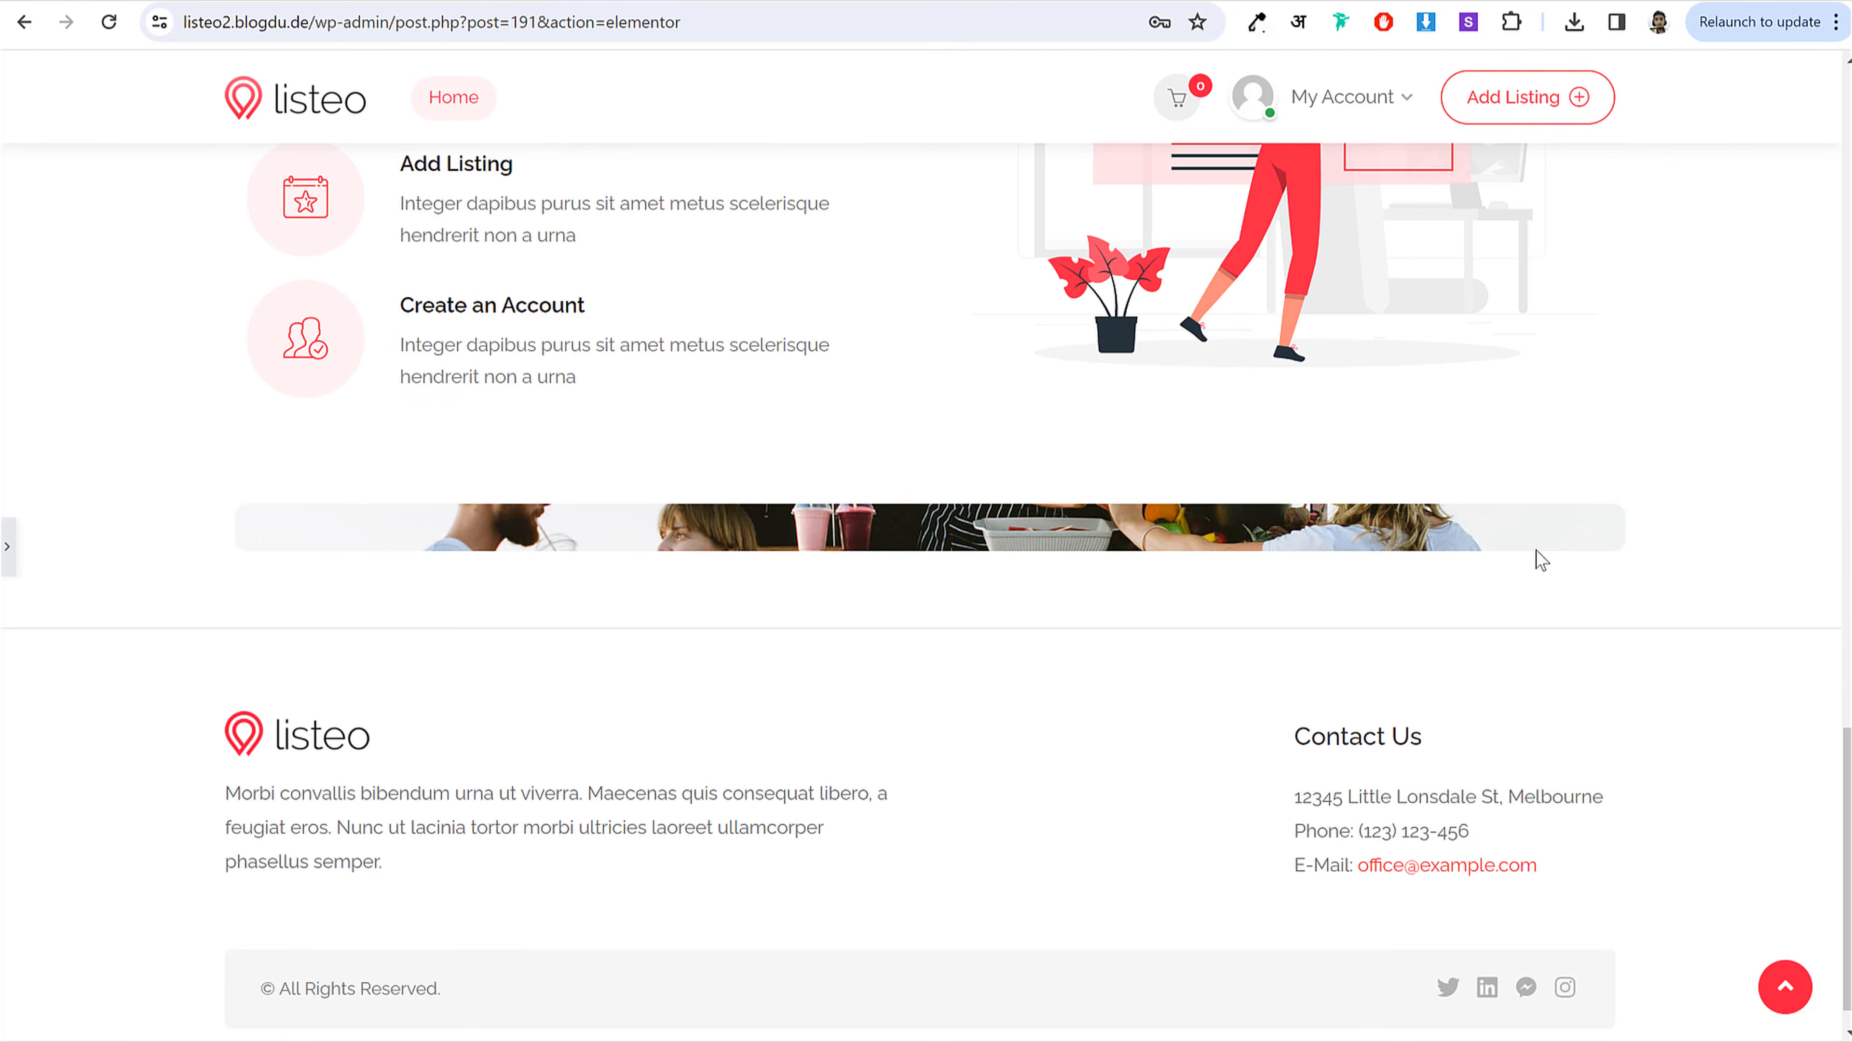
# Step: Add a classic black #000000 background overlay at 0.6 opacity to the banner
pyautogui.click(8, 555)
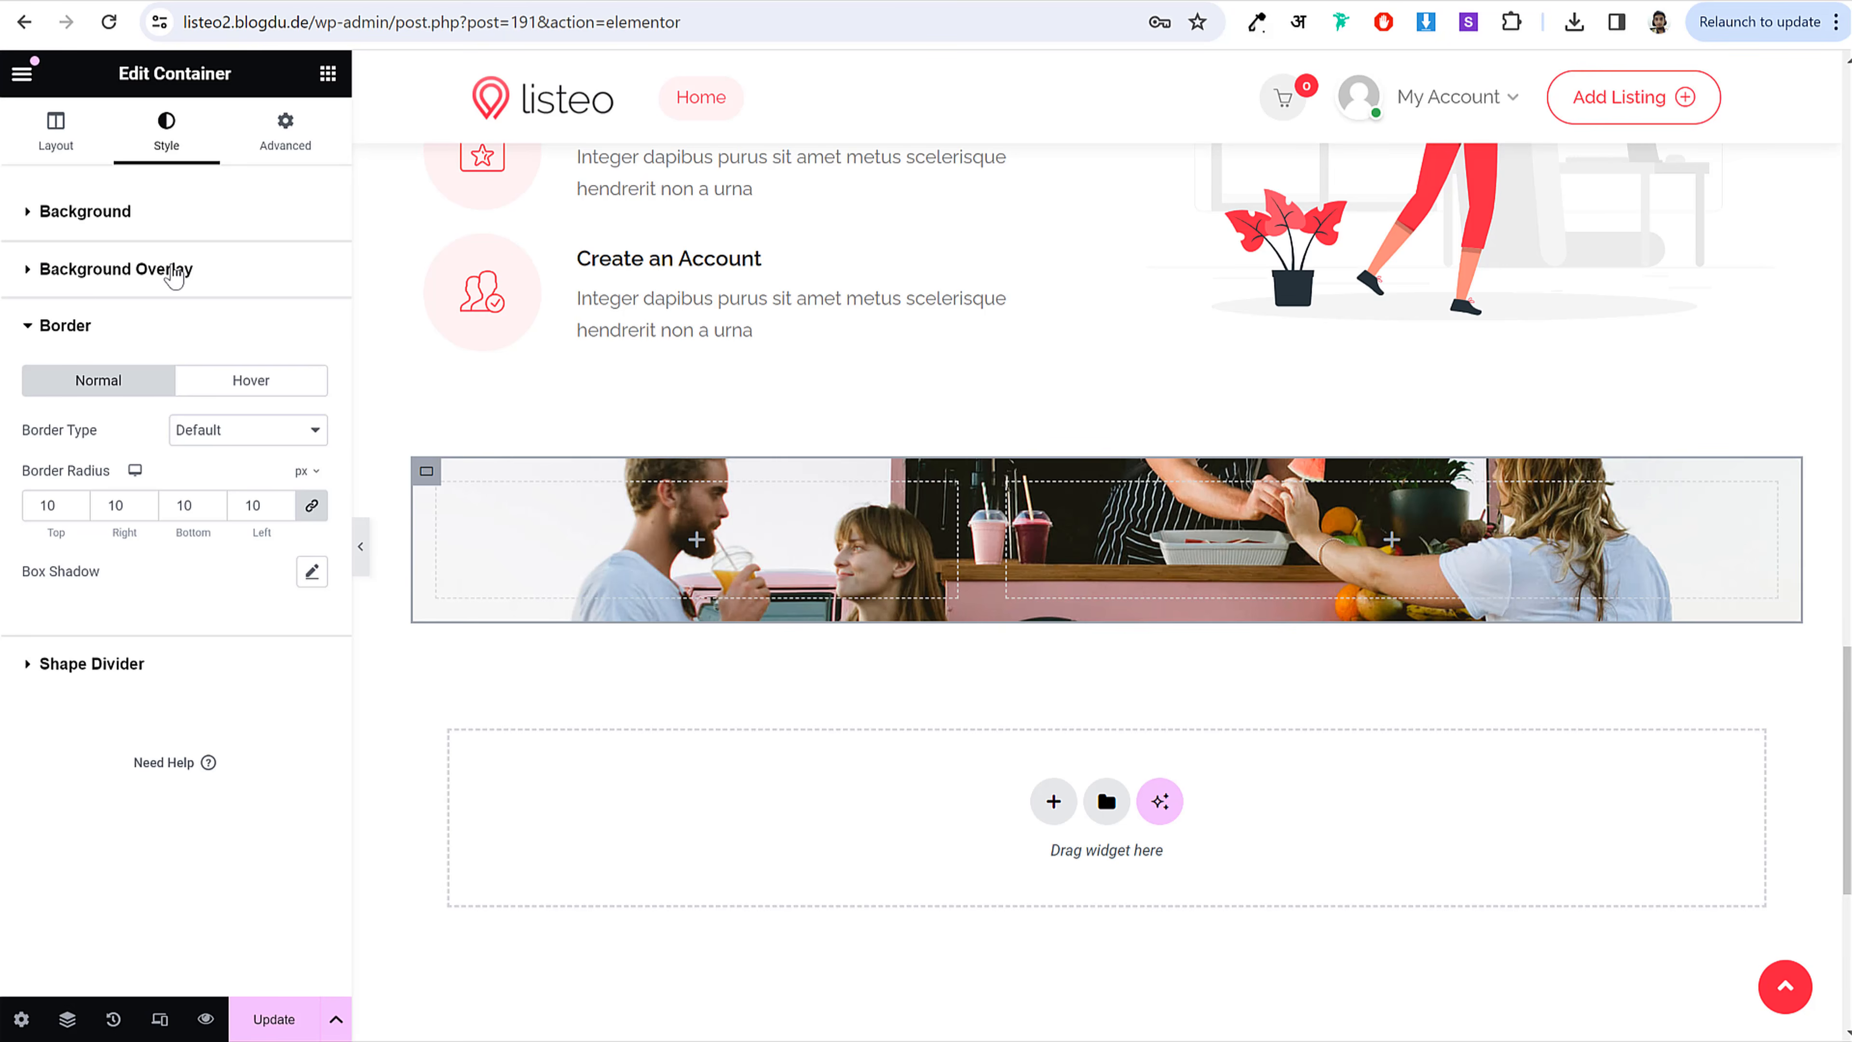
pyautogui.click(168, 269)
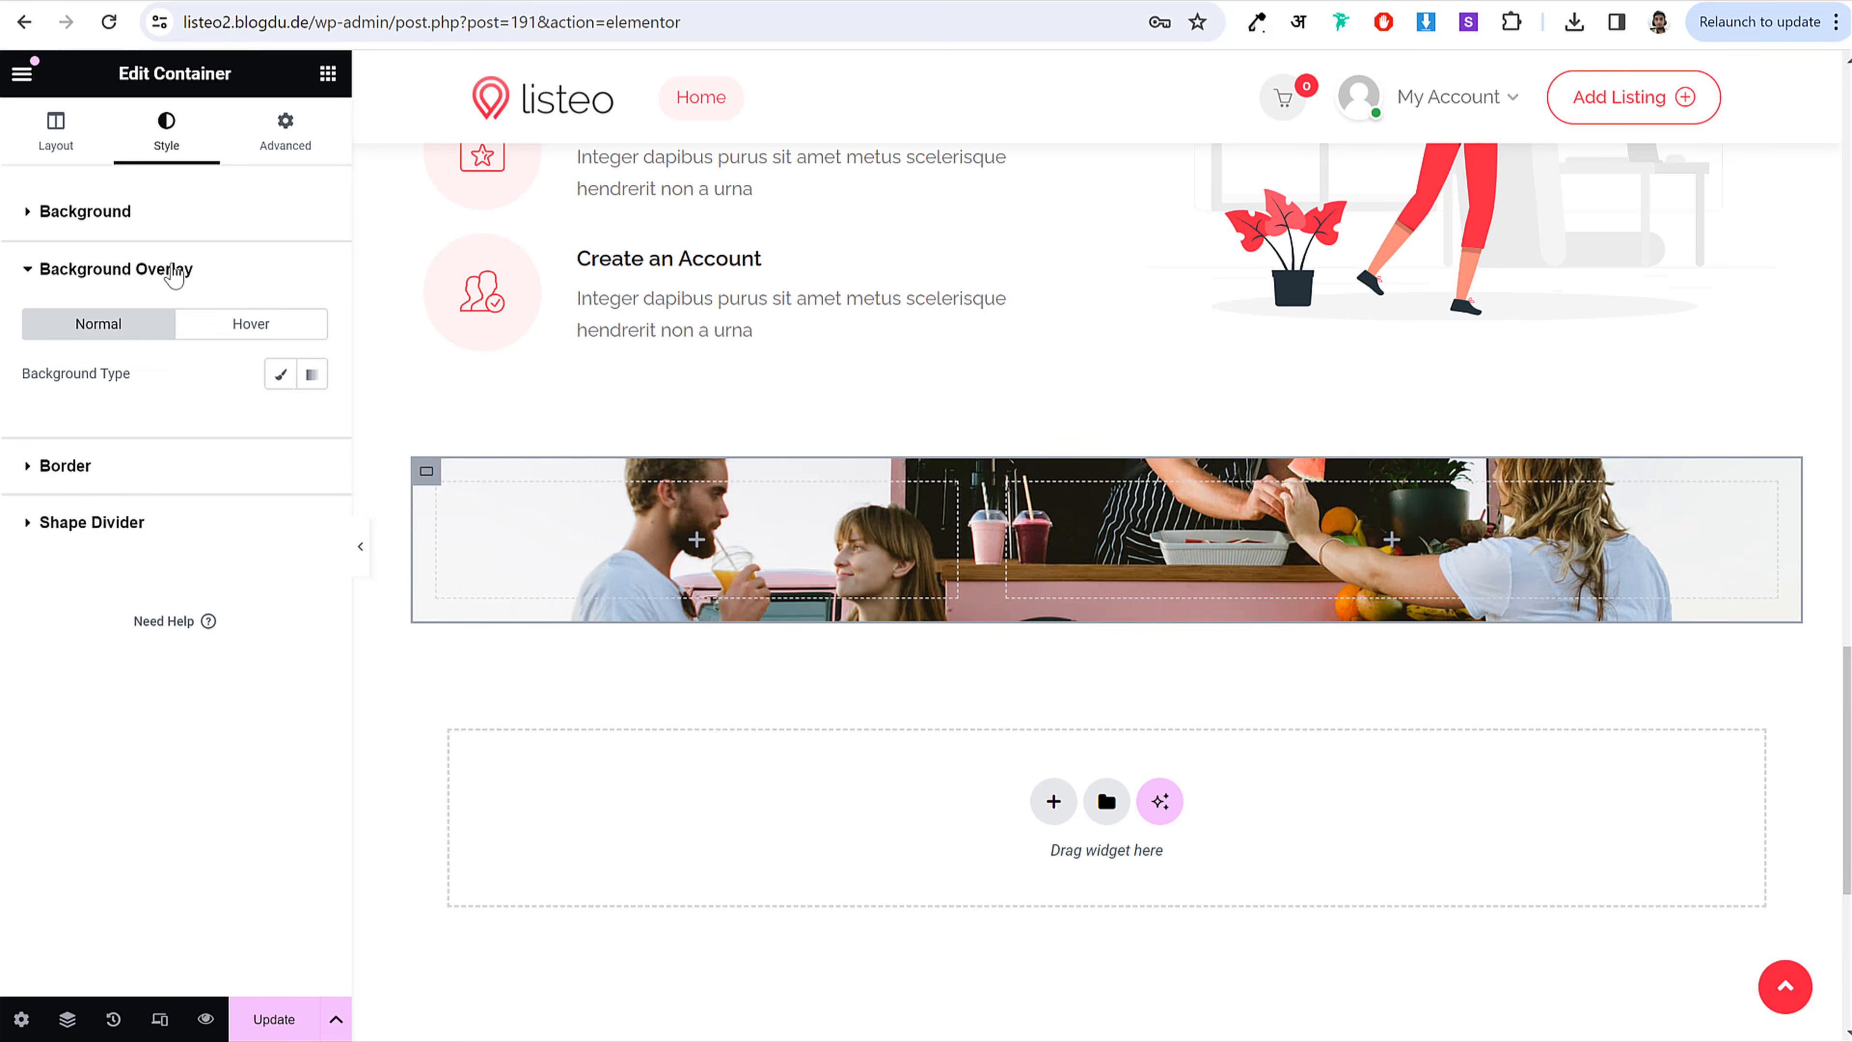
pyautogui.click(271, 374)
pyautogui.click(312, 423)
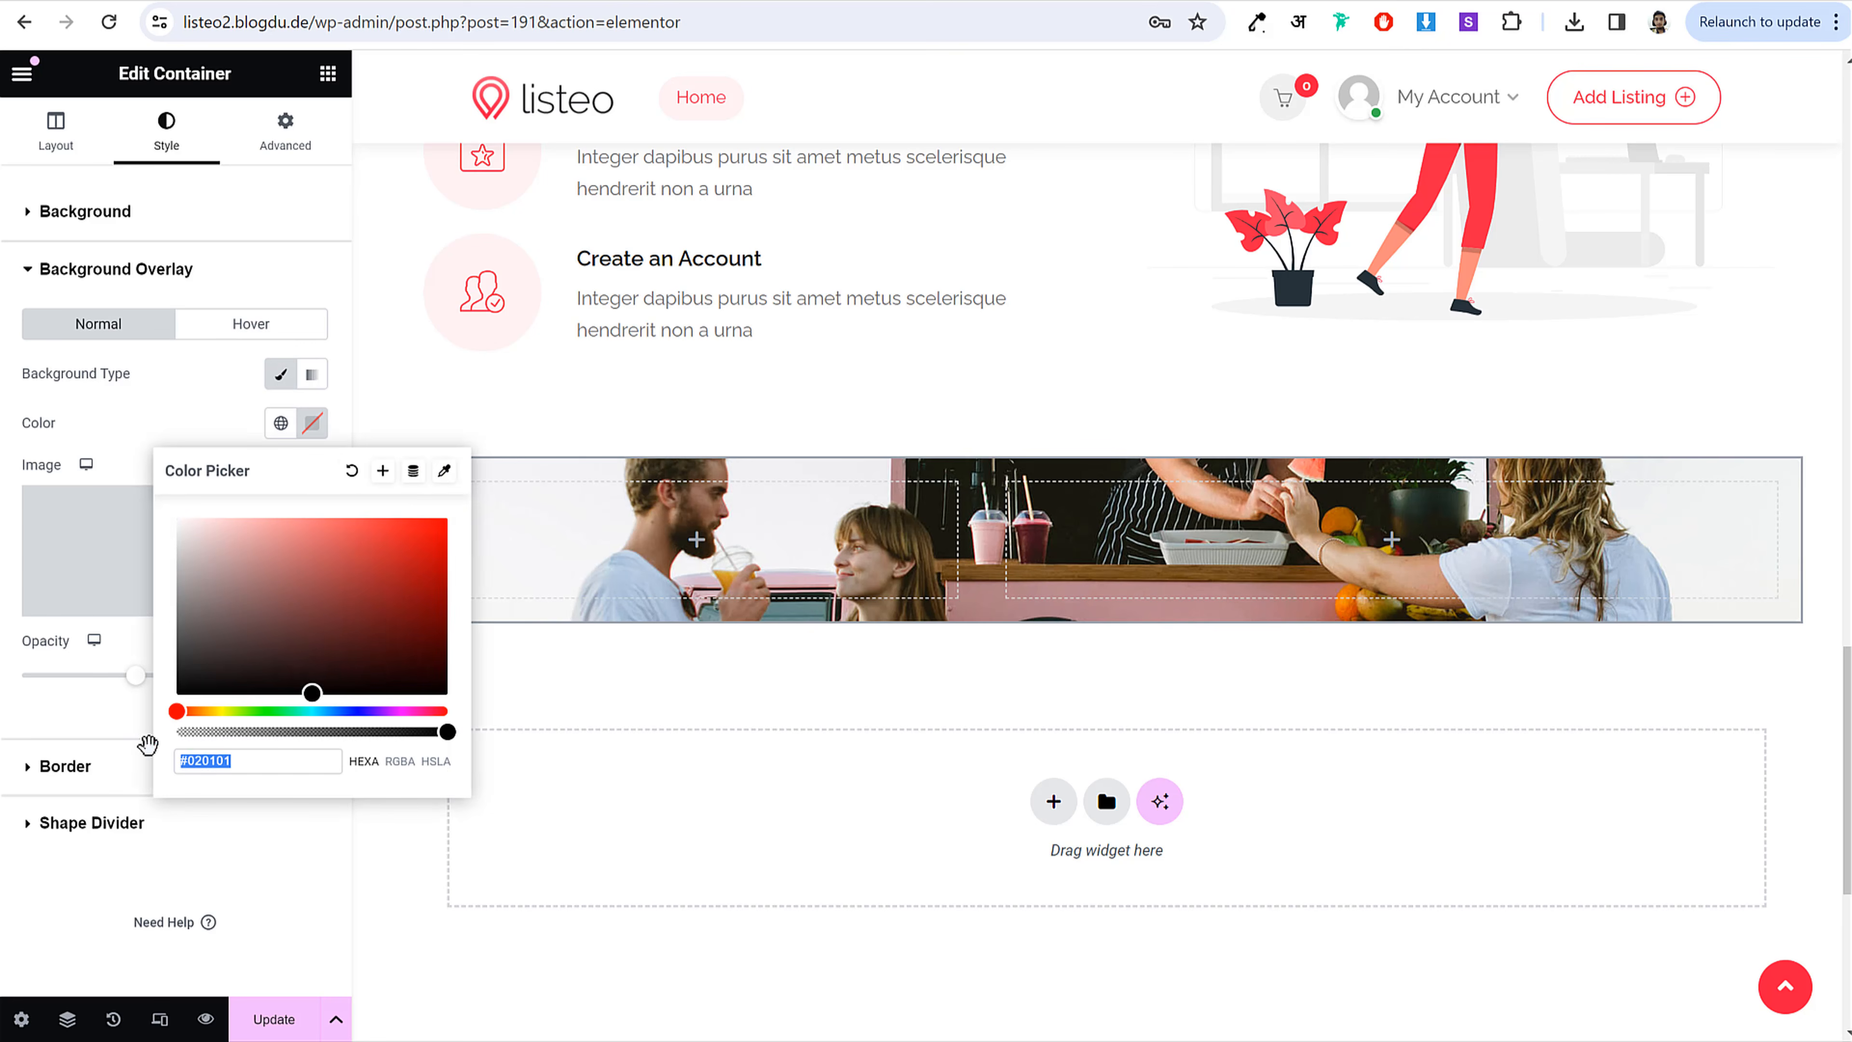
pyautogui.moveTo(147, 744); pyautogui.dragTo(141, 767)
pyautogui.click(129, 430)
pyautogui.moveTo(136, 675)
pyautogui.mouseDown()
pyautogui.moveTo(179, 681)
pyautogui.moveTo(166, 696)
pyautogui.mouseUp()
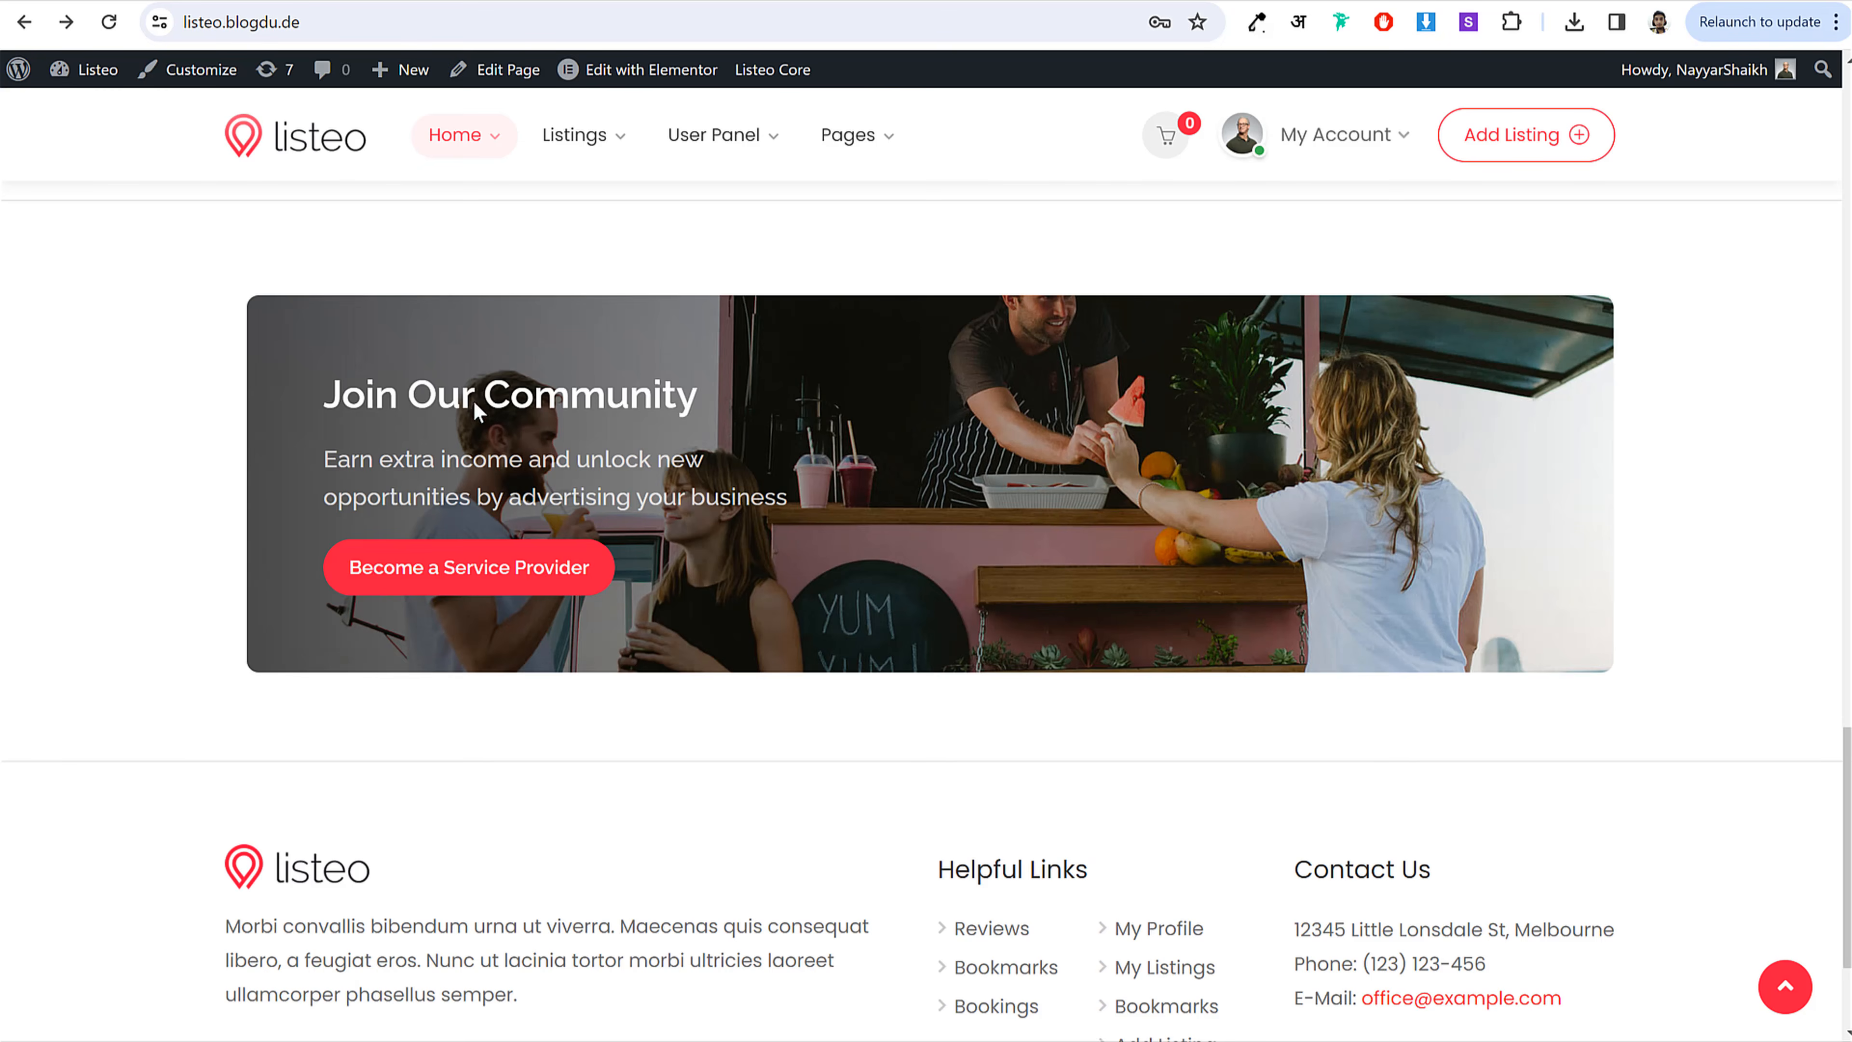
pyautogui.moveTo(310, 392); pyautogui.dragTo(736, 416)
pyautogui.hotkey('ctrl', 'c')
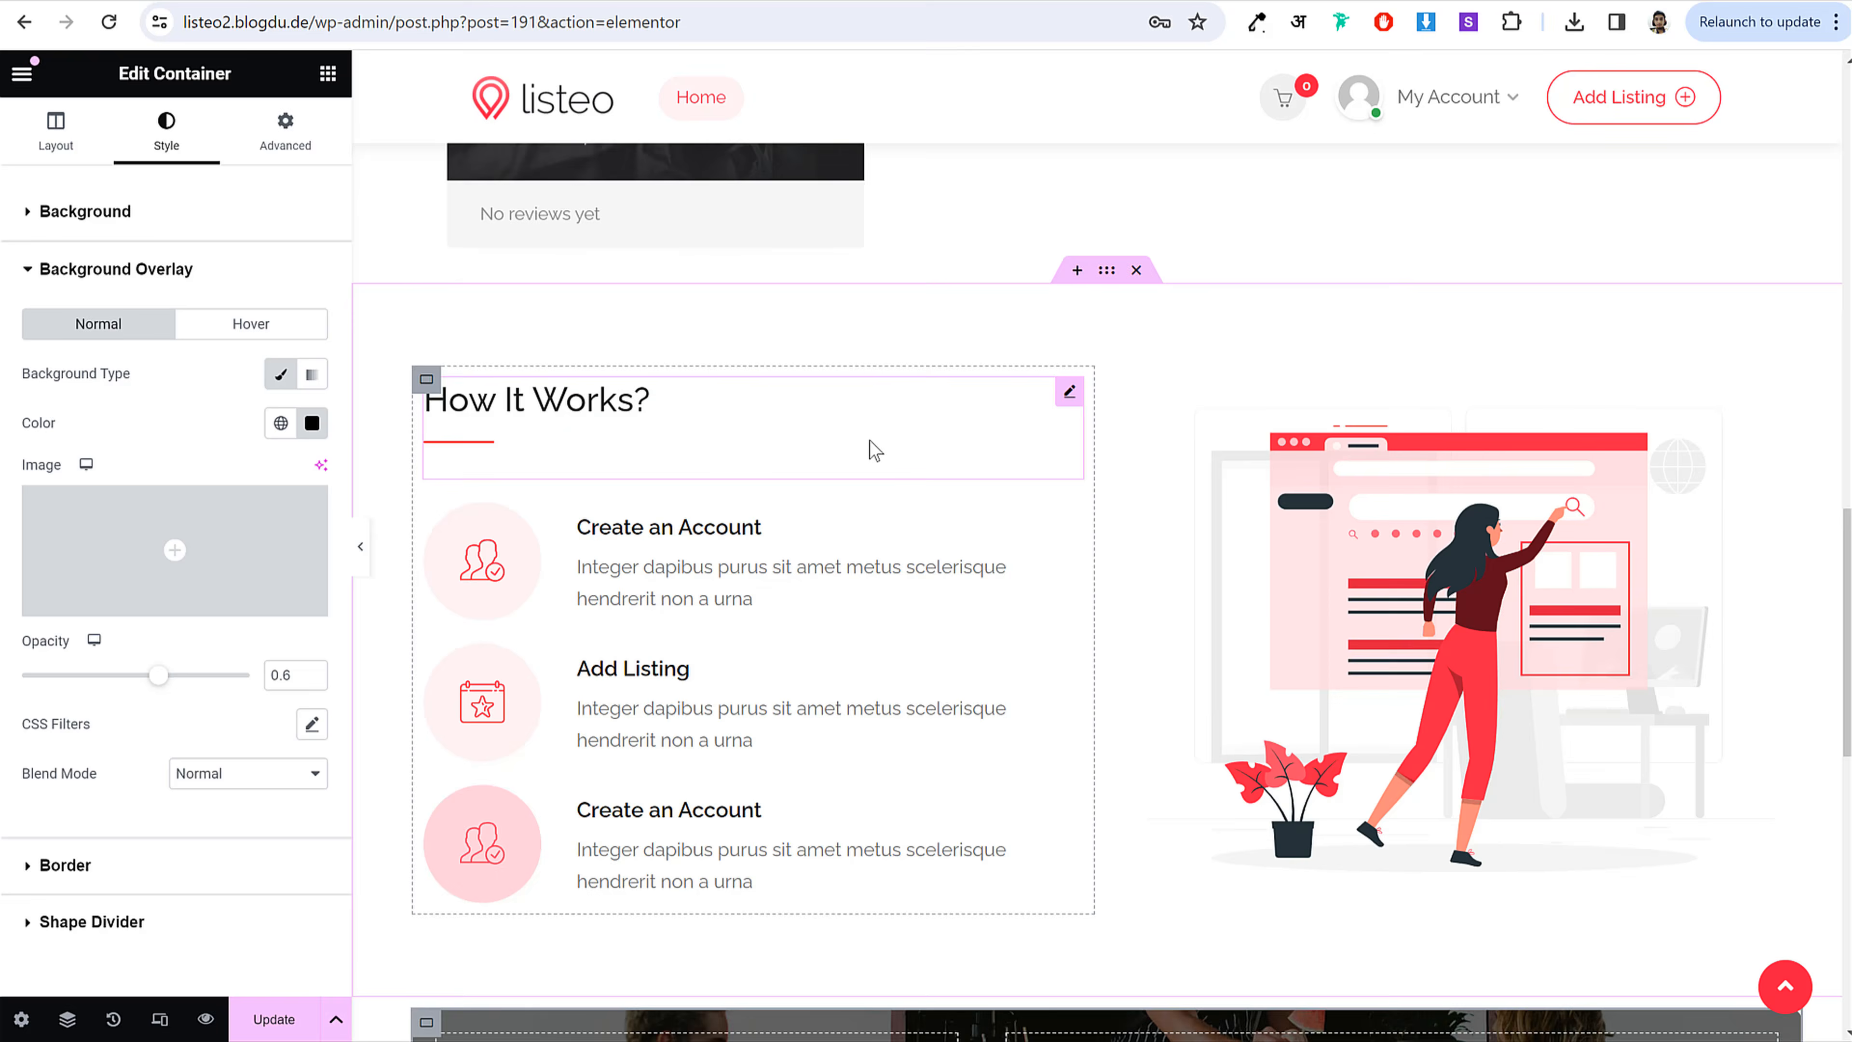
# Step: Add a heading reading 'Join Our Community' to the banner's left column
pyautogui.scroll(2, 729, 511)
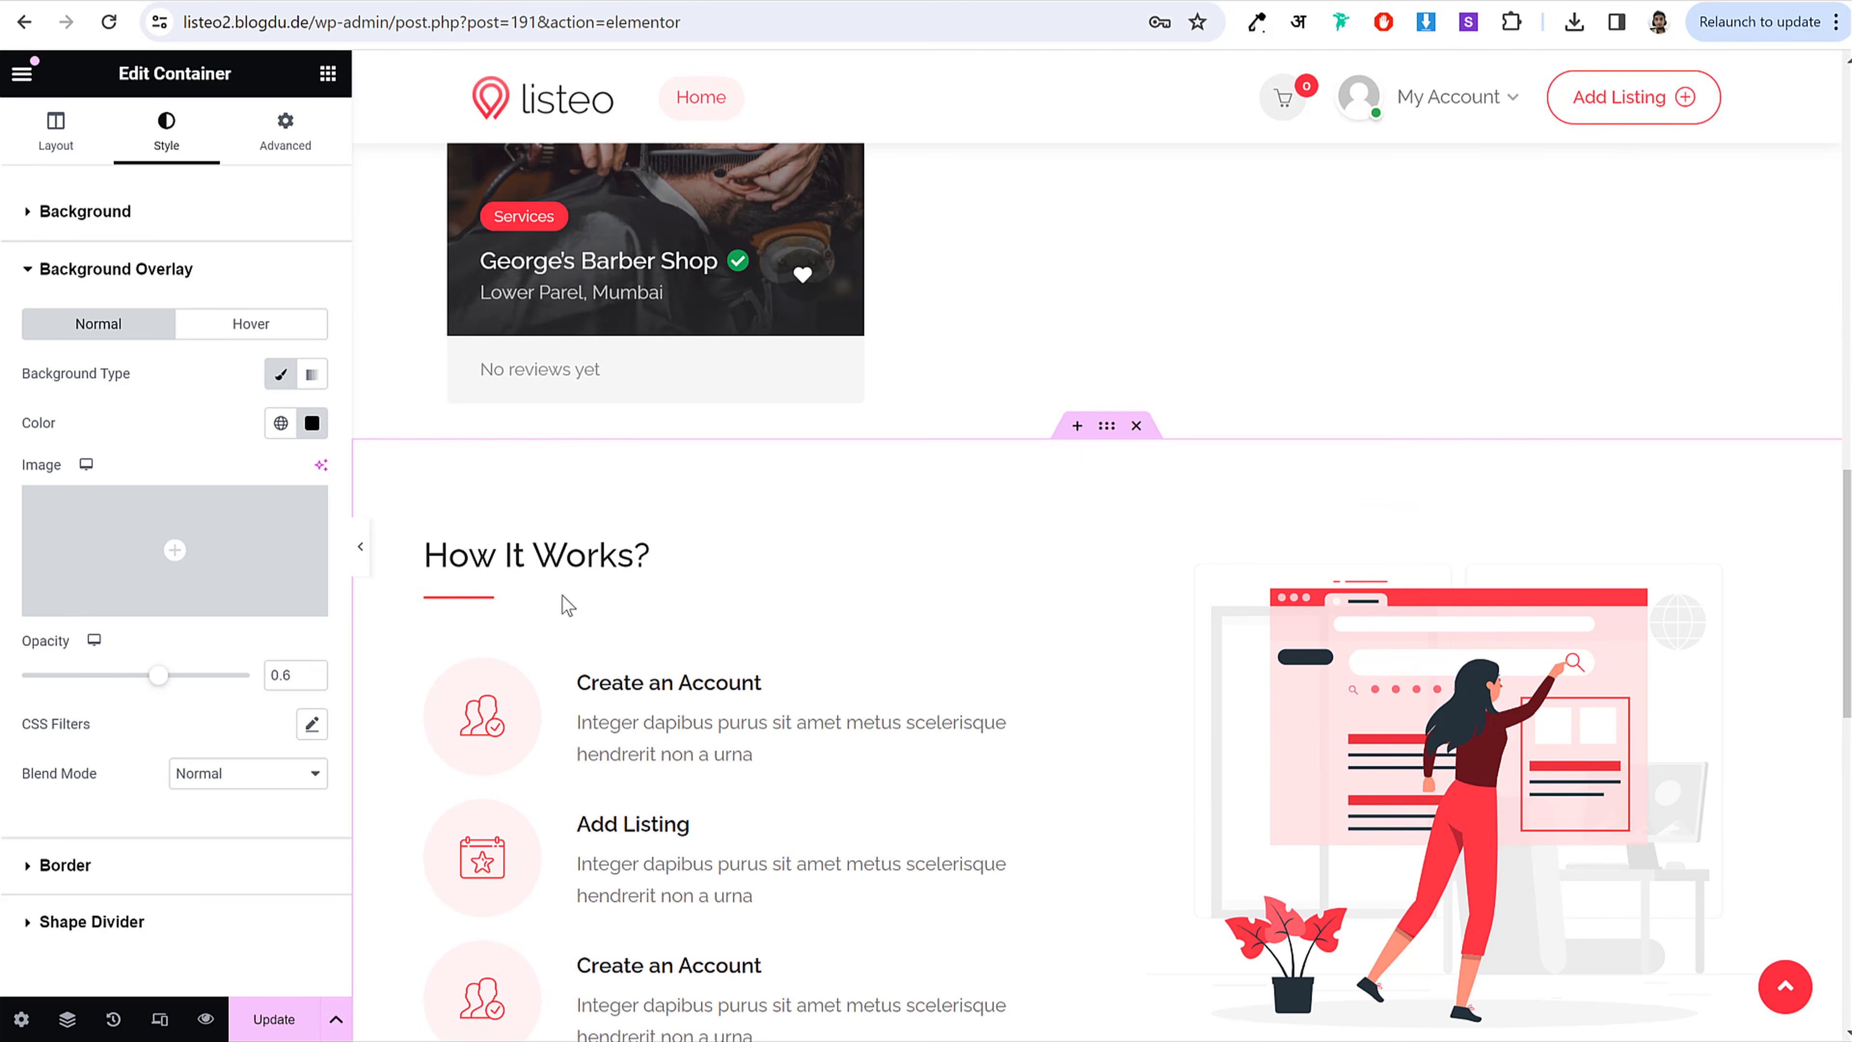
pyautogui.scroll(-10, 912, 544)
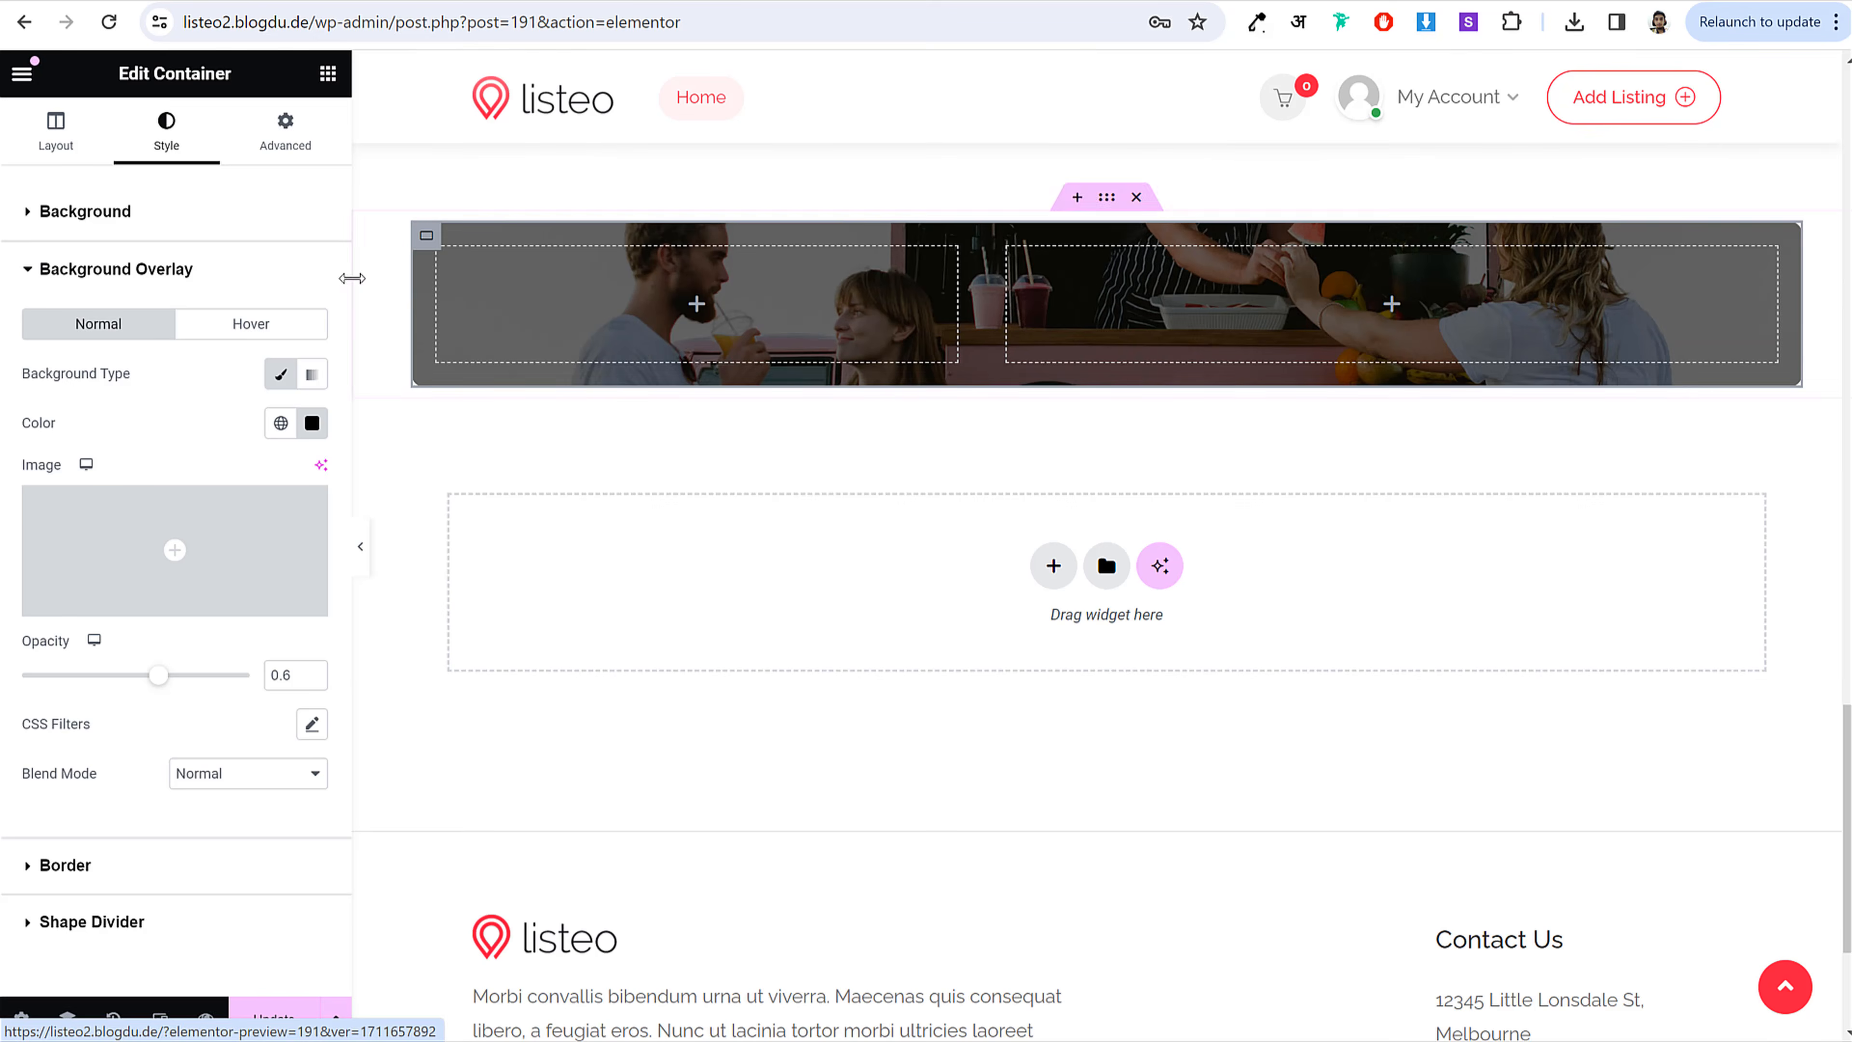
pyautogui.click(328, 79)
pyautogui.moveTo(106, 652); pyautogui.dragTo(660, 332)
pyautogui.click(186, 322)
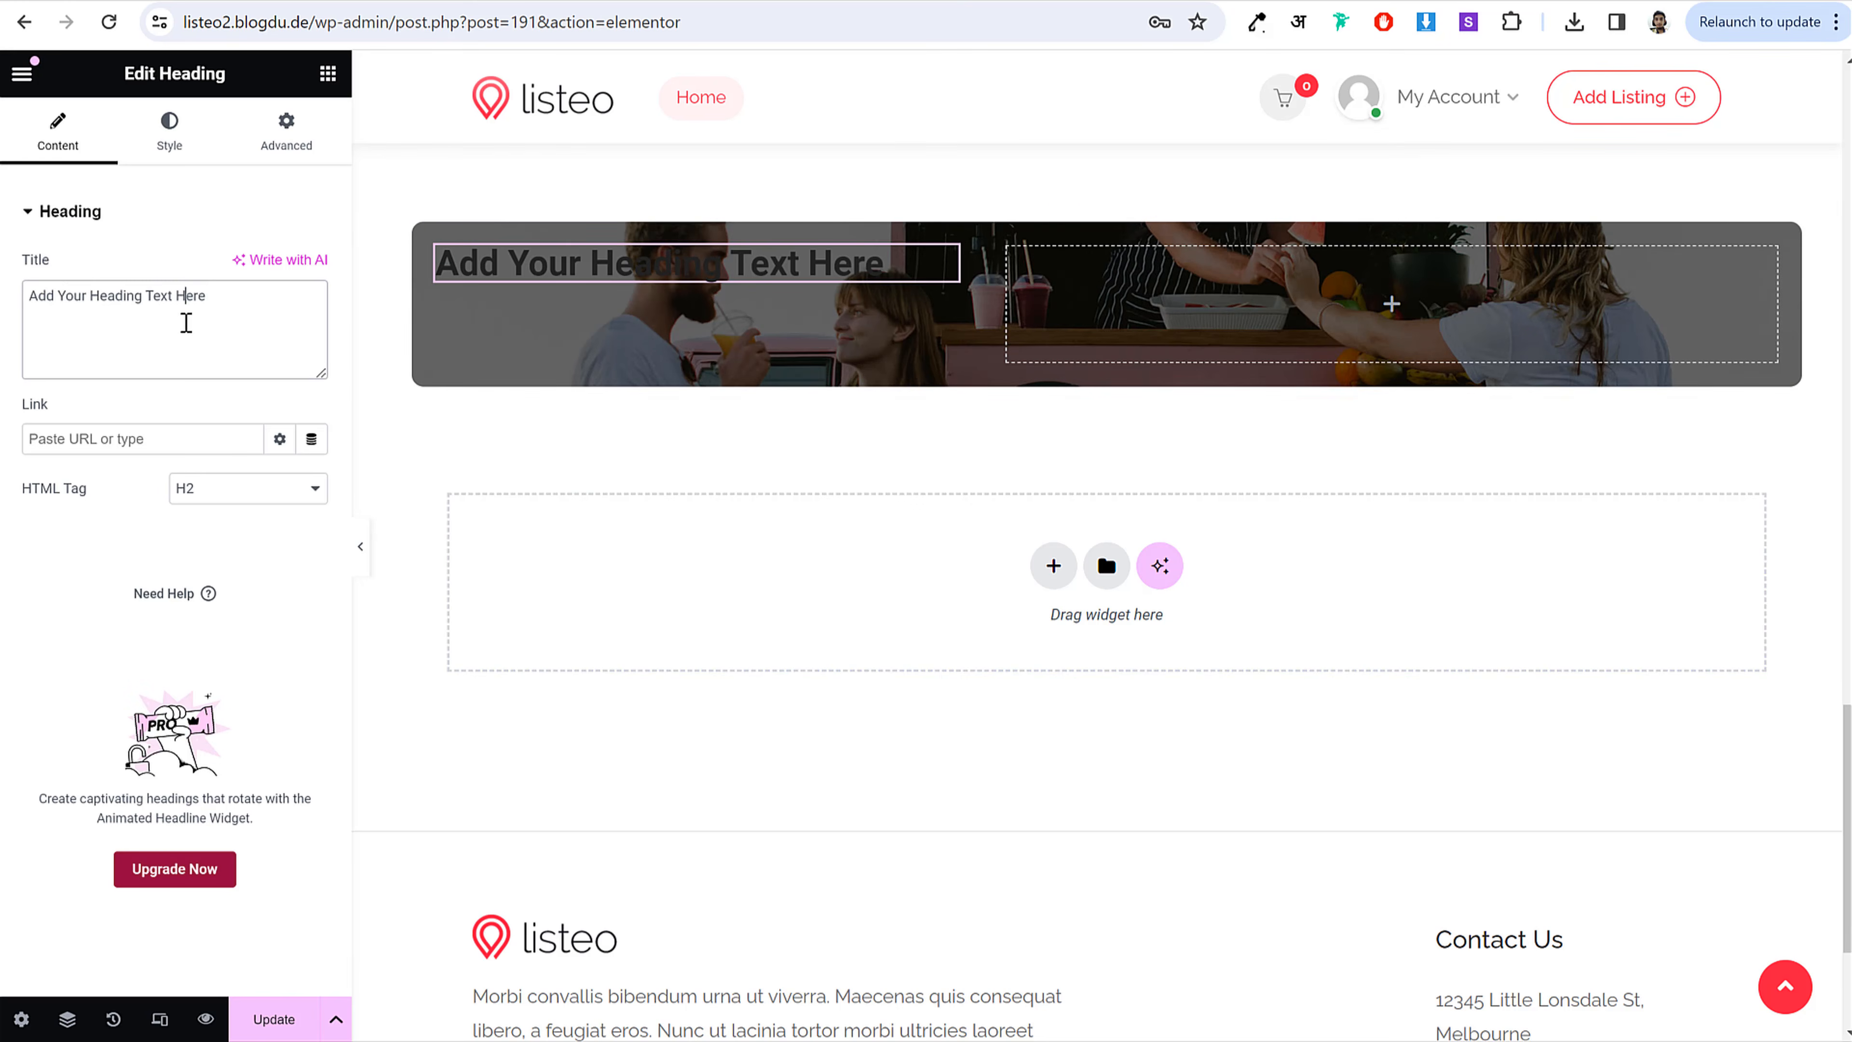
pyautogui.hotkey('ctrl', 'a')
pyautogui.hotkey('ctrl', 'v')
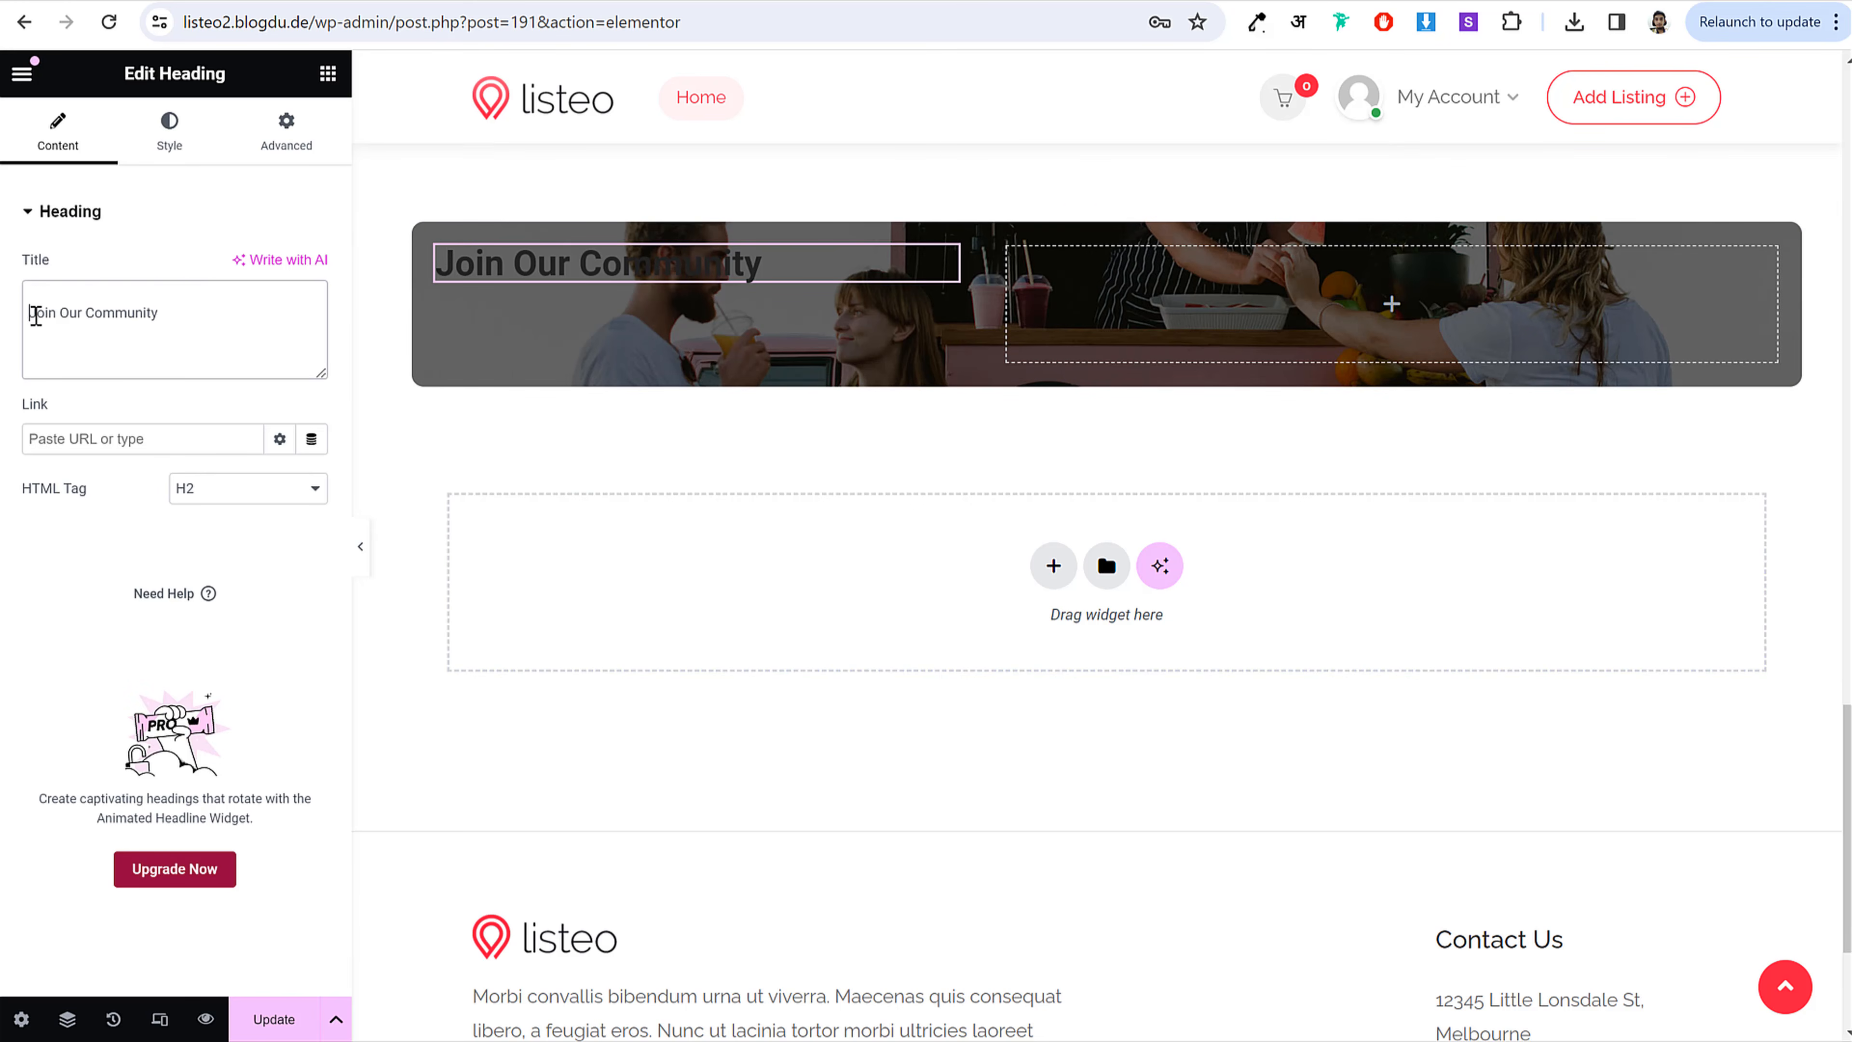
# Step: Make the heading text white, then copy the live demo banner's description paragraph
pyautogui.click(166, 135)
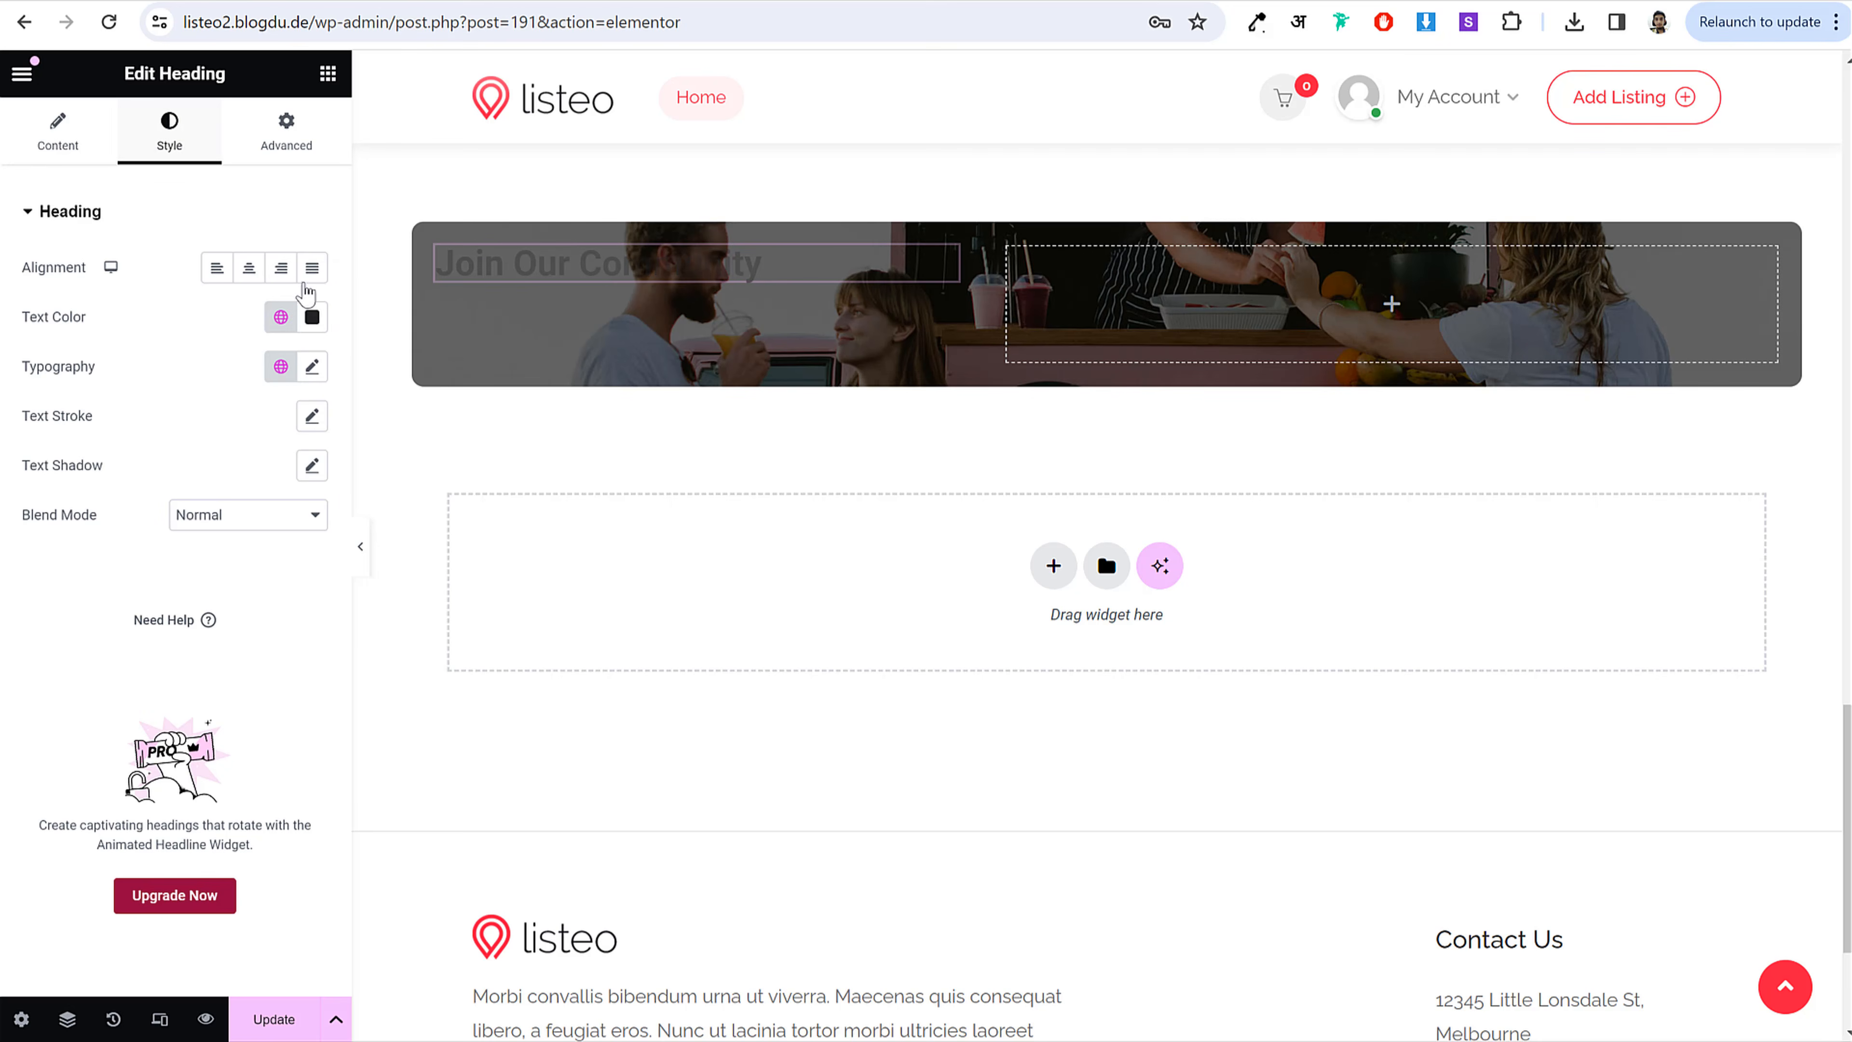
pyautogui.click(312, 320)
pyautogui.moveTo(272, 471); pyautogui.dragTo(122, 368)
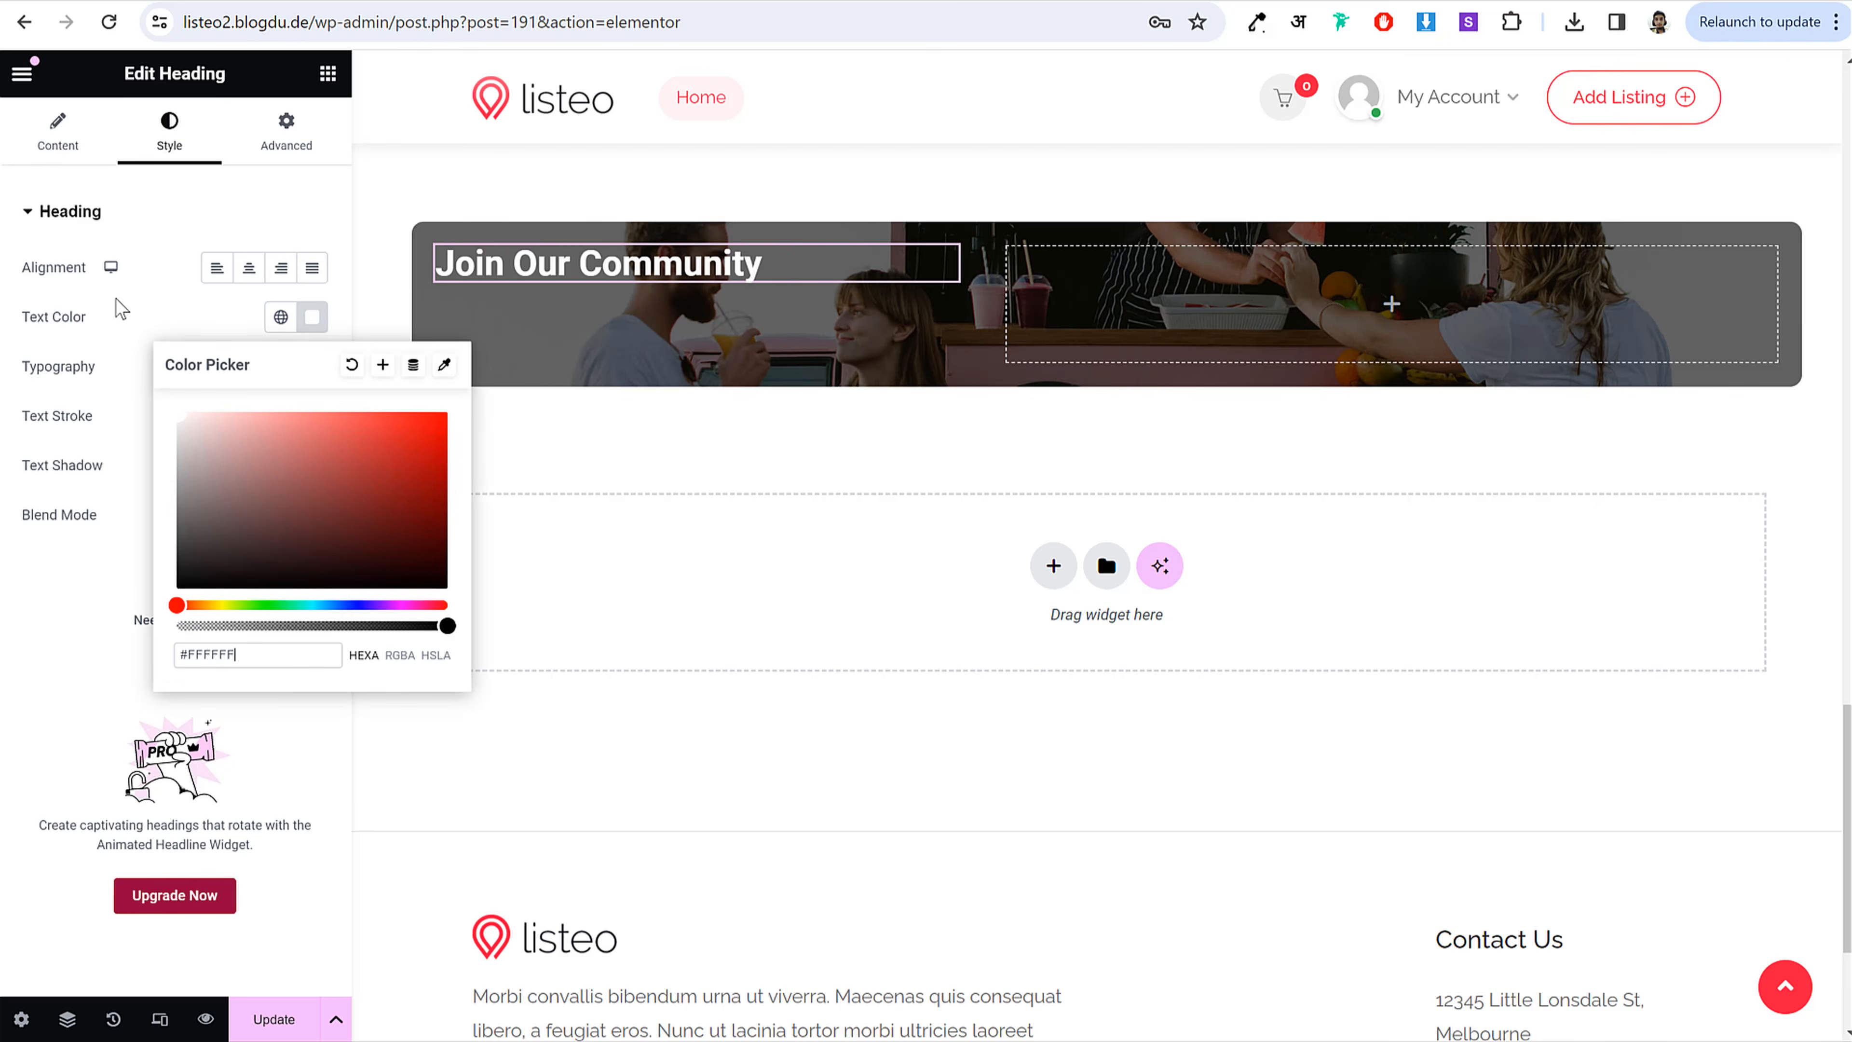
pyautogui.click(120, 310)
pyautogui.click(281, 316)
pyautogui.click(312, 317)
pyautogui.click(126, 306)
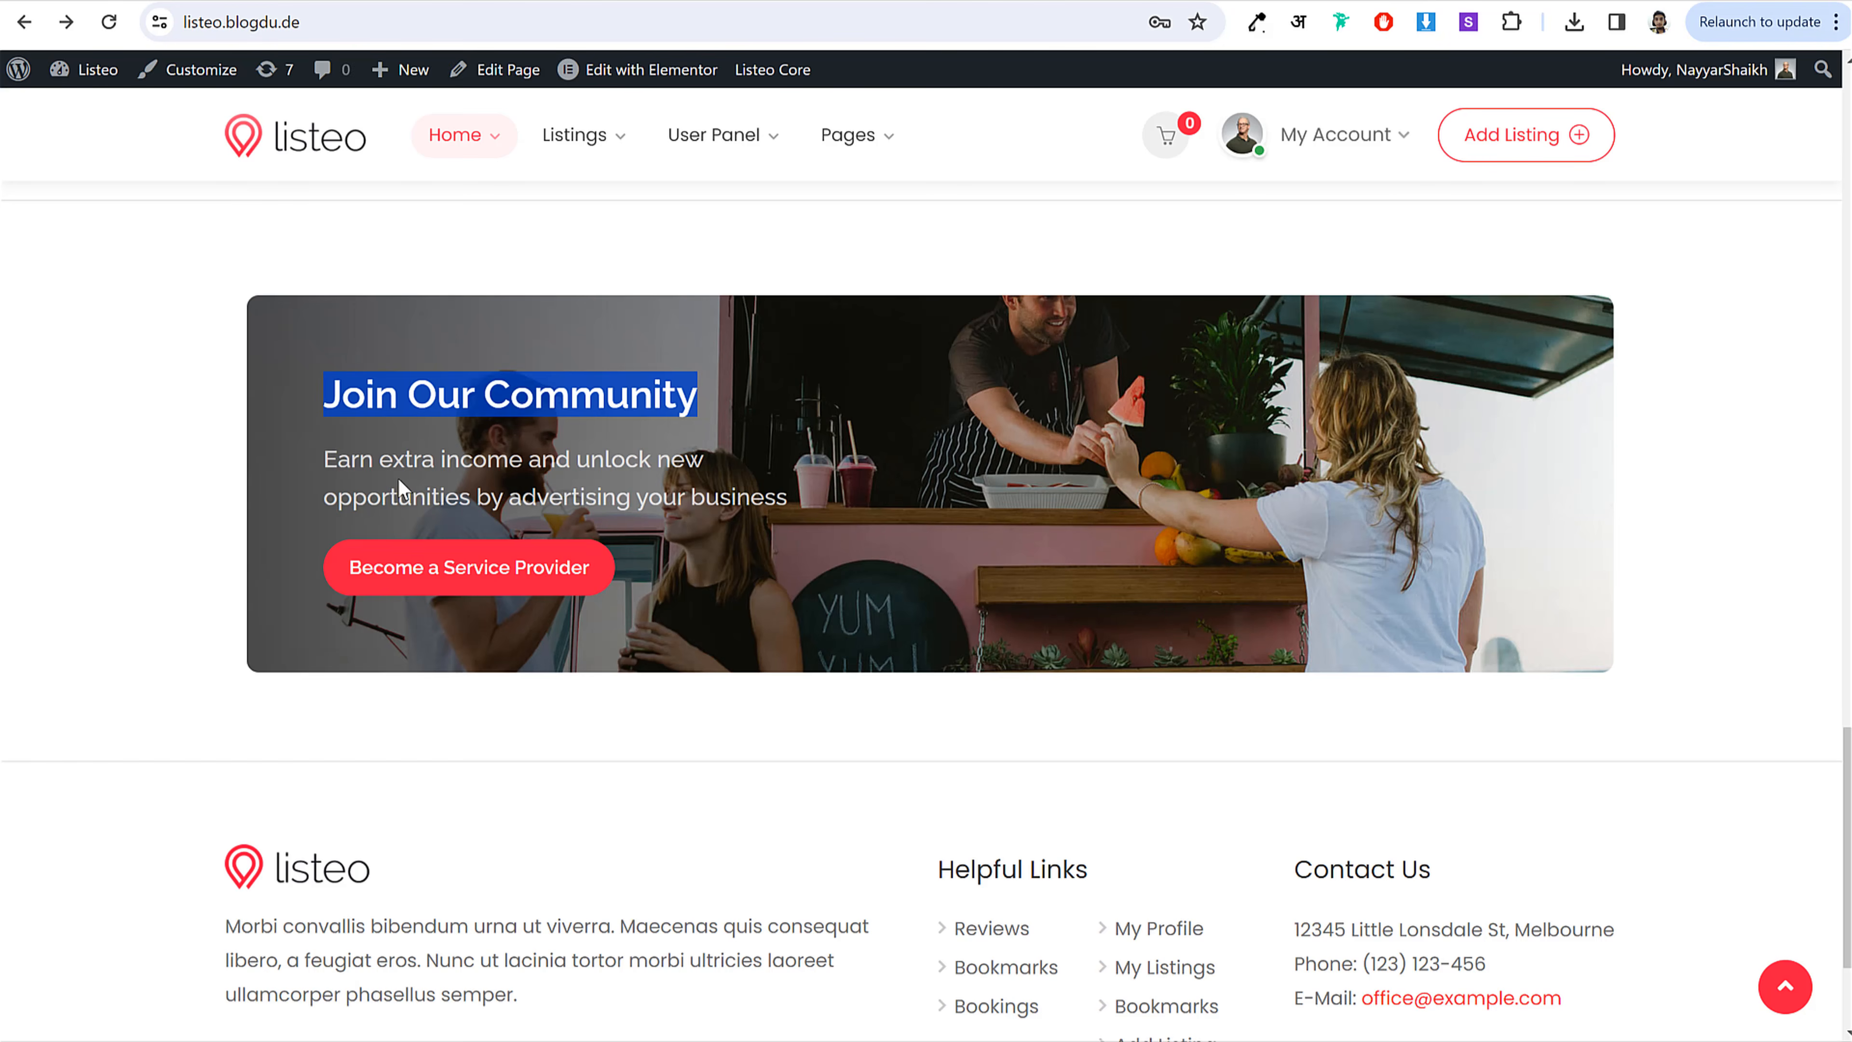
pyautogui.moveTo(324, 456); pyautogui.dragTo(784, 511)
pyautogui.hotkey('ctrl', 'c')
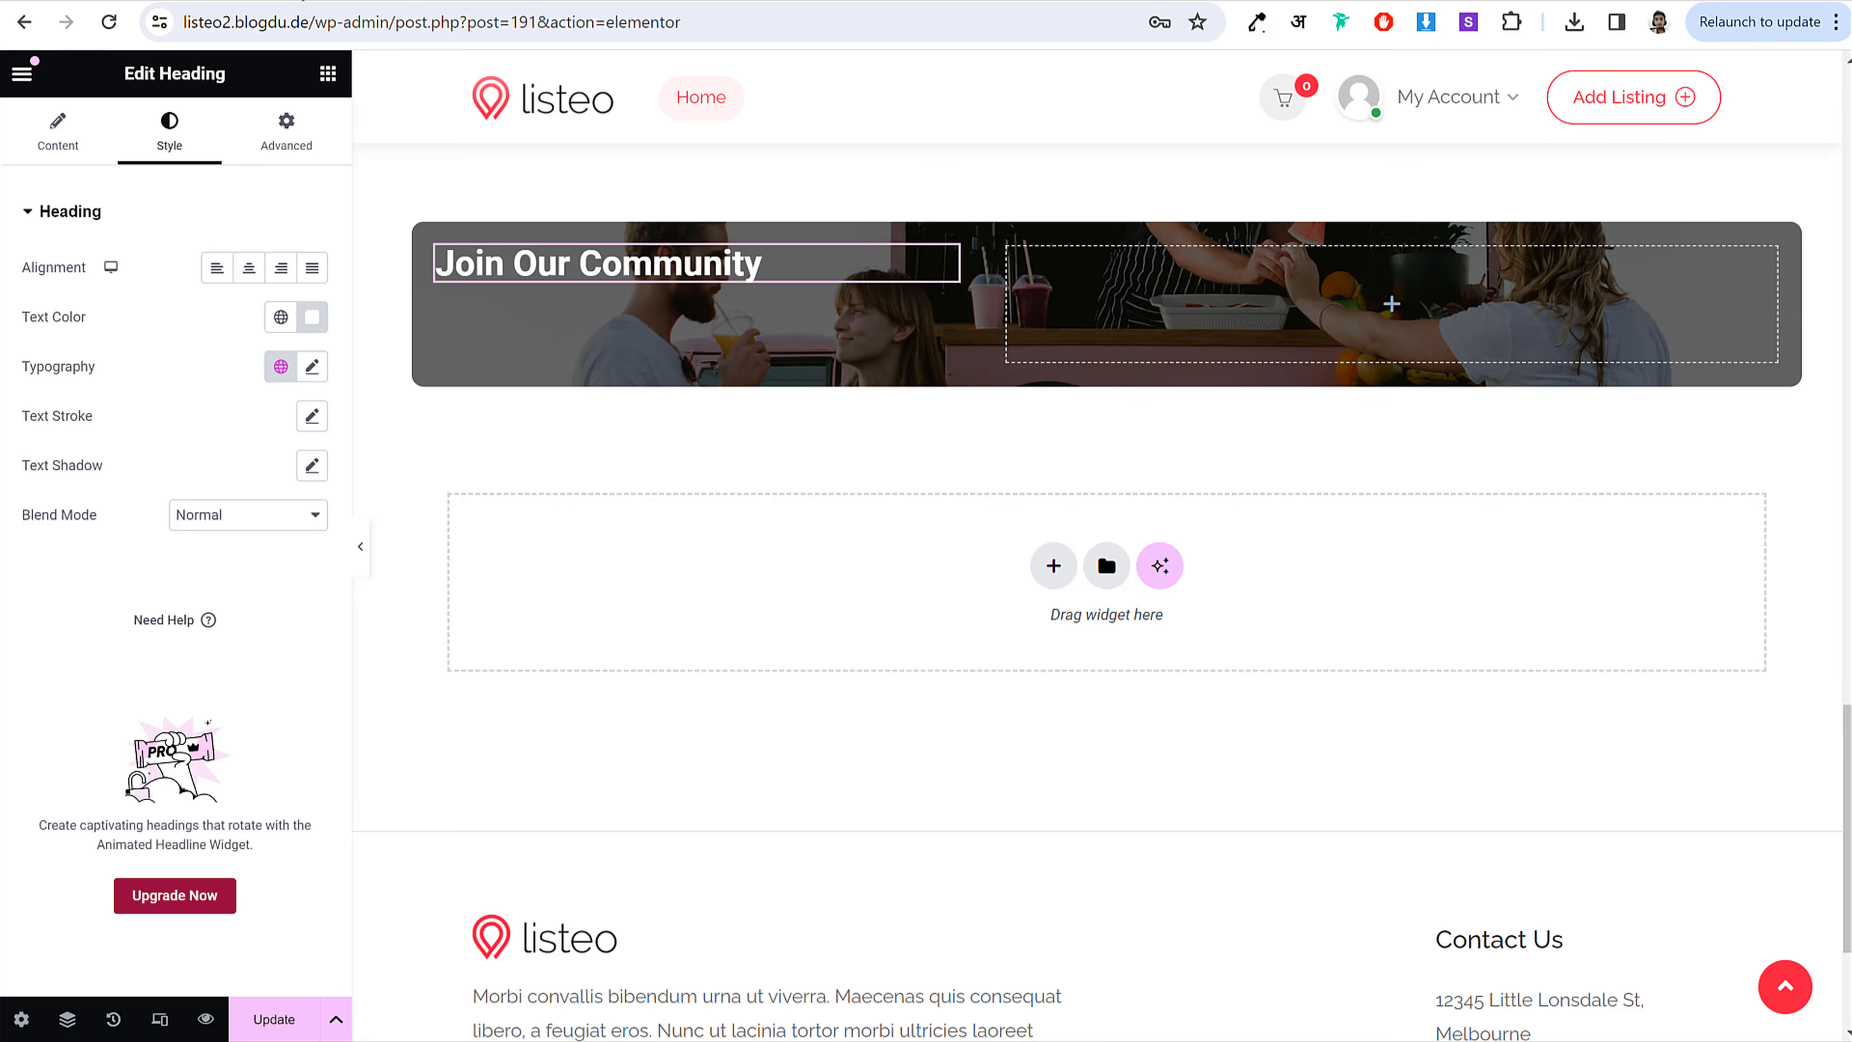
pyautogui.click(328, 73)
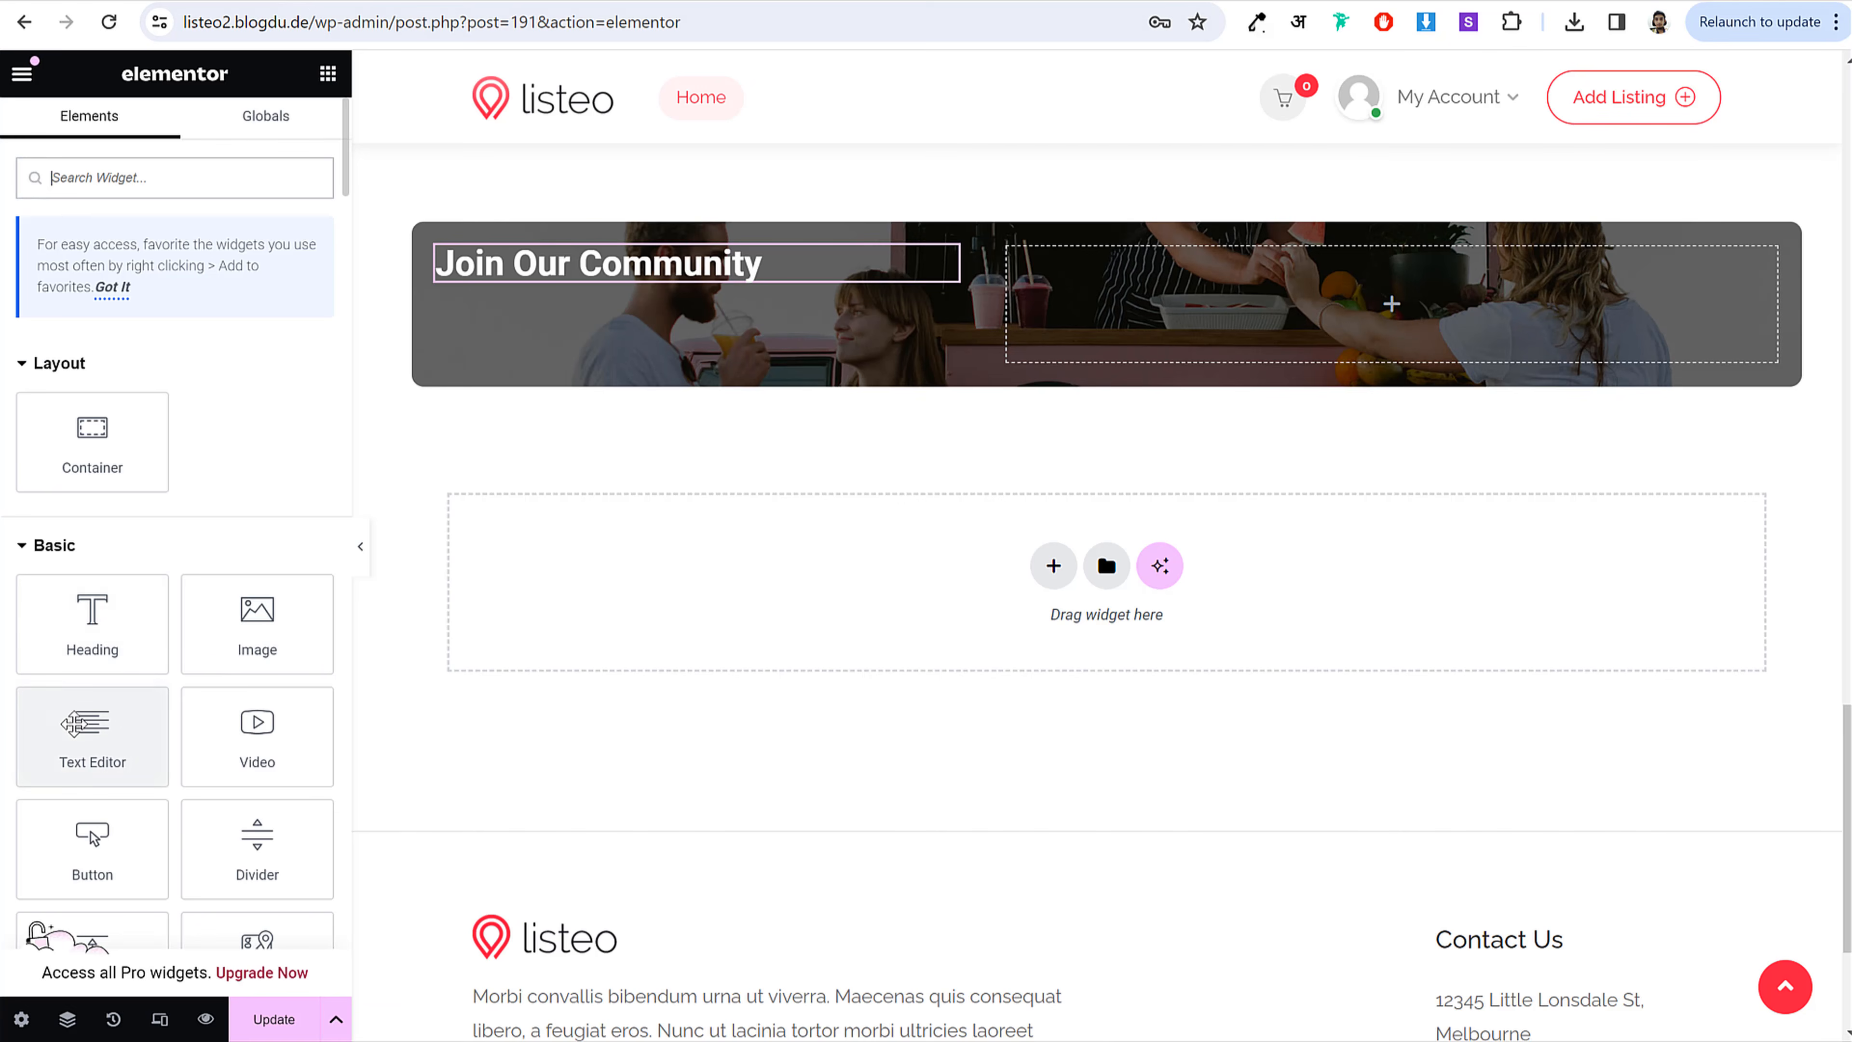
# Step: Add a #FFFFFF paragraph 'Earn extra income and unlock new opportunities by advertising your business' under the heading
pyautogui.moveTo(91, 730); pyautogui.dragTo(762, 281)
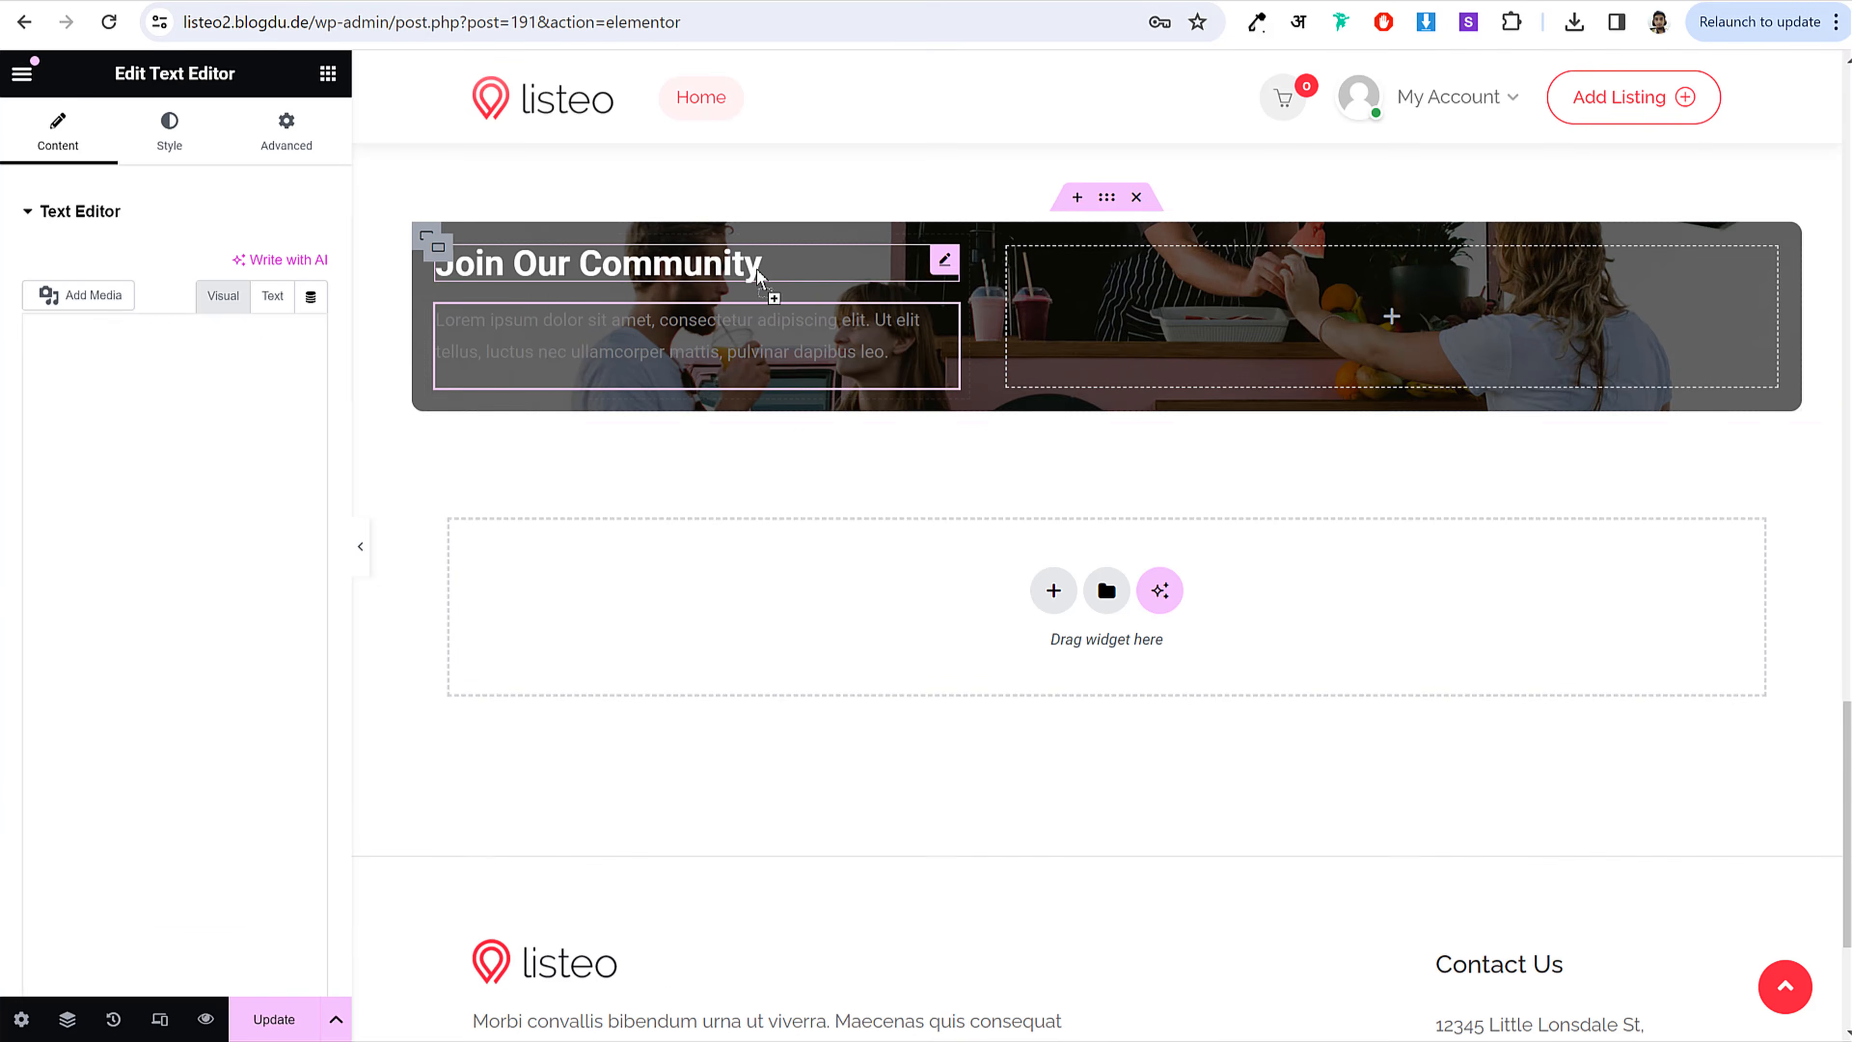
pyautogui.tripleClick(165, 463)
pyautogui.hotkey('ctrl', 'v')
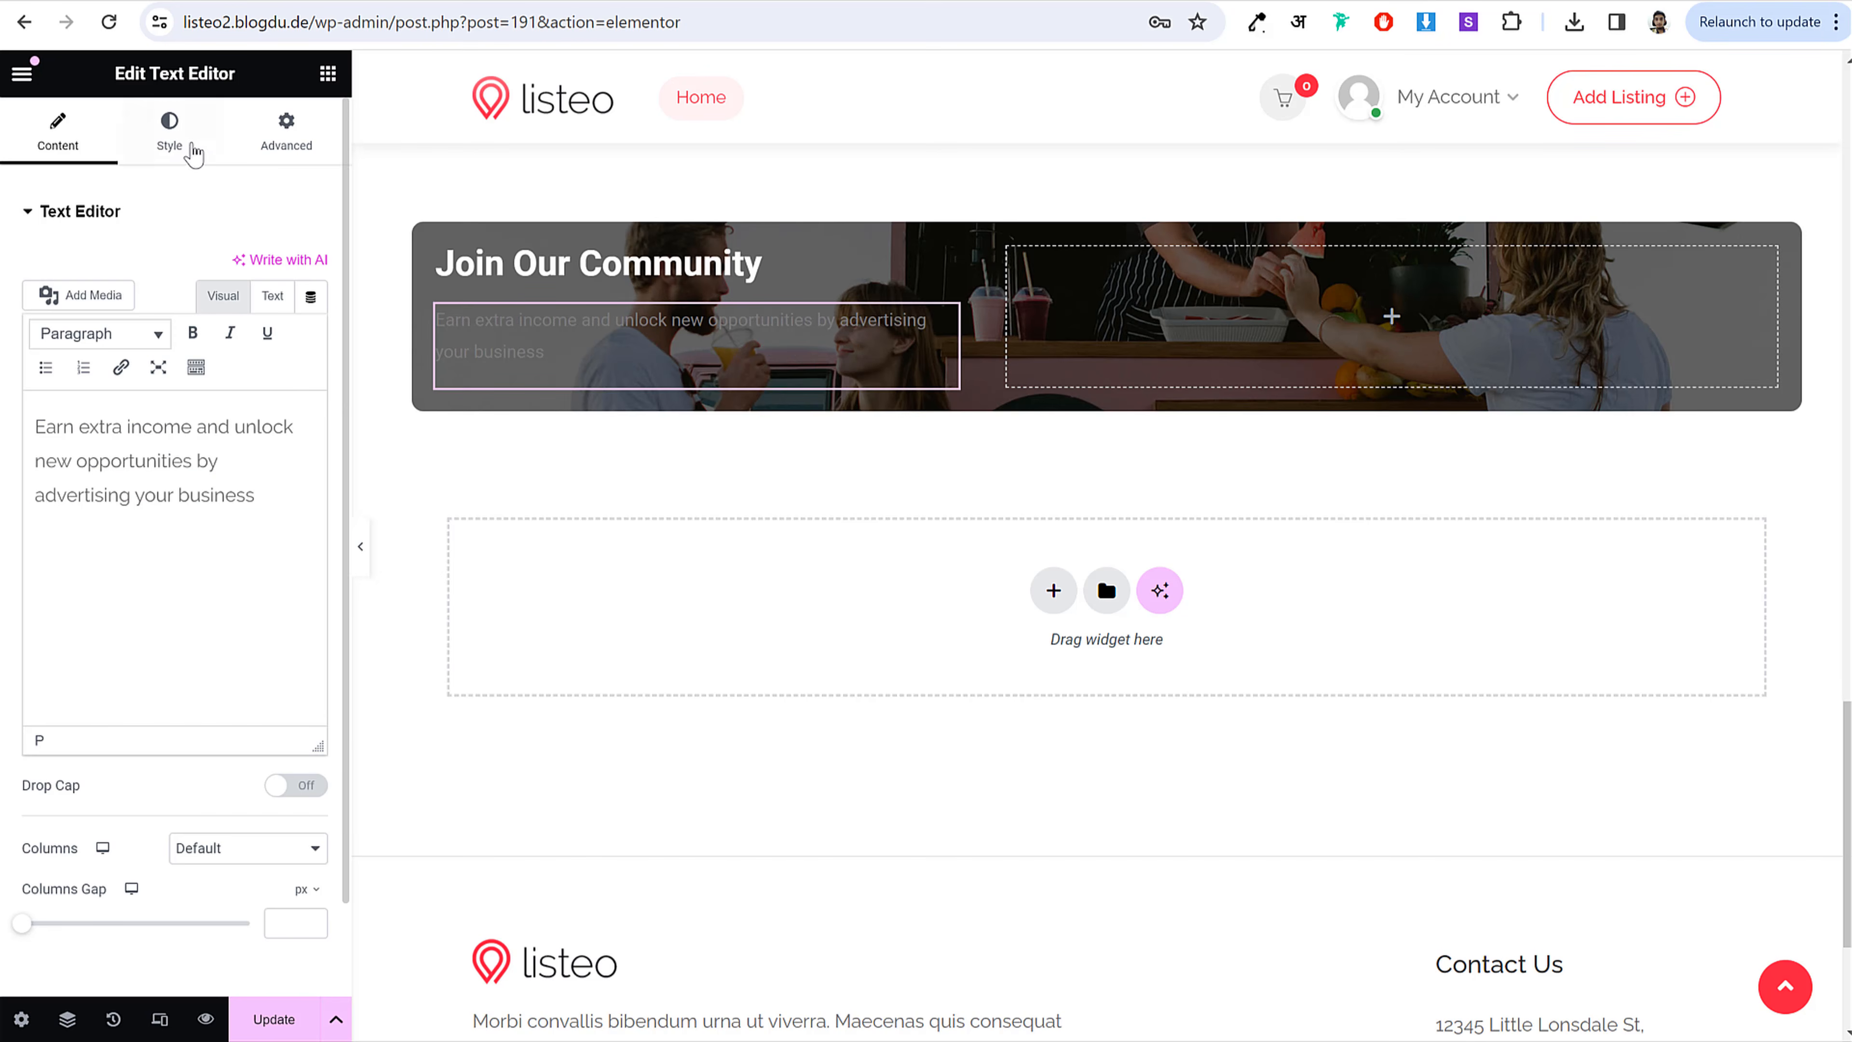
pyautogui.click(186, 146)
pyautogui.click(313, 317)
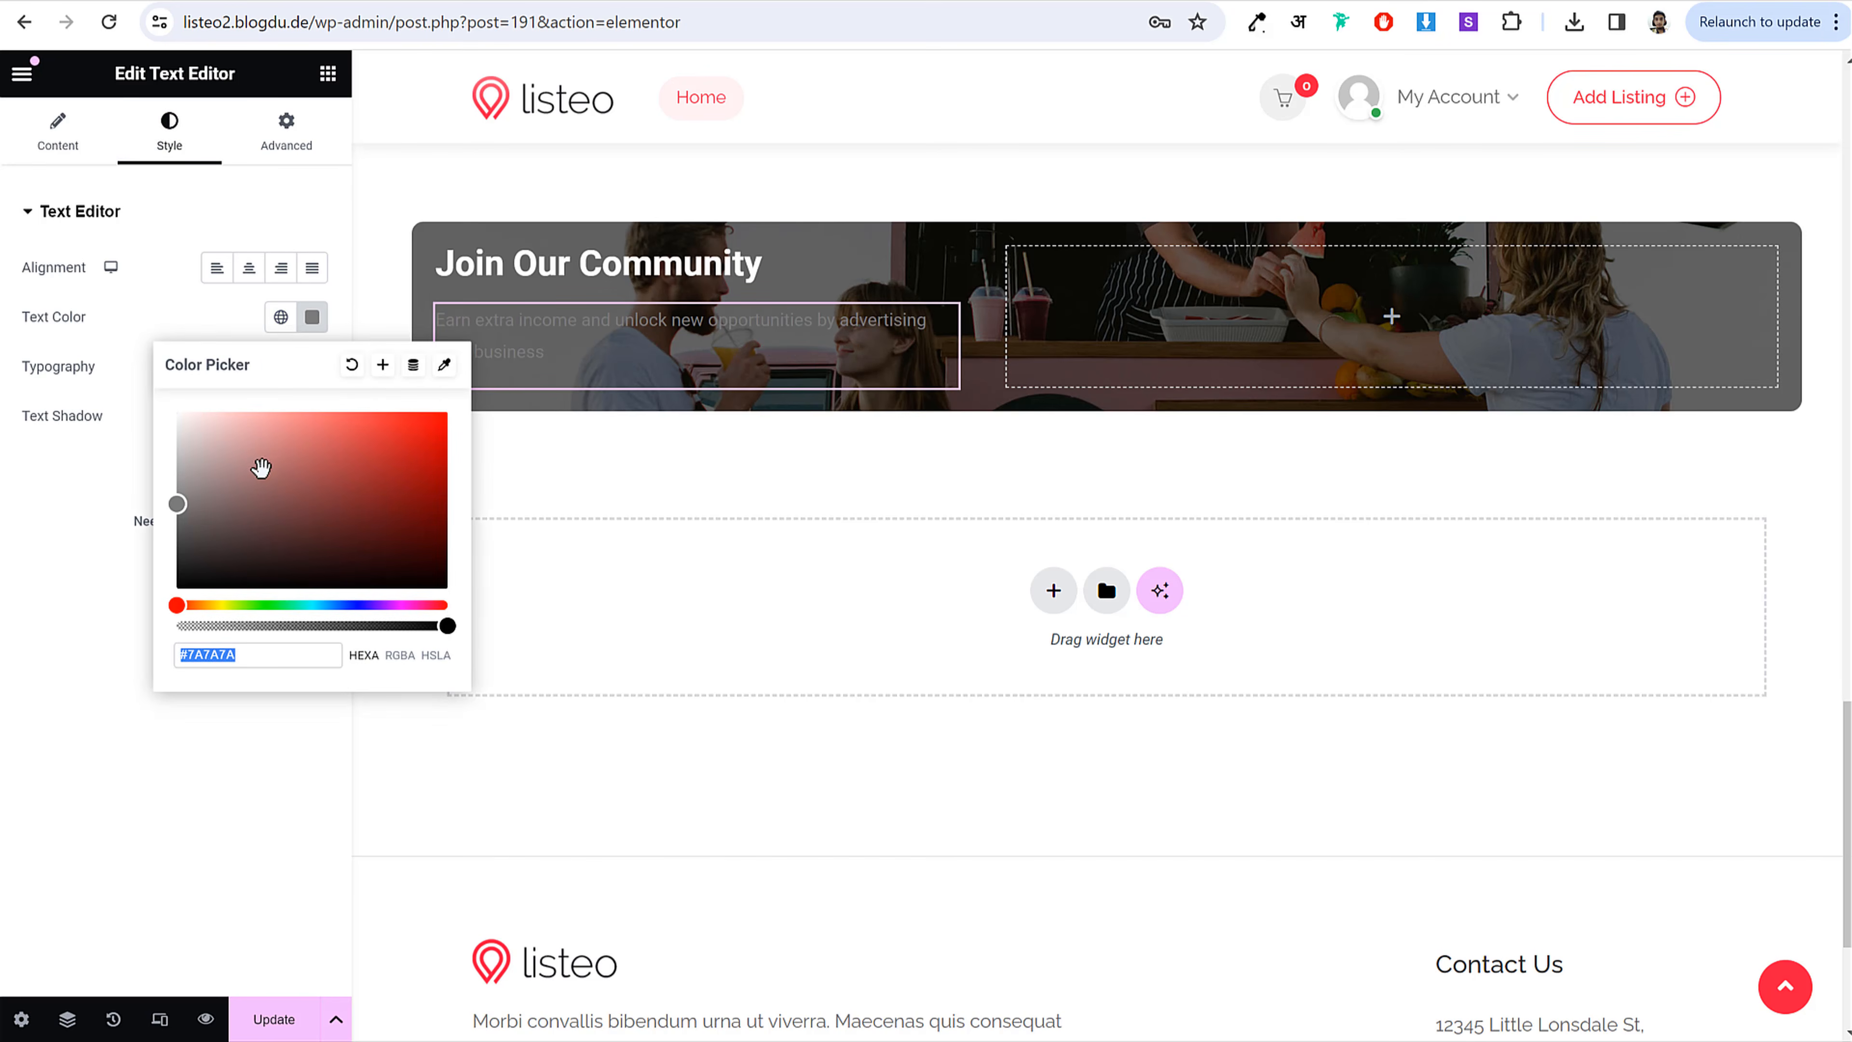
pyautogui.write('#FFFFFF')
pyautogui.click(159, 278)
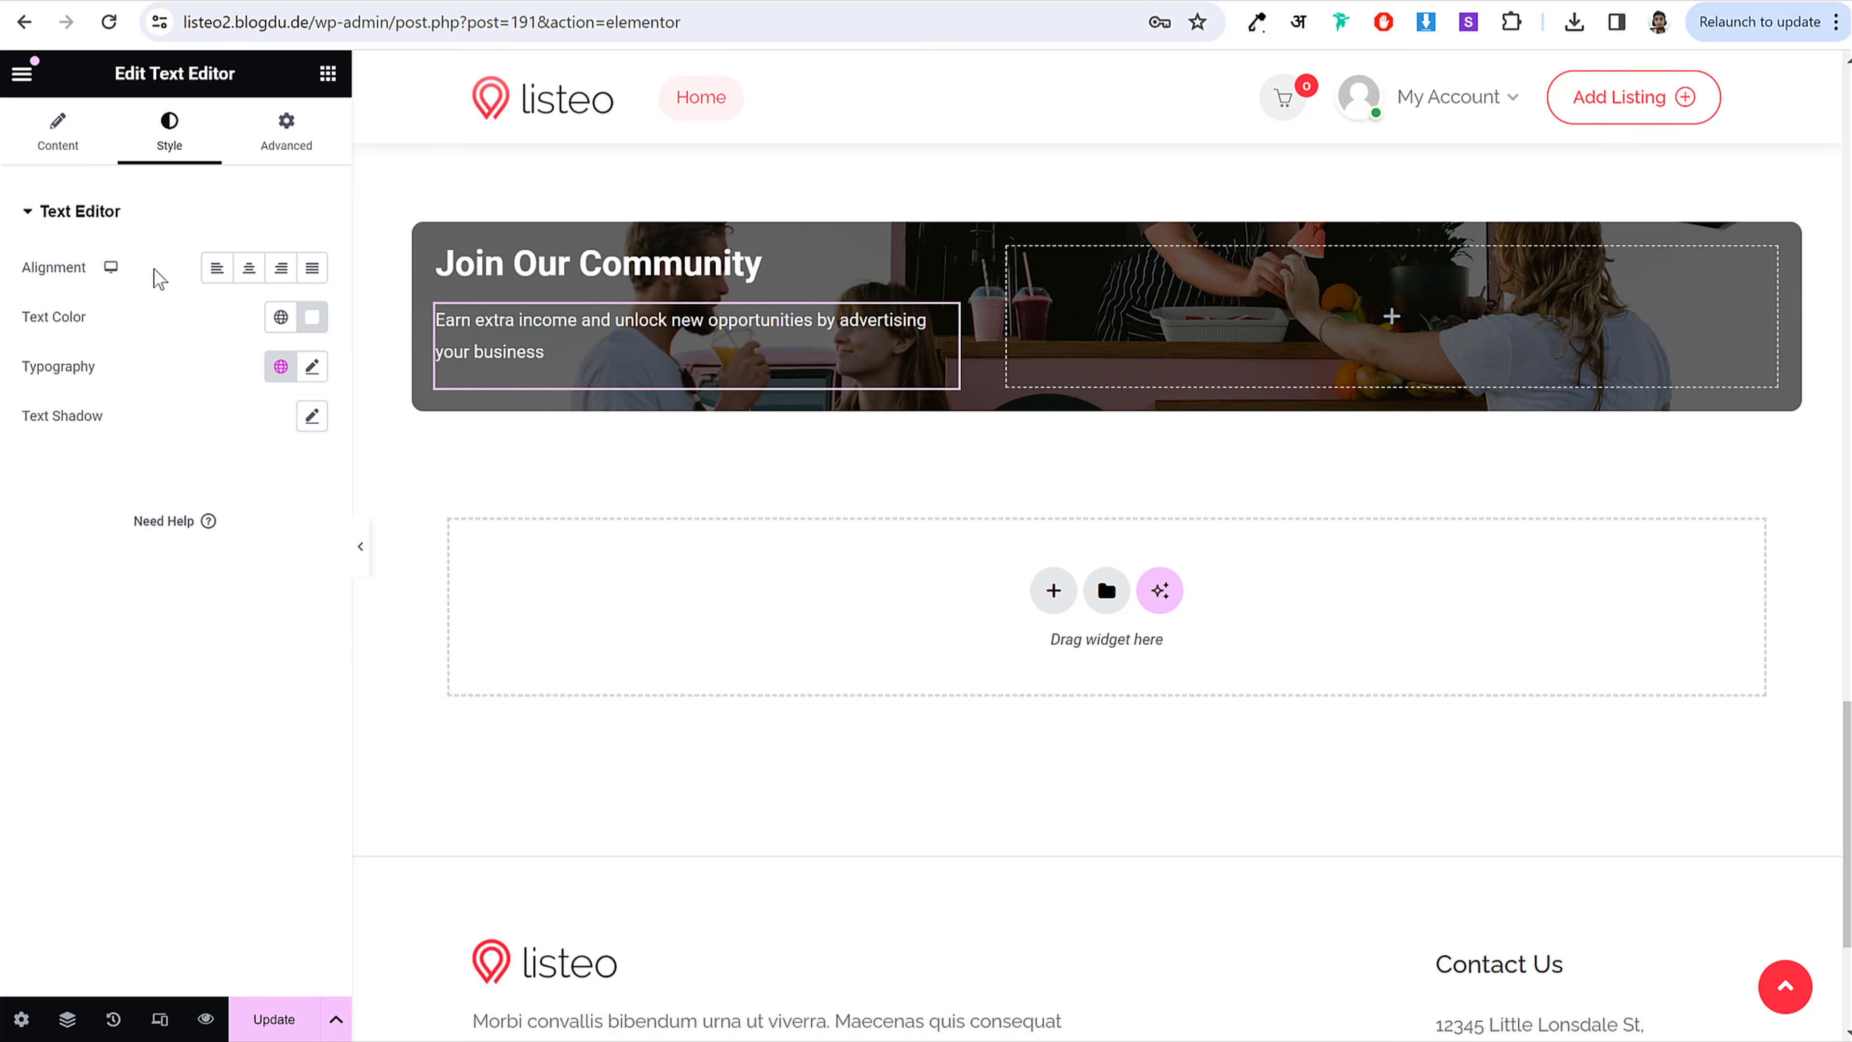
pyautogui.click(731, 258)
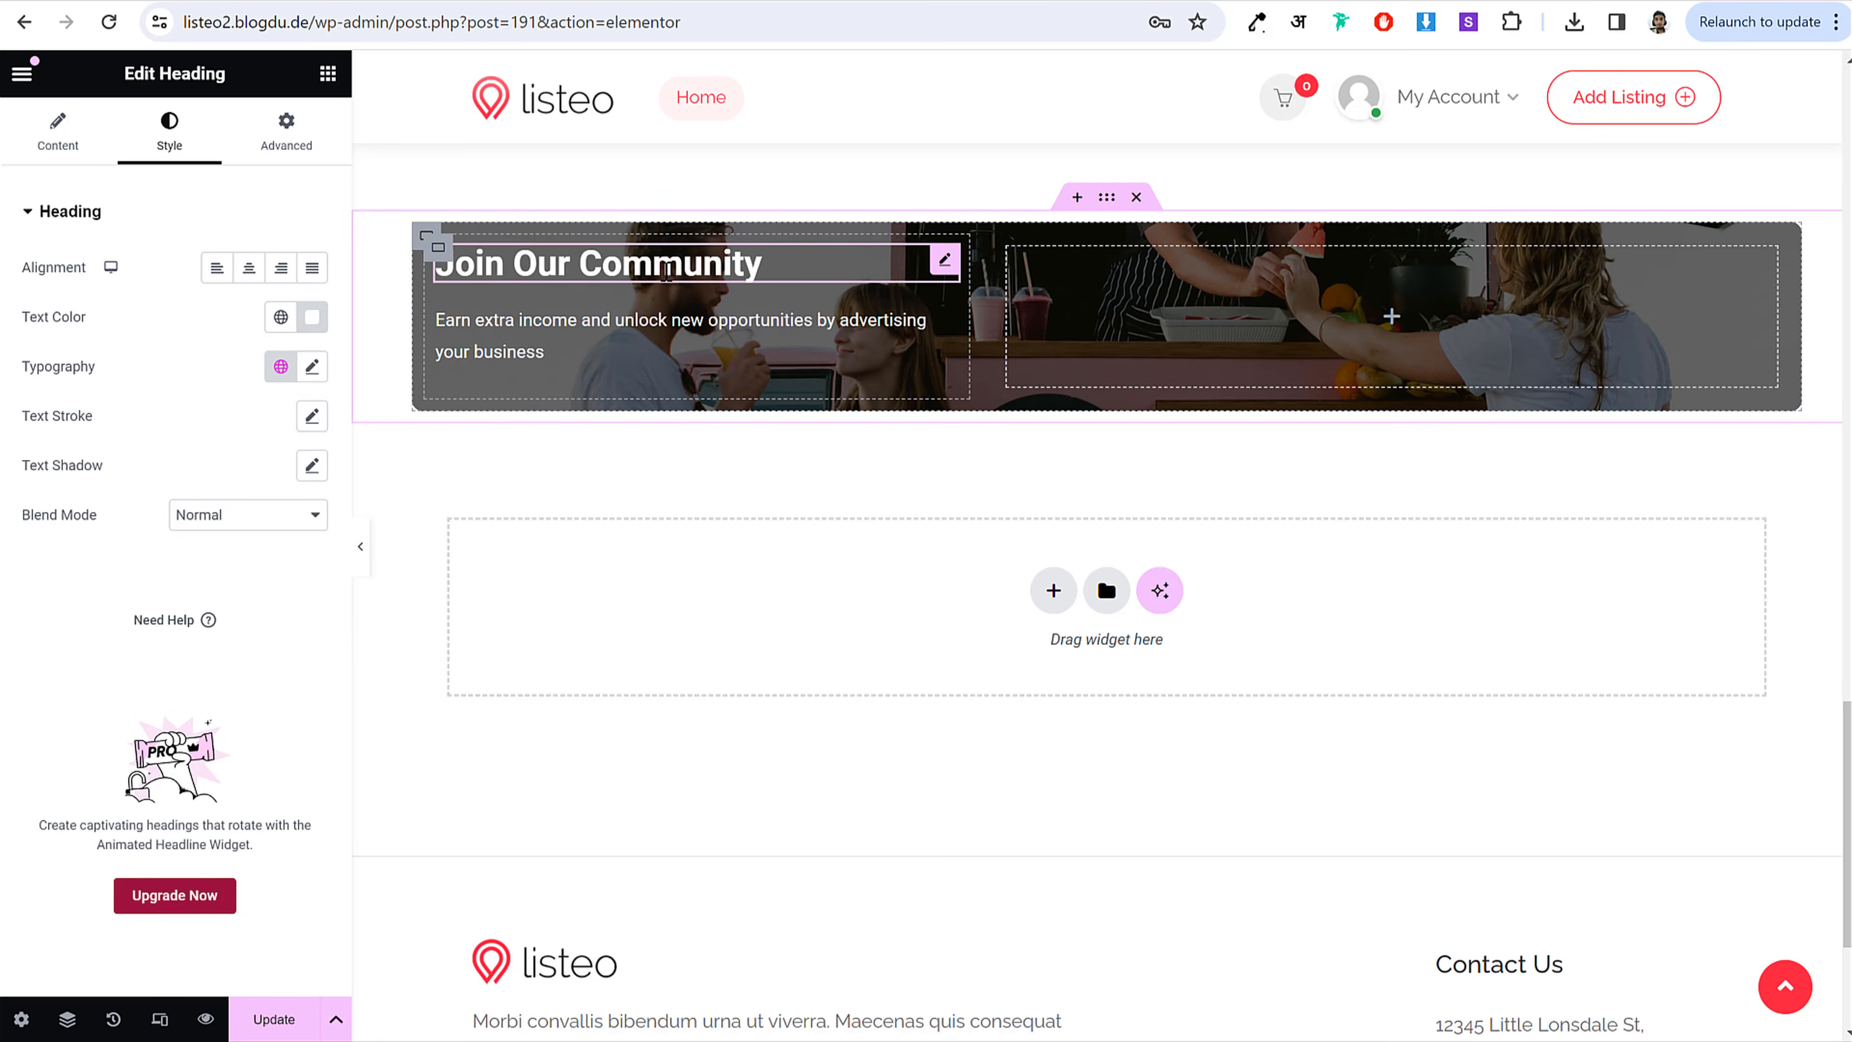
# Step: Set the 'Join Our Community' heading font to Poppins at 33 px
pyautogui.click(312, 366)
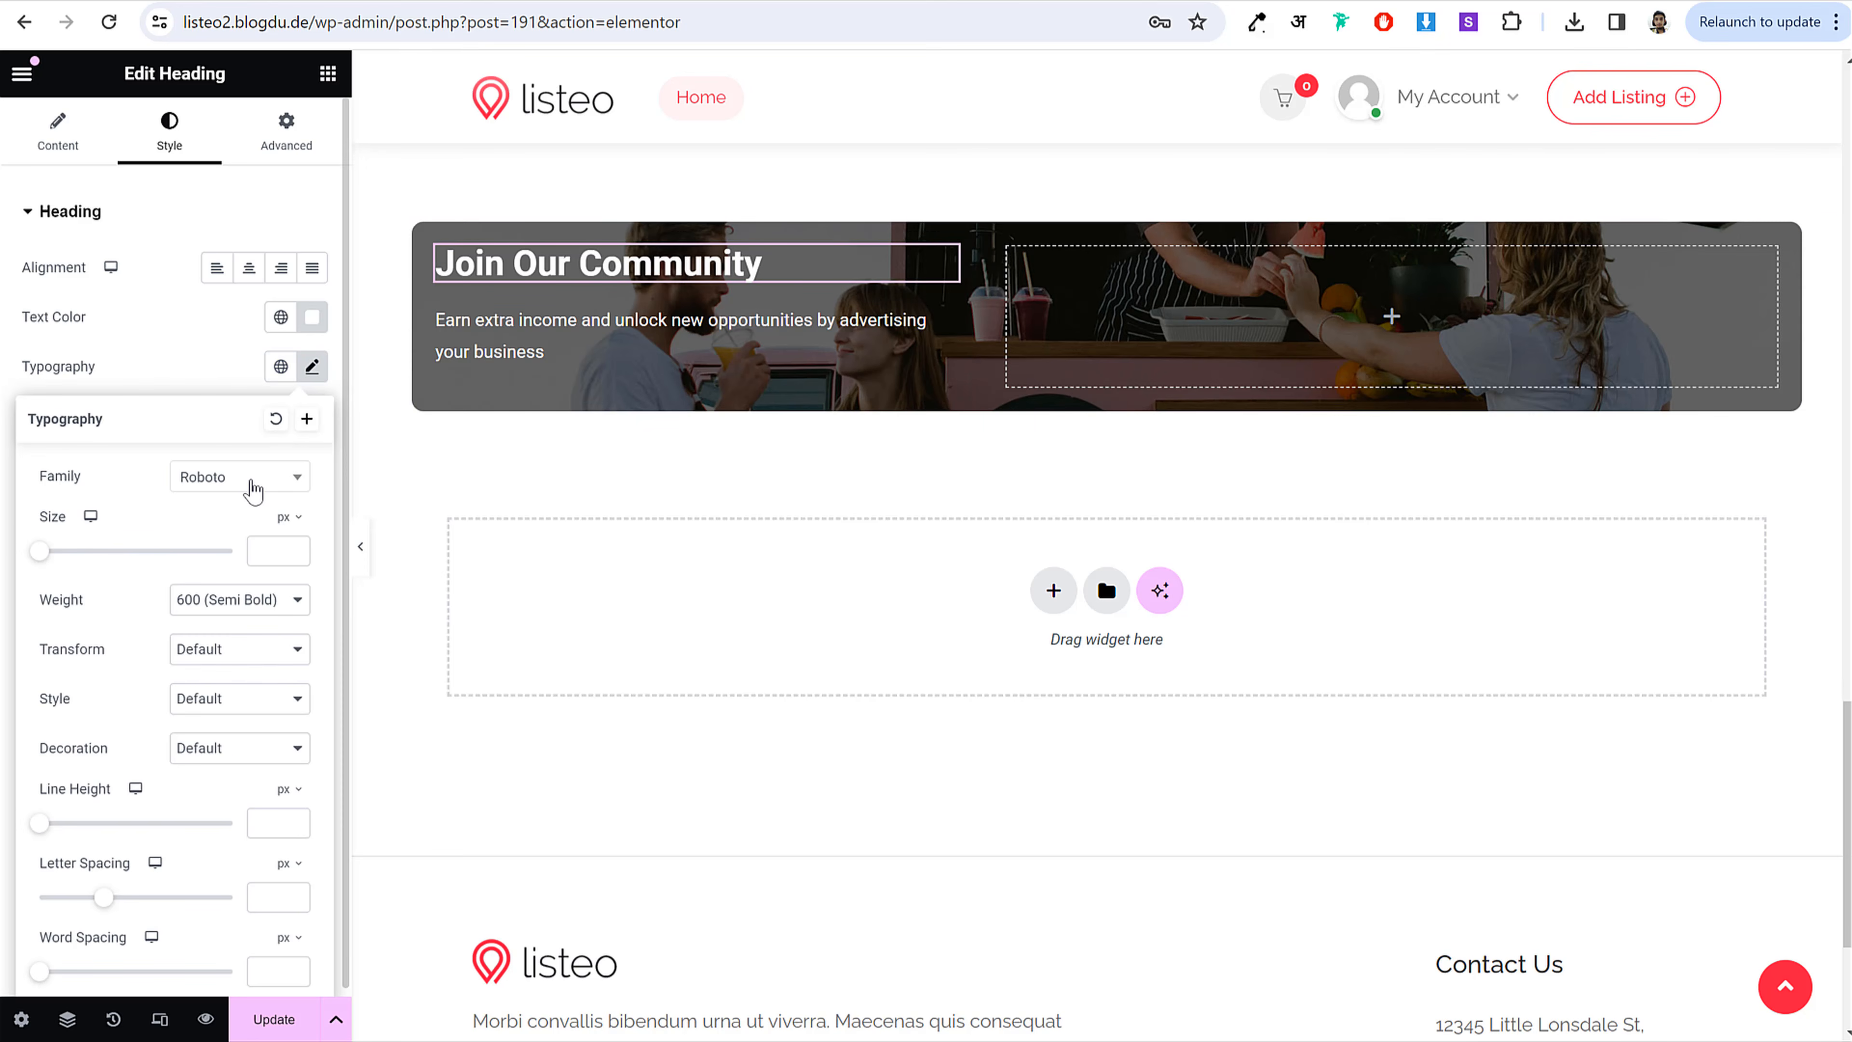
pyautogui.click(246, 494)
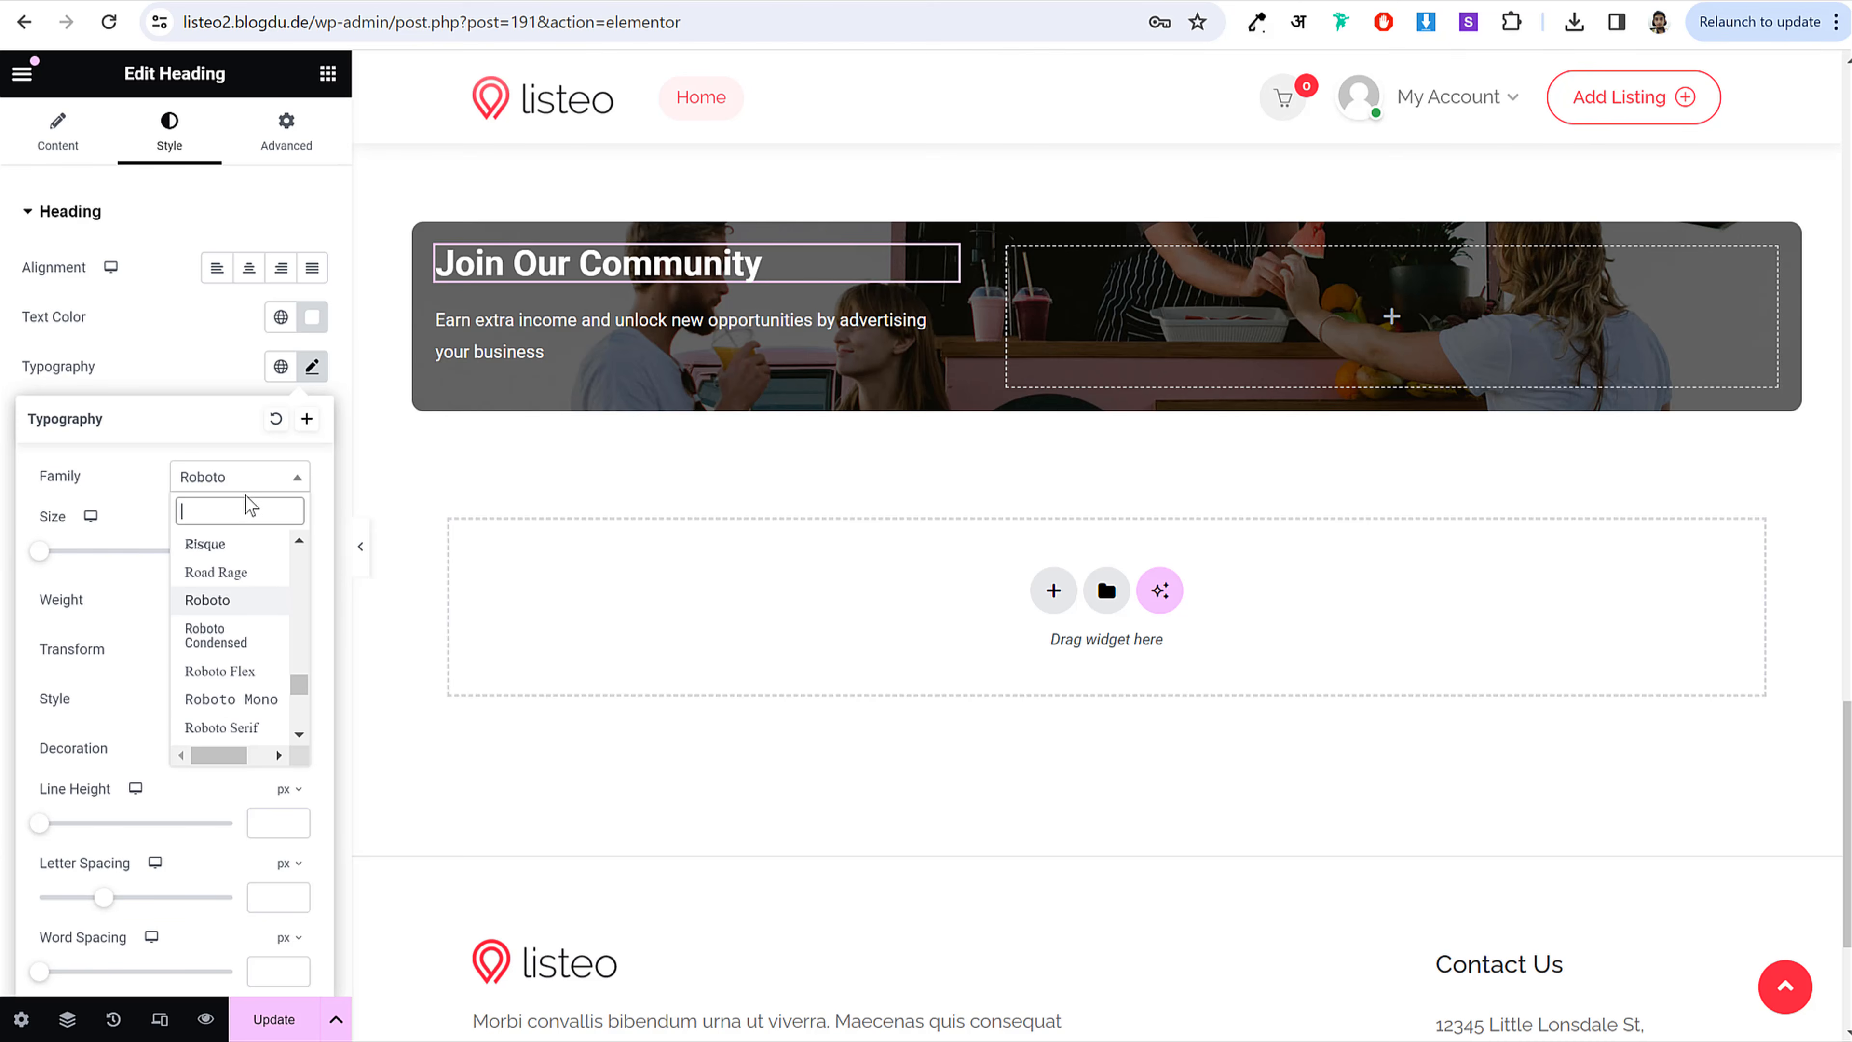
pyautogui.write('poppi')
pyautogui.press('Return')
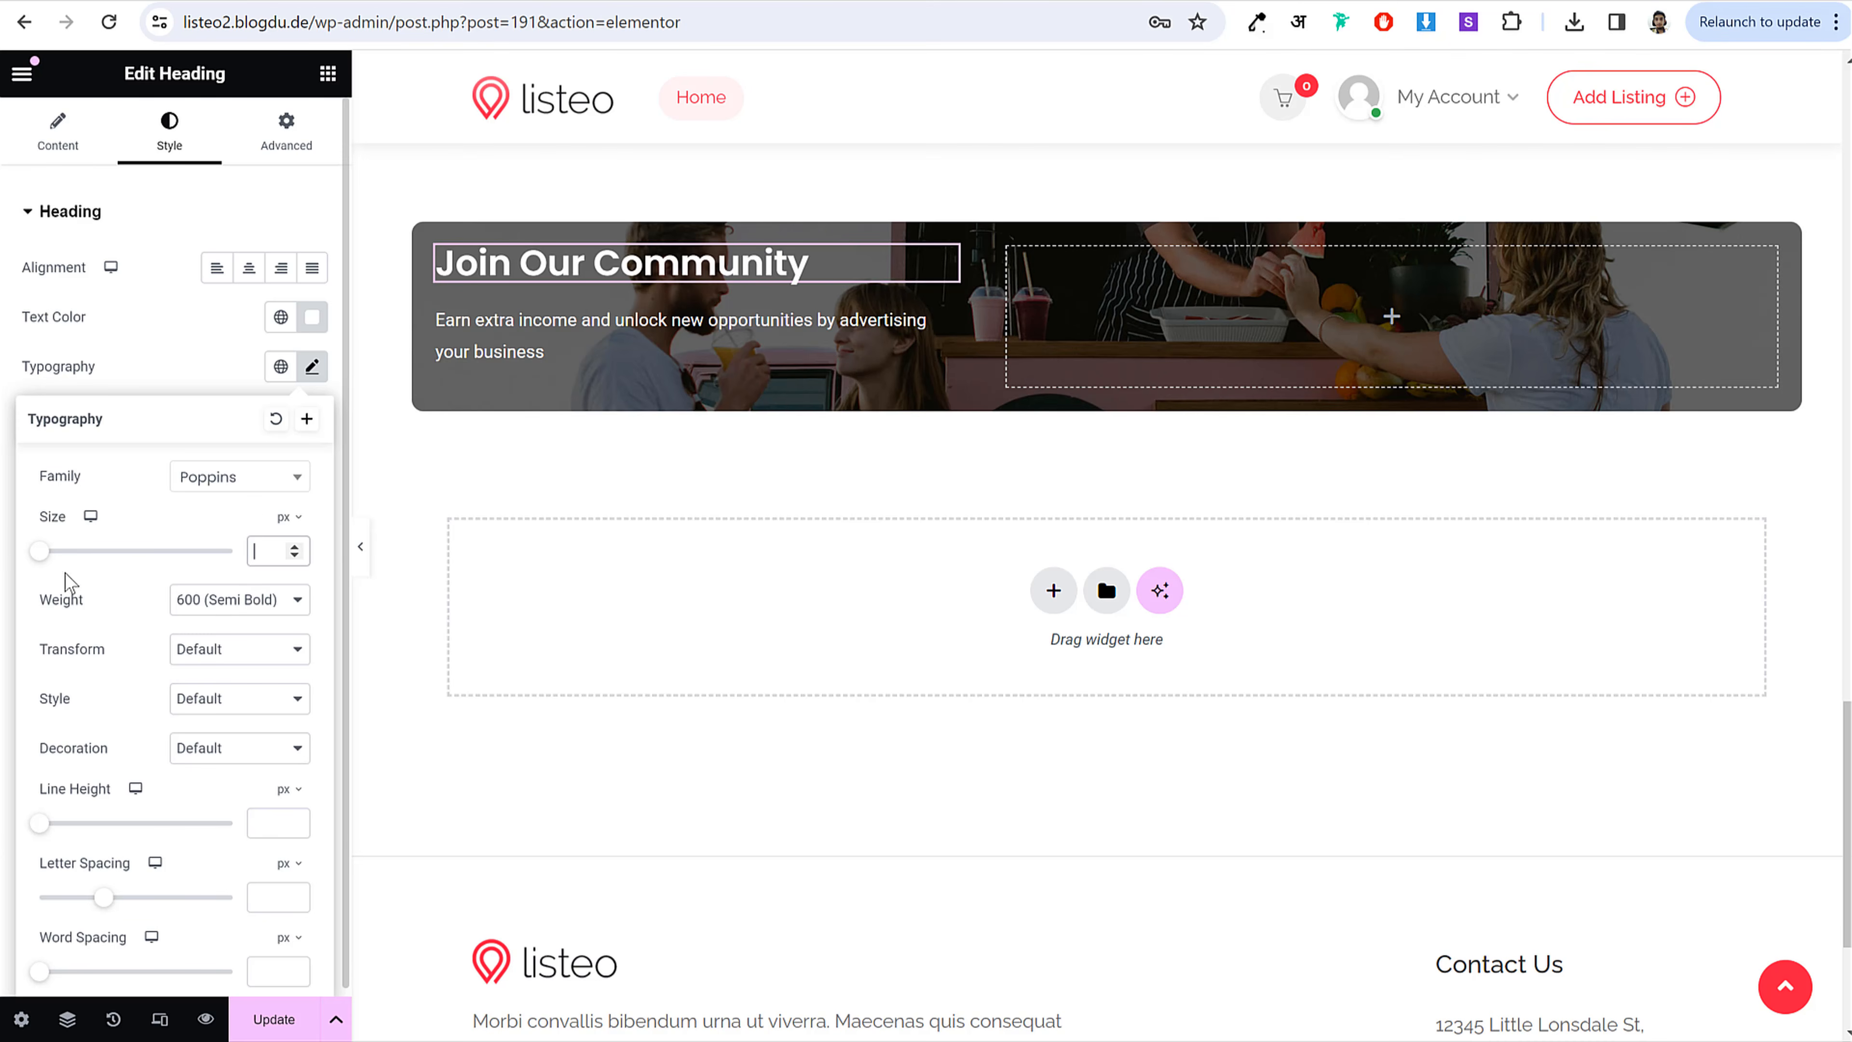
pyautogui.moveTo(39, 554); pyautogui.dragTo(81, 576)
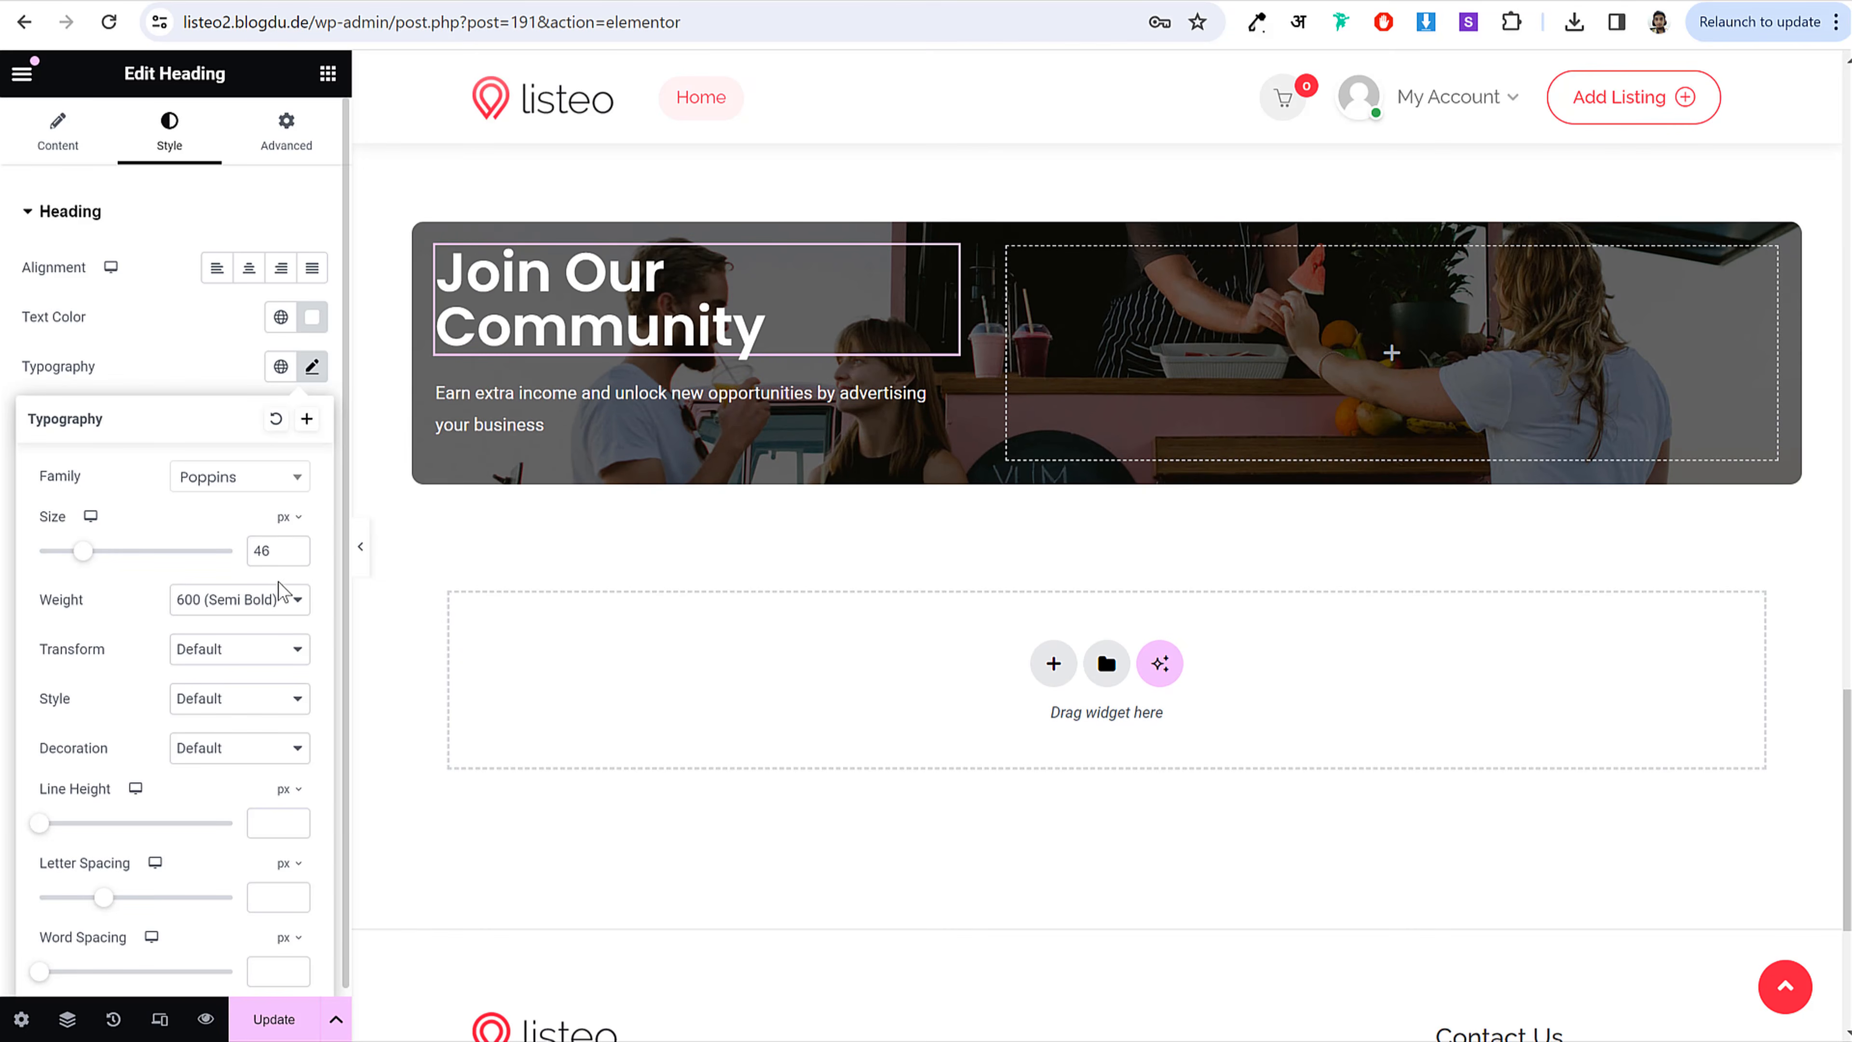
pyautogui.doubleClick(262, 551)
pyautogui.click(294, 556)
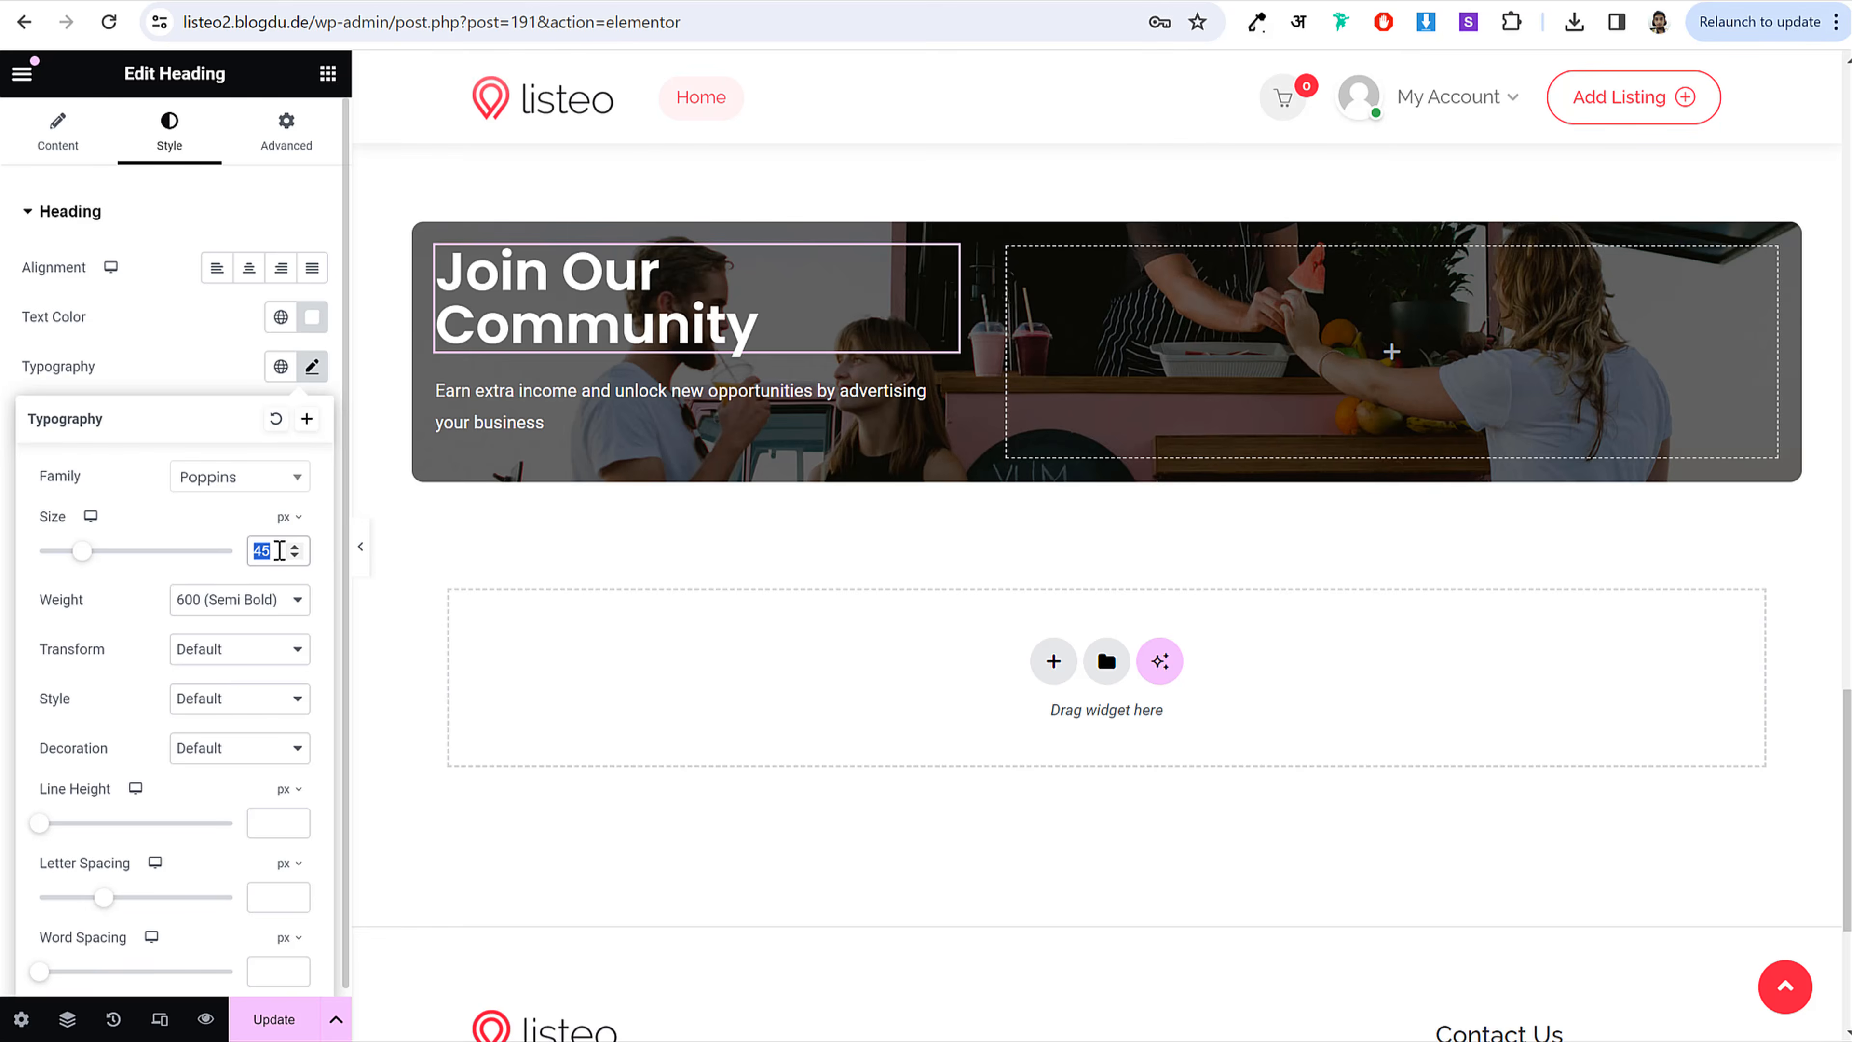
pyautogui.write('33')
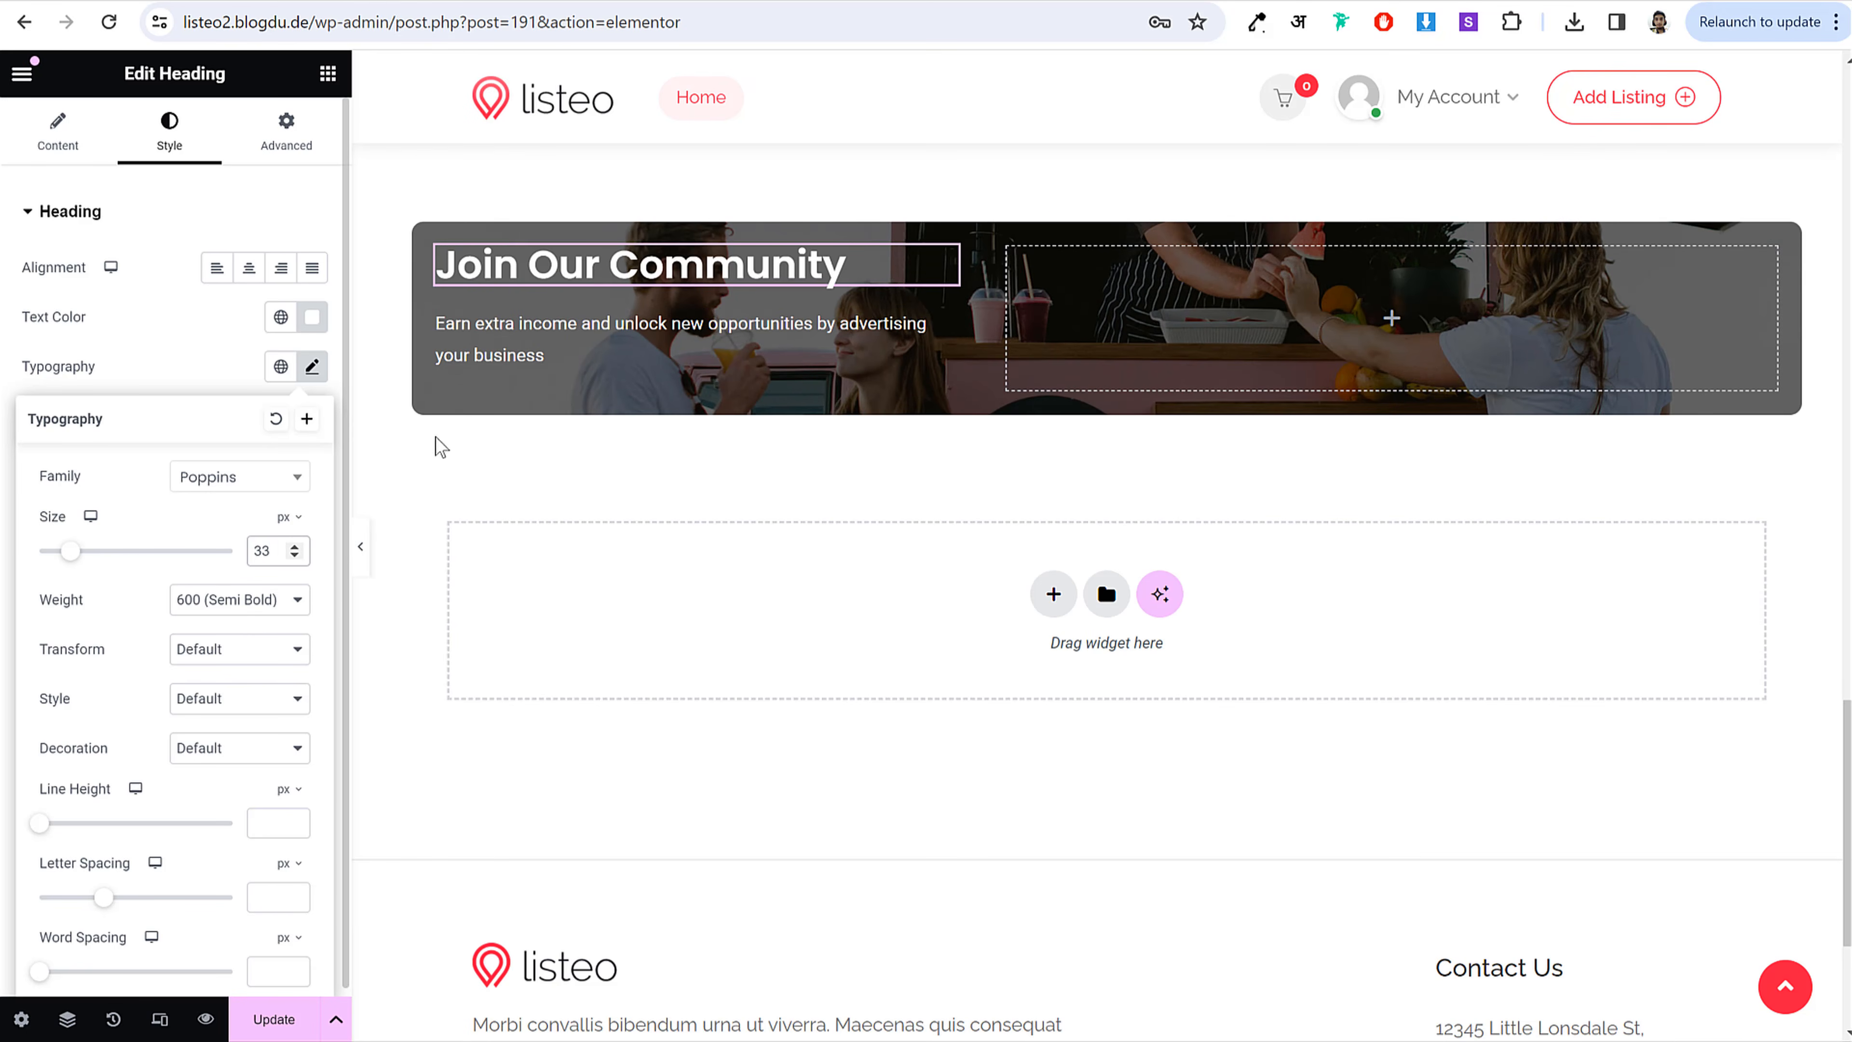
pyautogui.click(483, 355)
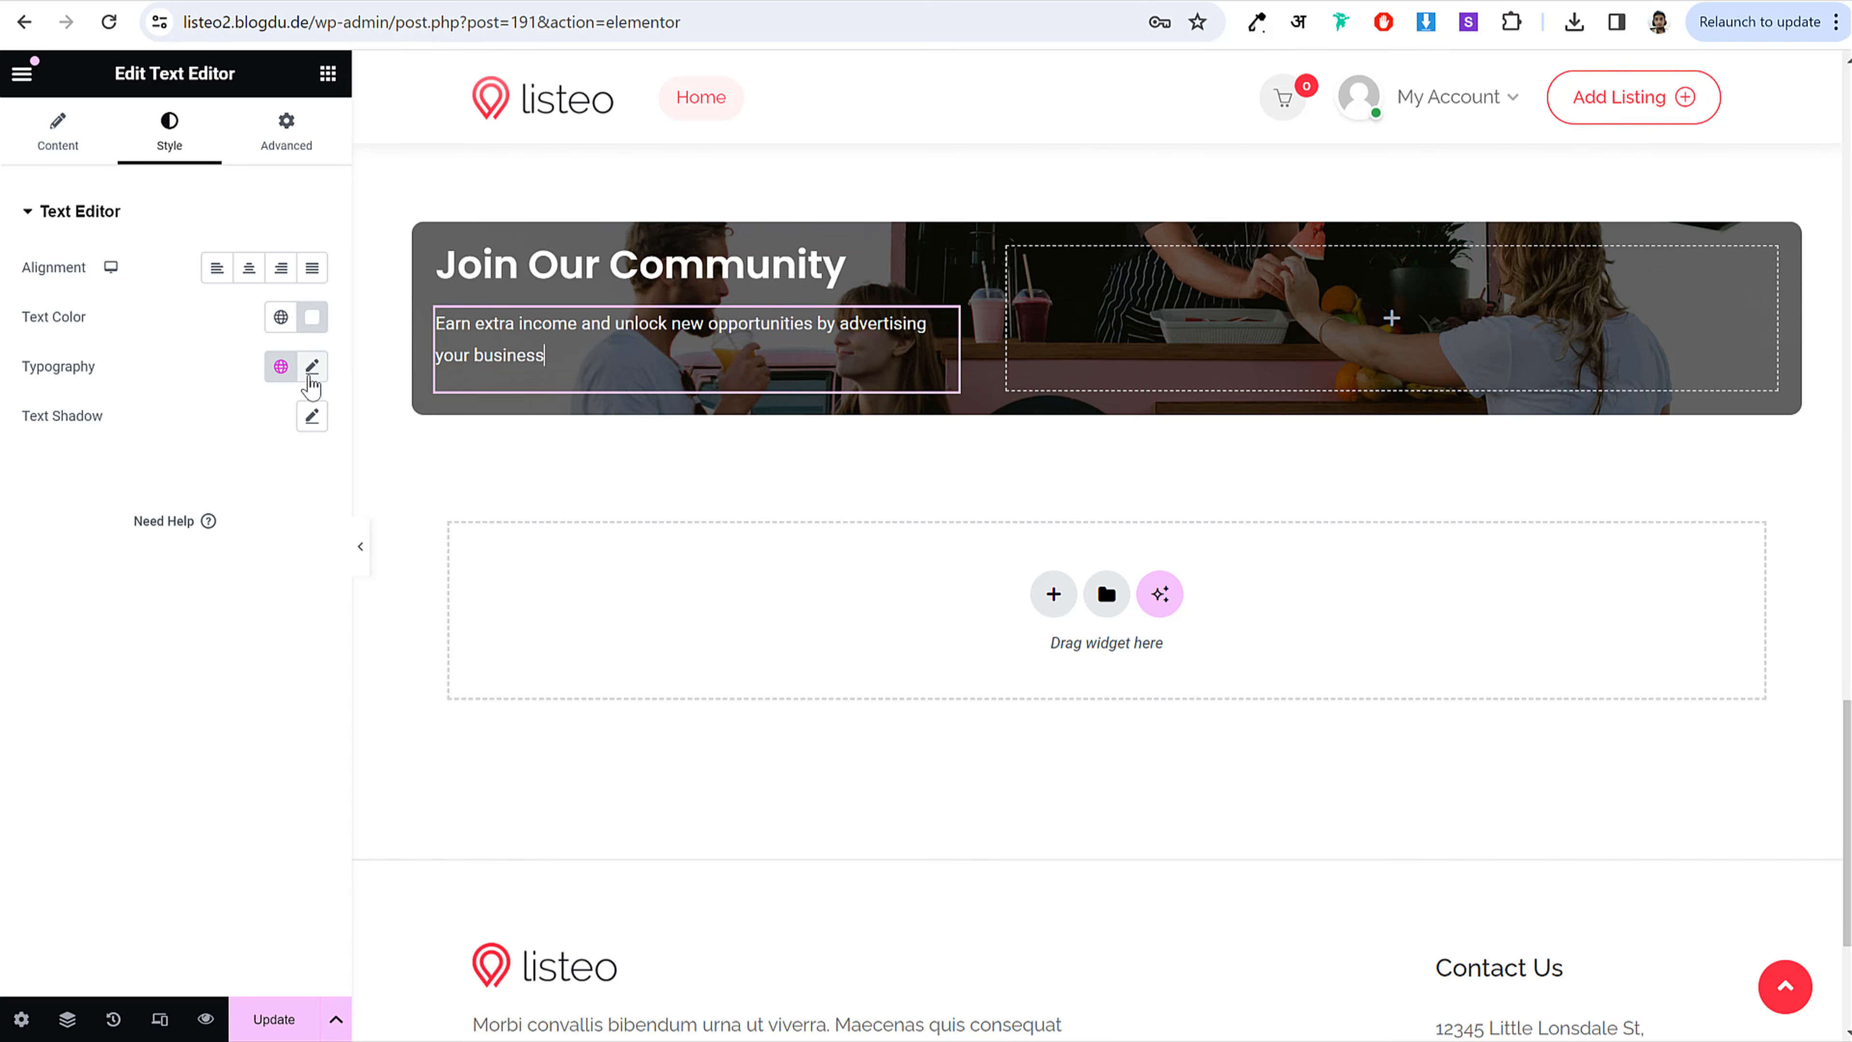
# Step: Set the banner paragraph font to Poppins at 20 px
pyautogui.click(312, 366)
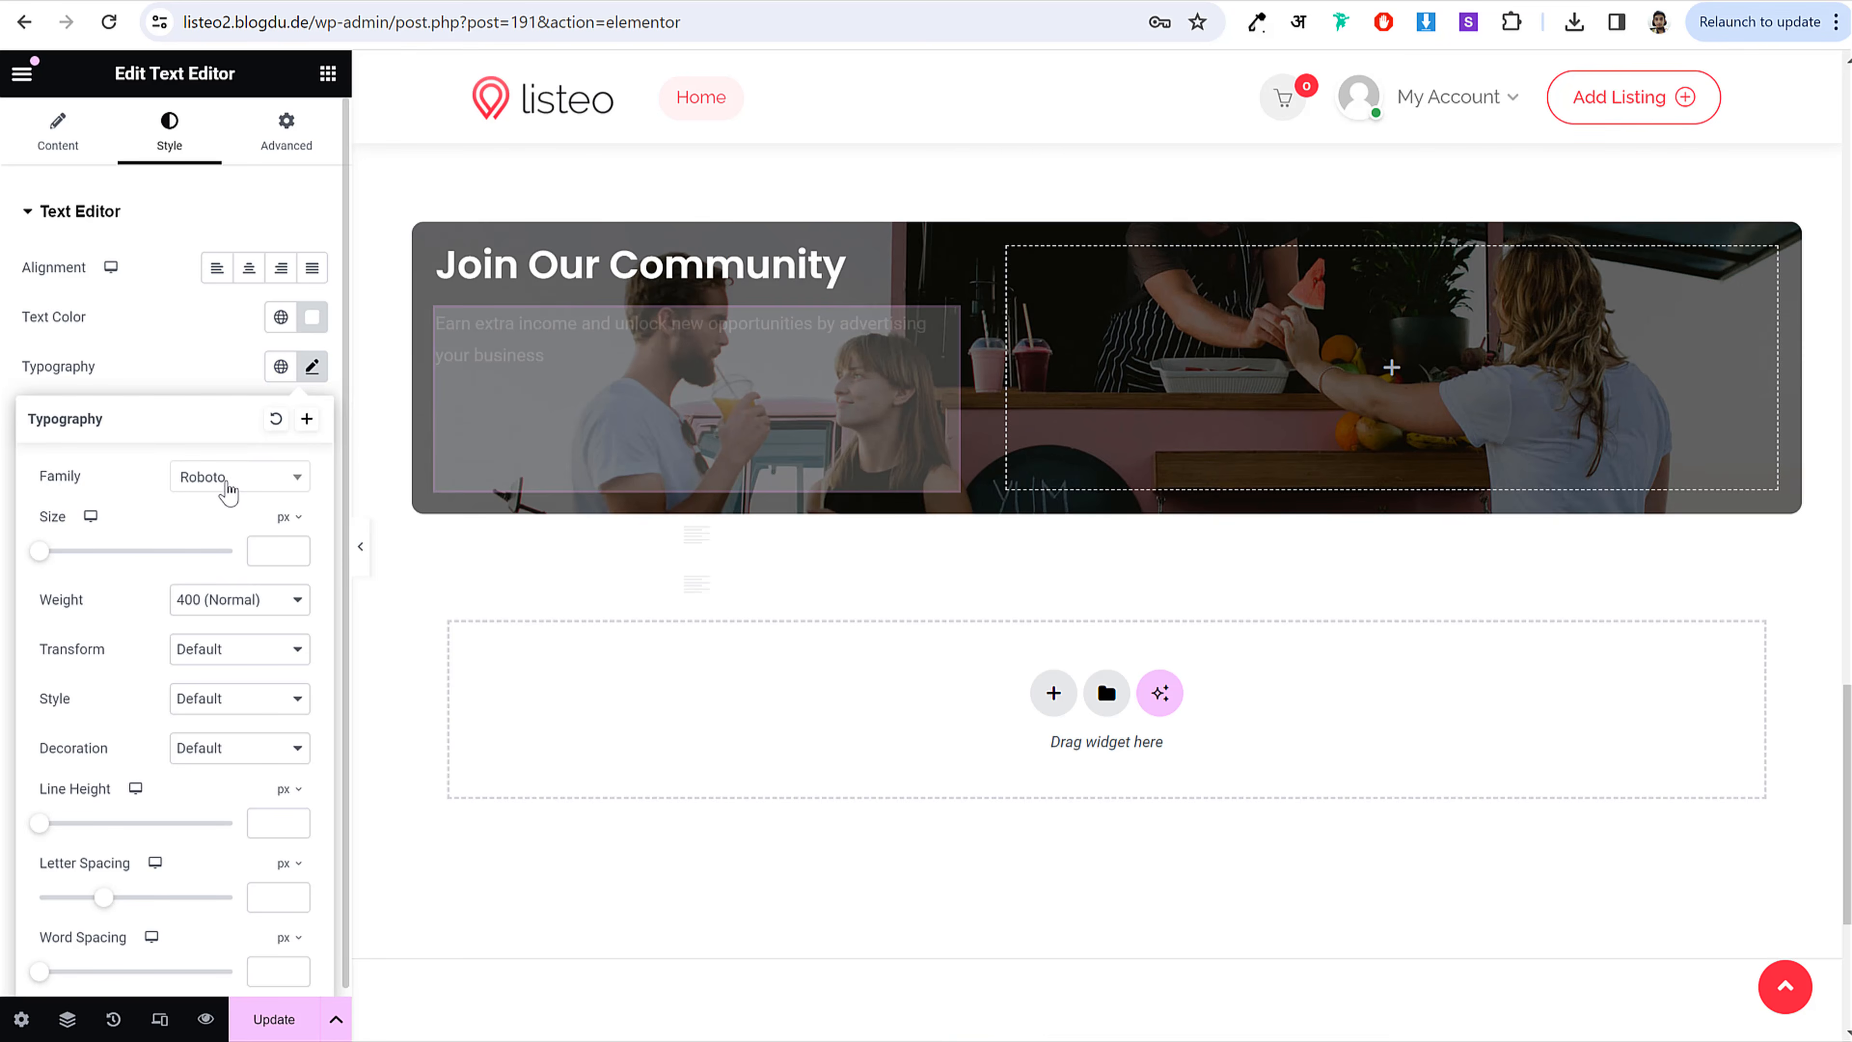
pyautogui.click(228, 493)
pyautogui.write('popp')
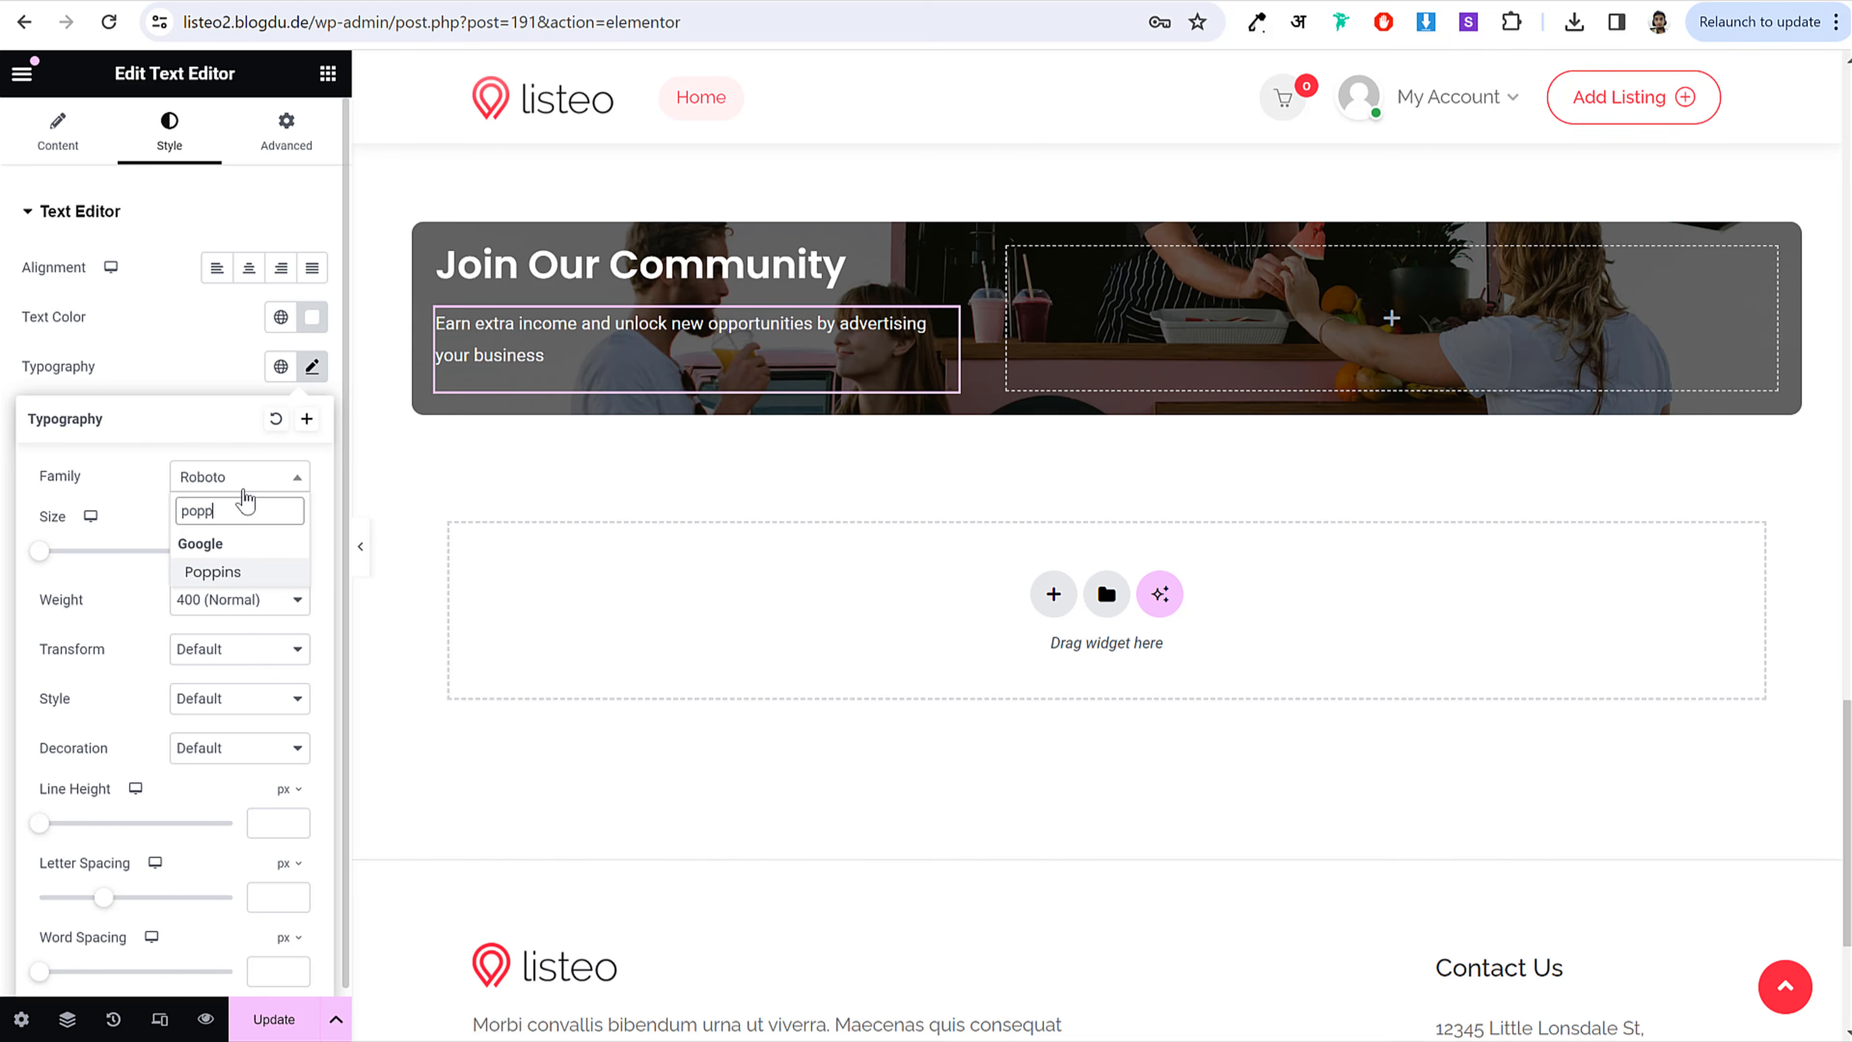
pyautogui.press('Return')
pyautogui.click(270, 548)
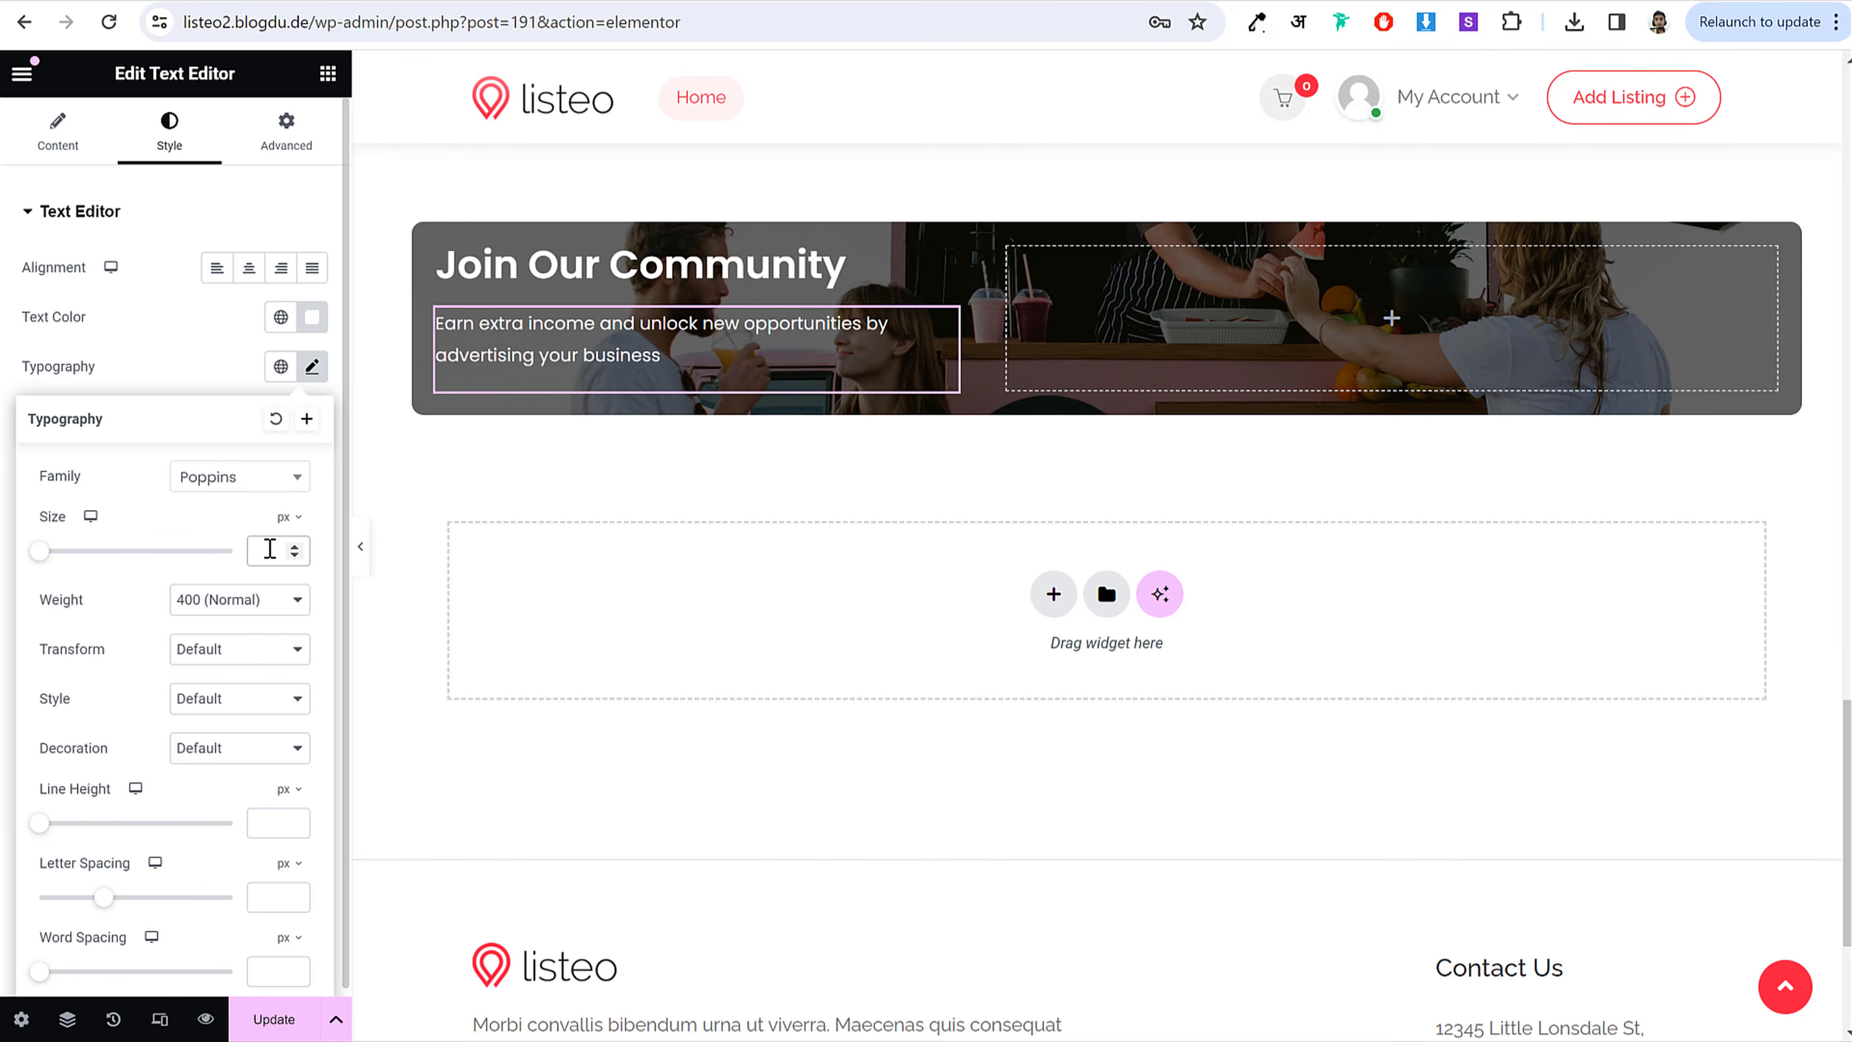
pyautogui.write('20')
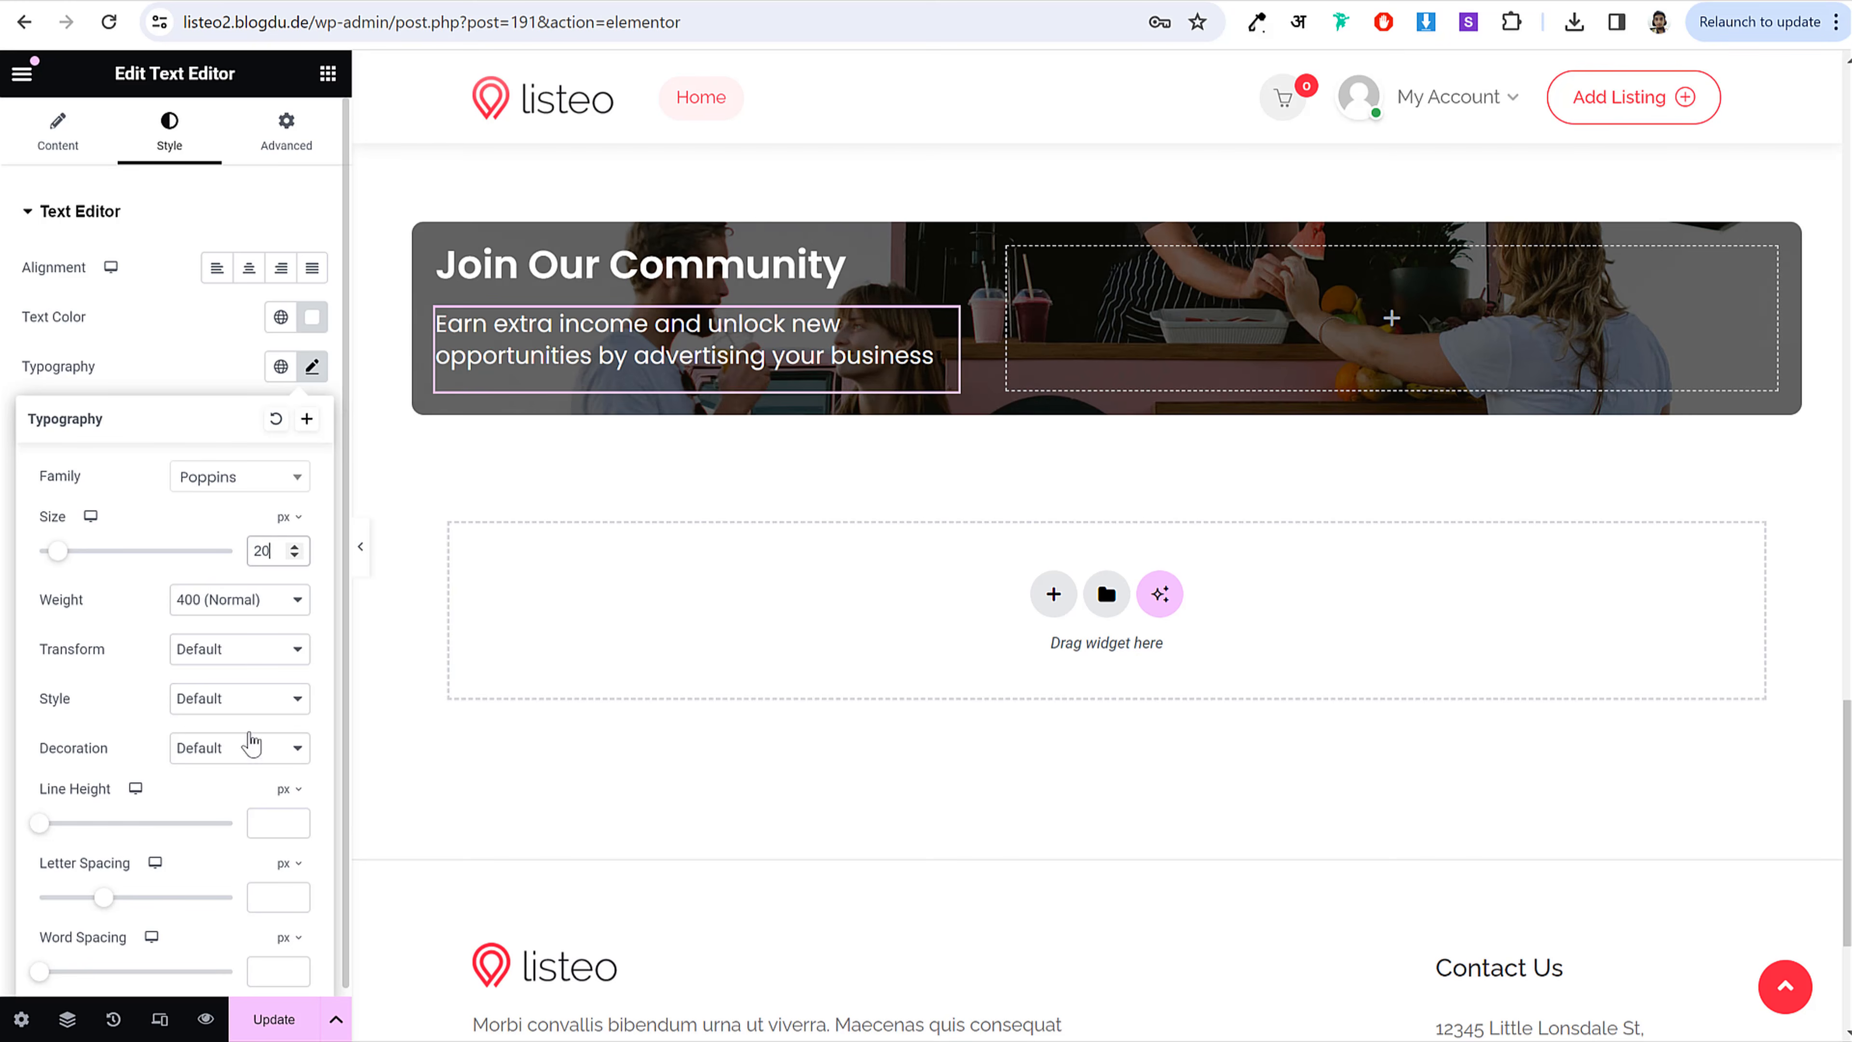
# Step: Give the paragraph a 1.8 em line height and copy the demo's button label
pyautogui.moveTo(41, 824); pyautogui.dragTo(56, 827)
pyautogui.click(289, 788)
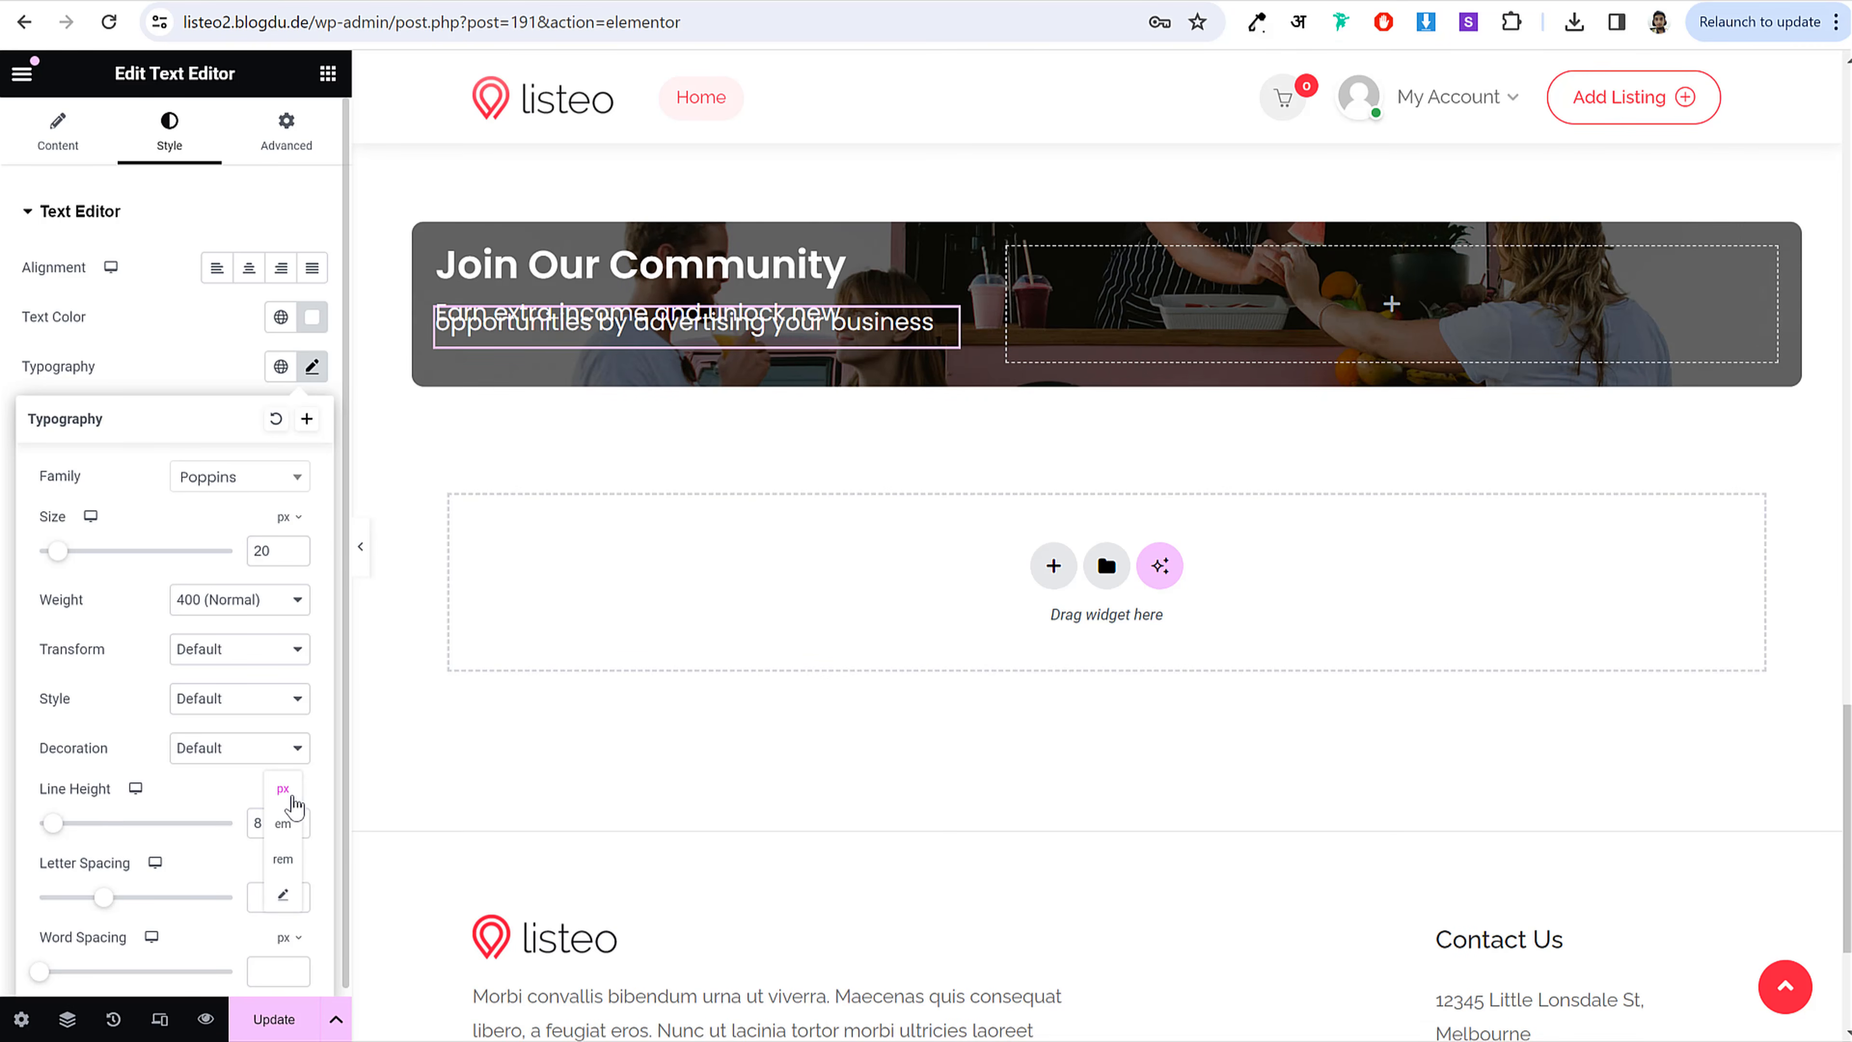
pyautogui.click(288, 824)
pyautogui.write('1.6')
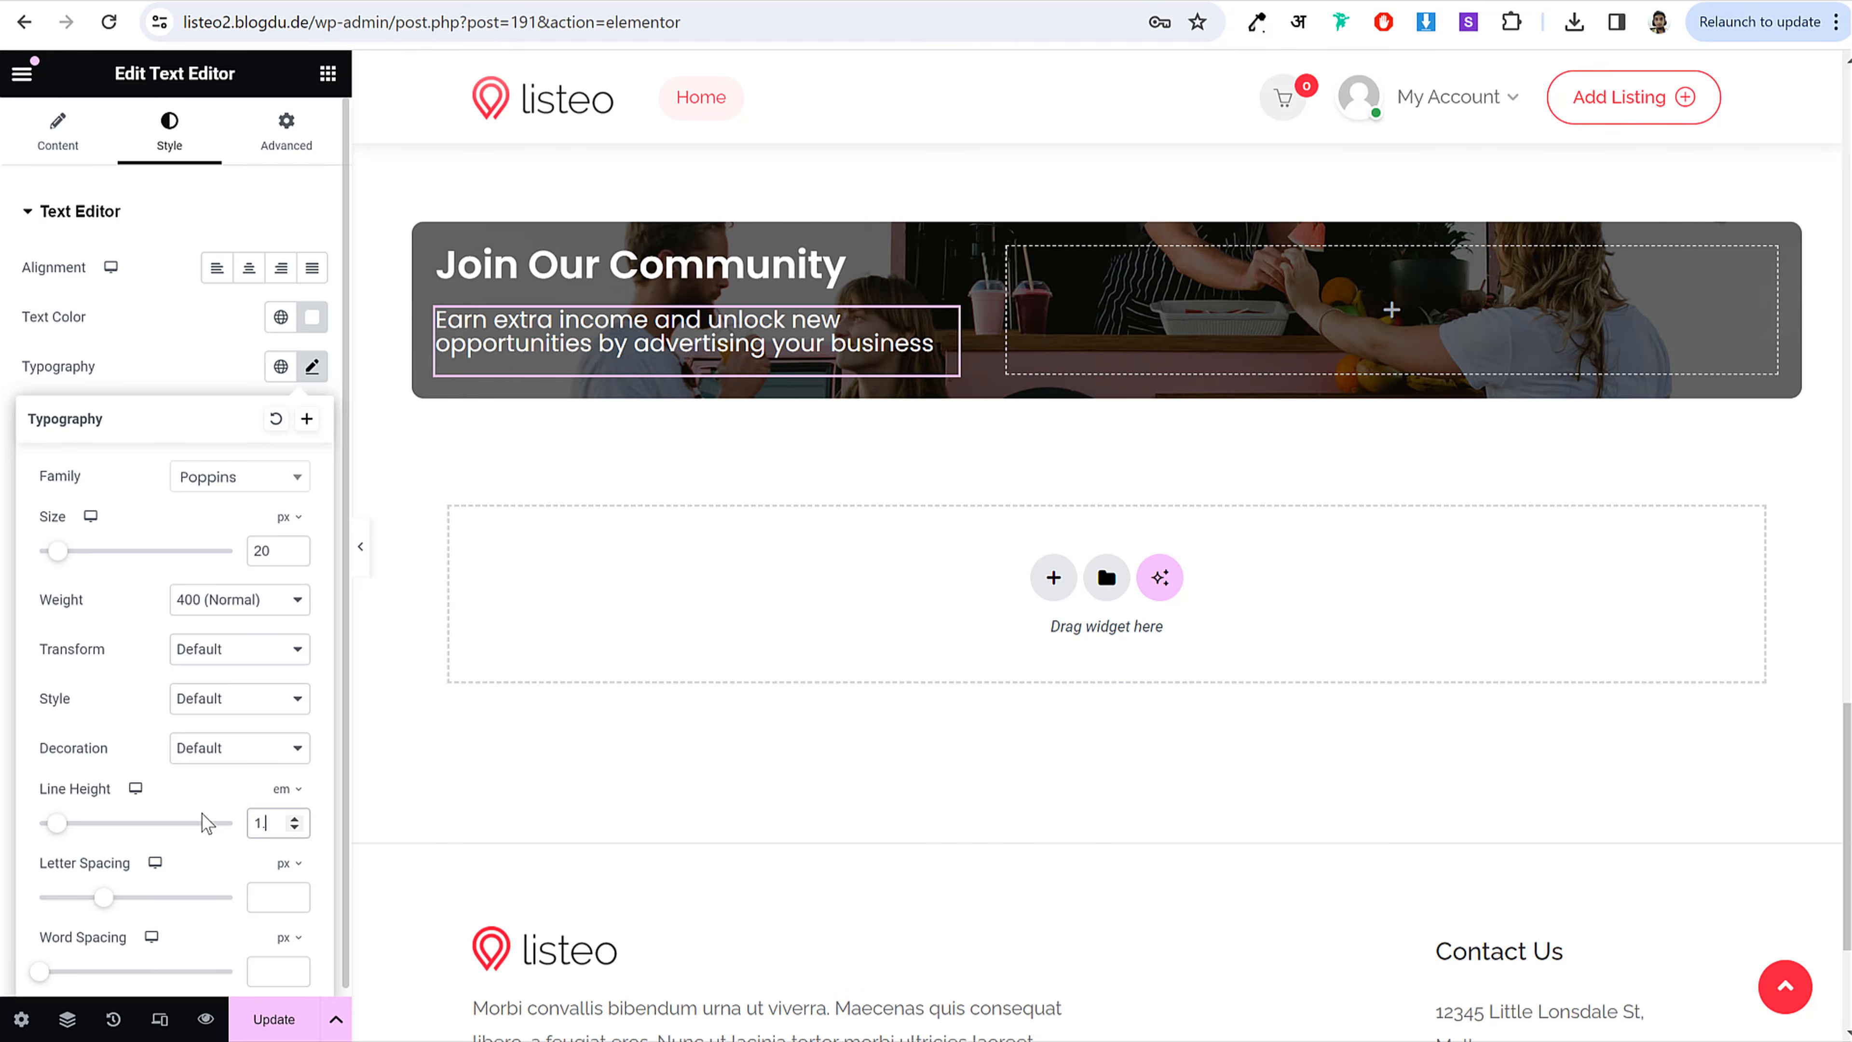
pyautogui.press('Up')
pyautogui.press('Up')
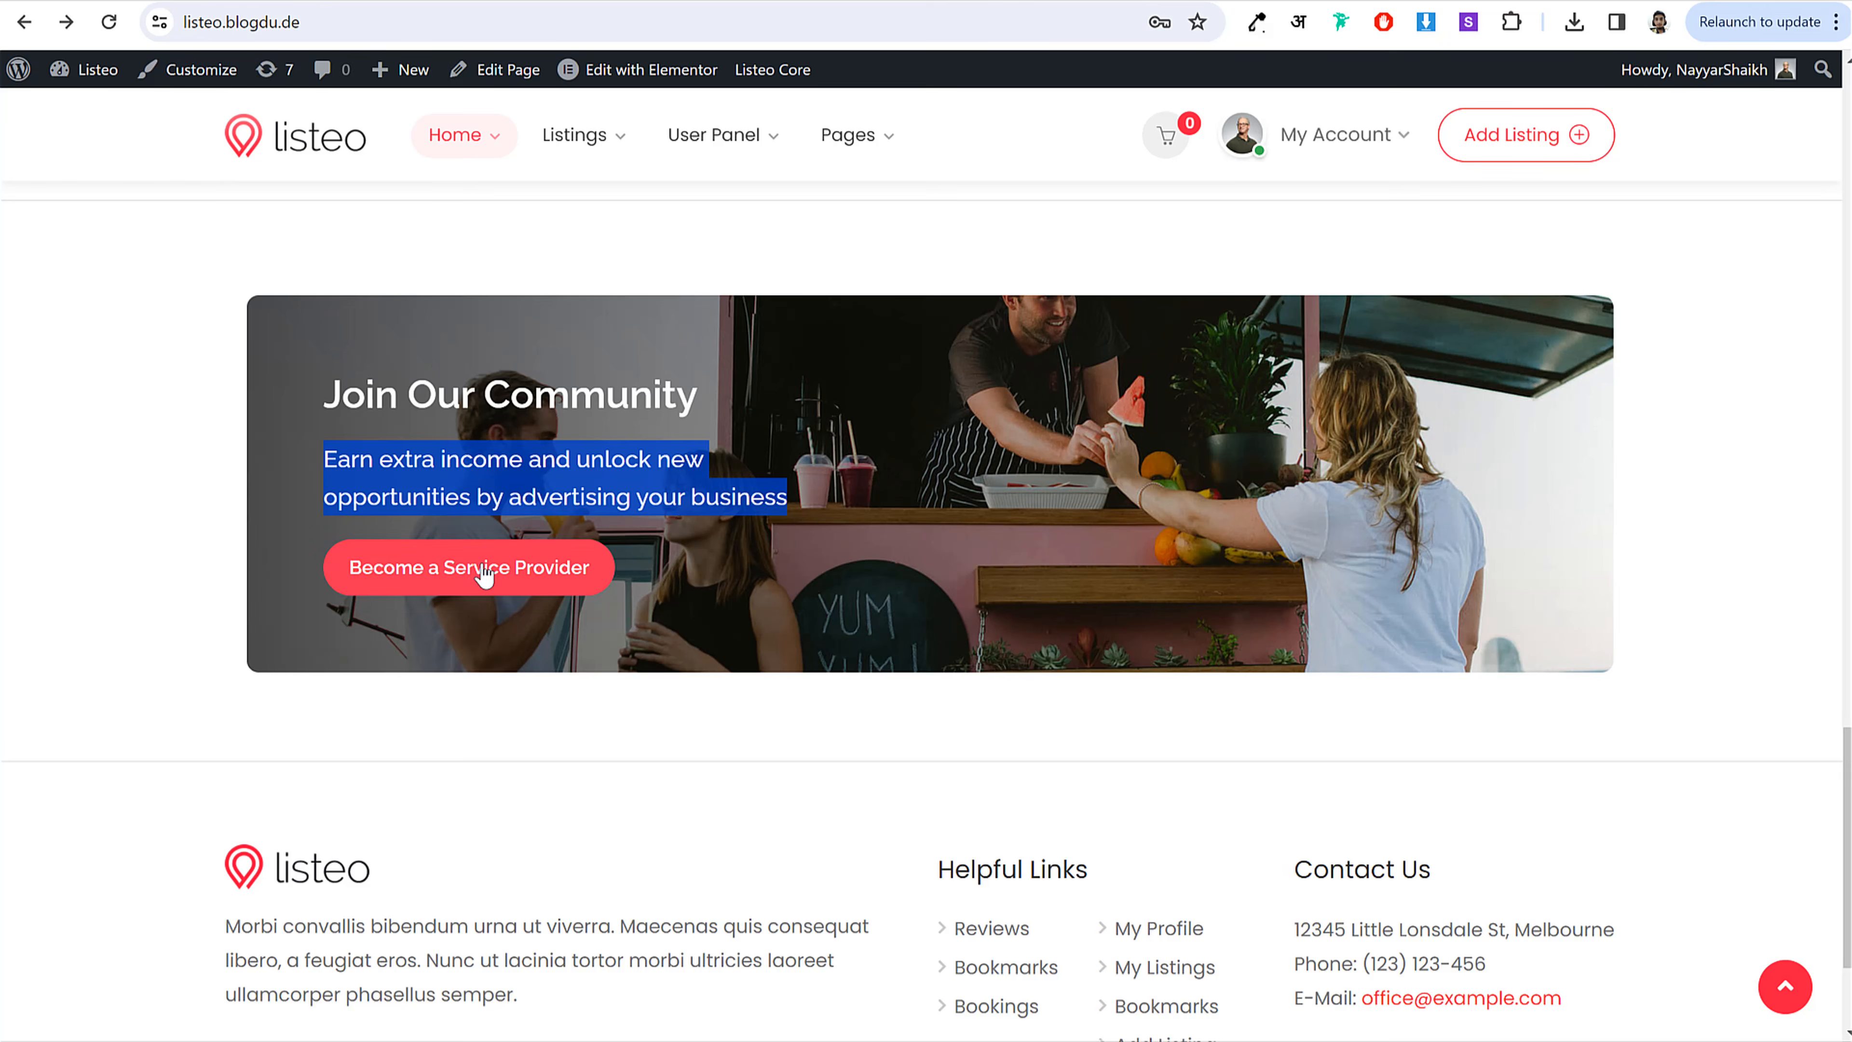
pyautogui.moveTo(629, 650); pyautogui.dragTo(402, 598)
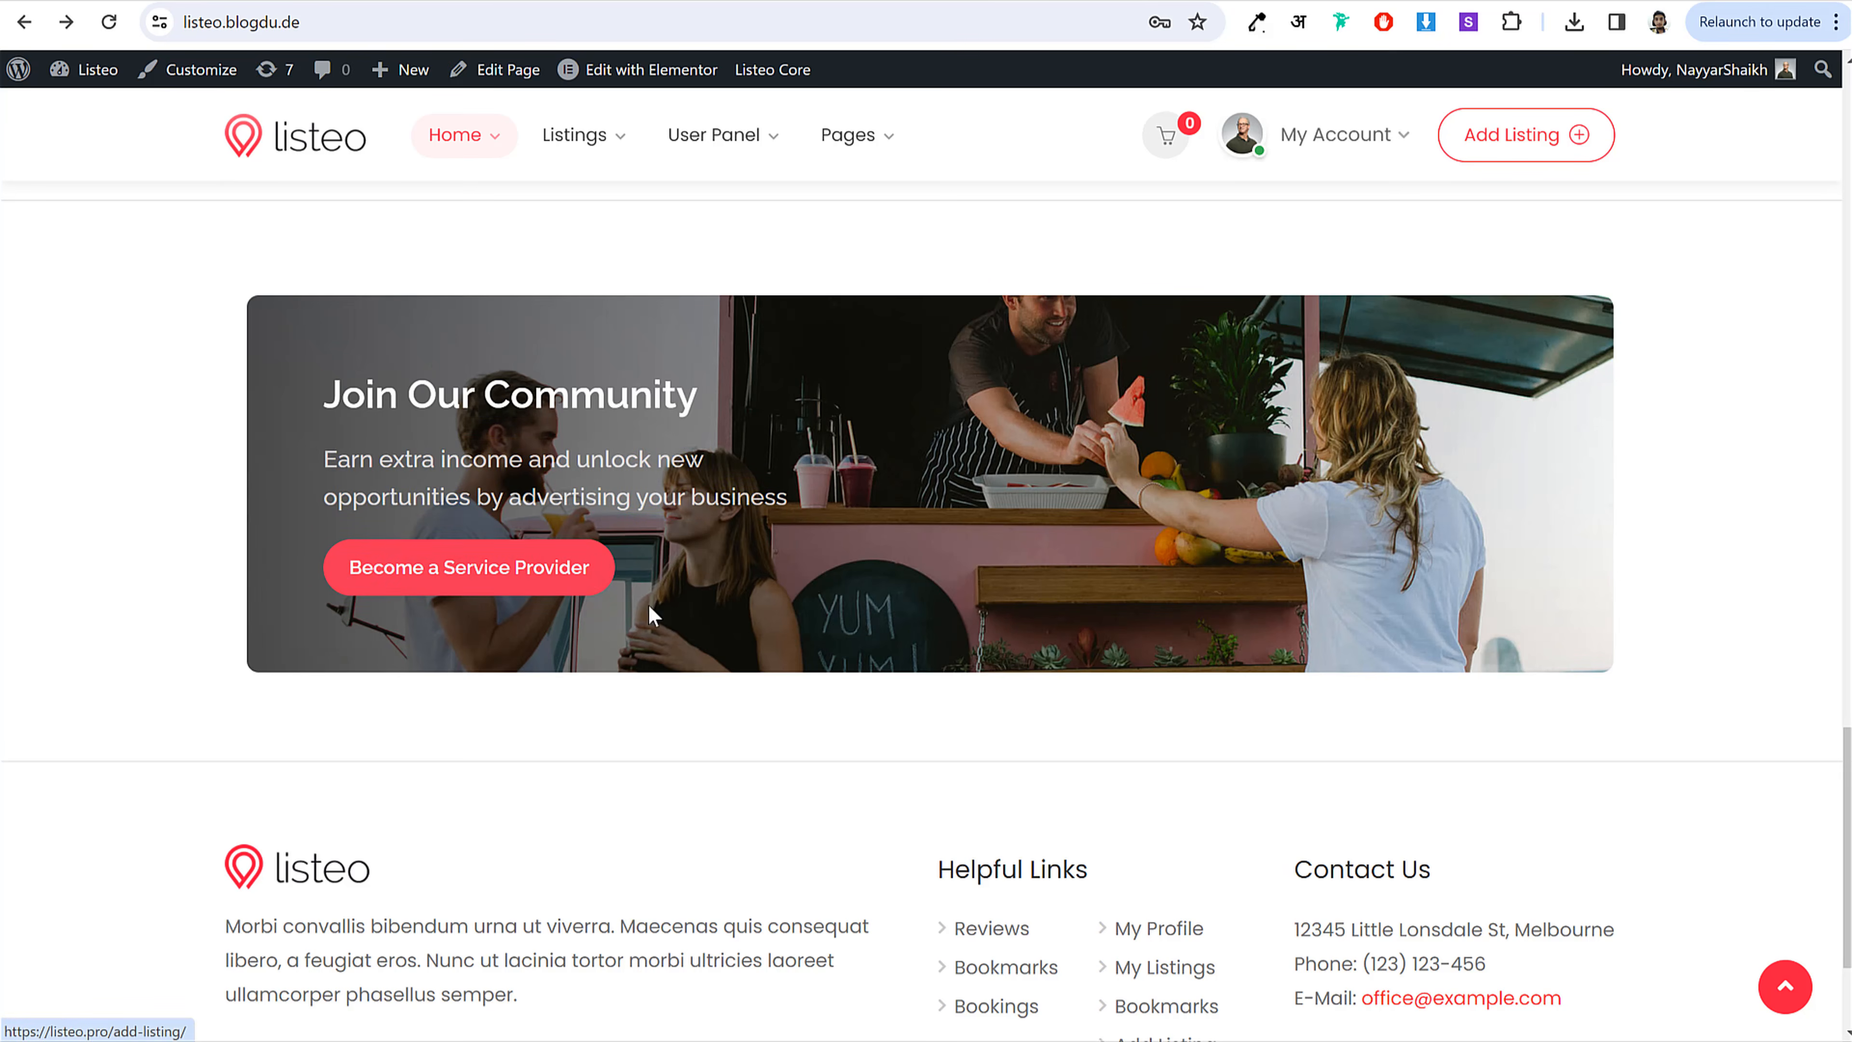
pyautogui.moveTo(653, 615); pyautogui.dragTo(335, 562)
pyautogui.hotkey('ctrl', 'c')
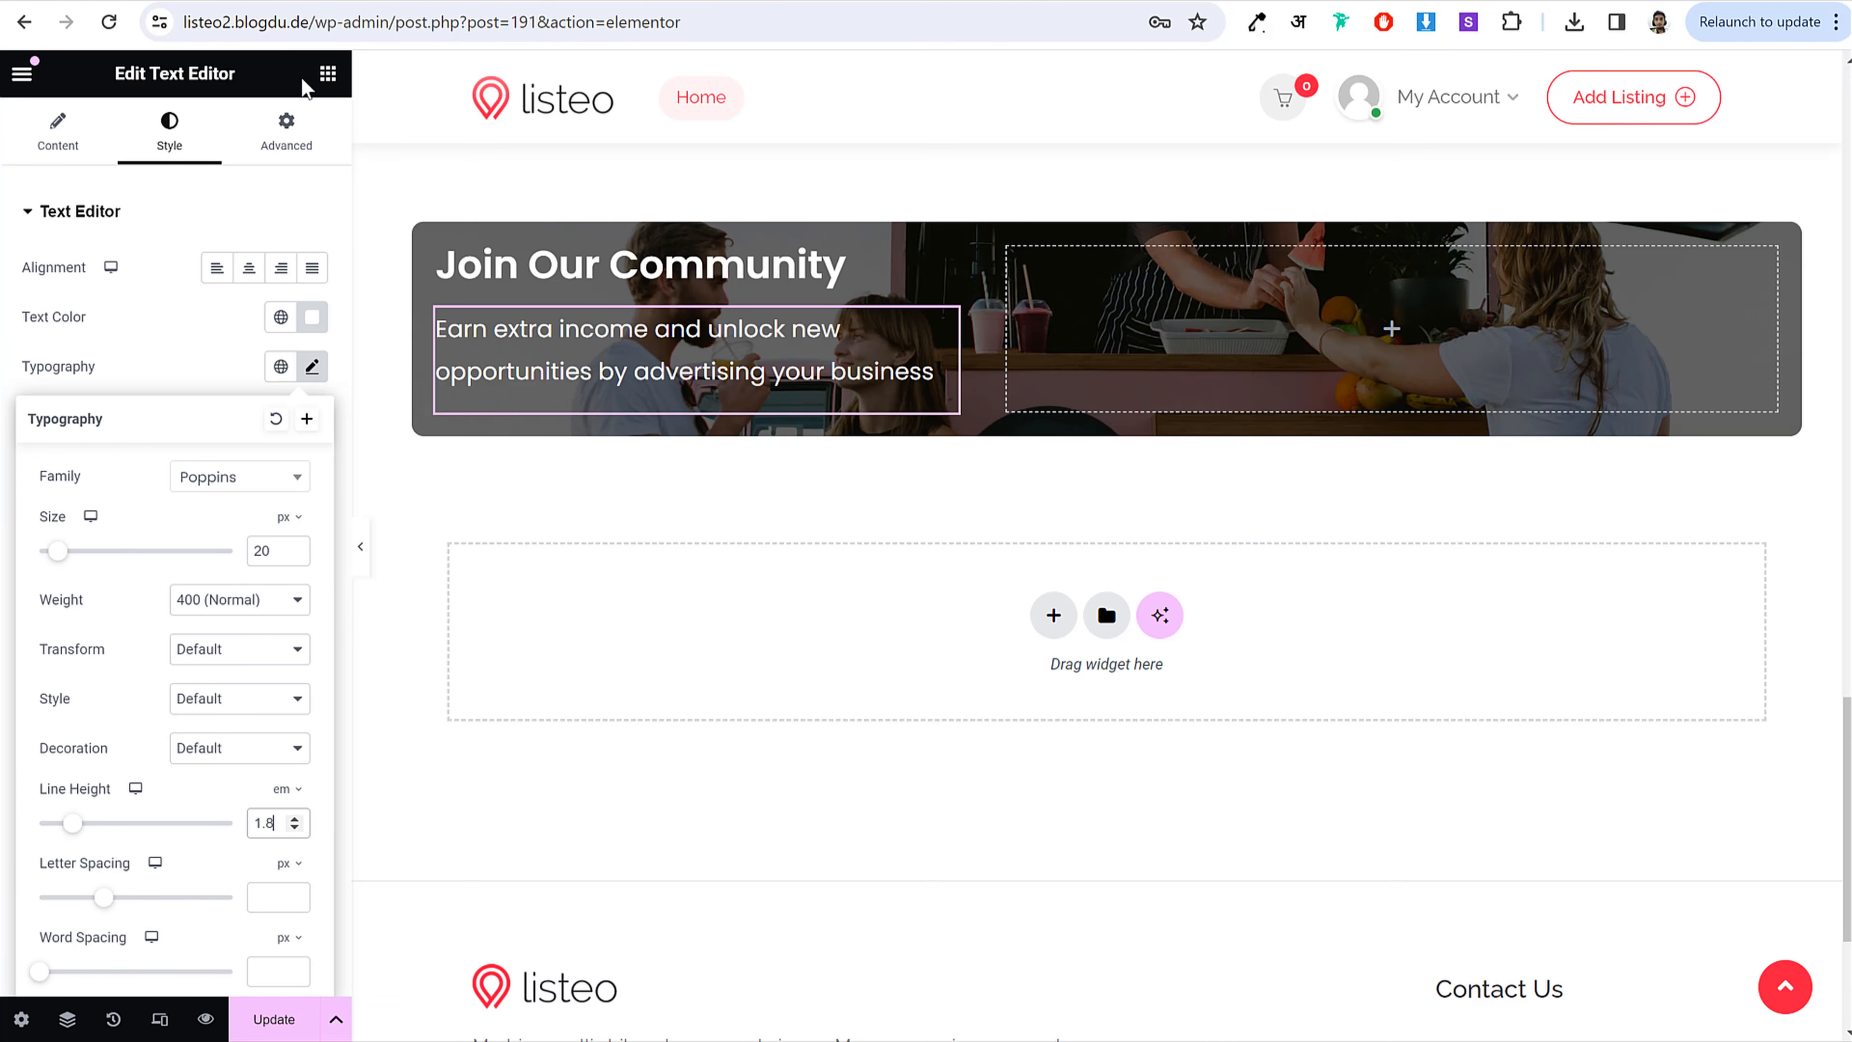
# Step: Add a button labelled 'Become a Service Provider' below the banner paragraph
pyautogui.click(328, 73)
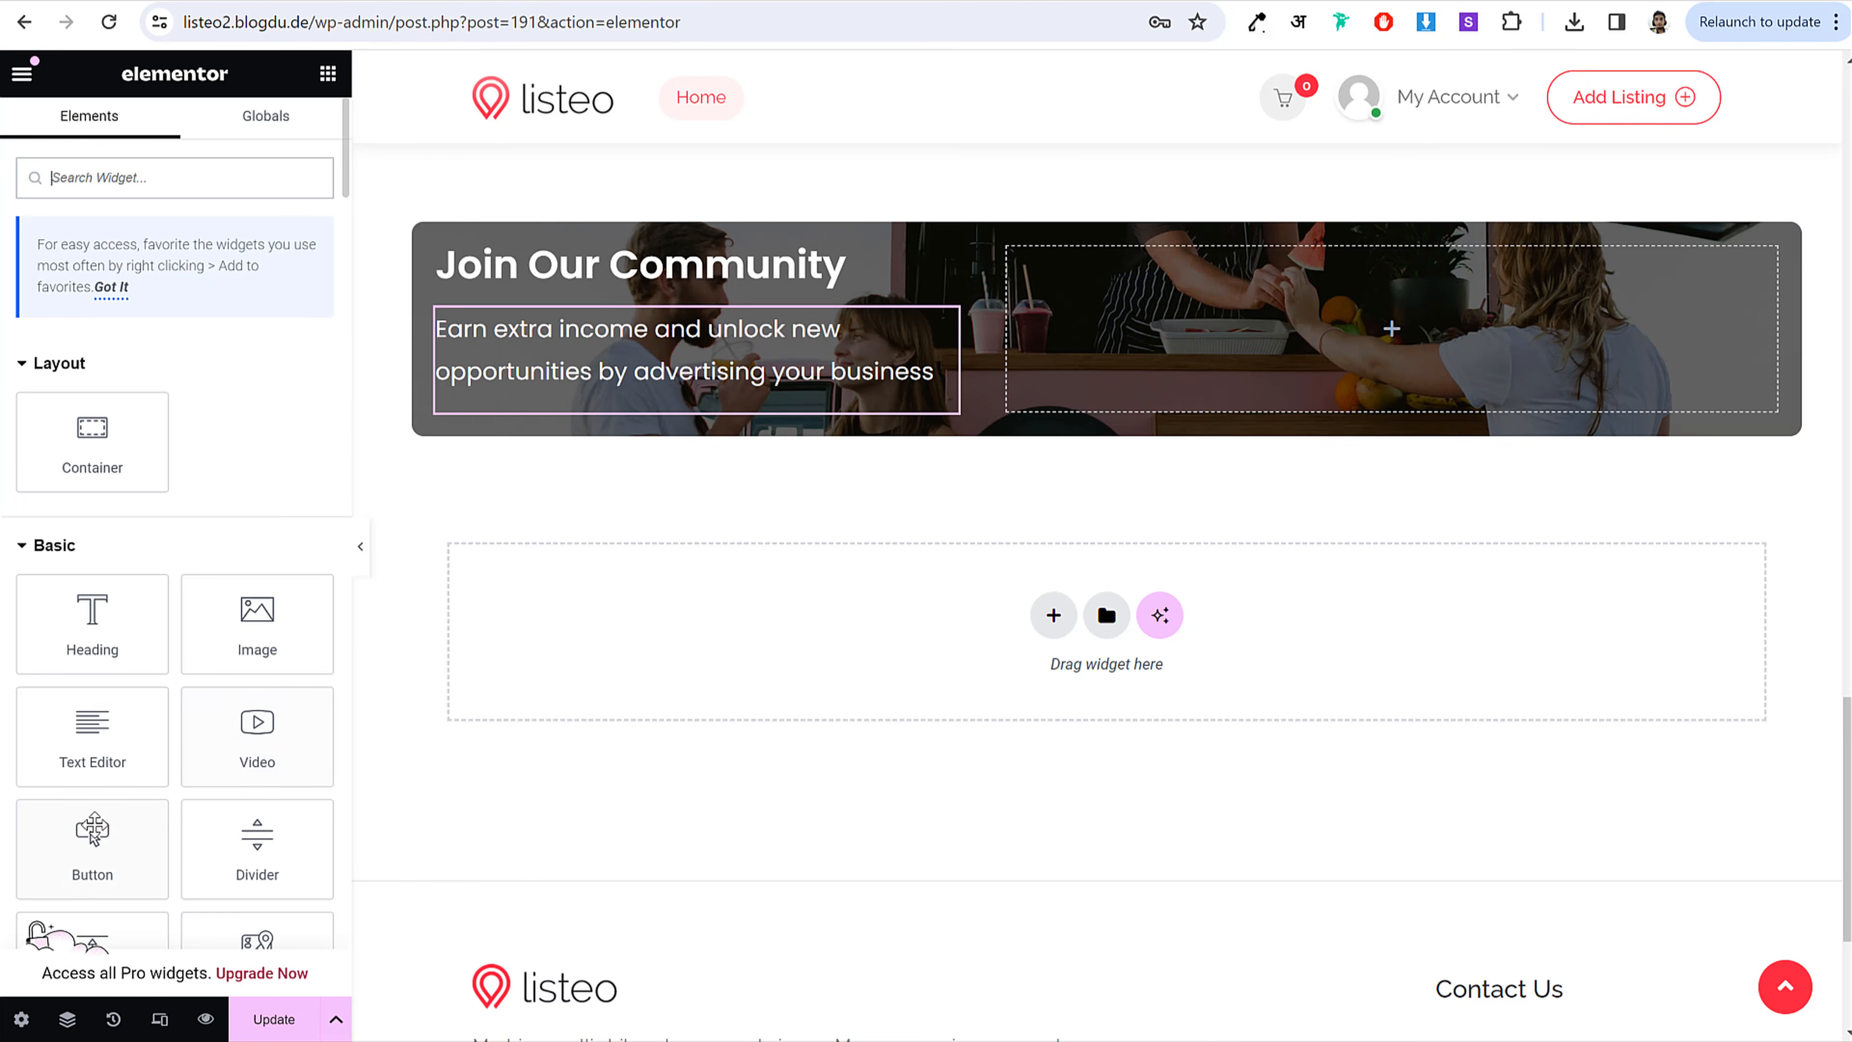
pyautogui.moveTo(92, 835); pyautogui.dragTo(615, 408)
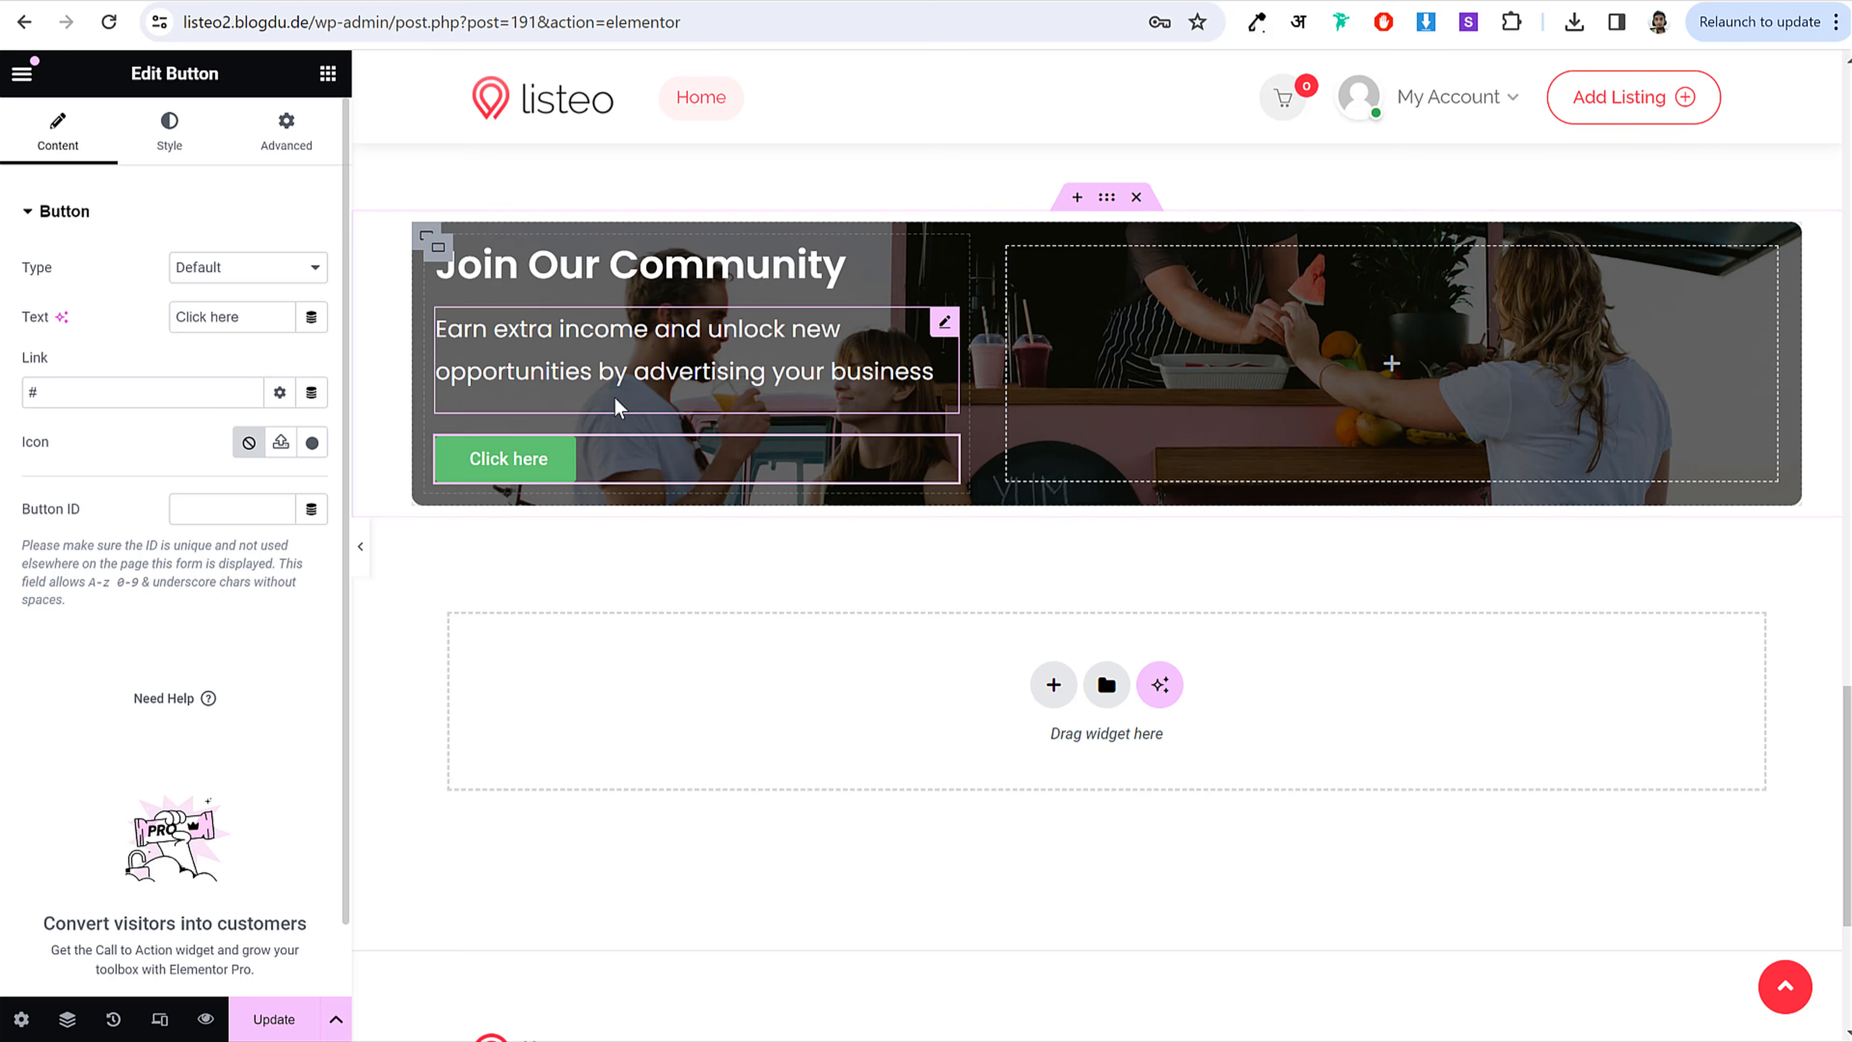
pyautogui.doubleClick(216, 326)
pyautogui.hotkey('ctrl', 'a')
pyautogui.hotkey('ctrl', 'v')
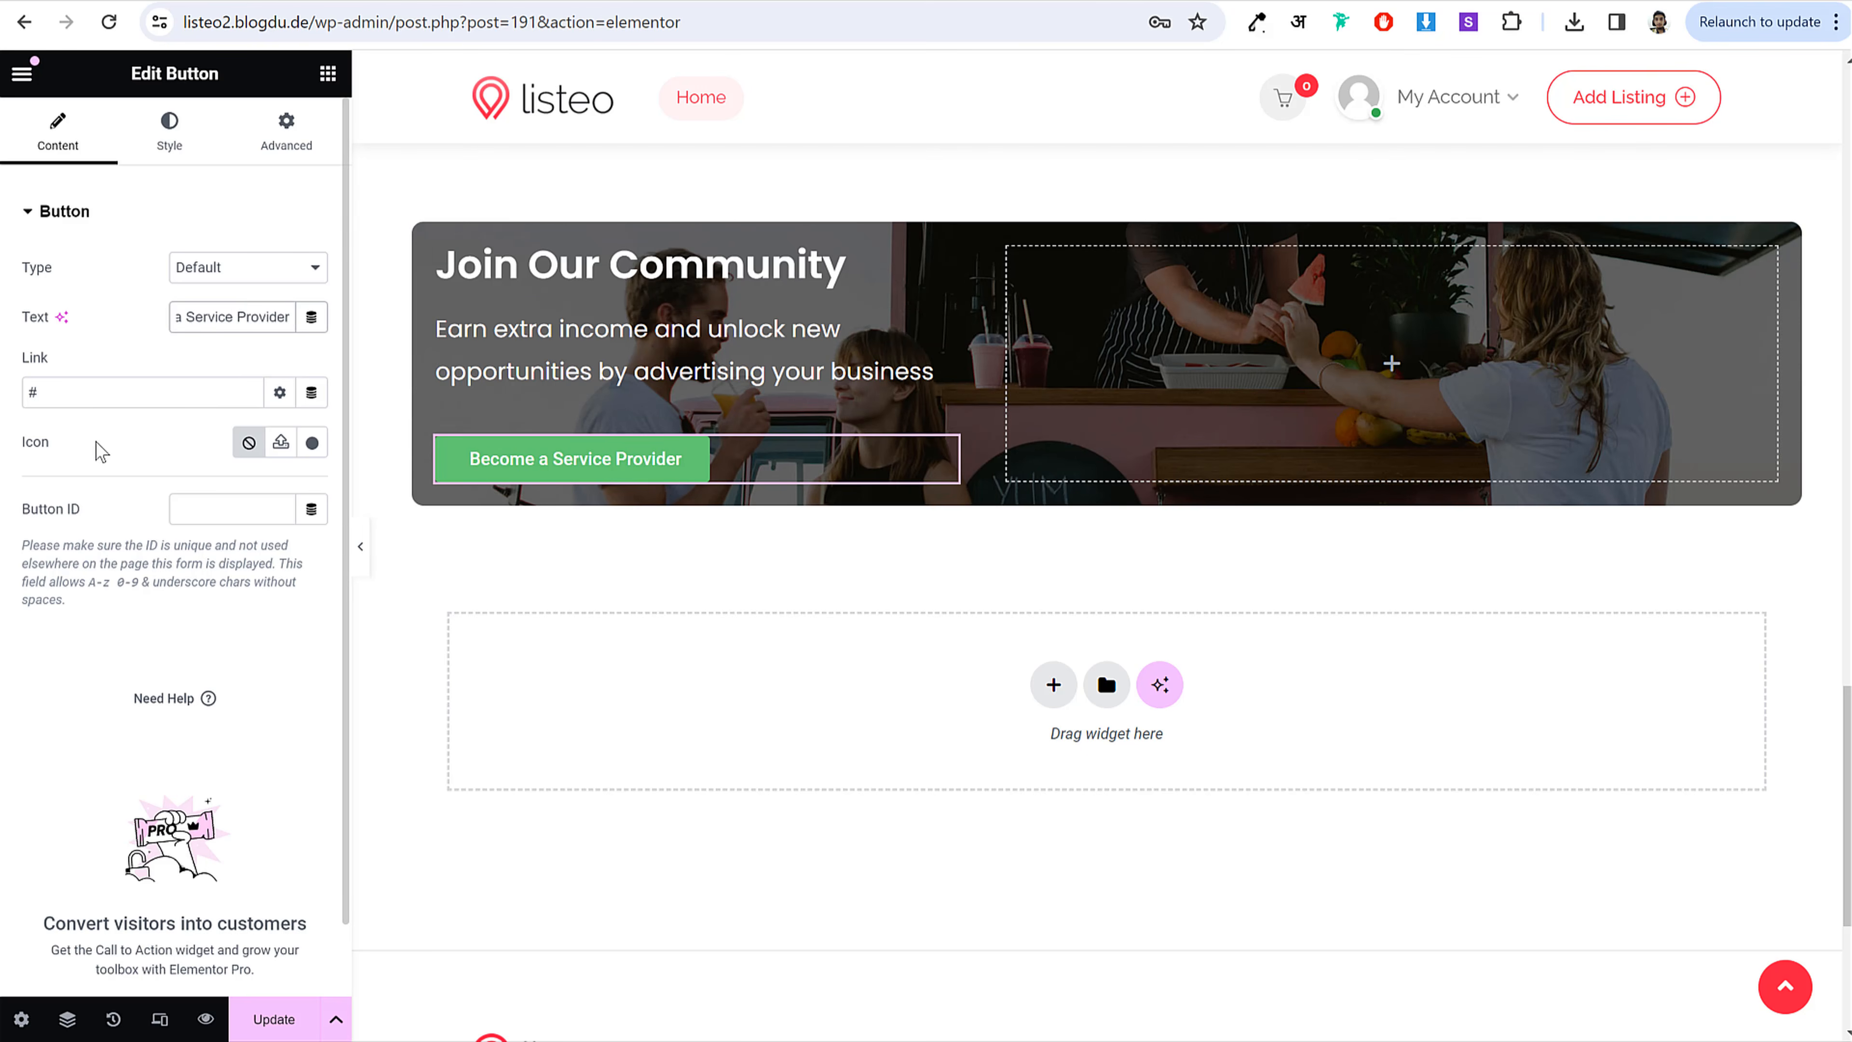
# Step: Link the button to the My Profile page
pyautogui.click(110, 403)
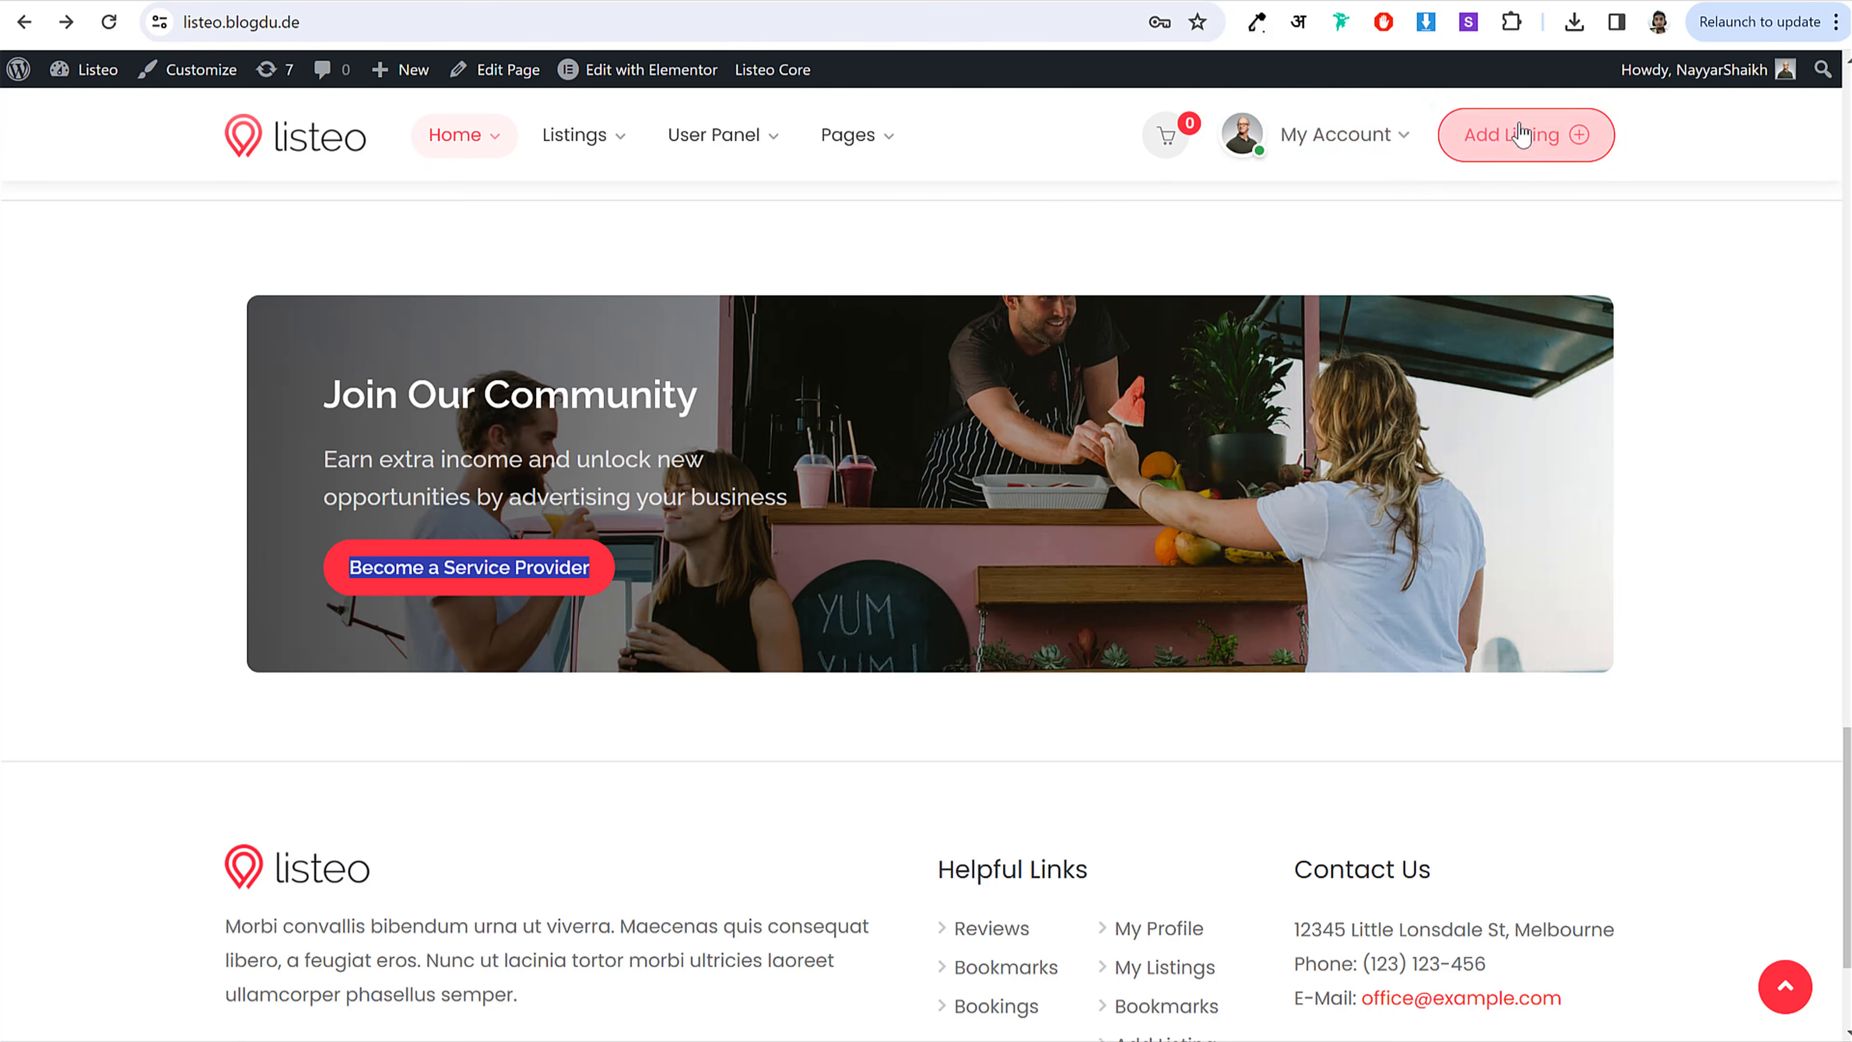
pyautogui.click(1363, 135)
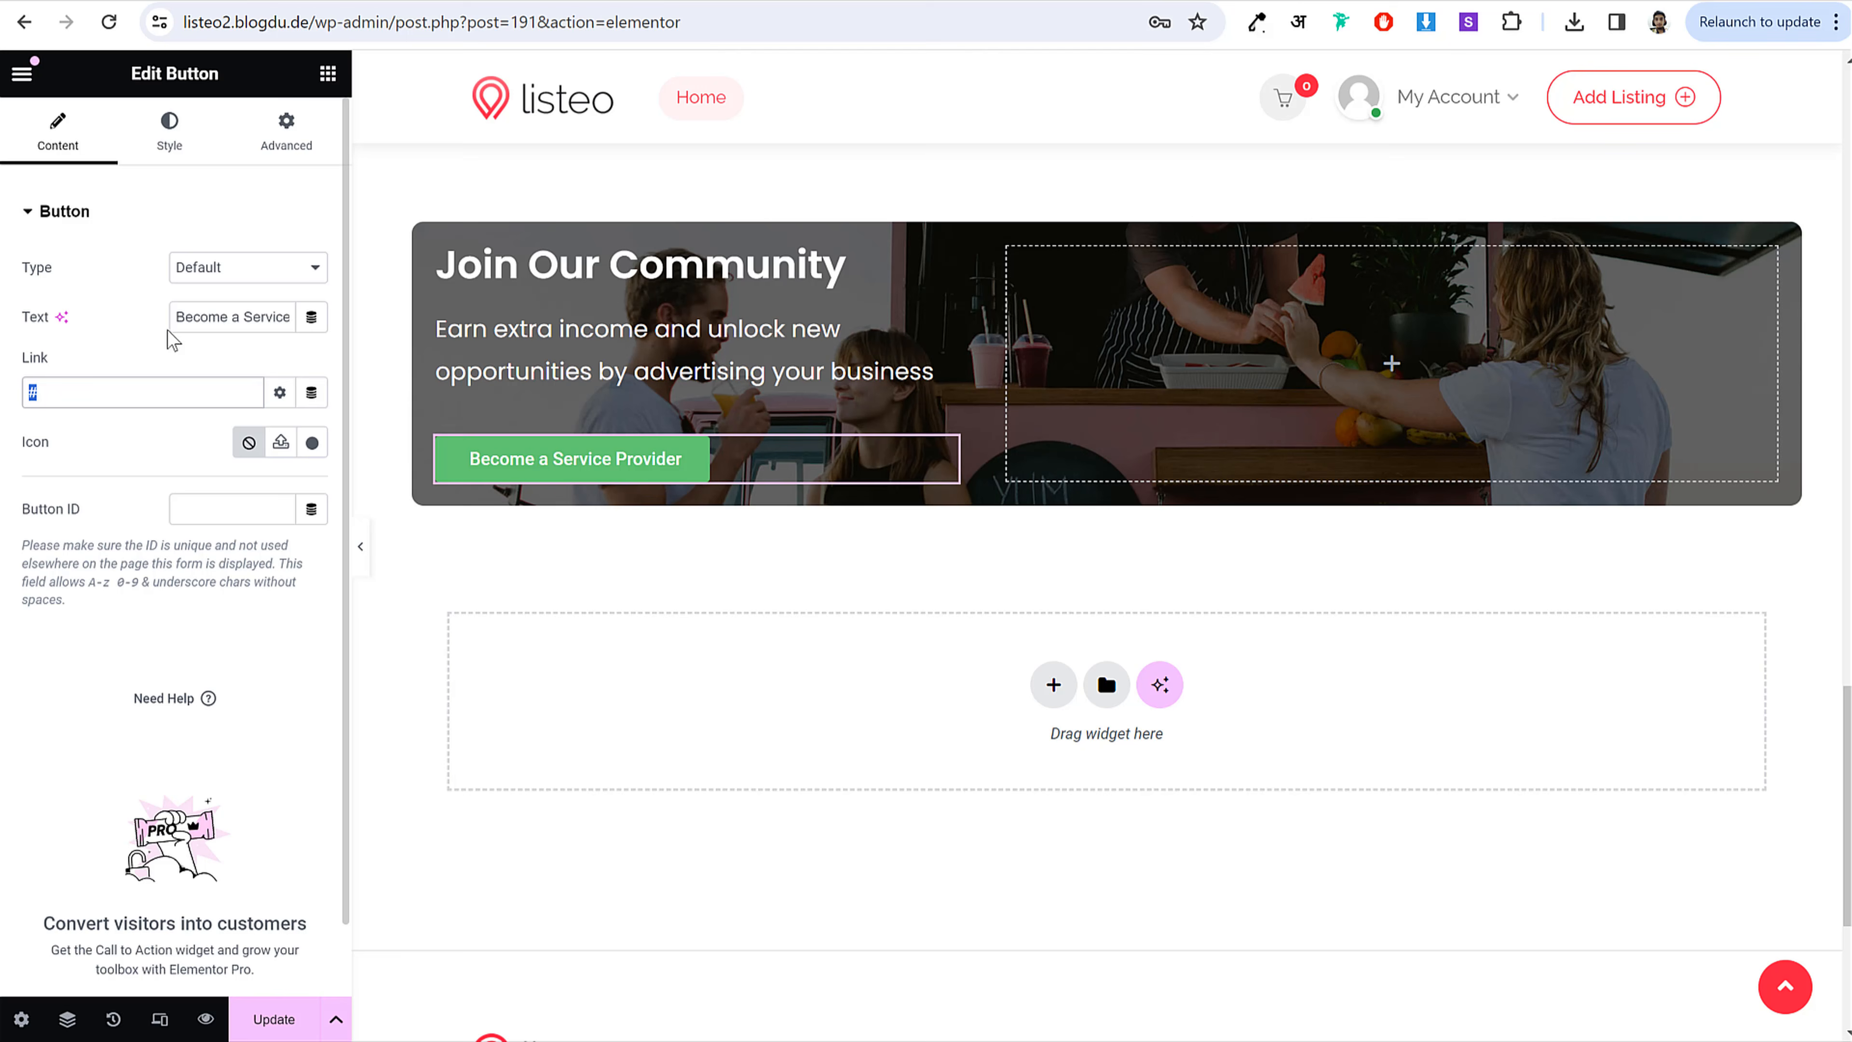
pyautogui.write('my pr')
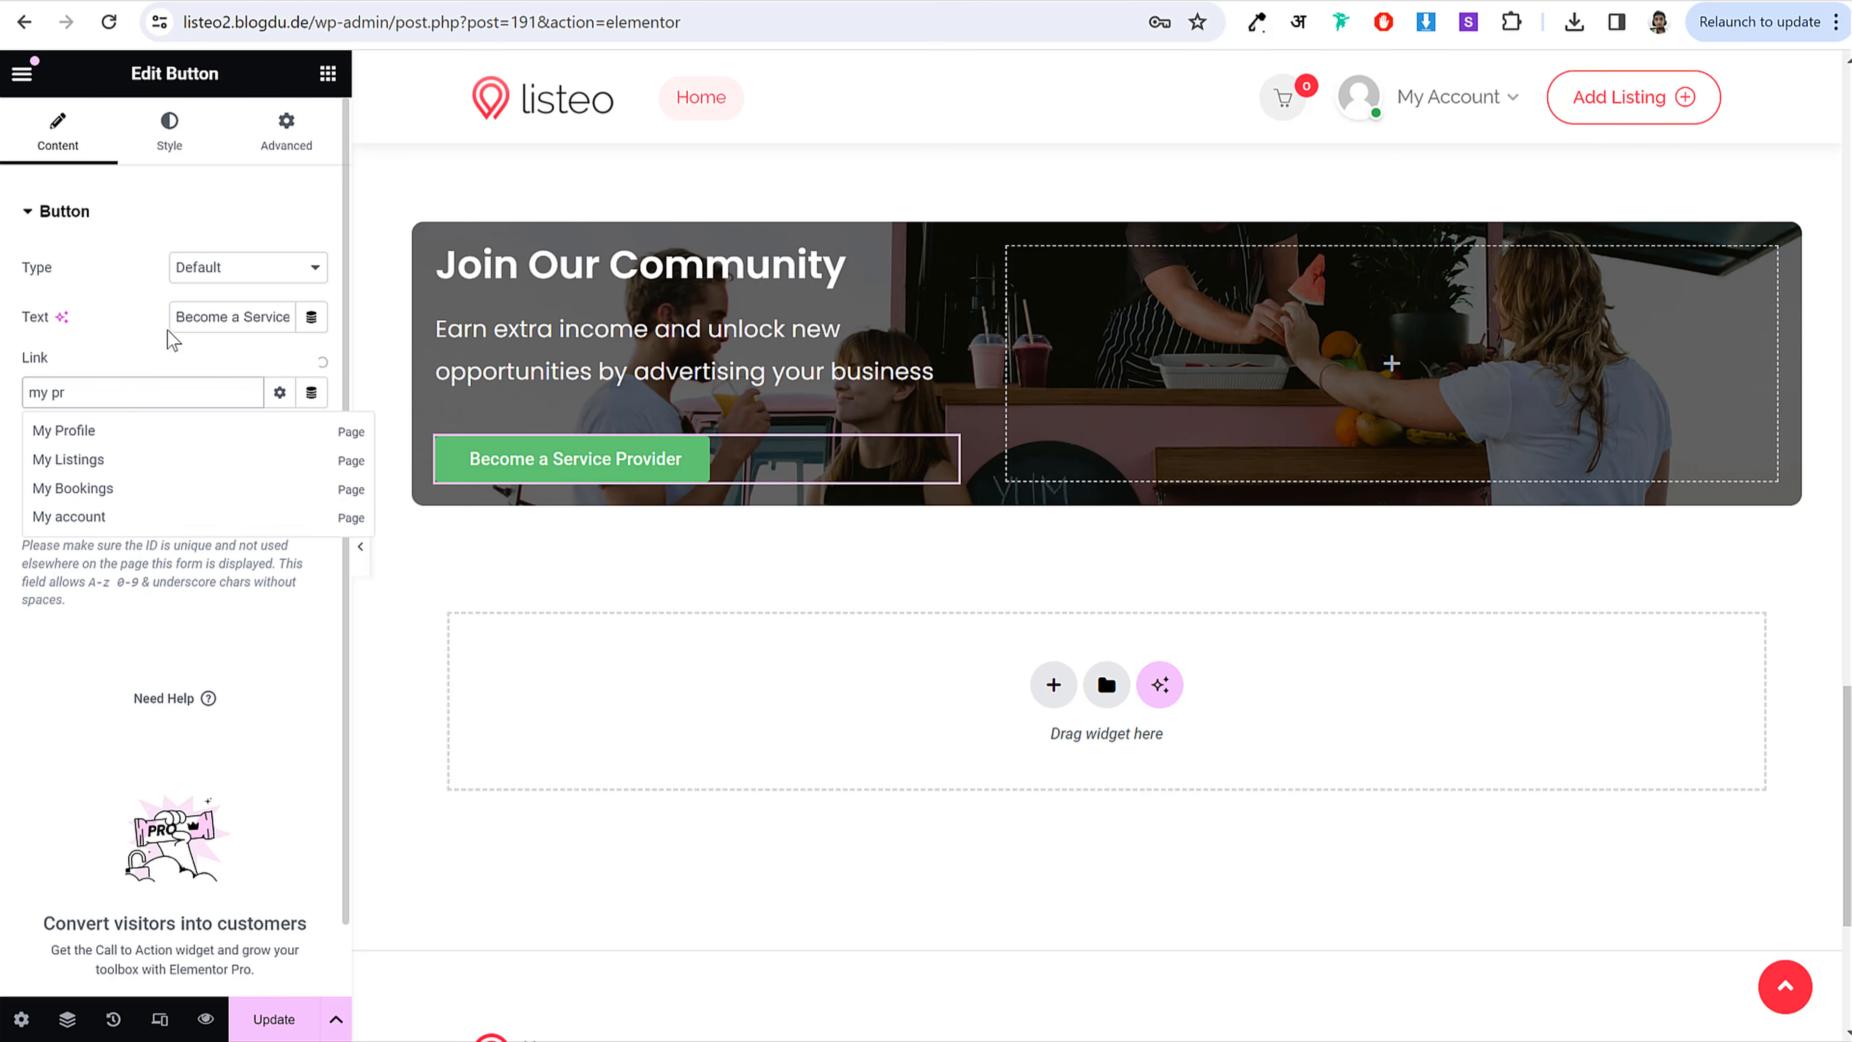
pyautogui.click(100, 424)
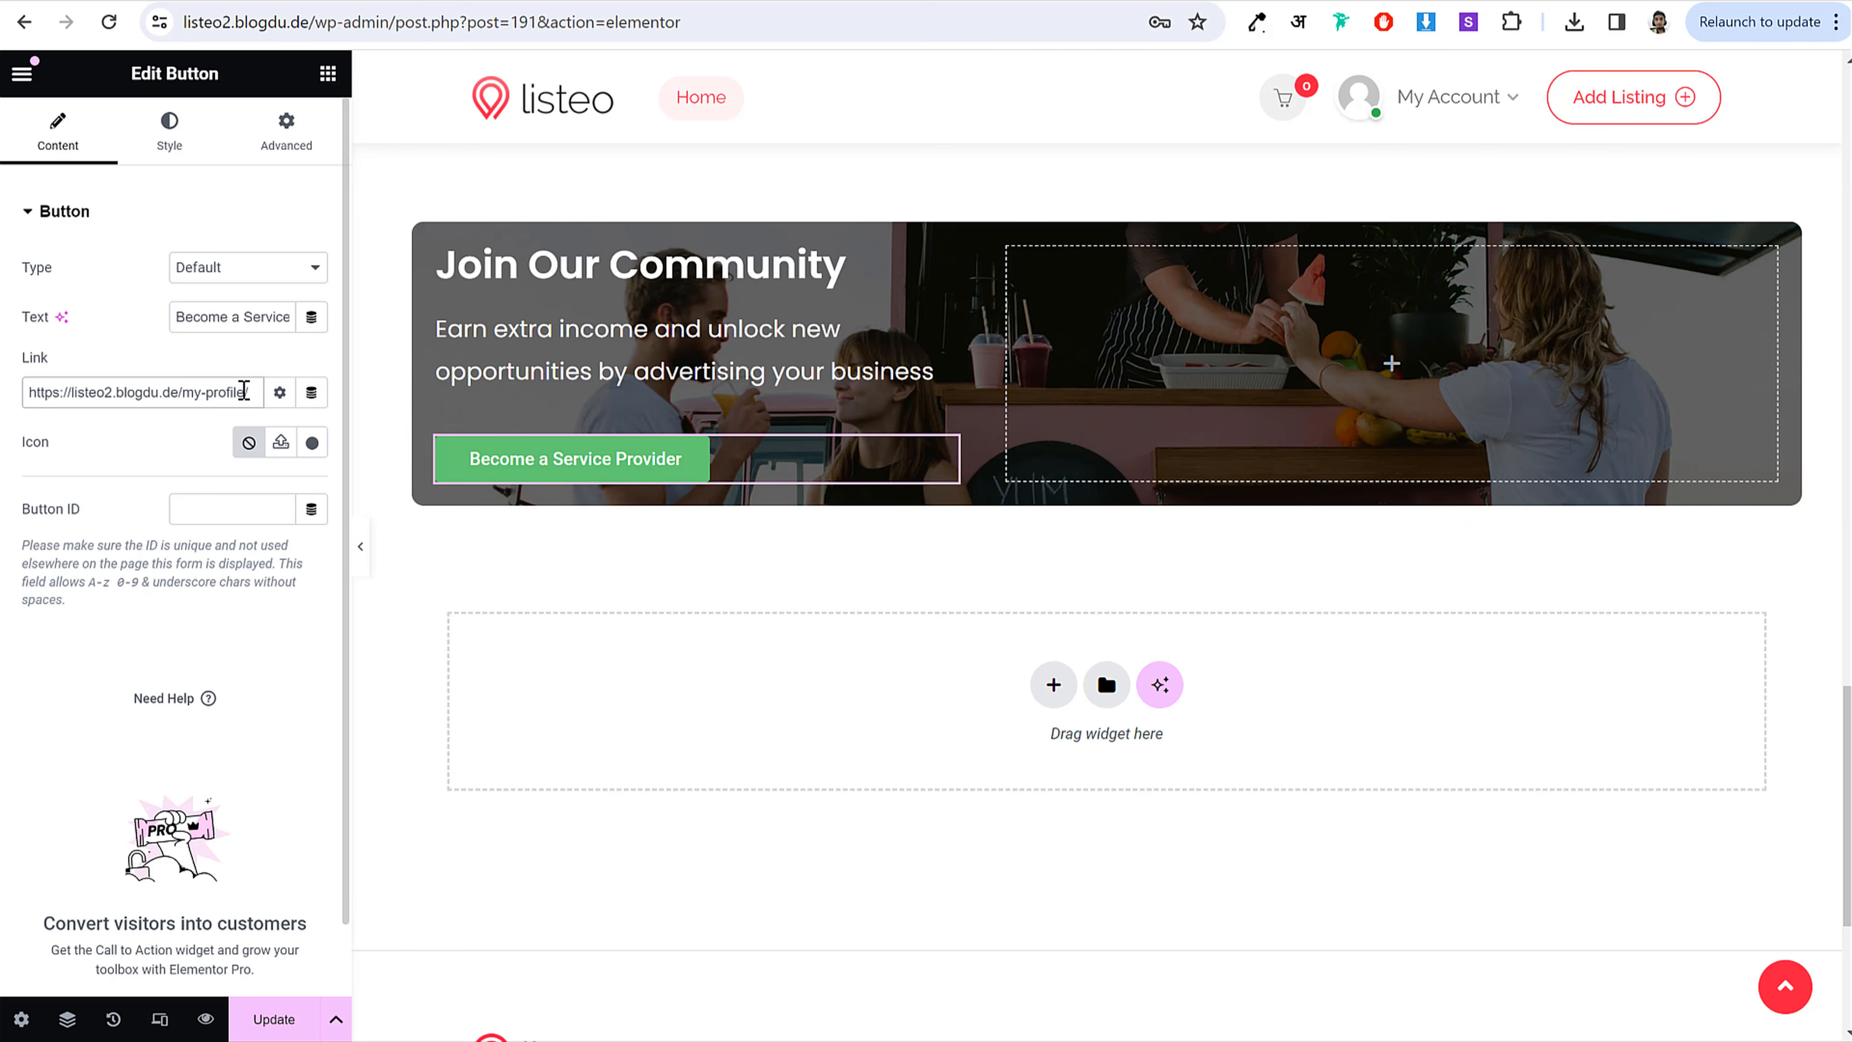
pyautogui.moveTo(249, 391); pyautogui.dragTo(172, 392)
pyautogui.click(187, 392)
# Step: Style the button text in Poppins, 16 px, semi-bold (600)
pyautogui.click(197, 142)
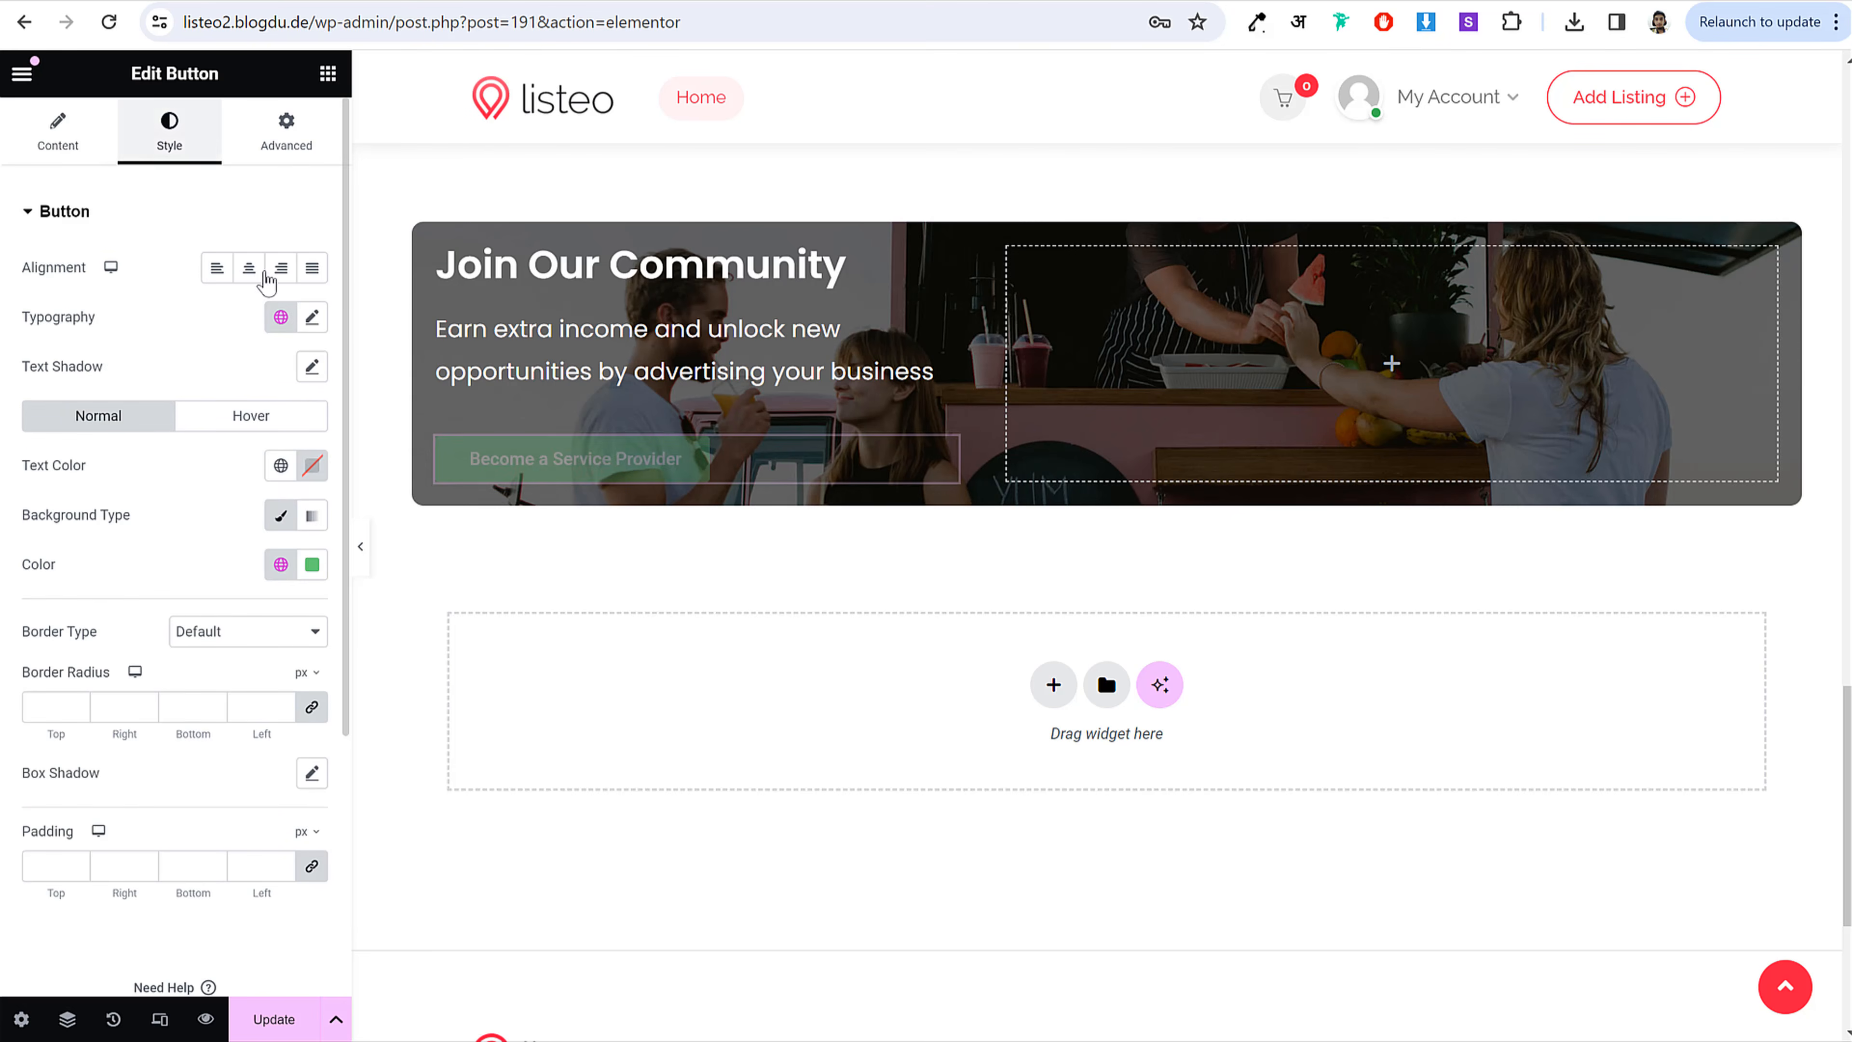
pyautogui.click(312, 317)
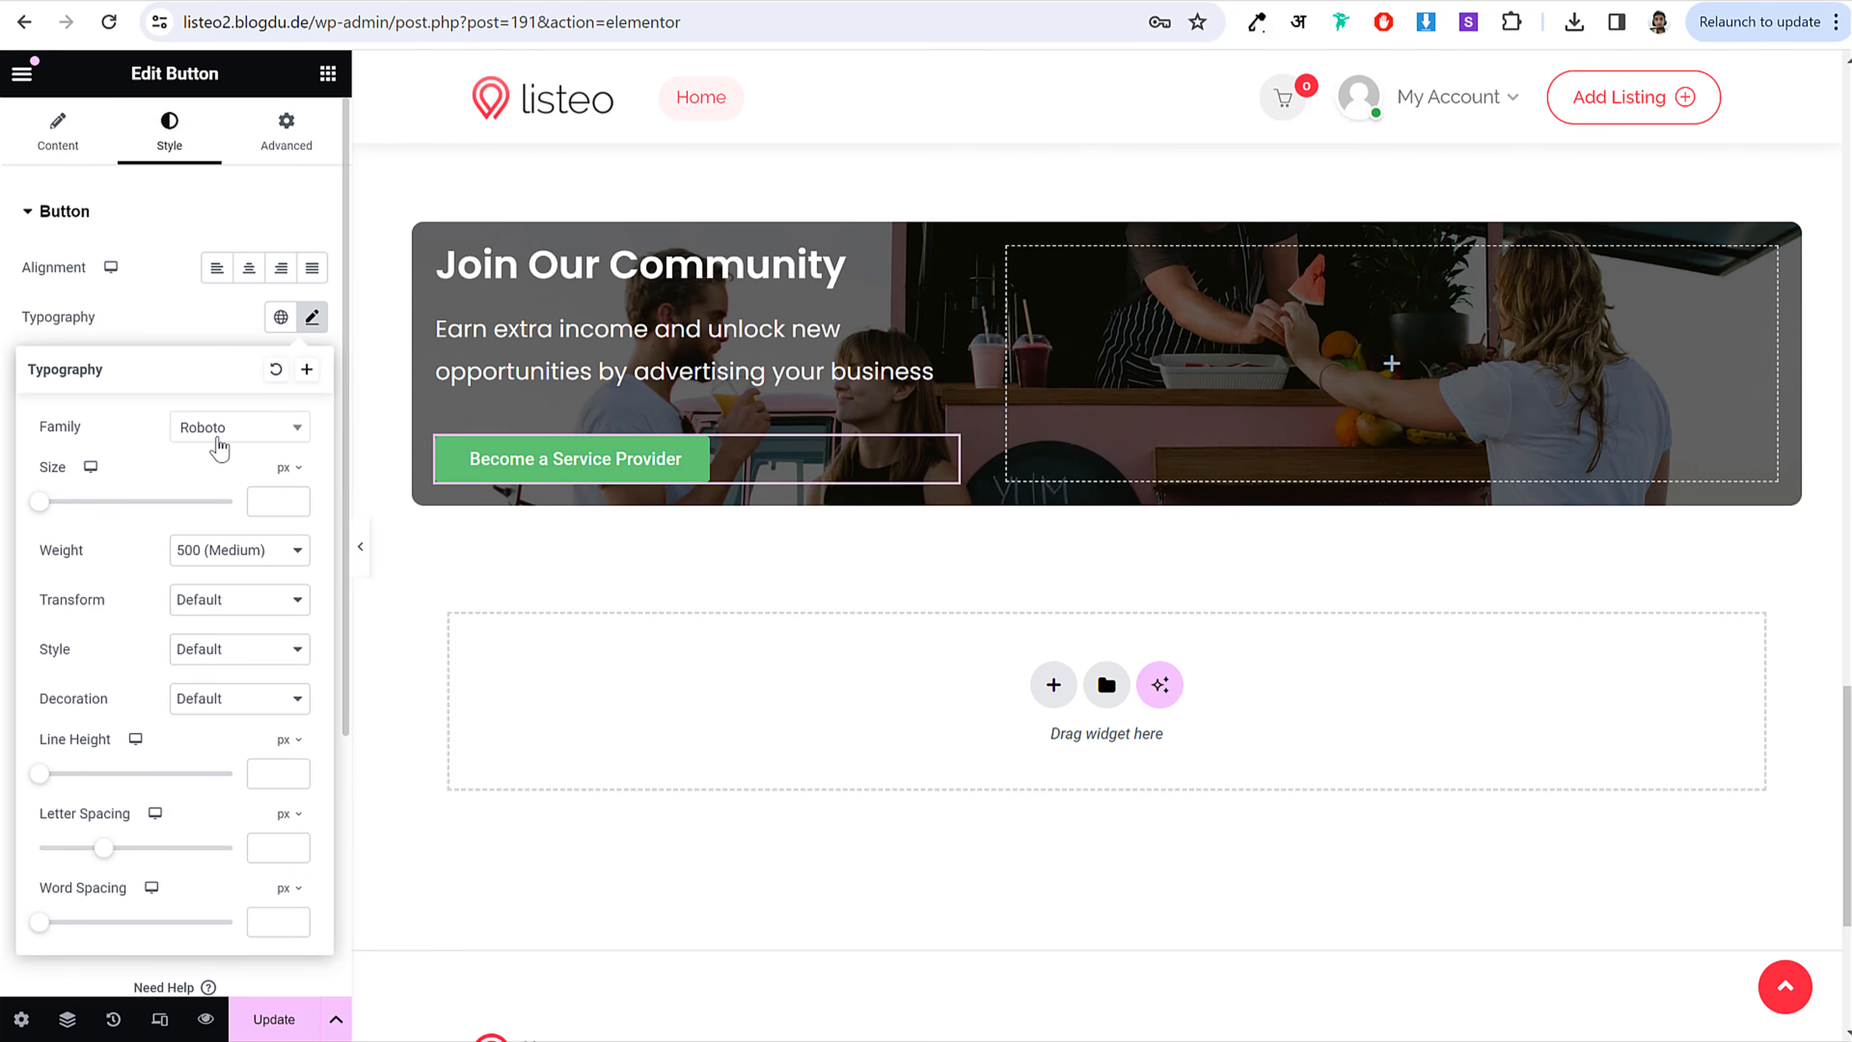
pyautogui.click(220, 430)
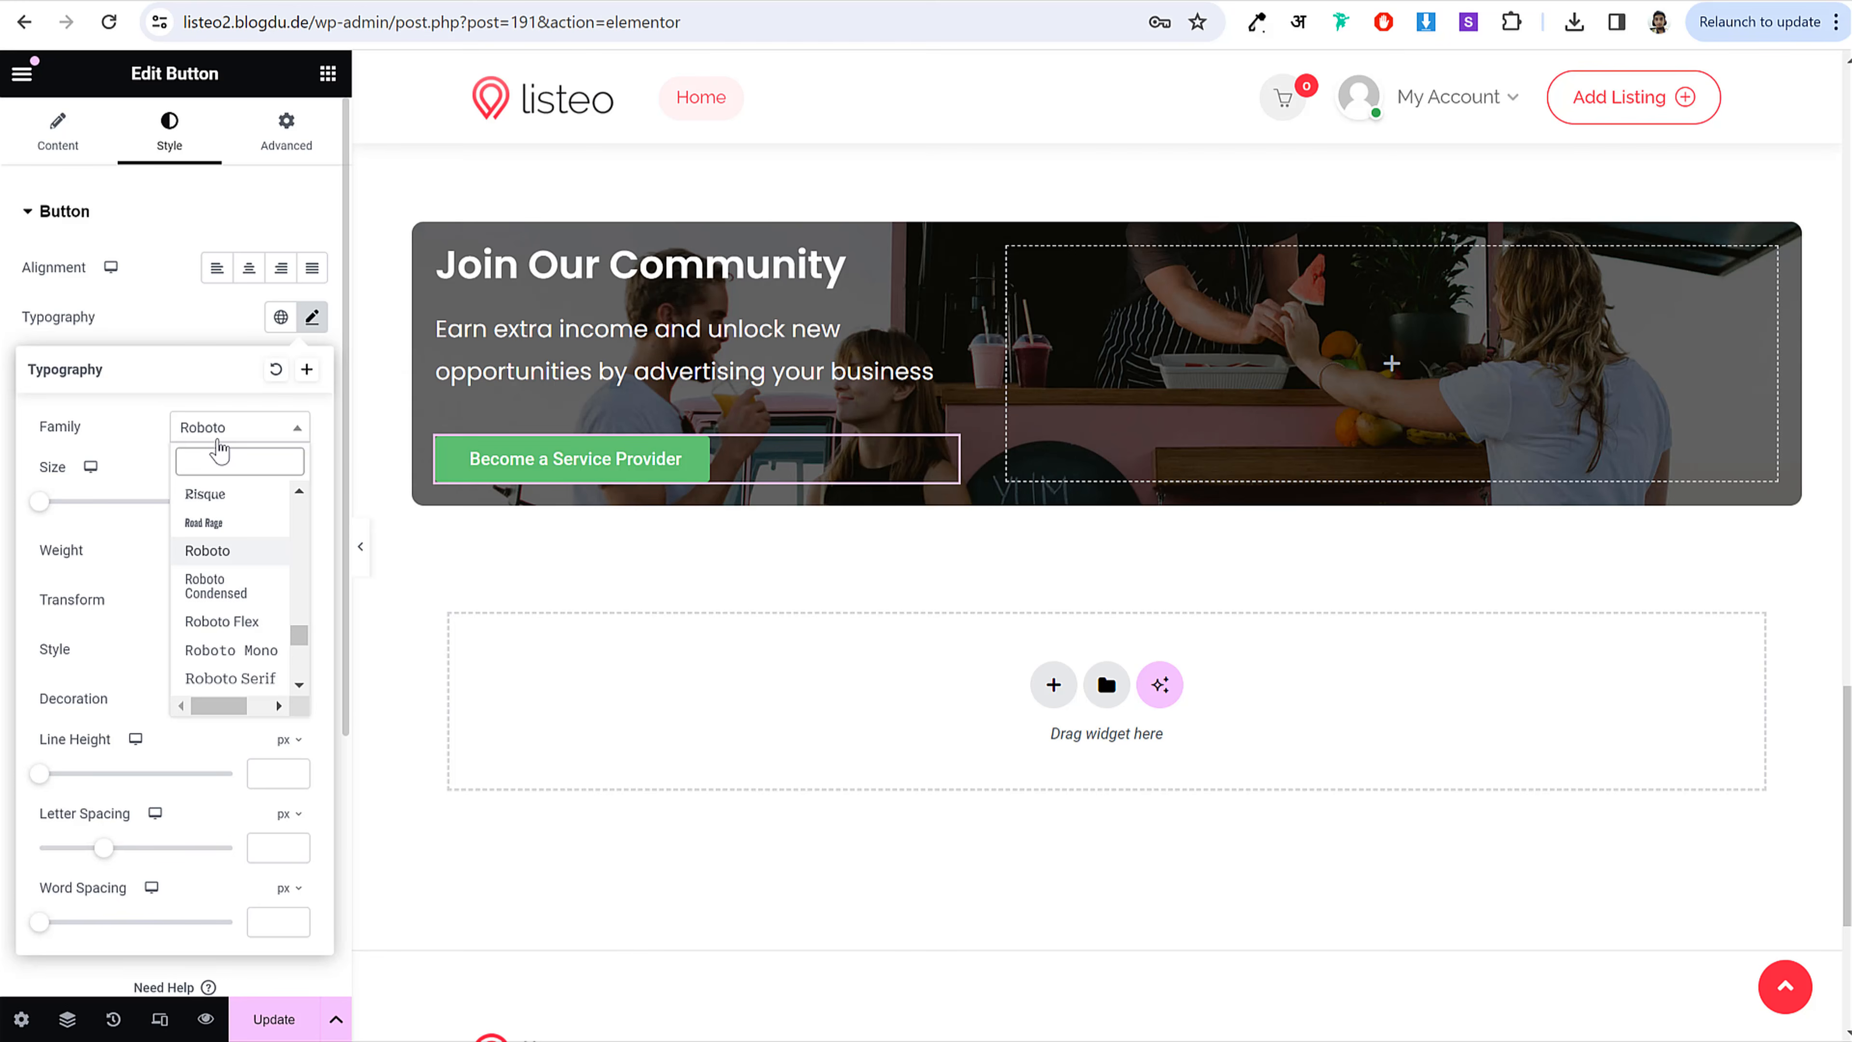
pyautogui.write('popp')
pyautogui.press('Return')
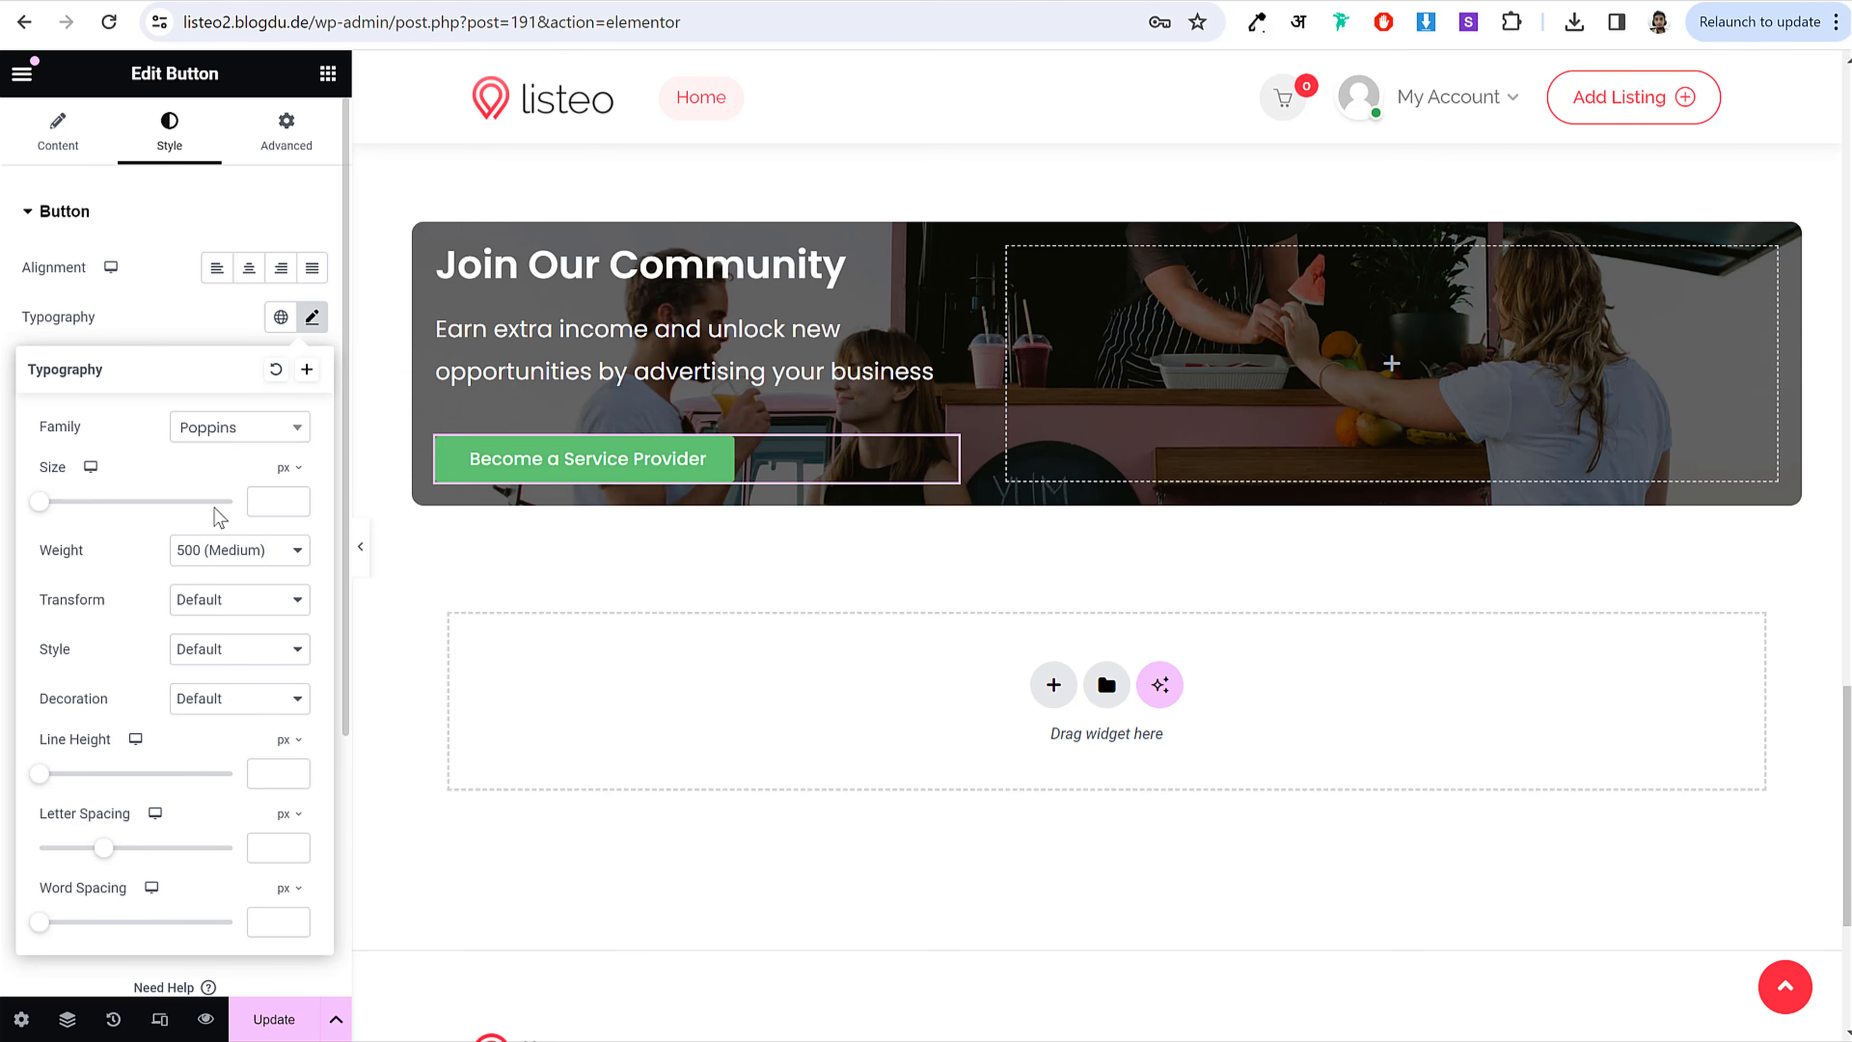
pyautogui.click(259, 501)
pyautogui.write('16')
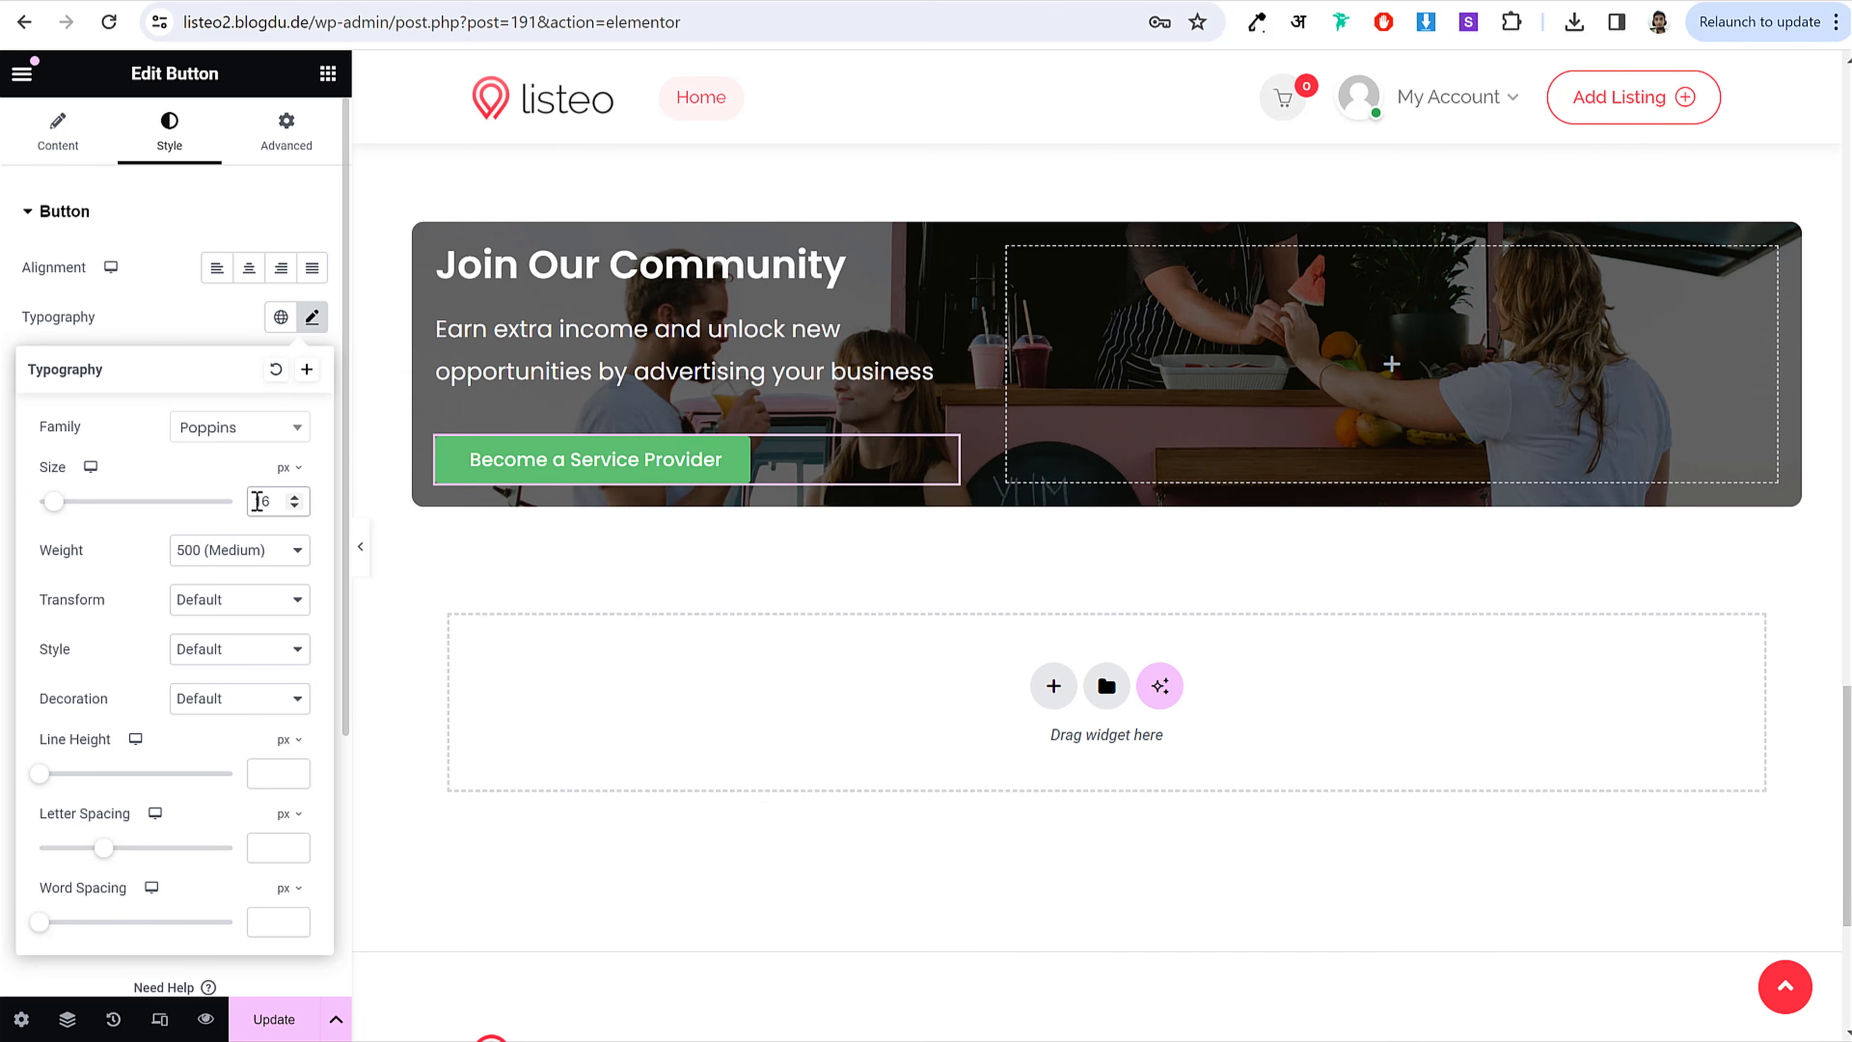
pyautogui.click(255, 558)
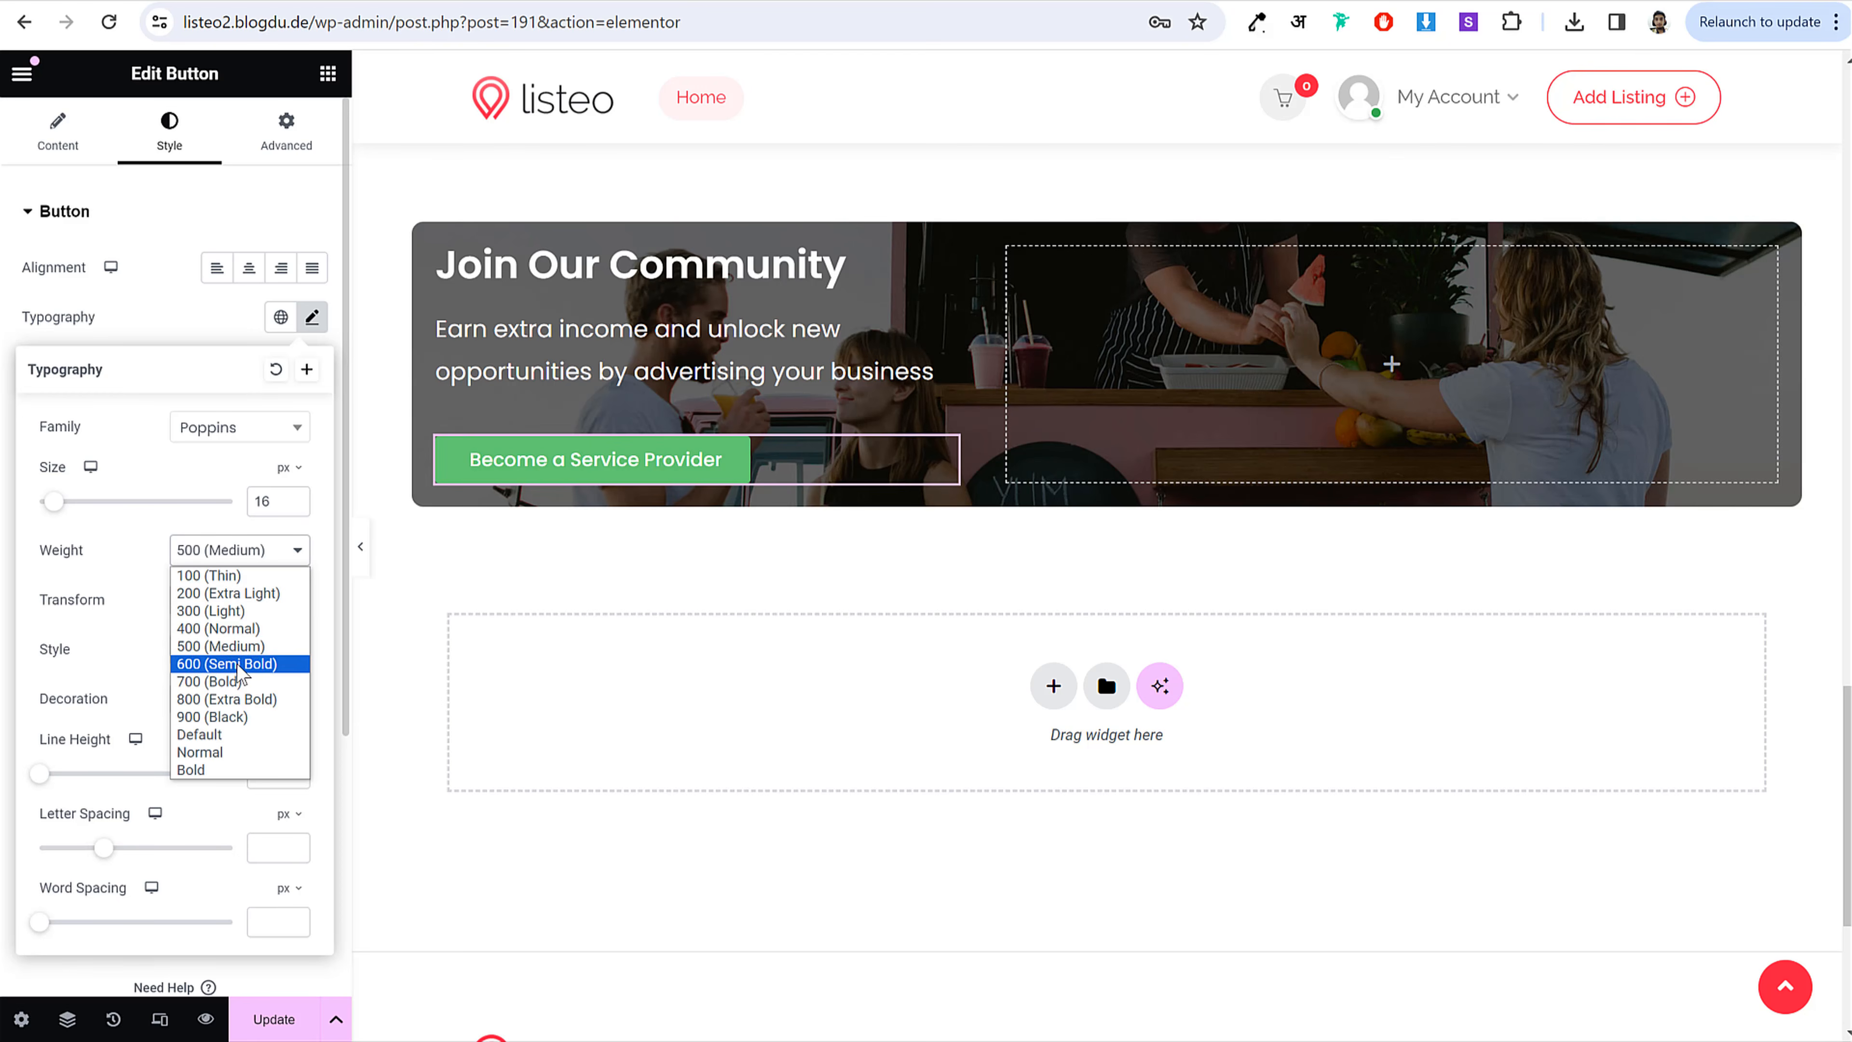
pyautogui.click(240, 665)
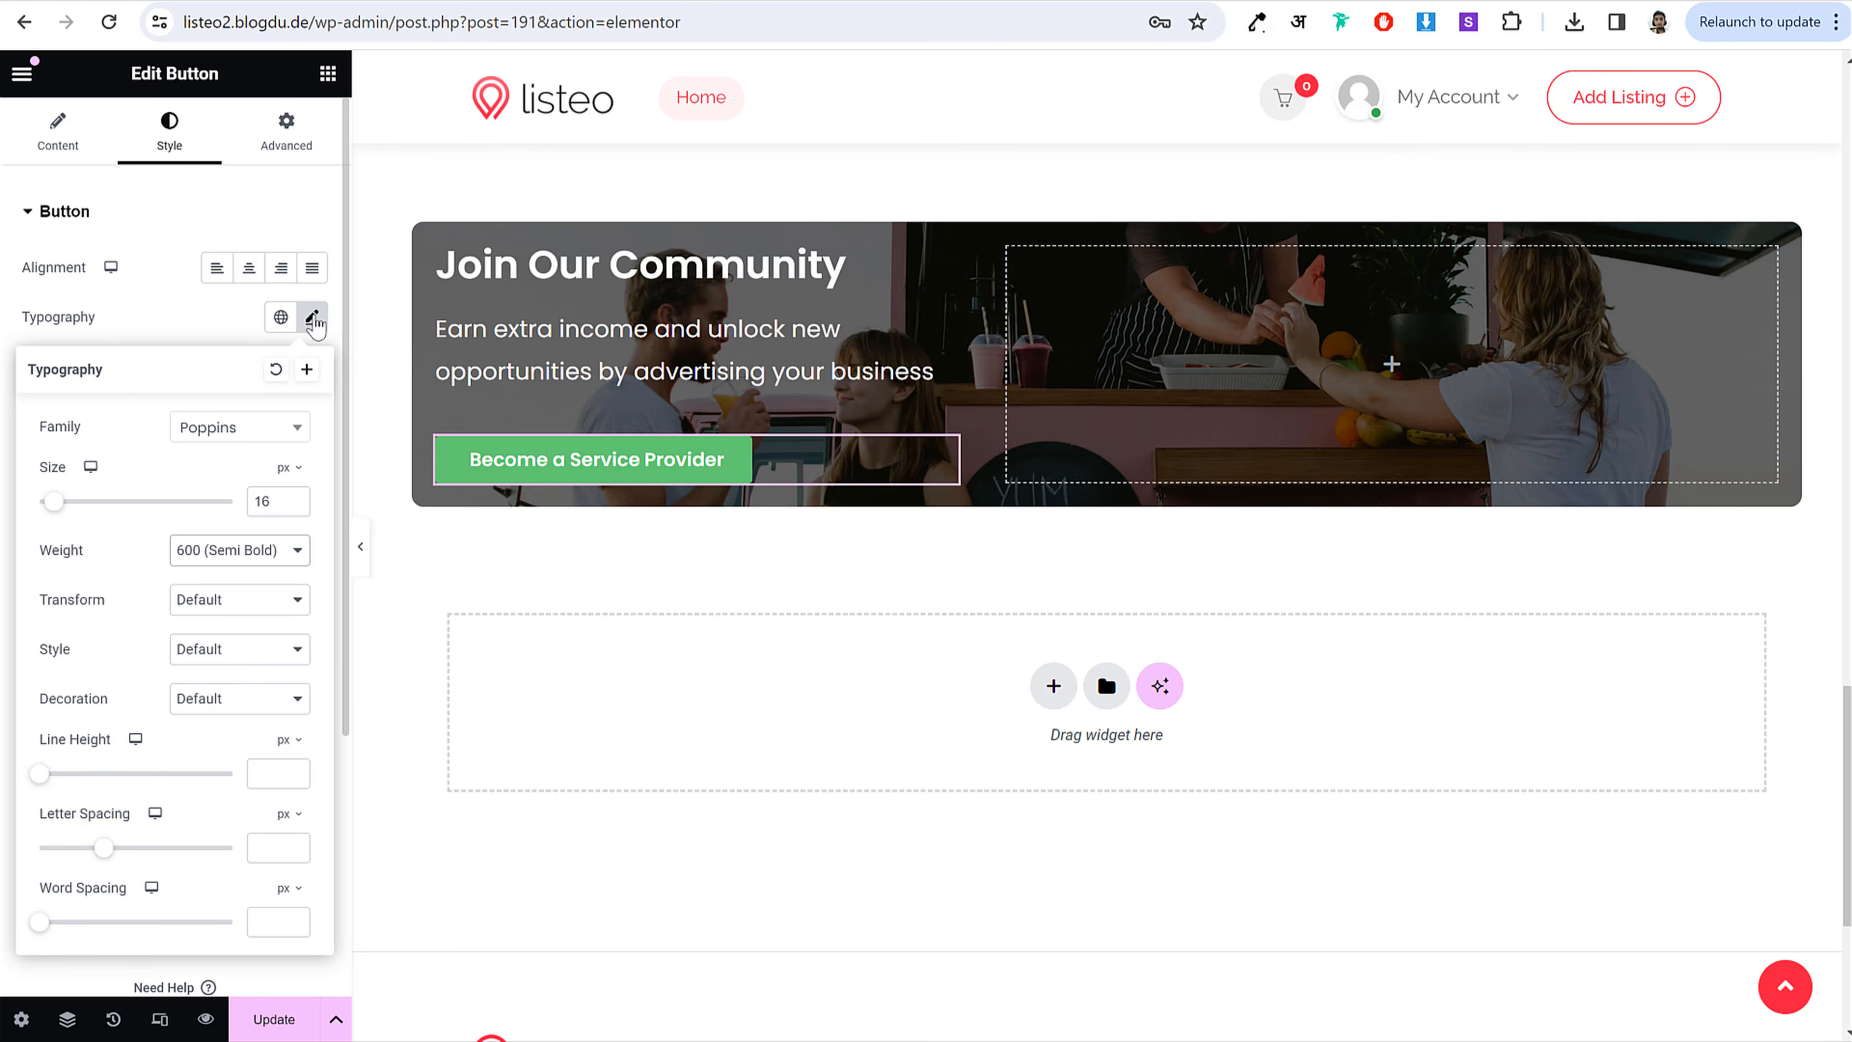
pyautogui.click(312, 316)
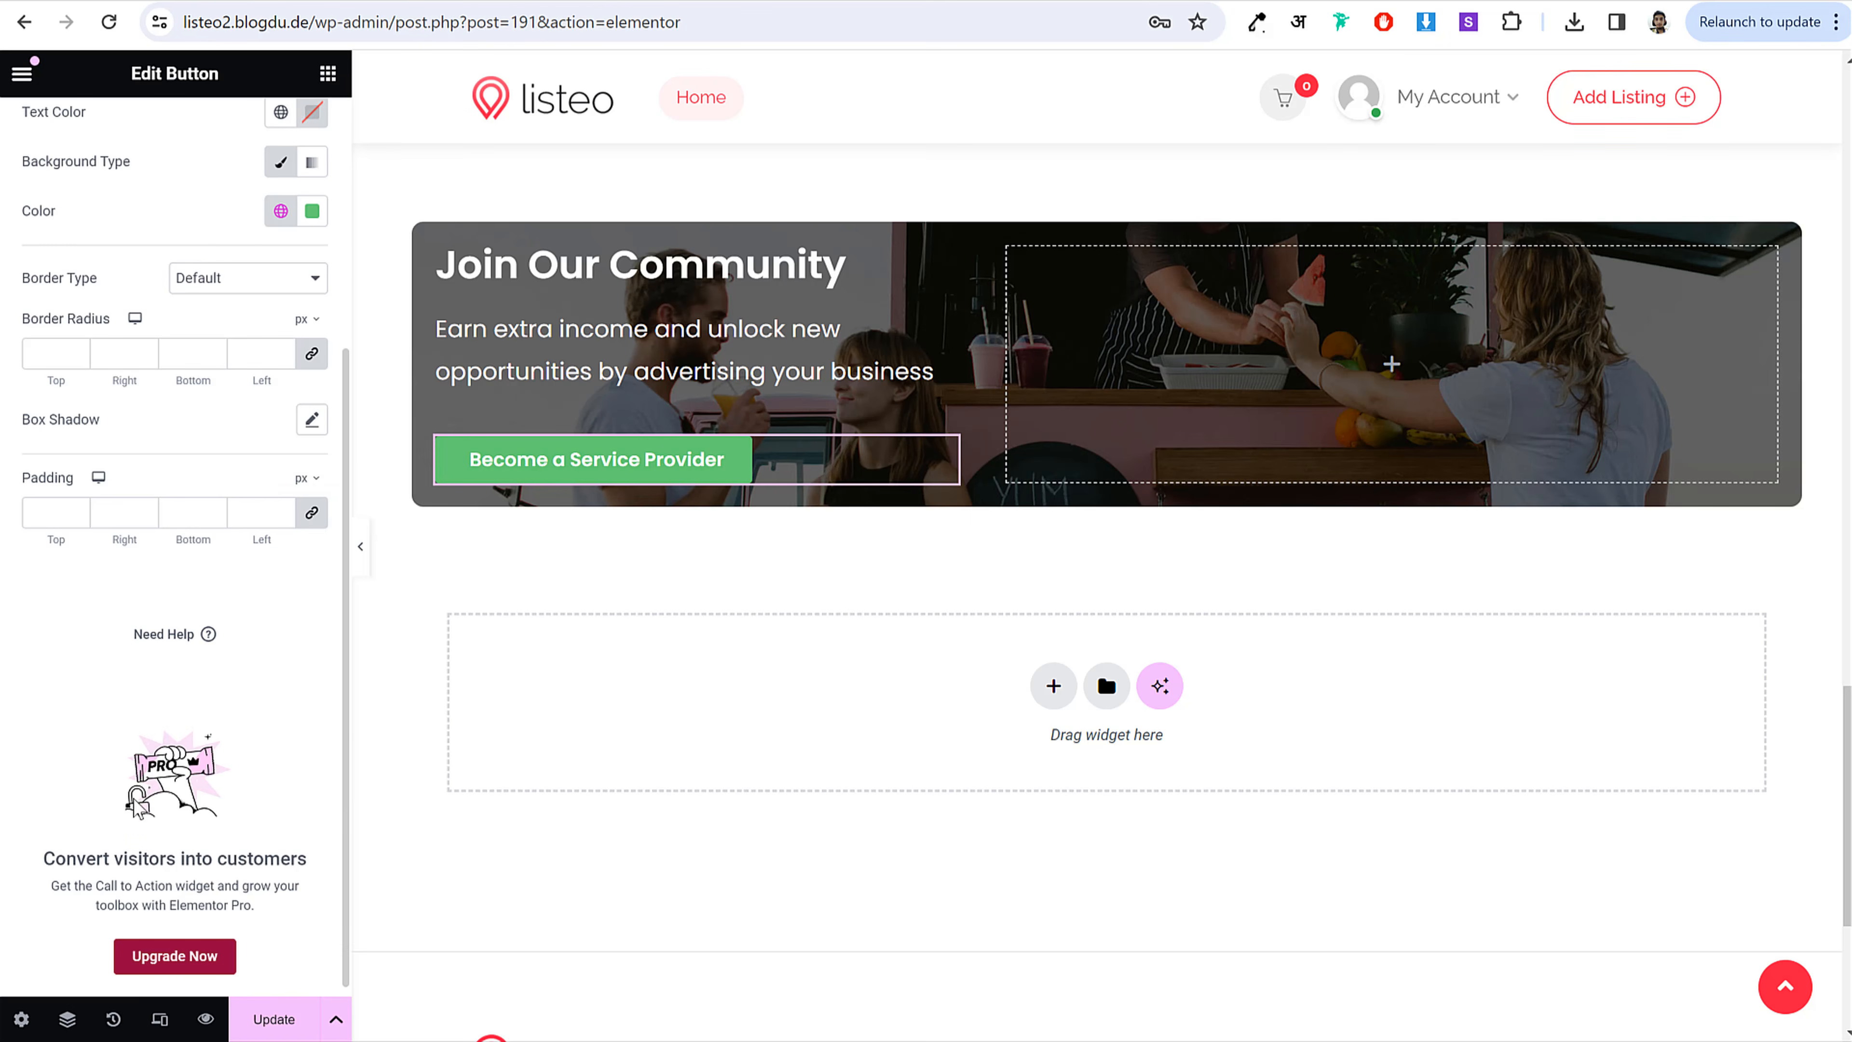
# Step: Give the button 16/22/16/22 px padding and a 50 px border radius
pyautogui.scroll(-5, 69, 848)
pyautogui.click(313, 514)
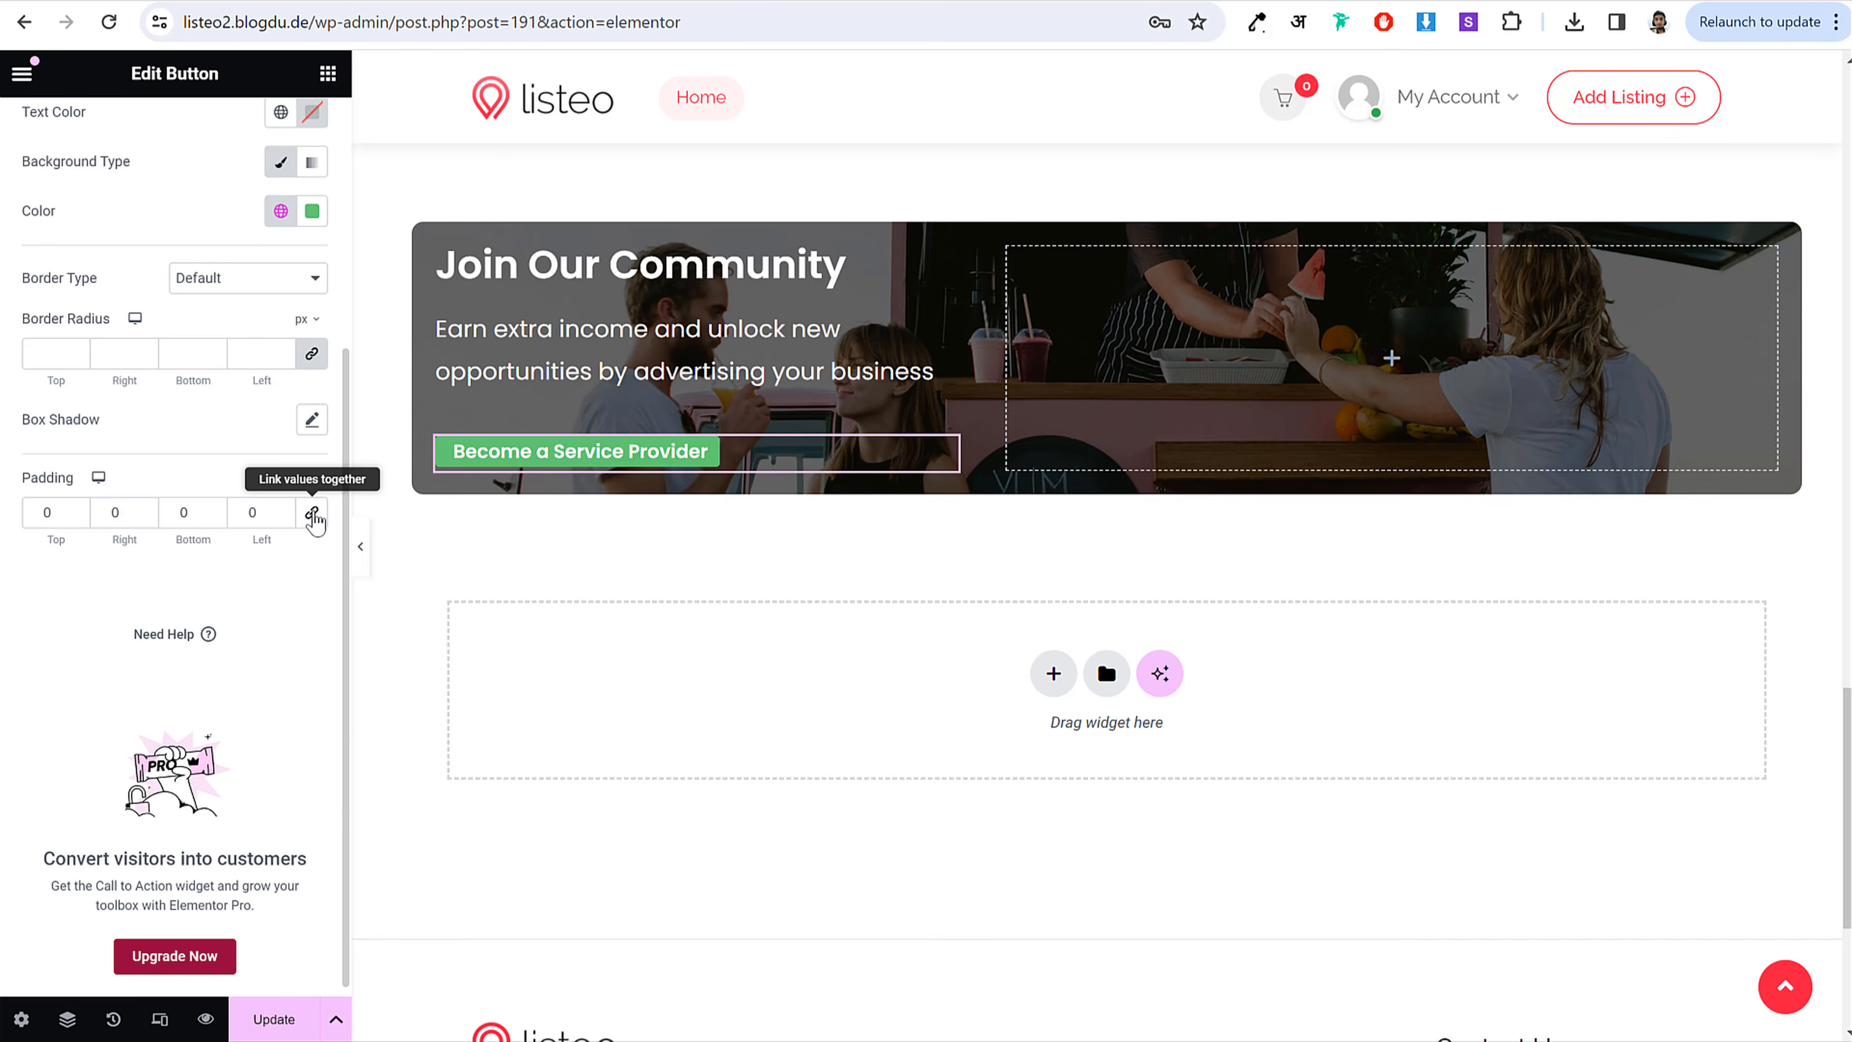
pyautogui.doubleClick(47, 512)
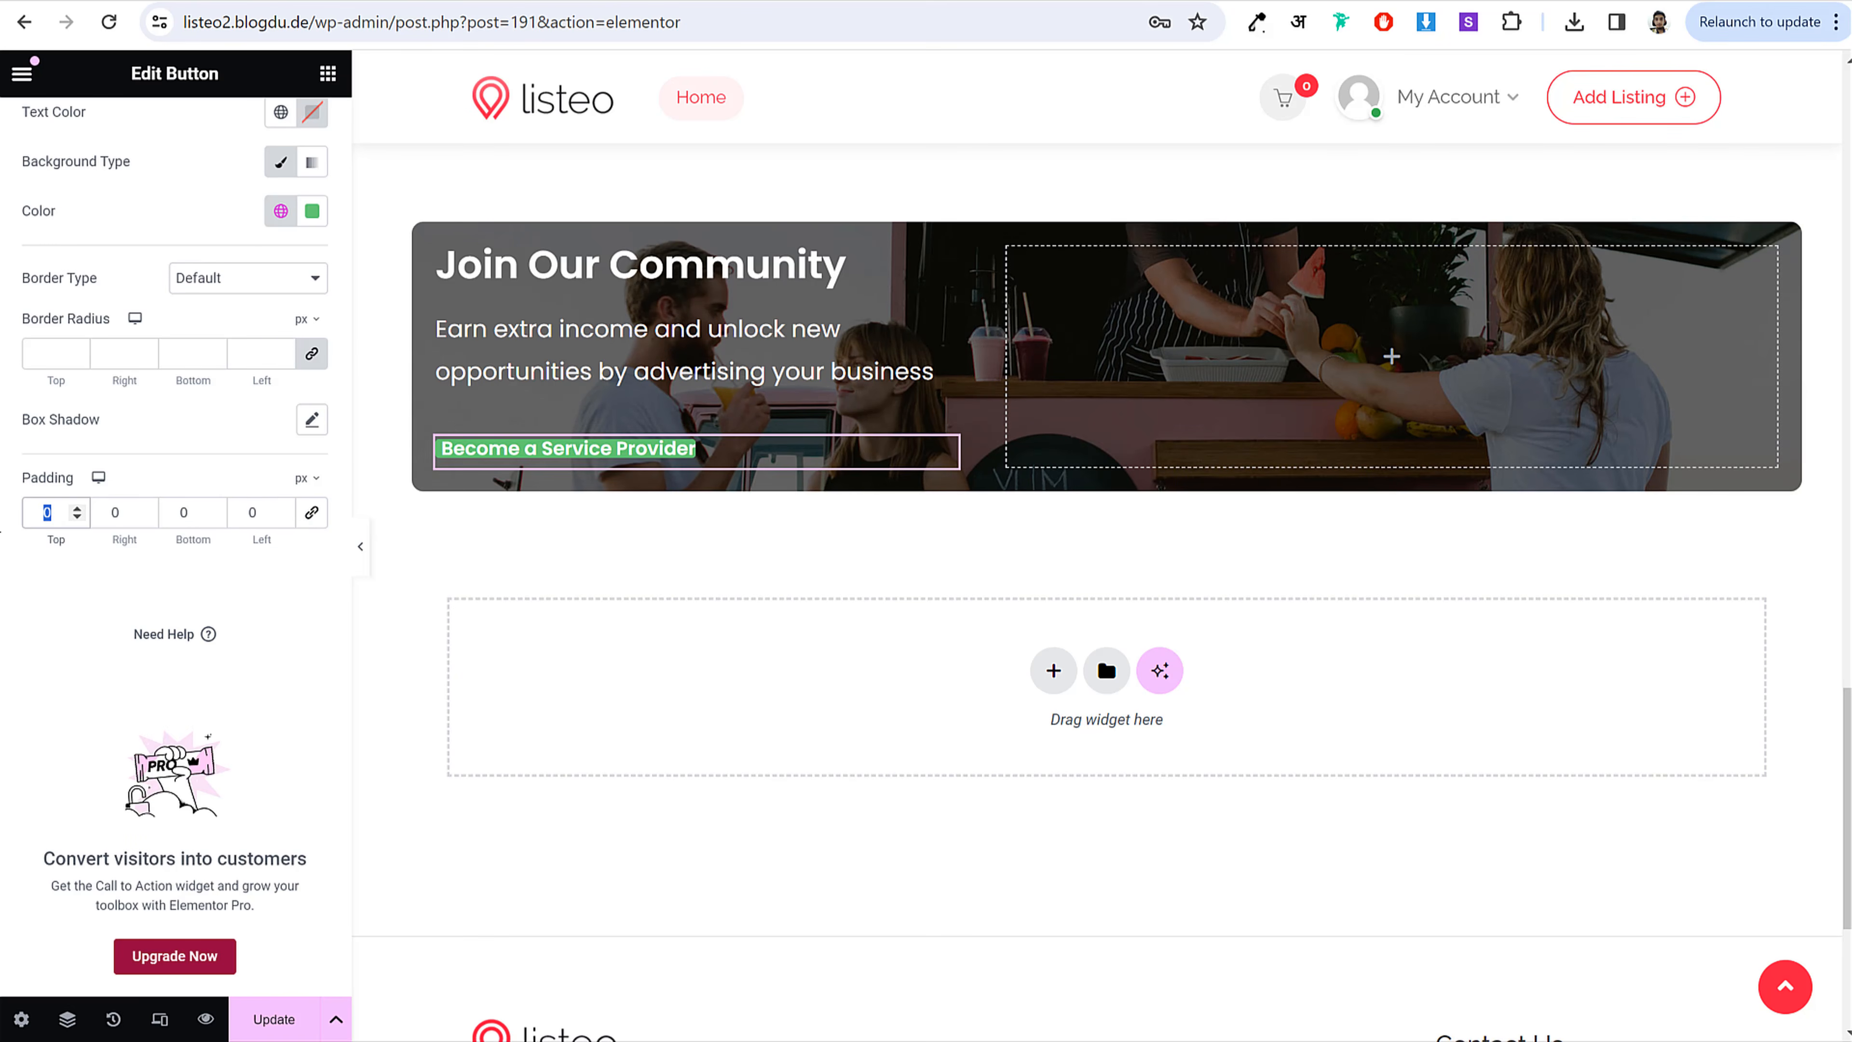
pyautogui.write('16')
pyautogui.press('Tab')
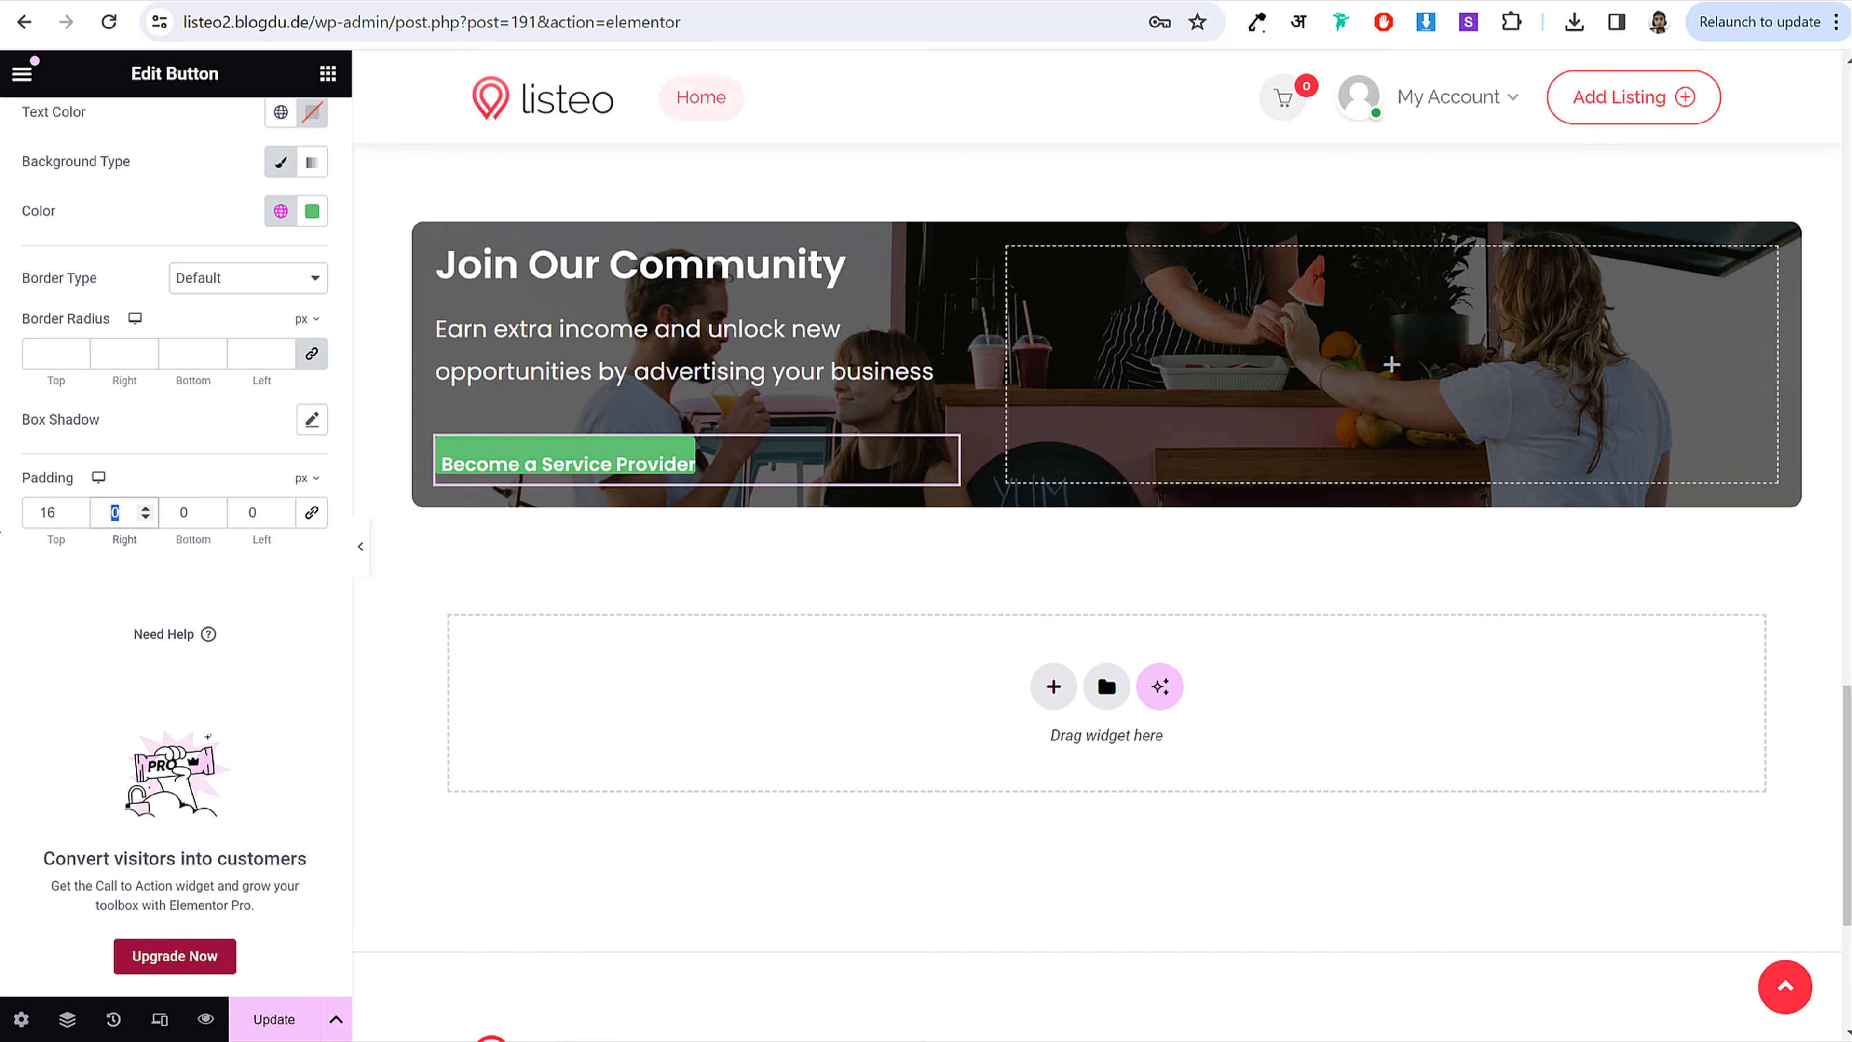
pyautogui.write('22')
pyautogui.press('Tab')
pyautogui.write('16')
pyautogui.press('Tab')
pyautogui.write('22')
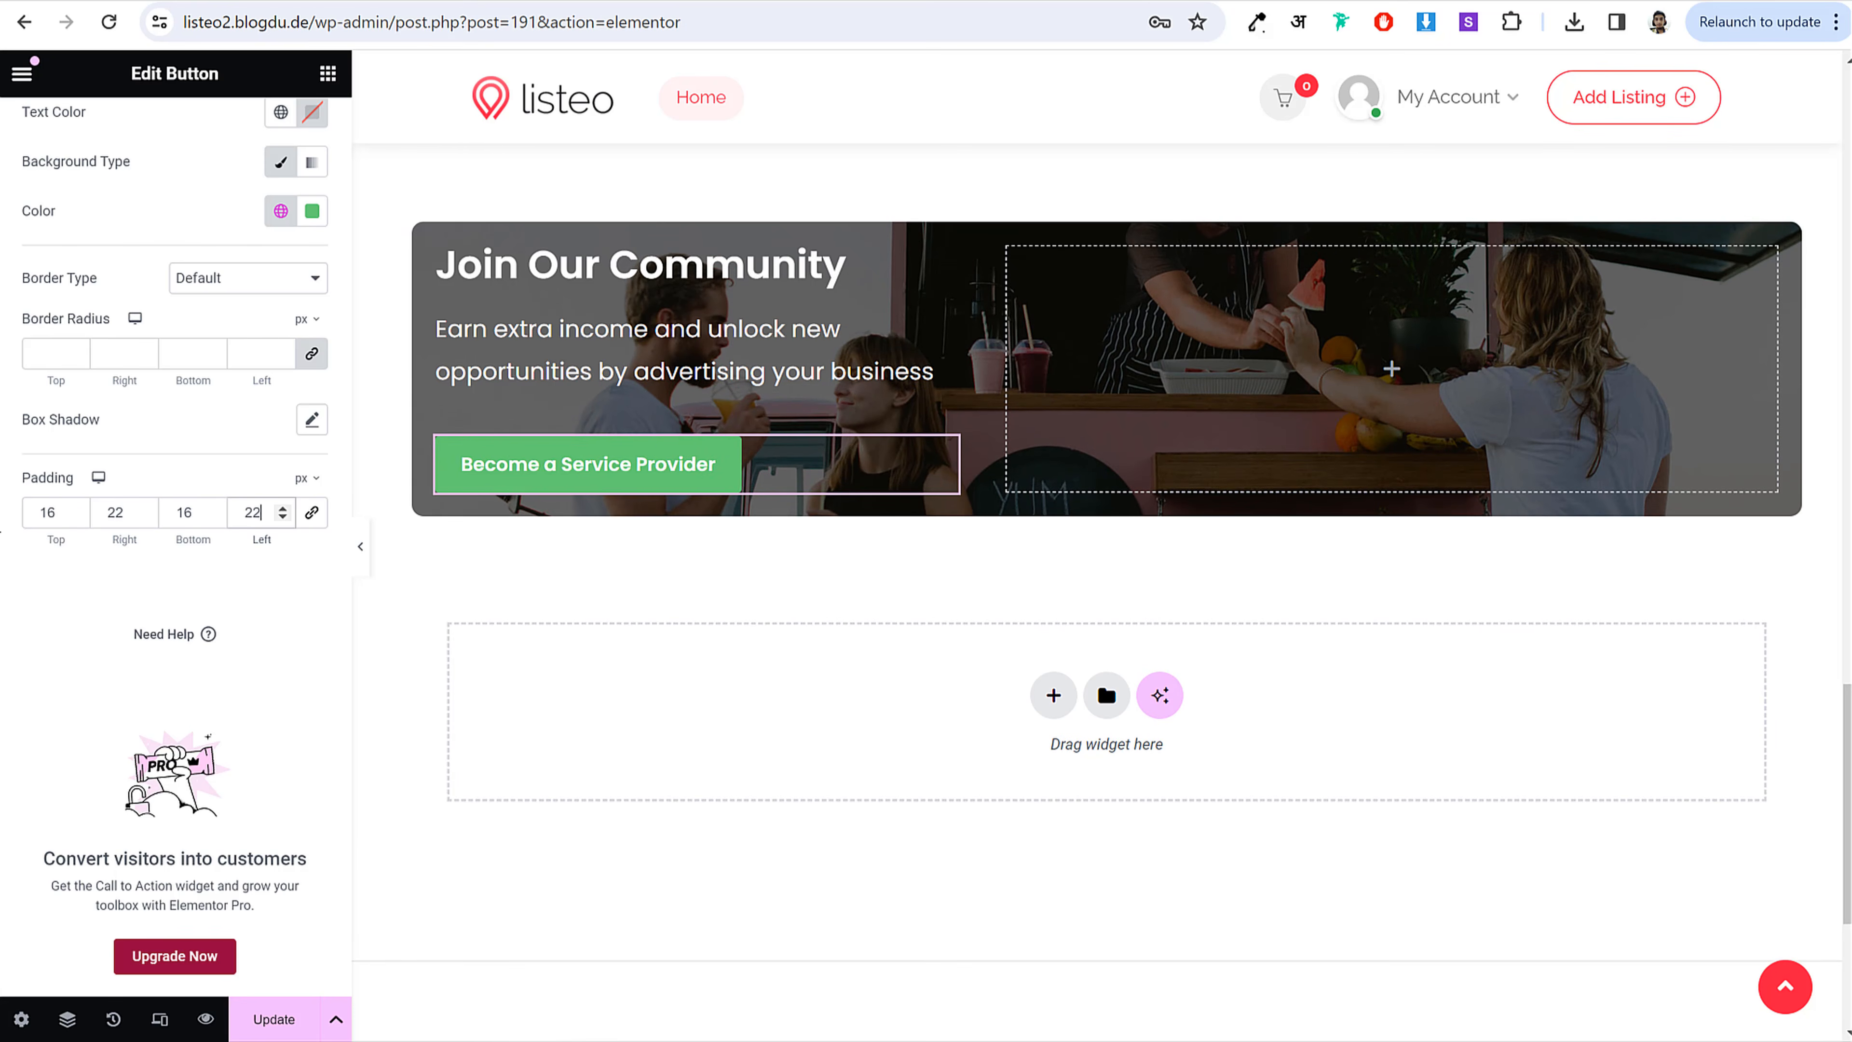
pyautogui.click(60, 352)
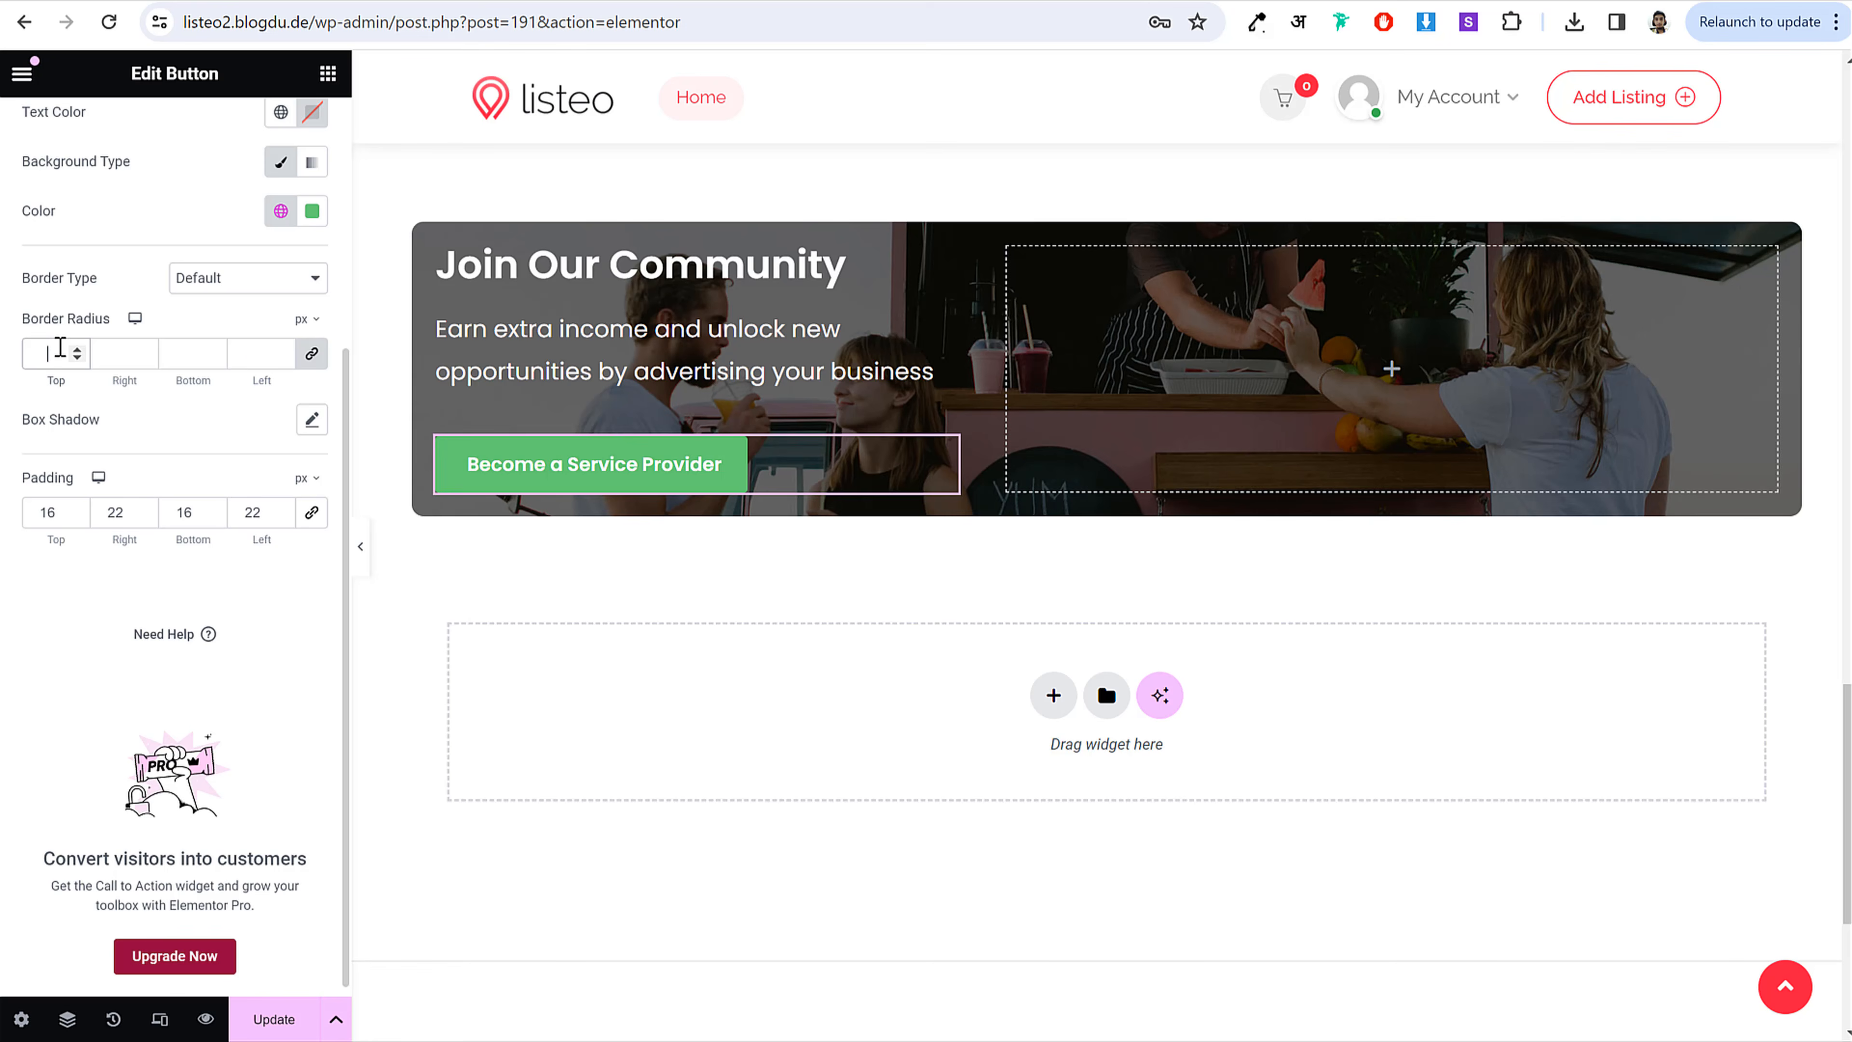
pyautogui.write('50')
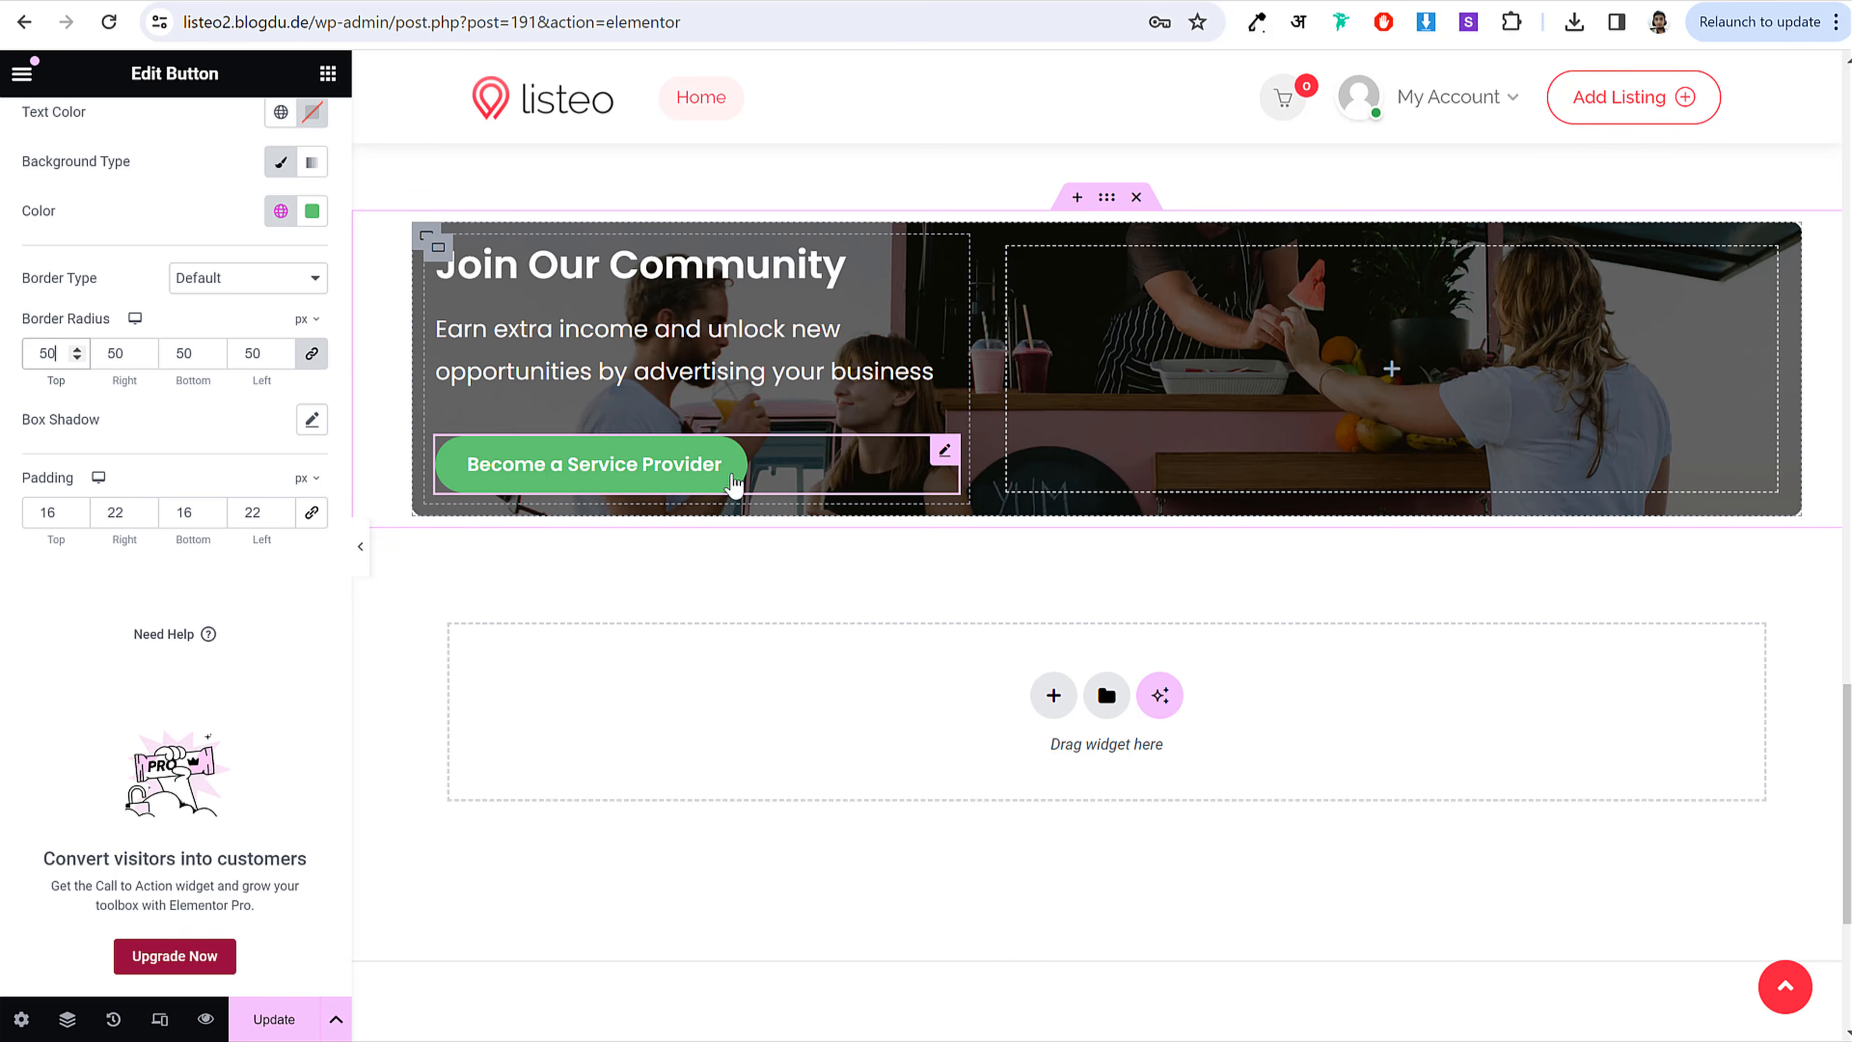
# Step: Set the button background colour to pink-red #F52D64
pyautogui.scroll(2, 285, 354)
pyautogui.click(312, 328)
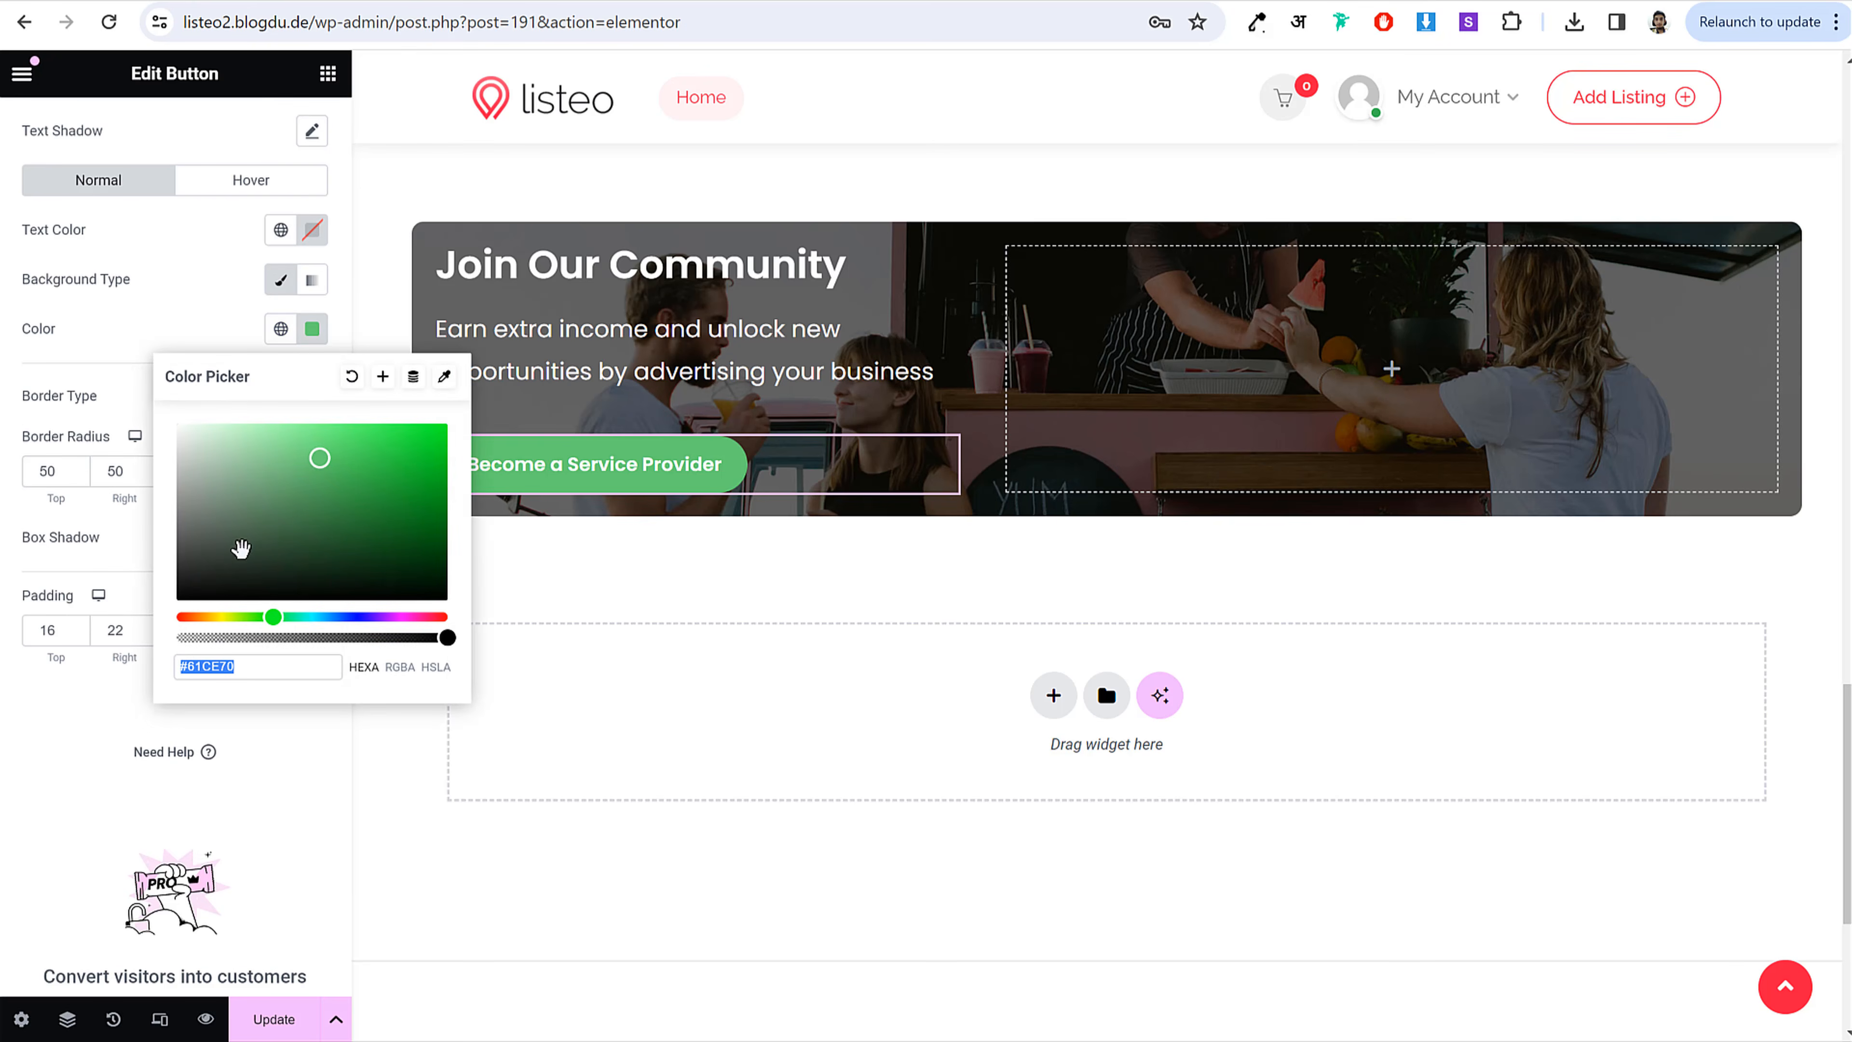
pyautogui.moveTo(240, 617); pyautogui.dragTo(436, 620)
pyautogui.click(398, 434)
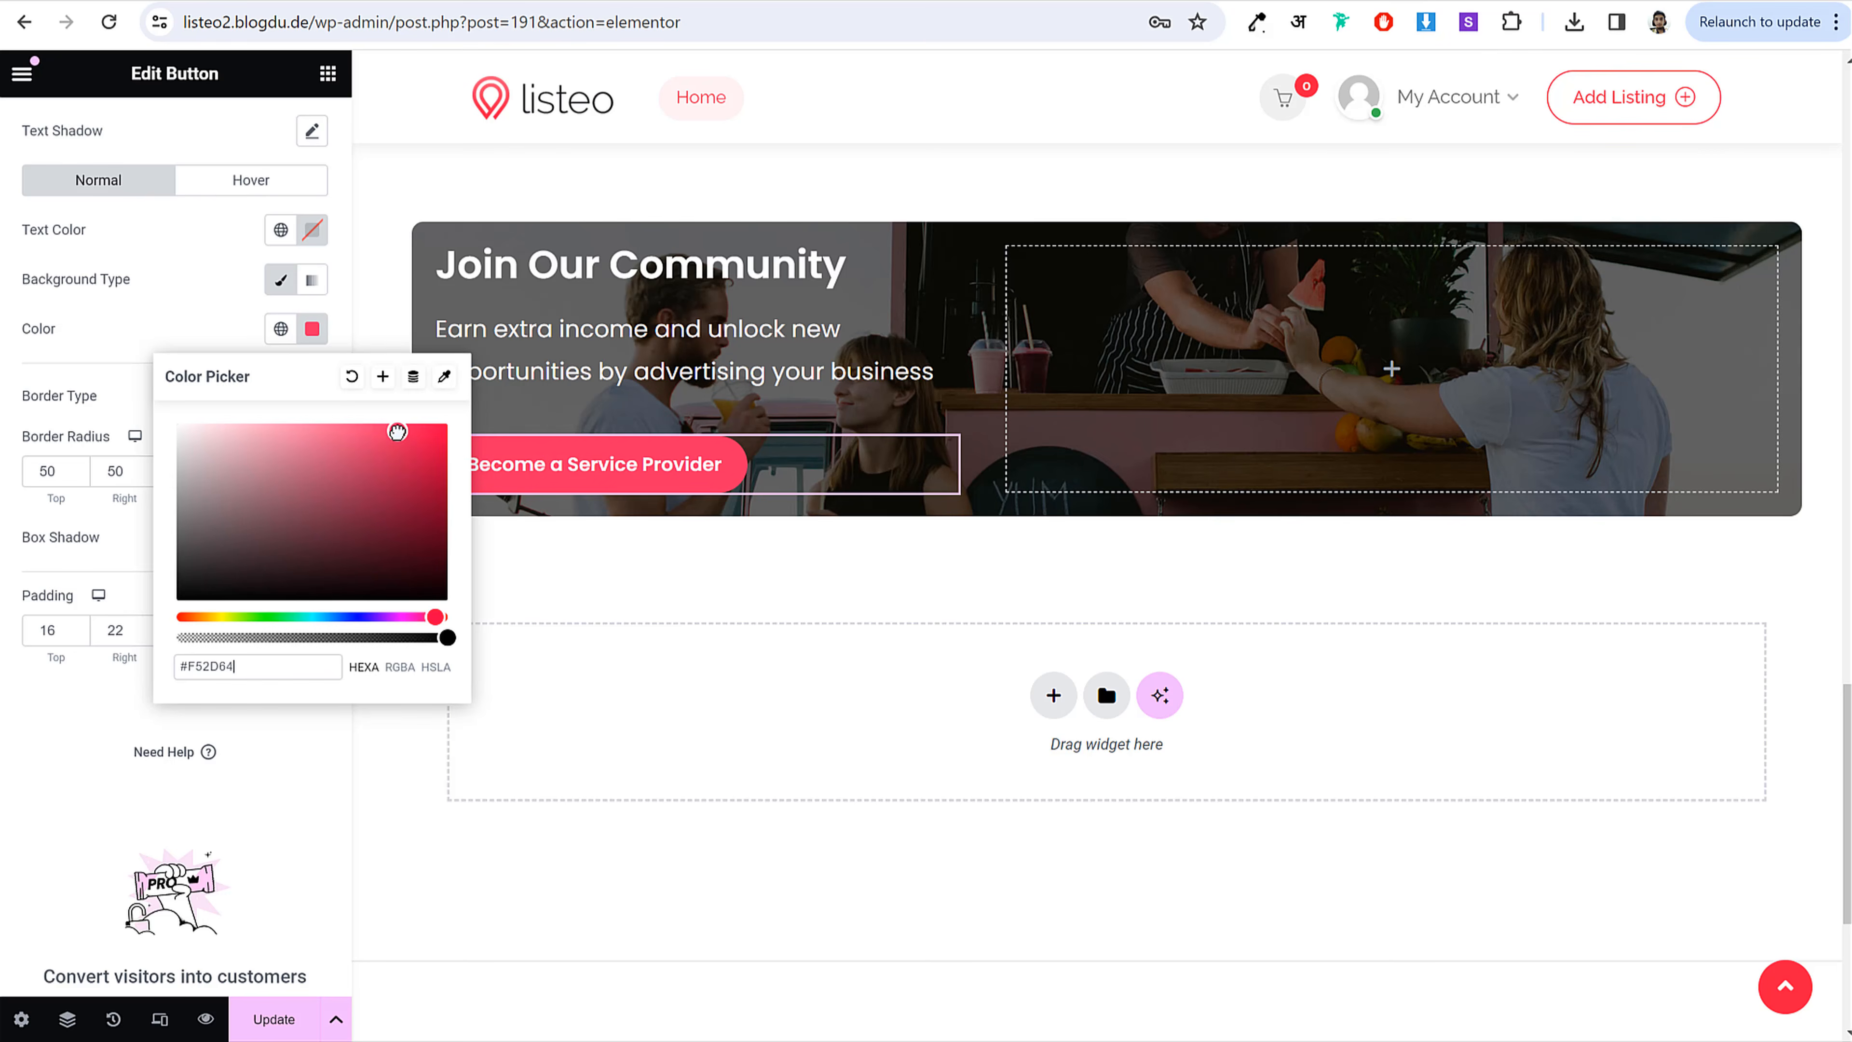
pyautogui.click(269, 347)
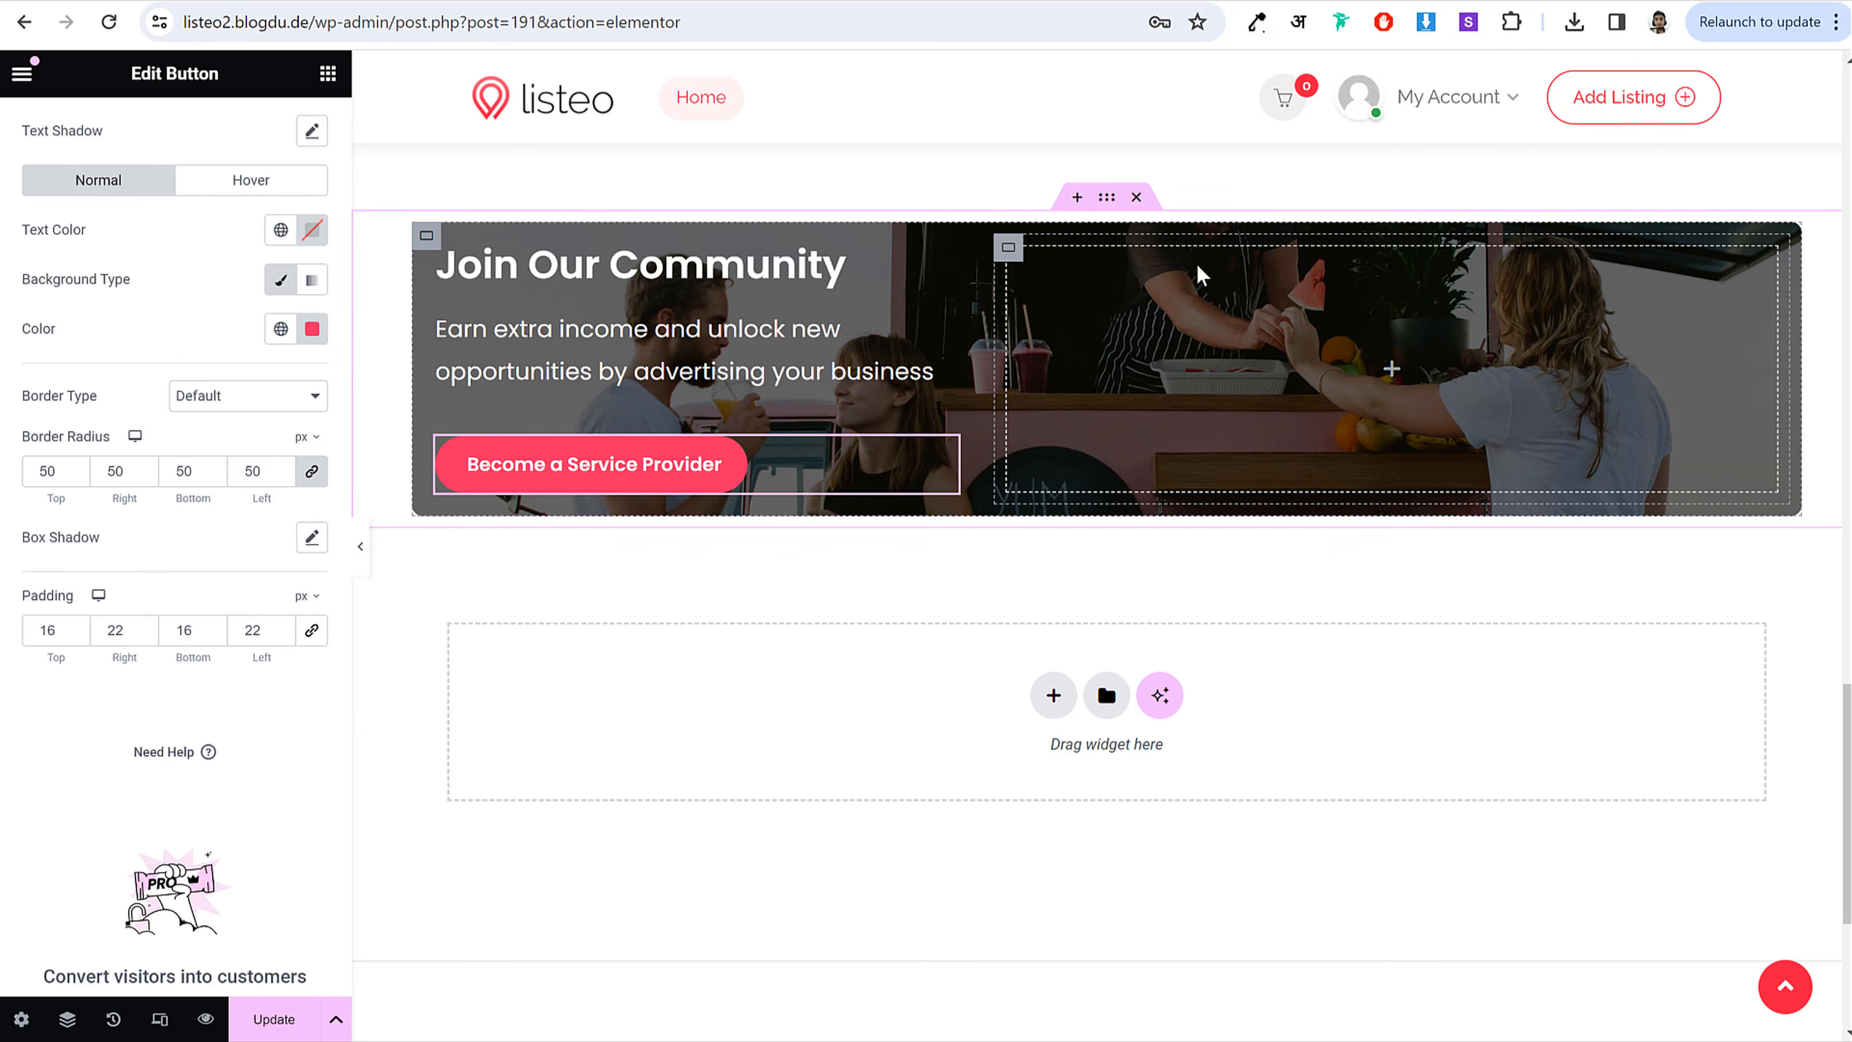
# Step: Set 50 px linked padding on all sides of the banner container
pyautogui.click(426, 239)
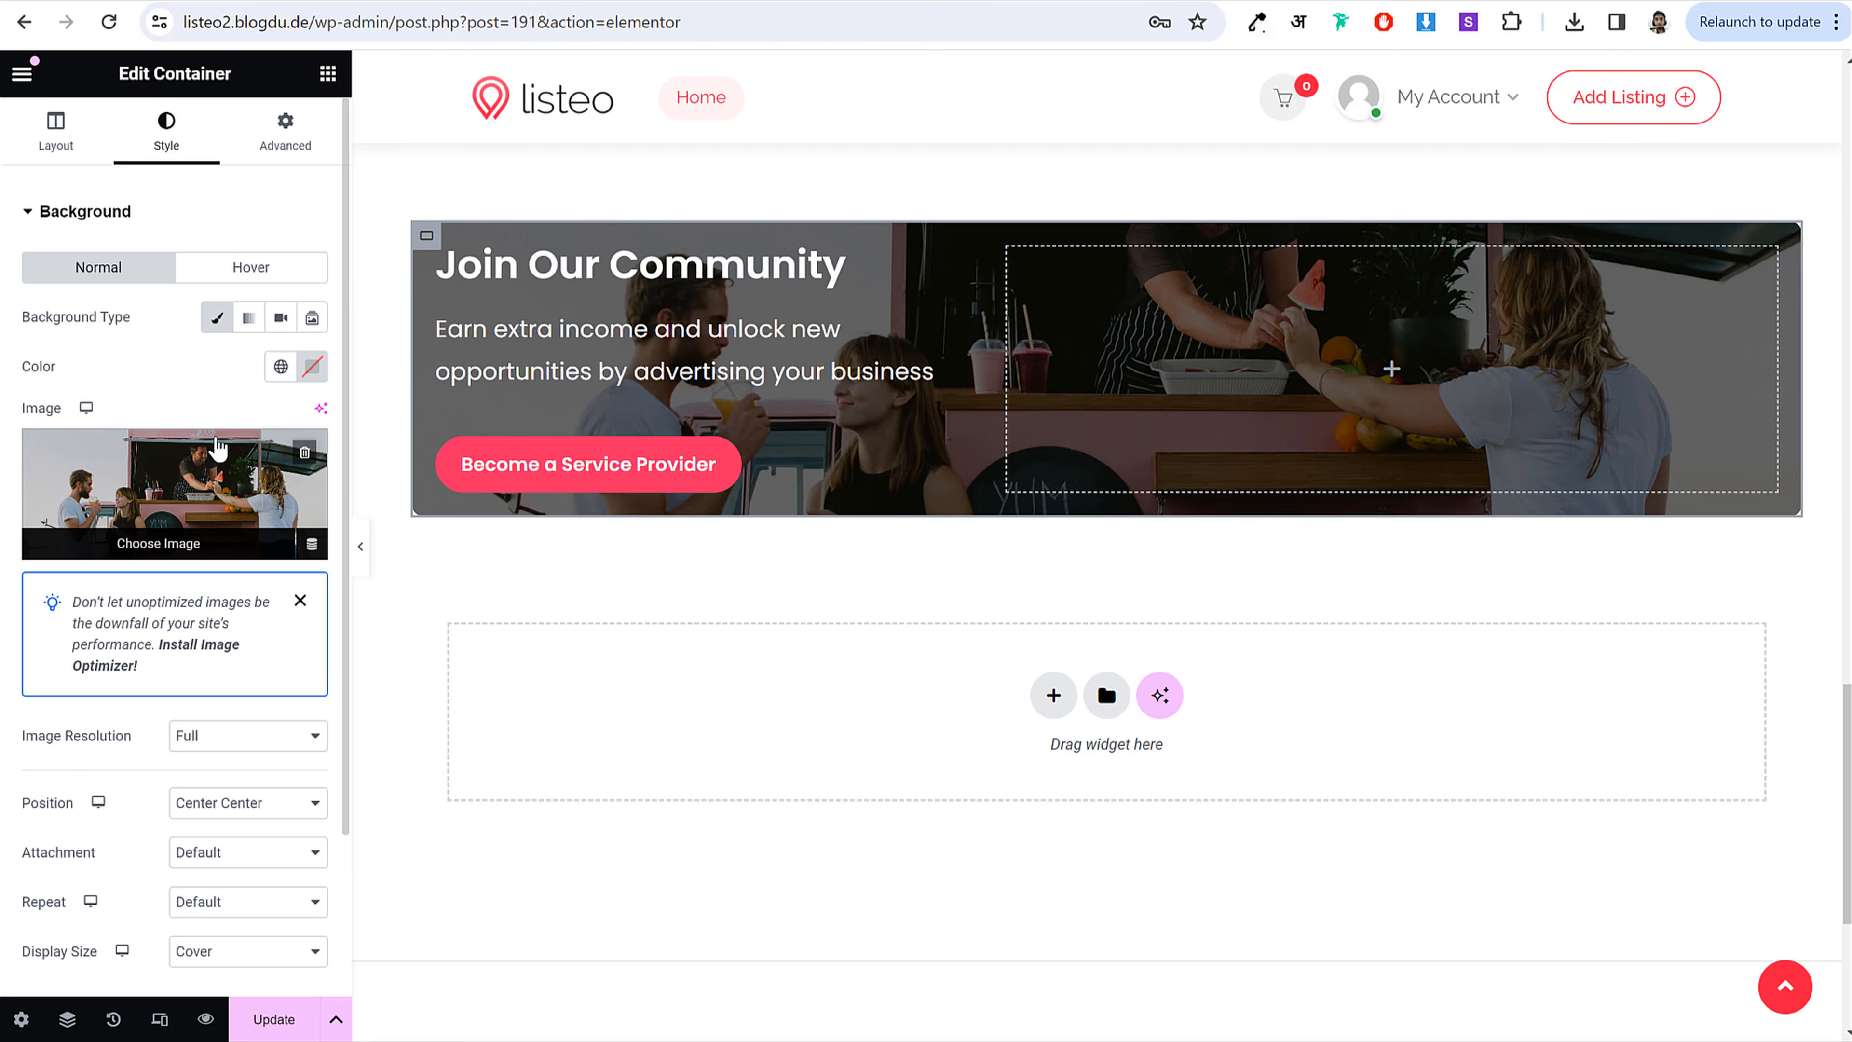
pyautogui.click(285, 135)
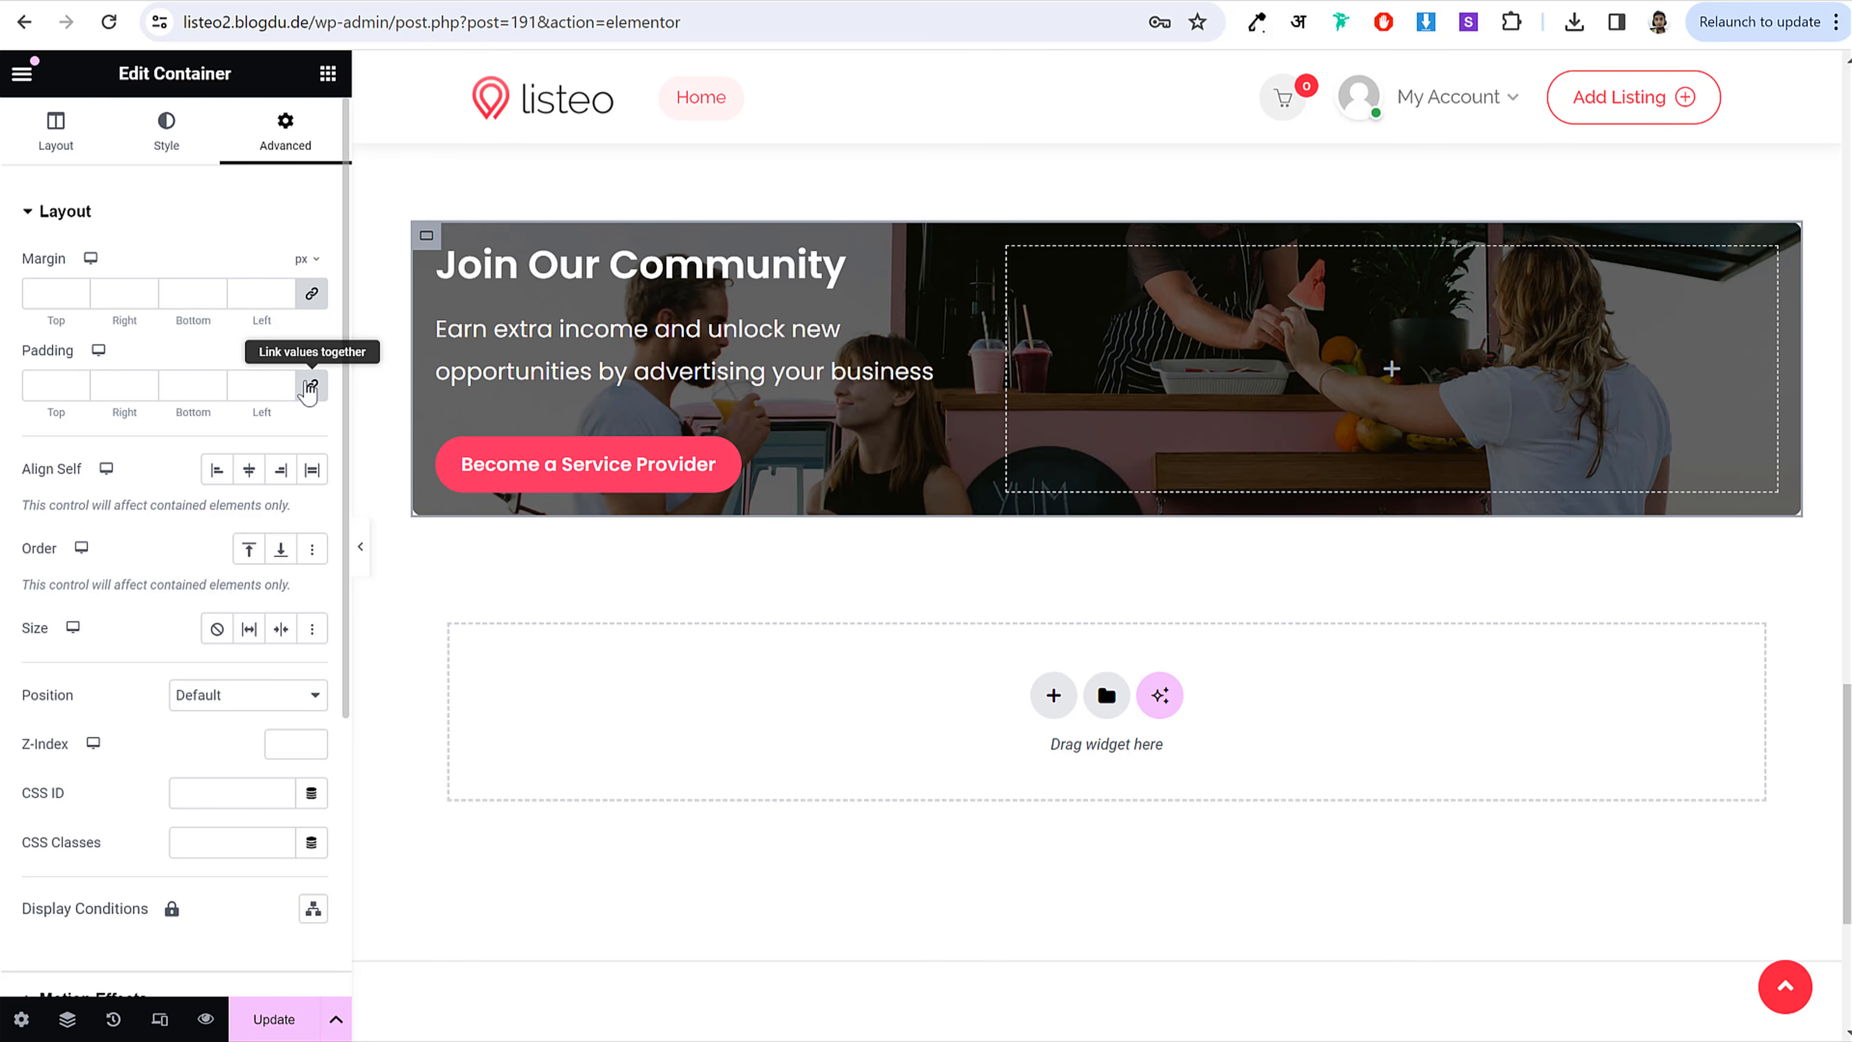
pyautogui.click(37, 387)
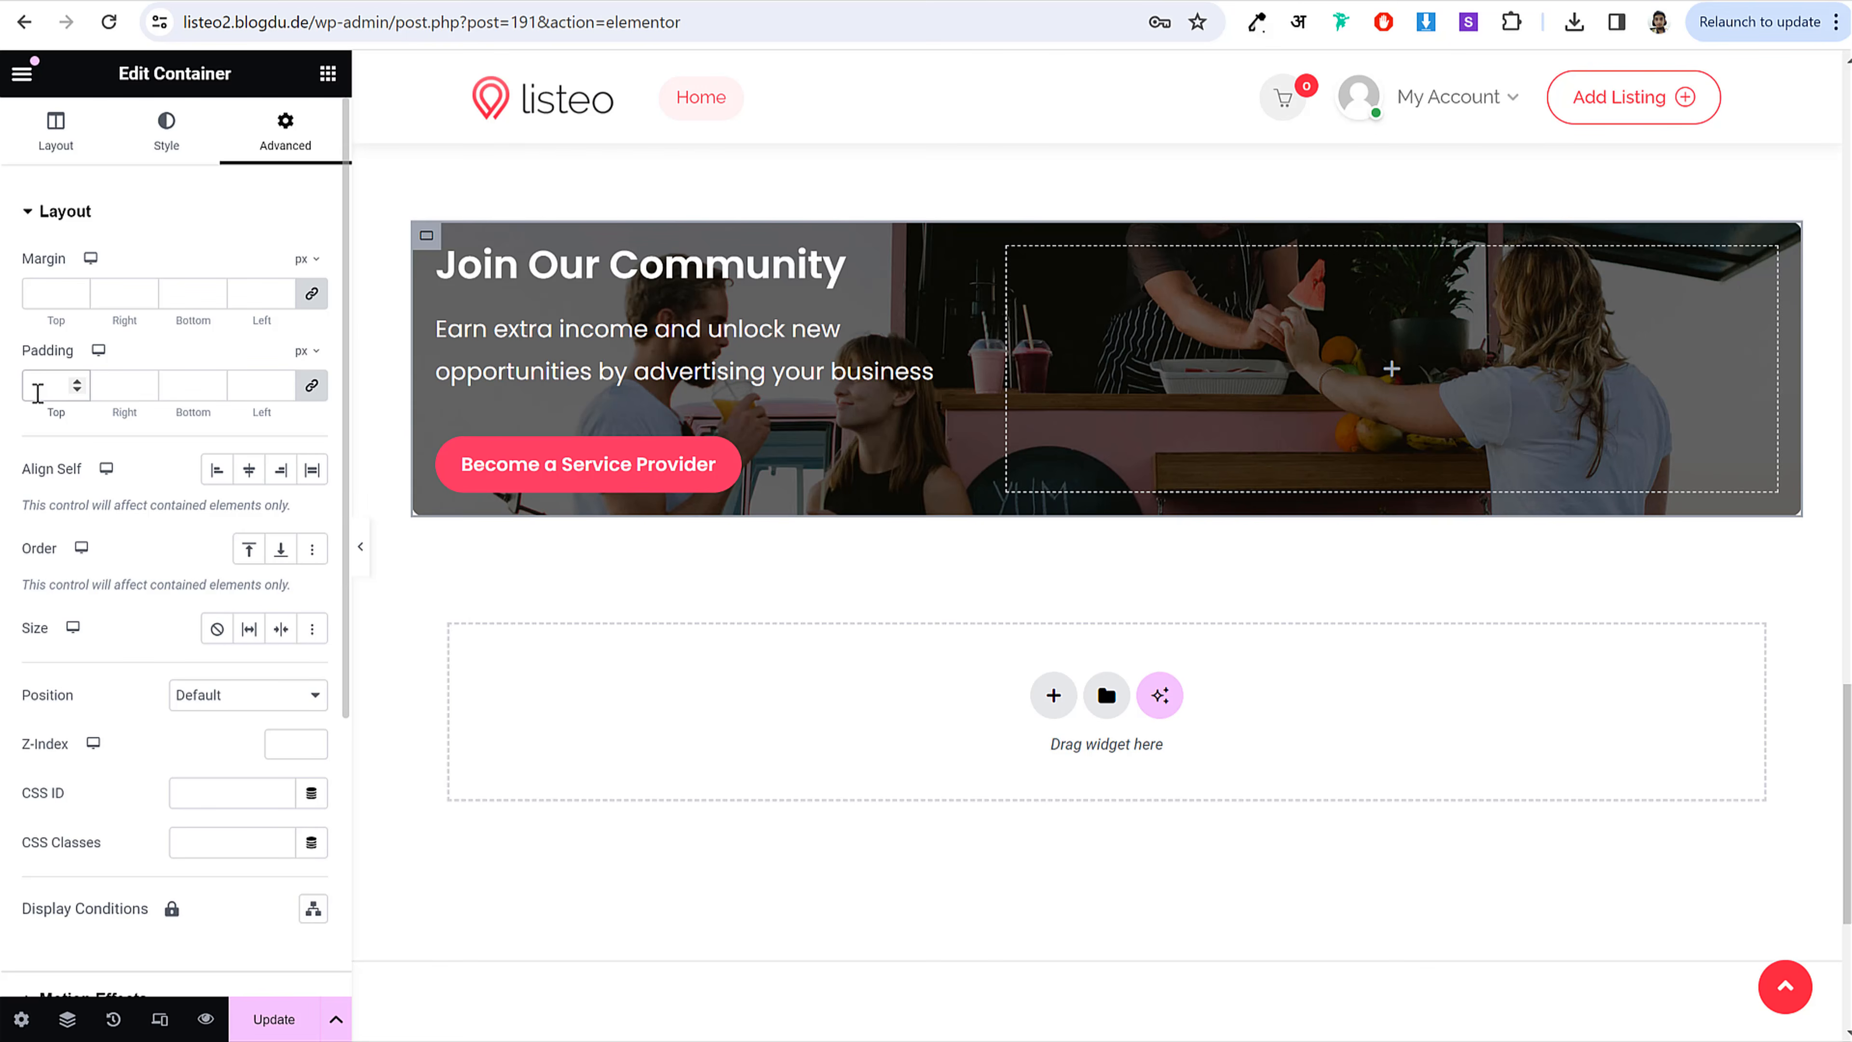
pyautogui.write('50')
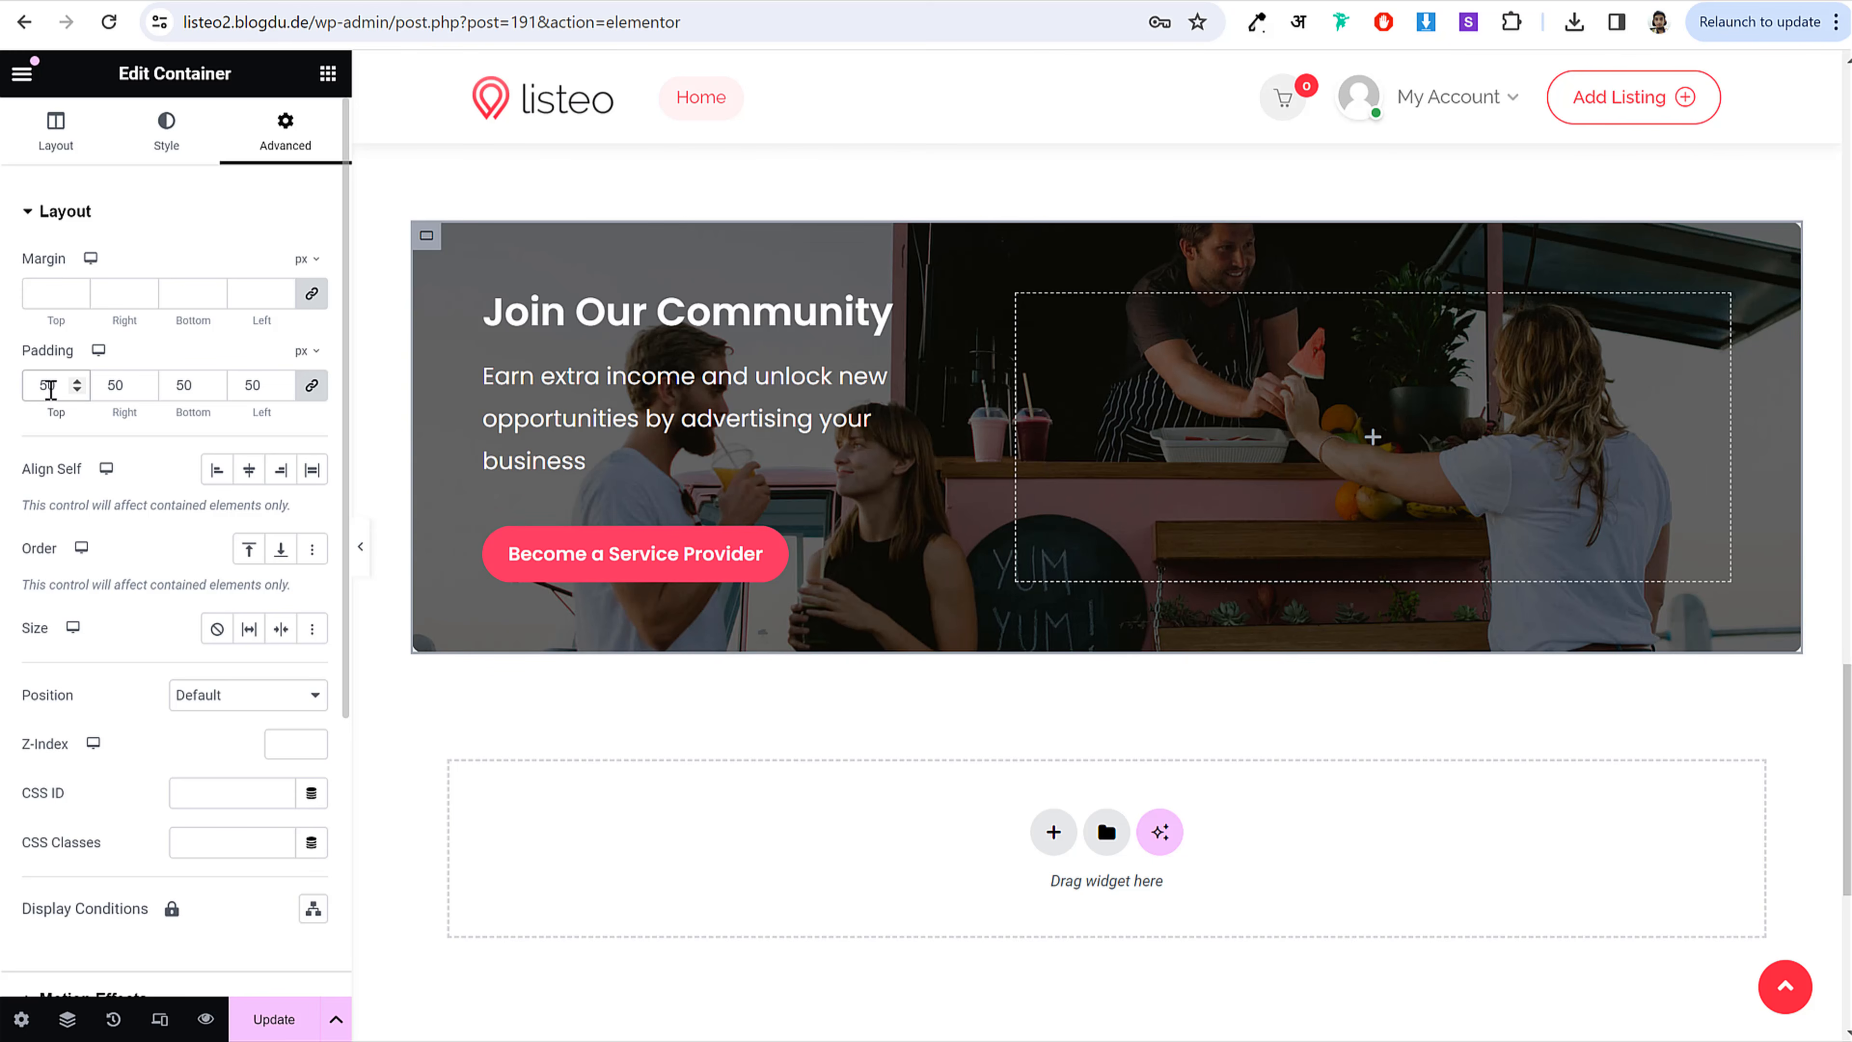
pyautogui.scroll(3, 1095, 393)
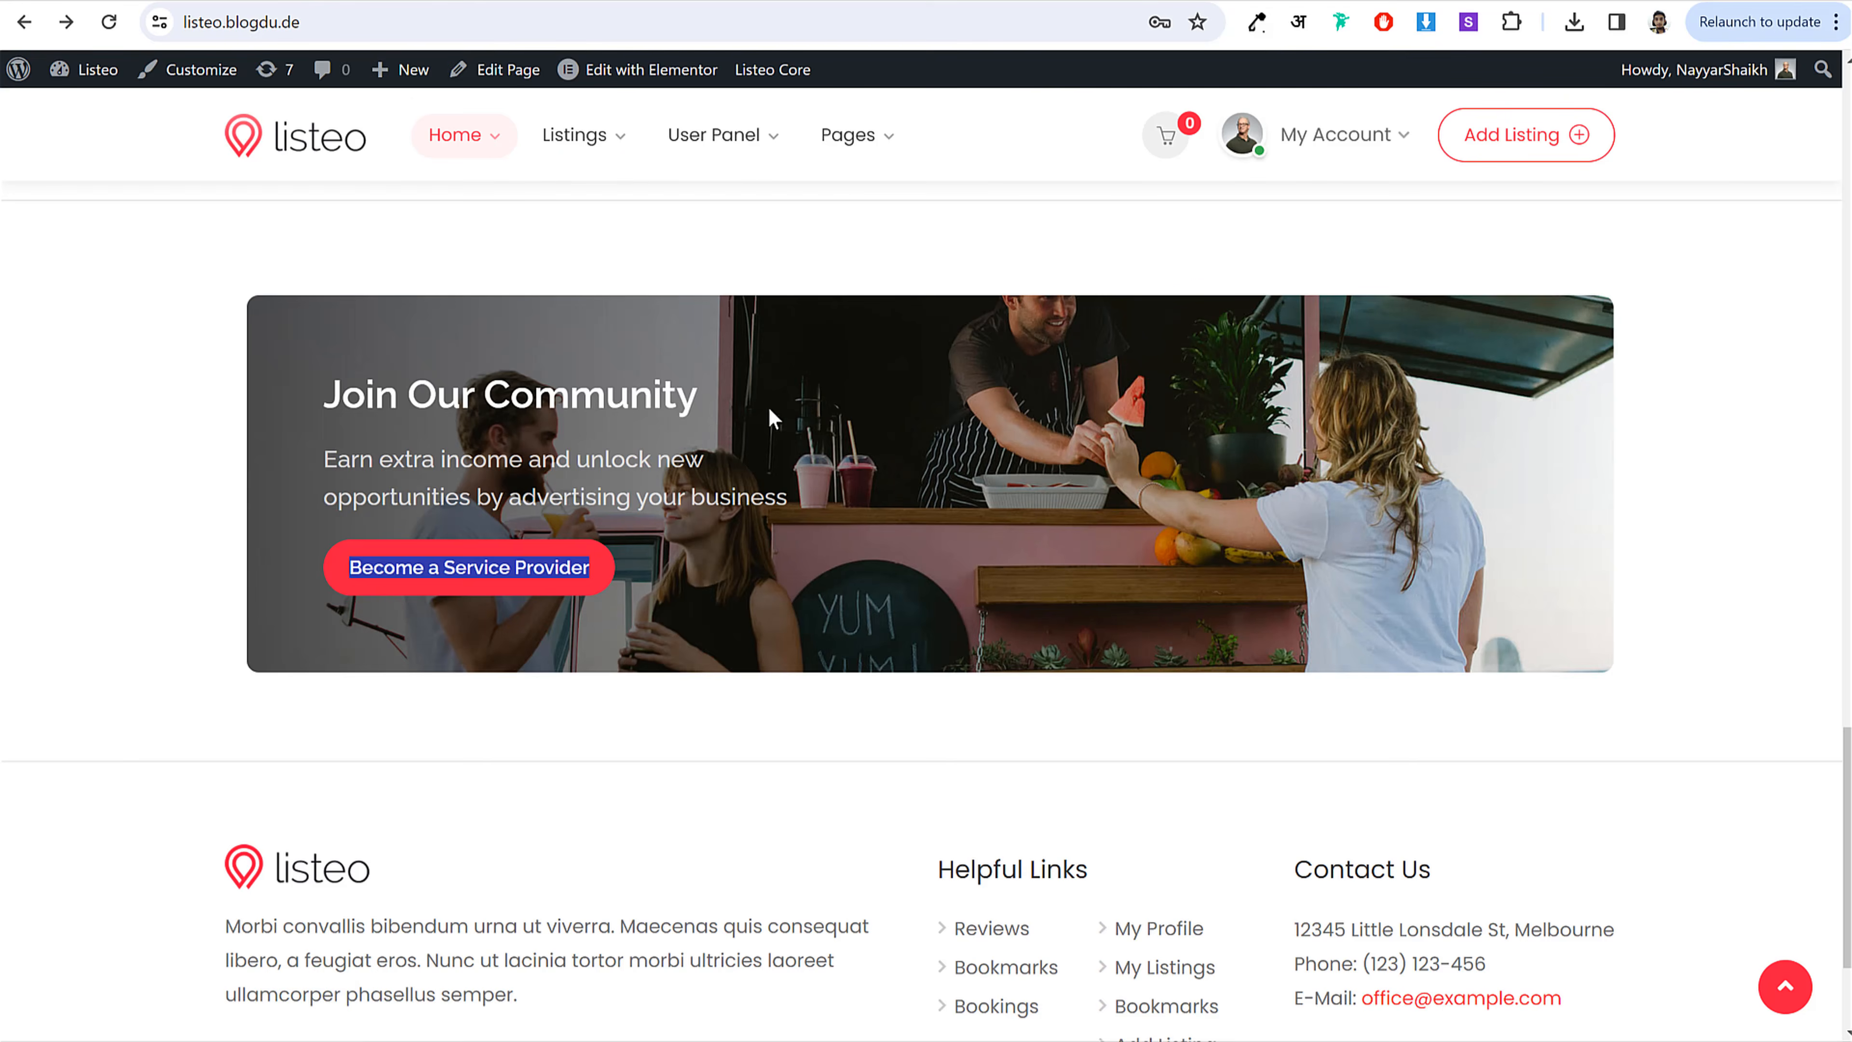
pyautogui.scroll(3, 768, 406)
pyautogui.scroll(2, 751, 485)
pyautogui.scroll(-2, 725, 506)
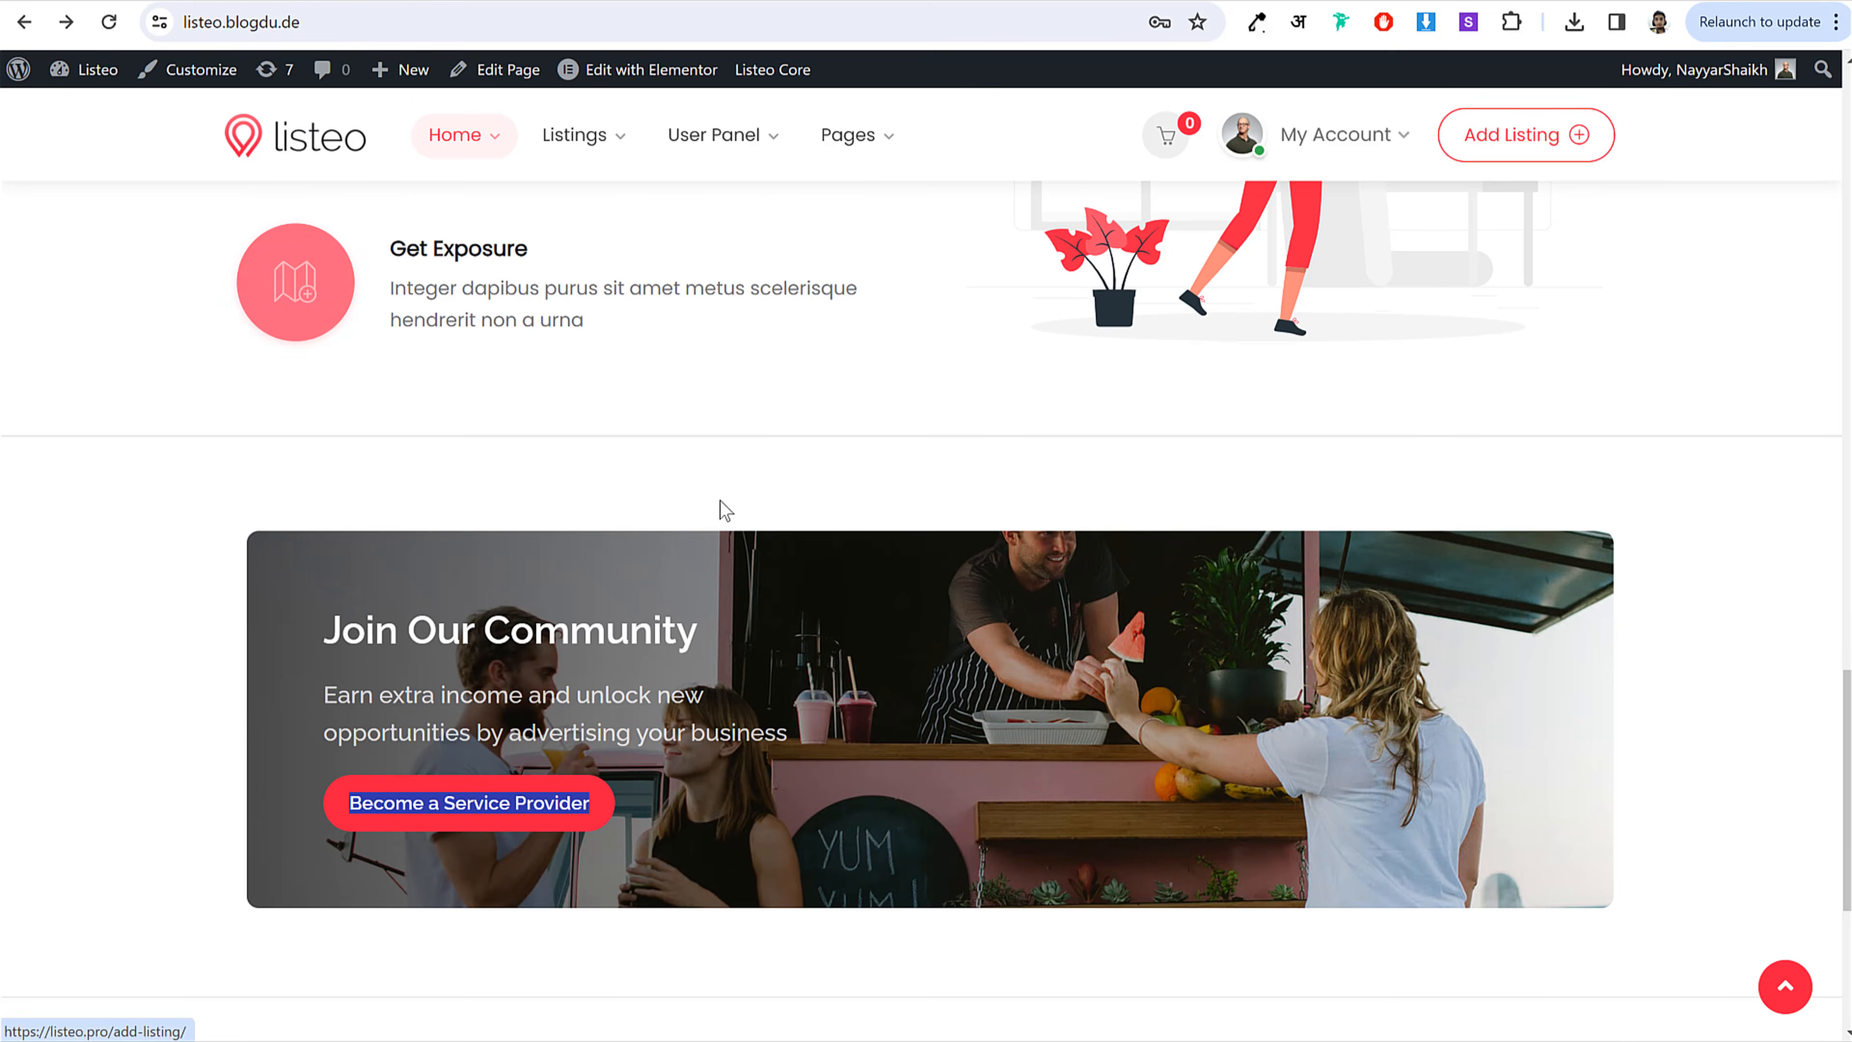
pyautogui.scroll(-1, 795, 518)
pyautogui.scroll(-5, 826, 558)
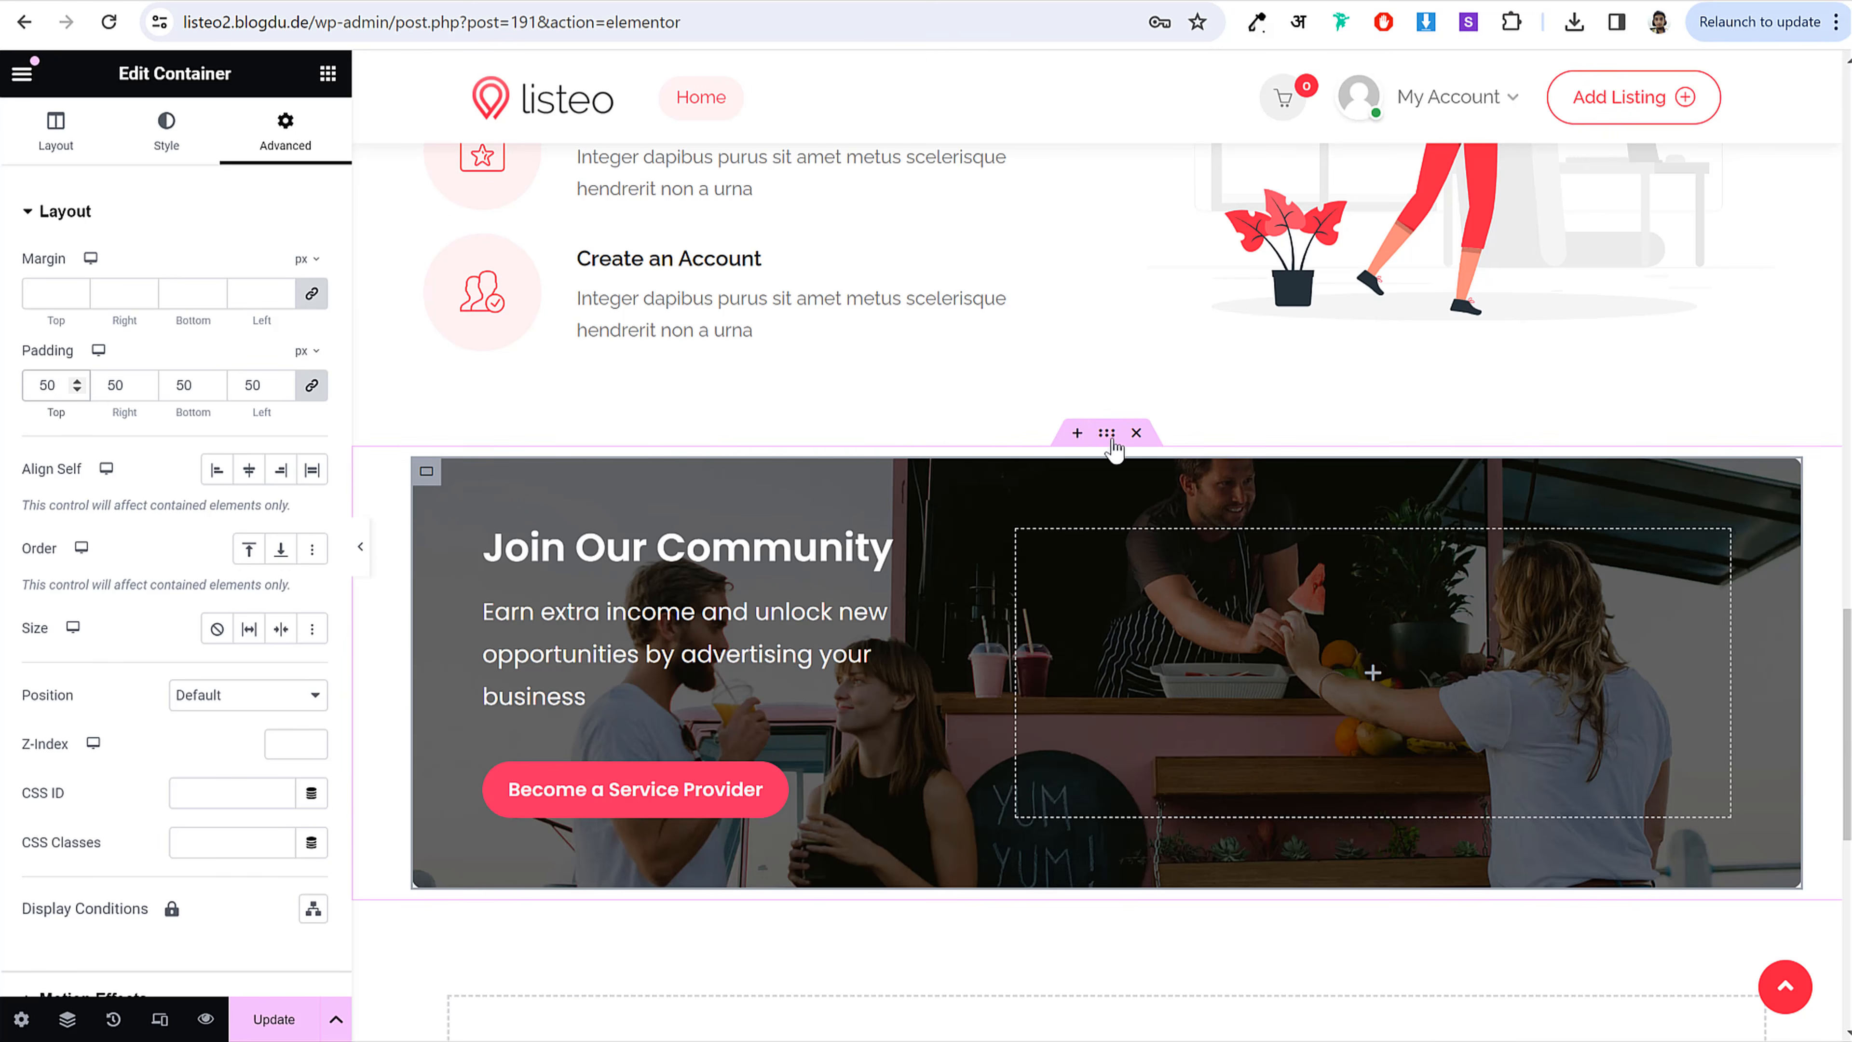
pyautogui.click(1106, 433)
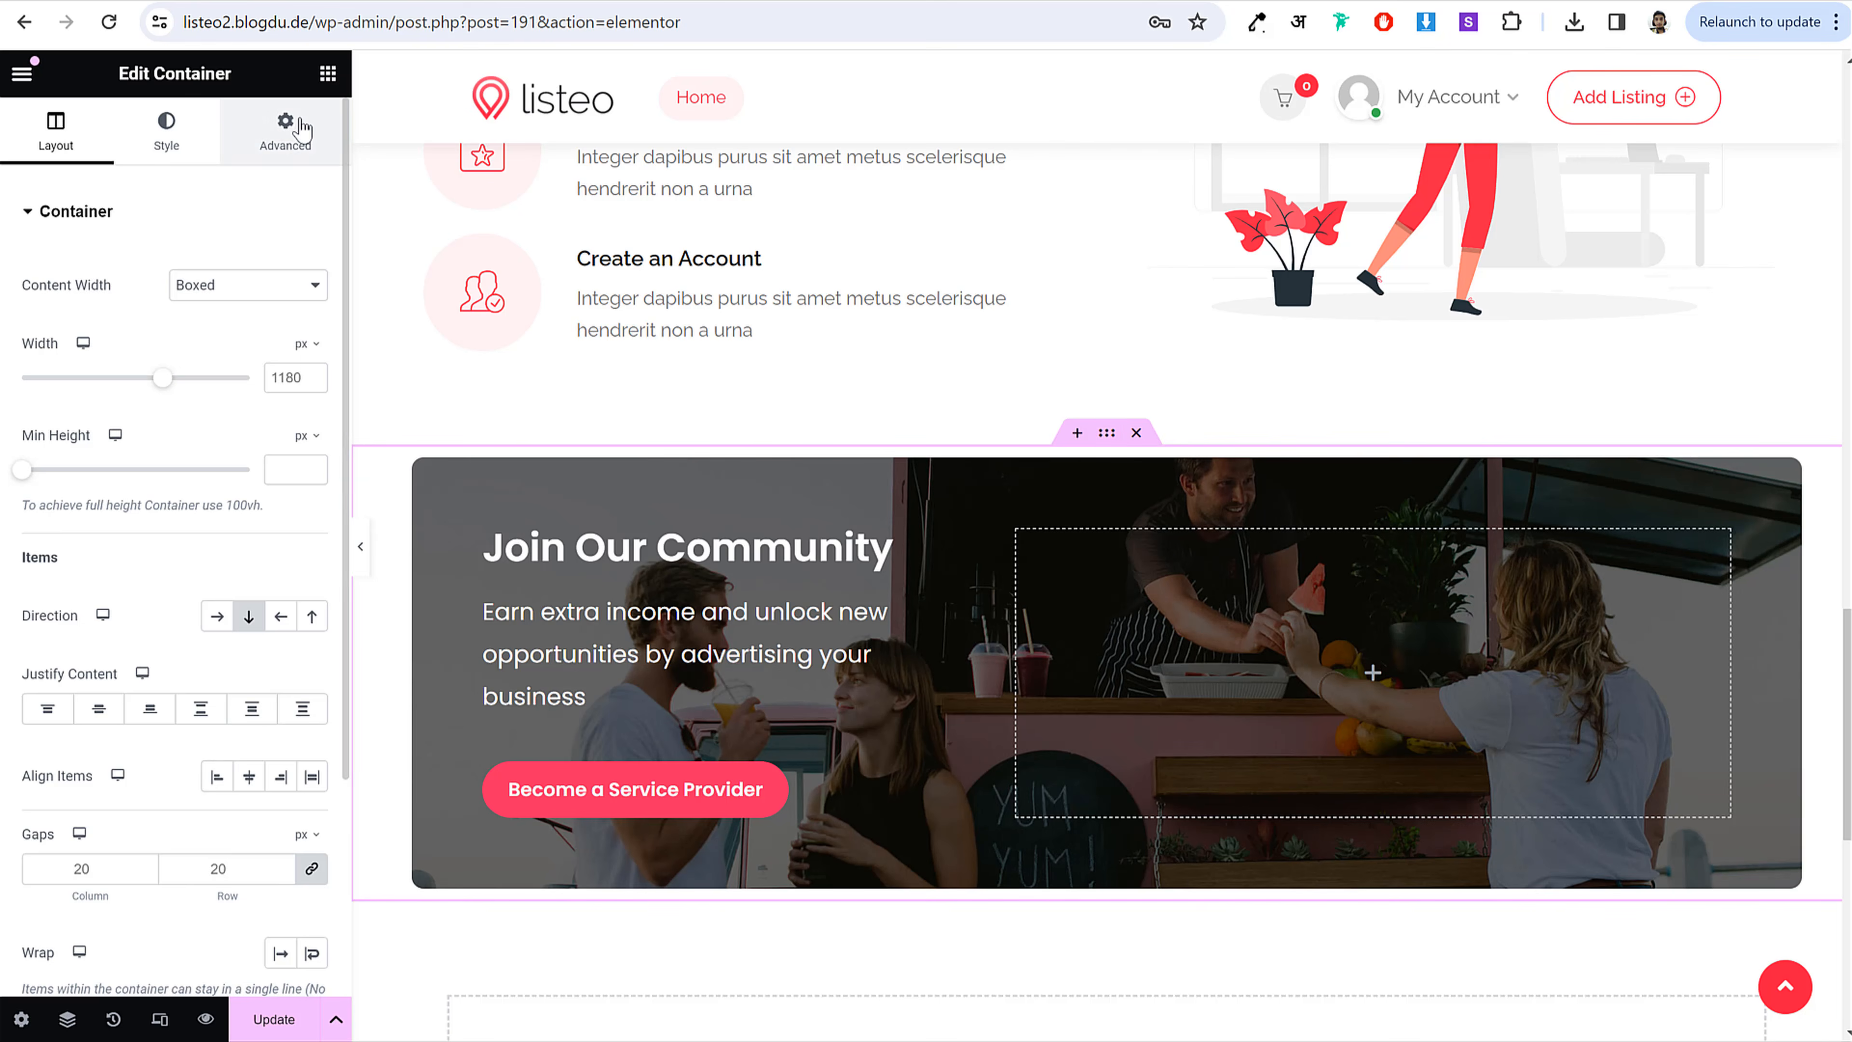
# Step: Give the parent section 70 px top and 10 px bottom padding, then update the page
pyautogui.click(285, 130)
pyautogui.click(311, 394)
pyautogui.moveTo(63, 381); pyautogui.dragTo(7, 387)
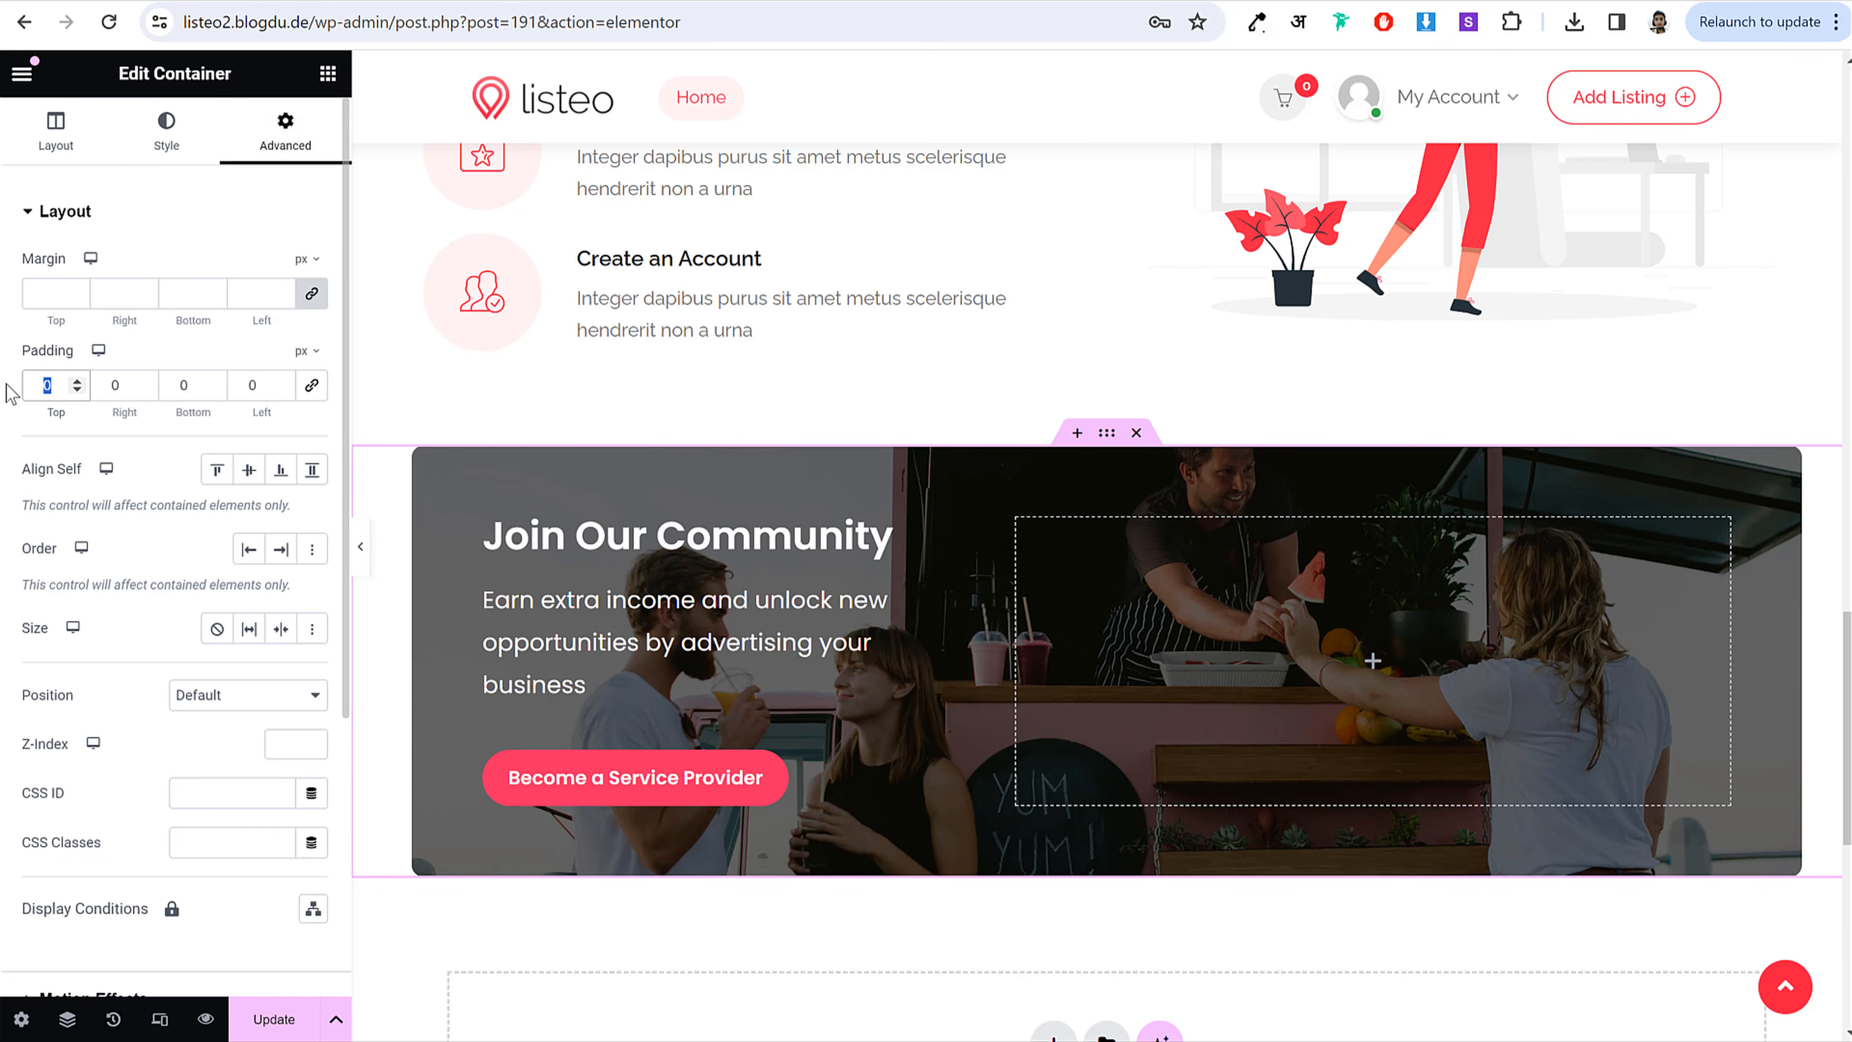
pyautogui.write('70')
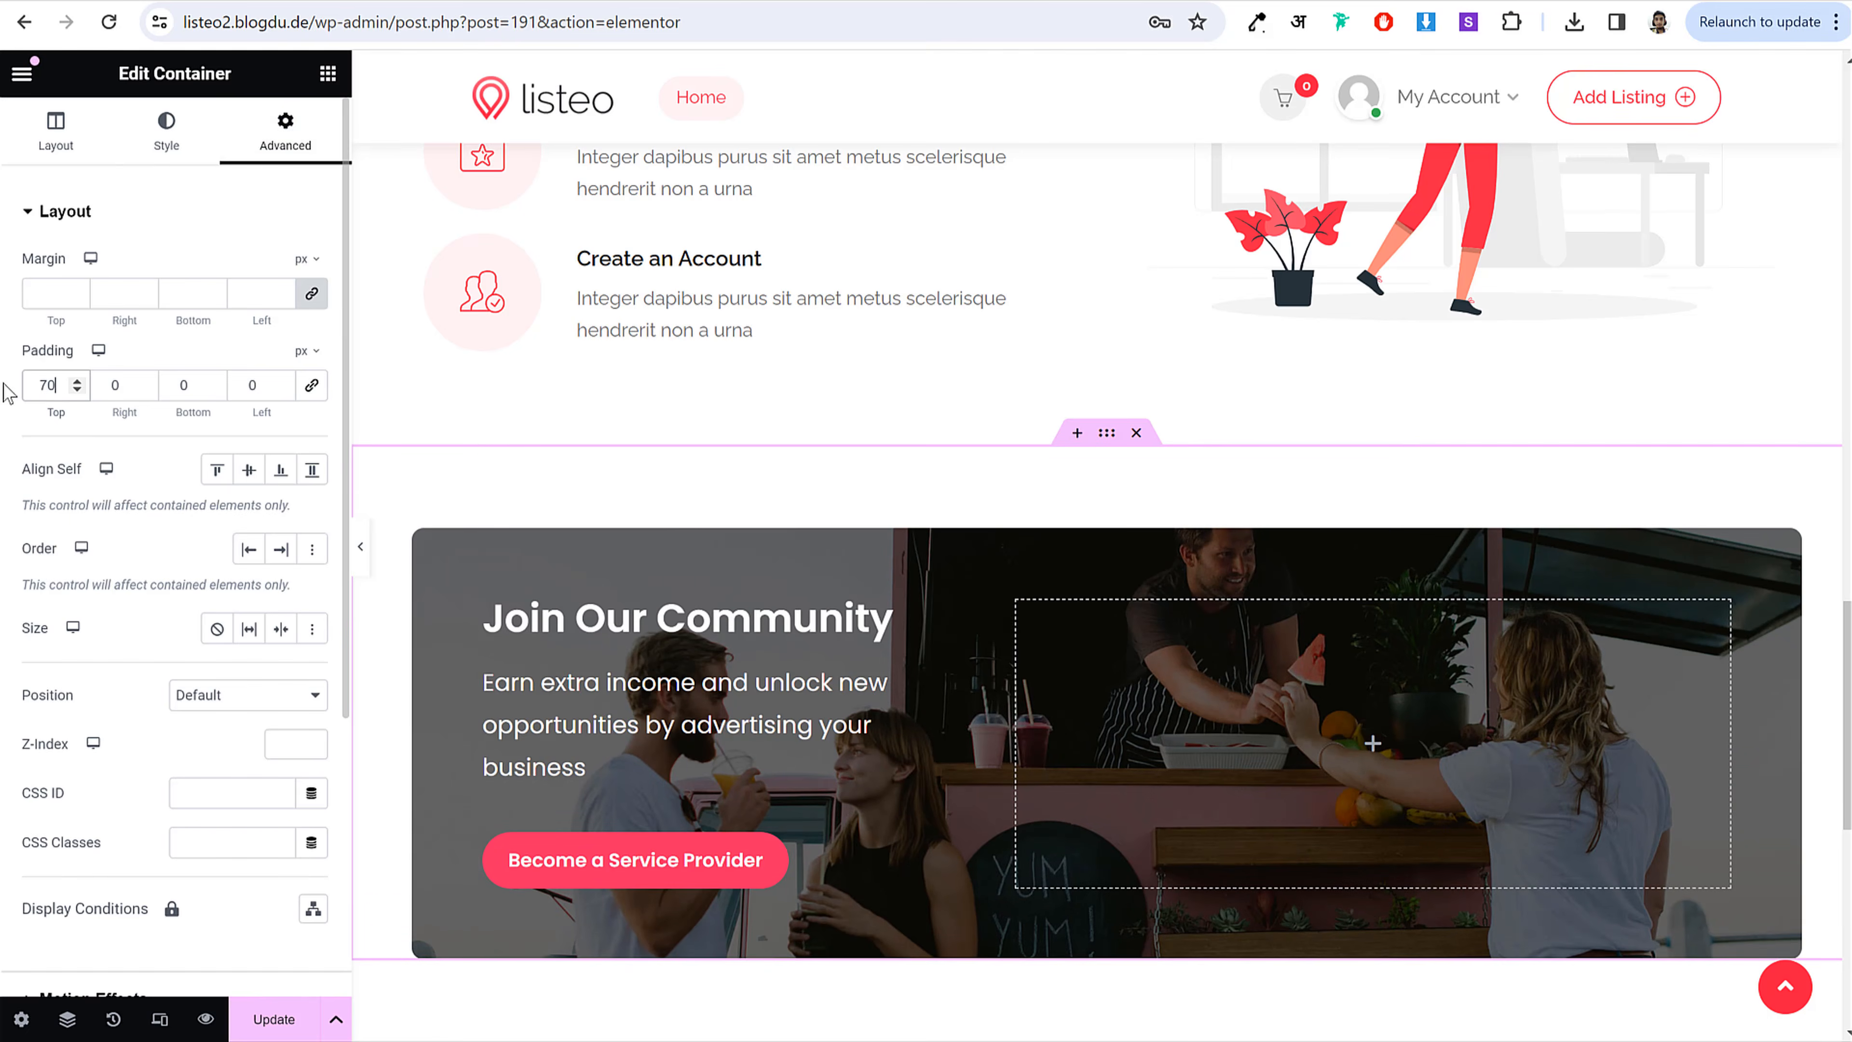
pyautogui.press('Tab')
pyautogui.press('Tab')
pyautogui.write('10')
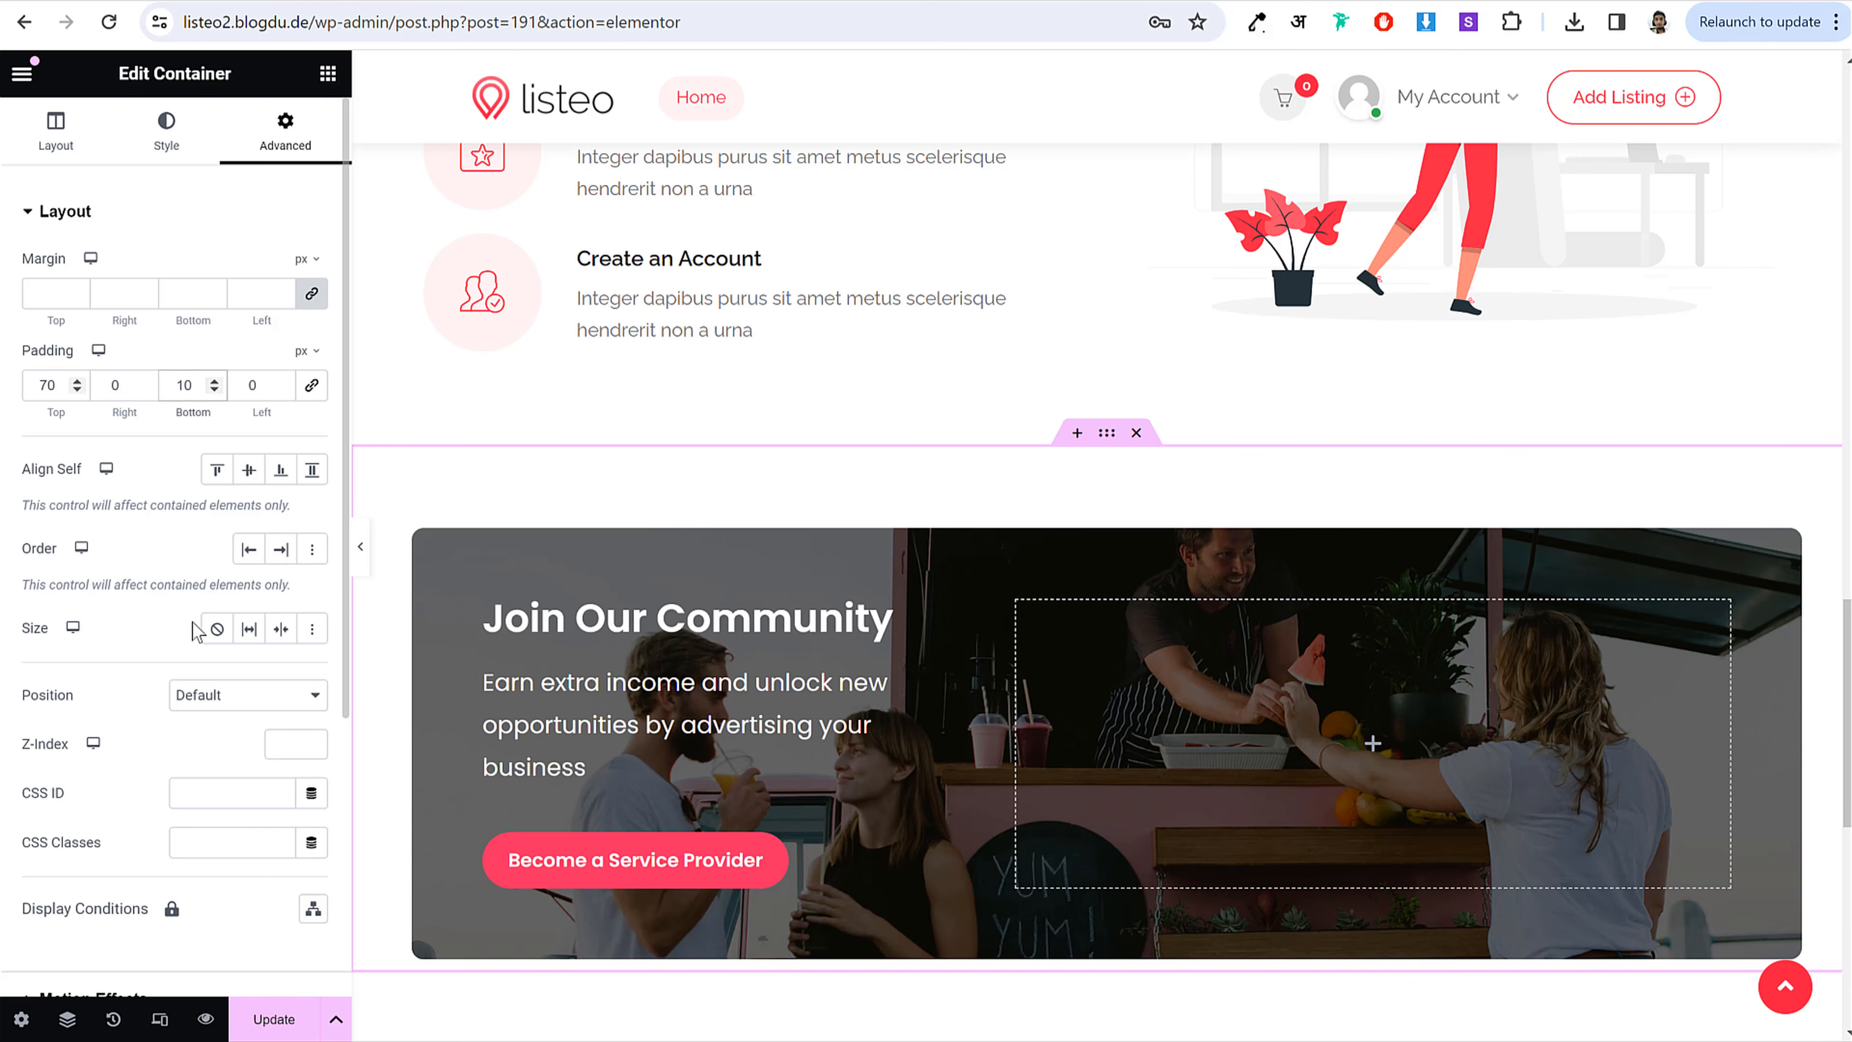
pyautogui.click(276, 1021)
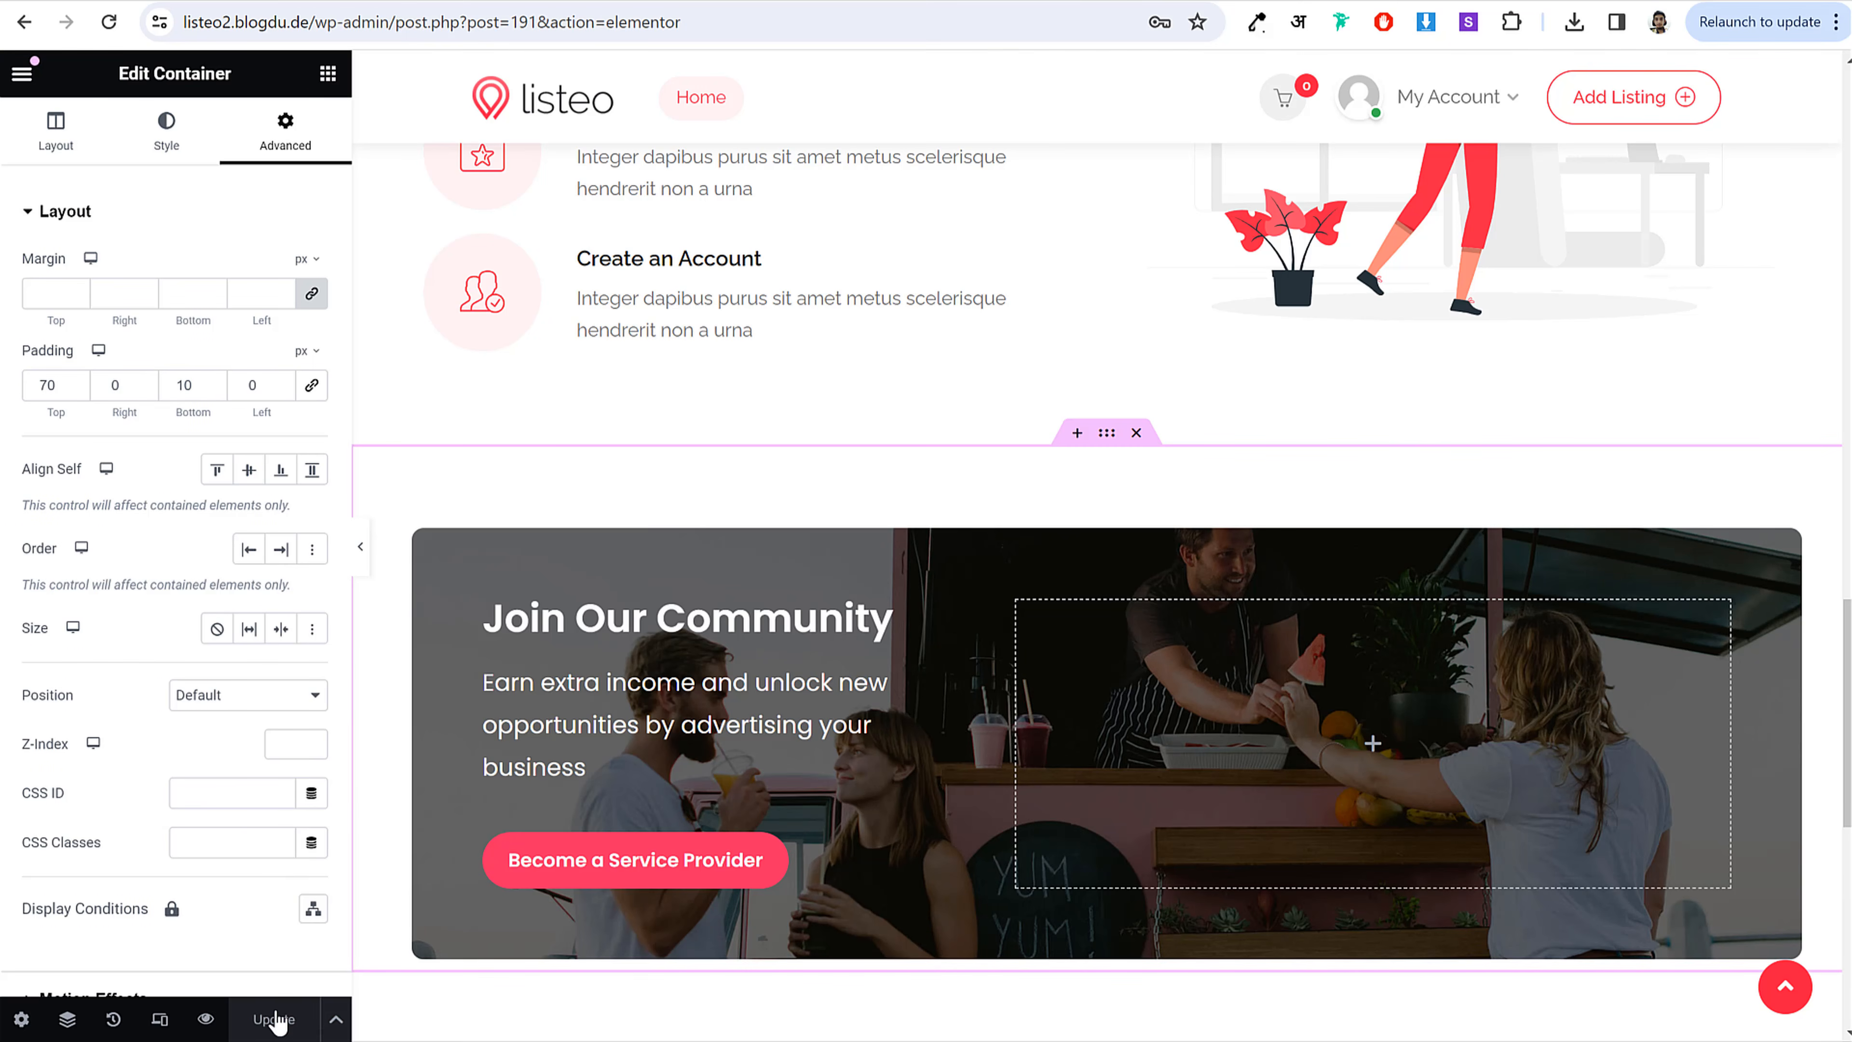
pyautogui.scroll(6, 1024, 656)
pyautogui.scroll(15, 1030, 705)
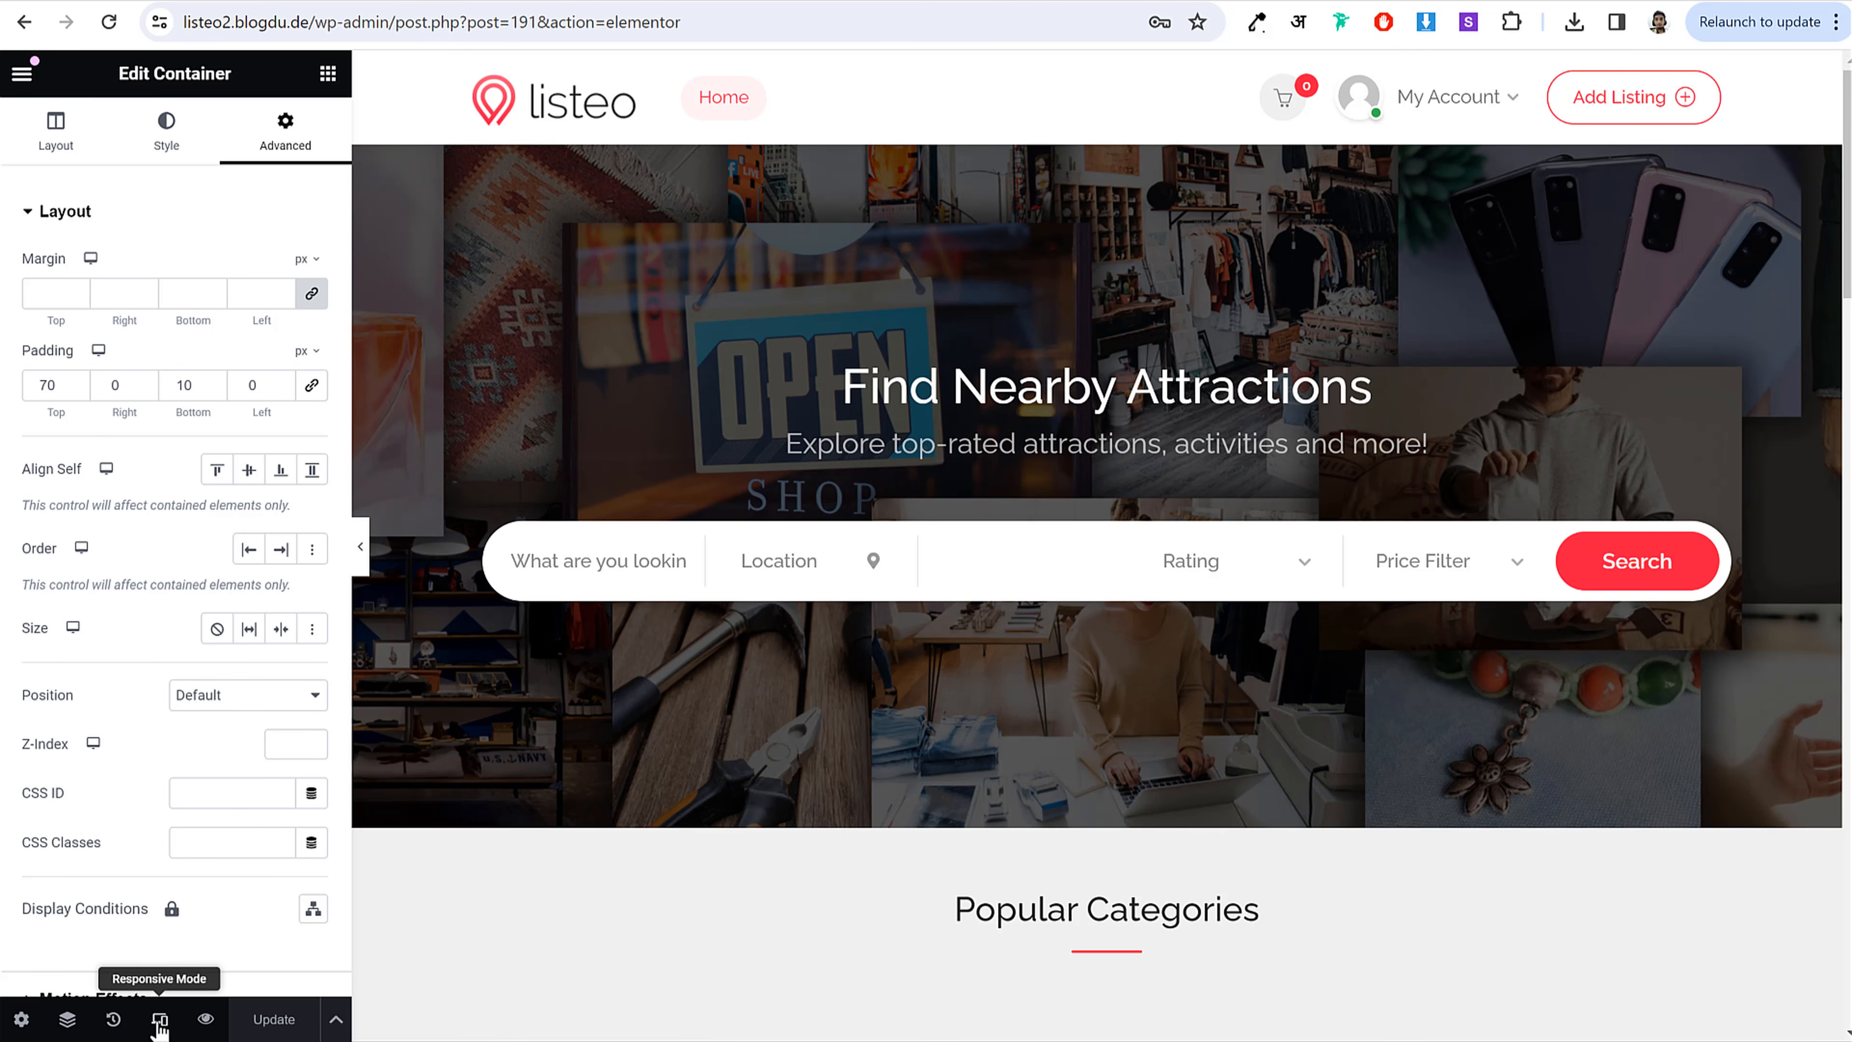
# Step: Switch the editor preview to Mobile Portrait
pyautogui.click(159, 1019)
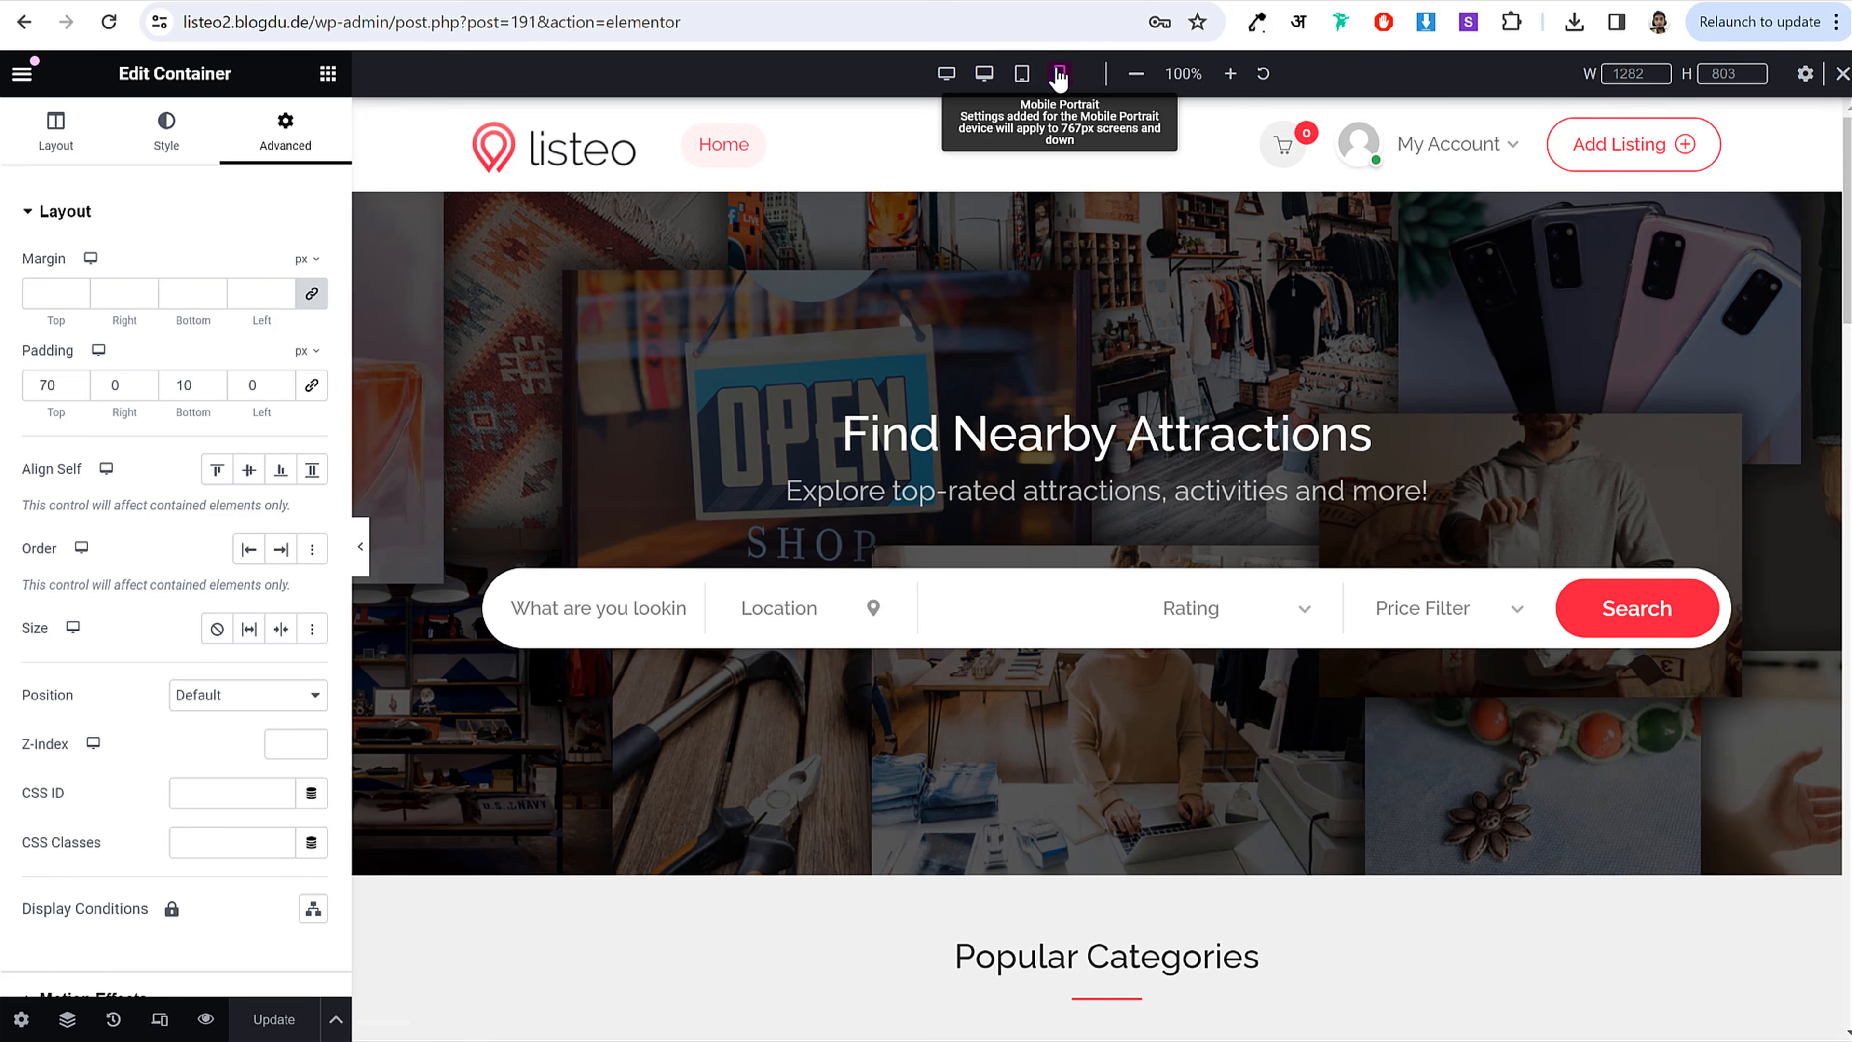
pyautogui.click(1059, 73)
pyautogui.scroll(-15, 1217, 398)
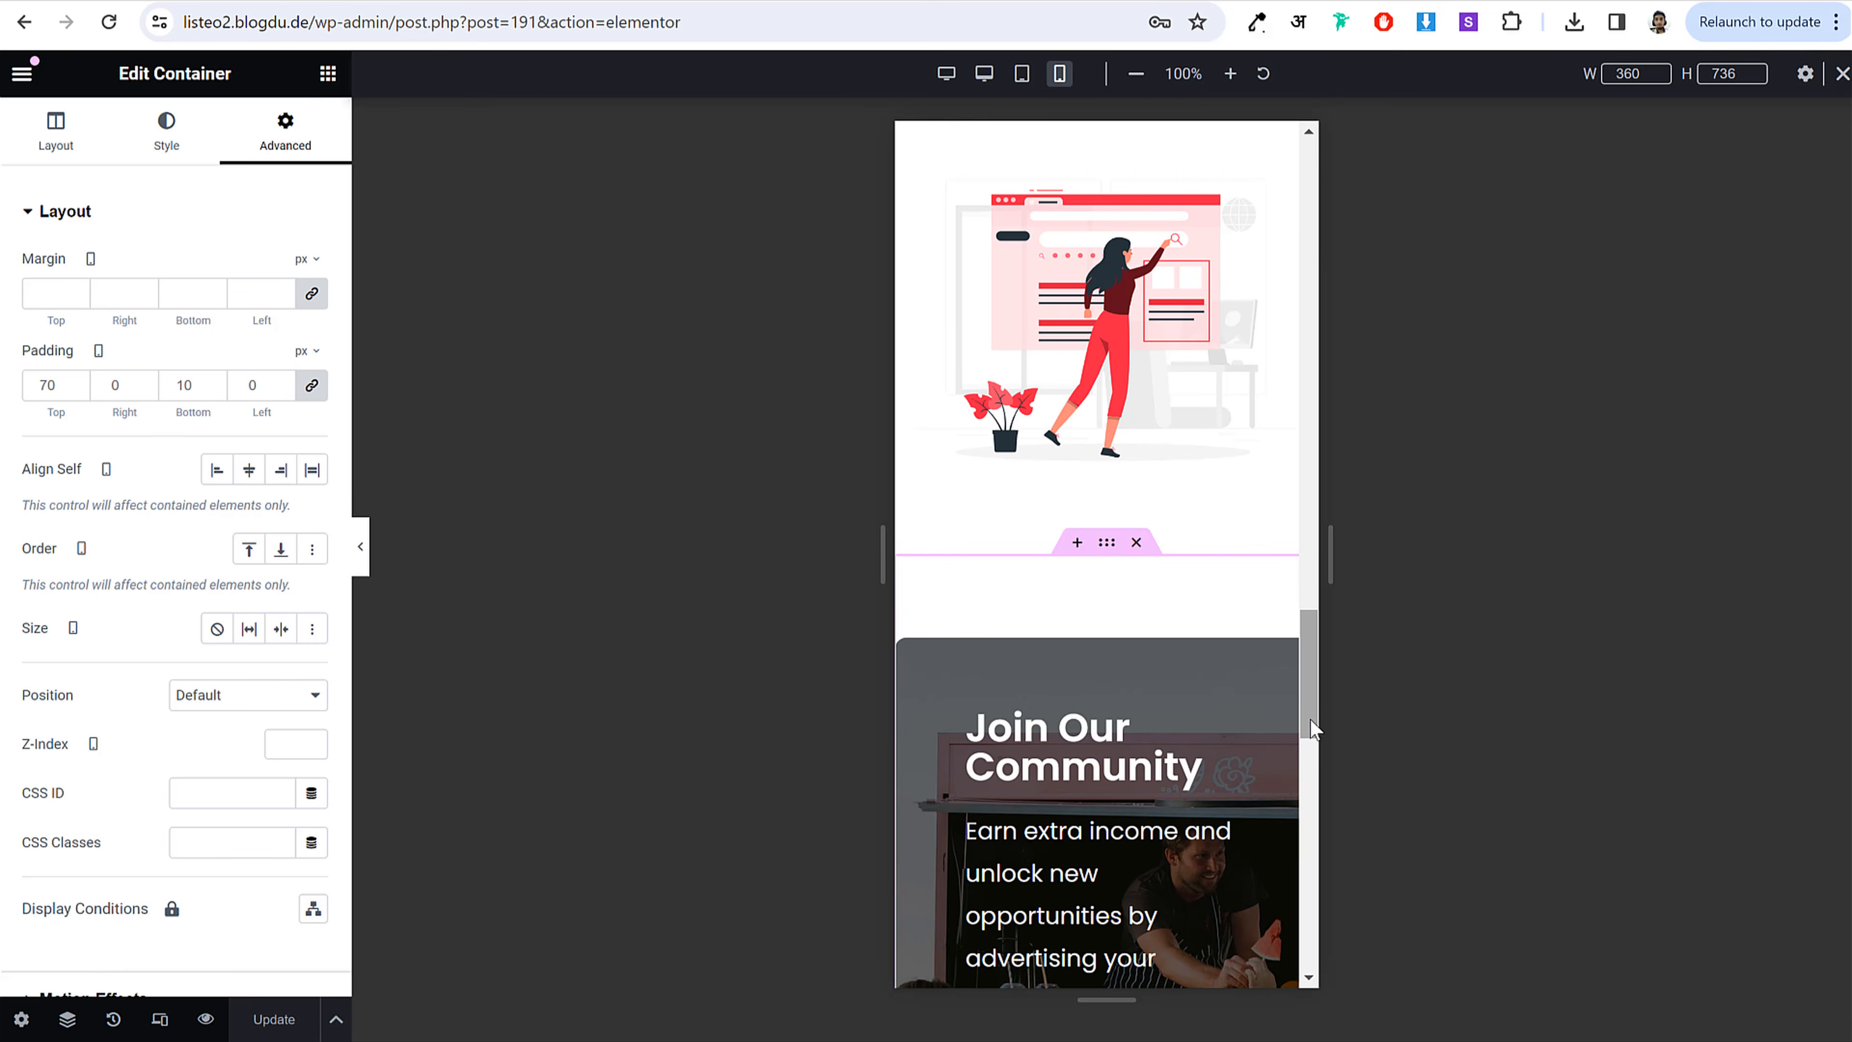
pyautogui.moveTo(1326, 725); pyautogui.dragTo(1286, 274)
pyautogui.scroll(4, 1280, 255)
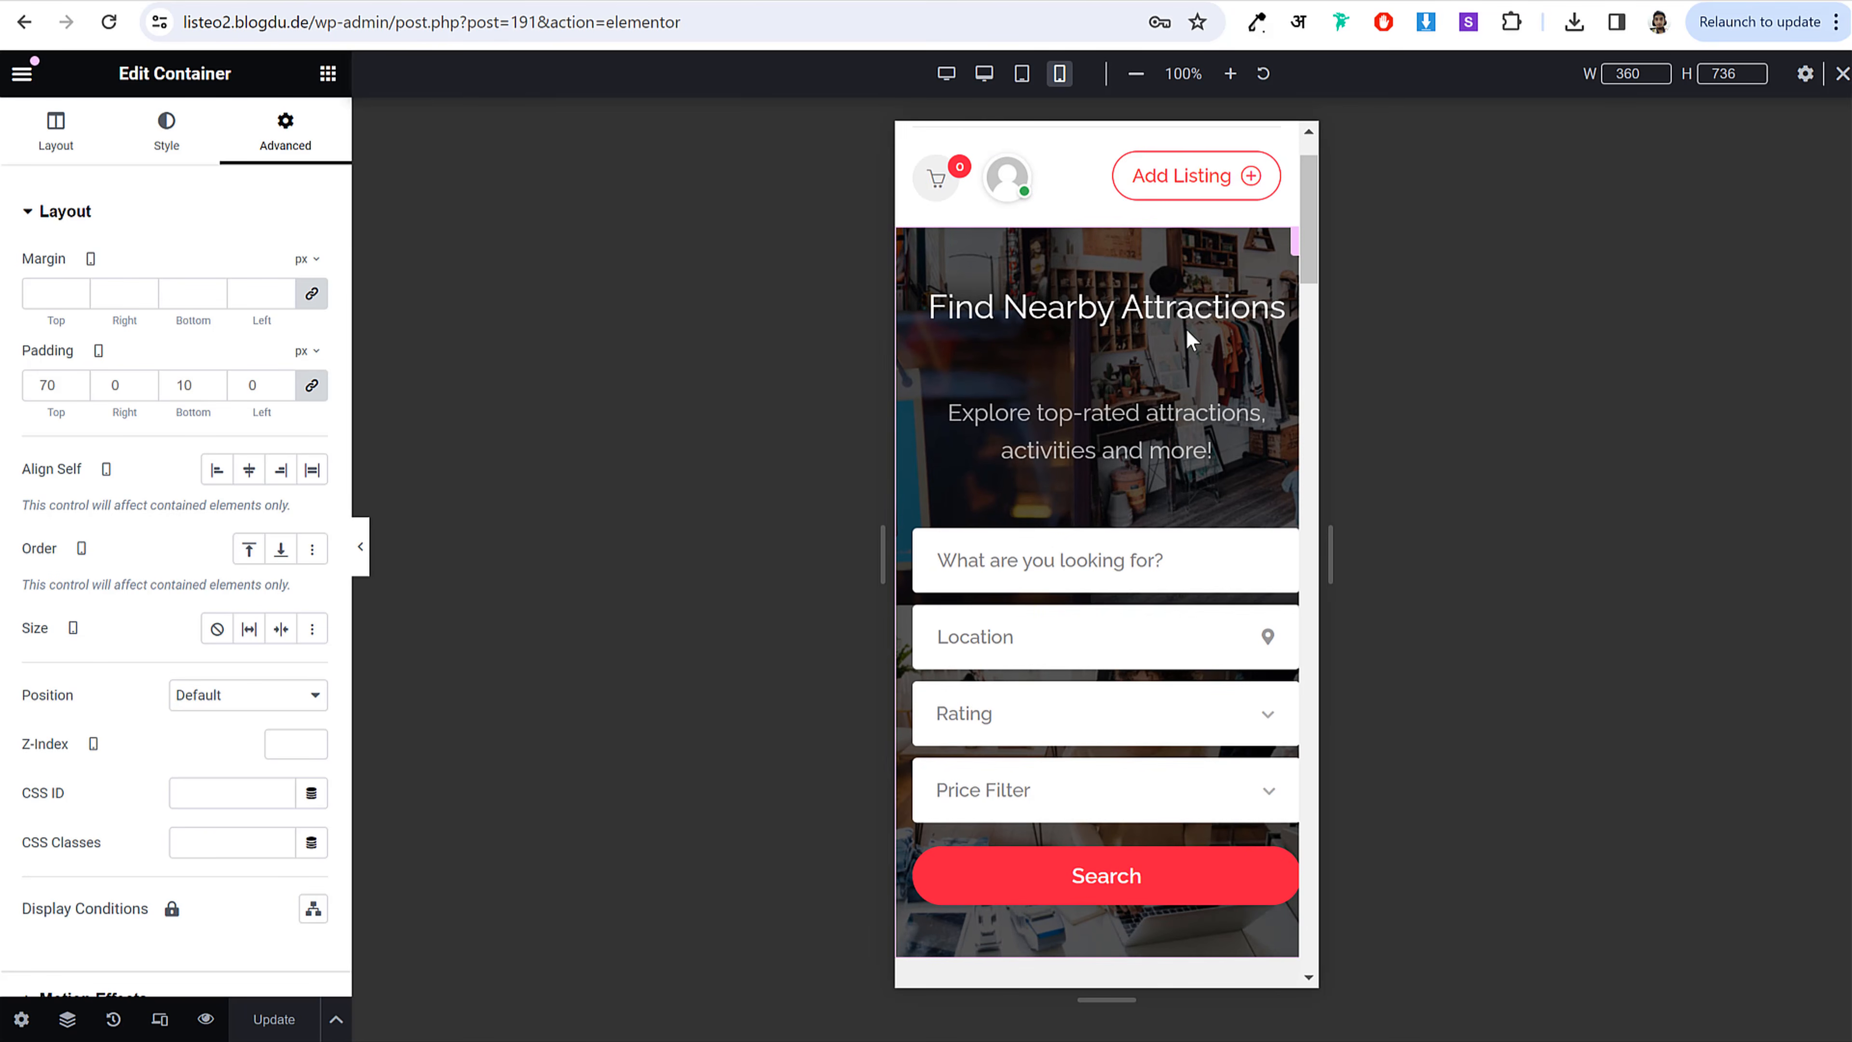
# Step: Select the top Find Nearby Attractions container in the Navigator and open its padding settings
pyautogui.click(67, 1019)
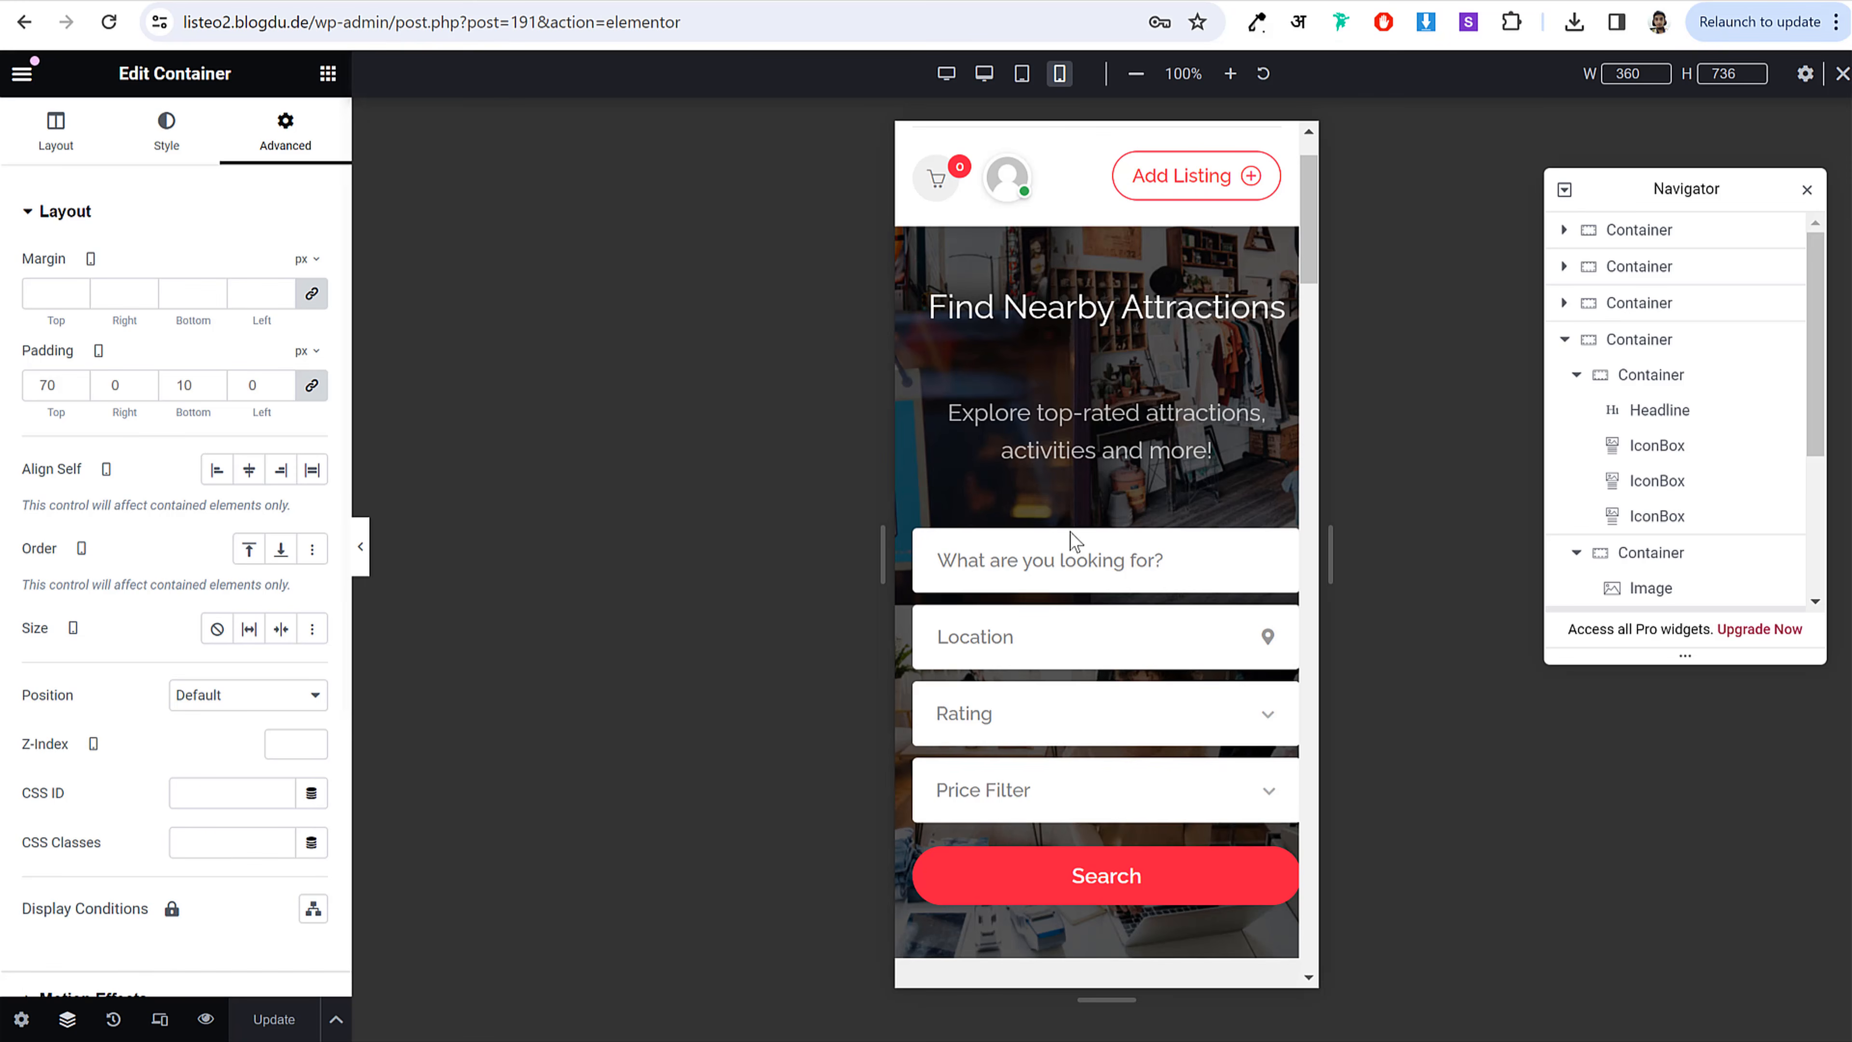
pyautogui.click(1665, 240)
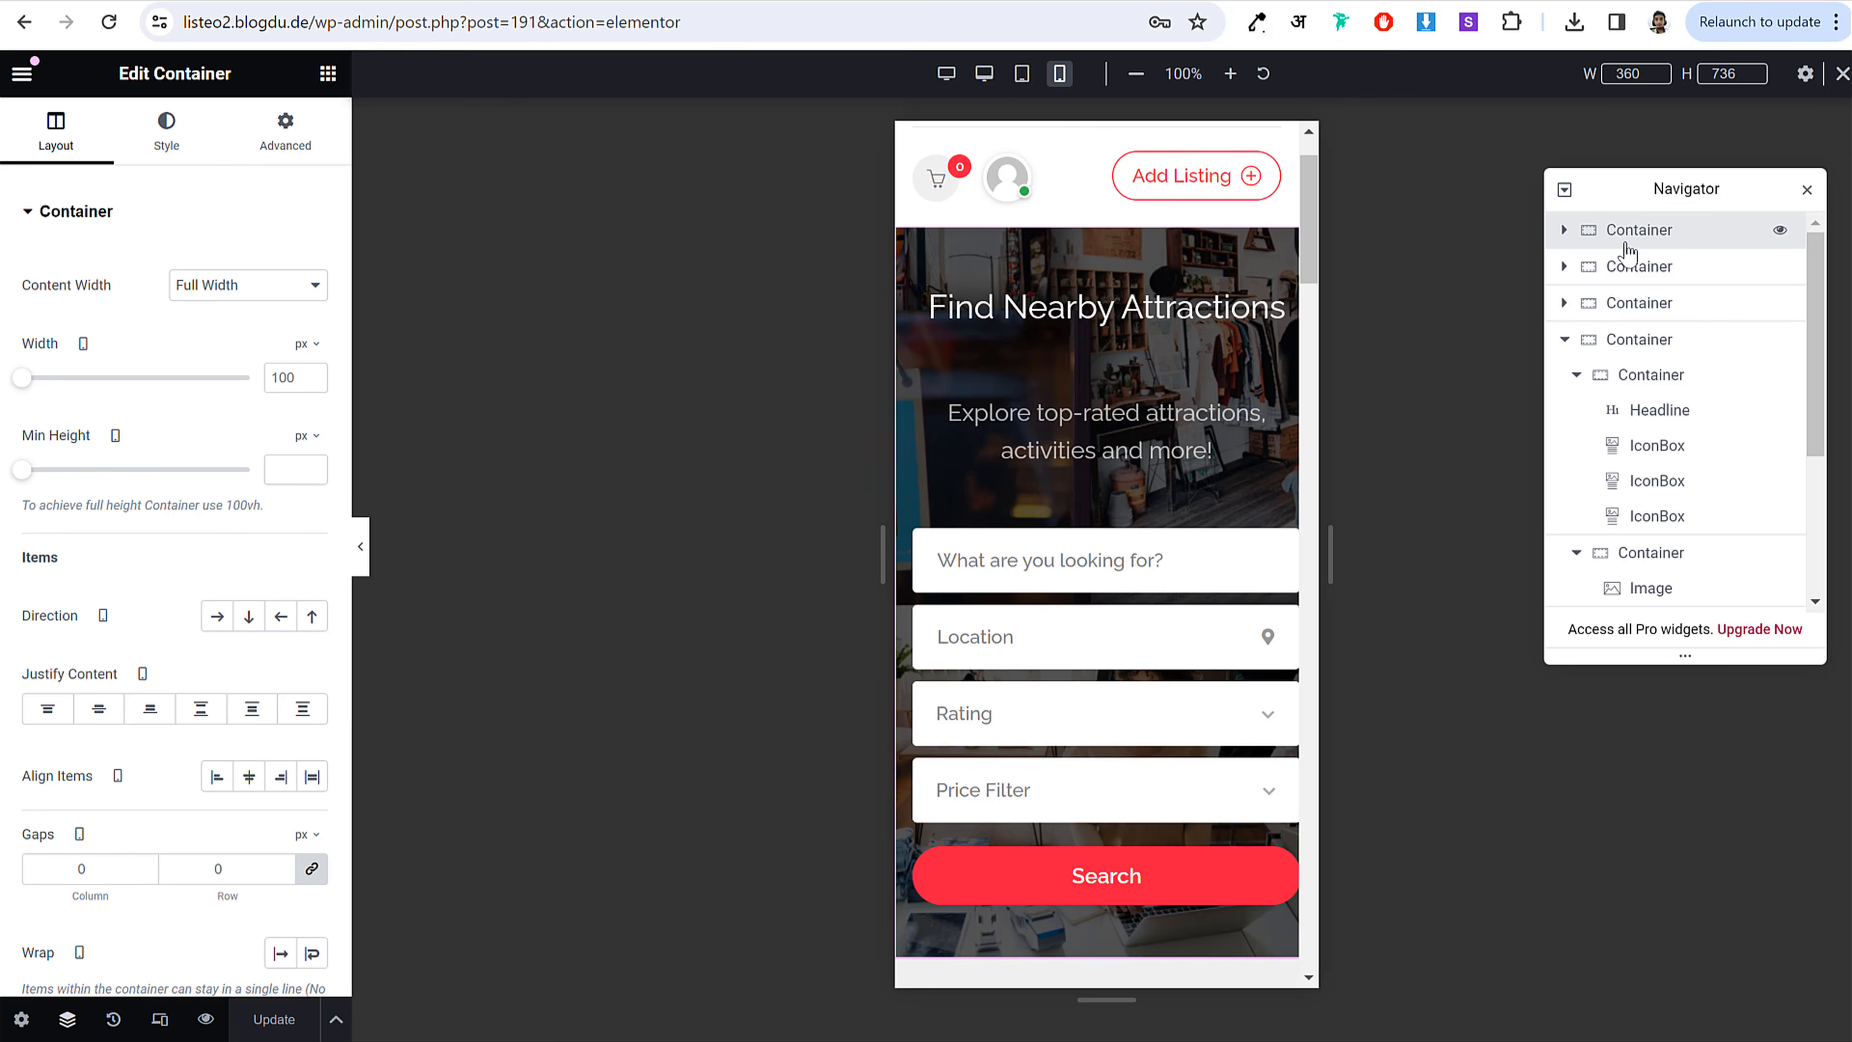
pyautogui.click(265, 166)
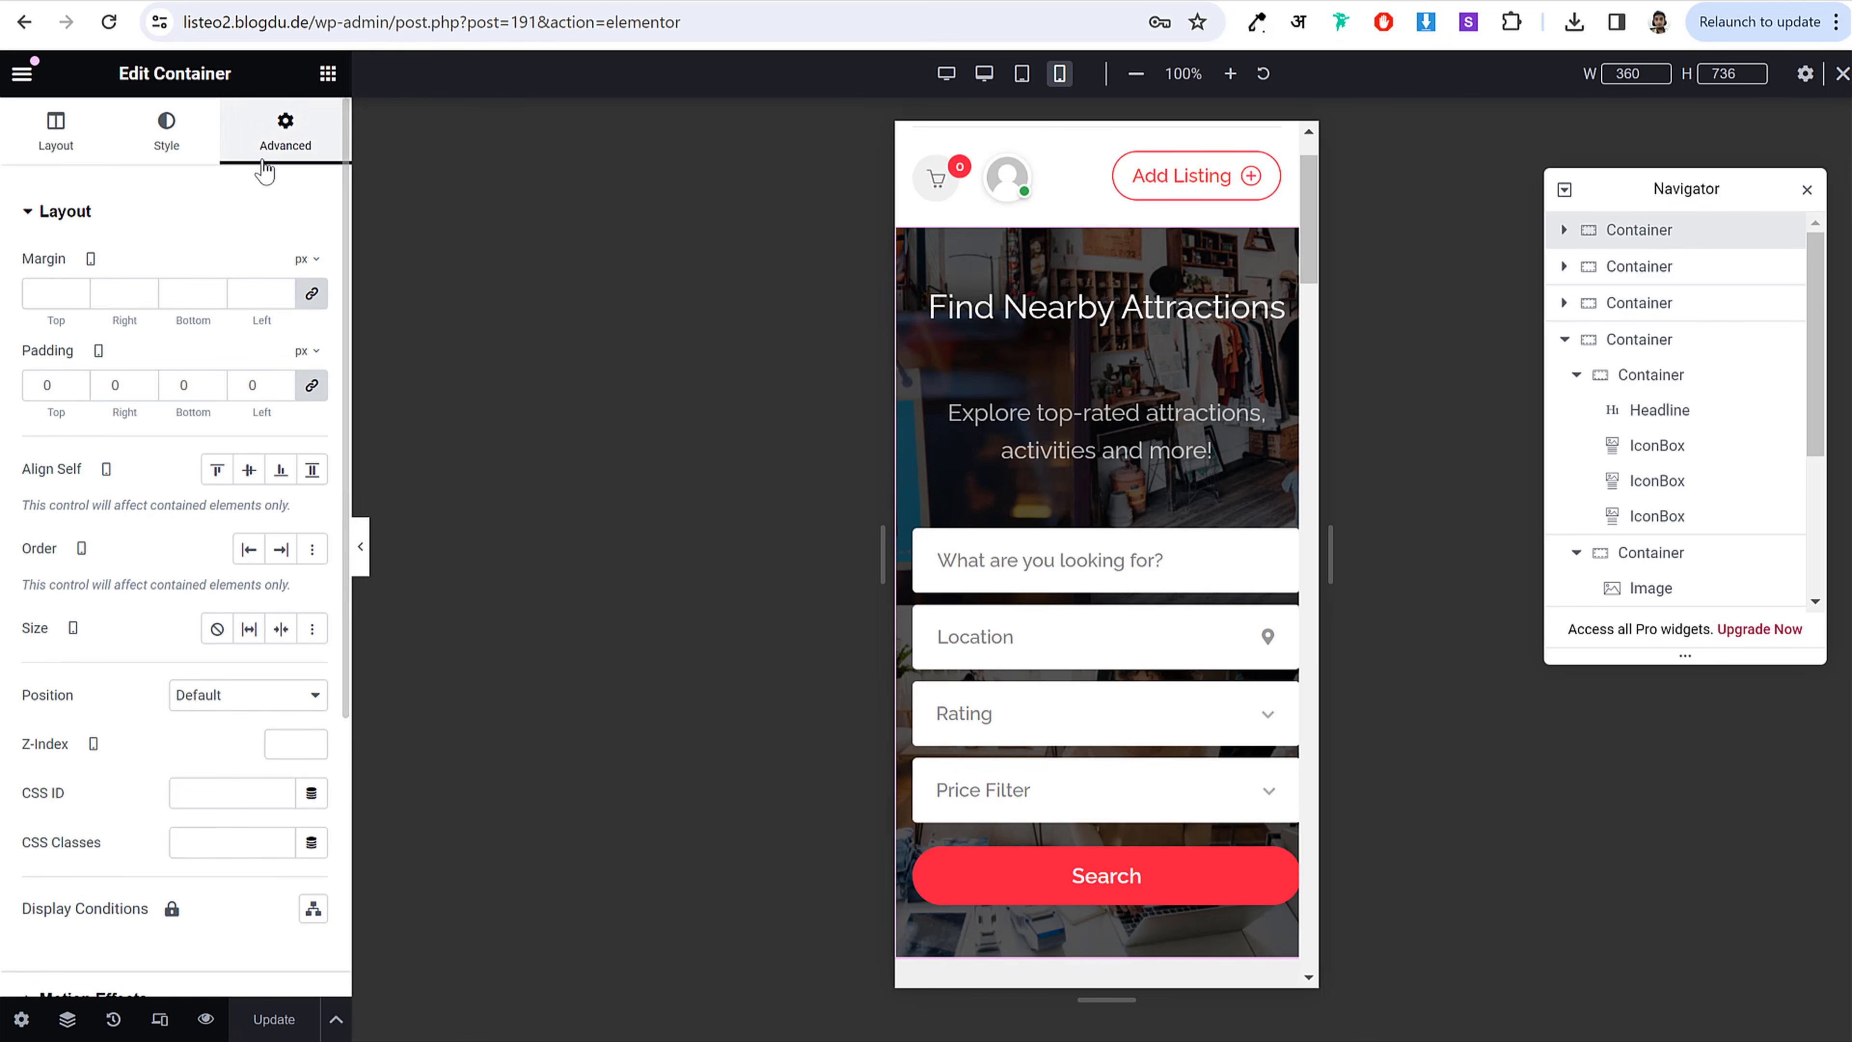
pyautogui.click(311, 385)
pyautogui.click(314, 386)
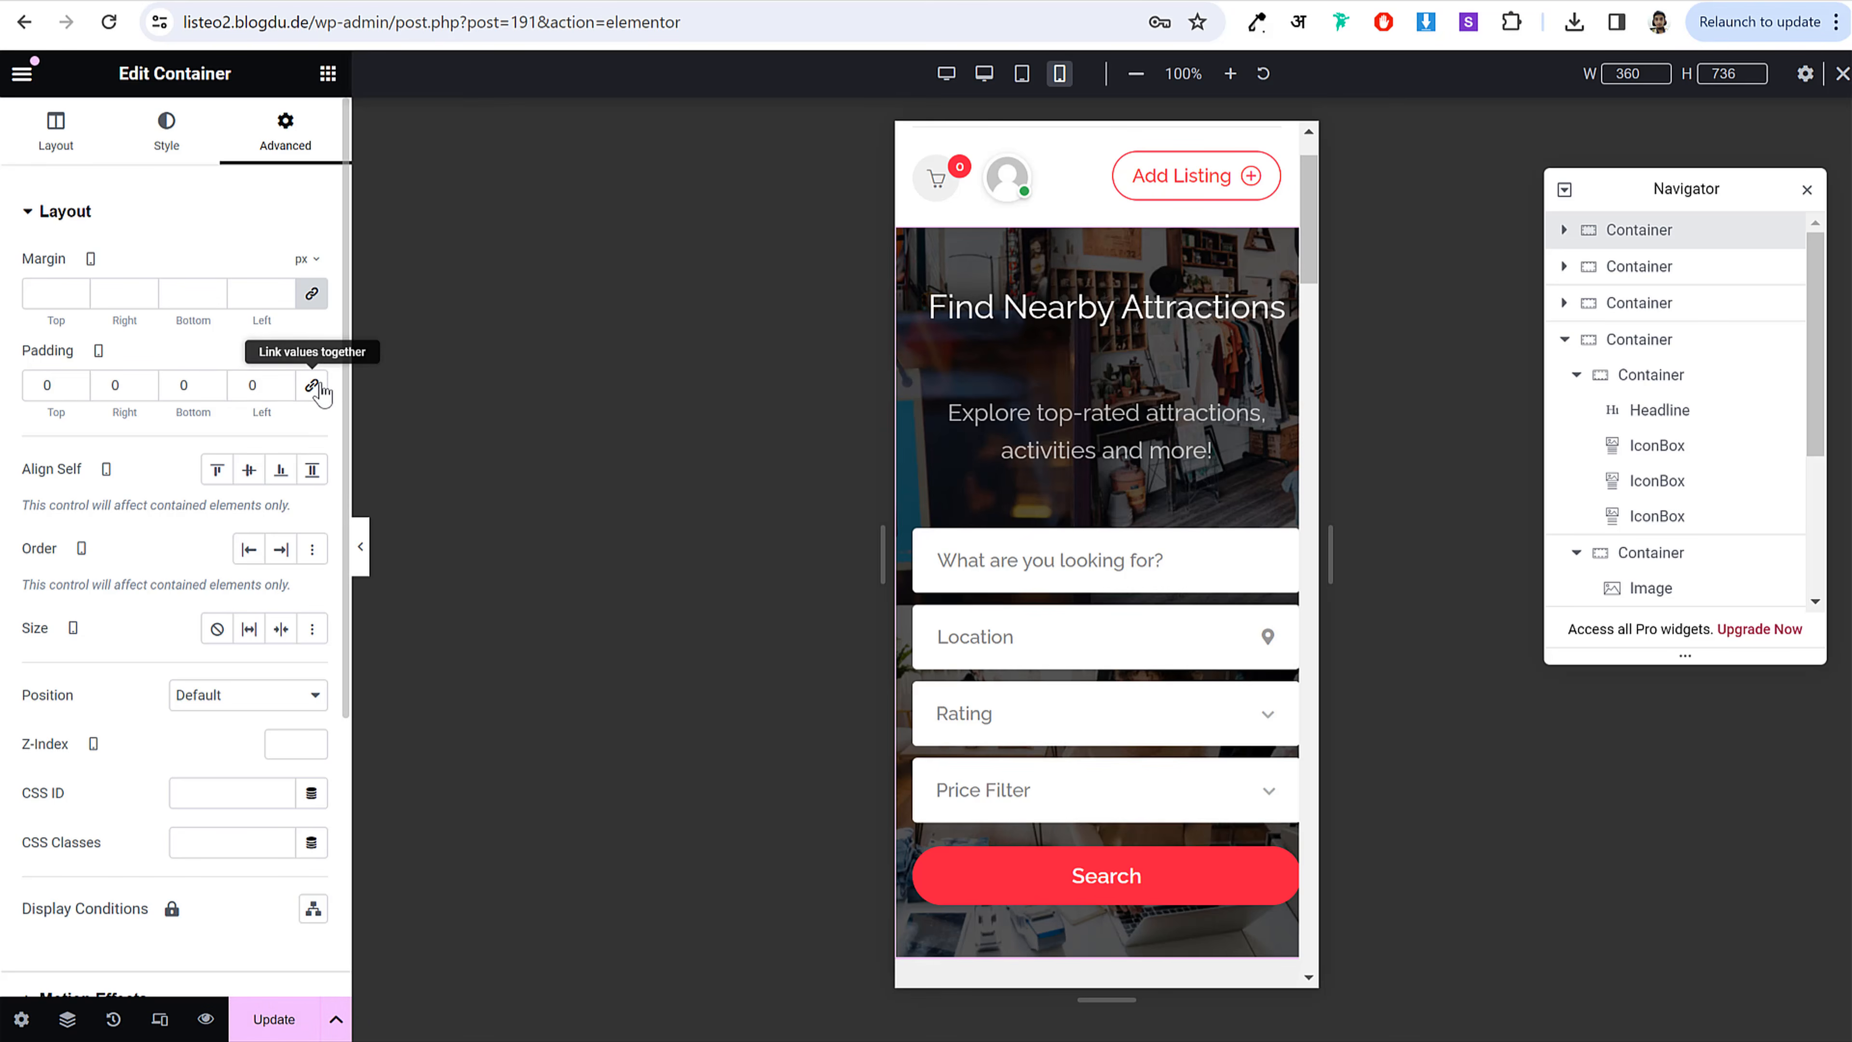
pyautogui.click(255, 386)
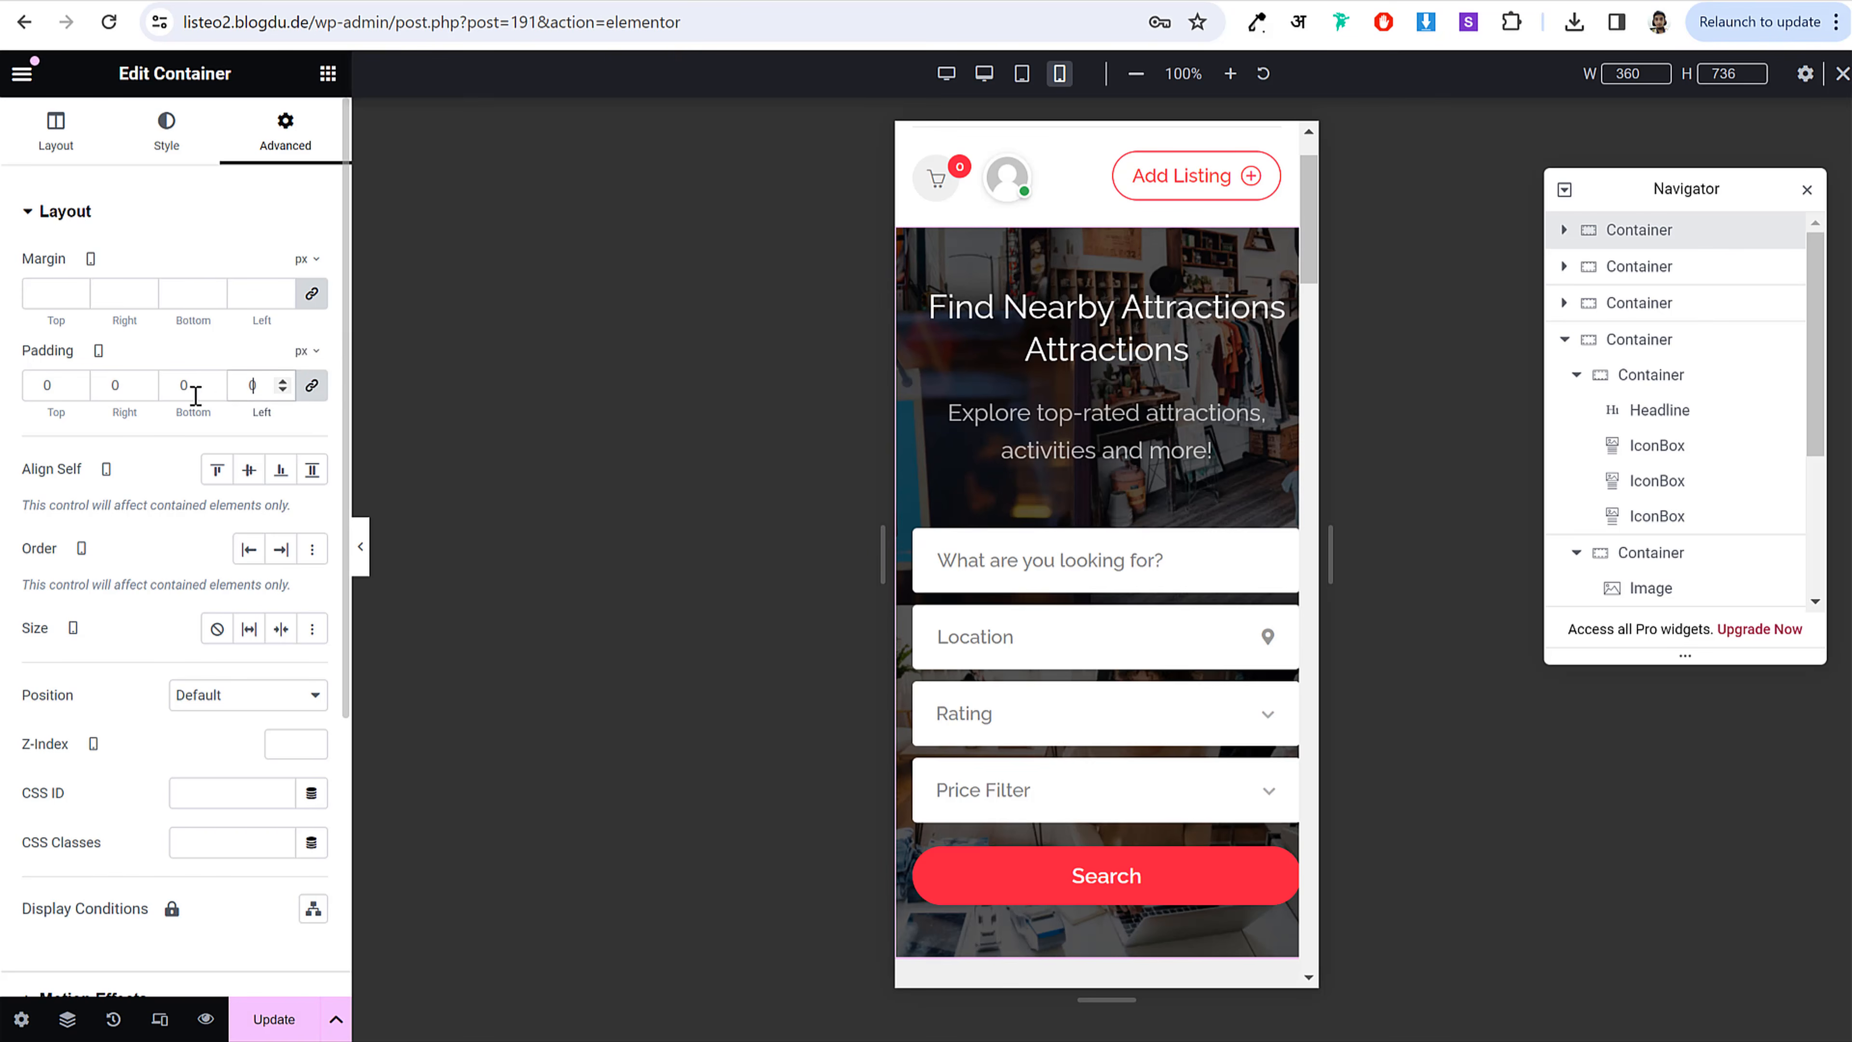
# Step: Set its mobile padding to 0 top, 10 right, 0 bottom, 0 left
pyautogui.click(41, 387)
pyautogui.write('1')
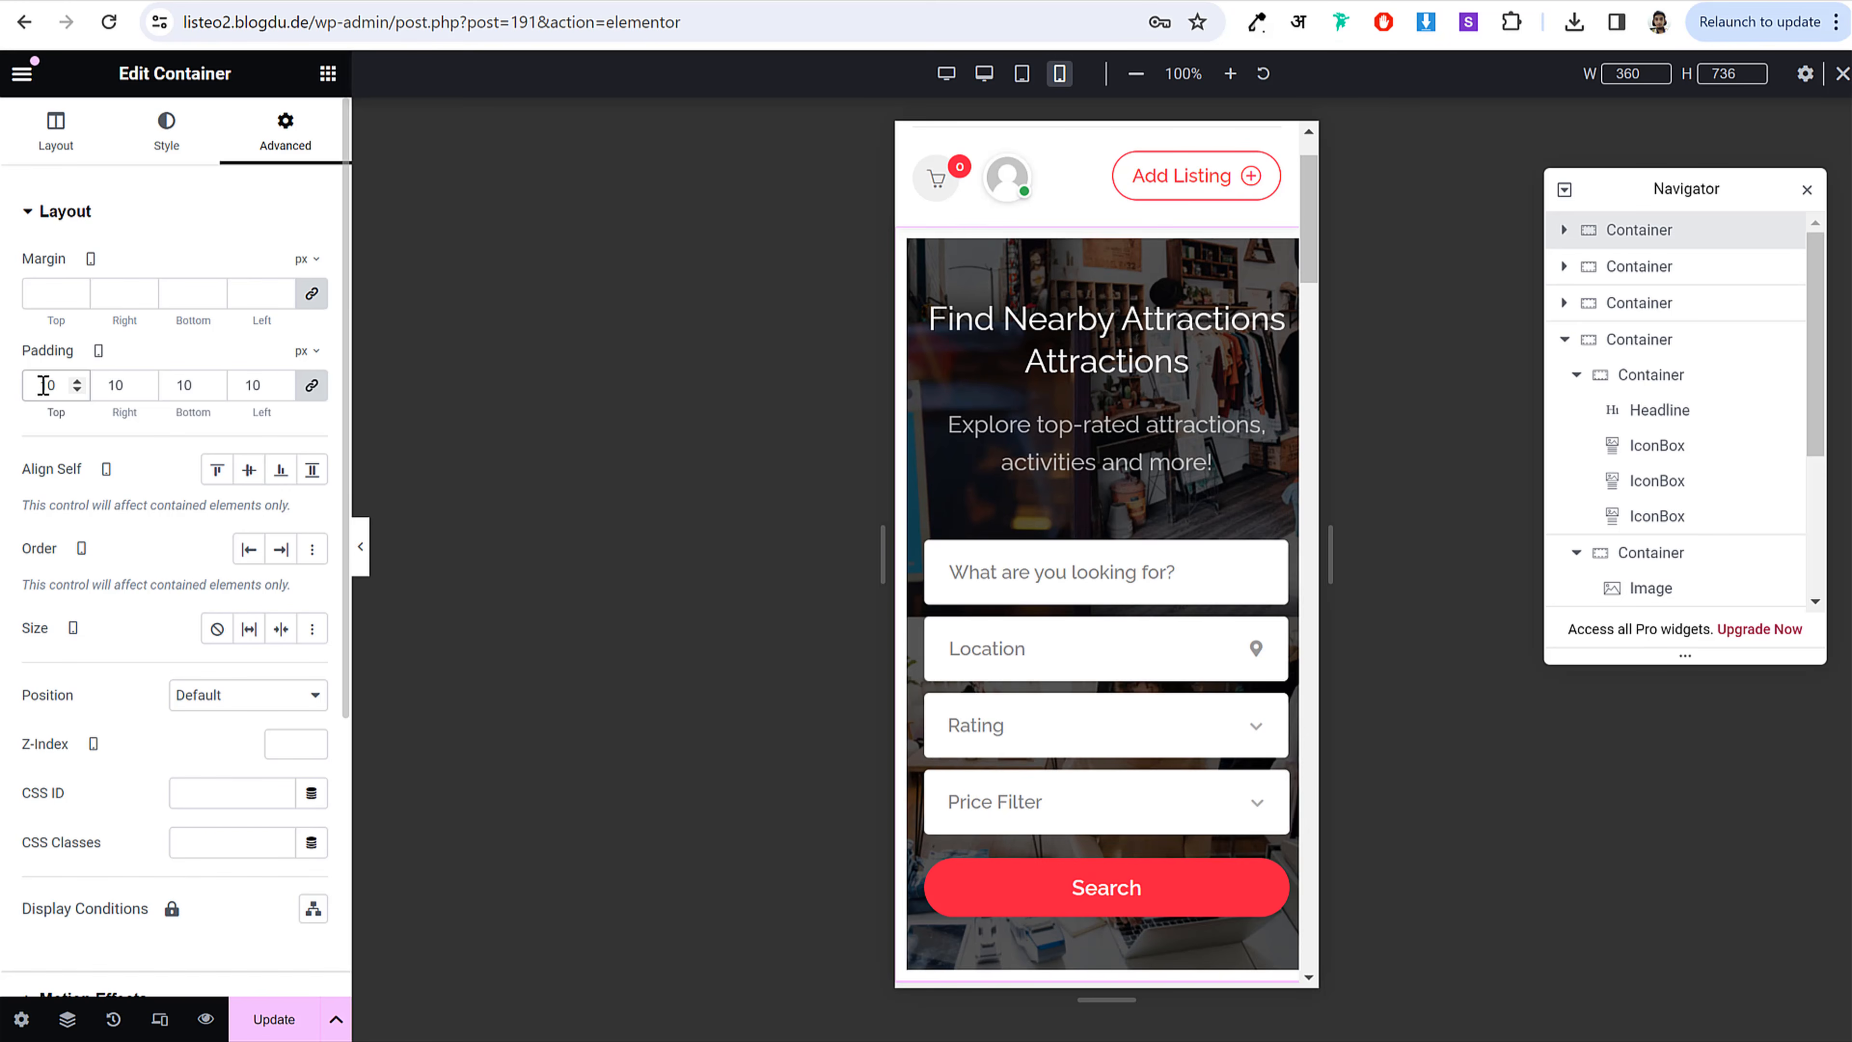
pyautogui.click(311, 385)
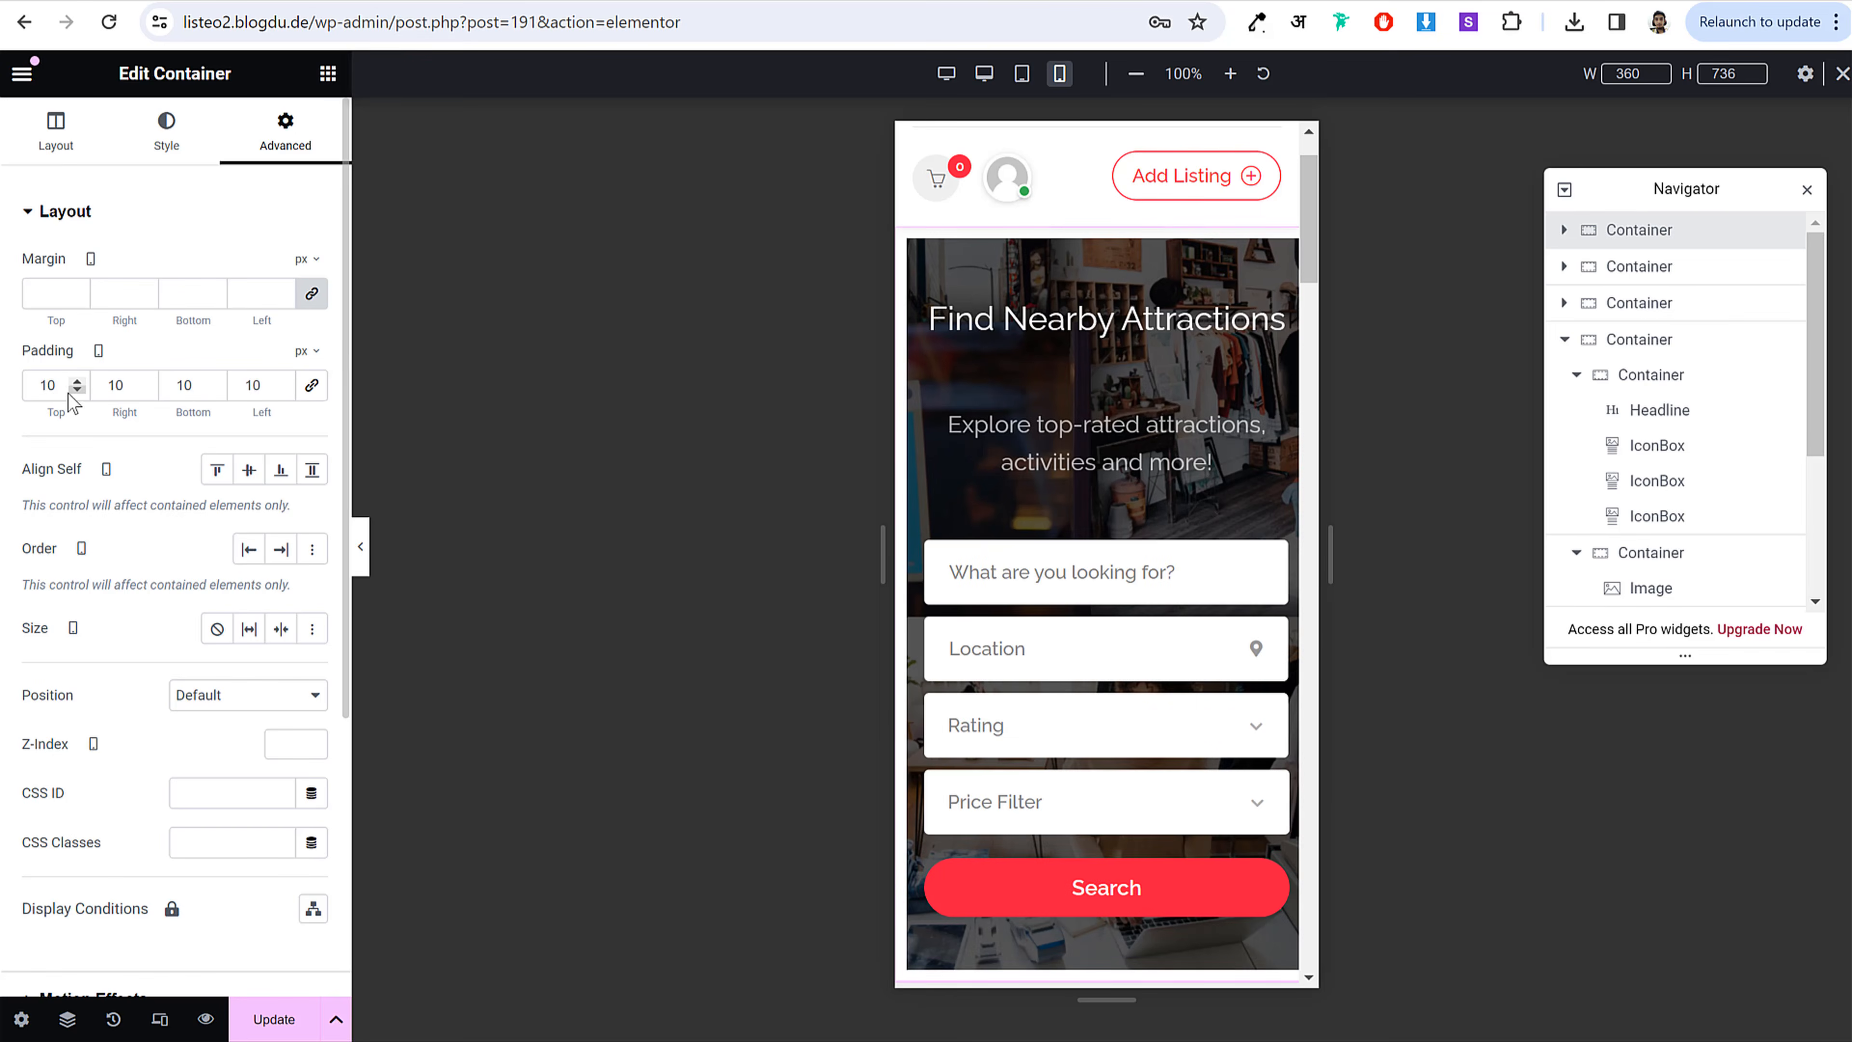
pyautogui.write('0')
pyautogui.press('Tab')
pyautogui.write('0')
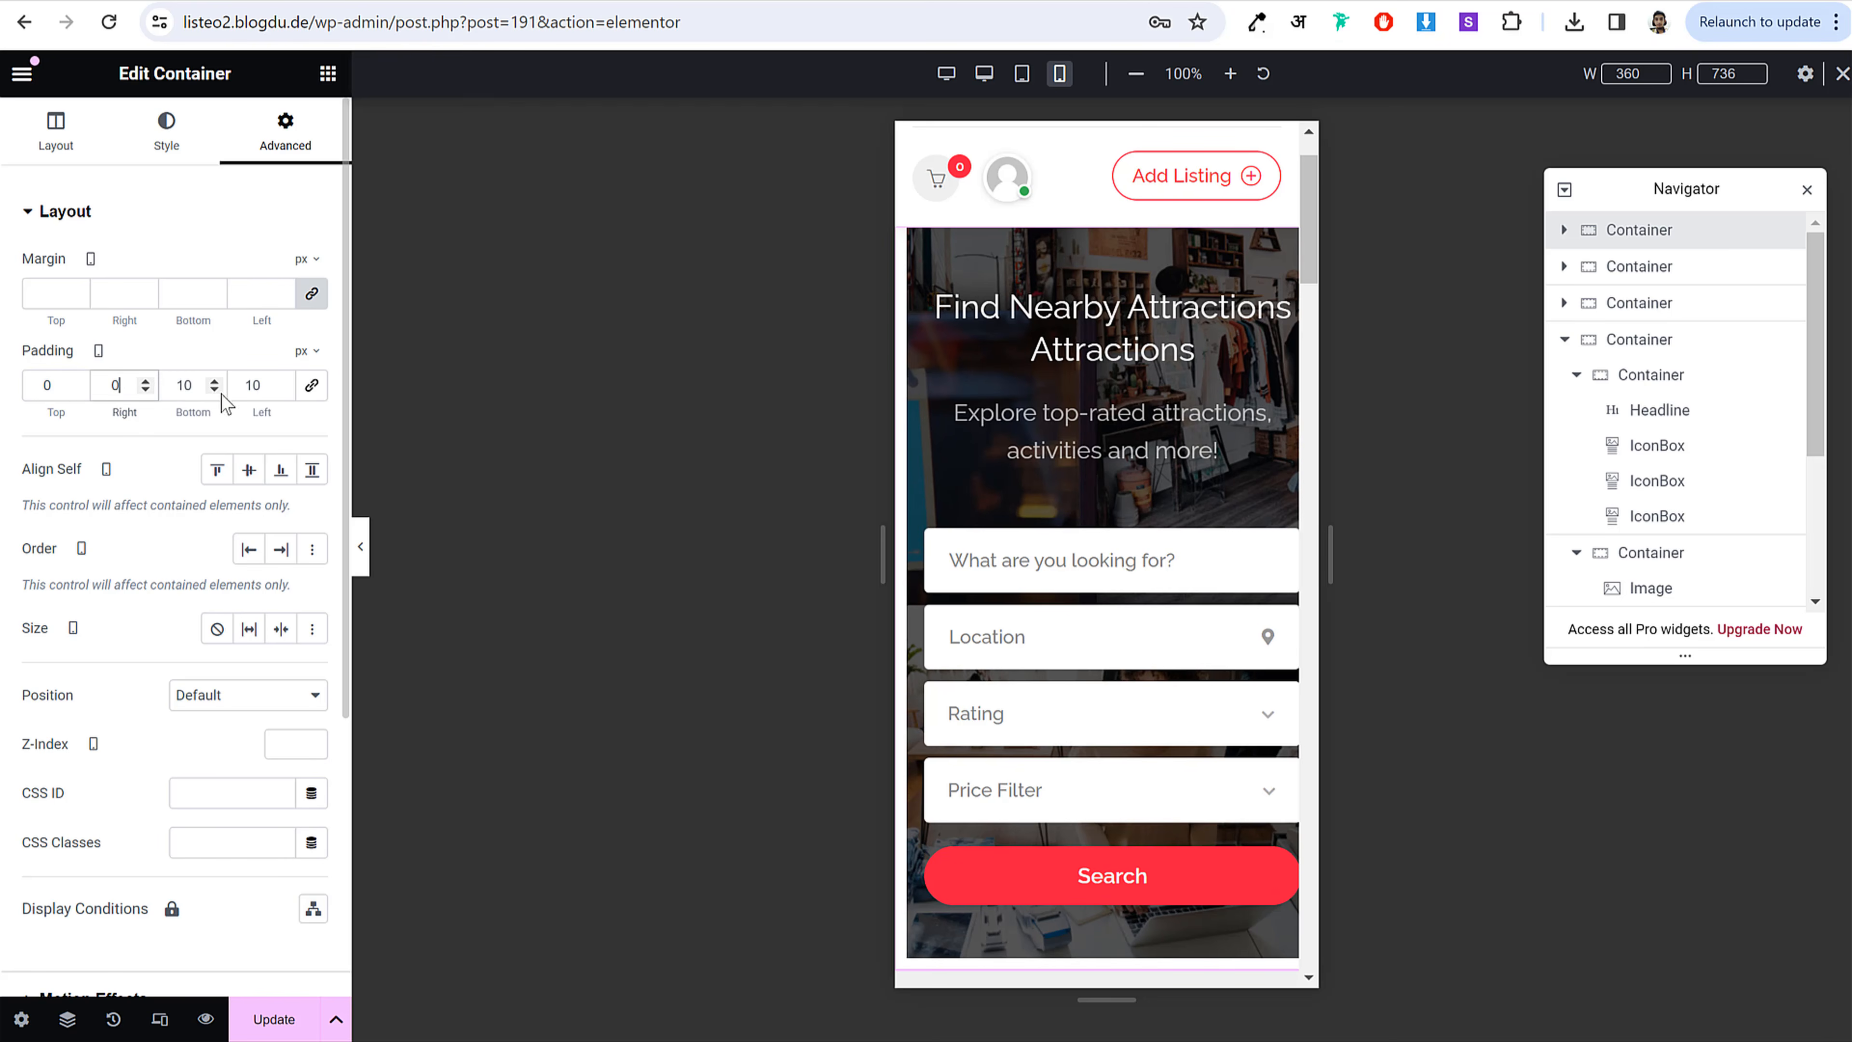
pyautogui.press('Tab')
pyautogui.write('0')
pyautogui.press('Tab')
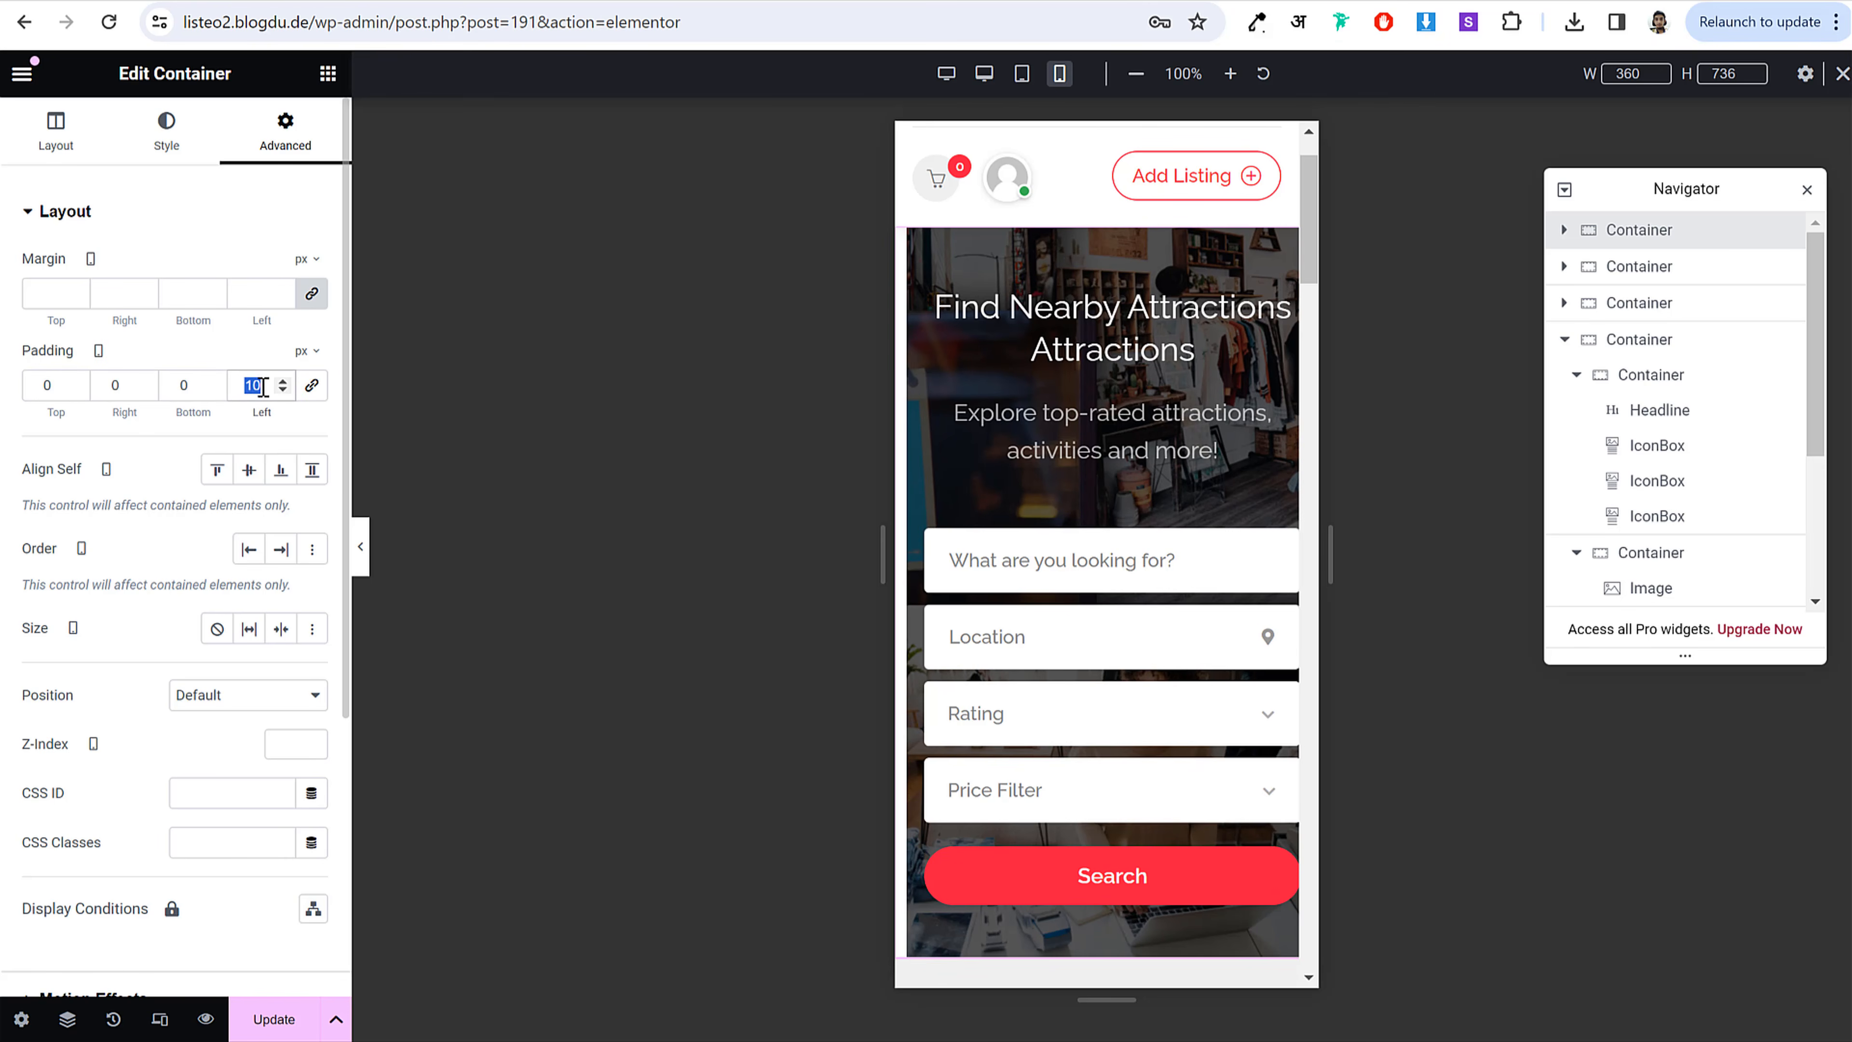
pyautogui.write('0')
pyautogui.click(109, 389)
pyautogui.write('10')
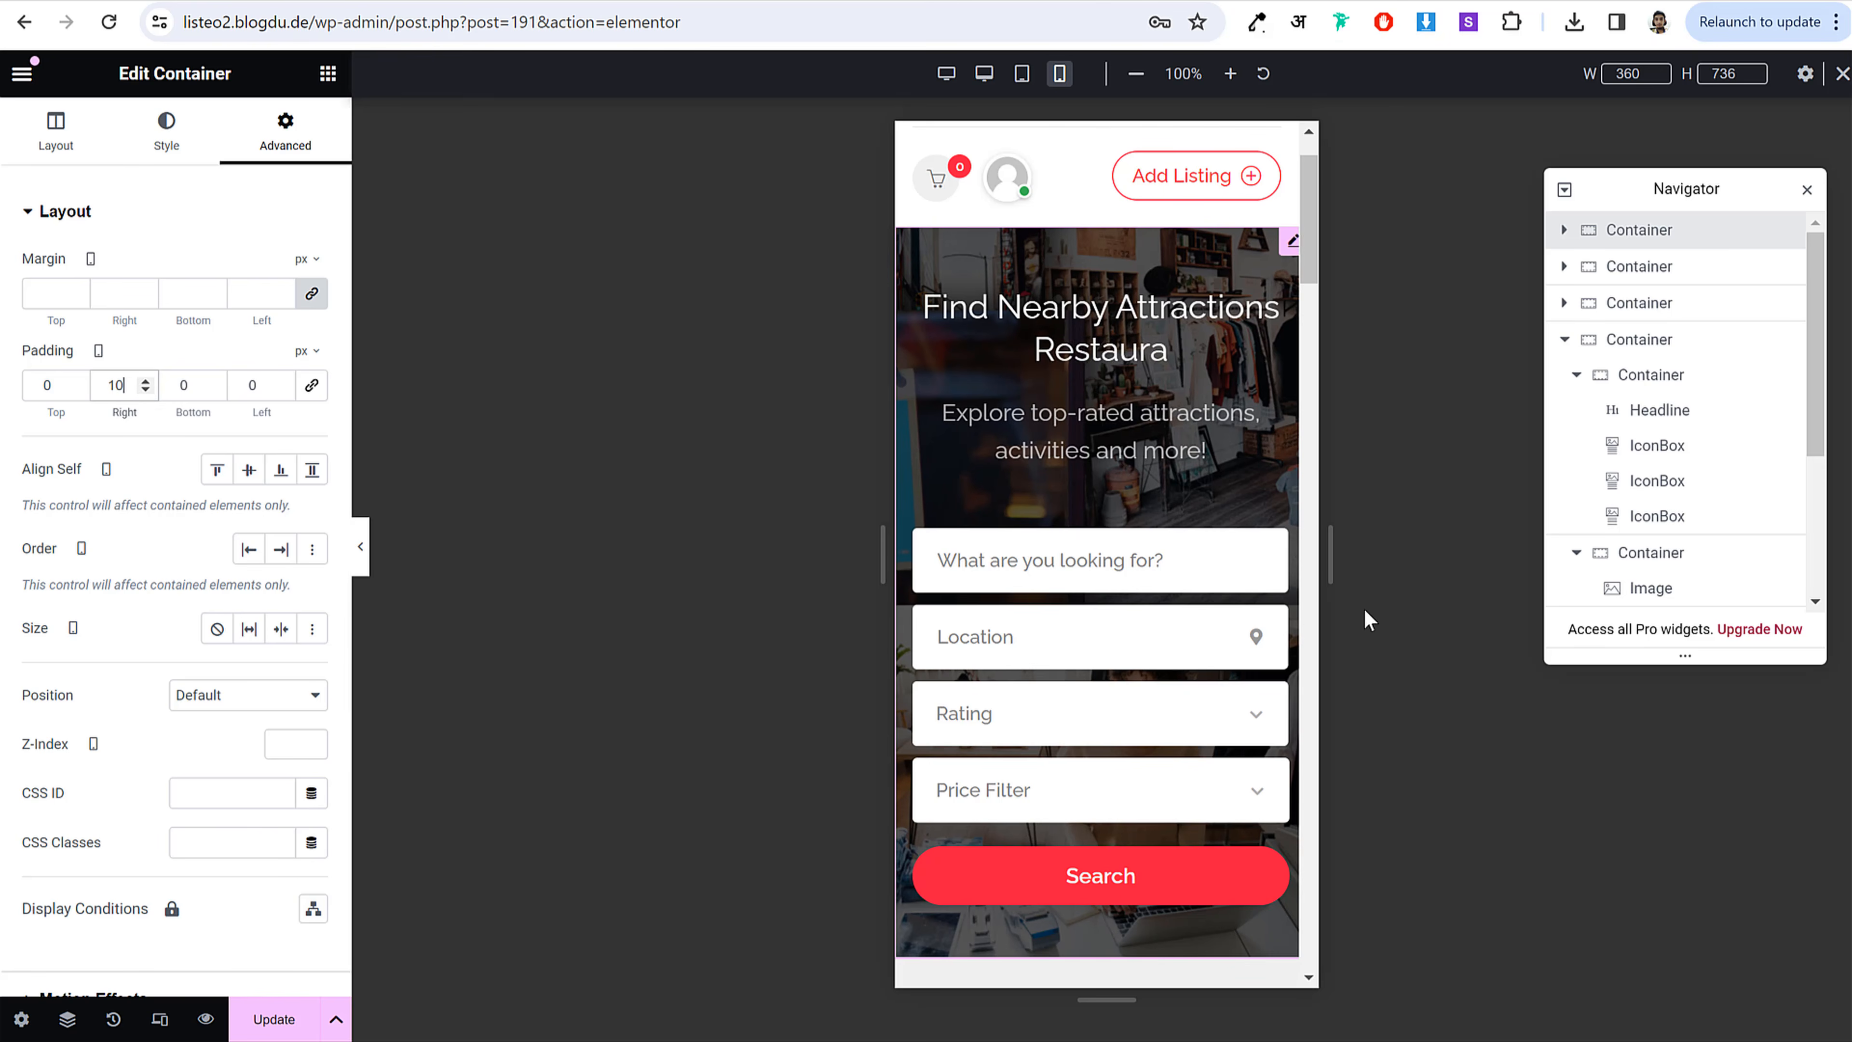
pyautogui.scroll(-10, 1251, 569)
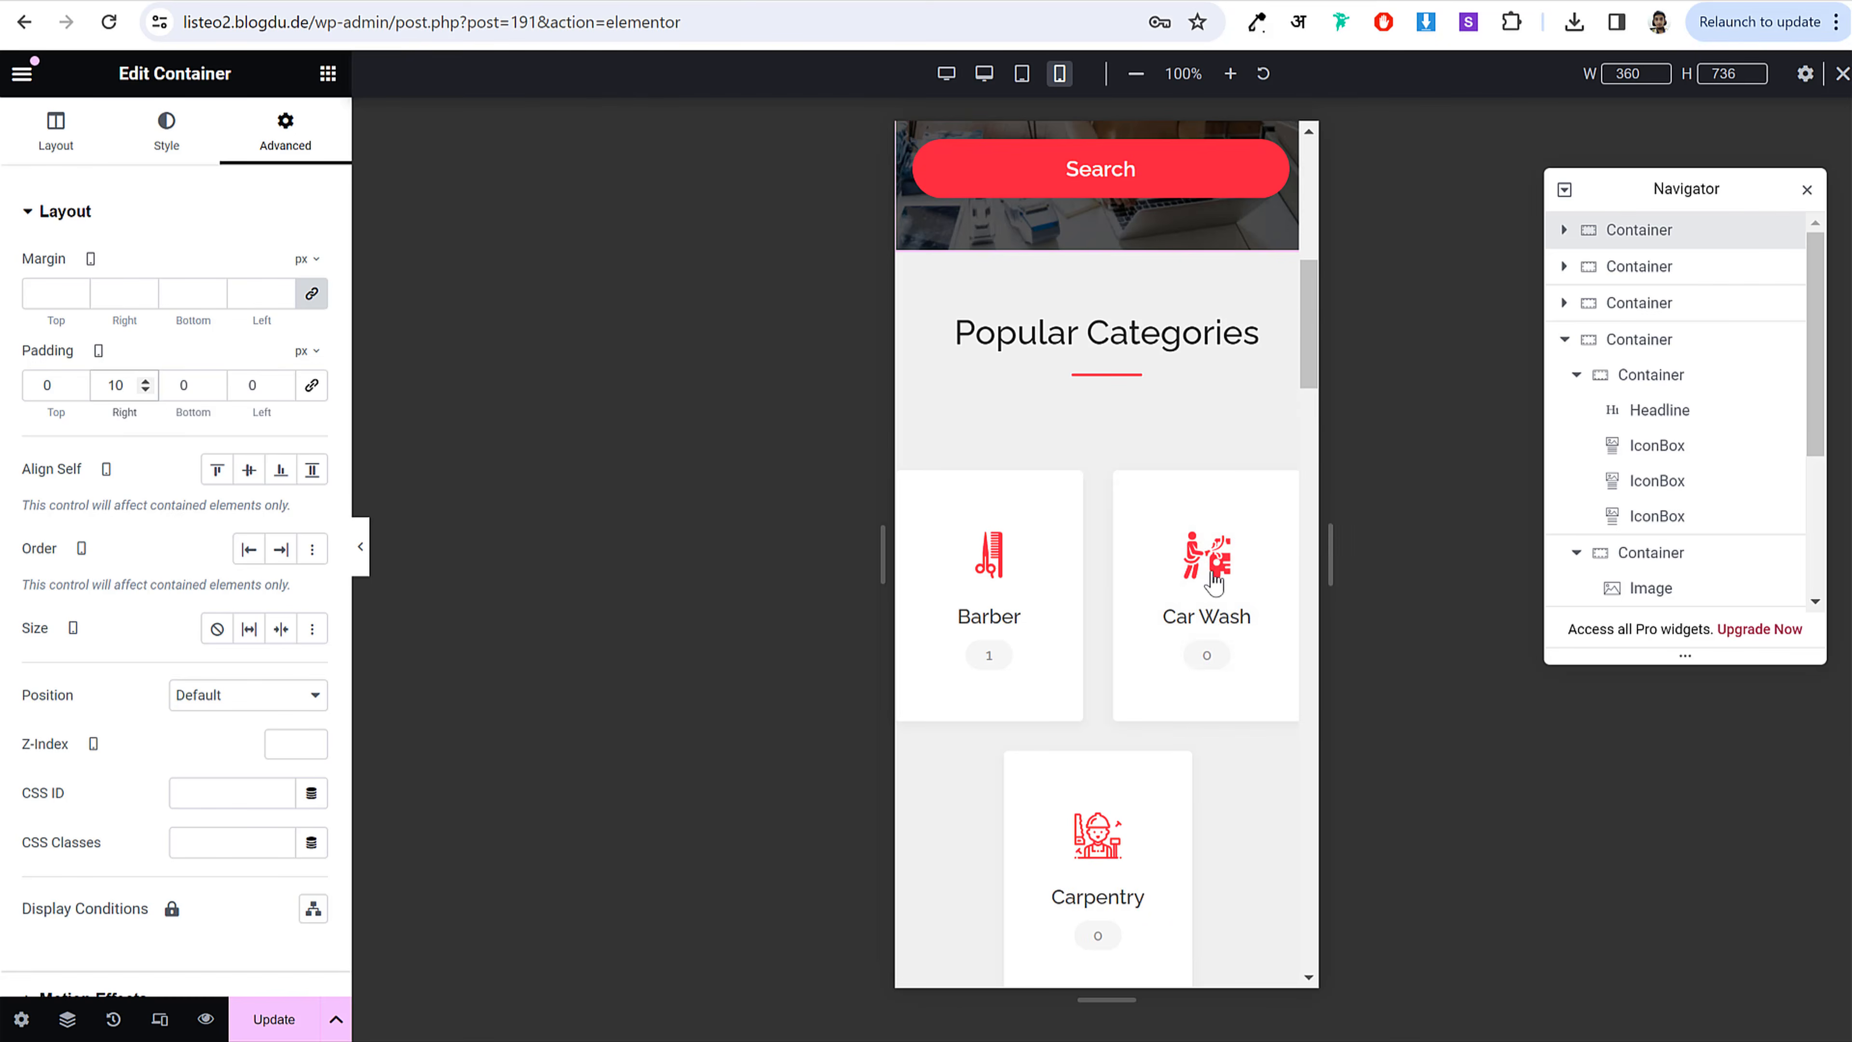
pyautogui.scroll(-5, 1214, 570)
pyautogui.scroll(-10, 1214, 571)
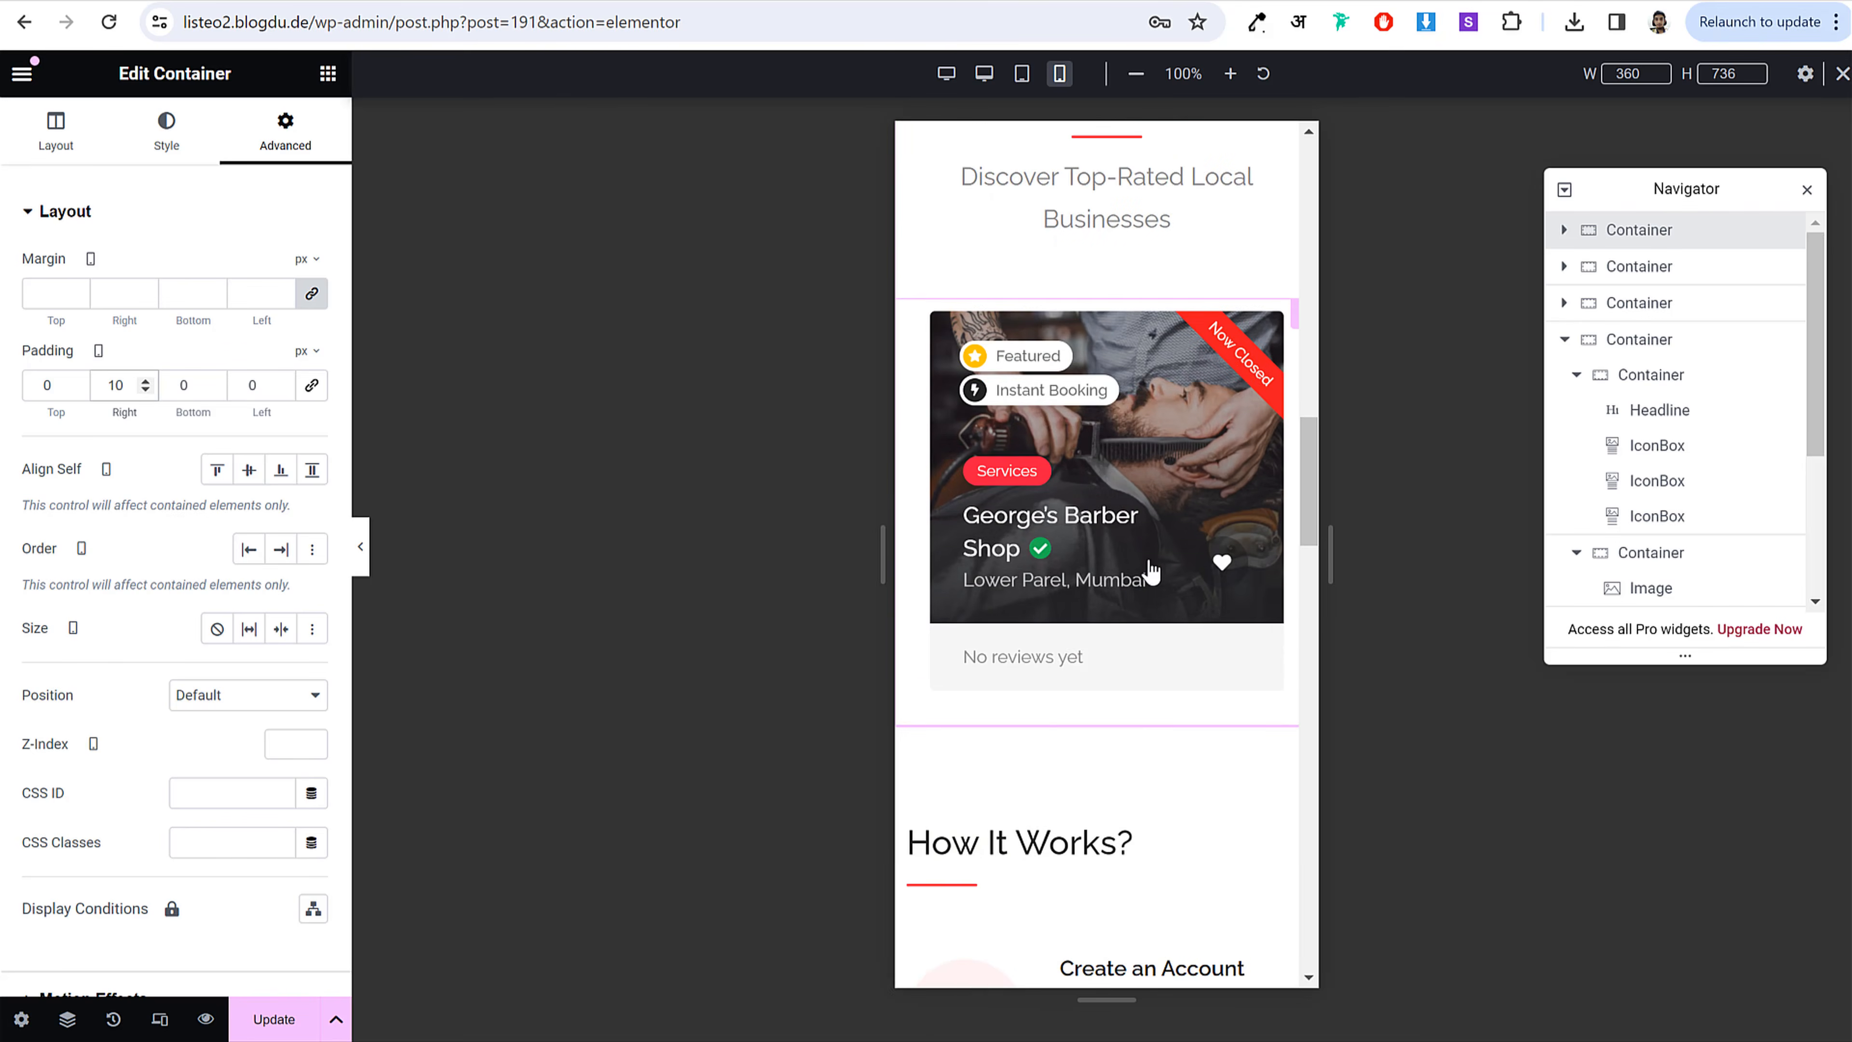
pyautogui.scroll(-10, 1137, 387)
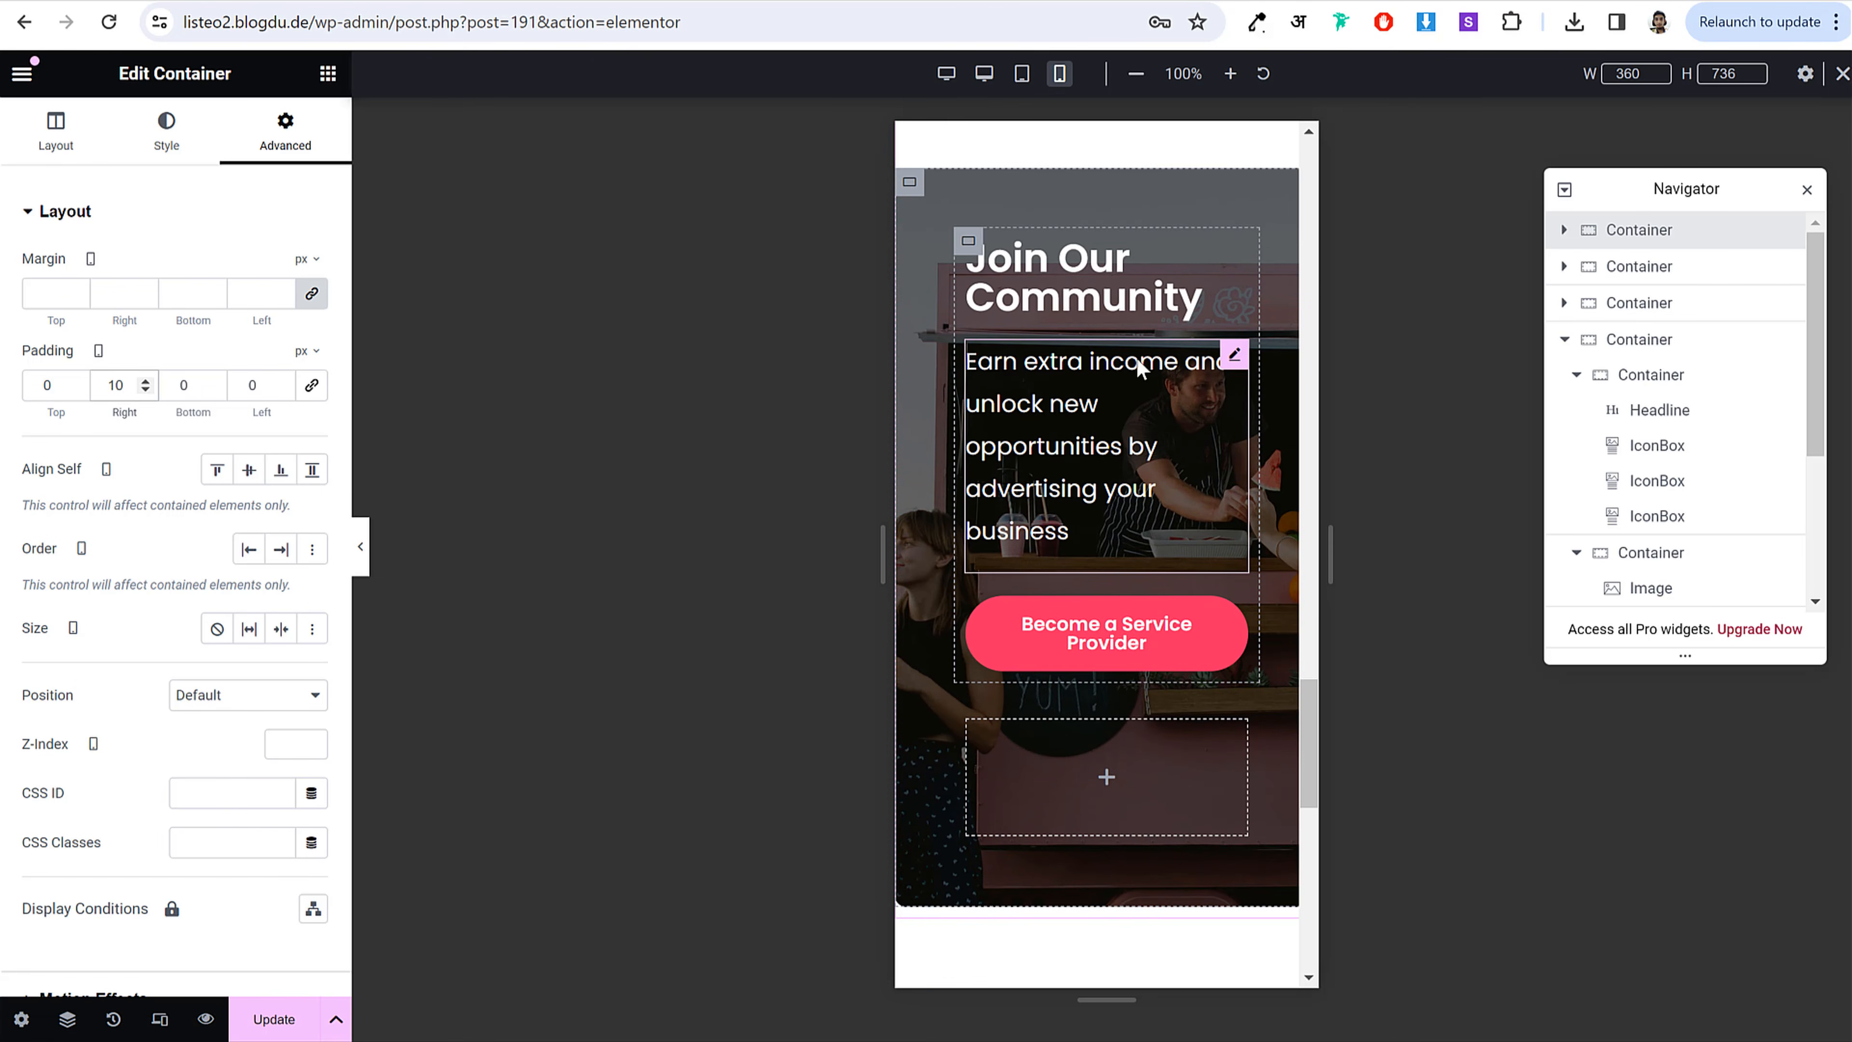
# Step: Center-align the 'Join Our Community' heading and its paragraph on mobile
pyautogui.click(1200, 296)
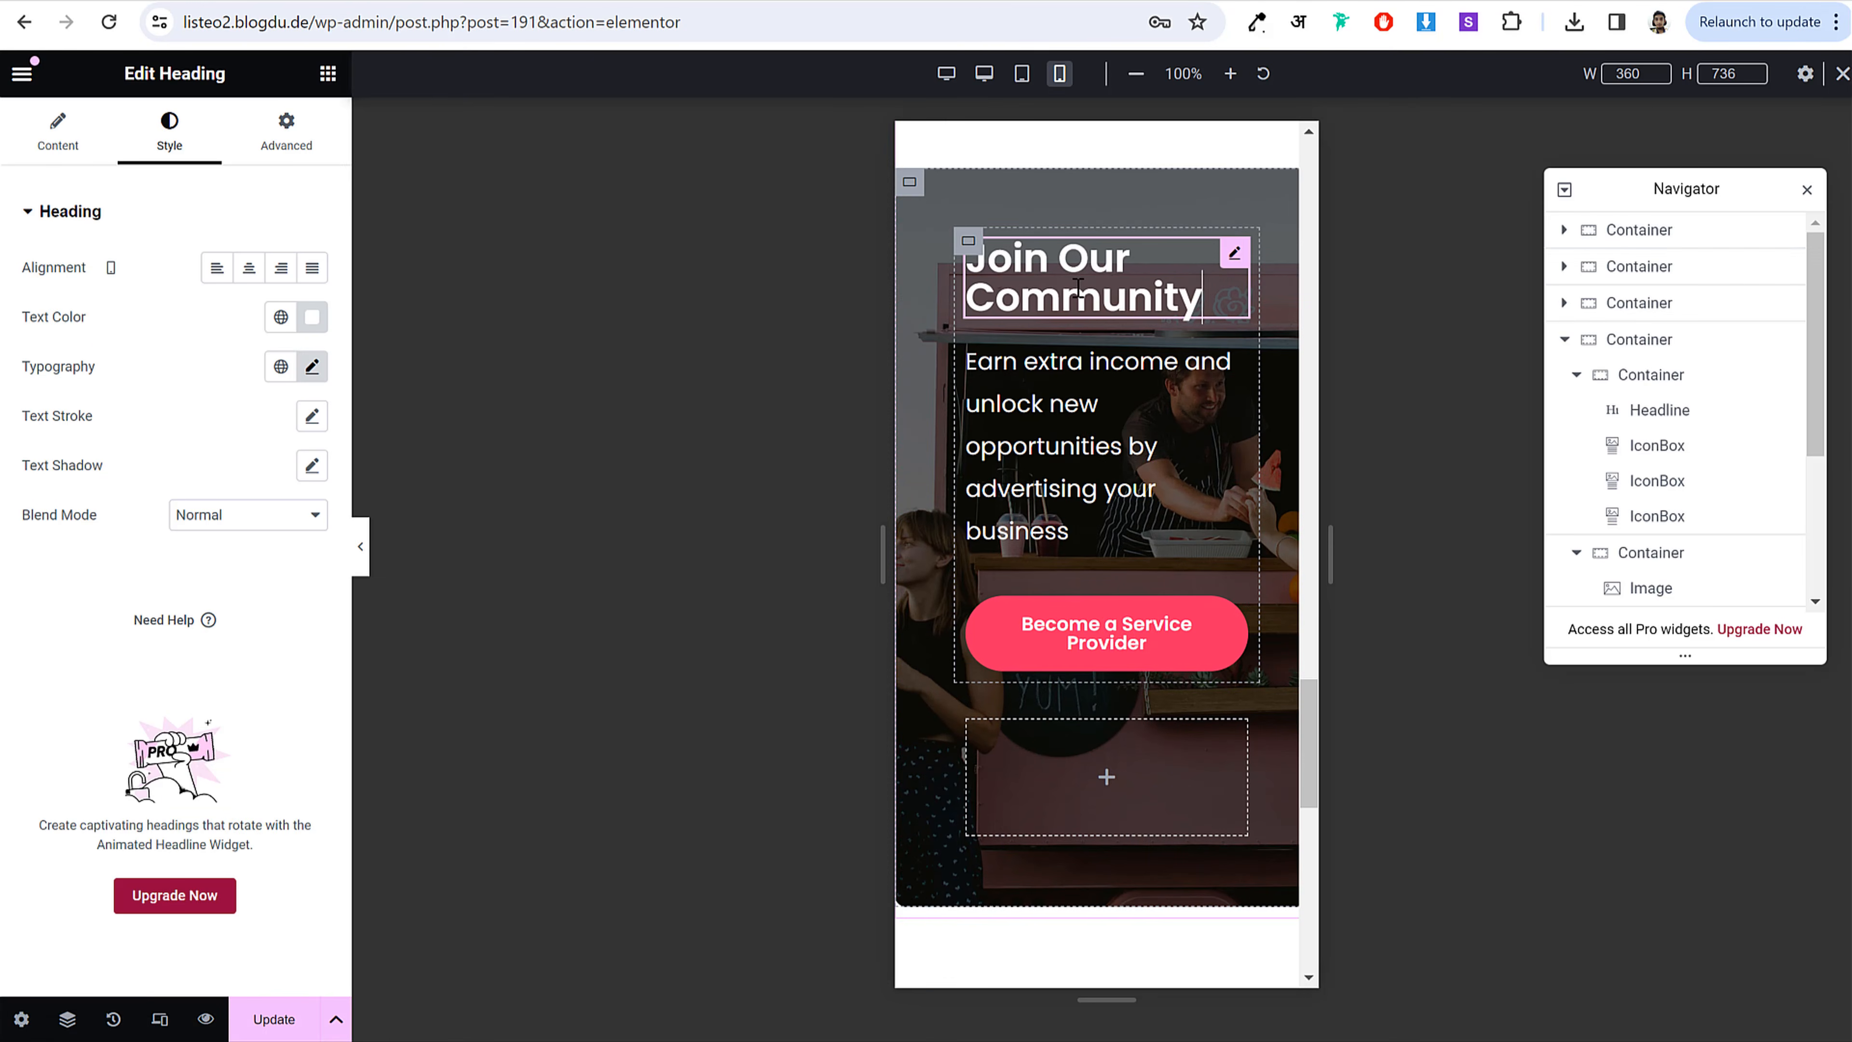
pyautogui.click(248, 284)
pyautogui.click(1109, 427)
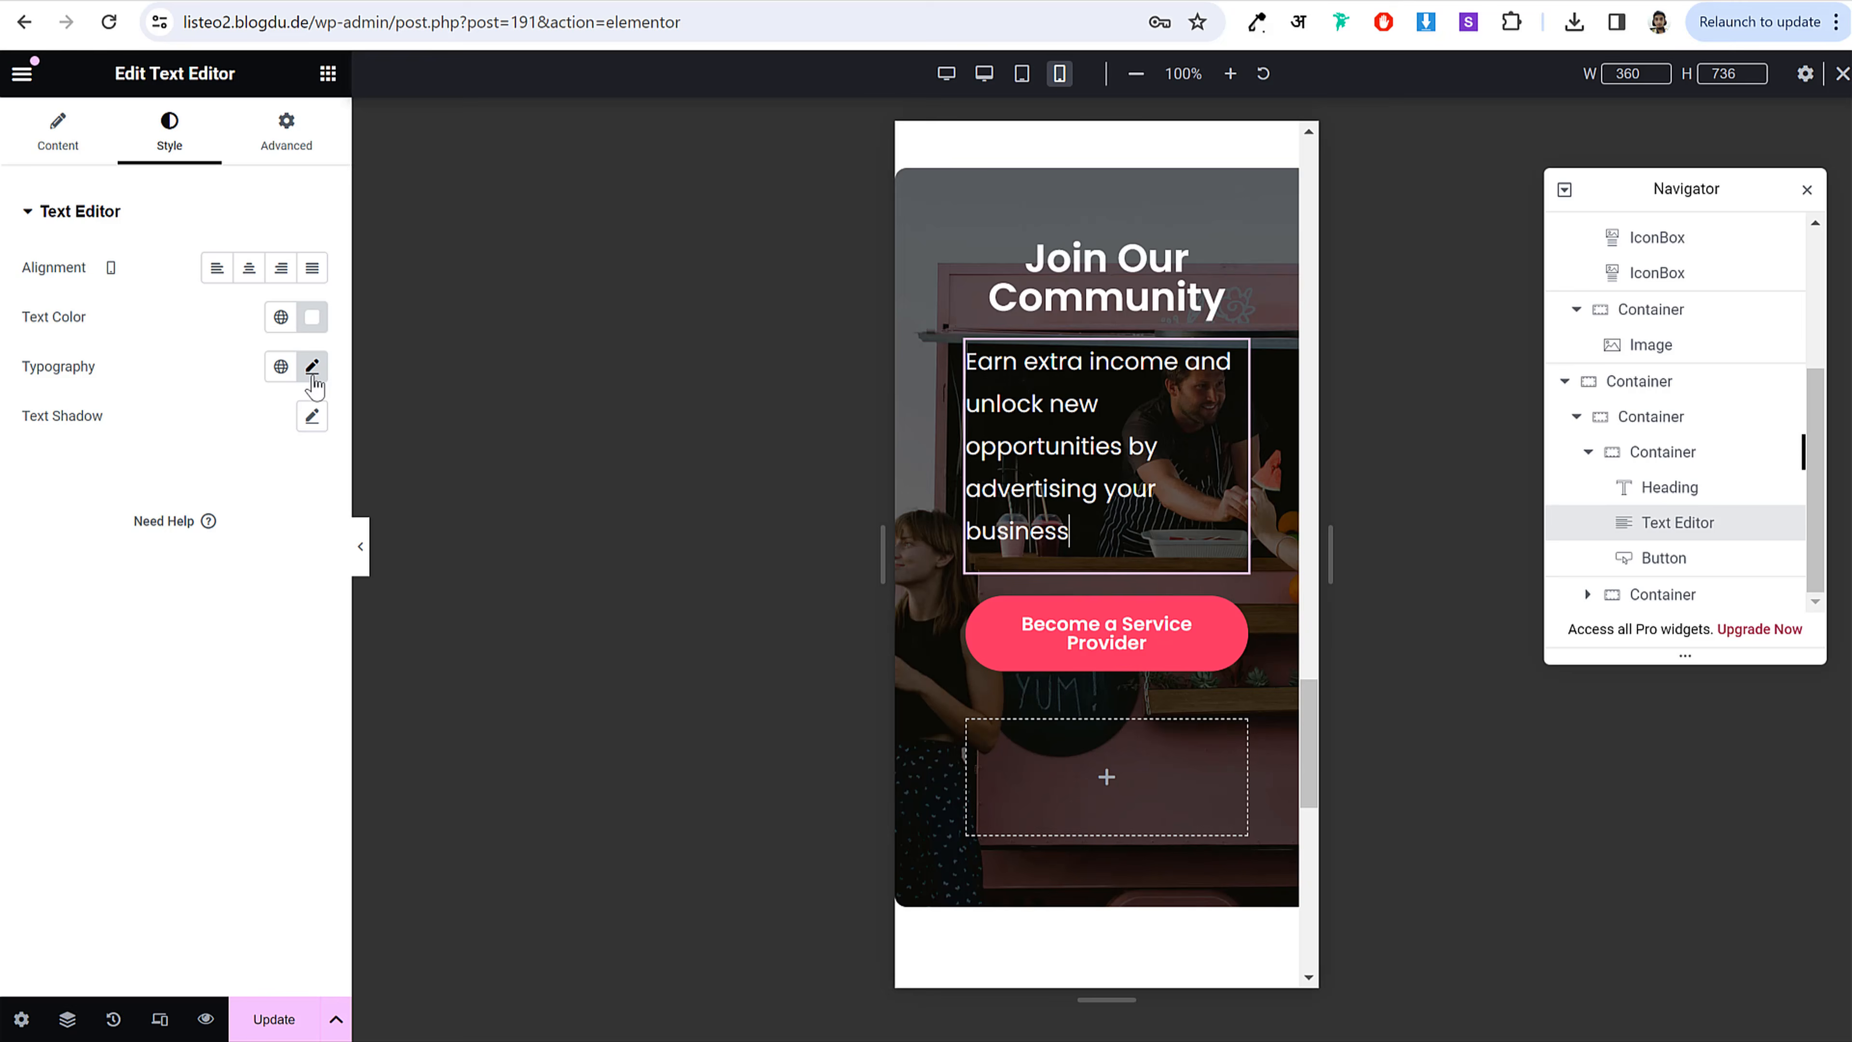
pyautogui.click(249, 270)
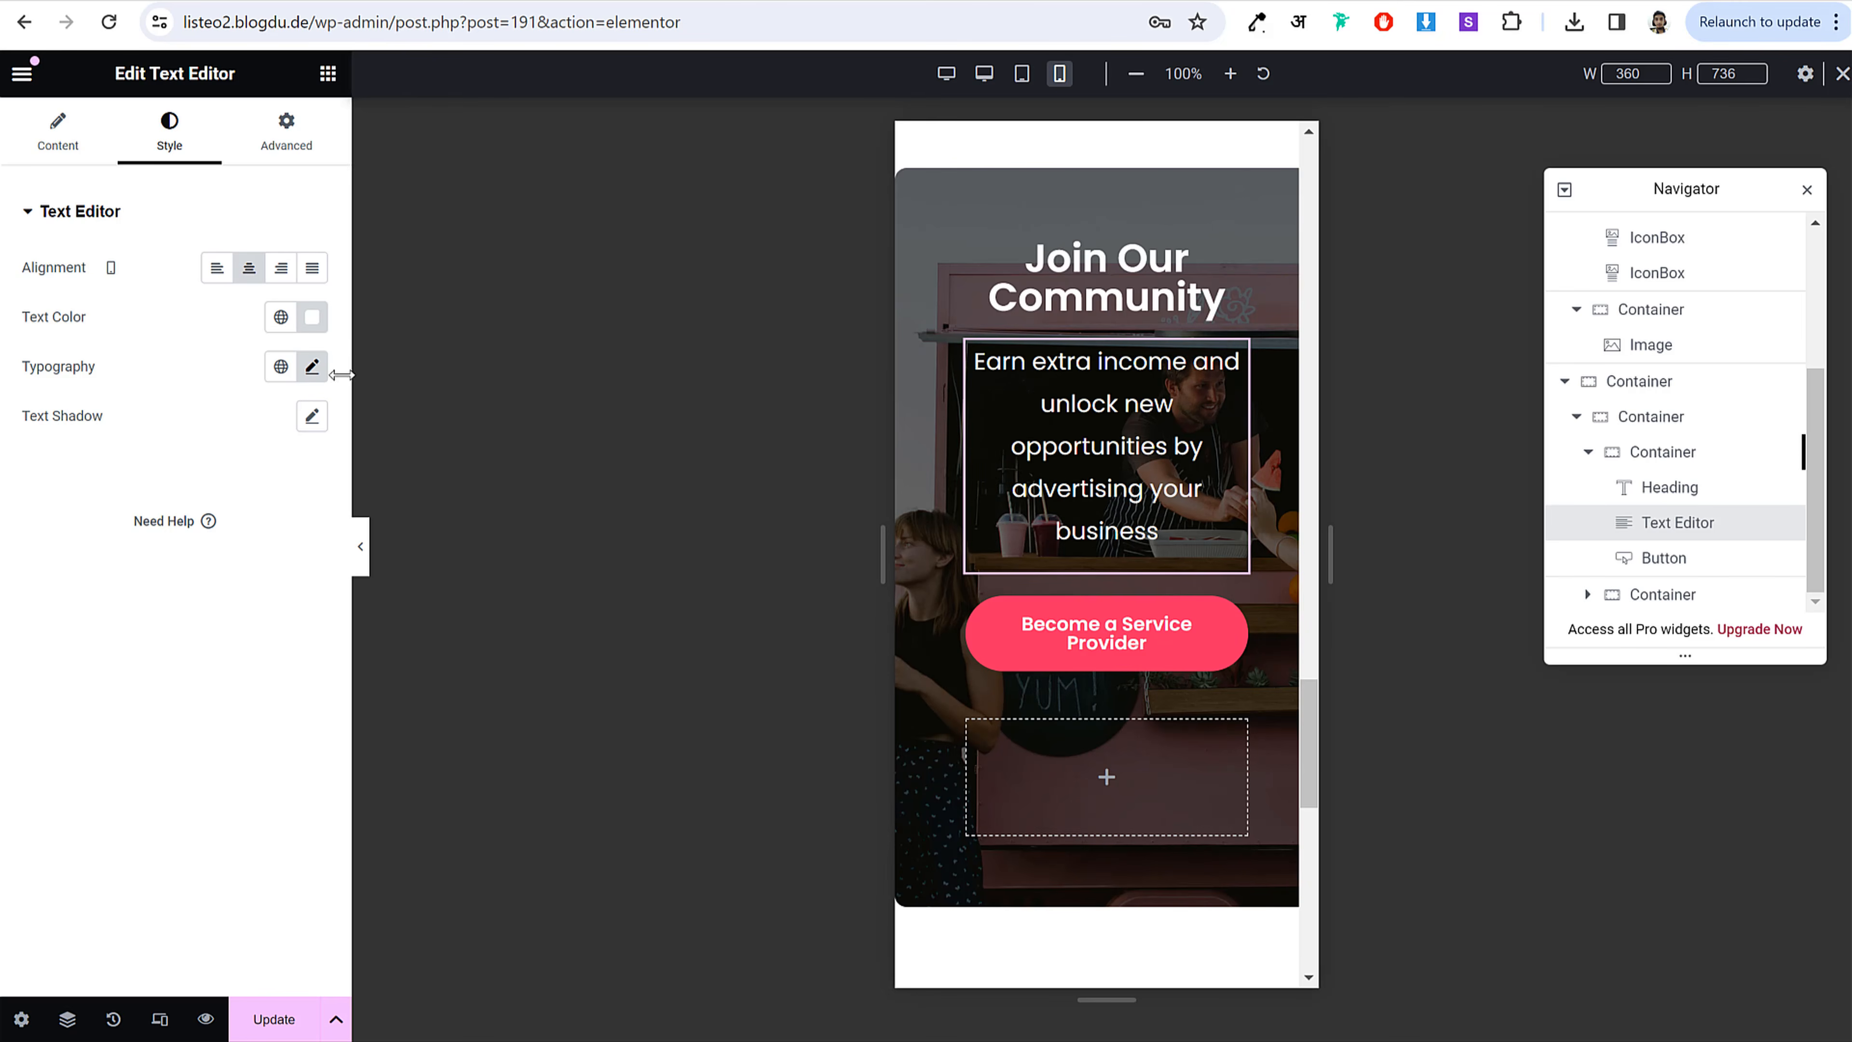
# Step: Shrink the paragraph text to 13 px, save the page, and return to desktop view
pyautogui.click(314, 367)
pyautogui.moveTo(114, 549); pyautogui.dragTo(54, 561)
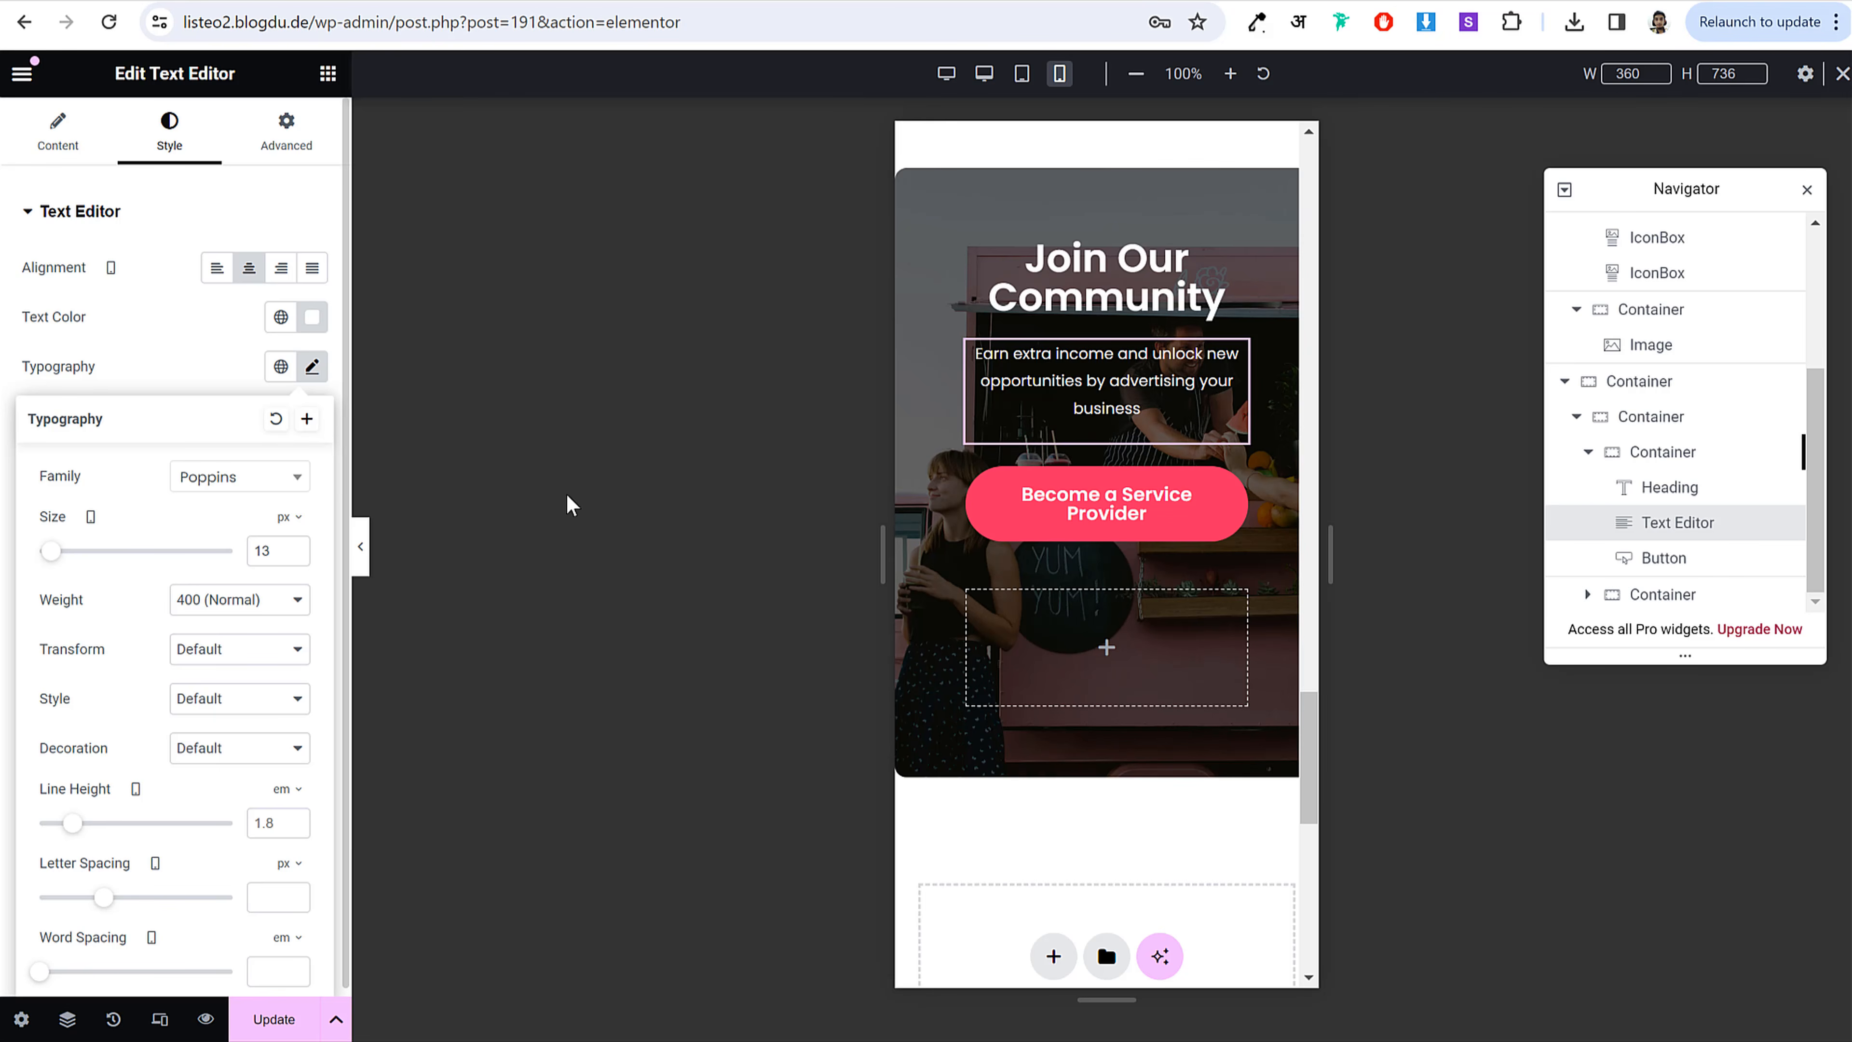
pyautogui.click(581, 644)
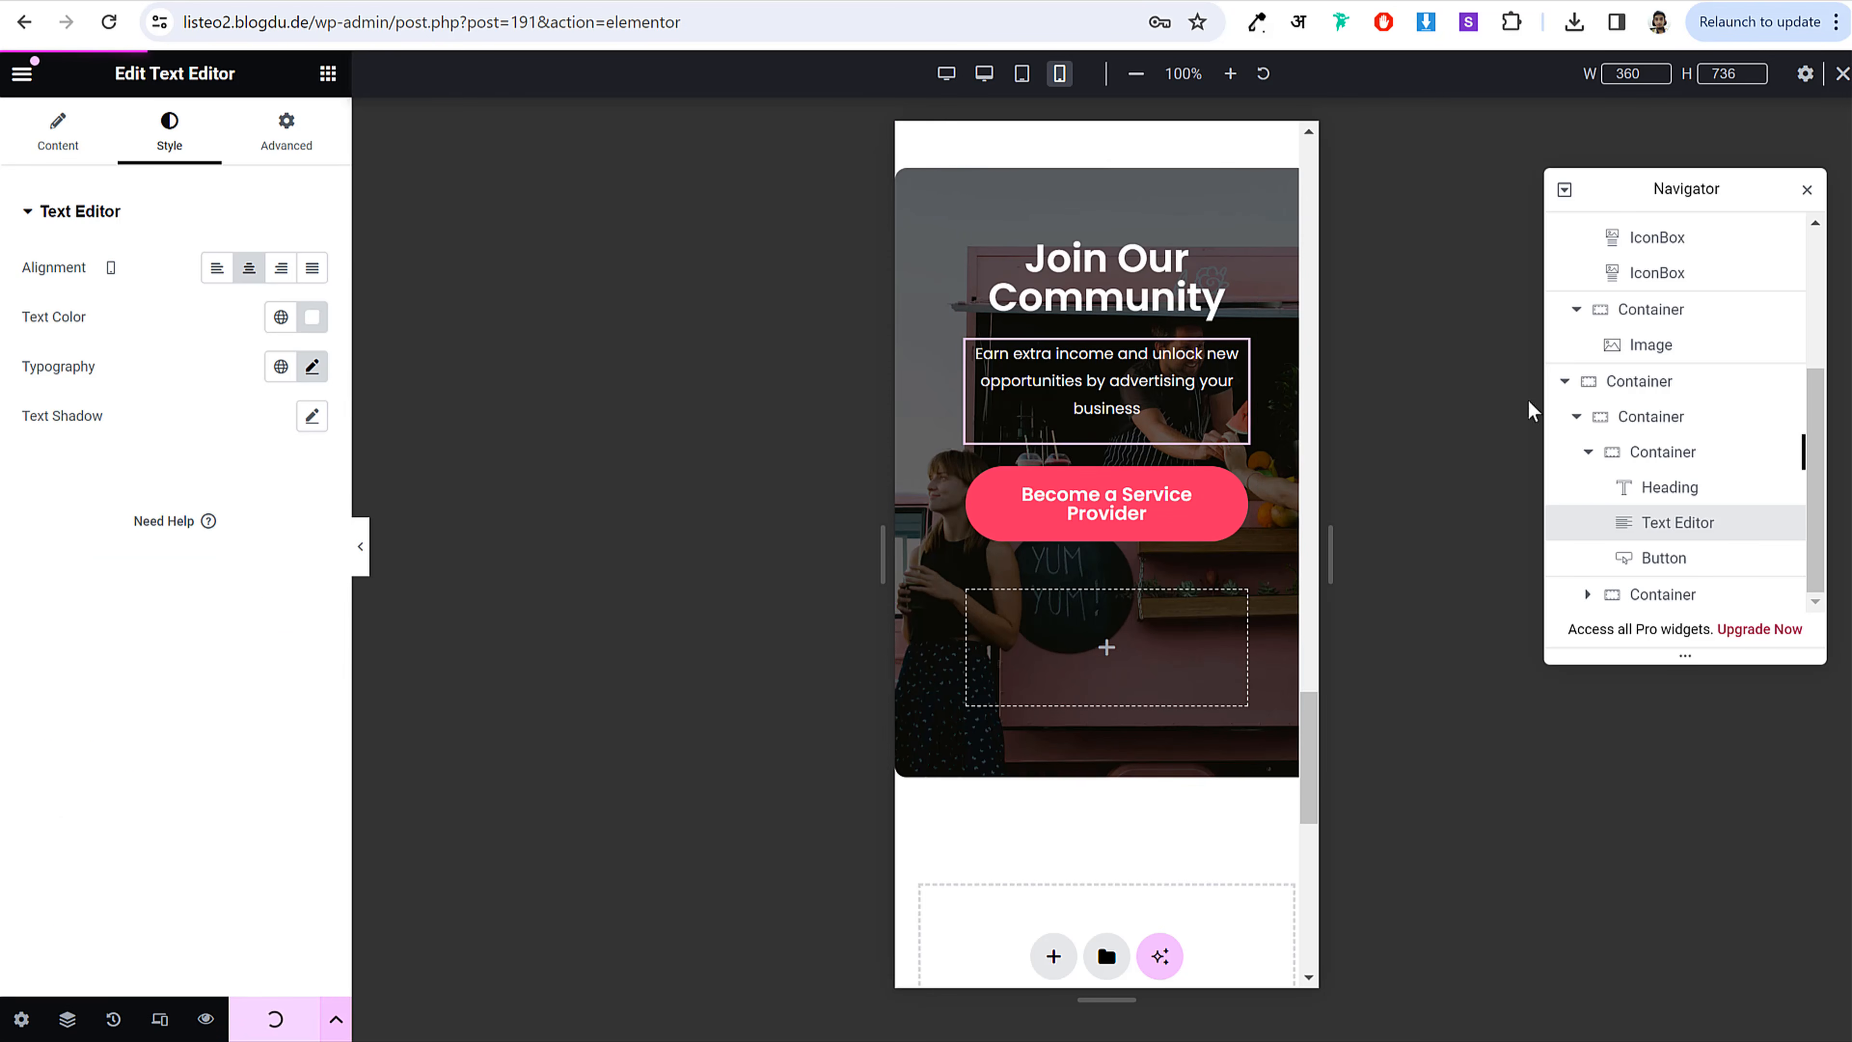
pyautogui.click(1806, 191)
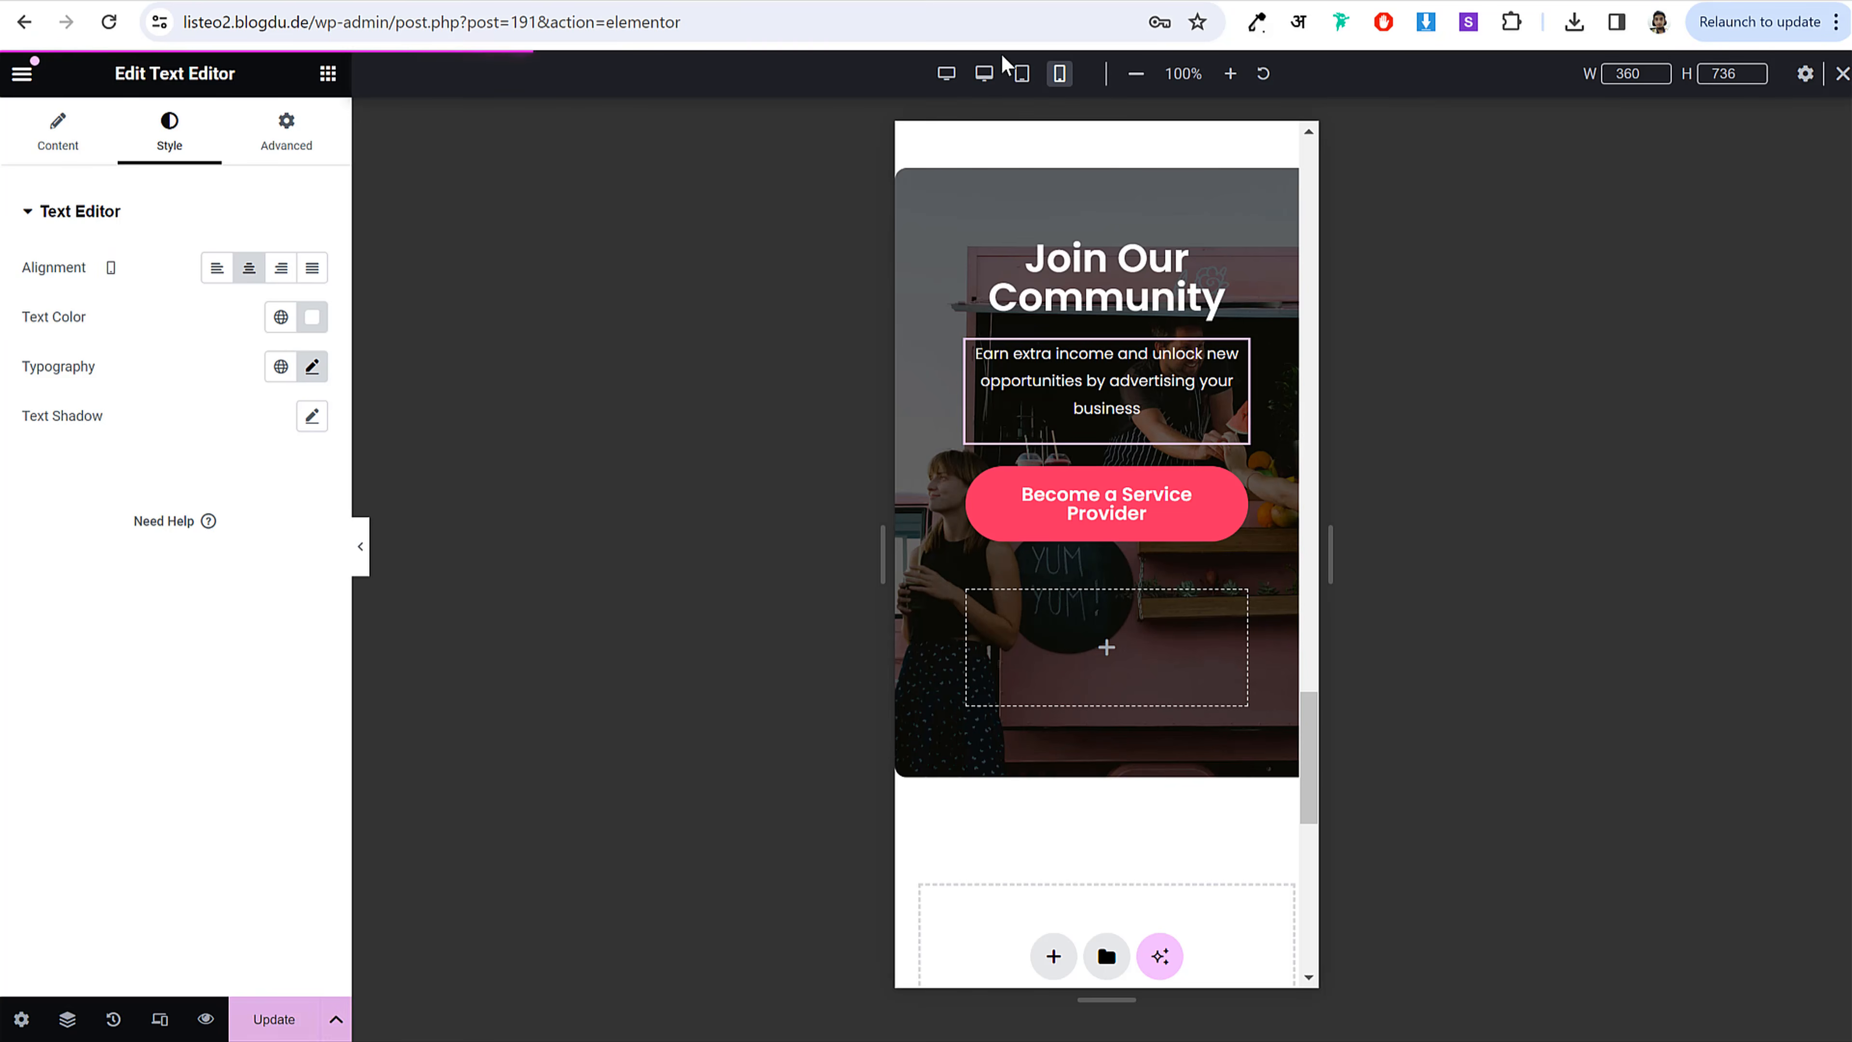
pyautogui.click(1841, 75)
# Step: Leave the responsive preview and bring back the Elementor Elements widget panel
pyautogui.scroll(10, 1495, 496)
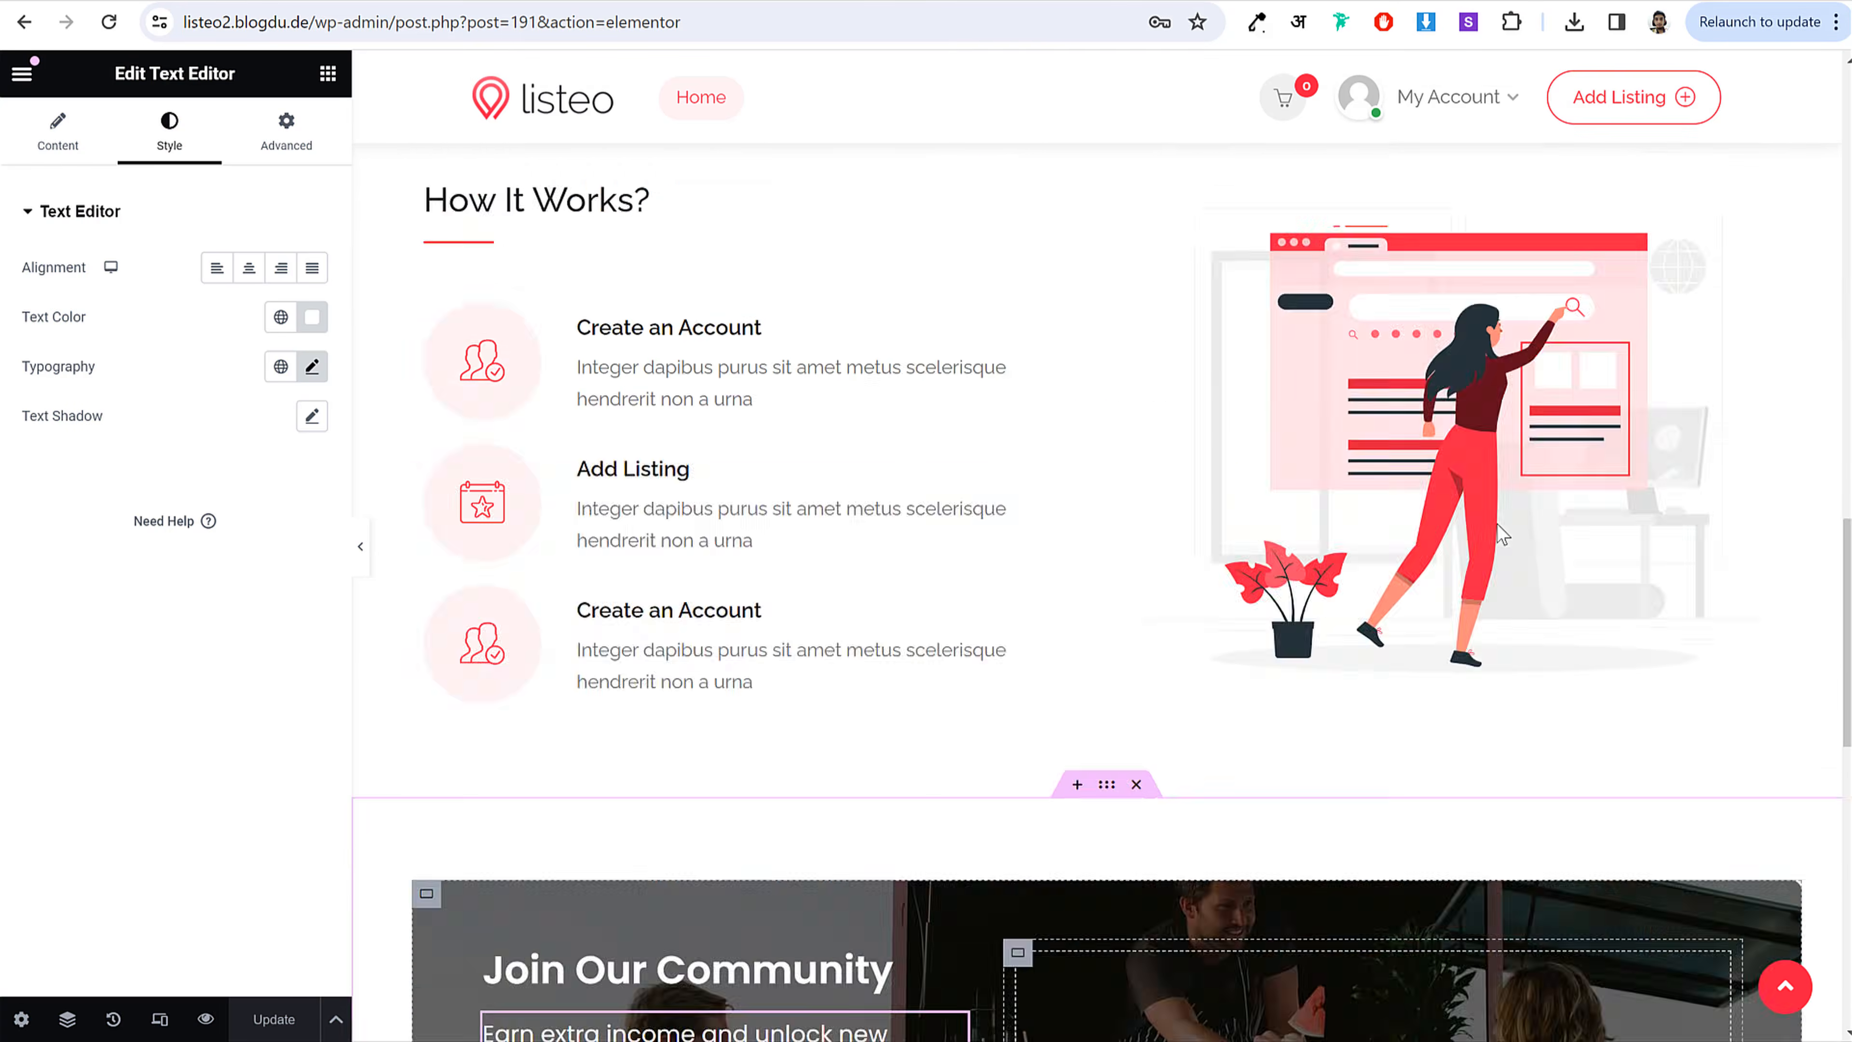
pyautogui.scroll(10, 1498, 547)
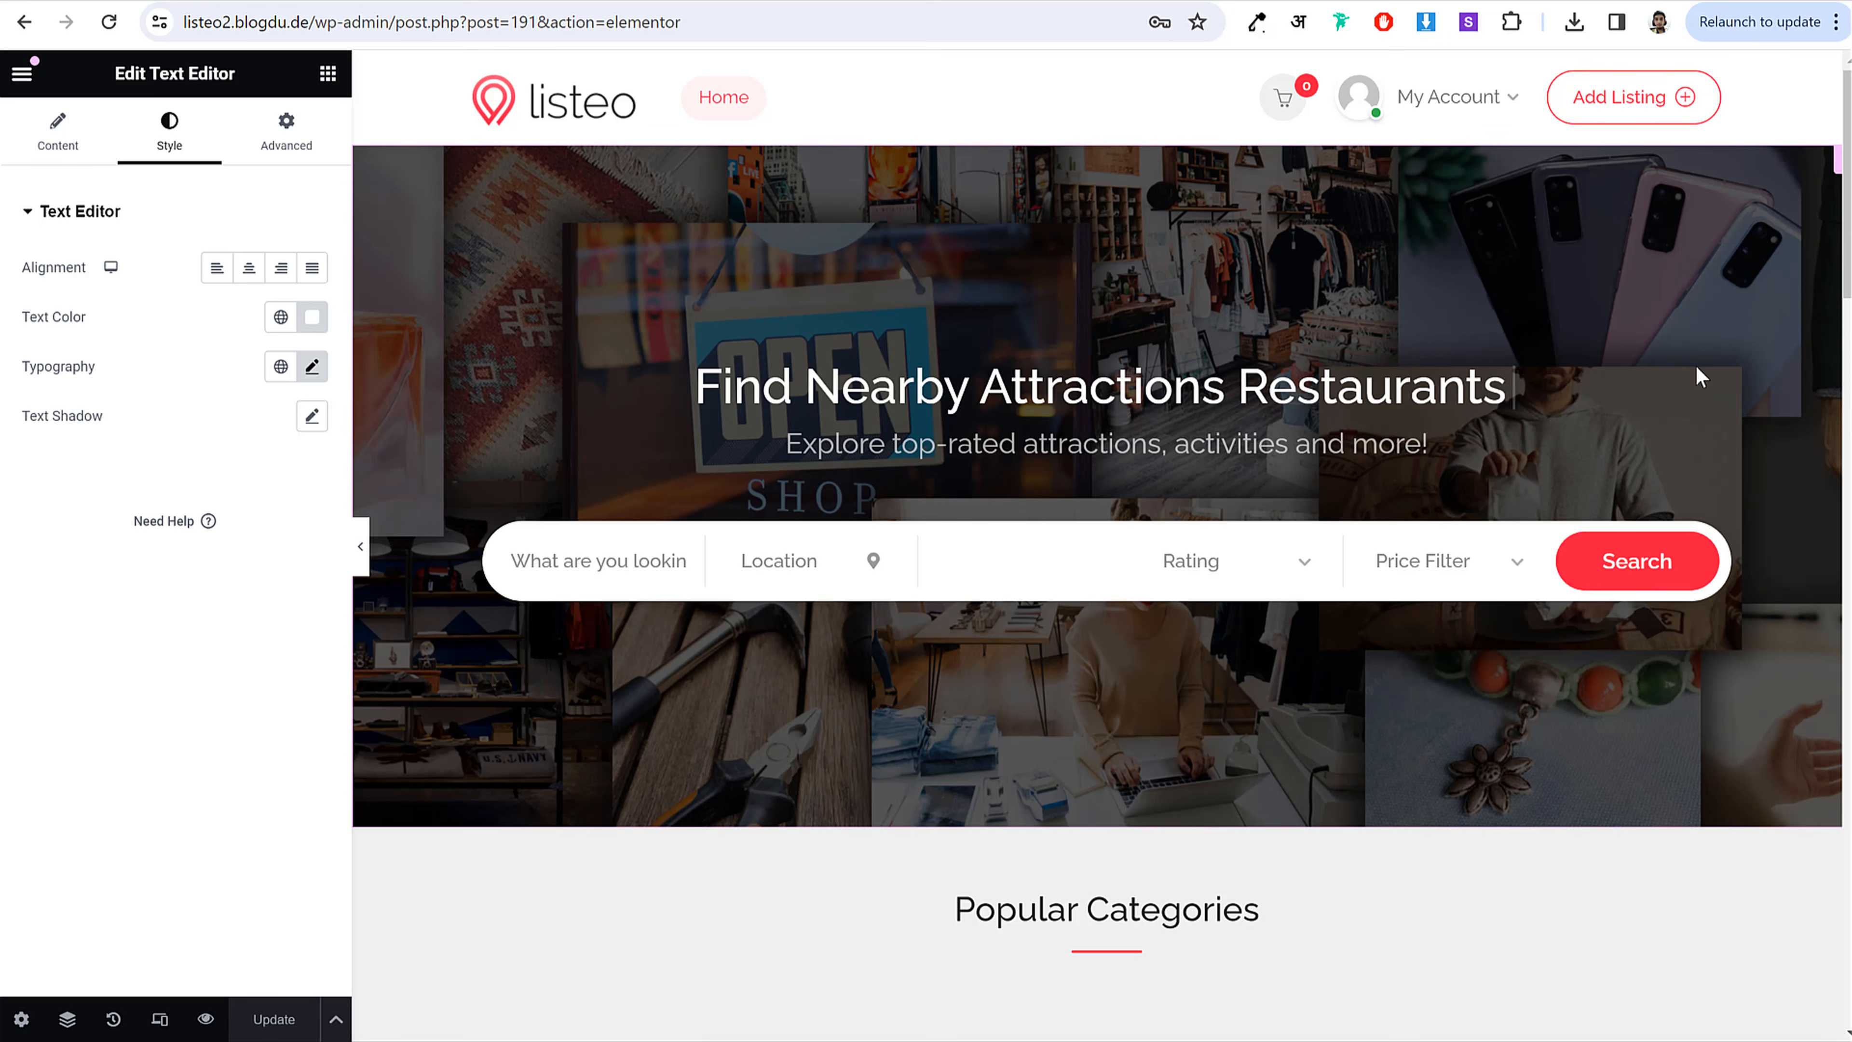
pyautogui.click(330, 77)
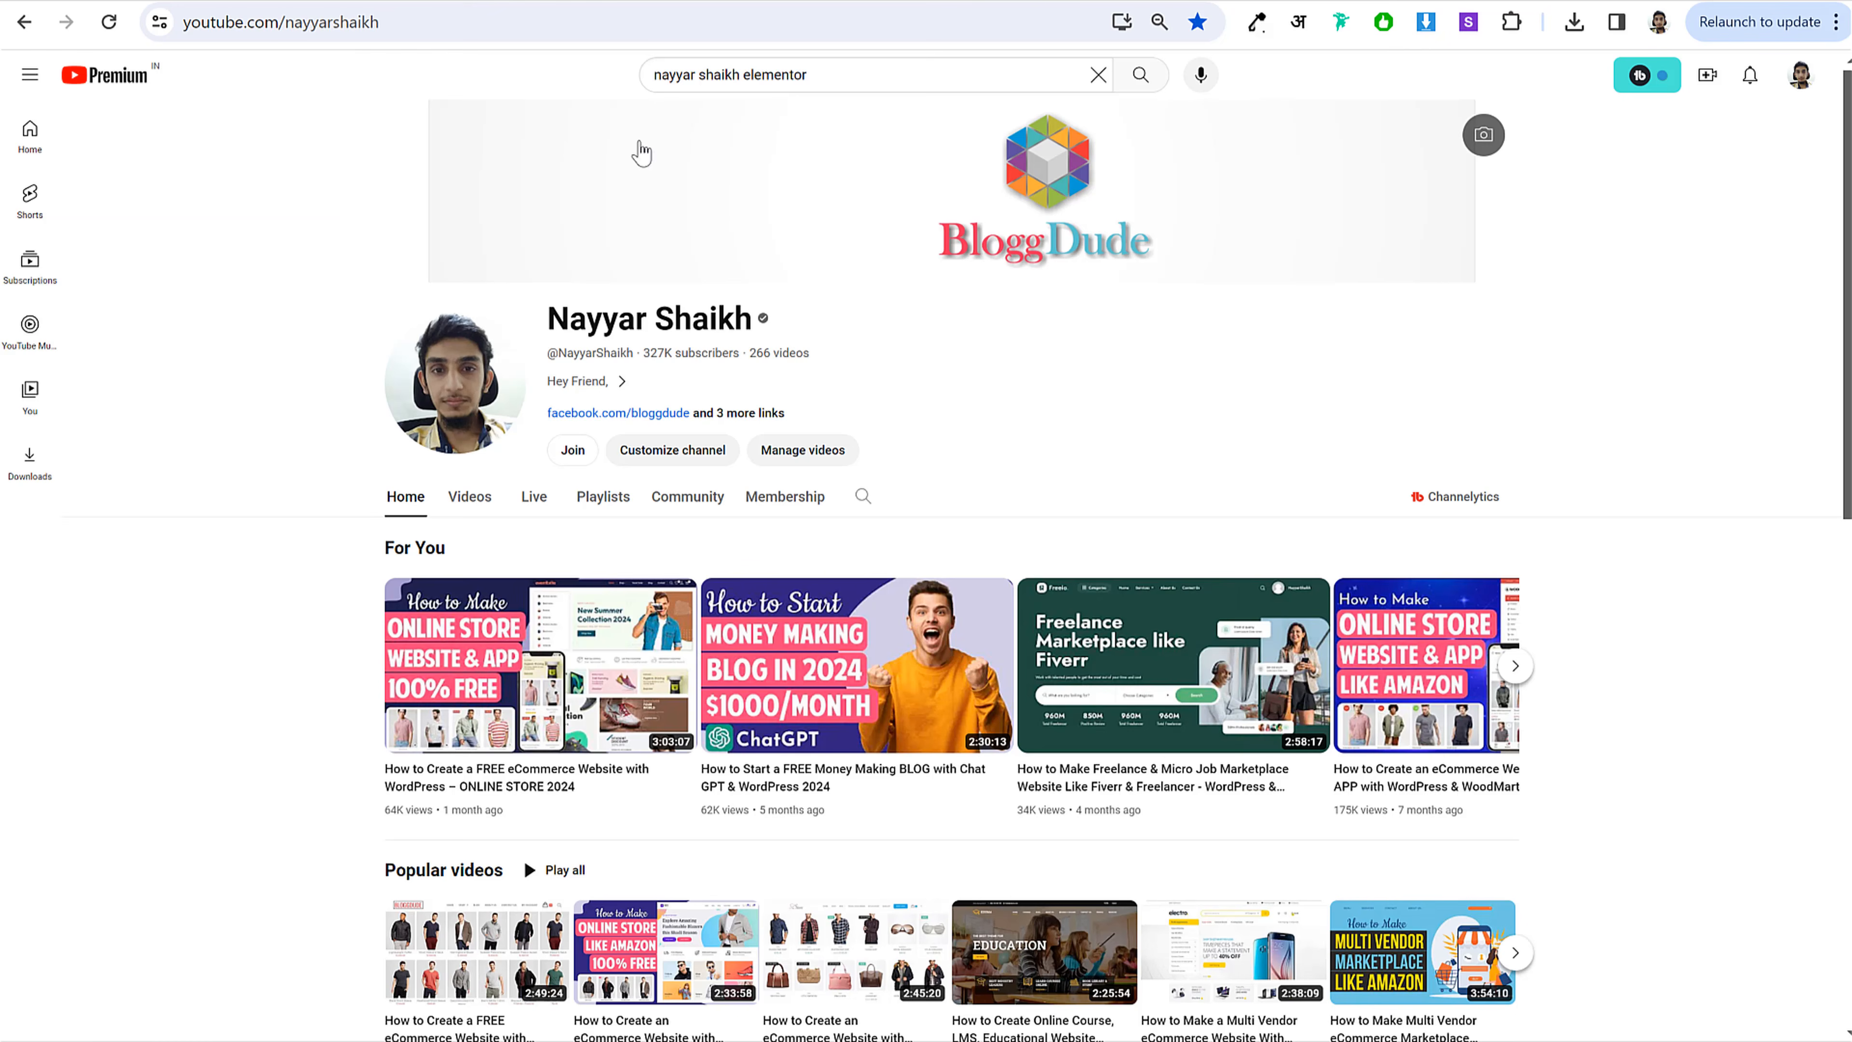
# Step: Search YouTube for the channel's 2024 Elementor tutorial videos
pyautogui.scroll(-5, 911, 306)
pyautogui.scroll(5, 906, 318)
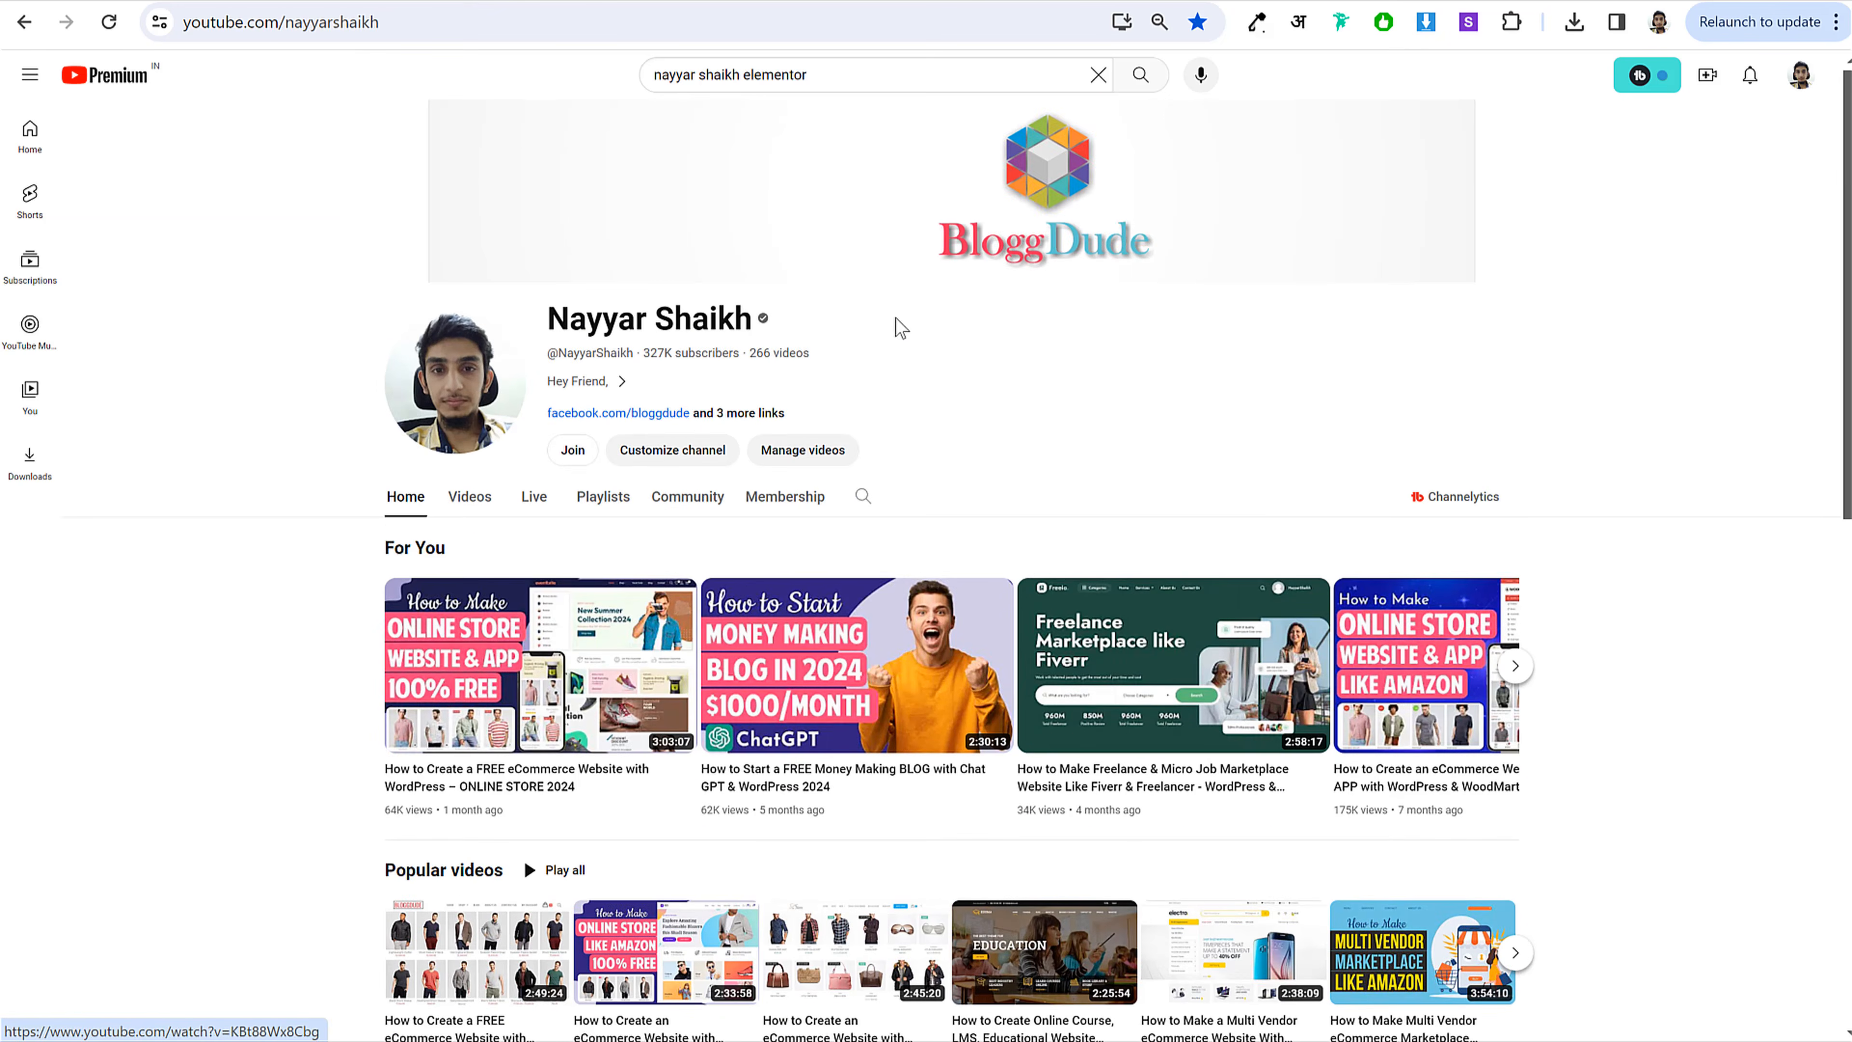
pyautogui.click(862, 75)
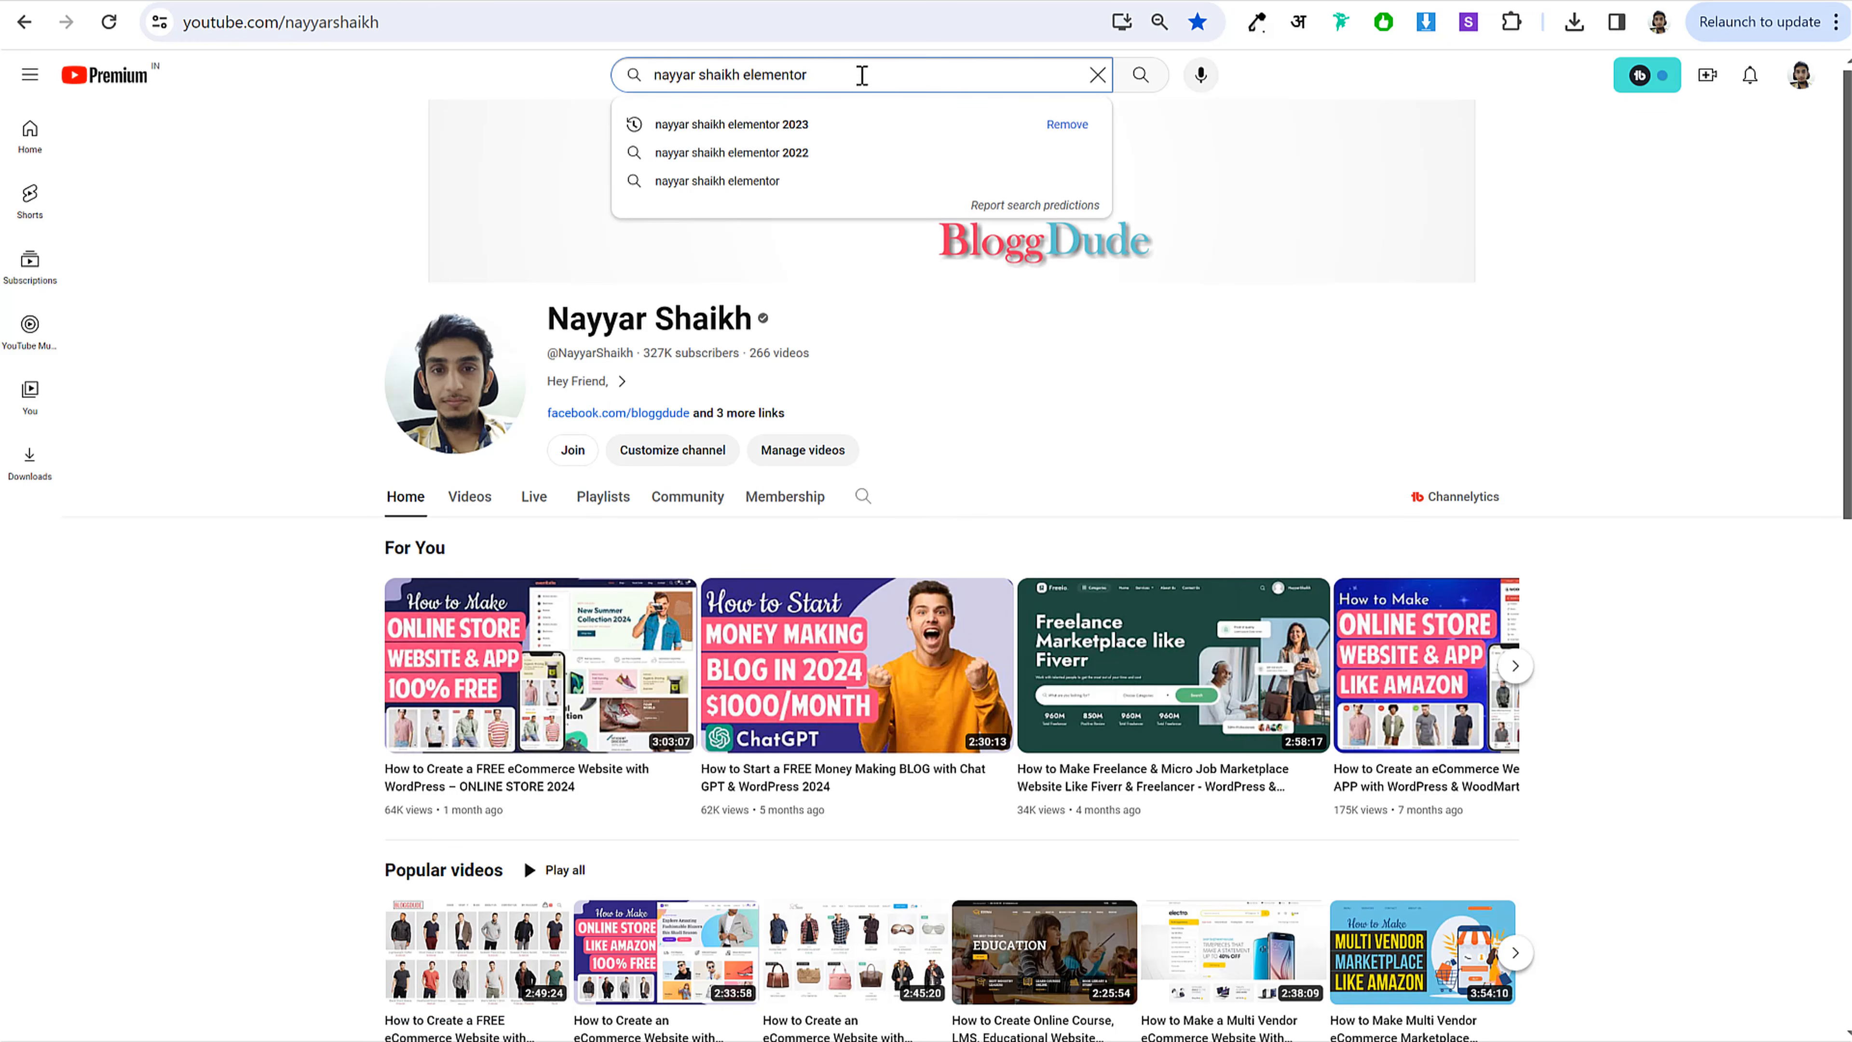
pyautogui.write('2')
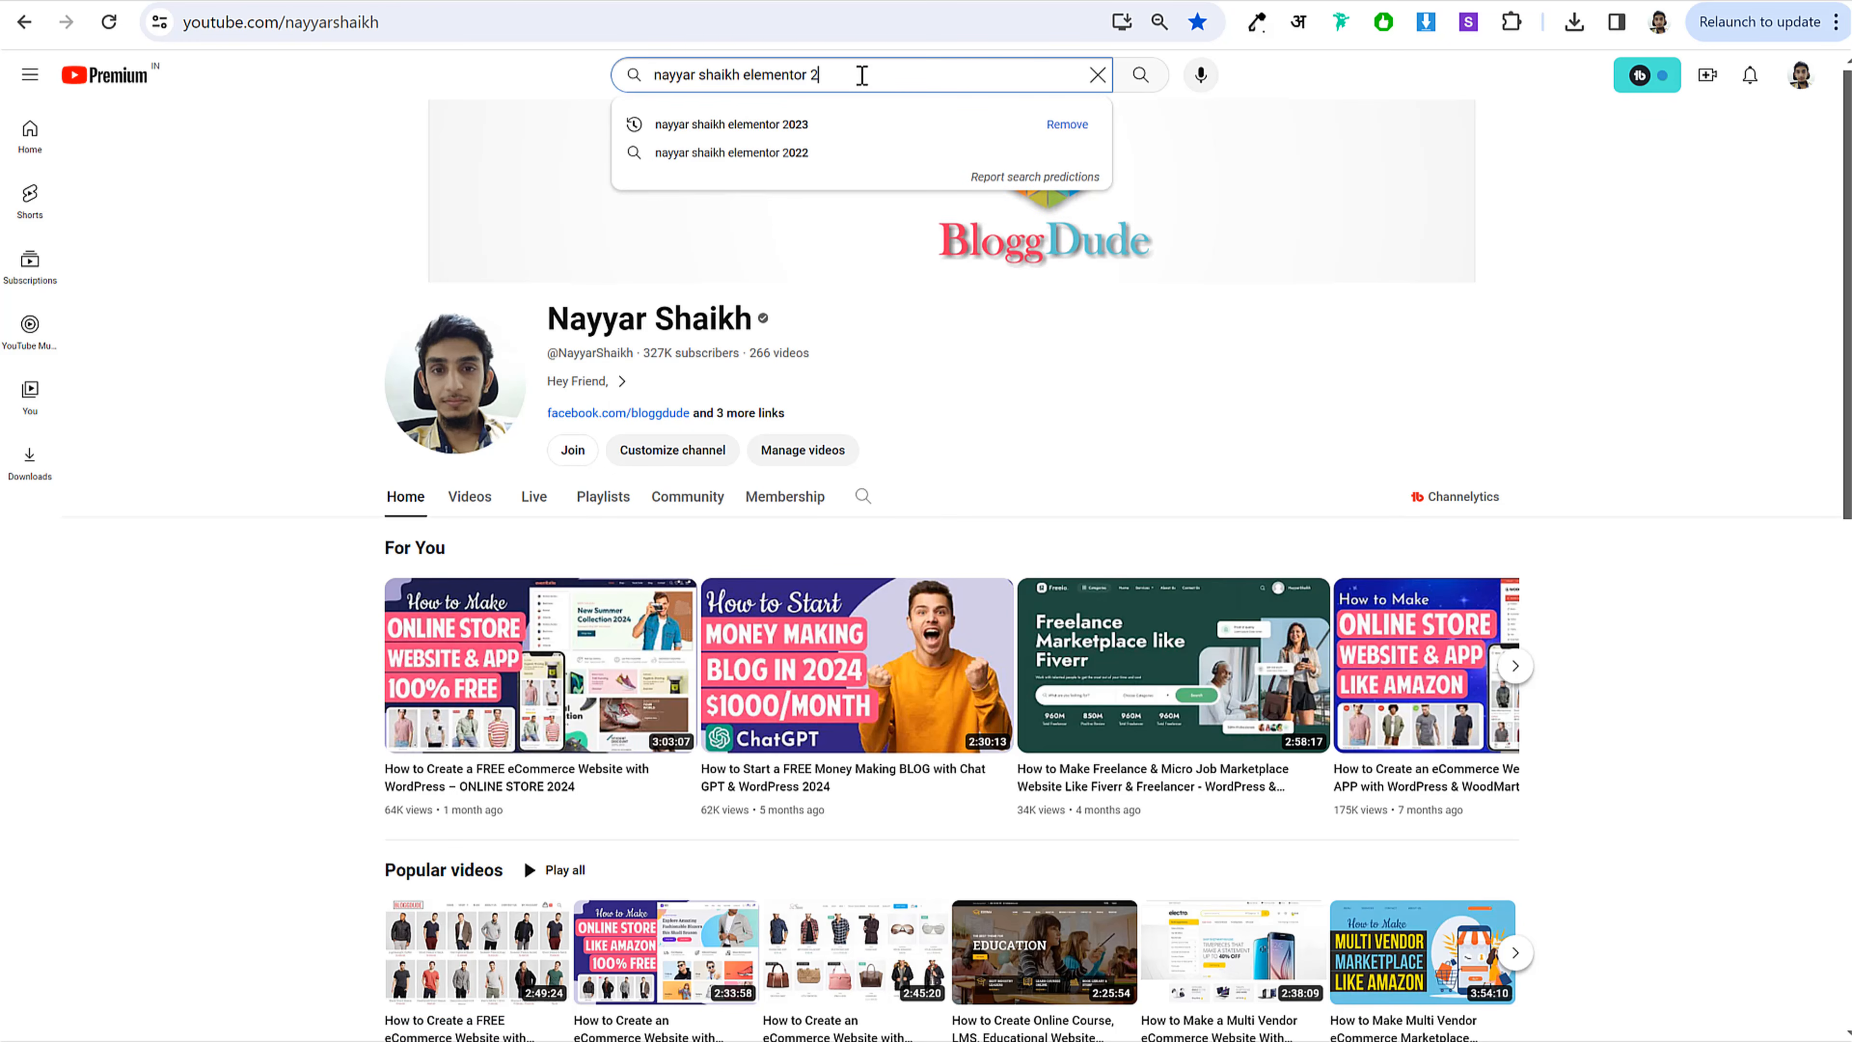
pyautogui.write('024')
pyautogui.press('Return')
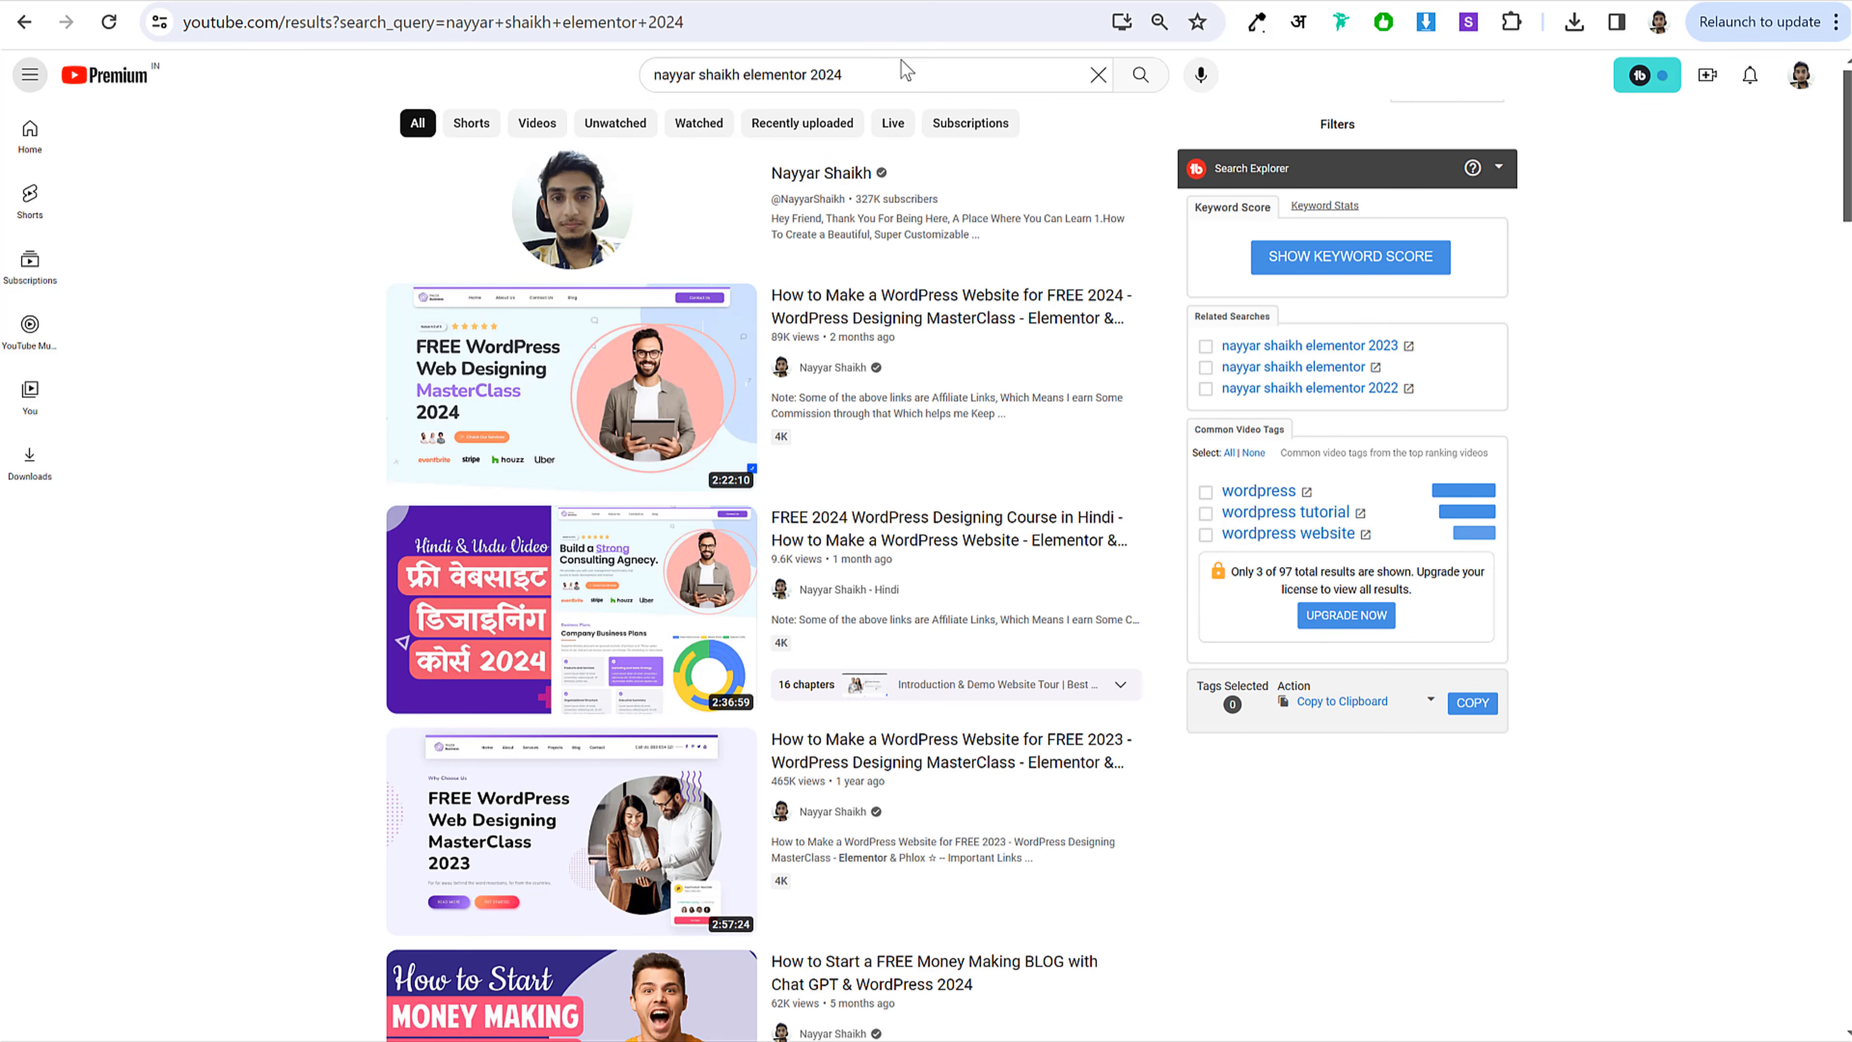
pyautogui.moveTo(906, 310)
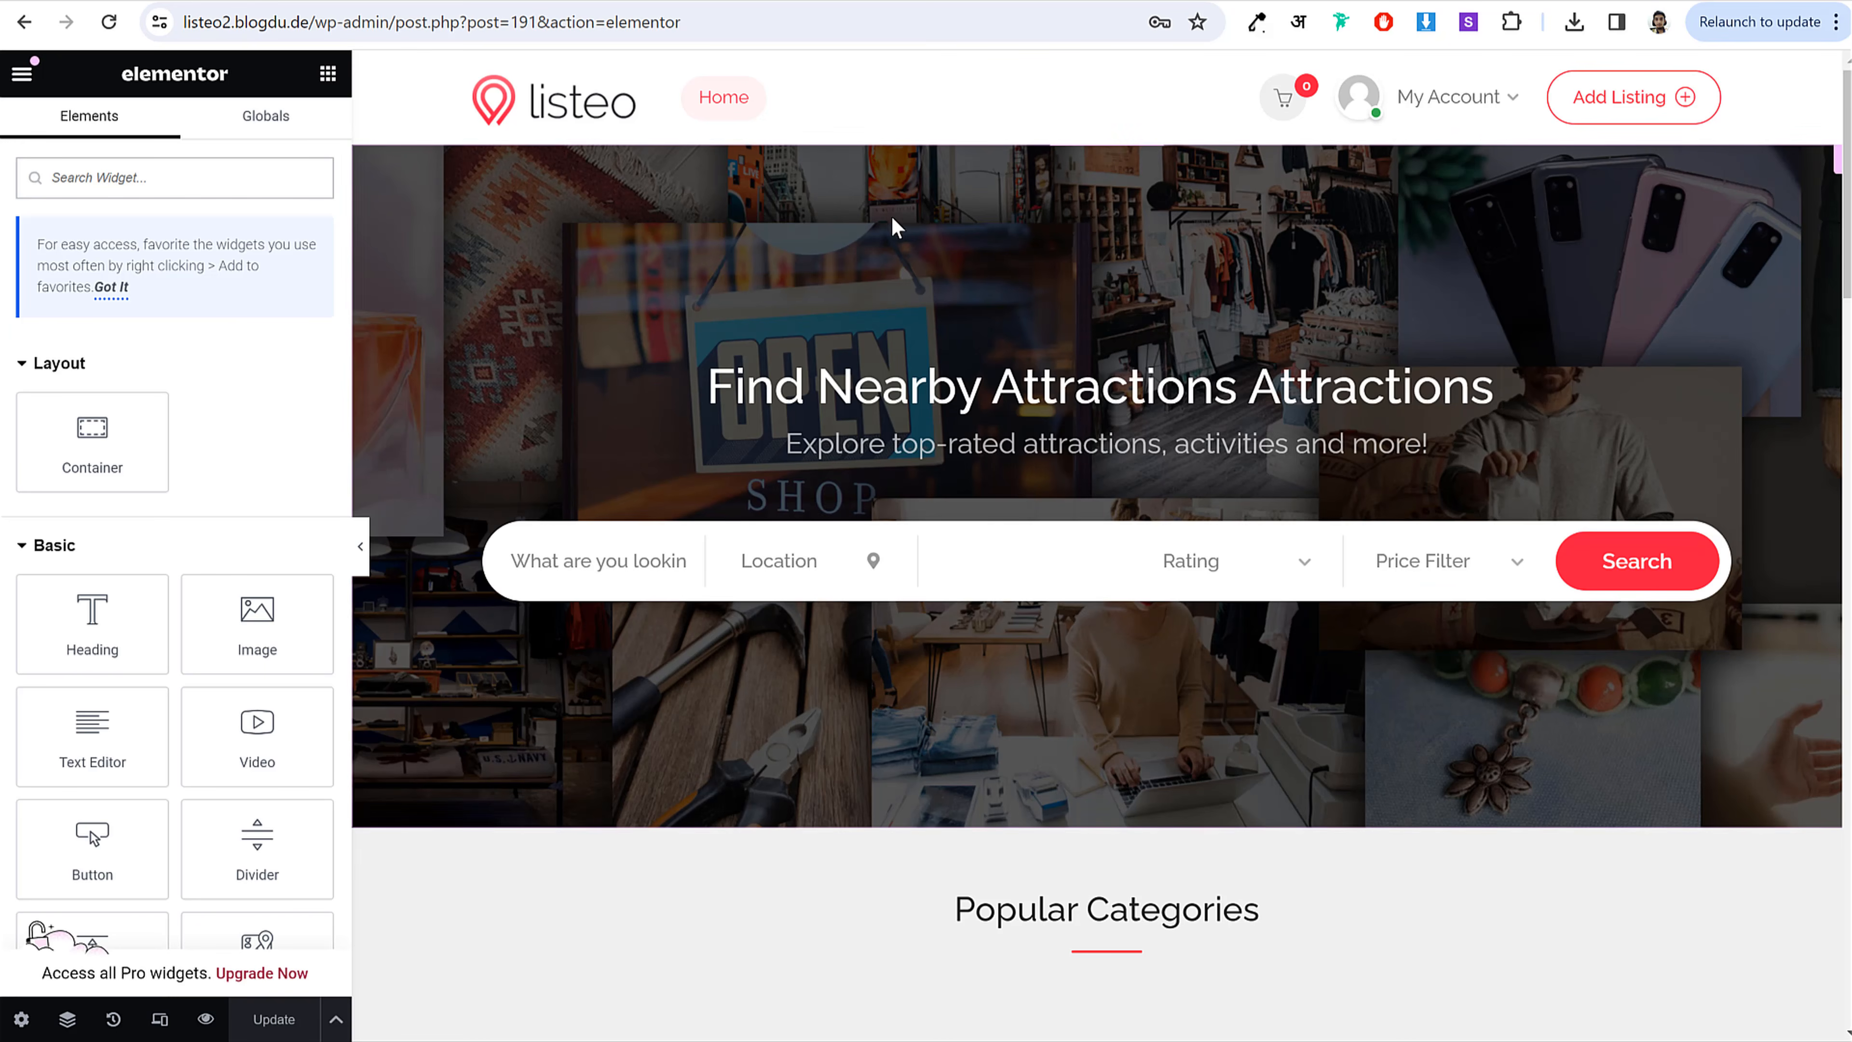
# Step: Change the hero heading to 'Find Nearby Attractions Restaurants' and load the site's home page
pyautogui.press('BackSpace')
pyautogui.press('BackSpace')
pyautogui.press('BackSpace')
pyautogui.press('BackSpace')
pyautogui.press('BackSpace')
pyautogui.press('BackSpace')
pyautogui.press('BackSpace')
pyautogui.press('BackSpace')
pyautogui.press('BackSpace')
pyautogui.press('BackSpace')
pyautogui.press('BackSpace')
pyautogui.write('Restaurants')
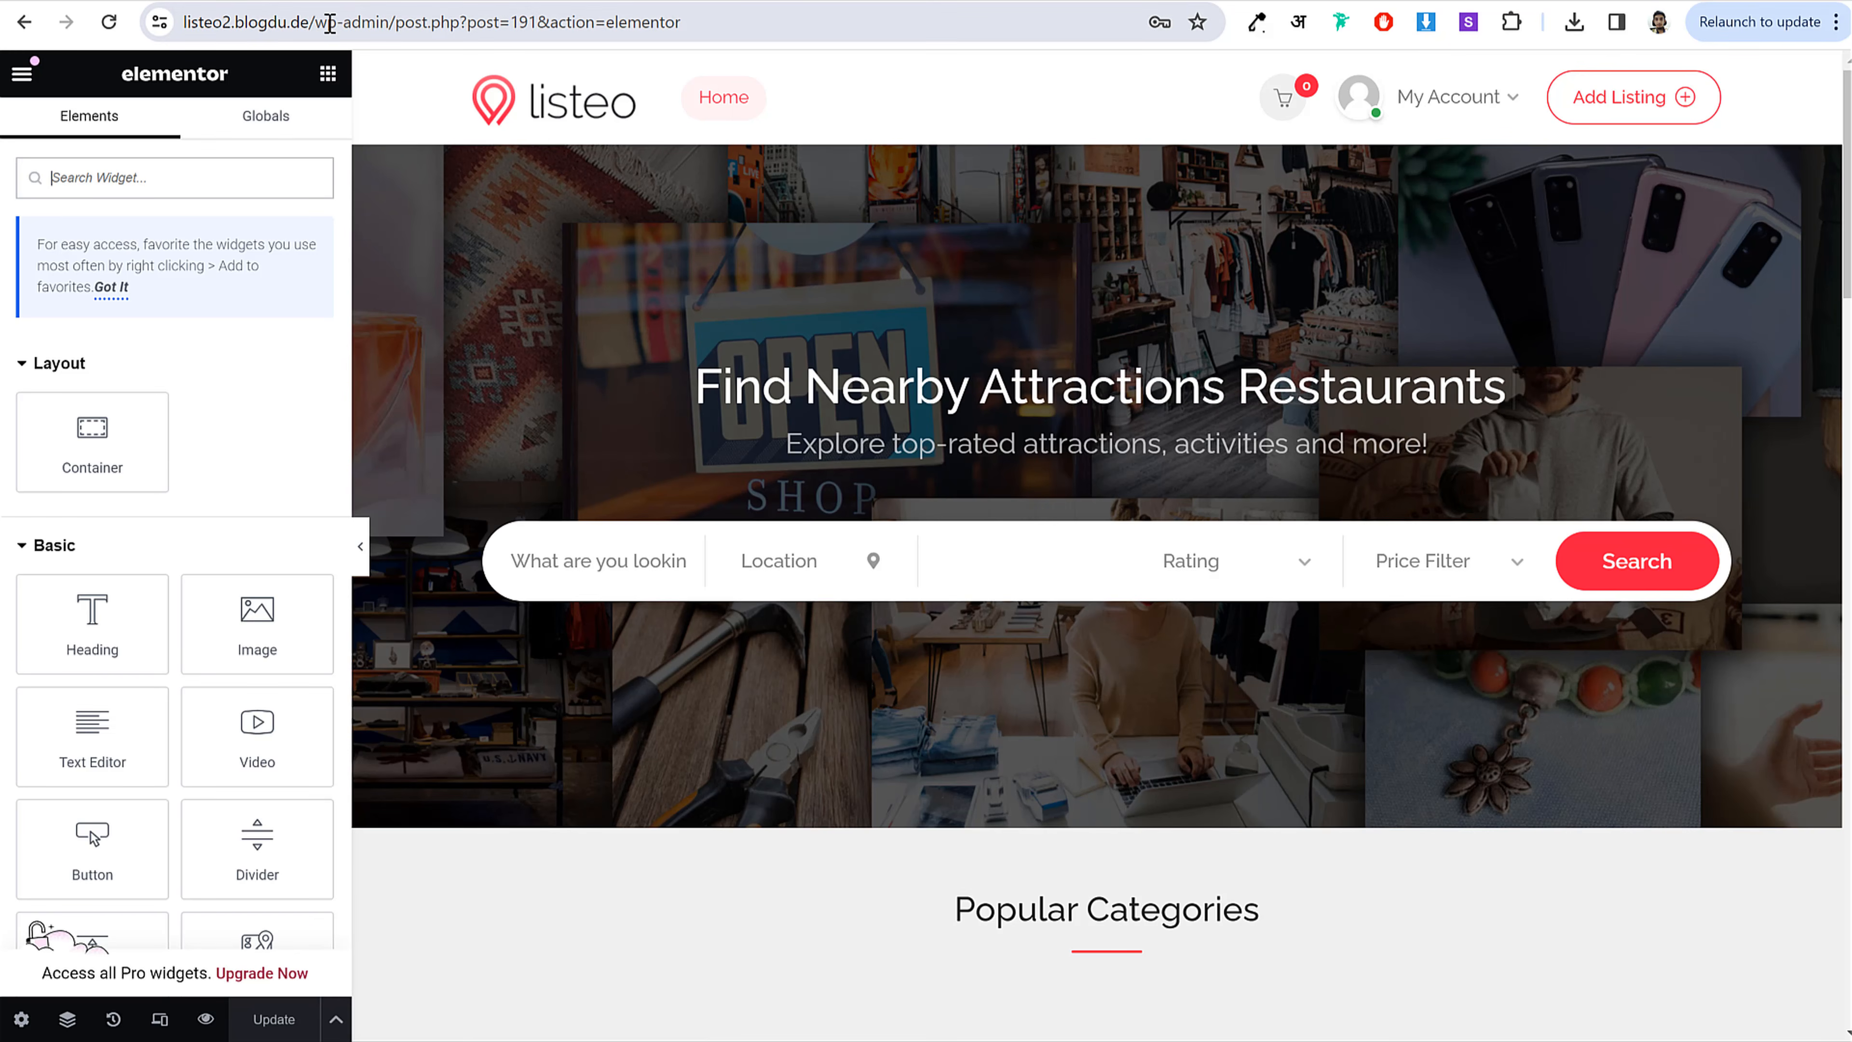
pyautogui.moveTo(329, 22); pyautogui.dragTo(744, 23)
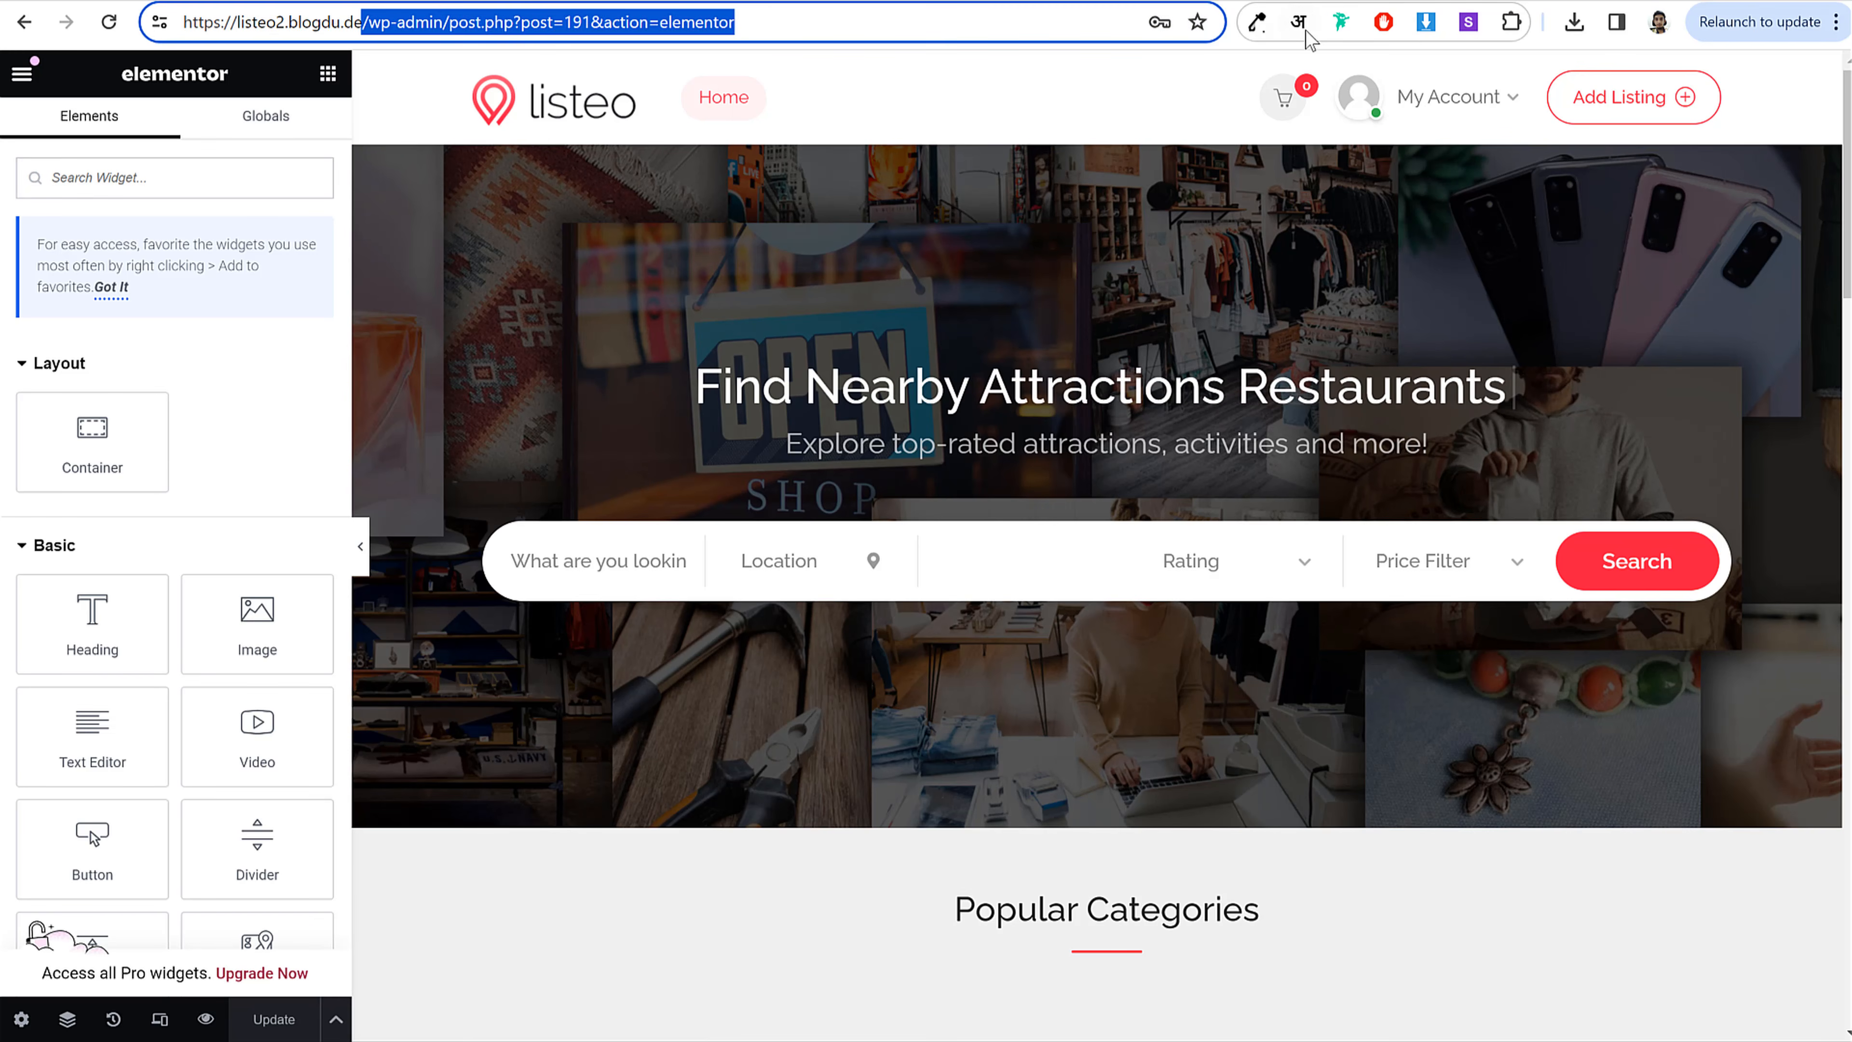
pyautogui.press('BackSpace')
pyautogui.press('Return')
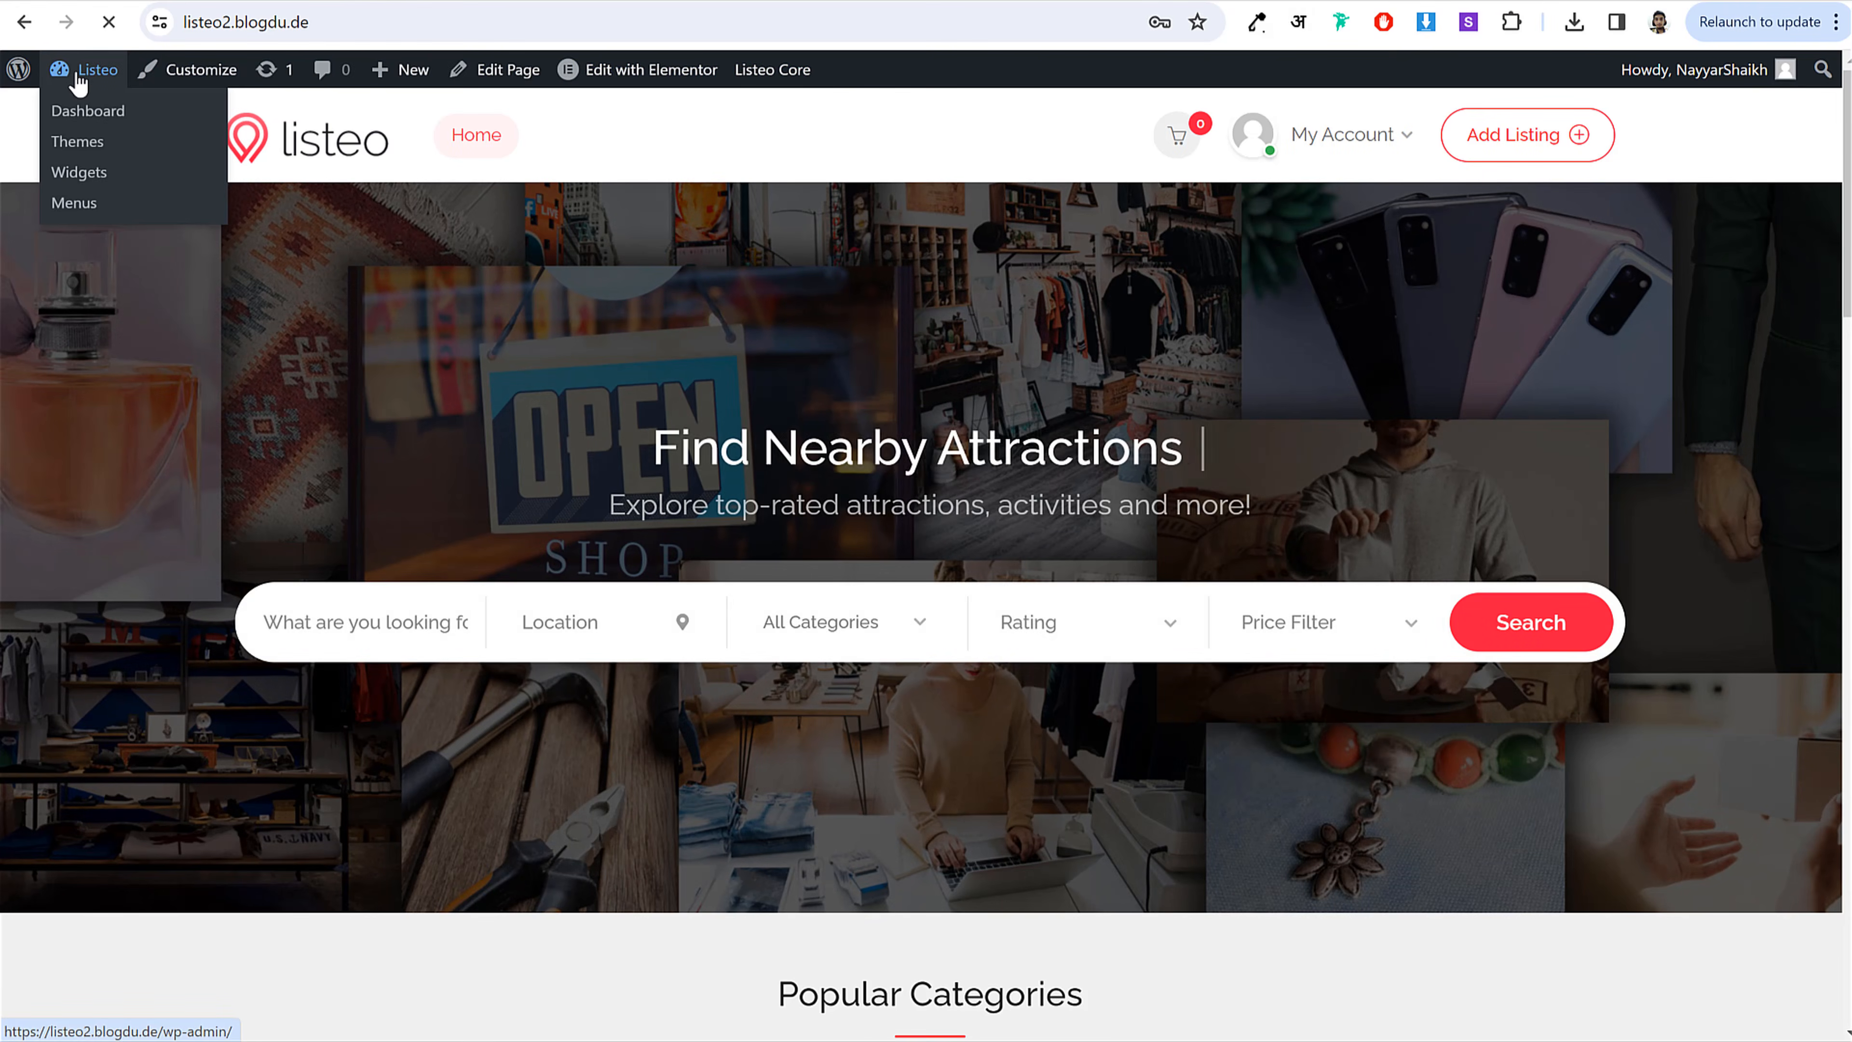
# Step: Open Appearance > Menus from the WordPress dashboard and list all pages under Pages
pyautogui.click(80, 81)
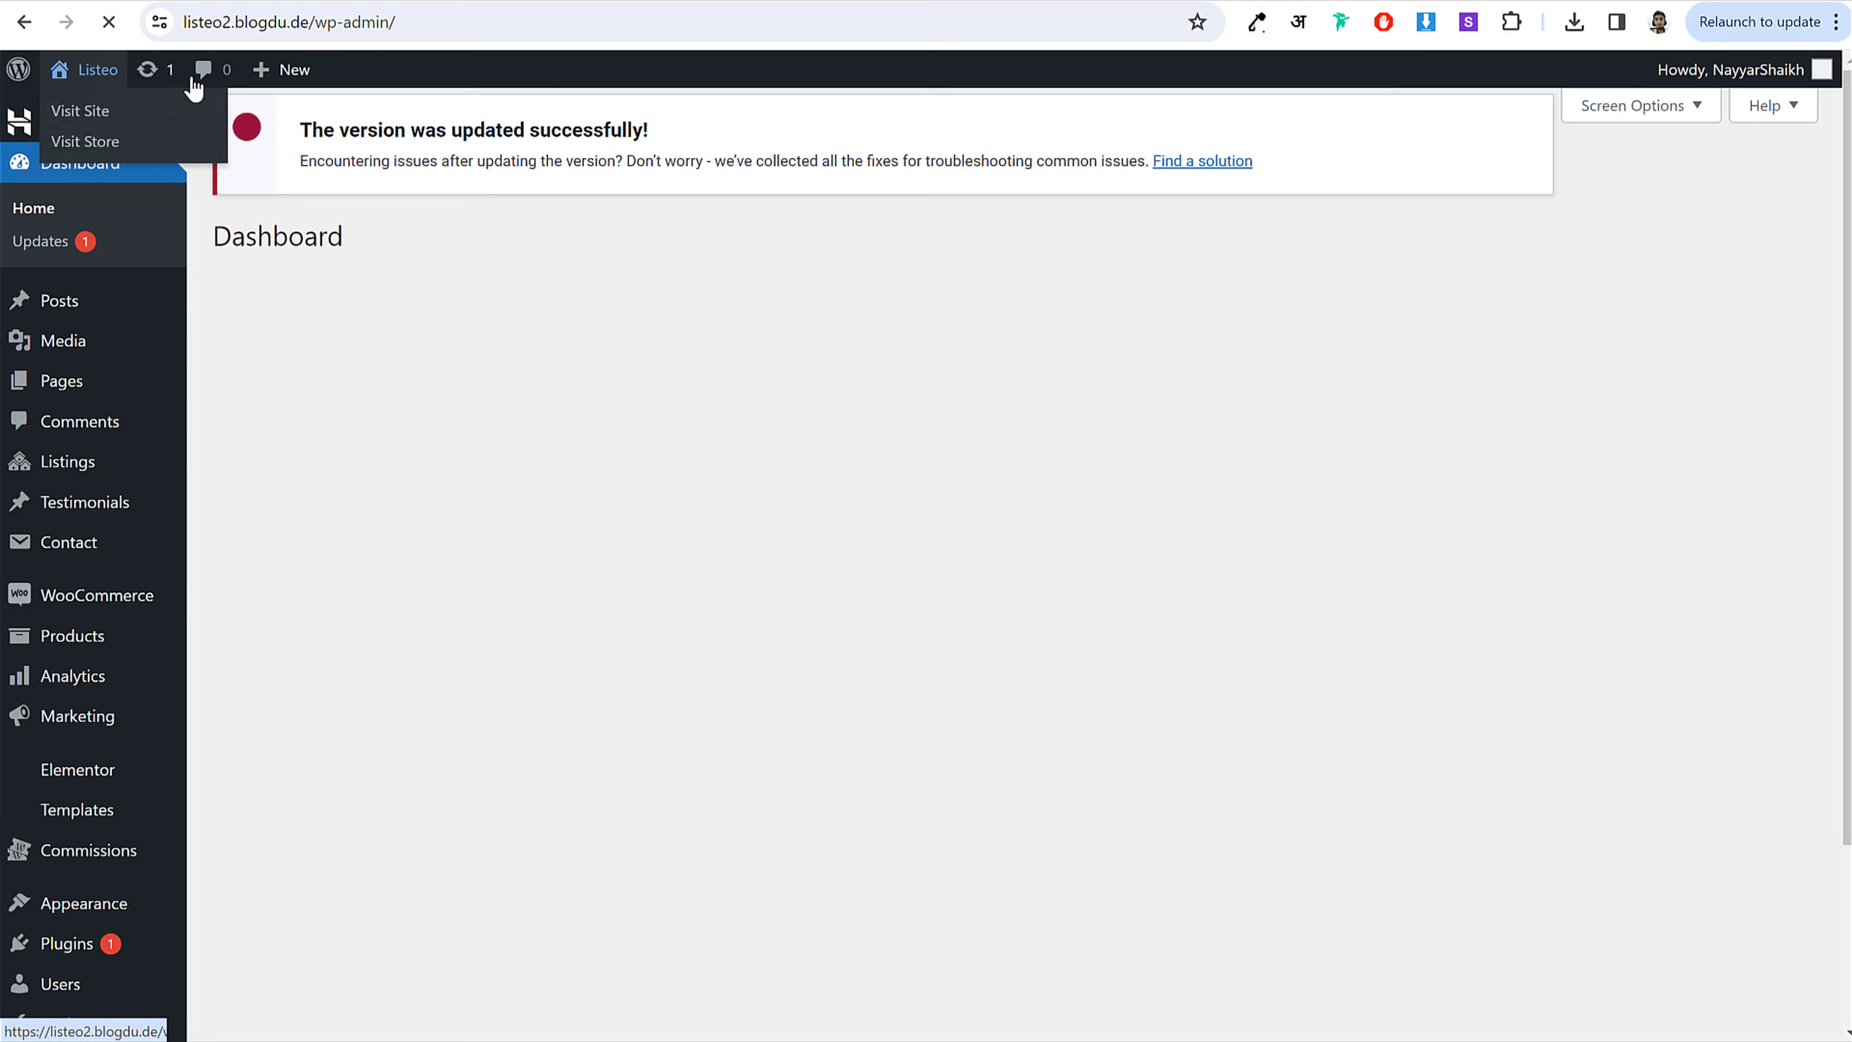
pyautogui.click(355, 1)
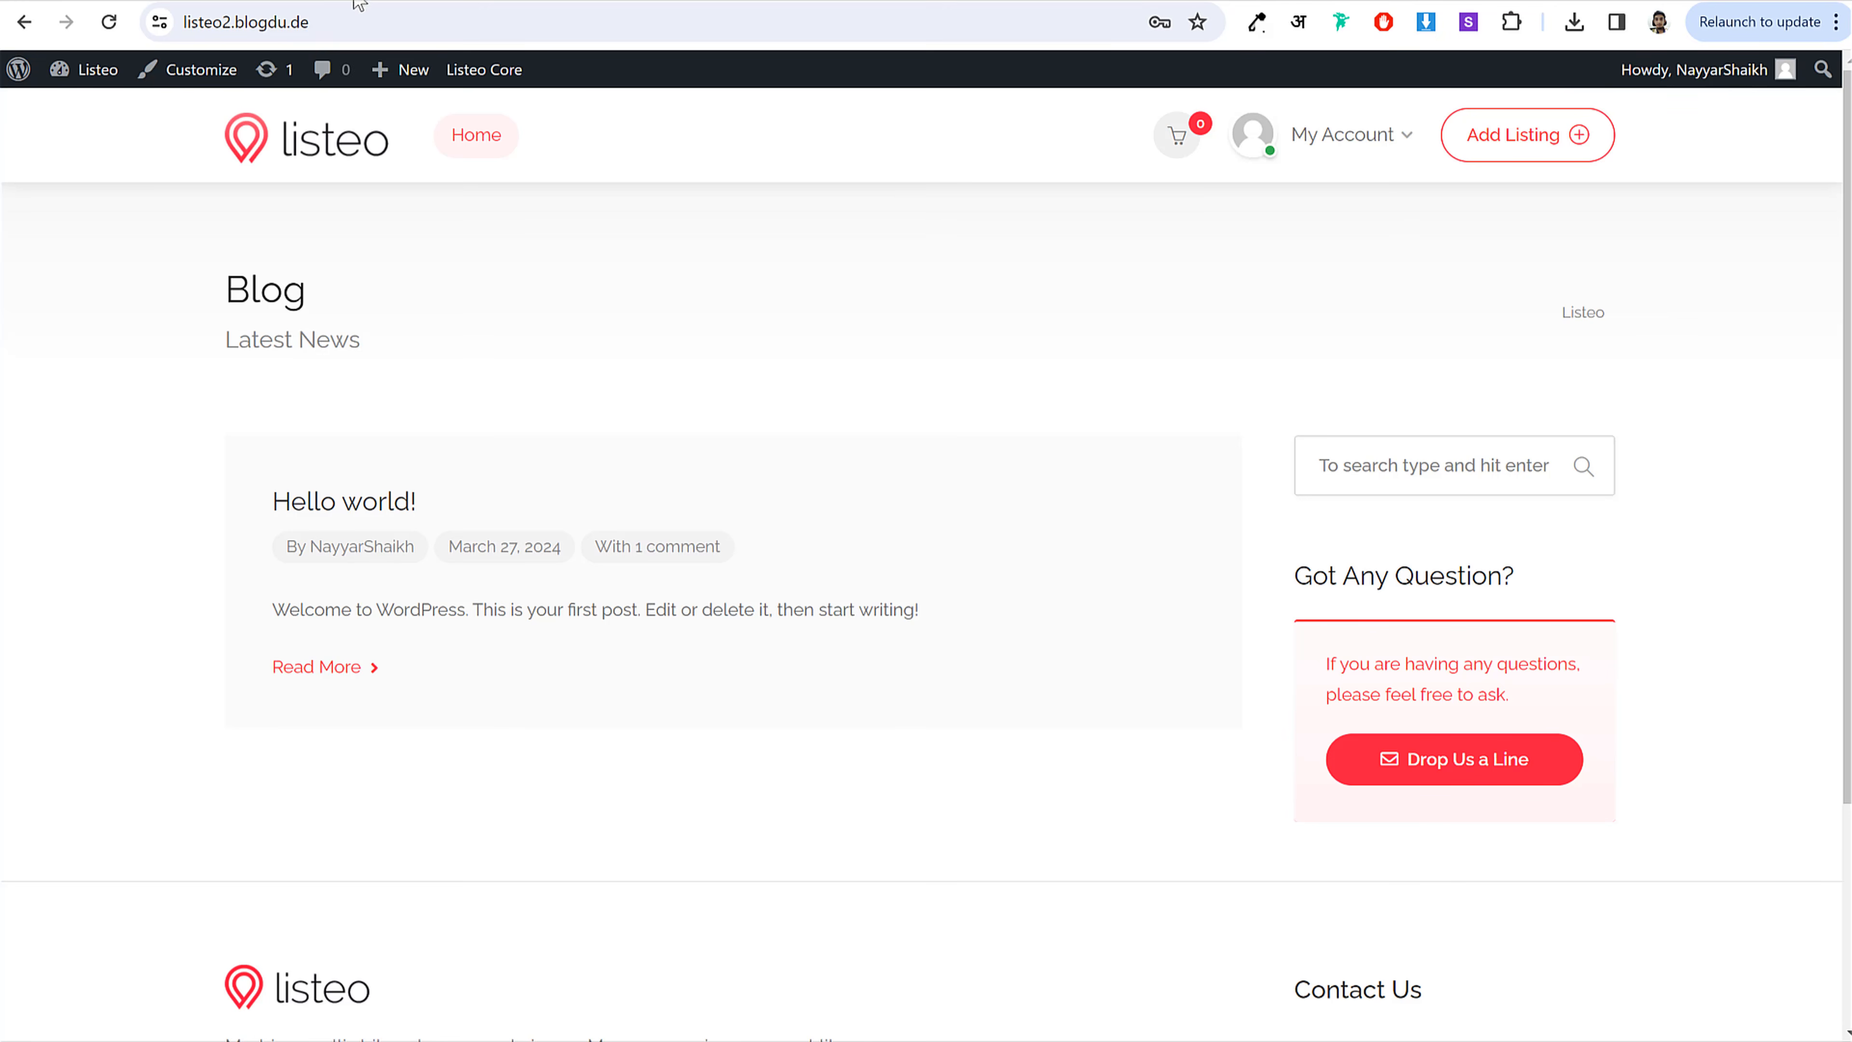
pyautogui.click(107, 22)
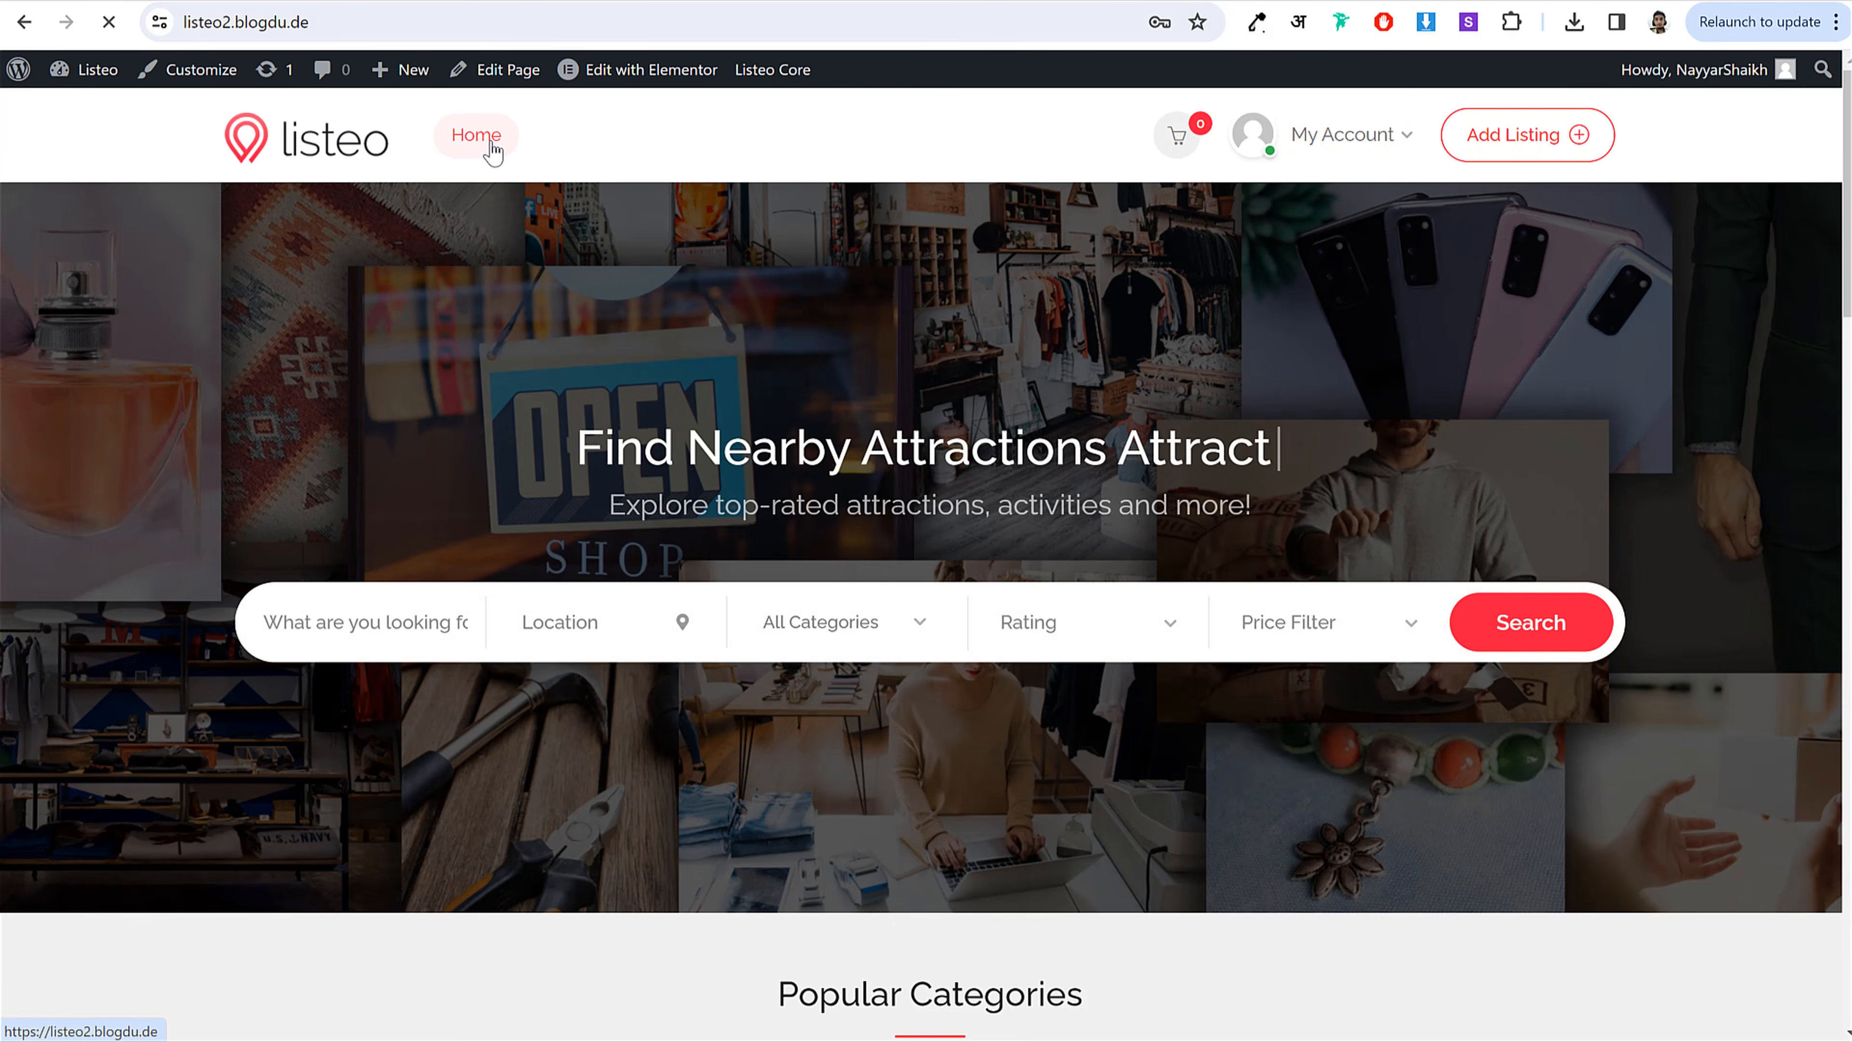
pyautogui.click(488, 151)
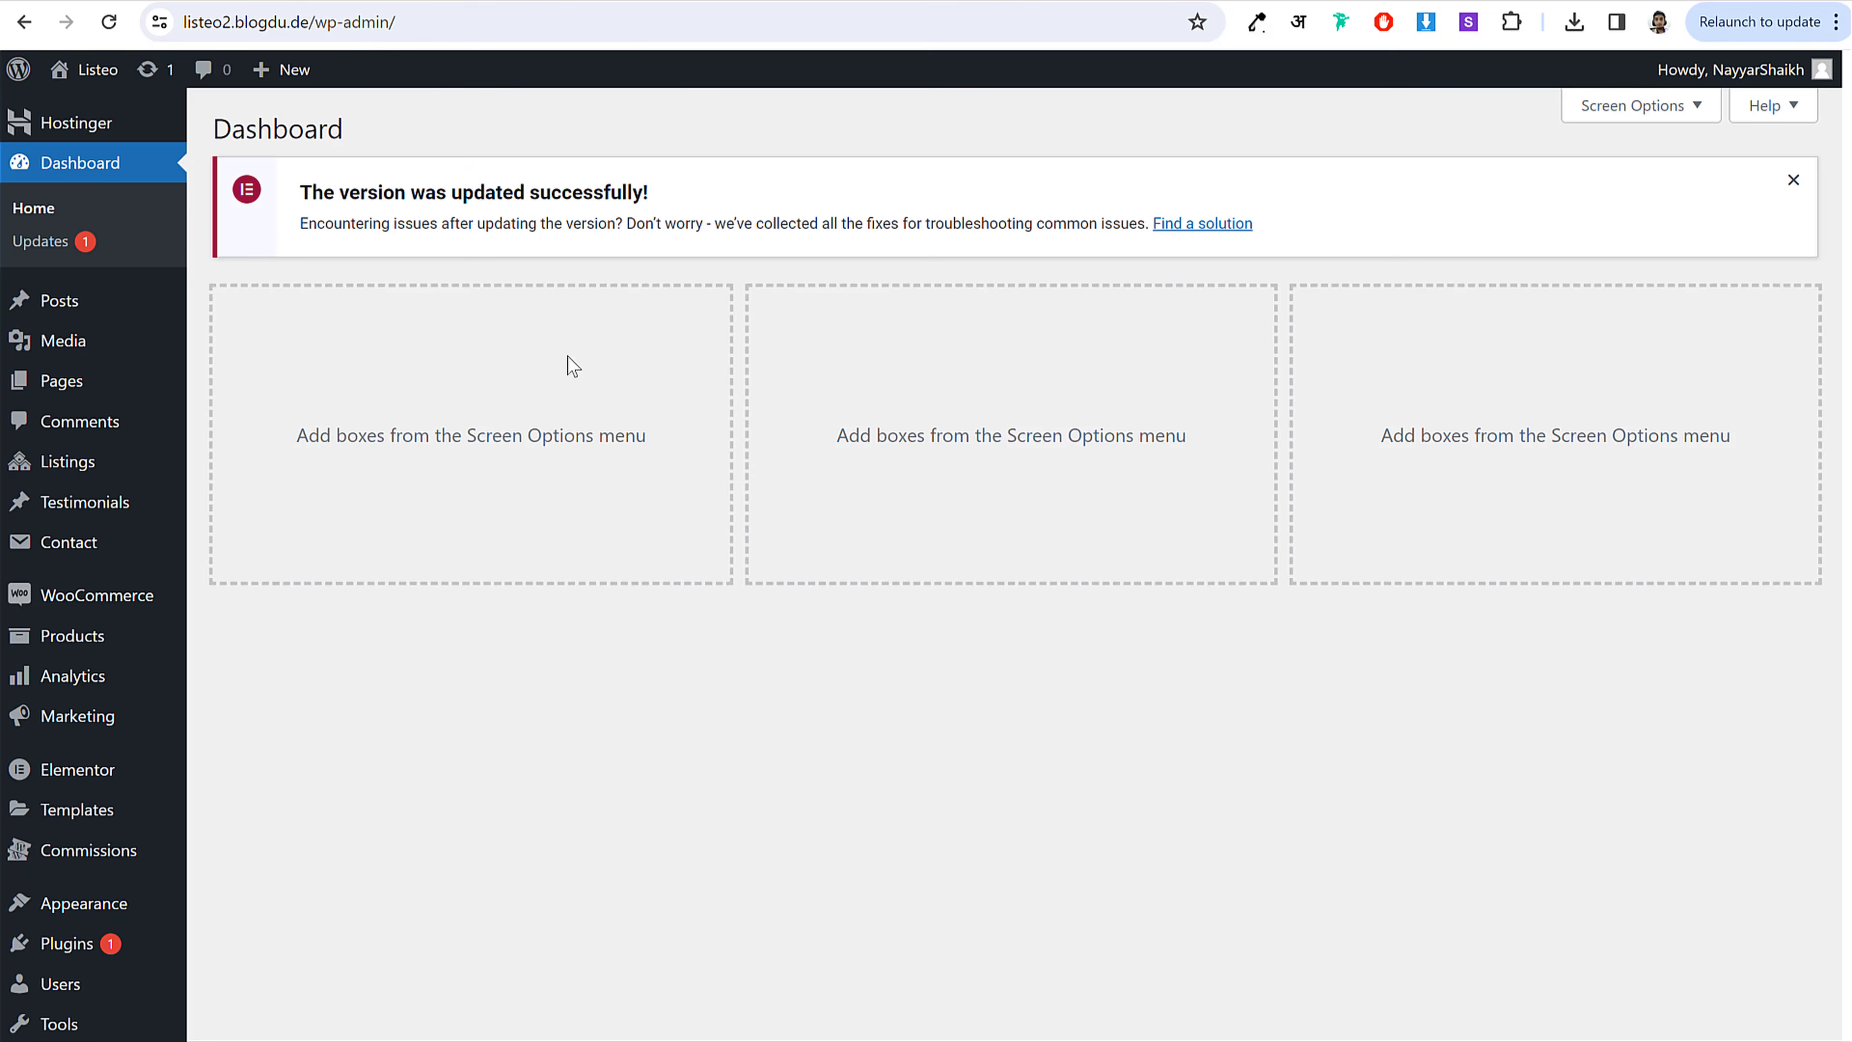
pyautogui.scroll(-3, 572, 365)
pyautogui.moveTo(102, 679)
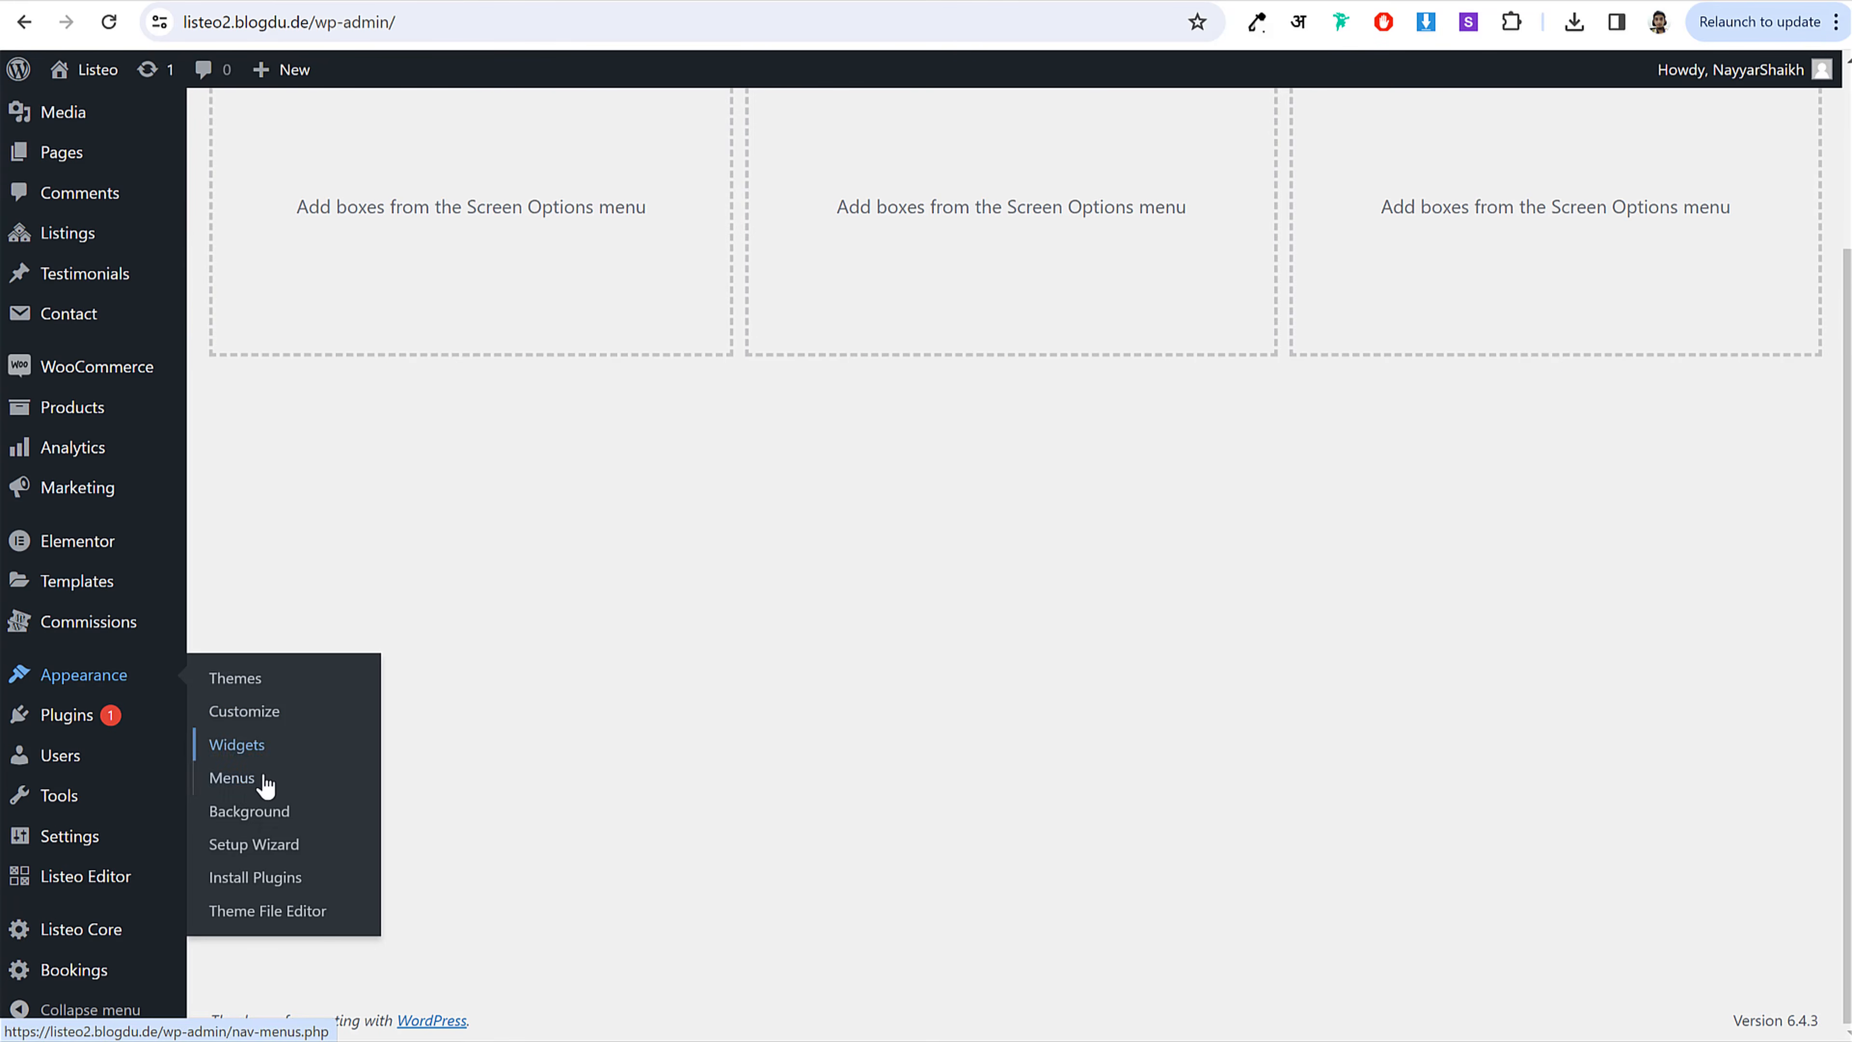
pyautogui.click(232, 777)
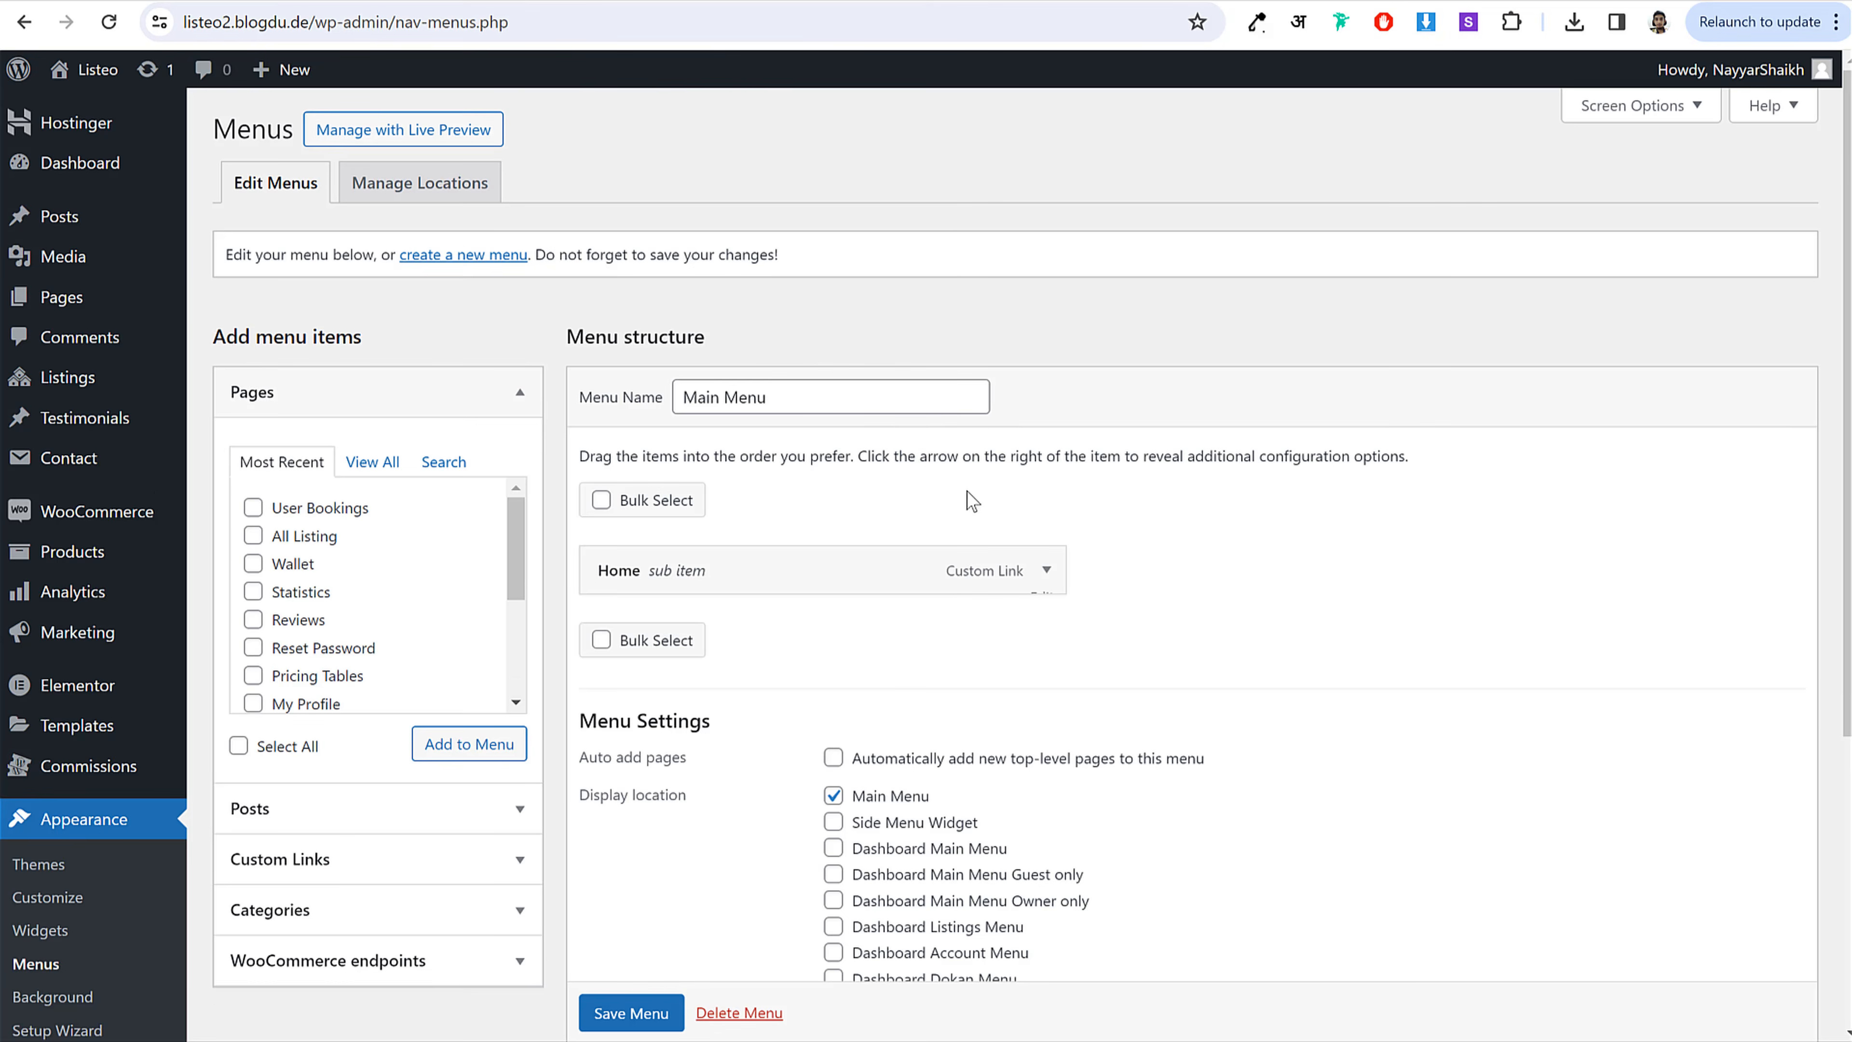
pyautogui.scroll(-3, 376, 358)
pyautogui.click(374, 228)
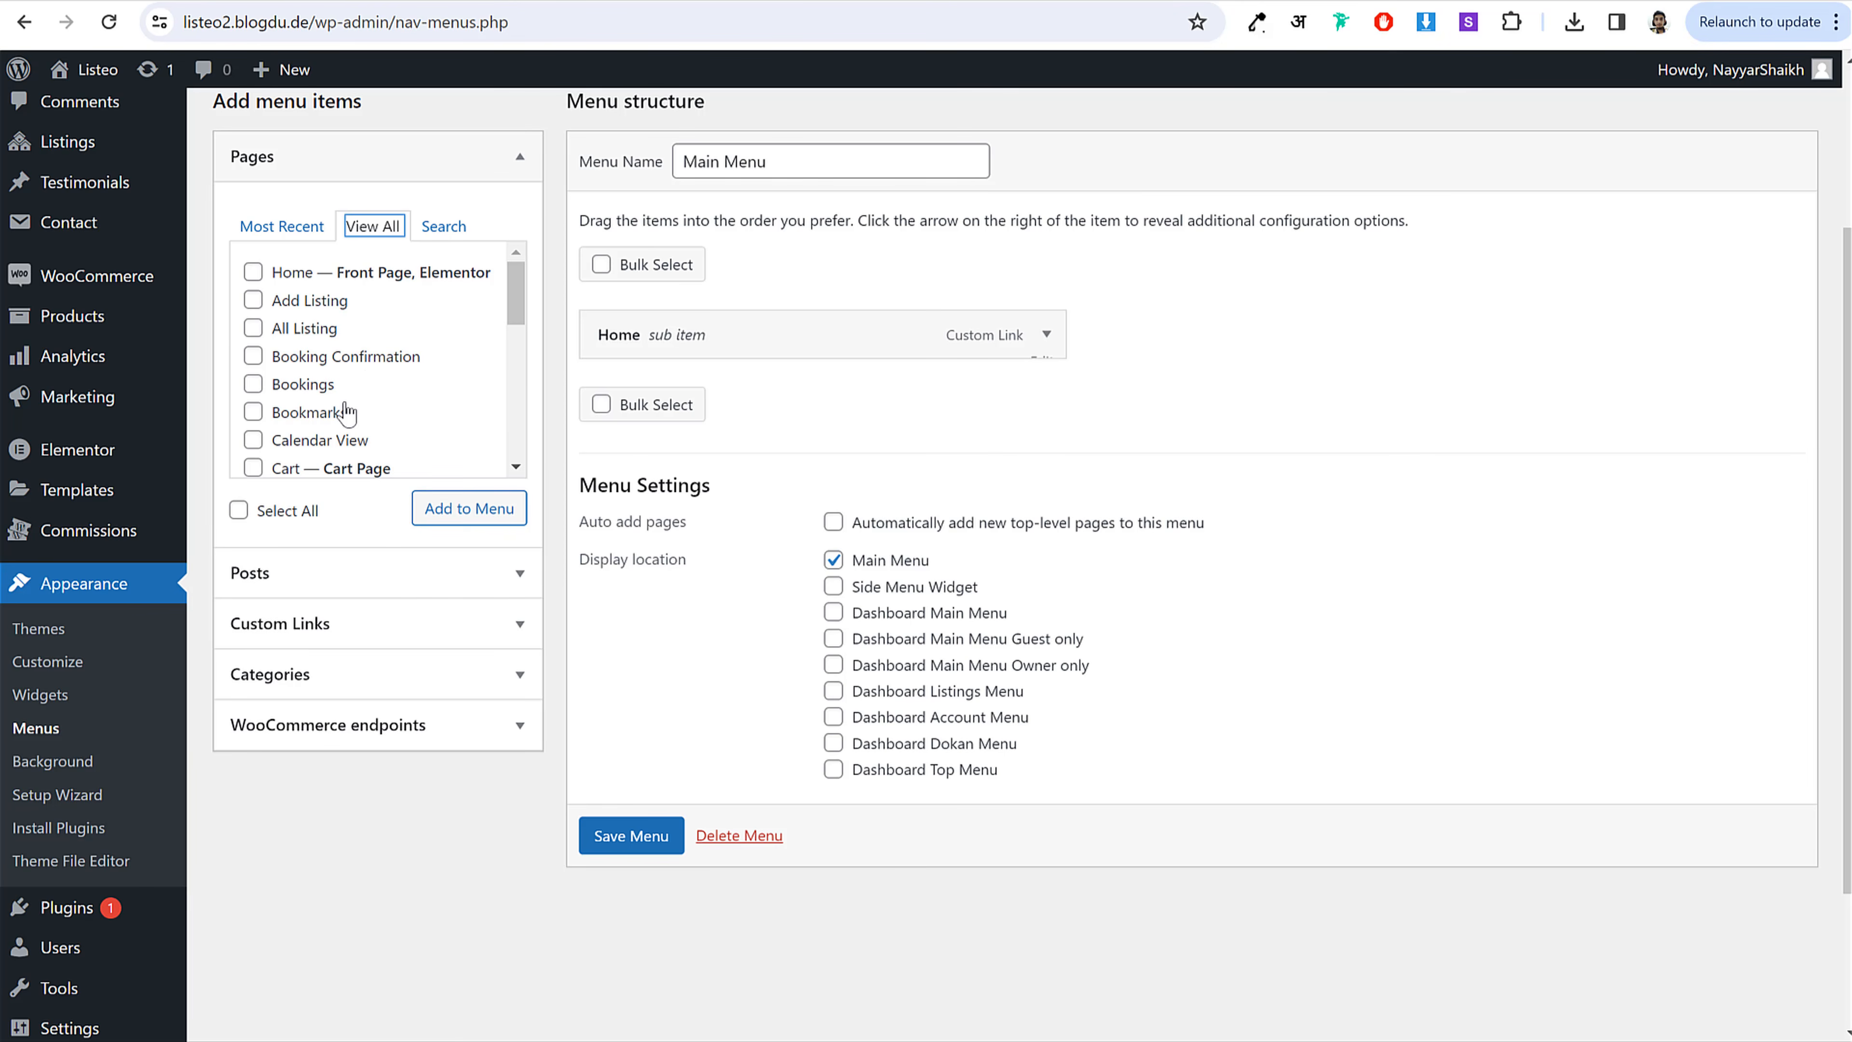
# Step: Enable Service Categories as menu items in the Menus screen options
pyautogui.scroll(-5, 444, 366)
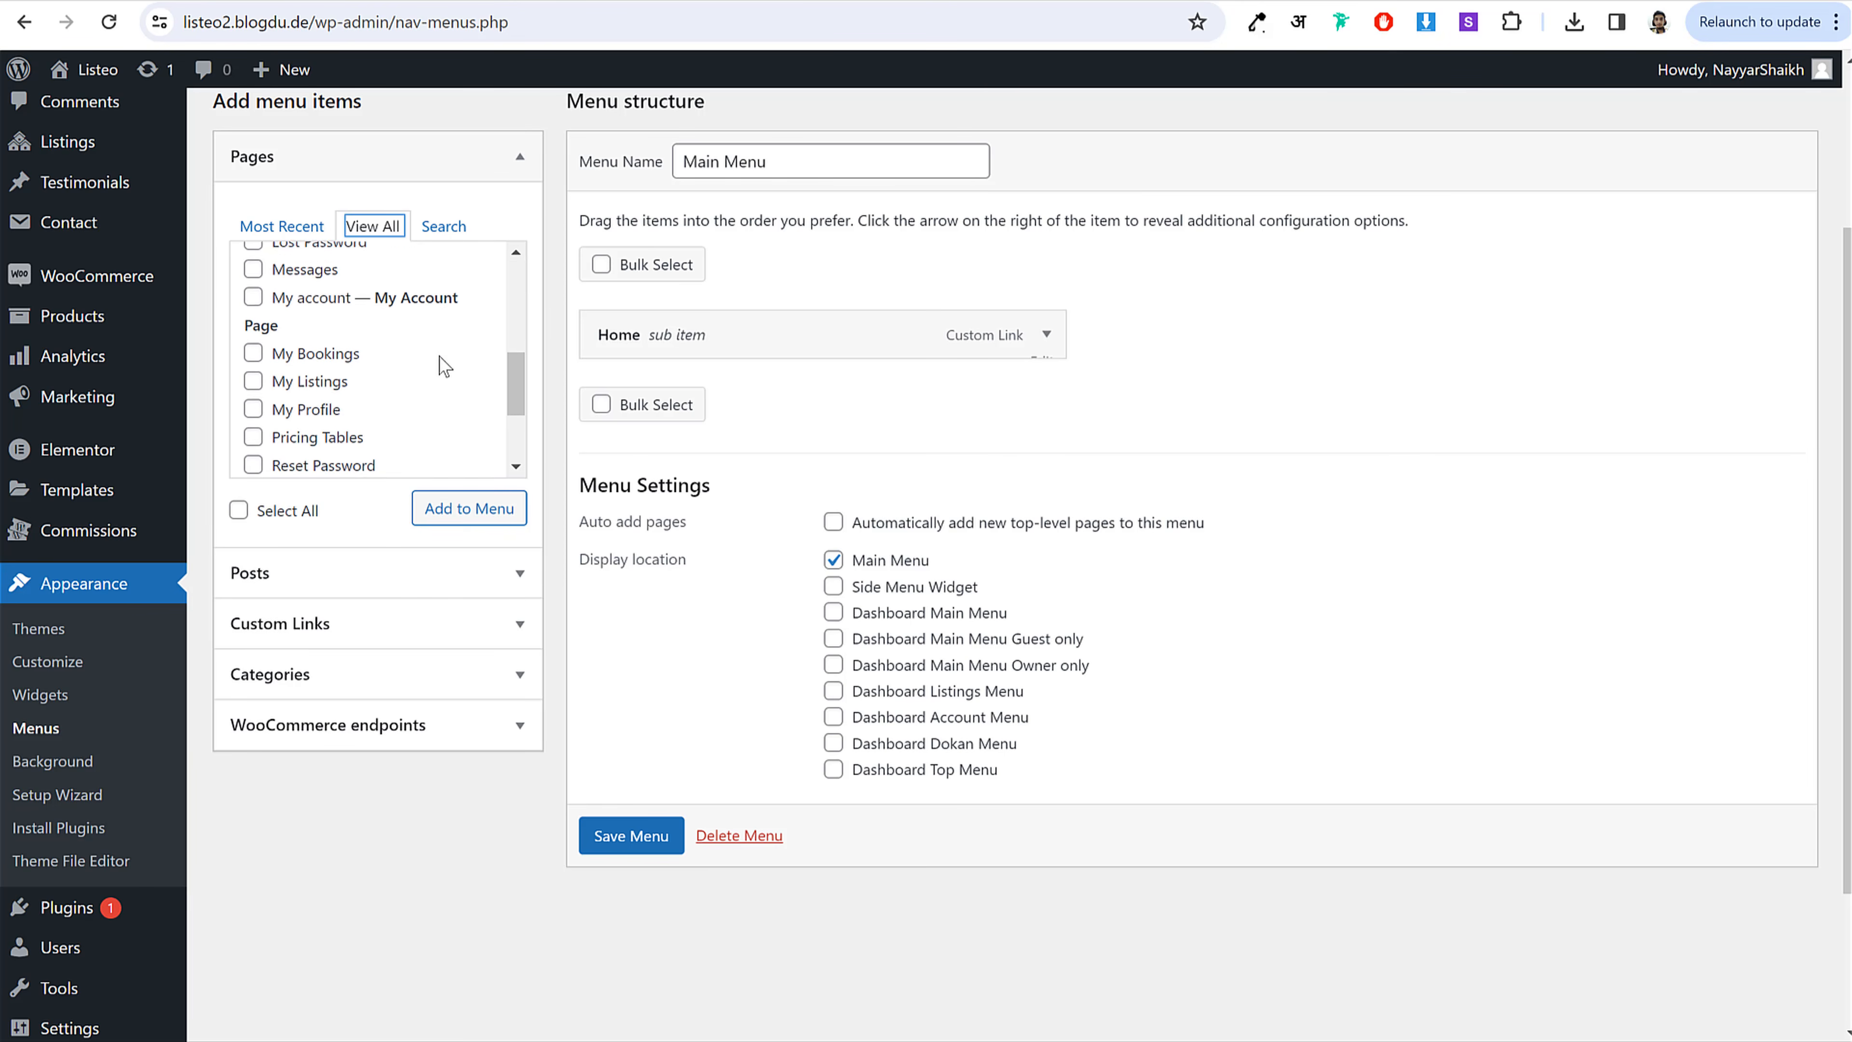
pyautogui.scroll(-3, 435, 357)
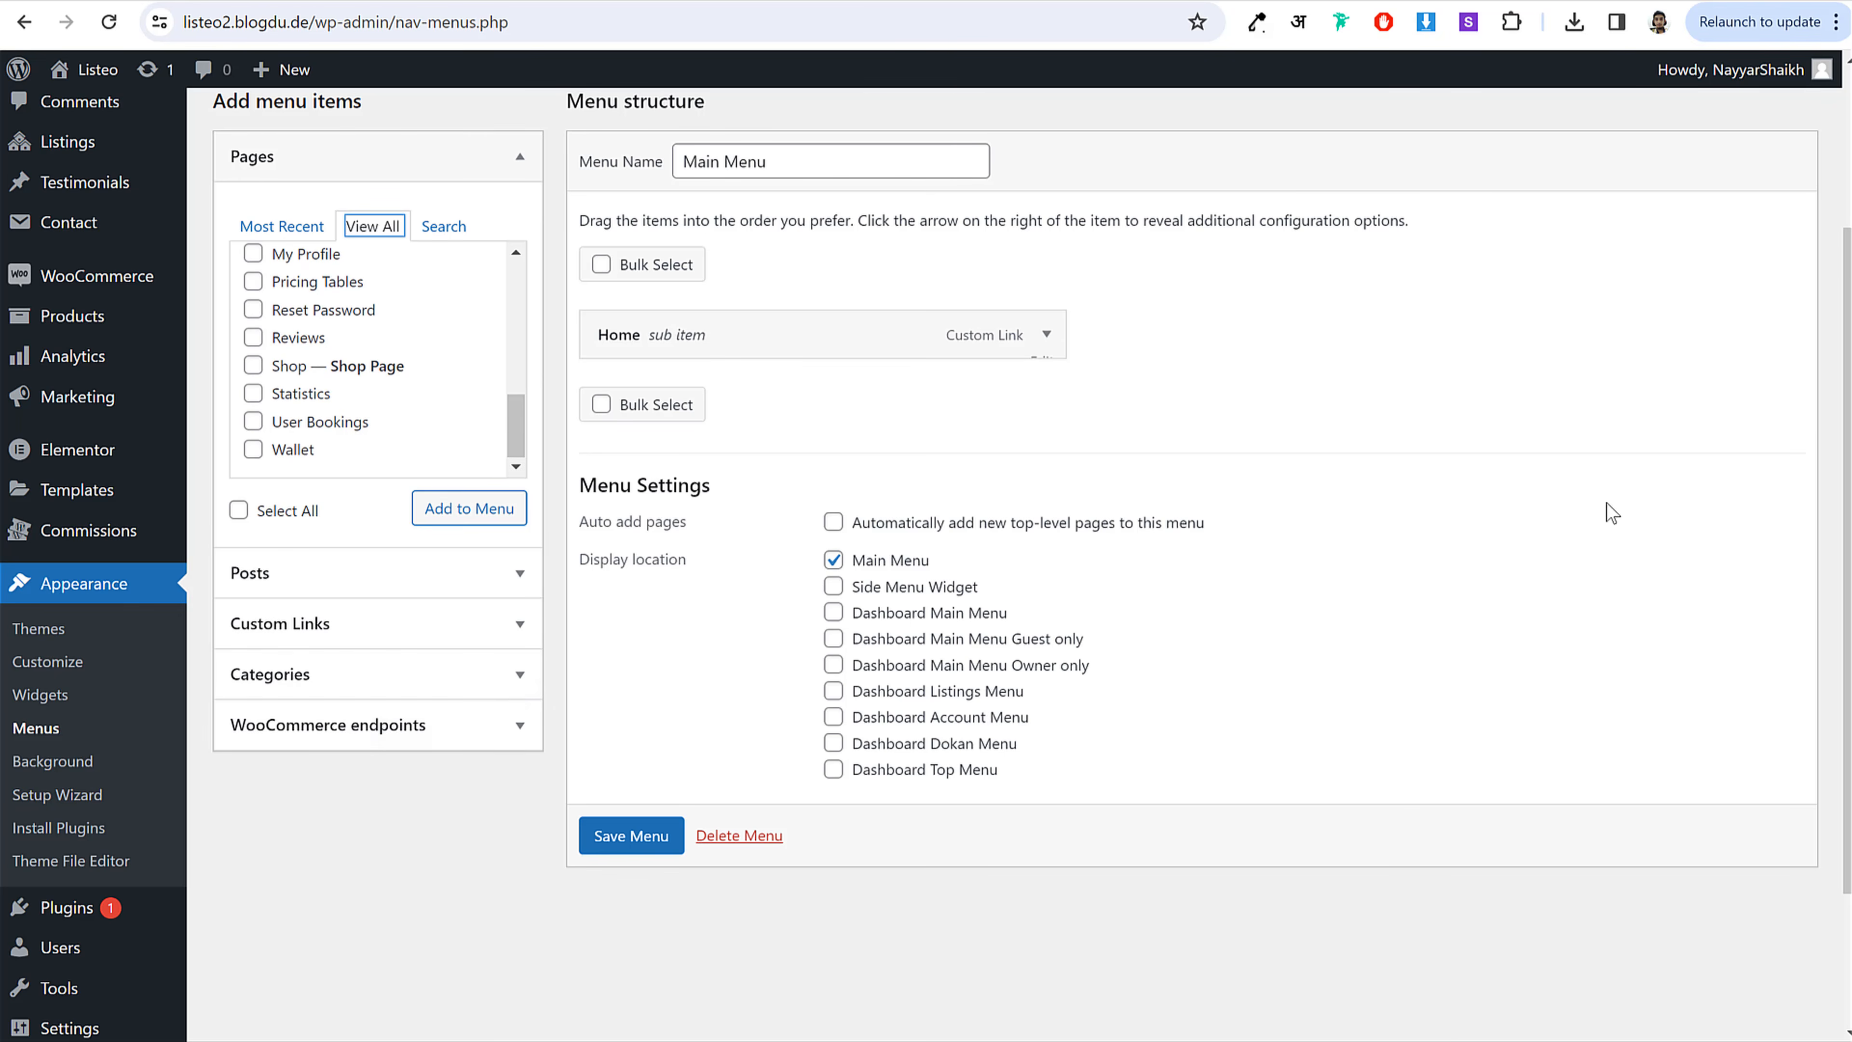
pyautogui.scroll(3, 1608, 512)
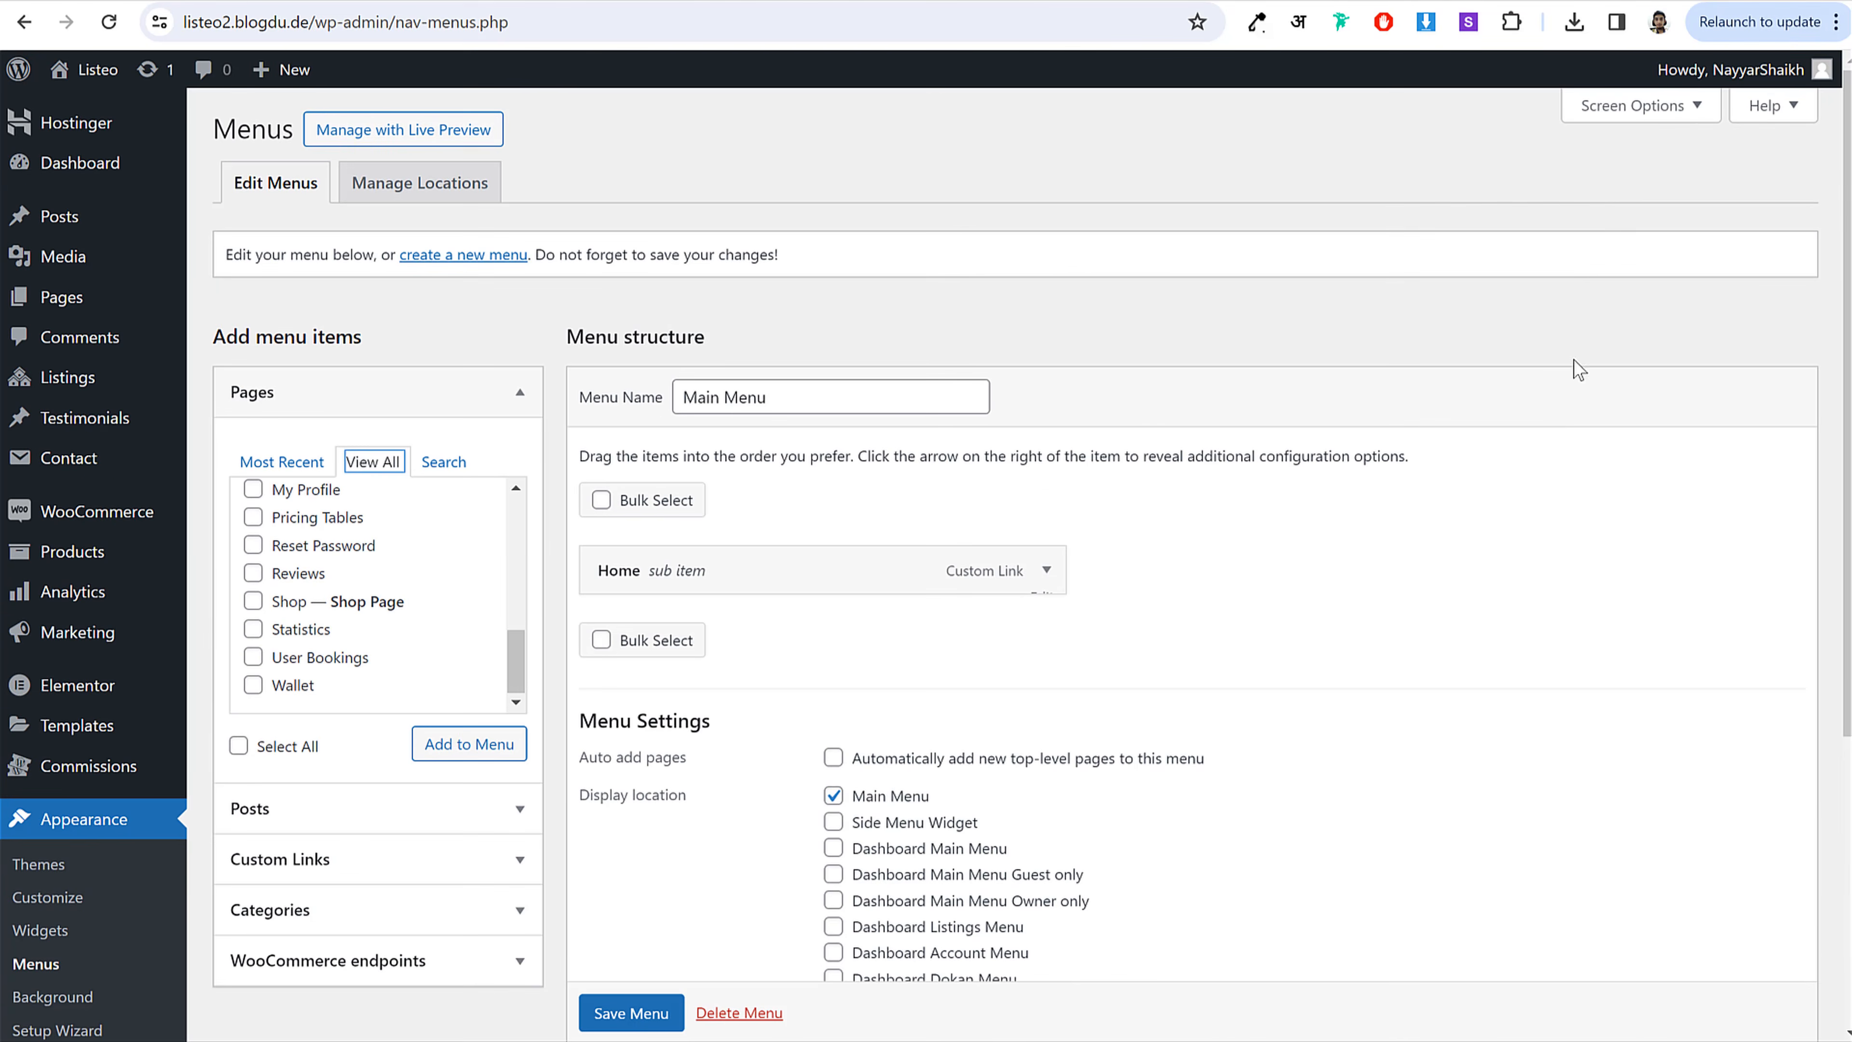
pyautogui.click(1650, 116)
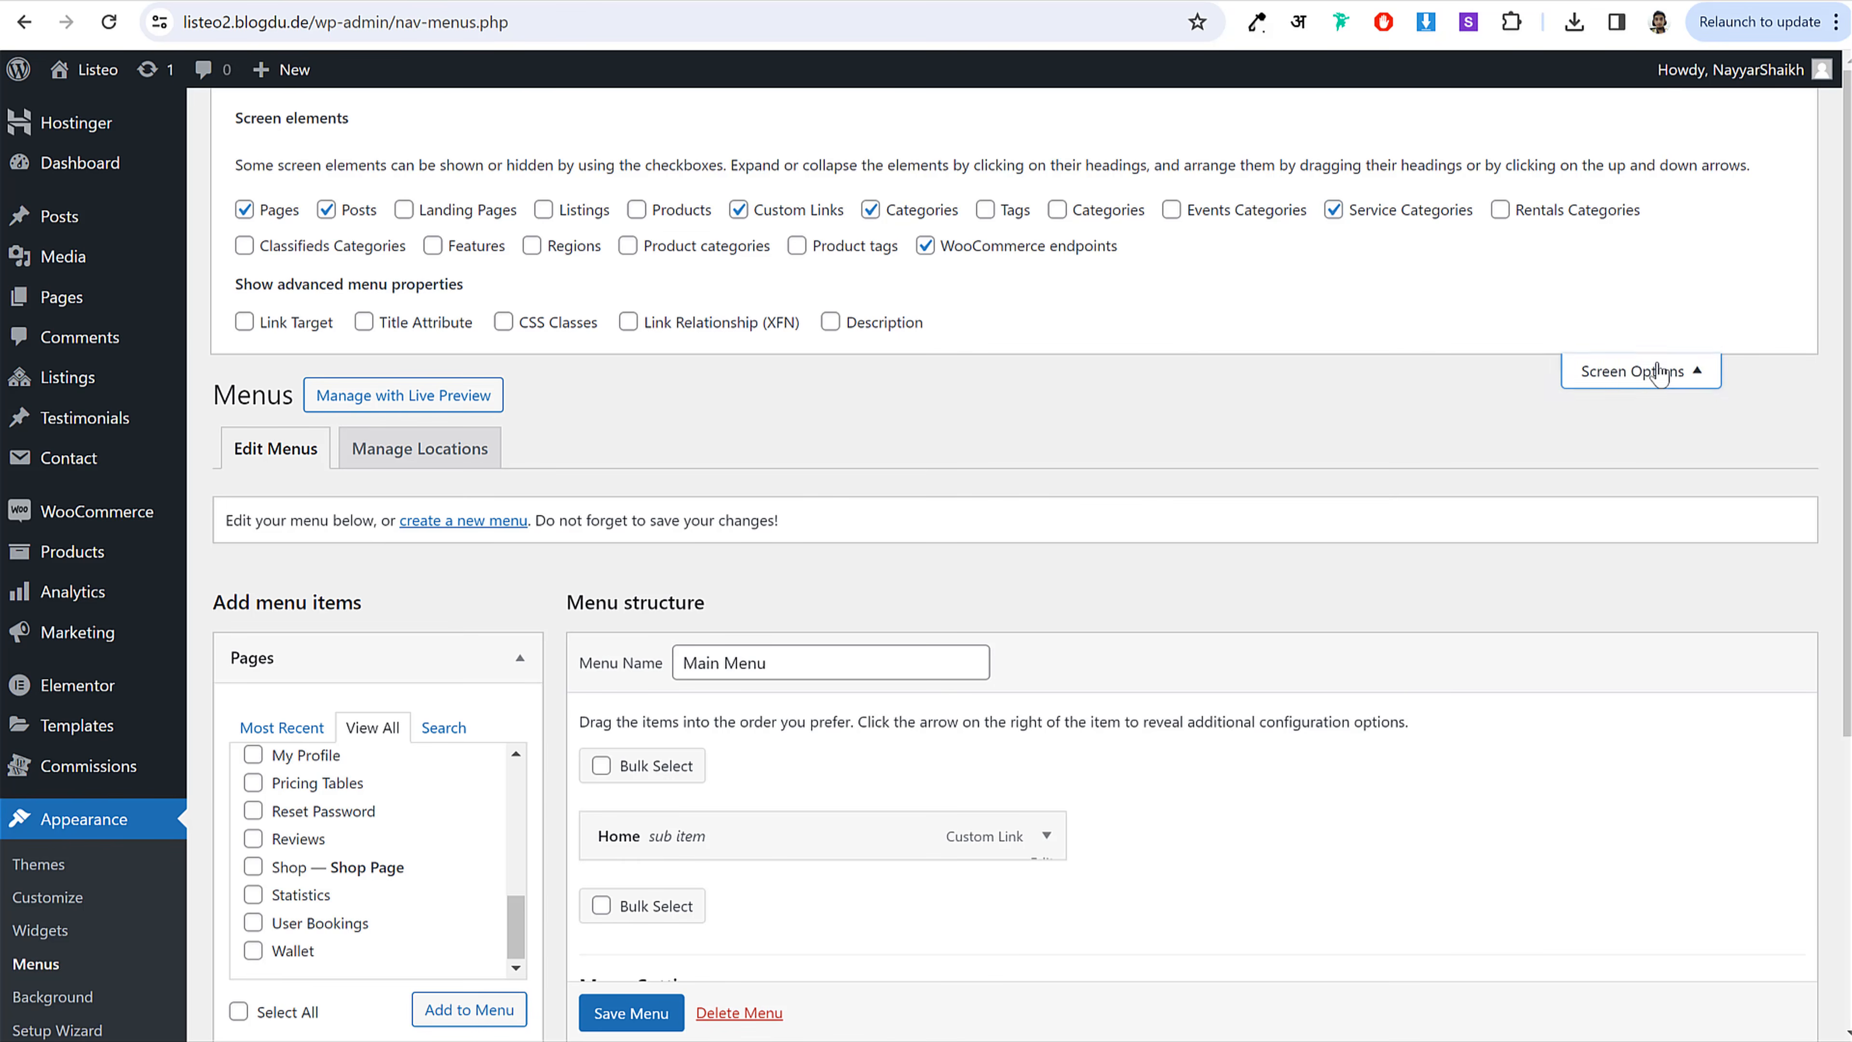
pyautogui.click(1654, 401)
# Step: Add the Barber, Car Wash and Carpentry service categories to the Main Menu
pyautogui.scroll(-5, 1348, 430)
pyautogui.click(374, 738)
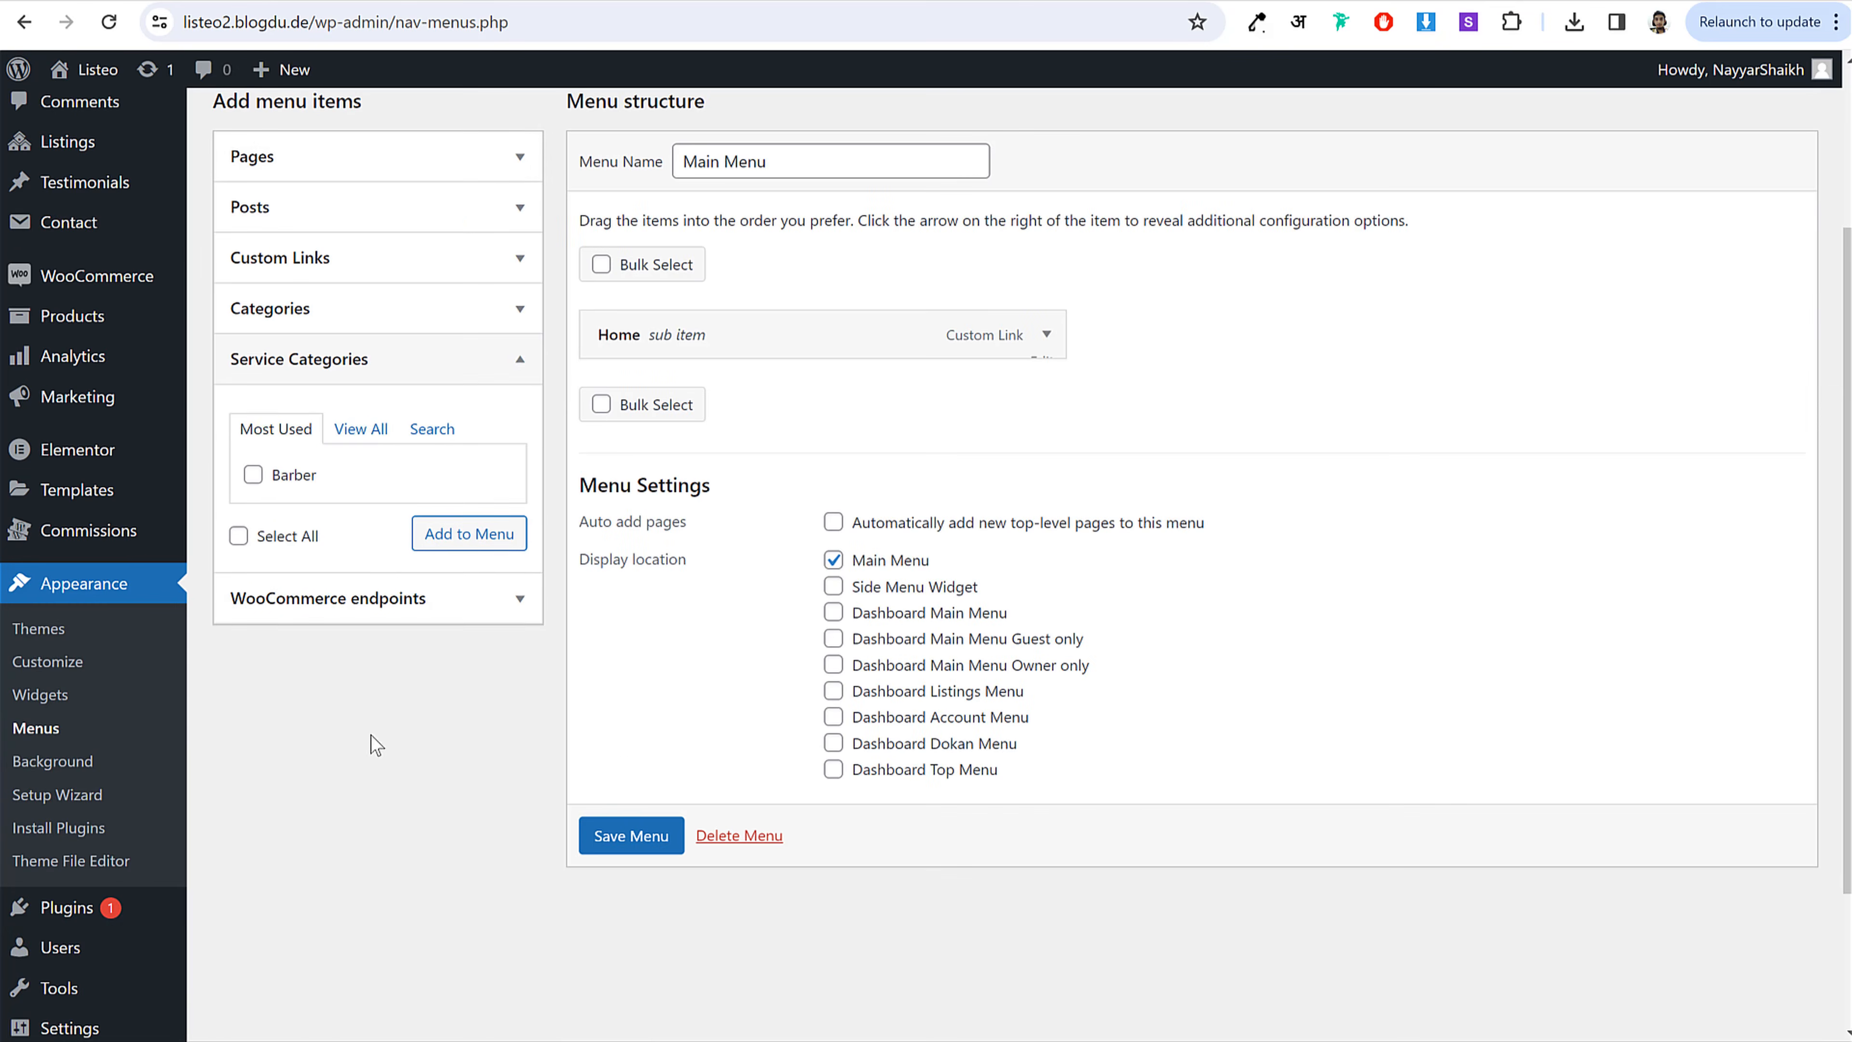
pyautogui.click(362, 431)
pyautogui.click(252, 475)
pyautogui.click(274, 502)
pyautogui.click(290, 530)
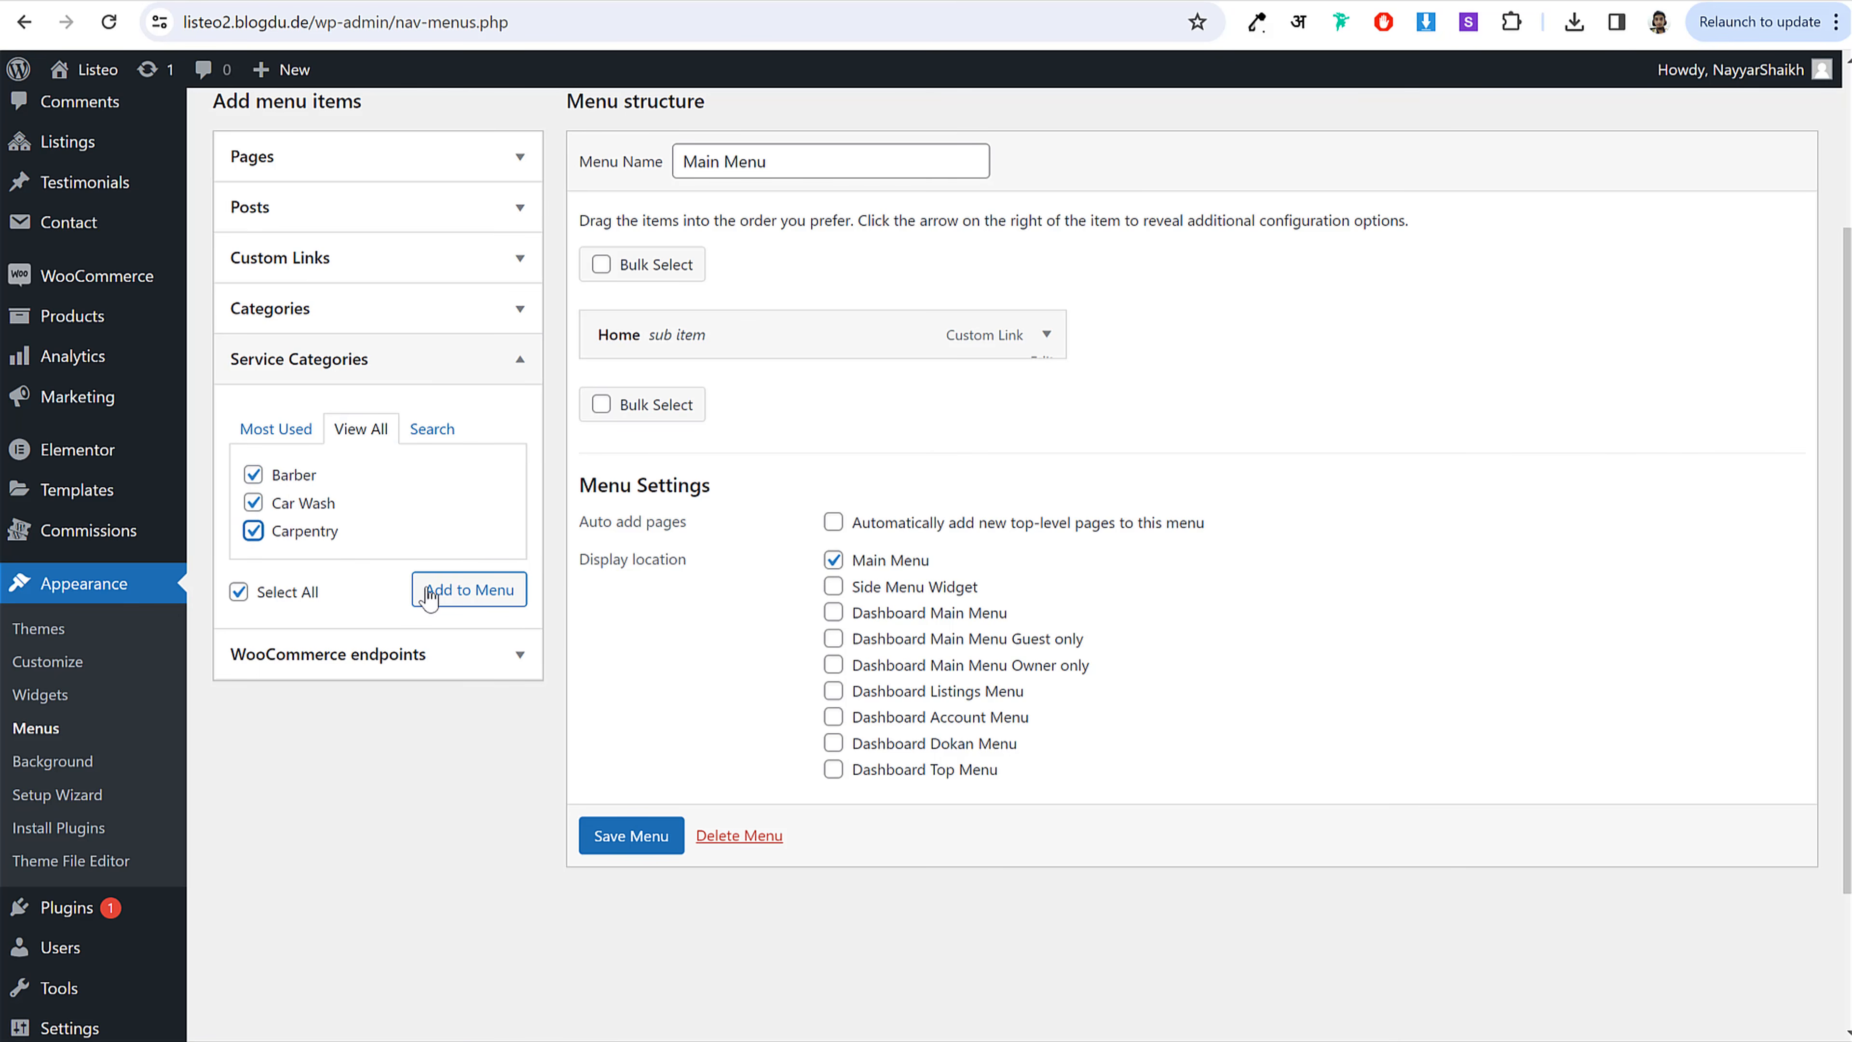
pyautogui.click(434, 593)
# Step: Save the Main Menu and check the new categories in the live site header
pyautogui.scroll(-3, 711, 504)
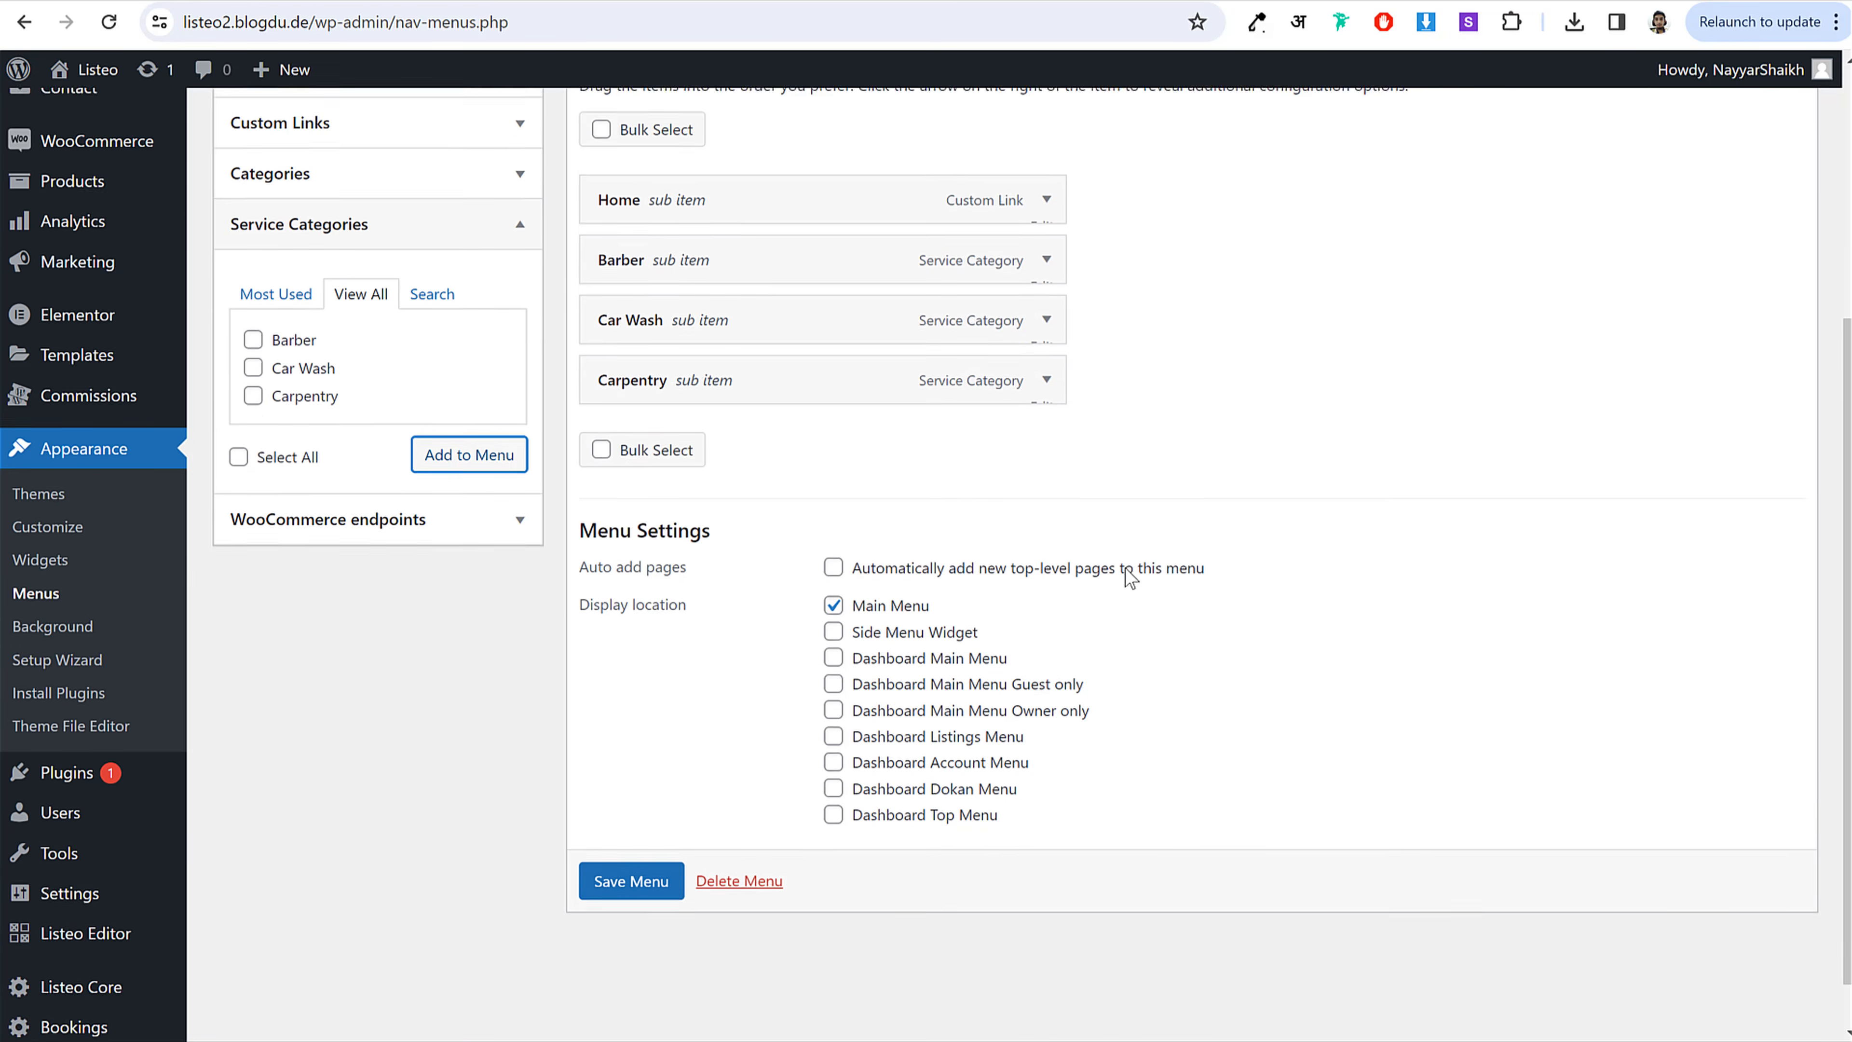
pyautogui.click(631, 822)
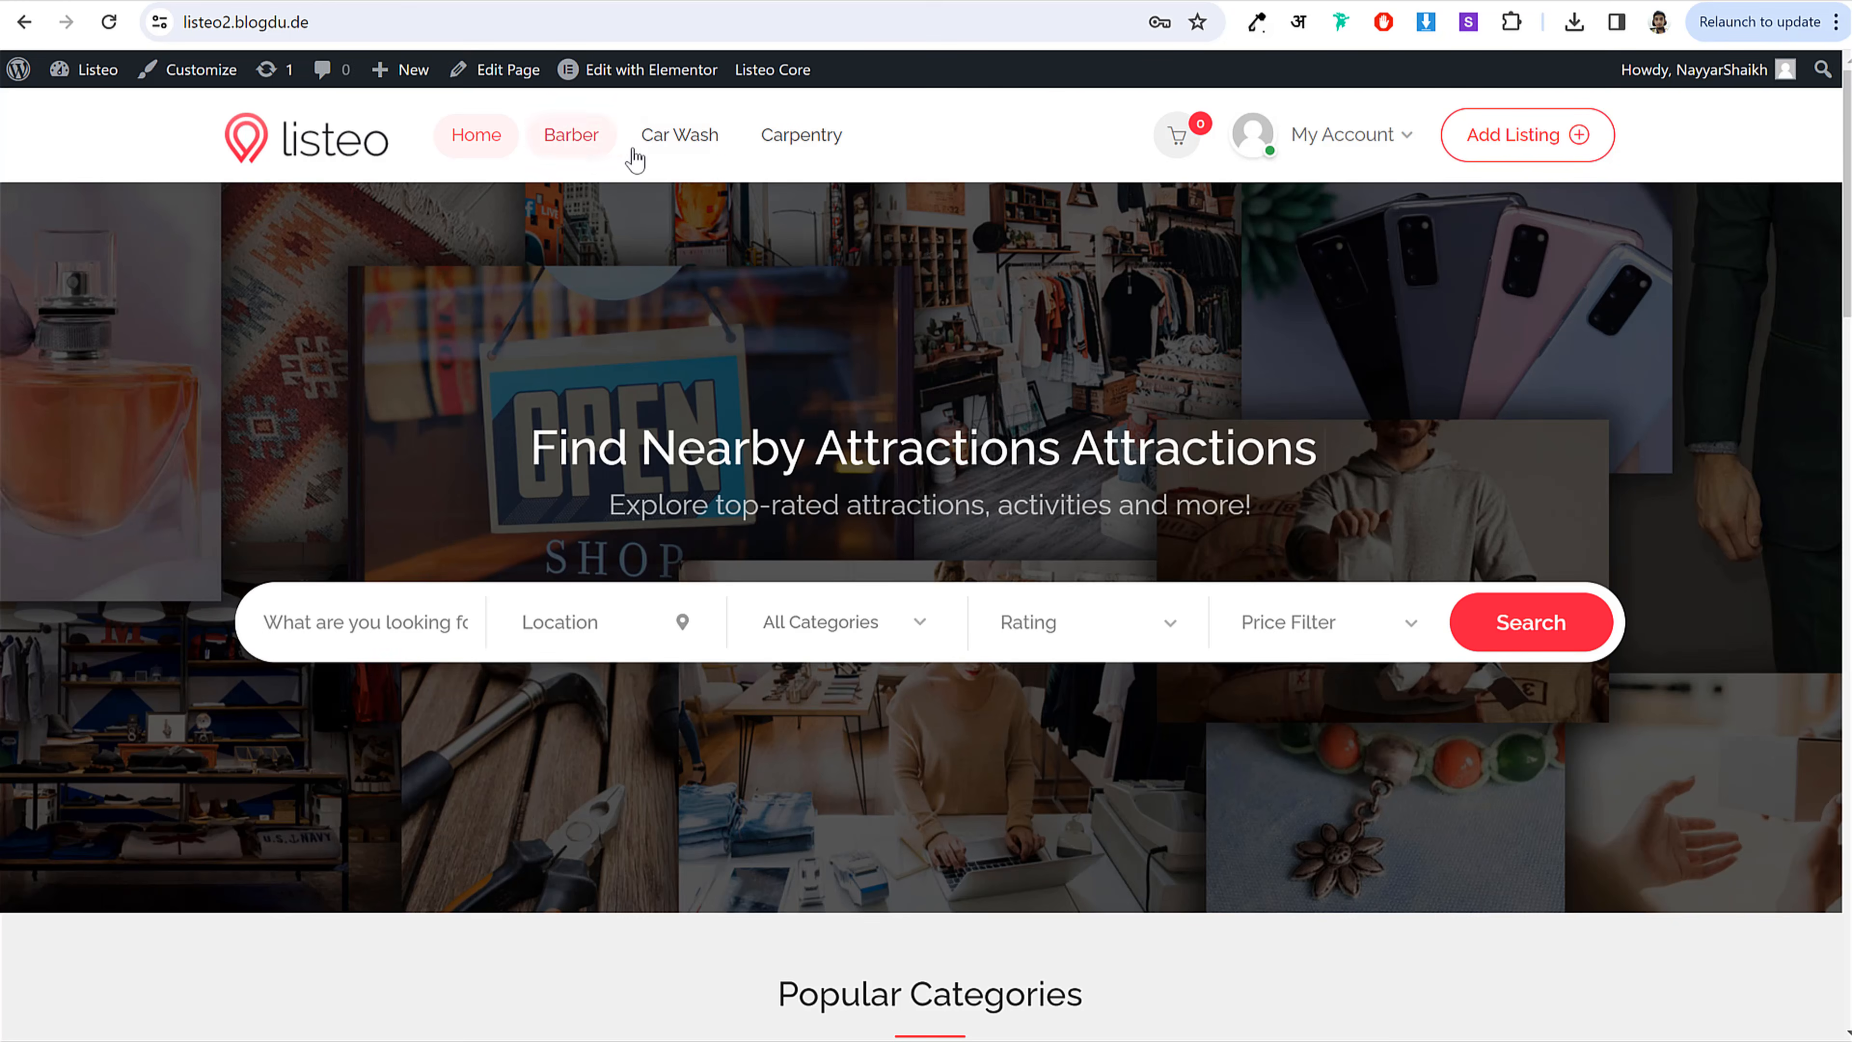
pyautogui.click(1324, 142)
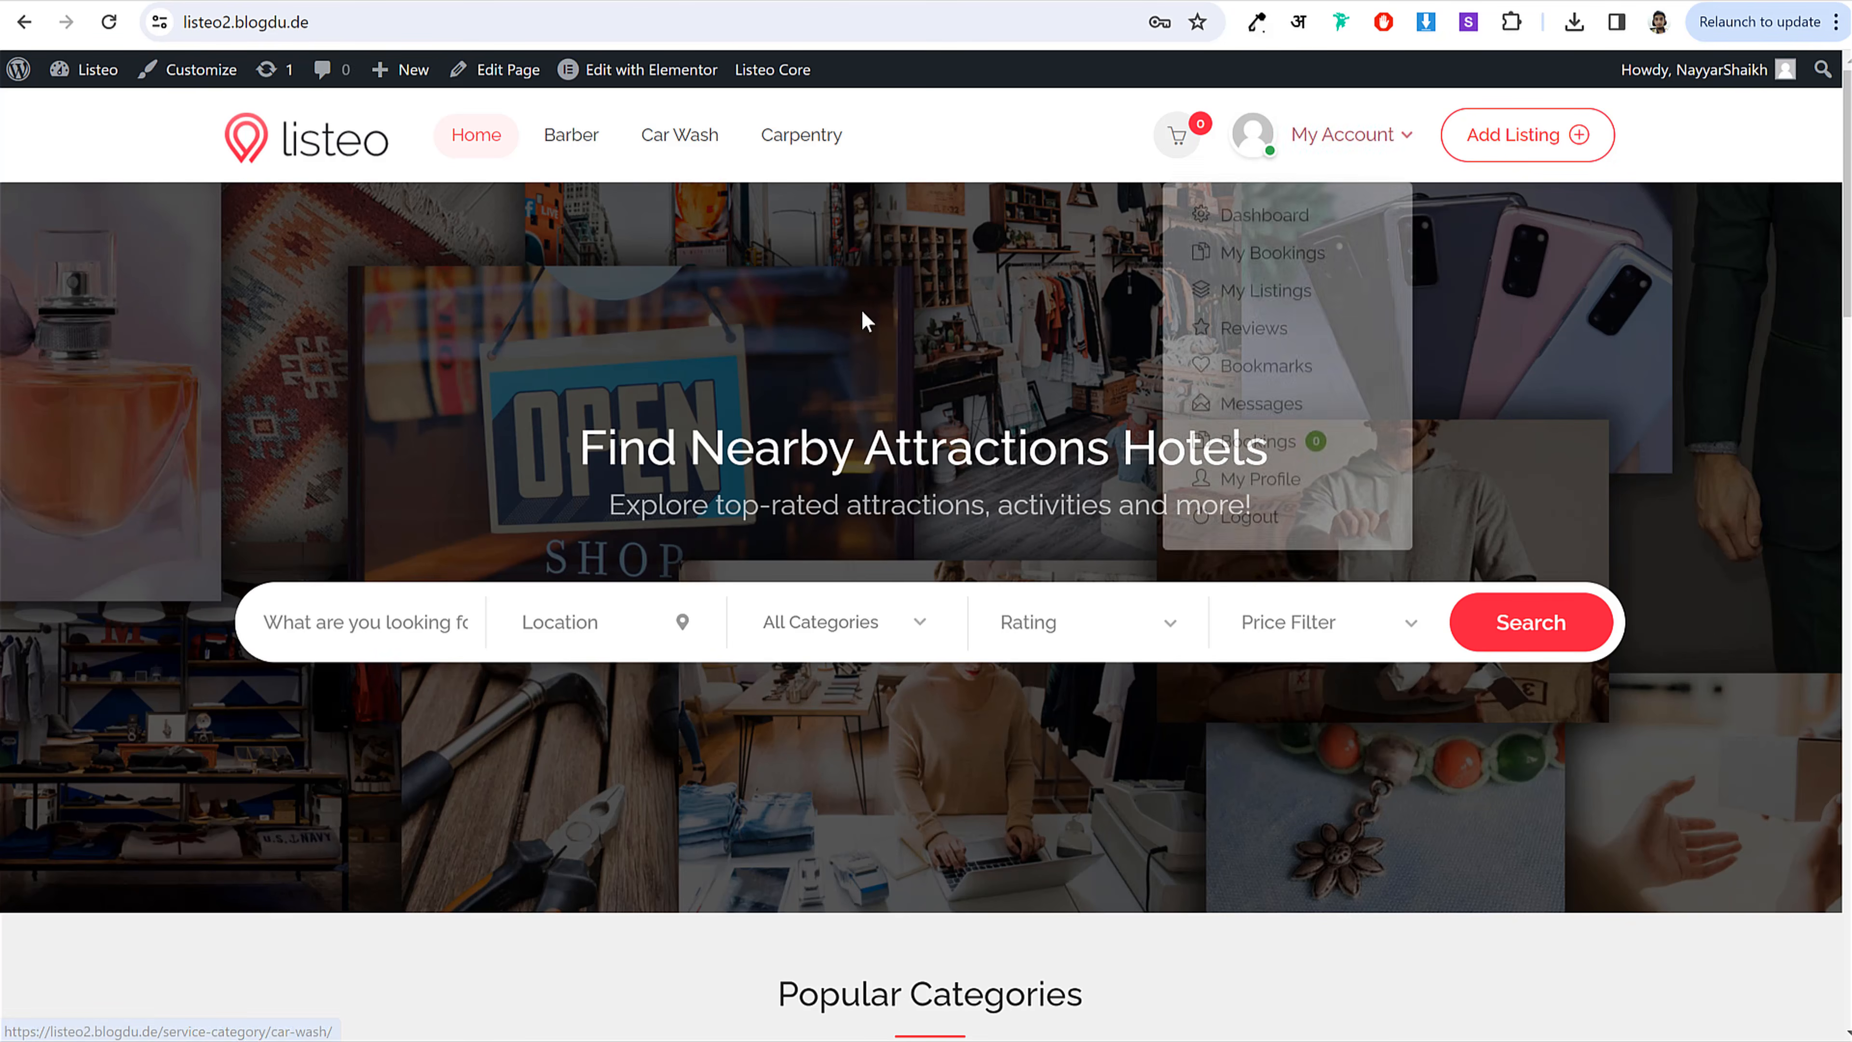
pyautogui.scroll(-15, 861, 309)
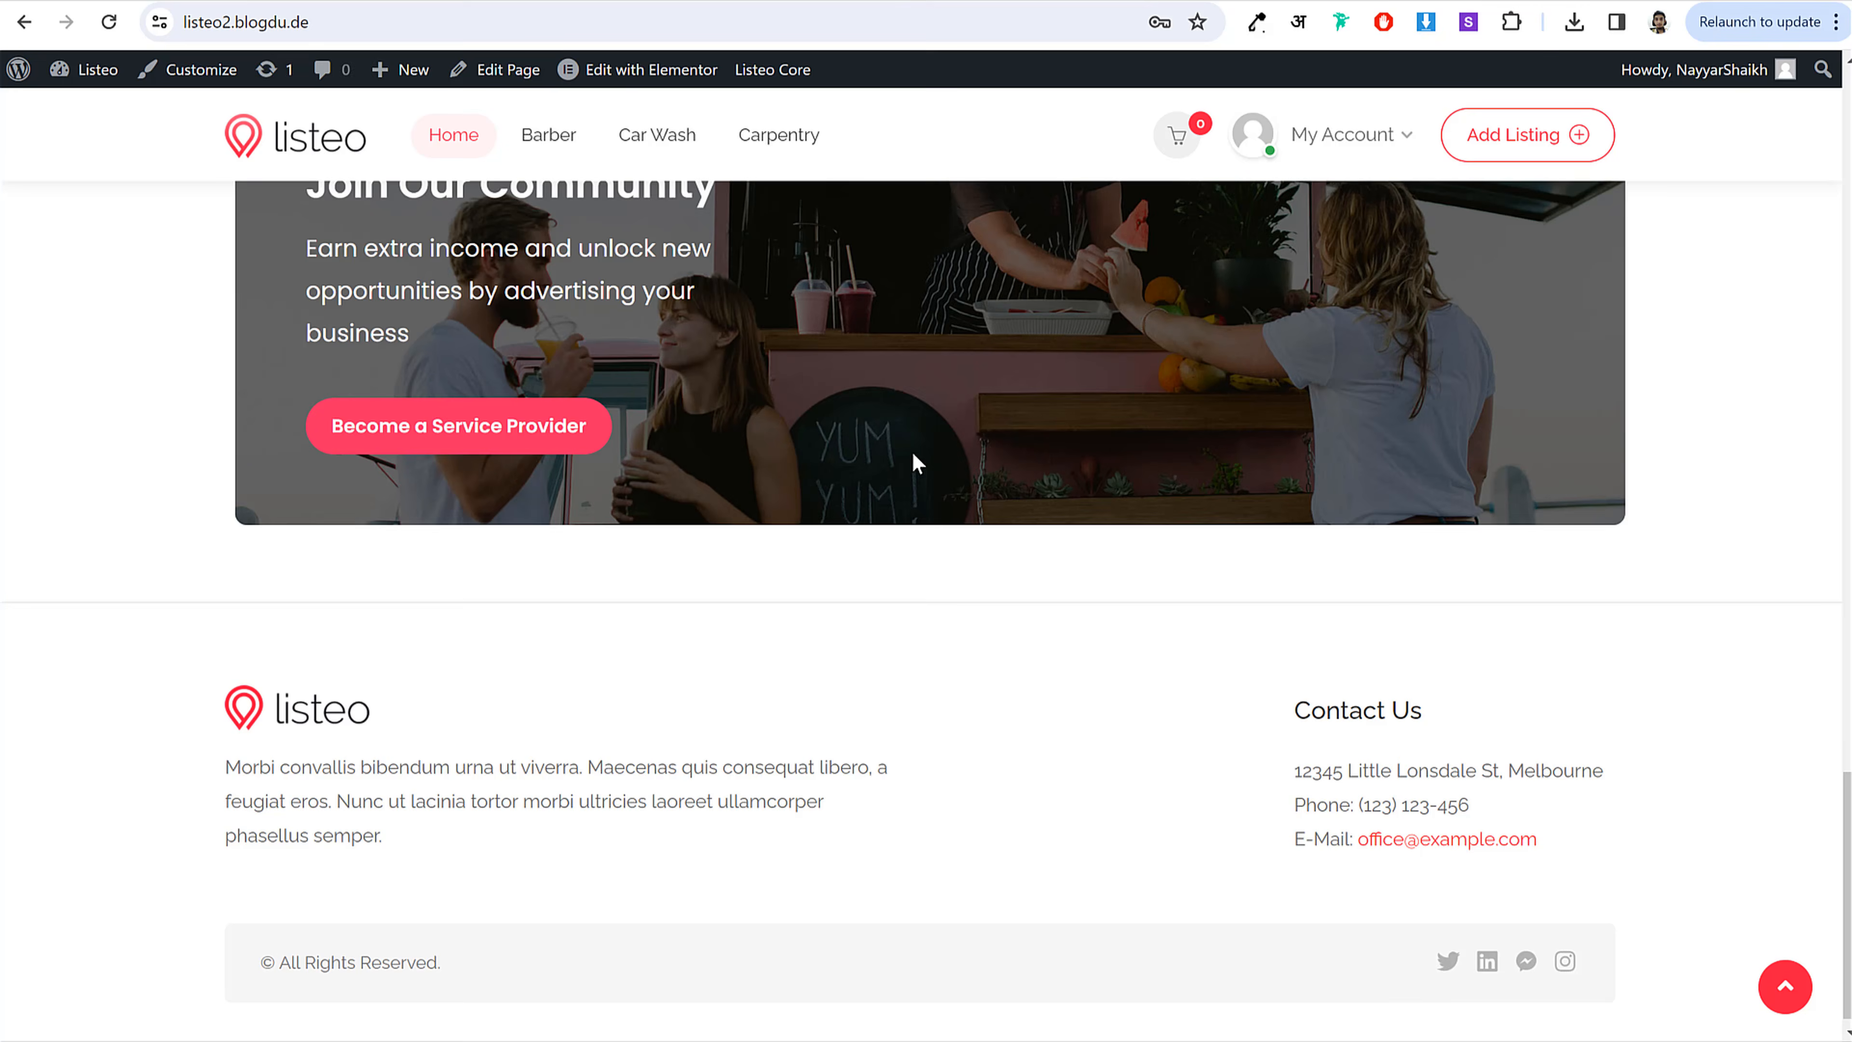
pyautogui.scroll(-2, 913, 459)
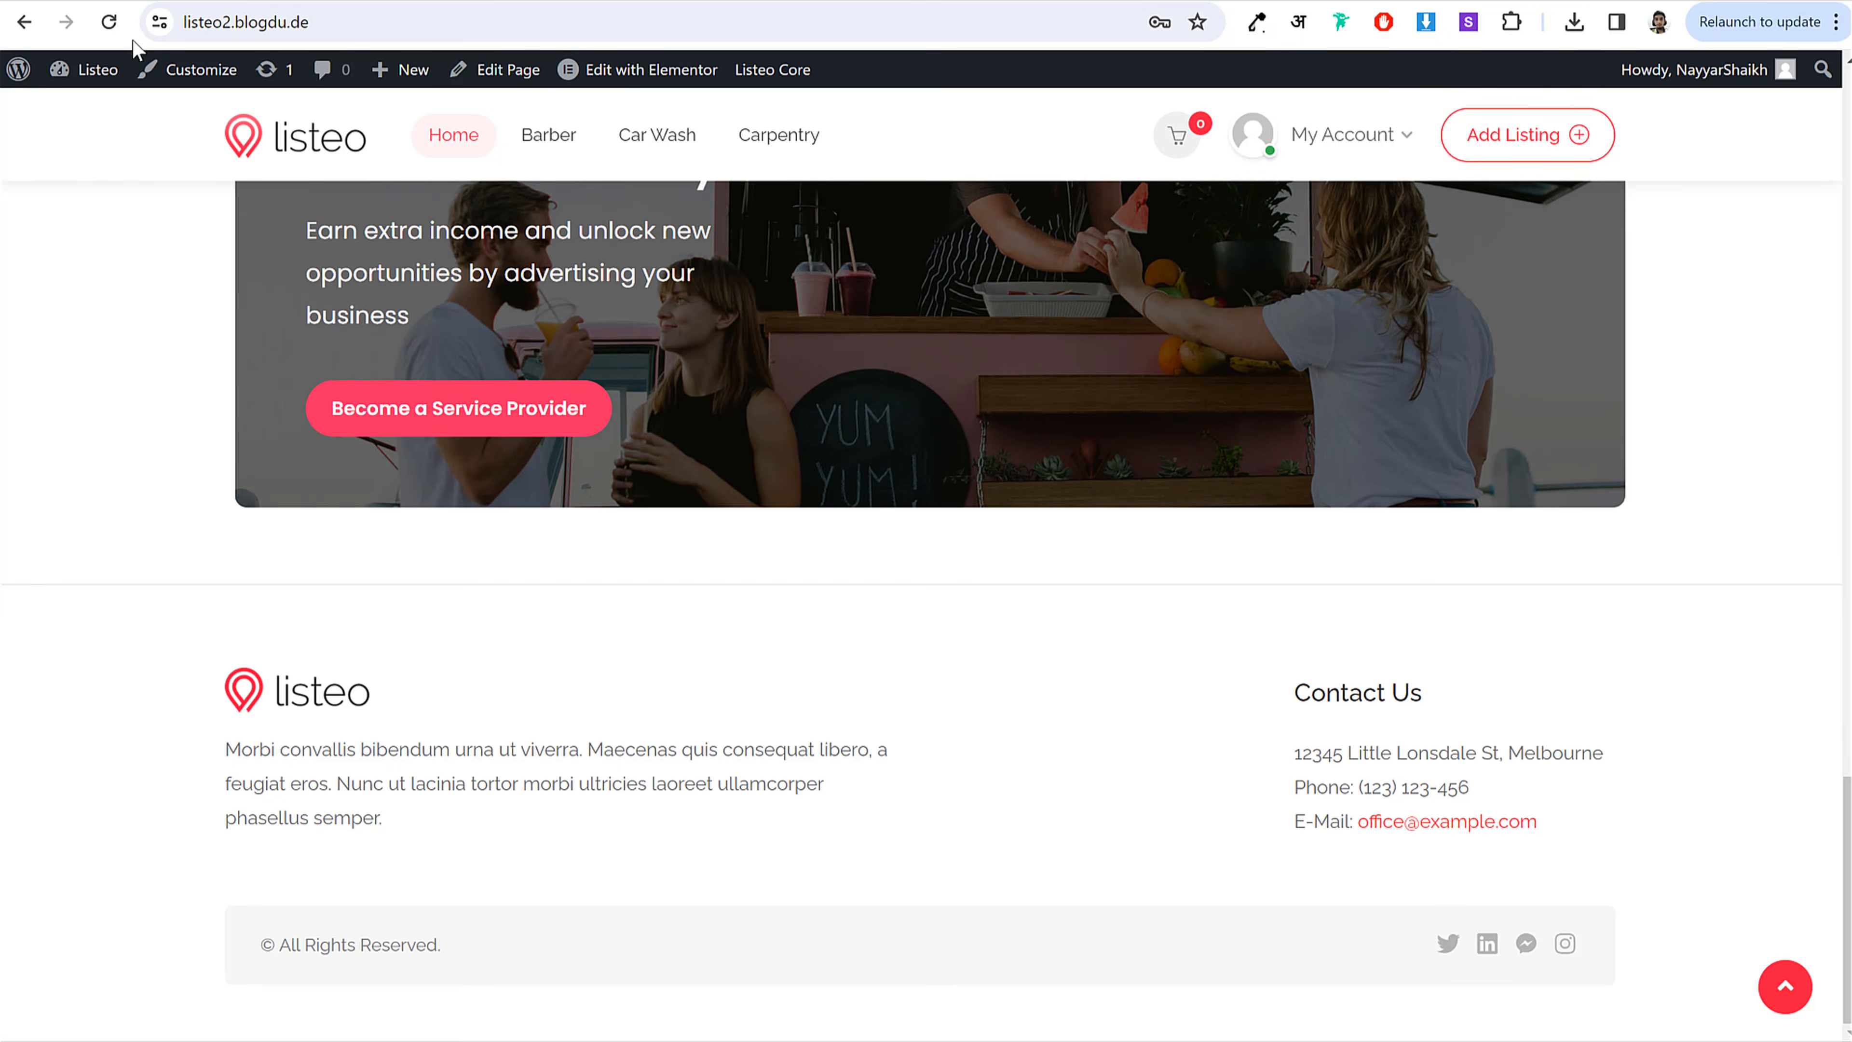
pyautogui.moveTo(587, 343); pyautogui.dragTo(430, 245)
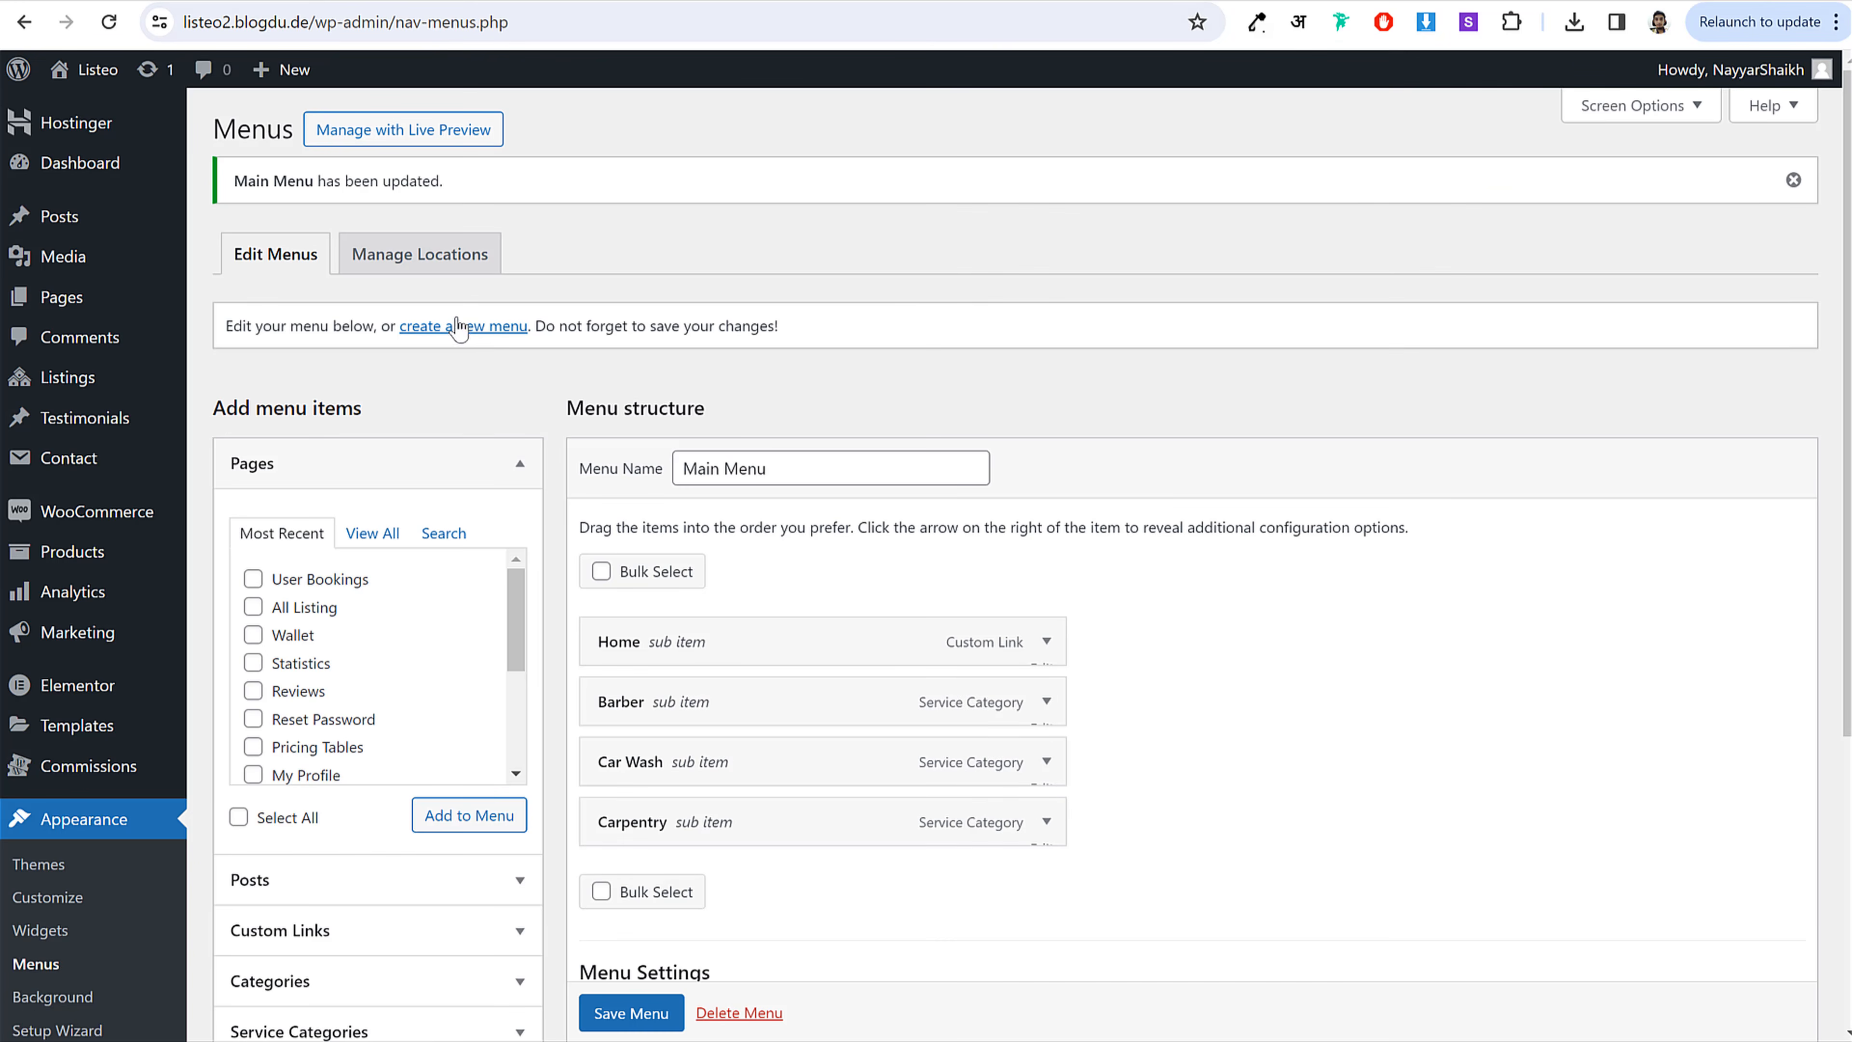
# Step: Create a Footer 1 menu containing the All Listing, Bookings and Dashboard pages
pyautogui.click(474, 330)
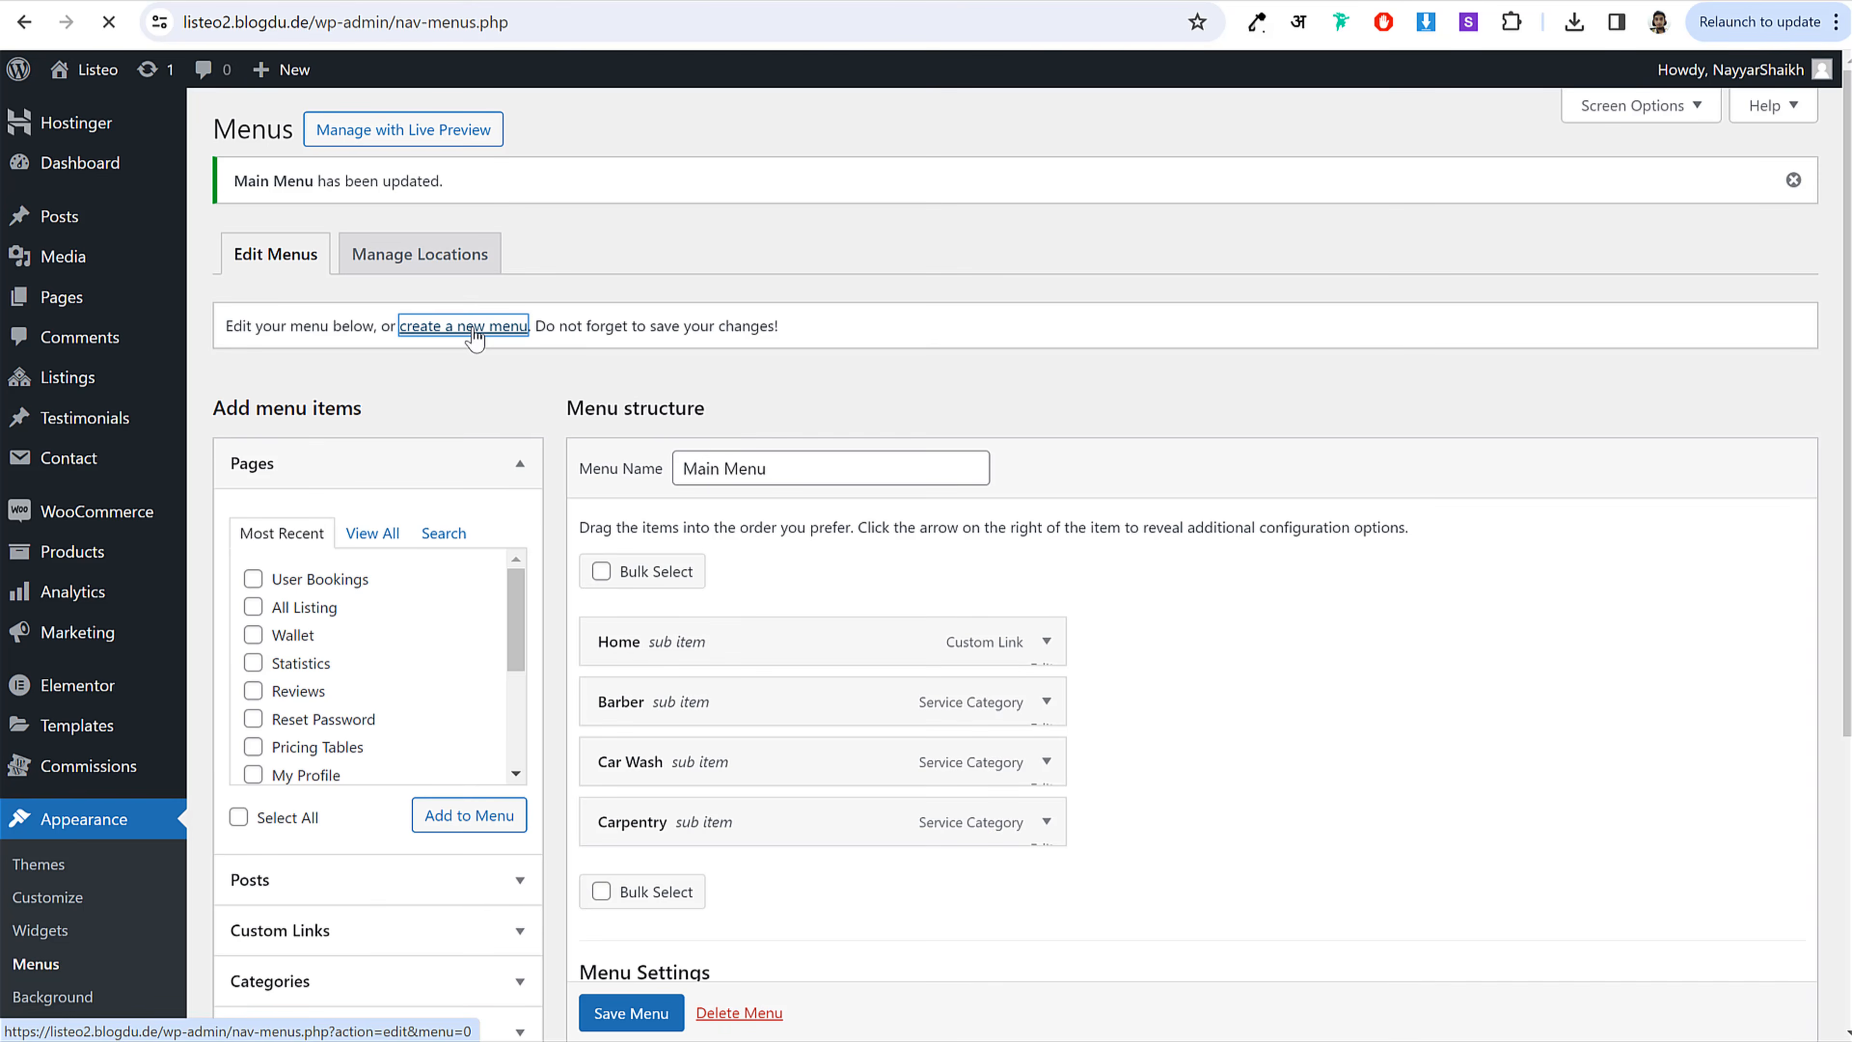
pyautogui.click(763, 381)
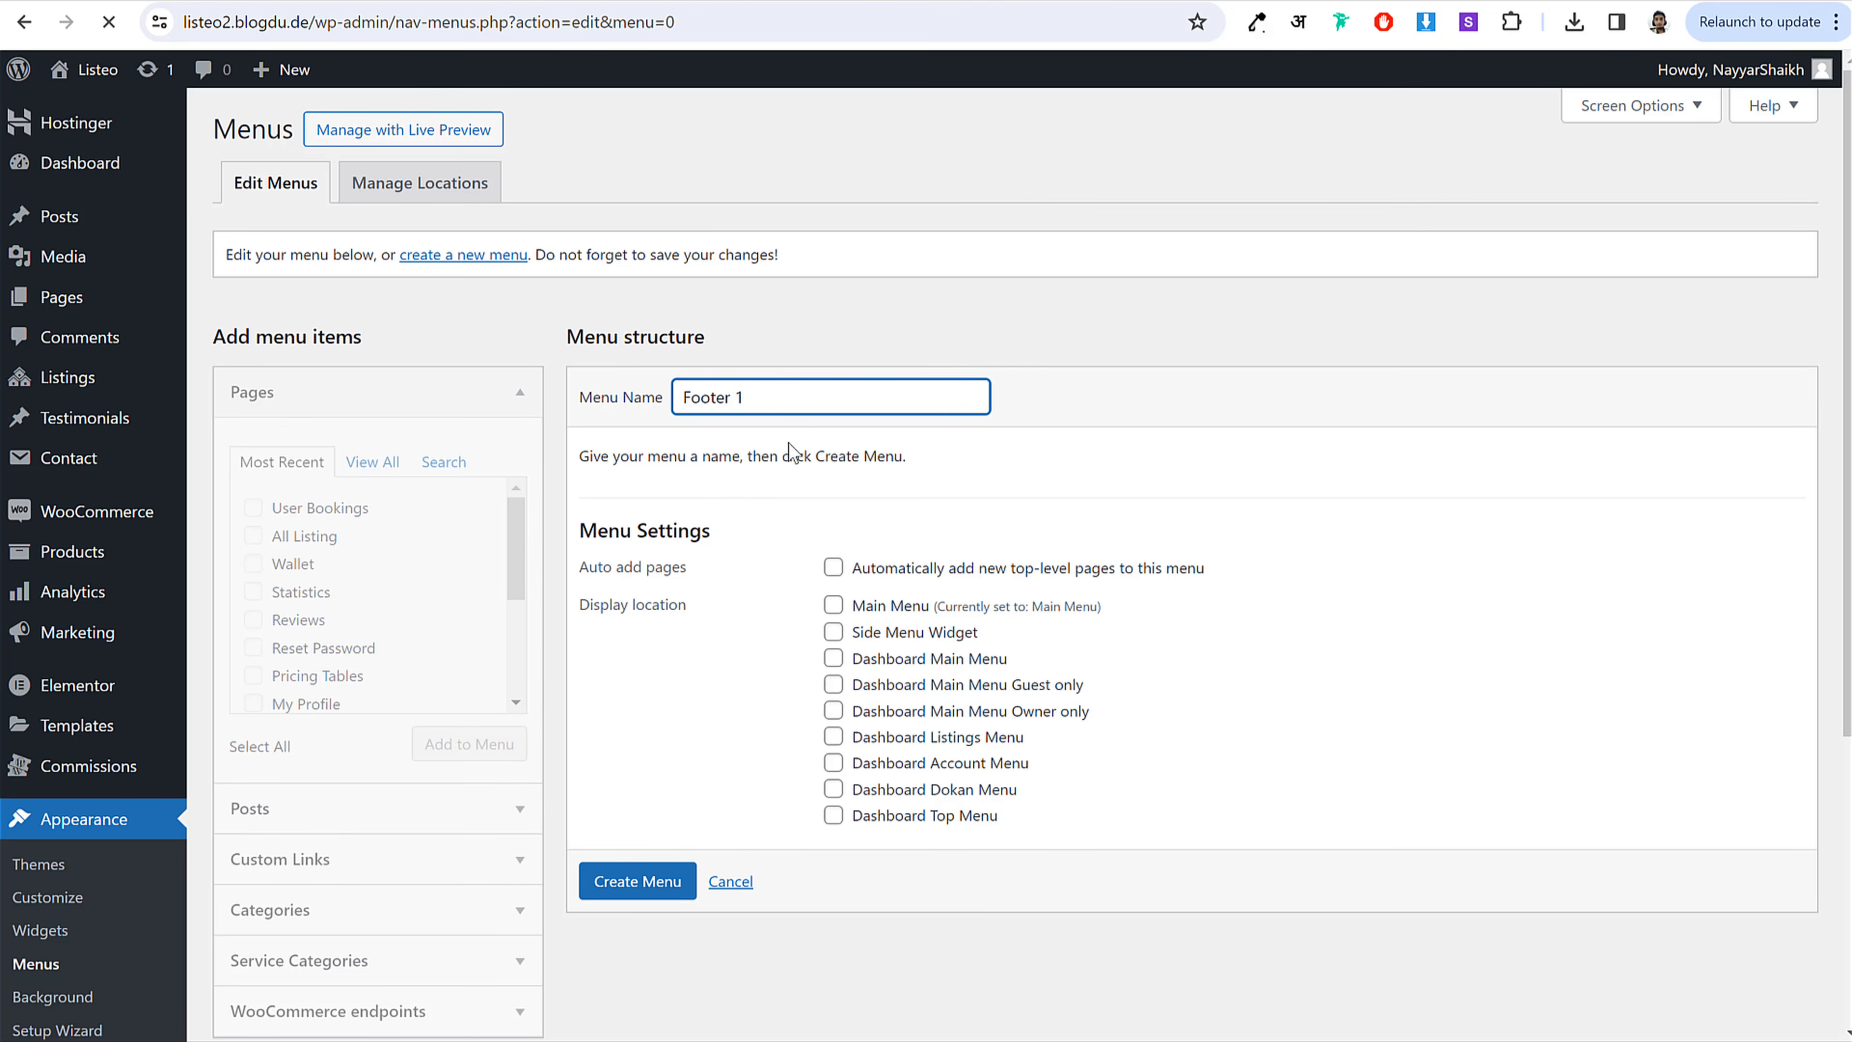
pyautogui.click(373, 478)
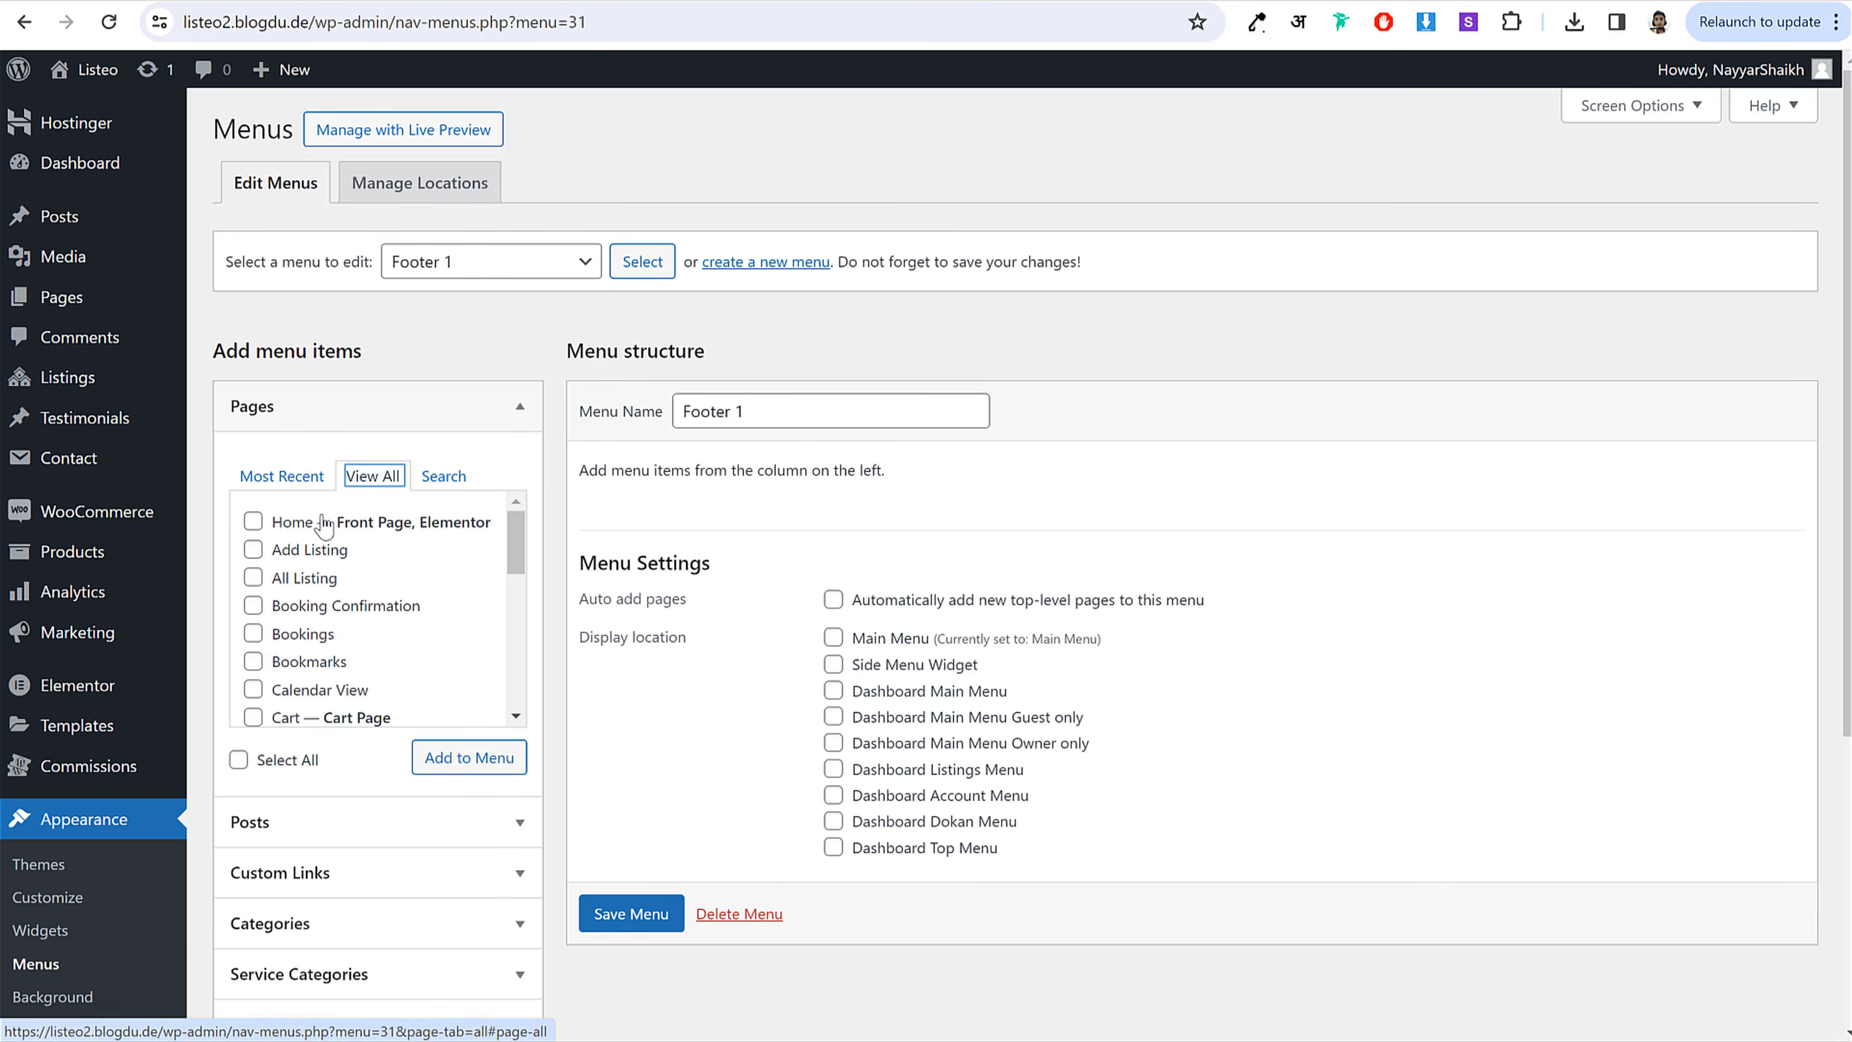
pyautogui.click(312, 580)
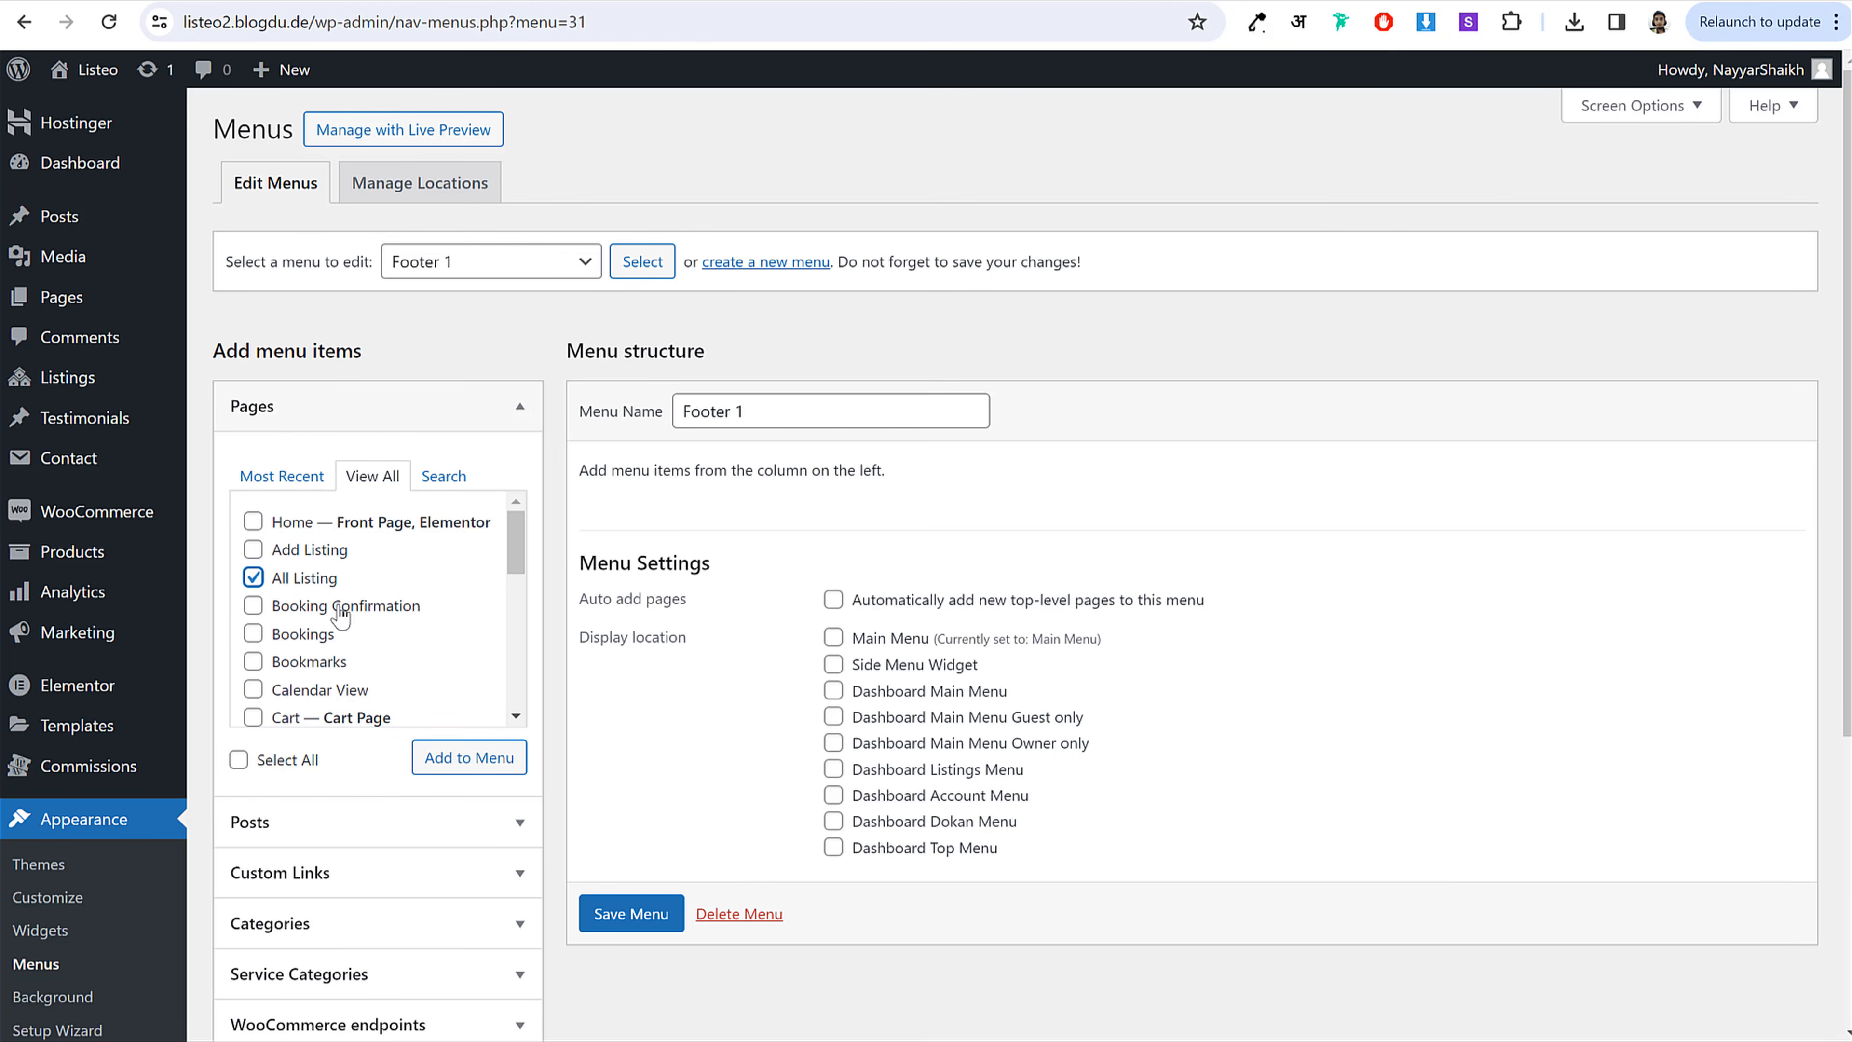
pyautogui.click(315, 643)
pyautogui.scroll(-2, 321, 649)
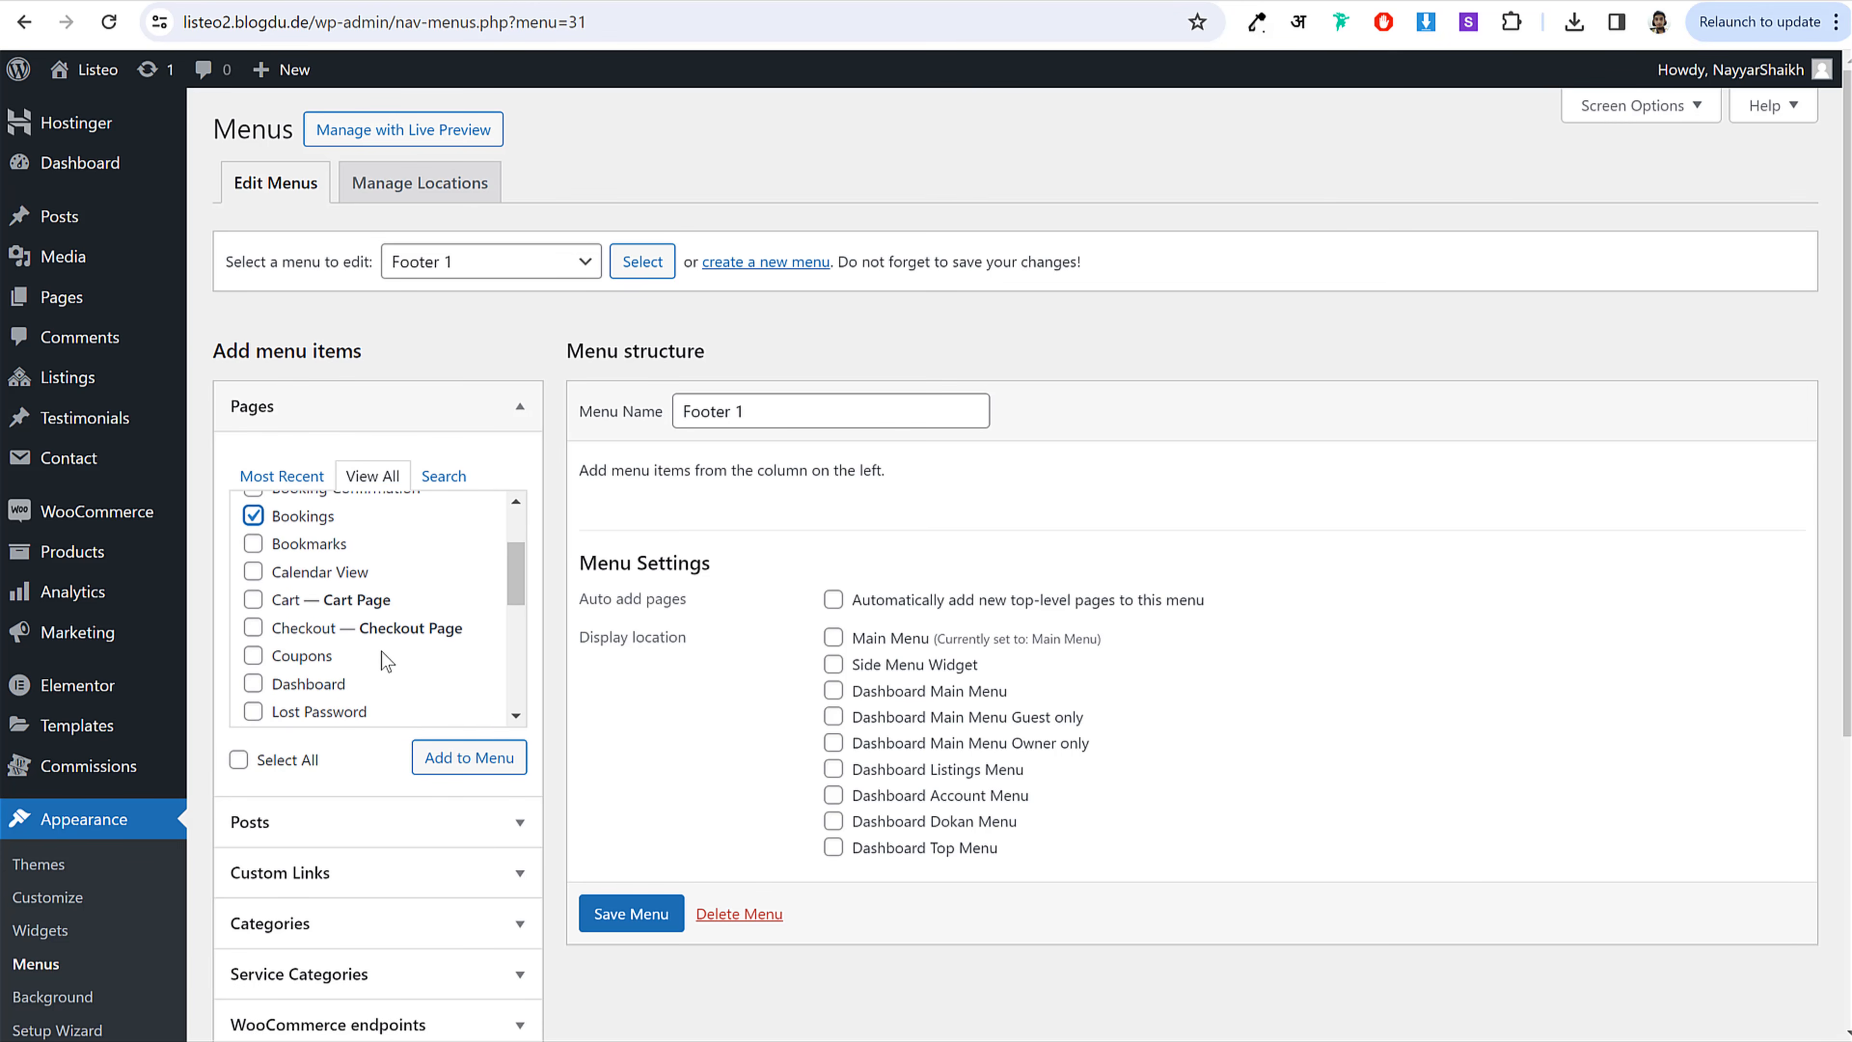
pyautogui.scroll(-1, 357, 649)
pyautogui.click(292, 566)
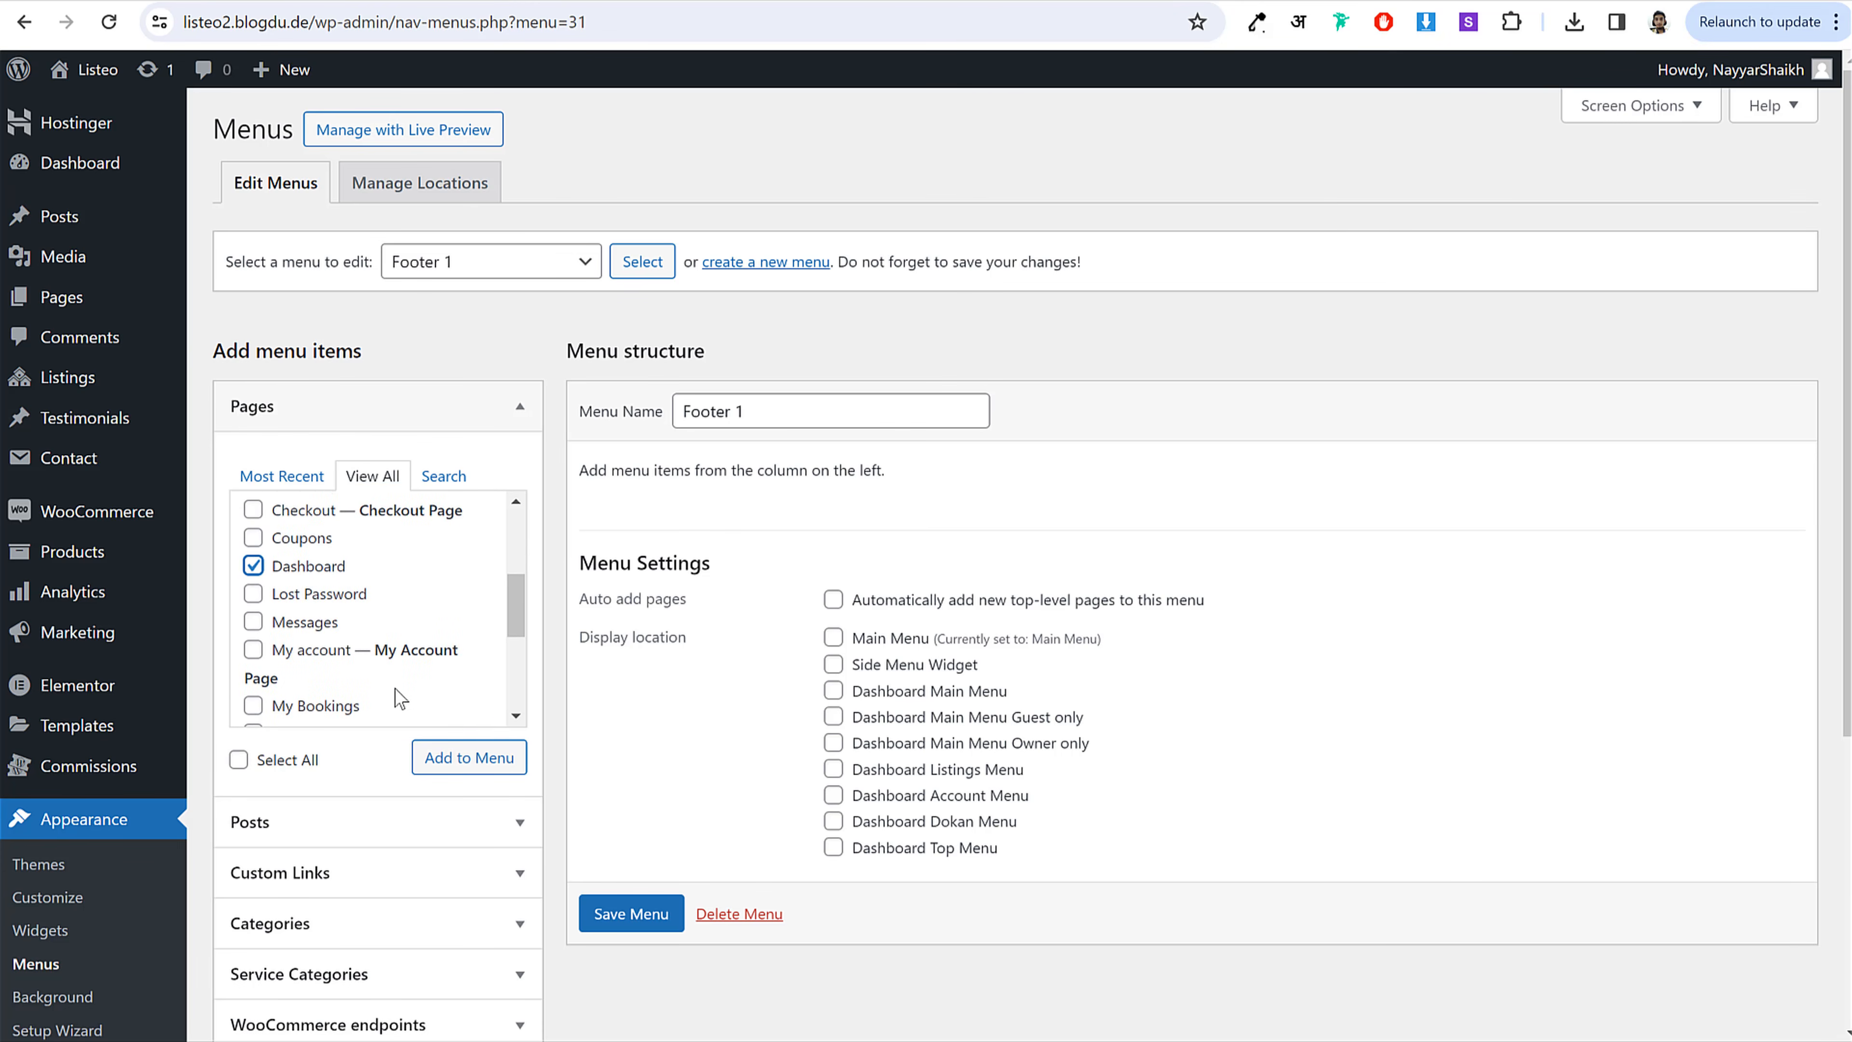
pyautogui.click(432, 762)
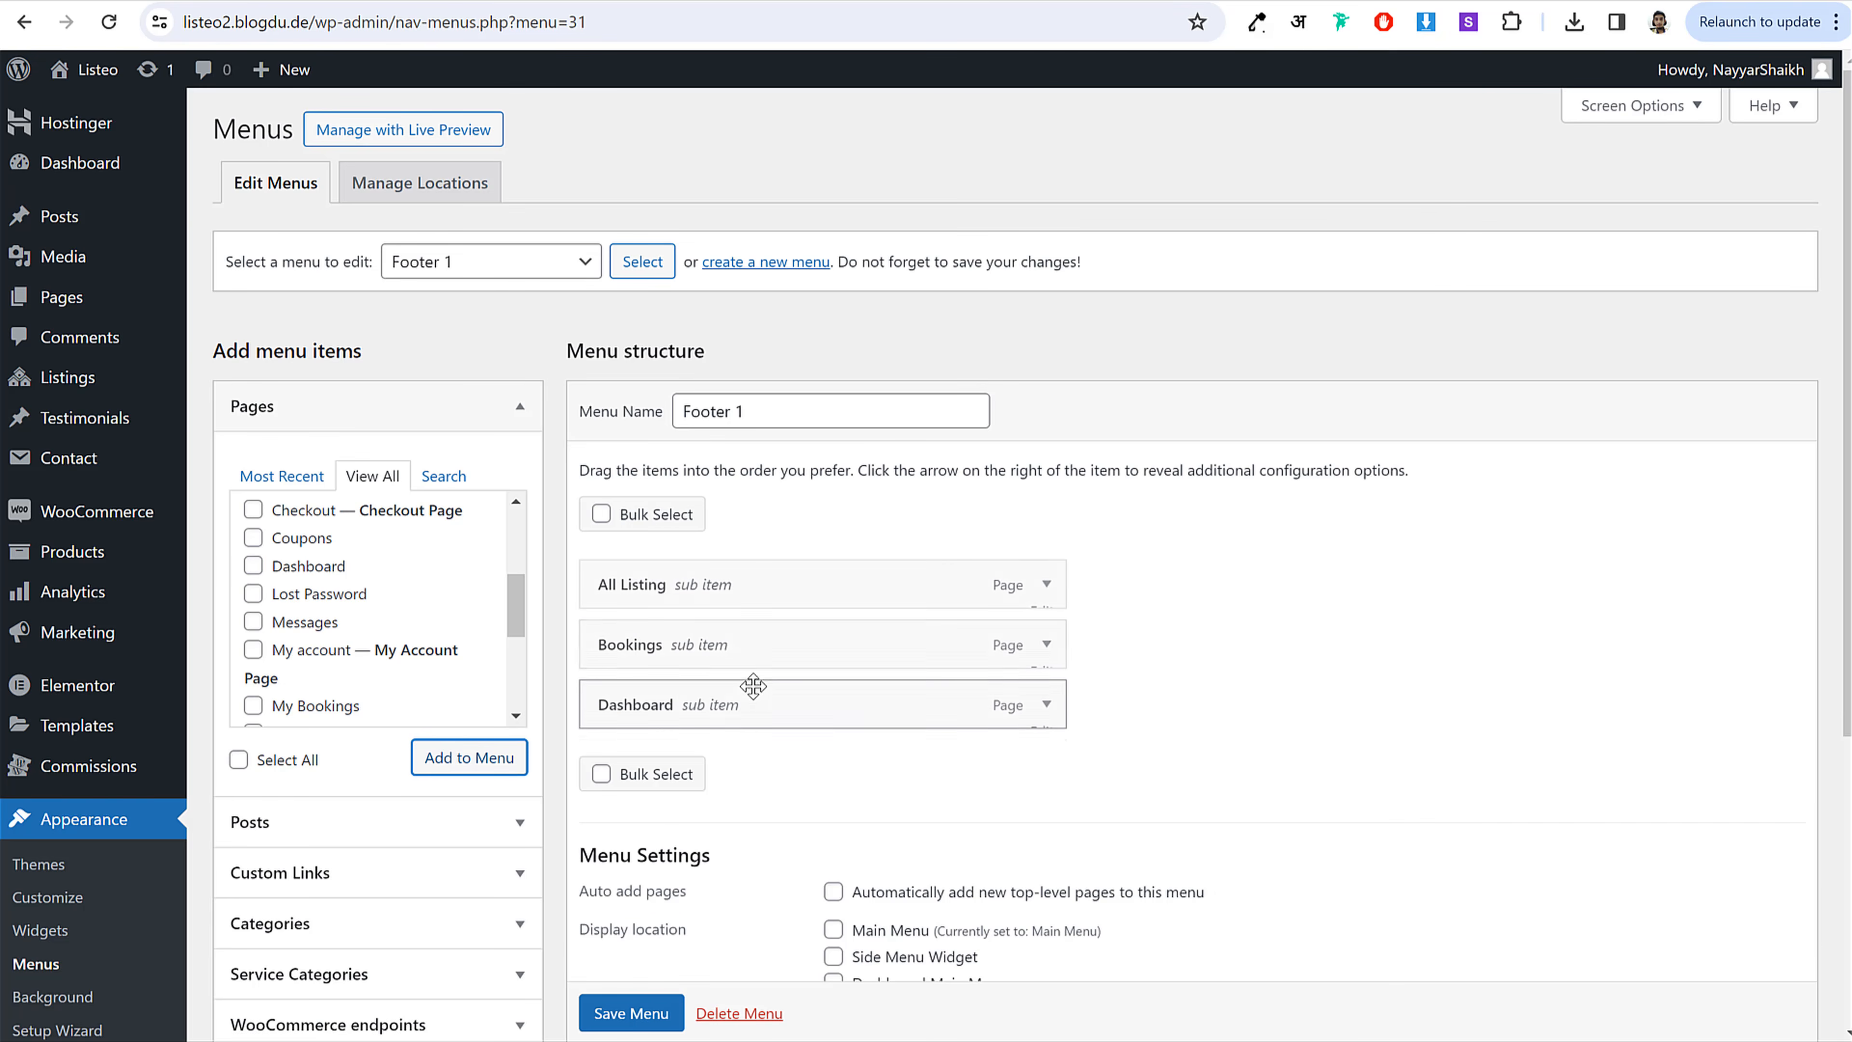
# Step: Move Dashboard to the top of Footer 1 and save the menu
pyautogui.moveTo(752, 681); pyautogui.dragTo(732, 584)
pyautogui.click(631, 1012)
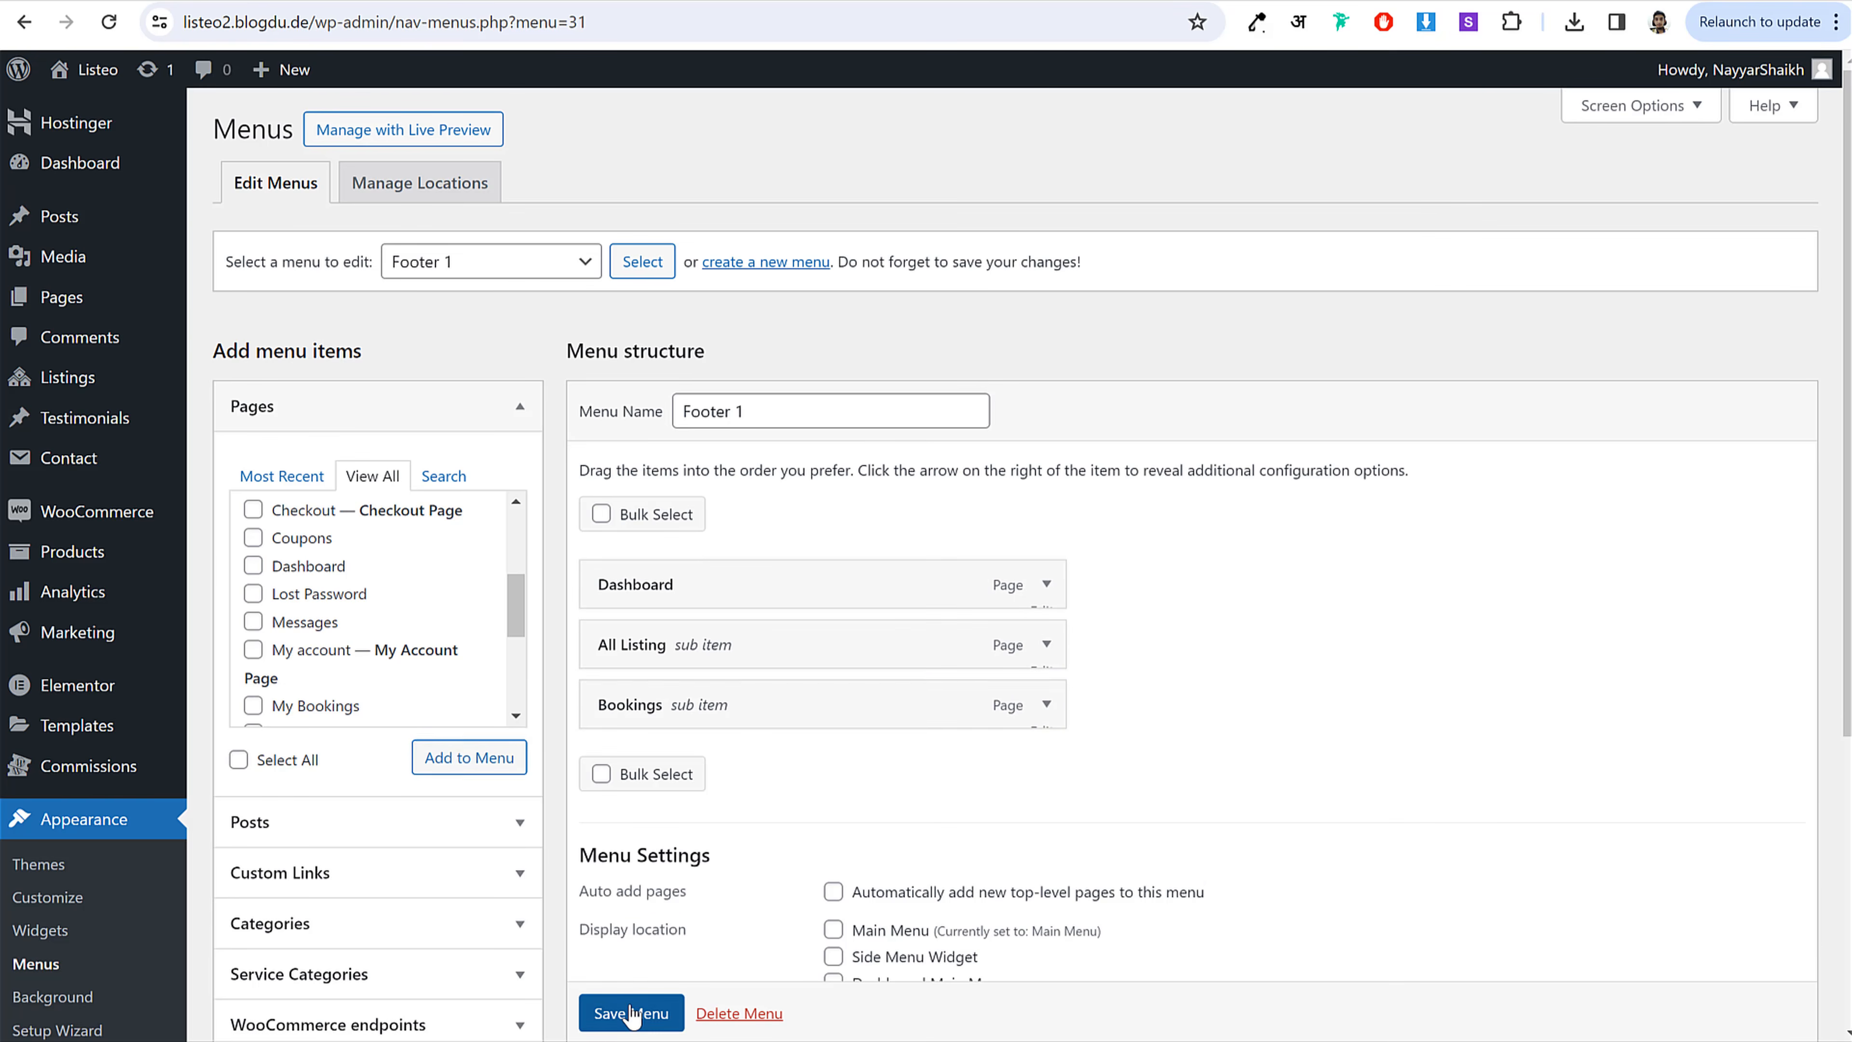
pyautogui.scroll(-1, 631, 1017)
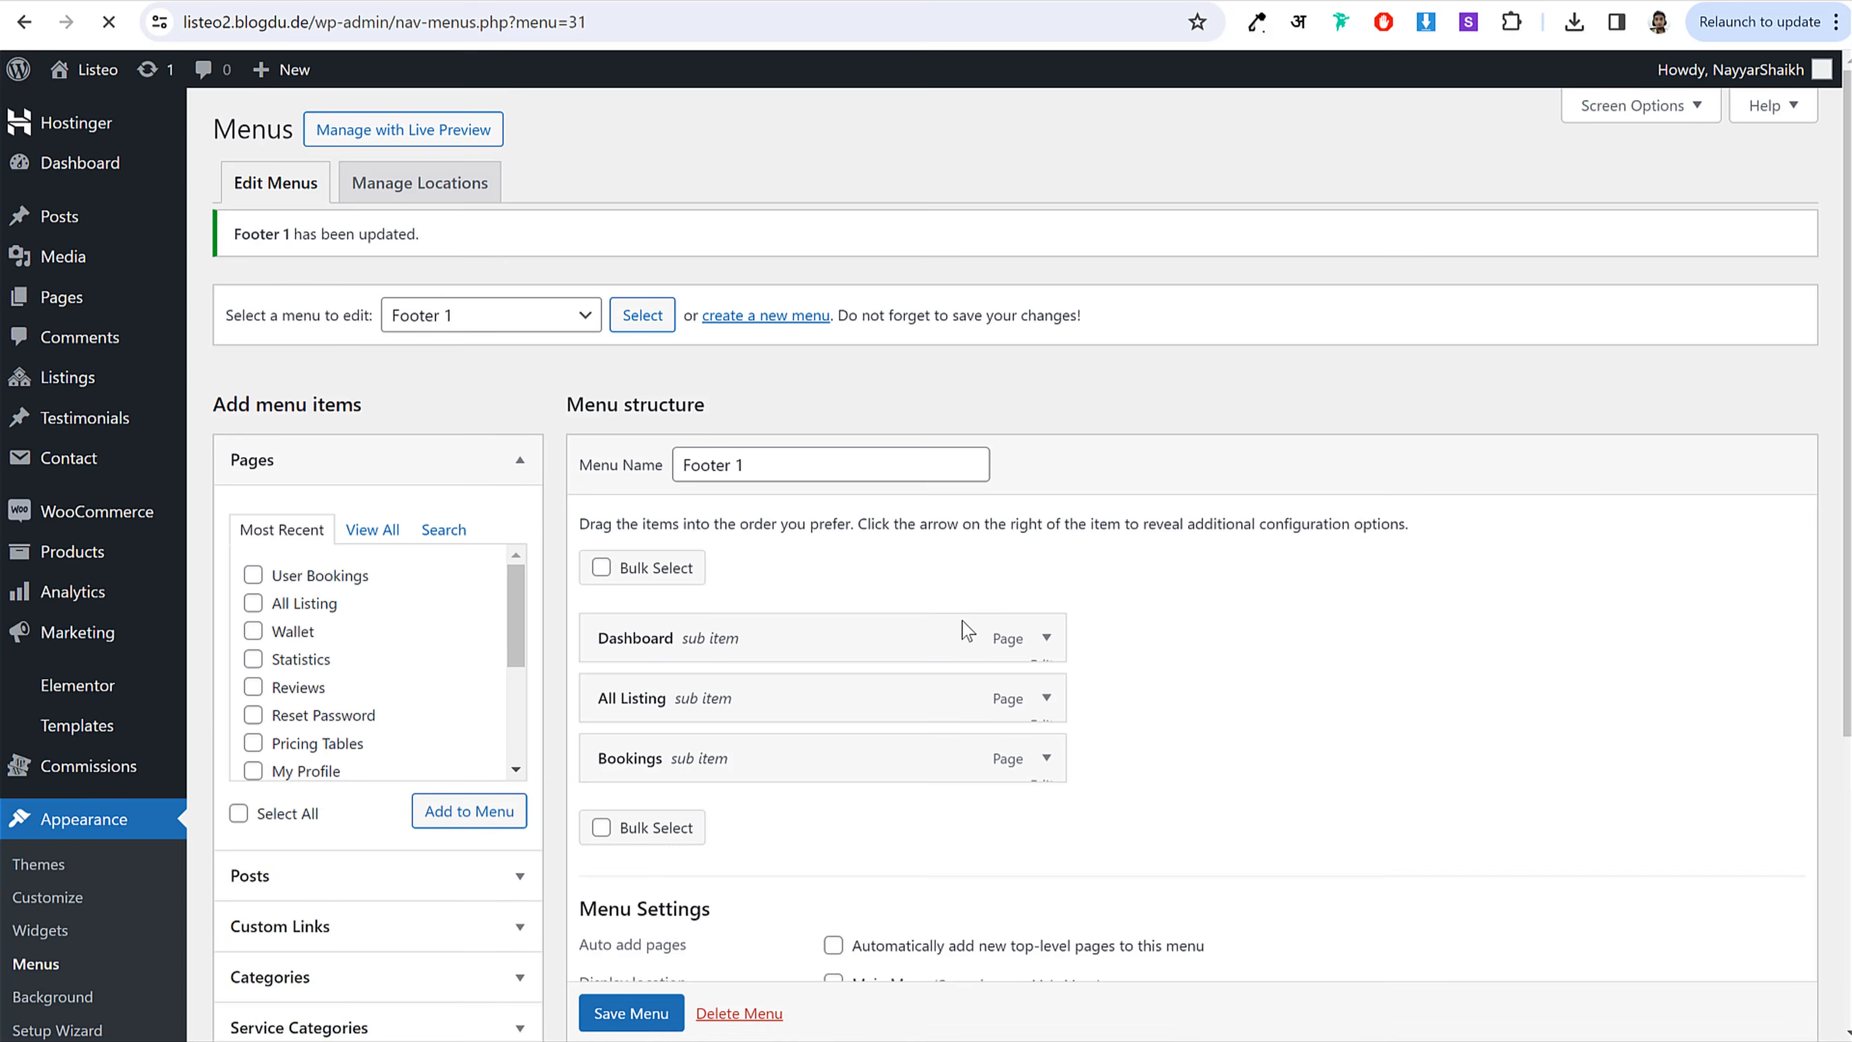
pyautogui.scroll(-5, 922, 912)
pyautogui.scroll(5, 914, 679)
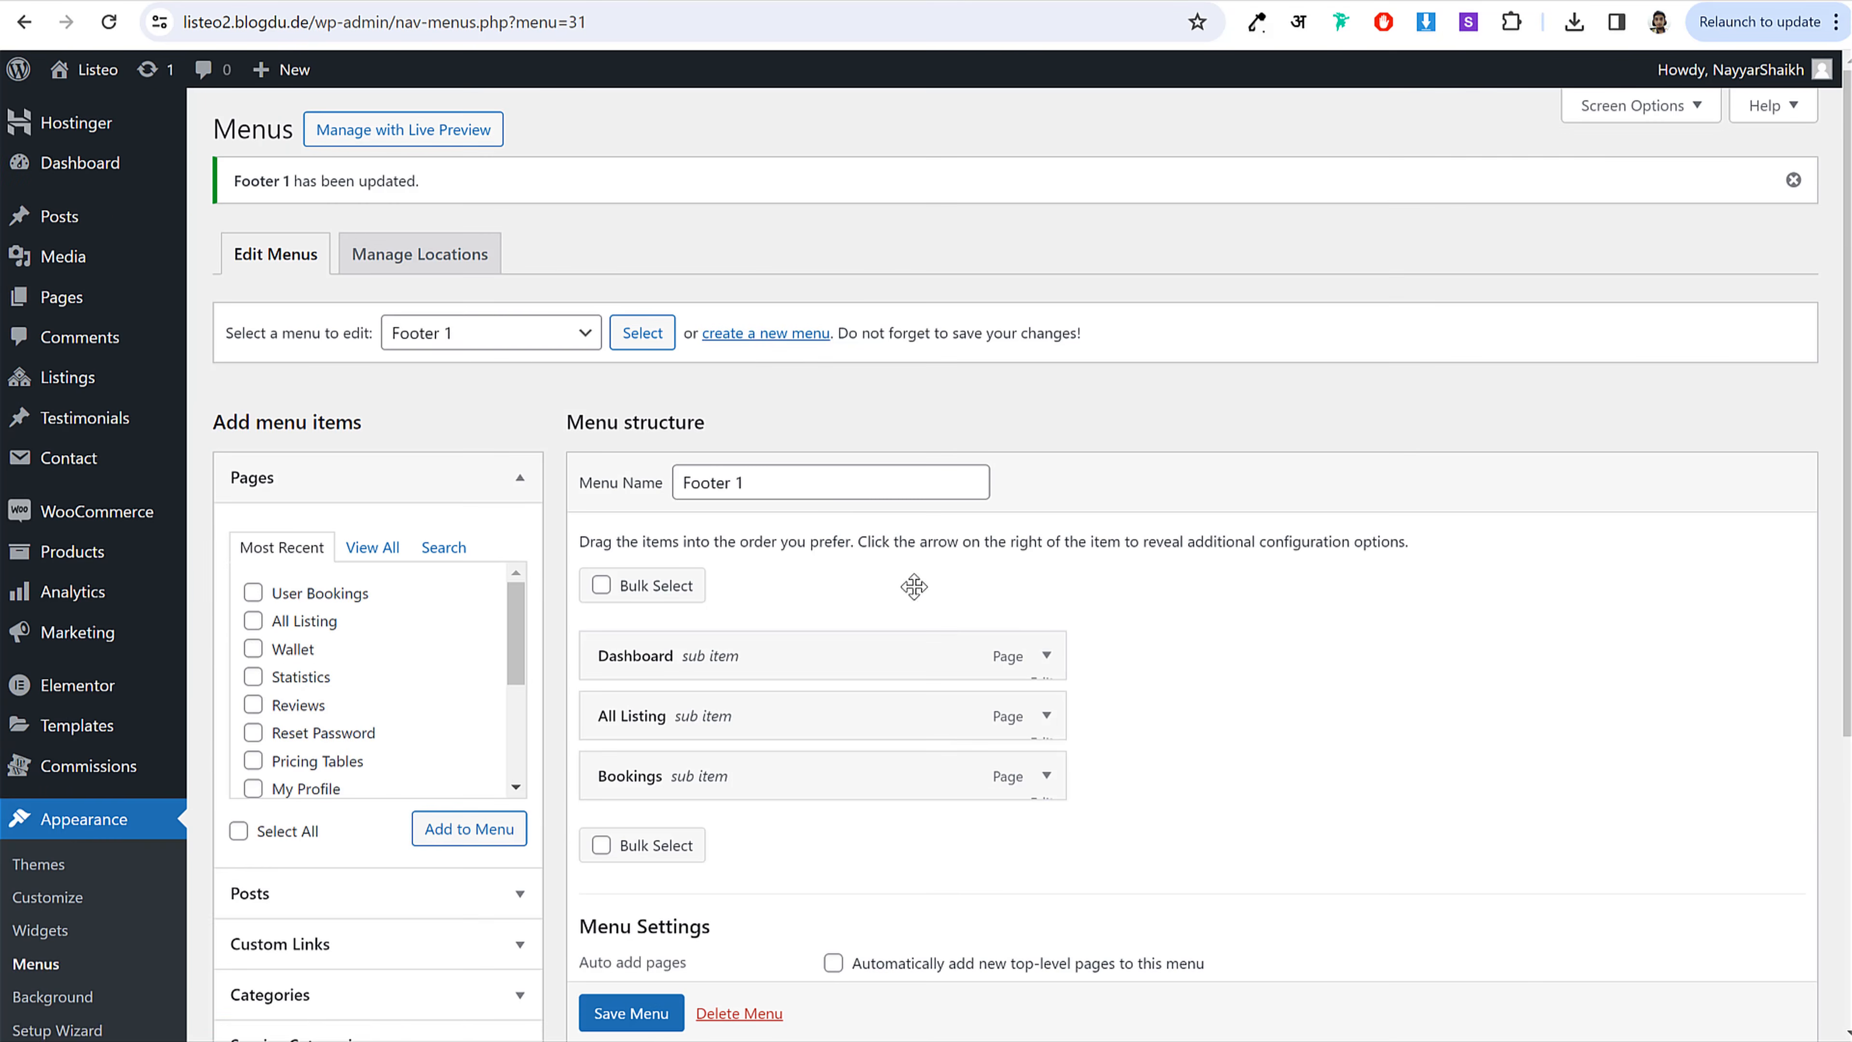
# Step: Create a Footer 2 menu with Add Listing, Bookmarks, Calendar View and My Profile pages
pyautogui.click(738, 336)
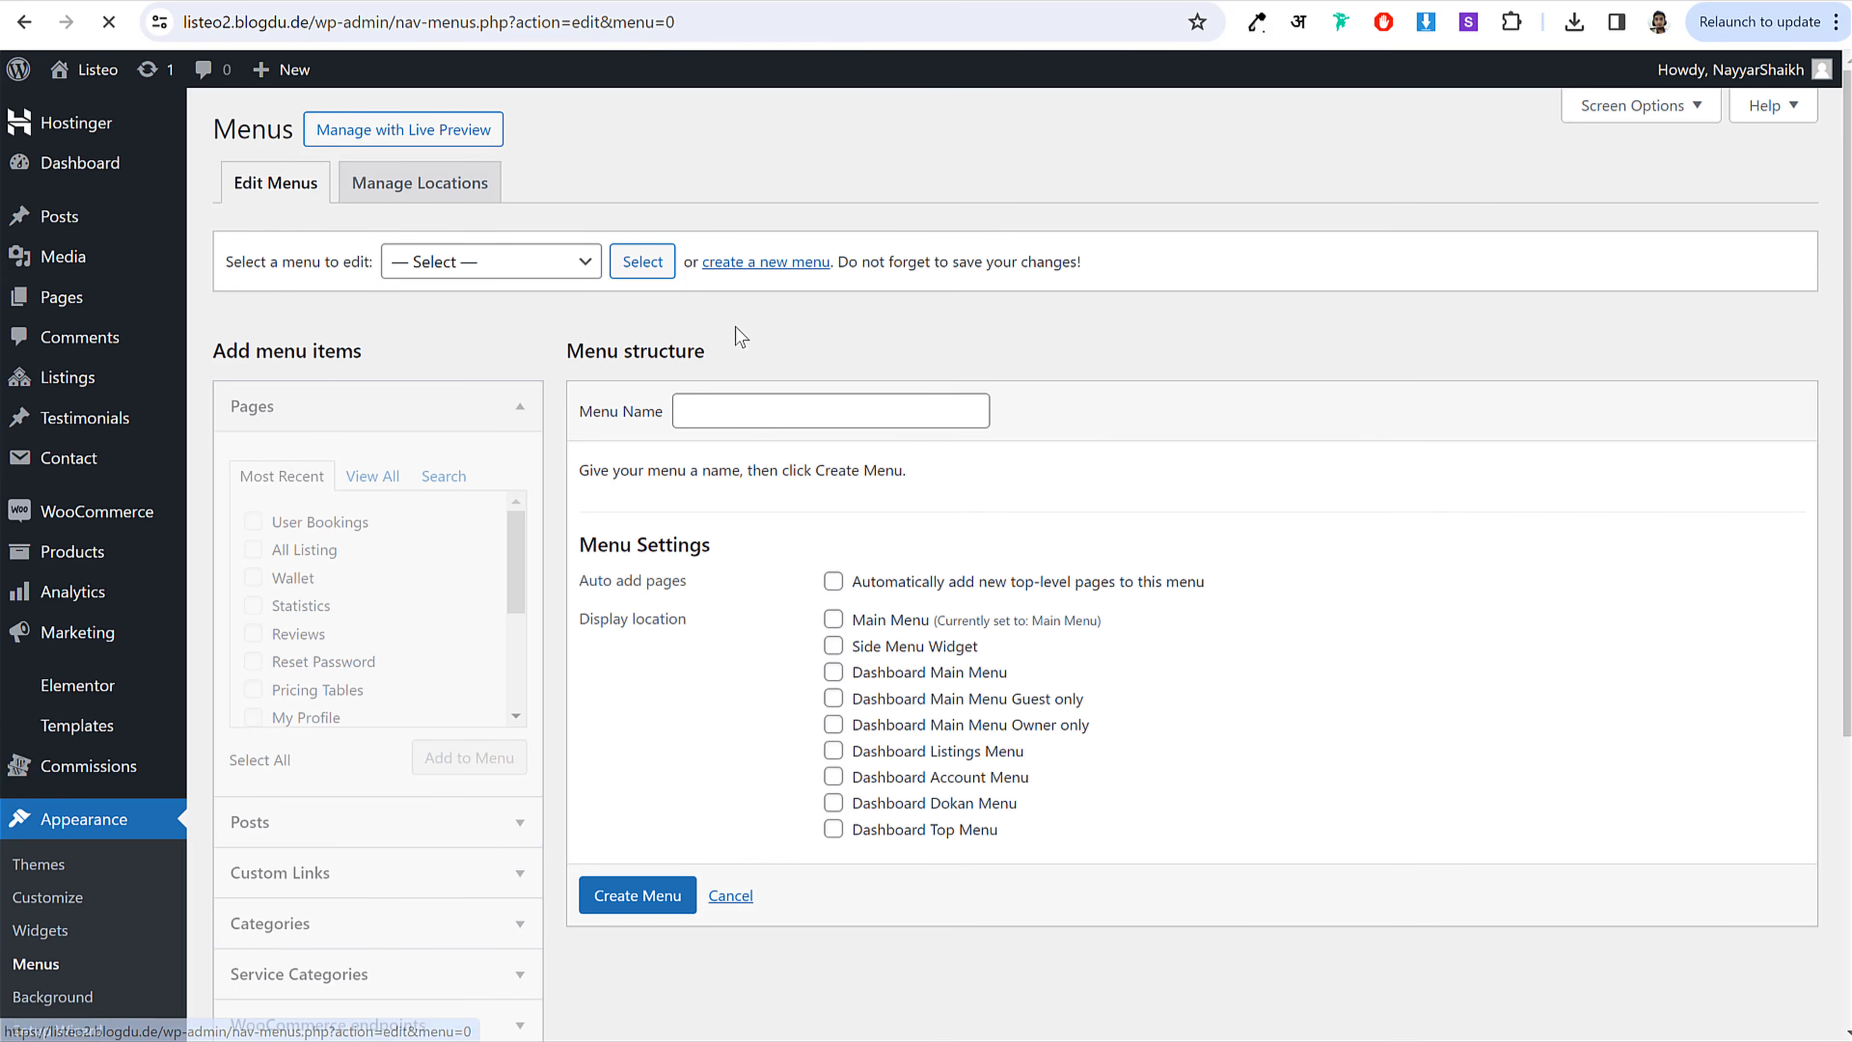
pyautogui.click(731, 418)
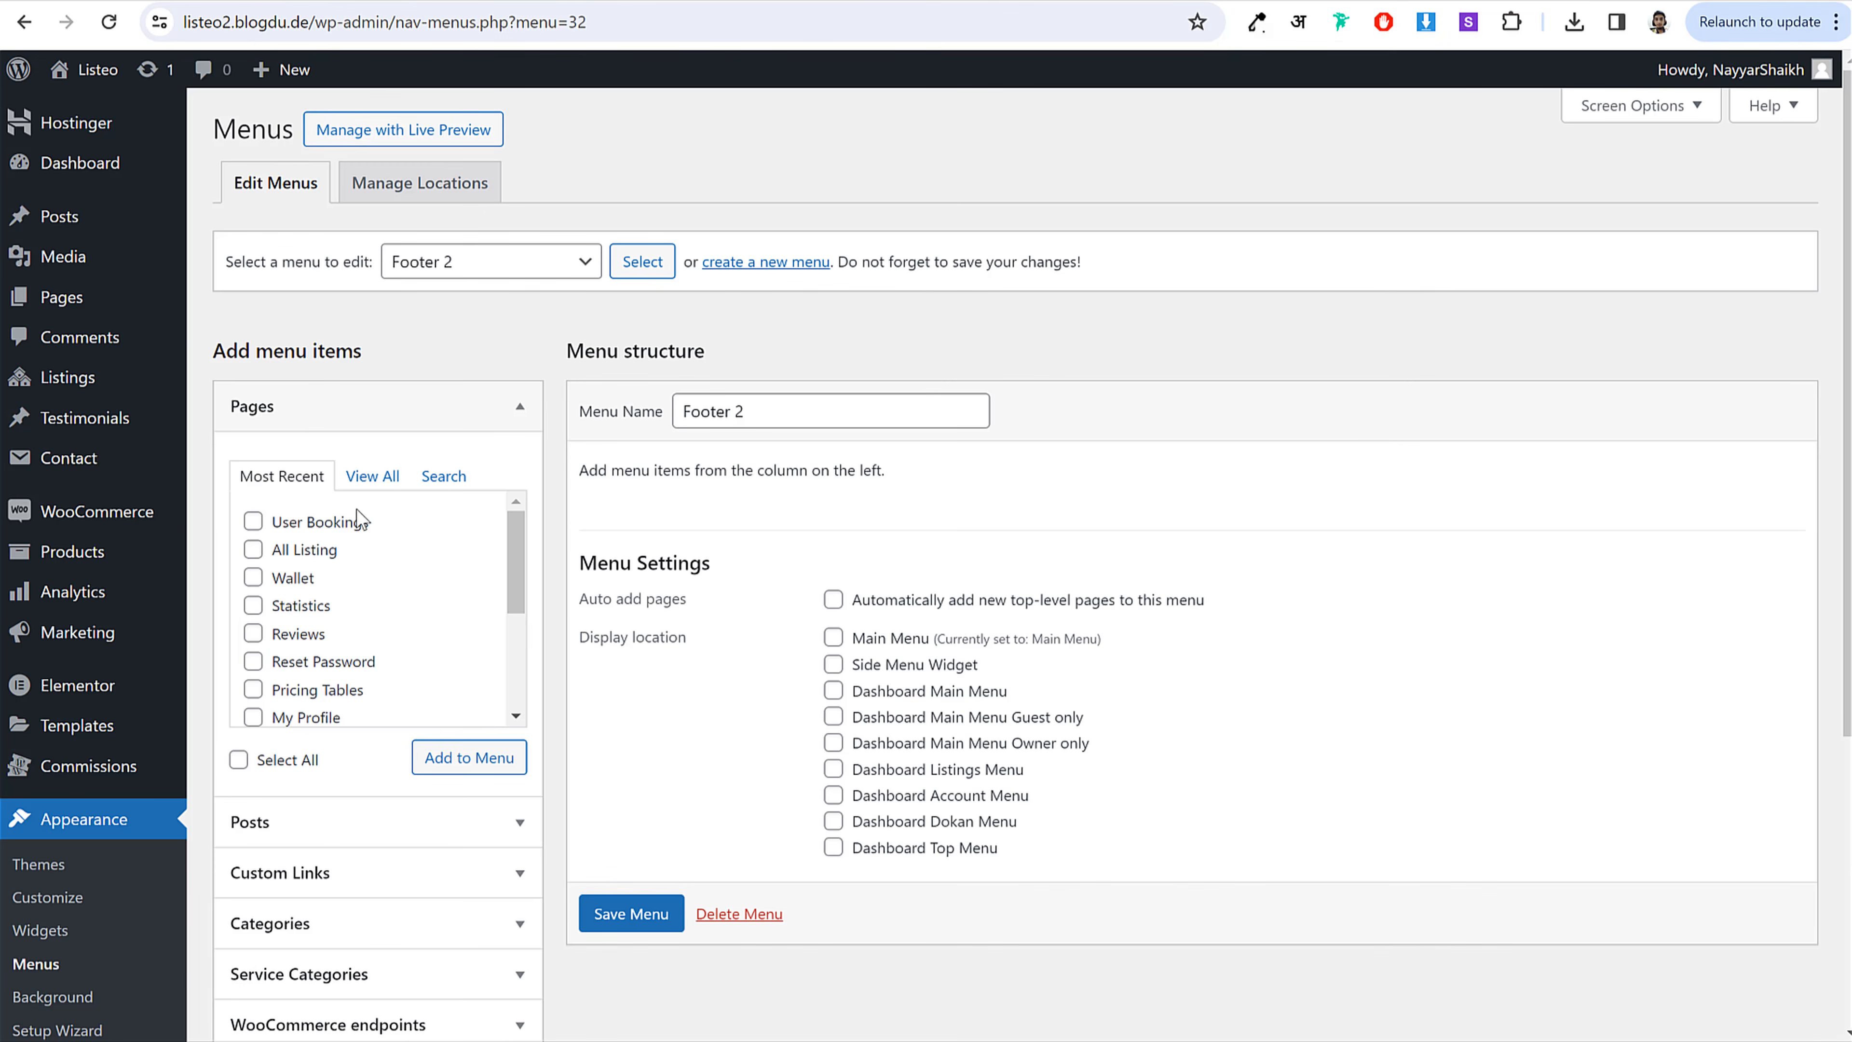
pyautogui.click(372, 475)
pyautogui.click(317, 552)
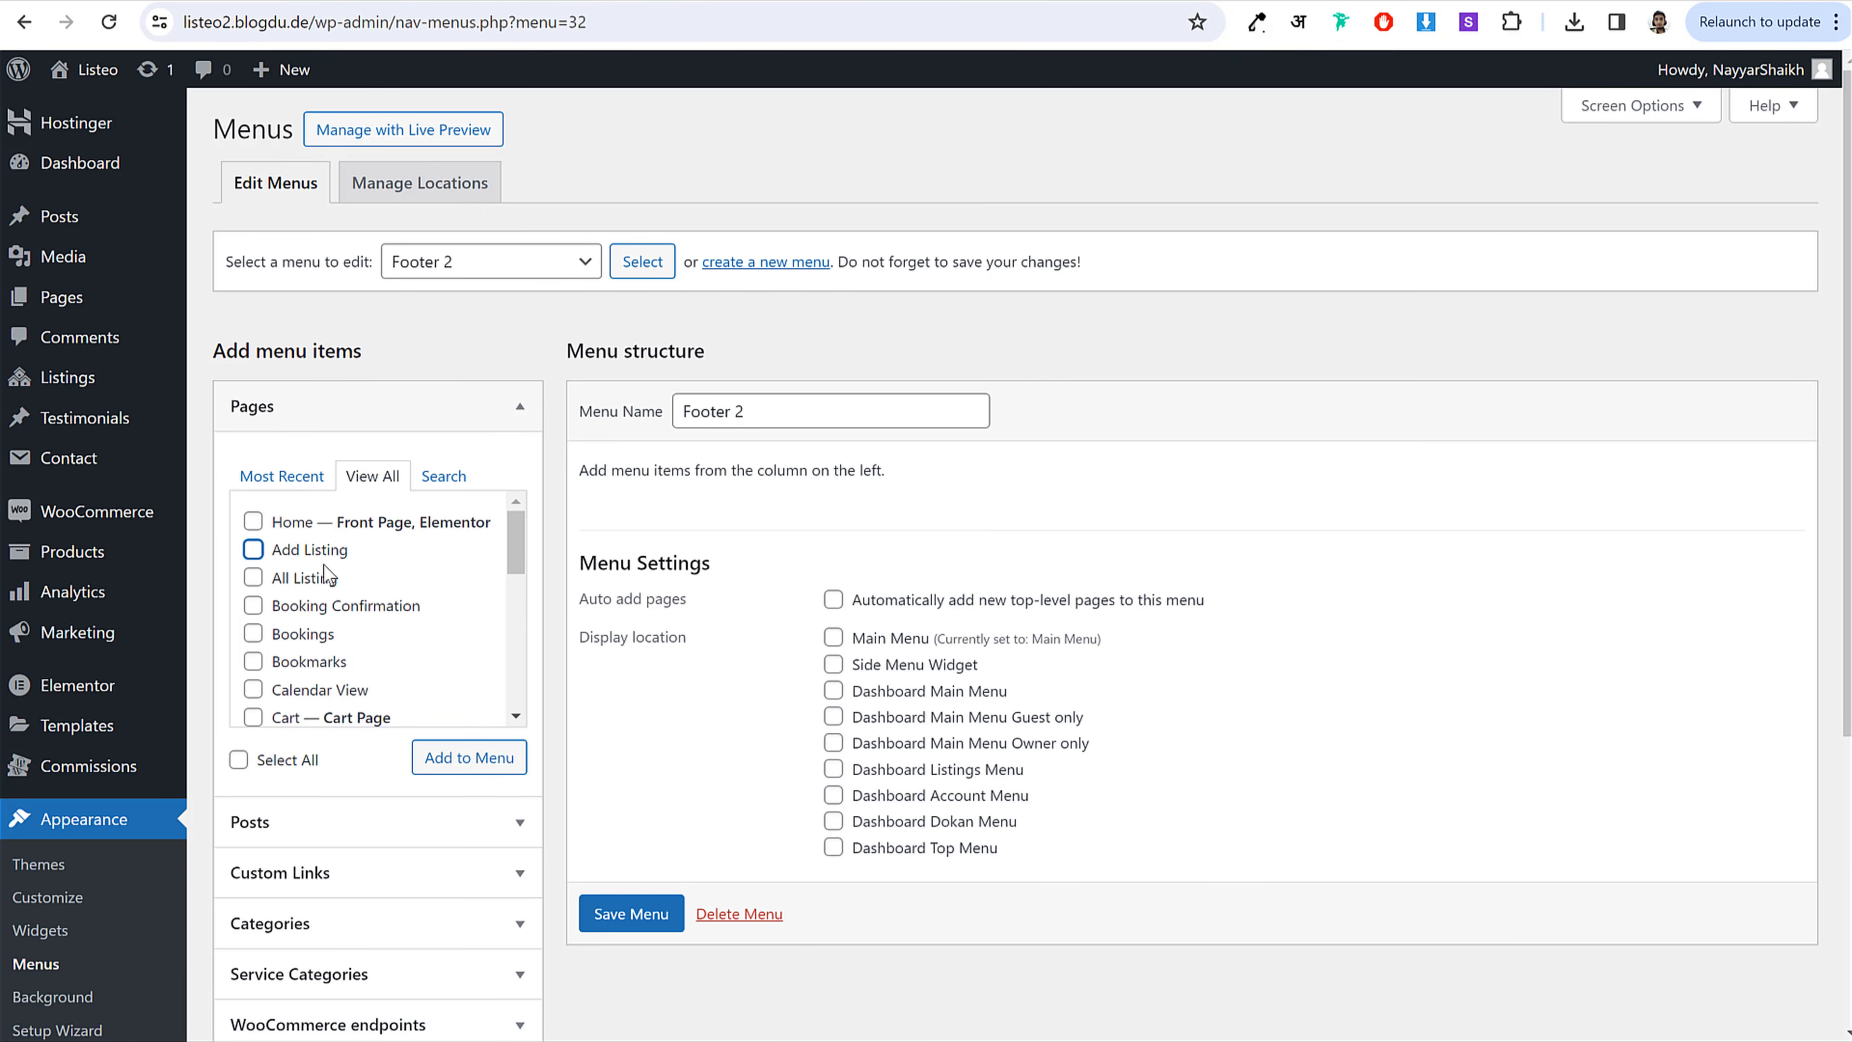
pyautogui.click(319, 551)
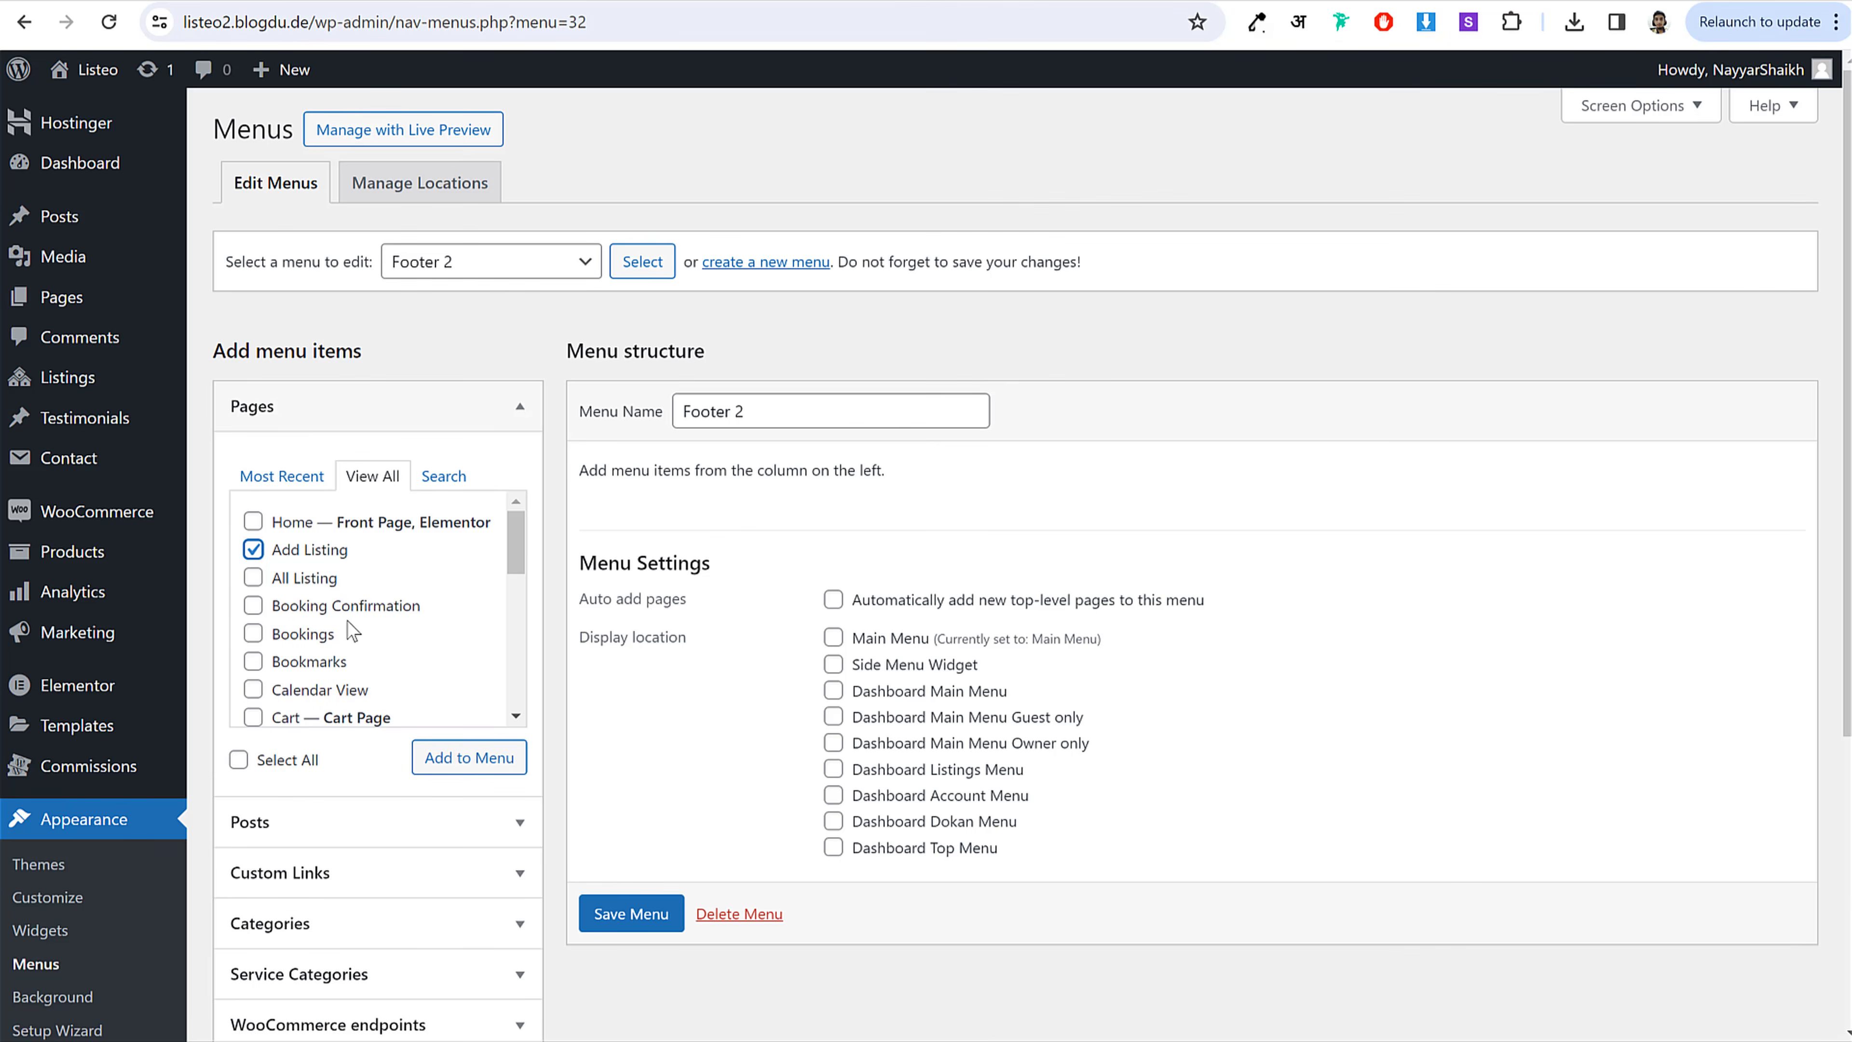
pyautogui.click(330, 663)
pyautogui.click(332, 689)
pyautogui.scroll(-2, 391, 671)
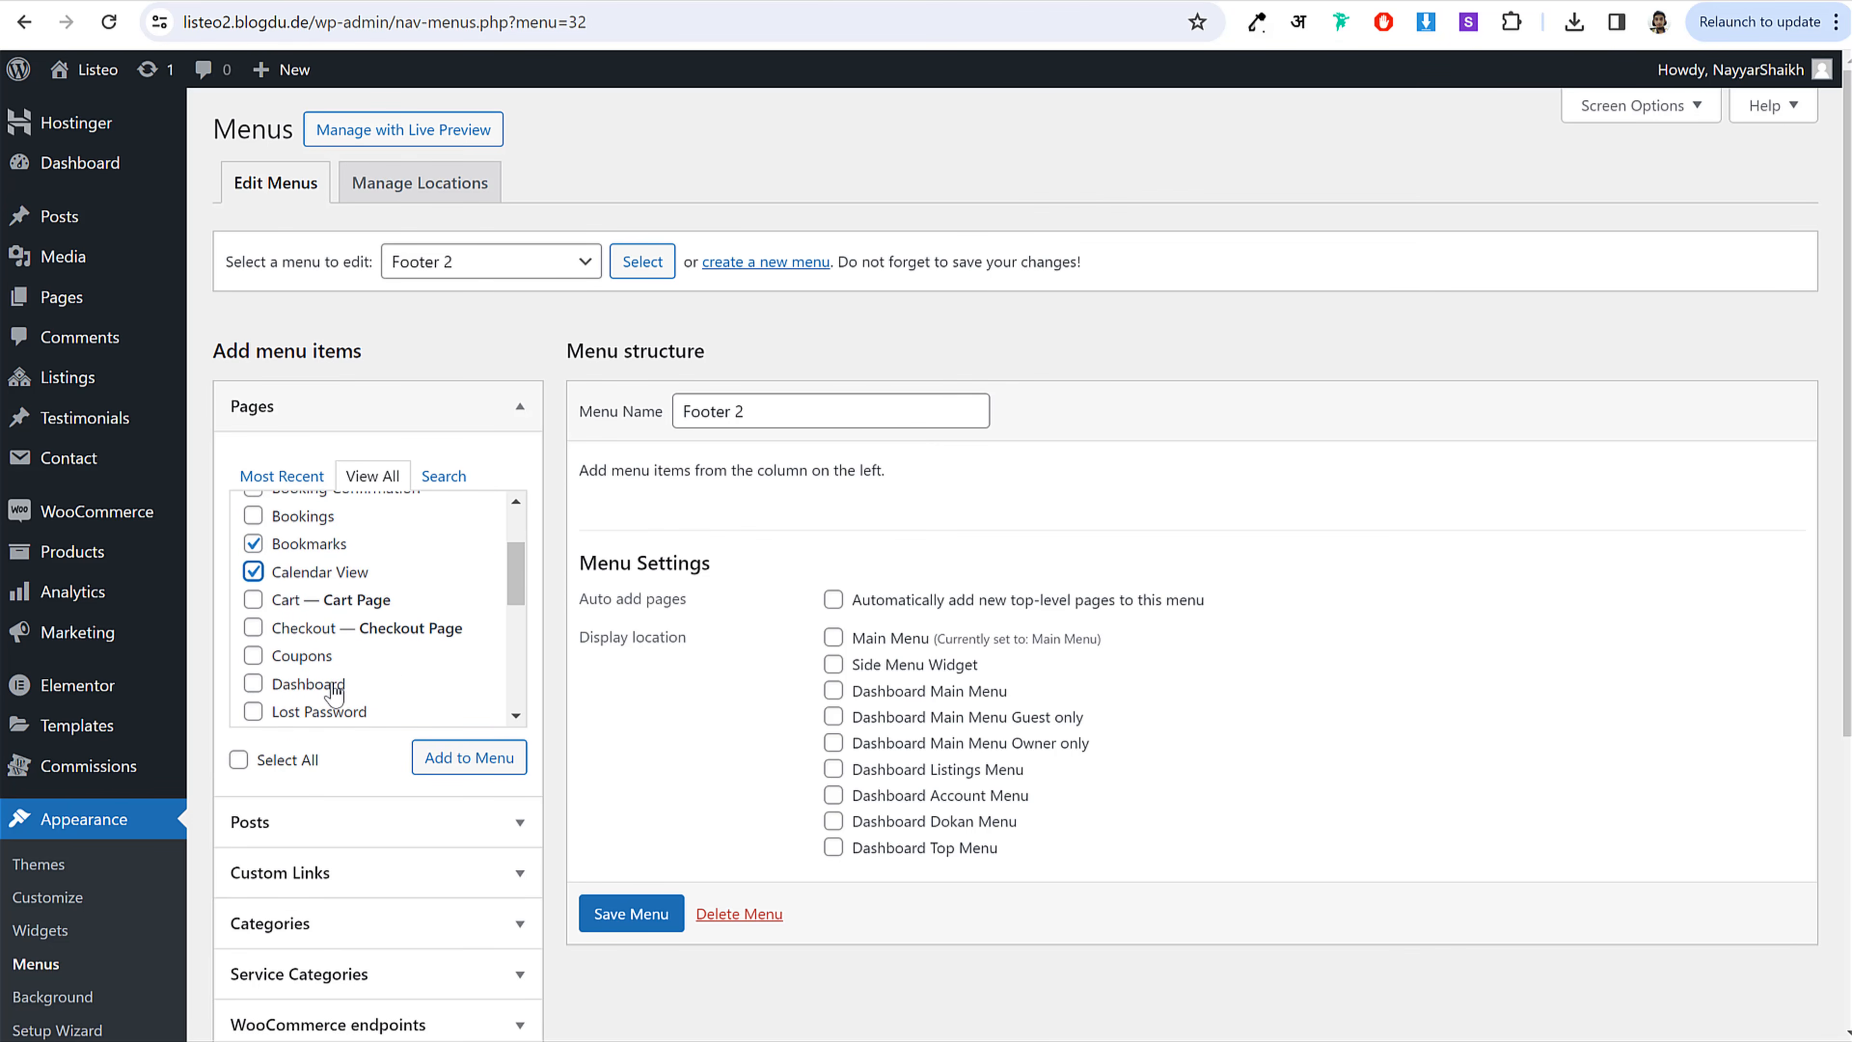
pyautogui.scroll(-2, 334, 693)
pyautogui.scroll(-2, 326, 681)
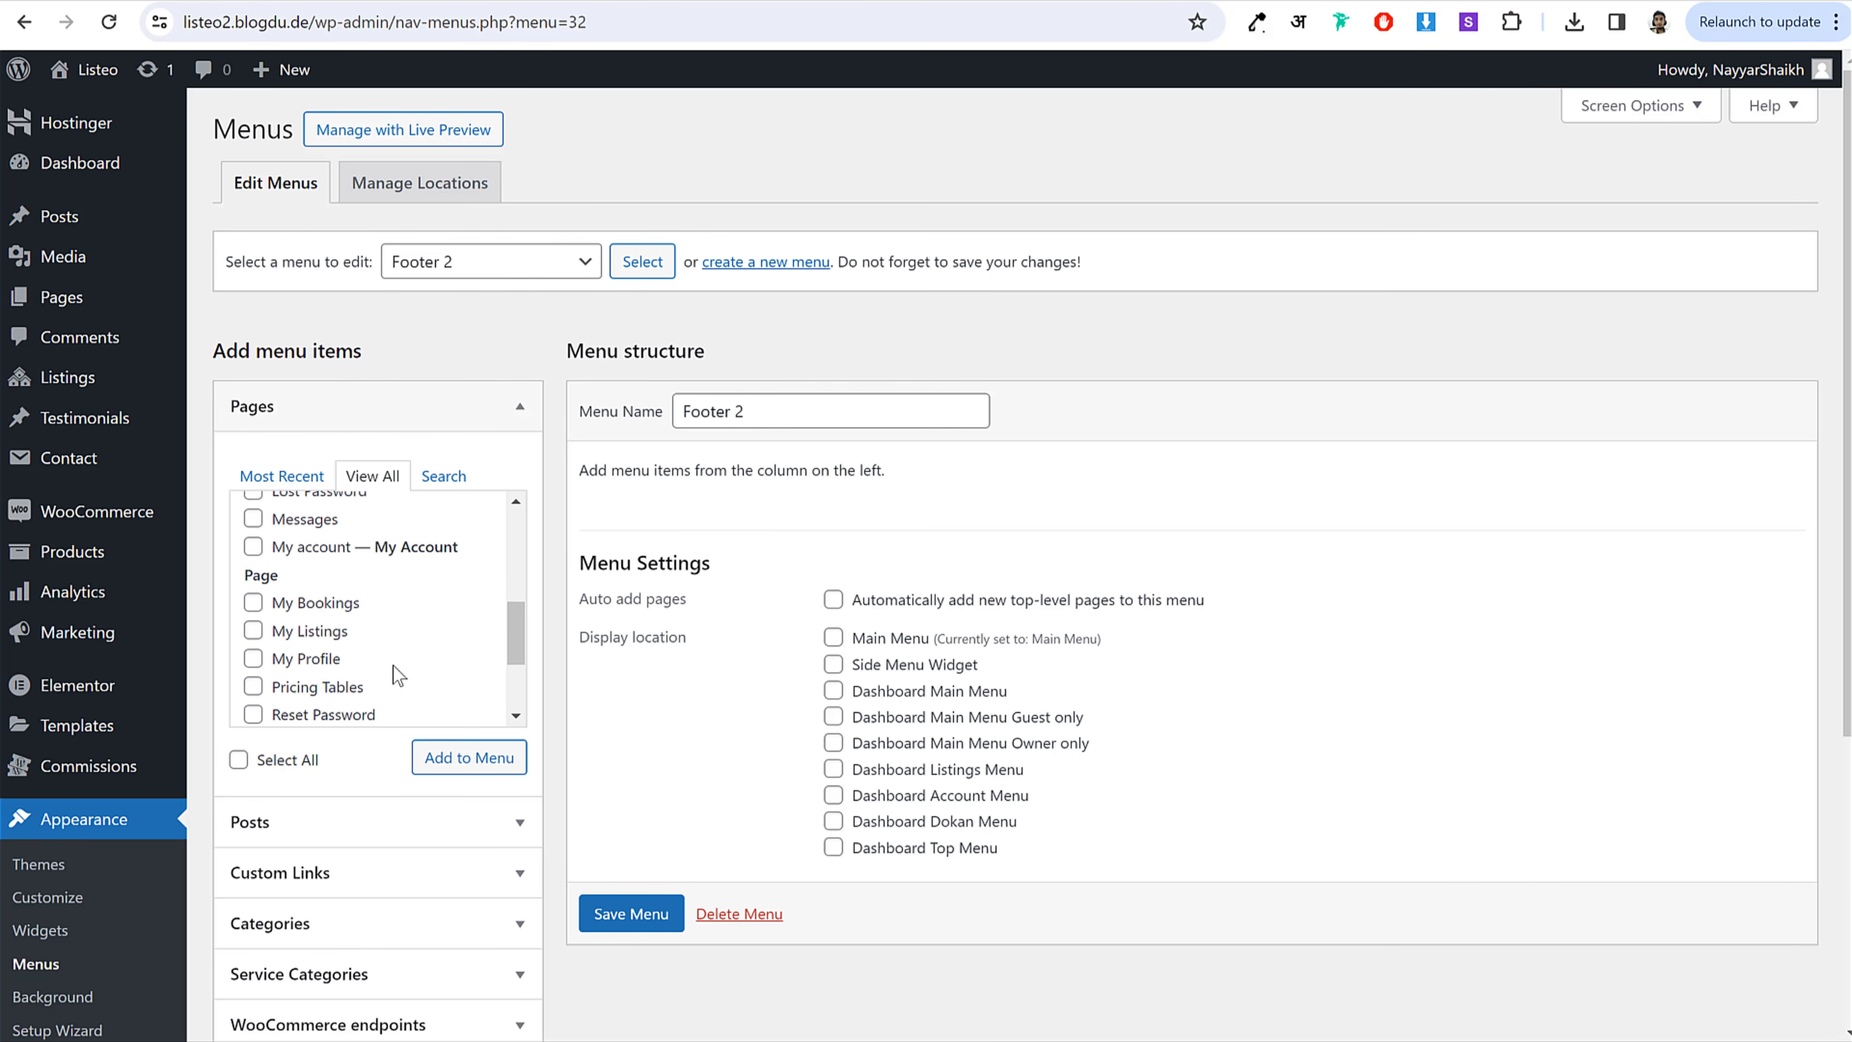
pyautogui.click(331, 645)
pyautogui.click(447, 766)
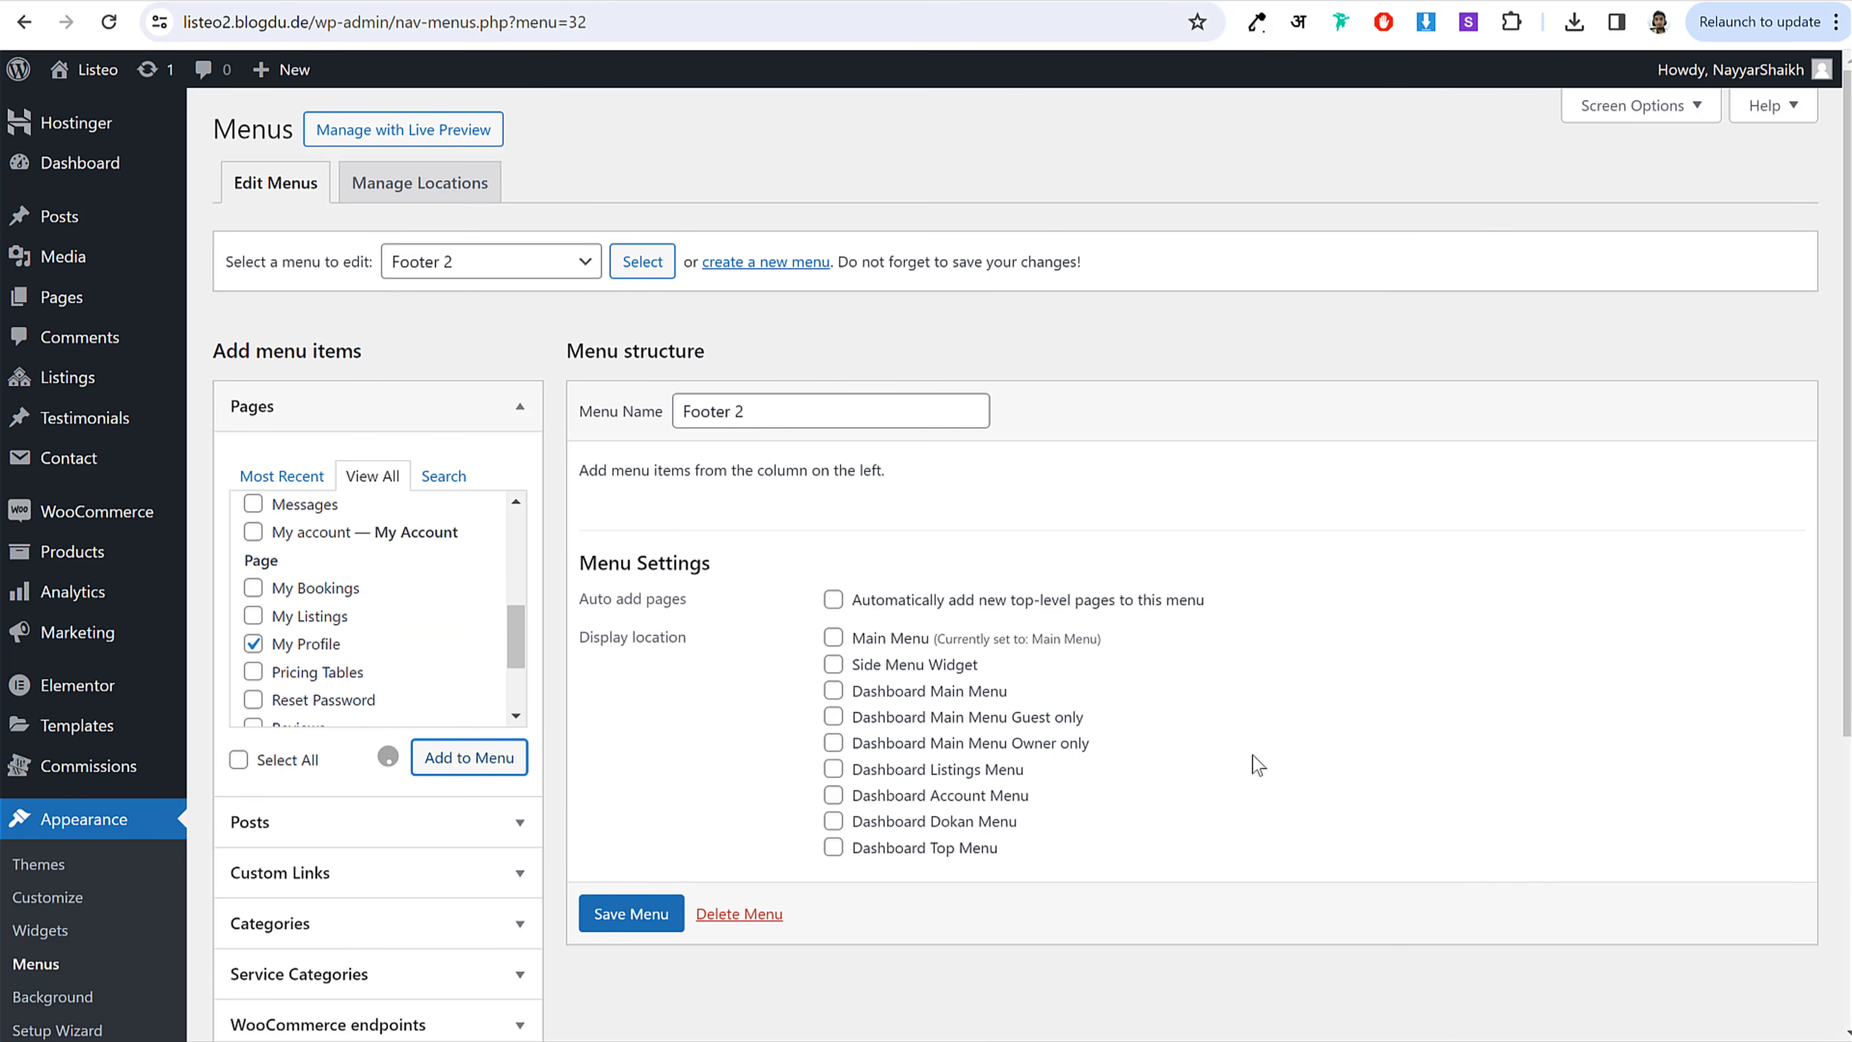
# Step: Move My Profile to the top of Footer 2, save it, and check the live footer
pyautogui.moveTo(777, 761); pyautogui.dragTo(777, 584)
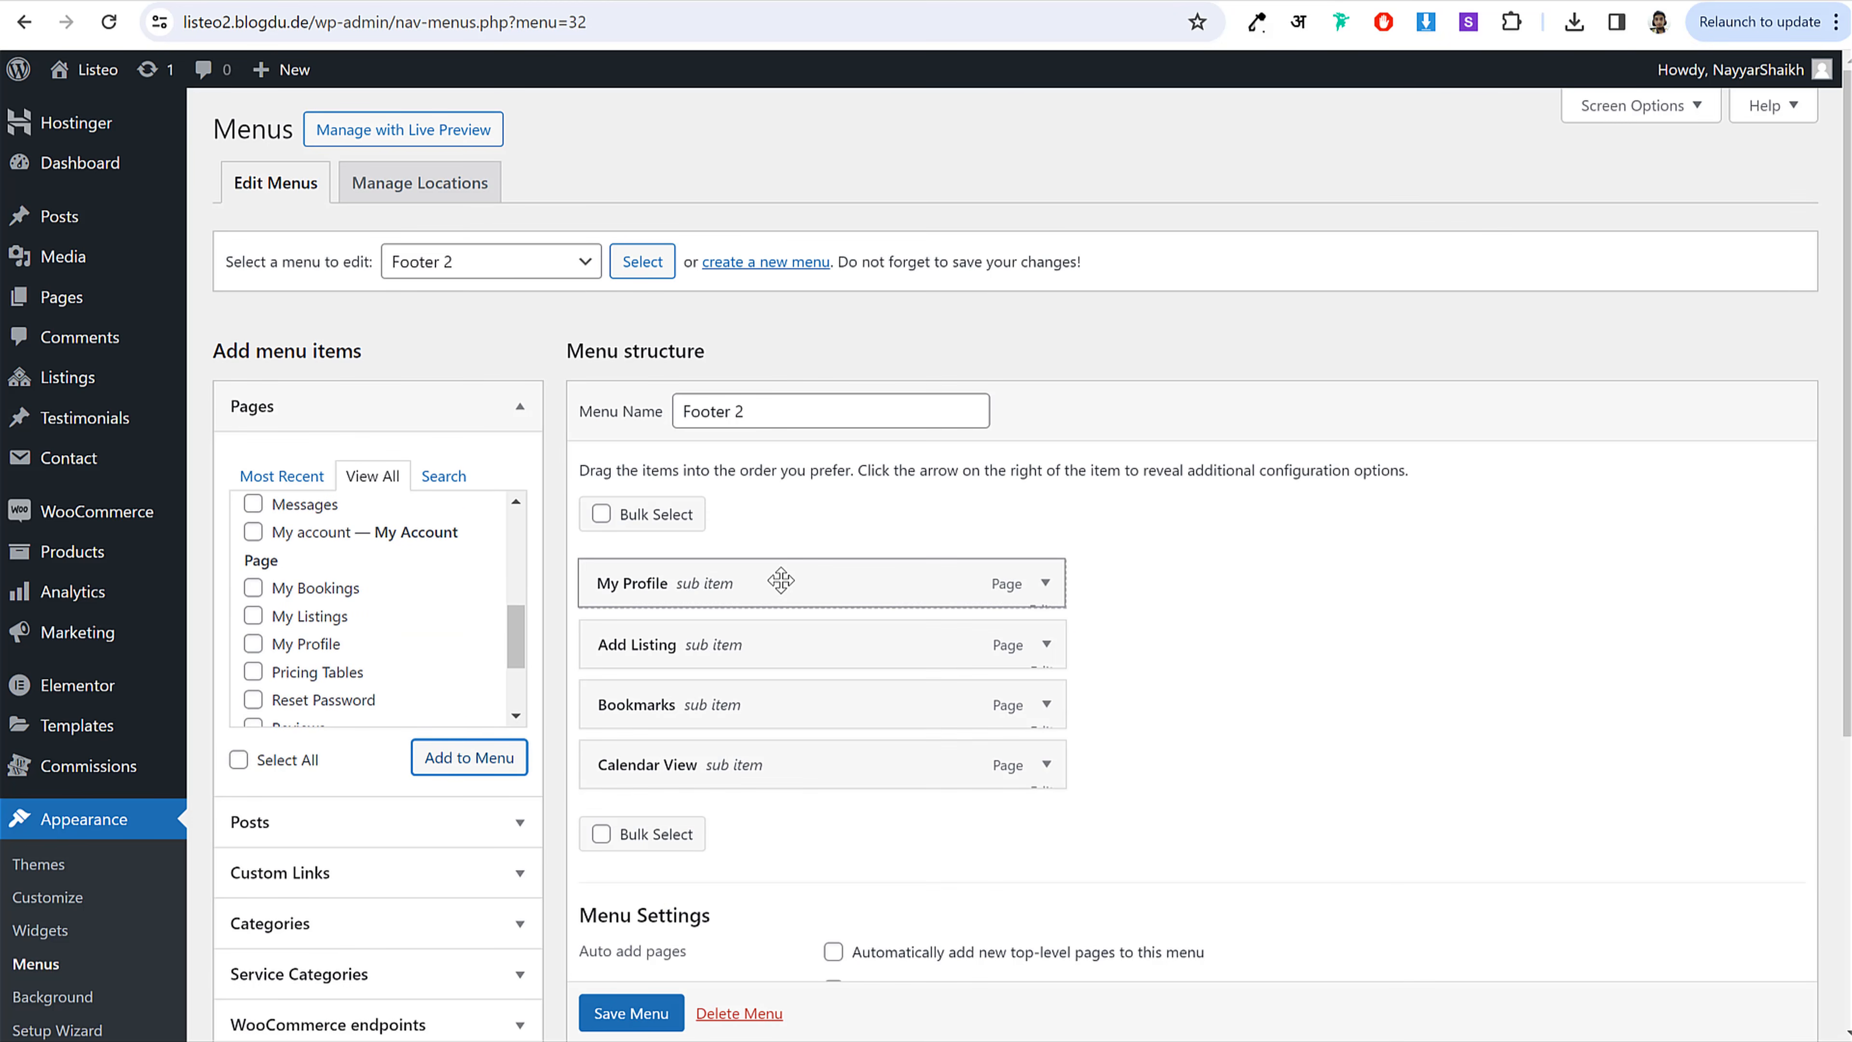
pyautogui.click(660, 1012)
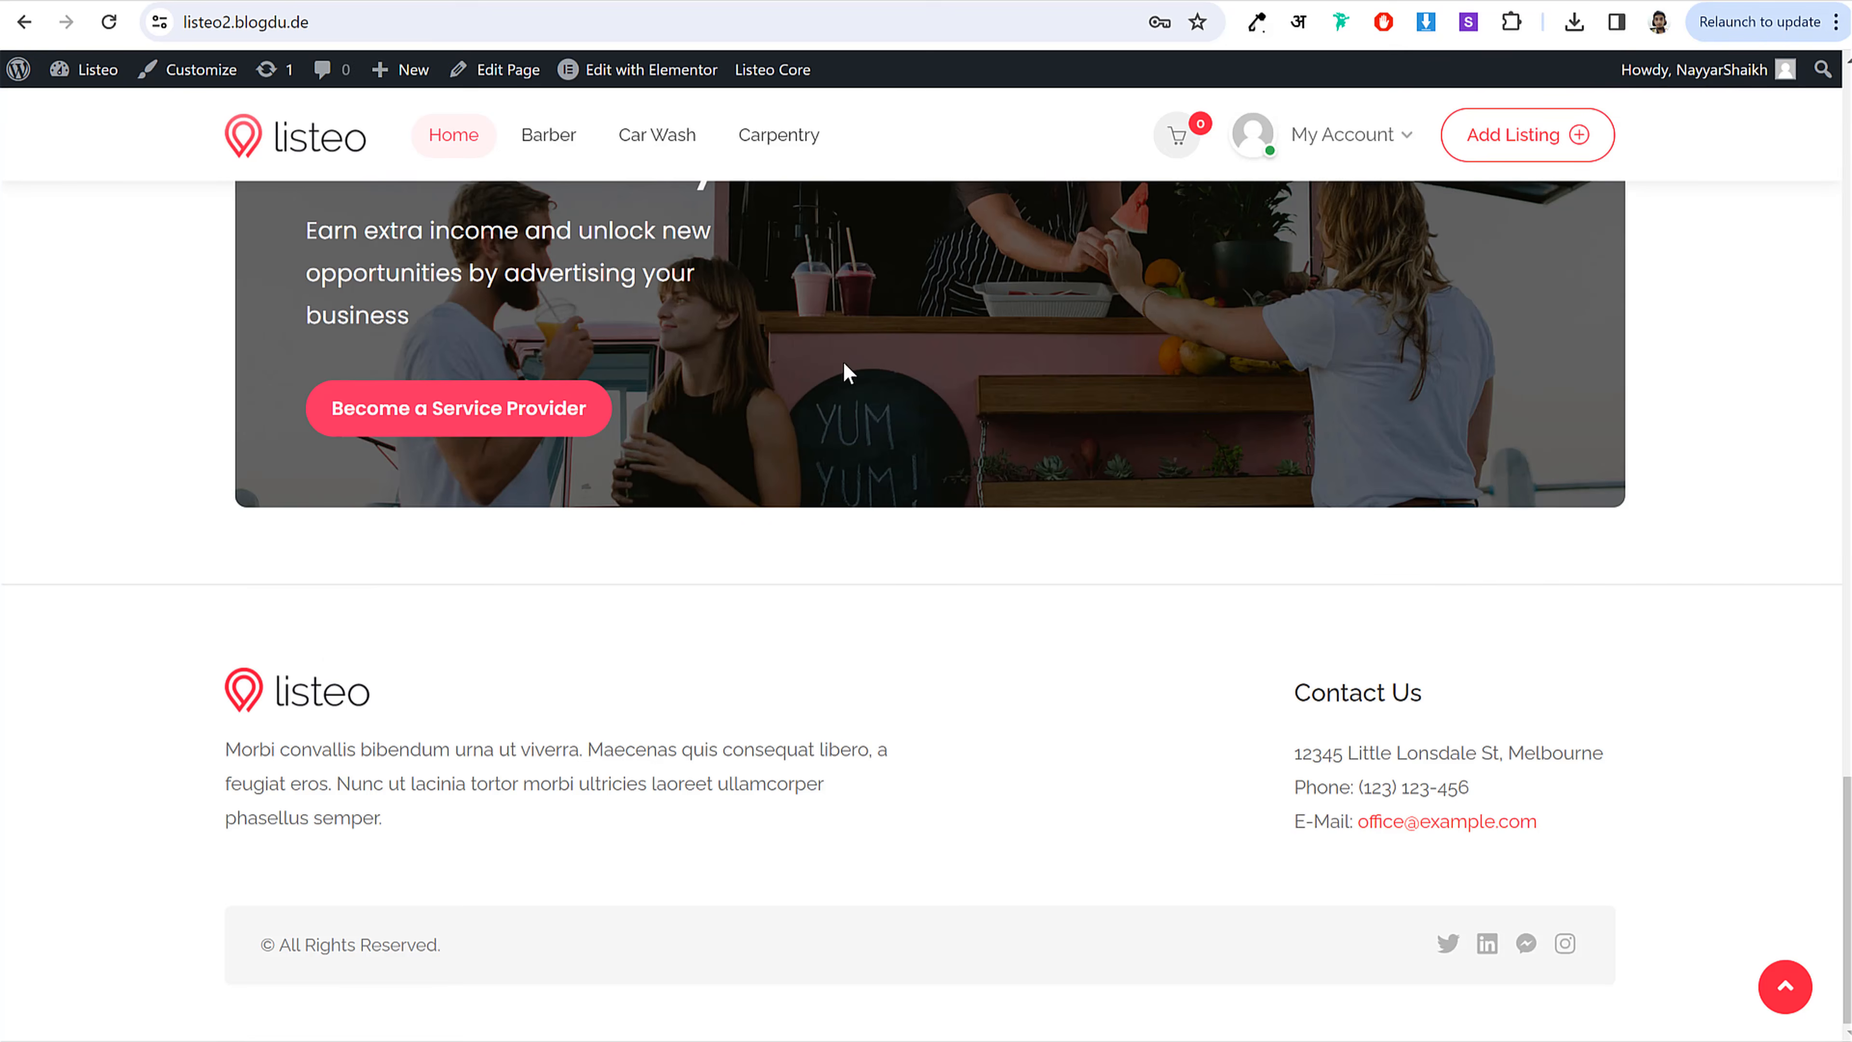
pyautogui.click(108, 21)
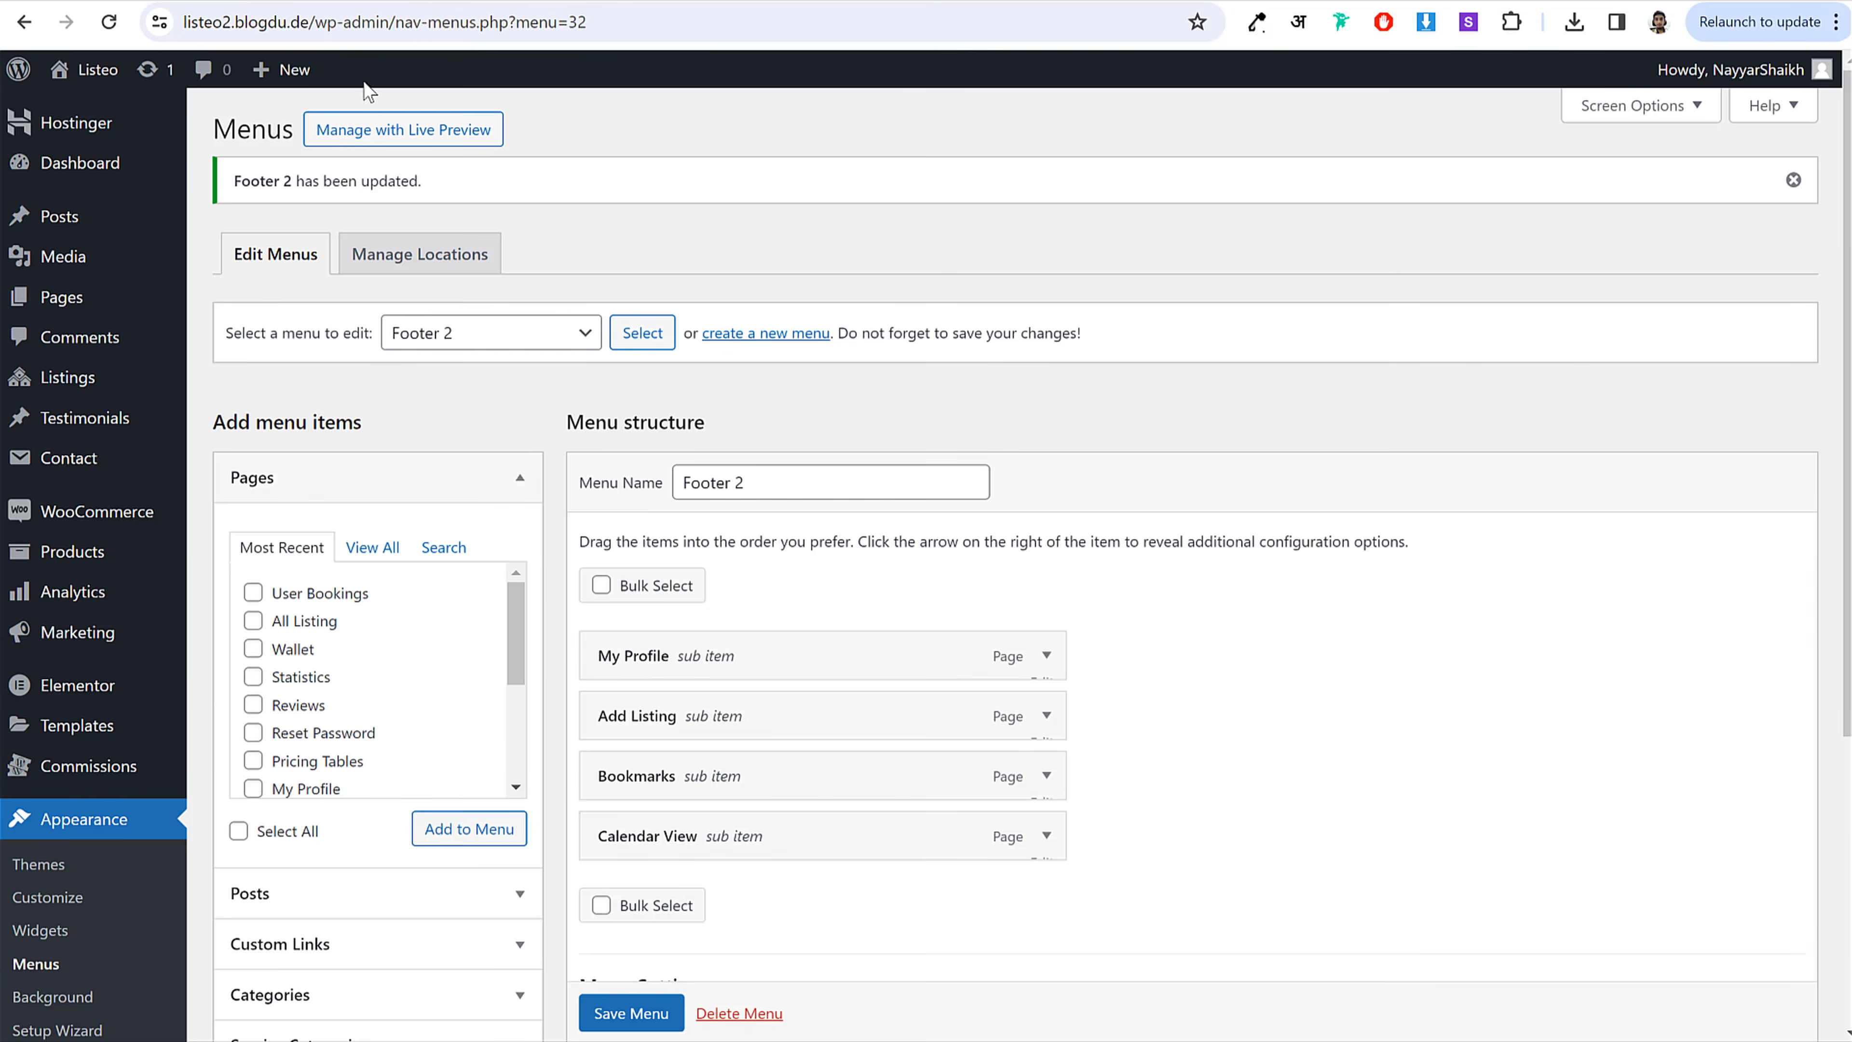
pyautogui.scroll(-5, 241, 803)
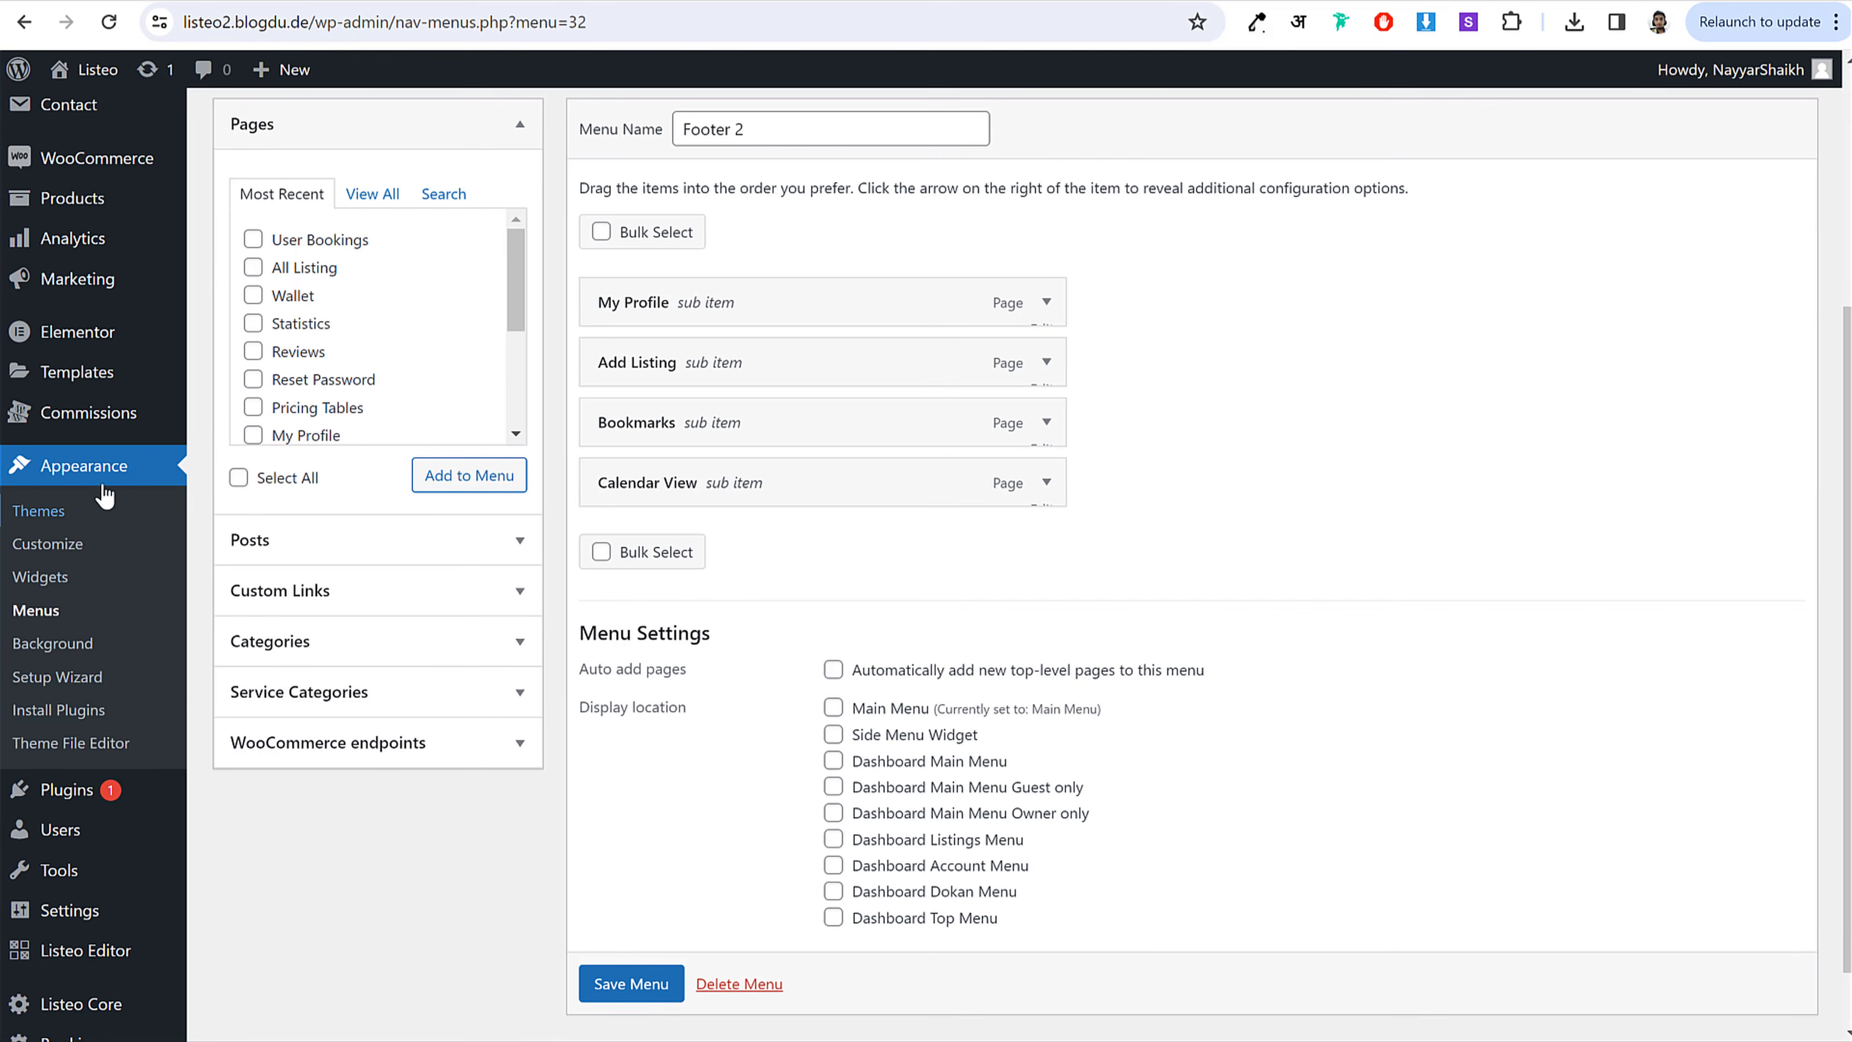
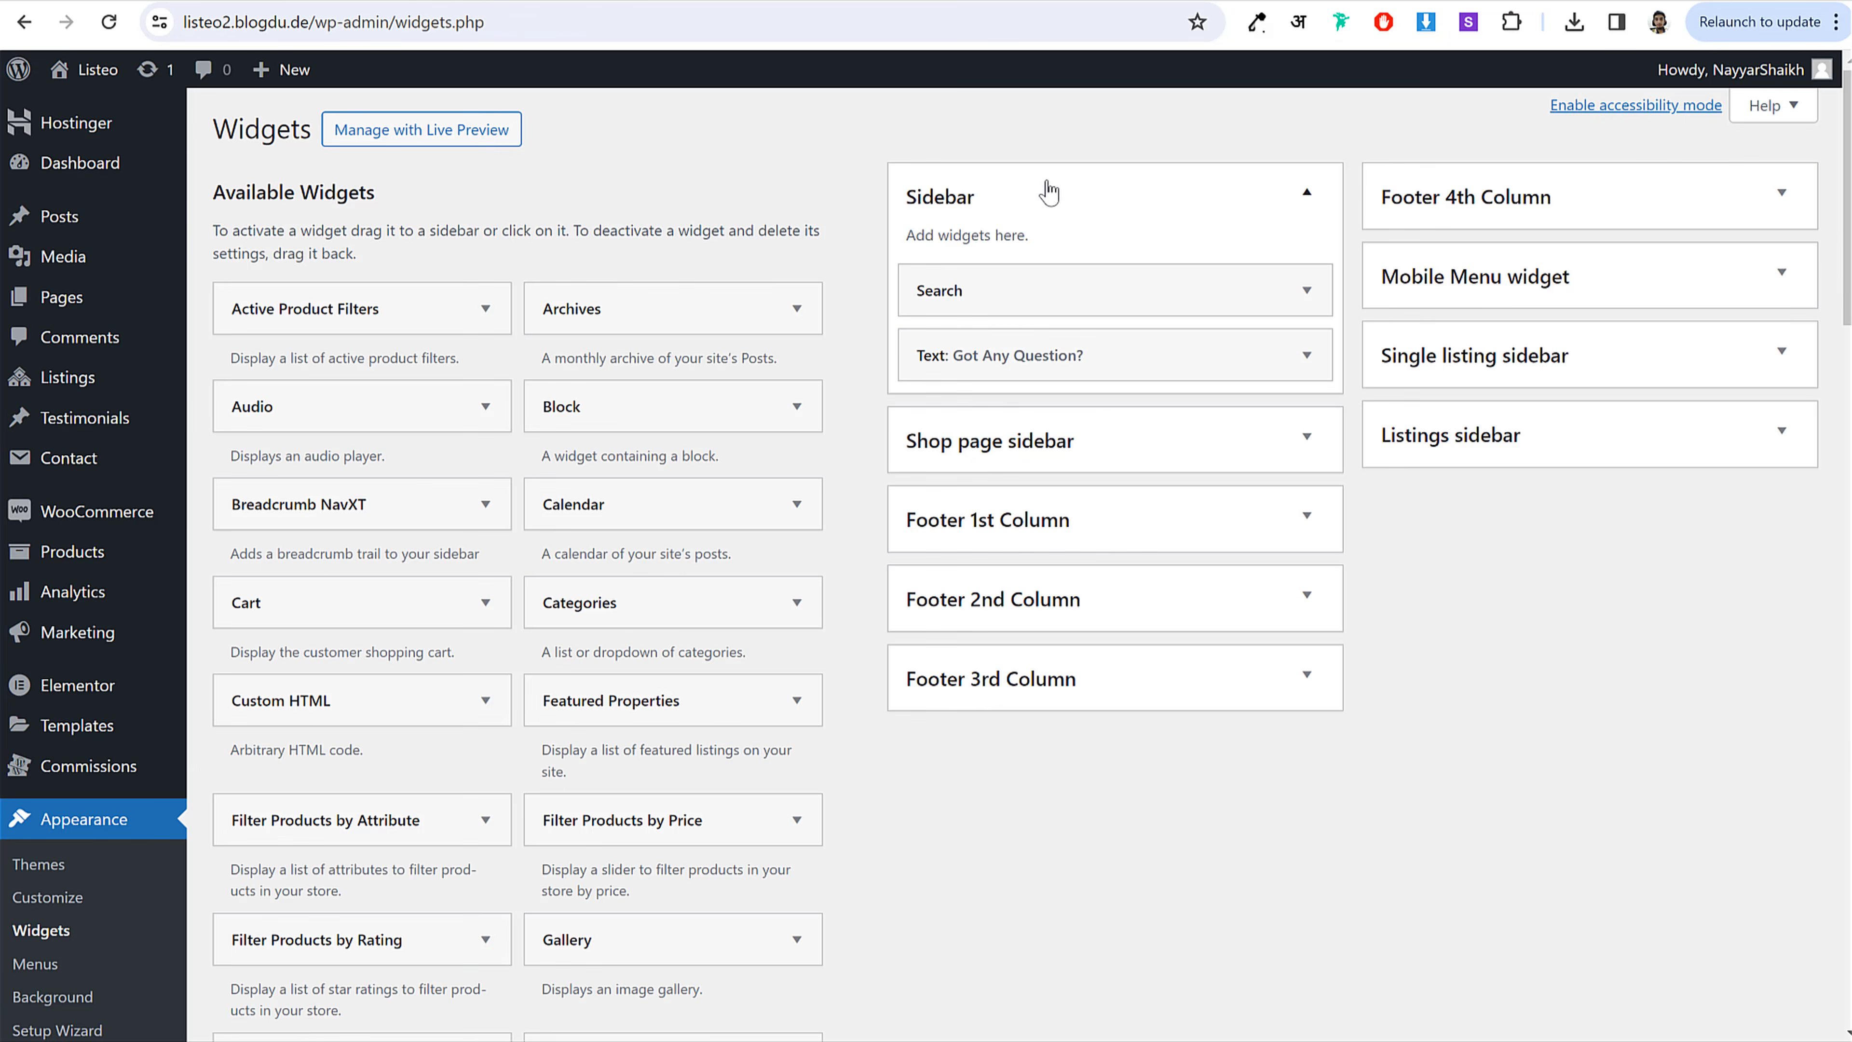
# Step: Open the Footer 1st Column text widget and remove the listeo logo image
pyautogui.click(1034, 354)
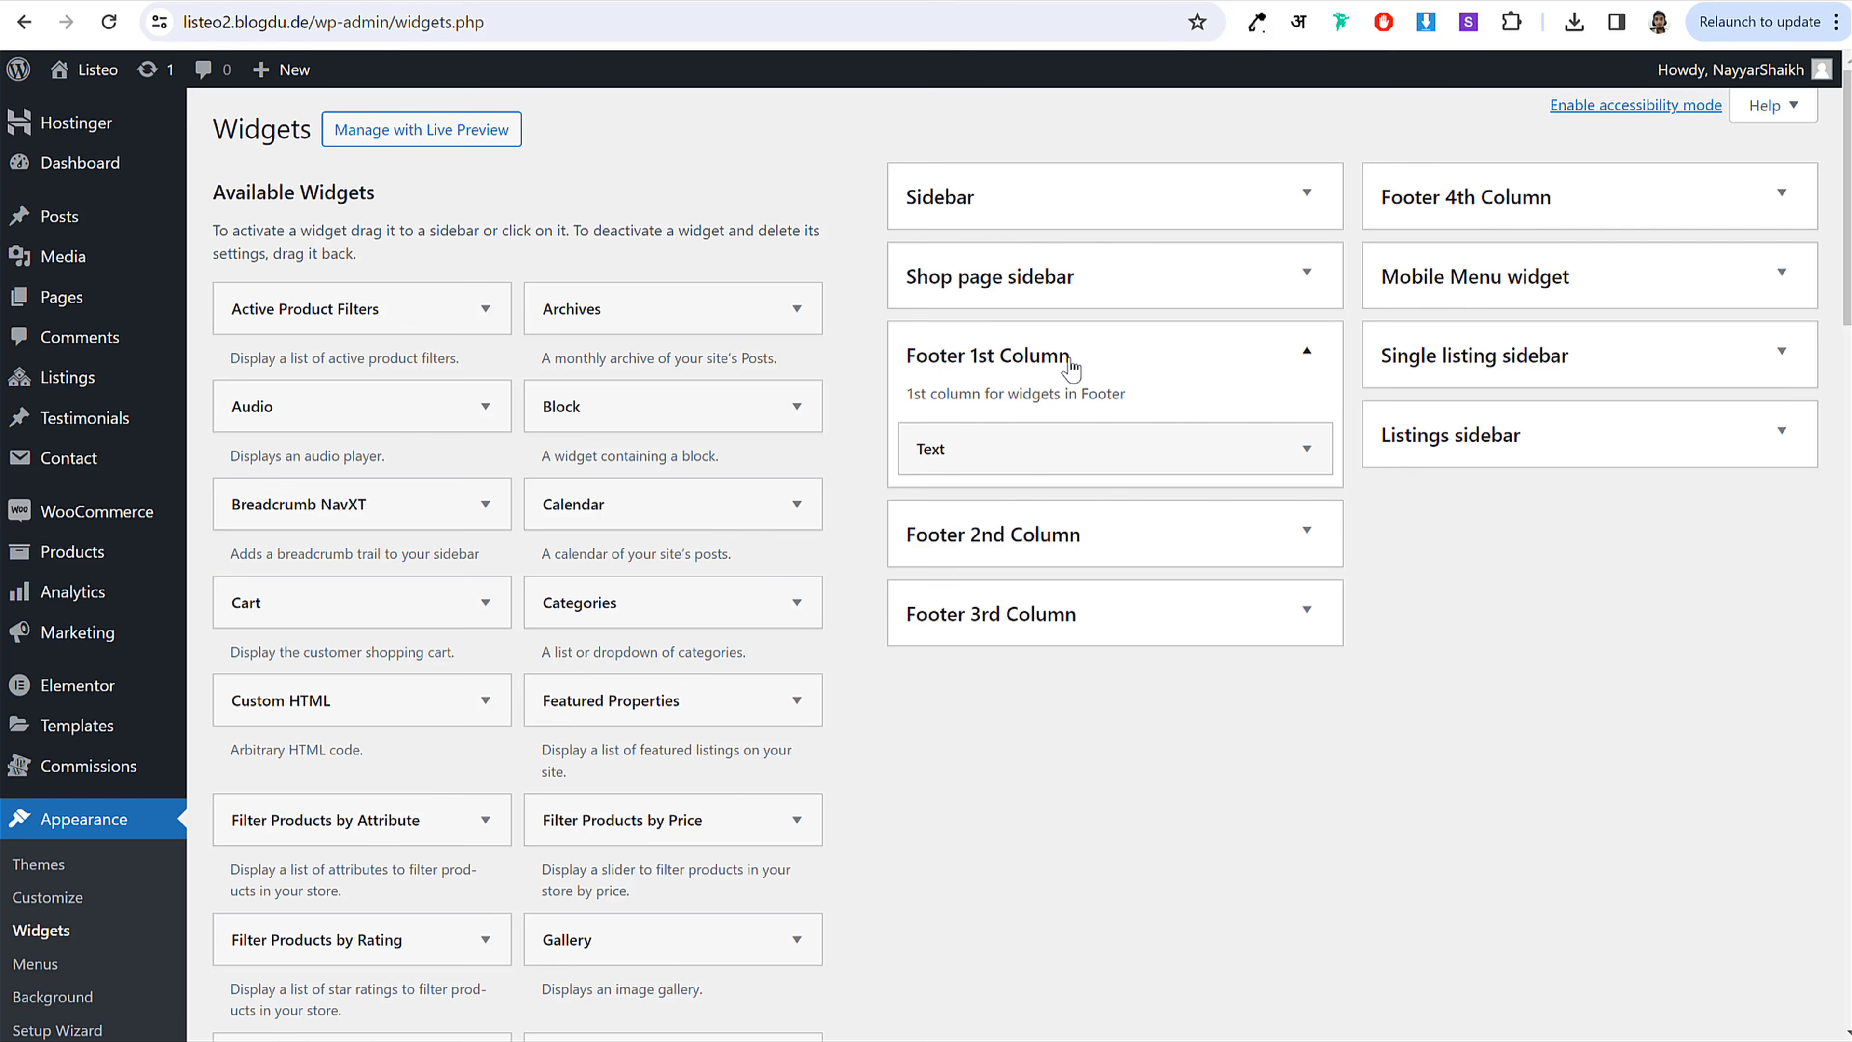
pyautogui.click(1095, 445)
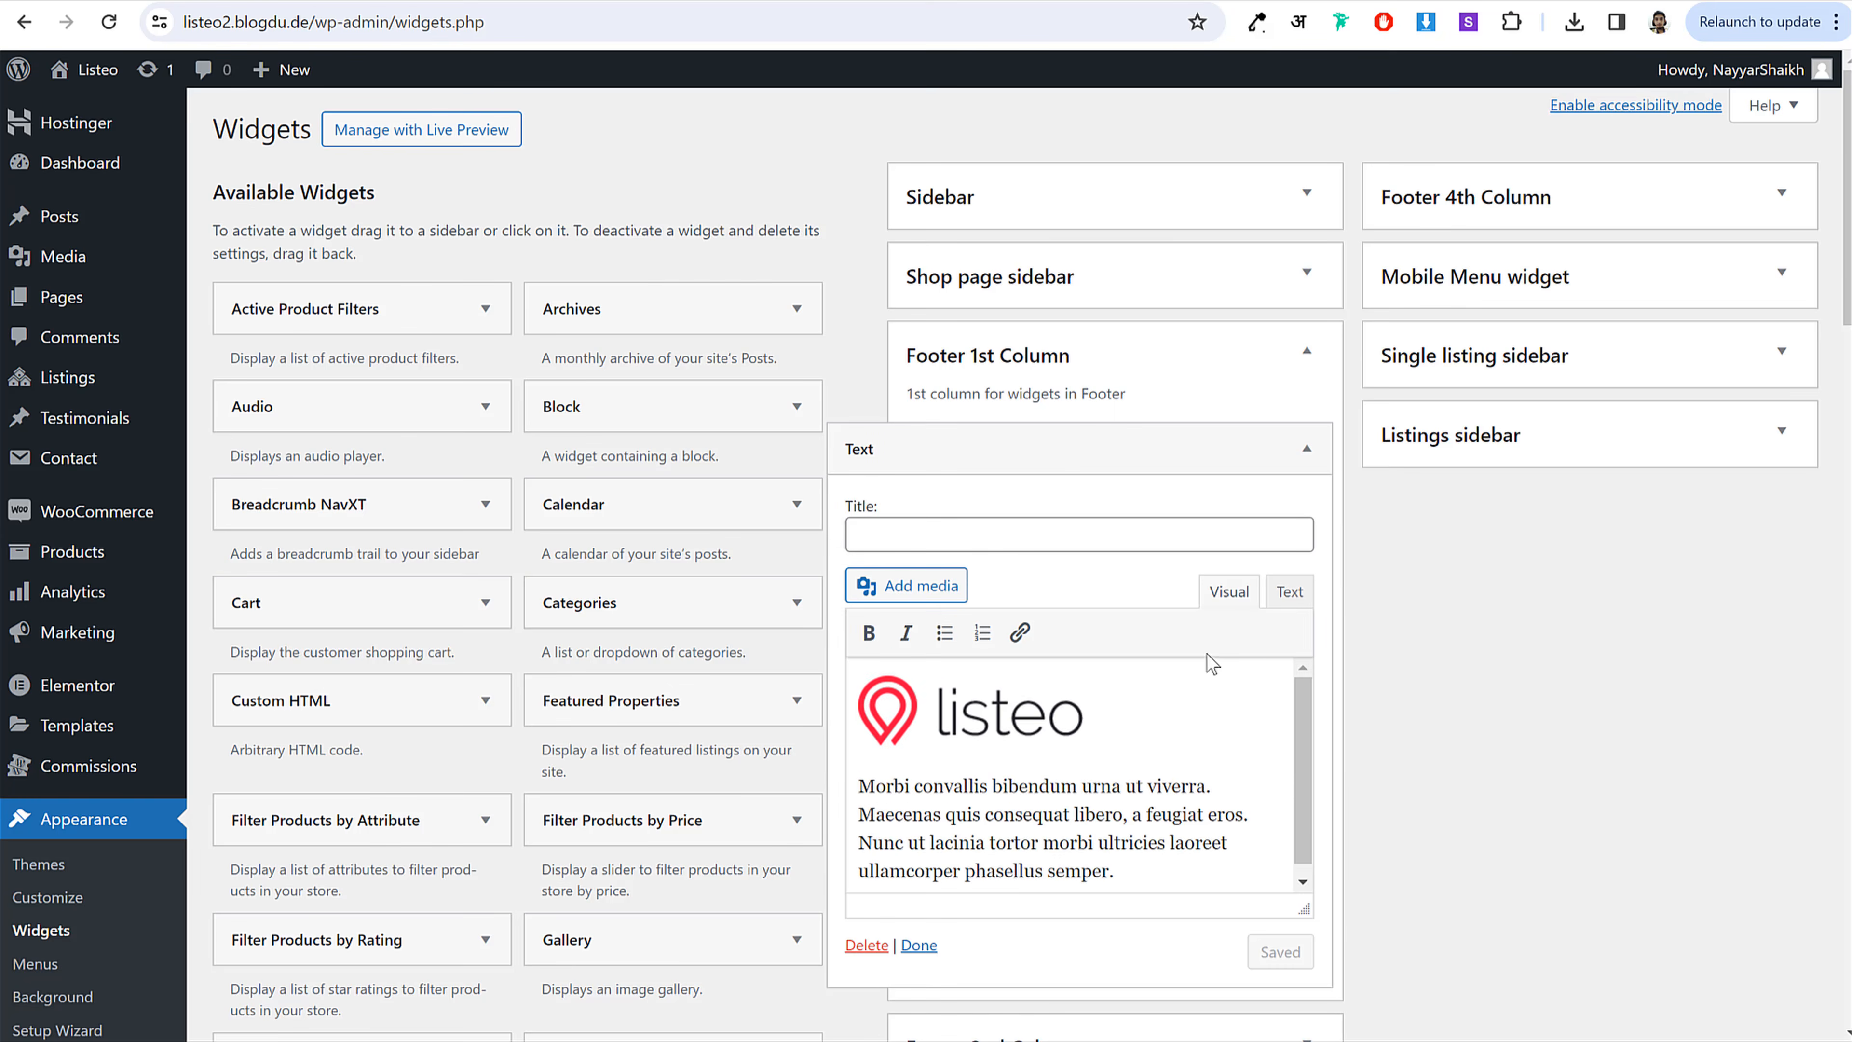
pyautogui.click(1027, 709)
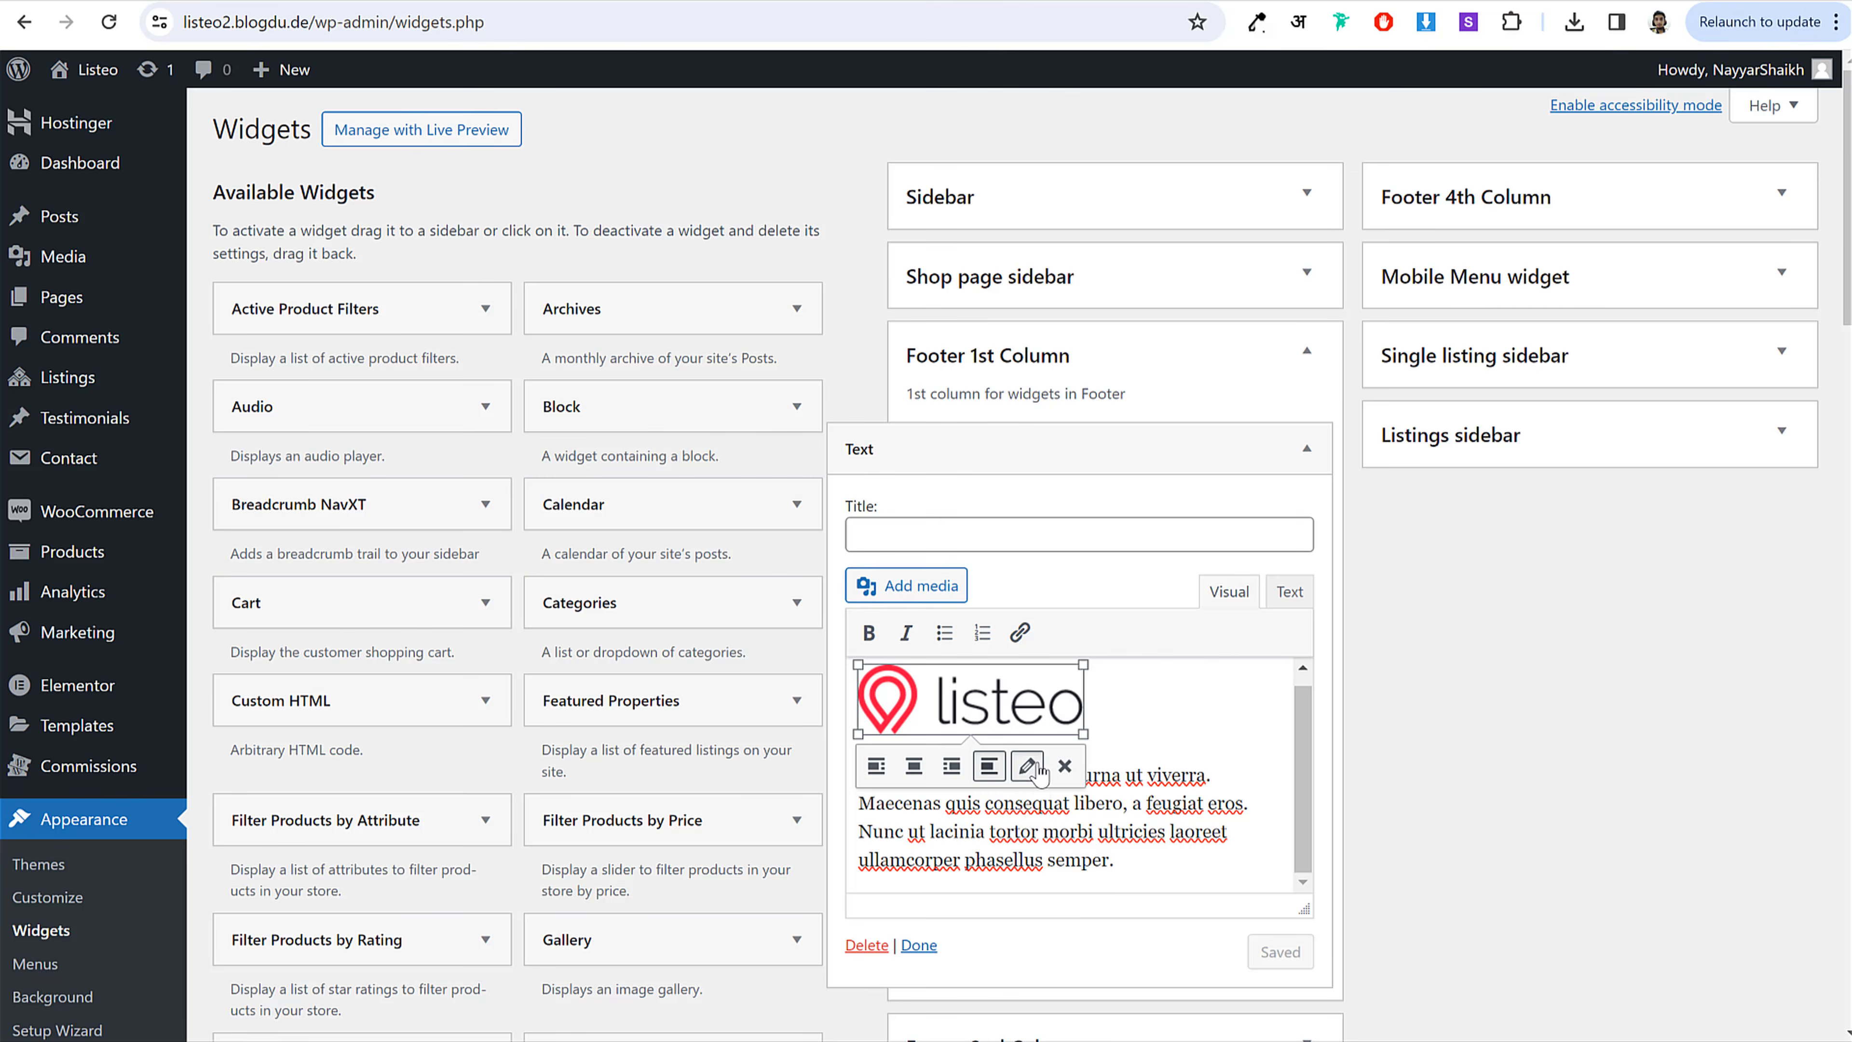
pyautogui.click(1027, 765)
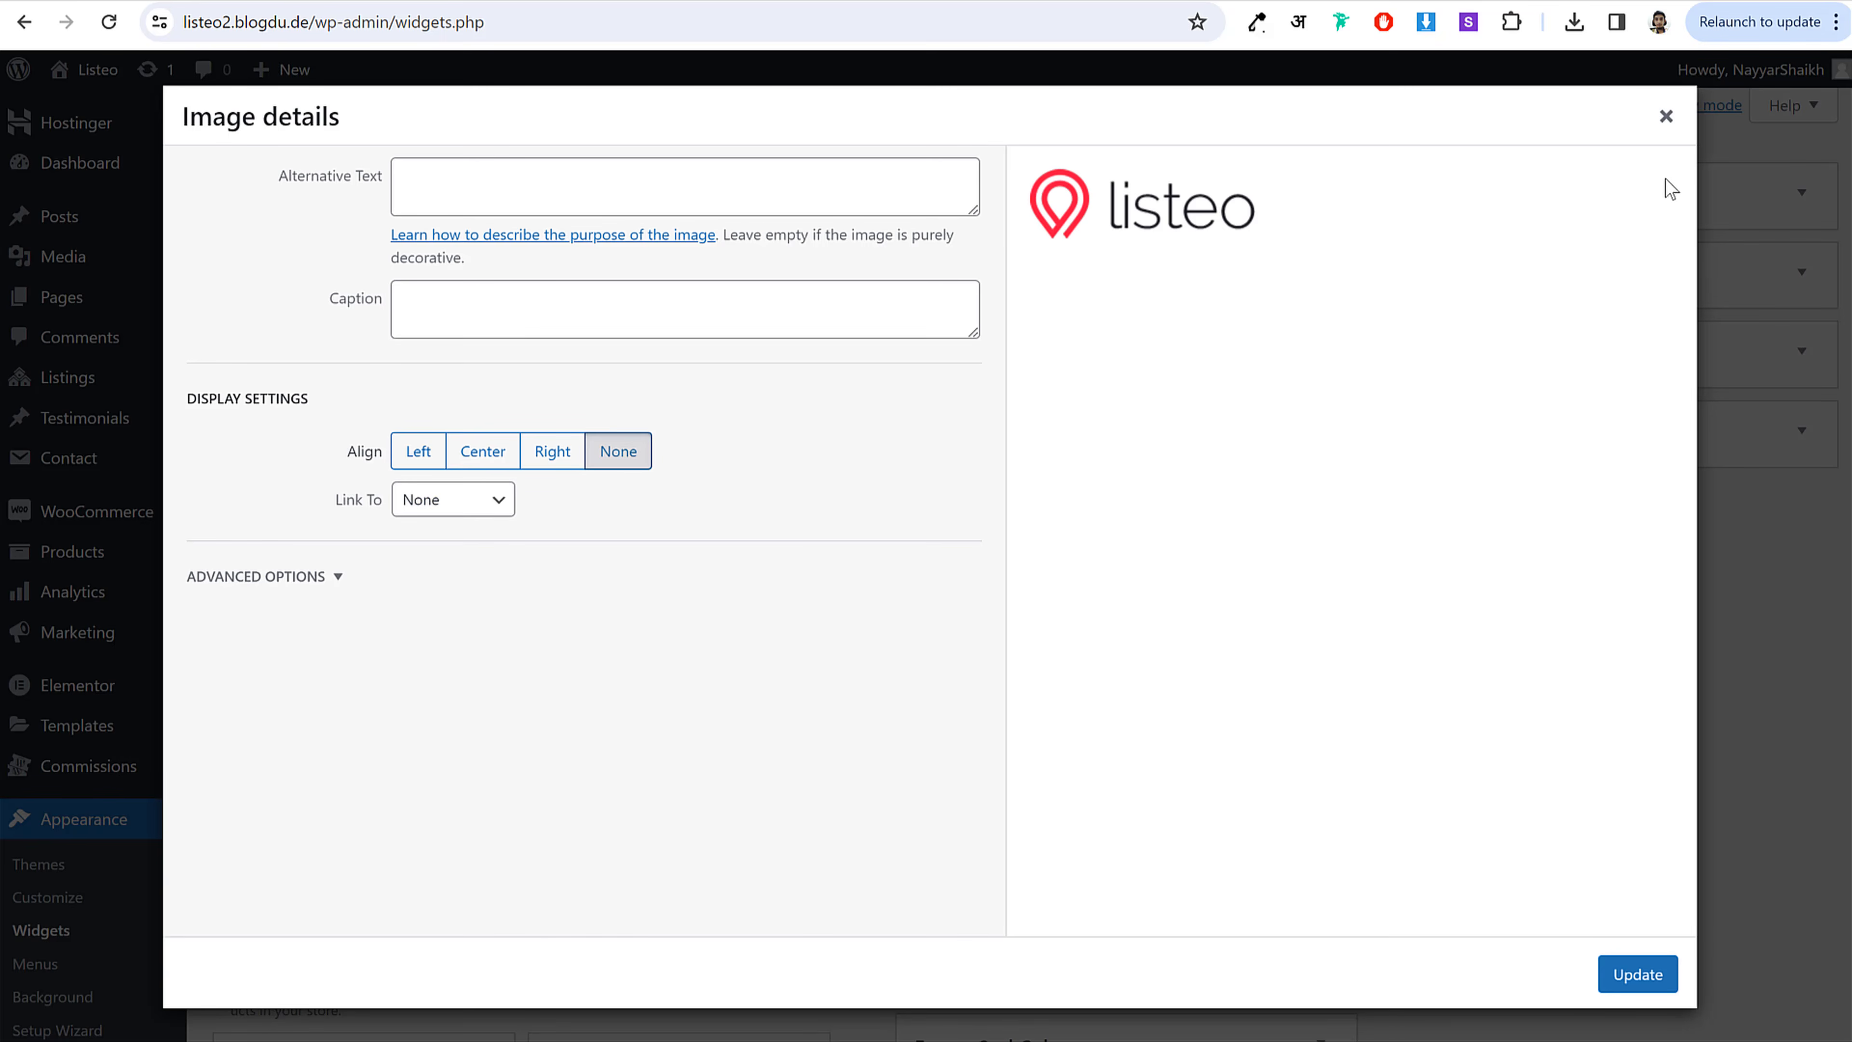
pyautogui.click(1666, 117)
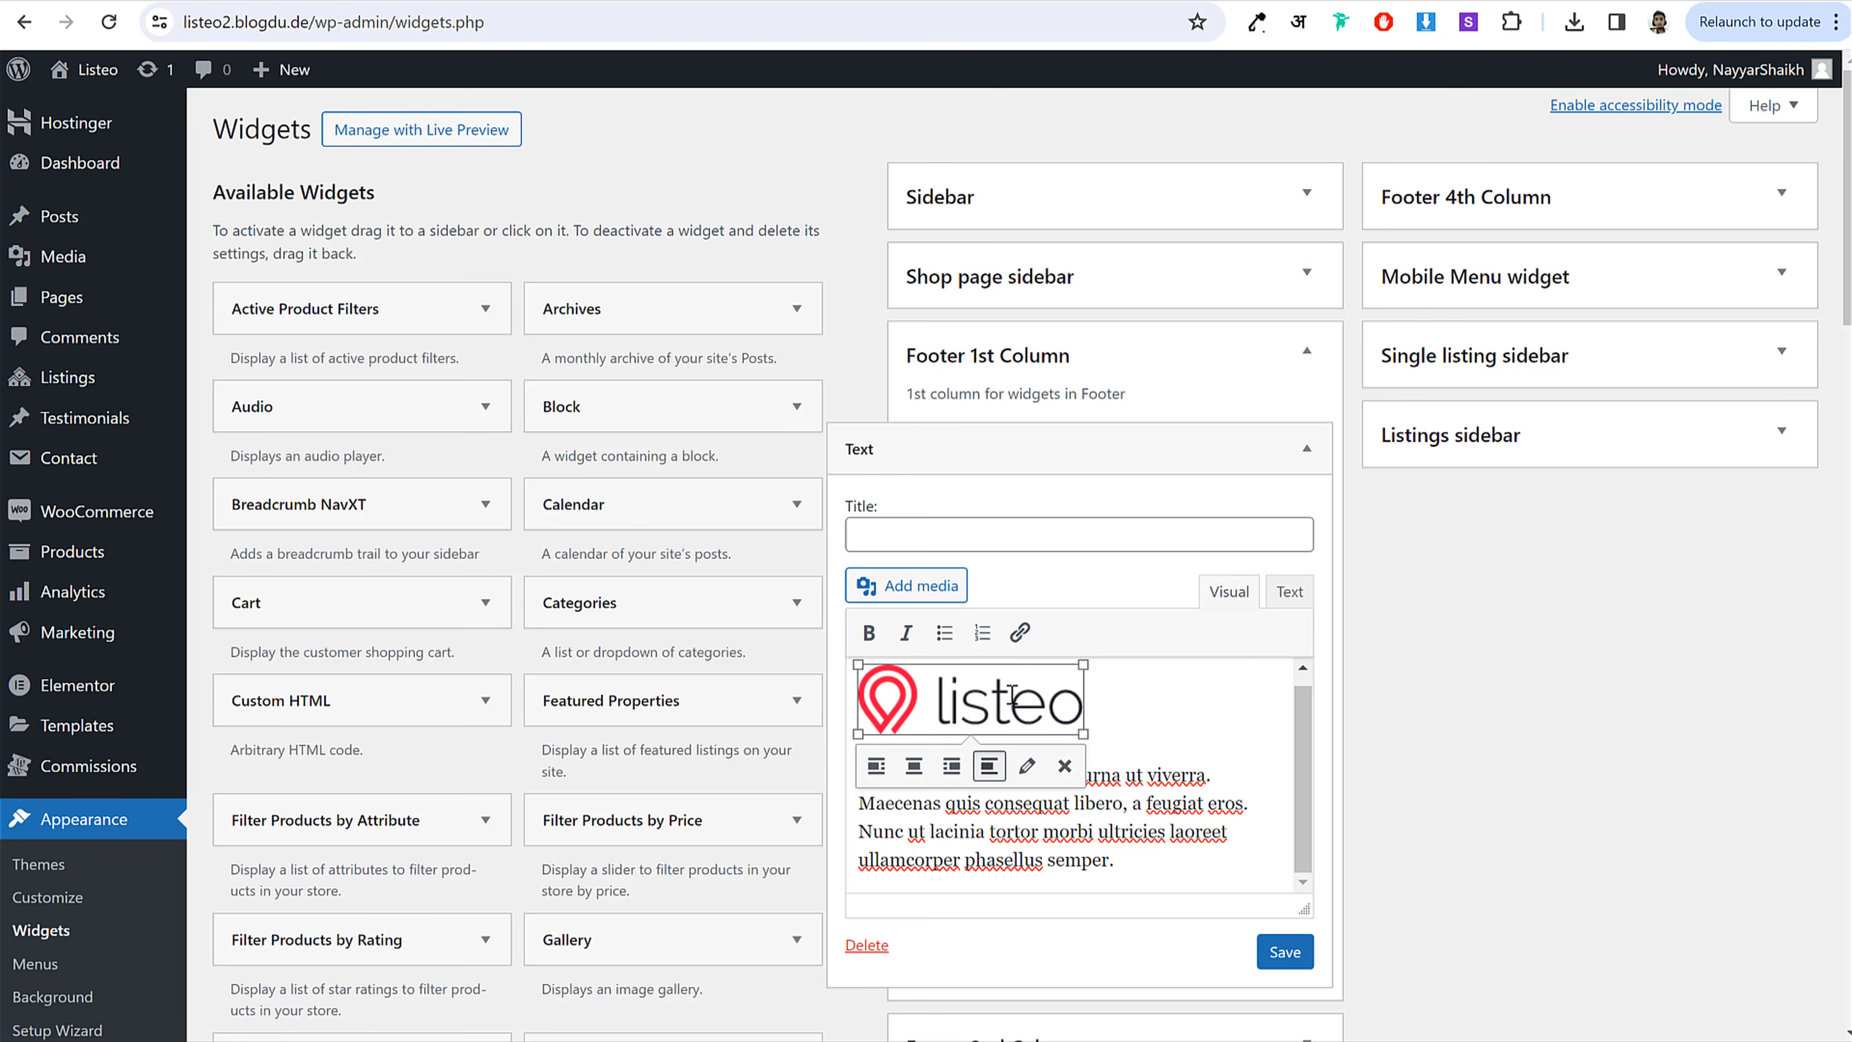
pyautogui.click(1065, 766)
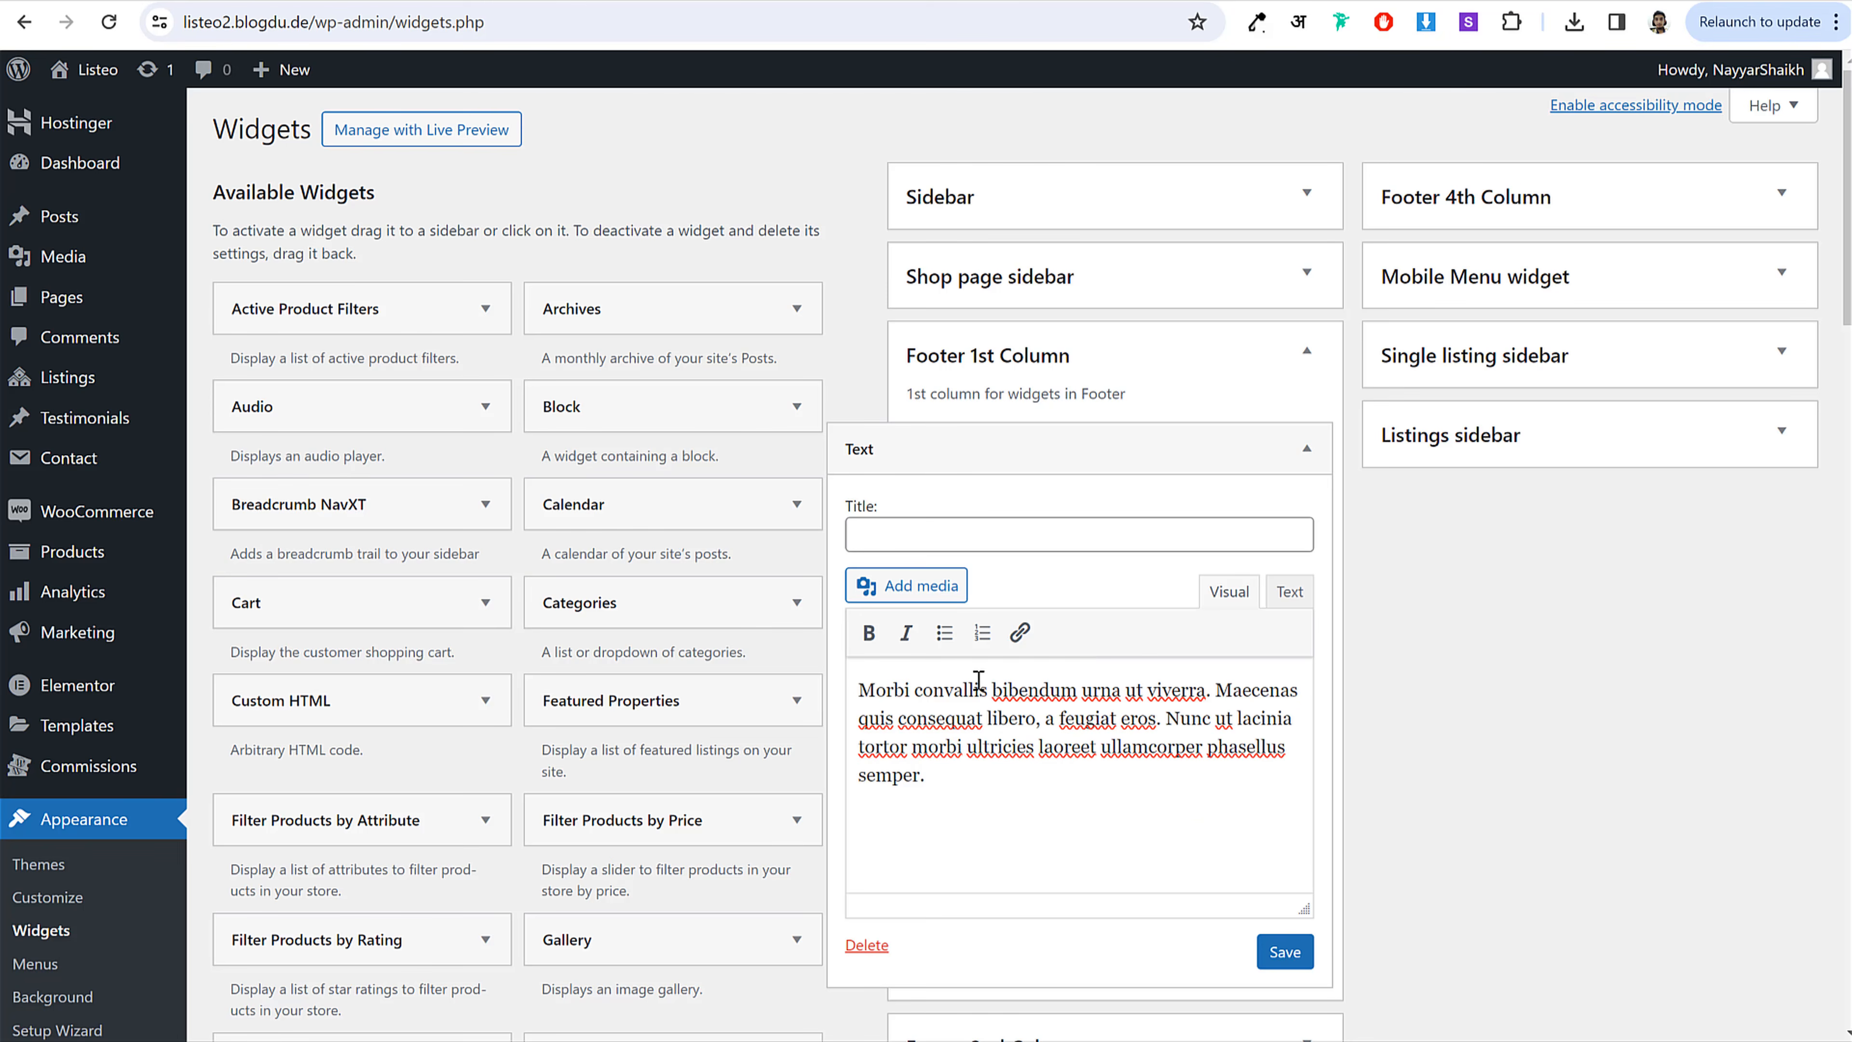
# Step: Insert the pink blob image from the media library into the widget
pyautogui.click(941, 587)
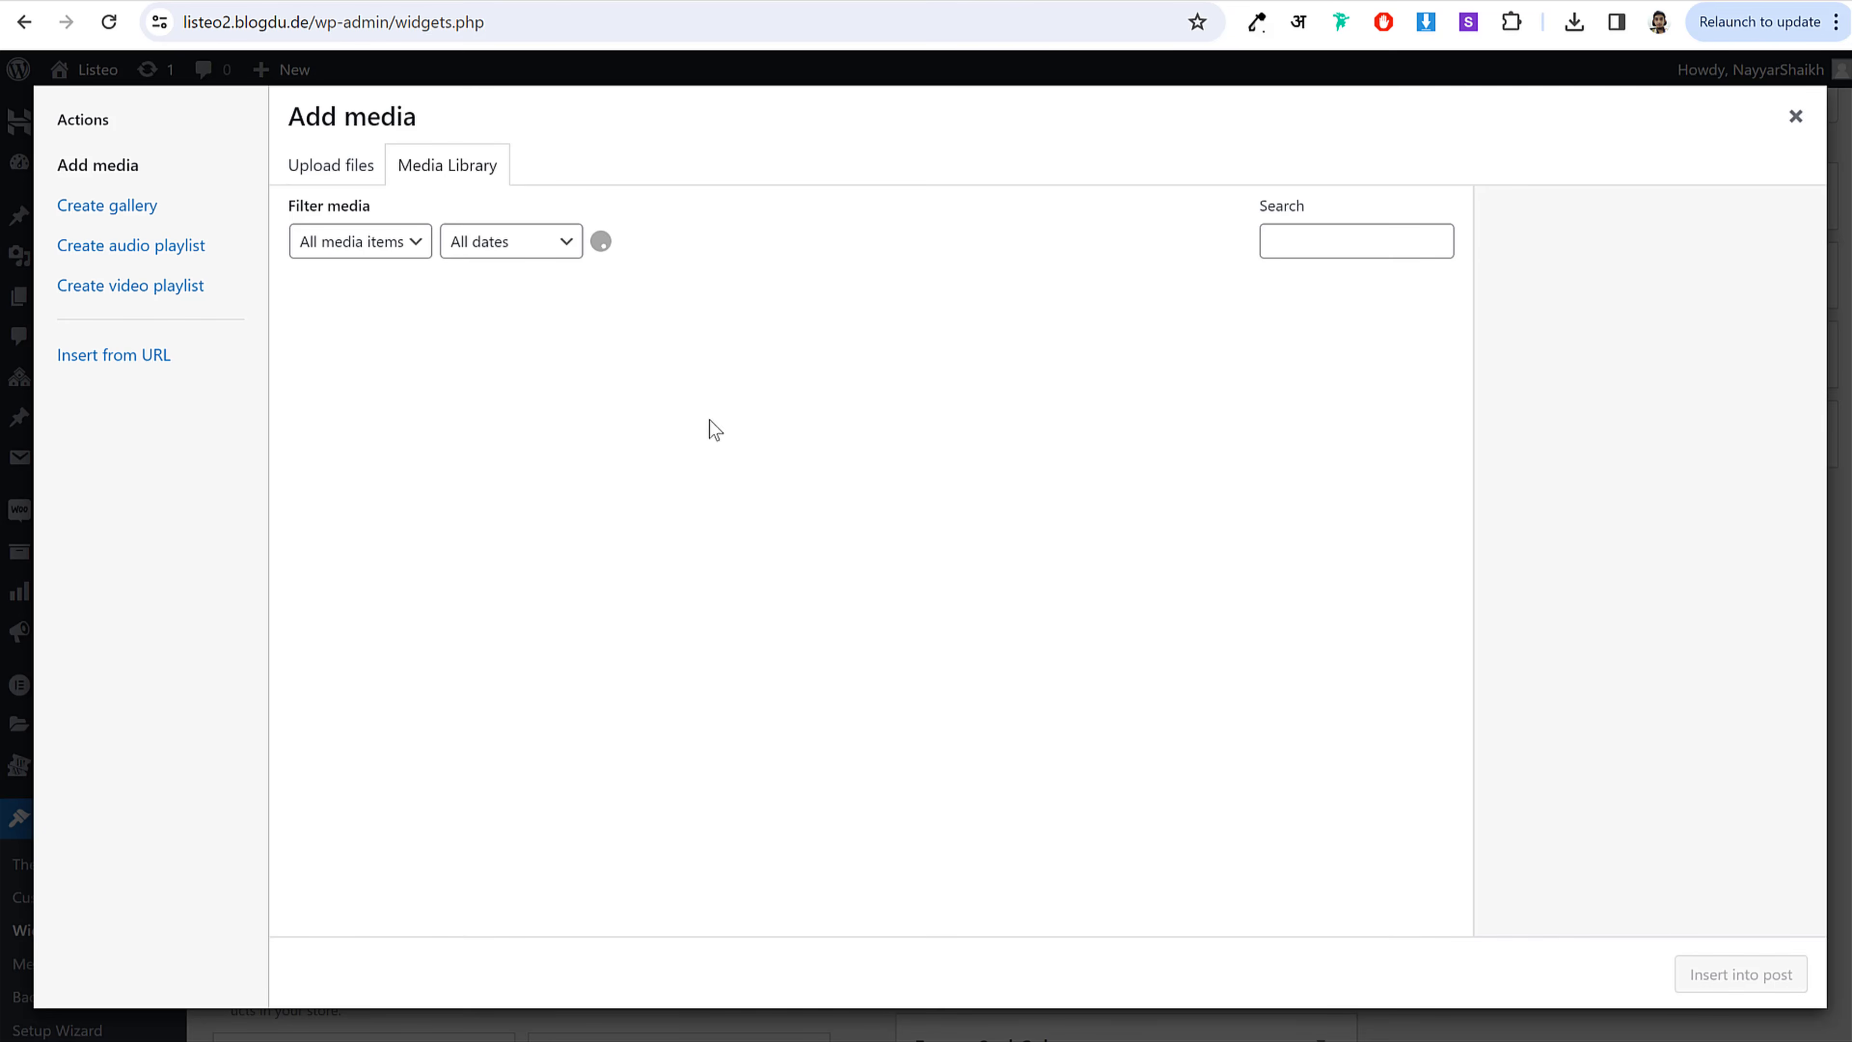
pyautogui.scroll(-8, 846, 744)
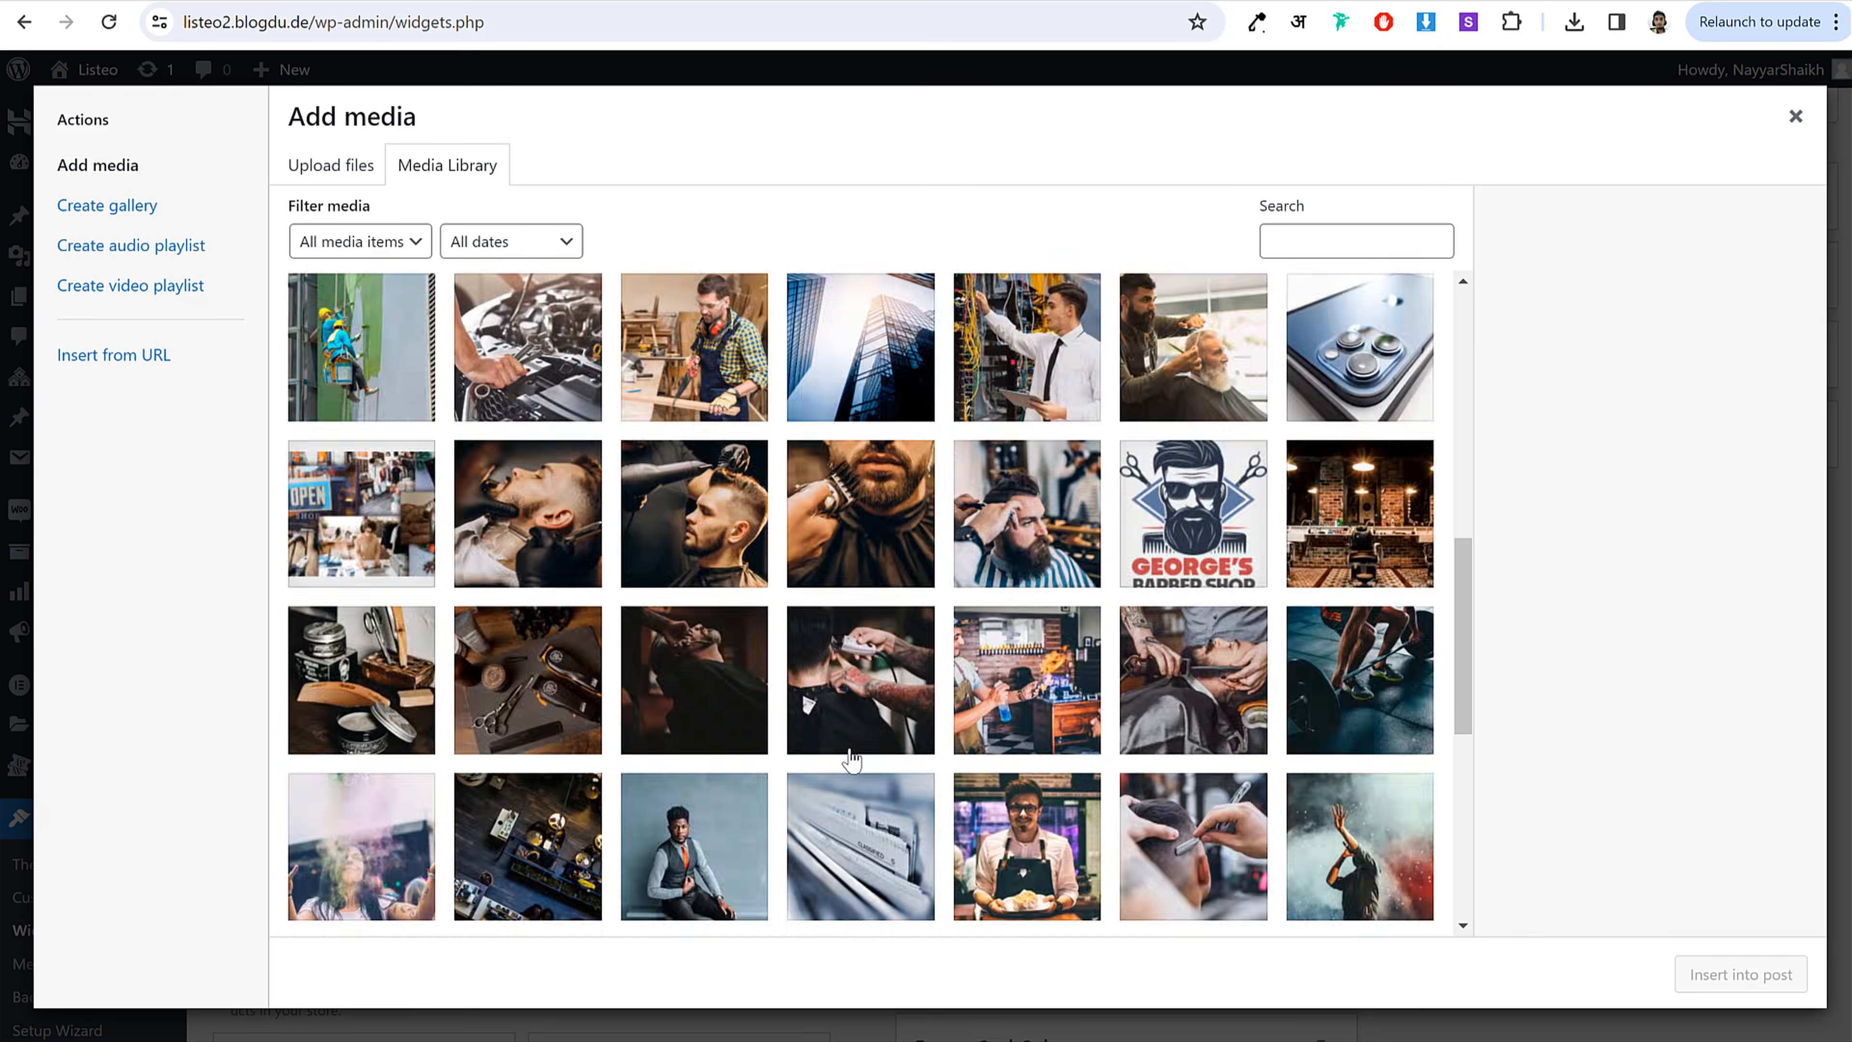
pyautogui.scroll(-10, 852, 758)
pyautogui.click(683, 578)
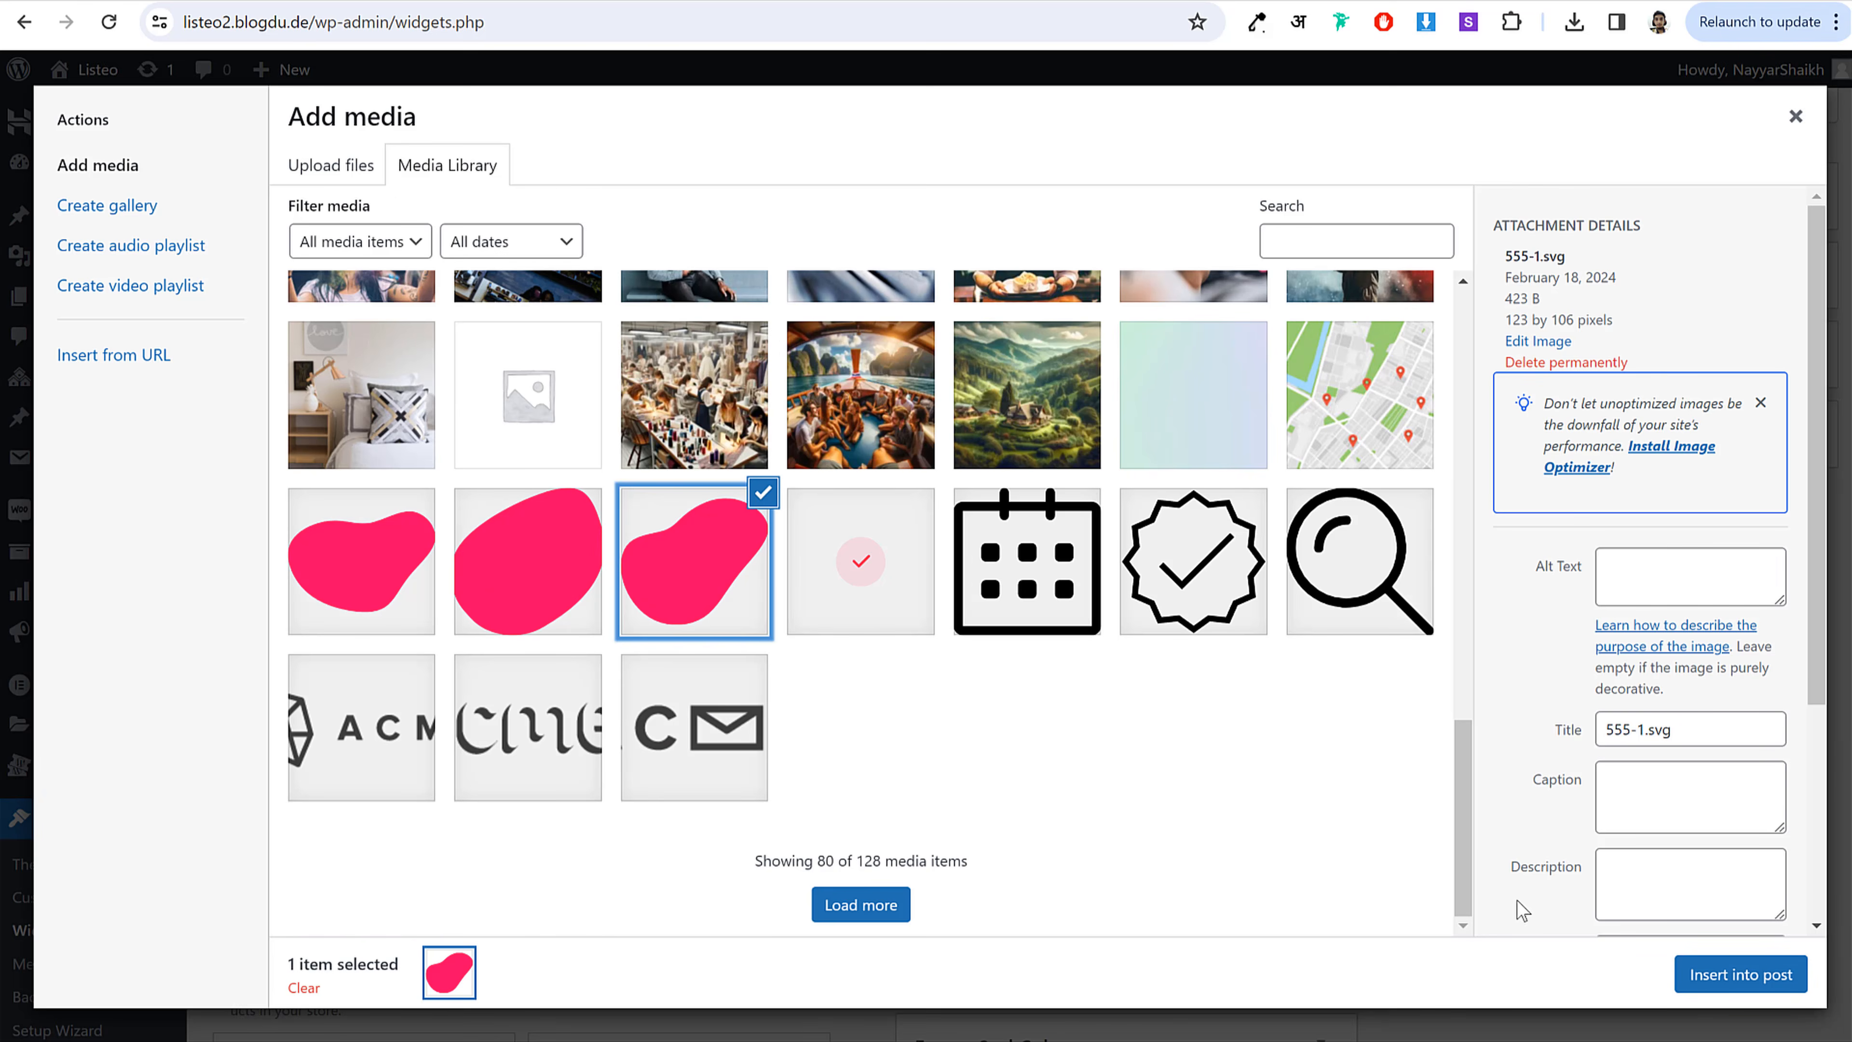
pyautogui.click(1690, 971)
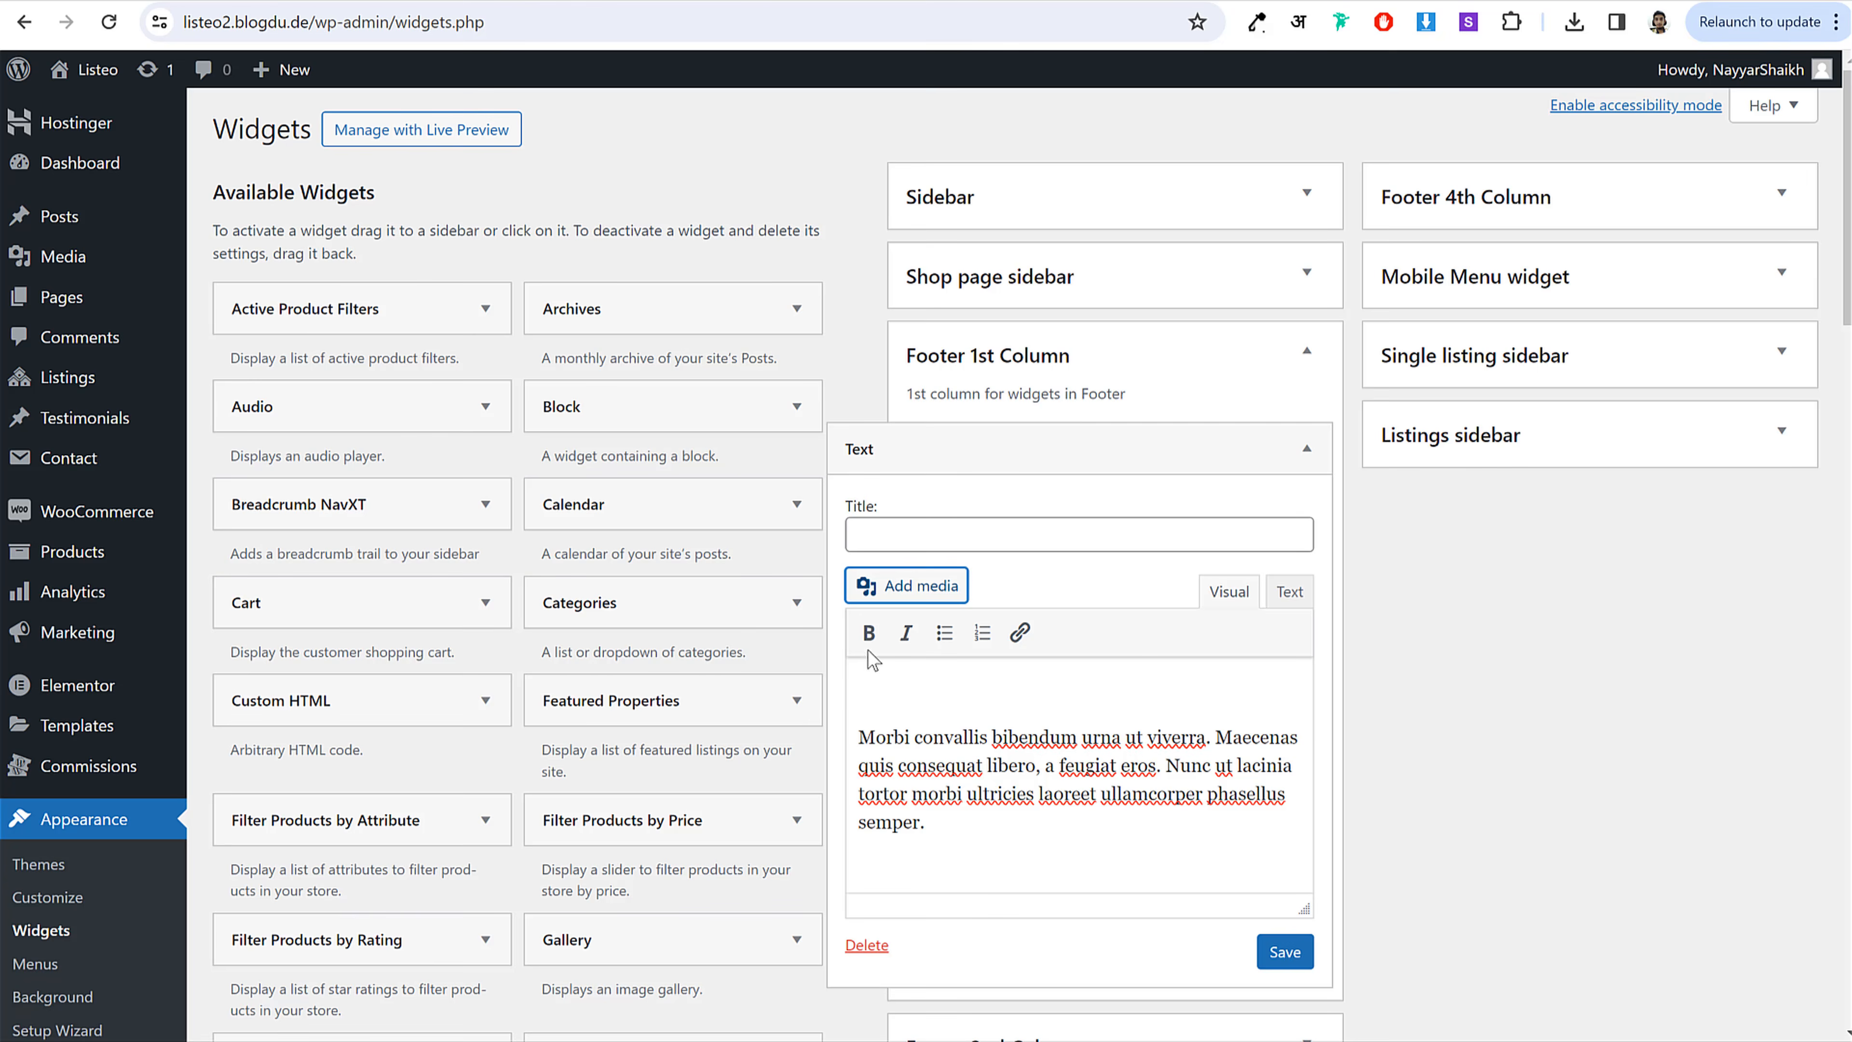
pyautogui.click(906, 585)
pyautogui.click(1750, 984)
# Step: Shrink the pink image slightly with no alignment, save the widget, and collapse it
pyautogui.click(1001, 726)
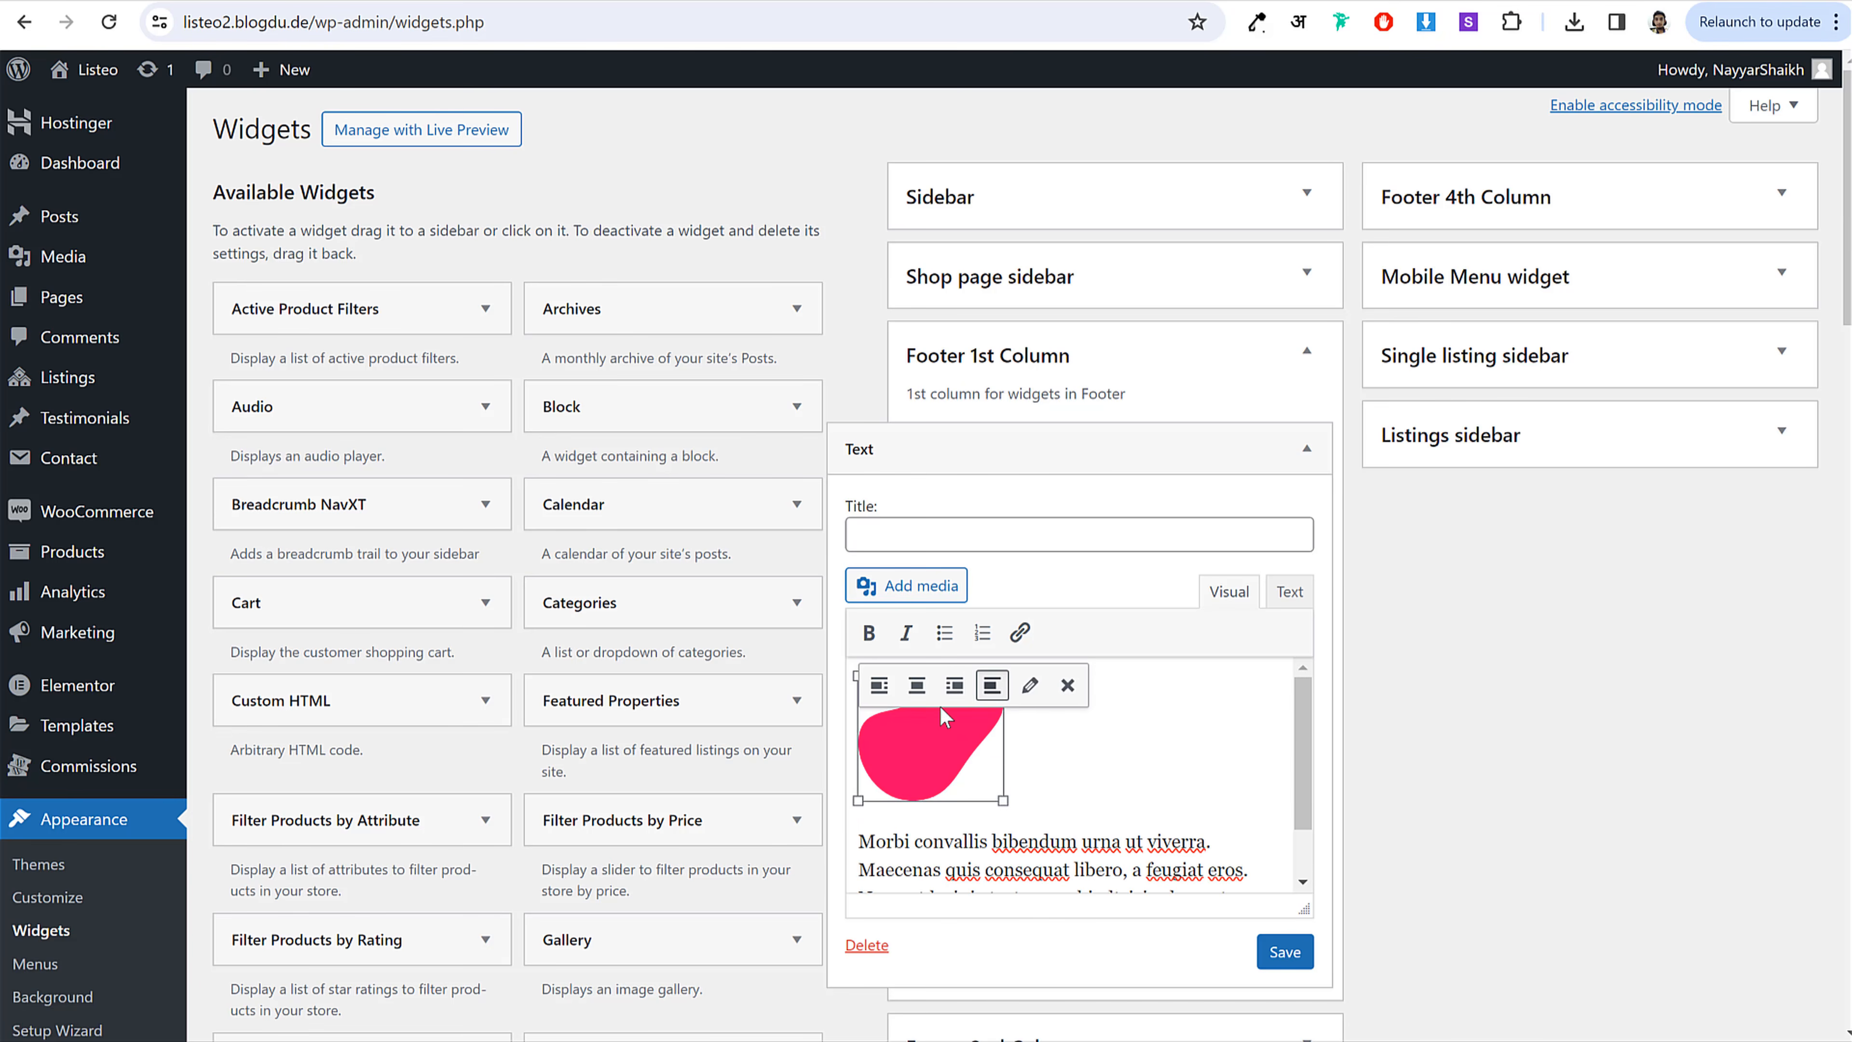
pyautogui.click(879, 686)
pyautogui.click(954, 686)
pyautogui.click(1203, 686)
pyautogui.scroll(-1, 1105, 755)
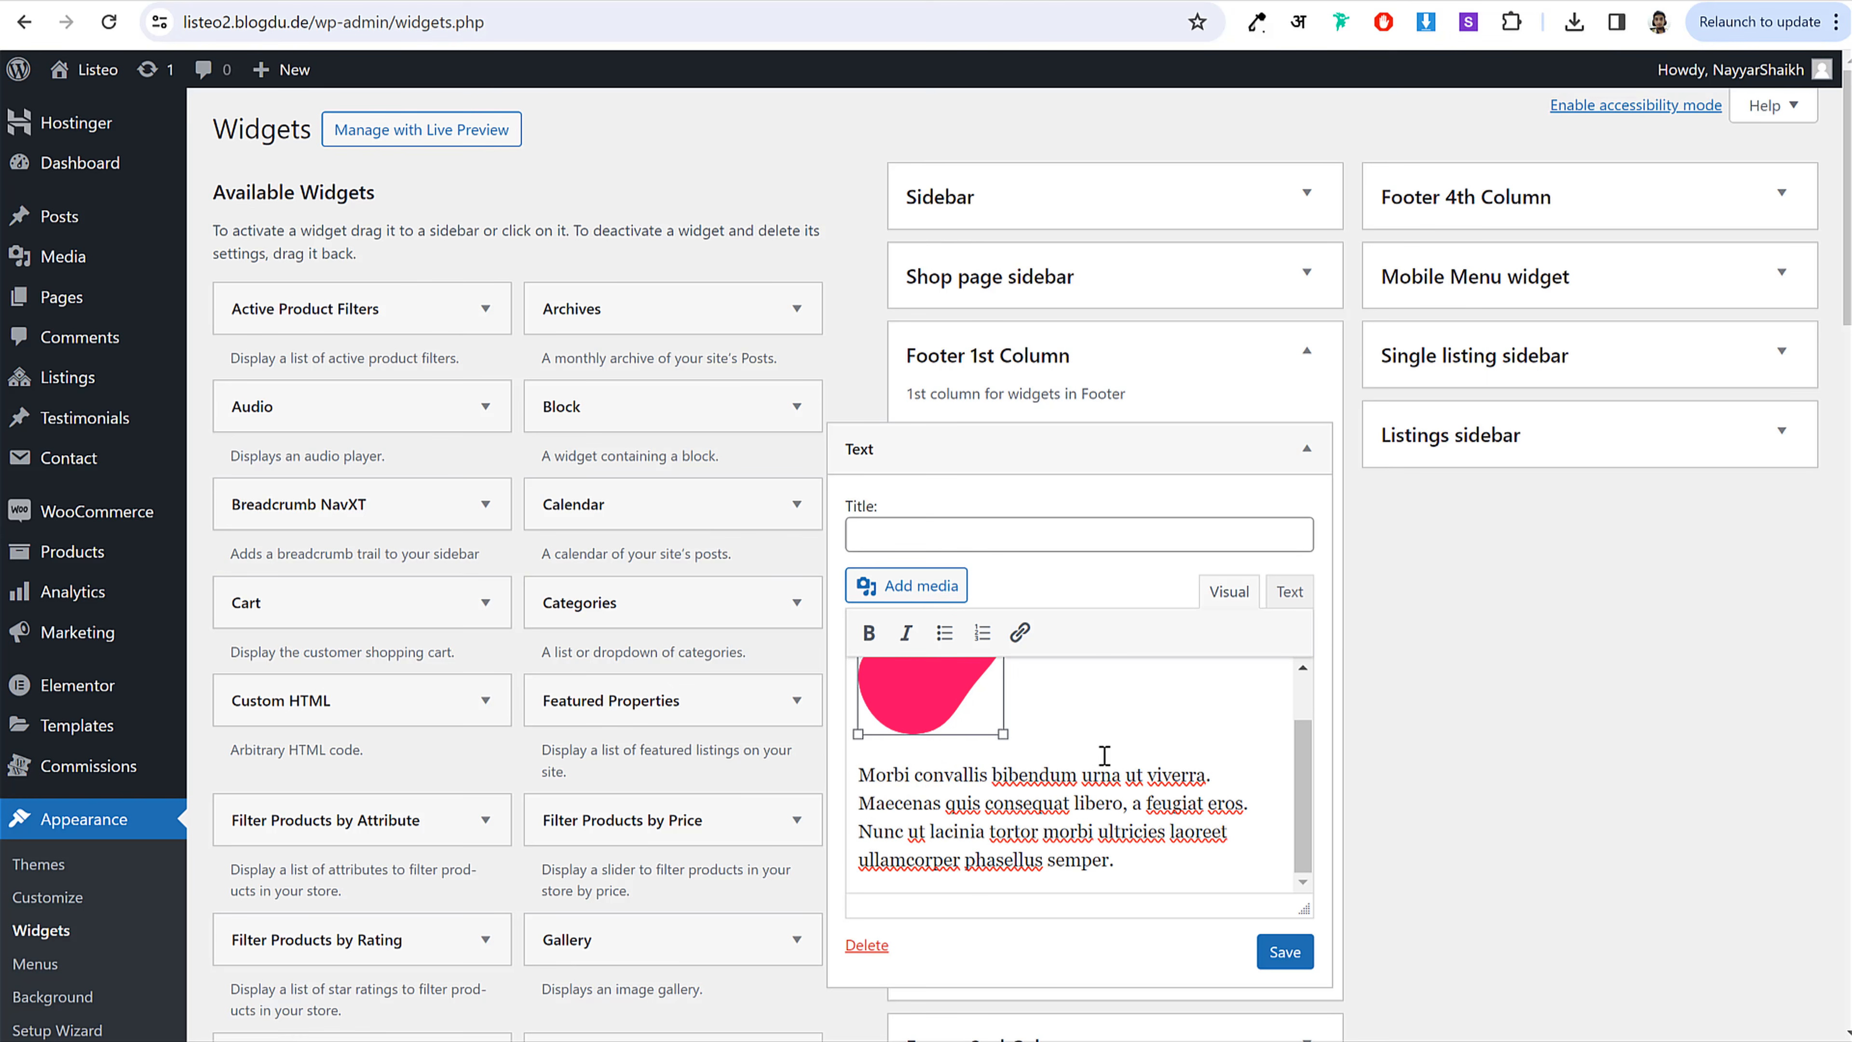
pyautogui.click(961, 700)
pyautogui.moveTo(1000, 729); pyautogui.dragTo(975, 733)
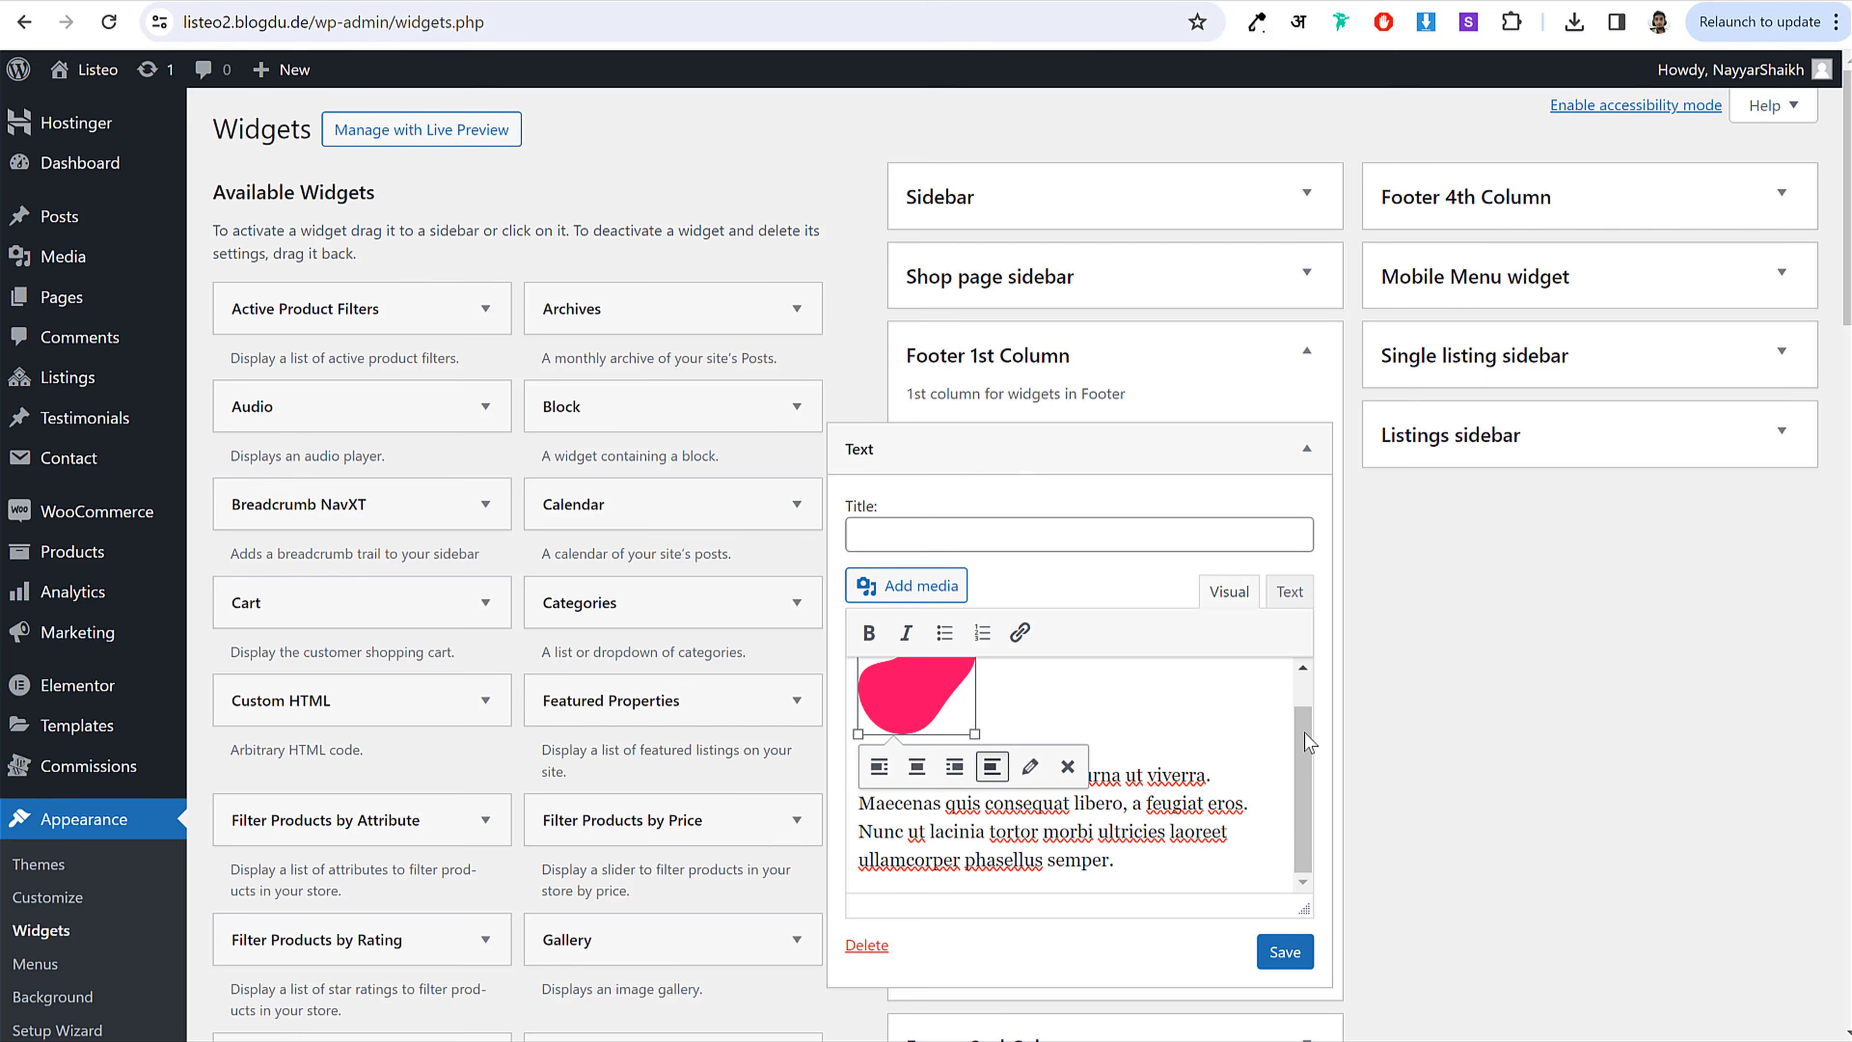
pyautogui.click(1272, 952)
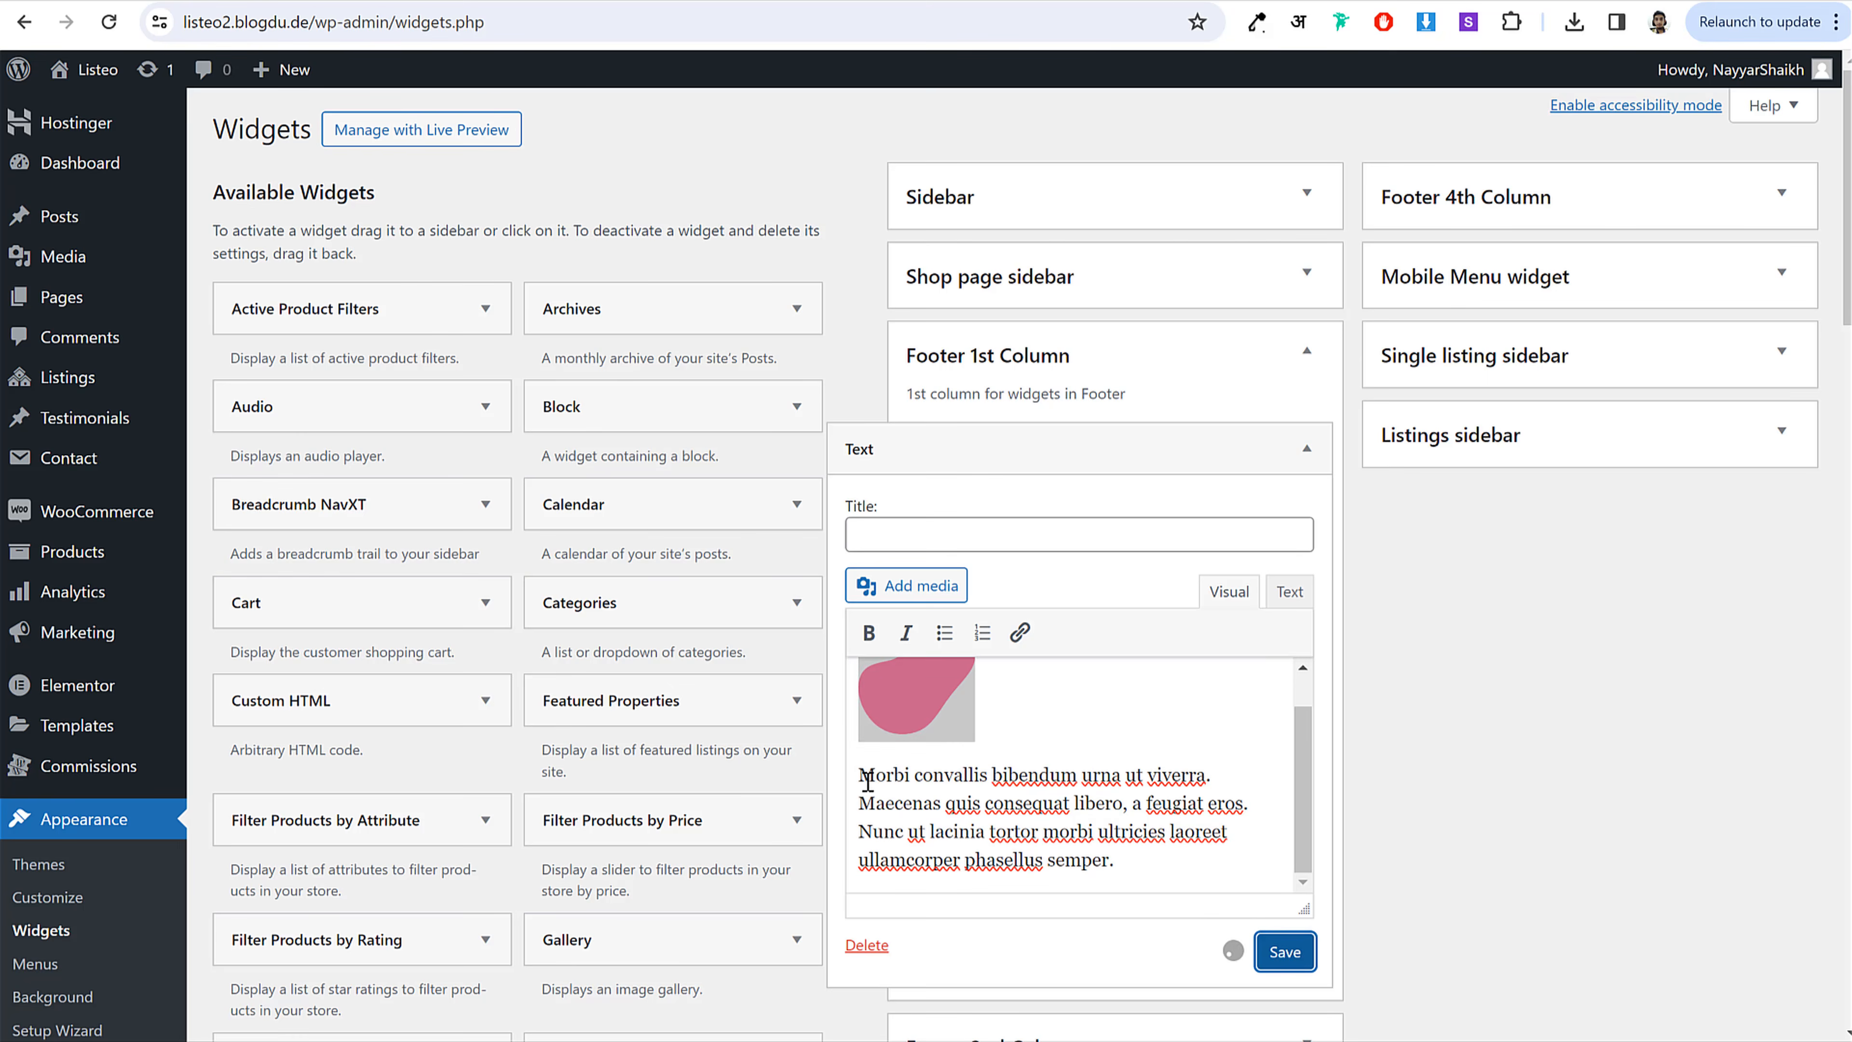
pyautogui.moveTo(870, 778)
pyautogui.mouseDown()
pyautogui.moveTo(1092, 836)
pyautogui.moveTo(848, 770)
pyautogui.mouseUp()
pyautogui.click(1092, 838)
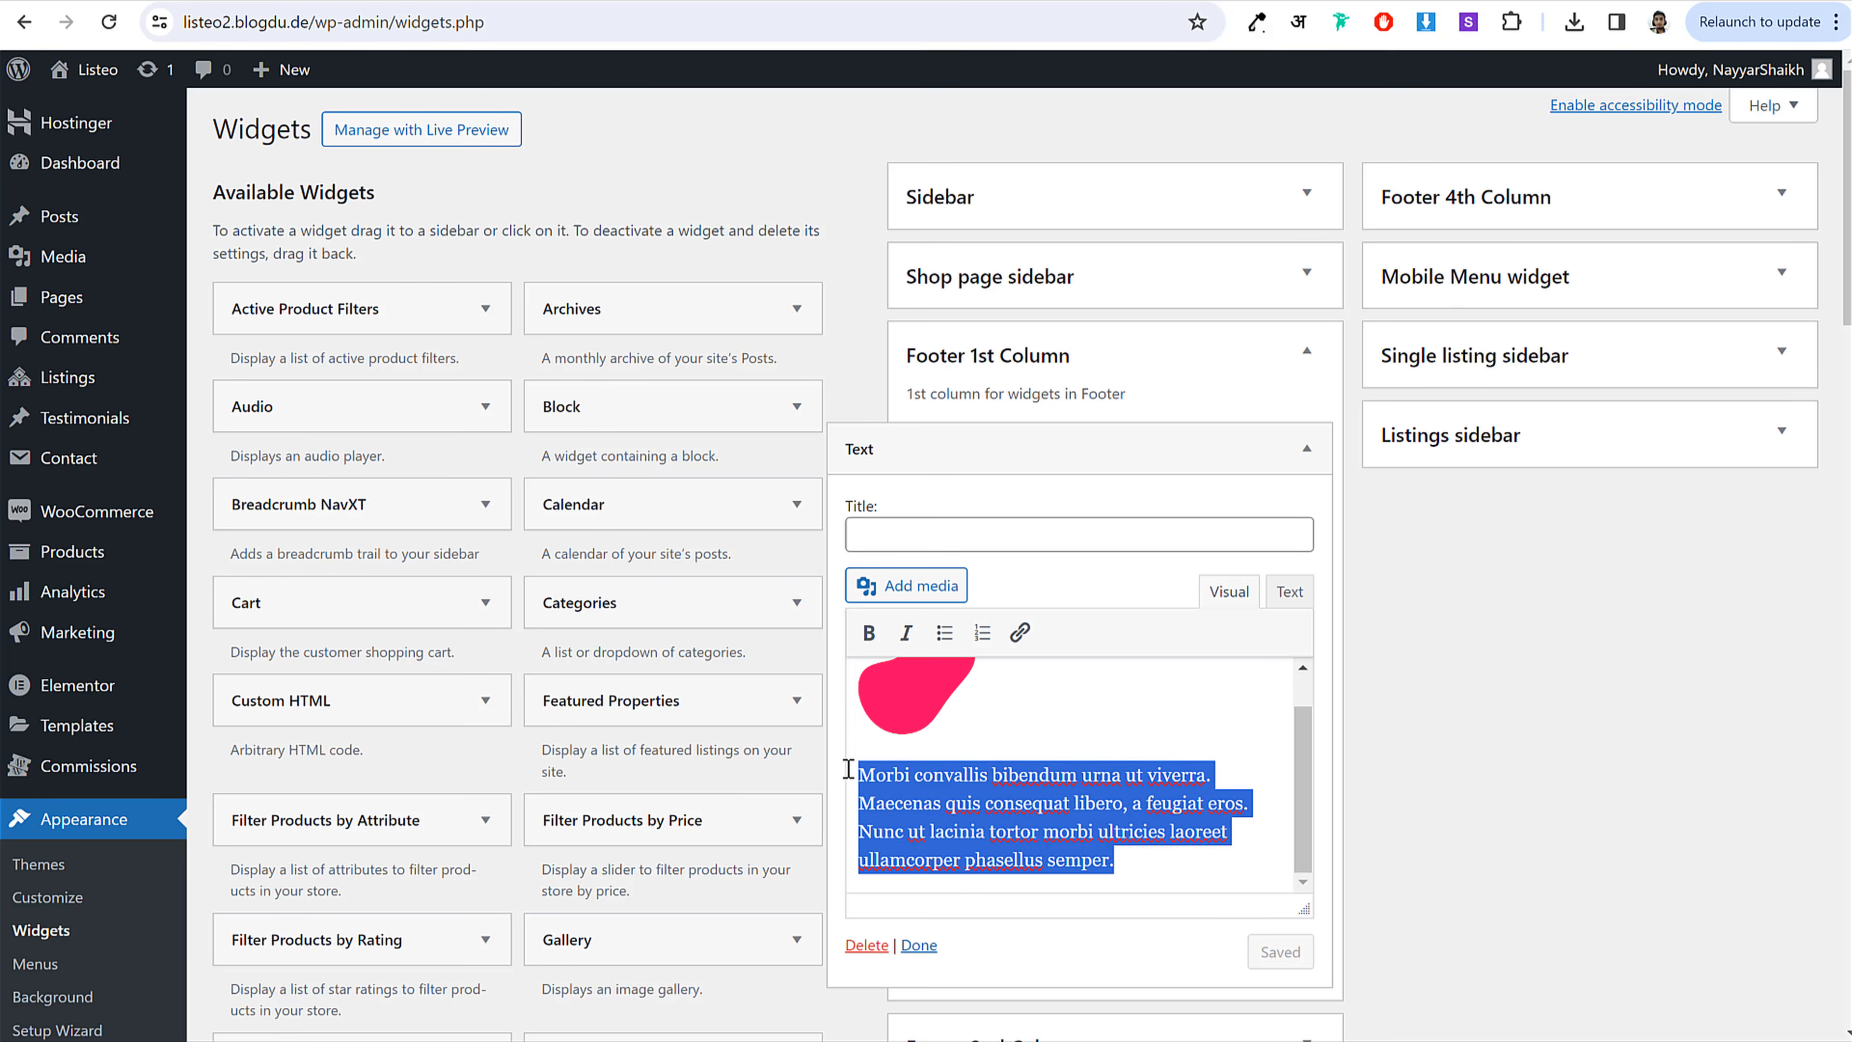
pyautogui.click(1308, 449)
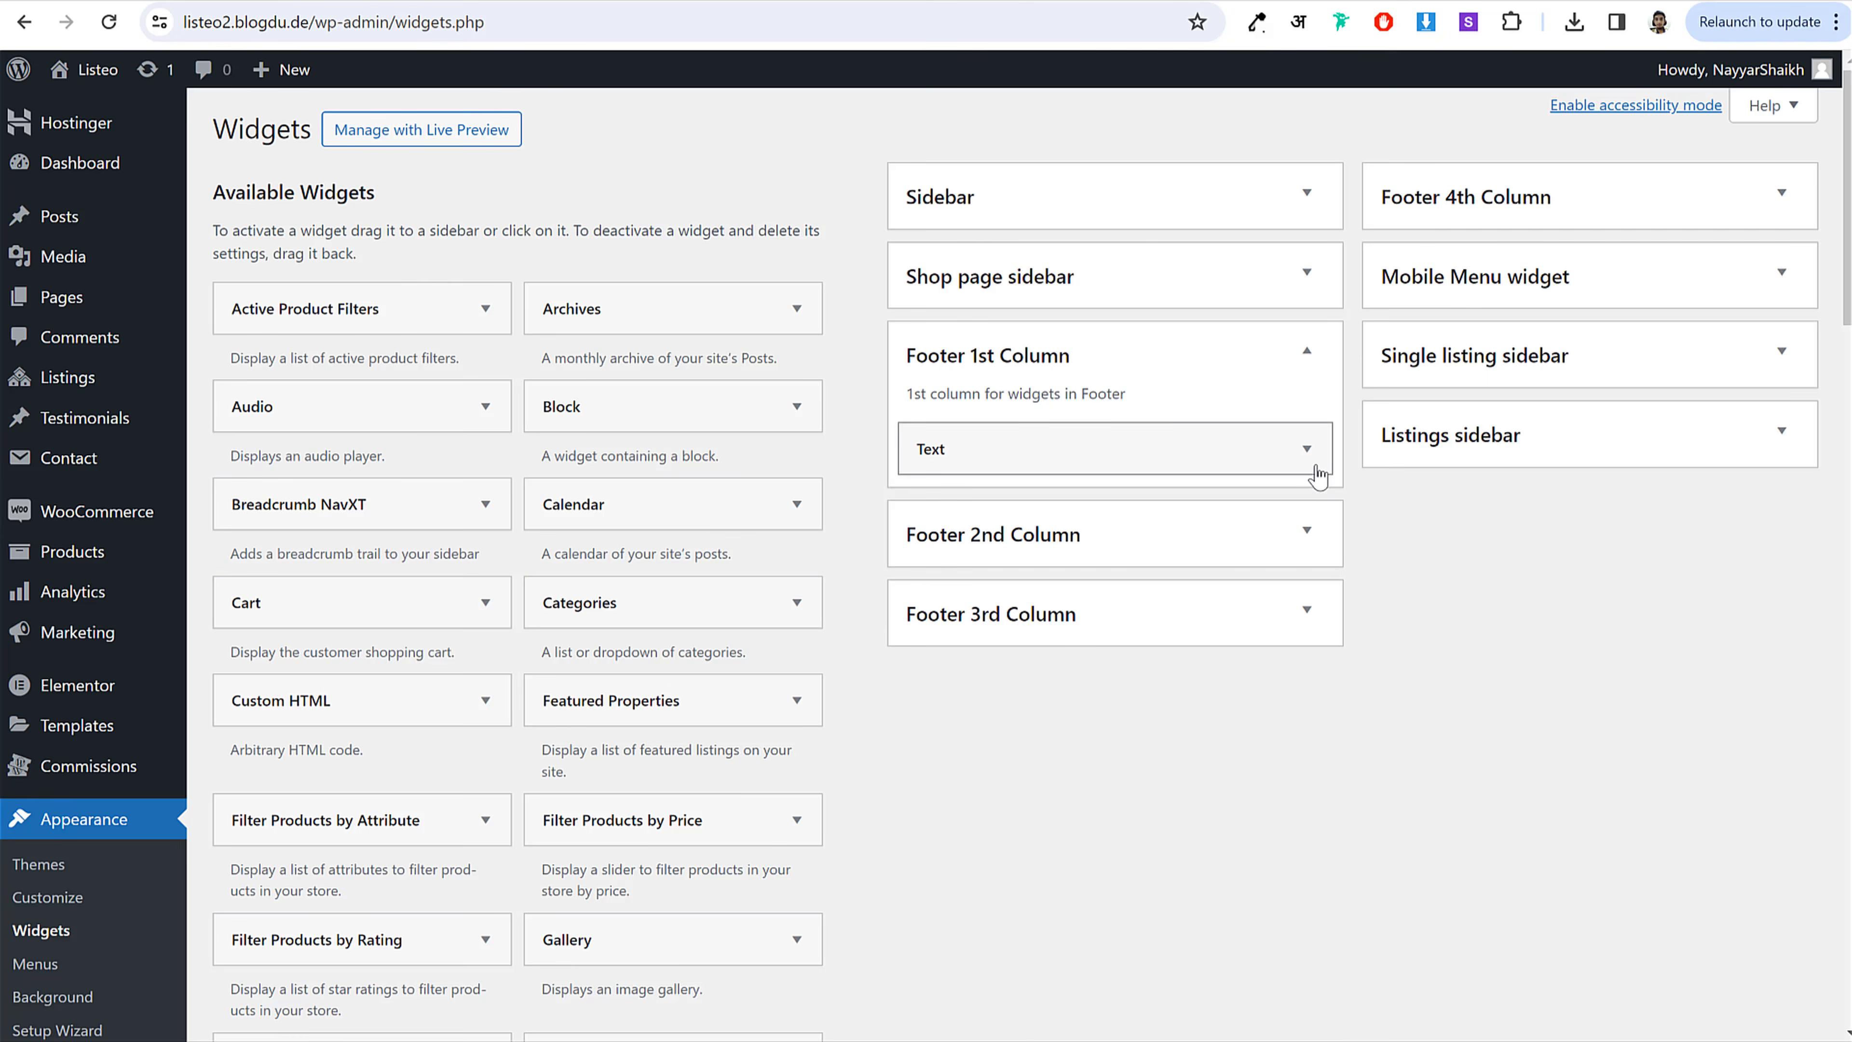
# Step: Set the Helpful Links menu widget in Footer 2nd Column to Footer 1 and save
pyautogui.click(1269, 524)
pyautogui.click(1307, 627)
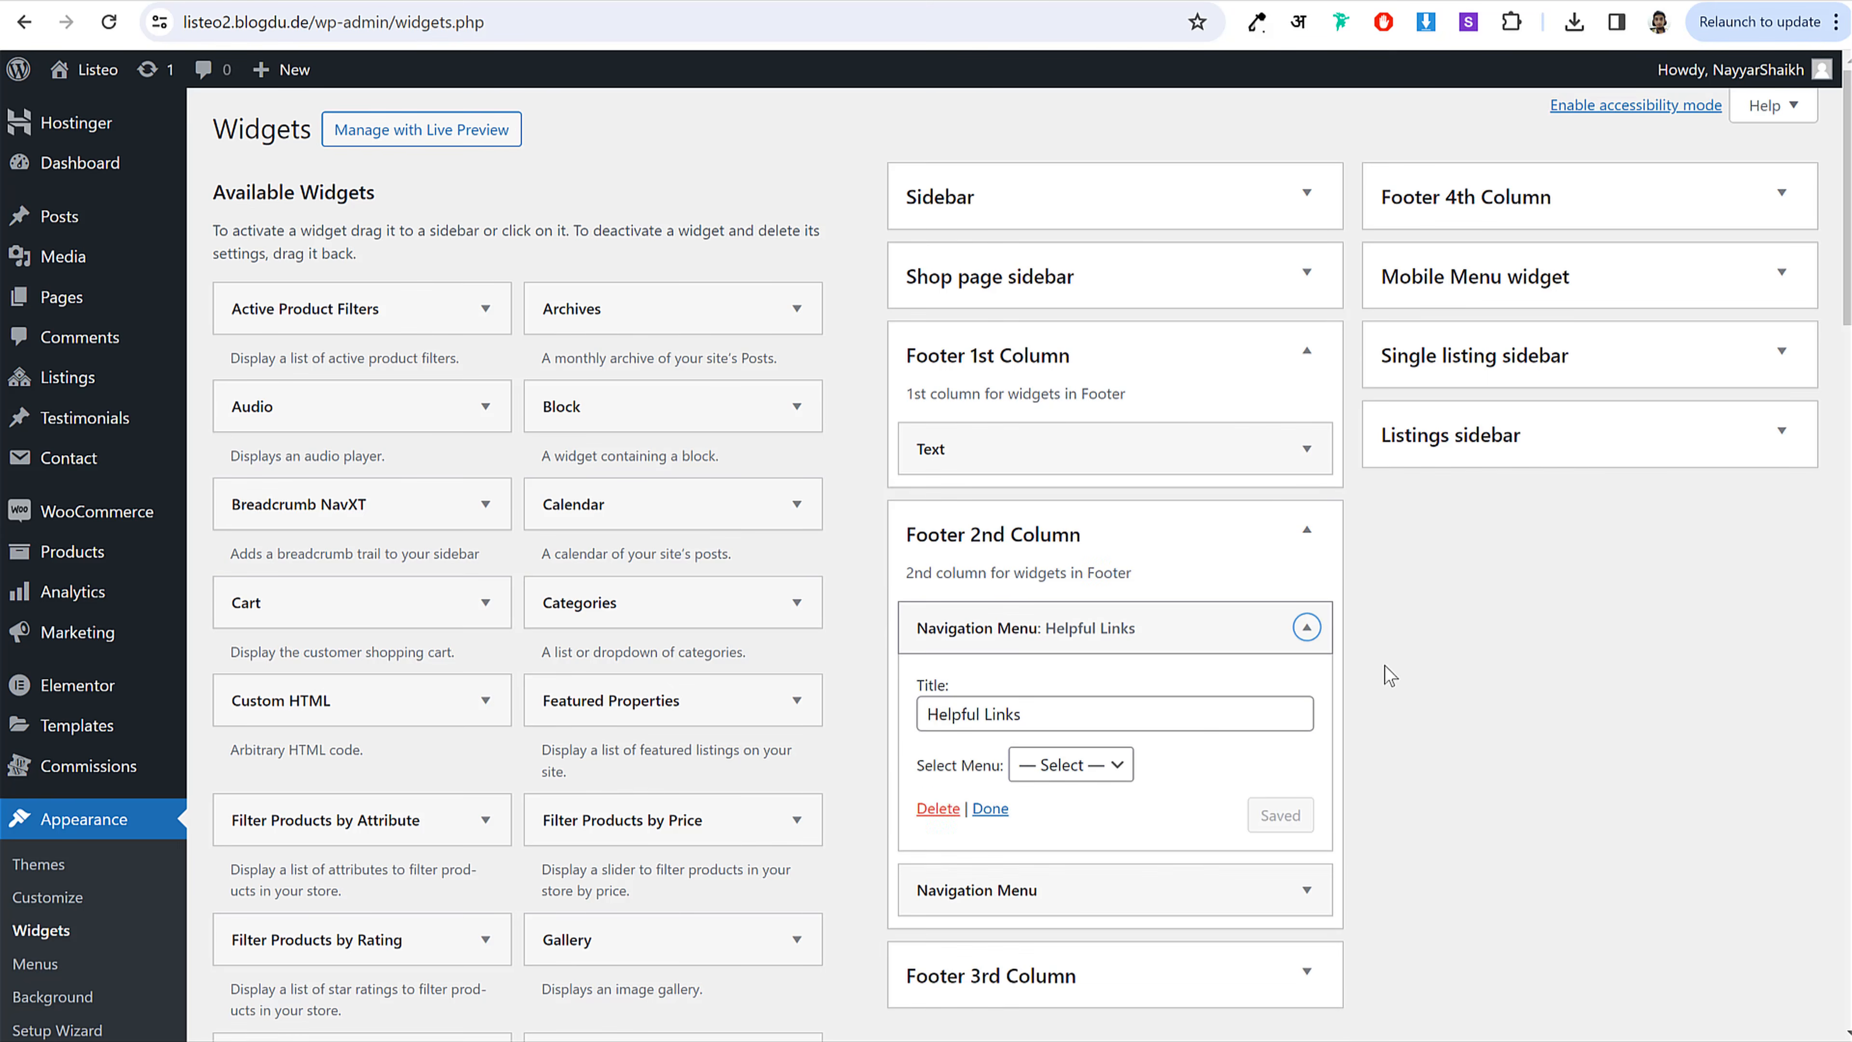
pyautogui.scroll(-3, 1172, 547)
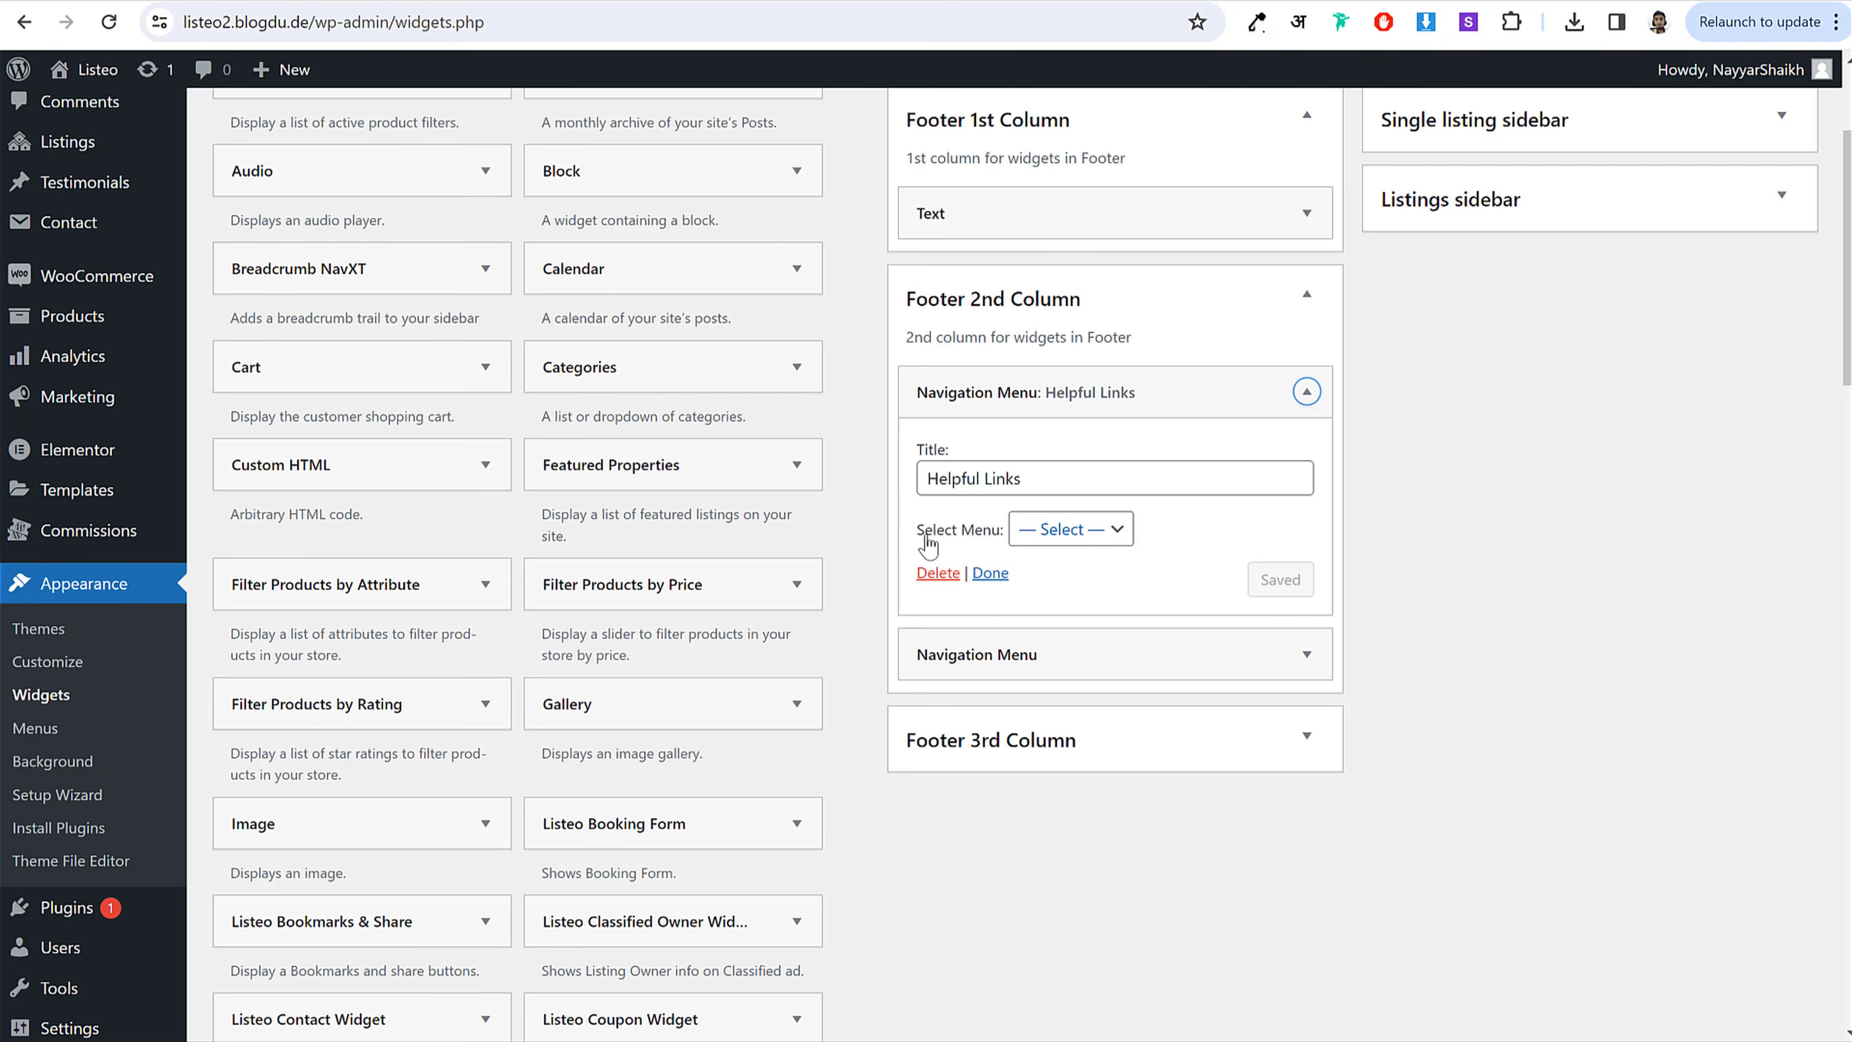
pyautogui.moveTo(920, 544); pyautogui.dragTo(1066, 541)
pyautogui.click(1067, 536)
pyautogui.click(1066, 575)
pyautogui.click(1281, 579)
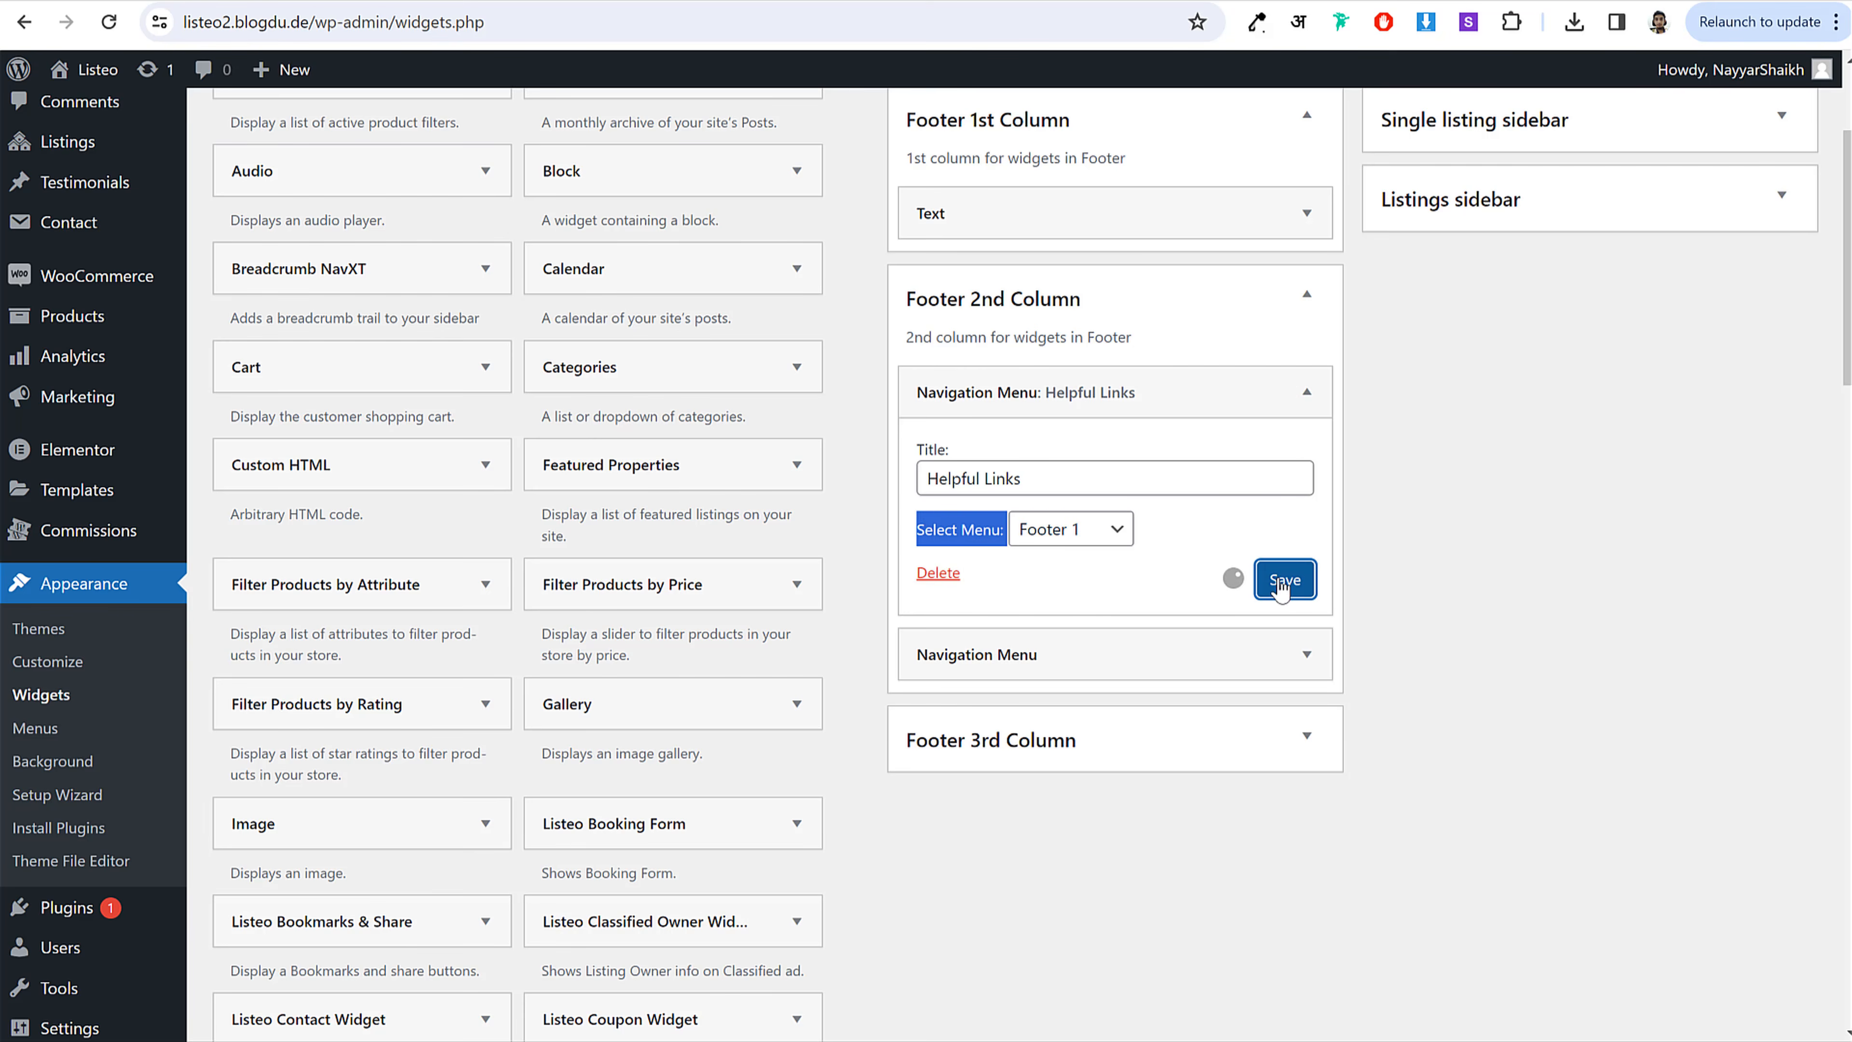
# Step: Set the second navigation menu widget to Footer 2 and save it
pyautogui.click(1250, 650)
pyautogui.click(1096, 806)
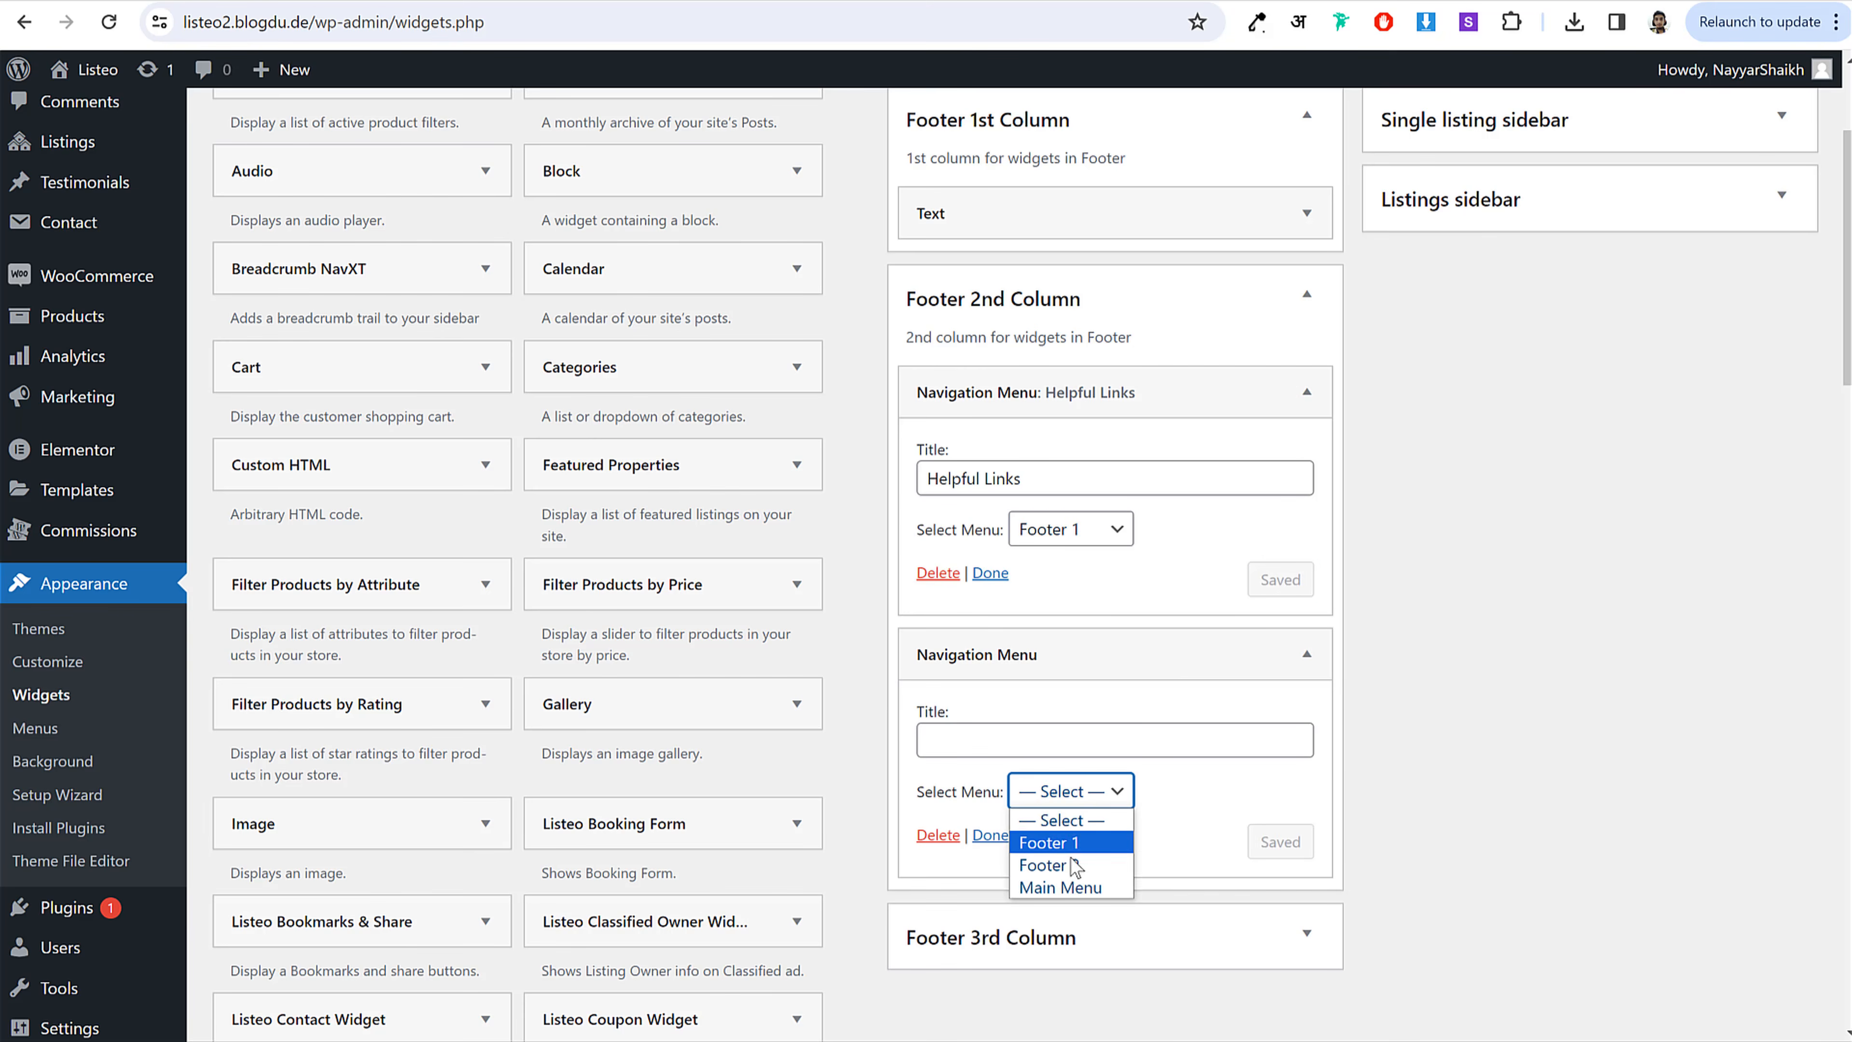
pyautogui.click(1050, 861)
pyautogui.click(1275, 857)
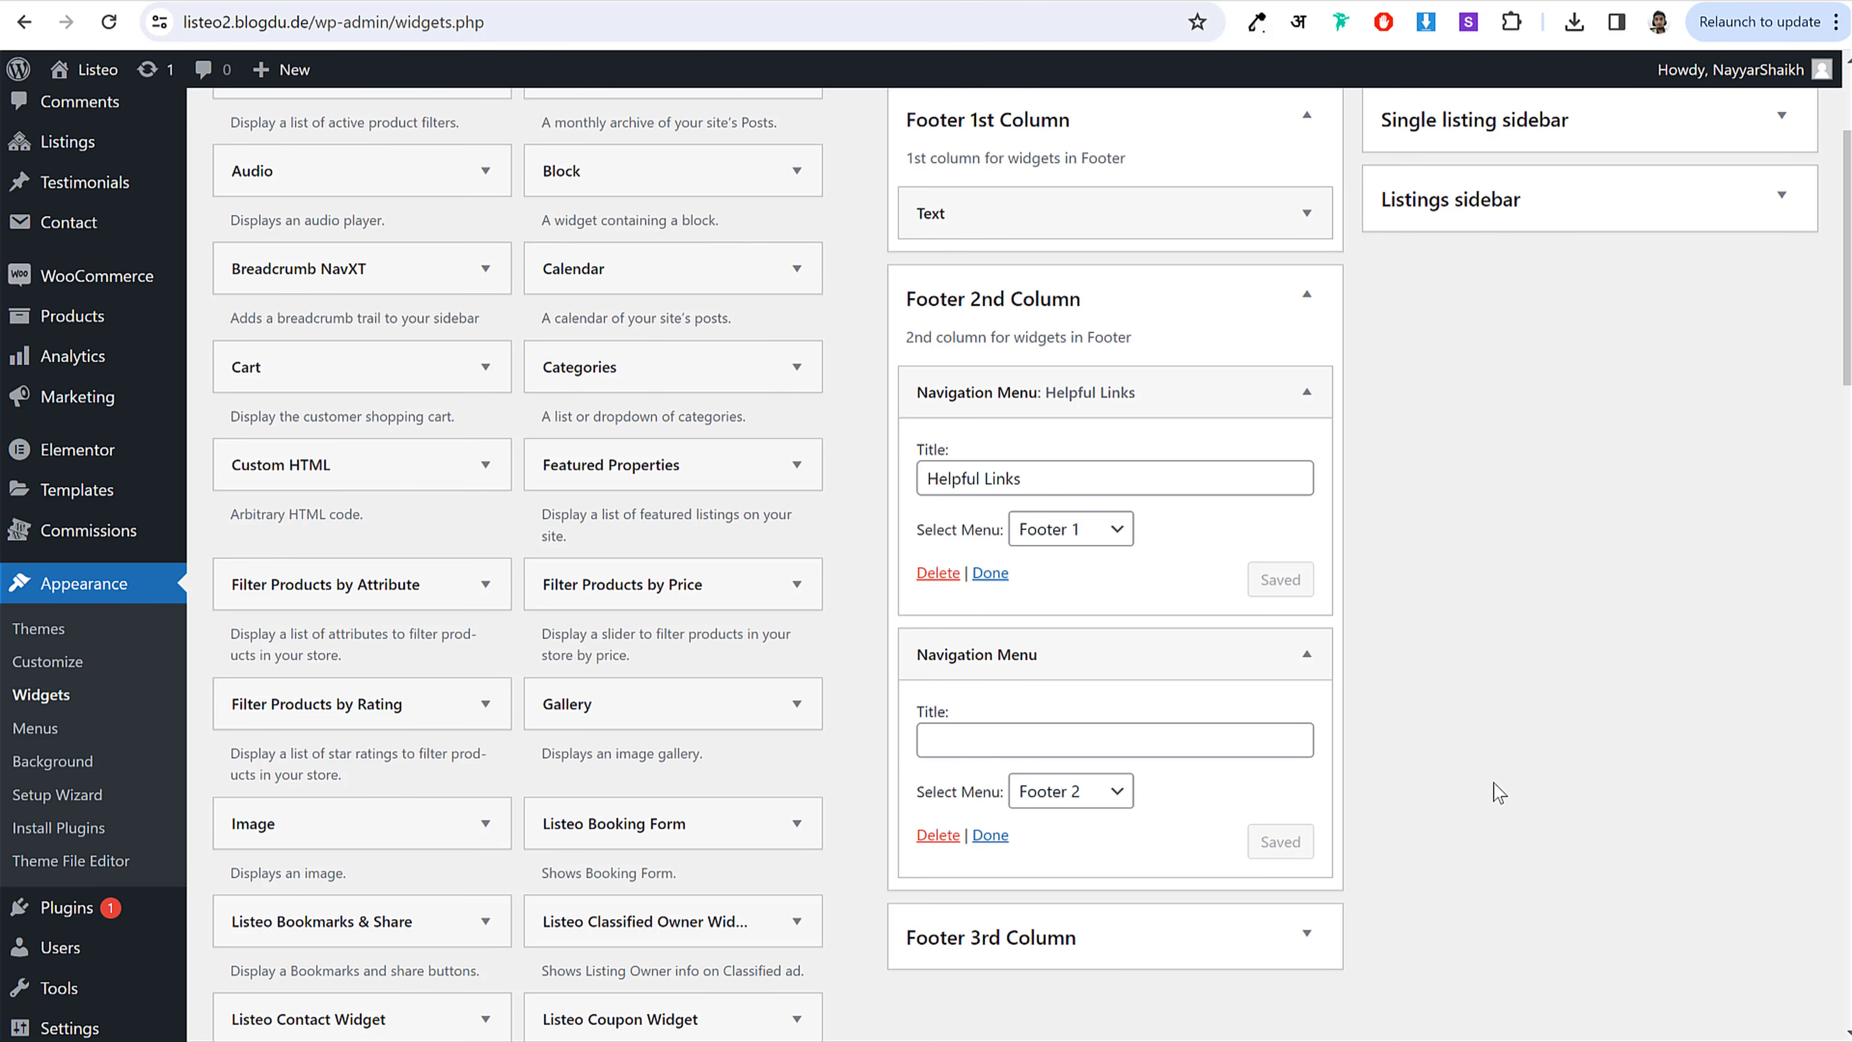
pyautogui.click(1178, 950)
pyautogui.scroll(-5, 1434, 875)
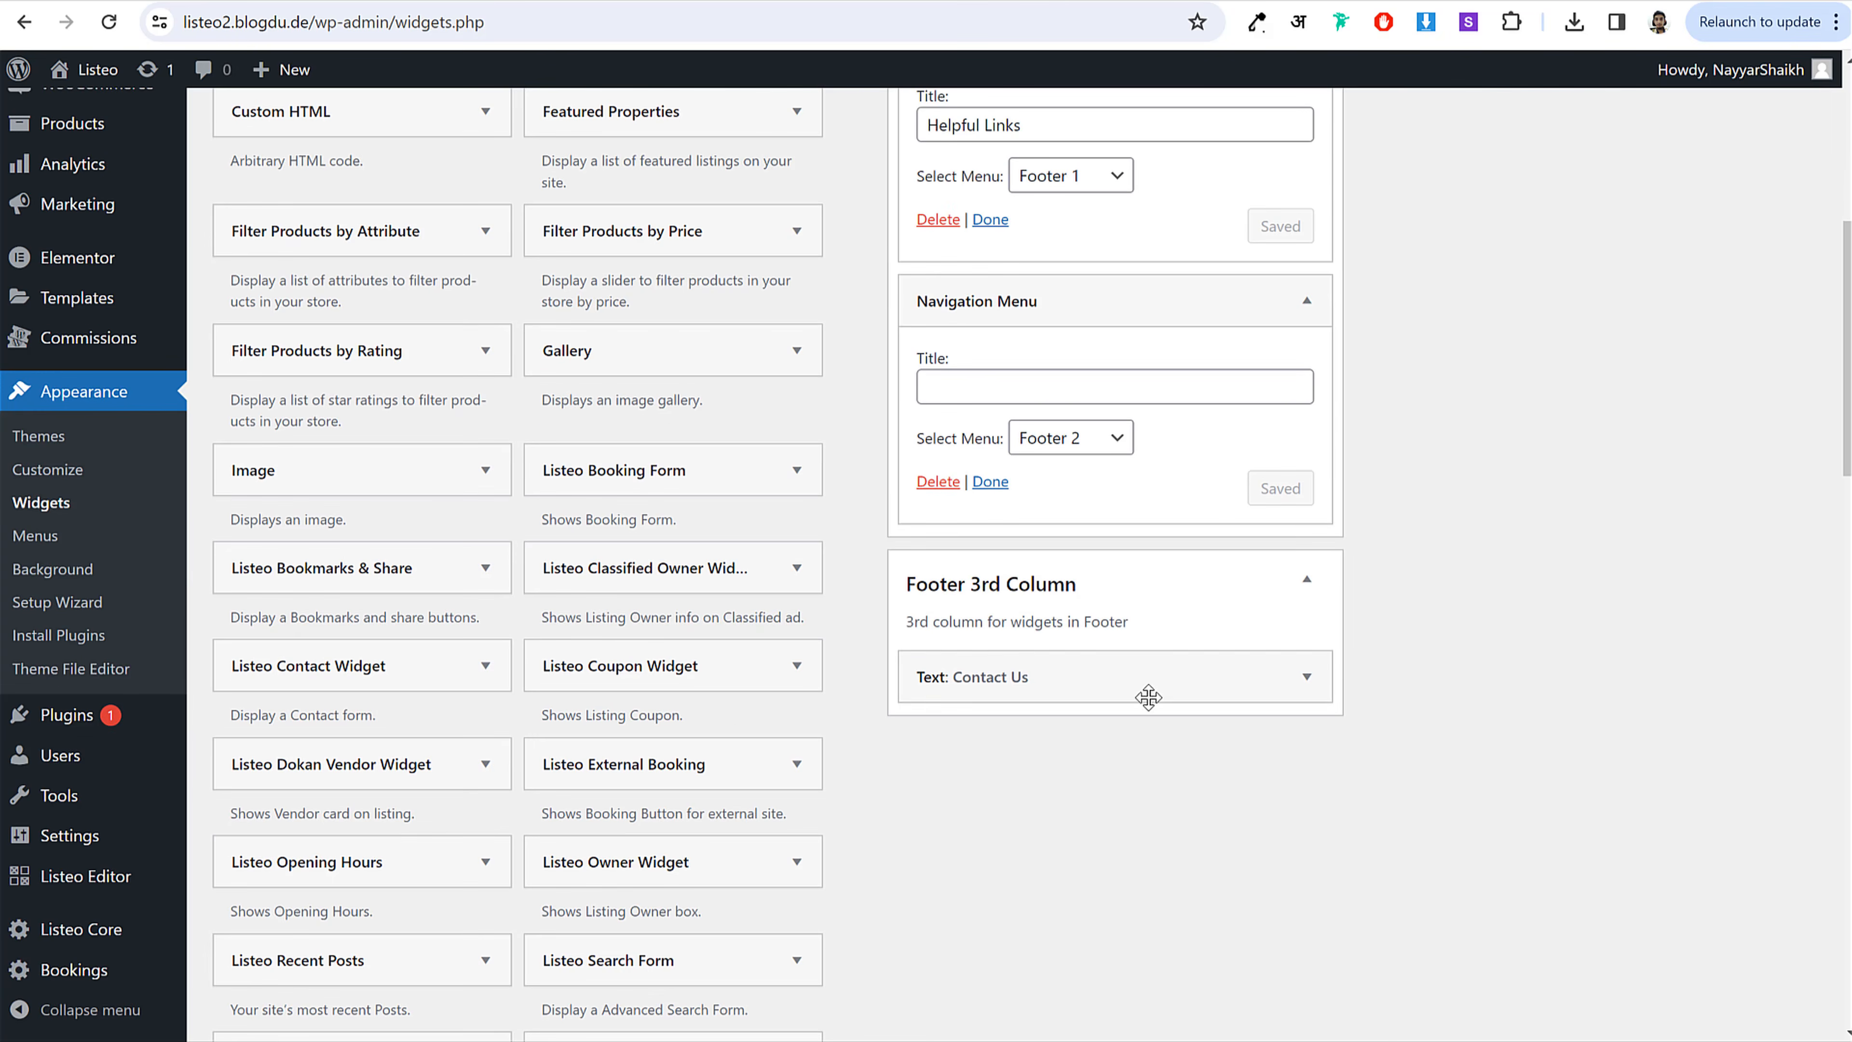
# Step: Open the Contact Us text widget and replace the phone number
pyautogui.click(1153, 676)
pyautogui.scroll(-3, 1466, 724)
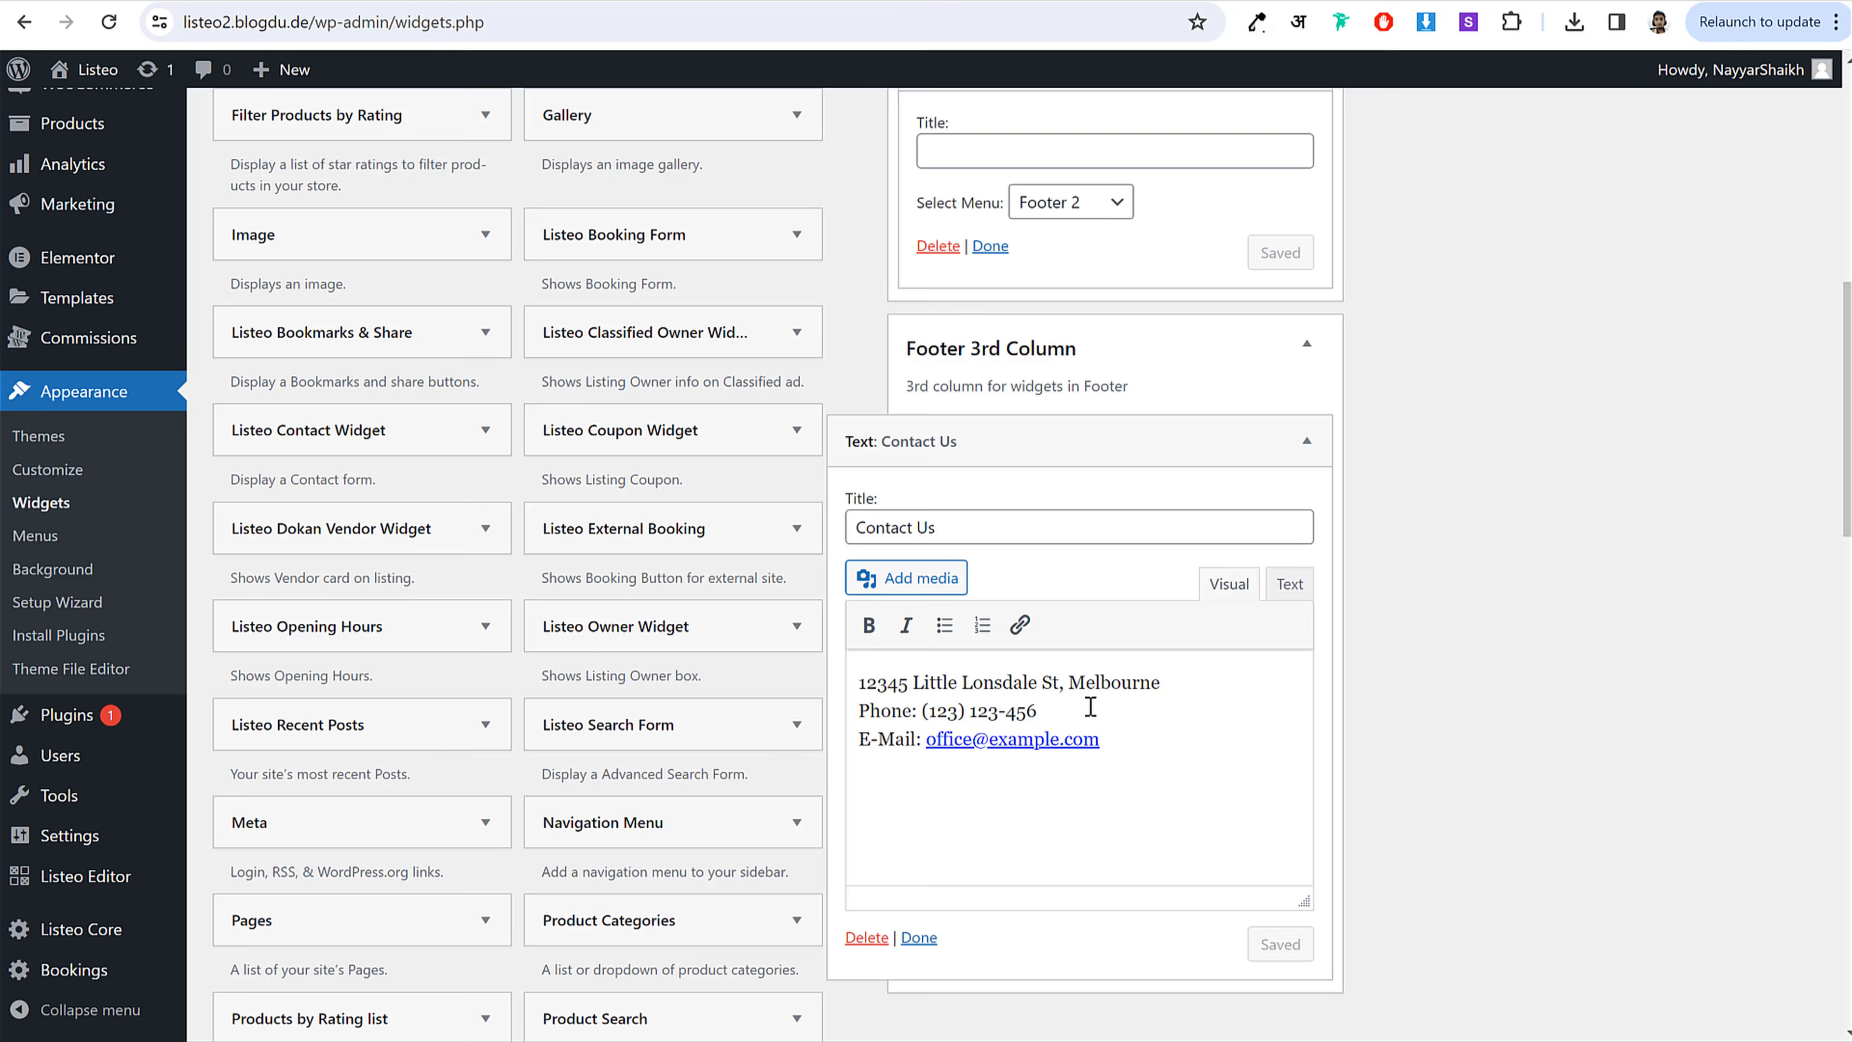
pyautogui.moveTo(1069, 707); pyautogui.dragTo(919, 713)
pyautogui.click(1061, 707)
pyautogui.moveTo(1170, 682); pyautogui.dragTo(835, 680)
pyautogui.moveTo(1042, 711); pyautogui.dragTo(922, 712)
pyautogui.write('026+')
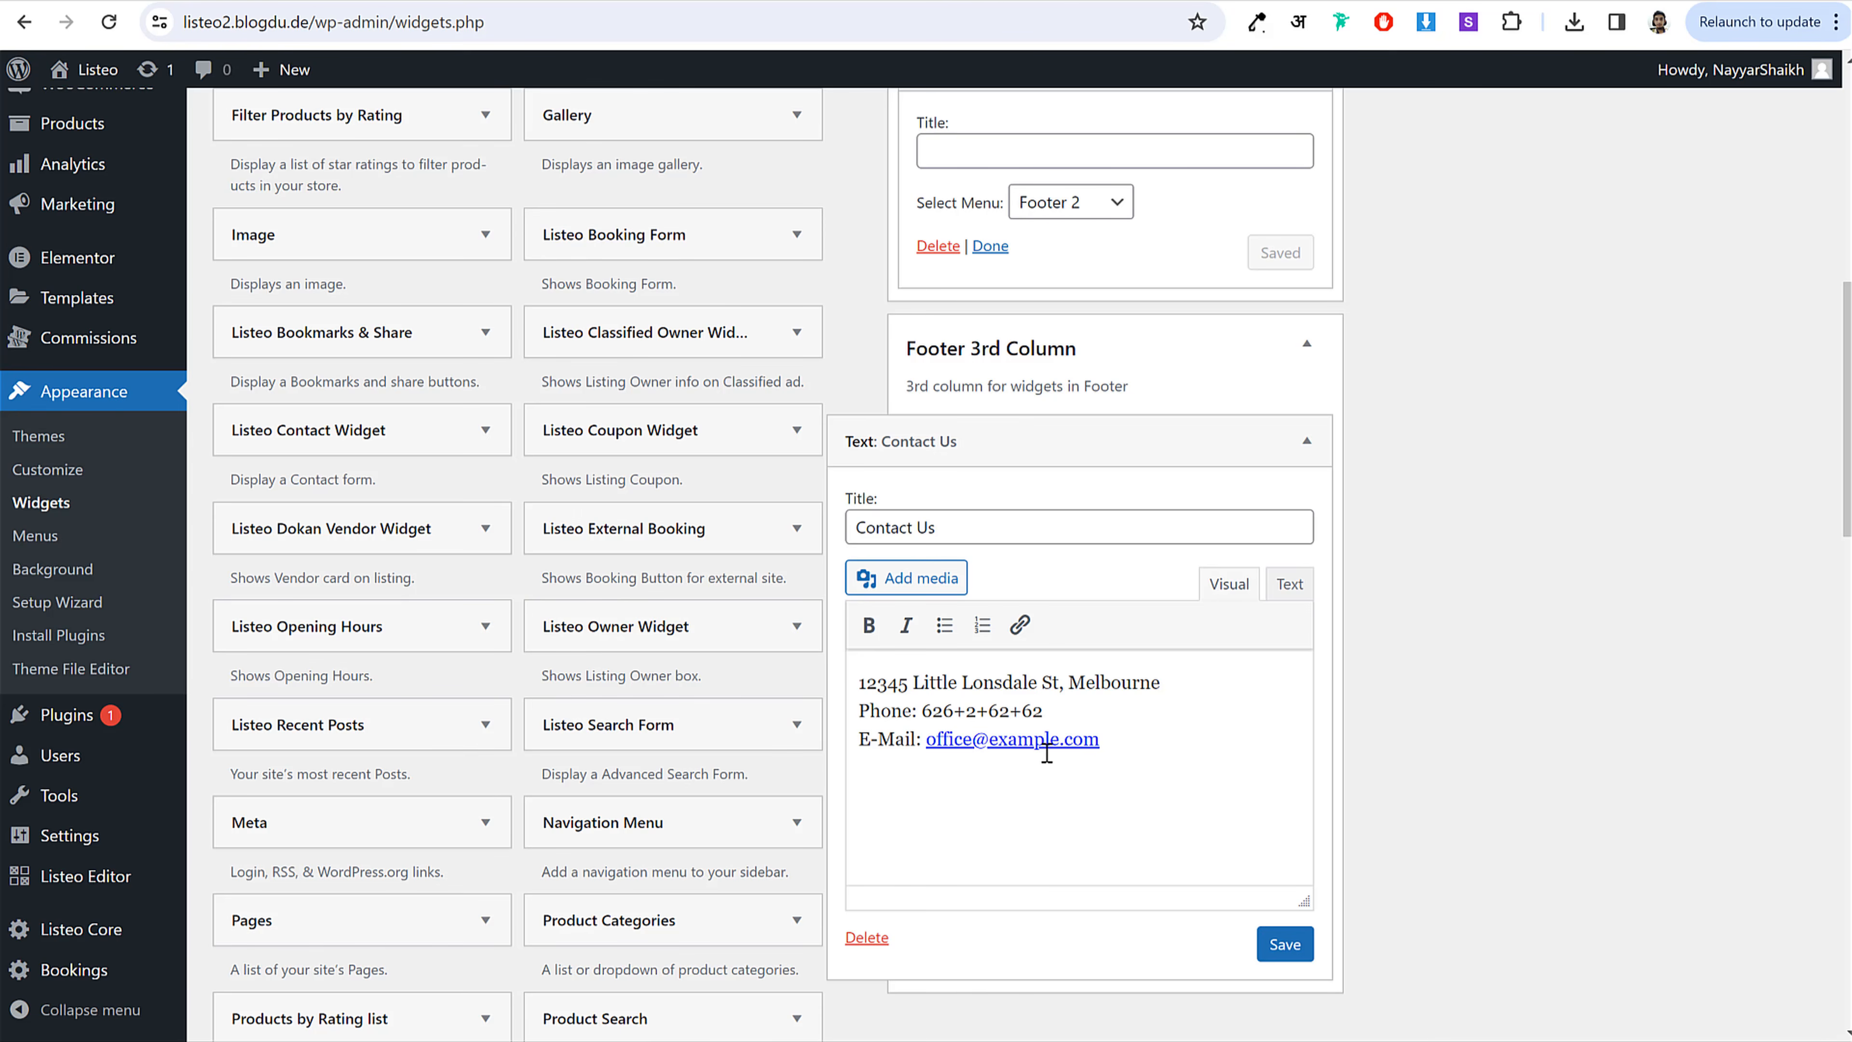
# Step: Replace the e-mail address, save the widget, and reload the live site
pyautogui.moveTo(1100, 740); pyautogui.dragTo(930, 747)
pyautogui.write('ema')
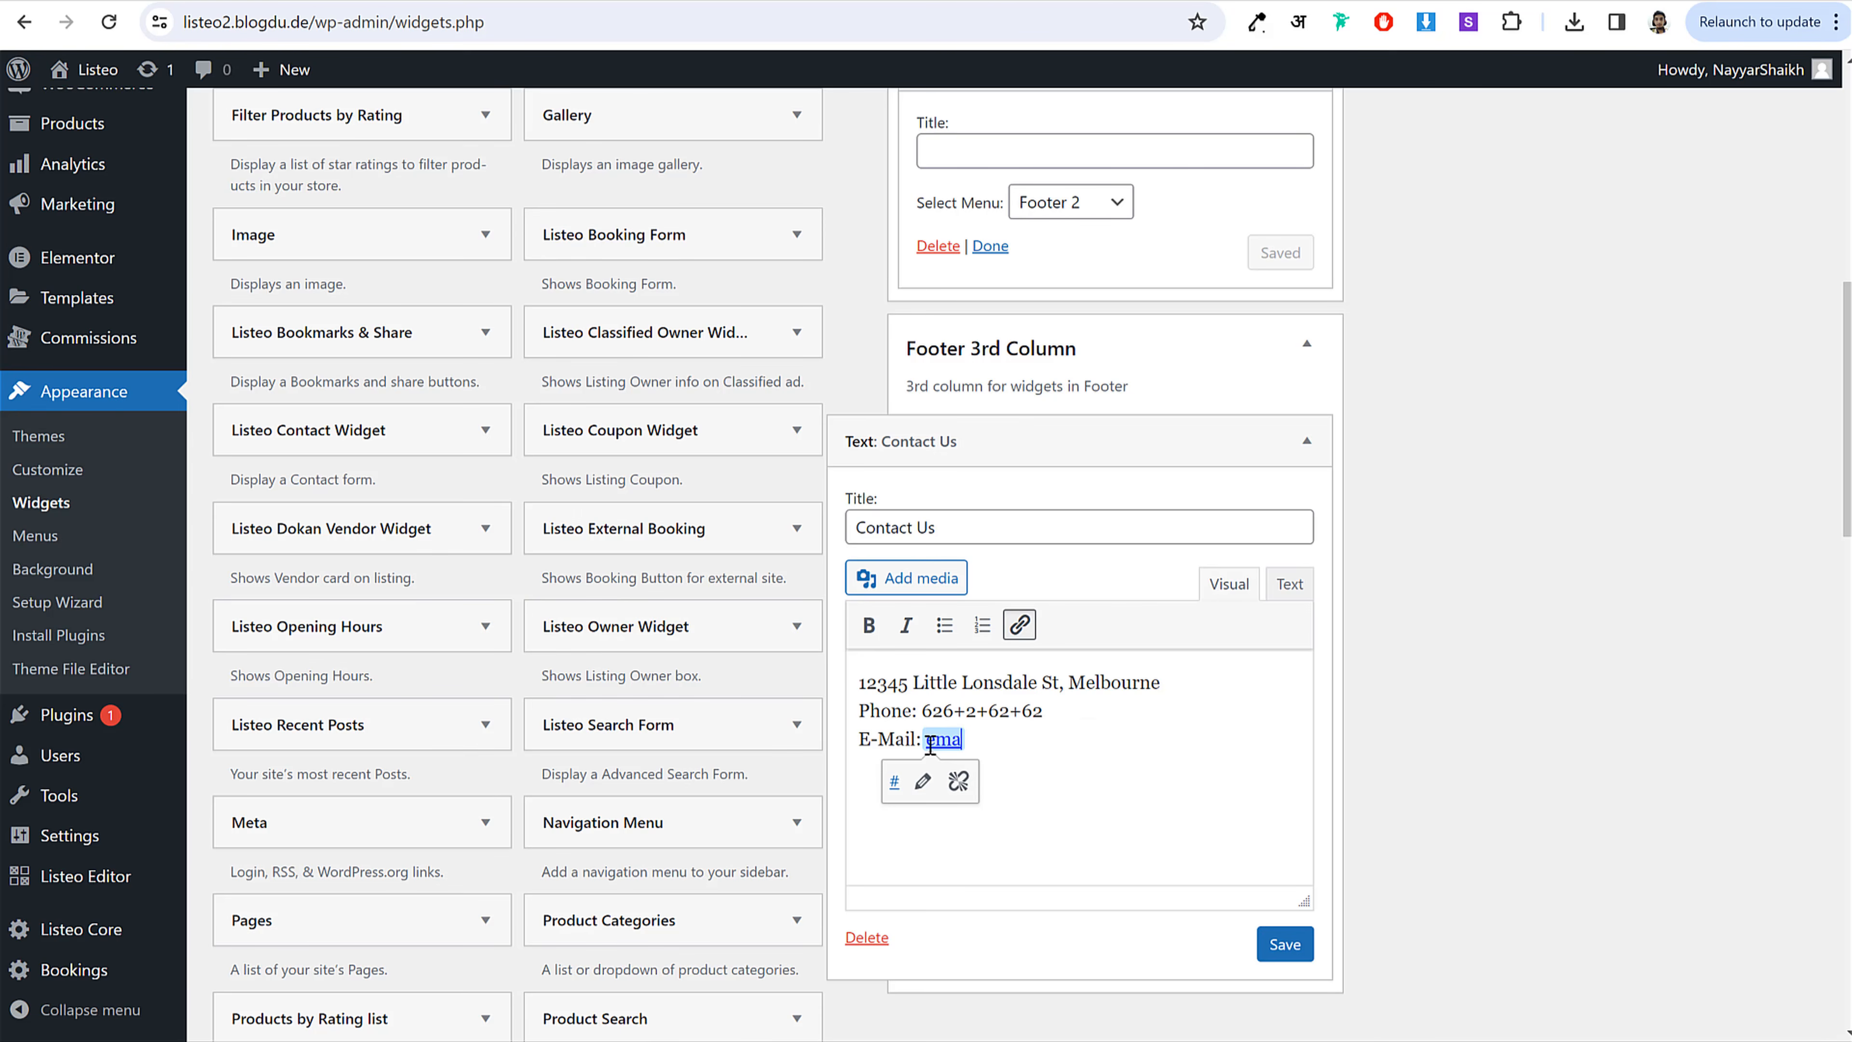
pyautogui.write('il@gmail.com')
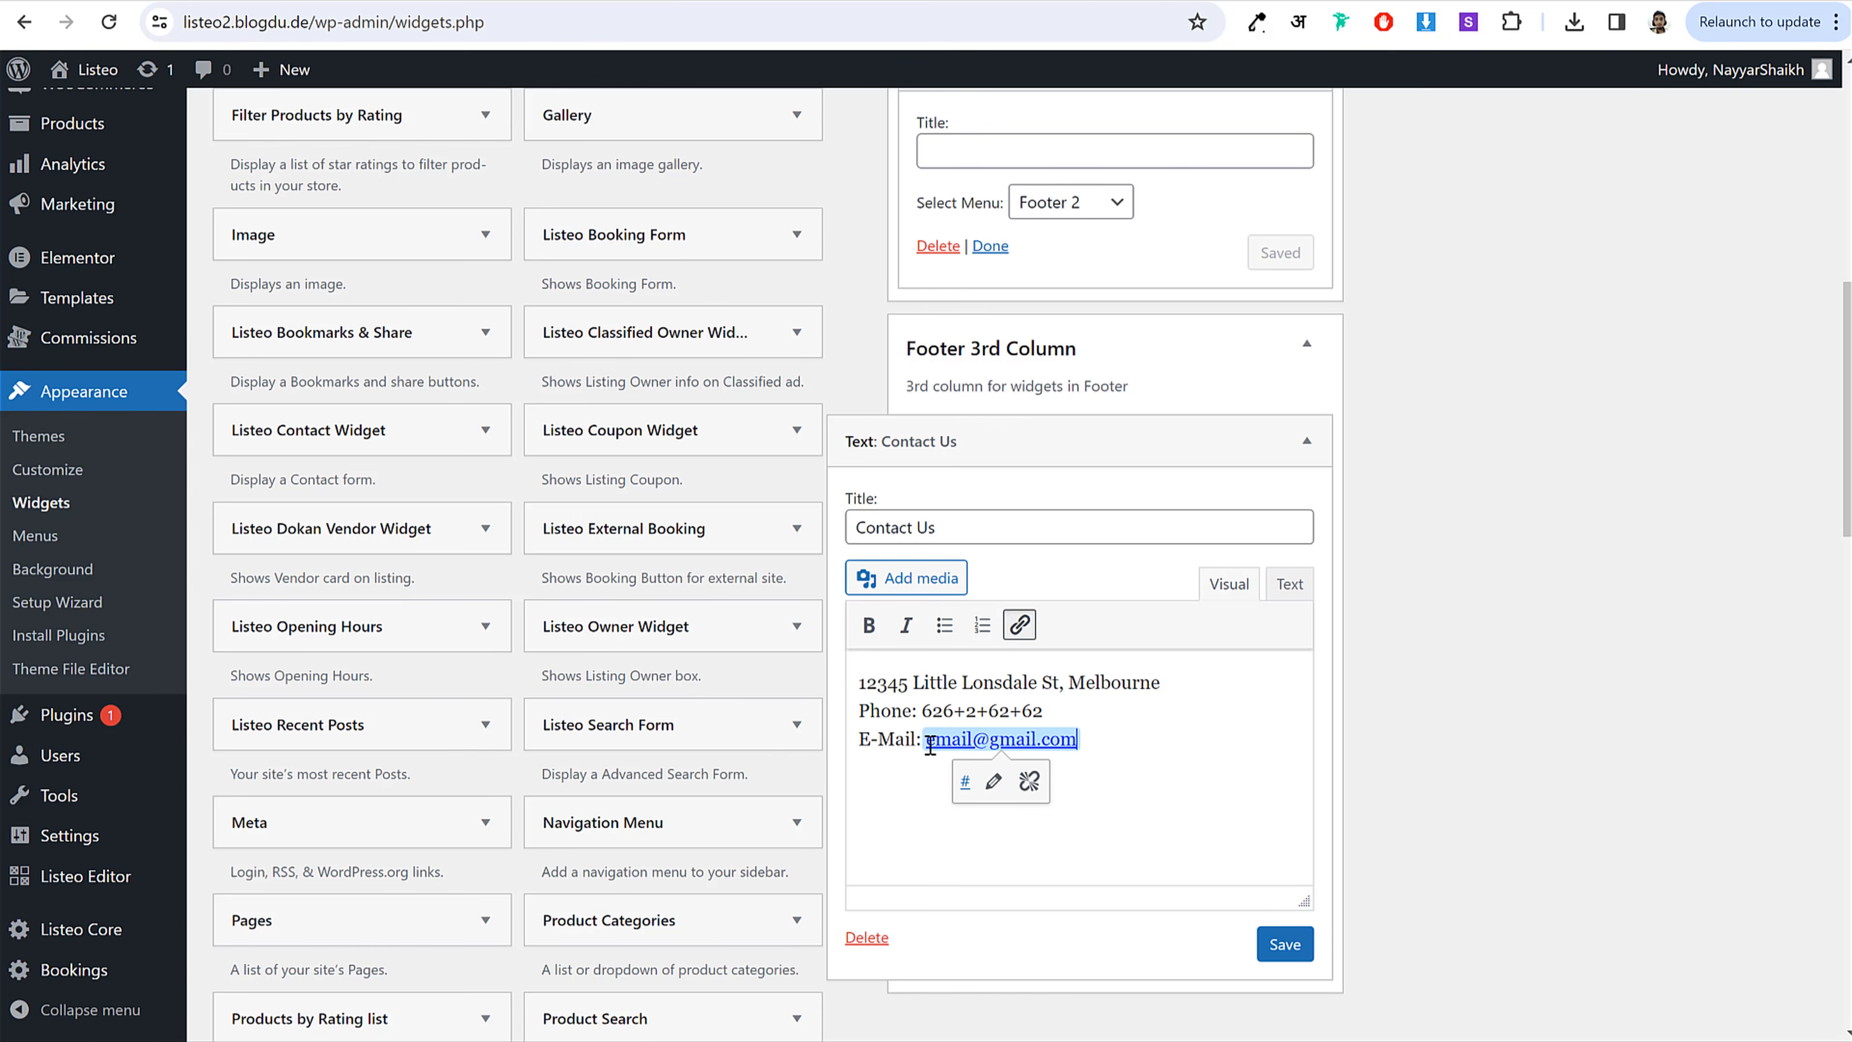
pyautogui.click(1285, 945)
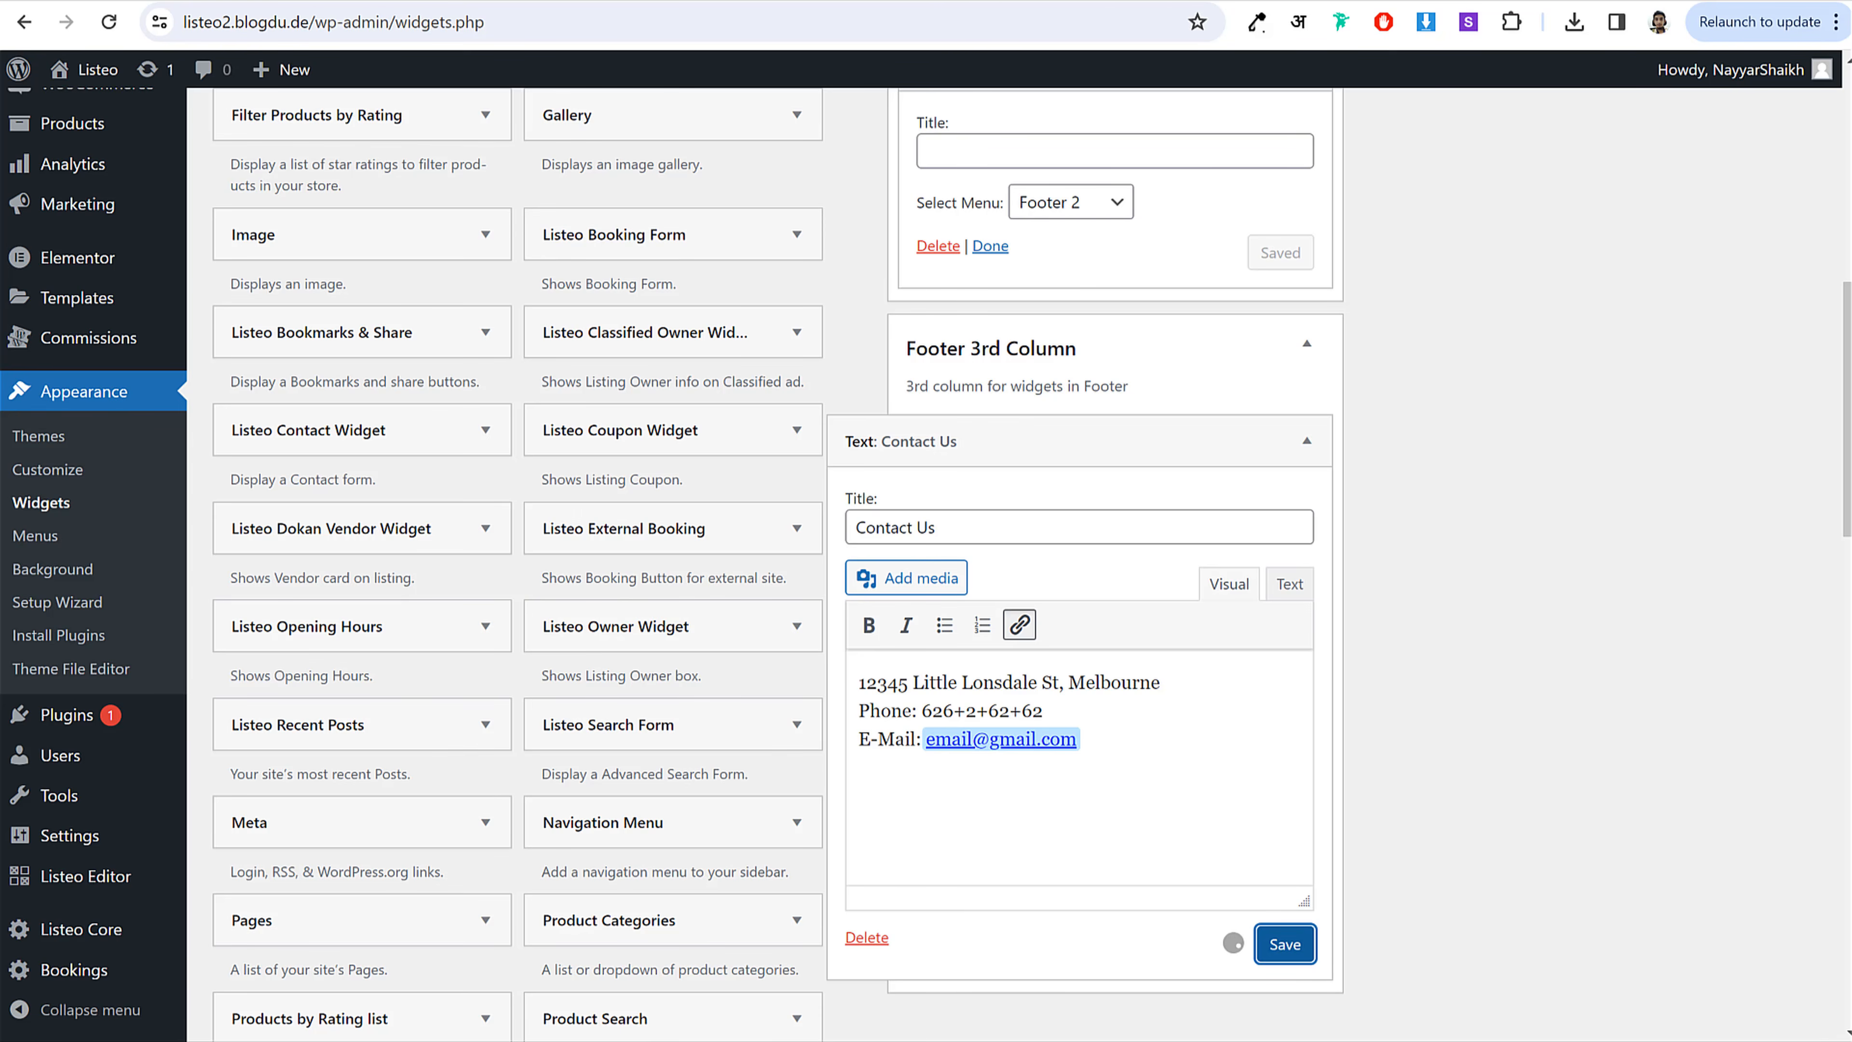
pyautogui.click(459, 2)
pyautogui.click(110, 21)
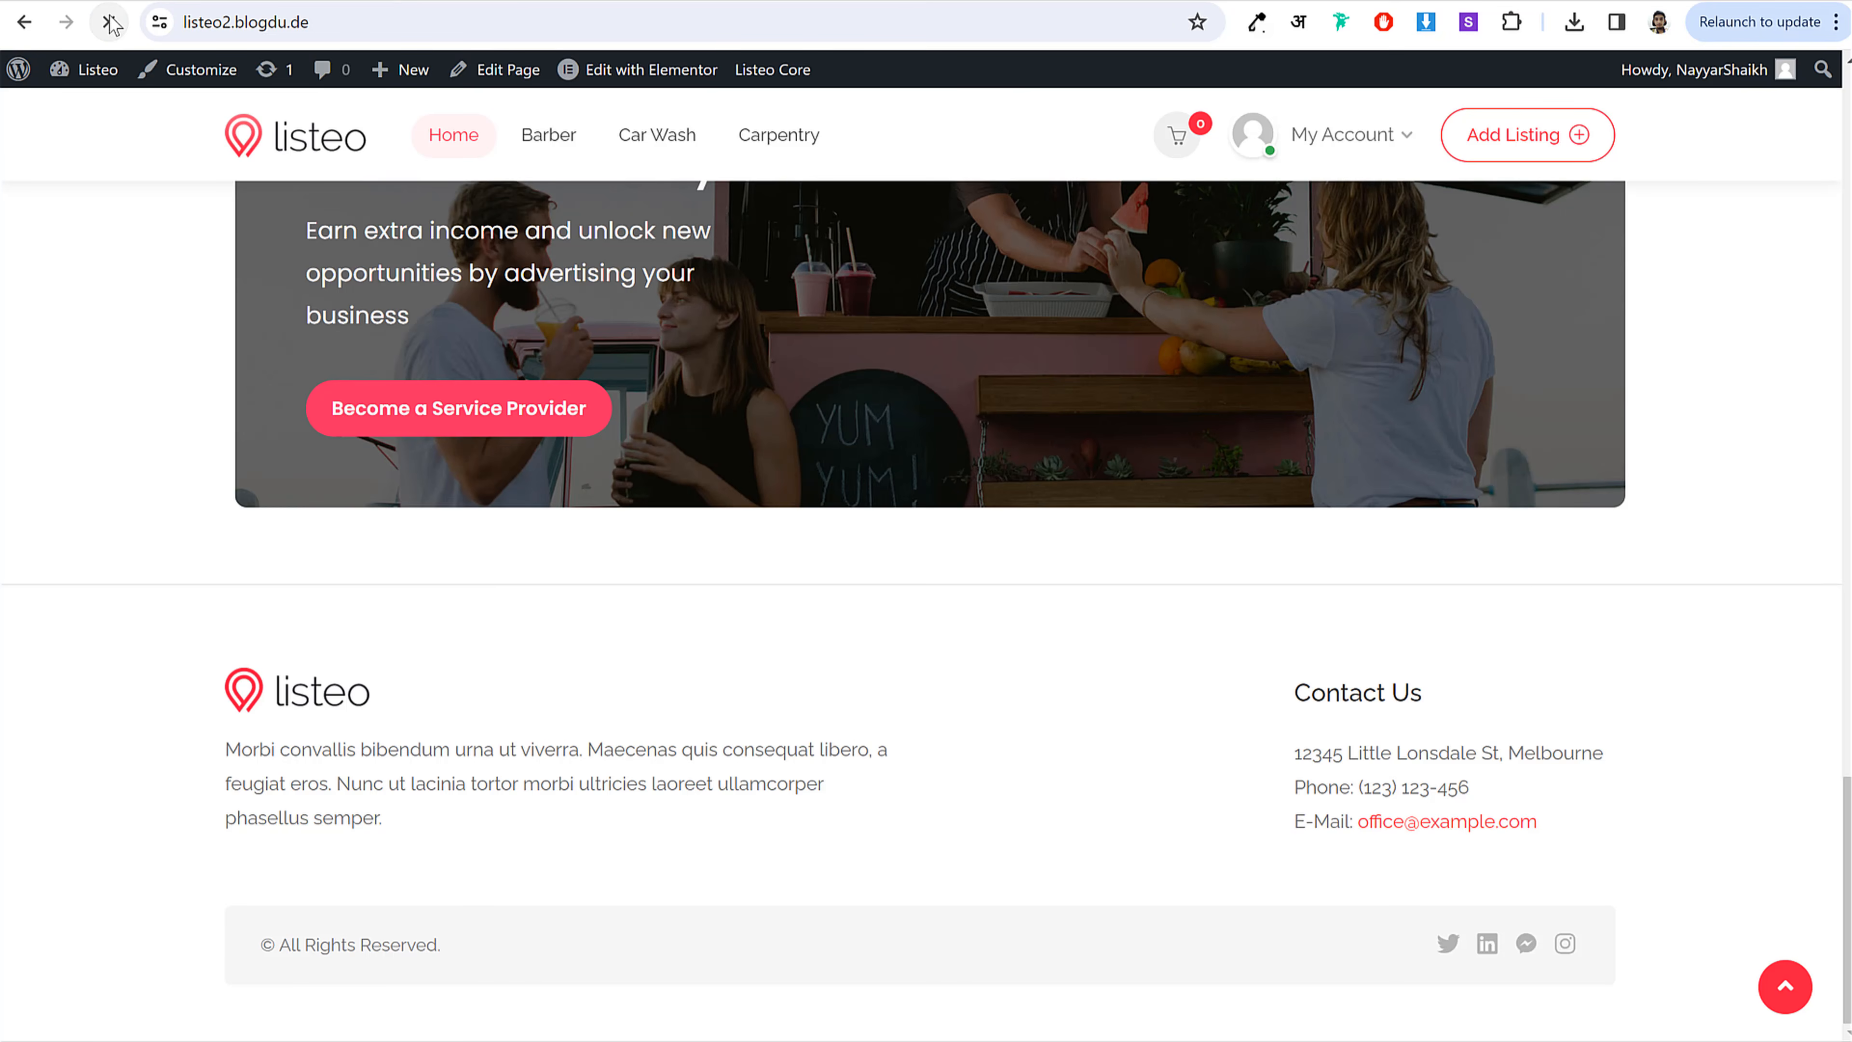
# Step: Check the footer copyright text on the homepage, then launch the Customizer
pyautogui.scroll(-2, 306, 737)
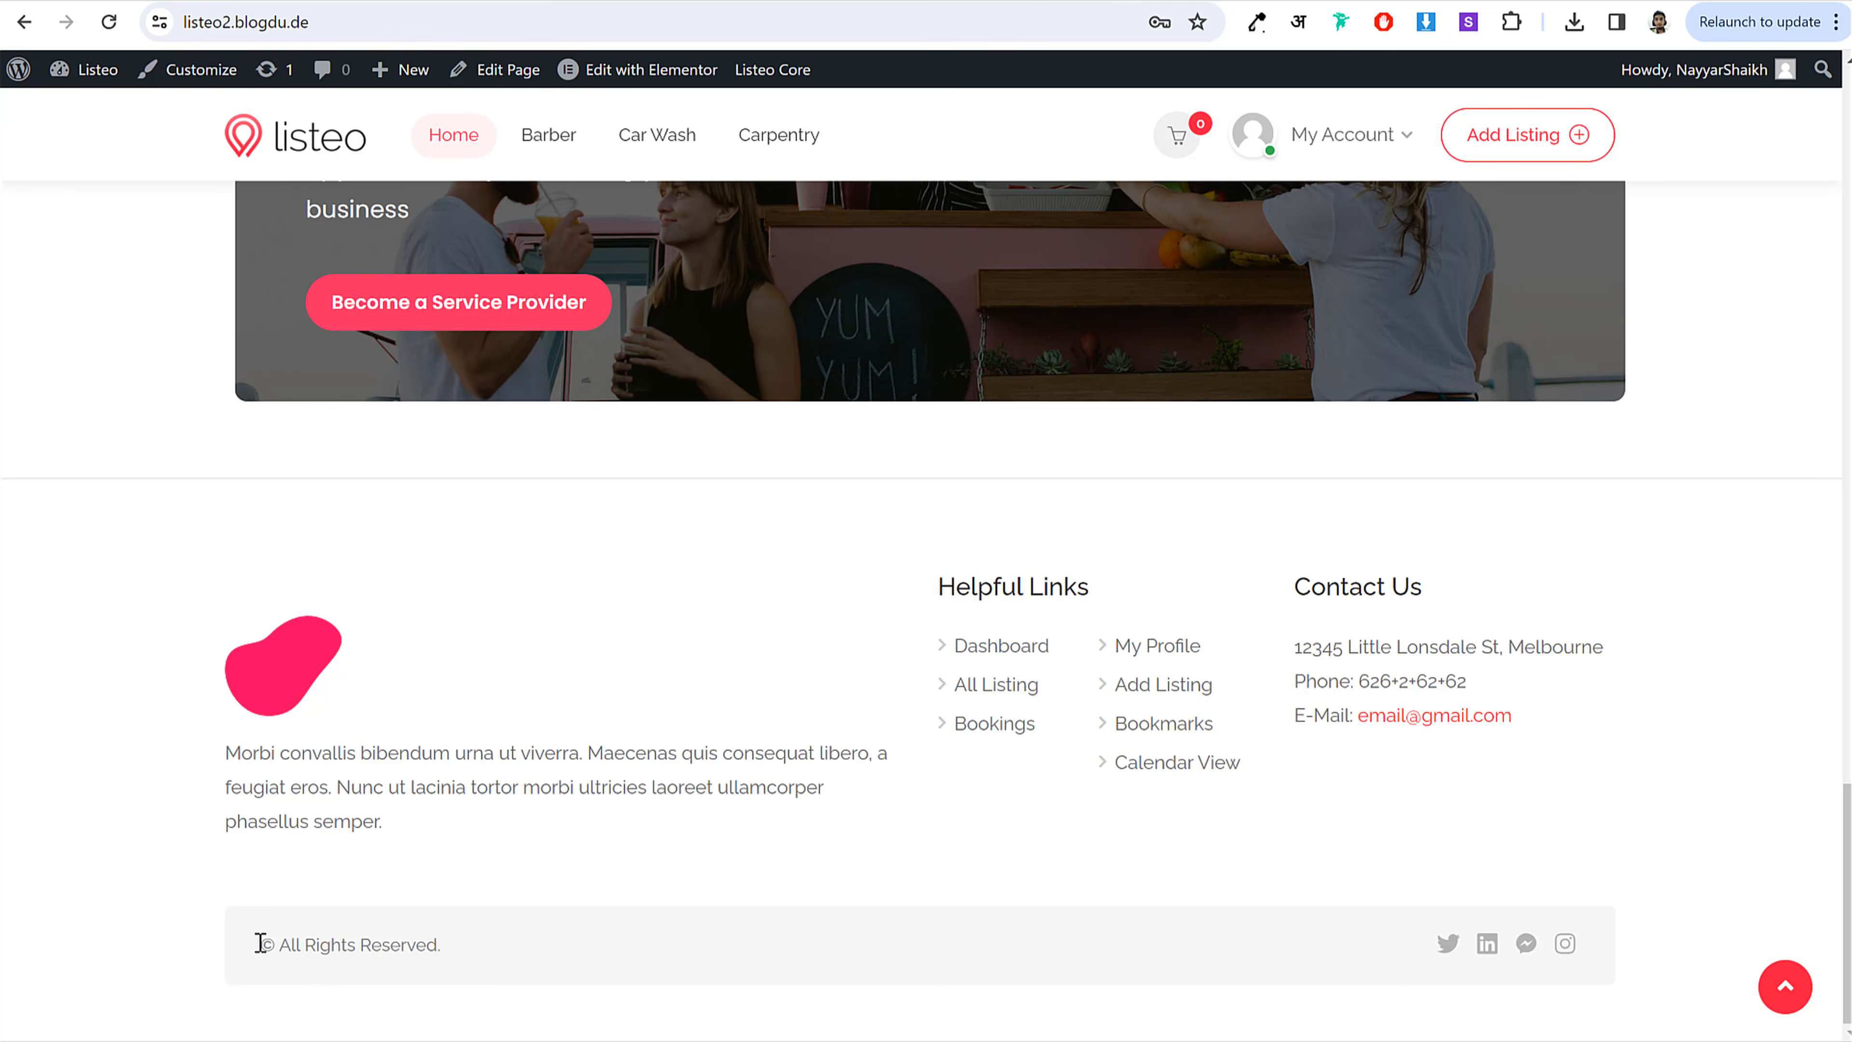
pyautogui.moveTo(271, 948); pyautogui.dragTo(519, 960)
pyautogui.click(519, 960)
pyautogui.click(199, 69)
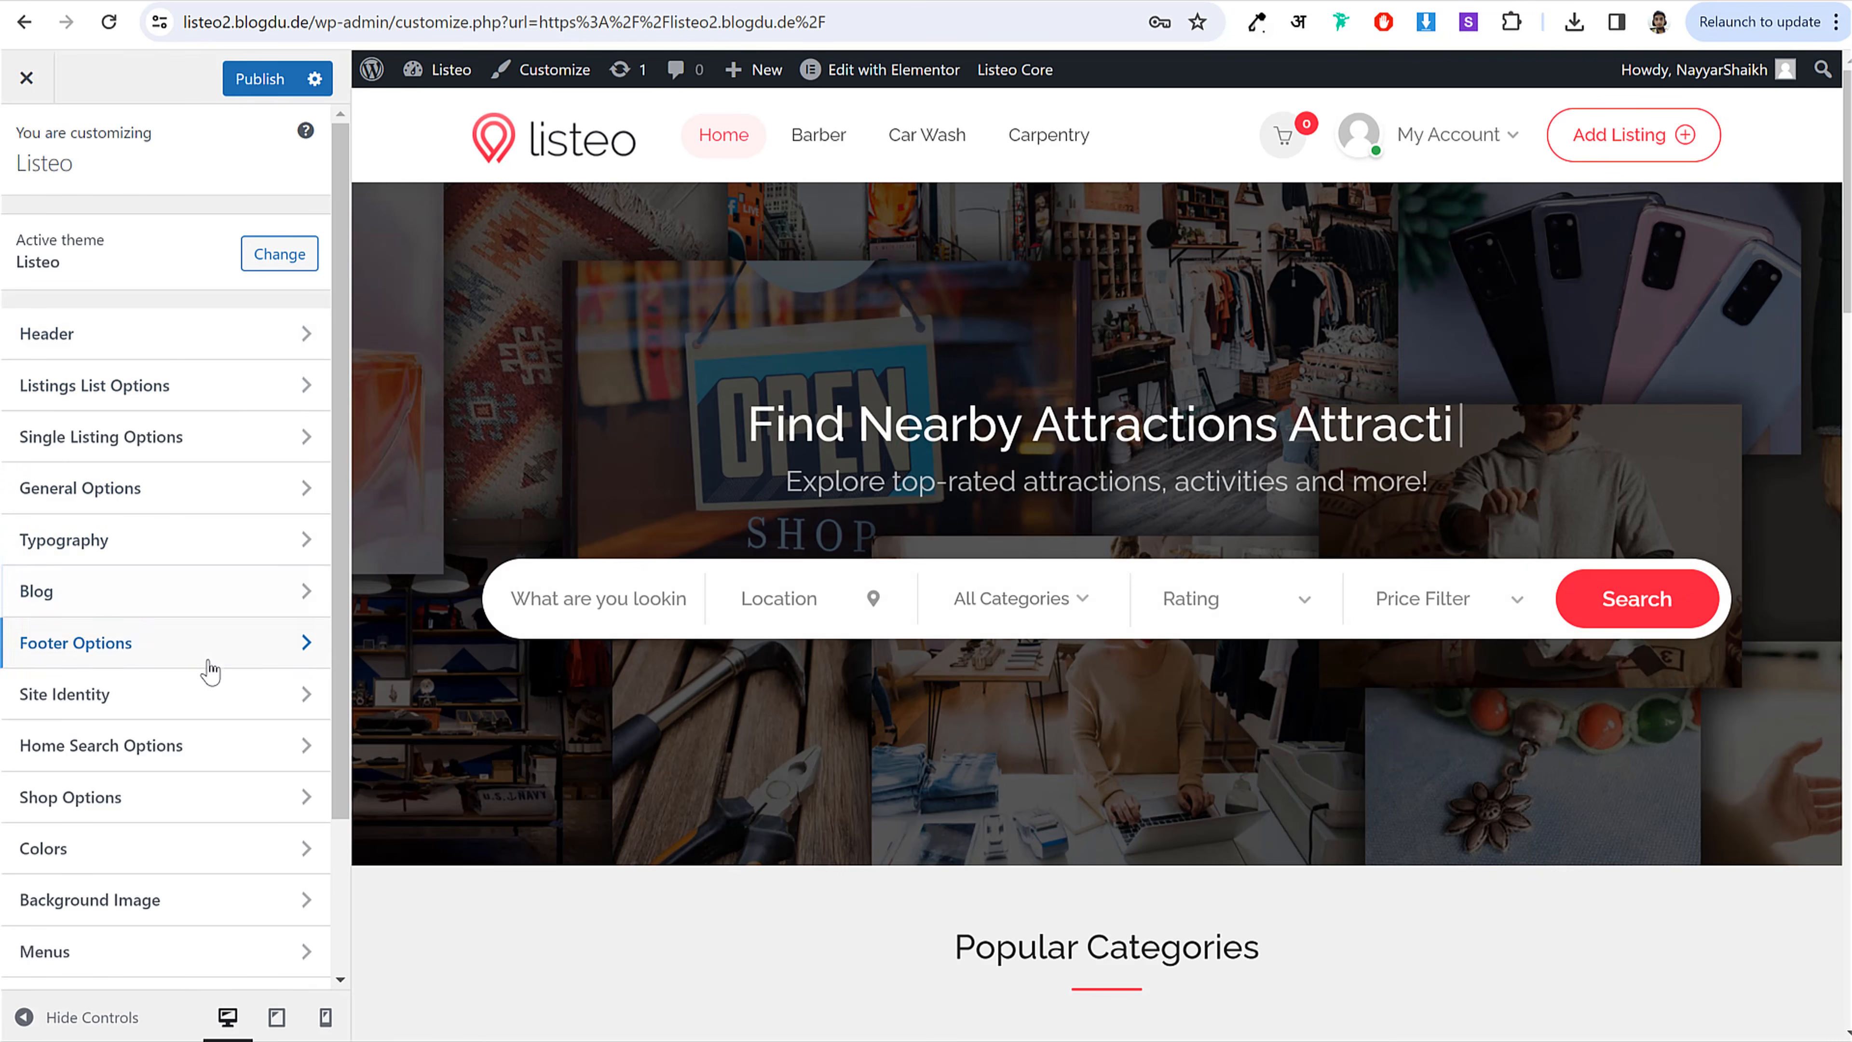
# Step: In Site Identity, set the main logo to the pink blob image
pyautogui.click(159, 707)
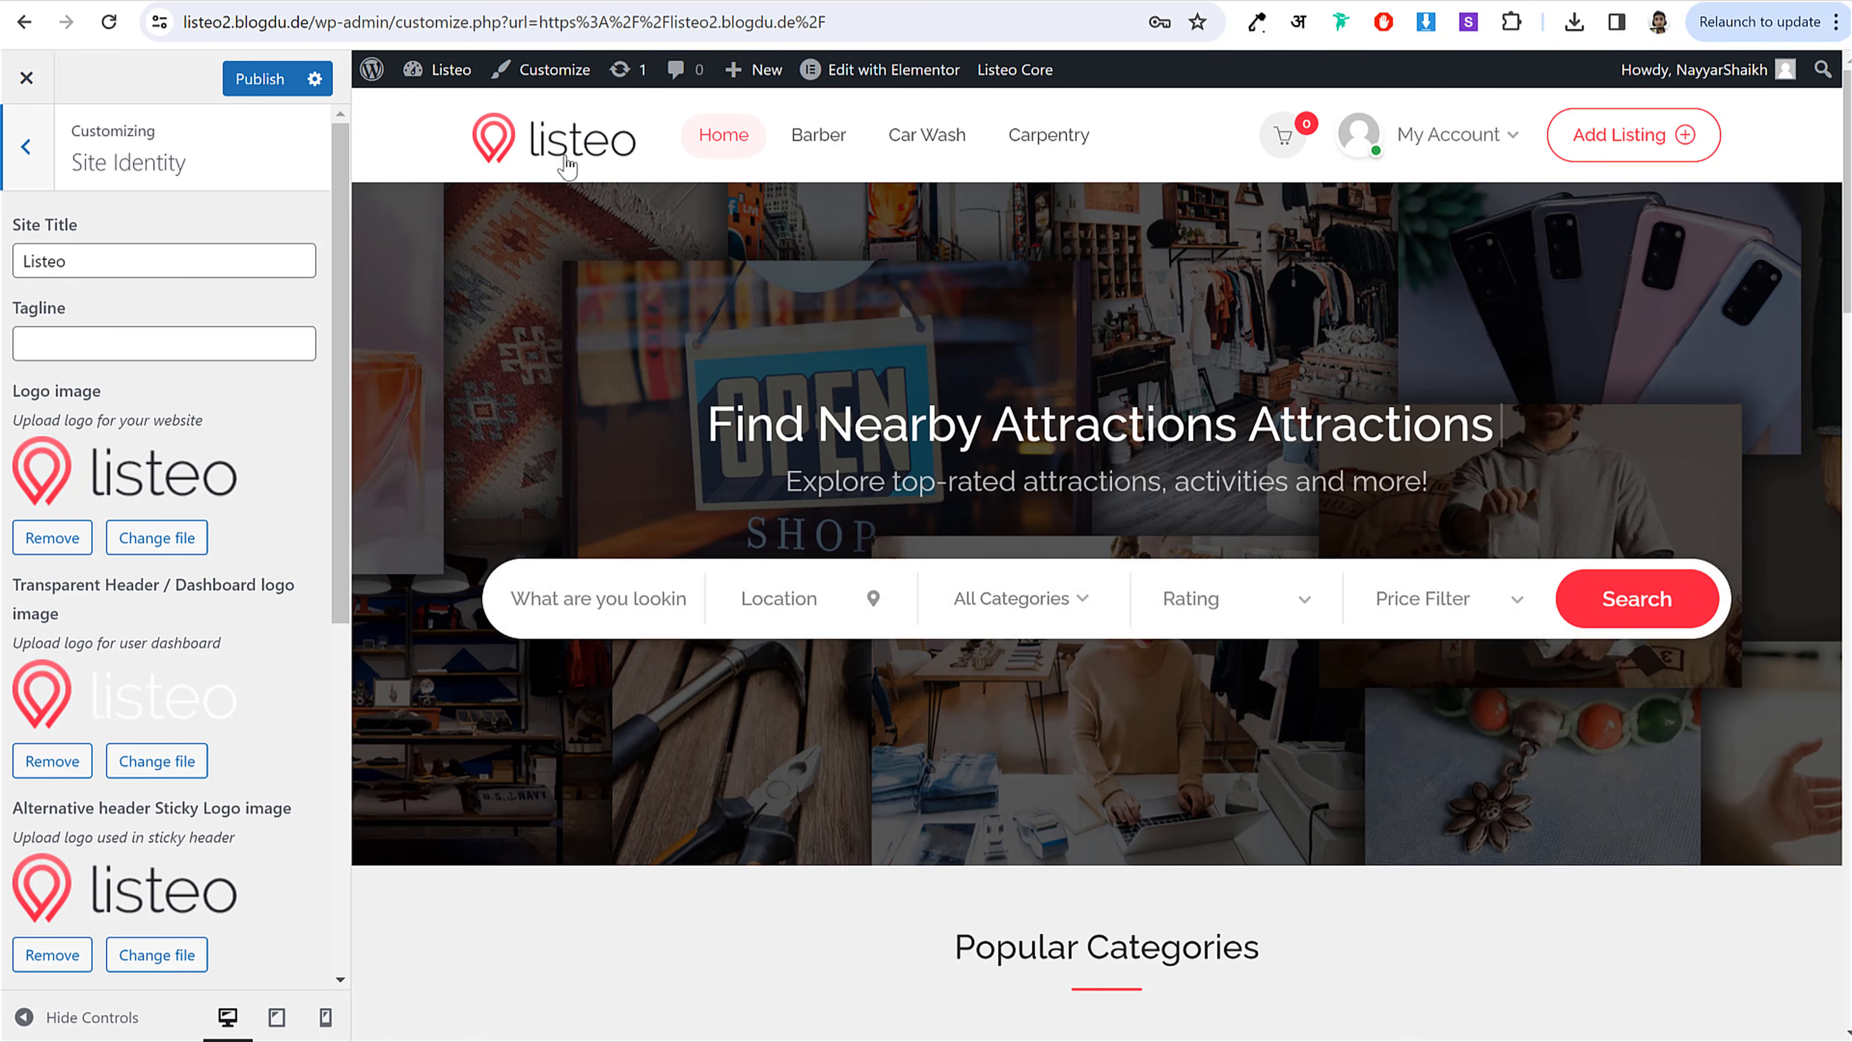
pyautogui.click(121, 540)
pyautogui.scroll(-15, 793, 565)
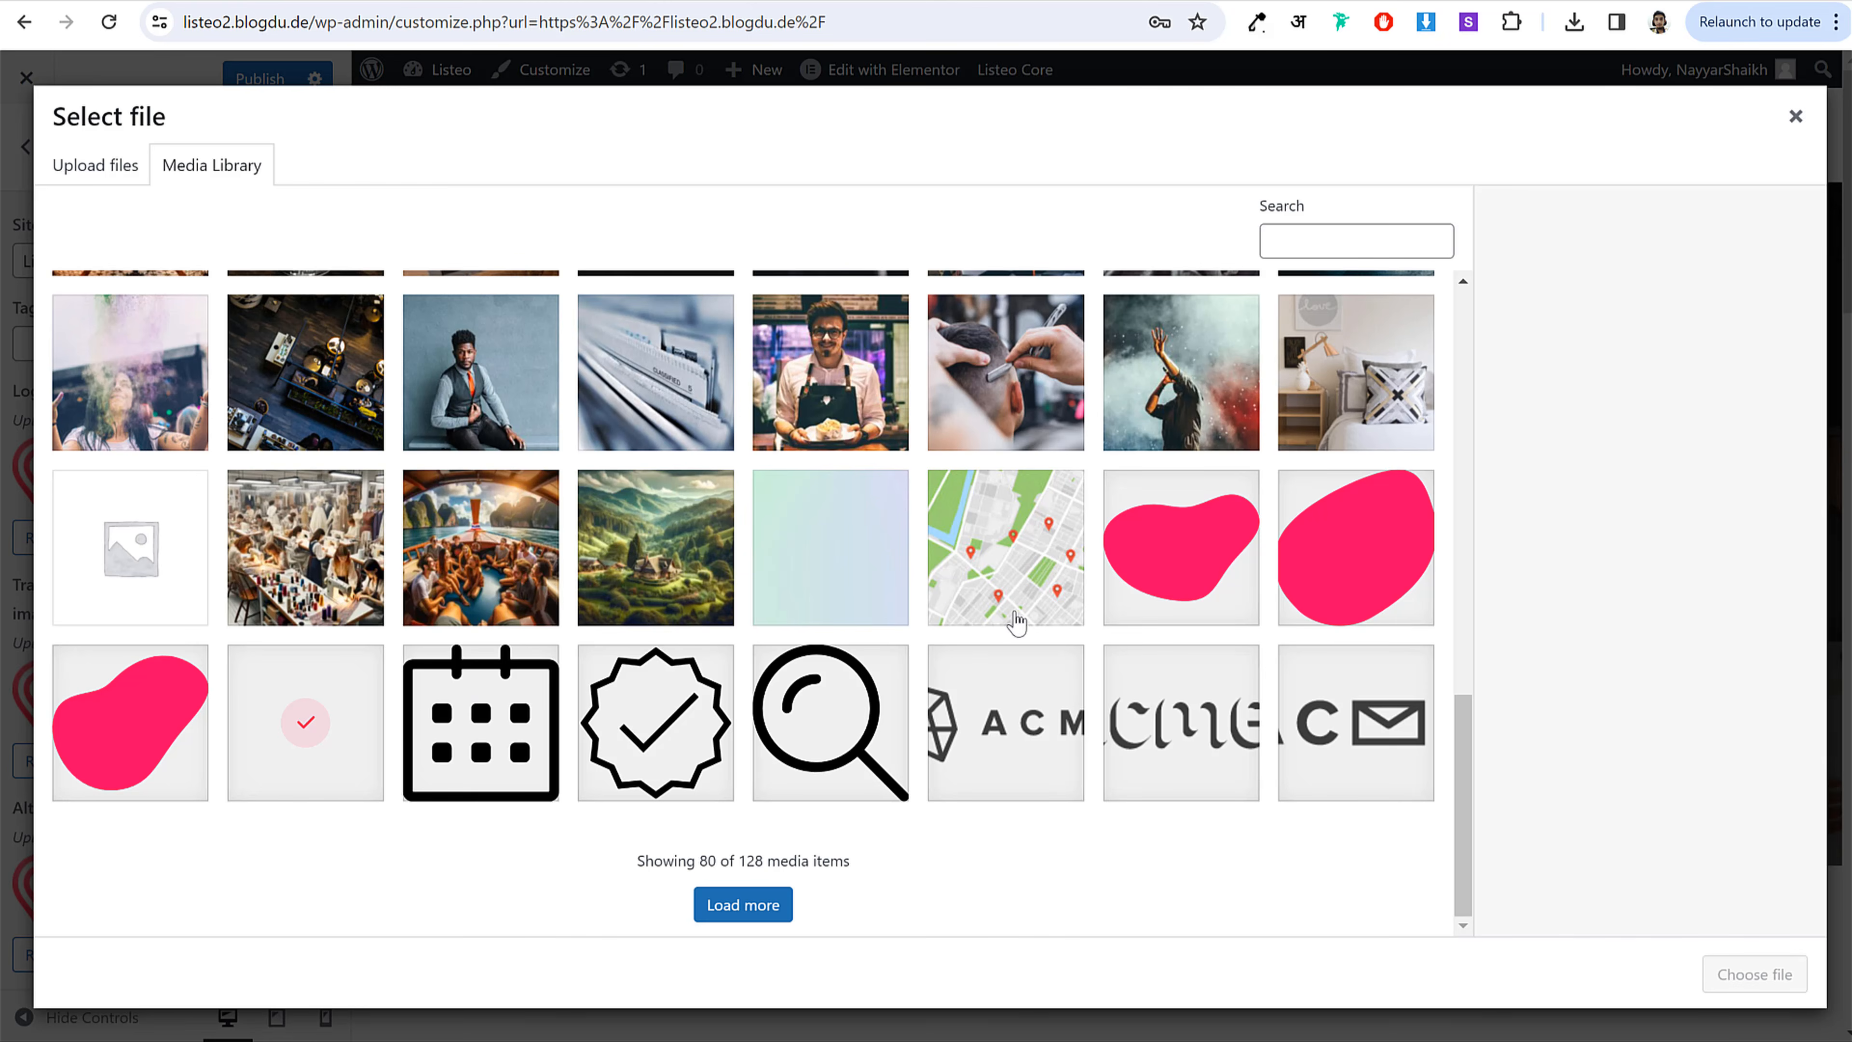
pyautogui.click(1171, 584)
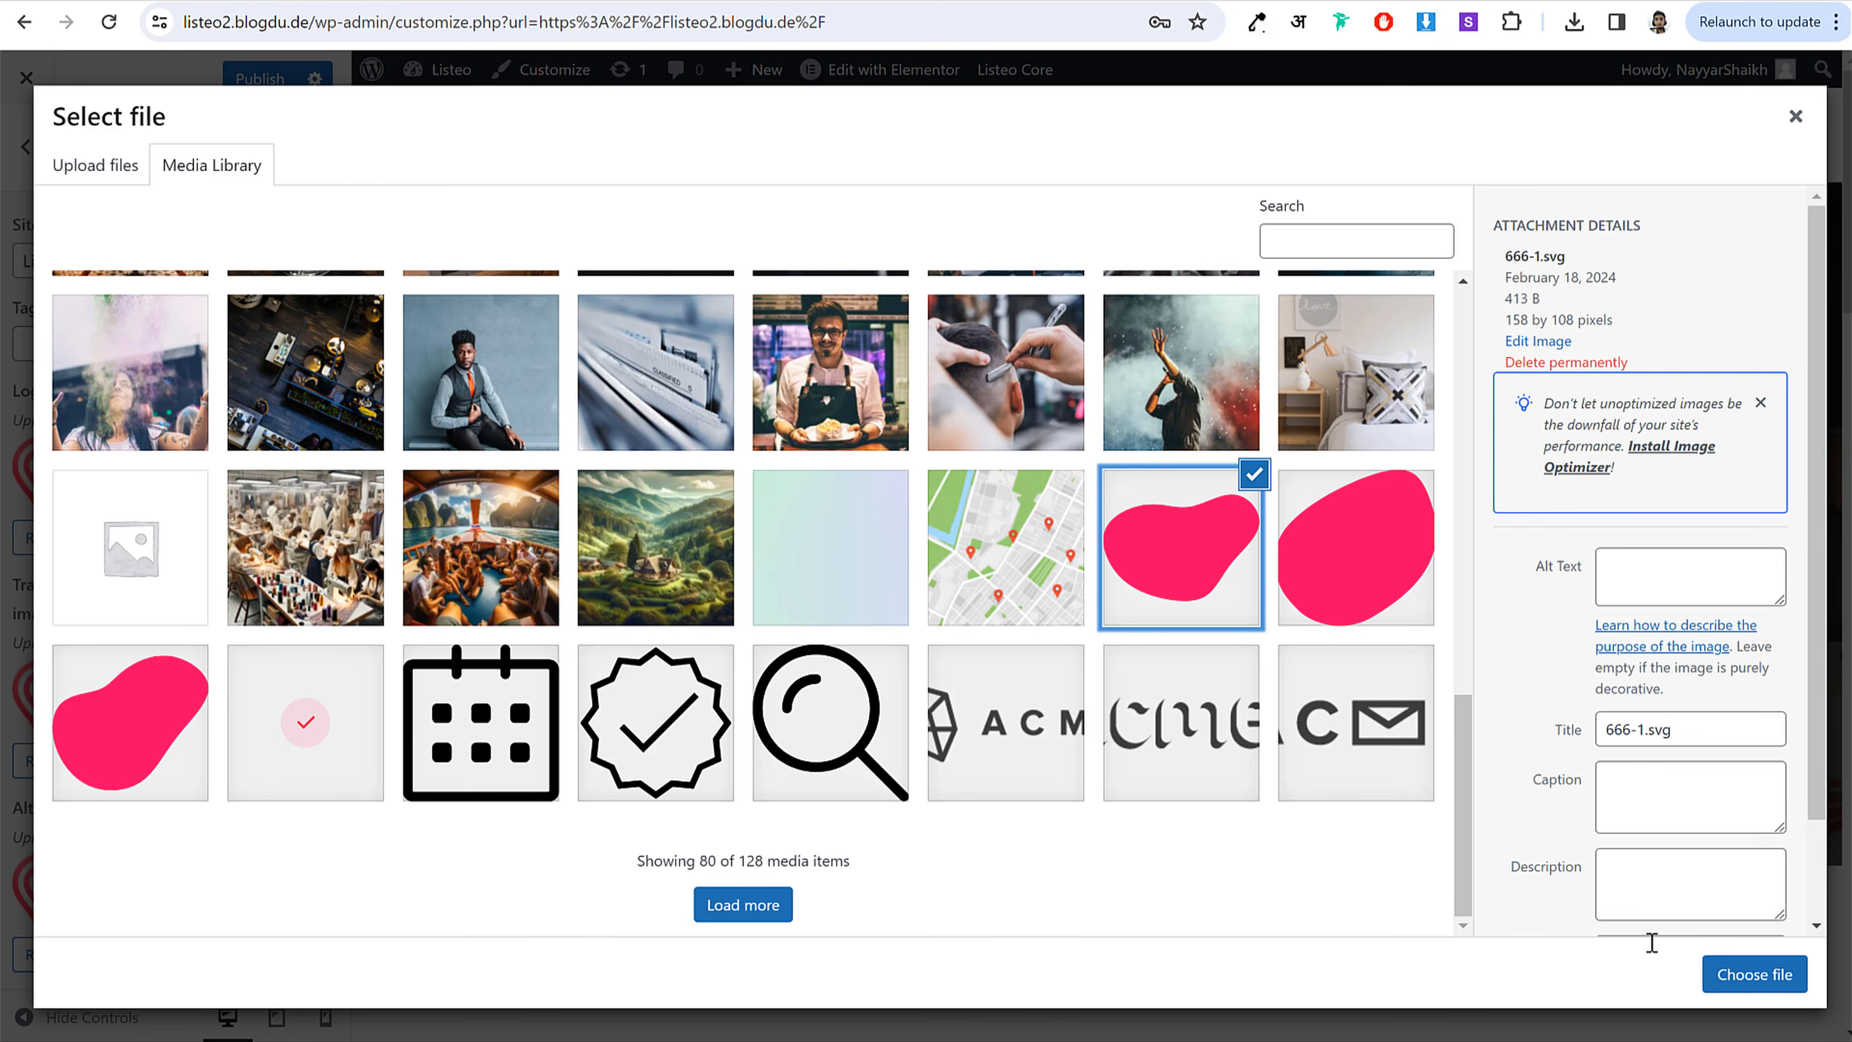
pyautogui.click(1754, 974)
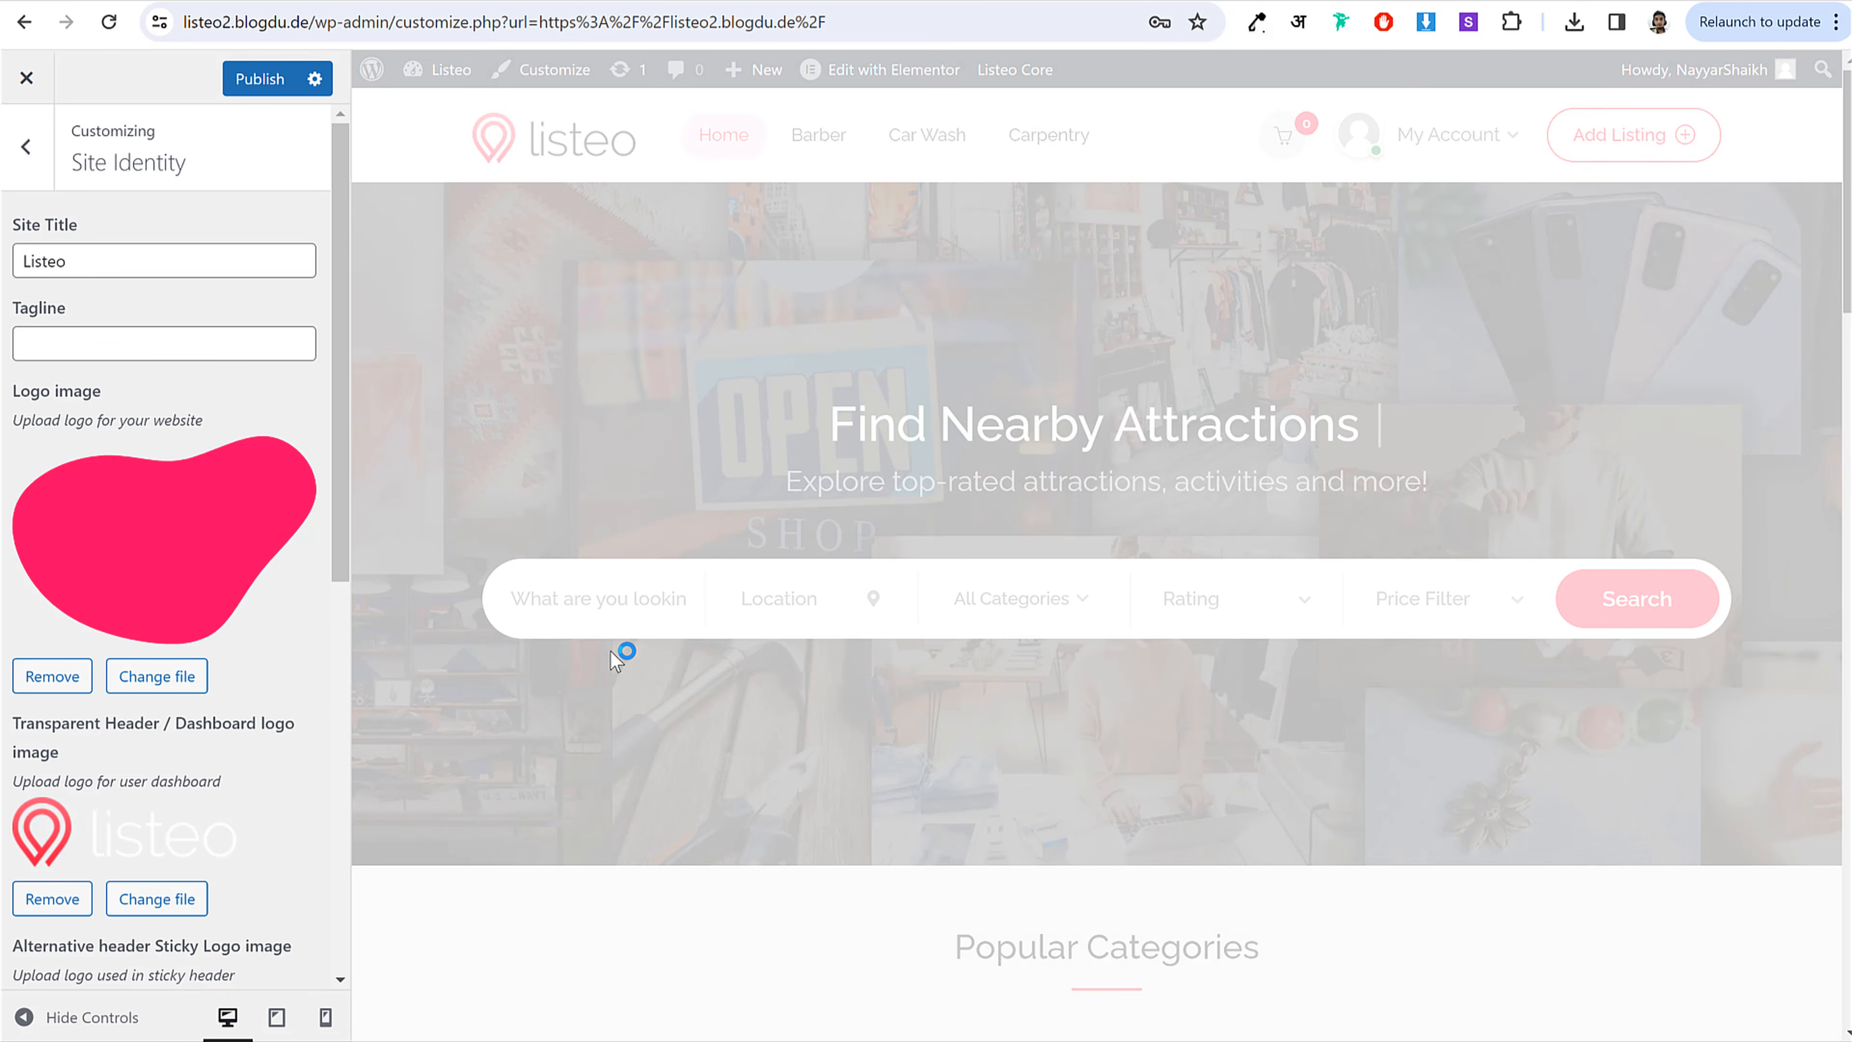
# Step: Set the dashboard logo to the pink blob image
pyautogui.scroll(-7, 256, 579)
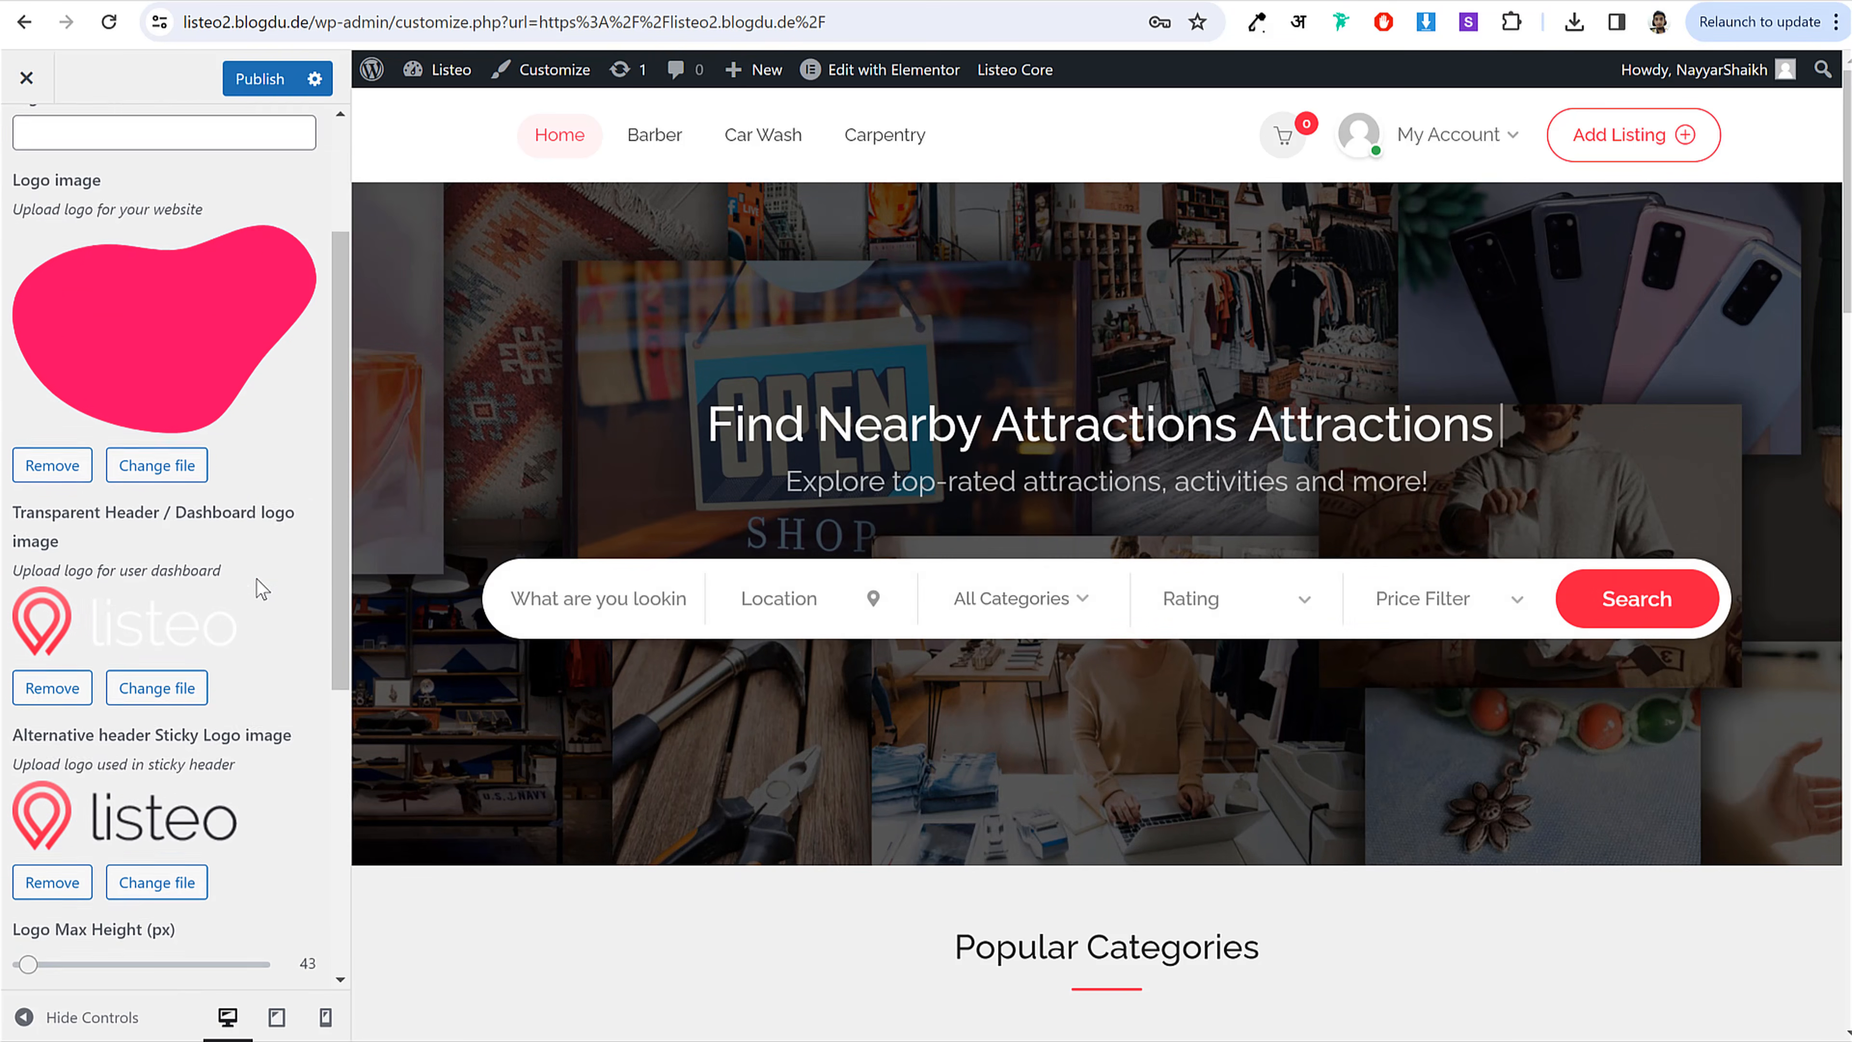
pyautogui.scroll(5, 179, 656)
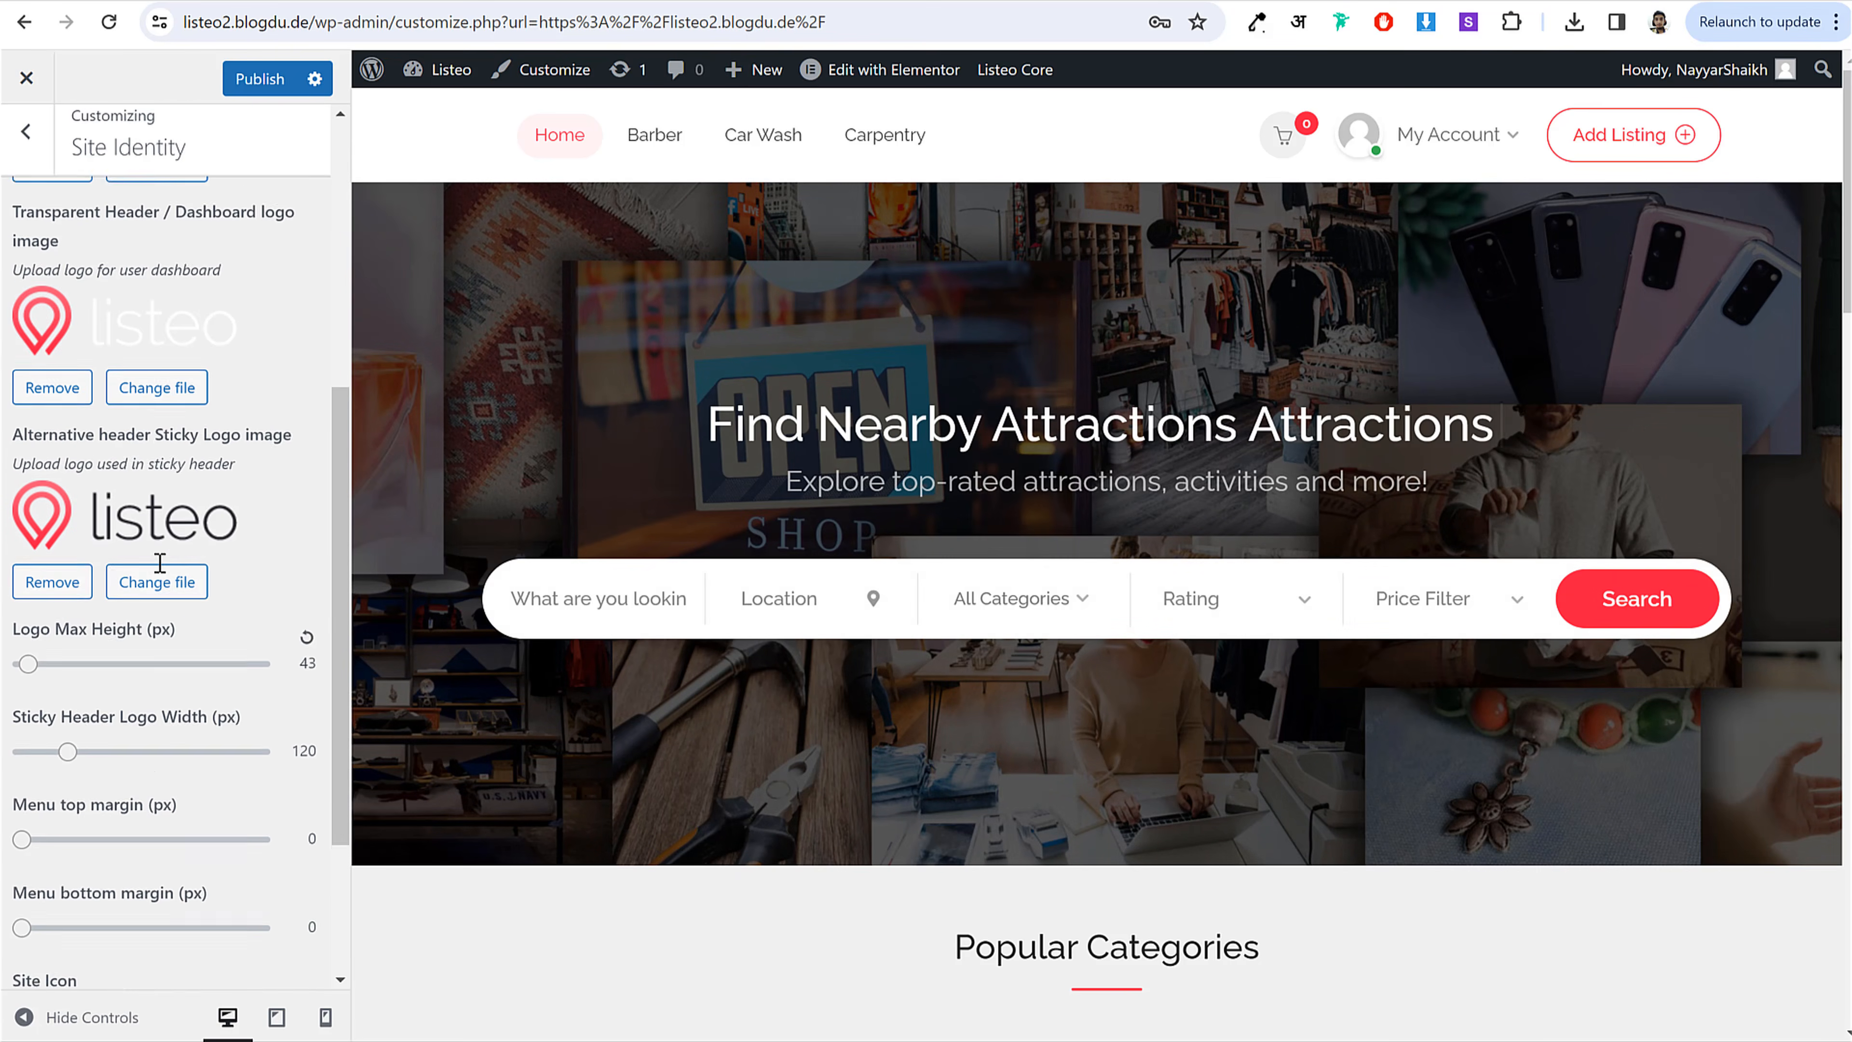
pyautogui.click(184, 671)
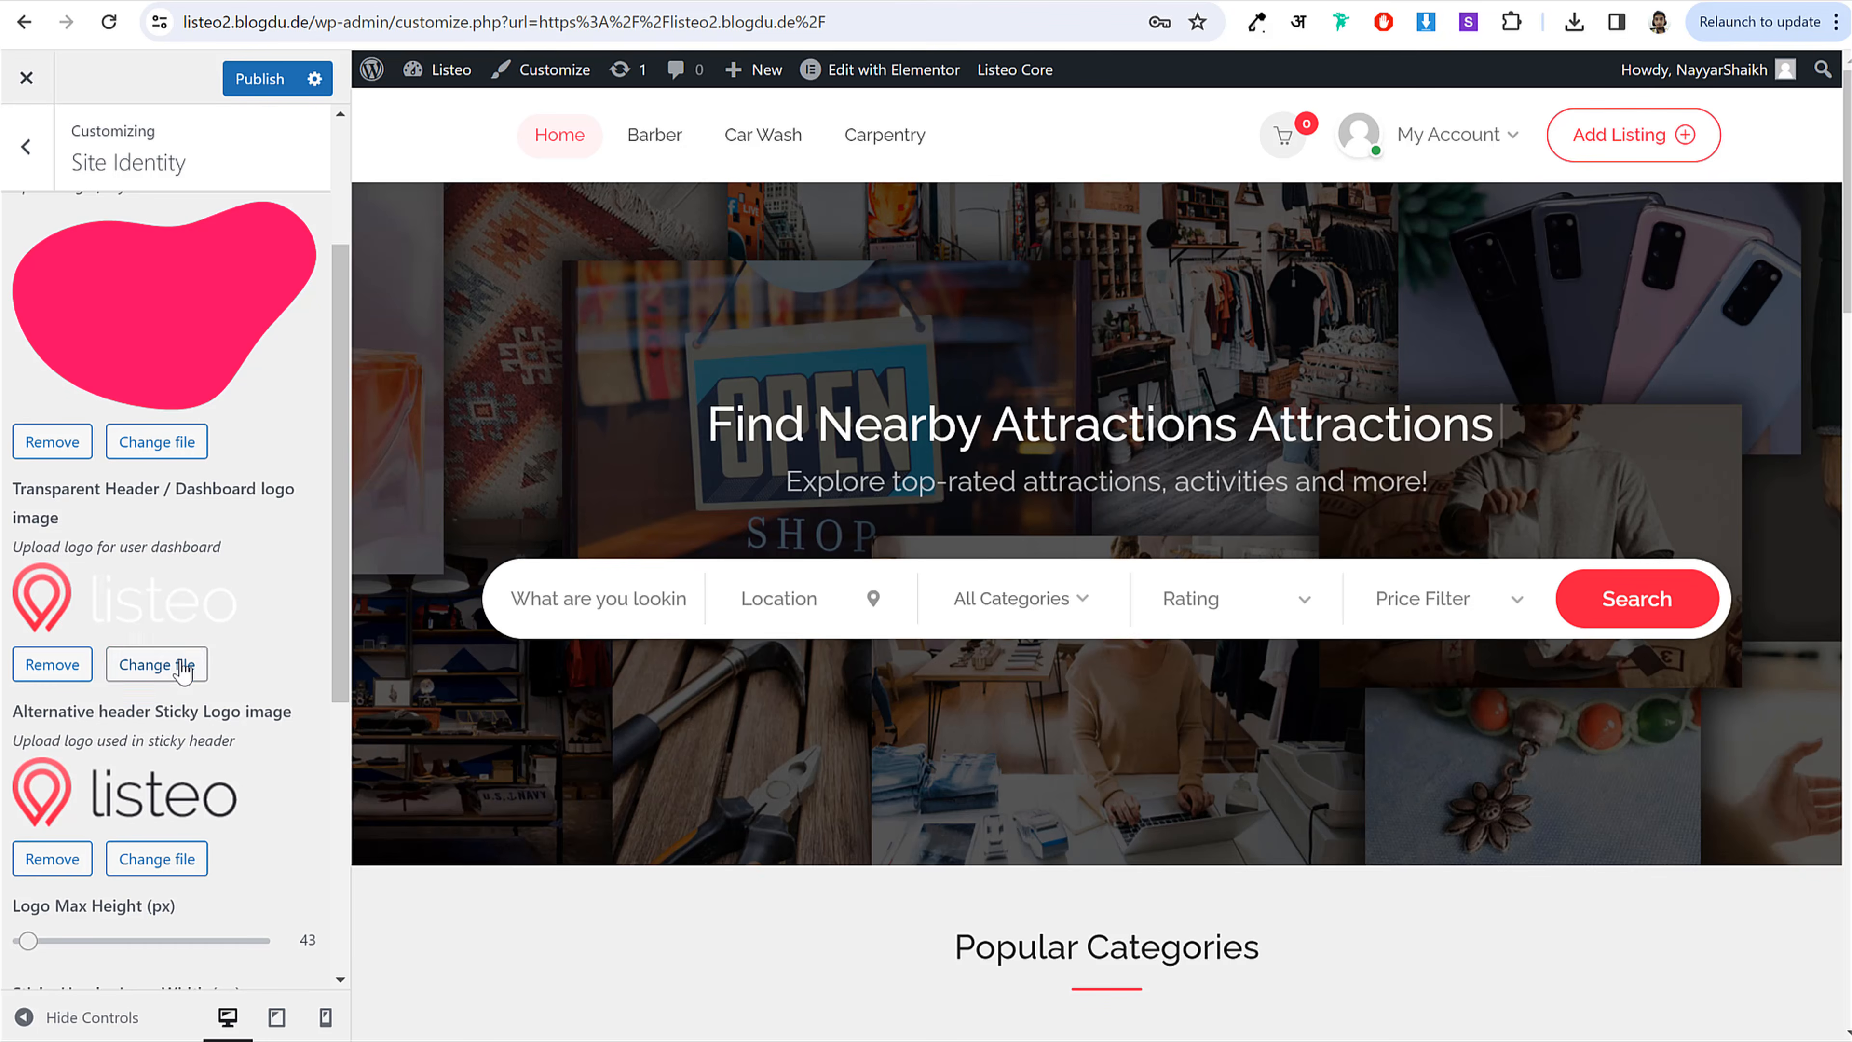
pyautogui.scroll(-5, 640, 696)
pyautogui.scroll(-8, 640, 697)
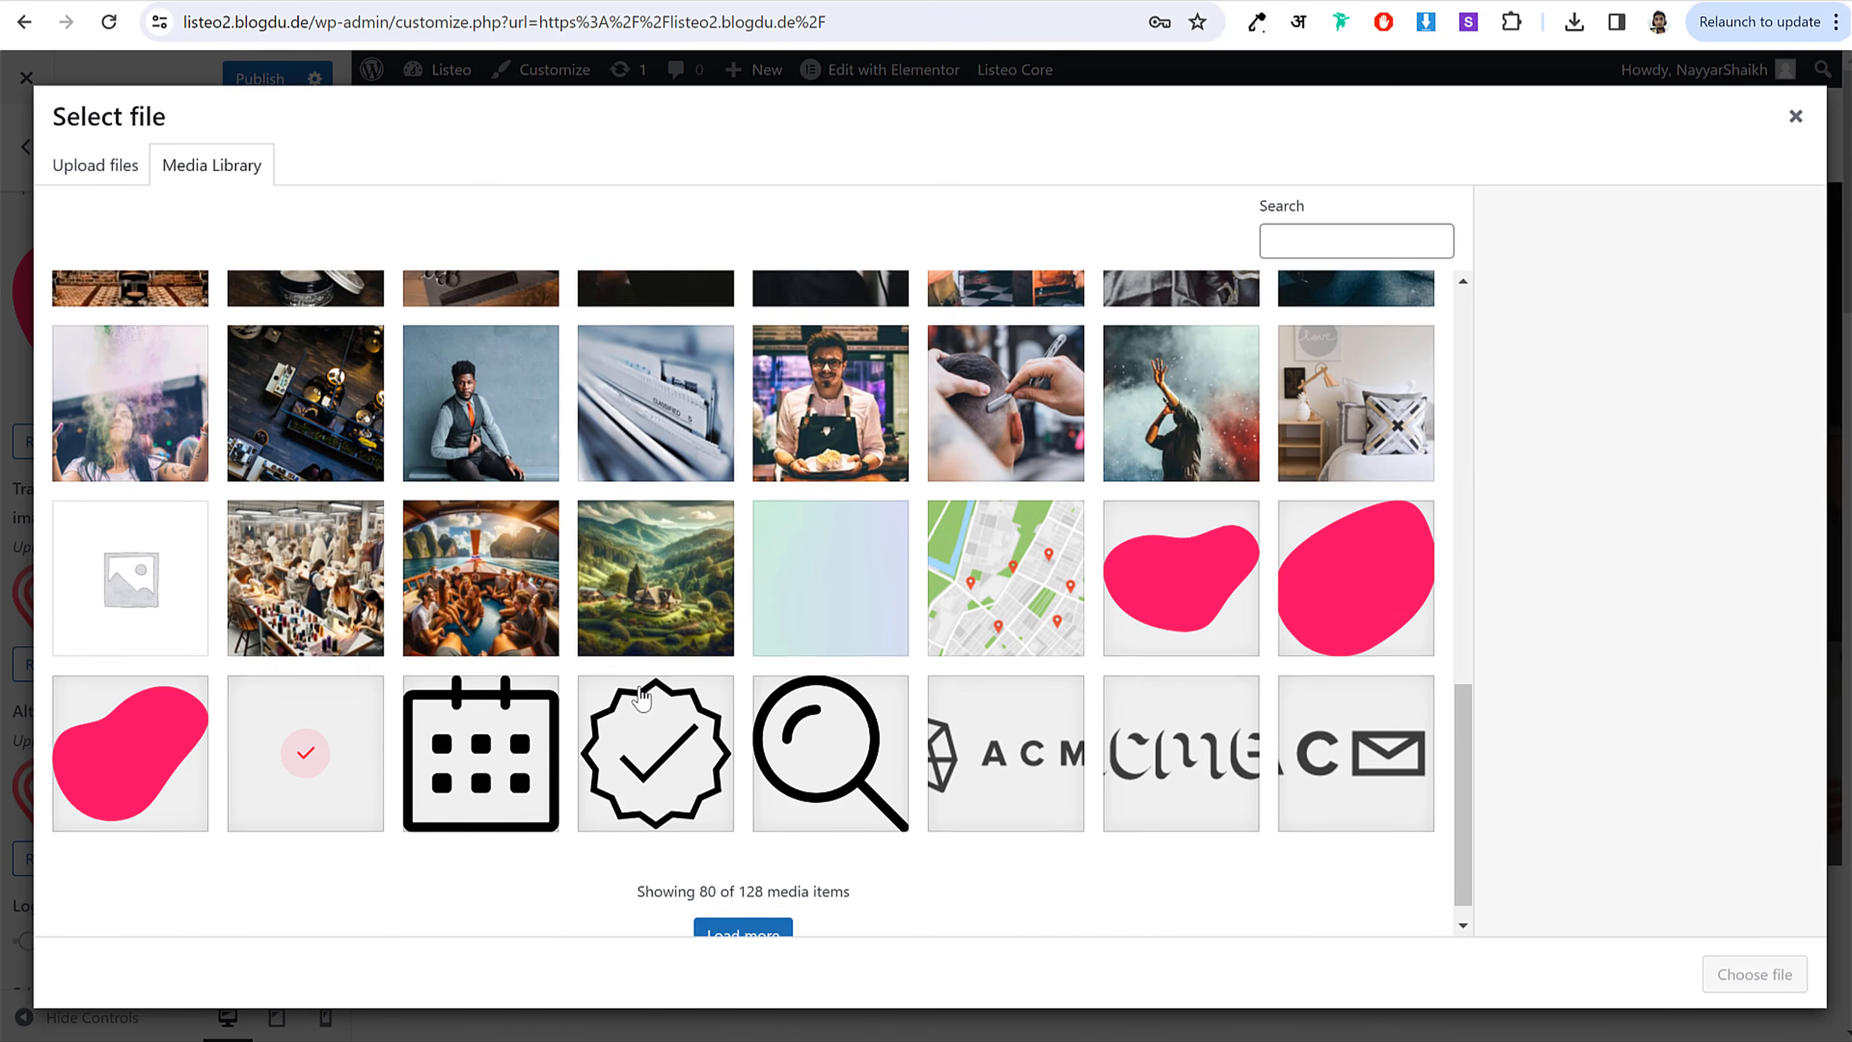
pyautogui.click(136, 733)
pyautogui.click(1753, 975)
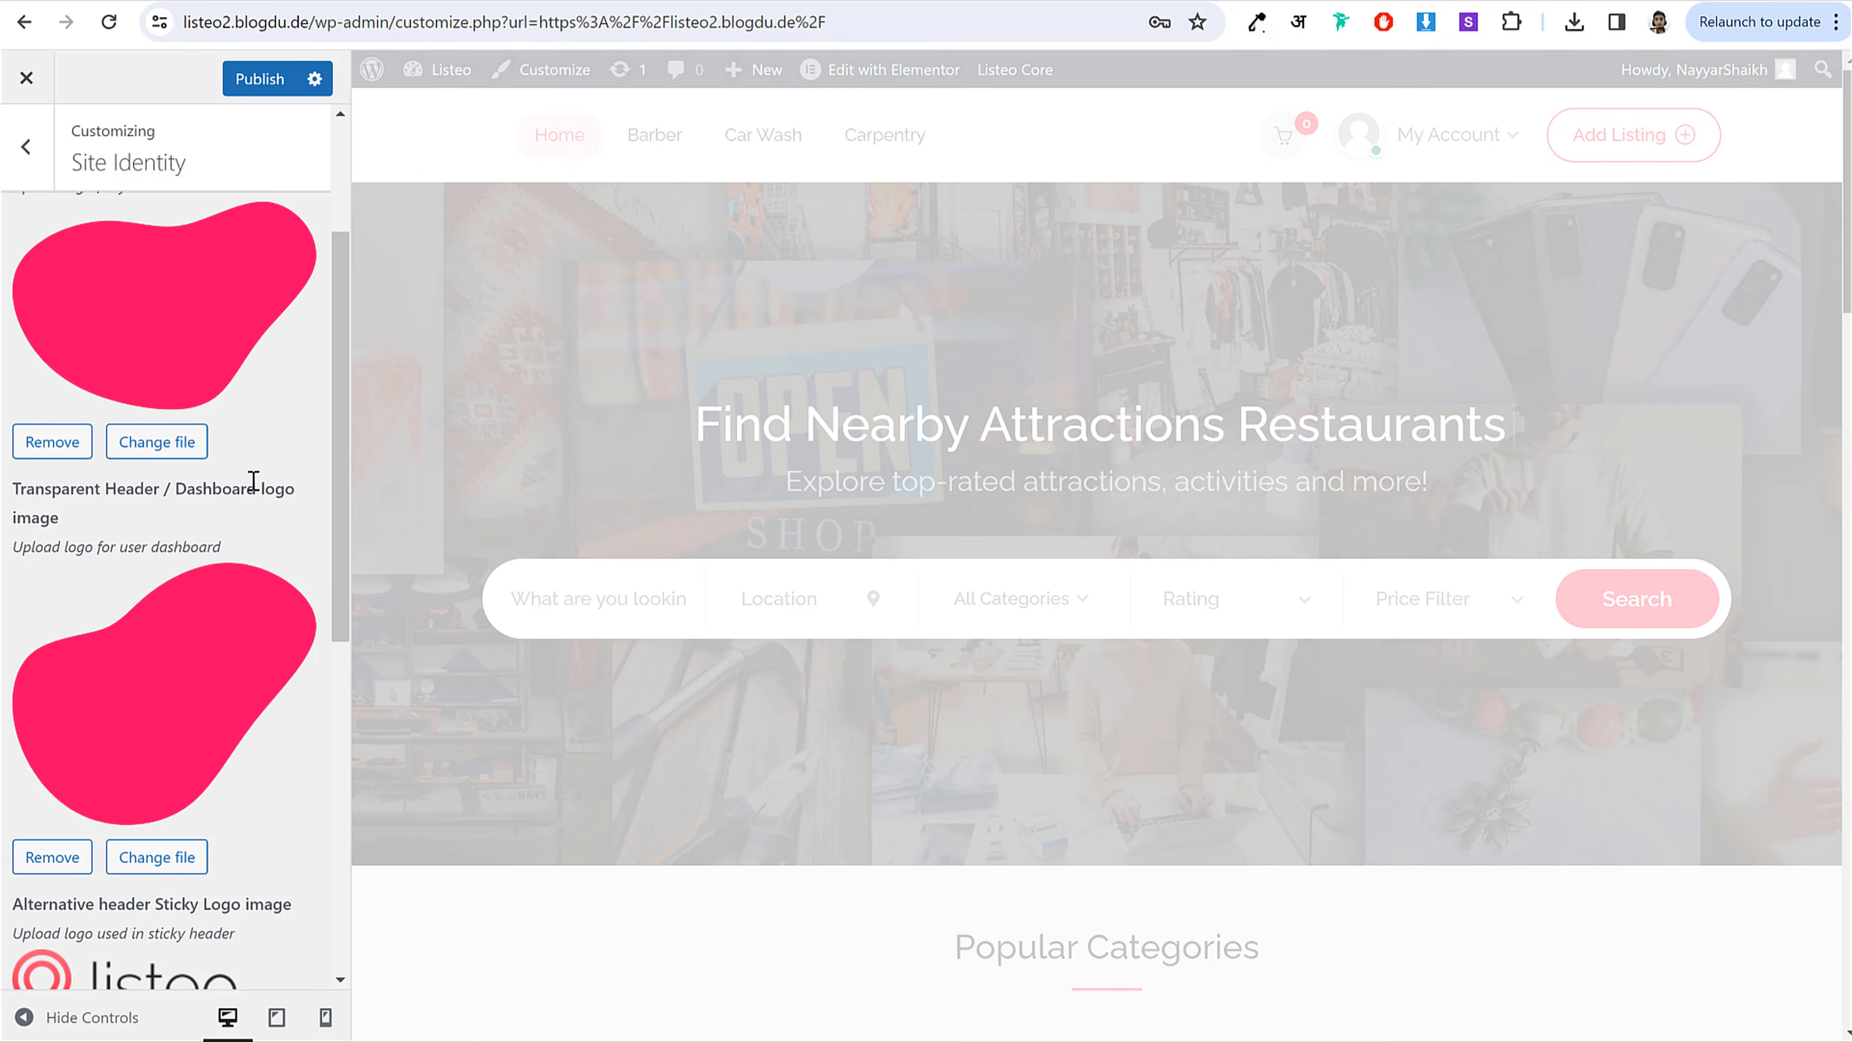
# Step: Set the sticky header logo to the pink blob image
pyautogui.scroll(-5, 259, 511)
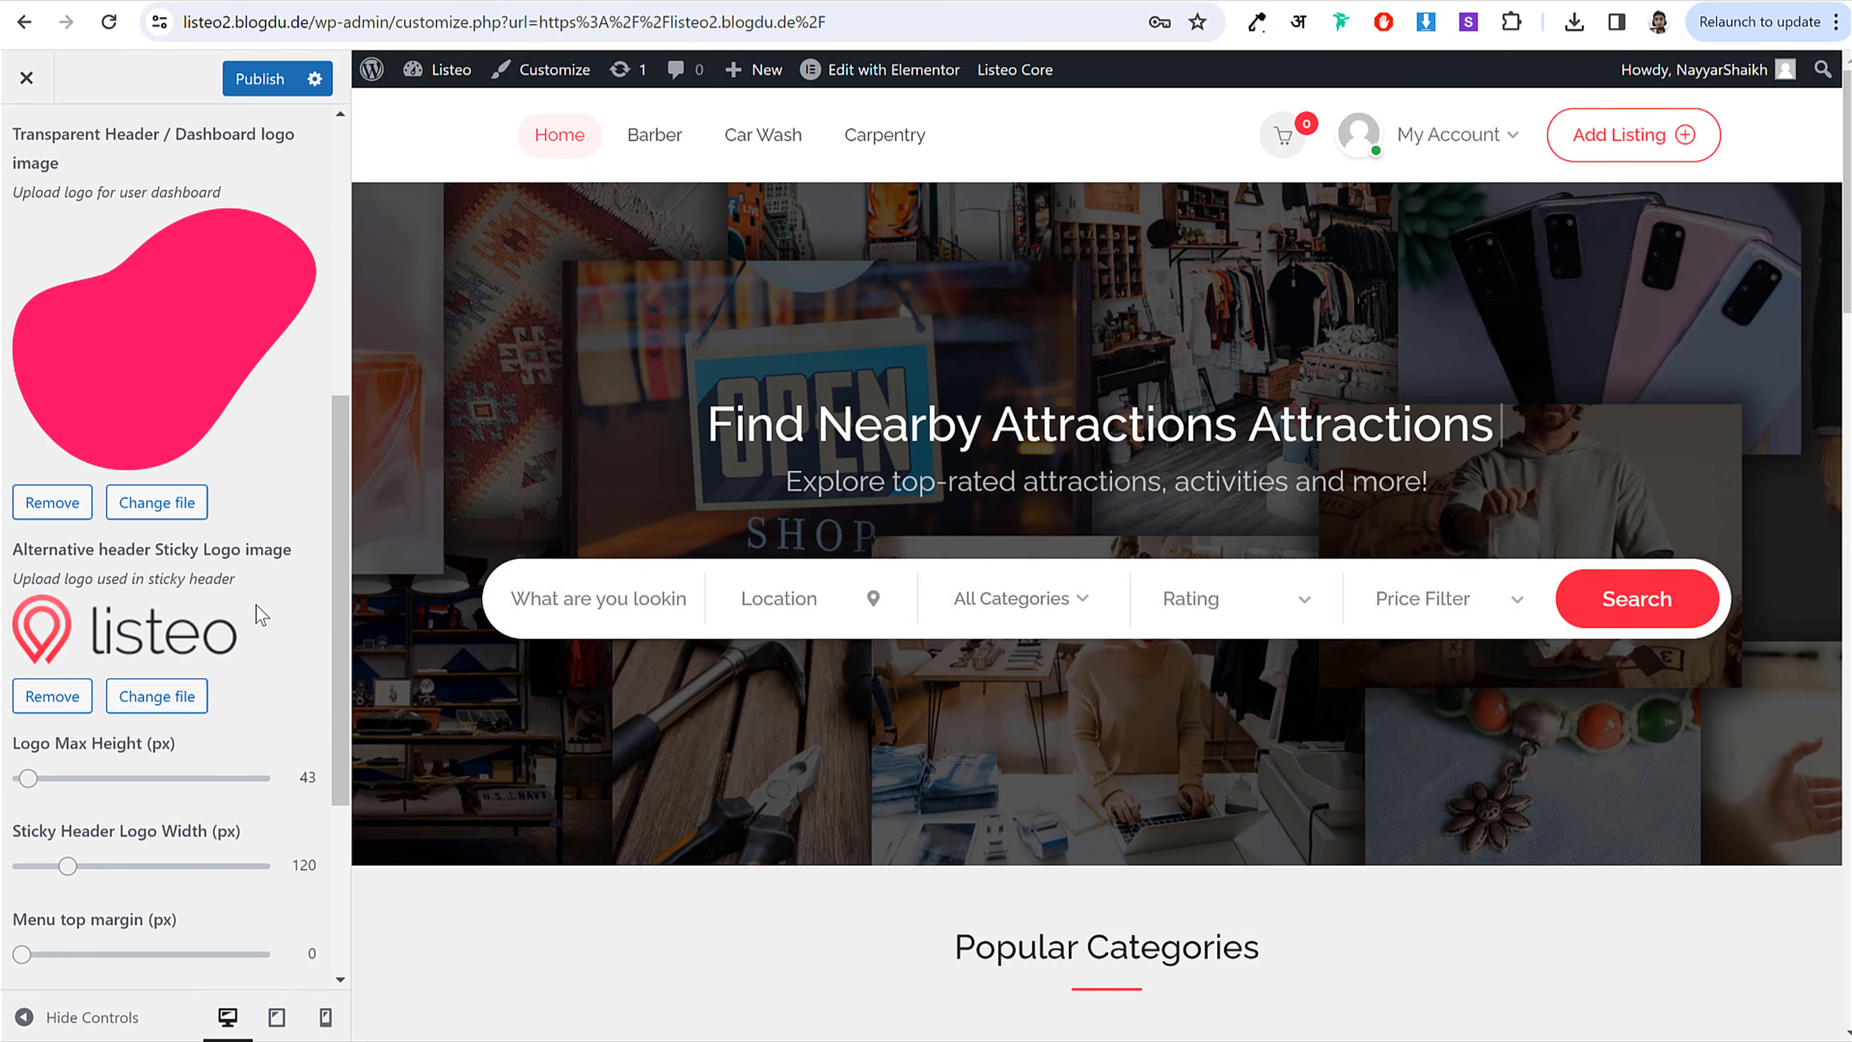
pyautogui.click(191, 697)
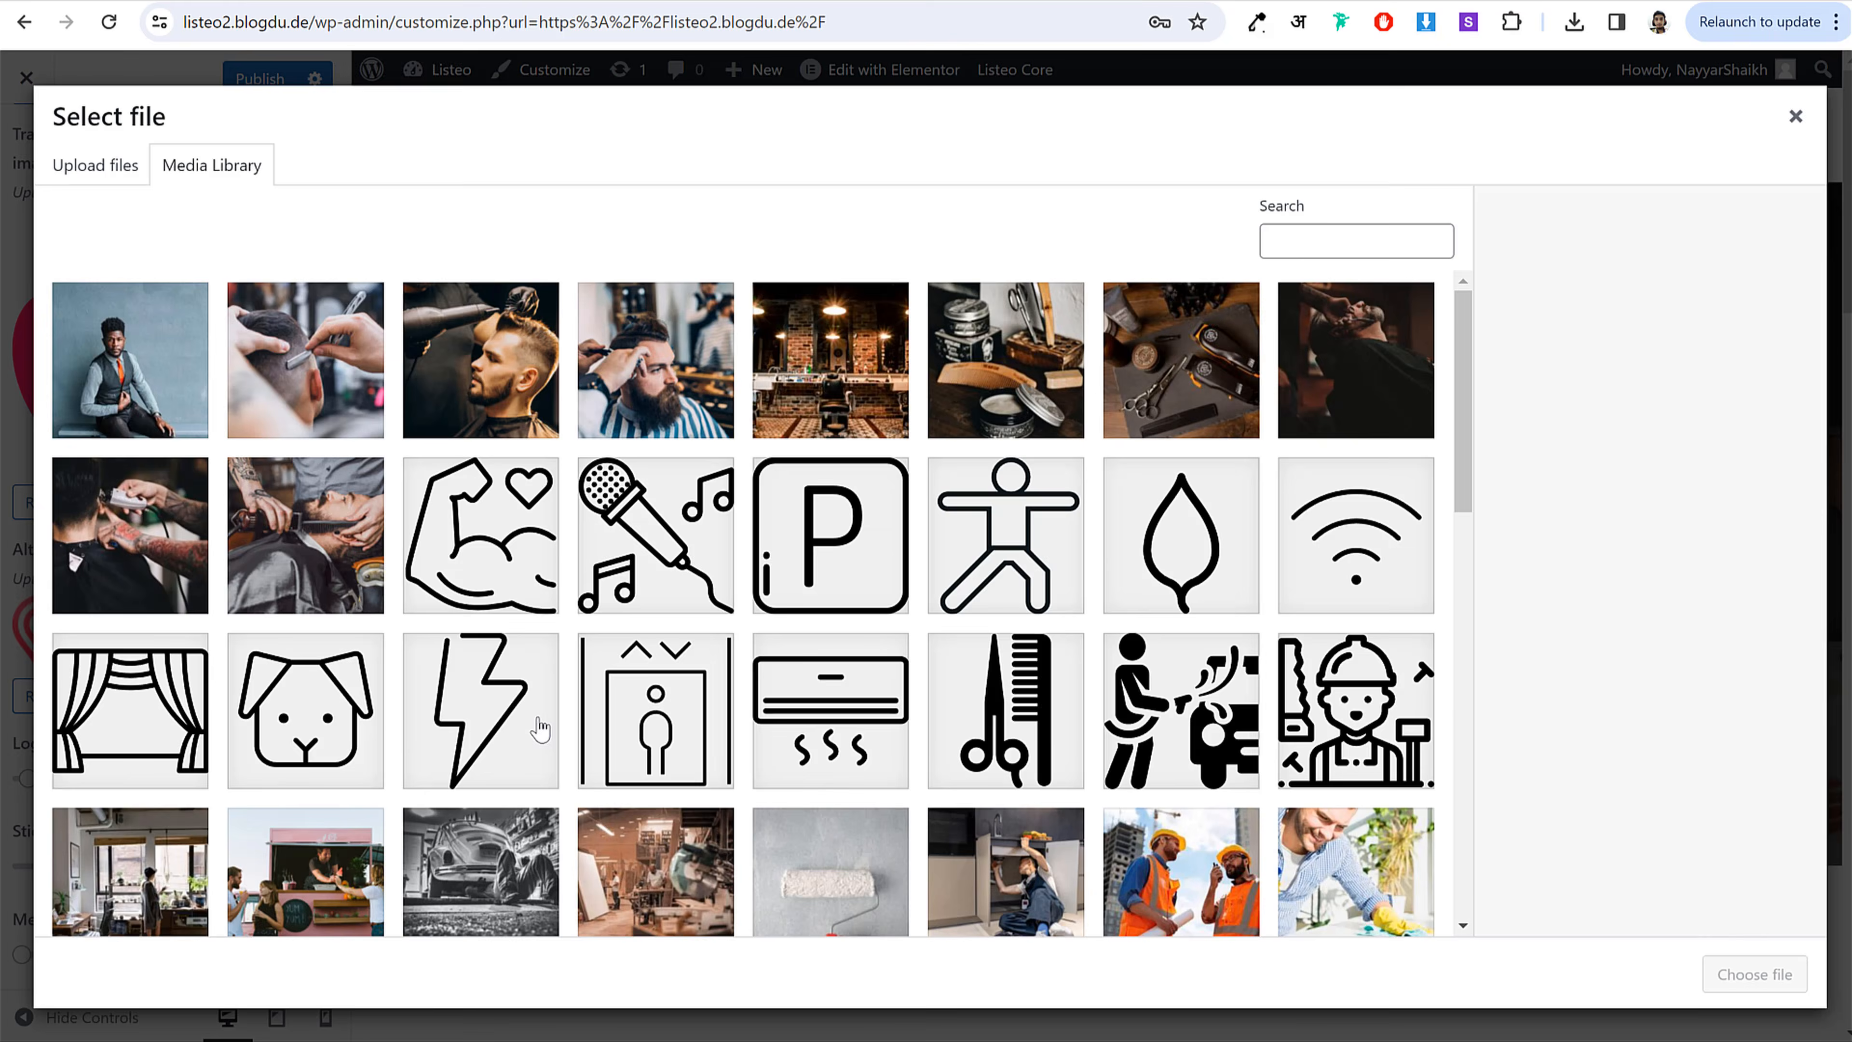
pyautogui.scroll(-15, 540, 730)
pyautogui.click(112, 745)
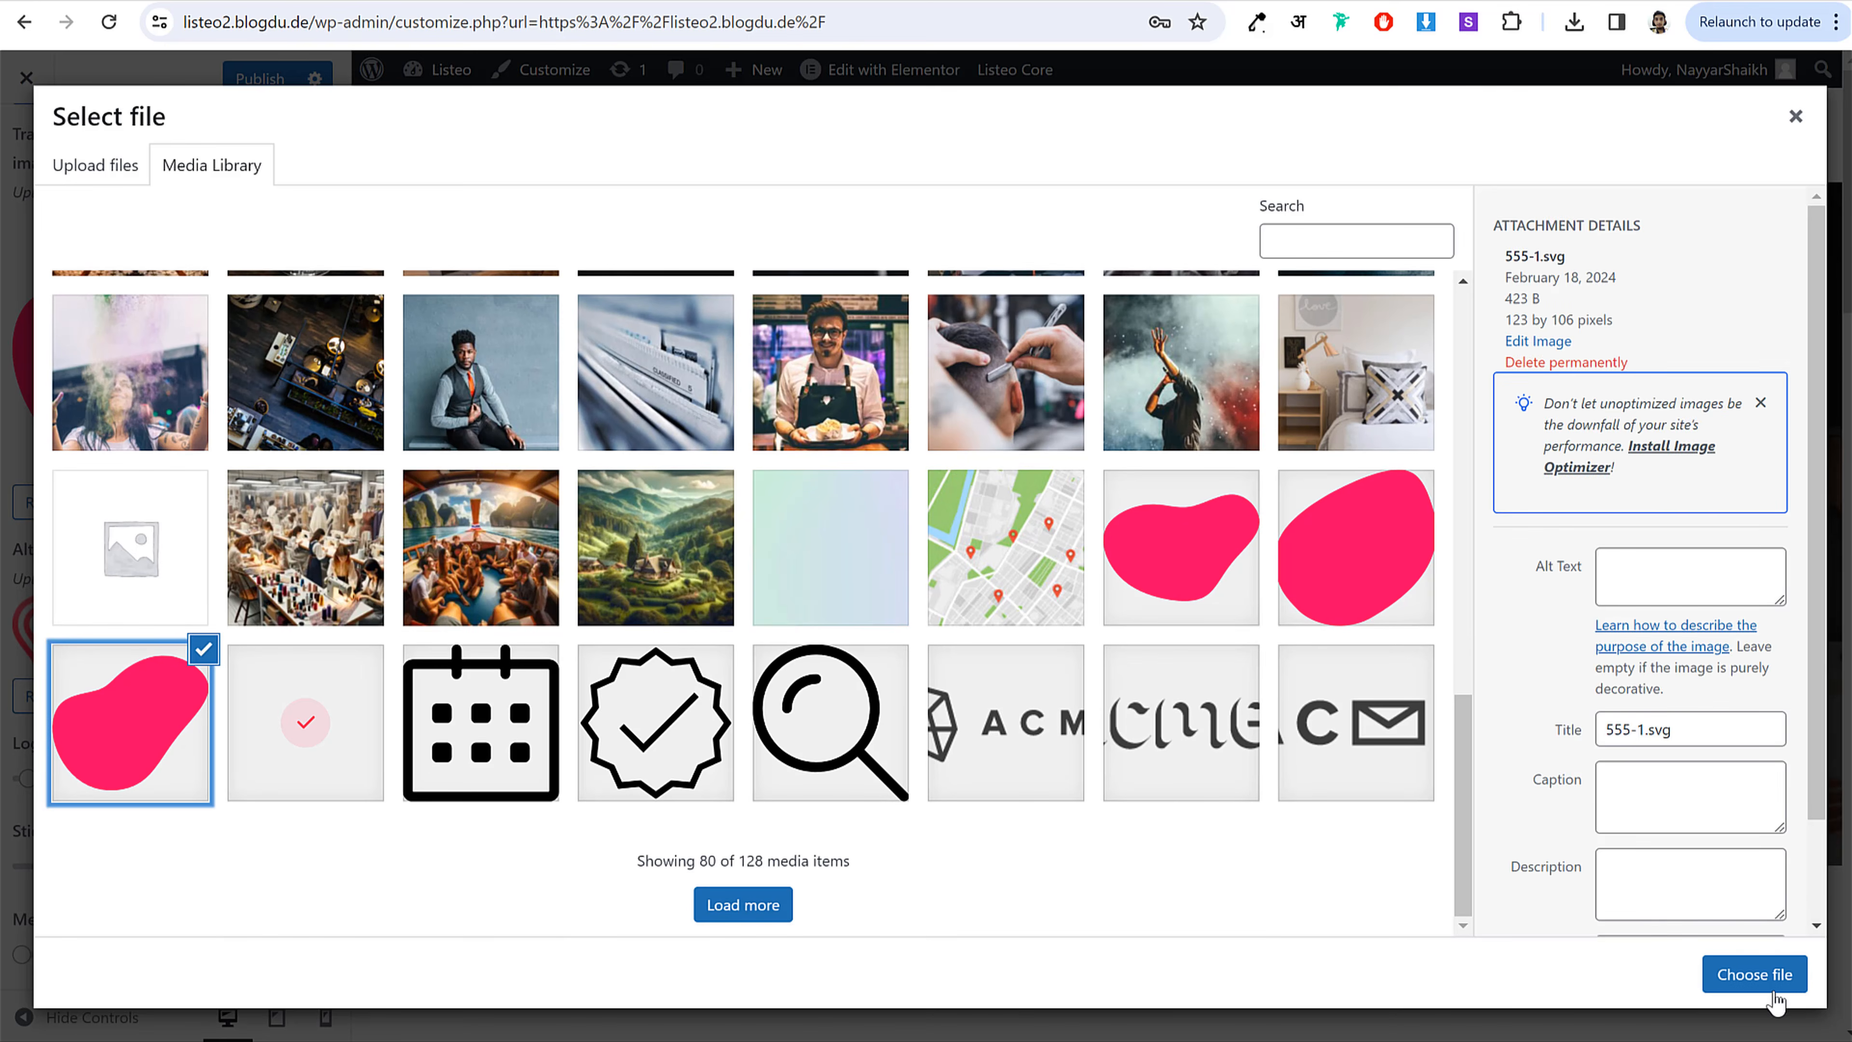
pyautogui.click(1753, 975)
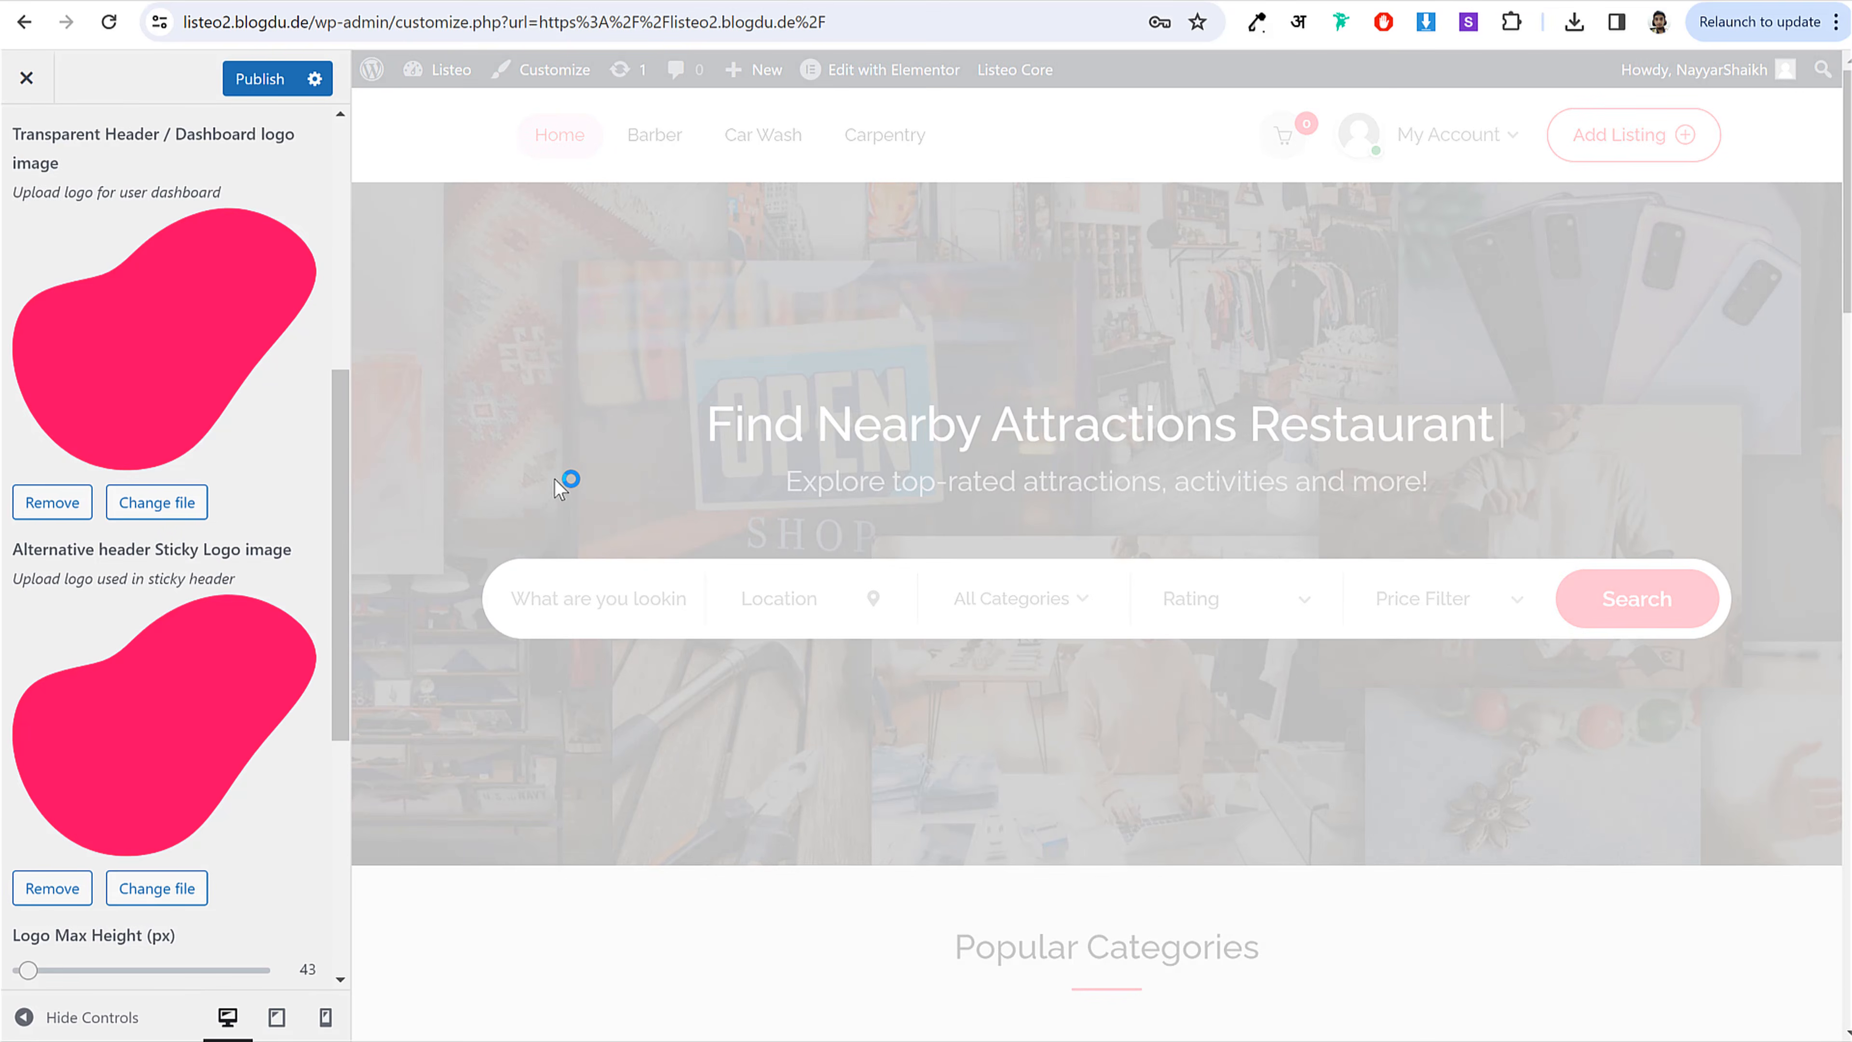
# Step: Set Logo Max Height to 44 px after briefly trying 72 px
pyautogui.scroll(-6, 276, 518)
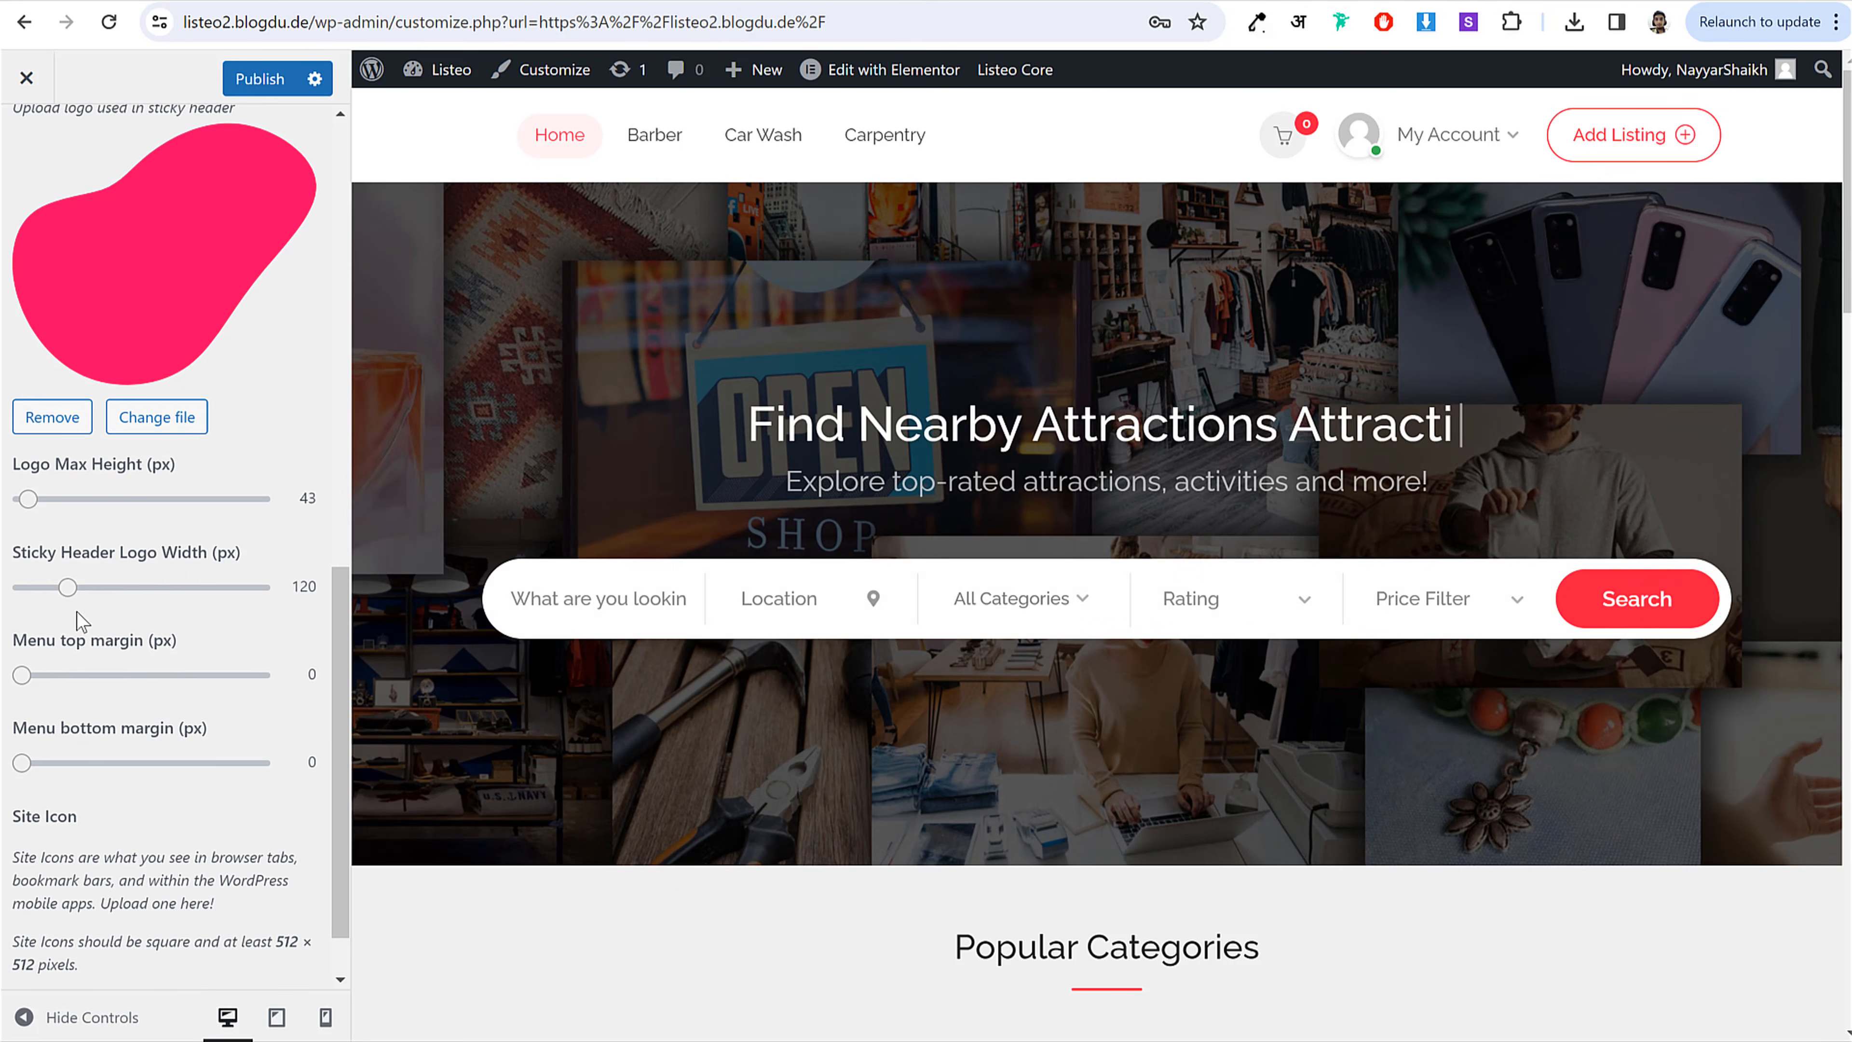
pyautogui.moveTo(28, 500); pyautogui.dragTo(43, 501)
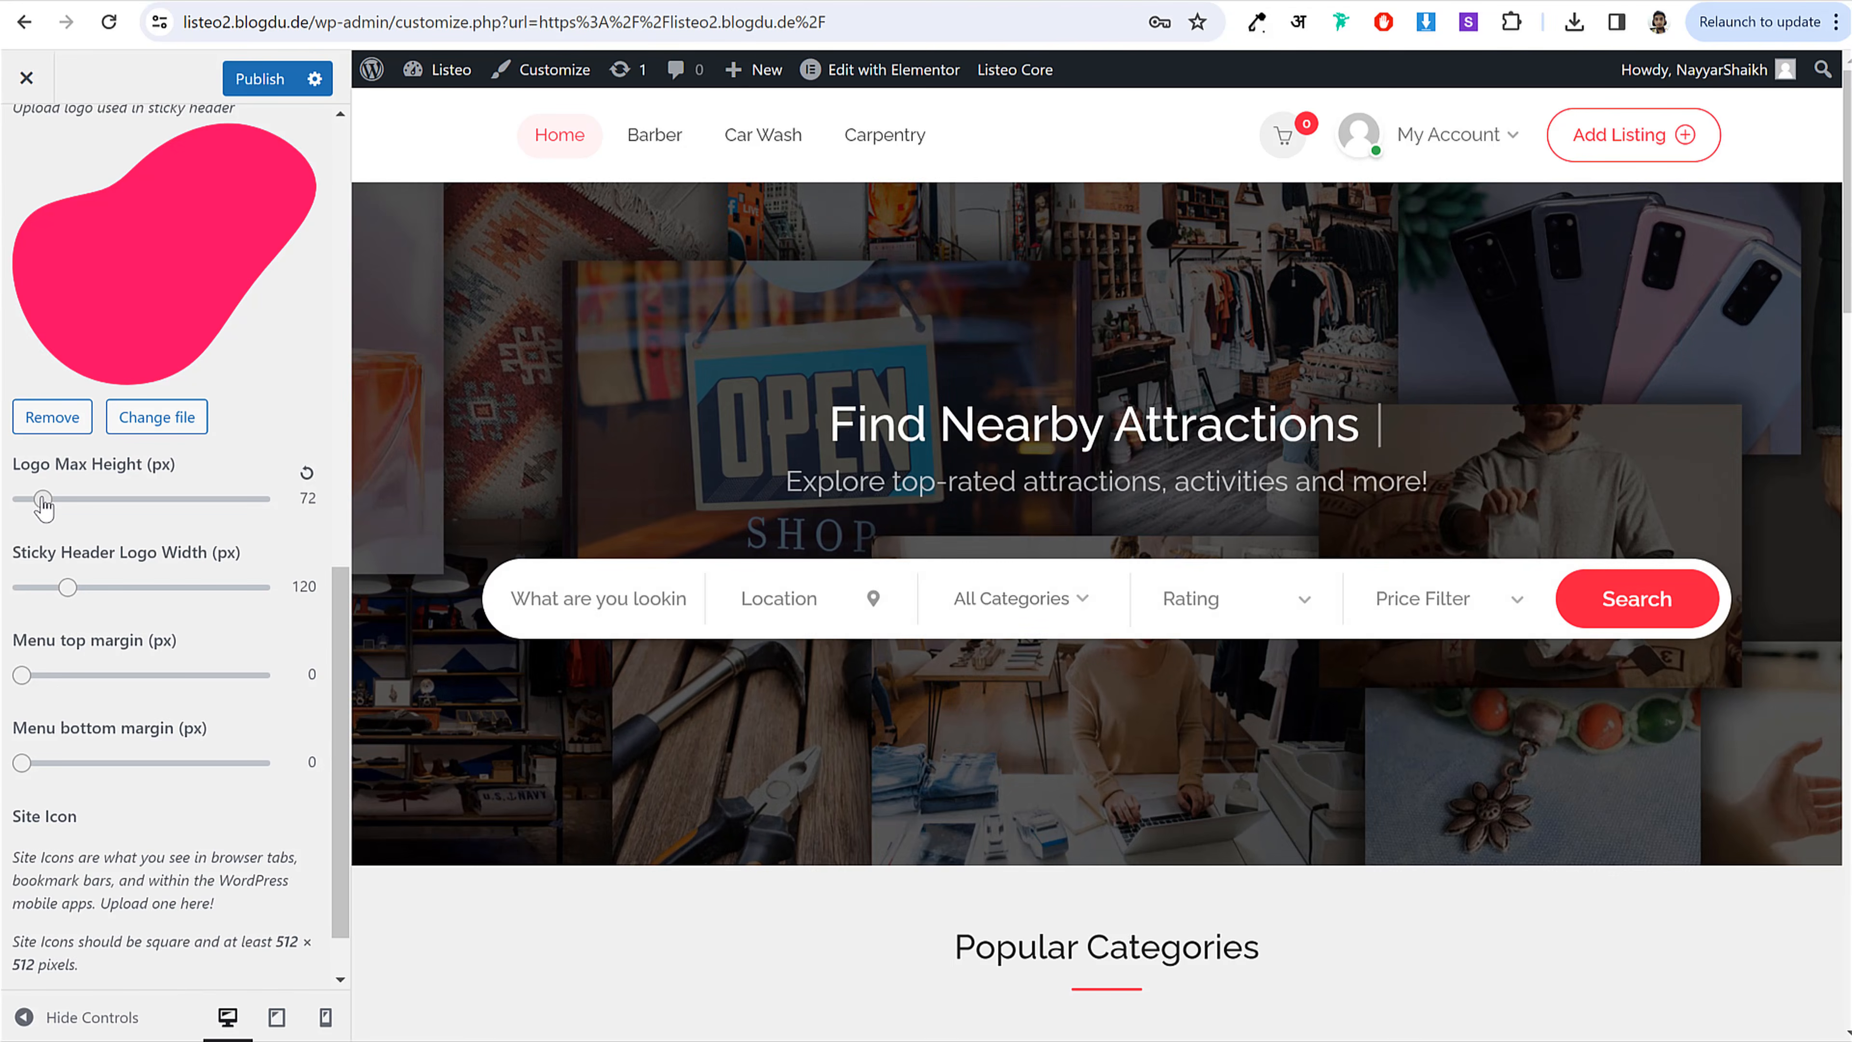
pyautogui.moveTo(42, 501); pyautogui.dragTo(28, 499)
pyautogui.scroll(-1, 249, 664)
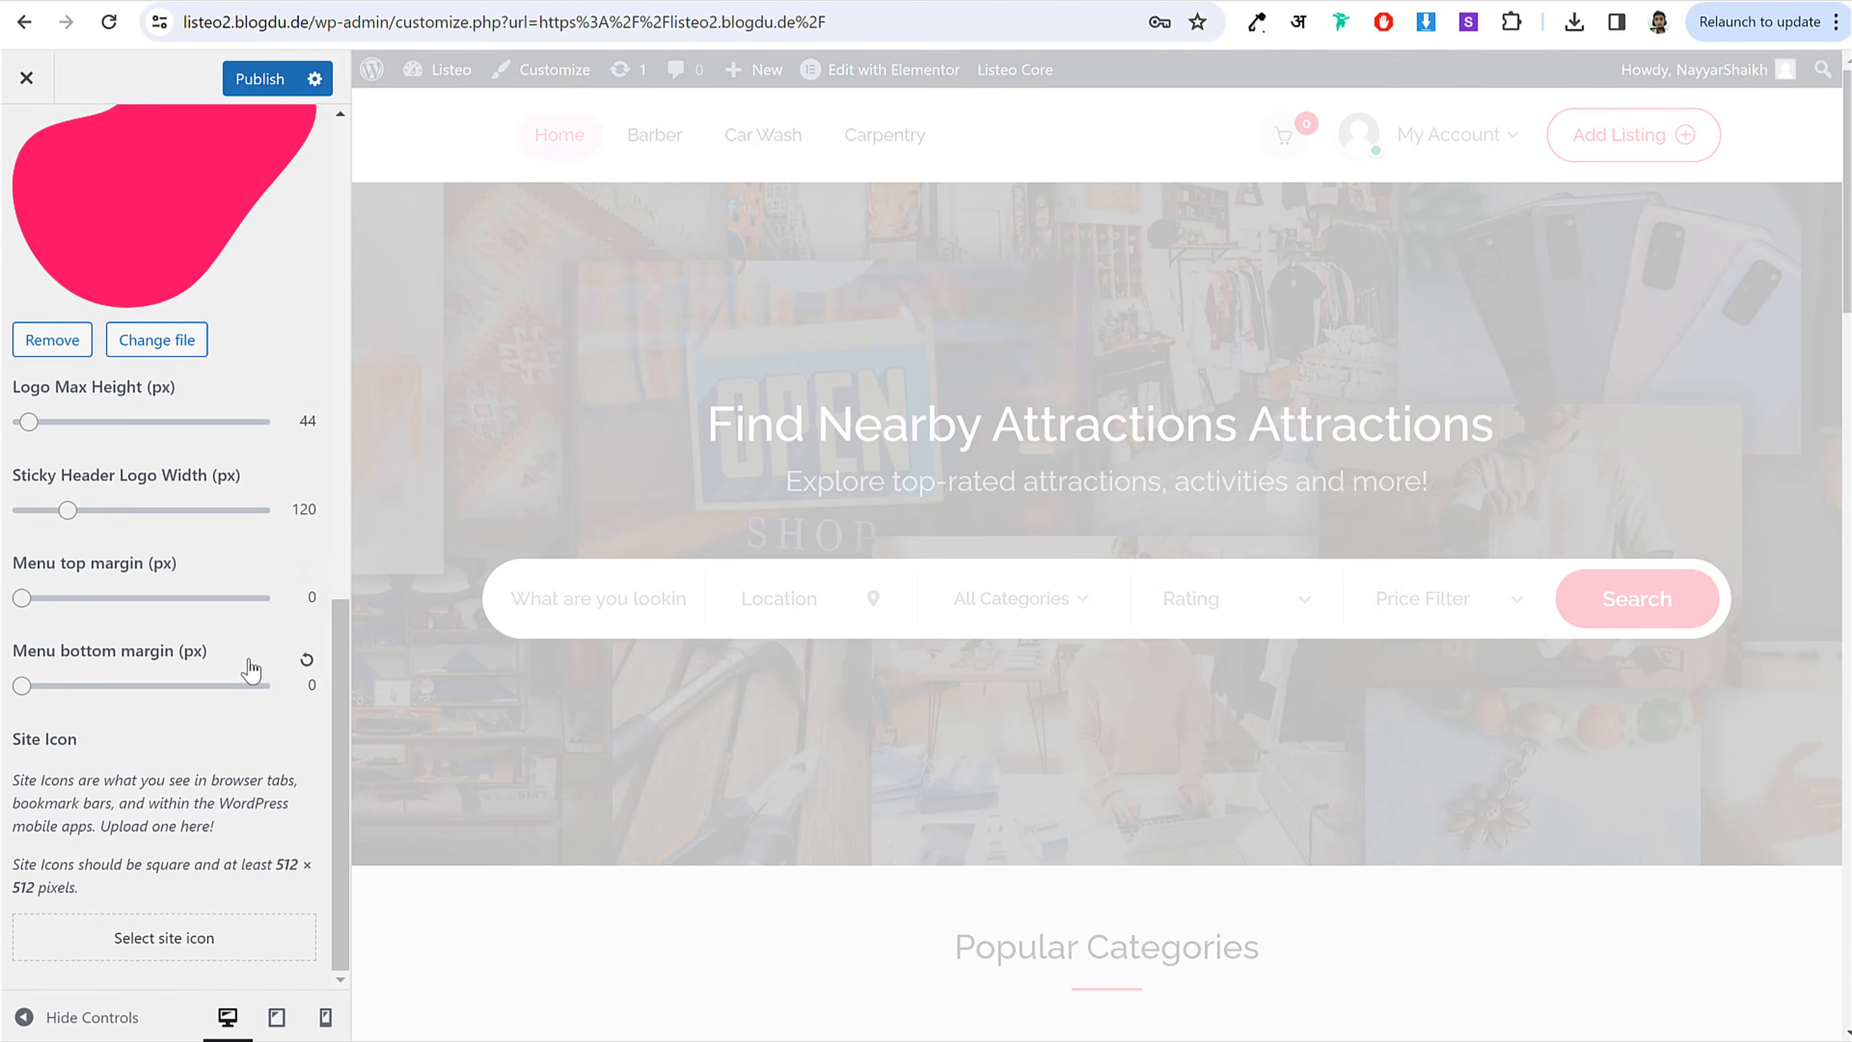
pyautogui.scroll(8, 243, 656)
pyautogui.scroll(5, 243, 656)
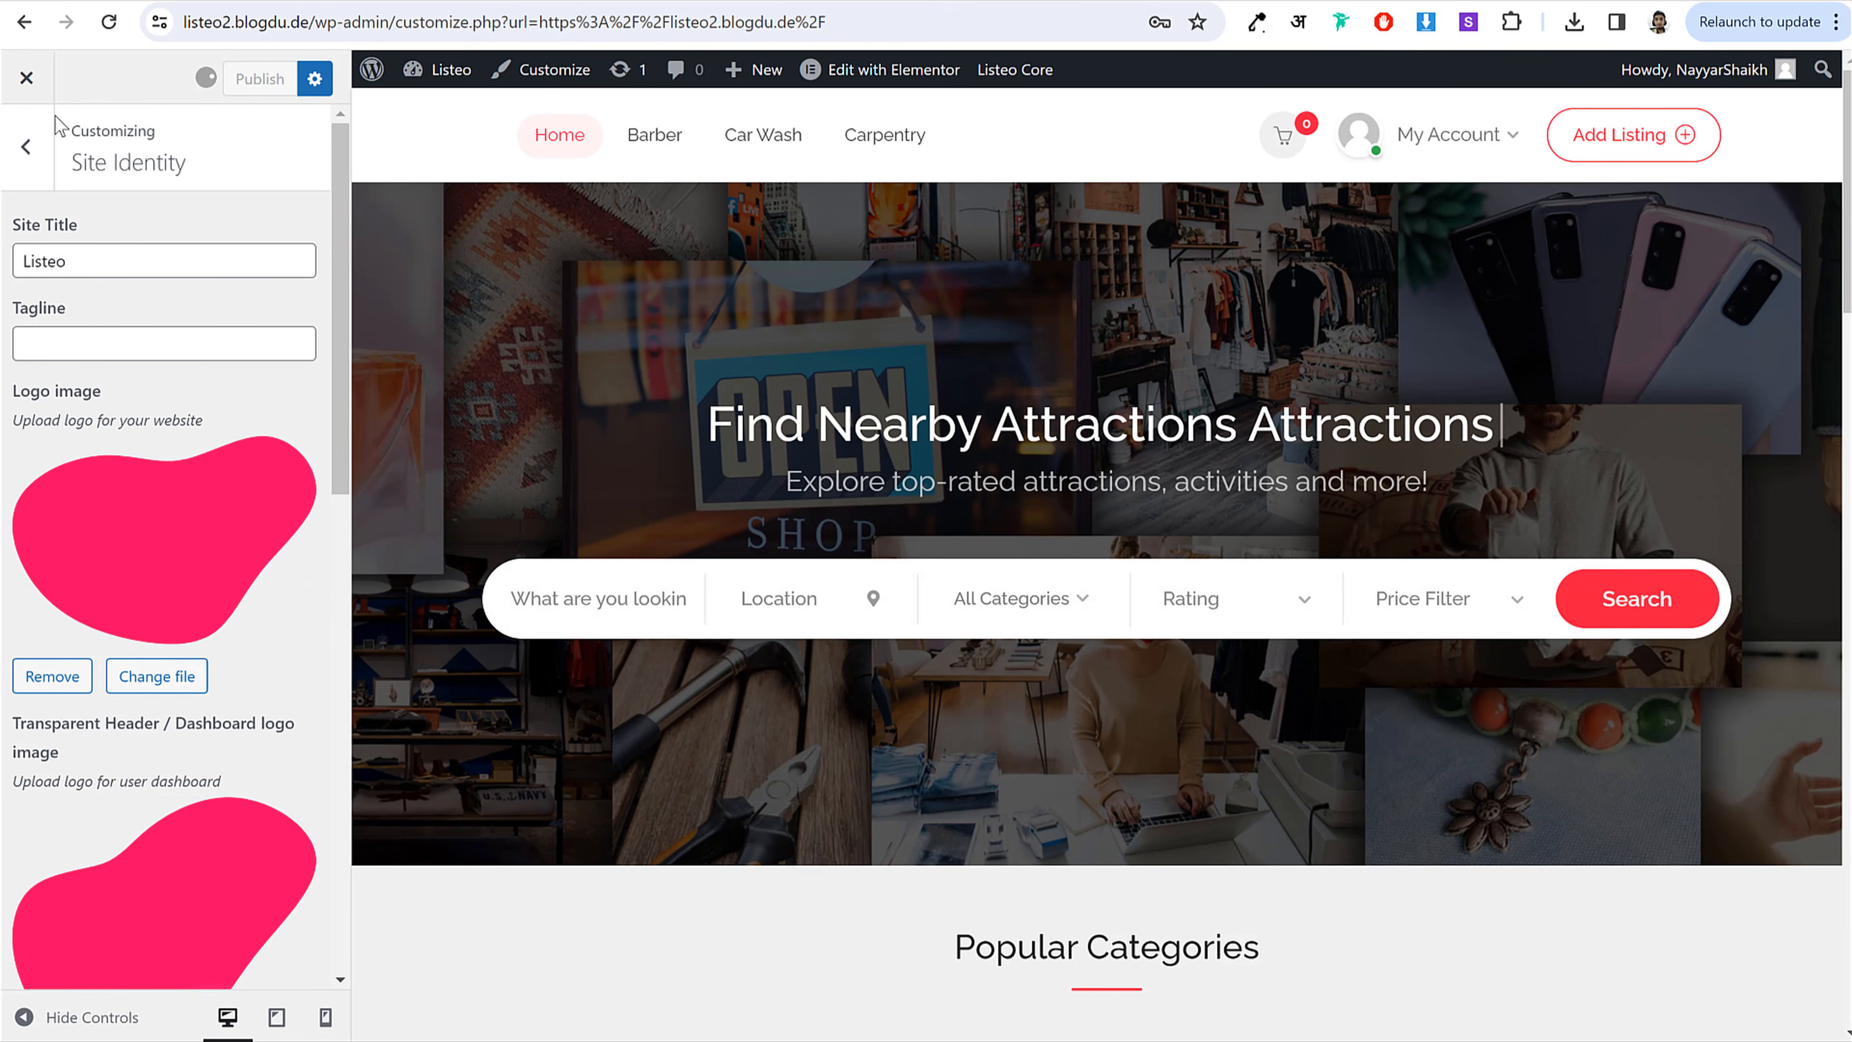
pyautogui.click(26, 146)
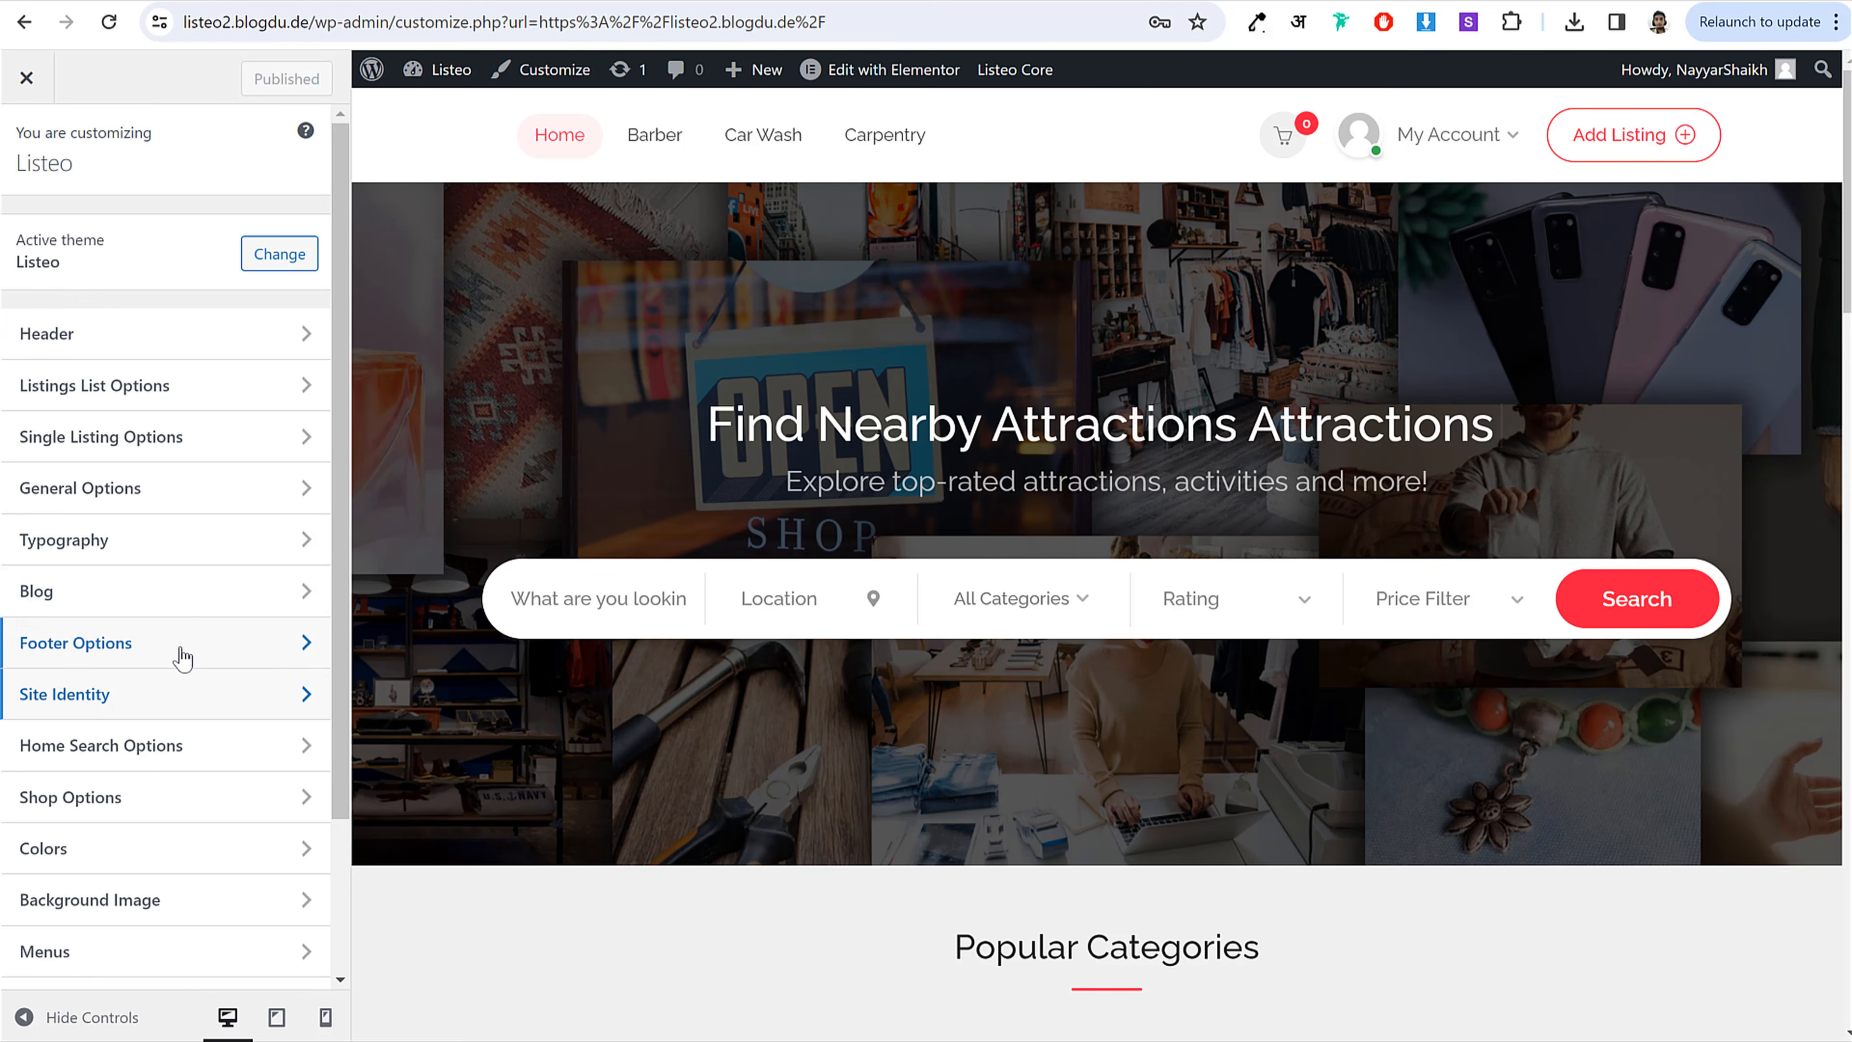
# Step: Change the footer copyright to '© 2024 All Rights Reserved. BloggDude' and check the preview
pyautogui.click(184, 646)
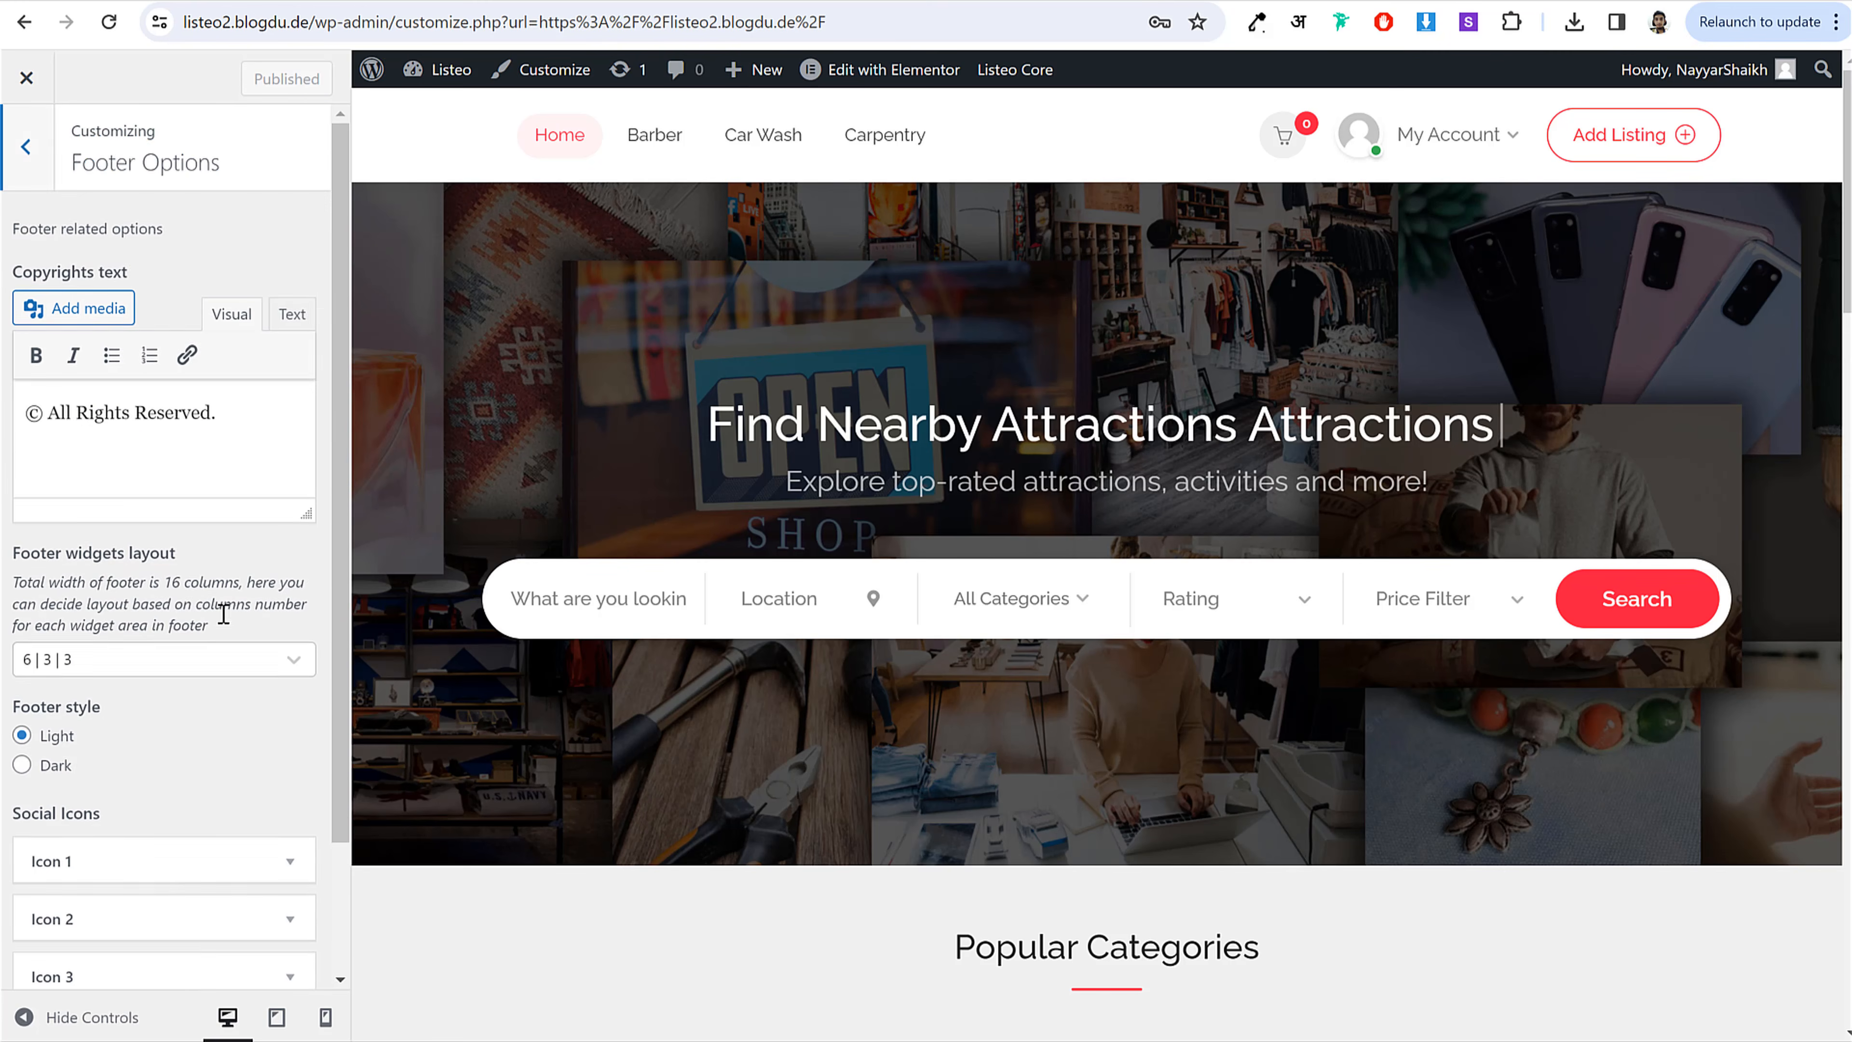
pyautogui.scroll(-1, 54, 286)
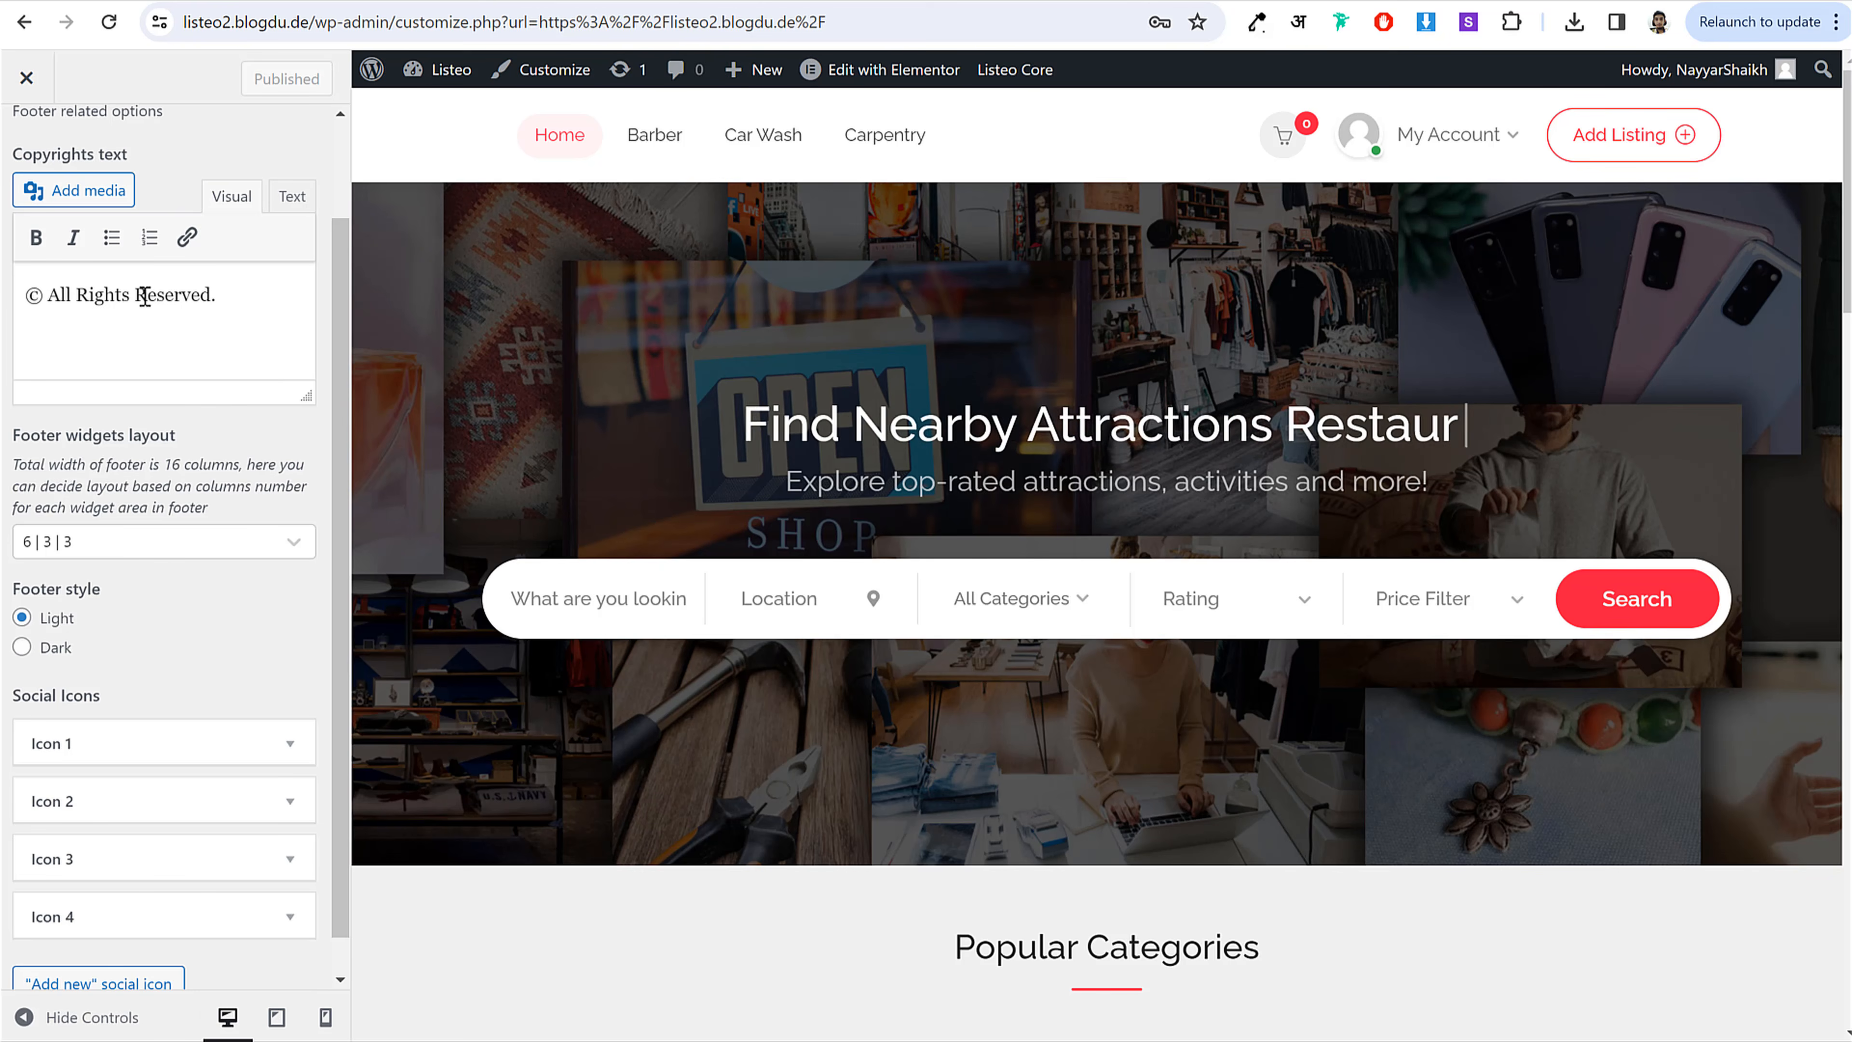
pyautogui.write('2024')
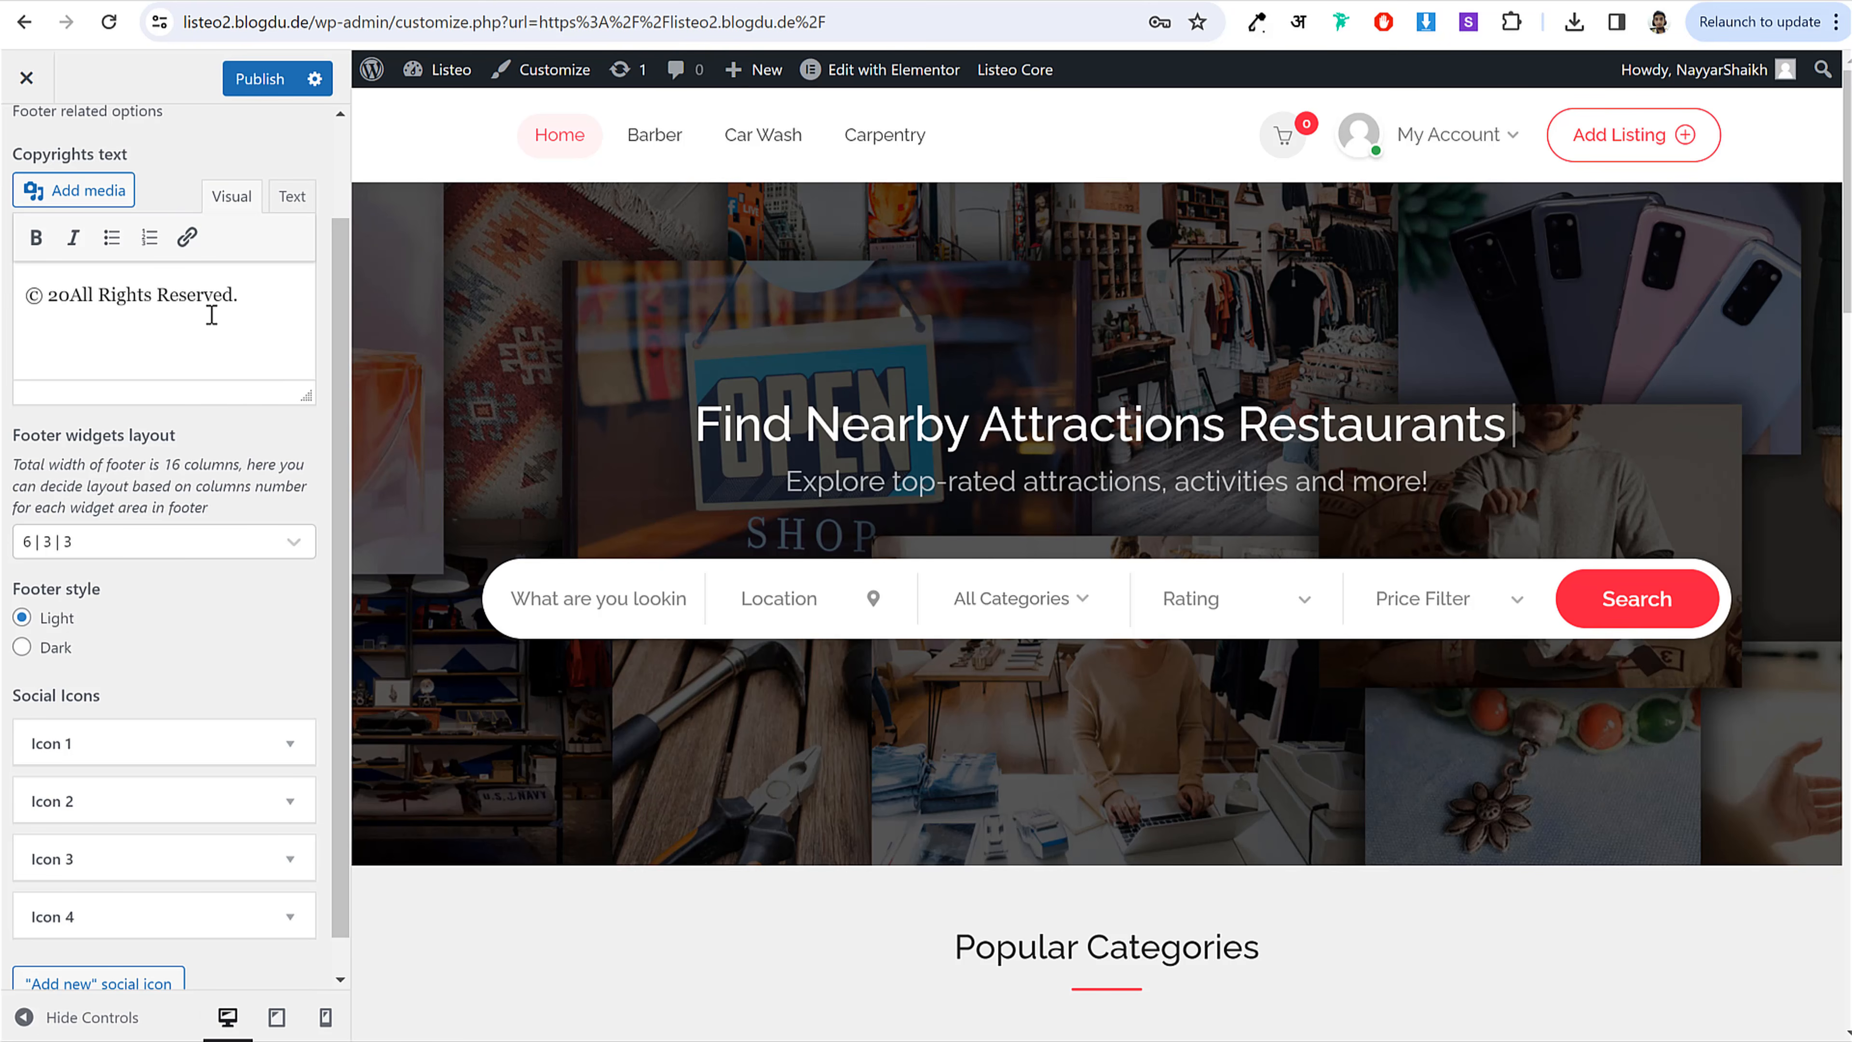
pyautogui.click(282, 300)
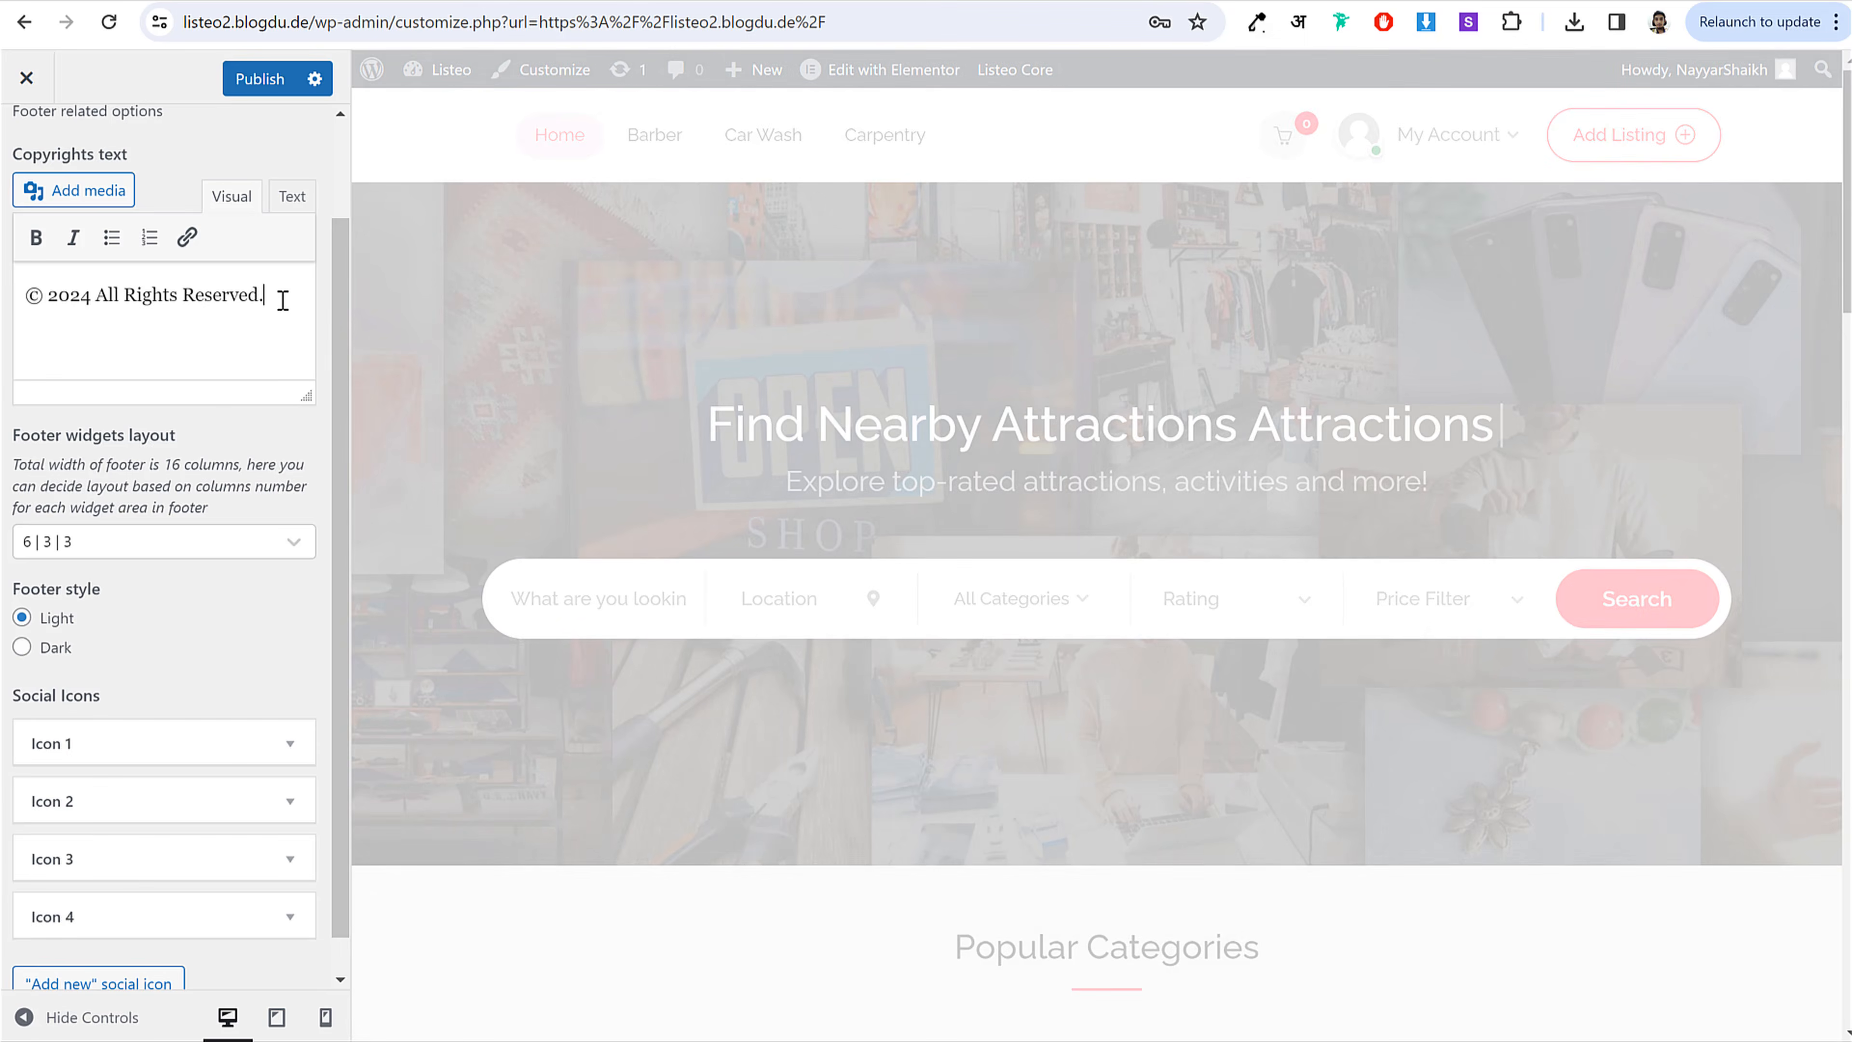
pyautogui.write('BloggDude')
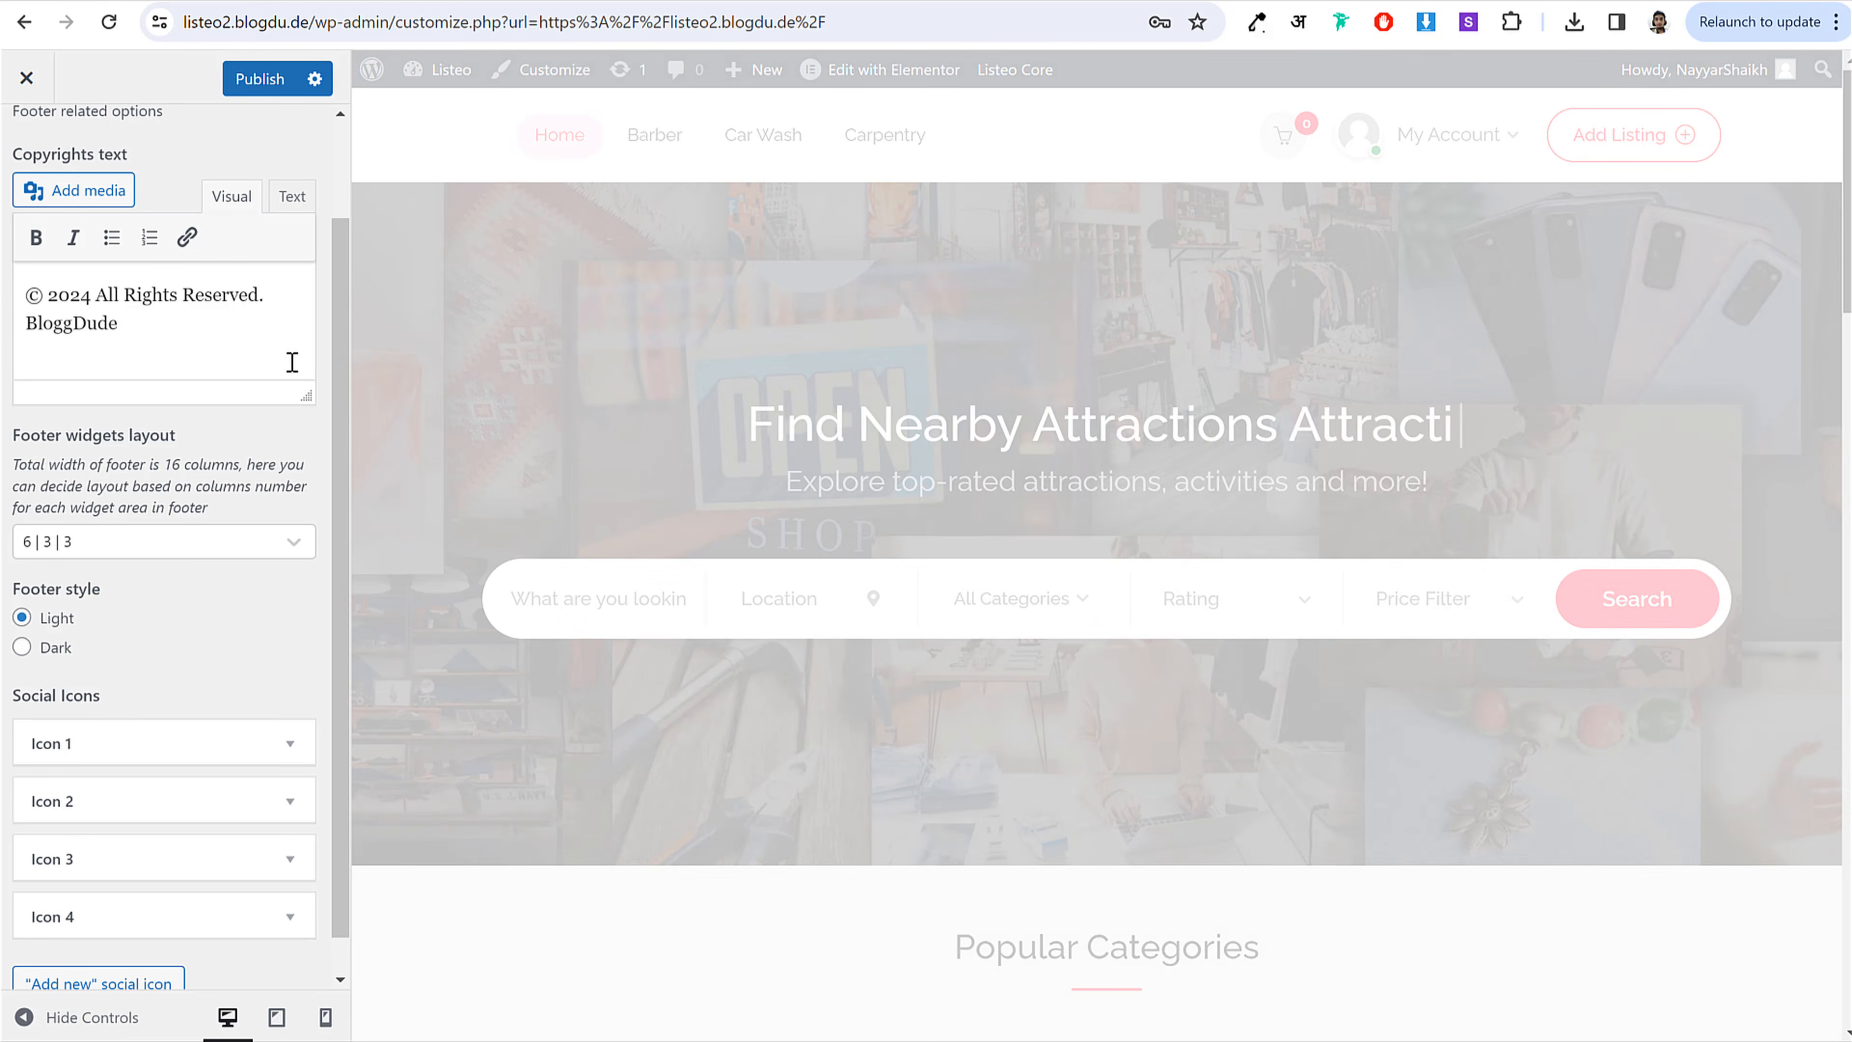
pyautogui.scroll(-20, 982, 771)
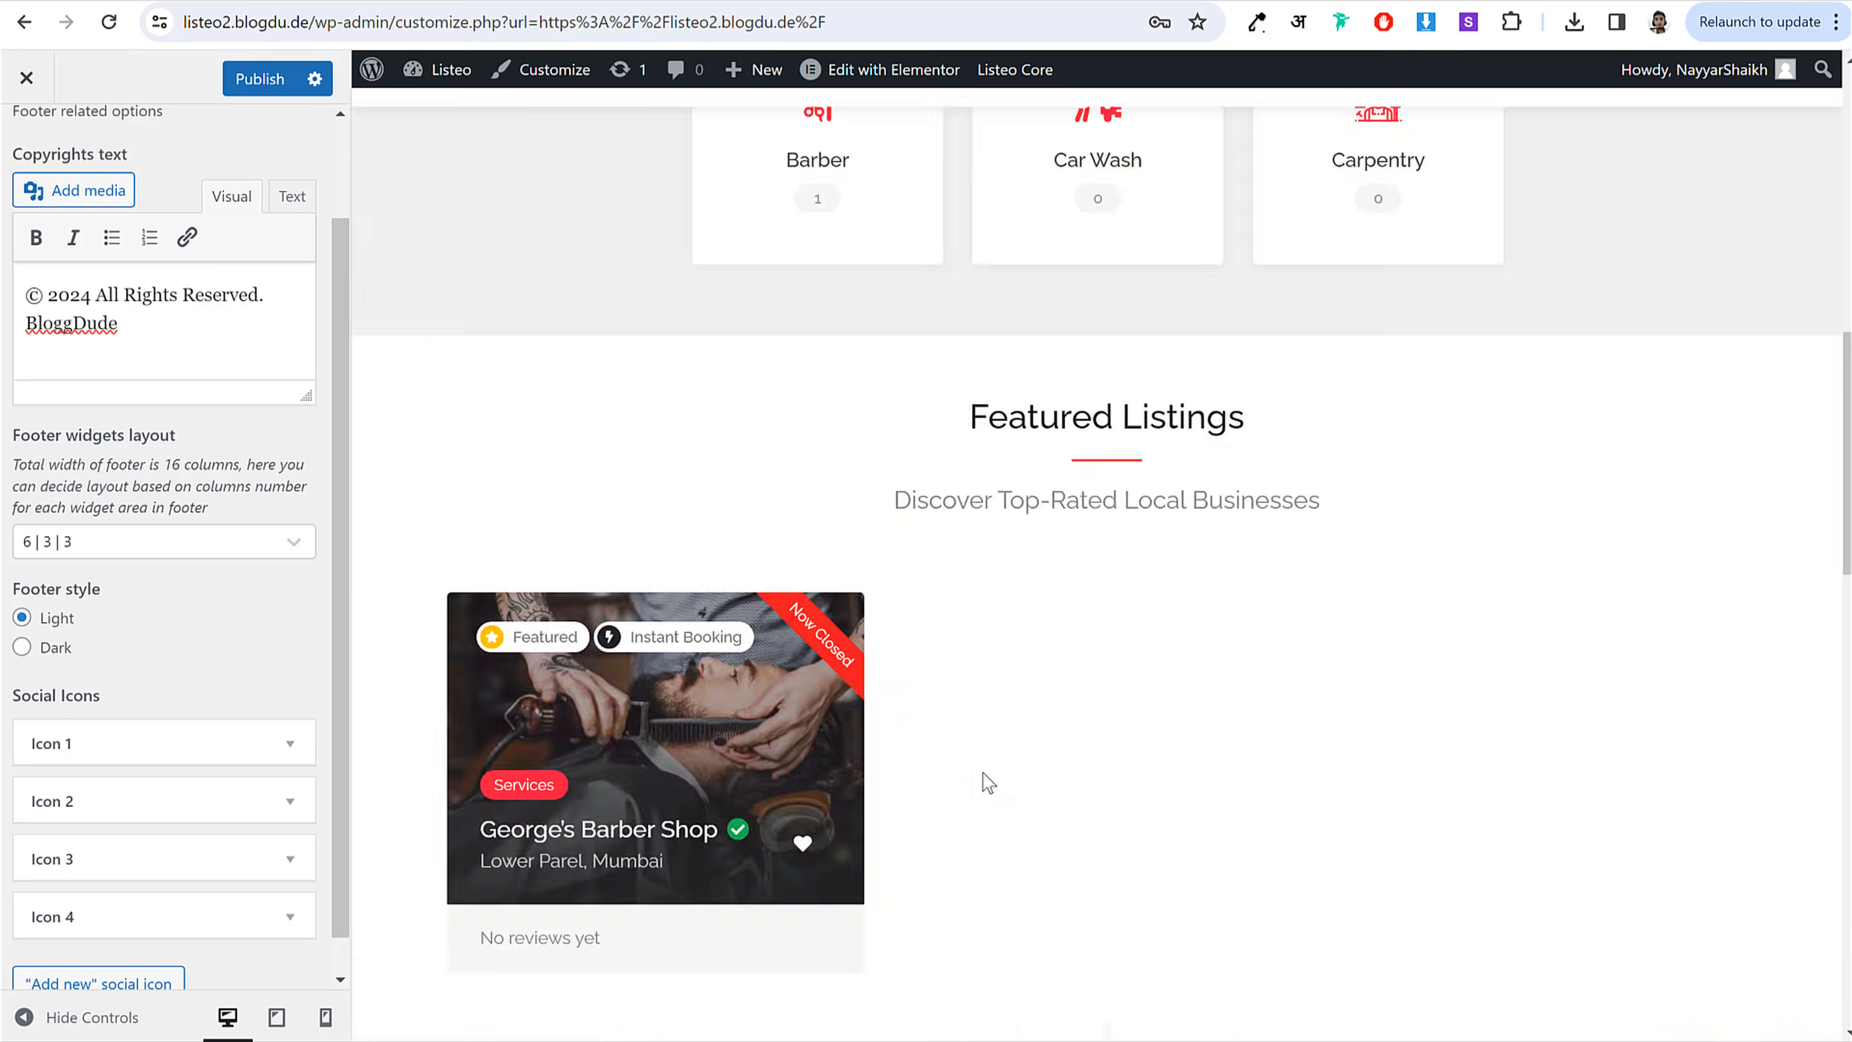
pyautogui.moveTo(547, 944); pyautogui.dragTo(889, 942)
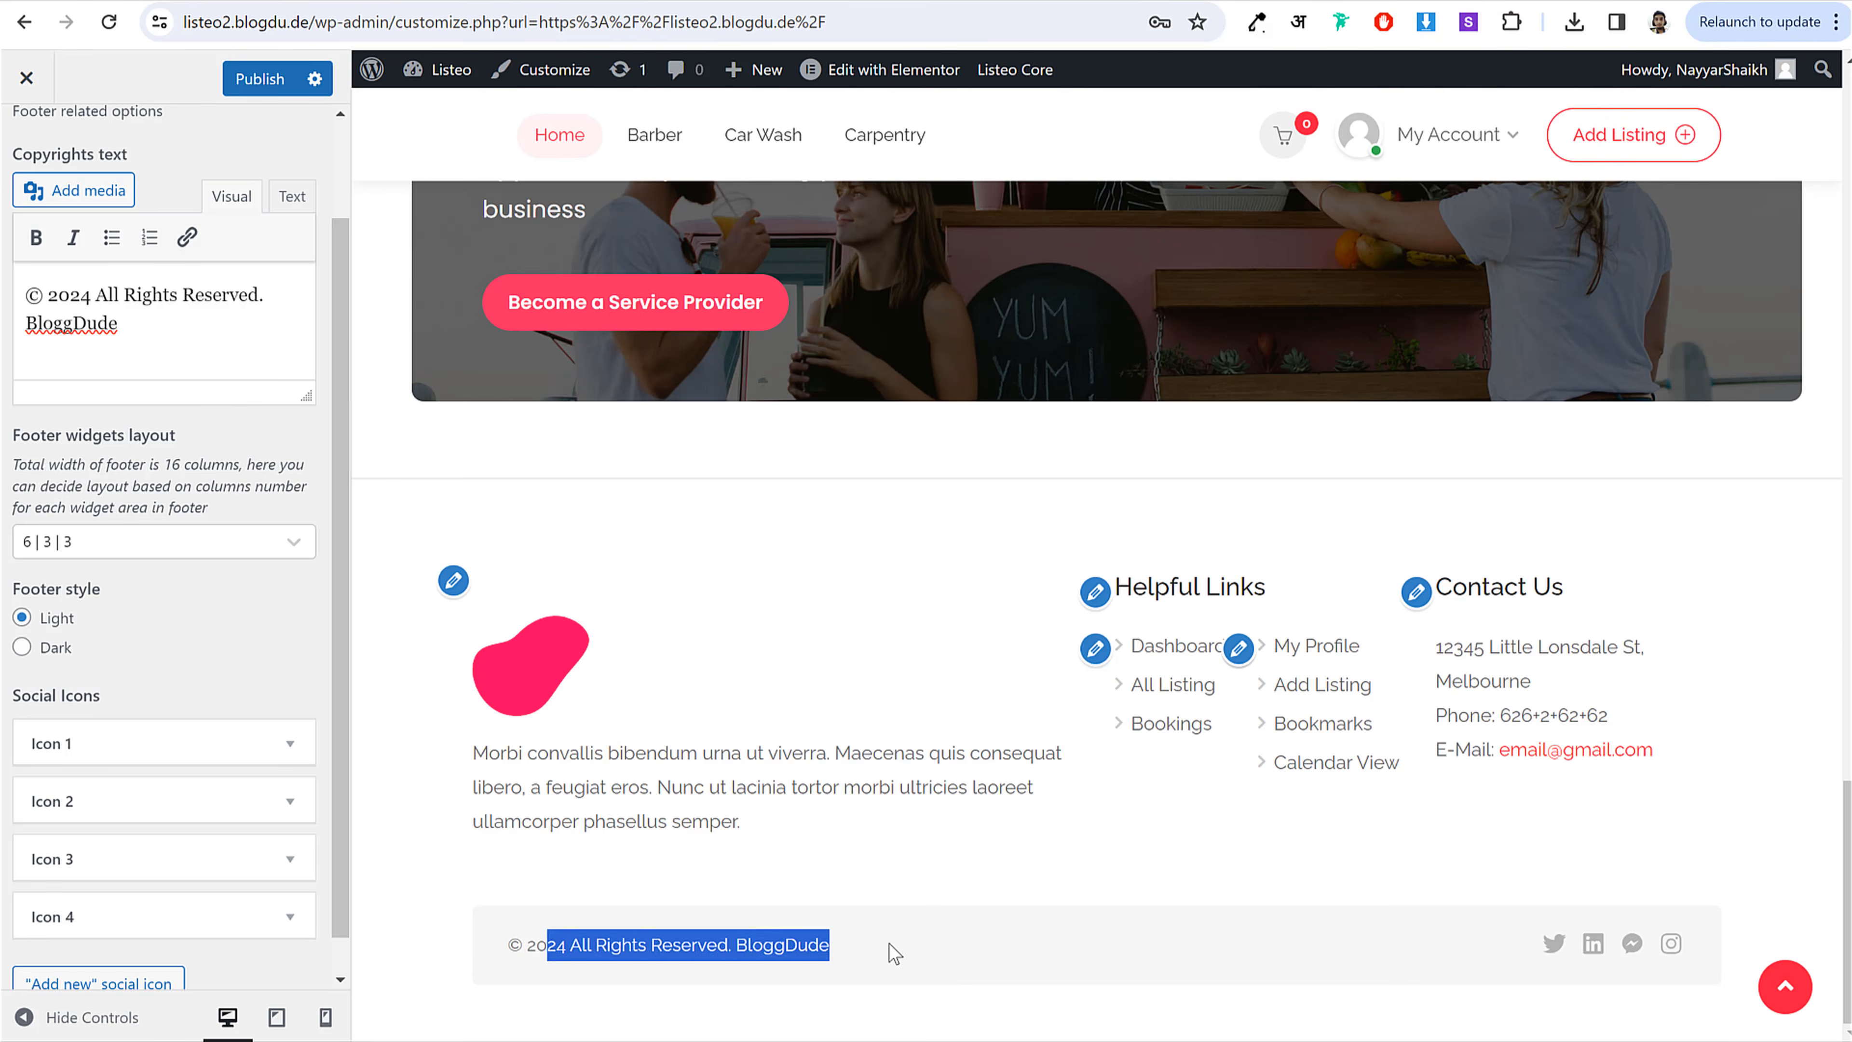
pyautogui.click(888, 943)
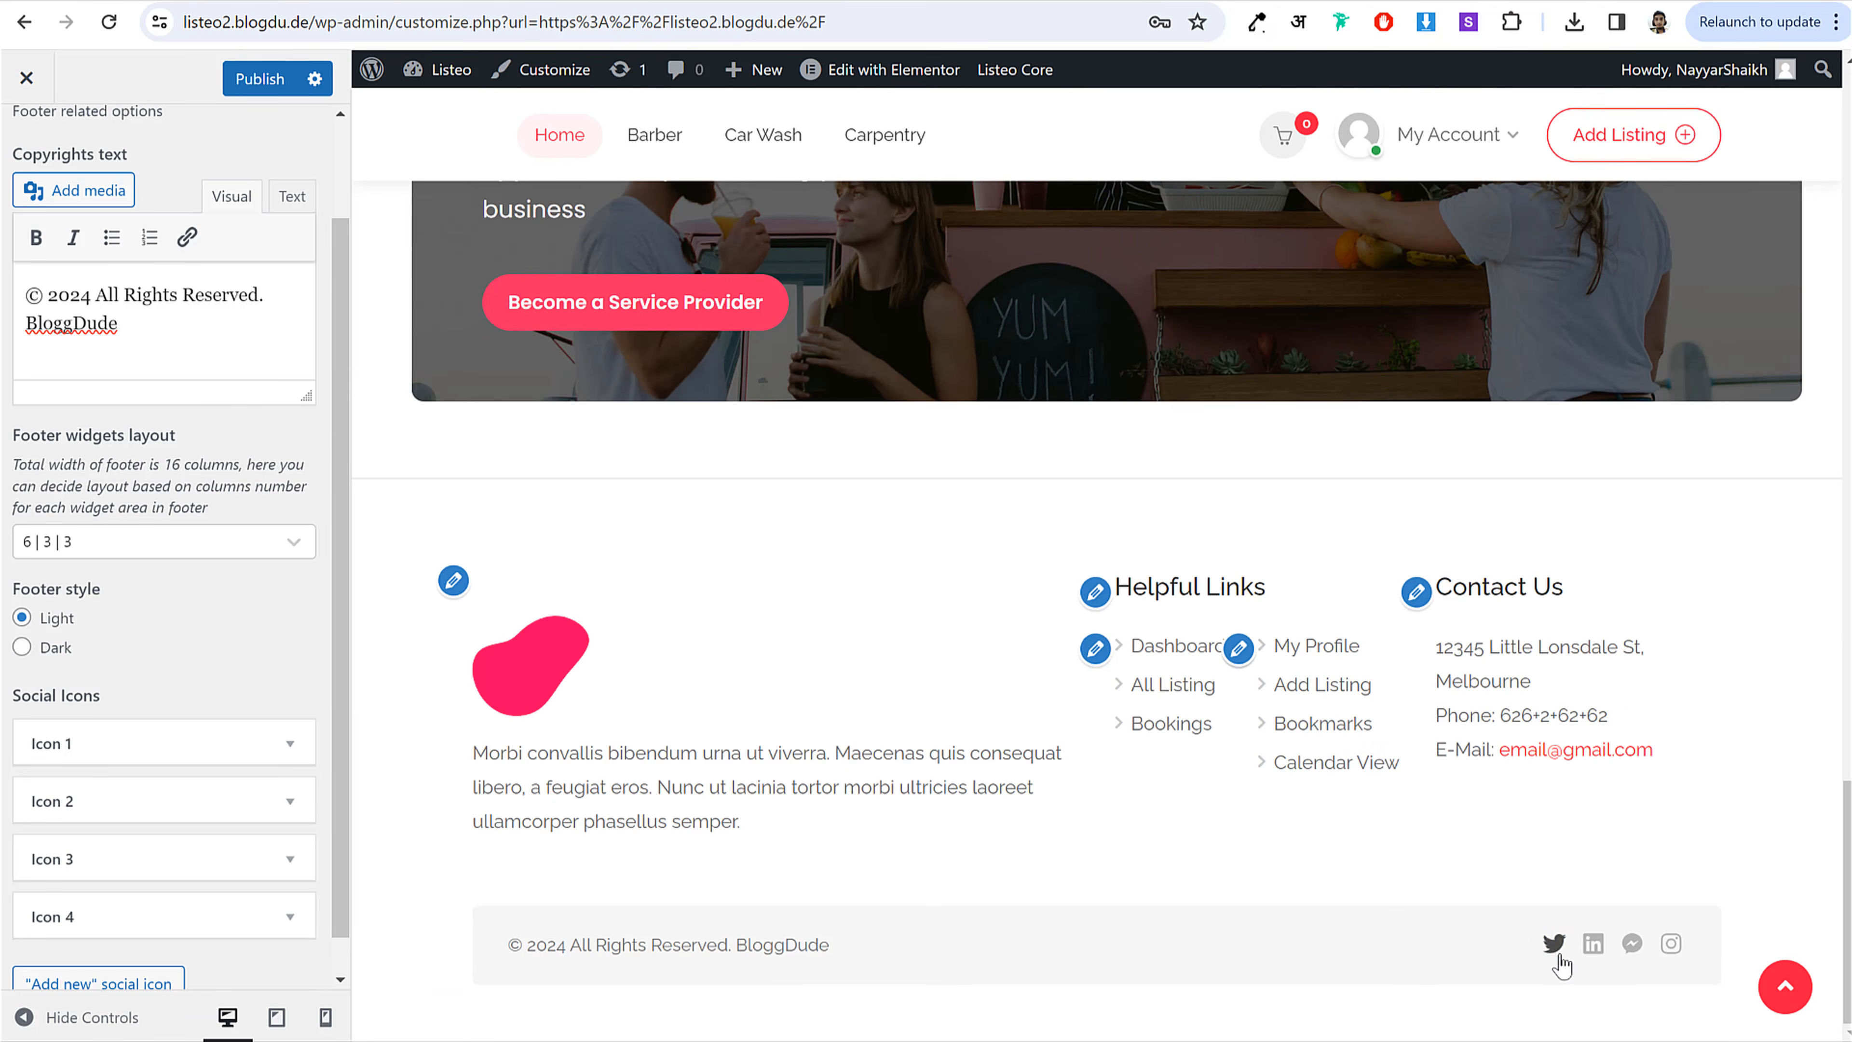
pyautogui.scroll(-1, 182, 670)
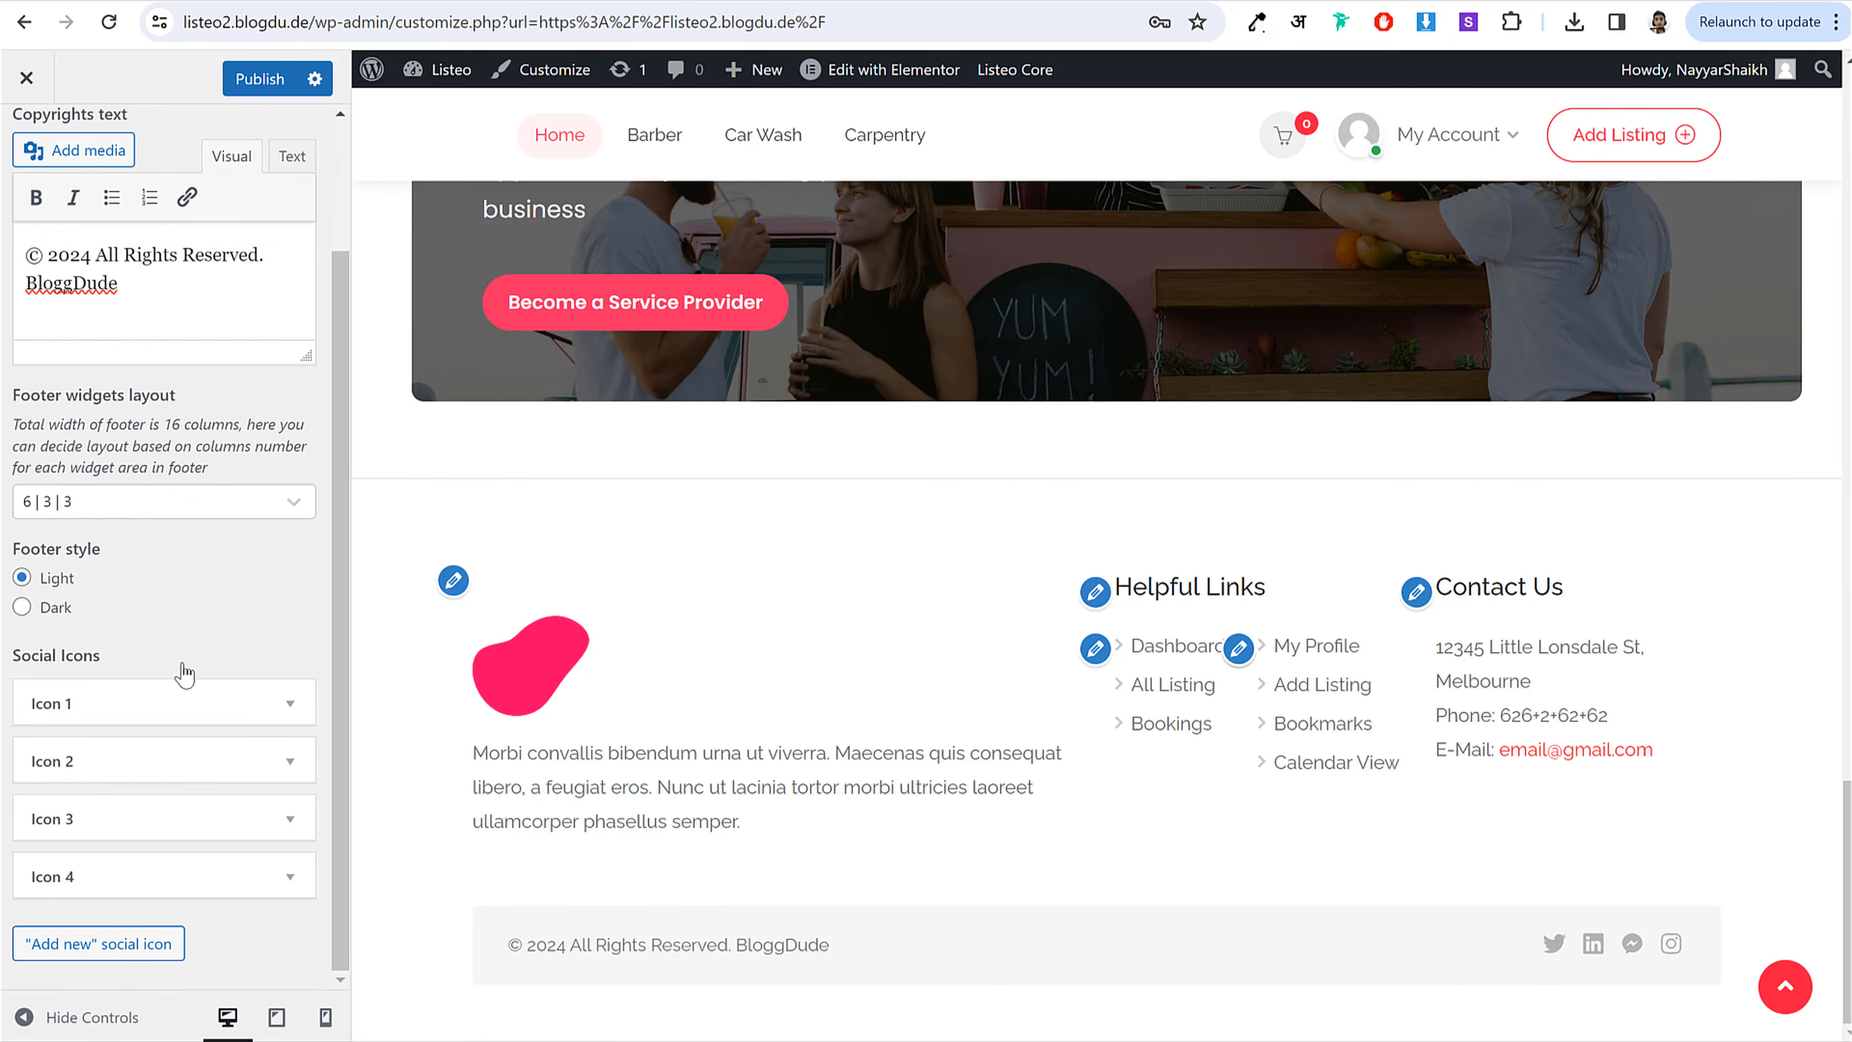
pyautogui.scroll(1, 292, 722)
# Step: Review the Icon 1 and Icon 2 social icon settings and publish the footer options
pyautogui.click(296, 750)
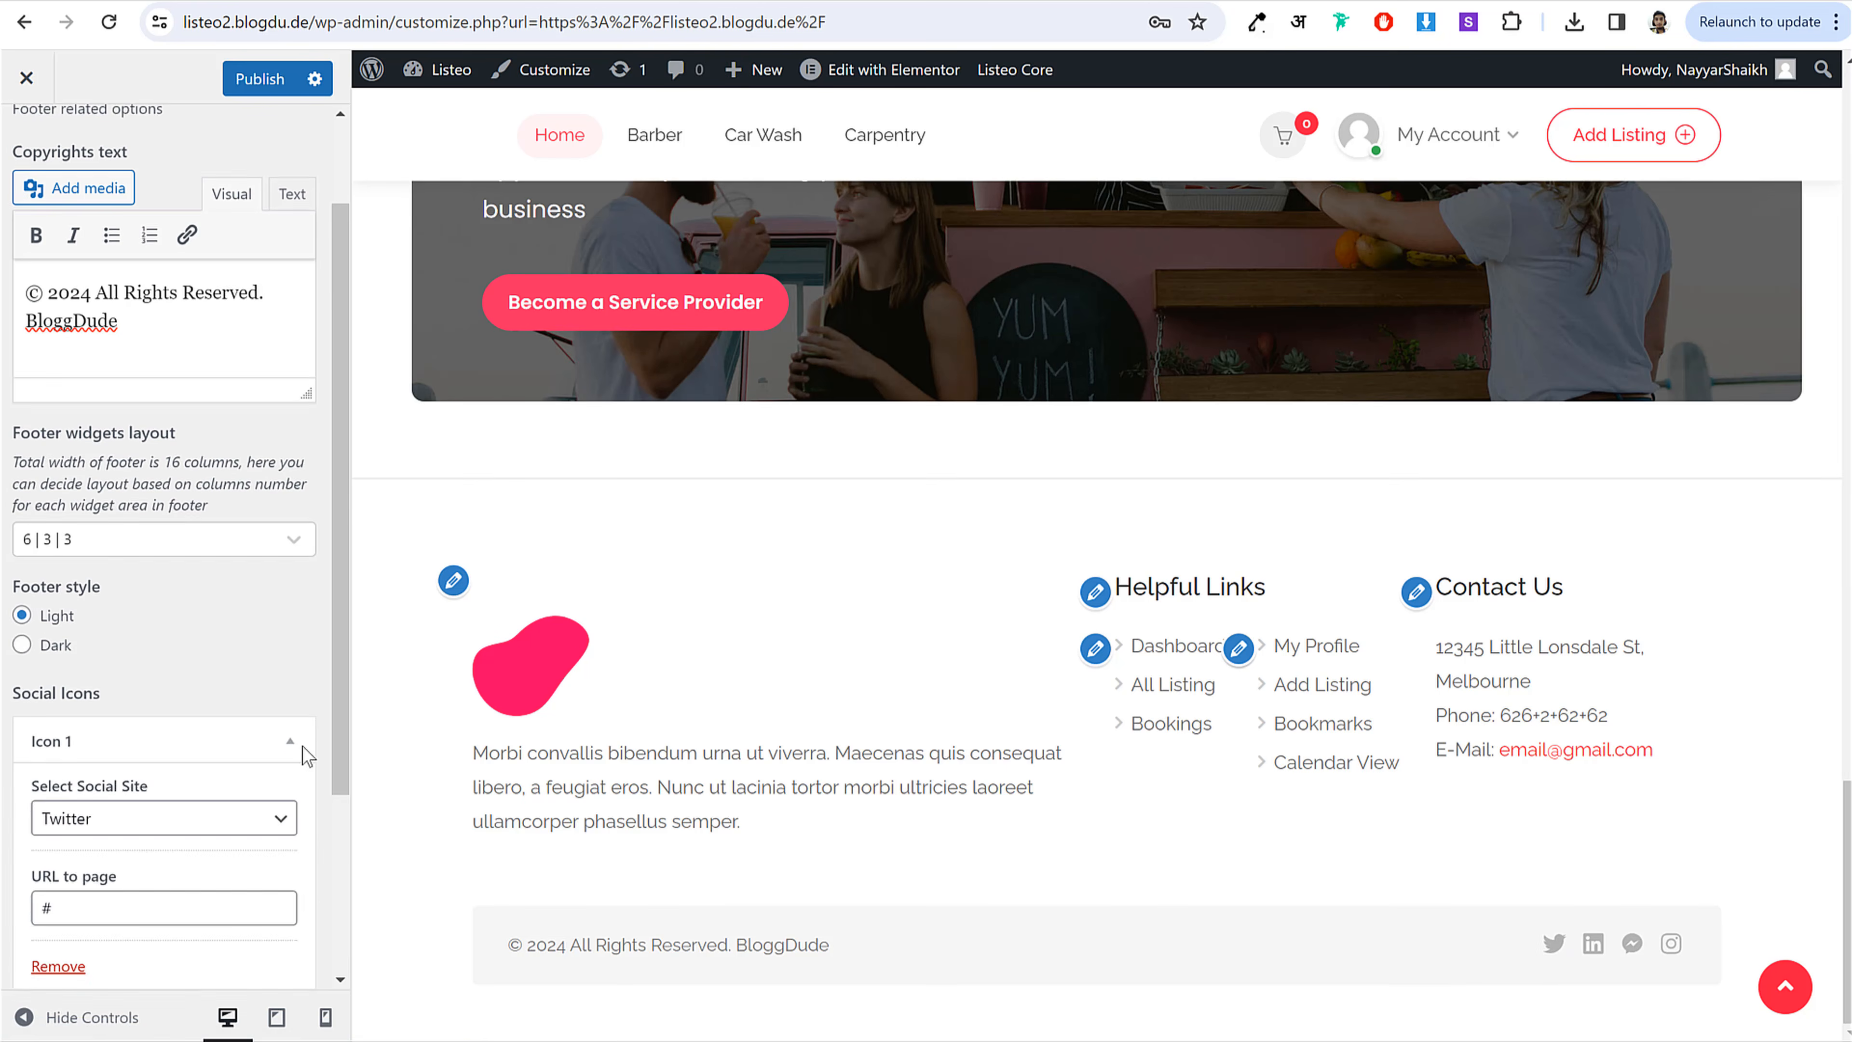
pyautogui.scroll(-3, 292, 751)
pyautogui.moveTo(80, 646); pyautogui.dragTo(20, 647)
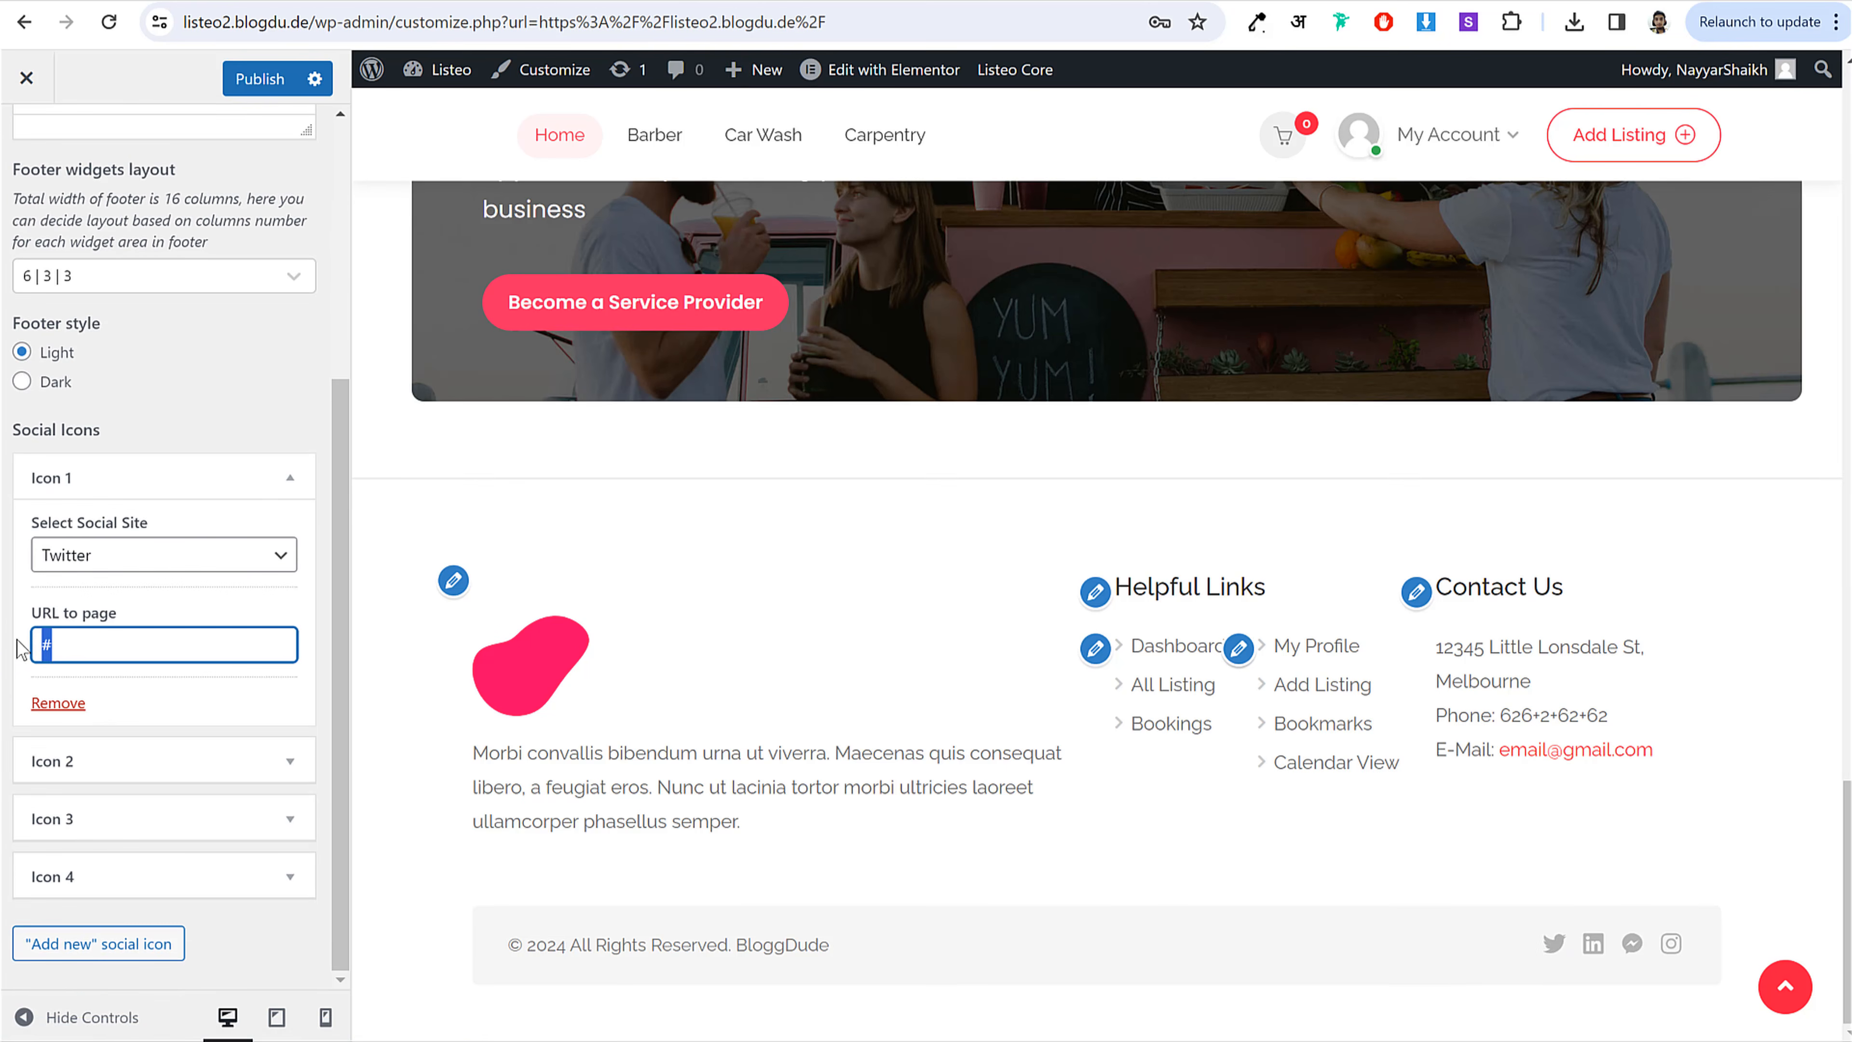
pyautogui.click(271, 764)
pyautogui.scroll(-3, 145, 794)
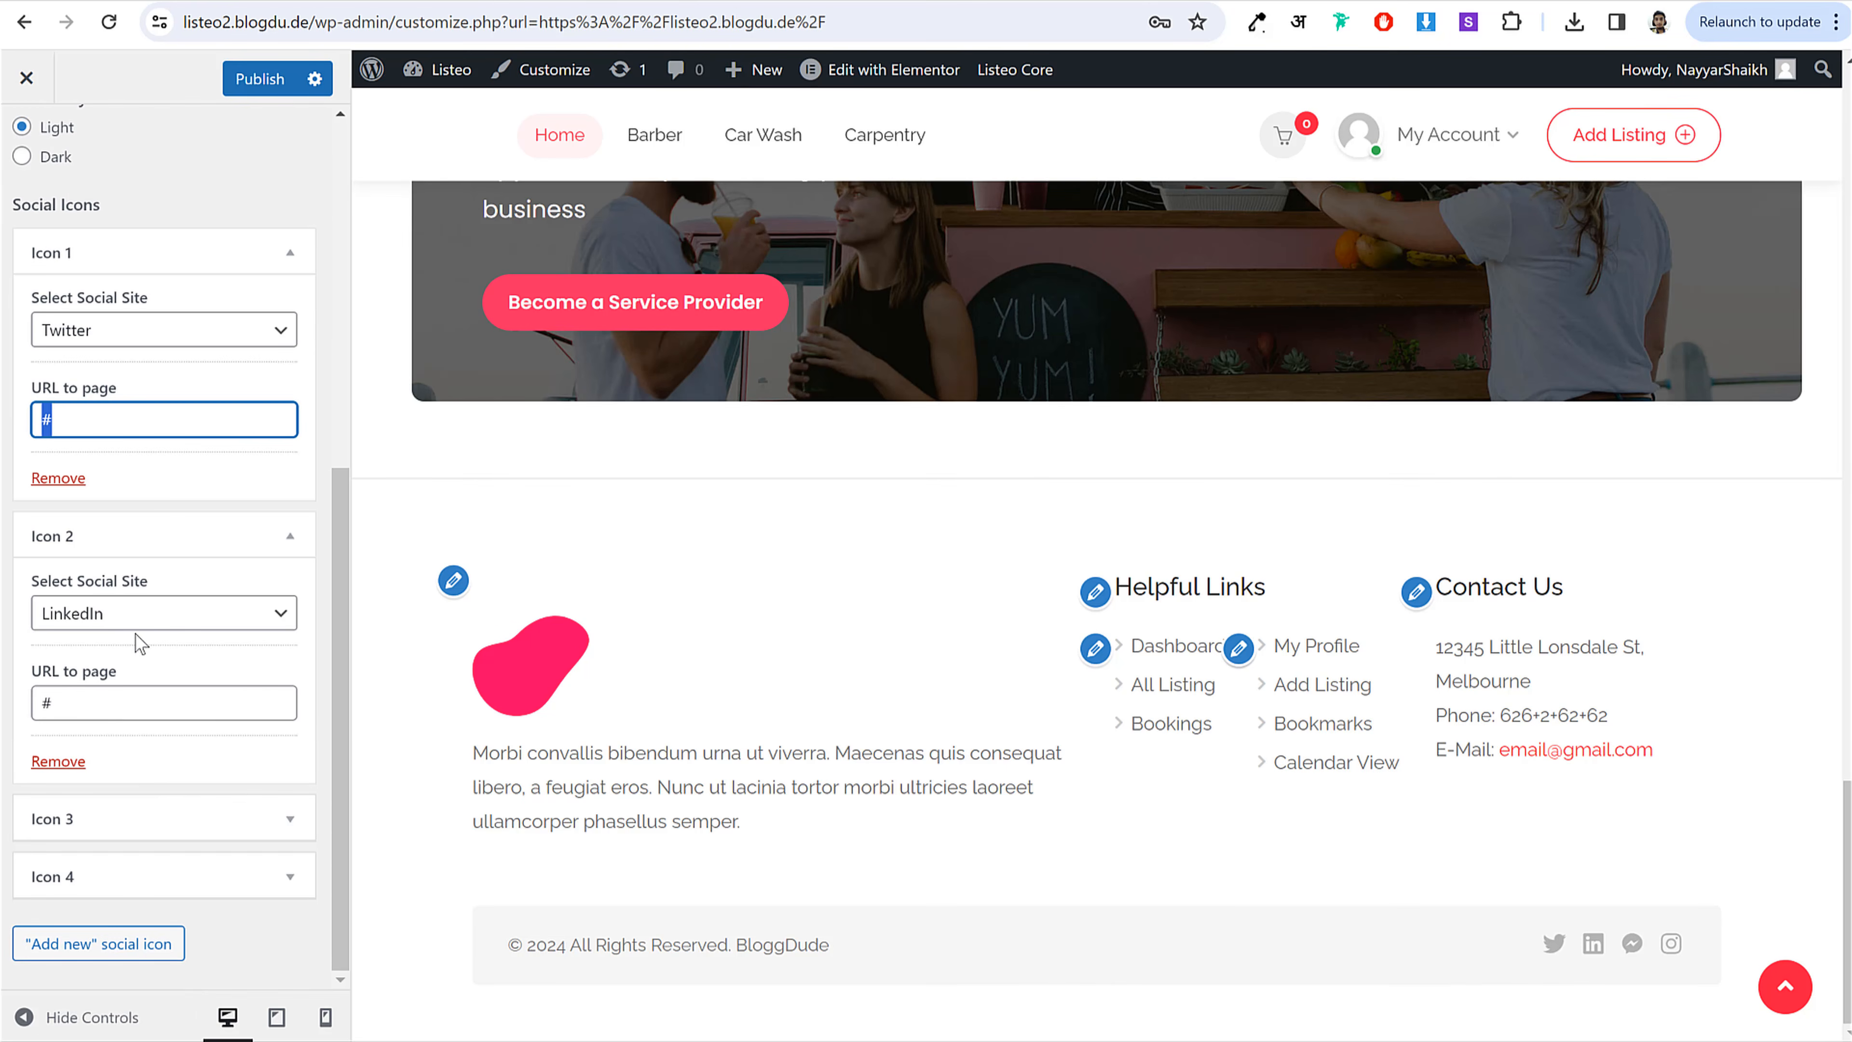
pyautogui.click(146, 617)
pyautogui.click(166, 539)
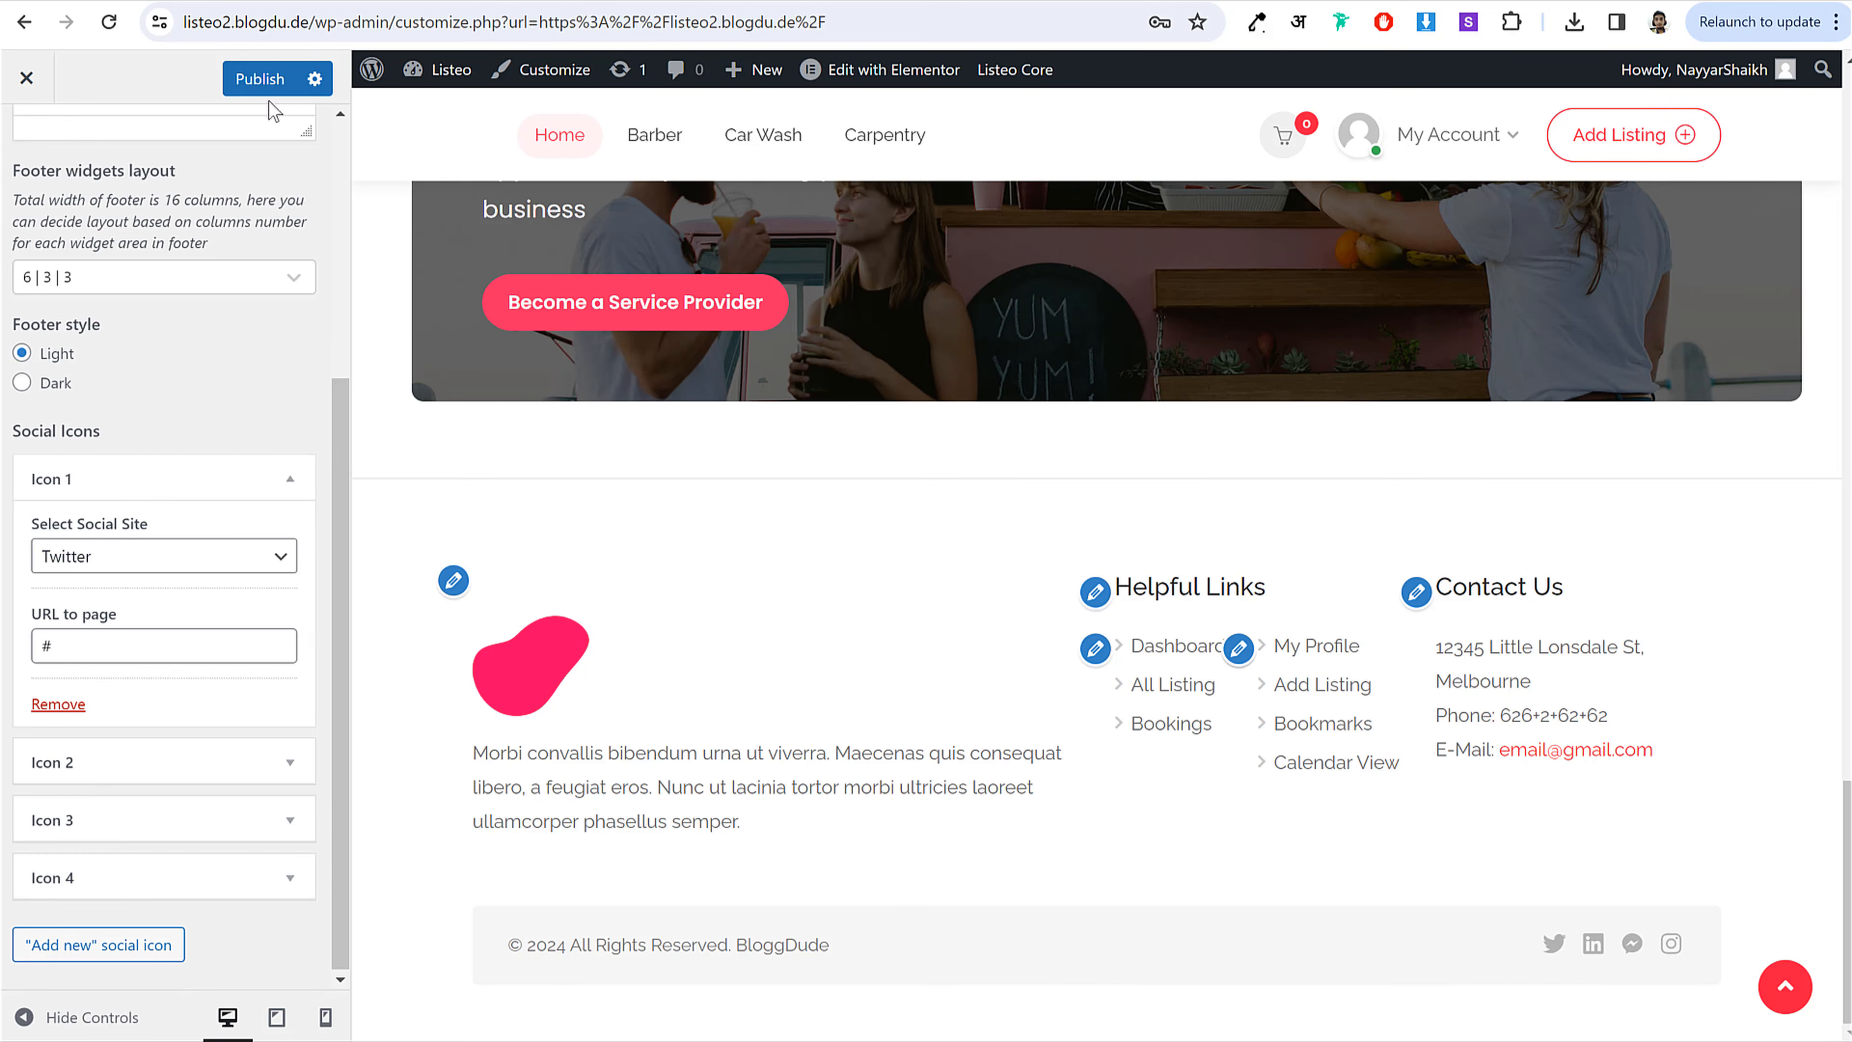
pyautogui.click(266, 78)
pyautogui.click(25, 159)
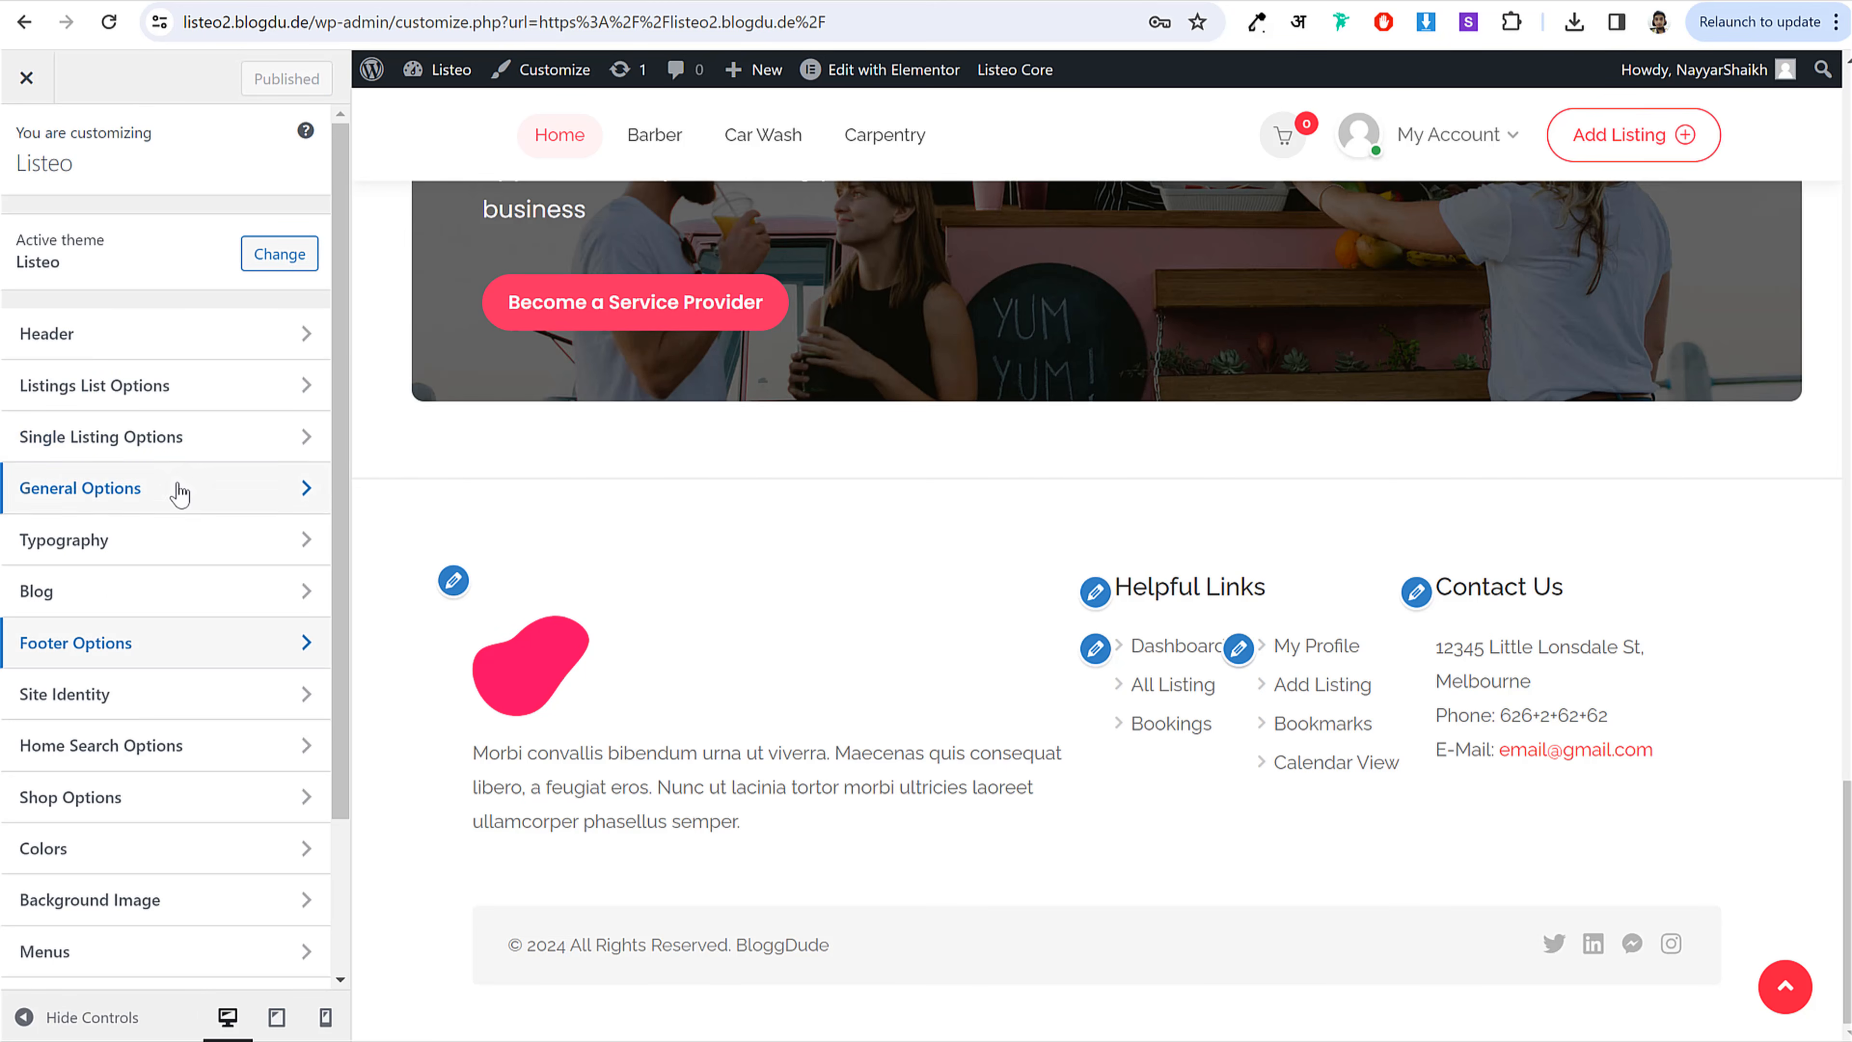
# Step: In Typography, set the body and h1–h6 heading font families to Poppins
pyautogui.scroll(-2, 183, 486)
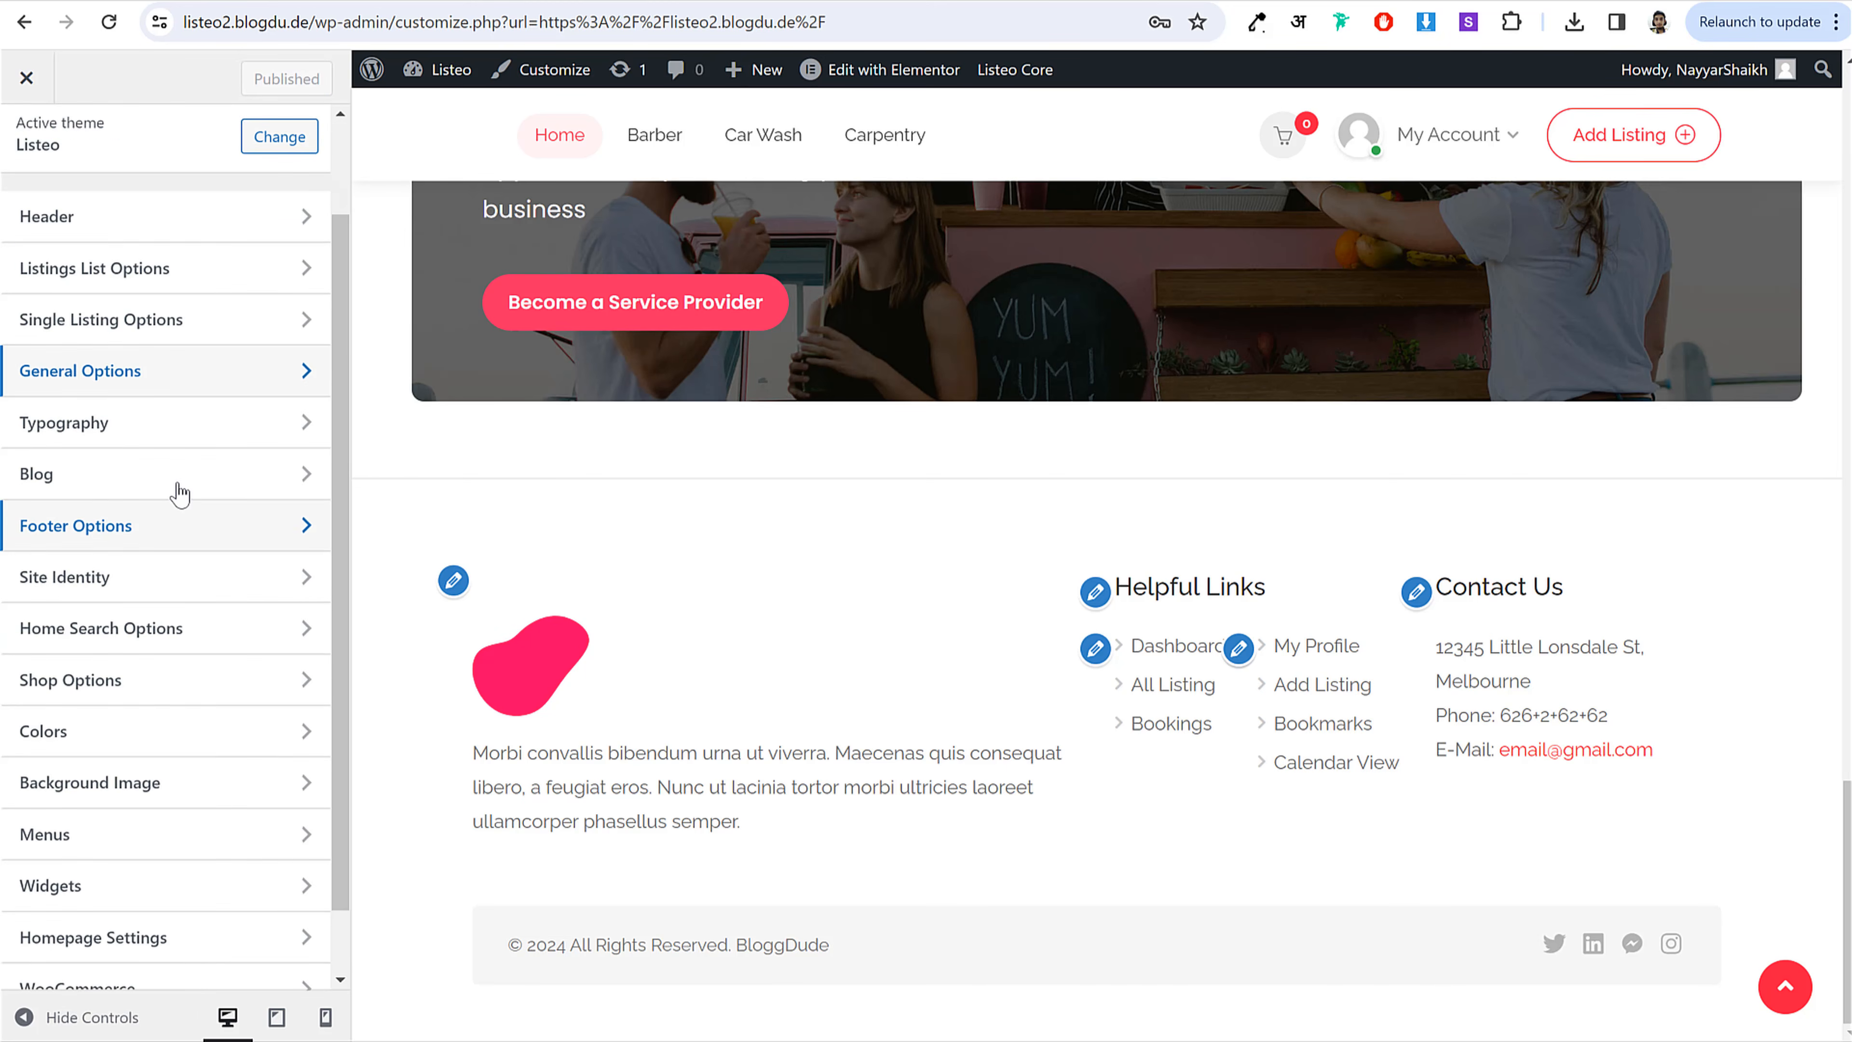
pyautogui.click(155, 424)
pyautogui.click(128, 347)
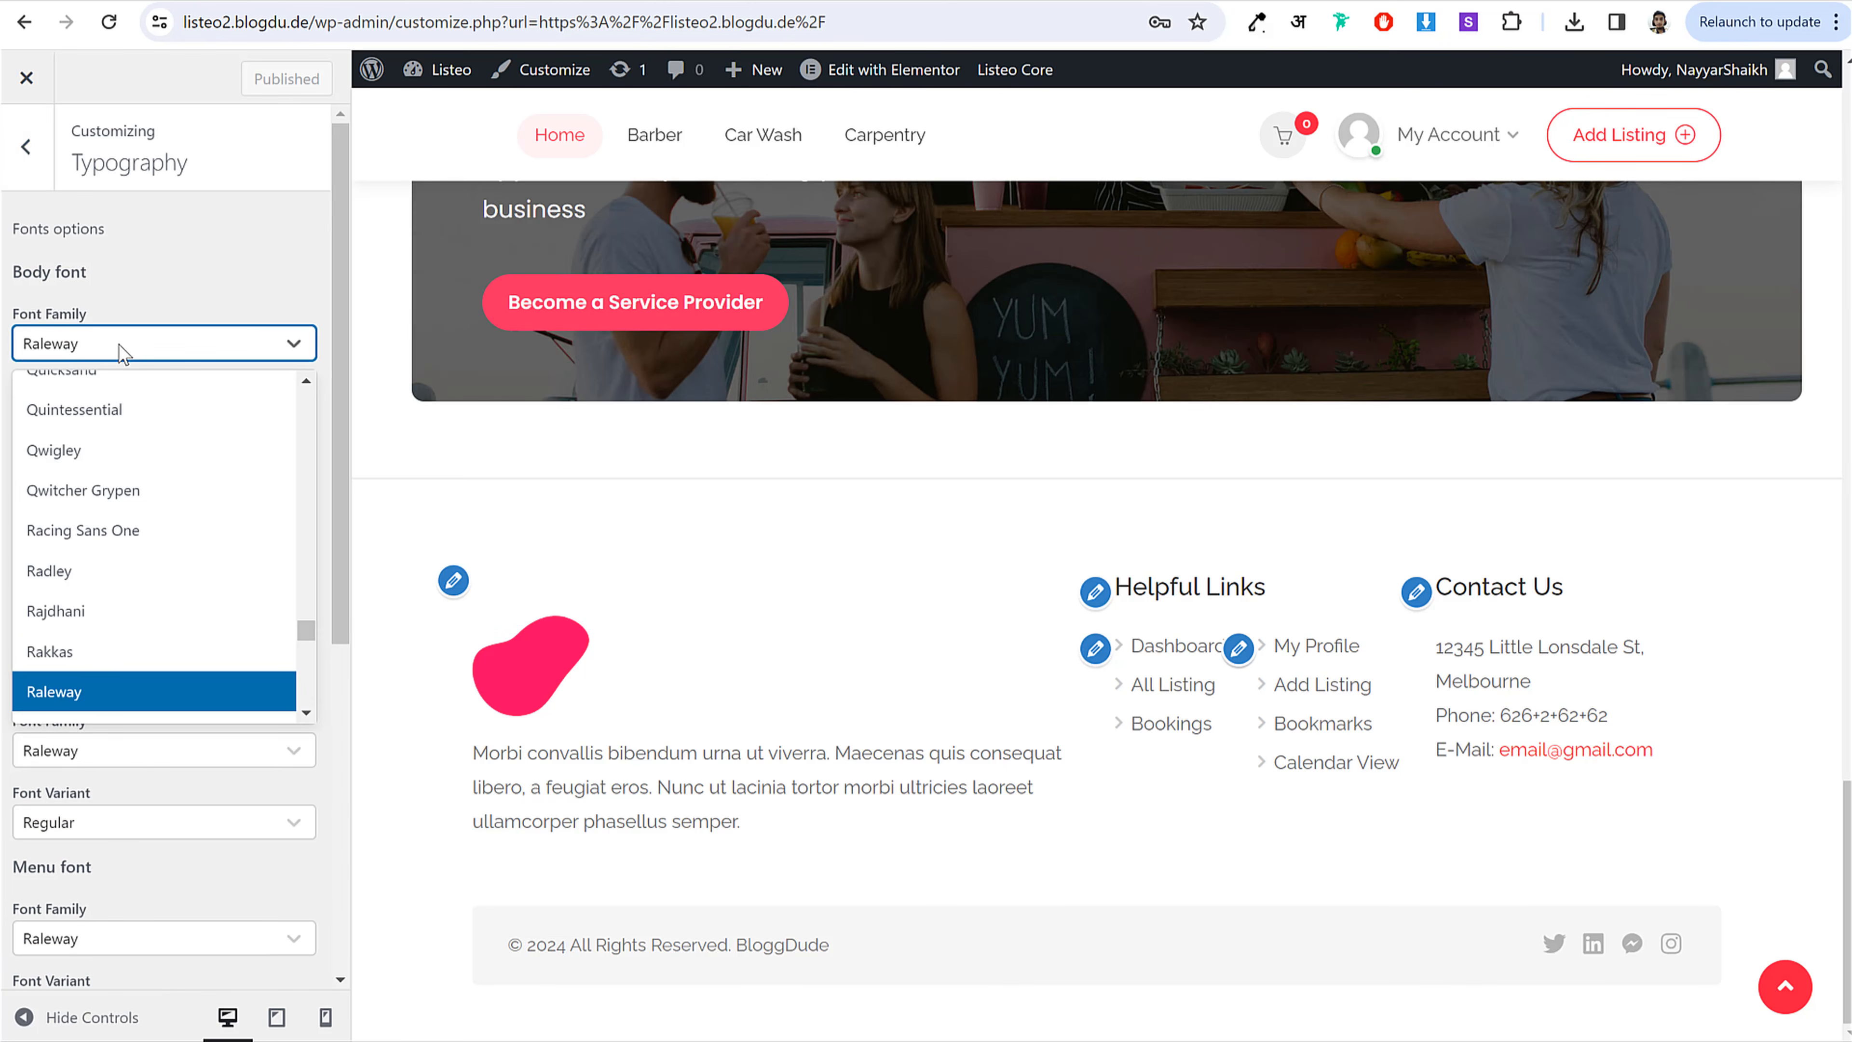
pyautogui.write('popp')
pyautogui.press('Return')
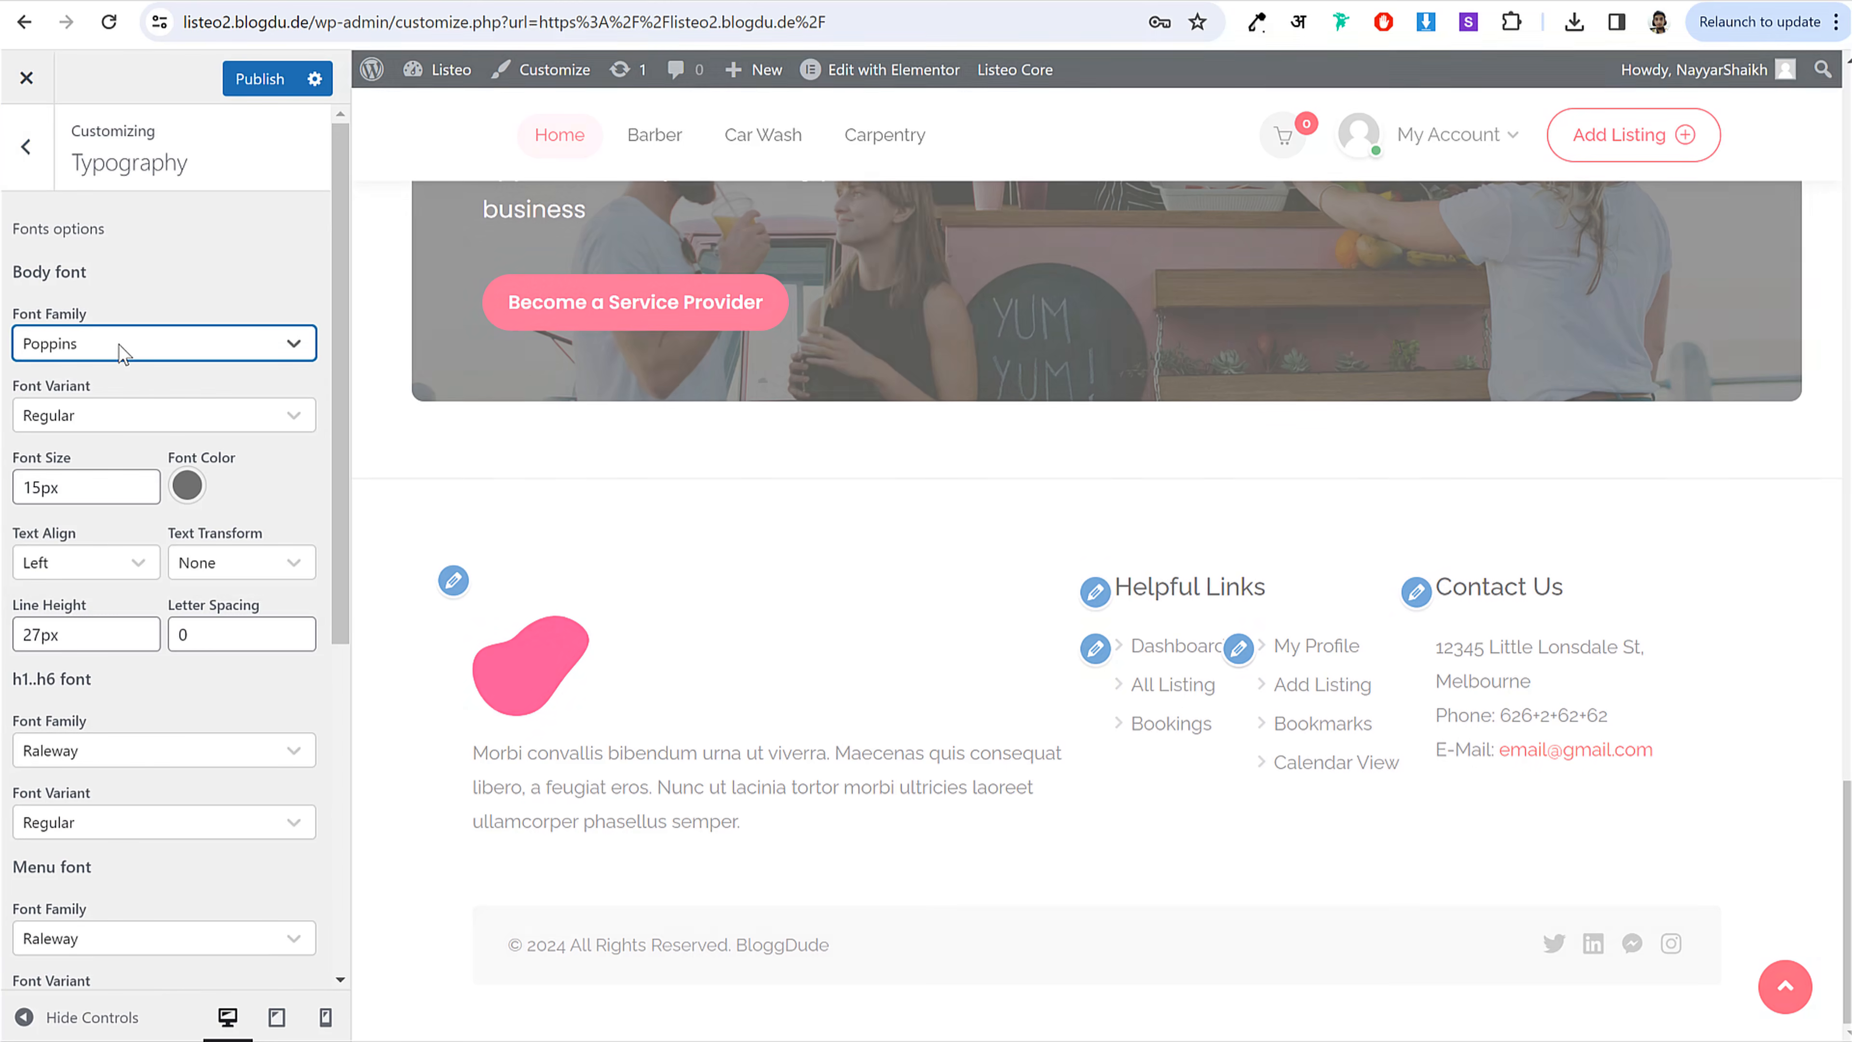
pyautogui.click(152, 288)
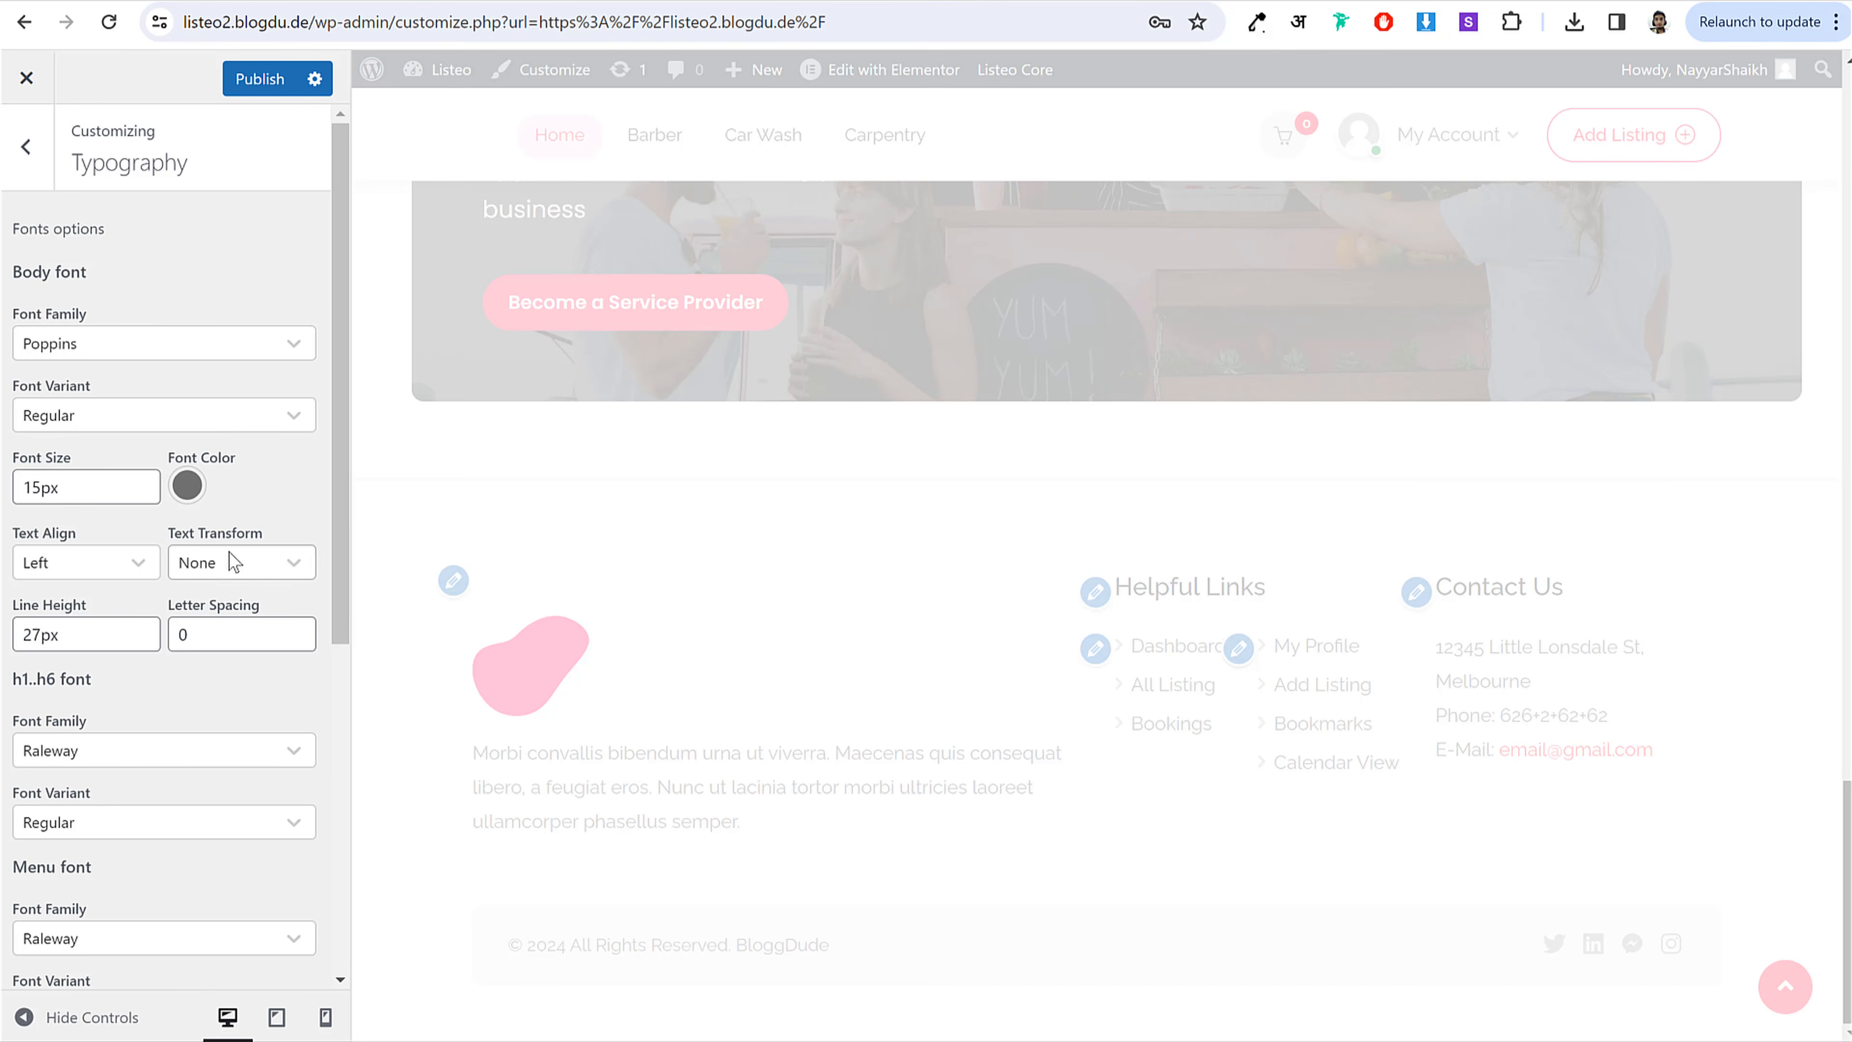
pyautogui.scroll(-1, 182, 634)
pyautogui.click(124, 641)
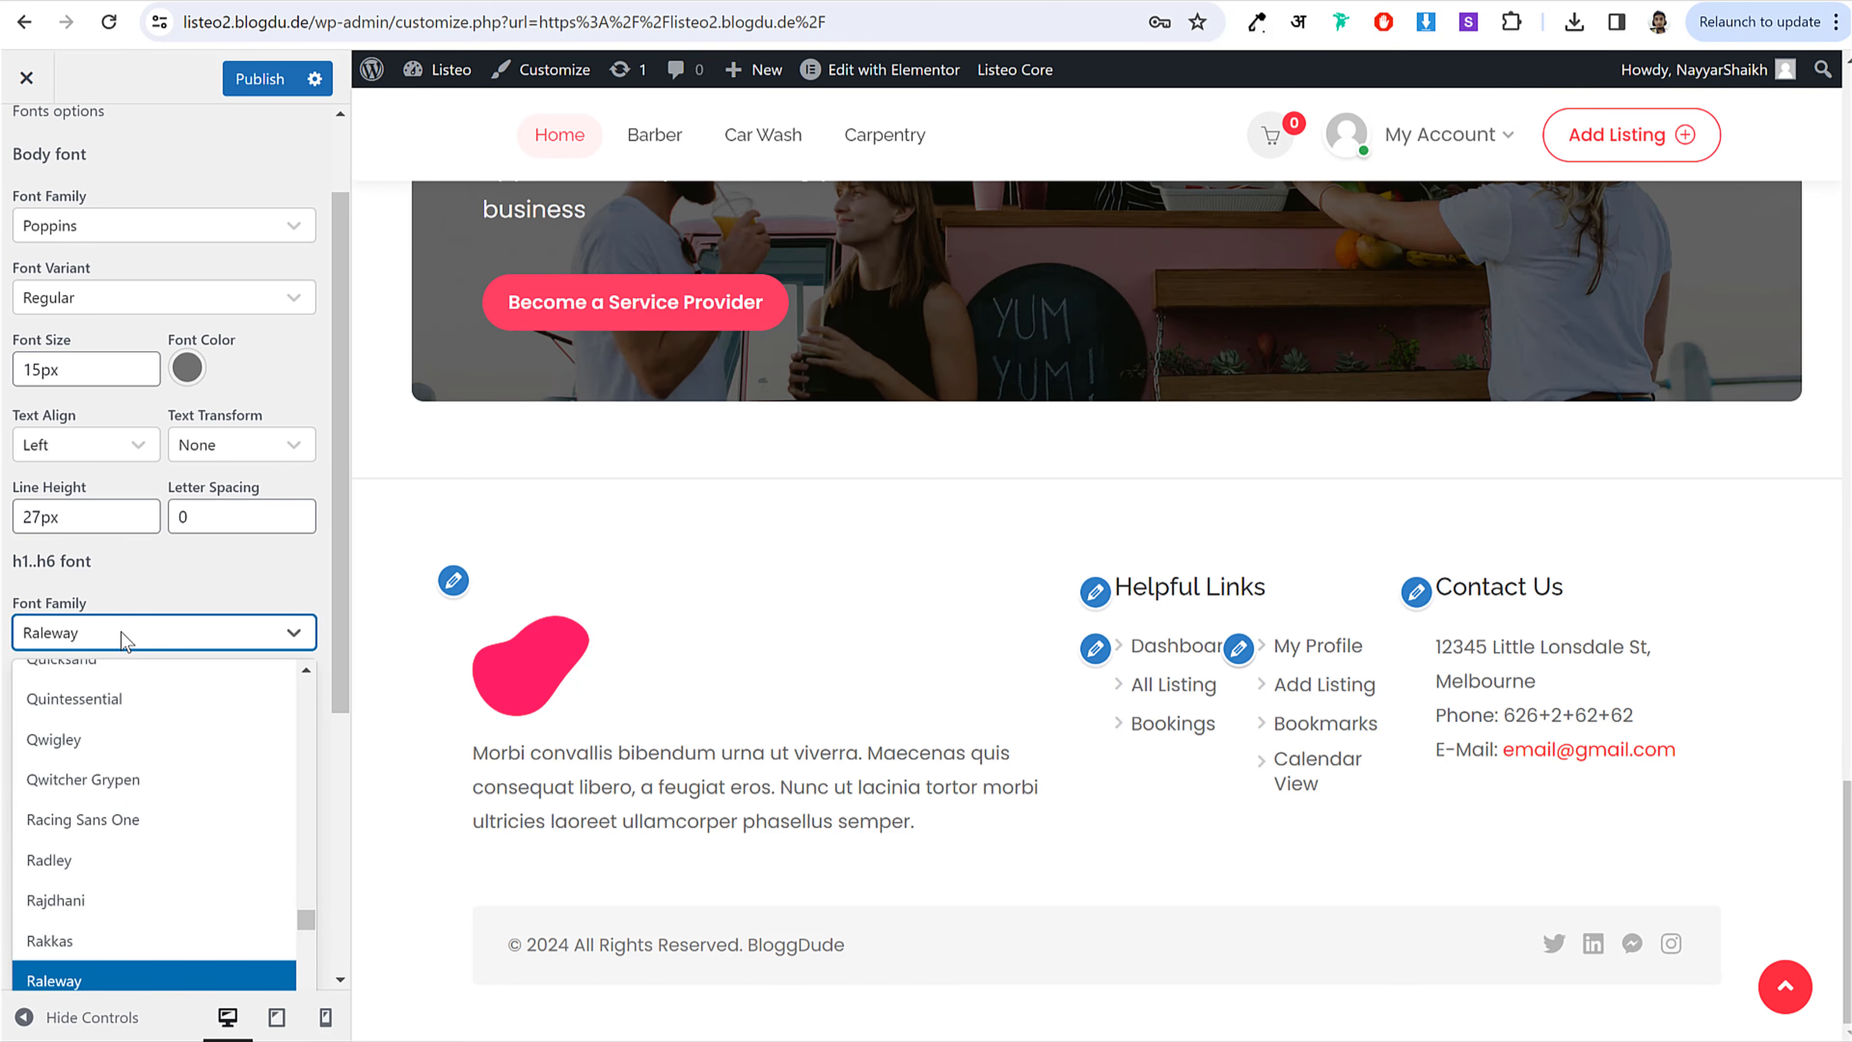
pyautogui.write('popp')
pyautogui.press('Return')
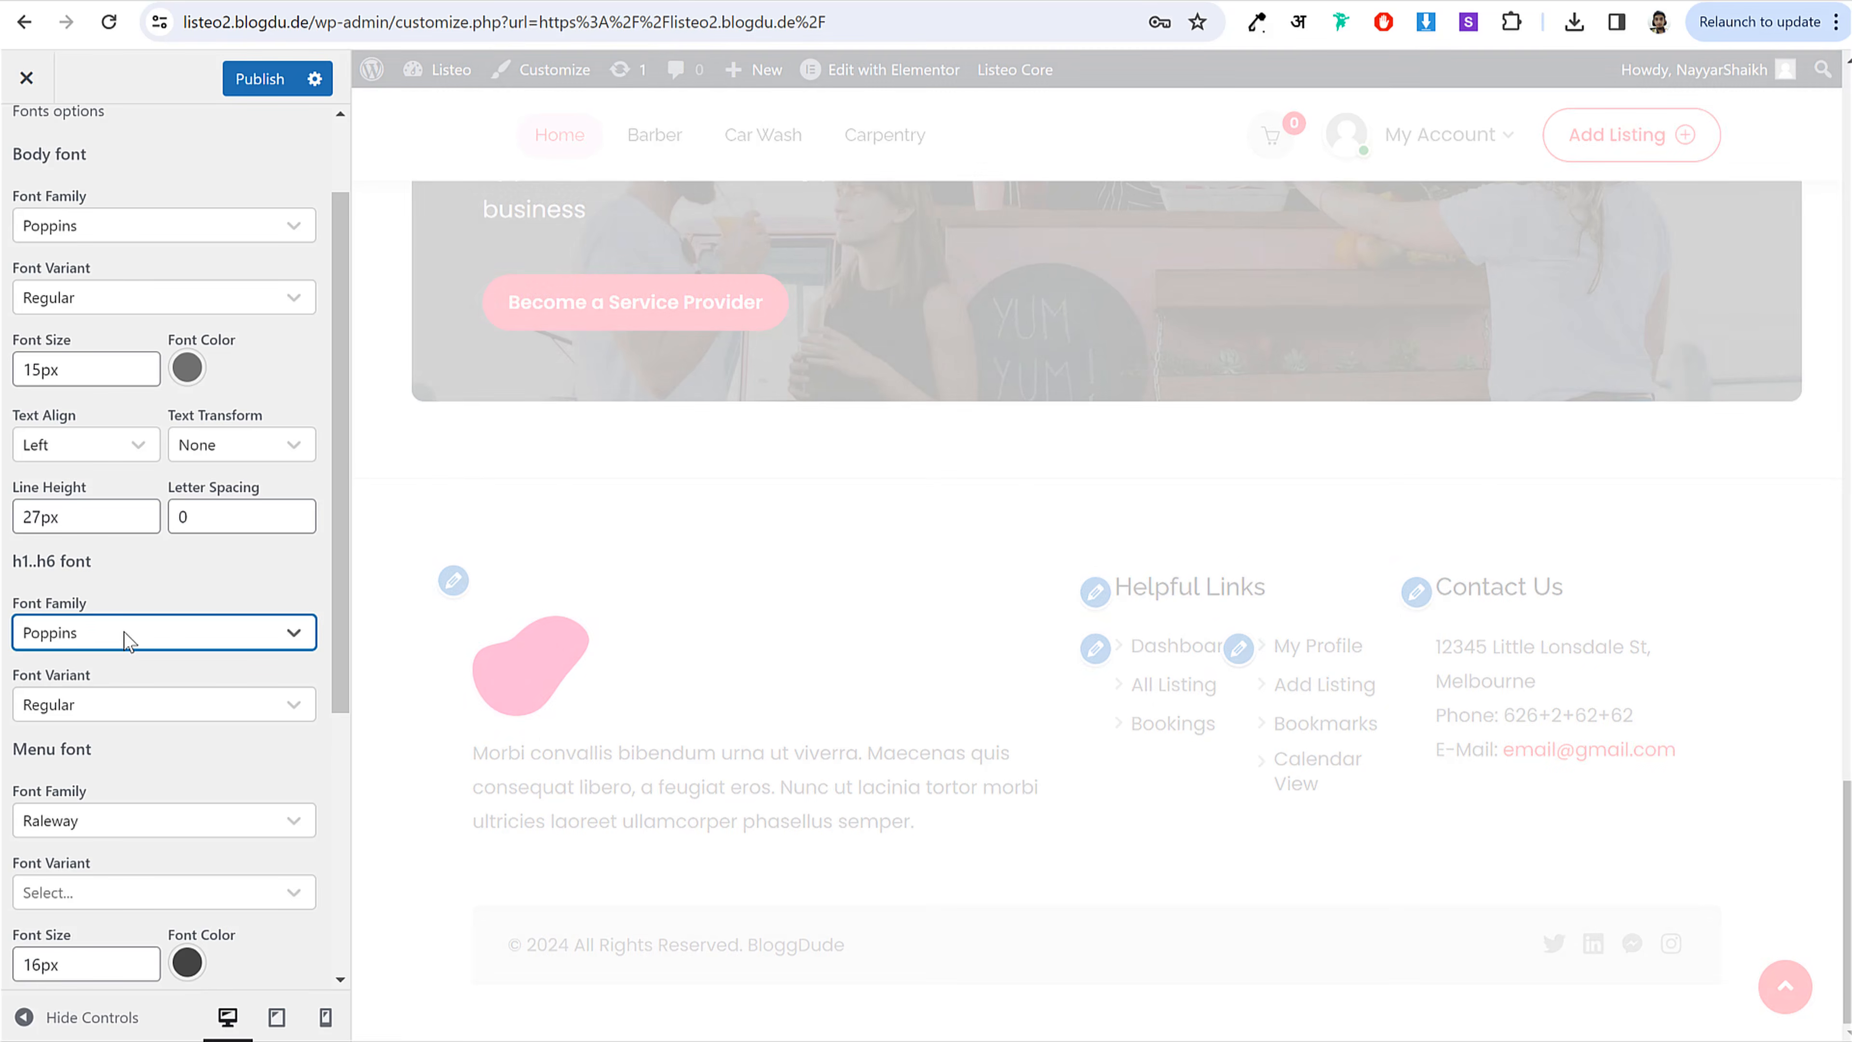
# Step: Set the menu font family to Poppins and publish the typography changes
pyautogui.scroll(-2, 153, 757)
pyautogui.click(79, 592)
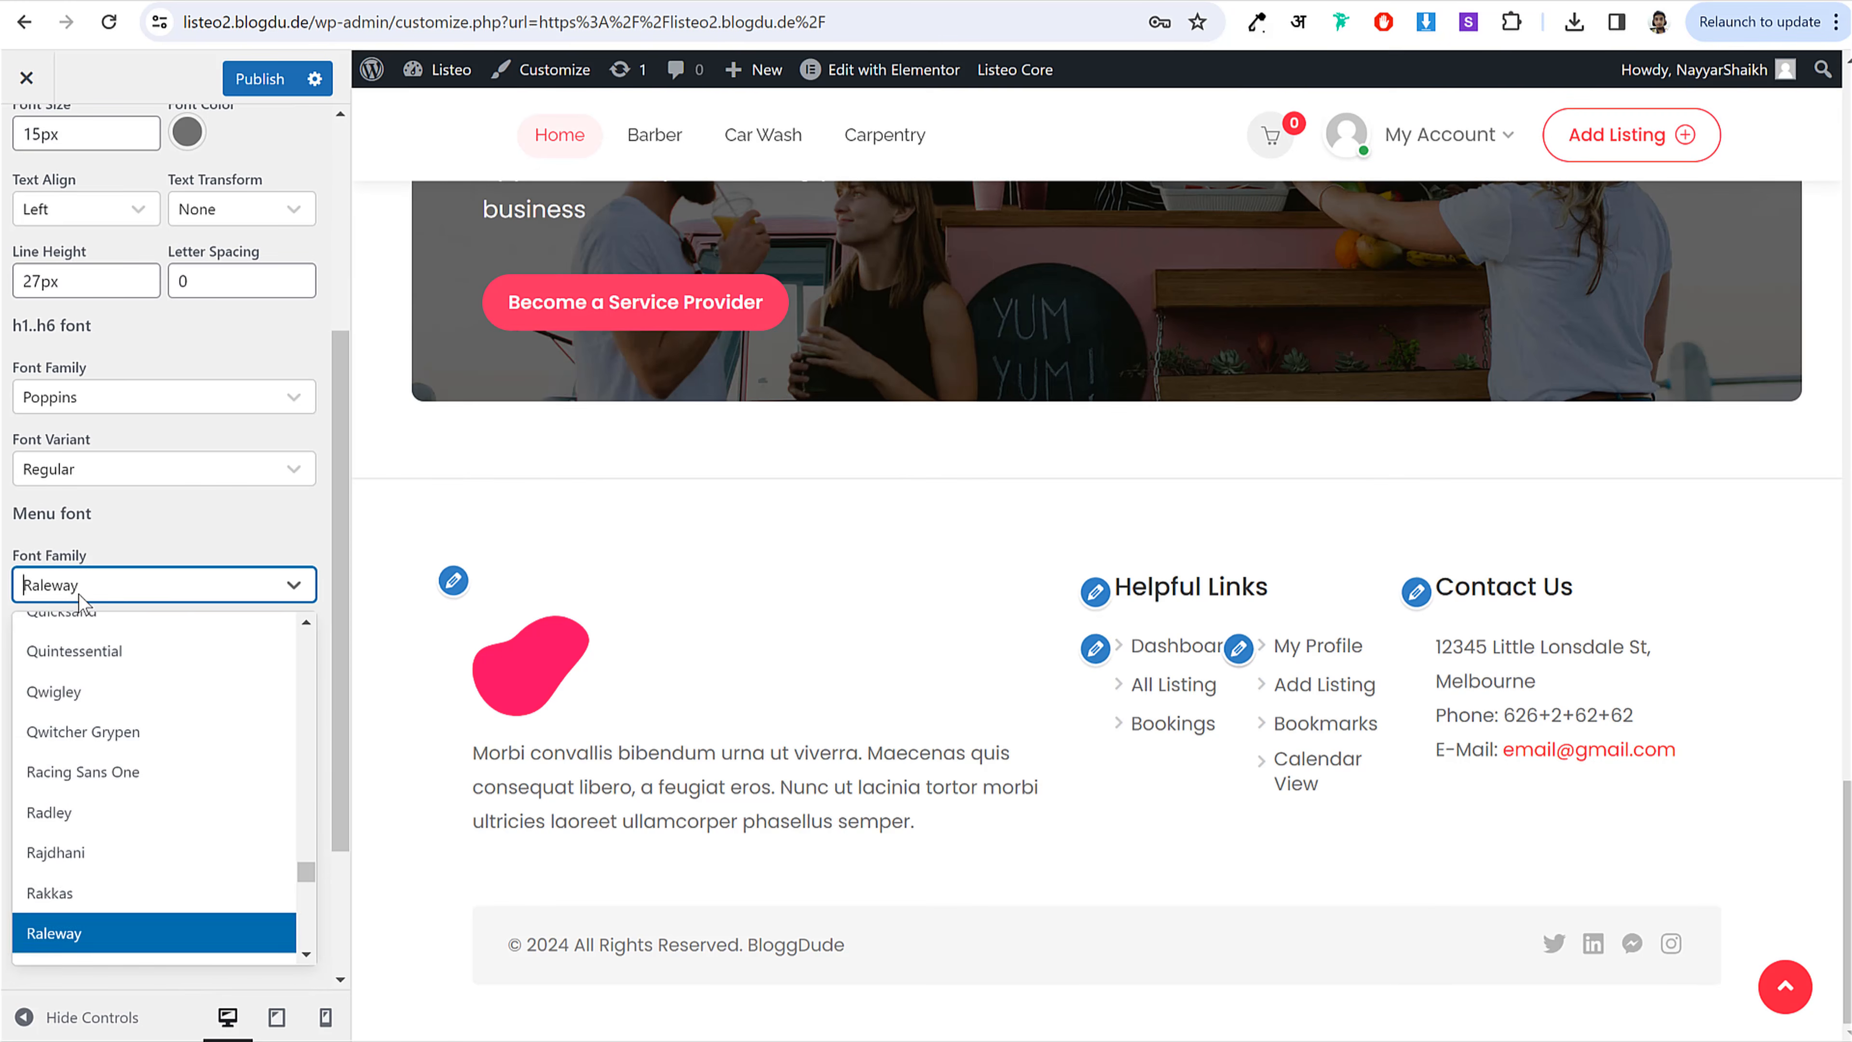
pyautogui.write('popp')
pyautogui.press('Return')
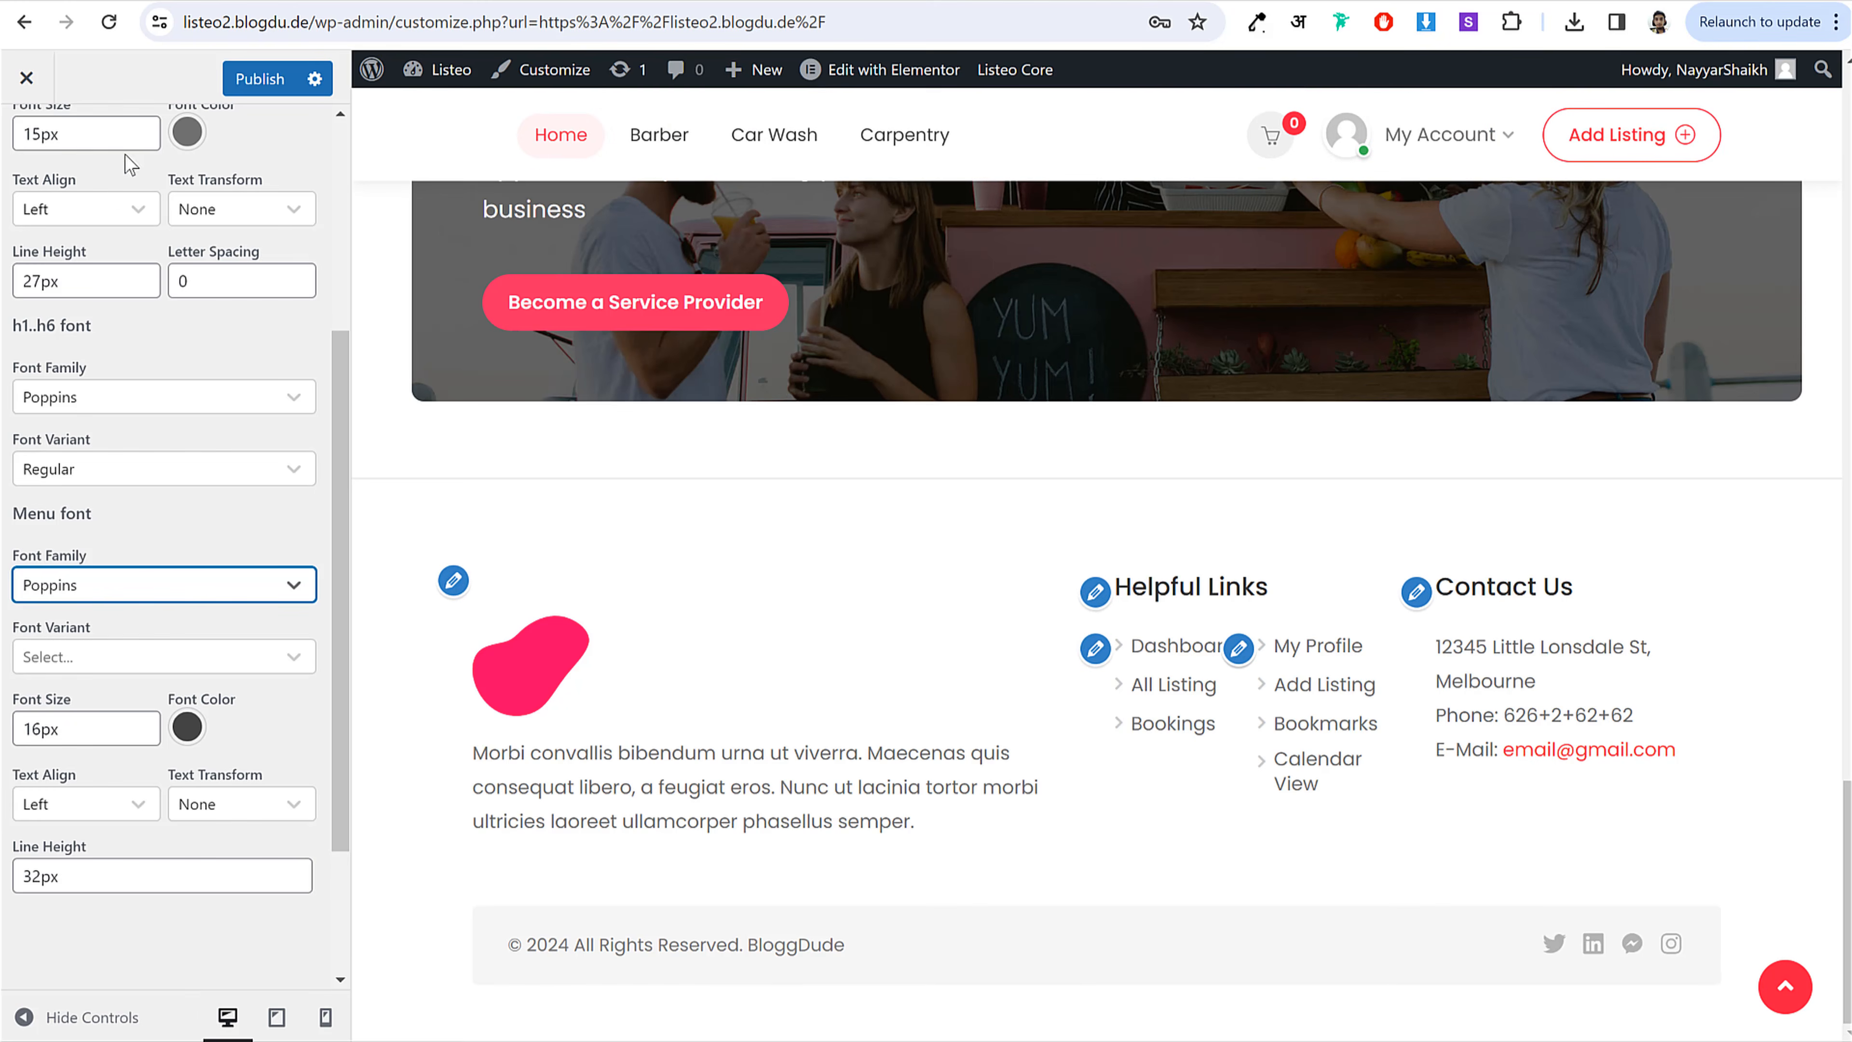
pyautogui.click(267, 78)
pyautogui.scroll(15, 1218, 642)
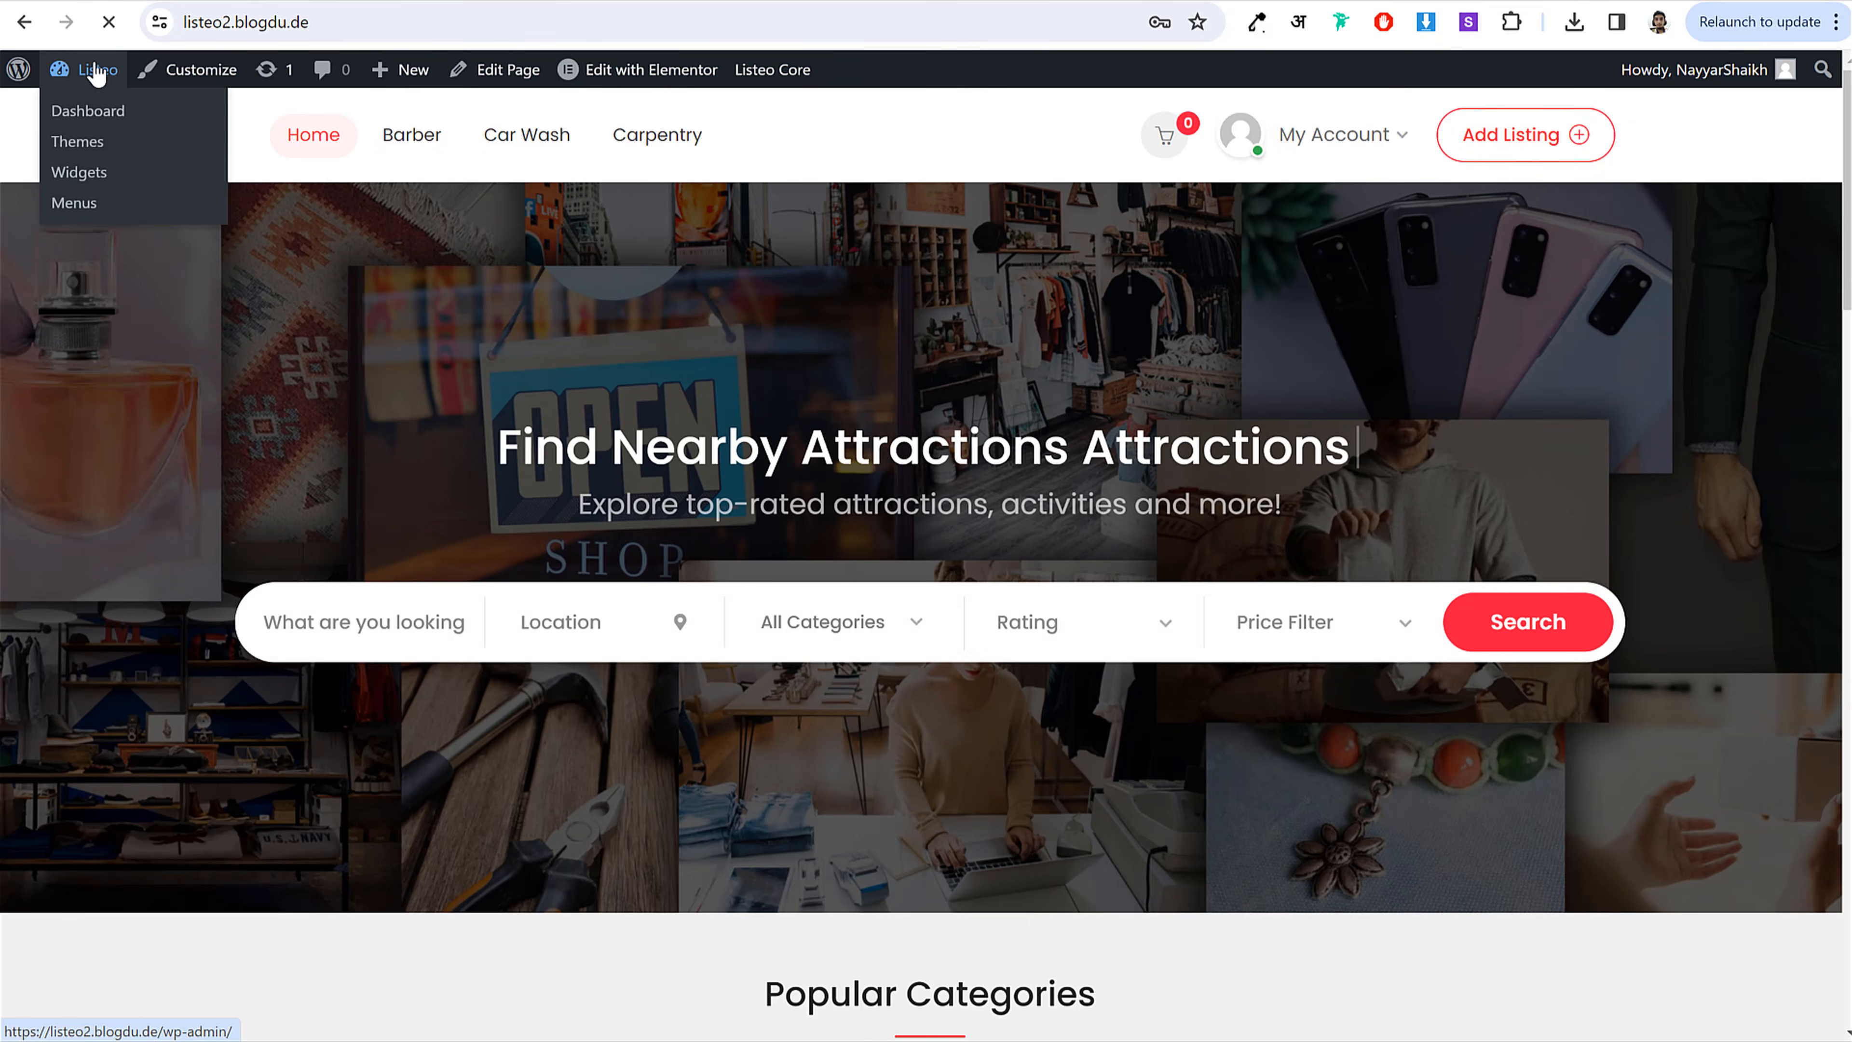
# Step: Open Listeo Core settings and review the General tab (20% commission, US Dollars)
pyautogui.click(95, 73)
pyautogui.scroll(-3, 516, 653)
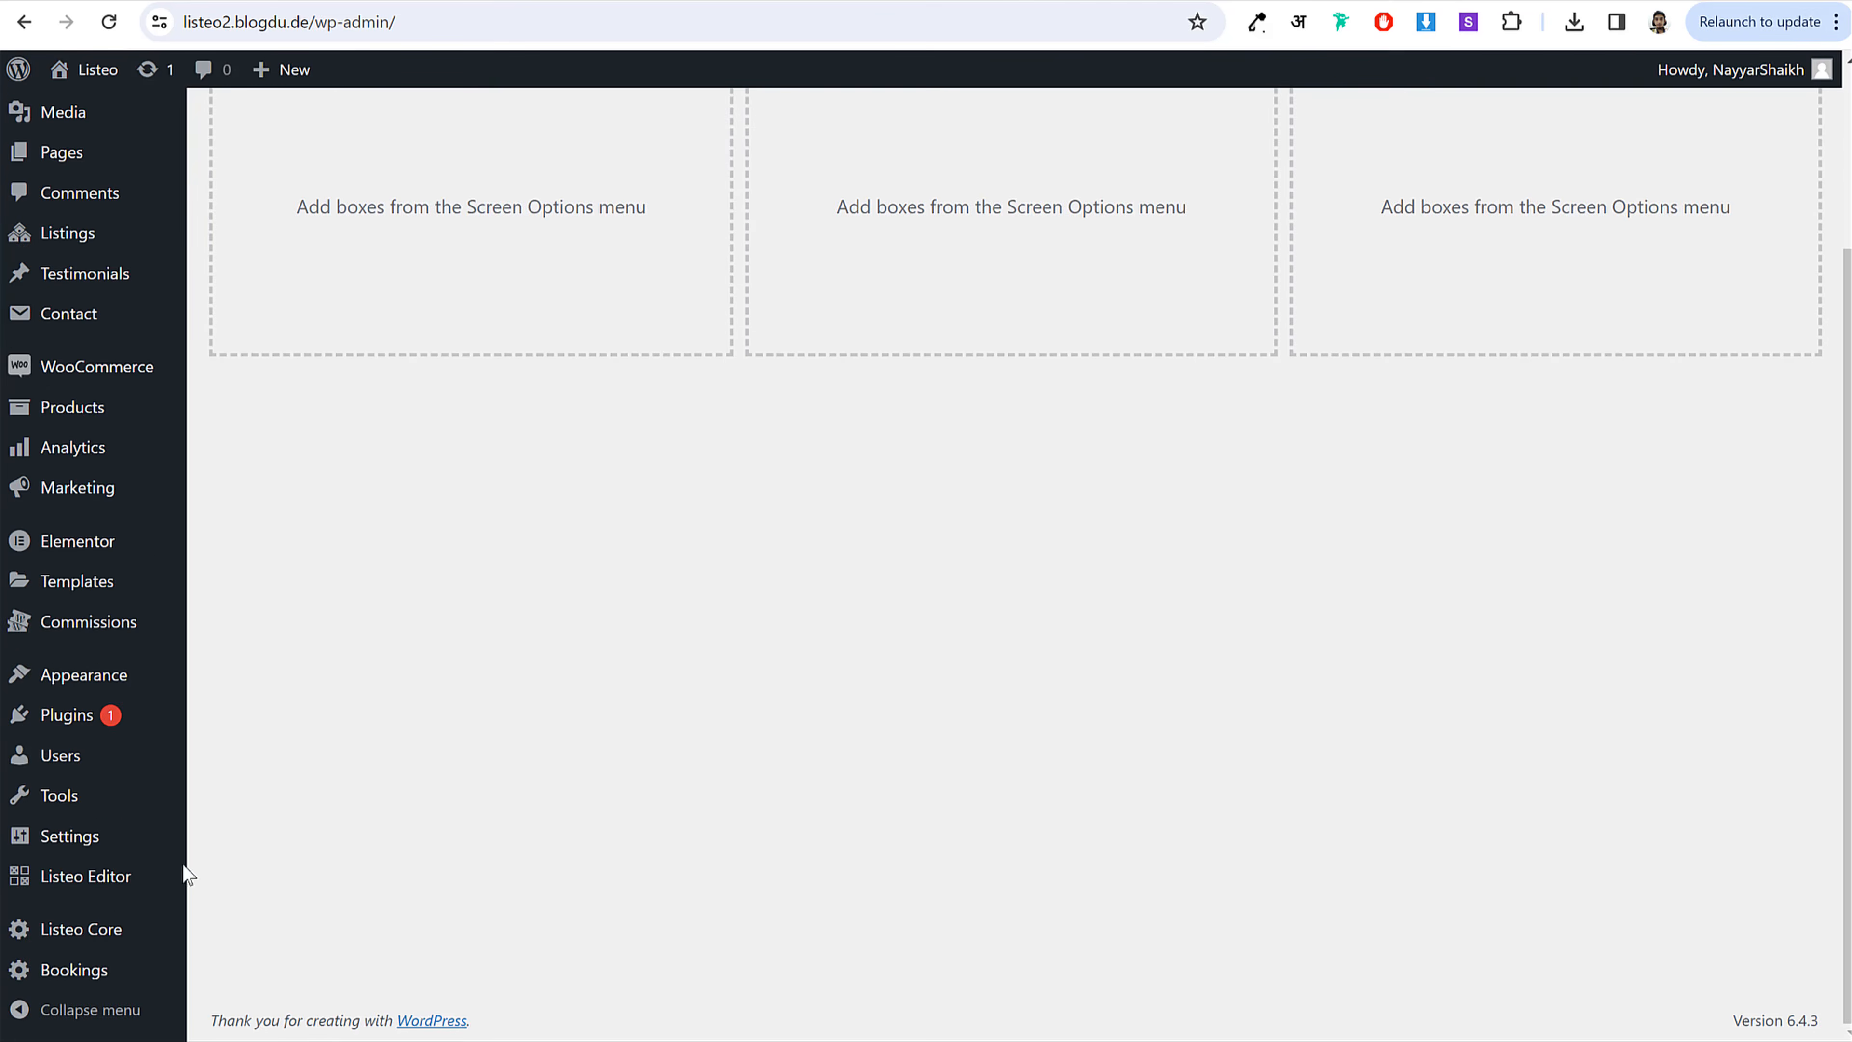
pyautogui.click(95, 939)
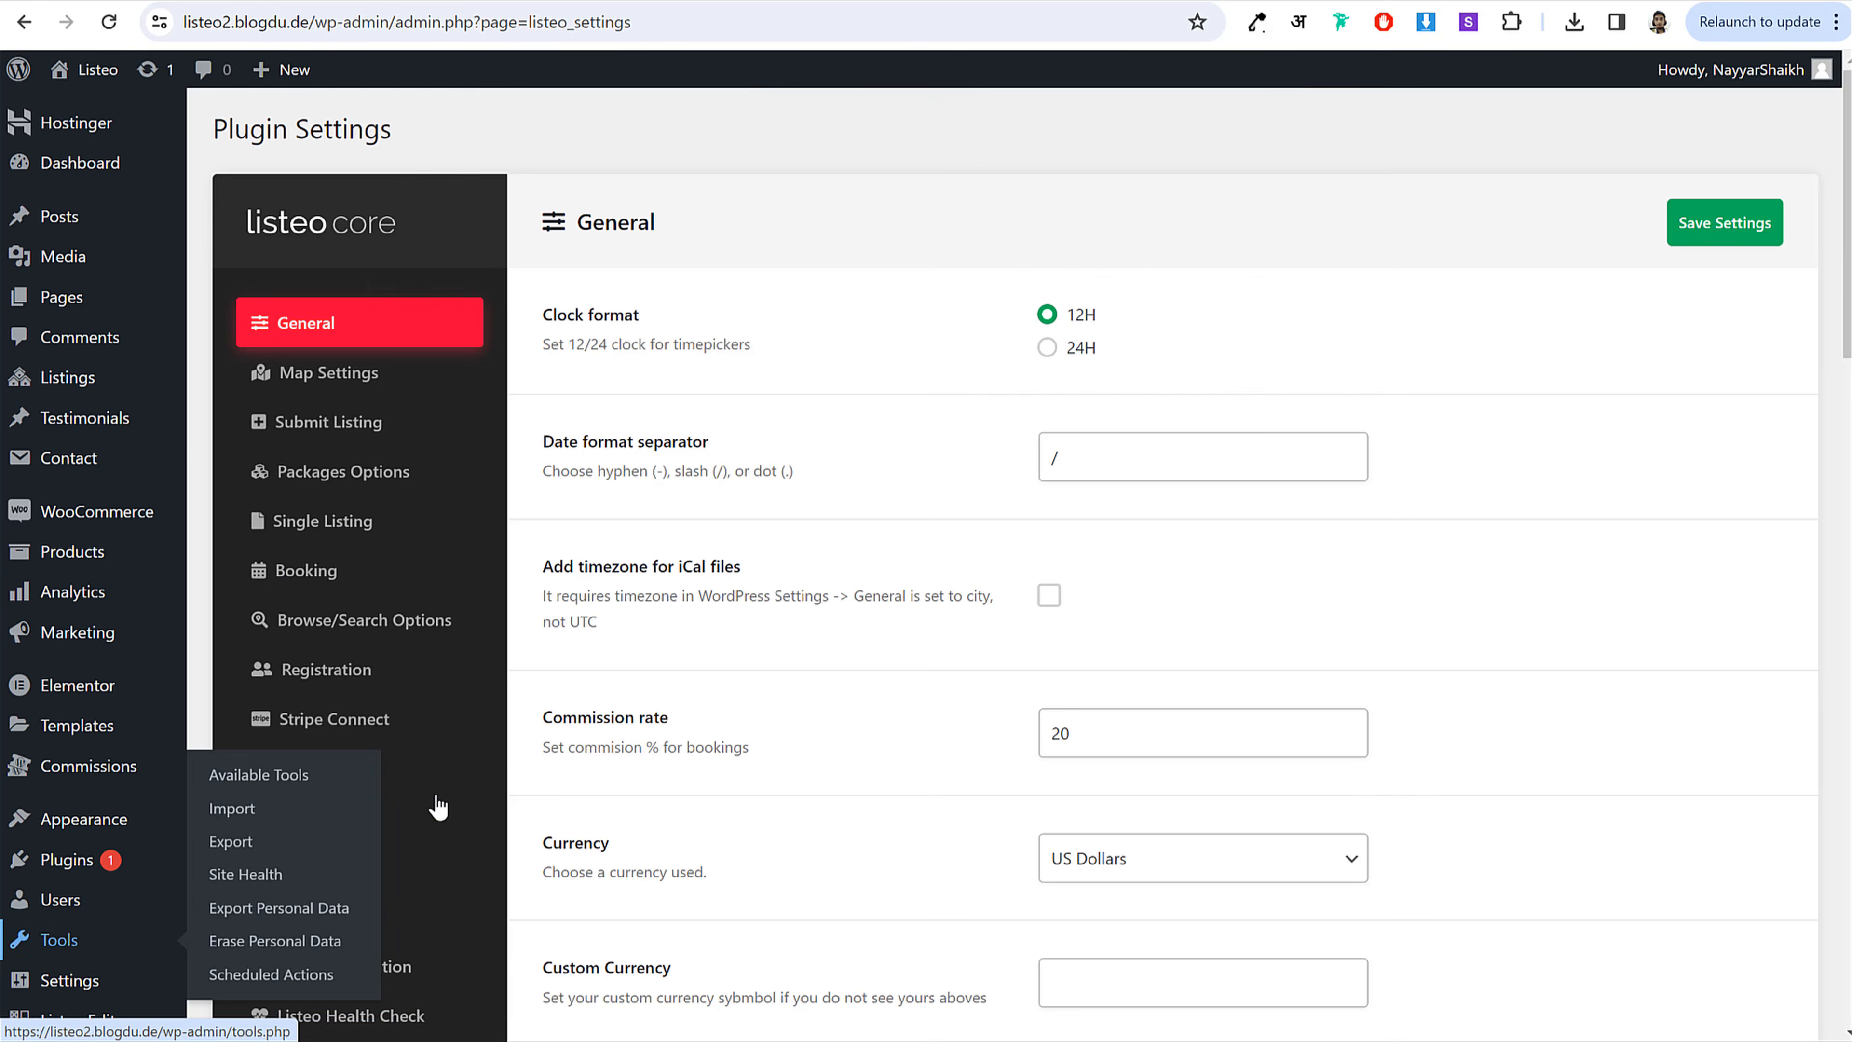
pyautogui.moveTo(556, 316); pyautogui.dragTo(640, 315)
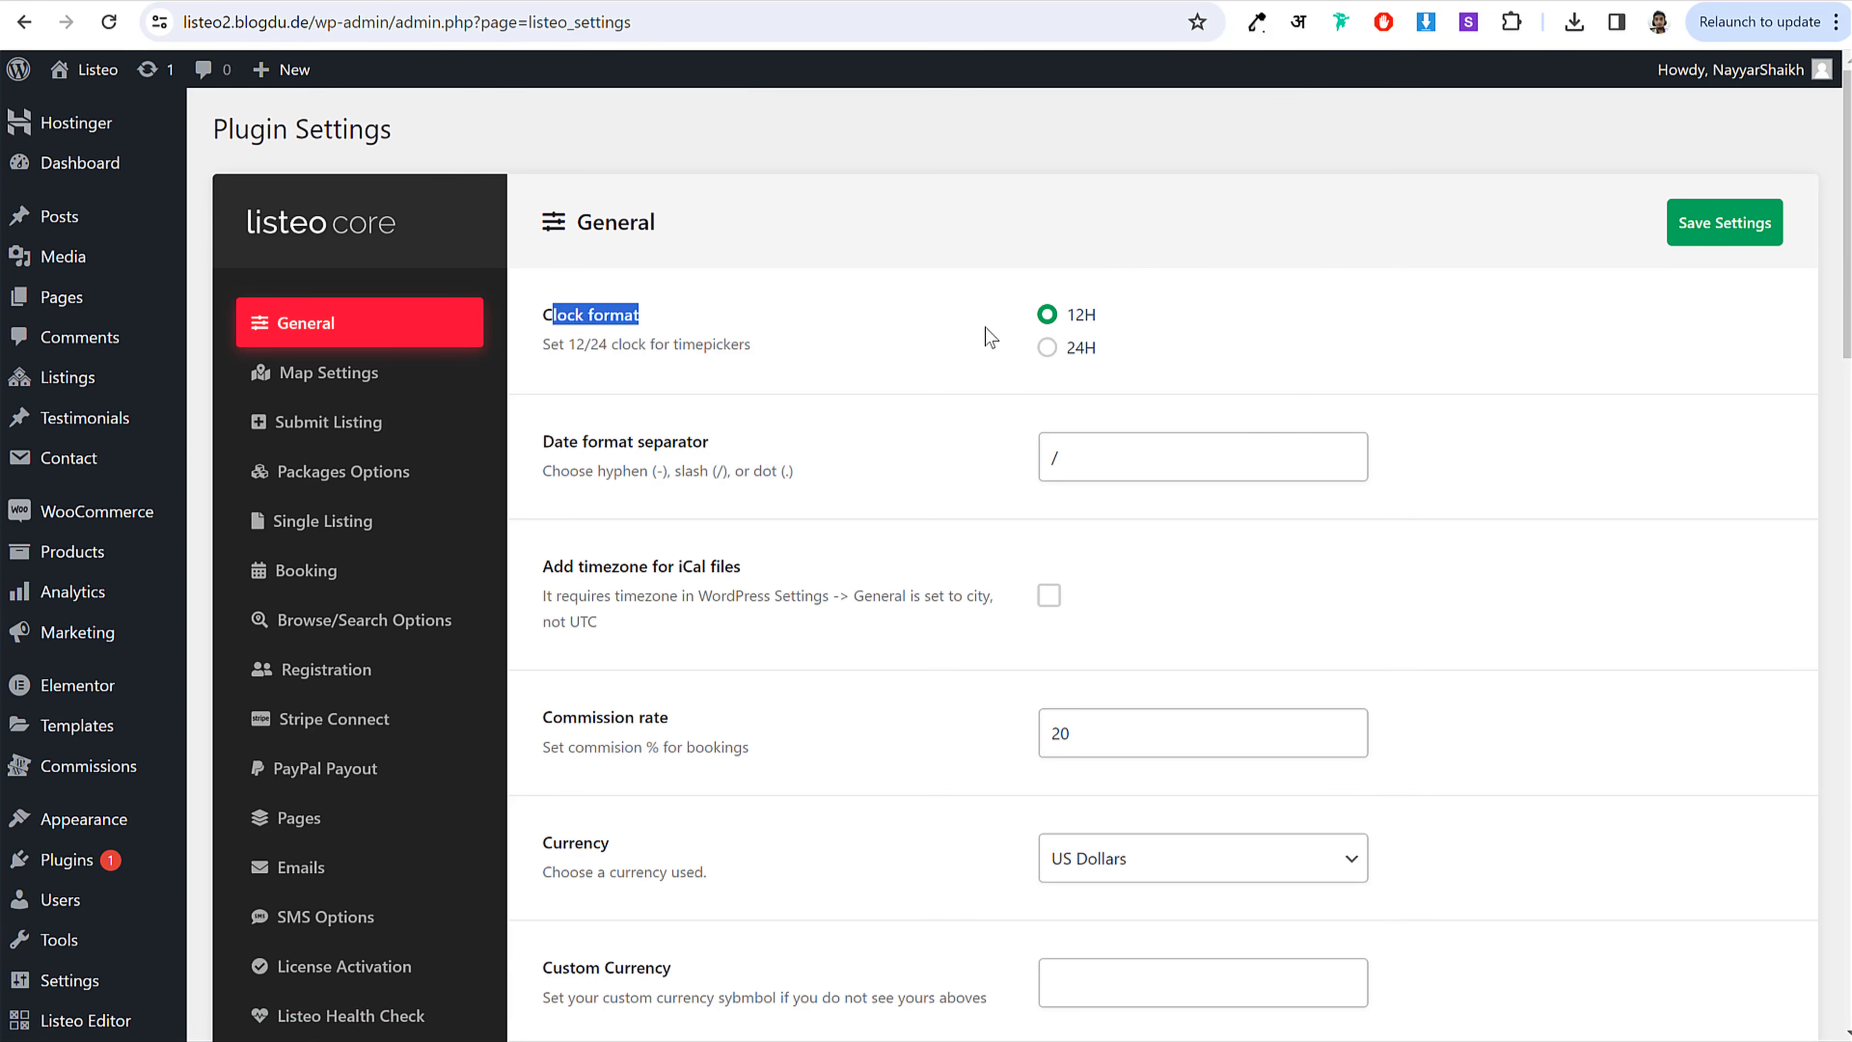
pyautogui.scroll(-3, 1422, 421)
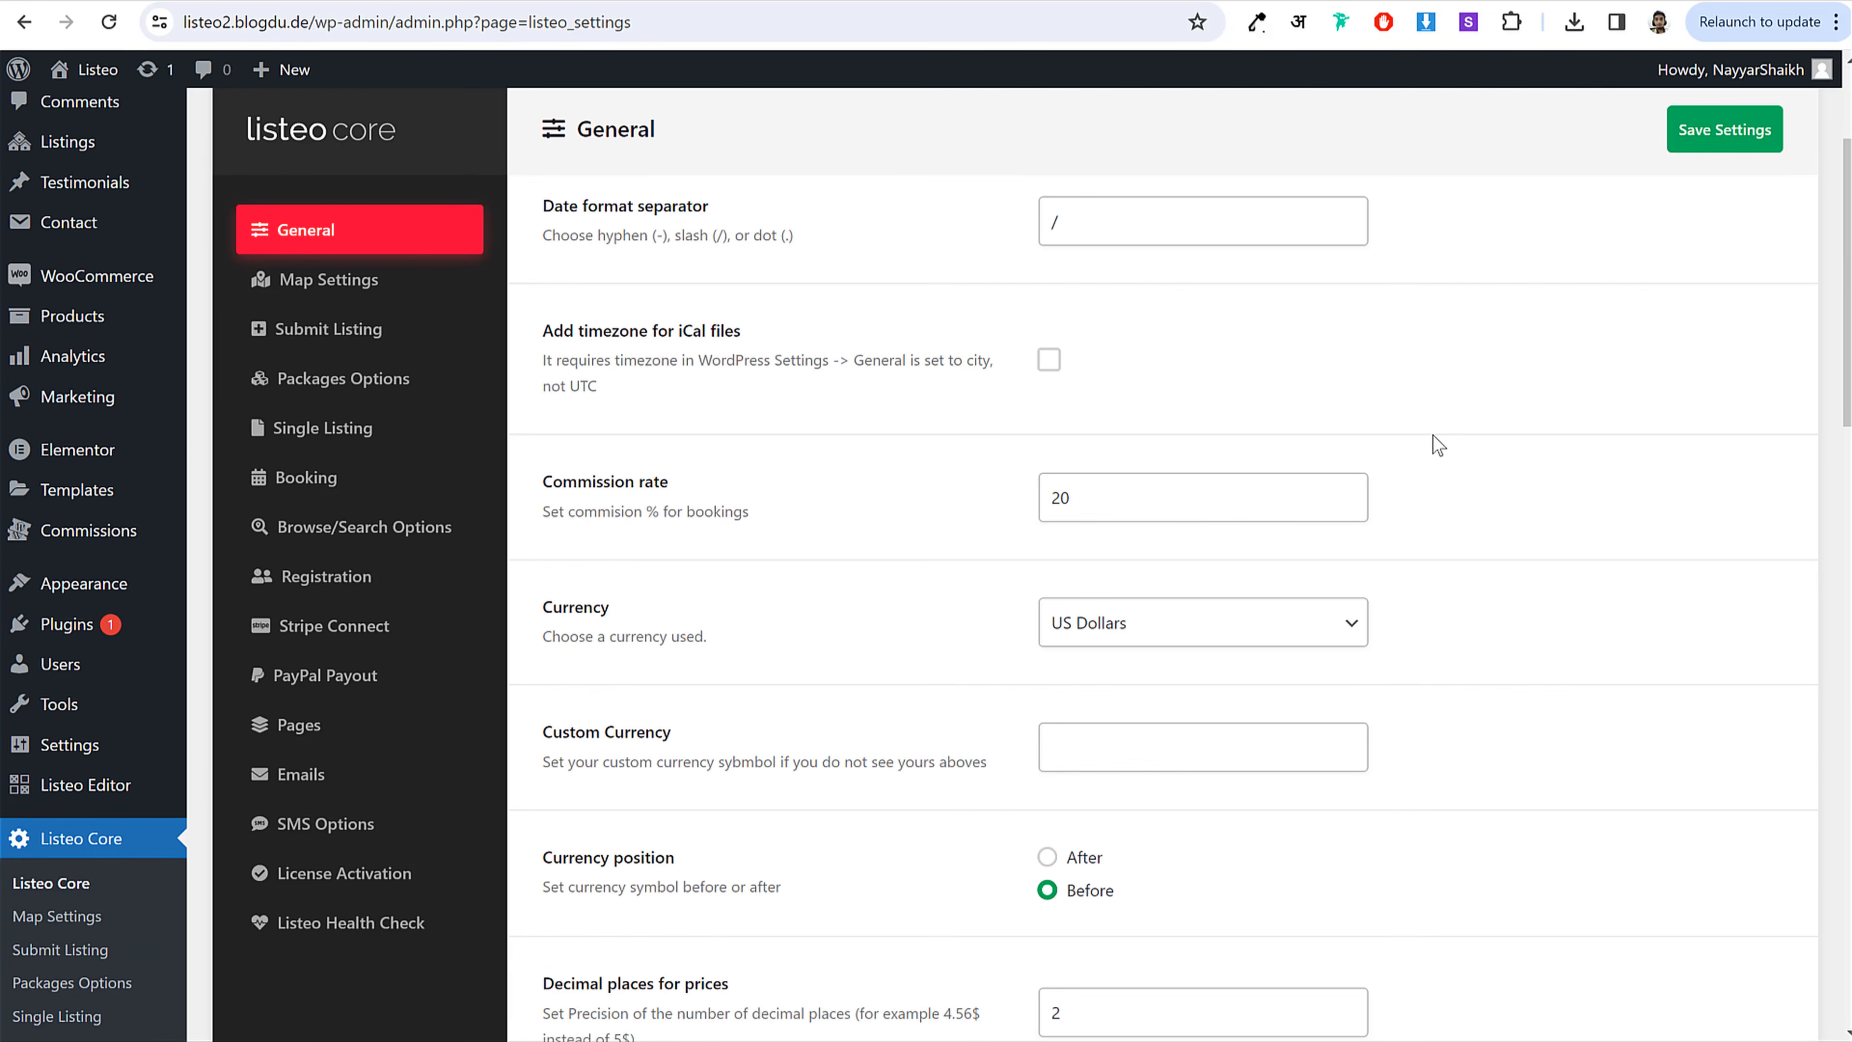
pyautogui.scroll(-5, 1299, 593)
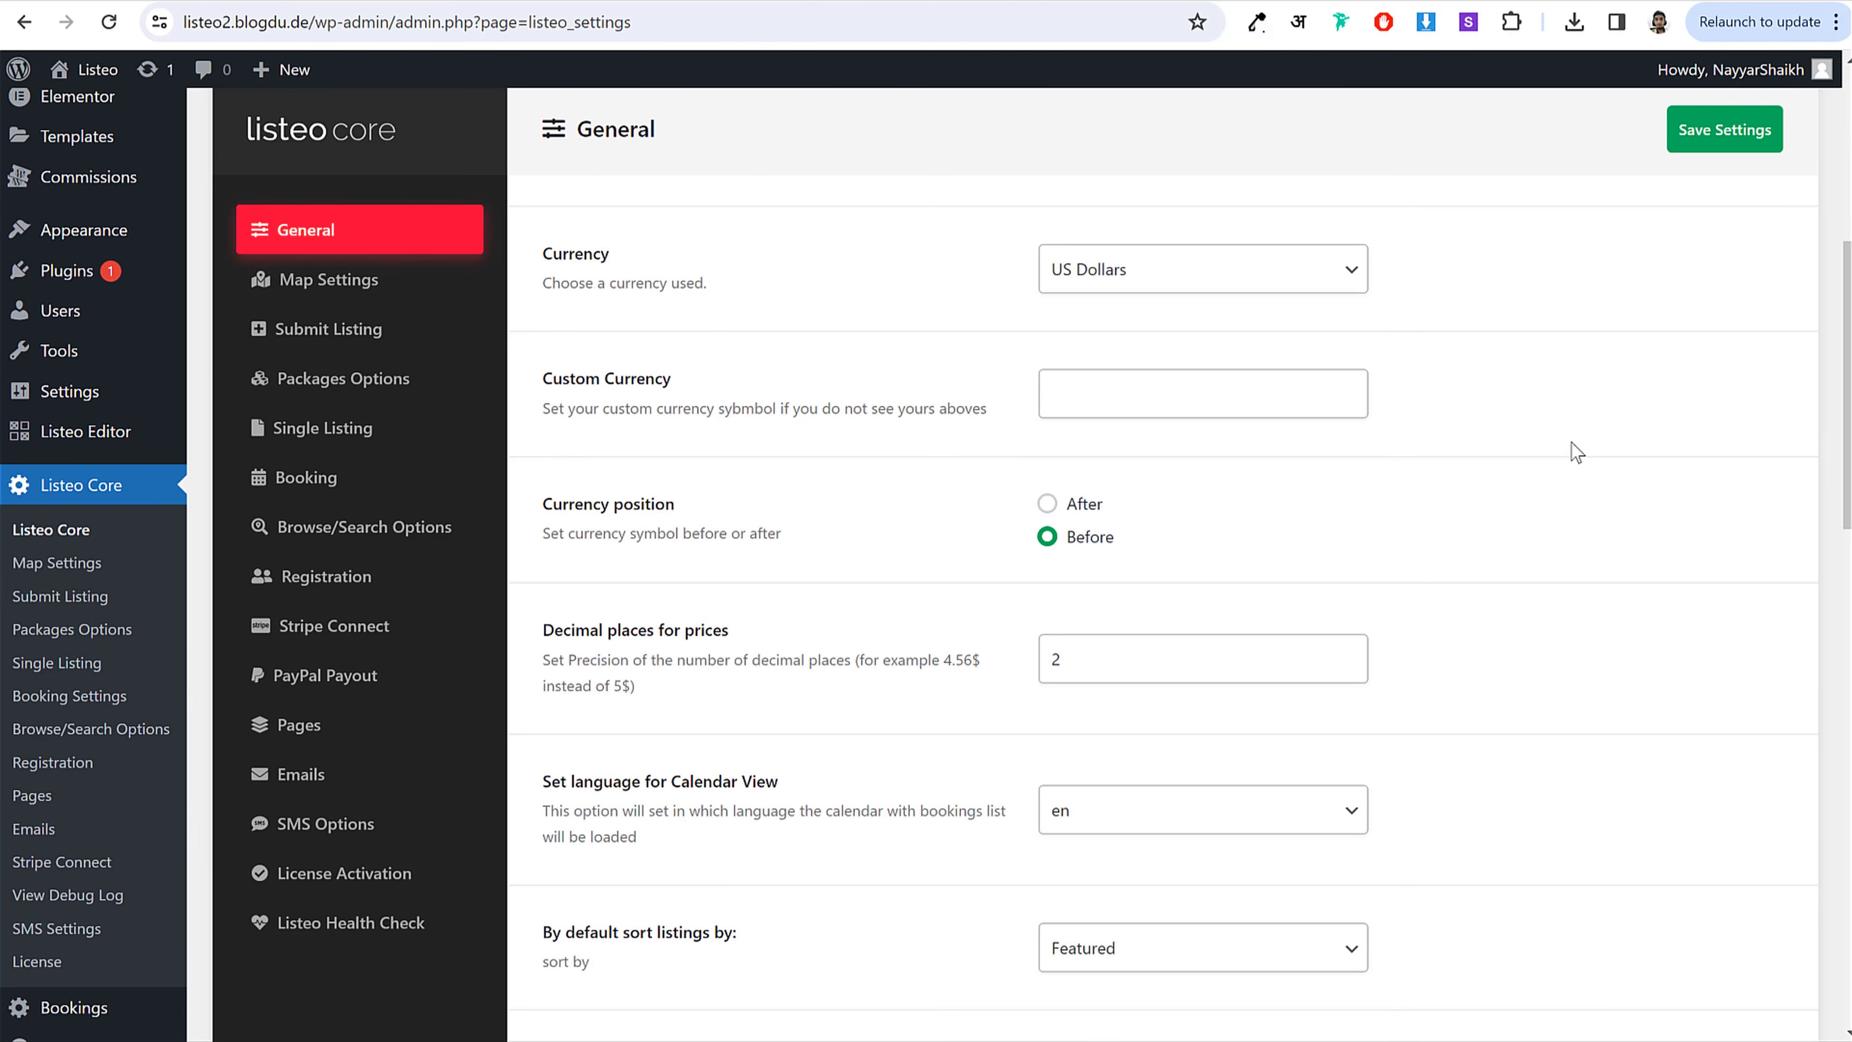
pyautogui.scroll(-2, 1093, 434)
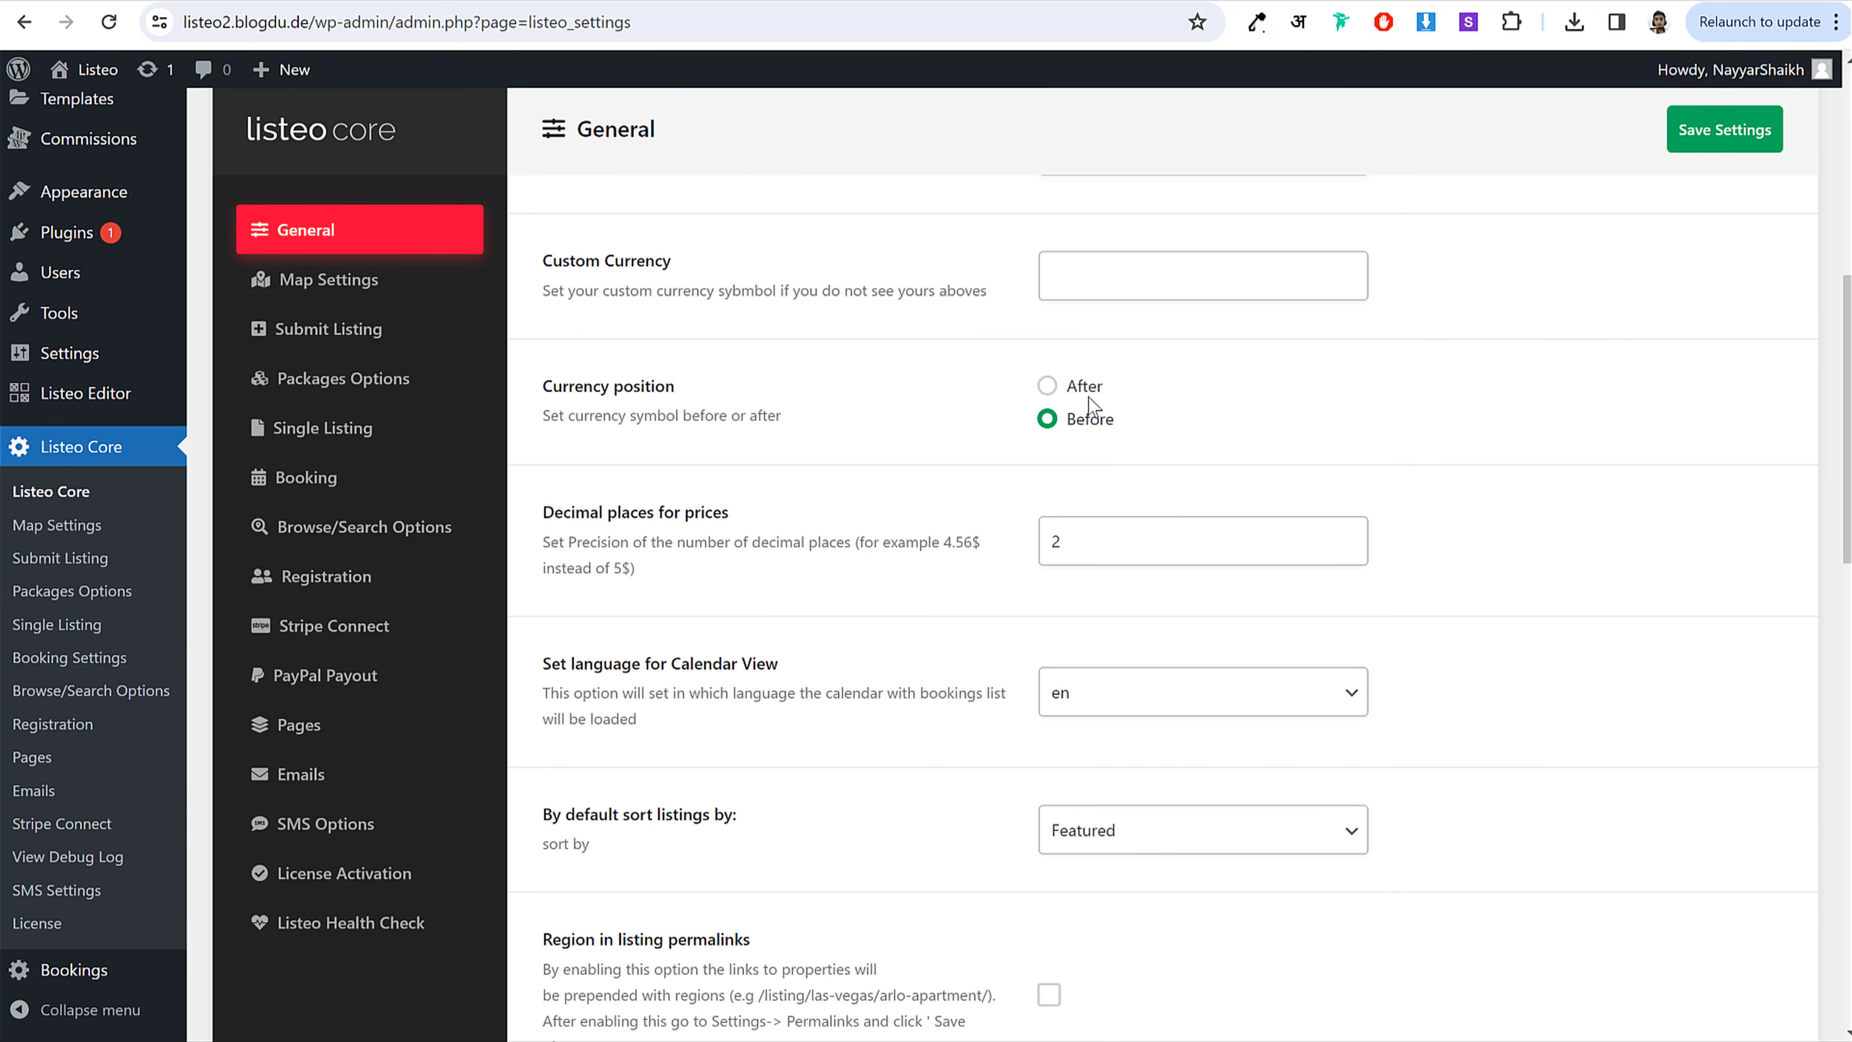
pyautogui.scroll(-6, 1488, 439)
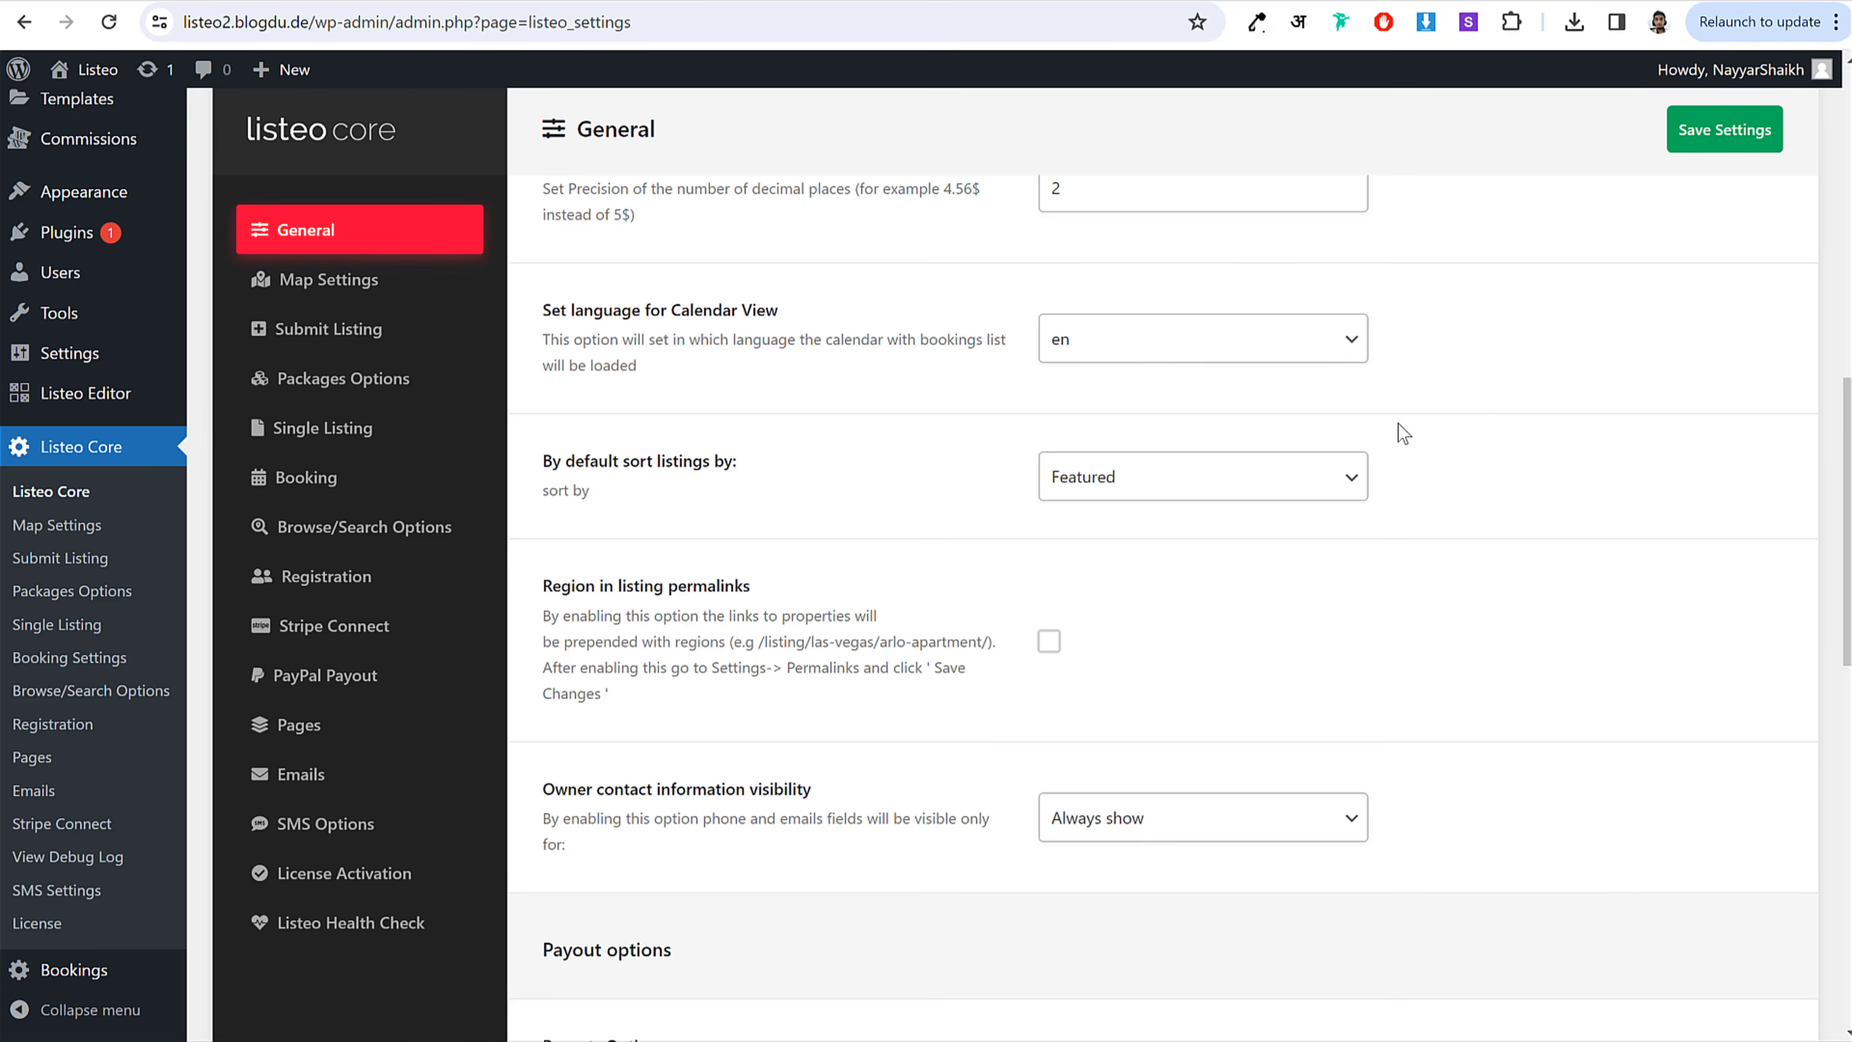
pyautogui.scroll(-10, 1558, 418)
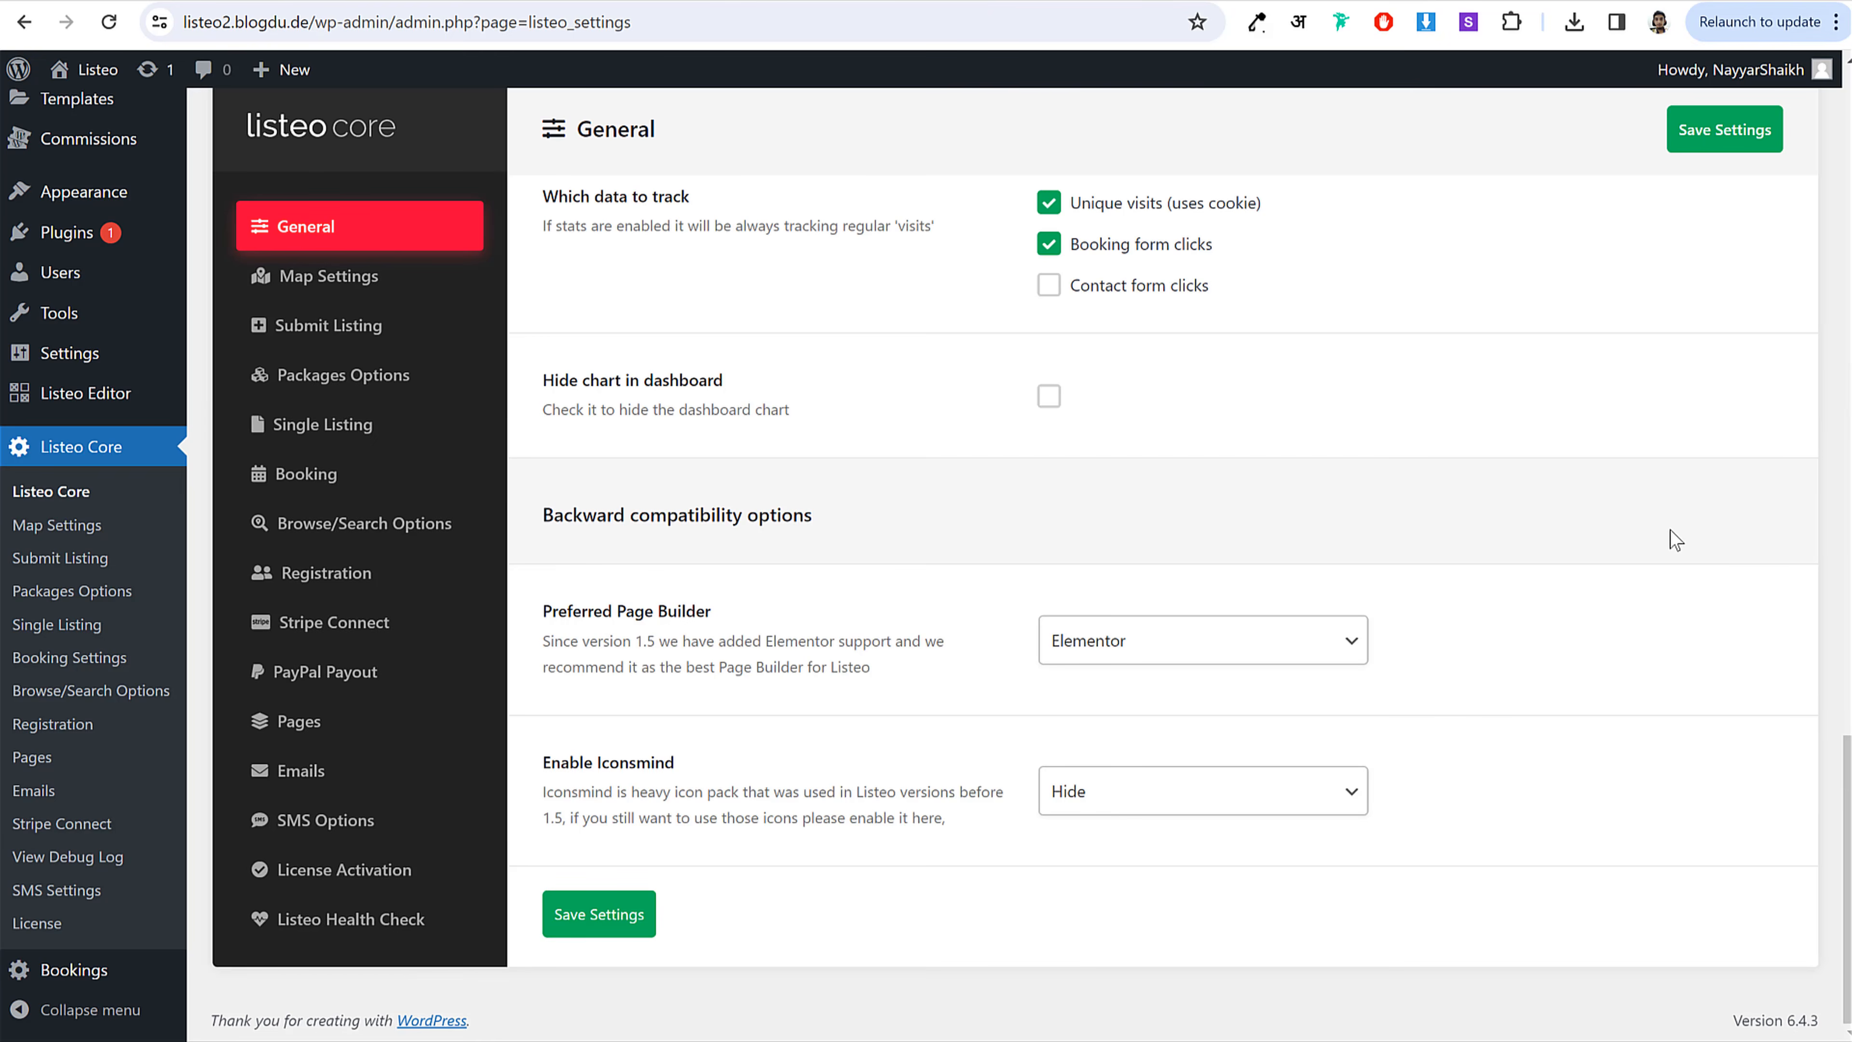
# Step: Review the Submit Listing settings, then go to the Dashboard and visit the site
pyautogui.click(383, 339)
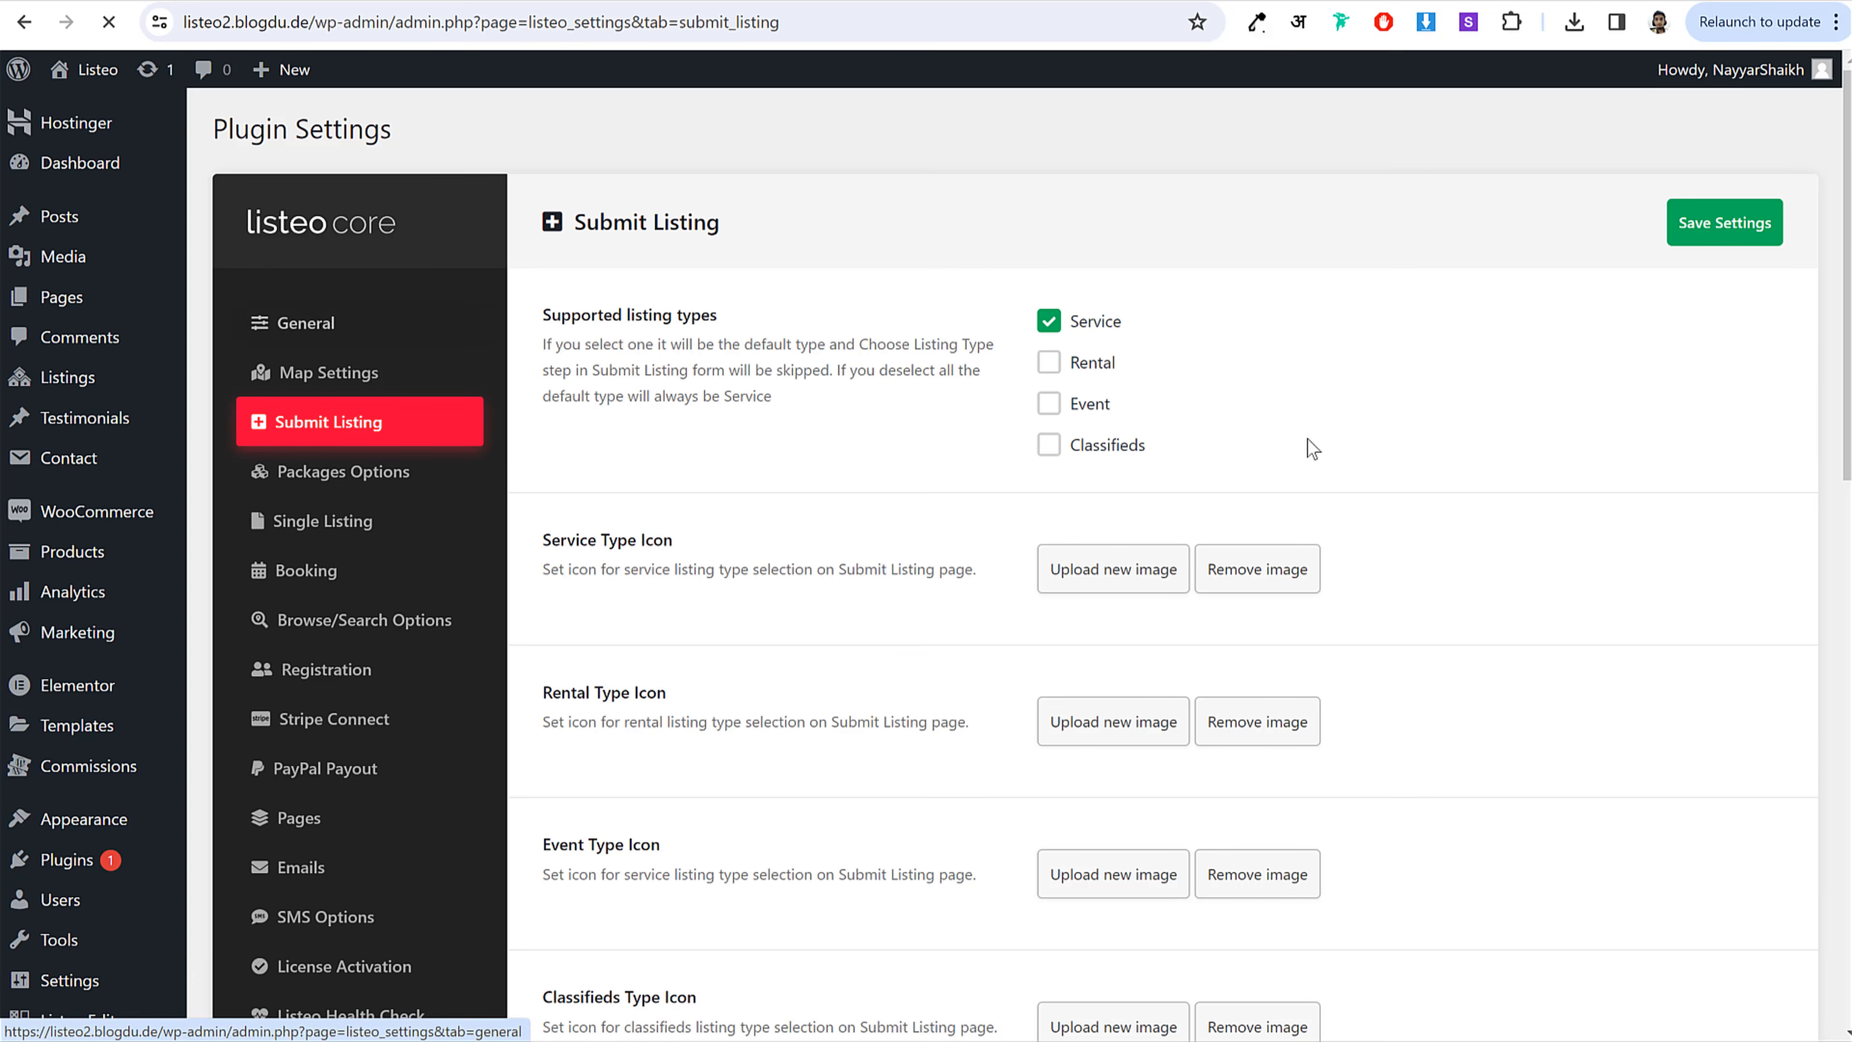
pyautogui.scroll(-9, 1215, 356)
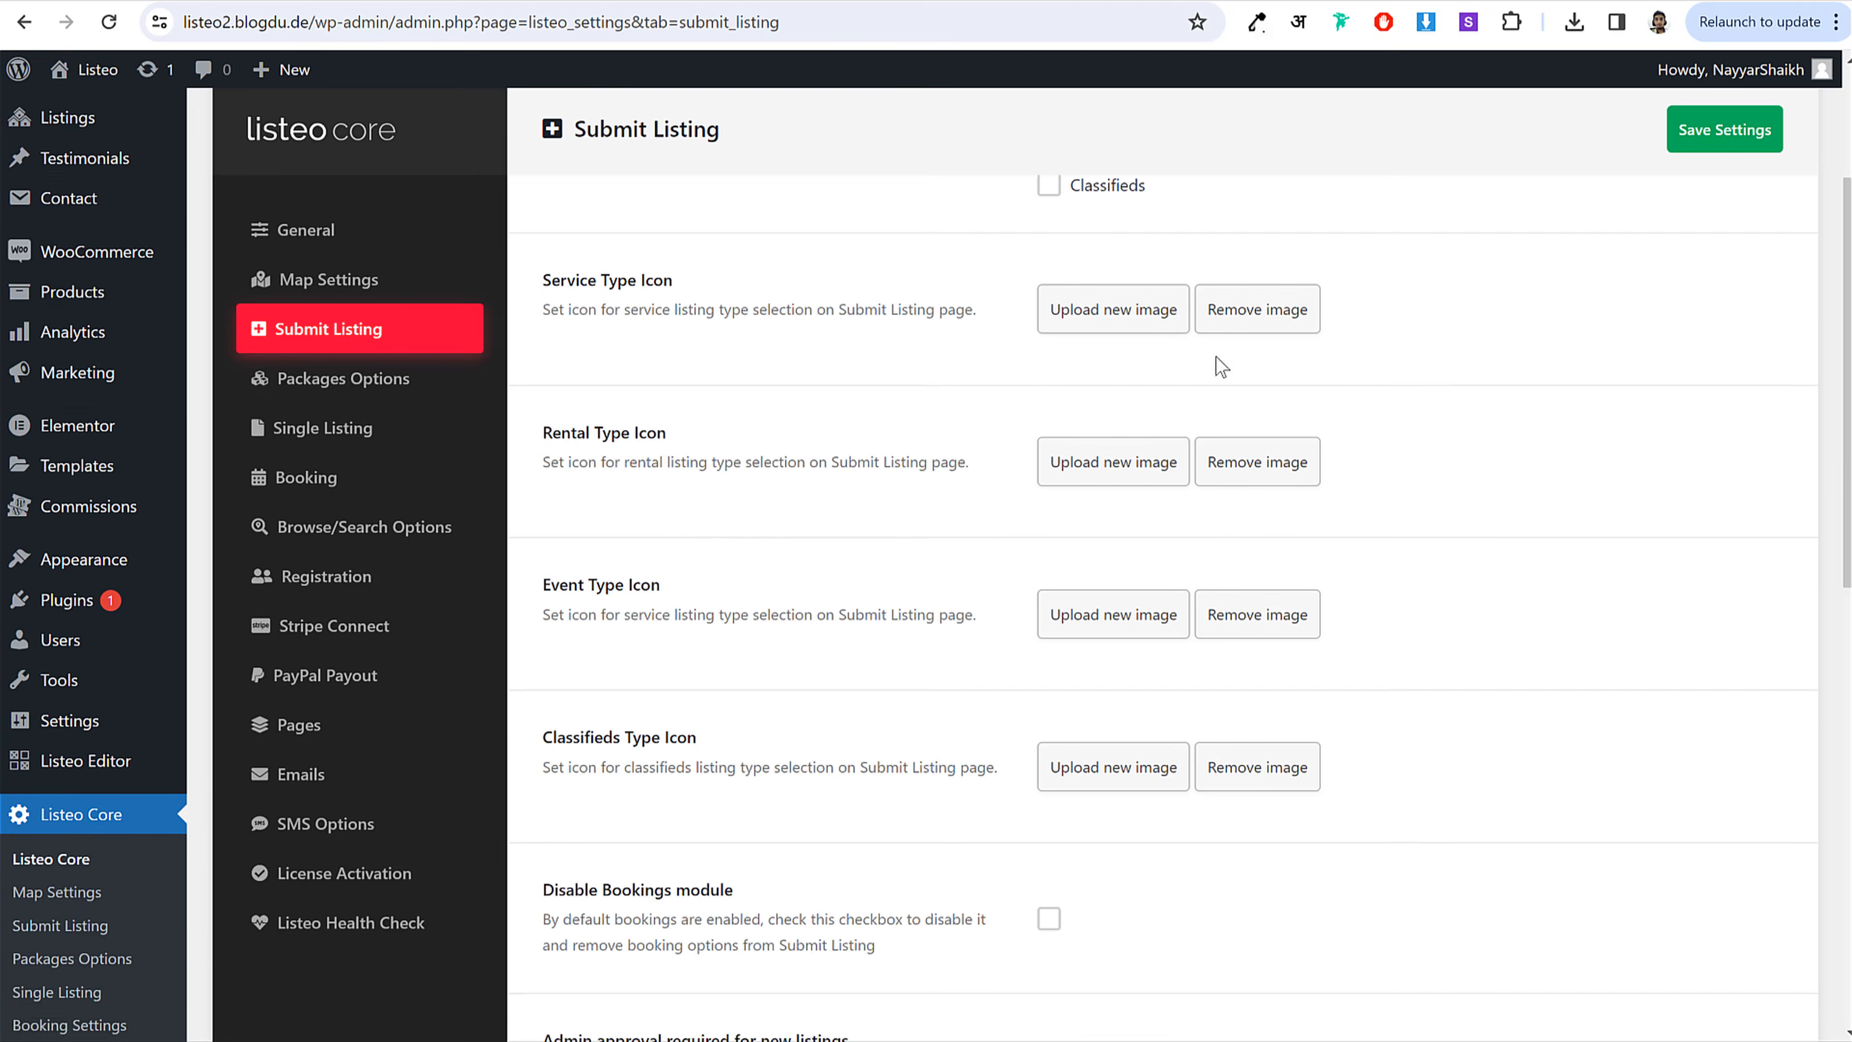
pyautogui.scroll(-5, 1274, 461)
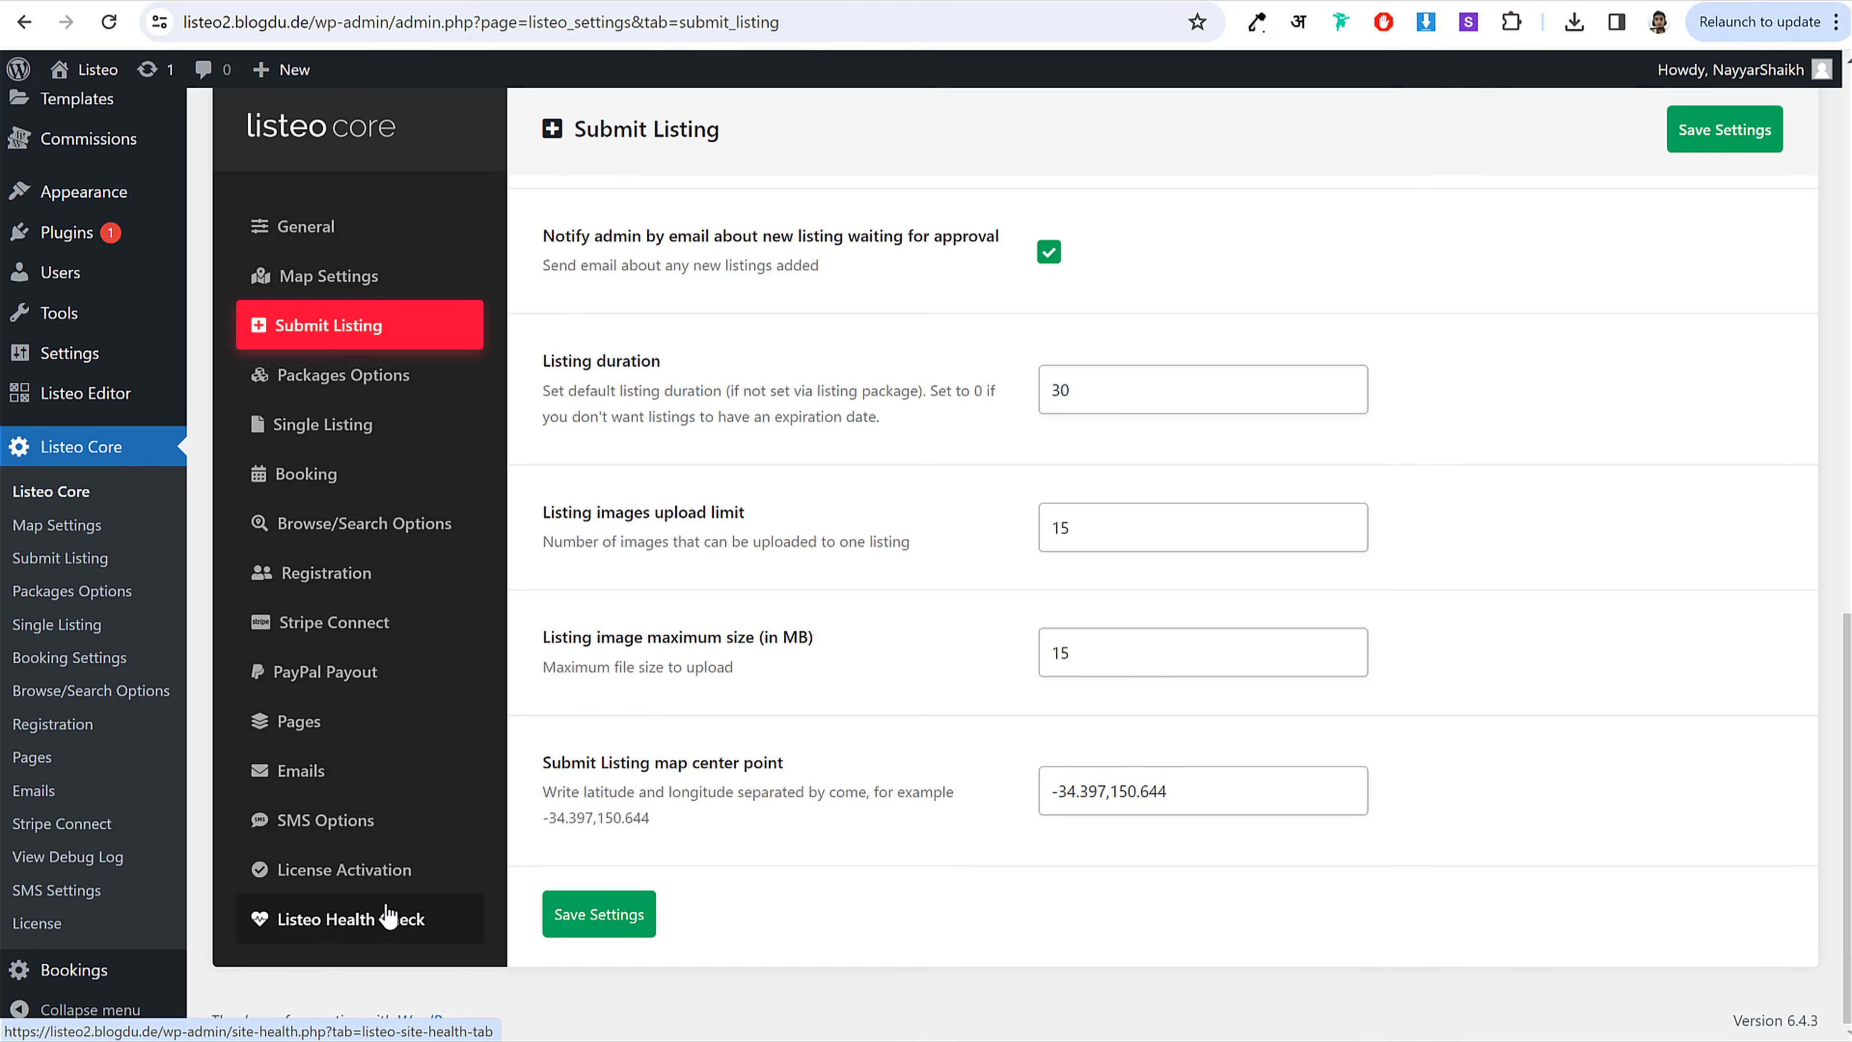
pyautogui.scroll(8, 387, 897)
pyautogui.scroll(7, 346, 620)
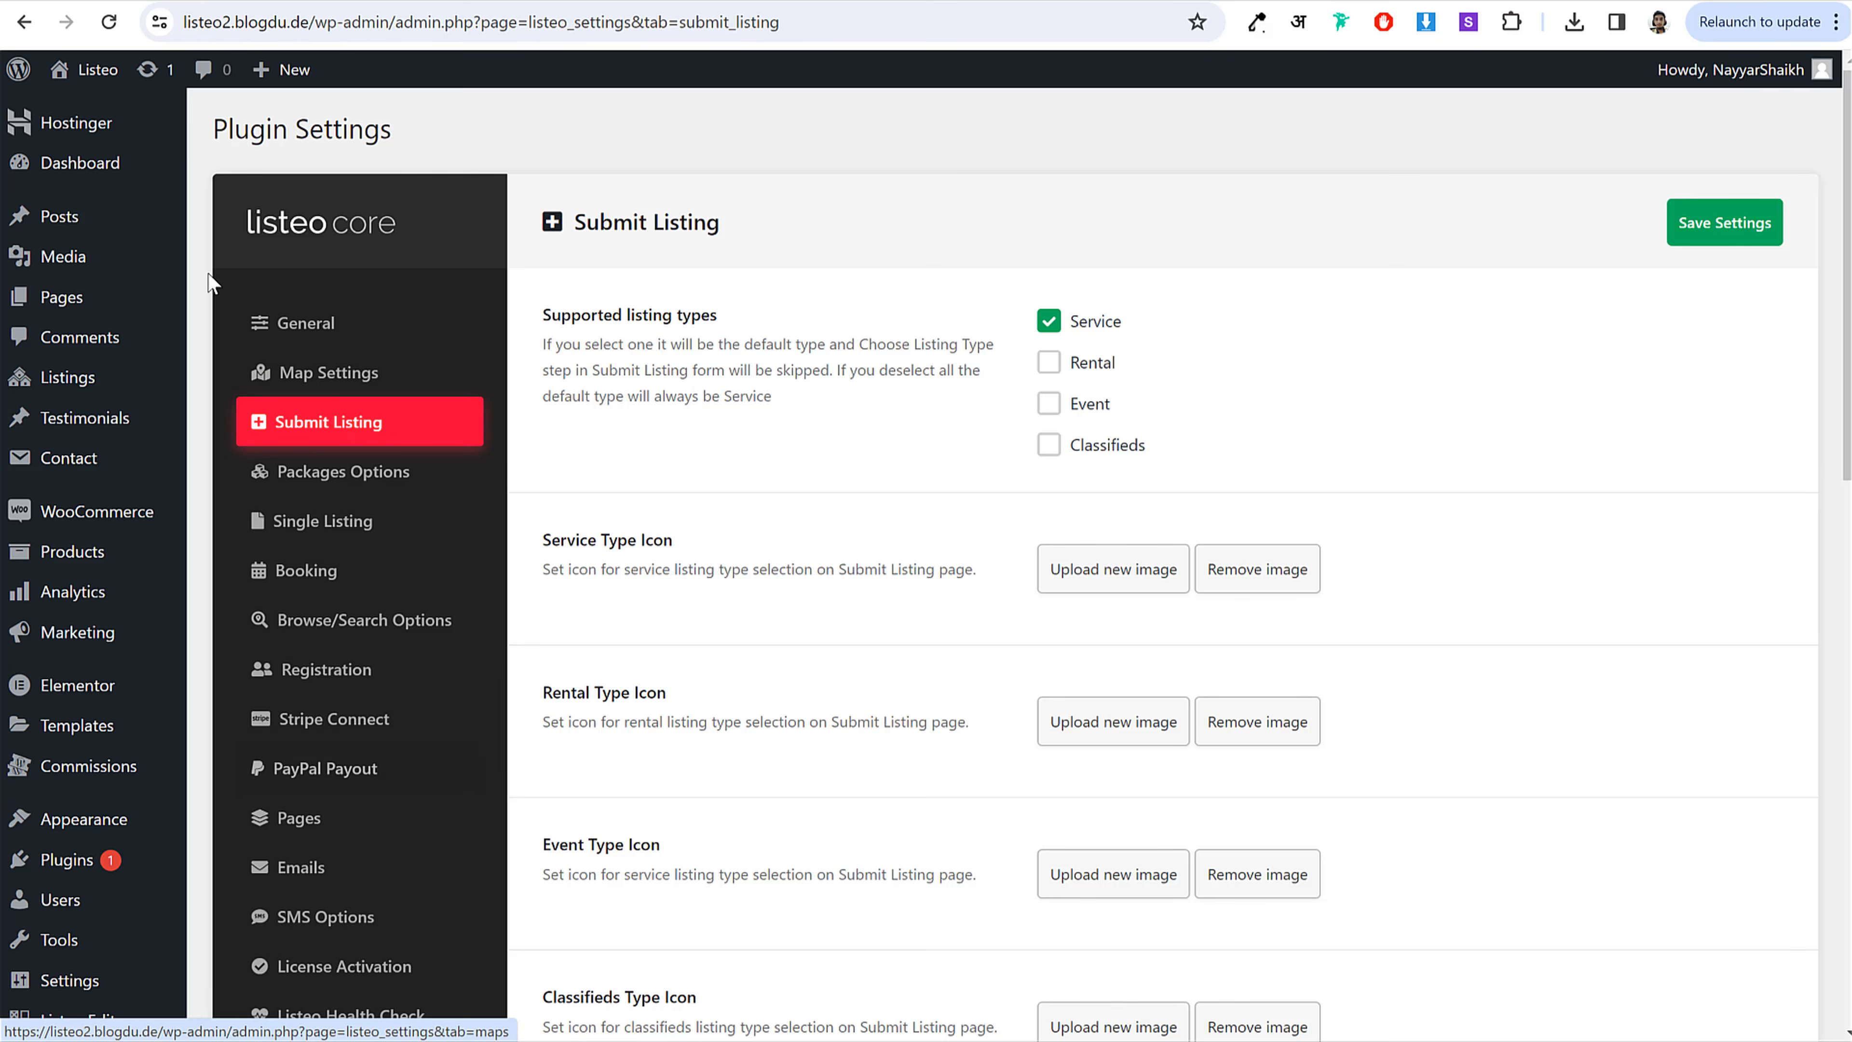
pyautogui.click(102, 163)
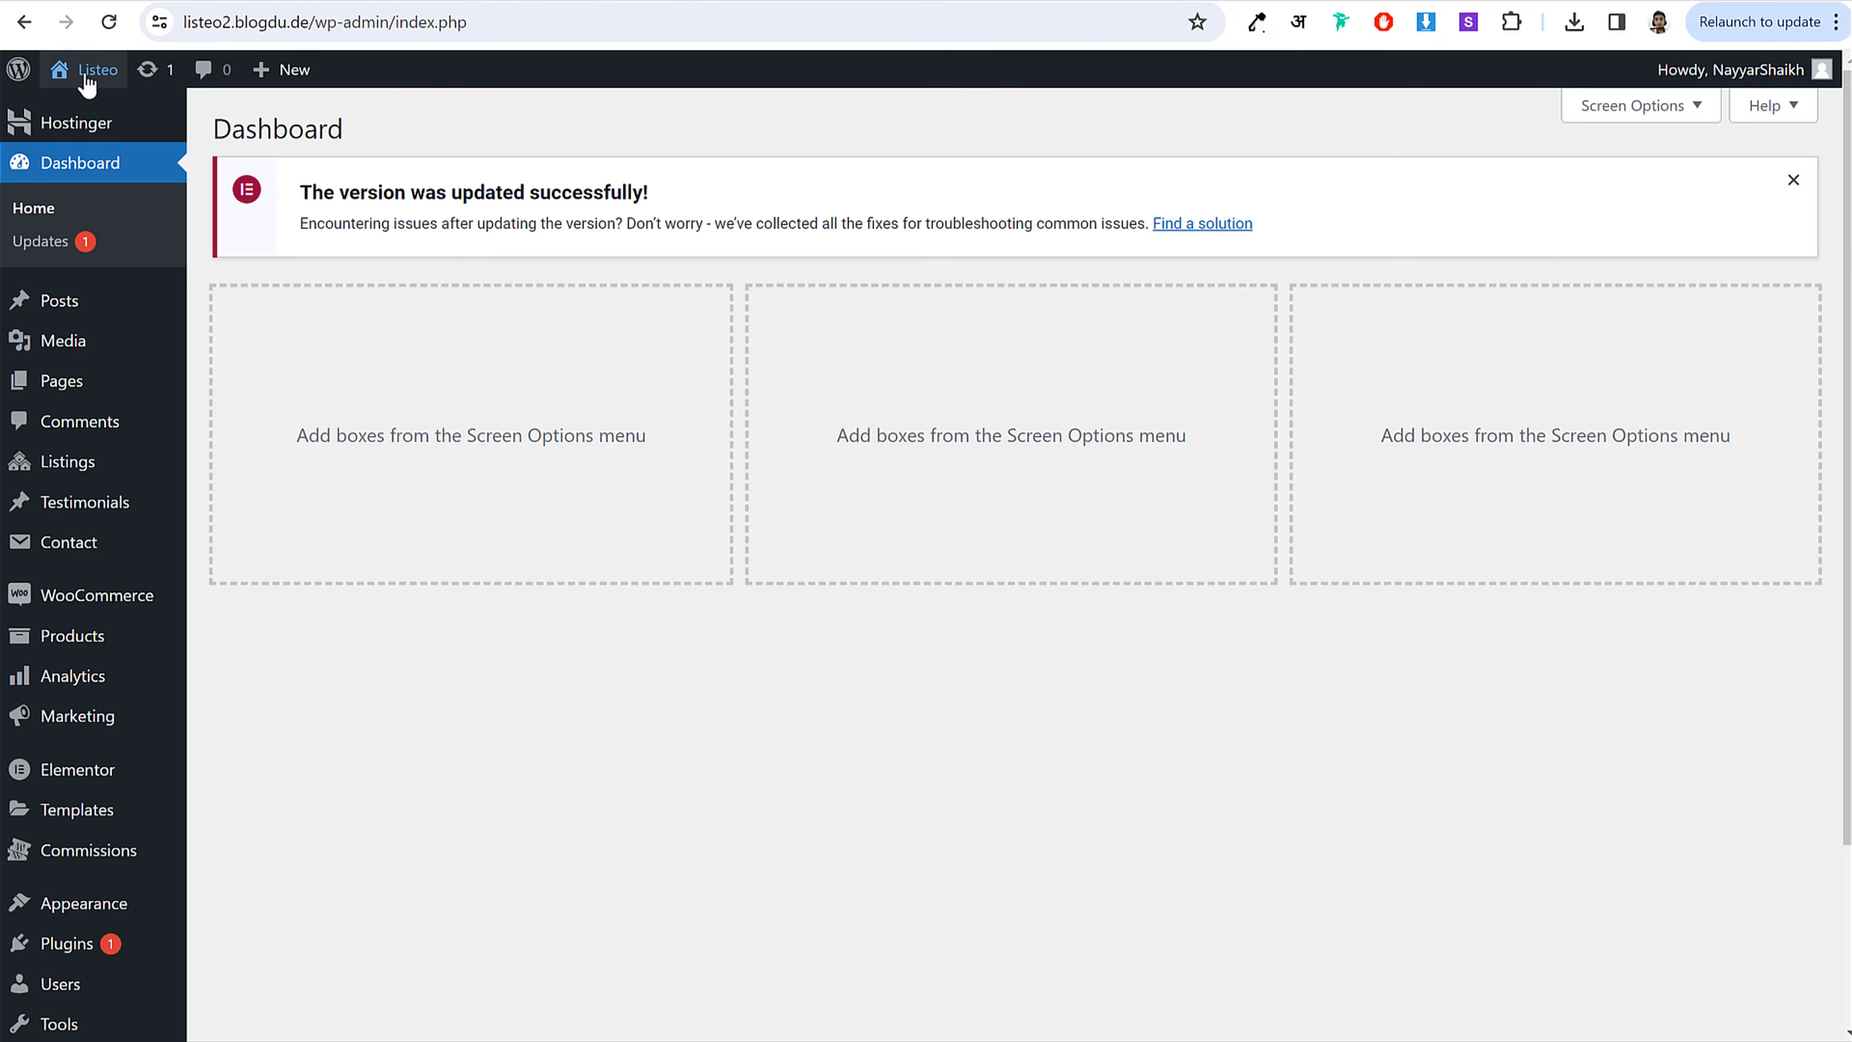
pyautogui.click(84, 73)
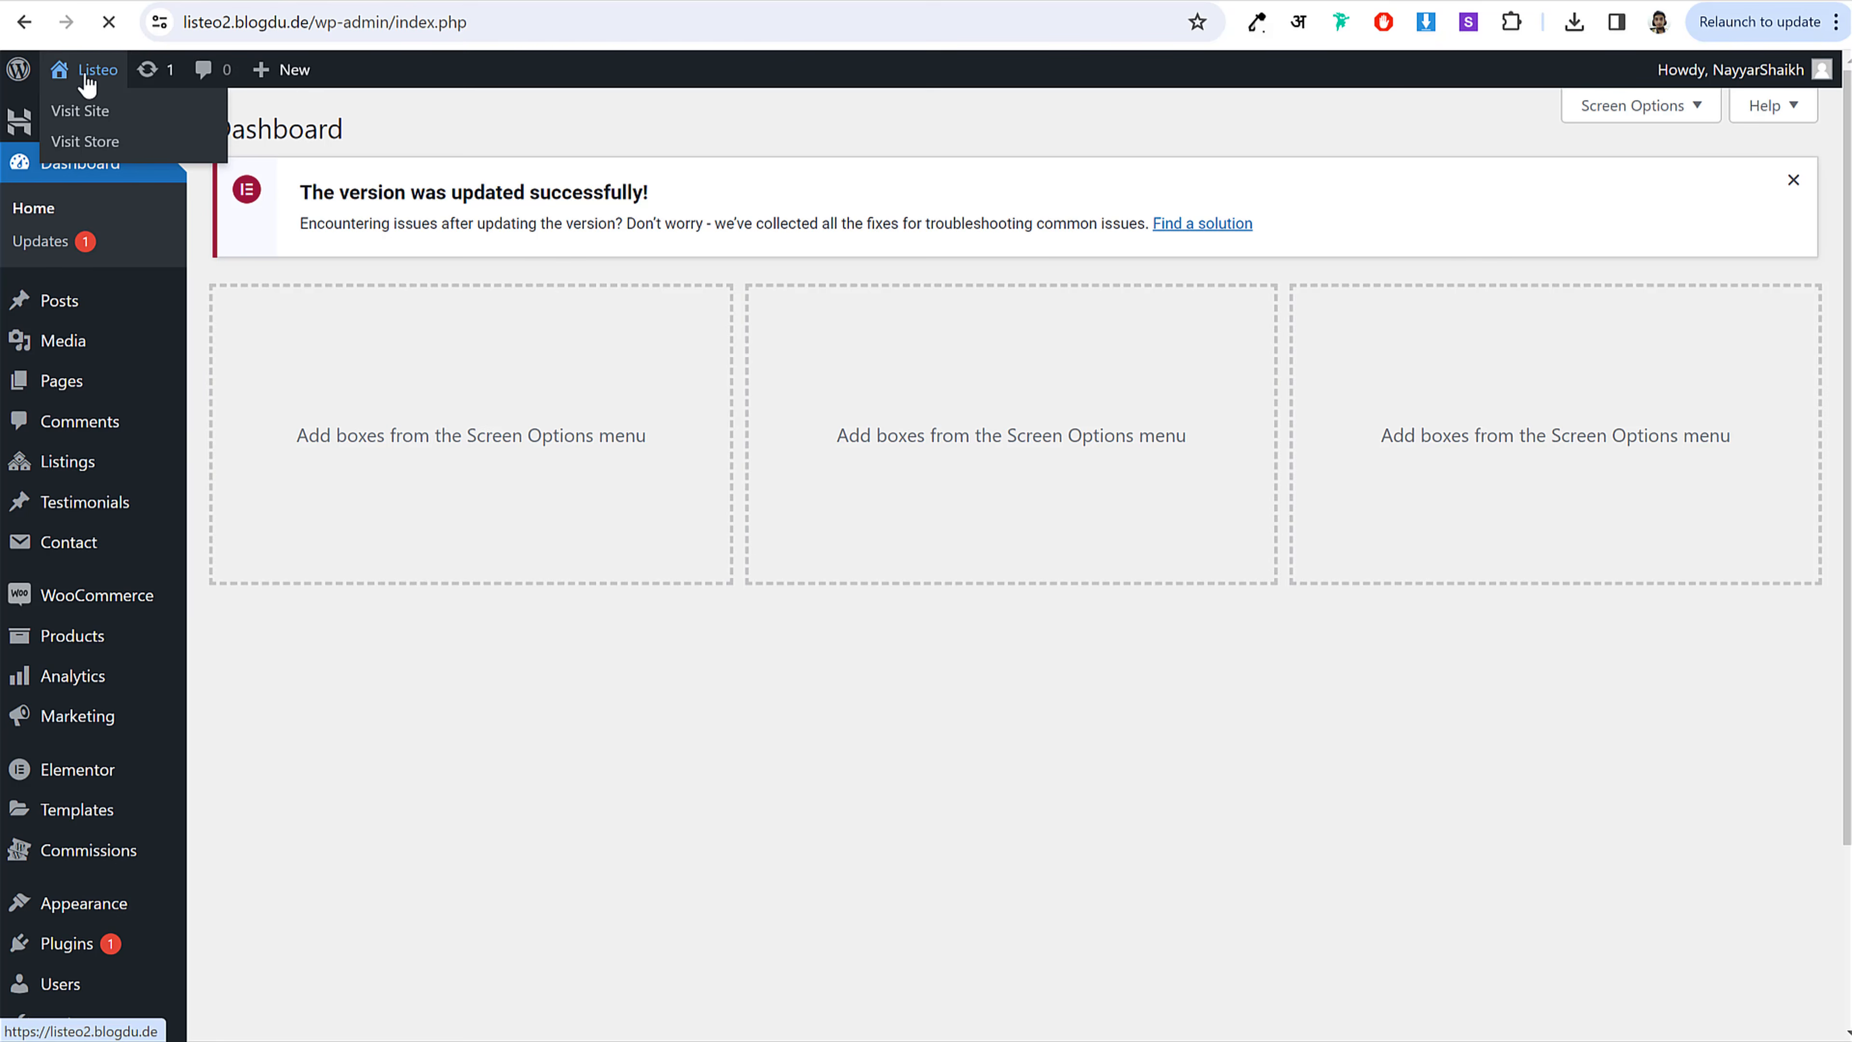